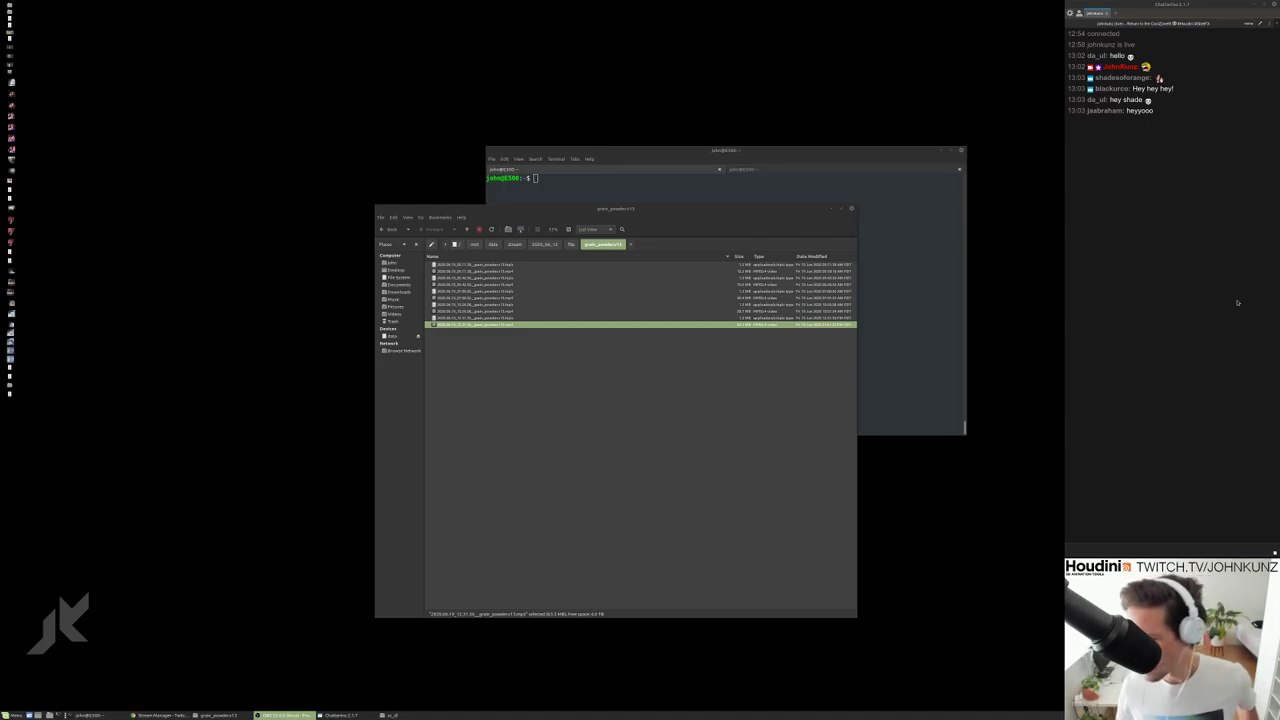
Switch windows with Alt+Tab, open a new Chrome window, then return focus.
key("alt+Tab")
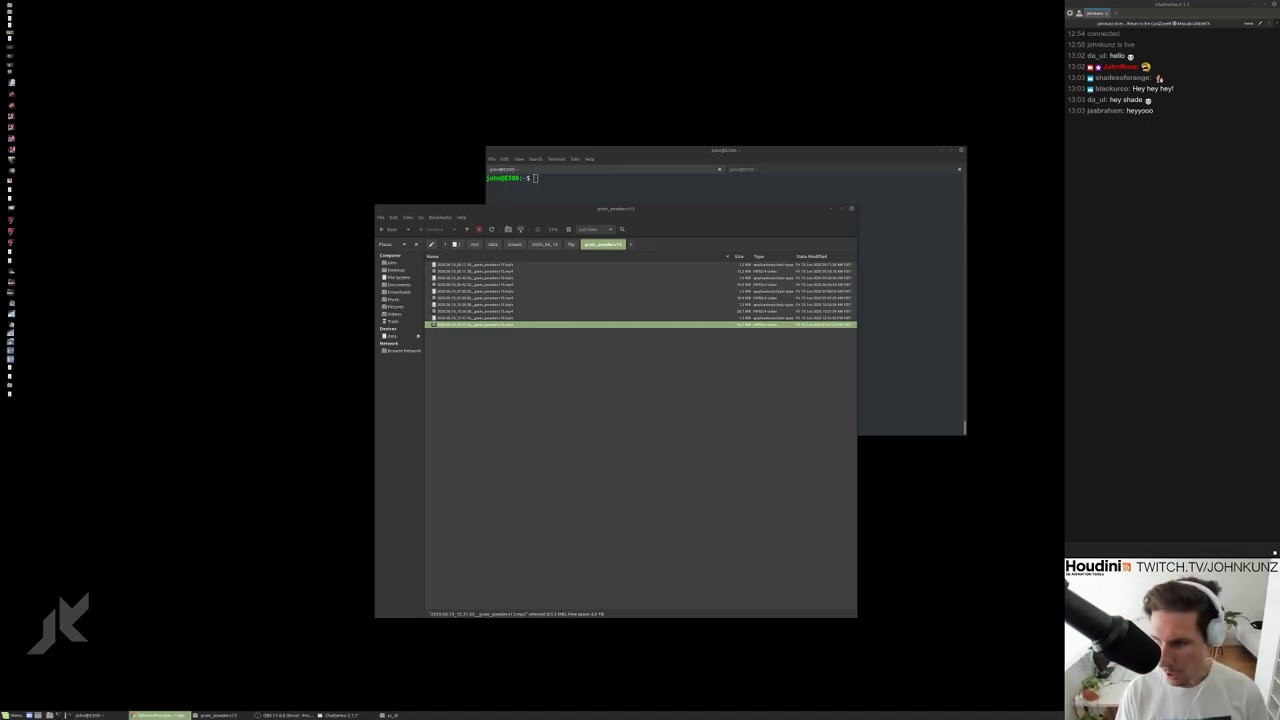
key("ctrl+n")
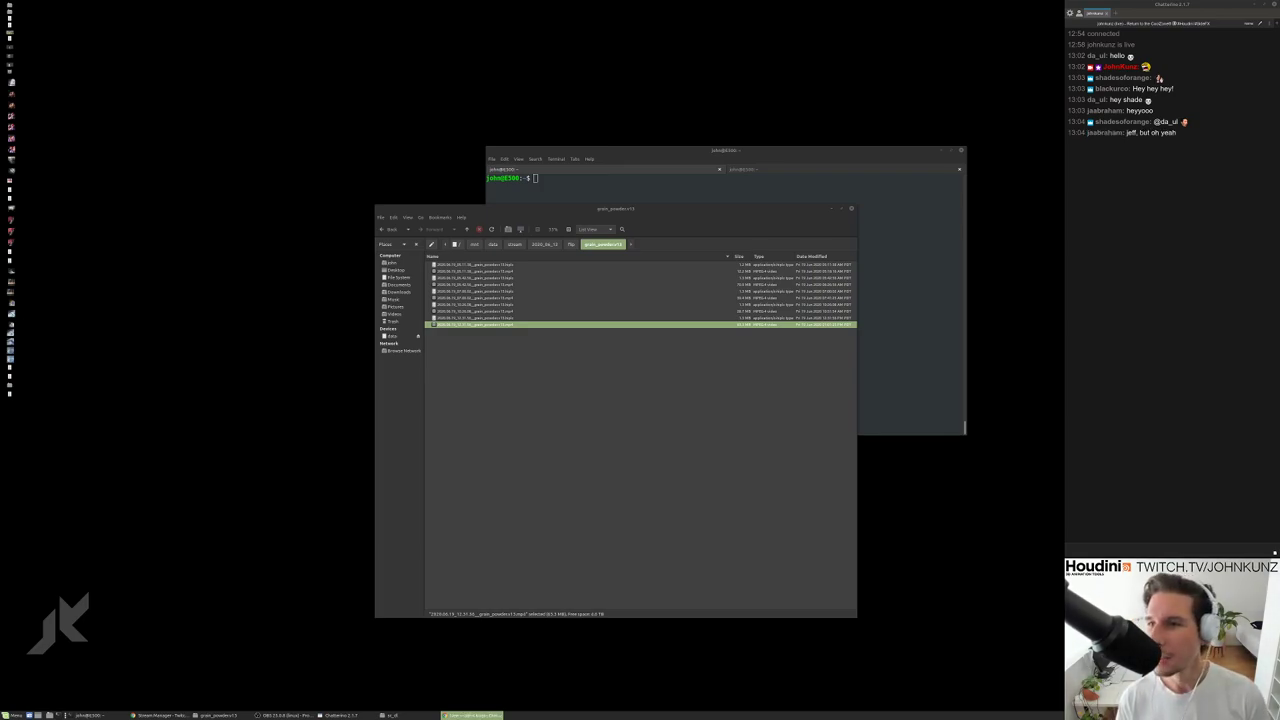
key("alt+Tab")
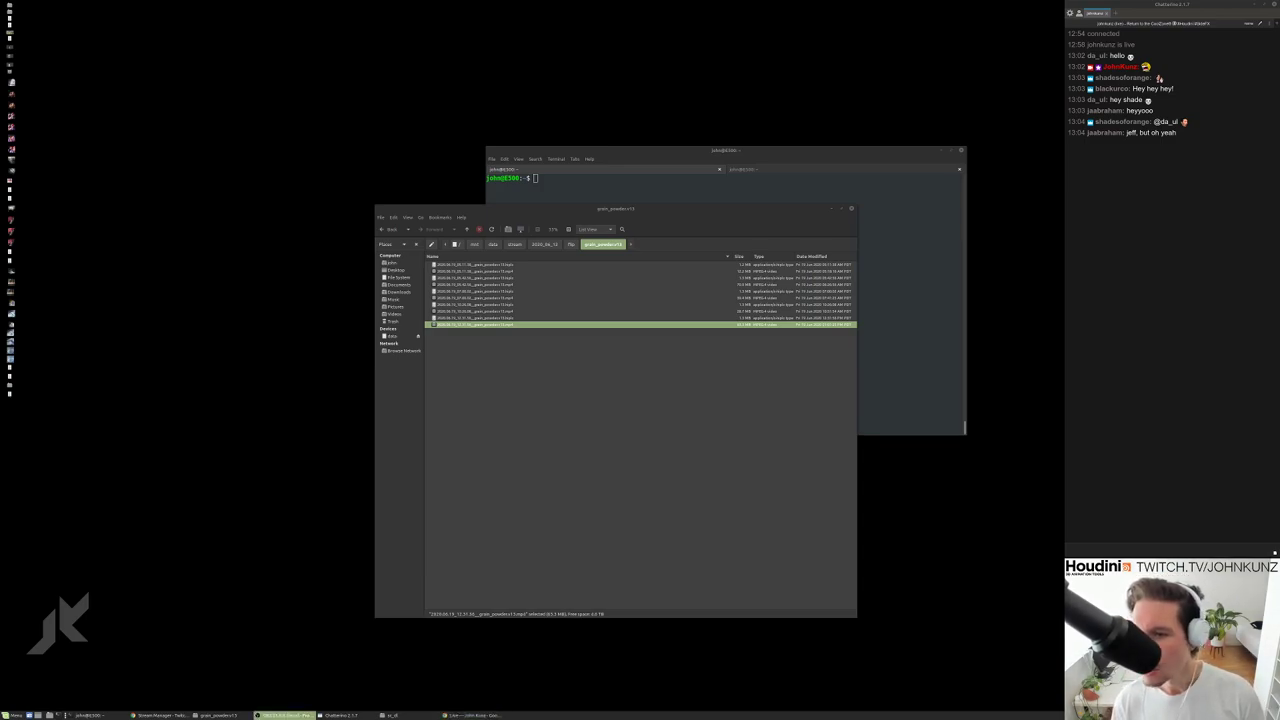
Raise the live page window and send a chat message of four Kim face emotes.
left_click(471, 715)
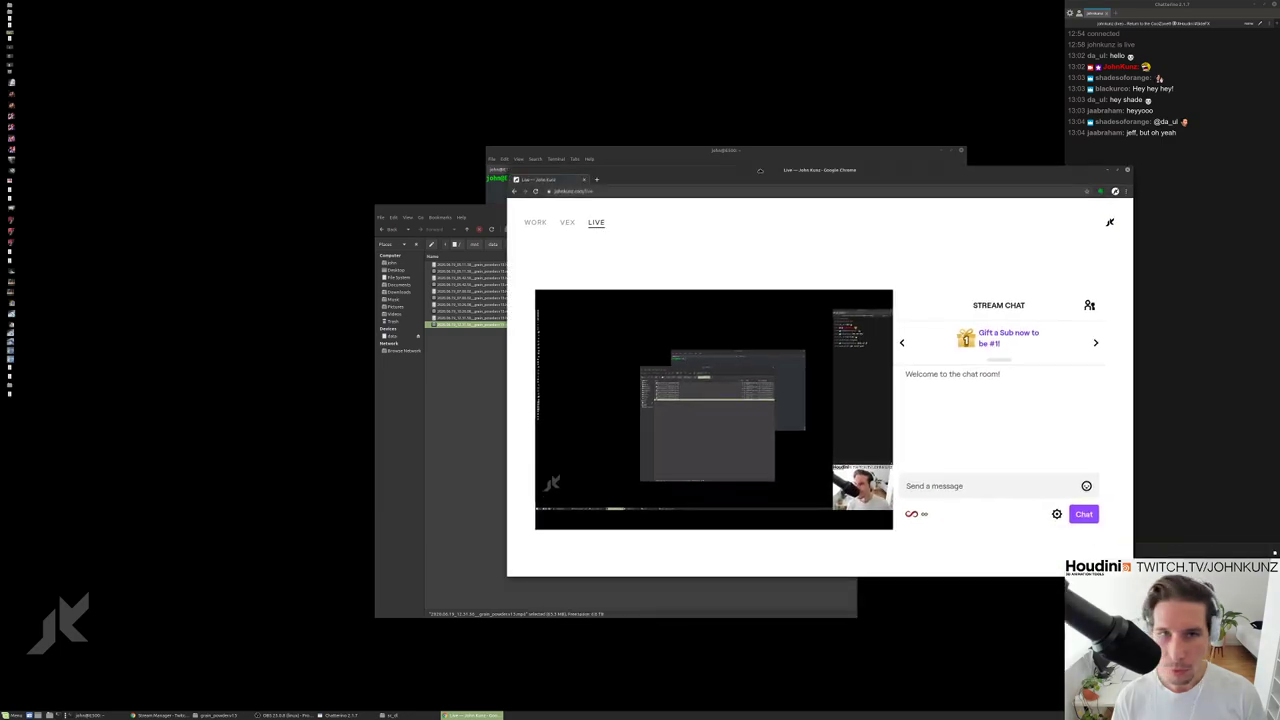
left_click_drag(913, 189, 859, 121)
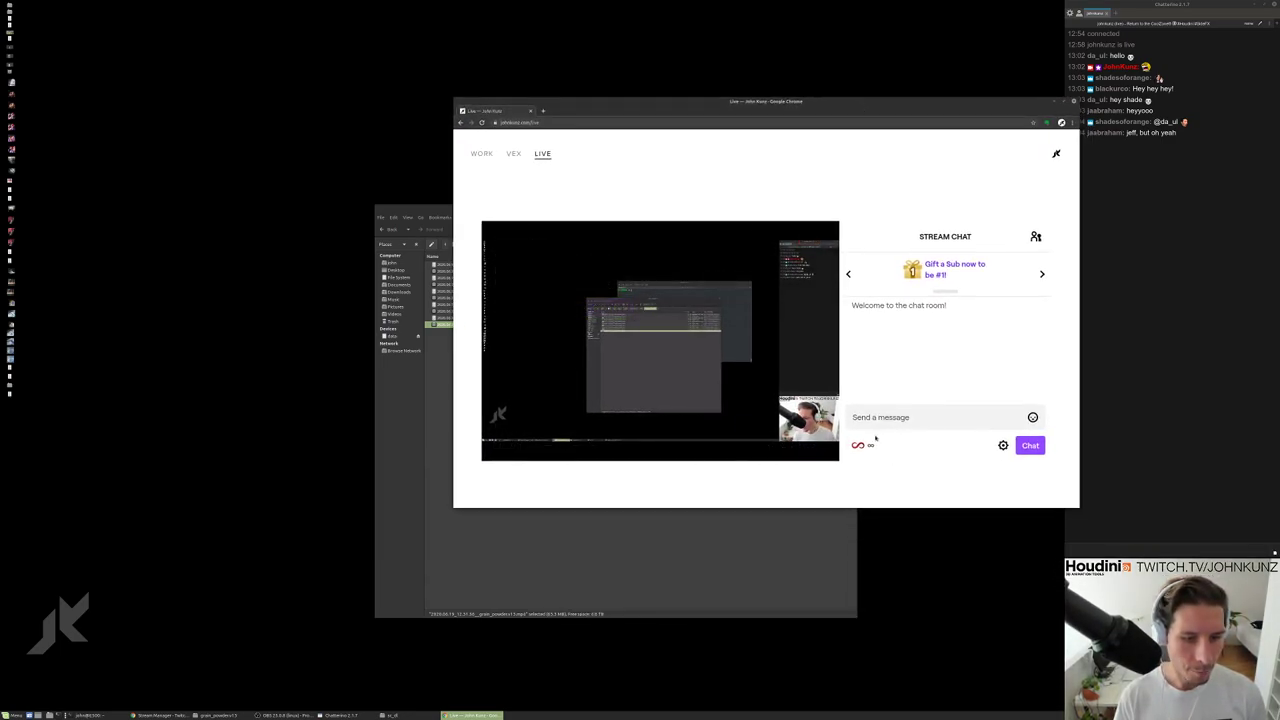
left_click(1033, 418)
scroll(900, 350, "down", 2)
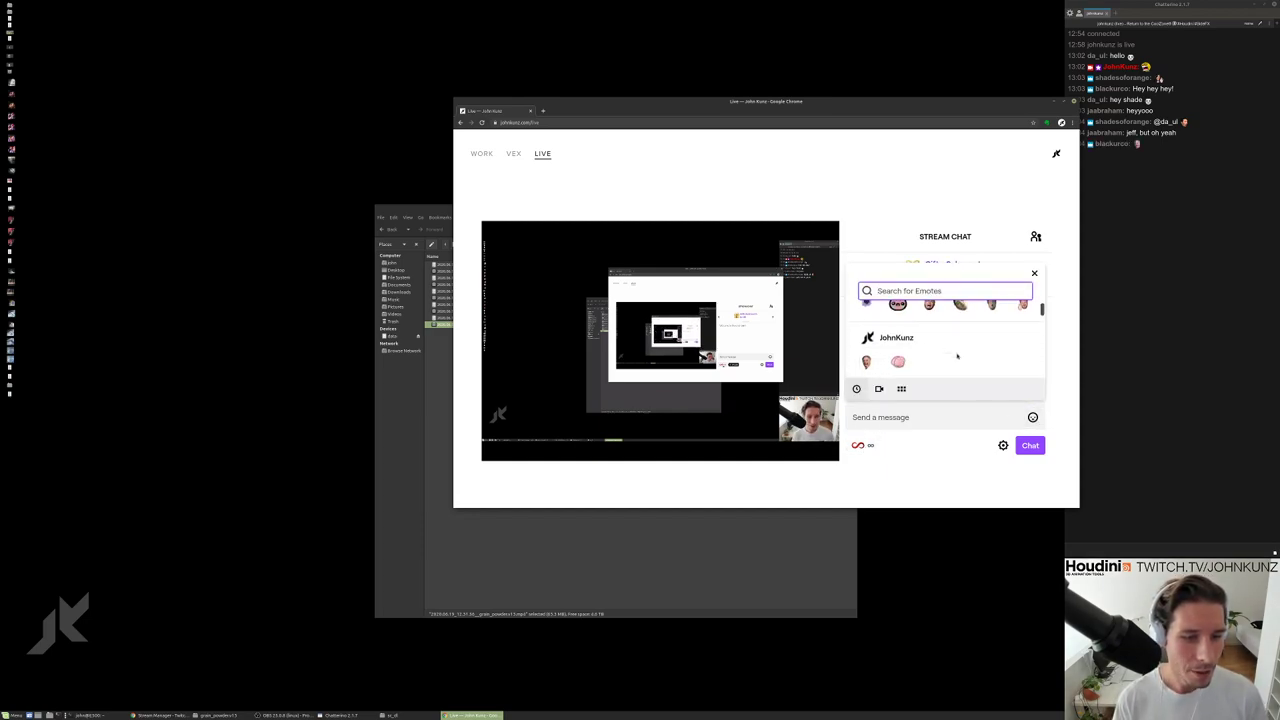
left_click(866, 344)
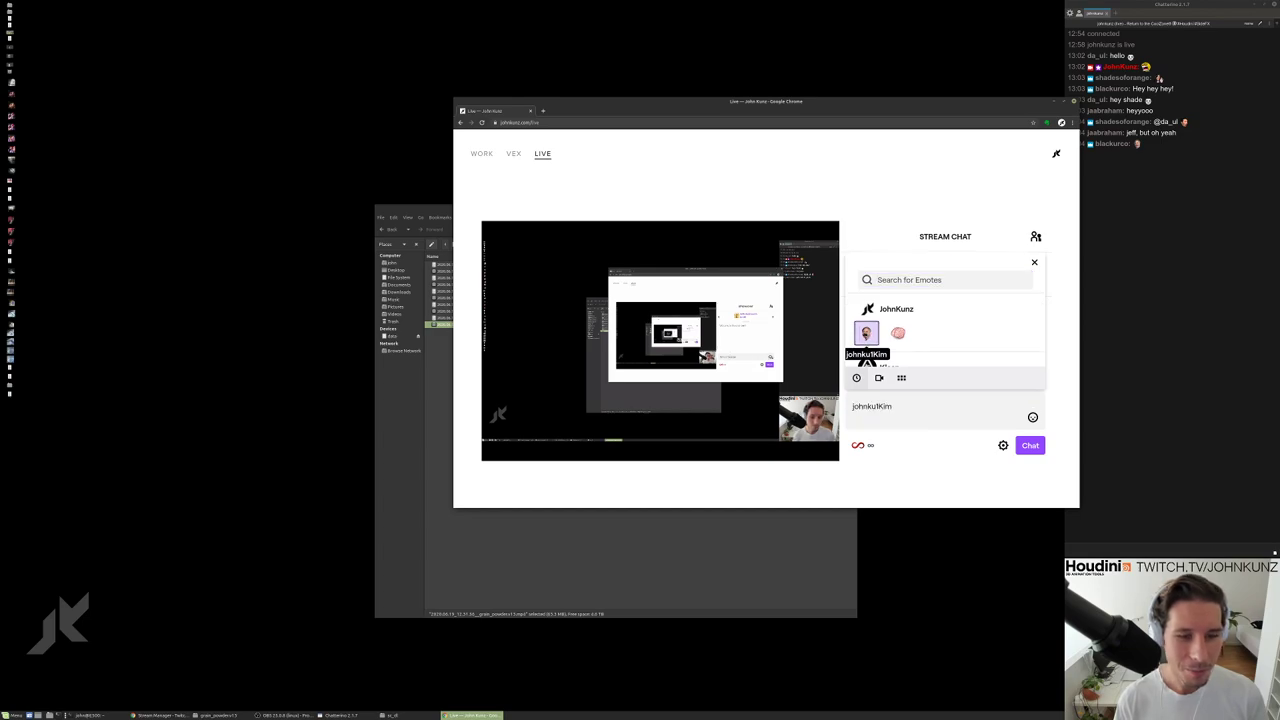
left_click(866, 318)
left_click(866, 318)
left_click(866, 312)
left_click(975, 384)
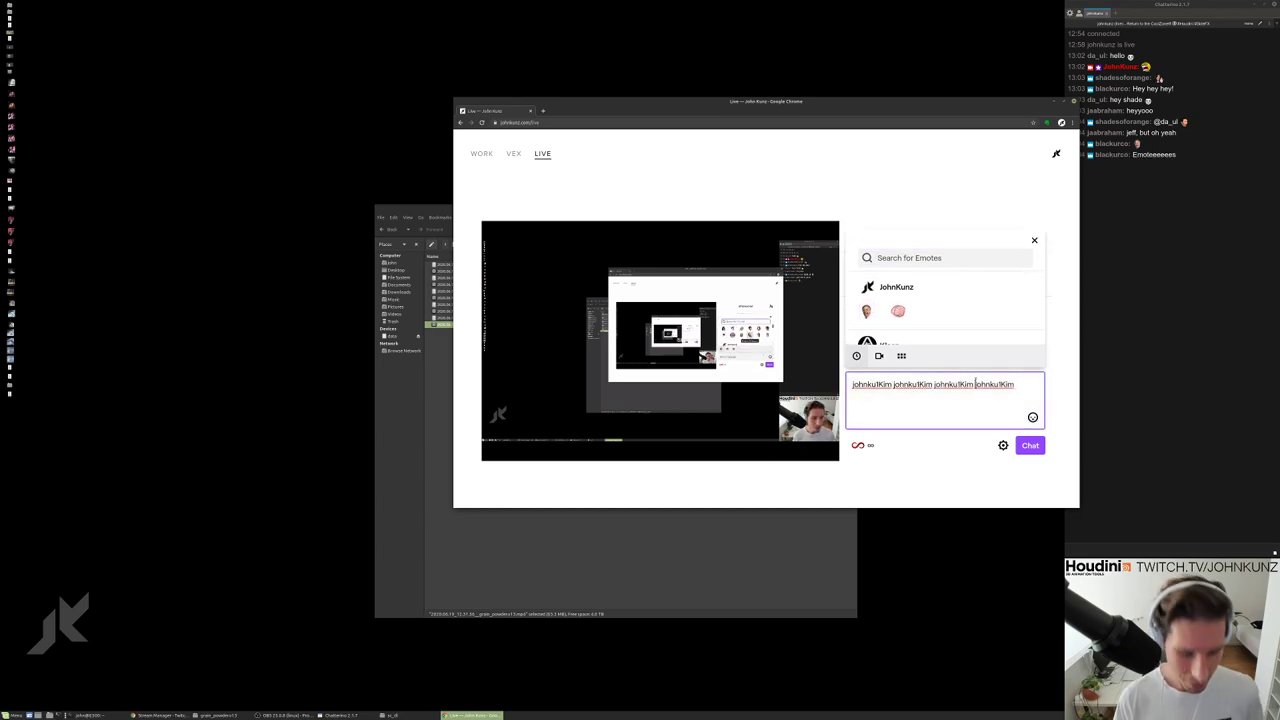
key("Return")
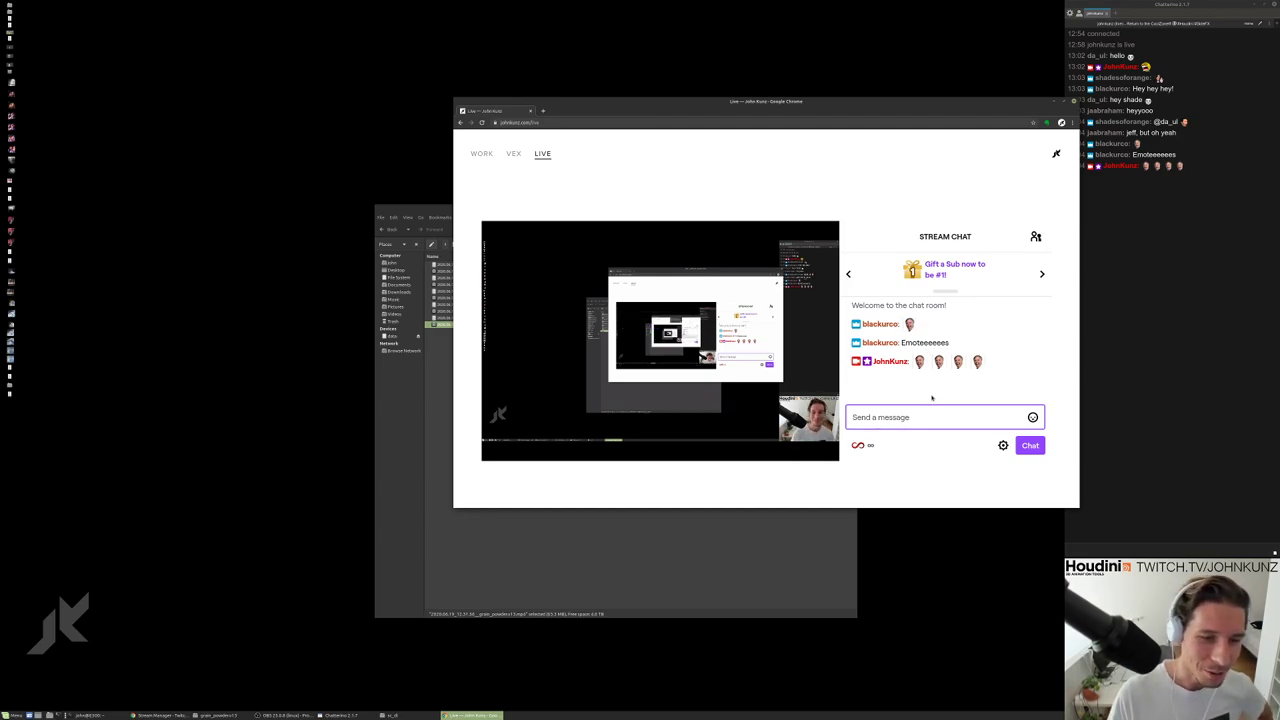
Send a second chat message of four Brain emotes.
left_click(1033, 417)
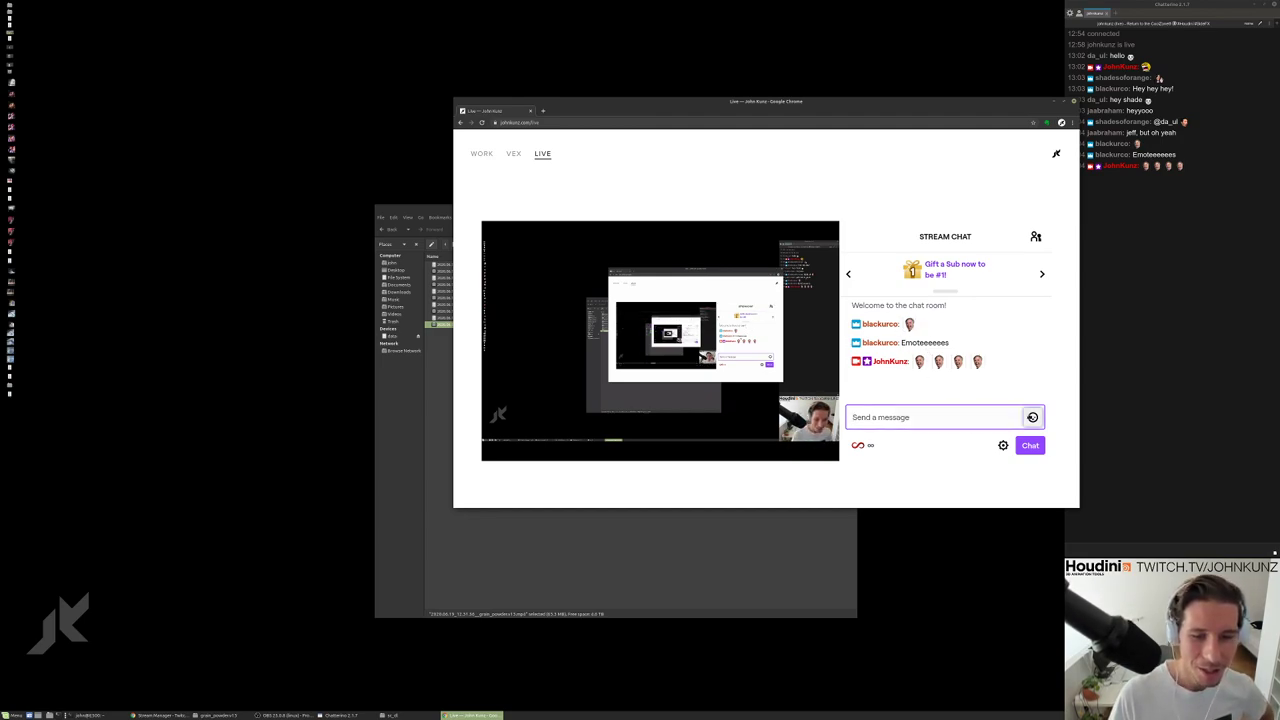
left_click(898, 367)
left_click(899, 357)
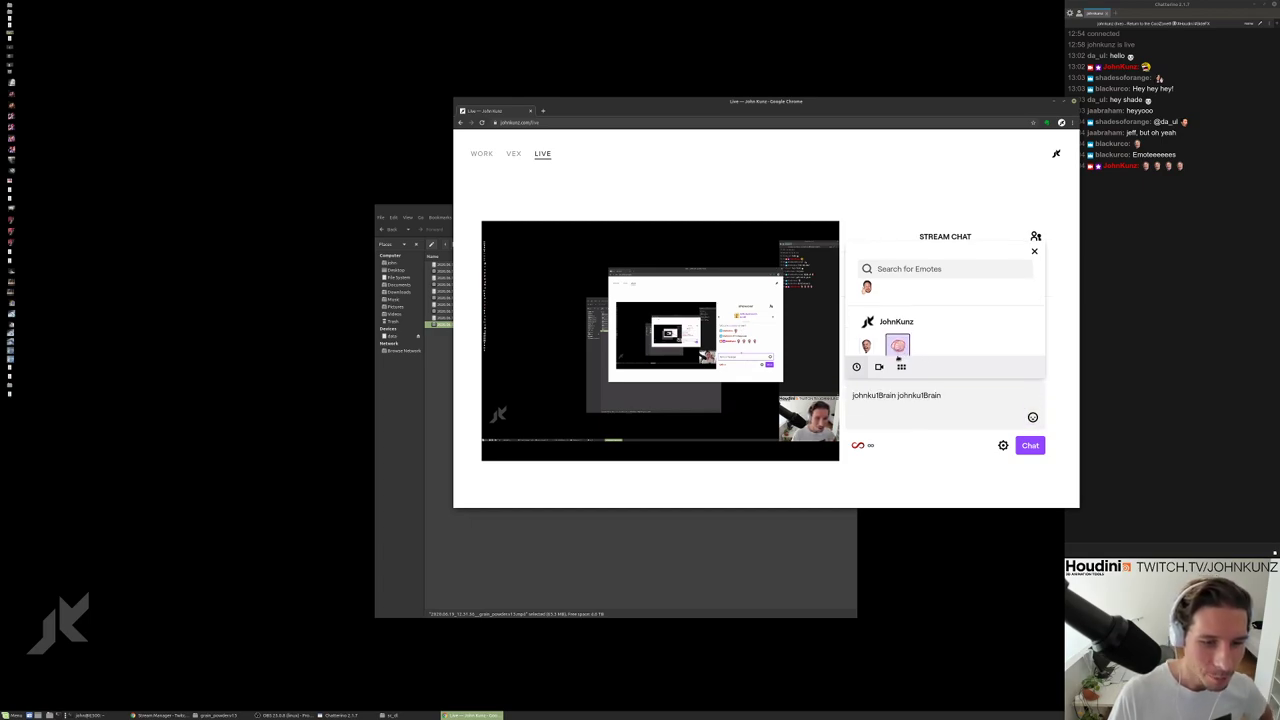
left_click(897, 345)
left_click(897, 334)
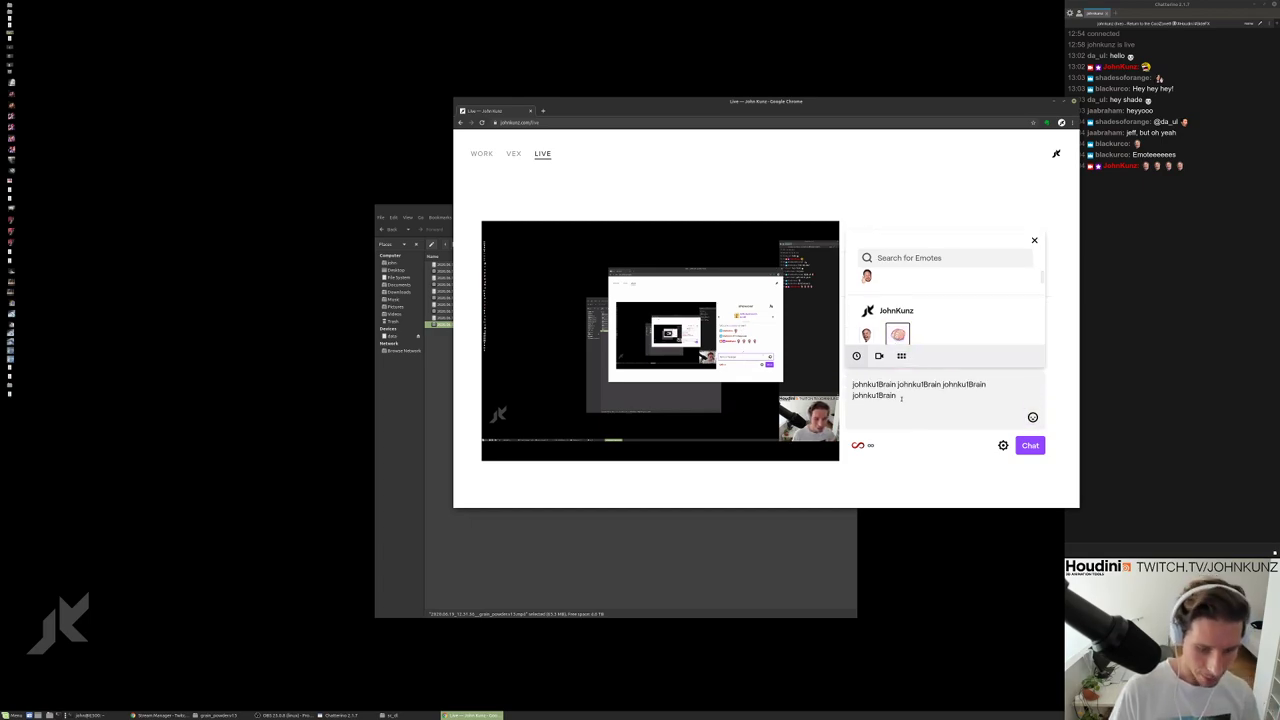
key("Return")
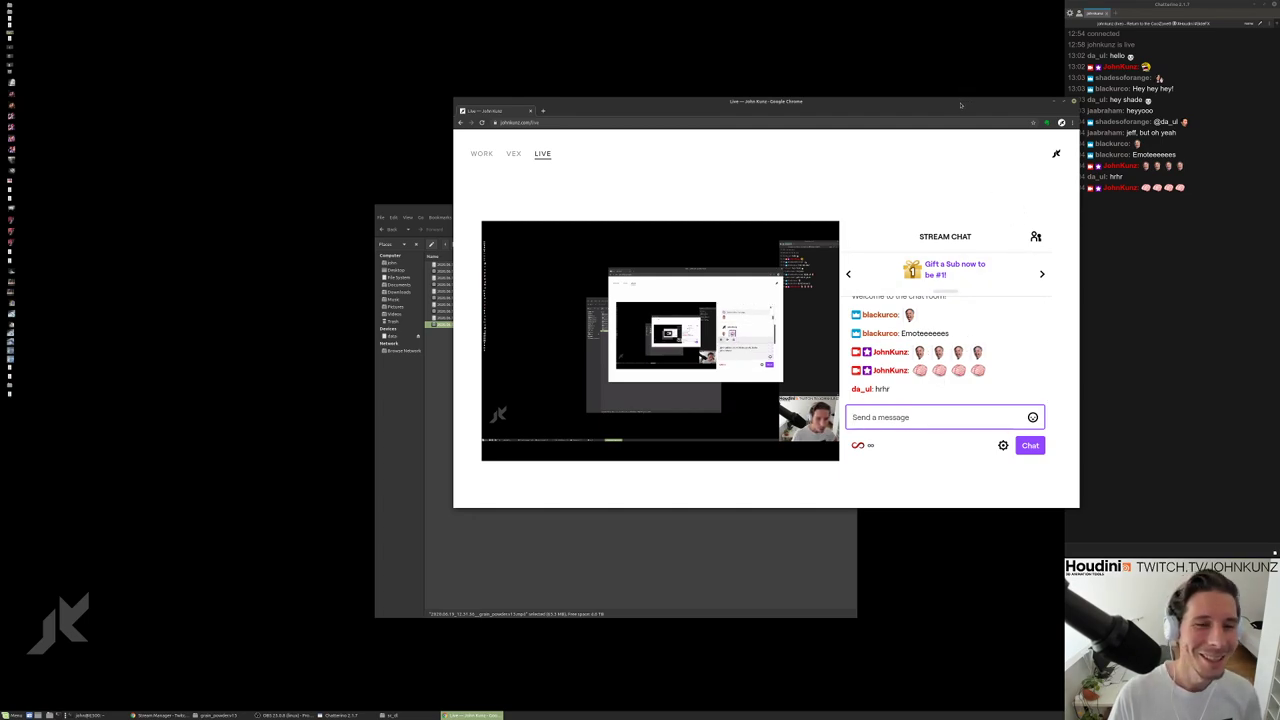
left_click_drag(960, 104, 923, 93)
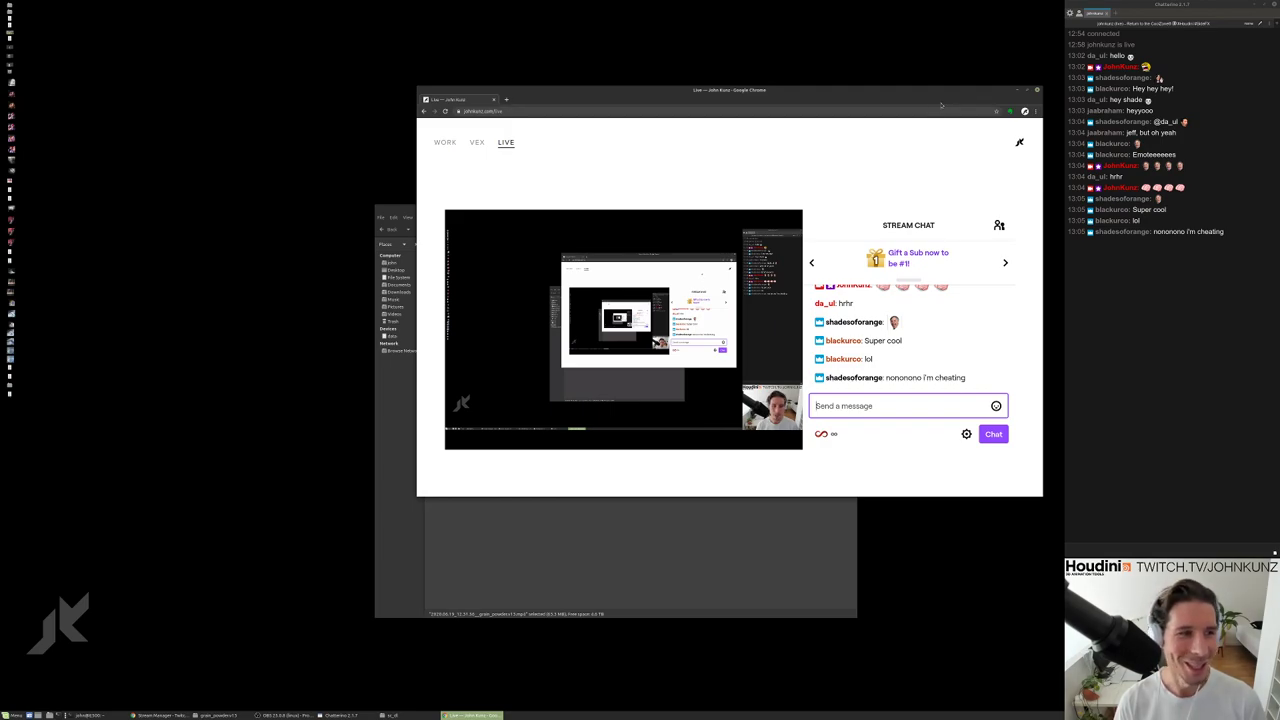
Close the Chrome window showing the johnkunz.com live page.
mouse_move(692, 249)
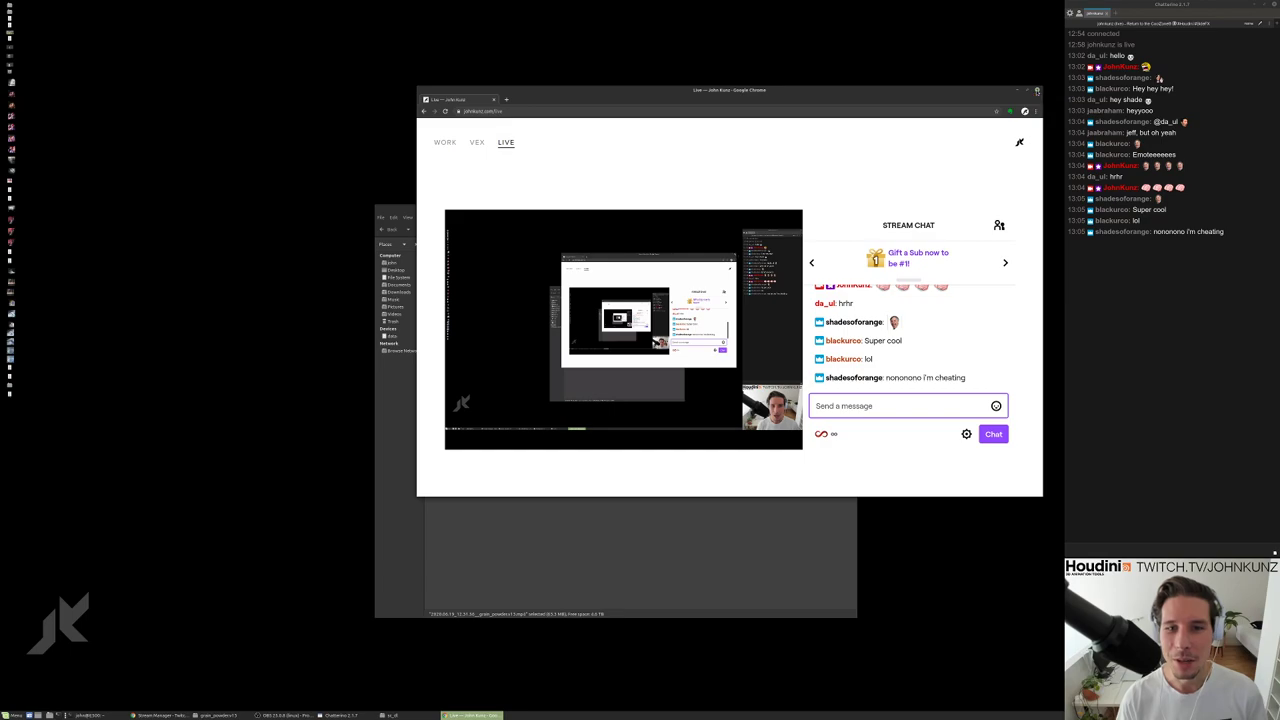
left_click(1037, 91)
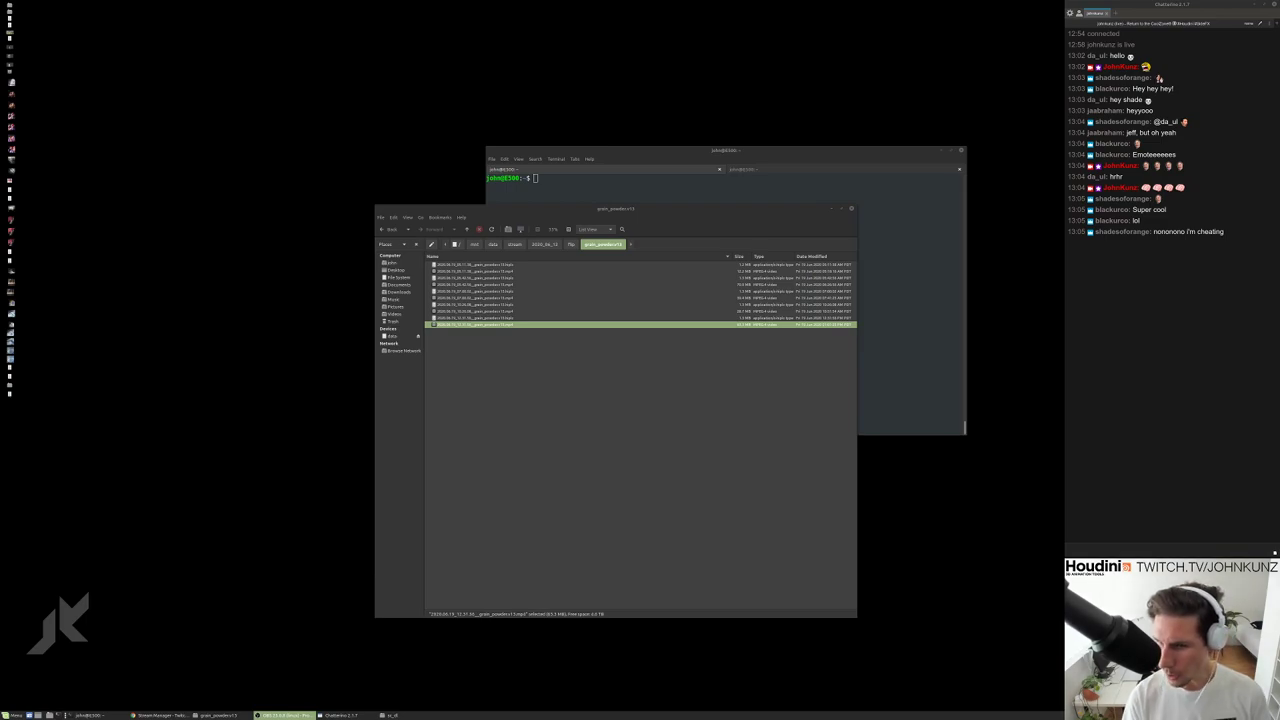
Scroll the YouTube channel home page, then bring the BetterTTV dashboard over it.
key("alt+Tab")
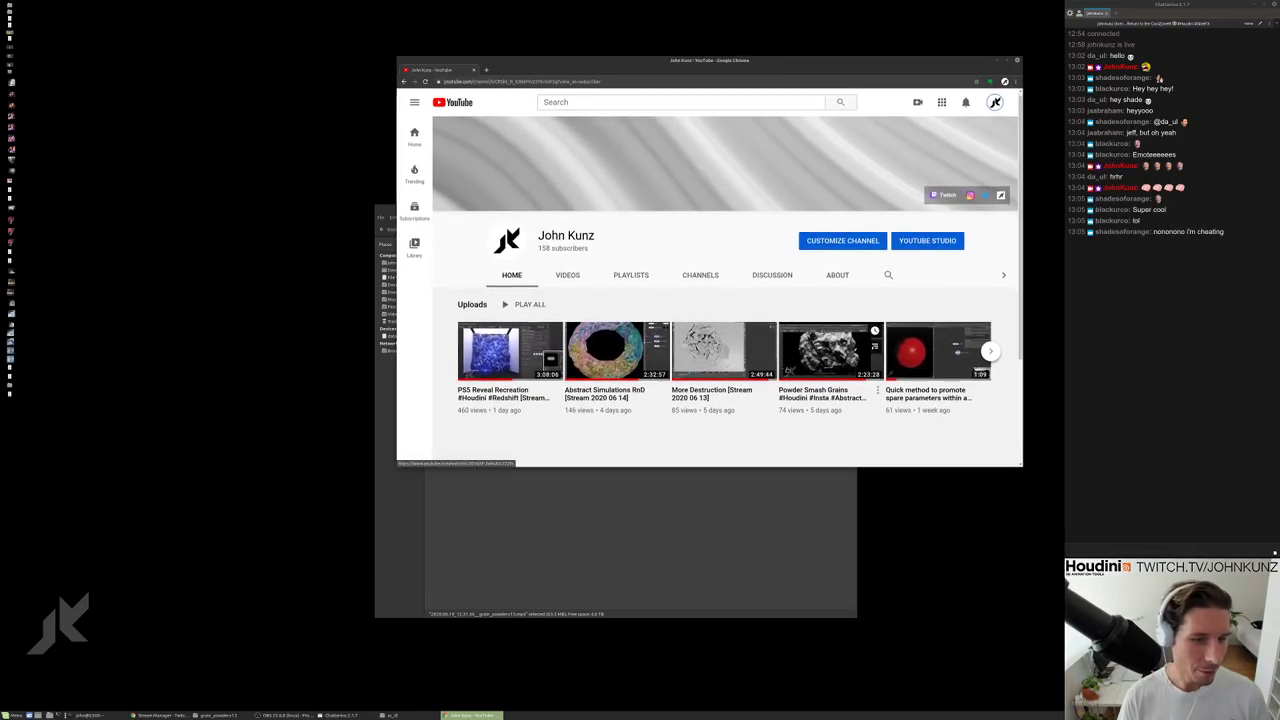
scroll(710, 250, "down", 1)
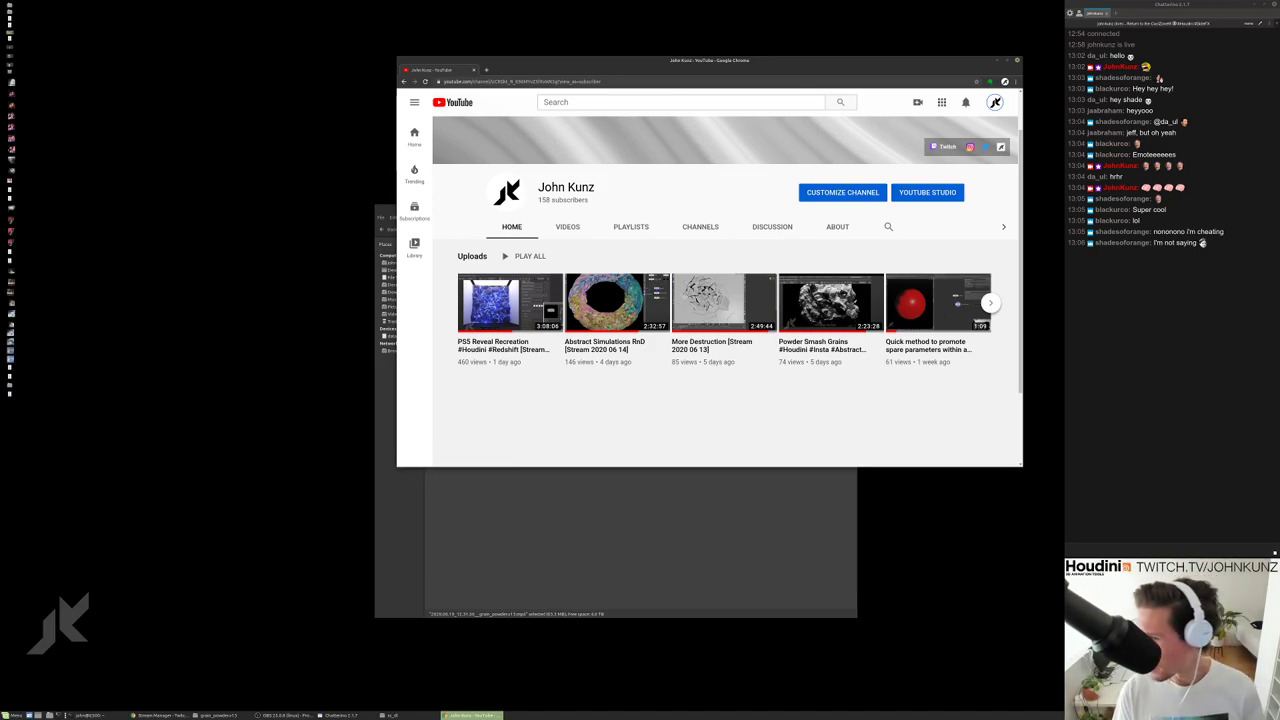
key("alt+Tab")
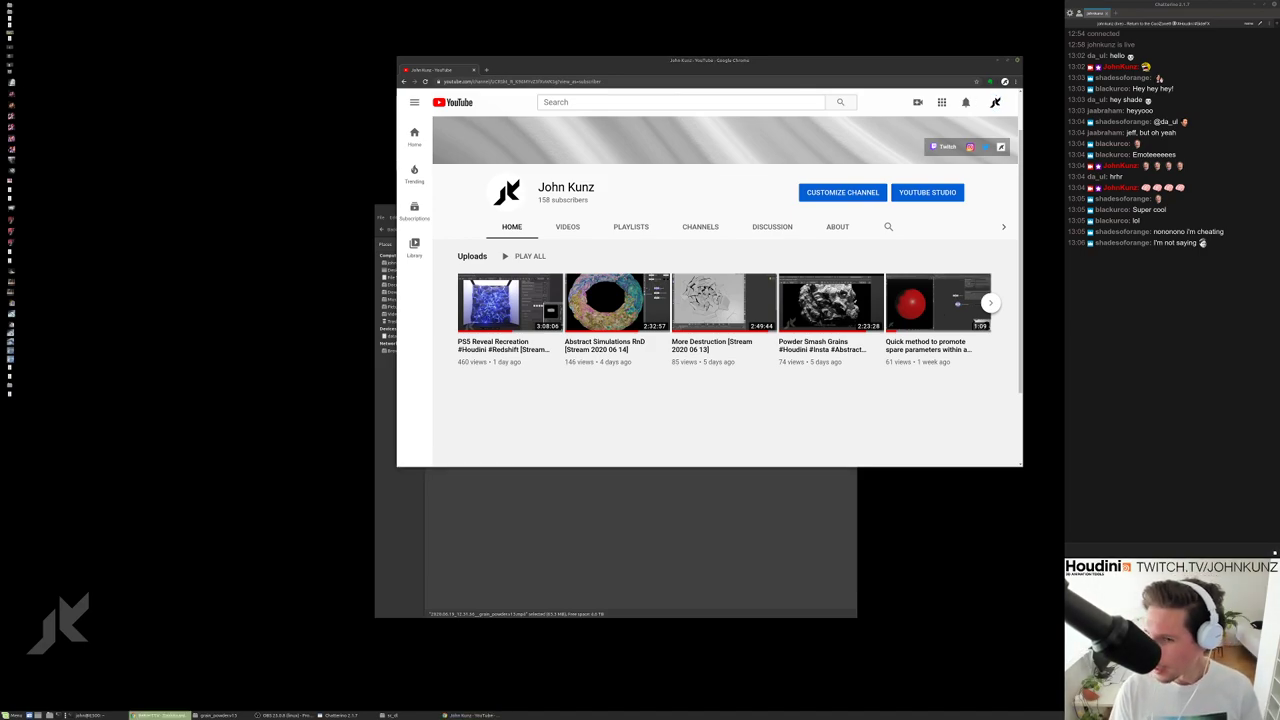
left_click_drag(1279, 237, 409, 237)
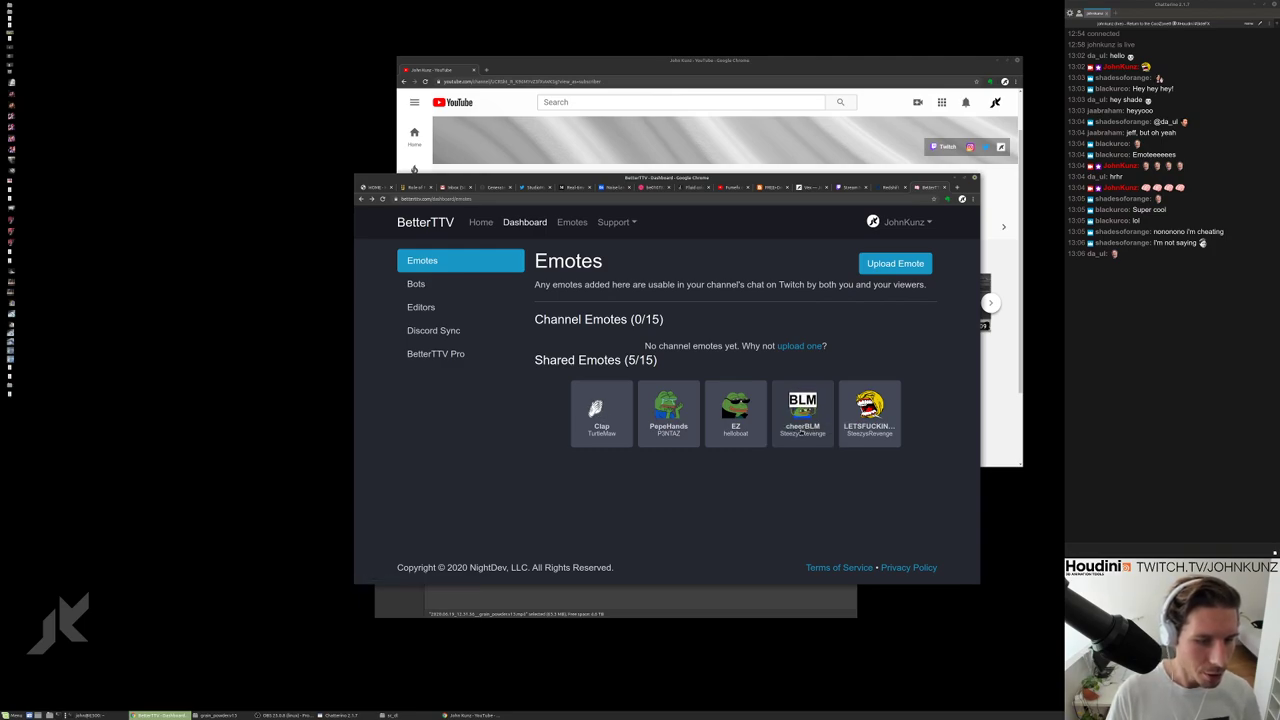
Post 'cheerBLM' and 'EZ Clap' in Chatterino chat, then minimize the BetterTTV dashboard.
left_click(1110, 551)
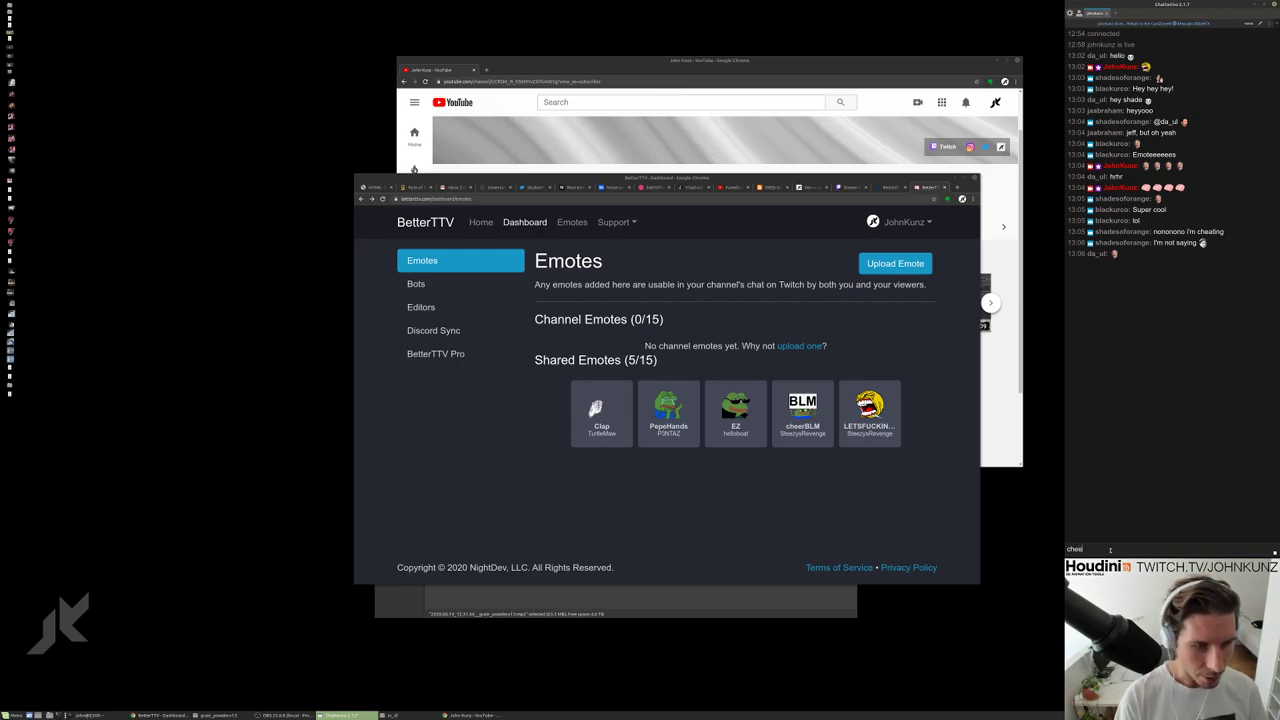
type("cheerBLM")
key("Return")
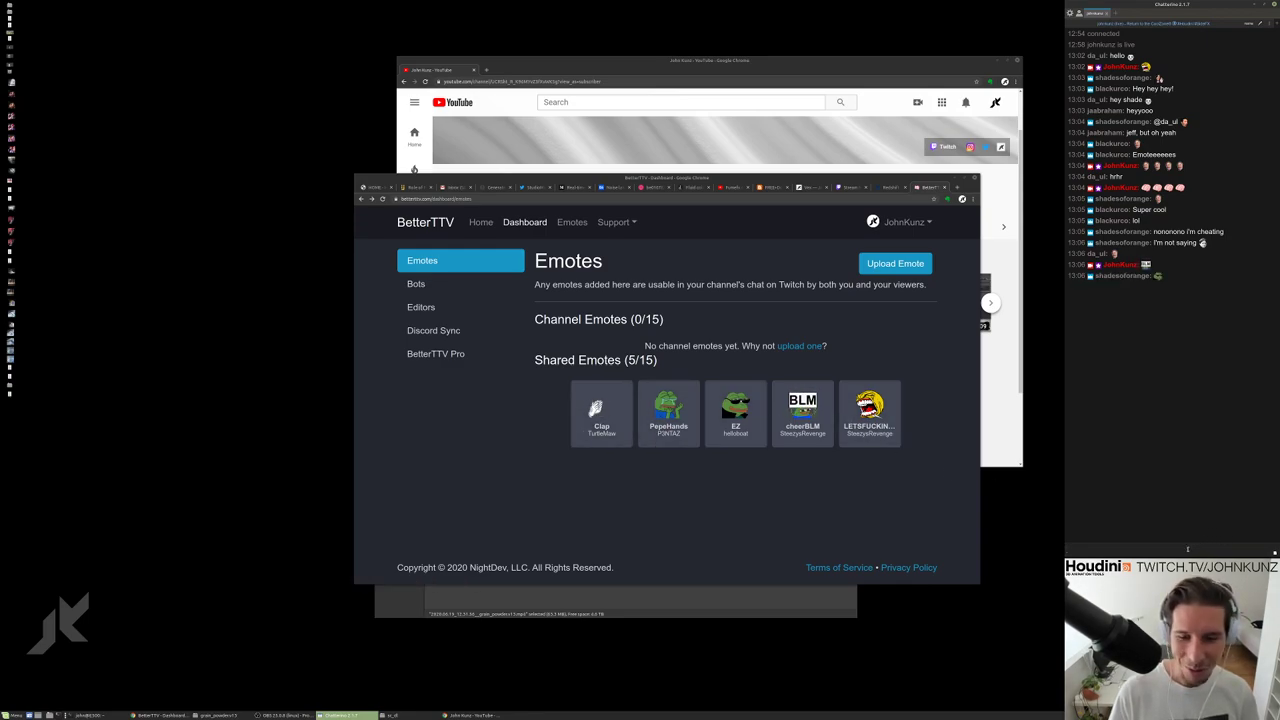
type("EZ")
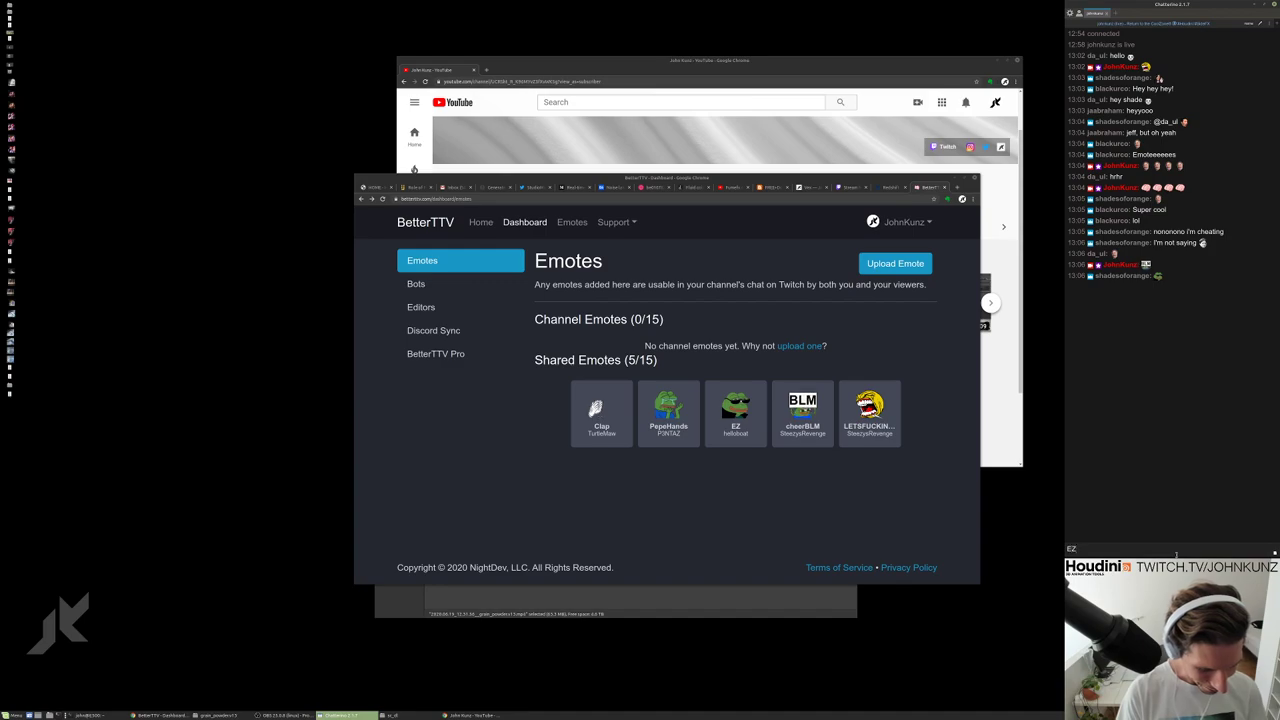
type(" Cla")
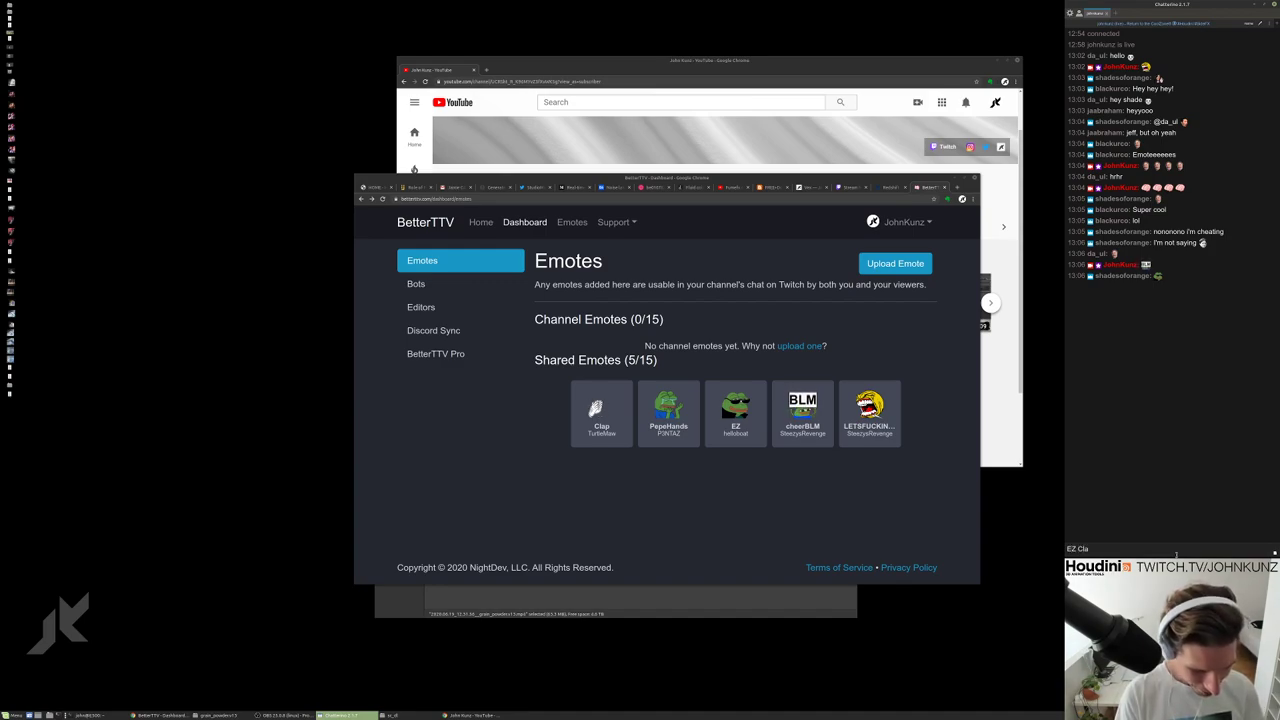
type("p")
key("Return")
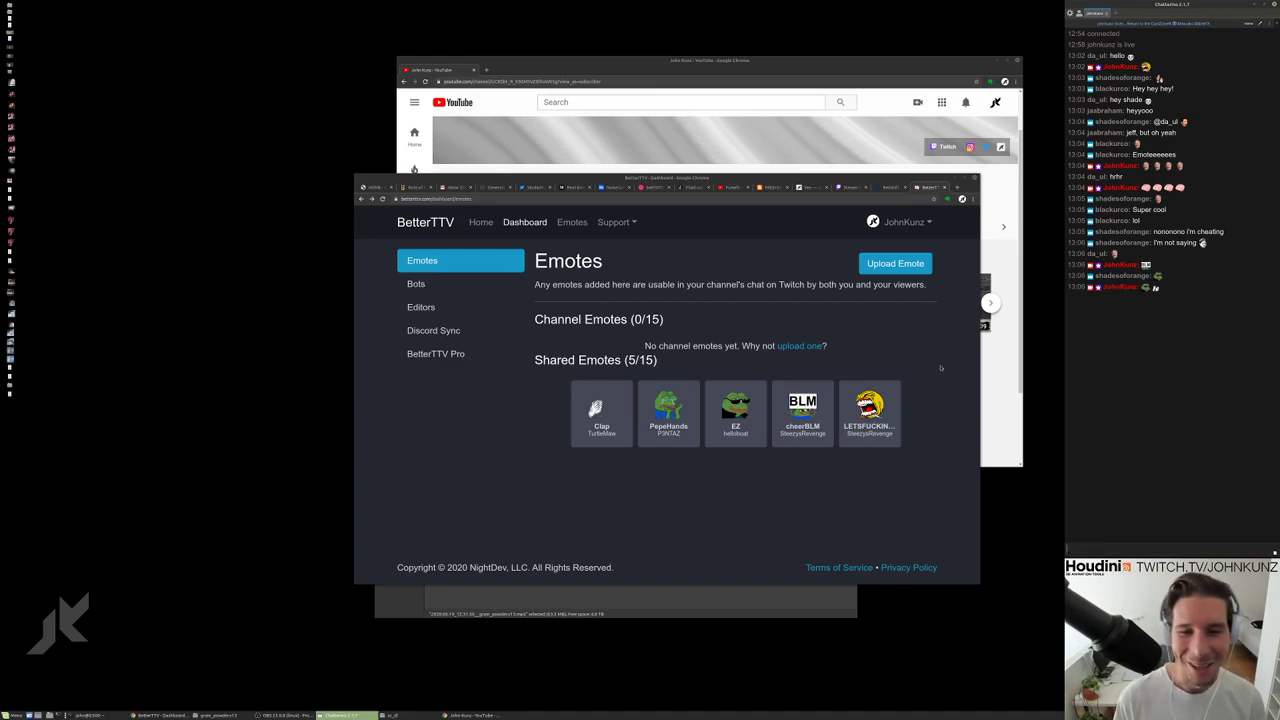
left_click(160, 715)
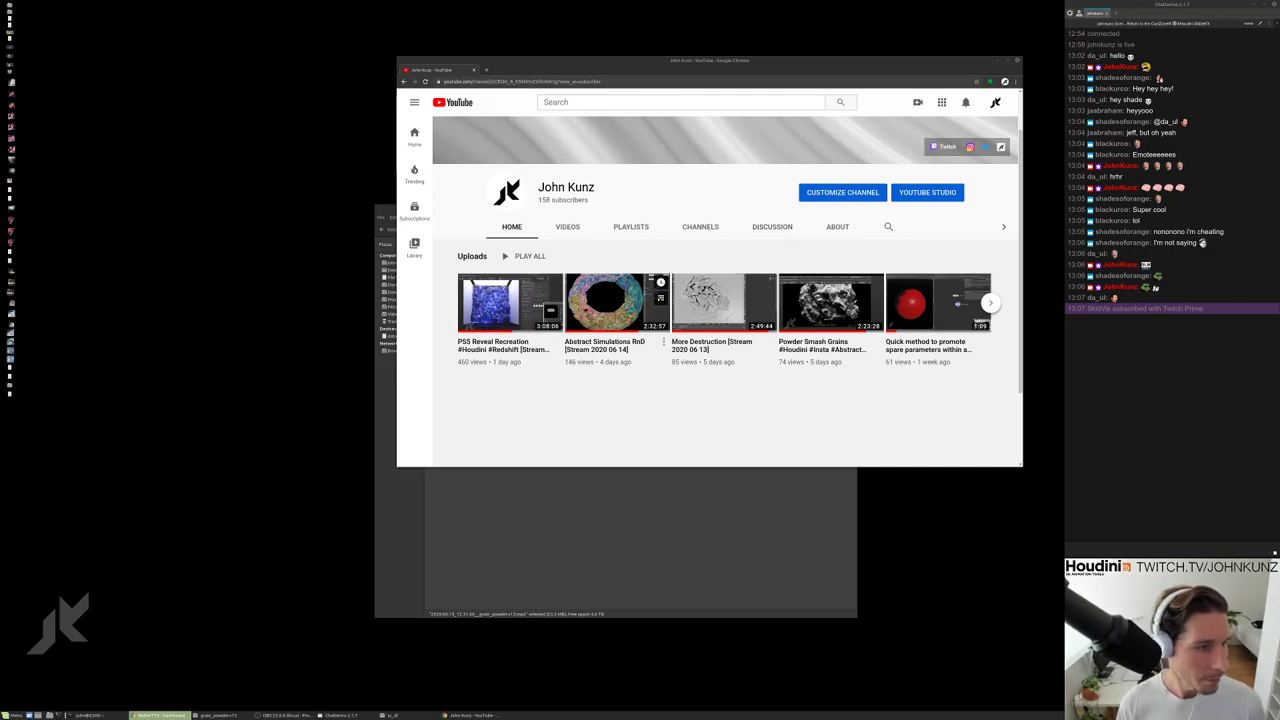
Page the Uploads carousel forward and back, then bring Nemo forward, shifted down-right.
left_click(990, 302)
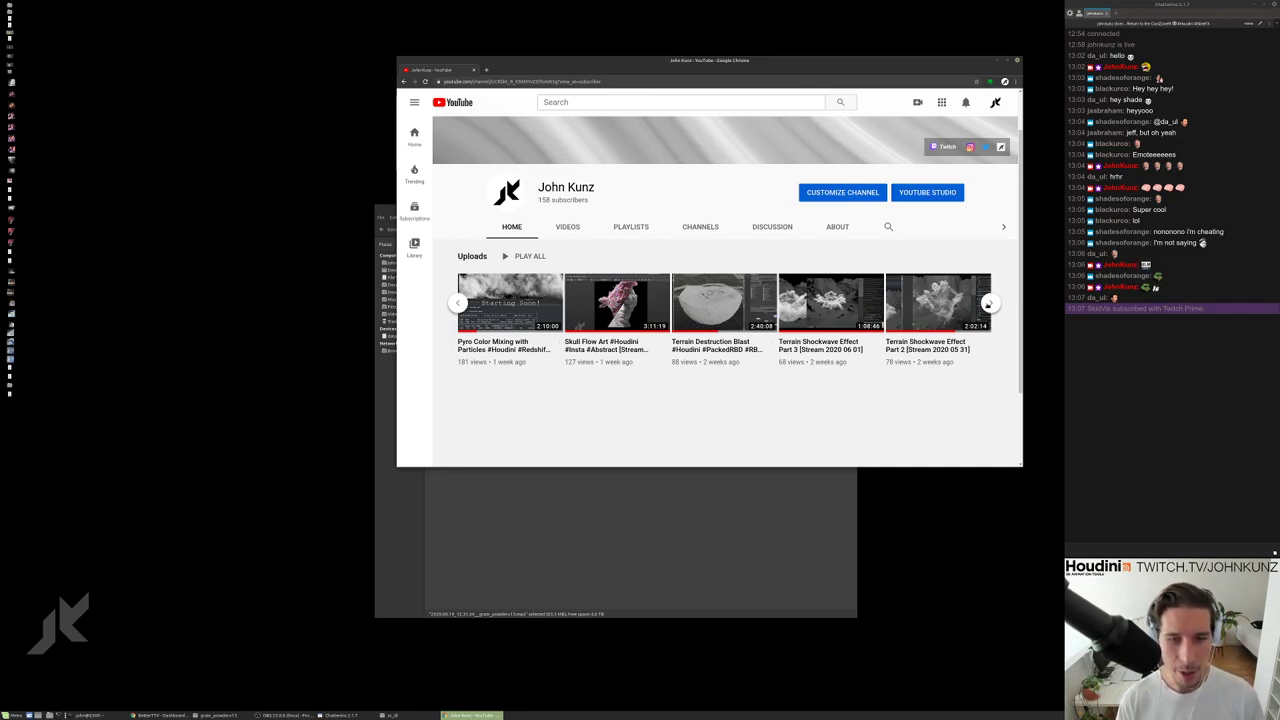
left_click(988, 303)
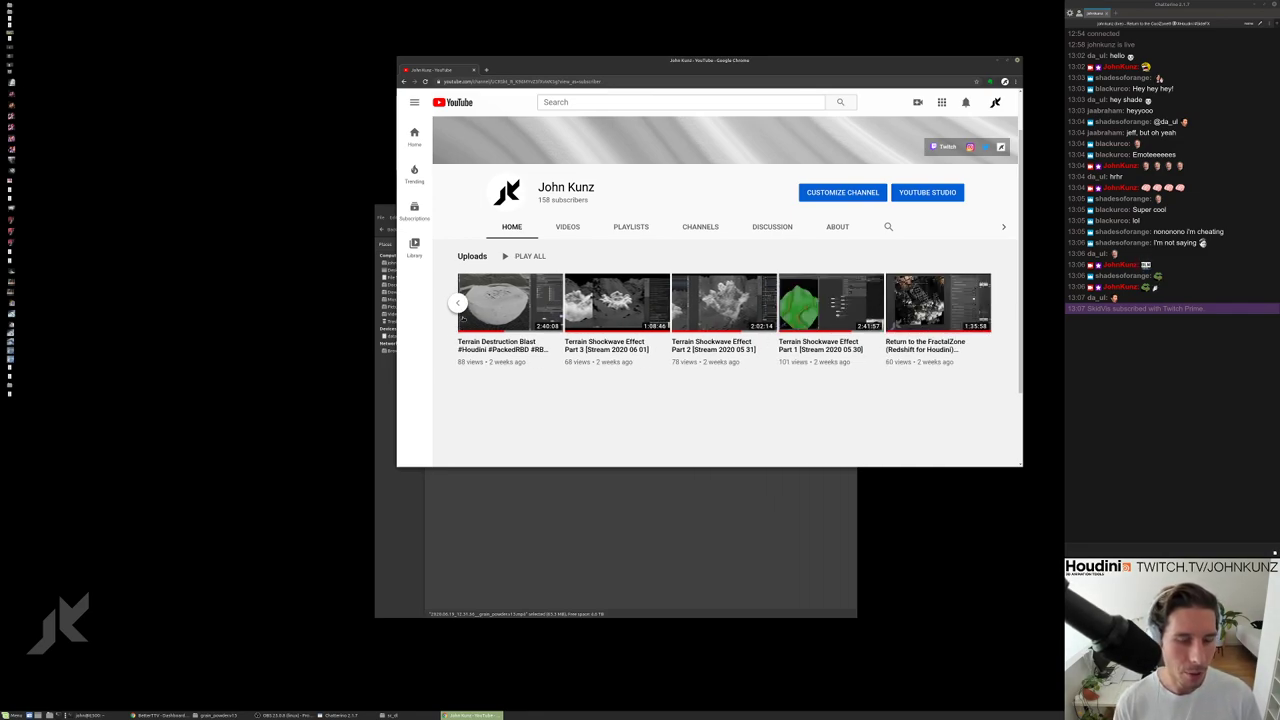
left_click(458, 302)
left_click(456, 302)
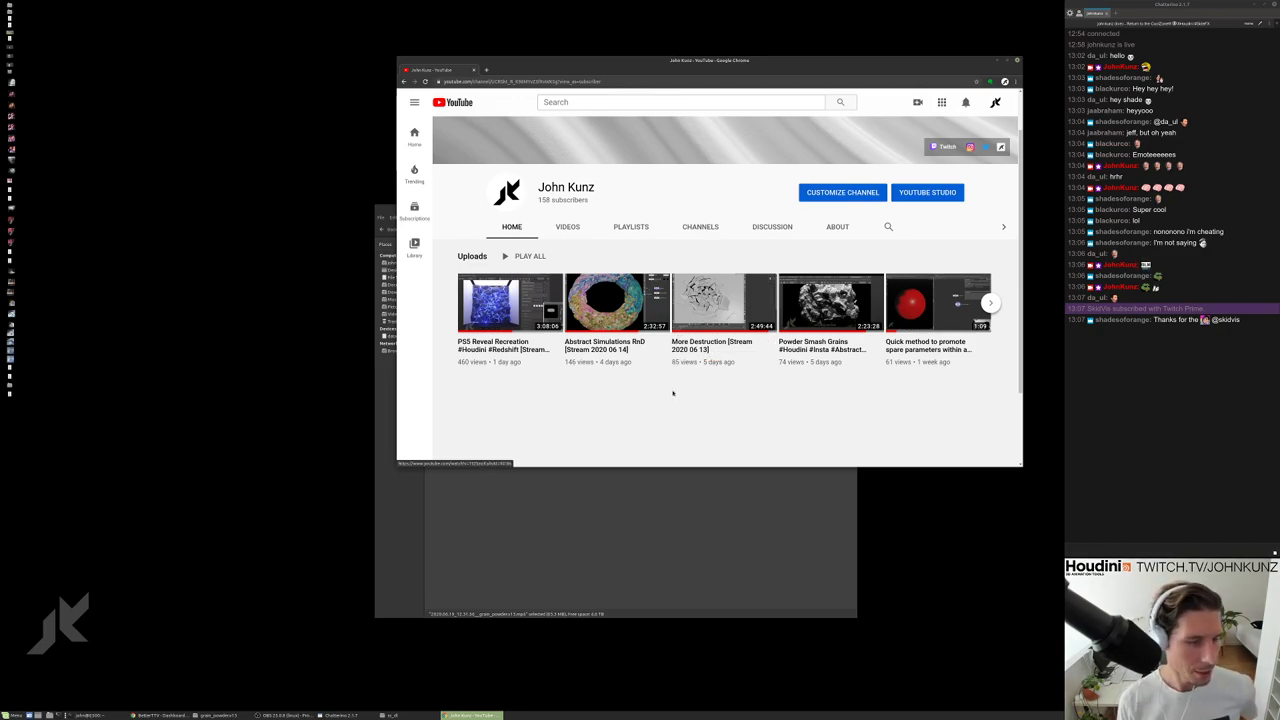
key("alt+Tab")
left_click_drag(657, 208, 701, 273)
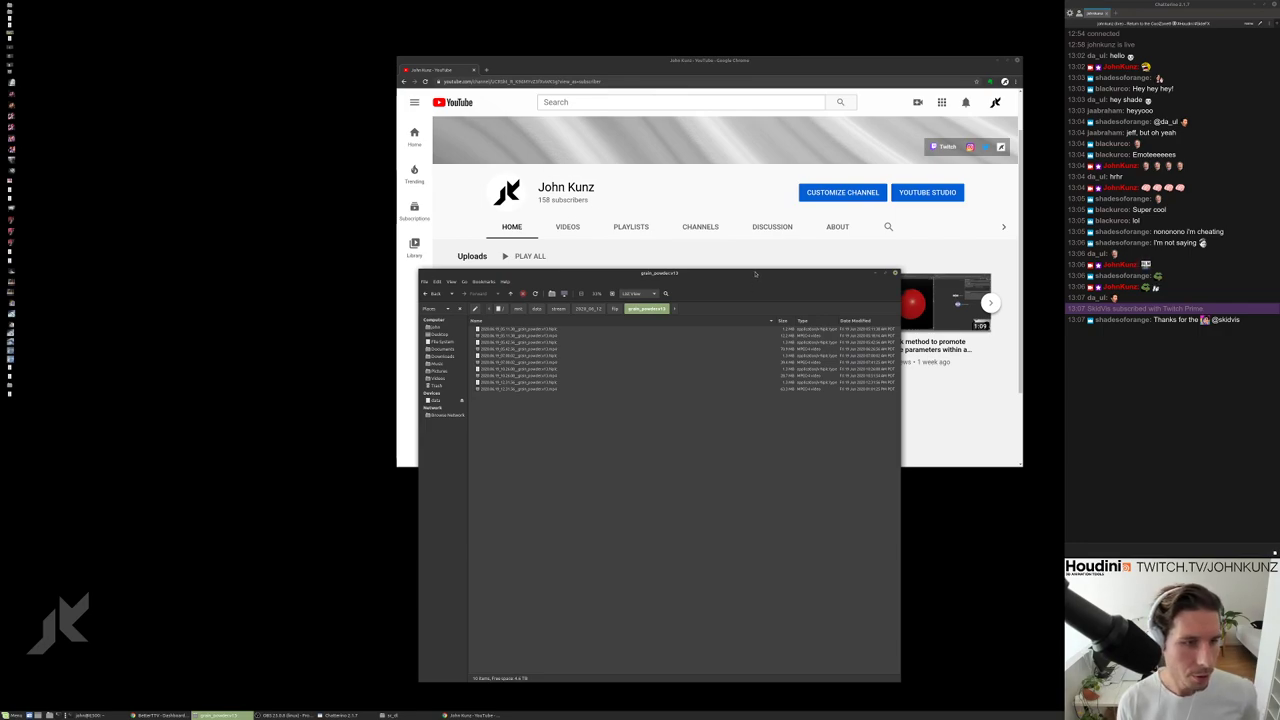
Open the newest grain_powder v13 render in MPlay and play it maximized.
left_click_drag(755, 272, 755, 378)
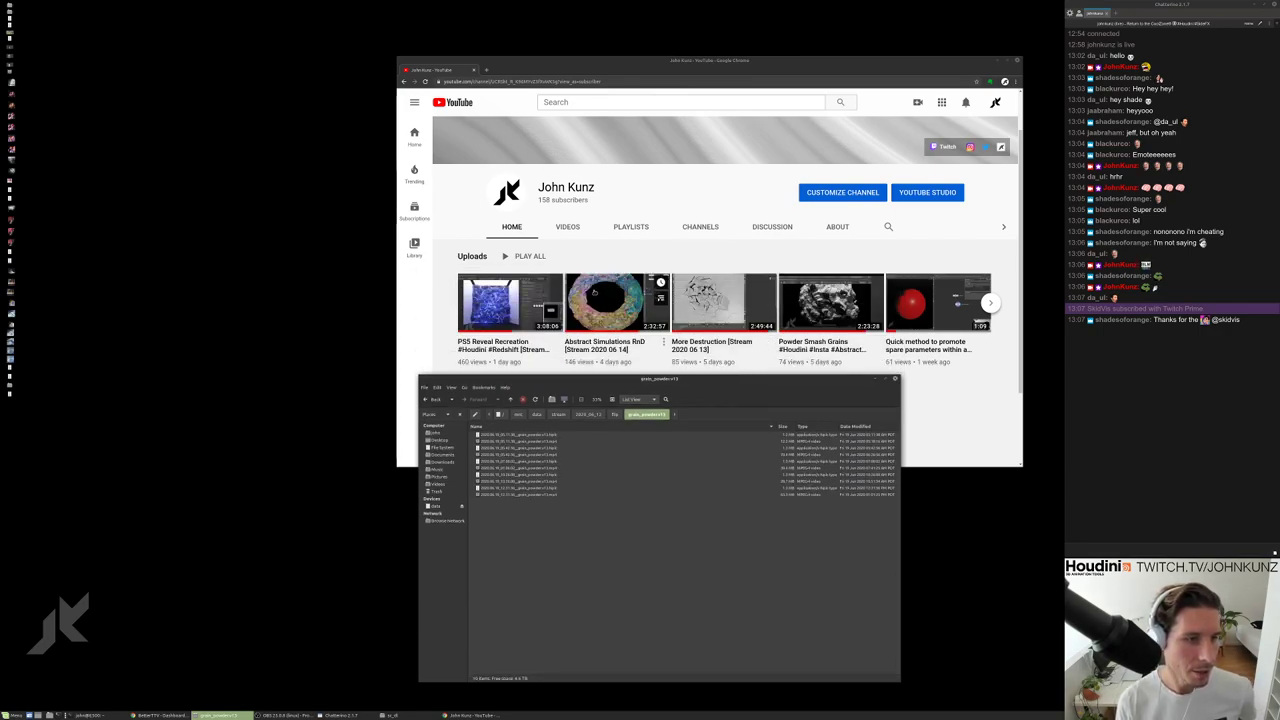
double_click(498, 495)
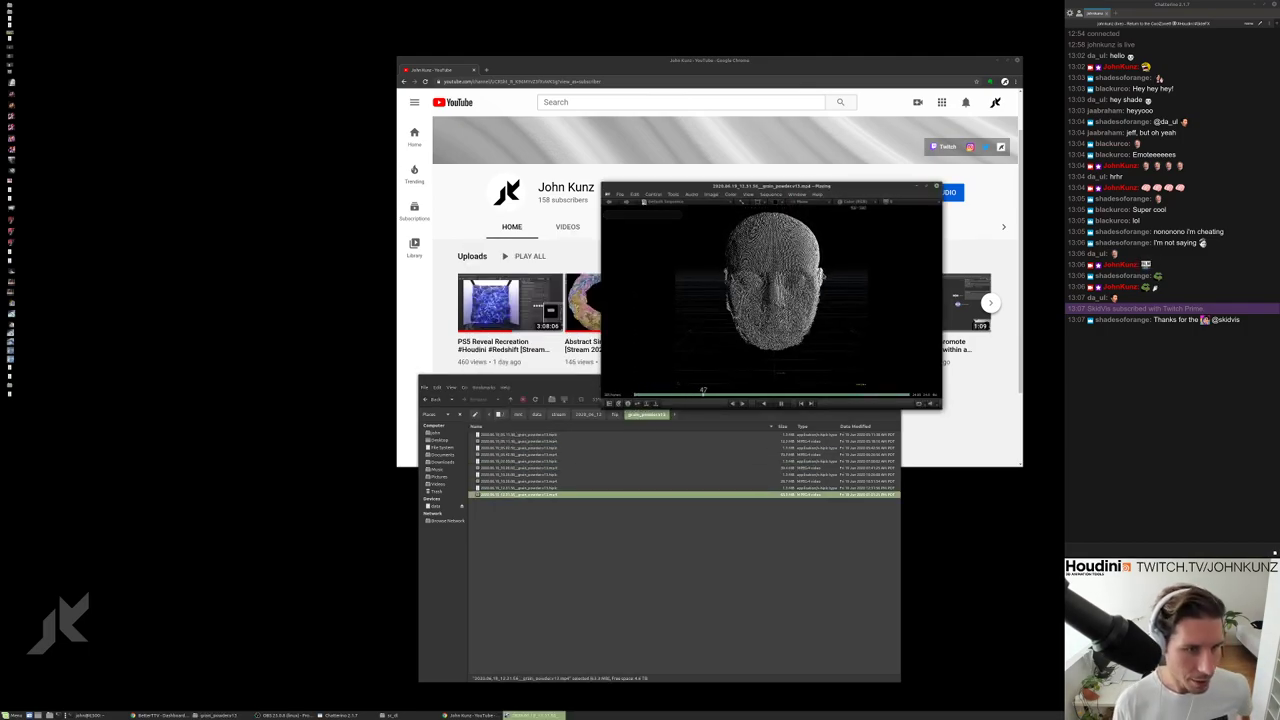
key("super+Up")
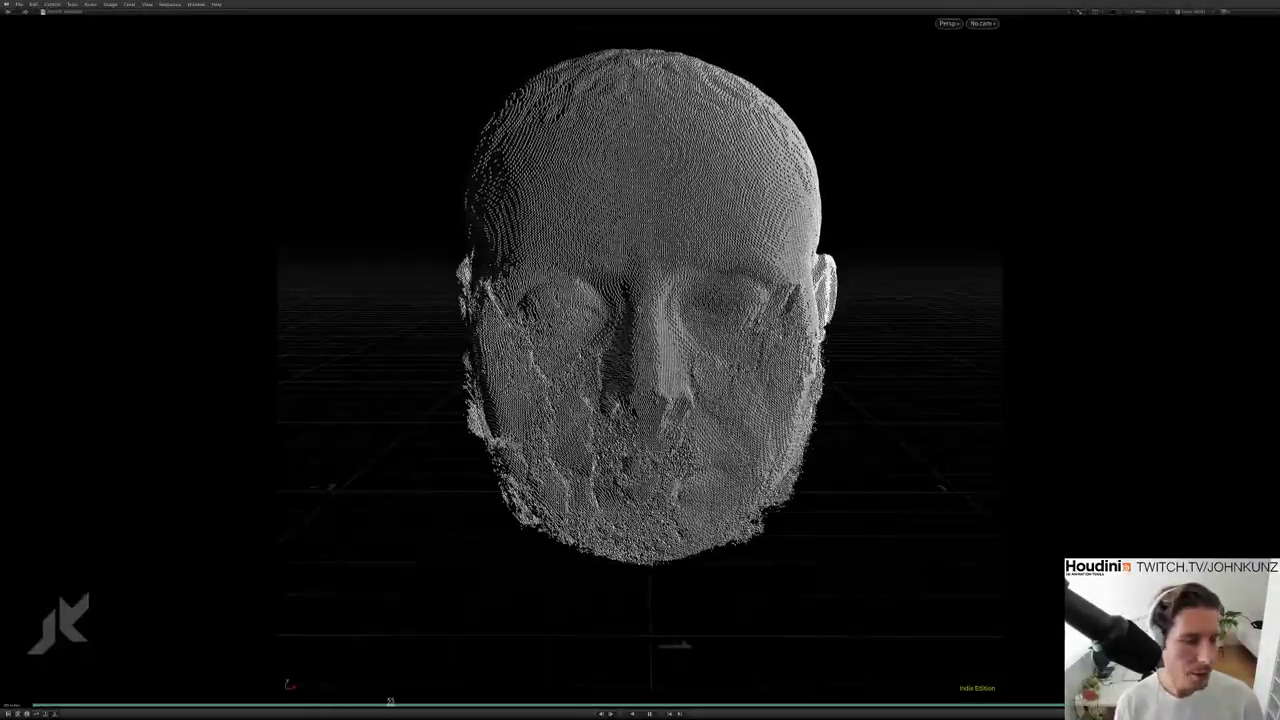
key("Escape")
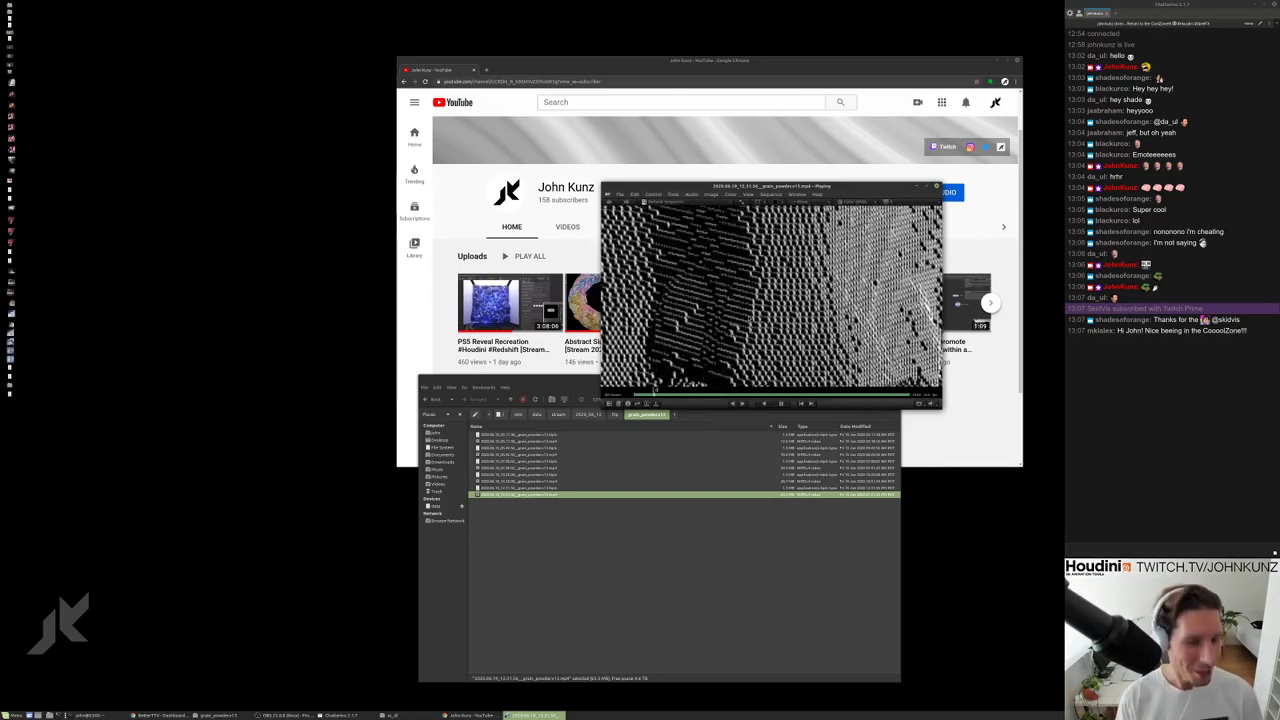
key("super+Up")
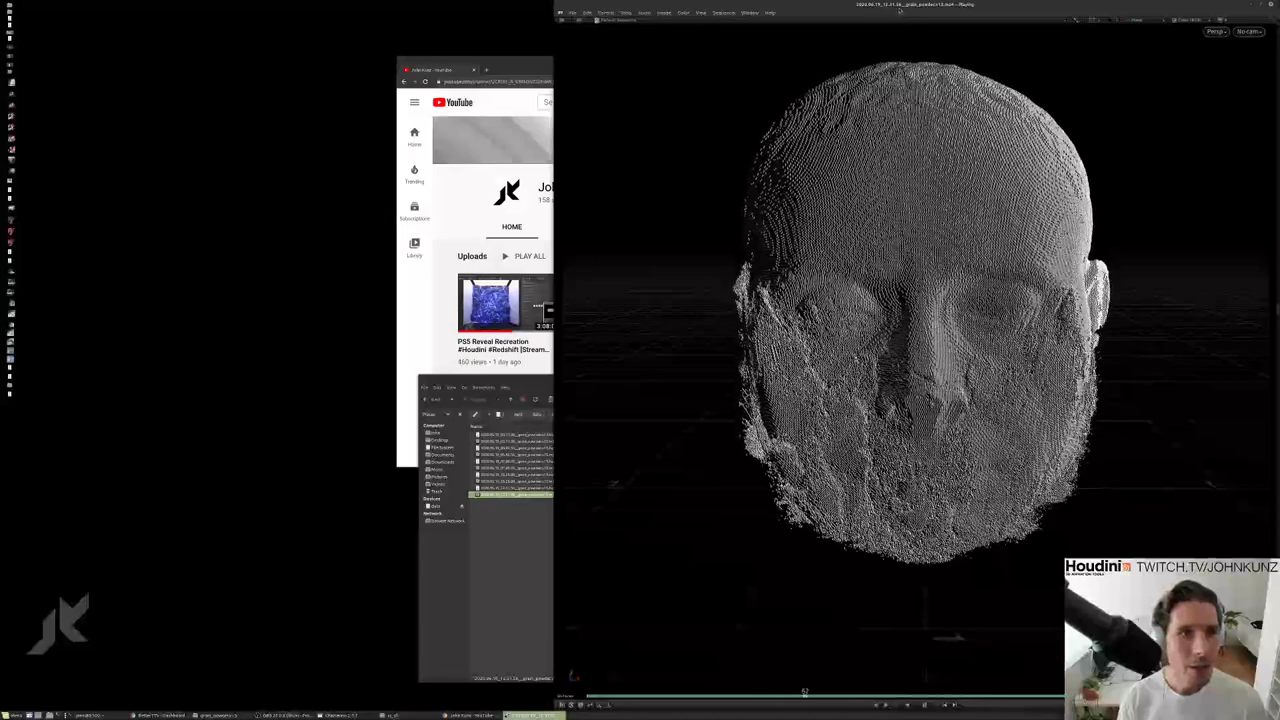
Move the MPlay player centre-left and set the chat window to Always on Top.
left_click_drag(900, 10, 537, 10)
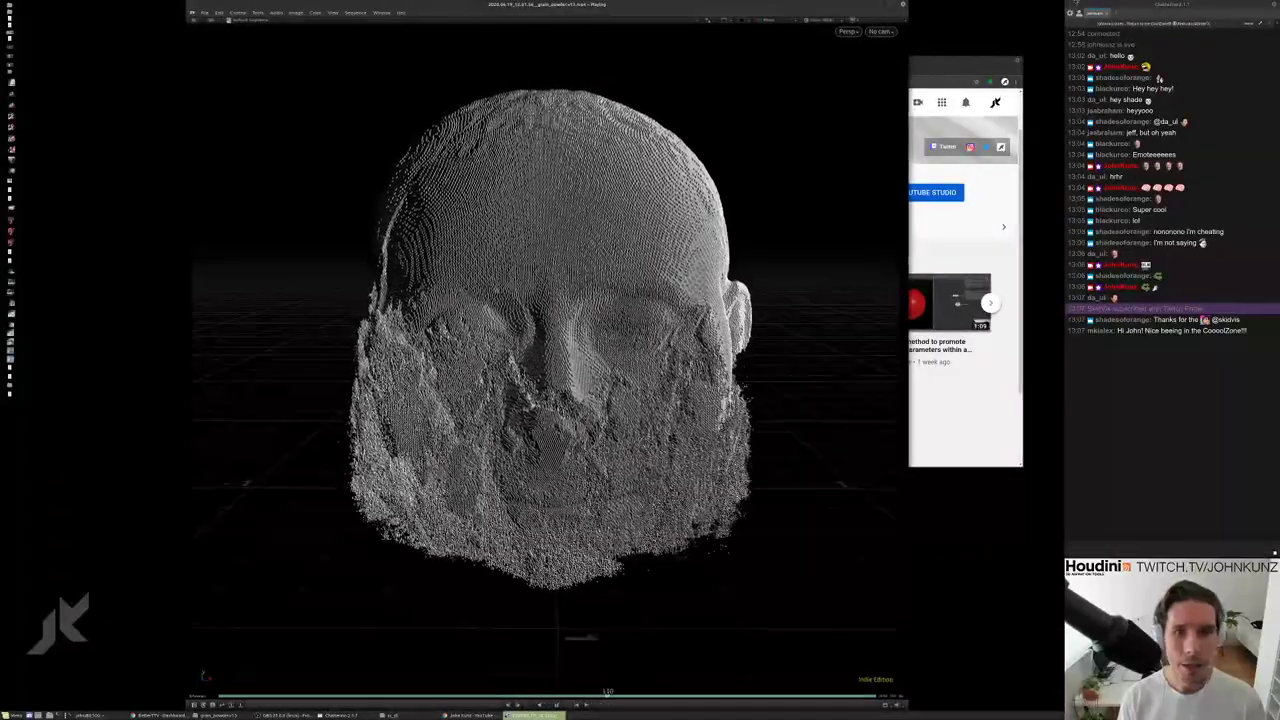
right_click(1114, 8)
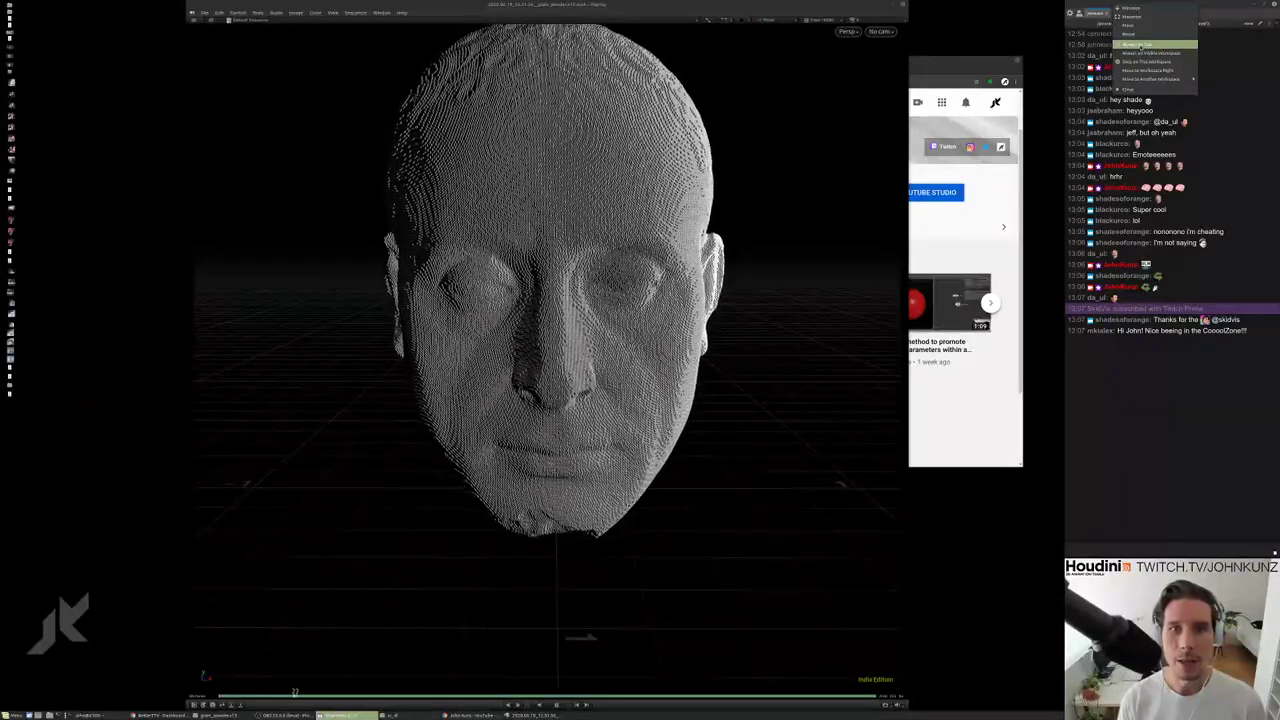
left_click(1140, 45)
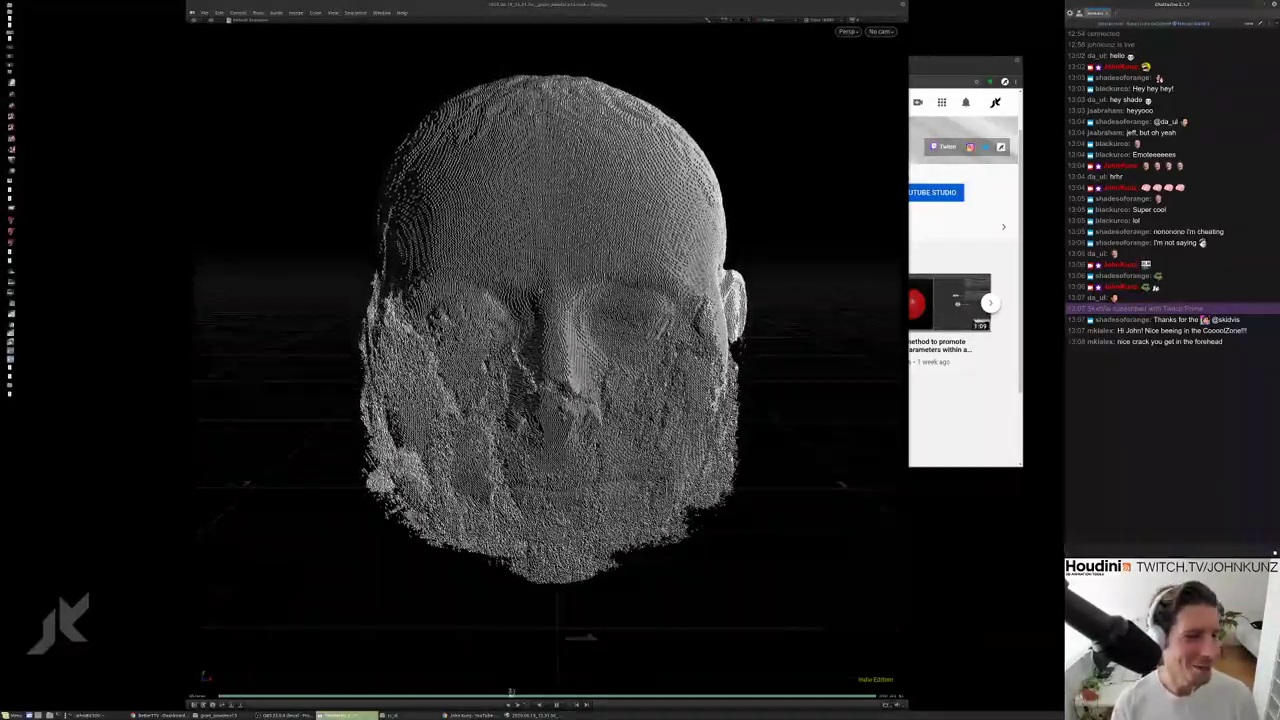
Close the MPlay grain_powder v13 playback window.
key("super+h")
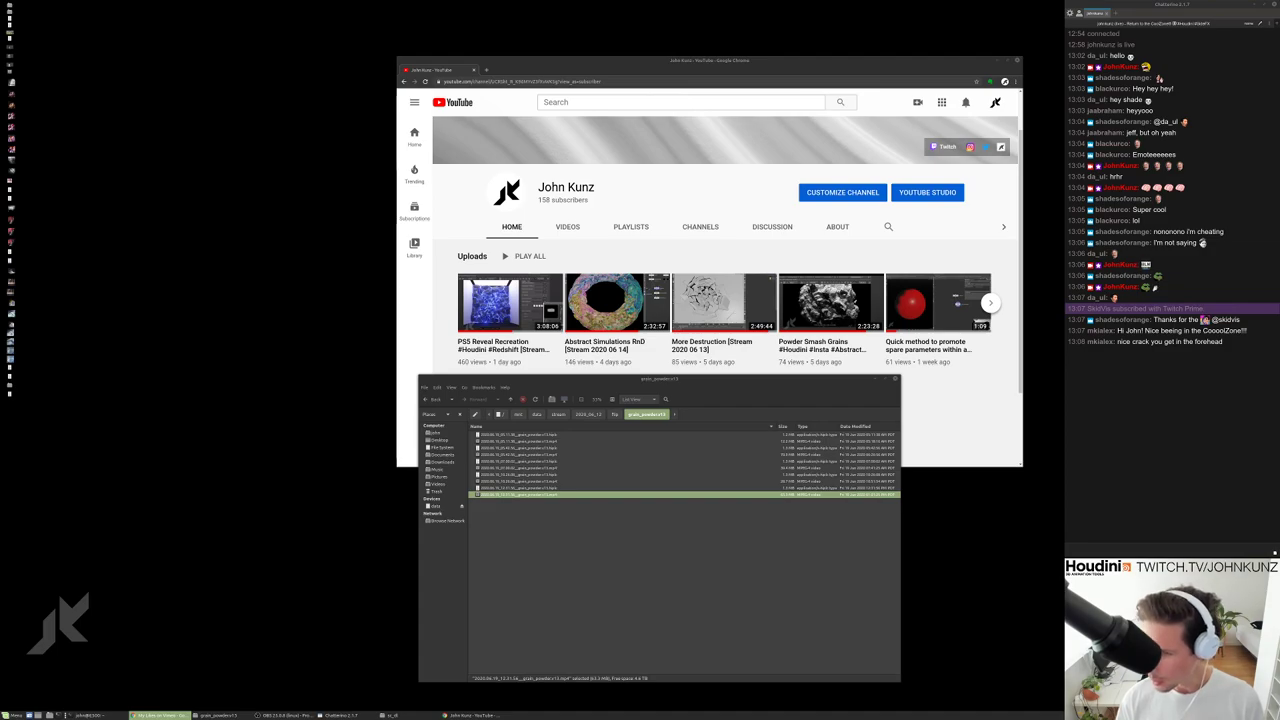
Play DNEG's Godzilla: King of the Monsters compositing breakdown on Vimeo, briefly full screen.
left_click_drag(1275, 240, 867, 149)
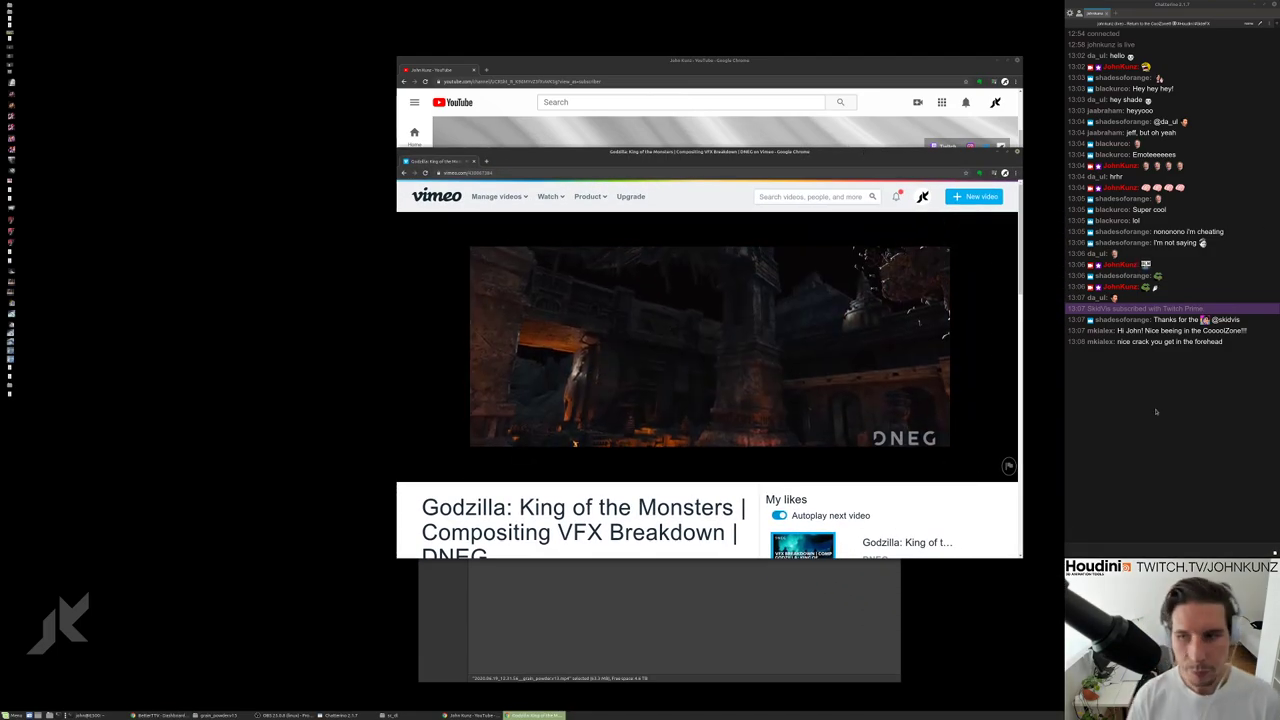
key("alt+Tab")
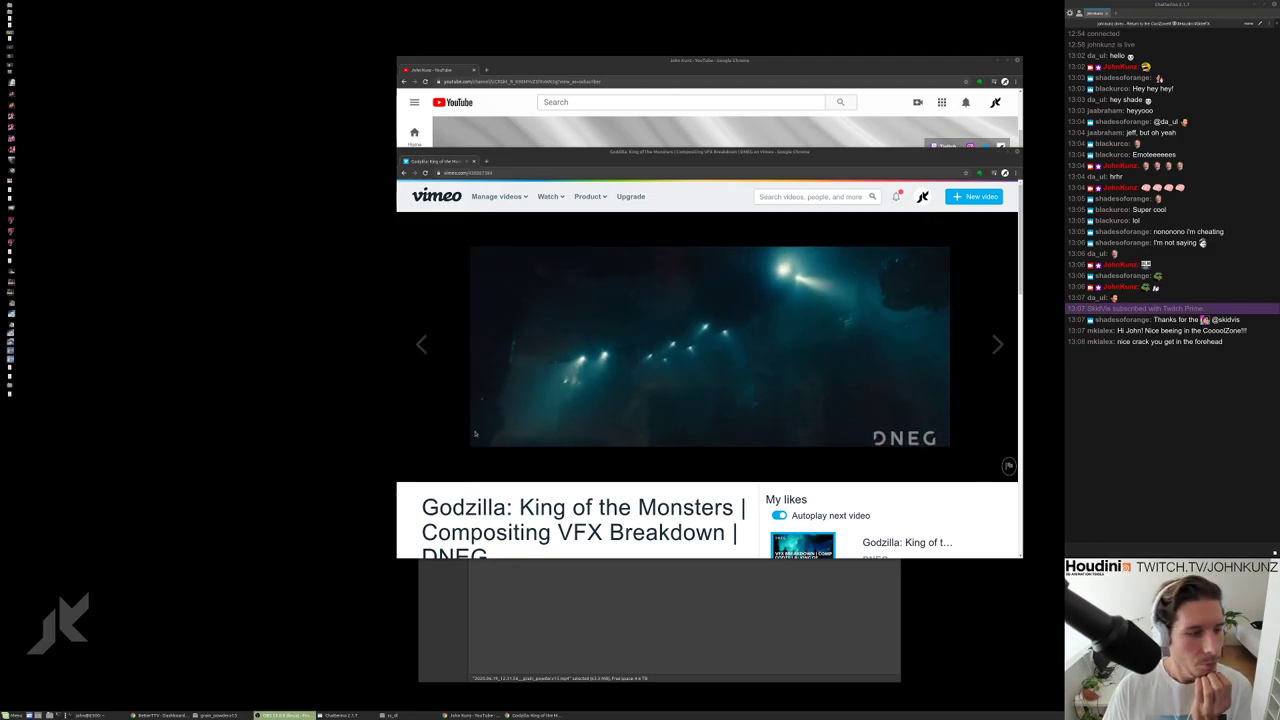
left_click(498, 514)
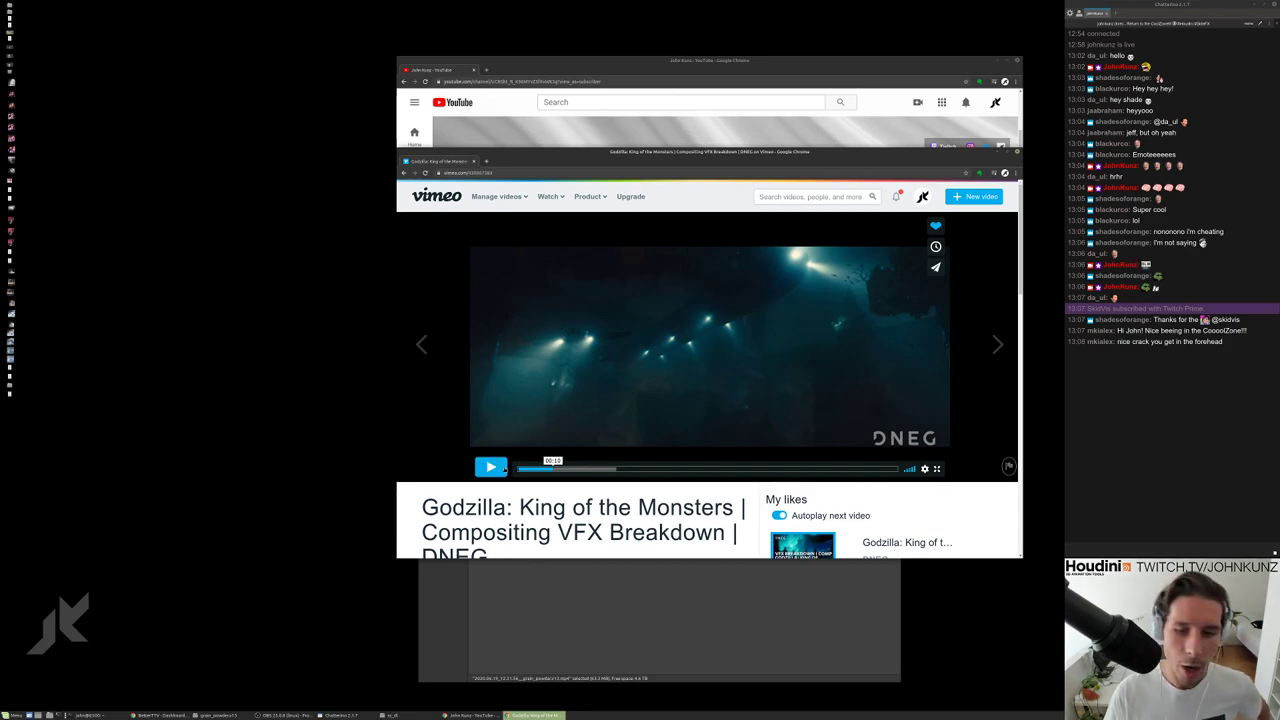
left_click(492, 468)
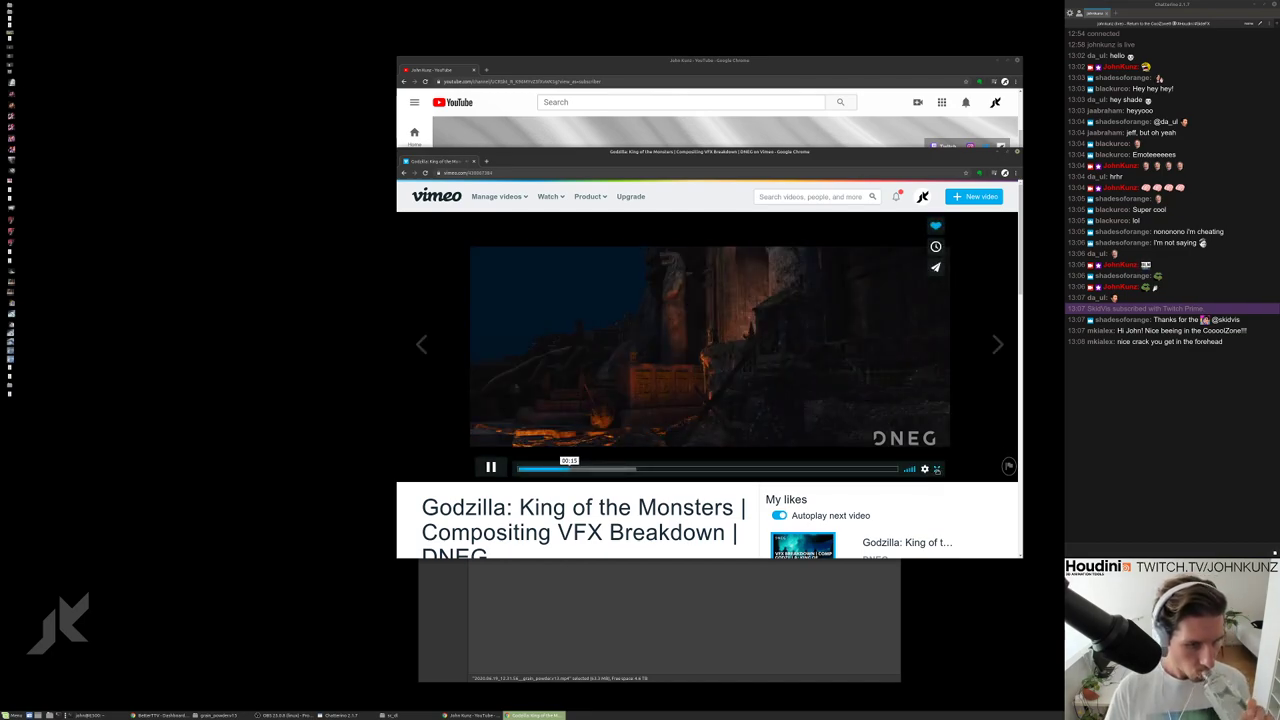
left_click(936, 468)
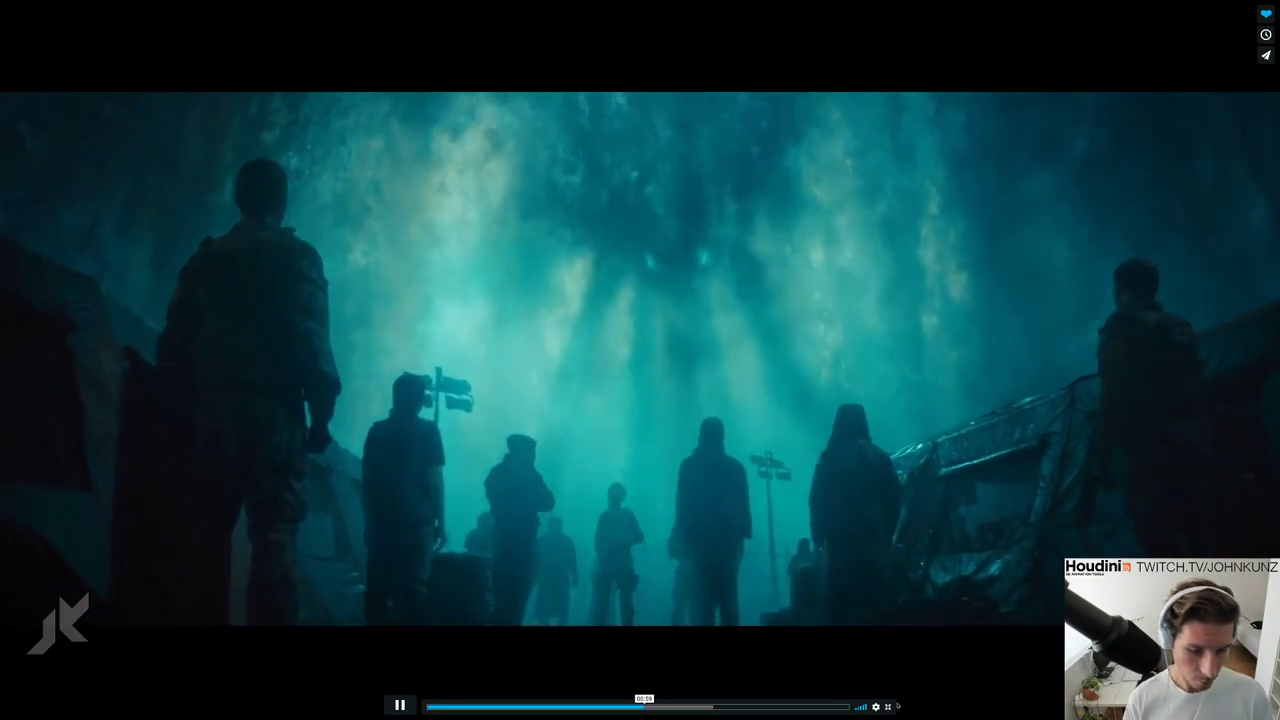
left_click(888, 707)
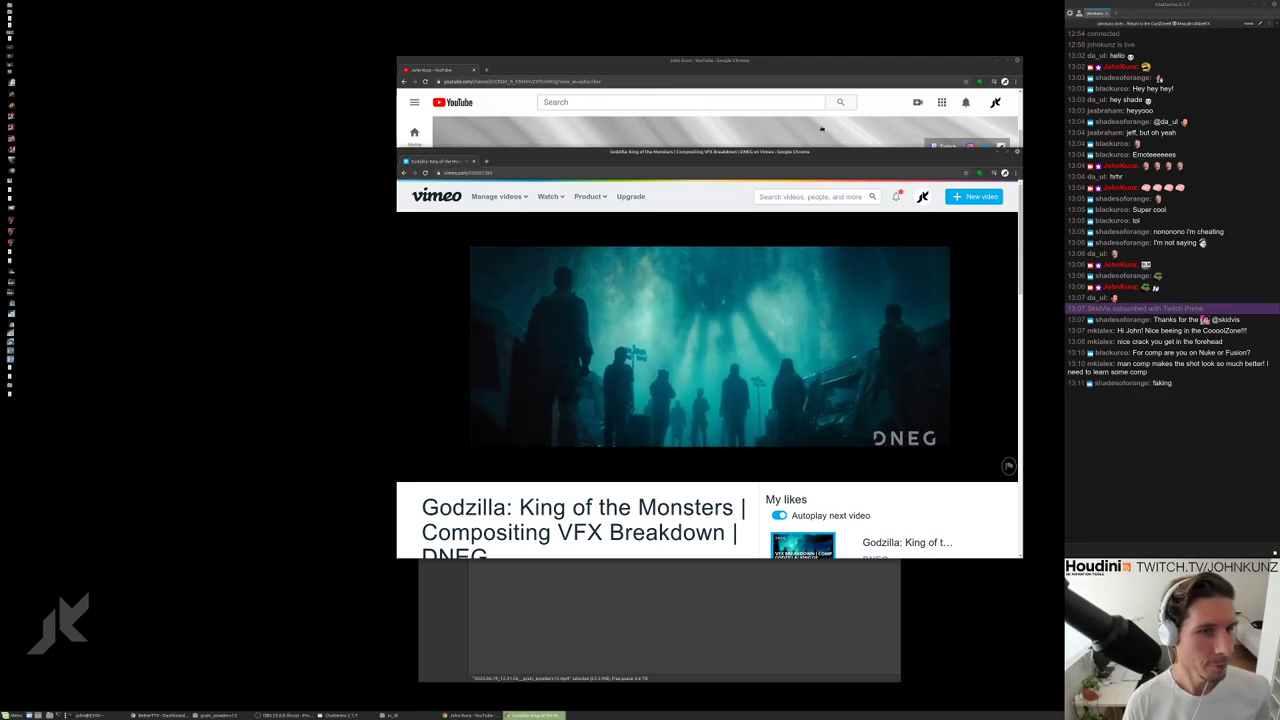
Enlarge the Vimeo window and replay the wide landscape and red-rock mountain shots.
left_click_drag(839, 155, 862, 23)
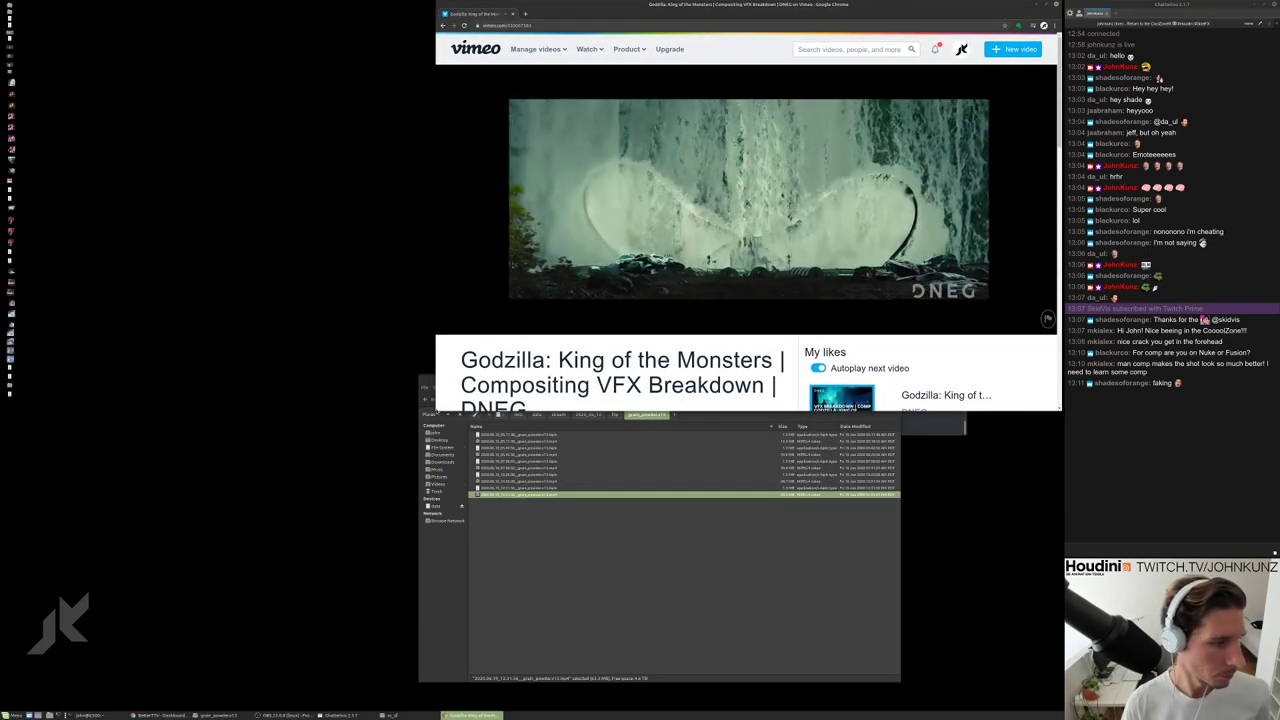
double_click(750, 4)
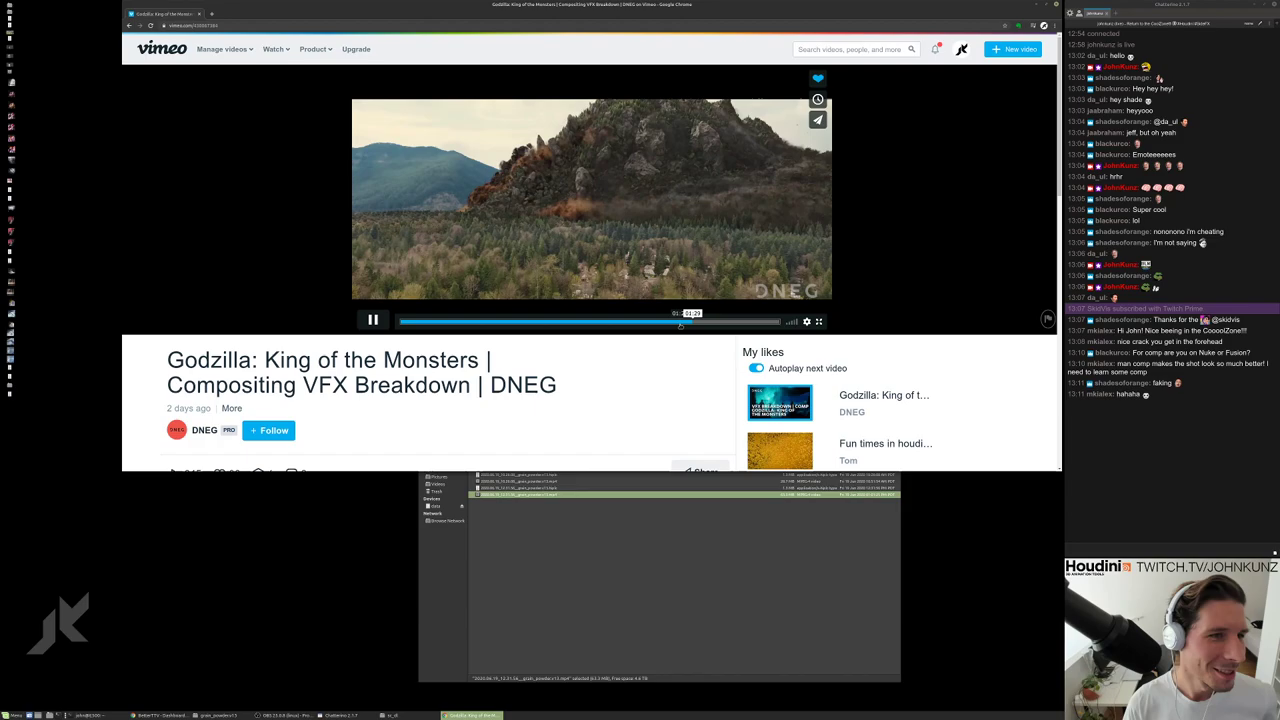
left_click(676, 321)
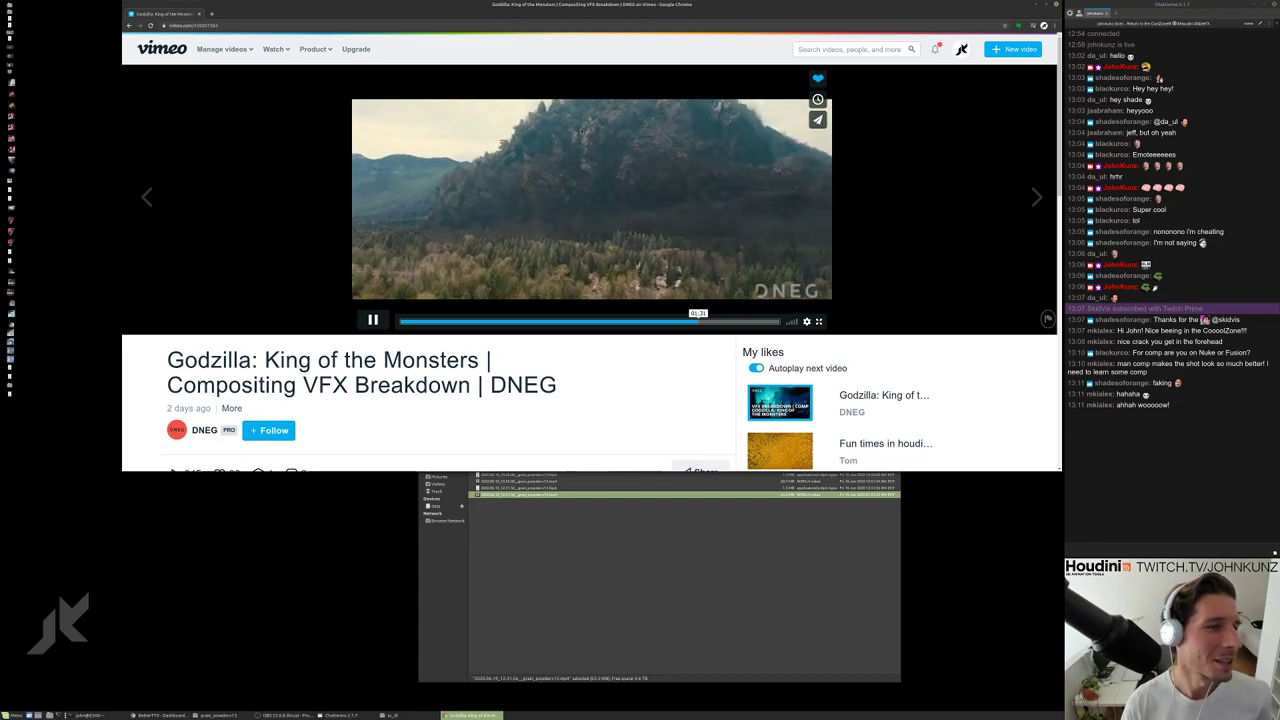
left_click(690, 321)
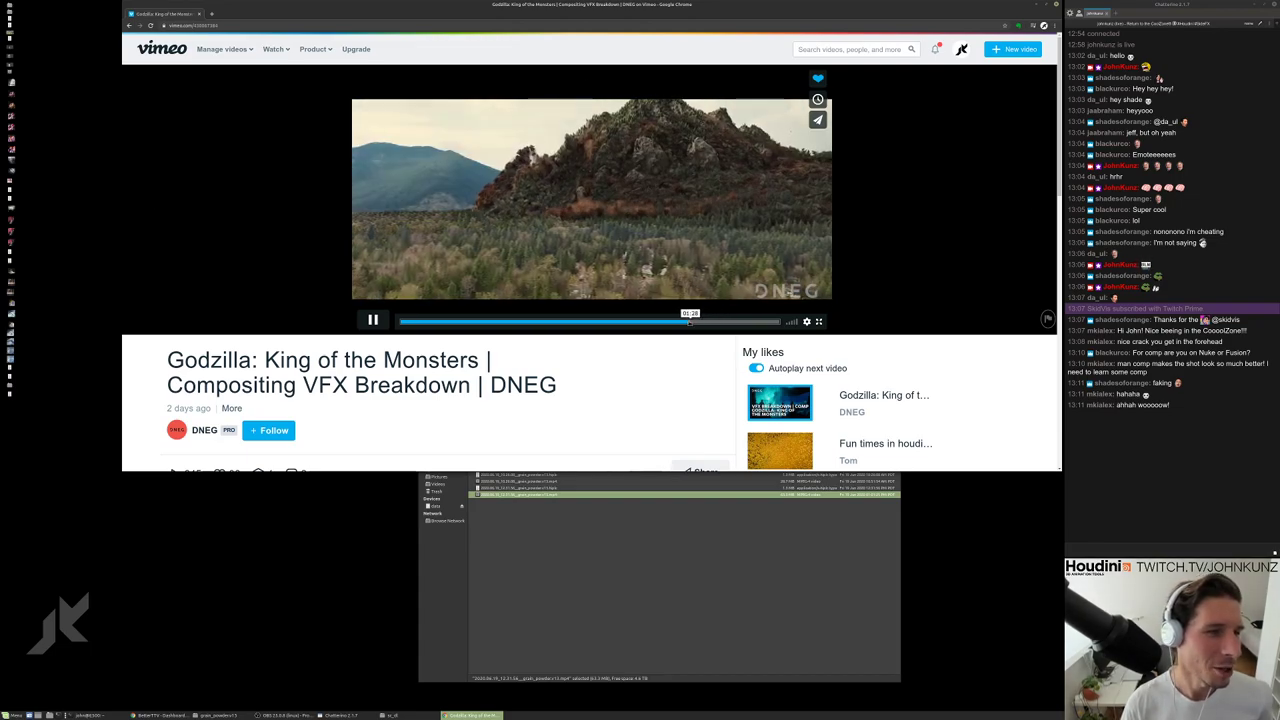
left_click(675, 321)
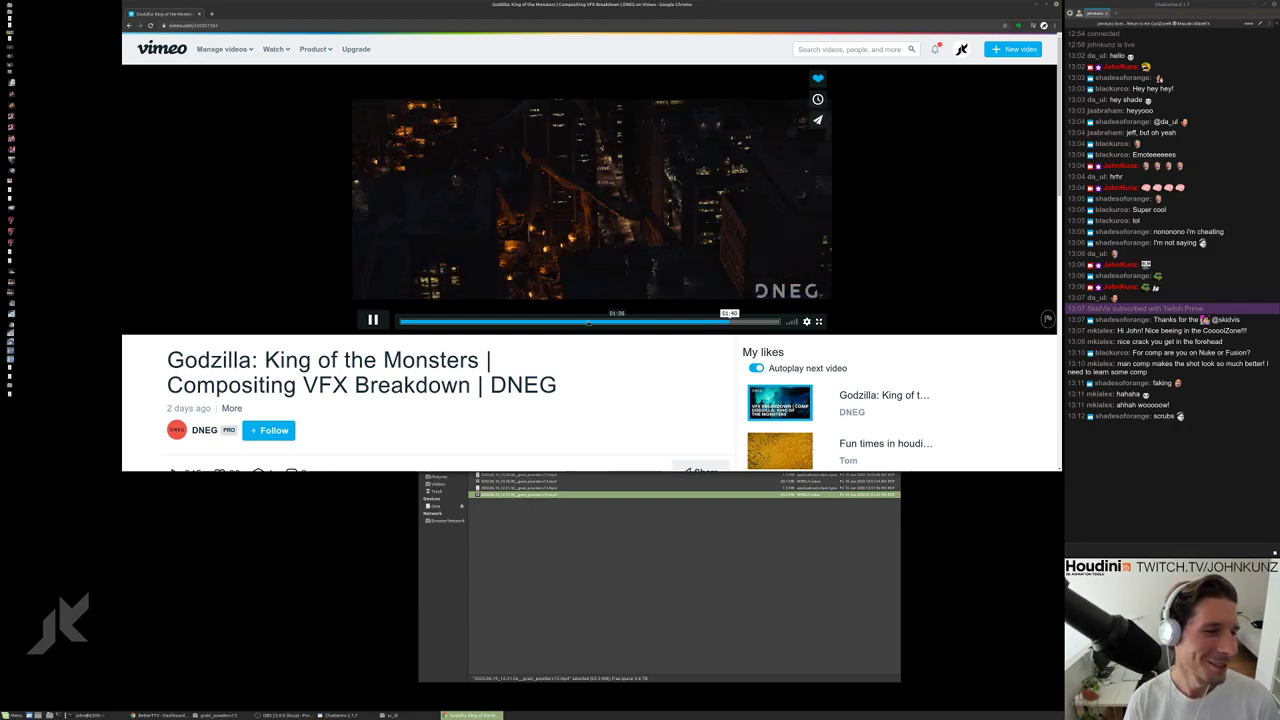
Seek the breakdown between about 01:12 and 01:28, then back to 00:57.
left_click(633, 321)
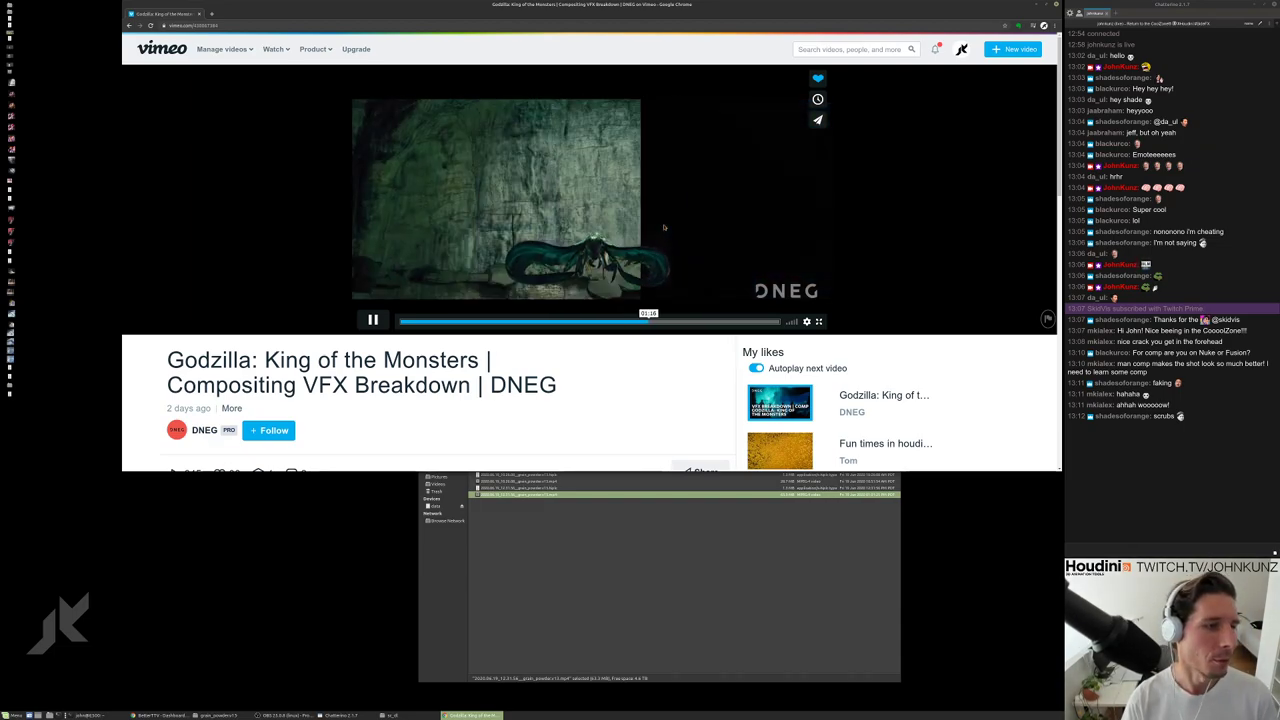
left_click(688, 322)
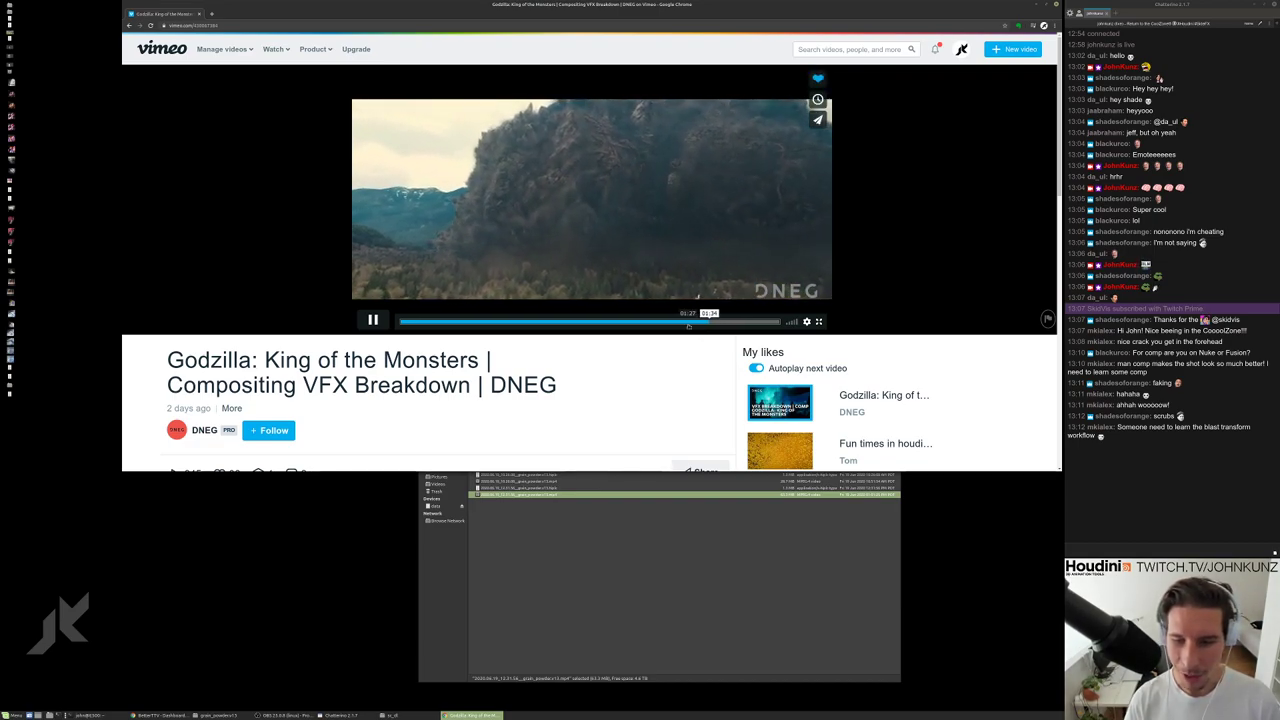
left_click(688, 321)
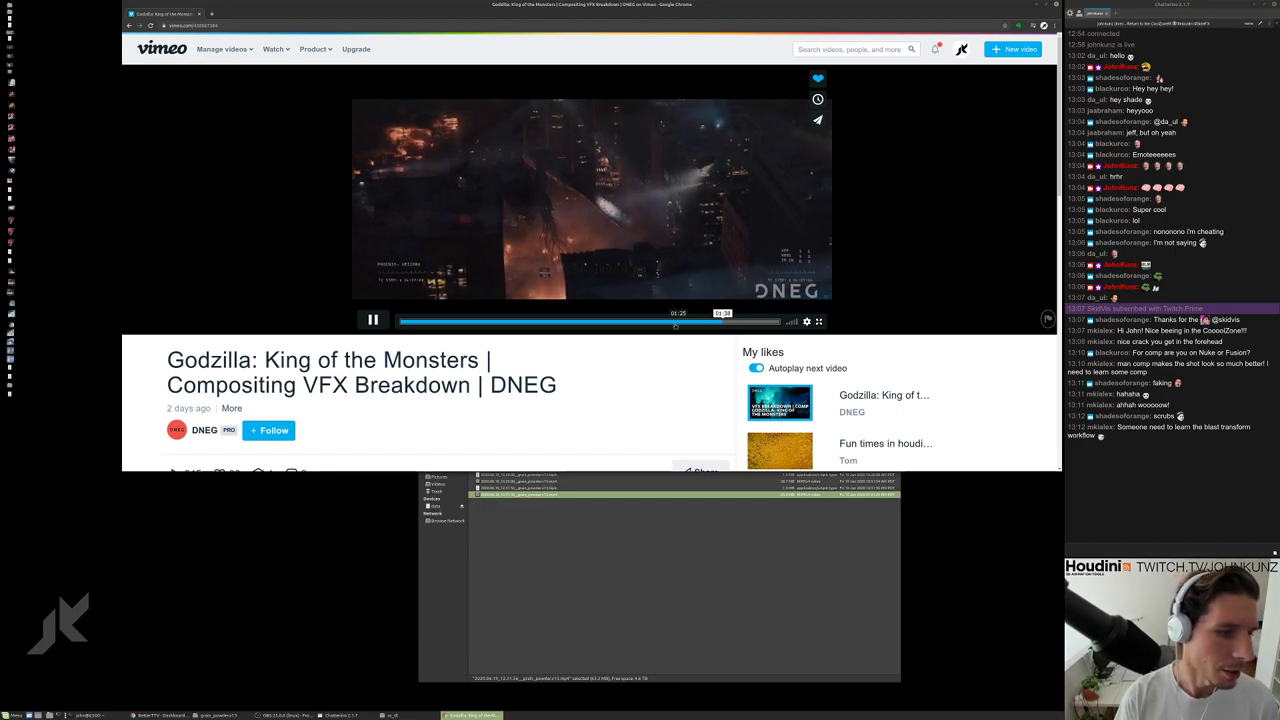
left_click(588, 321)
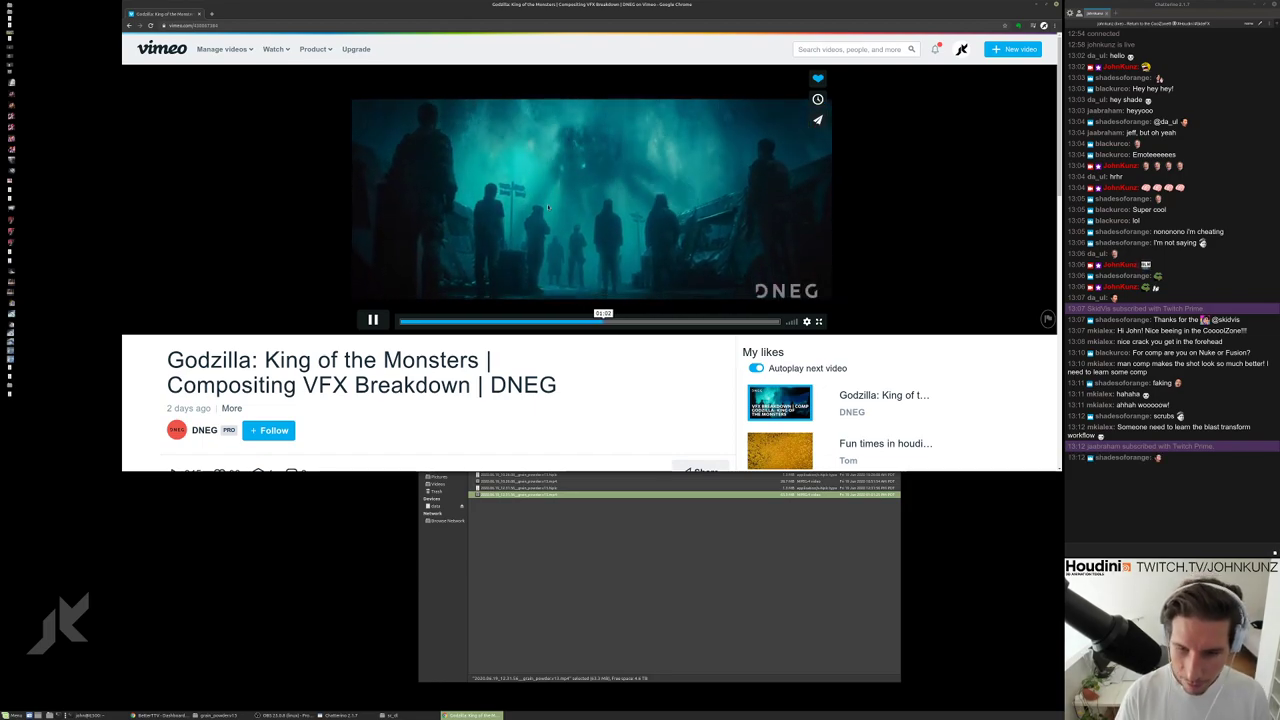
Rewind through the fire scenes from 00:40 to 00:22, settling on the burning shot near 00:34.
left_click(533, 321)
left_click(506, 321)
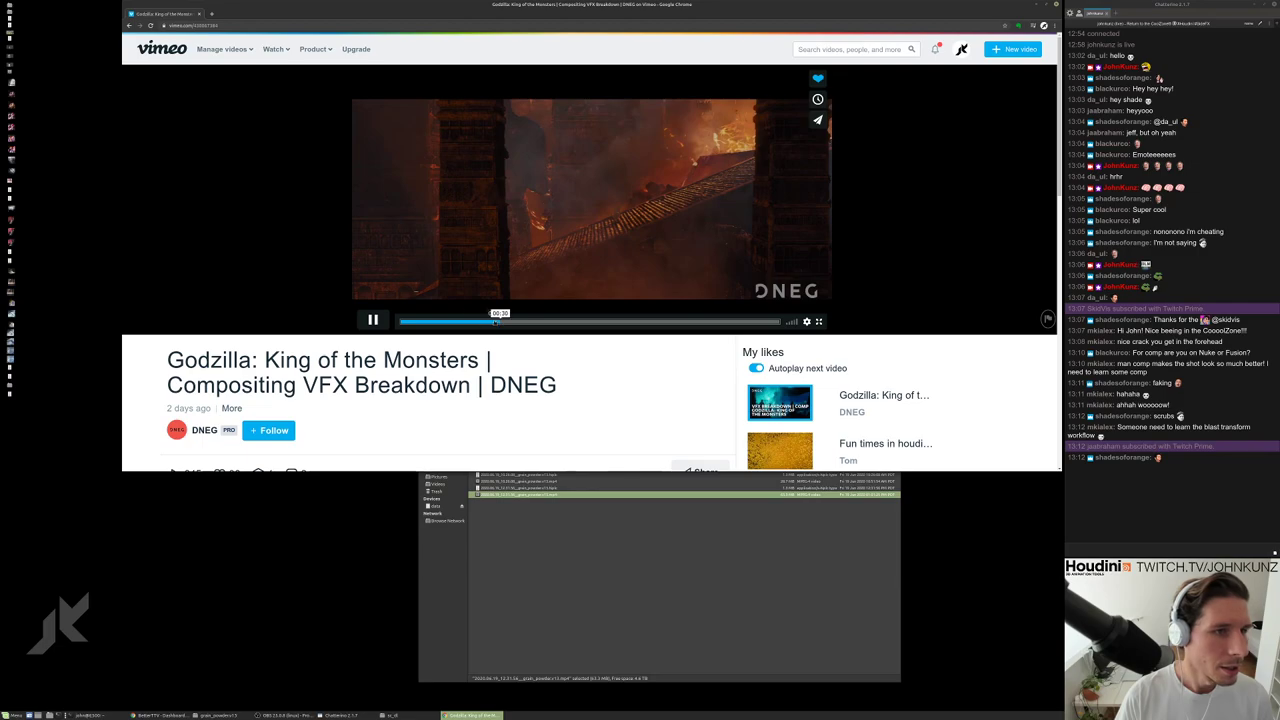
left_click(474, 321)
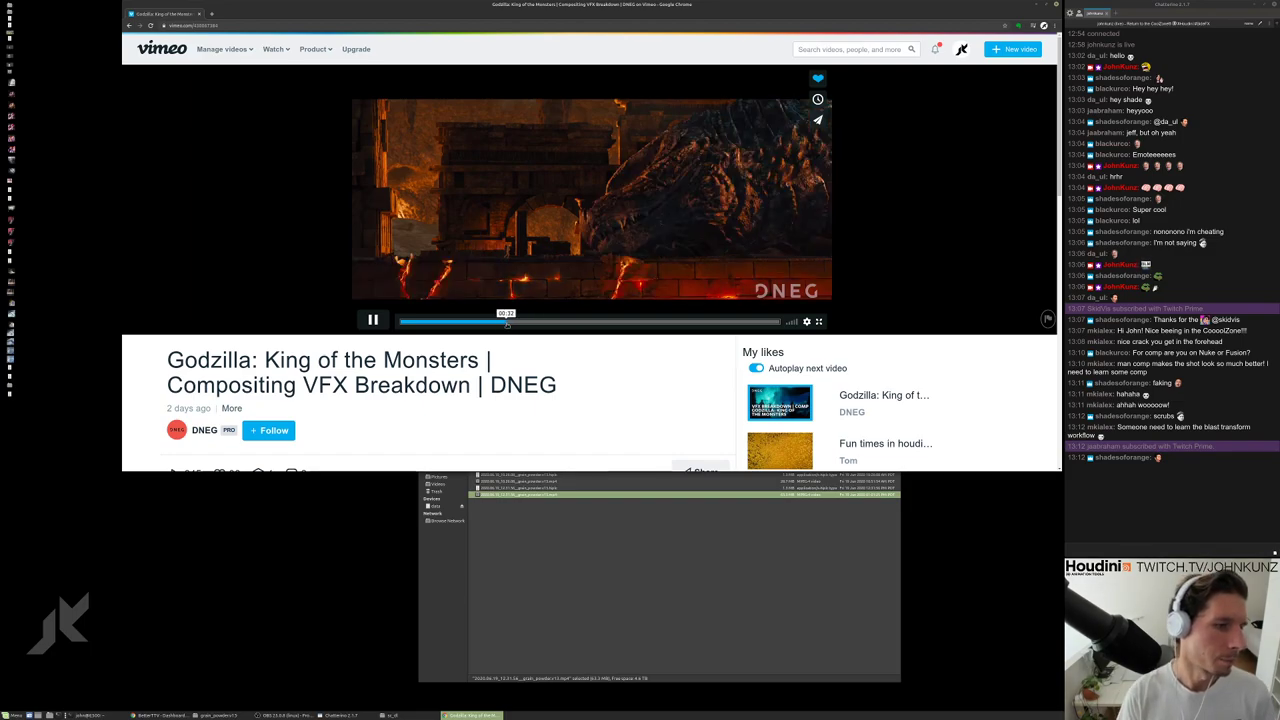
left_click(506, 321)
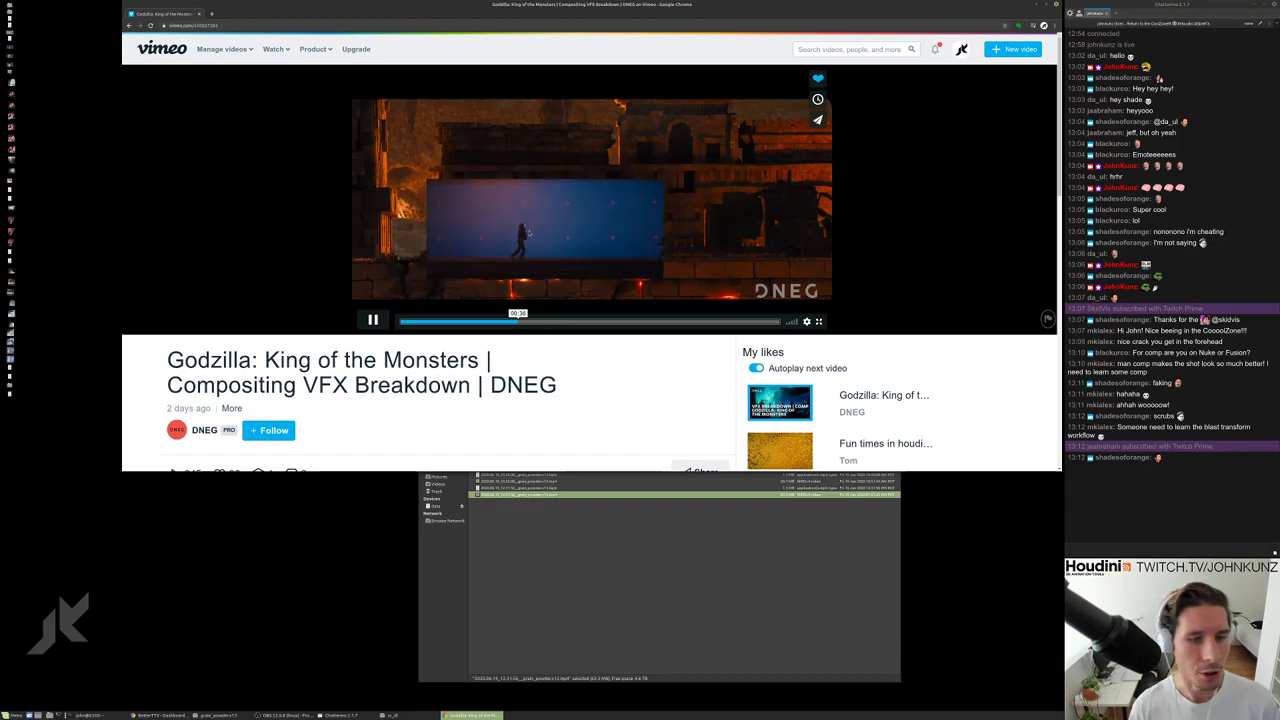
left_click(513, 321)
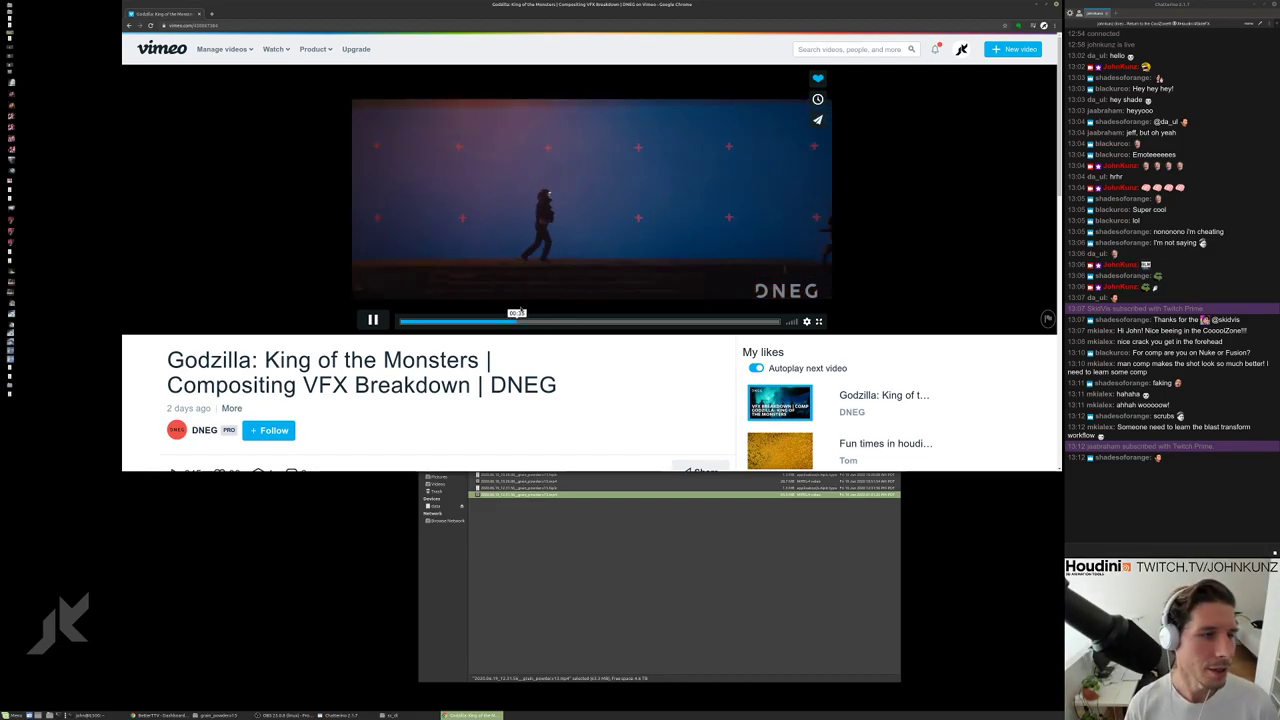
Resume the breakdown, seek to the fire shot around 0:20, then bring up the Vimeo account menu.
left_click(372, 320)
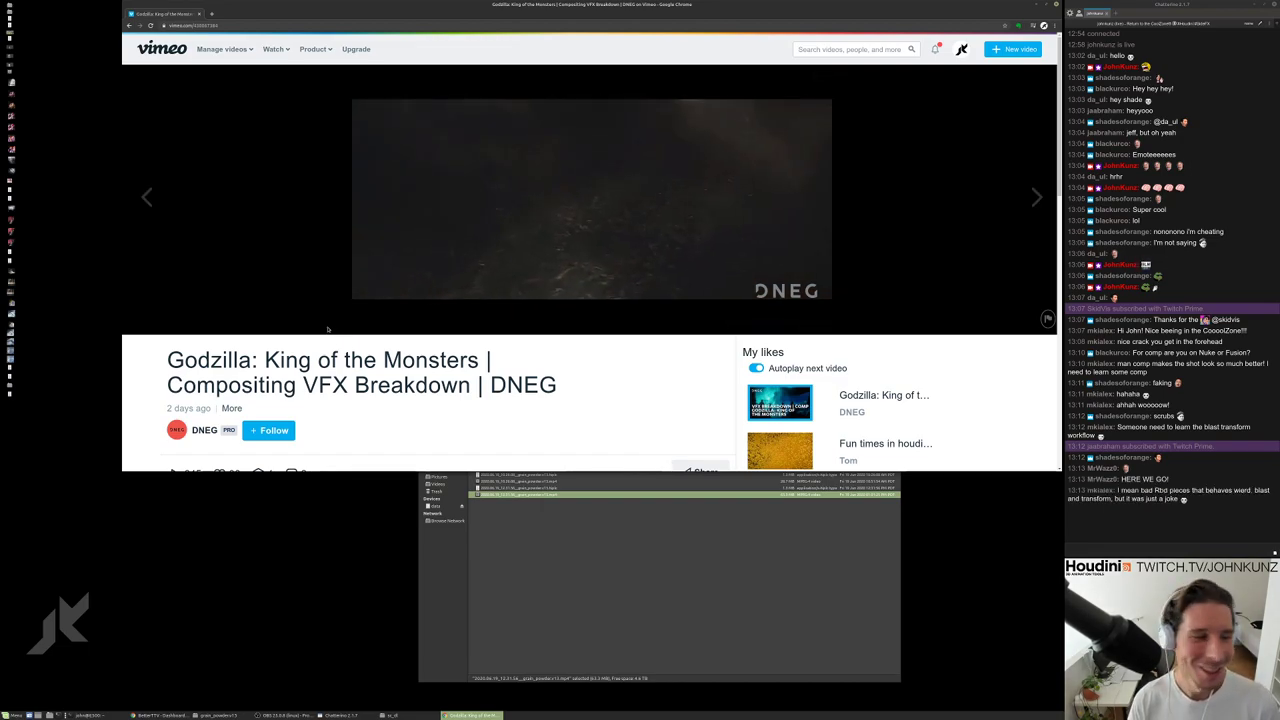
left_click(465, 321)
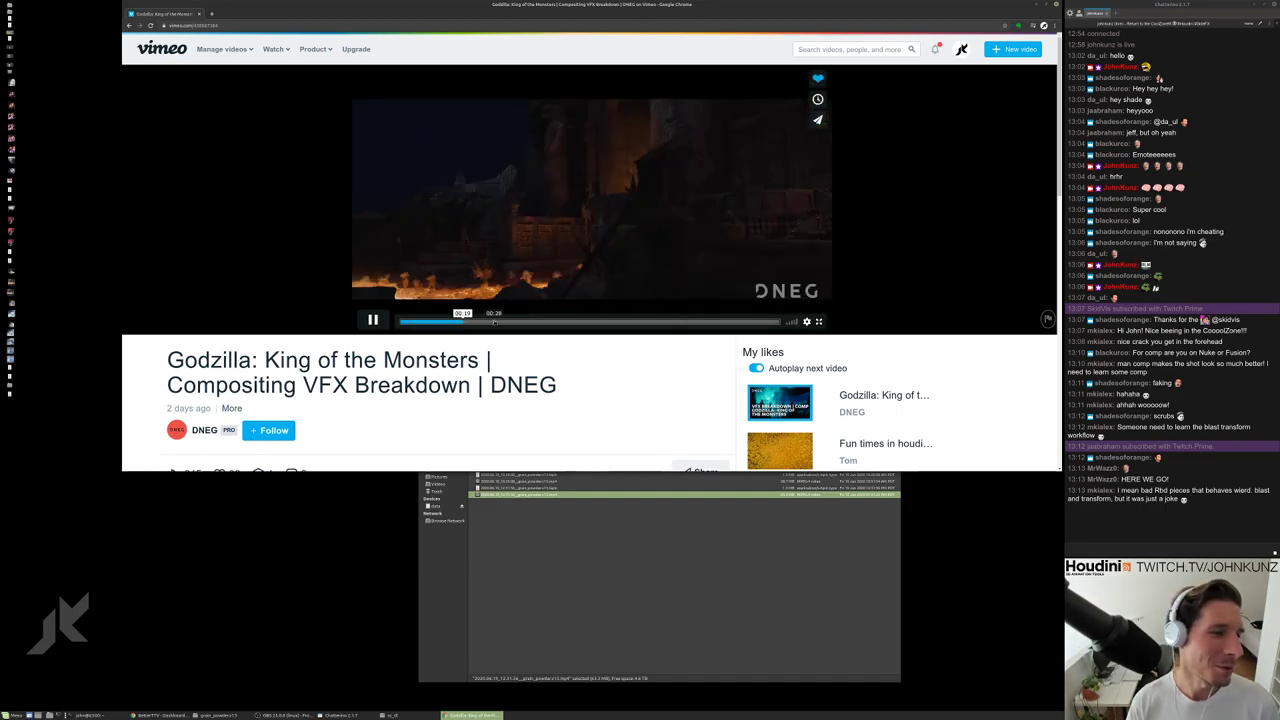
left_click(481, 322)
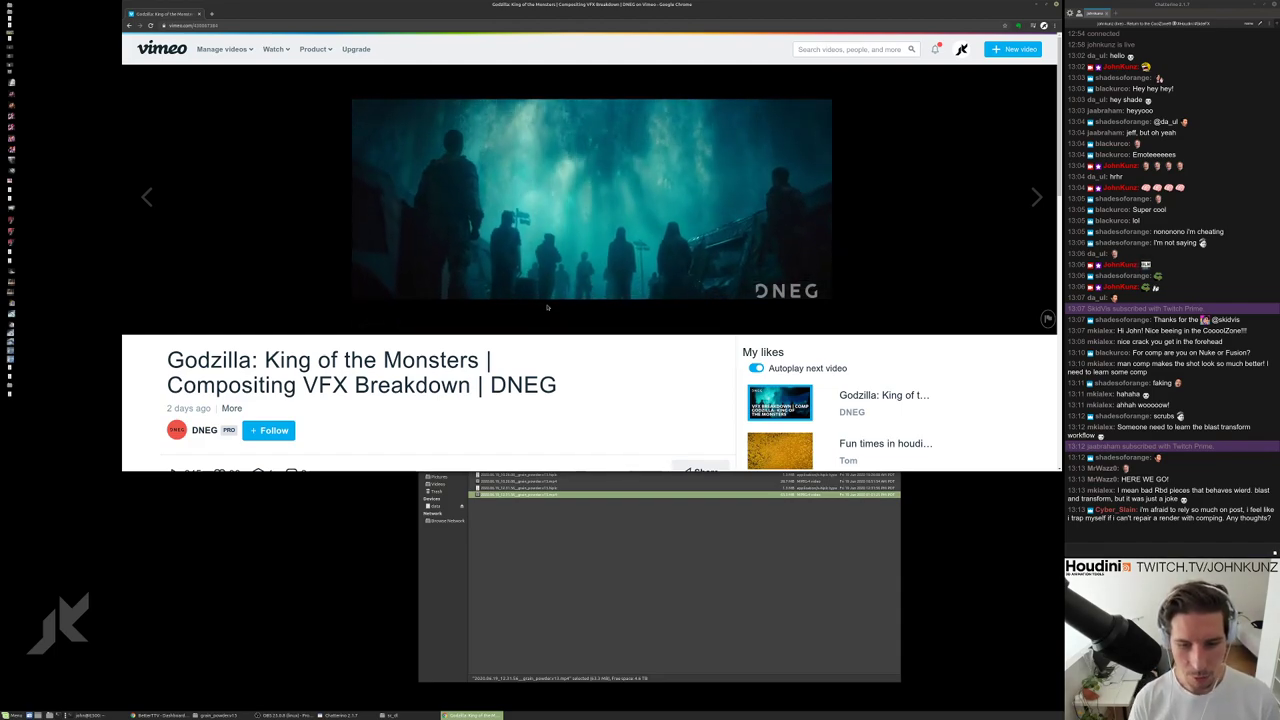
mouse_move(540, 305)
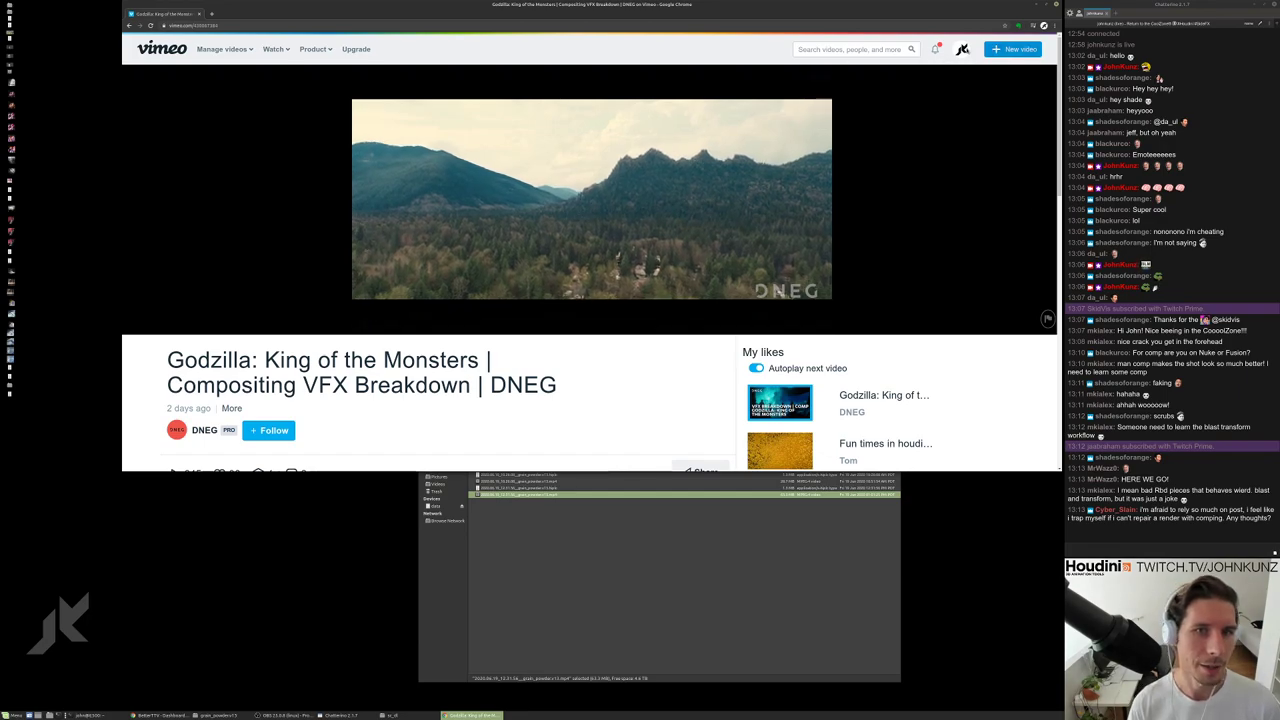
left_click(961, 49)
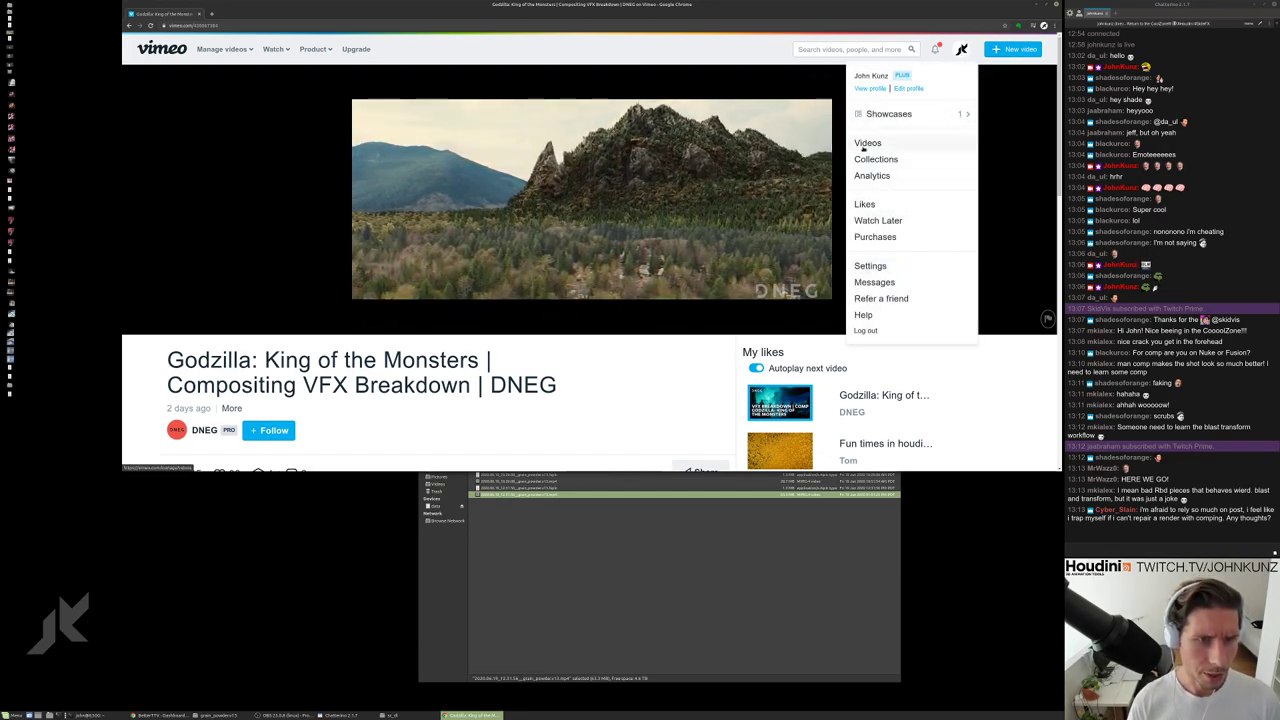
Go to the Videos page and scroll through the 119 uploads down to Demo Reel June 2013.
left_click(866, 142)
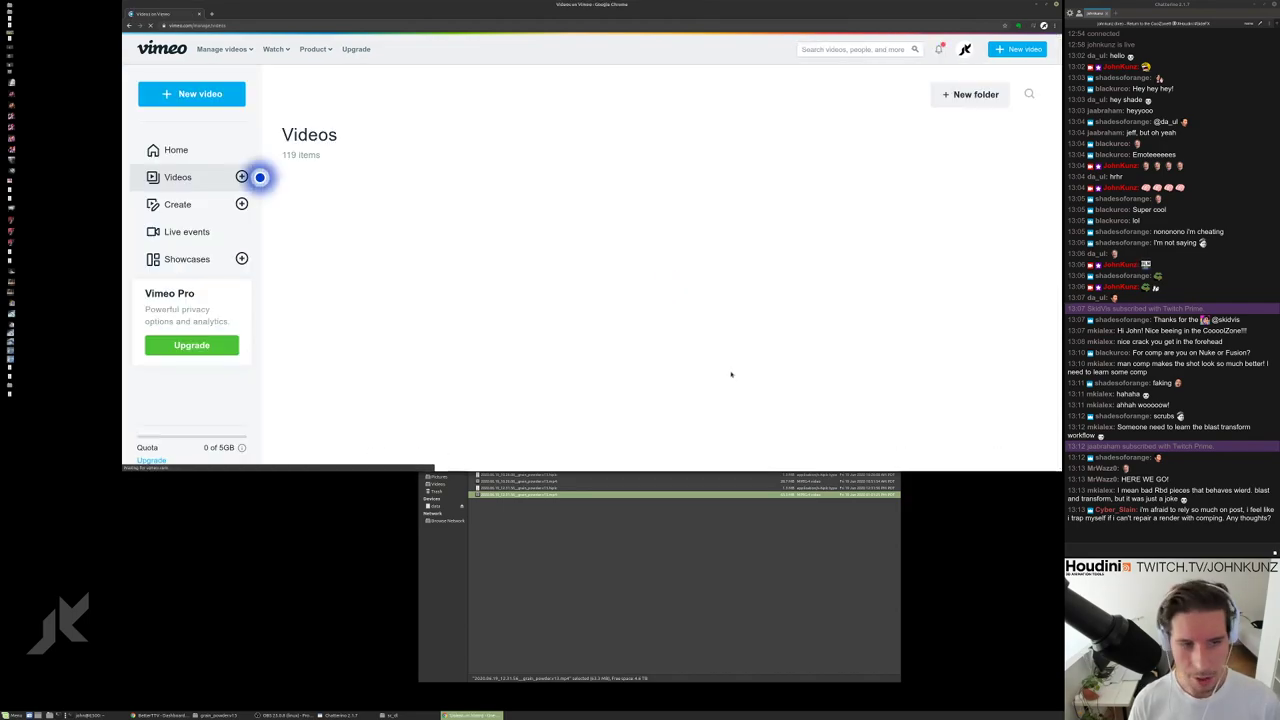
scroll(457, 345, "down", 3)
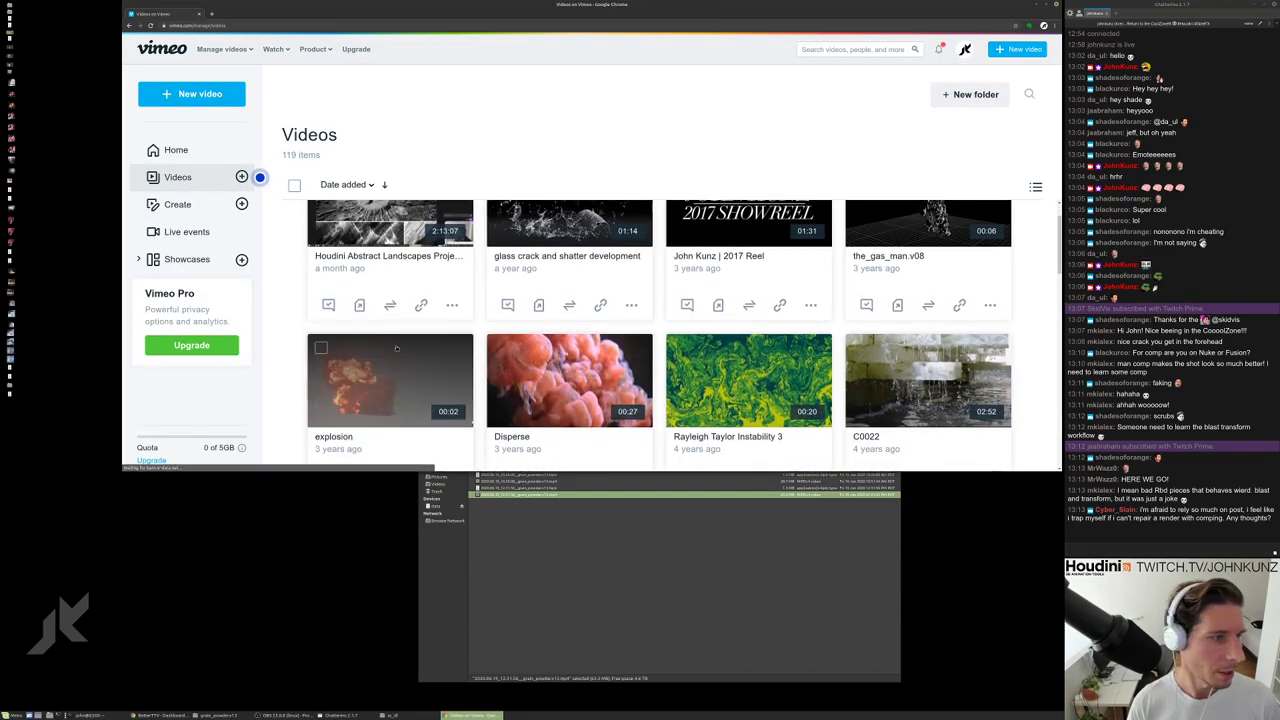
scroll(457, 345, "down", 10)
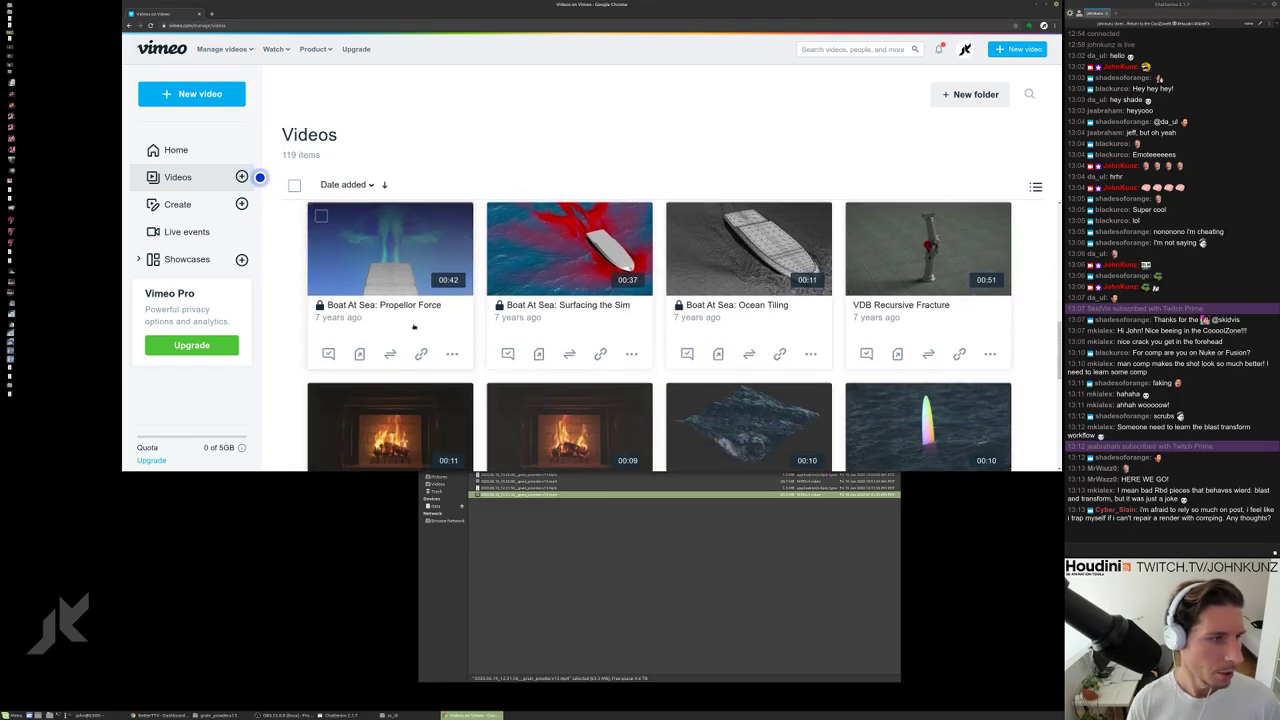
scroll(598, 325, "down", 1)
scroll(585, 326, "up", 1)
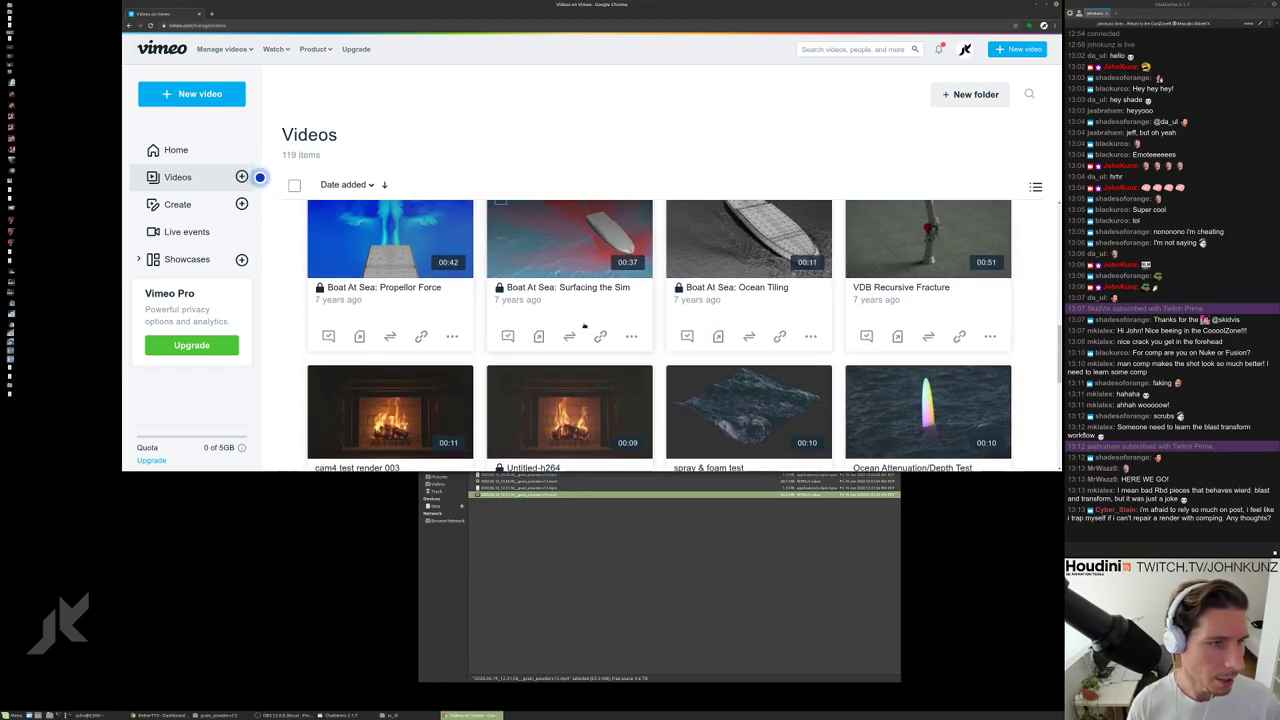
scroll(600, 330, "down", 3)
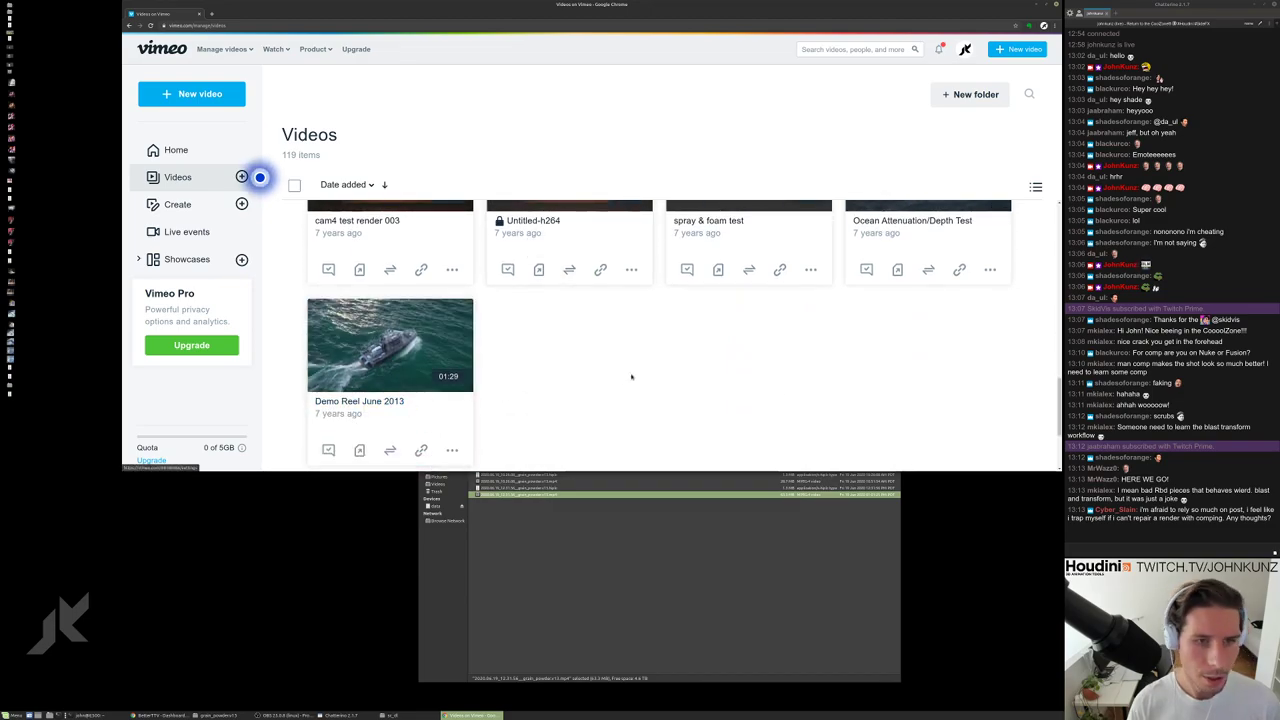
scroll(630, 371, "up", 3)
scroll(642, 374, "up", 1)
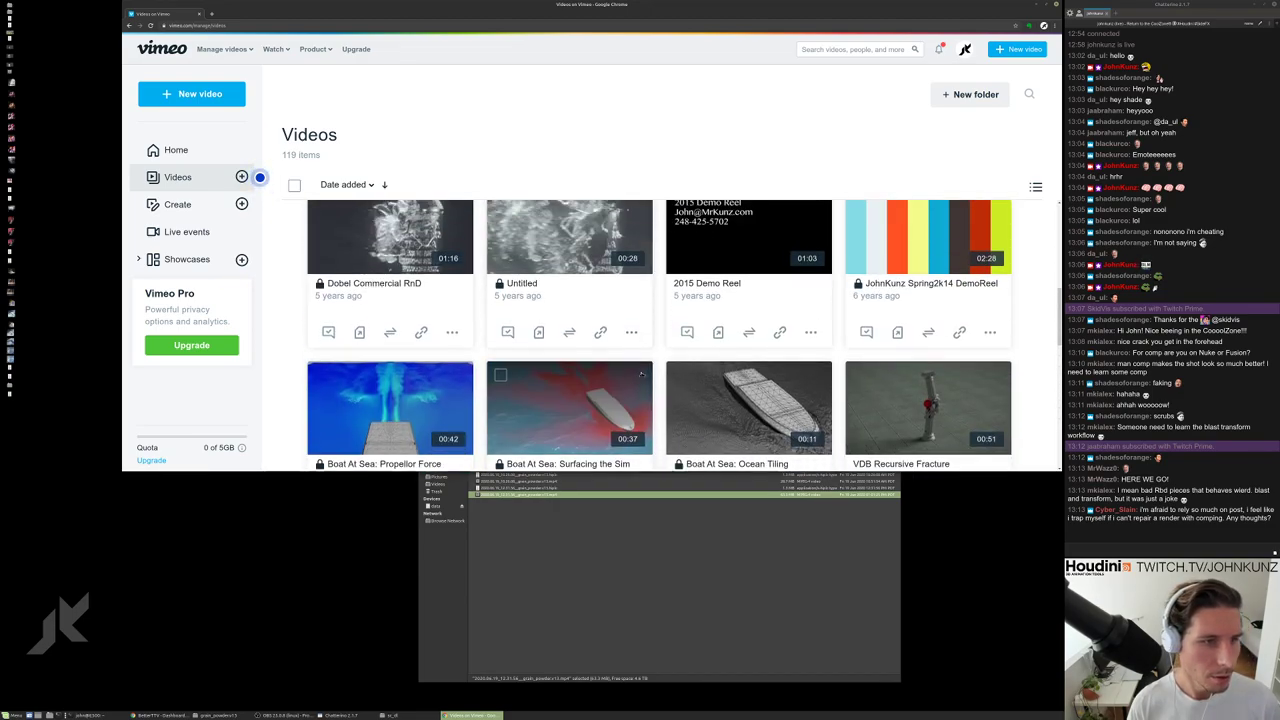
scroll(641, 374, "down", 8)
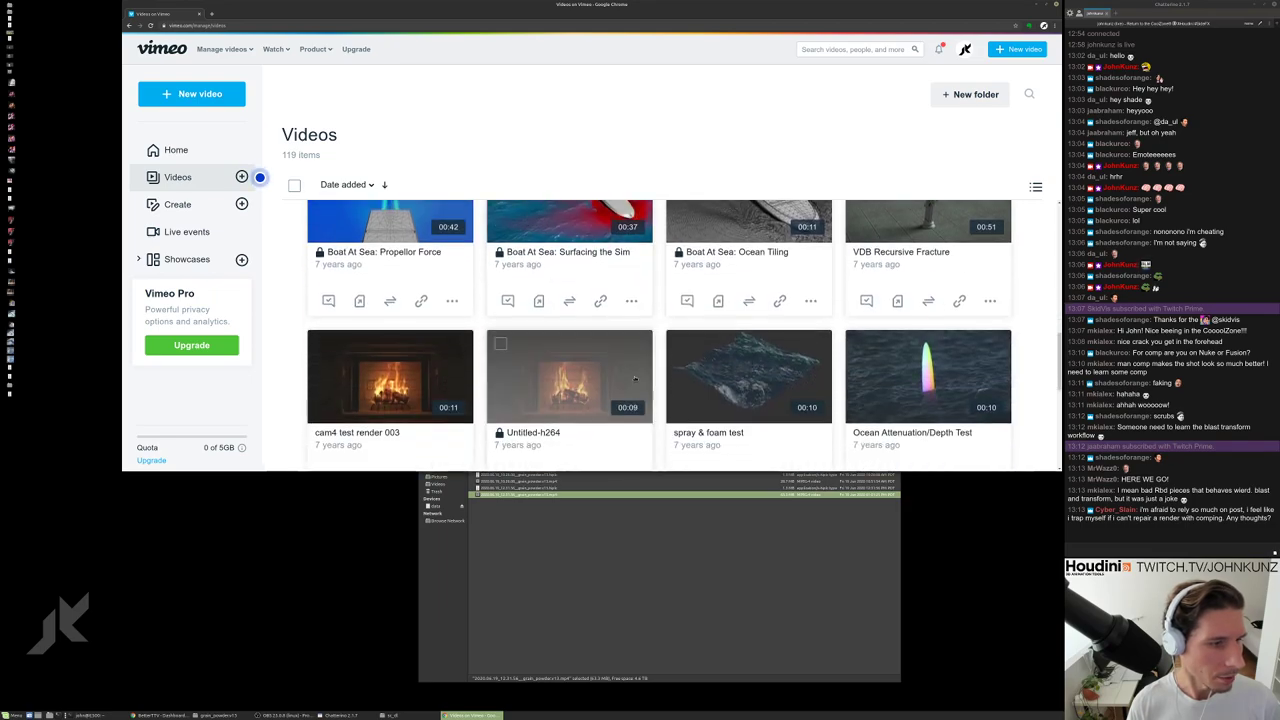
Open the Demo Reel June 2013 settings and skip ahead past the BREAKDOWN card to the boat shot.
left_click(374, 389)
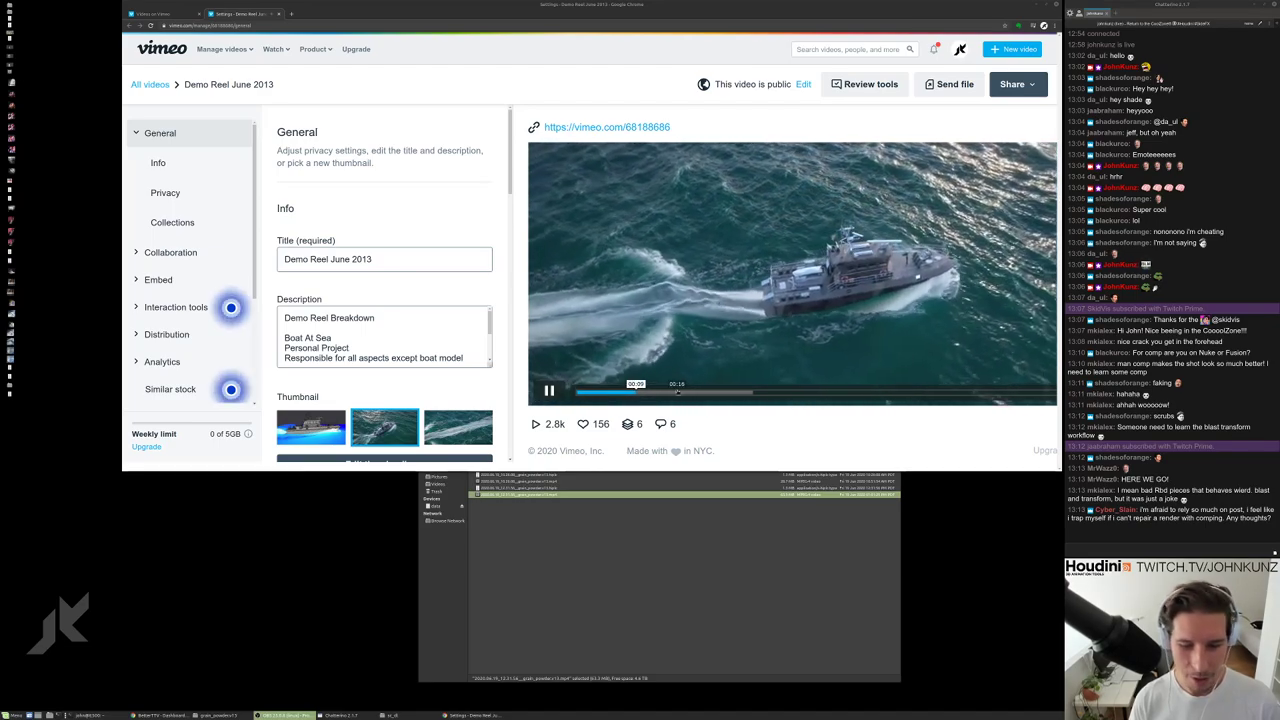
left_click(665, 392)
left_click(745, 392)
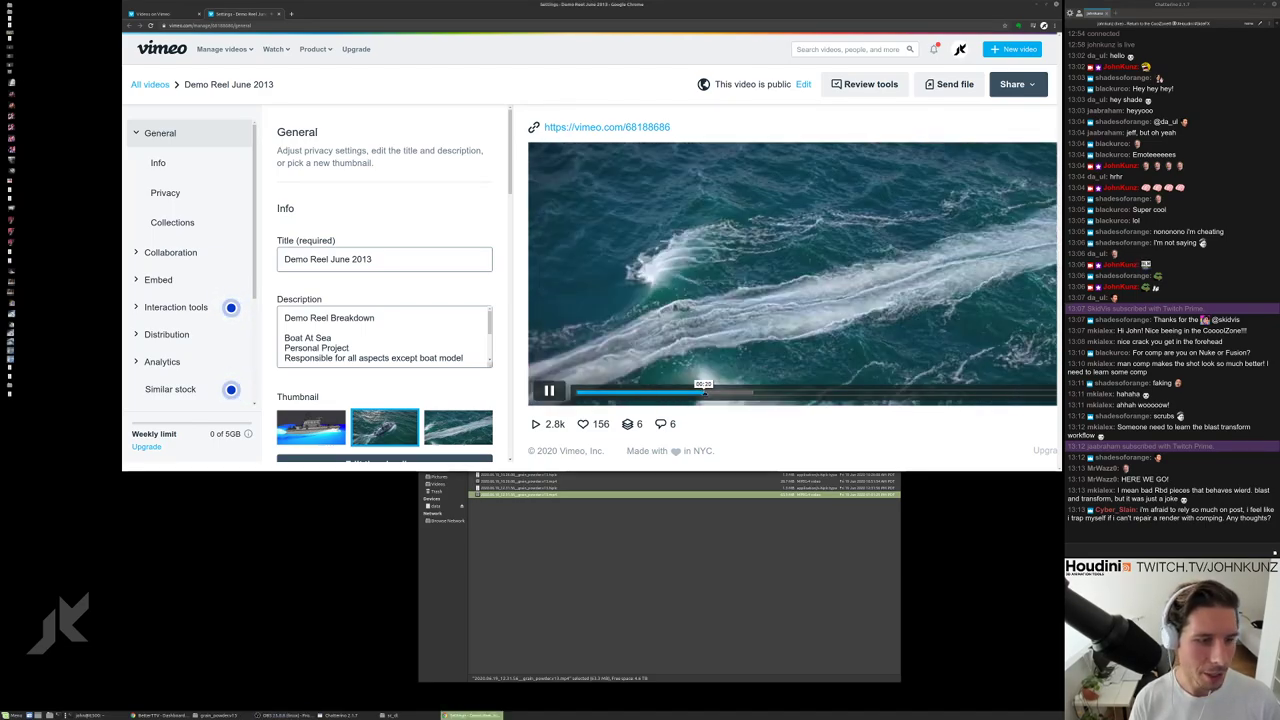
left_click(794, 392)
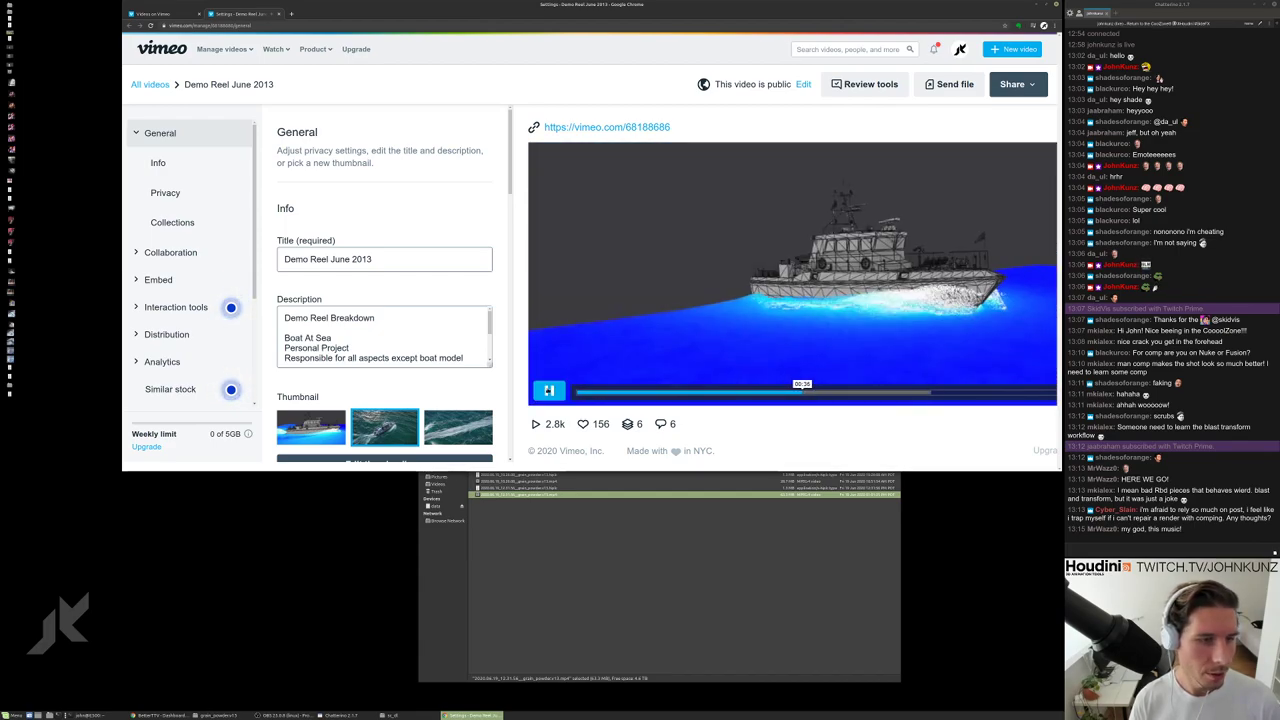
left_click(841, 395)
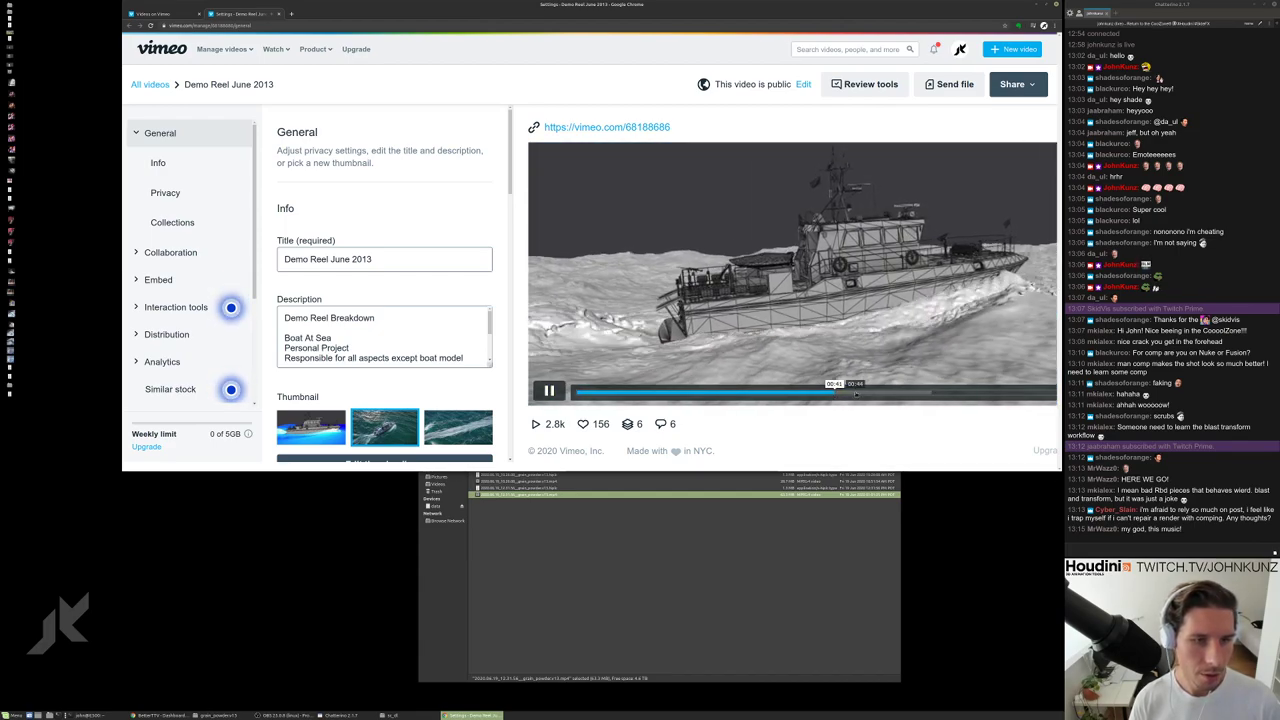
Pause the demo reel, play it briefly, and stop at 00:45.
left_click(785, 341)
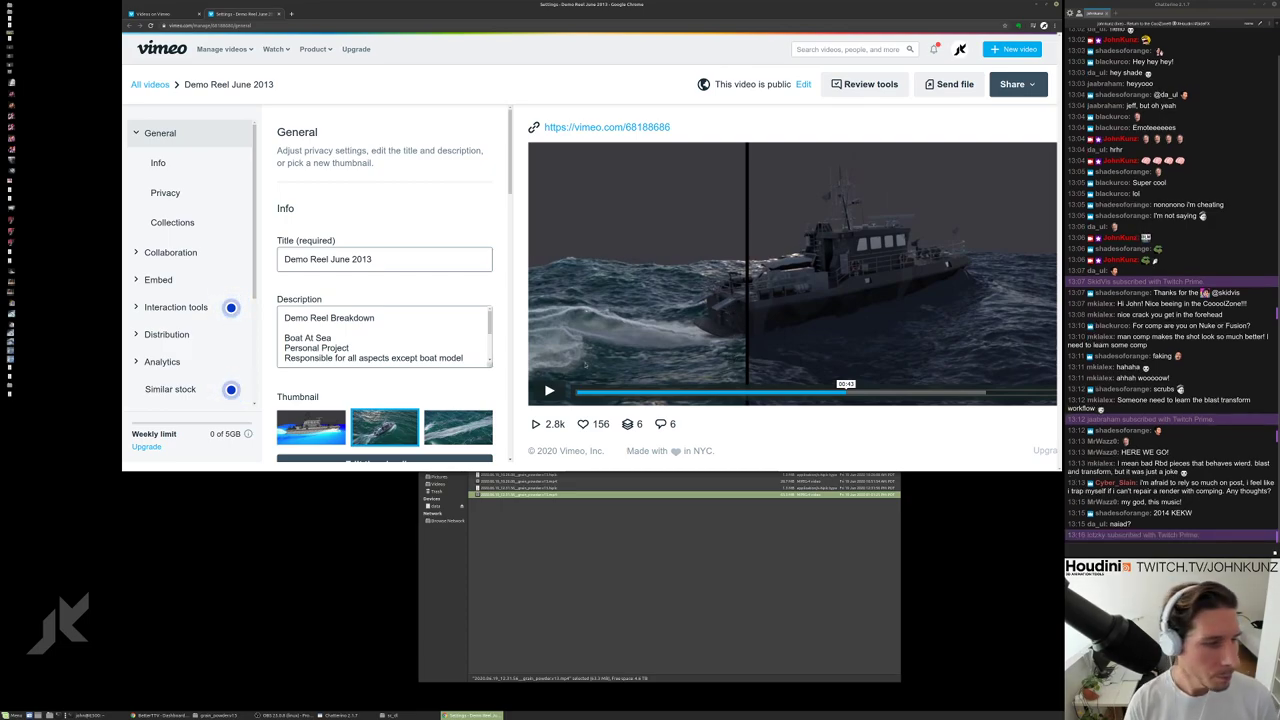
left_click(549, 390)
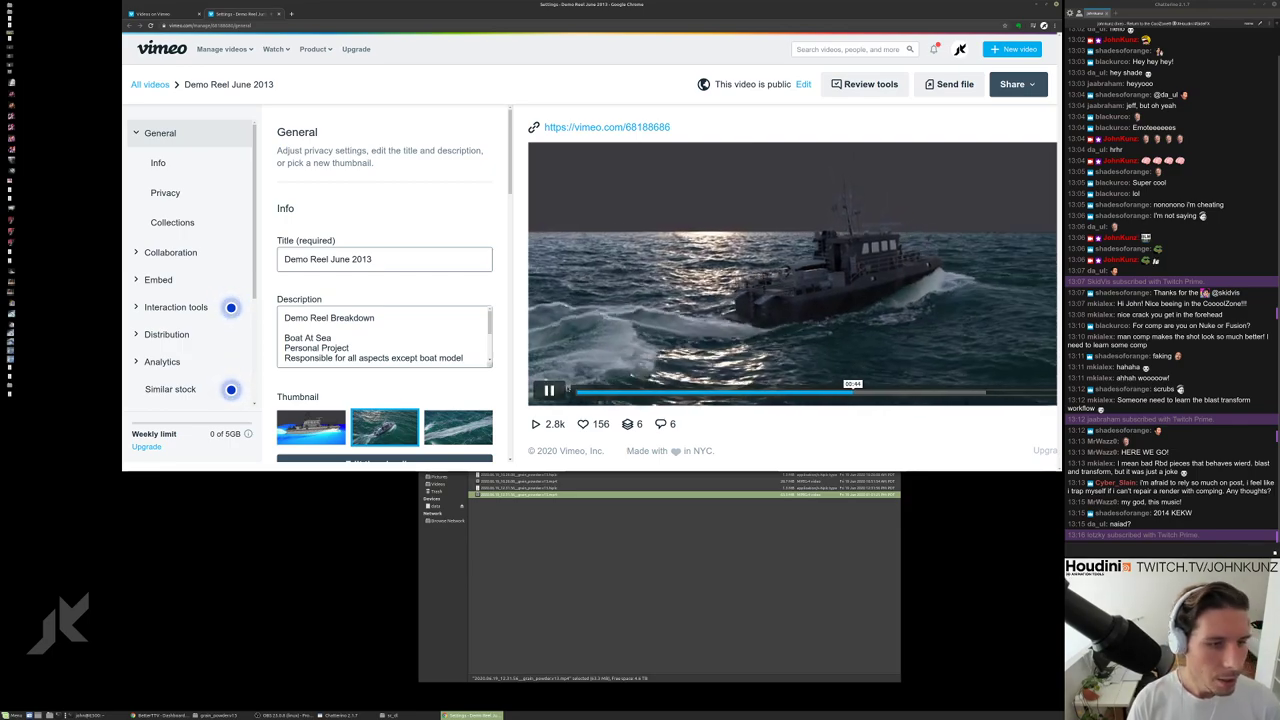
left_click(549, 390)
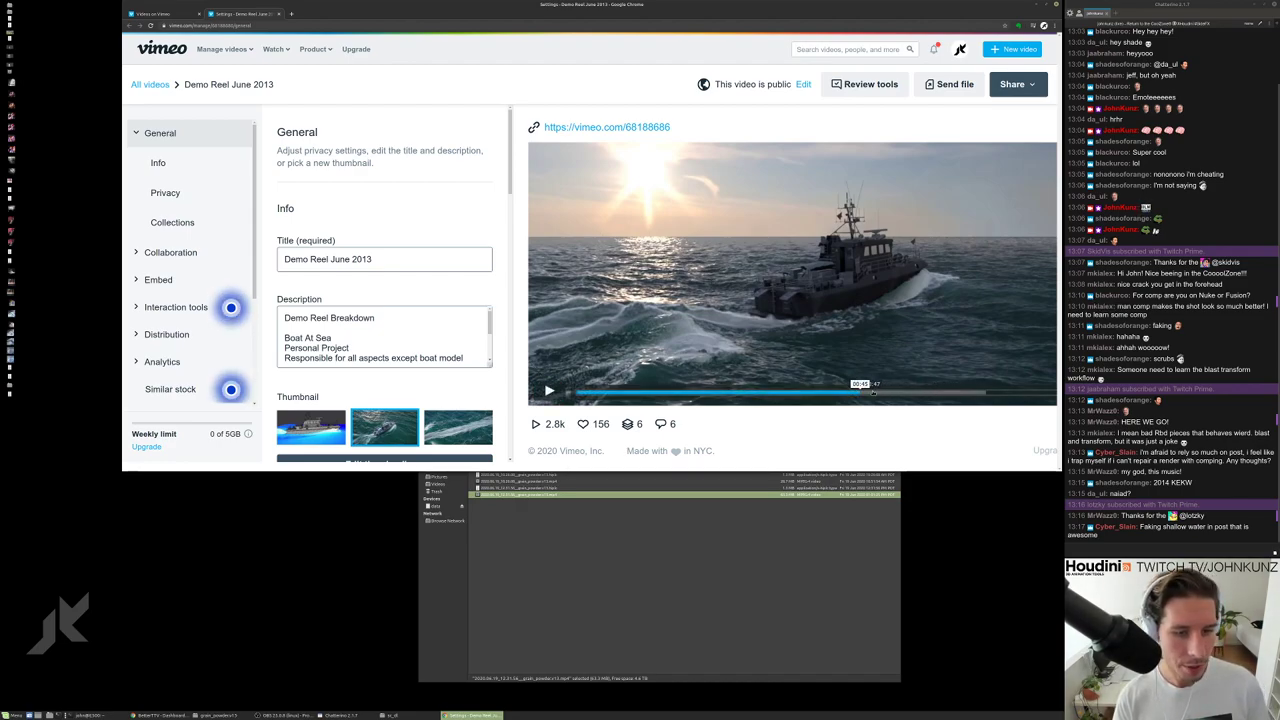
Seek the demo reel to 00:50 and back to 00:46, then minimize the browser.
left_click(890, 392)
left_click(876, 392)
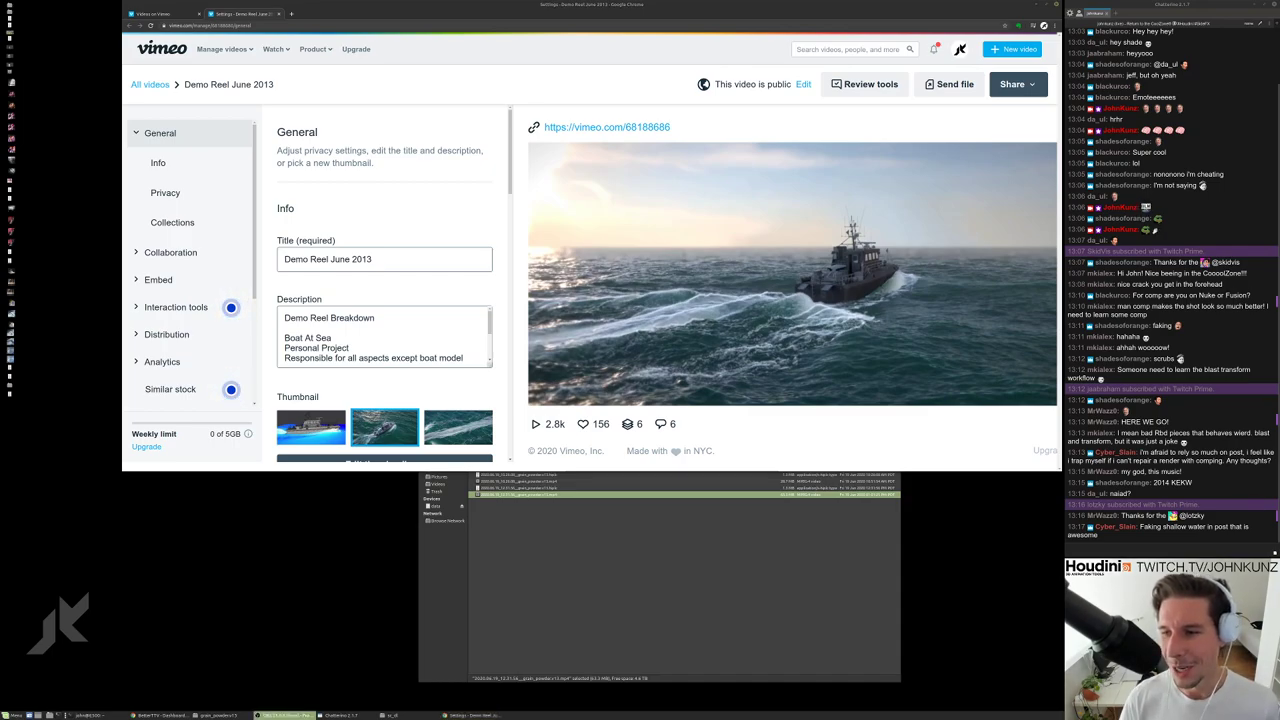
key("alt+Tab")
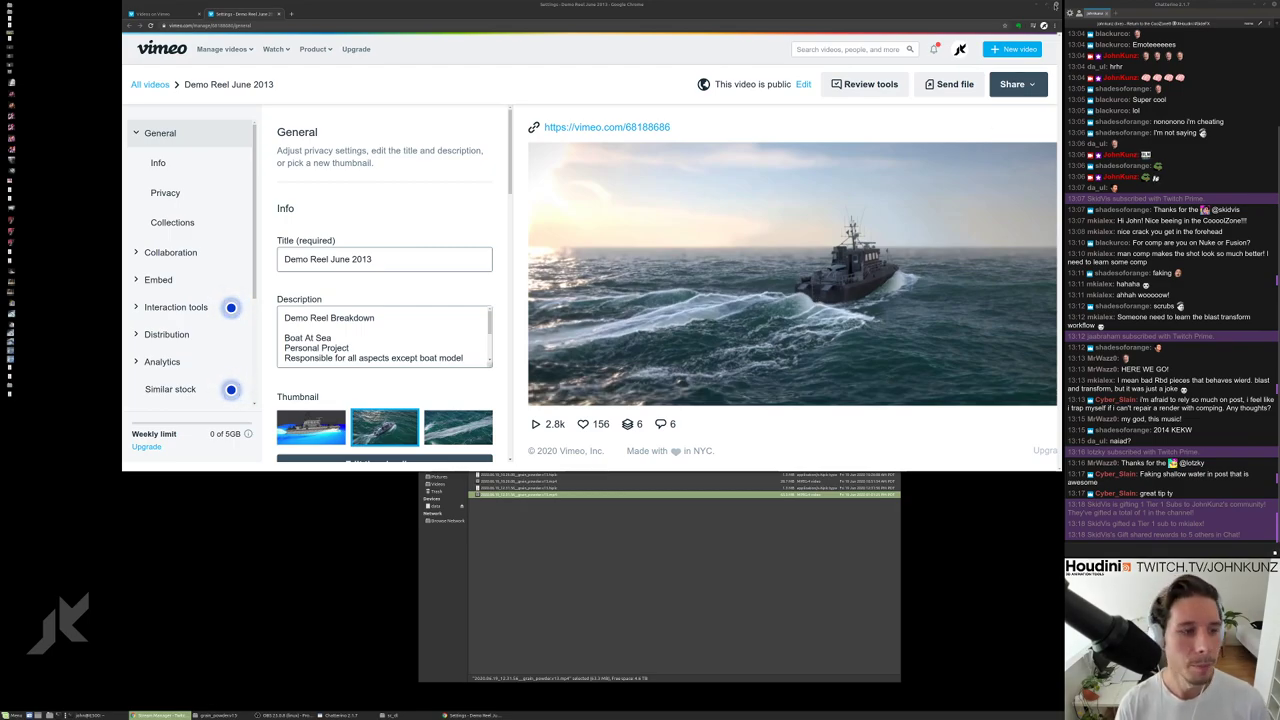
key("alt+F9")
Run houdinifx in the terminal to start Houdini.
left_click(617, 265)
type("houdinif")
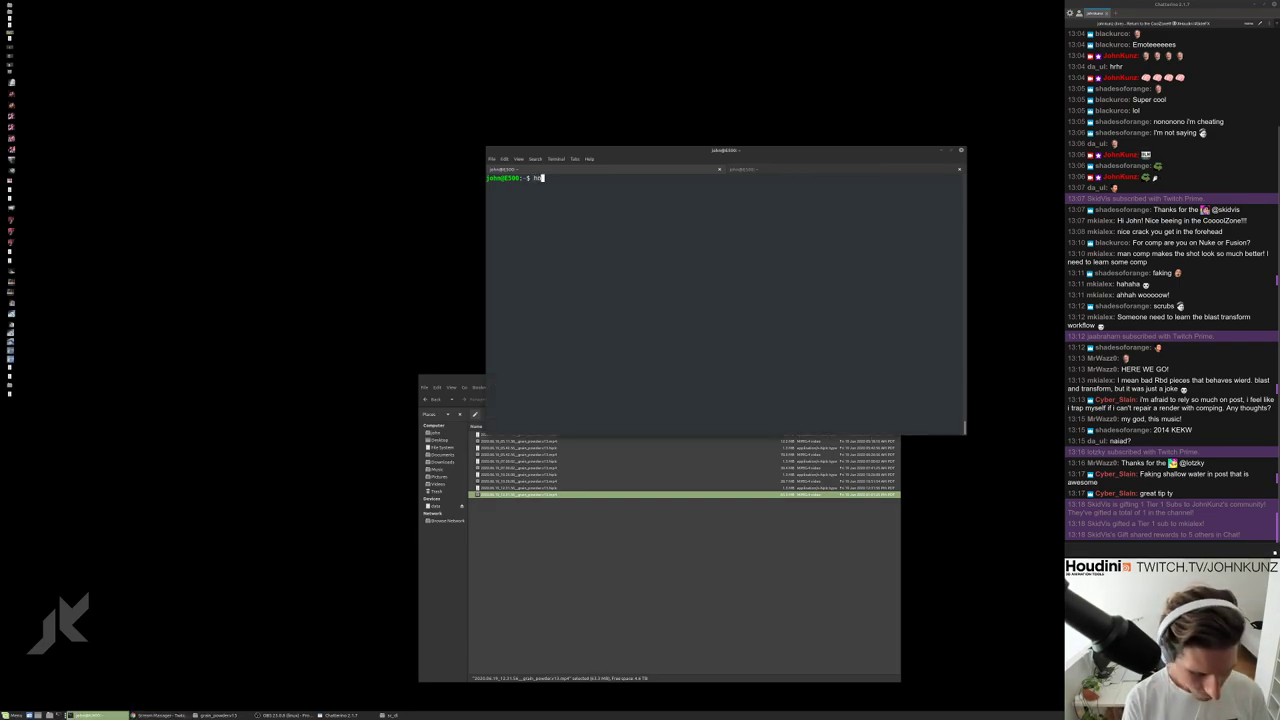
type("x")
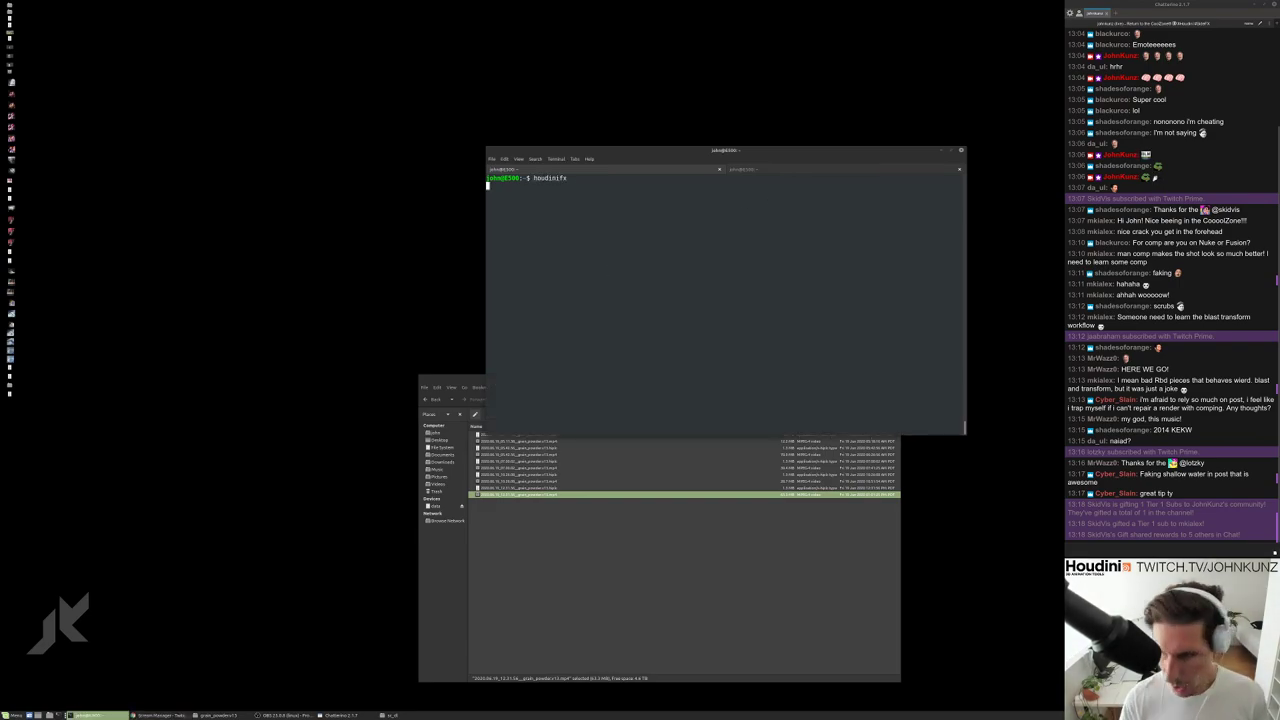
key("Return")
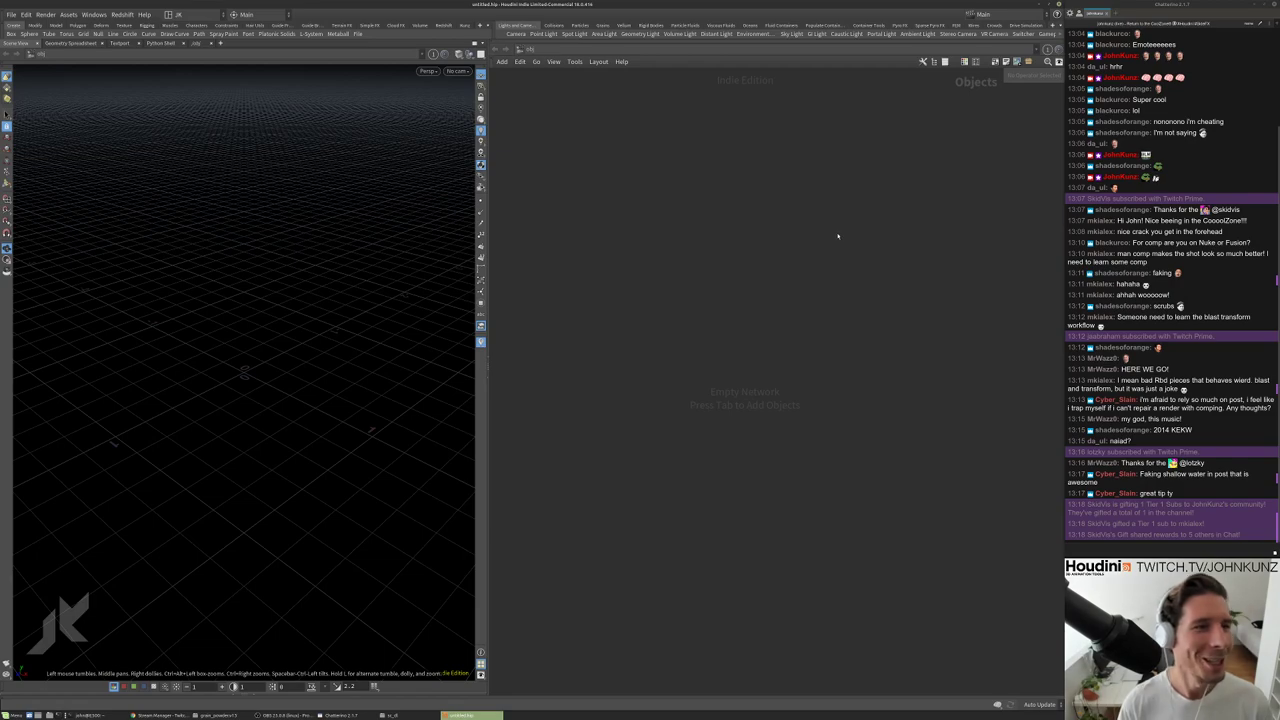
Place a torus1 object in the network and tumble the viewport to look down on the torus.
key("Tab")
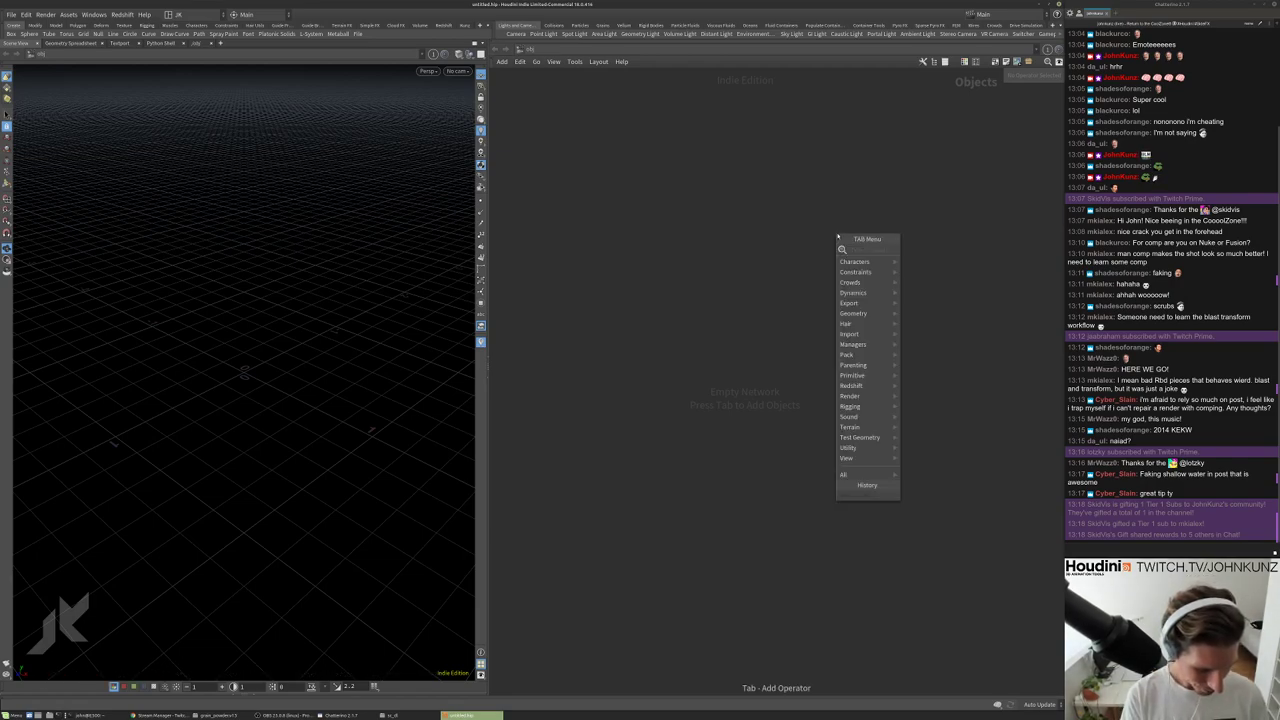
type("geo")
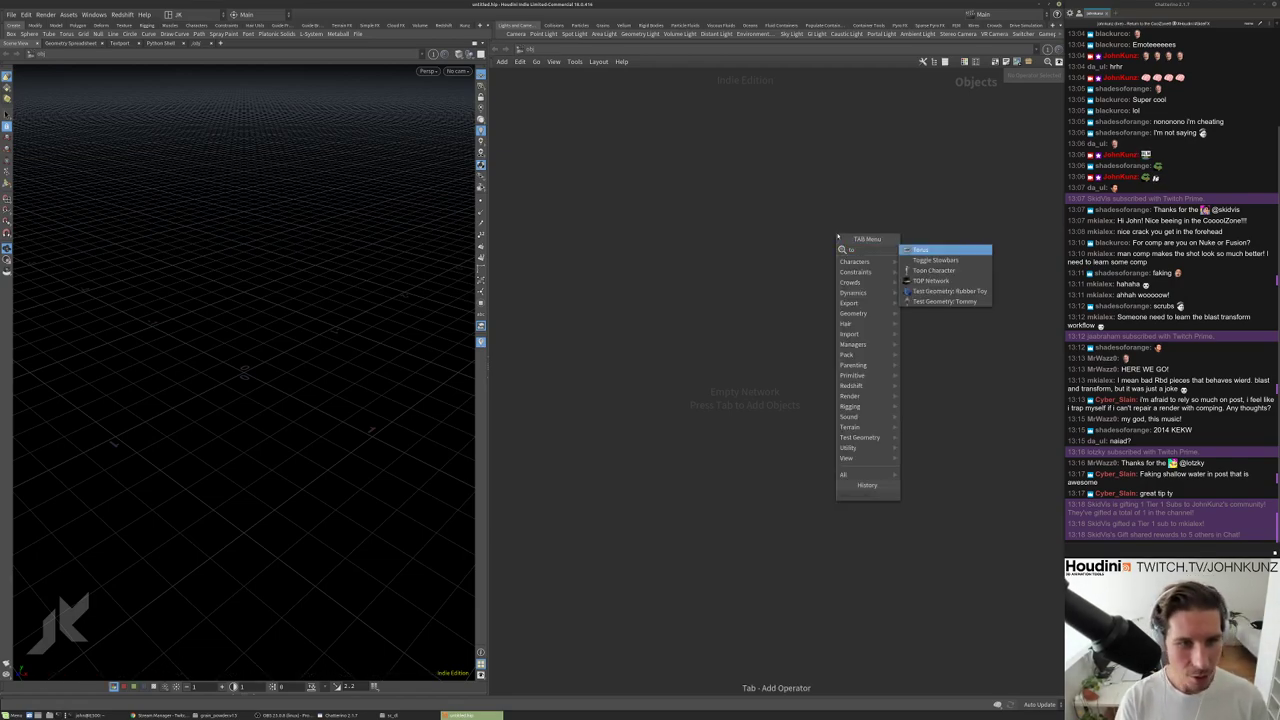
key("Return")
left_click(838, 236)
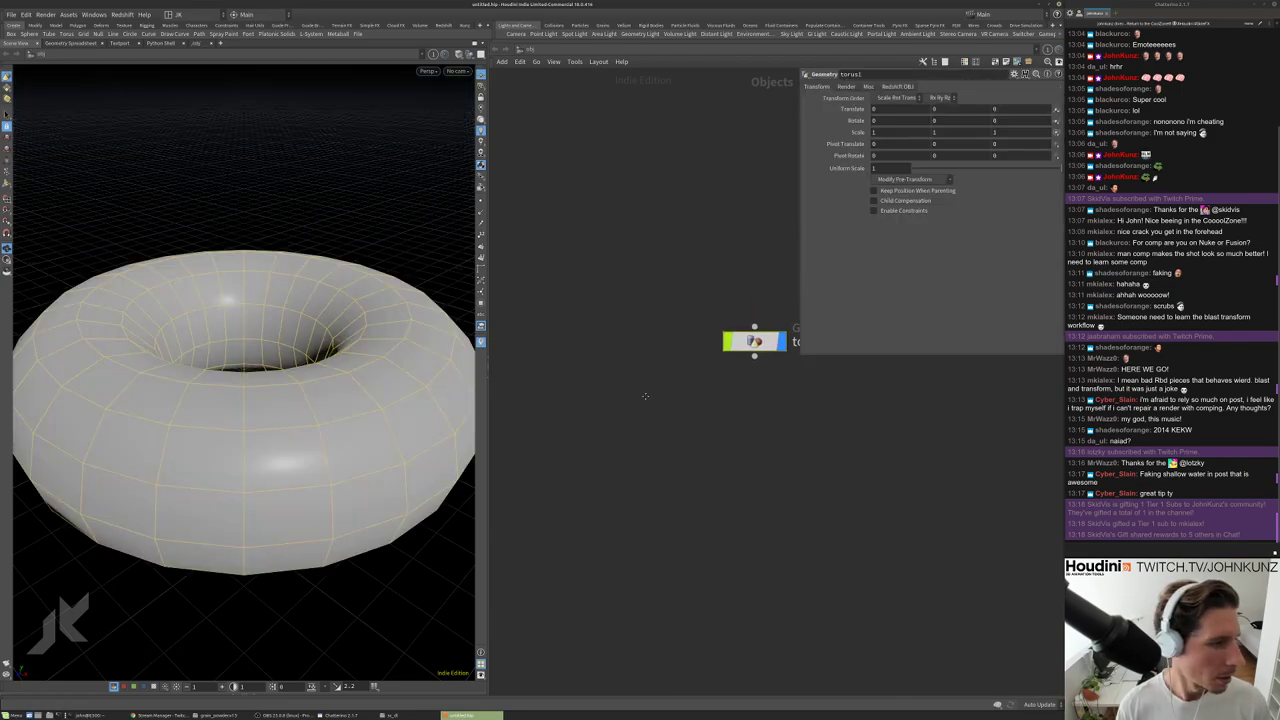
scroll(399, 305, "down", 3)
left_click_drag(332, 277, 334, 336)
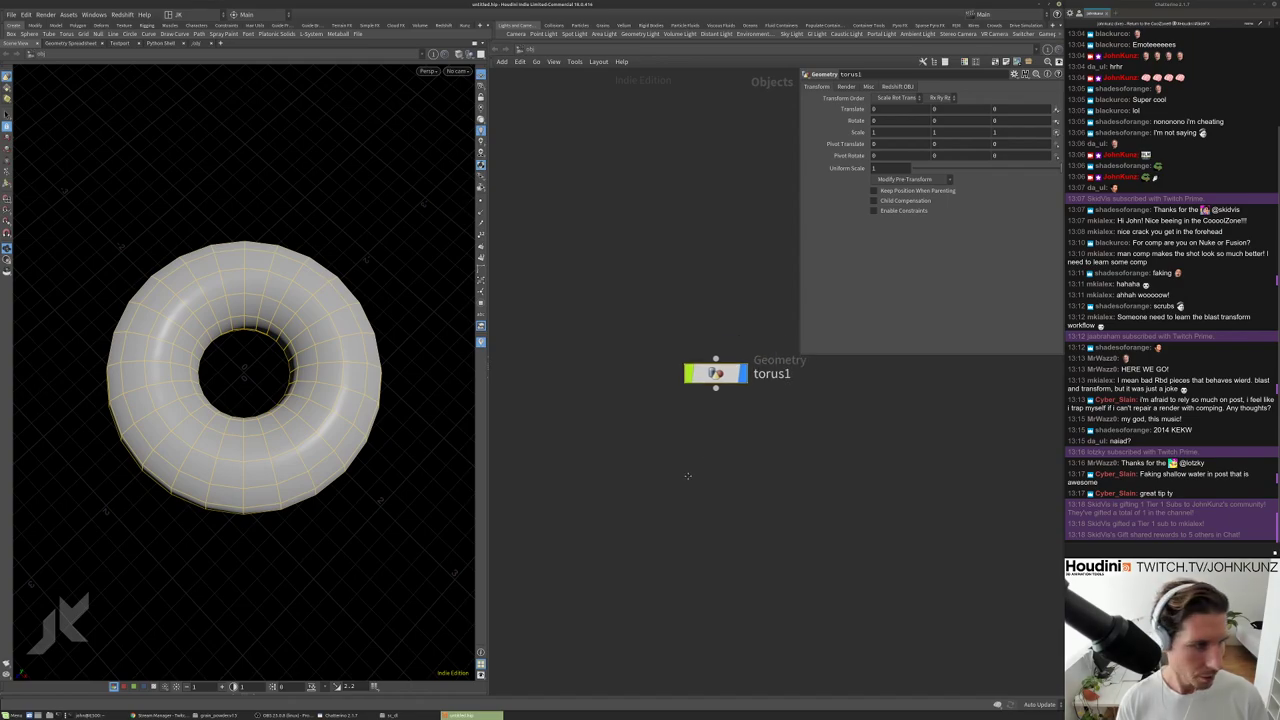
double_click(738, 354)
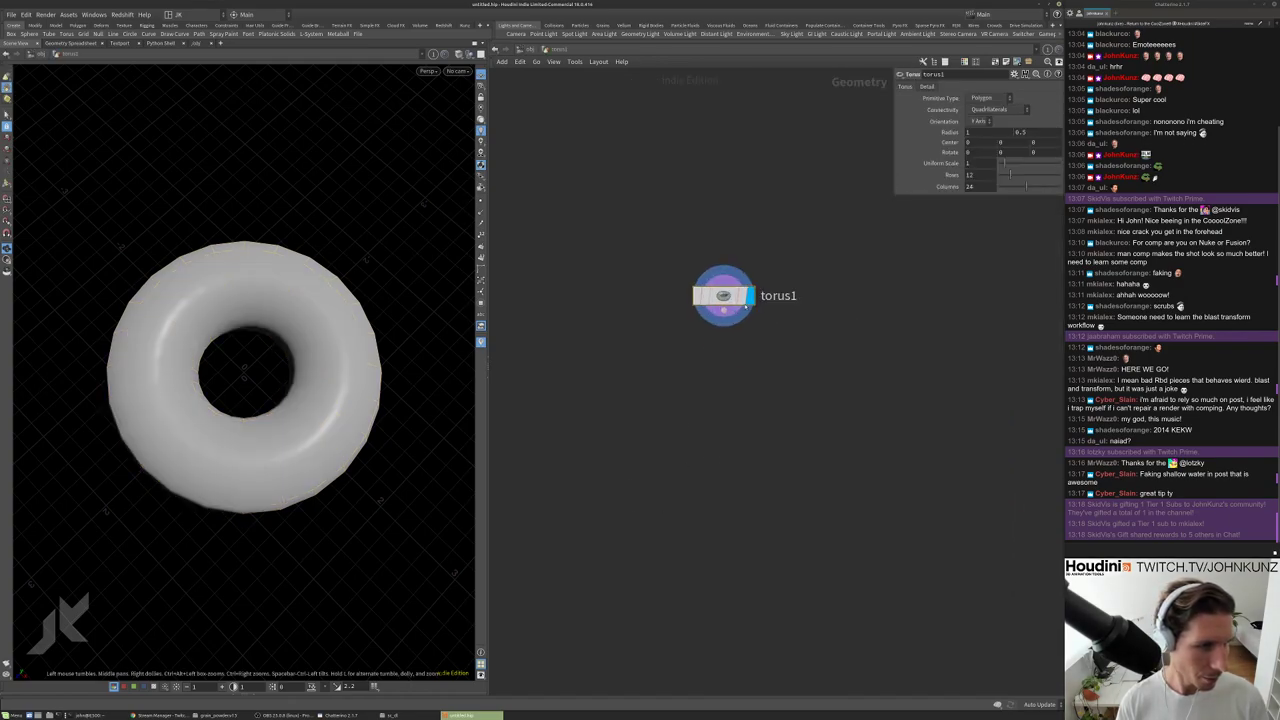
left_click_drag(233, 409, 358, 398)
scroll(358, 398, "up", 2)
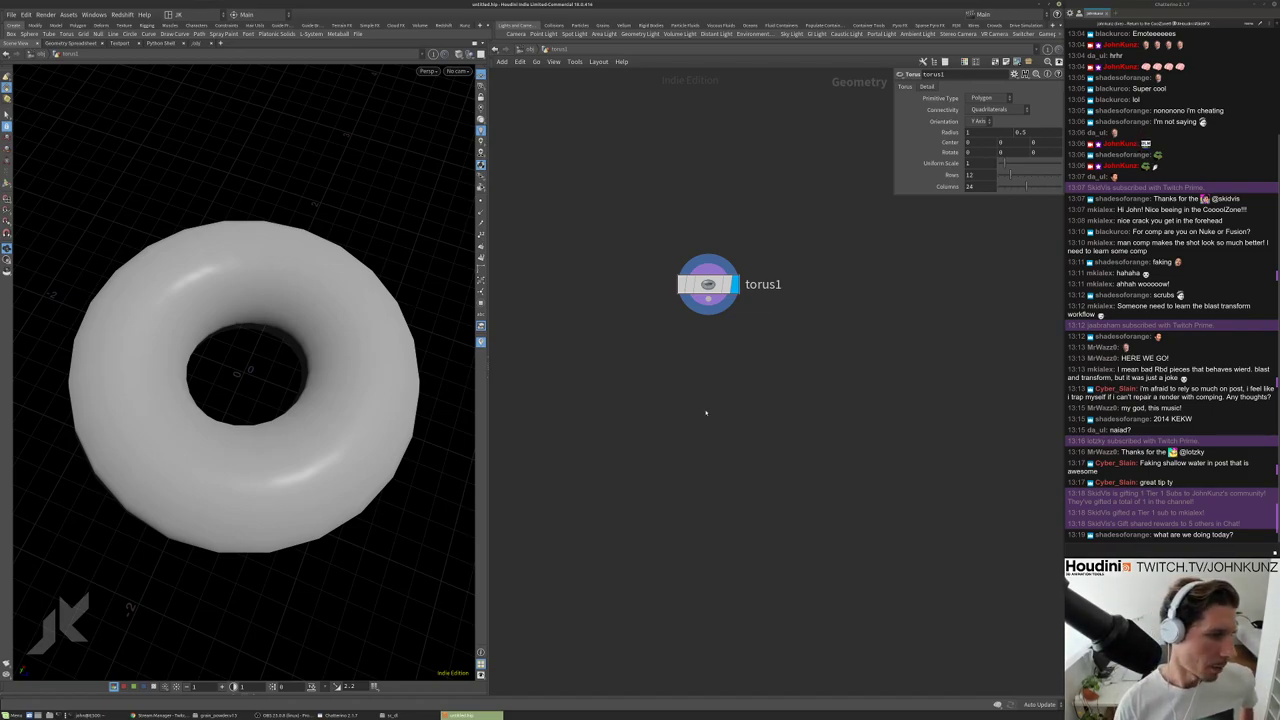
left_click_drag(214, 380, 335, 362)
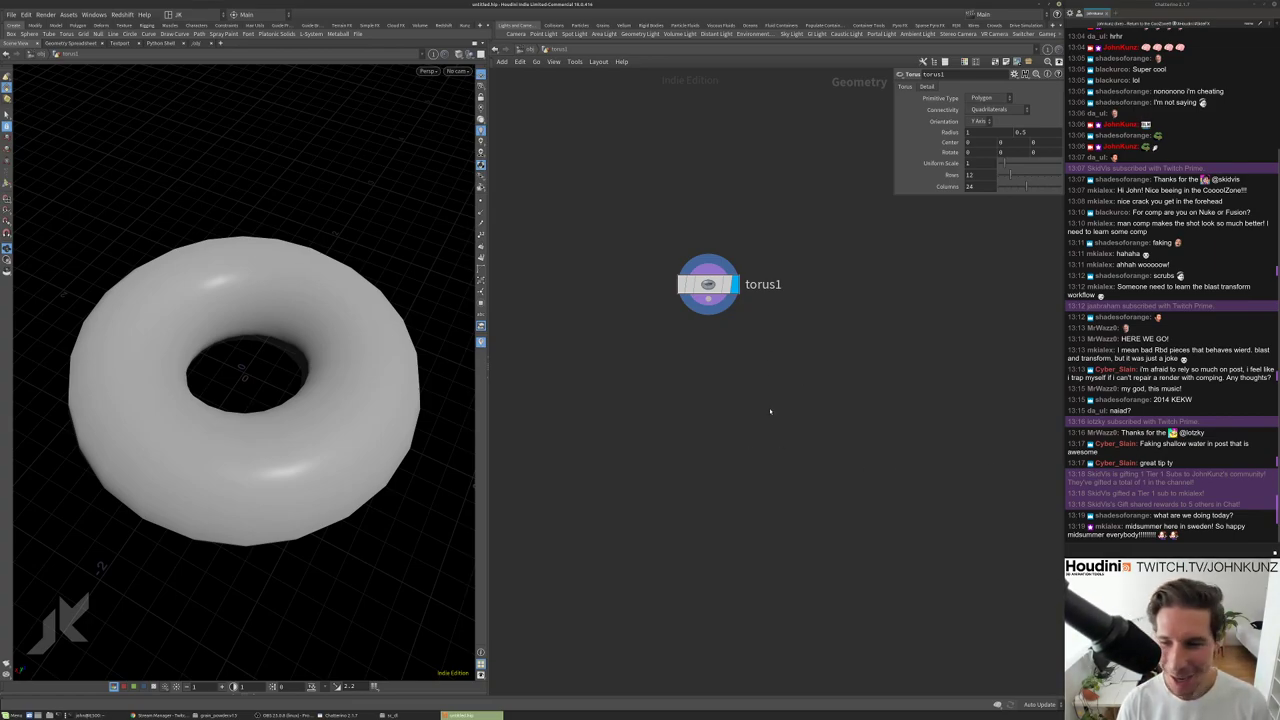
left_click_drag(292, 396, 233, 144)
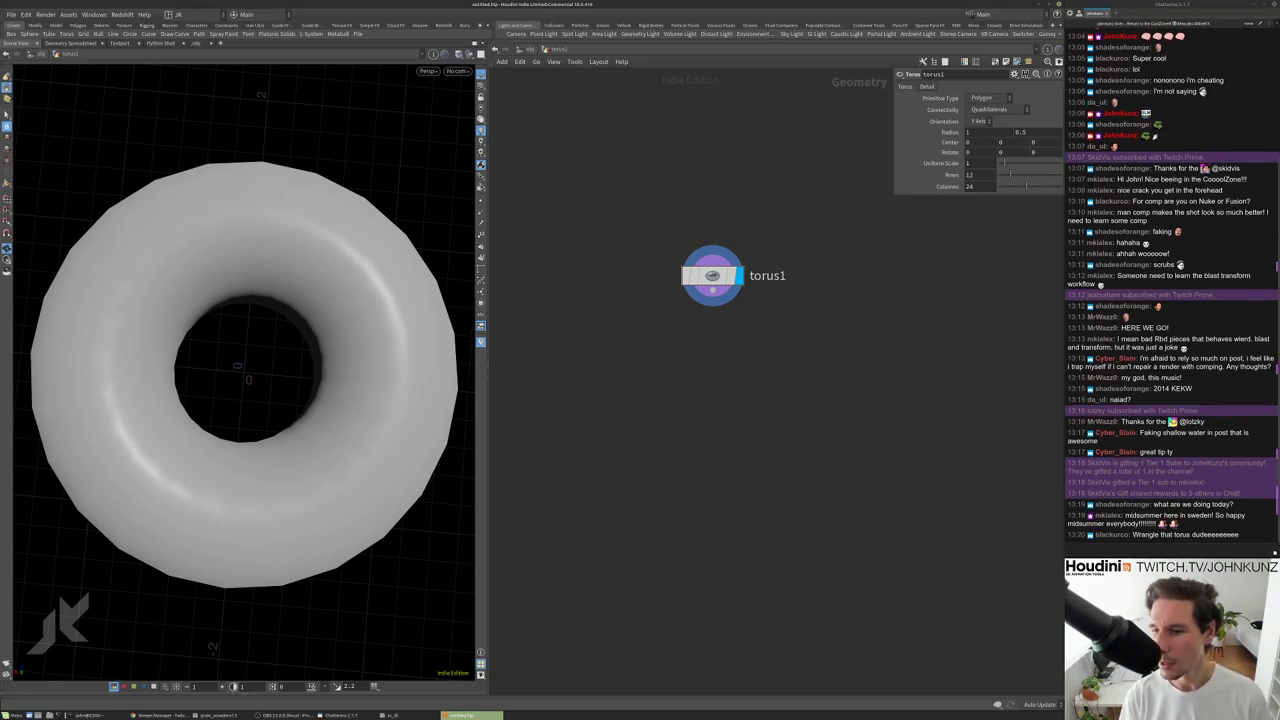
key("alt+Tab")
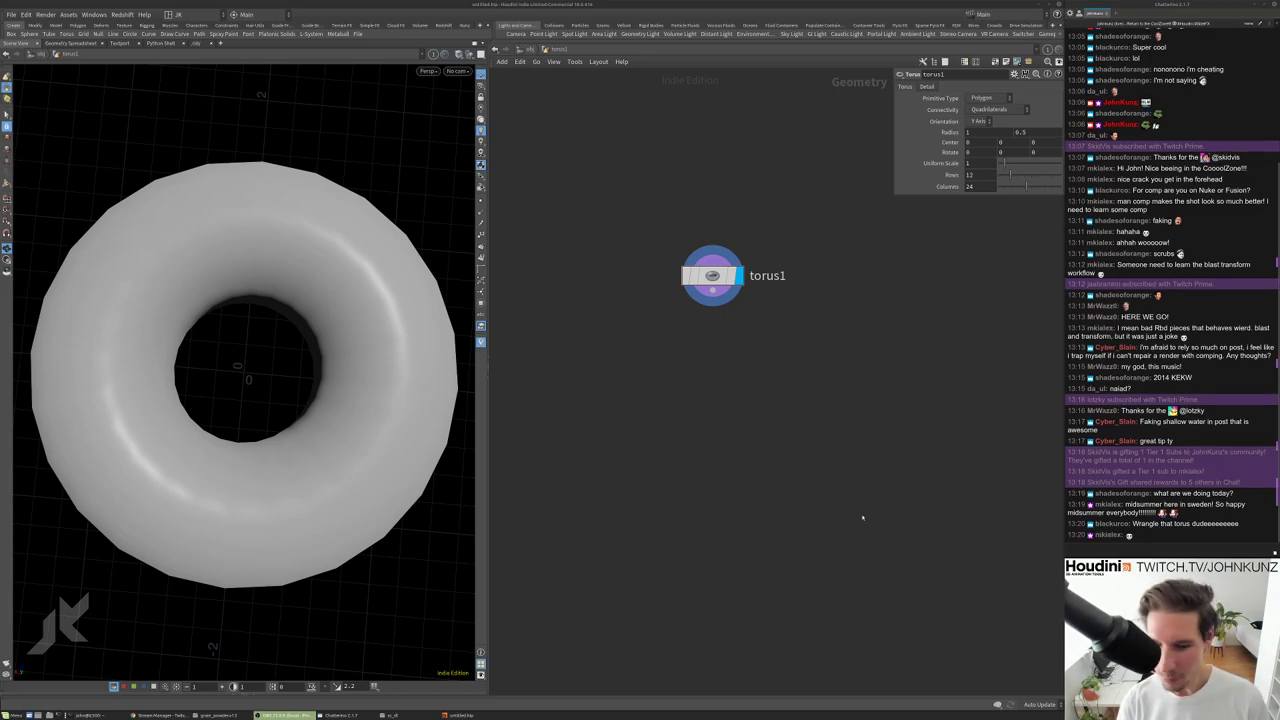
left_click(751, 429)
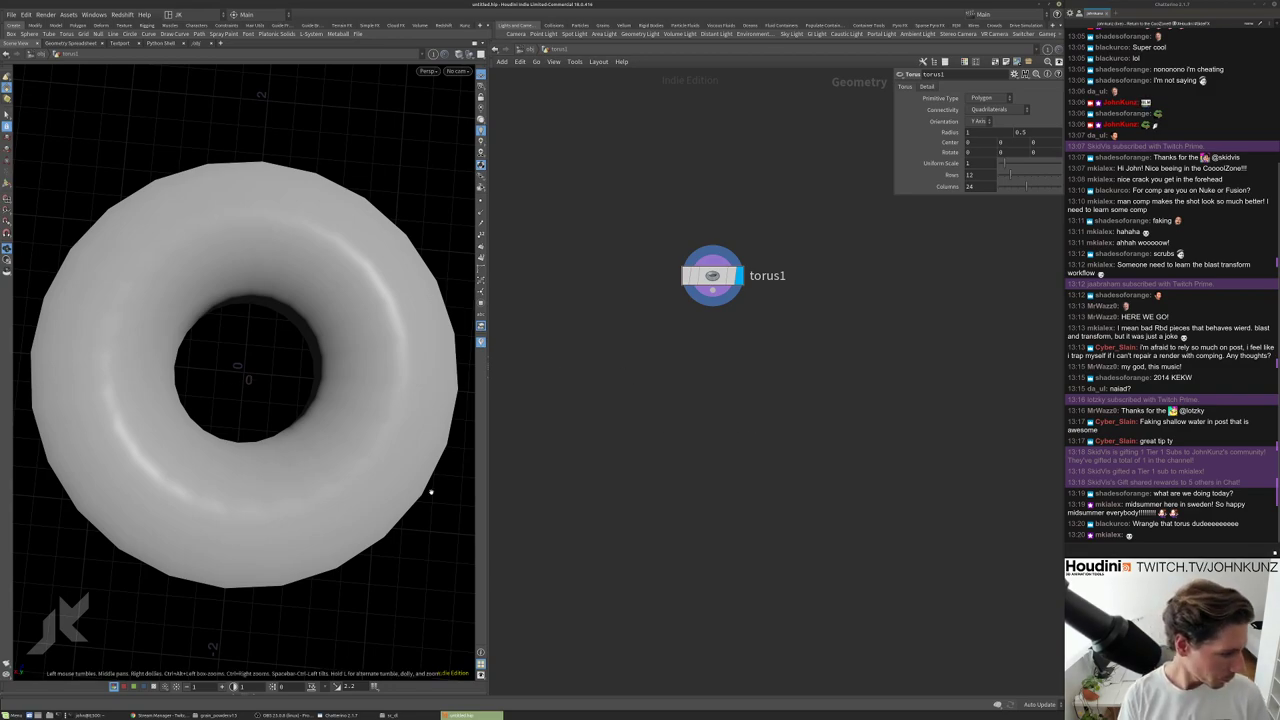
left_click(160, 715)
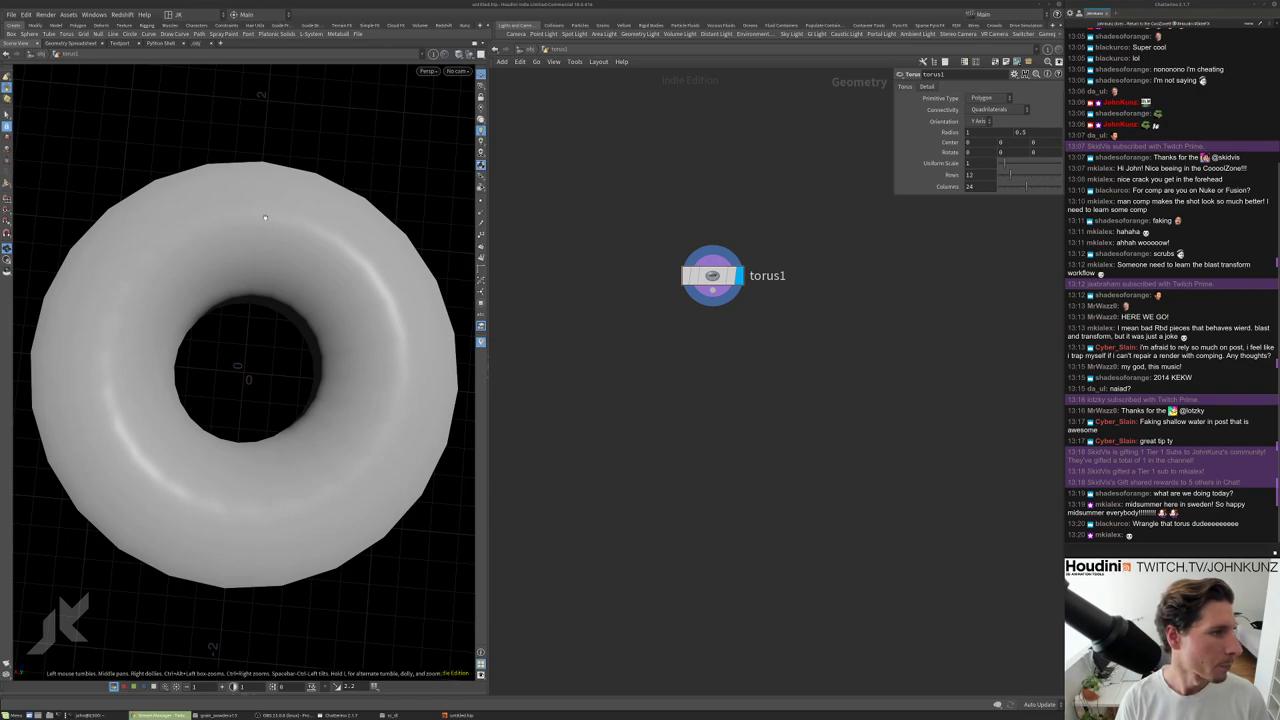
left_click_drag(265, 217, 382, 307)
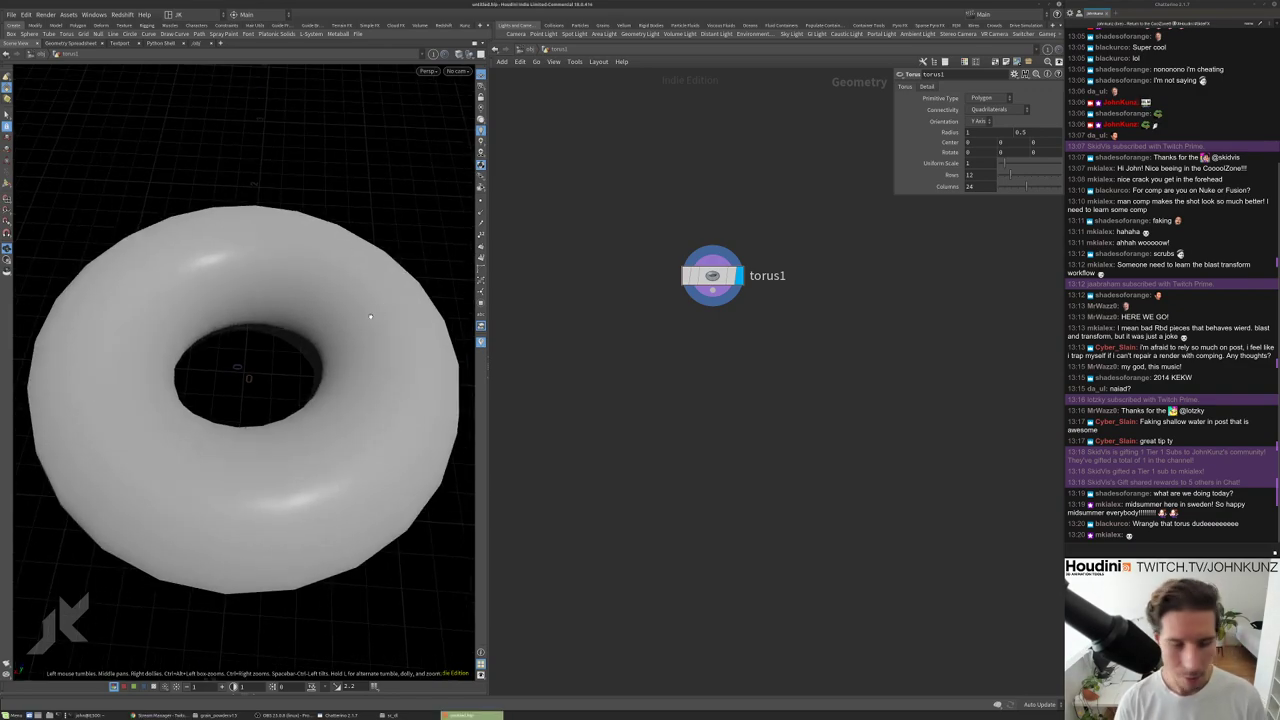
scroll(358, 298, "down", 3)
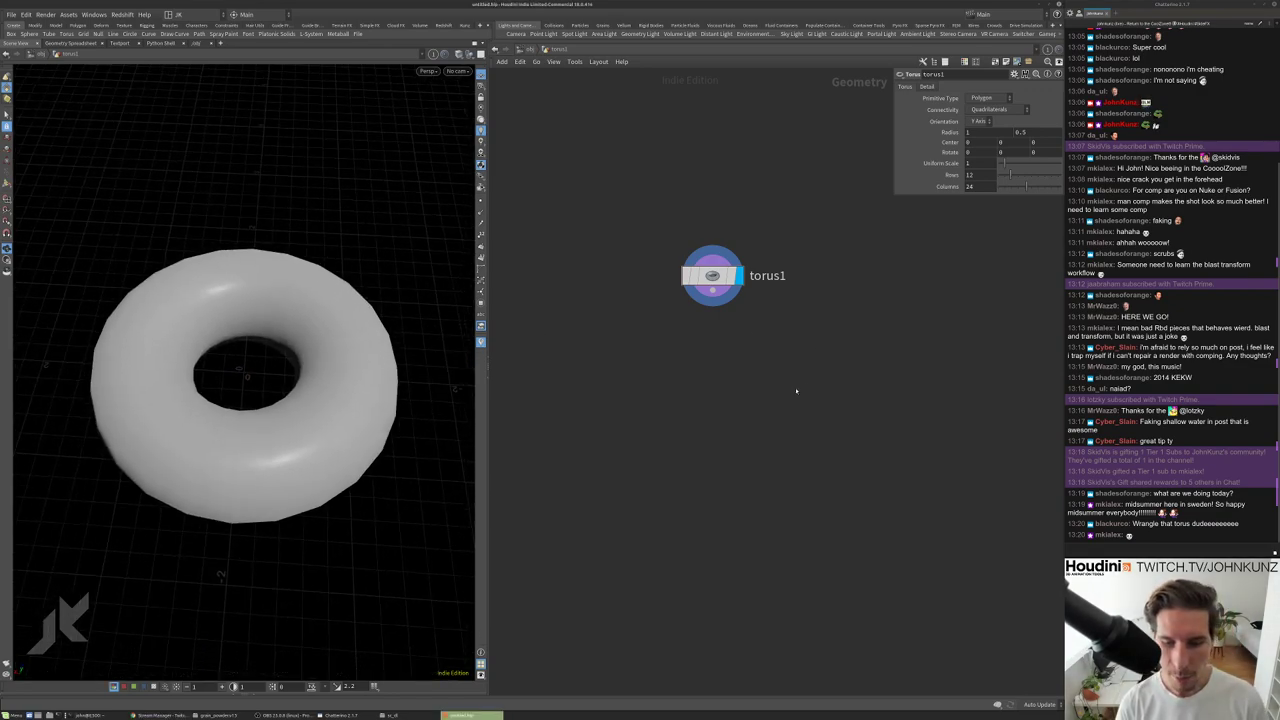
Add a Subdivide node under torus1 with depth raised to 3, then reorient the view.
key("h")
key("Tab")
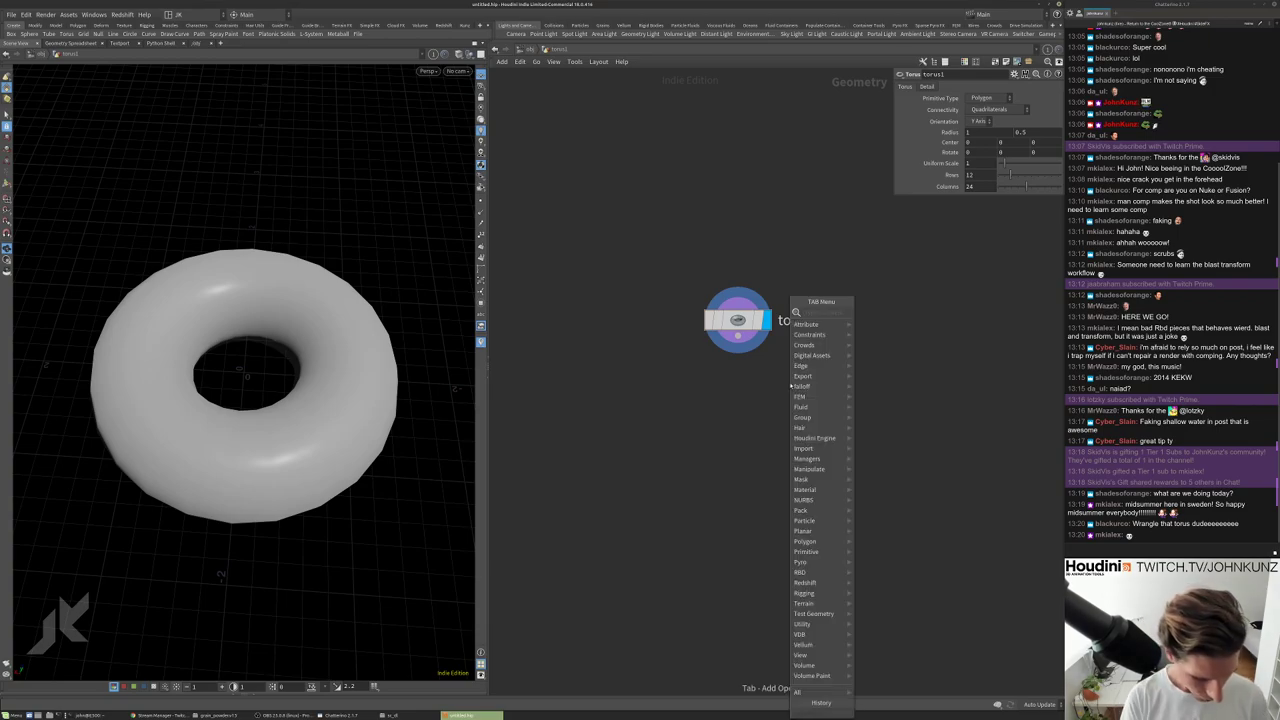
type("subd")
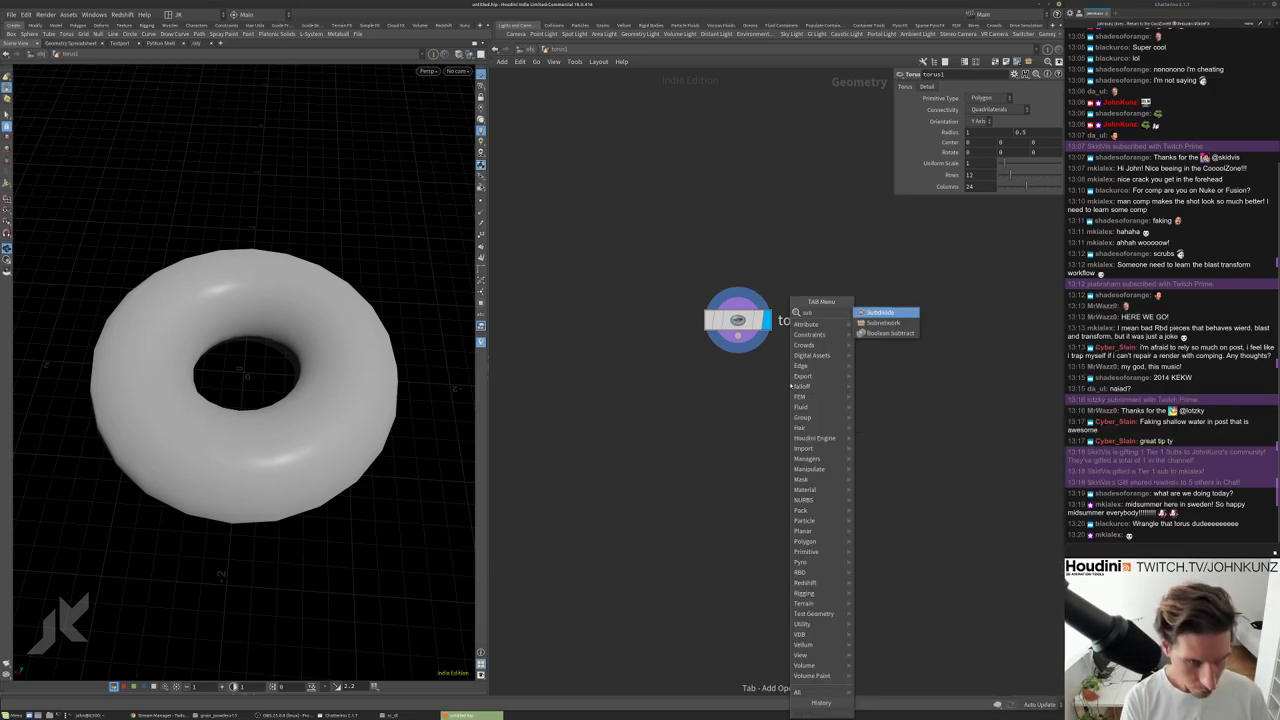
key("Return")
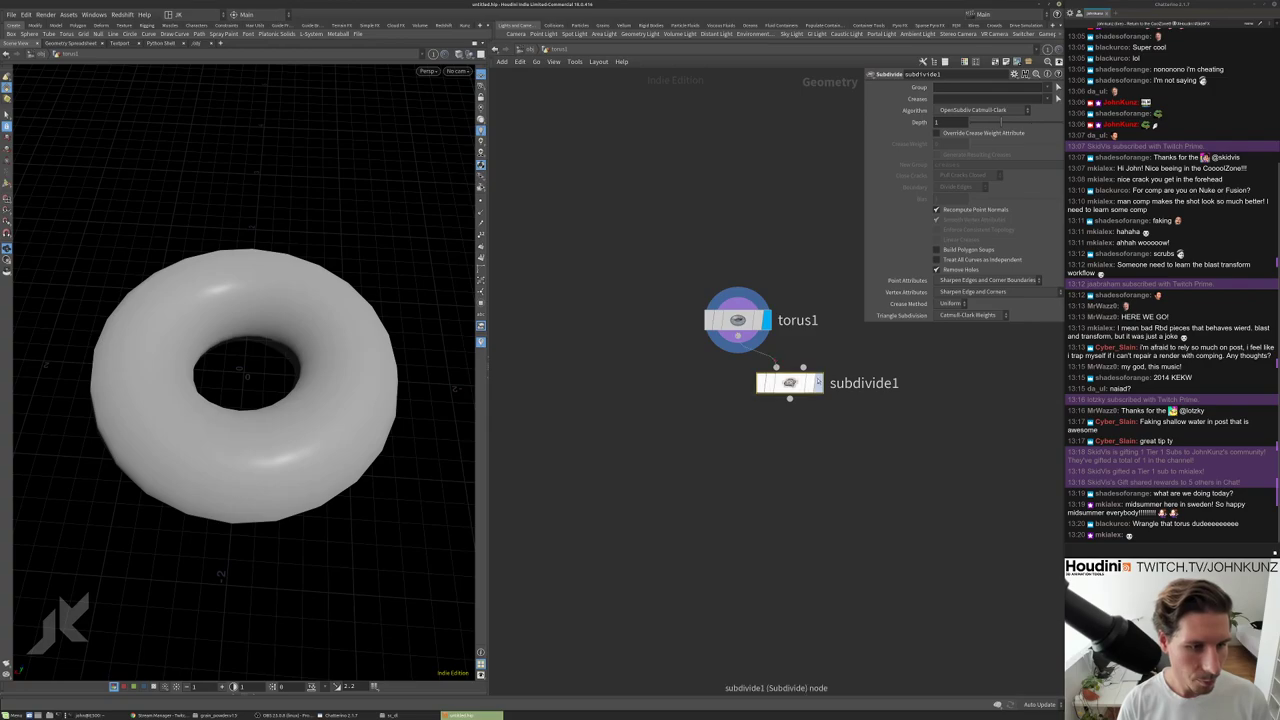
left_click(810, 415)
left_click_drag(1012, 122, 1022, 122)
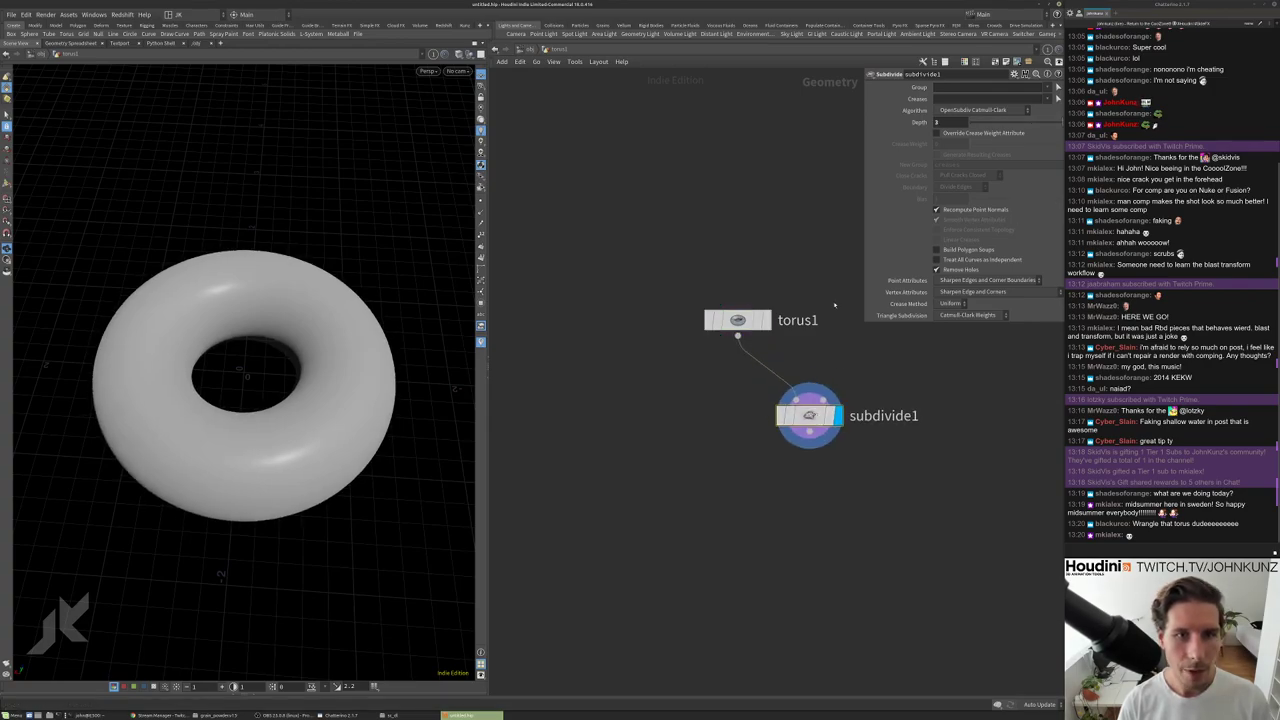
left_click_drag(248, 366, 377, 430)
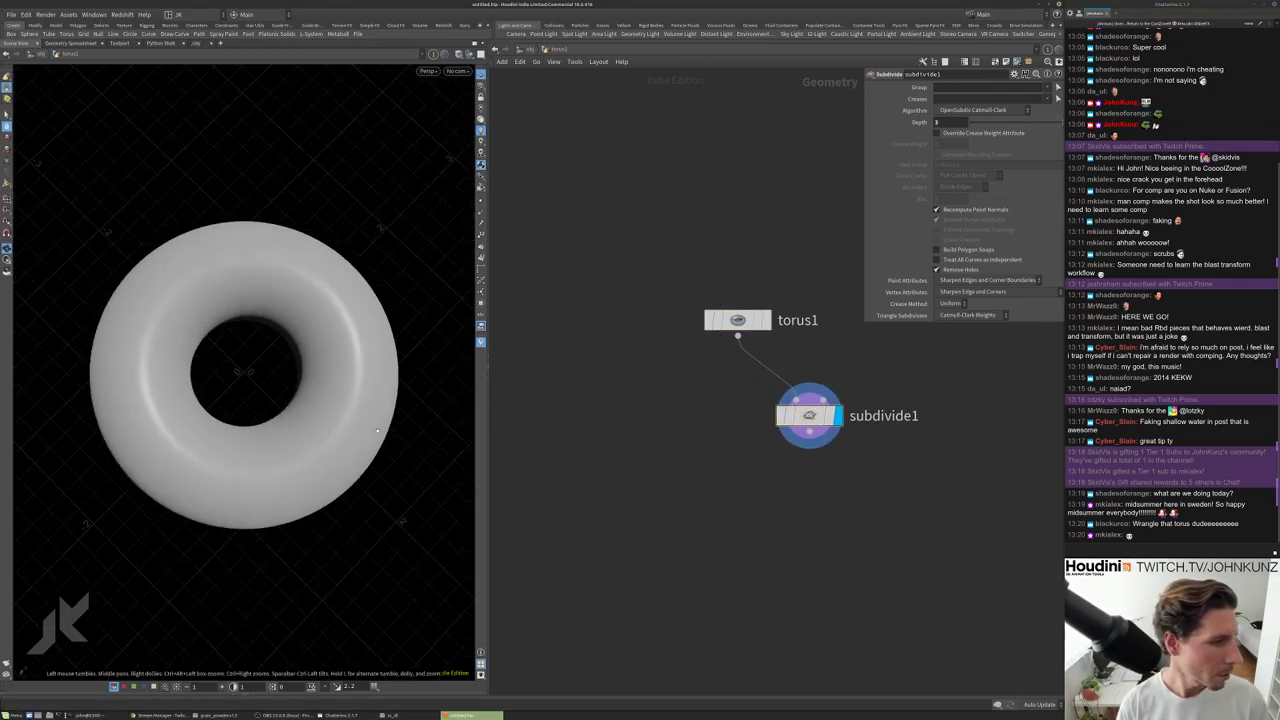
left_click_drag(290, 430, 296, 378)
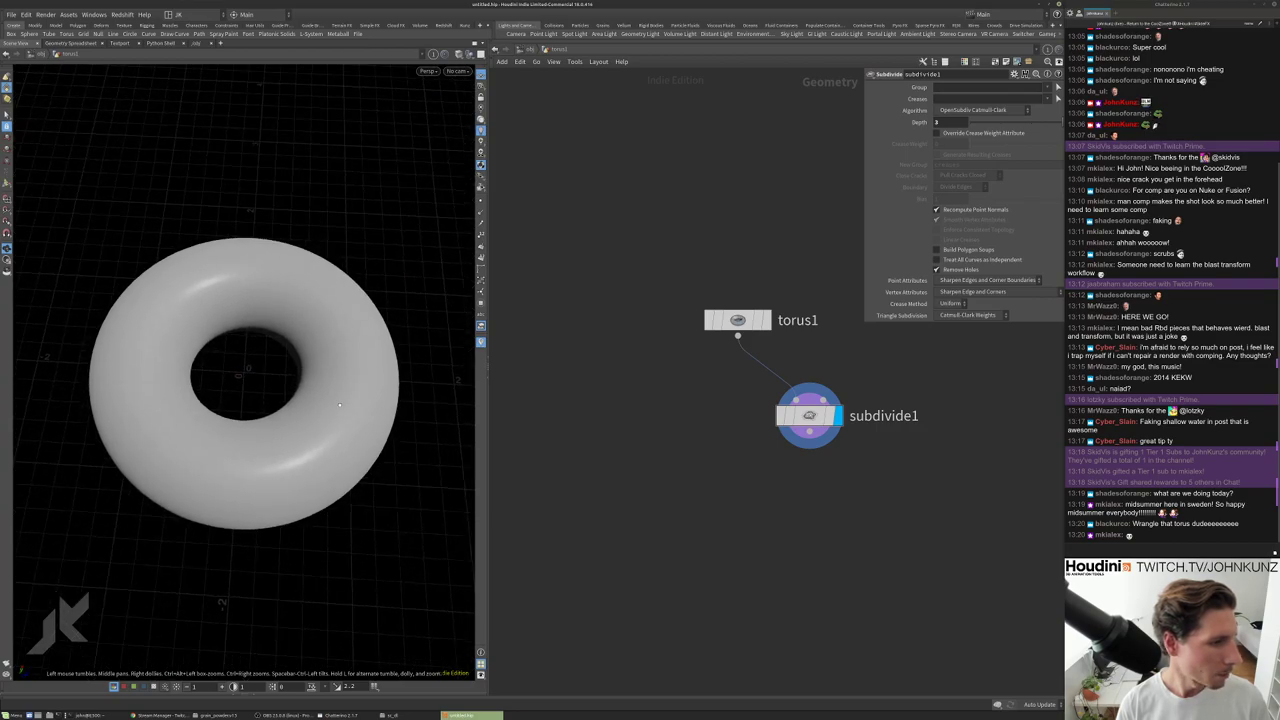
middle_click_drag(796, 514, 800, 493)
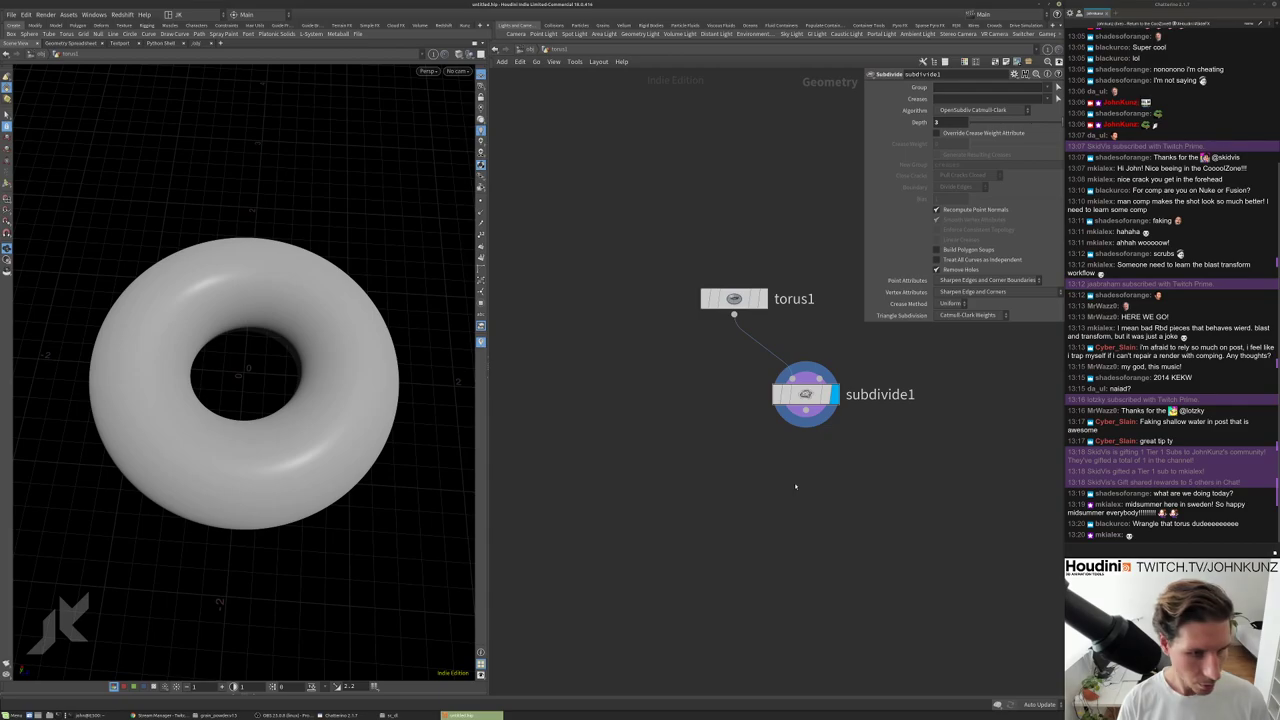
key("Tab")
Add scatter1 below subdivide1 with Force Total Count 10 and Max Points turned off.
type("scatter")
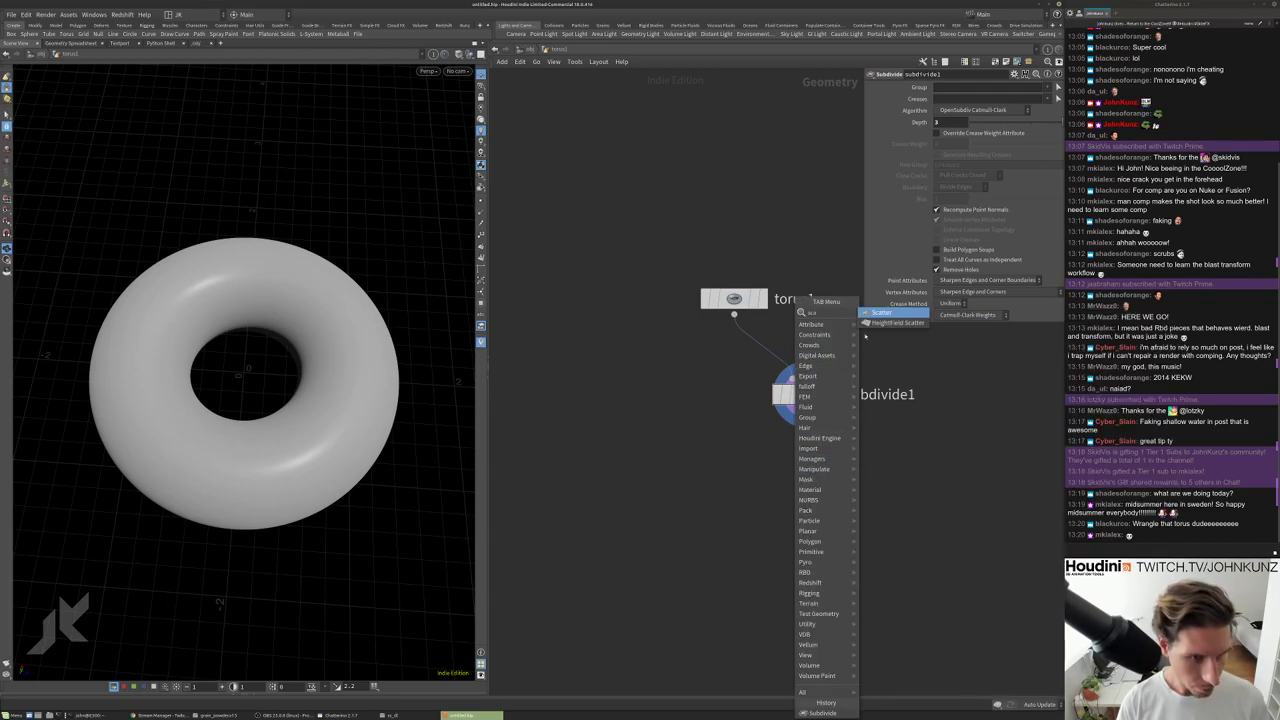
key("Return")
left_click(868, 433)
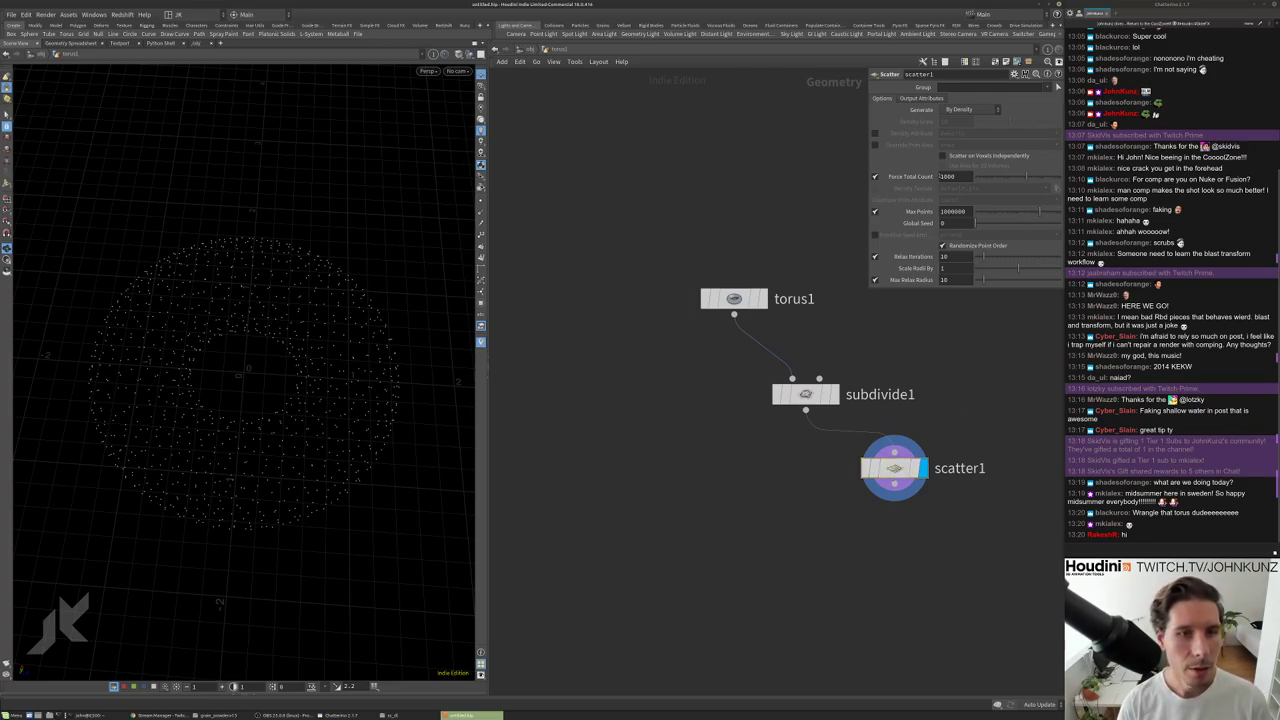
left_click(956, 176)
key("BackSpace")
key("BackSpace")
key("Return")
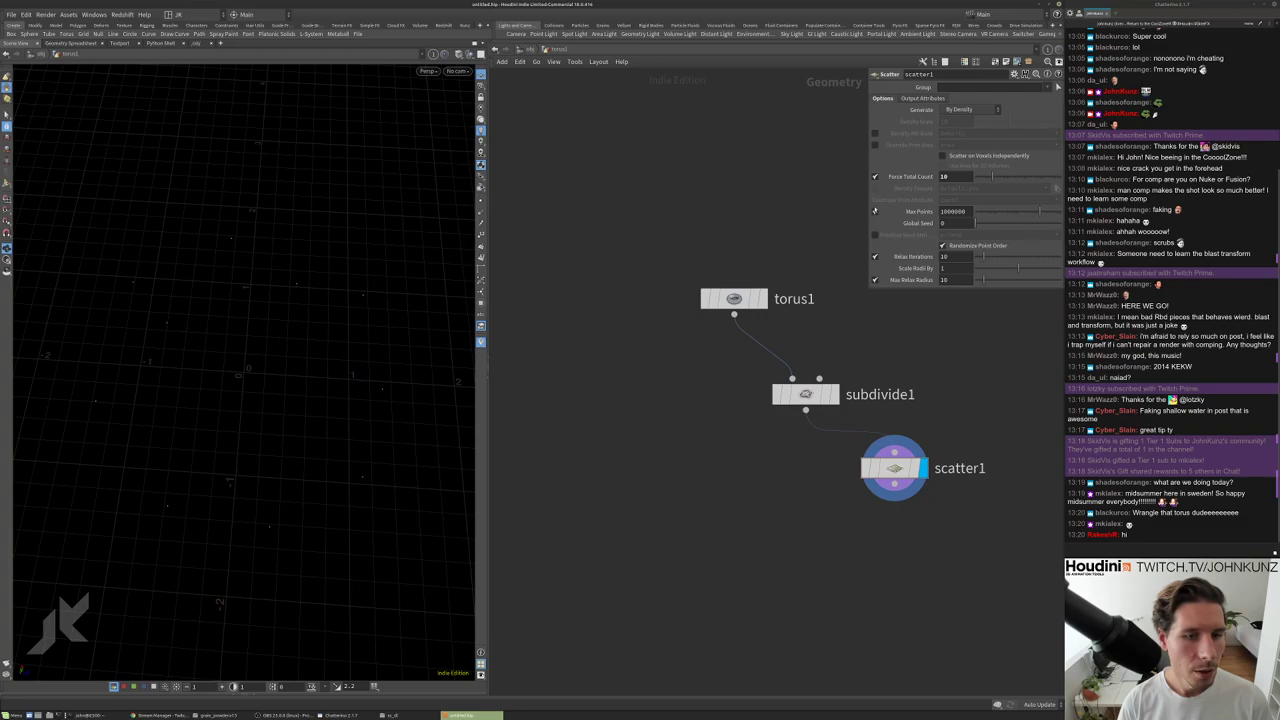
left_click(875, 211)
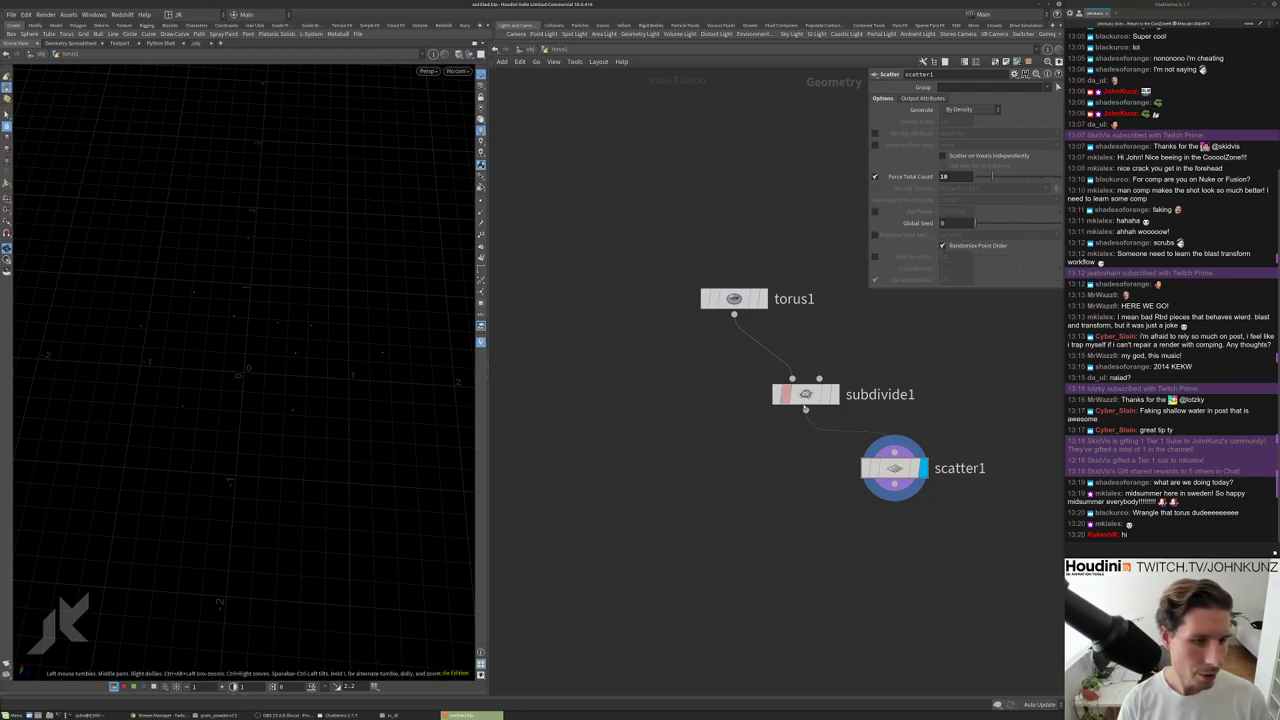
left_click_drag(818, 401, 900, 400)
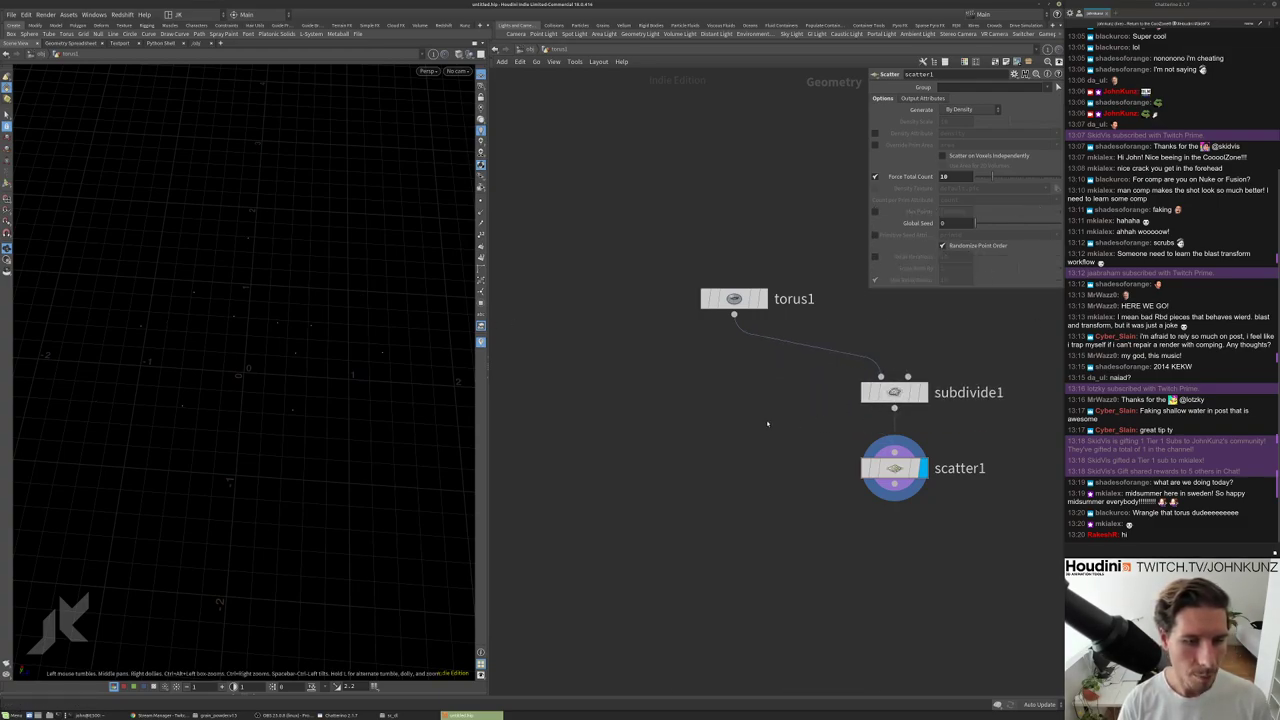
middle_click_drag(766, 423, 711, 370)
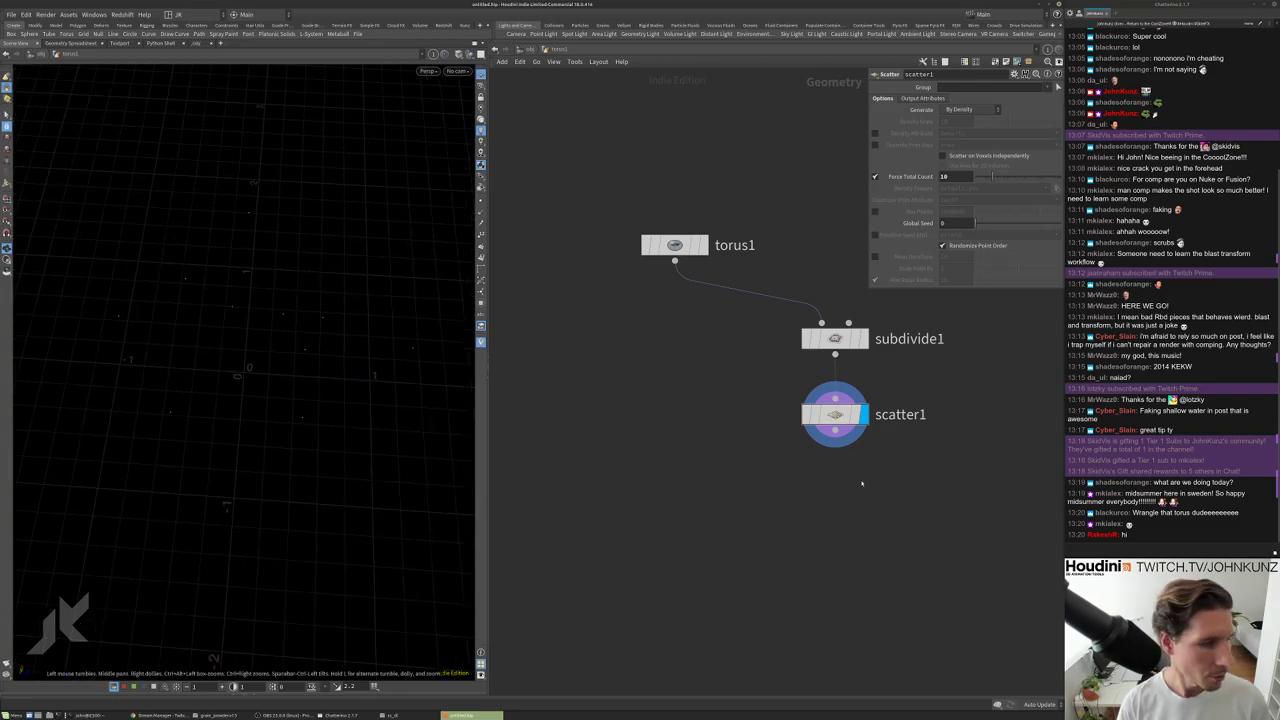
Add a Copy to Points node below scatter1.
key("Tab")
key("Escape")
key("Tab")
type("c")
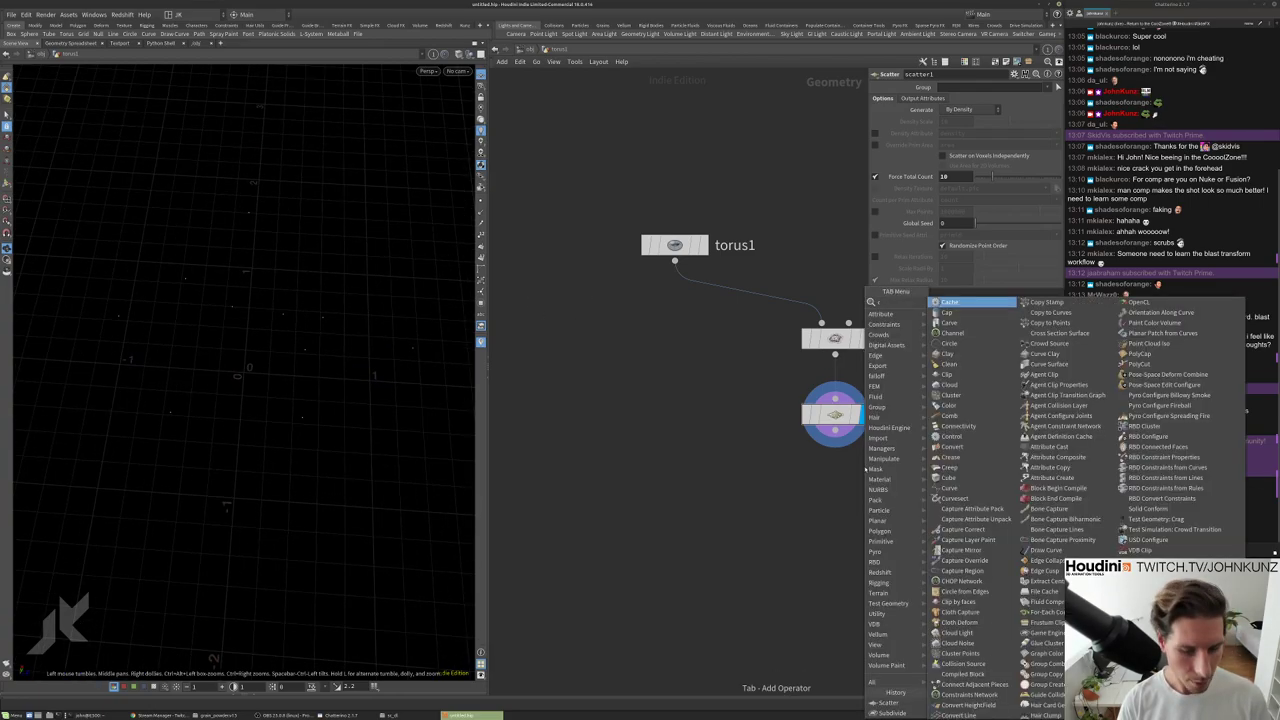
type("op")
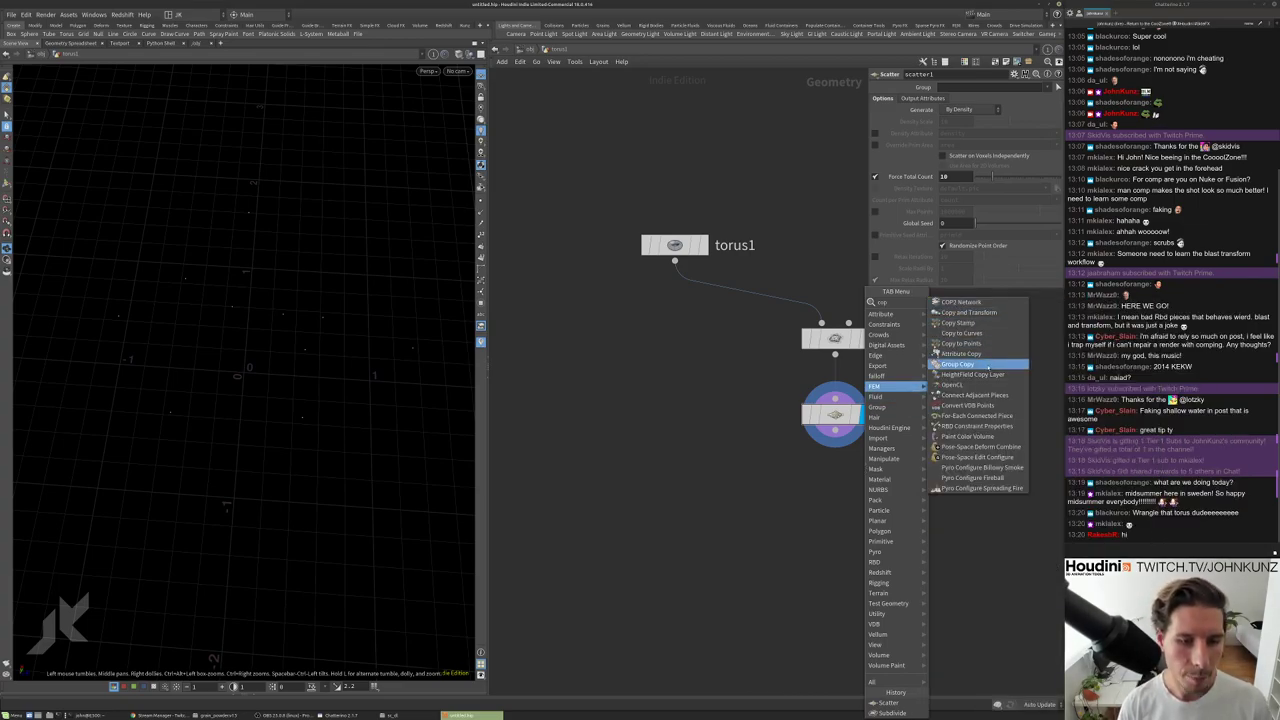
left_click(981, 344)
left_click(935, 488)
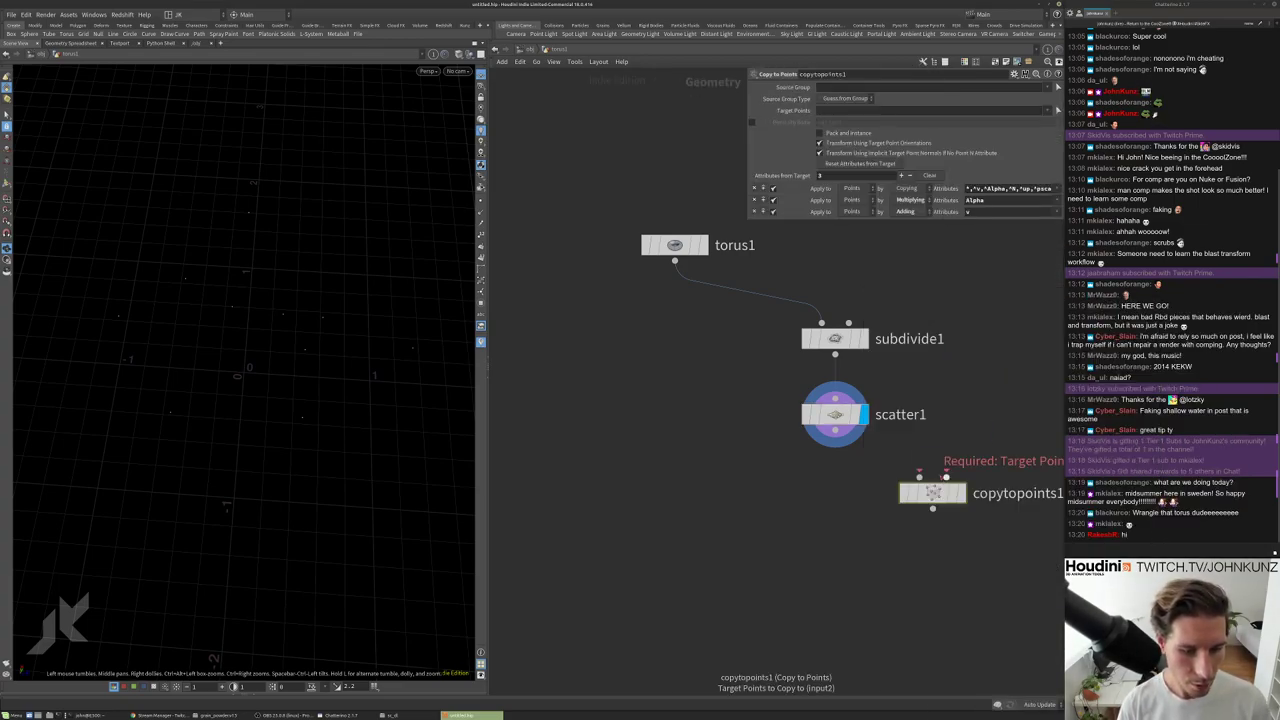
middle_click_drag(951, 420, 889, 417)
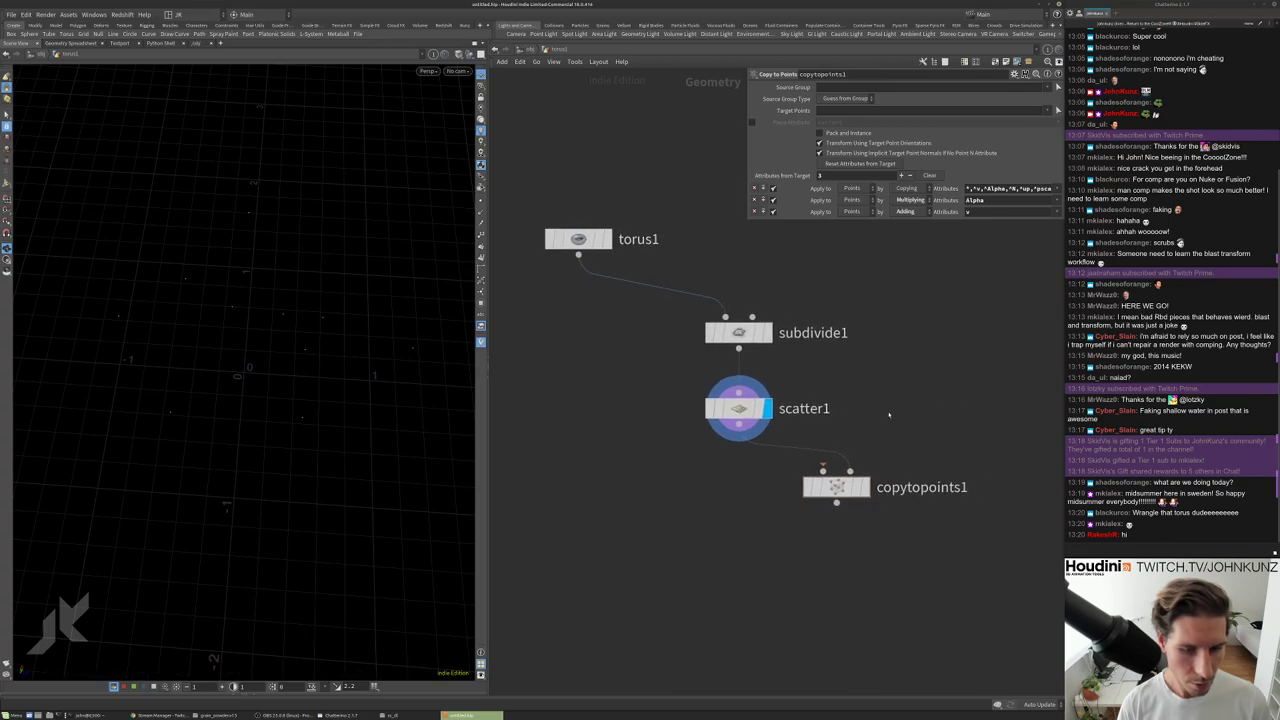
Add a Box node wired into copytopoints1's second input.
key("Tab")
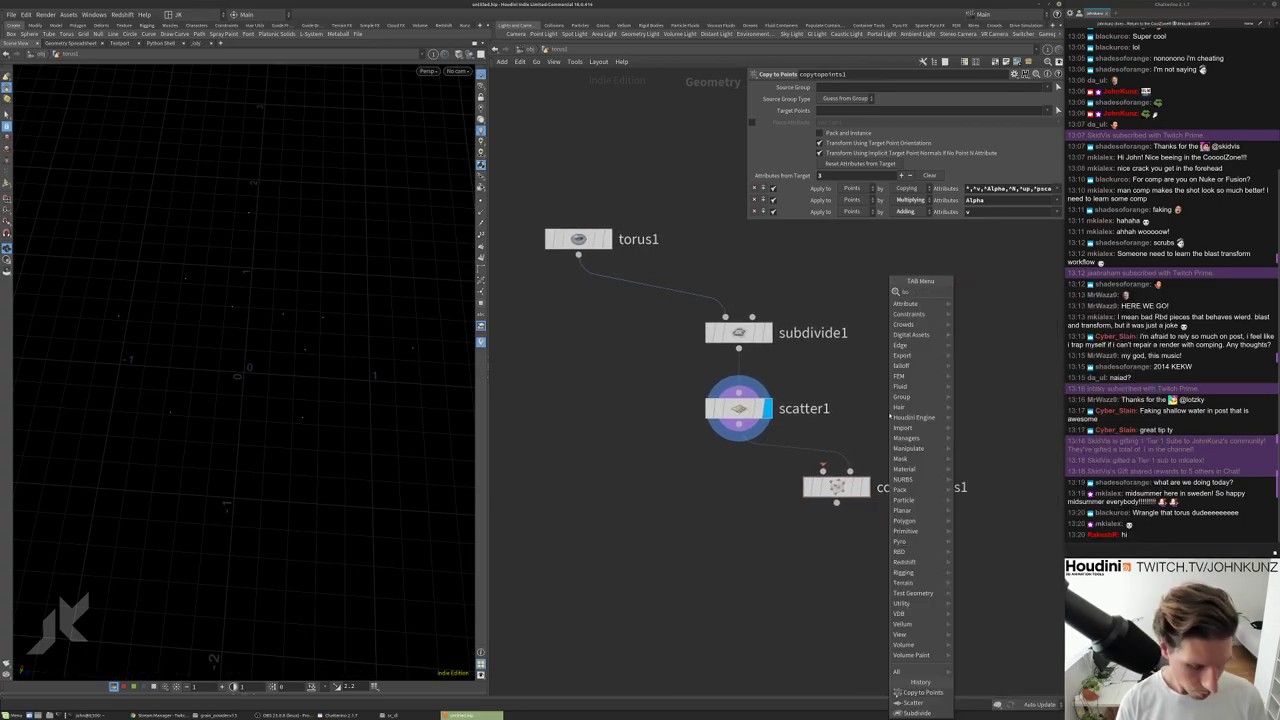
left_click(926, 385)
left_click(928, 385)
left_click_drag(928, 398, 849, 469)
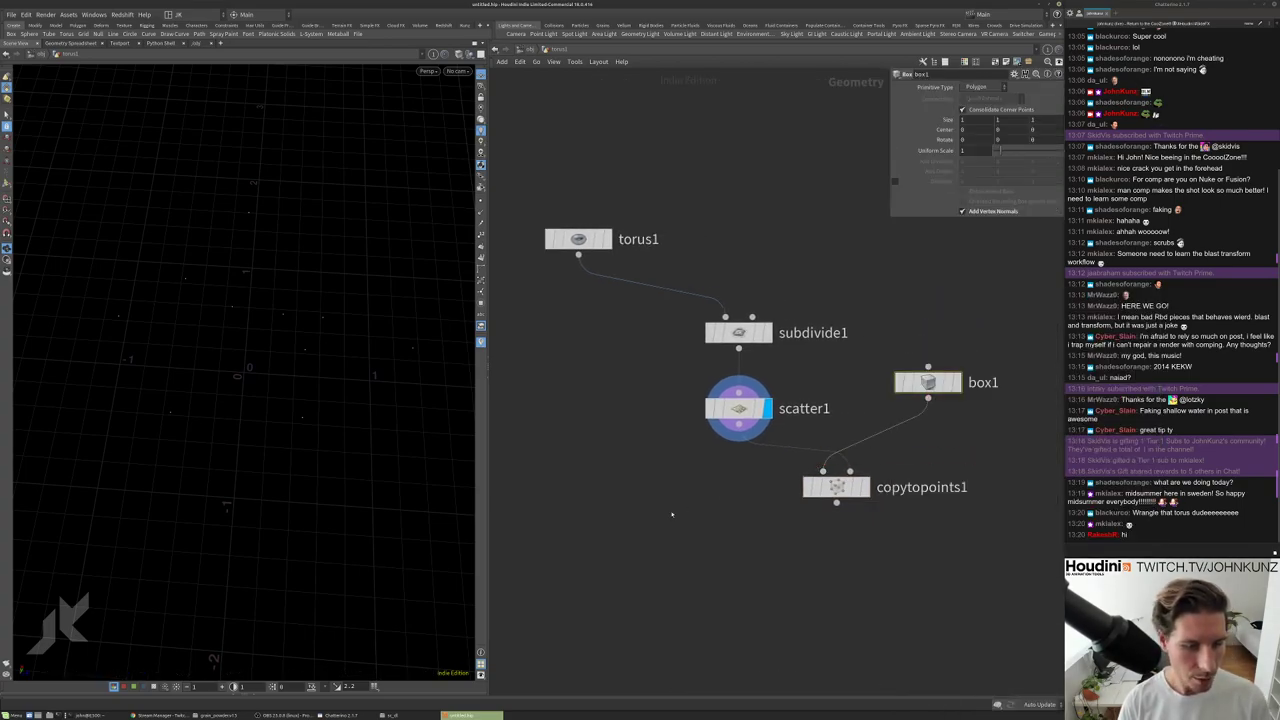
Merge torus1 with copytopoints1 in a displayed merge1 node and tidy the node layout.
key("Tab")
type("mer")
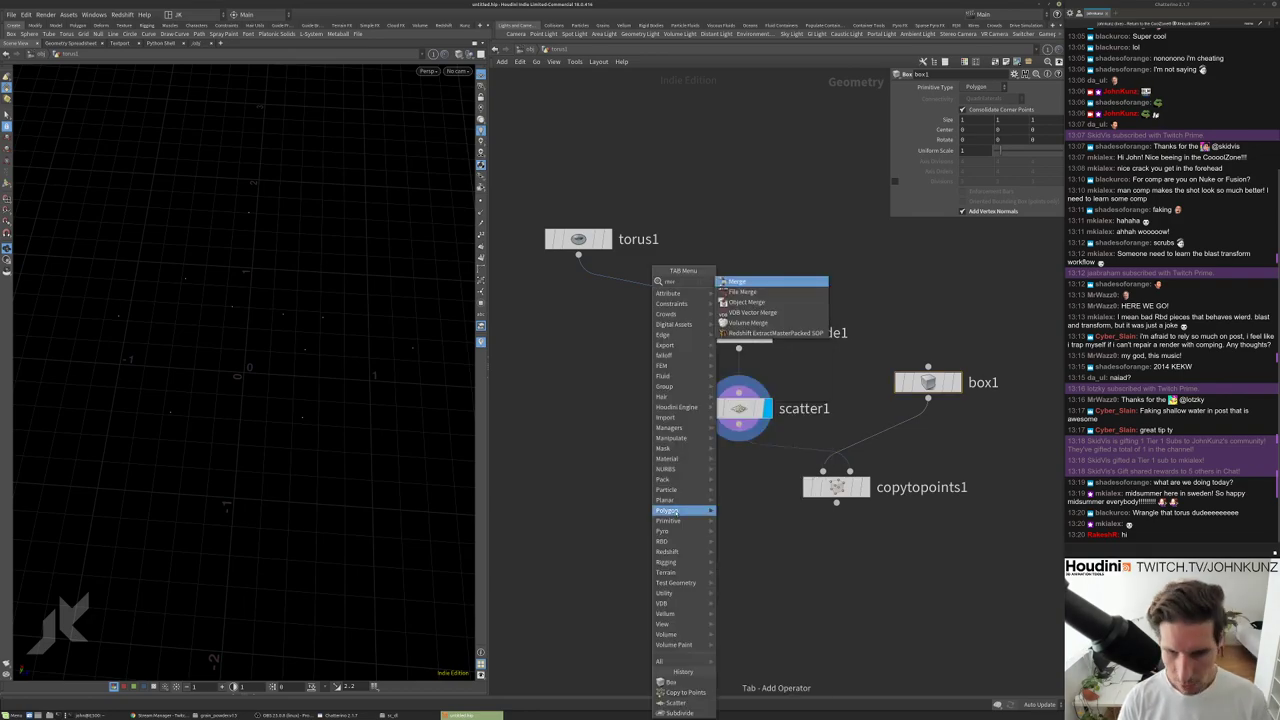
left_click(740, 281)
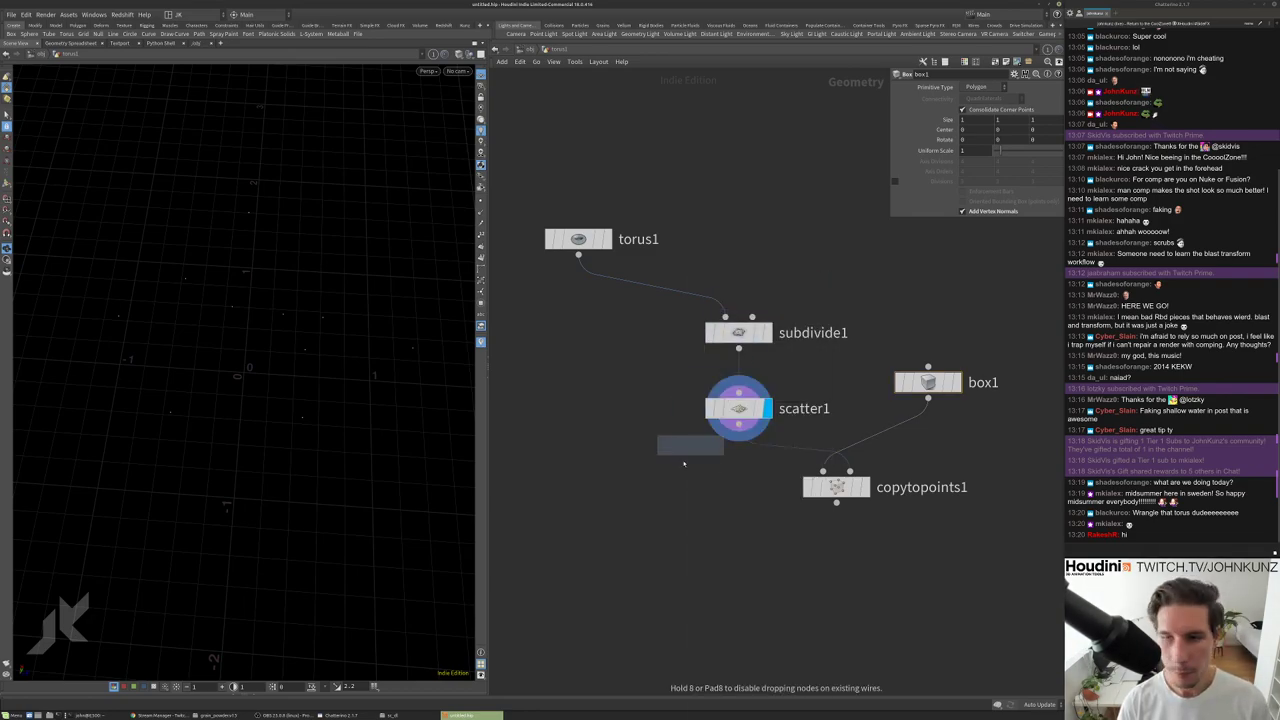
left_click(648, 525)
left_click_drag(648, 509, 578, 258)
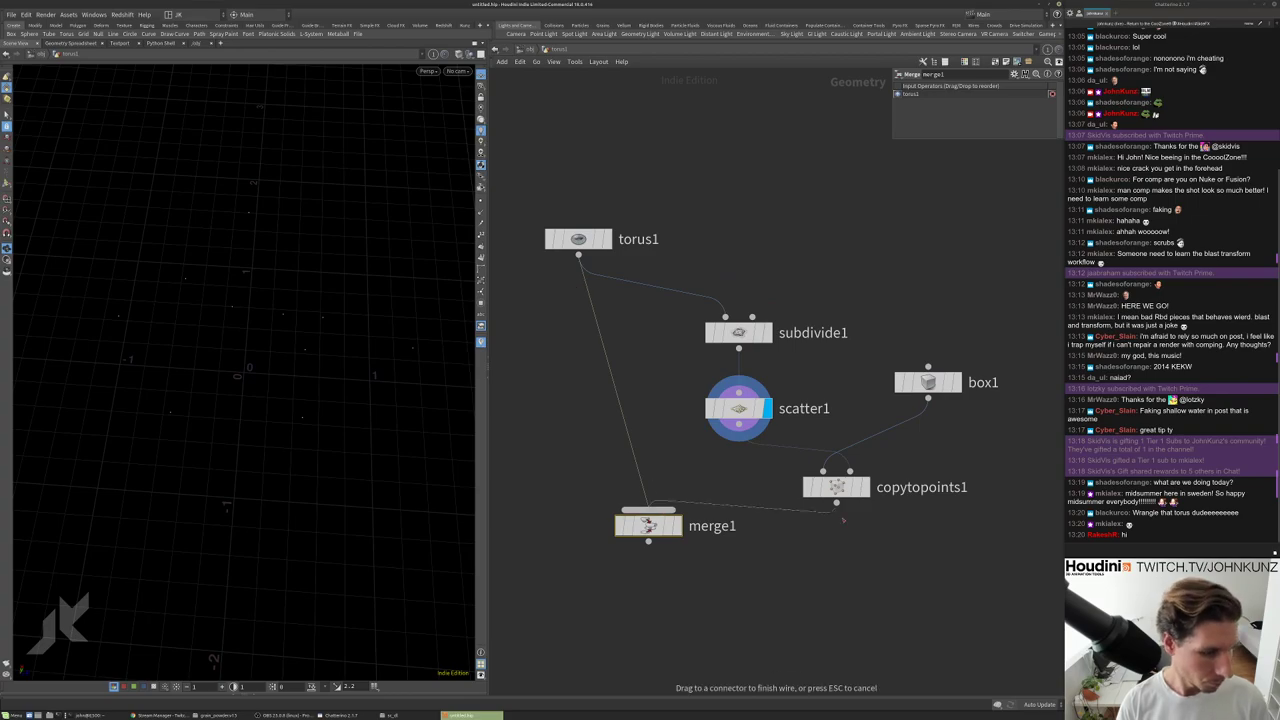
left_click_drag(836, 503, 628, 550)
left_click(678, 525)
left_click_drag(260, 400, 394, 403)
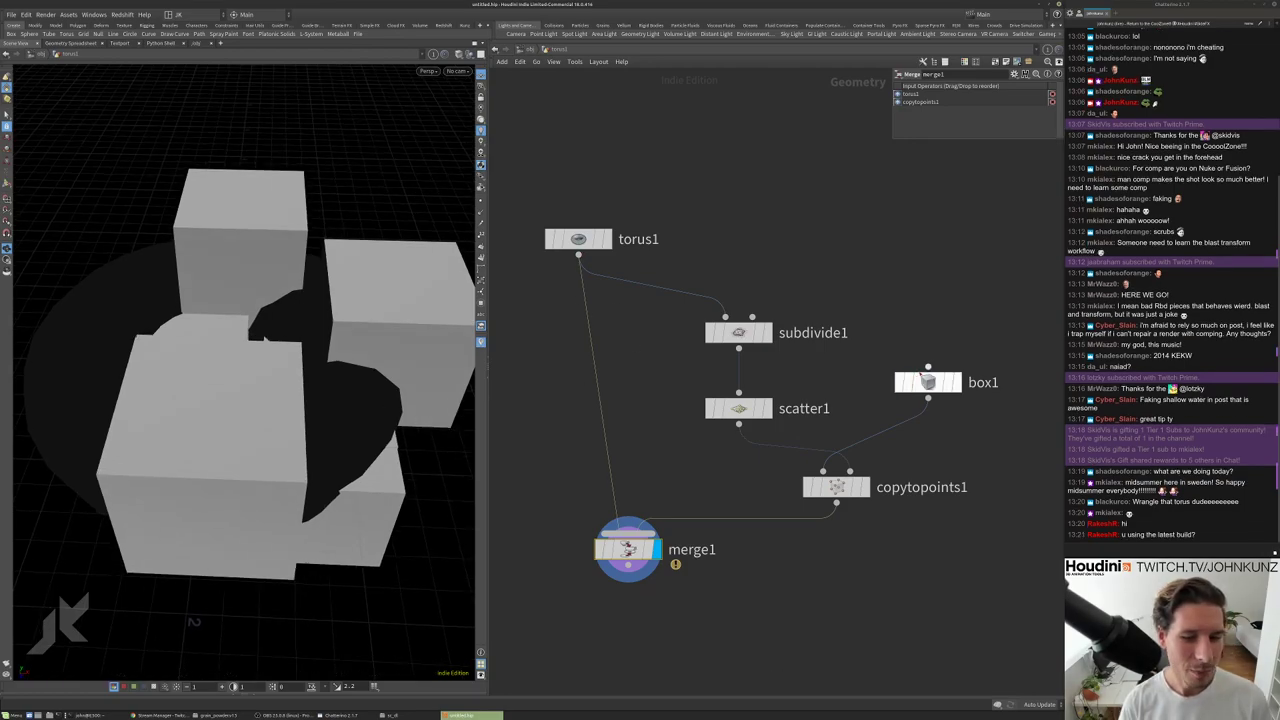
left_click_drag(928, 382, 919, 407)
Select box1, shift merge1 left, and tumble to a top-down view of the cube-studded torus.
left_click(919, 407)
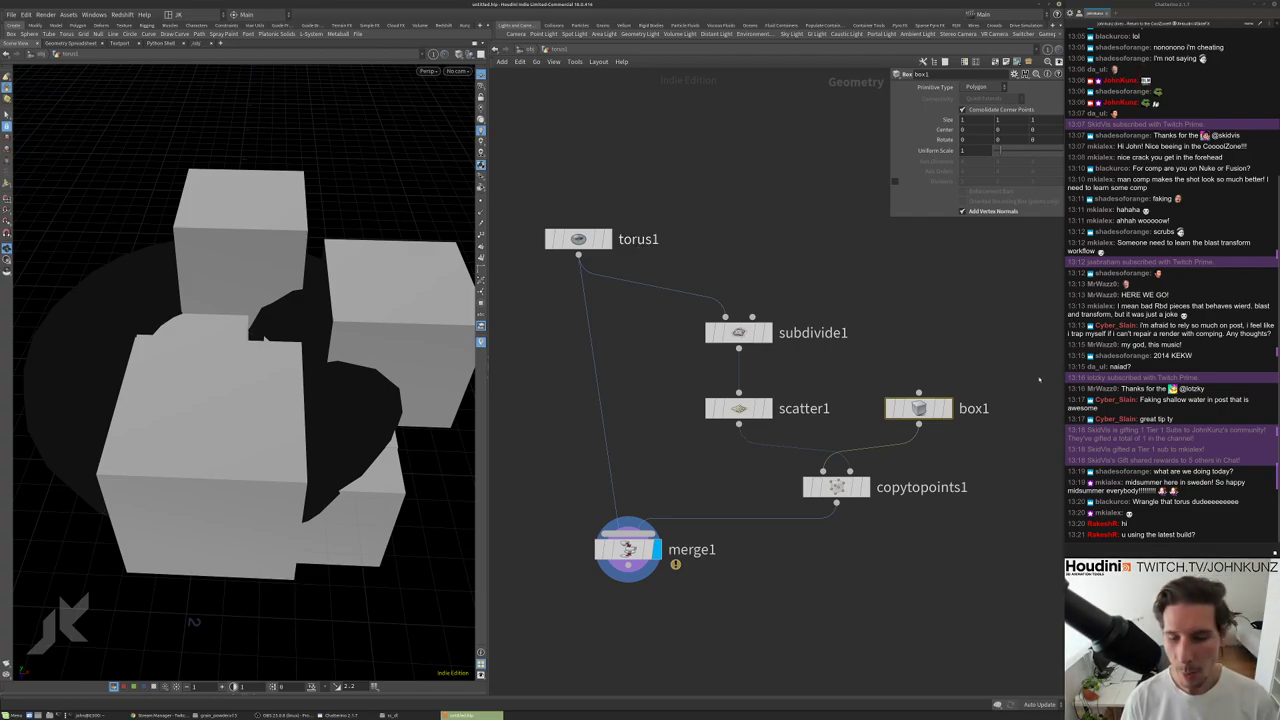
key("Tab")
type("top")
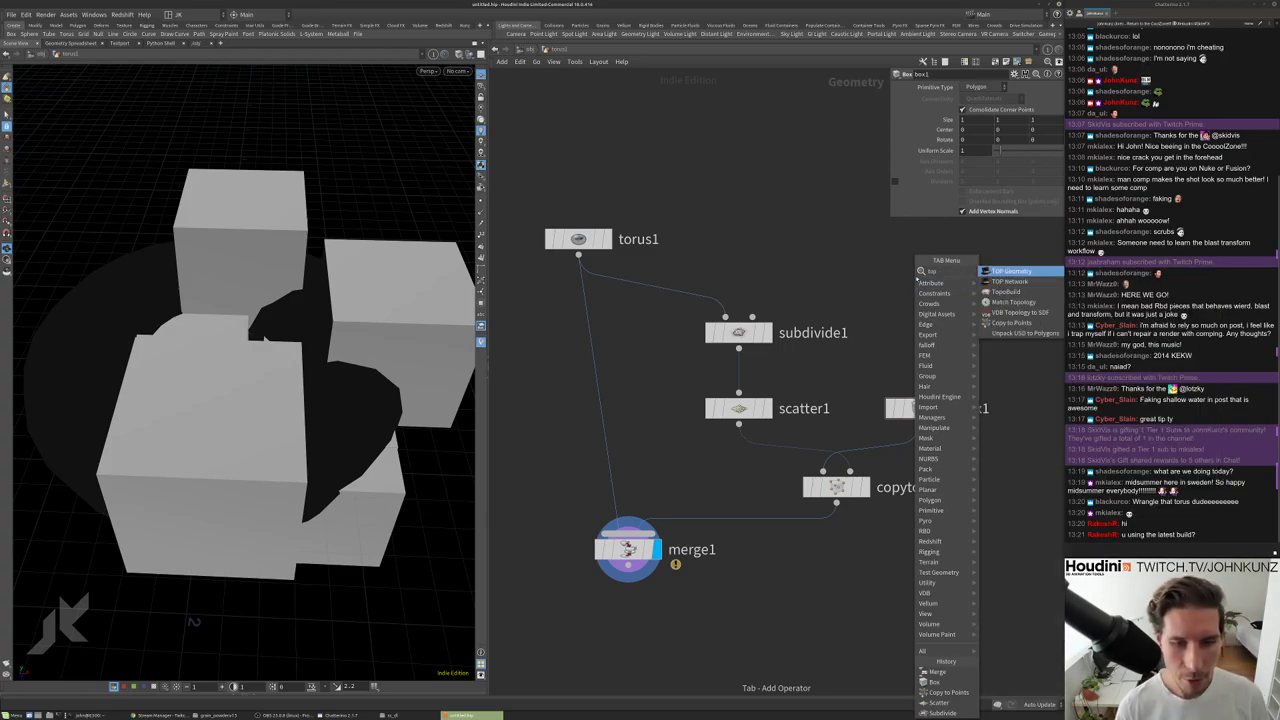
key("Escape")
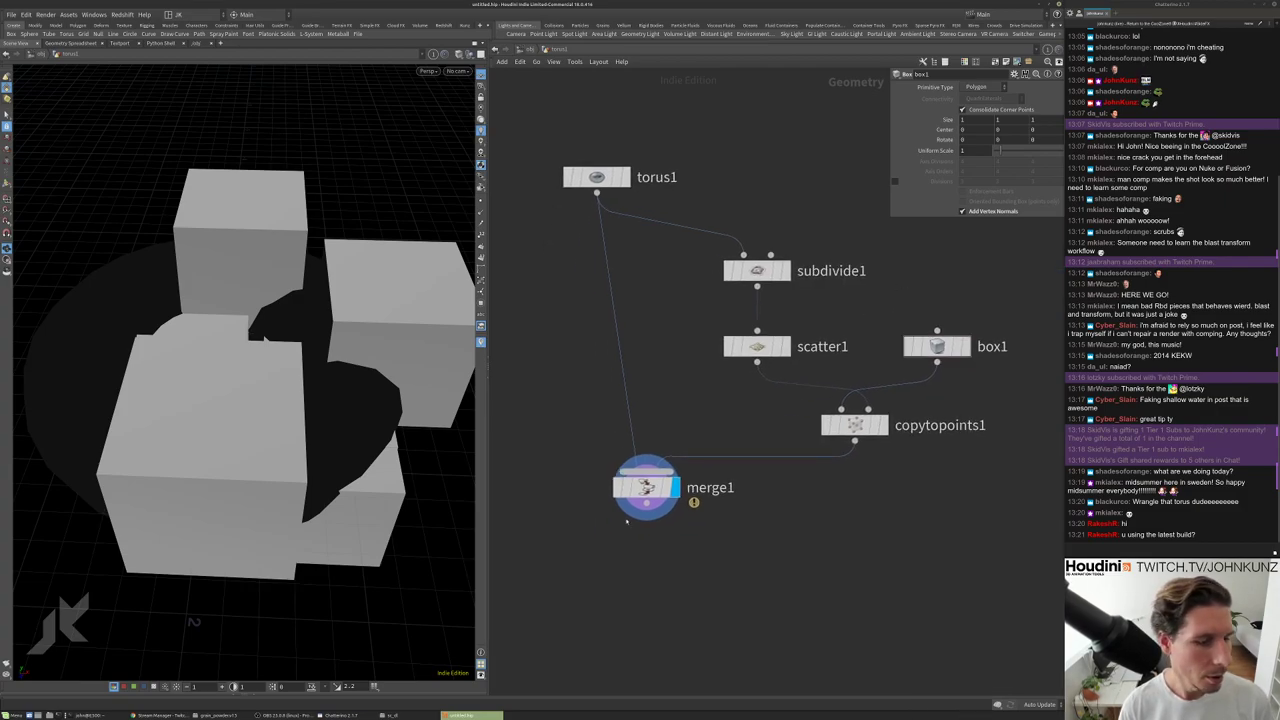
left_click_drag(645, 490, 595, 496)
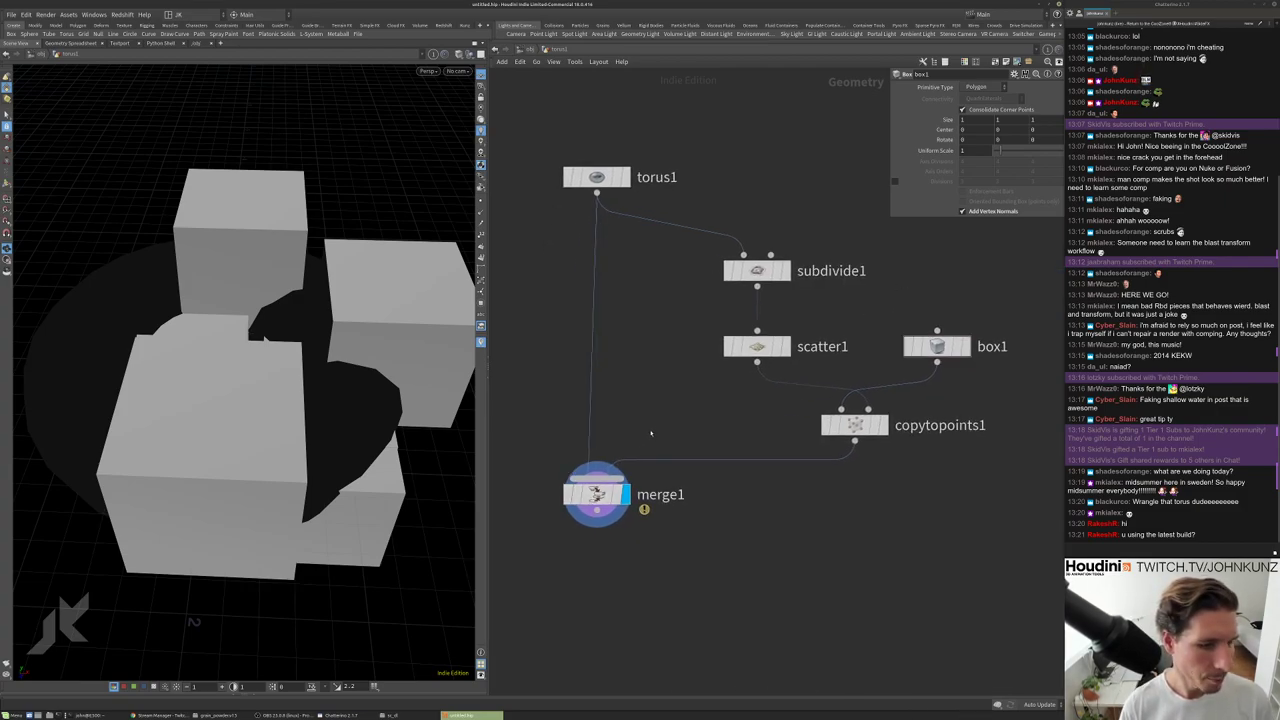
scroll(651, 428, "down", 2)
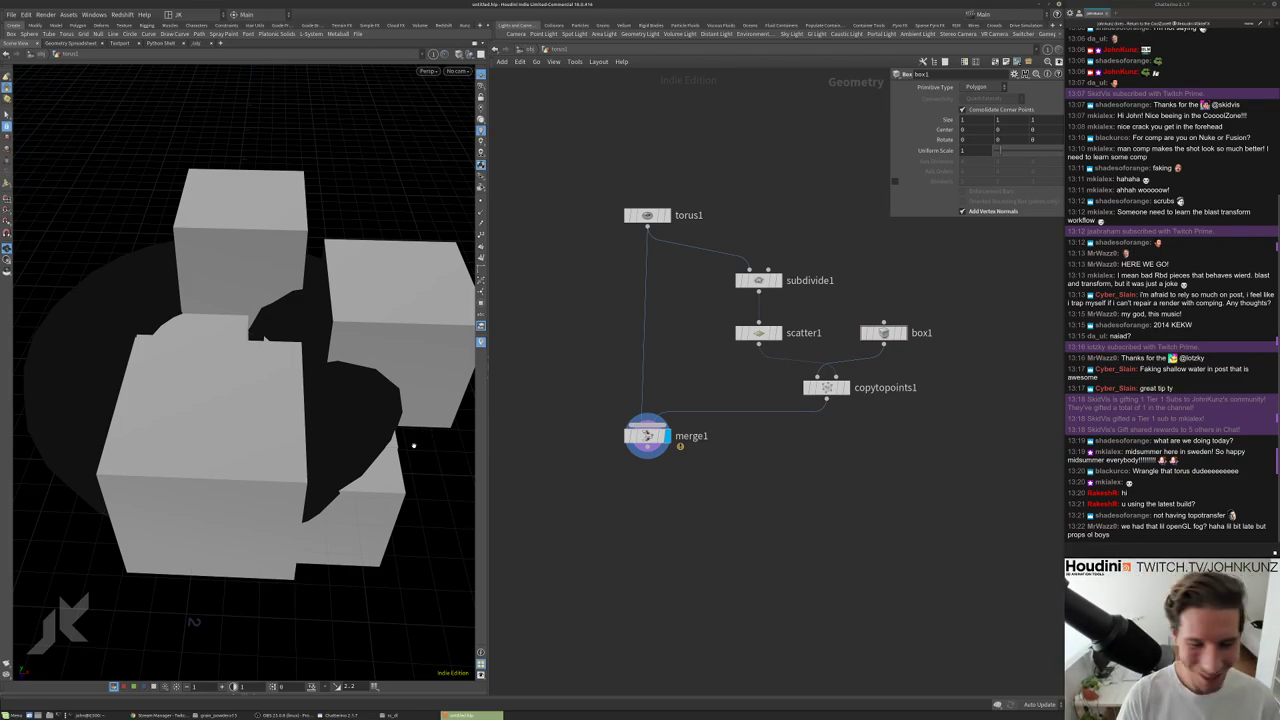
left_click_drag(413, 445, 340, 437)
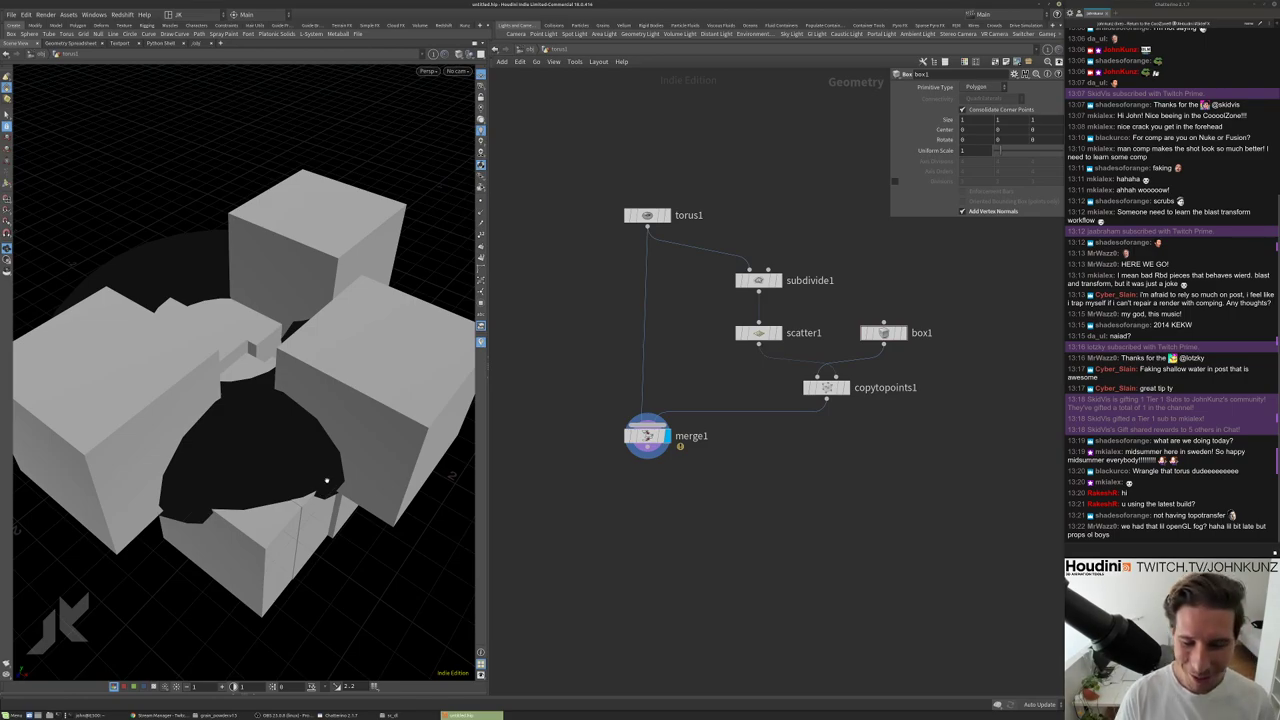
left_click_drag(302, 418, 336, 422)
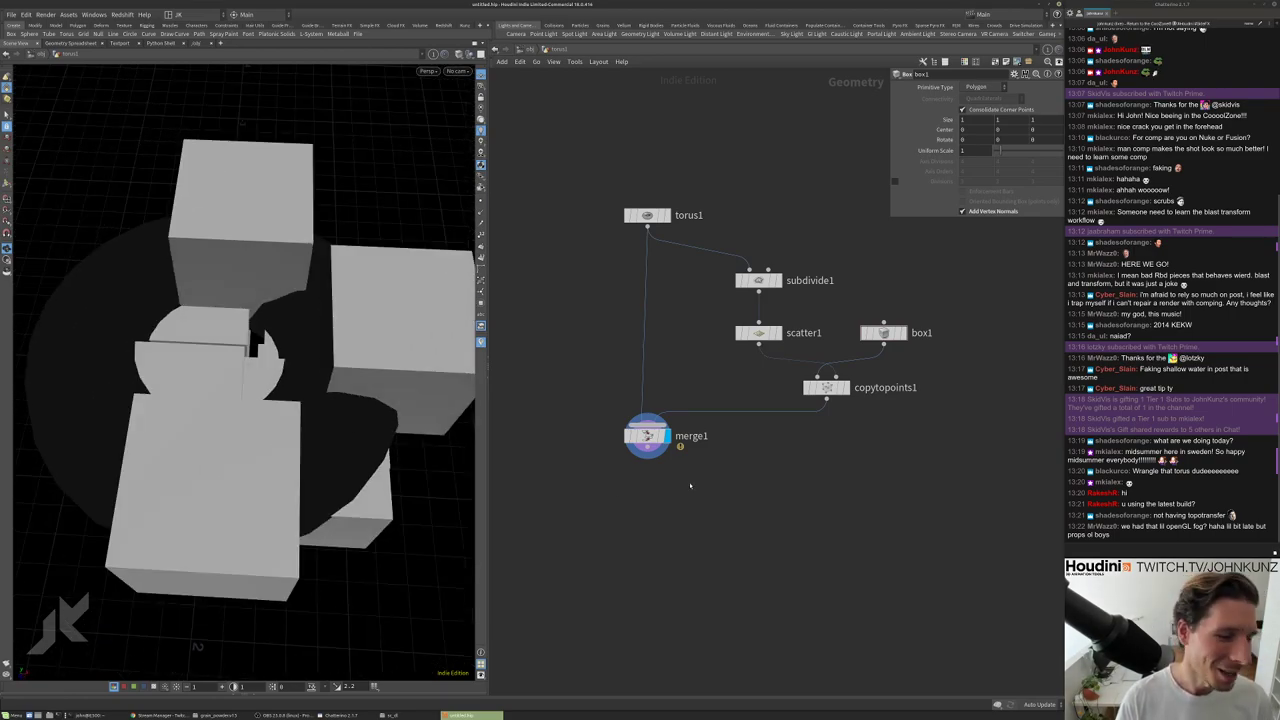
Add a Normal node and check torus1's and merge1's node info.
key("Tab")
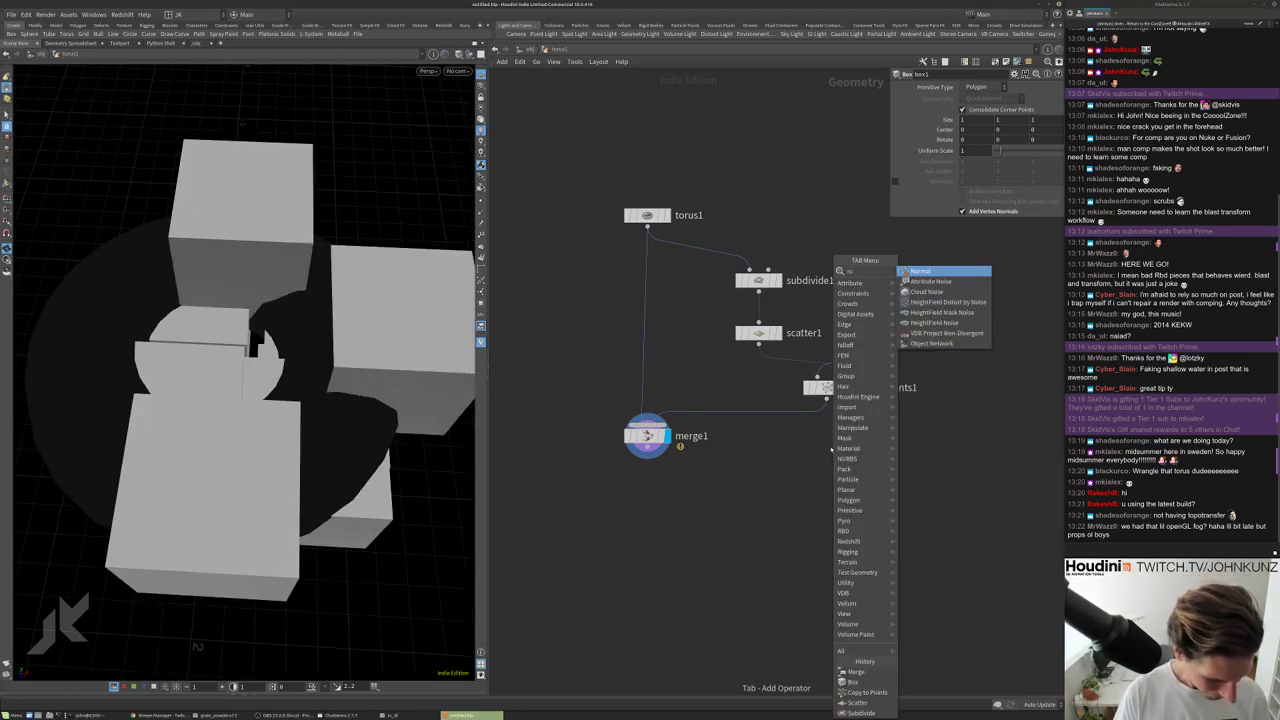
left_click(894, 350)
left_click(872, 455)
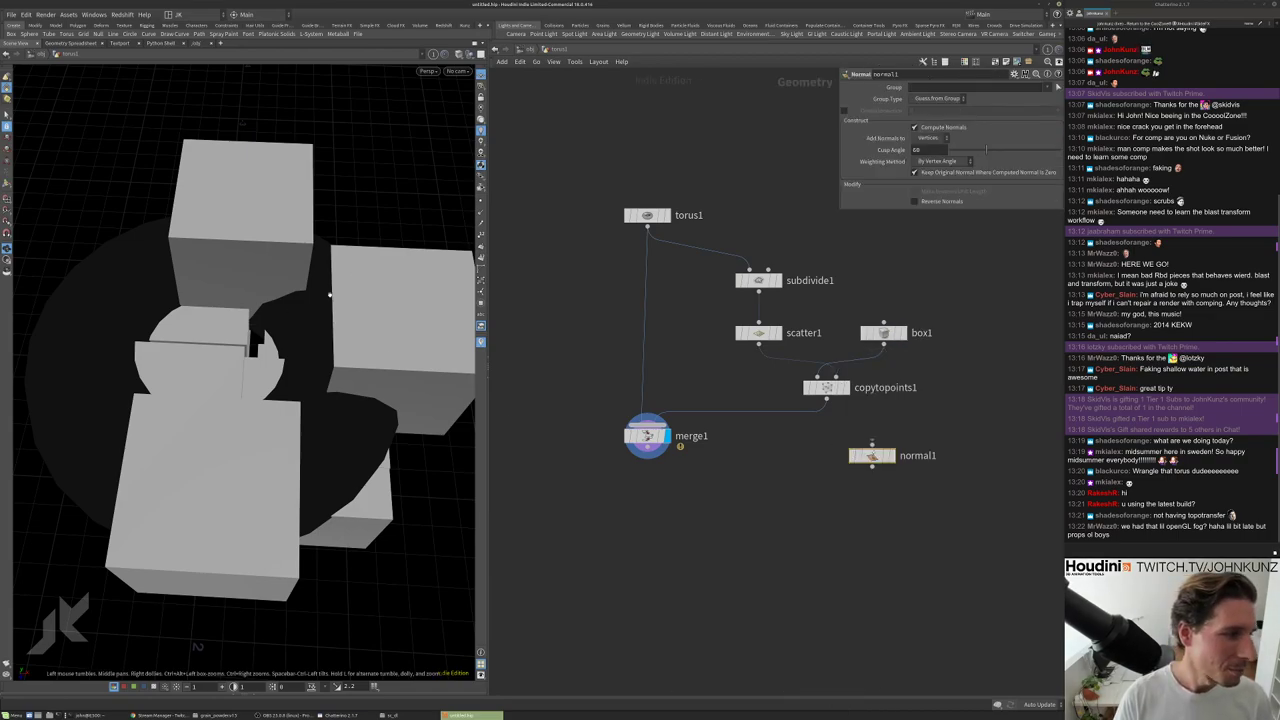
middle_click(647, 218)
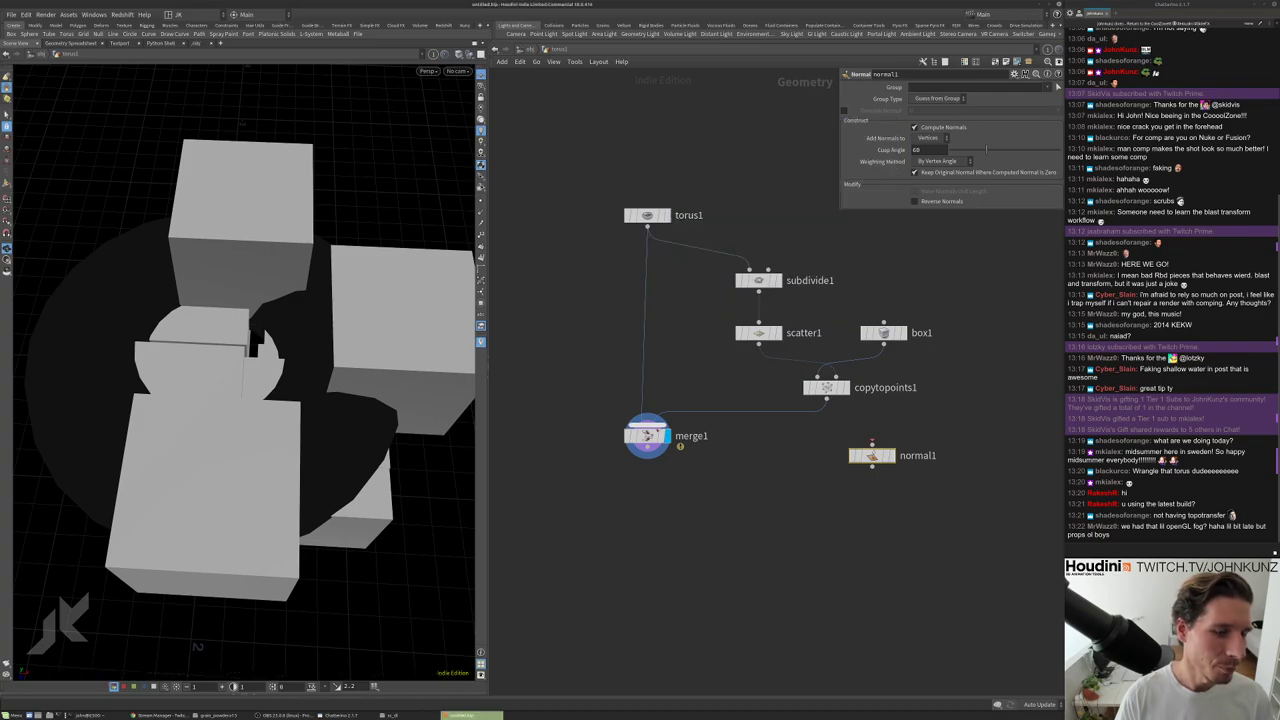
scroll(668, 442, "up", 2)
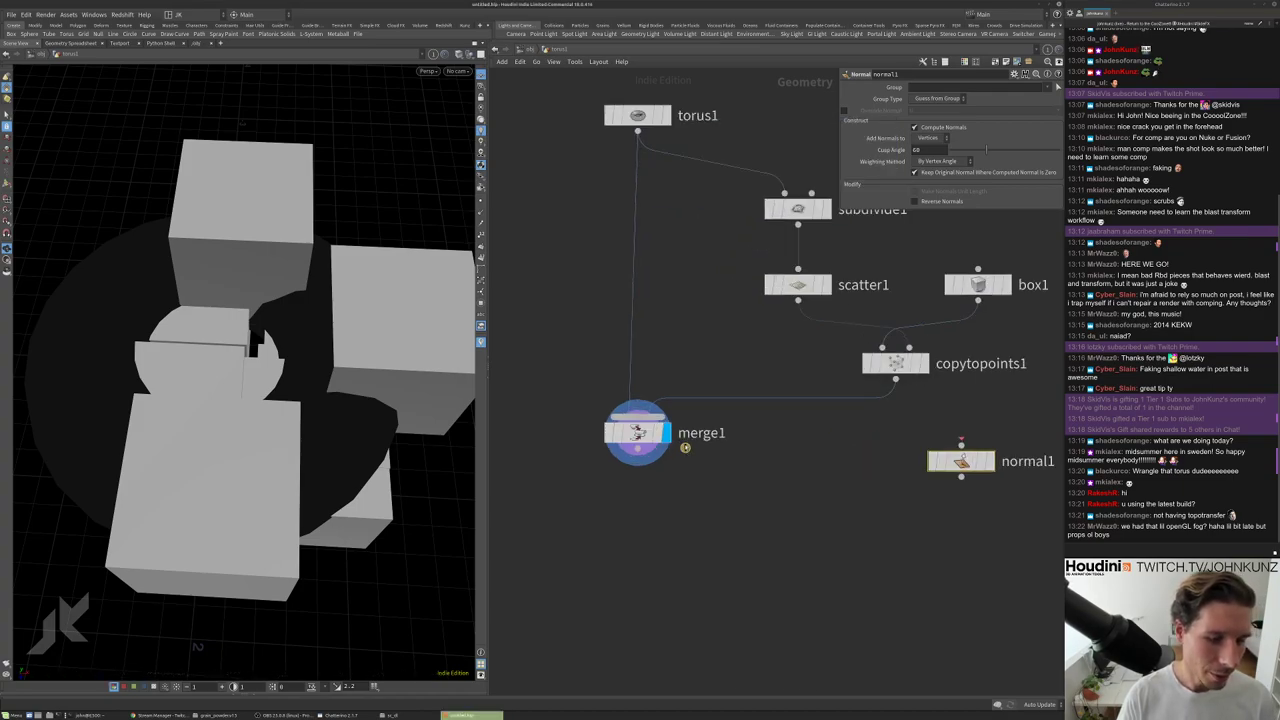
middle_click(637, 432)
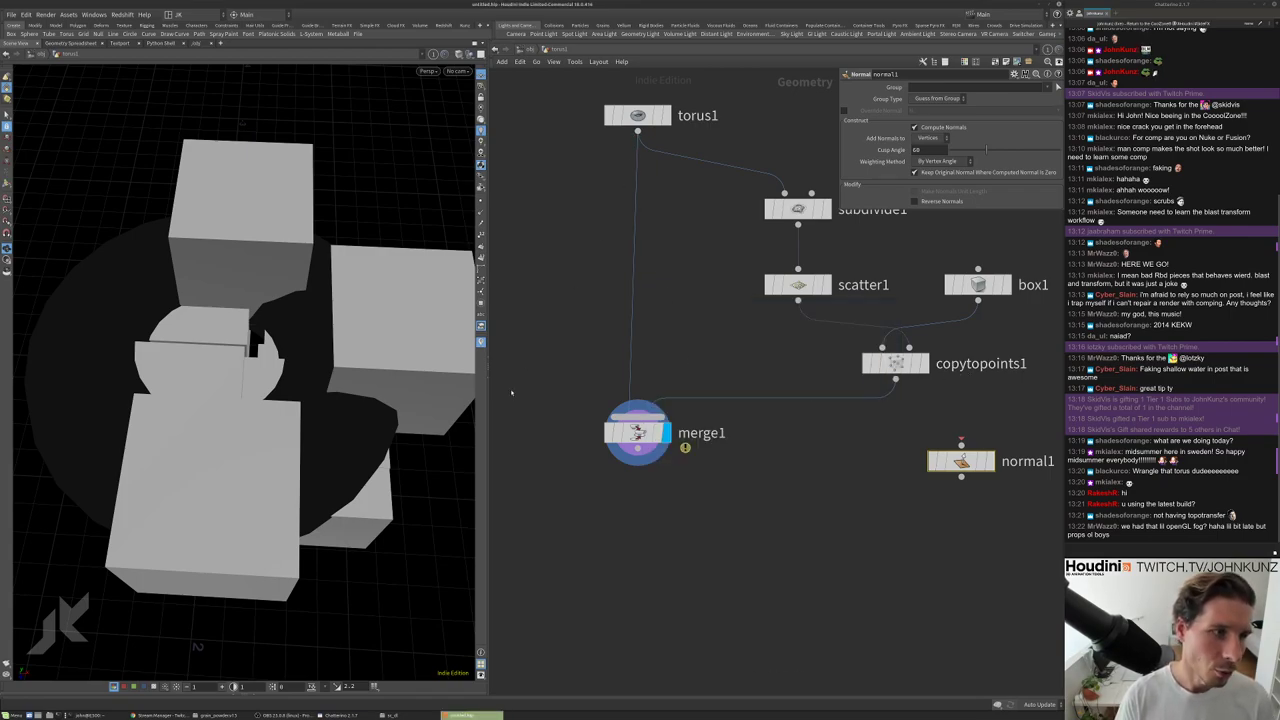
Insert normal1 between torus1 and merge1 and tidy the node layout.
left_click_drag(300, 458, 400, 445)
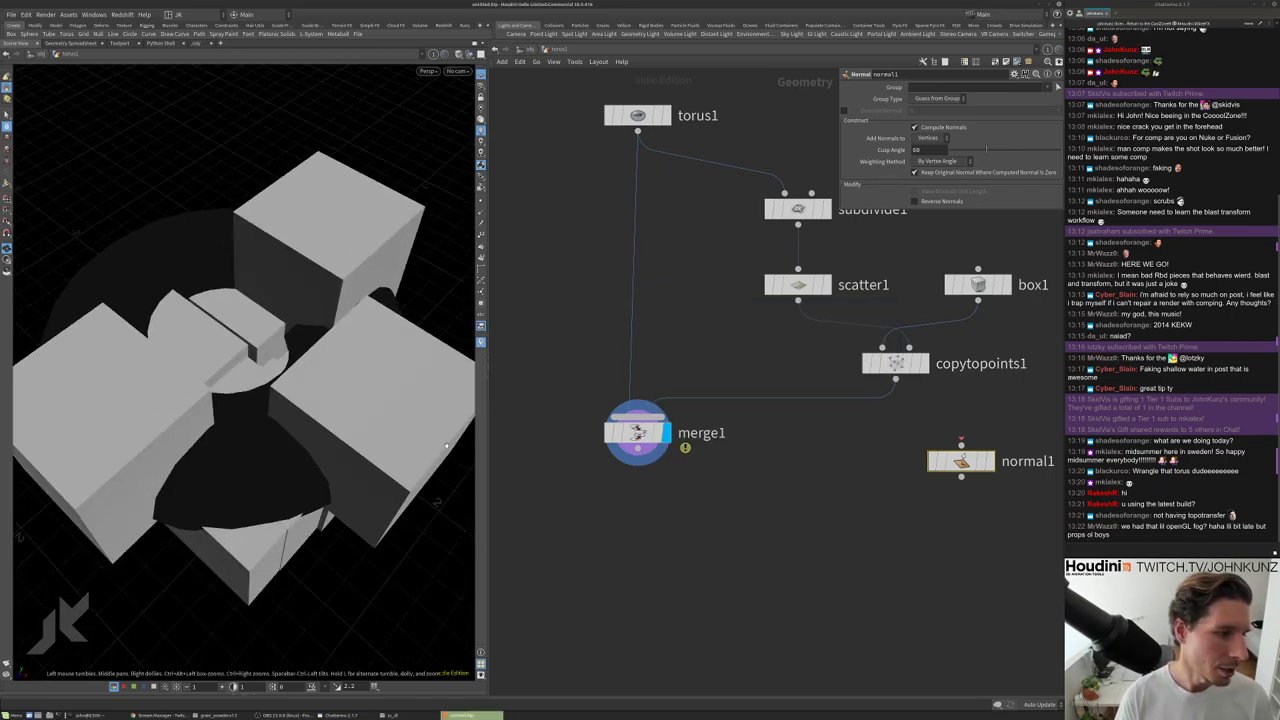
mouse_move(958, 462)
left_mouse_down()
mouse_move(624, 247)
mouse_move(597, 365)
left_mouse_up()
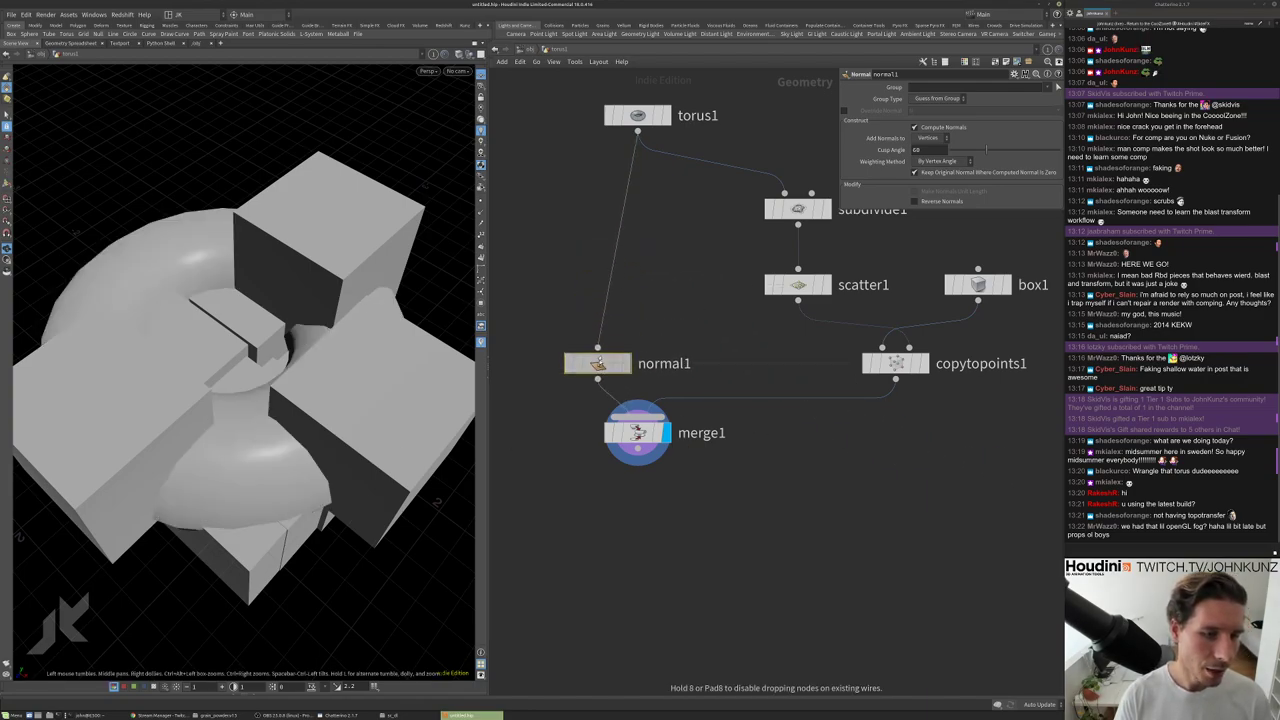
scroll(697, 381, "down", 2)
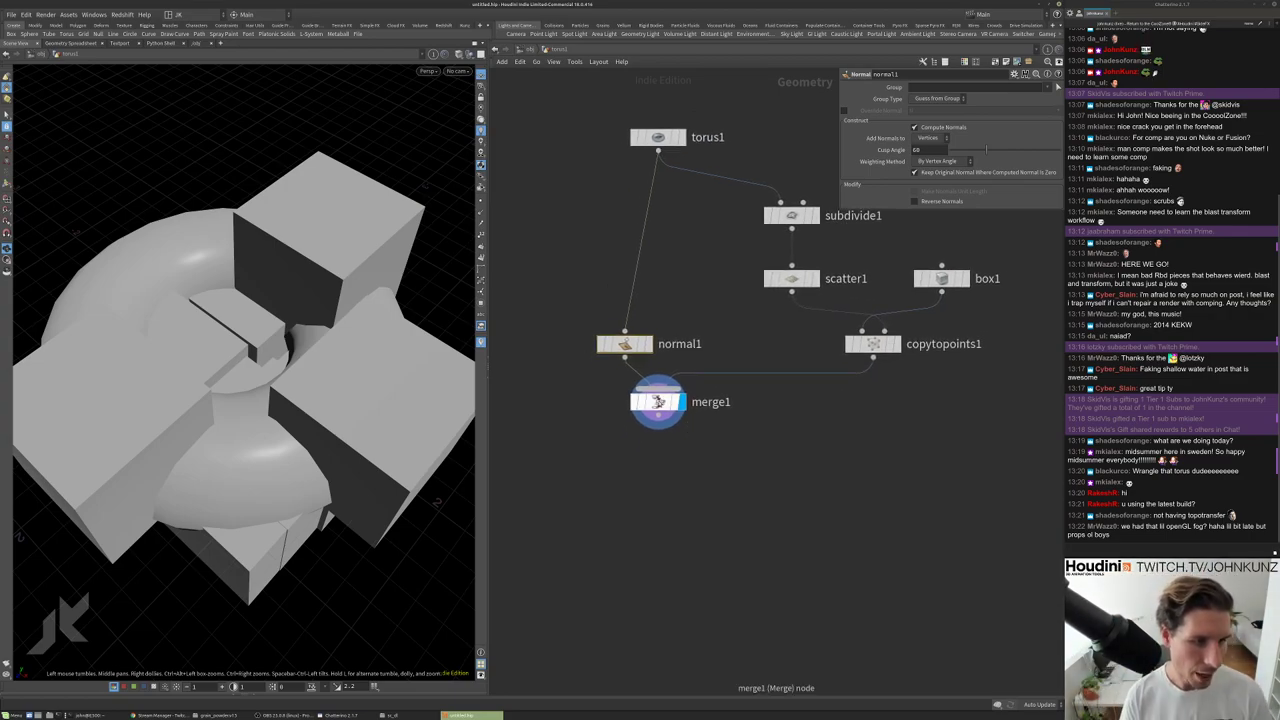
left_click_drag(652, 404, 651, 450)
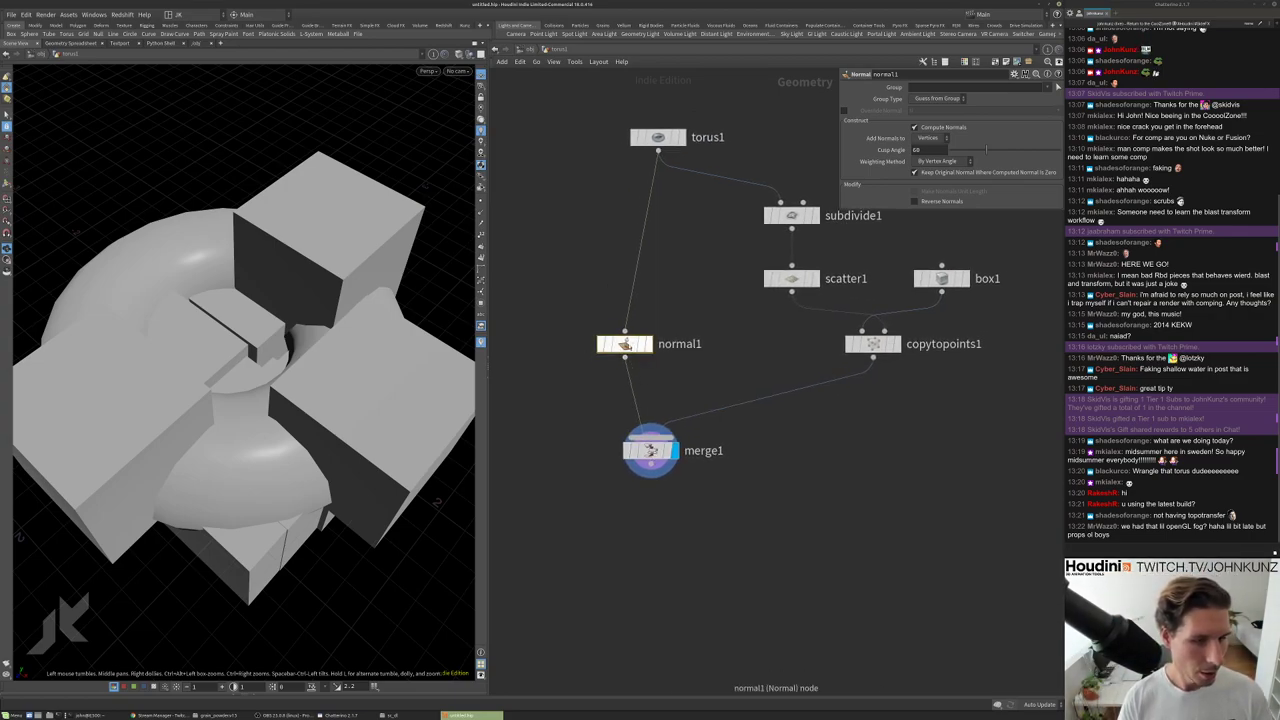
left_click_drag(632, 345, 625, 345)
middle_click(630, 344)
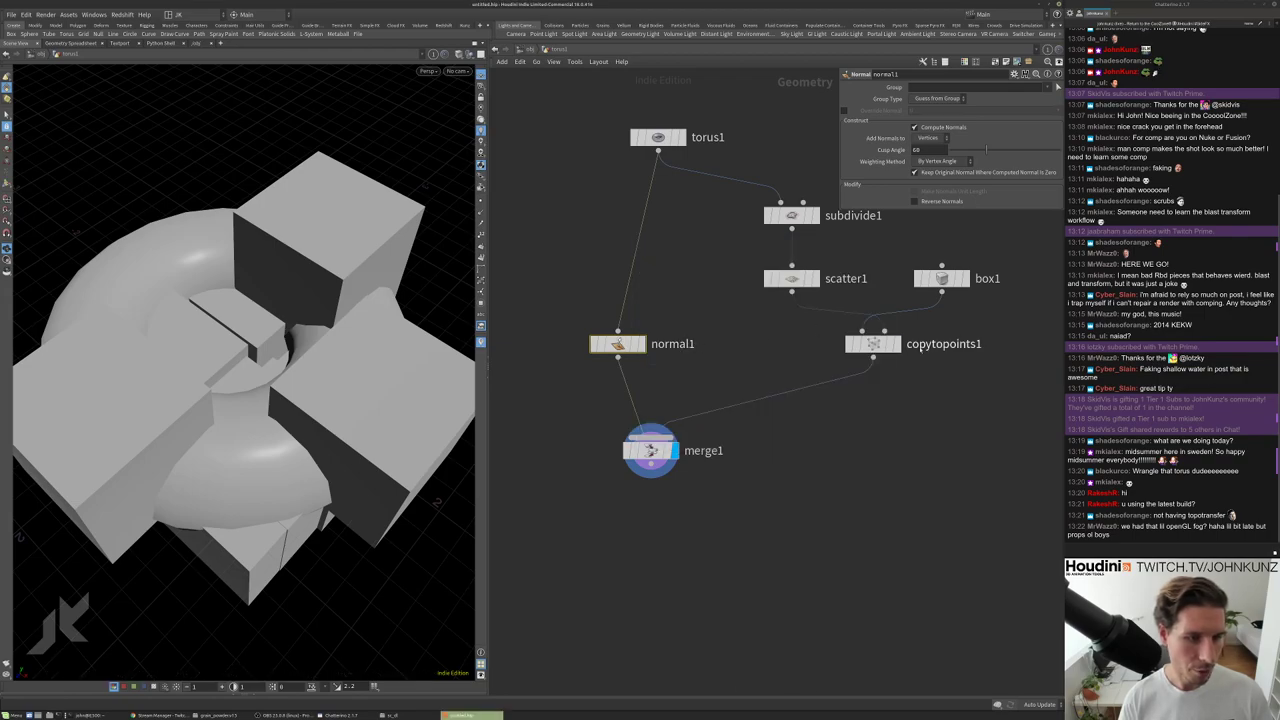
middle_click(885, 345)
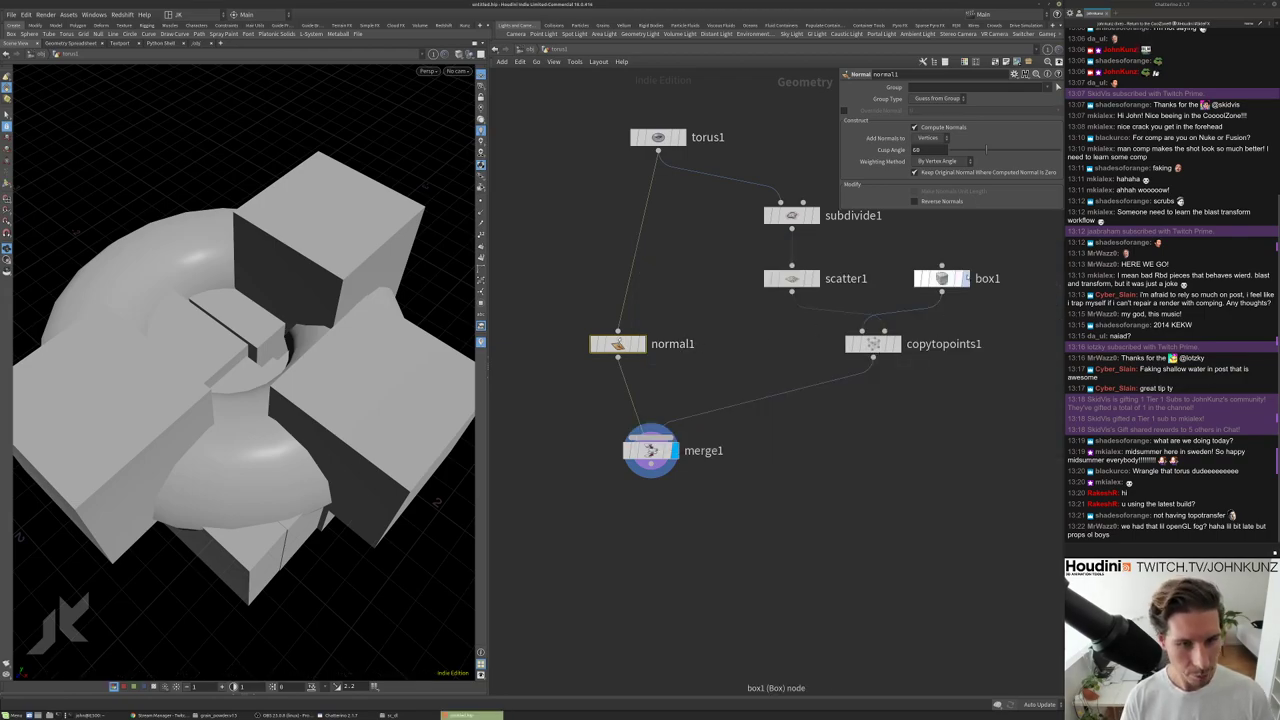
mouse_move(899, 393)
middle_mouse_down()
mouse_move(911, 345)
mouse_move(895, 418)
middle_mouse_up()
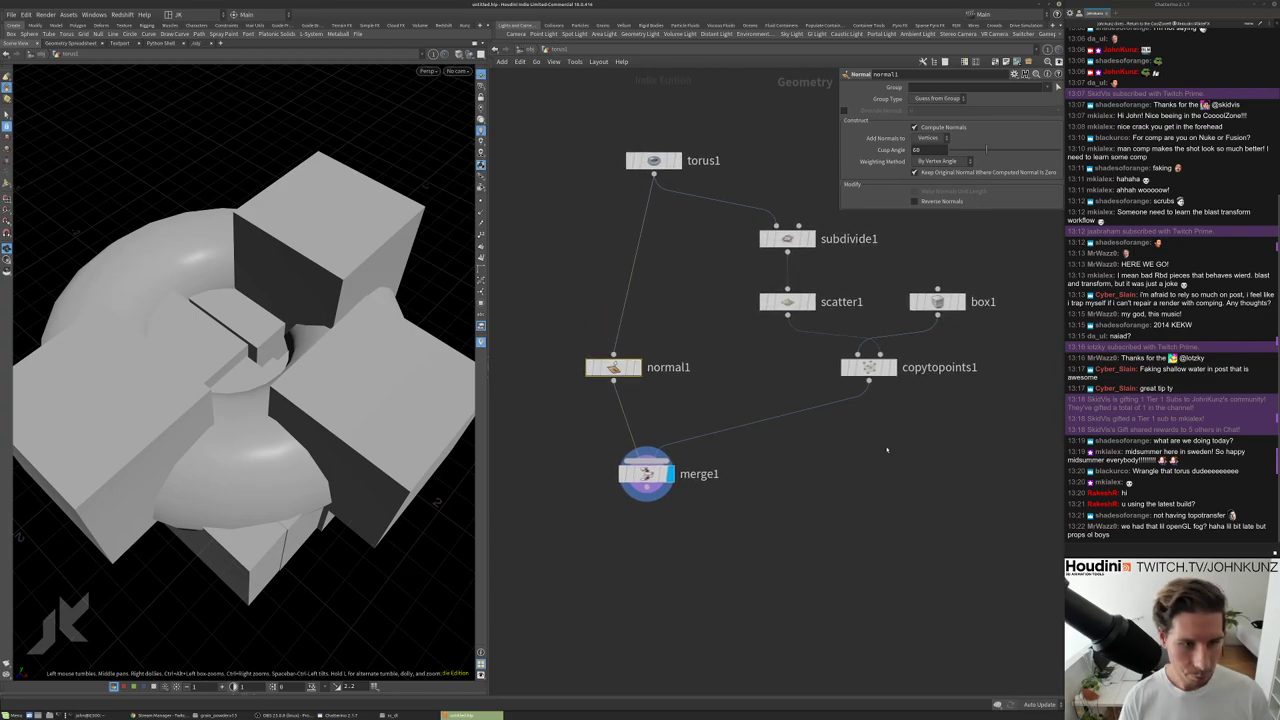
Drop an Attribute Randomize node onto the scatter1–copytopoints1 wire to randomize point colour (Cd).
key("Tab")
type("ra")
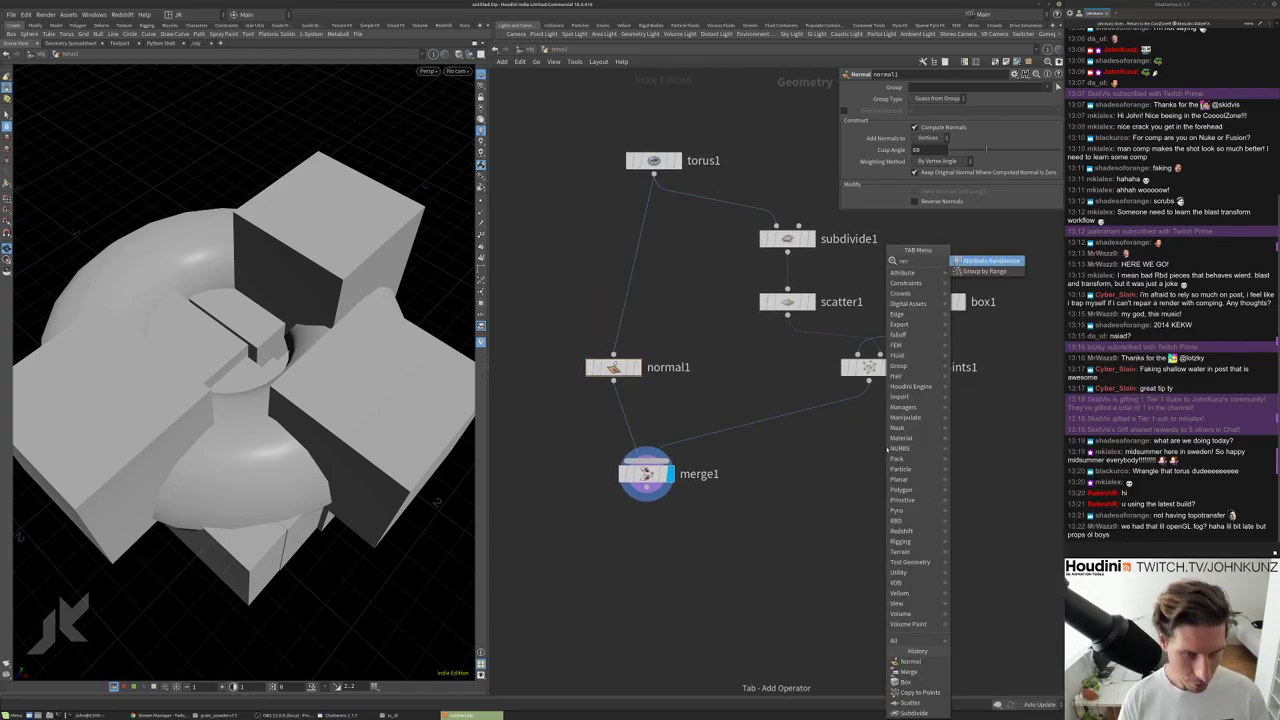
type("n")
key("Return")
left_click(787, 368)
left_click_drag(787, 368, 787, 339)
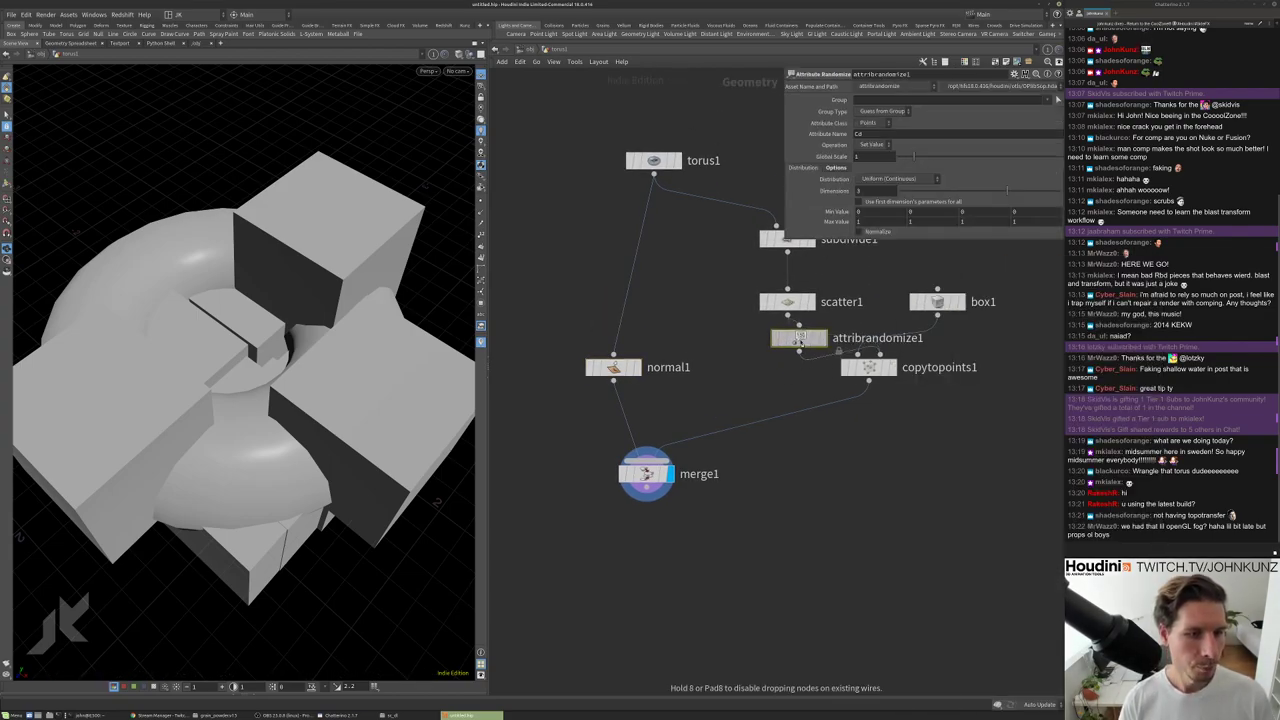
middle_click_drag(879, 566, 810, 626)
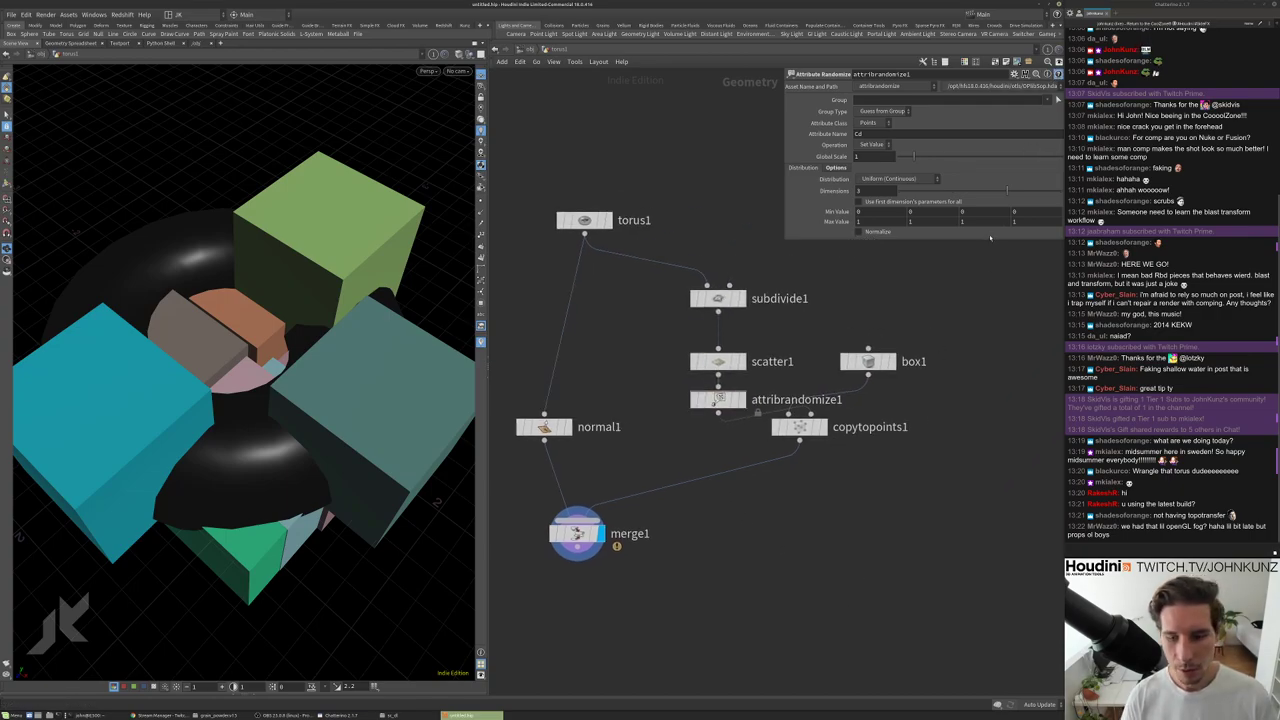
Open Attribute Randomize help, enlarge it, and read the Normal, Exponential and Log-Normal distribution descriptions.
key("F1")
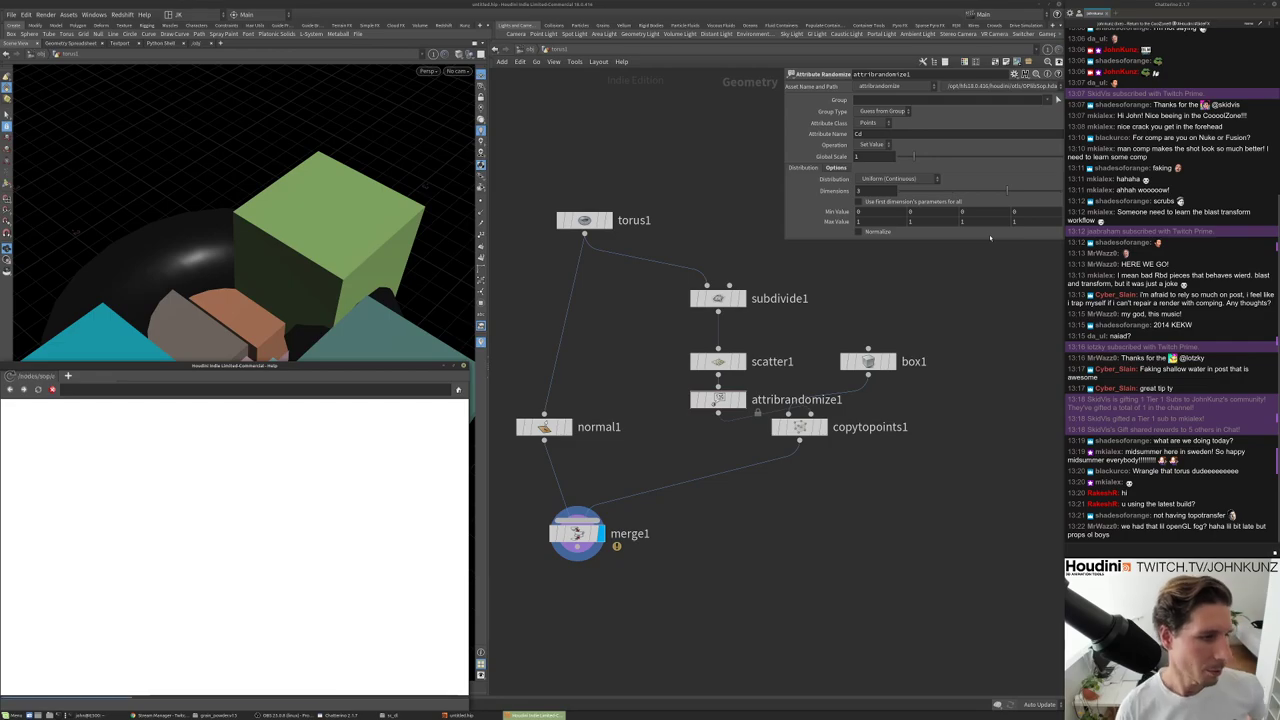
left_click_drag(378, 367, 715, 184)
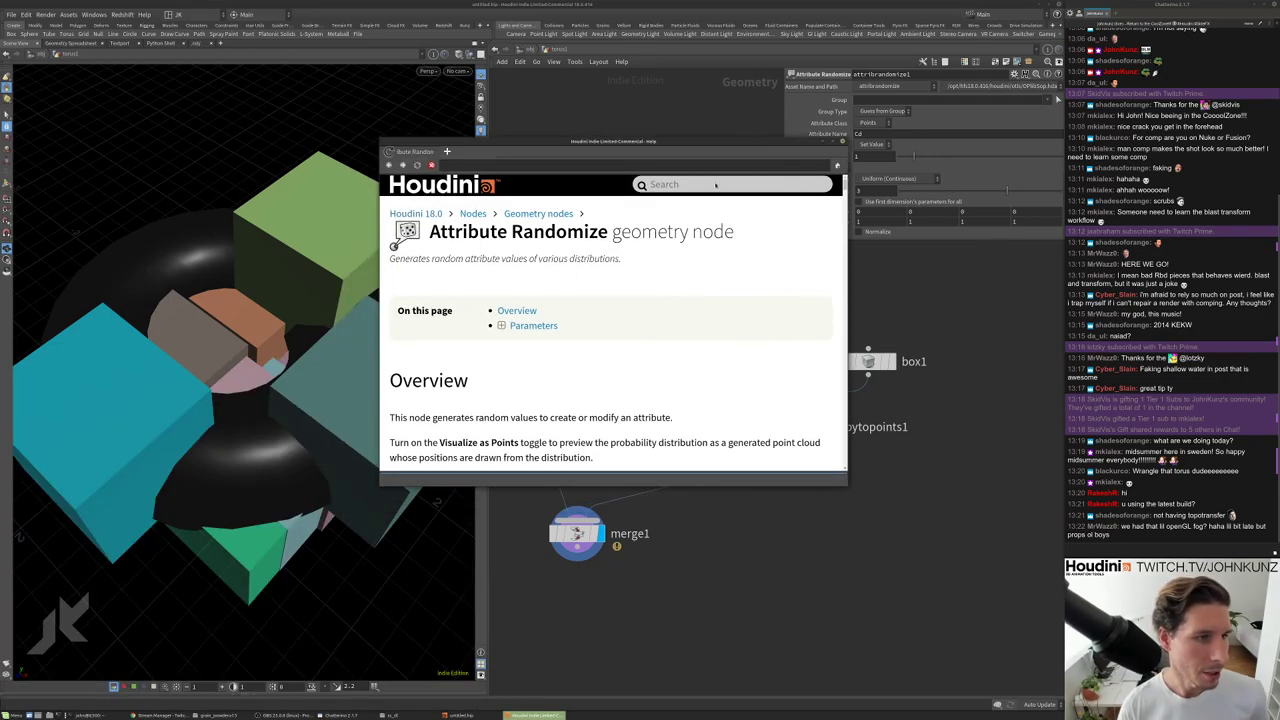
left_click_drag(681, 139, 882, 104)
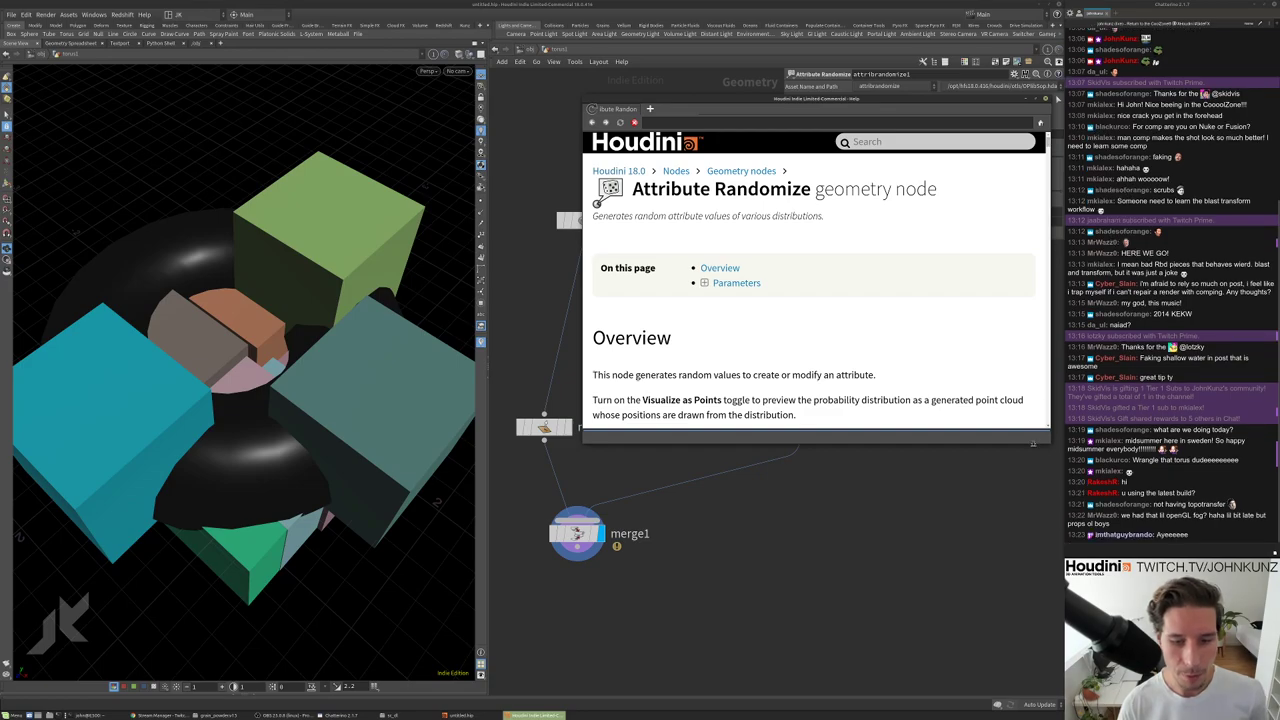
left_click_drag(1035, 443, 1034, 688)
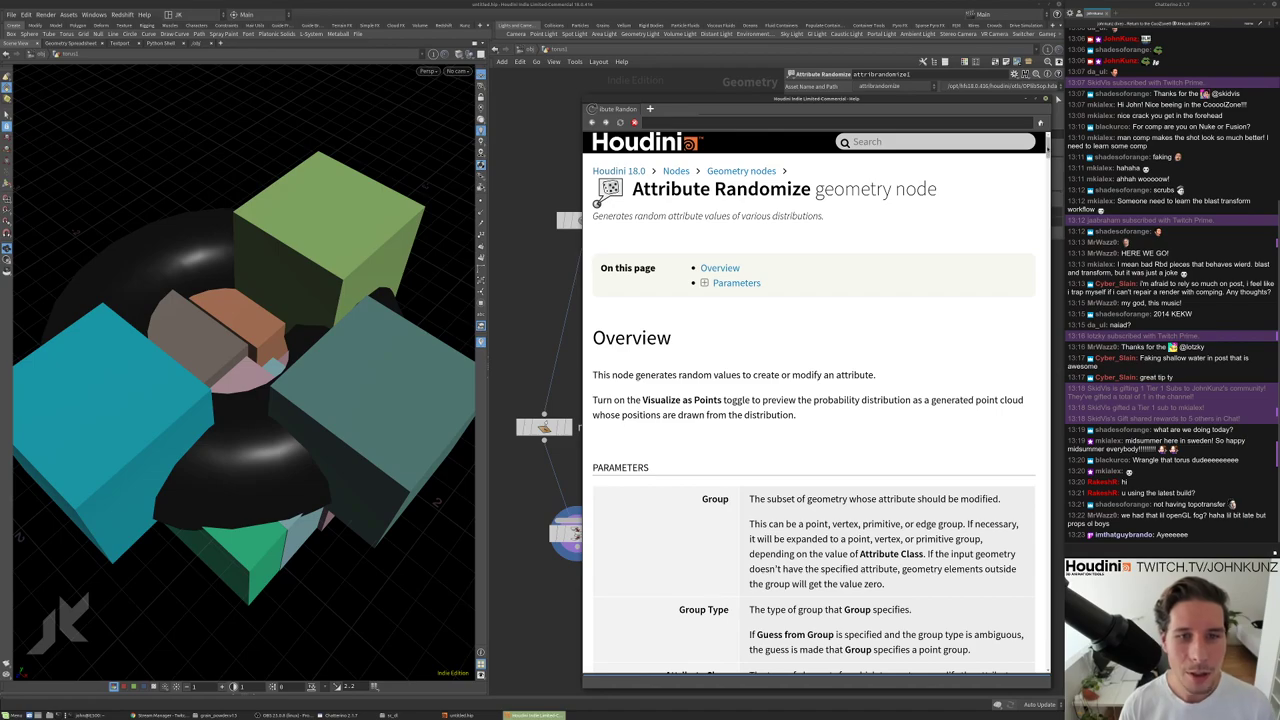
scroll(1047, 168, "down", 5)
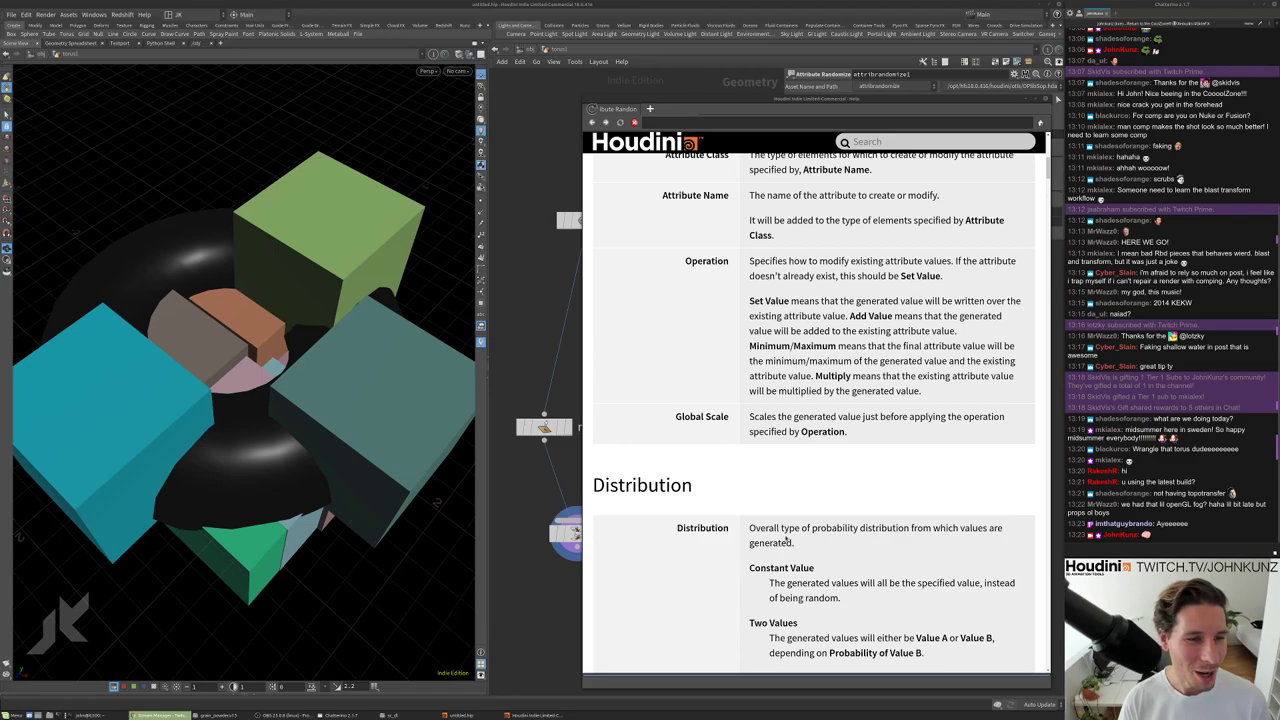
scroll(681, 395, "up", 2)
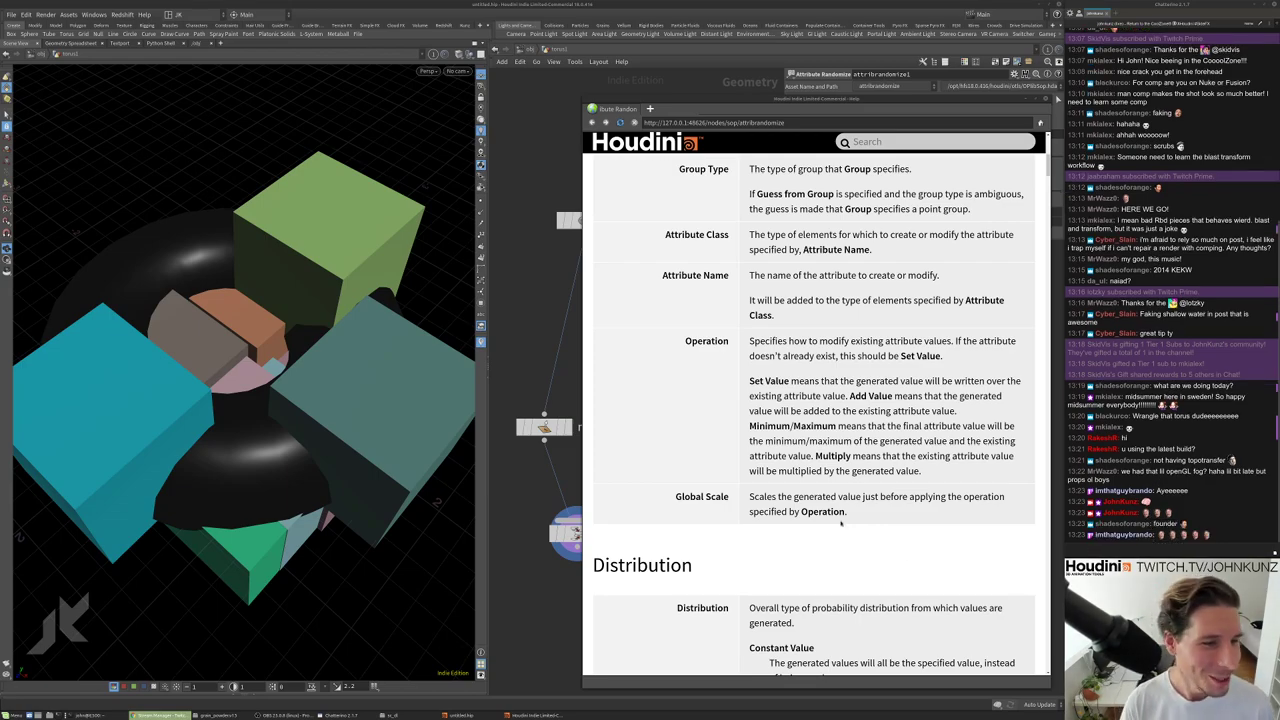
scroll(750, 342, "down", 5)
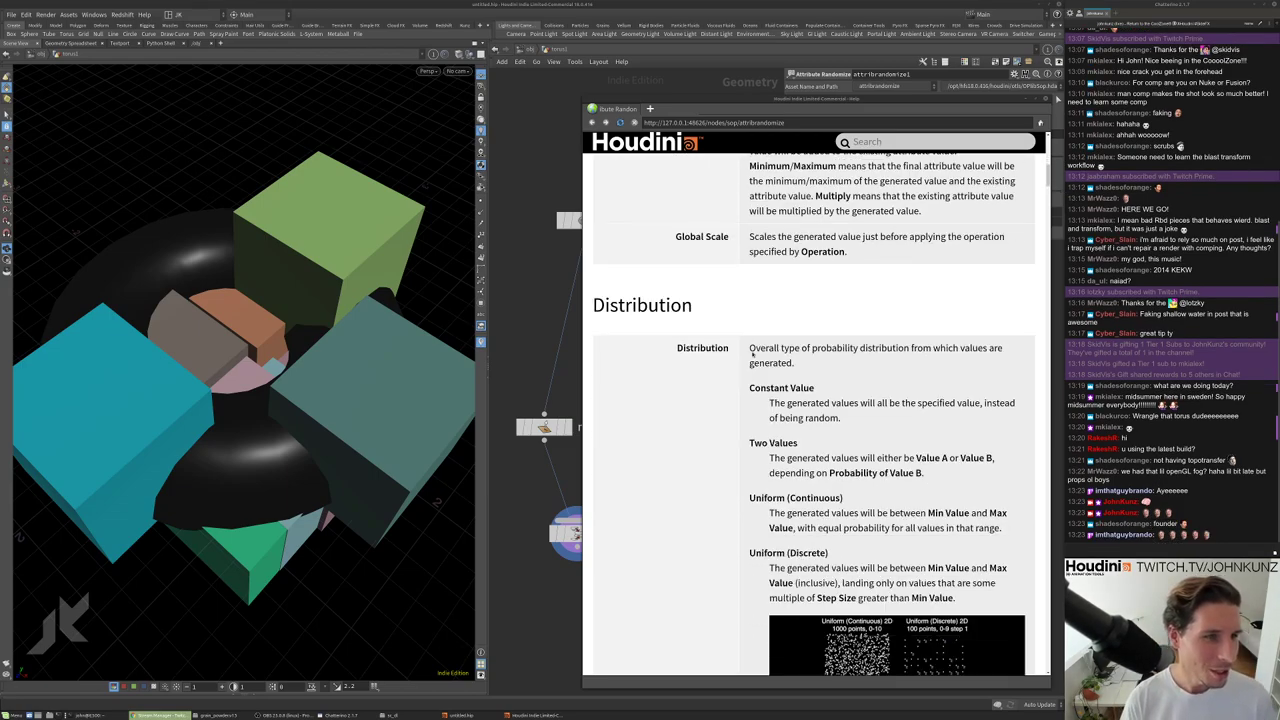
scroll(873, 463, "down", 2)
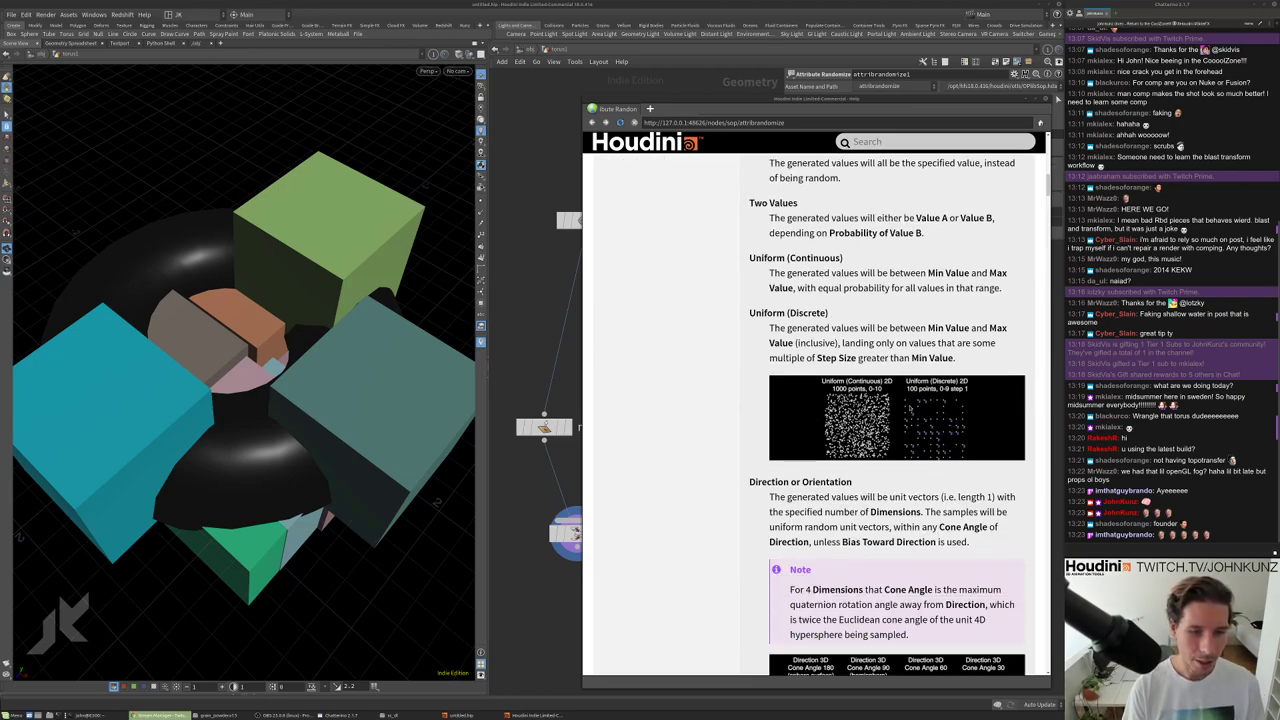
left_click_drag(1048, 197, 1034, 239)
scroll(1034, 239, "up", 5)
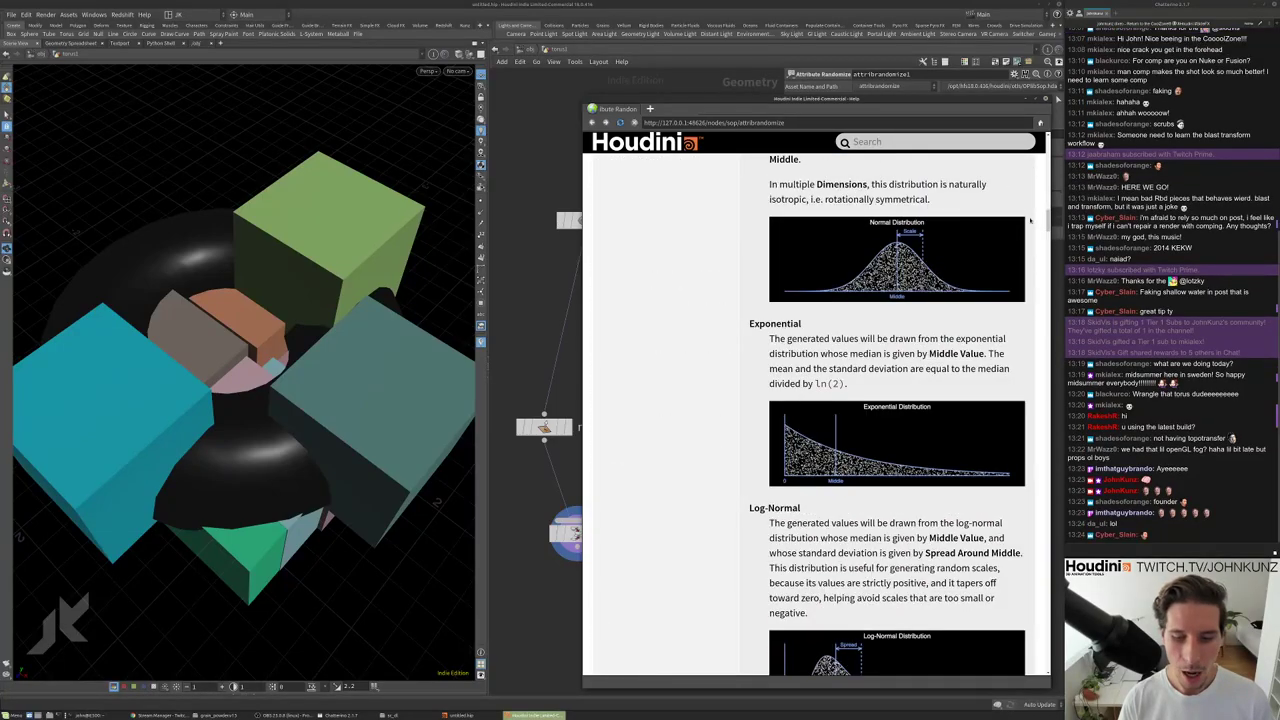
Close the help window and move copytopoints1 lower, keeping Uniform (Continuous) distribution.
left_click(1046, 100)
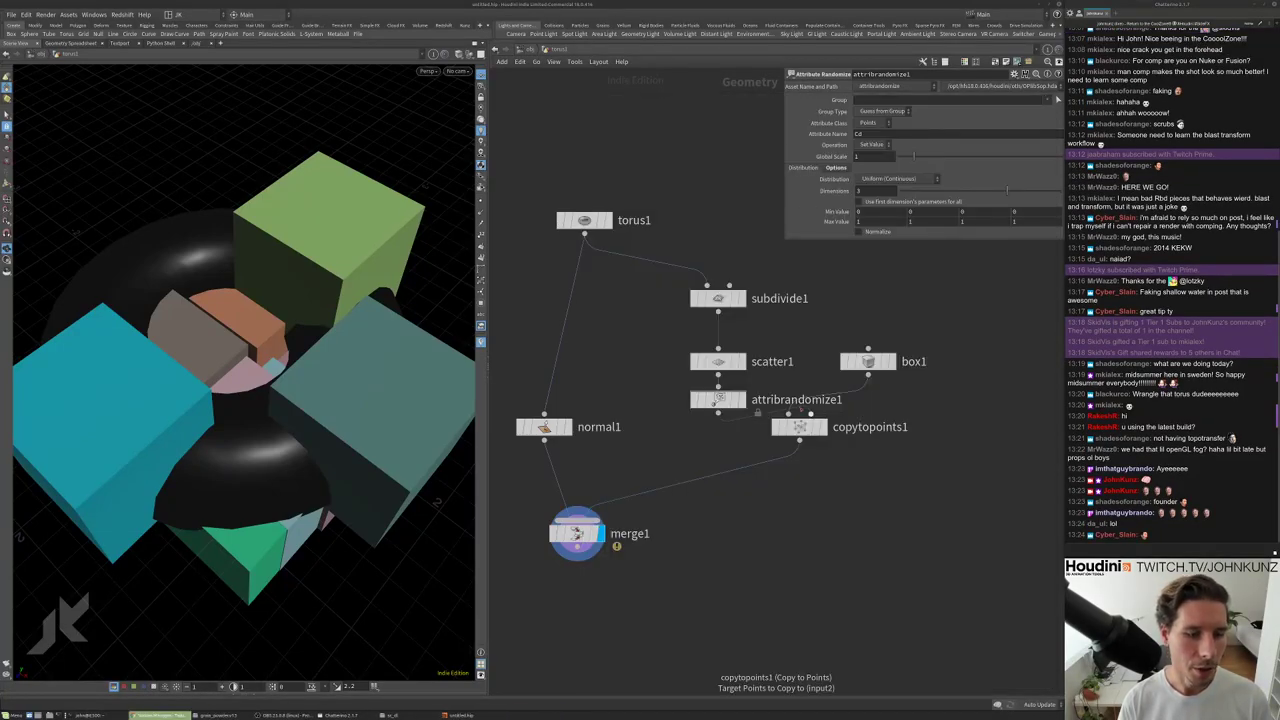
scroll(799, 405, "up", 2)
left_click_drag(797, 435, 797, 478)
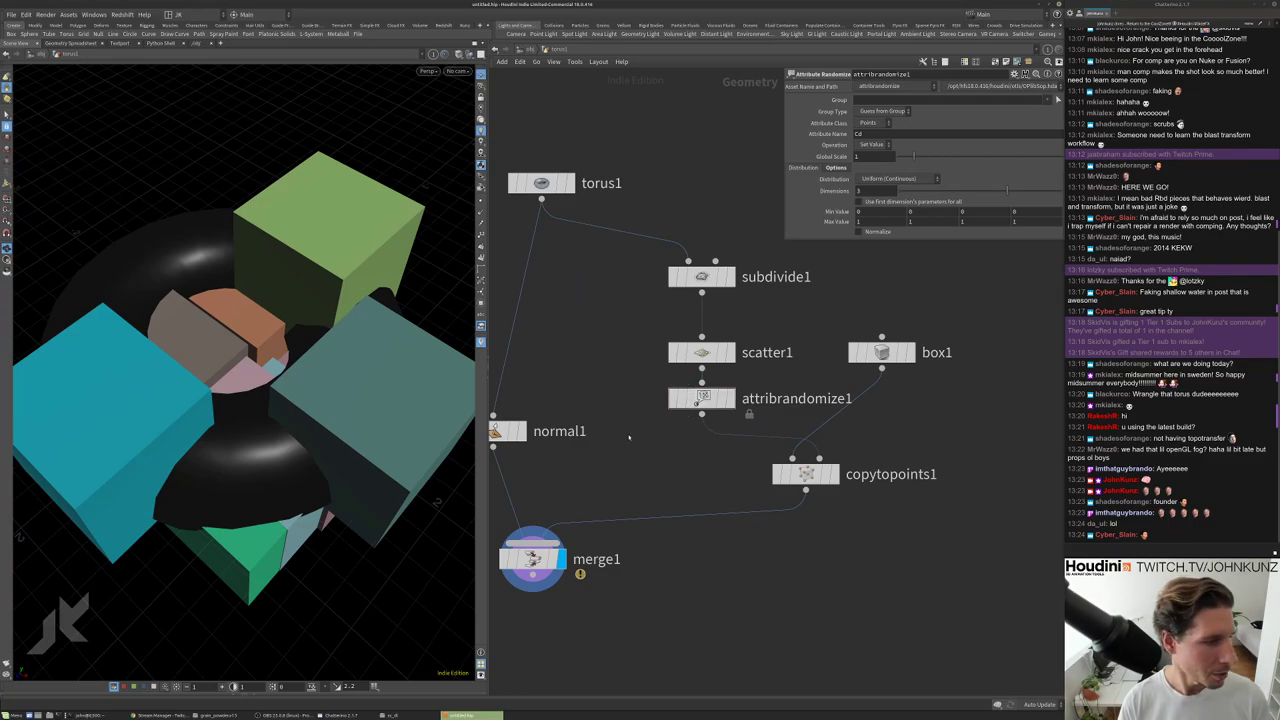
left_click(897, 178)
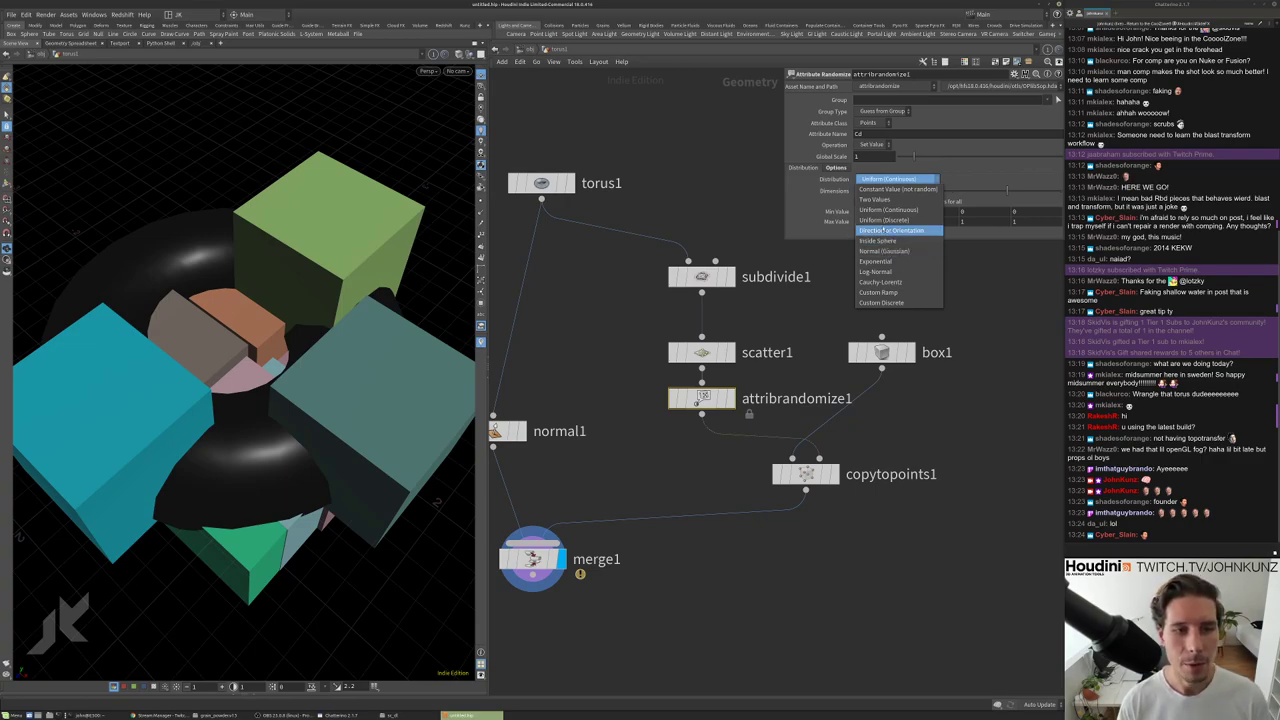
left_click(859, 177)
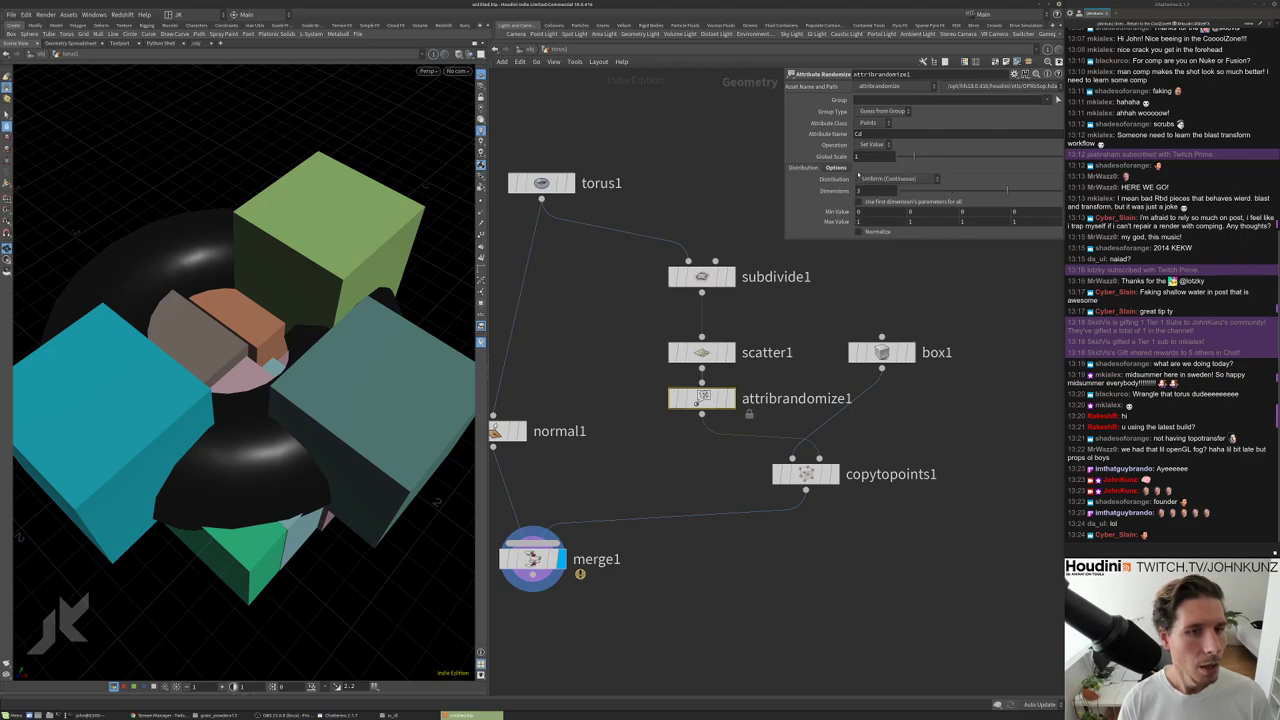
Randomize pscale with a Custom Ramp distribution, shift the ramp key, and set Global Scale to 0.38.
double_click(860, 133)
type("ps")
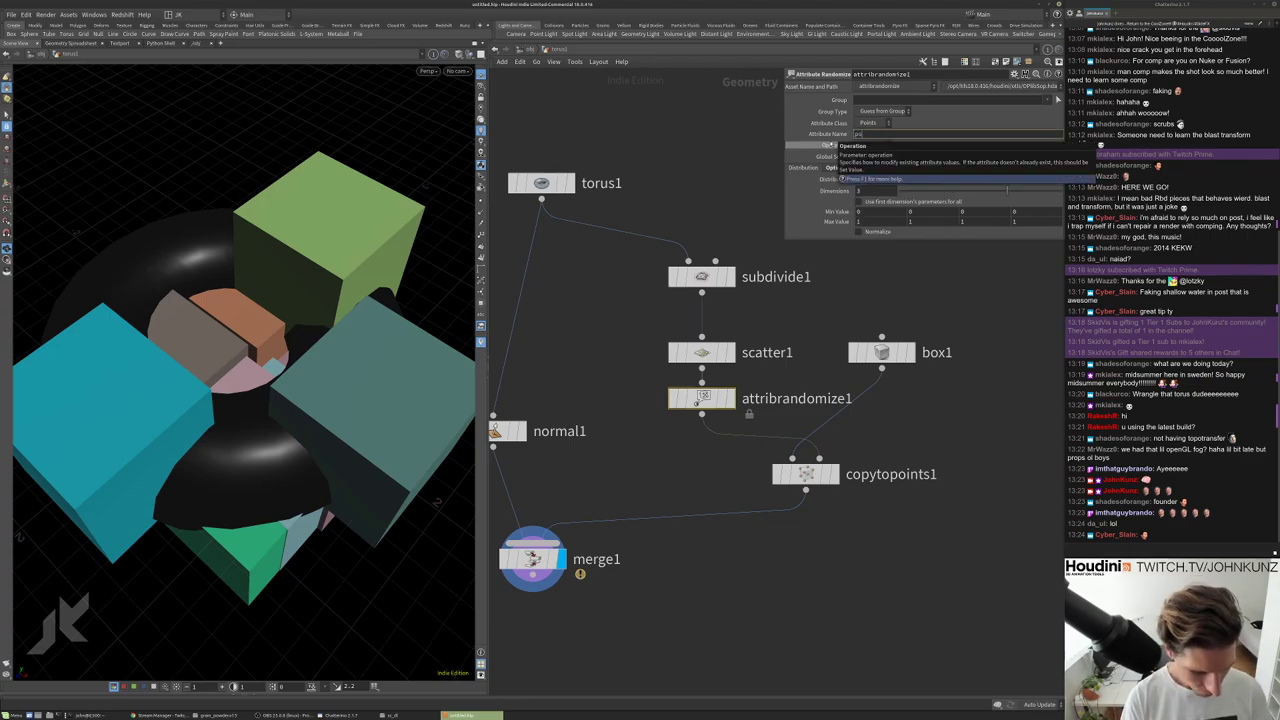
type("cale")
key("Return")
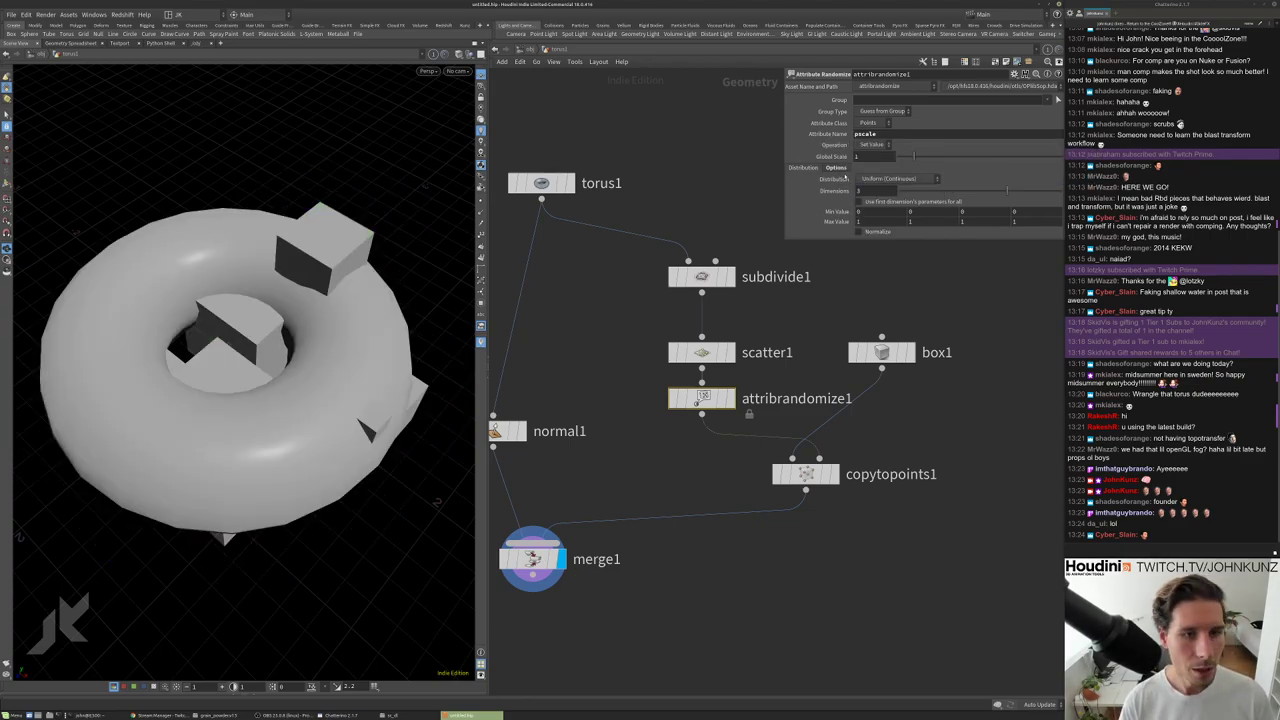
left_click(897, 178)
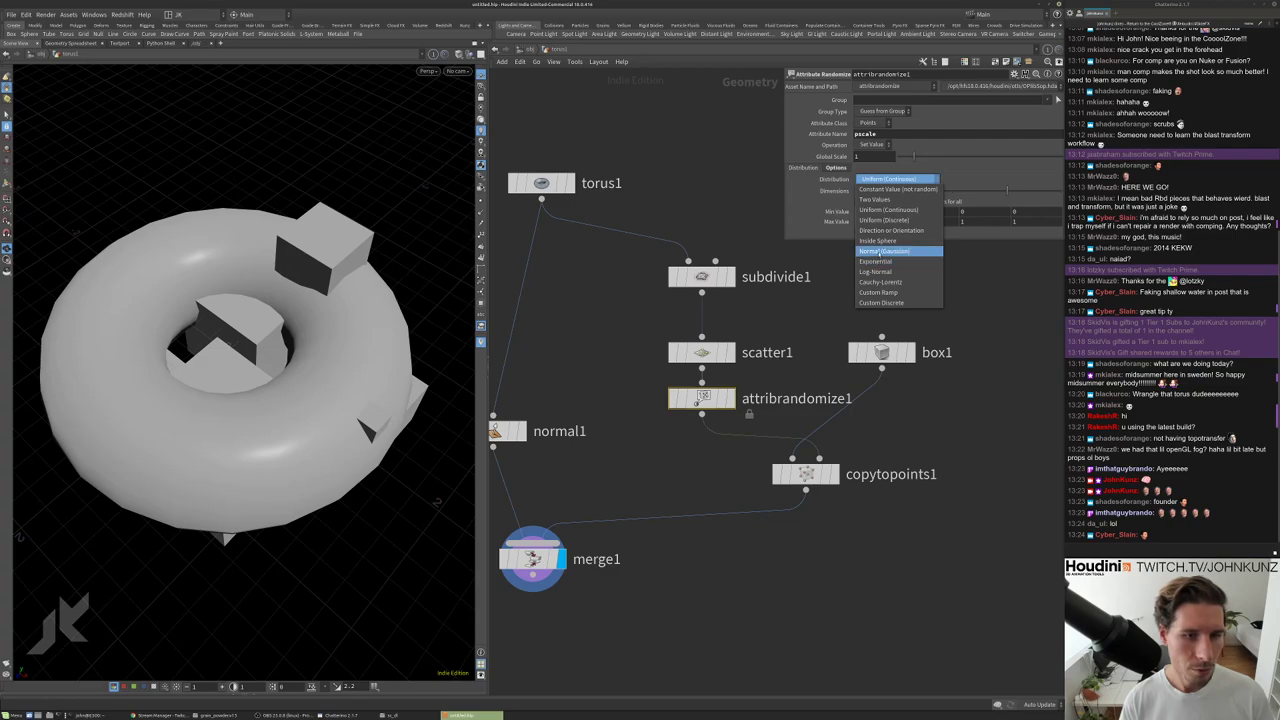
left_click(879, 292)
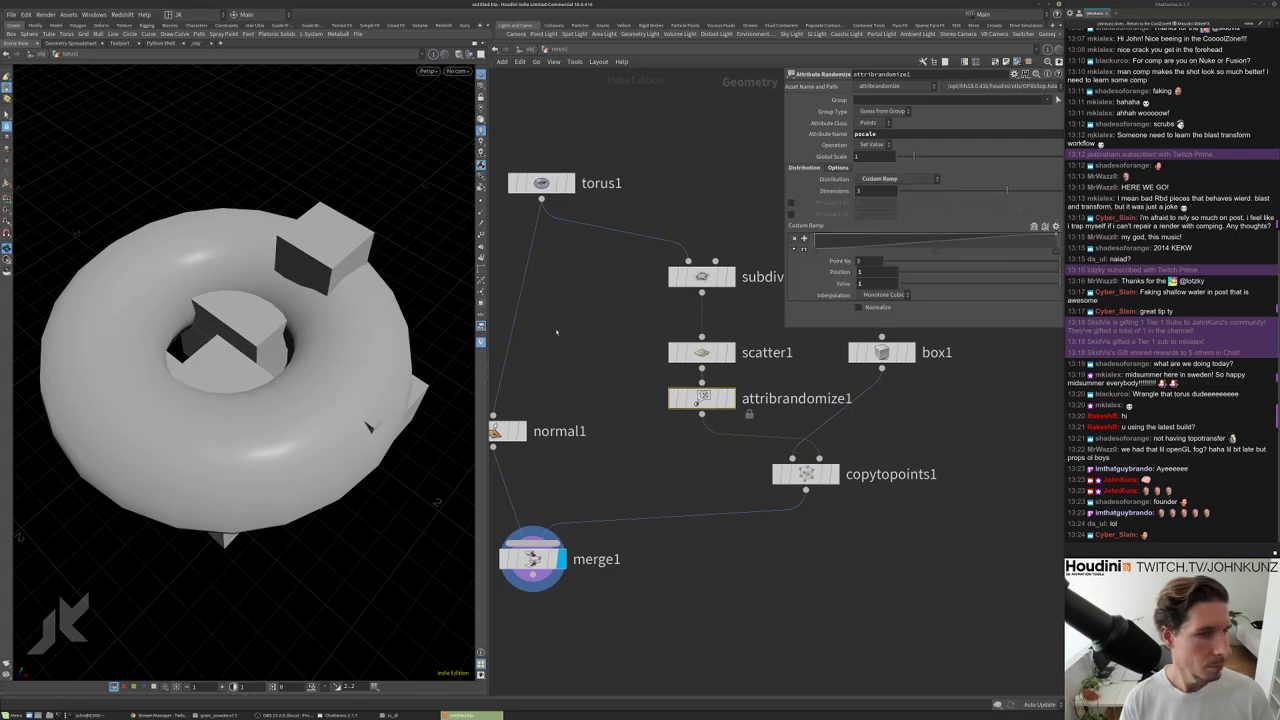
left_click_drag(935, 250, 984, 244)
left_click_drag(912, 157, 903, 157)
Set scatter1's Force Total Count to 185 and orbit to view the densely studded torus.
left_click(720, 358)
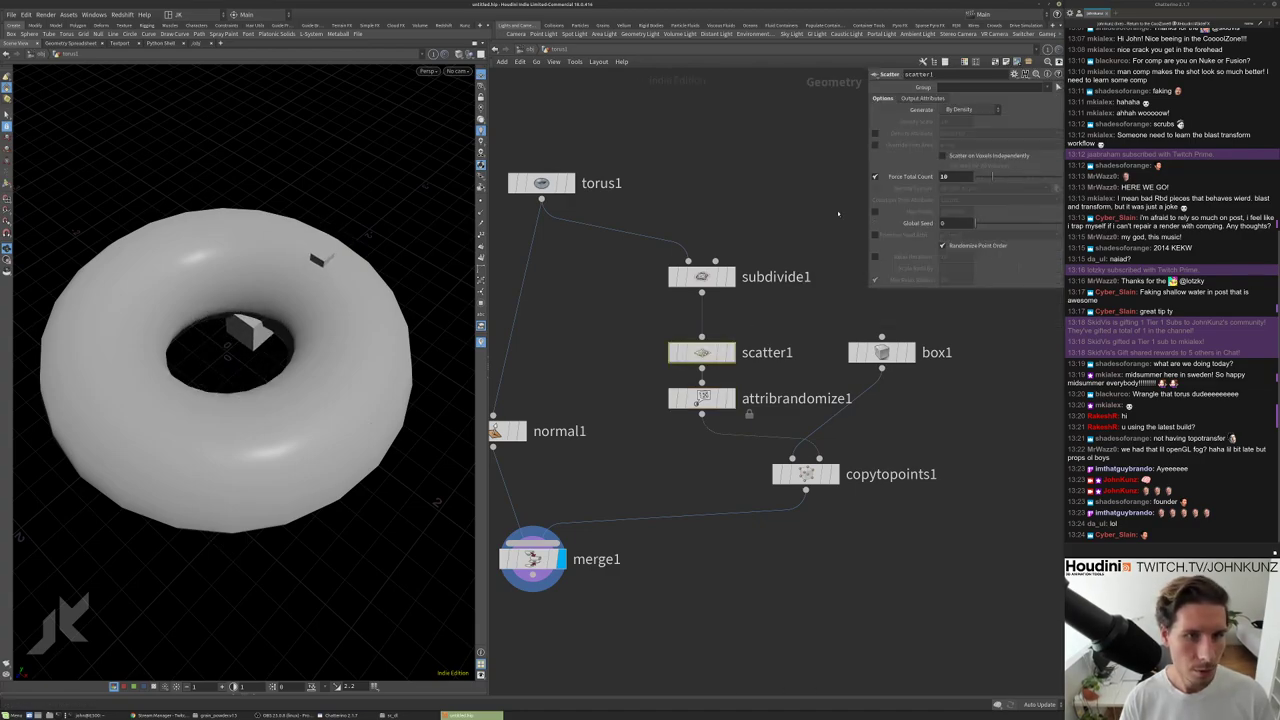
type("185")
key("Return")
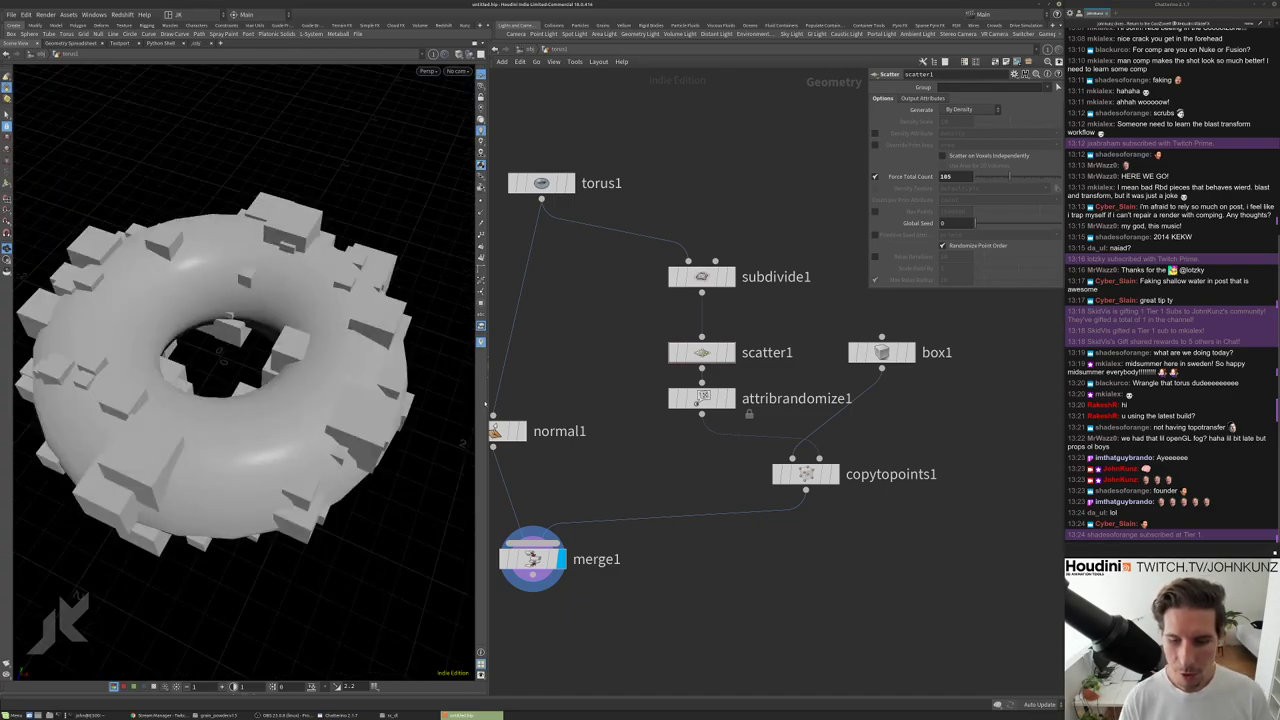
left_click_drag(220, 395, 265, 401)
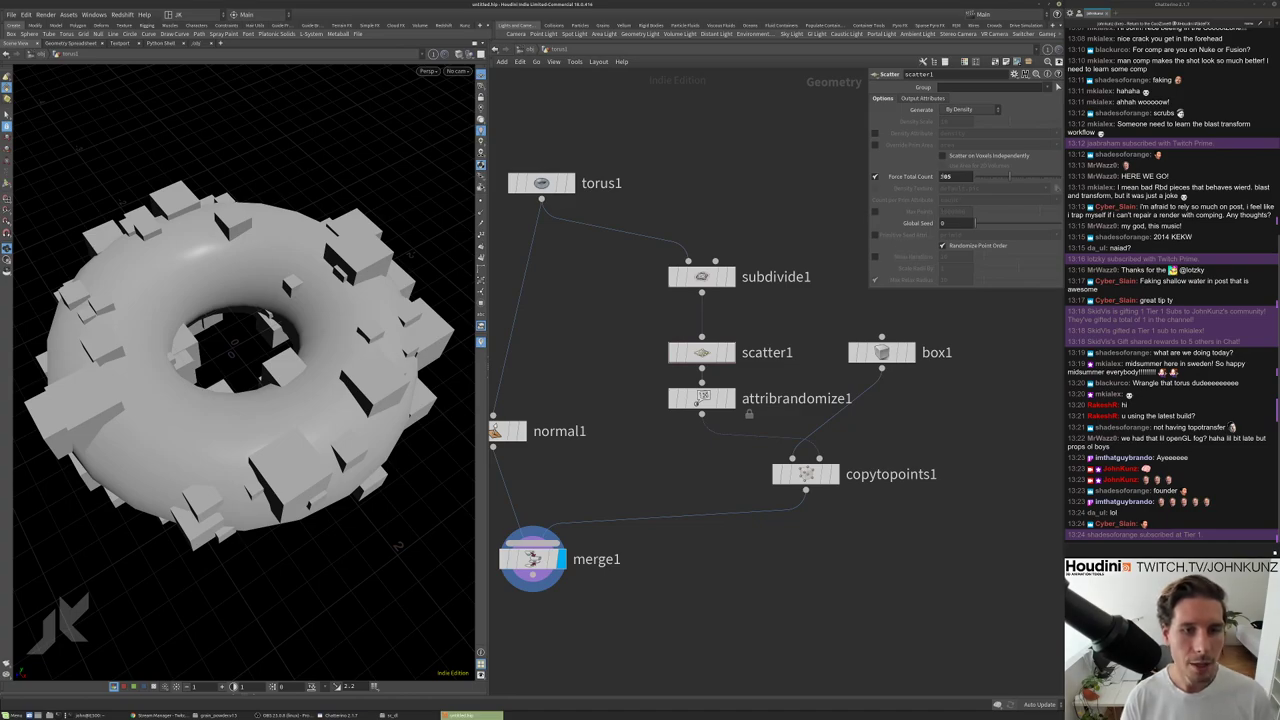
left_click(720, 398)
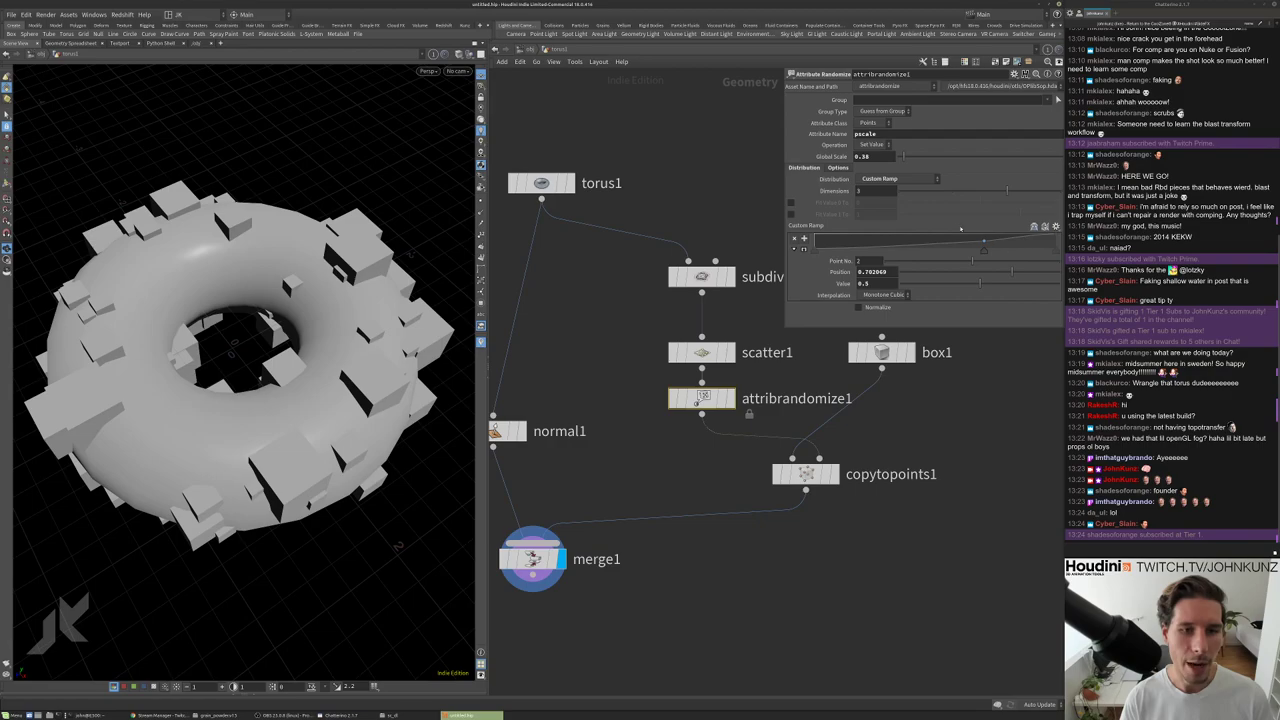
Leave the distribution unchanged and drag the custom ramp's second key to rebalance box sizes.
left_click(897, 178)
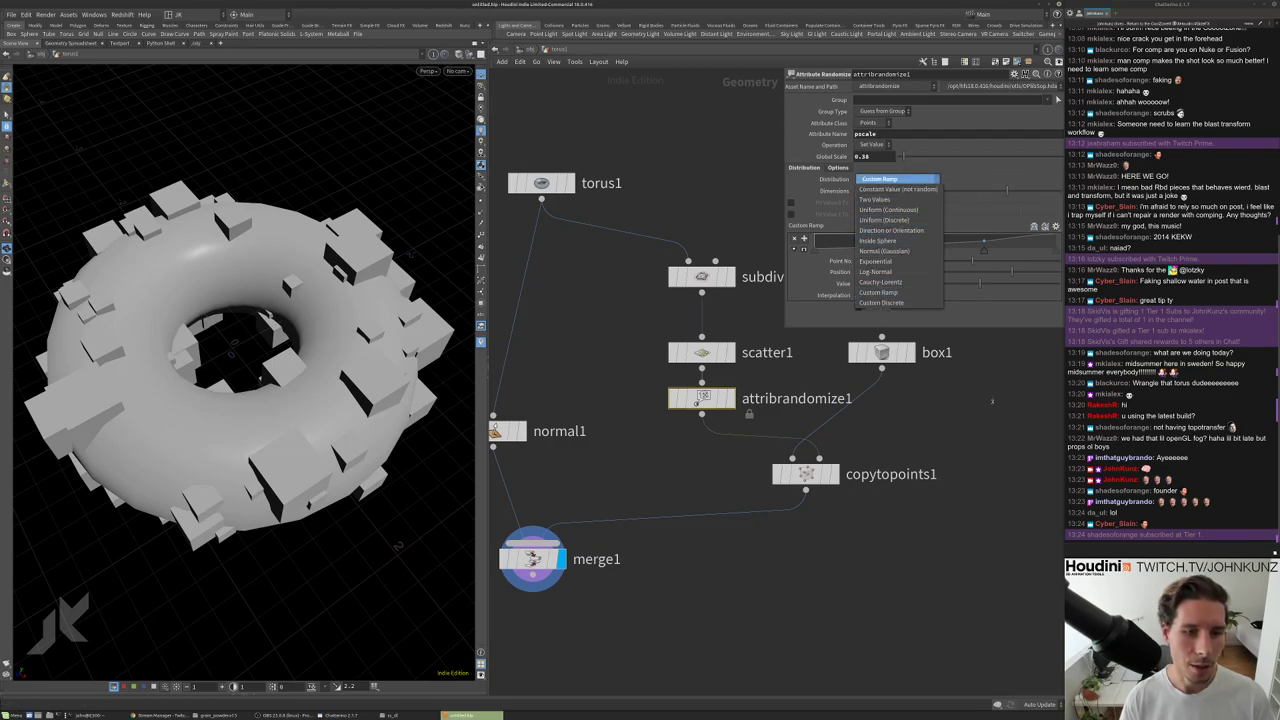
key("Escape")
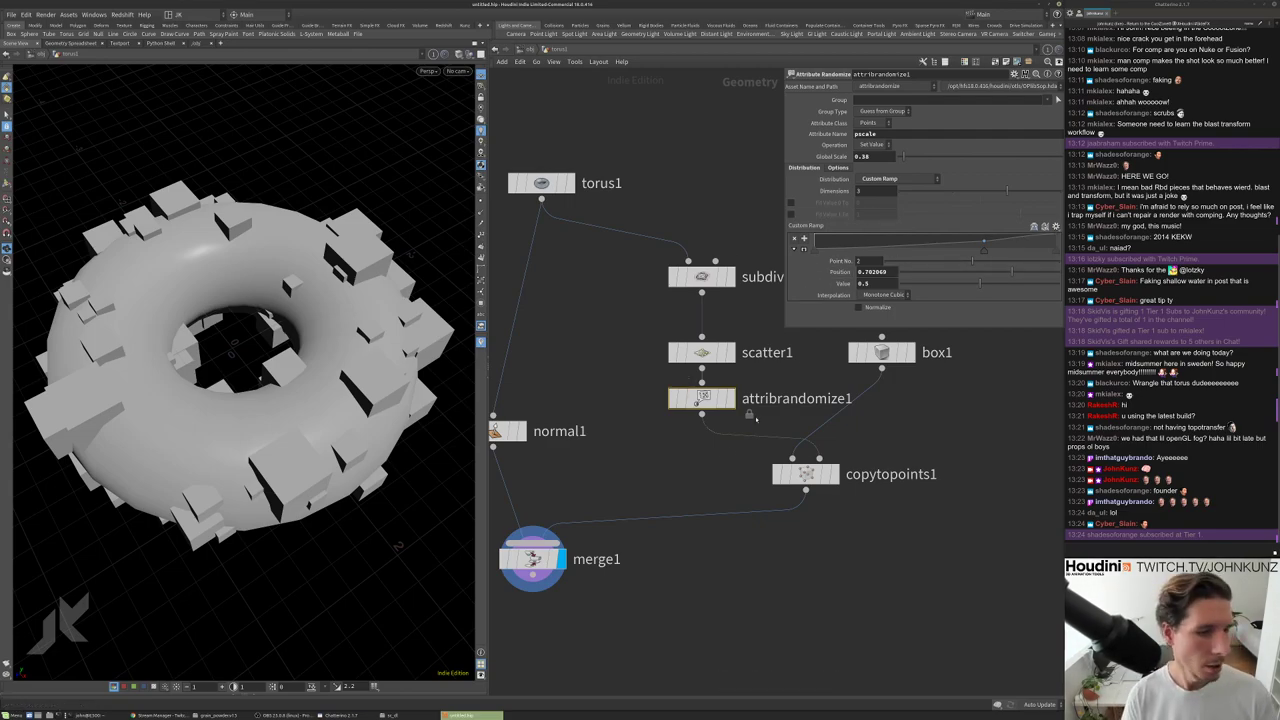
mouse_move(983, 251)
left_mouse_down()
mouse_move(1015, 251)
mouse_move(978, 251)
left_mouse_up()
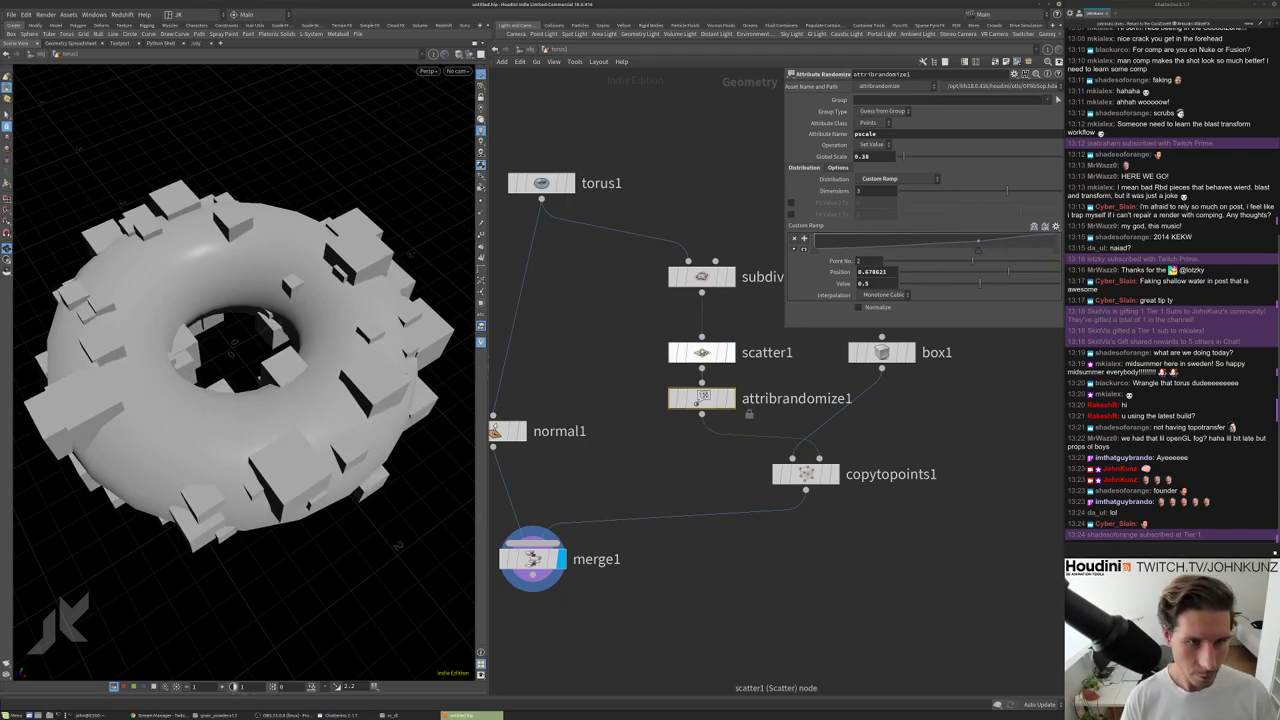
Bypass attribrandomize1 and make scatter1 output a pscale radius attribute.
left_click(728, 355)
left_click(673, 398)
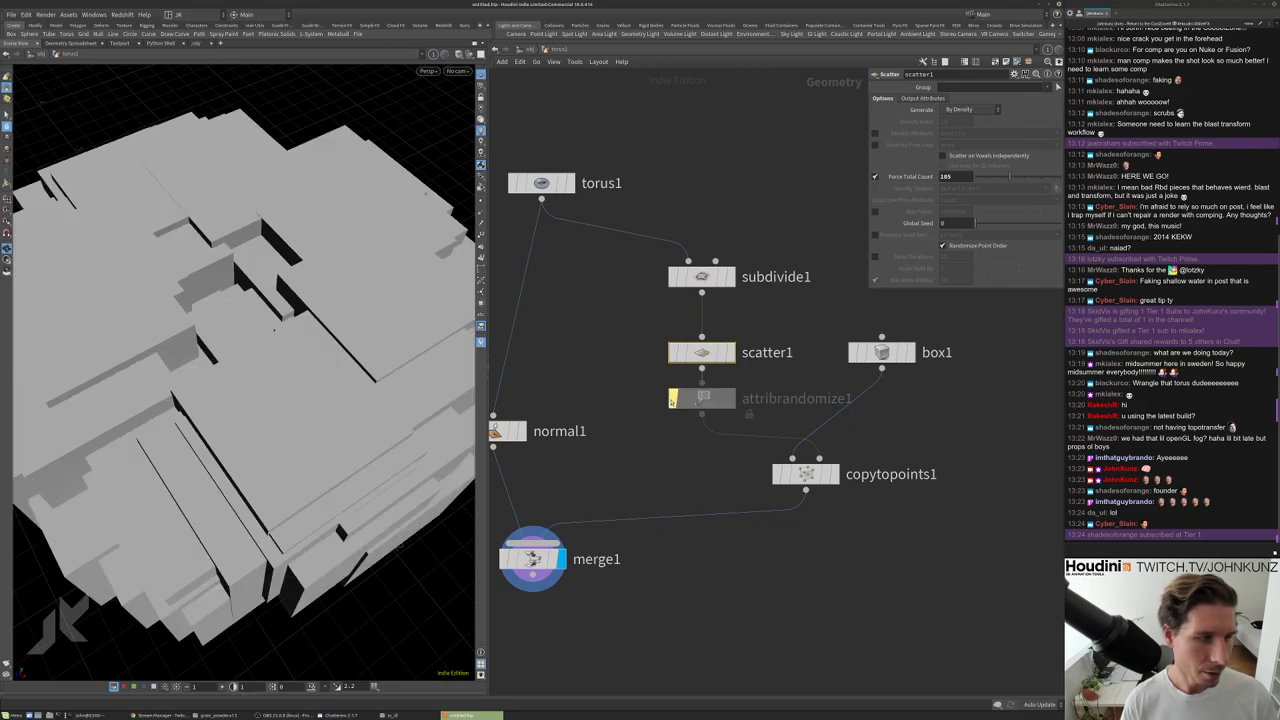
left_click(919, 98)
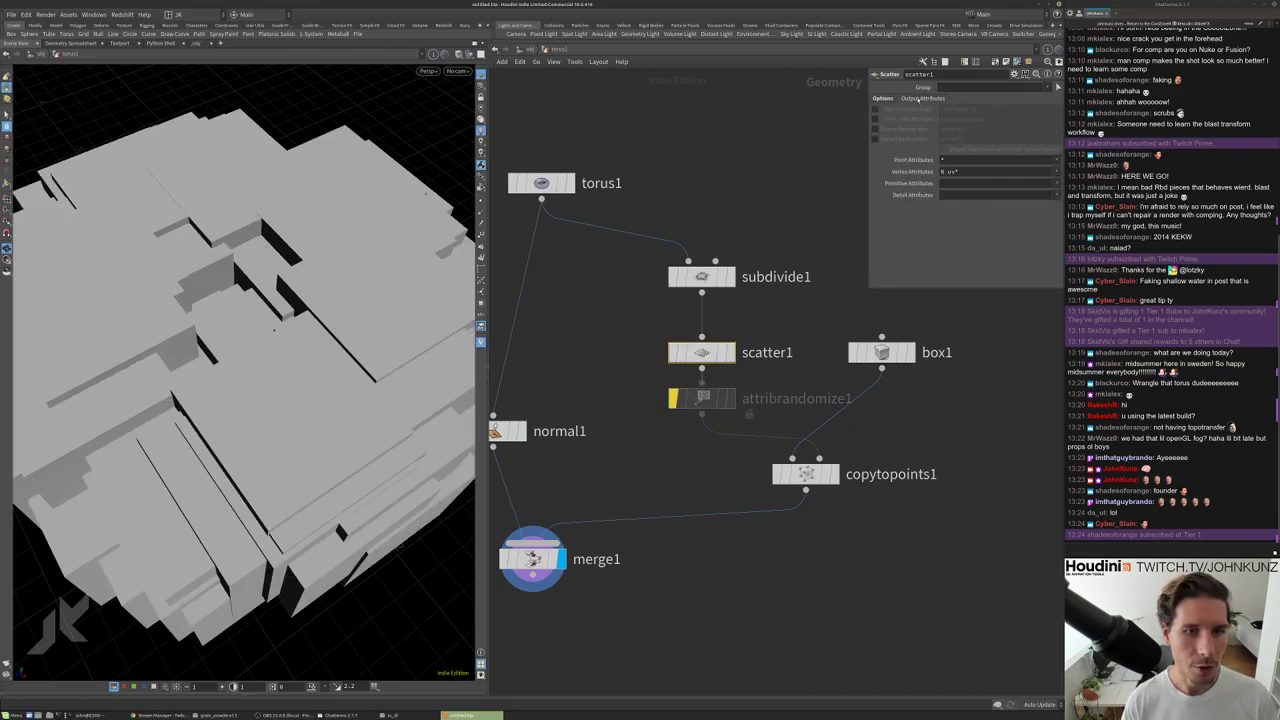
left_click(875, 139)
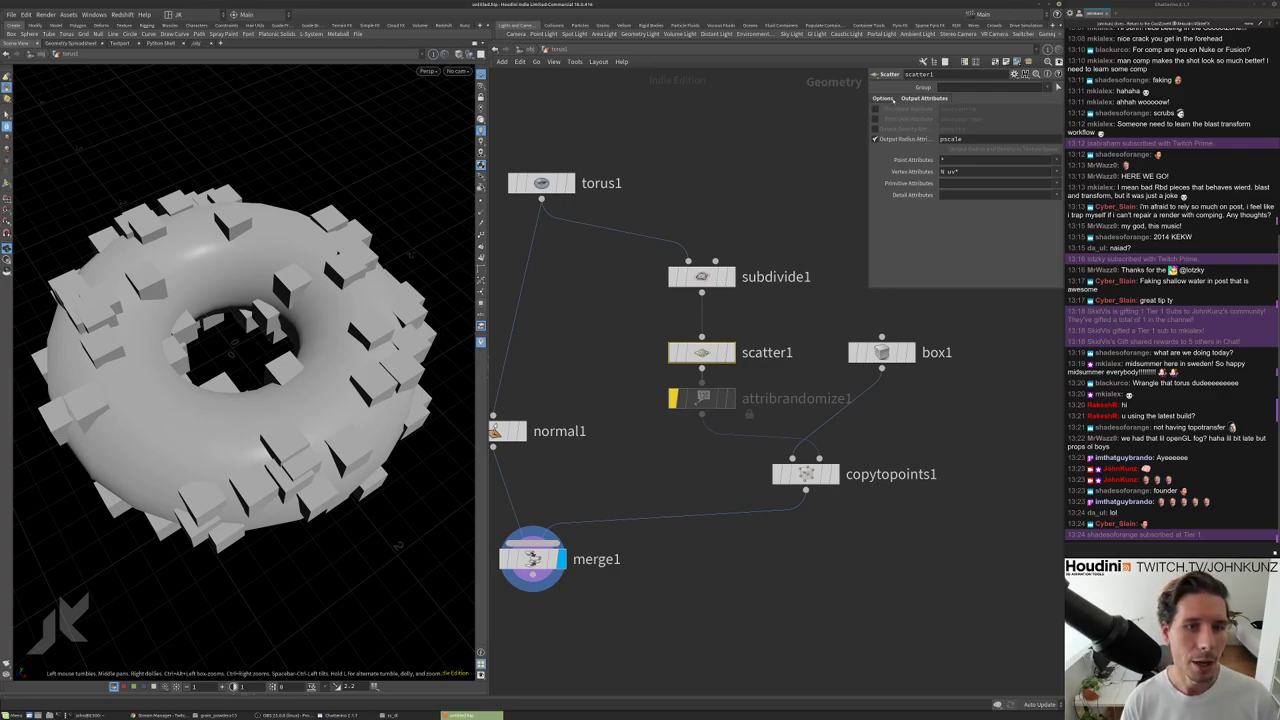
left_click(882, 98)
Enable Relax Iterations, tune Force Total Count to about 473 points, and tidy the network layout.
mouse_move(1012, 178)
left_mouse_down()
mouse_move(1040, 180)
mouse_move(995, 183)
mouse_move(1024, 188)
left_mouse_up()
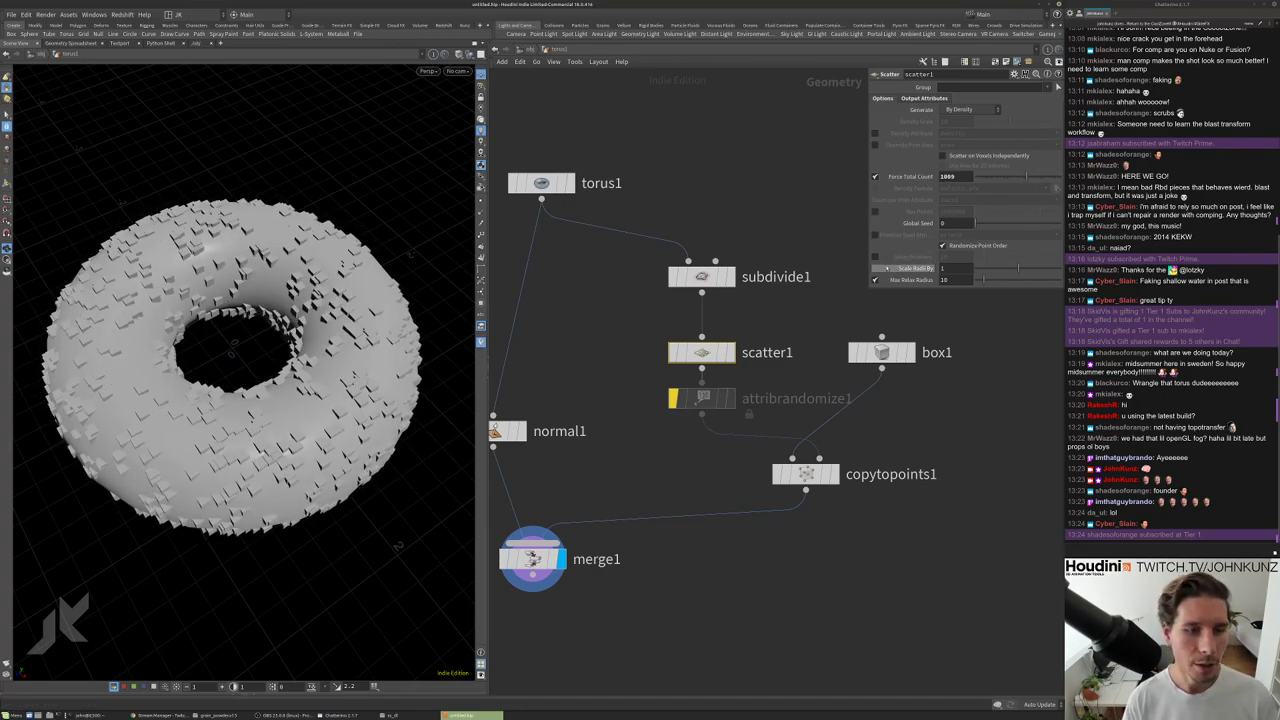
left_click(875, 257)
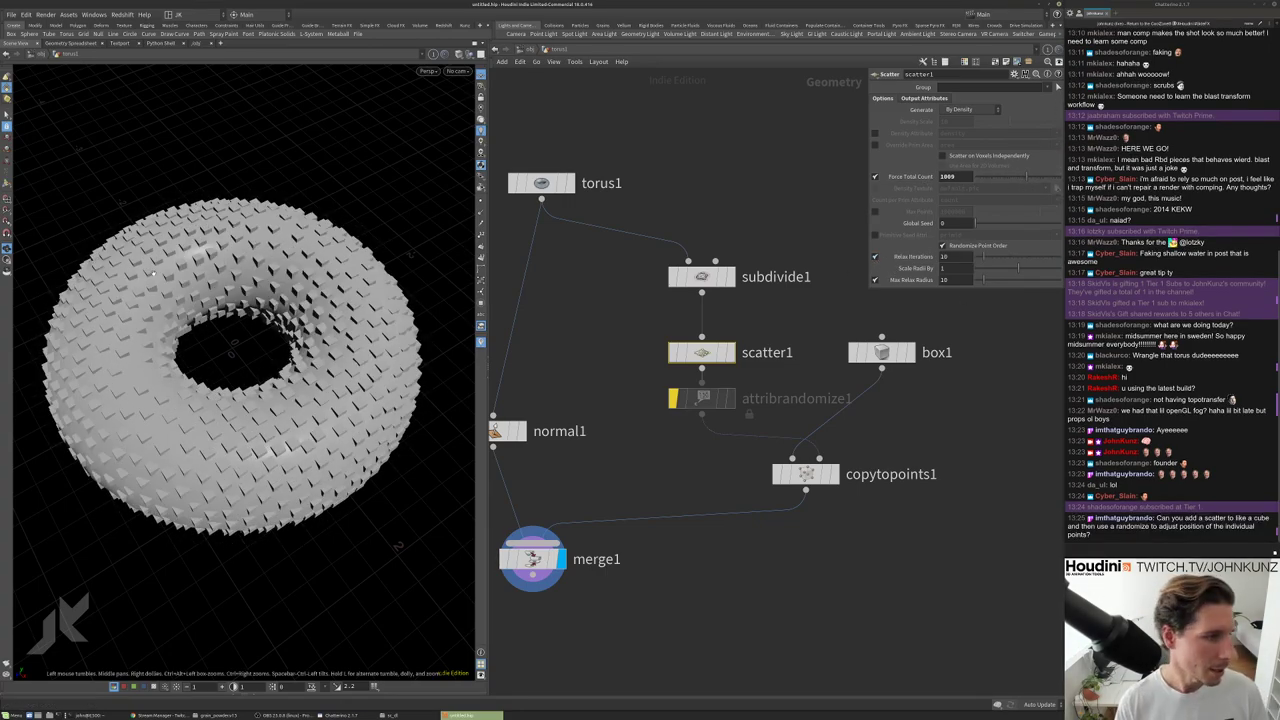
left_click_drag(316, 386, 300, 340)
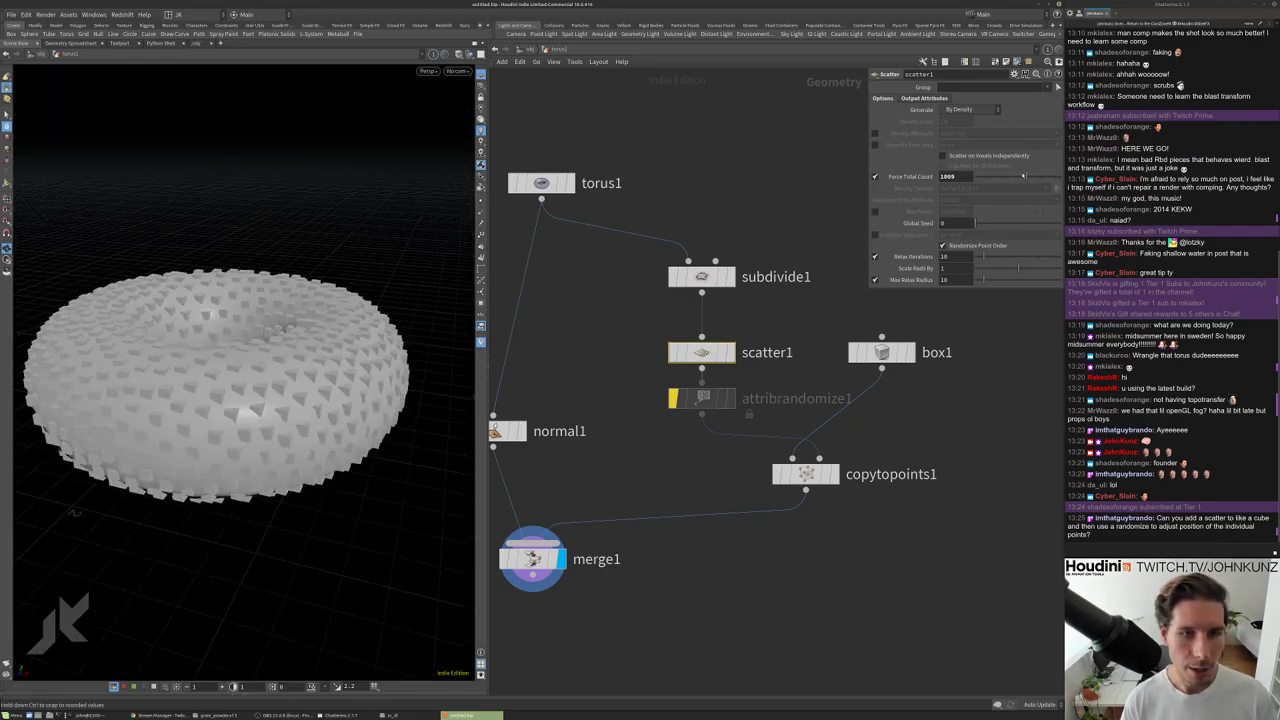
mouse_move(1026, 177)
left_mouse_down()
mouse_move(1005, 186)
mouse_move(1021, 178)
left_mouse_up()
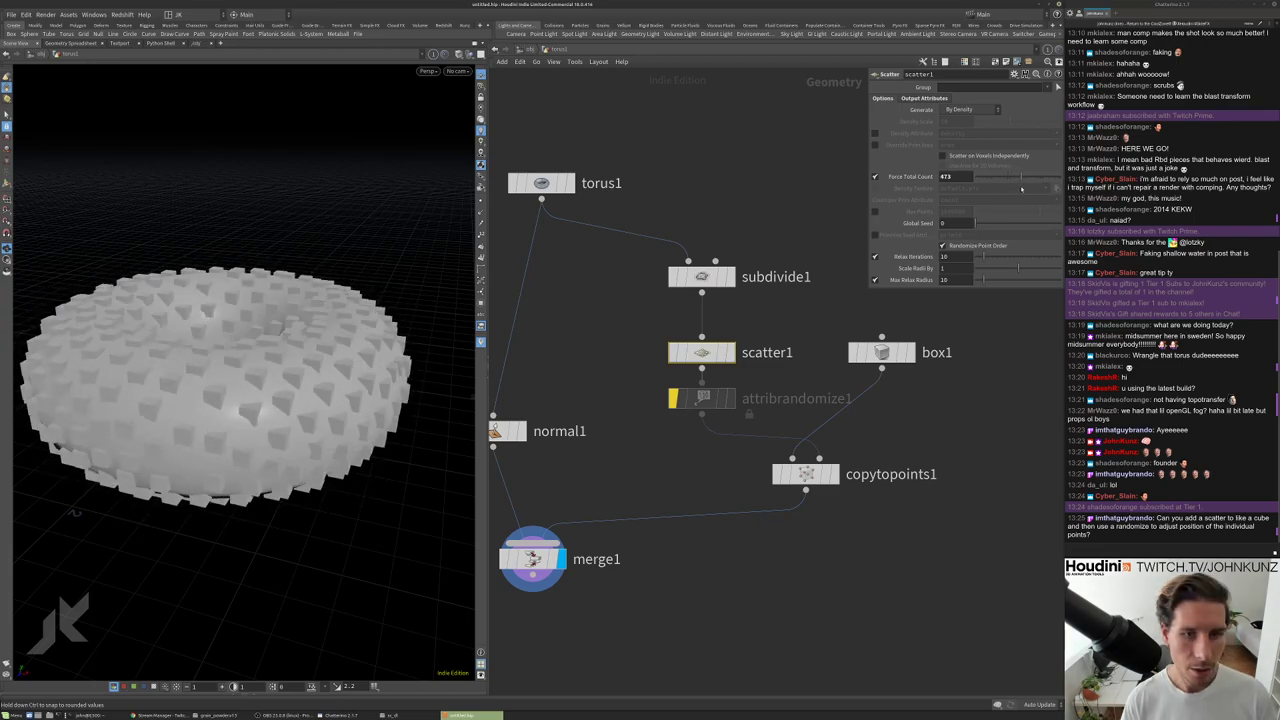
left_click(922, 98)
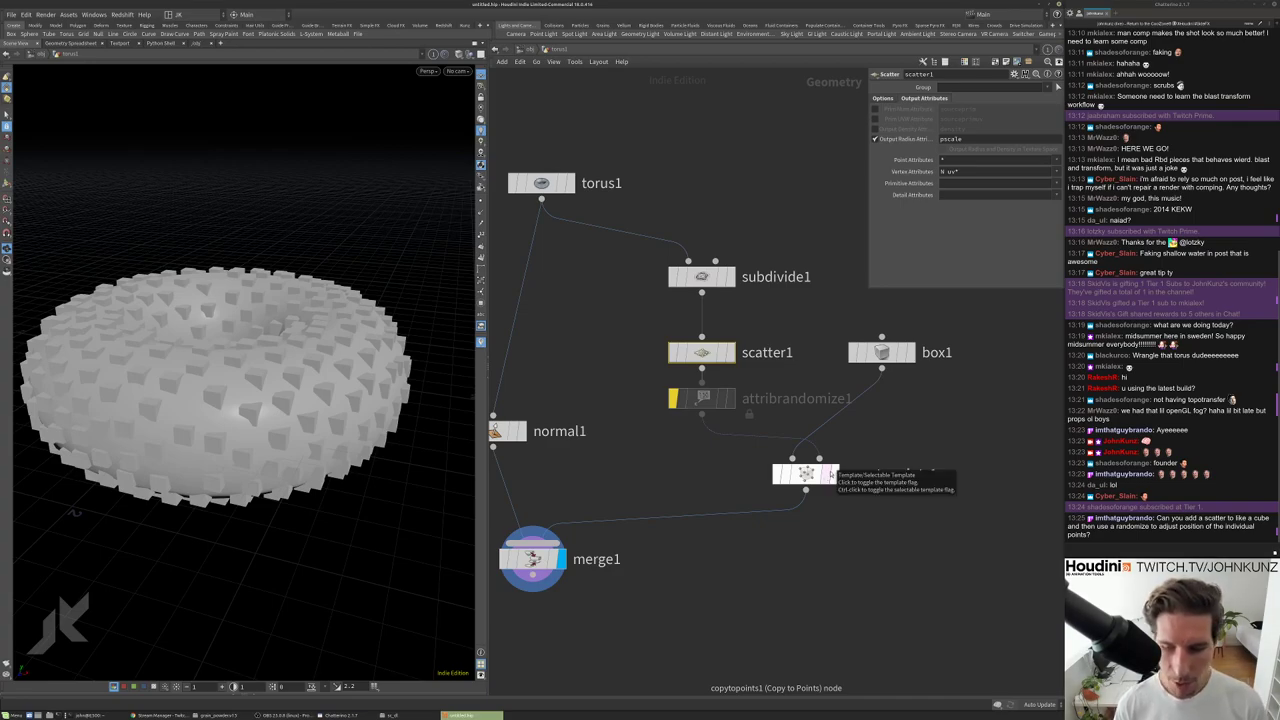
key("l")
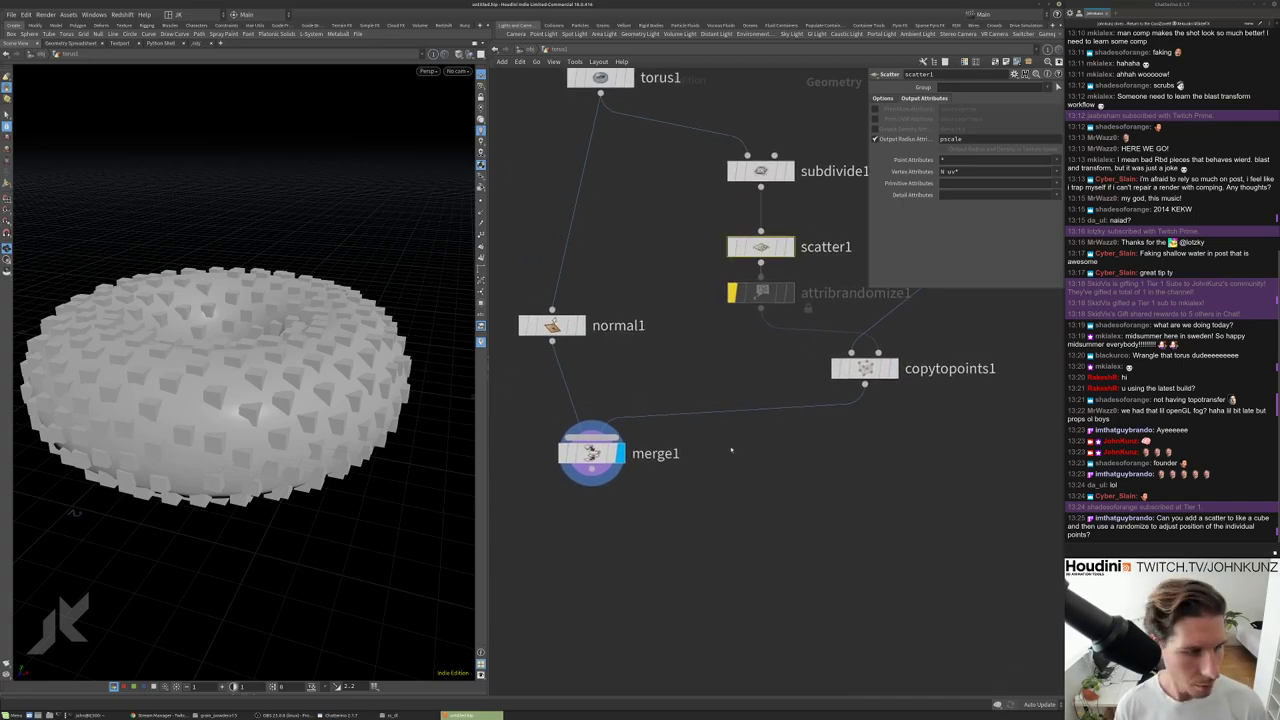
key("l")
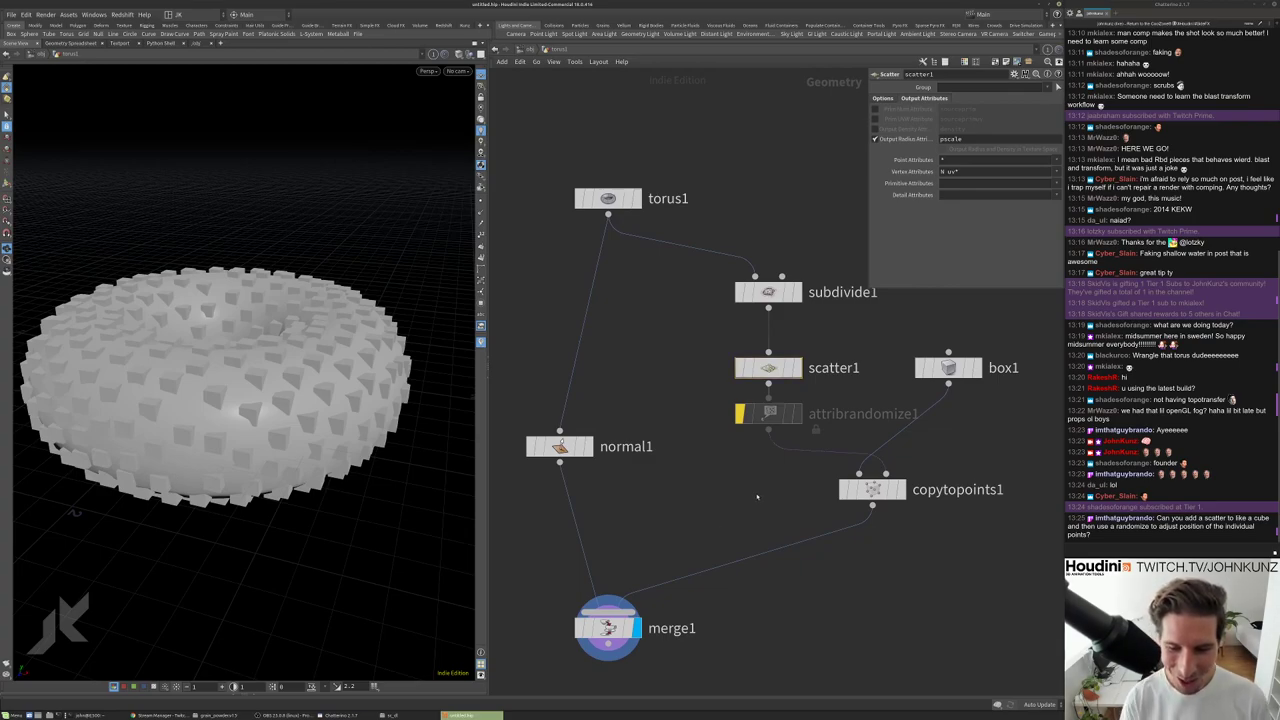
key("Tab")
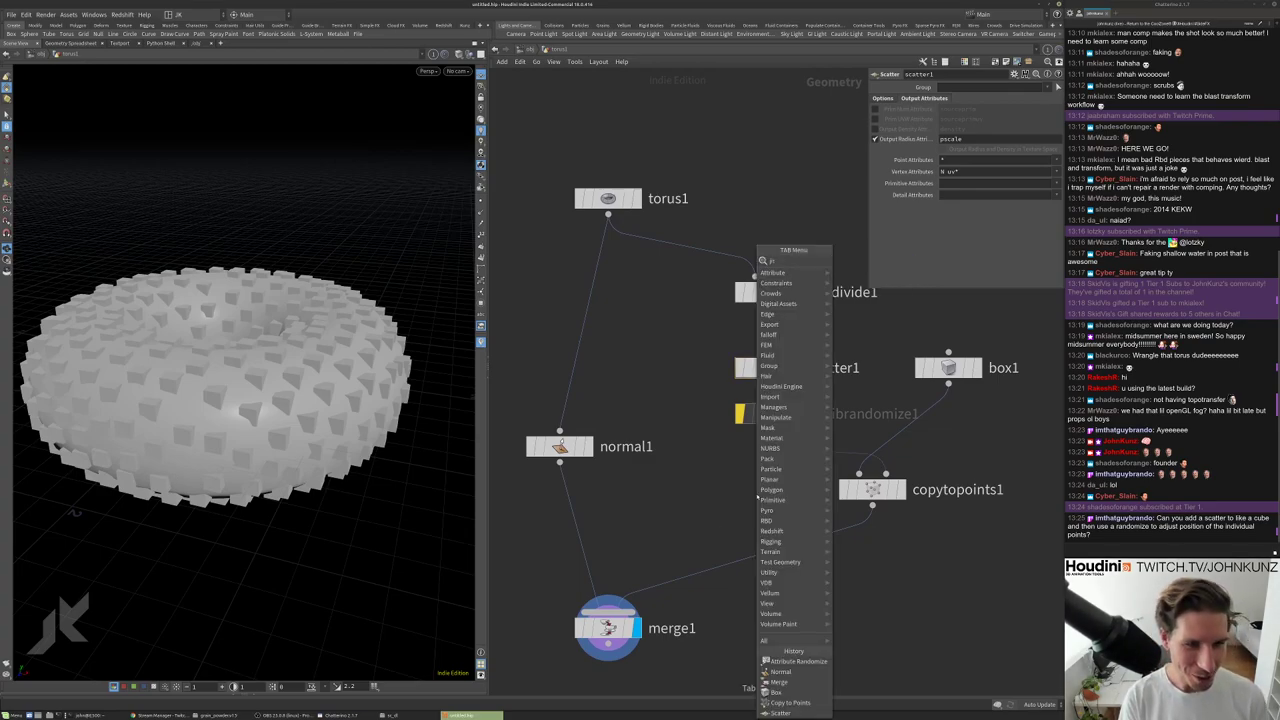
Add a Point Jitter node and change its seed to reshuffle the boxes.
type("pointjitter")
key("Return")
left_click(948, 400)
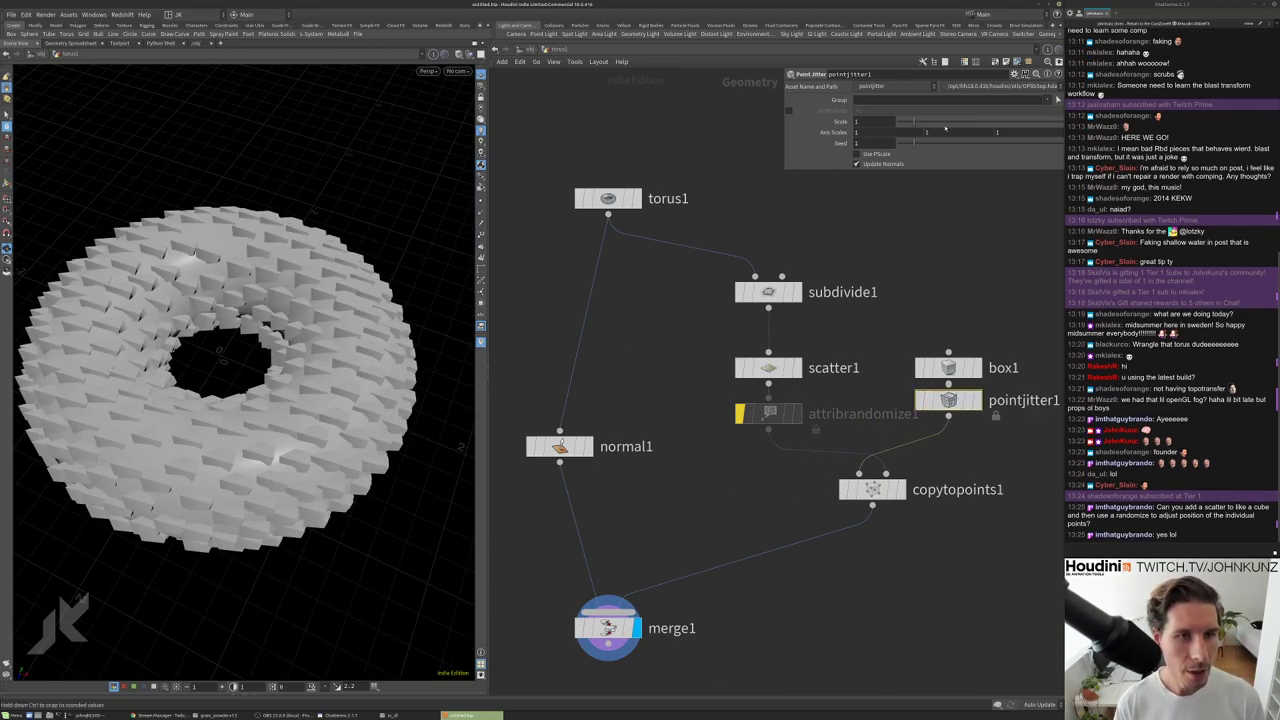
left_click_drag(938, 148, 954, 149)
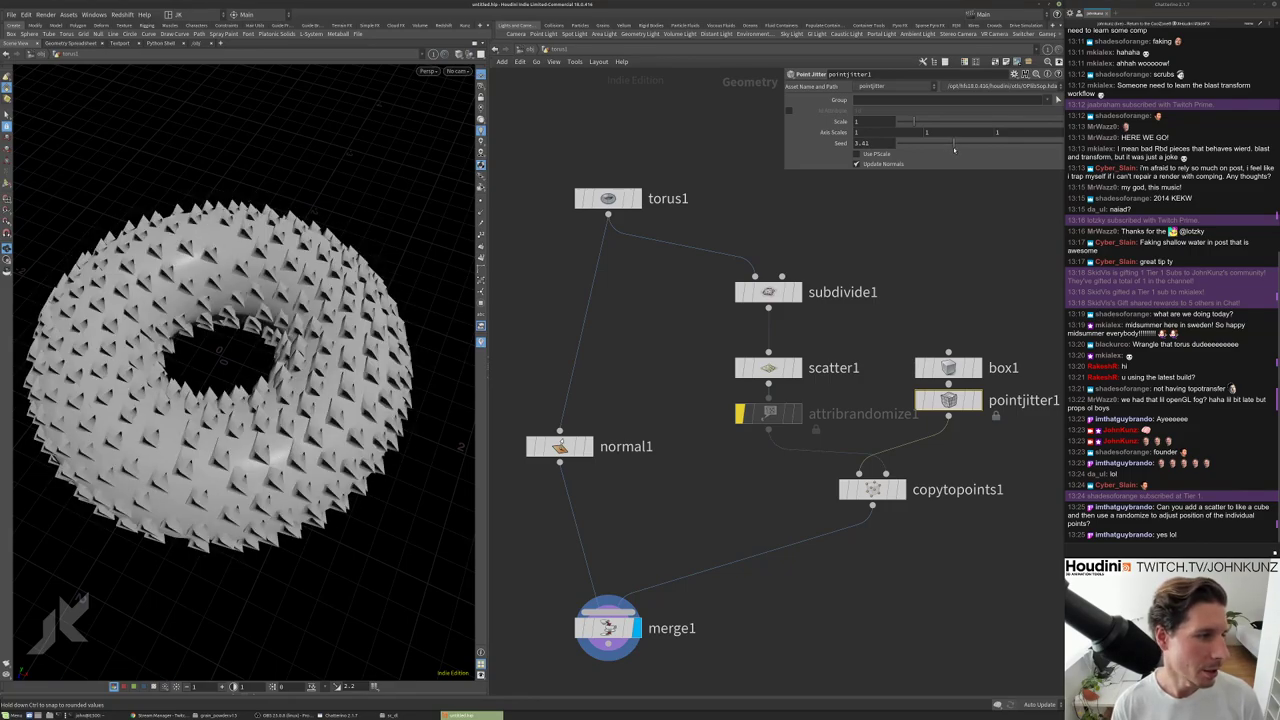
left_click_drag(320, 360, 212, 313)
scroll(330, 345, "up", 5)
Move pointjitter1 after copytopoints1 and reduce its scale to 0.08.
left_click_drag(948, 400, 860, 546)
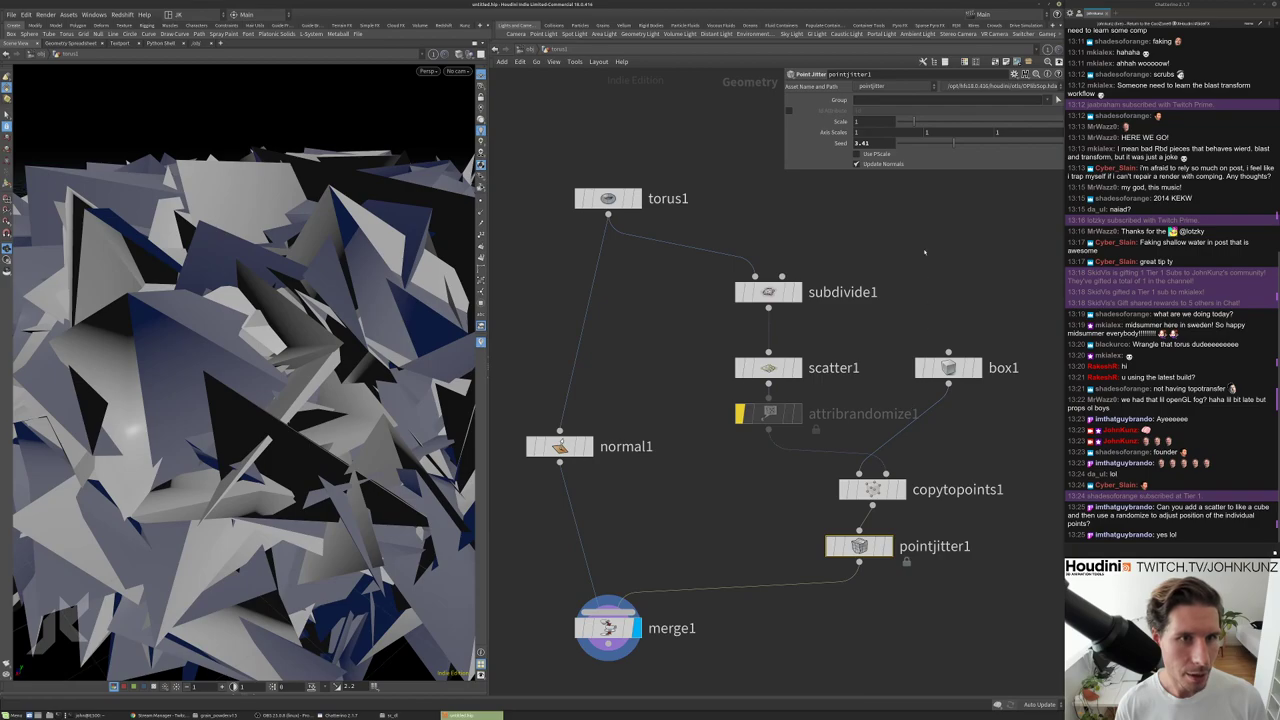
left_click_drag(899, 120, 897, 121)
left_click_drag(340, 420, 369, 346)
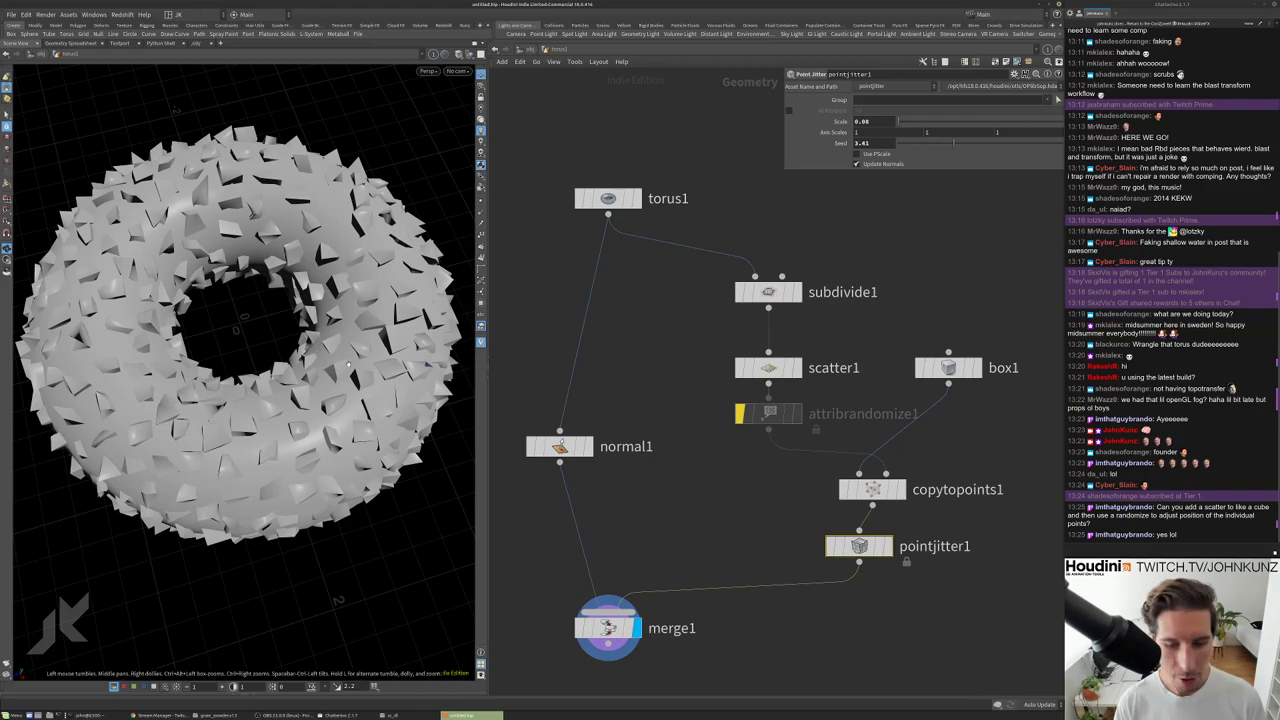
left_click_drag(272, 377, 290, 400)
middle_click_drag(880, 580, 862, 540)
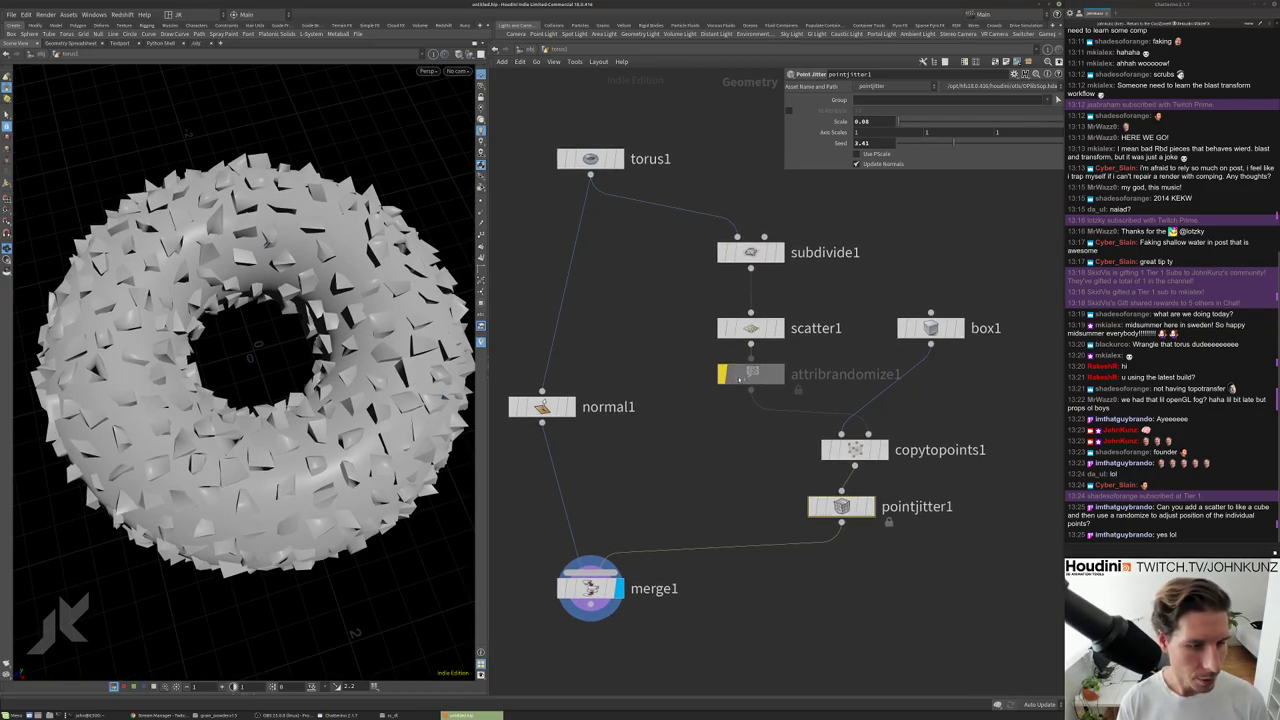
left_click_drag(841, 506, 855, 517)
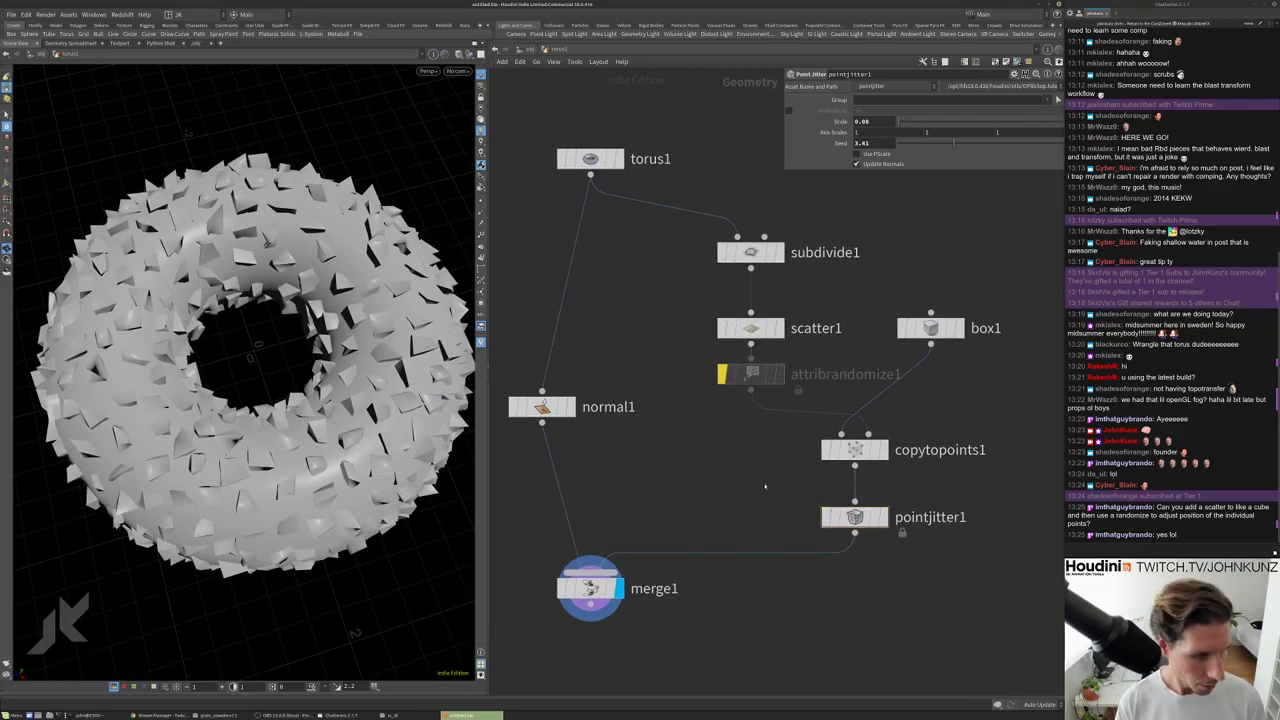
key("Tab")
Add attribrandomize2 before the copying and set its attribute name to N.
type("rand")
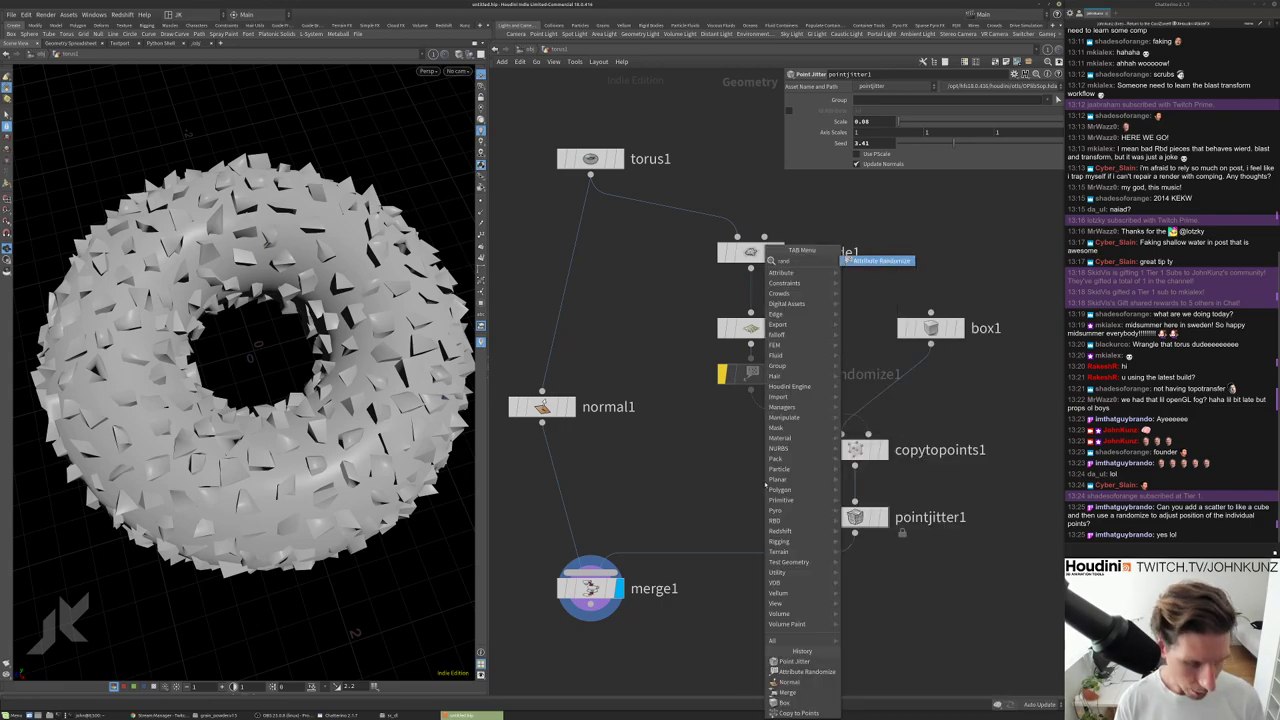
left_click(877, 260)
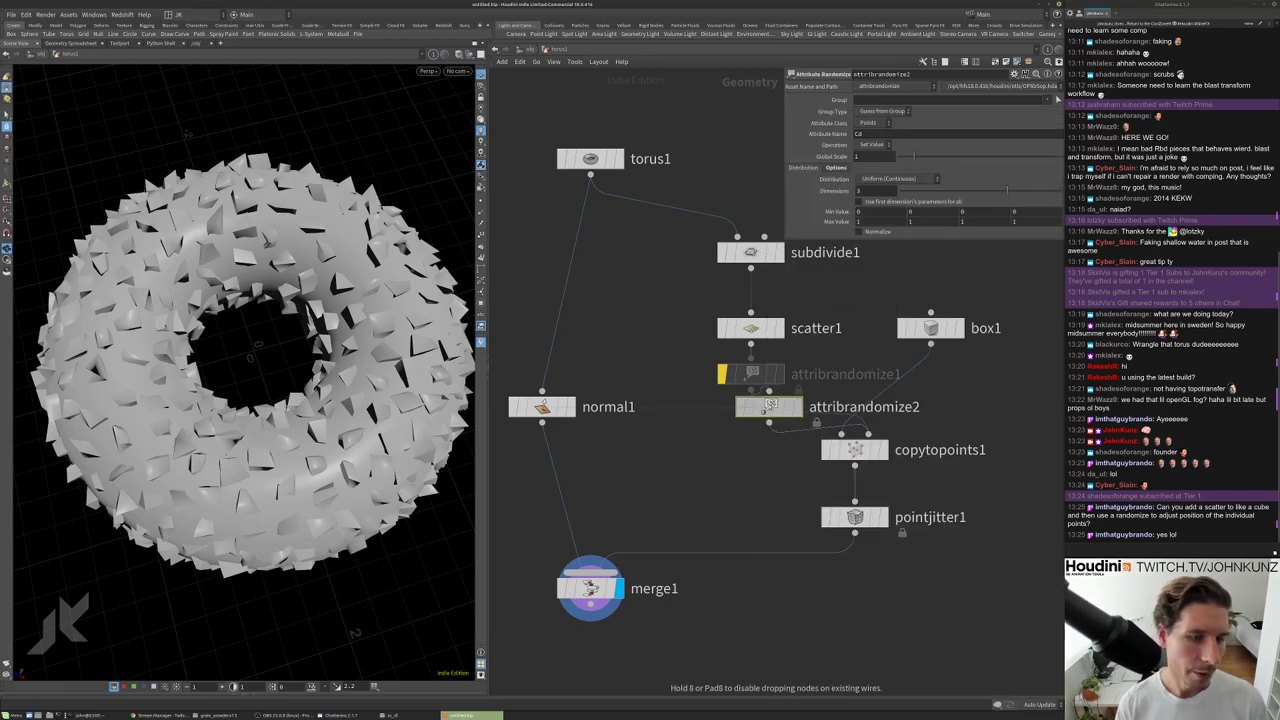
left_click(752, 418)
double_click(860, 133)
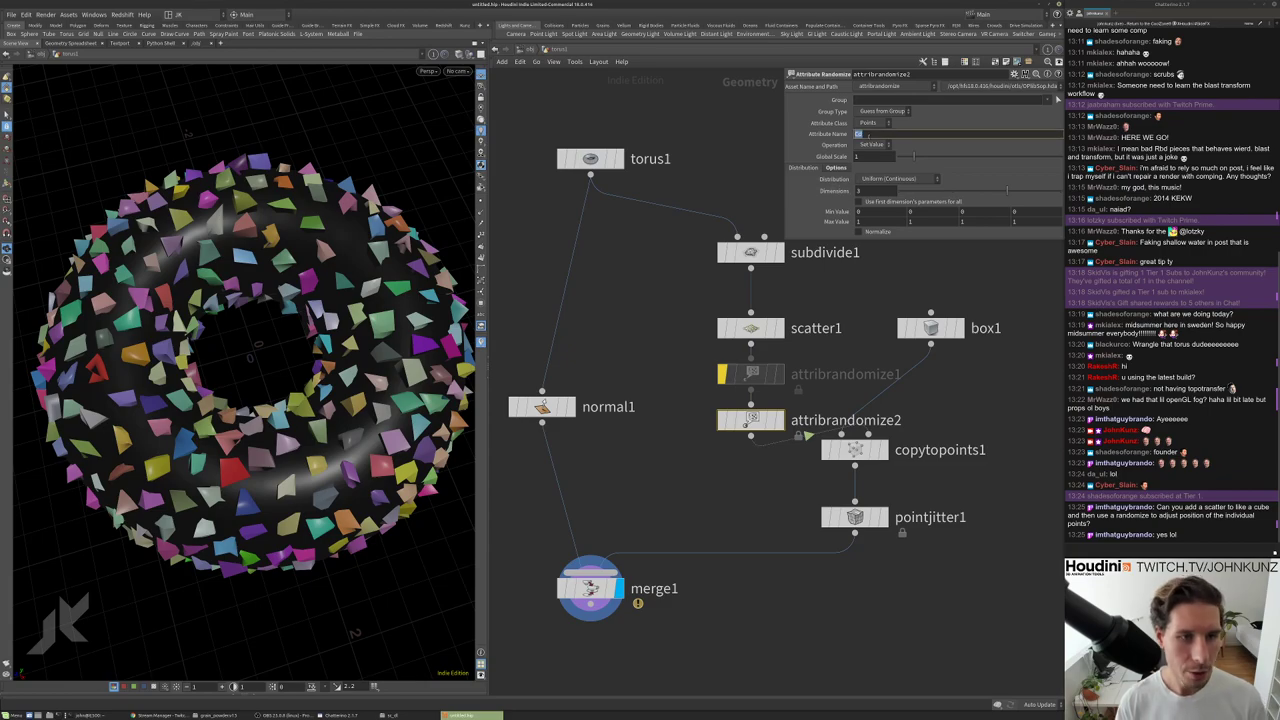
type("N")
key("Return")
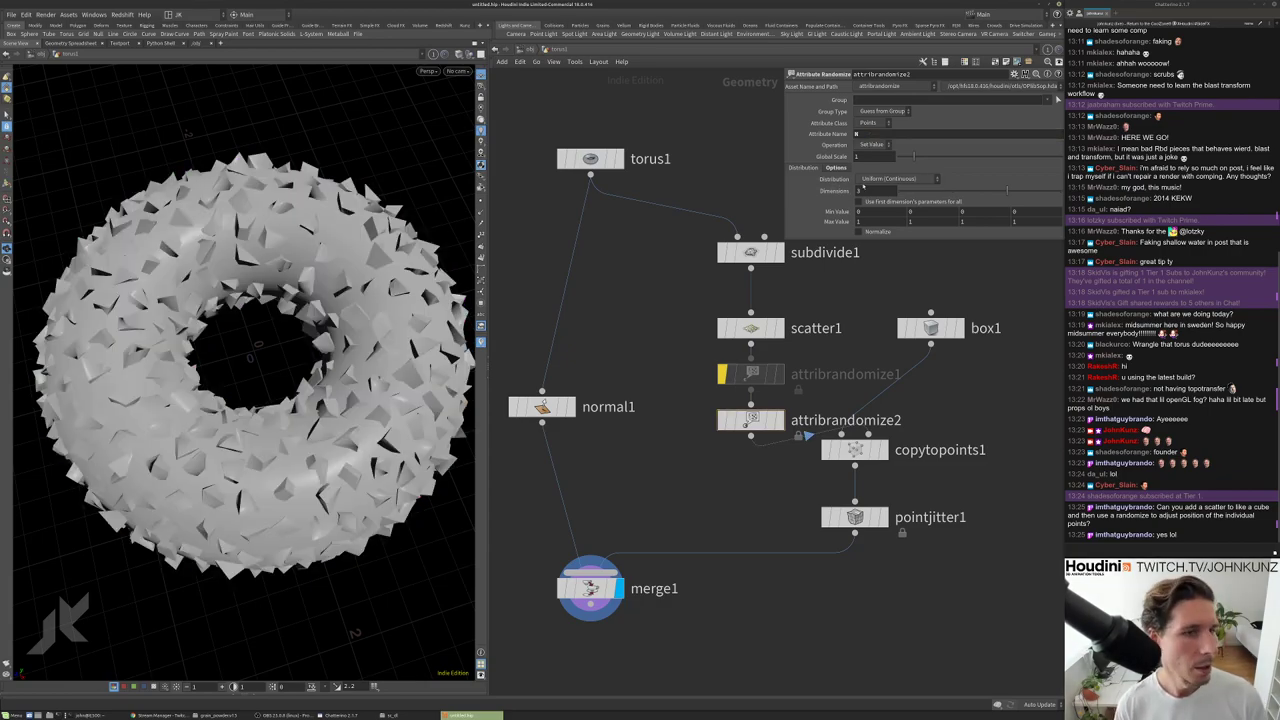
Use a Direction or Orientation distribution, try cone angle 96.5 and bias 2.1, then disable both.
left_click(895, 178)
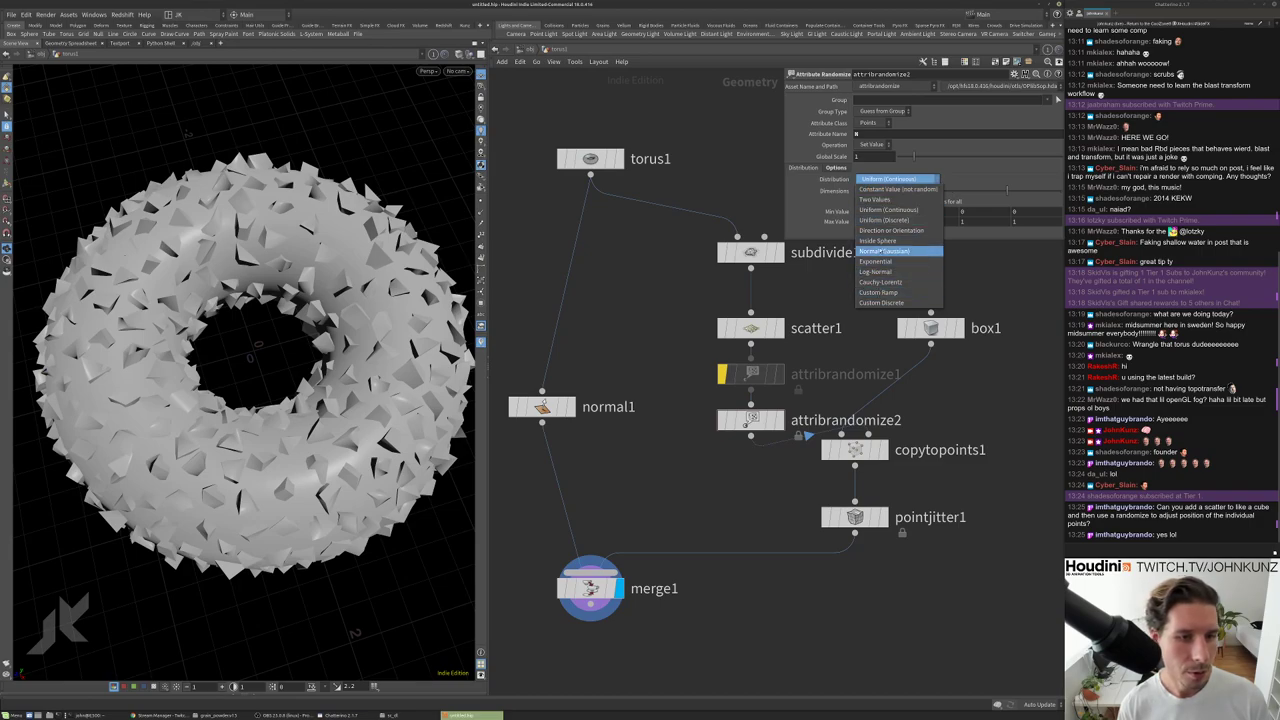
left_click(880, 231)
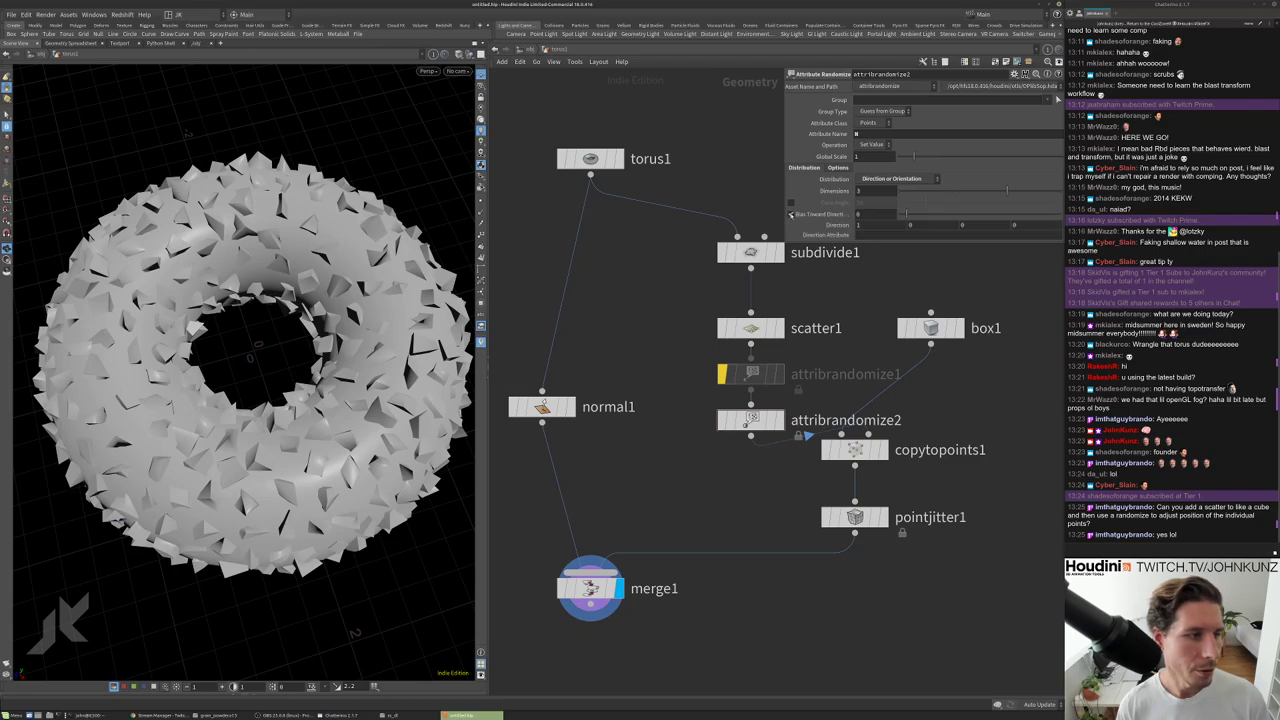
left_click(790, 203)
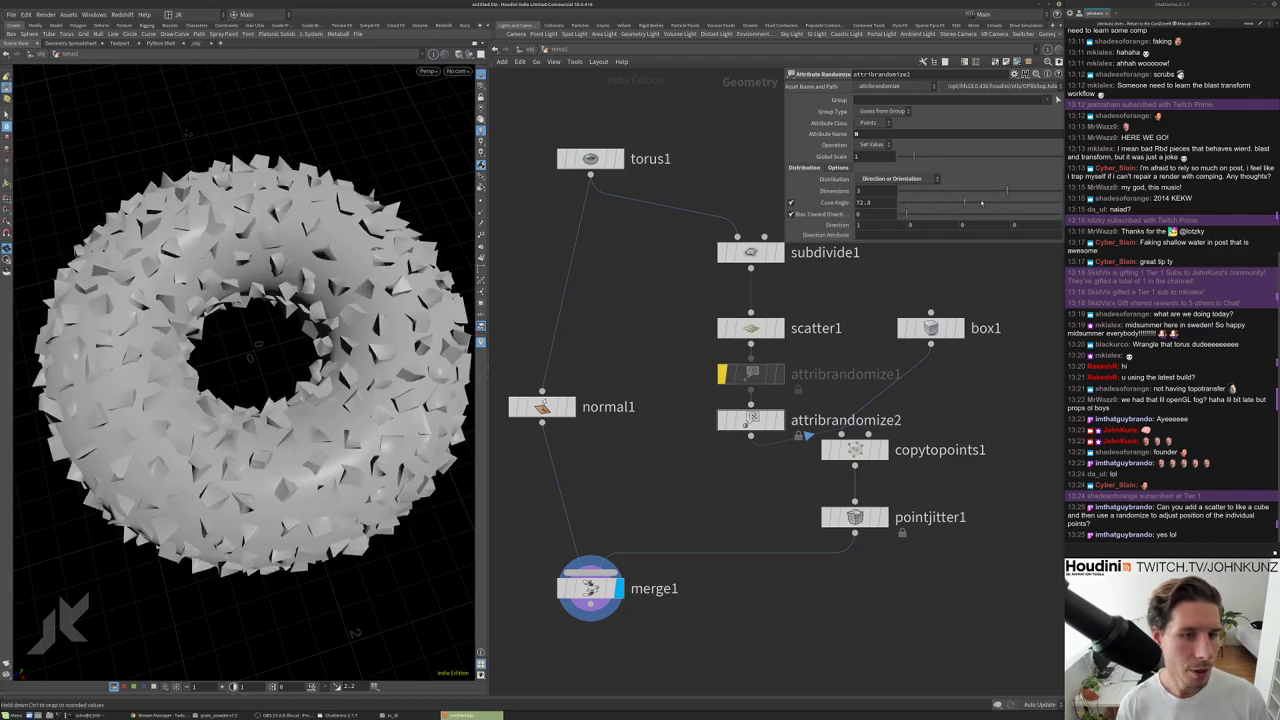
left_click_drag(910, 204, 986, 204)
left_click_drag(906, 214, 922, 222)
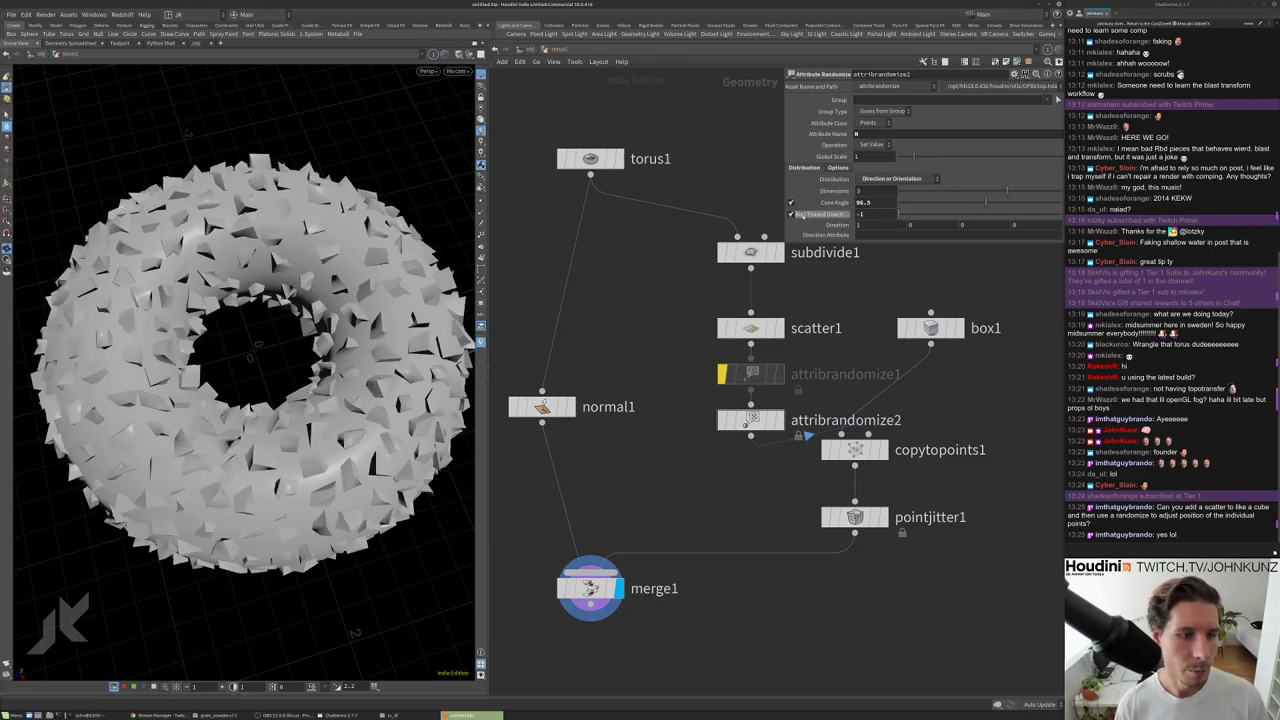
left_click(790, 214)
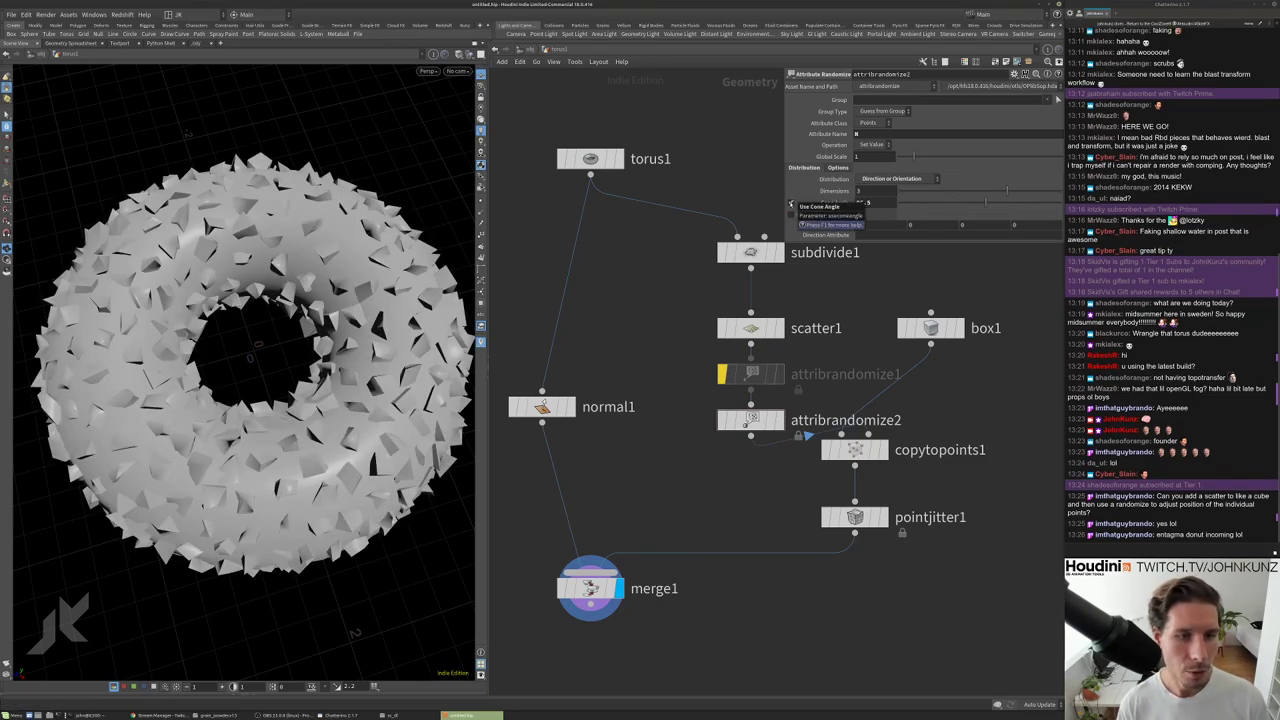
left_click(790, 205)
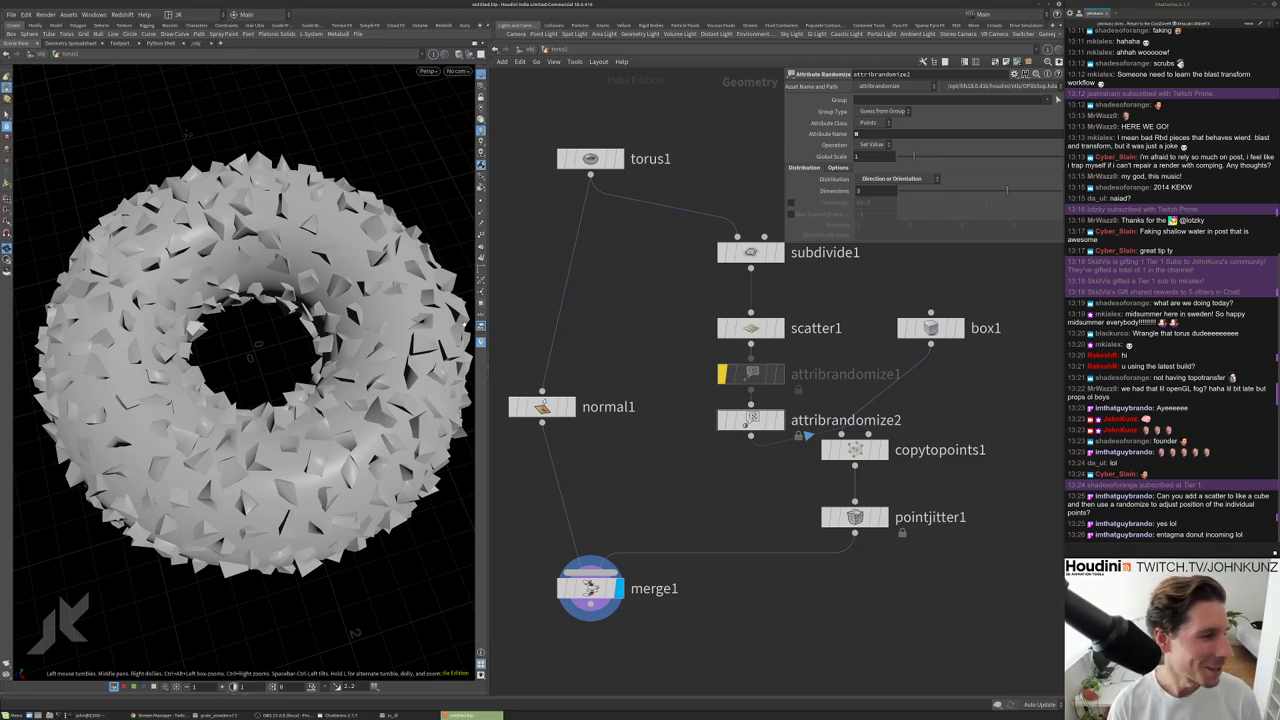
left_click_drag(275, 327, 323, 375)
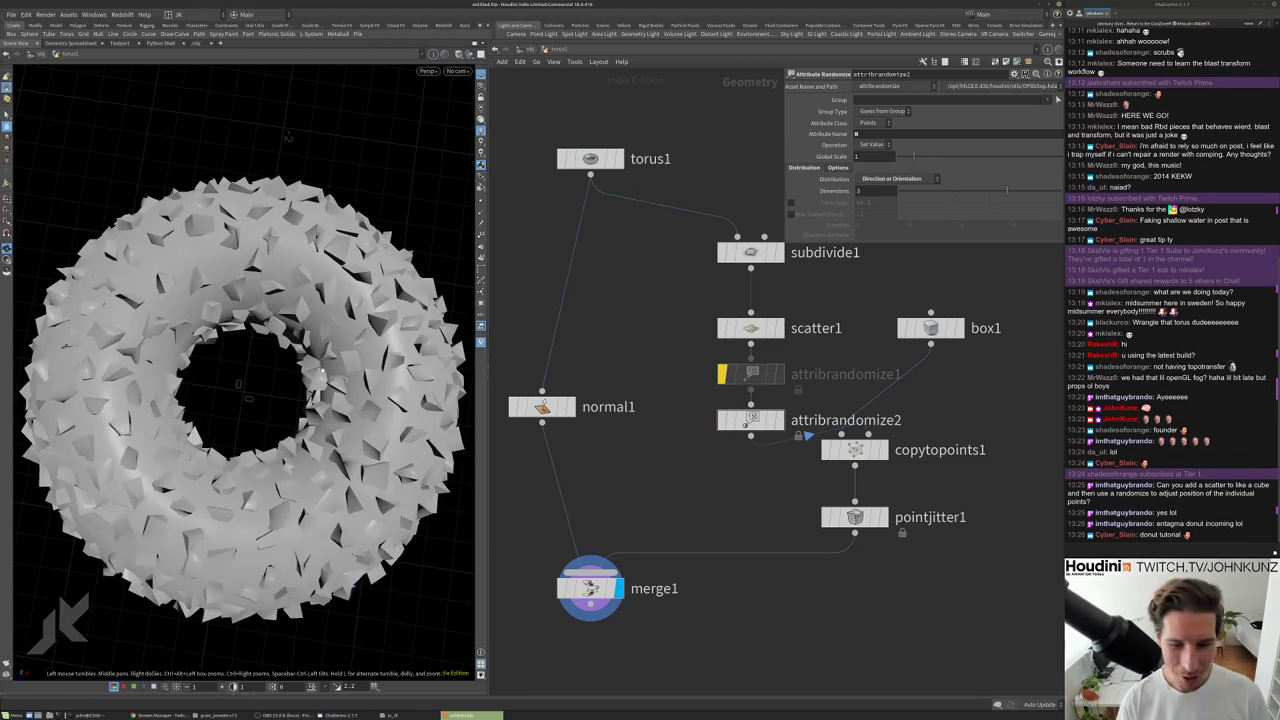
scroll(640, 478, "down", 3)
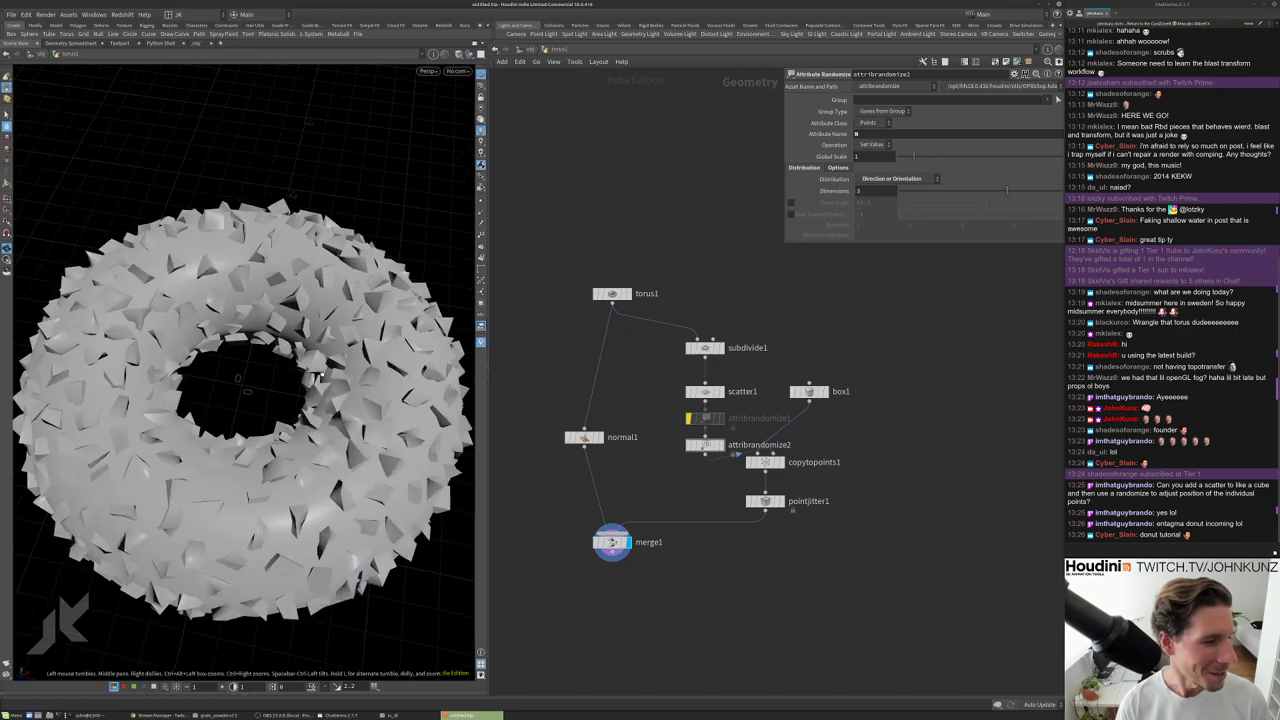
Rearrange copytopoints1, pointjitter1, box1 and merge1 into a tidier node layout.
scroll(825, 433, "up", 3)
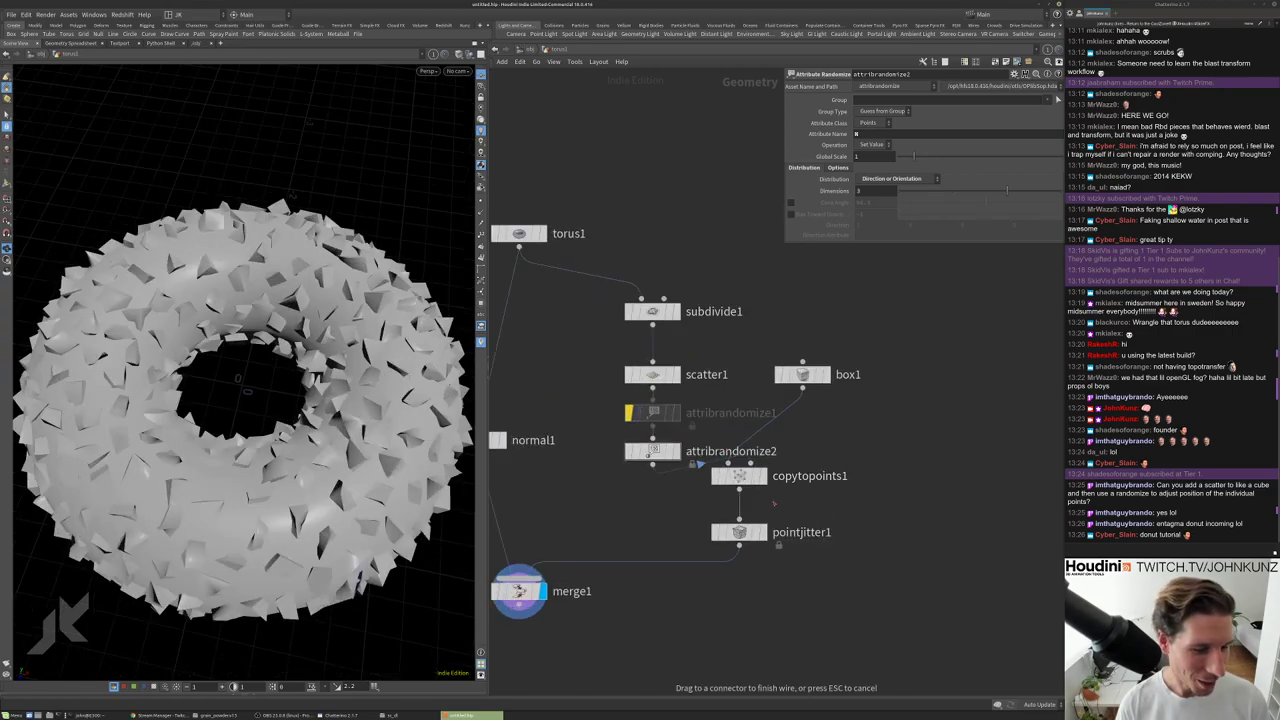
left_click_drag(828, 612, 808, 516)
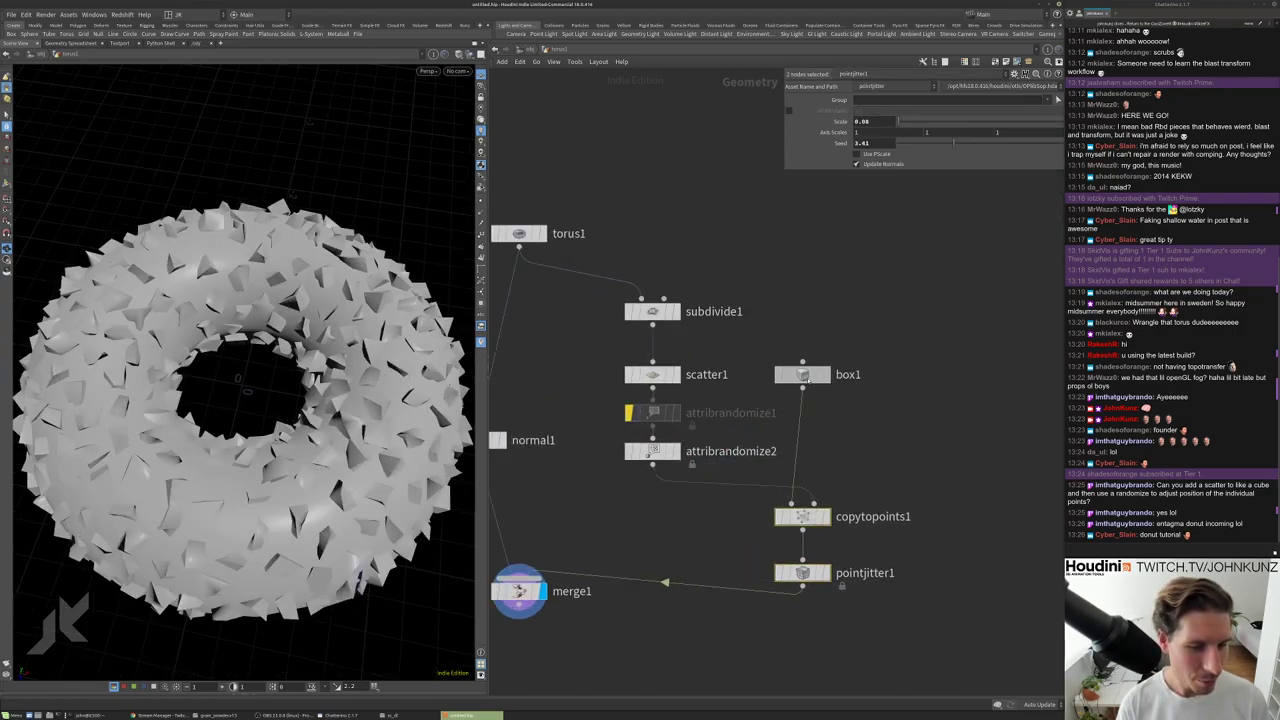
left_click_drag(808, 378, 888, 455)
middle_click_drag(888, 455, 892, 400)
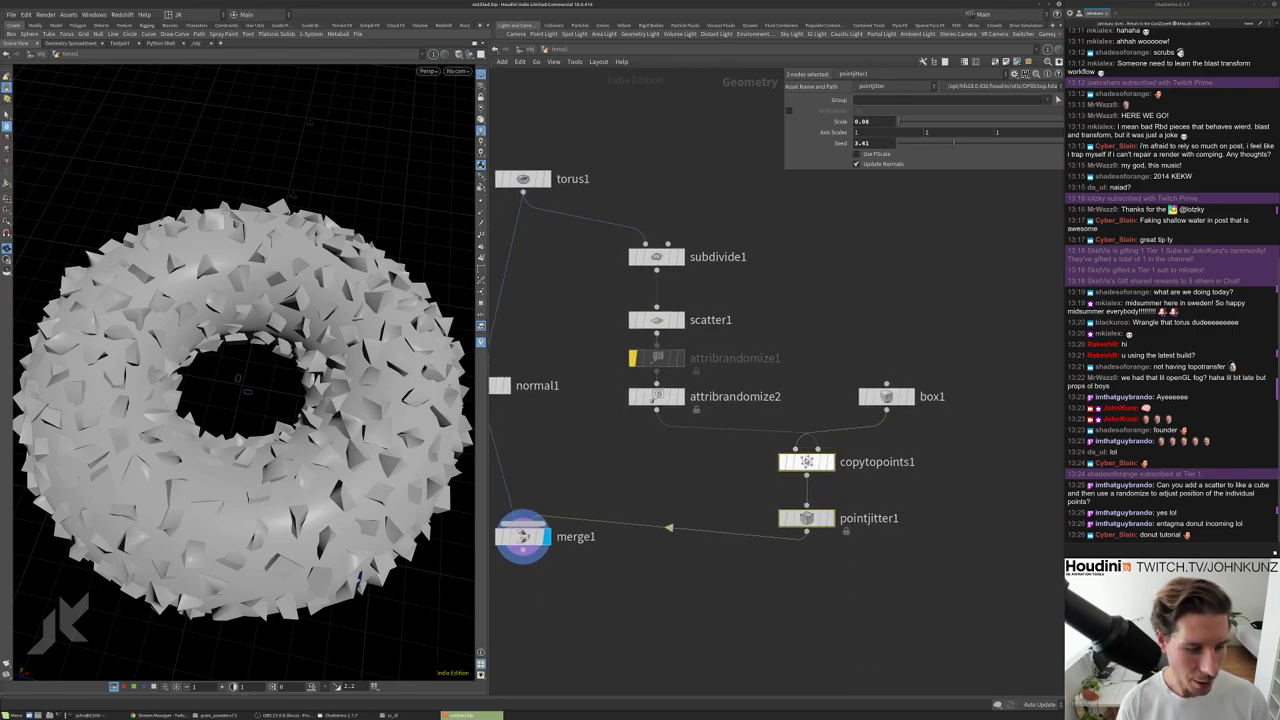
middle_click_drag(800, 470, 889, 406)
left_click_drag(611, 468, 611, 533)
mouse_move(975, 497)
left_mouse_down()
mouse_move(862, 375)
mouse_move(831, 437)
left_mouse_up()
left_click(737, 428)
middle_click_drag(944, 236, 890, 296)
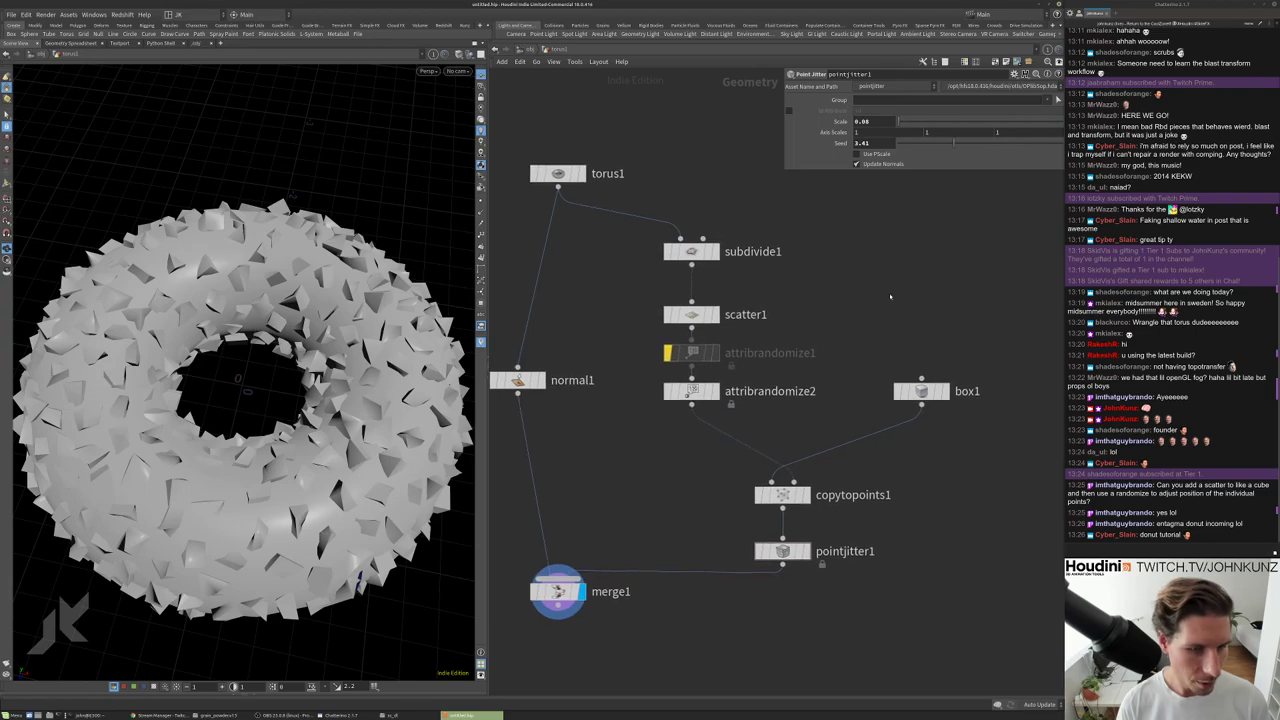
Add a File node, file1 reading default.bgeo, to the network and switch to Chrome.
key("Tab")
type("file")
key("Return")
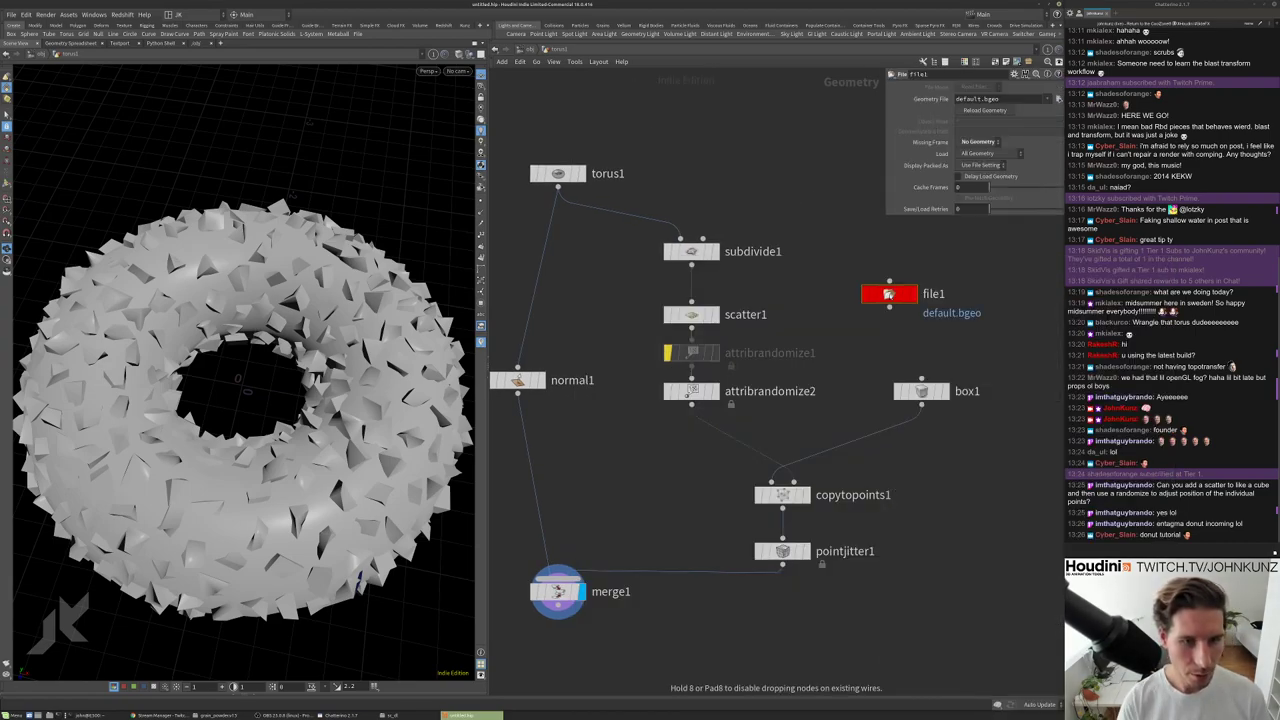
left_click(889, 293)
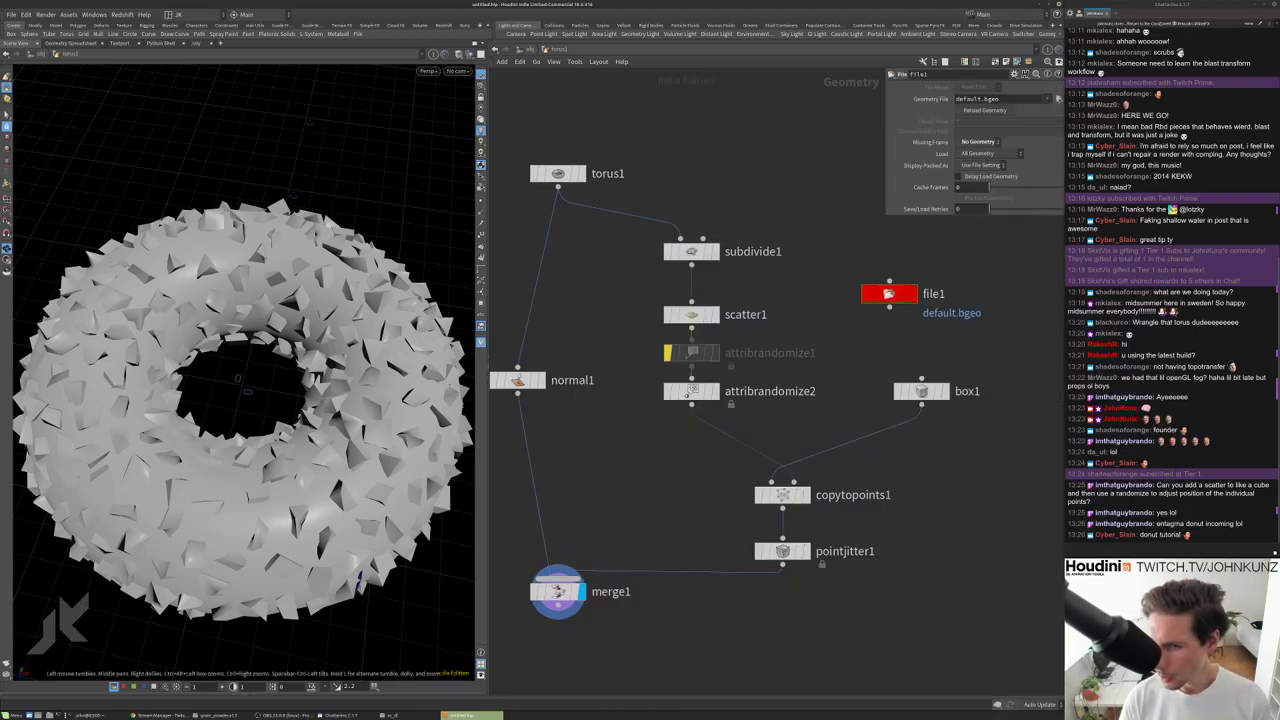
key("alt+Tab")
key("alt+Tab")
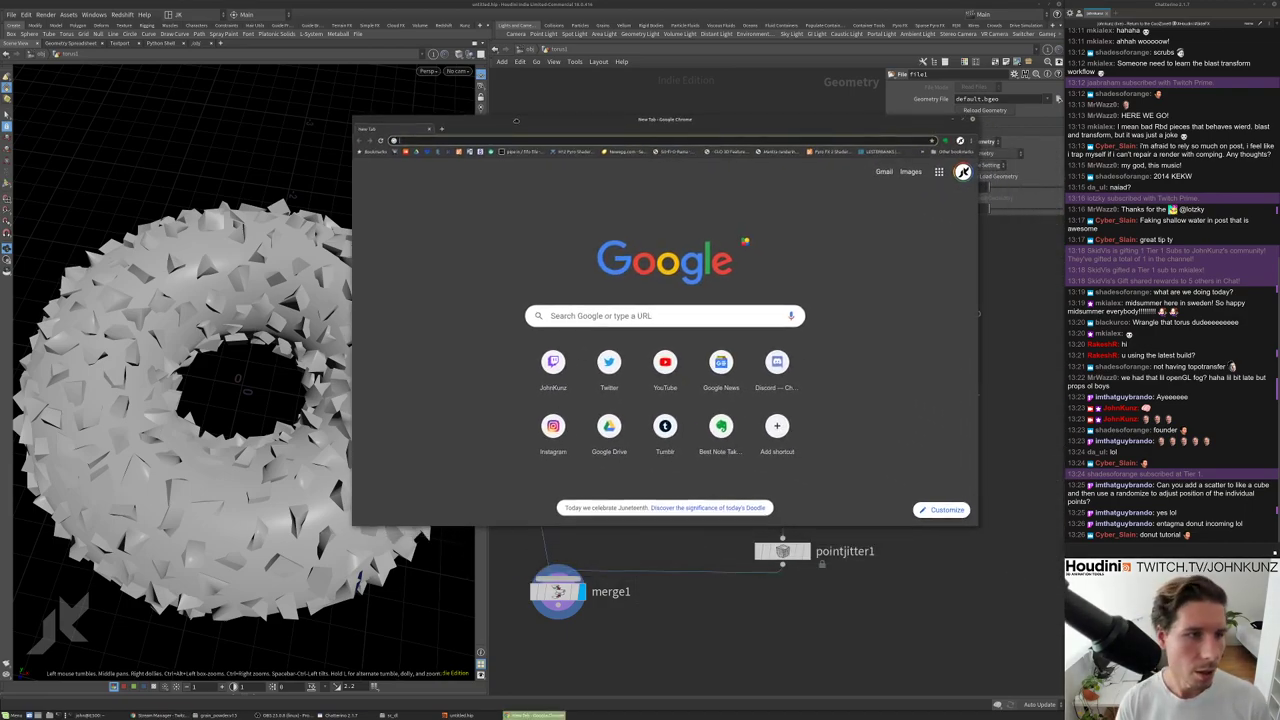
Load threedscans.com in the new Chrome tab.
left_click(499, 141)
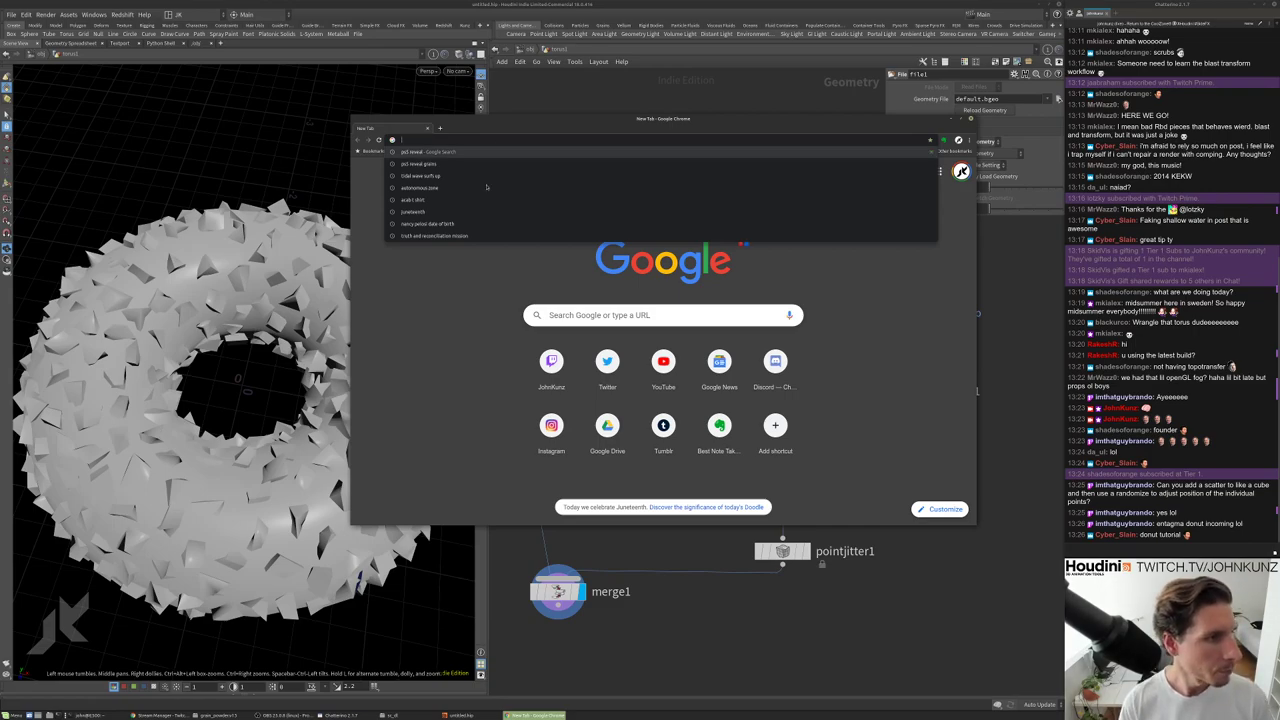
key("Escape")
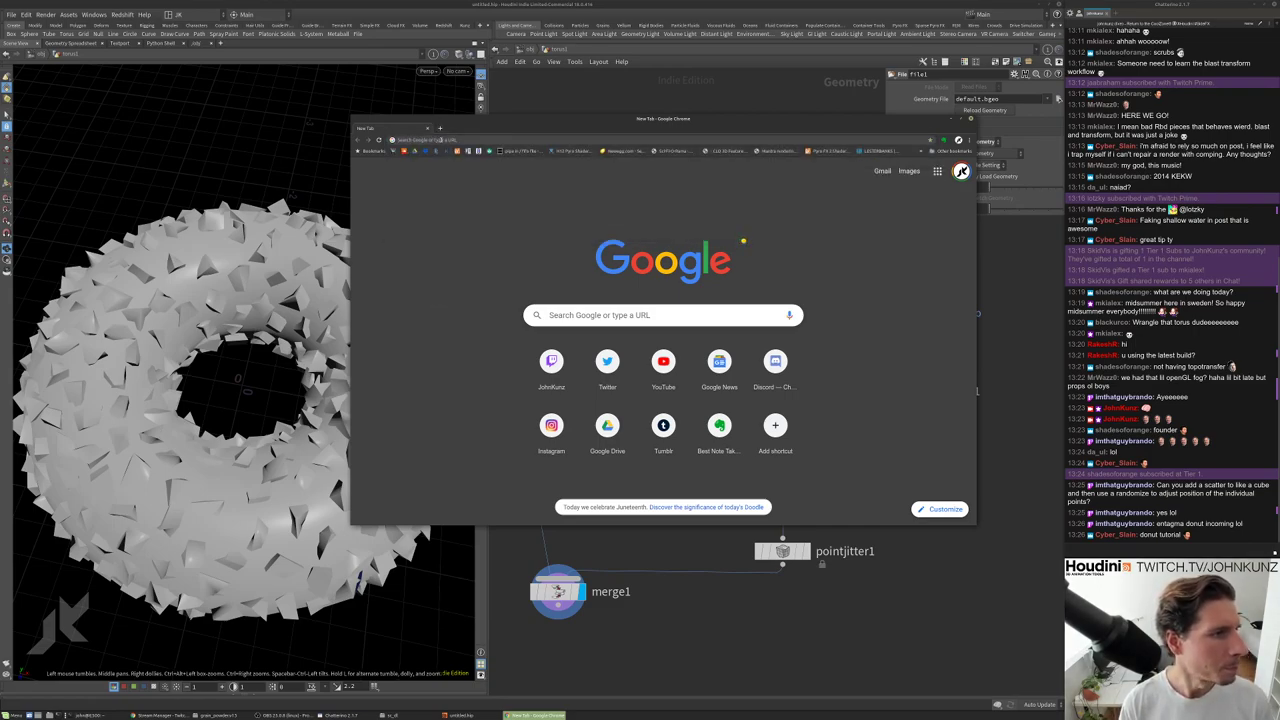
type("threedscans.com")
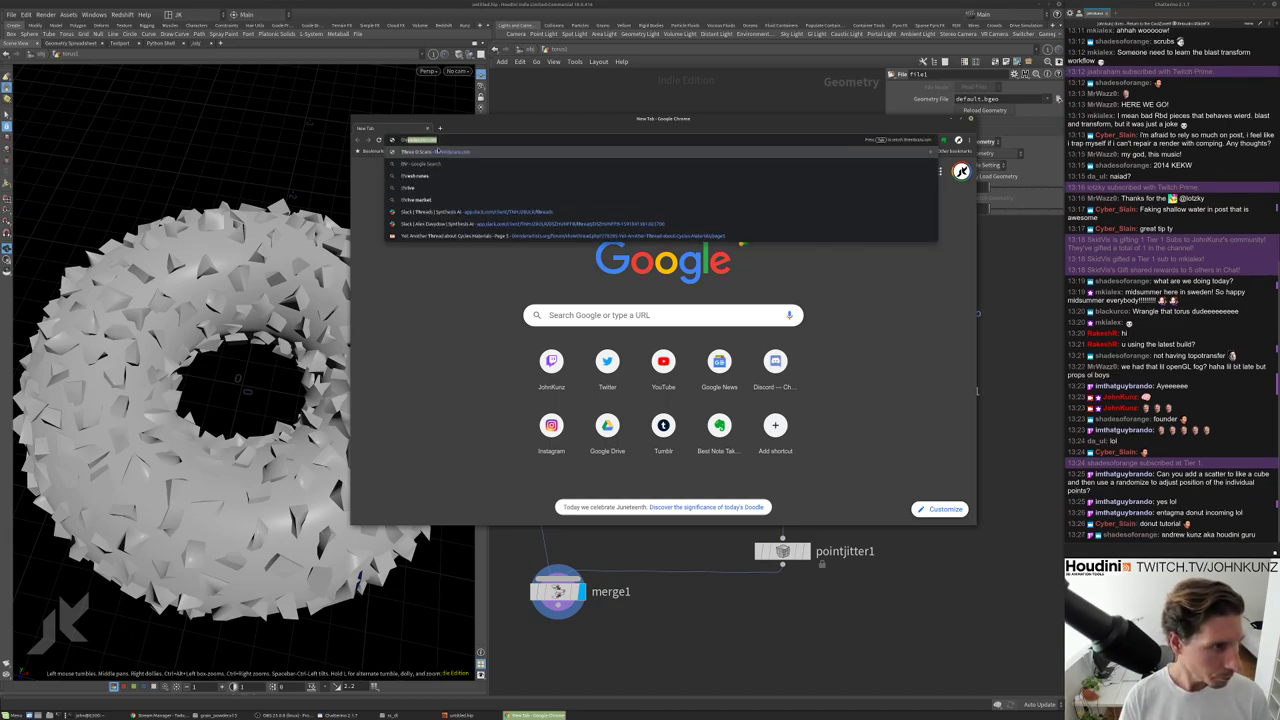
key("Return")
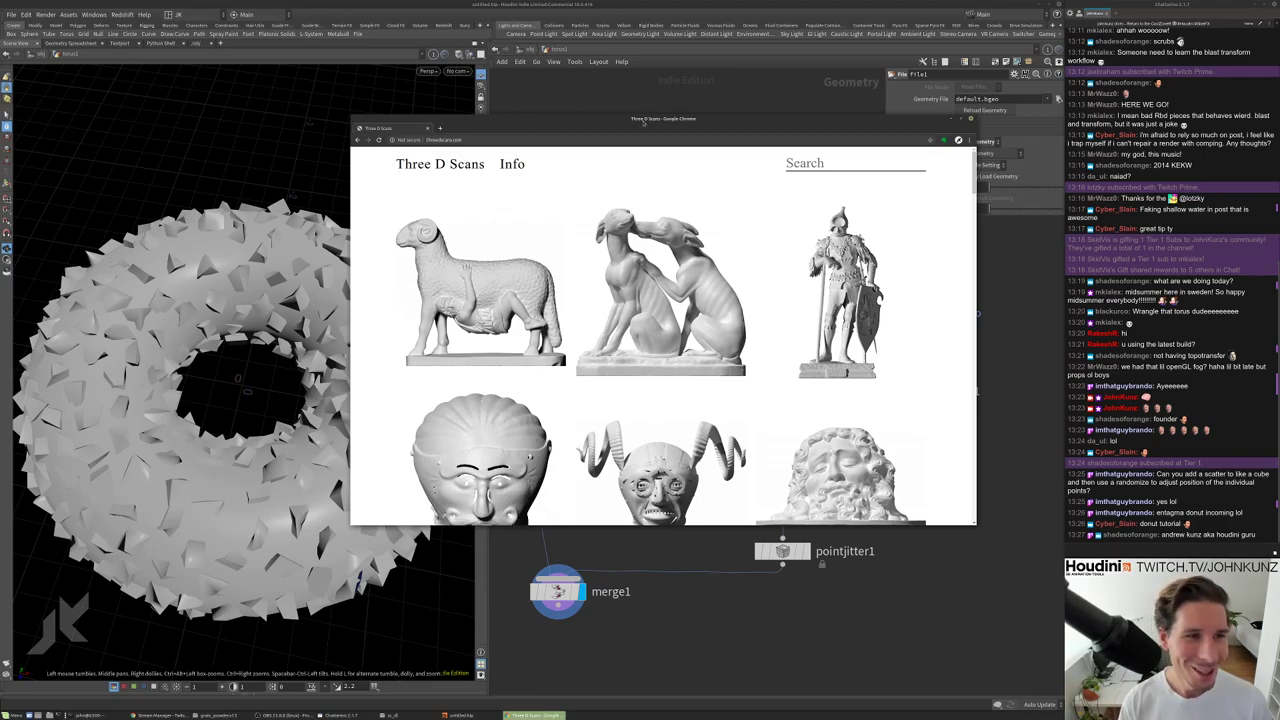
left_click_drag(645, 122, 702, 105)
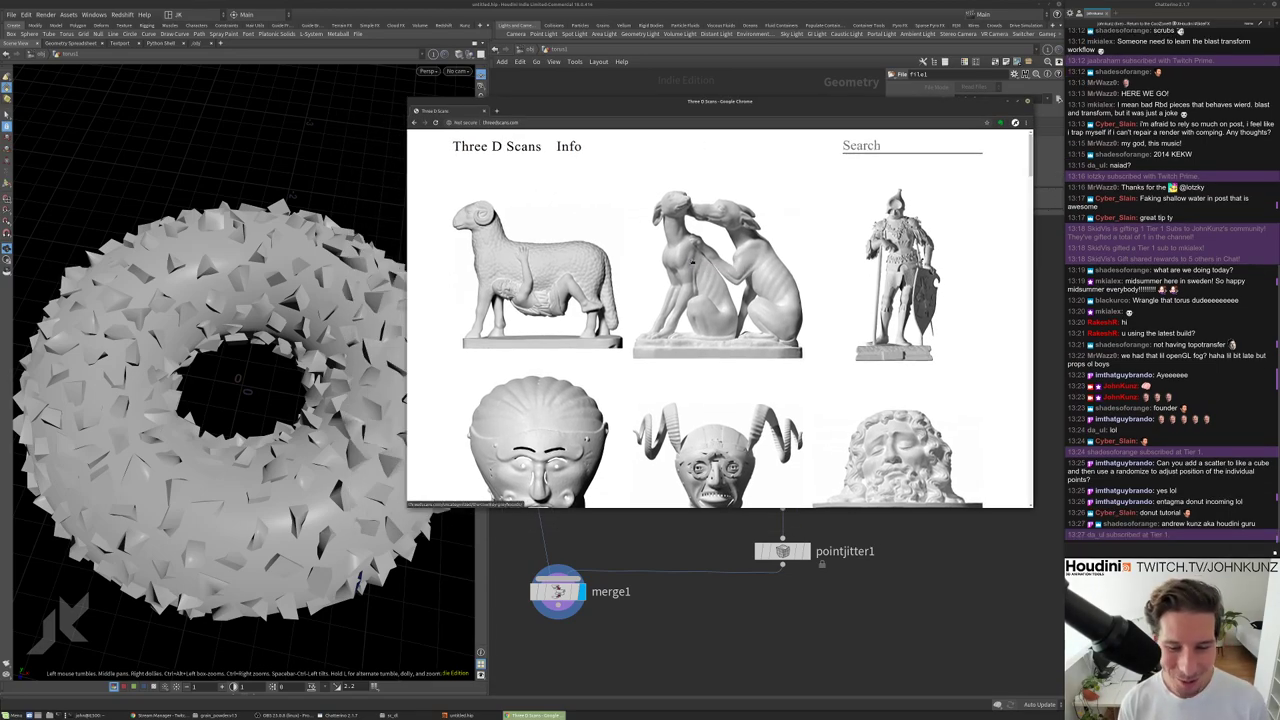
Scroll the scan gallery down to the row showing the skeleton and cavalier statues.
scroll(692, 261, "down", 1)
scroll(692, 261, "down", 1)
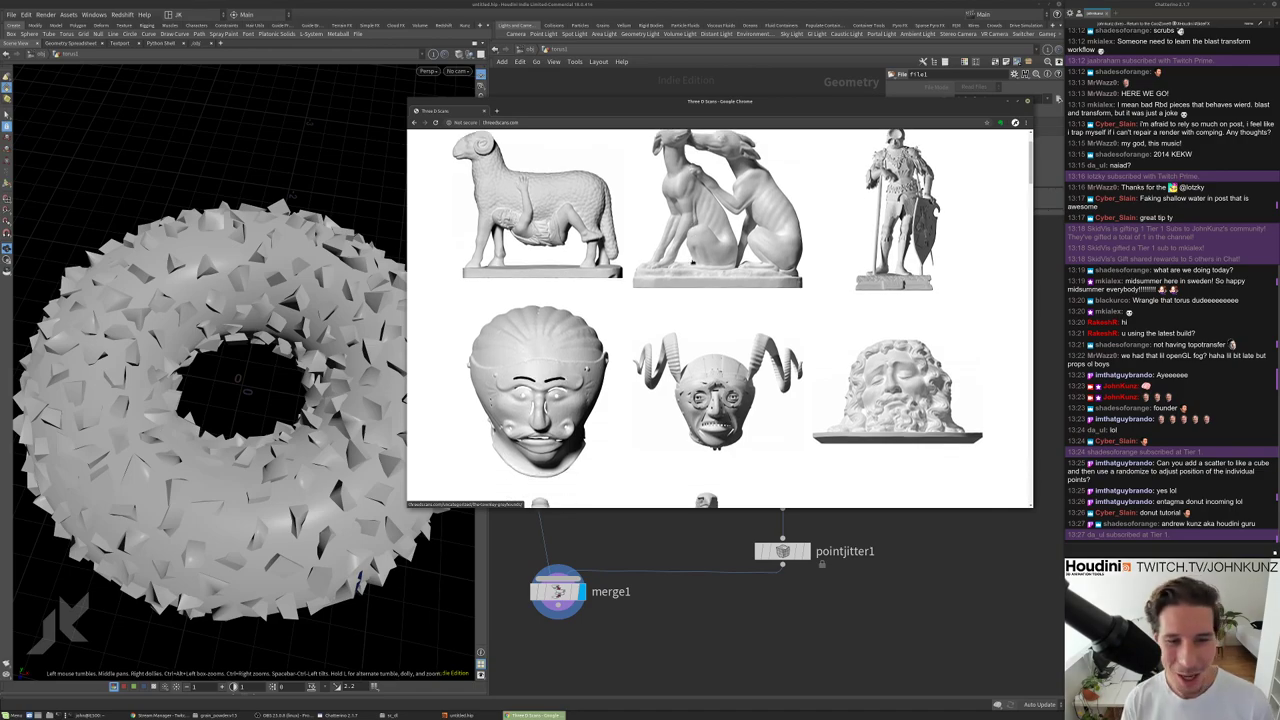
scroll(692, 261, "down", 3)
scroll(692, 261, "down", 2)
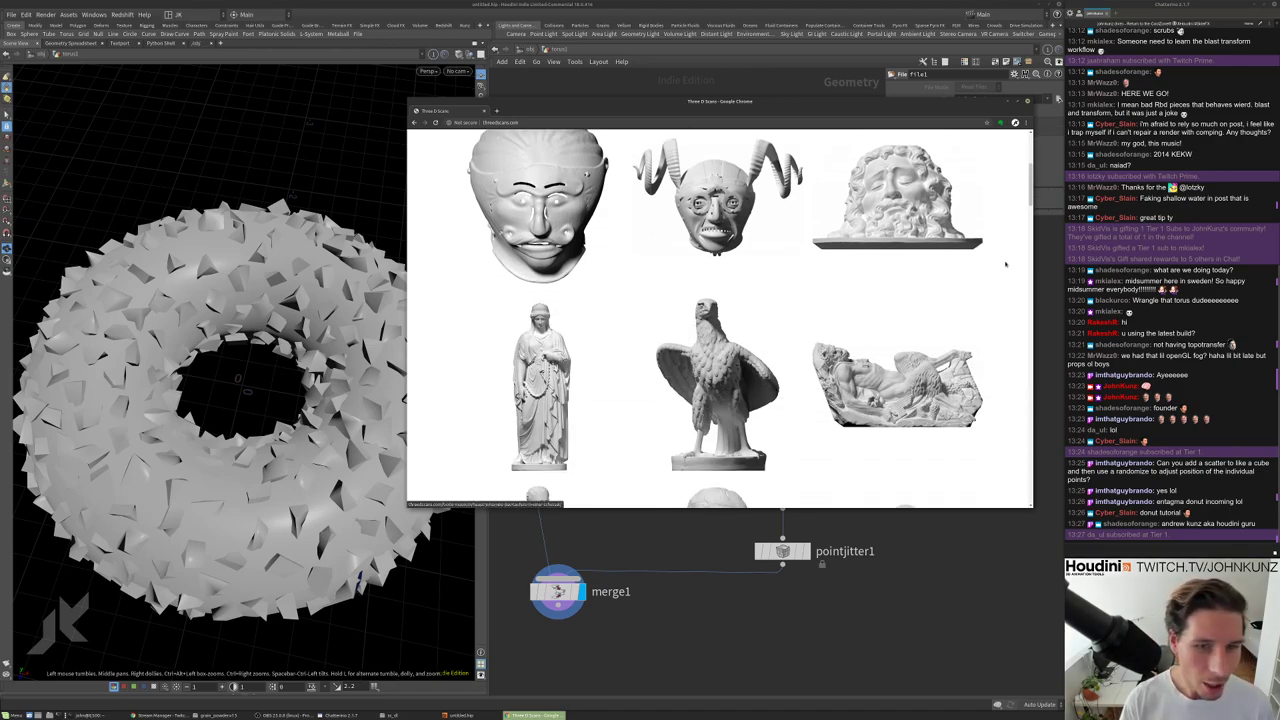
scroll(692, 261, "down", 2)
left_click_drag(1030, 190, 1035, 492)
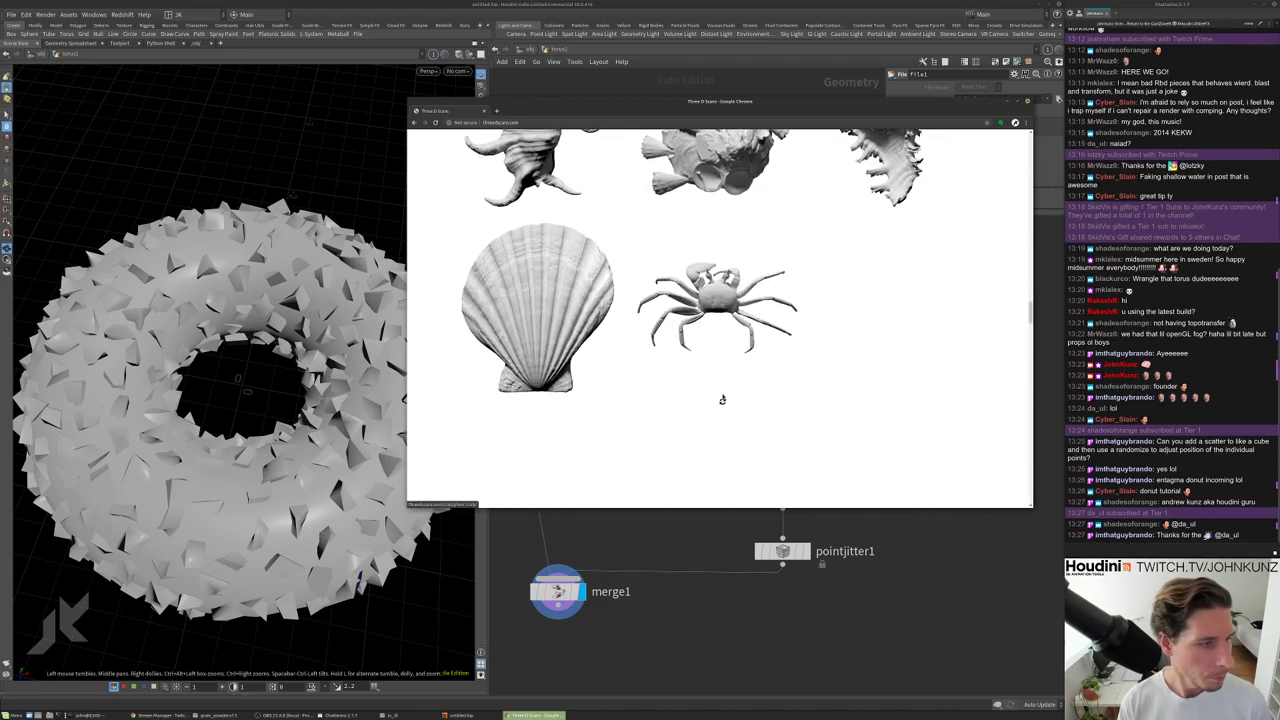
scroll(614, 400, "down", 10)
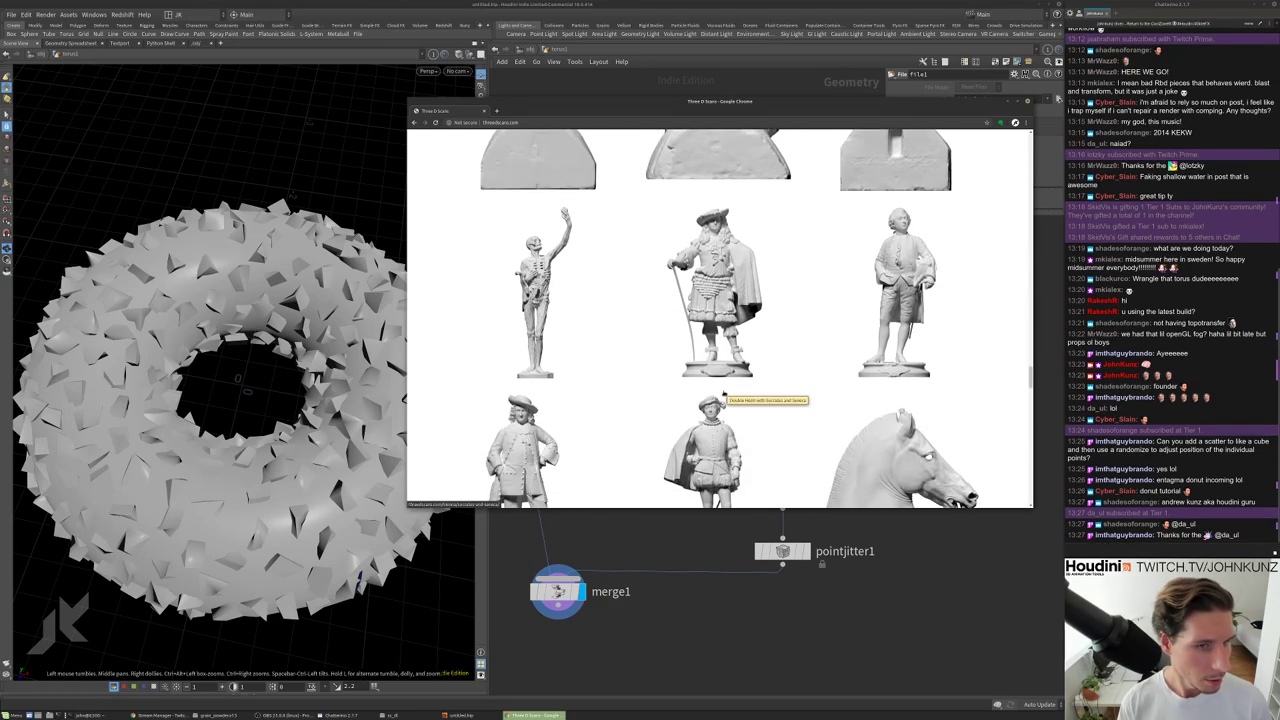
scroll(720, 318, "down", 4)
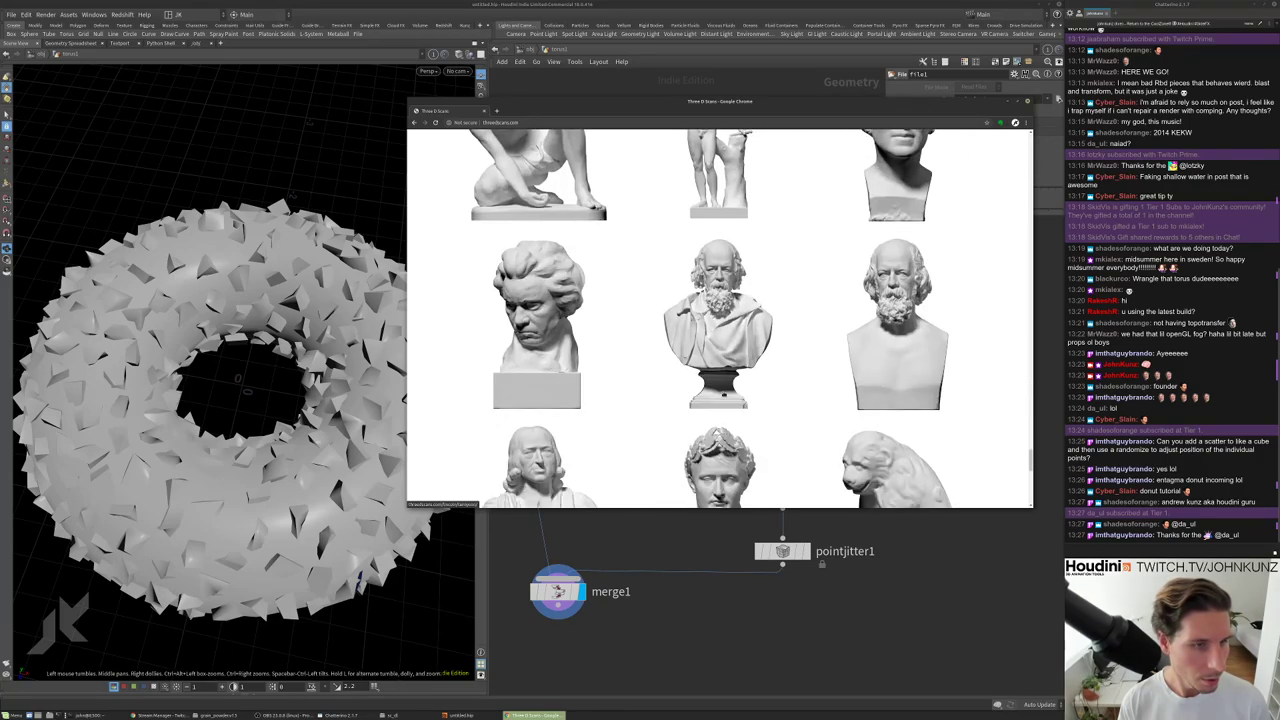
scroll(722, 395, "up", 10)
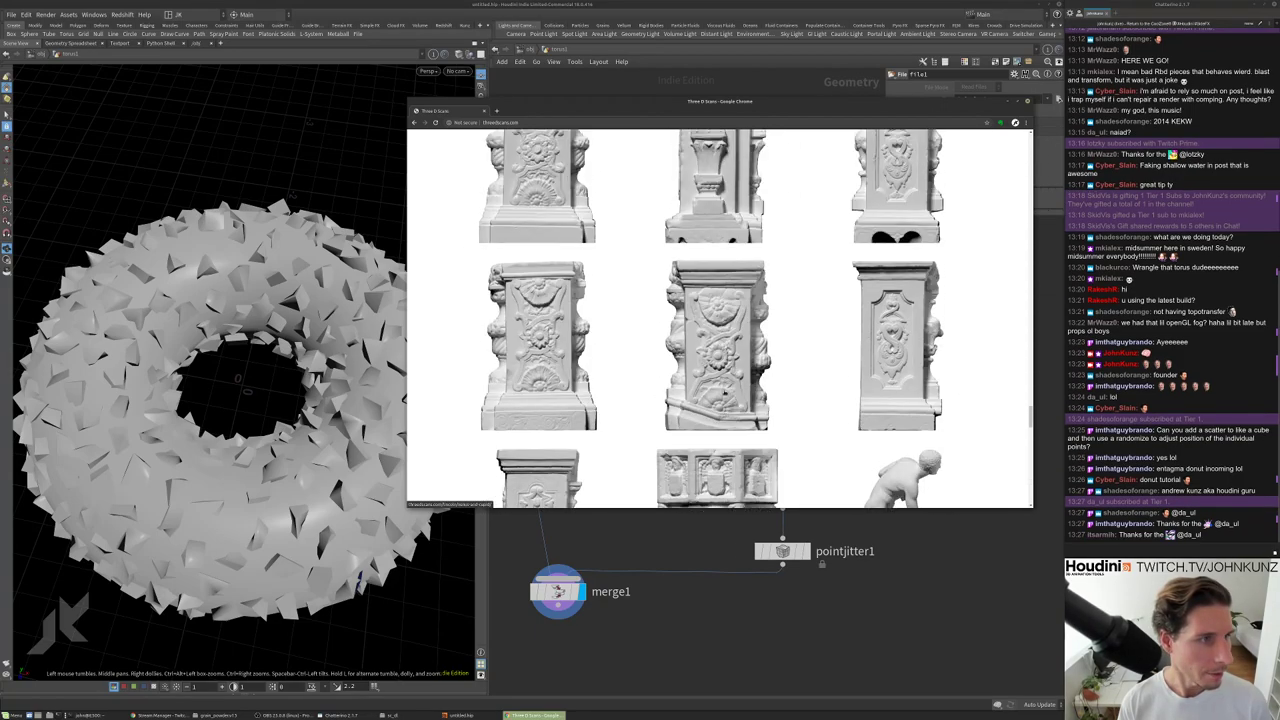
scroll(722, 395, "down", 9)
scroll(724, 392, "down", 10)
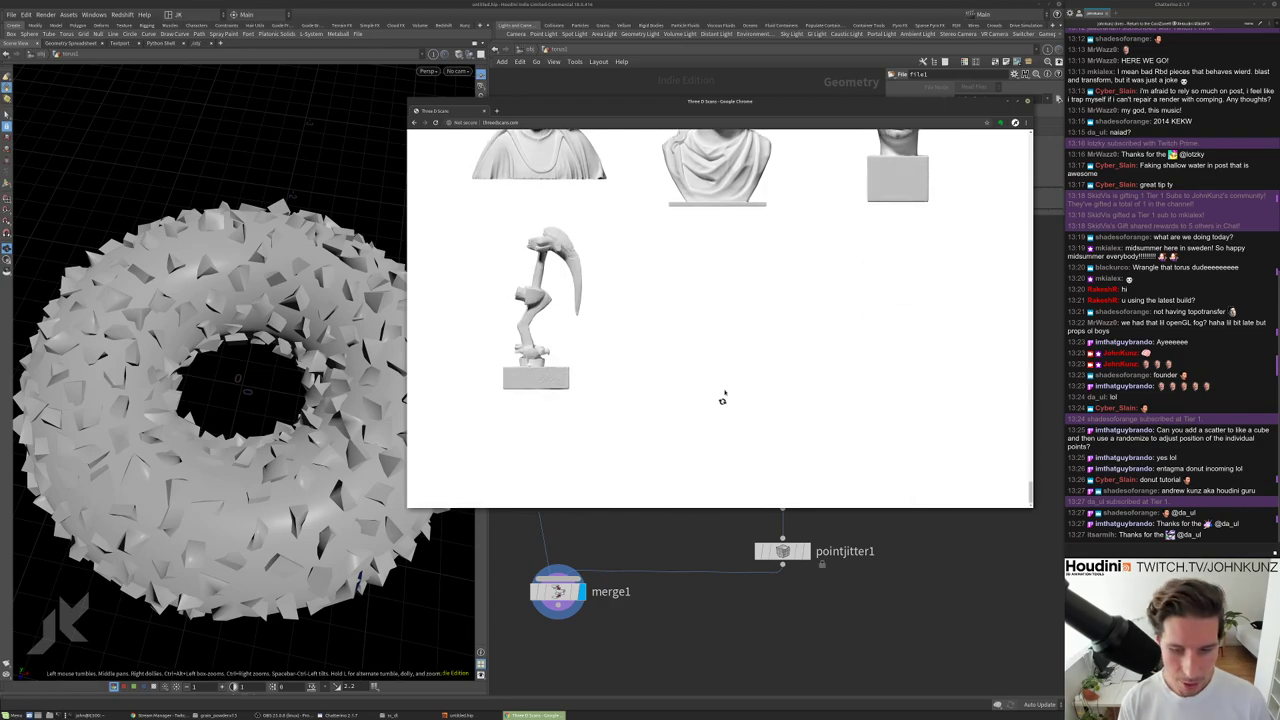
scroll(676, 373, "down", 2)
scroll(674, 376, "up", 3)
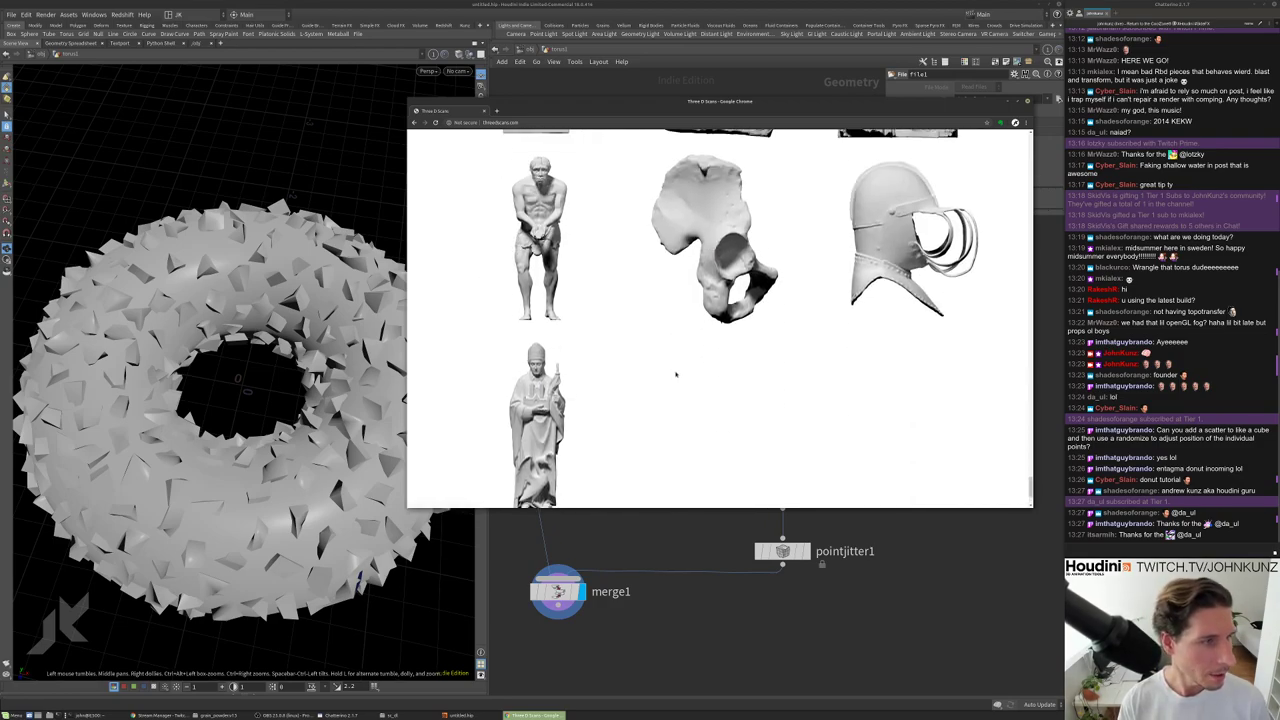
scroll(614, 370, "up", 5)
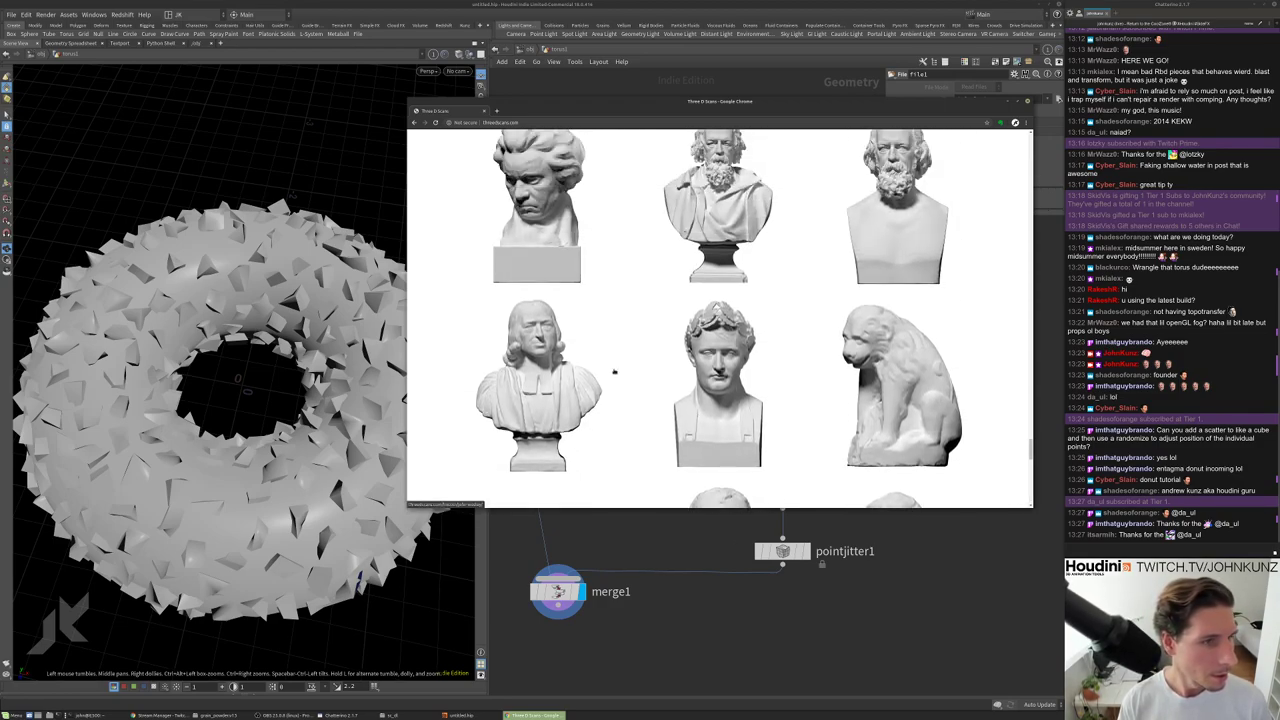
scroll(612, 371, "up", 2)
scroll(611, 371, "down", 6)
scroll(611, 371, "up", 6)
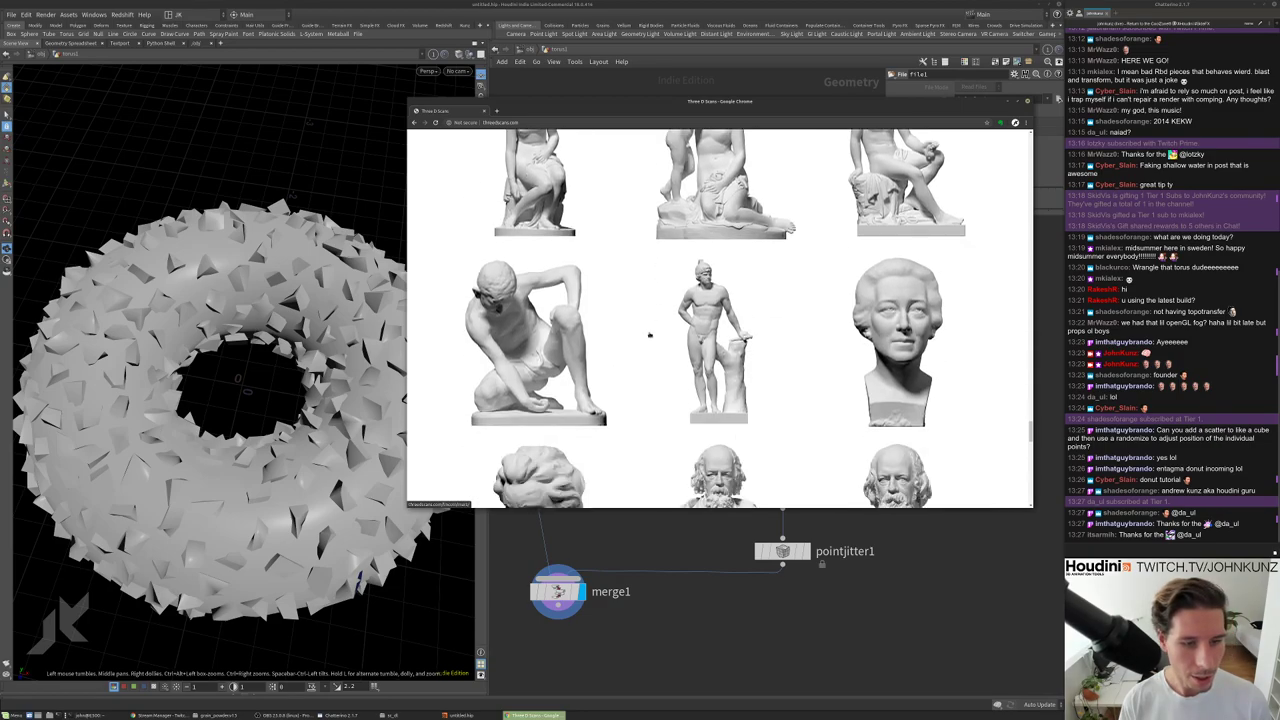
scroll(649, 335, "down", 7)
scroll(649, 335, "down", 4)
scroll(649, 334, "up", 3)
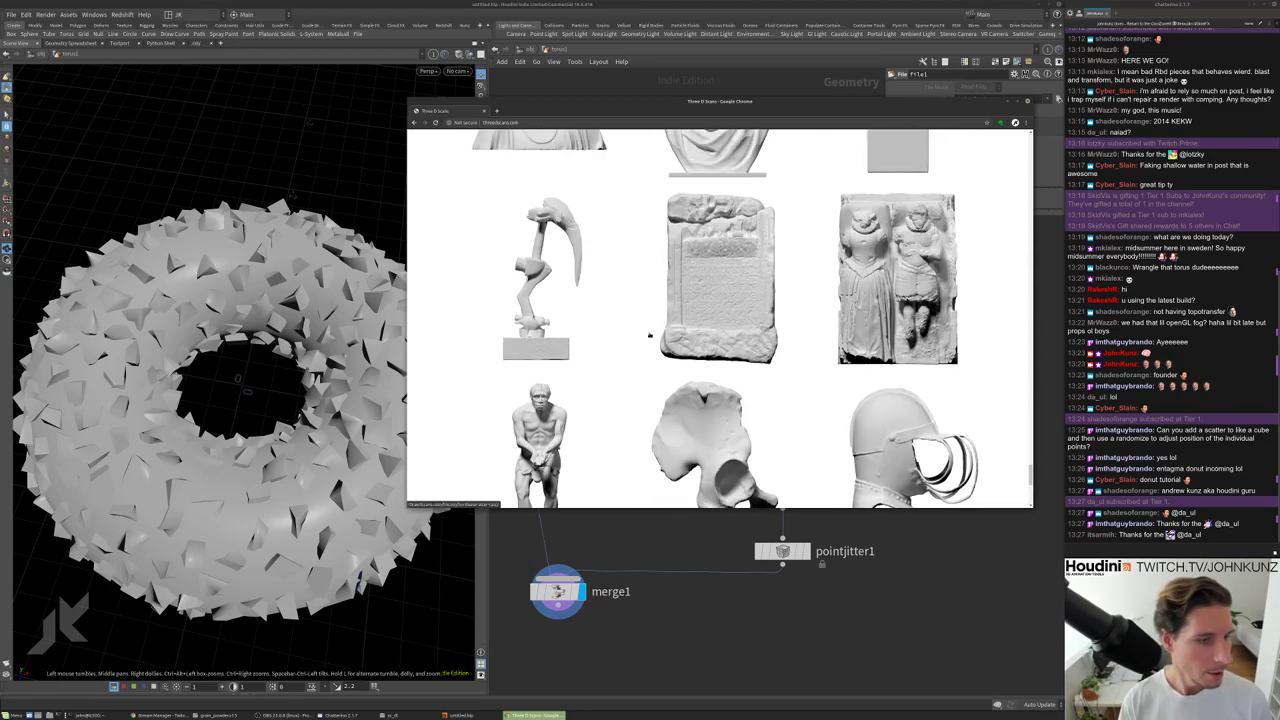
scroll(649, 336, "up", 1)
scroll(649, 336, "down", 8)
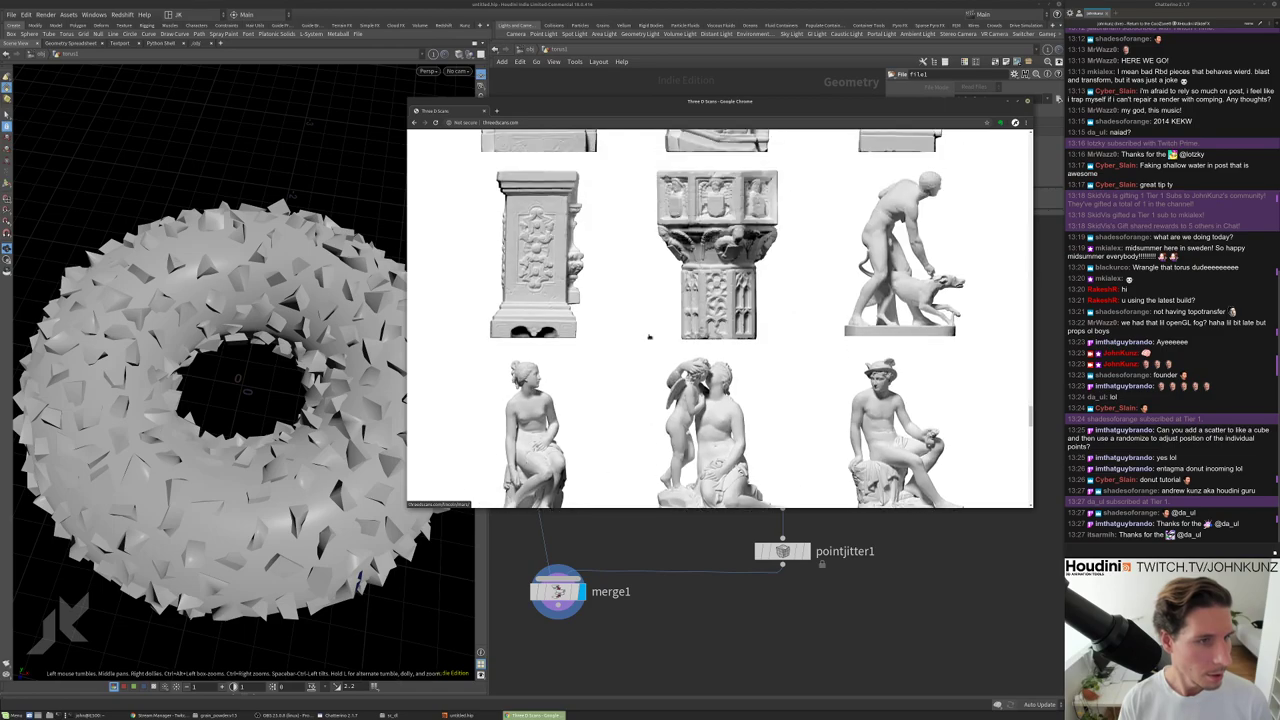
scroll(649, 337, "down", 10)
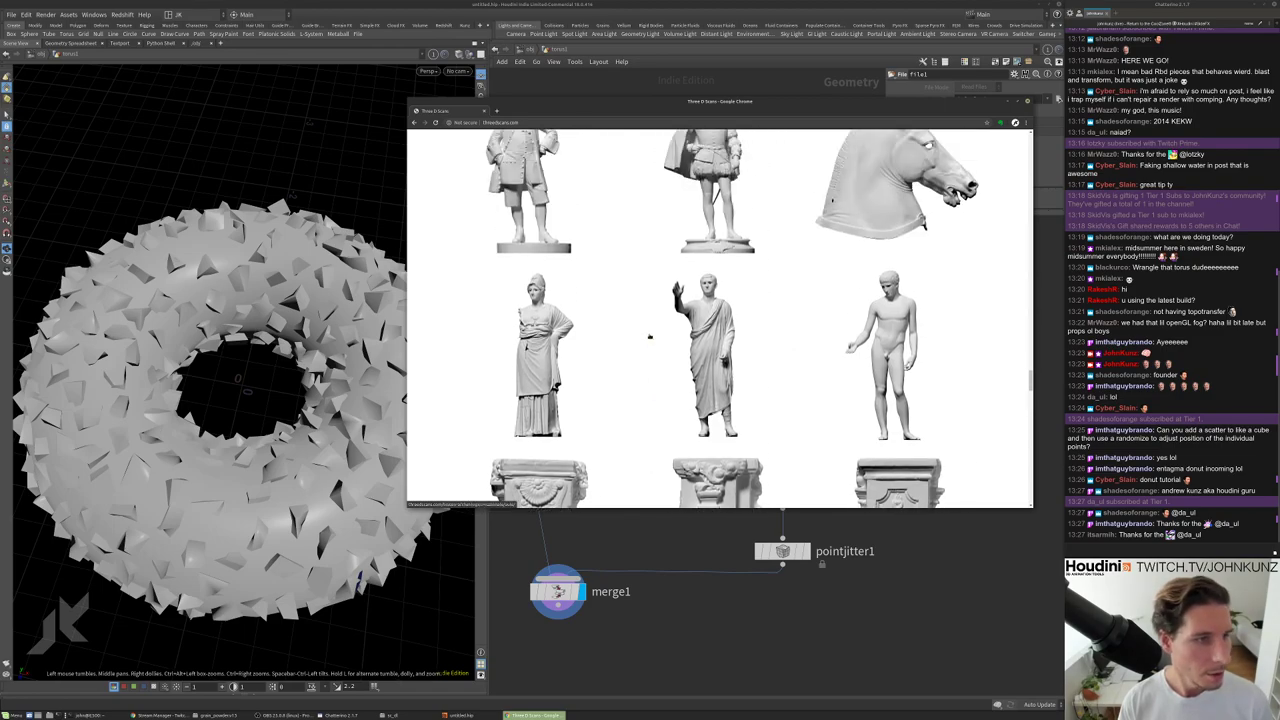
Download the Le Transi de Rene de Chalon scan into Downloads and show it in its folder.
left_click(540, 308)
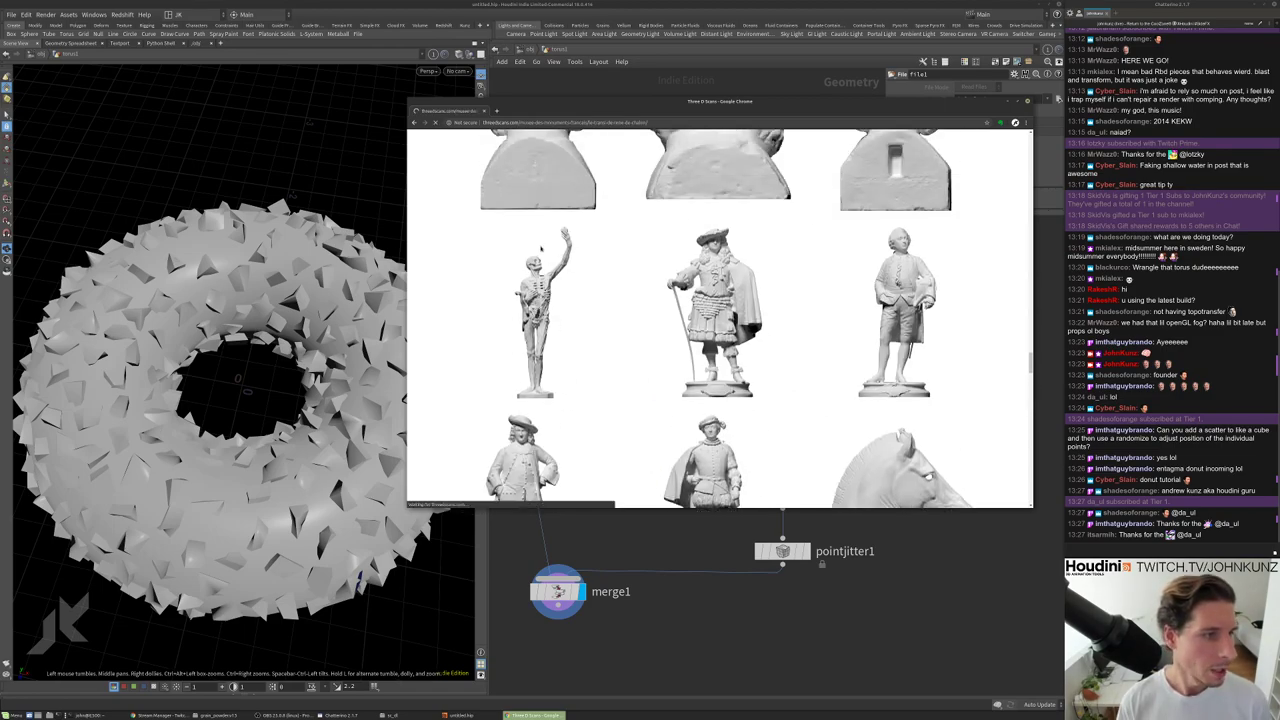
left_click(538, 231)
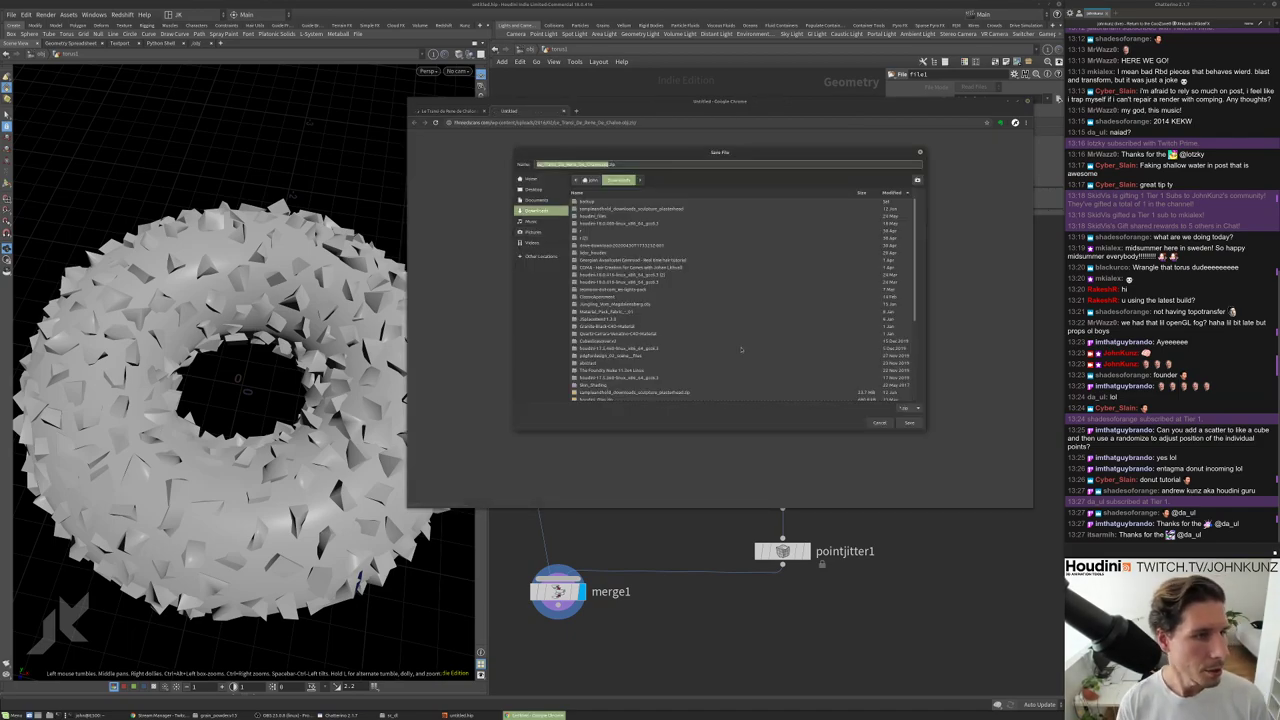
left_click(922, 423)
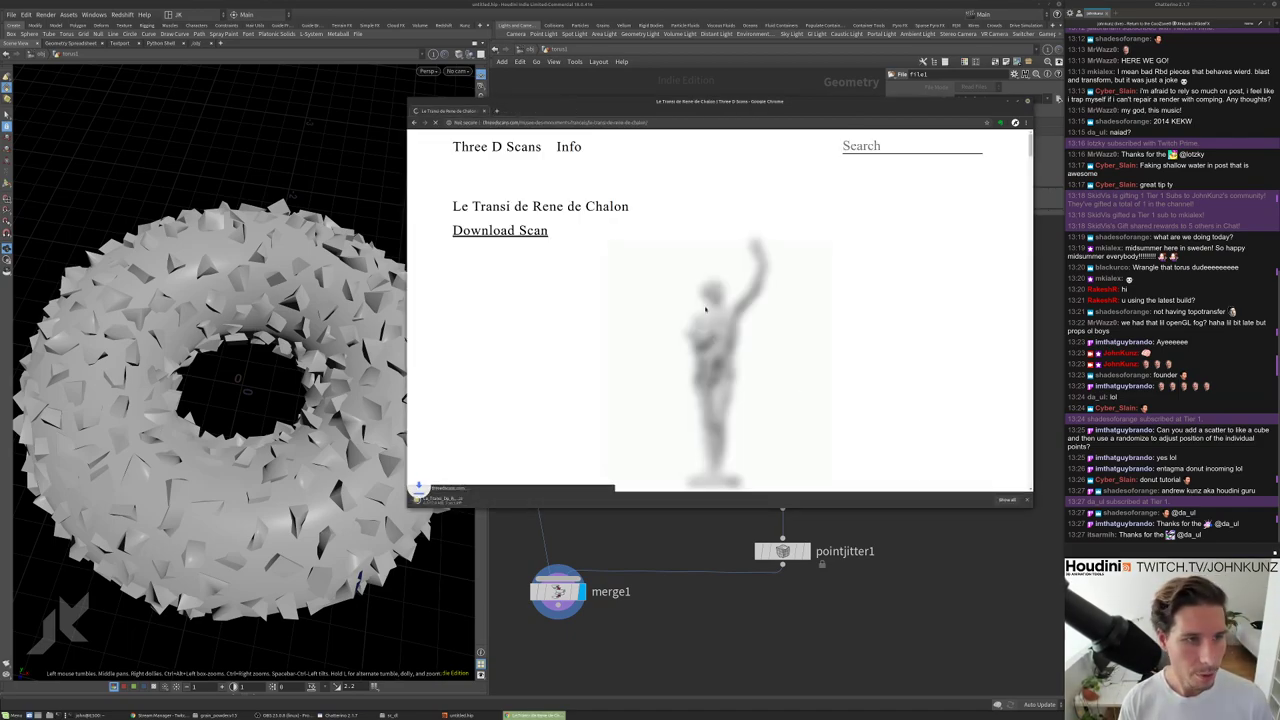
left_click(476, 500)
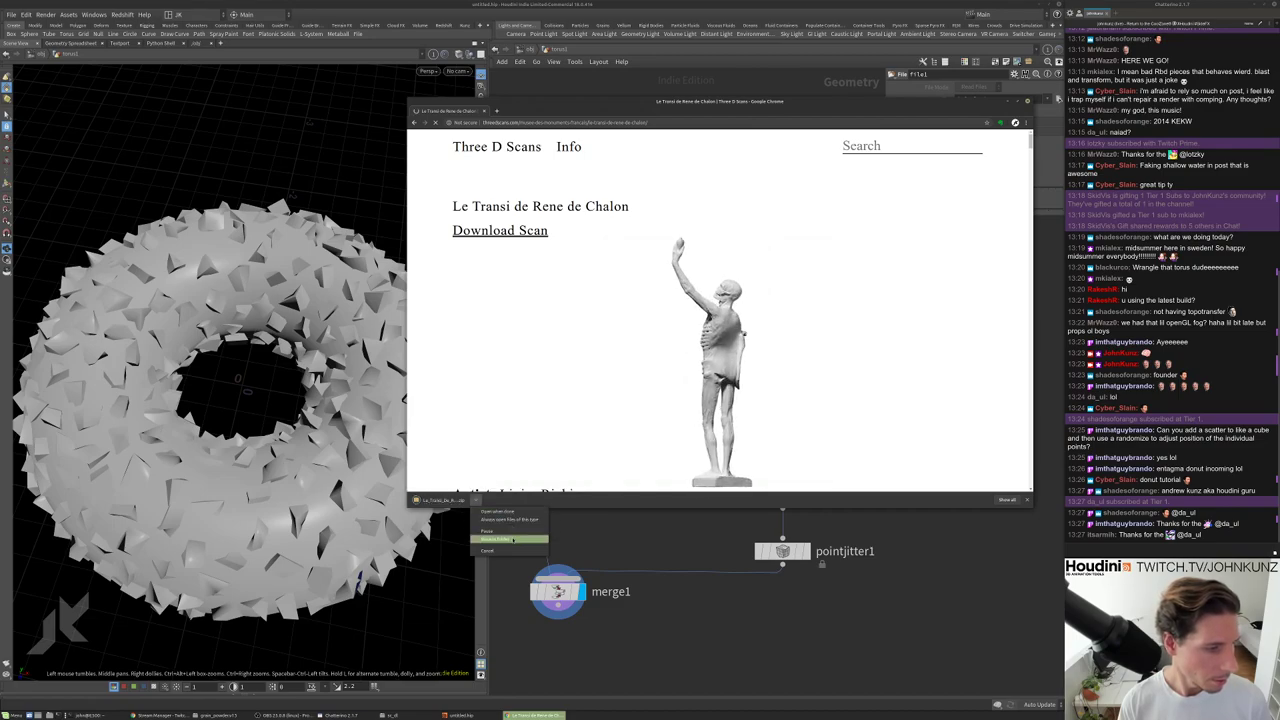
left_click(495, 539)
left_click(597, 715)
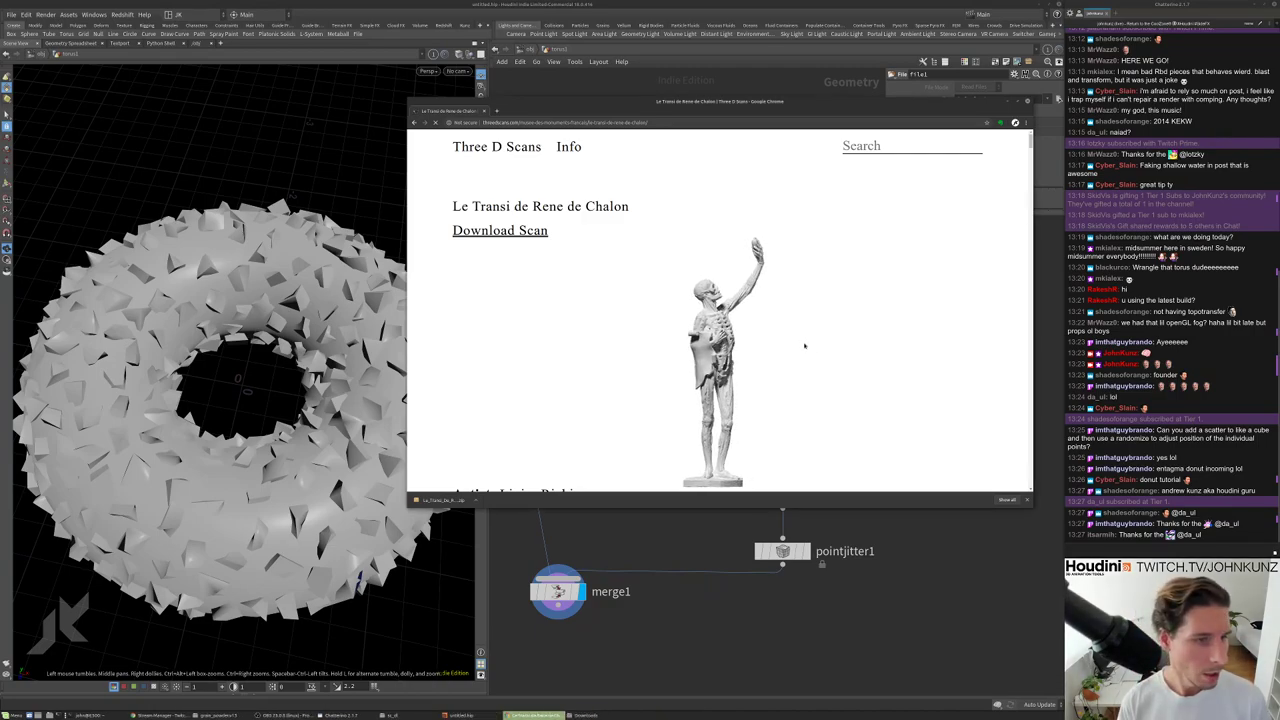
Browse down the scan page, then return to the Houdini node network.
scroll(800, 360, "down", 3)
scroll(802, 370, "down", 10)
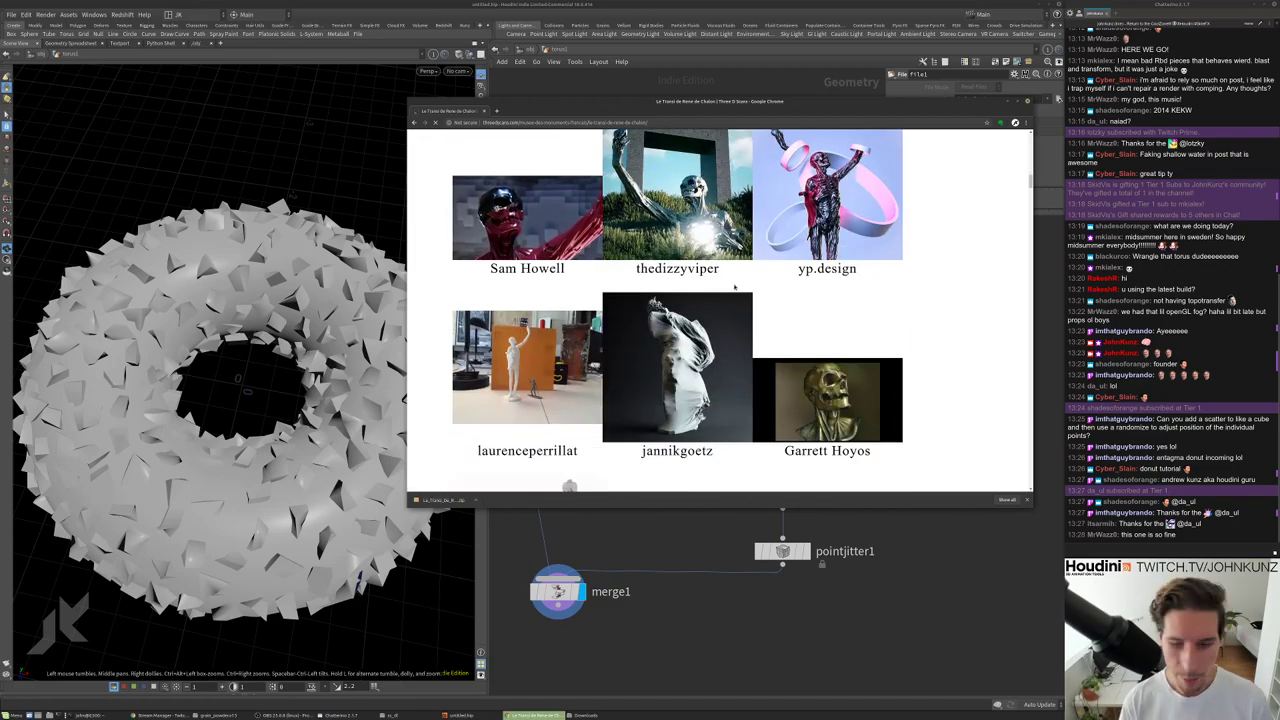
scroll(734, 286, "down", 1)
scroll(734, 286, "down", 15)
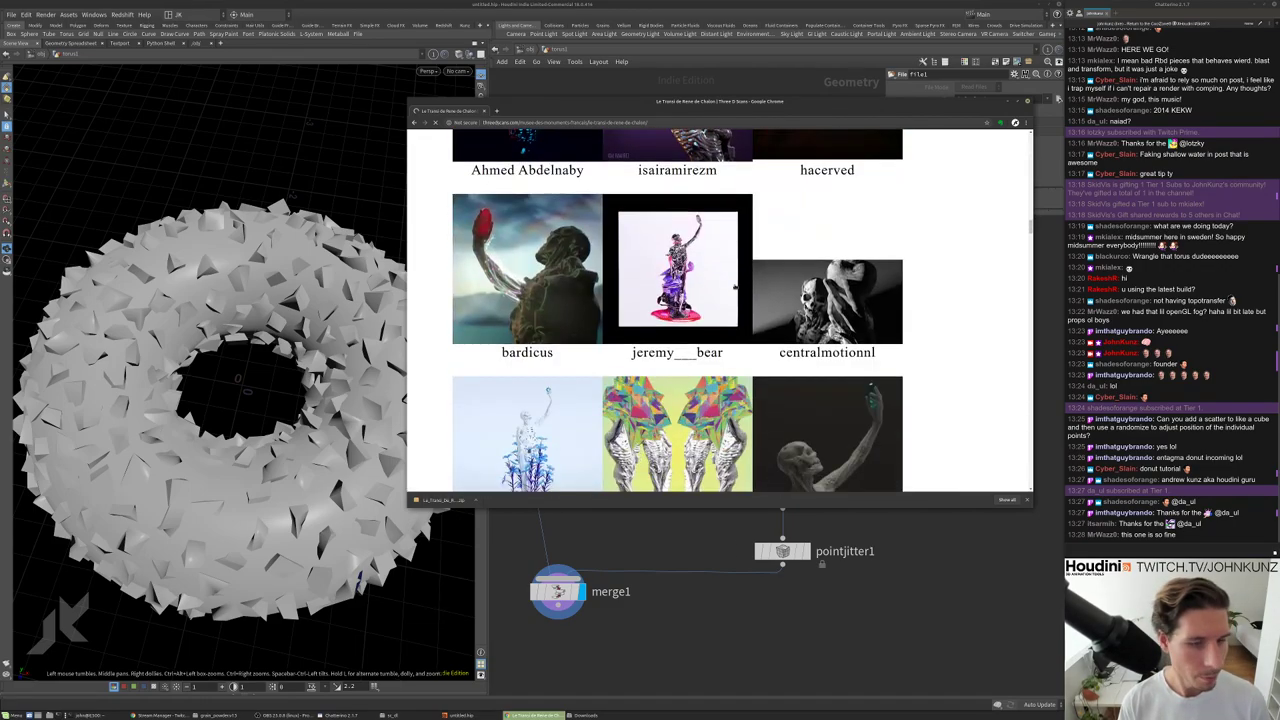
scroll(734, 286, "down", 10)
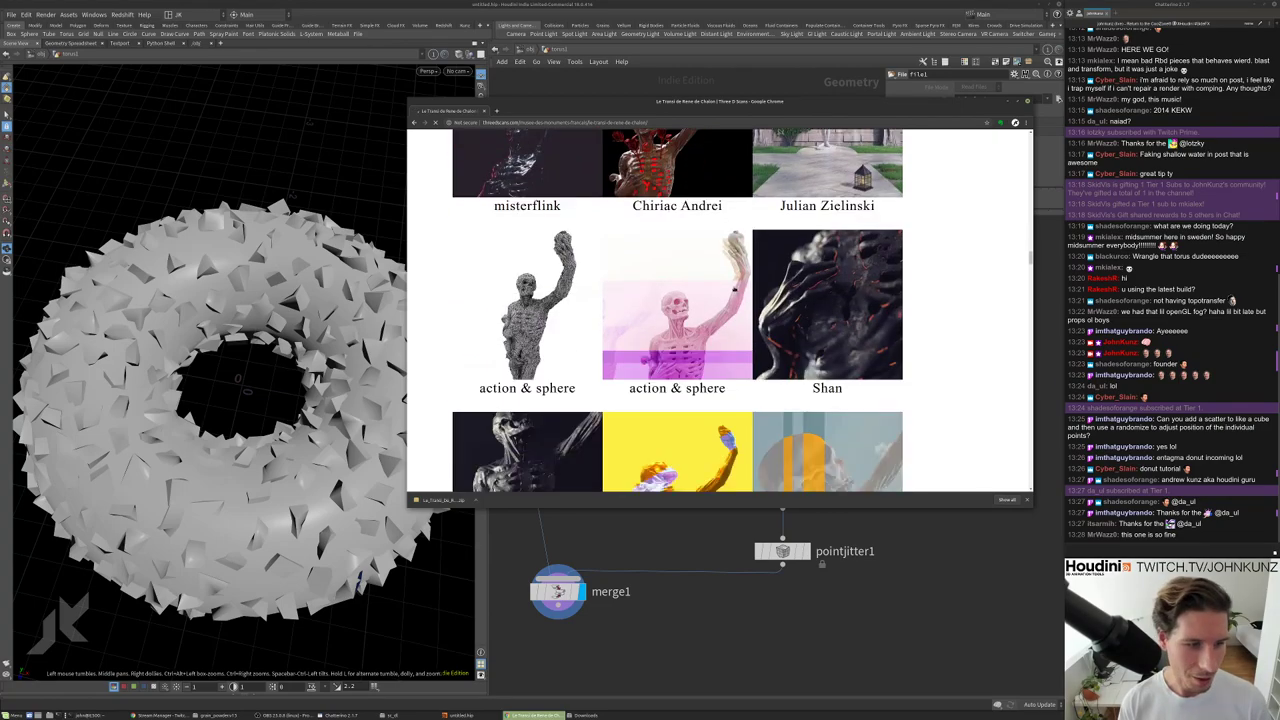
scroll(734, 289, "down", 8)
scroll(734, 289, "up", 4)
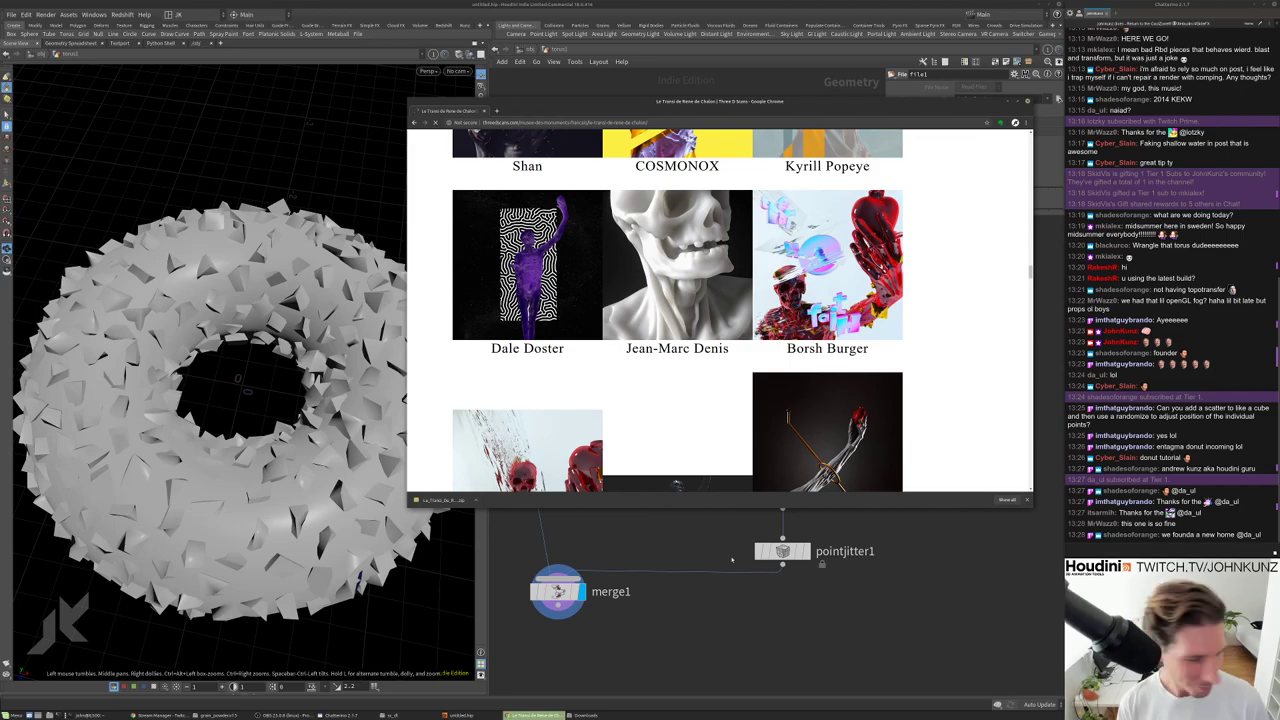
left_click(740, 596)
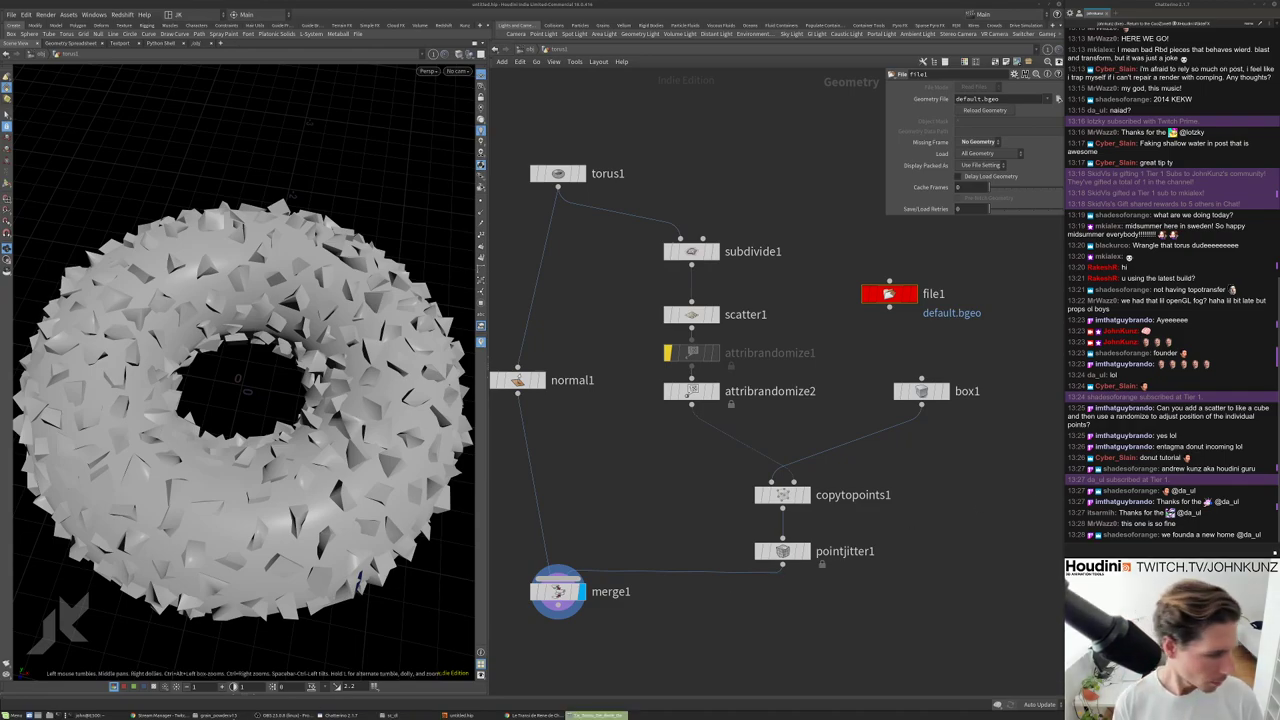
Print the Le_Transi_De_Rene_De_Chalon.obj full path in the terminal and copy it.
key("alt+Tab")
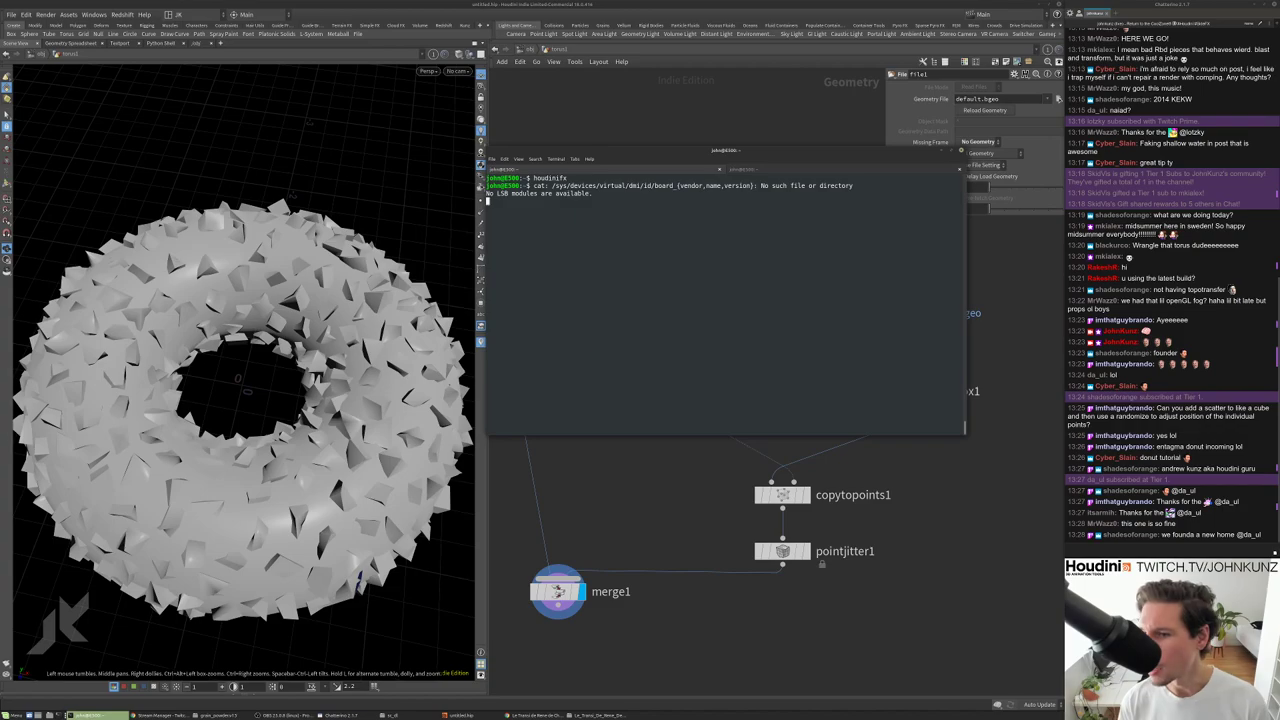
type("'/home/john/Downloads/Le_Transi_De_Rene_De_Chalon.obj/Le_Transi_De_Rene_De_Chalon.obj'")
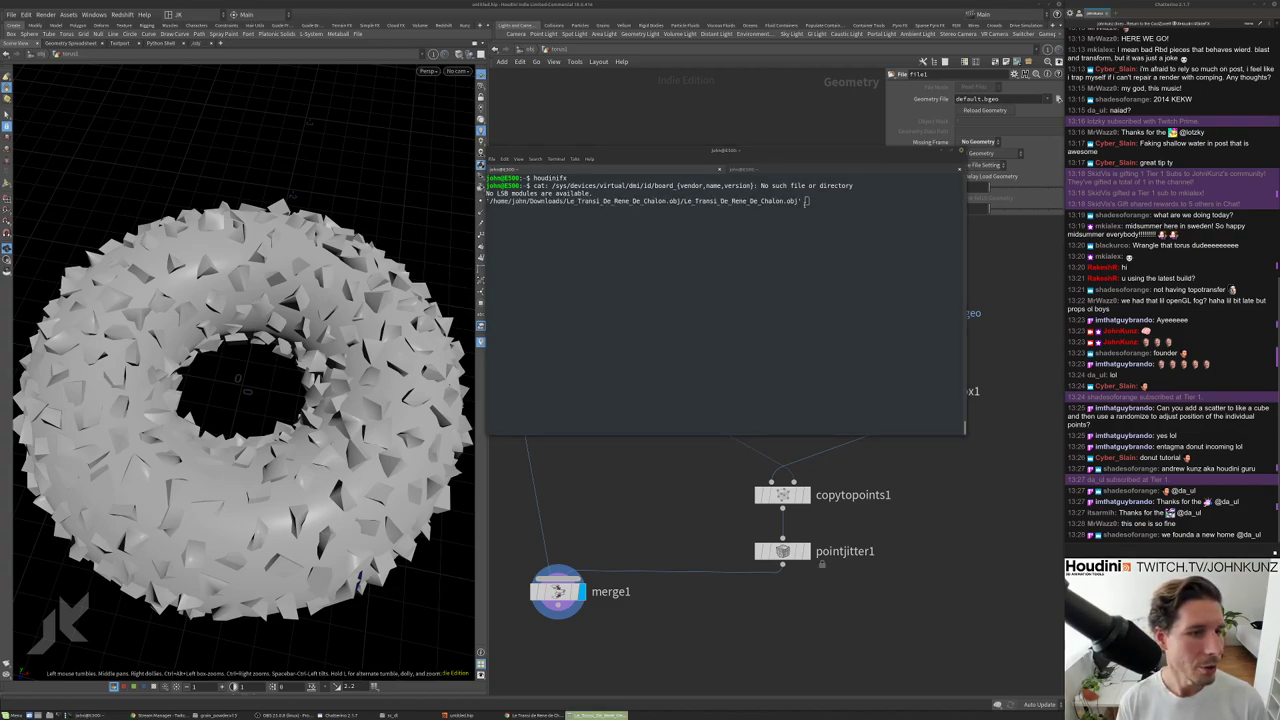
left_click_drag(806, 201, 490, 201)
right_click(494, 203)
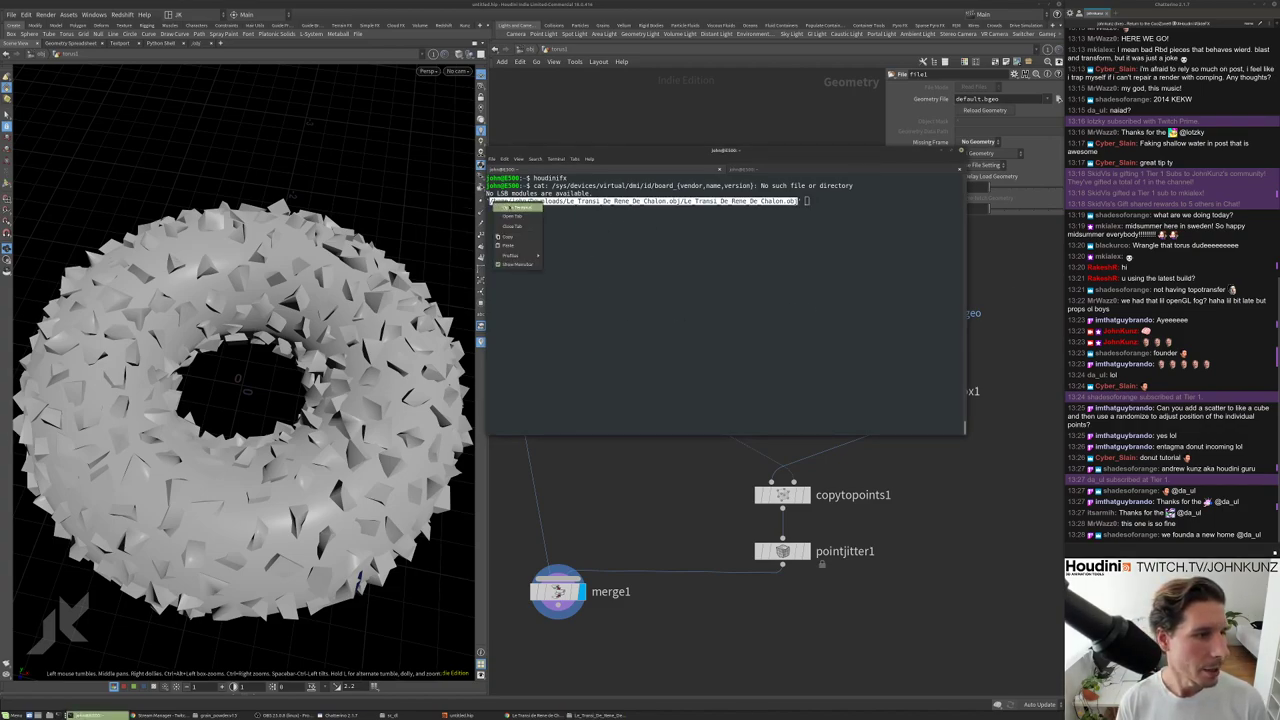
left_click(507, 236)
key("alt+Tab")
Set file1's Geometry File to the pasted .obj path and display file1.
left_click(1015, 99)
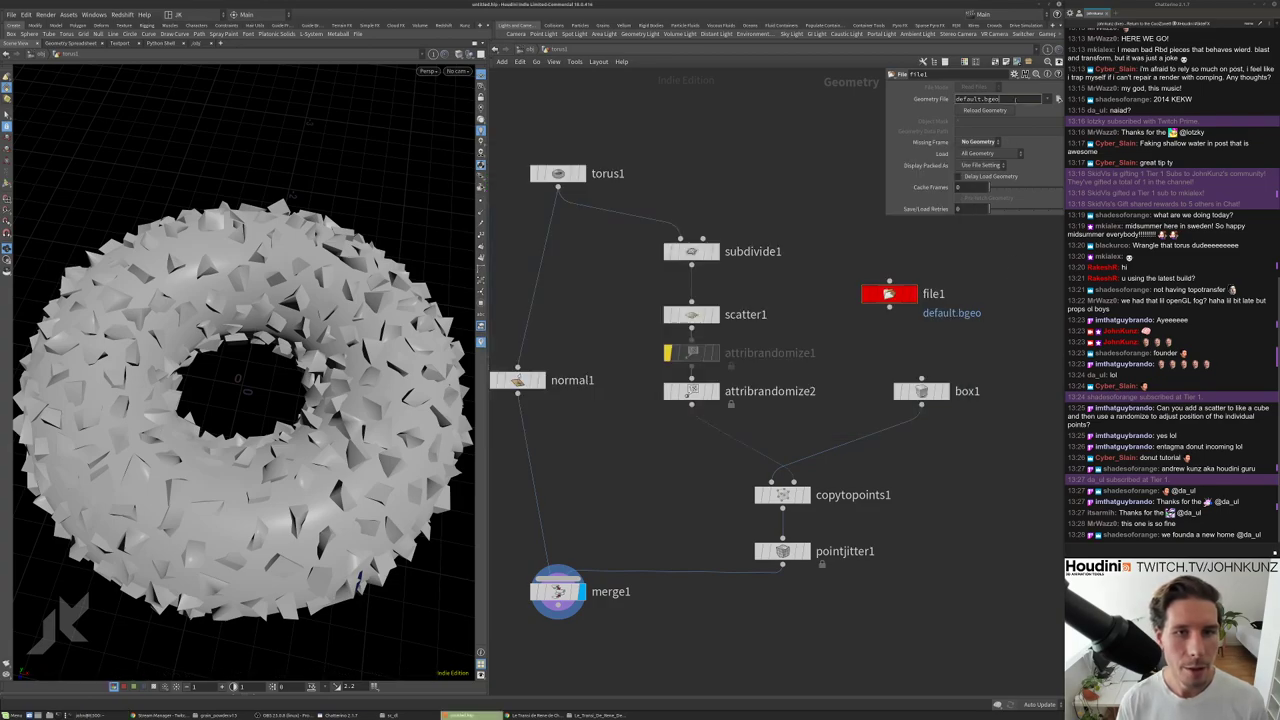
key("ctrl+v")
key("Return")
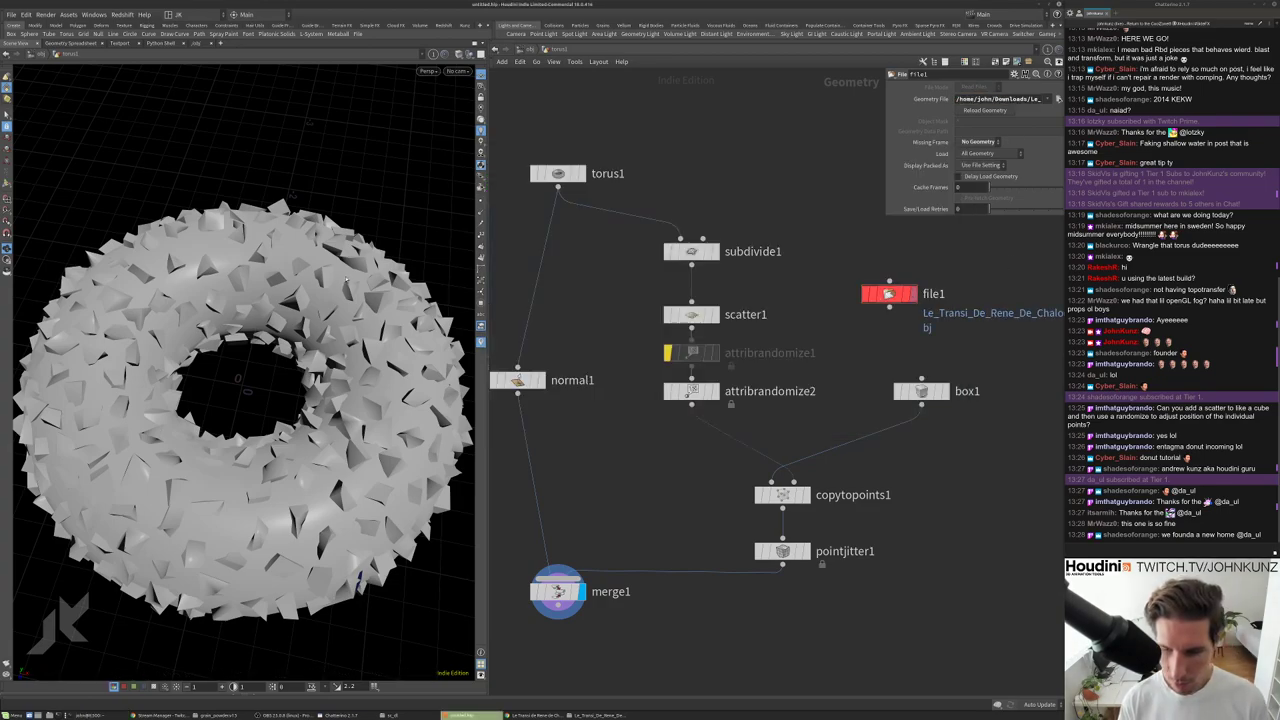
left_click(910, 293)
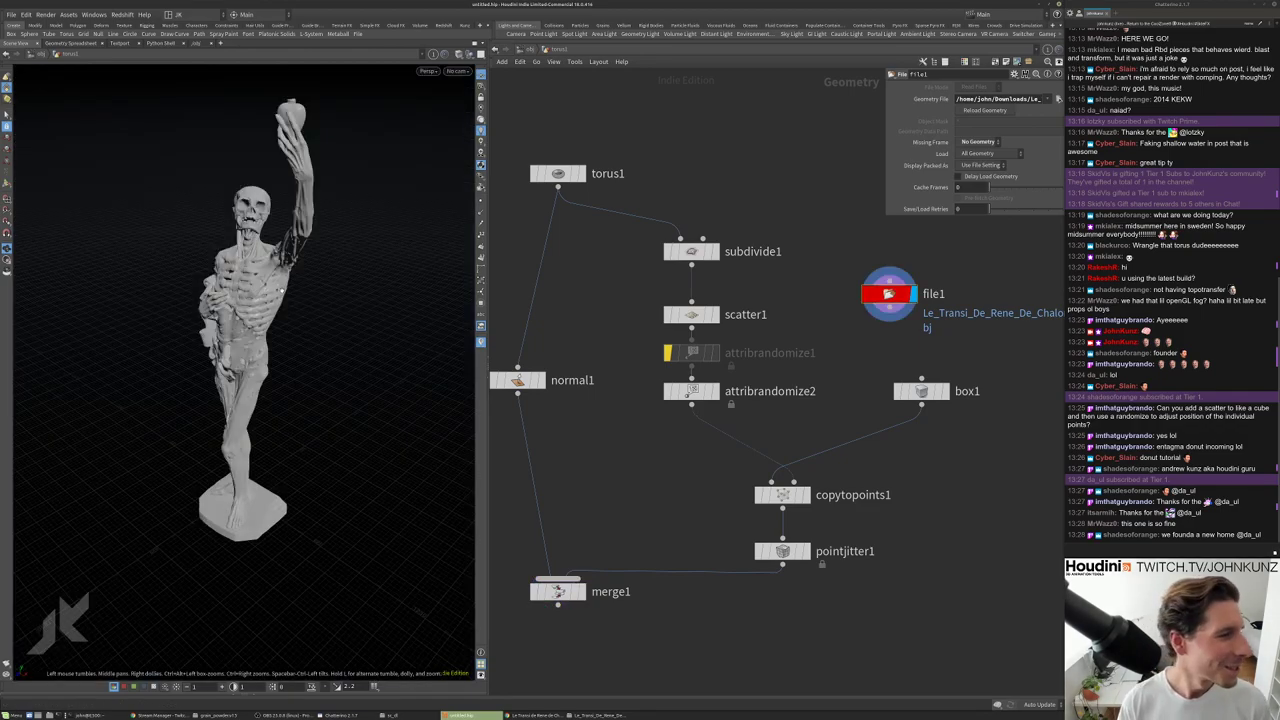
Orbit the viewport around the skeleton statue and move file1 into open space.
left_click_drag(346, 275, 215, 178)
scroll(382, 391, "up", 3)
scroll(382, 391, "up", 5)
left_click_drag(266, 240, 340, 250)
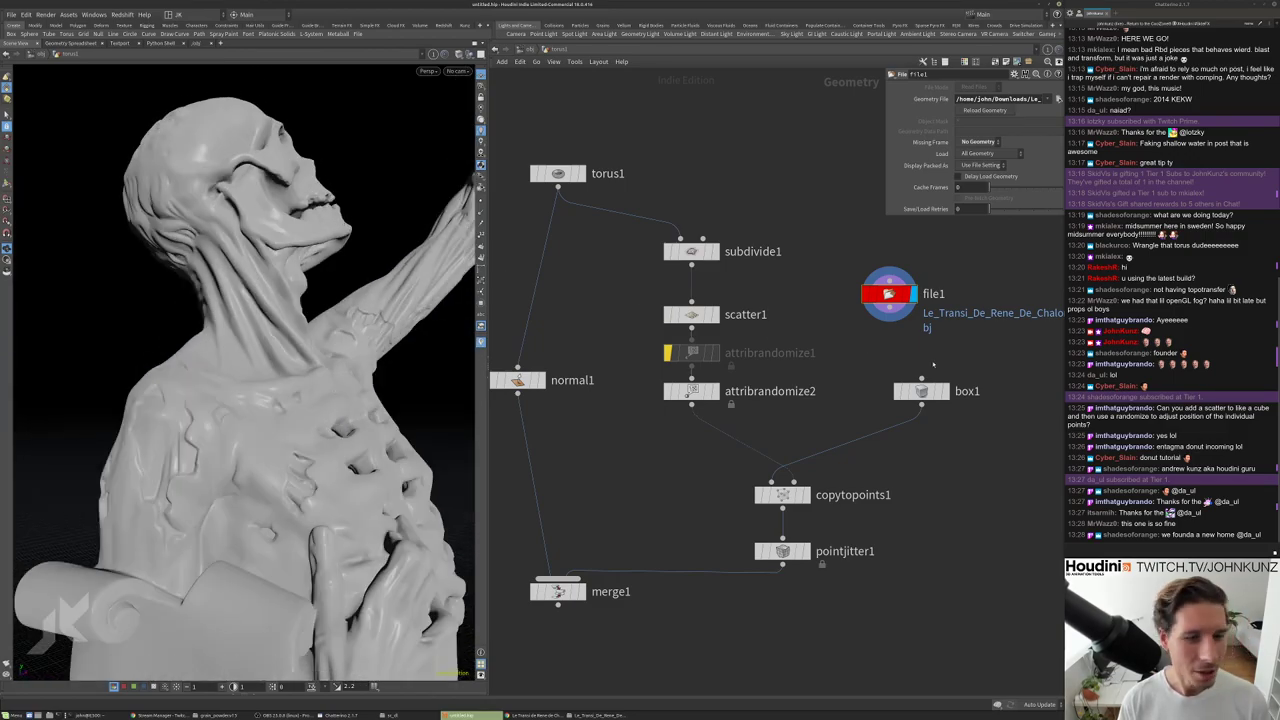
middle_click_drag(898, 321, 650, 390)
left_click_drag(641, 362, 866, 352)
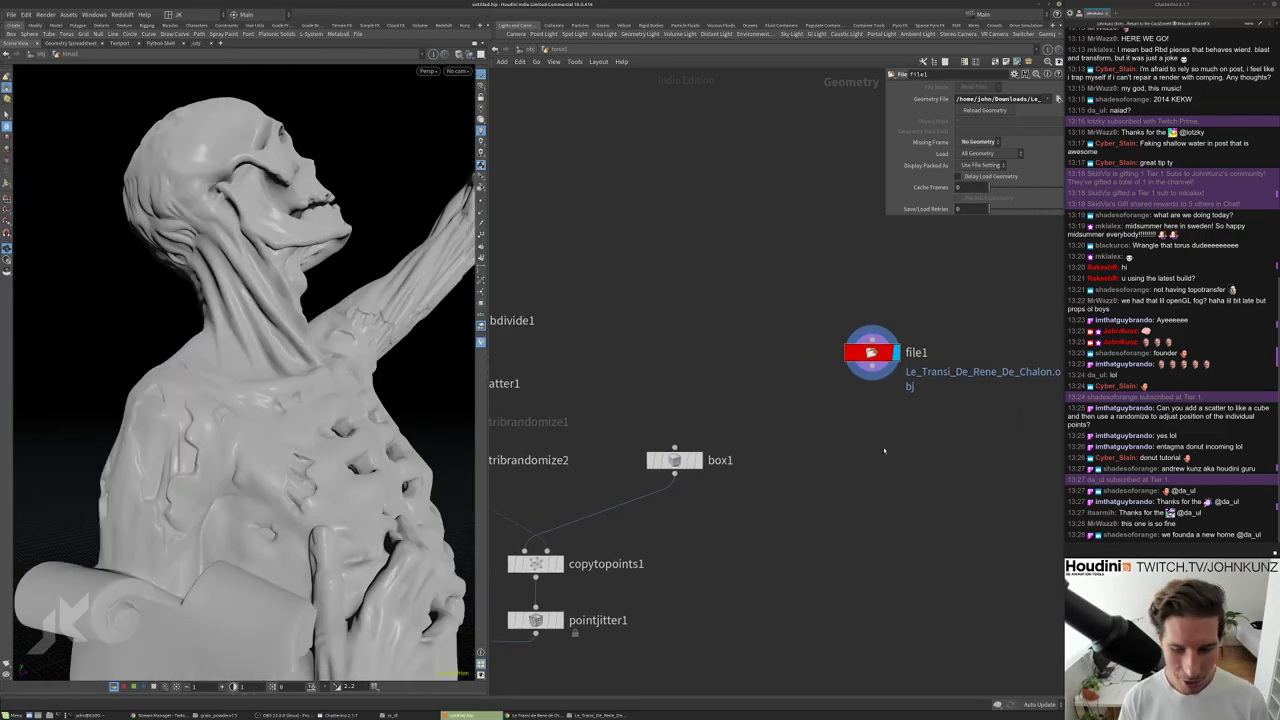
key("Tab")
Create a Match Size node below file1, display it, and frame the statue.
type("matchsi")
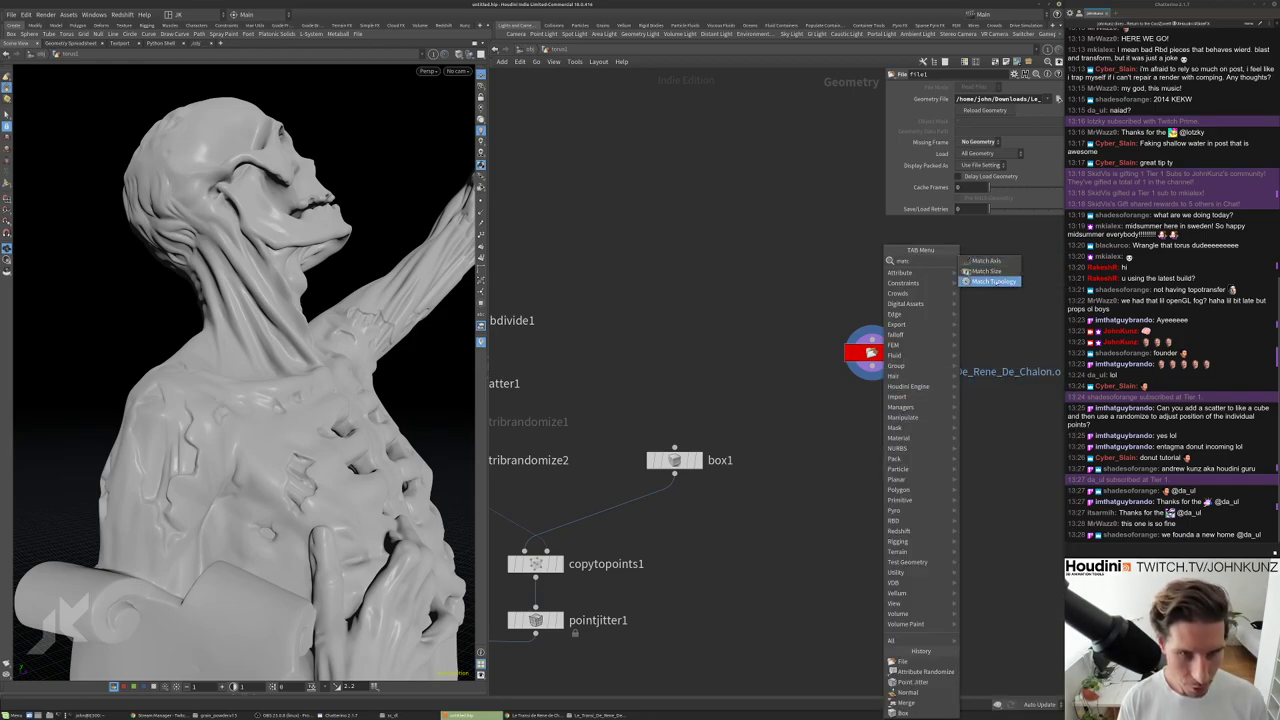
key("Return")
left_click(910, 385)
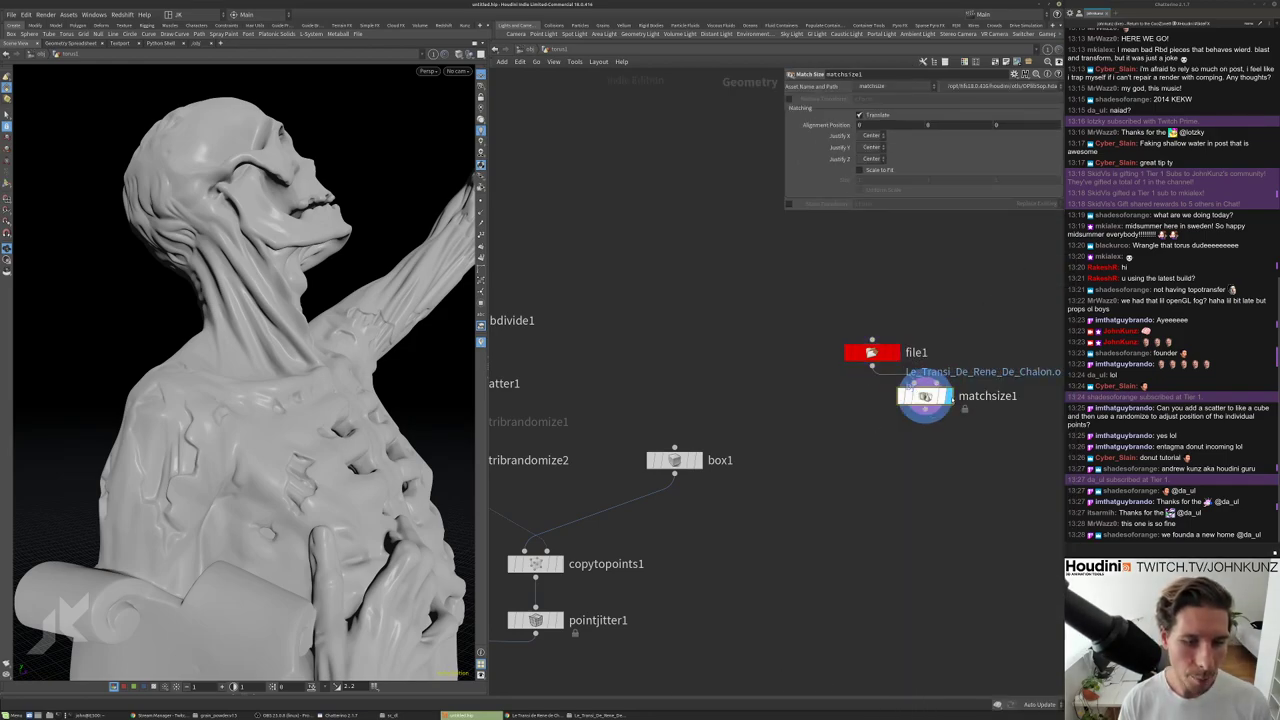
left_click(938, 411)
key("g")
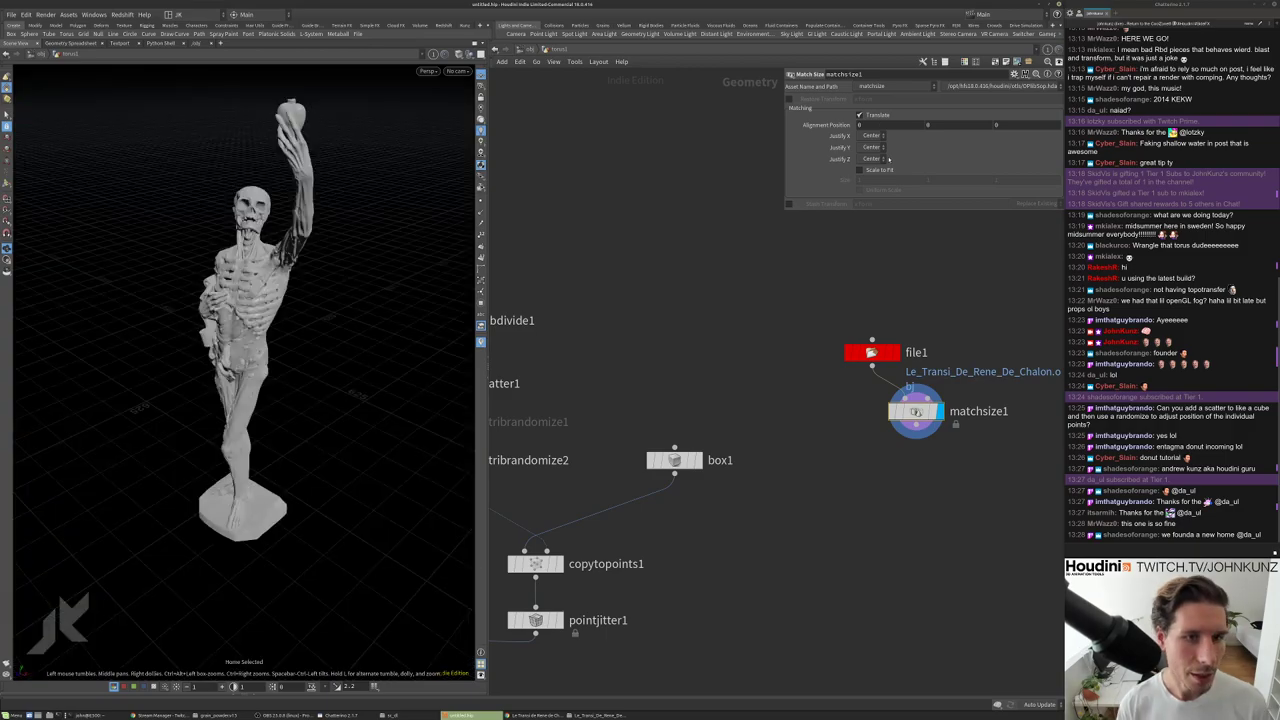
Enable Scale to Fit and Uniform Scale on matchsize1, then check file1's geometry info.
left_click(880, 171)
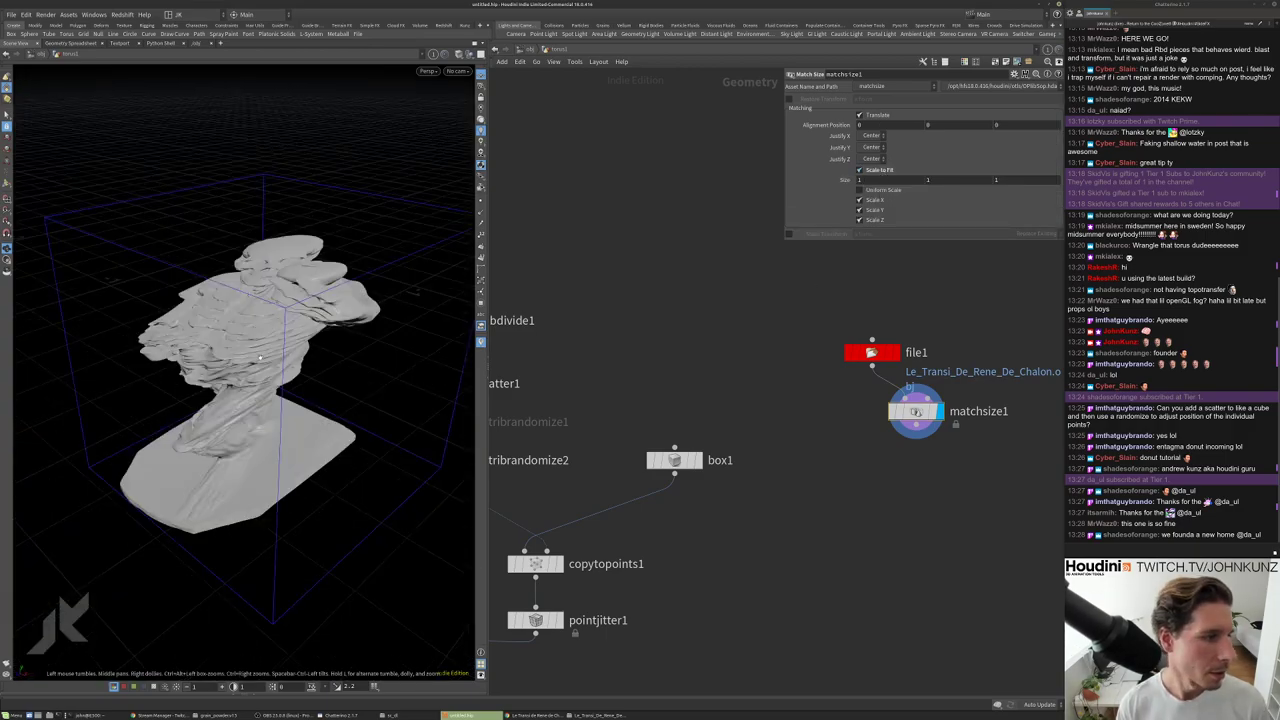
left_click(859, 189)
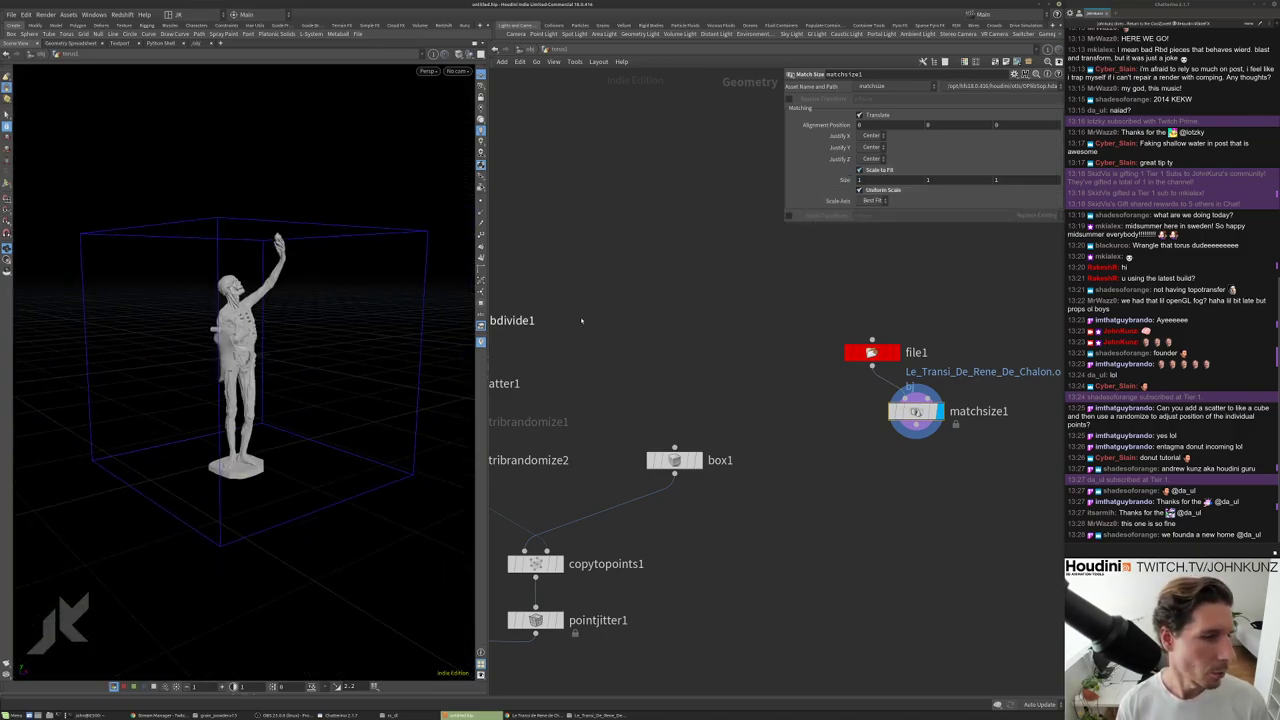
middle_click(862, 353)
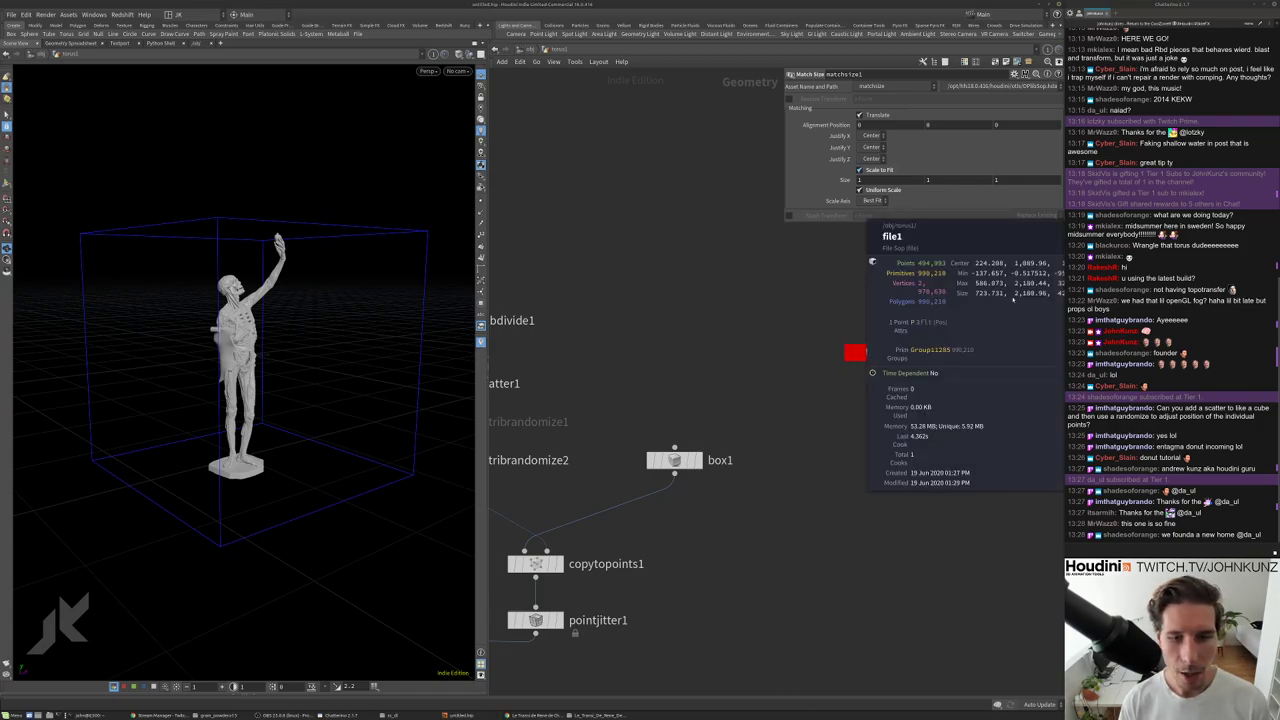
middle_click_drag(1013, 299, 843, 253)
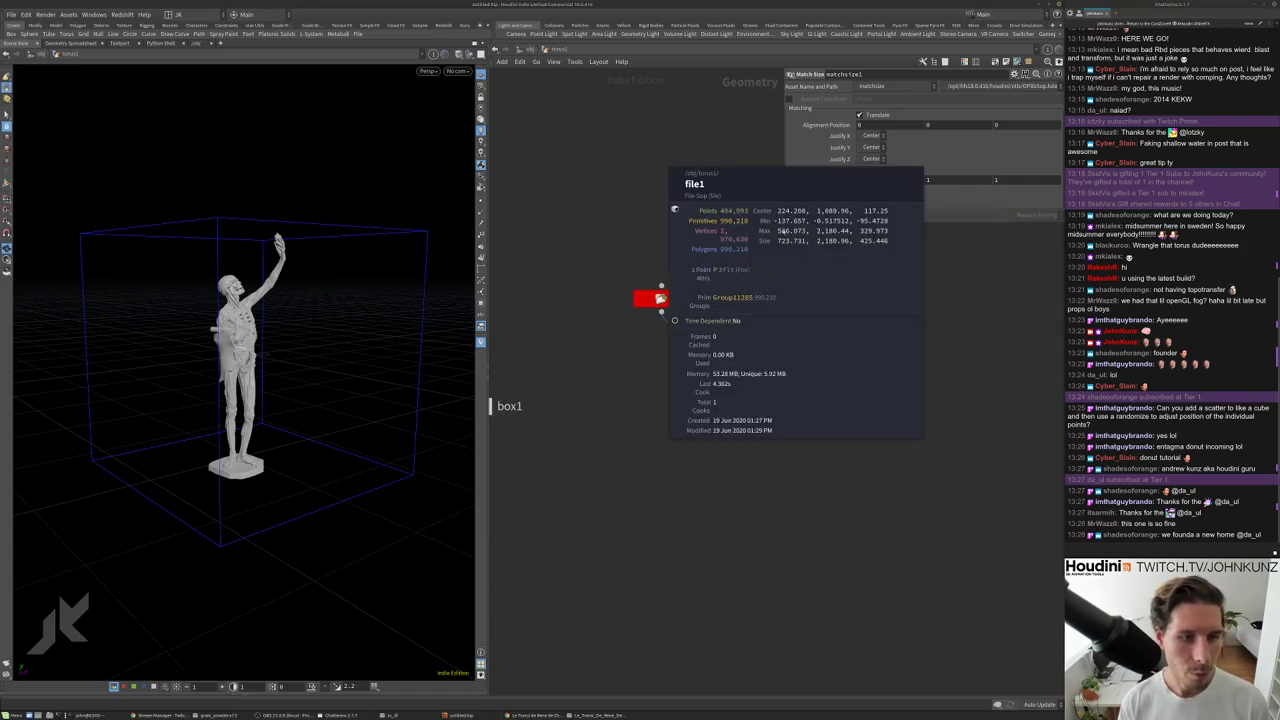
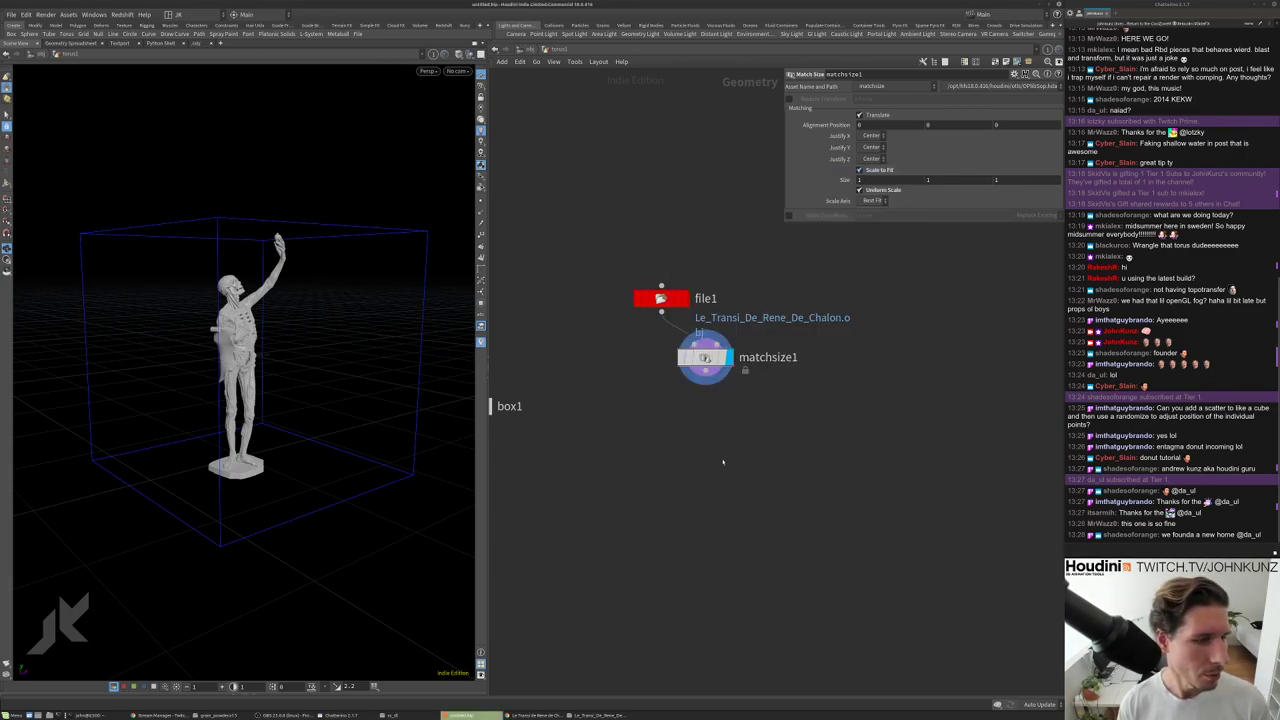
Add a Clip node after matchsize1 and make it the displayed node.
key("Tab")
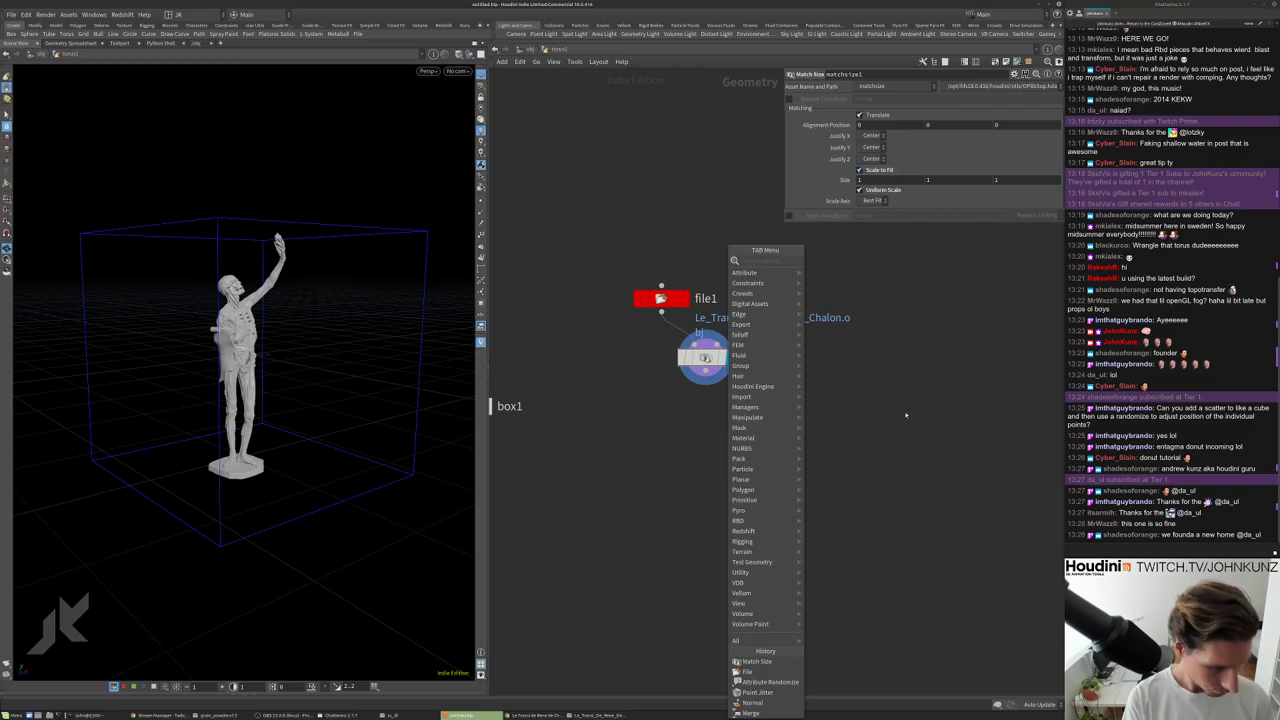
type("clip")
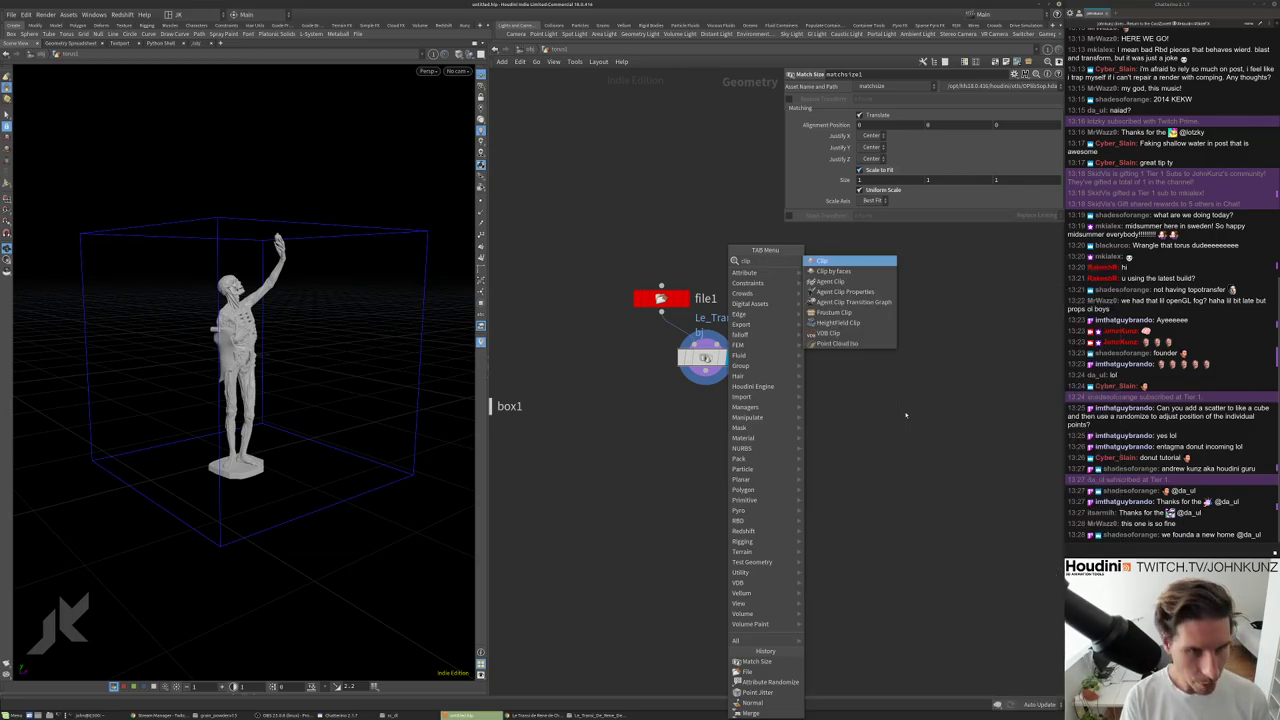
key("Return")
left_click(905, 412)
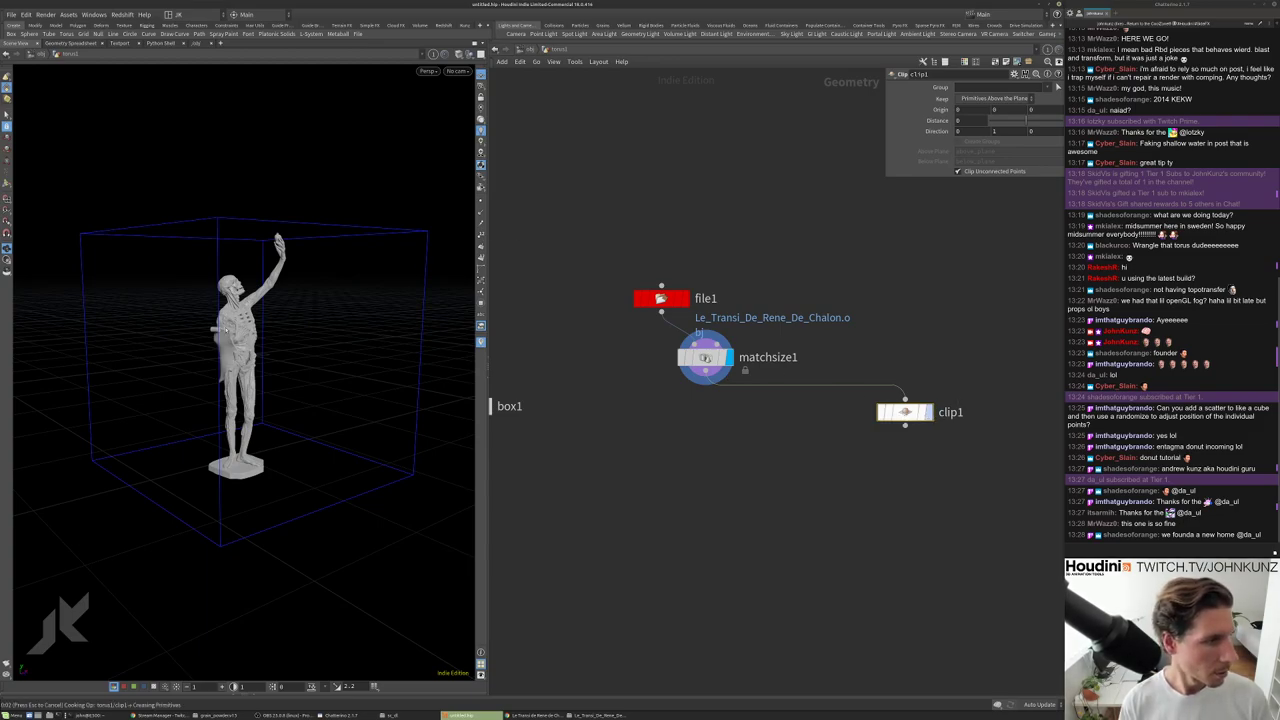
left_click(925, 412)
Raise clip1's distance to 0.68 so the statue is fully cut away.
scroll(340, 362, "up", 5)
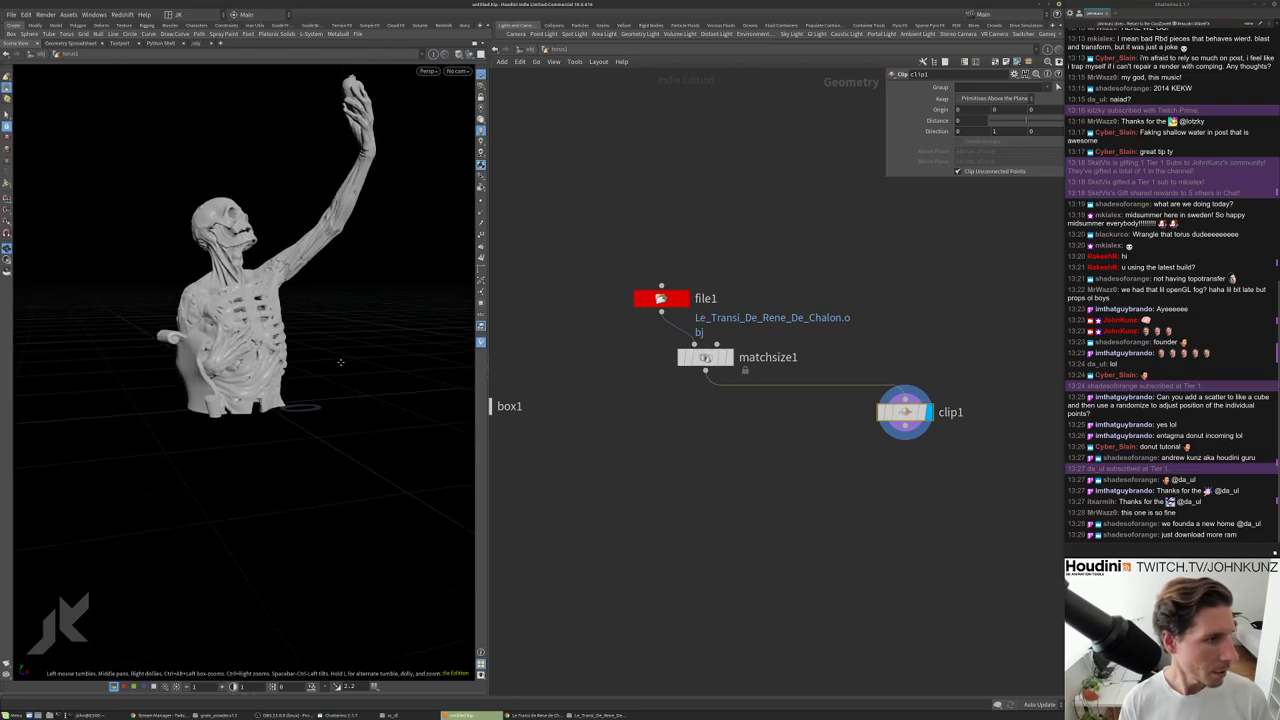
left_click_drag(340, 362, 285, 314)
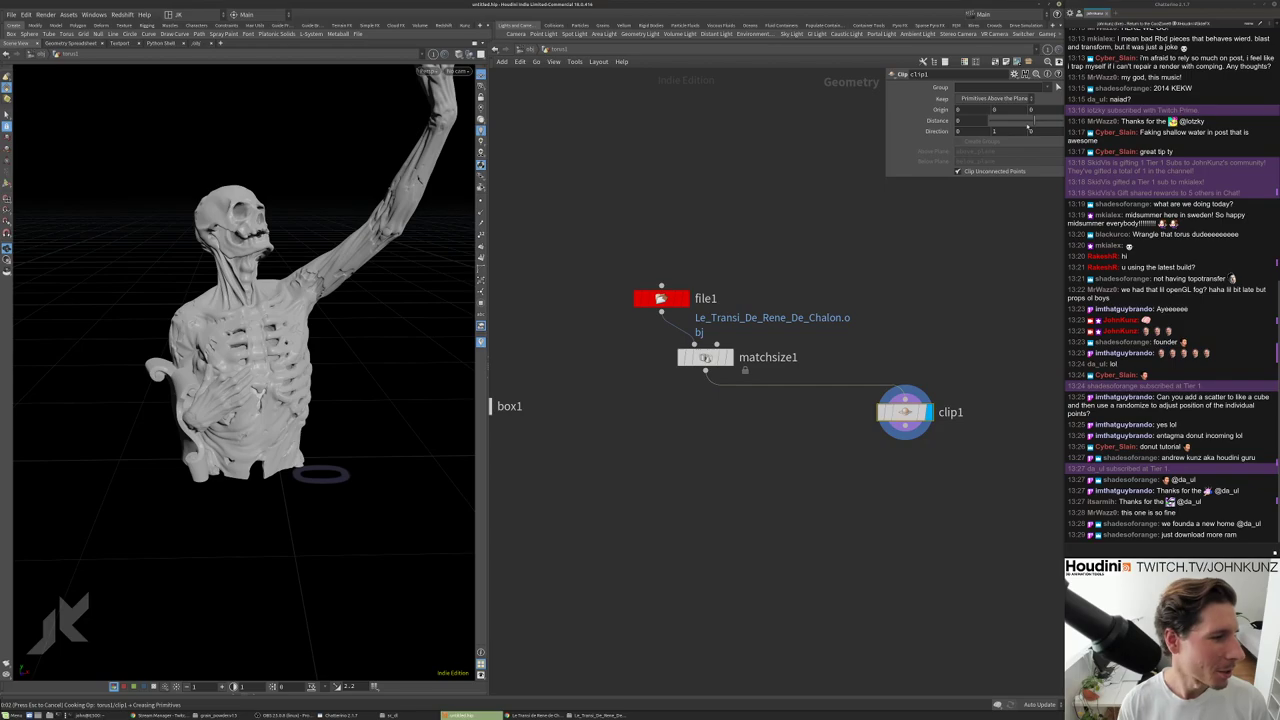
left_click_drag(1031, 127, 1032, 121)
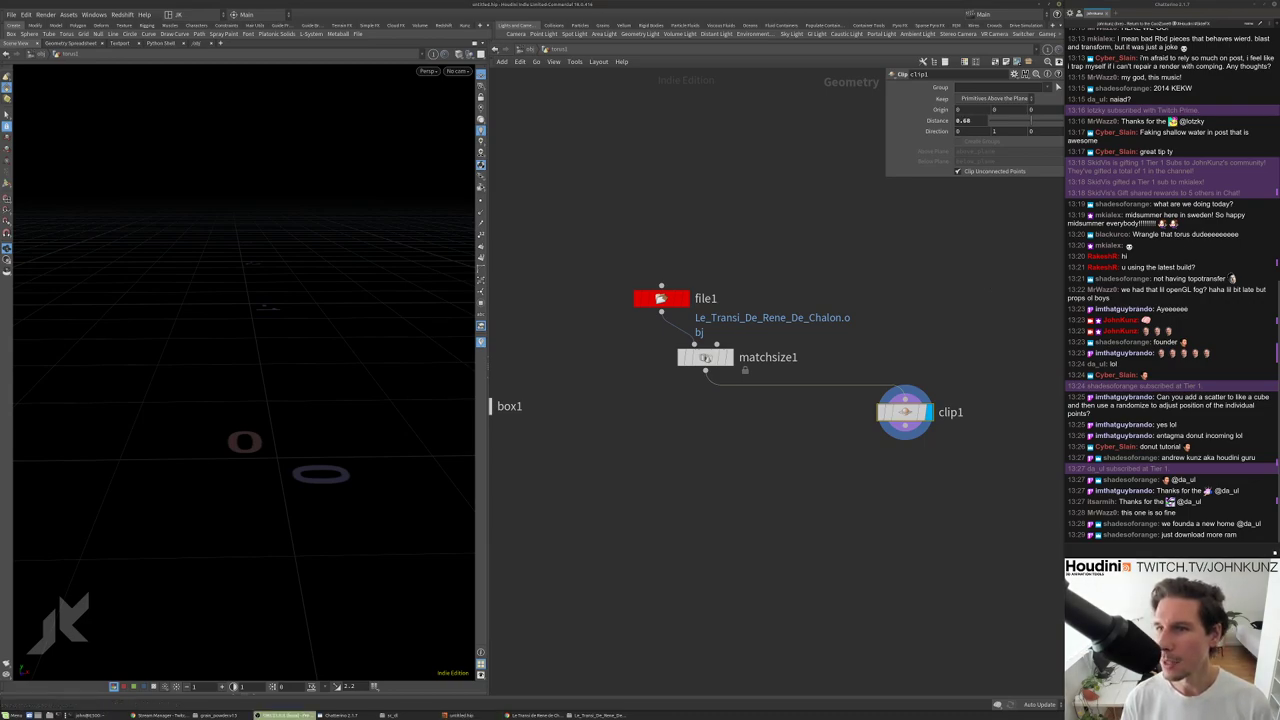
Cancel the pasted line in the terminal and run nvidia-smi to list the GPUs.
key("alt+Tab")
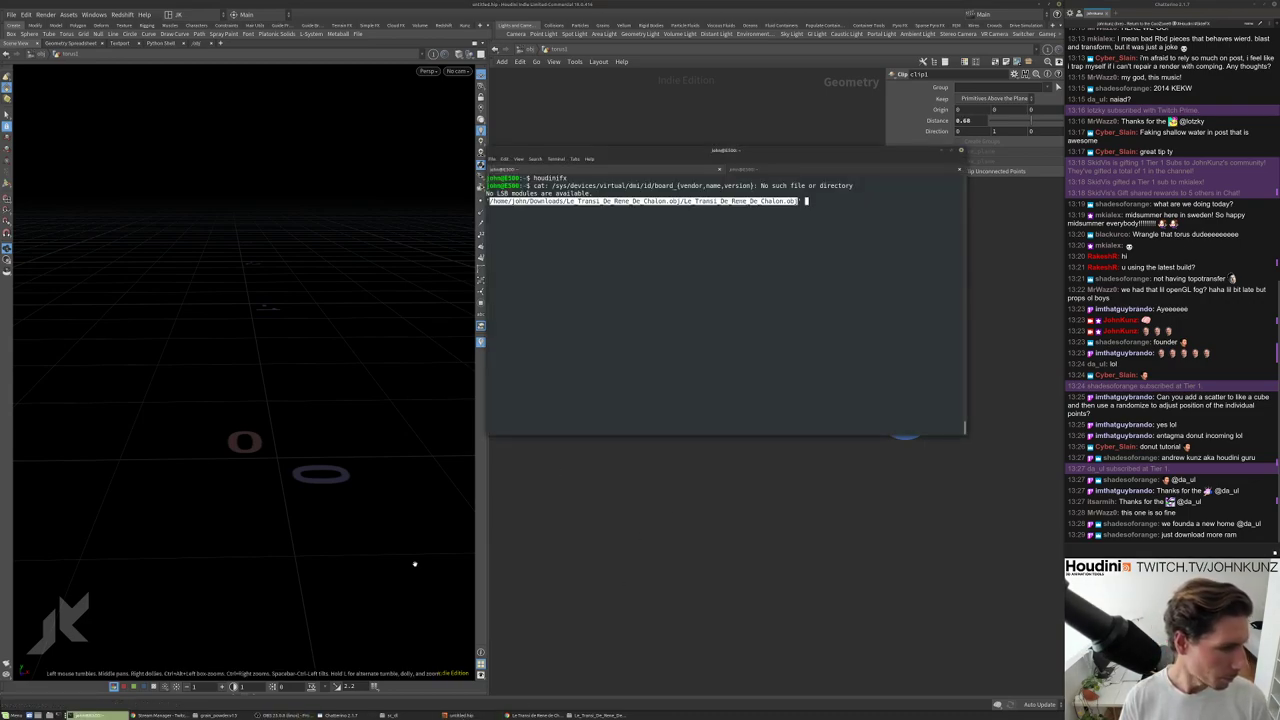
key("ctrl+c")
type("nvidia-s")
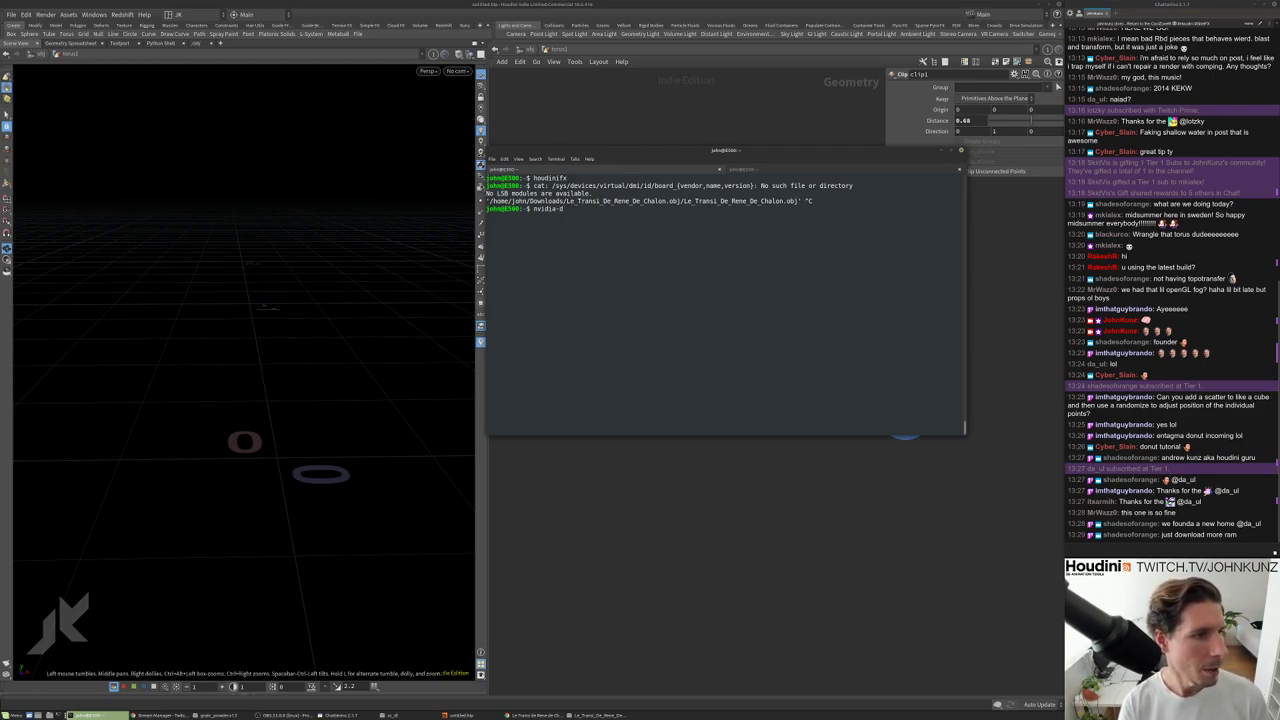
type("mi")
key("Return")
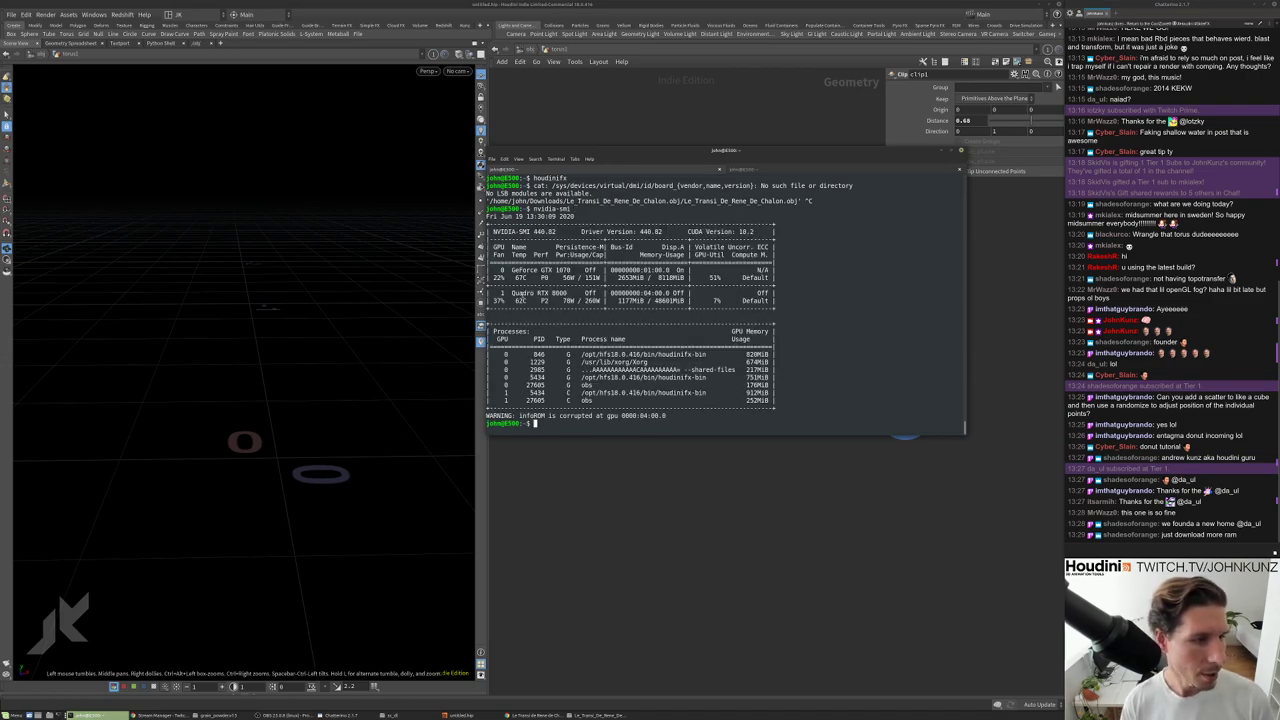
Select the Quadro RTX 8000 name and set the terminal to Always on Top.
left_click_drag(511, 293, 569, 293)
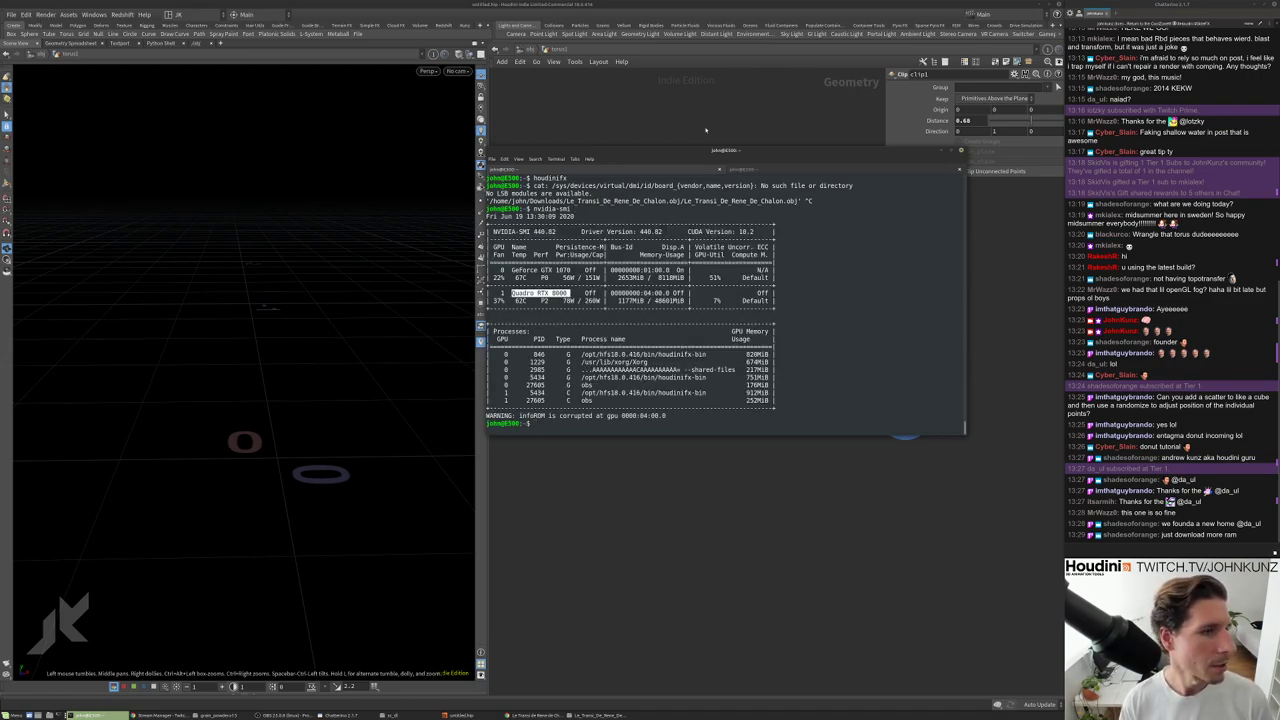
right_click(683, 149)
left_click(720, 188)
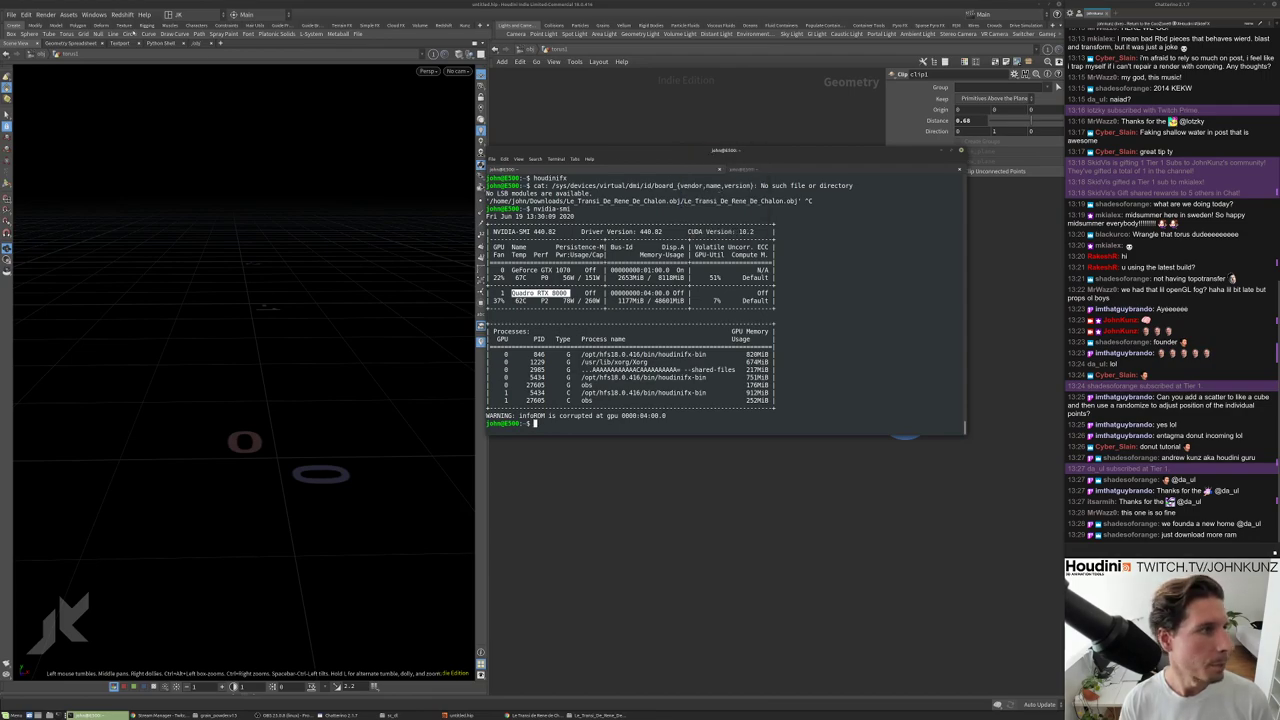
left_click(26, 14)
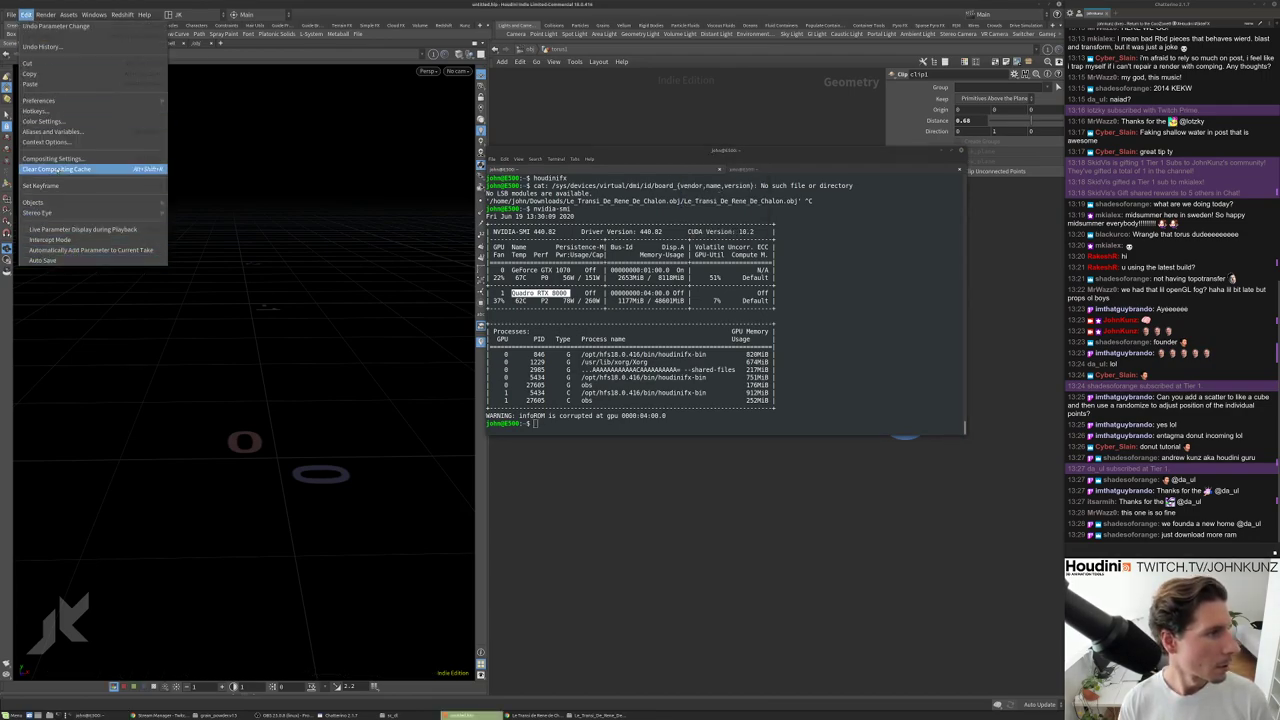
Open Houdini's Miscellaneous preferences and check which GPU is the OpenCL device.
mouse_move(57, 101)
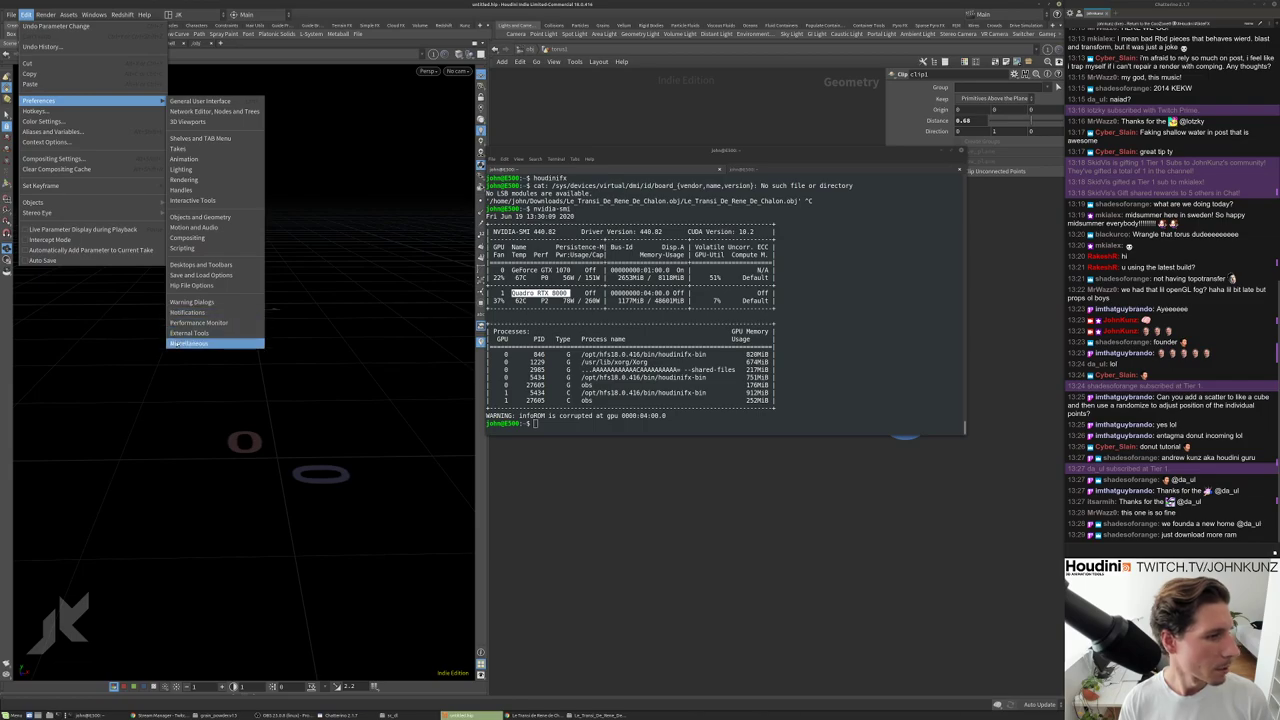
left_click(210, 338)
left_click_drag(157, 166, 341, 137)
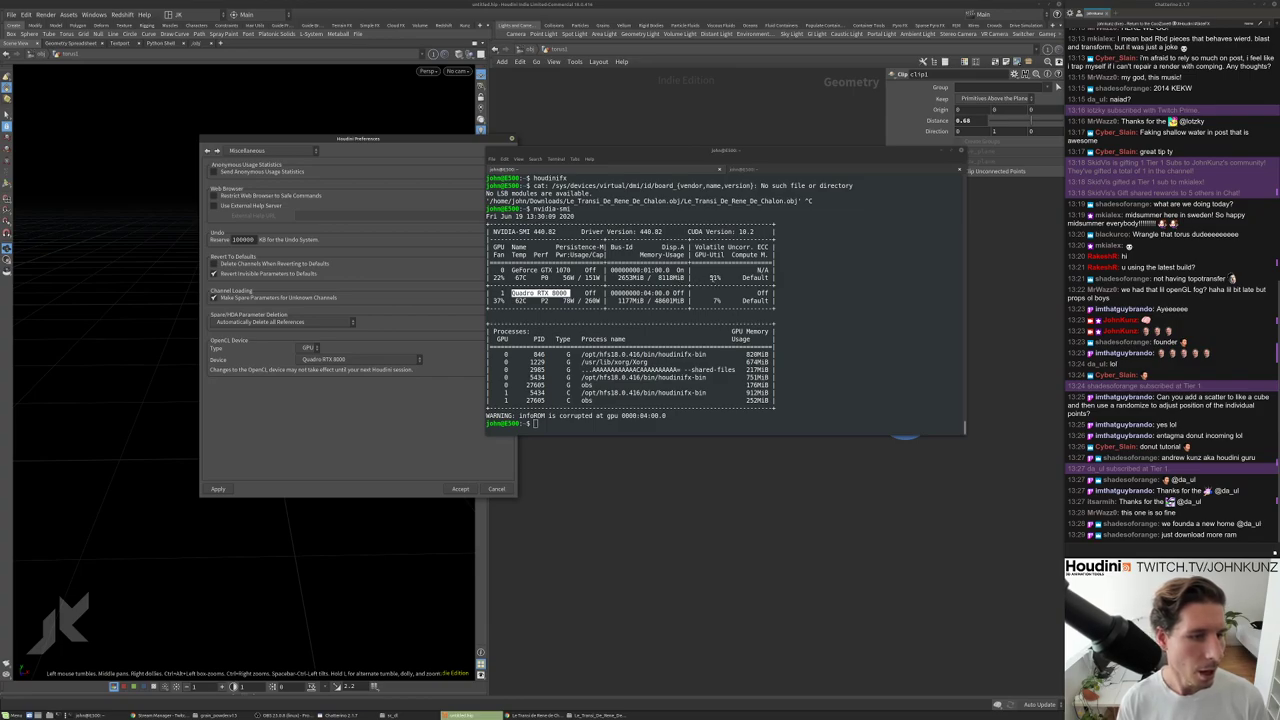
double_click(715, 277)
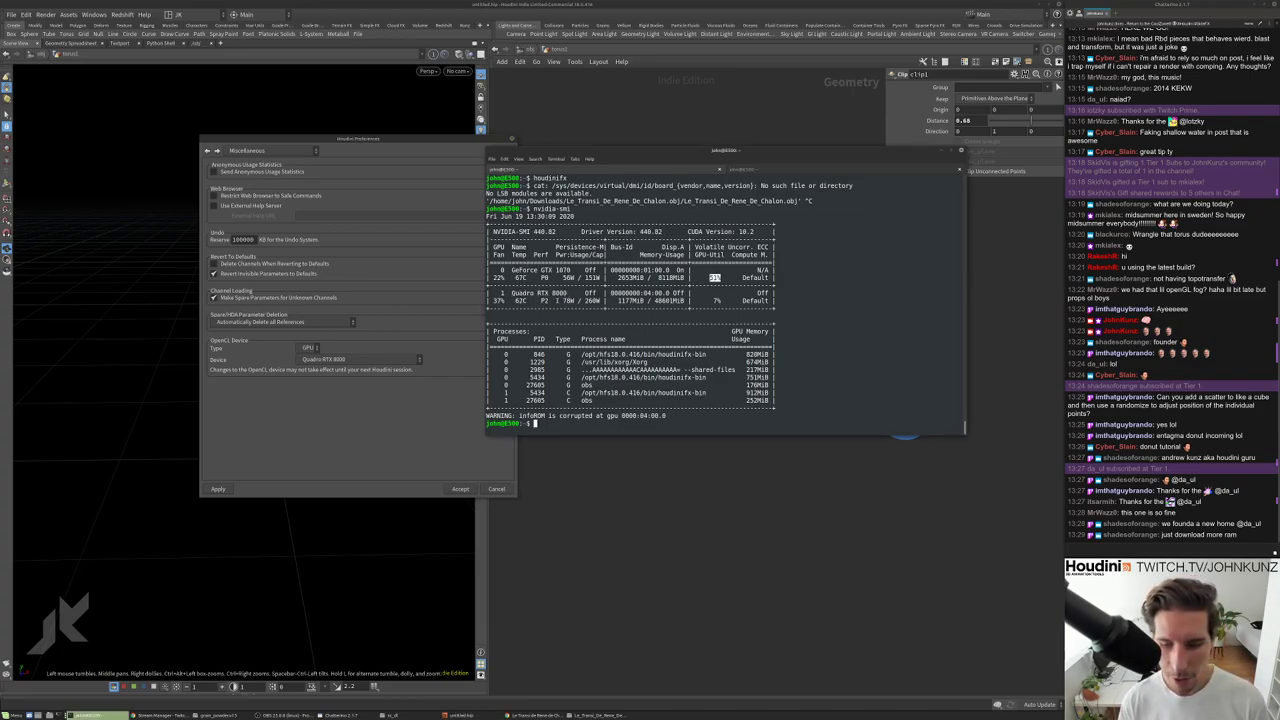
Close the preferences and move the terminal up to uncover the node network.
left_click(512, 139)
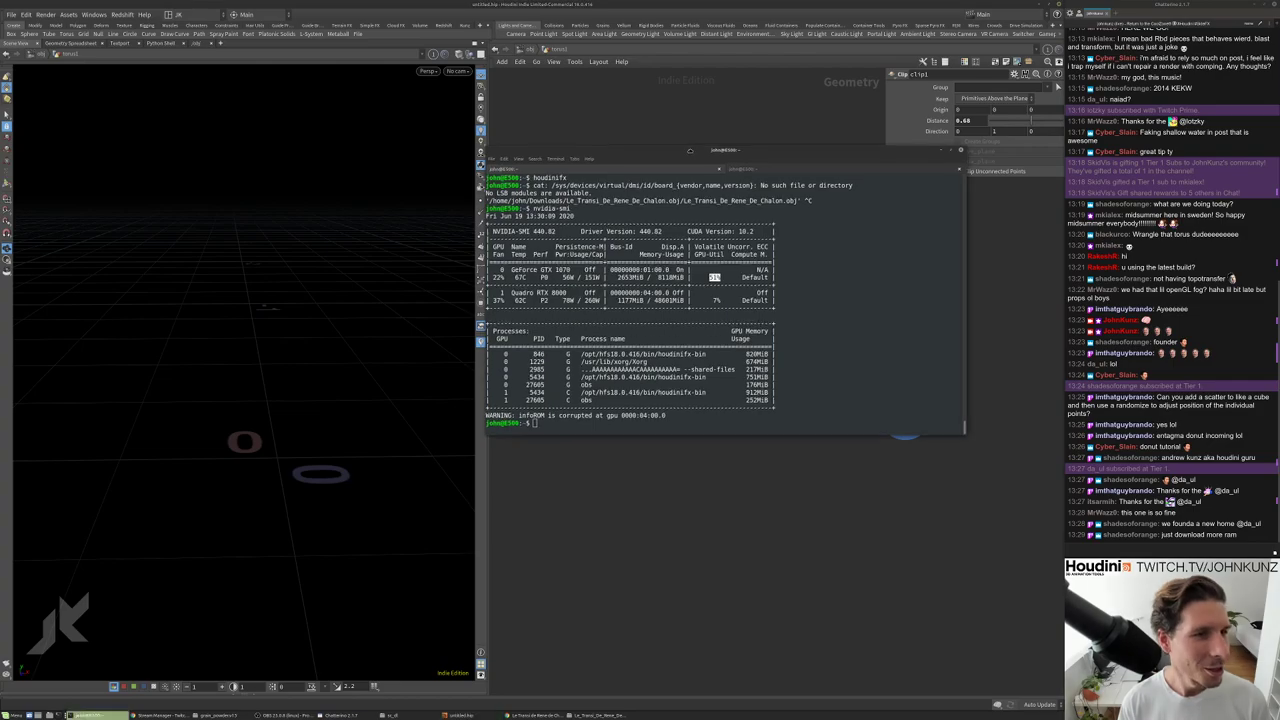
left_click_drag(700, 150, 694, 112)
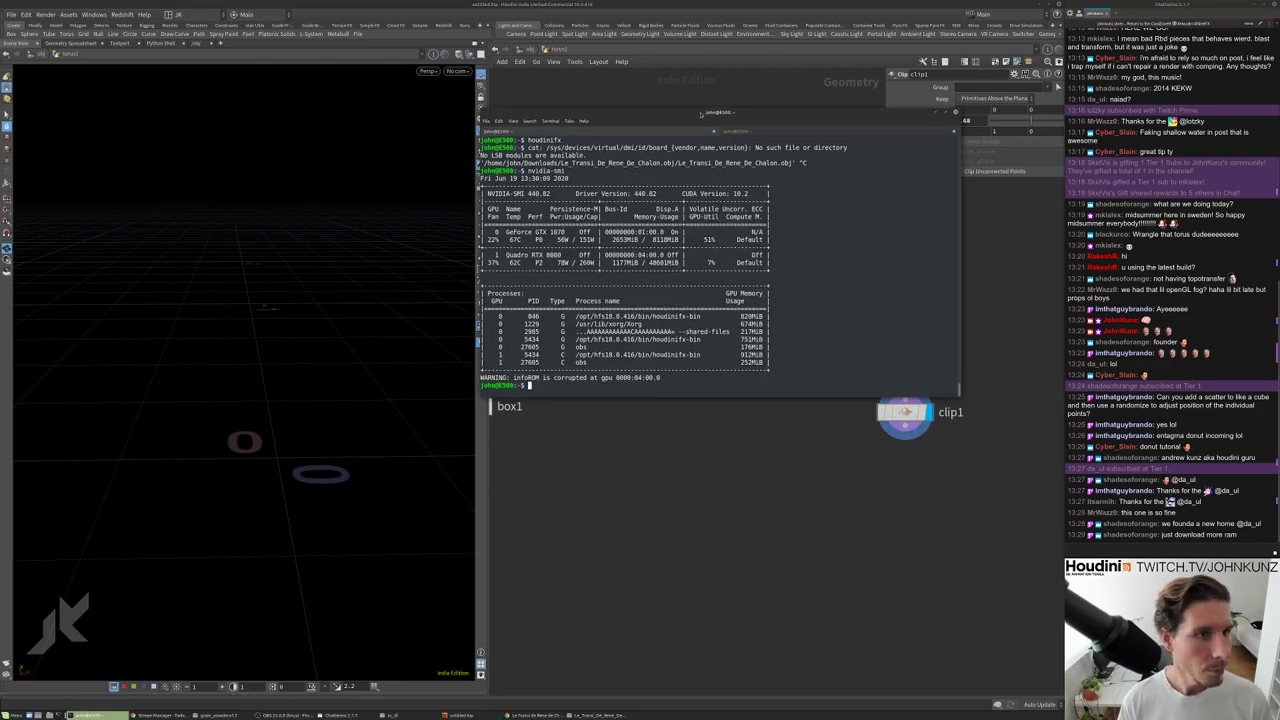
right_click(701, 113)
Minimize the terminal and drag clip1's distance back to -0.27, revealing the statue.
left_click(740, 157)
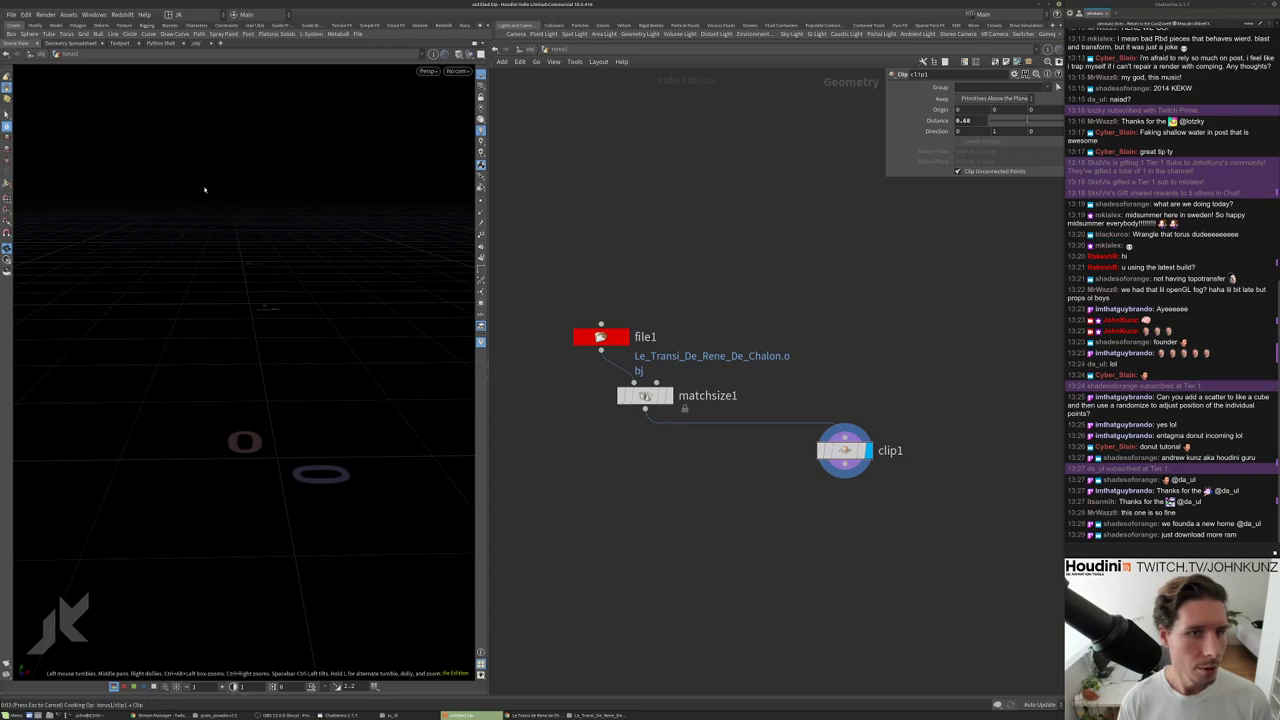
left_click_drag(1024, 121, 1000, 121)
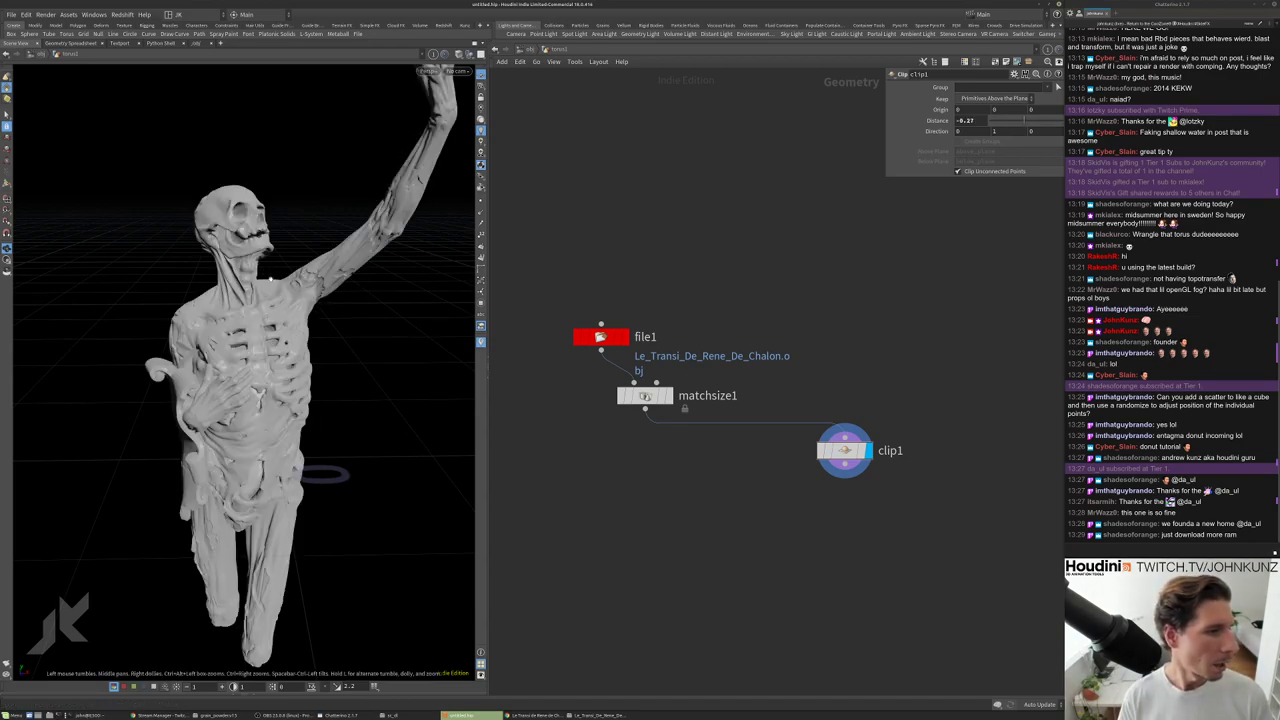
left_click_drag(272, 277, 255, 255)
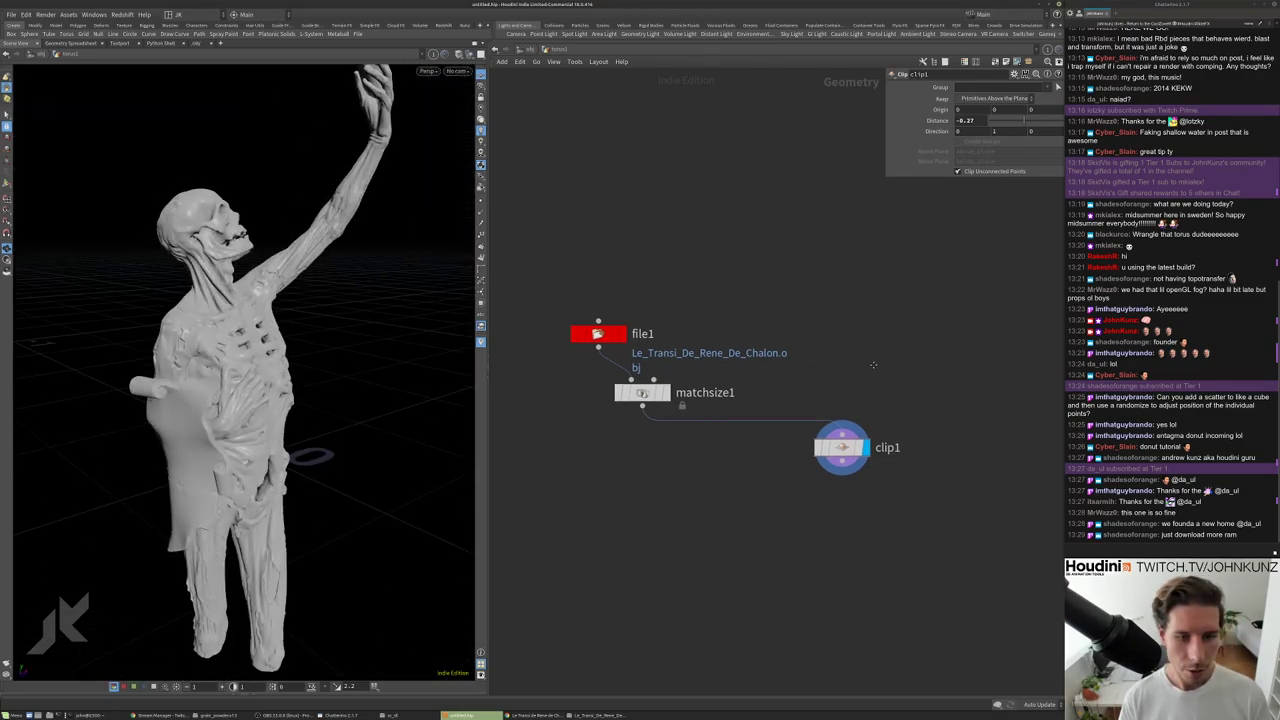
Show the clip plane handles in the viewport and re-centre the node network.
middle_click_drag(873, 365, 863, 349)
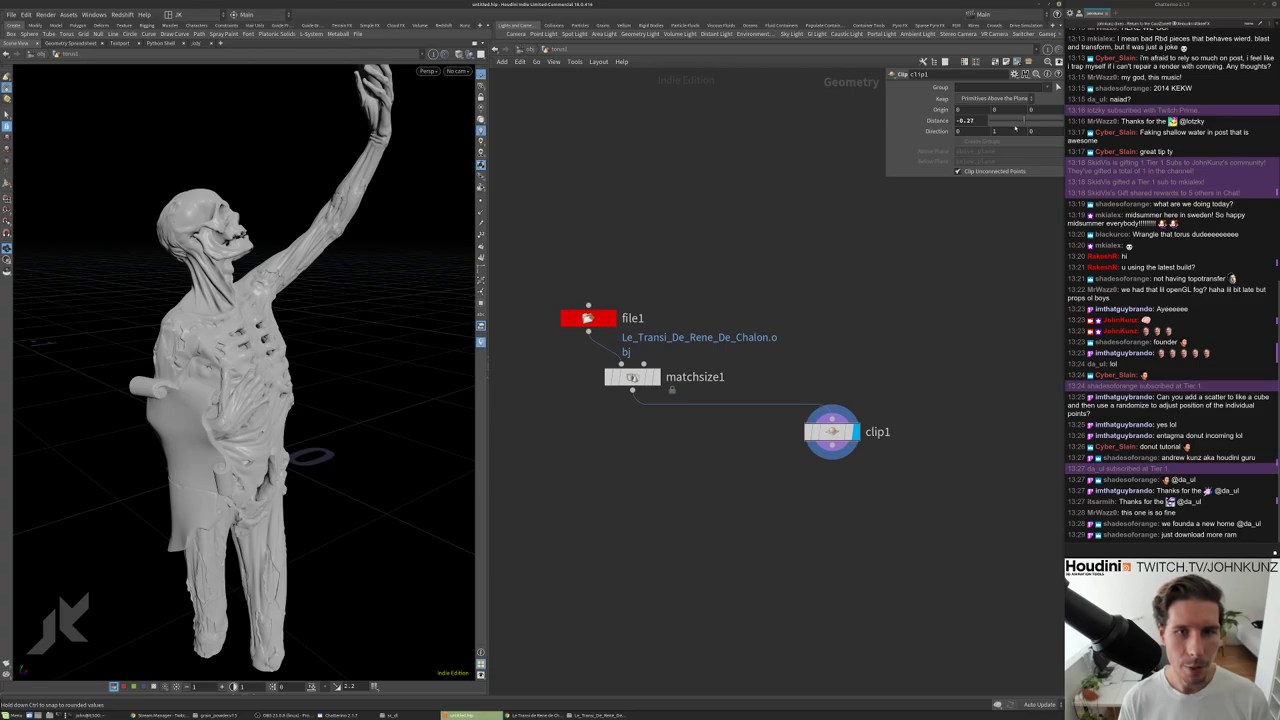
key("Return")
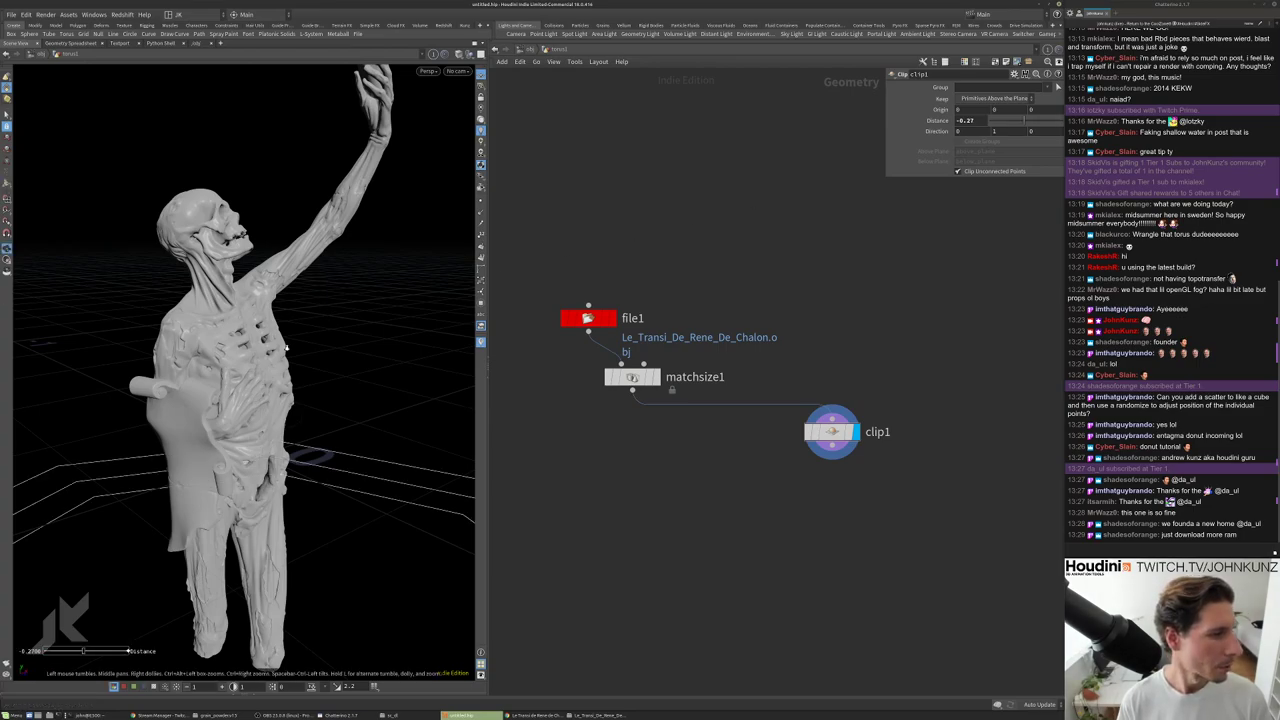
scroll(286, 348, "down", 3)
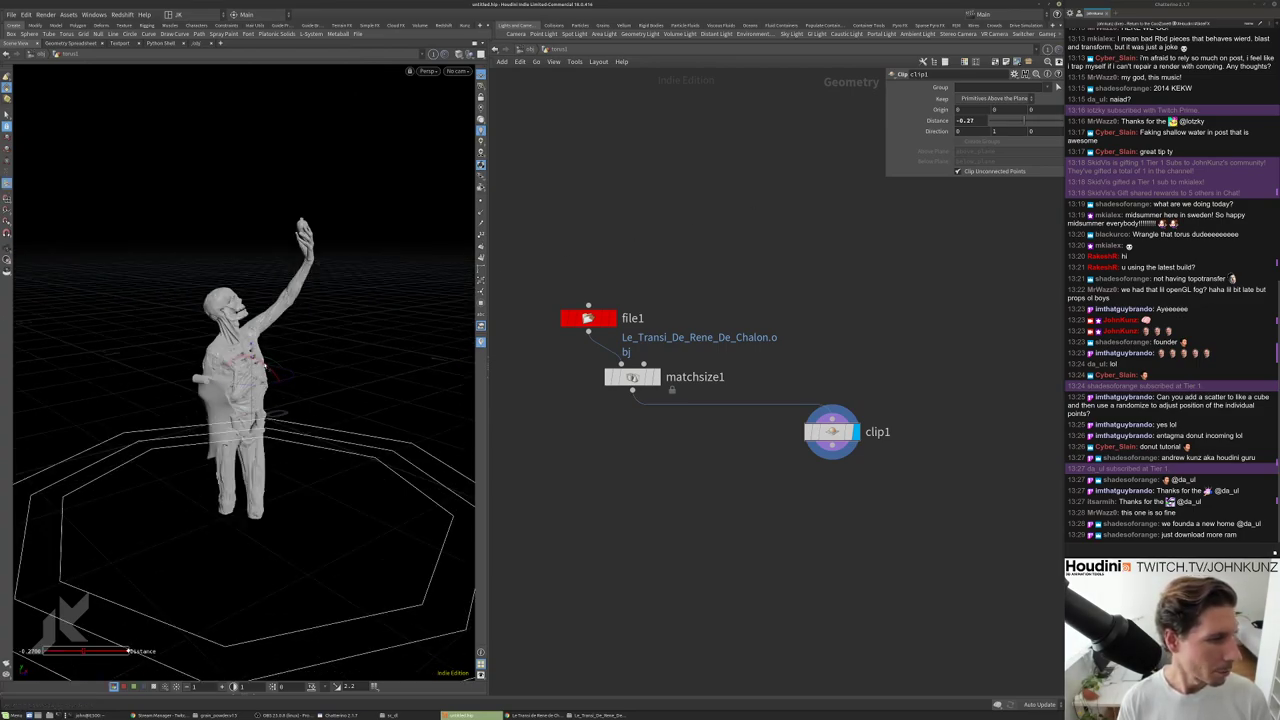
scroll(662, 474, "up", 2)
middle_click_drag(662, 474, 662, 437)
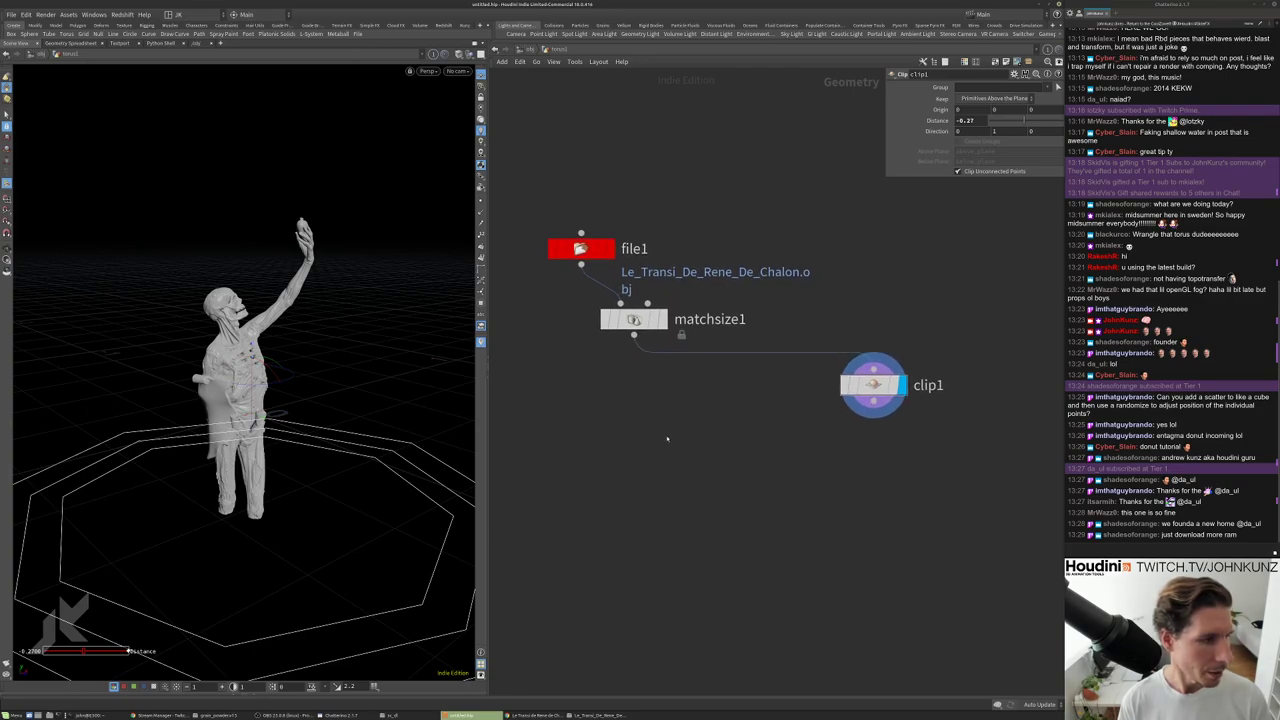
key("Tab")
Insert a Scatter node (scatter2) on the wire between matchsize1 and clip1.
type("sc")
key("Return")
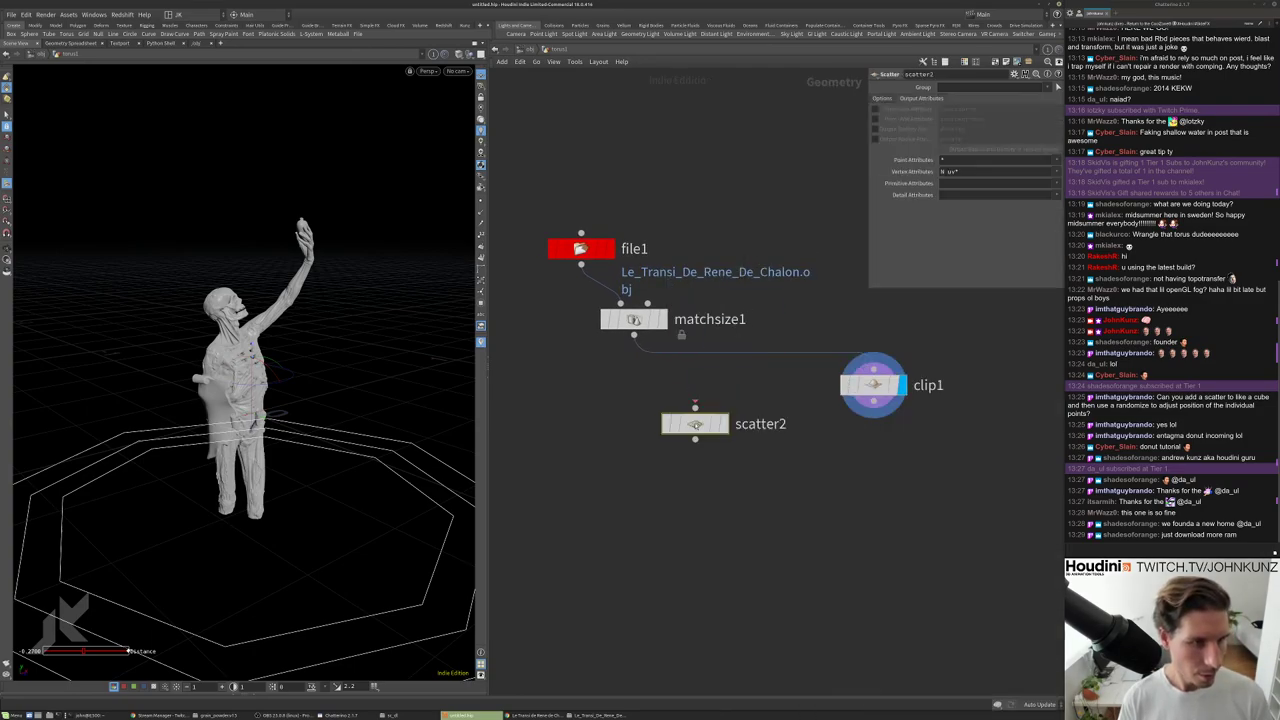
left_click(662, 426)
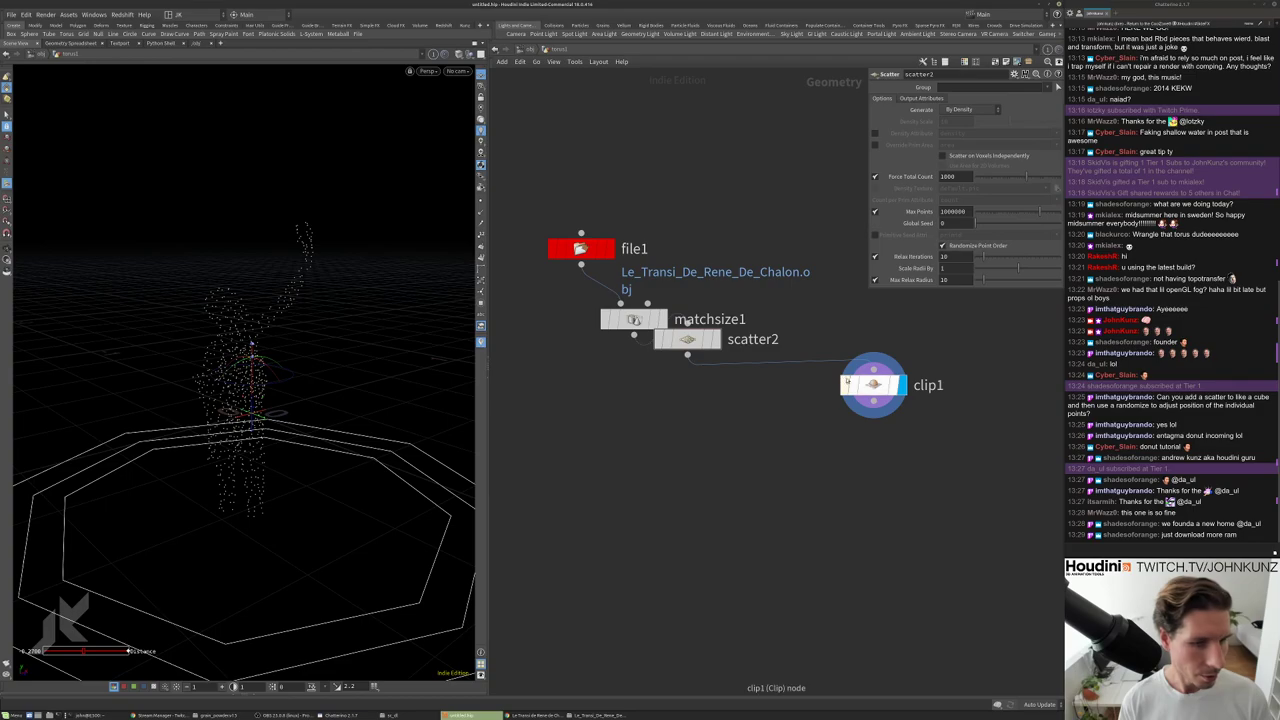
Move and tilt clip1's plane in the viewport, then duplicate clip1 as clip2.
left_click(873, 385)
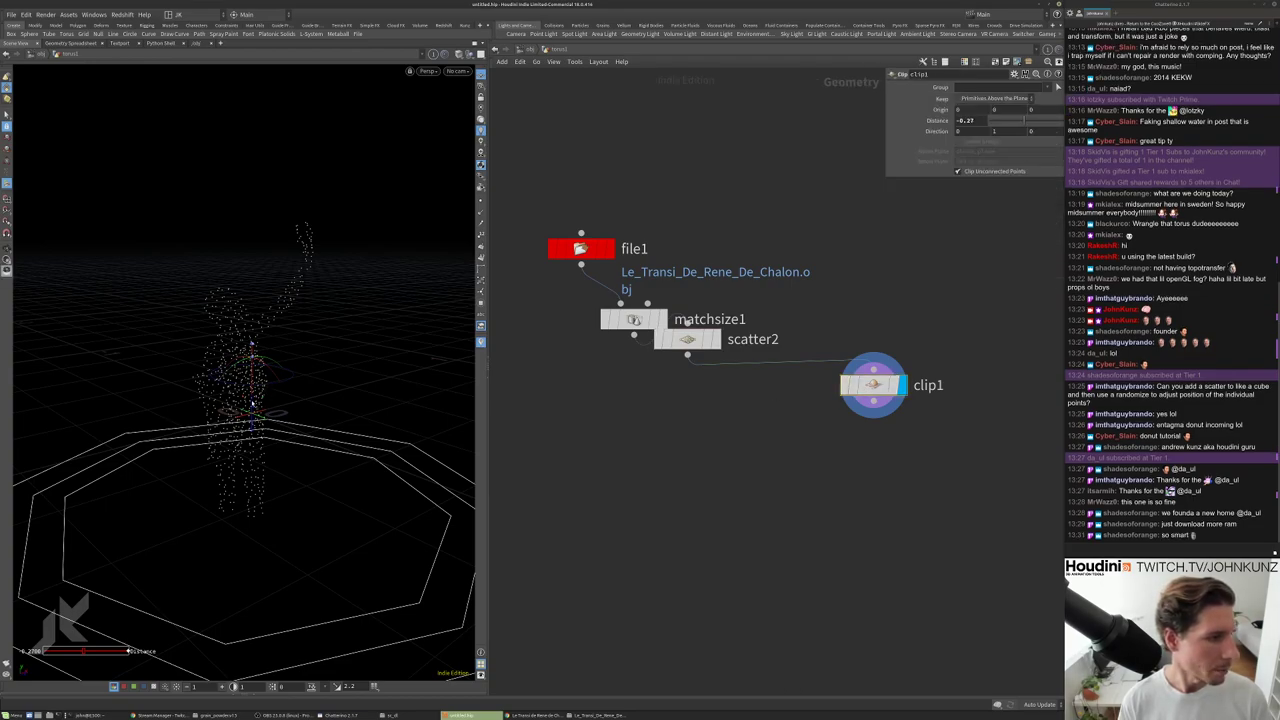
left_click_drag(253, 403, 267, 186)
key("h")
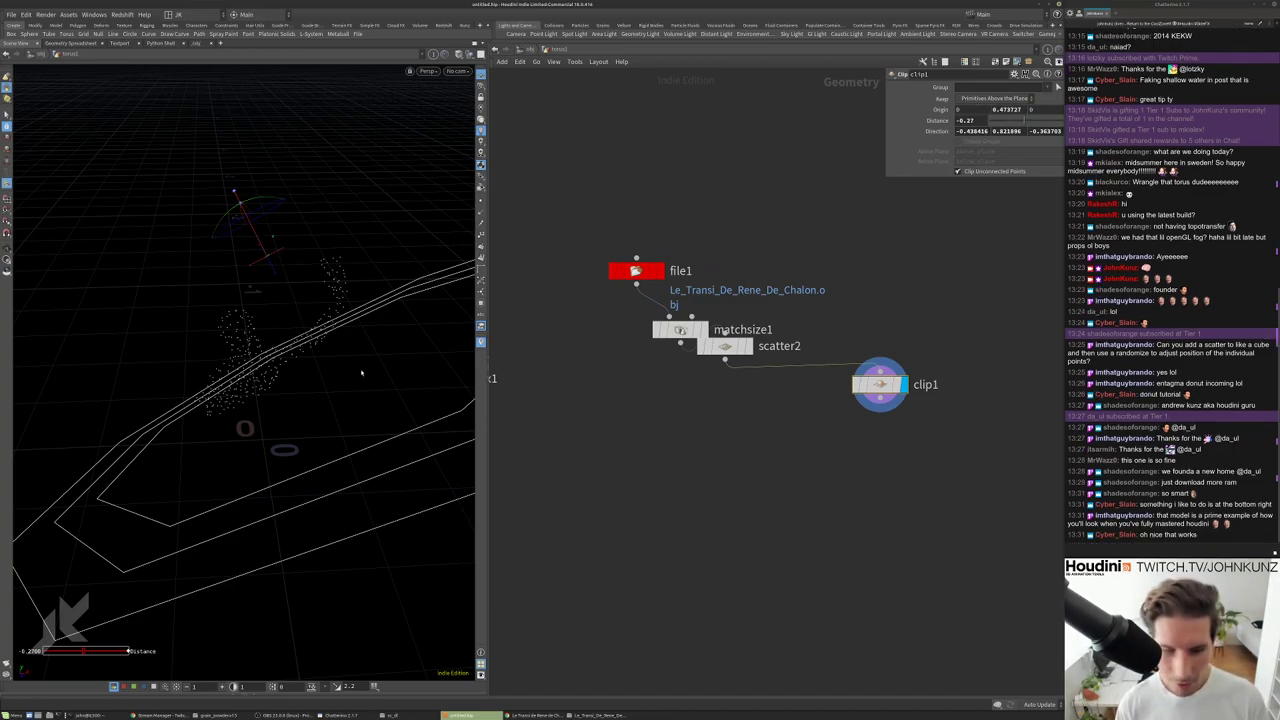
left_click_drag(273, 270, 229, 239)
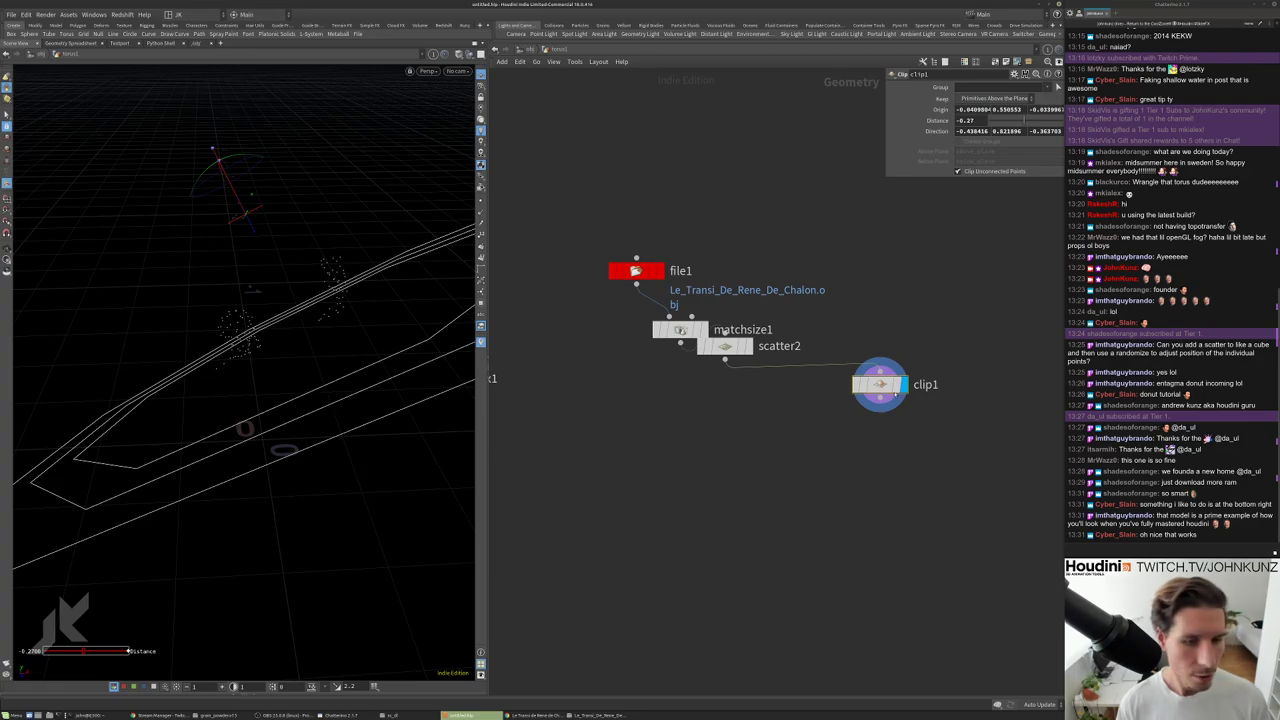
left_click_drag(885, 395, 882, 461, "alt")
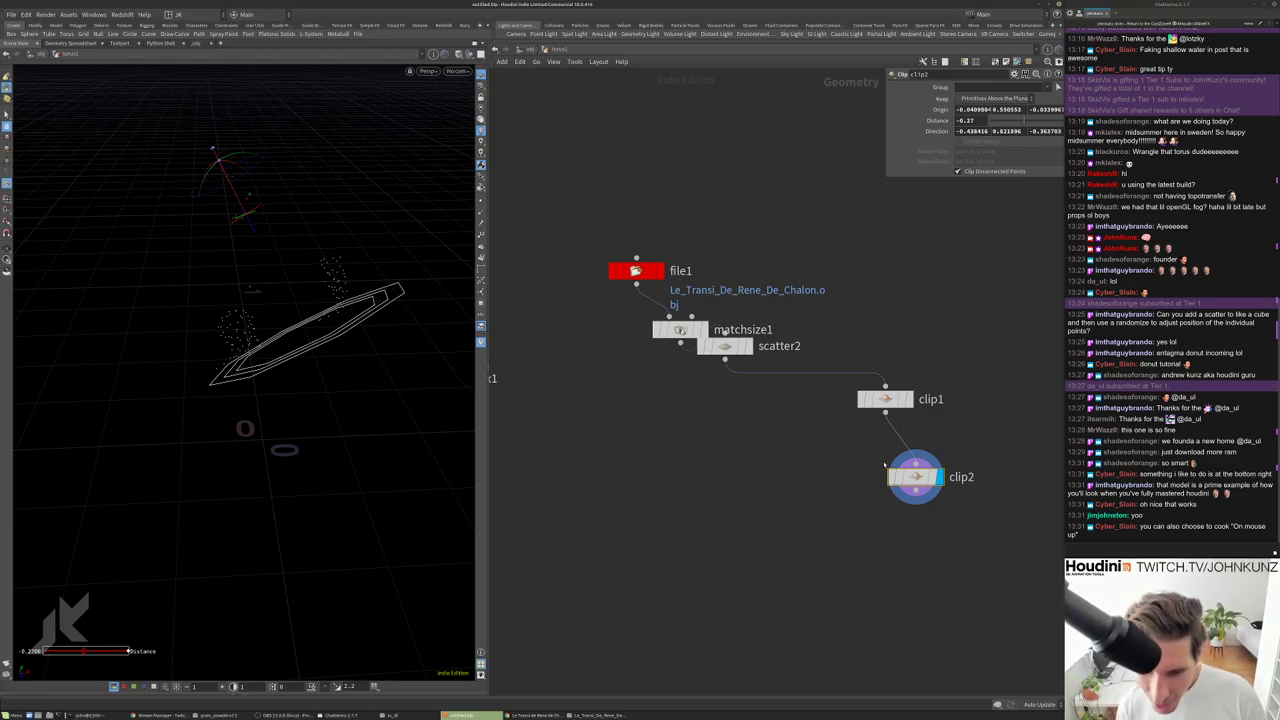
Line clip2 up under clip1 and keep cooking on automatic updates.
key("l")
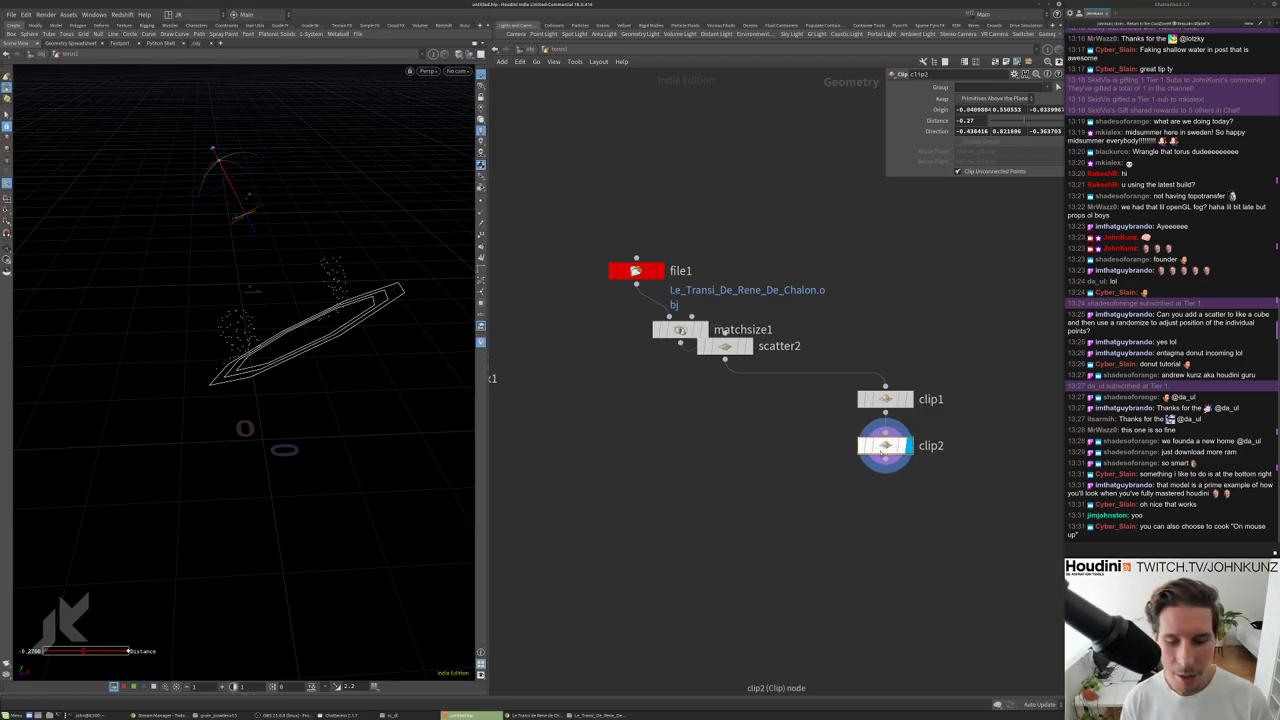
left_click_drag(239, 162, 231, 207, "alt")
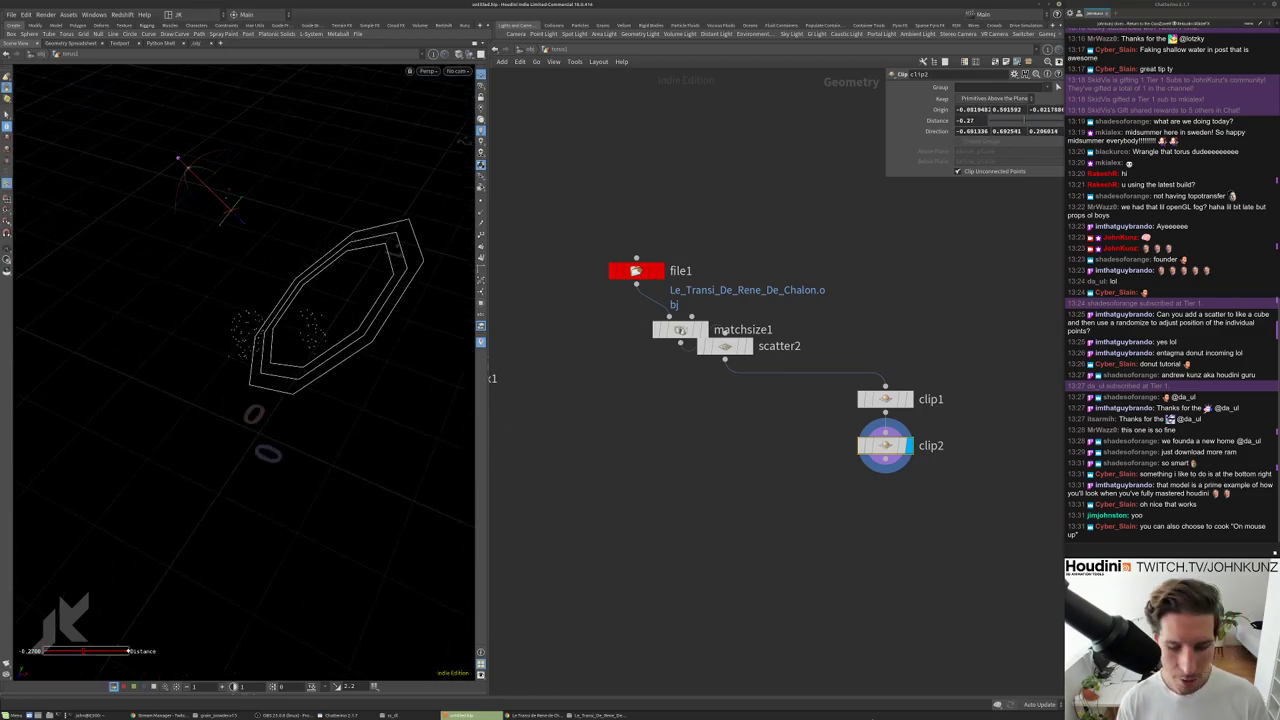
left_click(1038, 705)
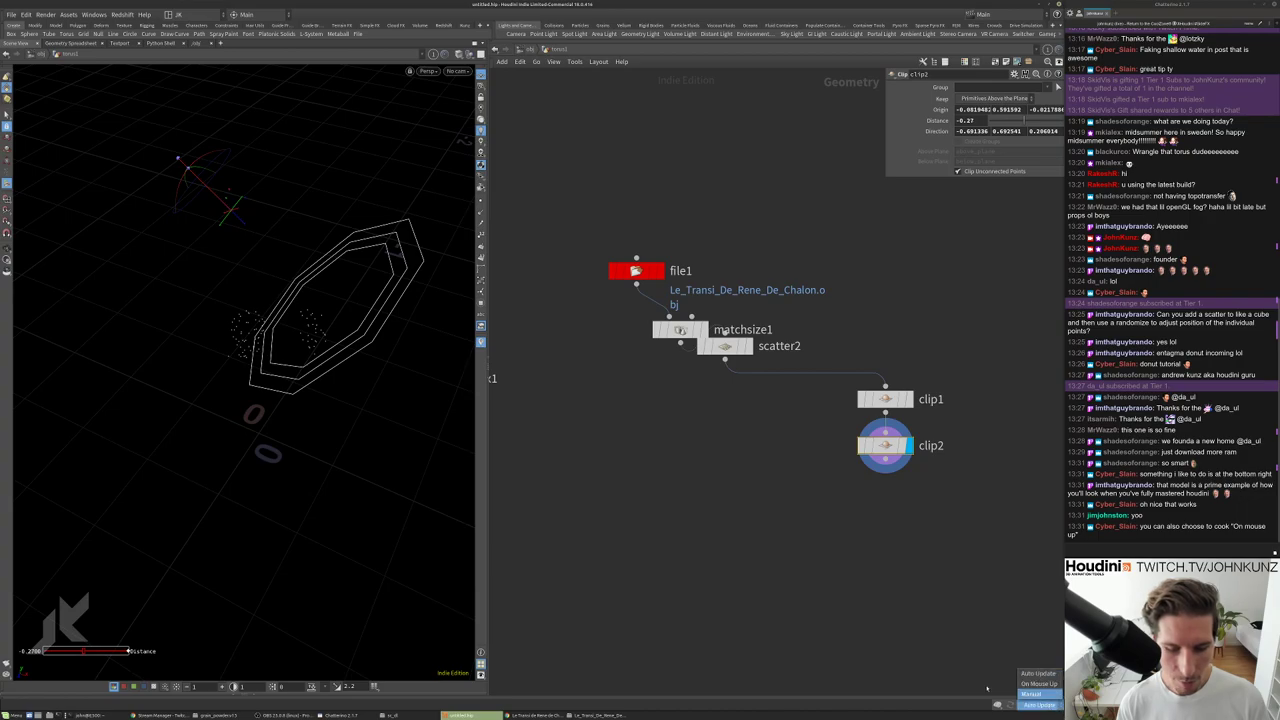
left_click(866, 605)
Rotate clip2's plane to about -0.998, -0.063, -0.029 and move scatter2 right of matchsize1.
left_click_drag(201, 157, 228, 184)
middle_click_drag(737, 479, 753, 438)
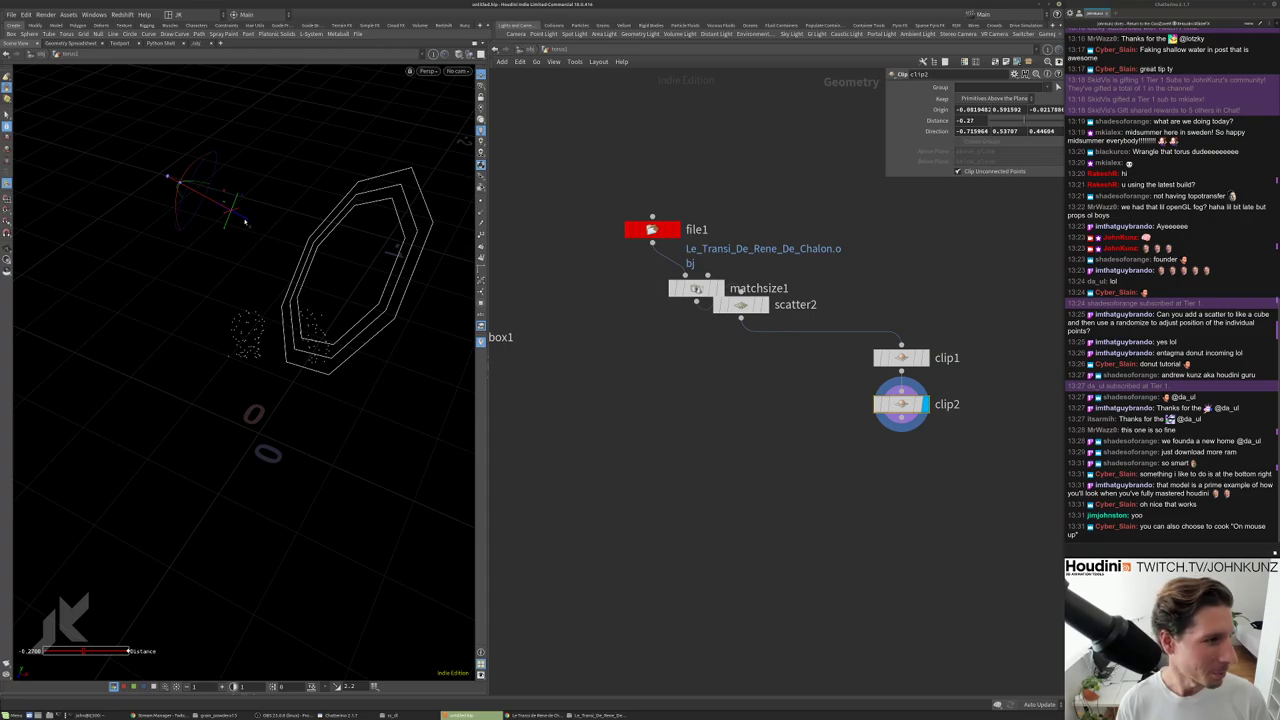
left_click_drag(228, 224, 225, 260, "alt")
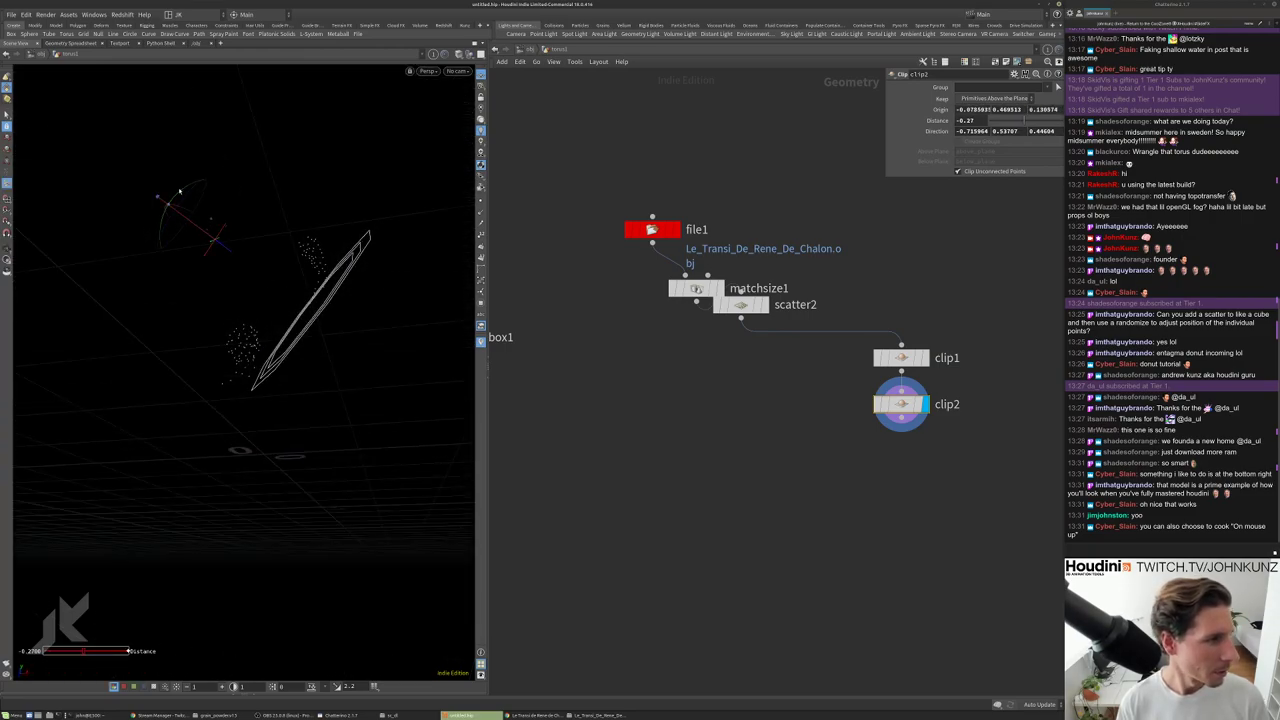
left_click_drag(180, 190, 178, 268)
left_click_drag(354, 366, 401, 437, "alt")
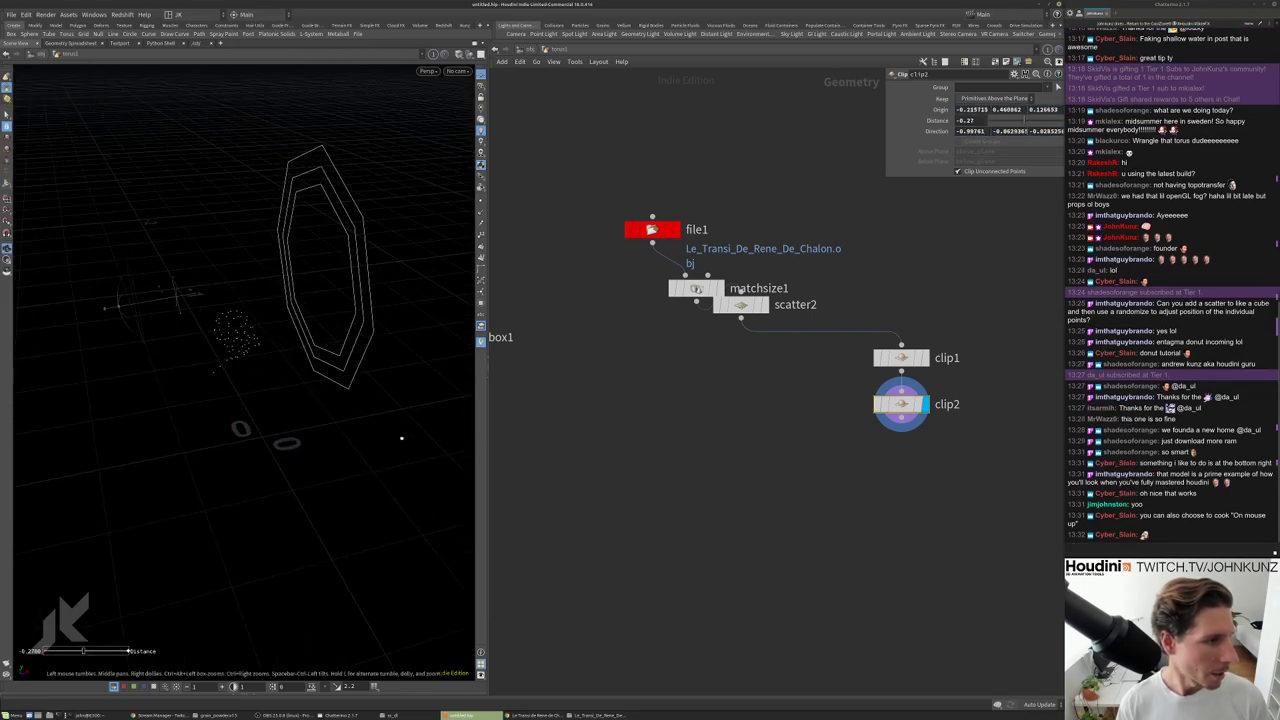
left_click_drag(741, 304, 848, 296)
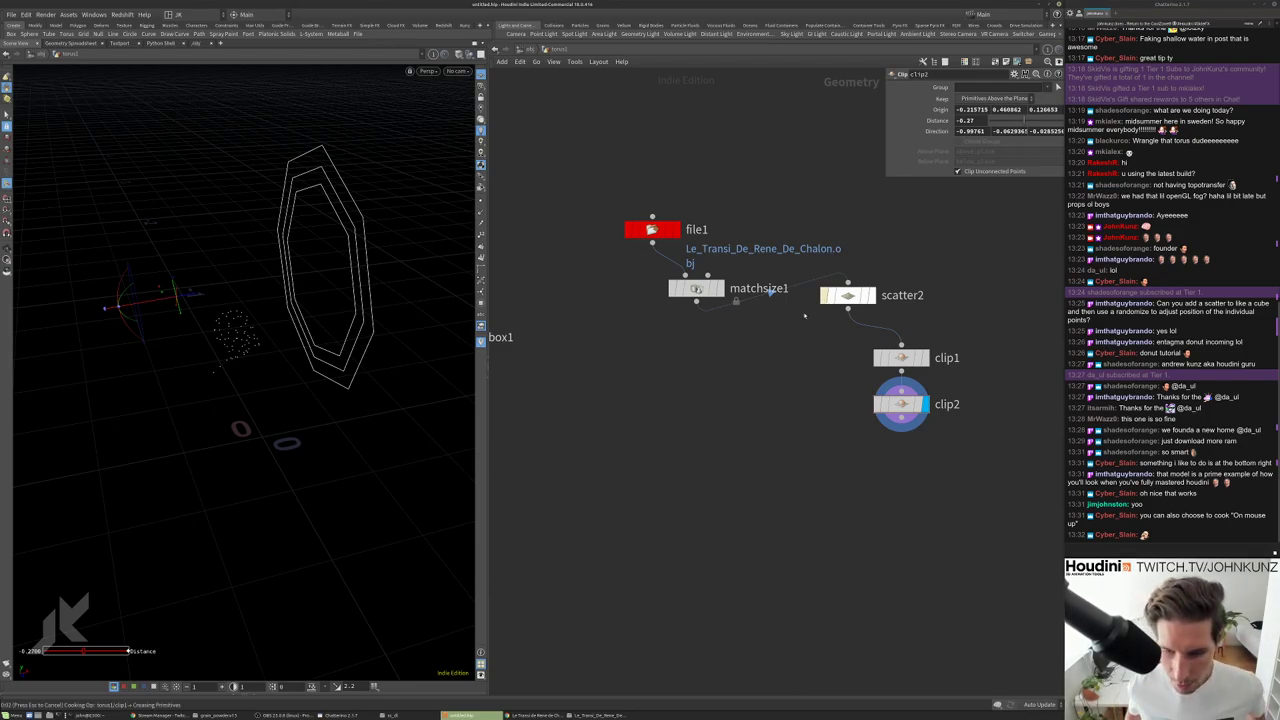
Bypass scatter2 and zoom in on the original skull.
key("b")
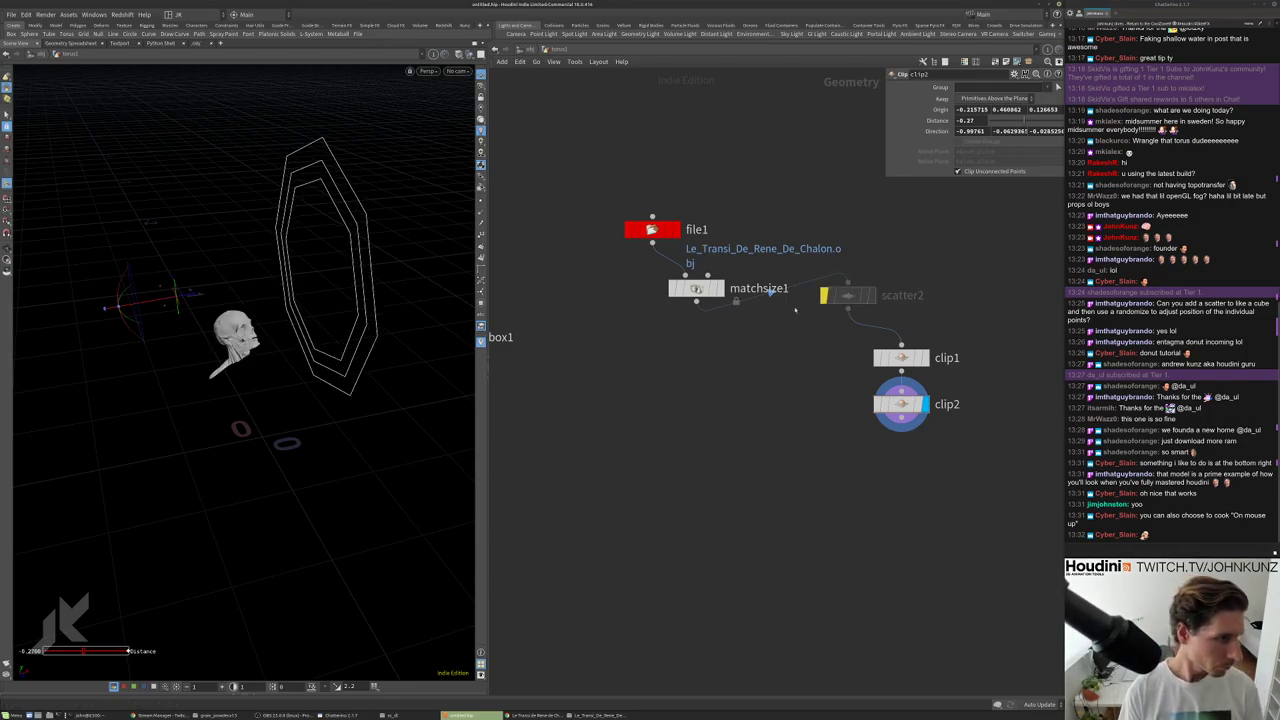
key("Escape")
left_click_drag(306, 418, 360, 343)
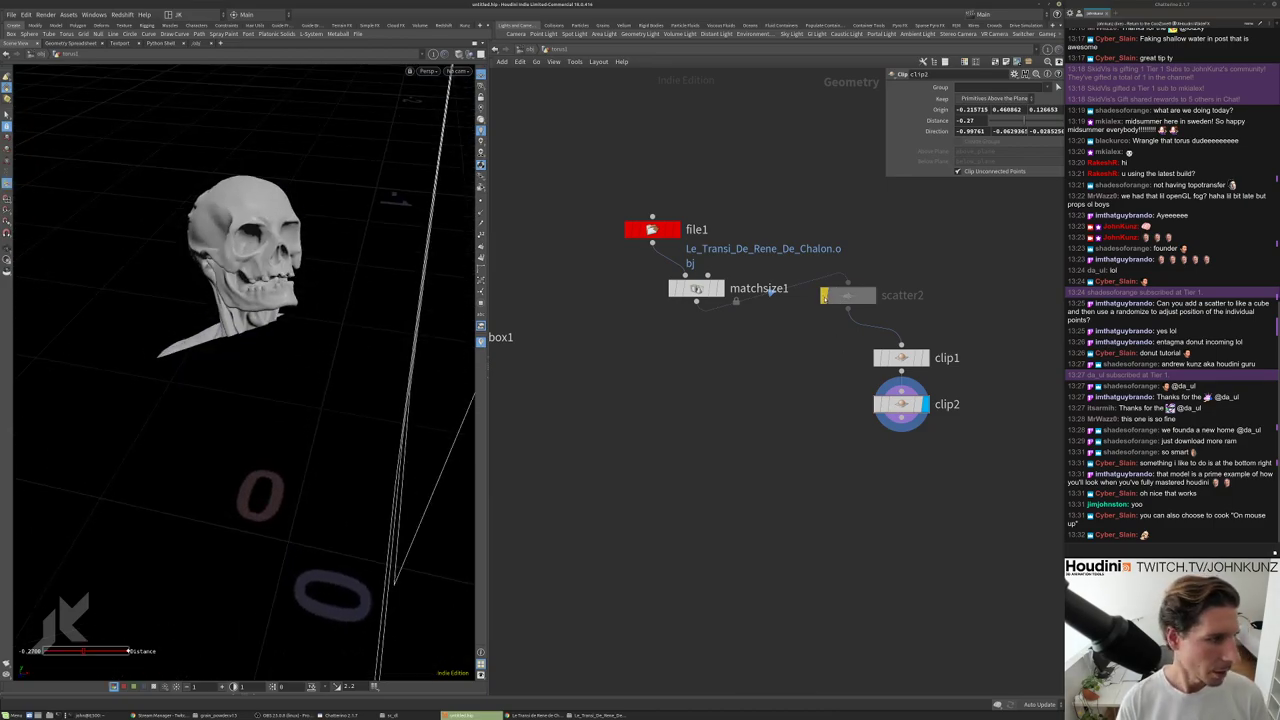
Re-enable scatter2 and reorient clip2's plane around the skull points, showing the display geometry.
left_click(825, 296)
left_click(845, 295)
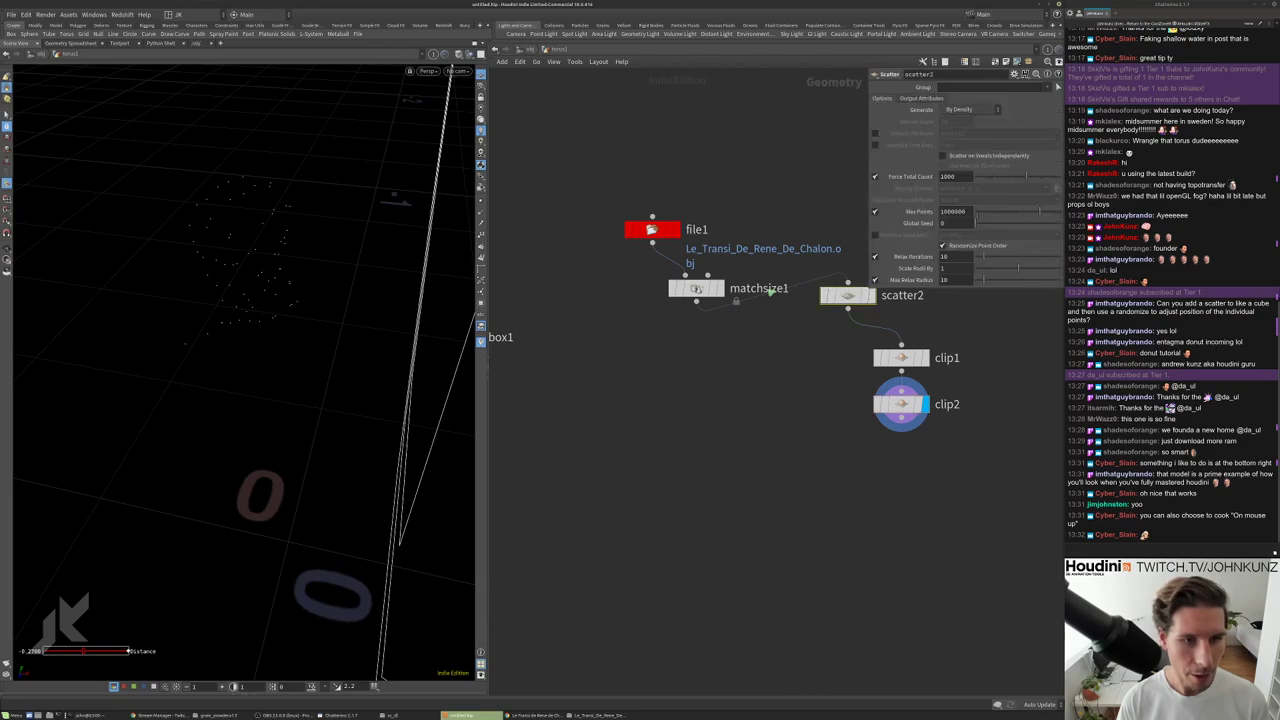
left_click(889, 406)
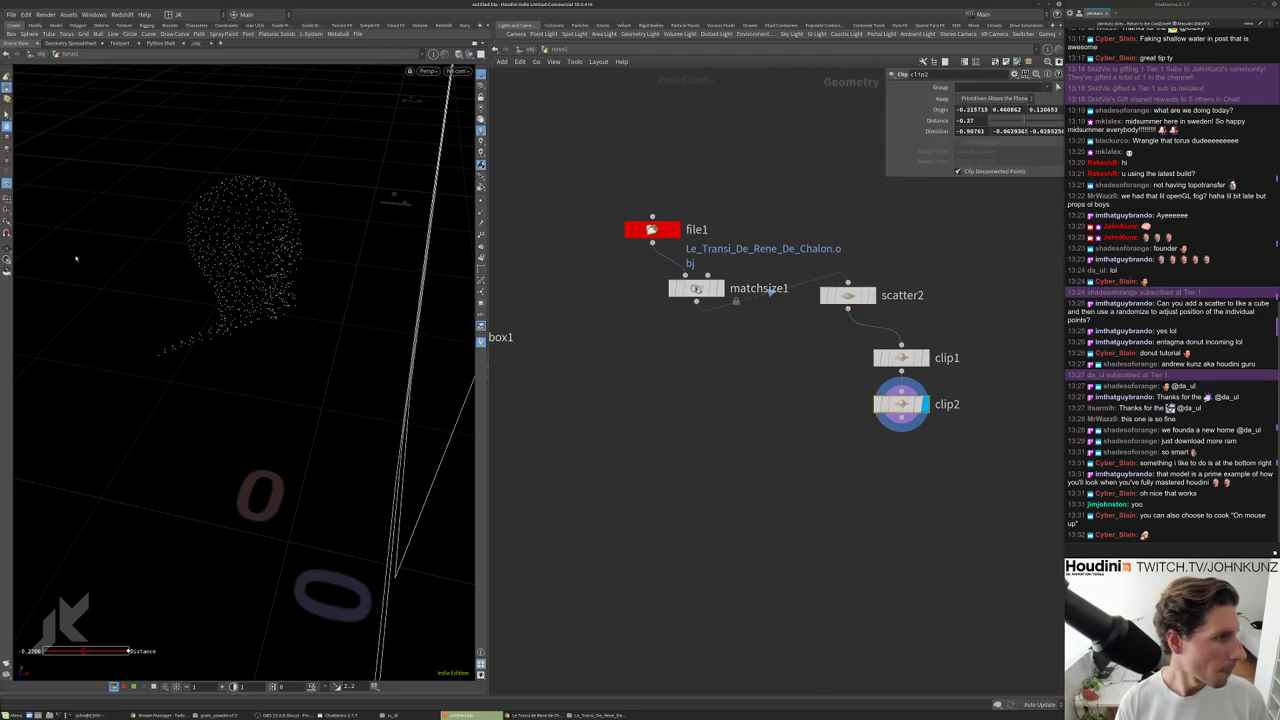
left_click_drag(75, 259, 70, 186)
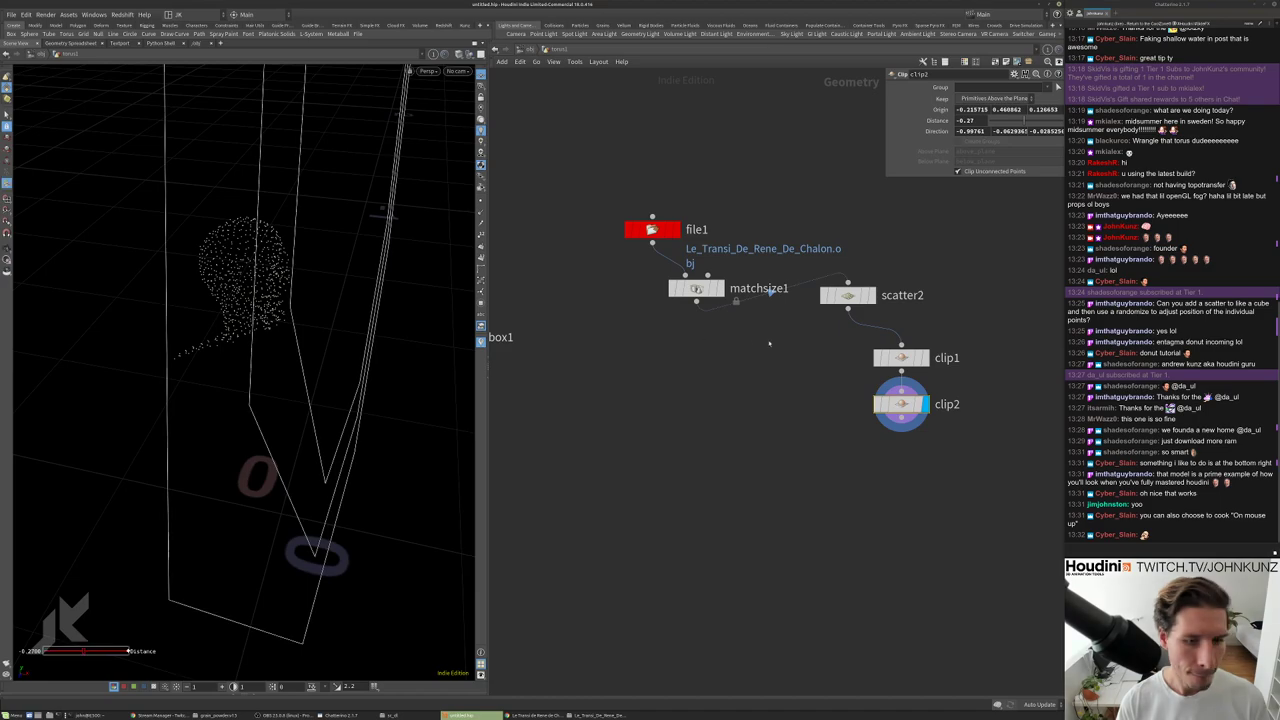
right_click(70, 190)
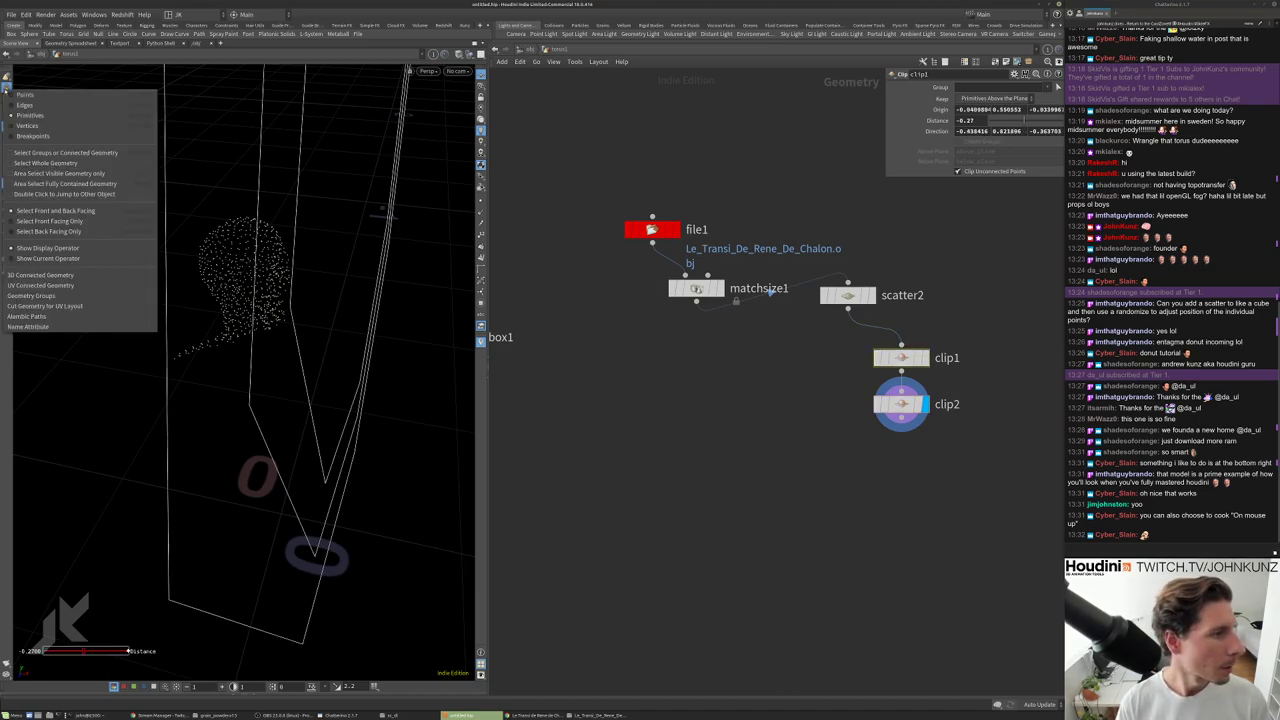
left_click(73, 253)
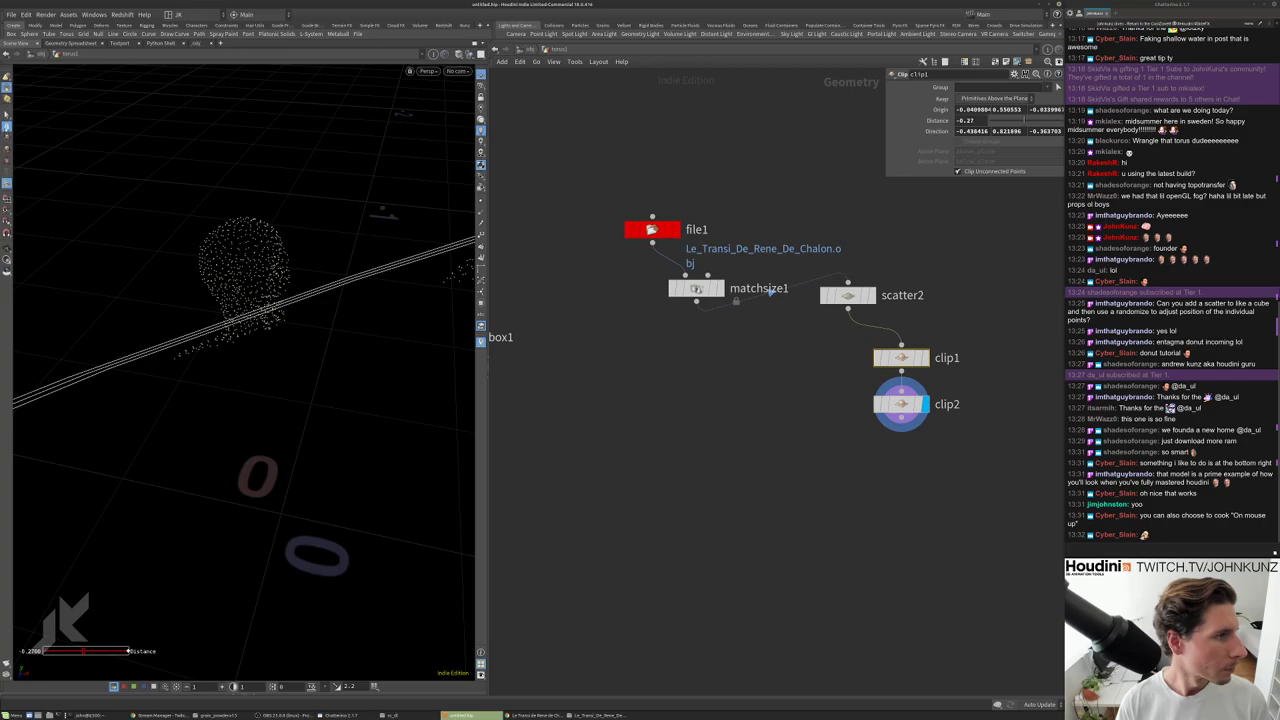
Rotate and nudge the clip plane so it trims the upper part of the figure.
key("s")
key("Return")
left_click_drag(240, 300, 224, 188, "alt")
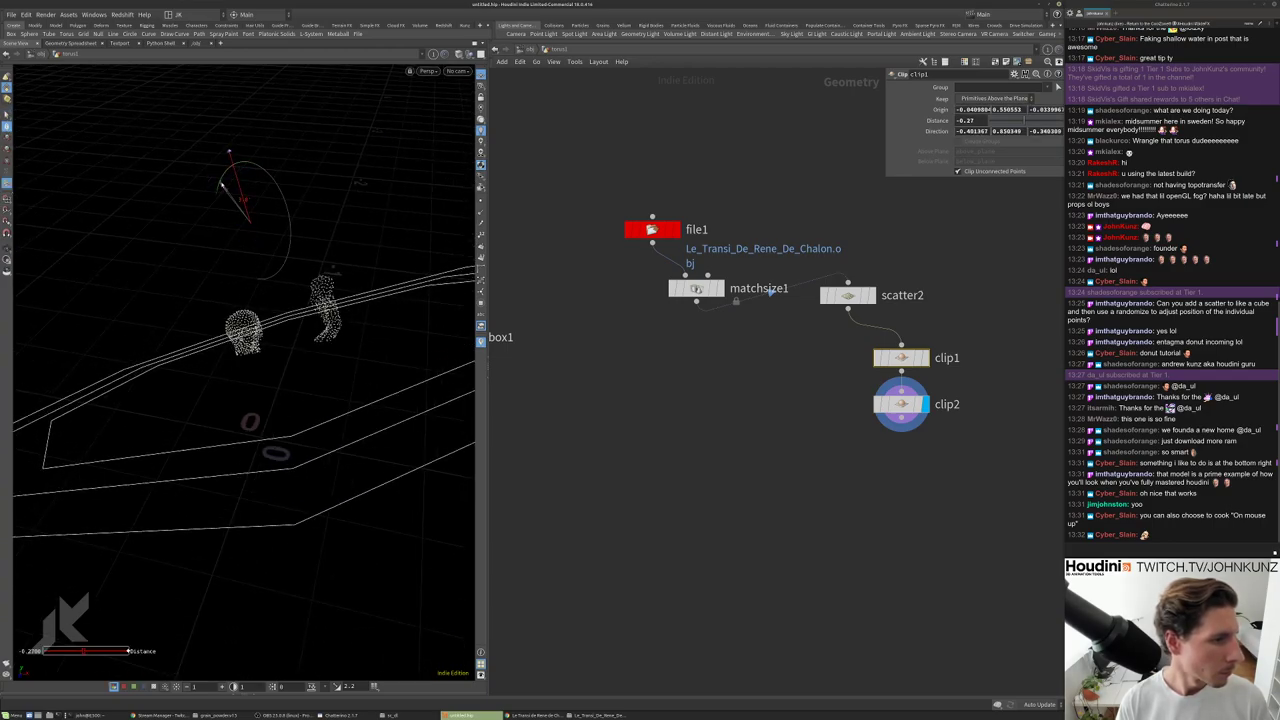
left_click_drag(206, 408, 253, 191, "alt")
key("Return")
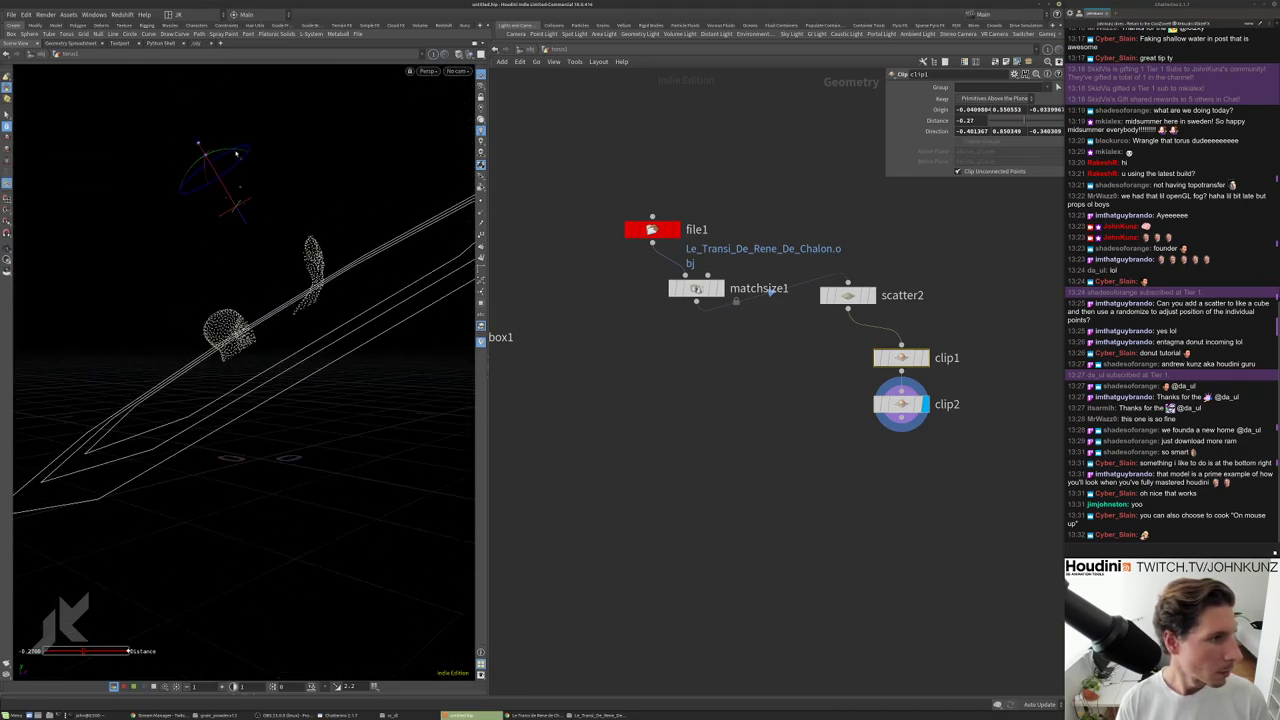
left_click_drag(226, 151, 273, 295)
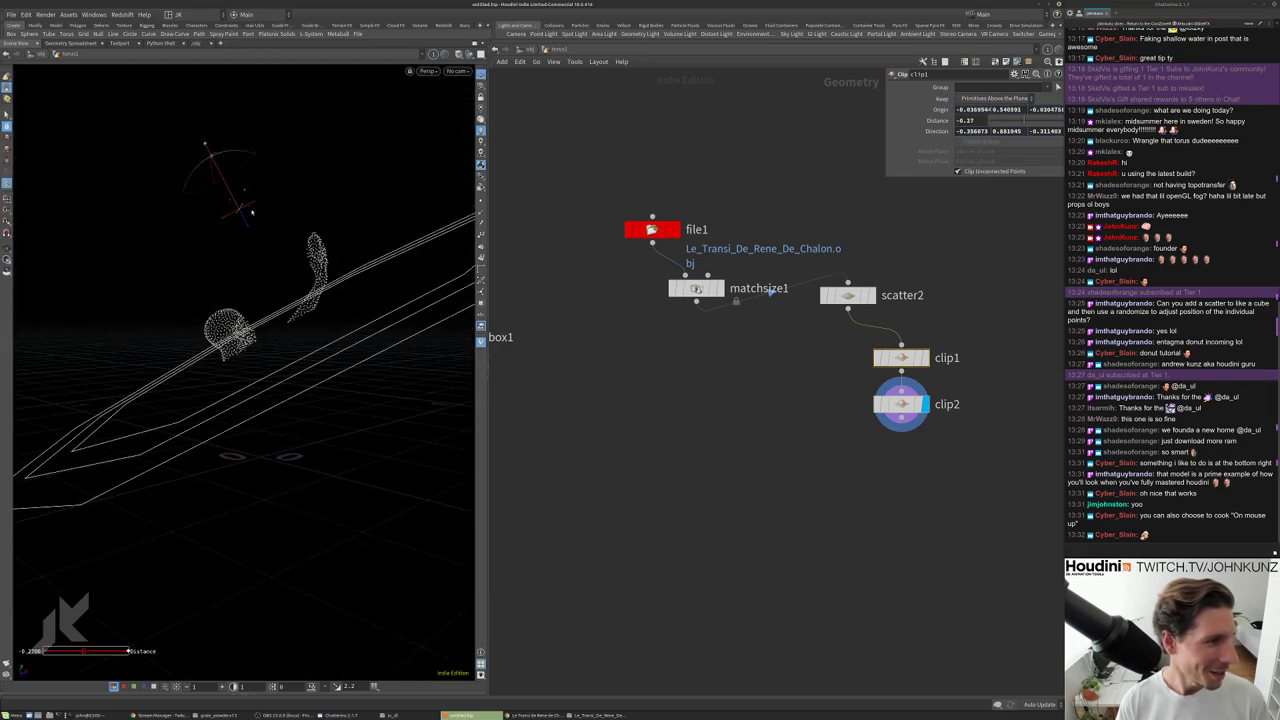
left_click_drag(248, 228, 245, 218)
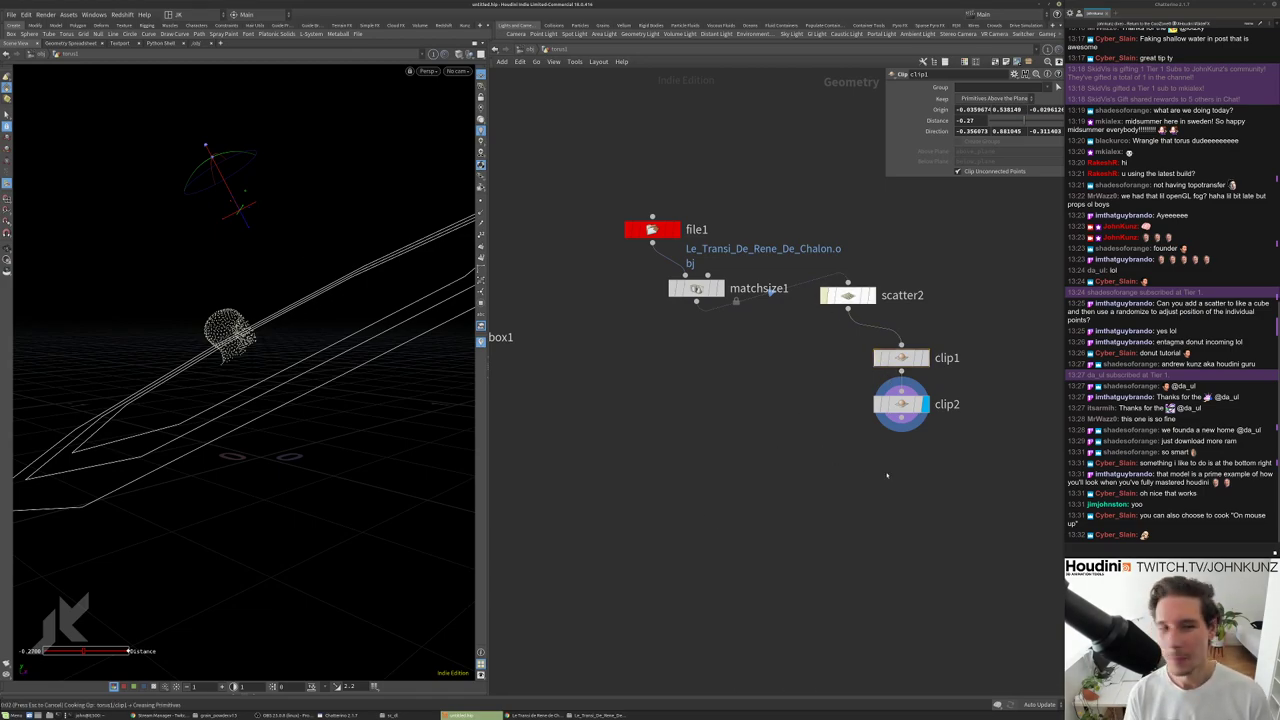
Bypass scatter2 again and frame the full skull mesh in a three-quarter view.
left_click(824, 295)
key("g")
mouse_move(320, 260)
left_mouse_down()
mouse_move(320, 318)
mouse_move(260, 348)
left_mouse_up()
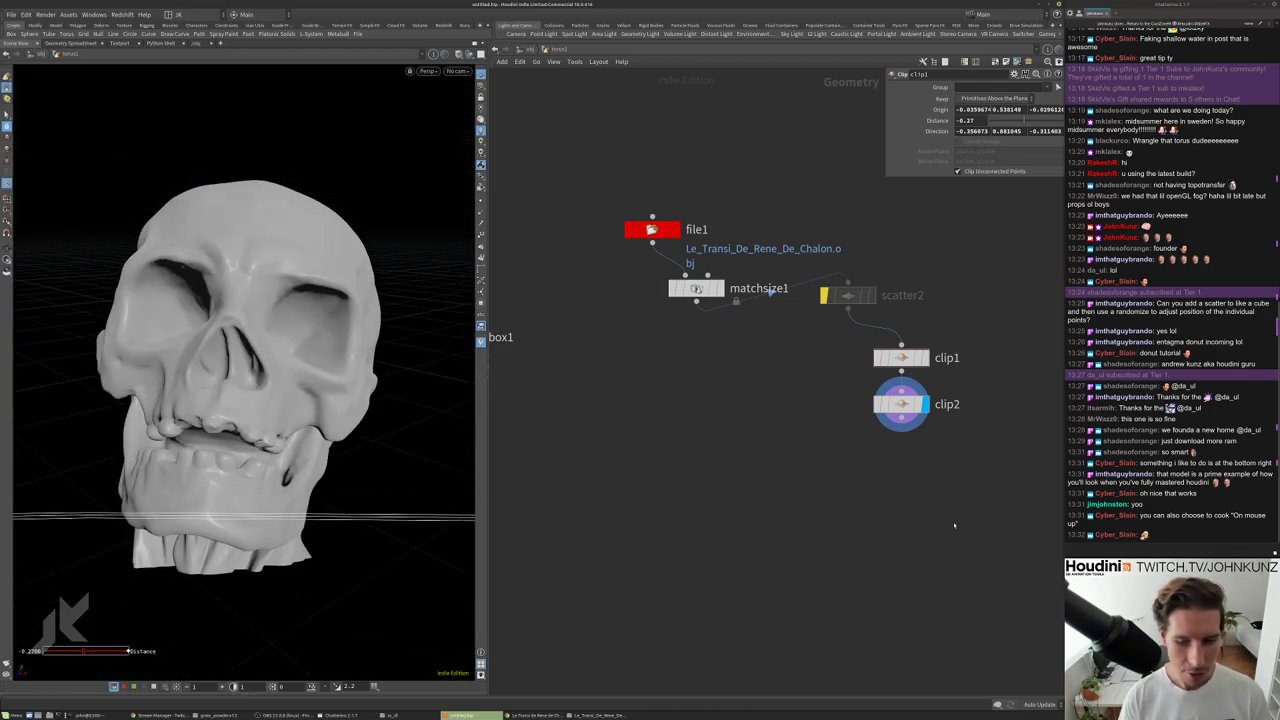
middle_click_drag(954, 525, 922, 497)
left_click_drag(250, 380, 326, 400)
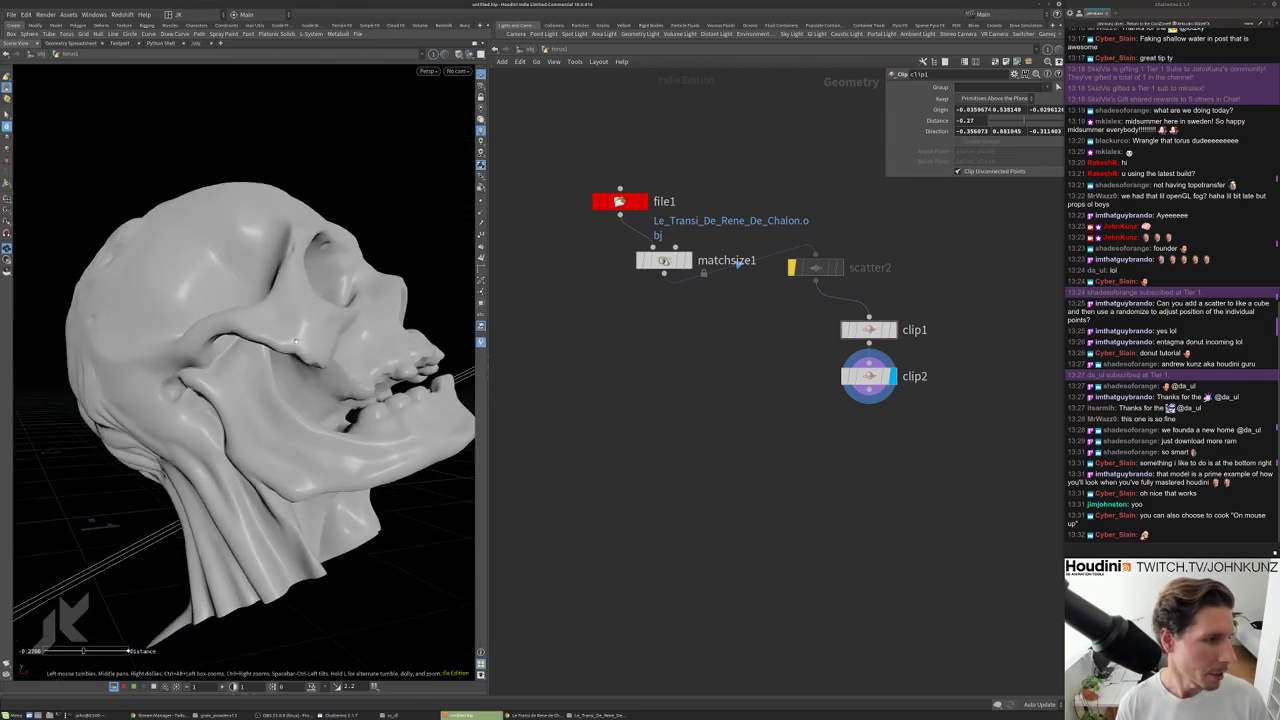
left_click_drag(296, 342, 424, 147)
Switch viewport shading to Wireframe Shaded to inspect the clipped opening.
left_click(459, 54)
left_click(497, 96)
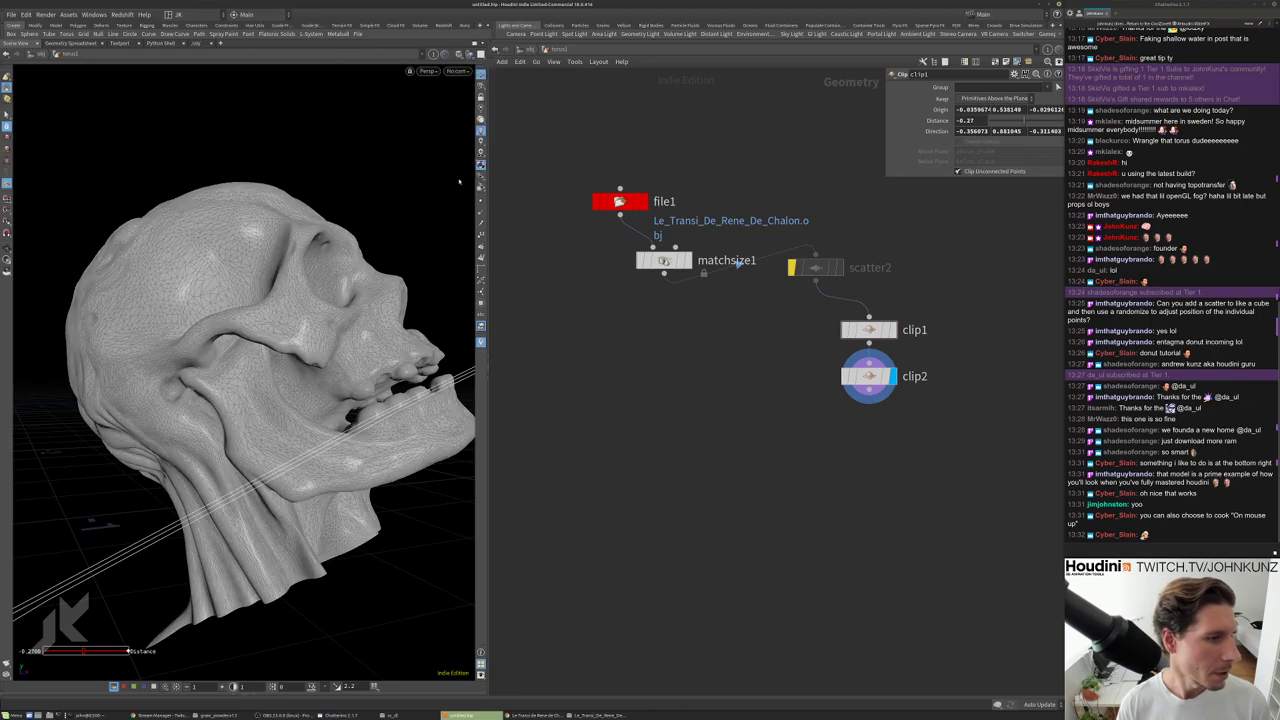
left_click_drag(300, 300, 243, 406)
Add a PolyFill node below clip2 and display its filled result.
key("Tab")
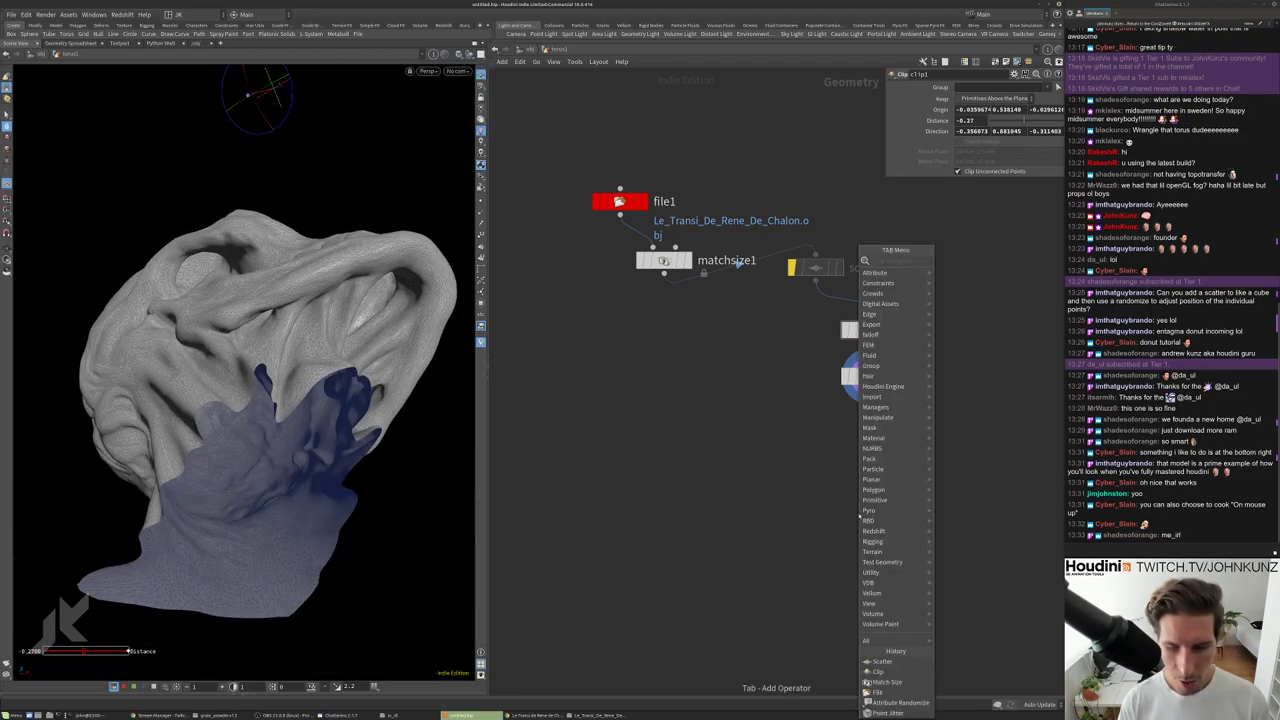
mouse_move(866, 511)
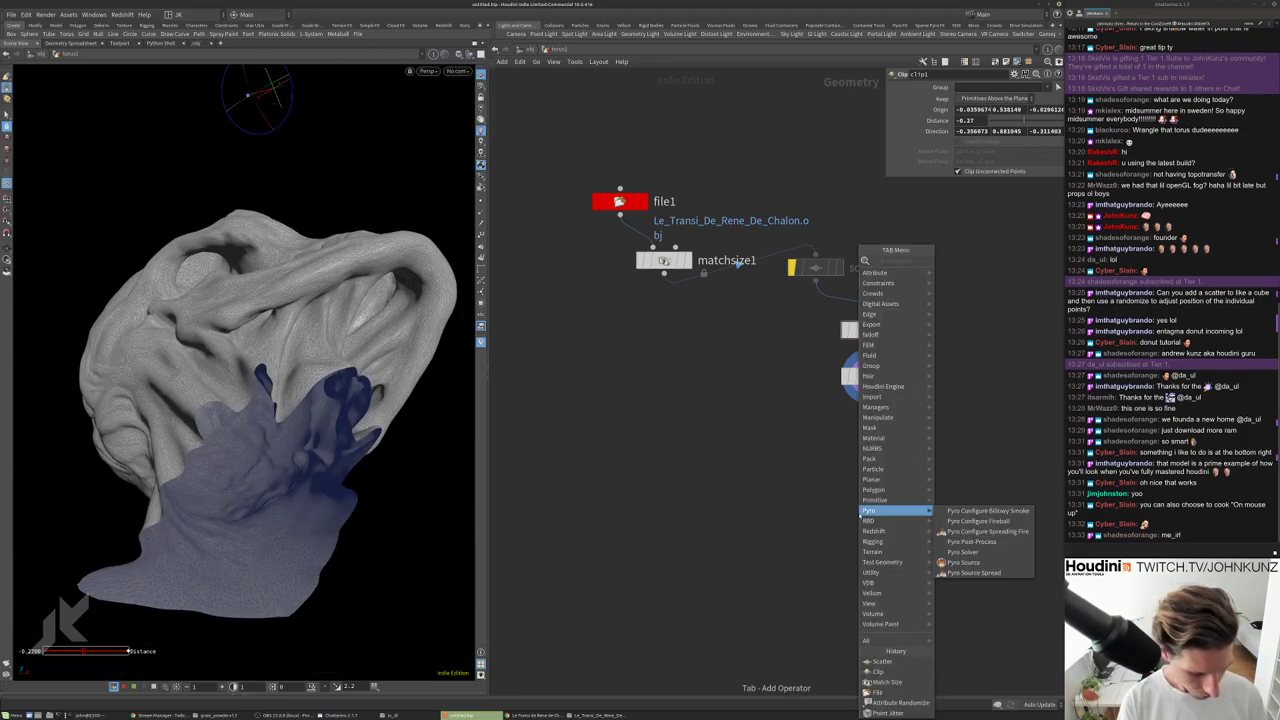
type("cap")
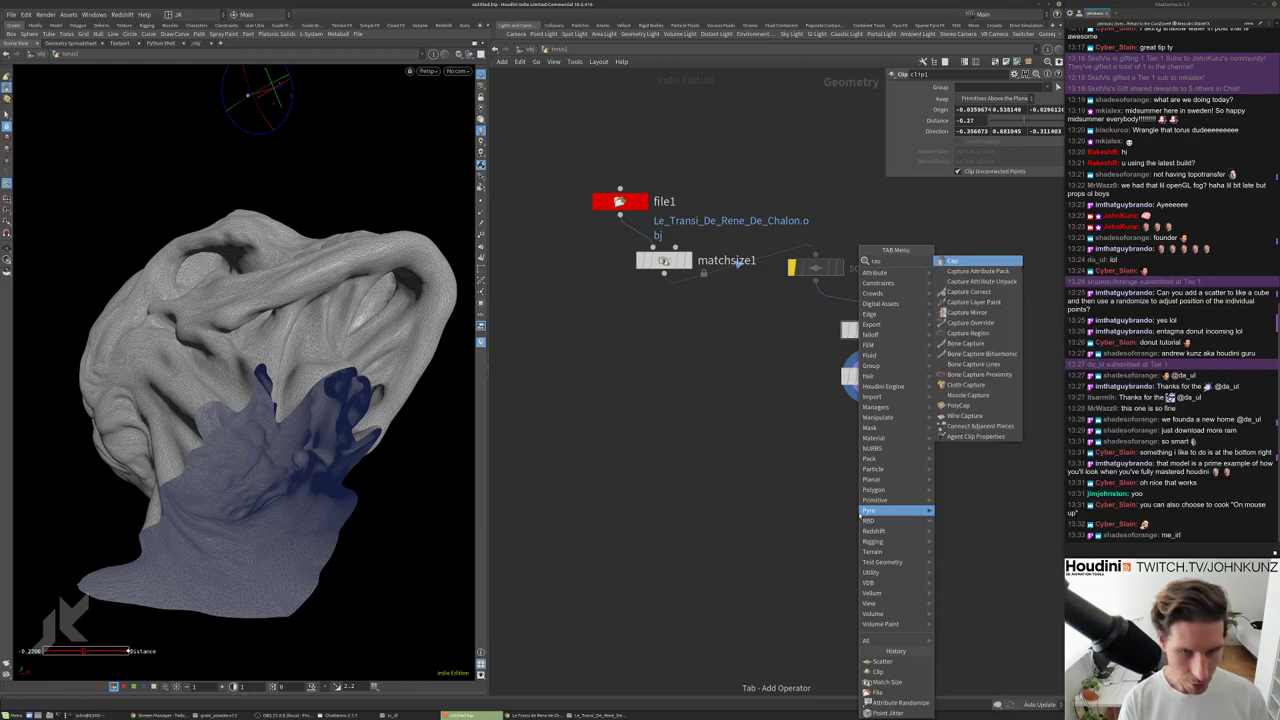
left_click(966, 261)
key("Tab")
type("polyfill")
key("Return")
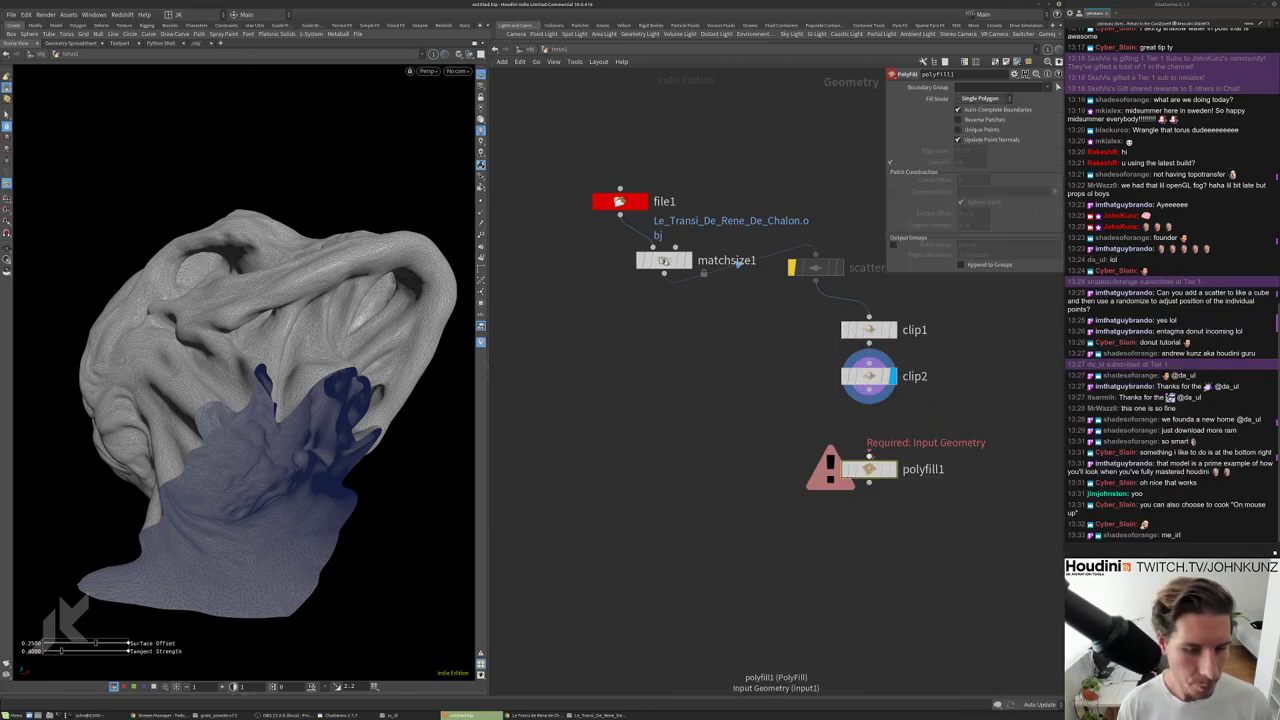
left_click(893, 452)
left_click(893, 469)
mouse_move(330, 420)
left_mouse_down()
mouse_move(350, 484)
mouse_move(340, 520)
left_mouse_up()
Try Quadrilaterals and Quadrilateral Fan fill modes, then settle on Triangles.
left_click(980, 98)
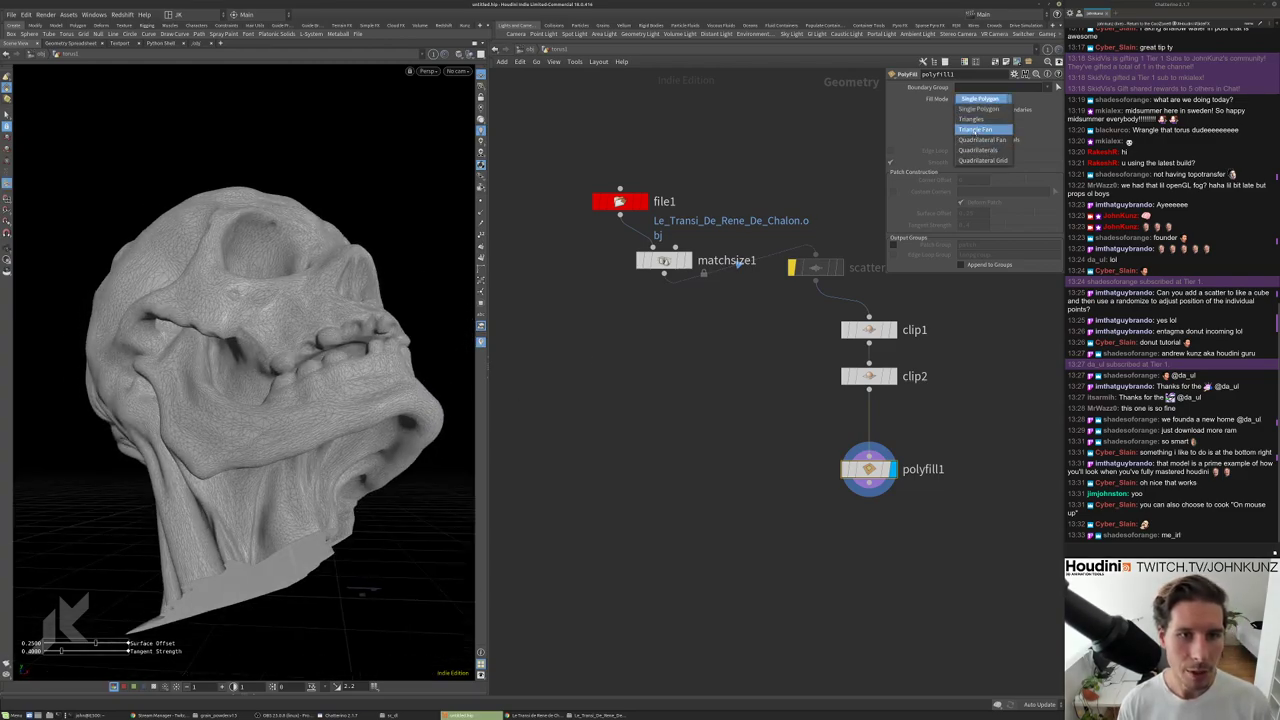
left_click(975, 150)
left_click_drag(240, 420, 255, 368)
left_click(1000, 101)
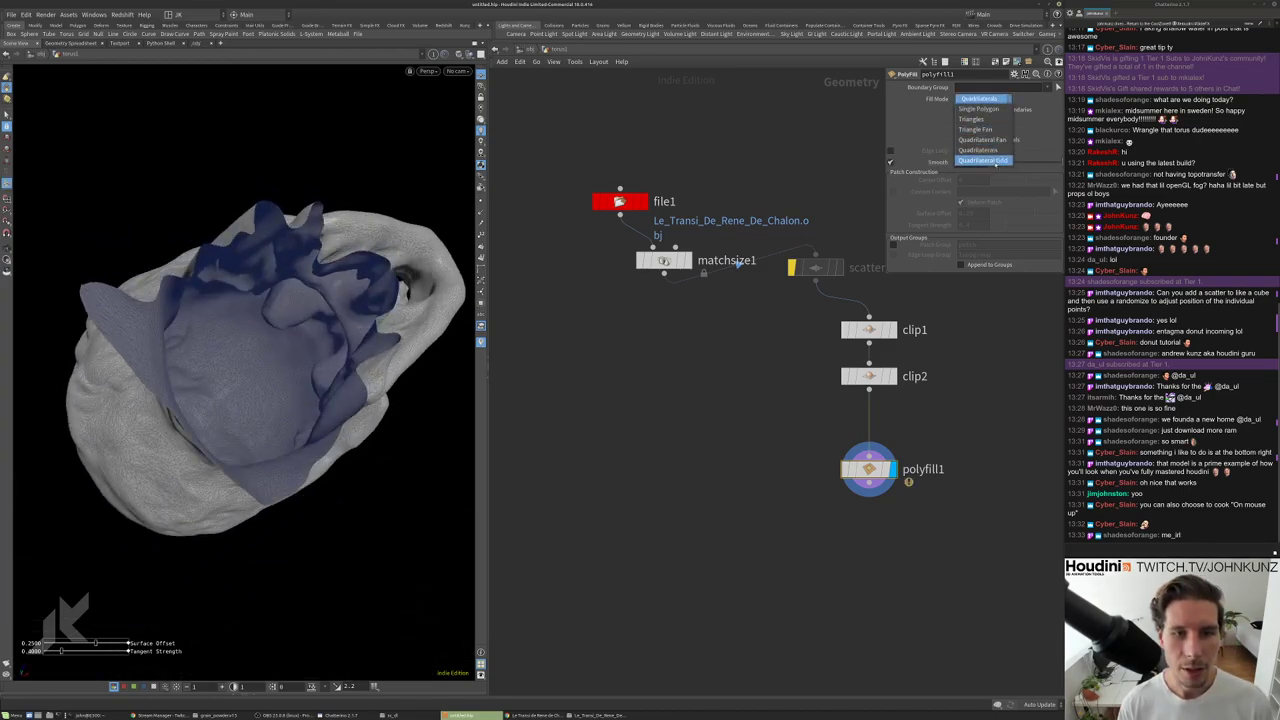
left_click(975, 137)
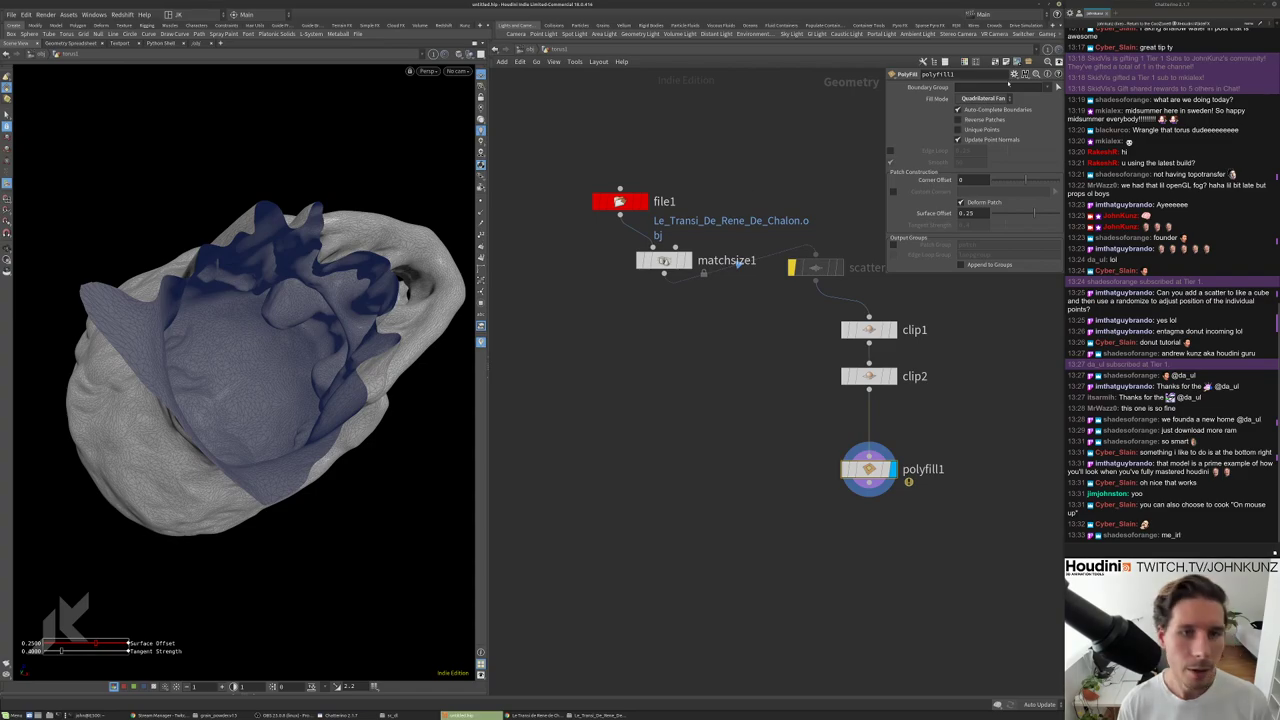
left_click(985, 98)
left_click(975, 113)
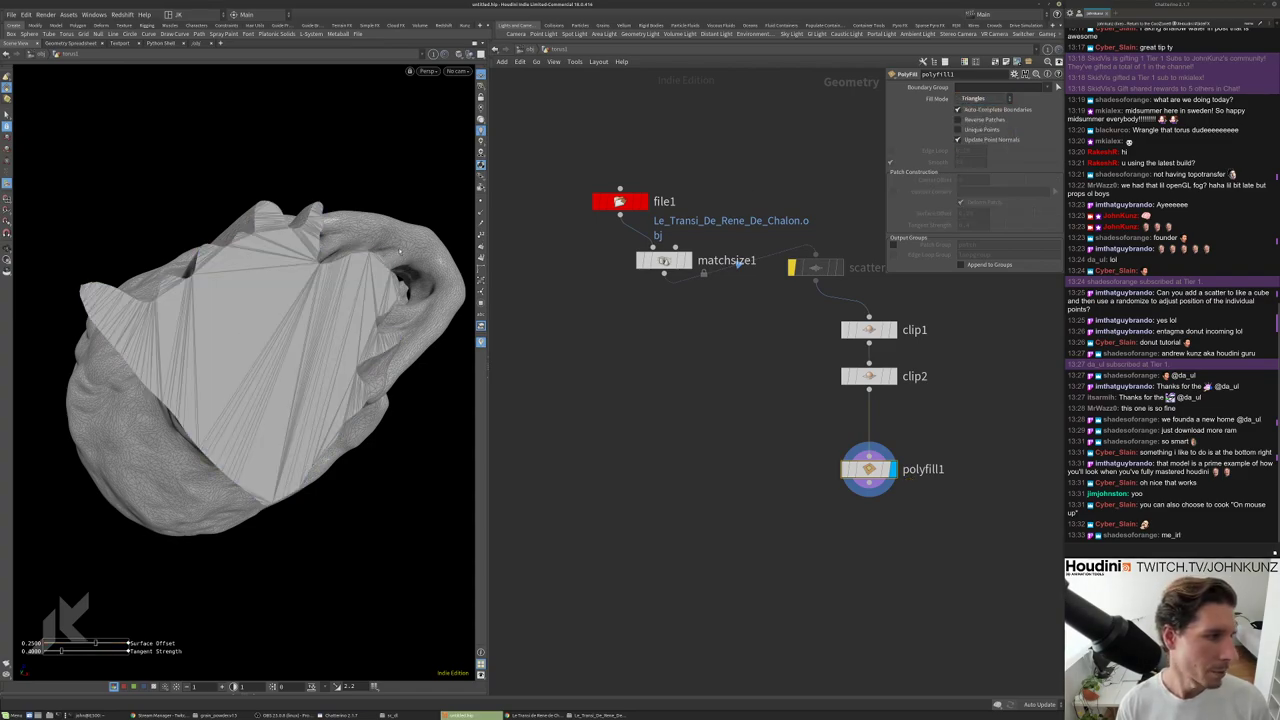
Inspect the triangle-filled head from the side and bring up the node menu.
left_click_drag(400, 250, 345, 415)
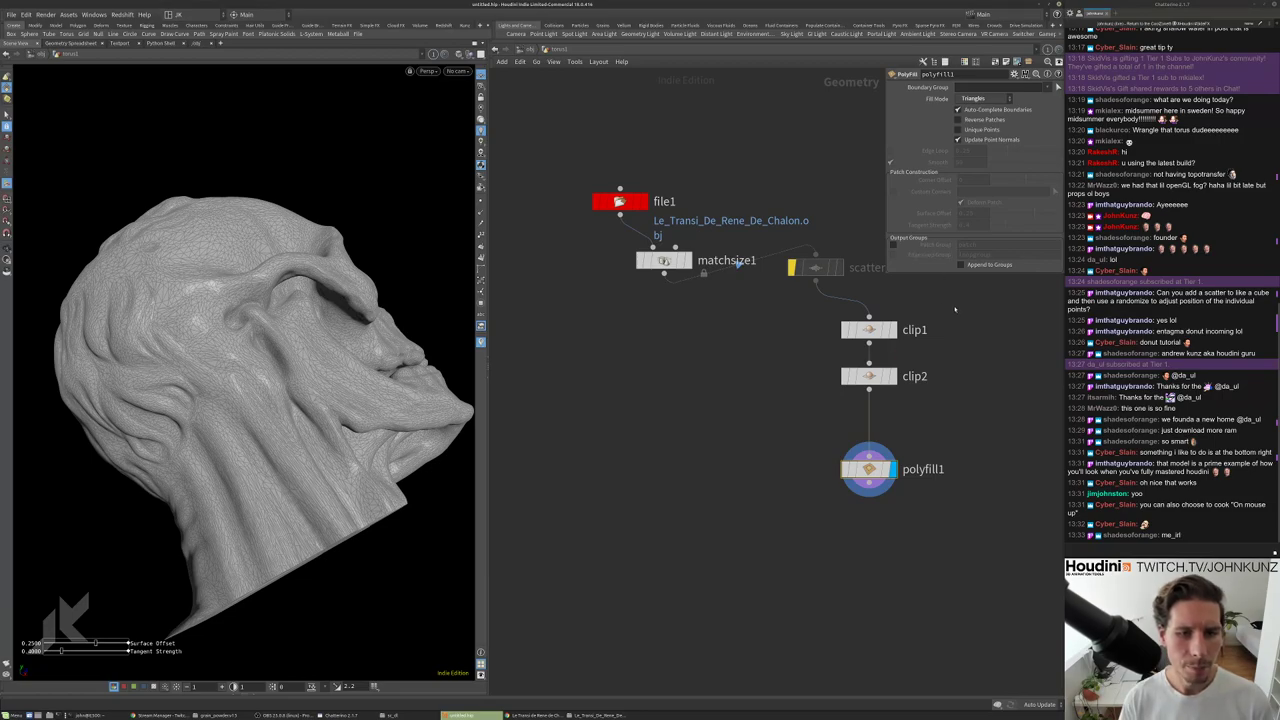
middle_click_drag(805, 532, 830, 405)
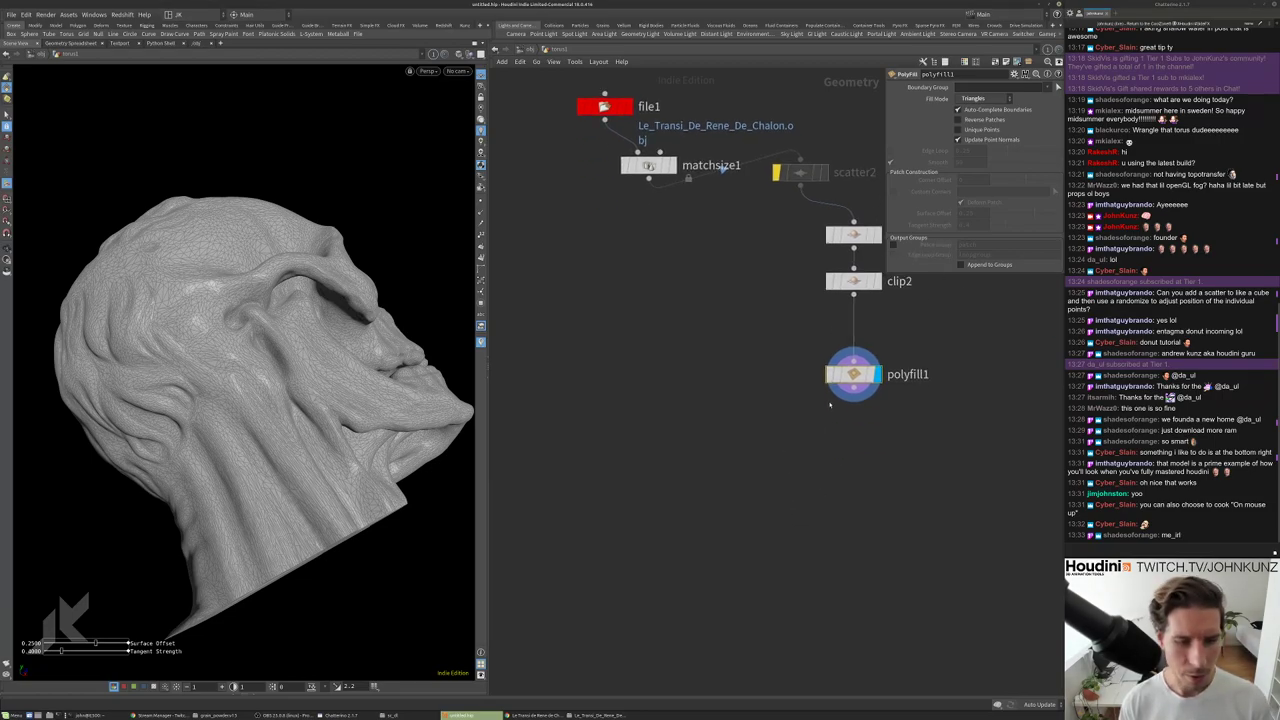
left_click_drag(266, 367, 300, 420)
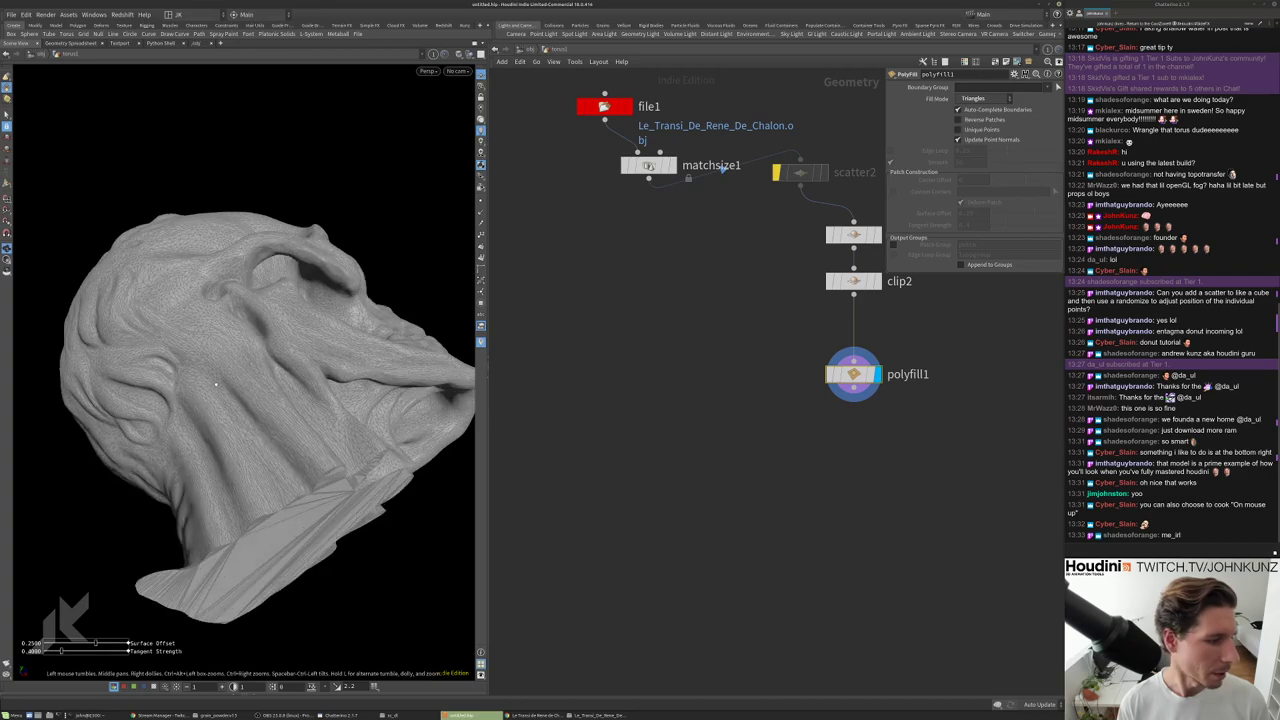
key("Tab")
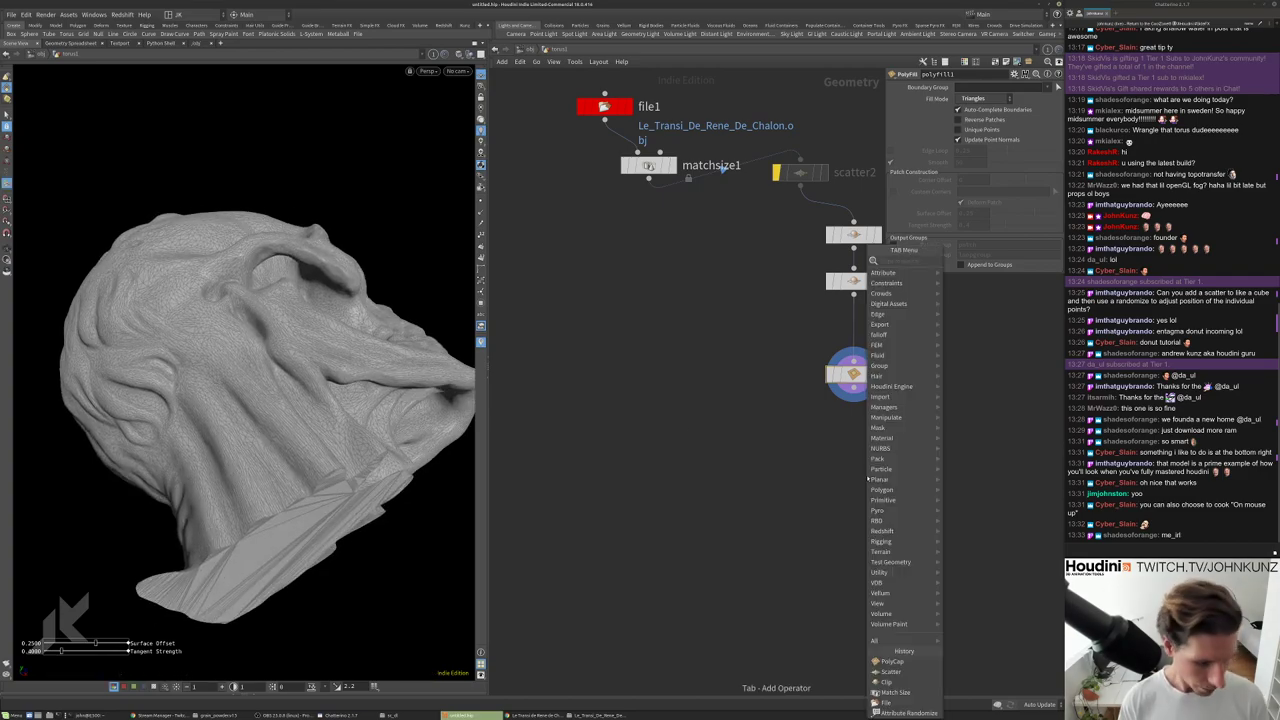
Add a VDB from Polygons node below polyfill1.
type("vdbf")
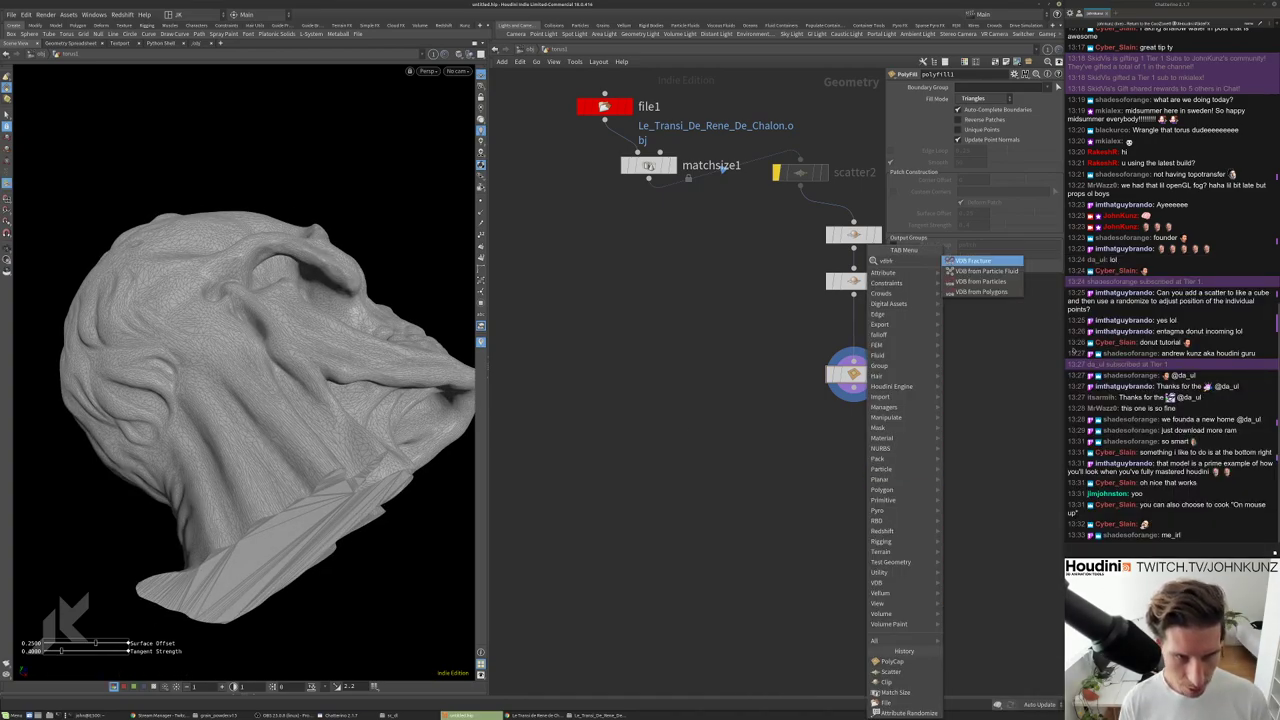
left_click(980, 291)
left_click(870, 461)
left_click_drag(853, 399, 858, 447)
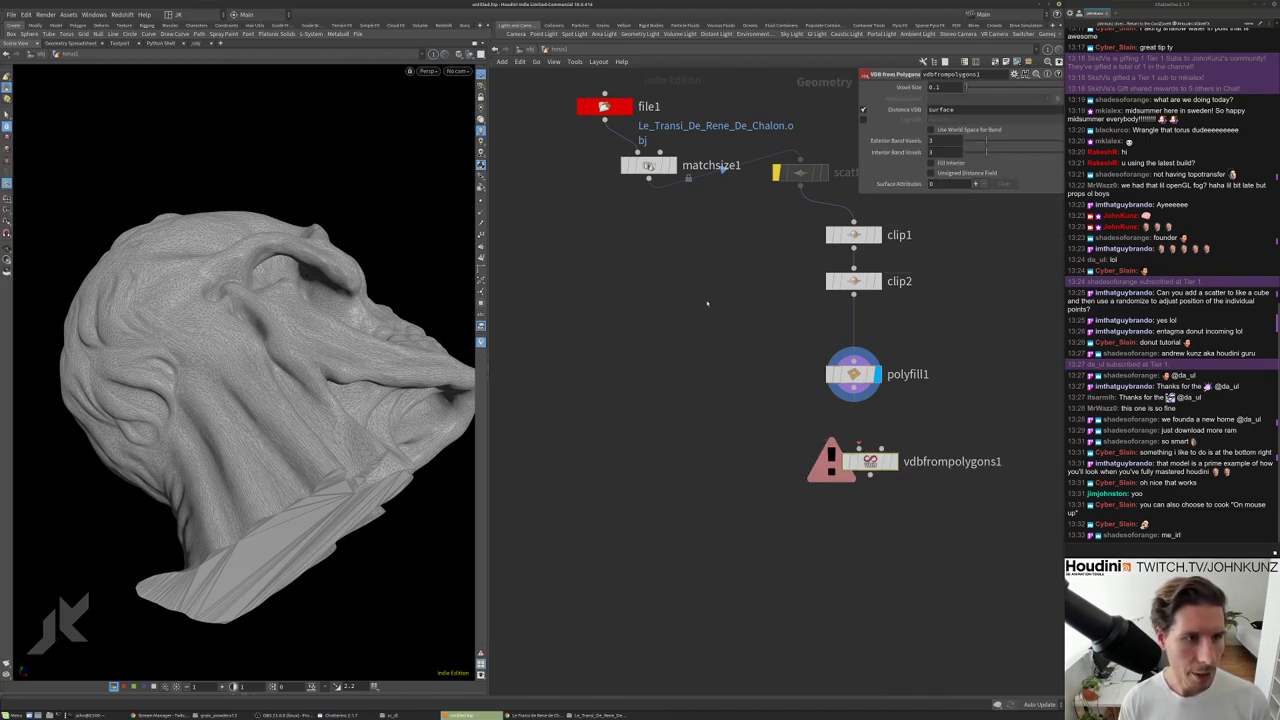
scroll(706, 303, "down", 2)
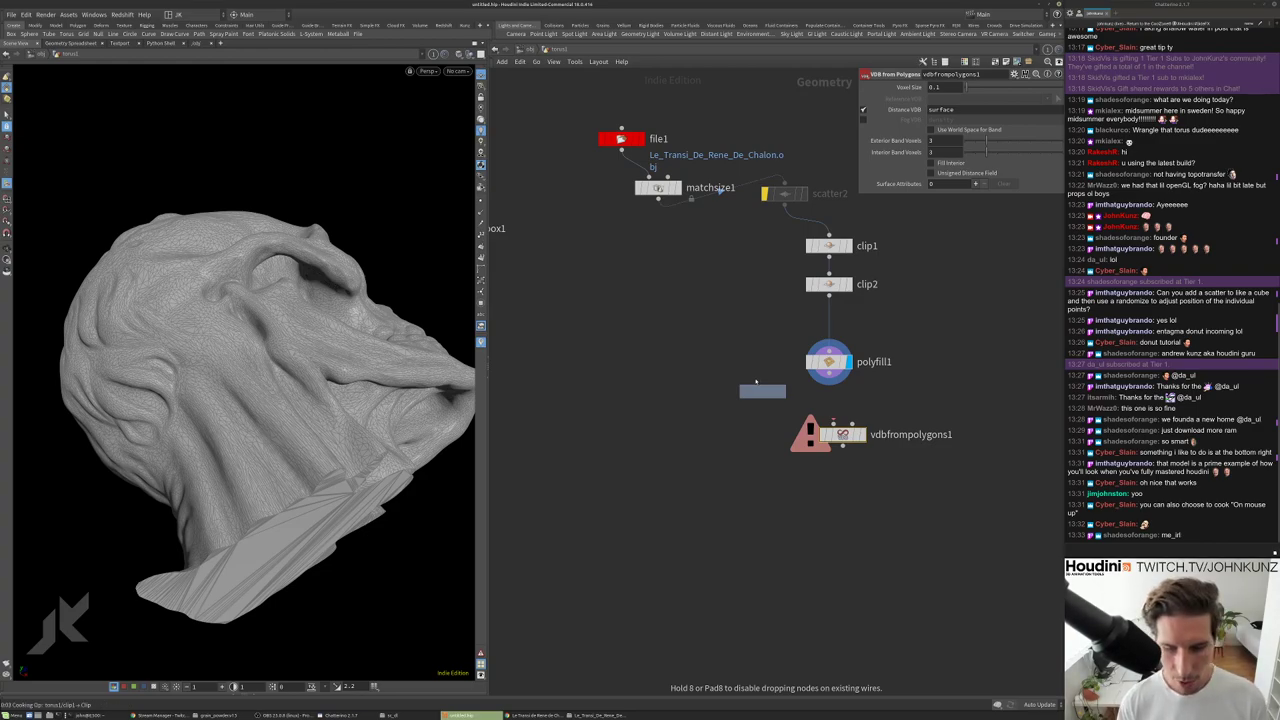
Add matchsize2 under polyfill1 and display it, framing the skull.
left_click(756, 382)
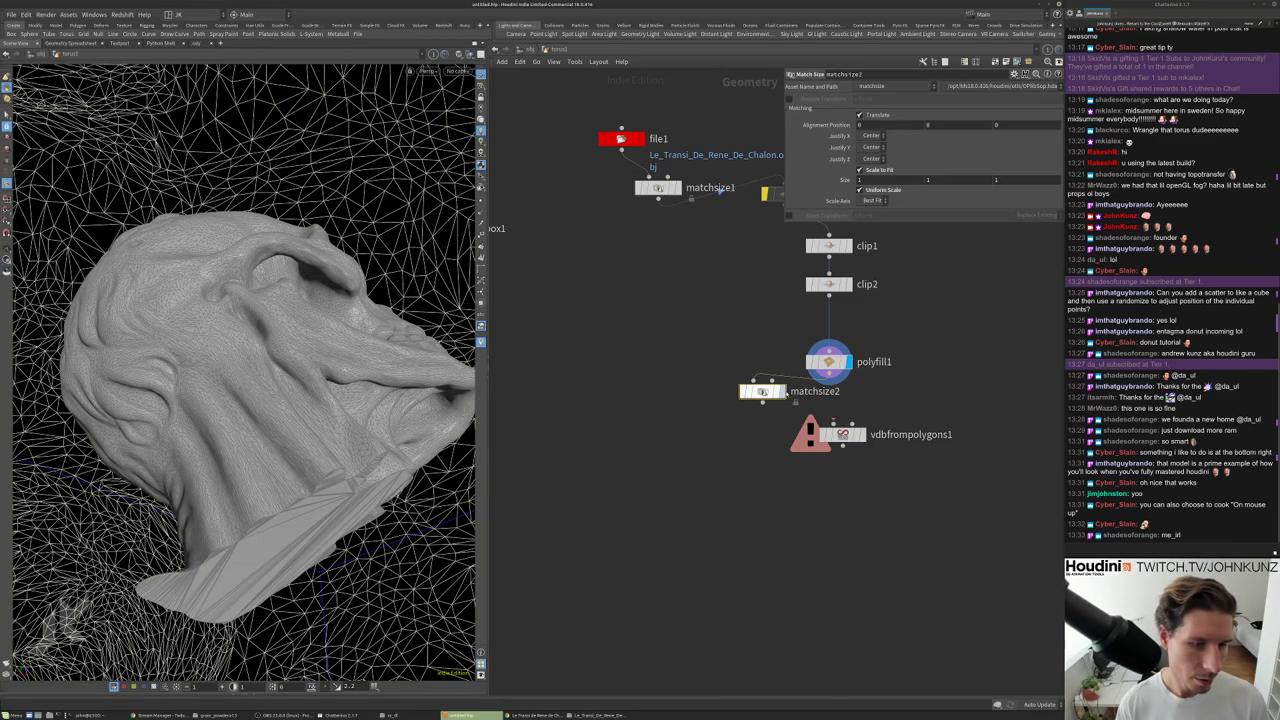
left_click(779, 391)
key("h")
left_click_drag(330, 290, 366, 360)
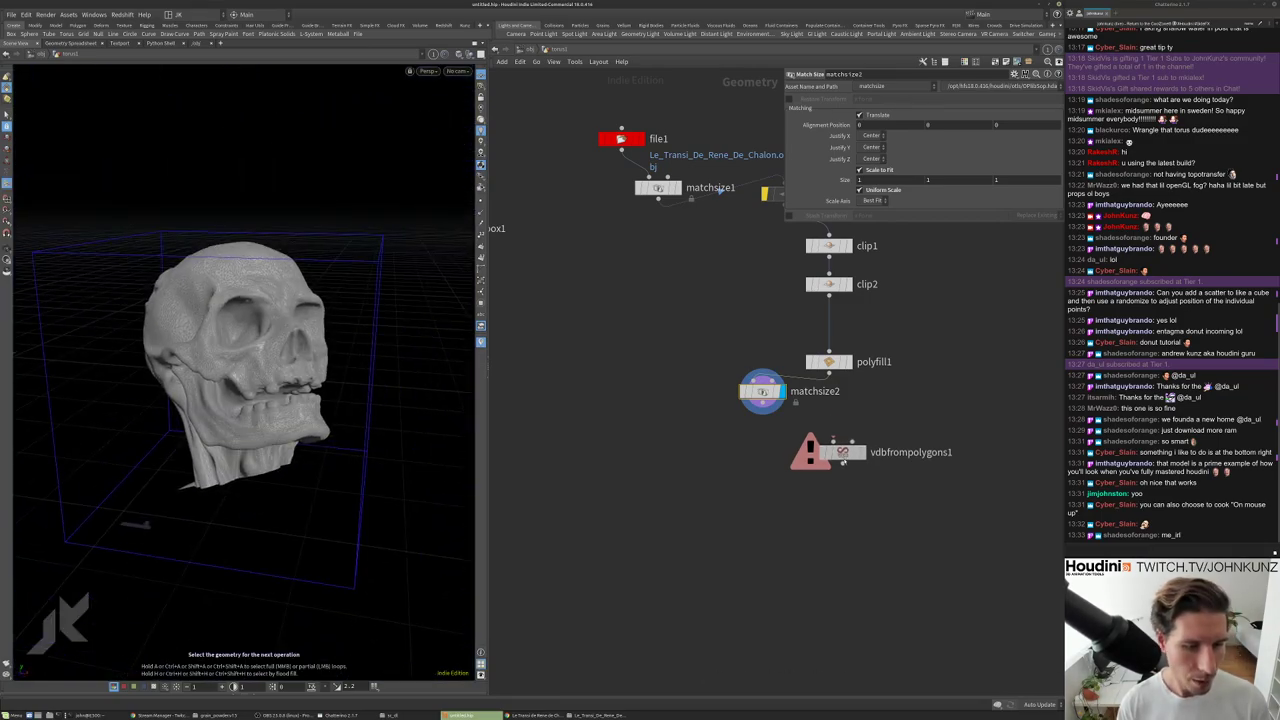
left_click_drag(762, 391, 828, 402)
Add a Transform node (xform1) after matchsize2 and rotate the skull.
key("Tab")
mouse_move(785, 416)
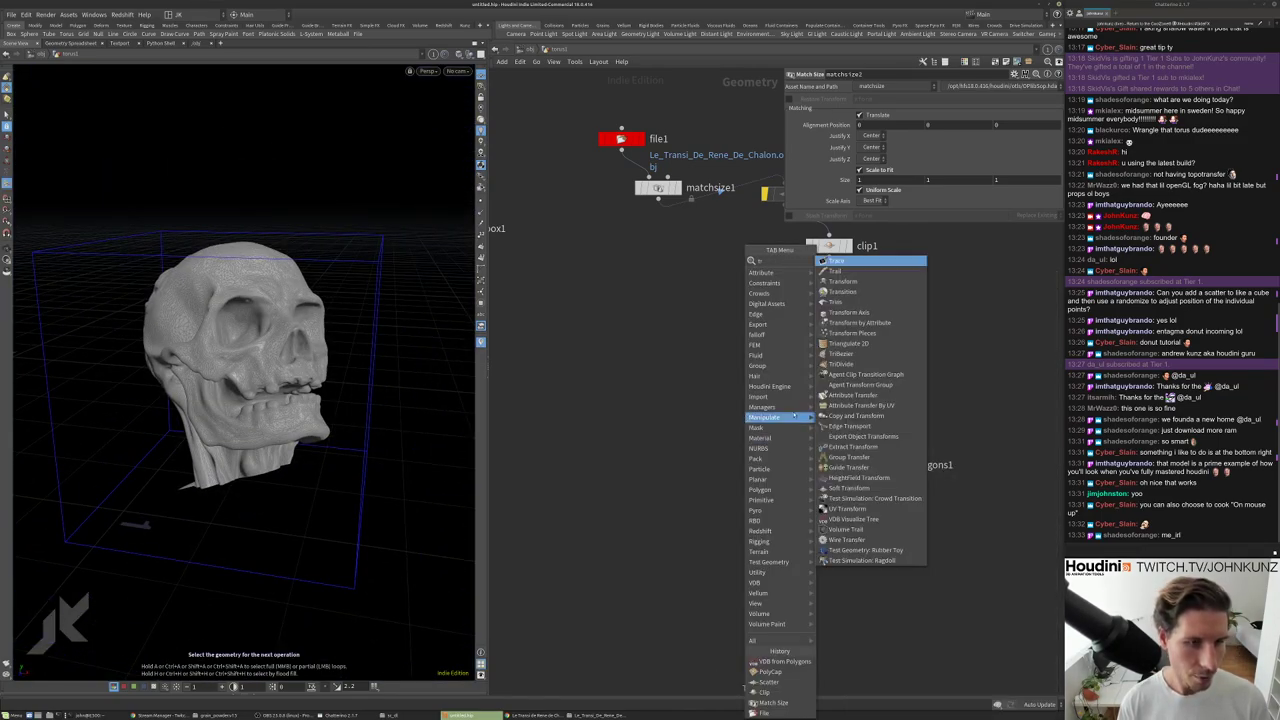
left_click(843, 281)
left_click(690, 441)
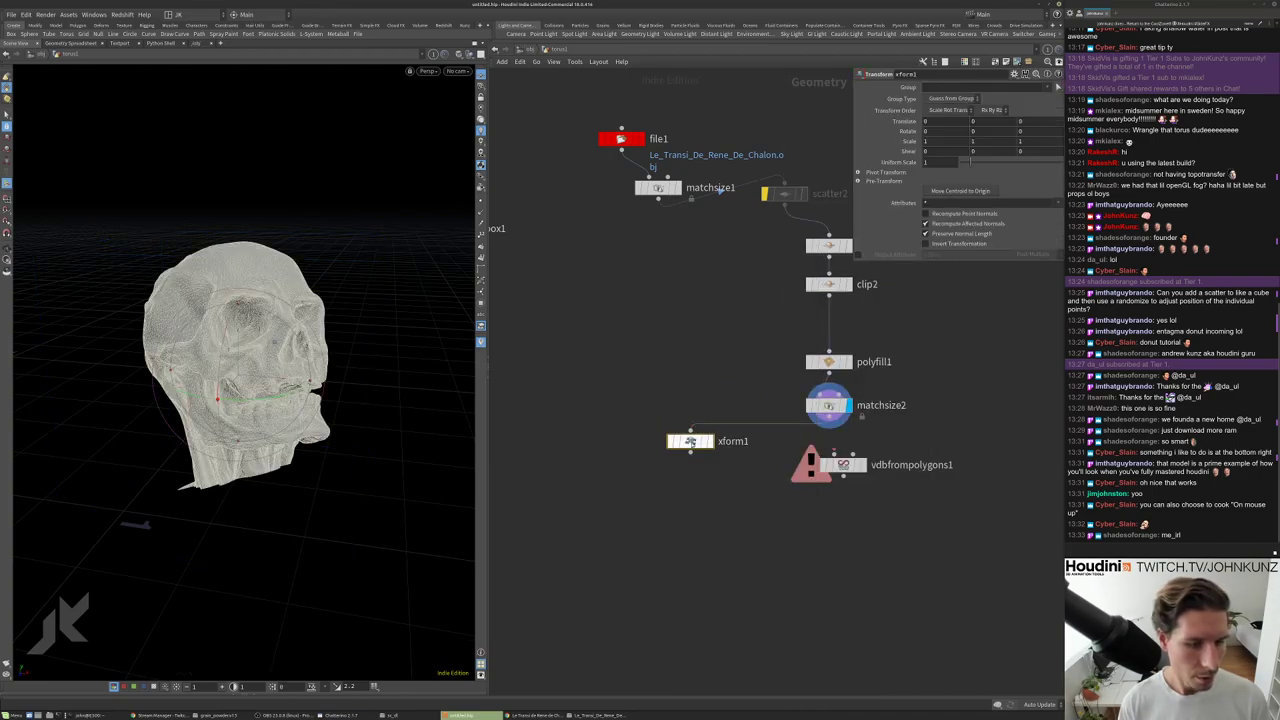
left_click_drag(305, 338, 385, 357, "alt")
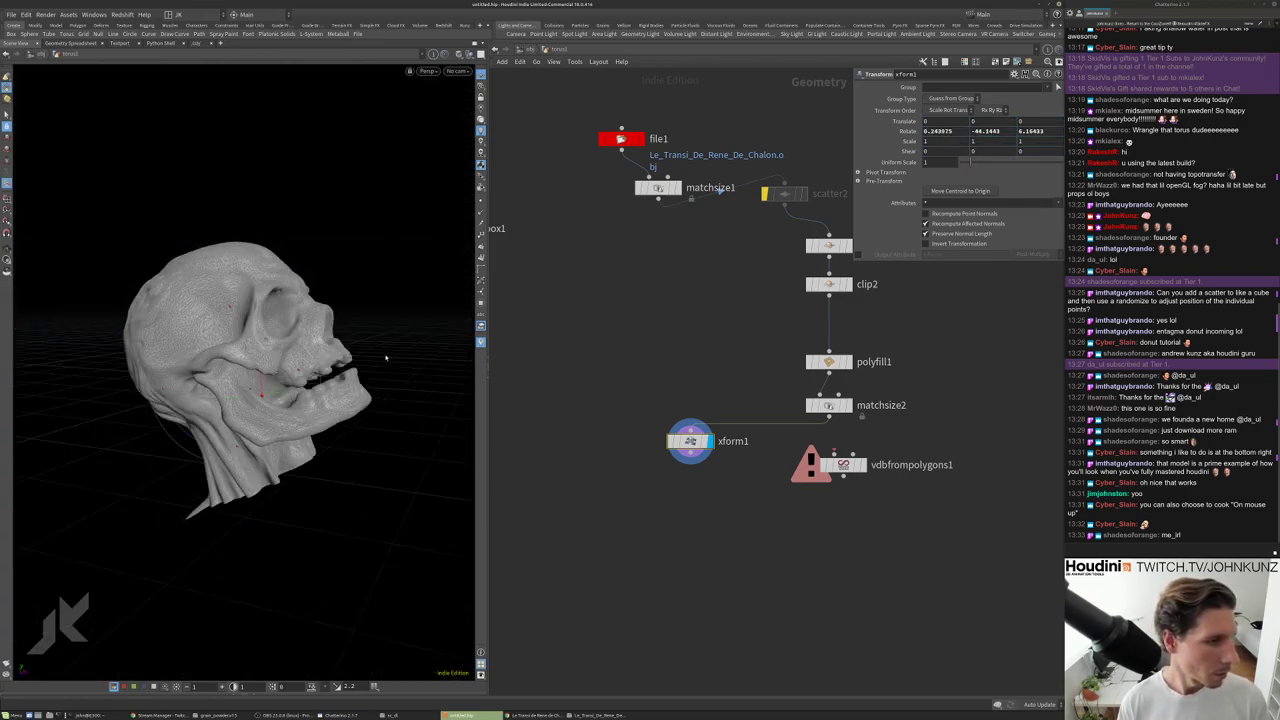
Add a second Transform node xform2 wired under xform1 and display it.
left_click_drag(690, 441, 700, 490, "alt")
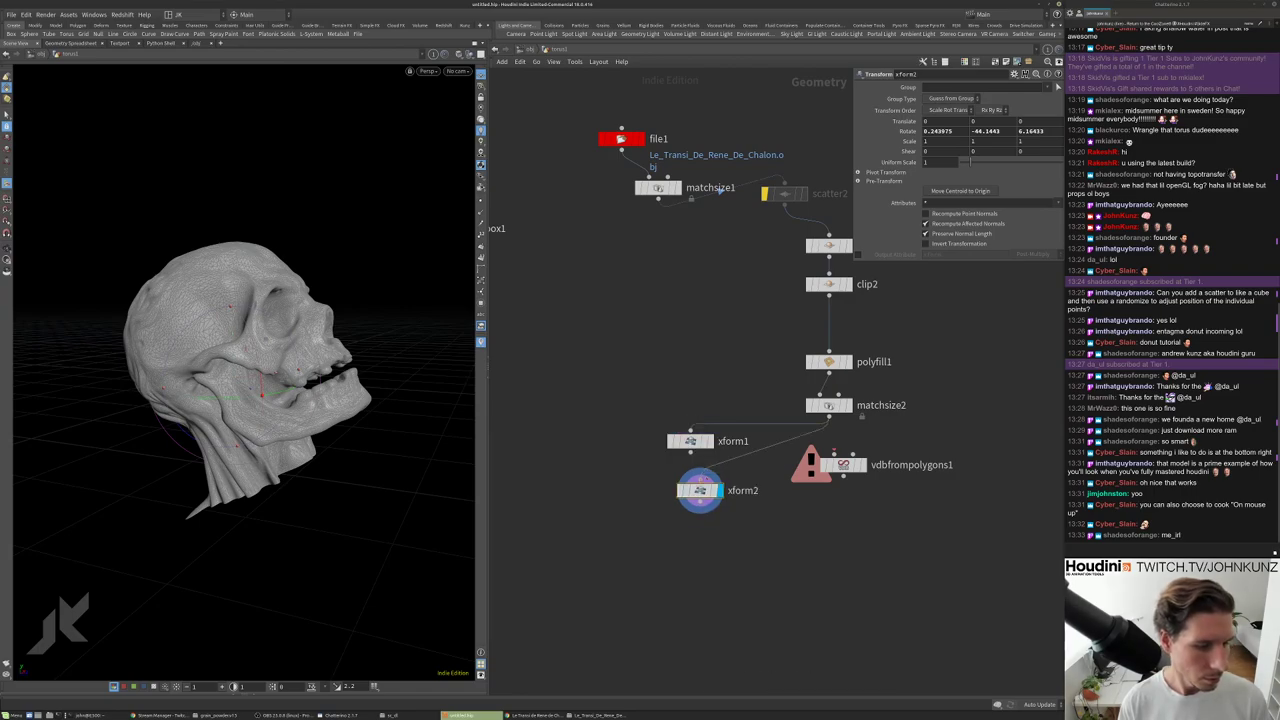
key("Delete")
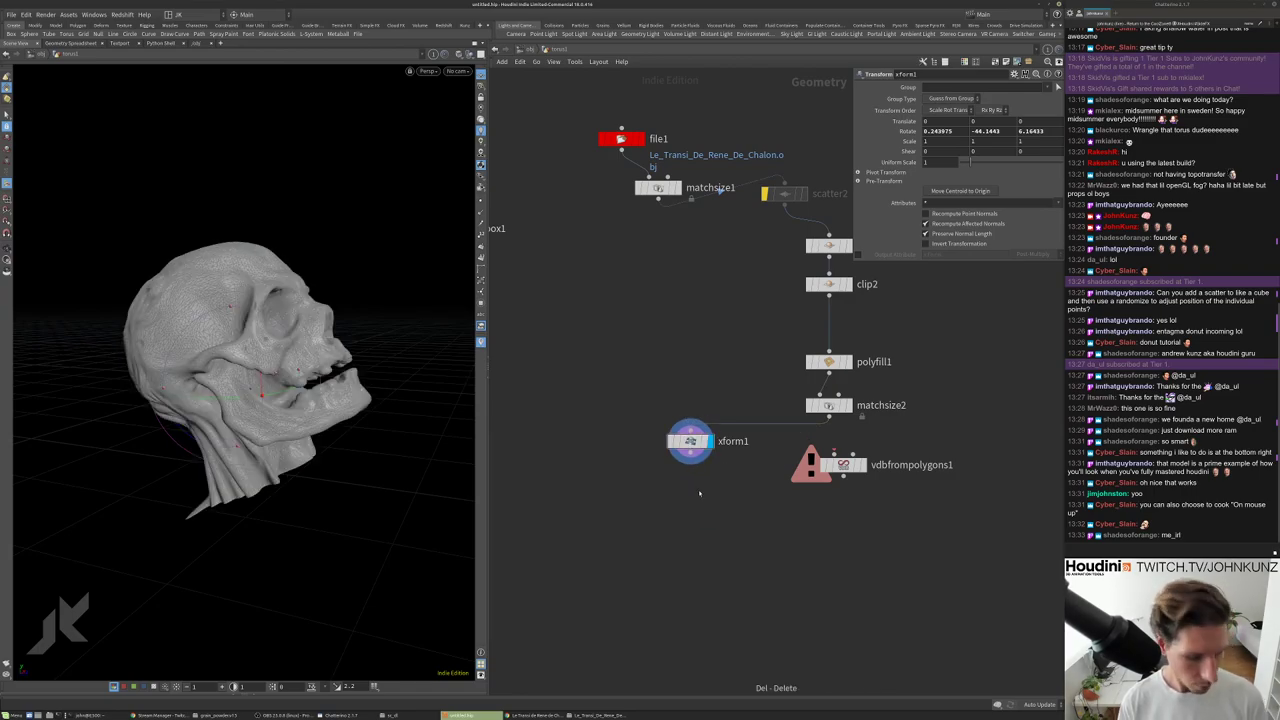
key("Tab")
mouse_move(712, 437)
left_click(800, 302)
left_click(704, 540)
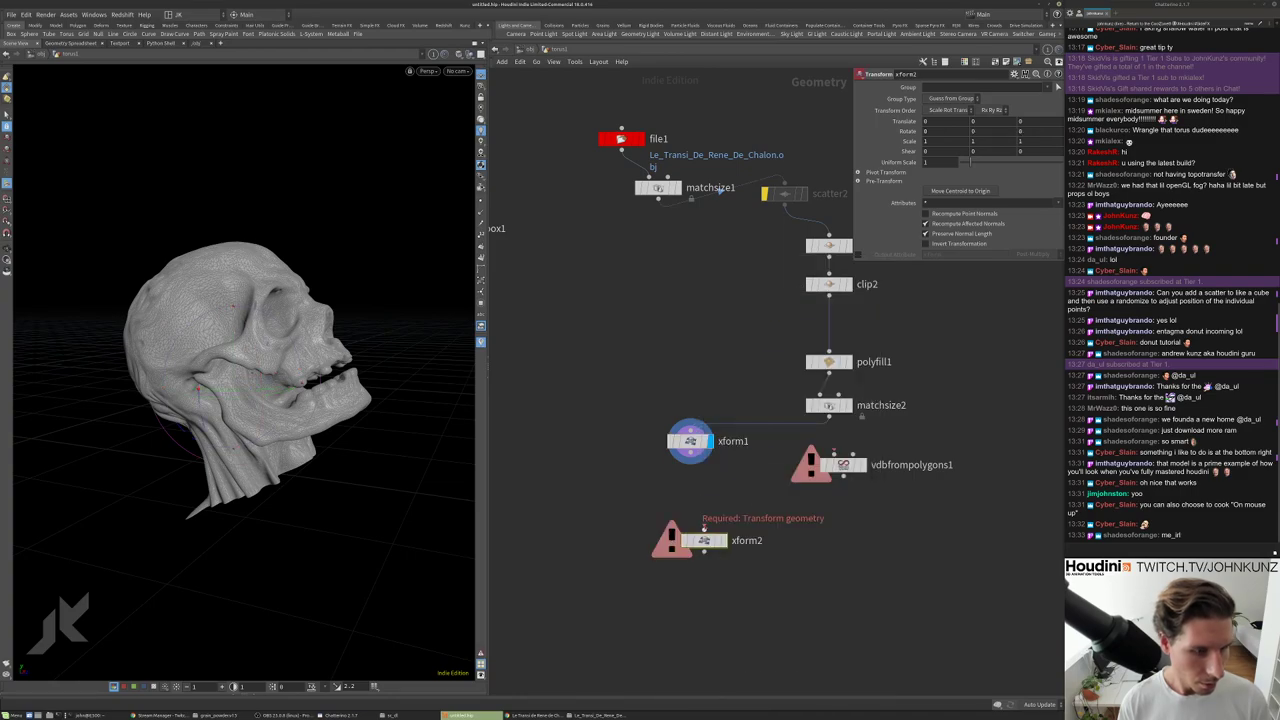
left_click_drag(704, 530, 692, 463)
key("r")
key("l")
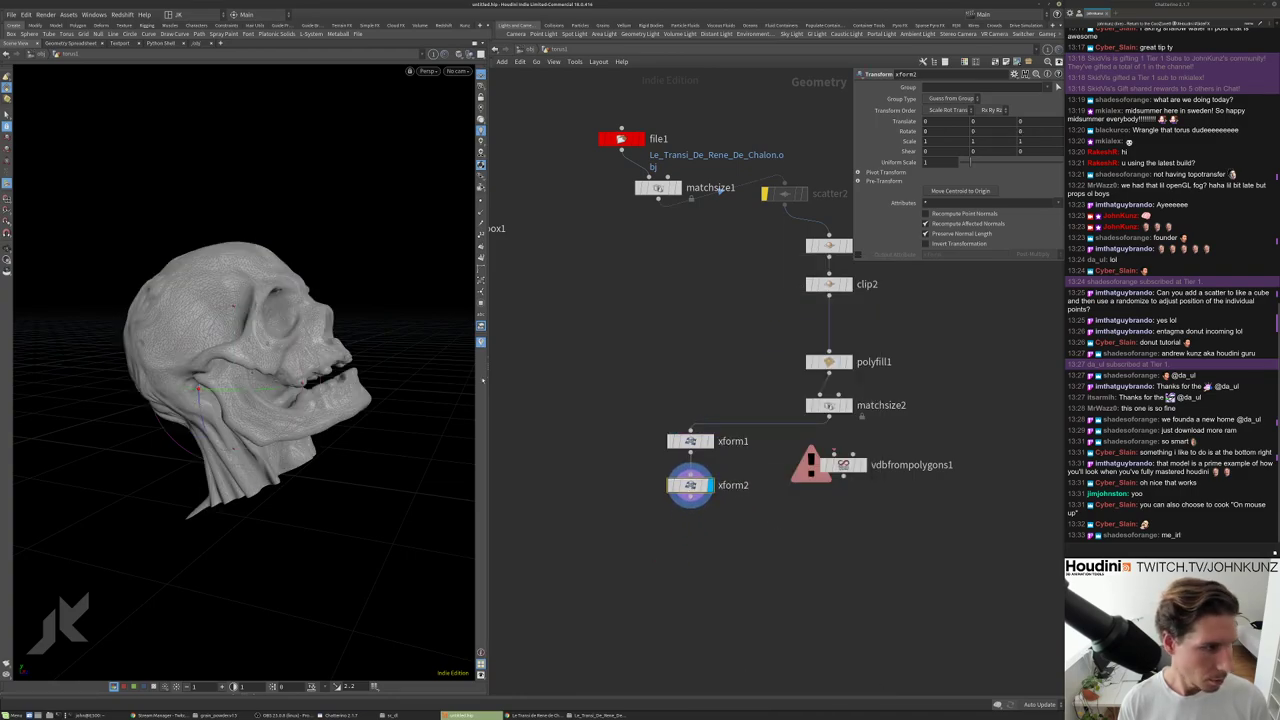
left_click_drag(272, 354, 327, 367, "alt")
Display vdbfrompolygons1 beneath xform2, turning the skull into a voxel surface.
key("Return")
left_click_drag(243, 366, 290, 365, "alt")
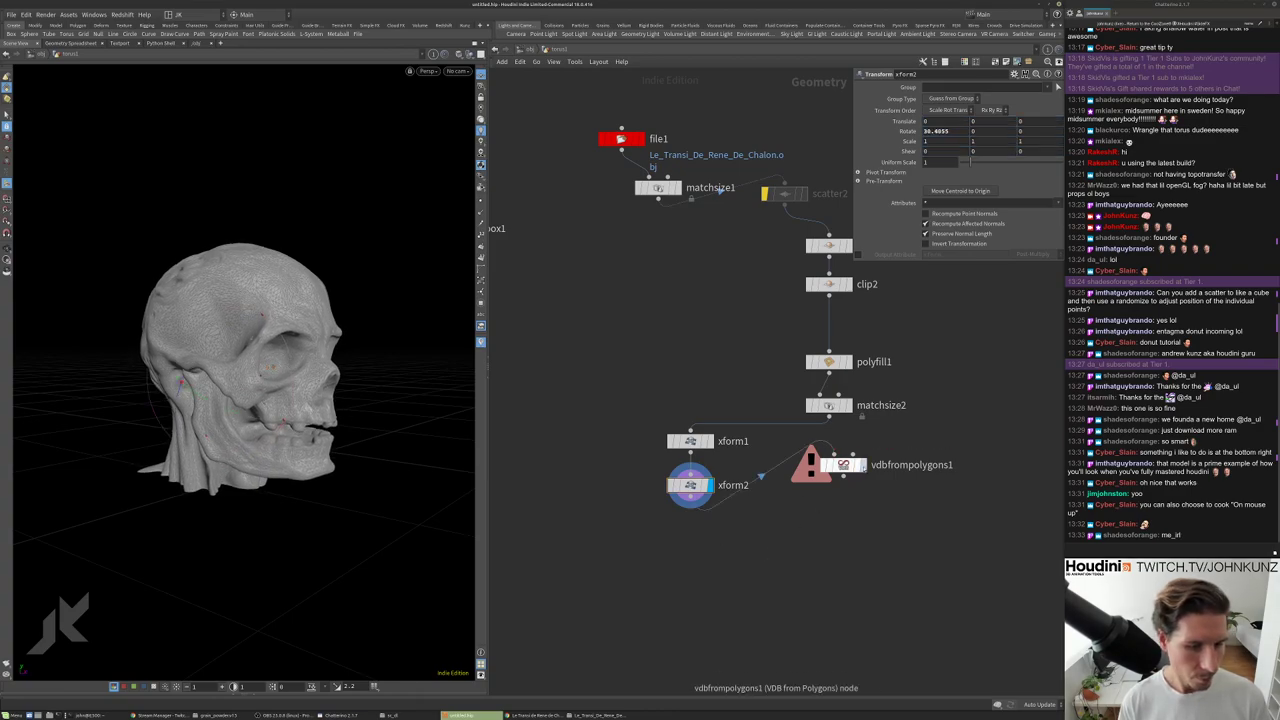
left_click(862, 464)
left_click_drag(843, 464, 843, 520)
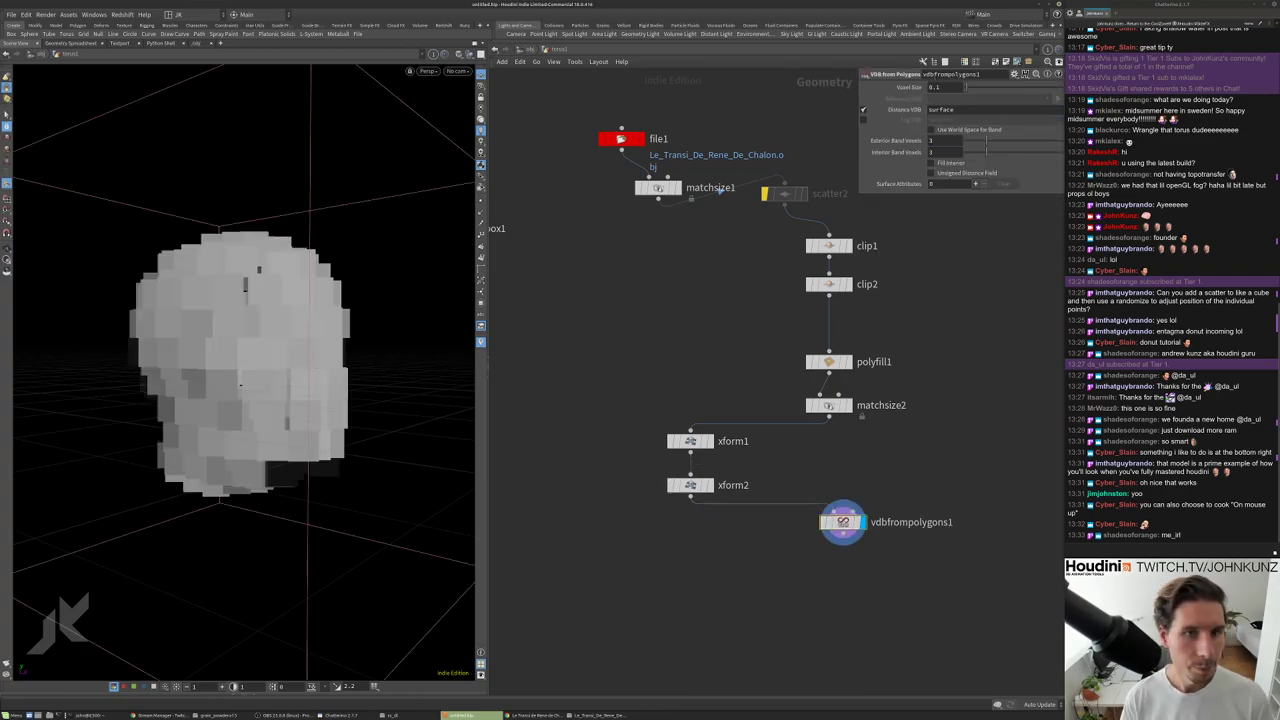
Set vdbfrompolygons1's voxel size to 0.01 and pan to the torus network.
key("Return")
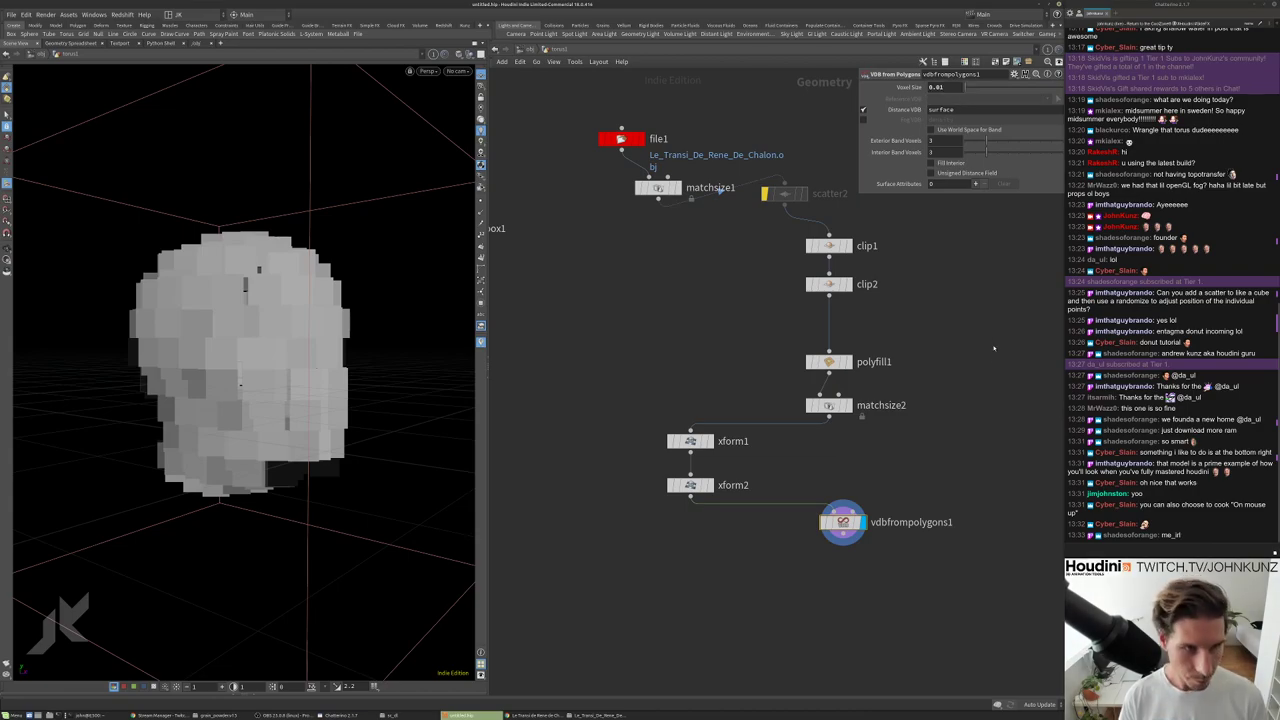
left_click_drag(688, 505, 827, 437)
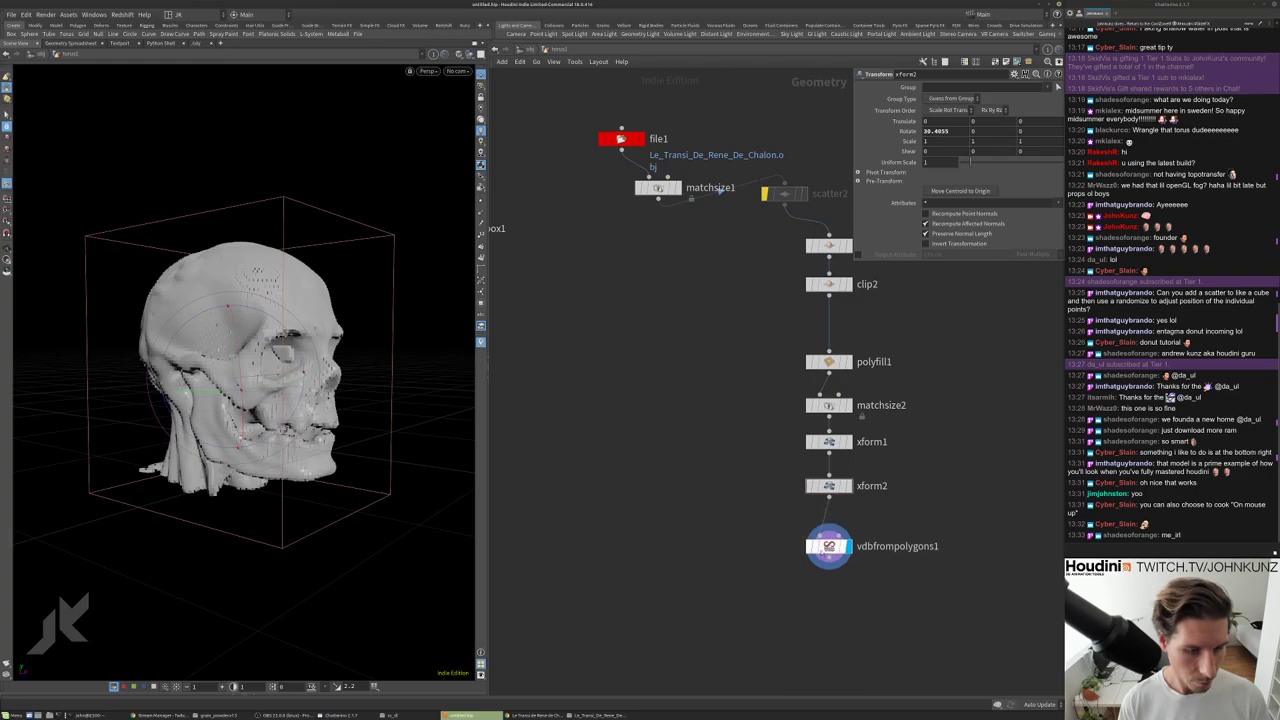
scroll(735, 536, "down", 3)
middle_click_drag(520, 560, 706, 473)
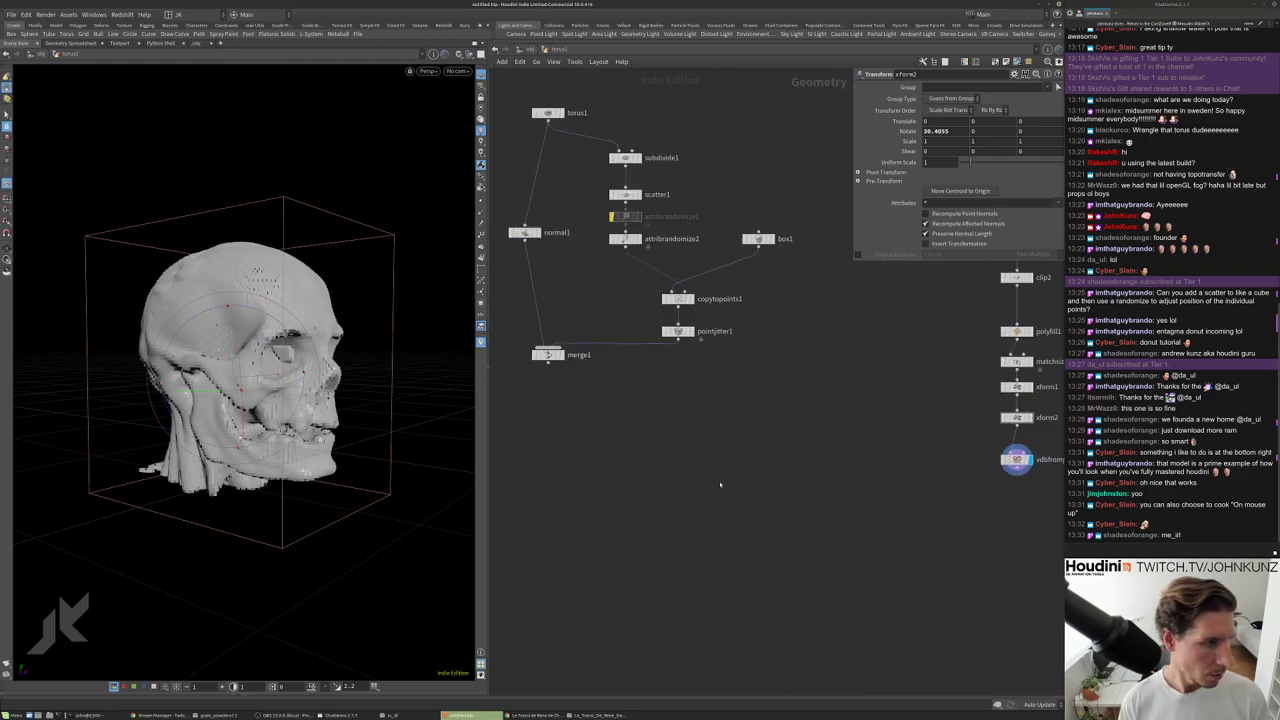
middle_click_drag(778, 350, 675, 404)
Wire vdbfrompolygons1 into copytopoints1's first input as the copied shape.
middle_click(913, 513)
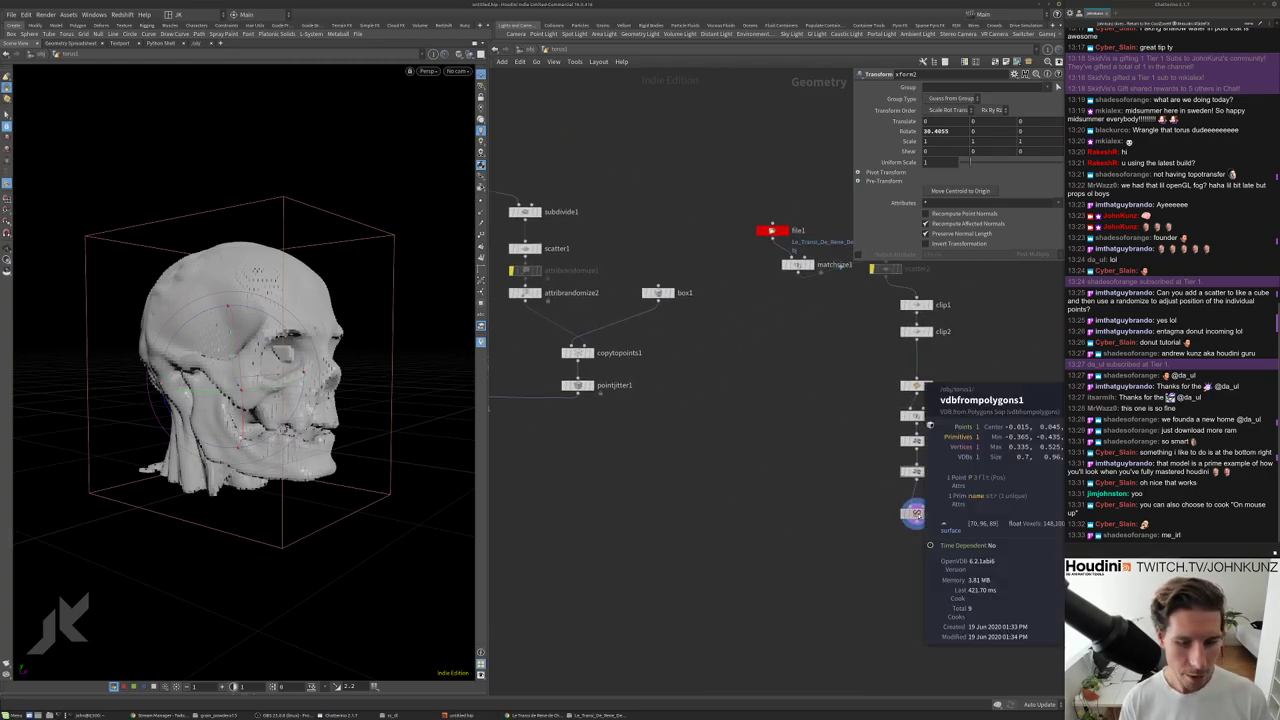
scroll(678, 520, "down", 1)
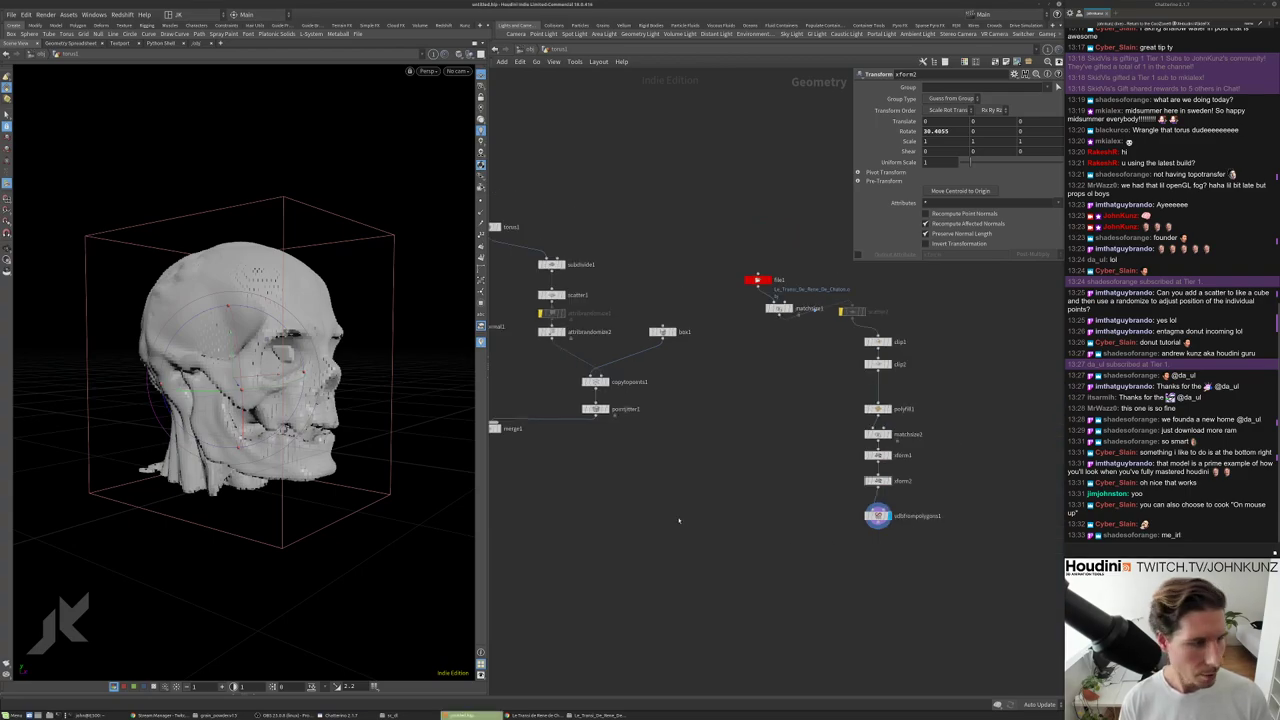
left_click(595, 387)
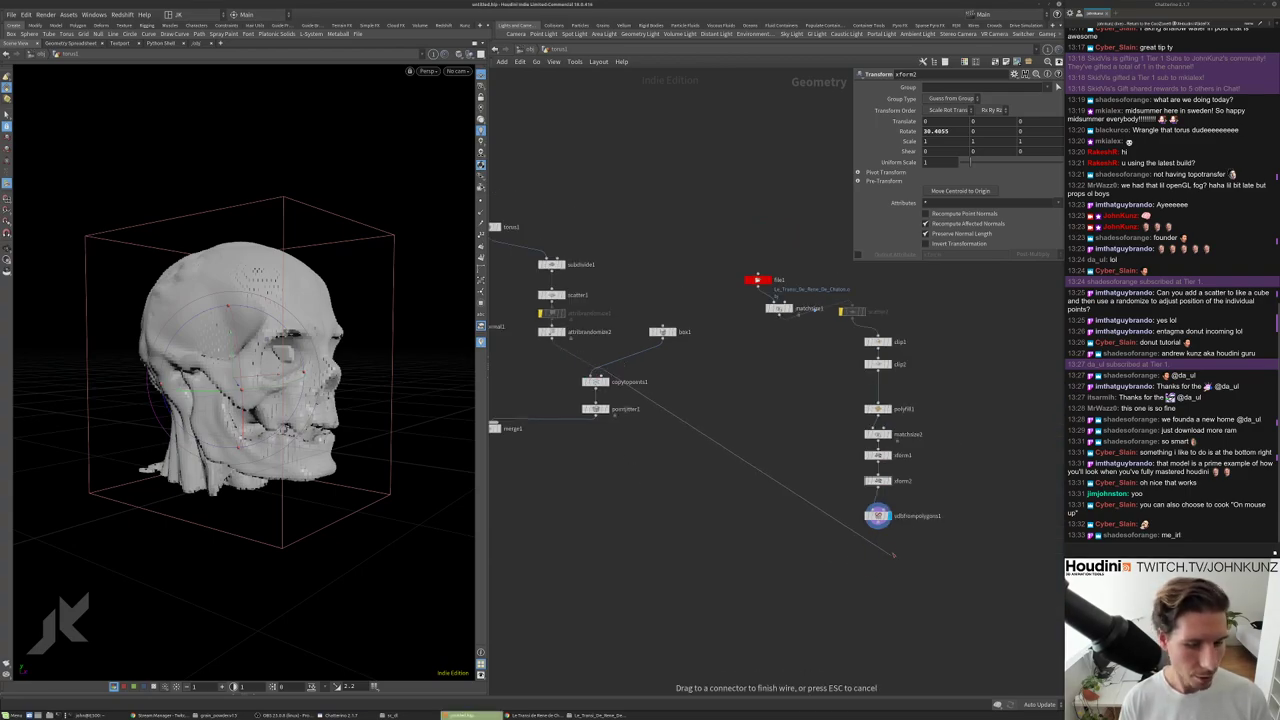
left_click(884, 530)
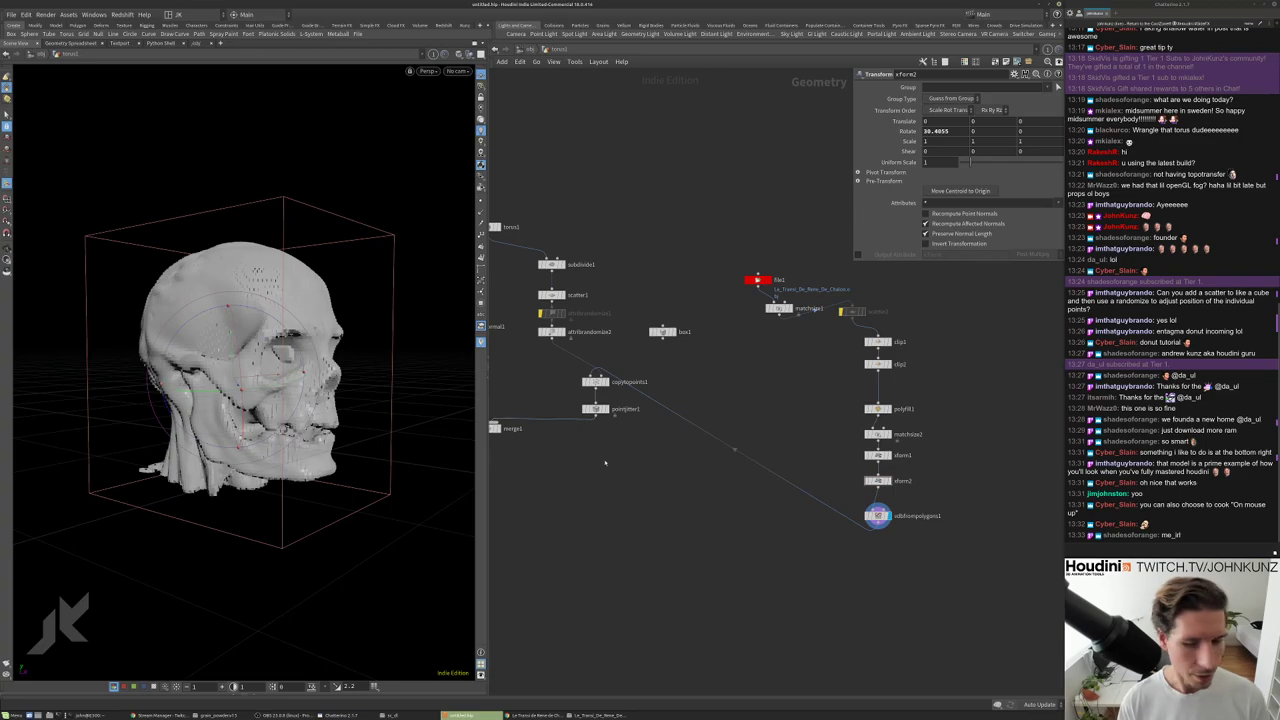
scroll(608, 395, "up", 3)
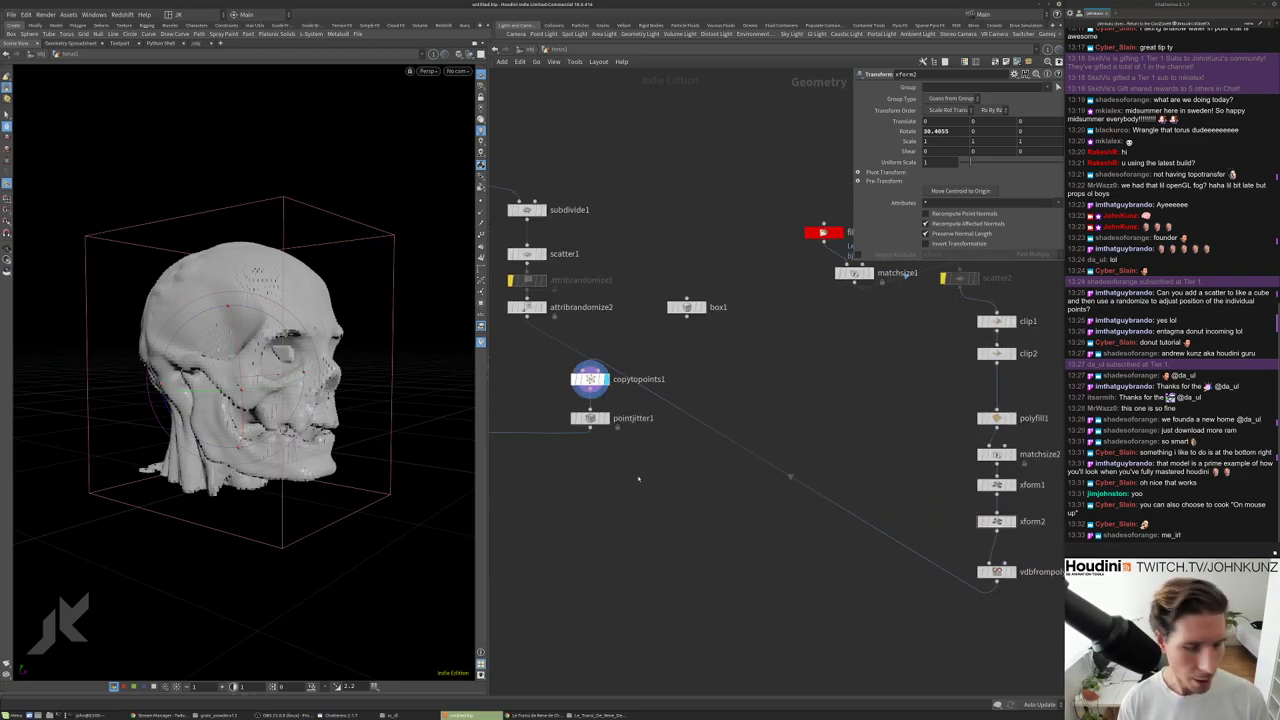
Display and frame the copytopoints1 result, and tidy the nodes around it.
left_click(604, 379)
key("h")
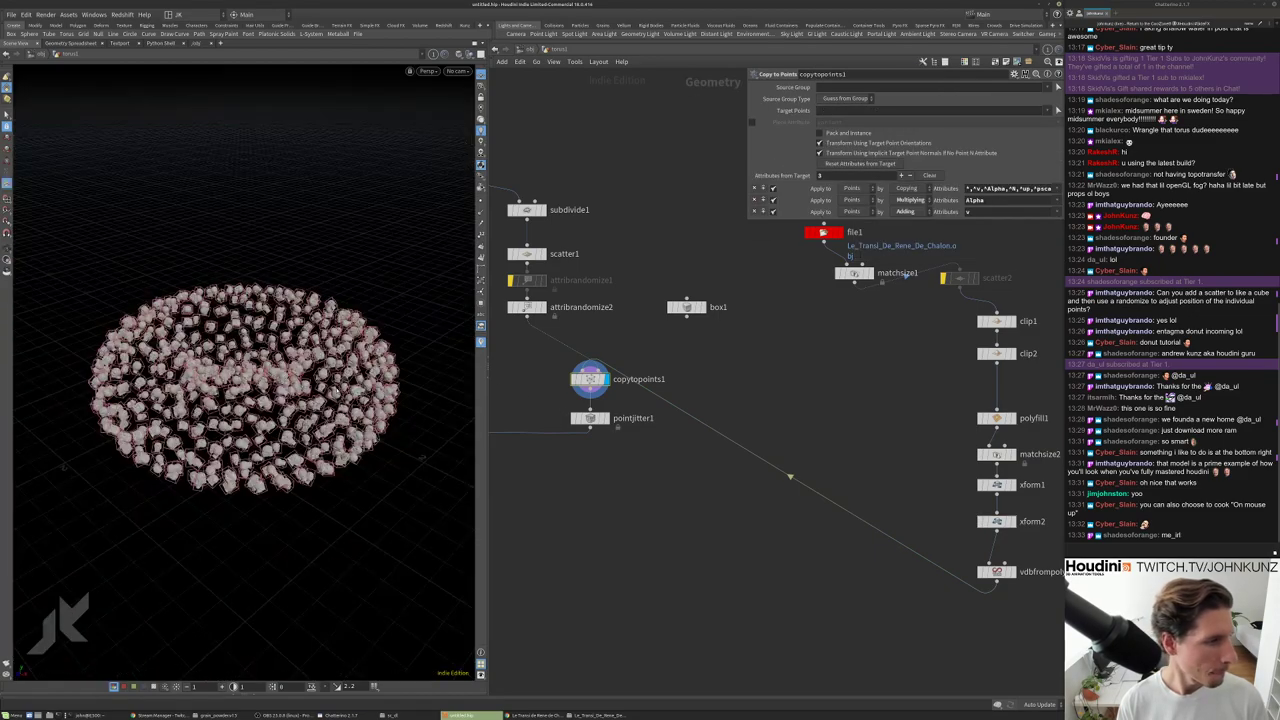
left_click_drag(590, 418, 763, 372)
middle_click_drag(763, 372, 875, 355)
scroll(745, 470, "up", 3)
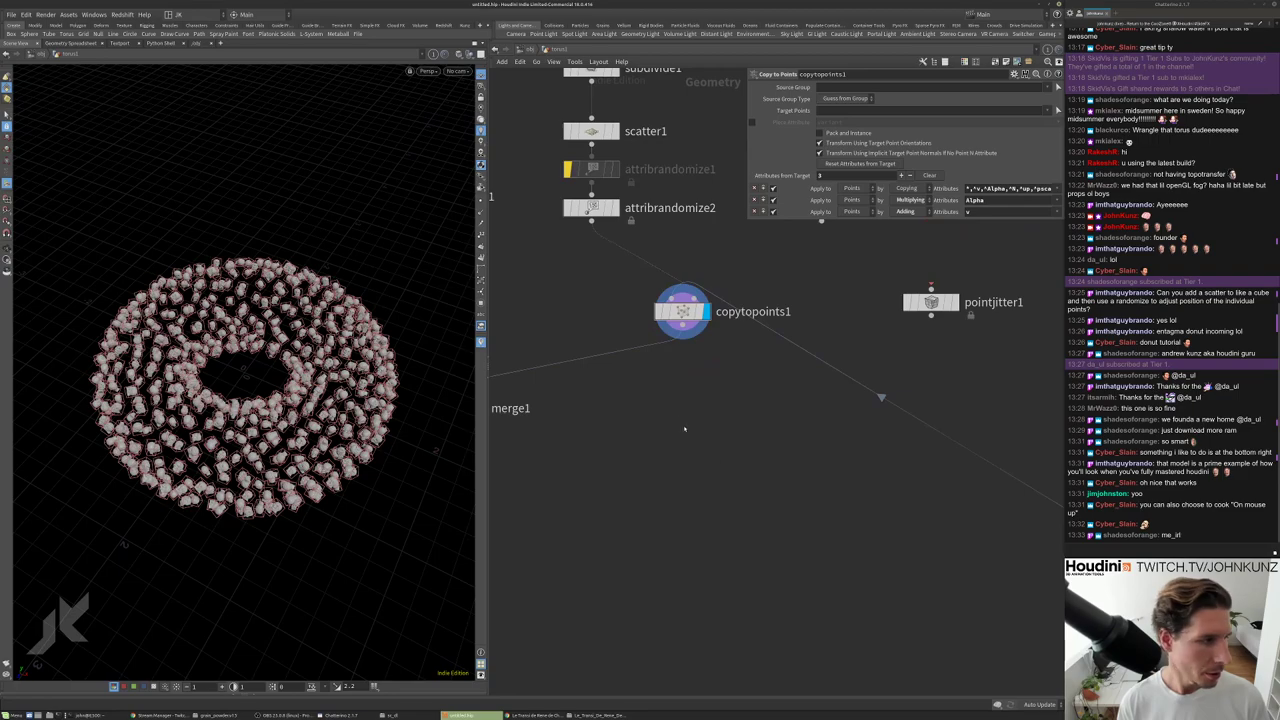
middle_click_drag(655, 382, 655, 424)
left_click(587, 251)
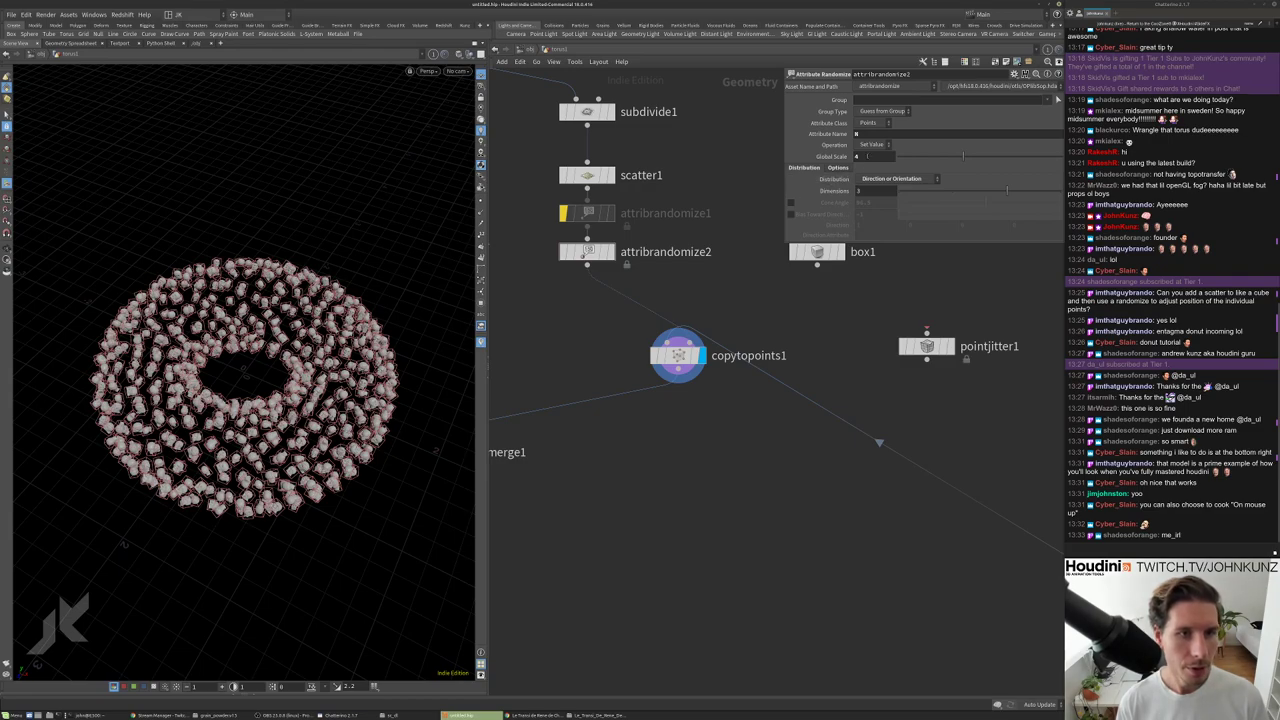
Set scatter1's Scale Radii By to 4 so bigger skulls pile over the torus.
left_click(588, 178)
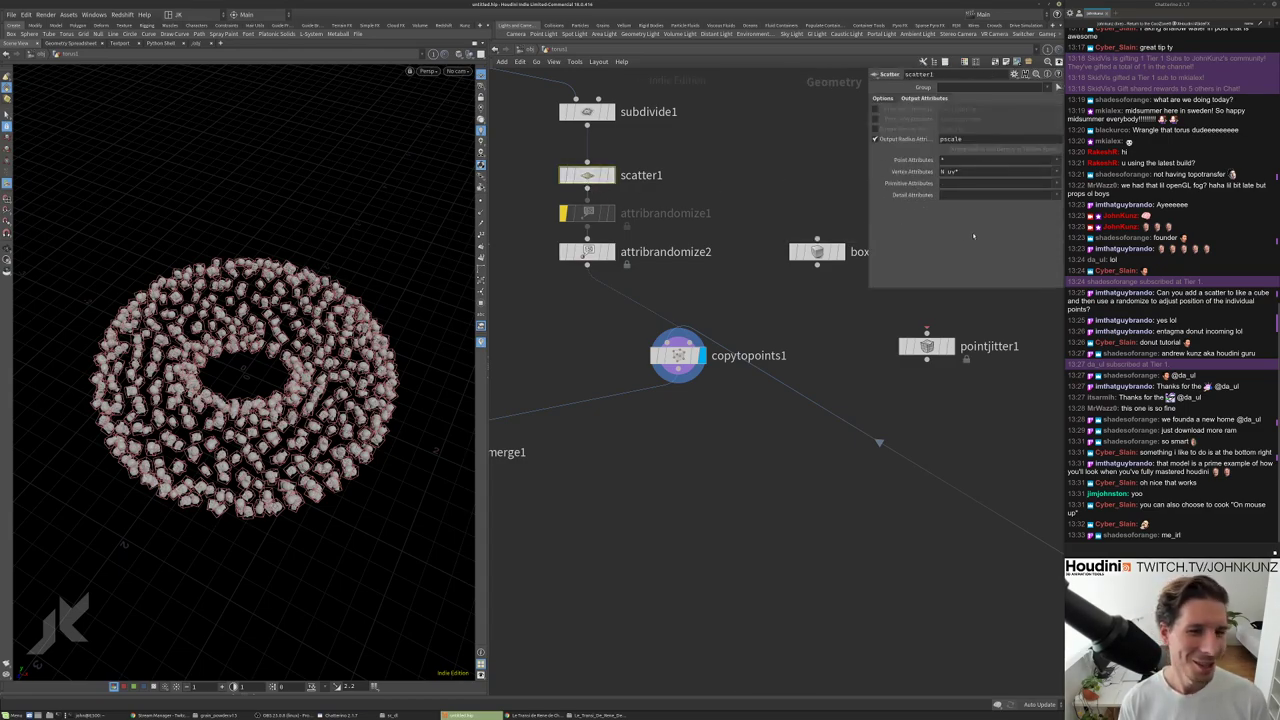
scroll(705, 283, "down", 3)
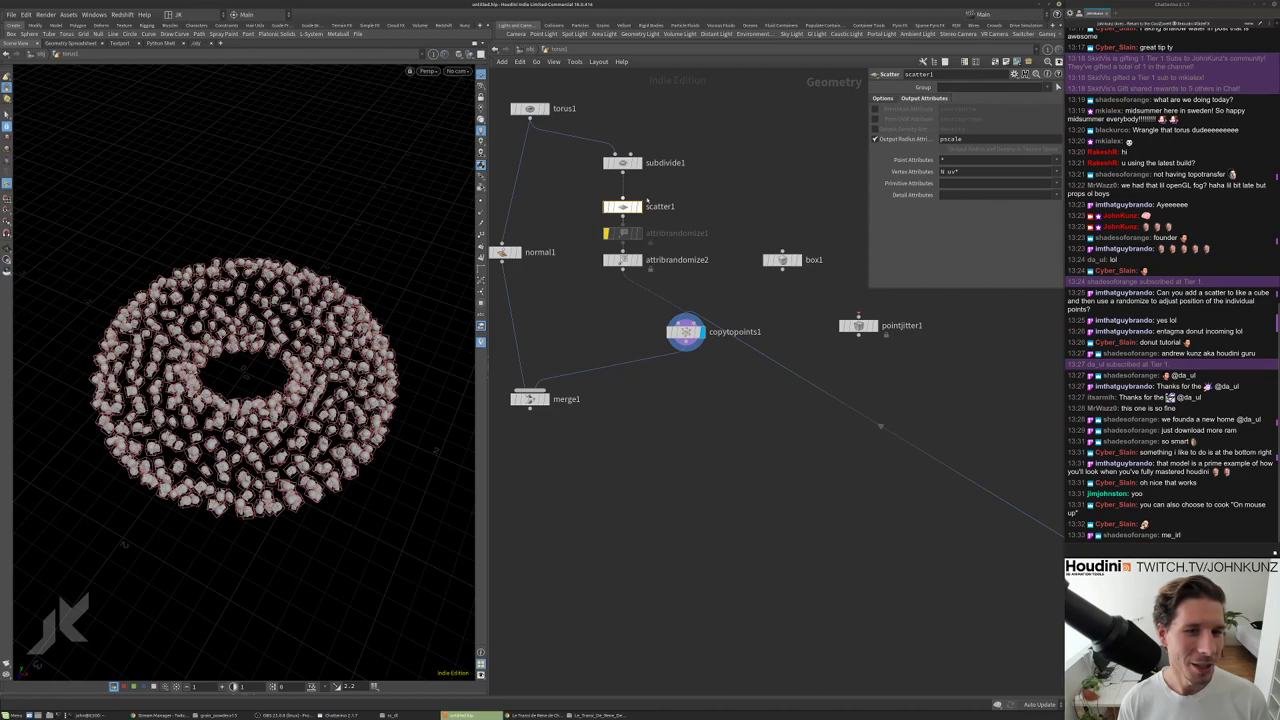
left_click(882, 98)
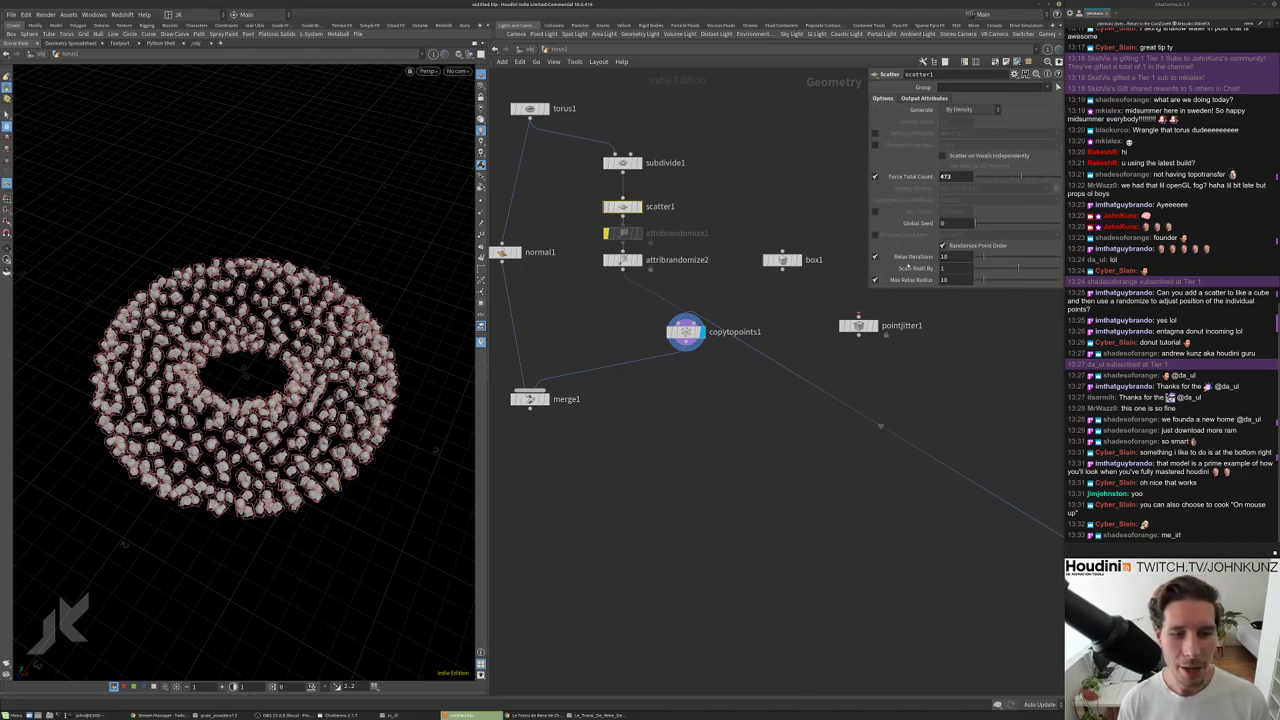
double_click(960, 268)
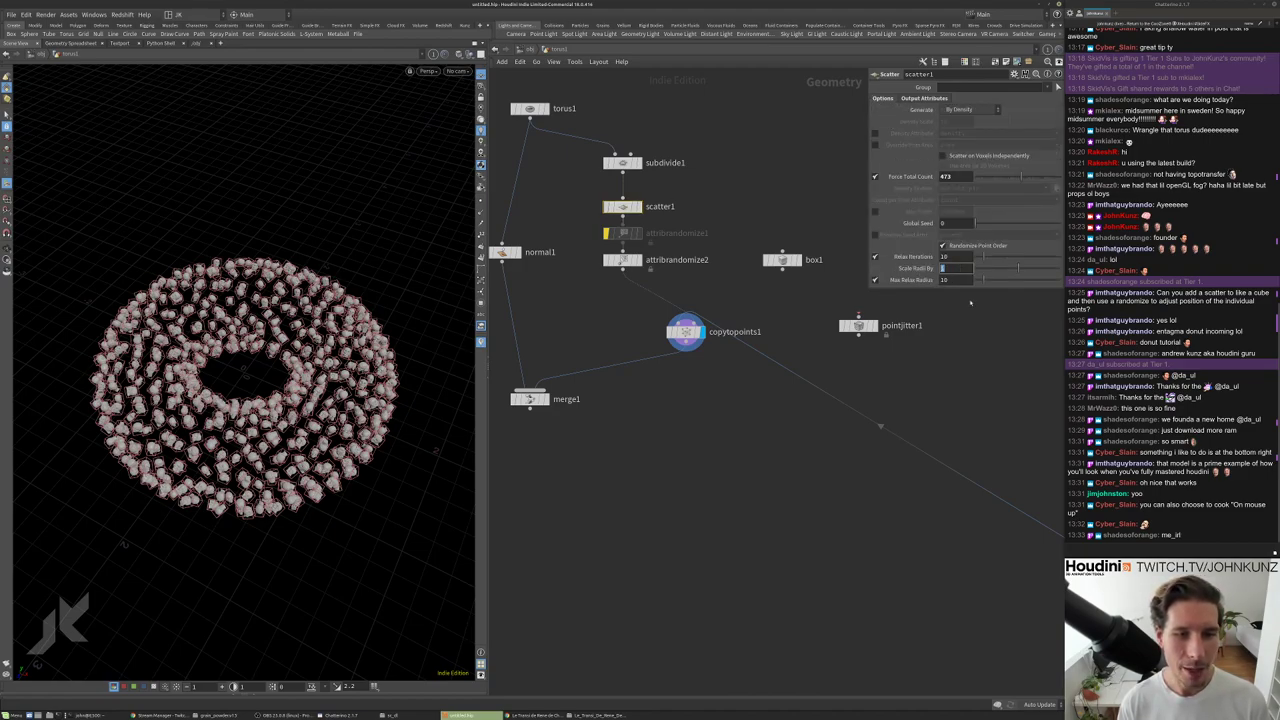
type("4")
key("Return")
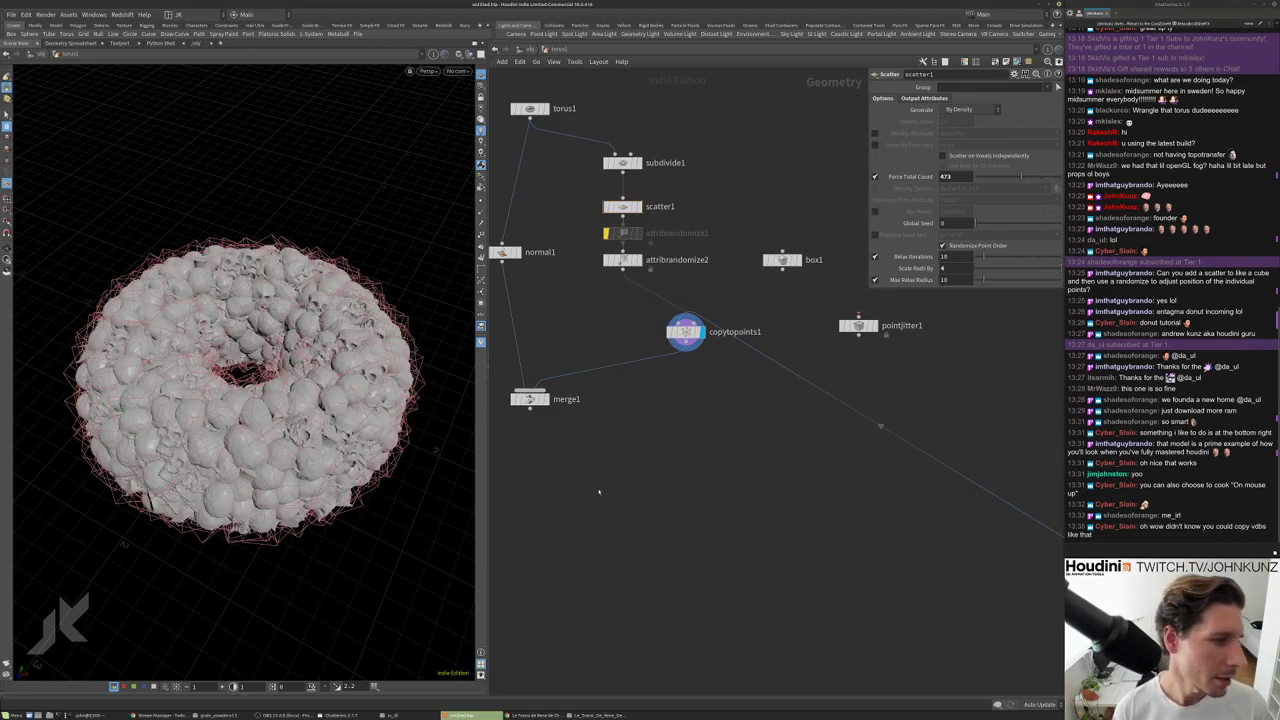
Tumble down onto the skull donut and pan the network to the file1 chain.
left_click_drag(283, 350, 671, 473)
scroll(283, 375, "up", 6)
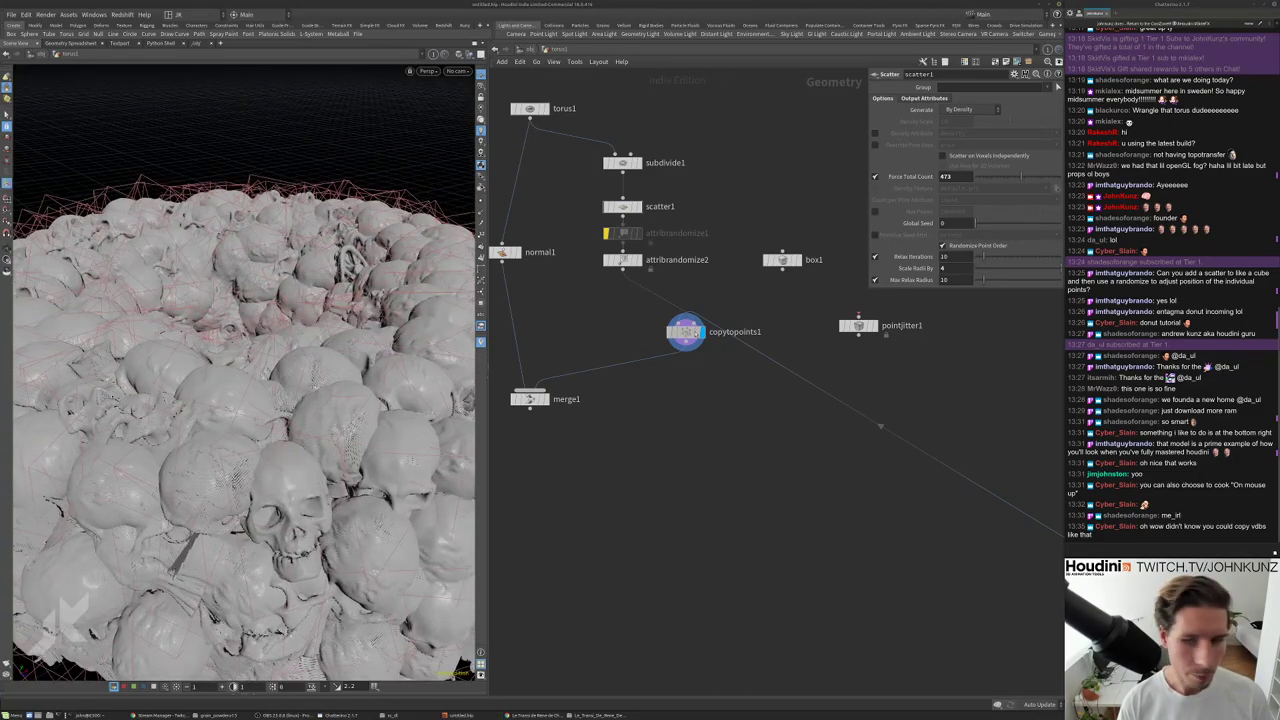
middle_click_drag(685, 357, 559, 318)
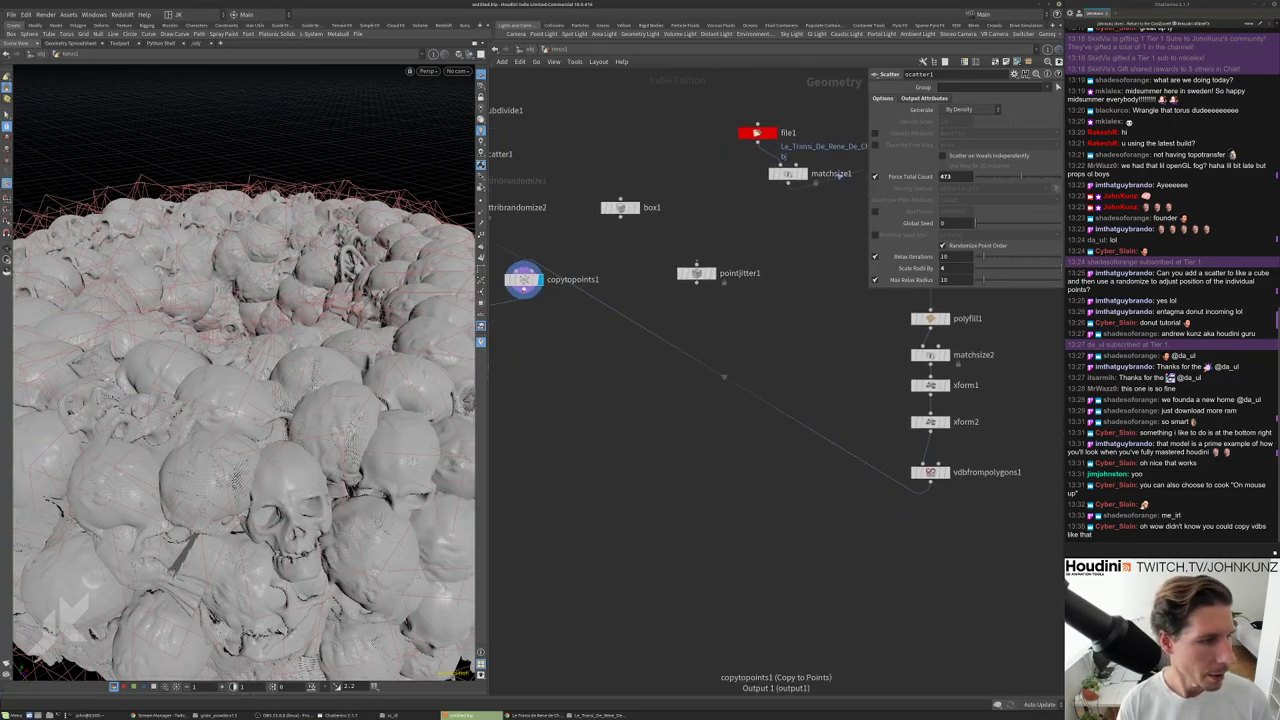
right_click(529, 281)
left_click(521, 281)
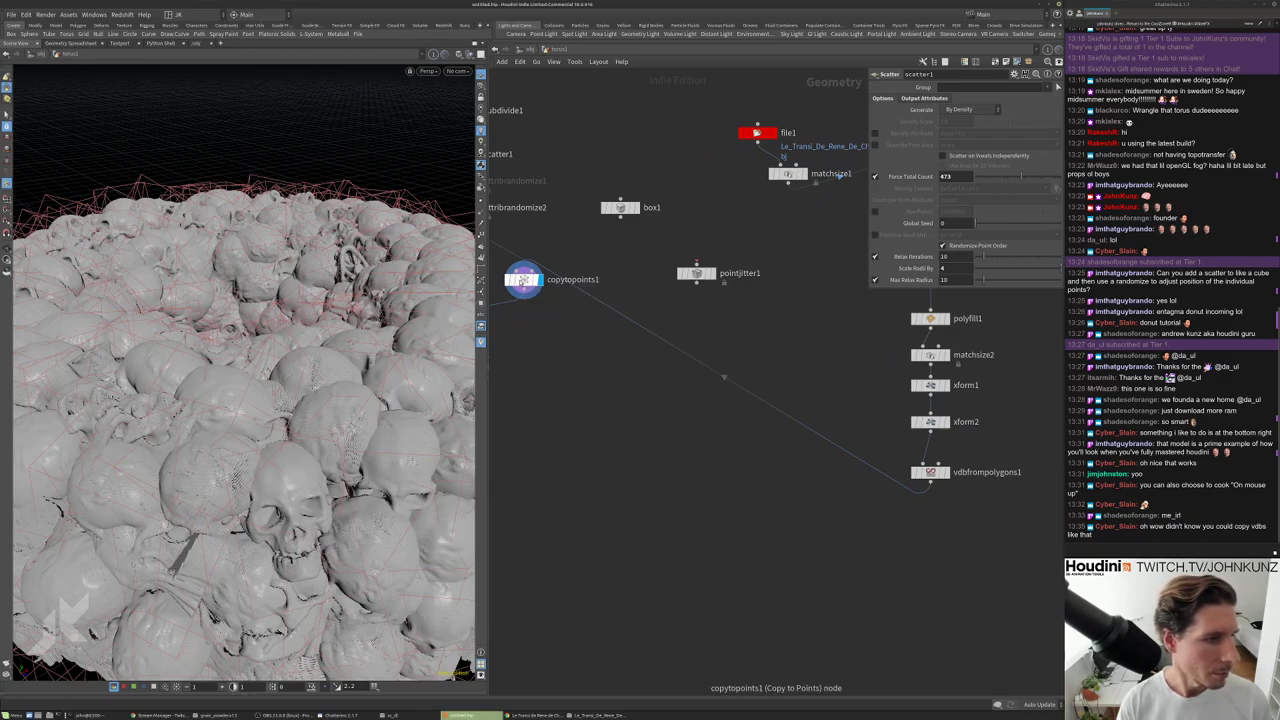
left_click(521, 281)
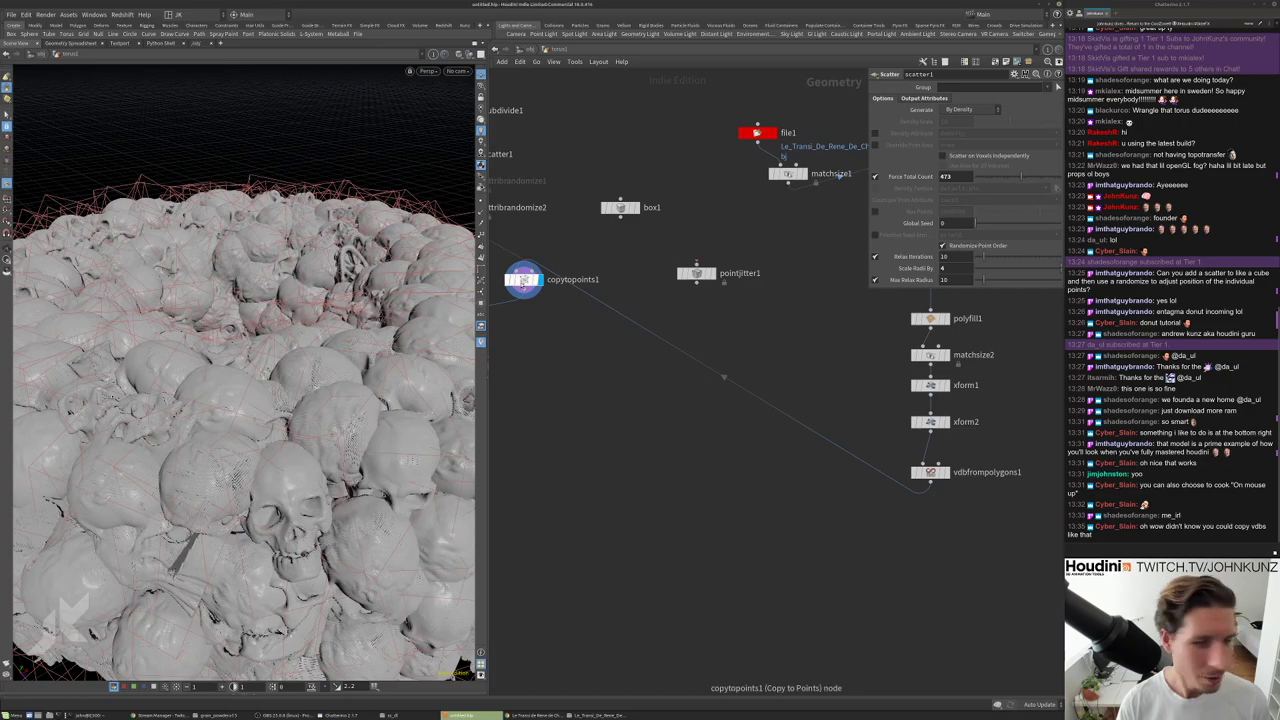
right_click(521, 281)
key("Escape")
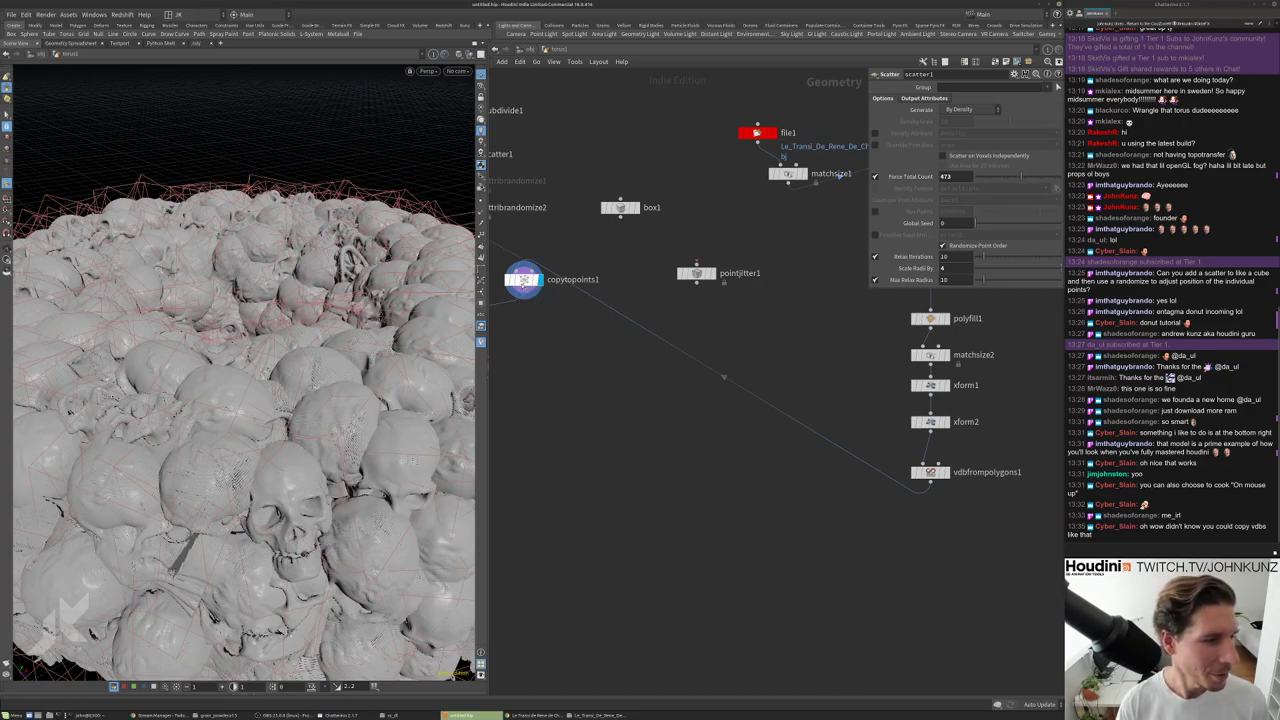
right_click(521, 281)
mouse_move(545, 296)
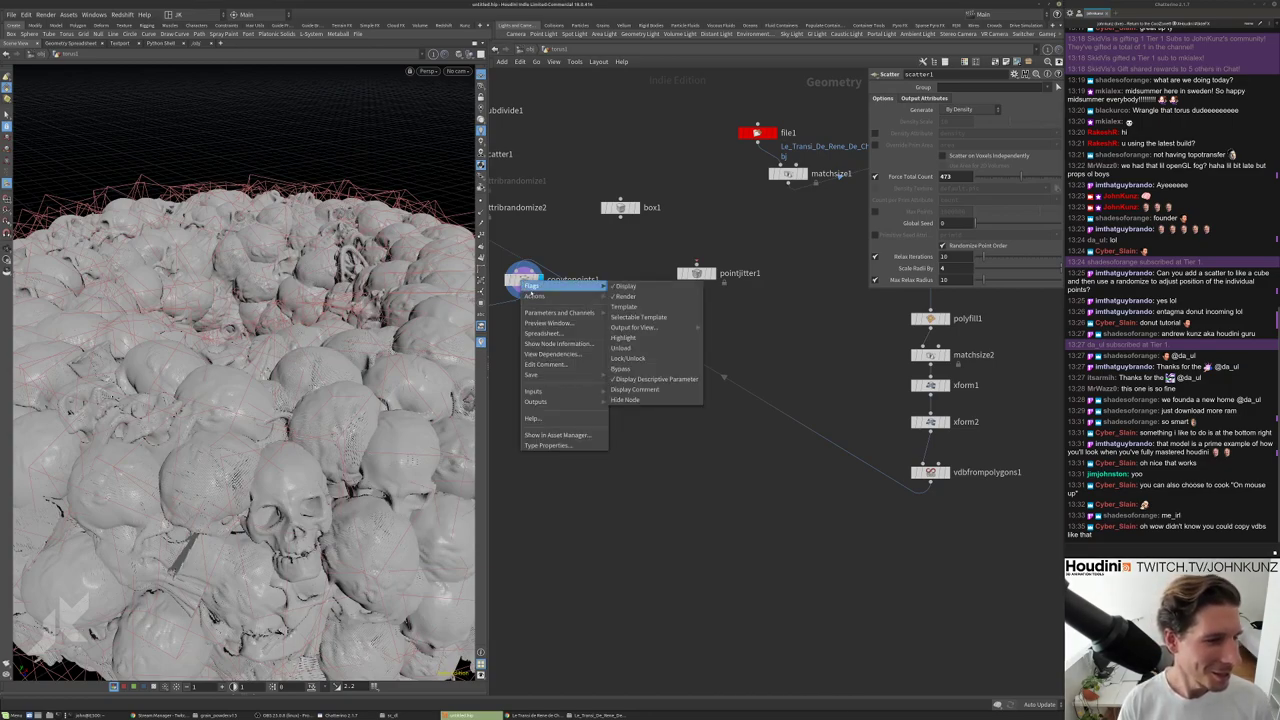
left_click(591, 344)
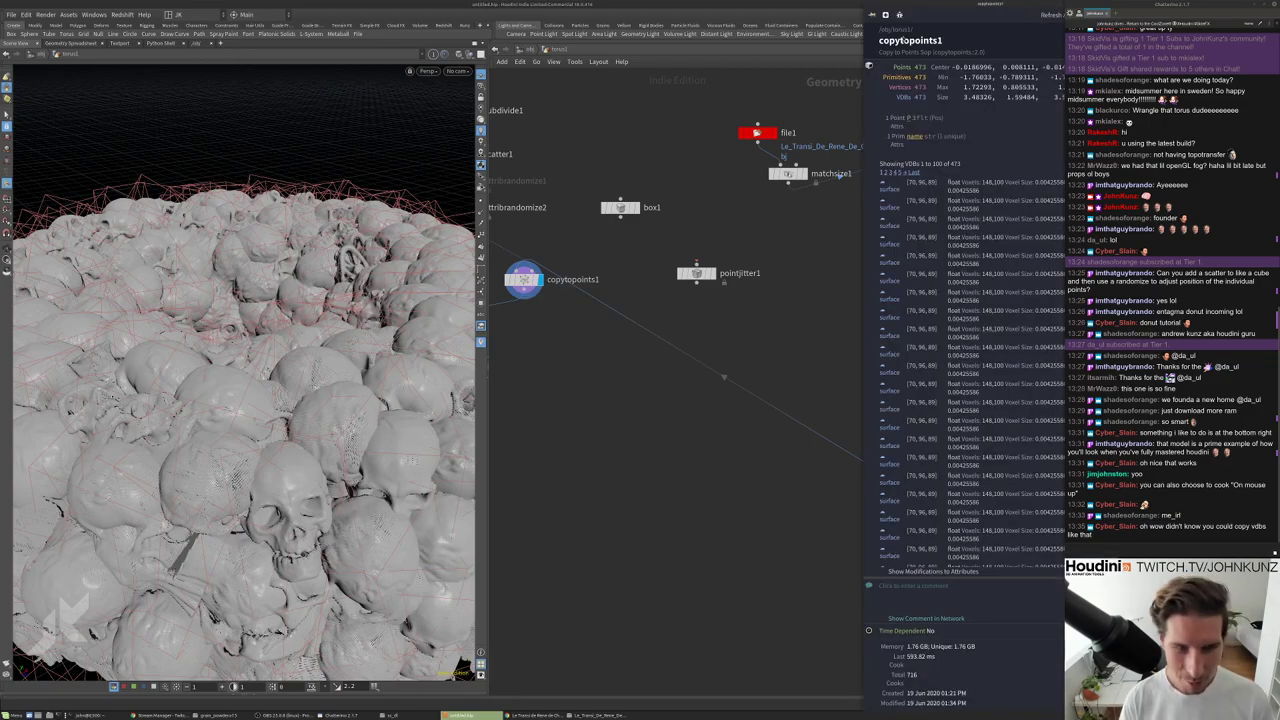
left_click_drag(925, 20, 773, 20)
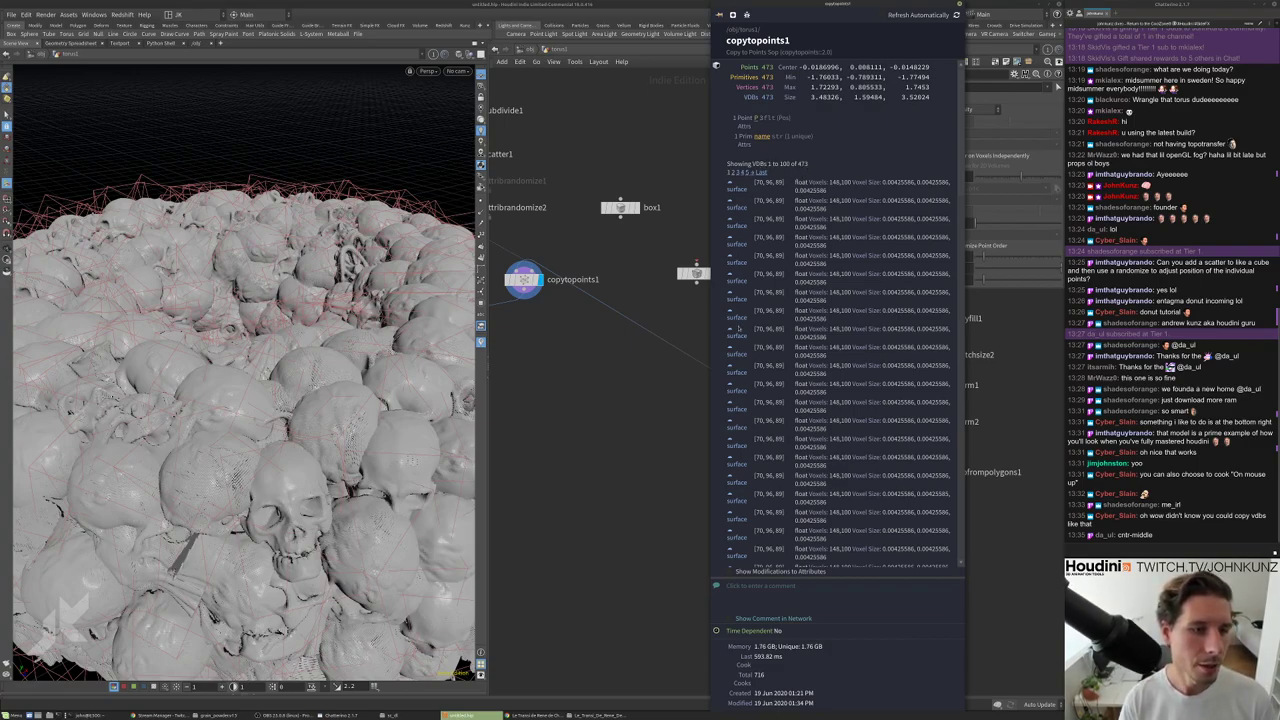
scroll(743, 537, "down", 5)
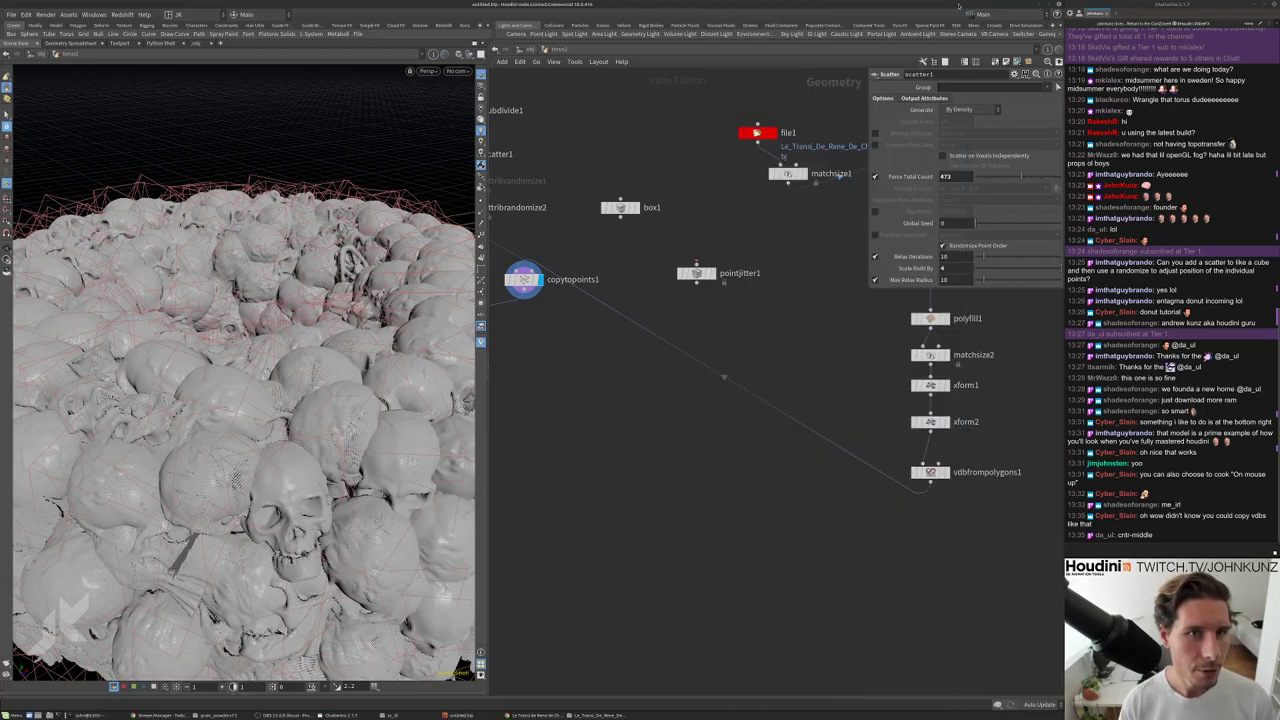
middle_click(523, 279)
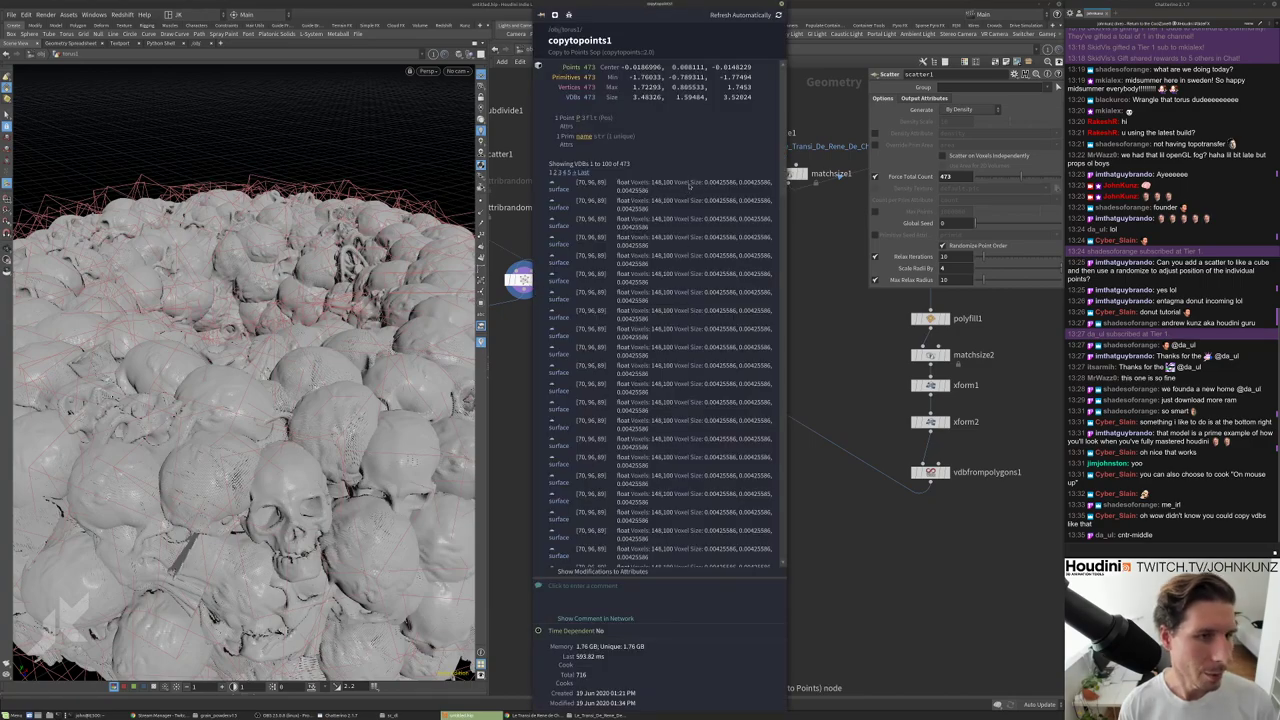
Add a displayed Split node after copytopoints1 with Group 0 to isolate one skull.
middle_click_drag(537, 414, 623, 357)
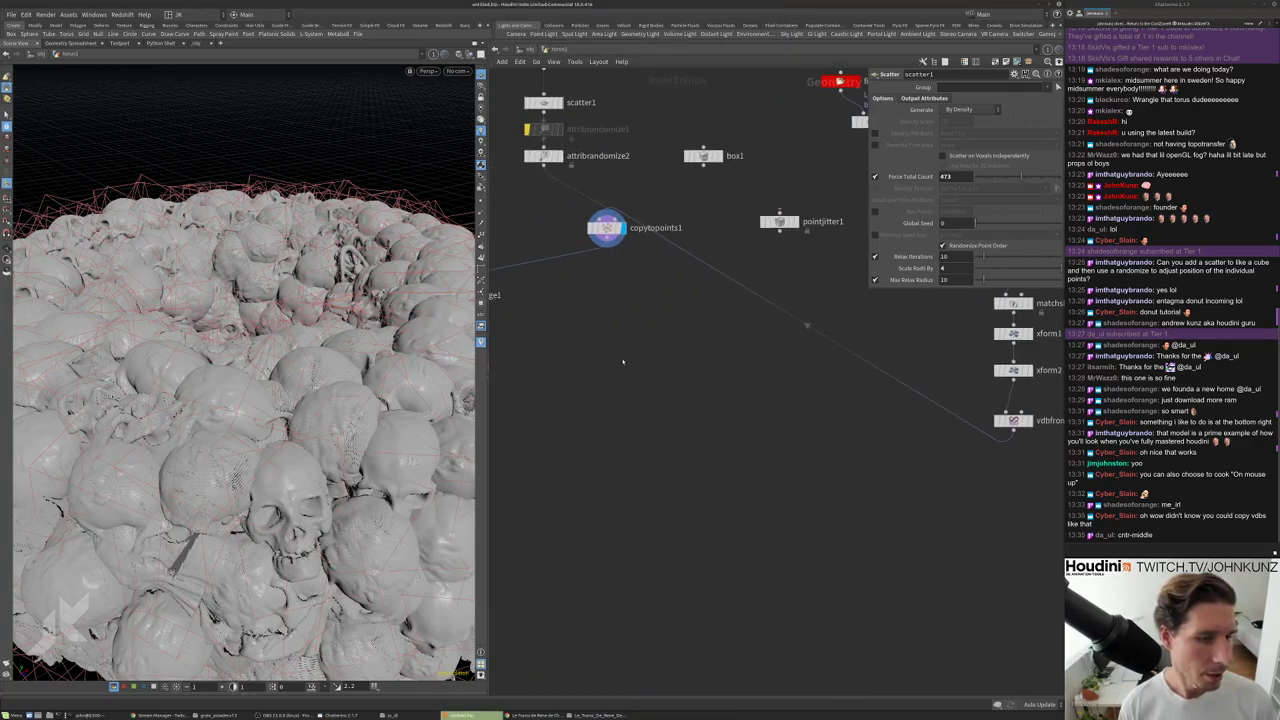
key("Tab")
type("split")
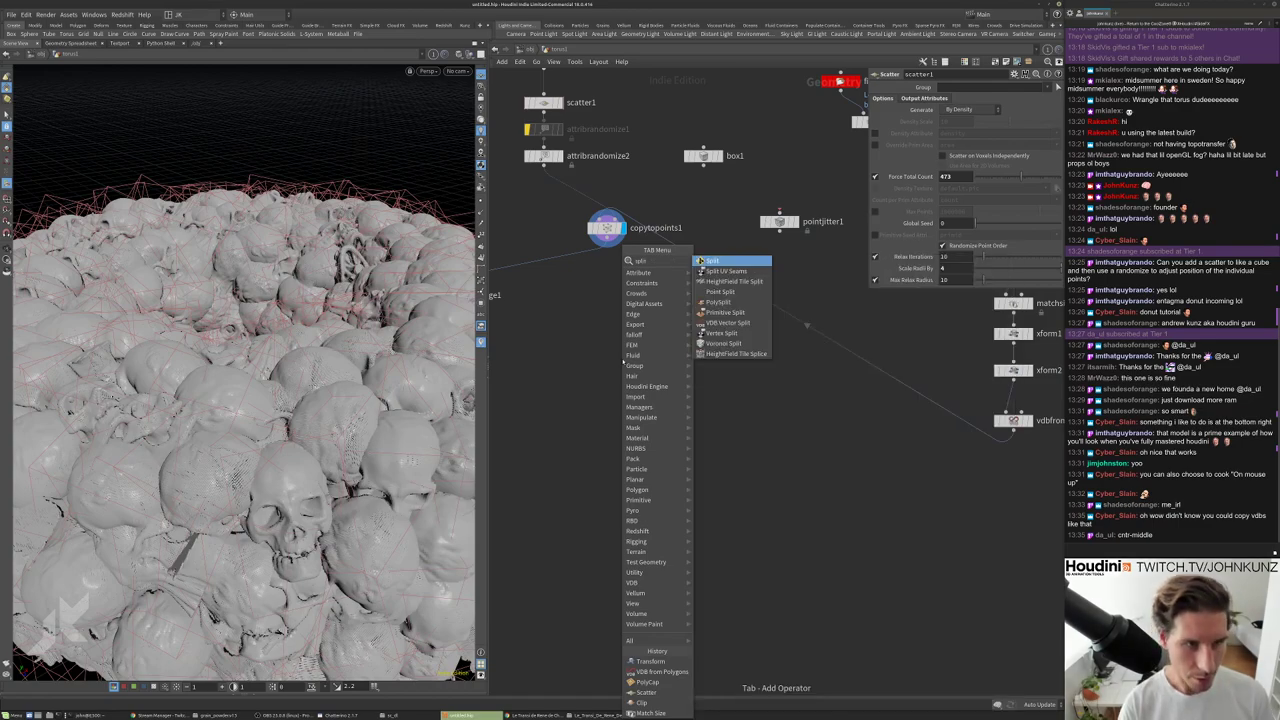
key("Return")
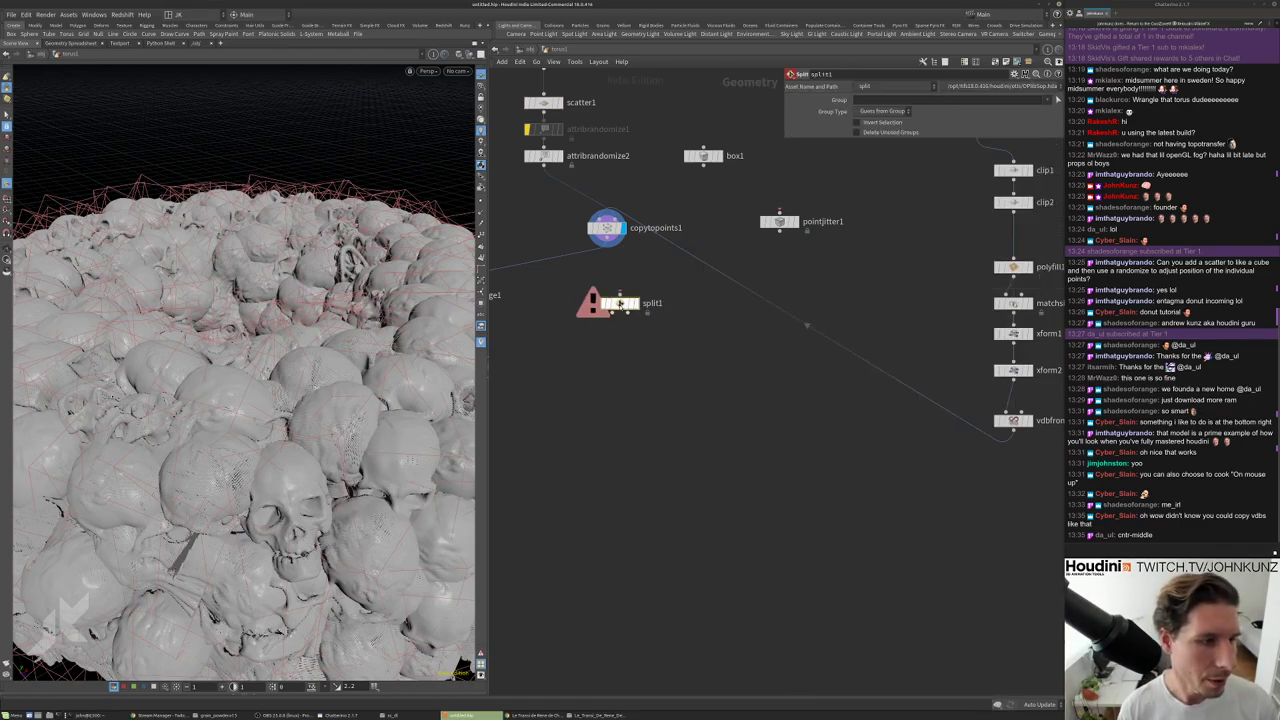
left_click(620, 303)
left_click(619, 296)
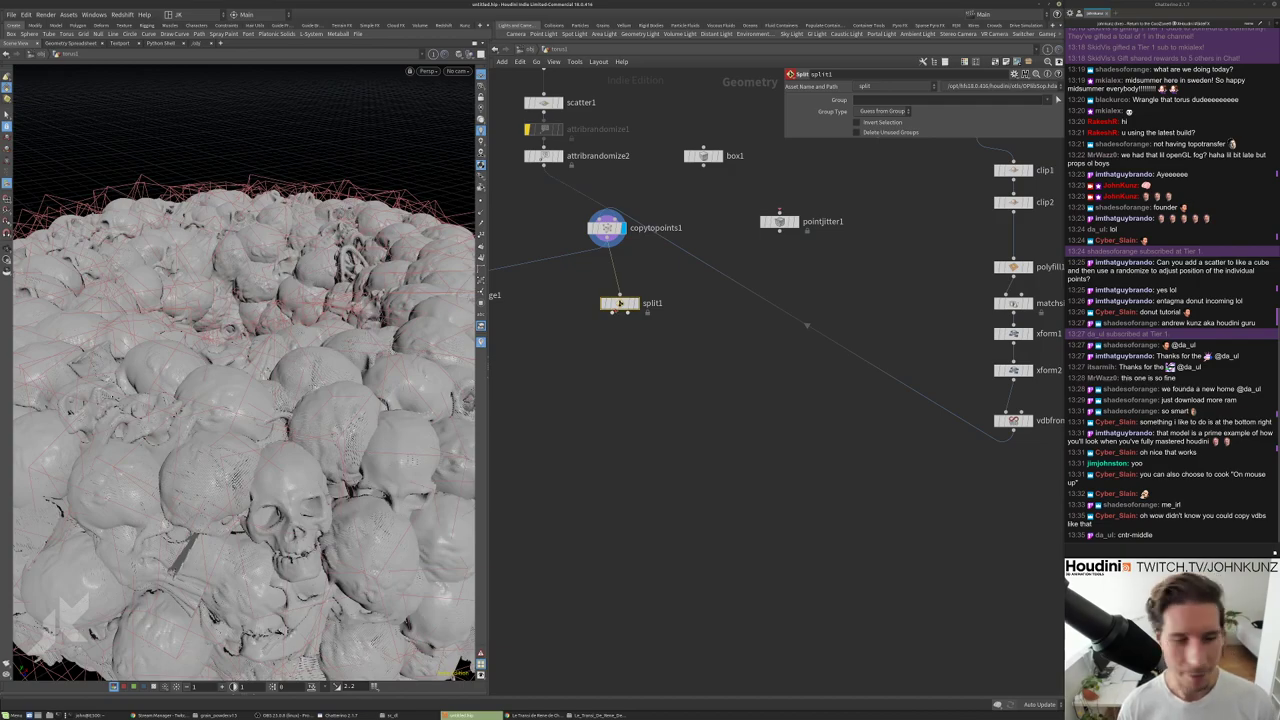
key("r")
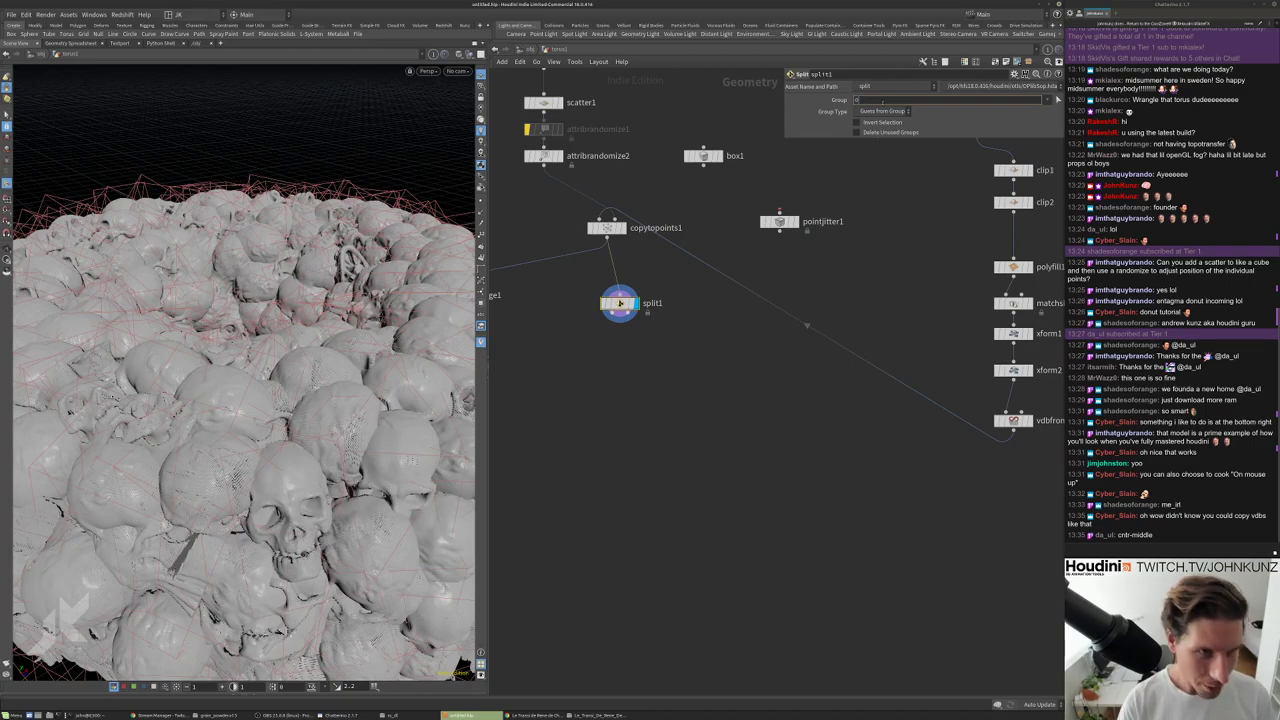
key("Return")
key("h")
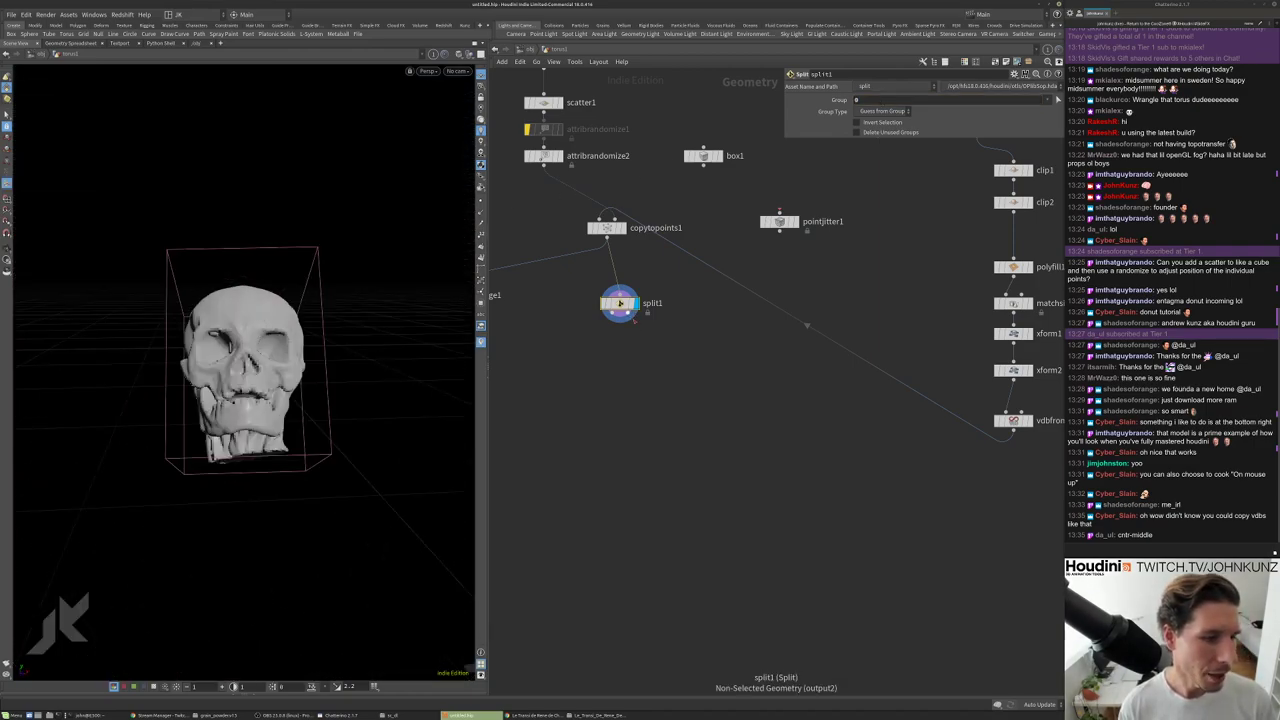
Add a VDB Combine node via the 'combin' node search.
key("Tab")
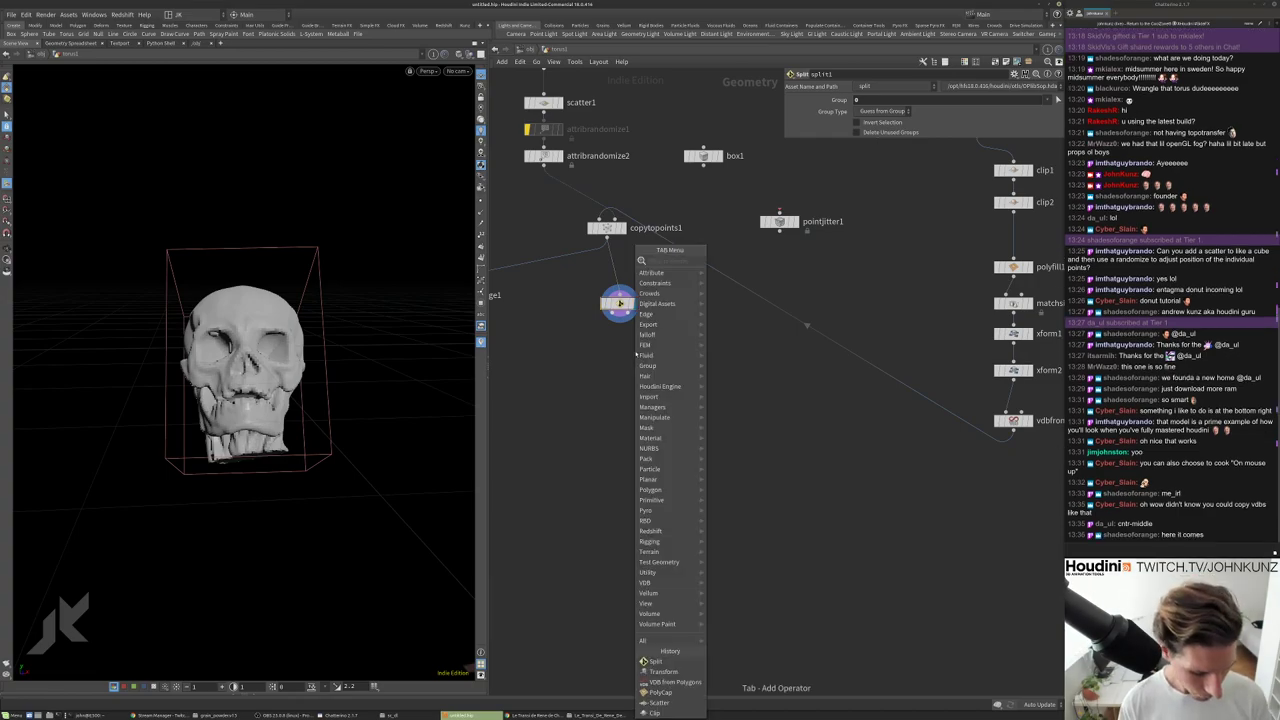
type("combin")
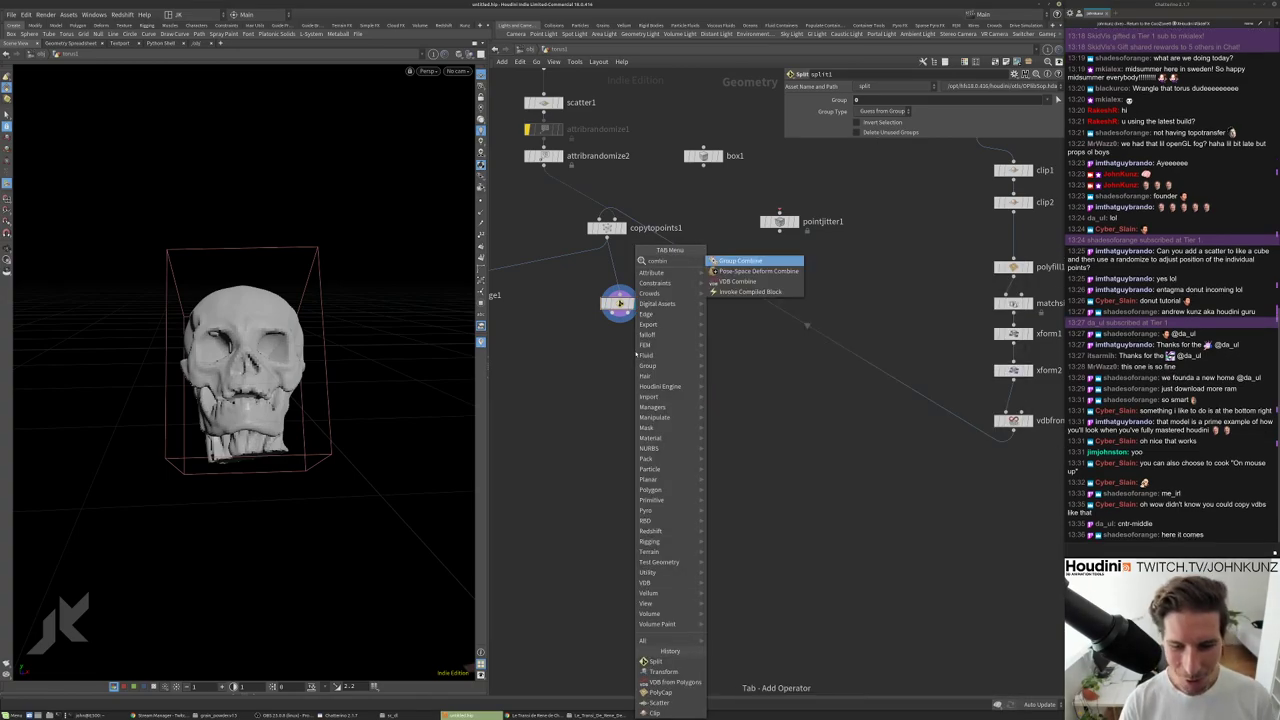
key("Down")
key("Down")
key("Return")
Wire split1 into a displayed vdbcombine1 set to SDF Union and Flatten All B Into First A.
left_click(636, 352)
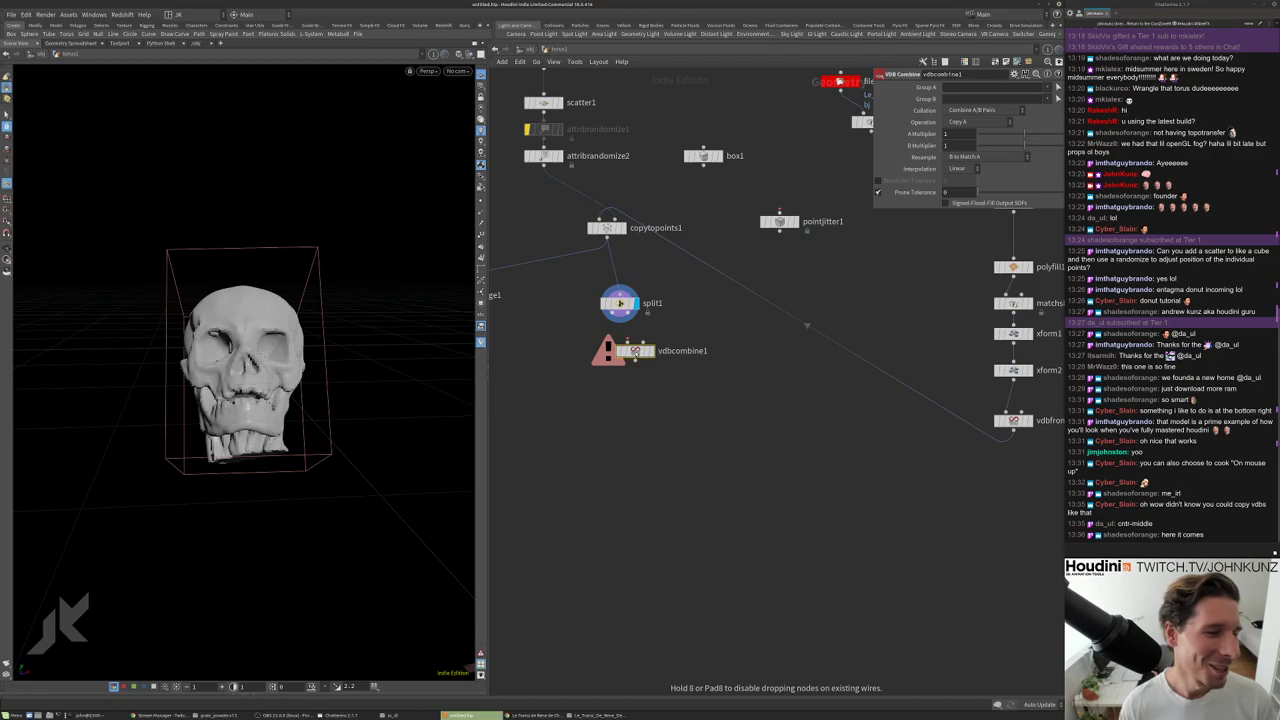
left_click(634, 344)
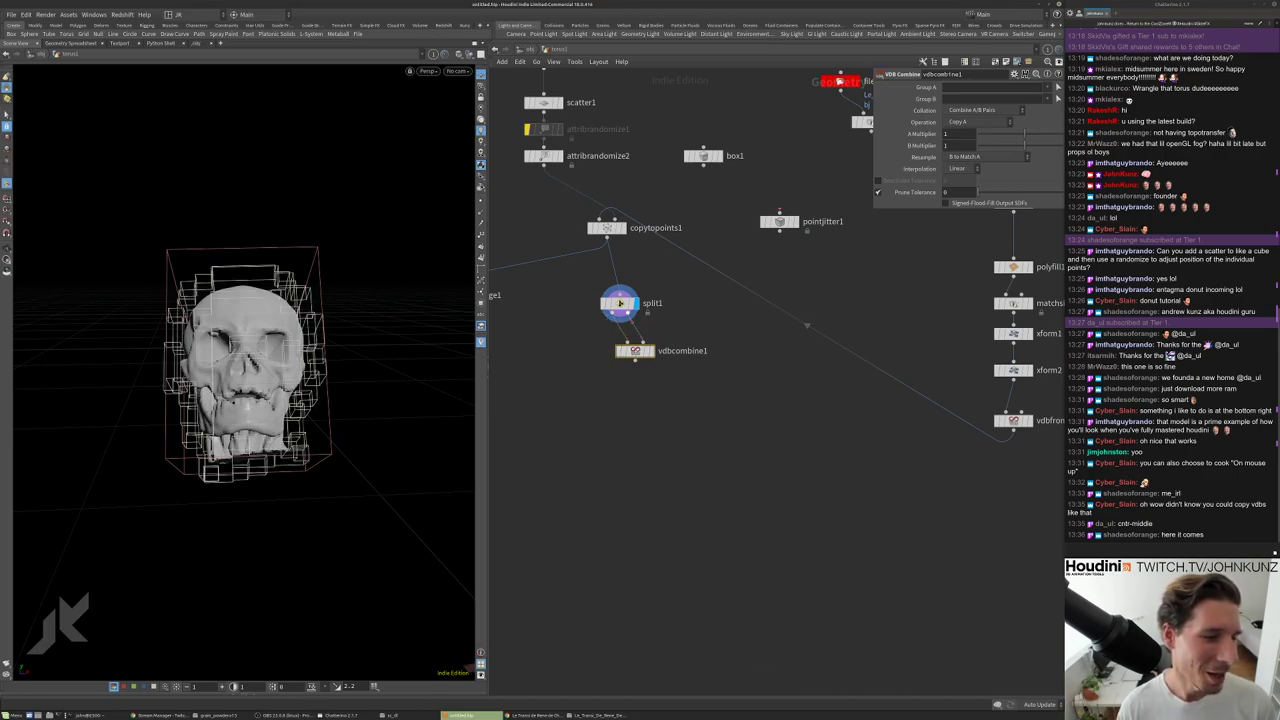
left_click(650, 350)
left_click(978, 122)
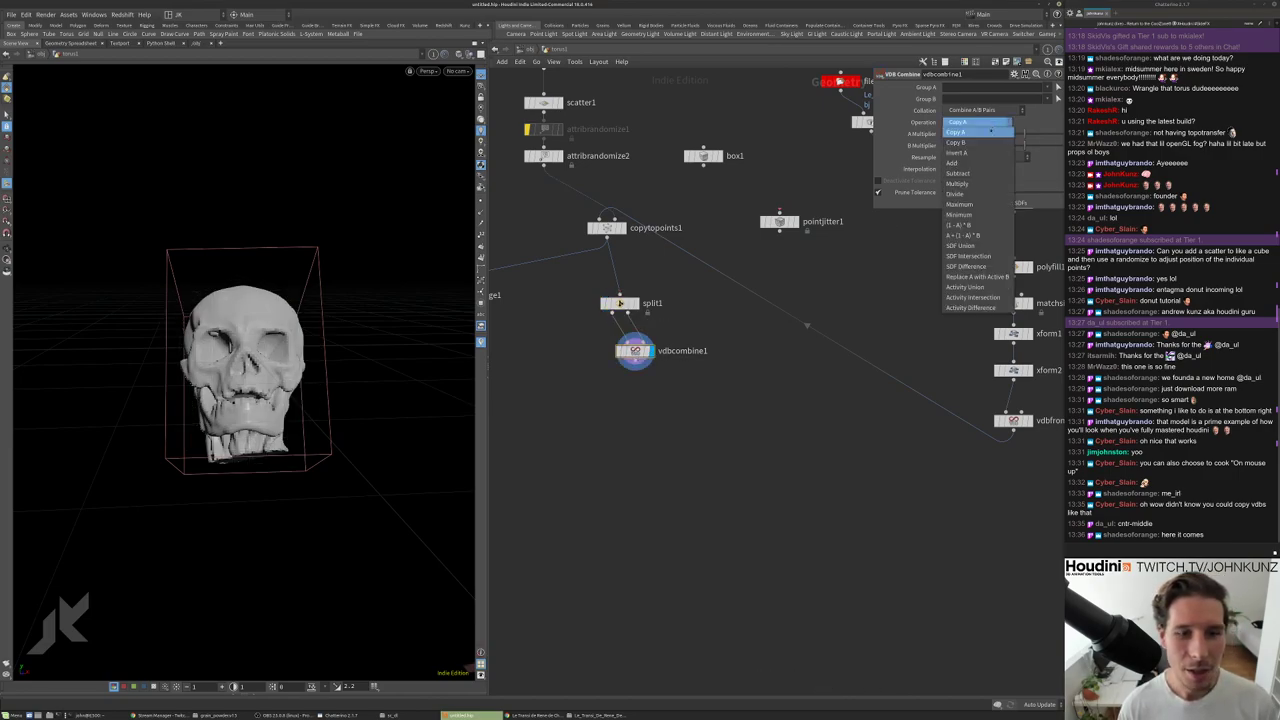
left_click(984, 247)
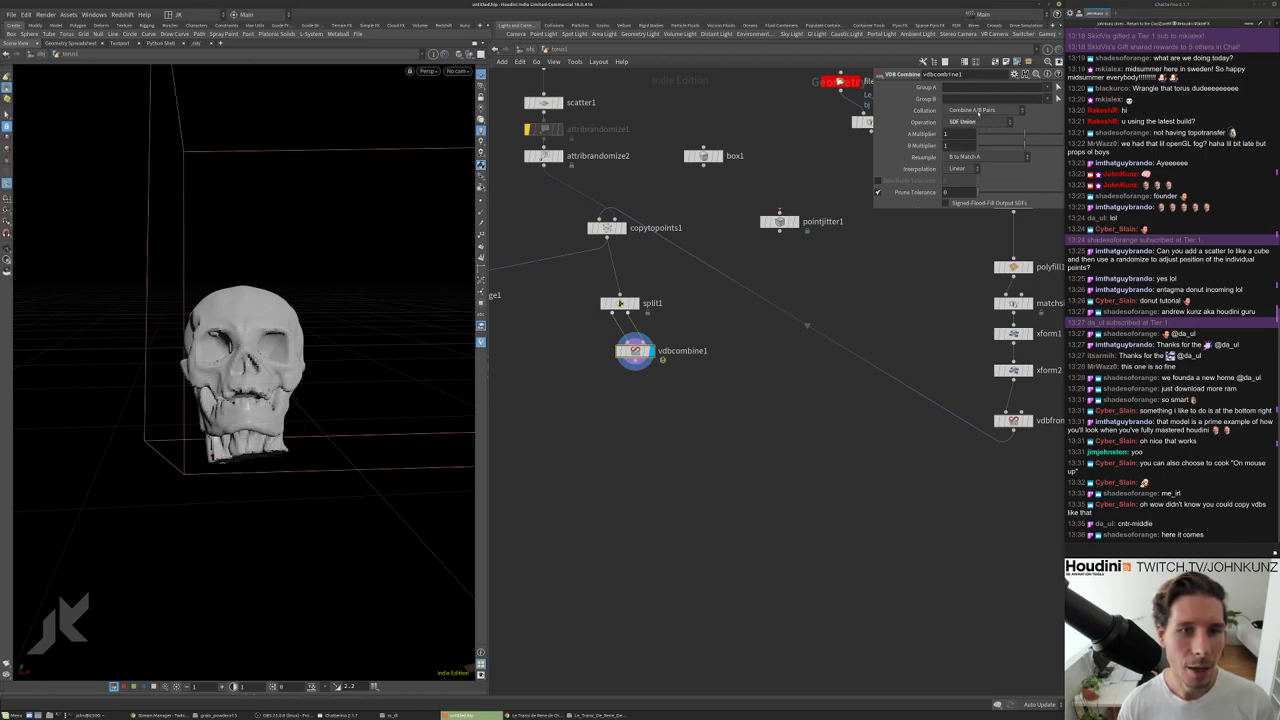
left_click(978, 110)
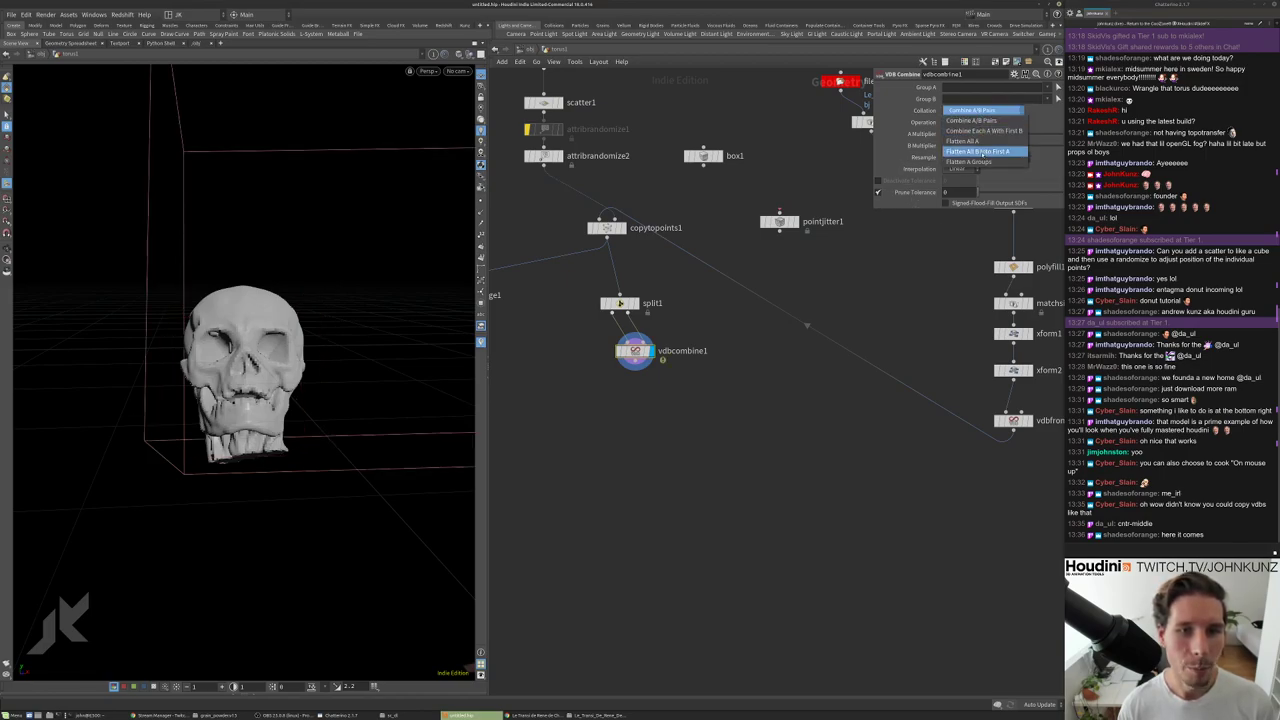
left_click(983, 152)
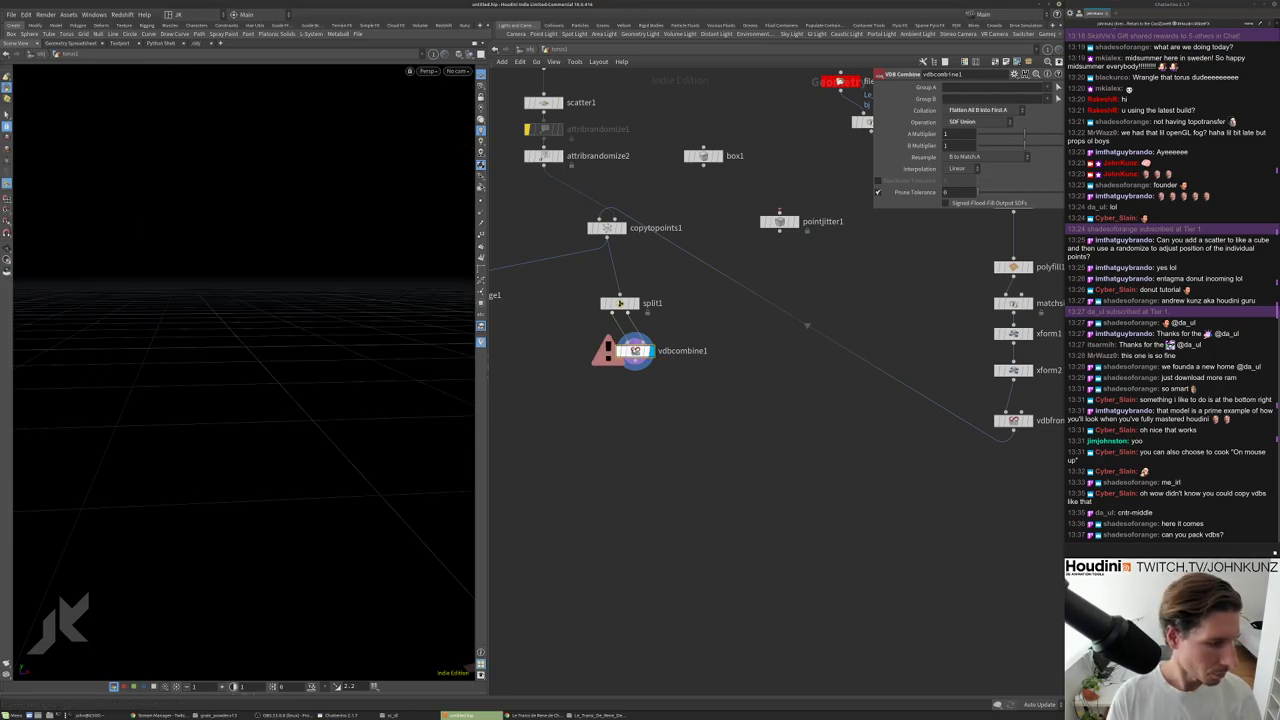
Review the combine operations, then raise vdbfrompolygons1's Voxel Size from 0.01 to 0.05.
middle_click_drag(674, 326, 670, 348)
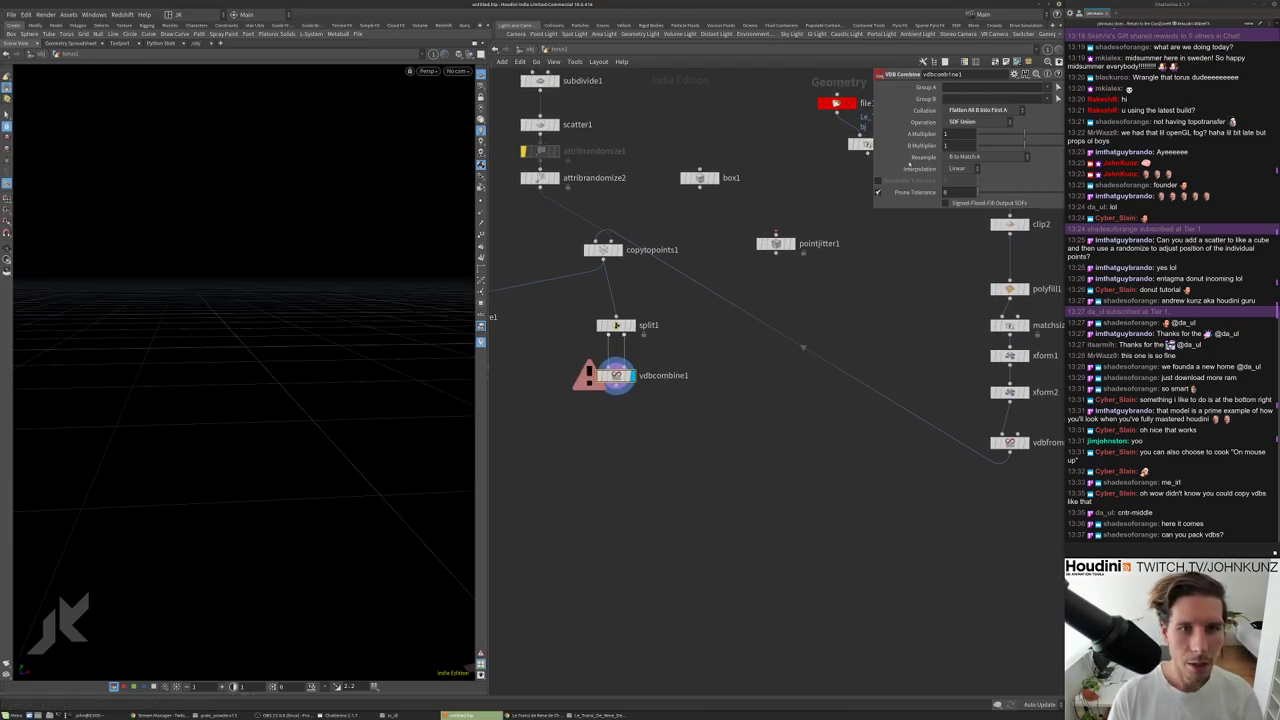
left_click(963, 121)
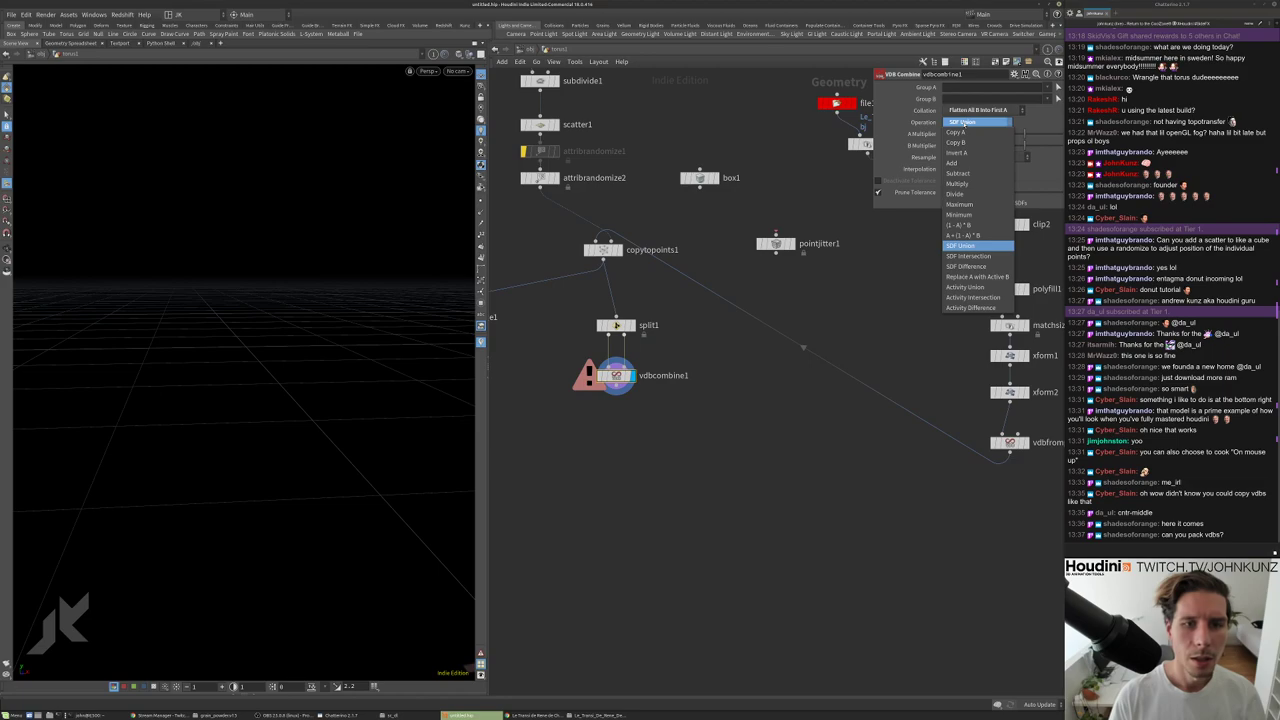
left_click(935, 310)
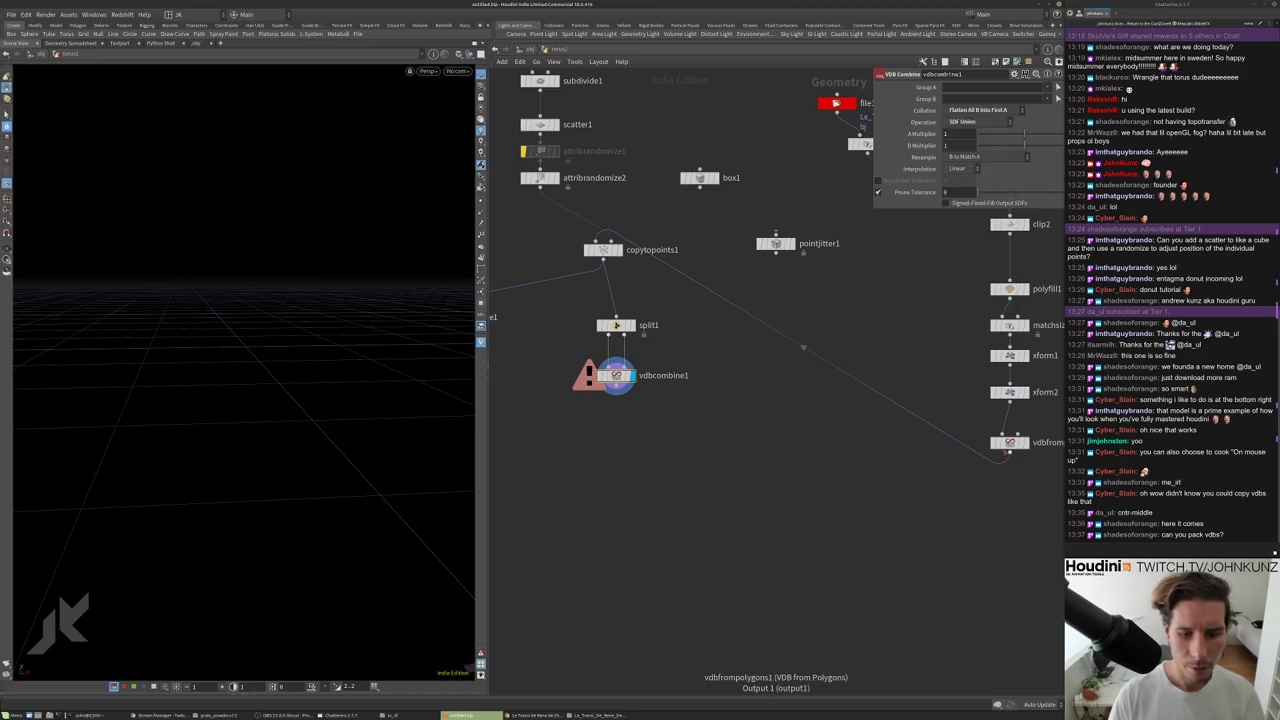
left_click(1008, 444)
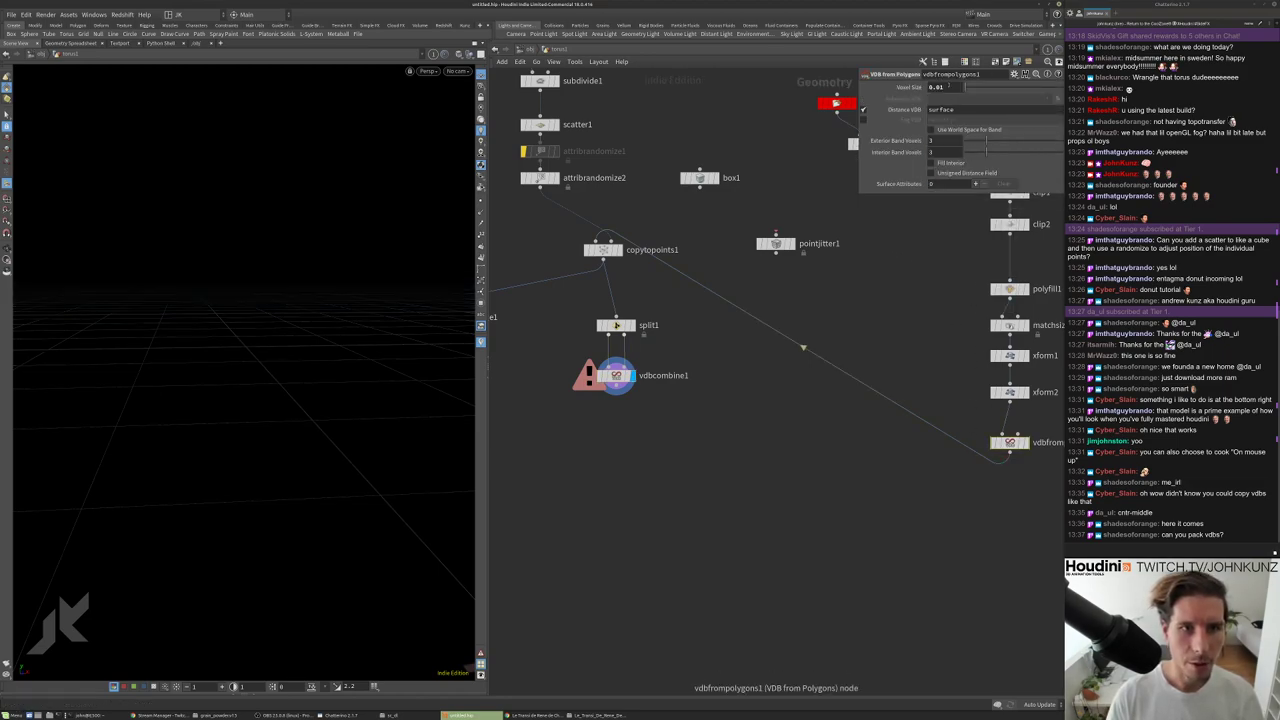
scroll(948, 87, "up", 4)
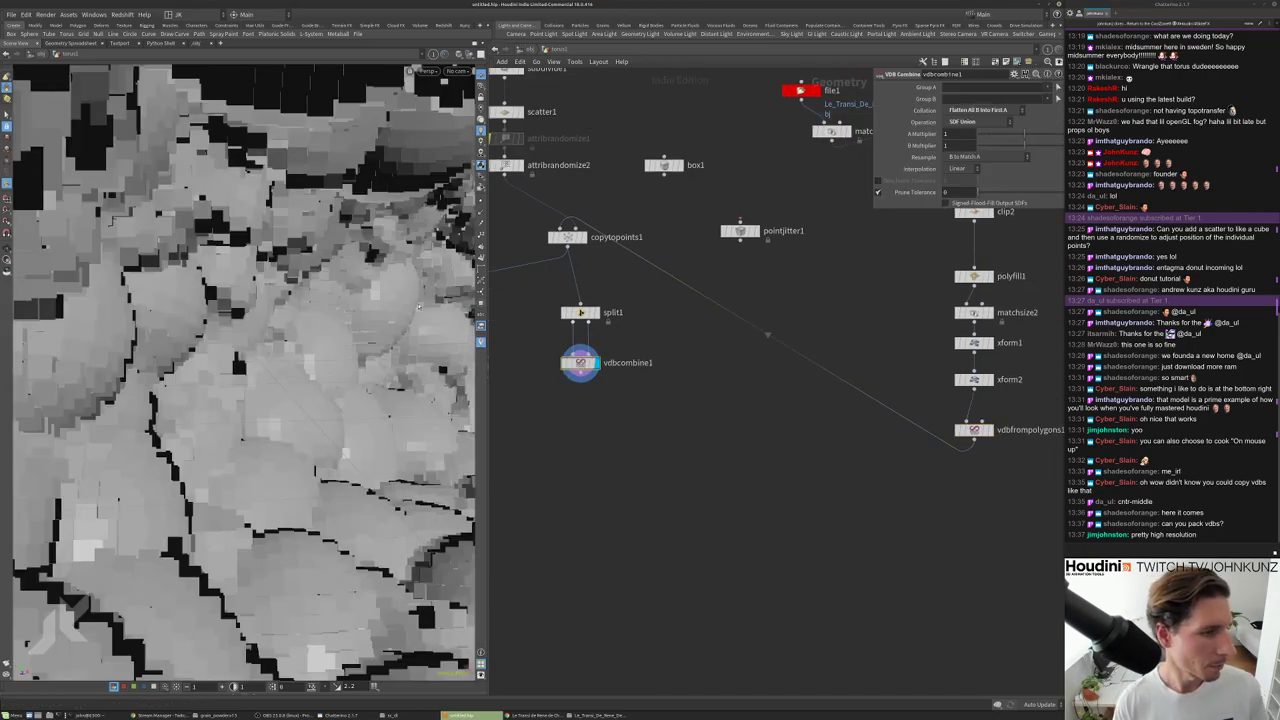
Frame and orbit the lumpy skull torus, then pan the network to merge1.
key("g")
left_click_drag(346, 297, 207, 369)
scroll(207, 369, "up", 5)
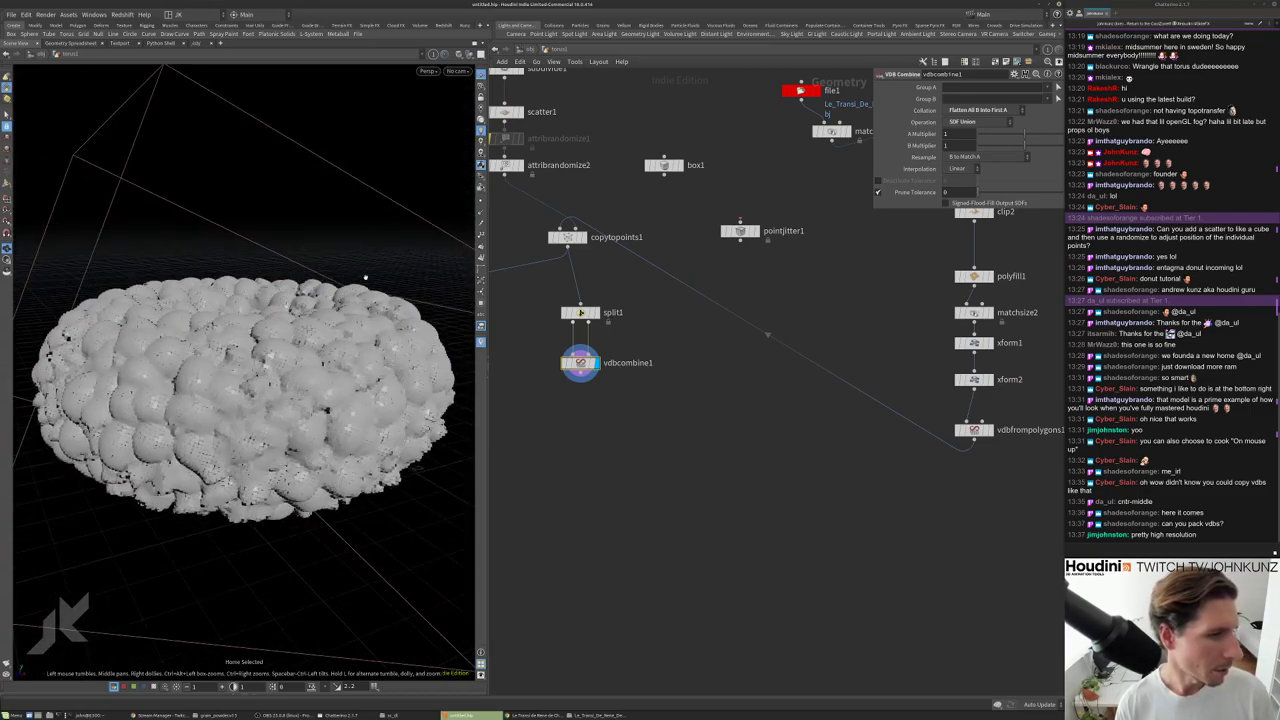
scroll(266, 271, "down", 4)
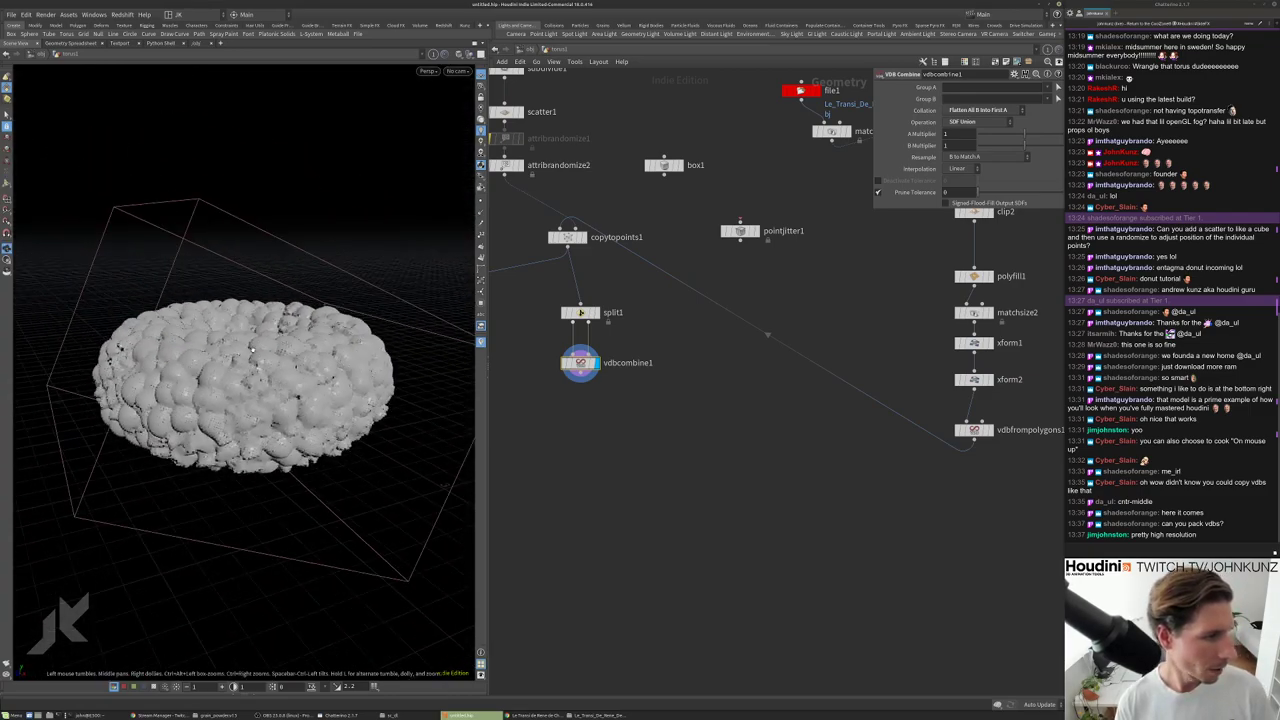
middle_click_drag(572, 414, 640, 404)
Add a VDB Resample node under vdbcombine1 and display its result.
key("Tab")
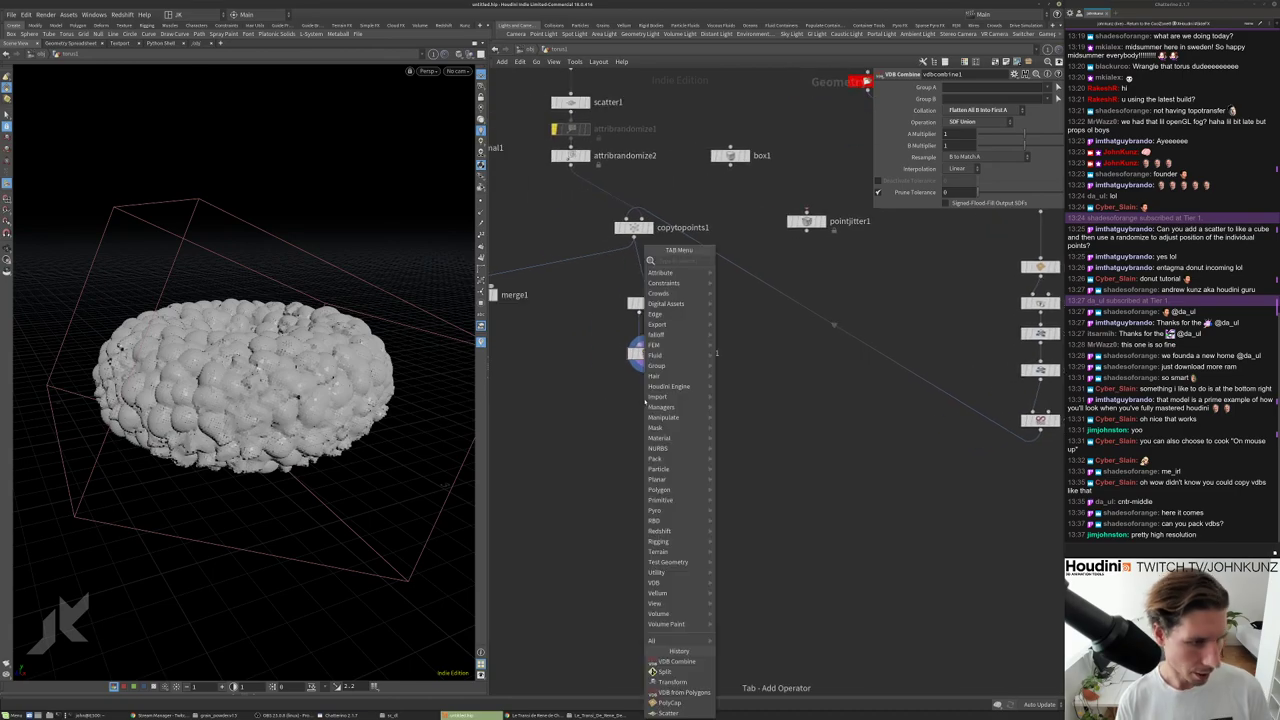
type("tra")
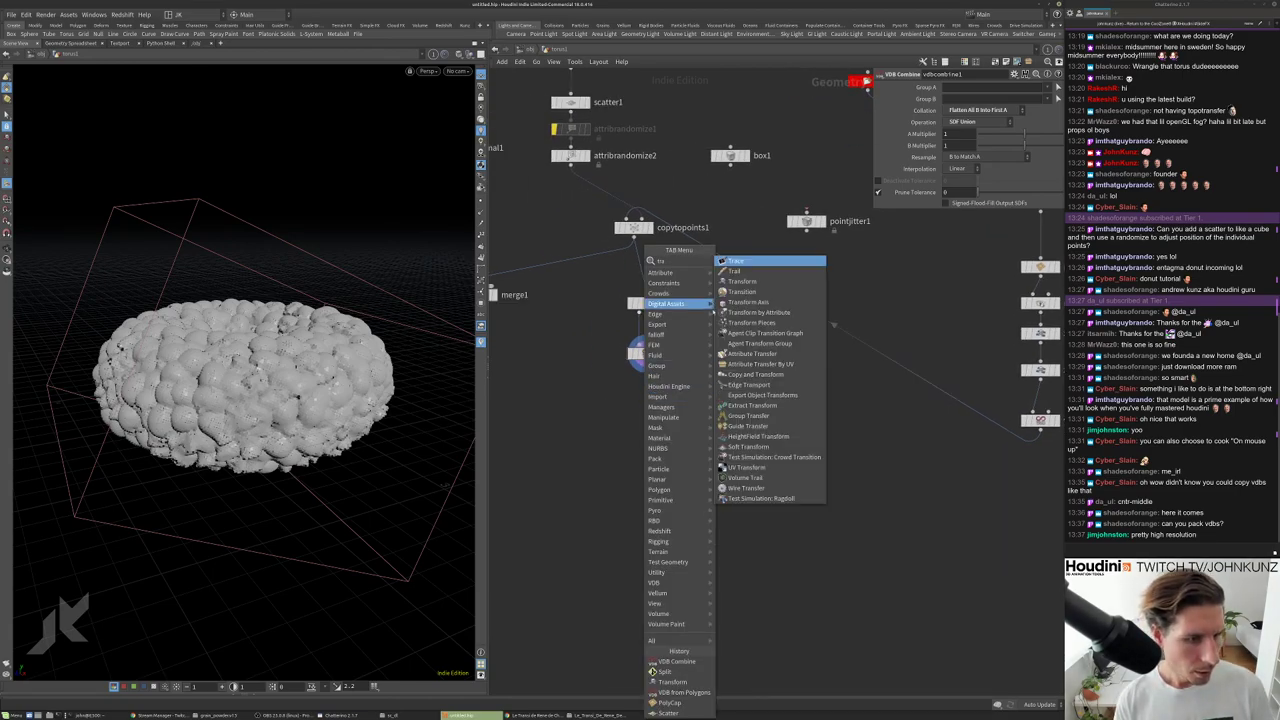
key("Escape")
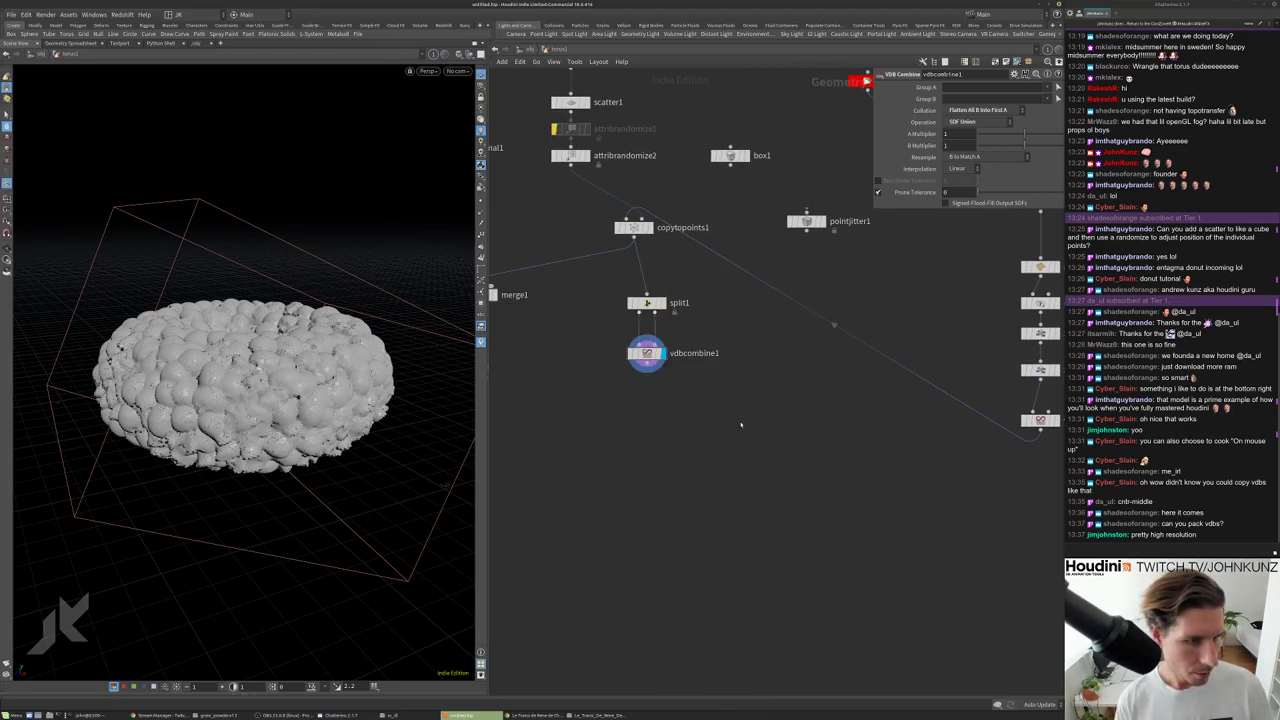
key("Tab")
type("res")
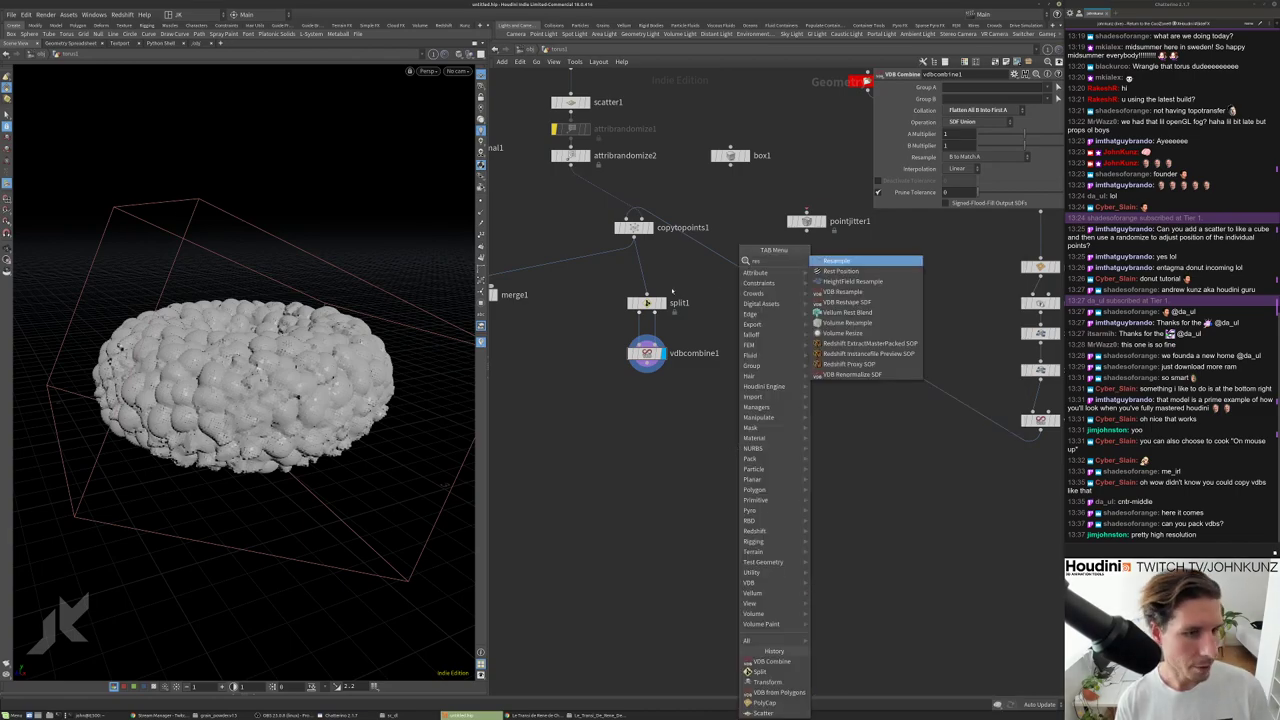
left_click(845, 291)
left_click(675, 390)
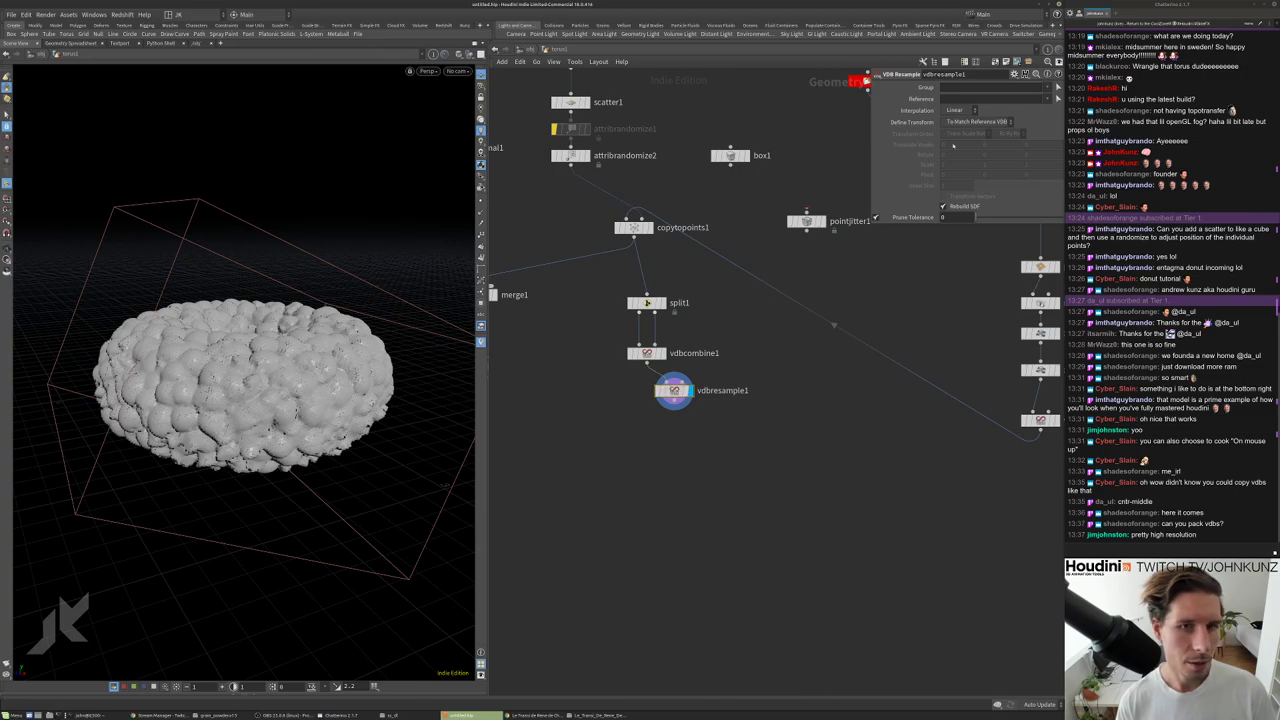
left_click(975, 121)
left_click(968, 133)
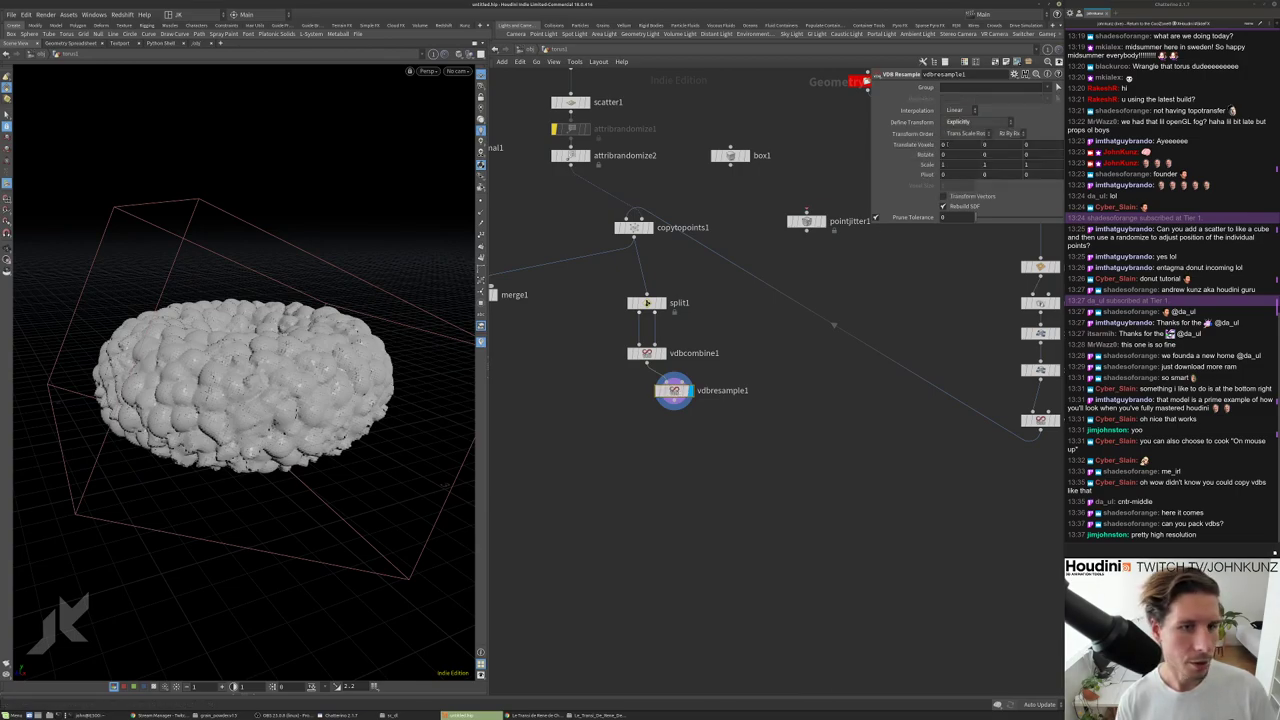
left_click_drag(673, 390, 646, 391)
Set vdbresample1's Define Transform to To Match Reference VDB, with vector transforming off.
left_click_drag(340, 374, 262, 321)
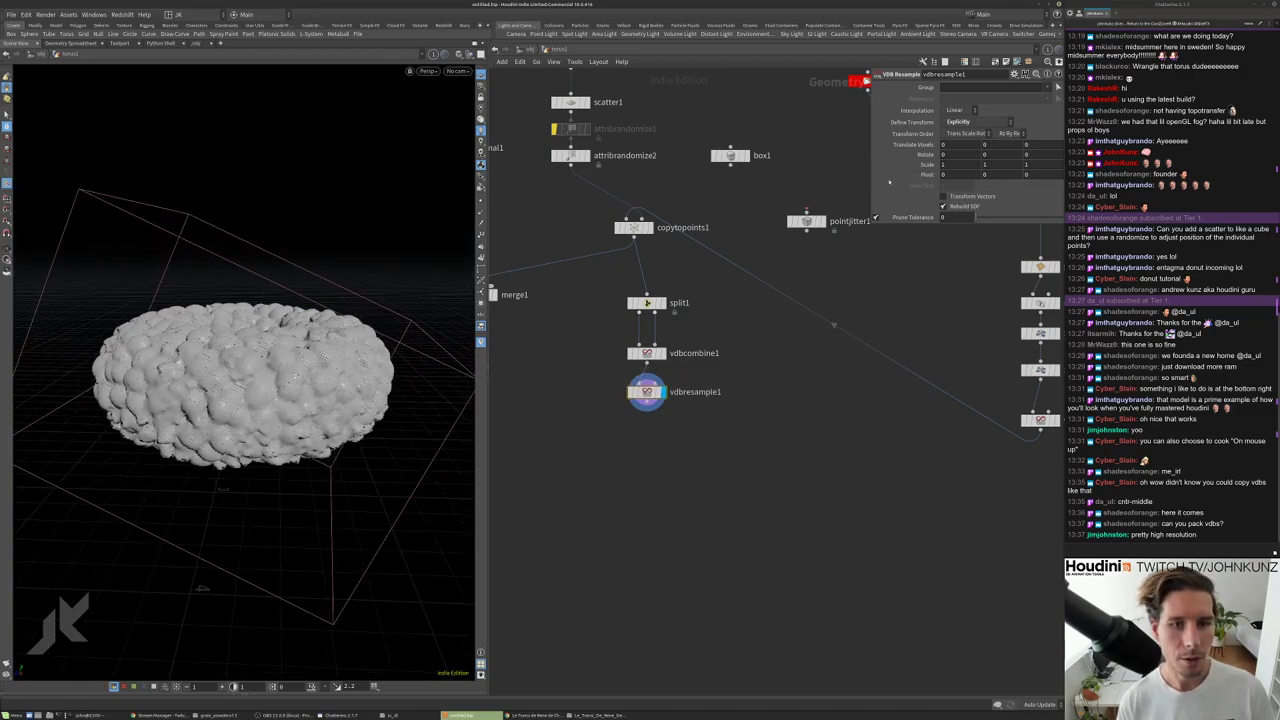
left_click(944, 196)
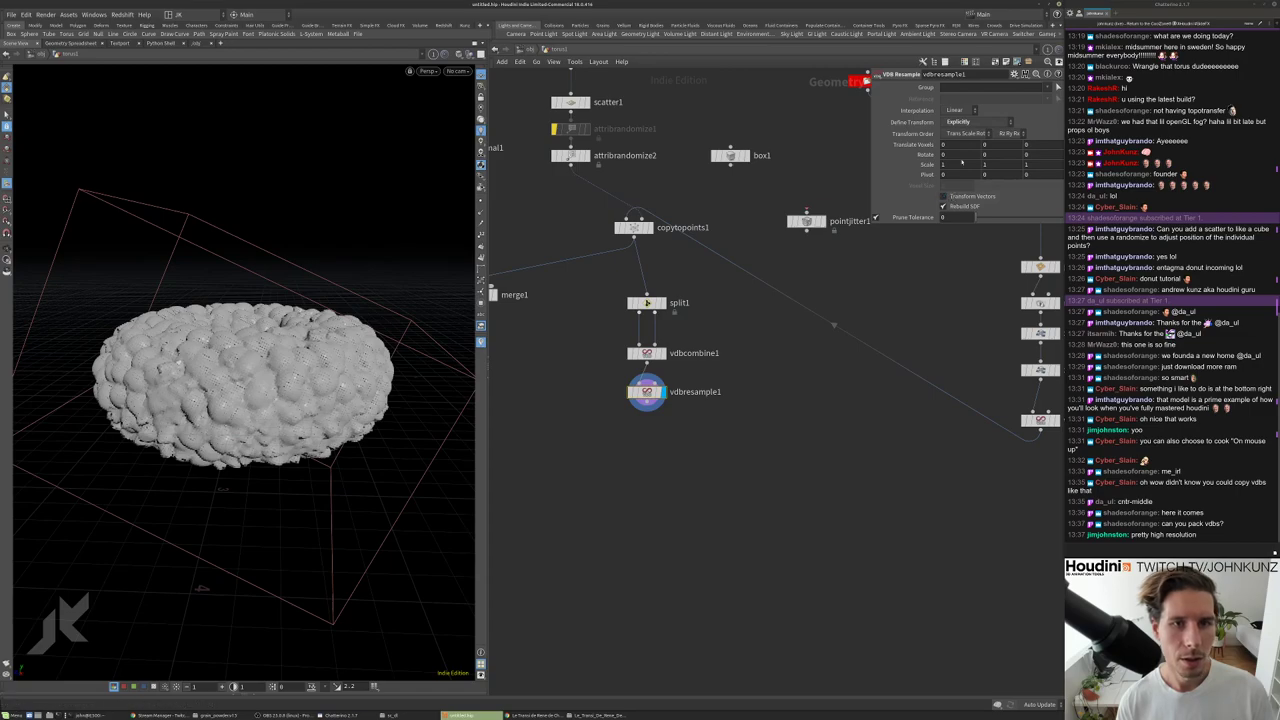
scroll(814, 348, "up", 2)
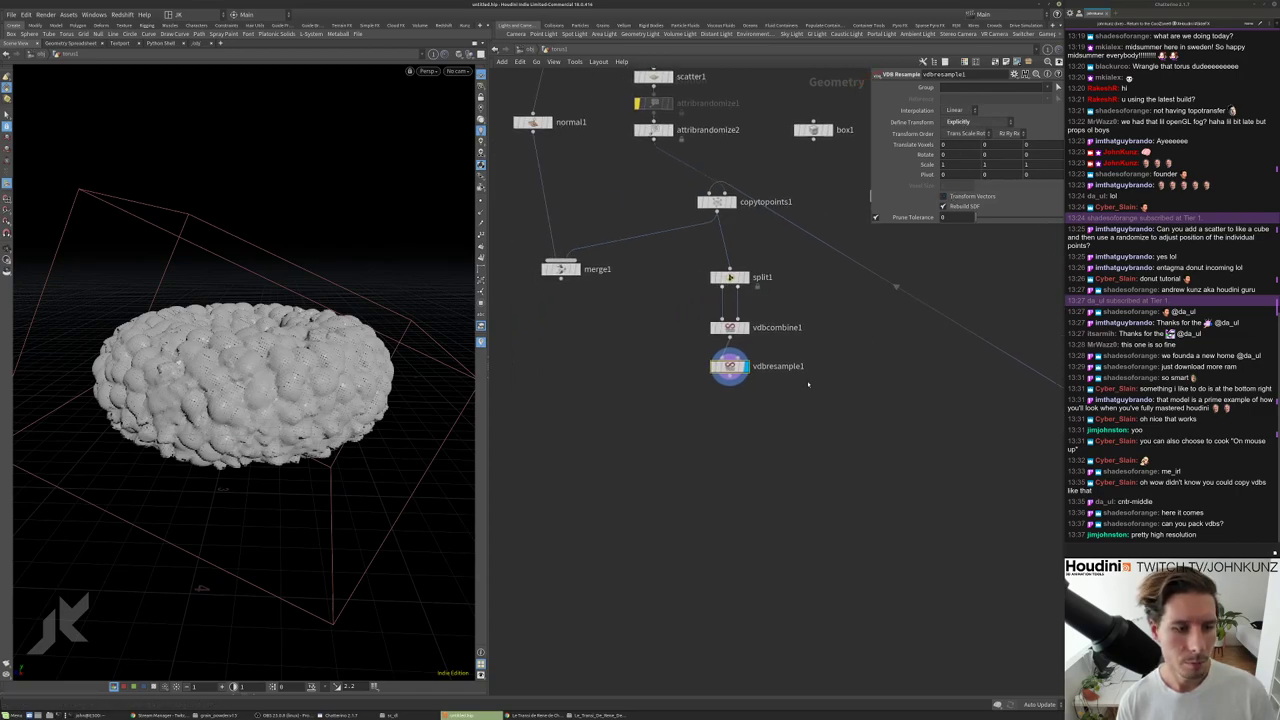
left_click(981, 122)
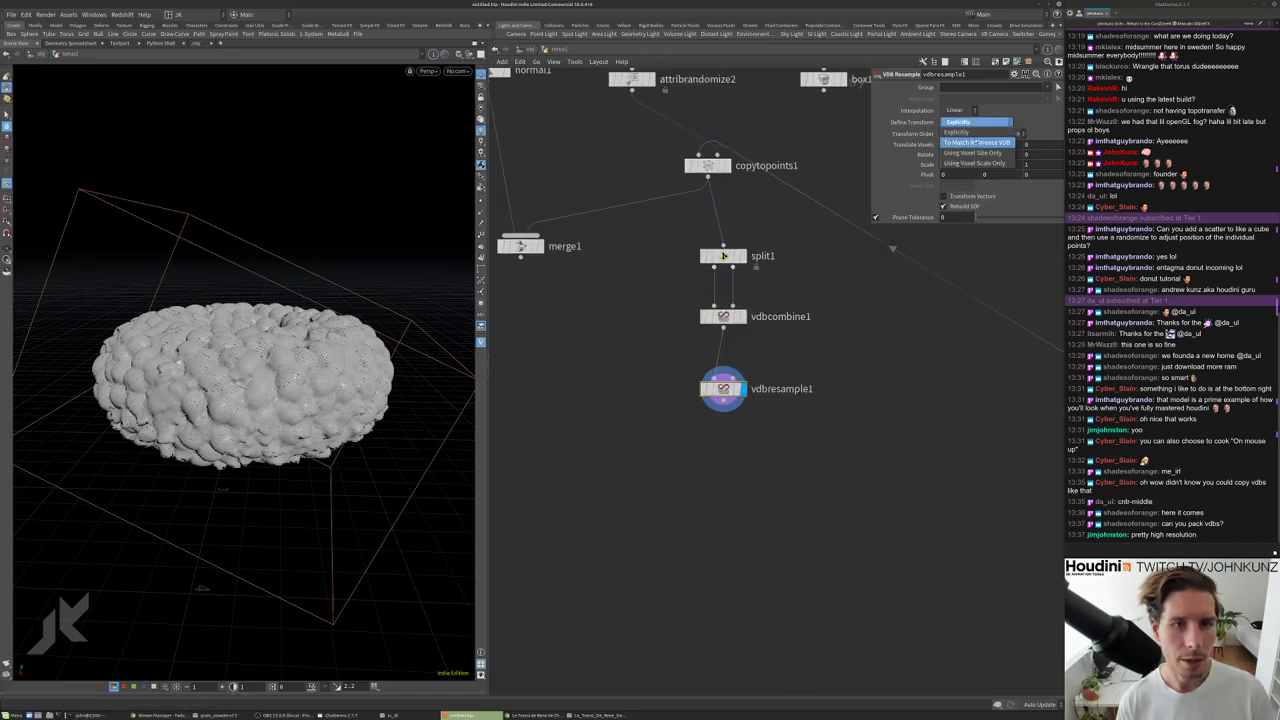
left_click(970, 133)
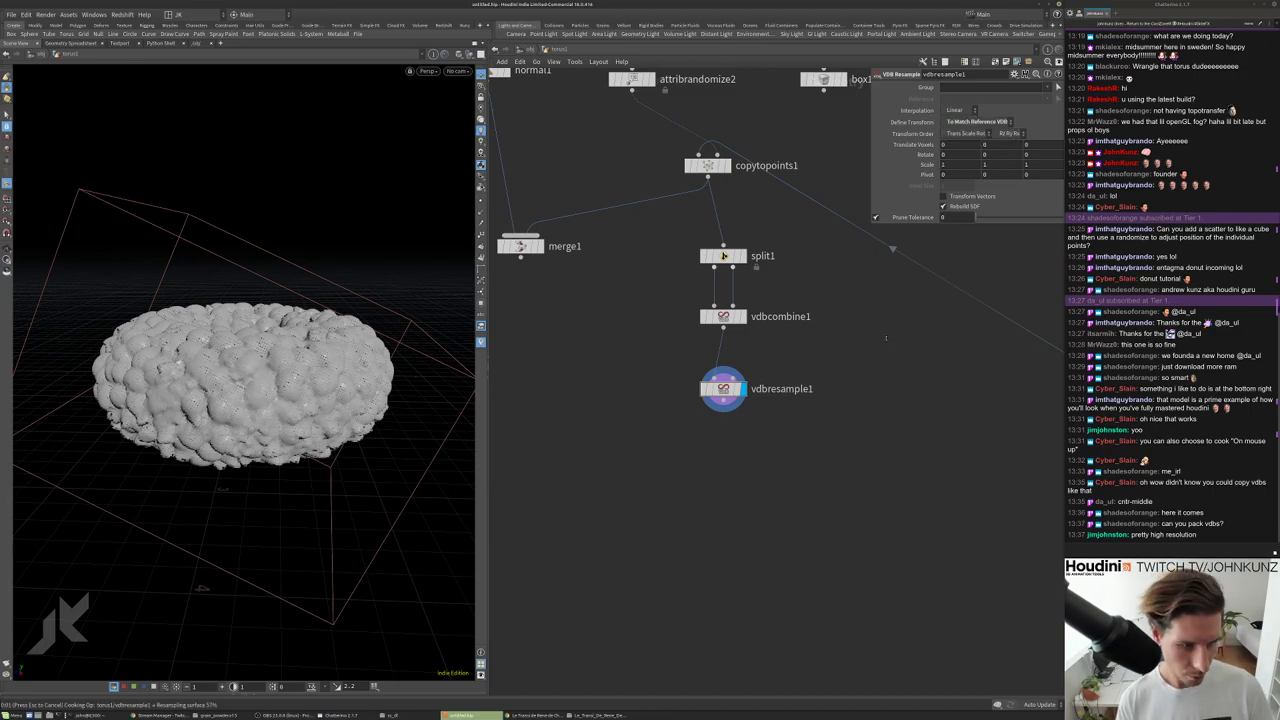
key("Tab")
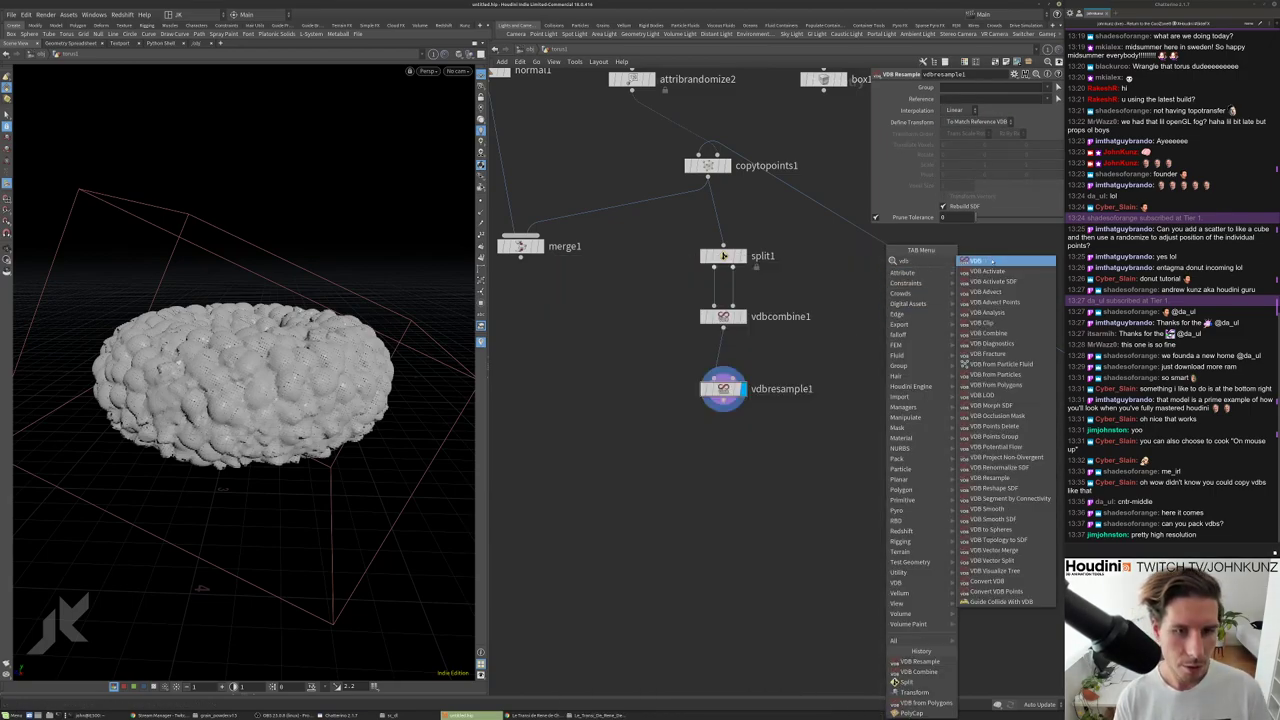
Wire a new vdb1 node with Voxel Size 0.01 into vdbresample1's reference input.
key("Return")
left_click(851, 317)
left_click(860, 327)
left_click(732, 375)
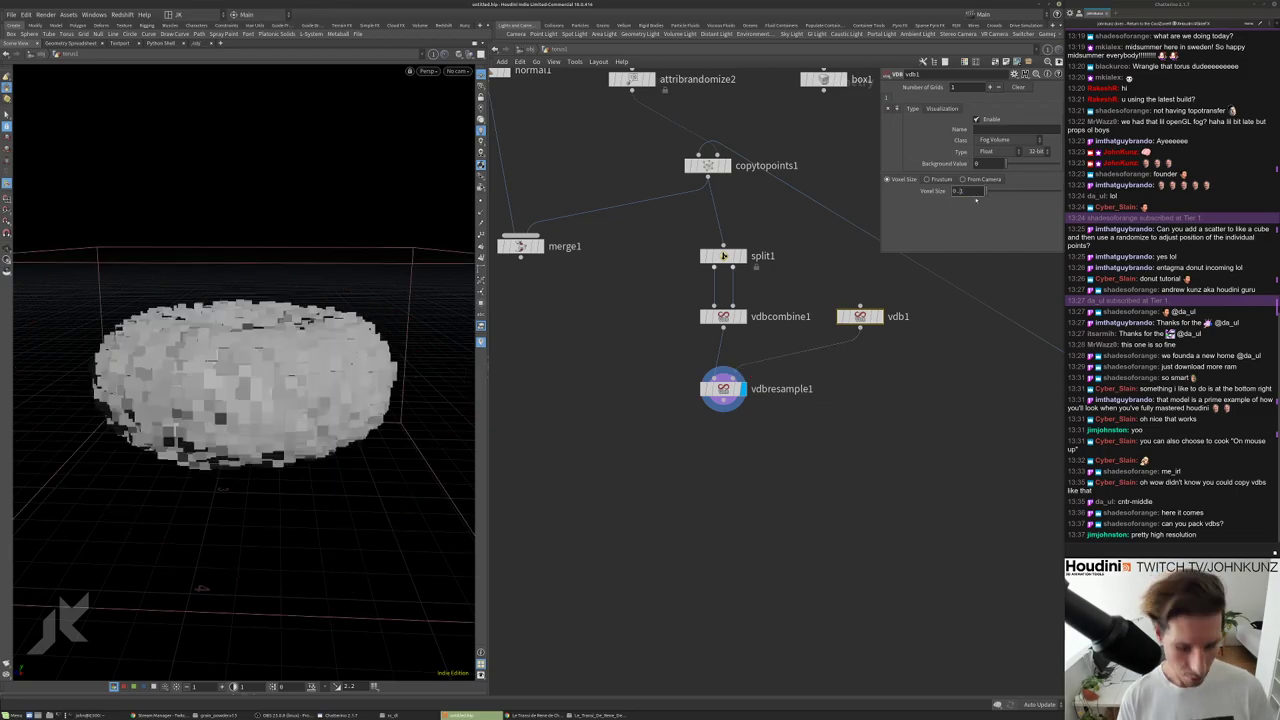
type("0.01")
key("Return")
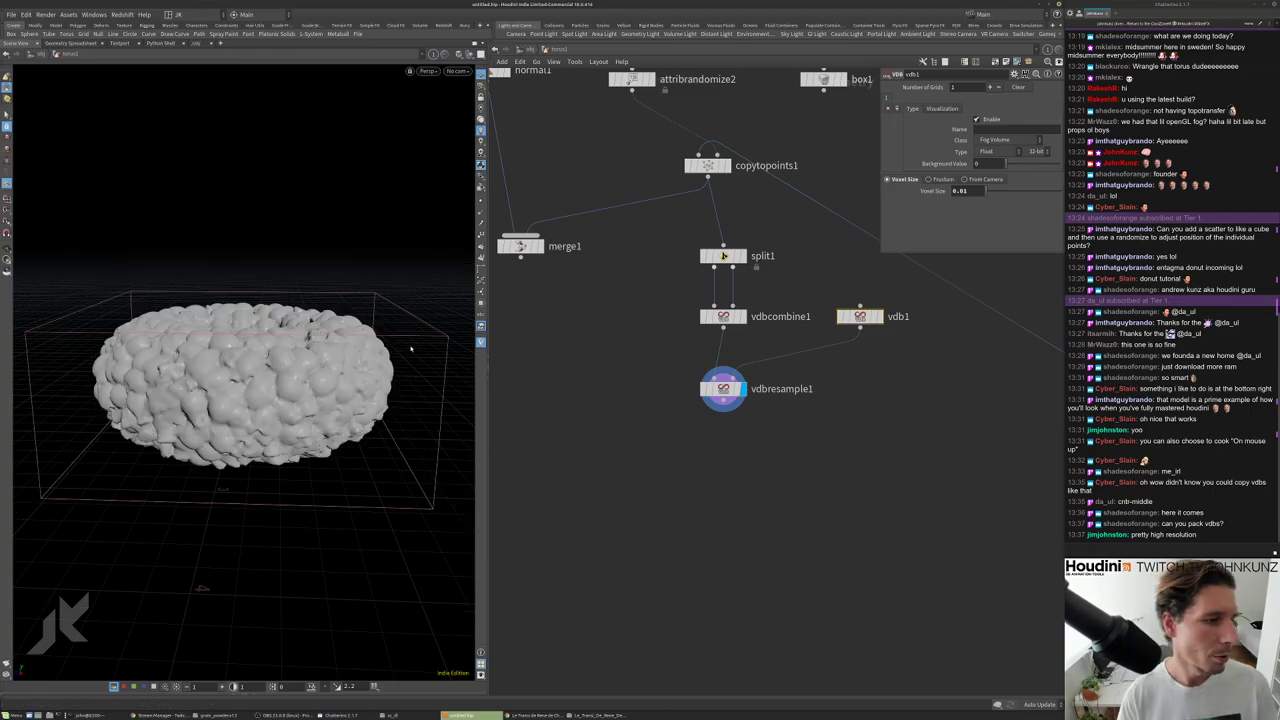
Orbit and zoom around the smoothed skull torus, then fit the network in view.
key("Escape")
left_click_drag(400, 329, 380, 363)
key("g")
left_click_drag(272, 401, 420, 380)
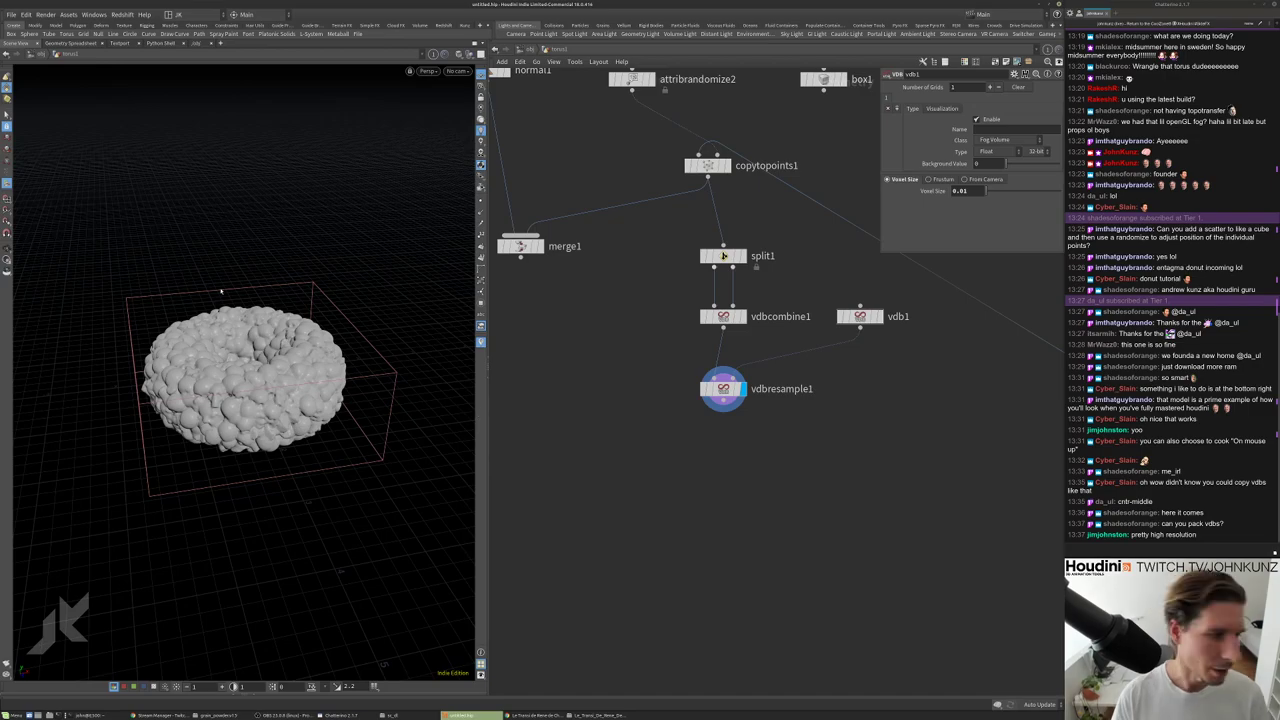
key("Escape")
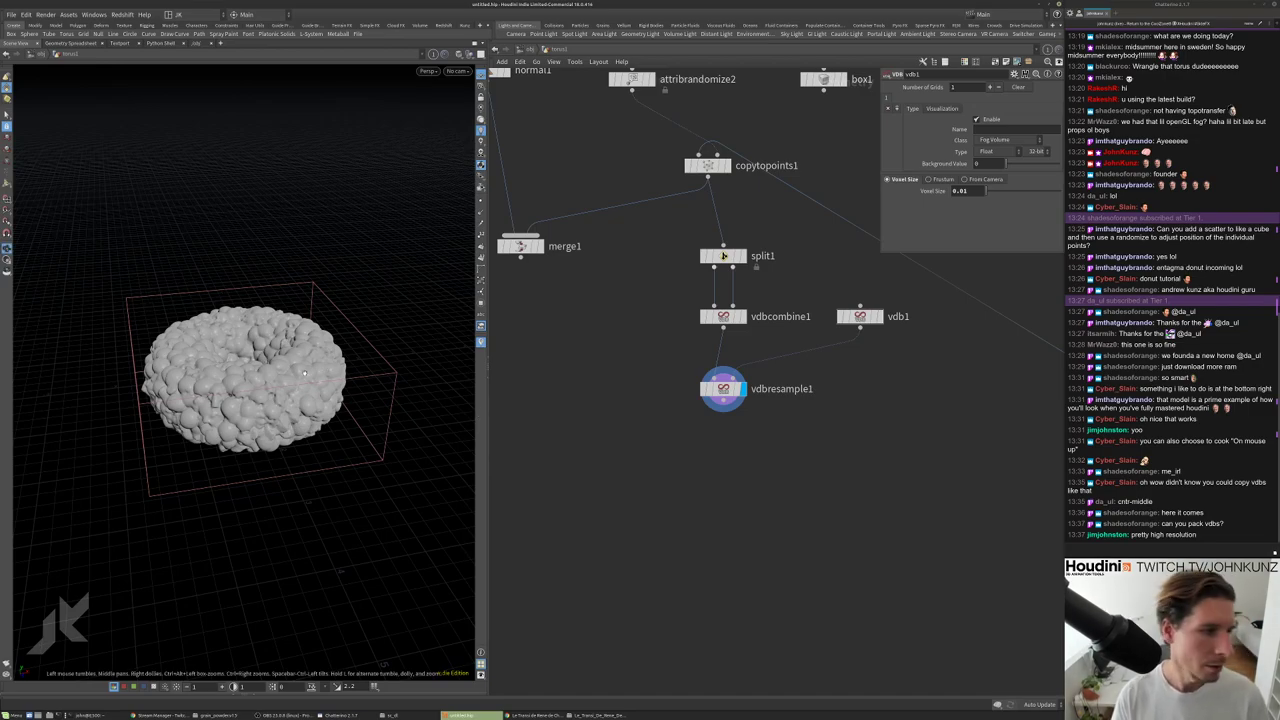
mouse_move(304, 373)
left_mouse_down()
mouse_move(310, 395)
mouse_move(303, 366)
left_mouse_up()
scroll(237, 373, "up", 3)
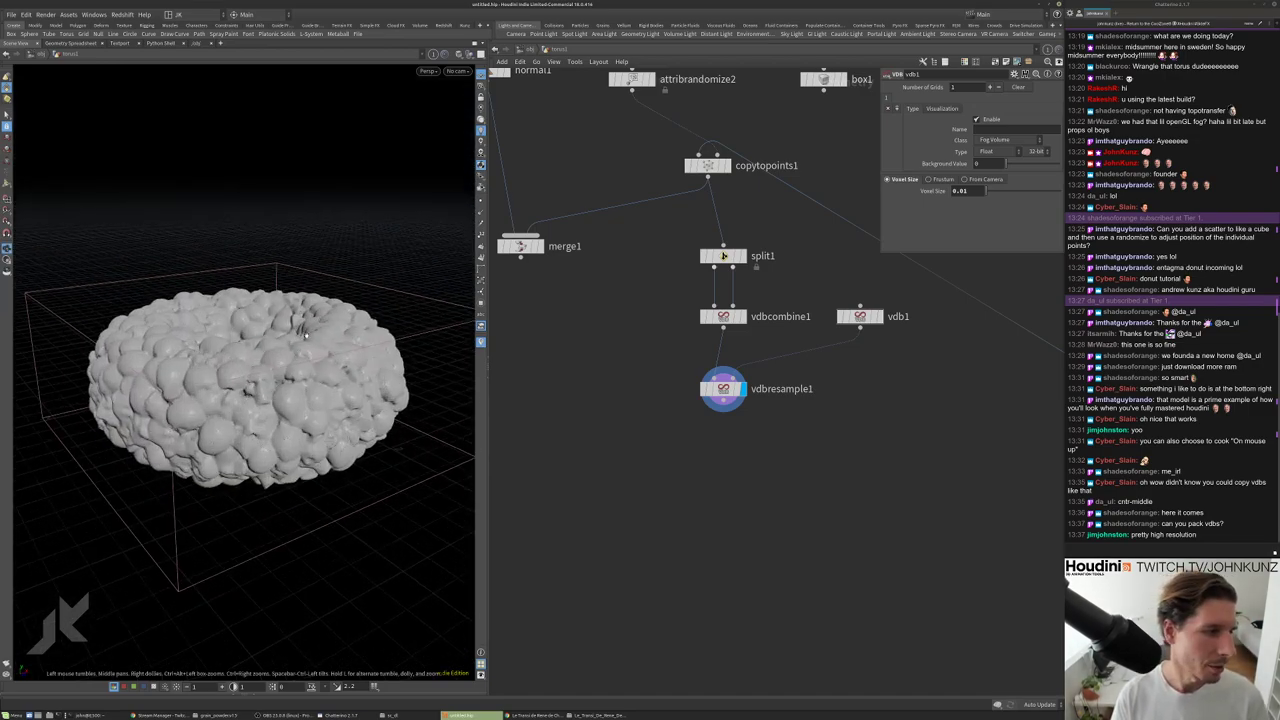
left_click_drag(229, 369, 240, 432)
scroll(769, 411, "down", 1)
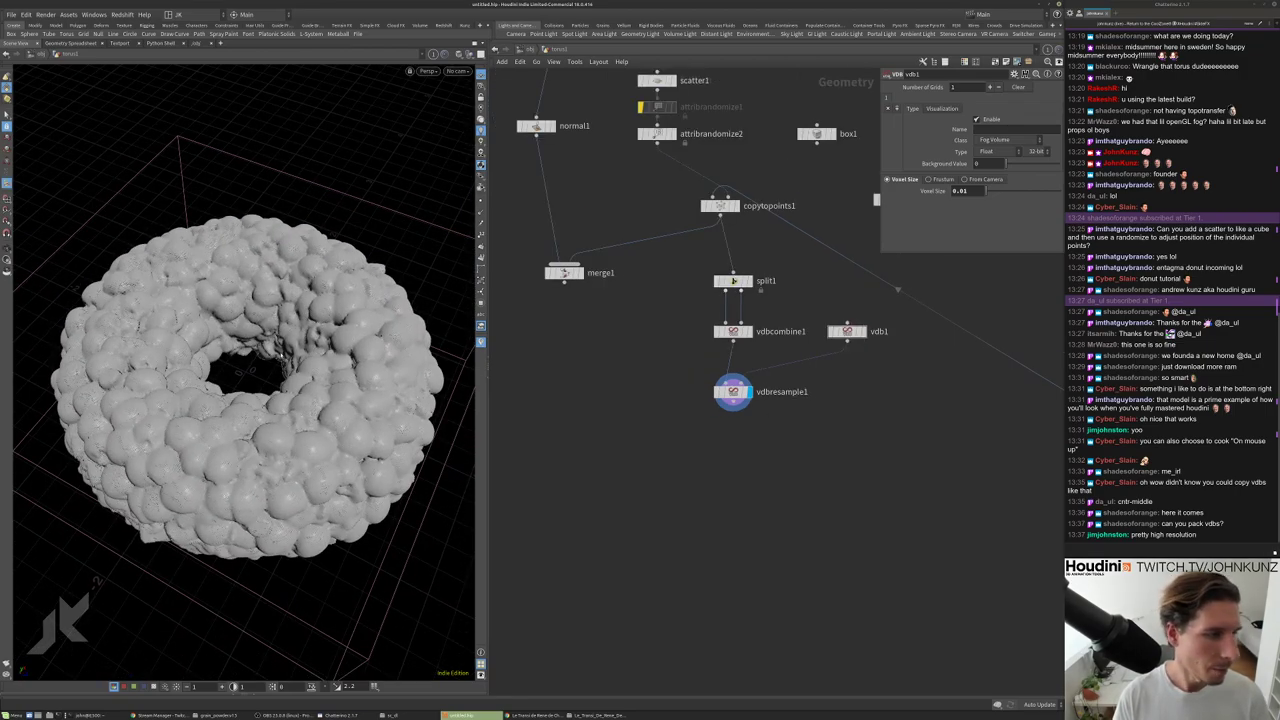
key("h")
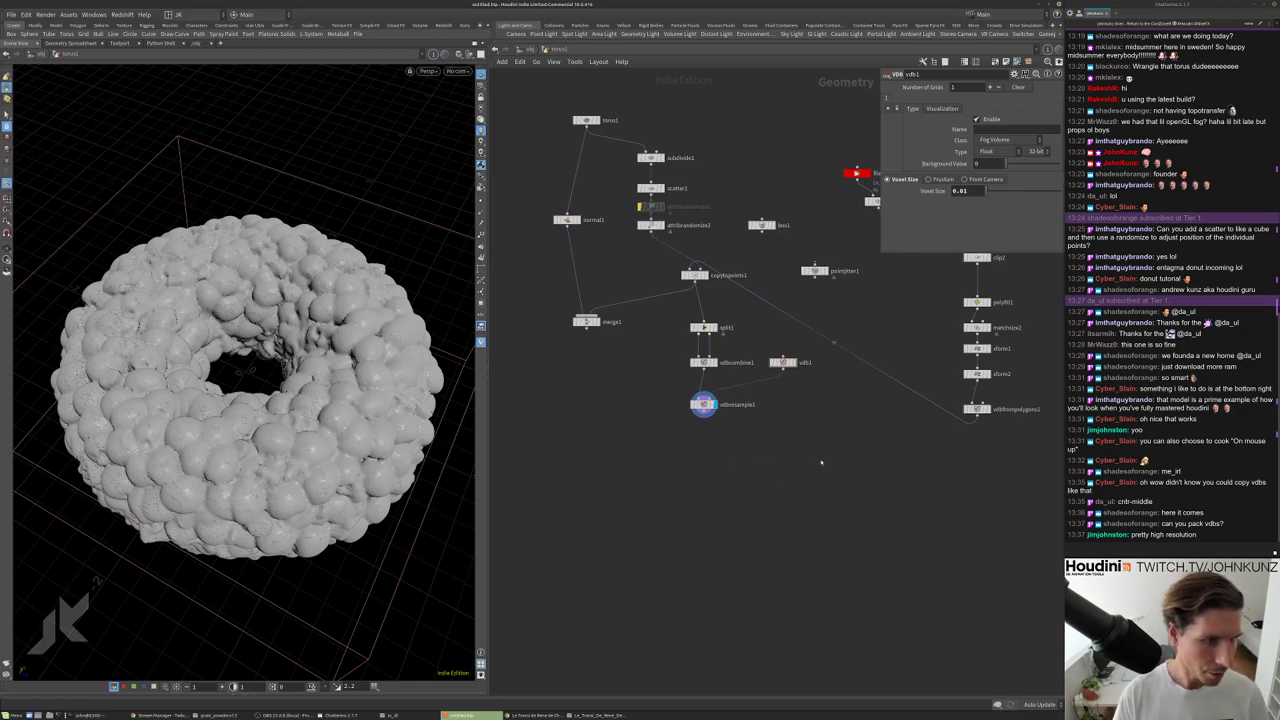
scroll(716, 300, "up", 2)
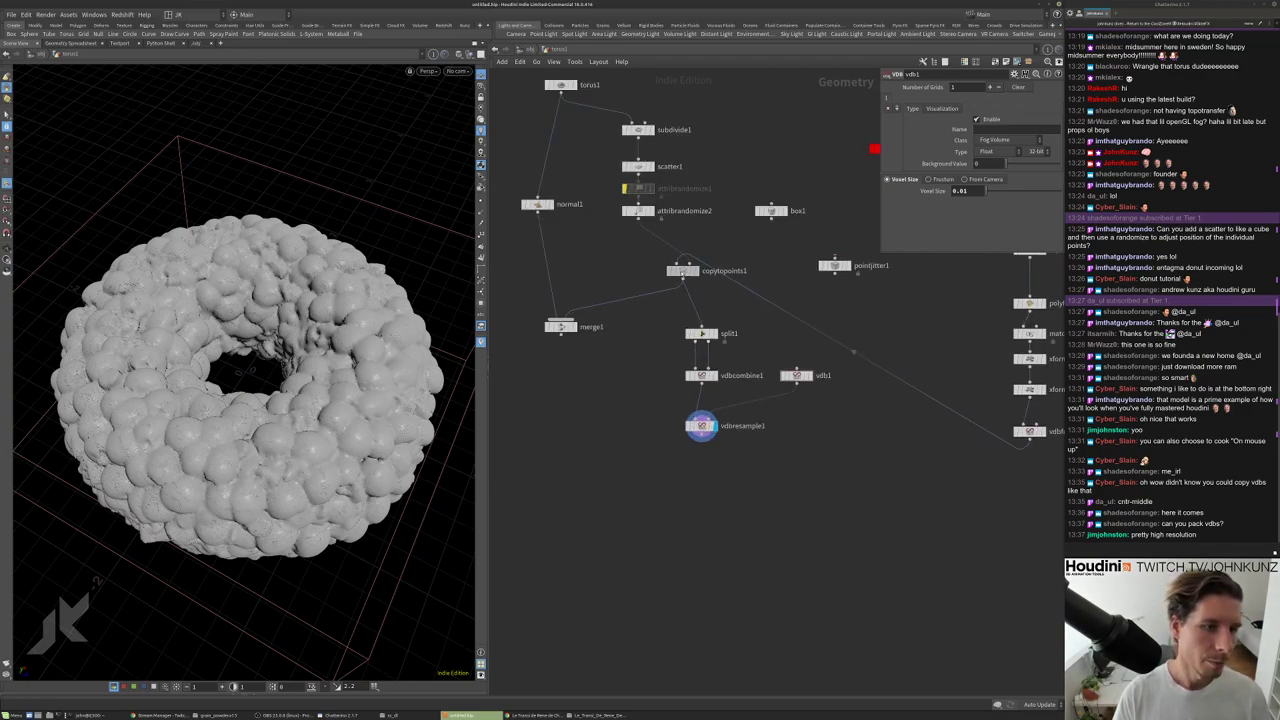
Nudge copytopoints1 and browse the 'vol' node search results without adding a node.
left_click_drag(682, 272, 675, 273)
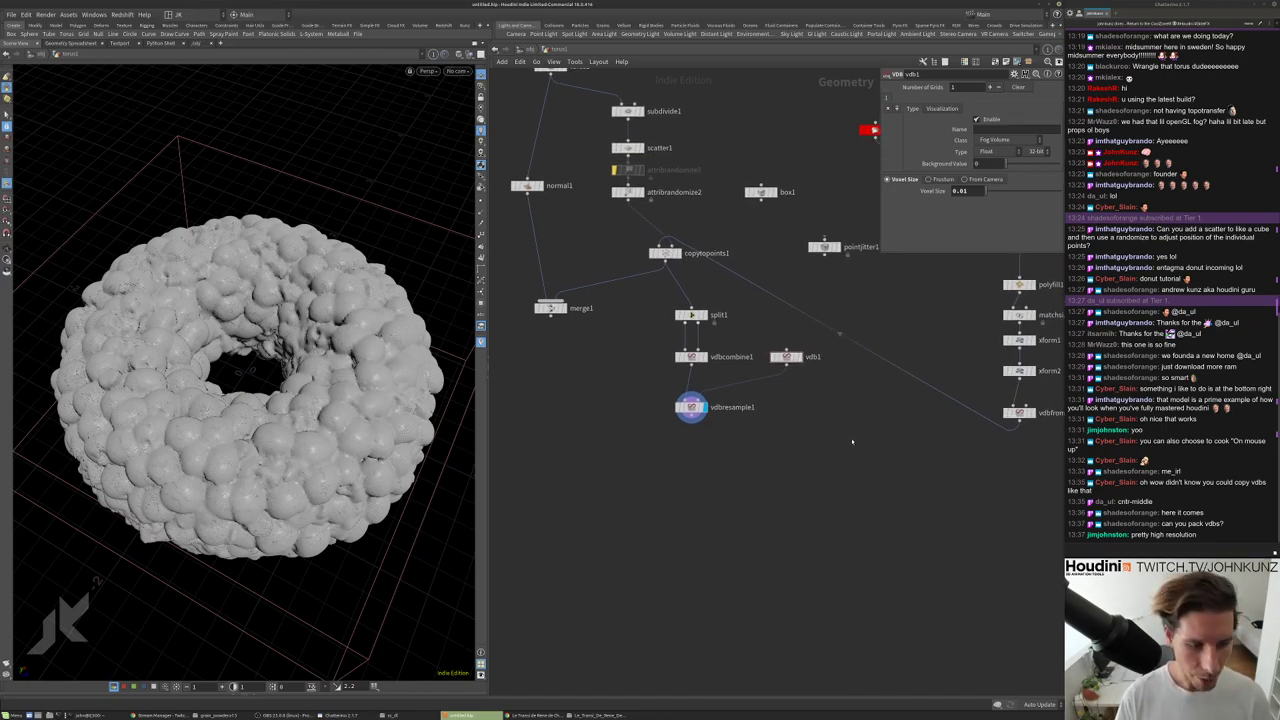
key("Tab")
type("vol")
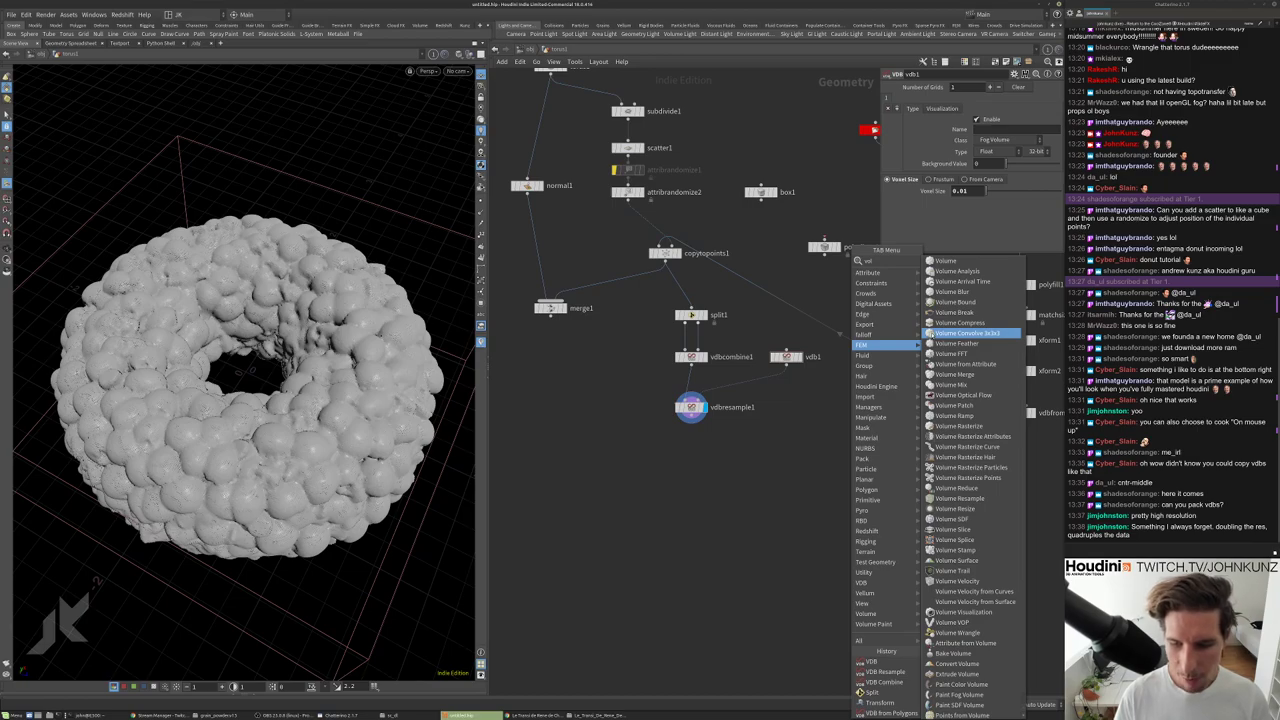
key("Down")
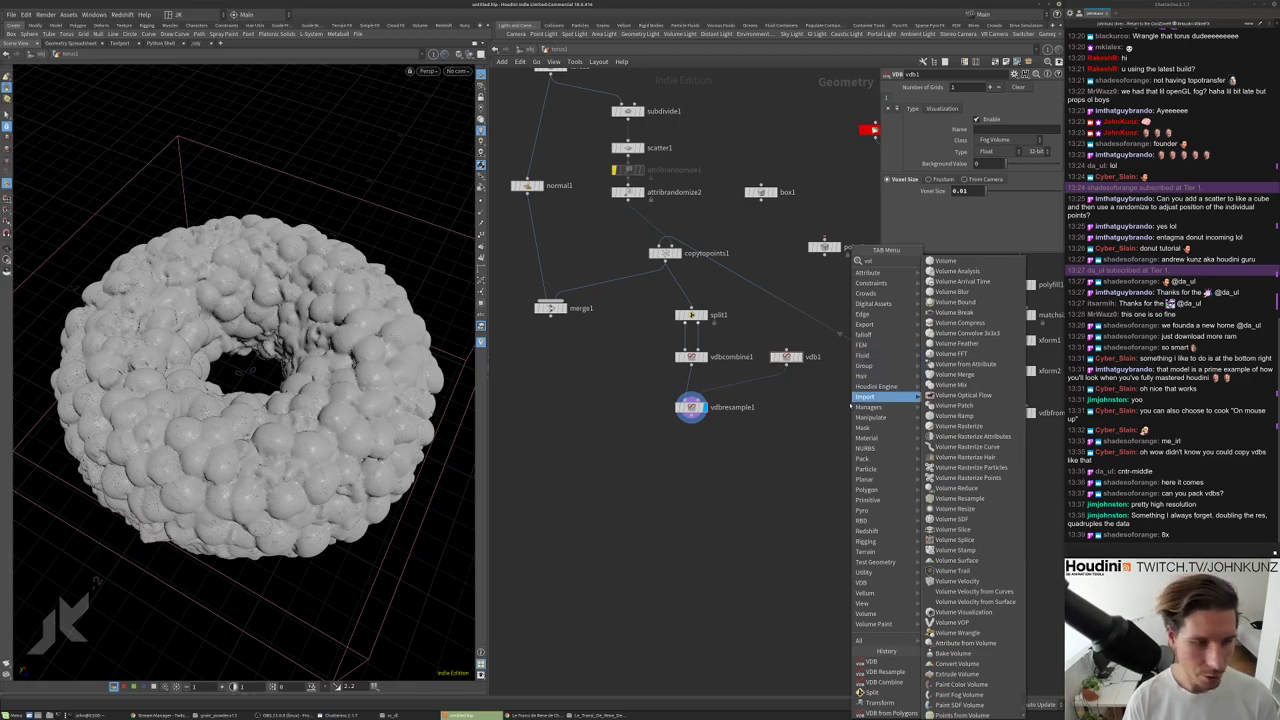
key("Escape")
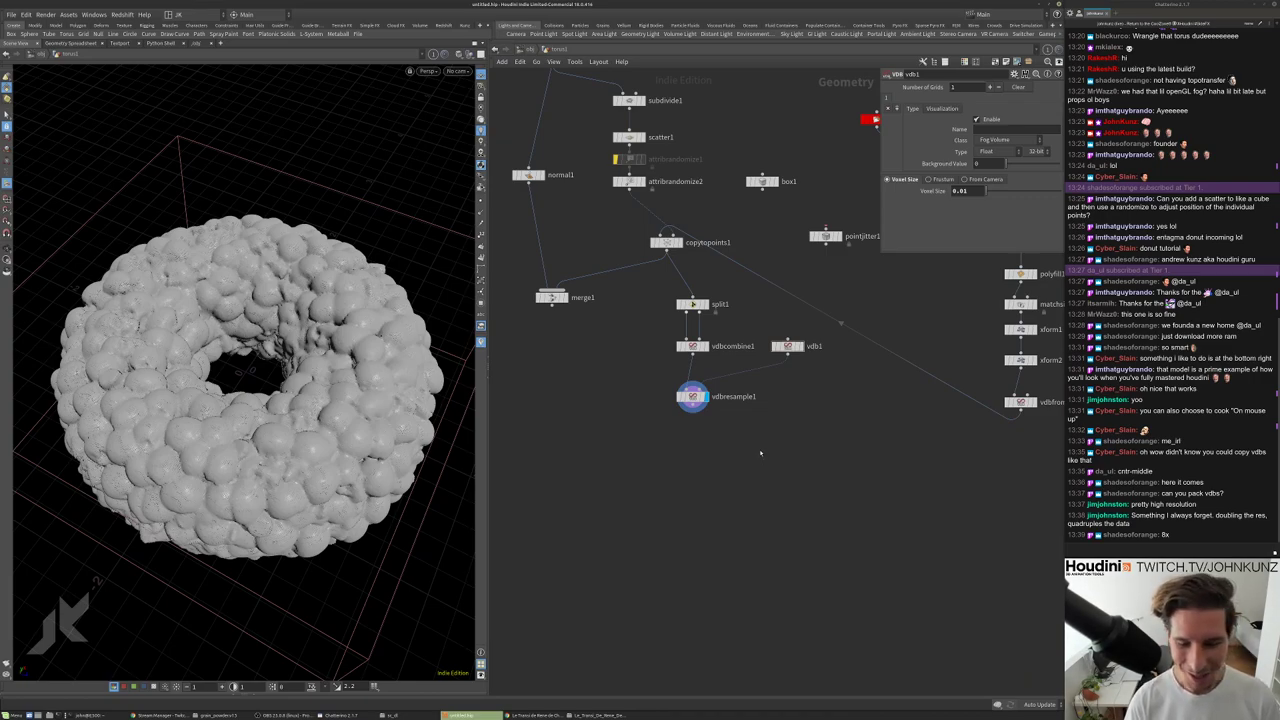
middle_click_drag(759, 447, 759, 417)
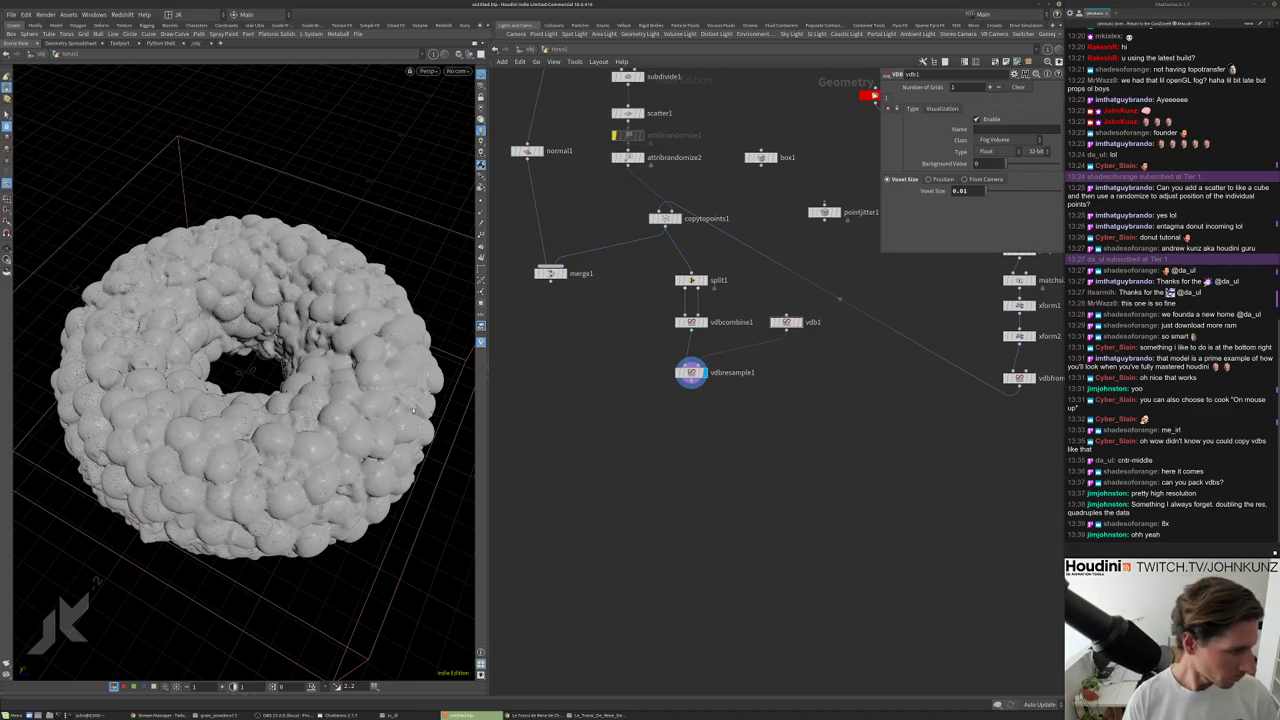
Check vdbresample1's info (about 6.65 million voxels at 0.01) and tumble around the torus.
middle_click(690, 372)
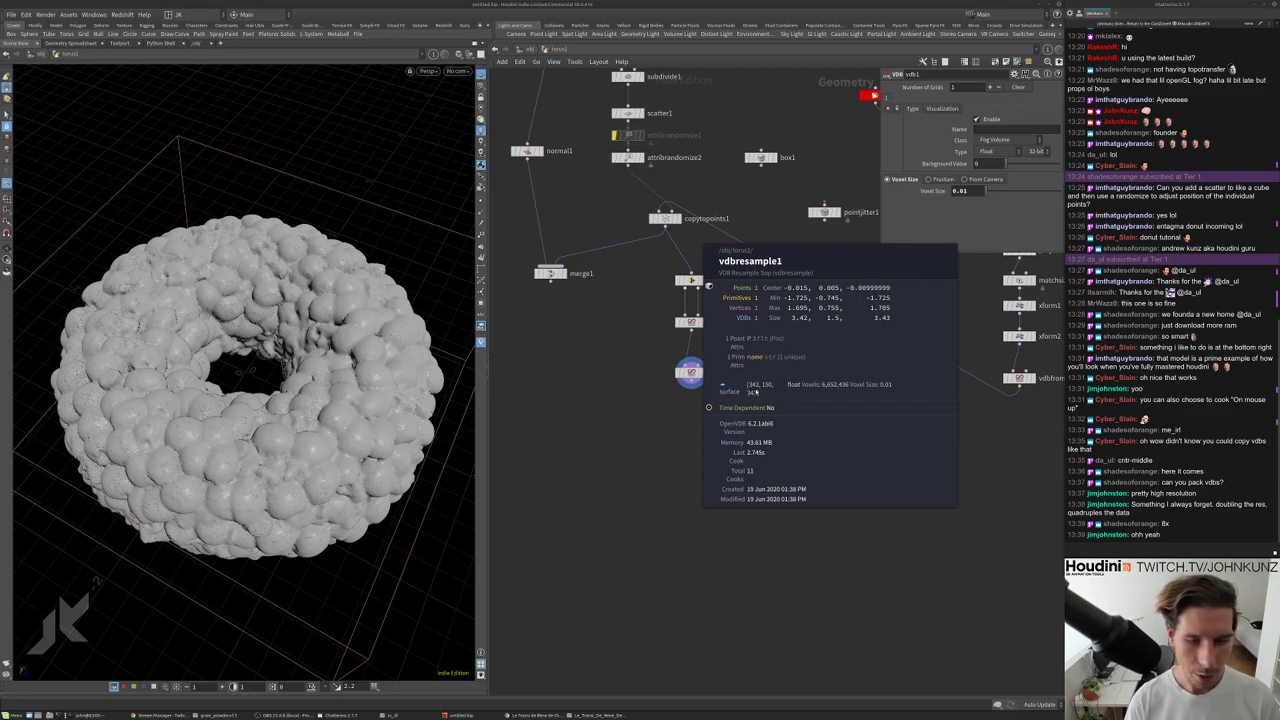
middle_click_drag(778, 381, 752, 347)
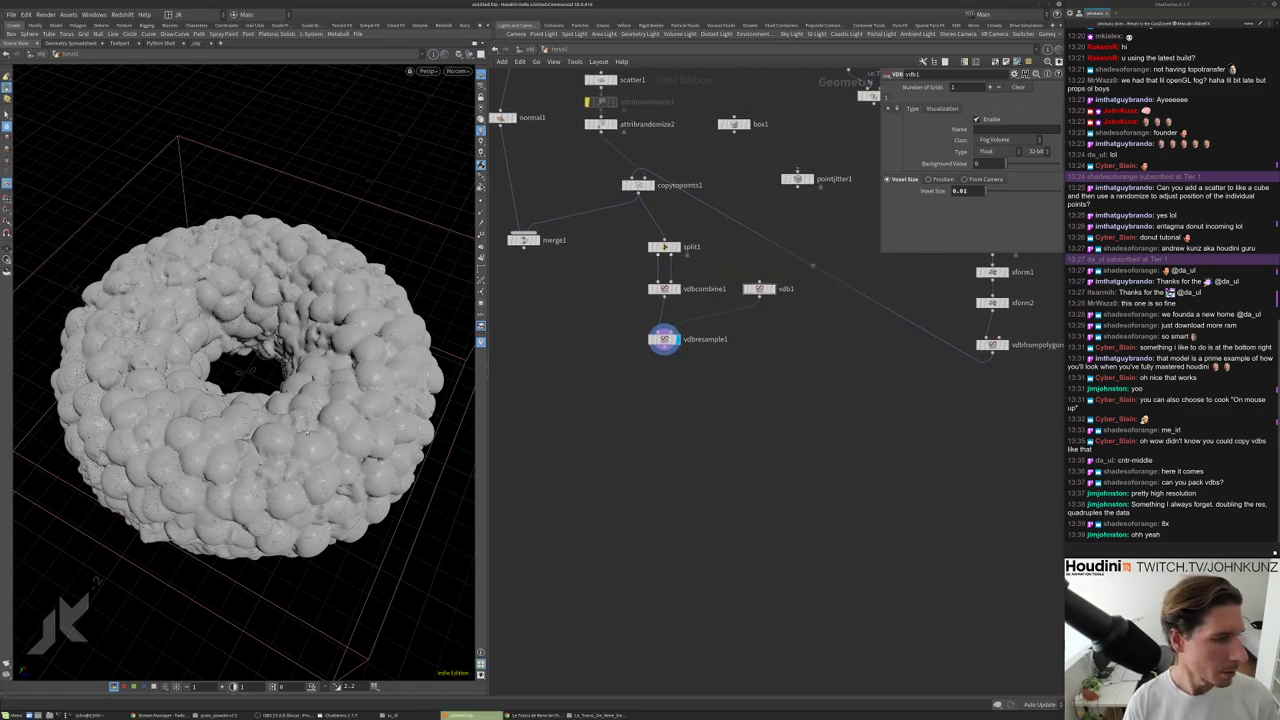
left_click_drag(290, 380, 453, 447)
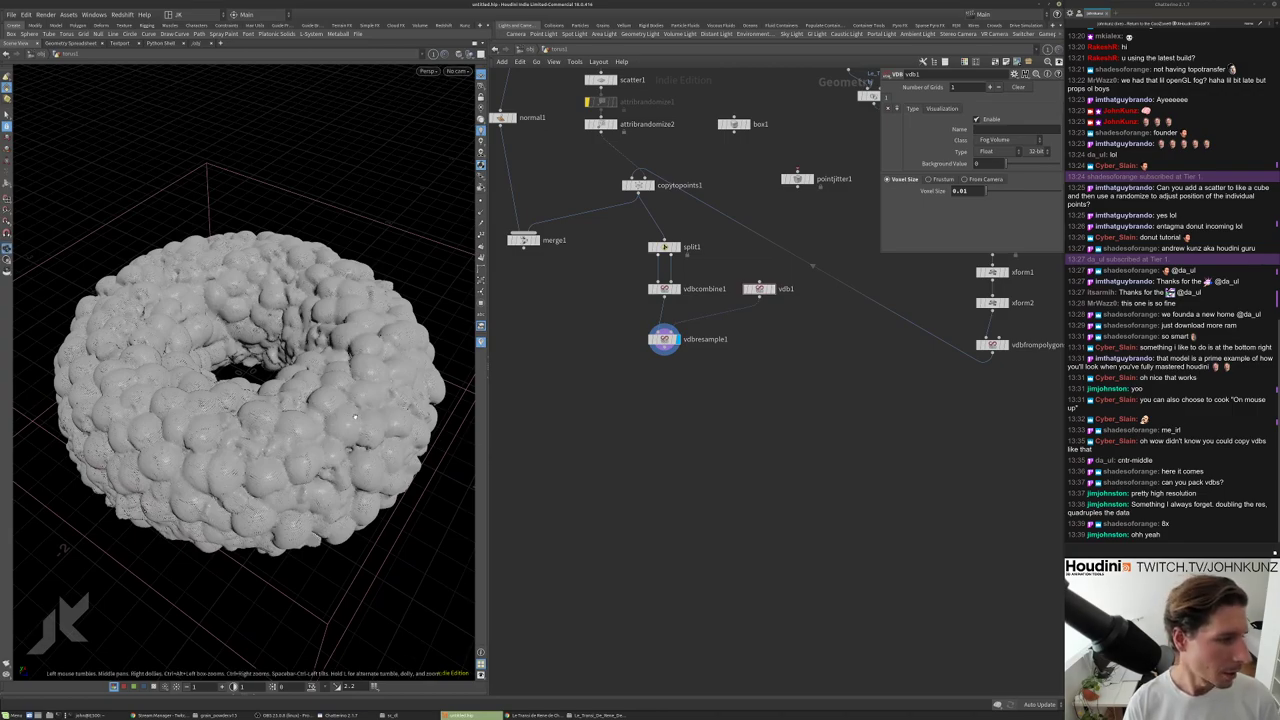
Add a Volume Stamp node and position volumestamp1 in the network.
key("Tab")
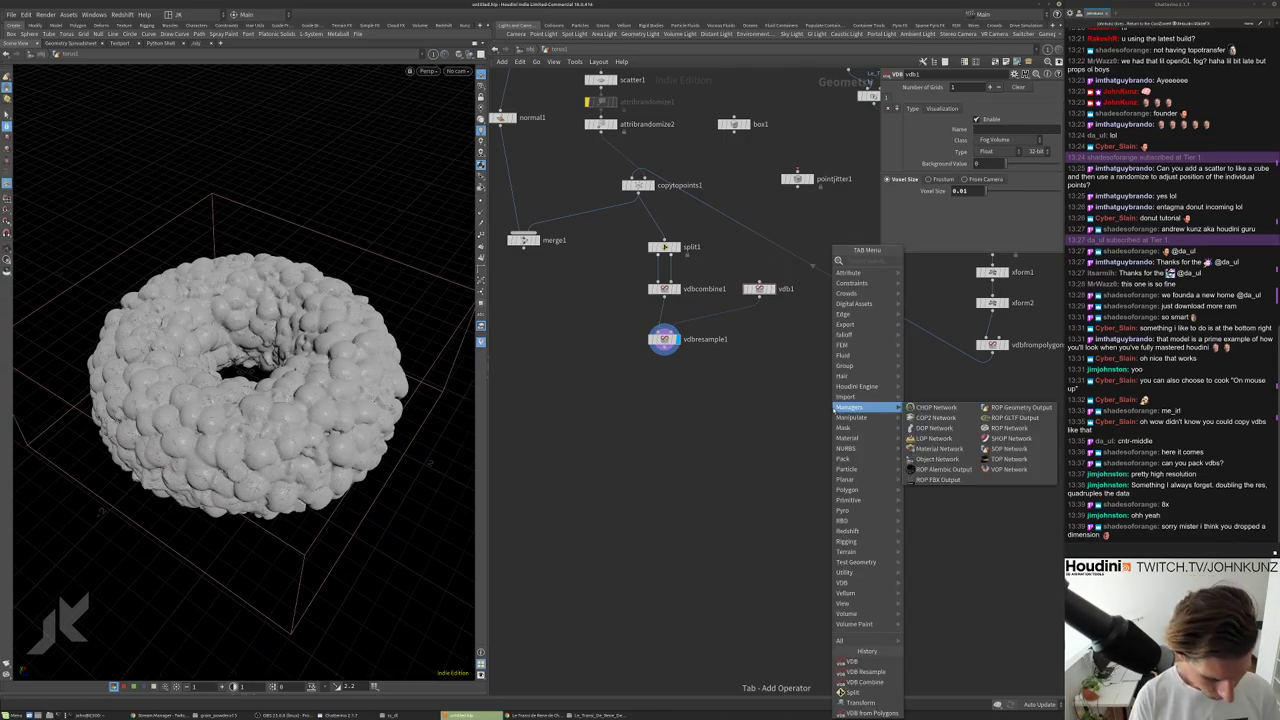
type("volum")
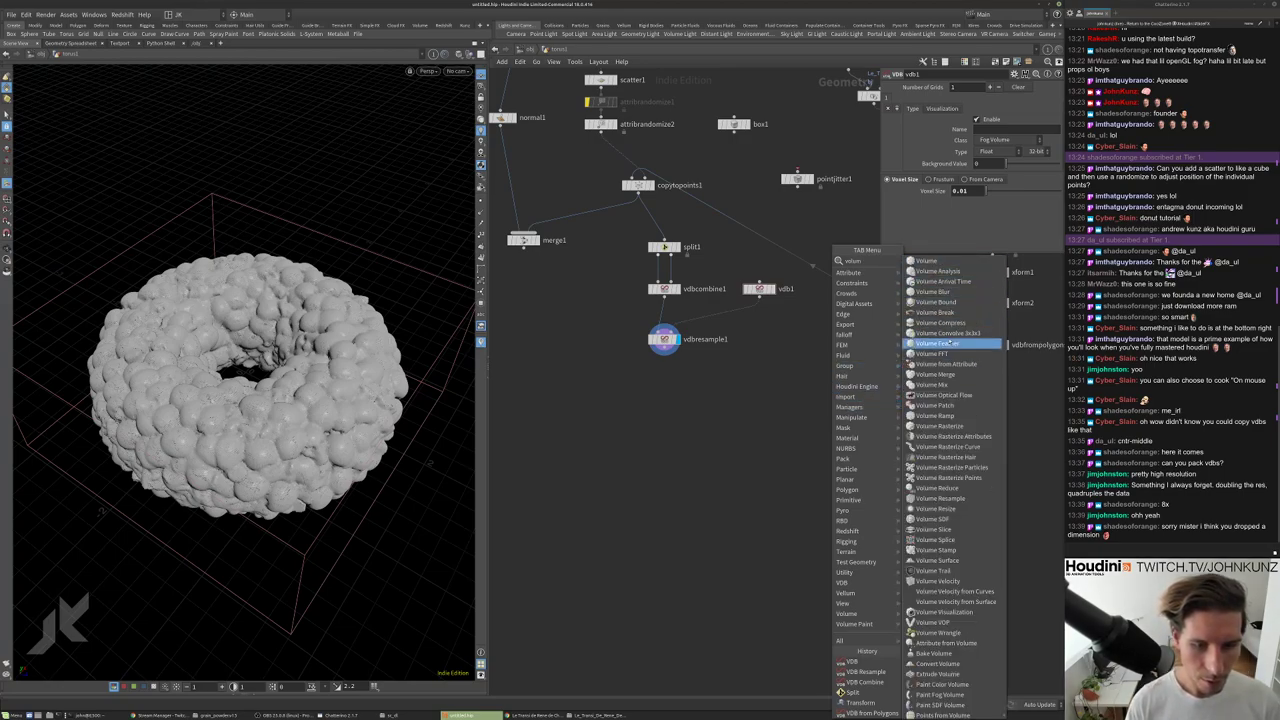
left_click(972, 551)
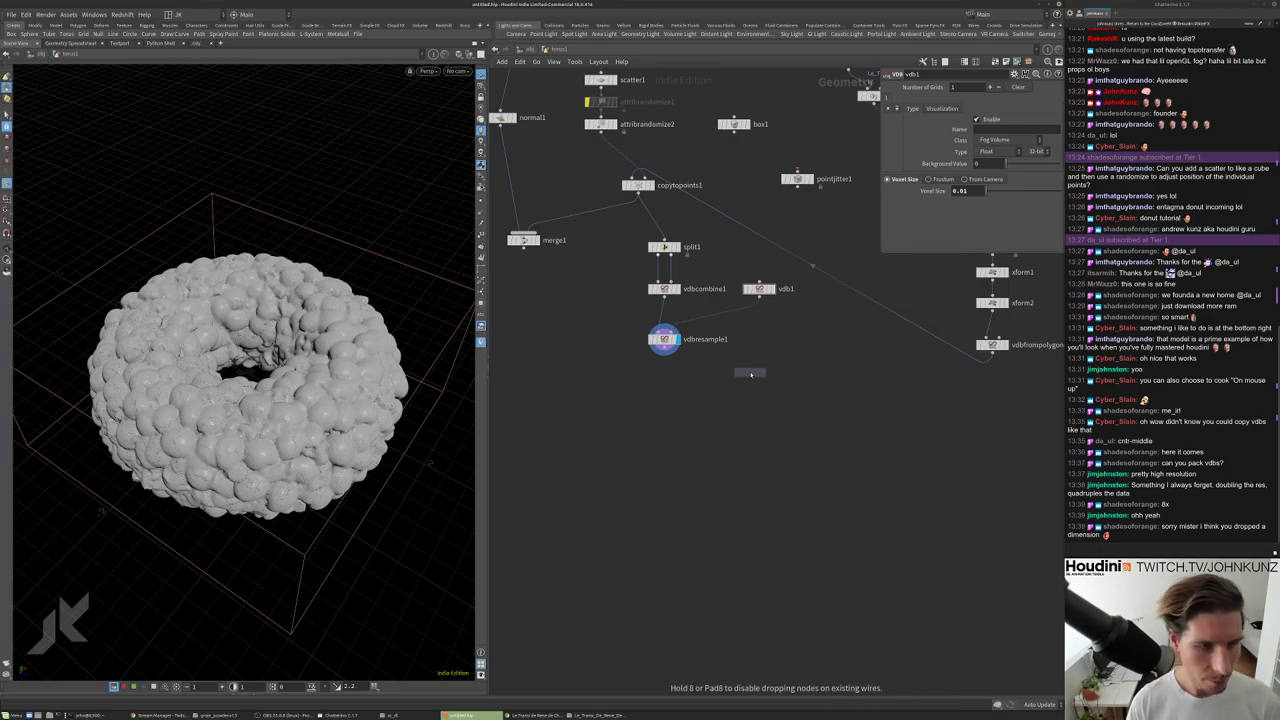
left_click(757, 352)
middle_click_drag(785, 349, 785, 393)
scroll(780, 390, "up", 3)
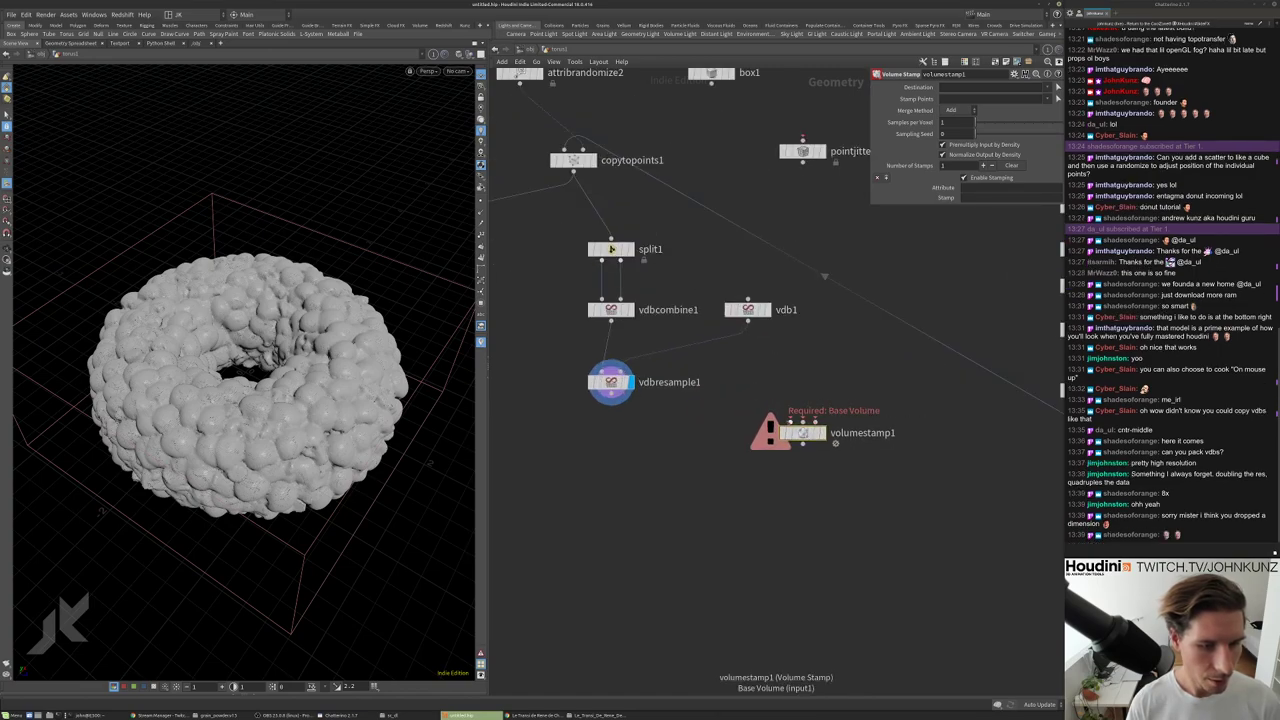
scroll(828, 390, "down", 2)
Copy vdb1 into vdb2 and wire vdb2 and the skull VDB into volumestamp1.
left_click_drag(762, 322, 868, 436, "alt")
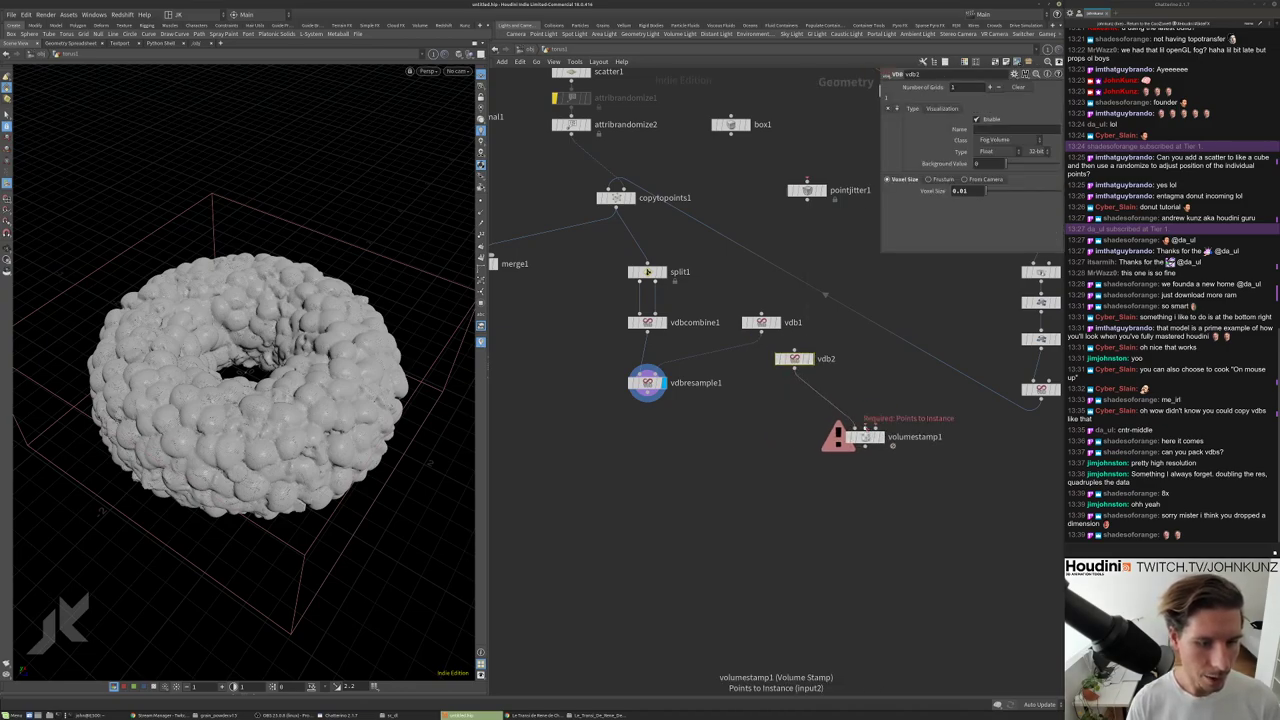
left_click_drag(794, 366, 862, 428)
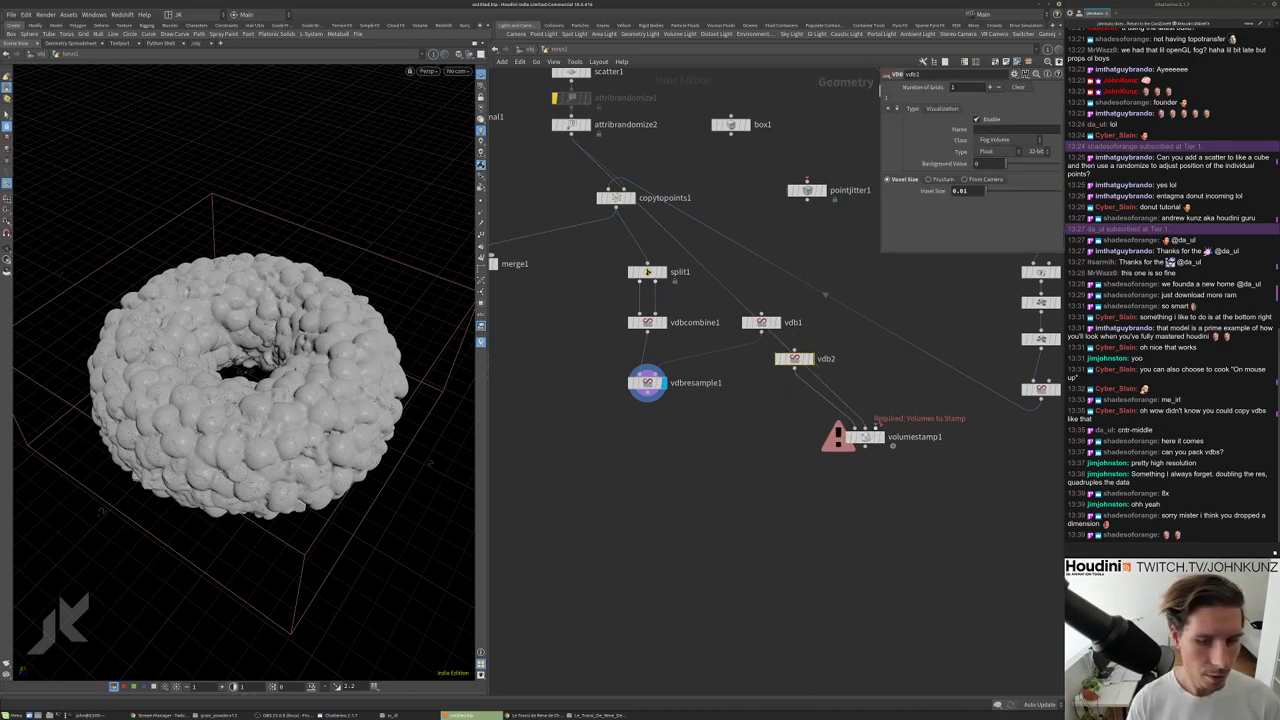
left_click_drag(1040, 396, 866, 430)
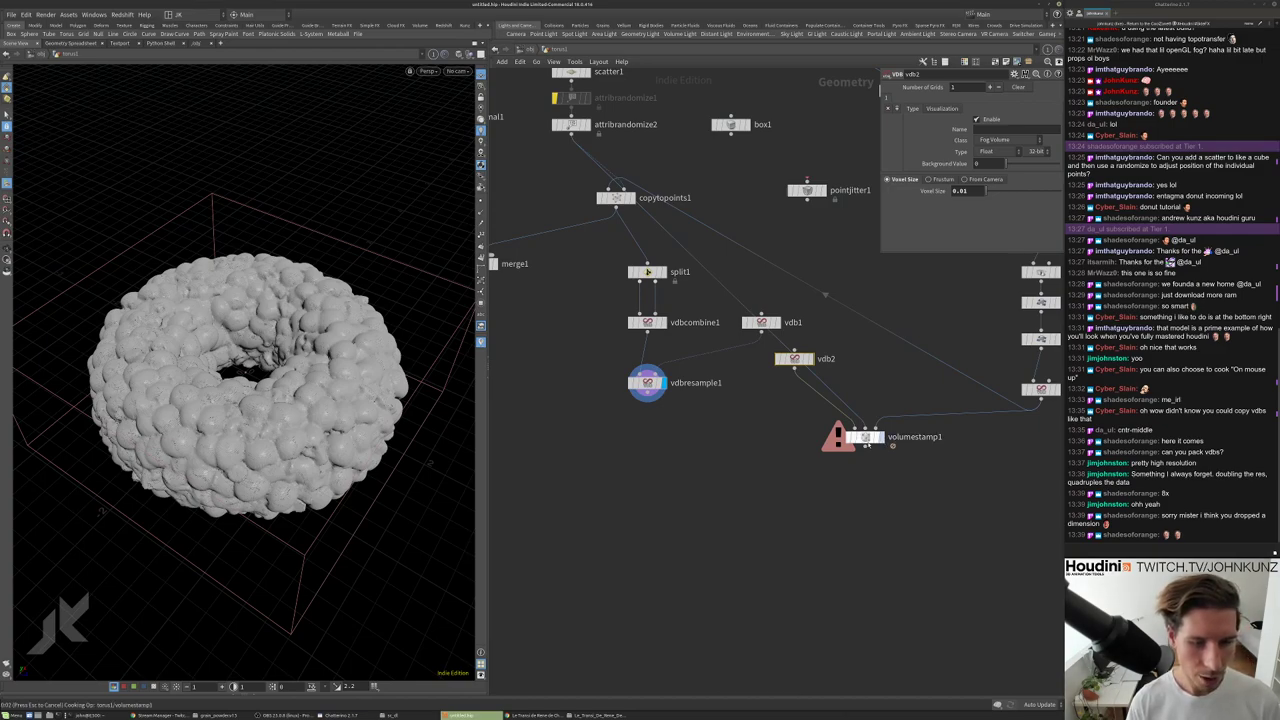
Display volumestamp1, move vdb2 below vdb1, and insert Convert VDB on the skull VDB wire.
left_click(879, 437)
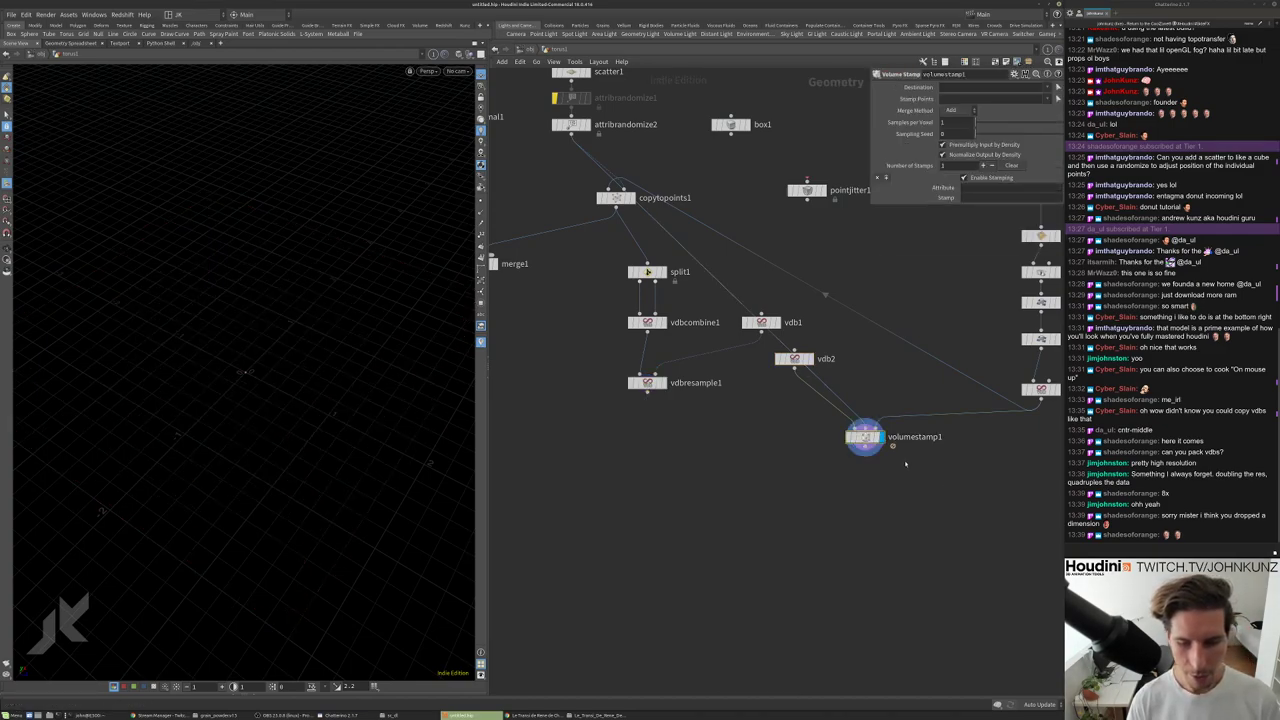
left_click_drag(796, 360, 773, 413)
middle_click_drag(773, 413, 725, 393)
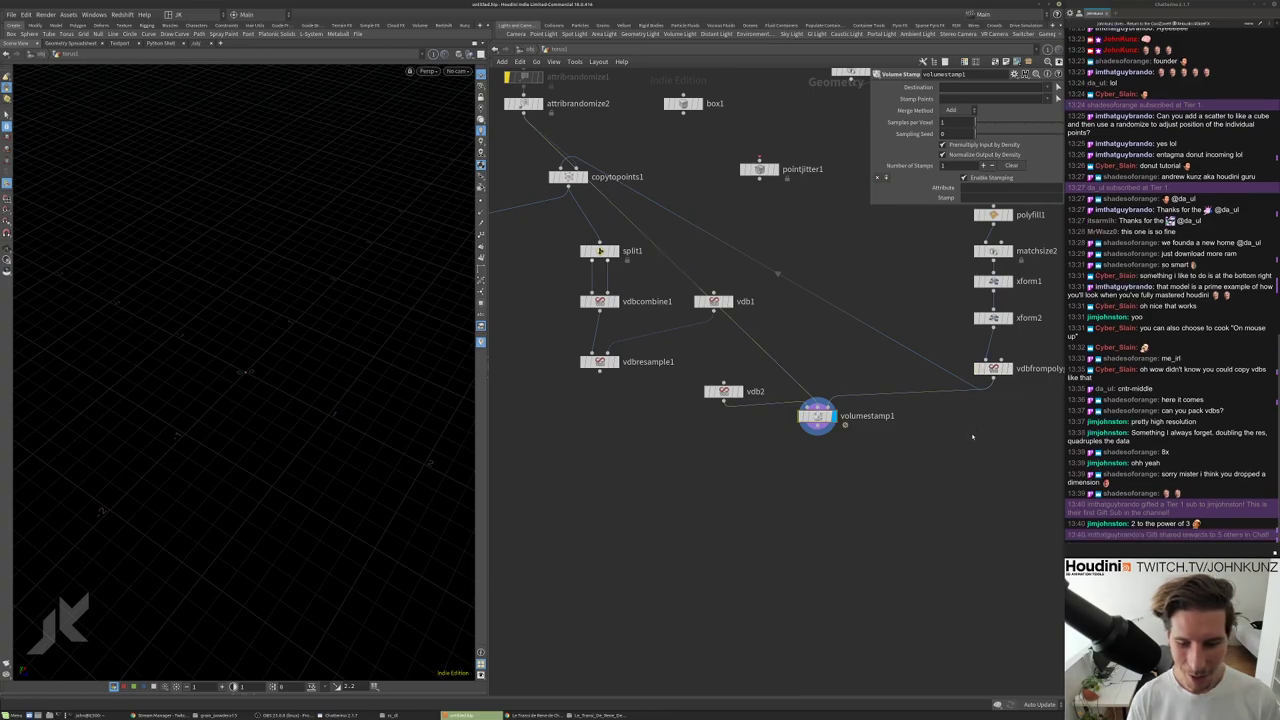
key("Tab")
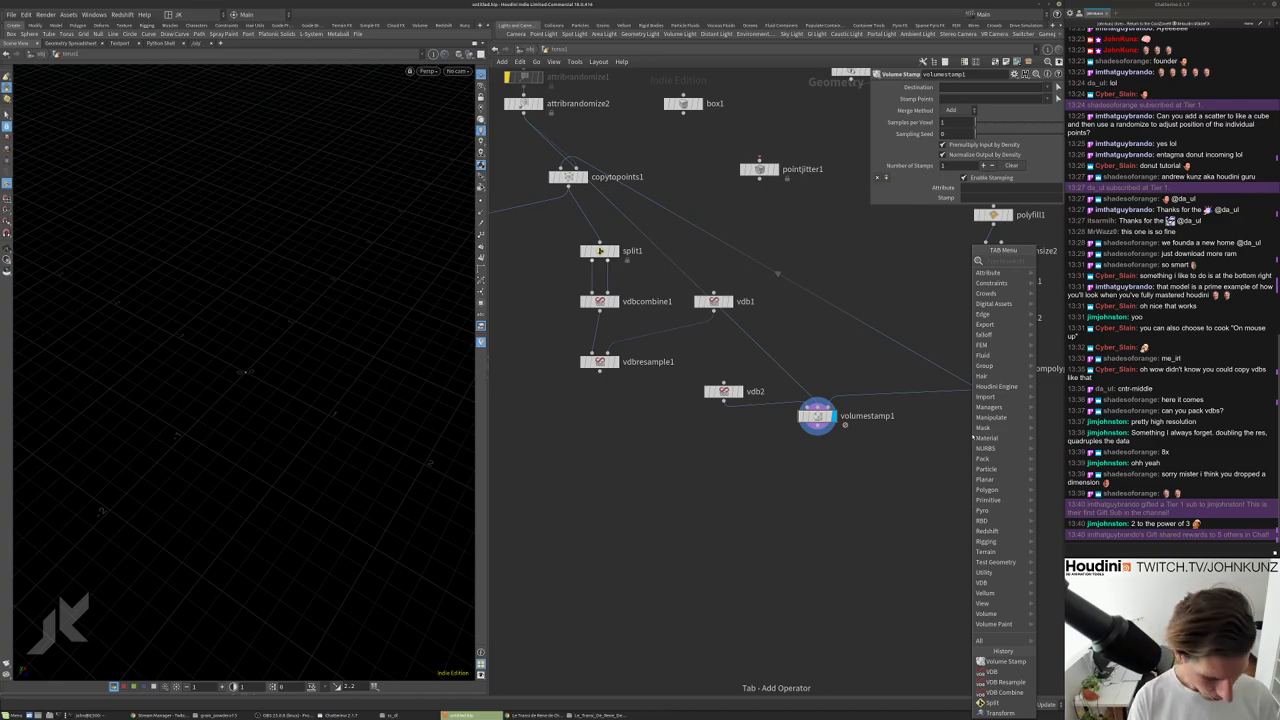
type("cop")
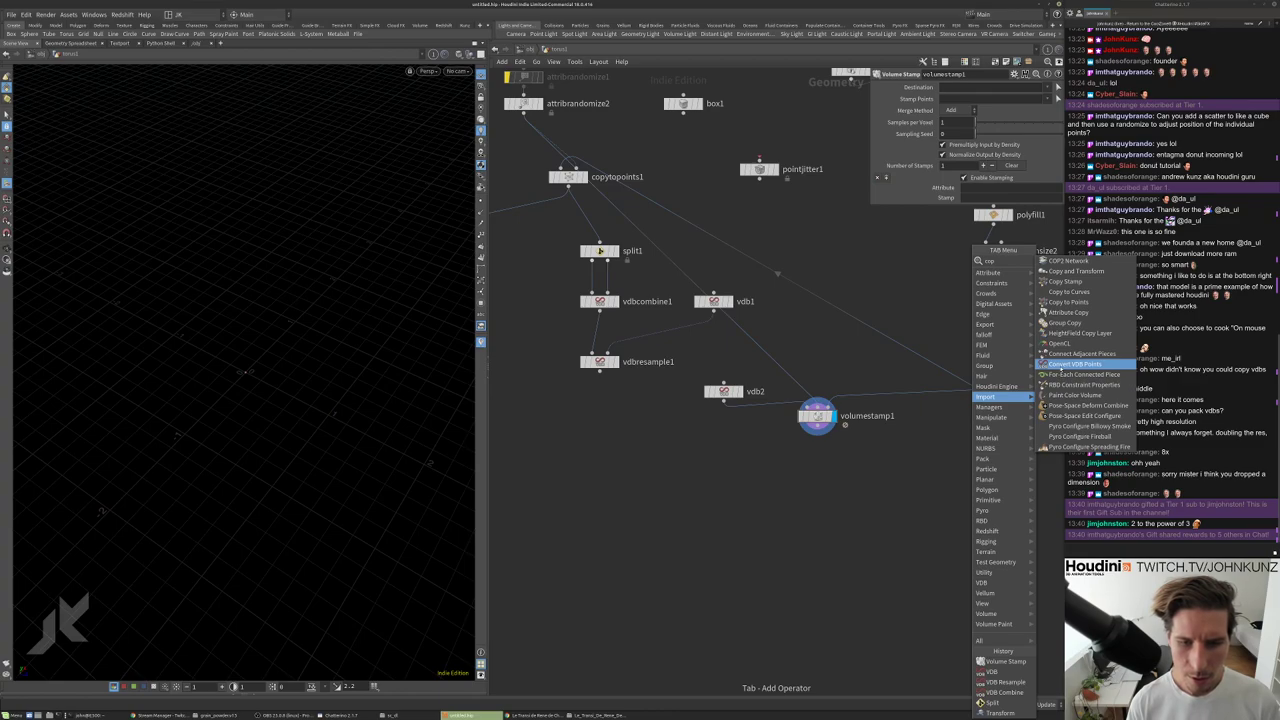
key("BackSpace")
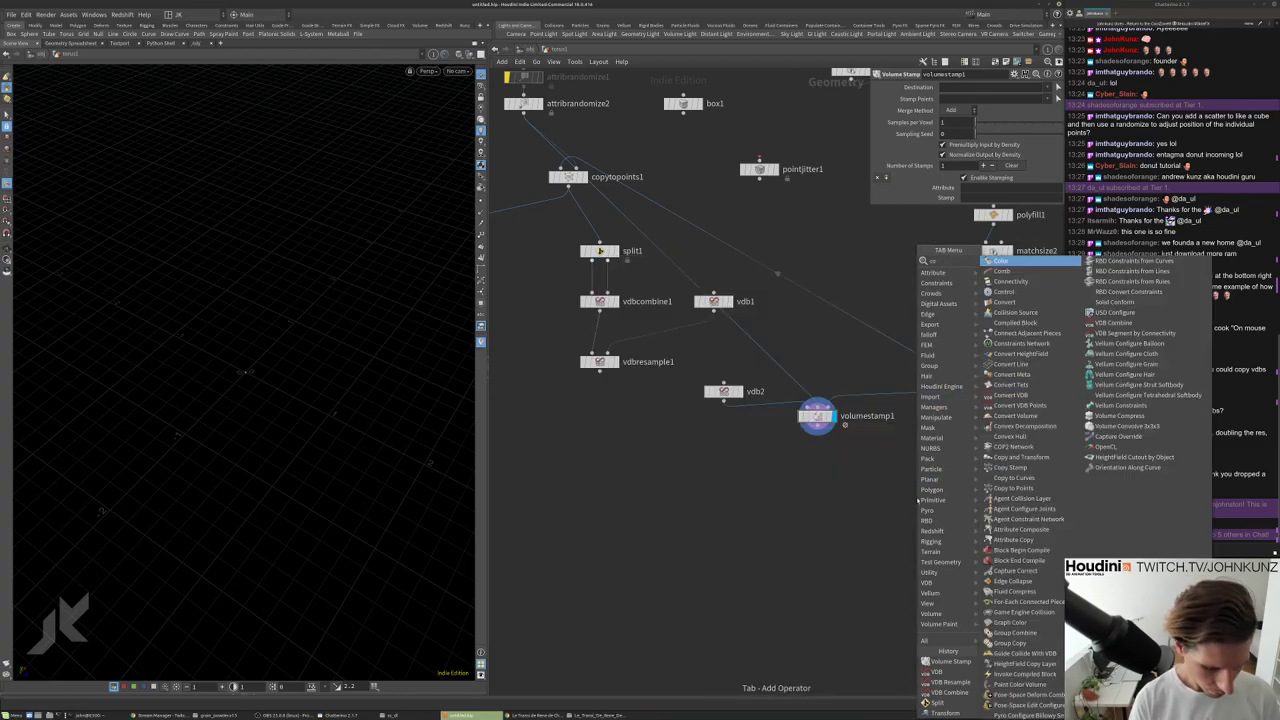
type("nvert")
key("Return")
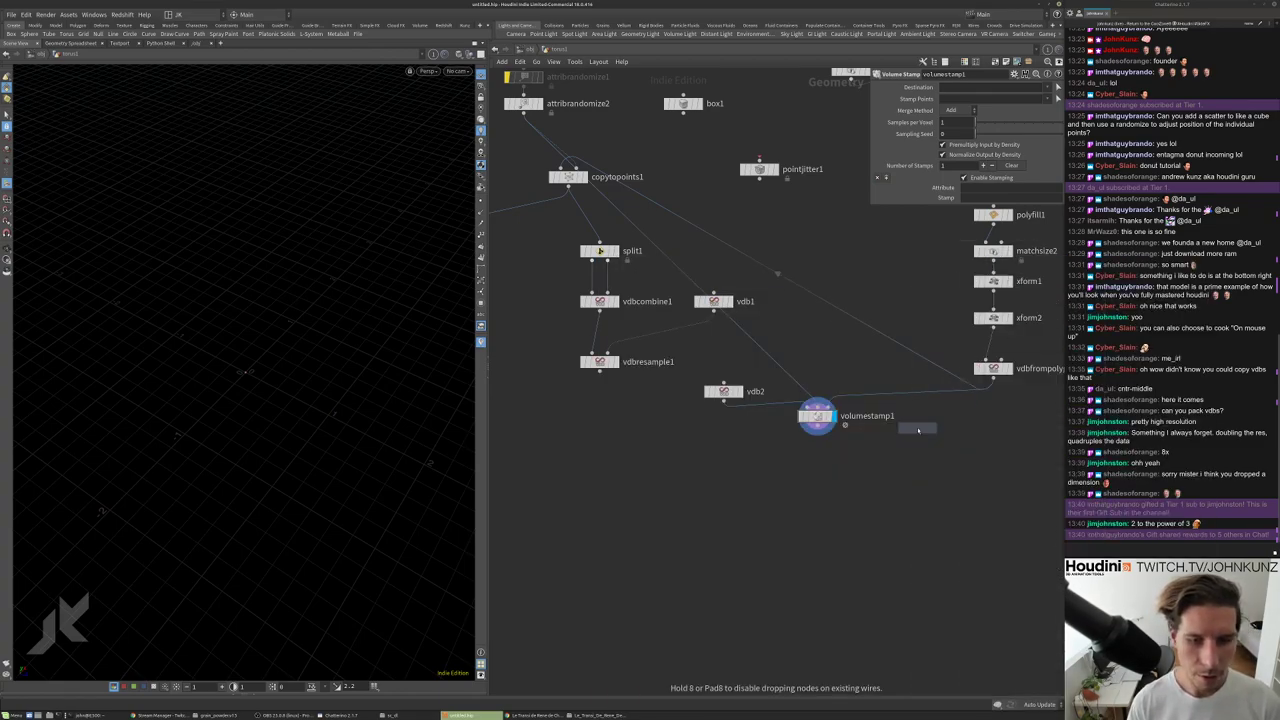
left_click(918, 430)
left_click_drag(910, 418, 910, 392)
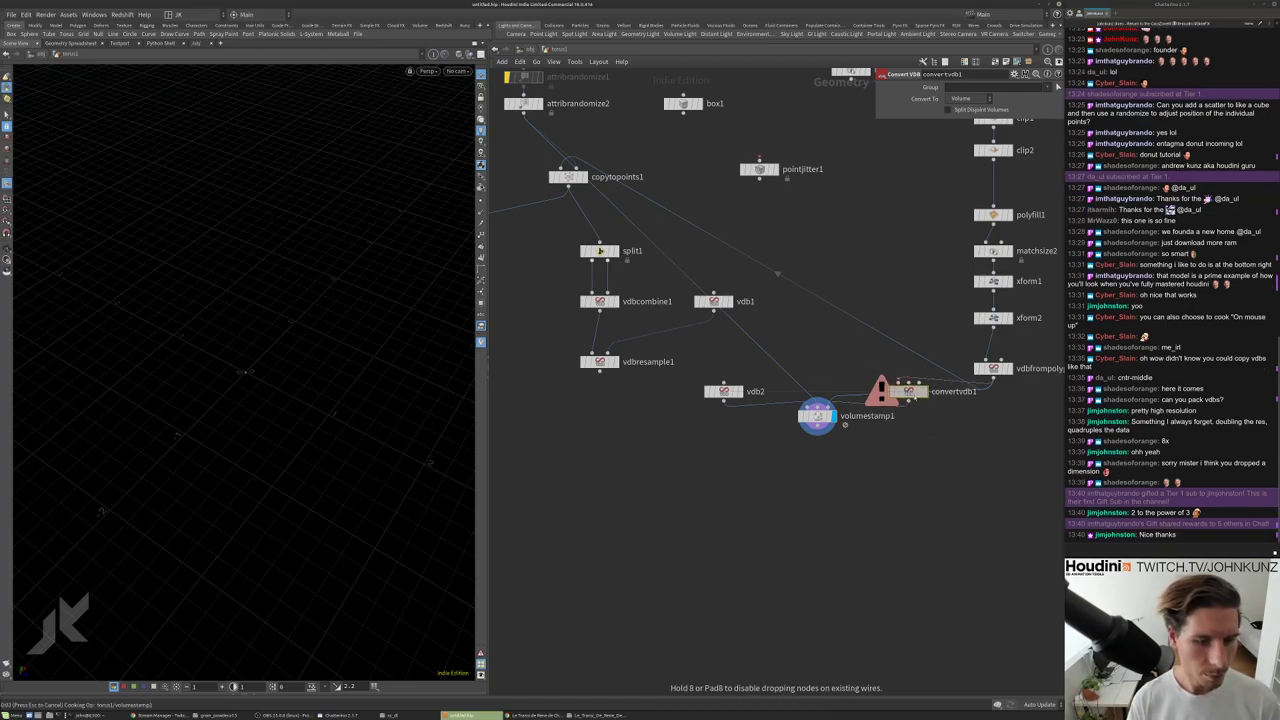
Set convertvdb1 to Convert To VDB with Convert SDF to Fog, then redisplay volumestamp1.
scroll(924, 392, "up", 3)
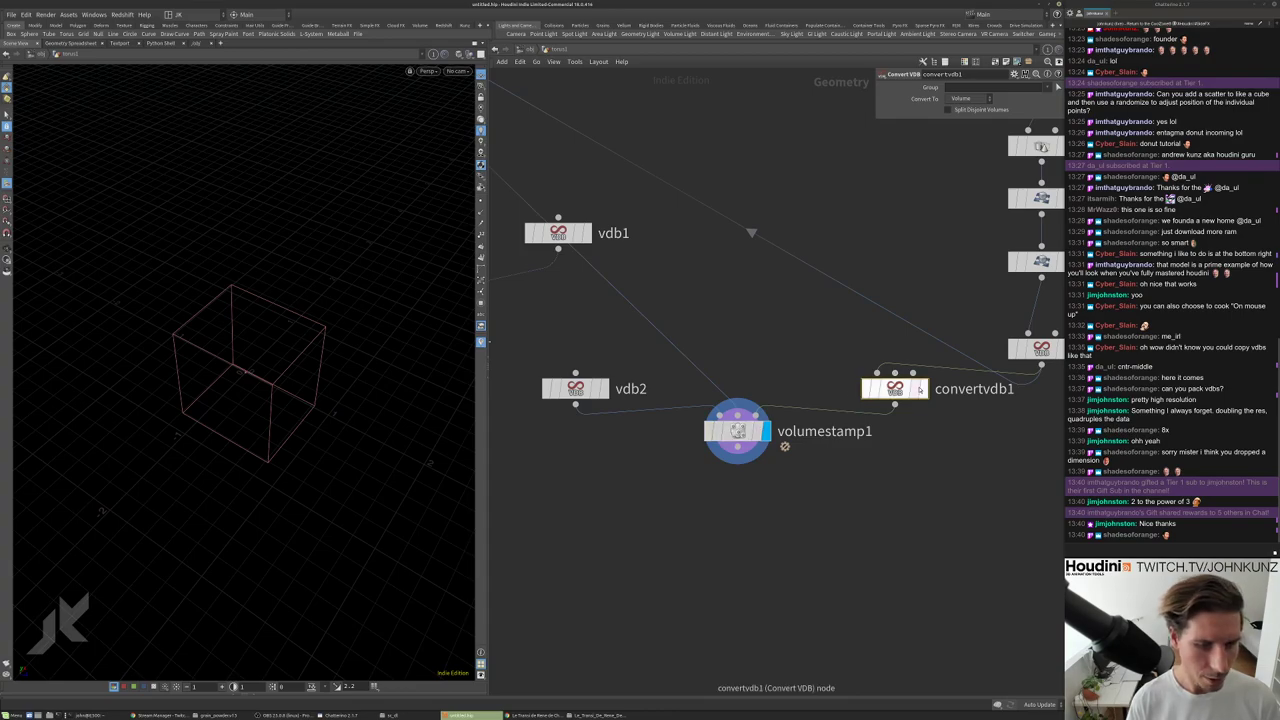
left_click(925, 392)
left_click(965, 98)
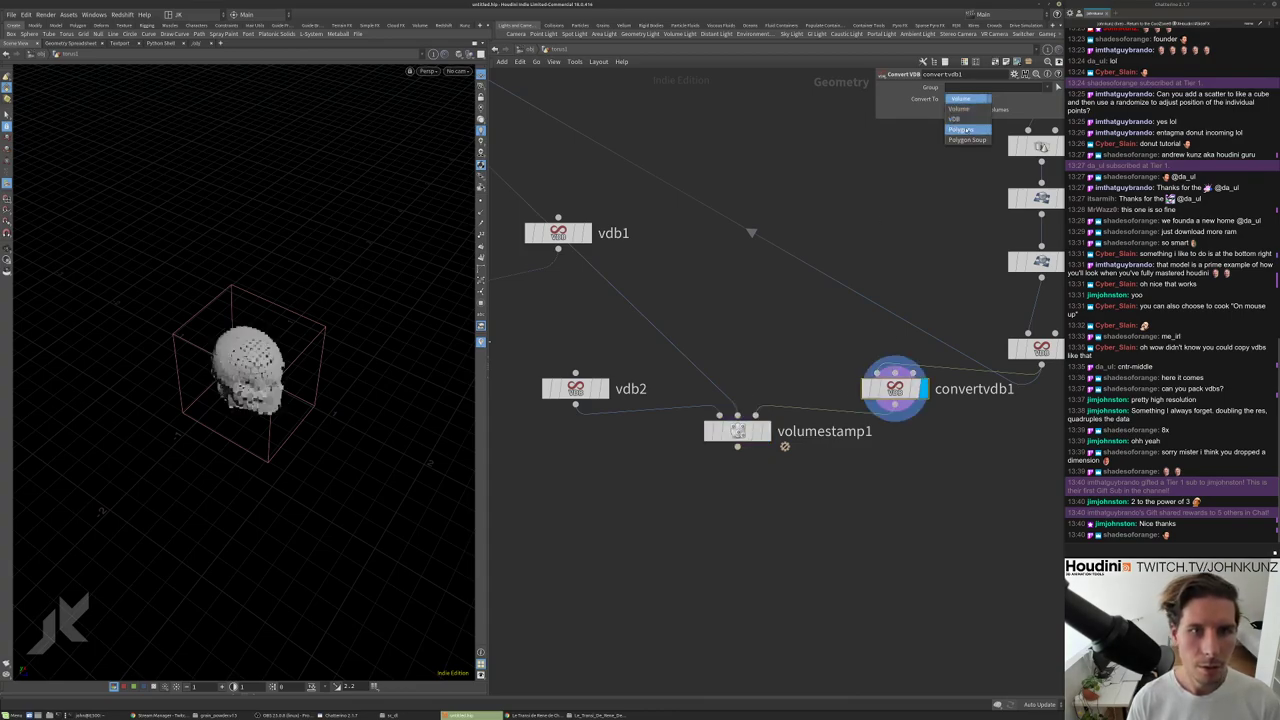
left_click(958, 119)
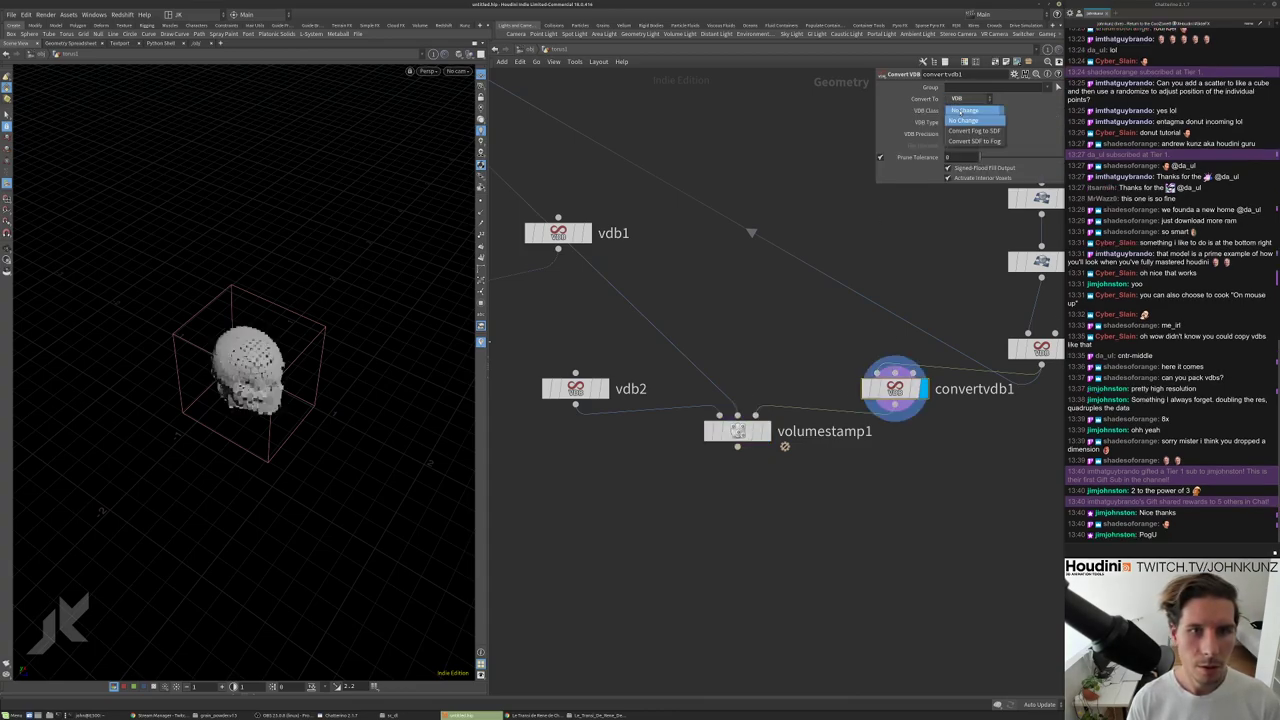
left_click(966, 110)
left_click(974, 141)
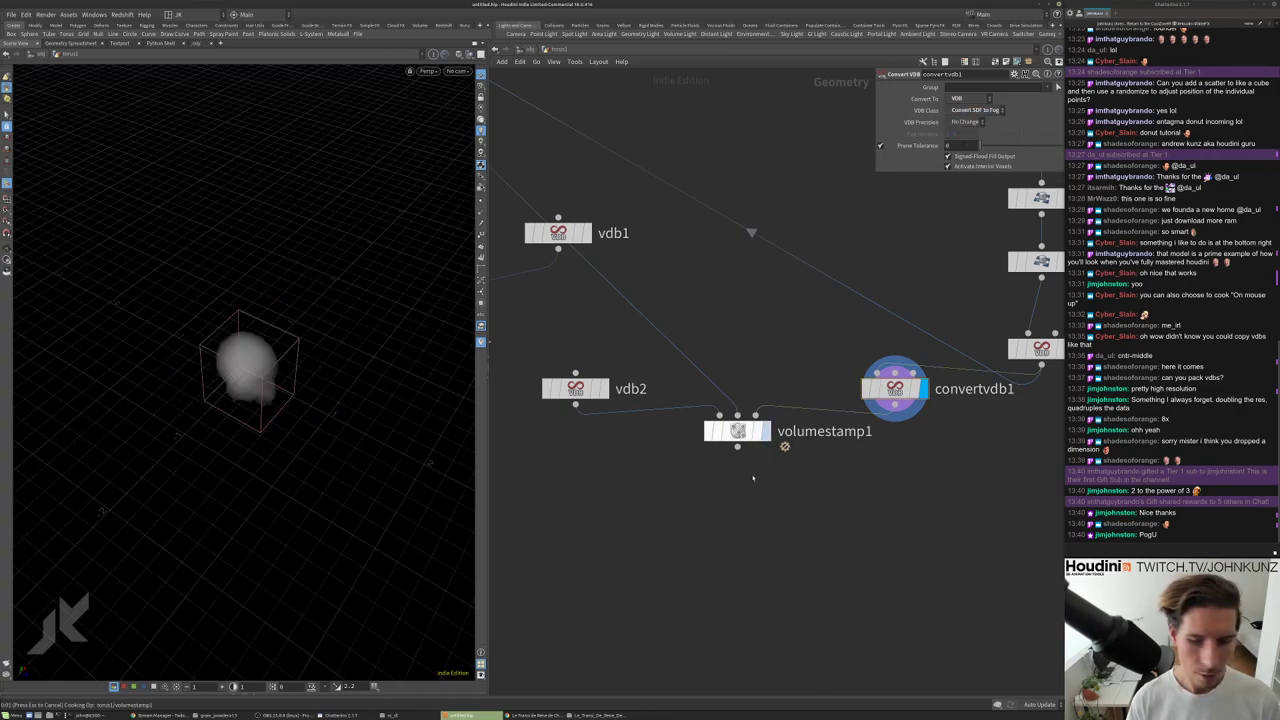
left_click(740, 431)
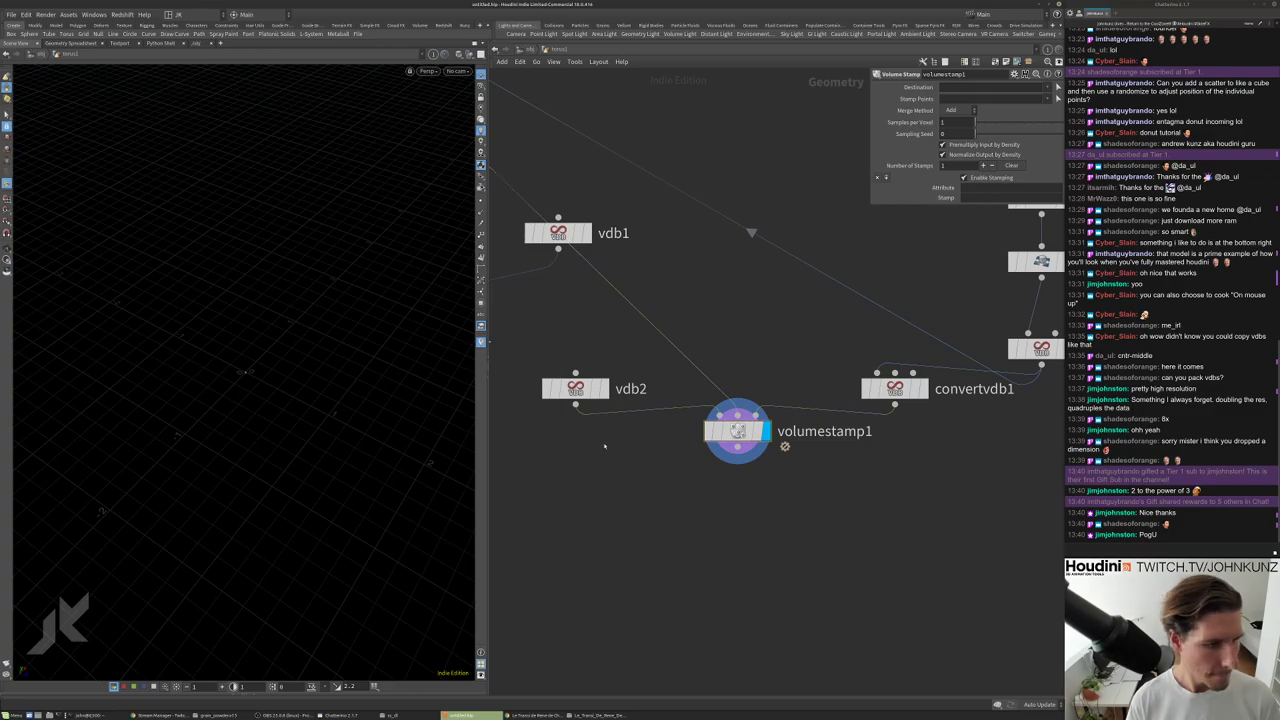
Insert a VDB Activate node between vdb2 and volumestamp1.
key("Tab")
mouse_move(615, 355)
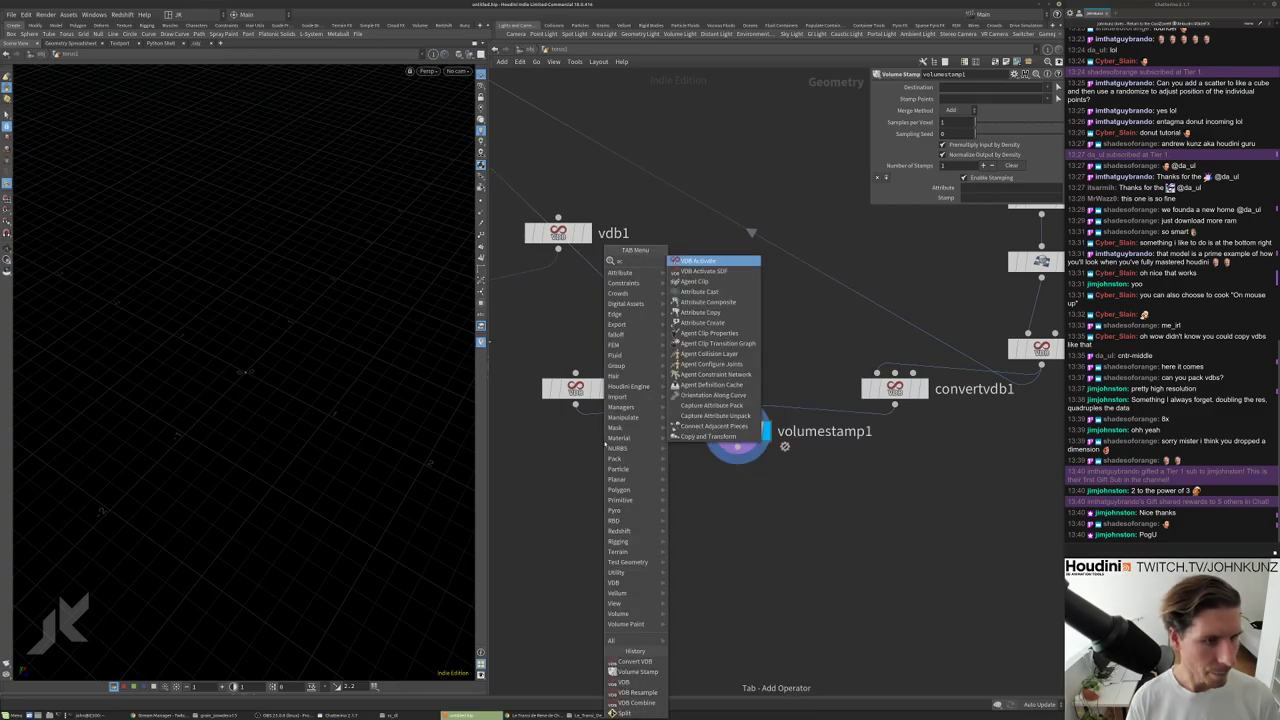
left_click(698, 261)
left_click(645, 475)
left_click_drag(651, 481, 628, 420)
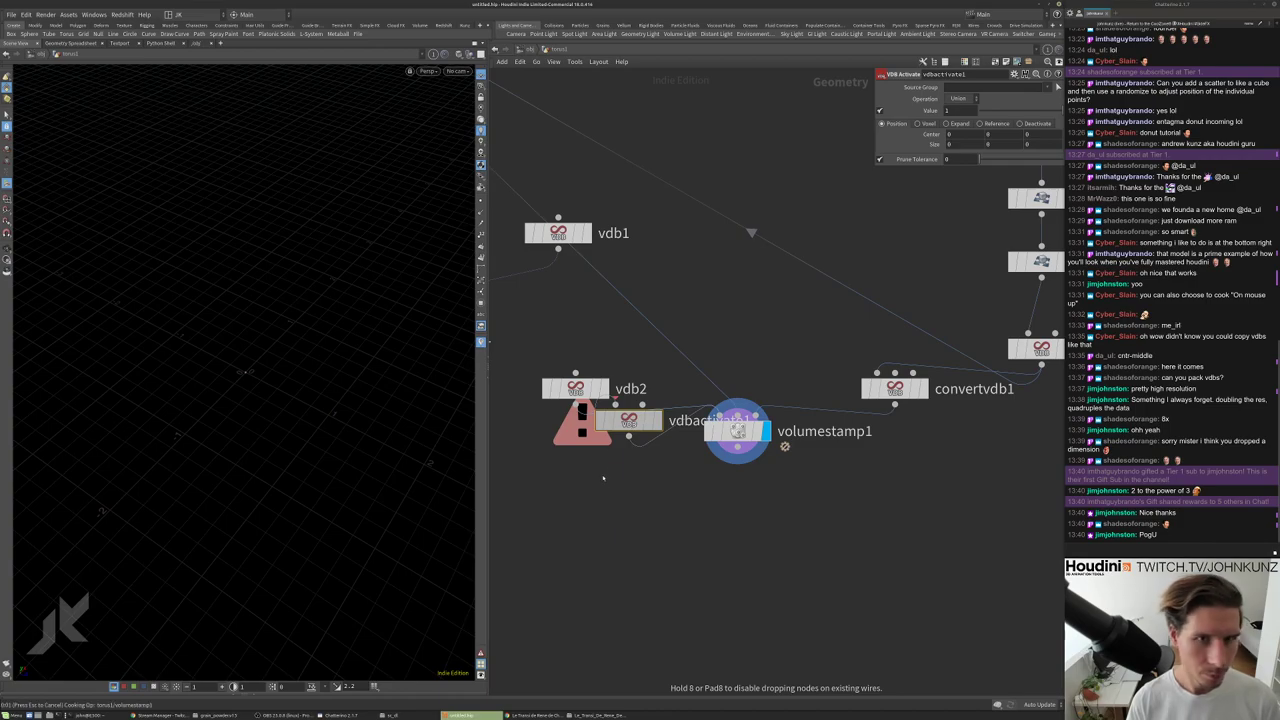
scroll(603, 478, "down", 5)
scroll(717, 384, "up", 1)
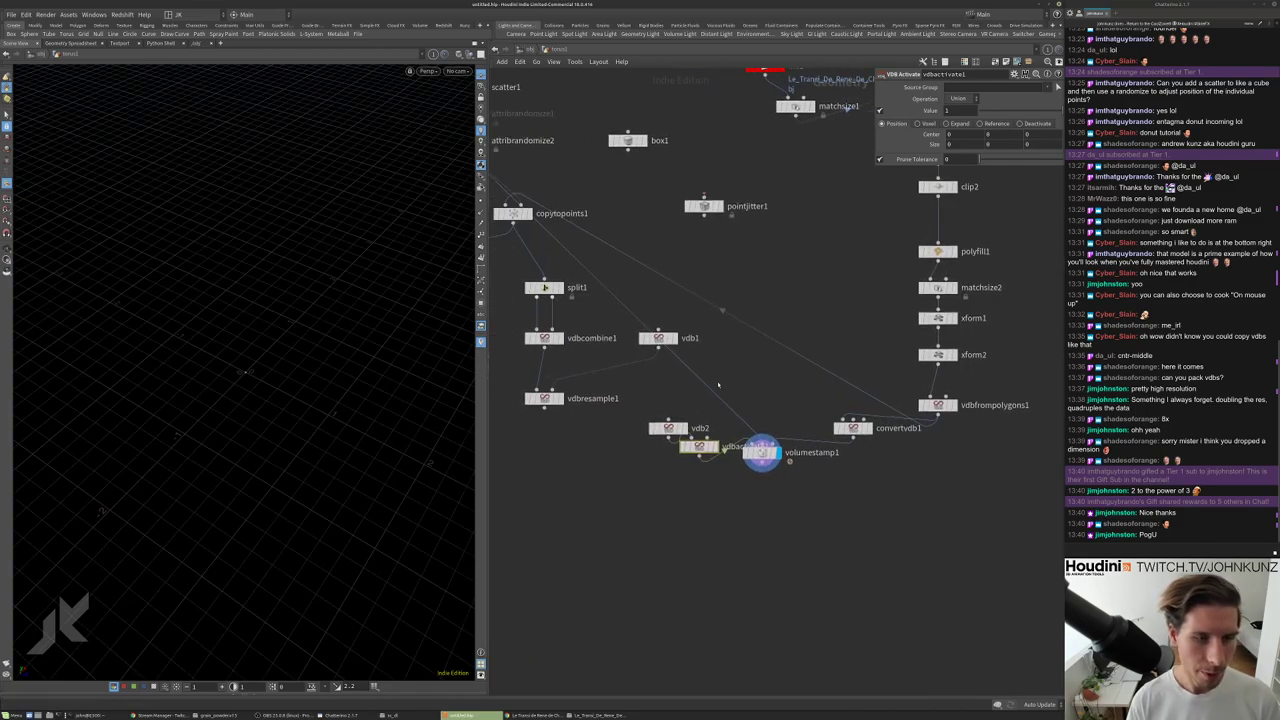
Add a Bound node fed by copytopoints1 and tidy volumestamp1 and vdbactivate1.
key("Tab")
type("bou")
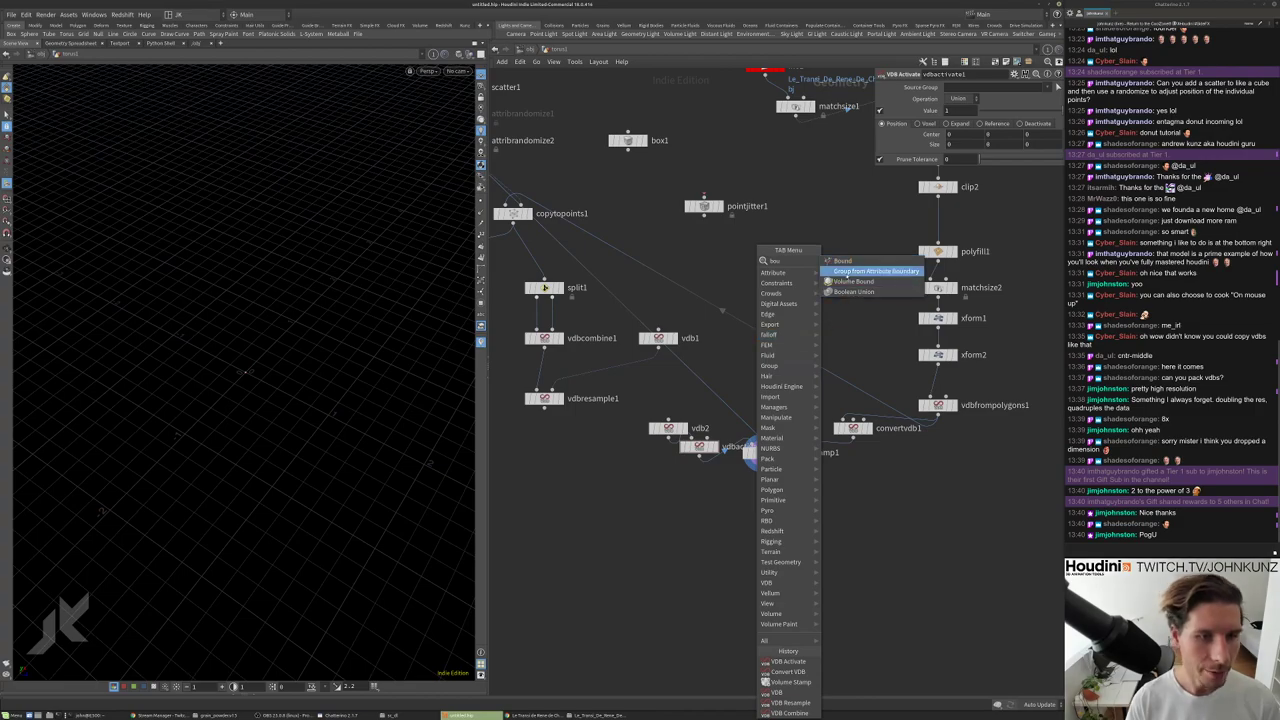
key("Down")
key("Down")
key("Down")
key("Return")
left_click(770, 385)
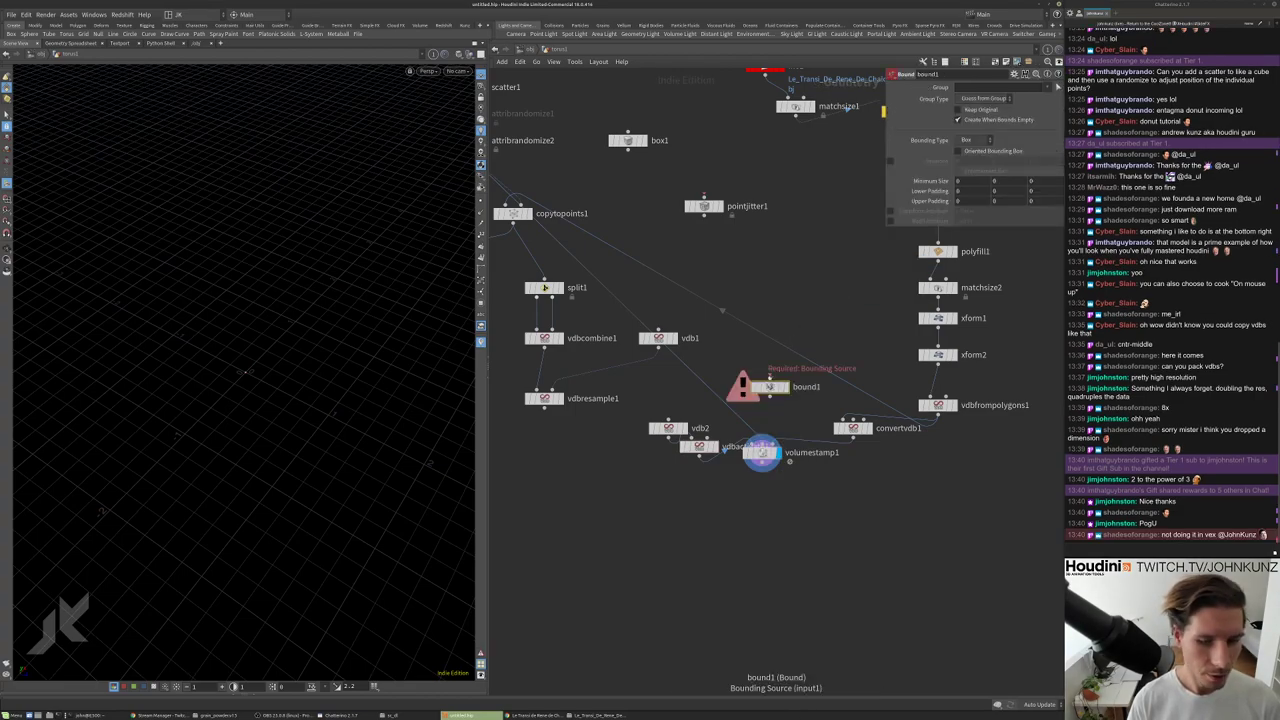
left_click(769, 378)
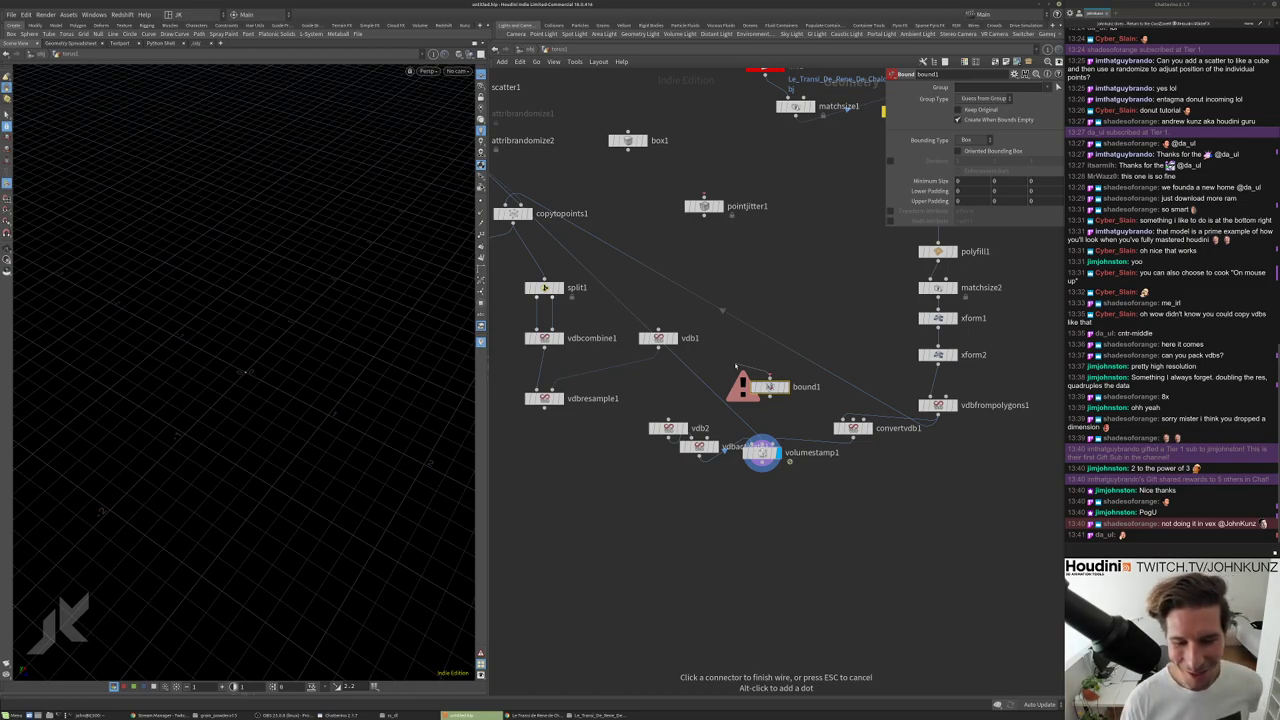
middle_click_drag(598, 273, 632, 293)
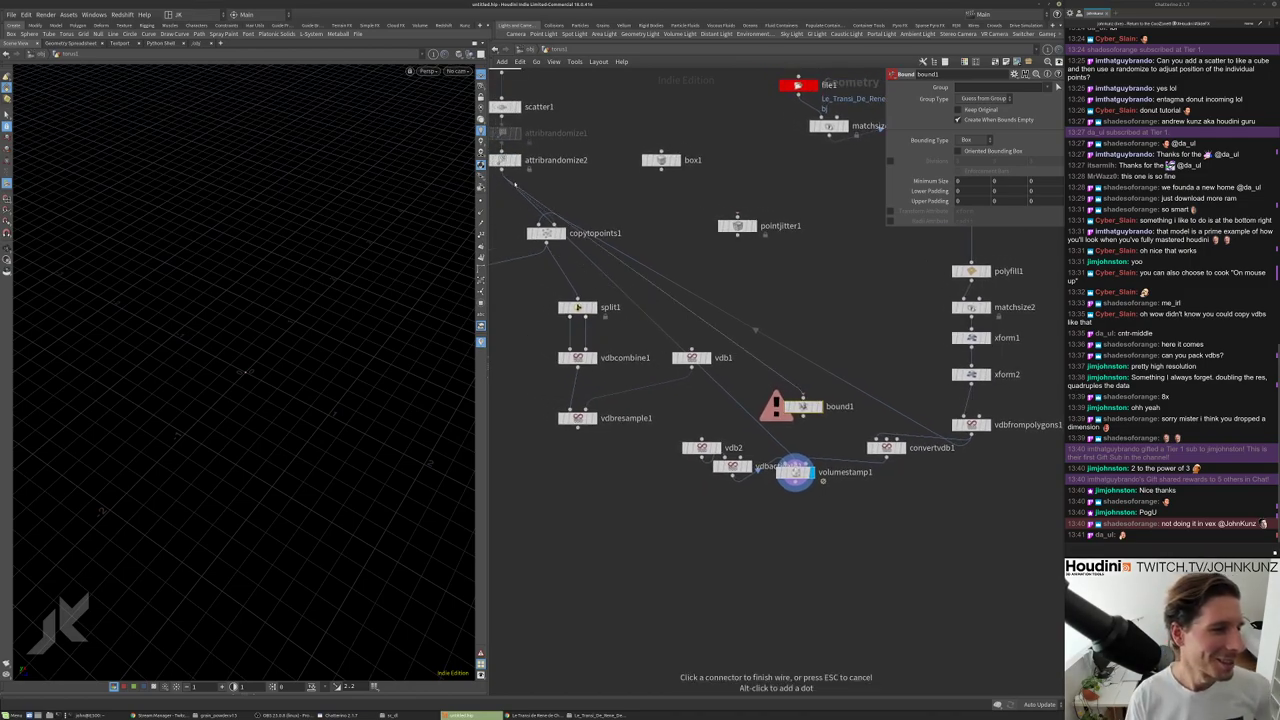
left_click(546, 243)
scroll(777, 471, "up", 3)
left_click_drag(805, 473, 814, 565)
left_click_drag(712, 473, 668, 507)
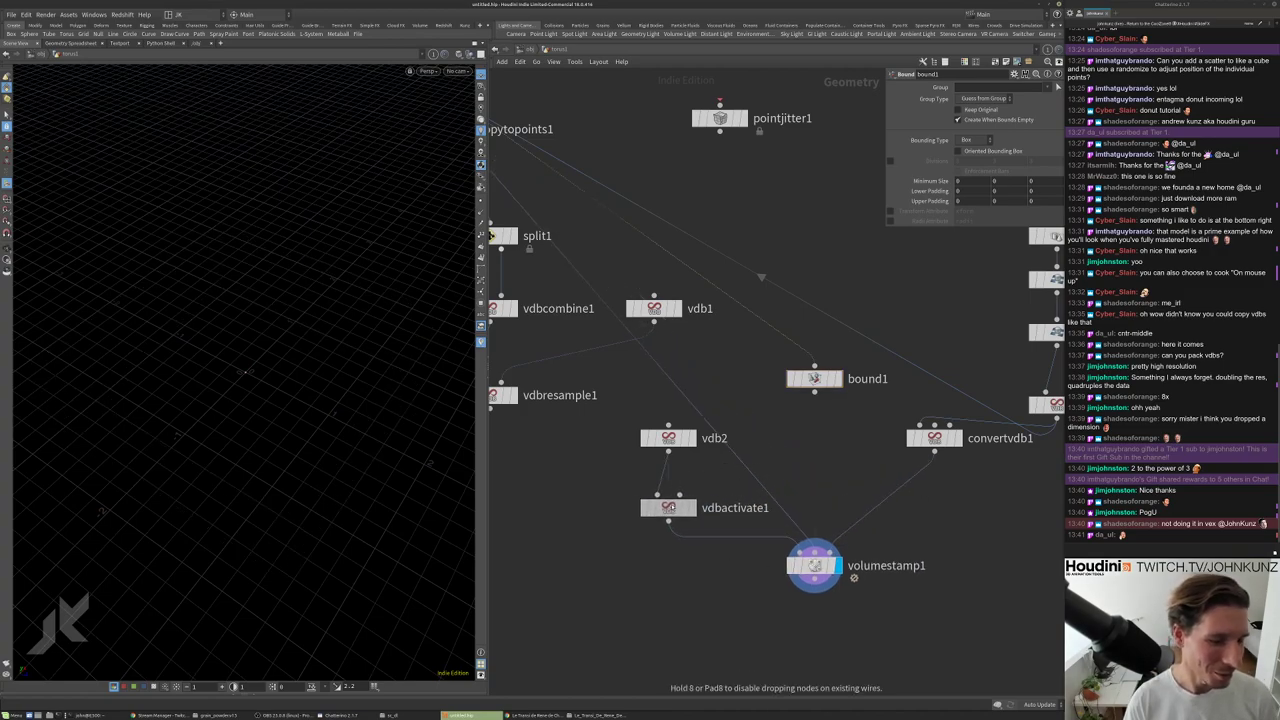
Wire vdbactivate1 into volumestamp1 and set VDB Activate to use a Reference bound.
left_click(680, 493)
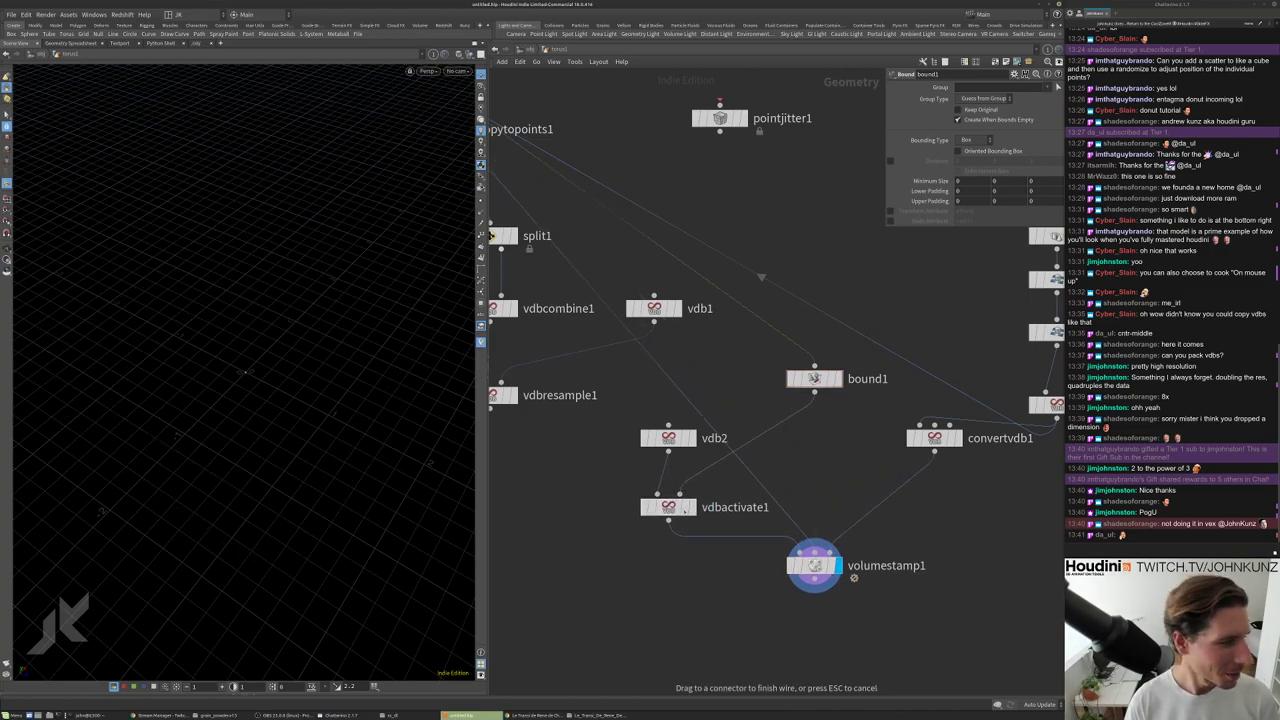
left_click(815, 566)
left_click(668, 507)
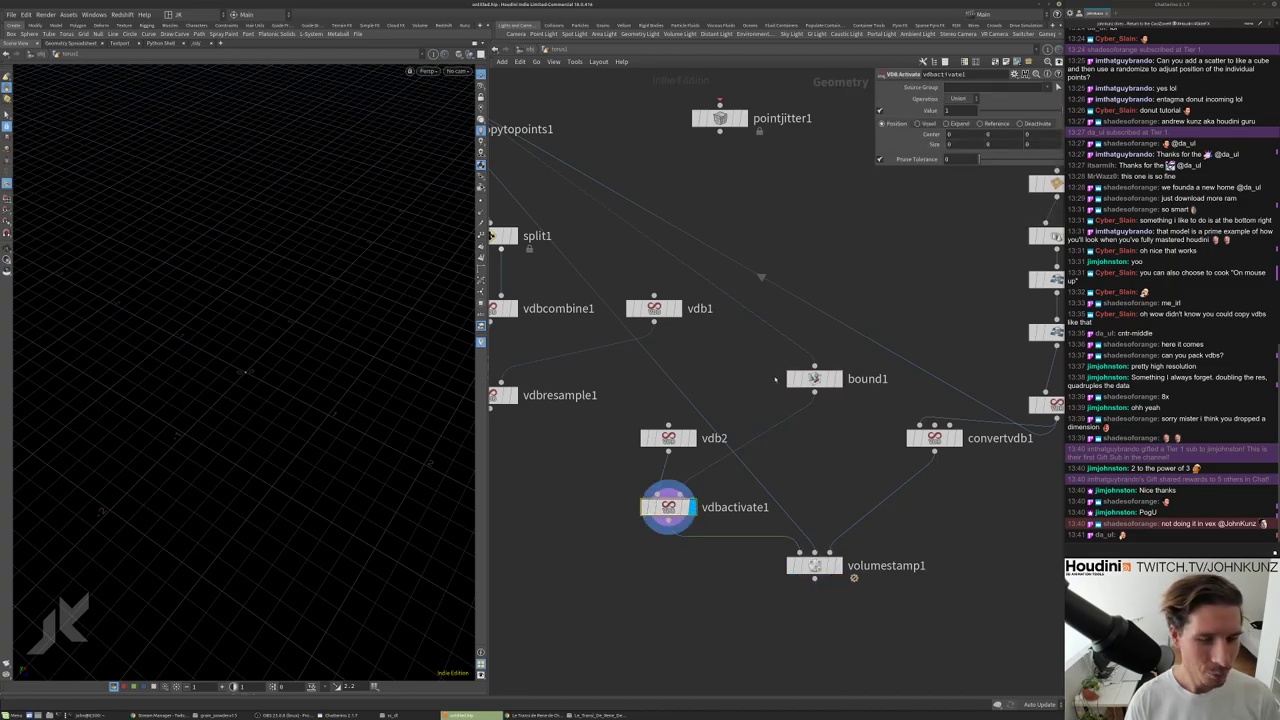
left_click(918, 123)
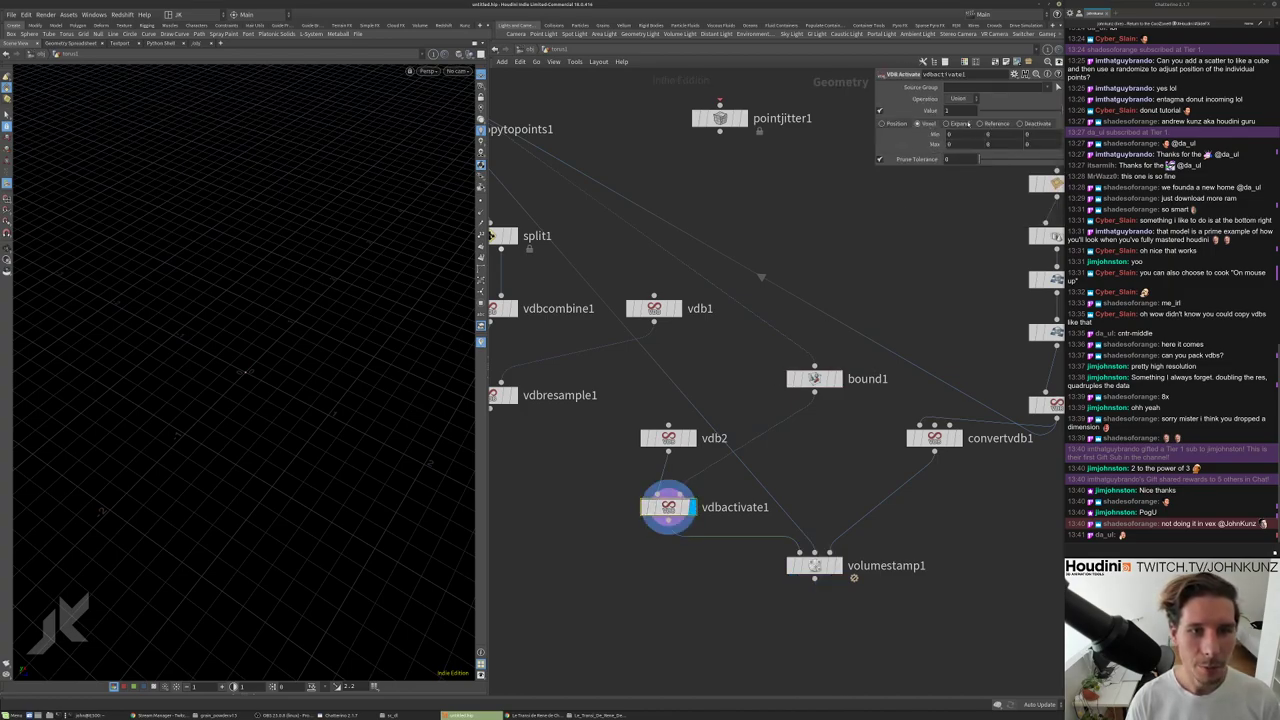
left_click(1000, 123)
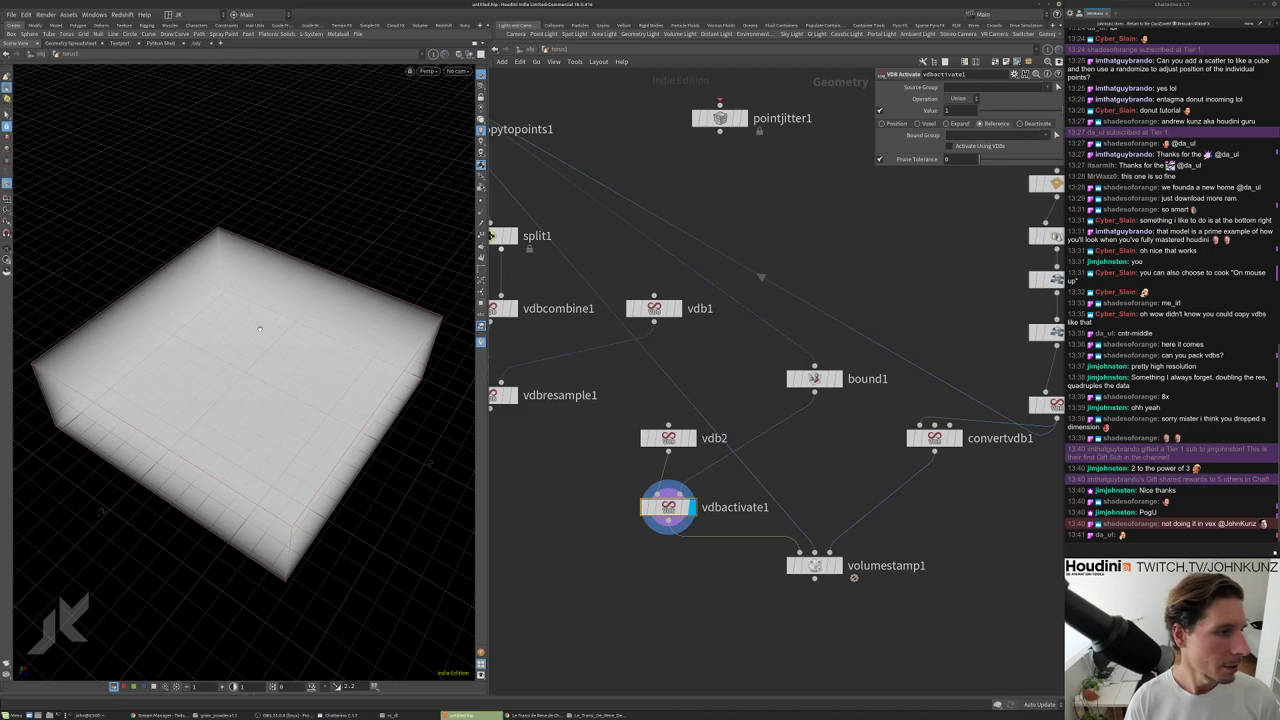
Orbit to inspect the box volume and move bound1 down beside vdb2.
left_click_drag(259, 329, 214, 342)
left_click_drag(362, 401, 286, 289)
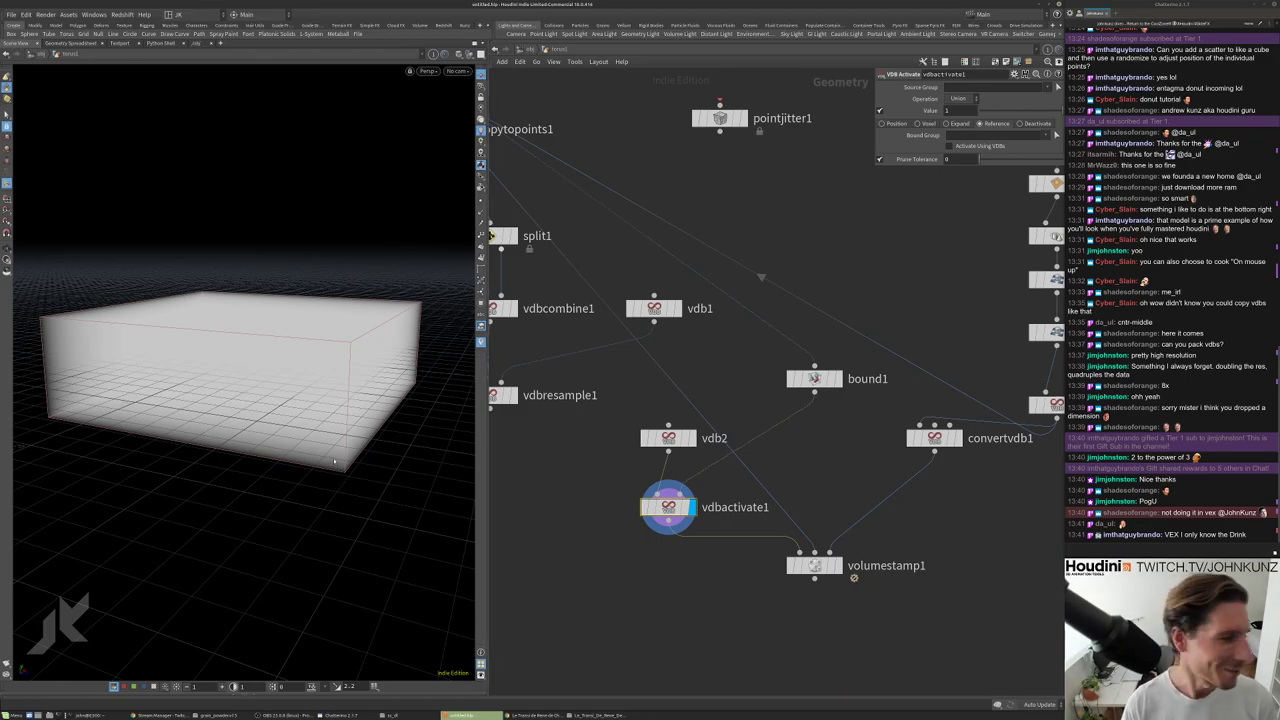
left_click_drag(333, 462, 192, 378)
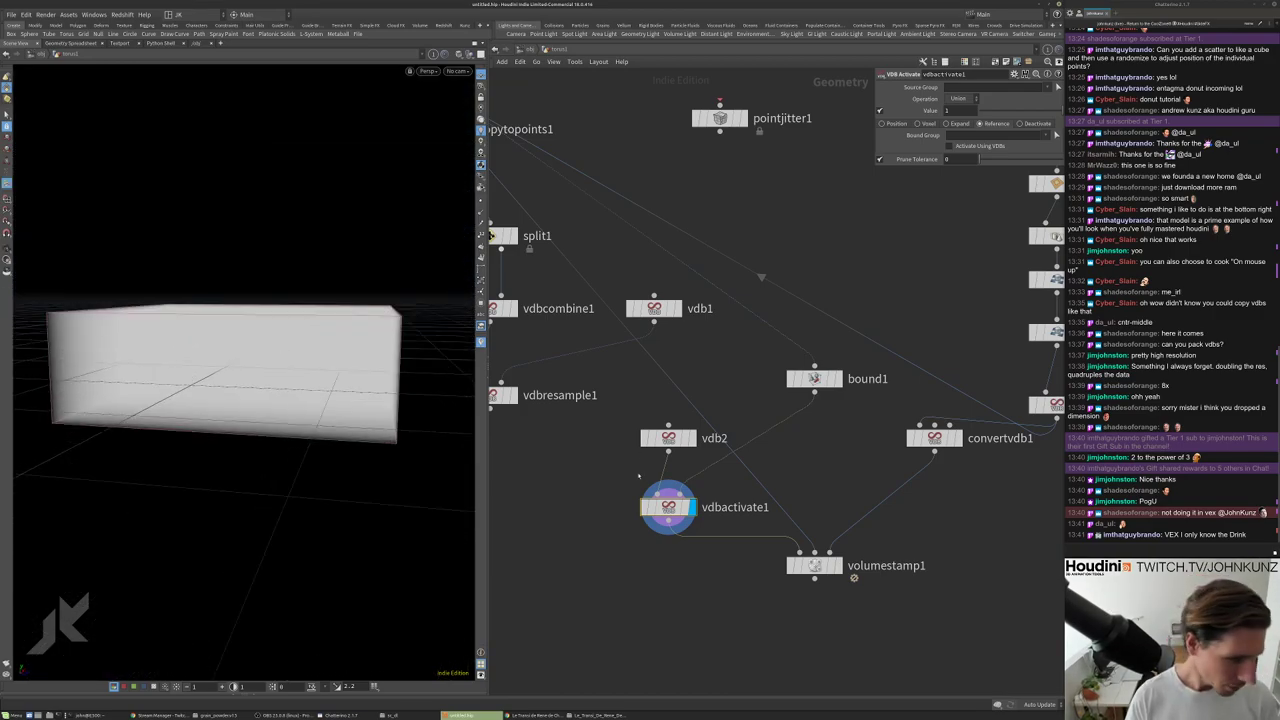
left_click_drag(813, 386, 799, 446)
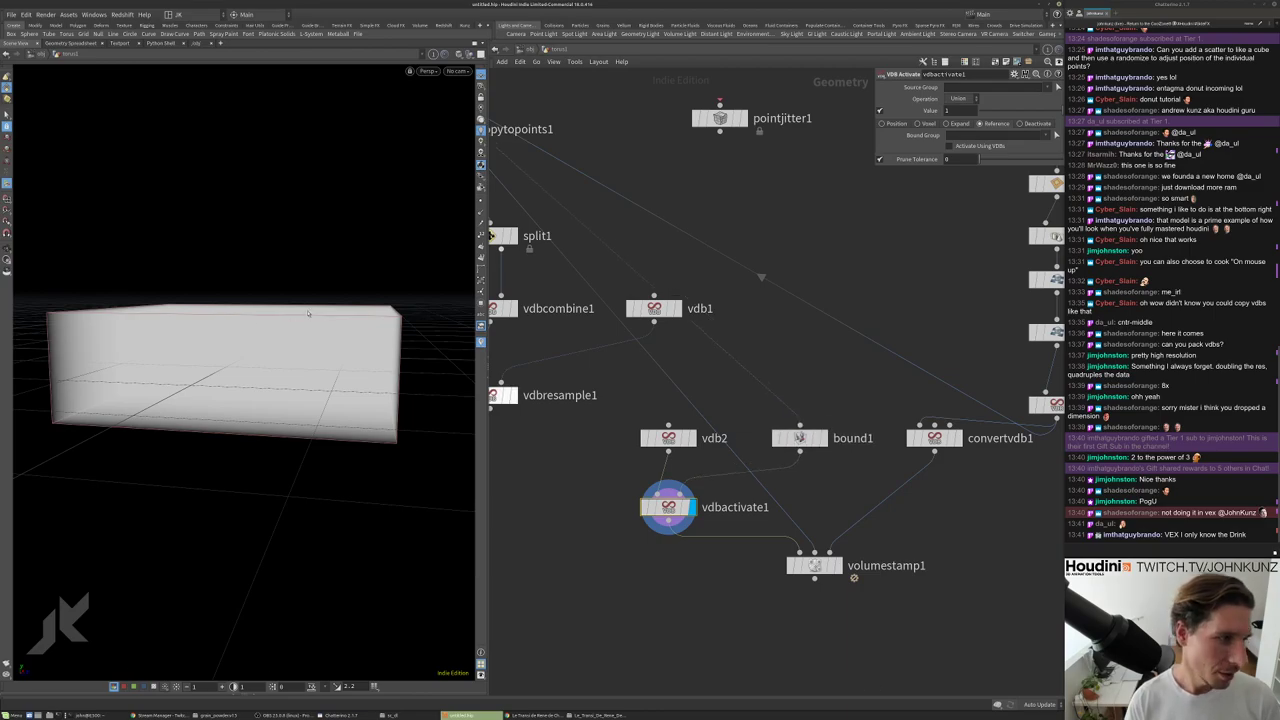
left_click_drag(340, 320, 353, 368)
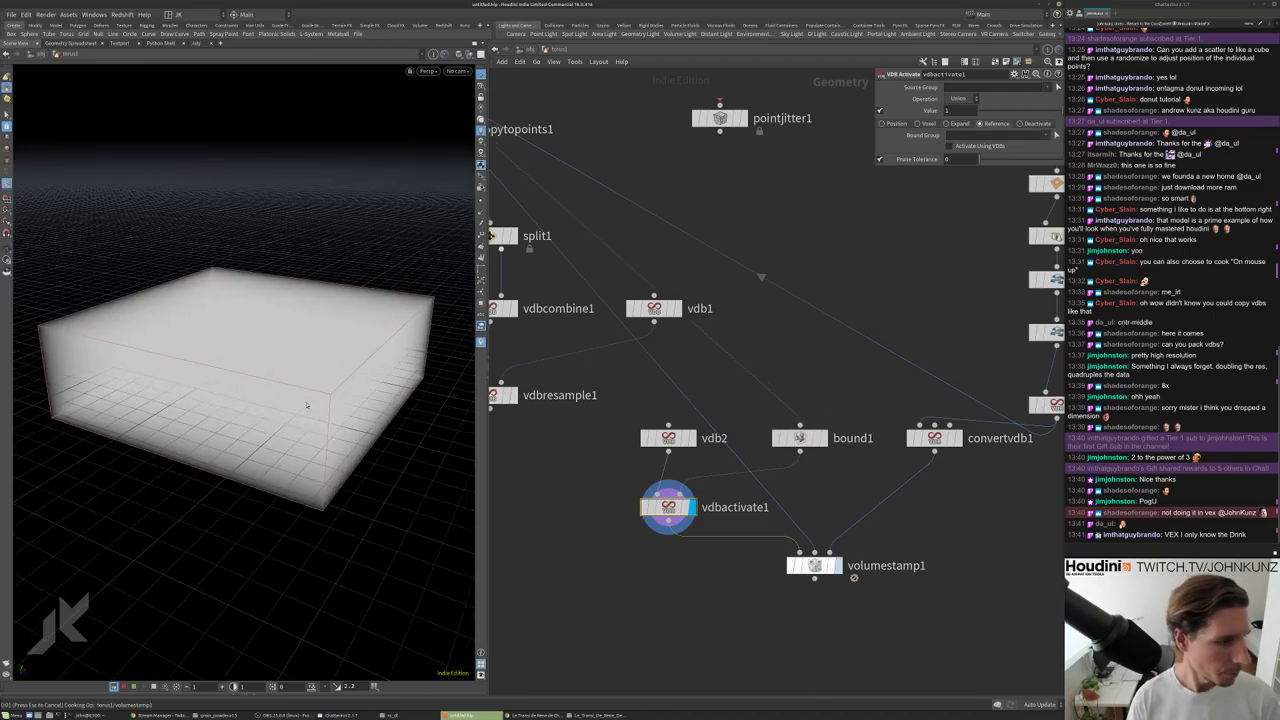
Review the volumestamp1 and vdbactivate1 settings, then select convertvdb1.
left_click(815, 565)
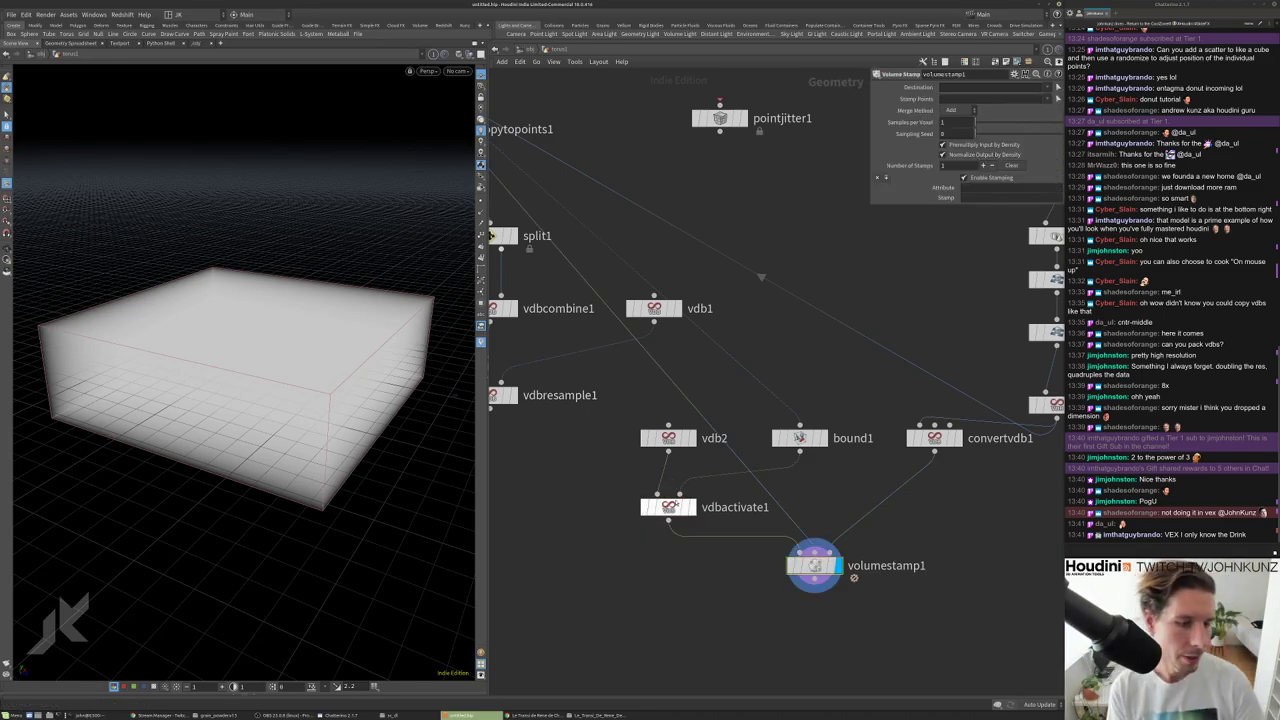
left_click(668, 507)
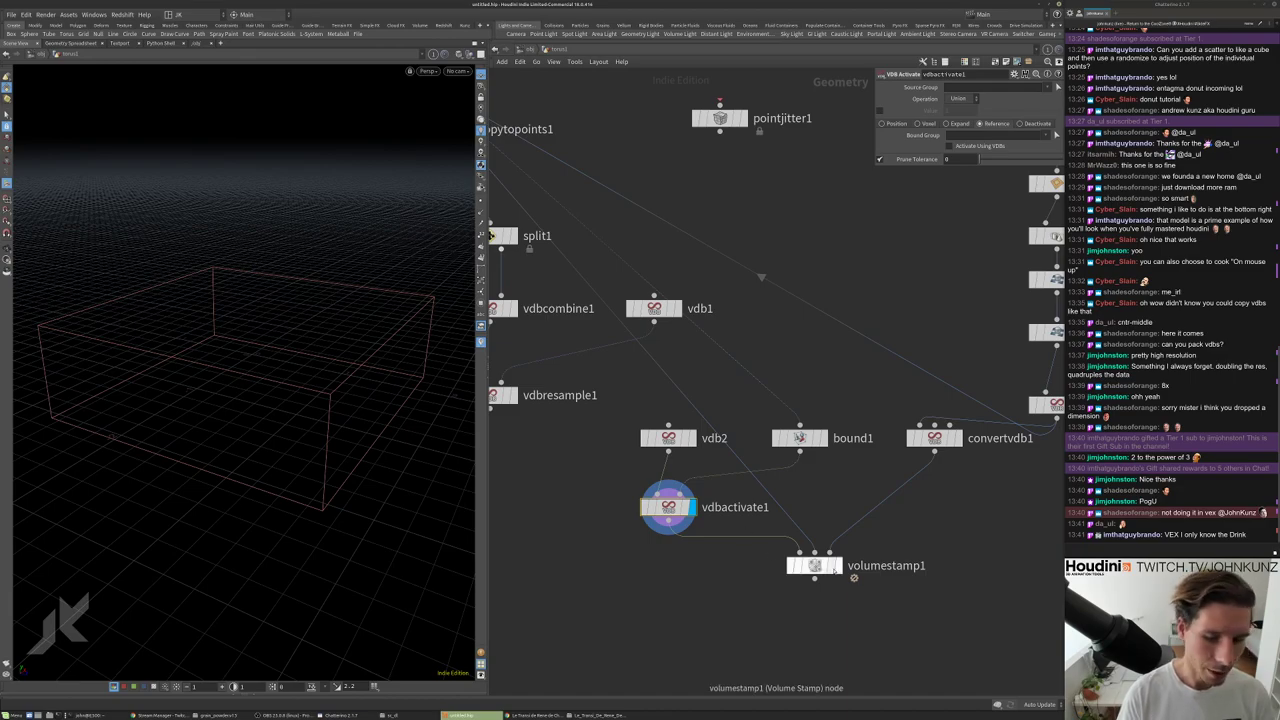
left_click(815, 565)
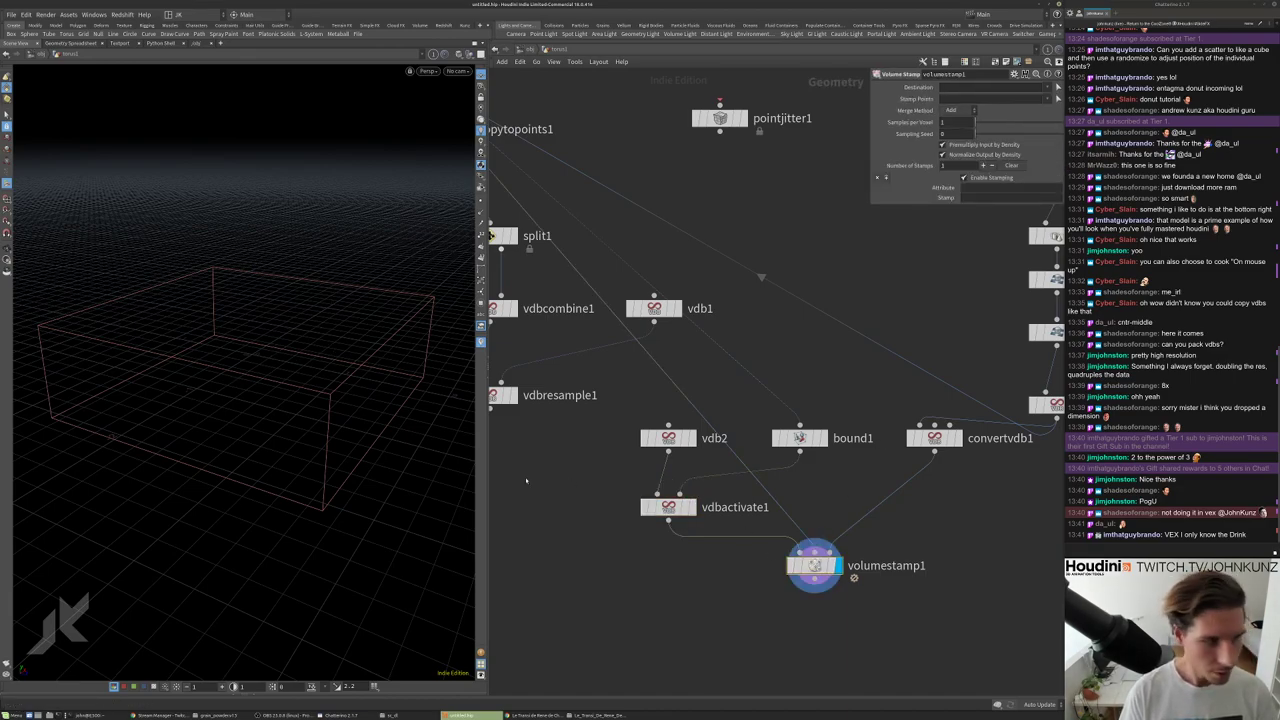
left_click(934, 438)
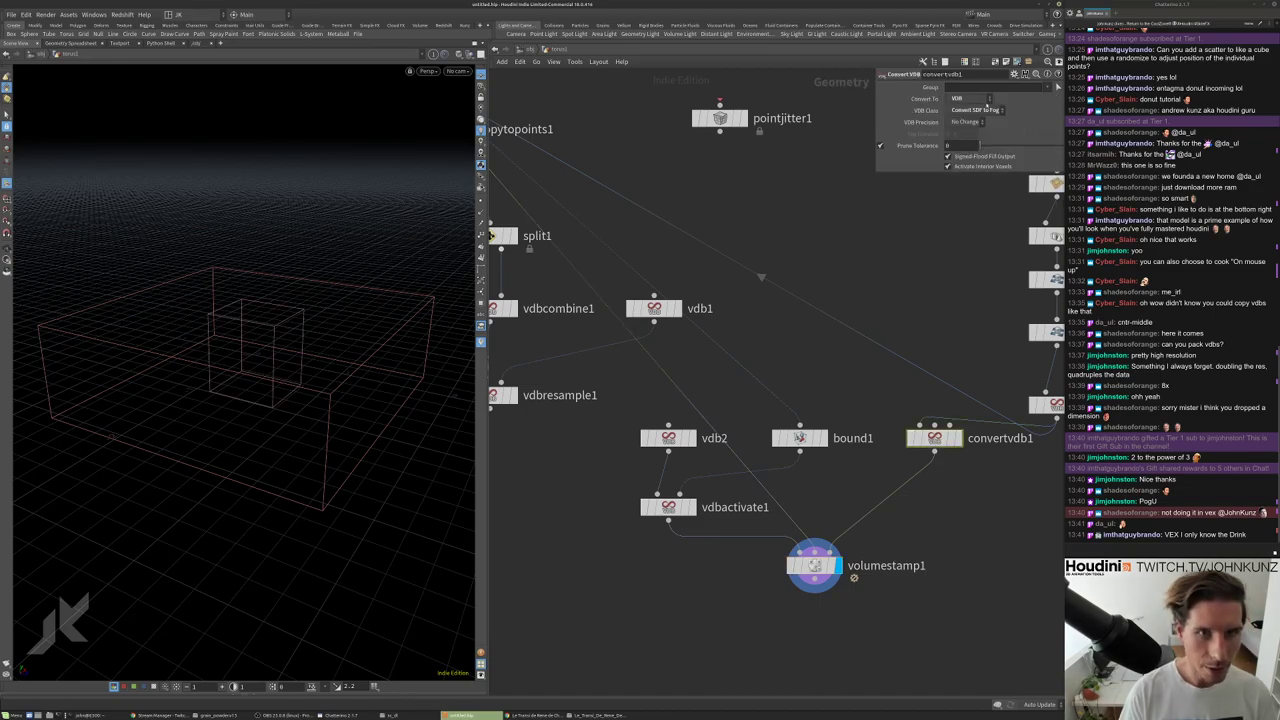
scroll(840, 483, "down", 5)
scroll(700, 500, "up", 6)
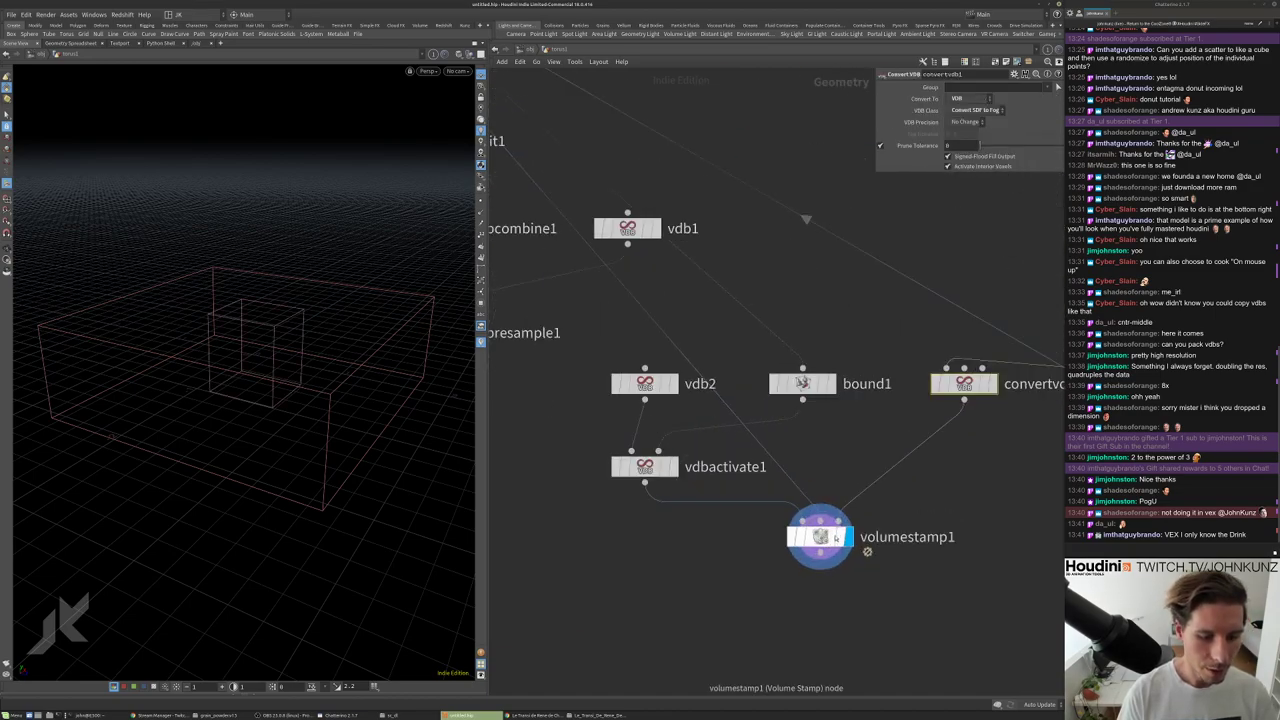
Add a Volume node, volume1, and wire it into volumestamp1.
middle_click_drag(618, 530, 642, 480)
key("Tab")
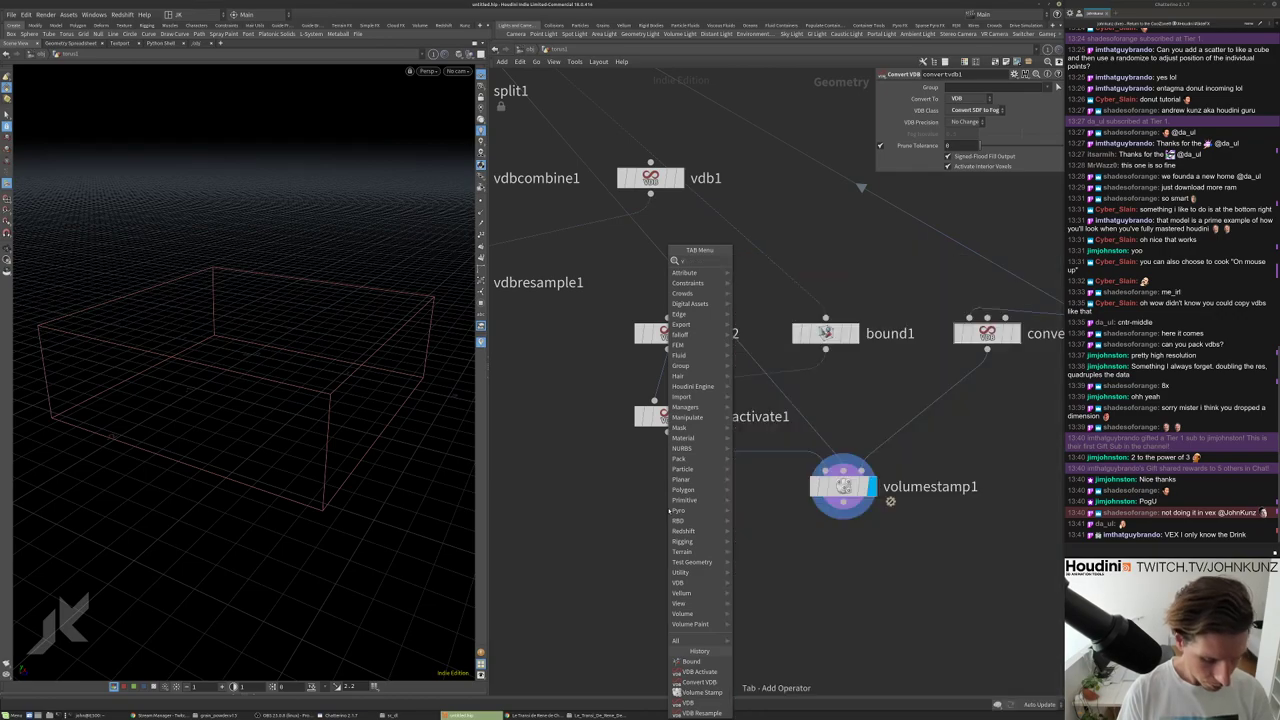
type("vol")
left_click(755, 261)
left_click(750, 490)
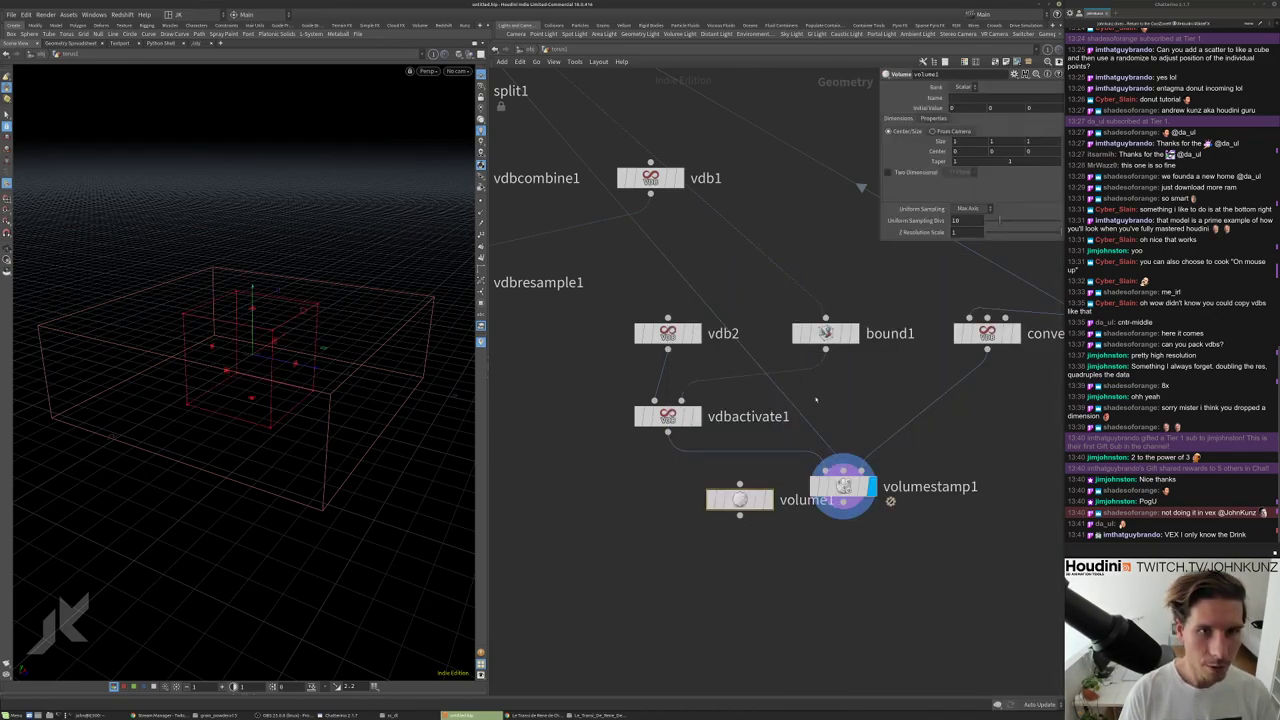
left_click_drag(740, 516, 843, 468)
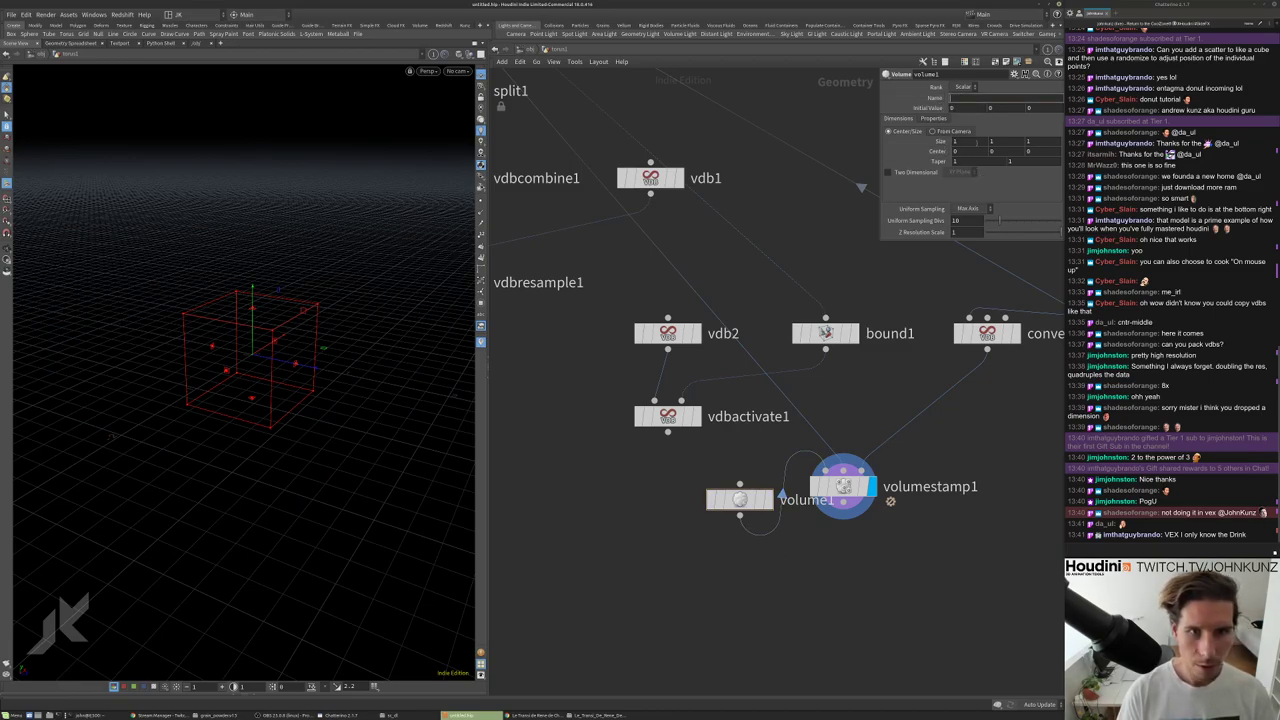
Set convertvdb1 to convert to a plain Volume and display its result.
left_click(987, 333)
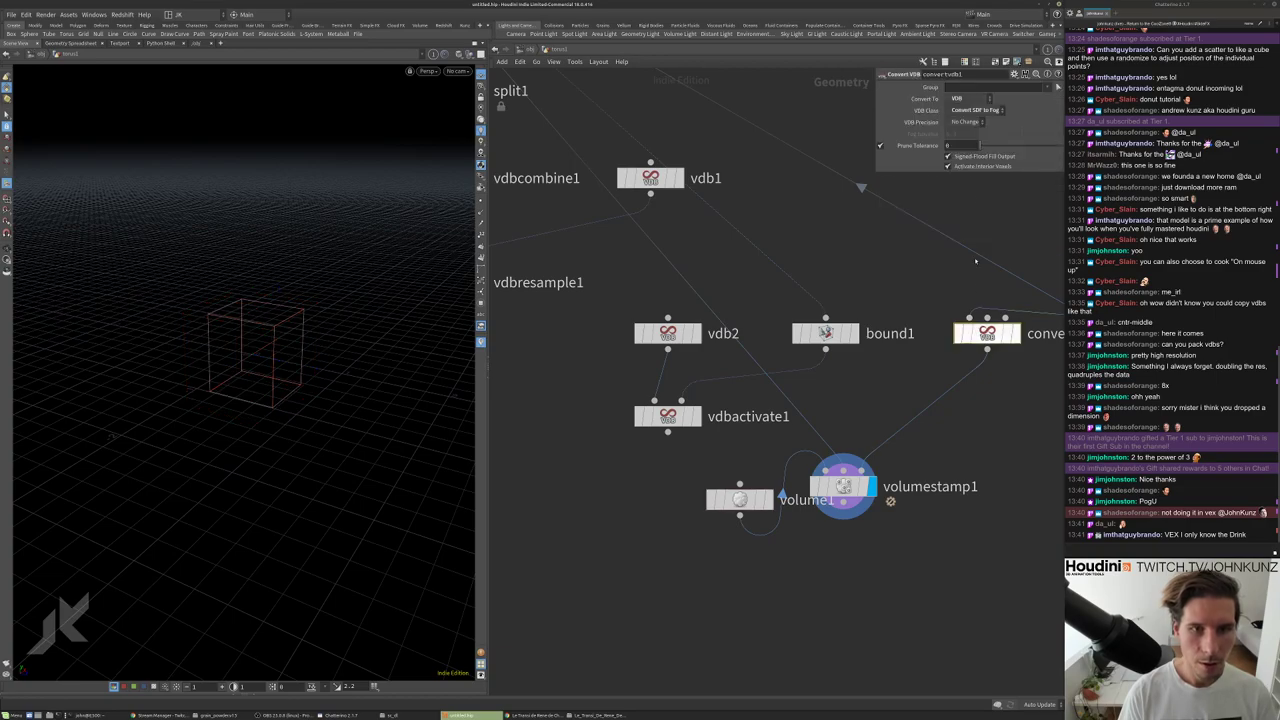
left_click(957, 98)
left_click(960, 110)
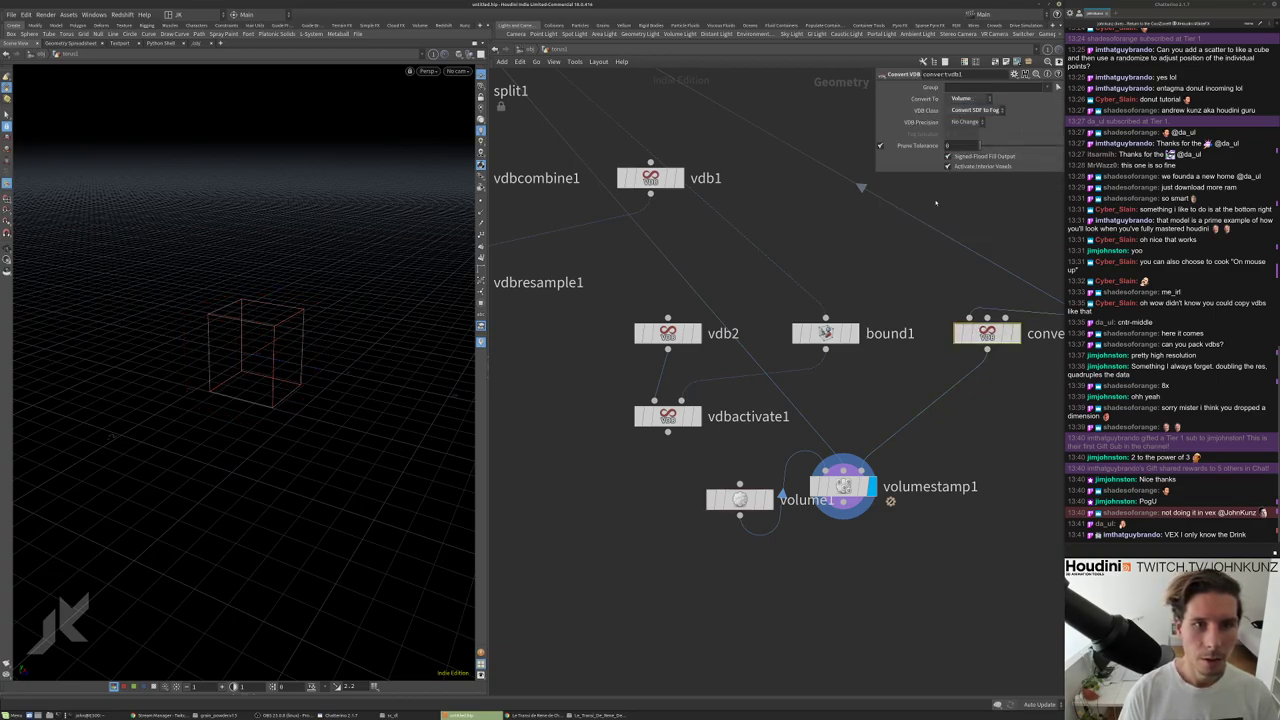
left_click(1004, 337)
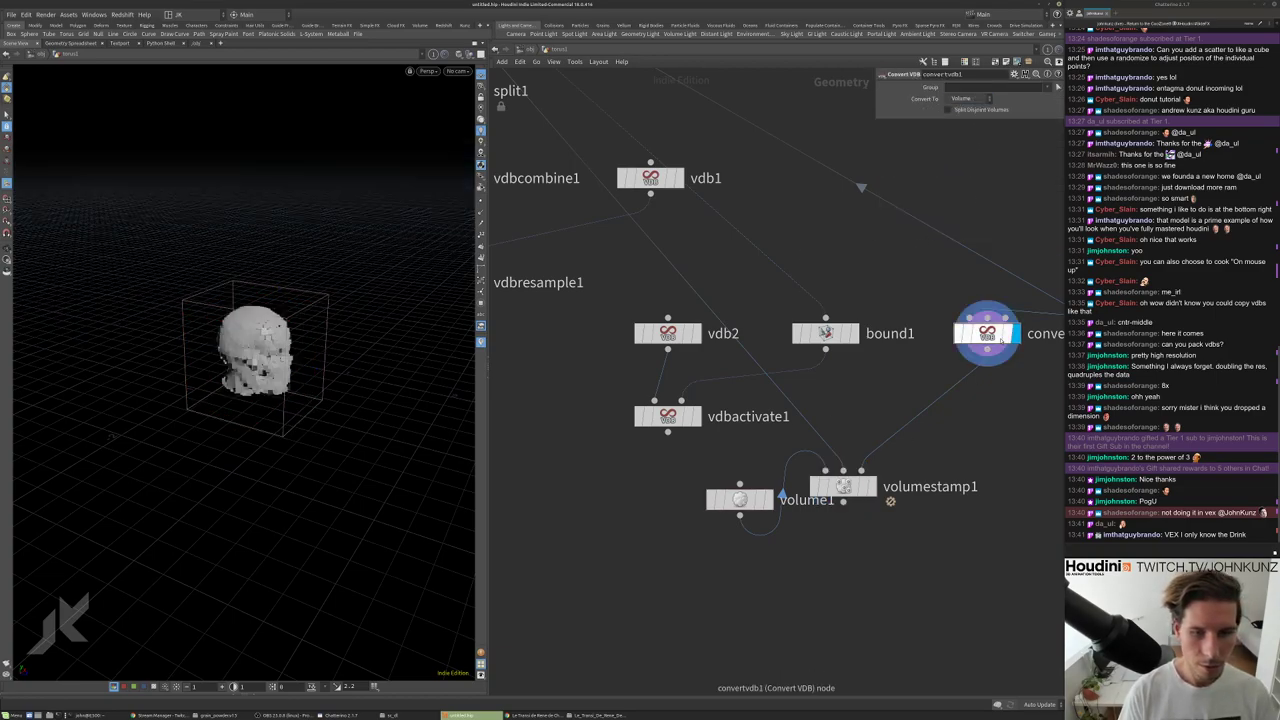
Duplicate convertvdb1 as convertvdb2 set to output VDB, then display volumestamp1.
middle_click_drag(1000, 338, 932, 281)
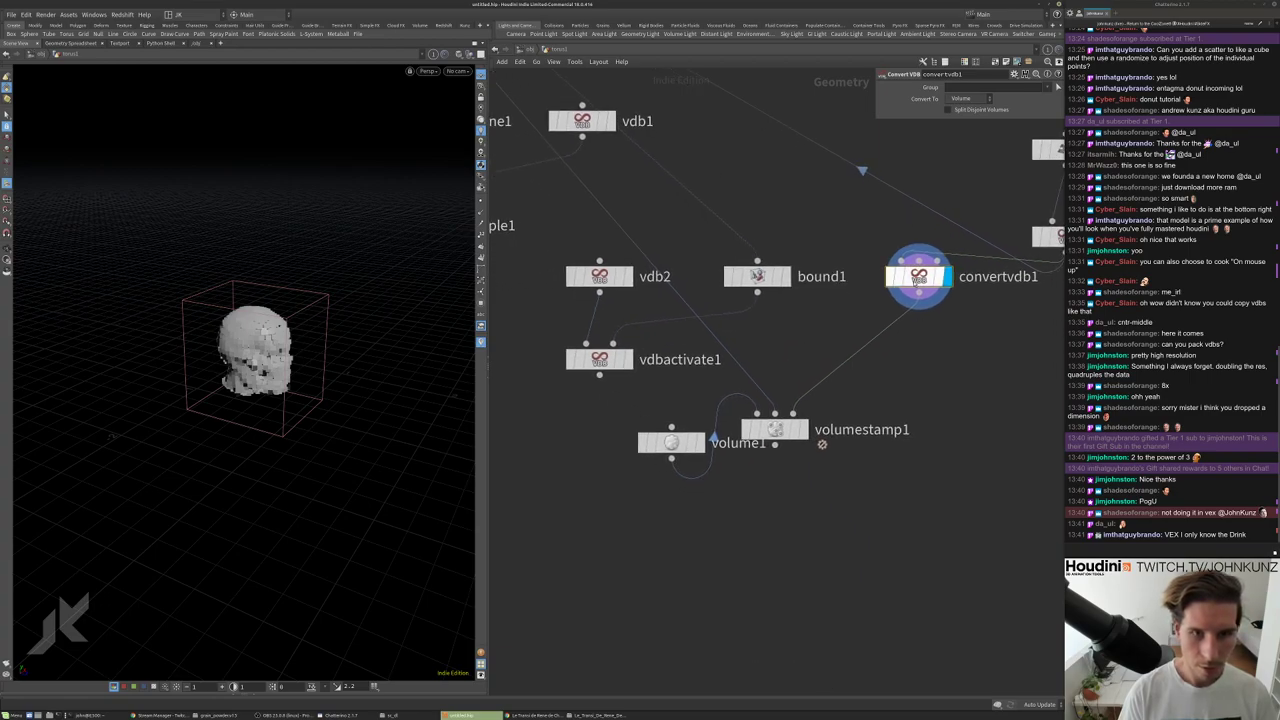
mouse_move(919, 278)
left_mouse_down()
mouse_move(914, 343)
mouse_move(918, 272)
mouse_move(928, 296)
mouse_move(914, 294)
left_mouse_up()
left_click(985, 98)
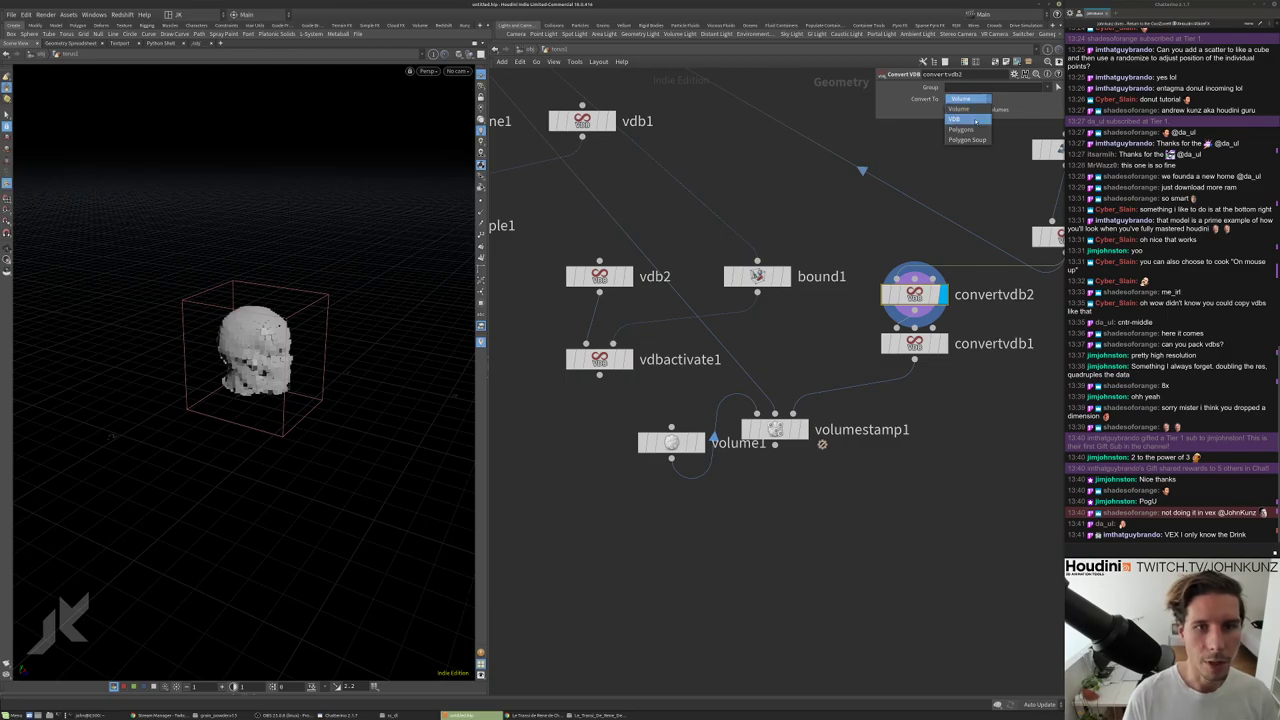
left_click(955, 119)
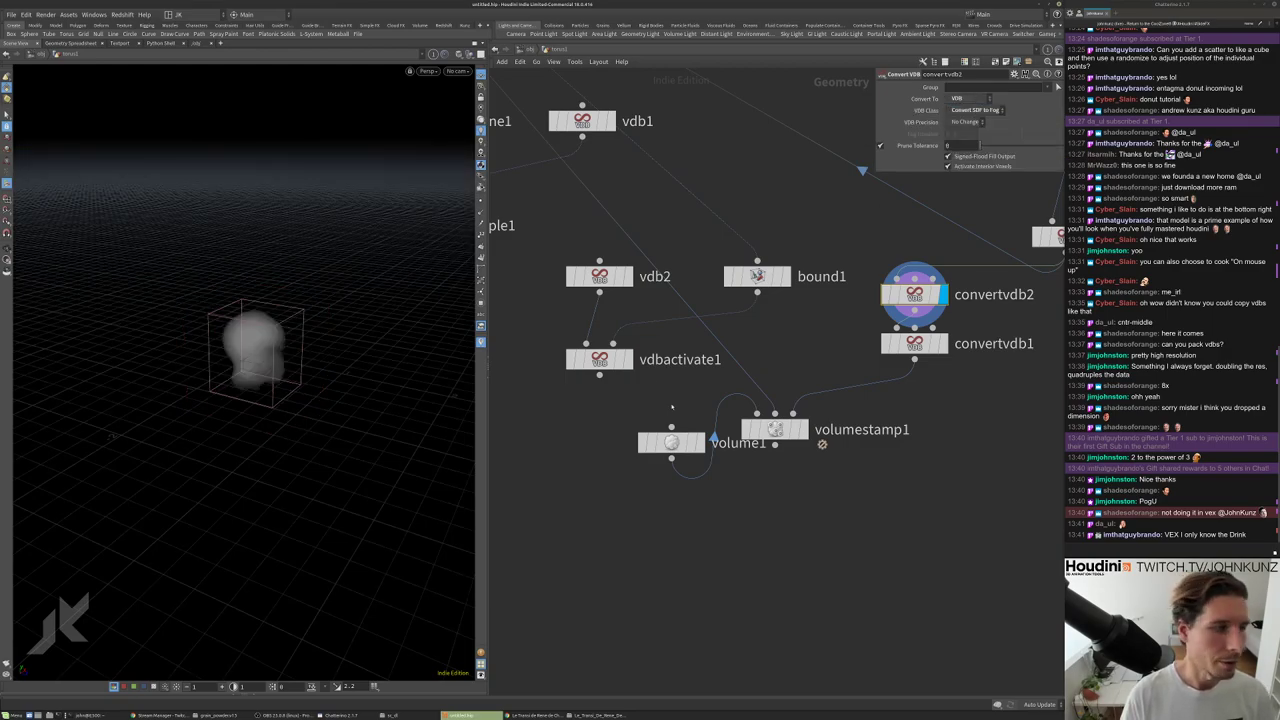
left_click(914, 343)
middle_click(914, 343)
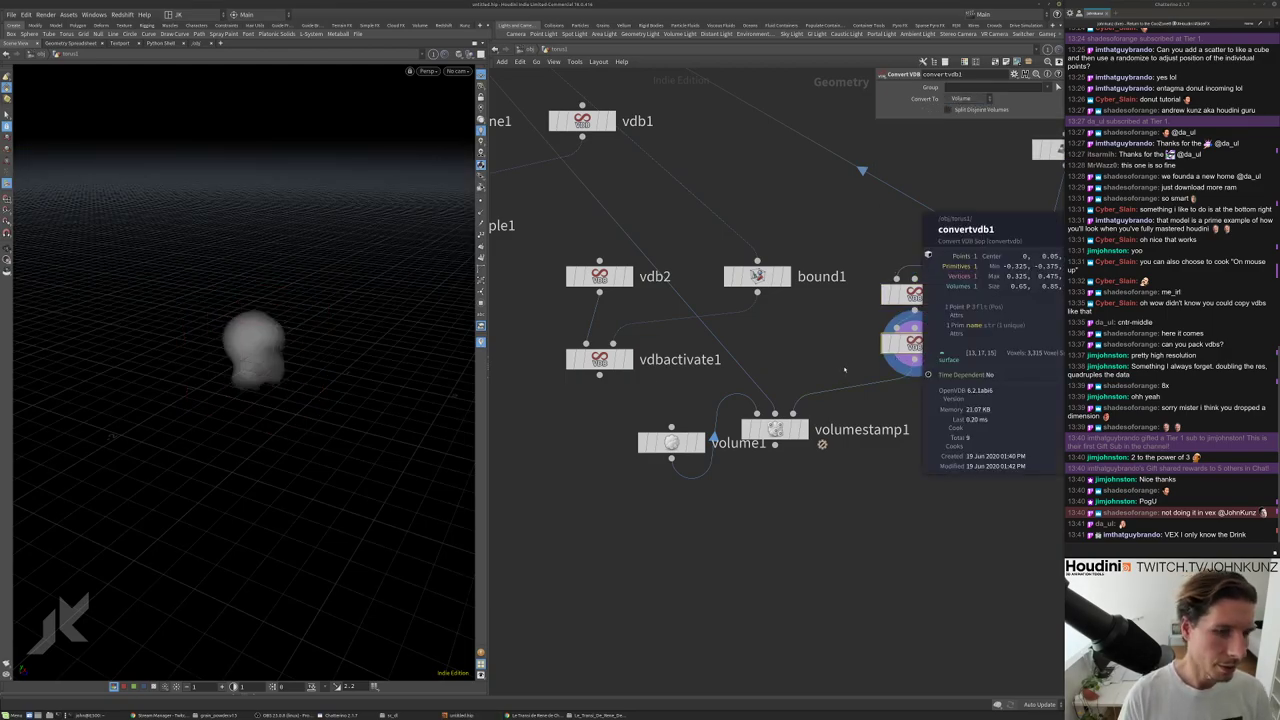
left_click(800, 430)
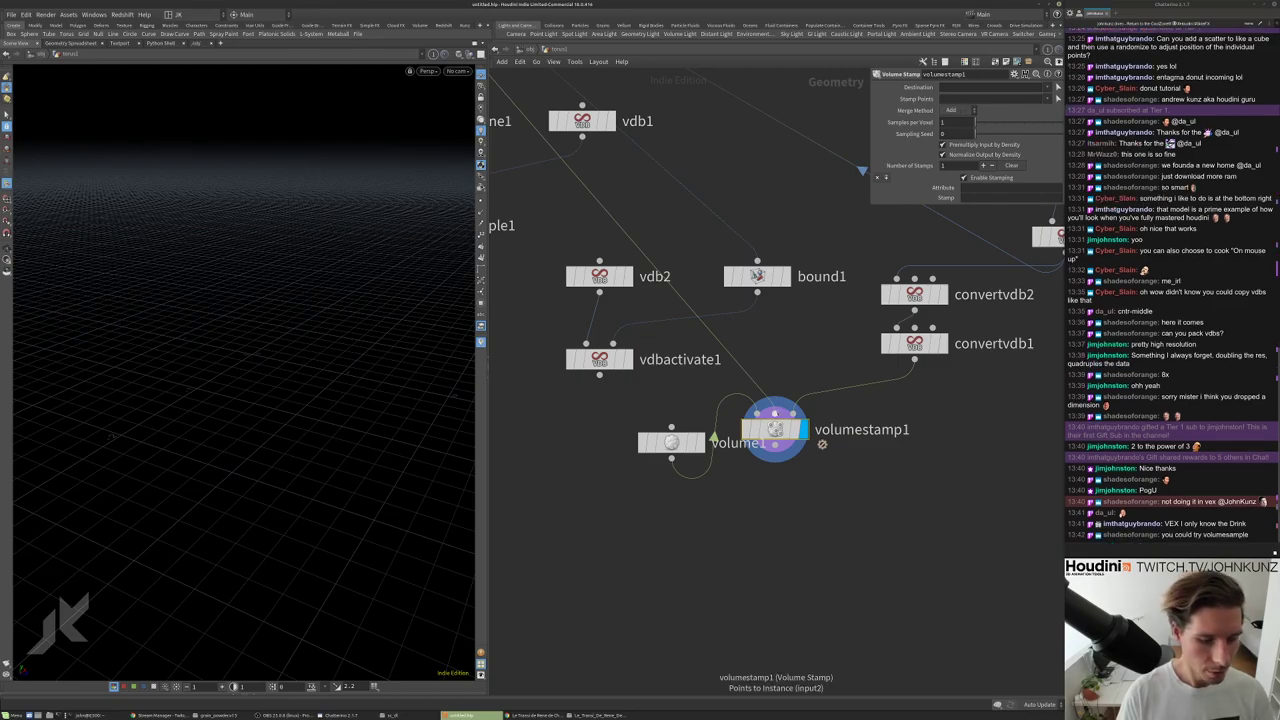
Keep Add as the volumestamp1 merge method and edit its stamp fields.
scroll(781, 396, "down", 3)
scroll(781, 397, "down", 2)
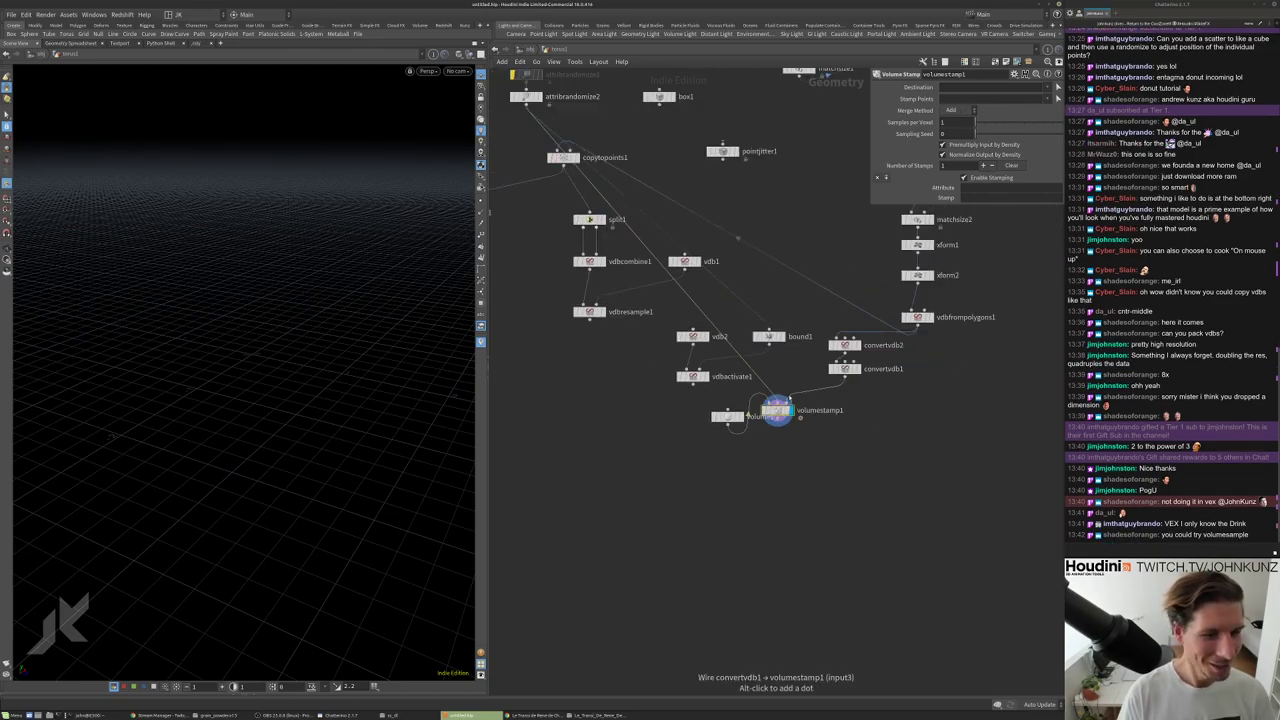
left_click(958, 110)
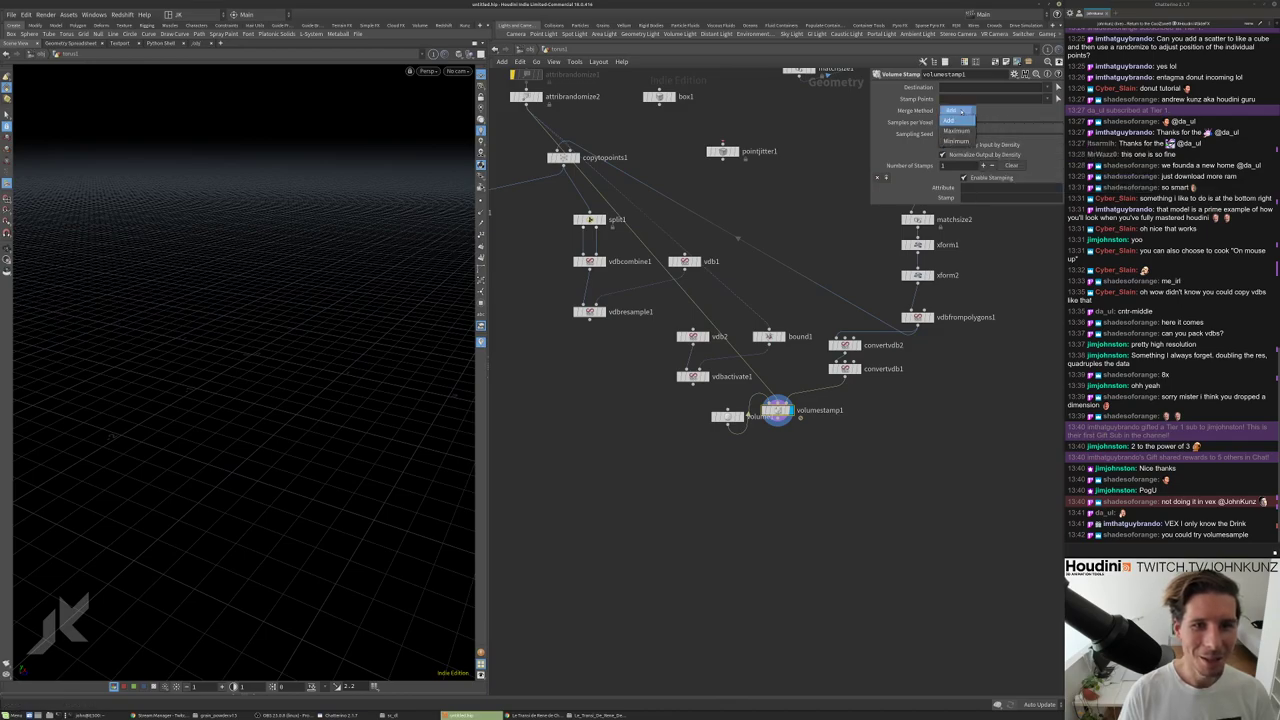
left_click(948, 120)
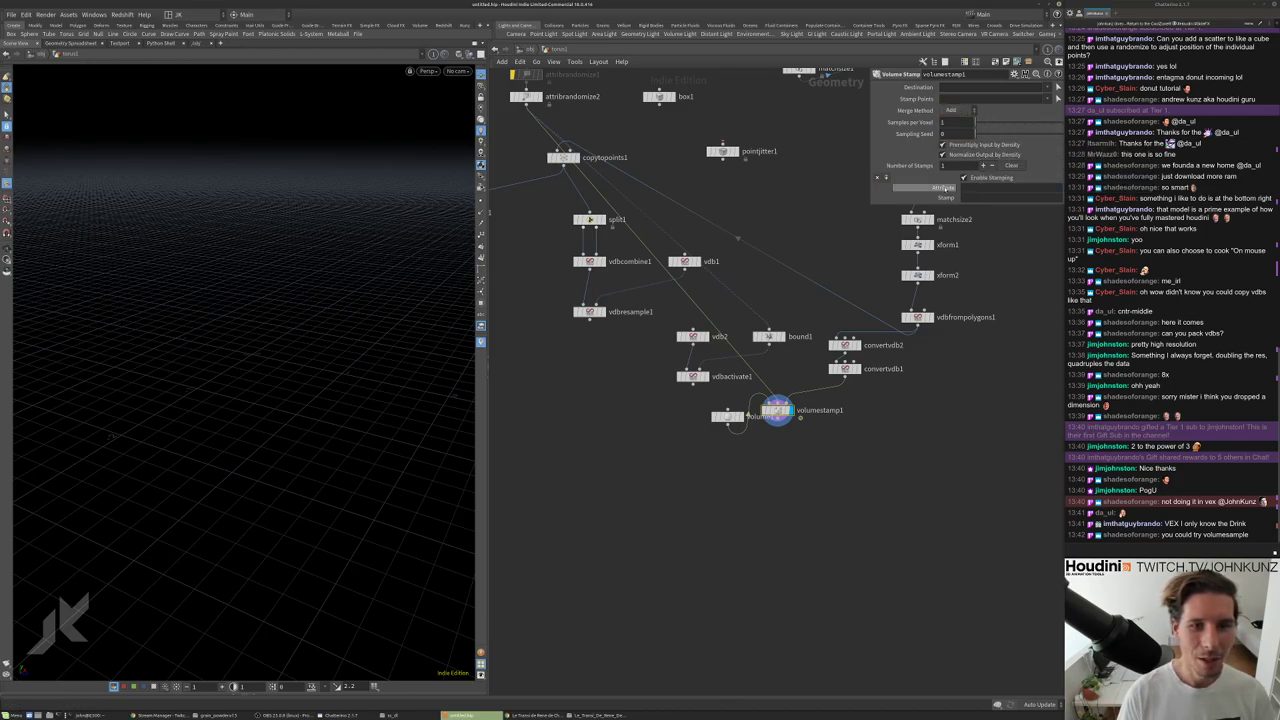
left_click(973, 187)
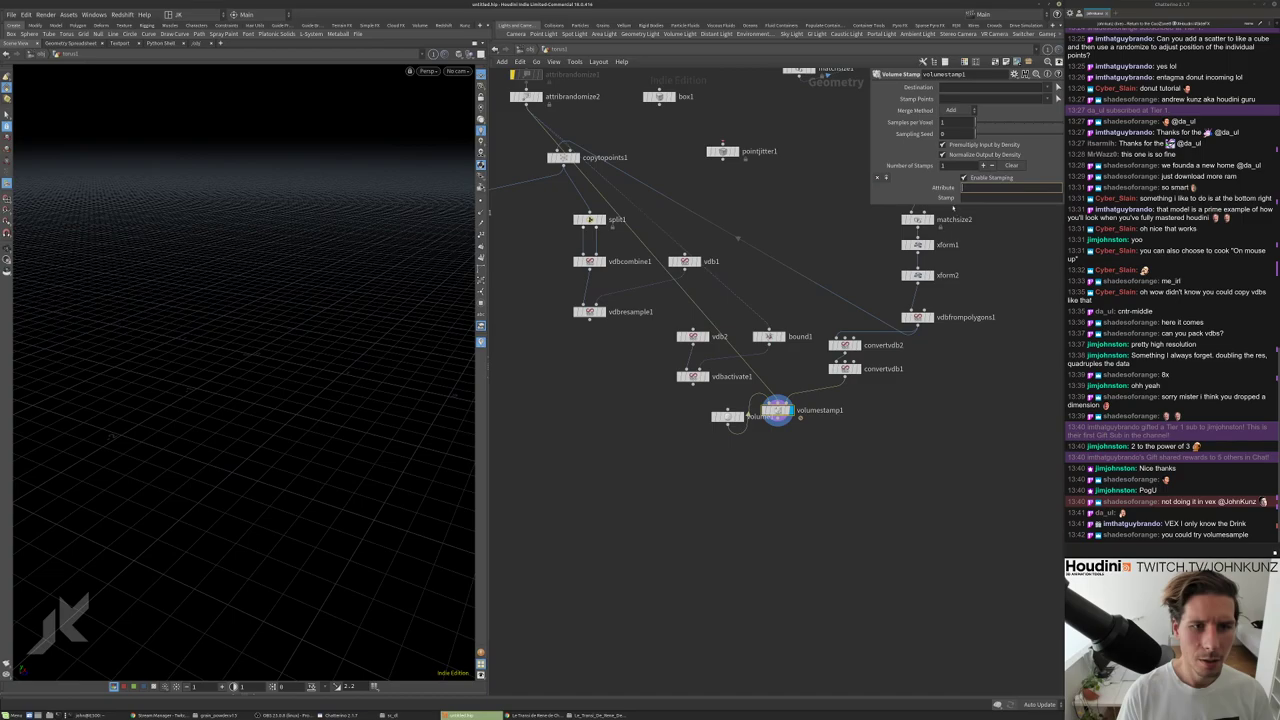
left_click(973, 197)
scroll(761, 440, "up", 2)
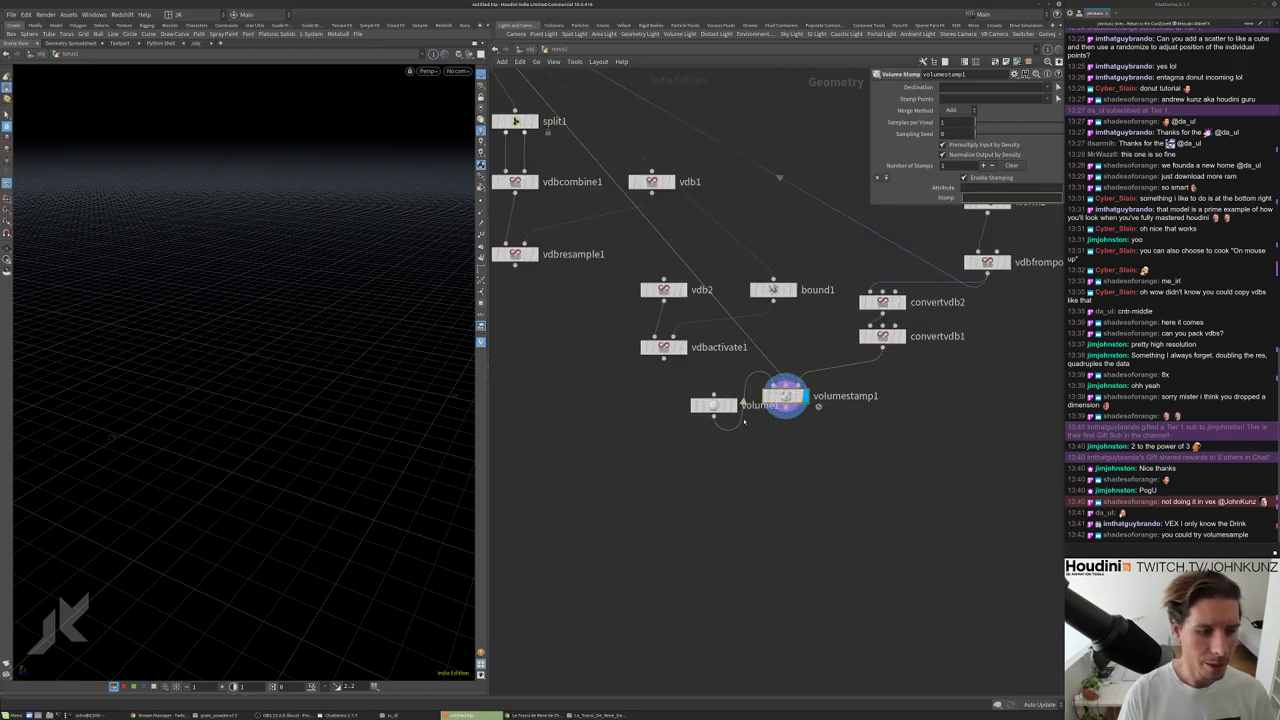
Name volume1's volume 'density', then marquee-select the lower cluster of volume nodes.
left_click(722, 415)
type("d")
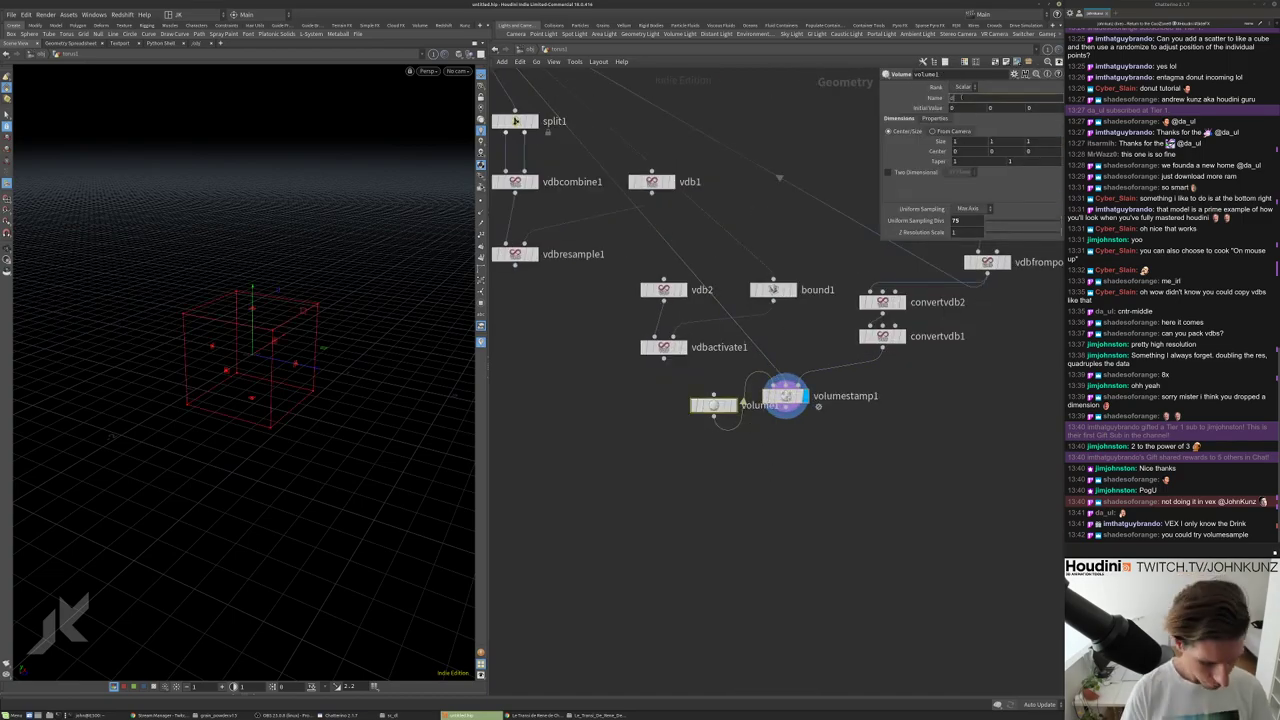
type("ensity")
key("Return")
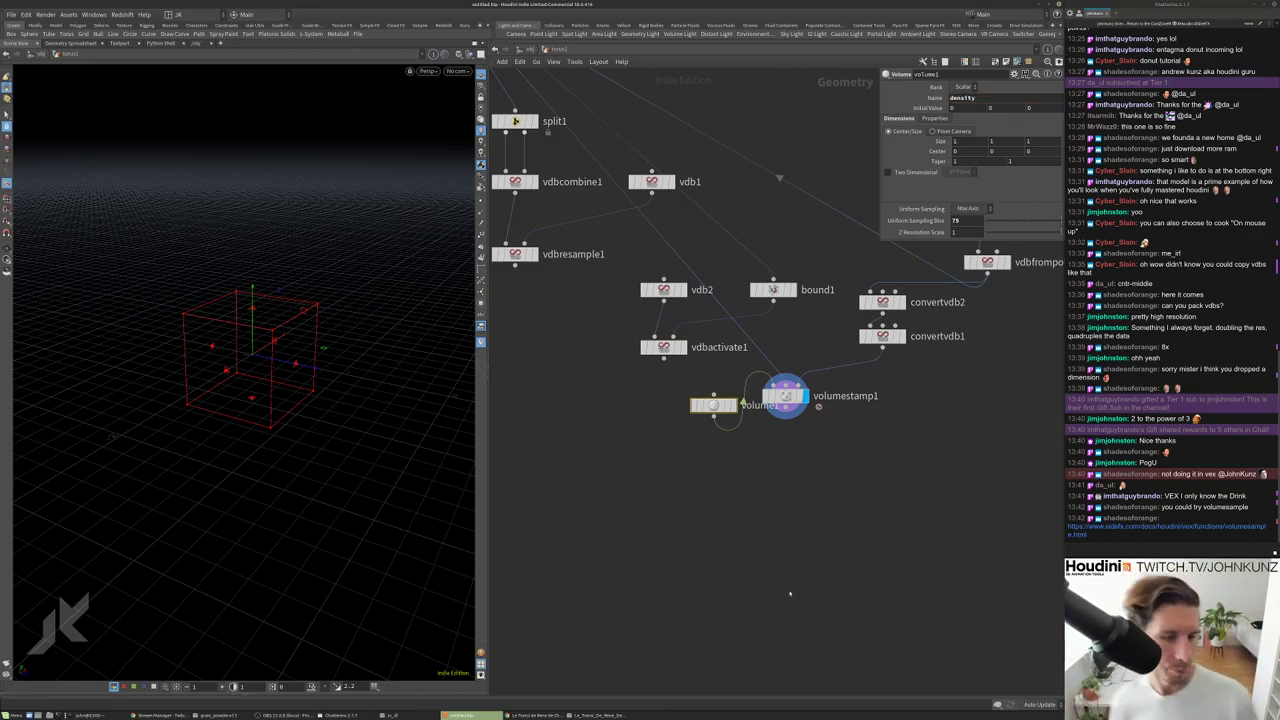
scroll(789, 591, "down", 5)
scroll(810, 560, "up", 4)
left_click_drag(852, 546, 657, 274)
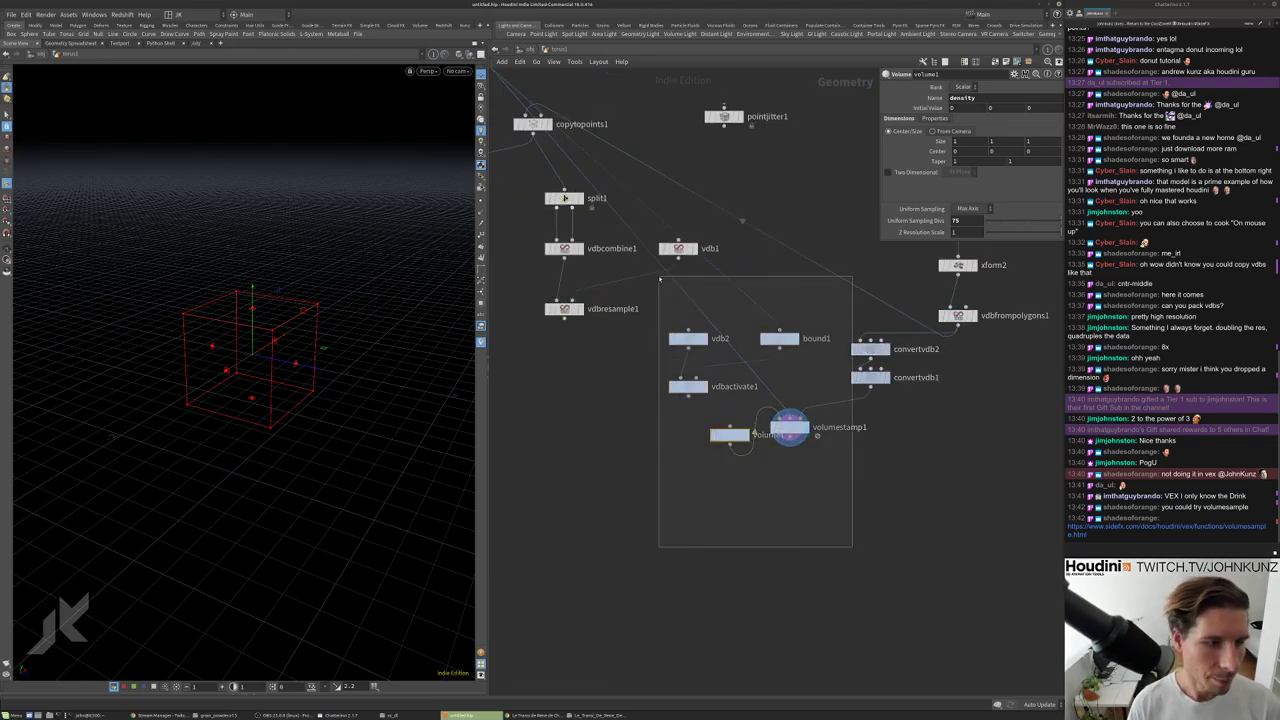
Delete the selected volume nodes plus split1, vdbcombine1, vdb1 and vdbresample1.
key("Delete")
left_click_drag(729, 345, 521, 159)
key("Delete")
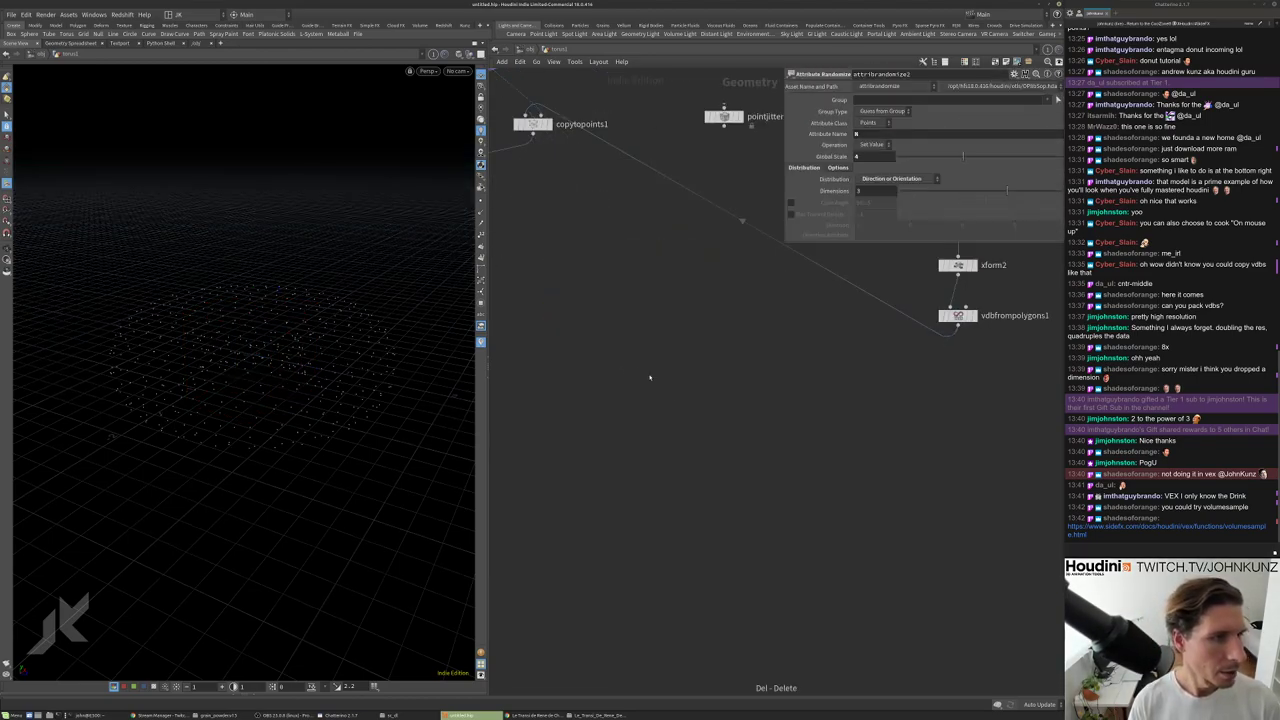
scroll(743, 594, "down", 3)
scroll(782, 473, "up", 2)
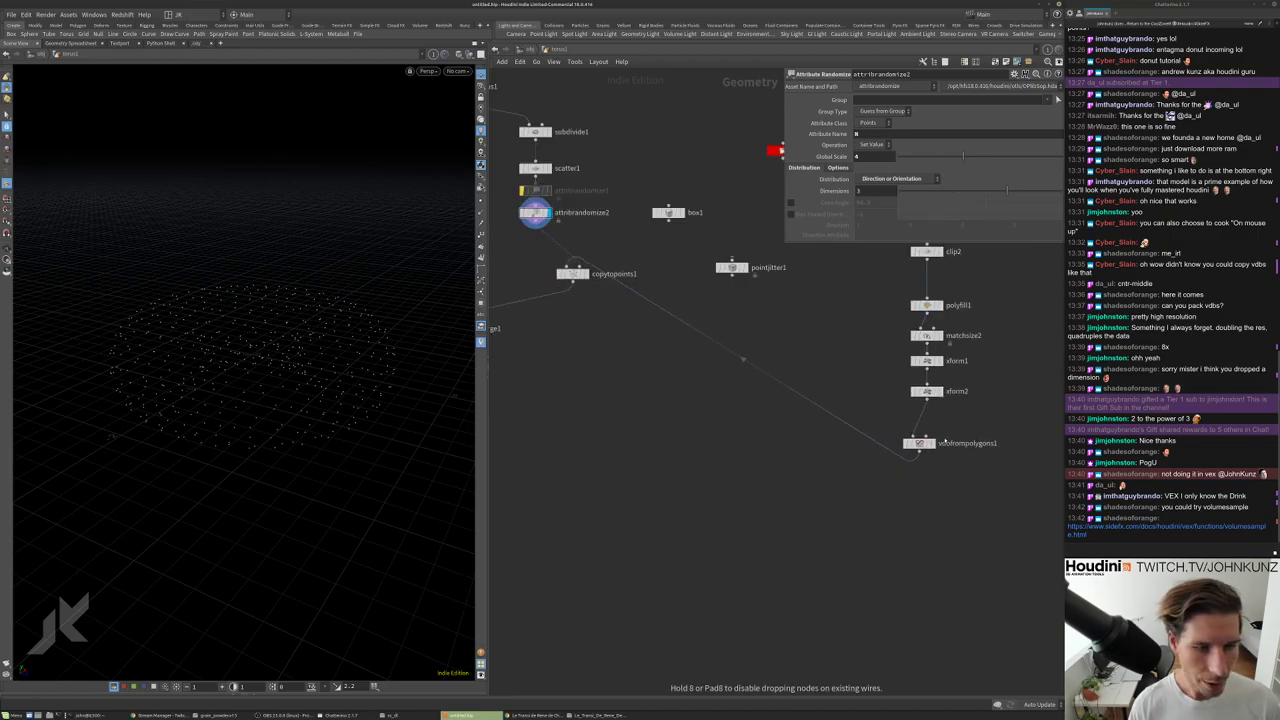
Move vdbfrompolygons1 under copytopoints1 and display the skull-covered torus from copytopoints1.
mouse_move(926, 433)
left_mouse_down()
mouse_move(665, 475)
mouse_move(548, 322)
mouse_move(572, 284)
left_mouse_up()
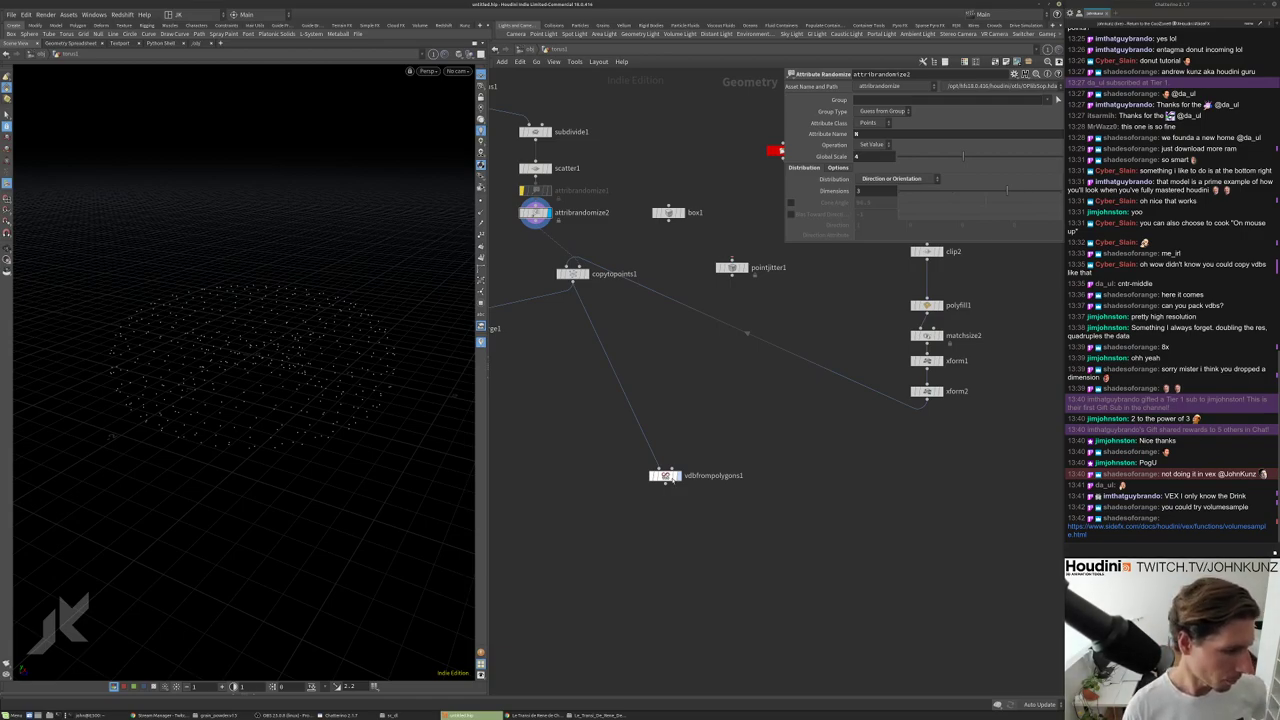
left_click(676, 477)
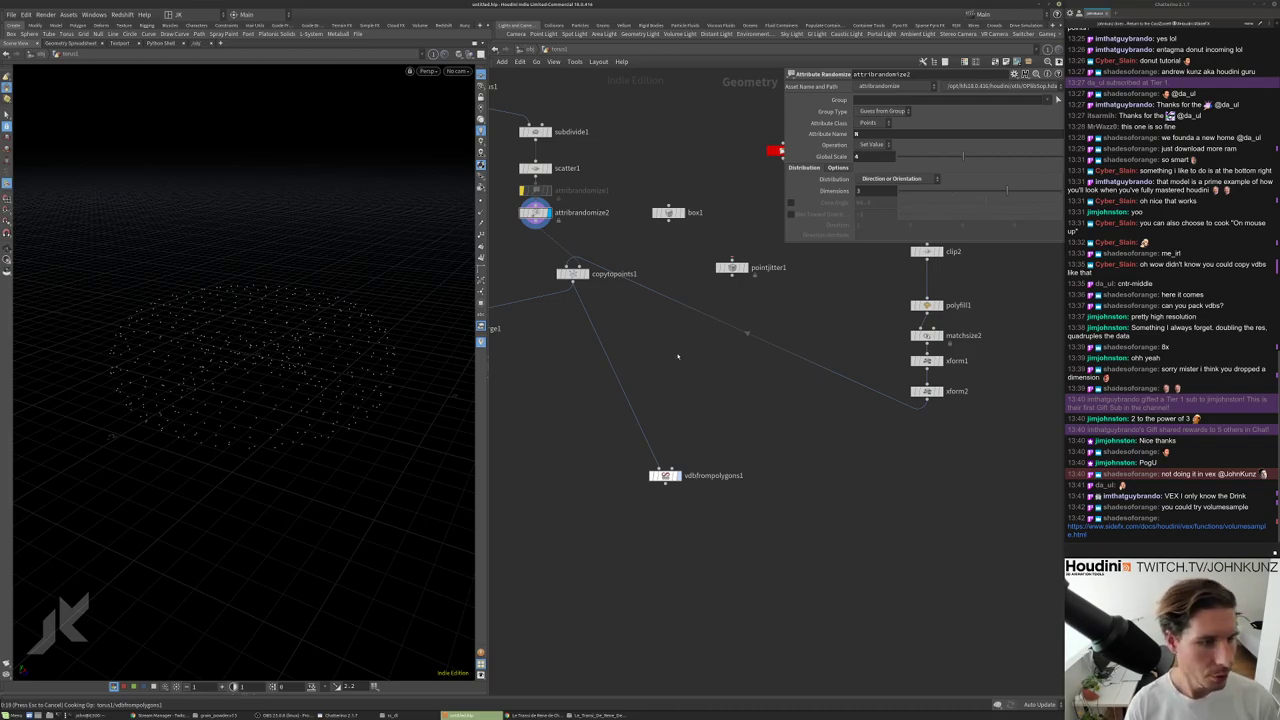
left_click(665, 475)
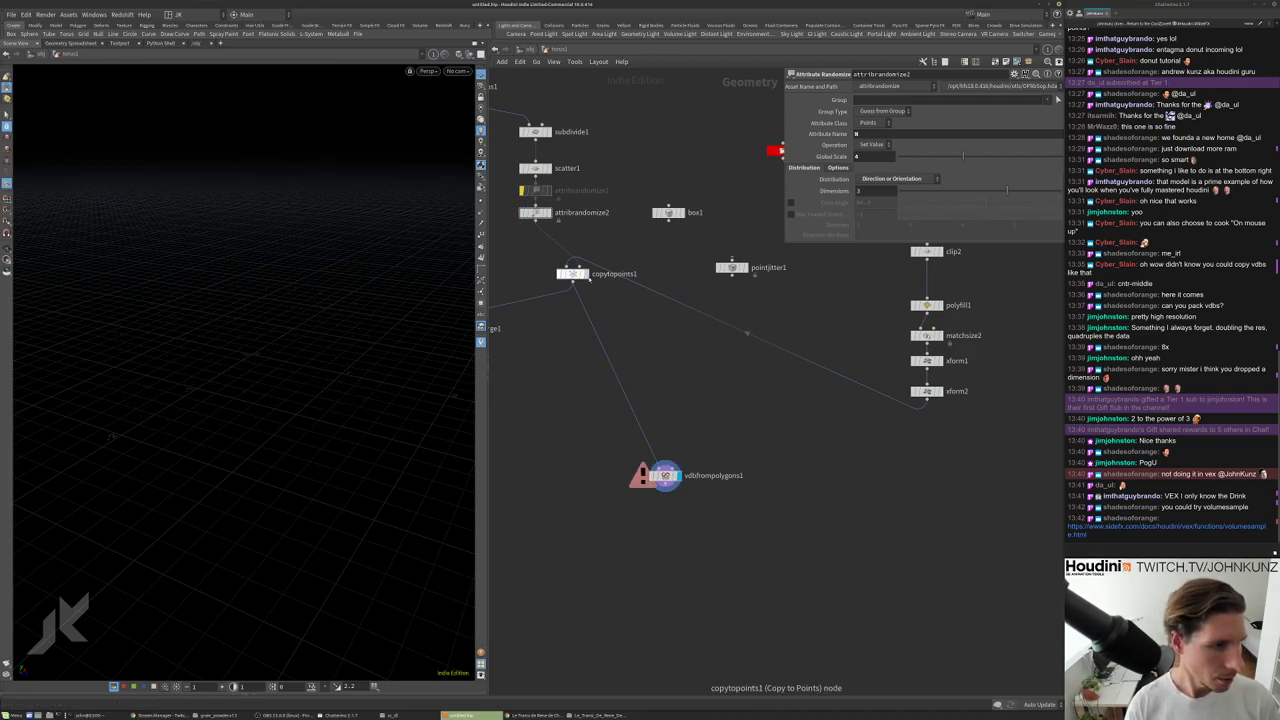
left_click(572, 273)
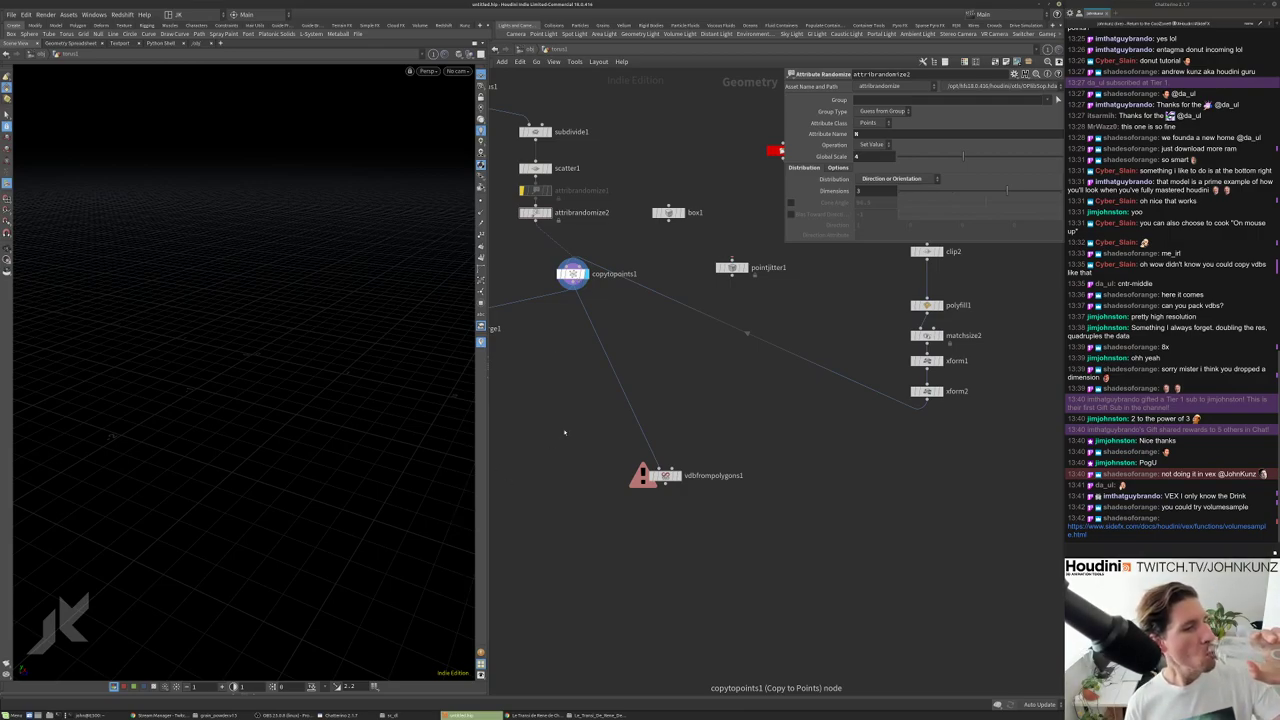
left_click_drag(572, 273, 573, 292)
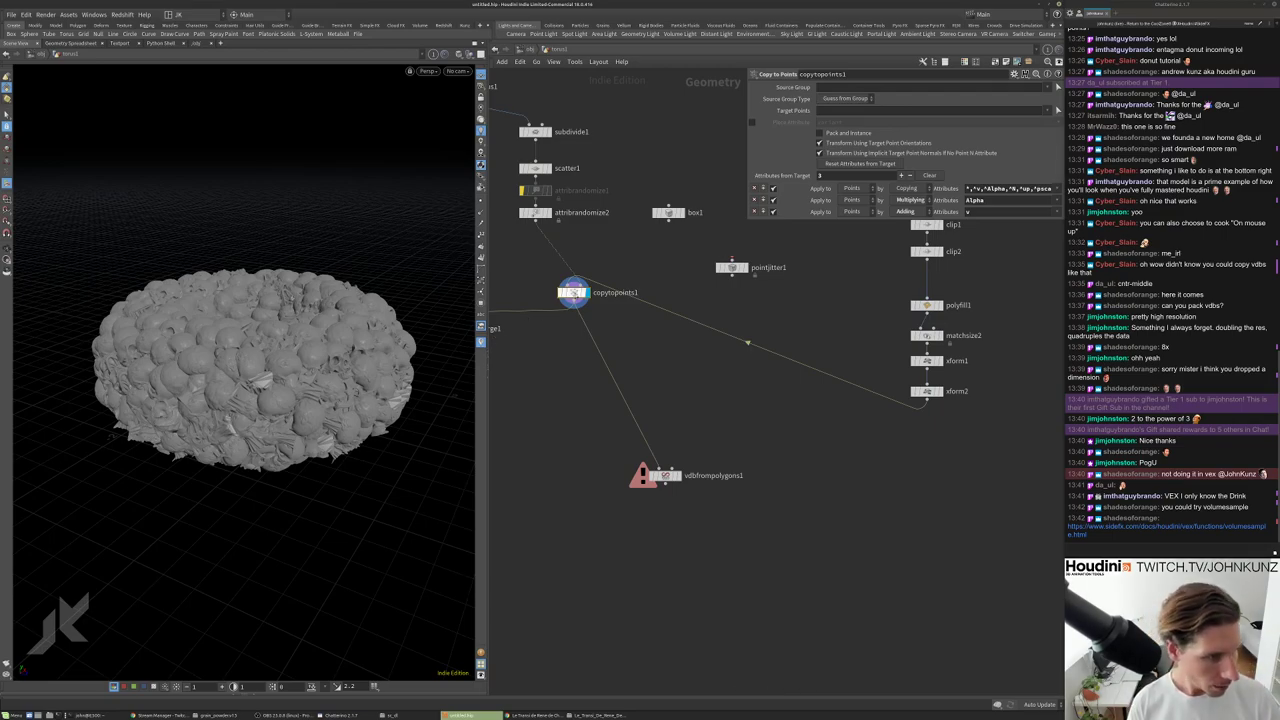
Check copytopoints1's point and polygon counts, then display the single skull from xform2.
middle_click(573, 292)
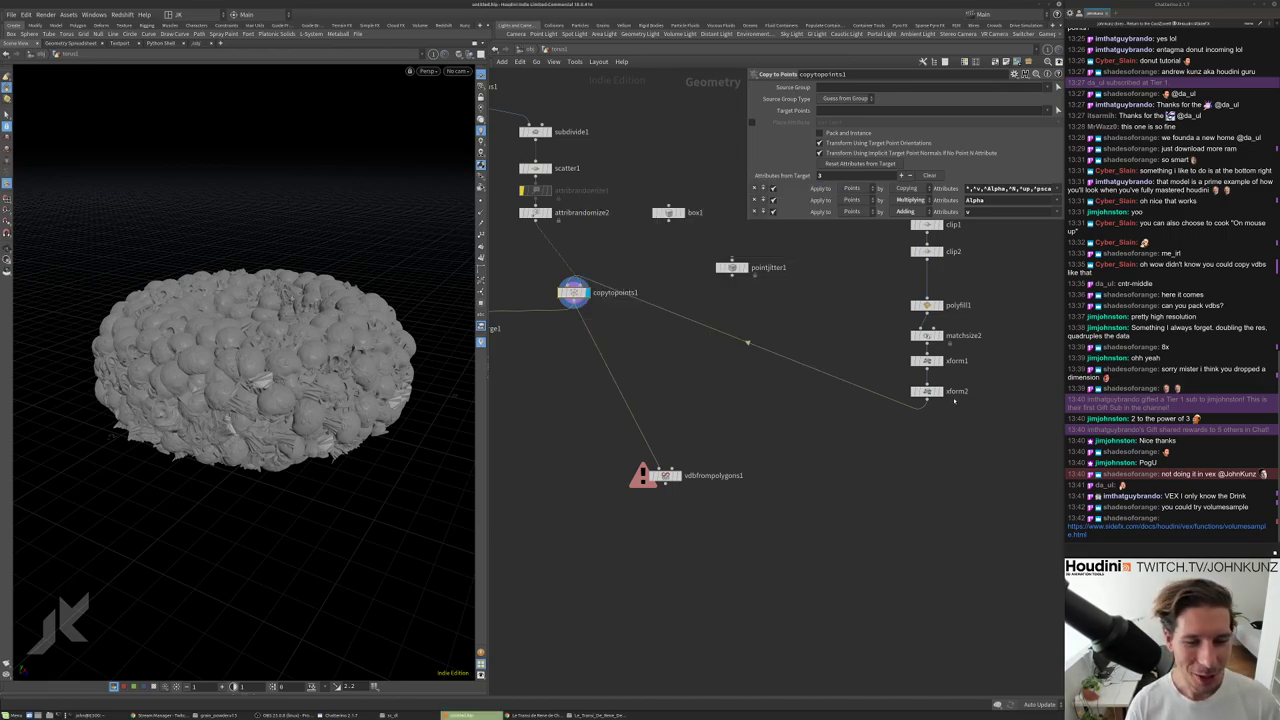
left_click(926, 391)
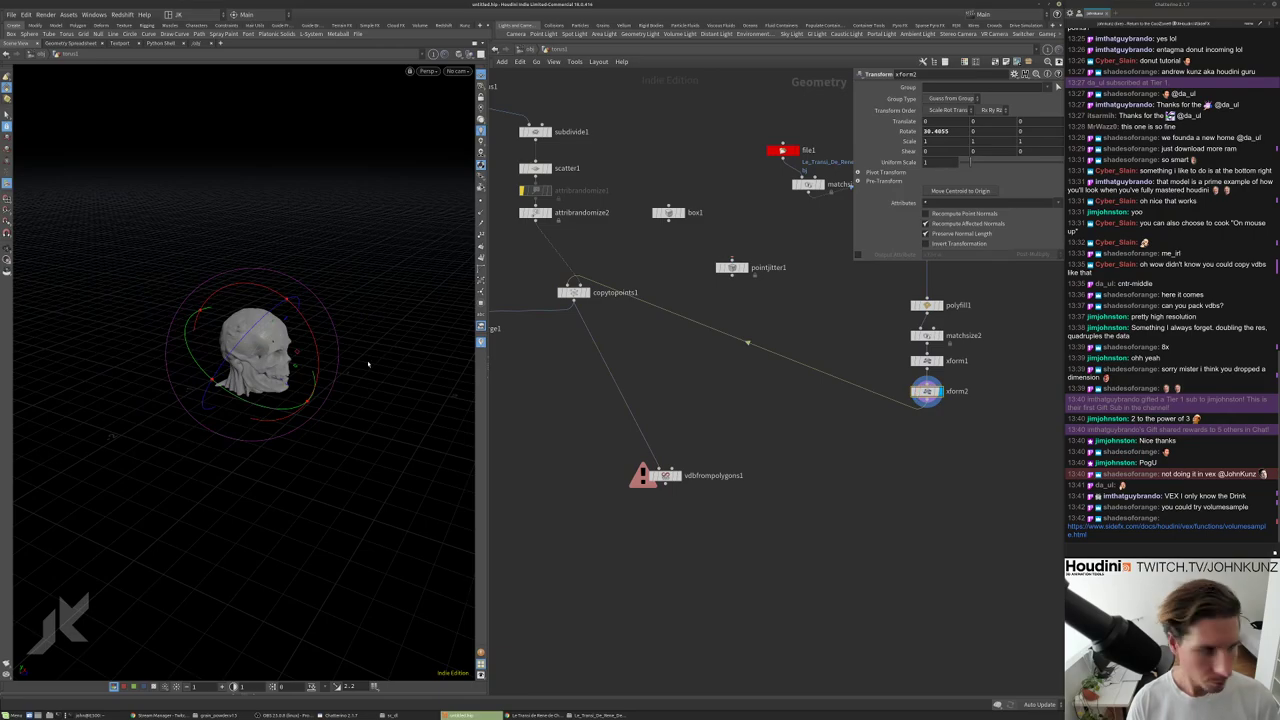
scroll(241, 361, "up", 6)
scroll(241, 361, "down", 6)
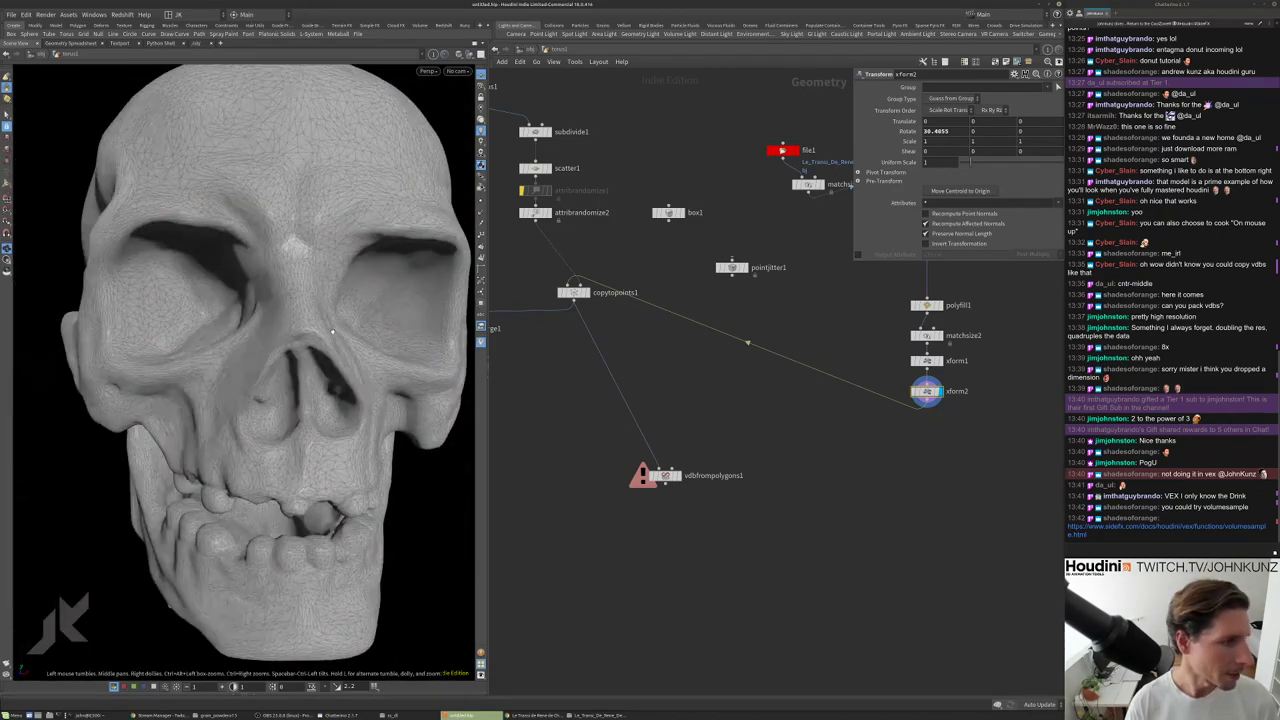
key("Tab")
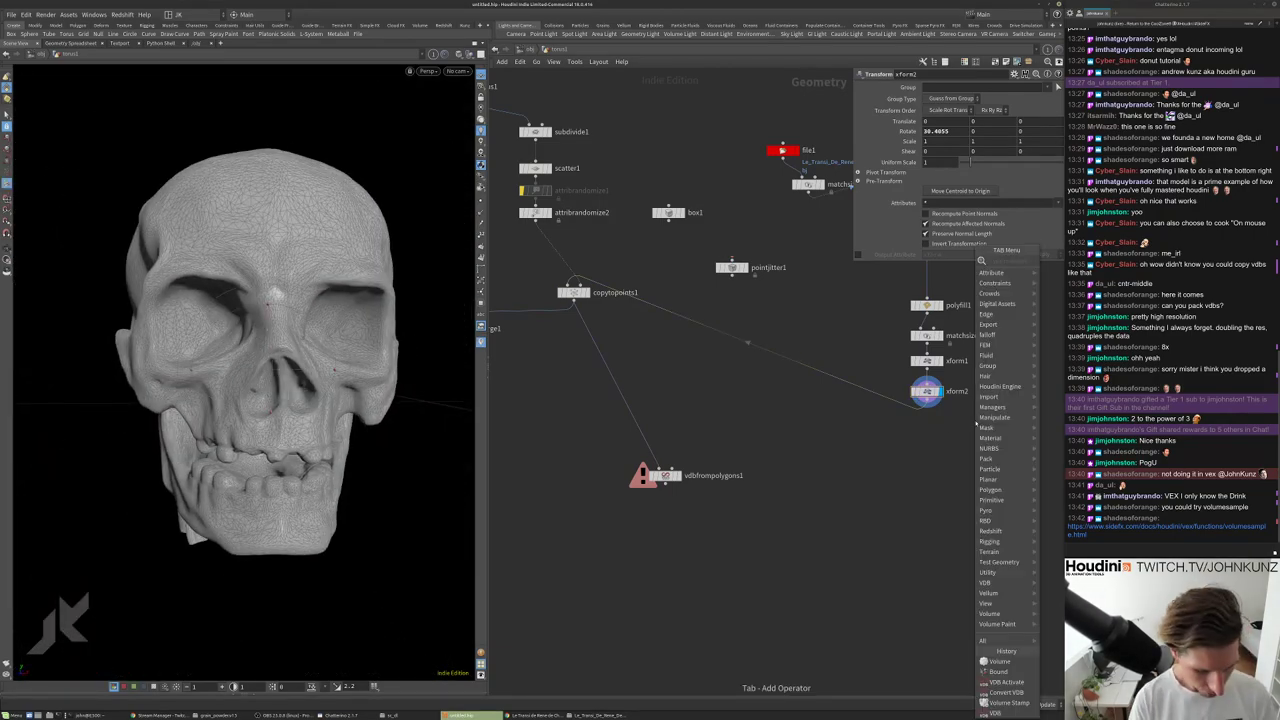
Insert a Remesh node after xform2 with 5 iterations and a 0.05 Target Size.
type("reme")
key("Return")
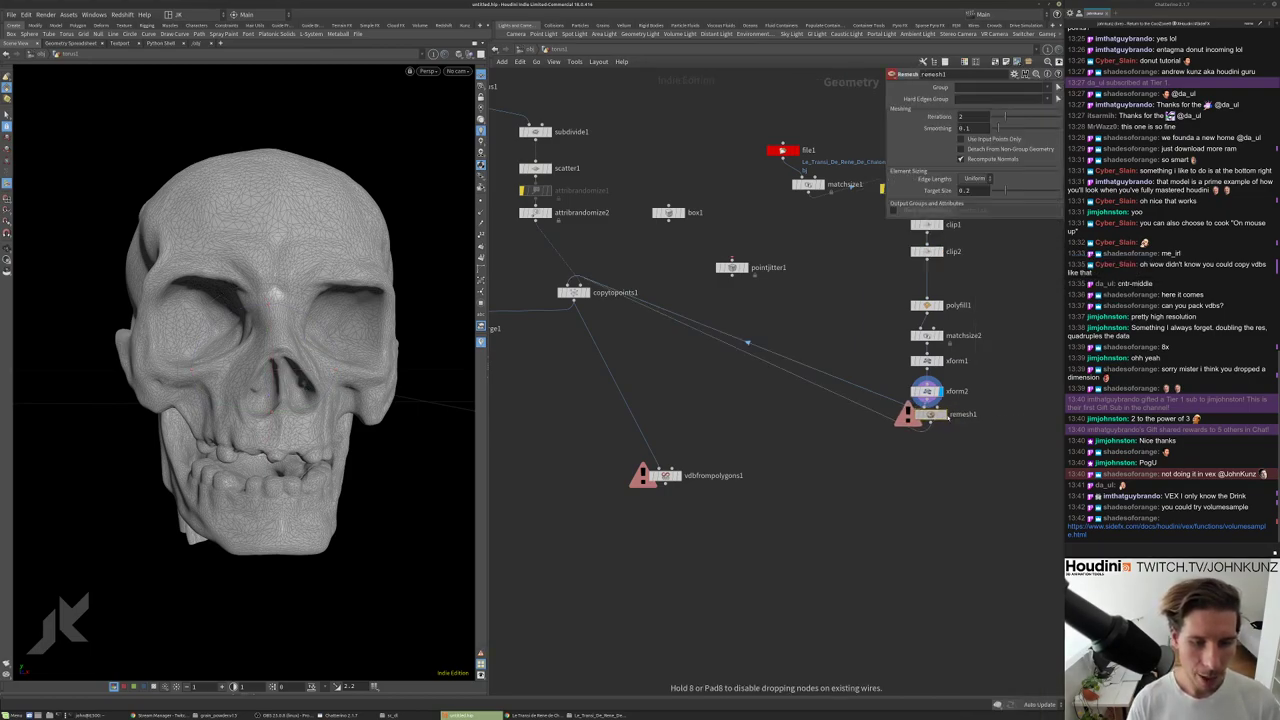
left_click(932, 416)
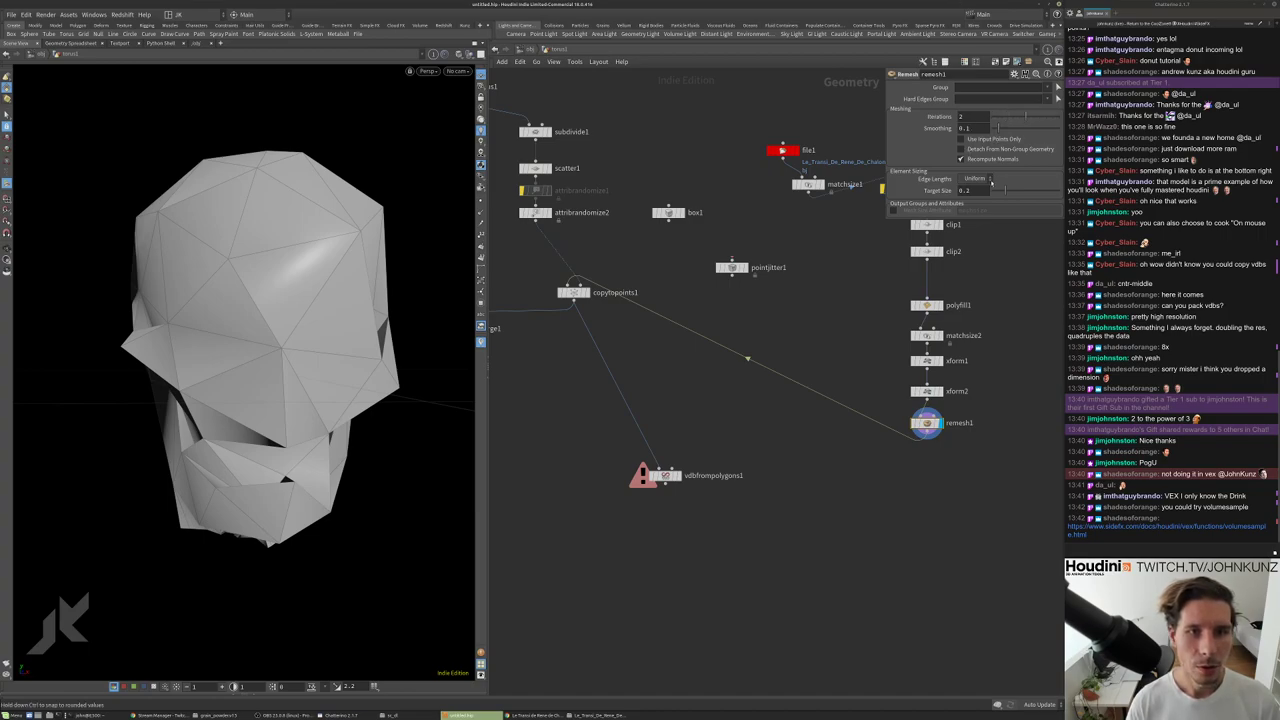
left_click_drag(1024, 117, 1030, 117)
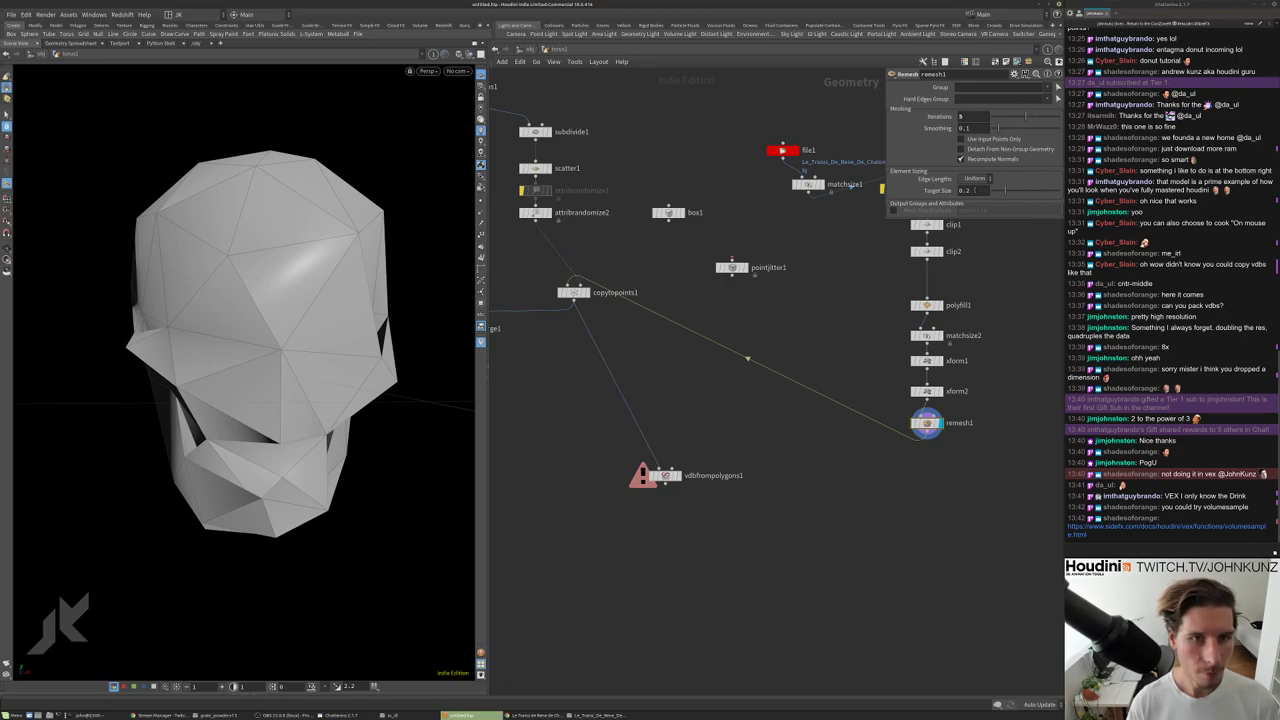
type("05")
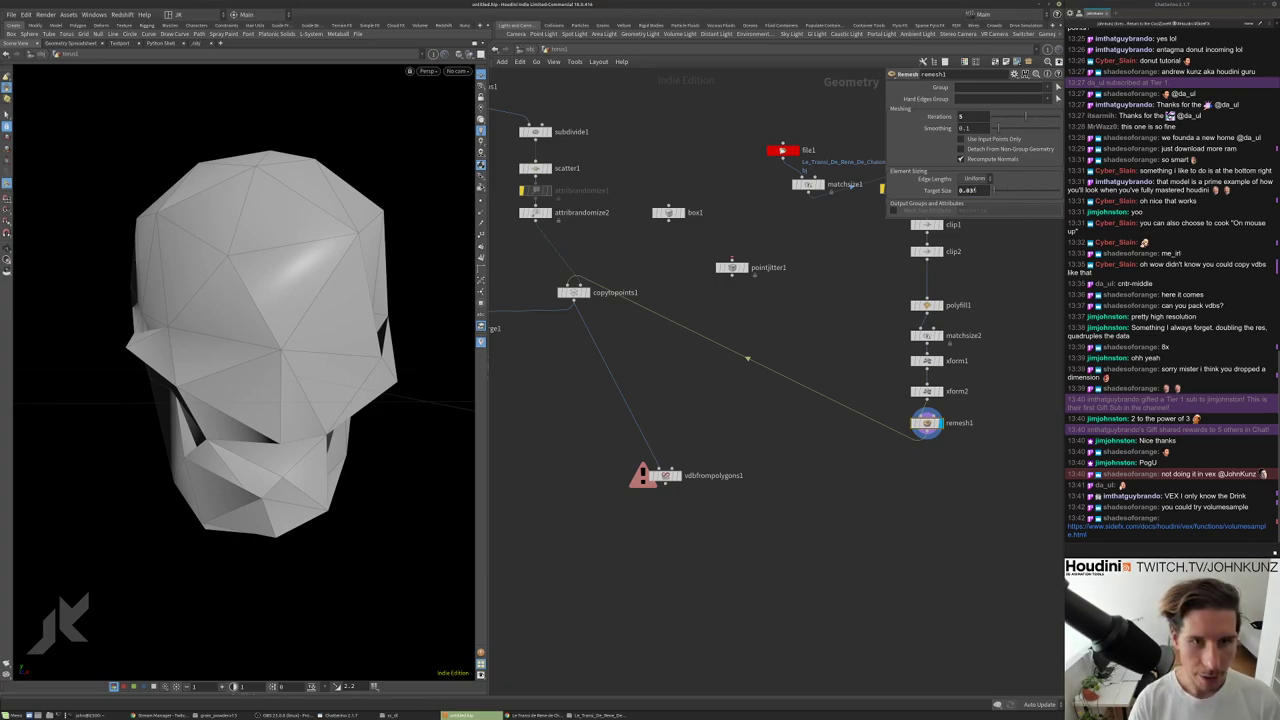
key("Return")
left_click_drag(279, 298, 380, 300)
middle_click(926, 422)
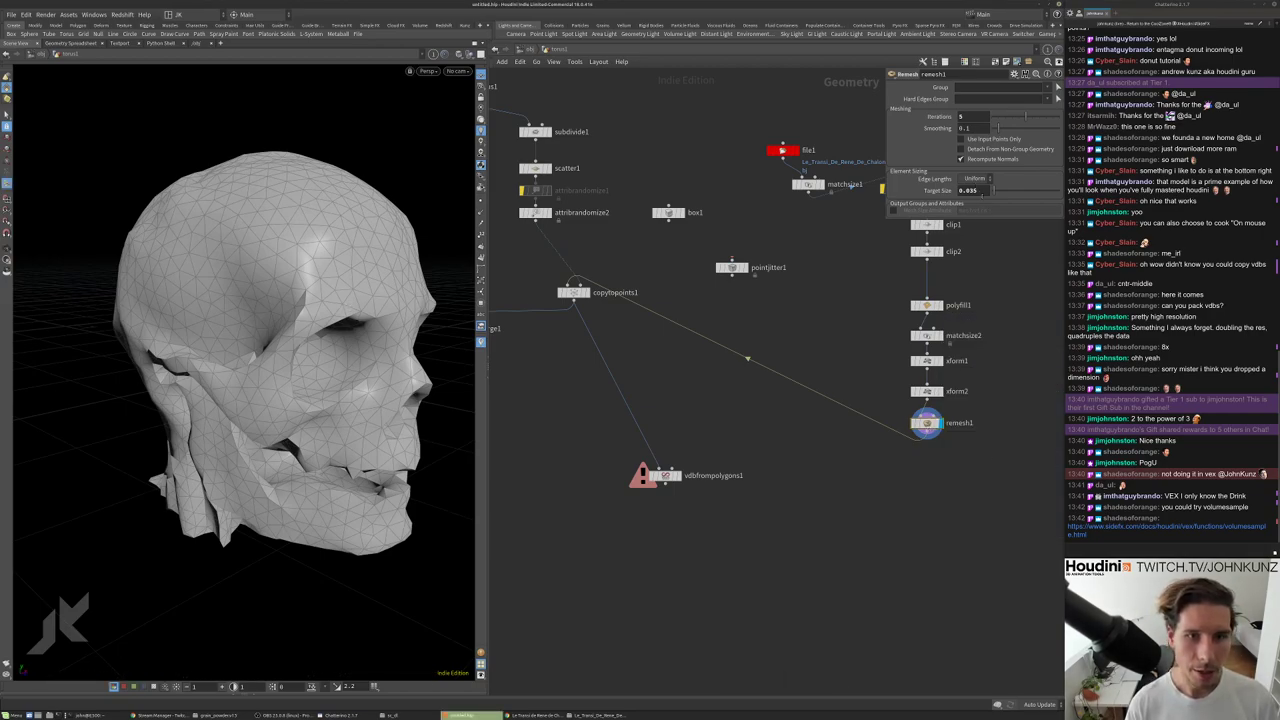
Try a 0.01 Target Size and compare remesh1's polygon count with xform2's.
left_click(970, 190)
type("0.01")
key("Return")
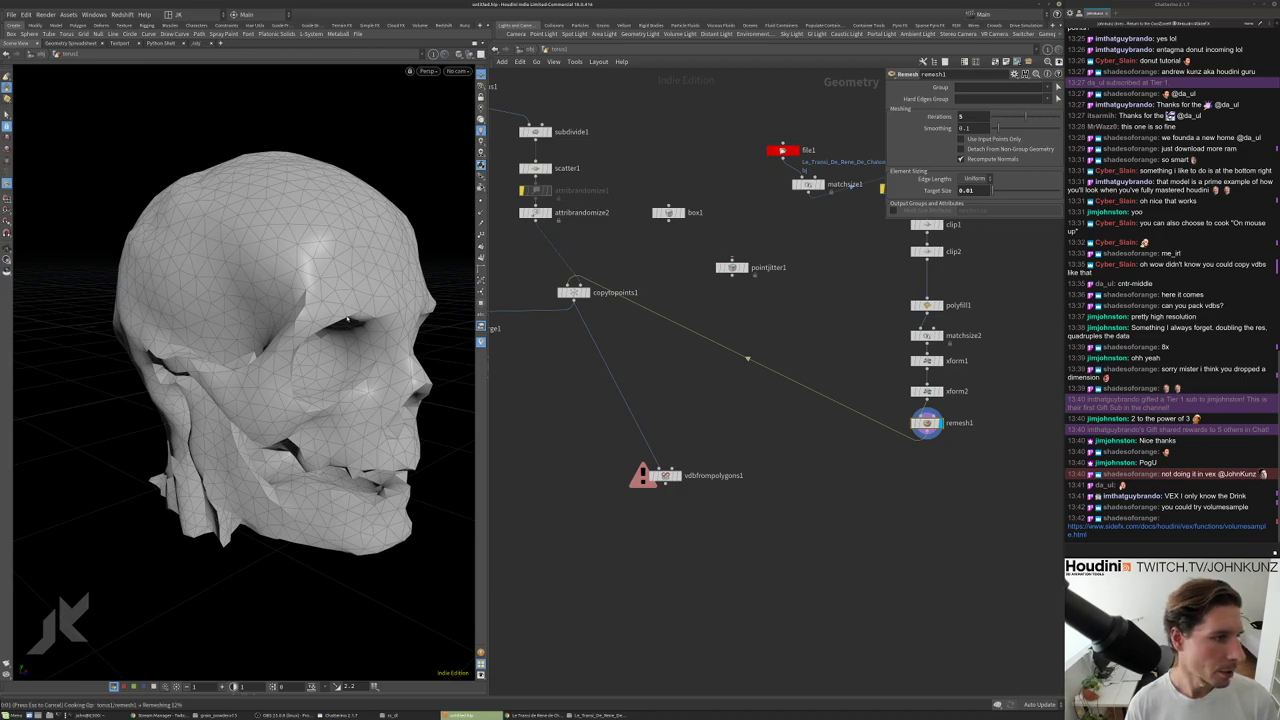
middle_click(925, 422)
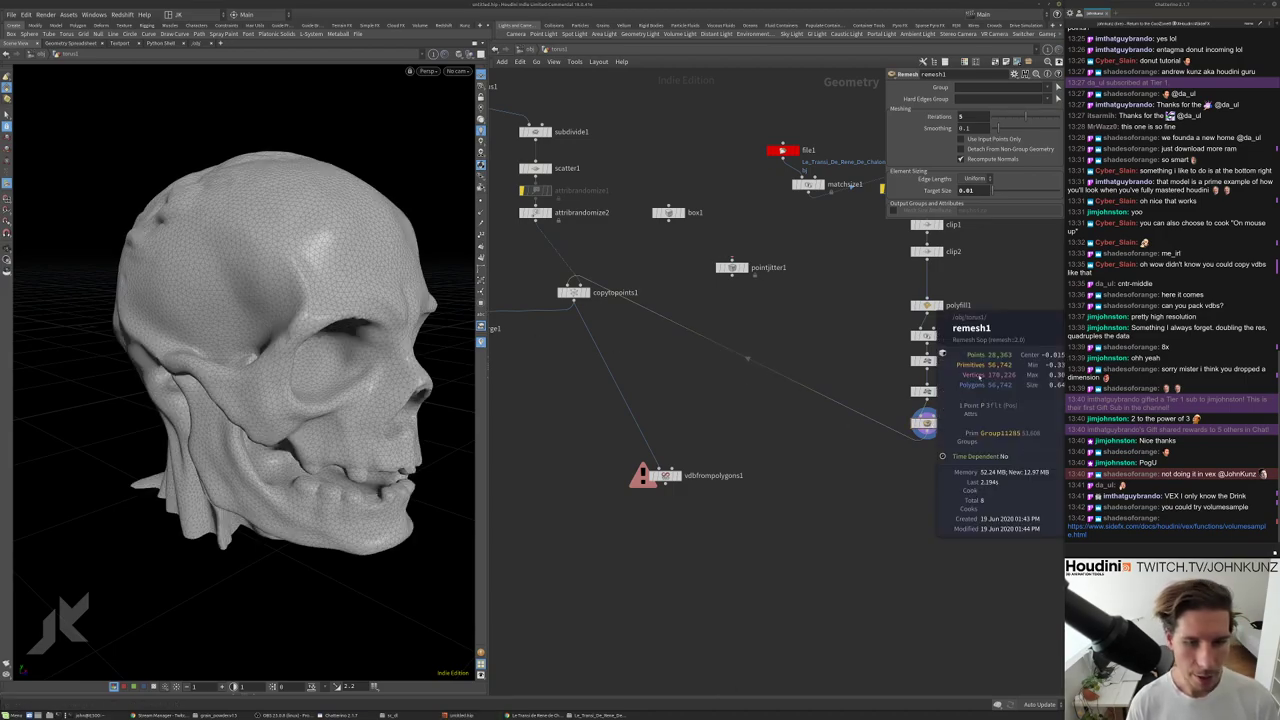
middle_click(925, 390)
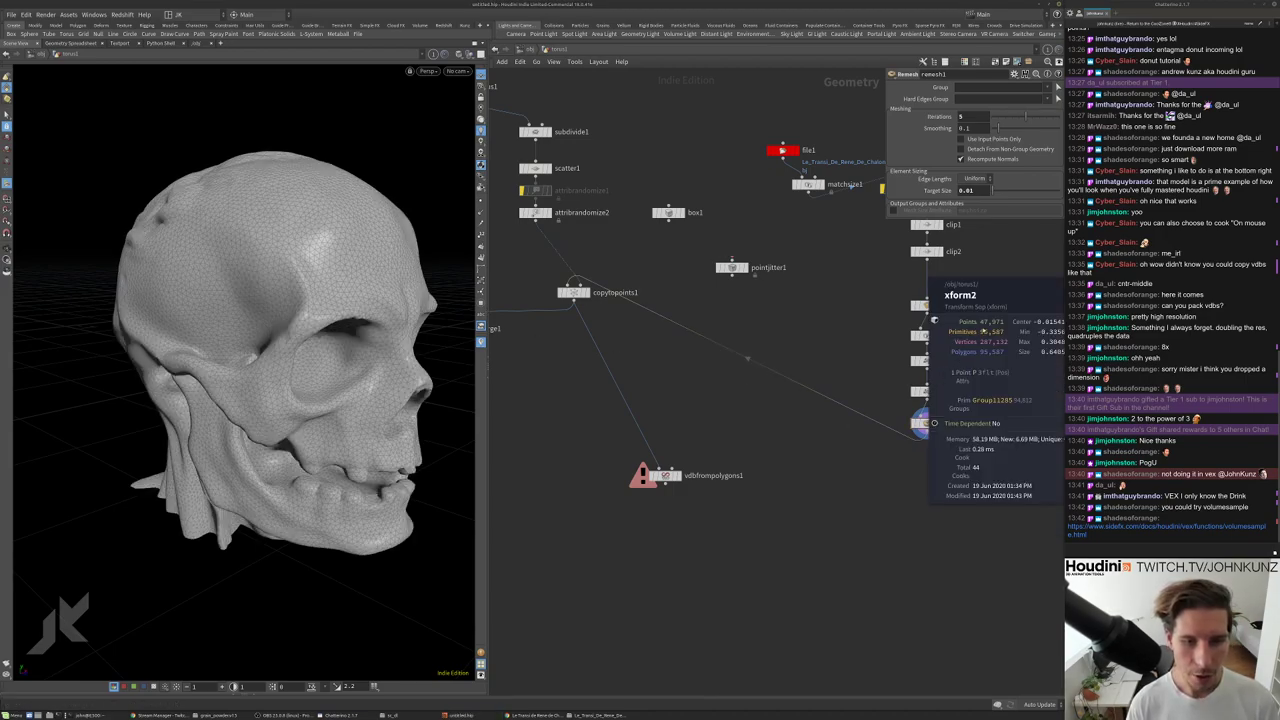
middle_click(925, 422)
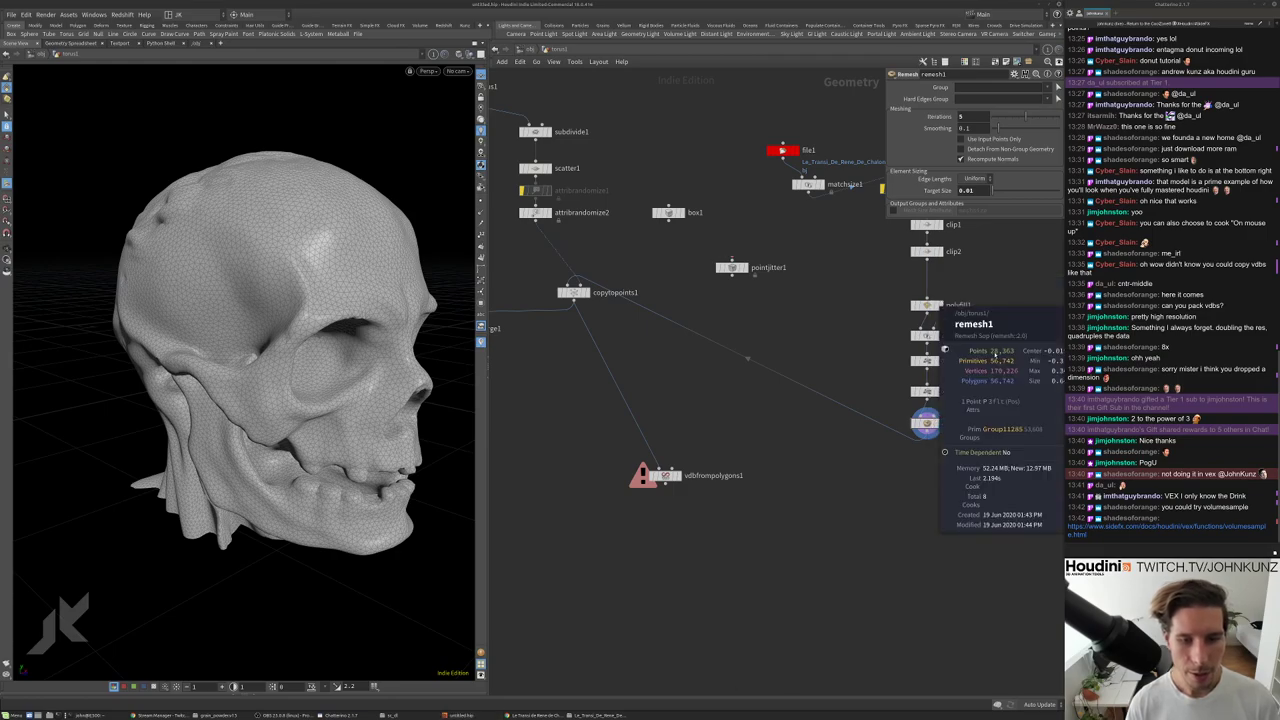
Set remesh1's Target Size to 0.025 and Iterations to 7.
key("BackSpace")
type("25")
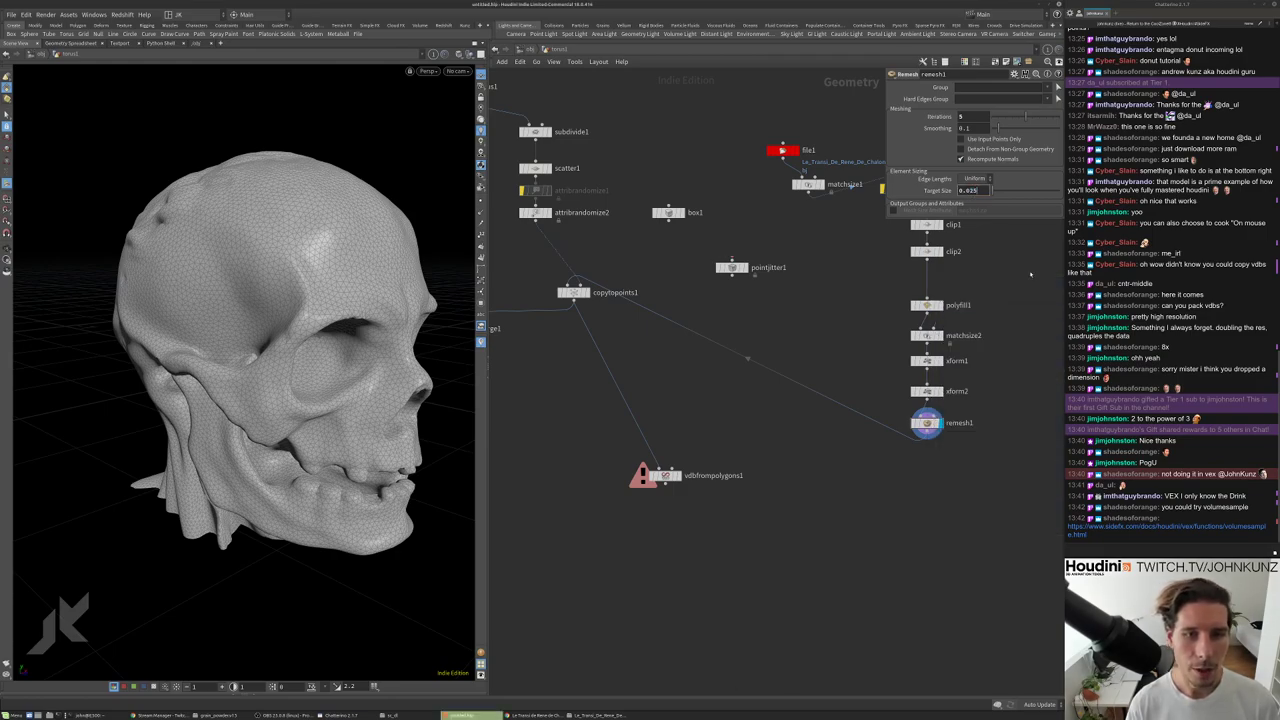
key("Return")
middle_click(925, 420)
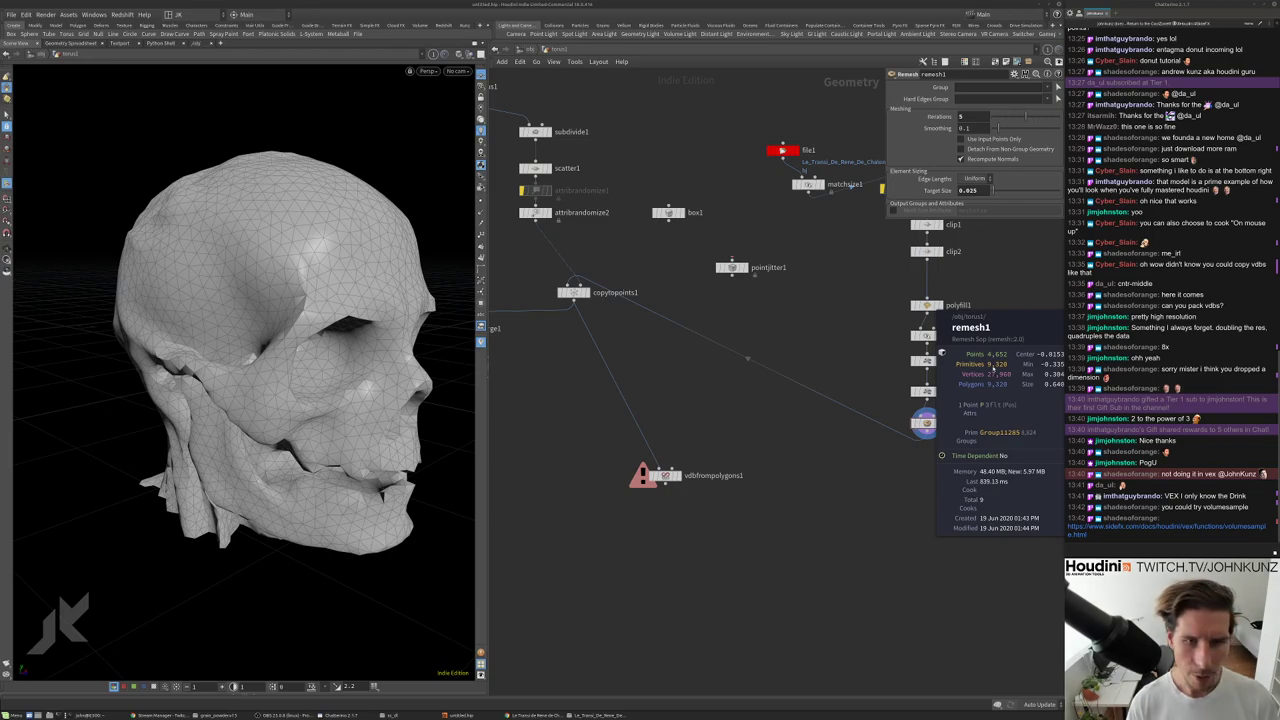
left_click(965, 116)
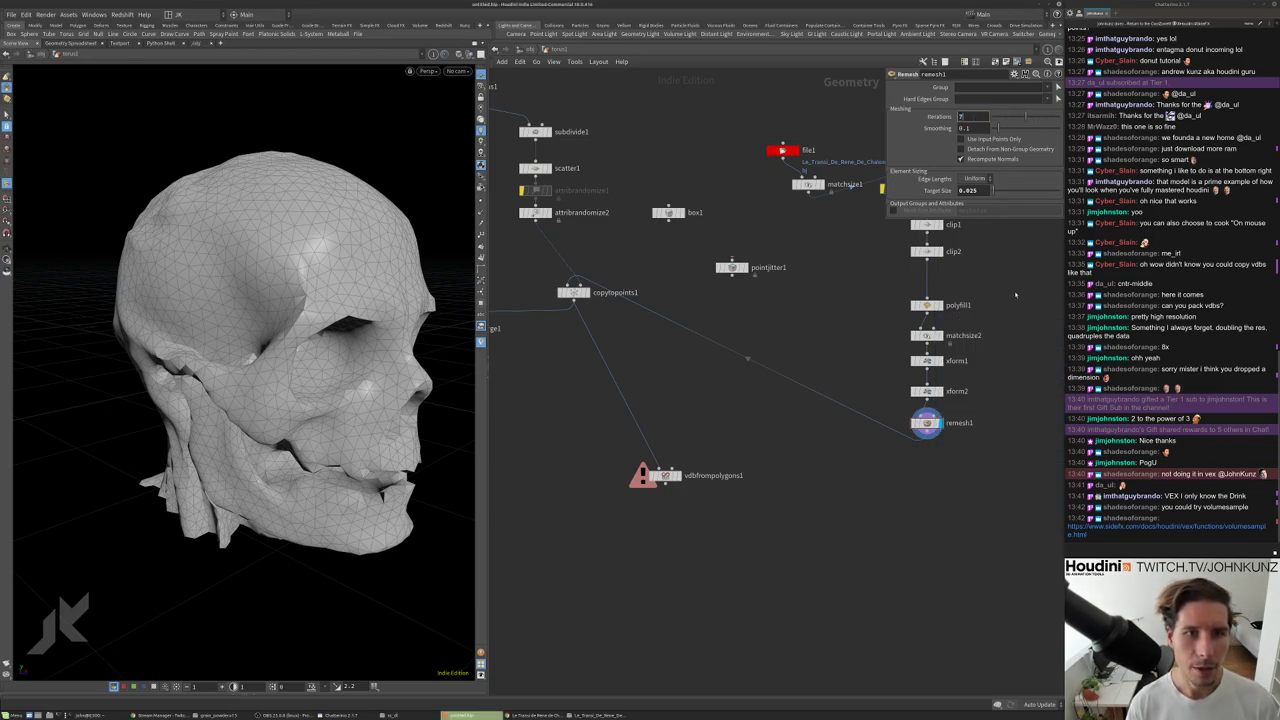
key("Return")
left_click_drag(360, 470, 370, 400)
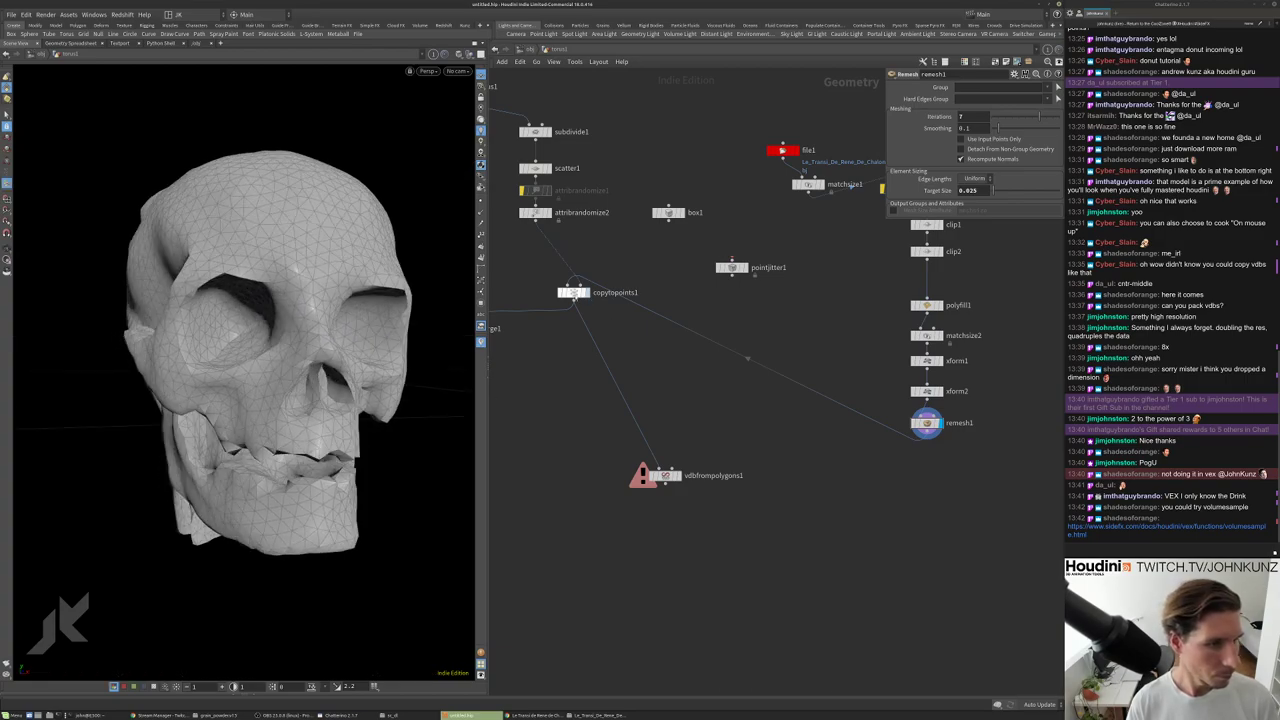
left_click(578, 292)
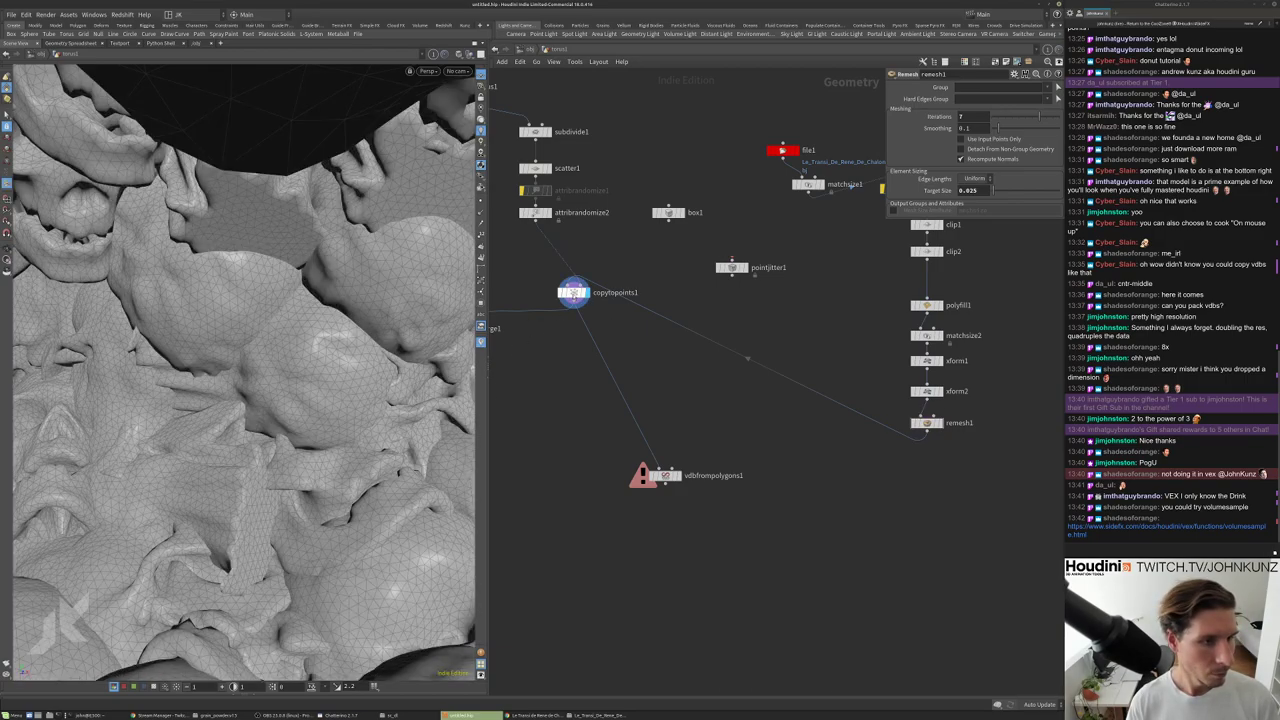
middle_click(573, 292)
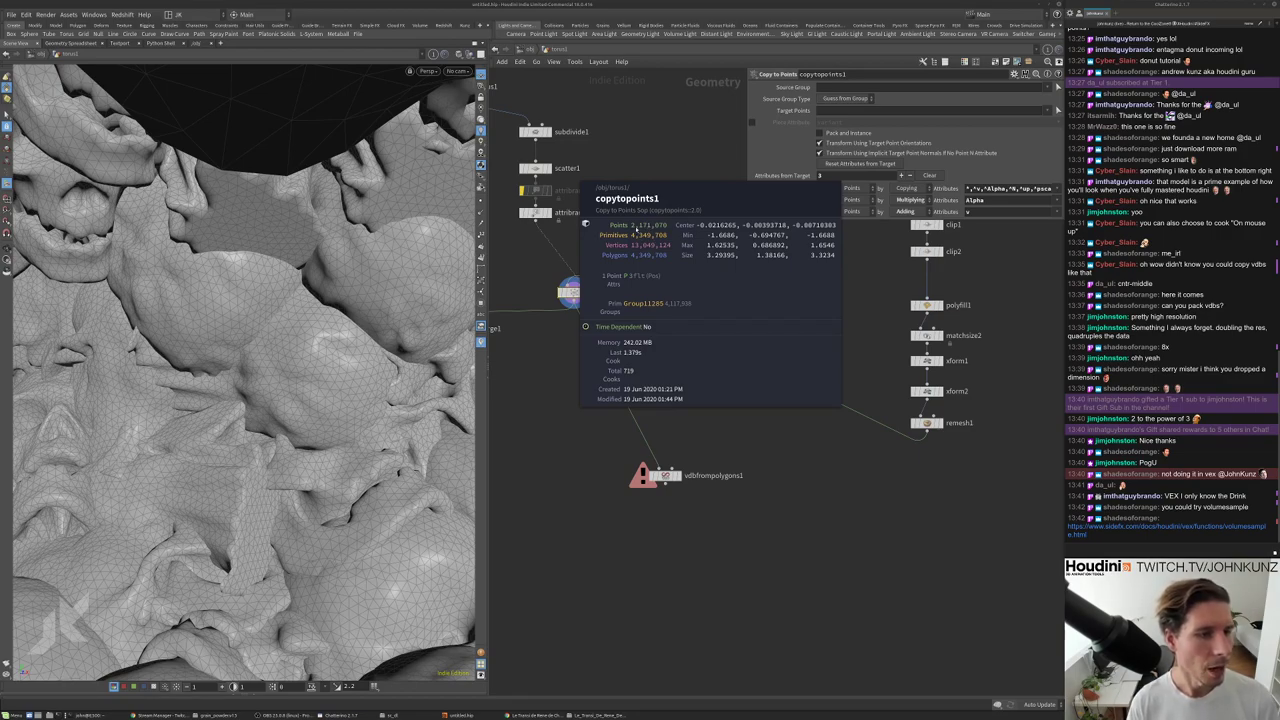
scroll(660, 389, "up", 3)
key("h")
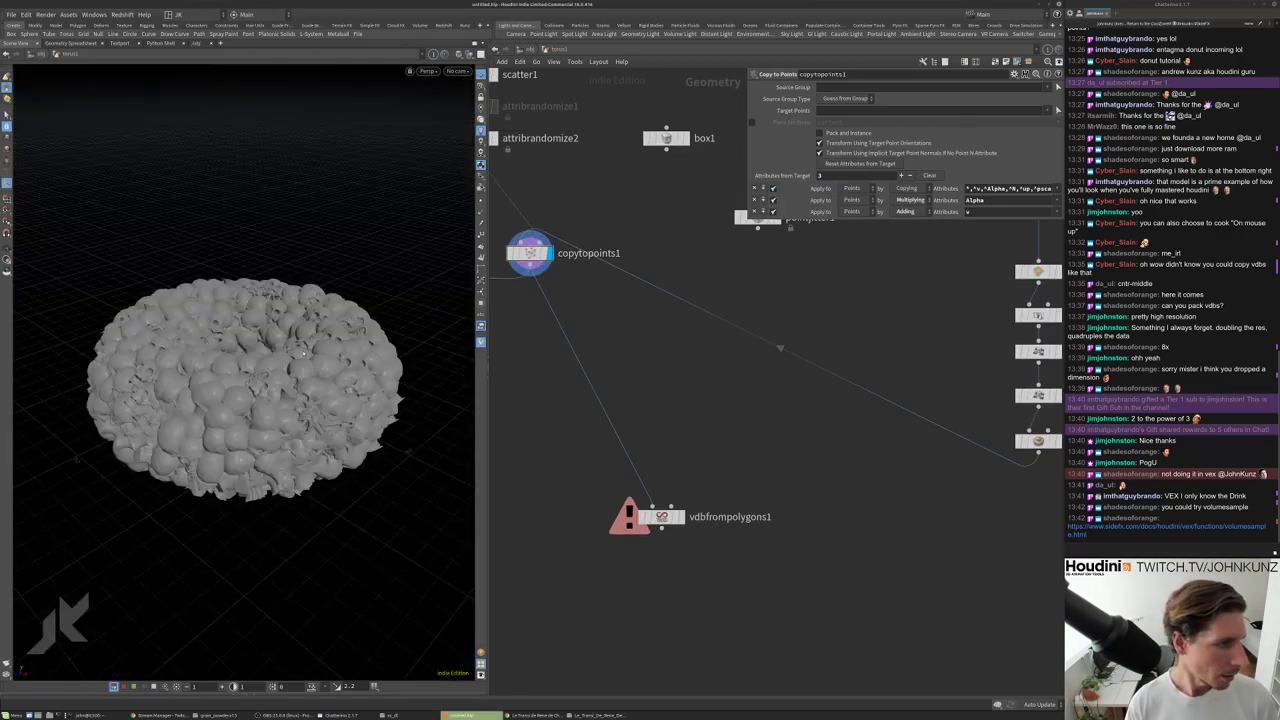
left_click_drag(302, 352, 285, 415)
scroll(645, 515, "up", 2)
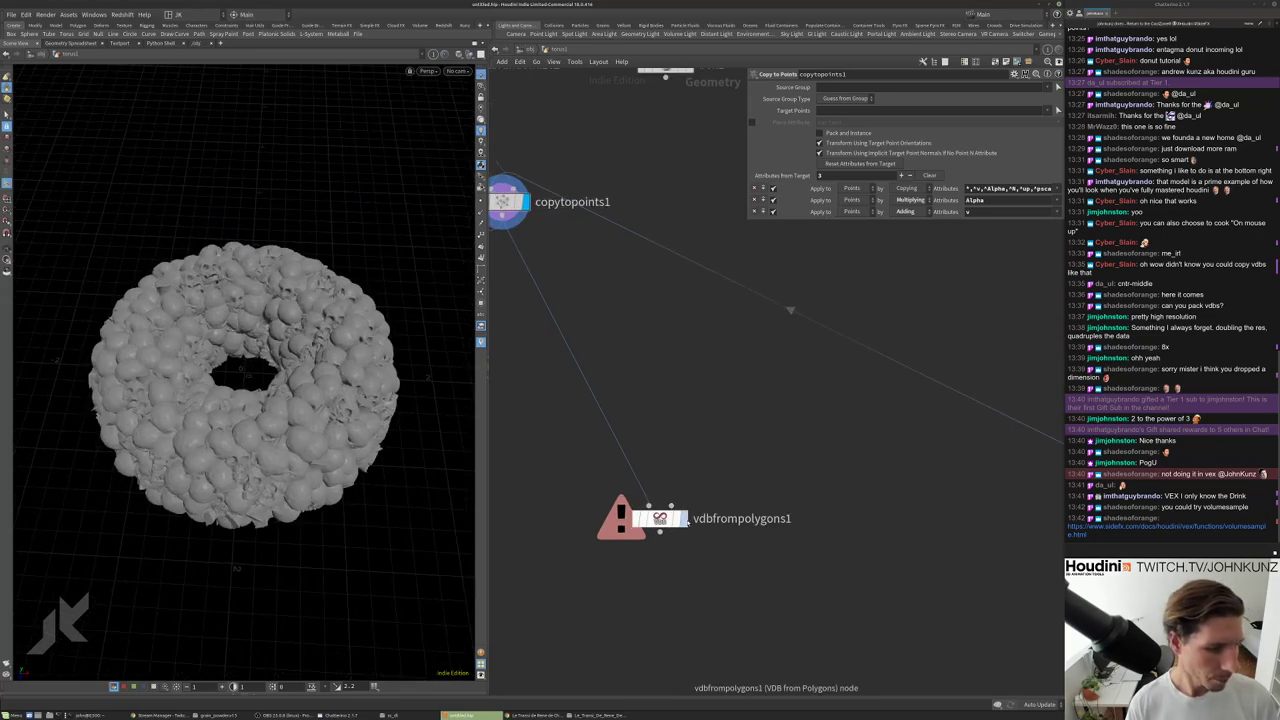
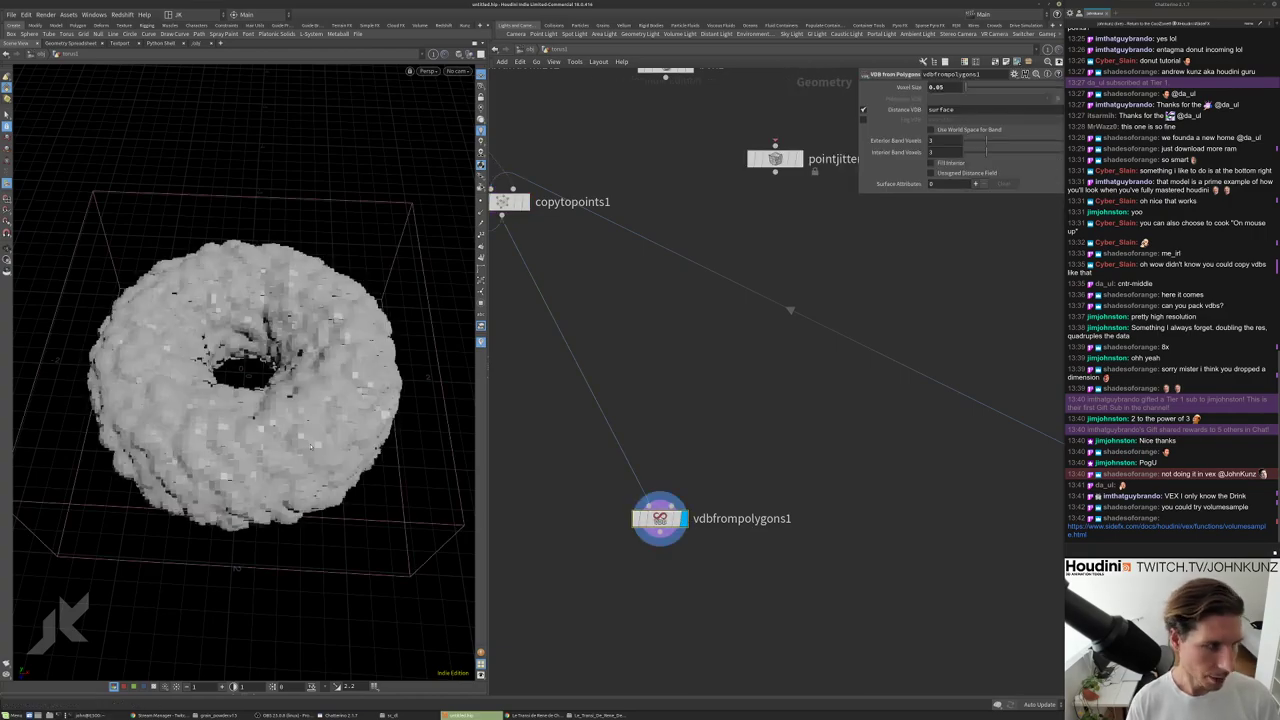
Reduce the vdbfrompolygons1 voxel size to 0.02 and inspect the smoother, bumpier torus.
left_click_drag(289, 318, 240, 449)
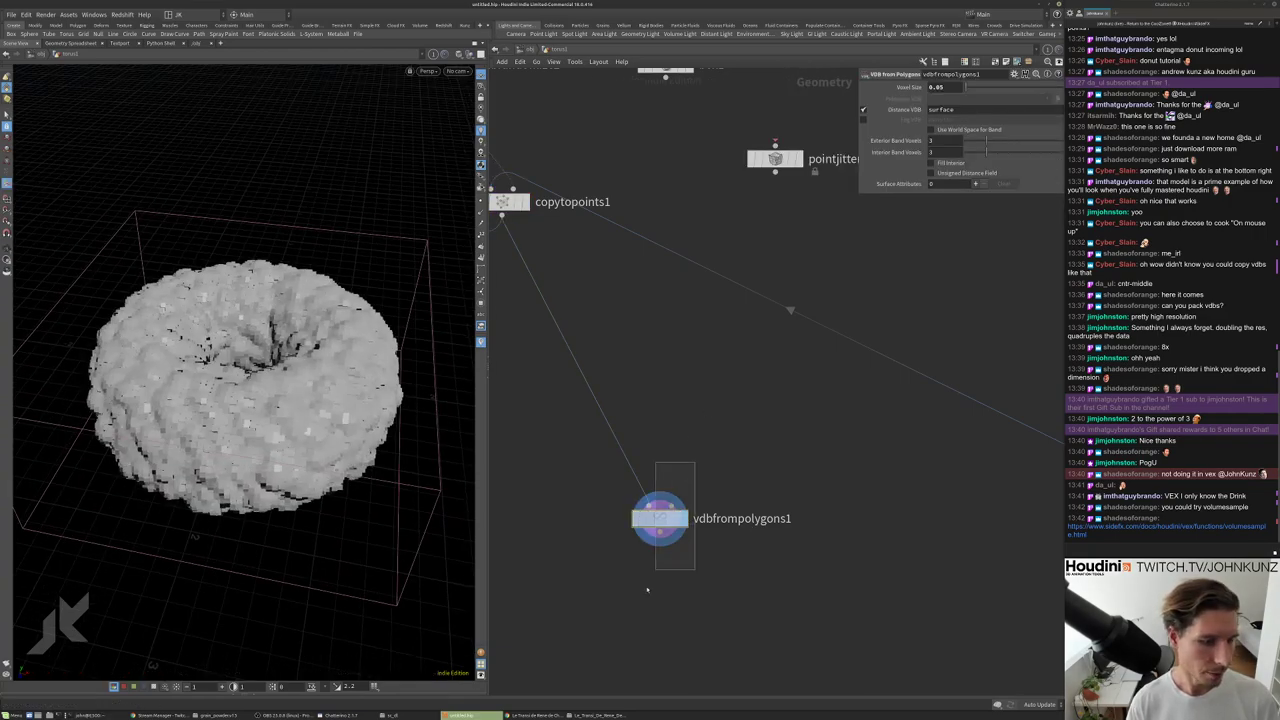
double_click(940, 87)
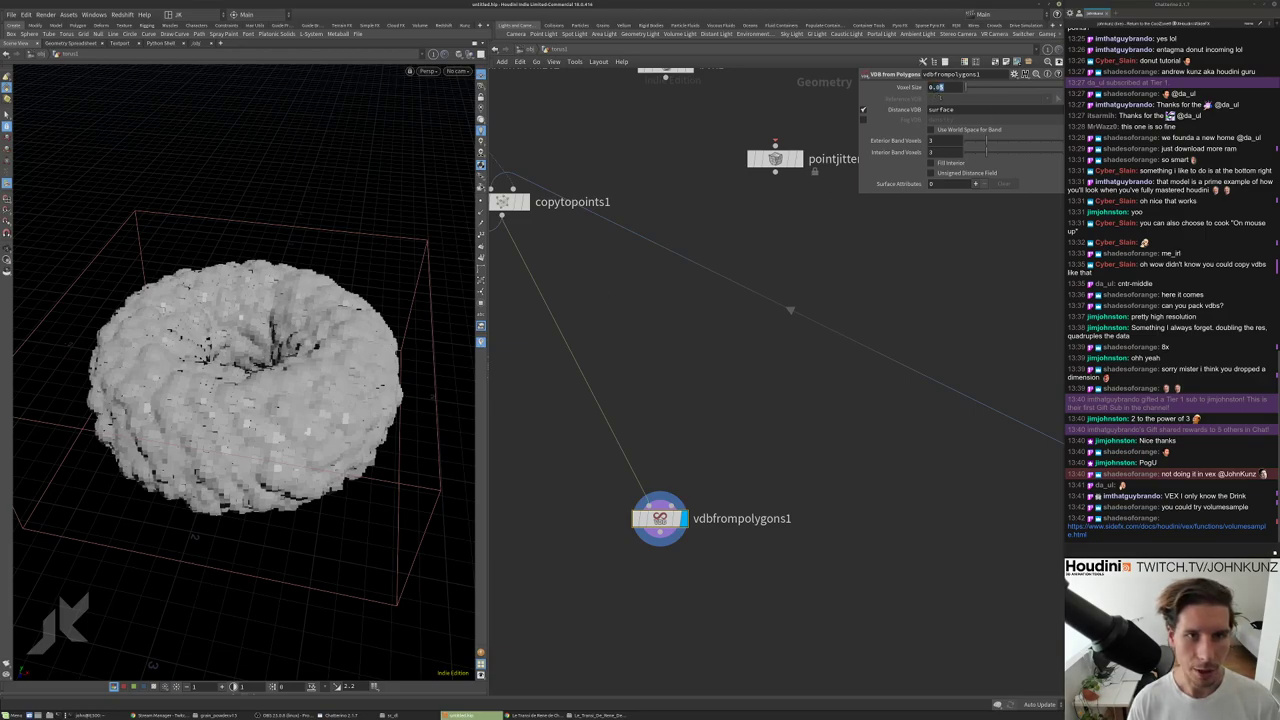
type("0.03")
key("Return")
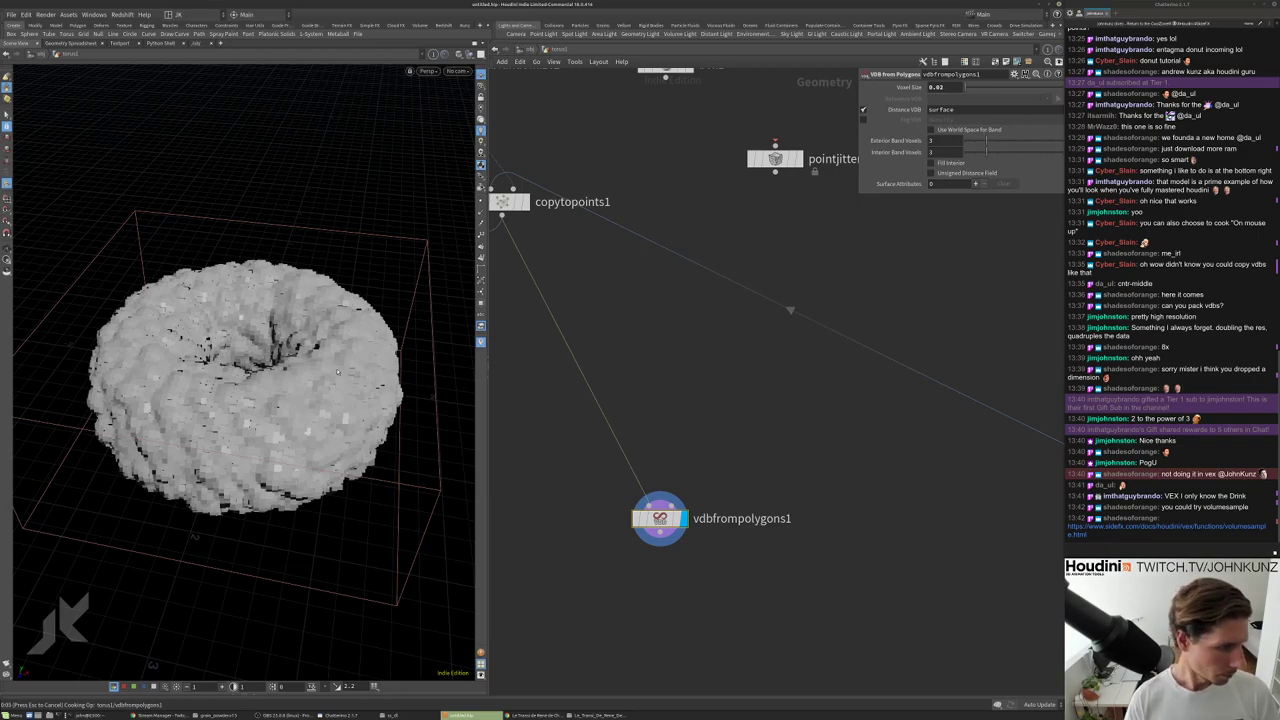
left_click_drag(338, 372, 340, 485)
scroll(678, 382, "down", 3)
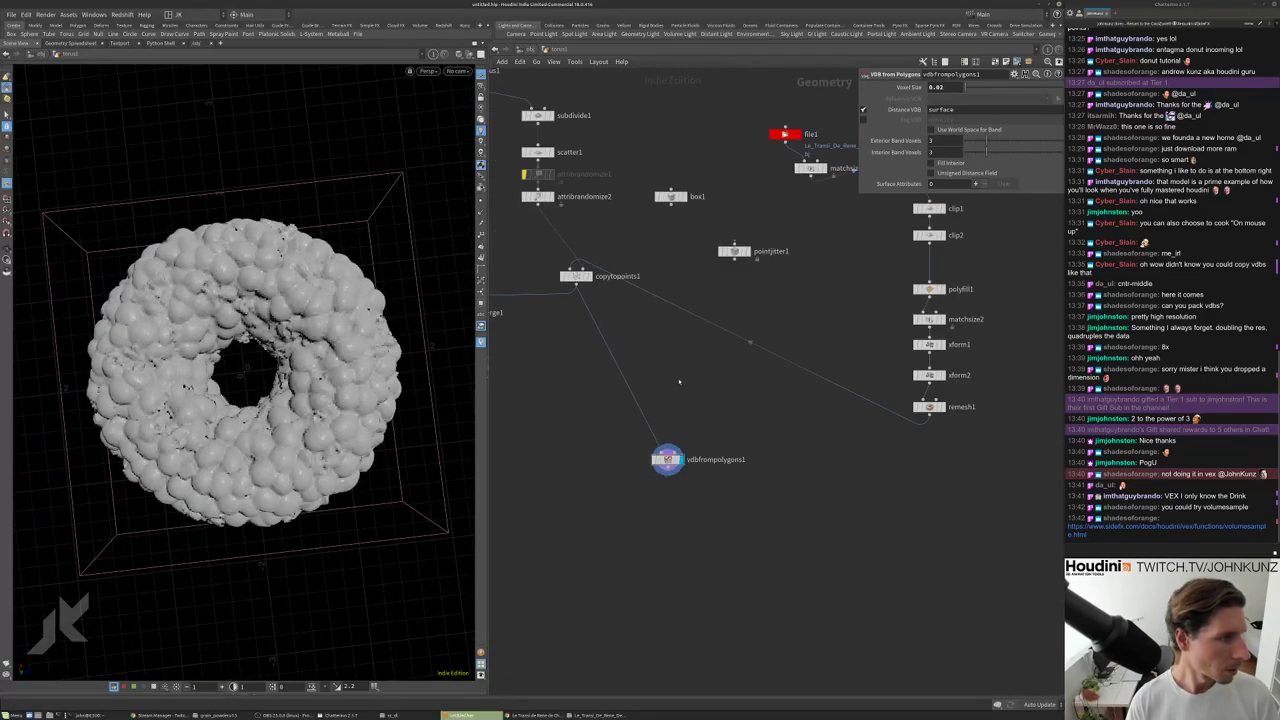
middle_click_drag(678, 382, 845, 483)
scroll(830, 465, "up", 2)
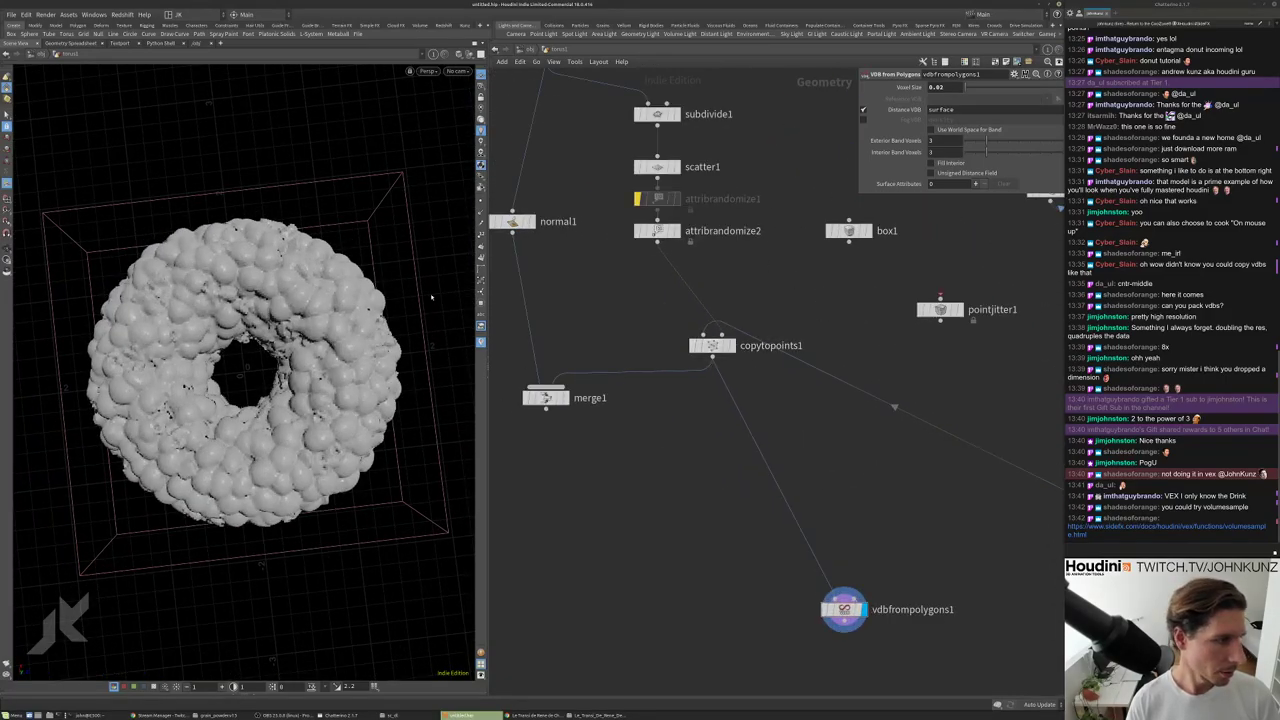
Display the copytopoints1 sphere result and select the scatter1 node.
left_click(727, 345)
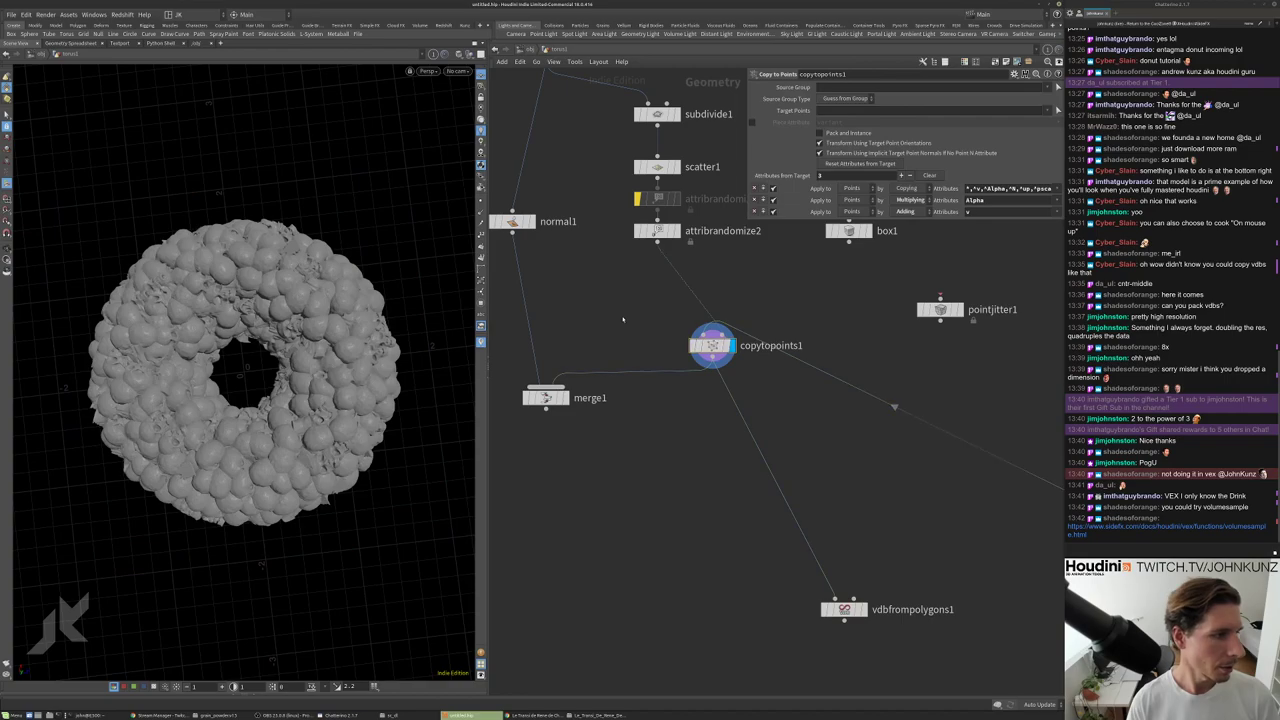
middle_click_drag(622, 319, 608, 376)
left_click(643, 224)
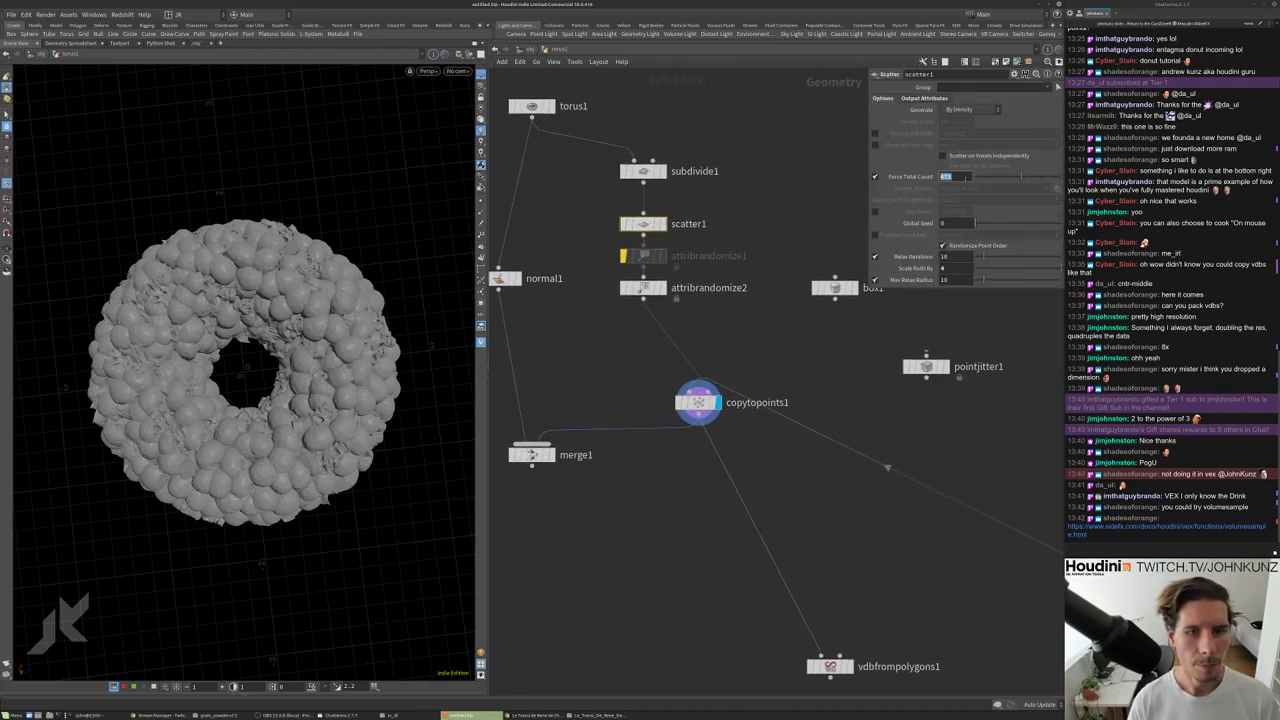
Set scatter1's Force Total Count to 210, then to 125, and view the sphere torus.
type("21")
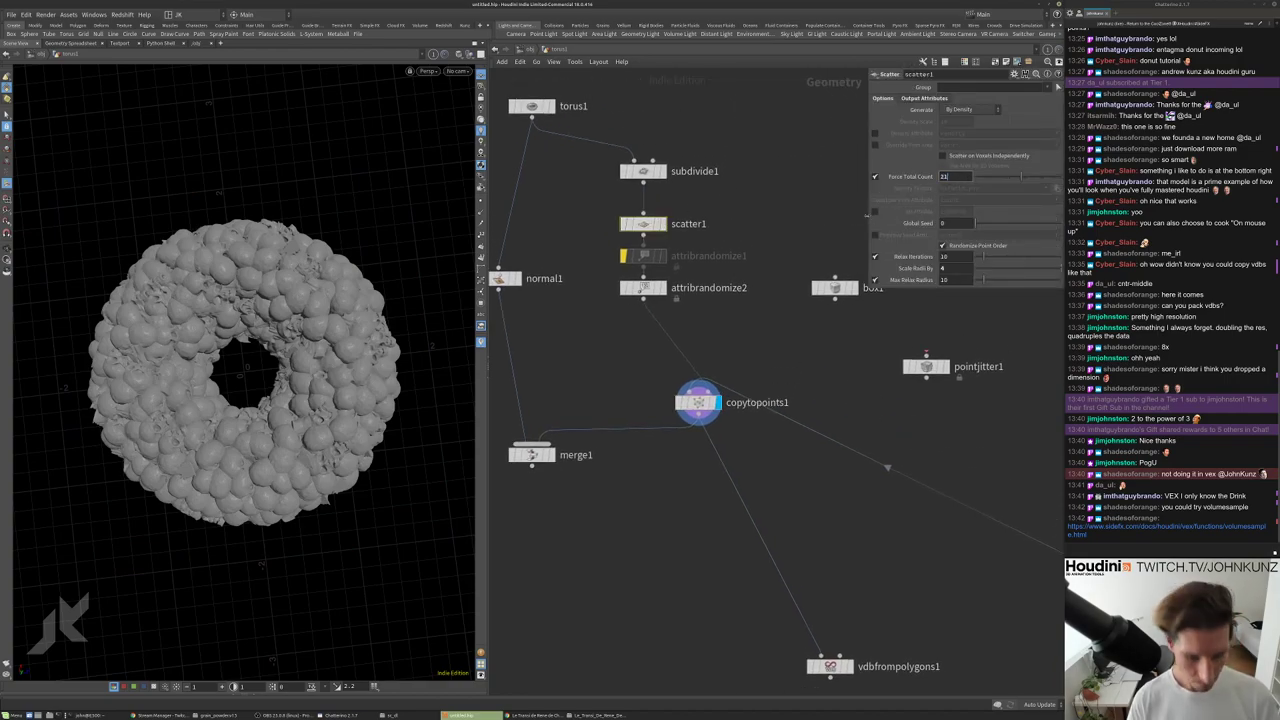
type("0")
key("Return")
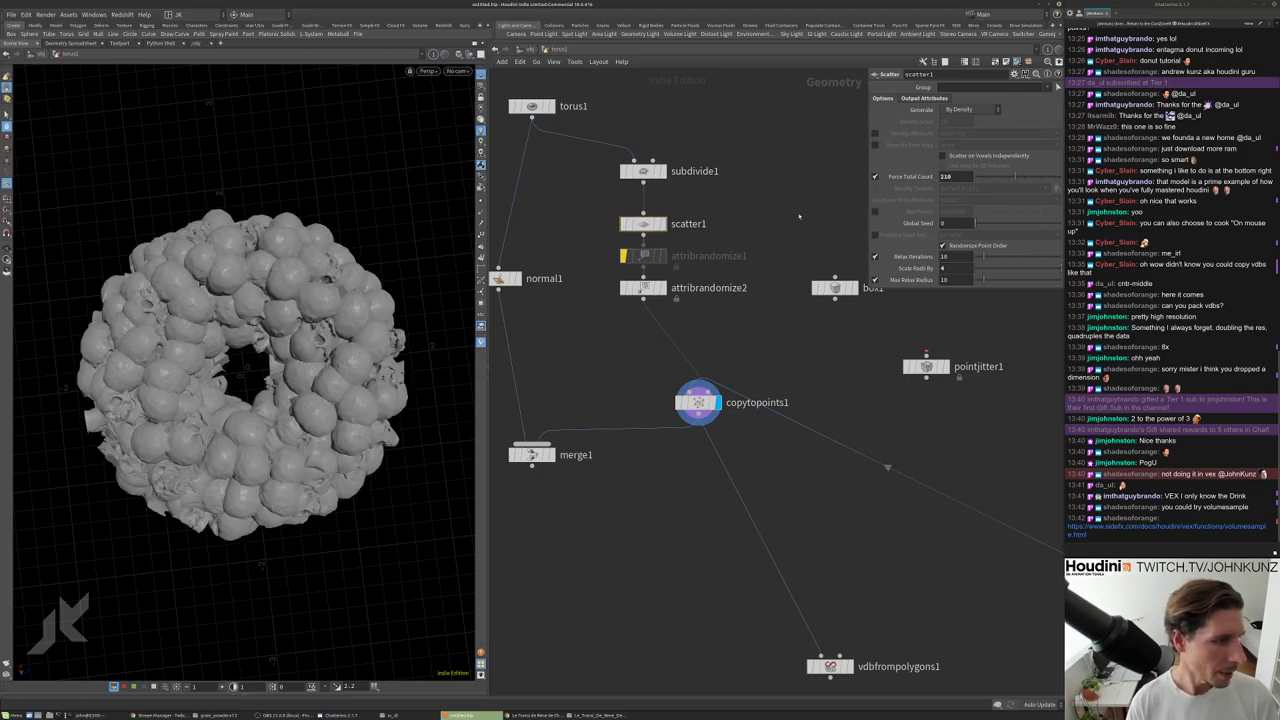
double_click(946, 176)
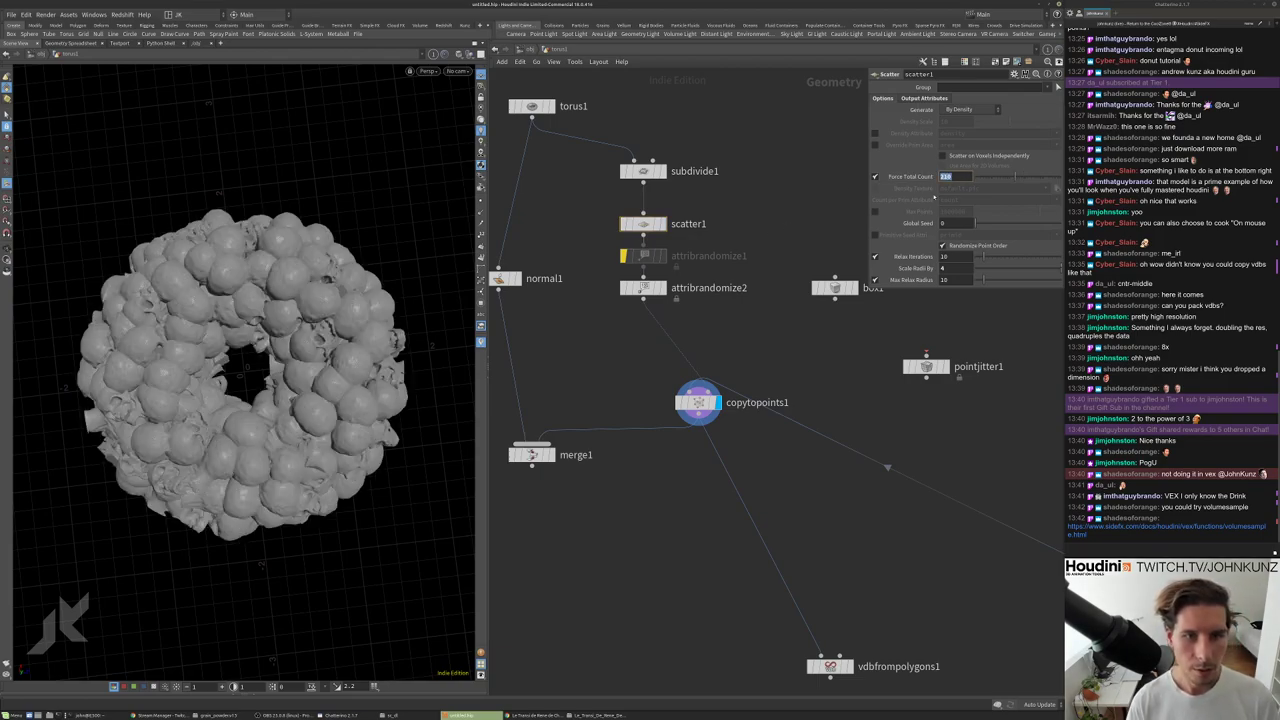
type("125")
key("Return")
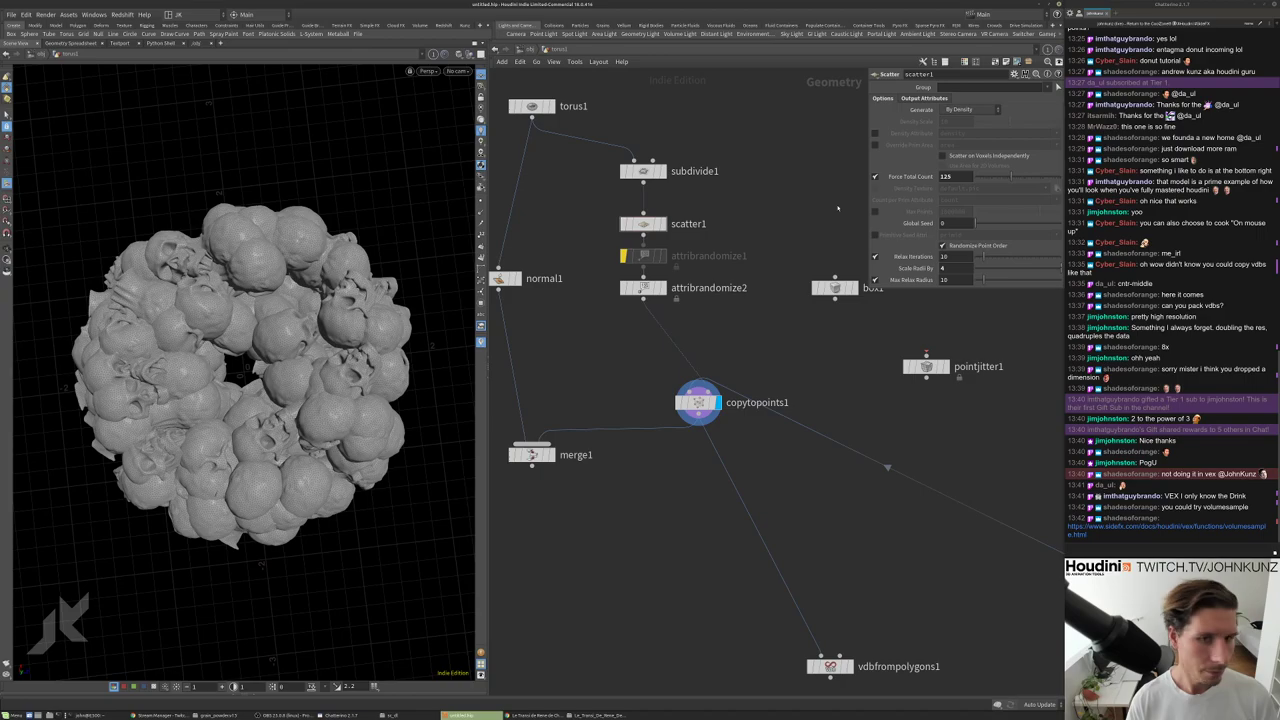
middle_click_drag(838, 208, 838, 178)
left_click_drag(365, 230, 300, 380)
Insert a Point Jitter node between attribrandomize2 and copytopoints1.
key("Tab")
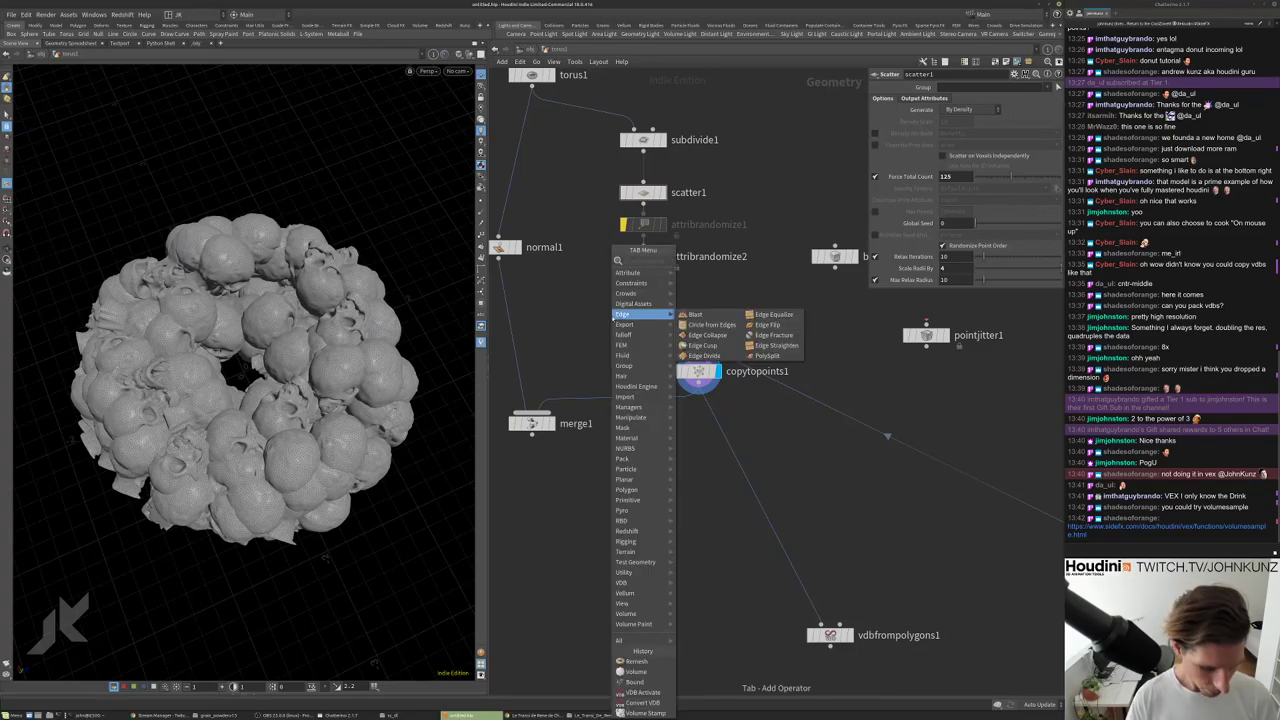
type("jitter")
key("Return")
left_click(614, 314)
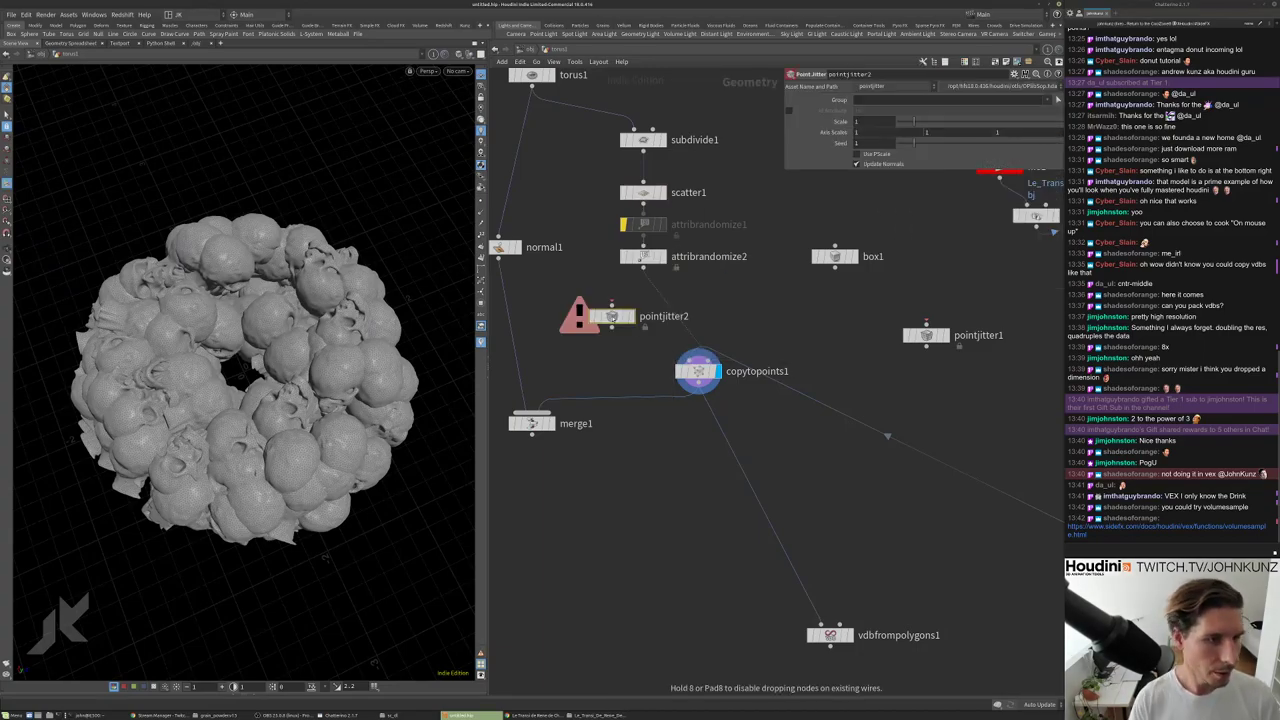
left_click_drag(614, 314, 653, 292)
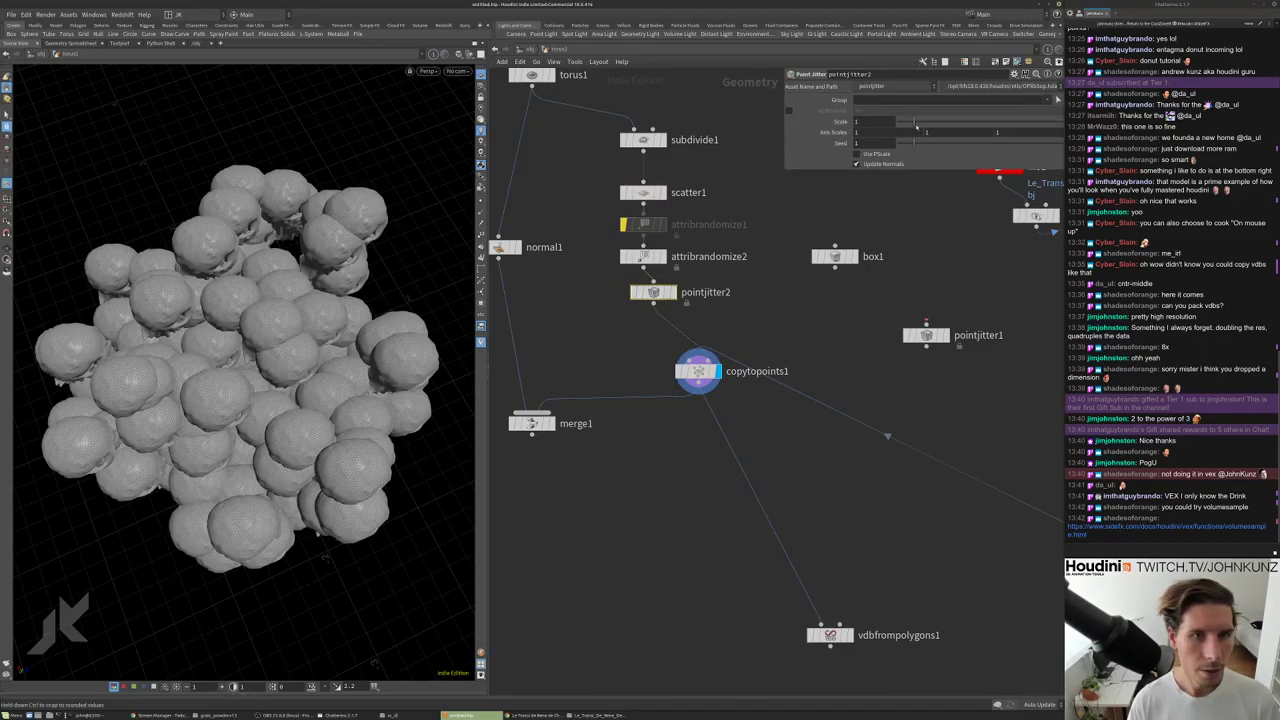
Turn on Update Normals and set the jitter scale to about 0.15.
left_click(868, 164)
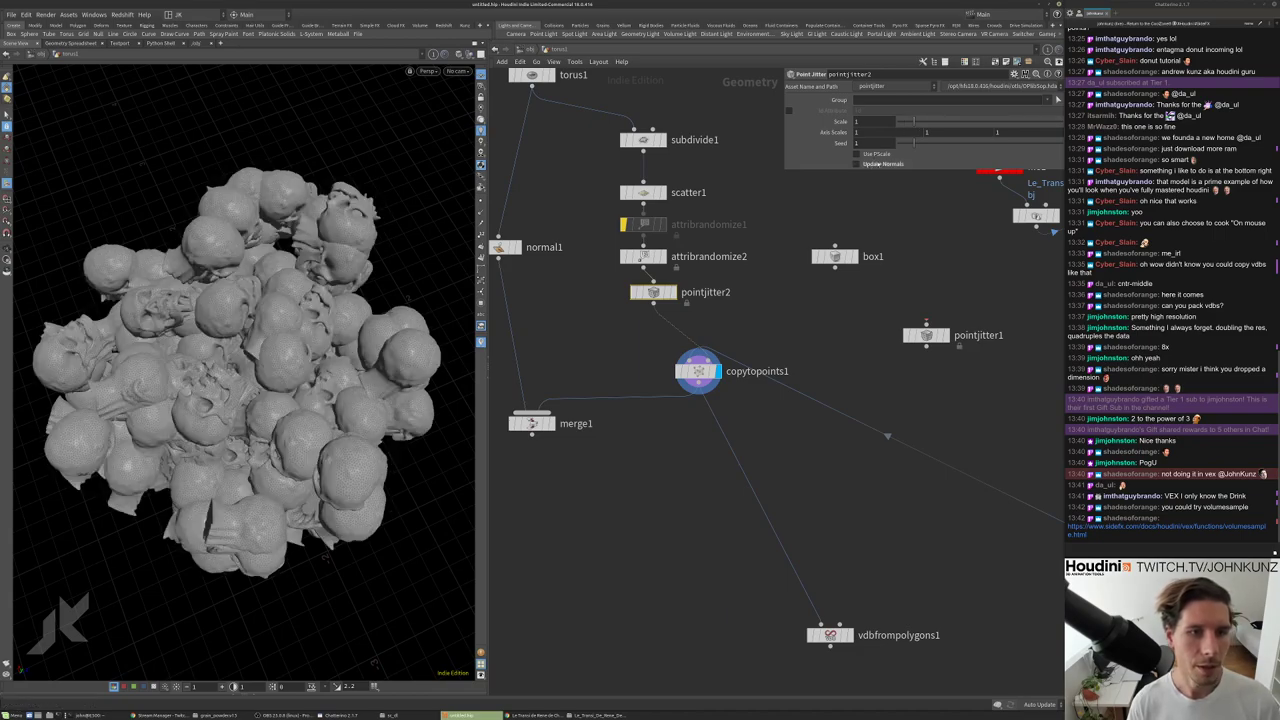
left_click(860, 121)
type("0.1")
key("Return")
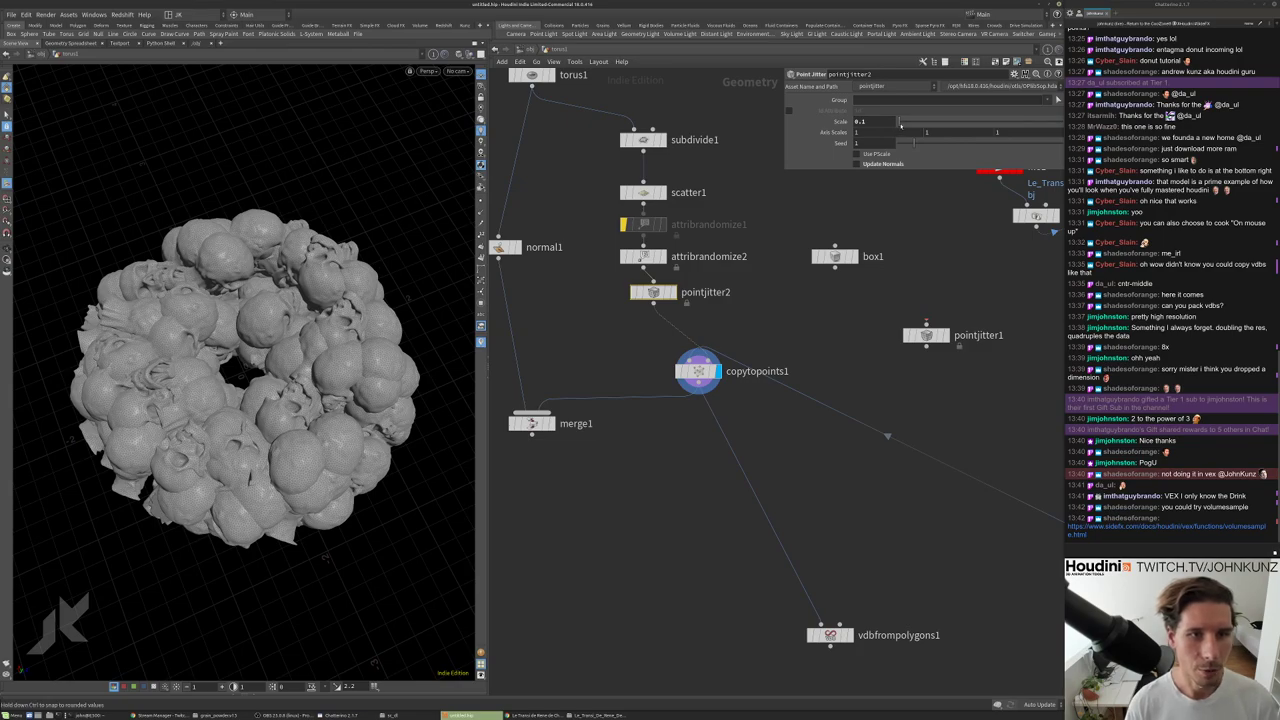
left_click_drag(900, 121, 904, 121)
Switch Update Normals off on pointjitter2 and inspect the skull cluster from several angles.
left_click_drag(313, 276, 239, 293)
left_click_drag(313, 348, 305, 385)
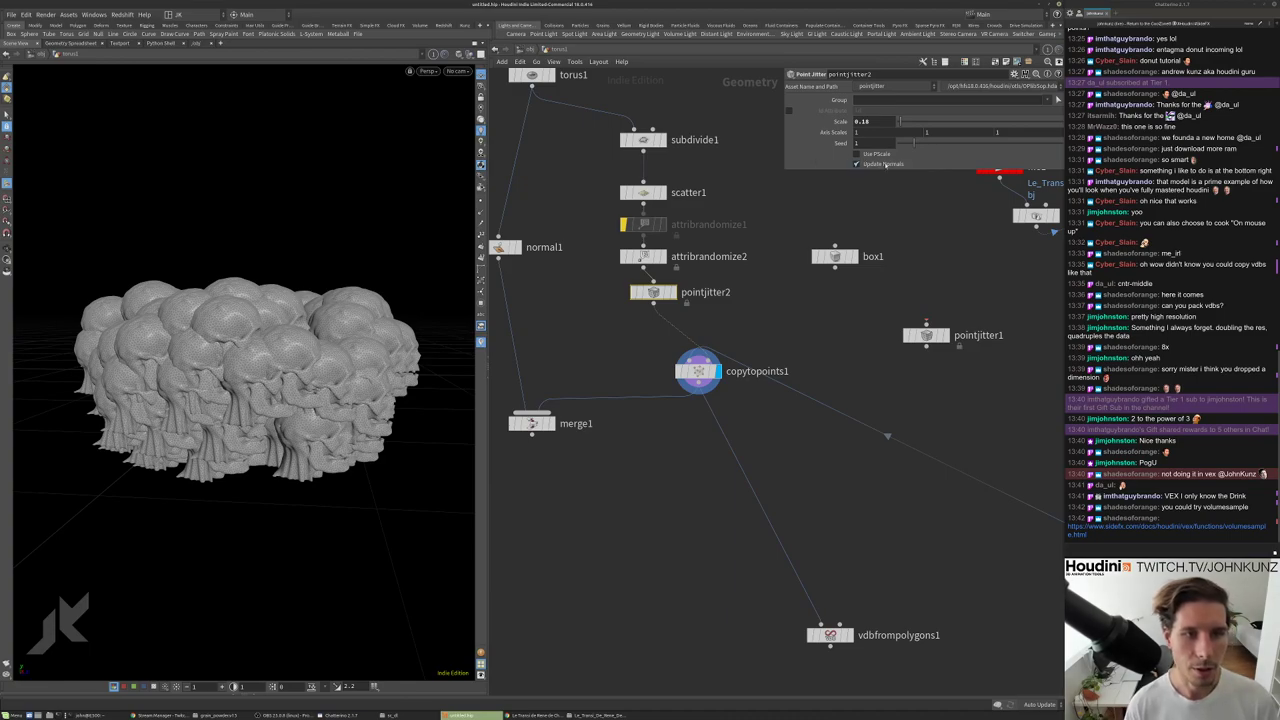
left_click_drag(352, 349, 345, 310)
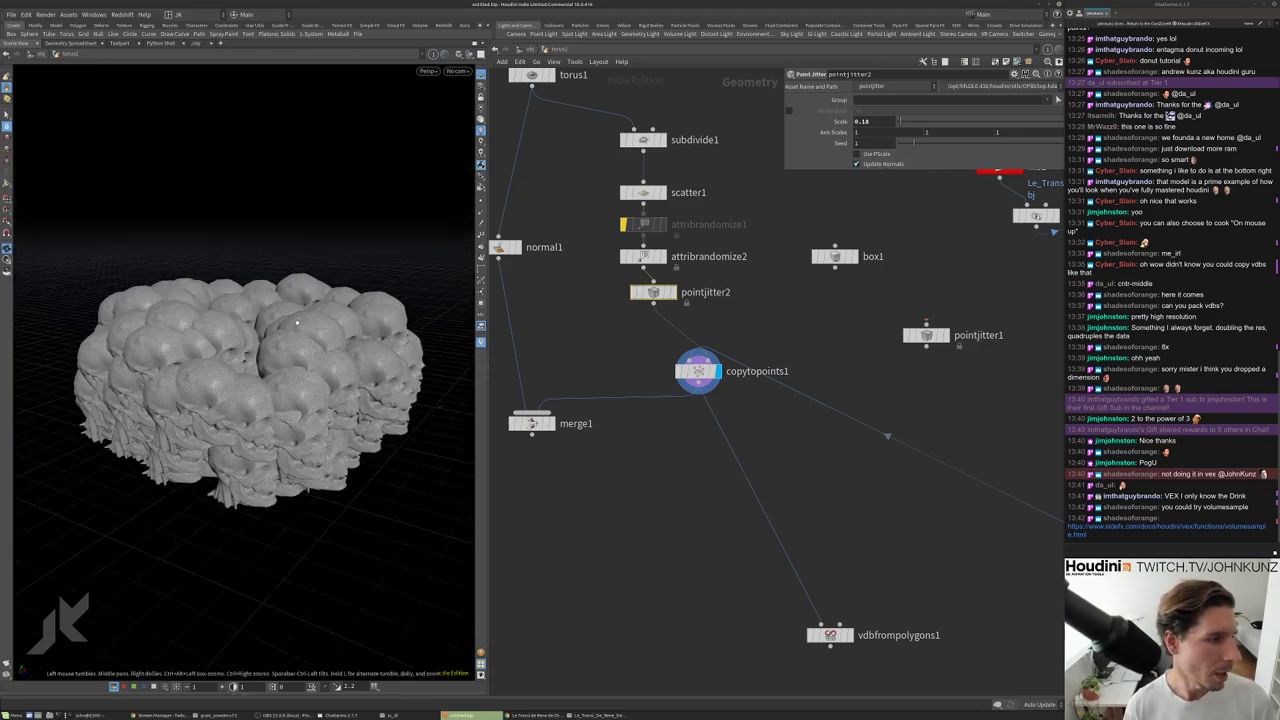
left_click(889, 163)
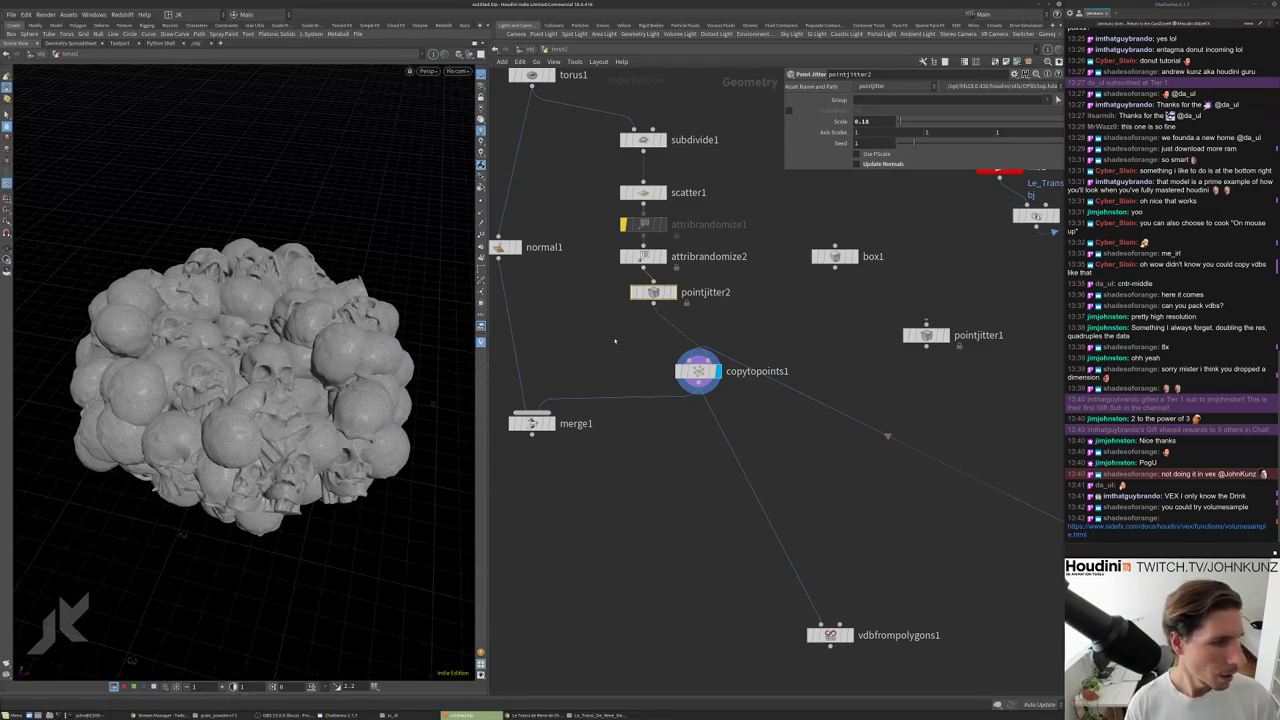
scroll(630, 290, "up", 3)
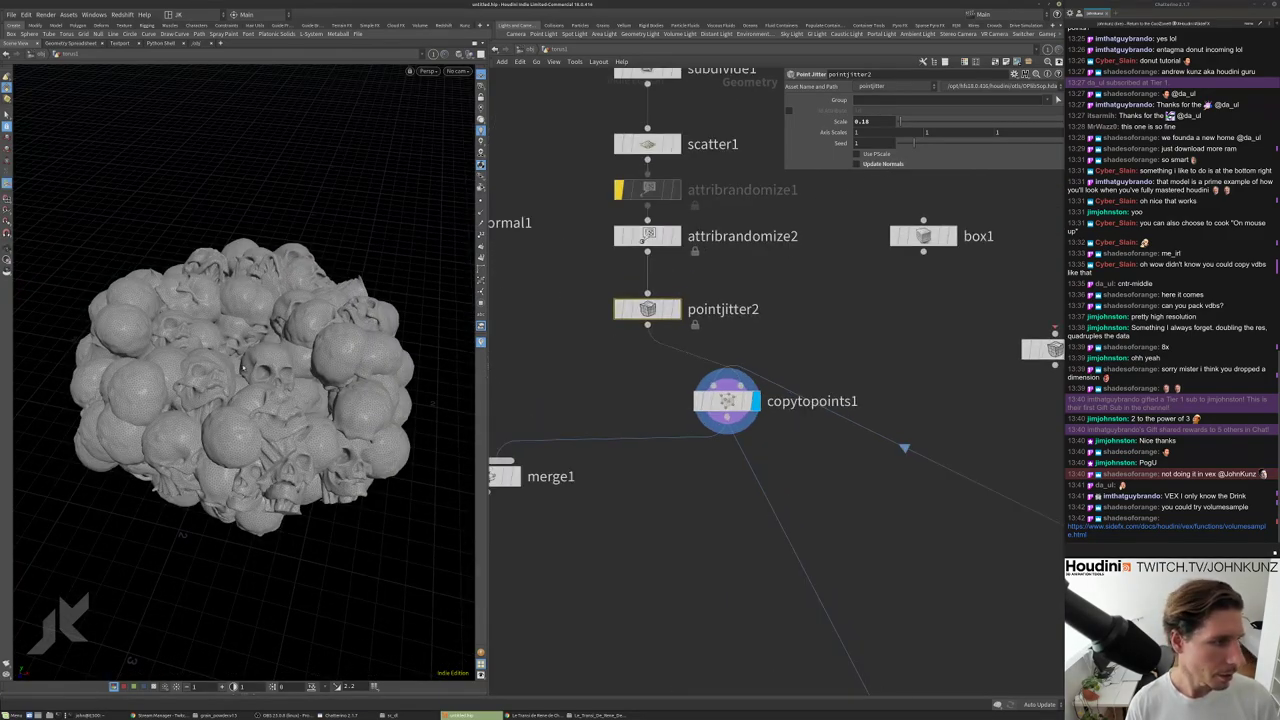
left_click_drag(241, 367, 275, 322)
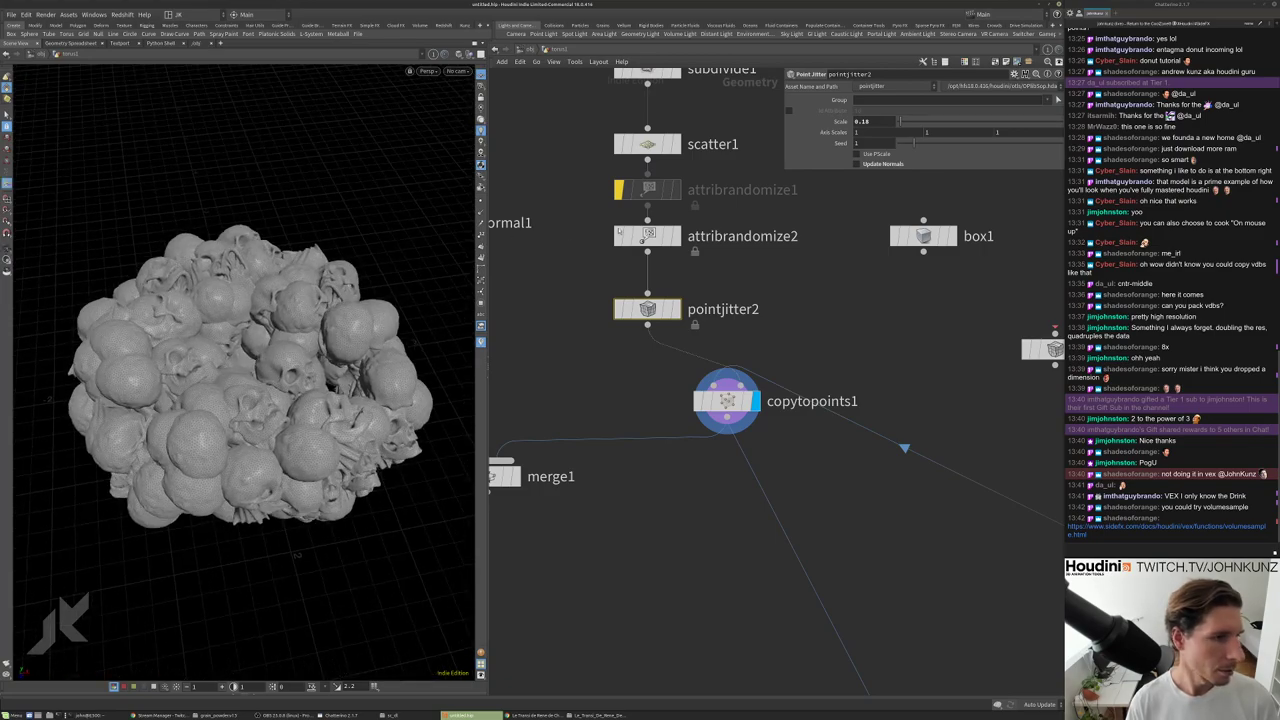
Display vdbfrompolygons1 and orbit around the lumpy VDB volume.
key("r")
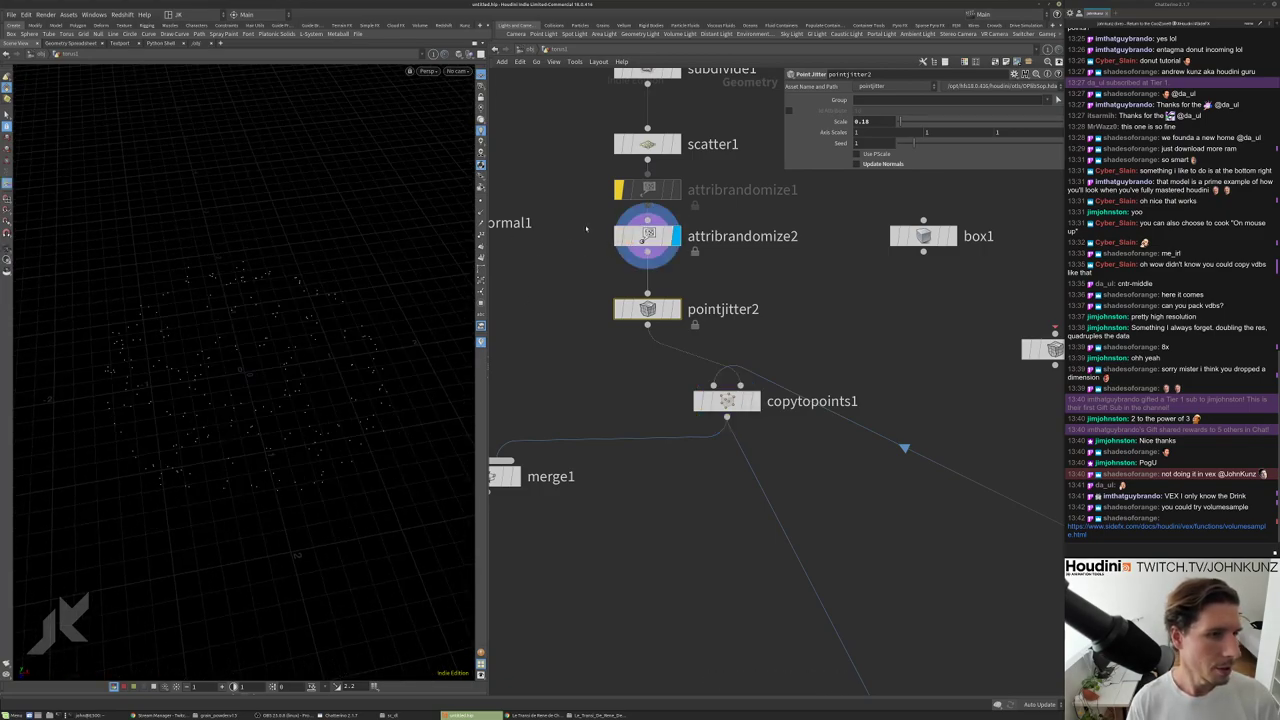
middle_click_drag(586, 229, 575, 388)
key("r")
left_click(640, 227)
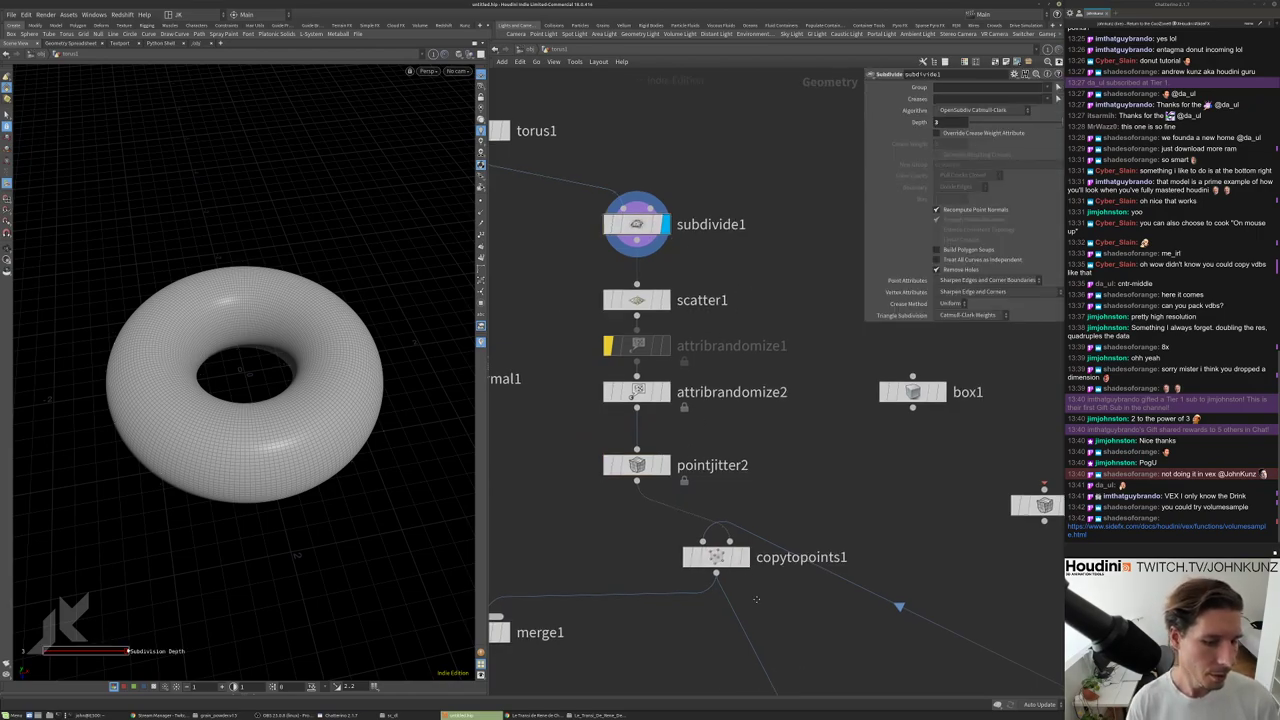
middle_click_drag(800, 600, 680, 160)
left_click(814, 498)
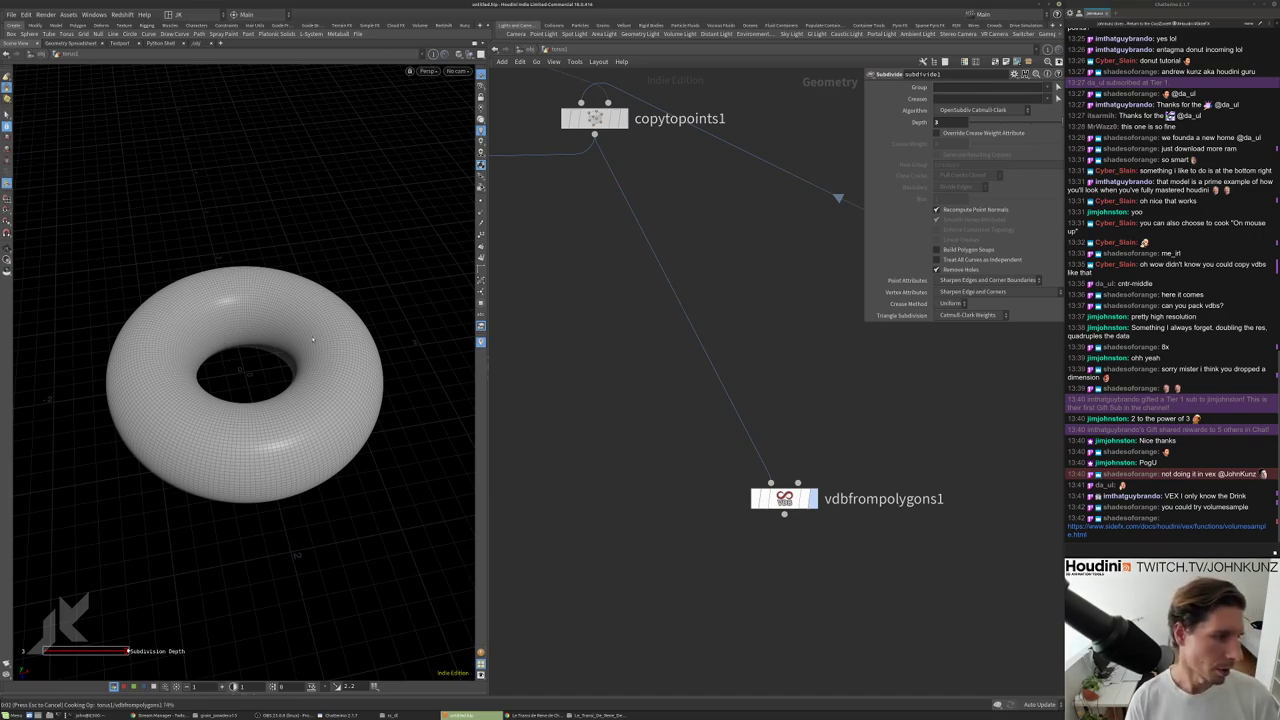
left_click_drag(312, 340, 190, 406)
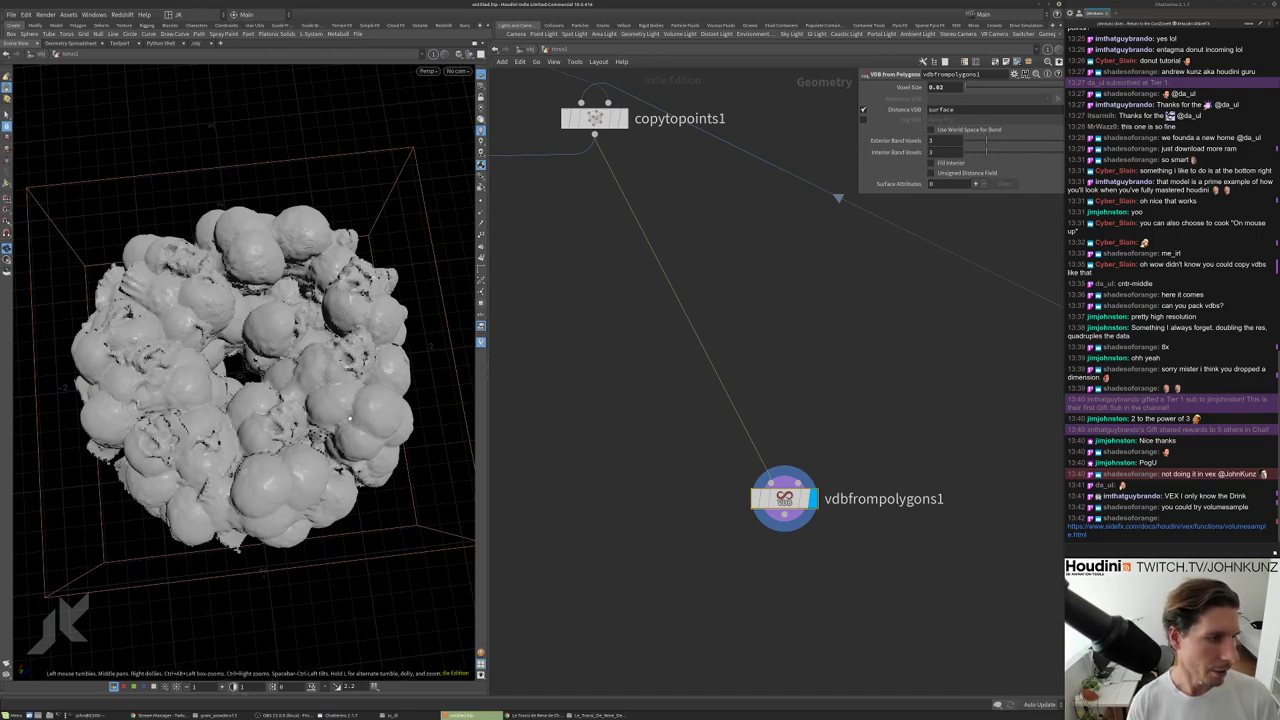
left_click_drag(320, 456, 343, 352)
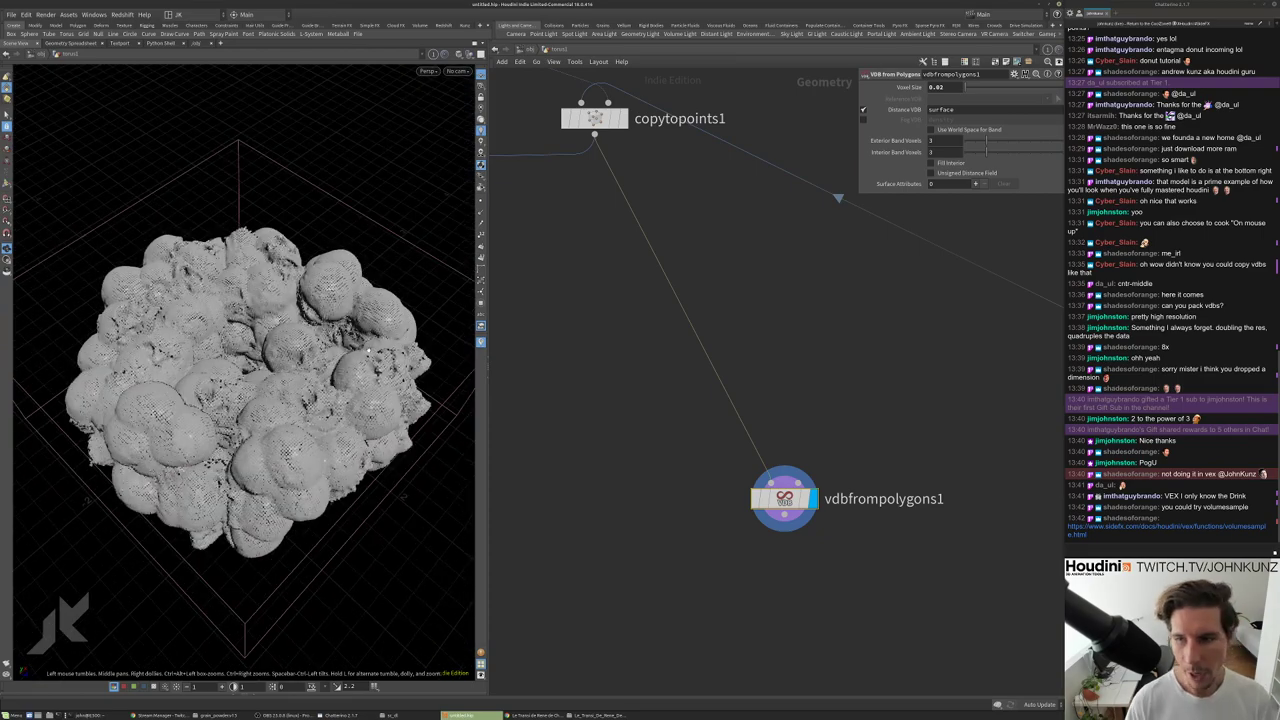
left_click_drag(298, 333, 318, 410)
Move subdivide1 up in the network and display the subdivided torus again.
middle_click_drag(560, 120, 705, 252)
left_click_drag(688, 238, 688, 221)
left_click(702, 219)
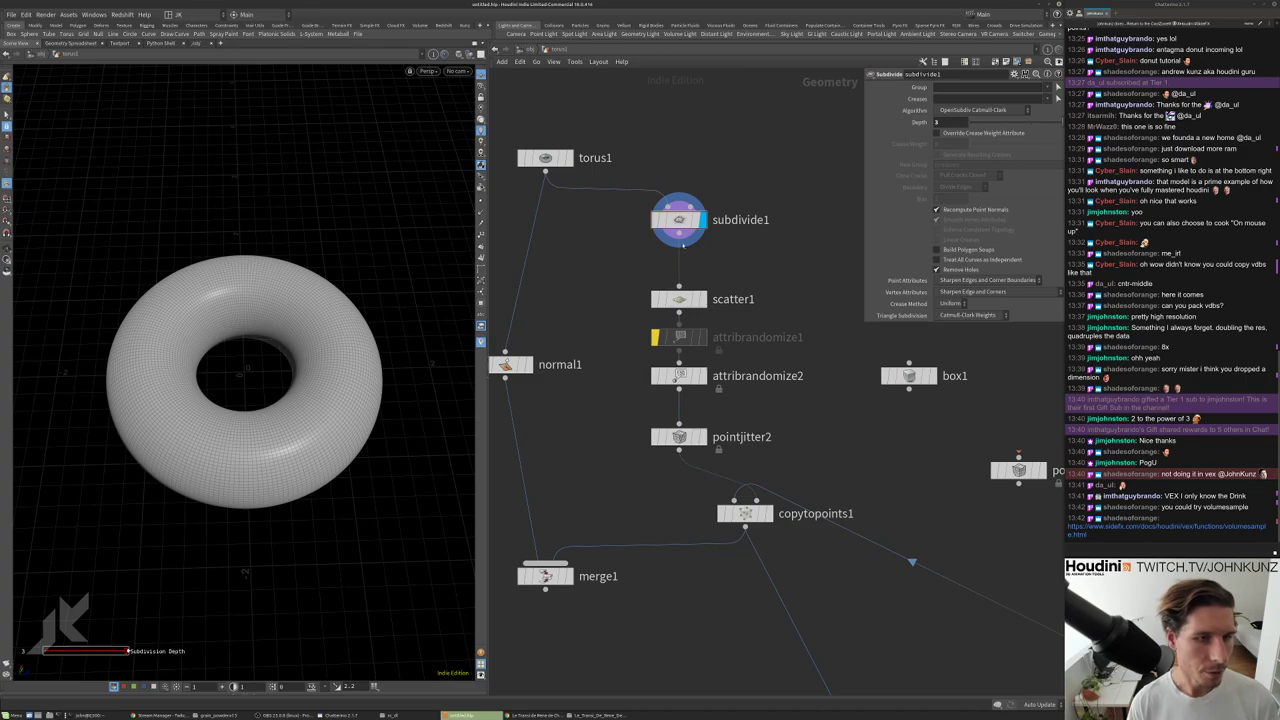
Insert a PolyFrame node between subdivide1 and scatter1 and display its result.
left_click(659, 220)
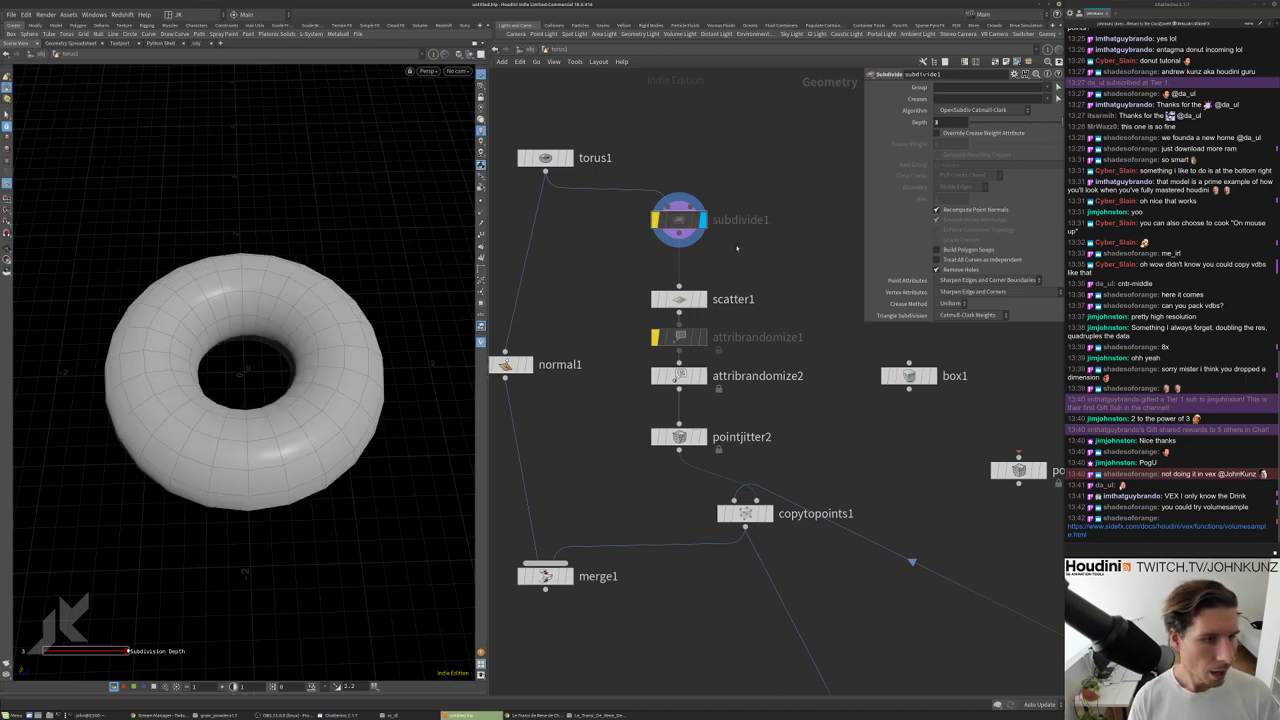
key("Tab")
type("polyf")
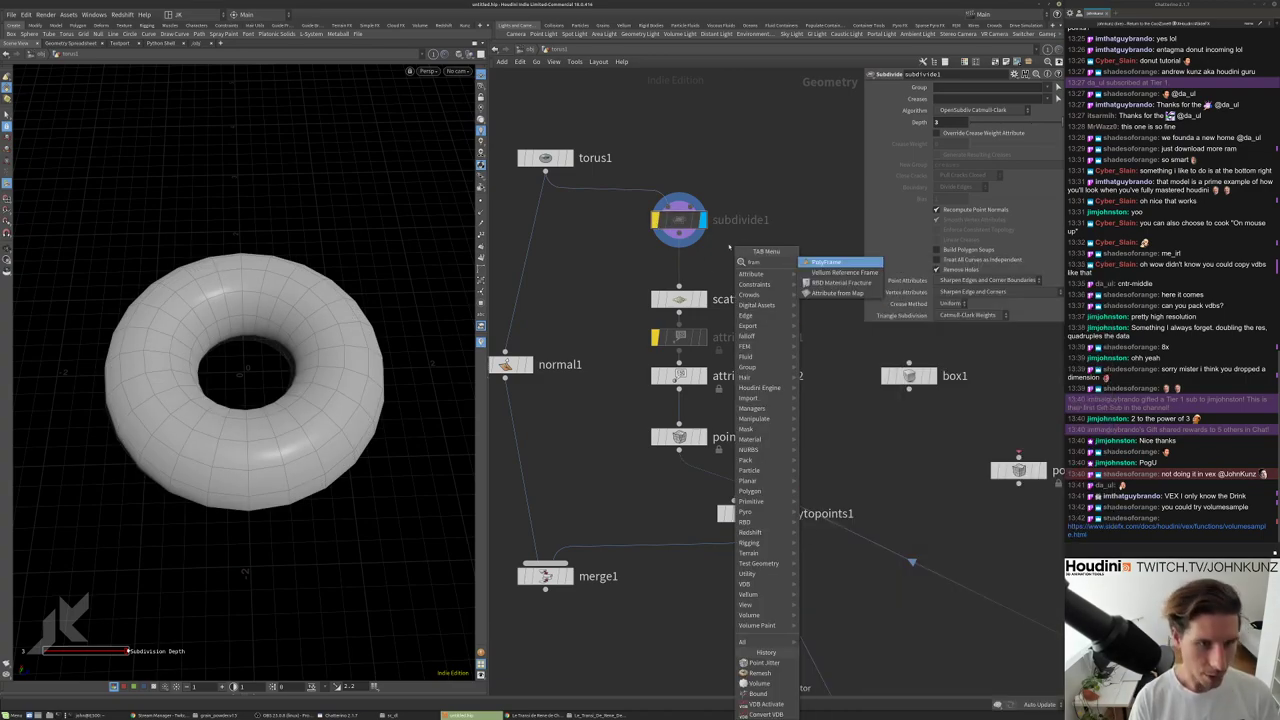
key("Return")
left_click(702, 255)
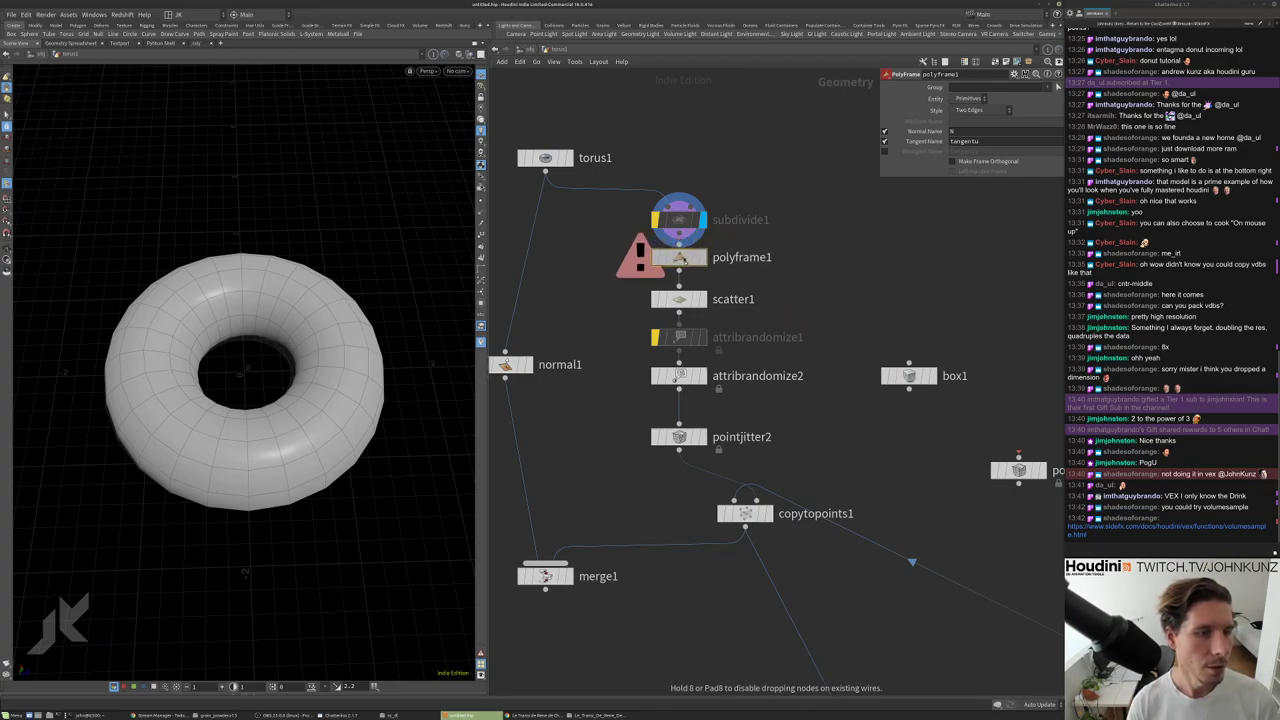
left_click(703, 258)
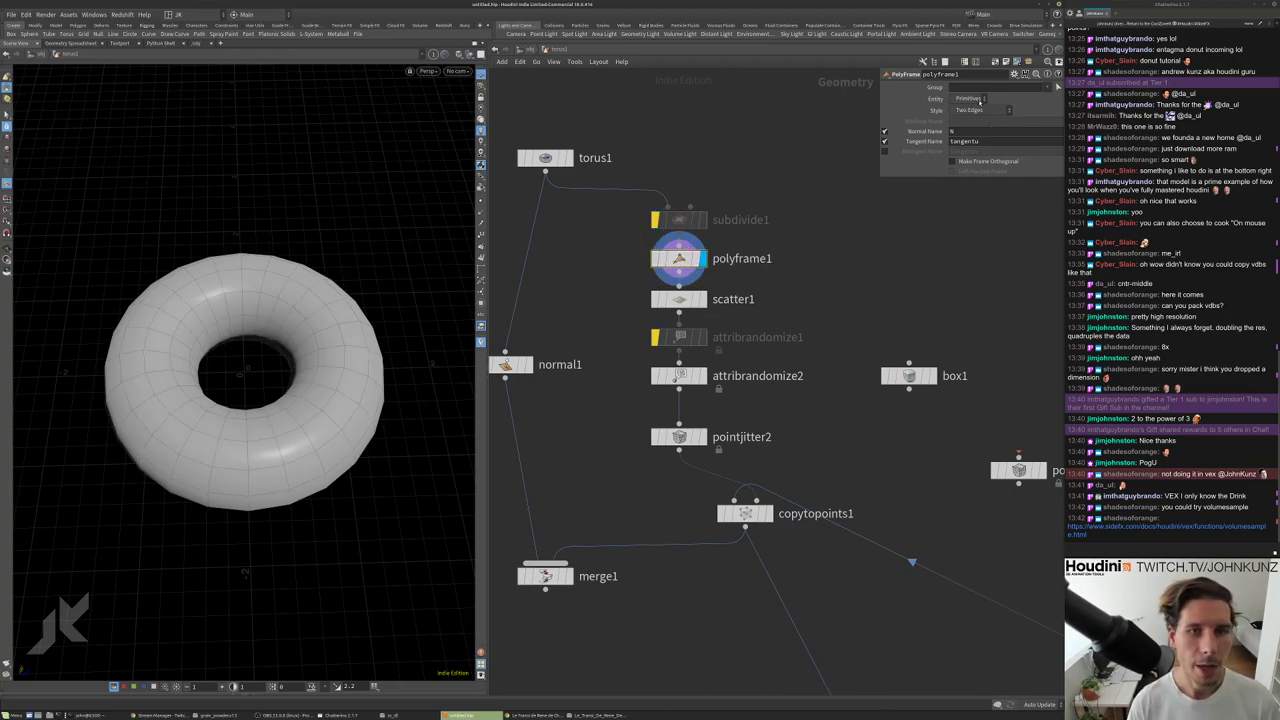
Keep Primitives as the entity and Two Edges as polyframe1's frame style.
left_click(968, 98)
left_click(968, 98)
left_click(968, 110)
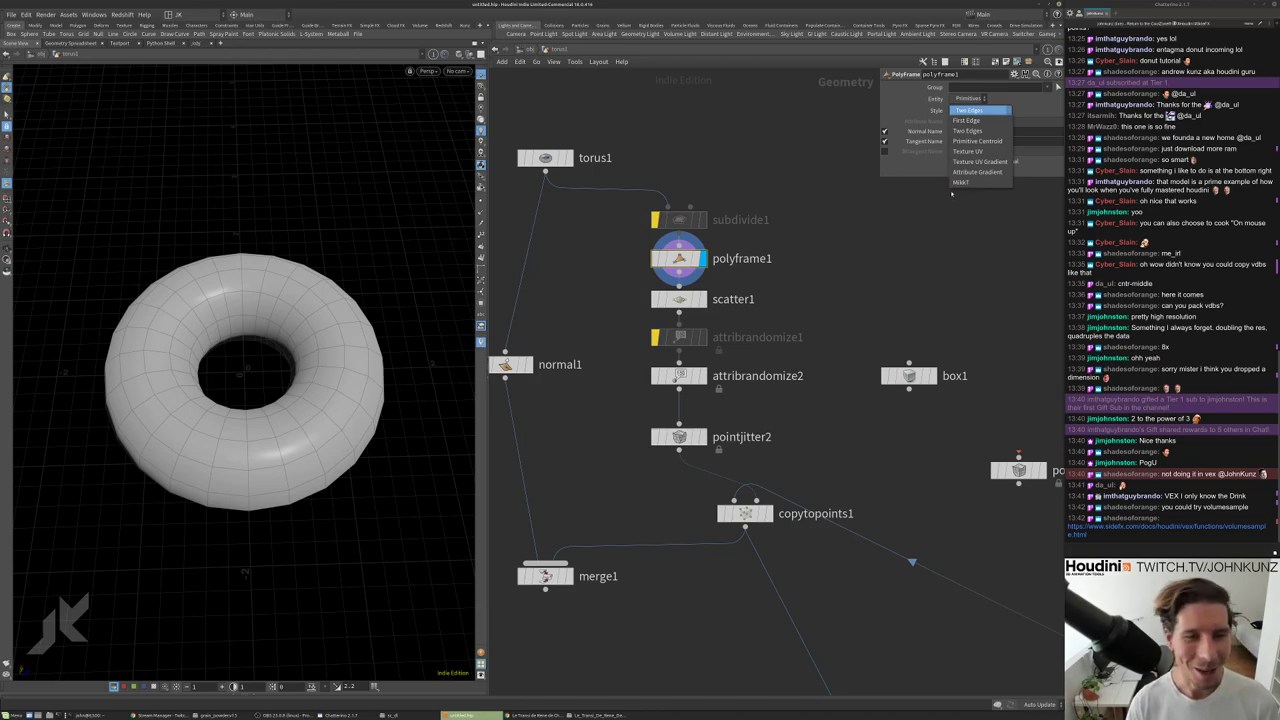
left_click(878, 249)
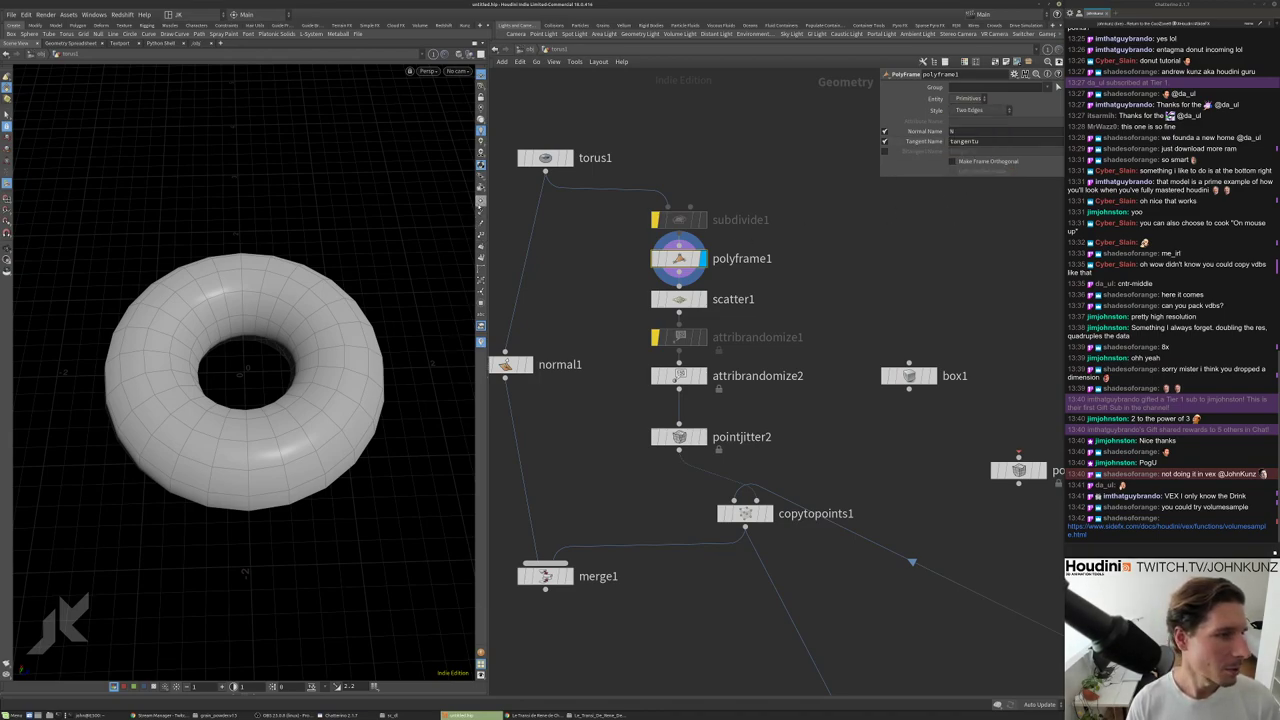
Draw normals on the torus and disable polyframe1's Tangent Name output.
left_click(481, 208)
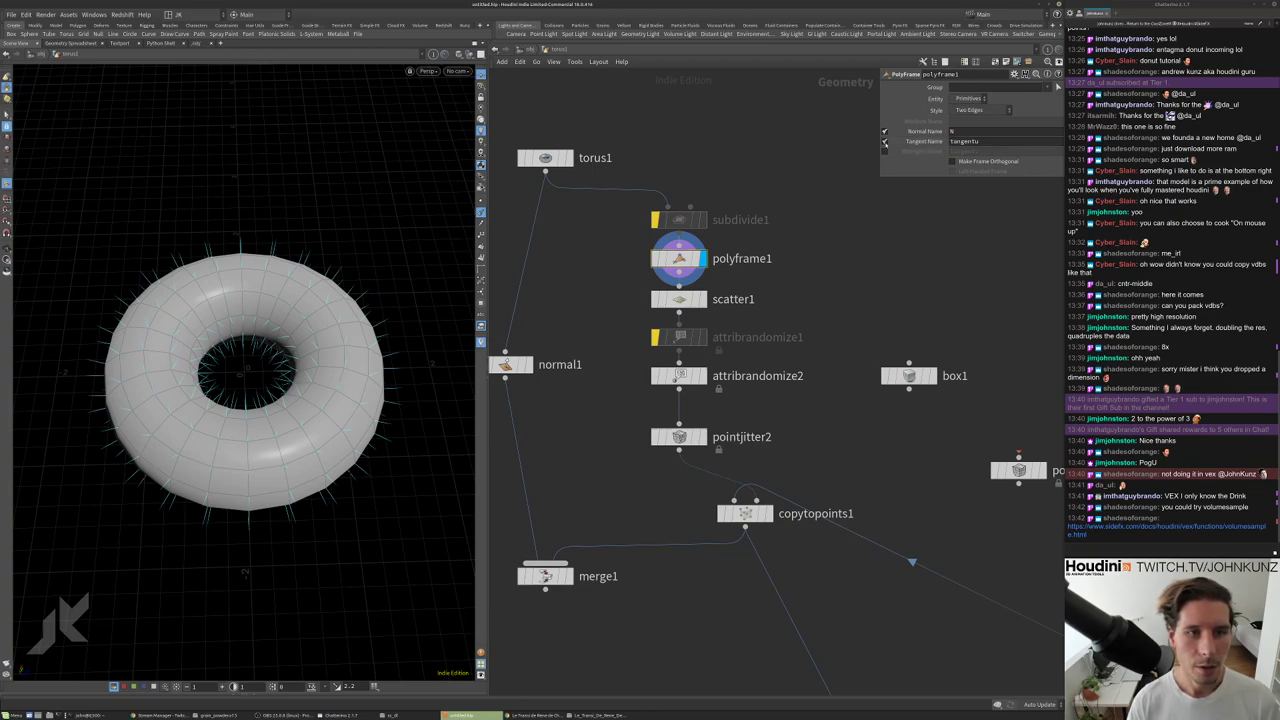
left_click(884, 143)
left_click_drag(330, 360, 410, 287)
scroll(361, 290, "up", 5)
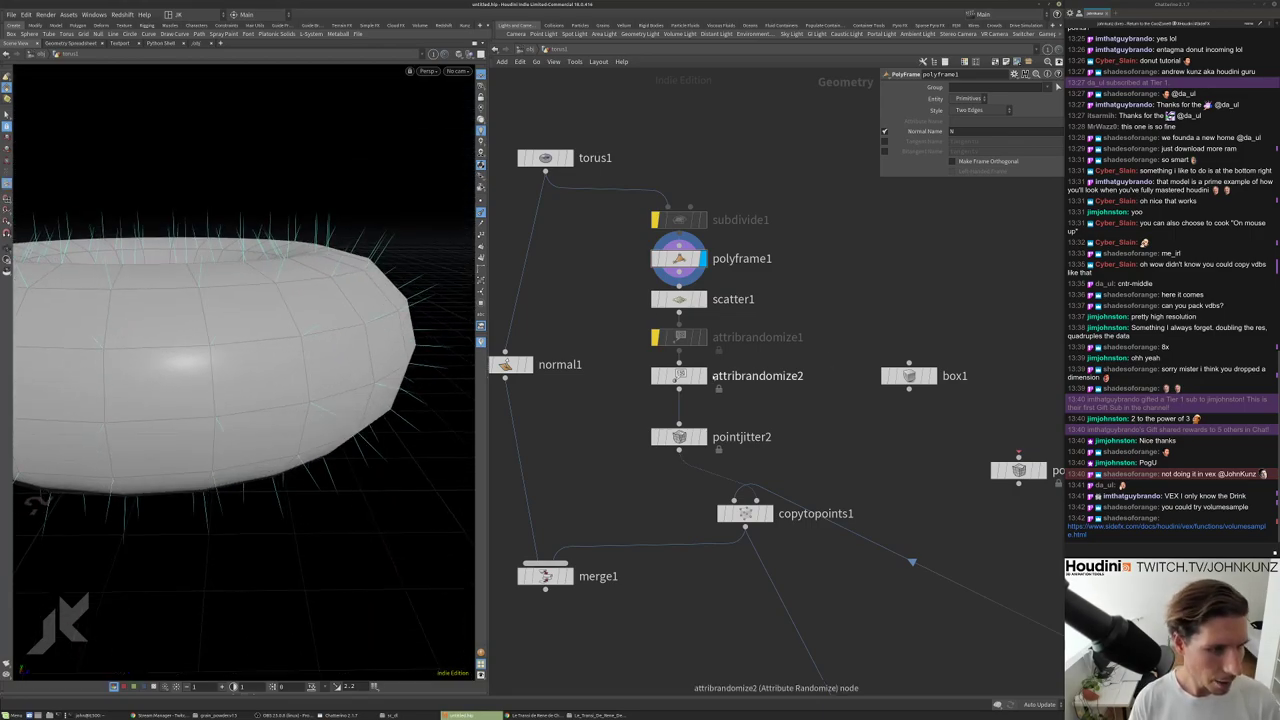
Display attribrandomize2, lower its Global Scale, and rename its attribute from N to up.
left_click(703, 376)
left_click(680, 376)
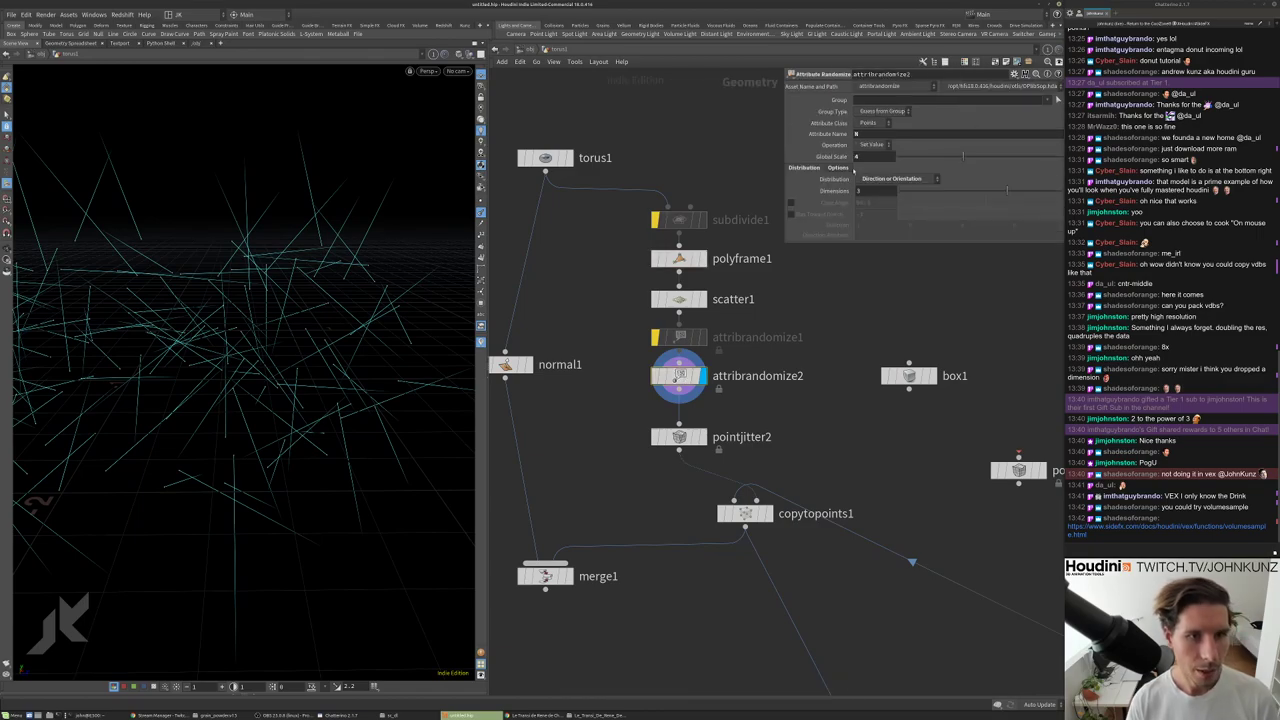
left_click(868, 133)
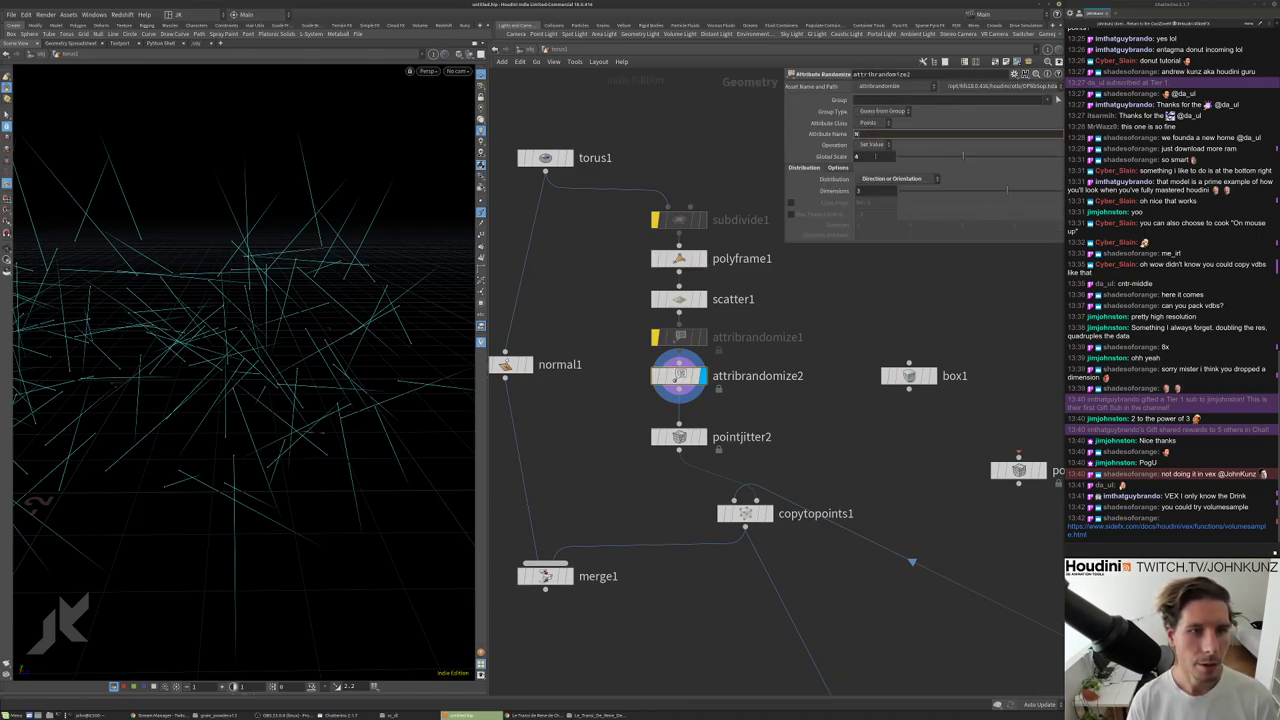
left_click(862, 157)
key("Return")
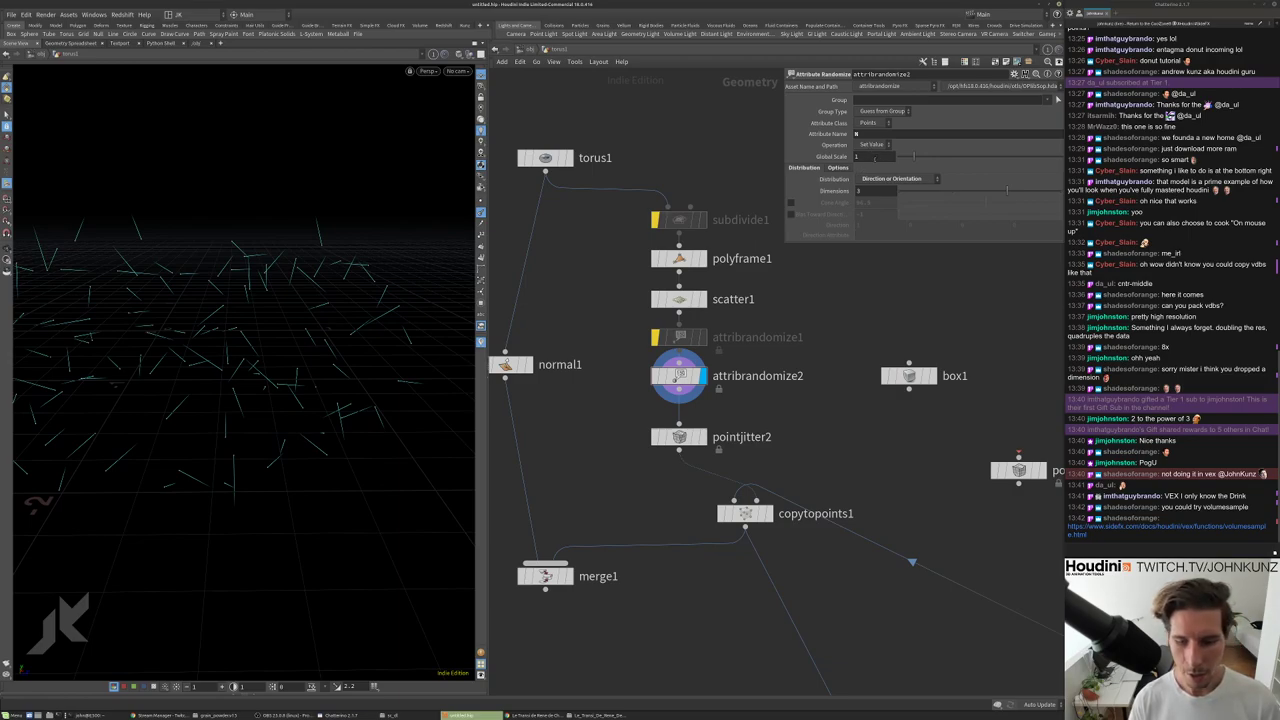
left_click(858, 133)
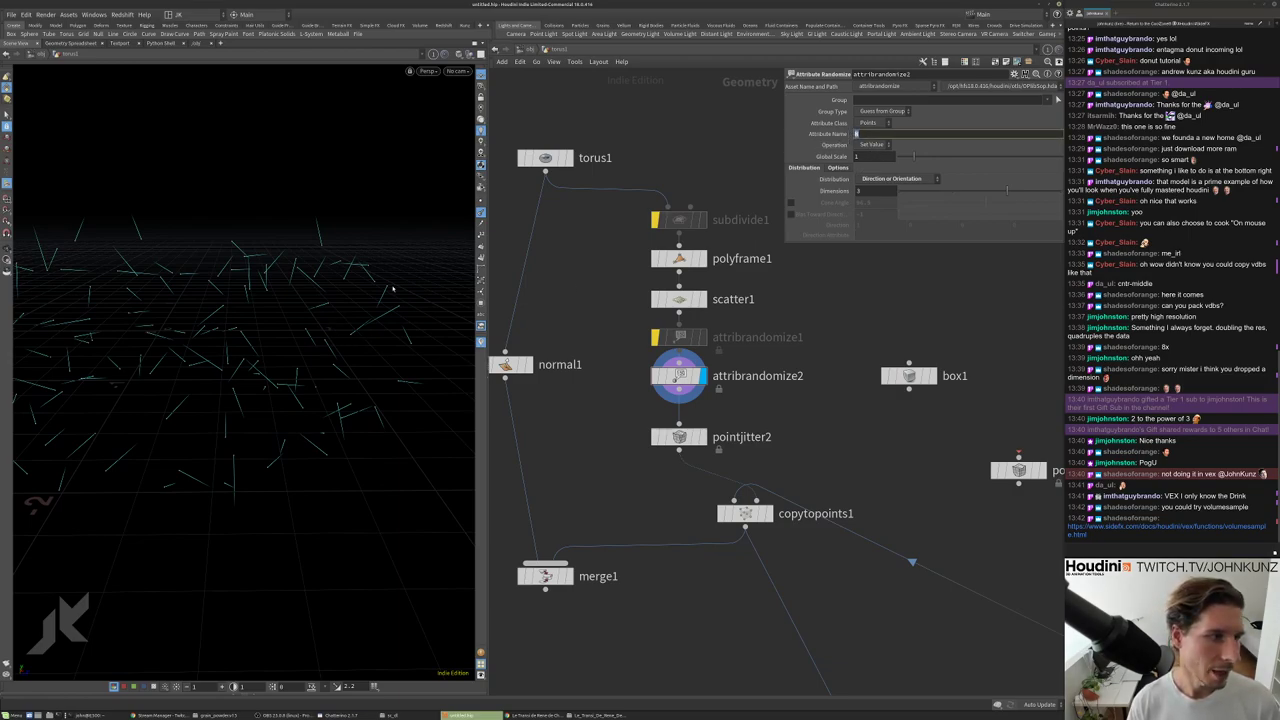
type("up")
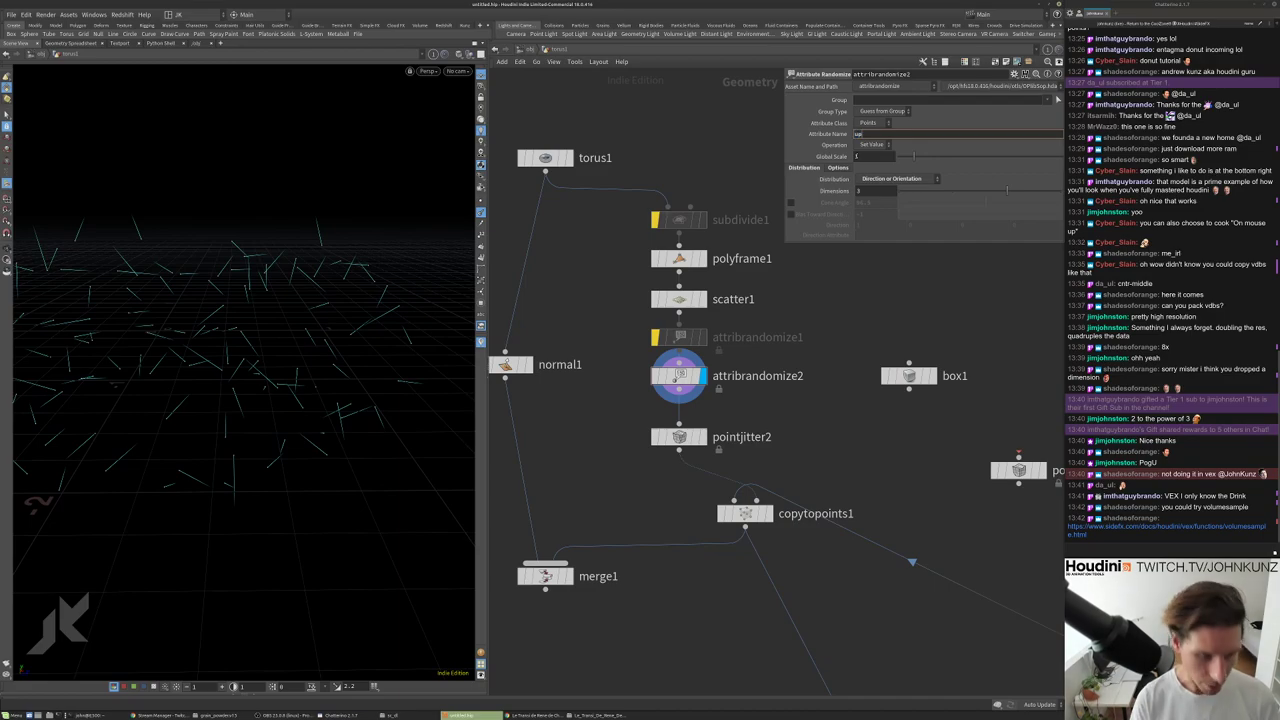
key("Return")
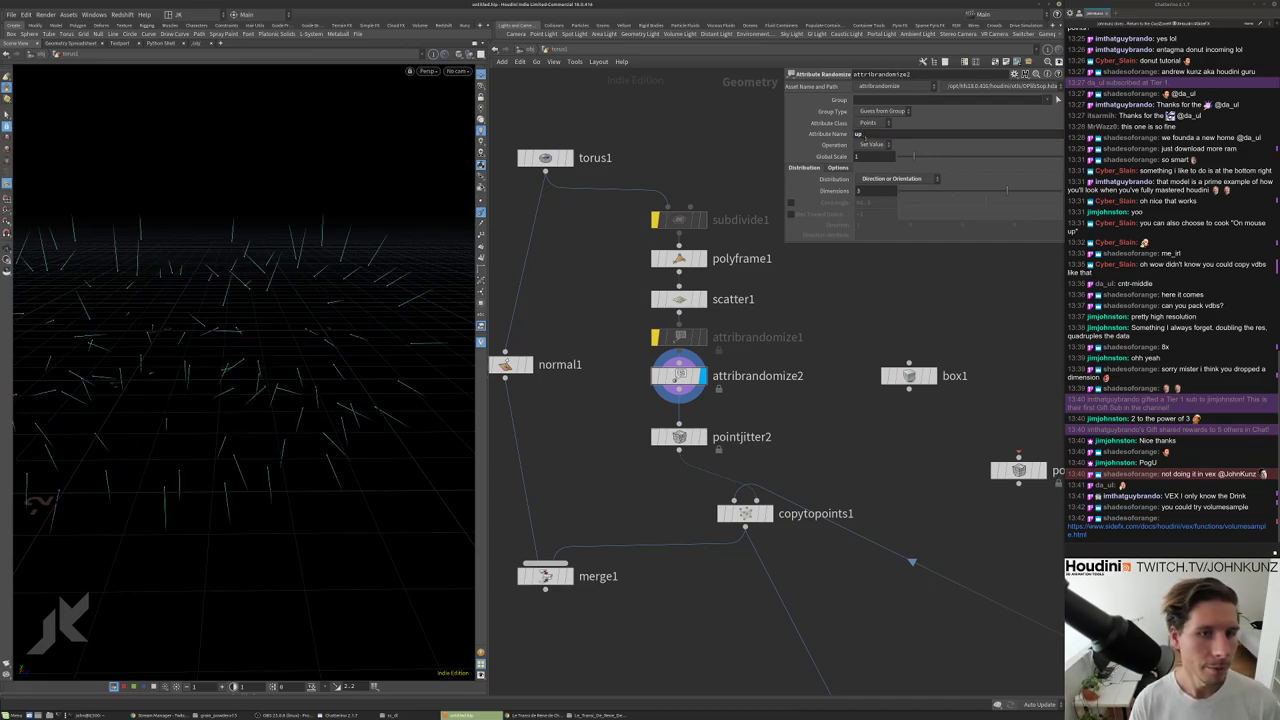
Check attribrandomize2's geometry info and orbit around the random up lines.
right_click(679, 376)
key("Escape")
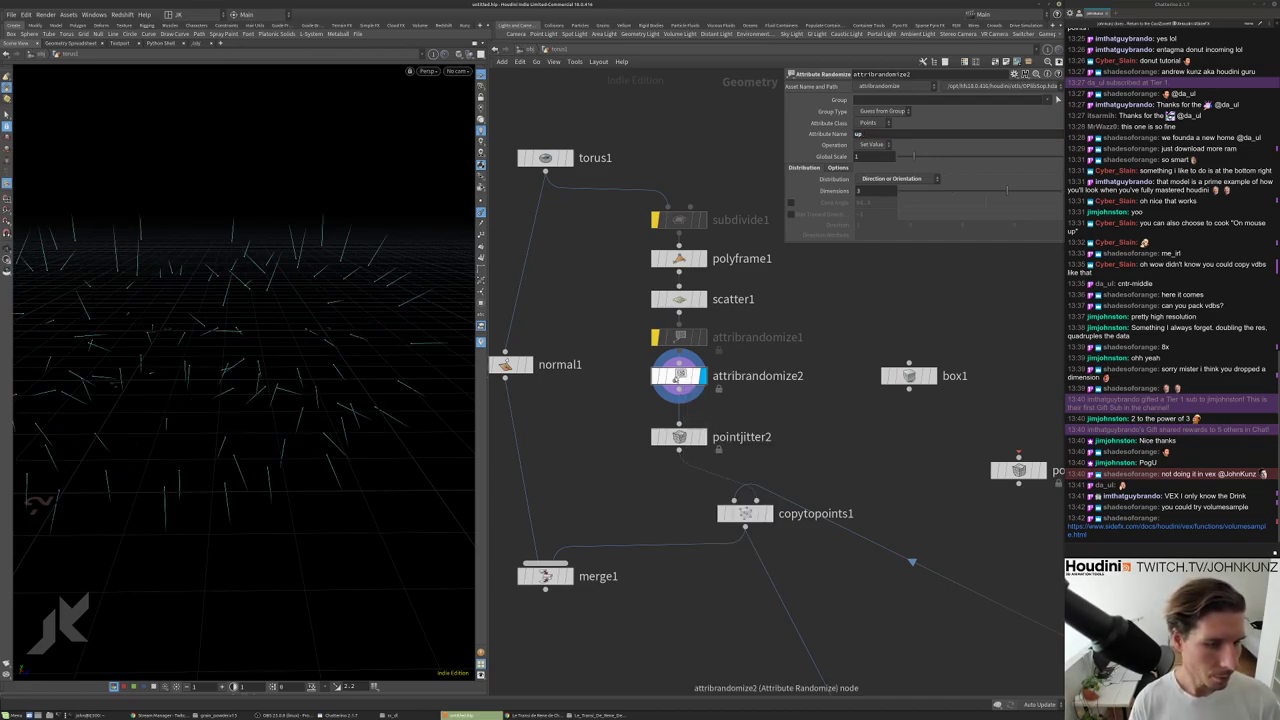
middle_click(676, 377)
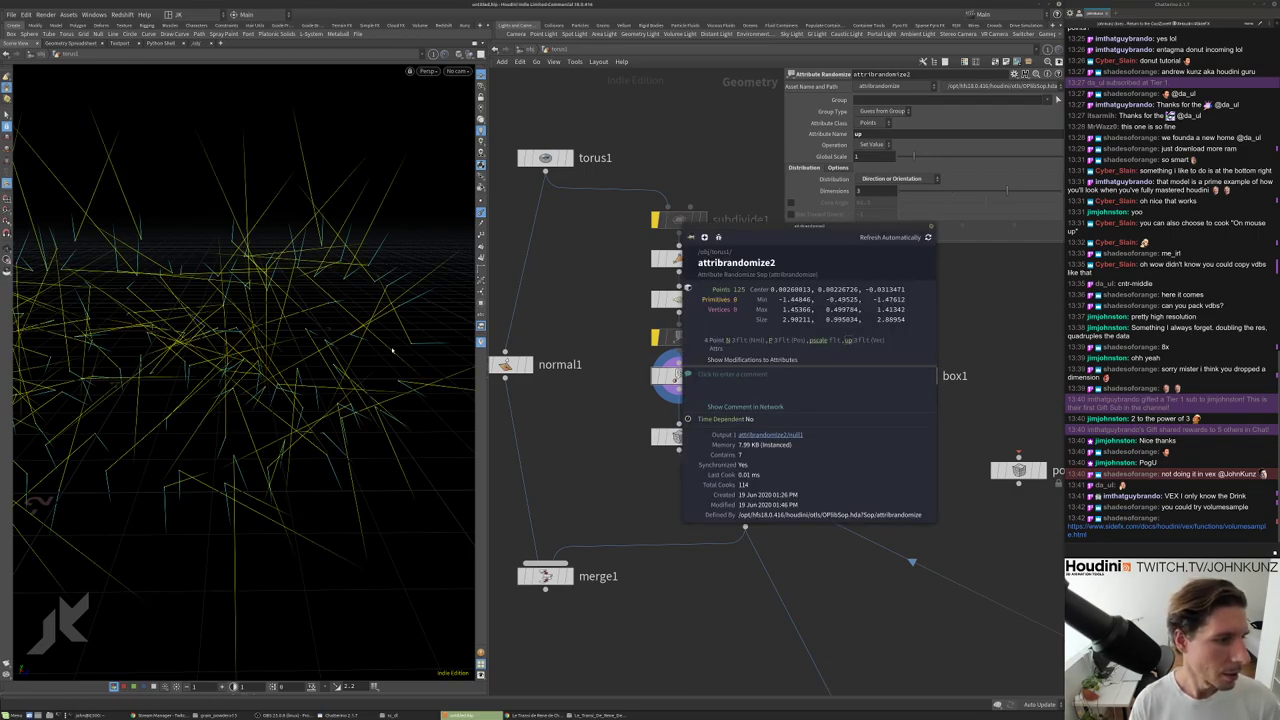
key("Escape")
left_click_drag(410, 345, 394, 280)
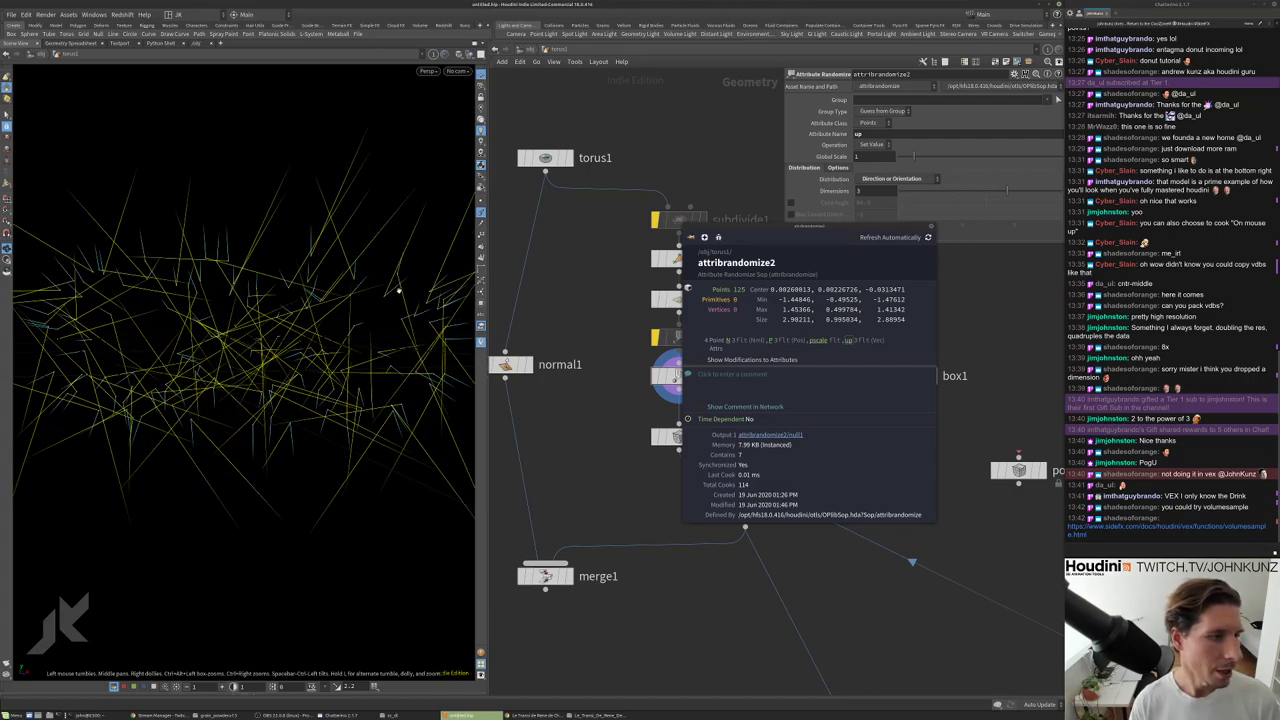
key("s")
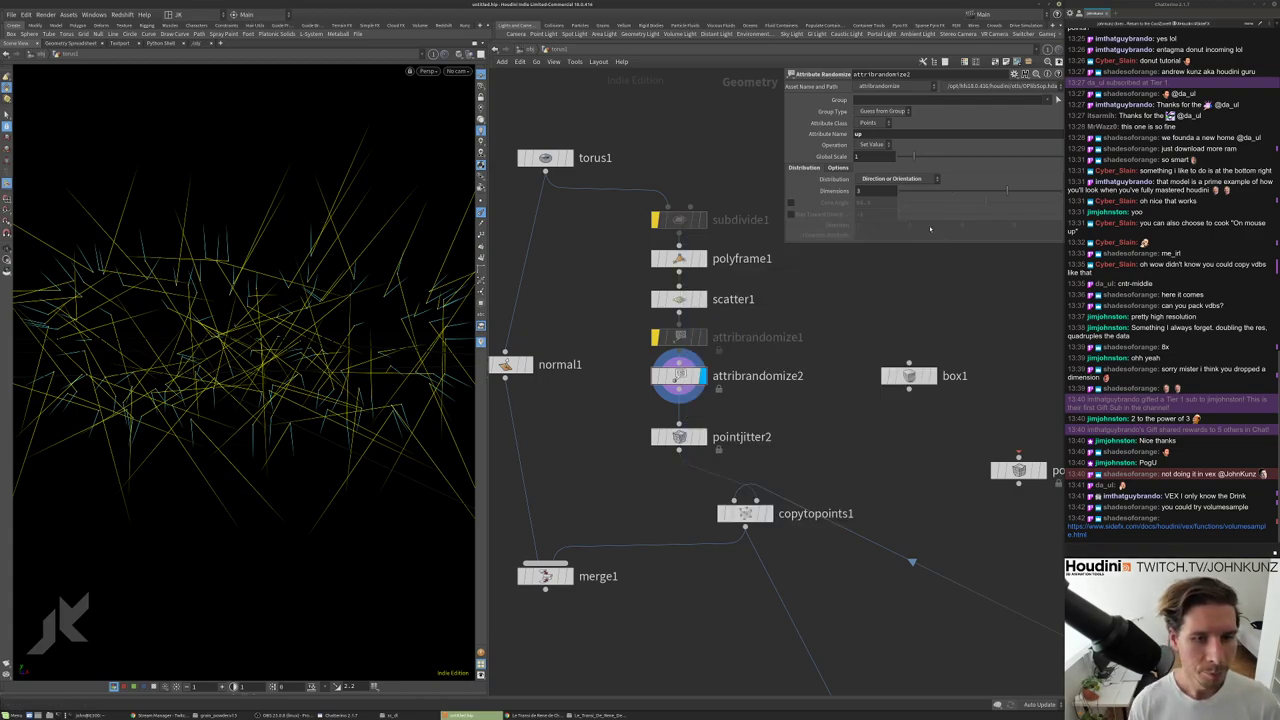
Search Chrome for 'copy attri houdini' and open the SideFX copying point attributes page.
left_click(520, 715)
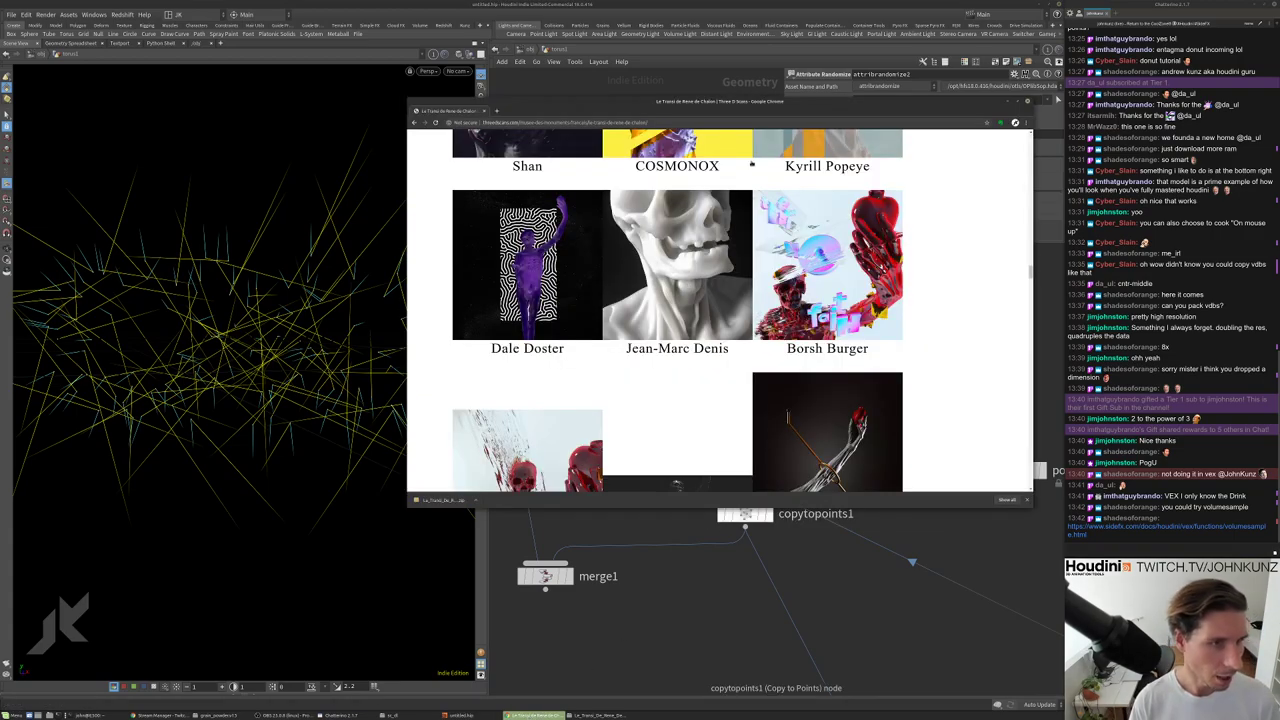
key("ctrl+t")
type("c")
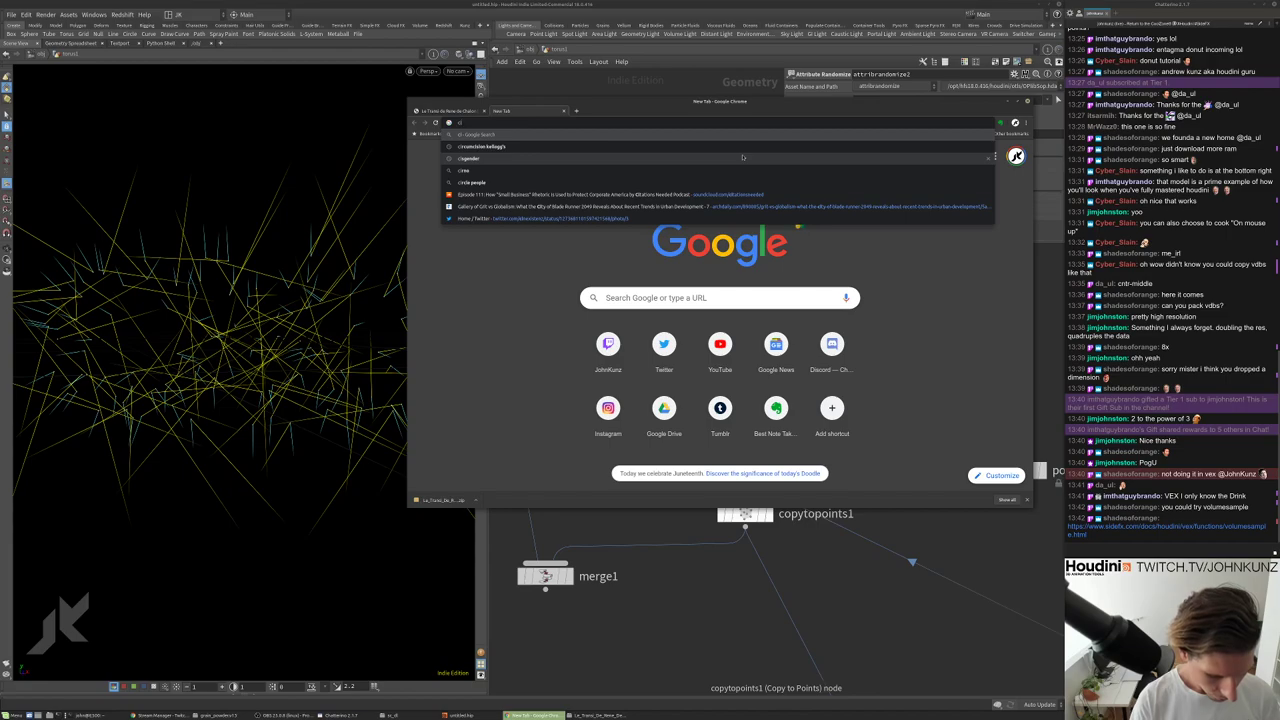
type("opy attri")
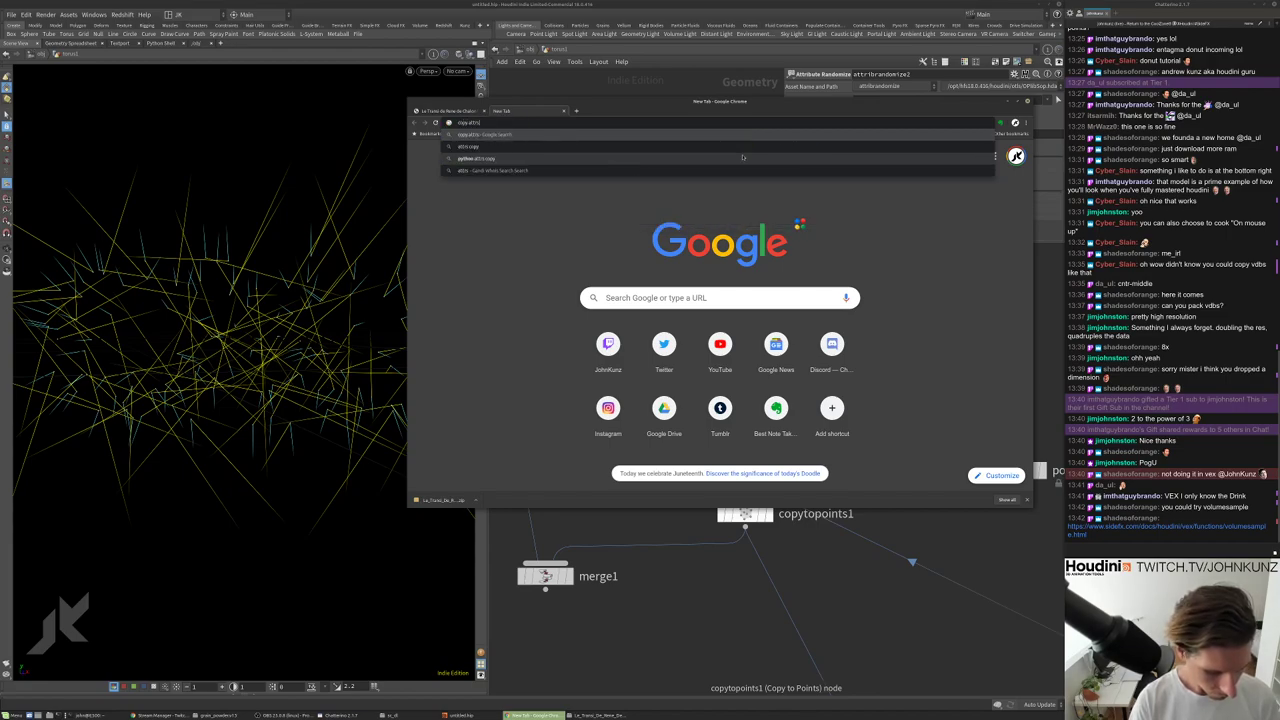
type(" houdini")
key("Return")
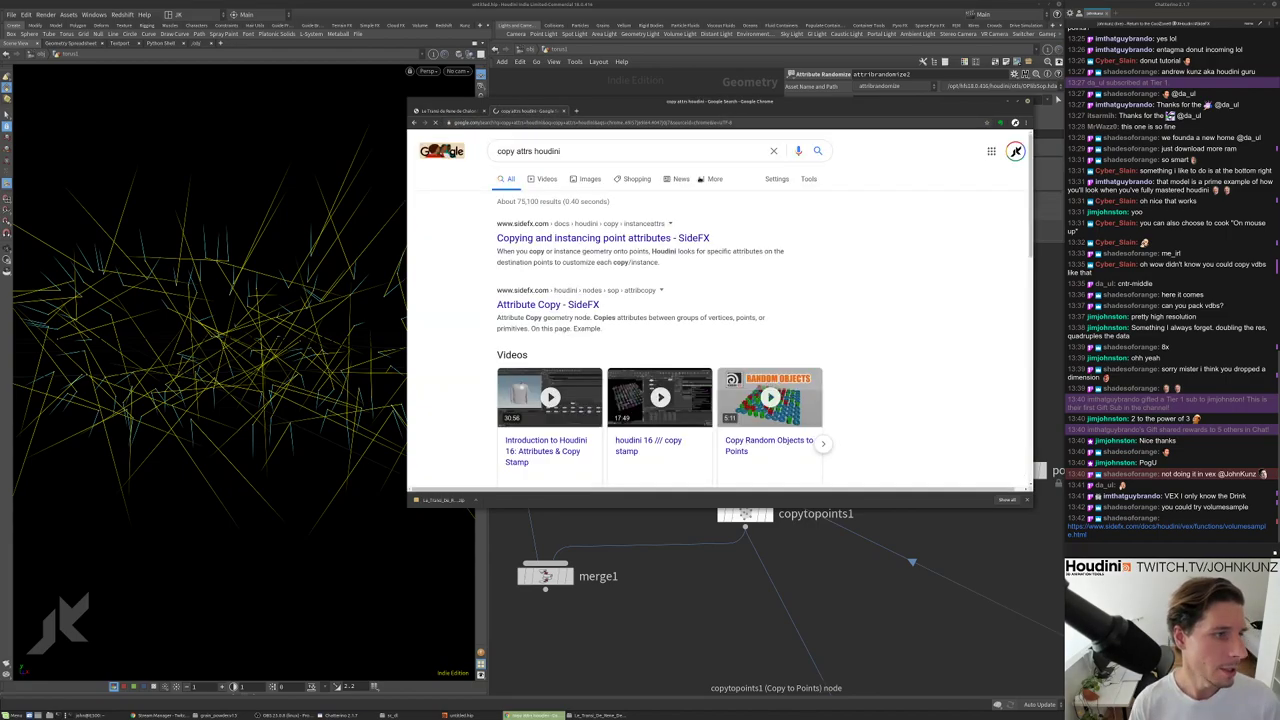
left_click(665, 239)
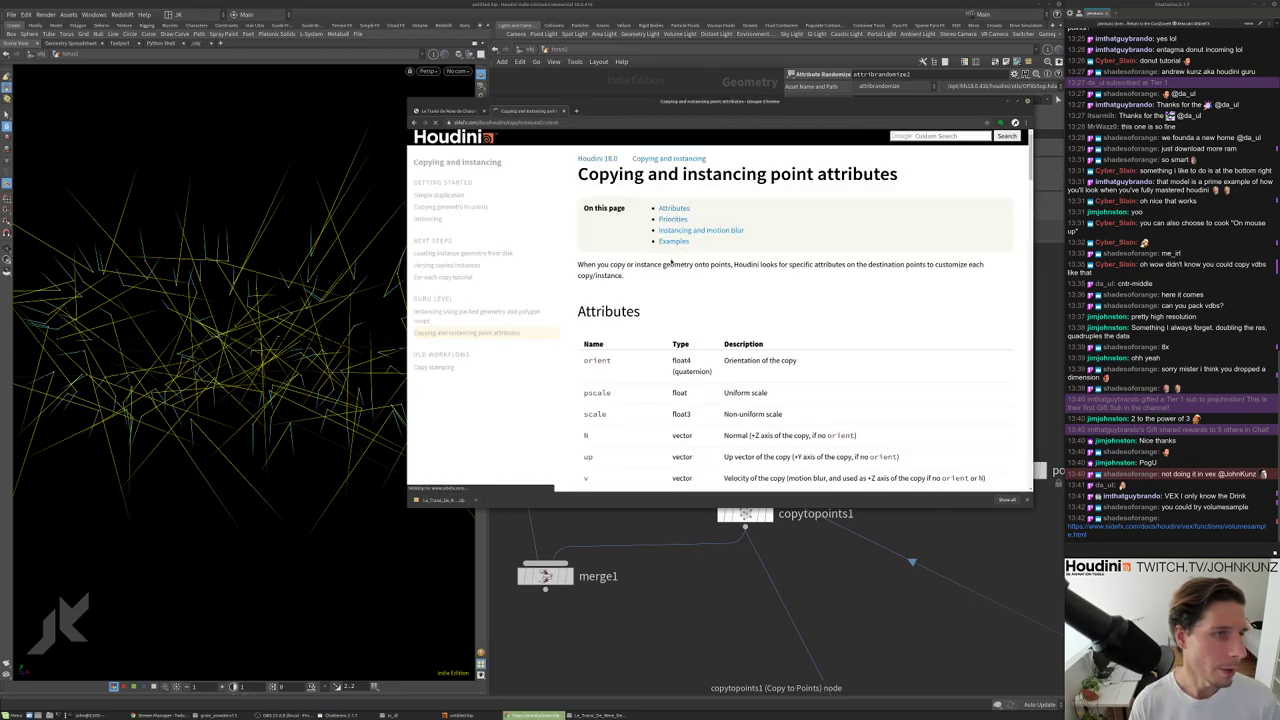
Highlight the N and up attribute rows, then start a new search for 'toadstorm'.
scroll(671, 261, "down", 3)
scroll(614, 296, "down", 1)
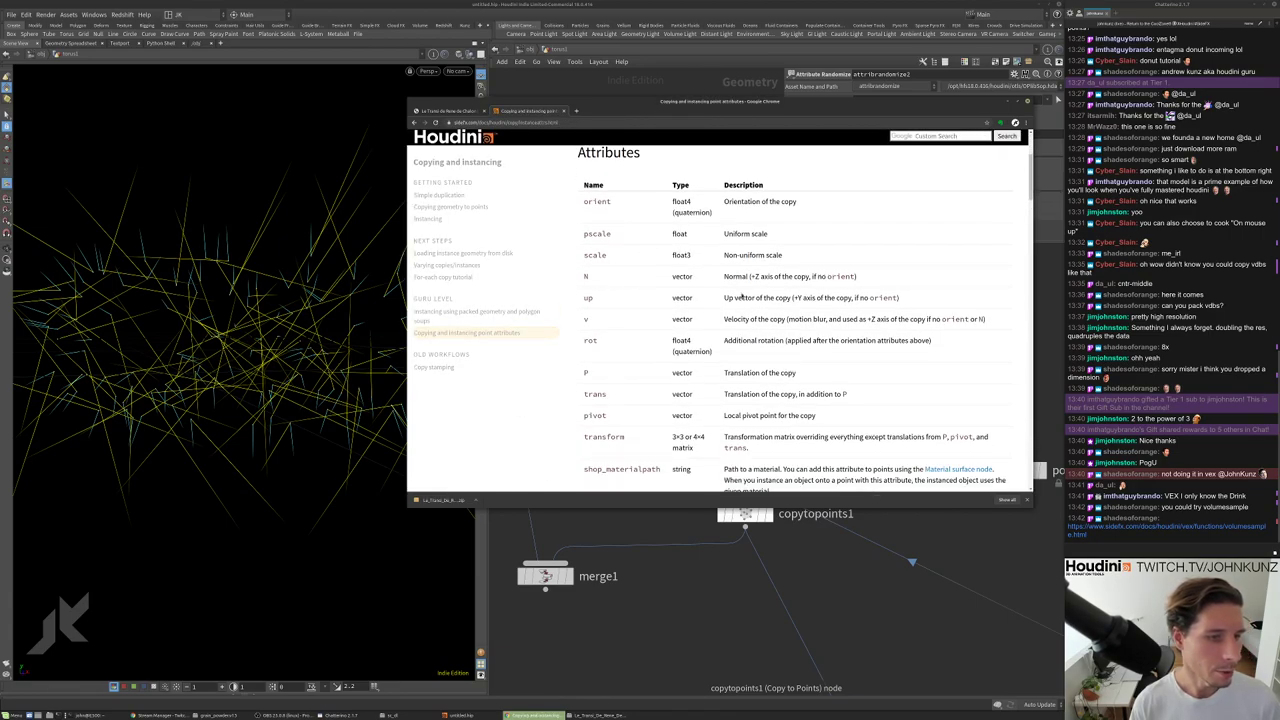
left_click_drag(907, 302, 578, 281)
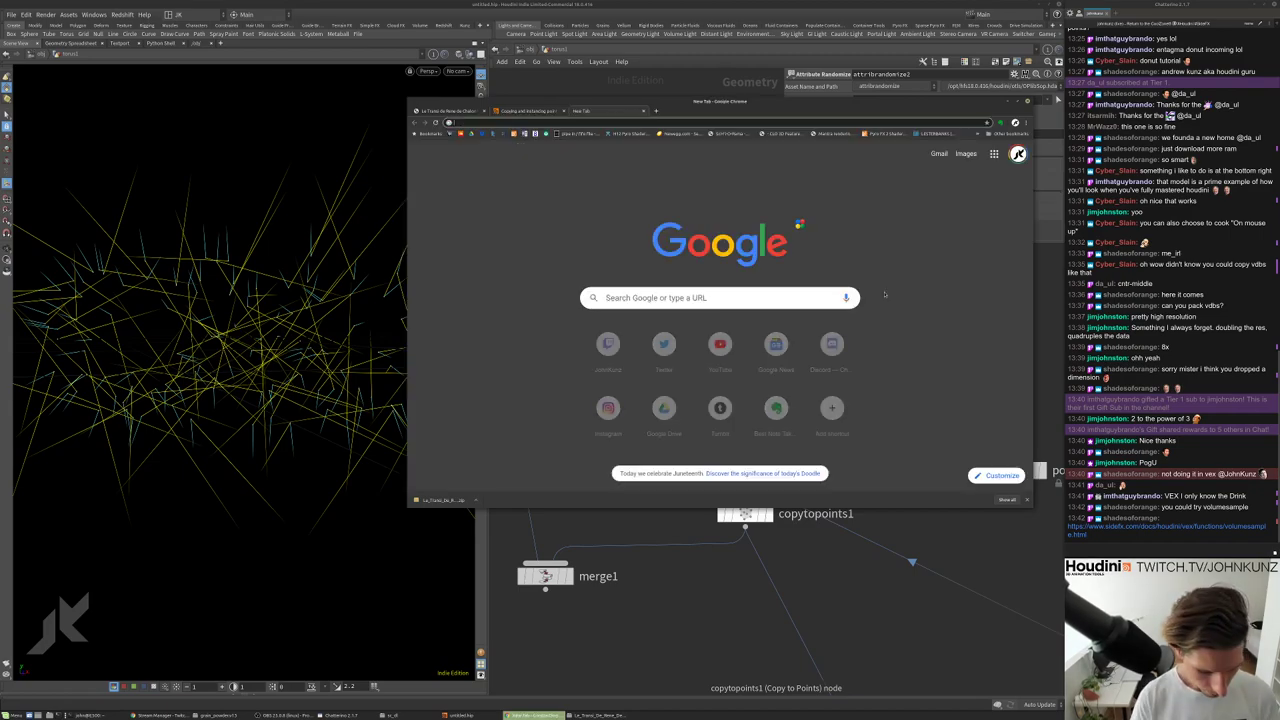
key("ctrl+t")
type("toadstorm")
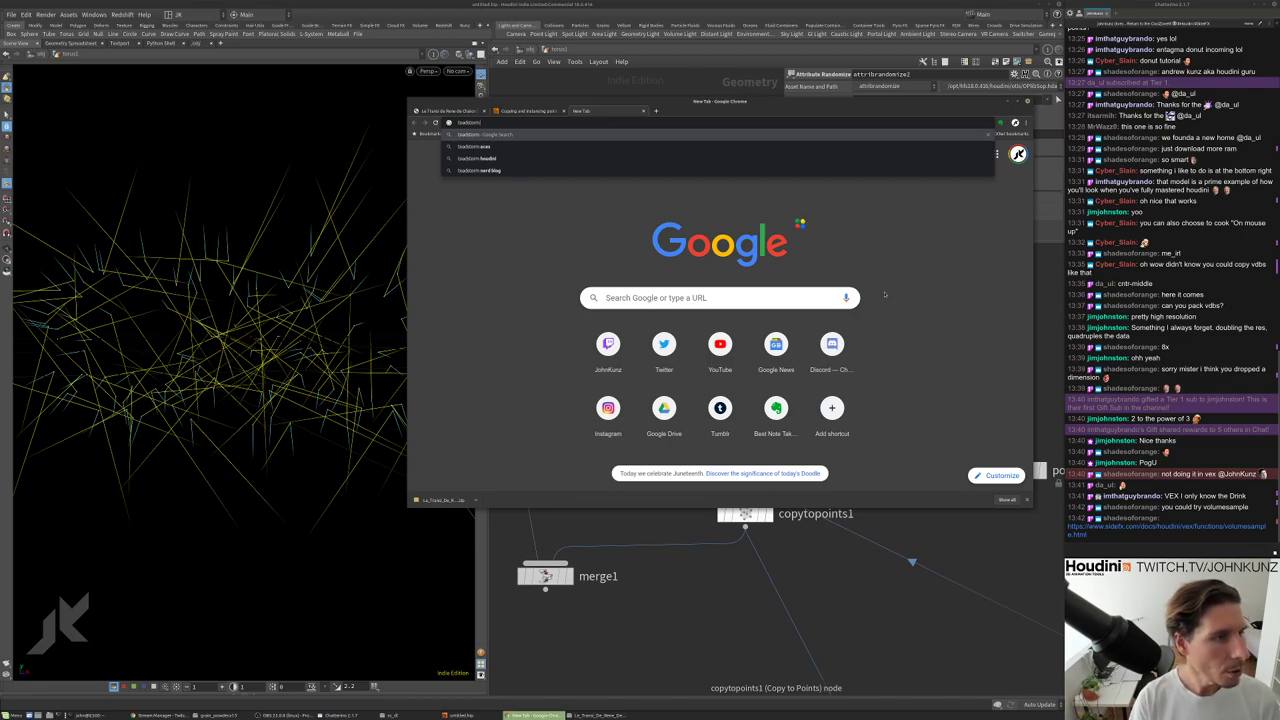
Search 'toadstorm copy instance' and open A Long-Winded Guide to Houdini Instancing.
type("cop")
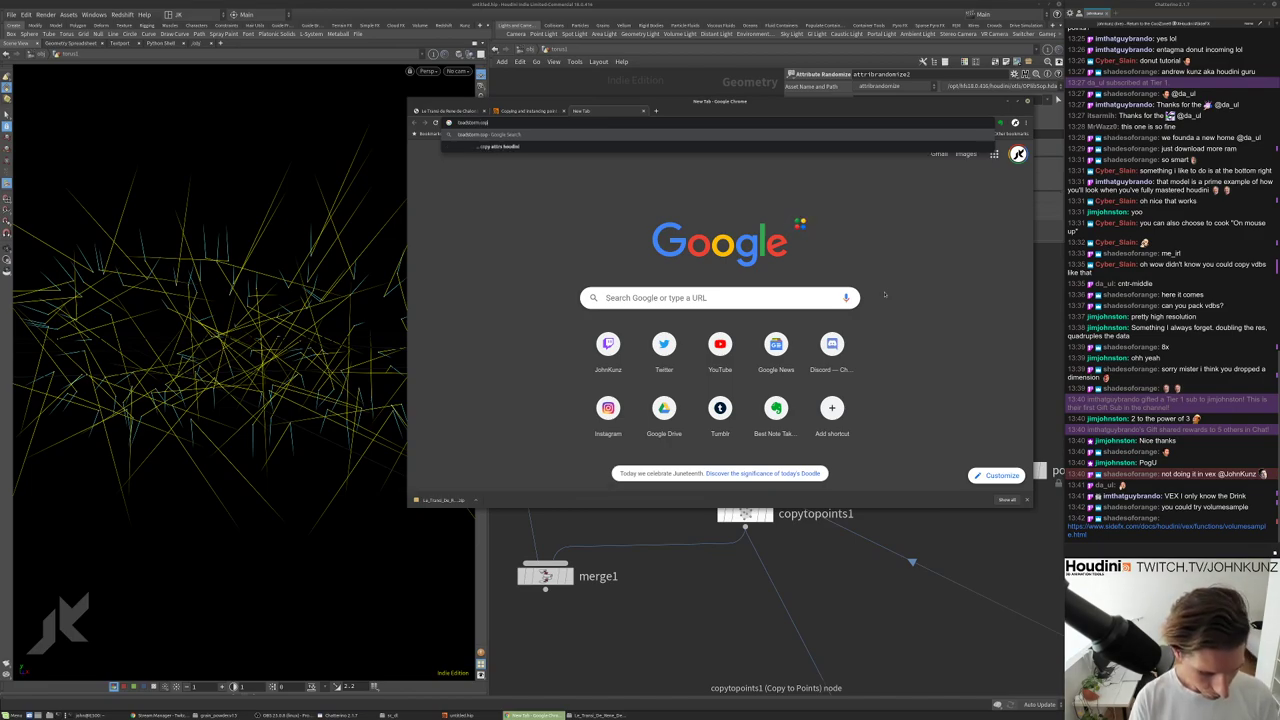
type("y instance")
key("Return")
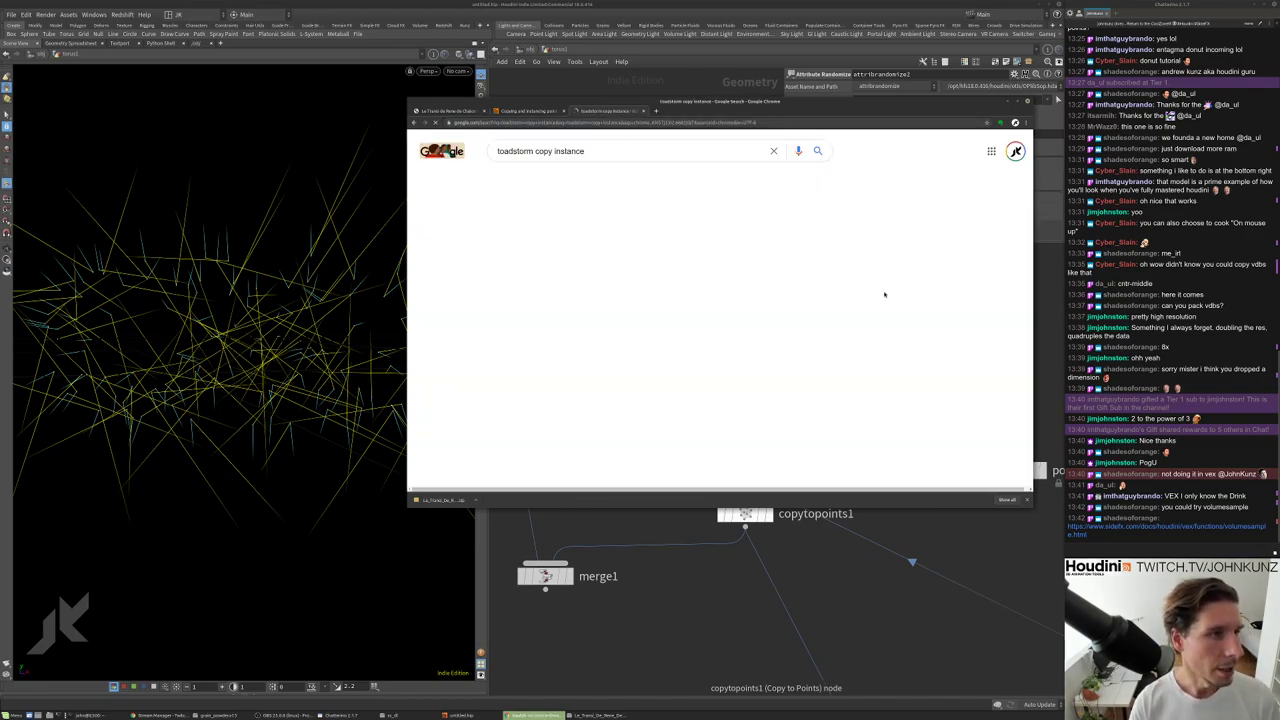
left_click(560, 238)
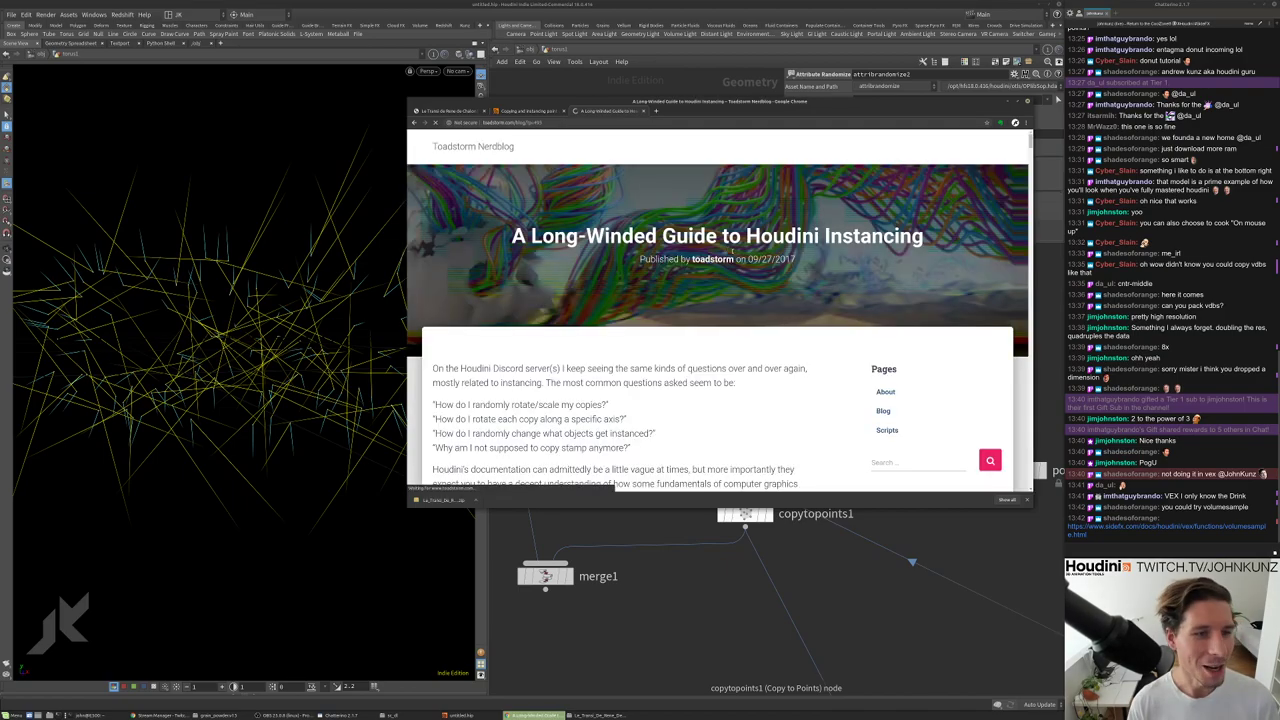
Scroll through the article to the rotation-matrix code, then return to Houdini.
scroll(1030, 152, "down", 5)
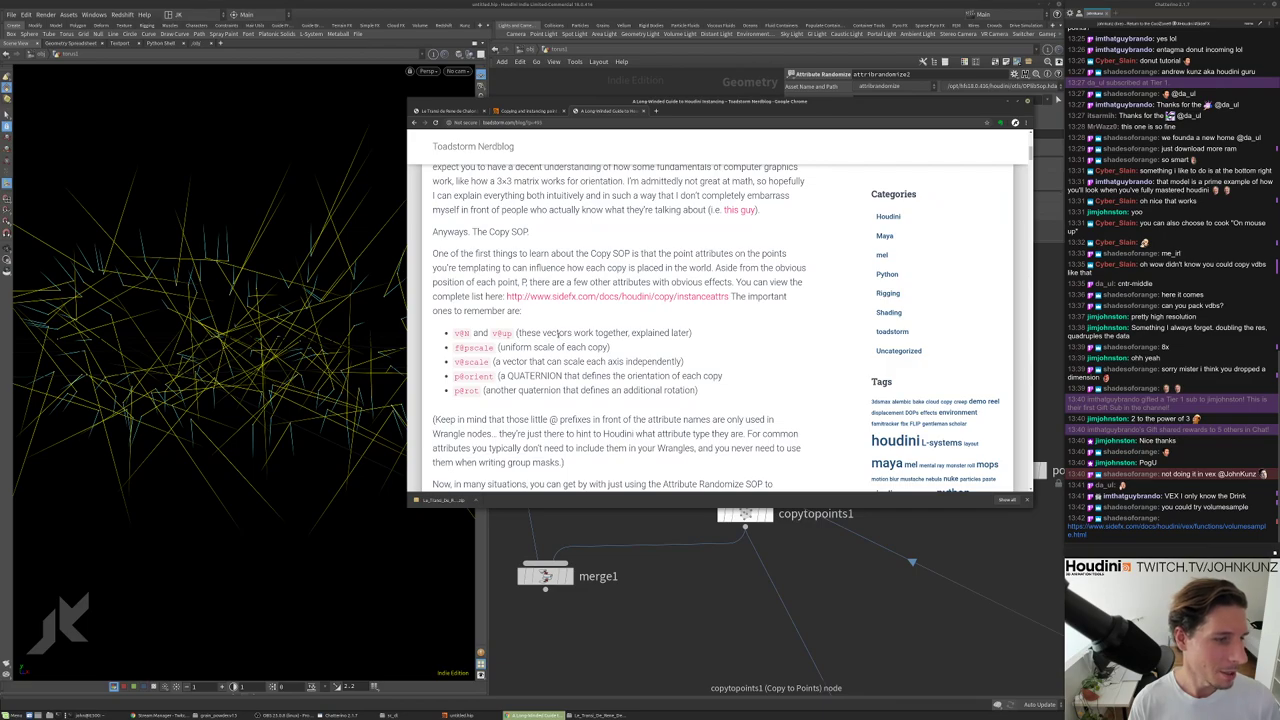
scroll(559, 332, "down", 5)
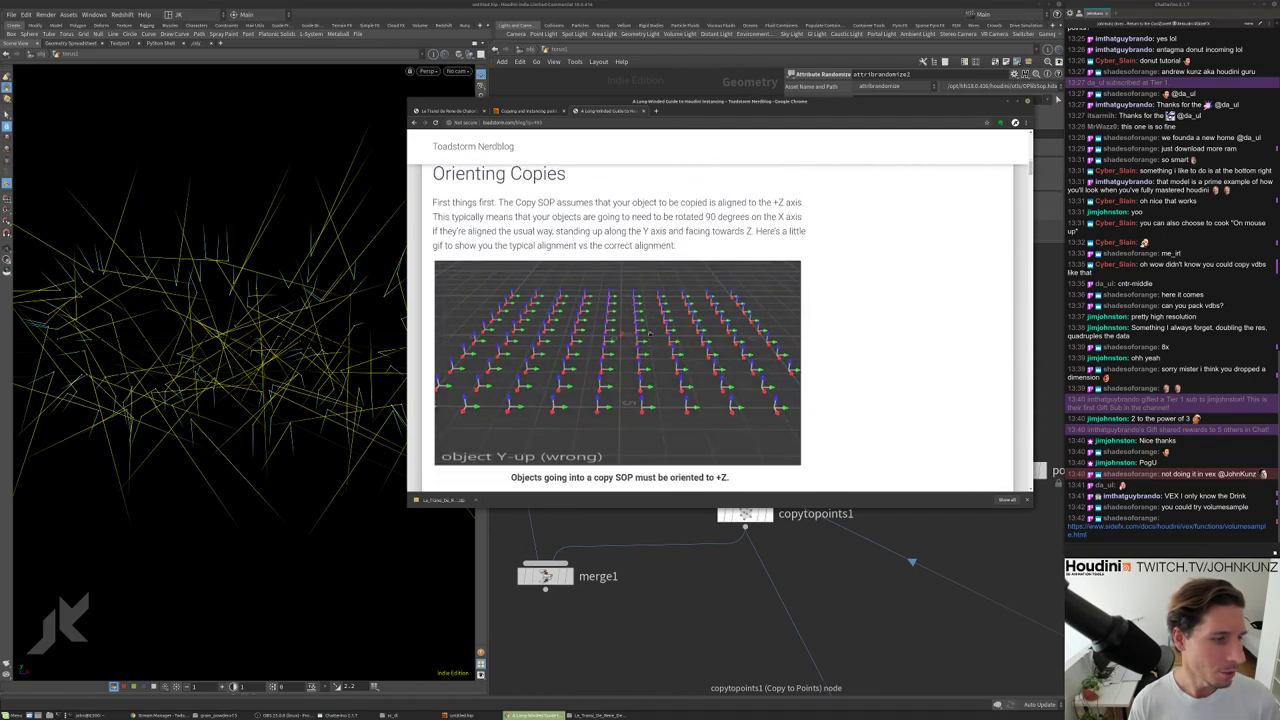
scroll(650, 332, "down", 3)
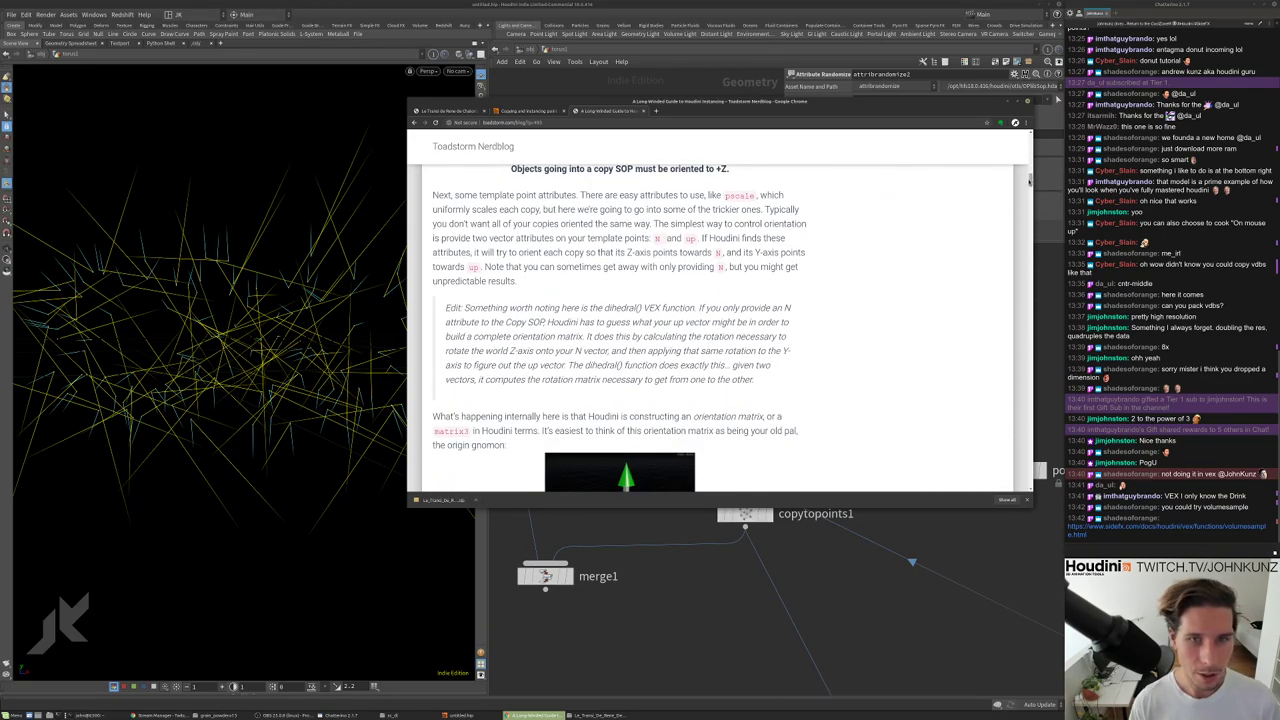
scroll(1029, 180, "down", 15)
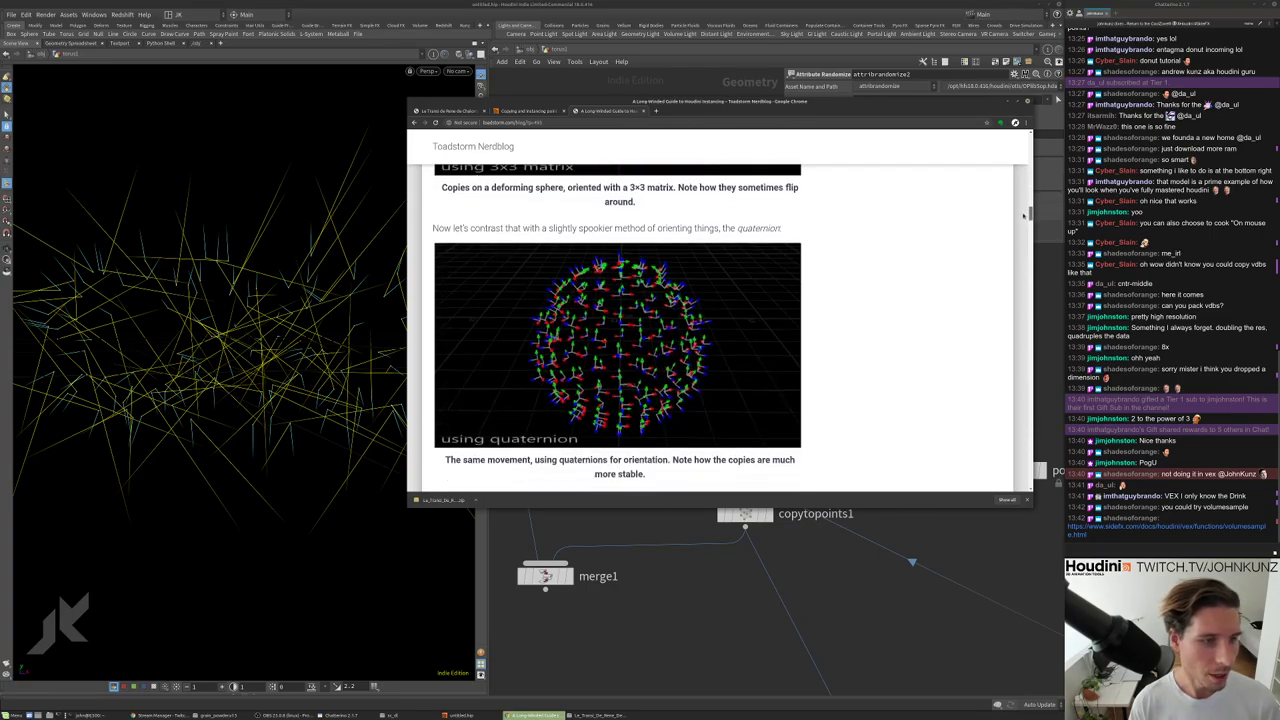
scroll(1024, 213, "down", 10)
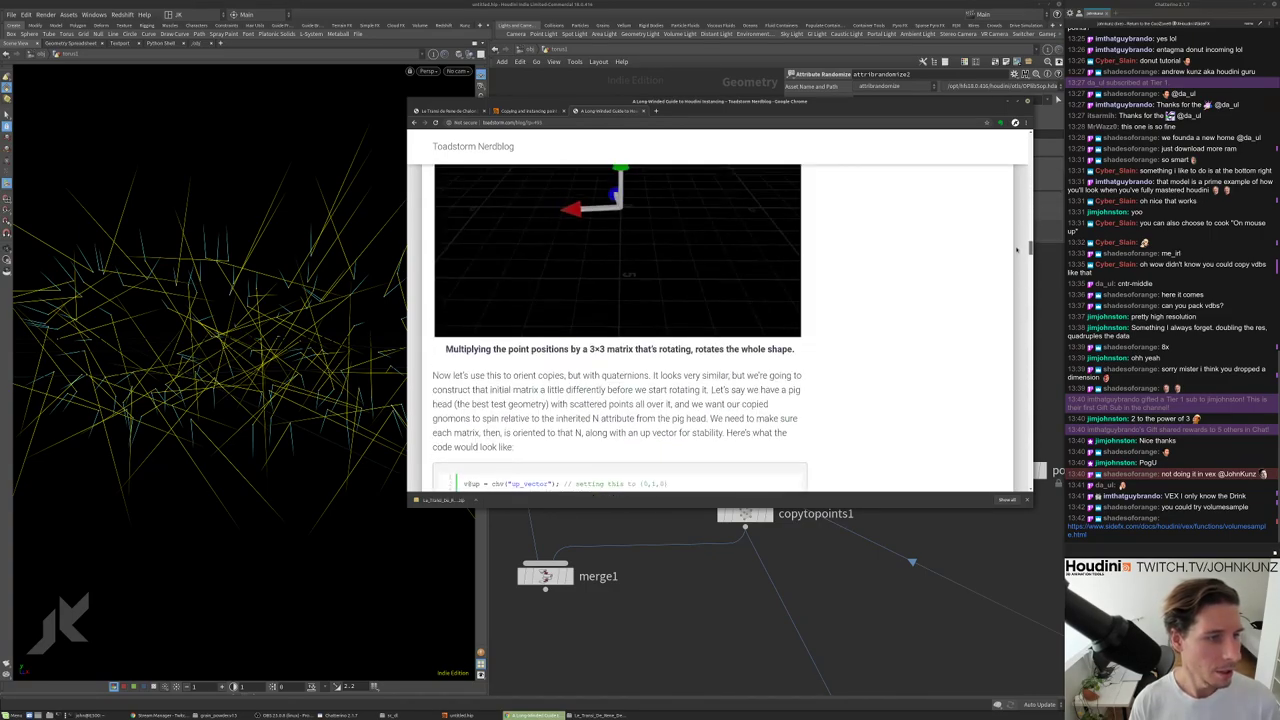
left_click_drag(1017, 250, 1018, 249)
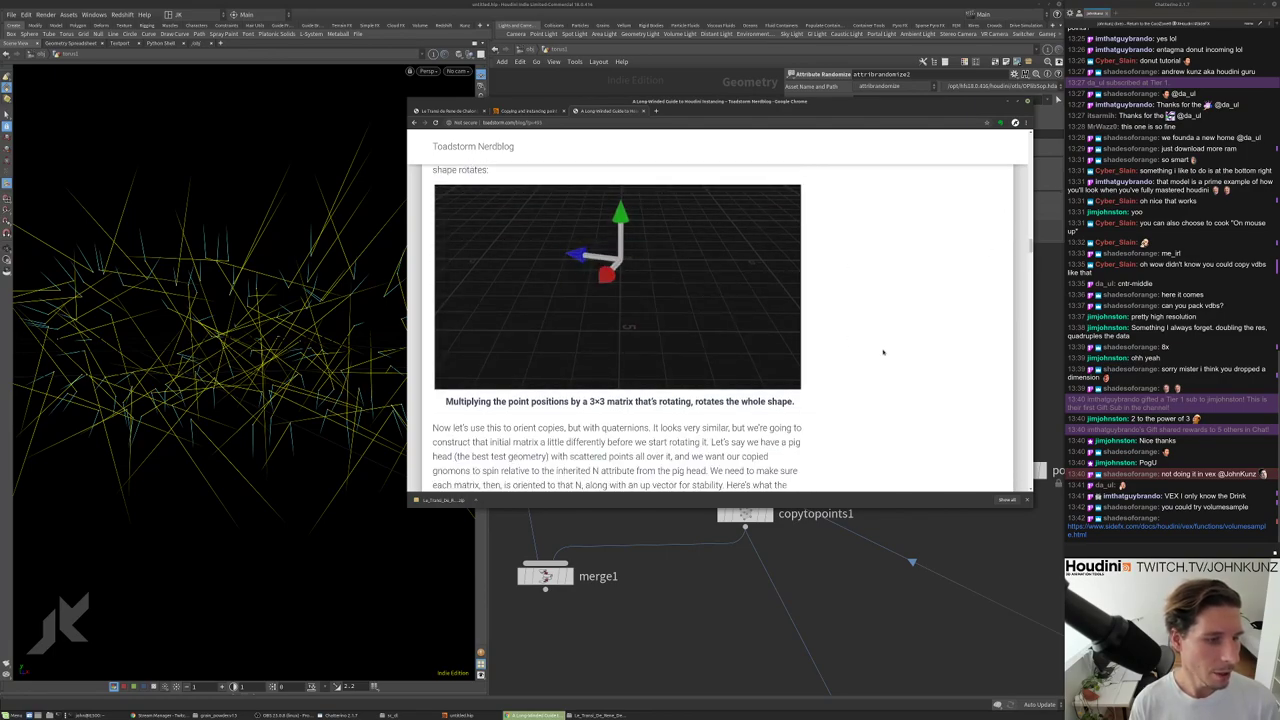
scroll(700, 365, "up", 3)
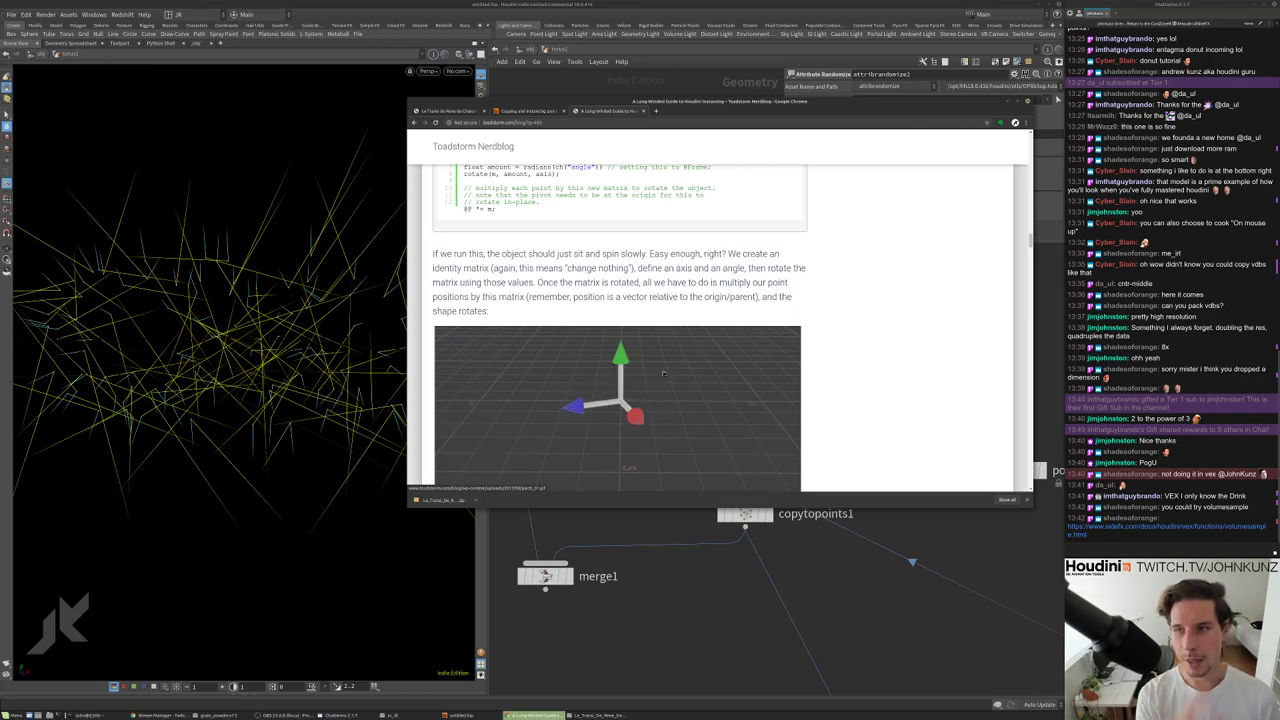
key("alt+Tab")
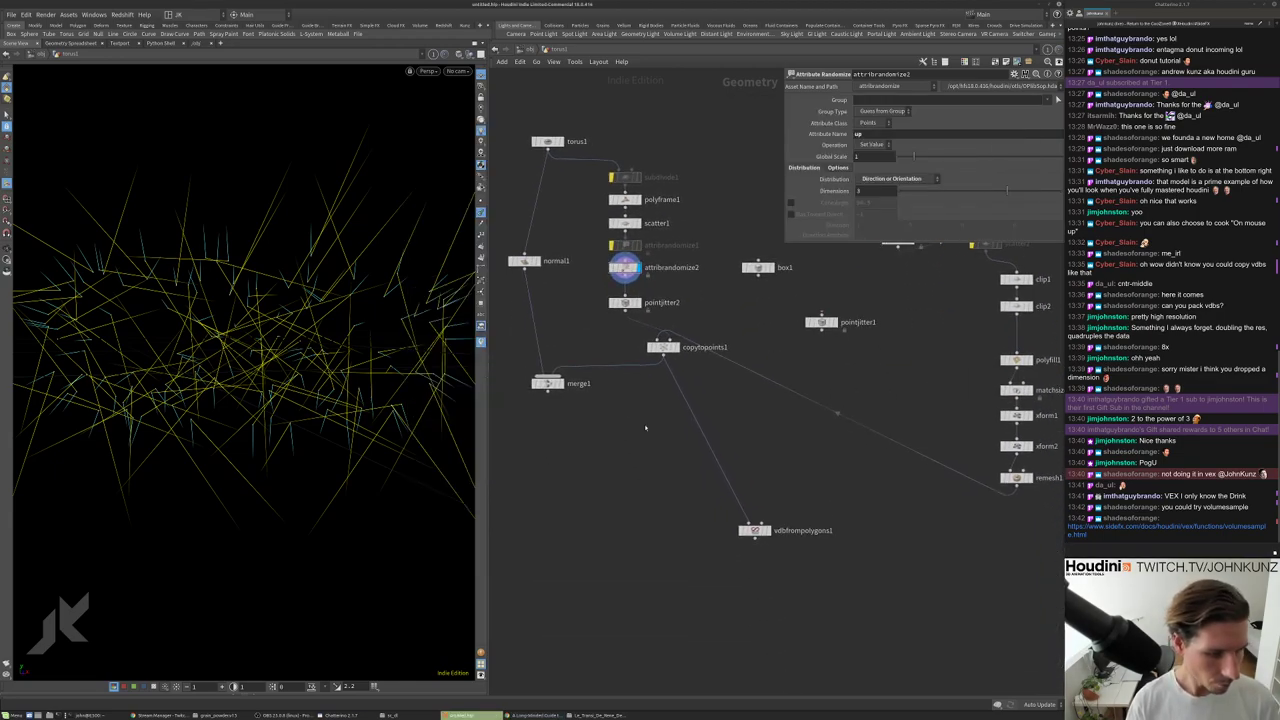
Display copytopoints1 and frame the skull-covered shape in the viewport.
scroll(740, 512, "up", 3)
left_click(648, 275)
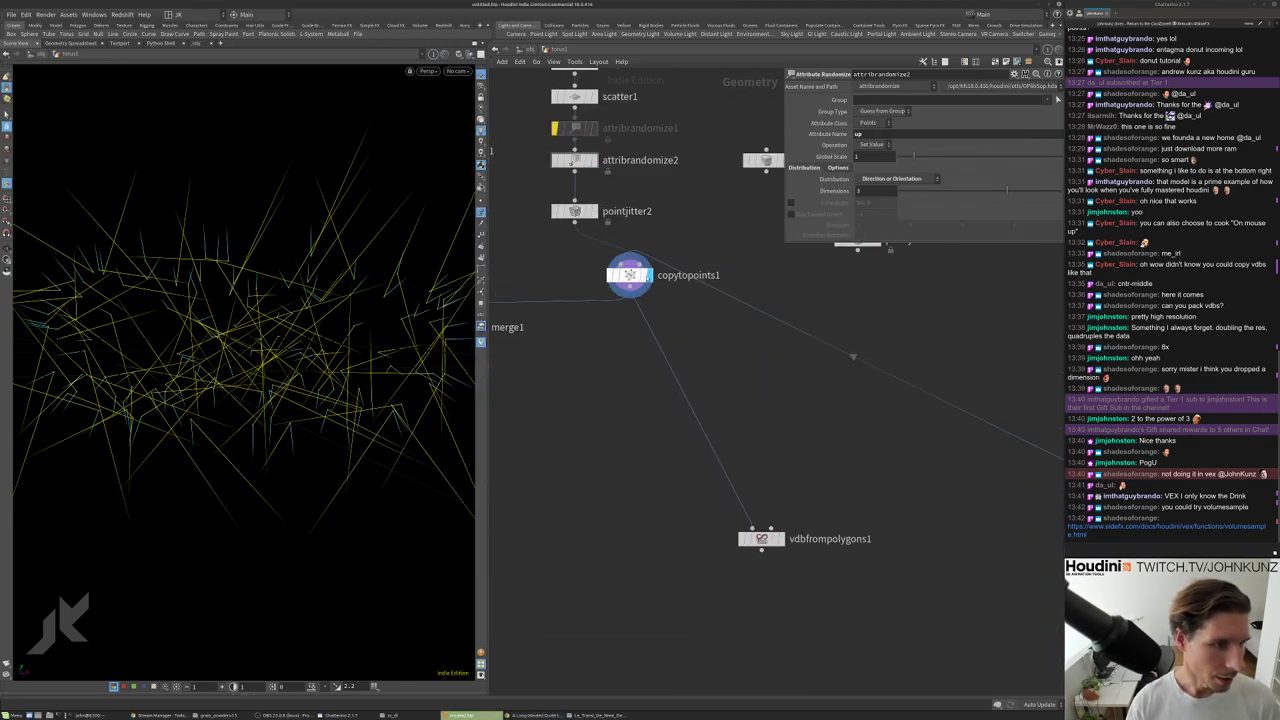
key("space+g")
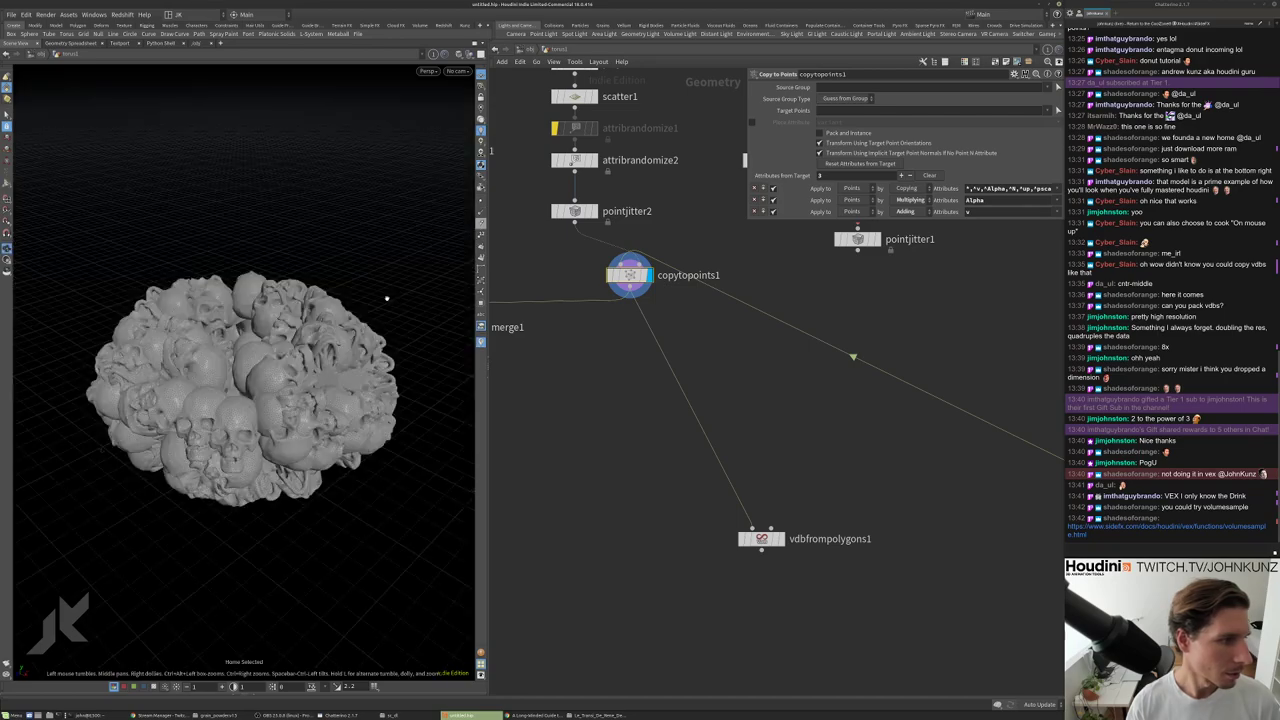
left_click_drag(204, 323, 288, 267)
middle_click_drag(700, 230, 710, 254)
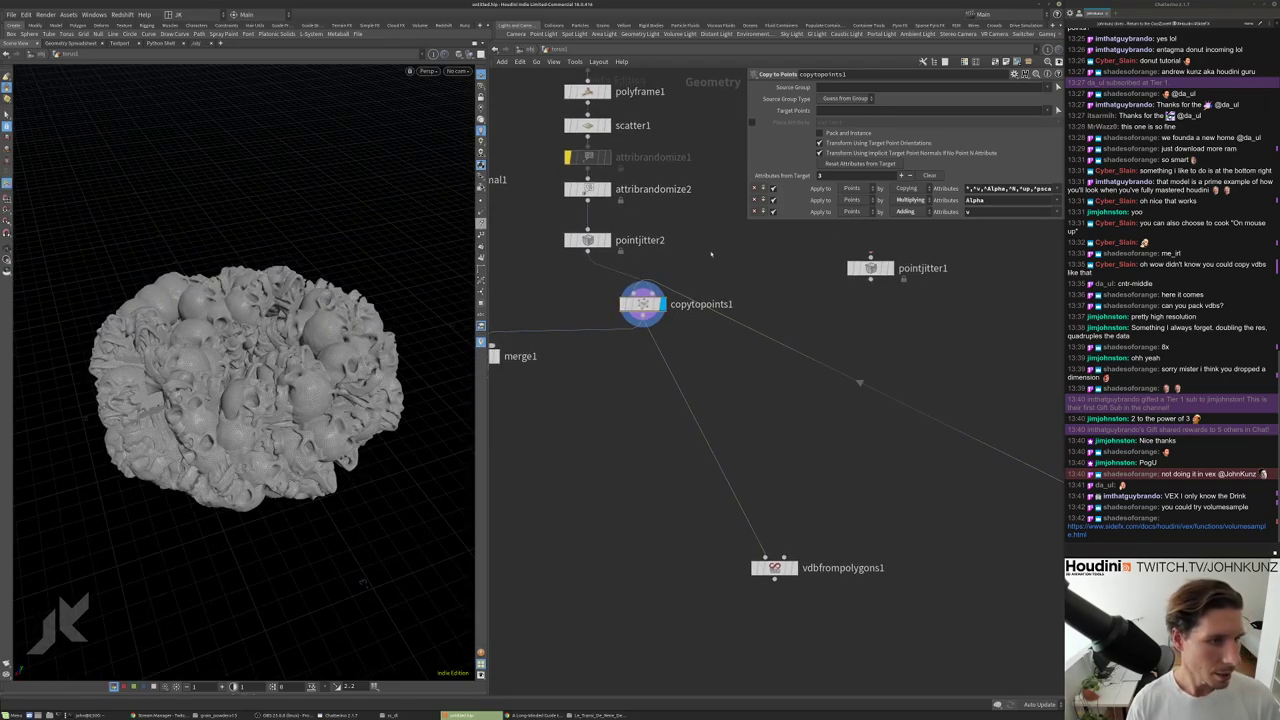
Add an Attribute Swap node with destination up between attribrandomize2 and pointjitter2.
key("Tab")
type("swa")
left_click(802, 260)
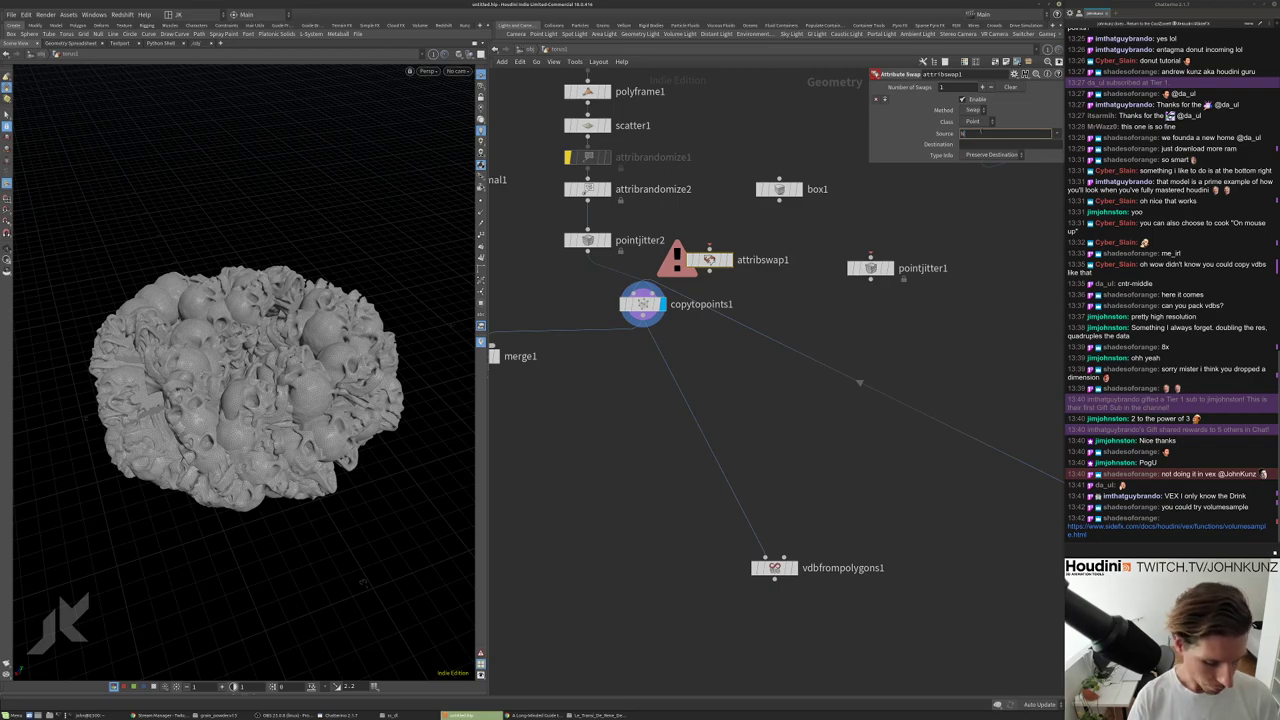
key("Tab")
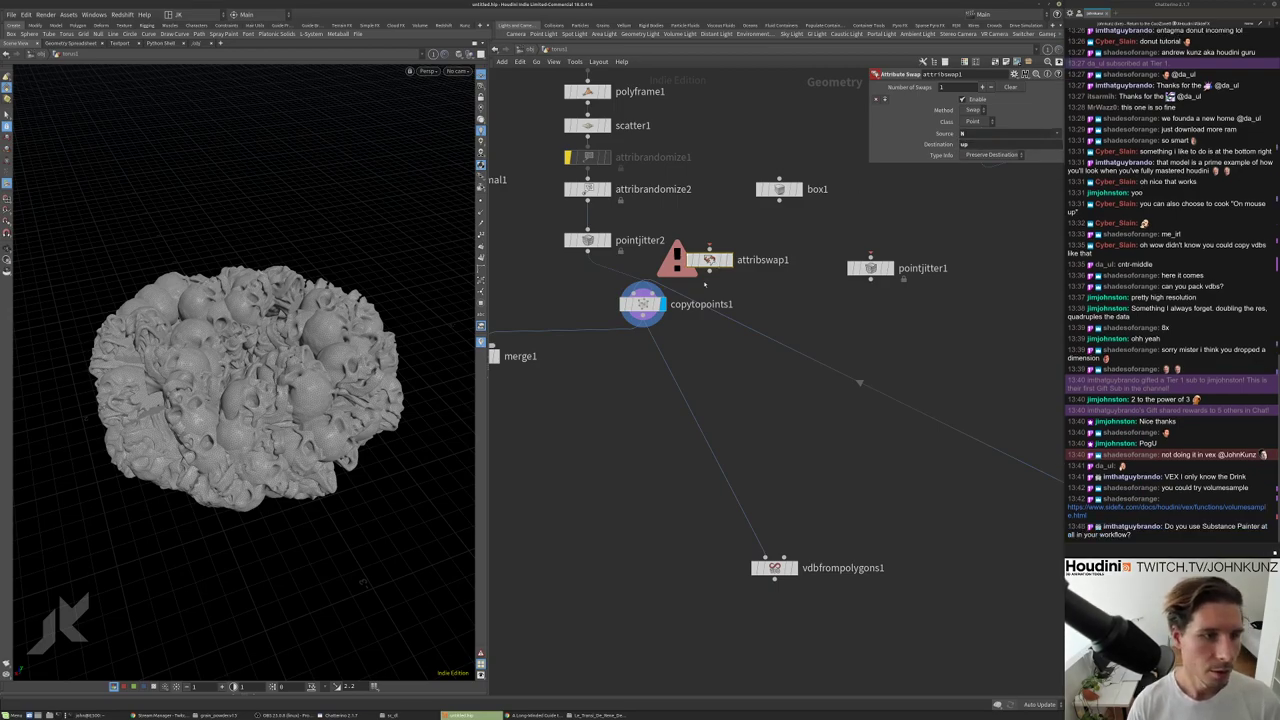
left_click_drag(709, 259, 700, 250)
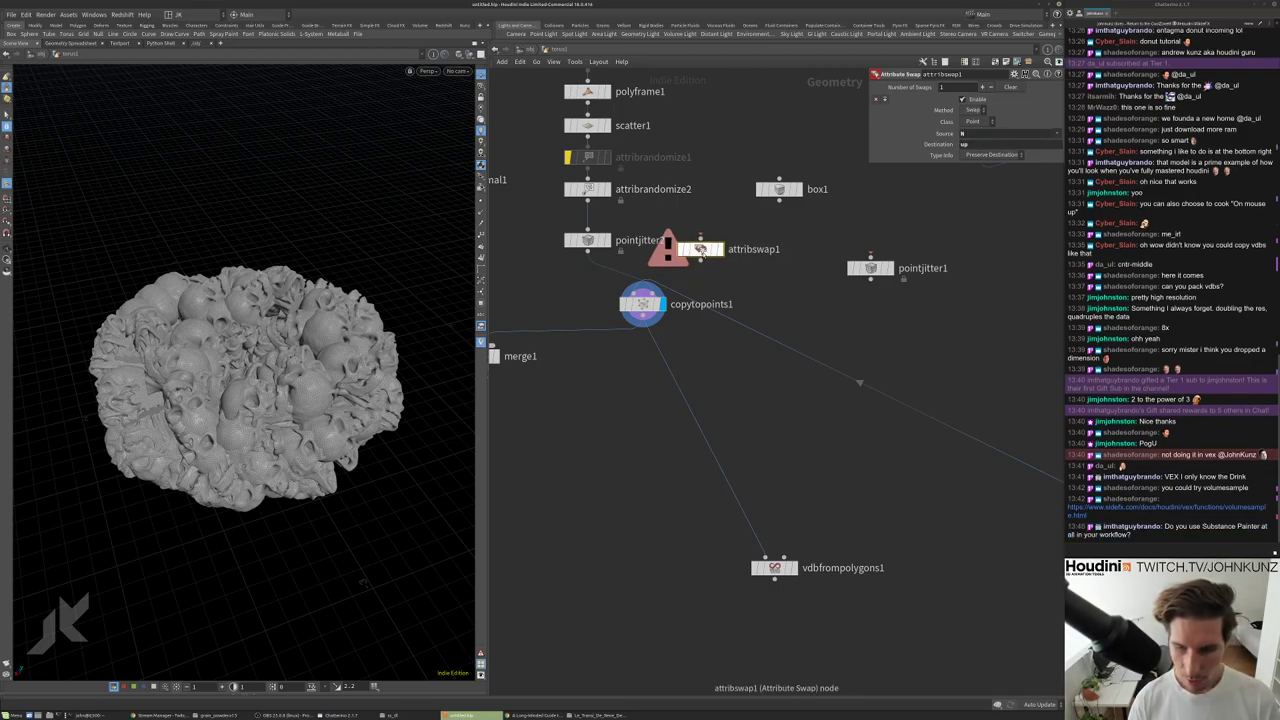
scroll(755, 323, "up", 2)
left_click_drag(752, 335, 620, 296)
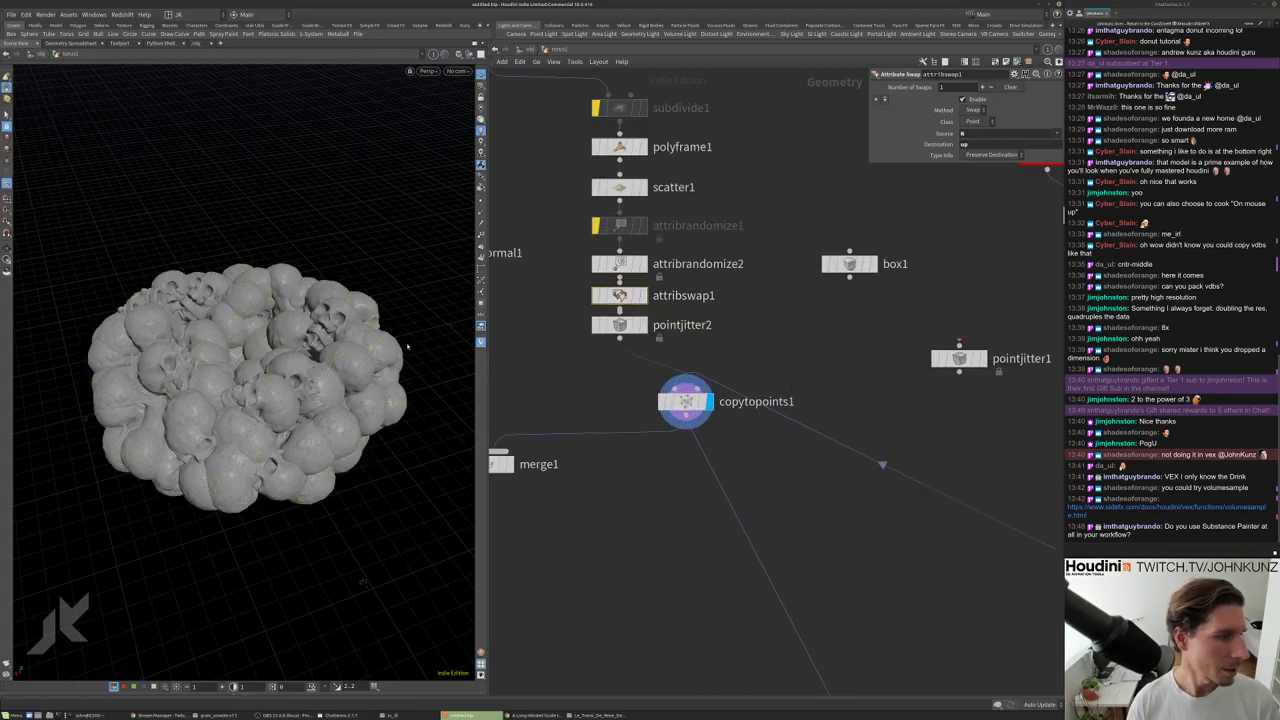
scroll(760, 400, "down", 1)
key("Tab")
Wire a Transform node xform3 into copytopoints1's skull input and display it.
type("xform")
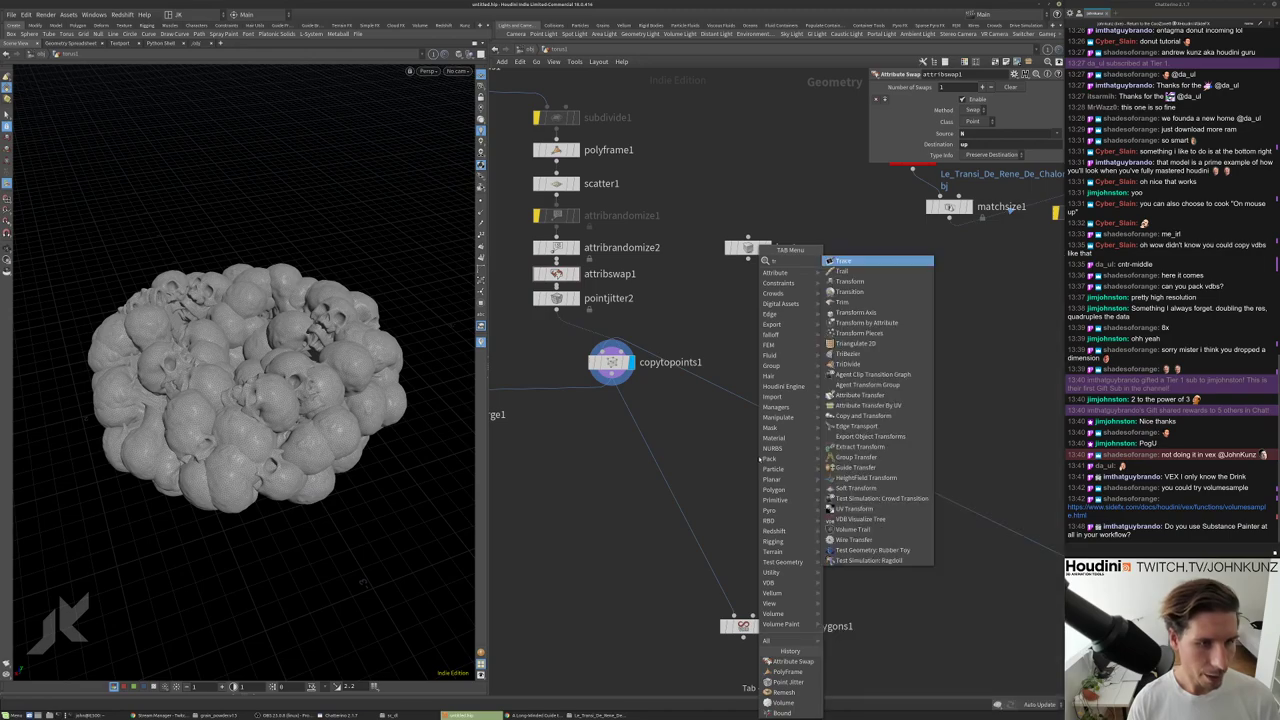
key("Return")
left_click(760, 434)
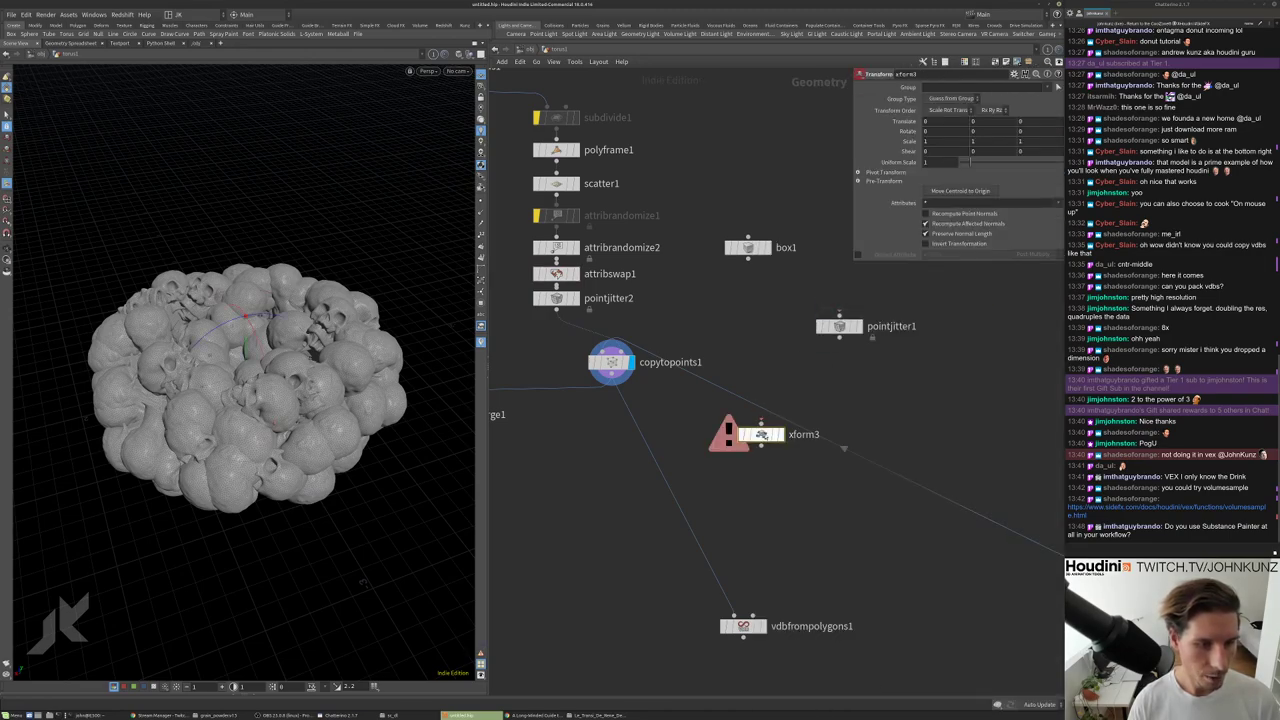
left_click_drag(762, 434, 763, 411)
key("r")
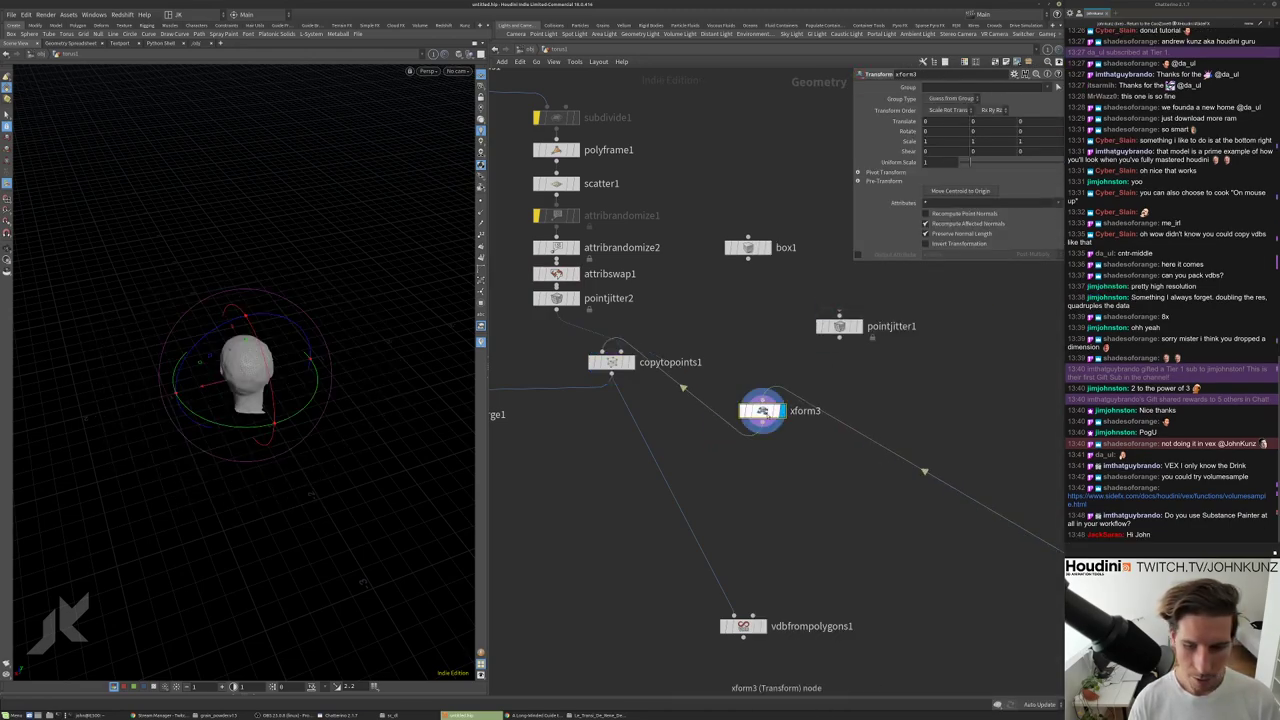
Tidy the network by repositioning xform3, pointjitter2 and box1.
left_click_drag(762, 411, 759, 371)
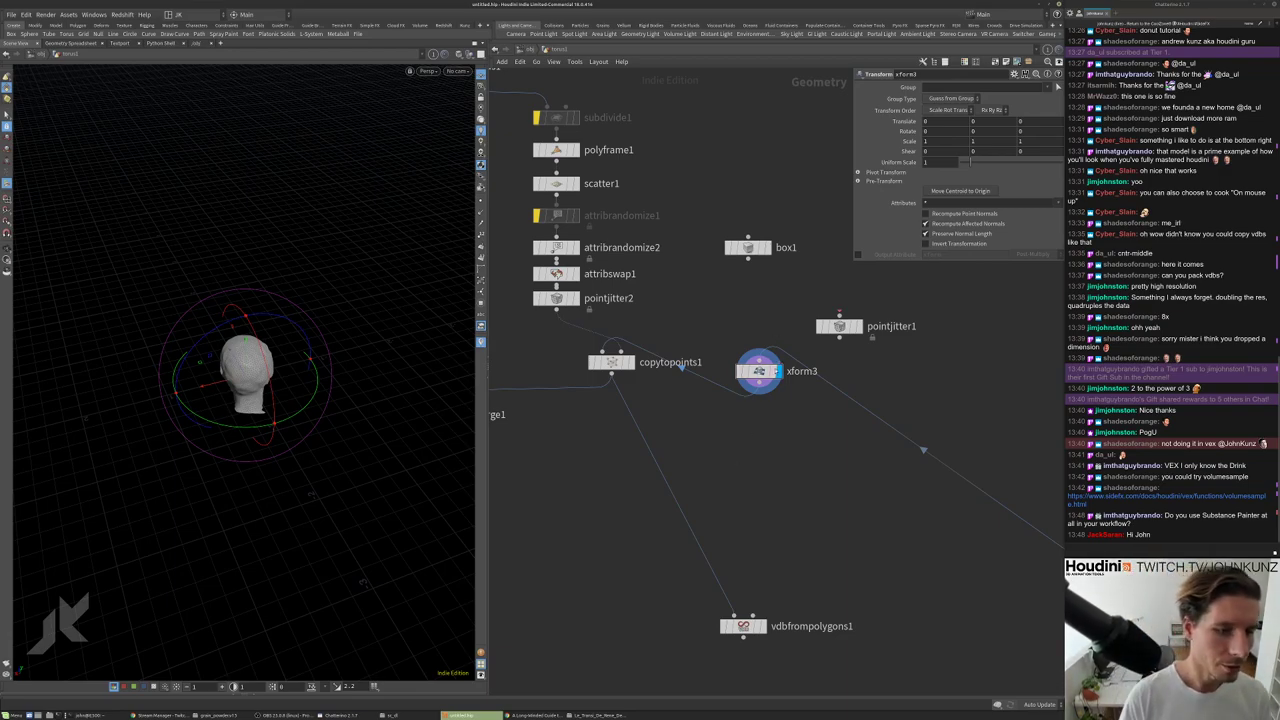
left_click_drag(762, 374, 746, 301)
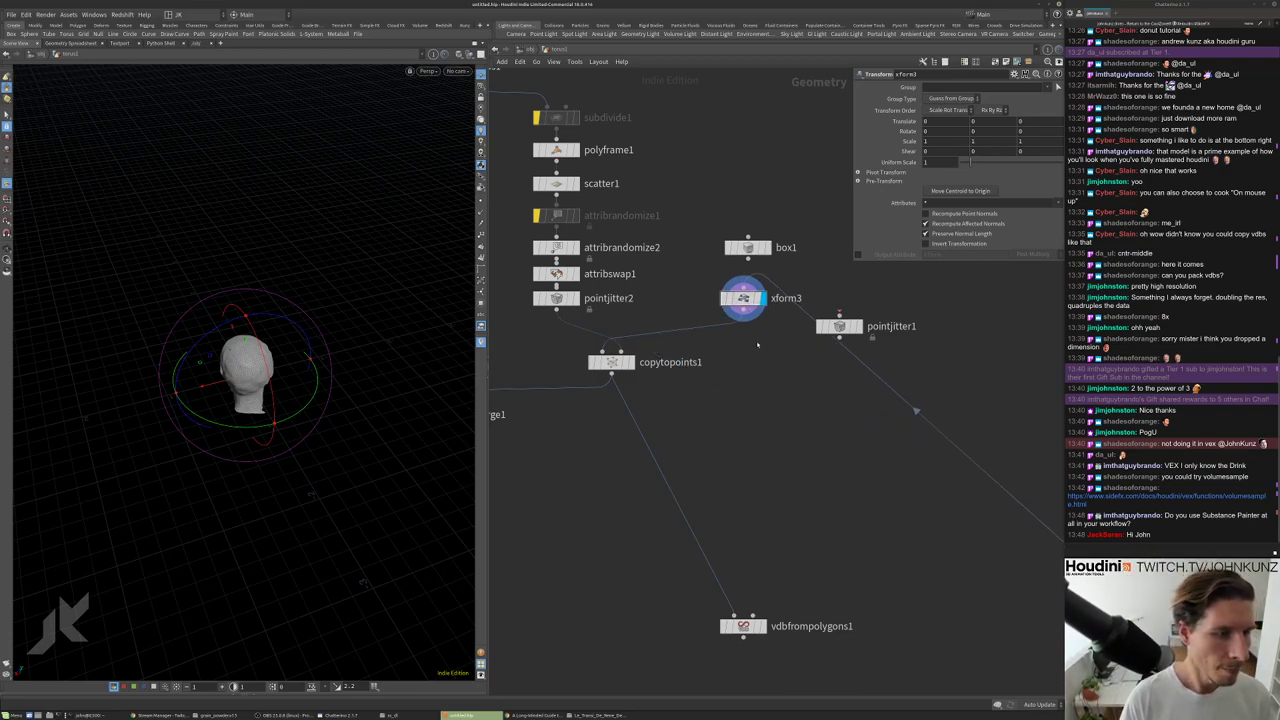
left_click_drag(557, 300, 557, 308)
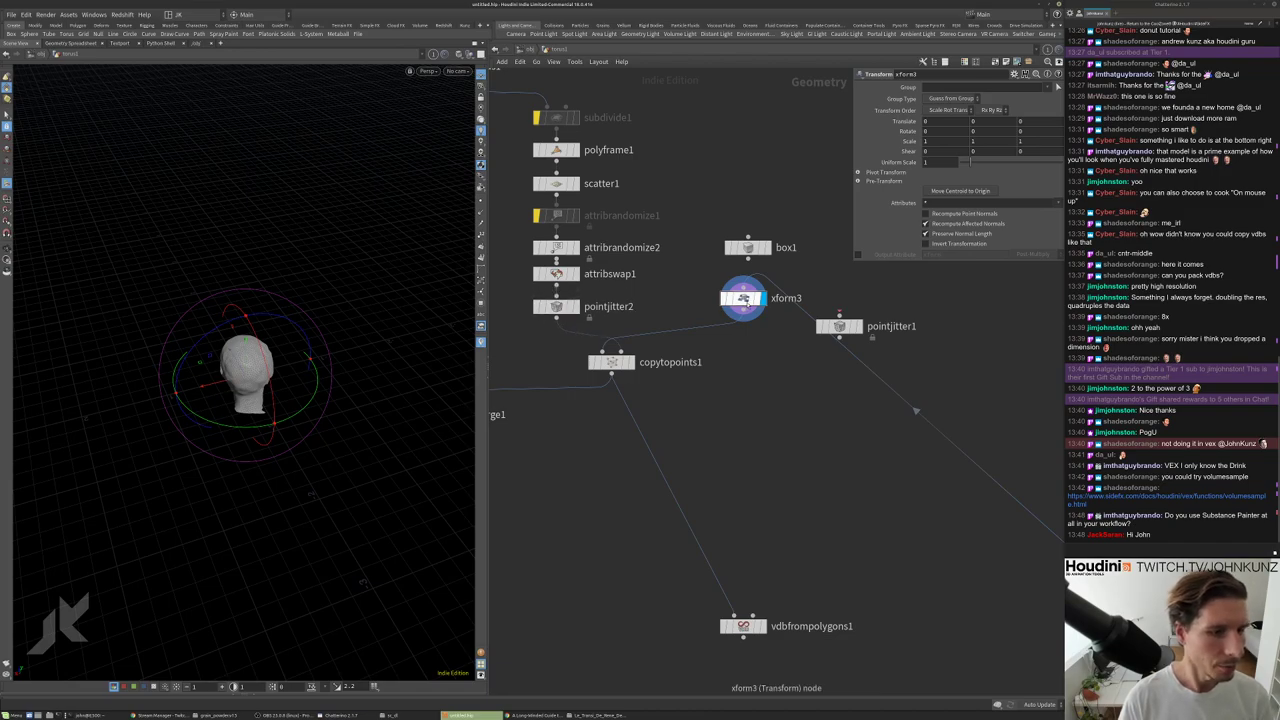
left_click_drag(743, 300, 718, 308)
left_click_drag(748, 247, 830, 270)
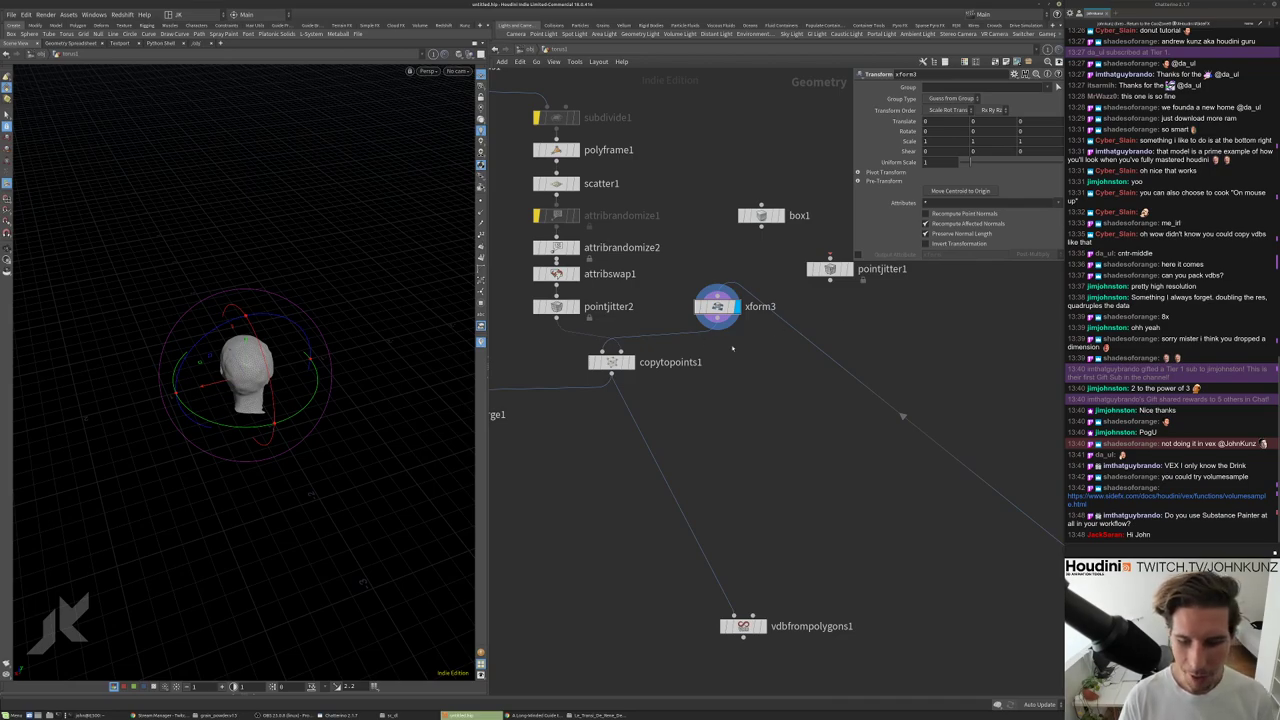
scroll(733, 348, "up", 2)
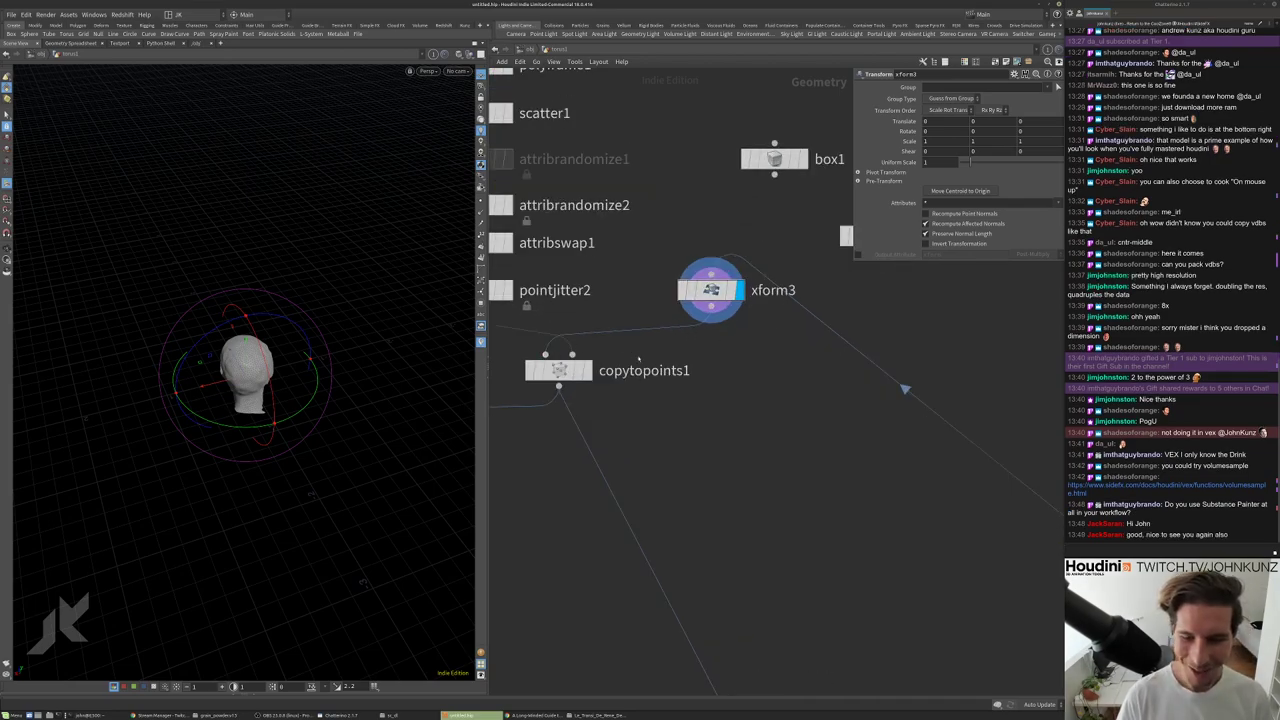
scroll(656, 374, "down", 4)
scroll(658, 372, "up", 4)
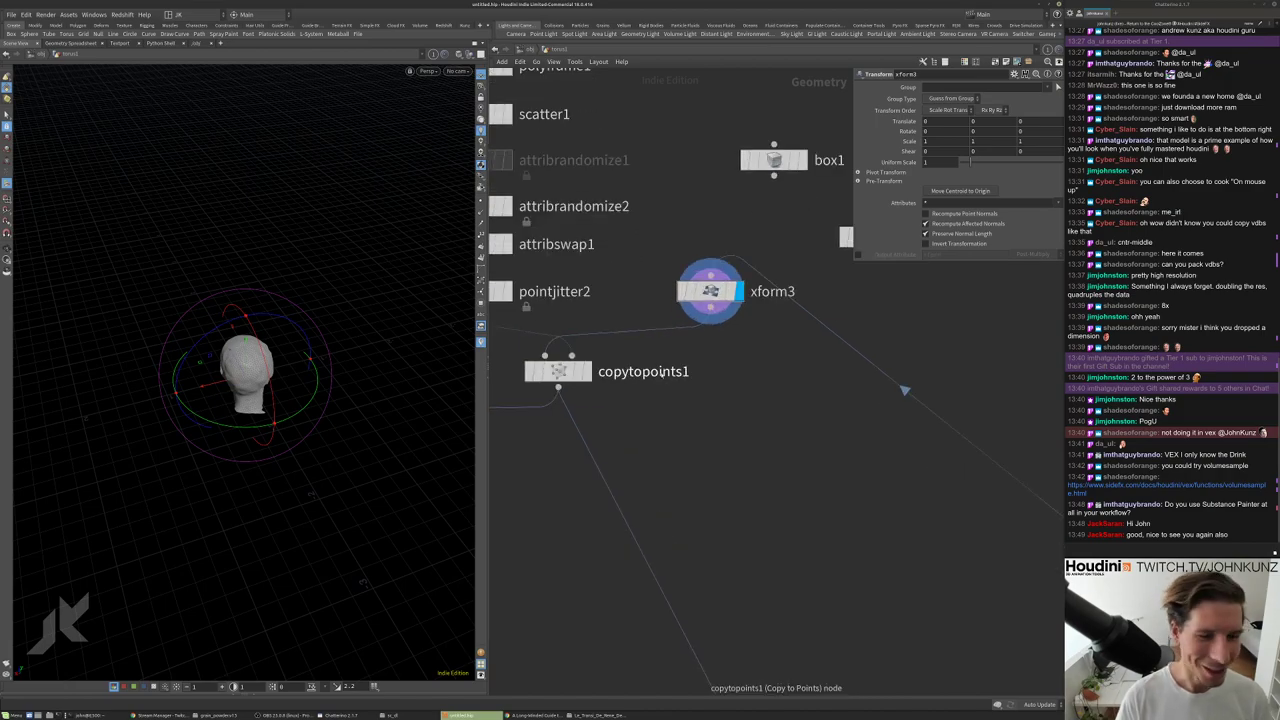
left_click_drag(710, 291, 716, 291)
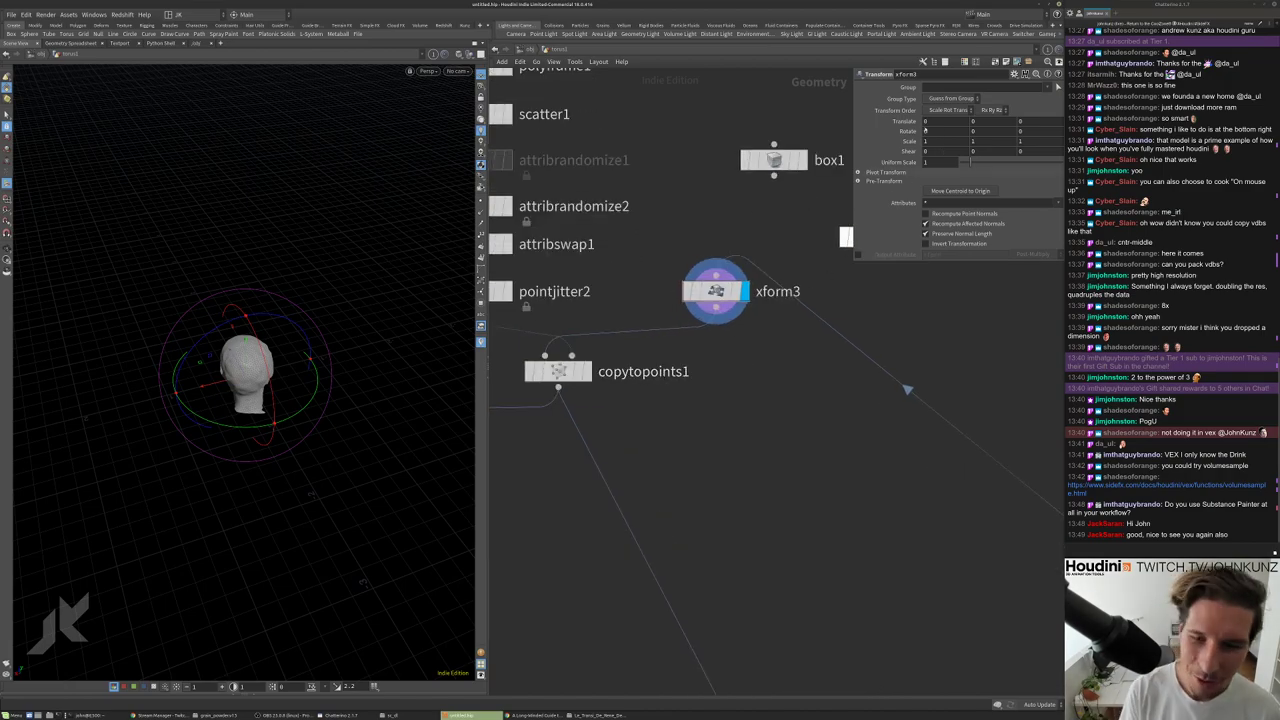
Orbit around the single skull and bring back its transform handles.
key("Escape")
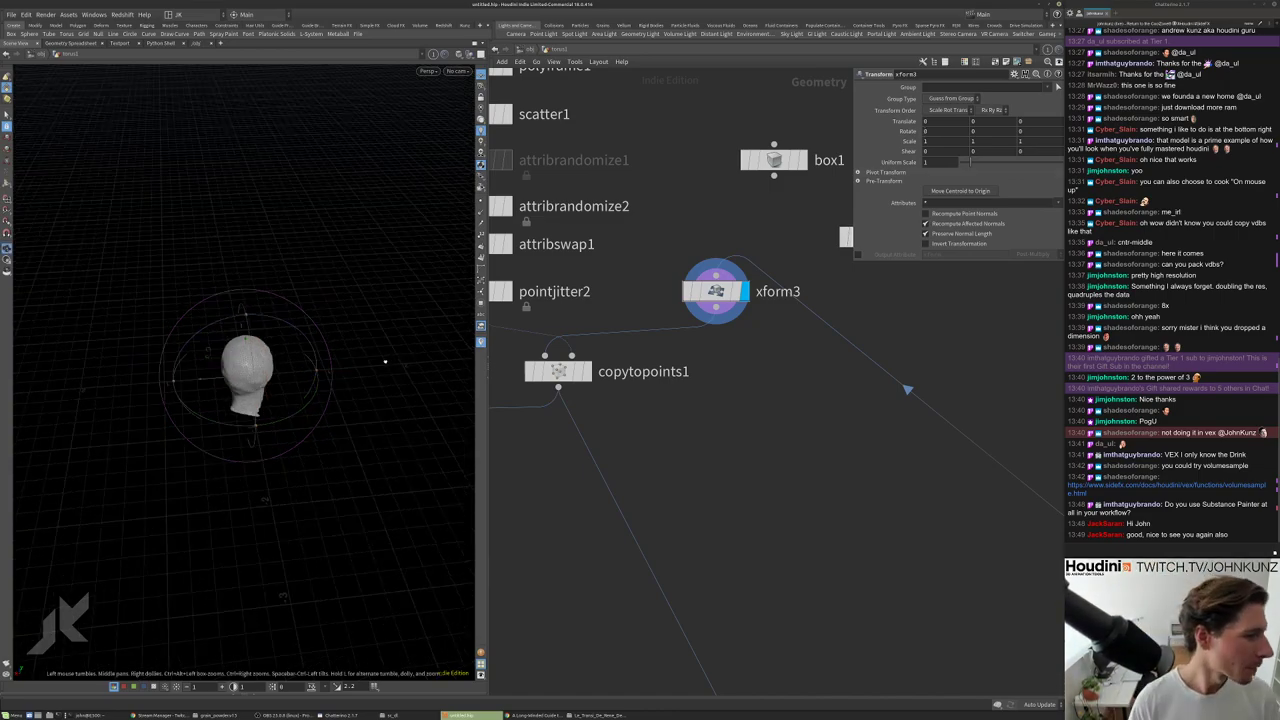
left_click_drag(377, 366, 312, 436)
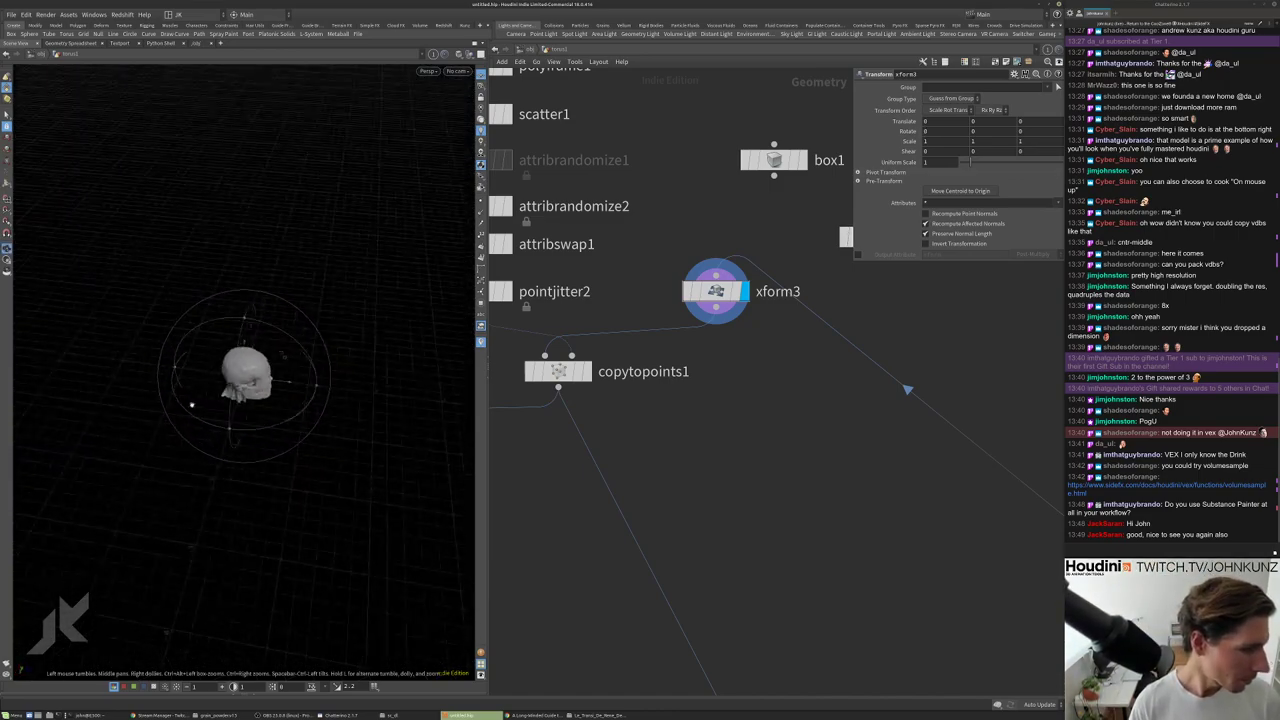
key("Return")
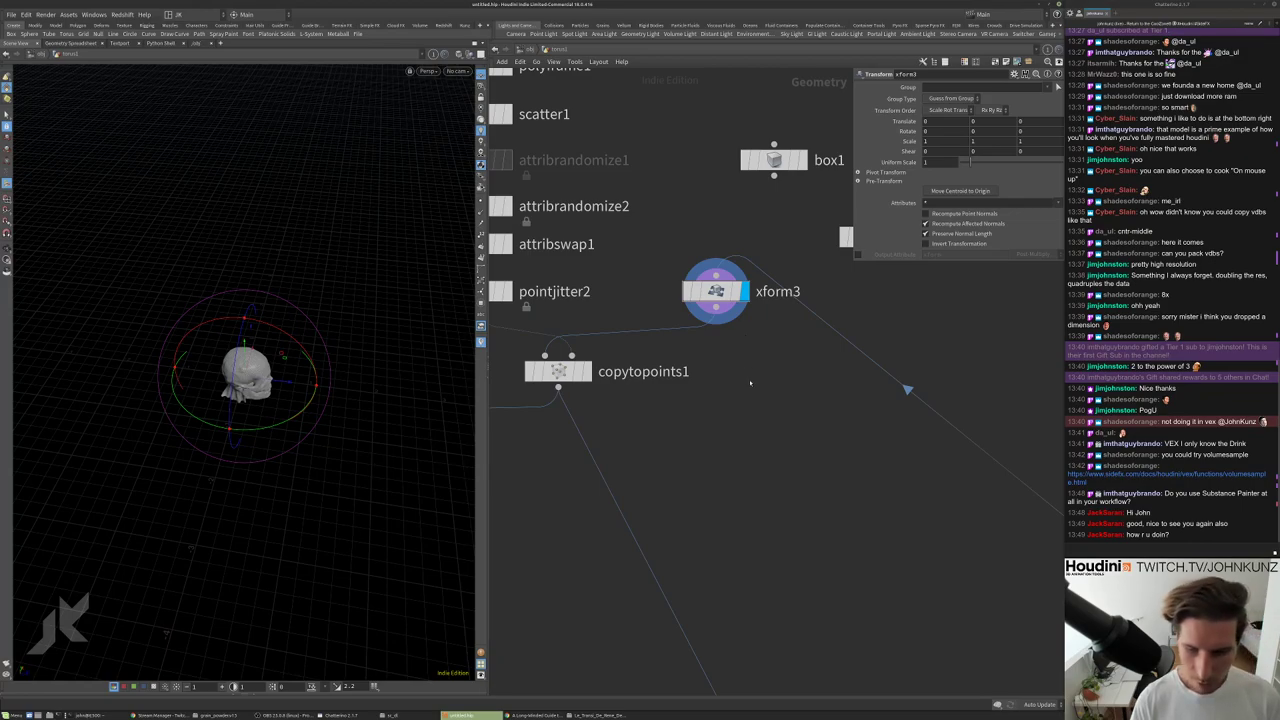
middle_click_drag(750, 382, 735, 359)
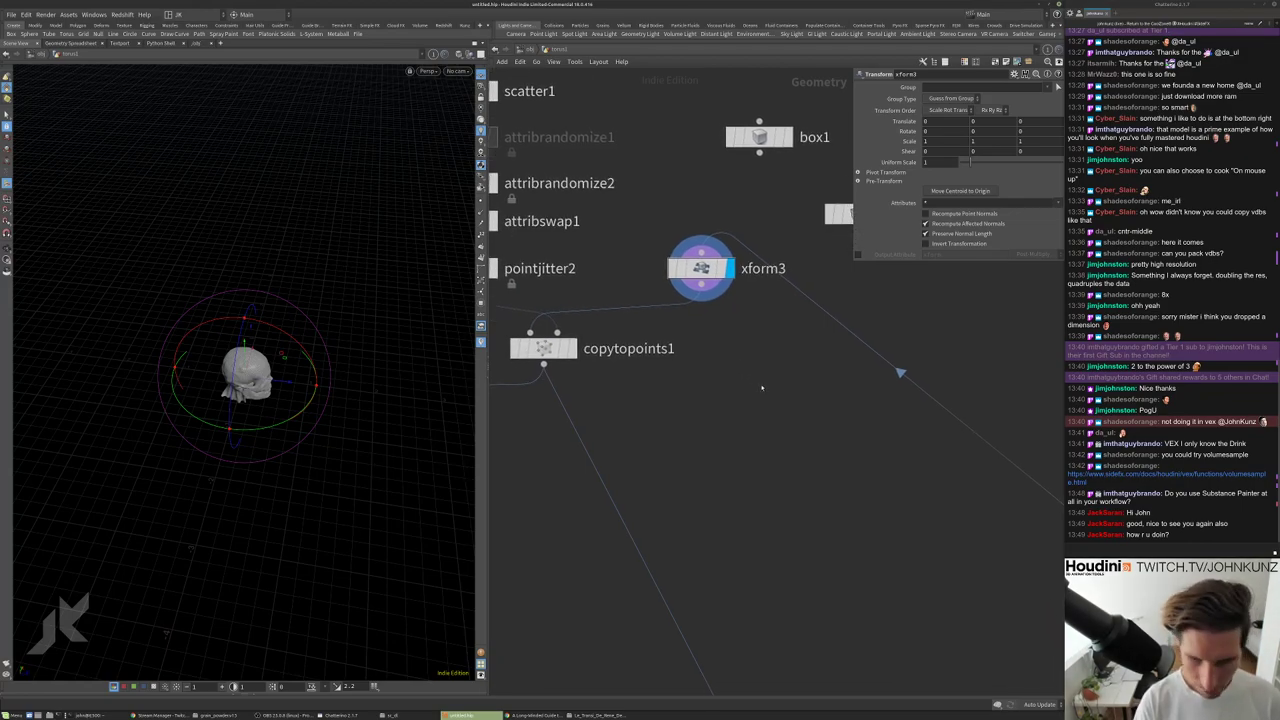
key("Tab")
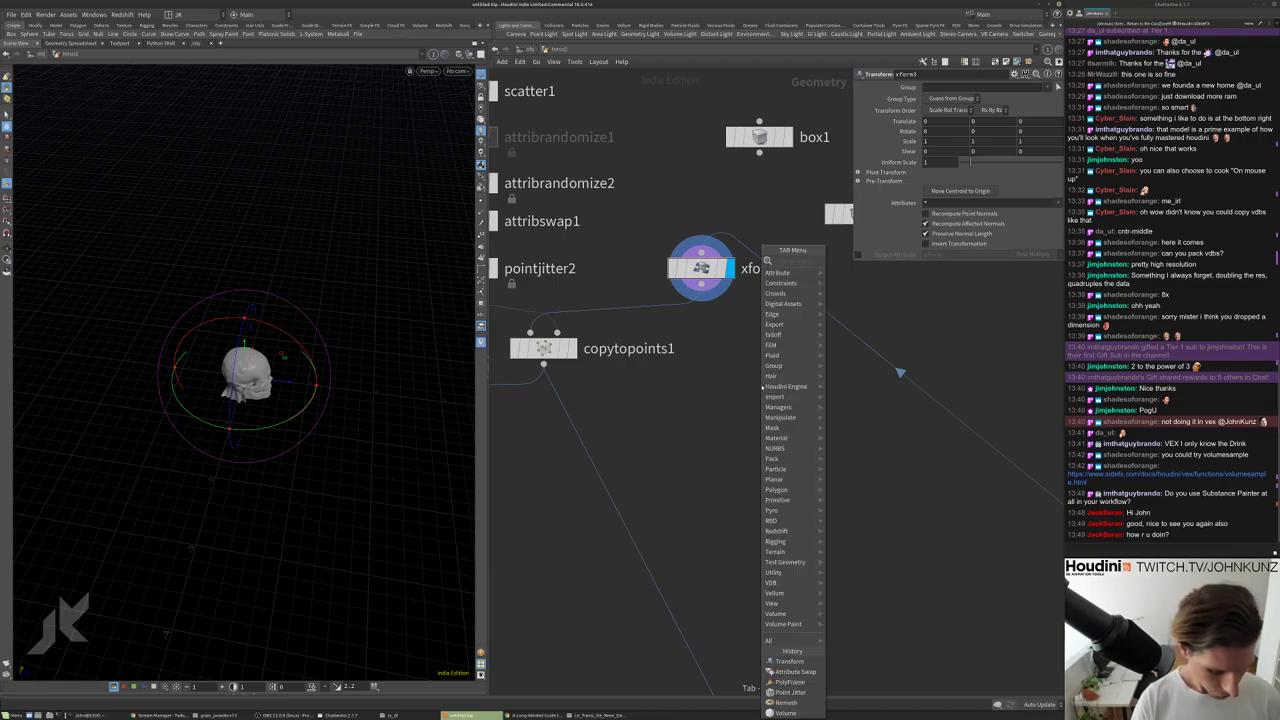
Create a new File node (file2) and place it beside pointjitter1.
type("file")
key("Return")
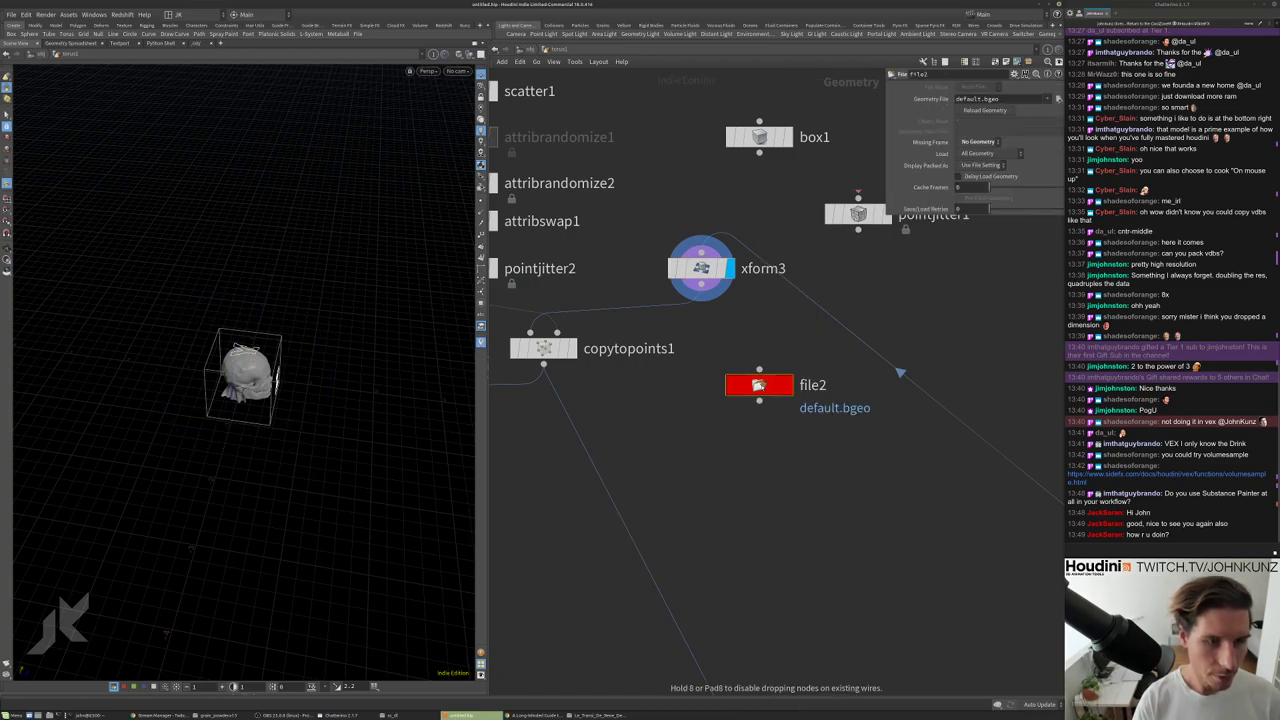
left_click_drag(240, 395, 187, 383)
scroll(274, 407, "up", 3)
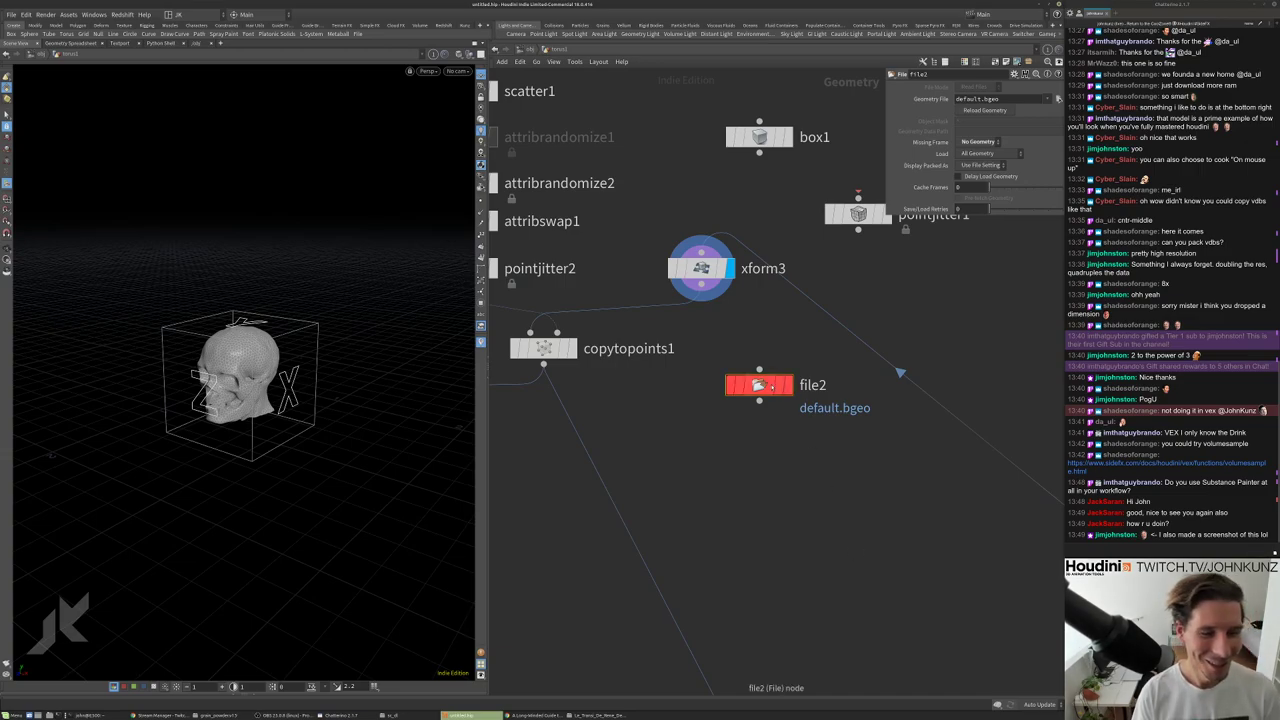
scroll(772, 386, "down", 1)
left_click_drag(770, 386, 903, 288)
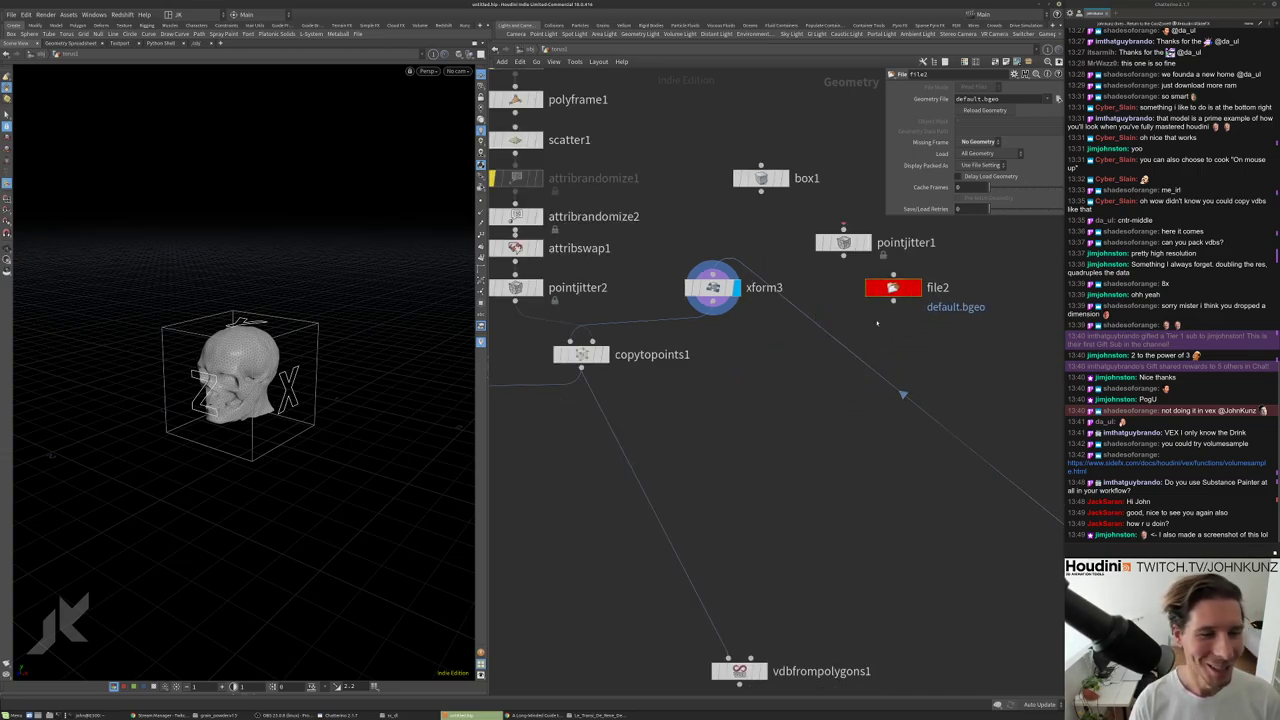
Display copytopoints1's skull-covered torus and show its Copy to Points settings.
scroll(785, 388, "up", 2)
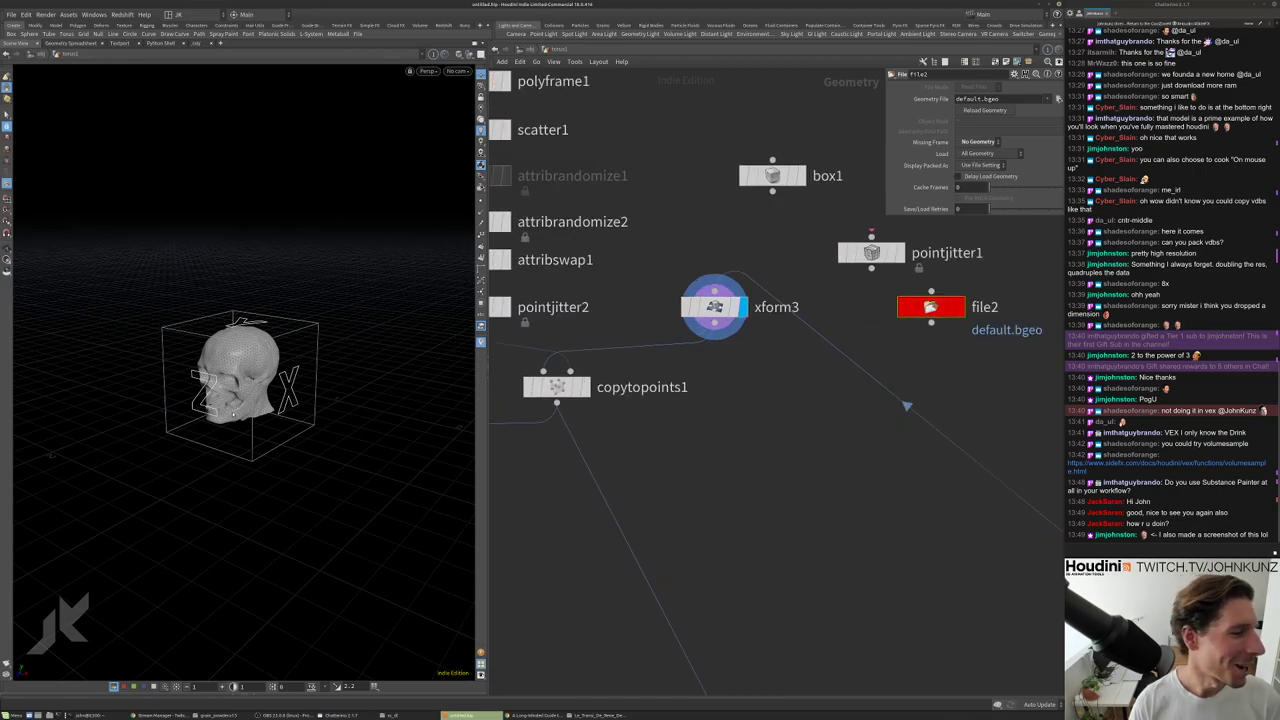
left_click_drag(255, 380, 168, 404)
scroll(243, 383, "up", 3)
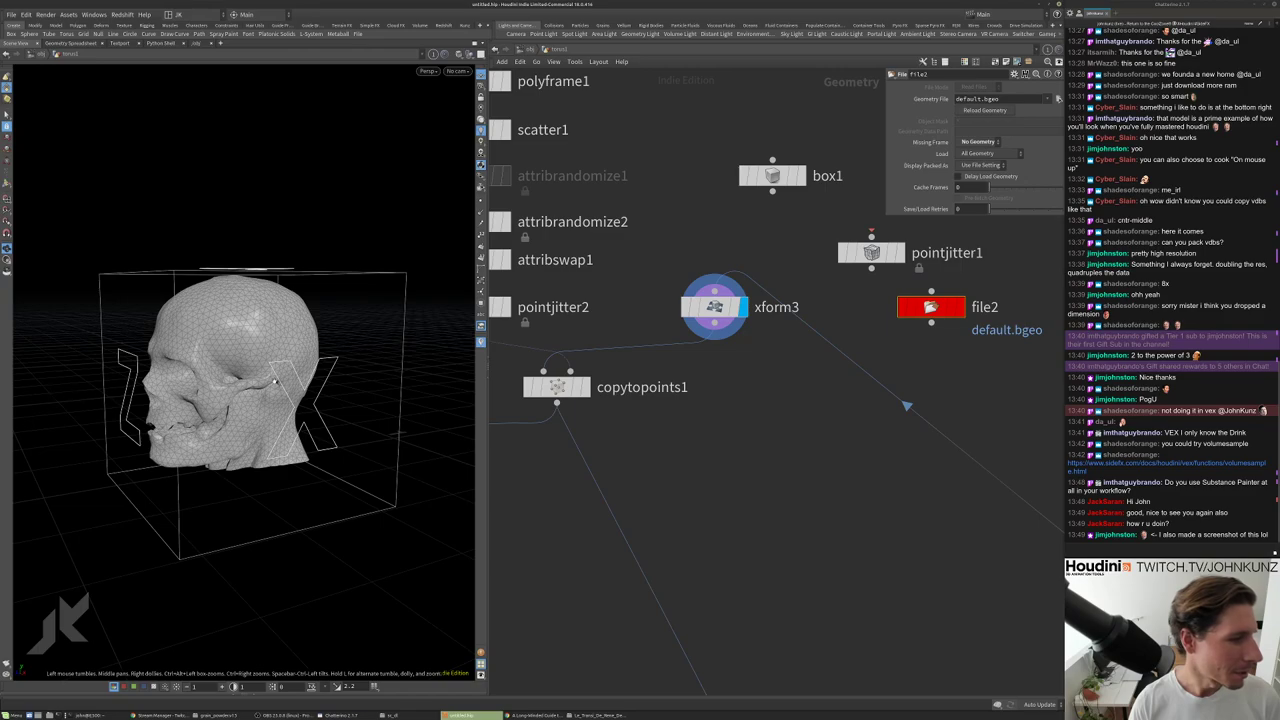
middle_click_drag(732, 494, 842, 476)
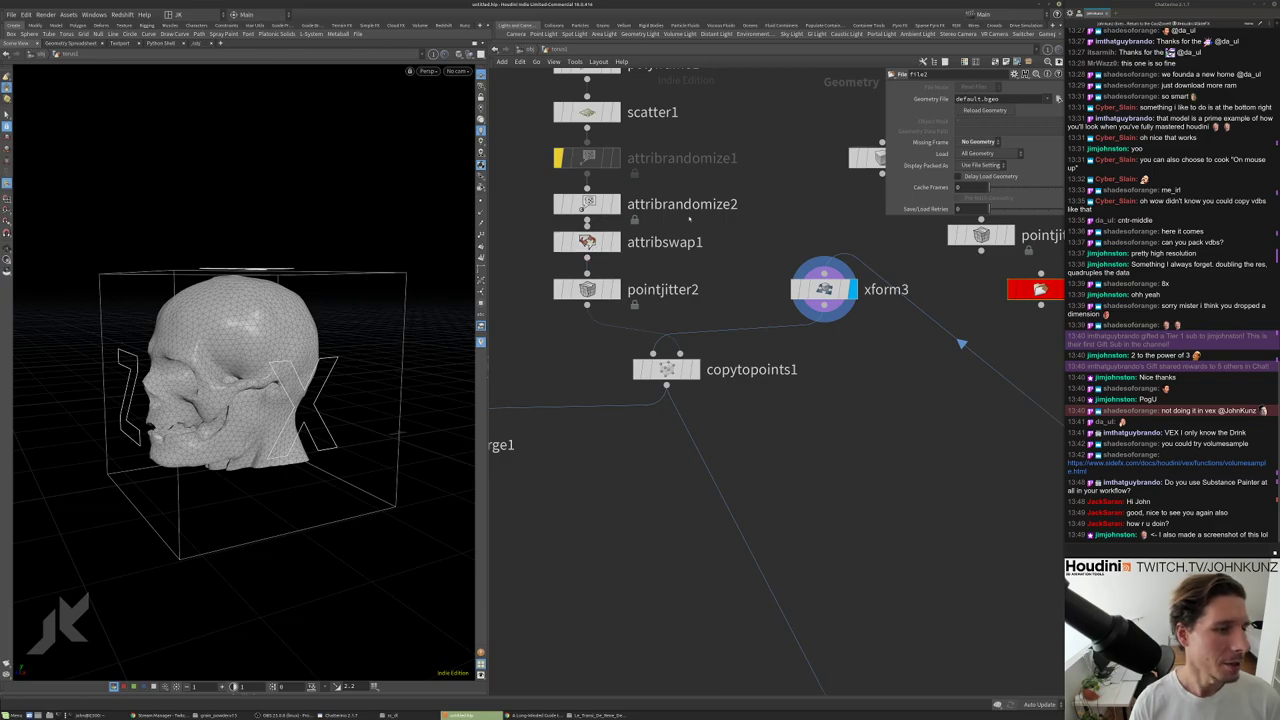
left_click(690, 370)
left_click(680, 370)
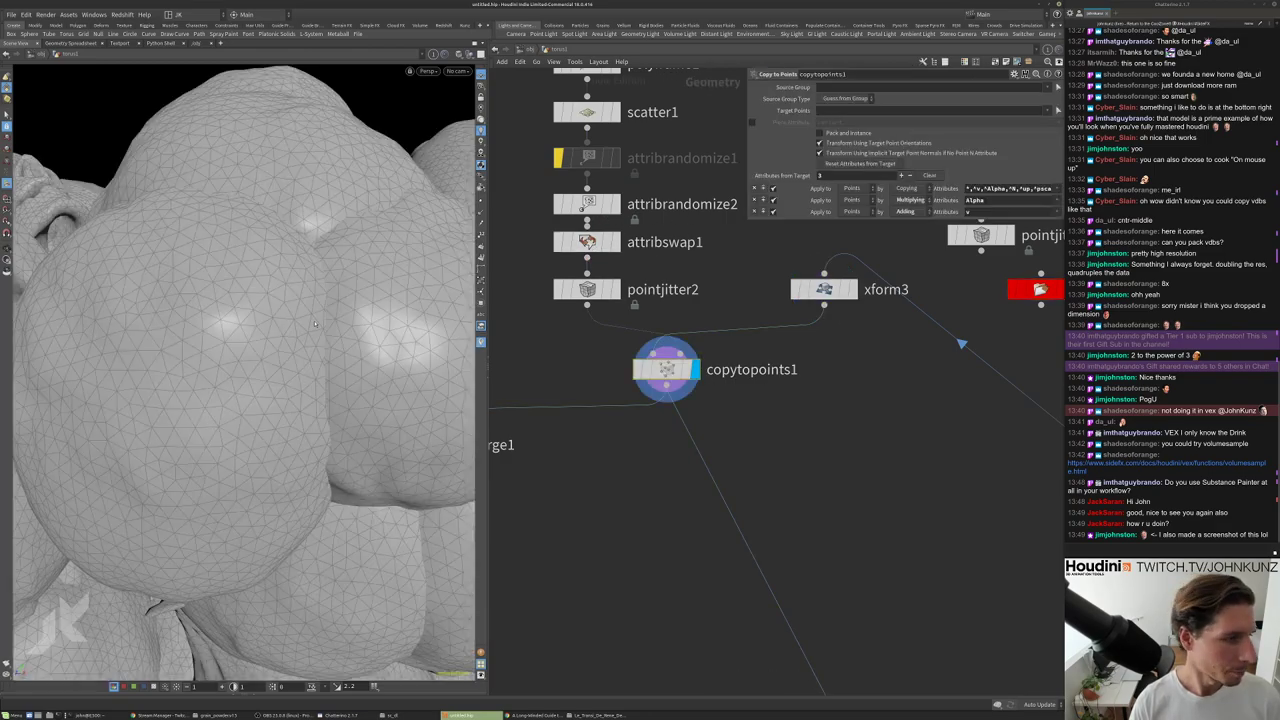
left_click(556, 242)
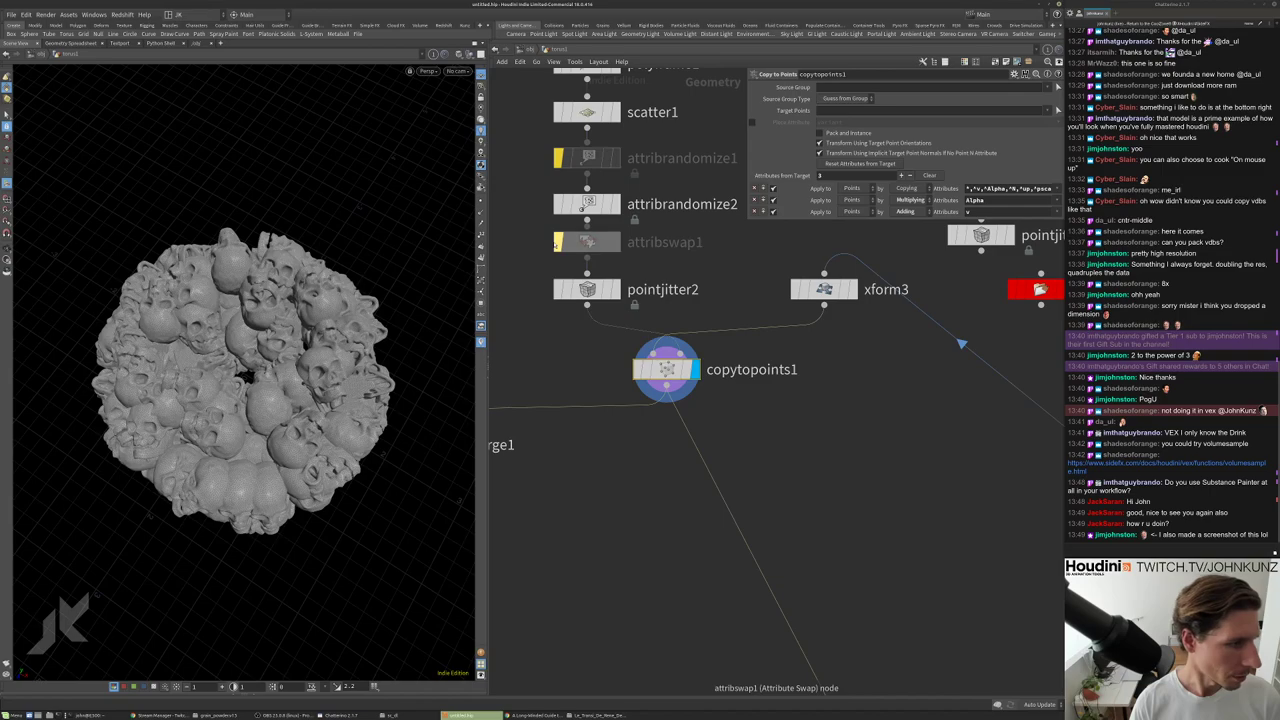
left_click_drag(380, 380, 375, 292)
scroll(380, 440, "up", 5)
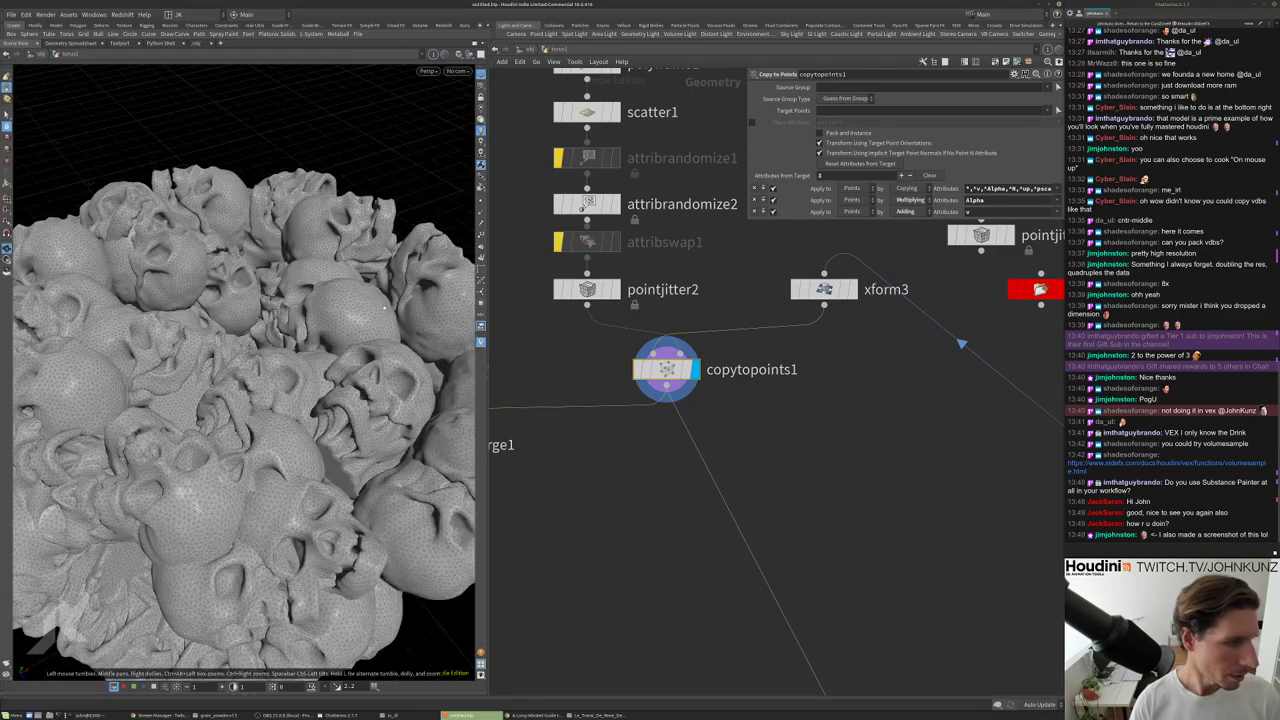
left_click(557, 243)
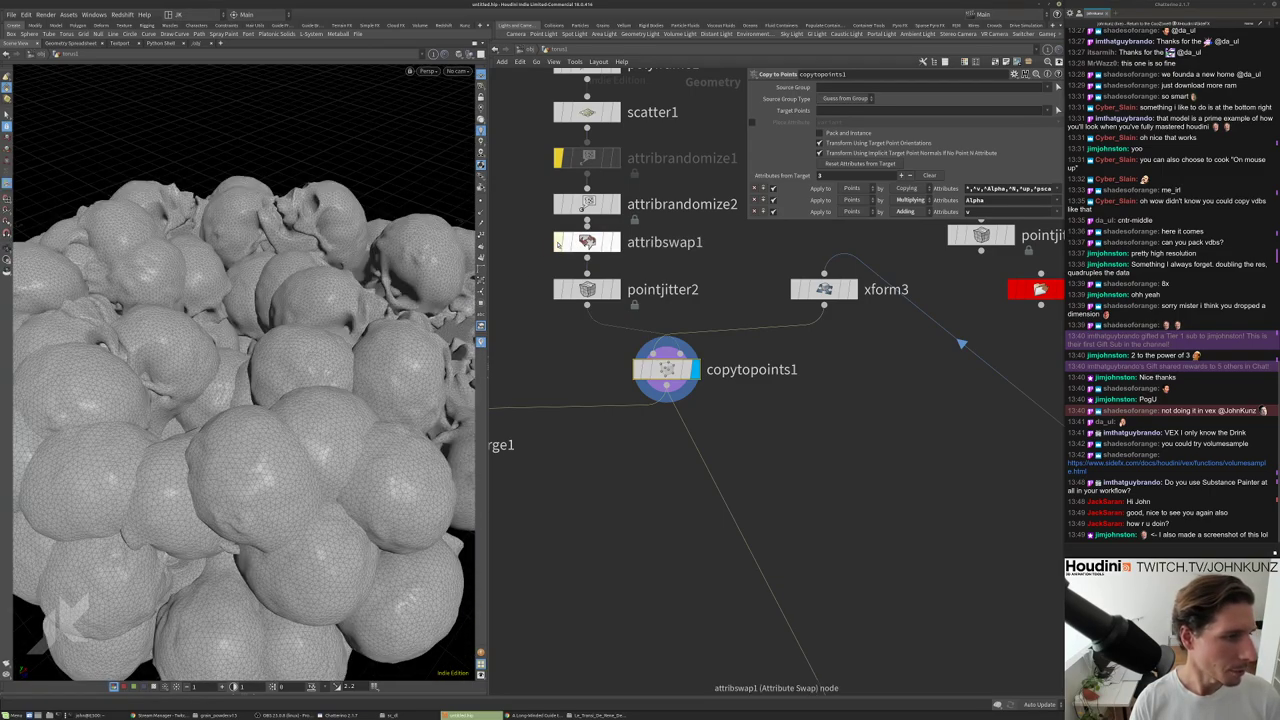
left_click(557, 243)
left_click_drag(390, 360, 305, 415)
scroll(305, 415, "down", 4)
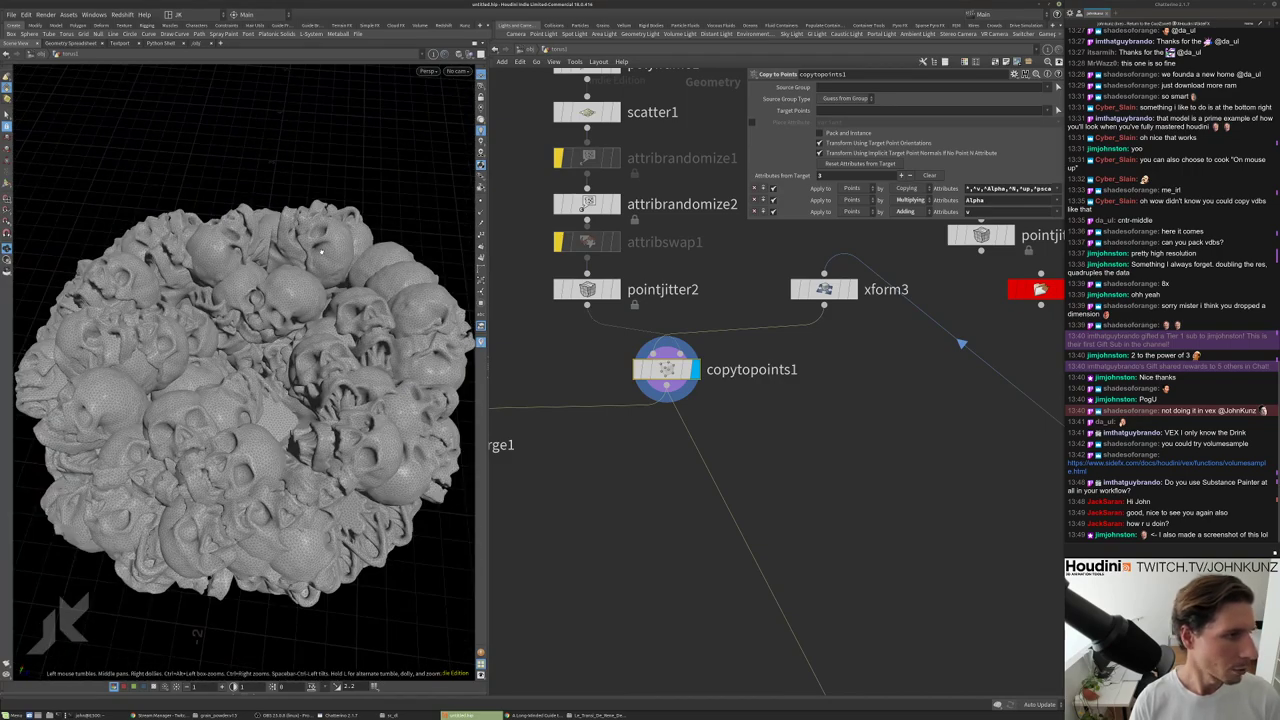
left_click_drag(322, 251, 470, 430)
scroll(758, 500, "down", 2)
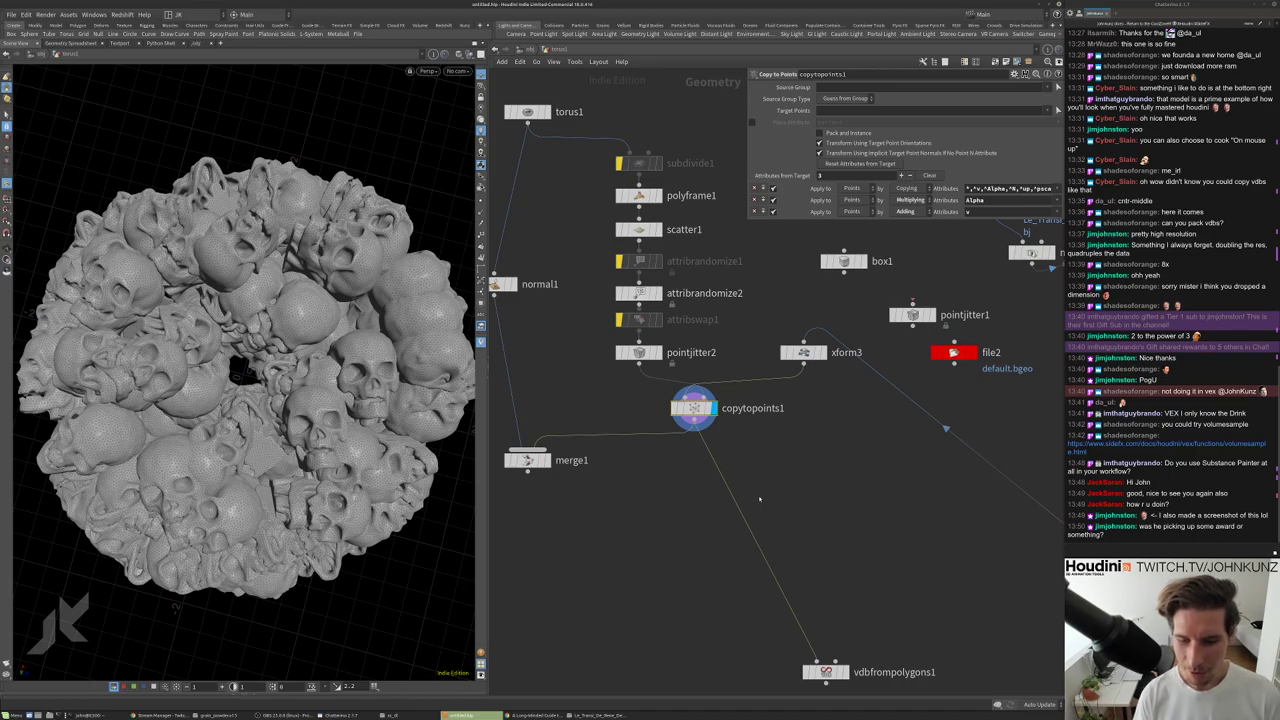
Move copytopoints1 beside merge1 and place vdbfrompolygons1 directly below it.
middle_click_drag(754, 497, 762, 448)
left_click_drag(834, 623, 752, 506)
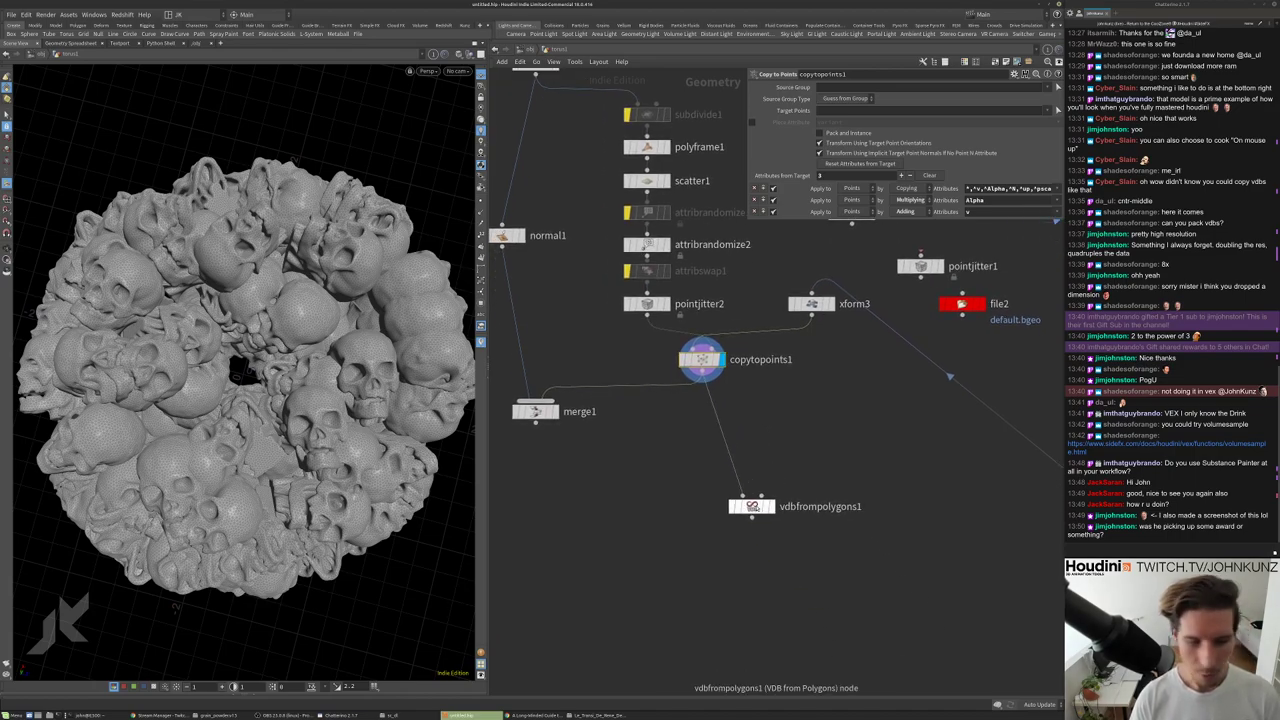
middle_click_drag(702, 362, 702, 416)
left_click_drag(702, 416, 646, 478)
left_click_drag(752, 564, 647, 590)
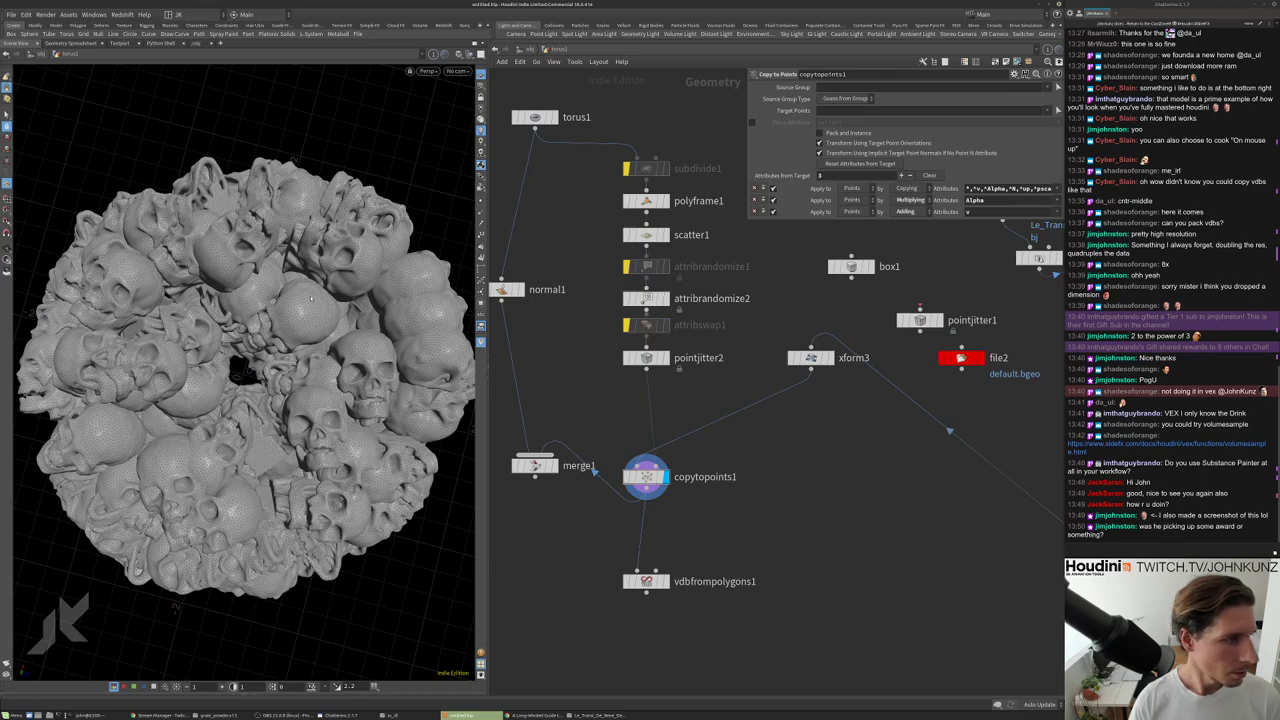
Lower pointjitter2 slightly and open attribrandomize2's settings.
scroll(300, 310, "down", 5)
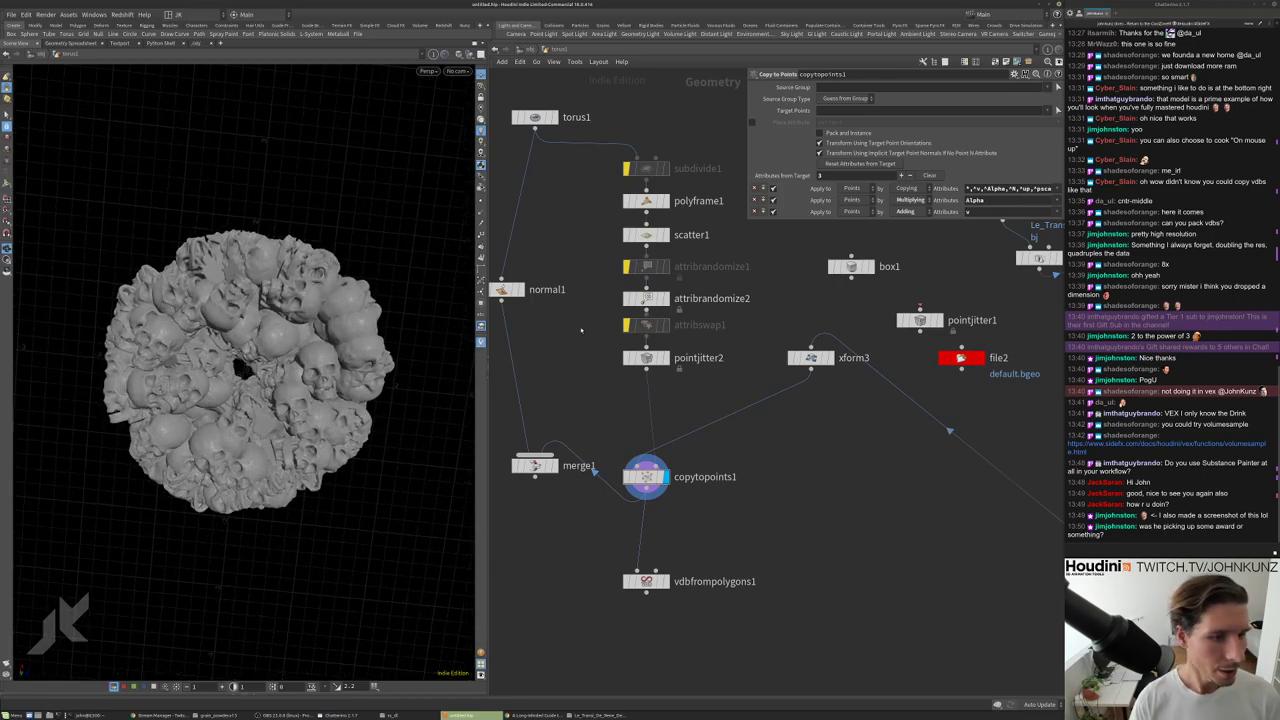
left_click_drag(646, 357, 646, 384)
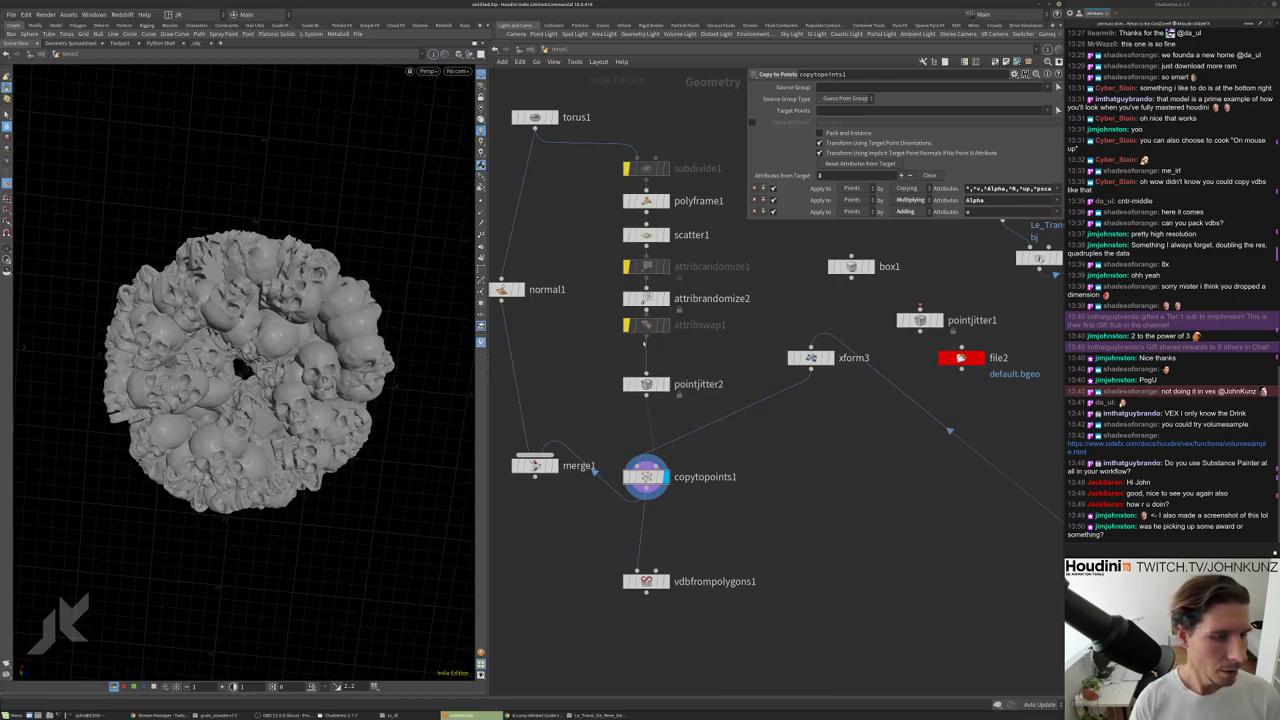
left_click(646, 298)
On attribrandomize2's Options, set the Global Seed to 4.79 to reshuffle the skulls.
left_click(838, 167)
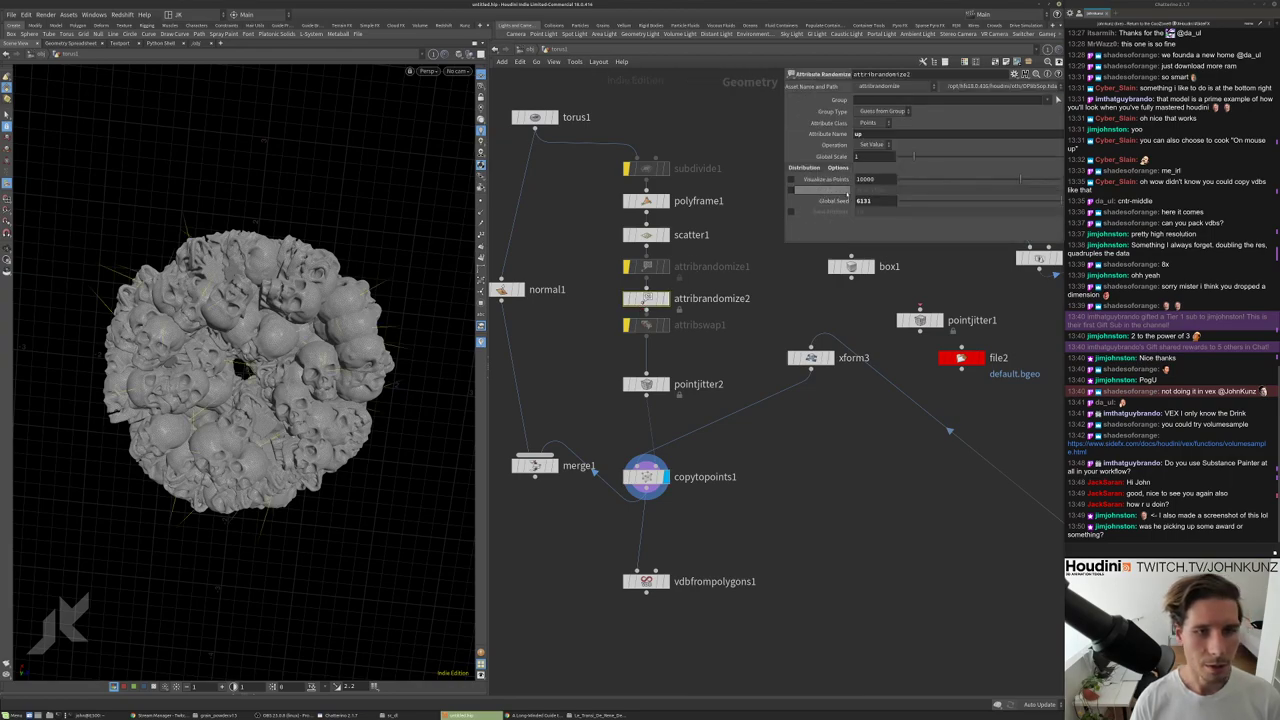
left_click_drag(915, 202, 957, 202)
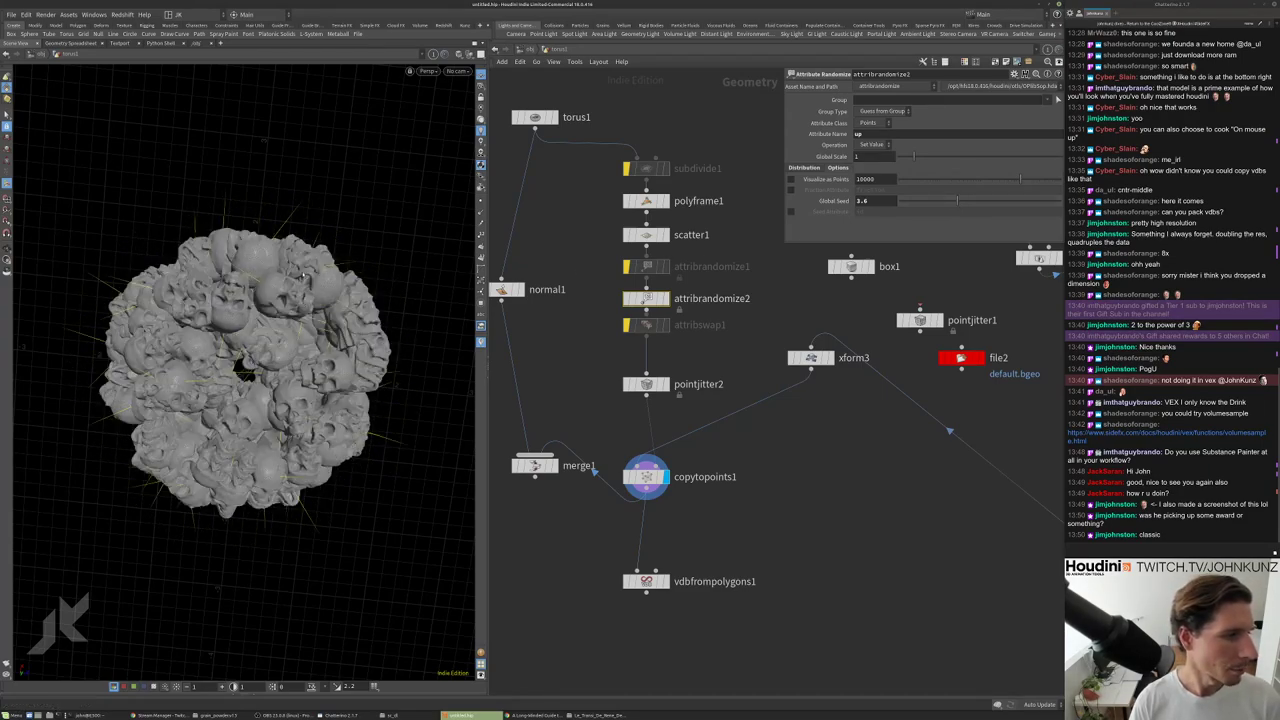
left_click_drag(978, 200, 977, 202)
middle_click_drag(799, 506, 799, 477)
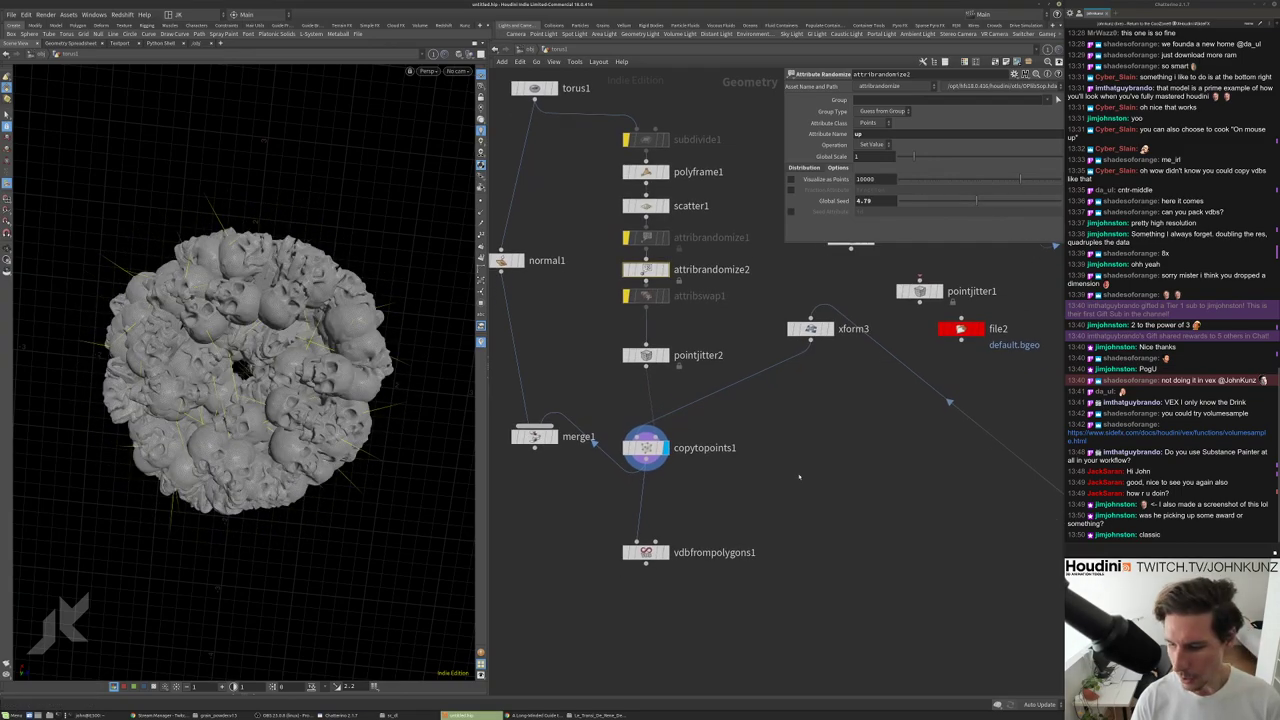
Check attribrandomize1's pscale settings and rearrange normal1 and torus1 in the network.
scroll(700, 310, "up", 2)
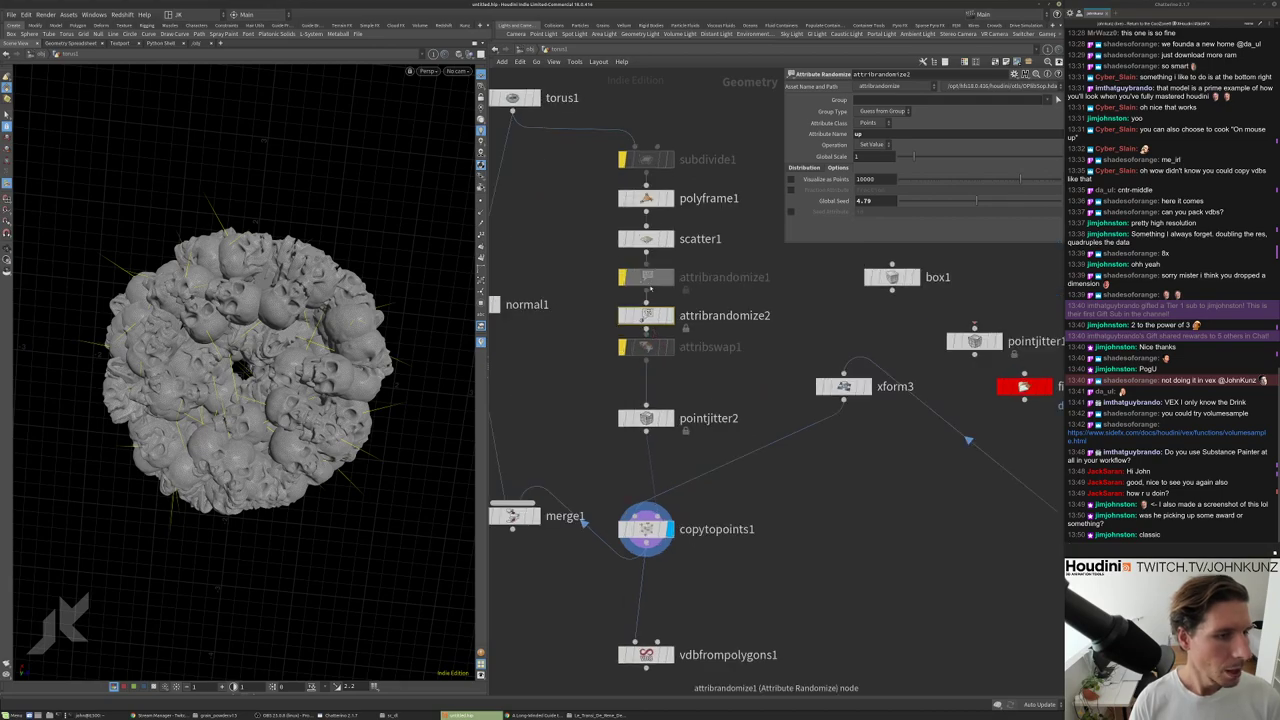
left_click(645, 277)
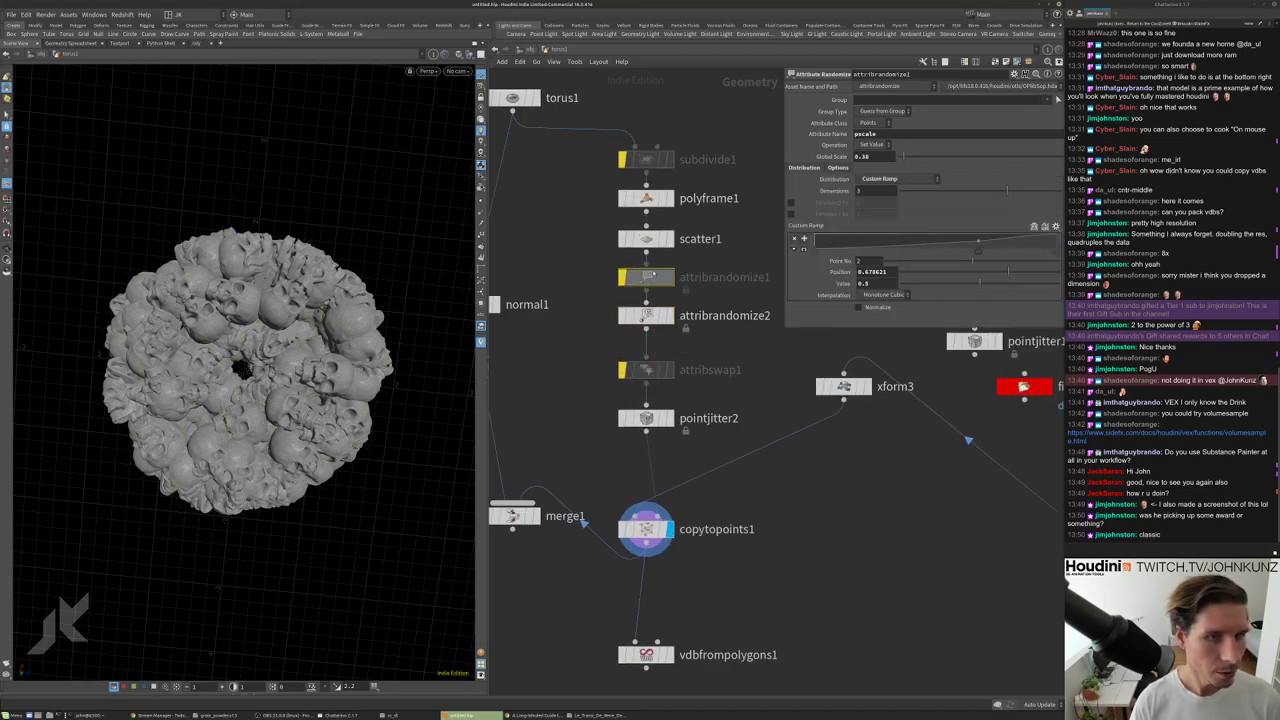
scroll(582, 283, "down", 2)
scroll(582, 283, "up", 2)
middle_click_drag(582, 283, 665, 326)
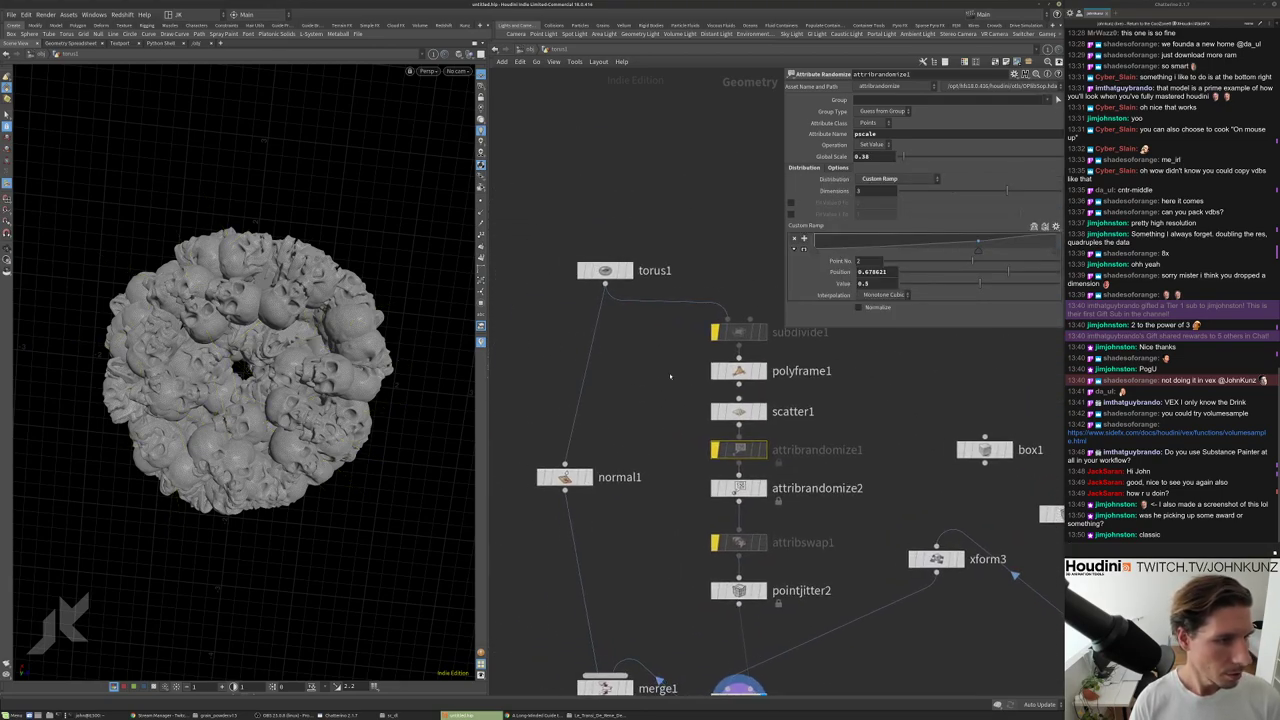
scroll(665, 326, "down", 2)
left_click_drag(604, 447, 610, 446)
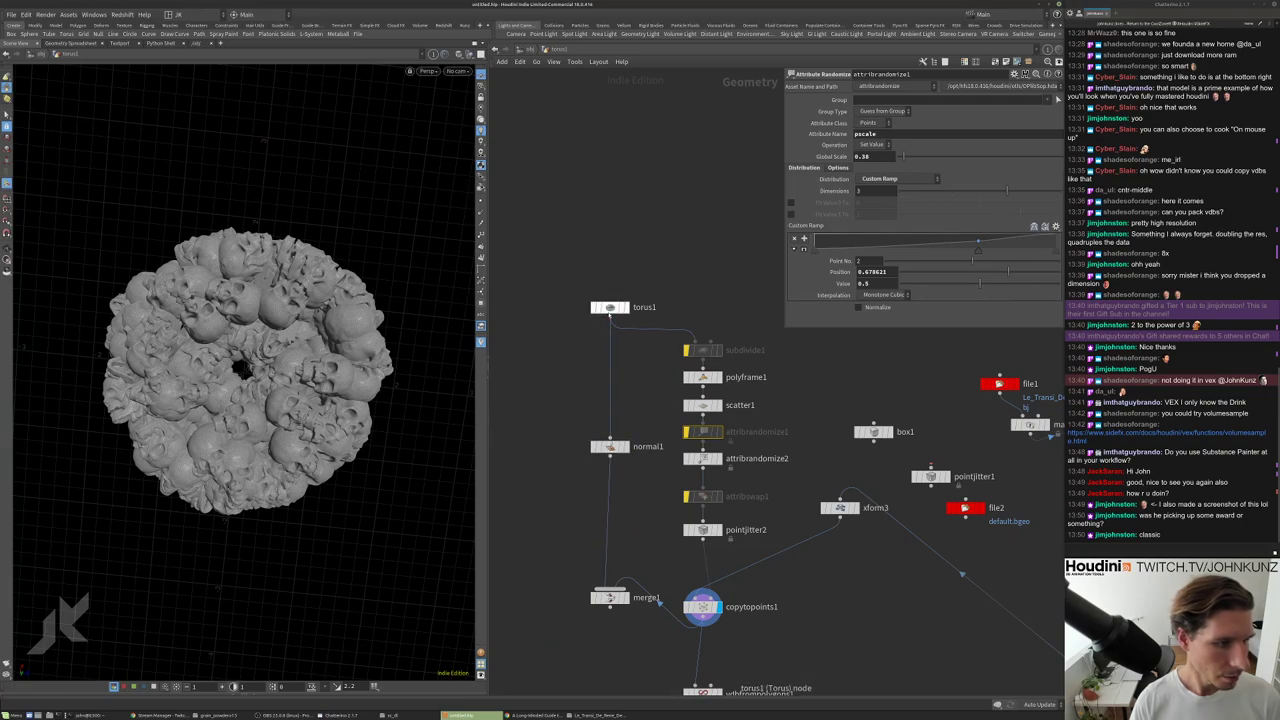
left_click_drag(610, 307, 614, 270)
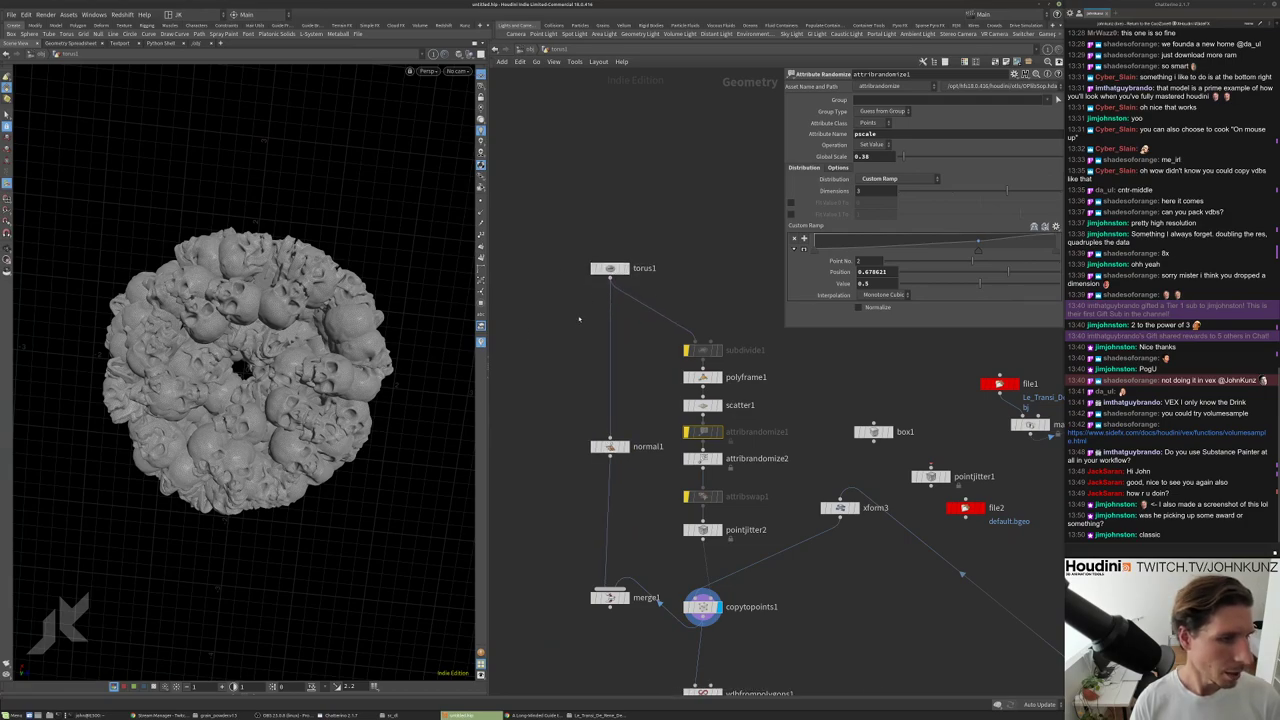
middle_click_drag(640, 300, 648, 266)
Open scatter1's Scatter settings to adjust its point count.
left_click_drag(270, 322, 290, 360)
scroll(717, 388, "up", 2)
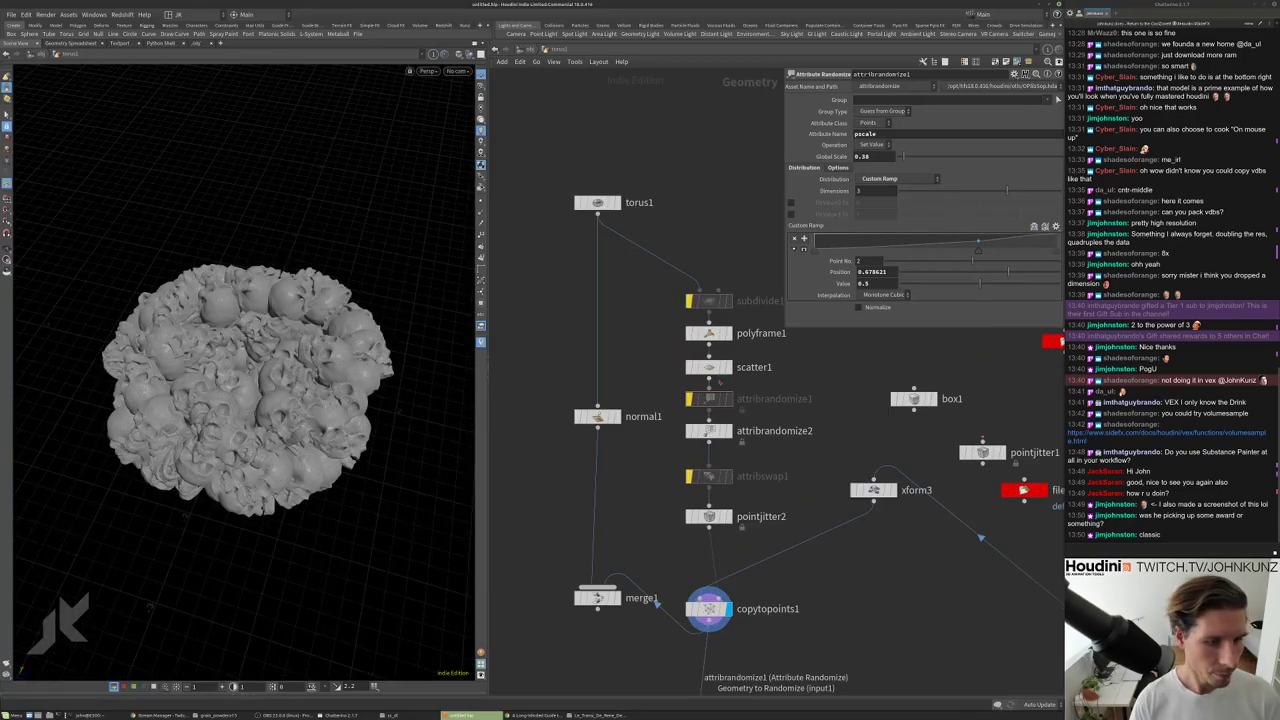
left_click(709, 367)
type("625")
key("Return")
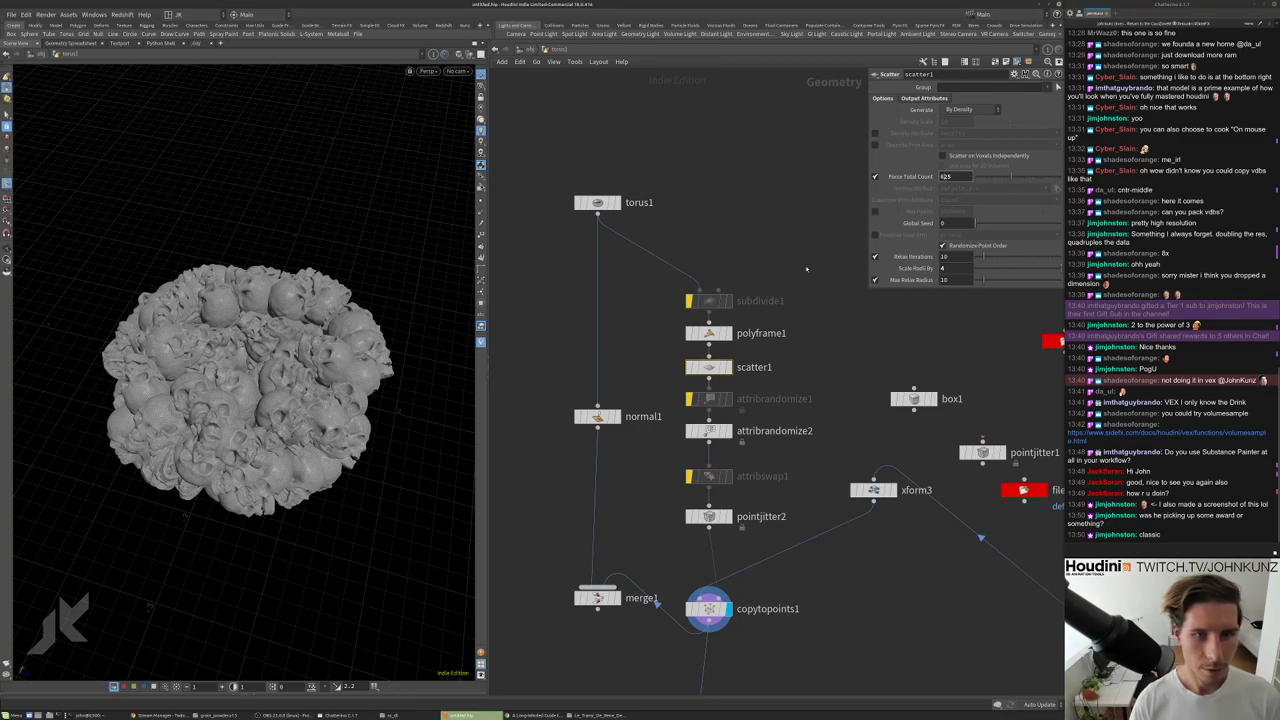
key("Escape")
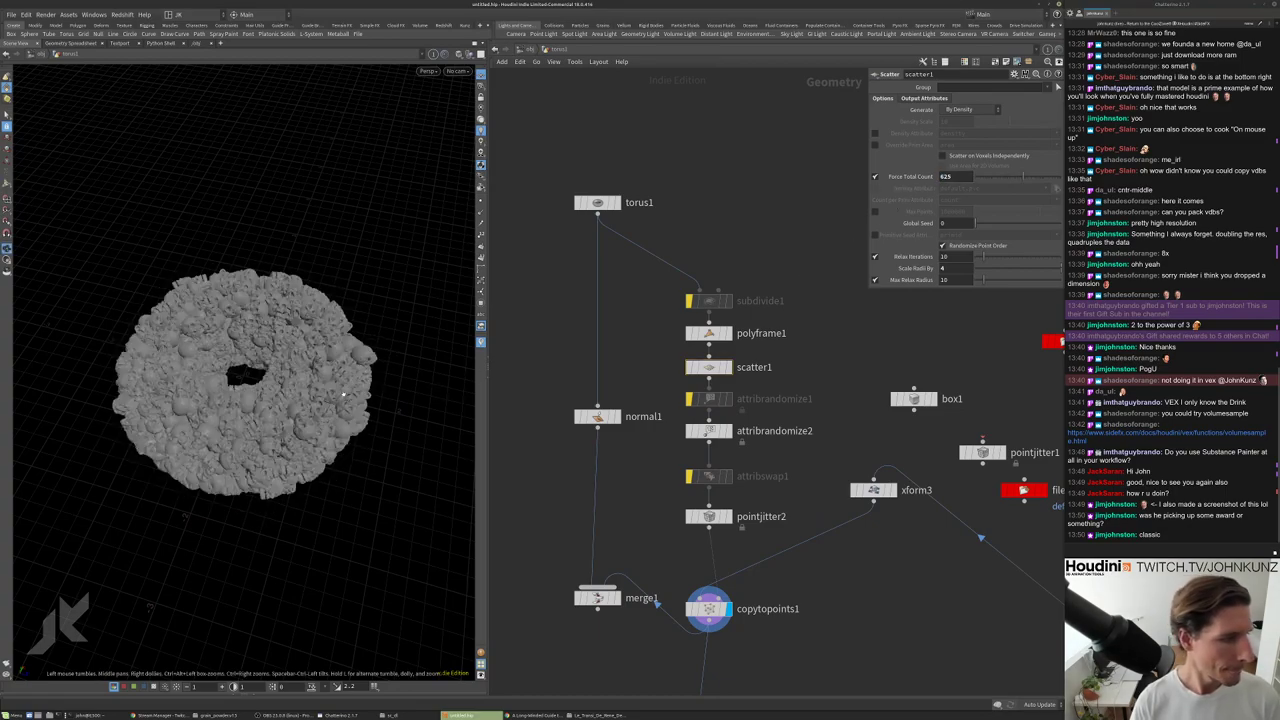
left_click_drag(348, 398, 362, 455)
scroll(355, 405, "up", 6)
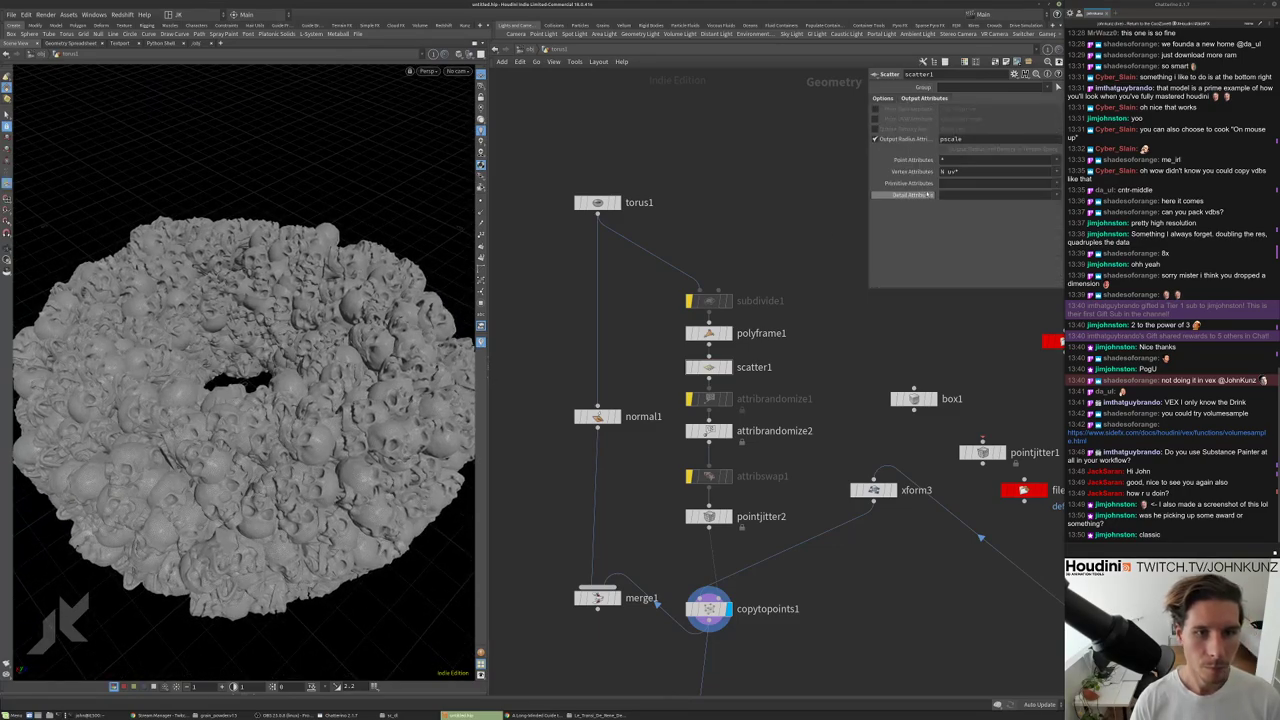
left_click(944, 268)
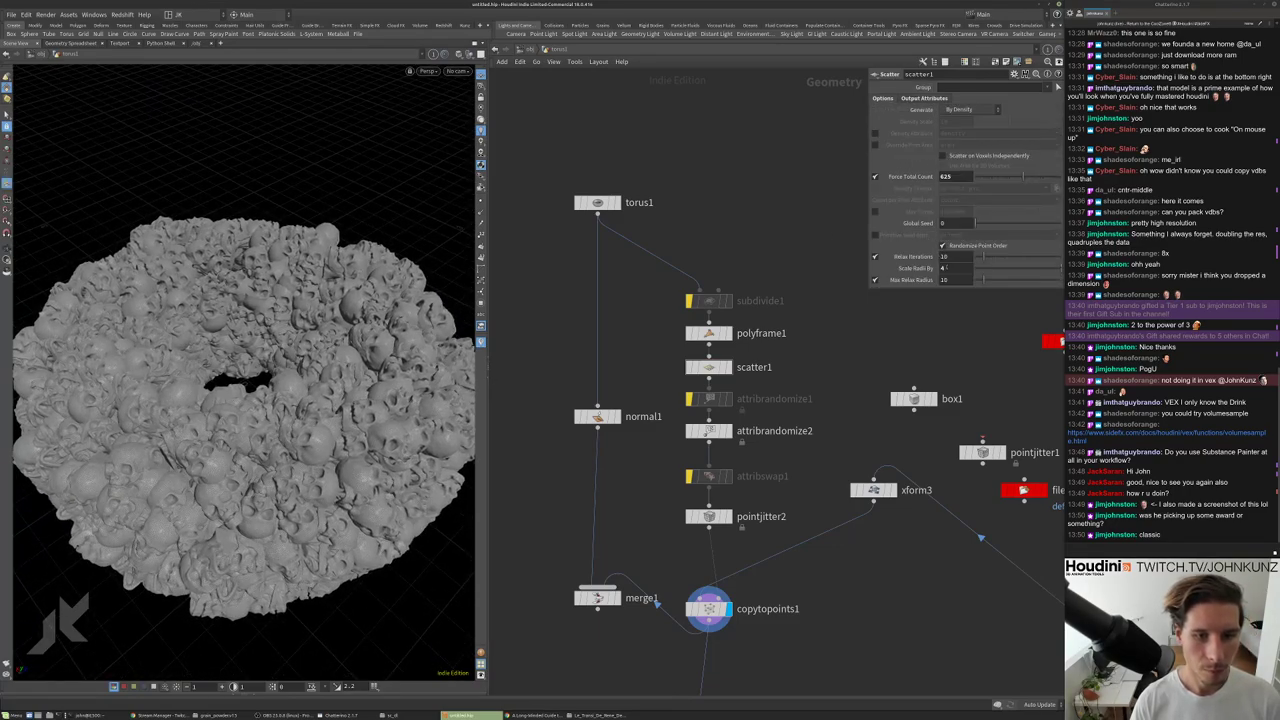
type("2")
key("Return")
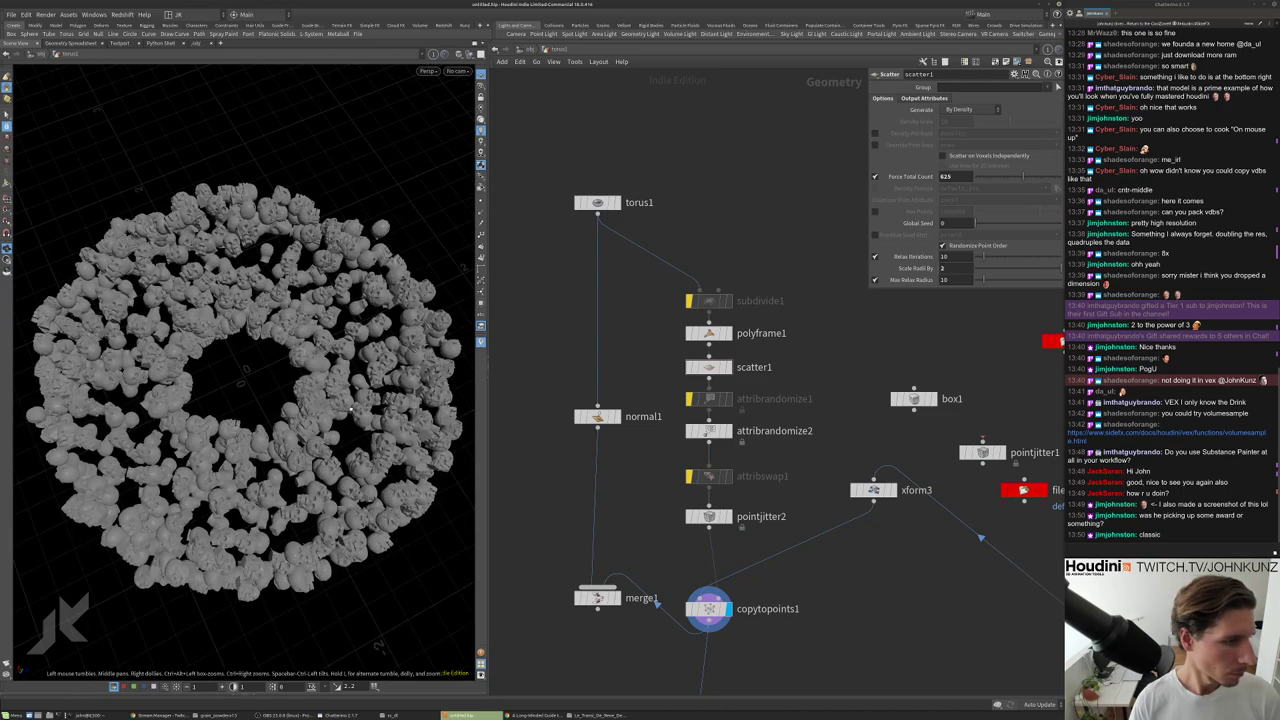
double_click(956, 268)
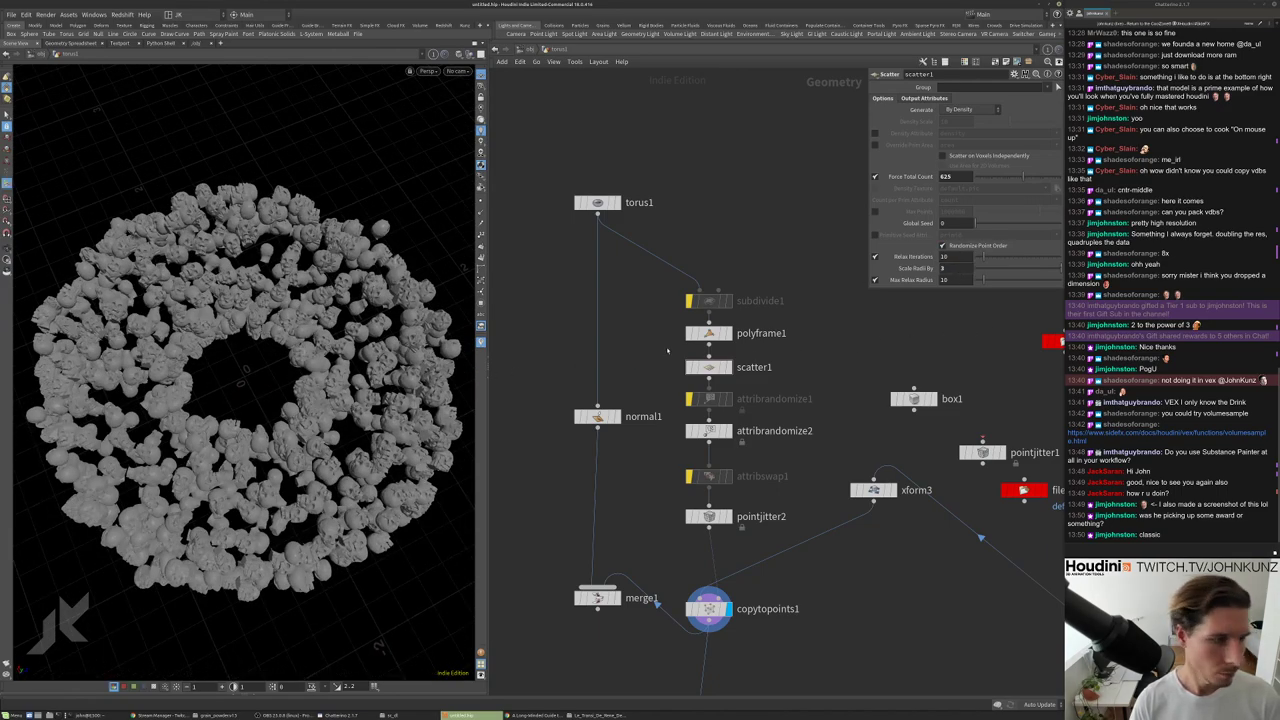
left_click_drag(260, 400, 356, 402)
scroll(350, 385, "up", 5)
right_click(356, 402)
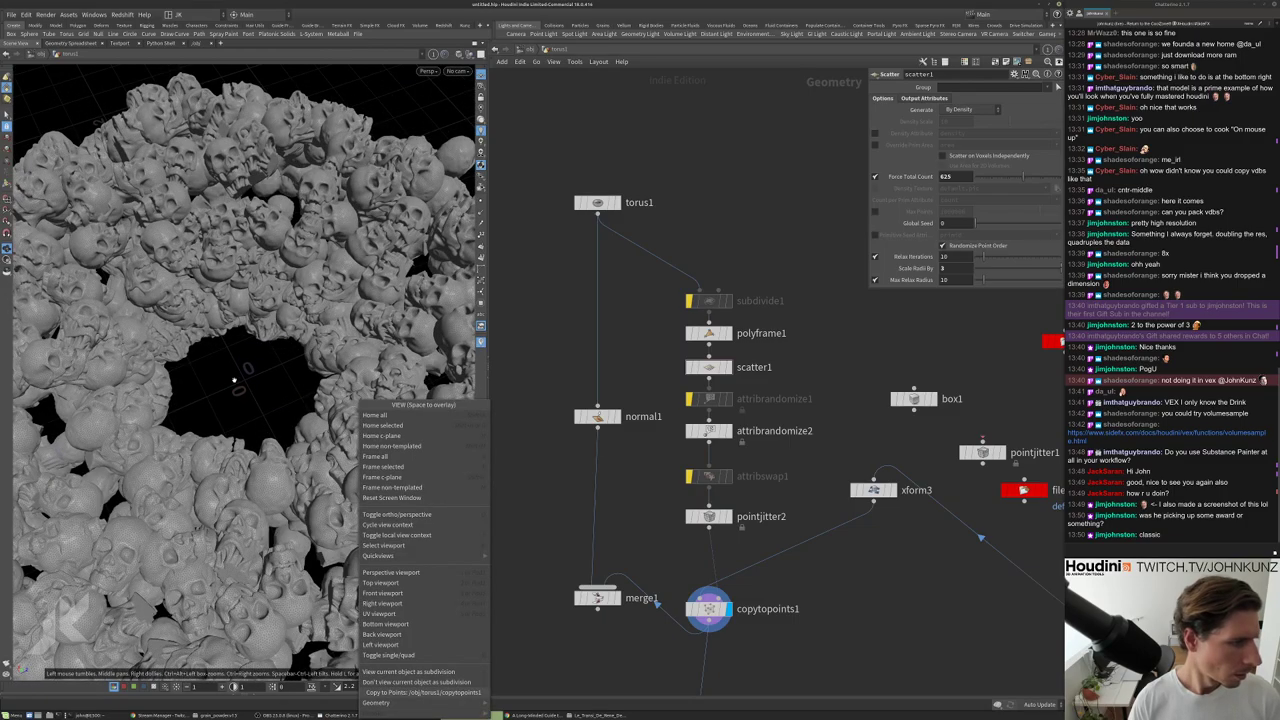
left_click(234, 379)
scroll(240, 380, "up", 3)
scroll(200, 392, "down", 6)
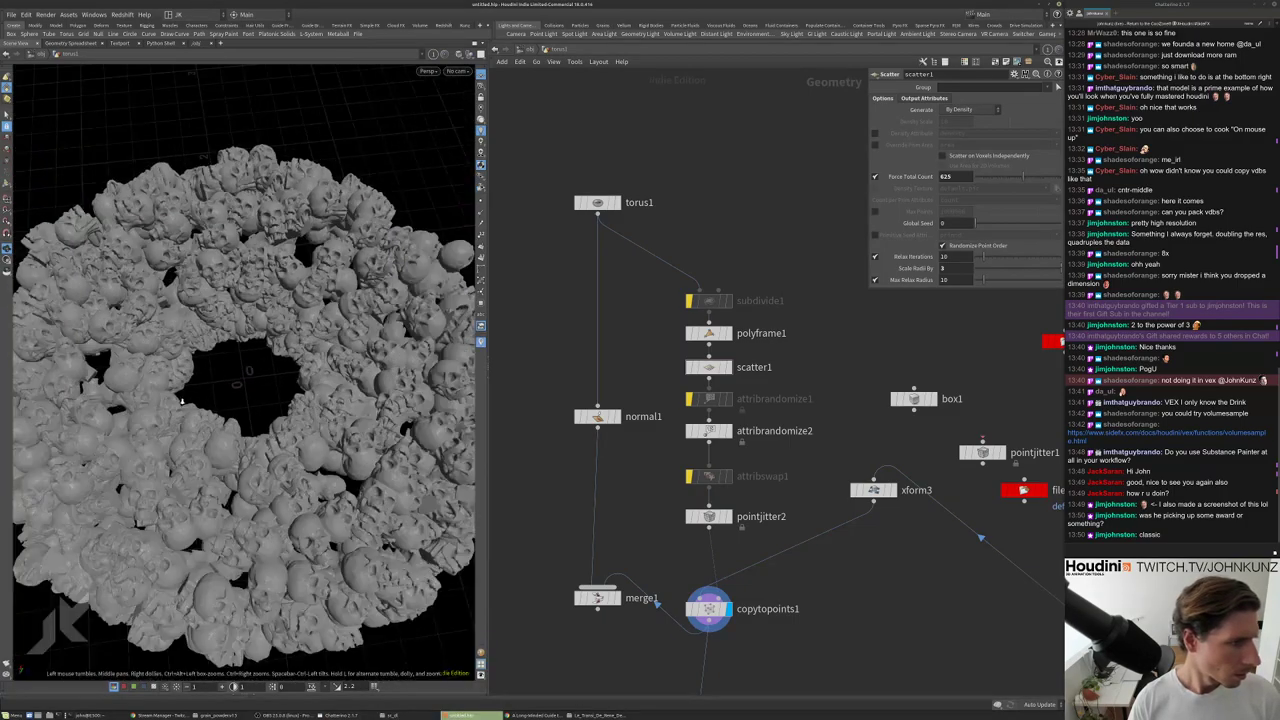
left_click_drag(182, 402, 273, 419)
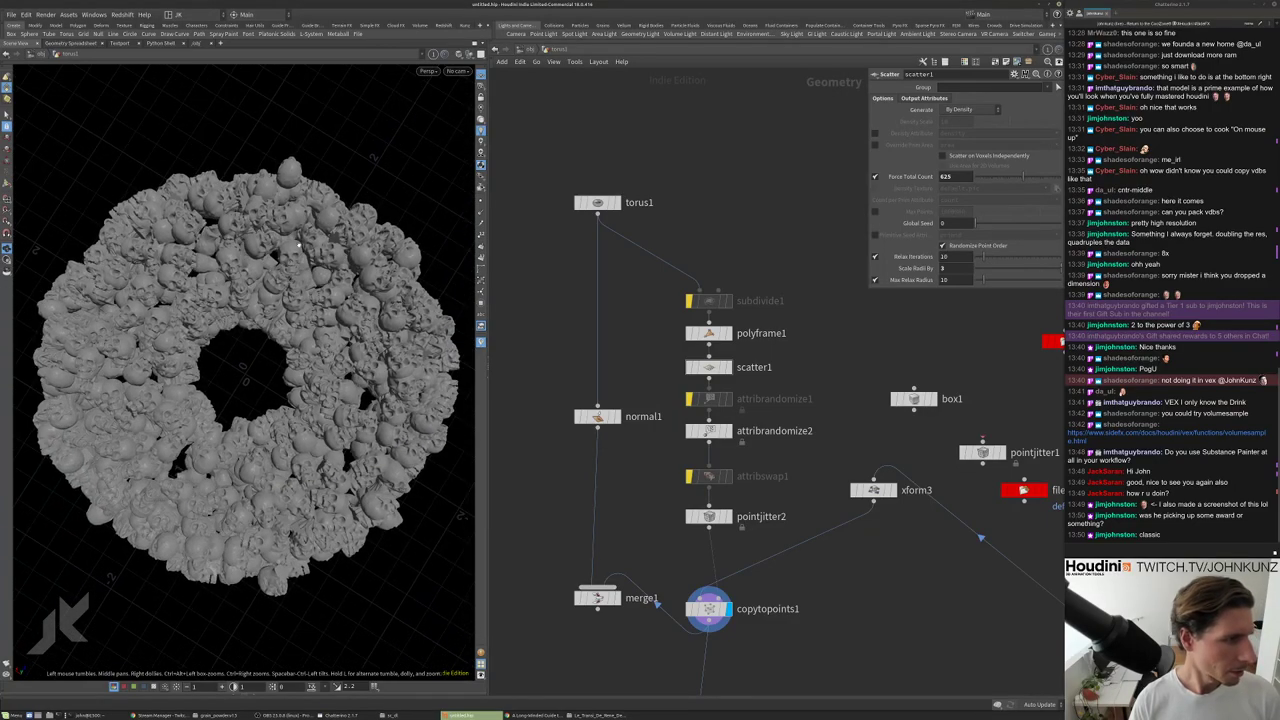
scroll(298, 243, "down", 5)
scroll(338, 373, "up", 2)
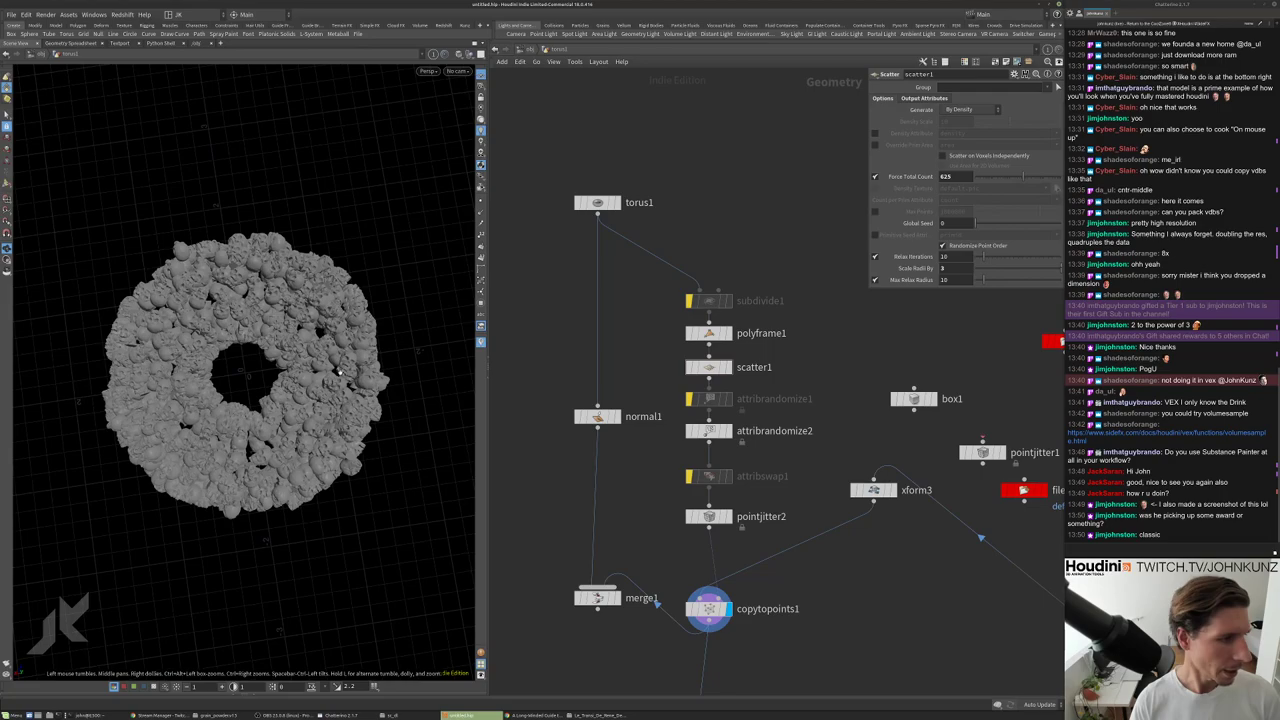
left_click_drag(362, 390, 305, 600)
scroll(305, 580, "up", 2)
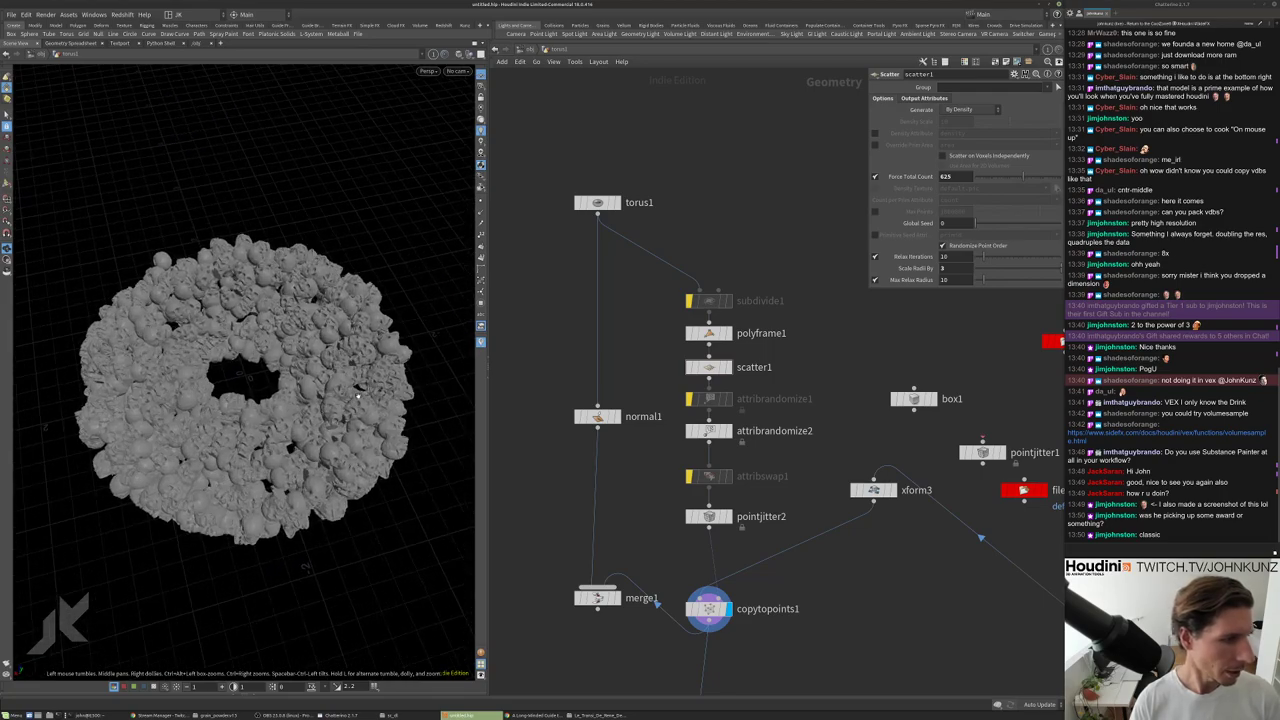
scroll(305, 565, "up", 3)
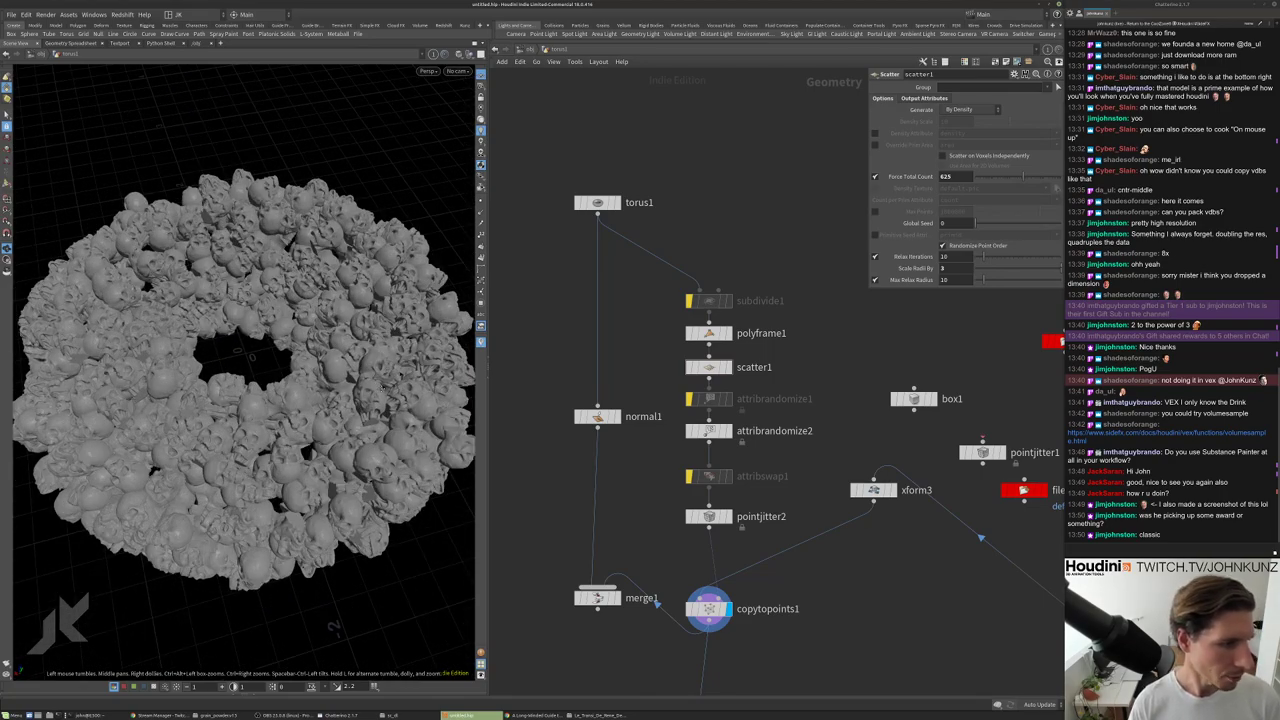
left_click_drag(383, 388, 383, 369)
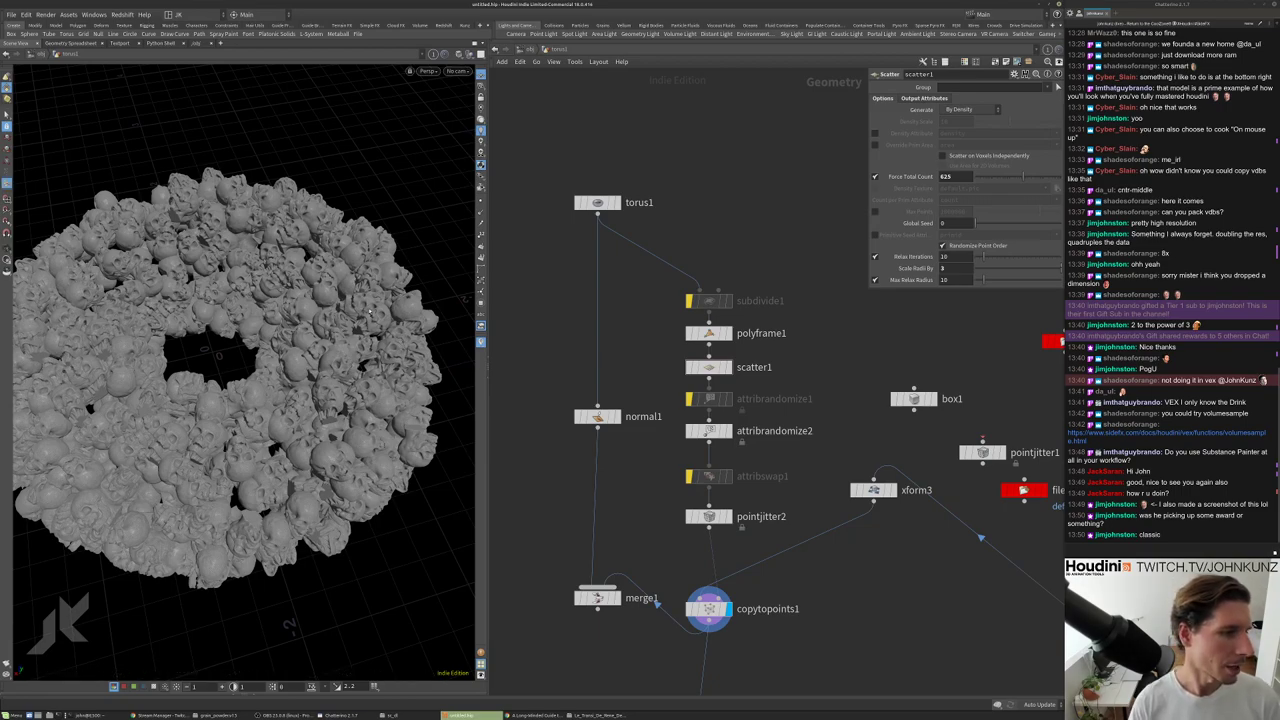
mouse_move(383, 315)
left_mouse_down()
mouse_move(340, 335)
mouse_move(363, 321)
left_mouse_up()
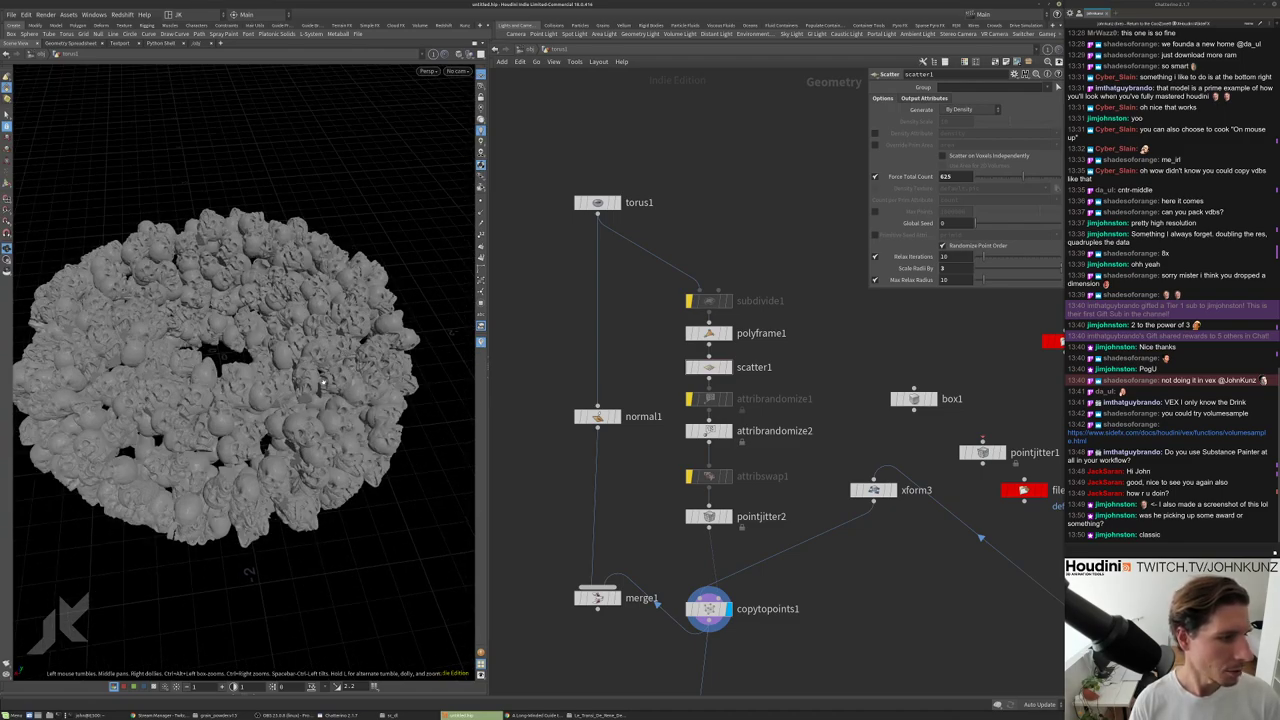
left_click_drag(323, 383, 245, 385)
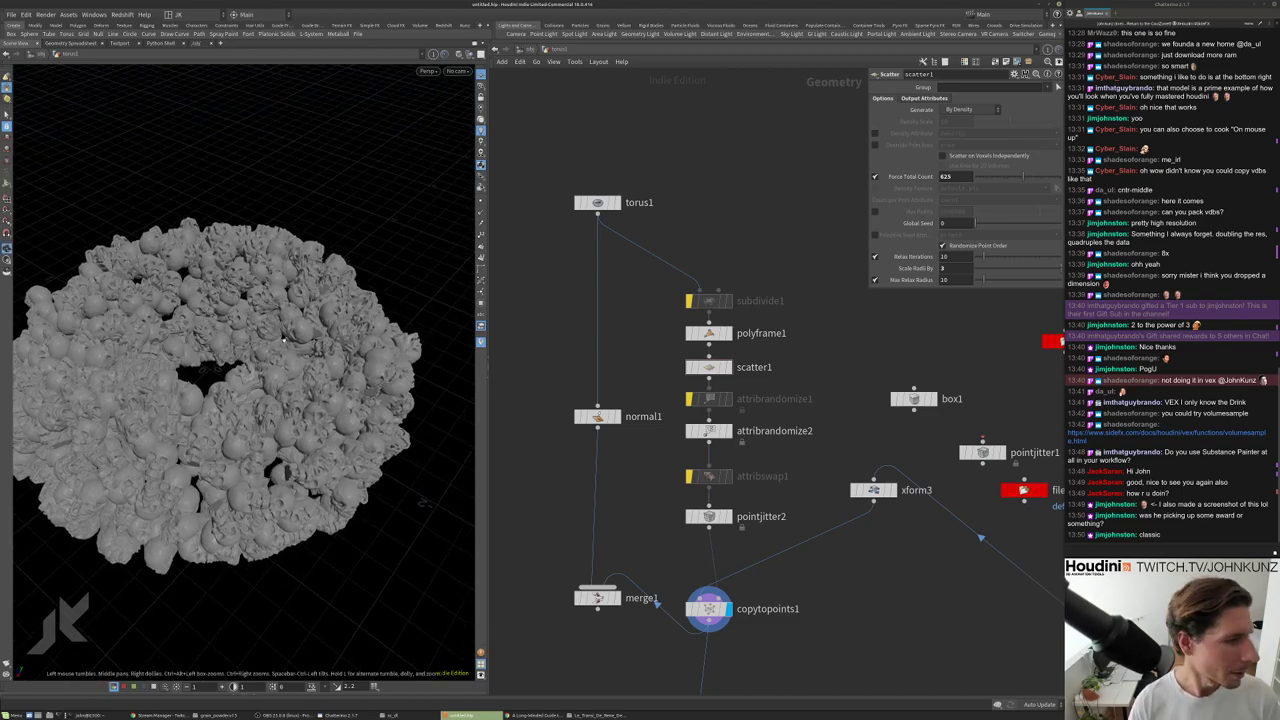
scroll(705, 465, "down", 2)
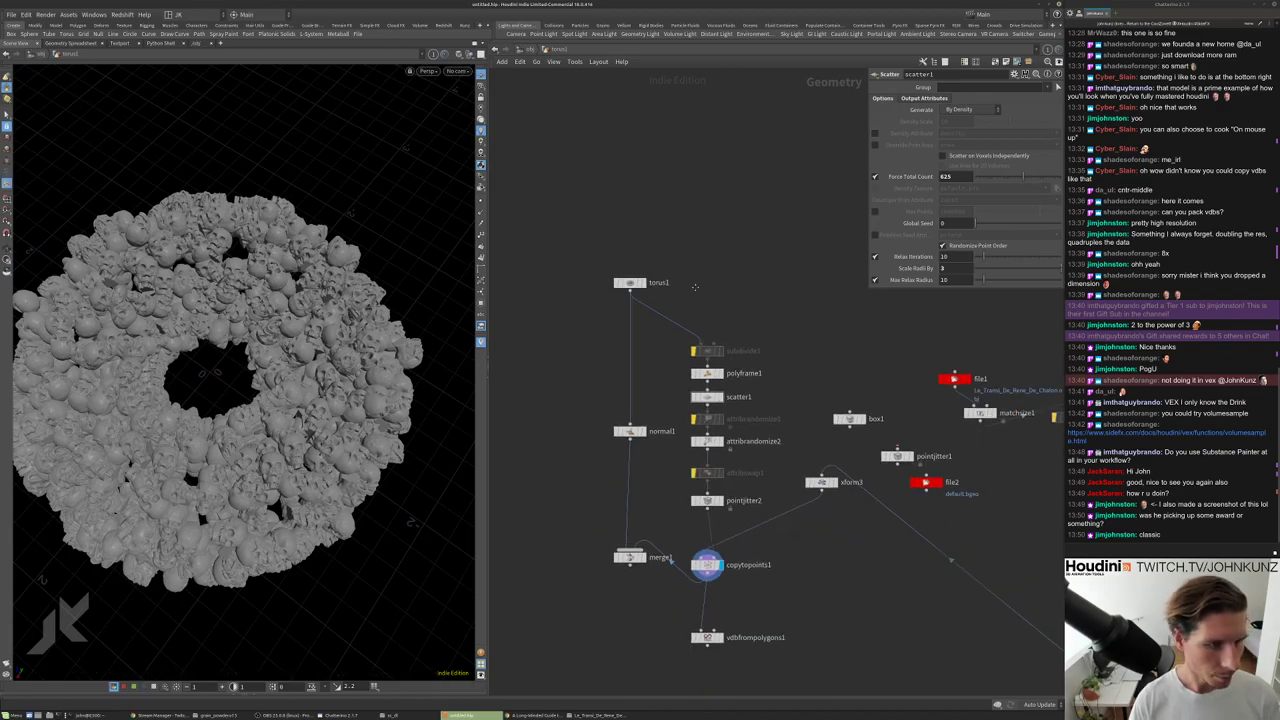
Move torus1 above the other nodes and display the plain torus.
middle_click_drag(645, 292, 665, 355)
left_click_drag(665, 355, 663, 257)
left_click(662, 250)
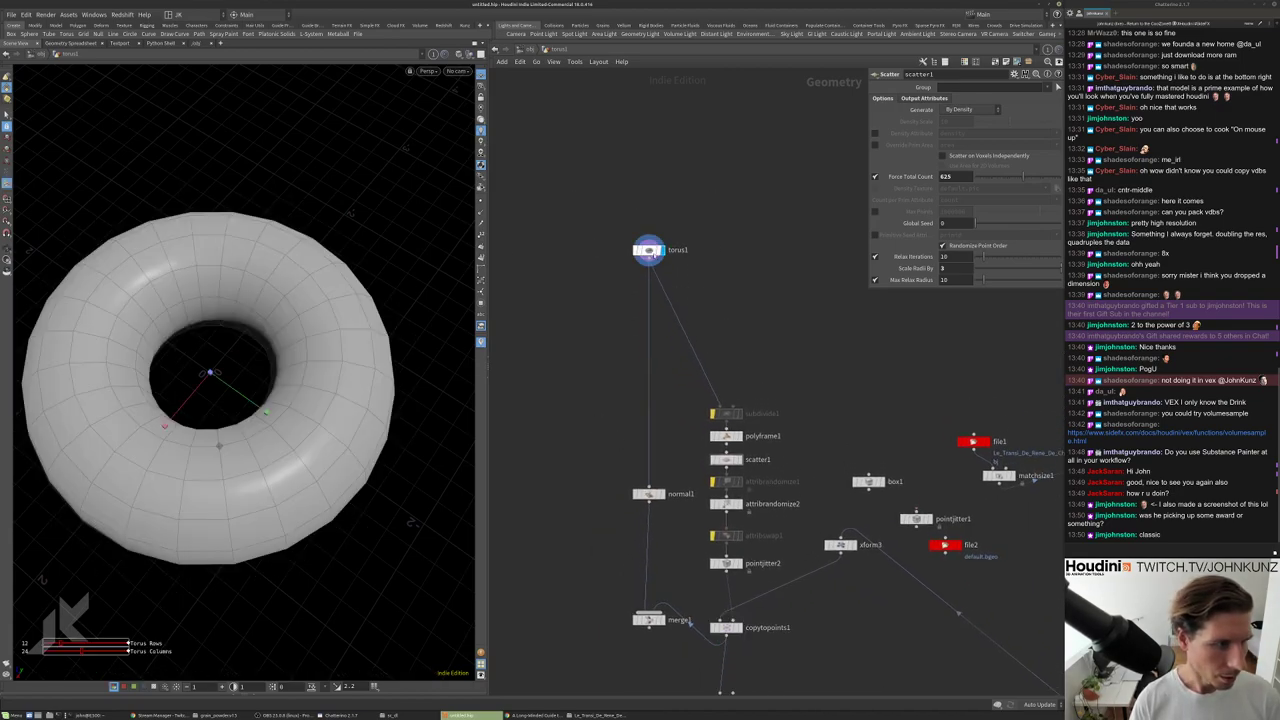
left_click(648, 250)
Copy and paste the seven-node chain from subdivide1 to pointjitter2.
middle_click_drag(763, 360, 734, 340)
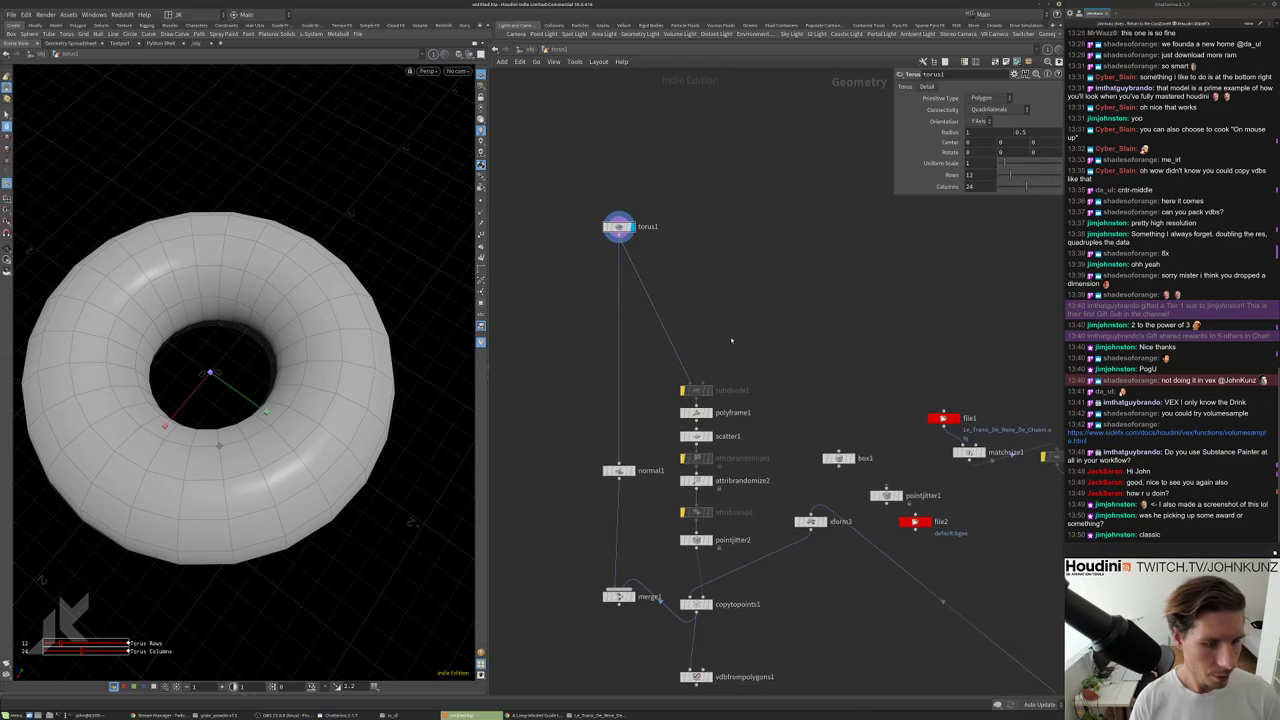
scroll(734, 342, "down", 2)
left_click_drag(740, 330, 698, 488)
key("ctrl+c")
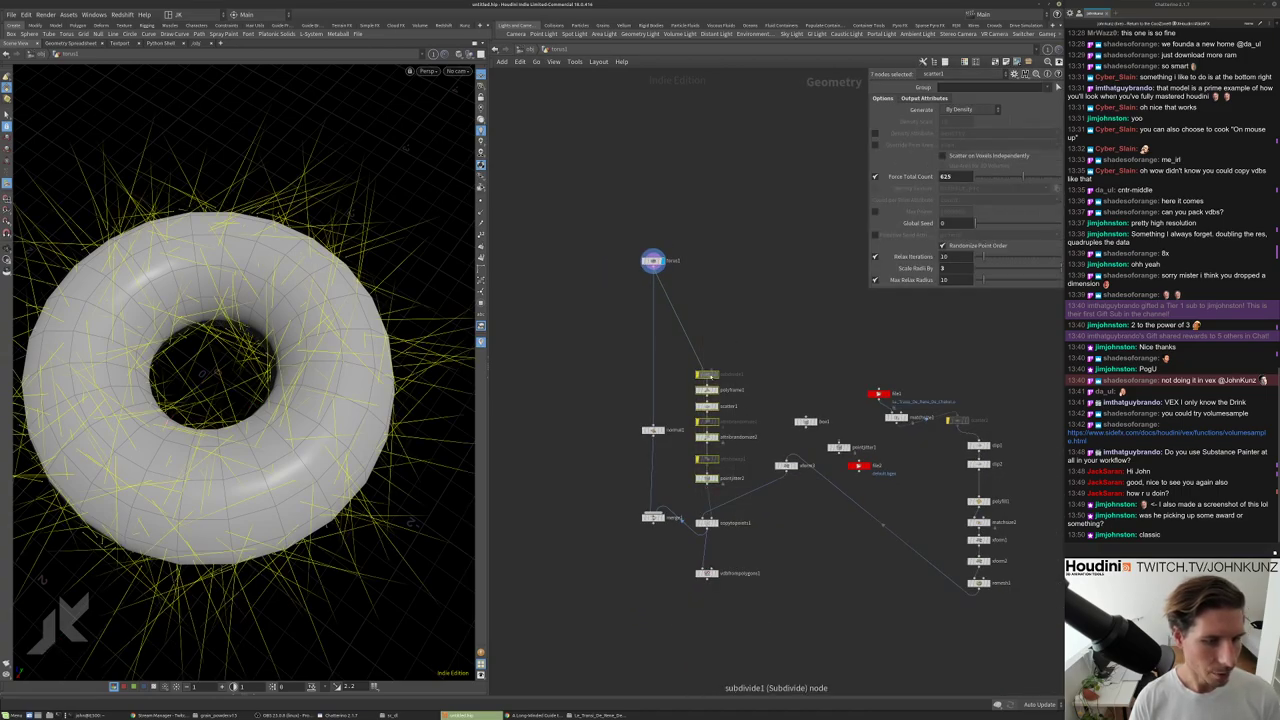
key("ctrl+v")
Place the pasted chain under torus1 and display pointjitter3's output.
left_click(714, 283)
middle_click_drag(714, 283, 694, 340)
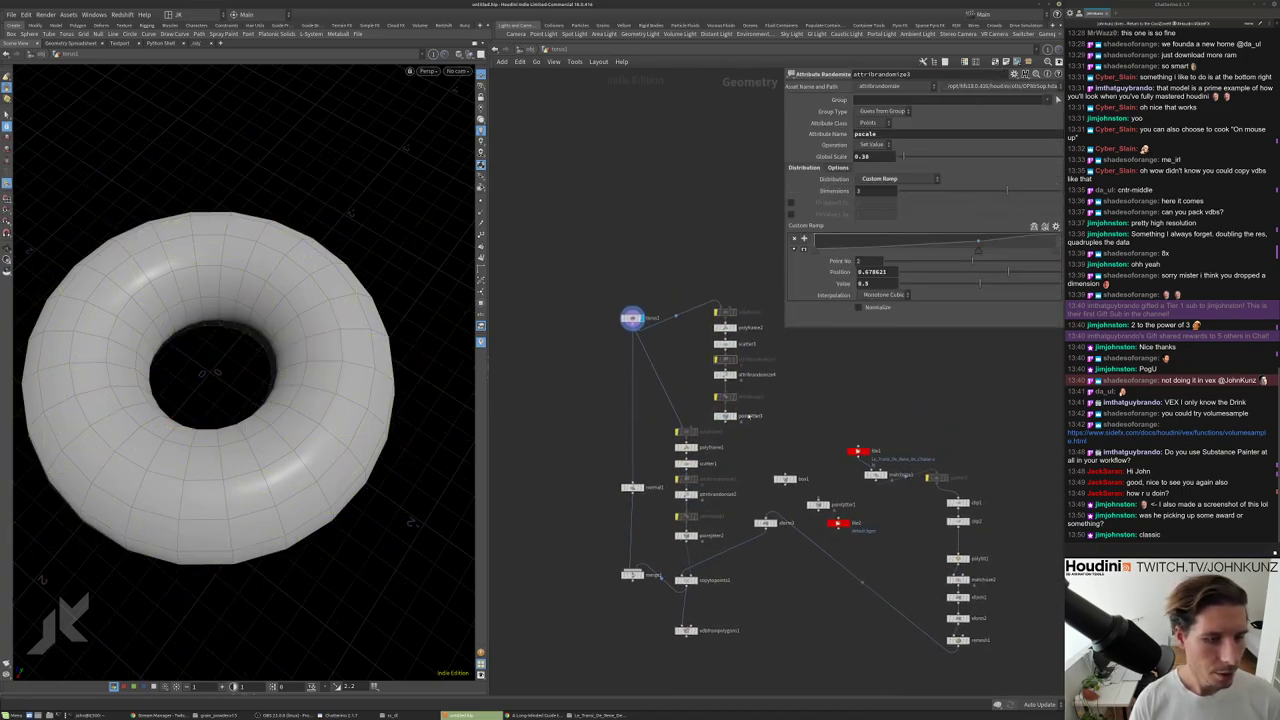
left_click_drag(765, 292, 700, 428)
left_click_drag(727, 312, 729, 267)
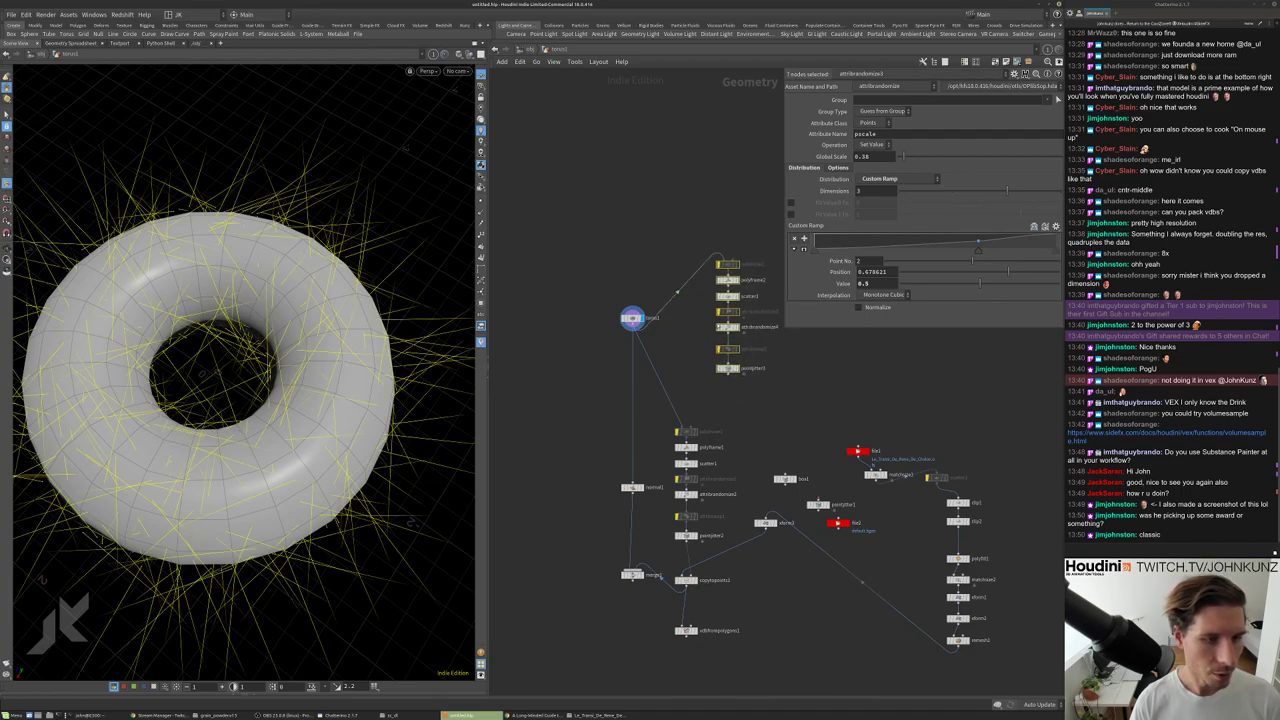
scroll(740, 365, "up", 3)
left_click(728, 371)
left_click(712, 372)
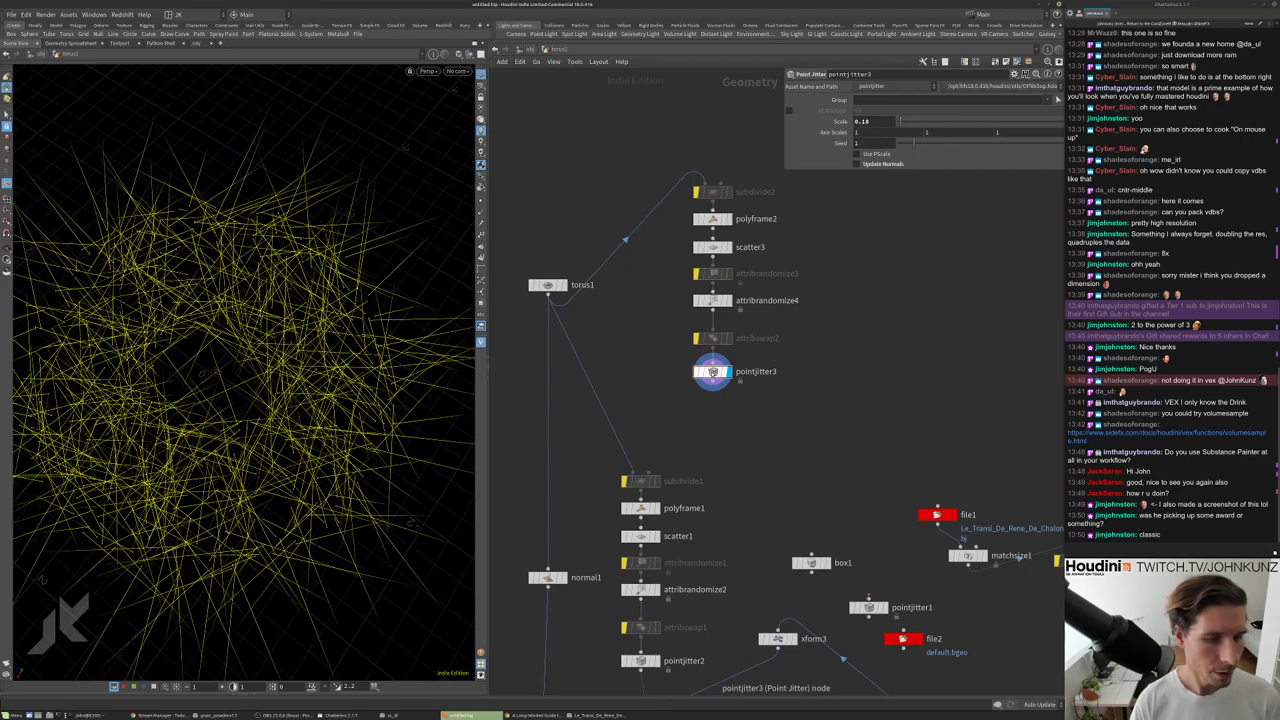
Set scatter3's Force Total Count to 53 in the new chain.
middle_click(712, 372)
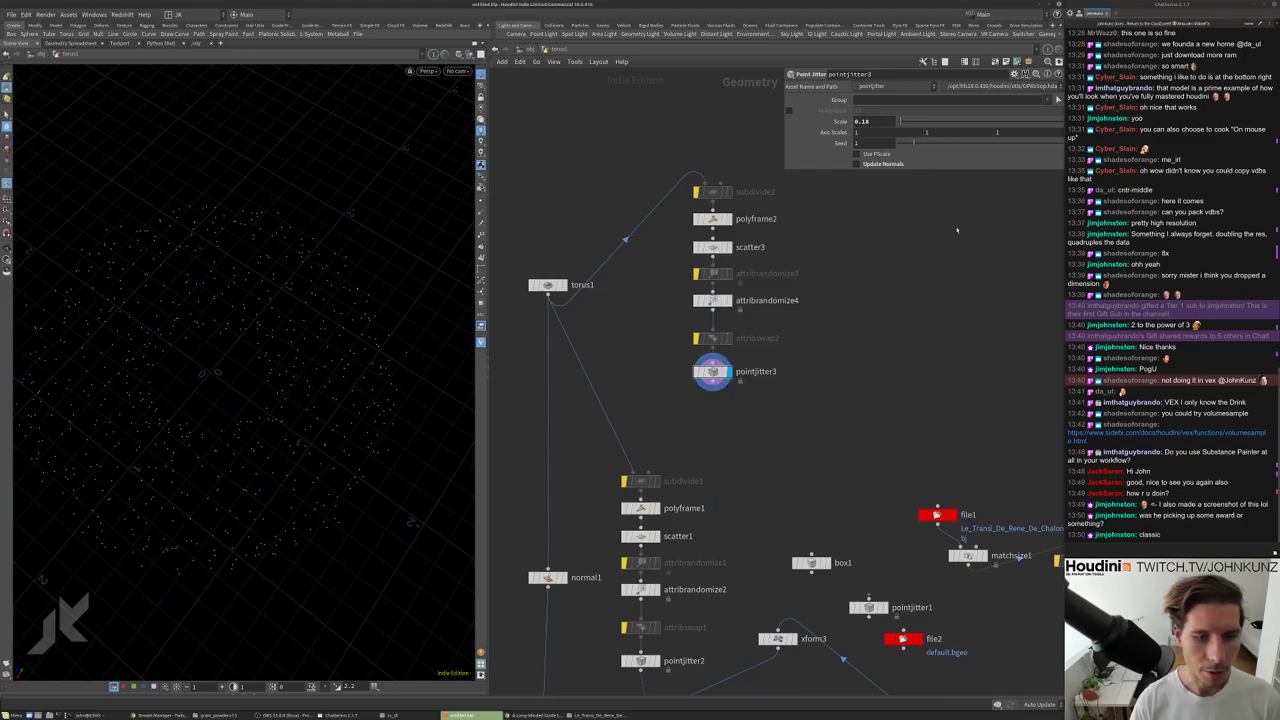
scroll(772, 389, "down", 3)
left_click_drag(772, 389, 700, 240)
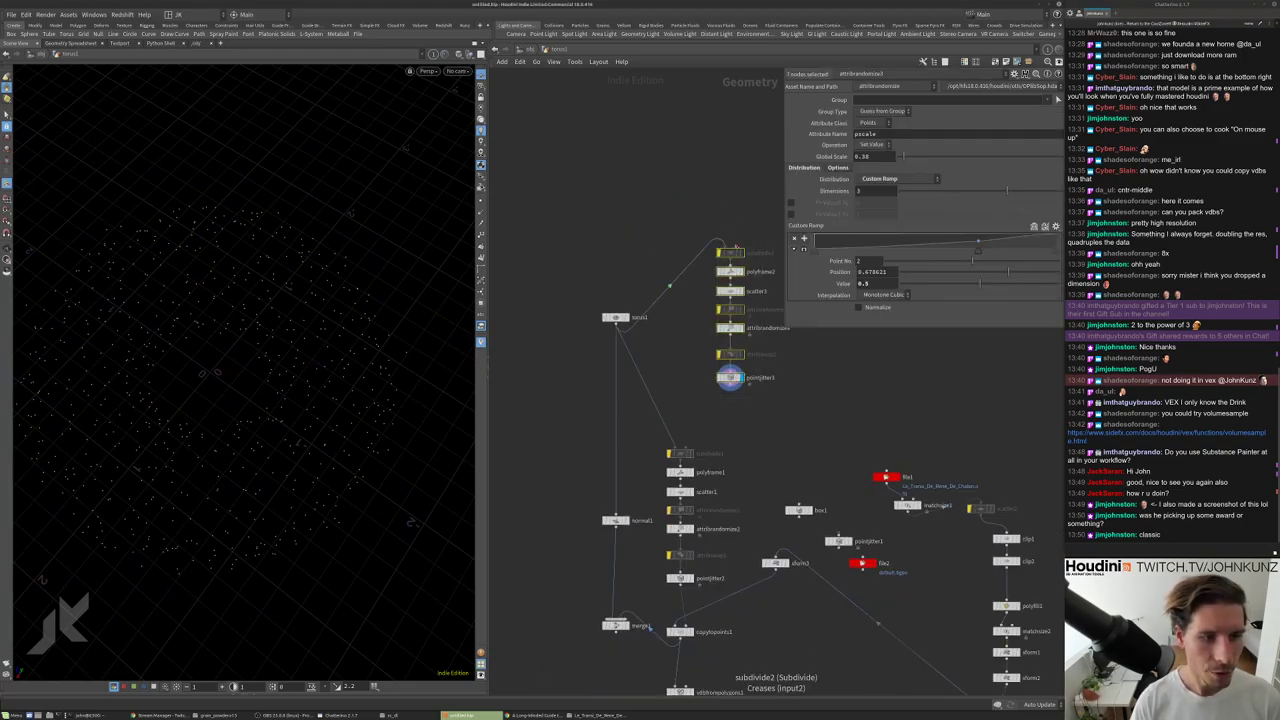
middle_click_drag(776, 400, 753, 347)
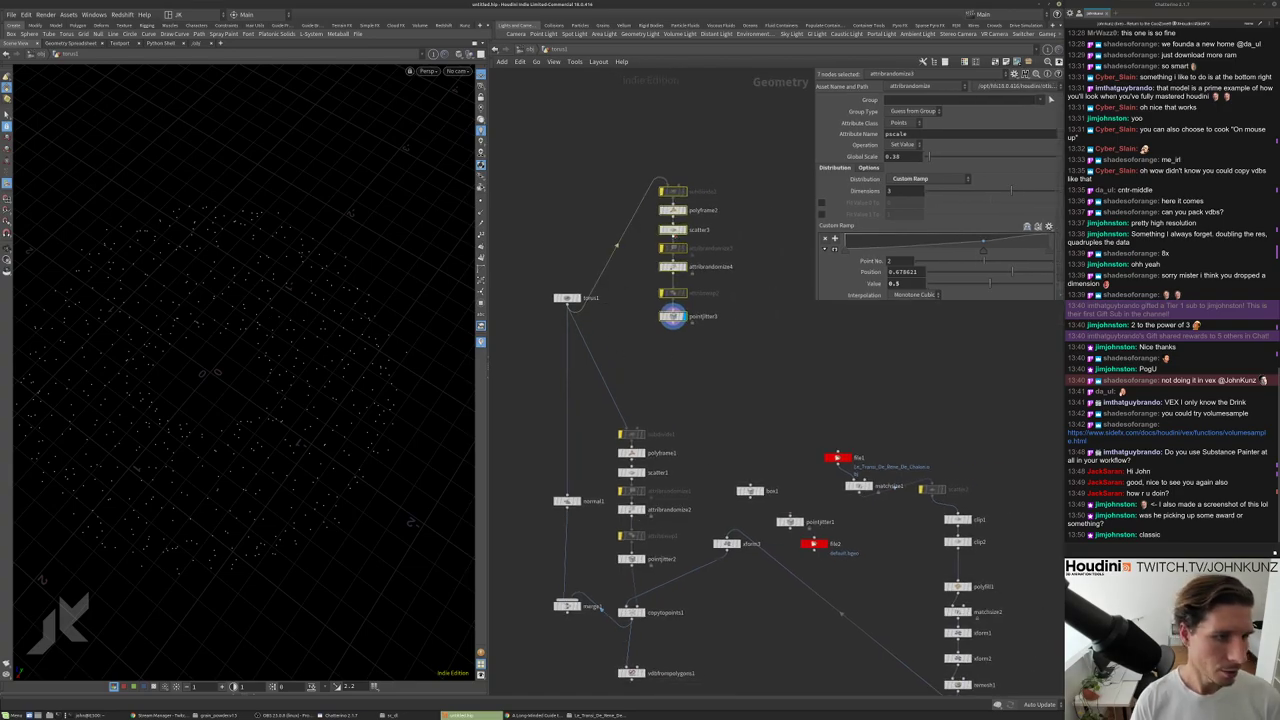
left_click(673, 230)
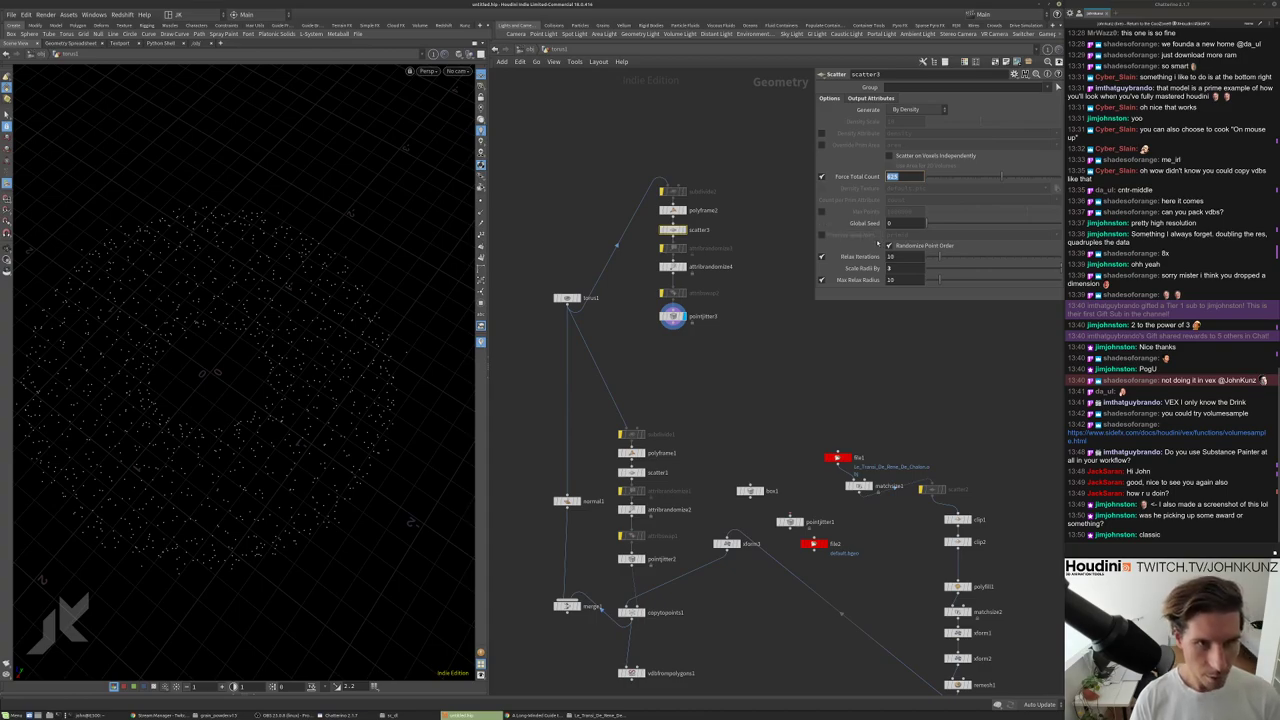
key("Return")
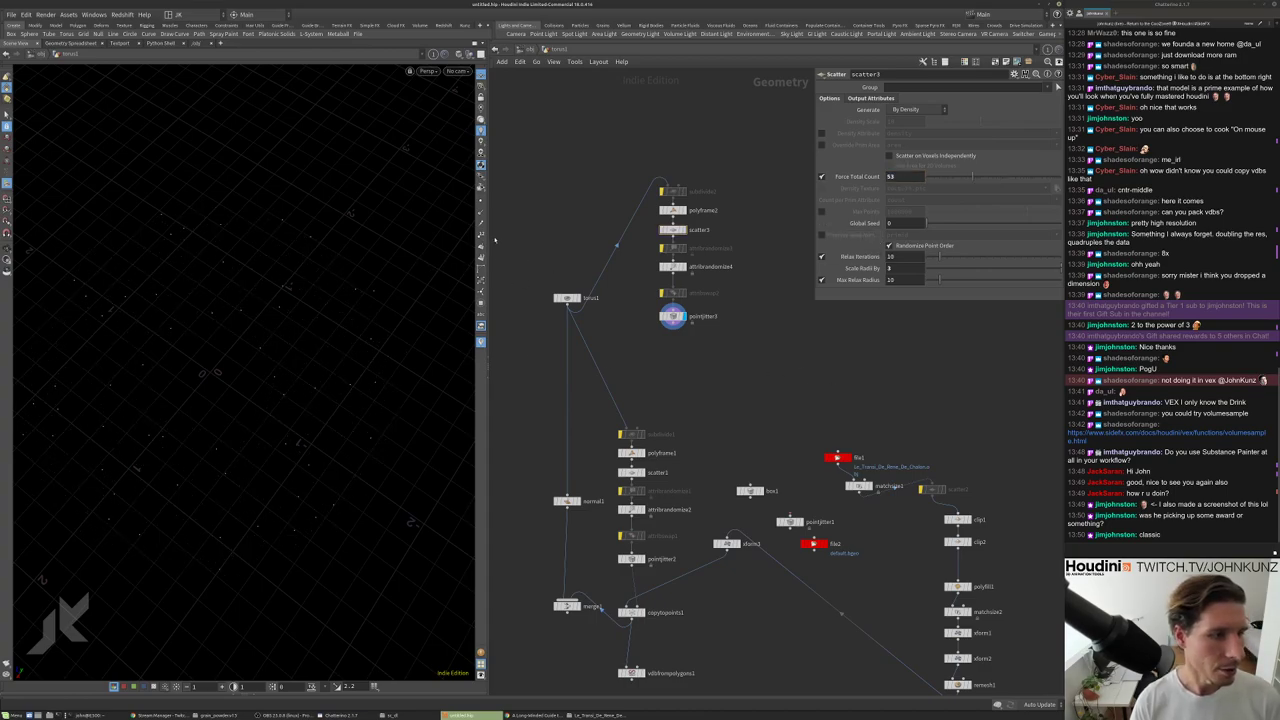
Draw the scattered particles as Discs in the viewport geometry display options.
key("d")
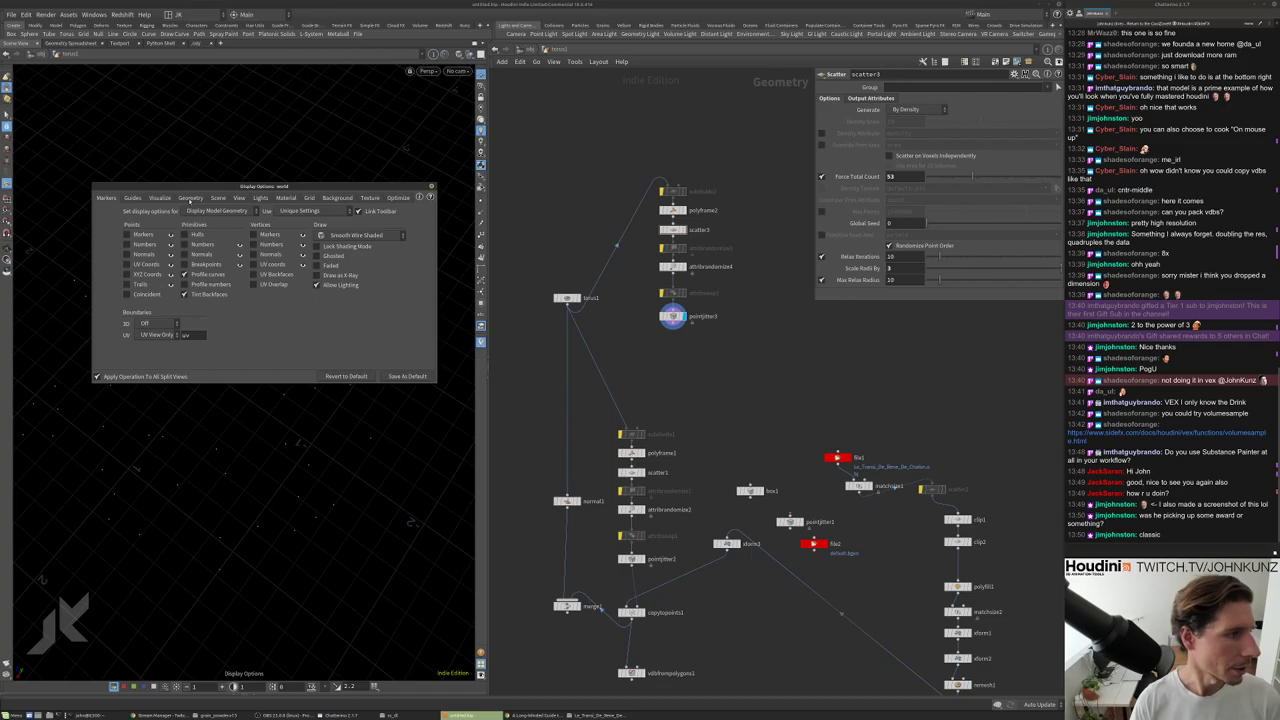
left_click(190, 198)
left_click(168, 291)
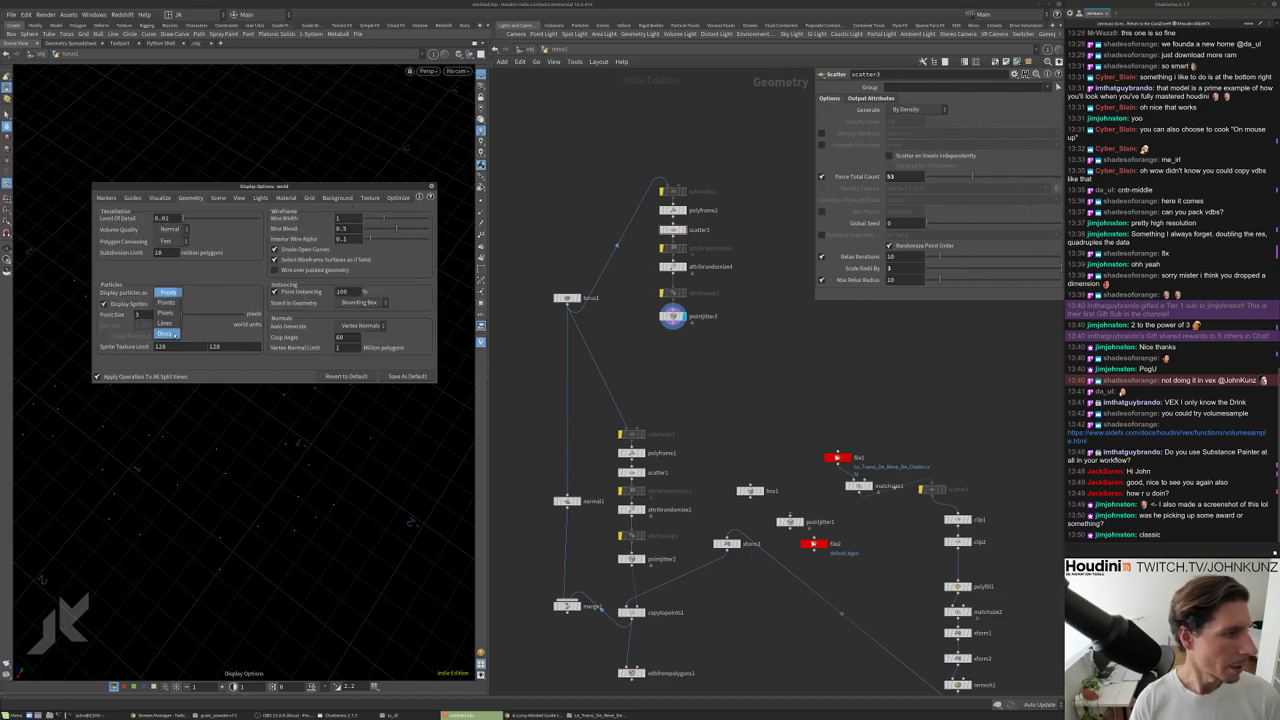
left_click(168, 334)
key("Escape")
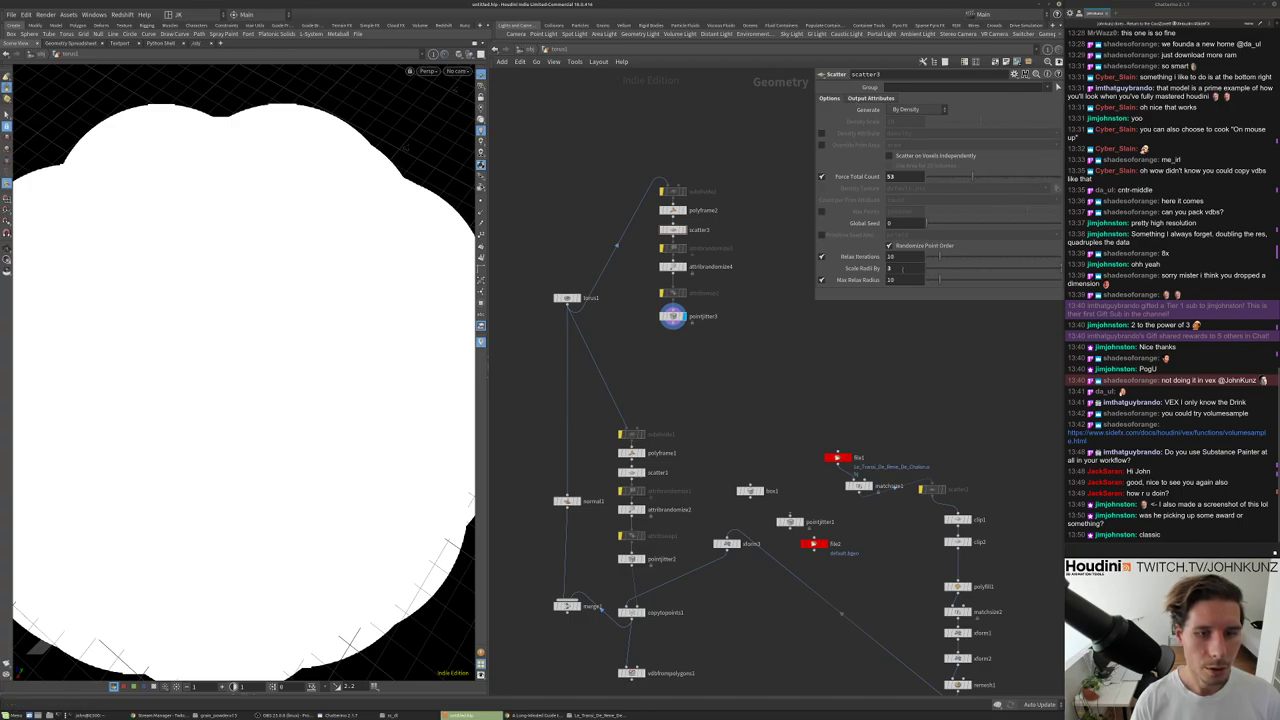
scroll(270, 268, "down", 5)
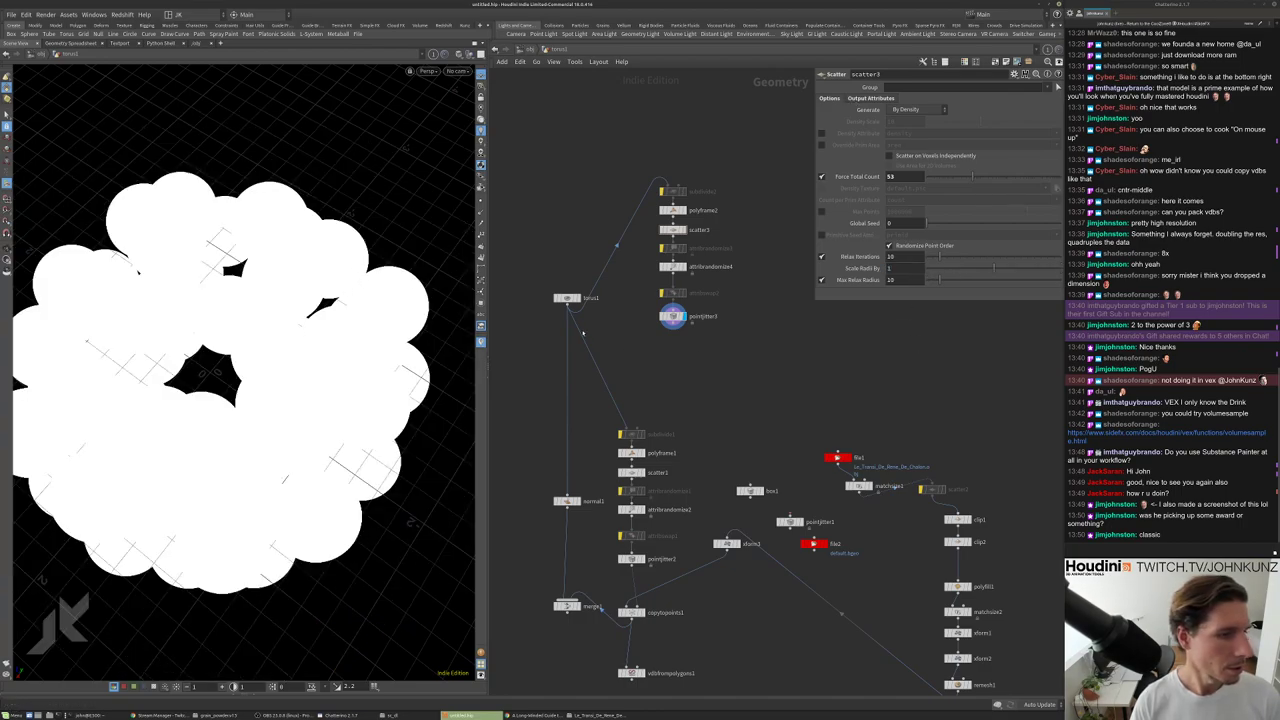
key("Escape")
left_click_drag(200, 380, 247, 372)
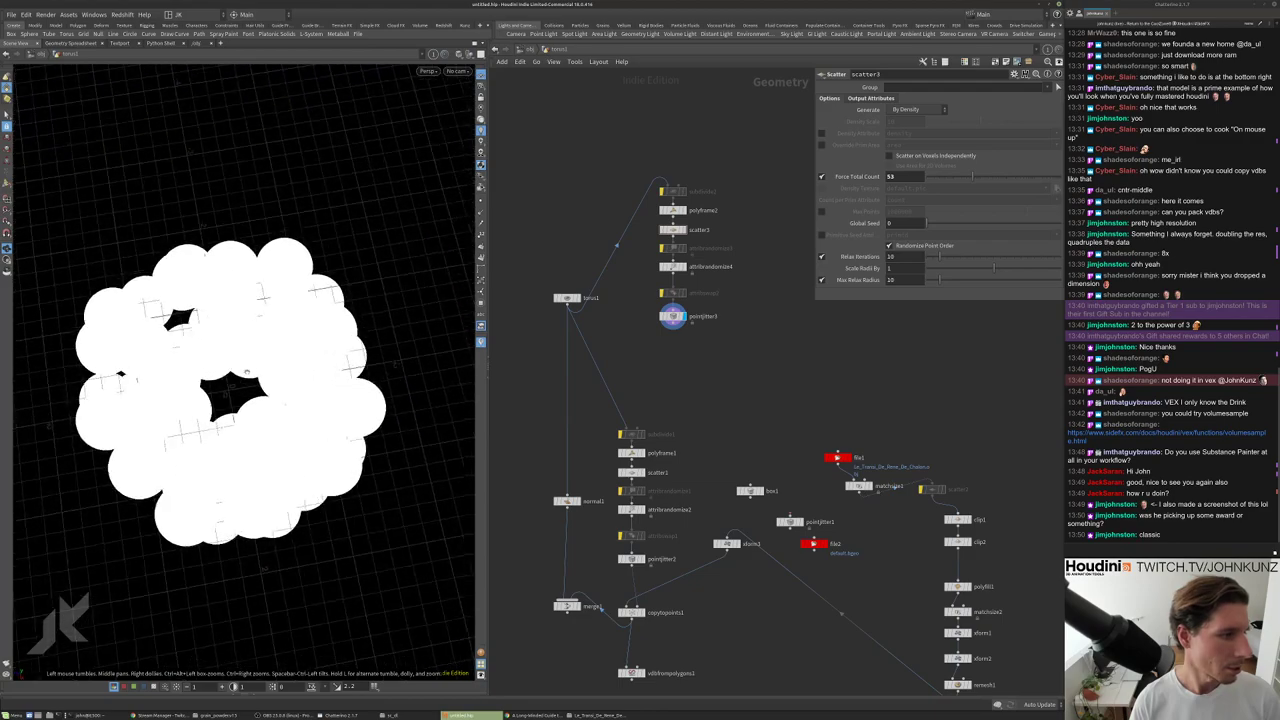
scroll(663, 554, "up", 3)
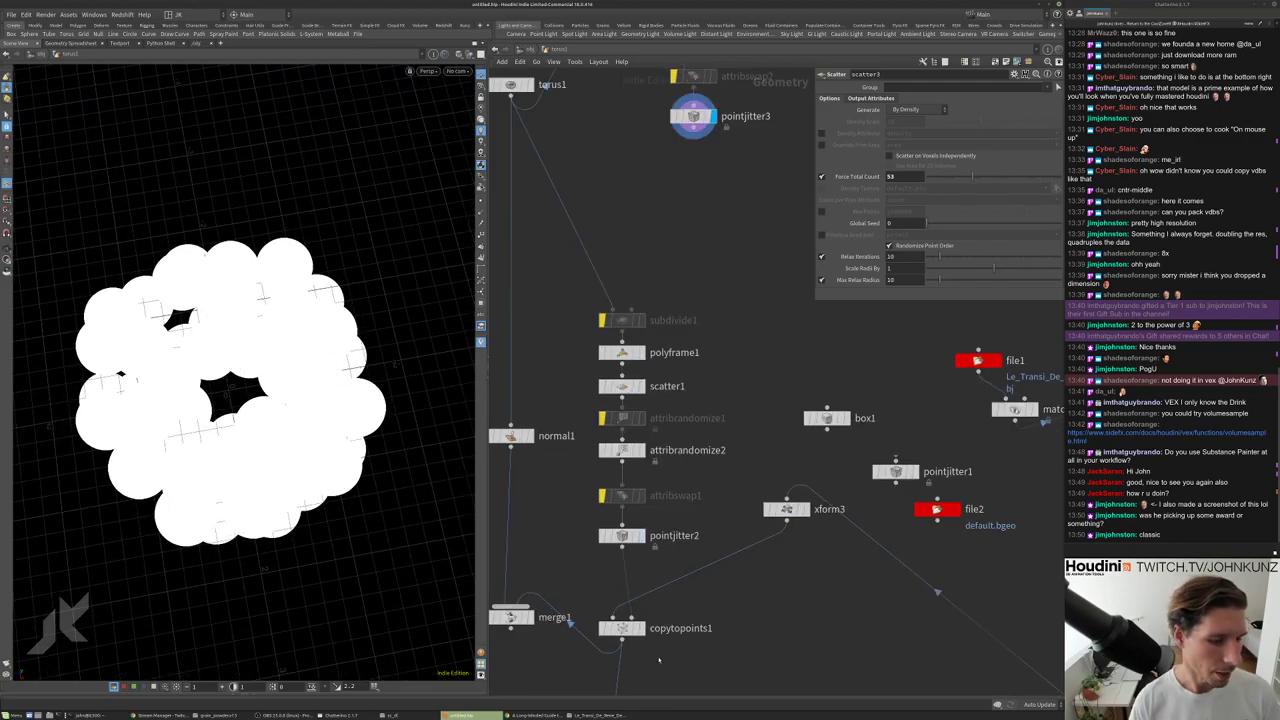
scroll(663, 554, "up", 3)
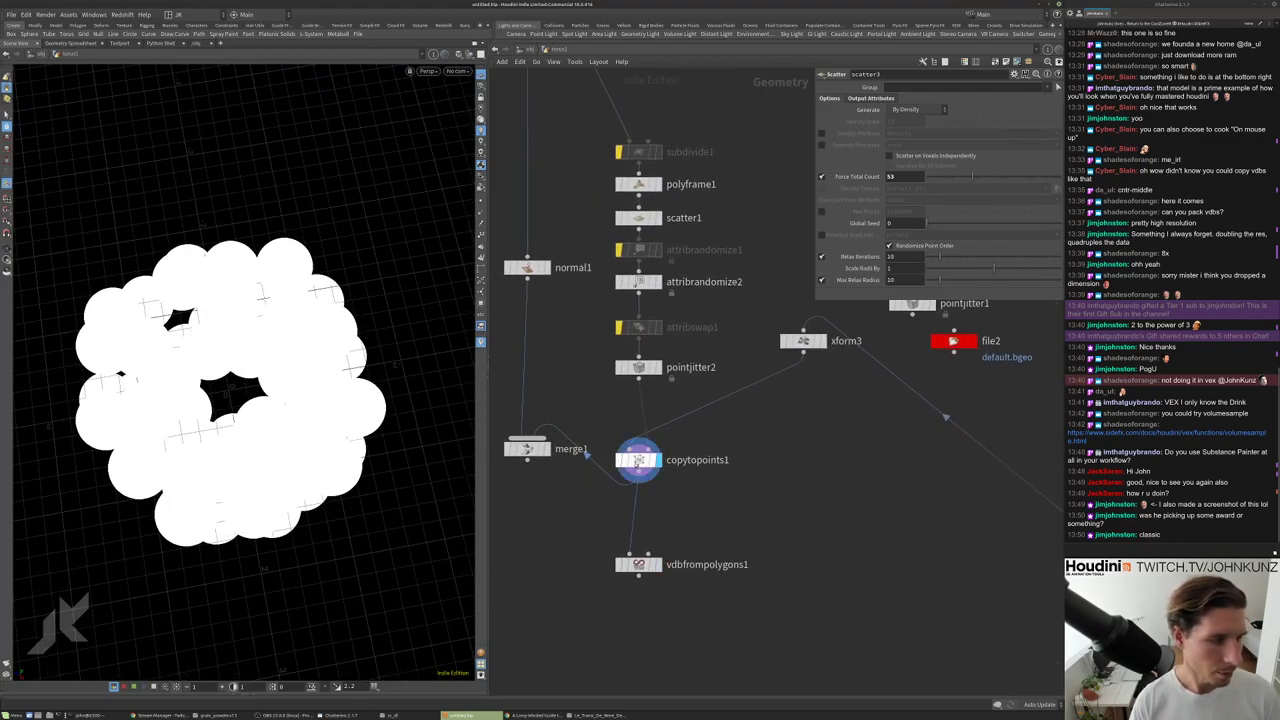
View copytopoints1's skull-covered torus from a new angle.
left_click(638, 460)
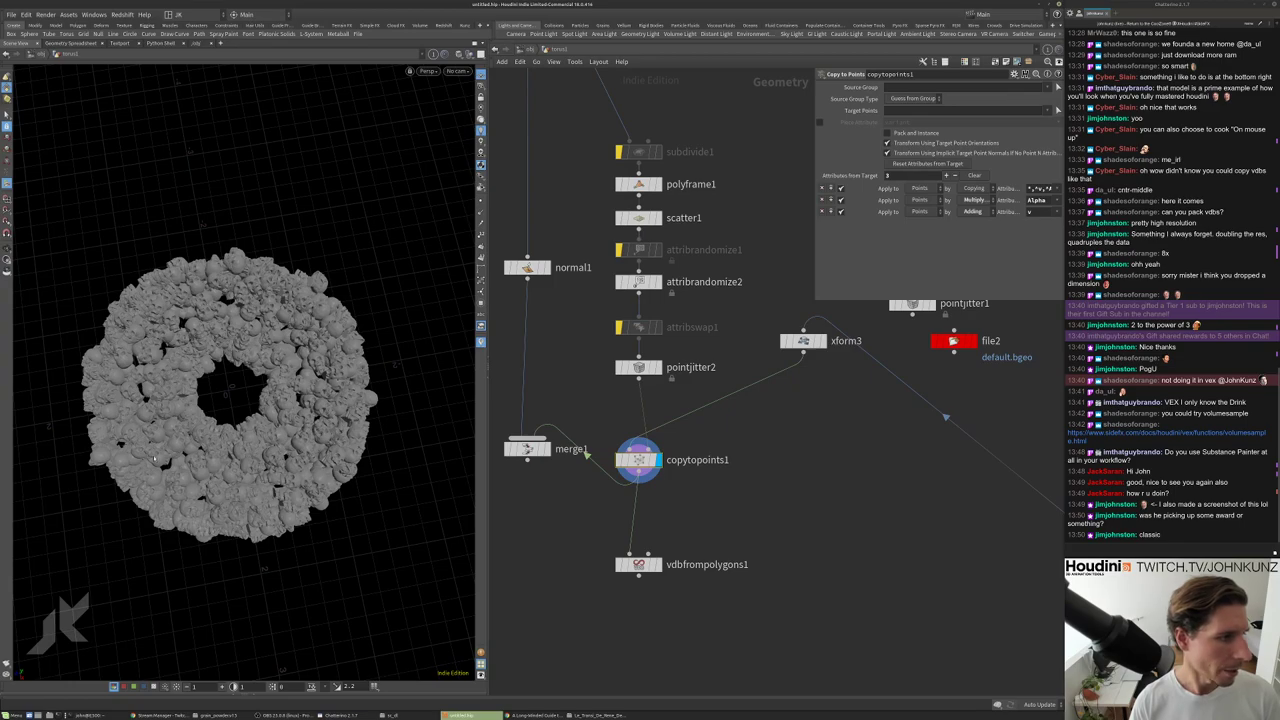
left_click_drag(155, 460, 190, 432)
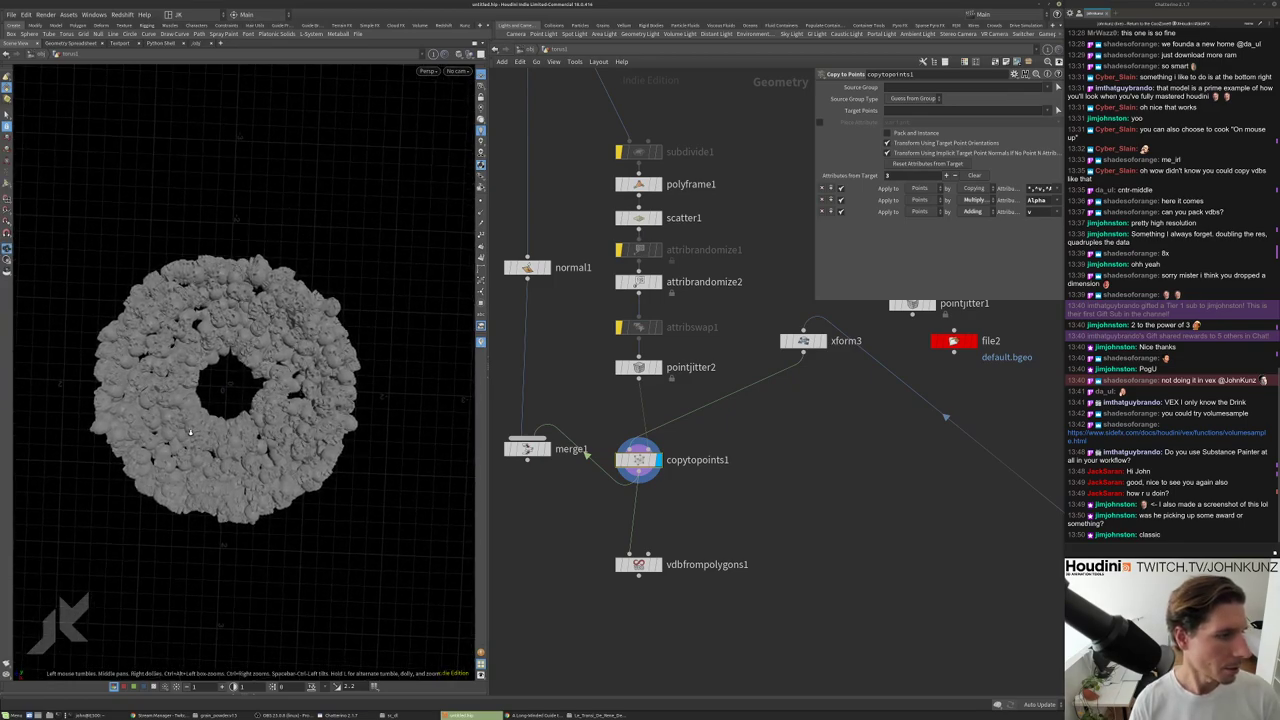
scroll(655, 235, "down", 5)
scroll(668, 190, "up", 3)
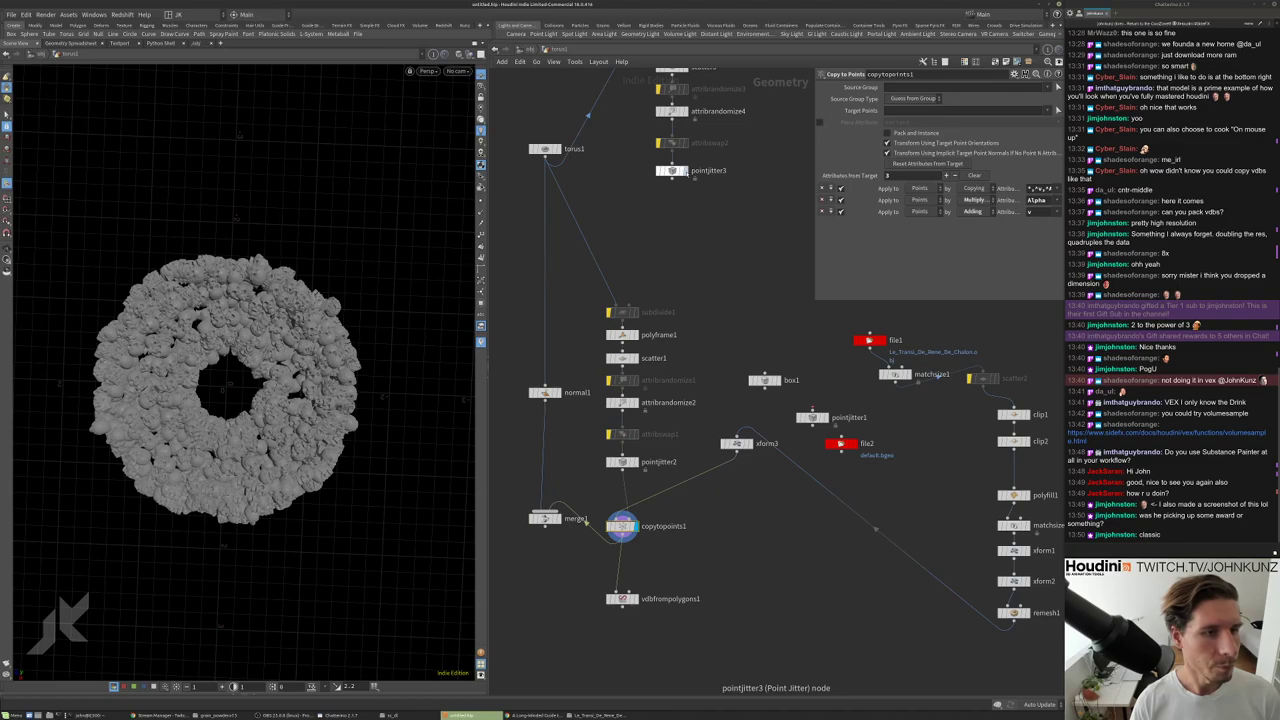
Display pointjitter3 again with particles drawn back as Points.
left_click(671, 170)
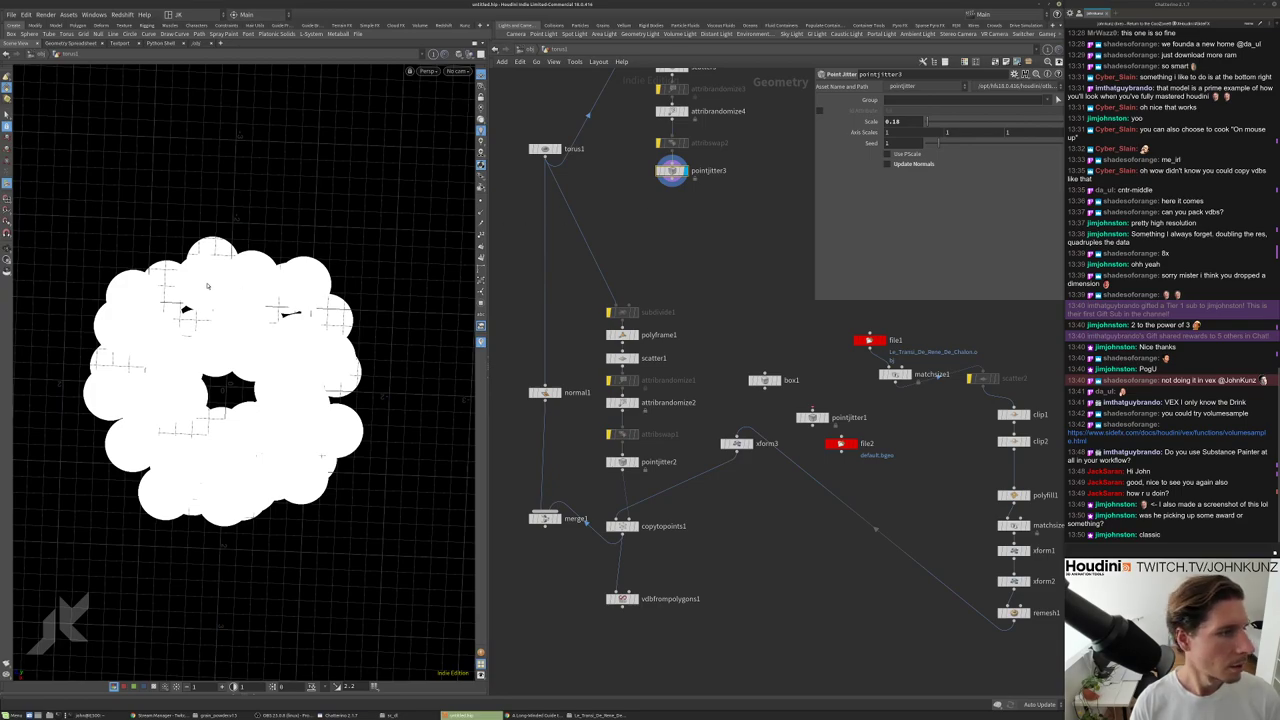
key("d")
left_click(167, 291)
left_click(165, 297)
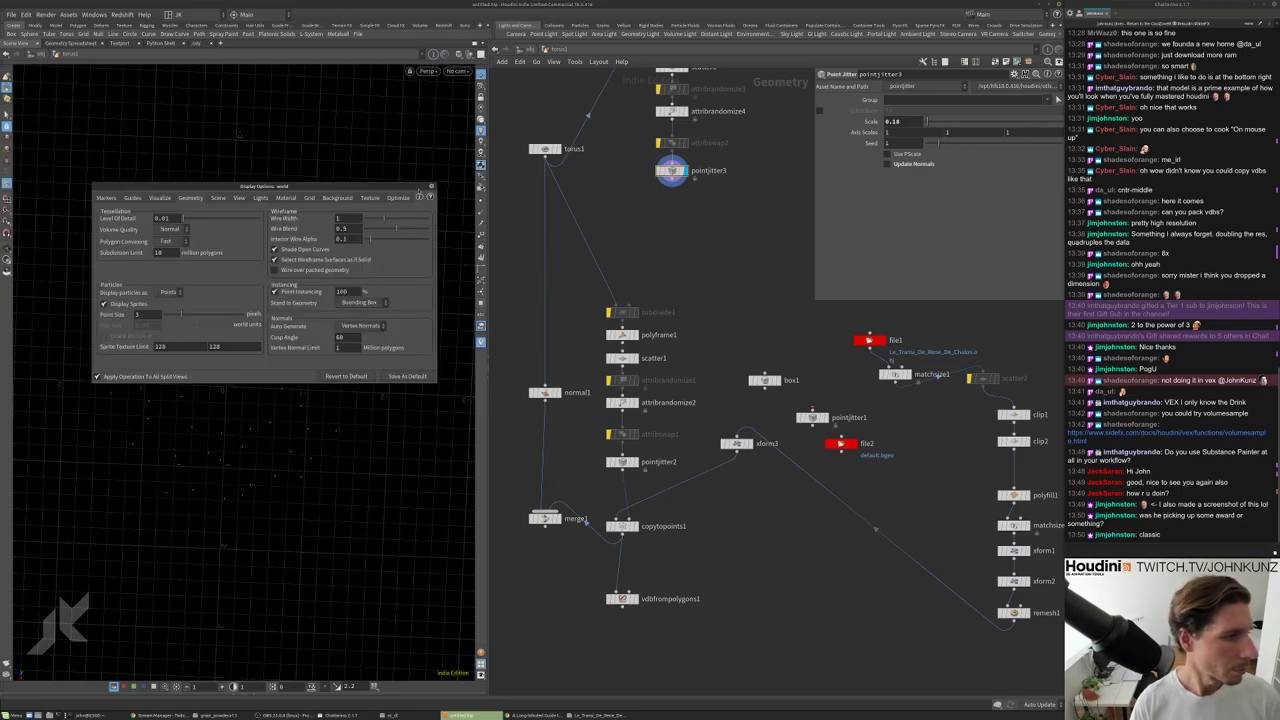
left_click(430, 187)
middle_click_drag(620, 527, 575, 575)
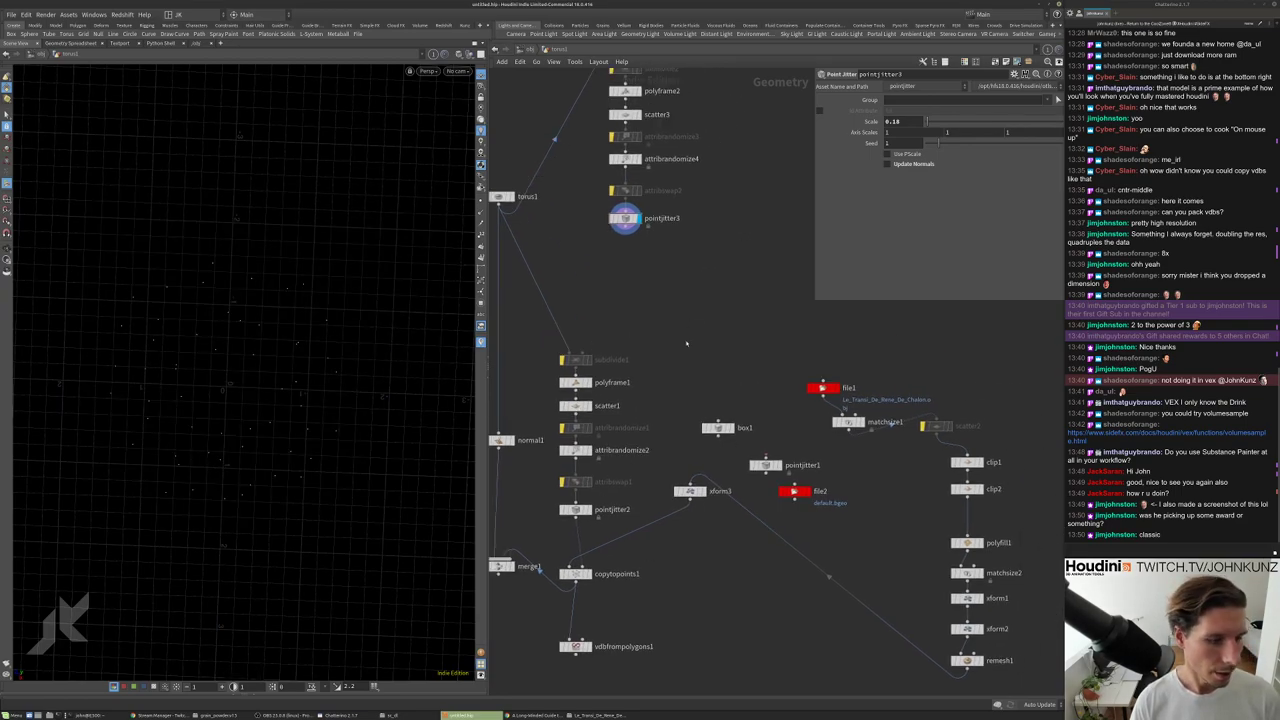
Duplicate copytopoints1 as copytopoints2 fed by pointjitter3's points, placed beneath it.
left_click_drag(575, 573, 684, 295, "alt")
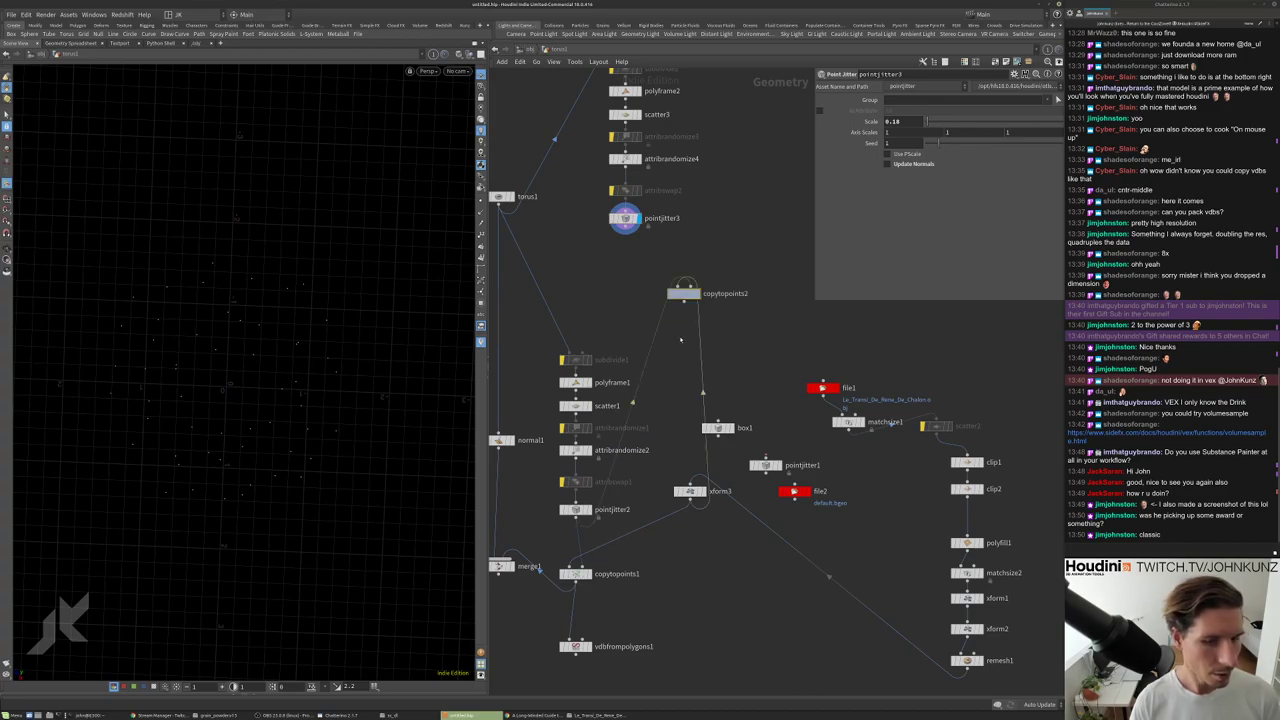
left_click(684, 293)
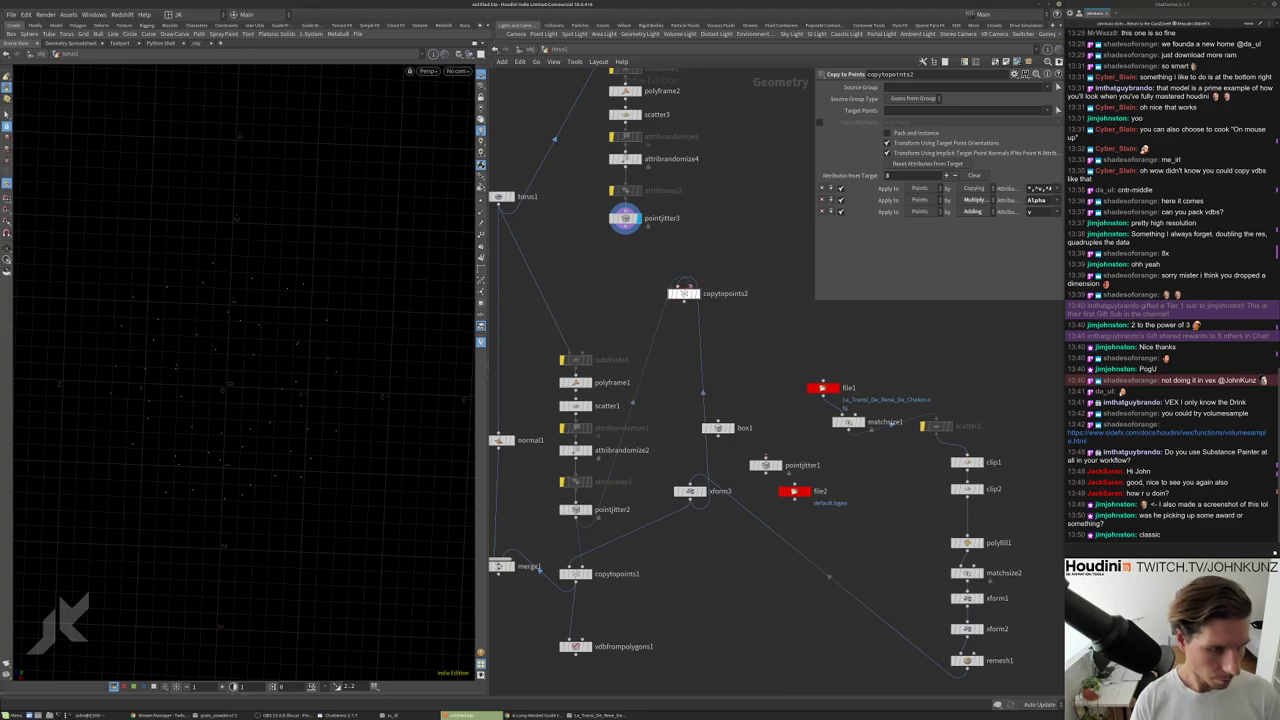
left_click(684, 286)
left_click(624, 218)
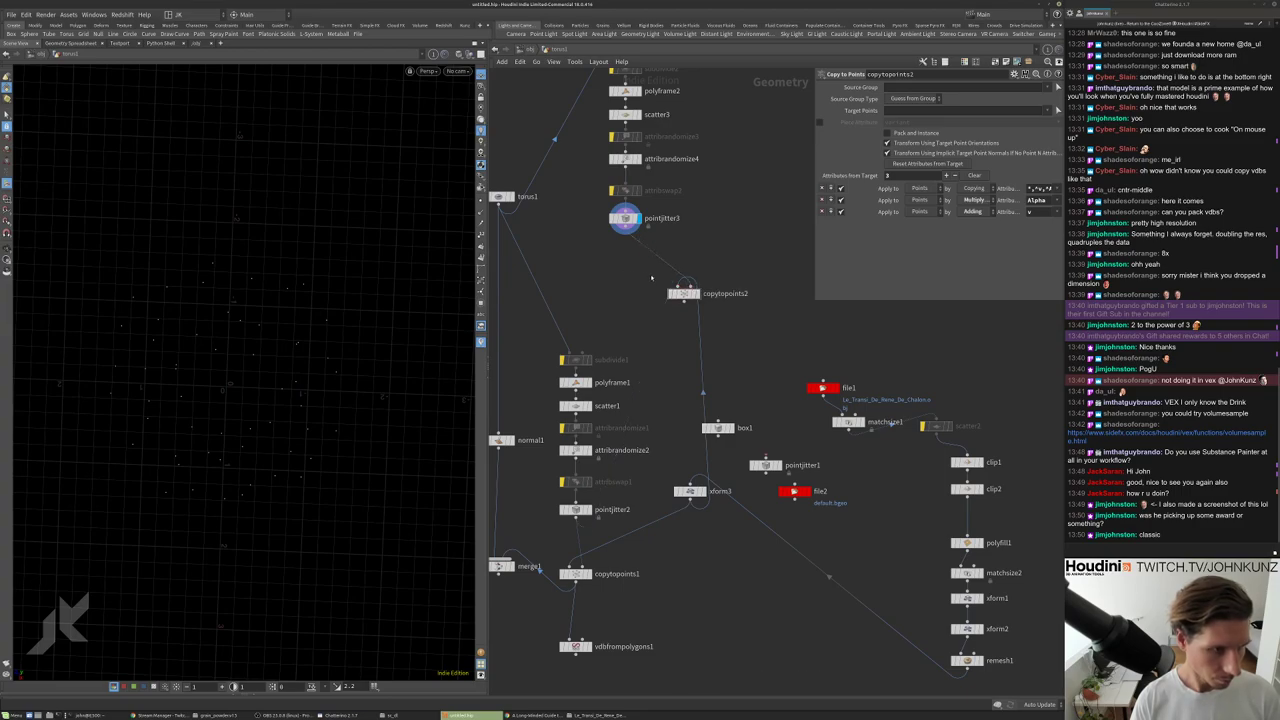
left_click_drag(684, 293, 627, 264)
middle_click_drag(673, 252, 679, 302)
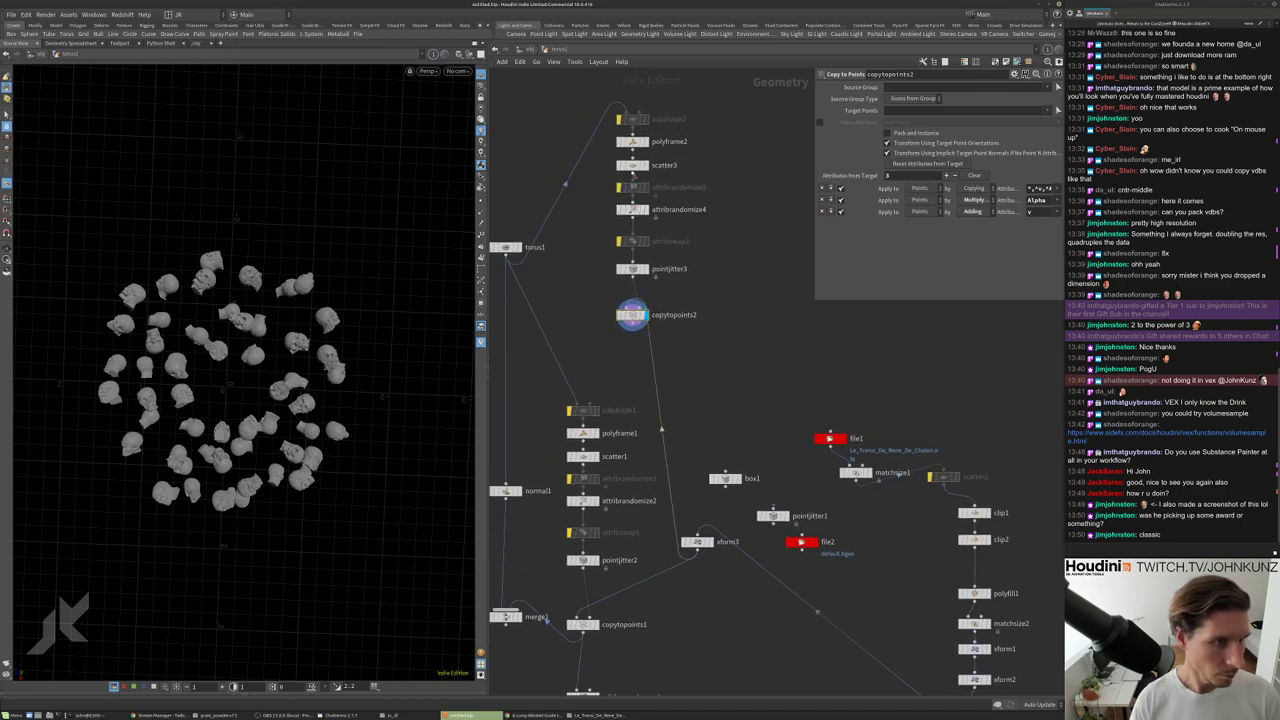
Set scatter3's Scale Radii By to 5 so the skulls grow.
left_click(631, 165)
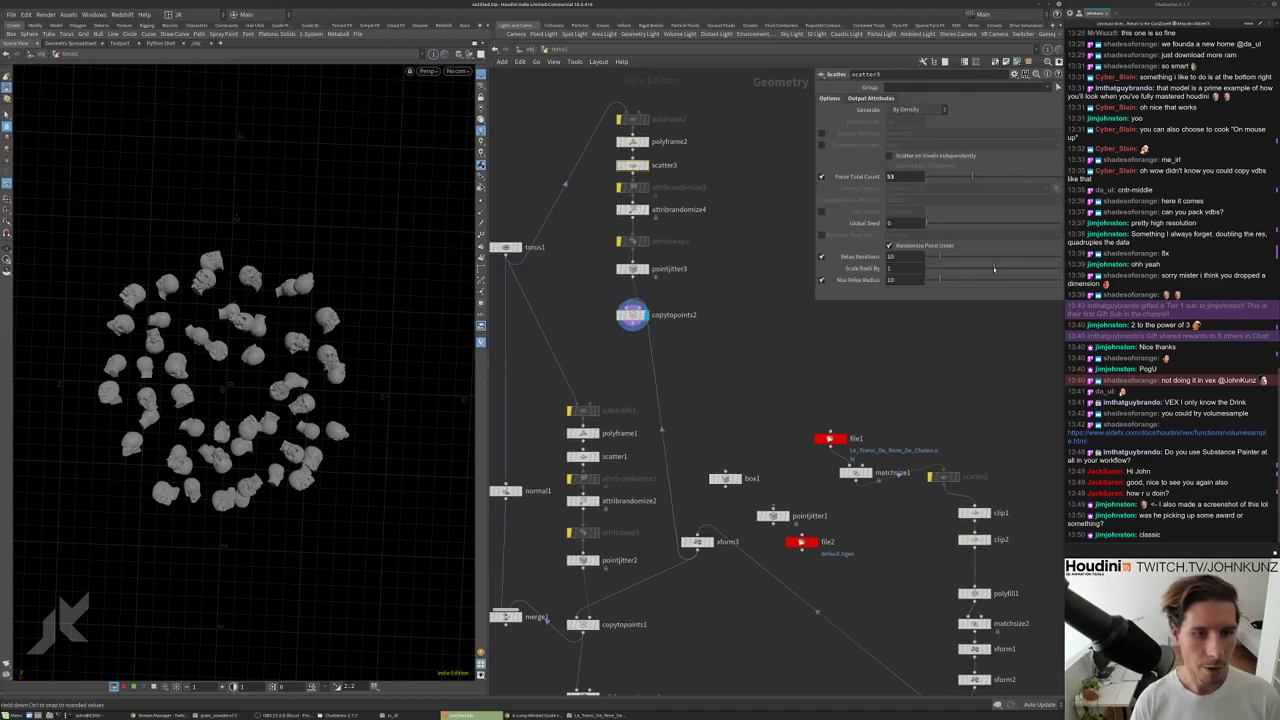
left_click_drag(994, 268, 1132, 272)
left_click(890, 268)
type("5")
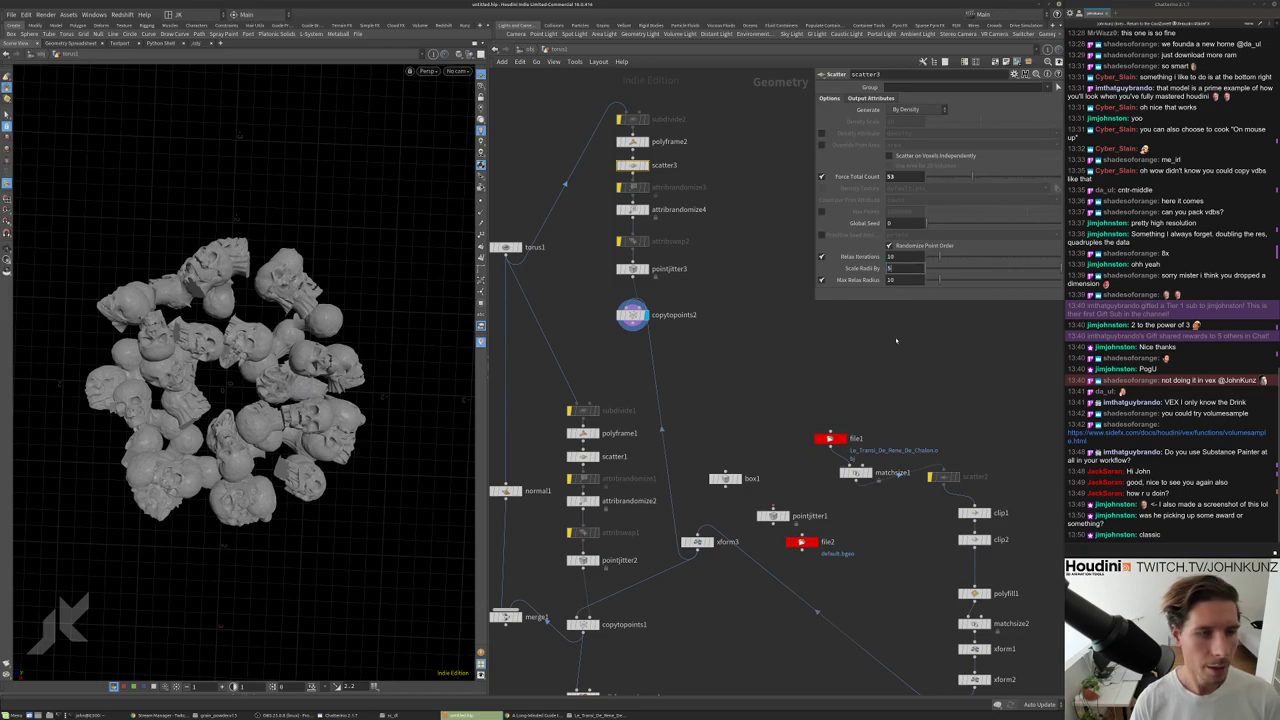
key("Return")
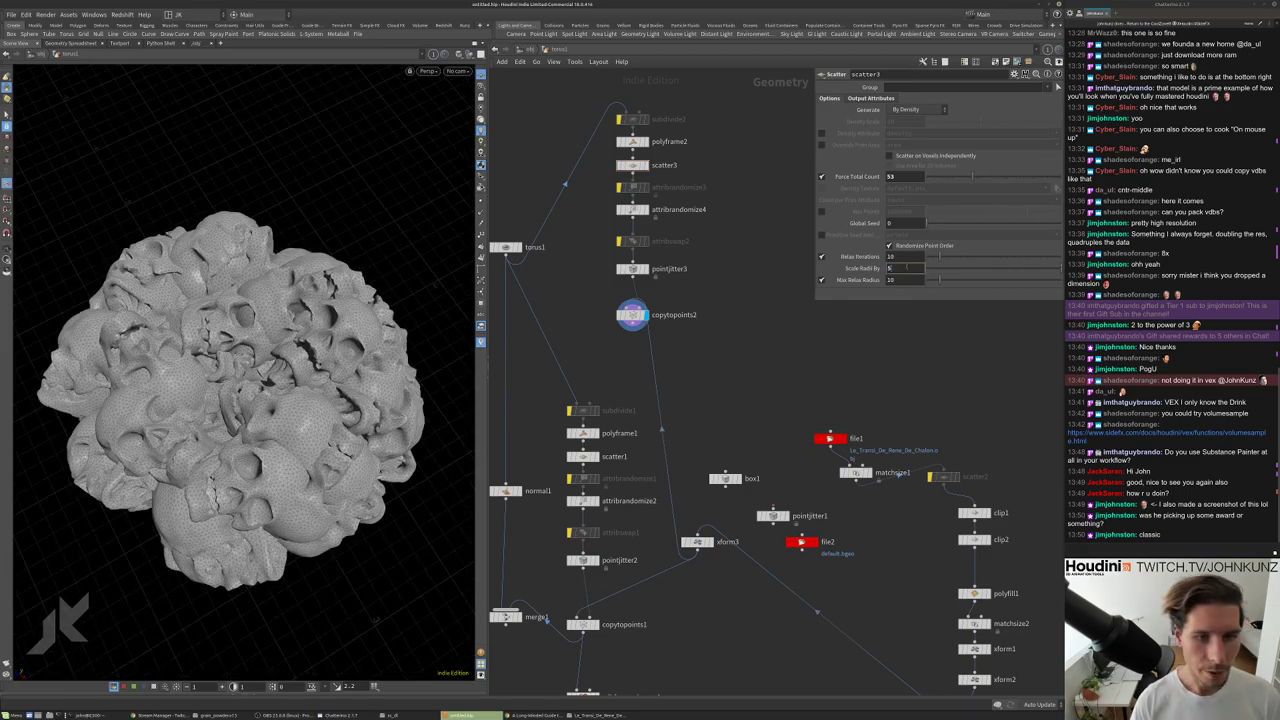
left_click_drag(330, 400, 333, 330)
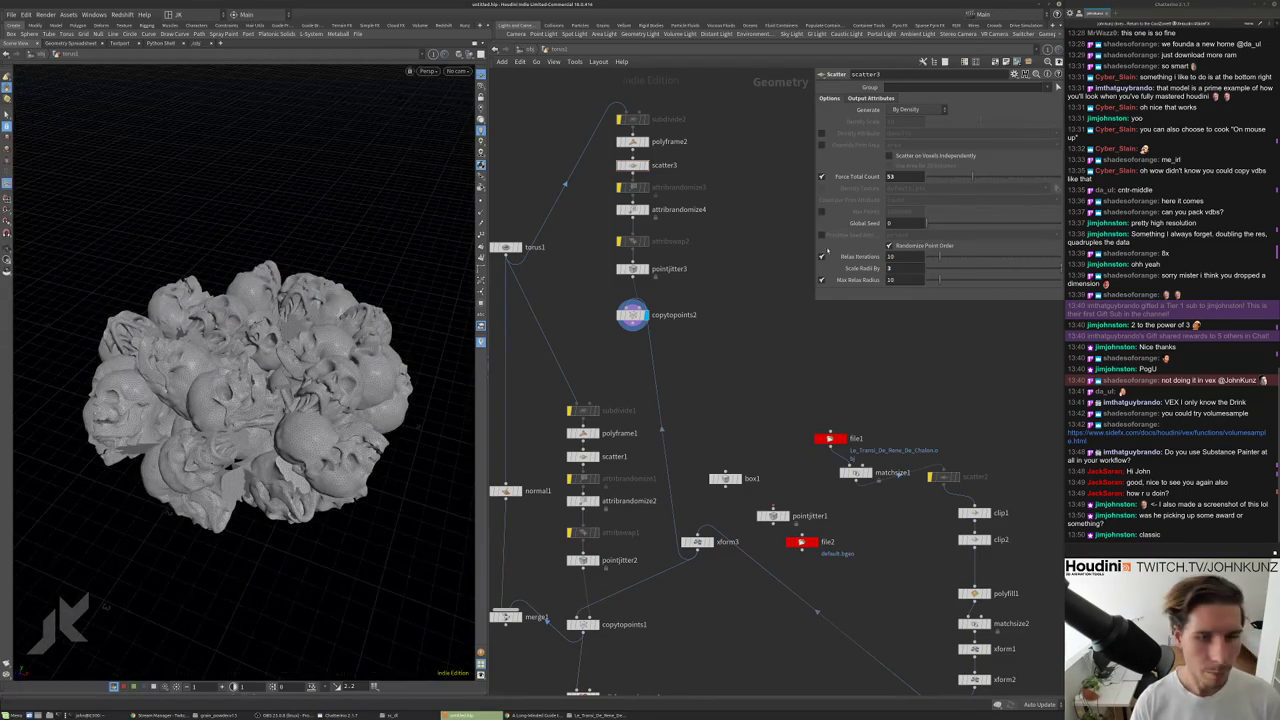
left_click(904, 268)
Inspect remesh1's node info and open copytopoints2's settings.
middle_click_drag(897, 637, 878, 534)
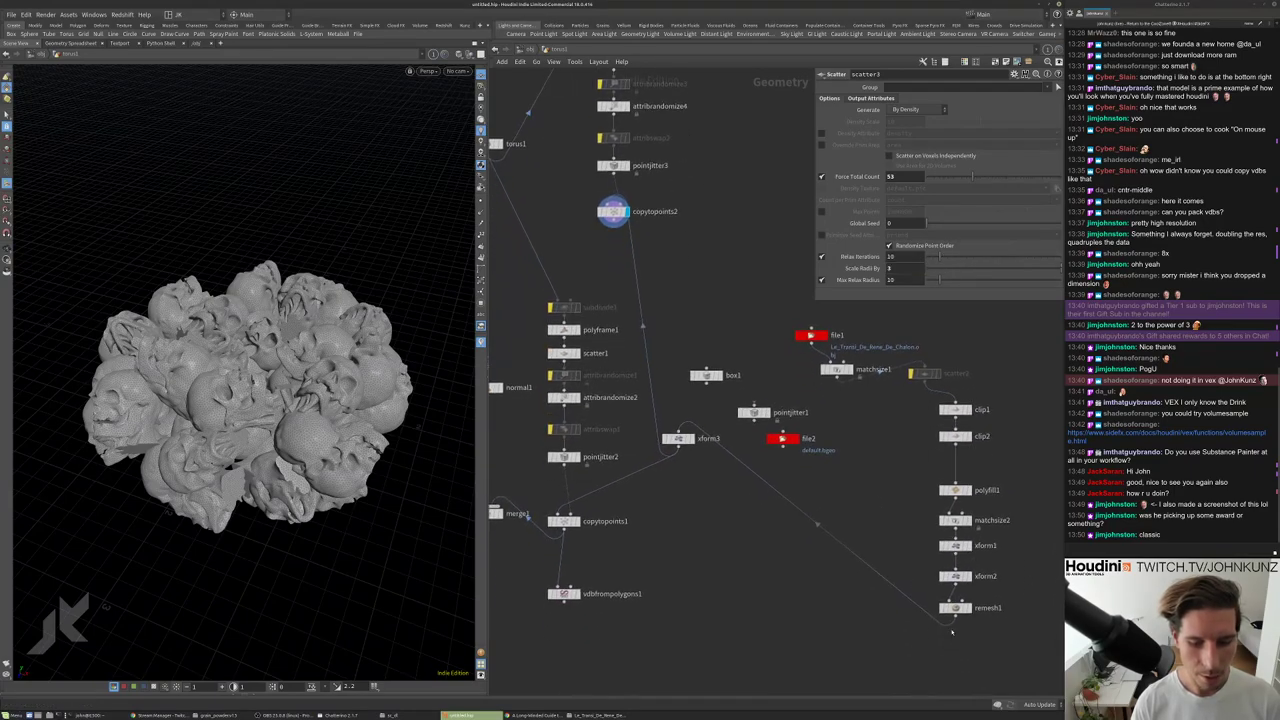
middle_click_drag(958, 607, 644, 520)
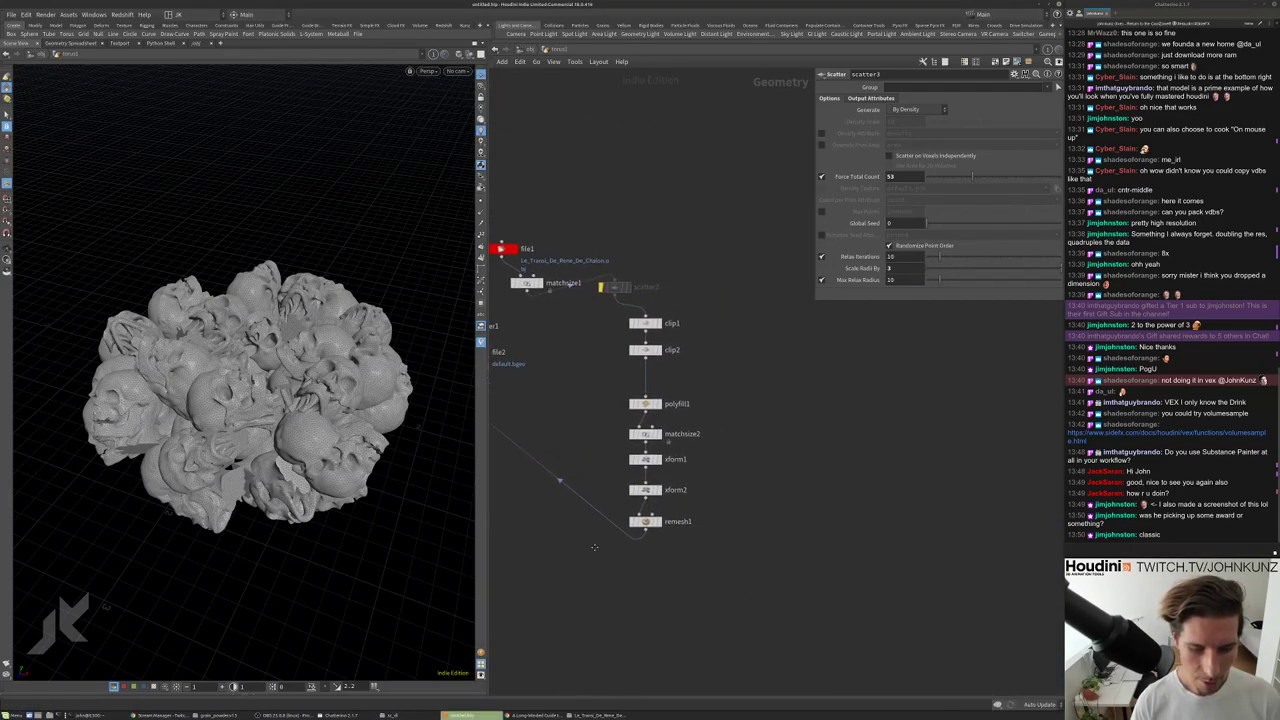
middle_click(641, 520)
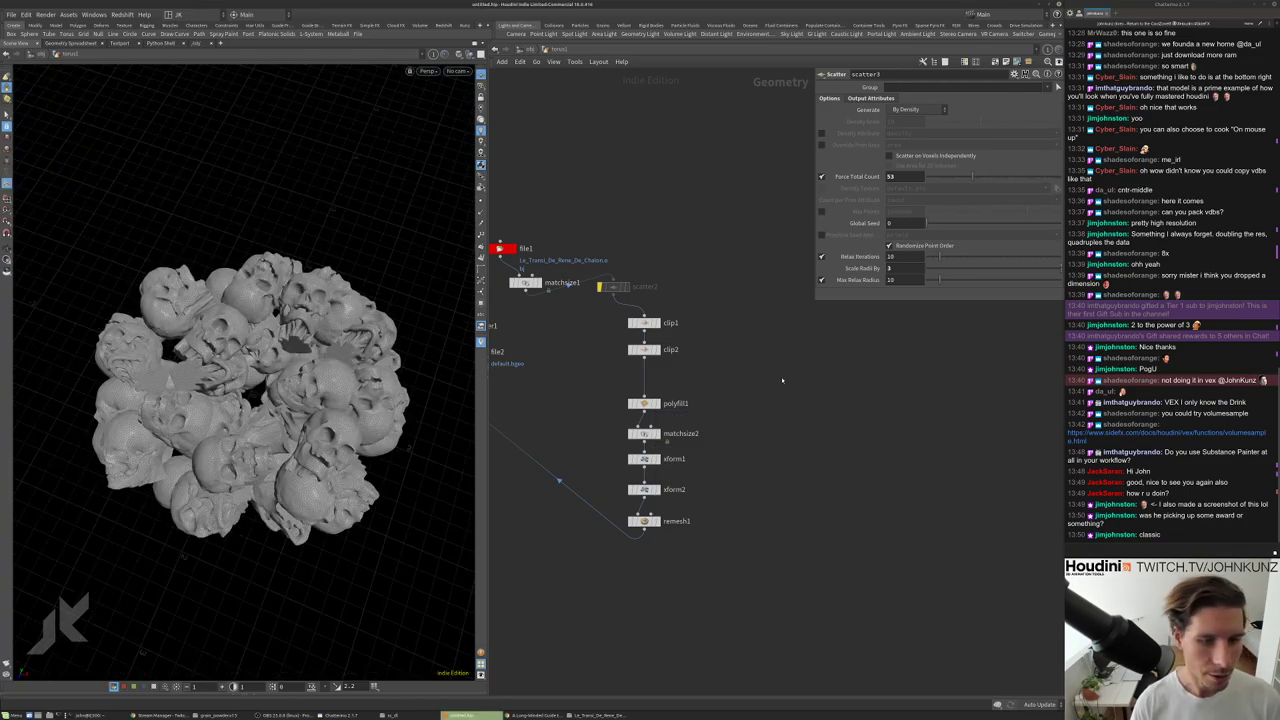
scroll(730, 380, "down", 3)
scroll(730, 380, "up", 4)
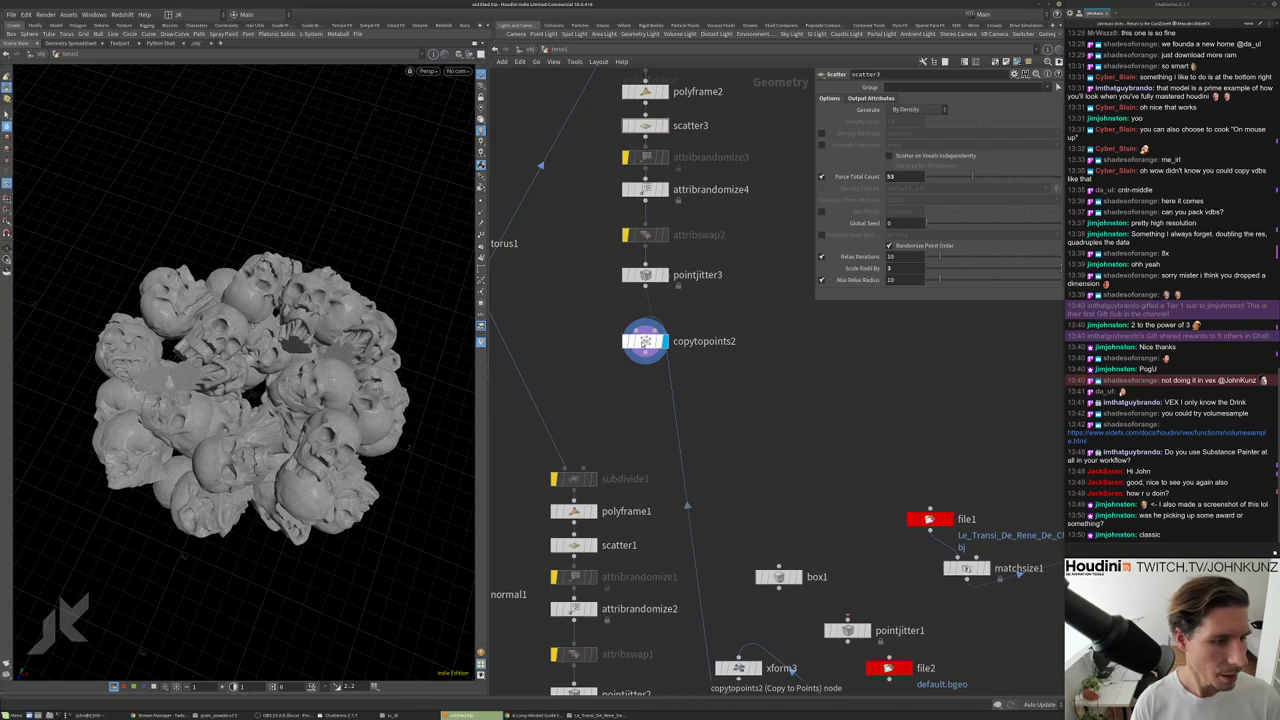
left_click(645, 341)
Orbit around the skull cluster, then display remesh1's output.
left_click_drag(343, 264, 242, 273)
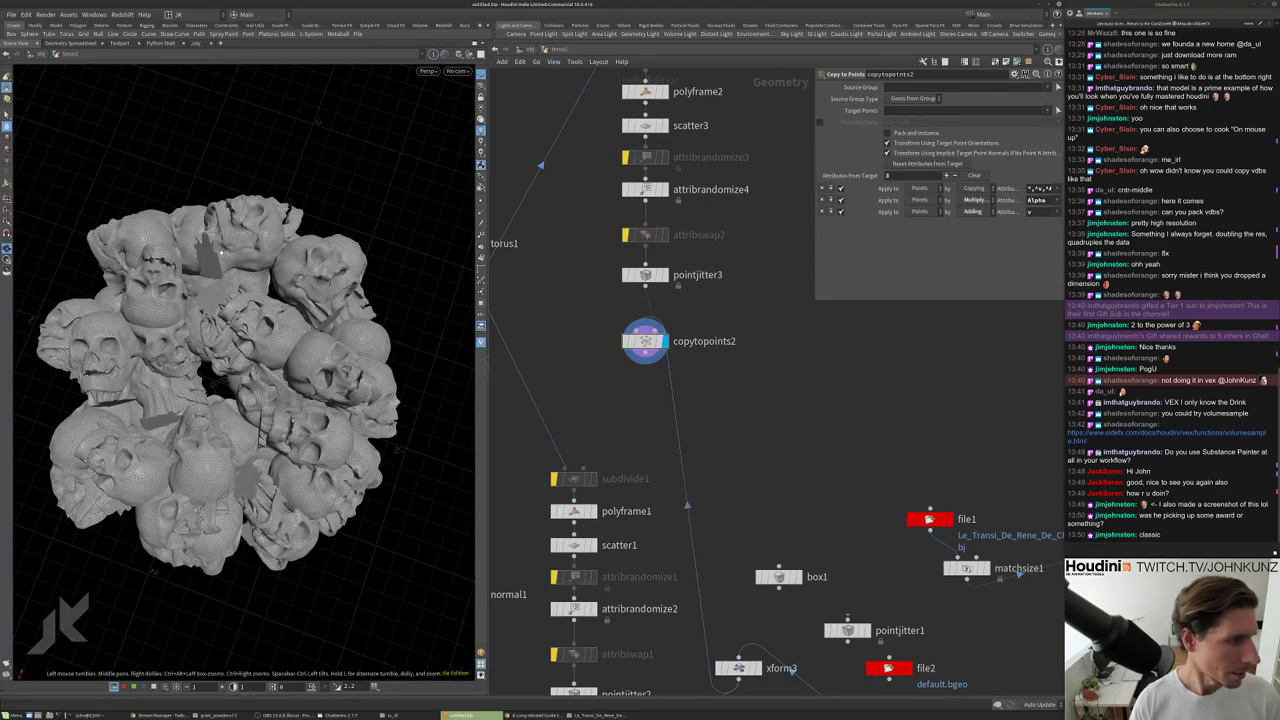
left_click_drag(254, 333, 221, 256)
scroll(640, 340, "down", 5)
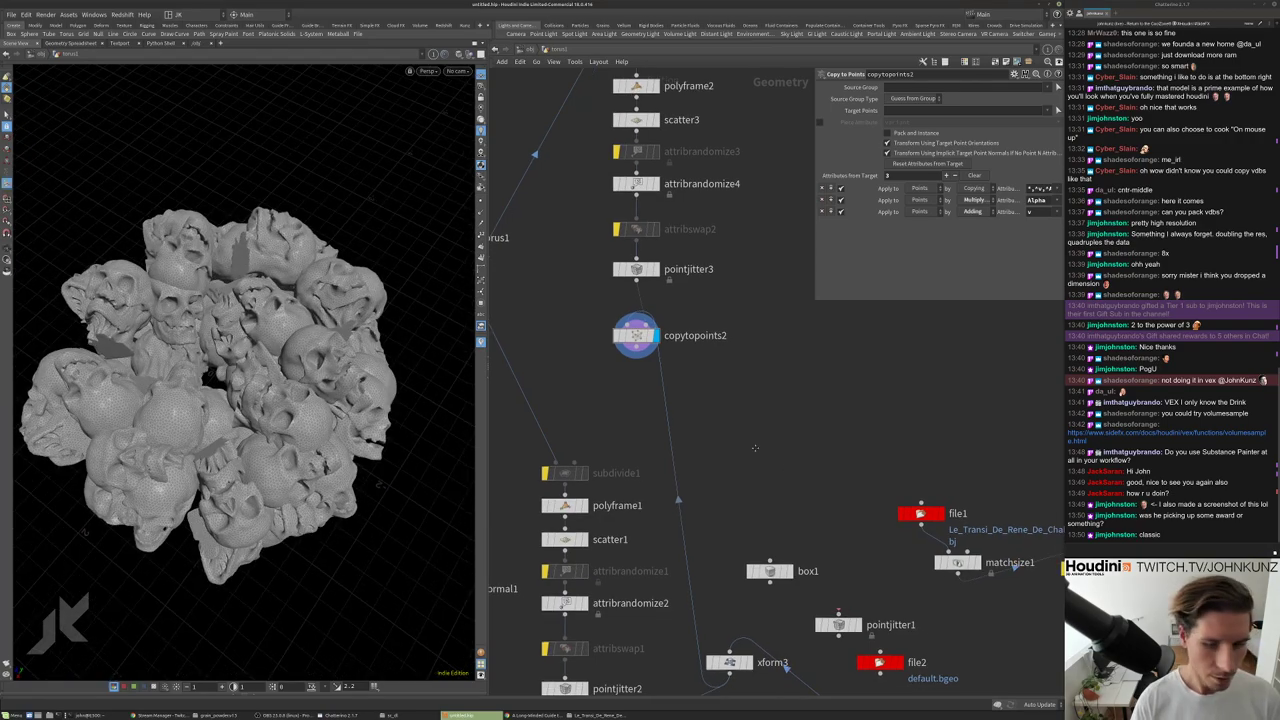
scroll(842, 499, "up", 6)
middle_click_drag(842, 499, 807, 469)
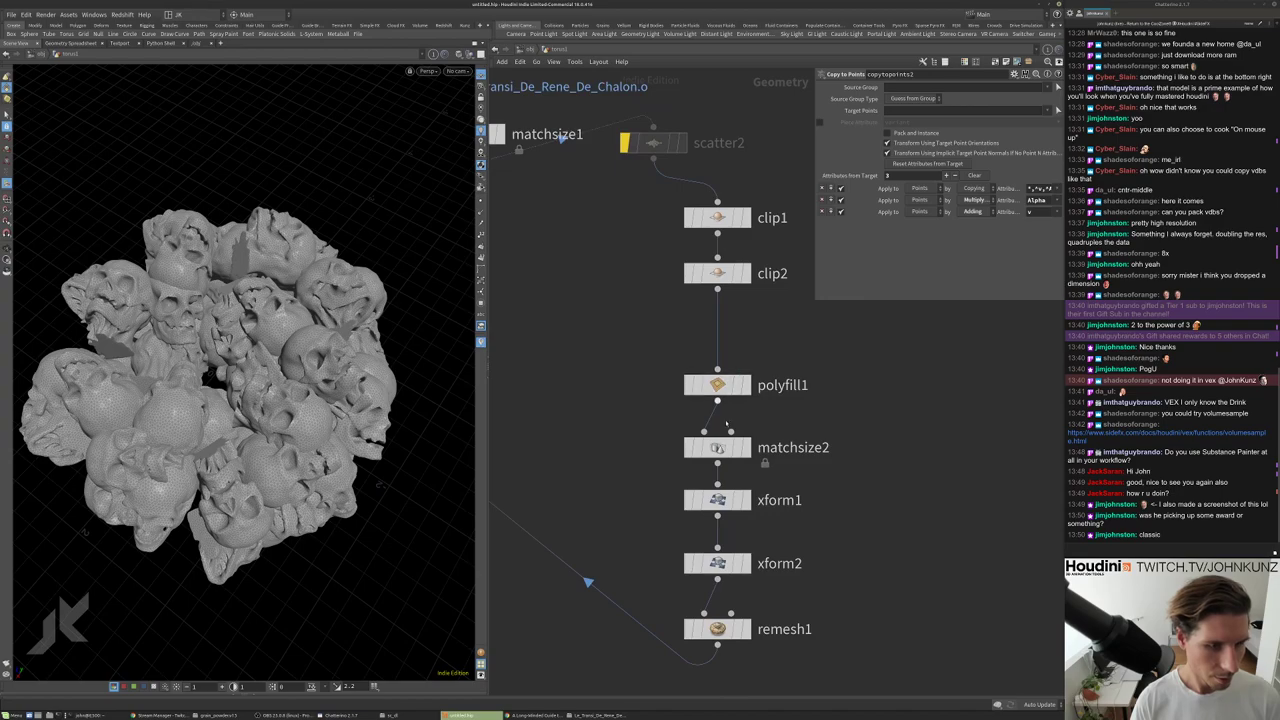
middle_click_drag(781, 591, 802, 453)
left_click(766, 491)
Show the single remeshed skull framed in a side profile.
left_click(738, 491)
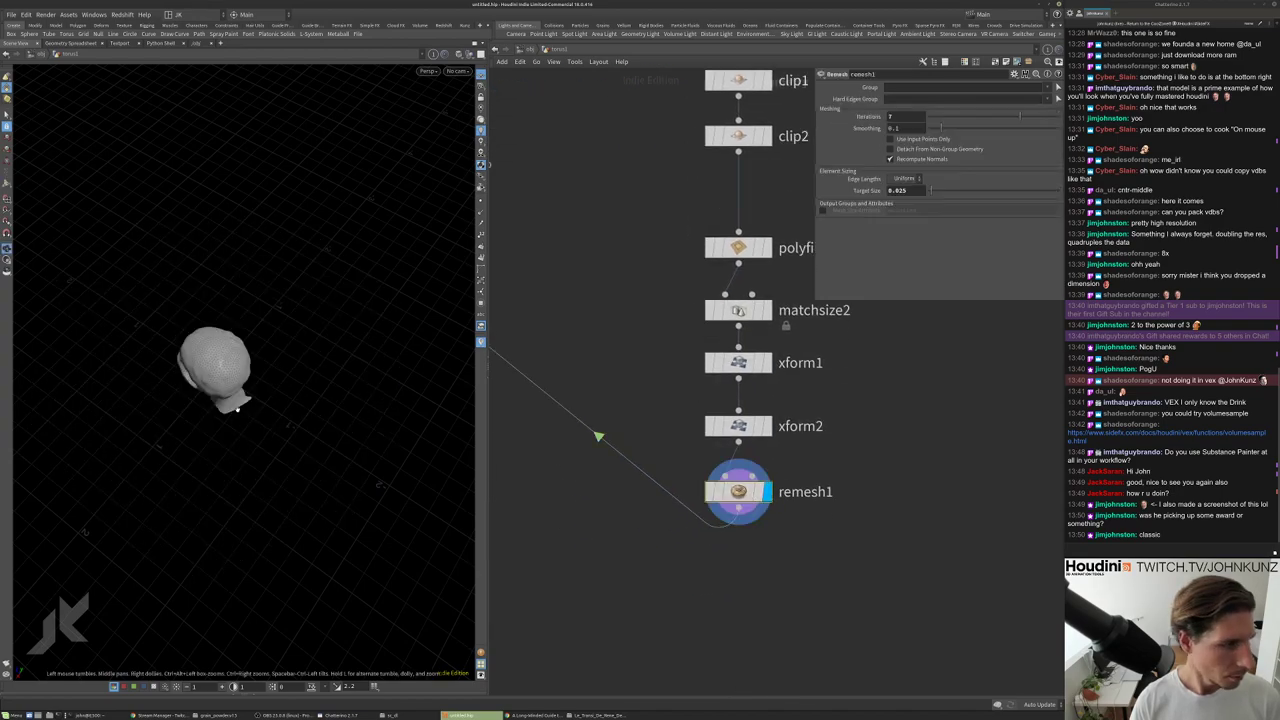
key("g")
left_click_drag(338, 342, 369, 385)
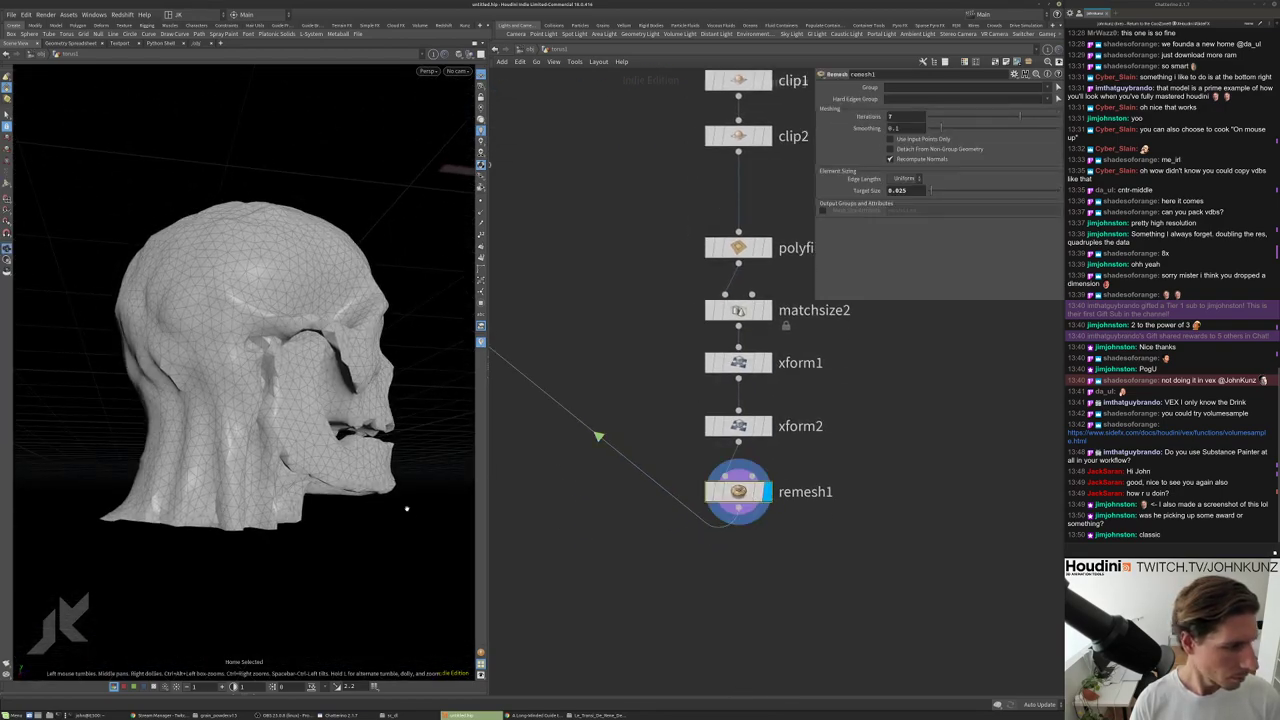
left_click_drag(406, 509, 370, 517)
Add a Clip node (clip3) below remesh1.
key("Tab")
type("c")
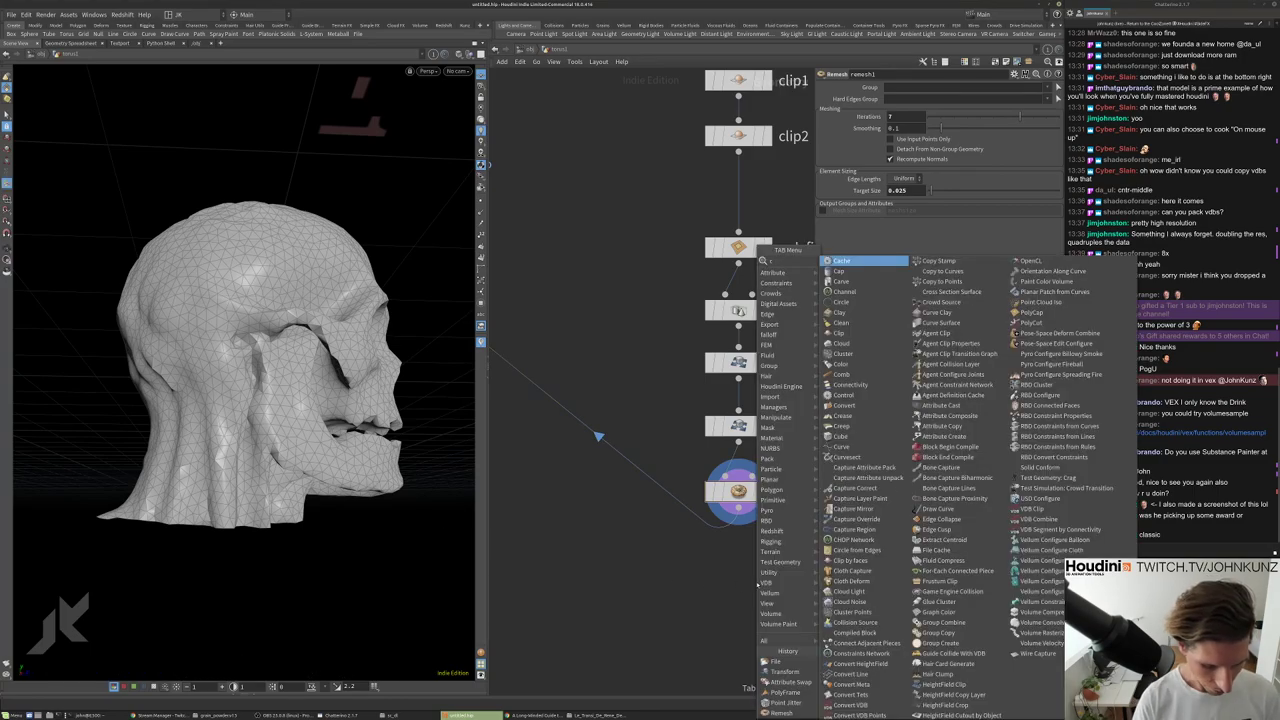
type("lip")
key("Return")
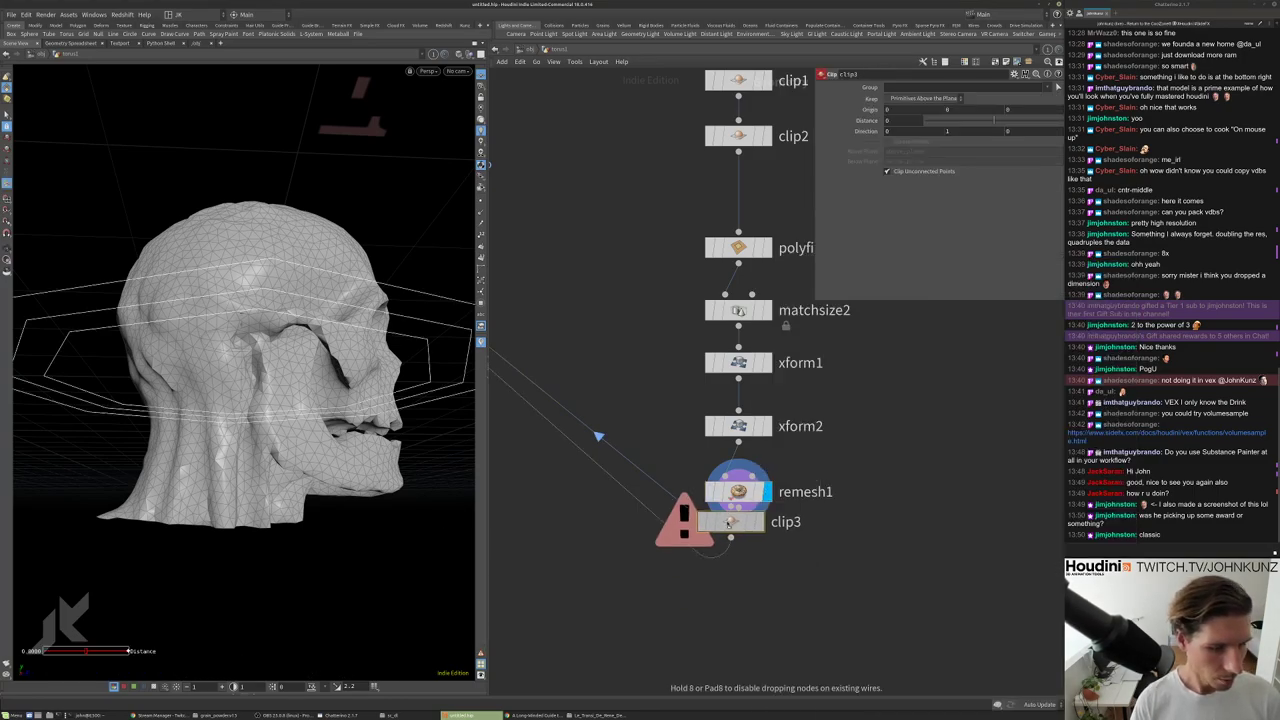
left_click(742, 546)
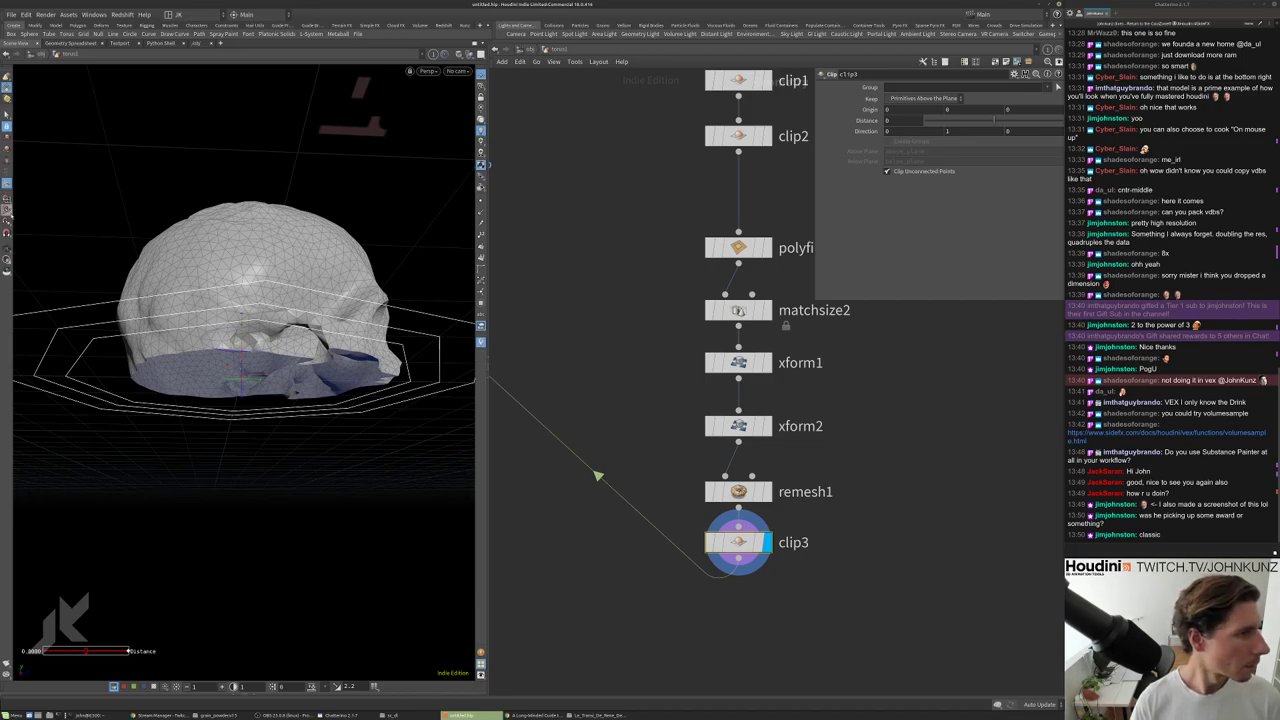
scroll(746, 451, "down", 3)
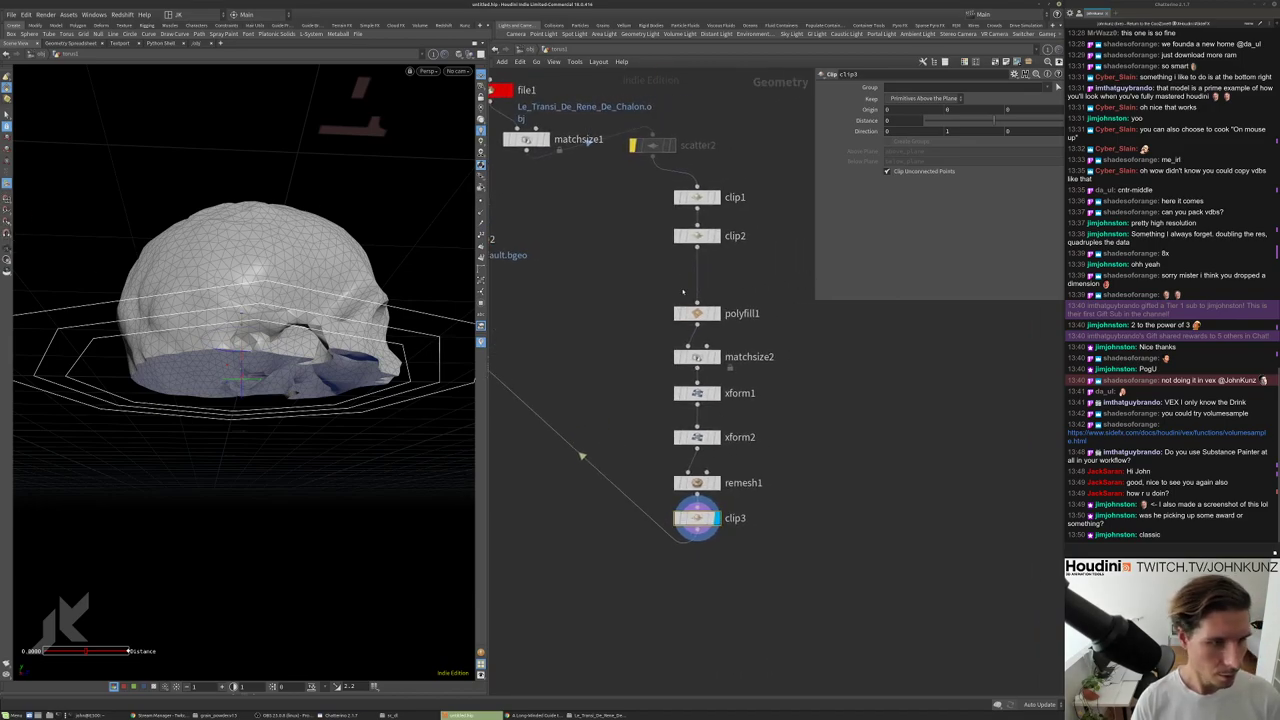
left_click_drag(697, 518, 757, 363)
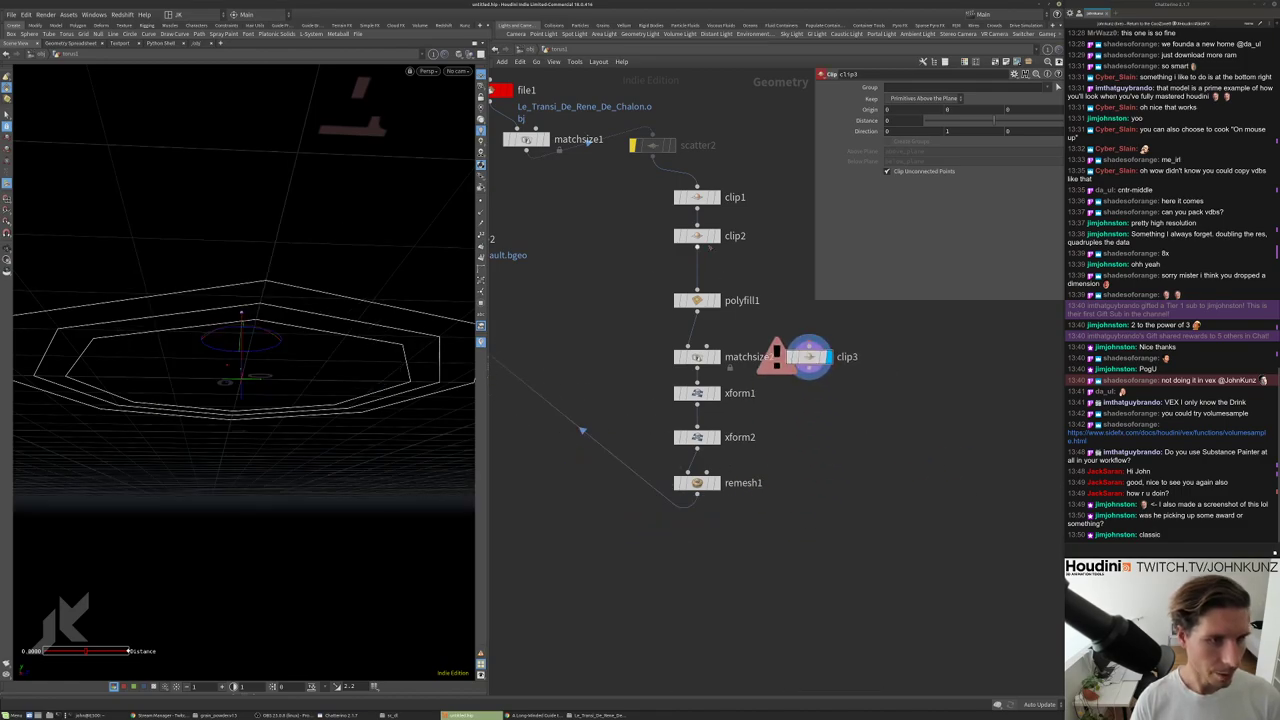
Wire clip3 after clip2 and display its output.
left_click(716, 236)
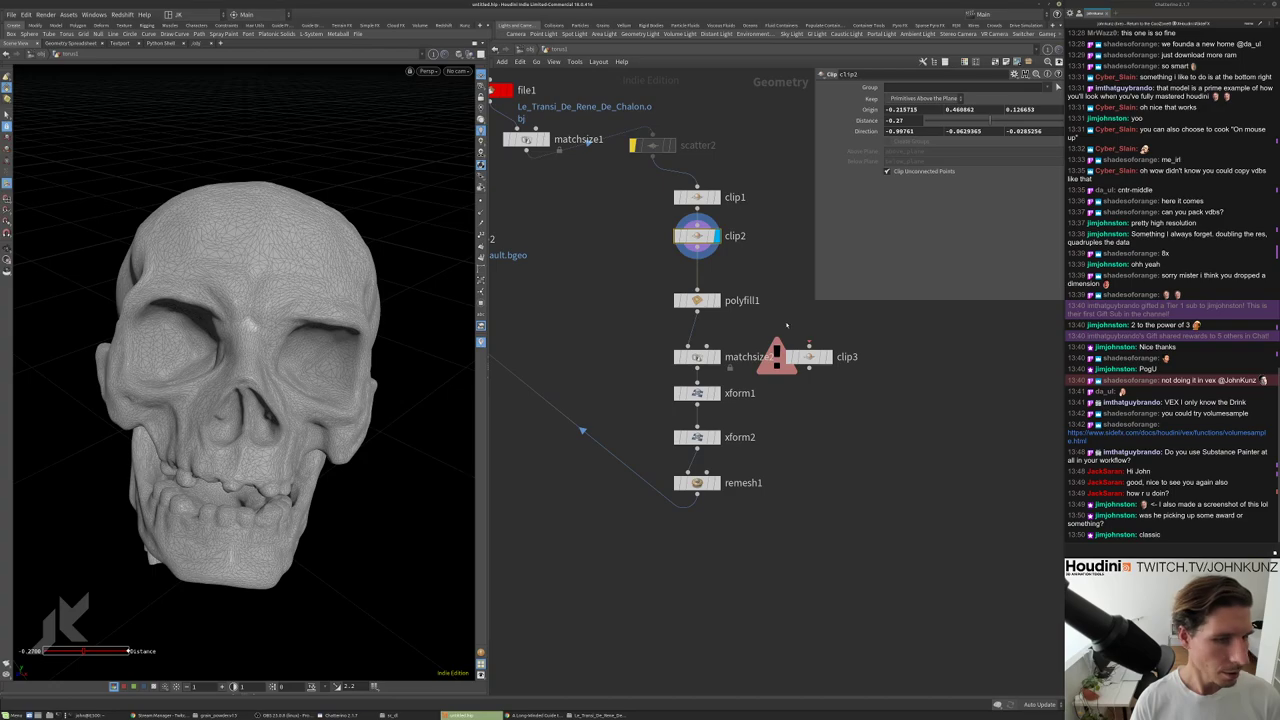
left_click_drag(828, 358, 755, 278)
left_click(768, 268)
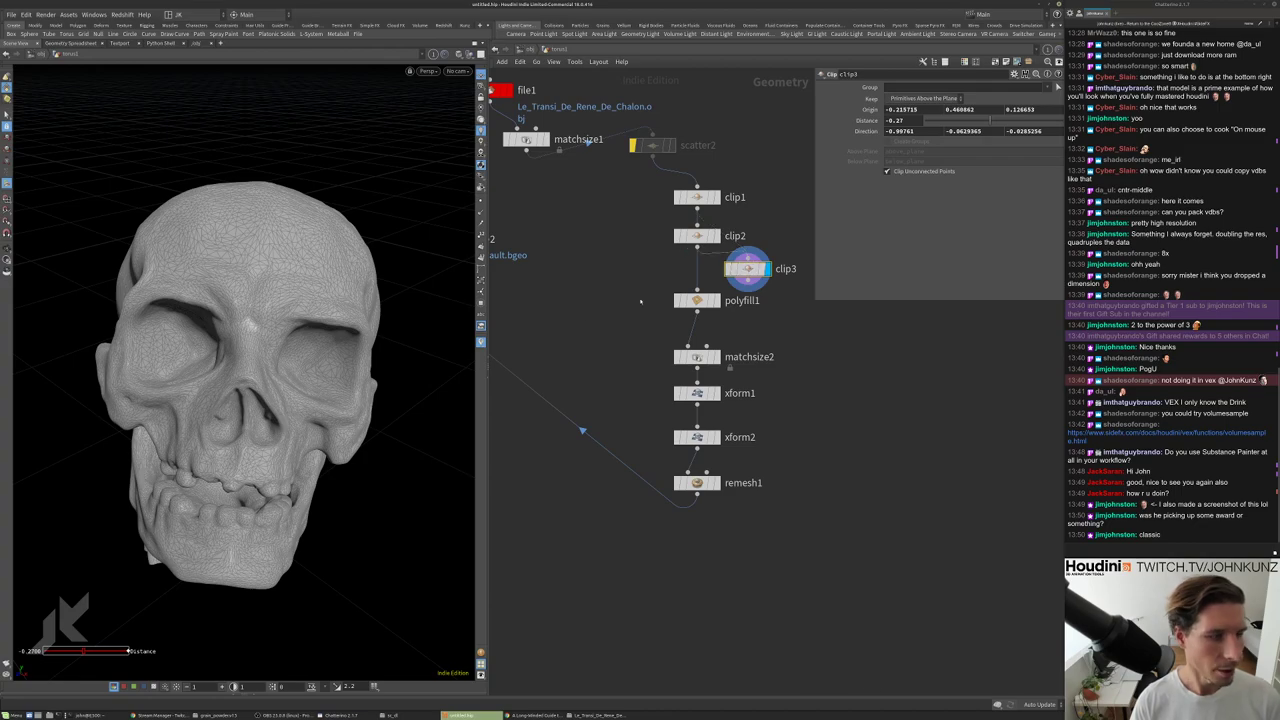
scroll(366, 337, "down", 5)
left_click_drag(366, 337, 130, 224)
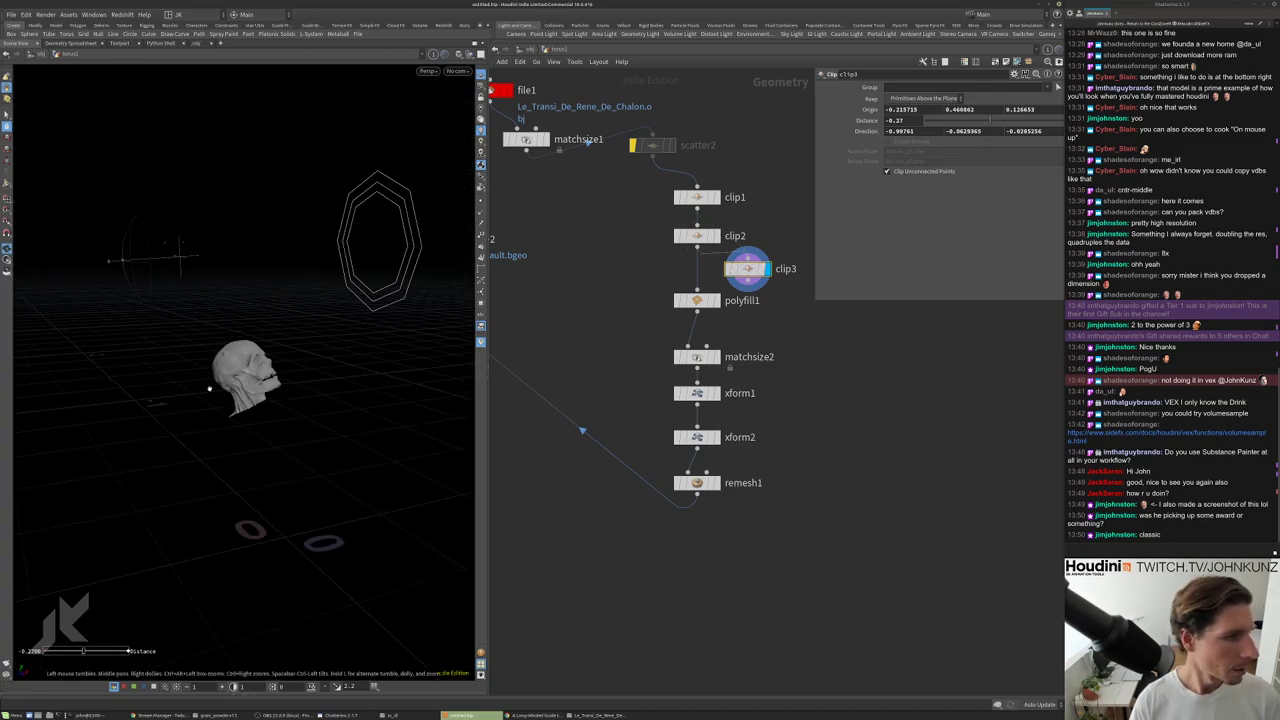
left_click_drag(748, 268, 782, 263)
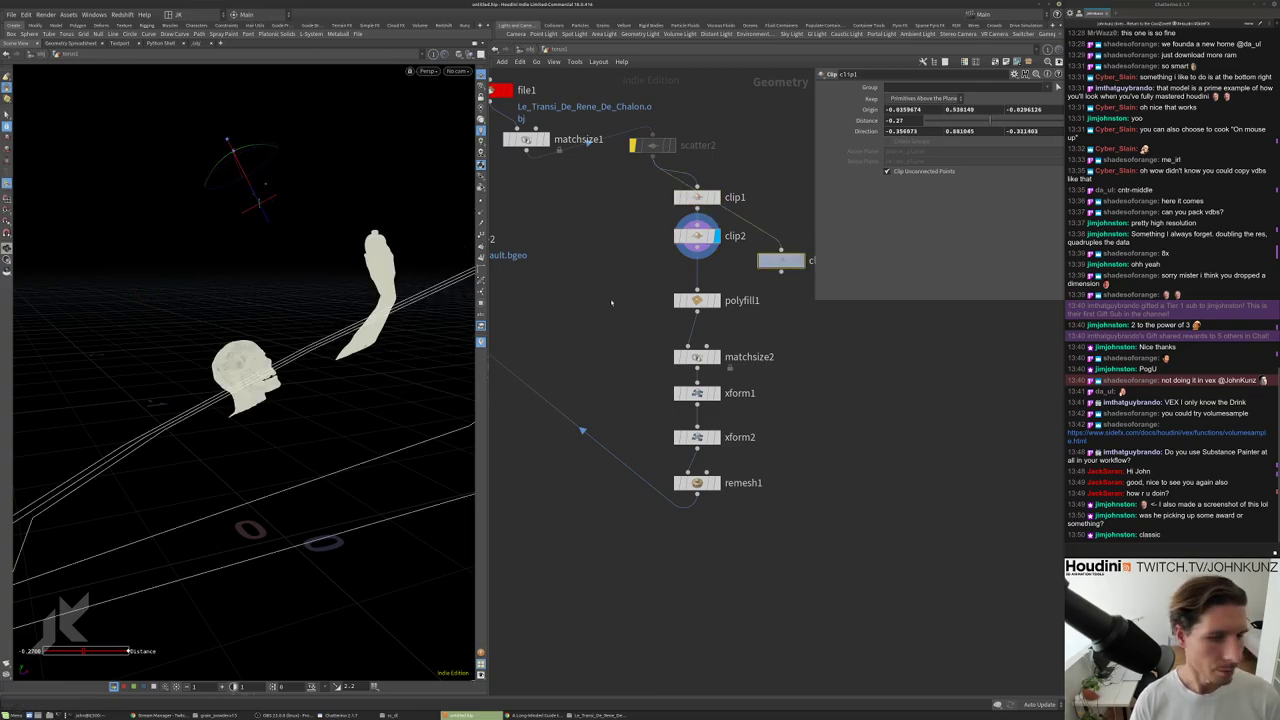
left_click(797, 261)
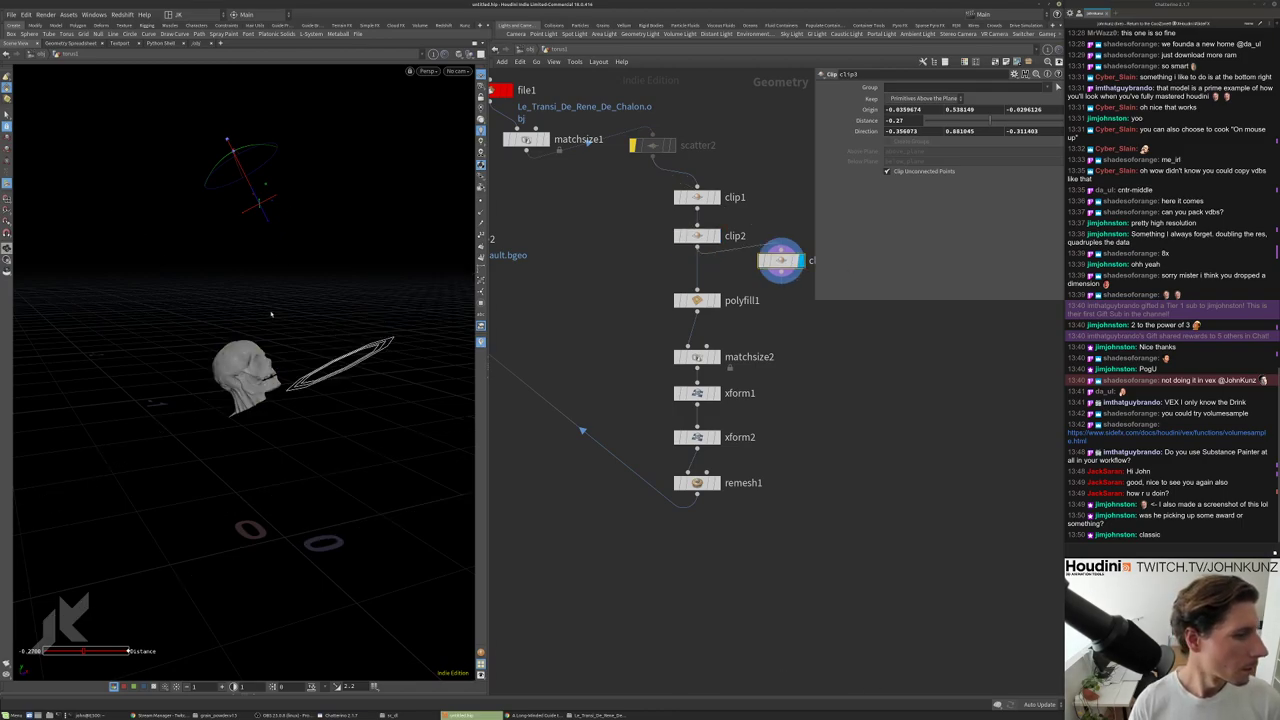
Rotate clip3's plane to near horizontal and lower it through the skull.
left_click_drag(275, 222, 258, 158)
right_click_drag(248, 376, 346, 291, "alt")
key("Return")
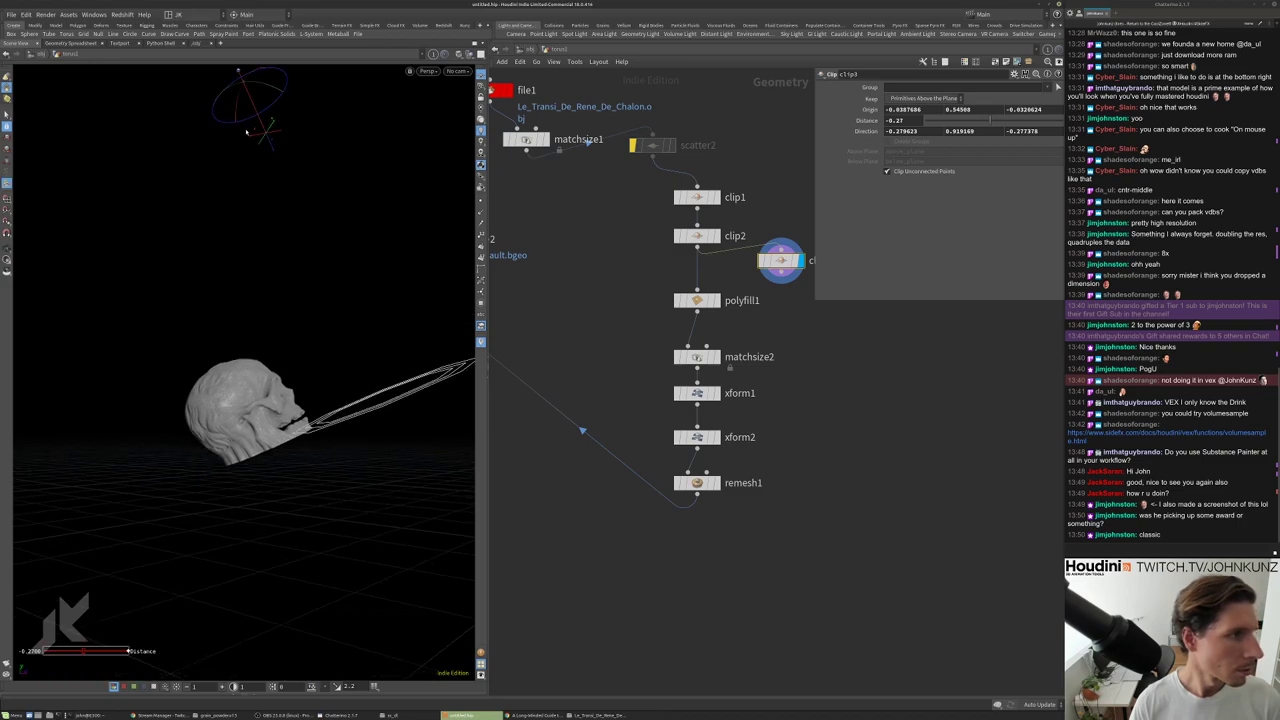
left_click_drag(270, 90, 289, 97)
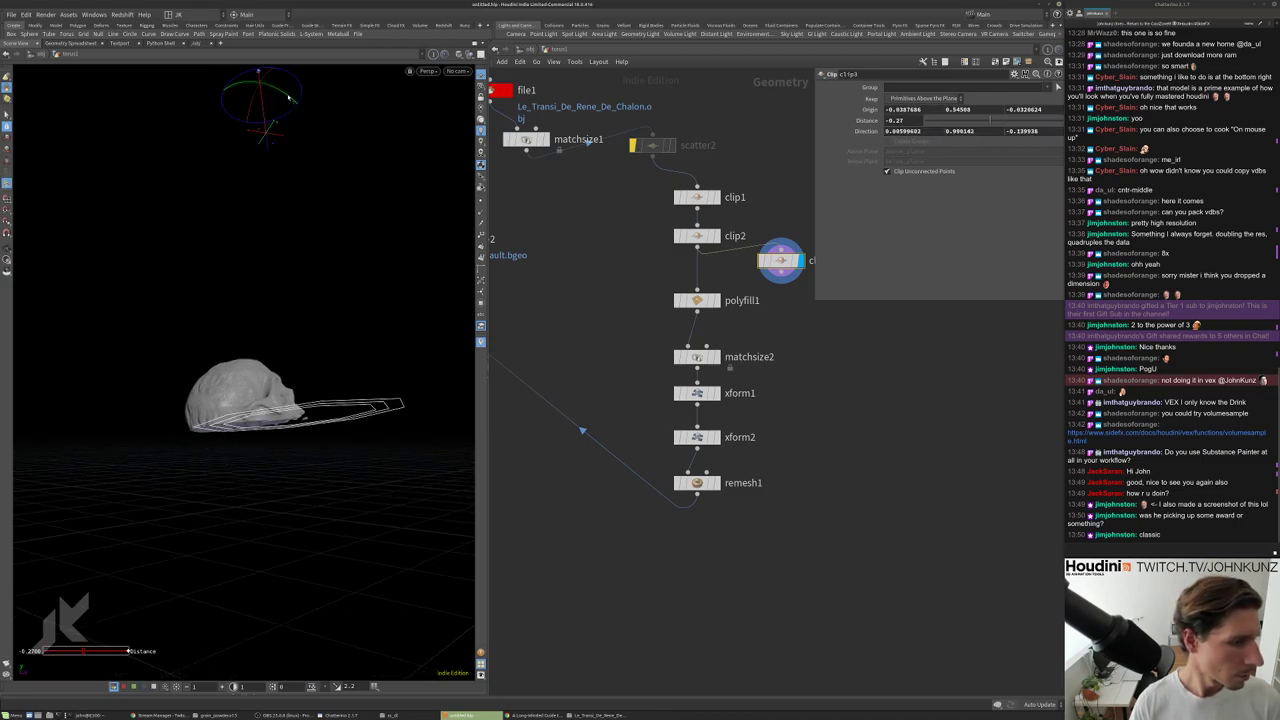
left_click_drag(268, 148, 197, 430)
key("Escape")
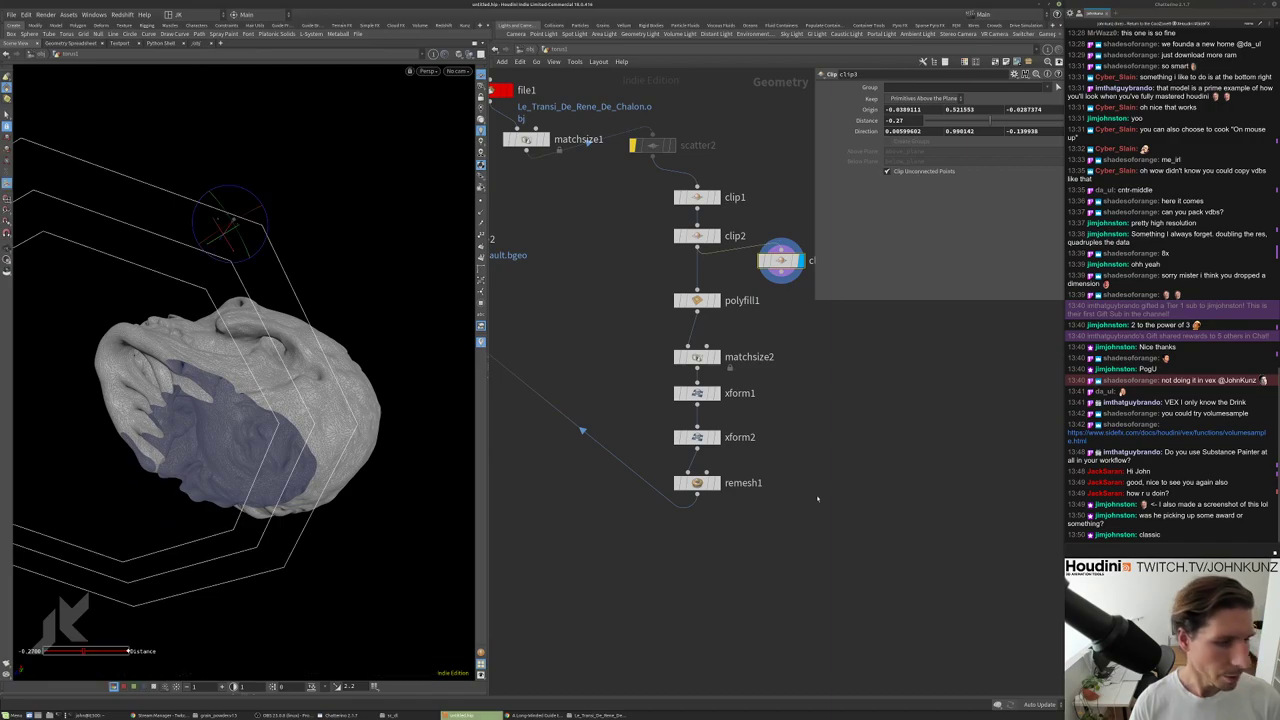
Display and orbit the remeshed skull.
left_click(712, 483)
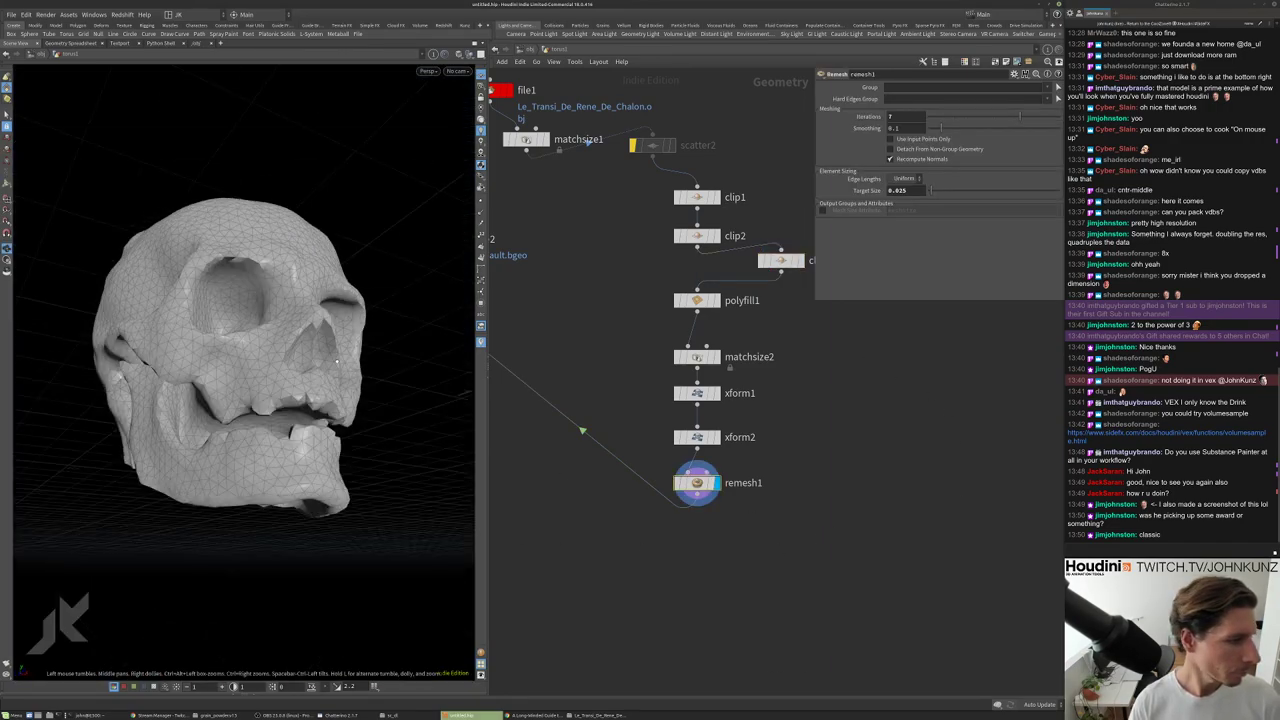
left_click_drag(428, 388, 360, 380)
scroll(591, 378, "down", 4)
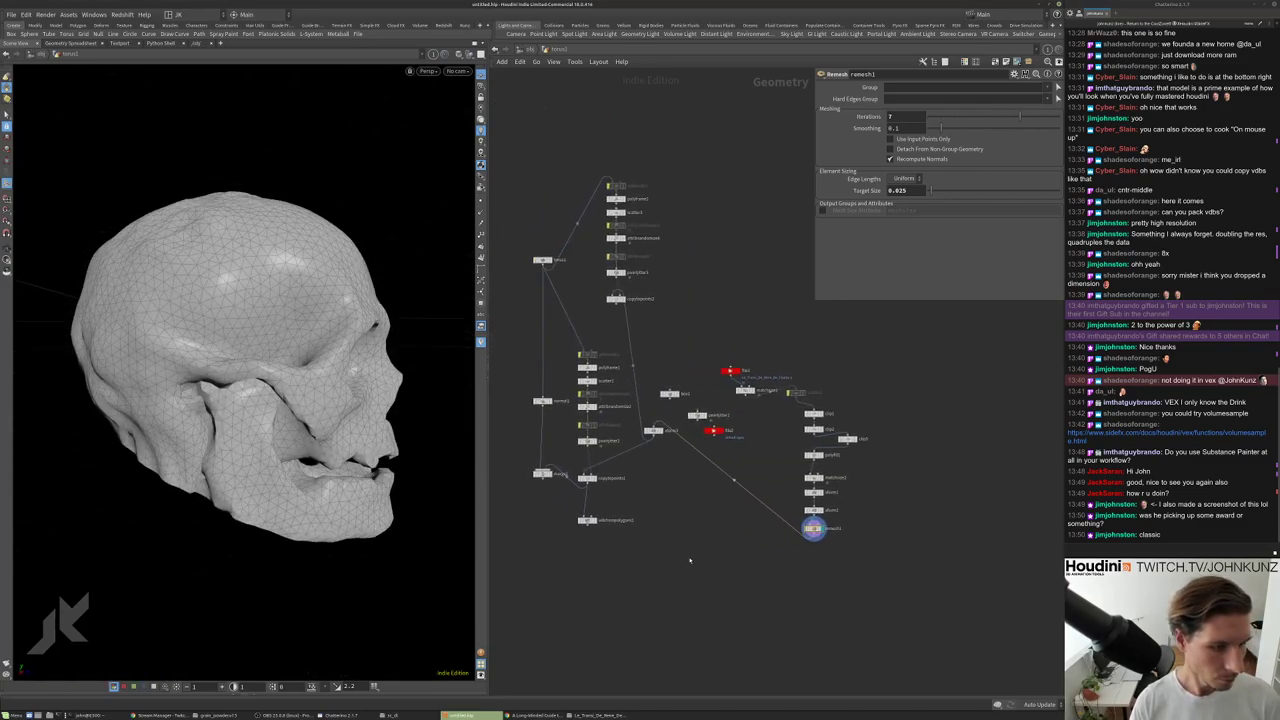
scroll(591, 378, "up", 2)
scroll(591, 378, "down", 3)
Display copytopoints2's dense ring of overlapping skulls from a frontal view.
middle_click_drag(591, 378, 729, 308)
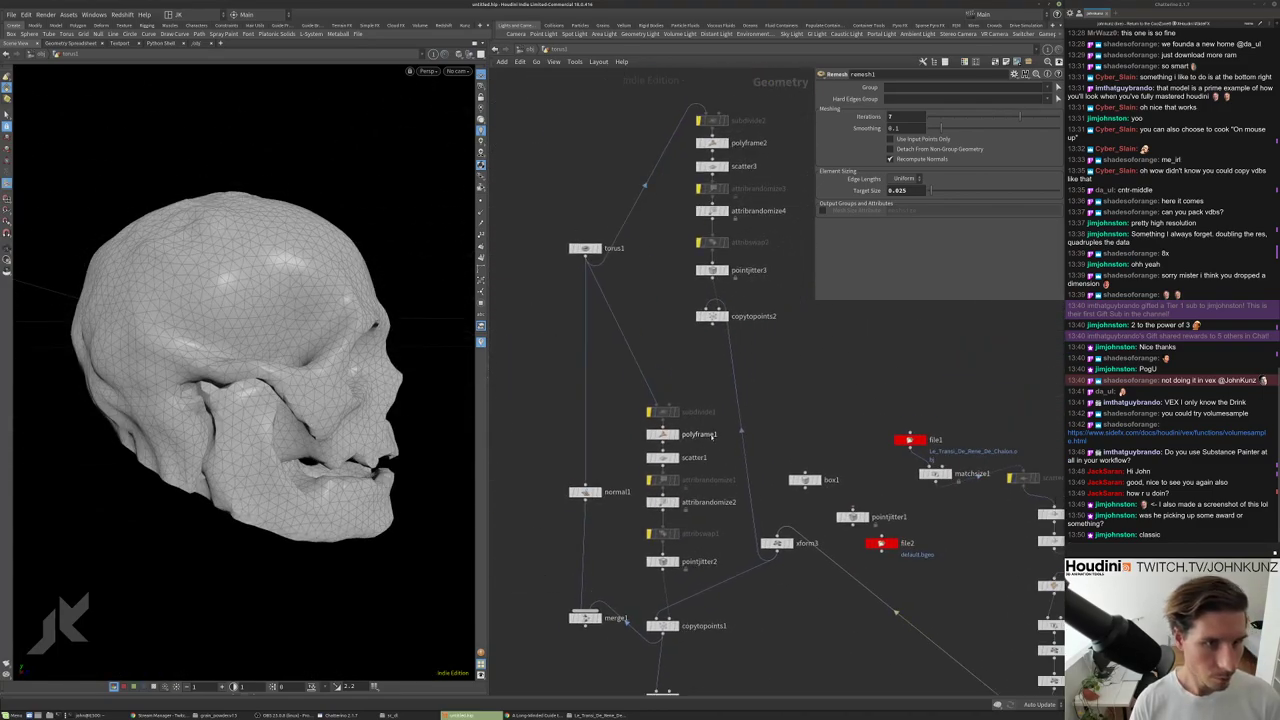
scroll(729, 308, "up", 4)
left_click(728, 307)
left_click_drag(330, 390, 288, 356)
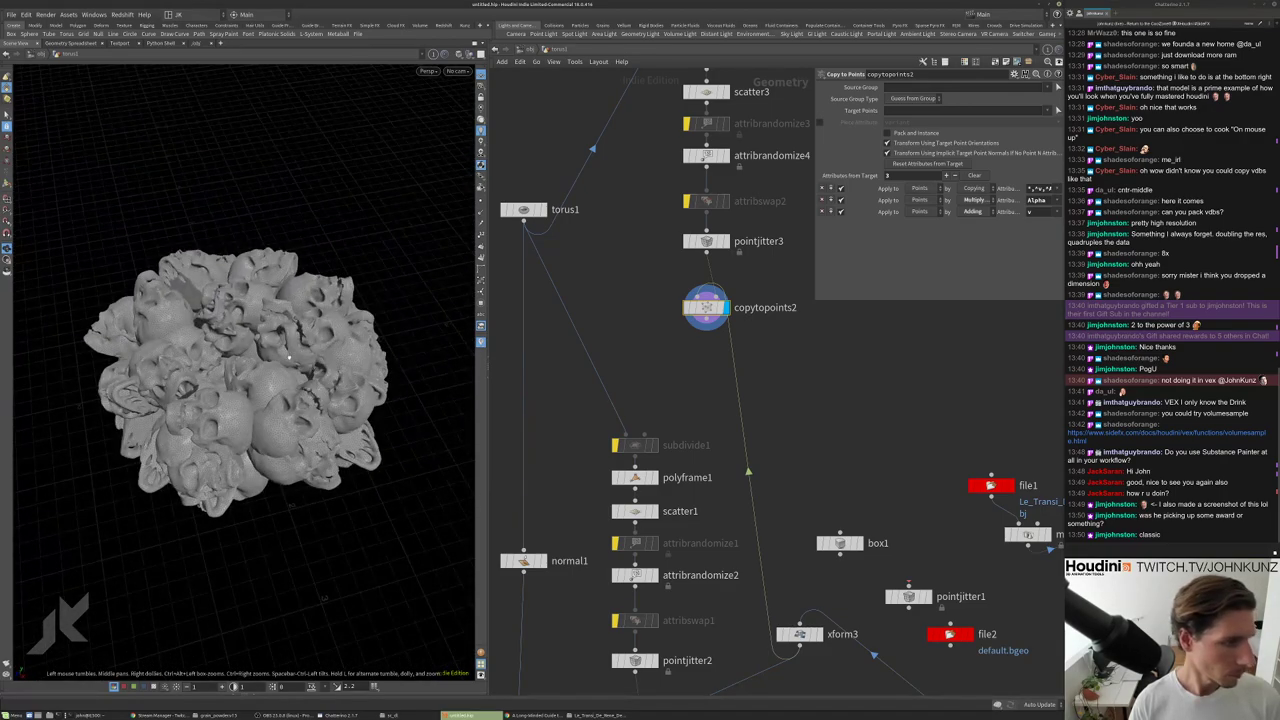
left_click_drag(314, 400, 300, 370)
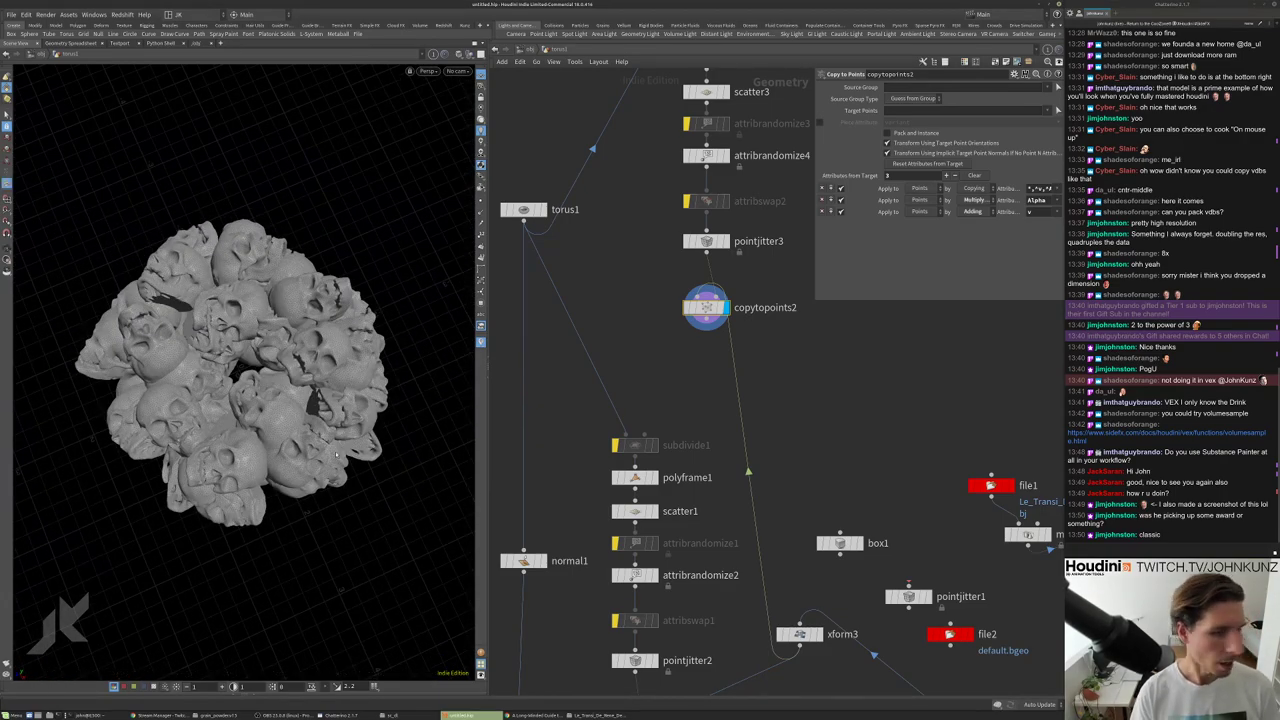
Show the parameters of attribrandomize4, which generates the up attribute.
middle_click_drag(654, 325, 647, 414)
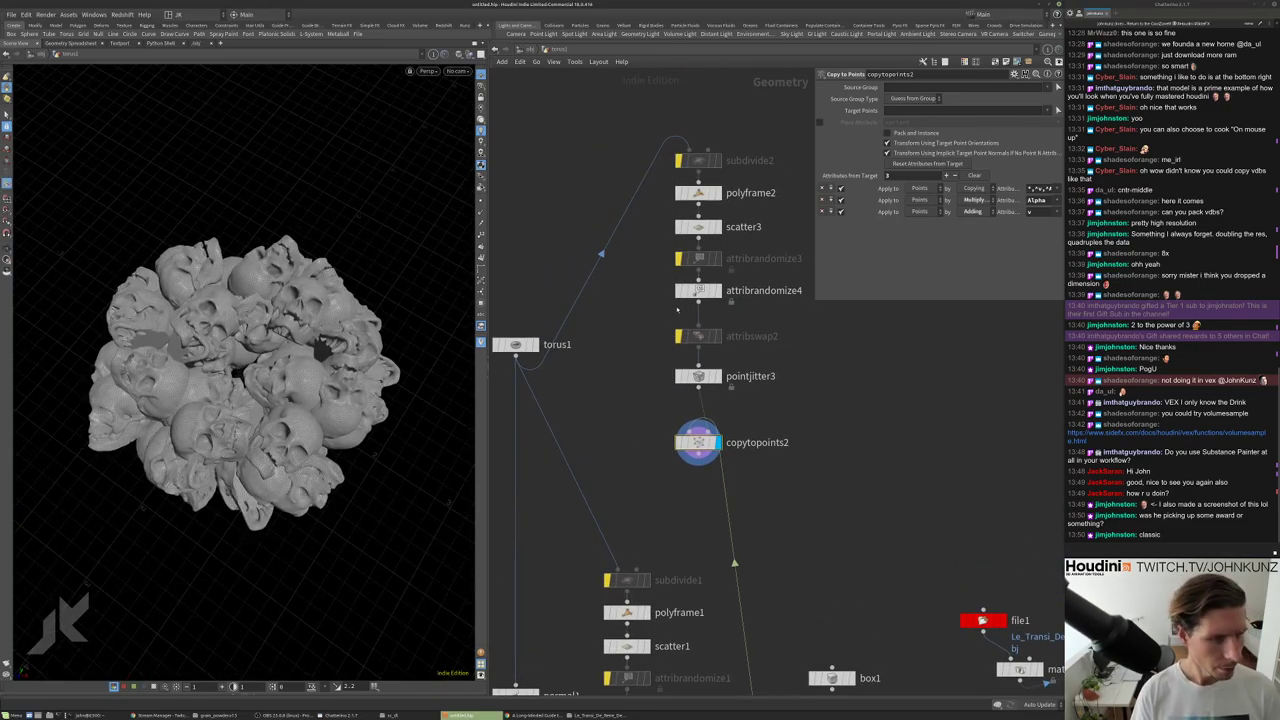
scroll(678, 292, "up", 2)
left_click(708, 288)
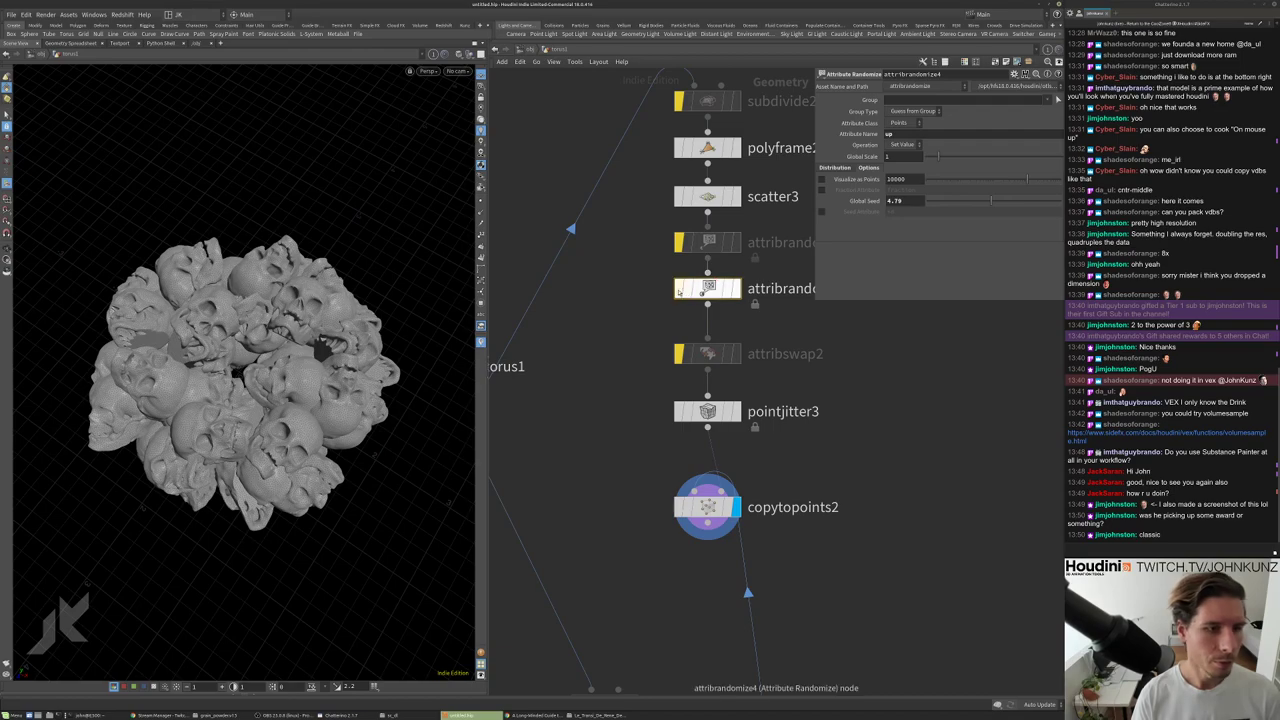
Enable polyframe2's Tangent Name and rename it from tangentu to up.
left_click(679, 288)
middle_click_drag(725, 150, 657, 233)
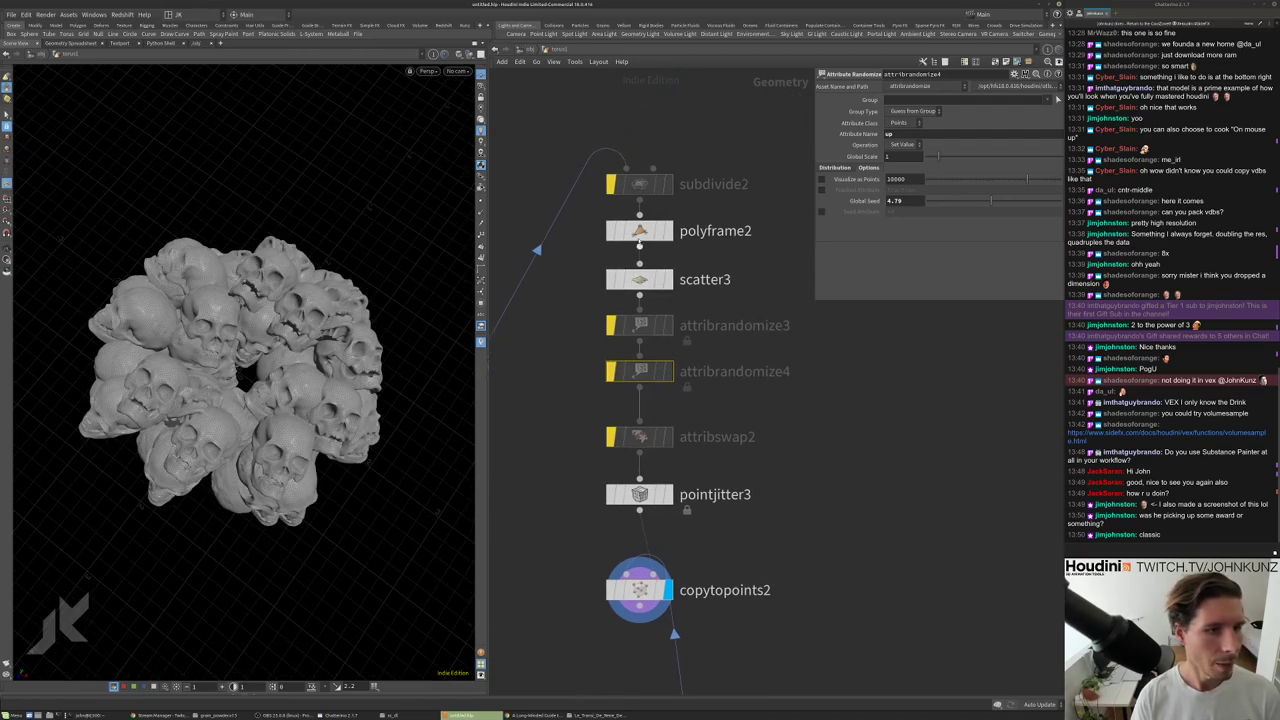
left_click(657, 232)
left_click(819, 141)
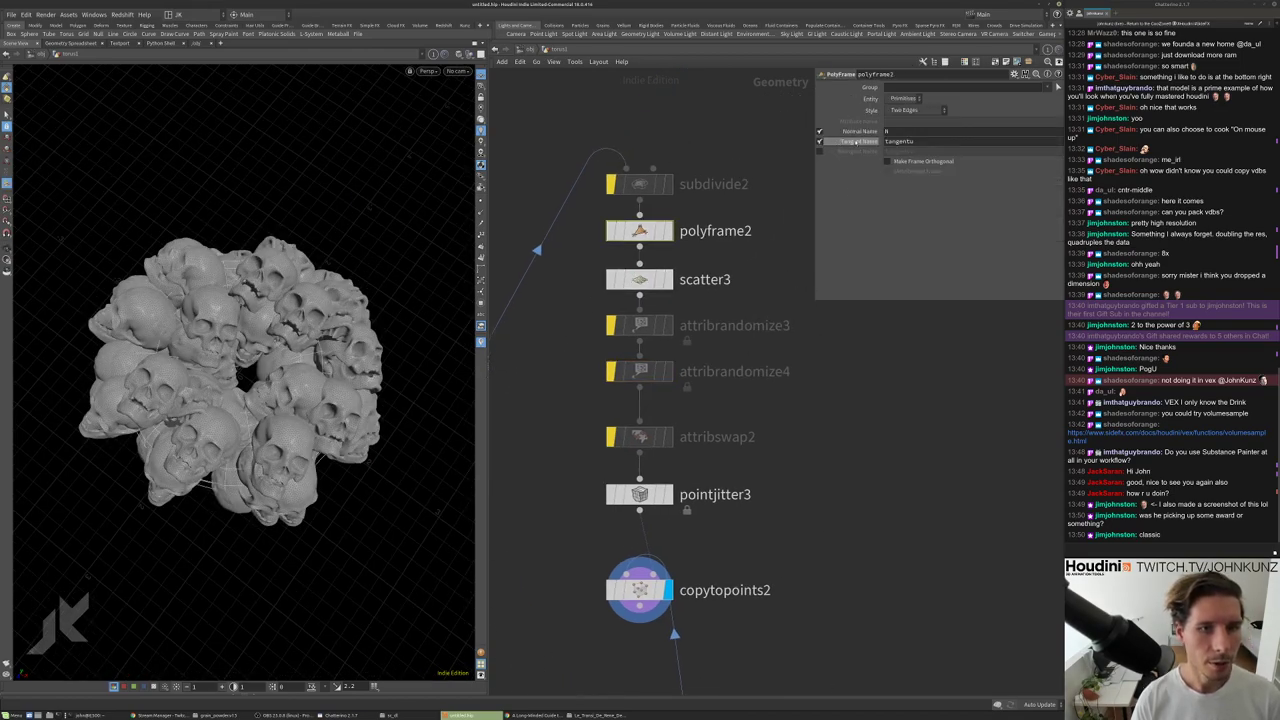
double_click(917, 141)
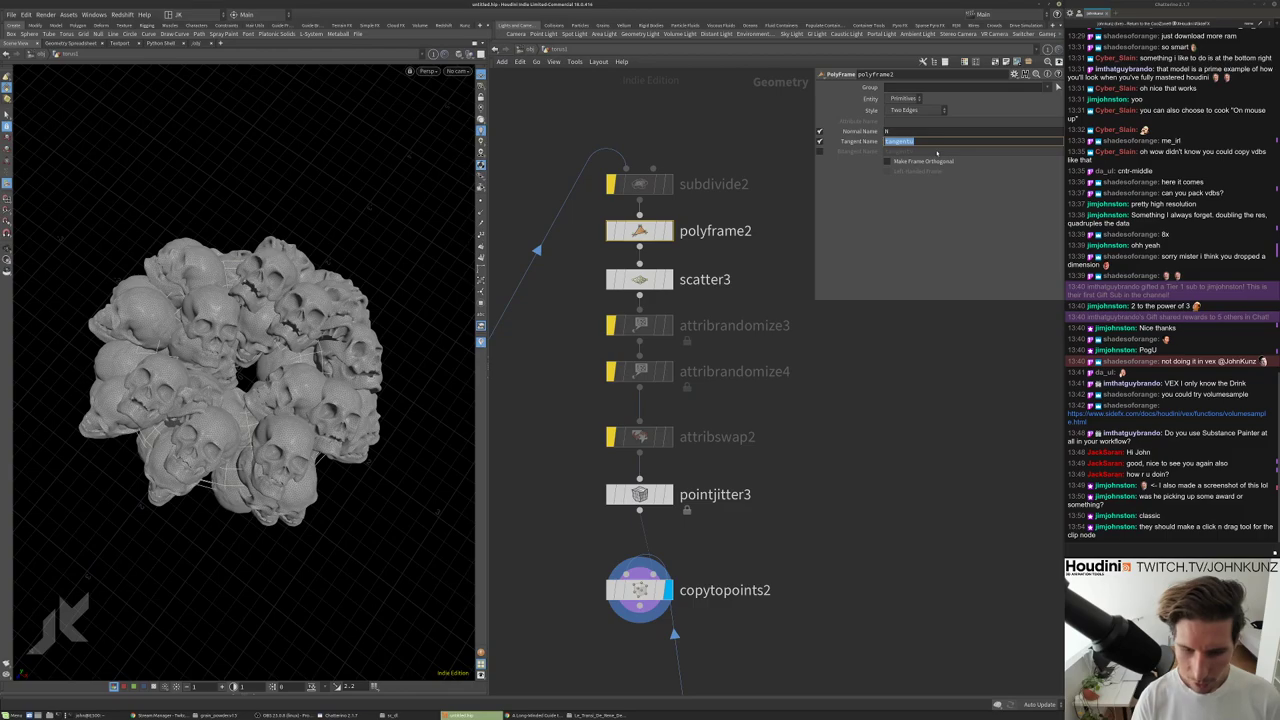
type("up")
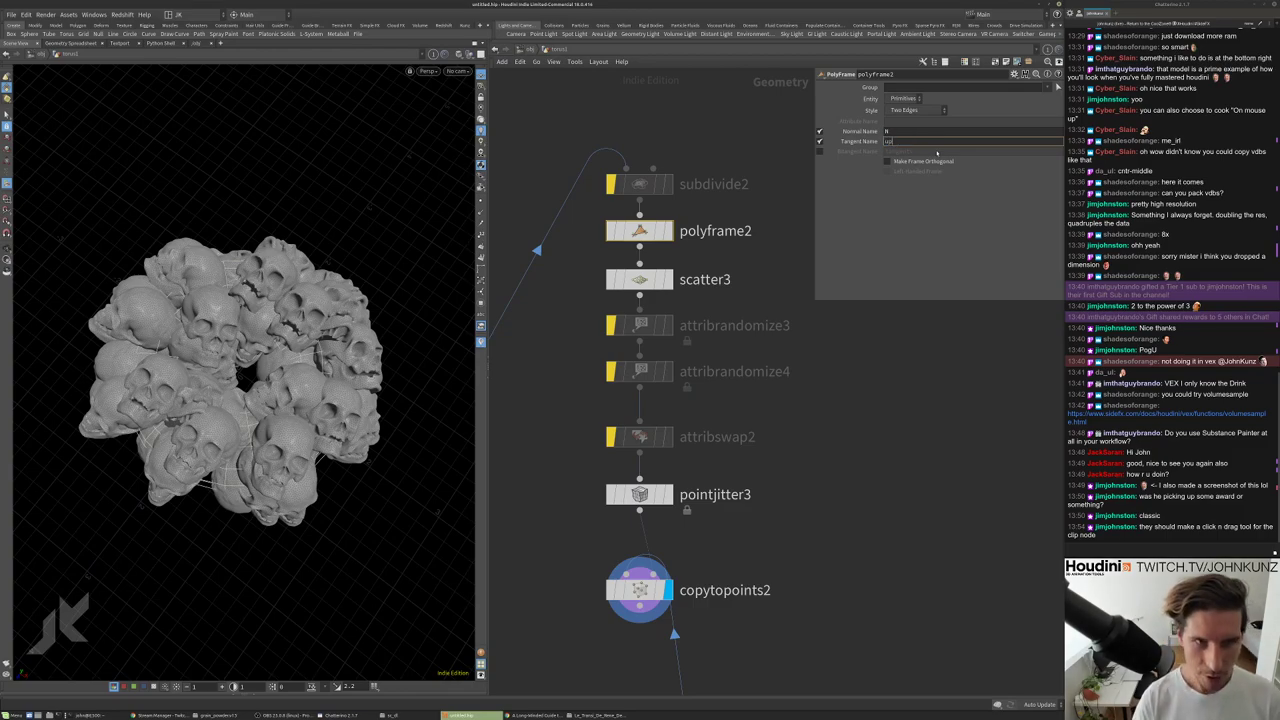
key("Return")
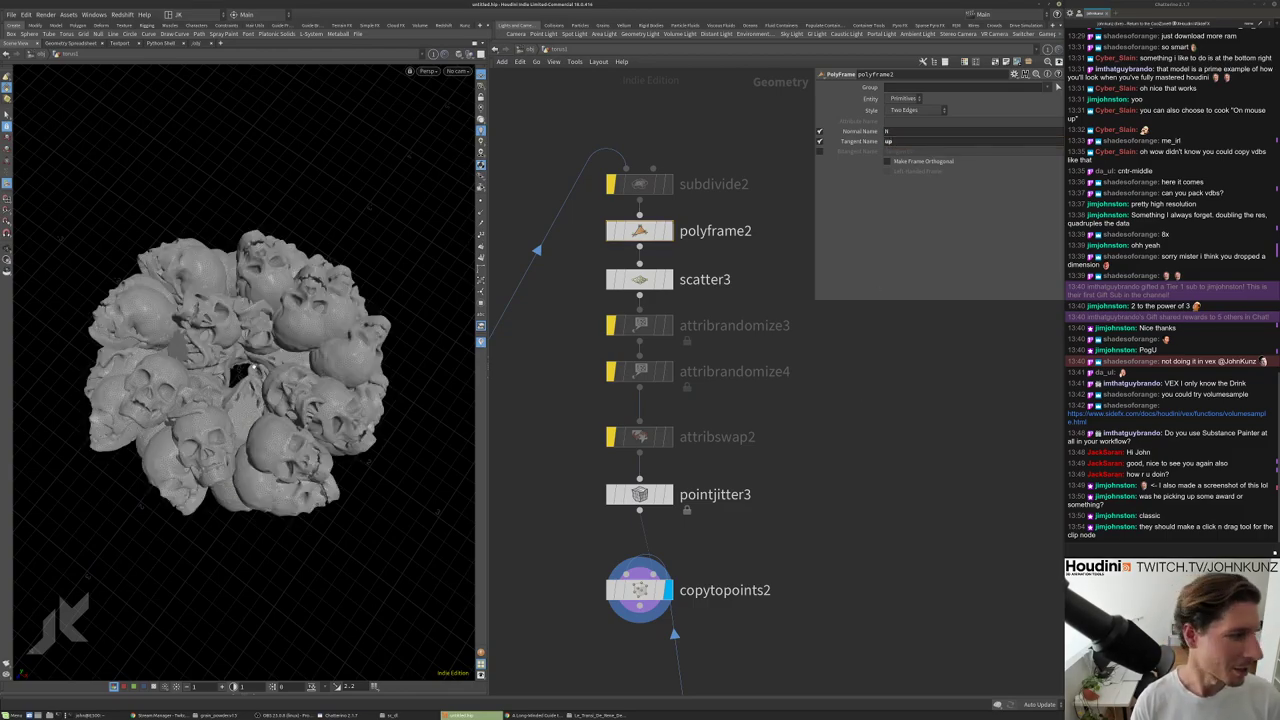
scroll(253, 368, "down", 2)
scroll(903, 500, "down", 3)
Move clip3 into line between clip2 and polyfill1.
middle_click_drag(903, 500, 660, 175)
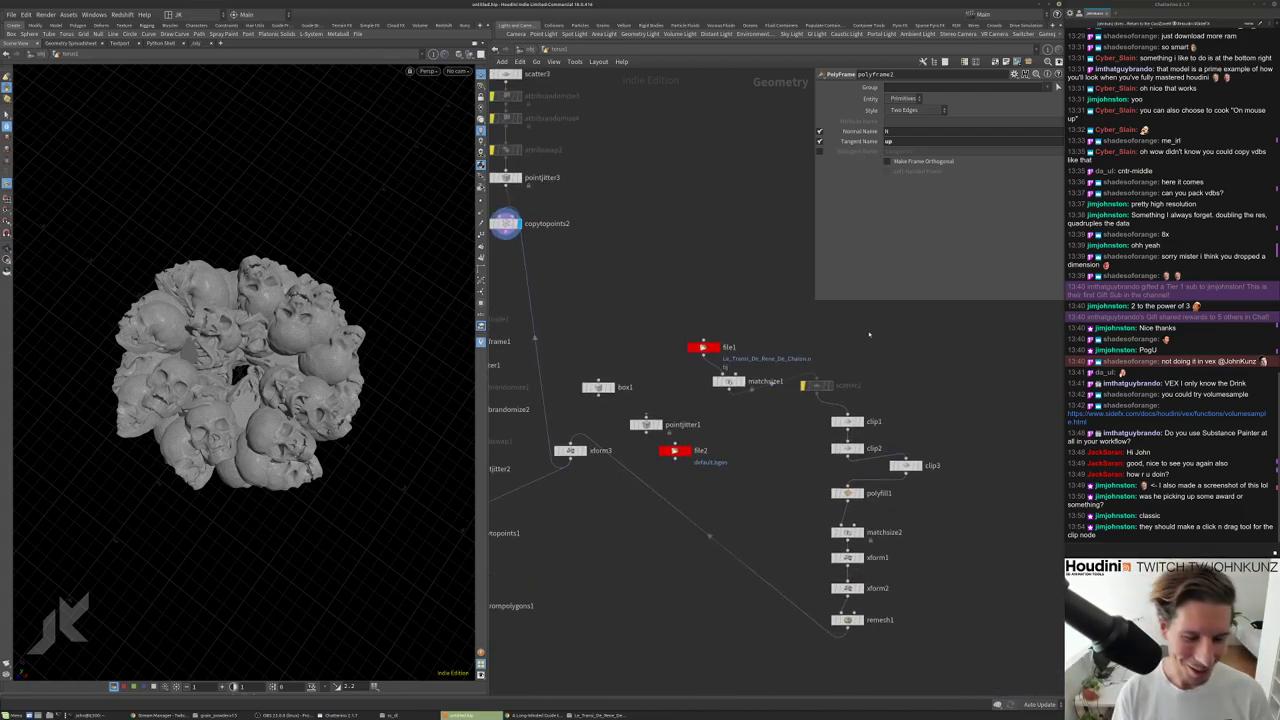
scroll(660, 400, "up", 3)
left_click(913, 473)
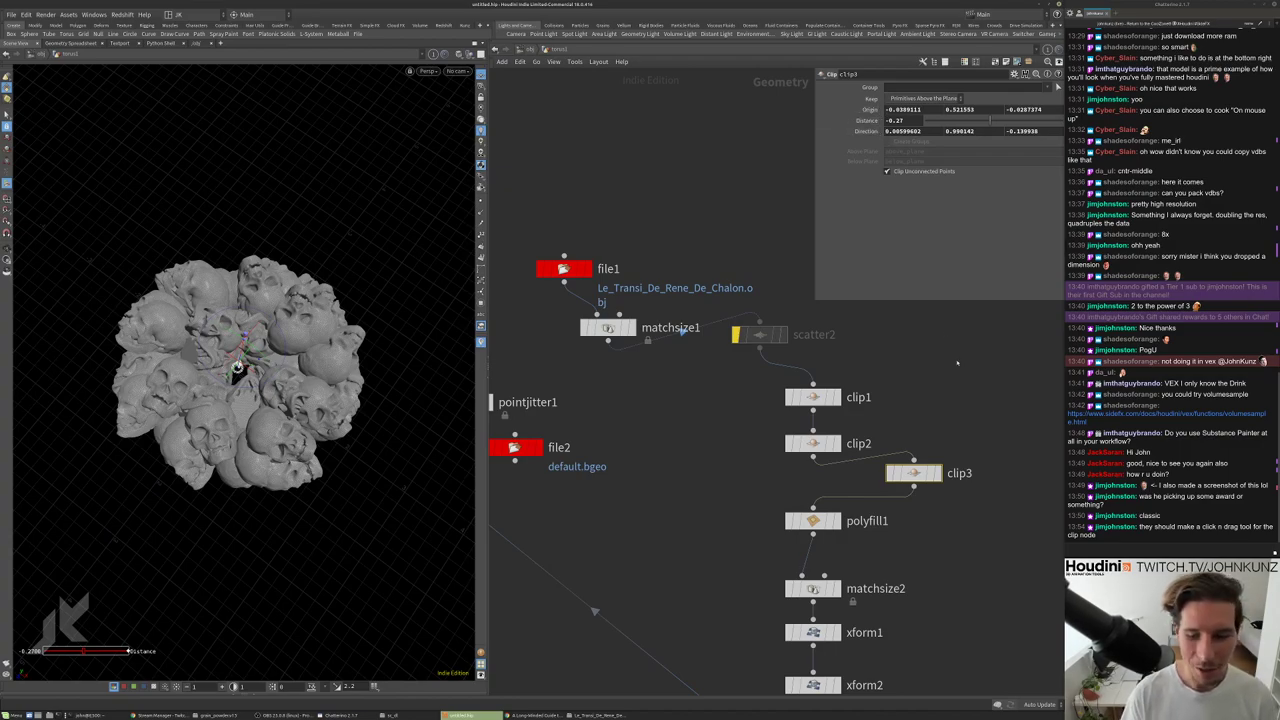
left_click_drag(946, 468, 850, 478)
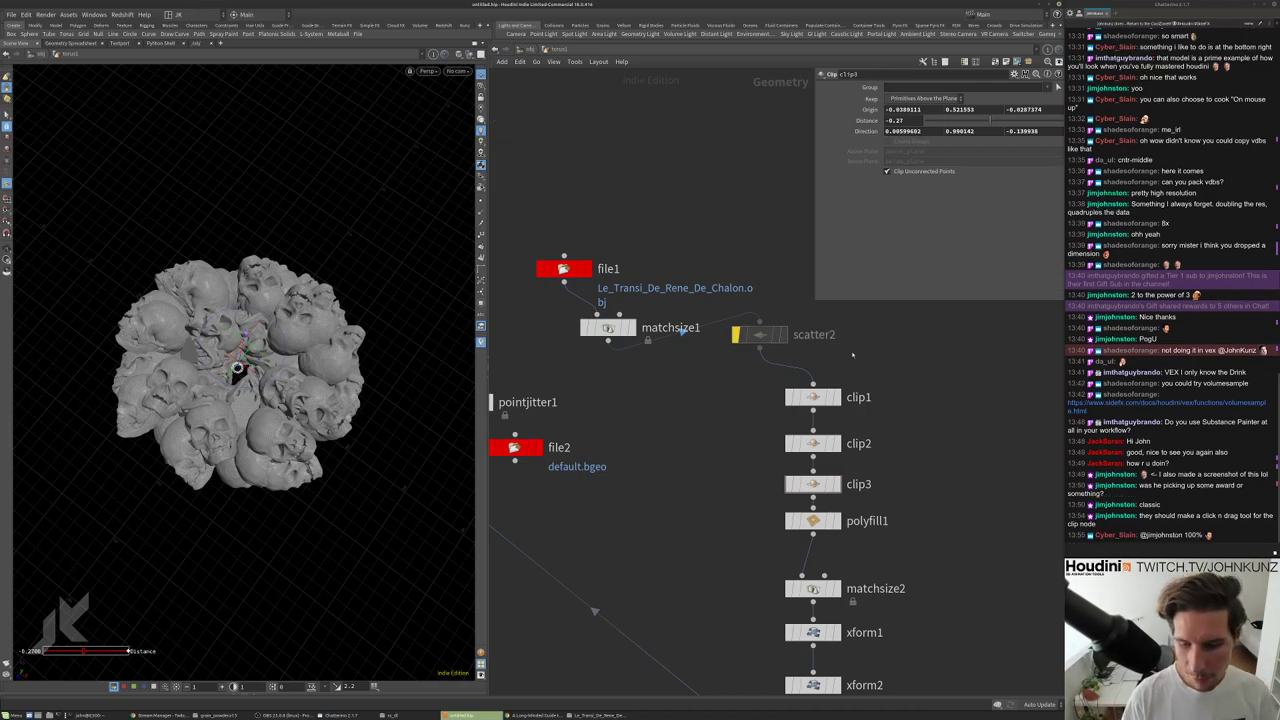
scroll(852, 354, "down", 4)
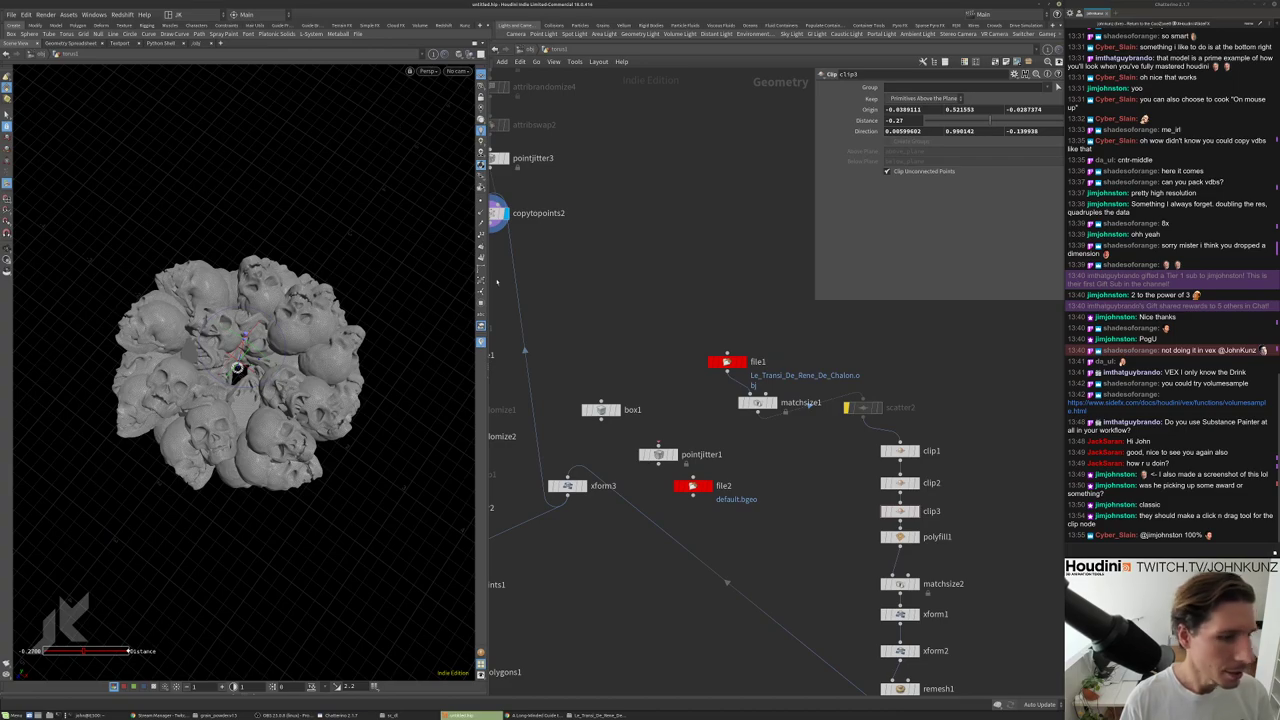
scroll(750, 440, "up", 3)
Stack file1, matchsize1 and scatter2 in a neat column above the clip chain.
left_click_drag(757, 360, 698, 335)
left_click(706, 288, "shift")
scroll(702, 248, "down", 3)
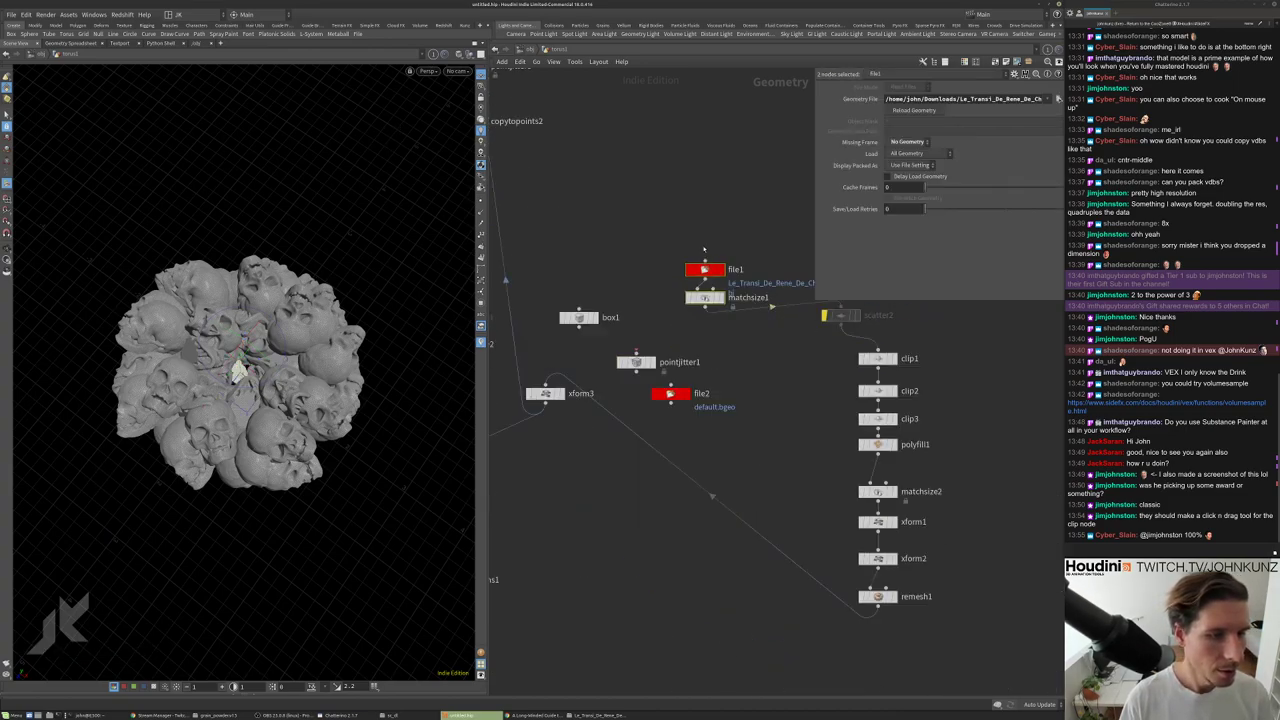
left_click_drag(704, 266, 771, 220)
middle_click_drag(771, 220, 714, 313)
left_click_drag(723, 314, 744, 416)
left_click_drag(764, 364, 800, 354)
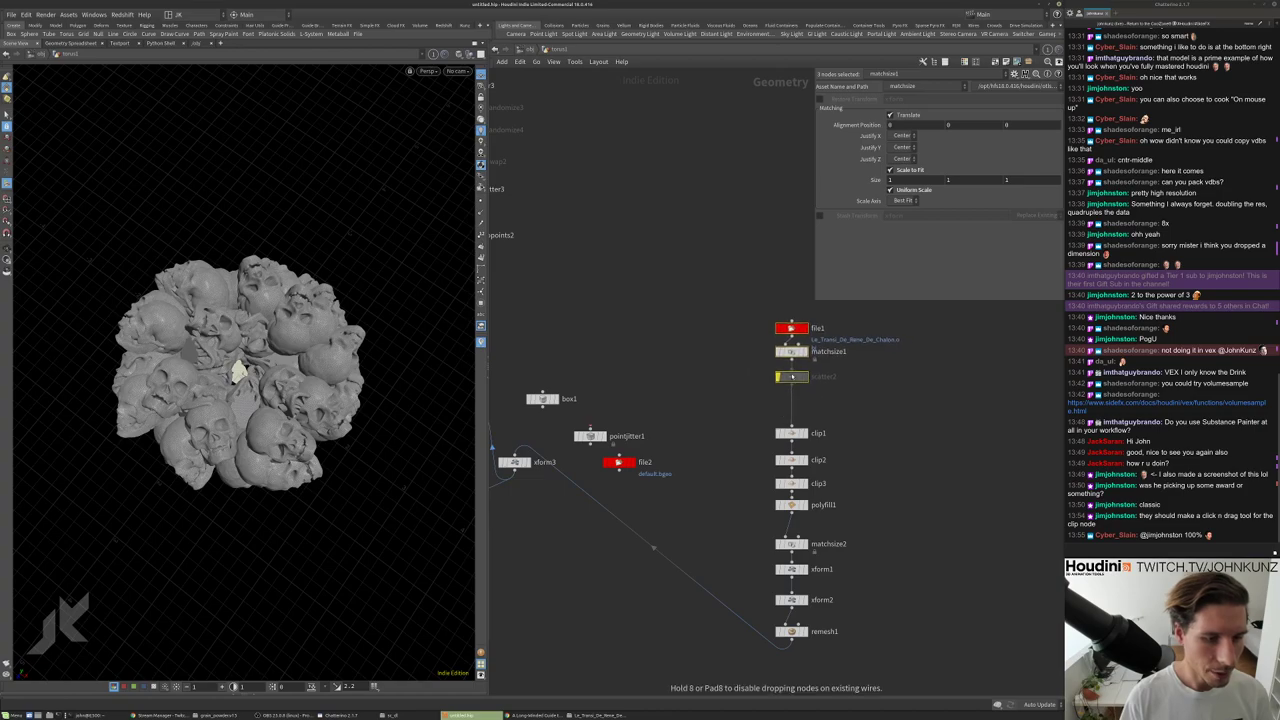
left_click(800, 354)
middle_click_drag(475, 225, 605, 359)
scroll(605, 359, "up", 2)
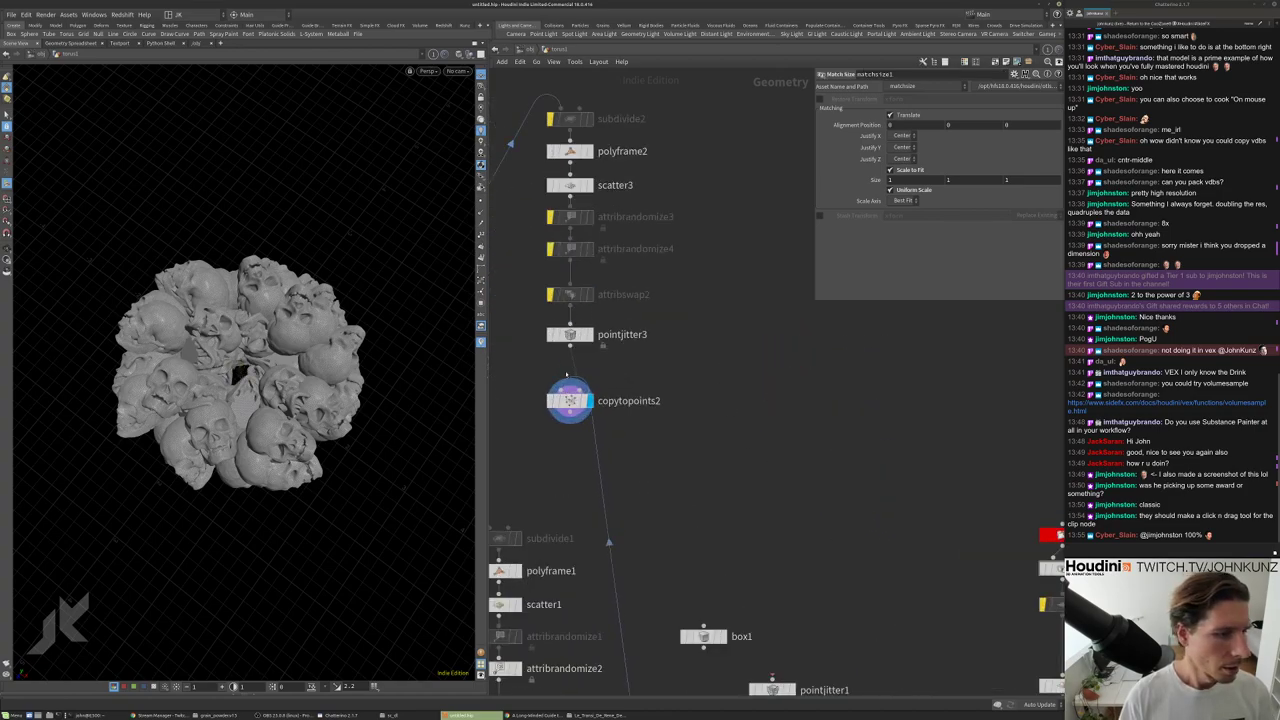
Switch polyframe2 from tangent to bitangent output named up, and display its plain torus.
left_click(570, 151)
left_click_drag(216, 383, 282, 352)
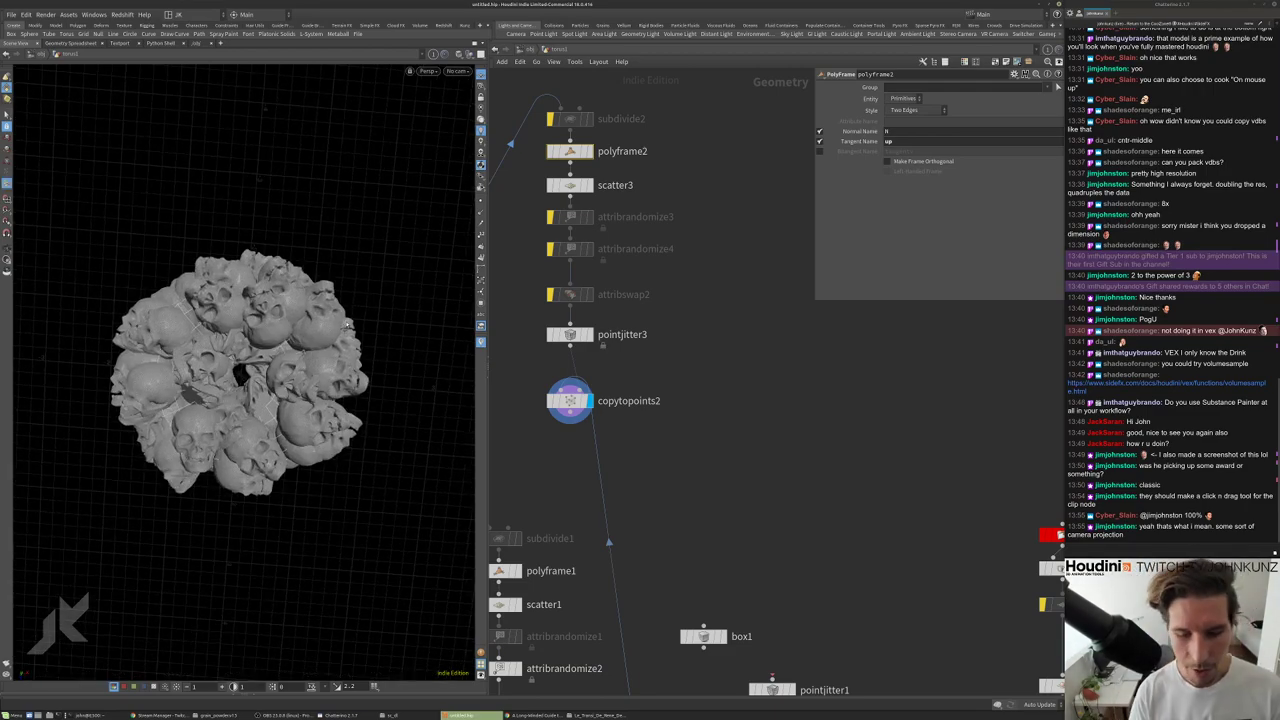
left_click_drag(348, 325, 305, 330)
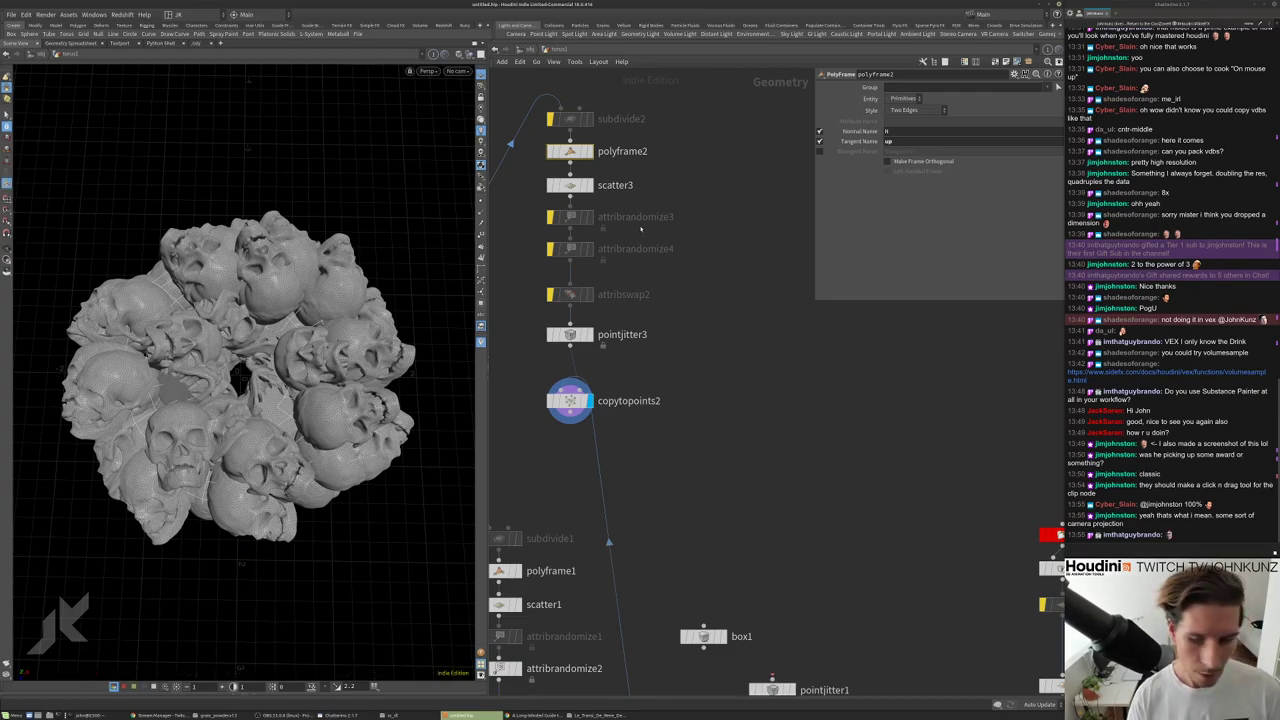
scroll(723, 364, "down", 5)
scroll(740, 600, "up", 3)
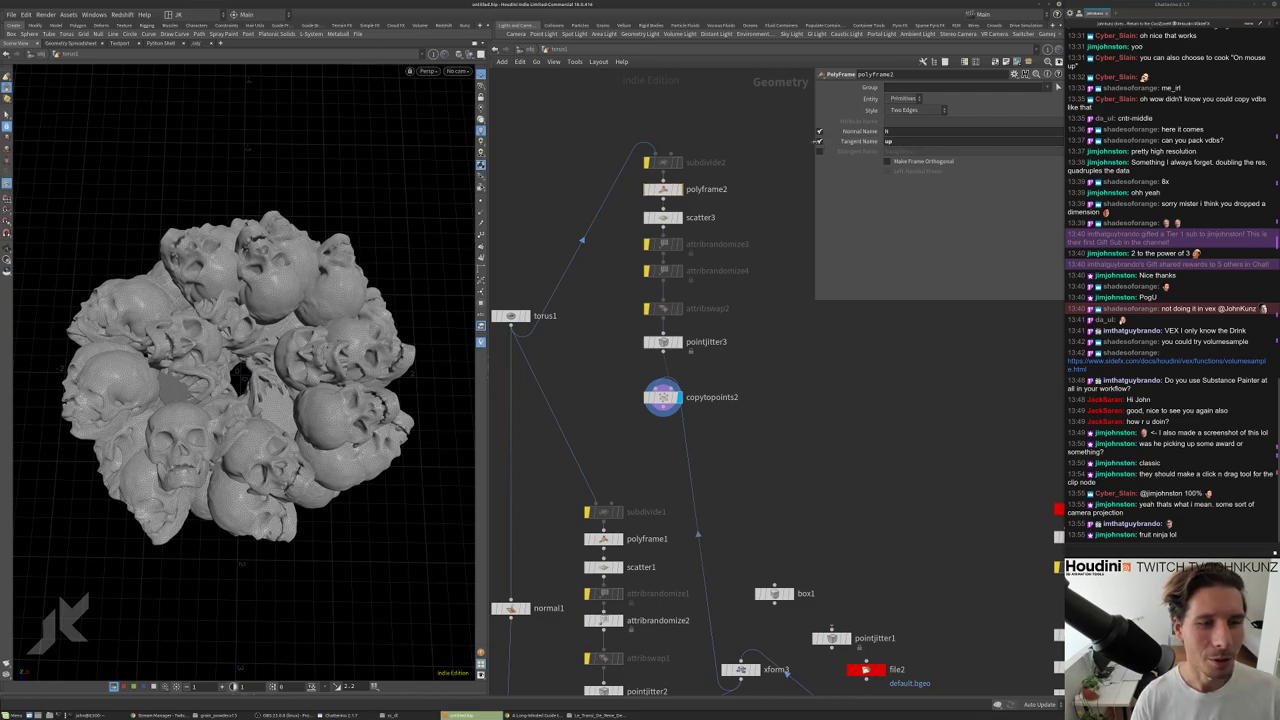
left_click(819, 141)
left_click(819, 151)
left_click(925, 152)
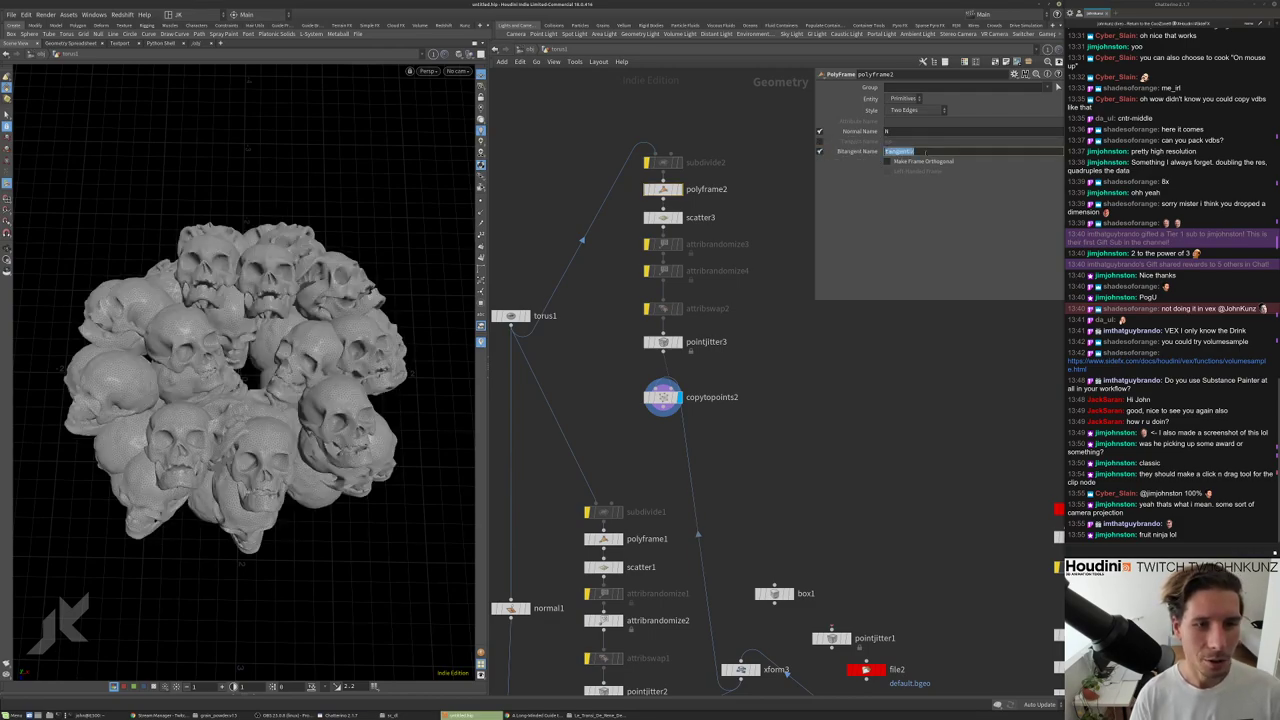
type("u")
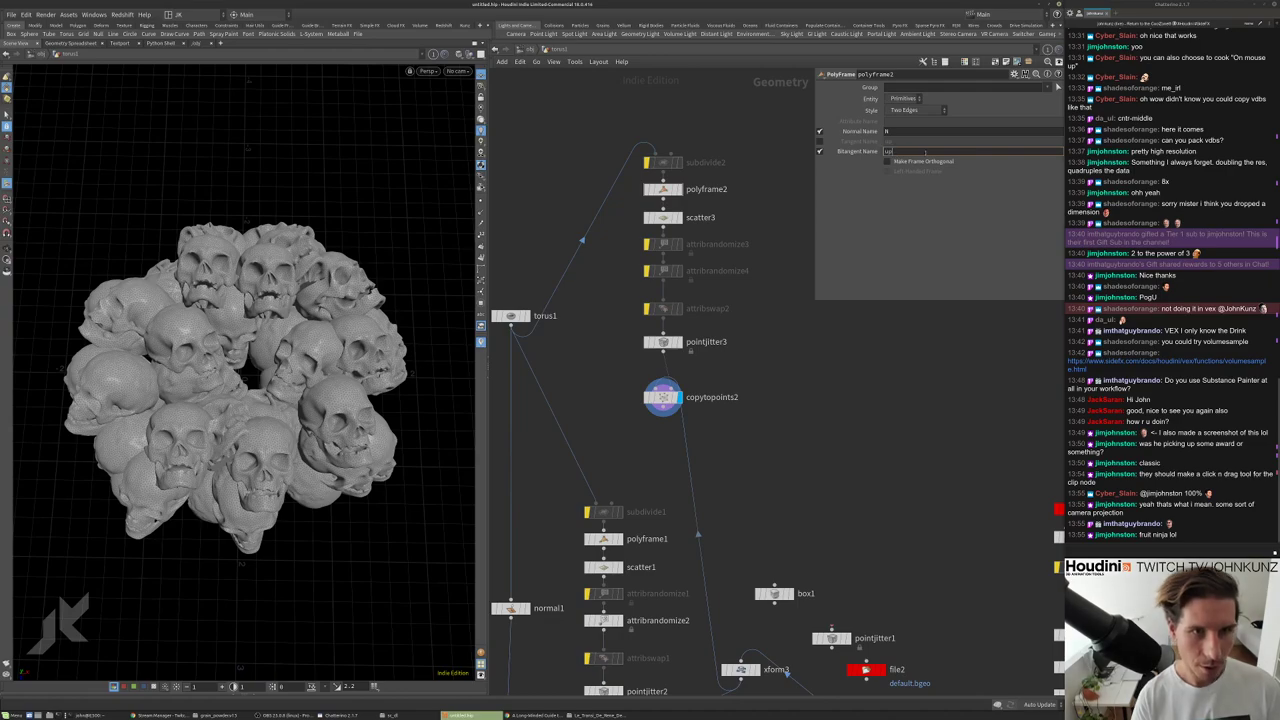
type("p")
key("Return")
left_click_drag(326, 355, 420, 340)
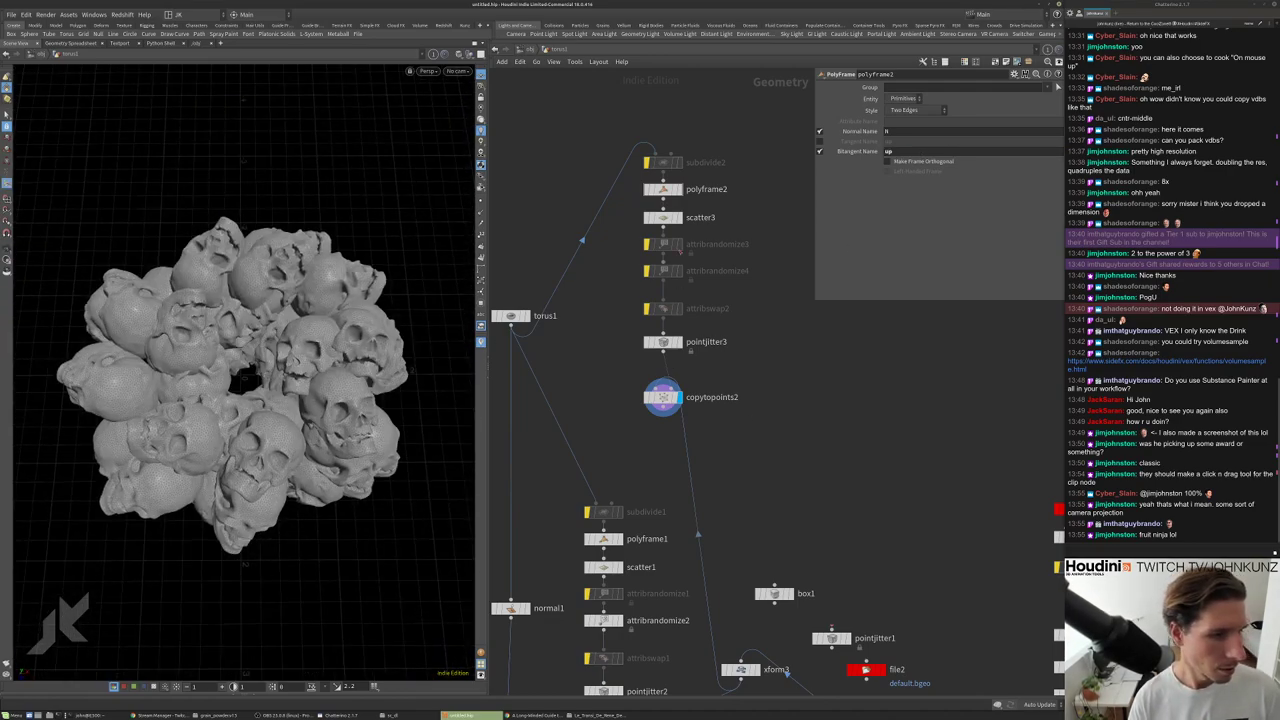
left_click(681, 190)
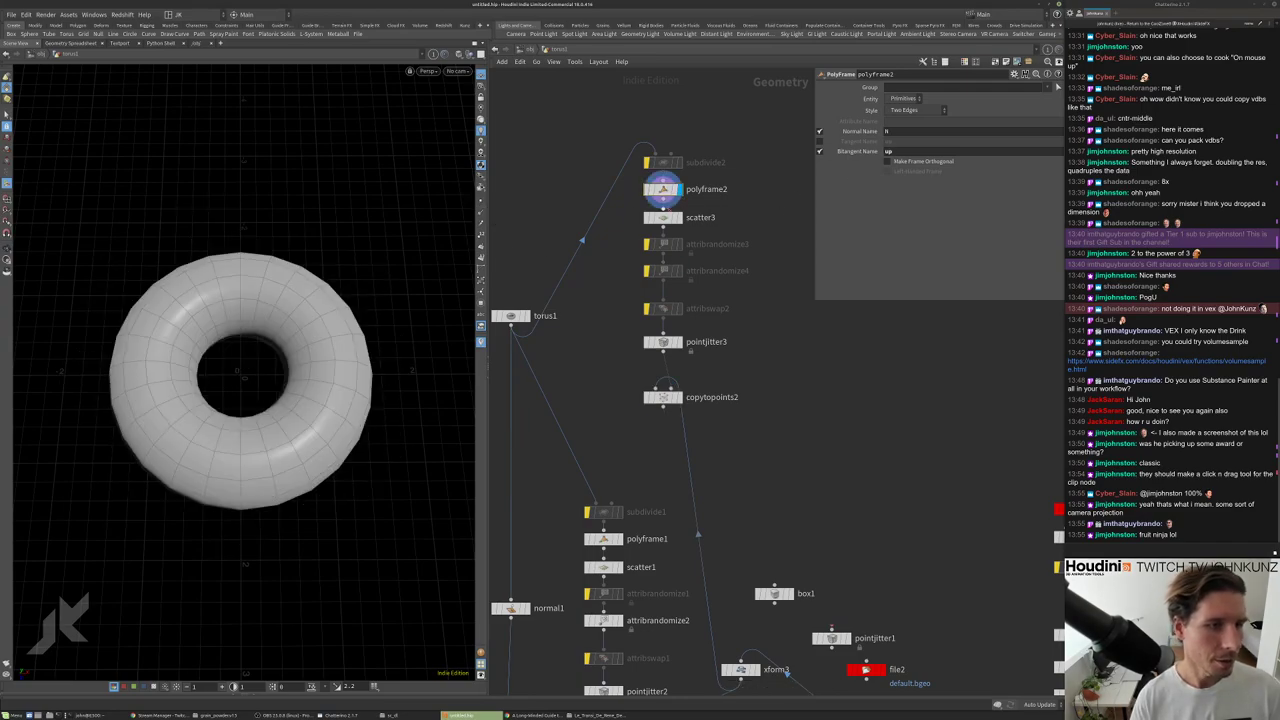
Check polyframe2's node info, keep First Edge style, and re-enable tangent output as up.
middle_click(662, 190)
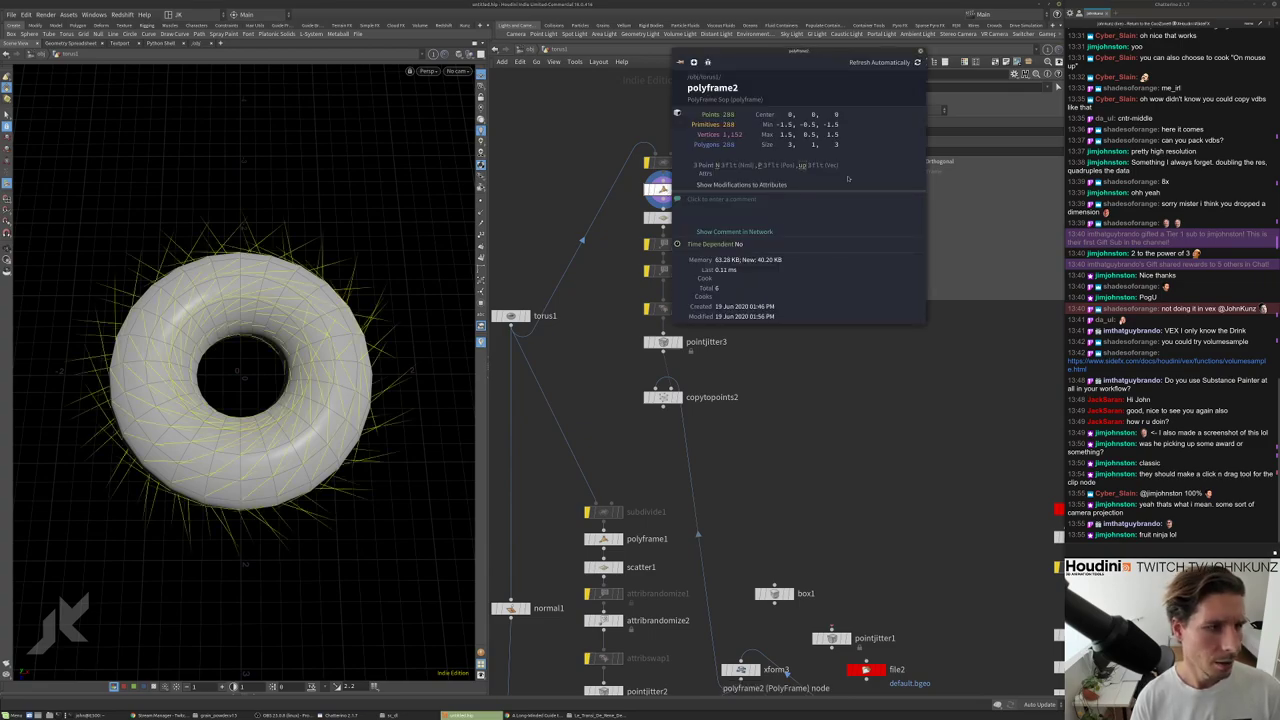
left_click_drag(290, 440, 294, 378)
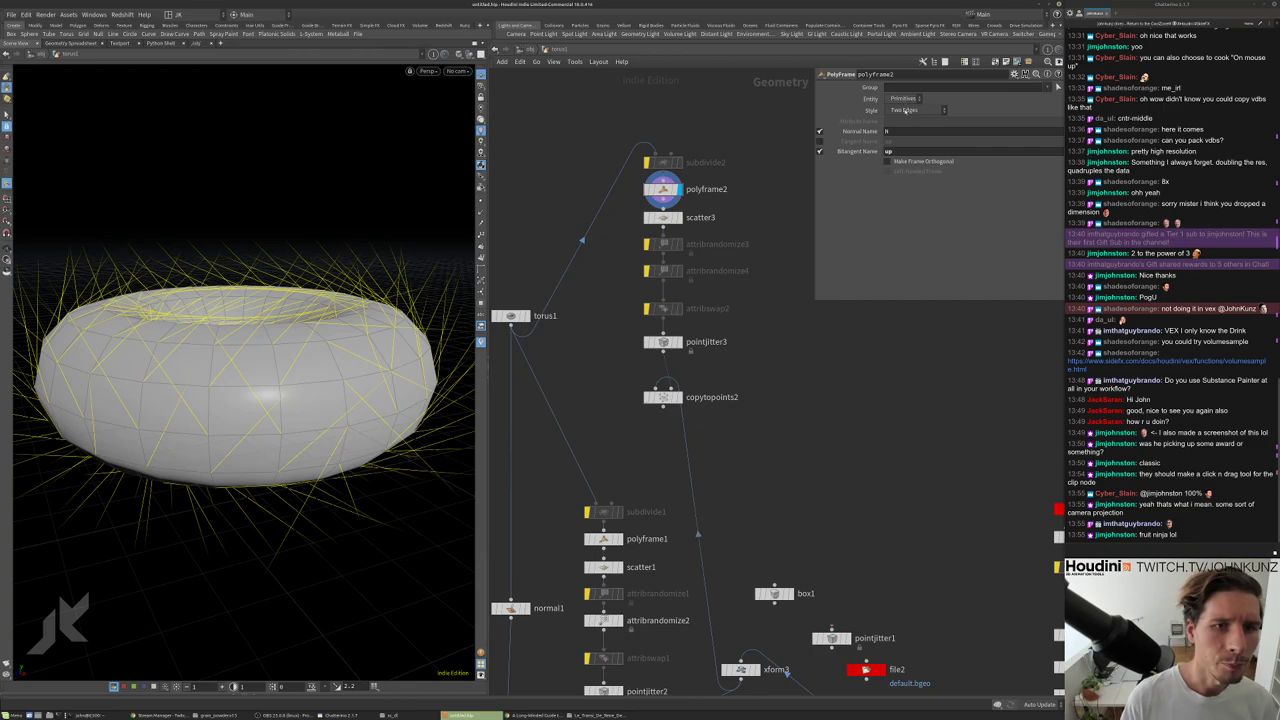
left_click(905, 111)
left_click(903, 121)
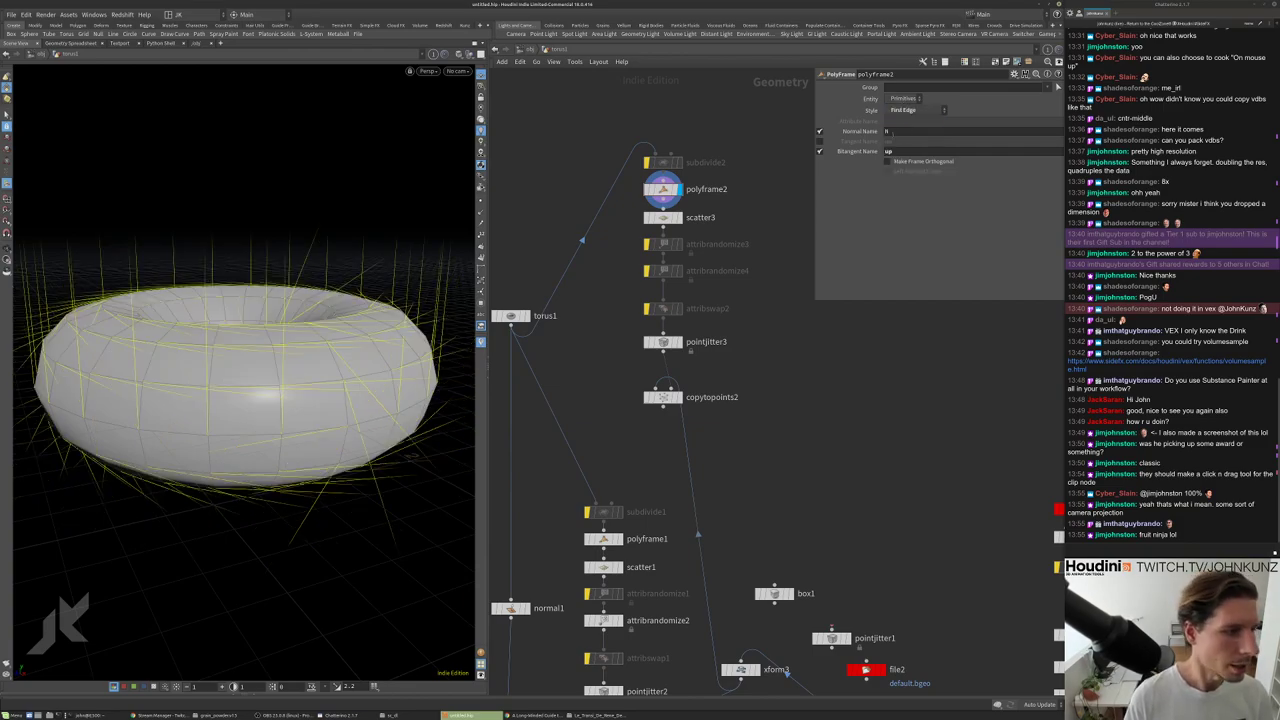
left_click_drag(271, 363, 355, 358)
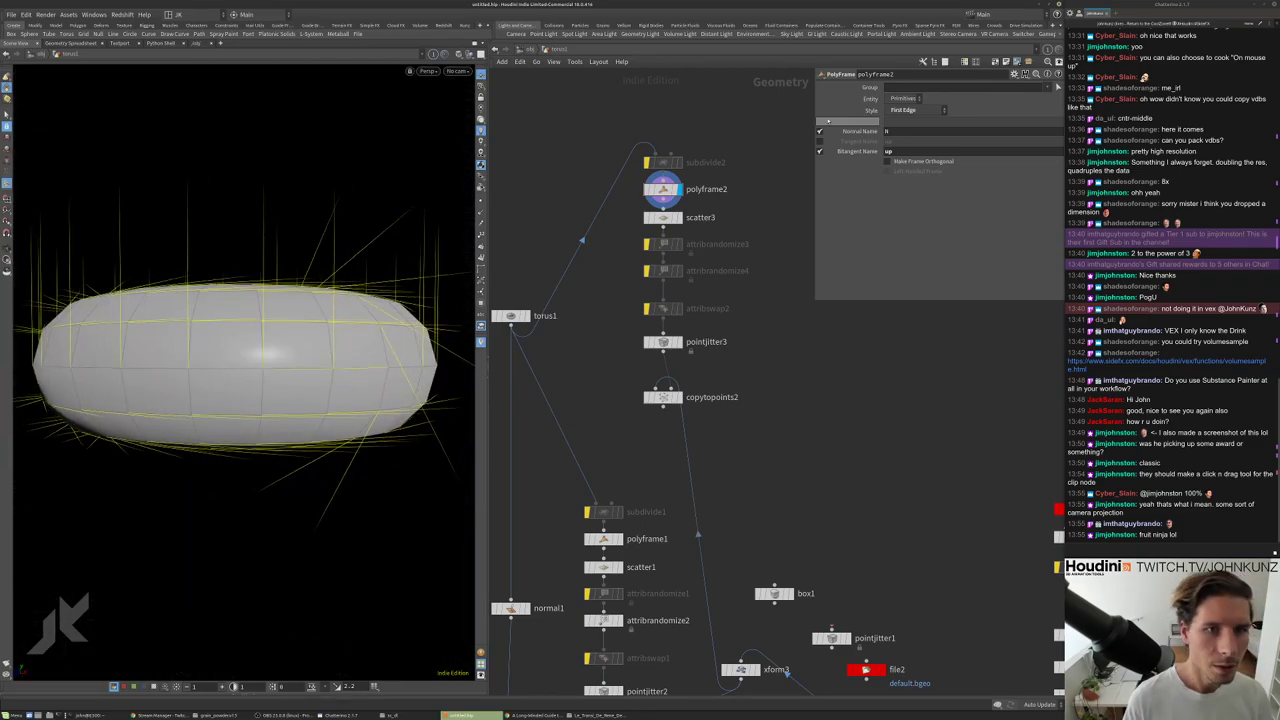
left_click(928, 109)
left_click(928, 110)
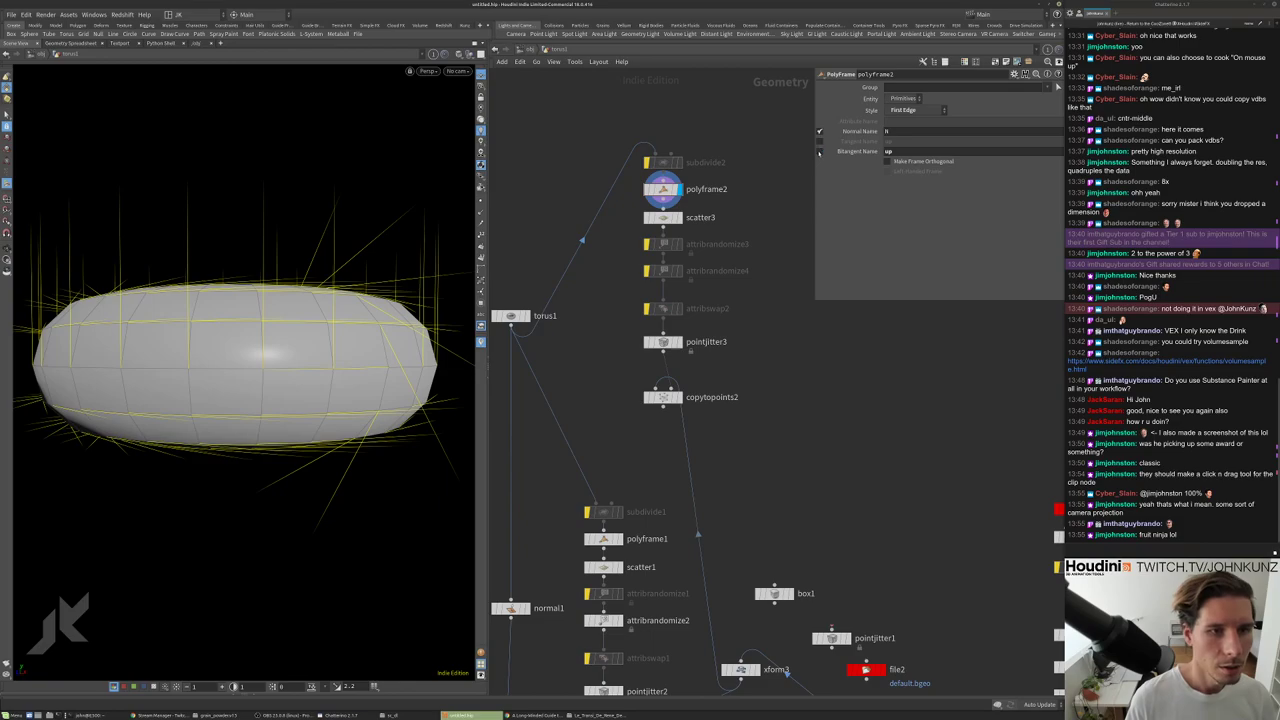
left_click(820, 141)
left_click_drag(295, 270, 305, 345)
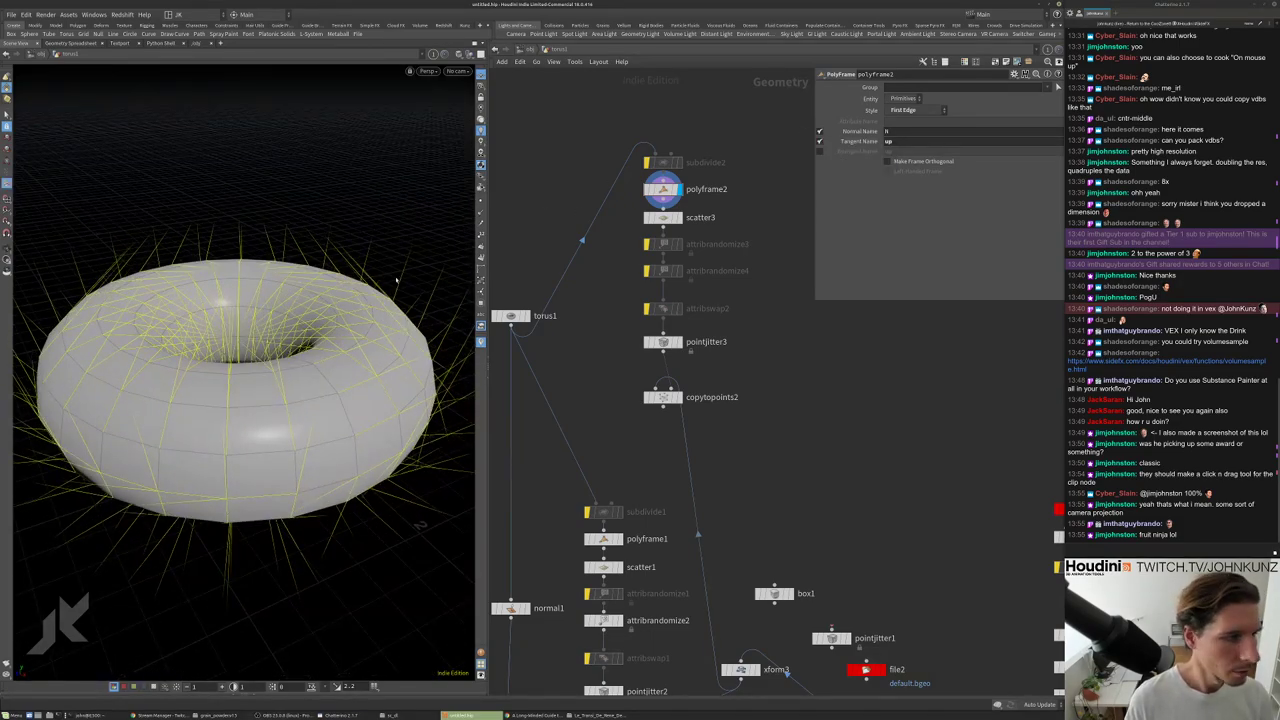
left_click_drag(355, 255, 286, 266)
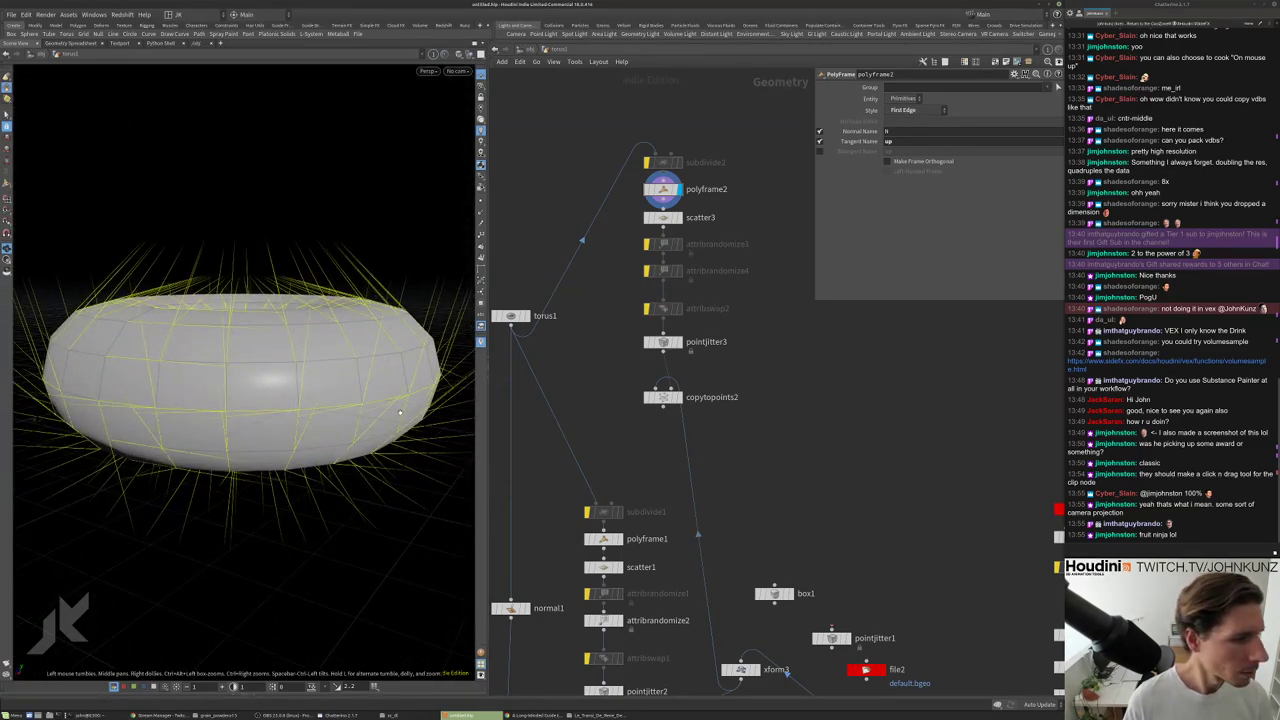
left_click_drag(399, 412, 303, 386)
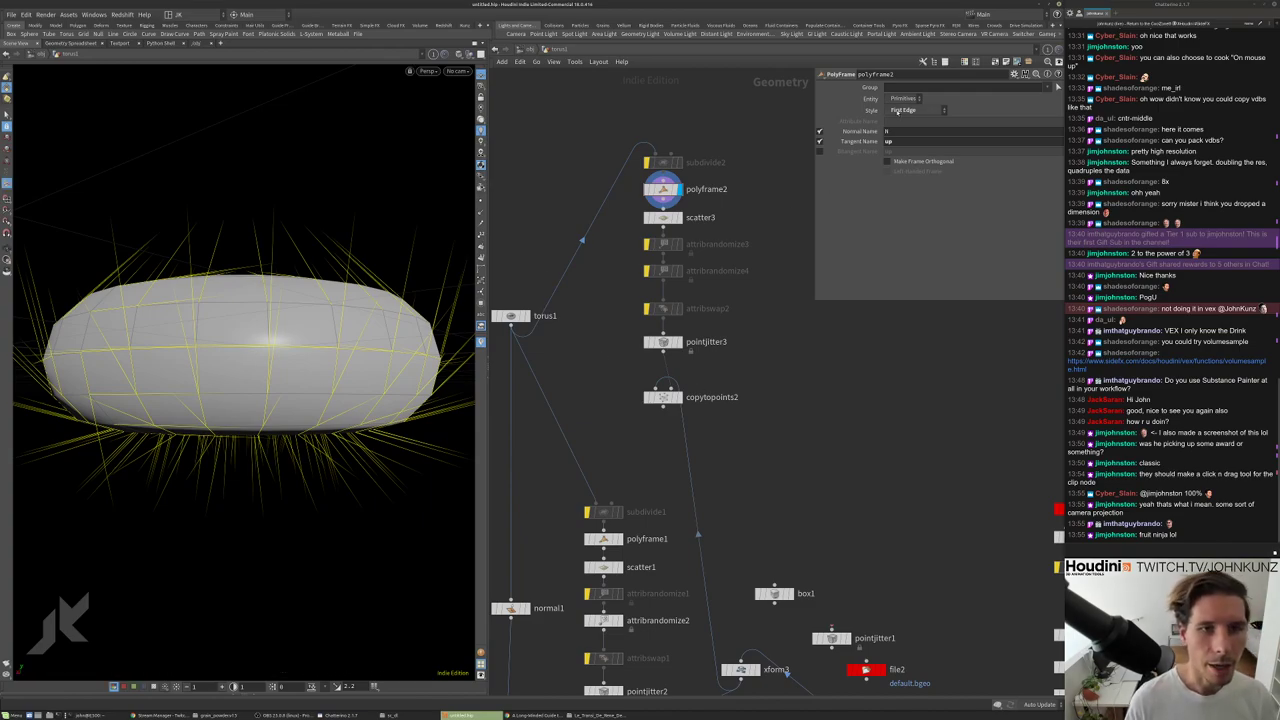
Try the Primitive Centroid and Texture UV frame styles, then return to First Edge.
left_click(905, 110)
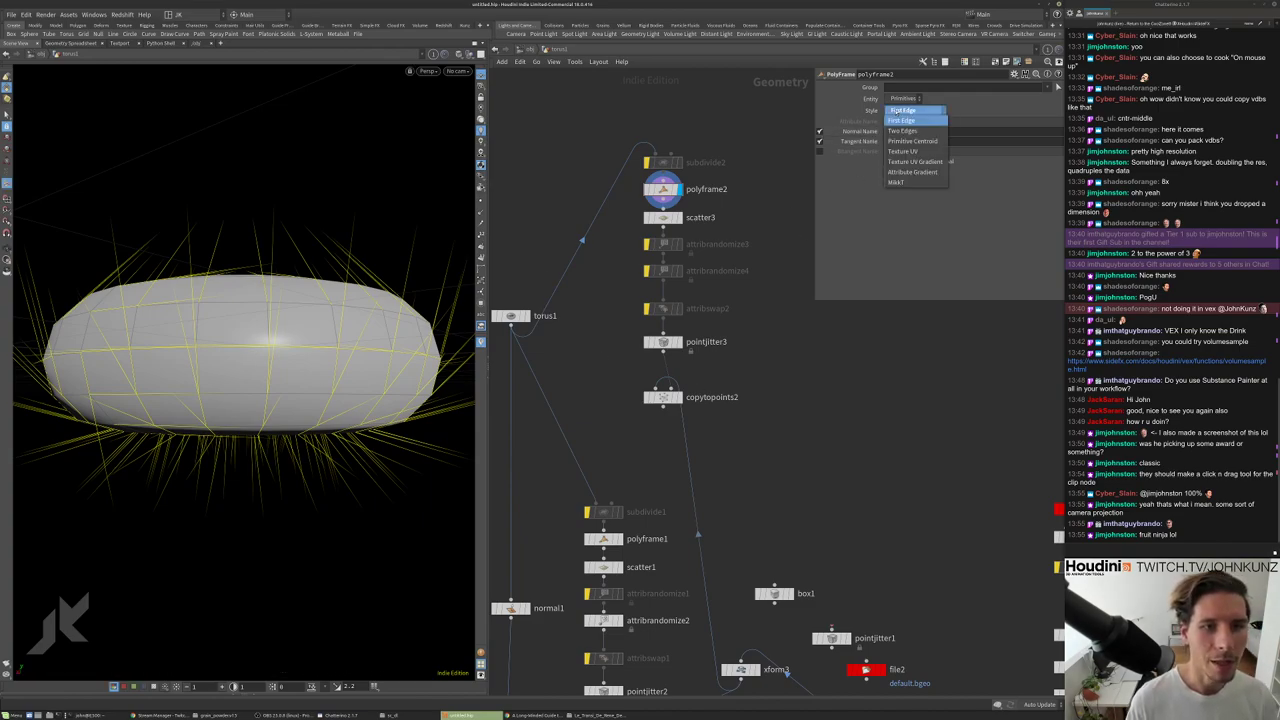
left_click(912, 132)
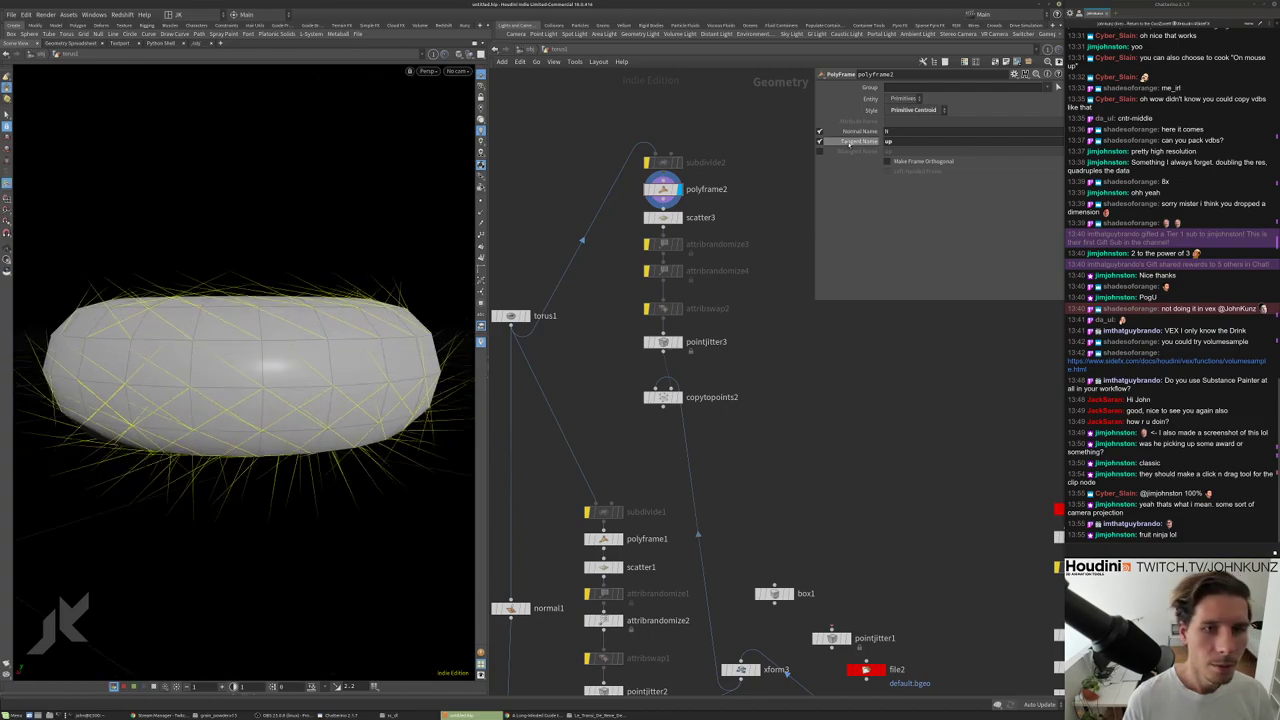
left_click(905, 110)
left_click(899, 153)
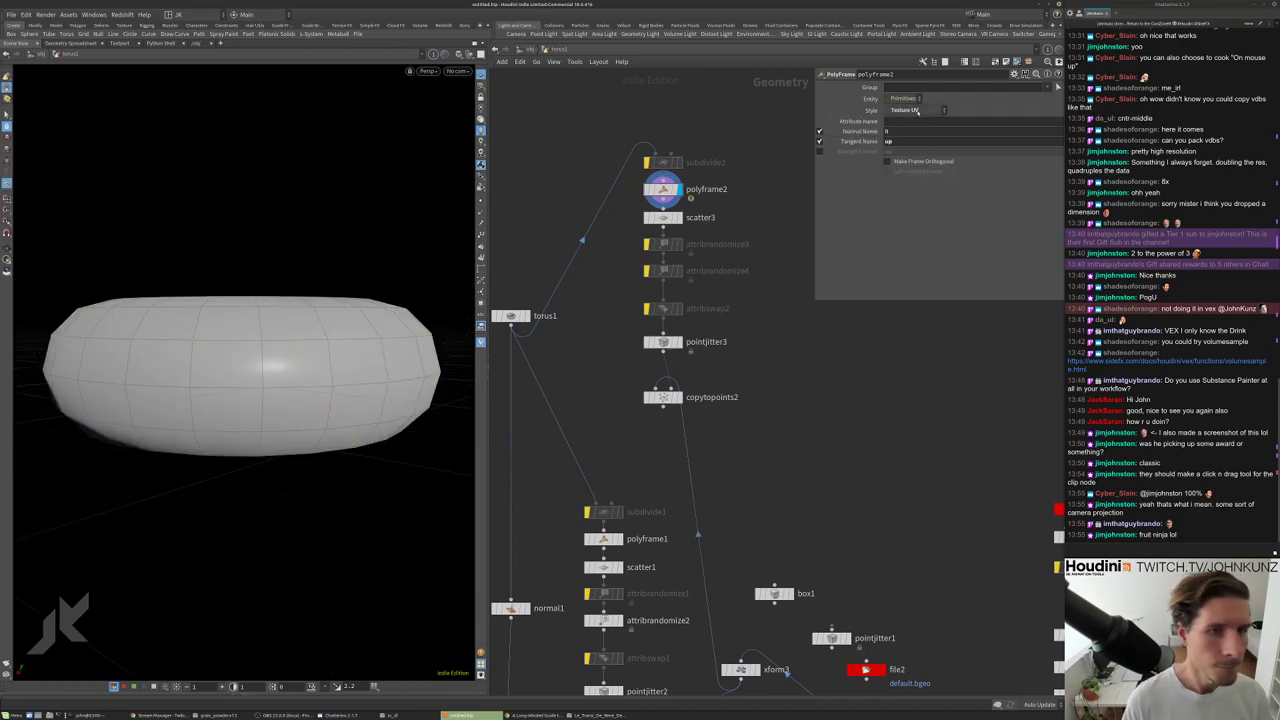
left_click(917, 111)
left_click(905, 120)
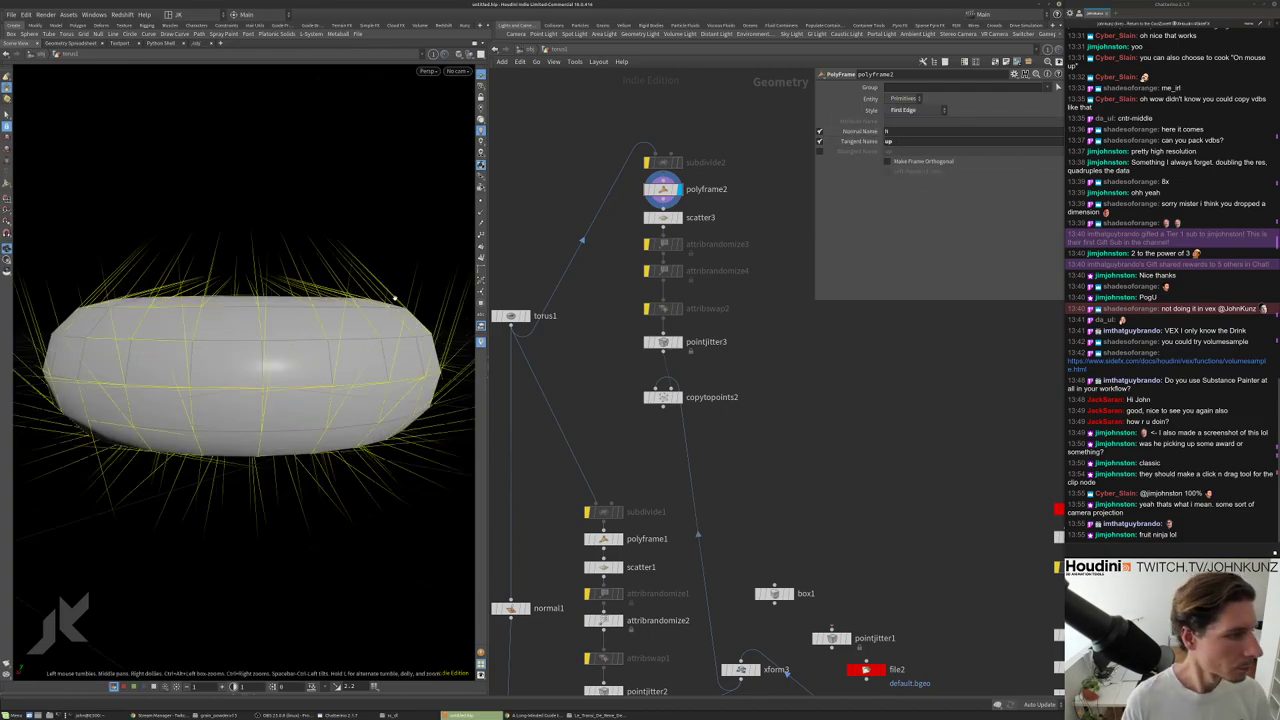
left_click_drag(395, 298, 395, 410)
Display copytopoints2's skull-covered torus, check scatter3's point info, and frame the view.
middle_click_drag(735, 262, 741, 347)
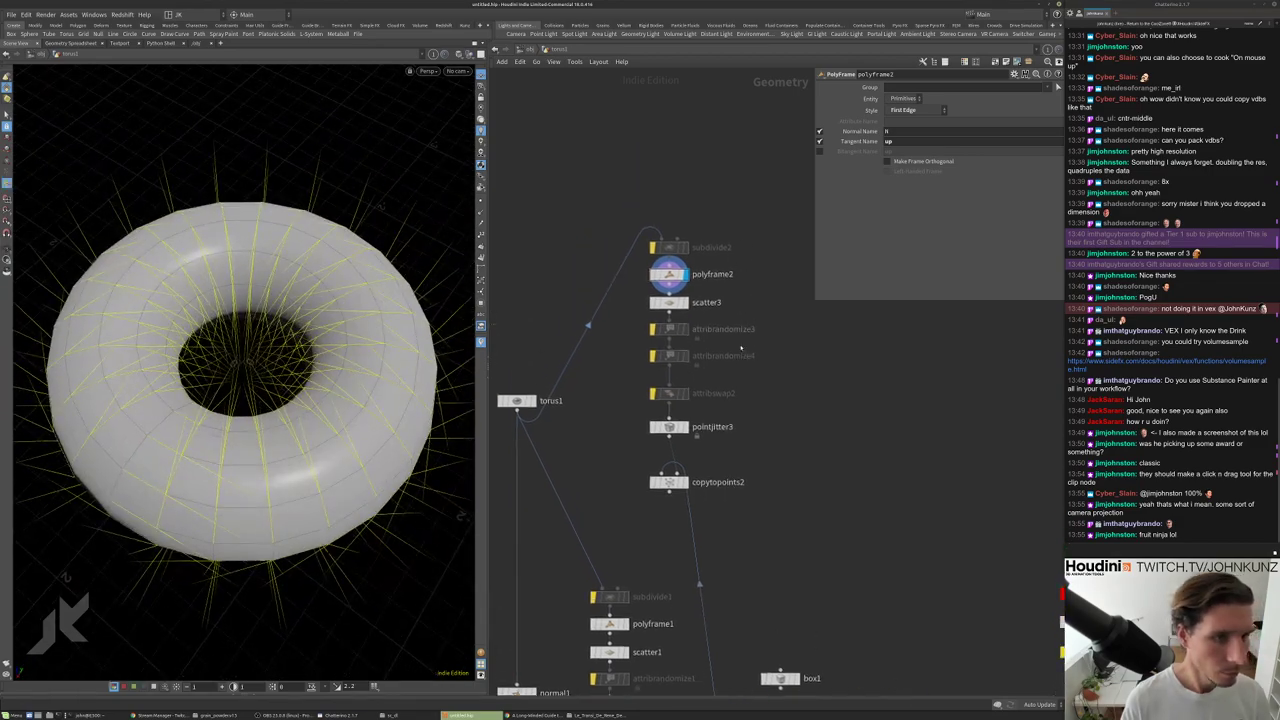
scroll(789, 321, "up", 2)
scroll(800, 400, "down", 1)
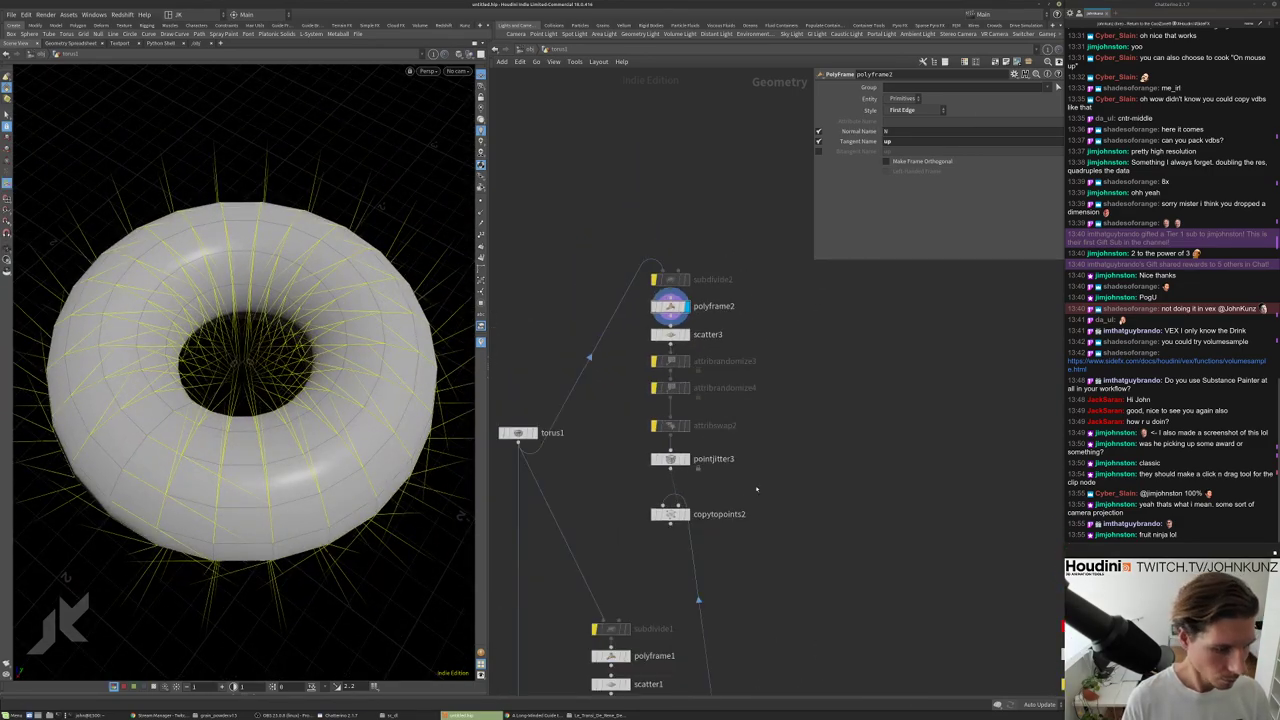
left_click(668, 514)
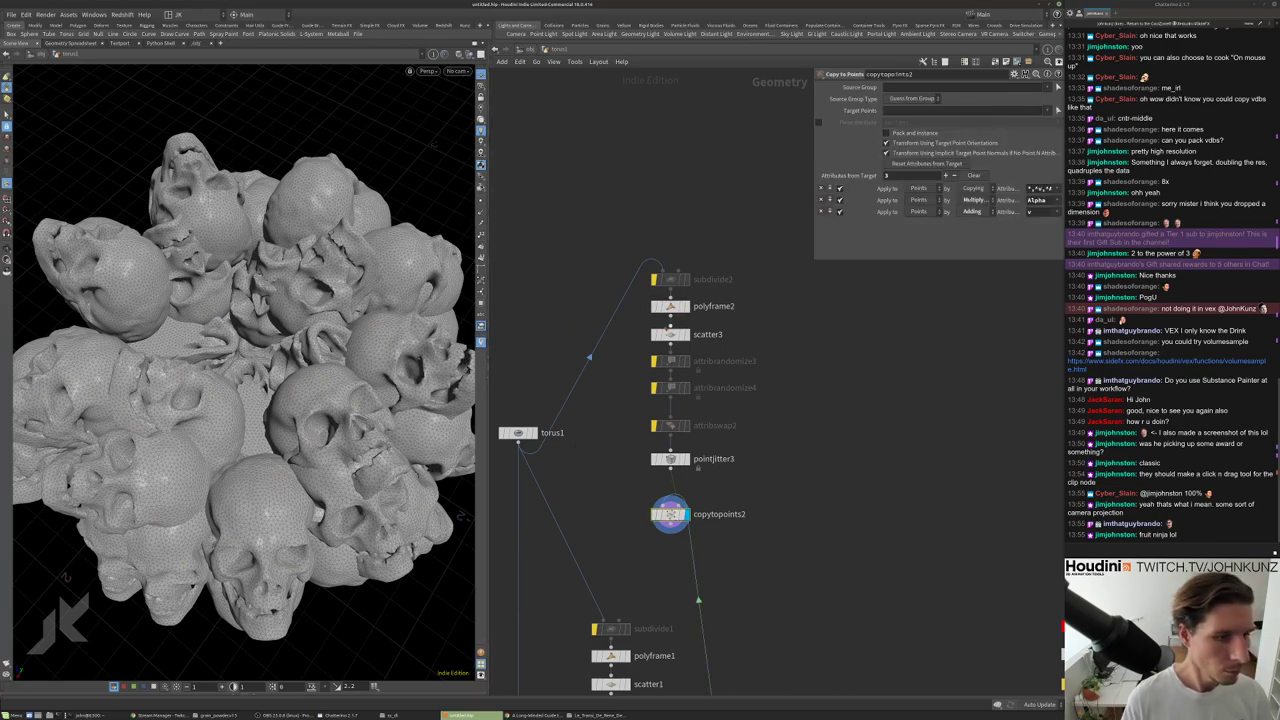
middle_click(668, 334)
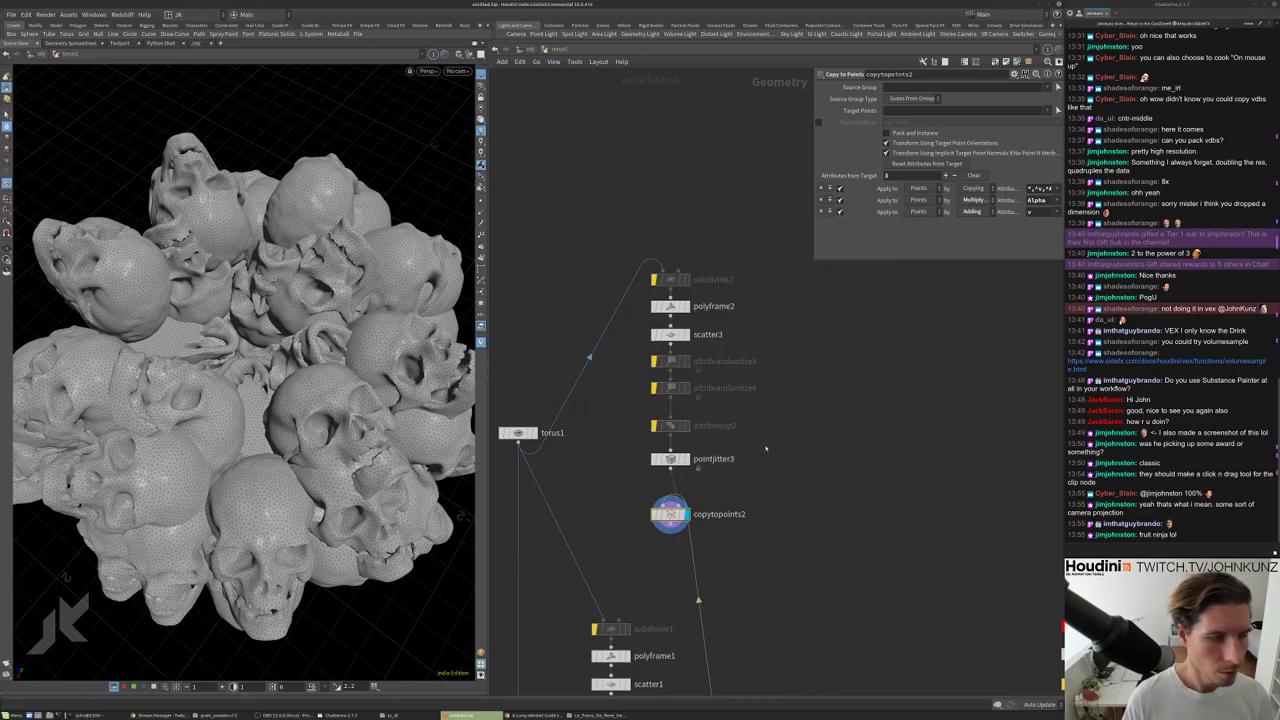
key("h")
left_click_drag(397, 289, 375, 350)
scroll(666, 434, "up", 3)
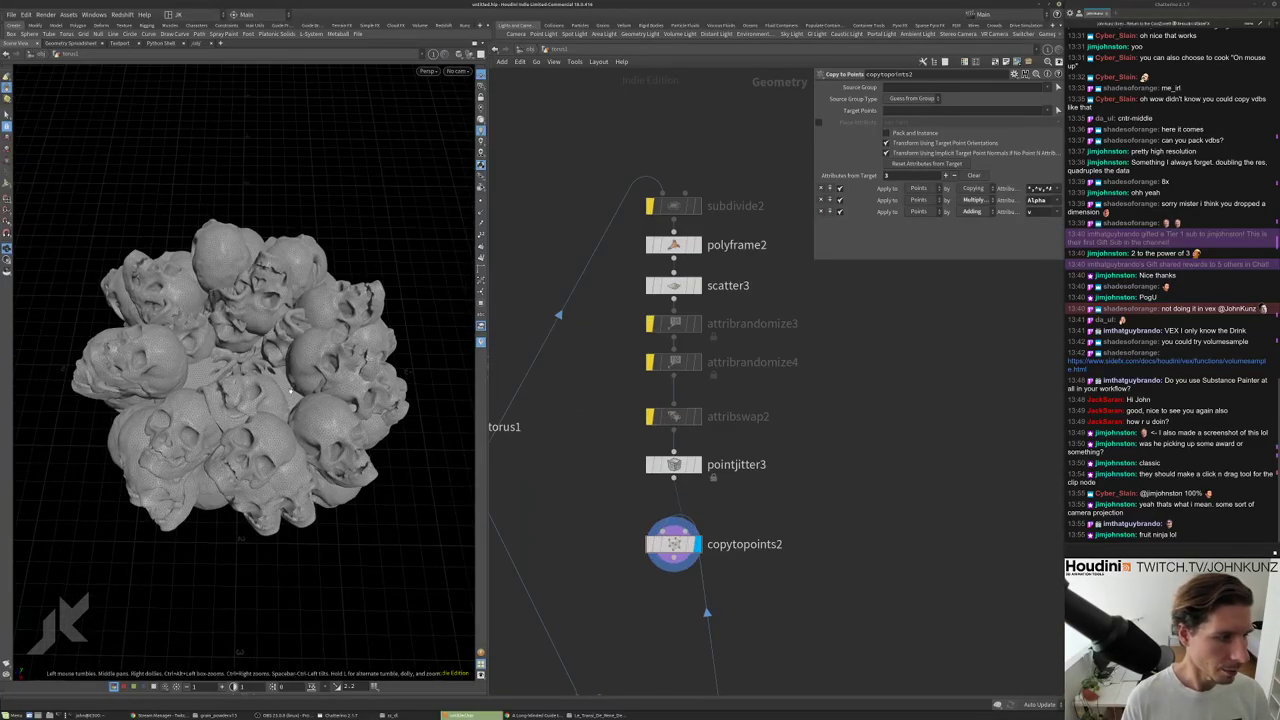
Set scatter3's Force Total Count to 123 and Scale Radii By to 4, after trying 2.
left_click(673, 285)
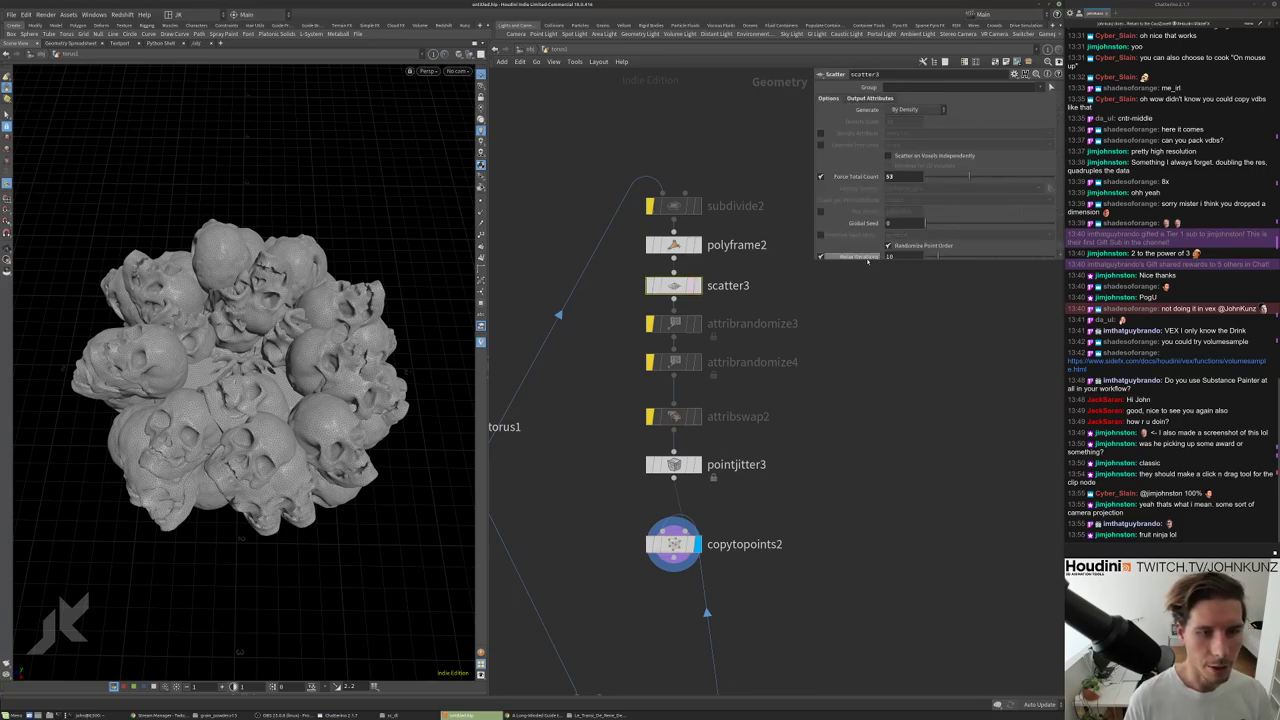
left_click_drag(879, 261, 869, 327)
middle_click_drag(916, 336, 899, 361)
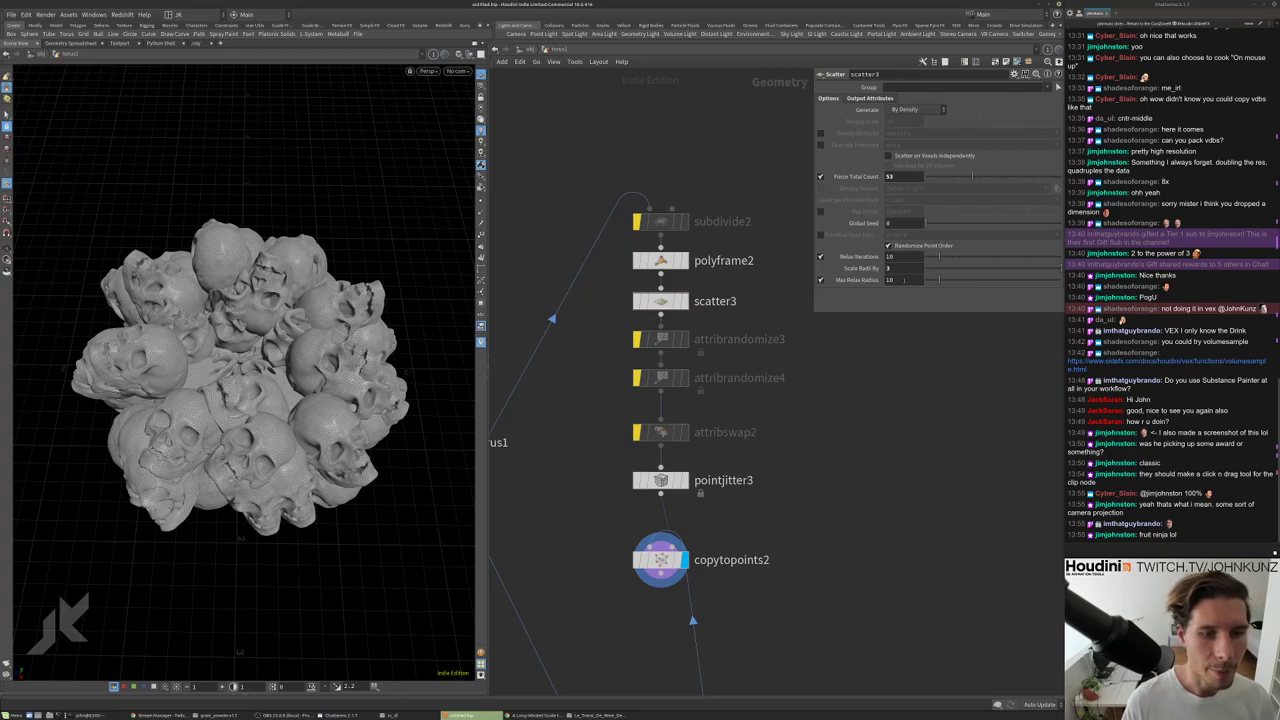
key("Return")
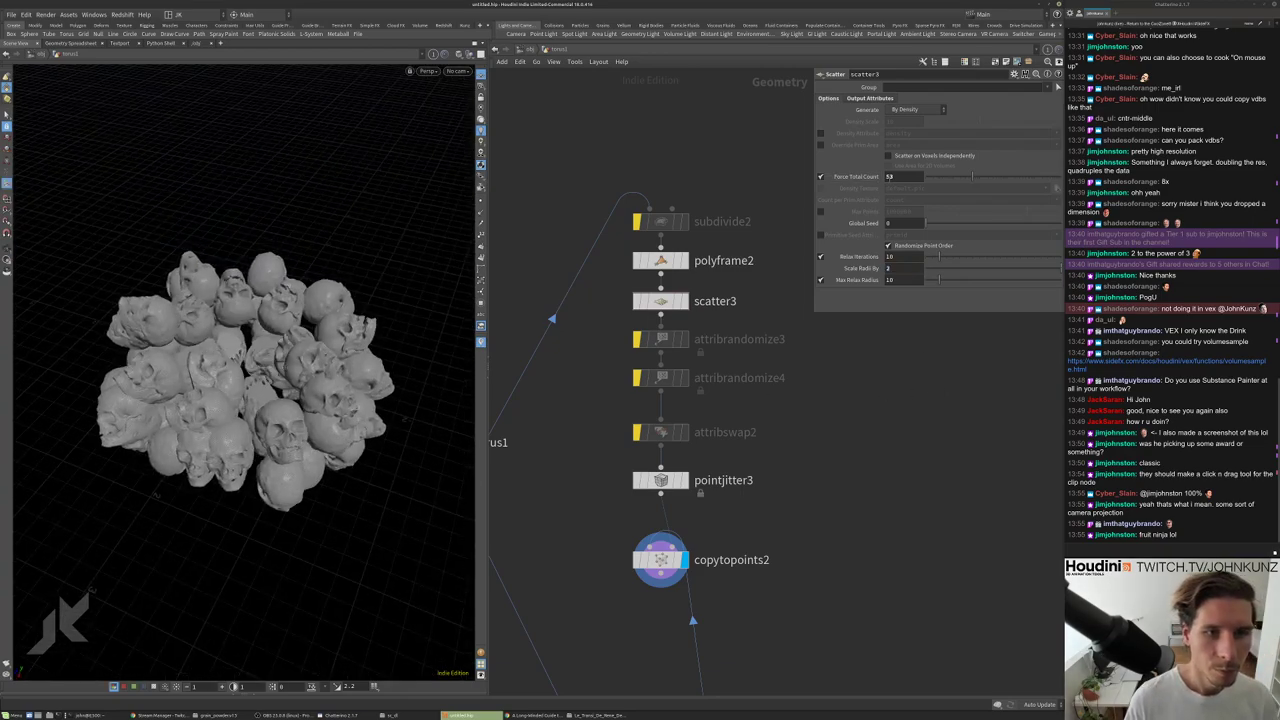
key("Return")
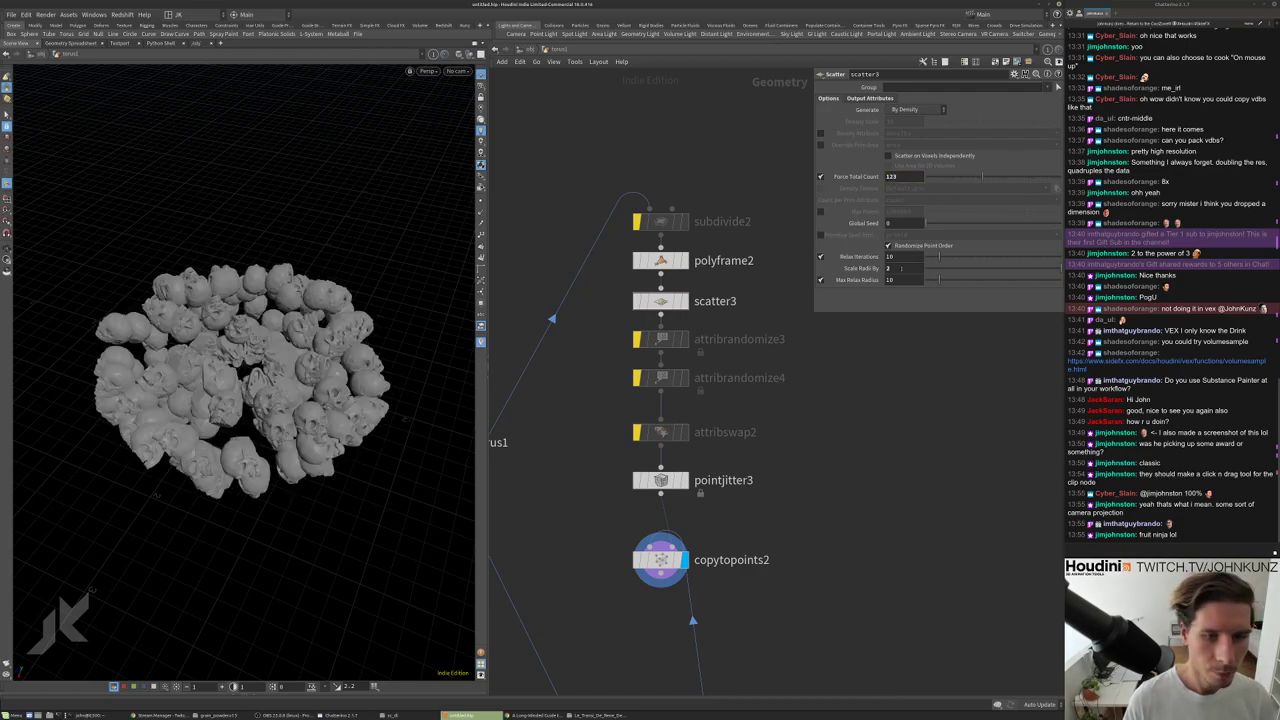
type("4")
key("Return")
left_click_drag(410, 352, 570, 270)
left_click(703, 261)
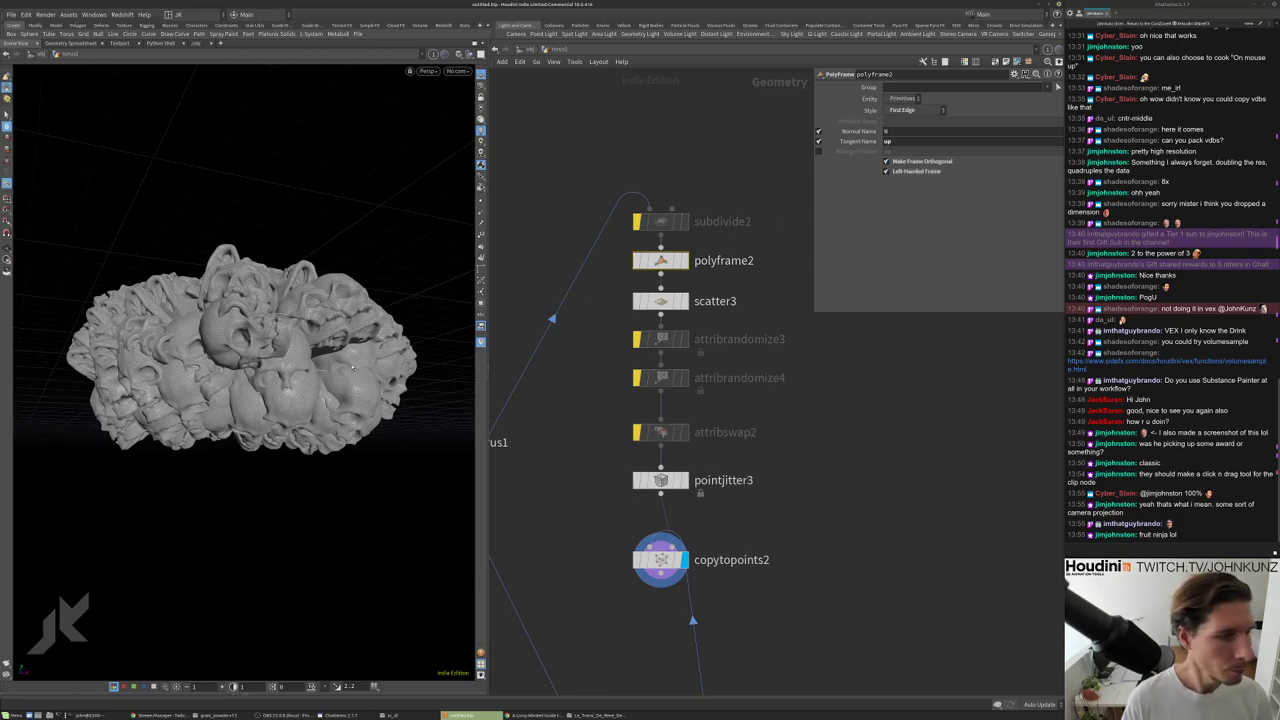
Set polyframe2's style to Two Edges and turn off its tangent output.
left_click(915, 110)
left_click(905, 121)
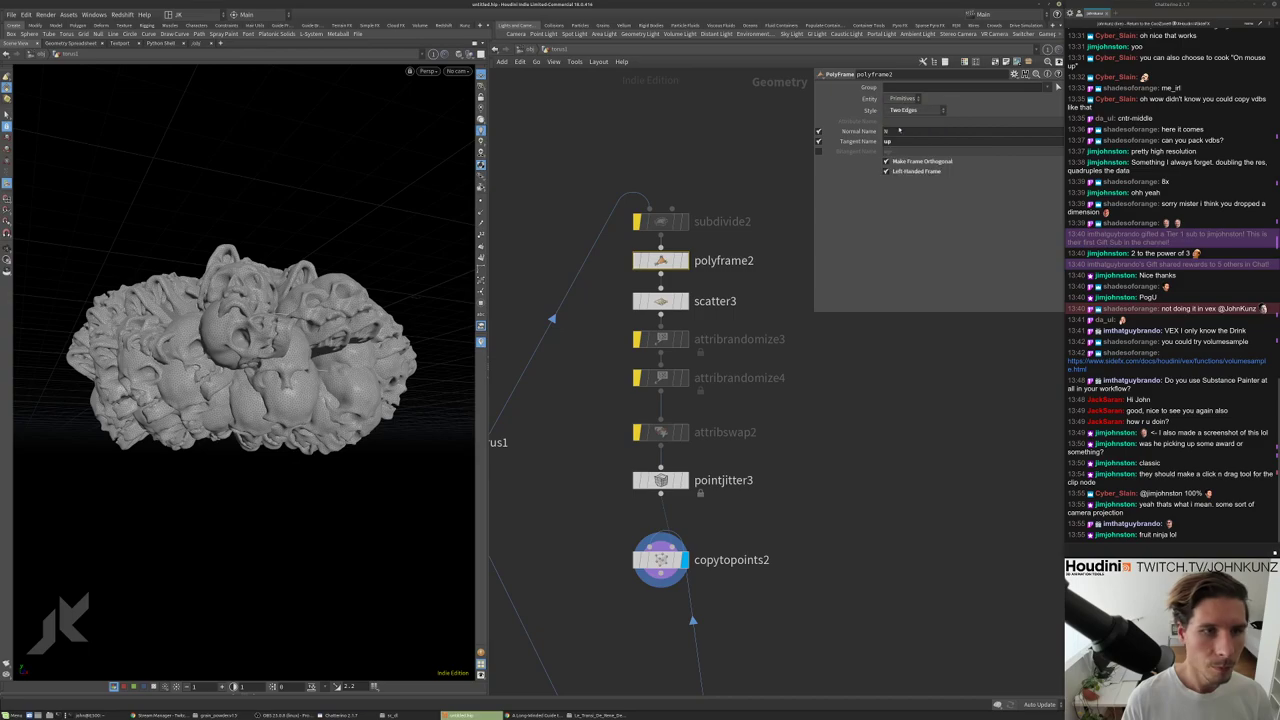
left_click_drag(240, 370, 398, 400)
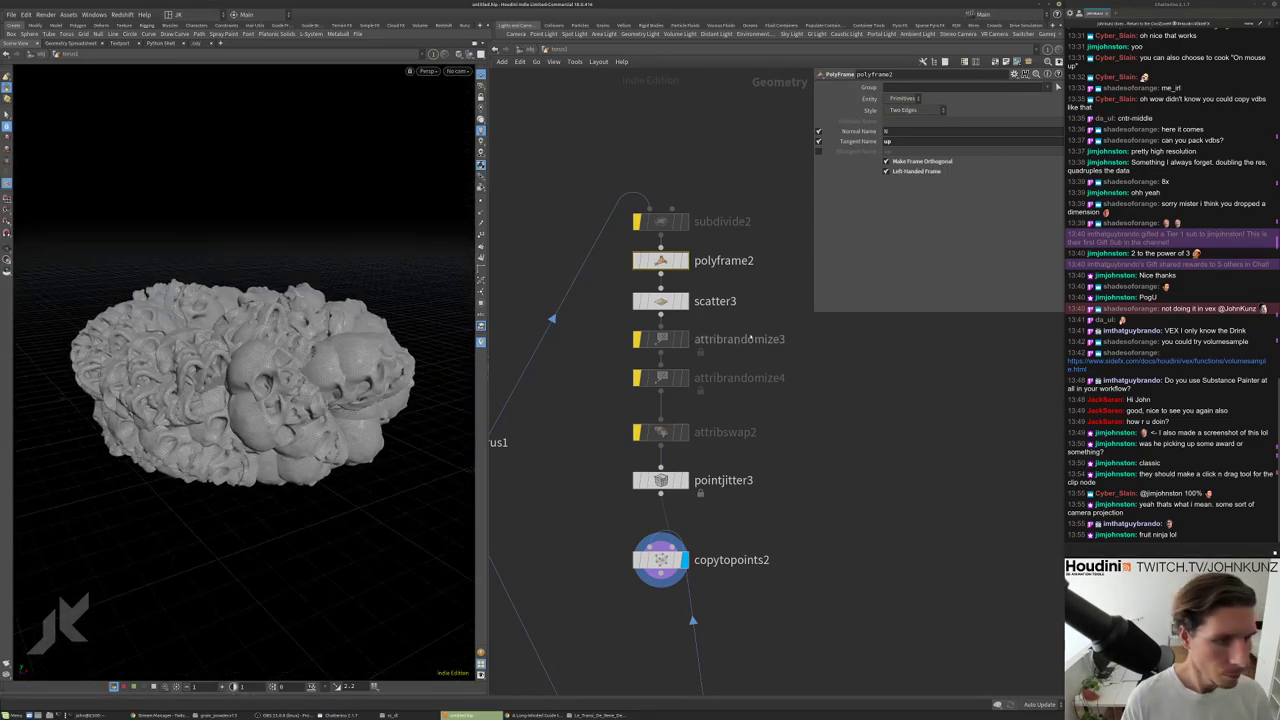
left_click(818, 141)
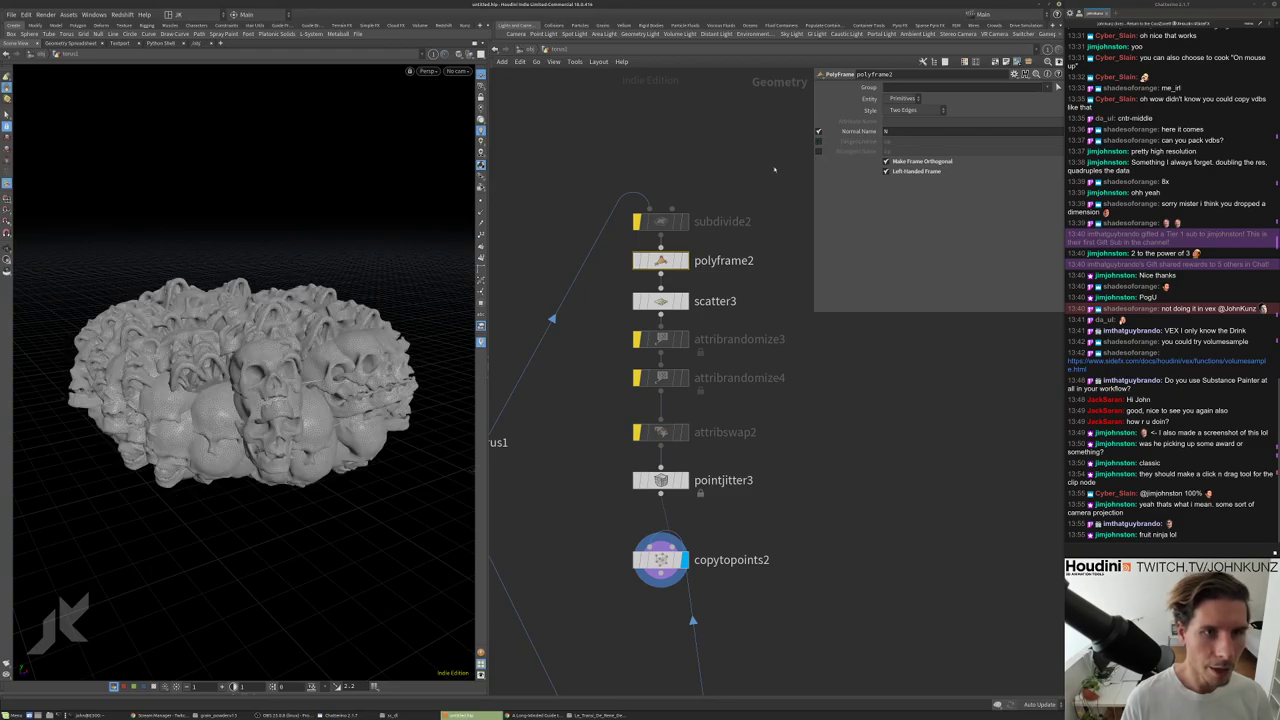
Move subdivide2 and polyframe2 up in the network and display scatter3's scattered points.
left_click_drag(675, 230, 710, 182)
left_click_drag(660, 260, 660, 195)
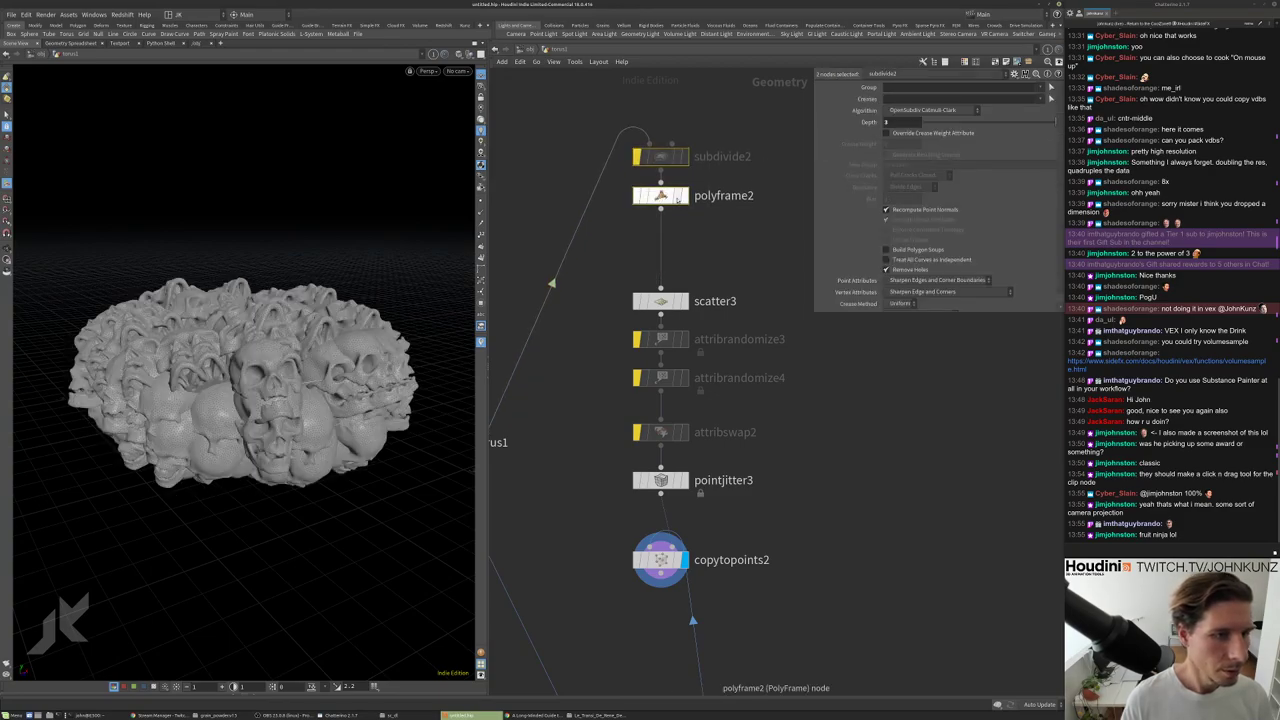
left_click(684, 195)
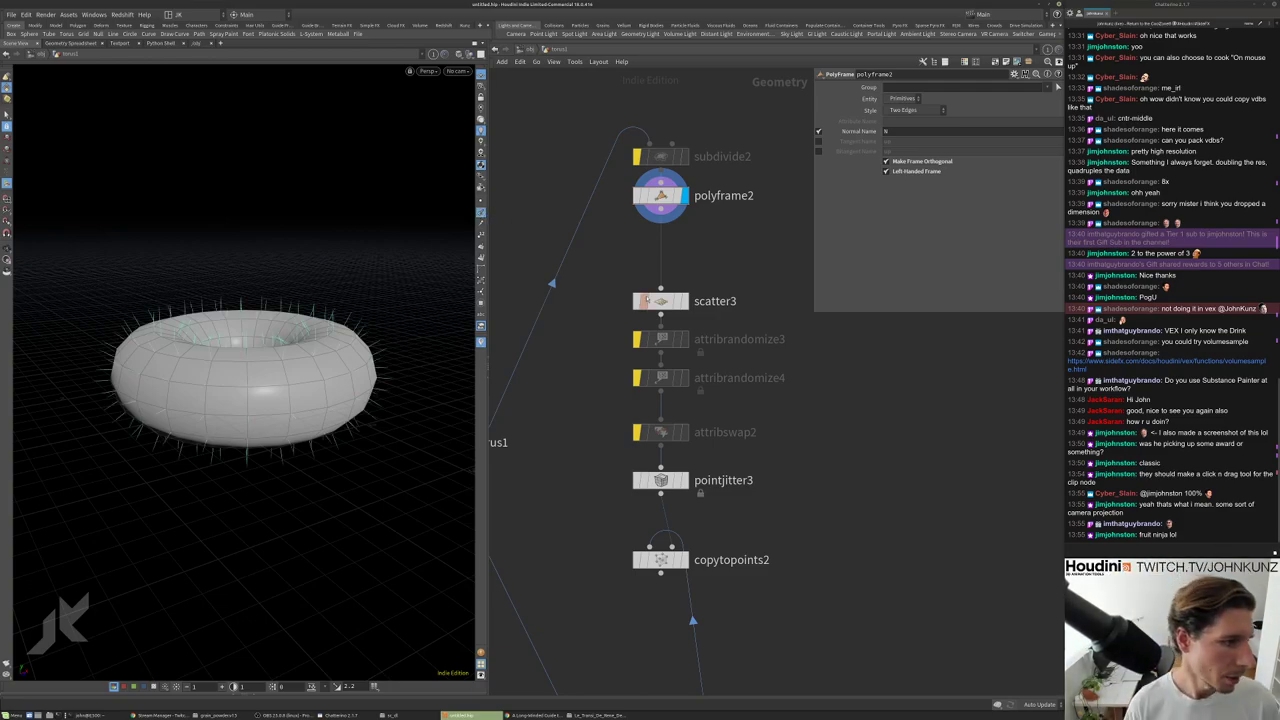
left_click(684, 301)
Raise scatter3's Force Total Count to 1232.
left_click_drag(310, 358, 320, 380)
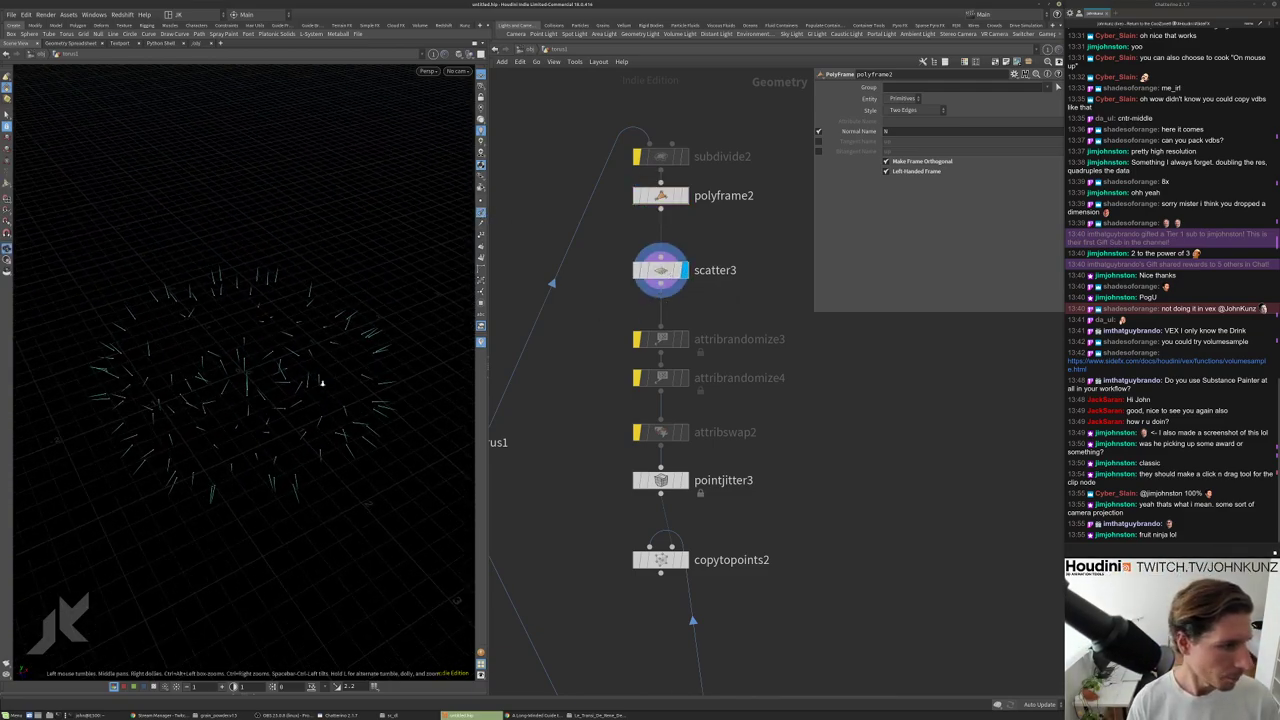
left_click(660, 270)
left_click(906, 176)
type("1232")
key("Return")
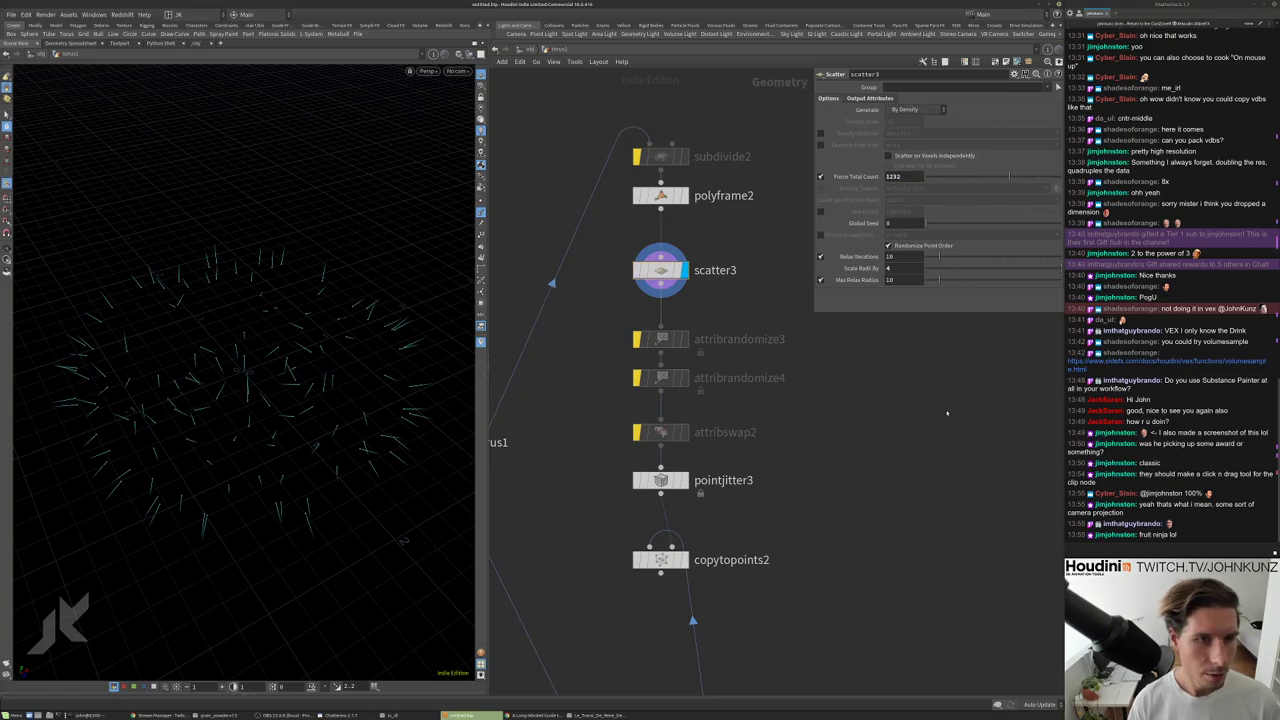
left_click_drag(250, 330, 242, 296)
Insert an Attribute Wrangle (attribwrangle1) below scatter3, discarding a trial Deformation Wrangle.
key("Tab")
type("deform")
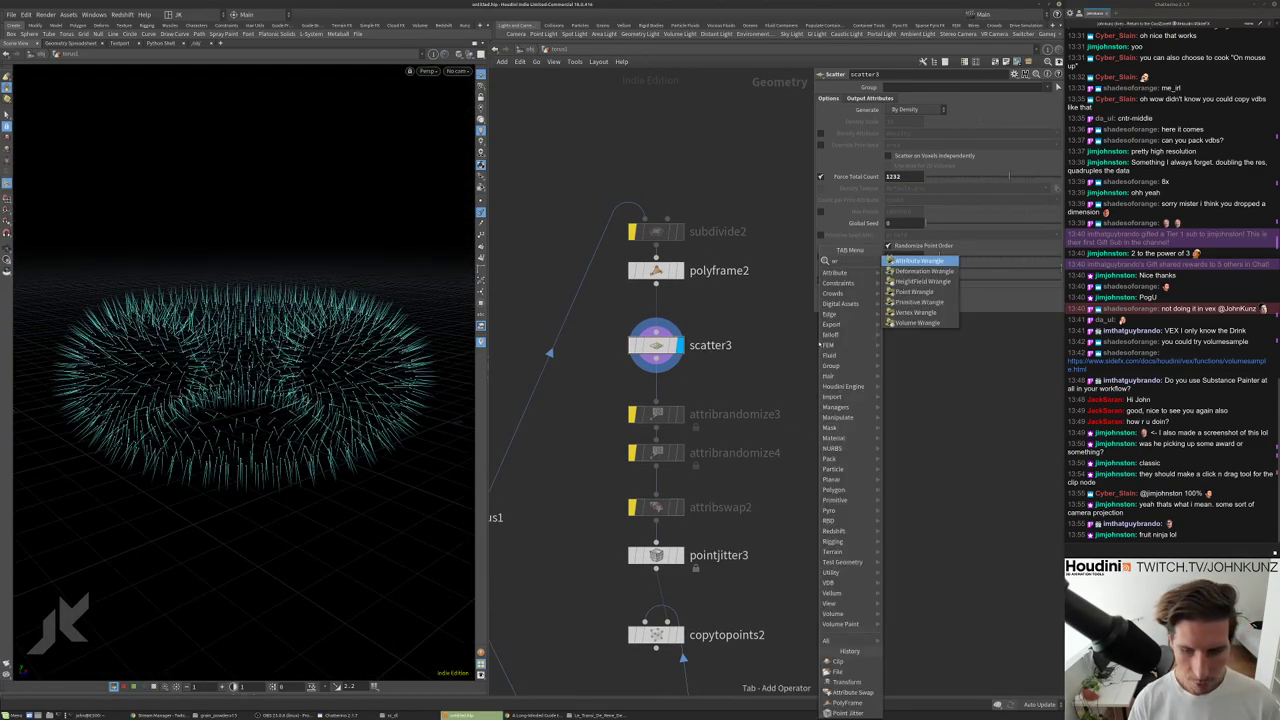
key("Return")
left_click(725, 368)
left_click_drag(655, 345, 656, 378)
key("Delete")
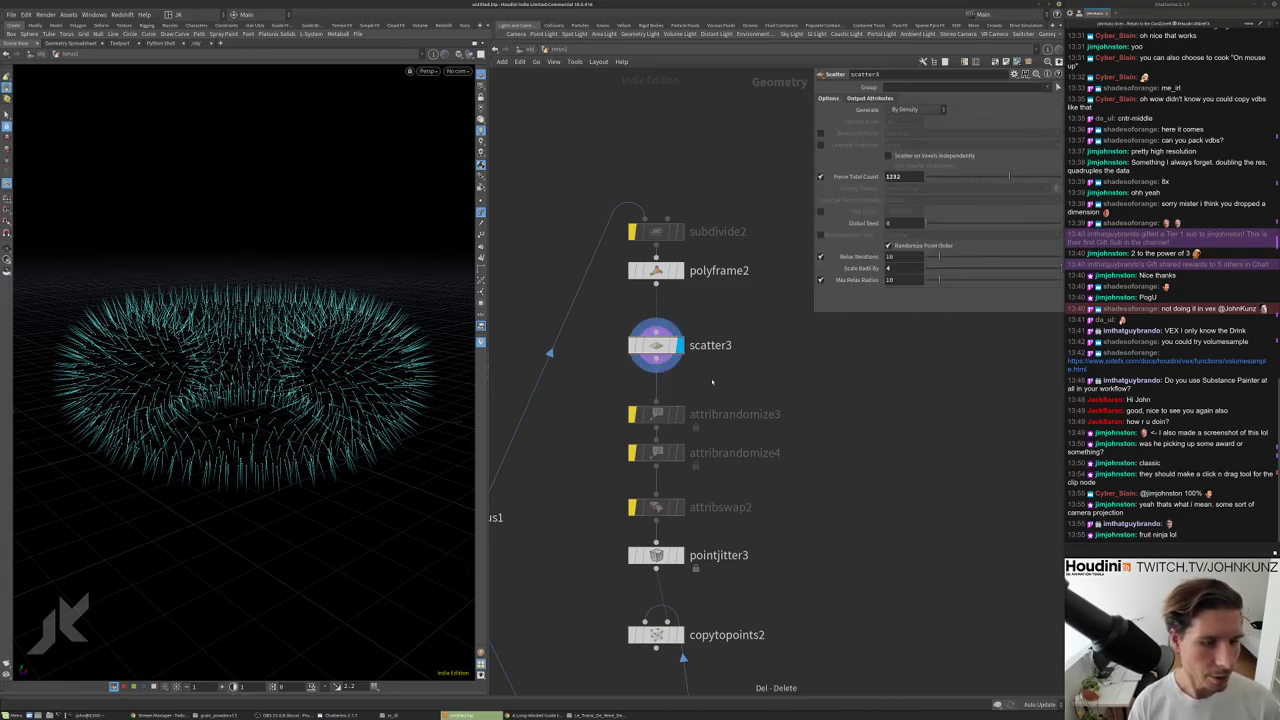
key("Tab")
type("tr")
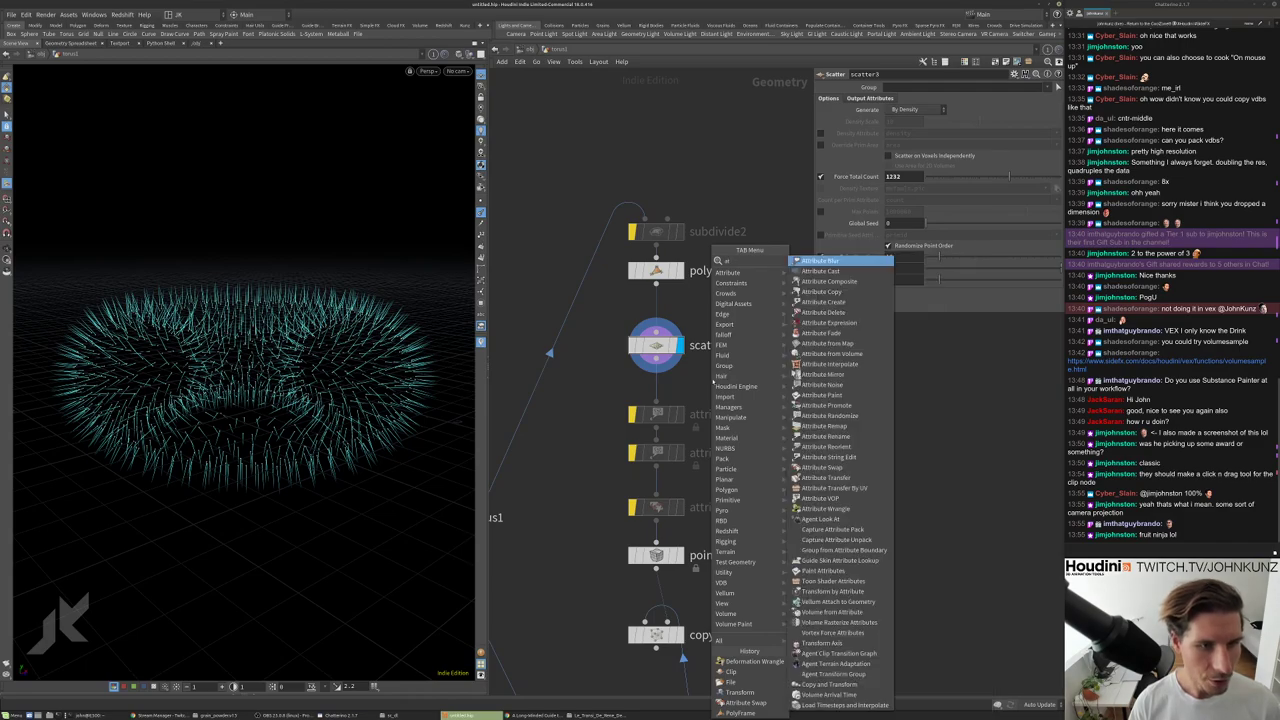
key("Escape")
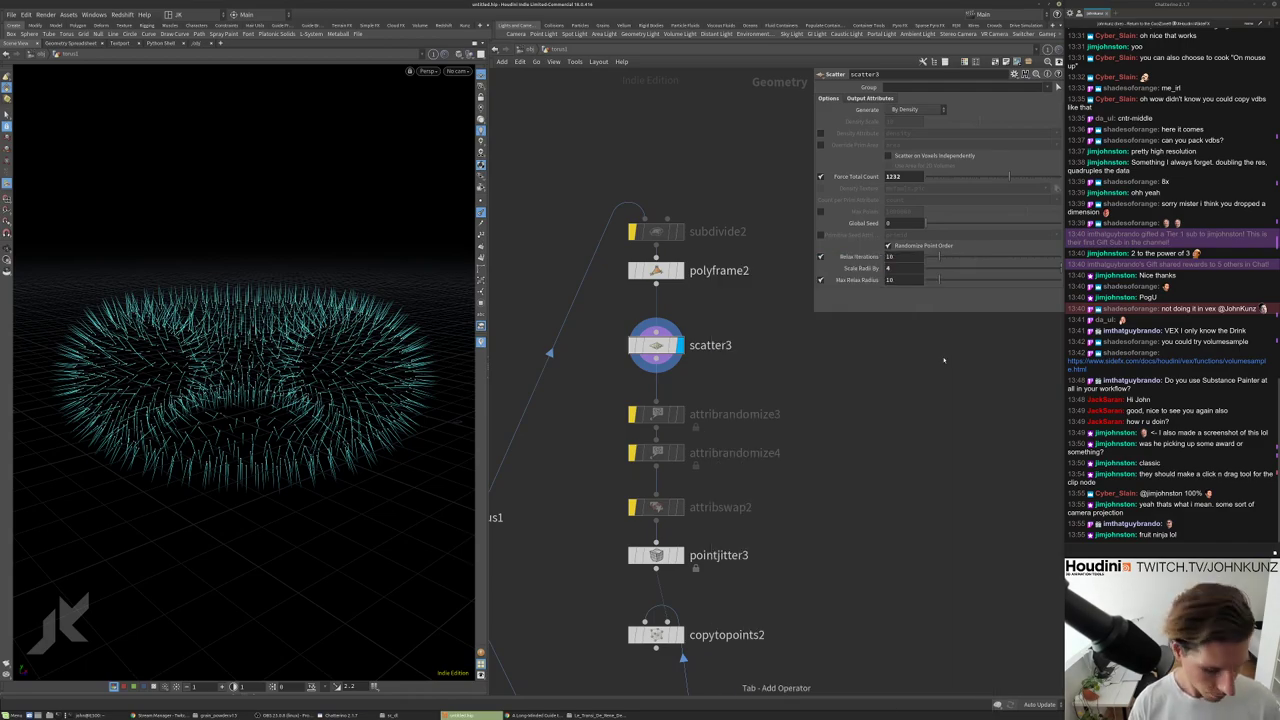
key("Tab")
left_click(1034, 274)
left_click(783, 357)
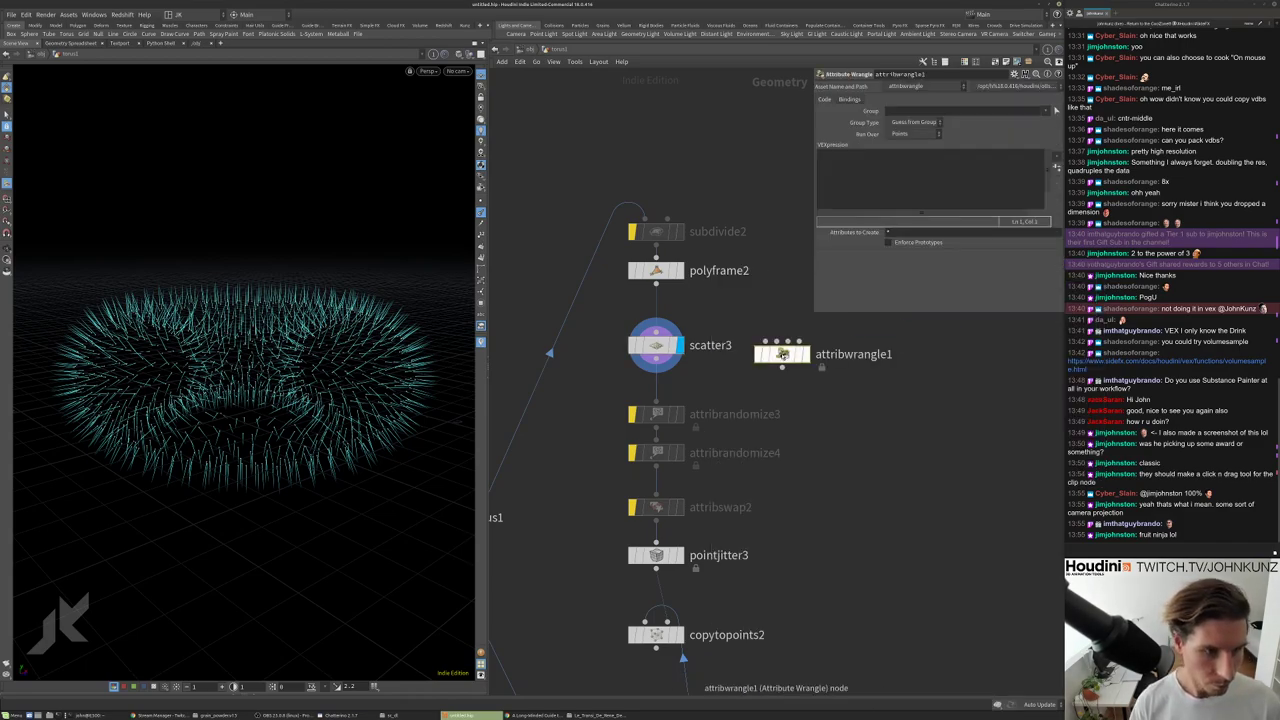
left_click_drag(780, 356, 656, 380)
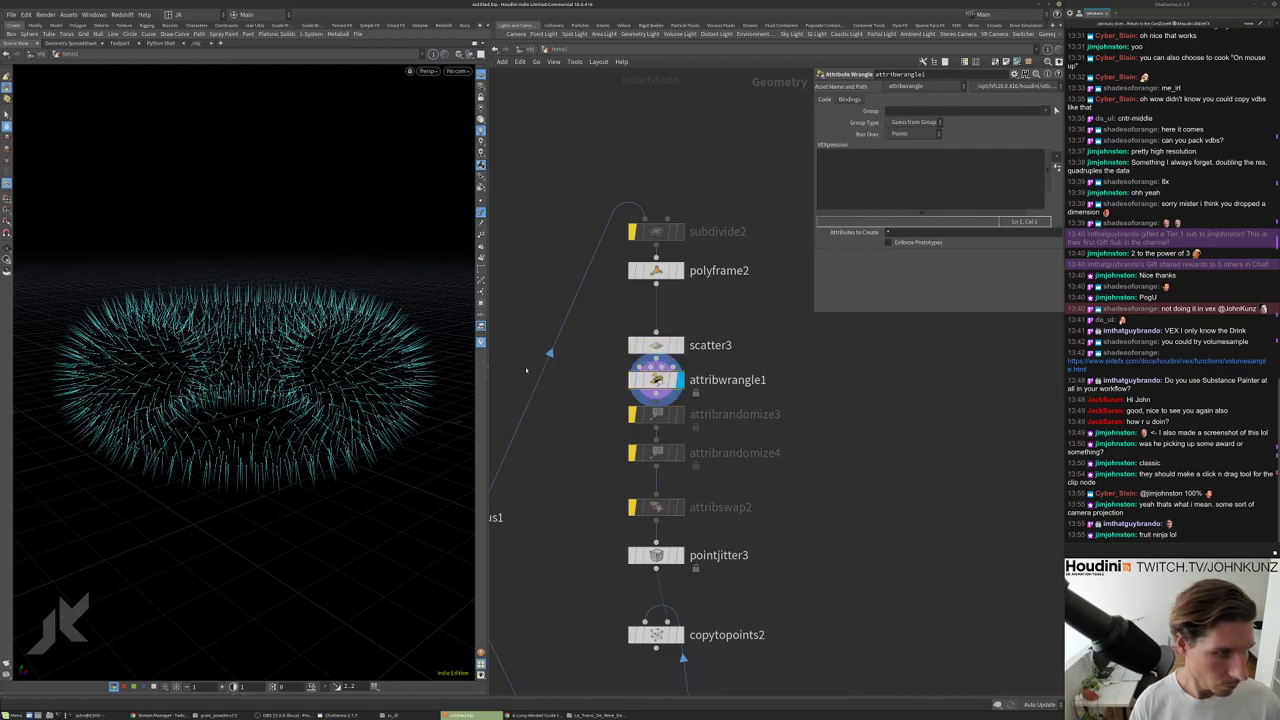
Type the VEX line @N = cross(v@N, set()); into attribwrangle1.
left_click_drag(230, 520, 234, 430)
left_click(865, 176)
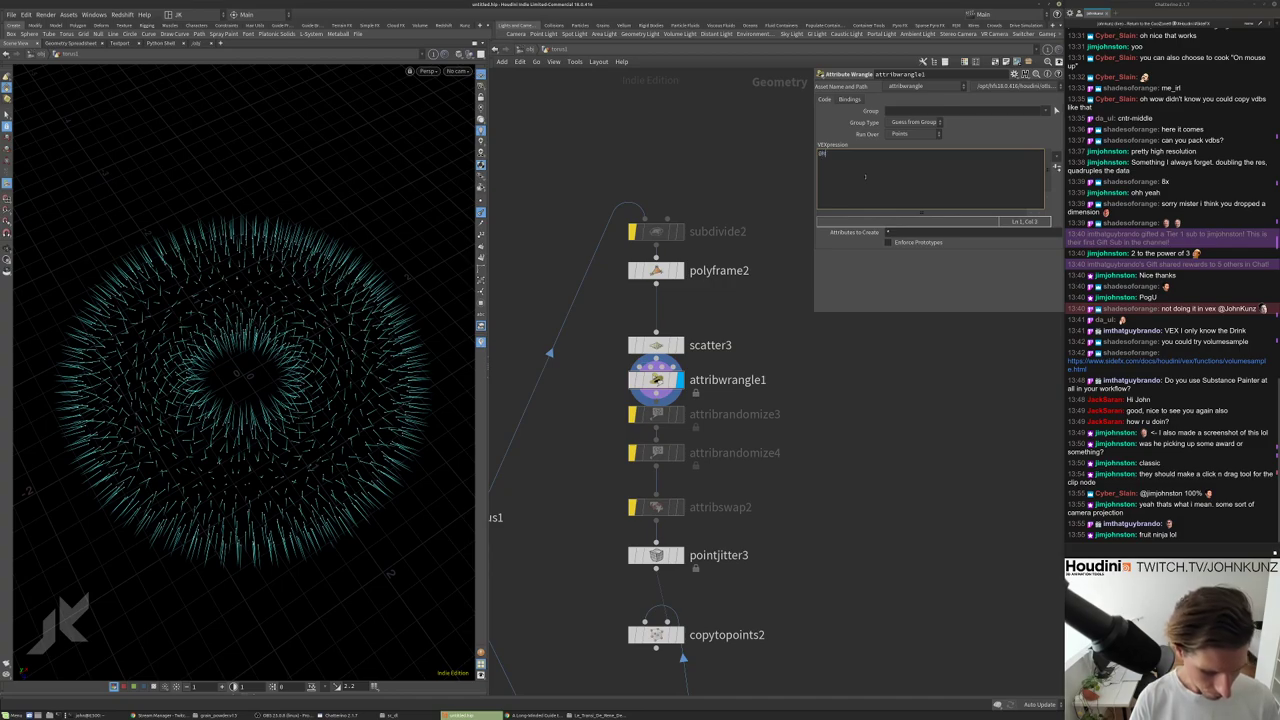
type("@N = cross")
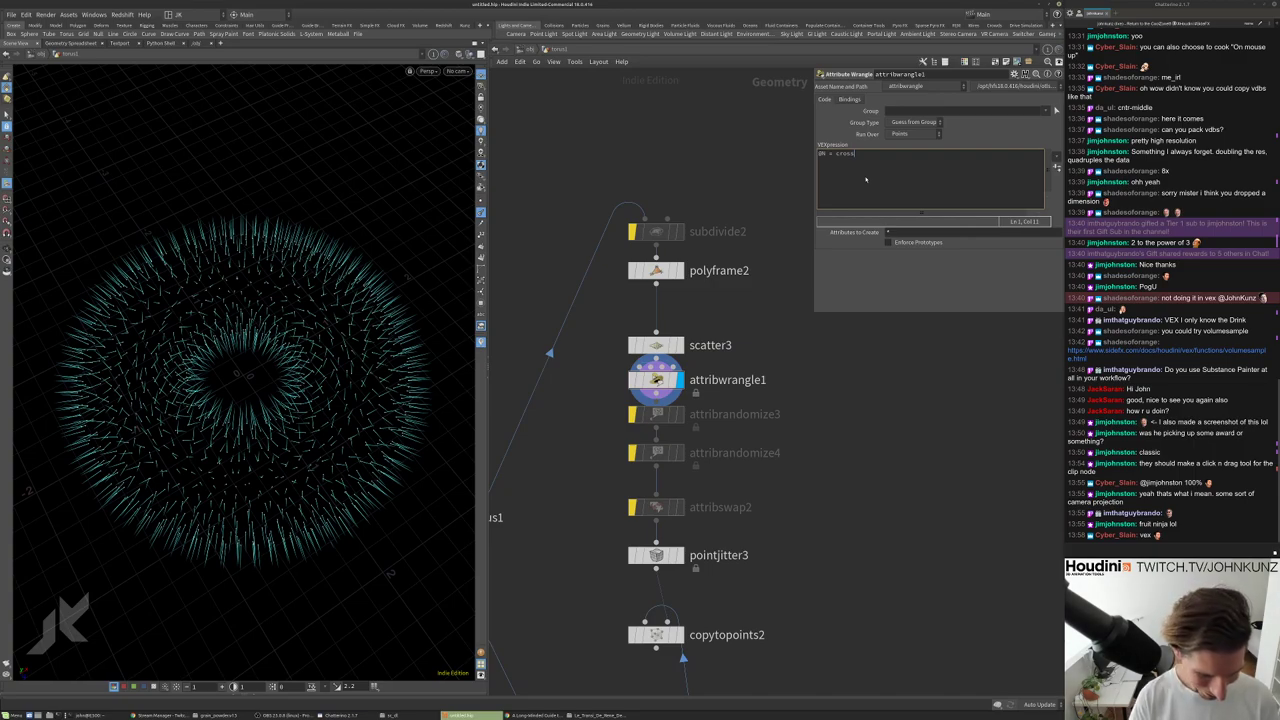
type("(v@")
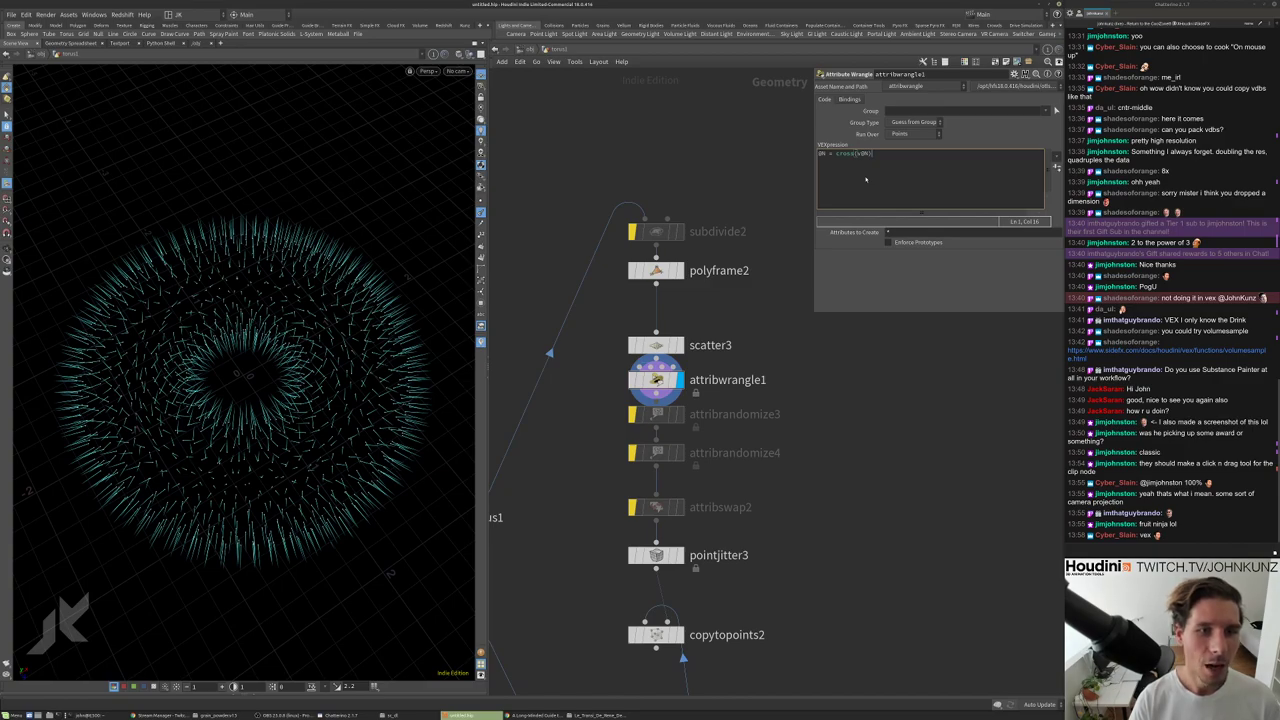
type("N, s")
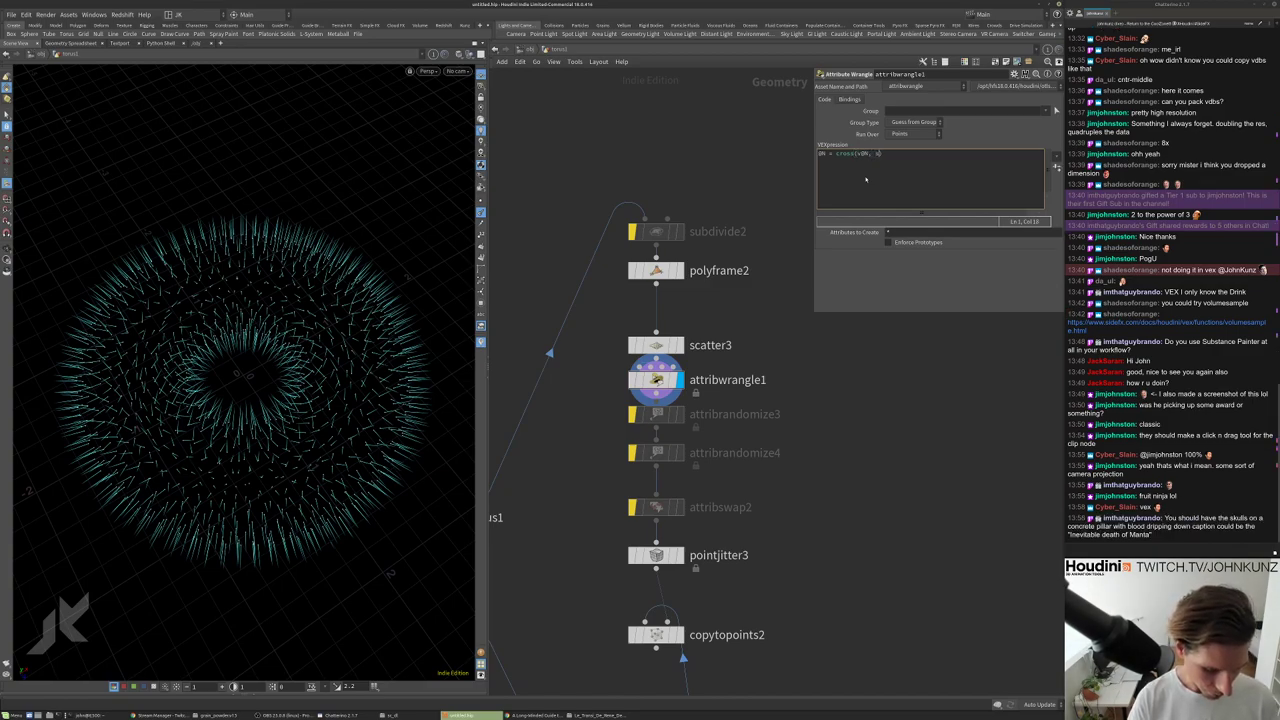
type("et(")
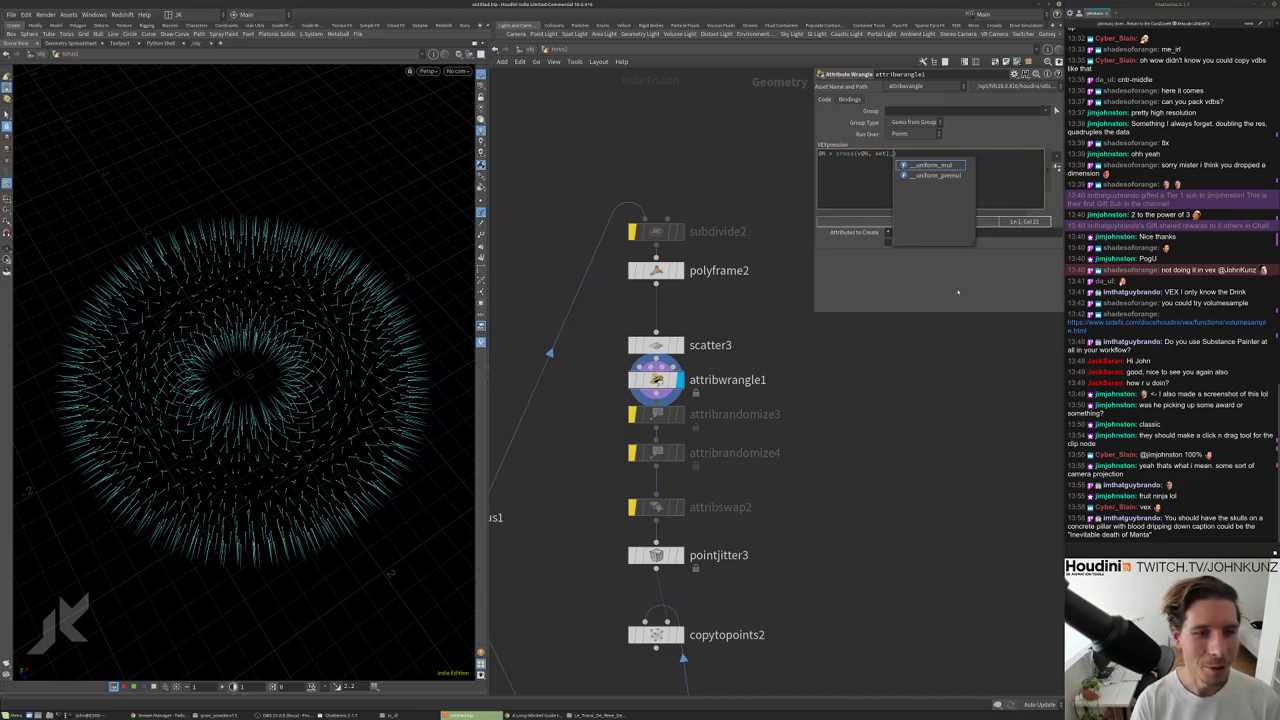
key("BackSpace")
type(")")
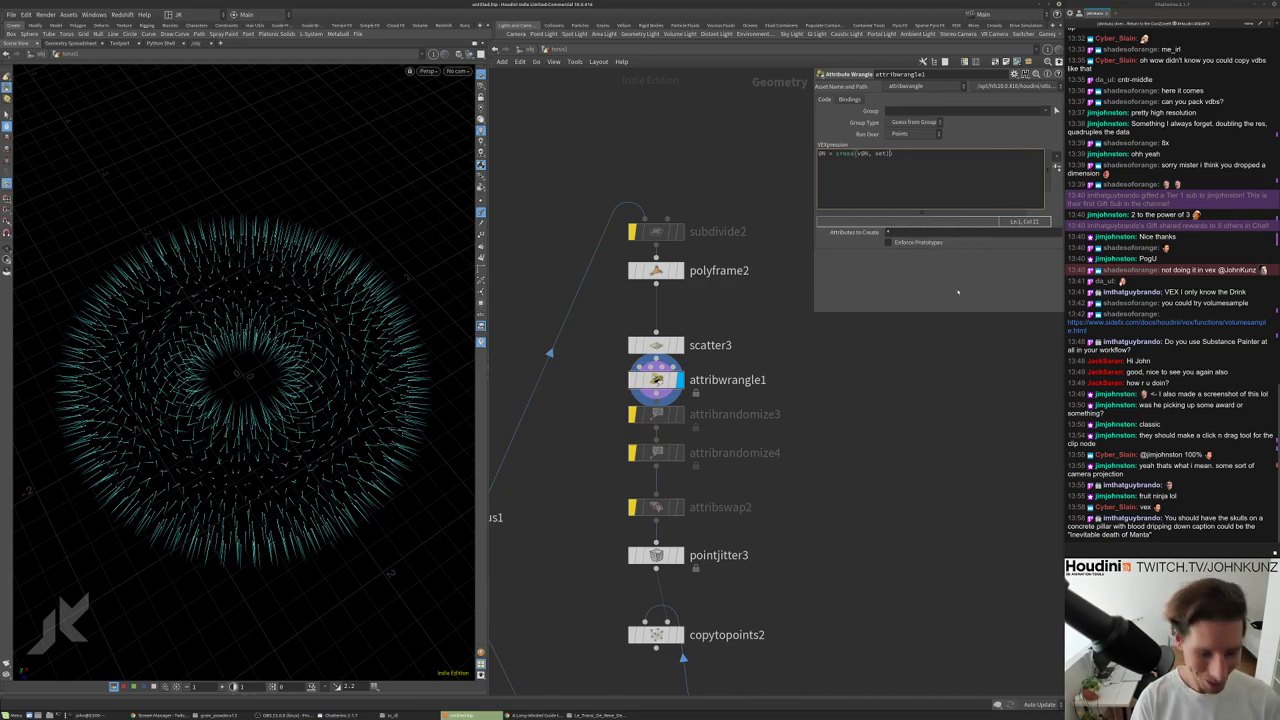
type("()")
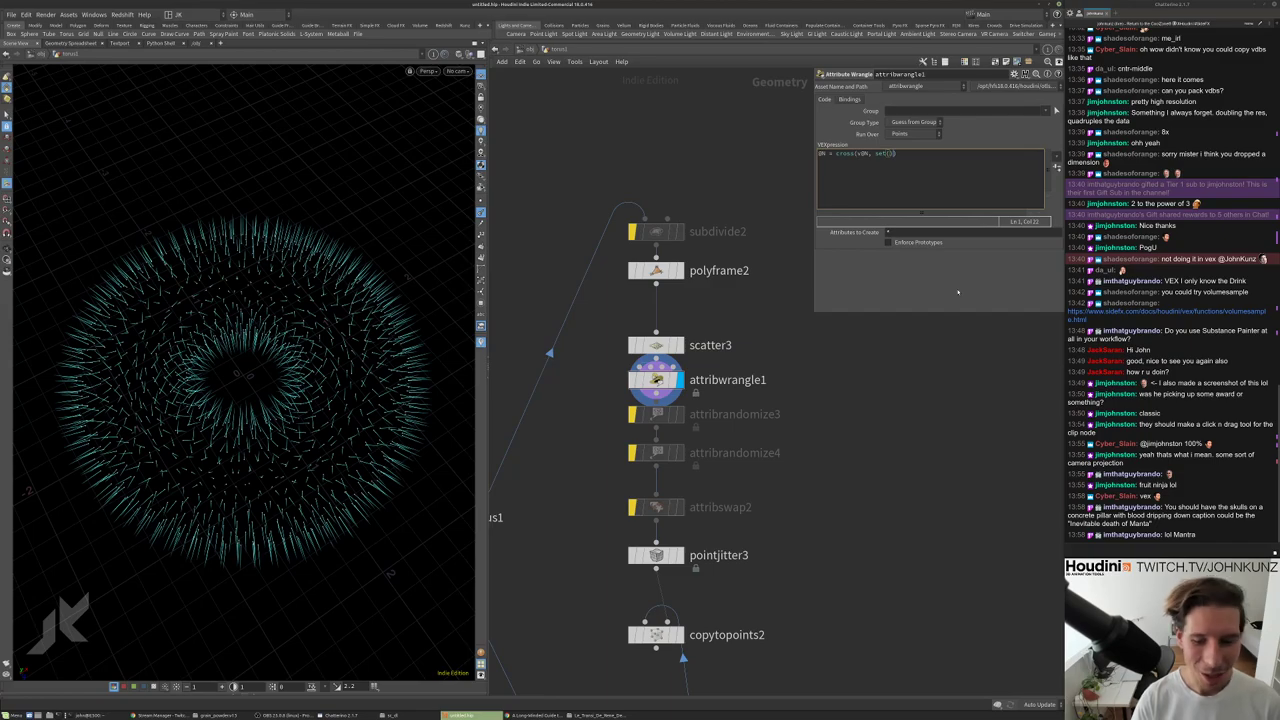
Apply the cross-product expression and wrap it in normalize().
key("Right")
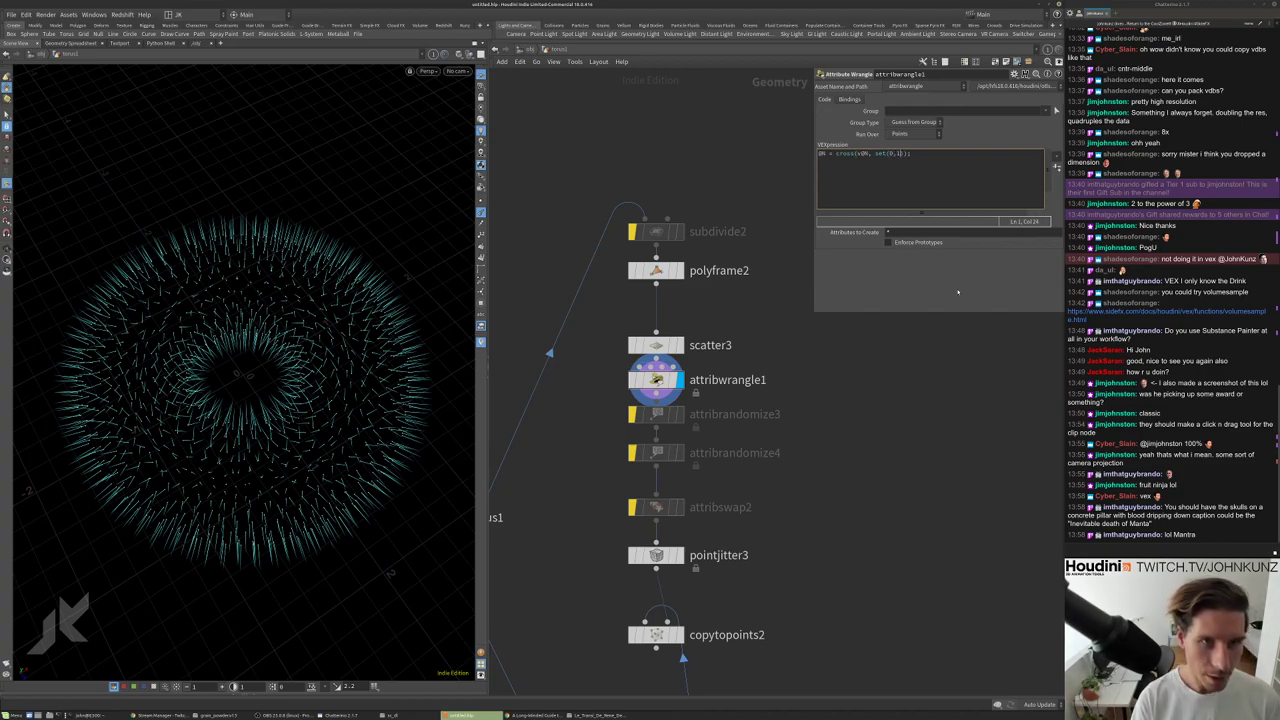
left_click(957, 292)
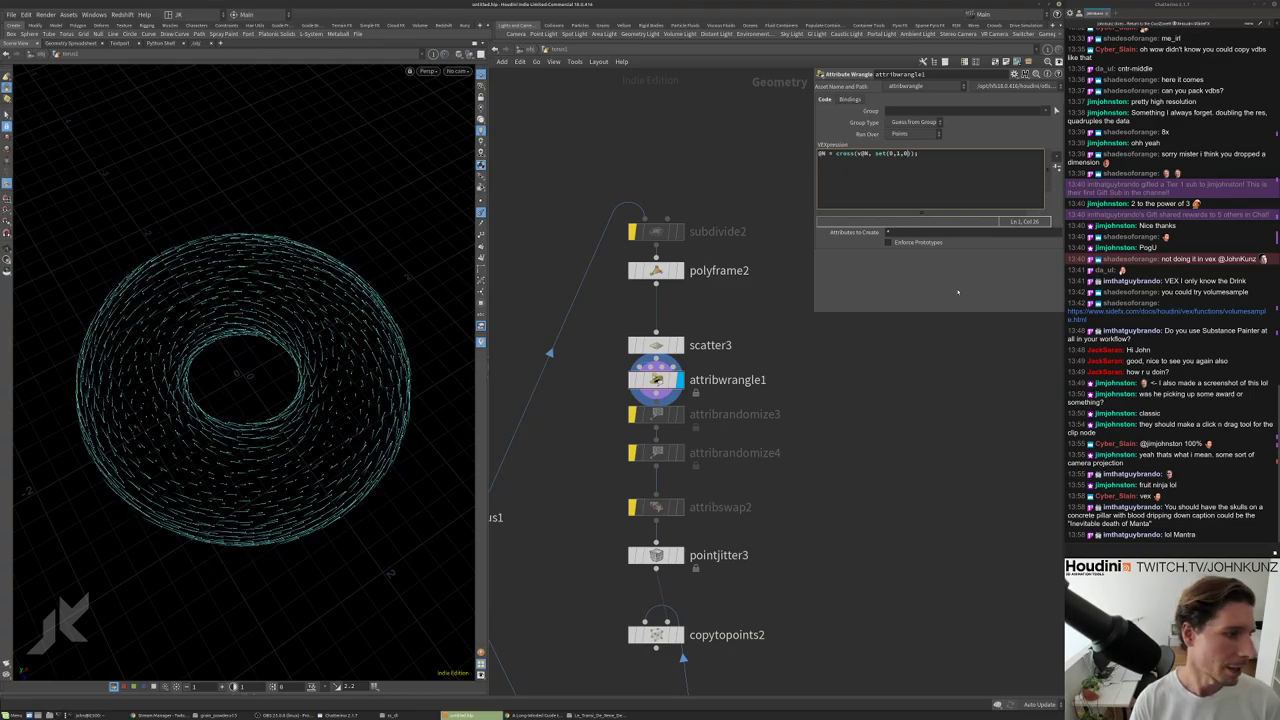
left_click_drag(343, 354, 342, 280)
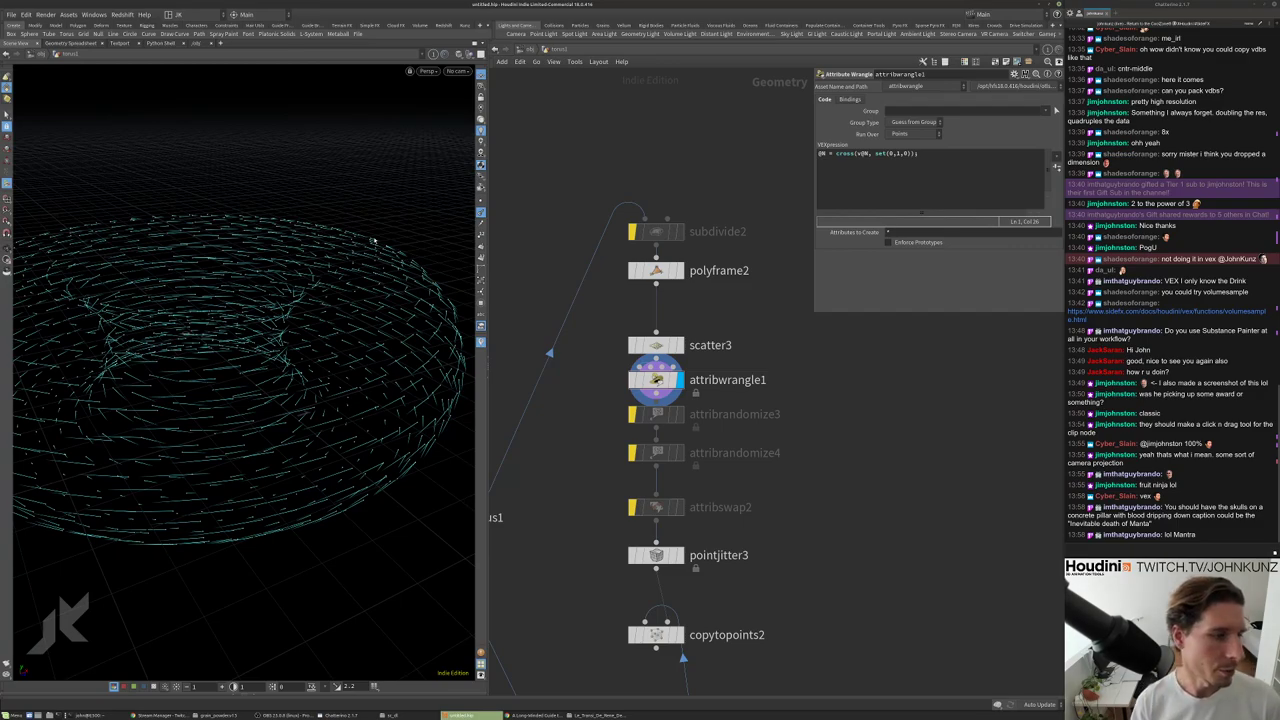
left_click(836, 153)
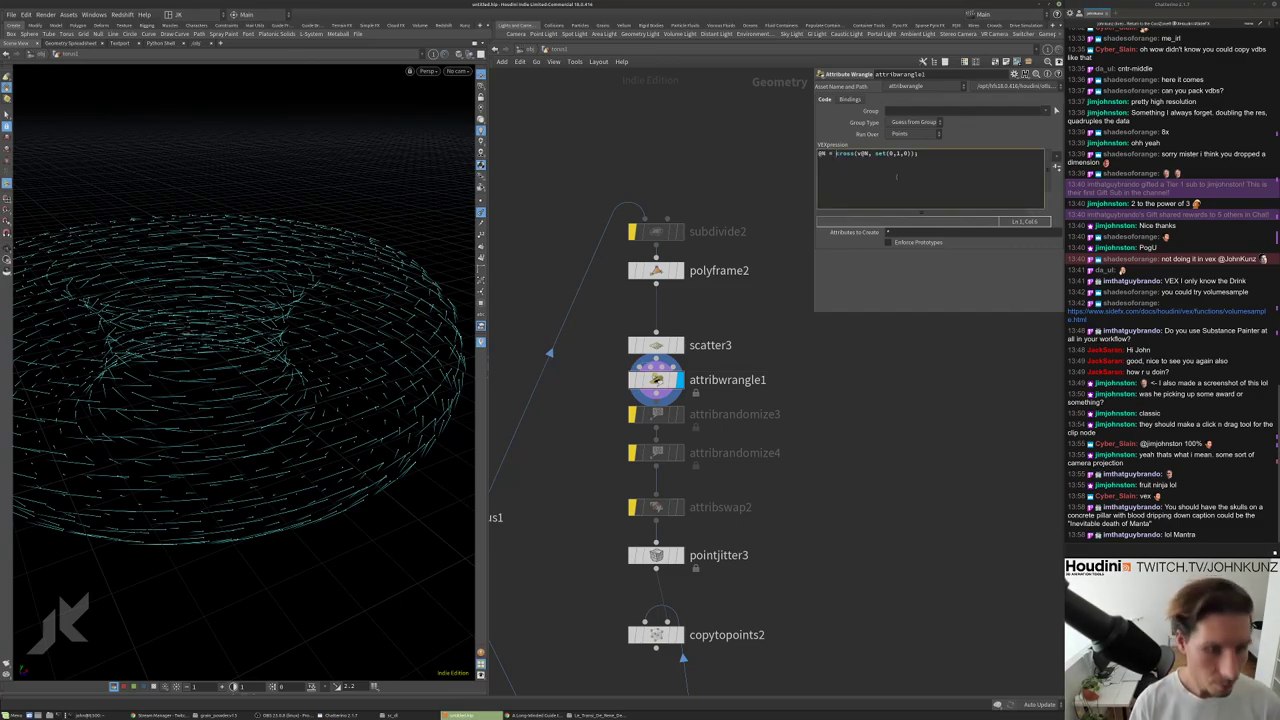
type("no")
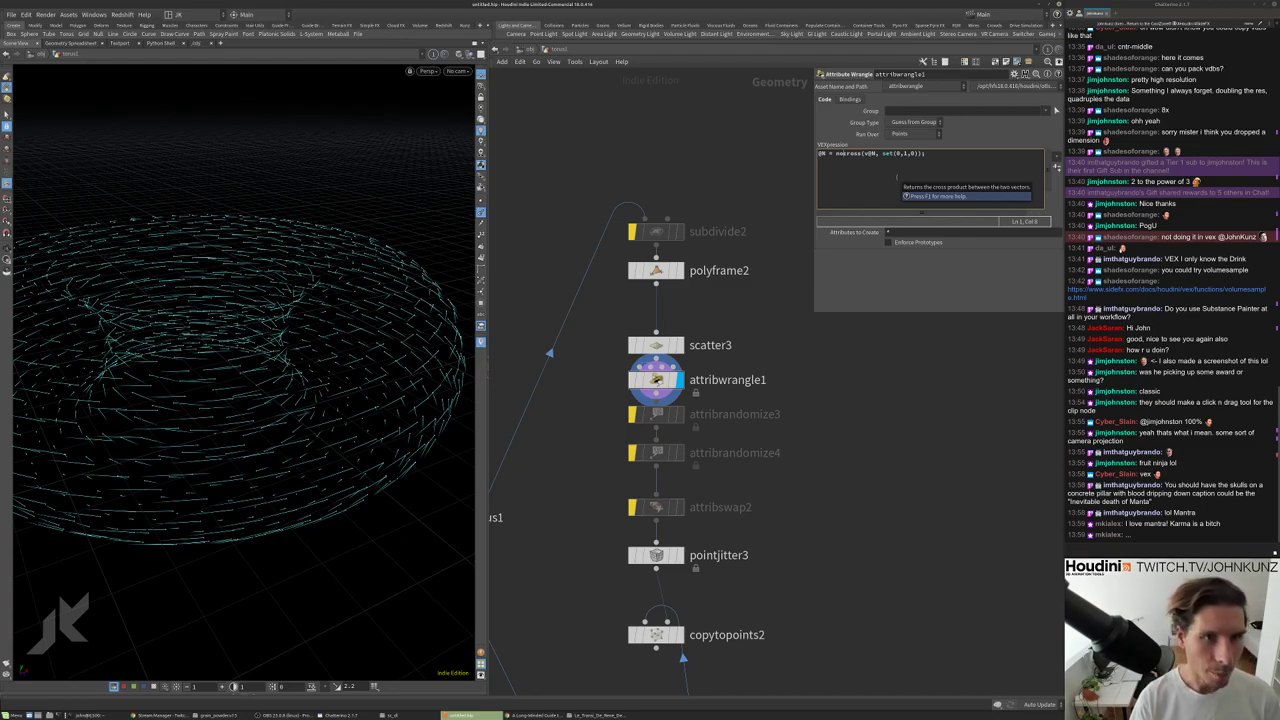
type("rmalize")
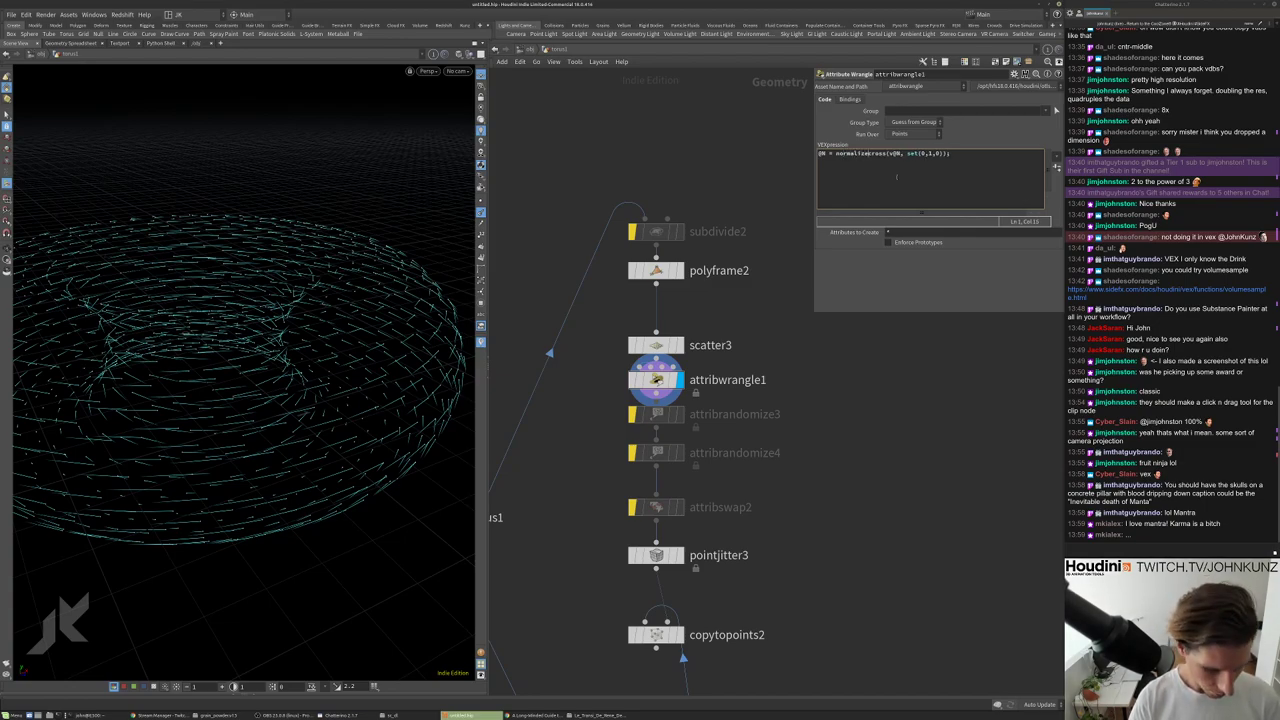
type("(")
type(")")
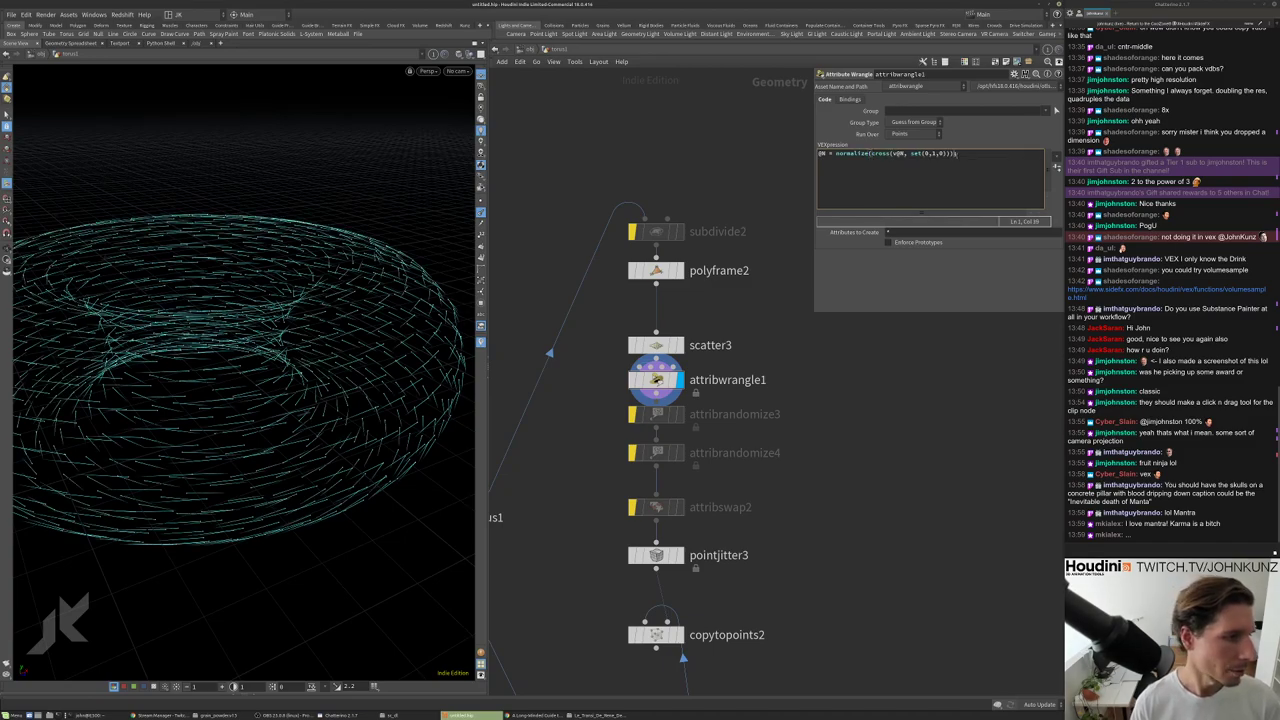
left_click_drag(323, 194, 370, 300)
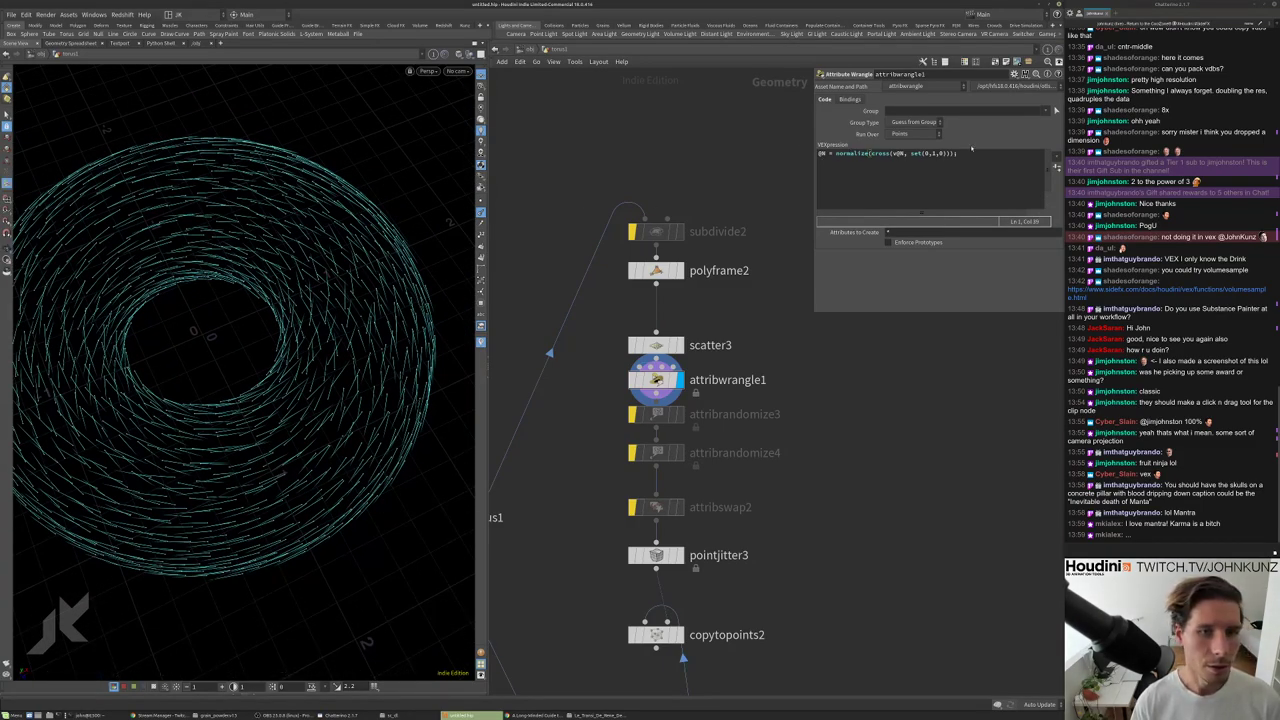
left_click_drag(314, 329, 380, 286)
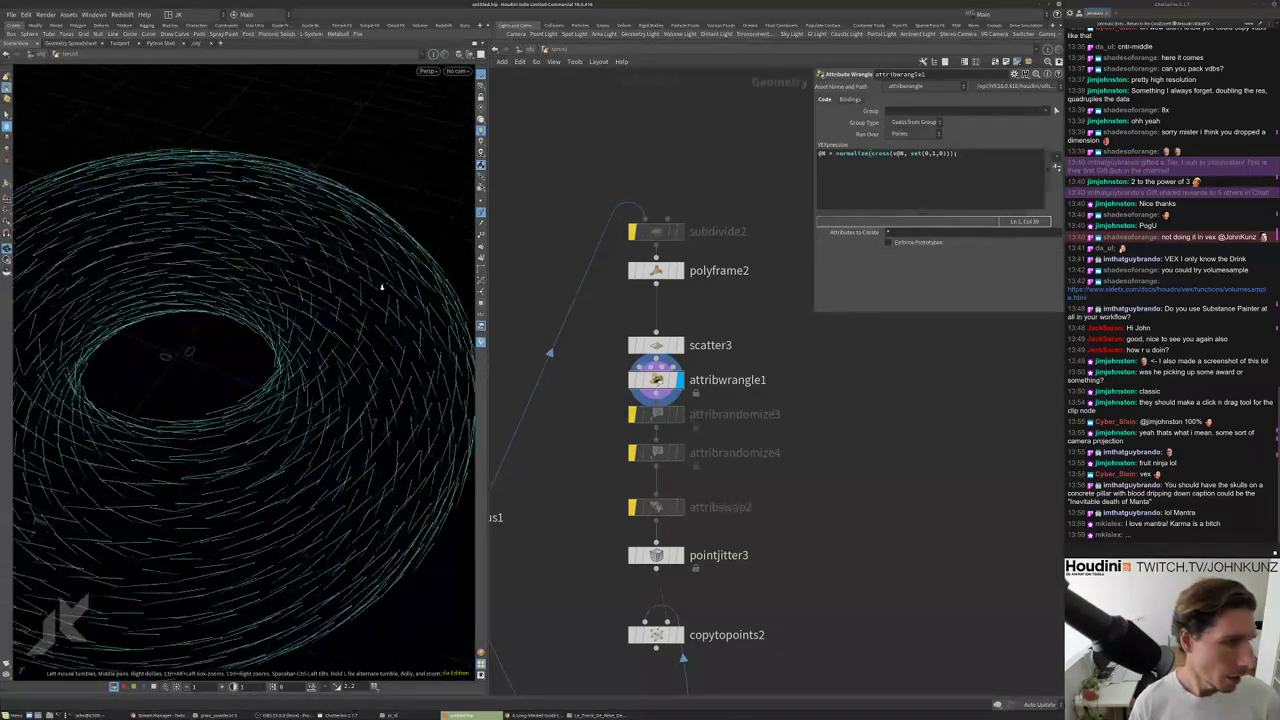
Change the cross-product axis vector to set(0,0,1) and check the result.
double_click(936, 153)
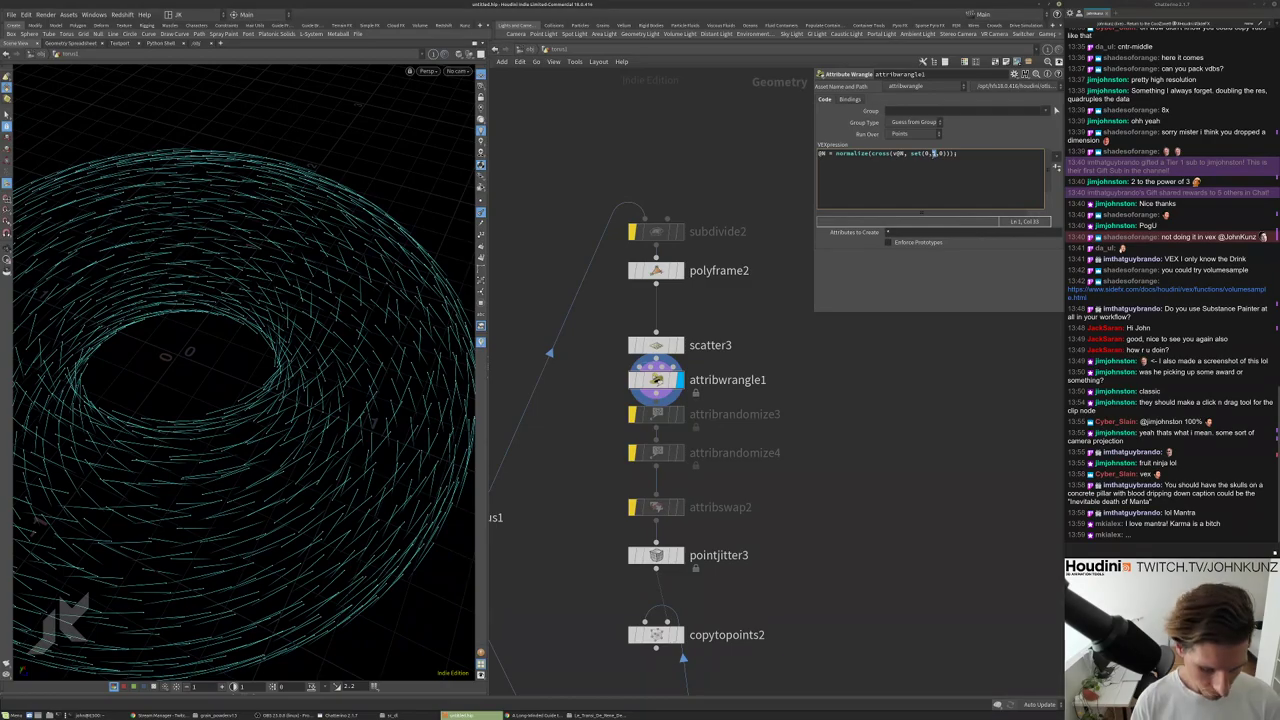
type("0,")
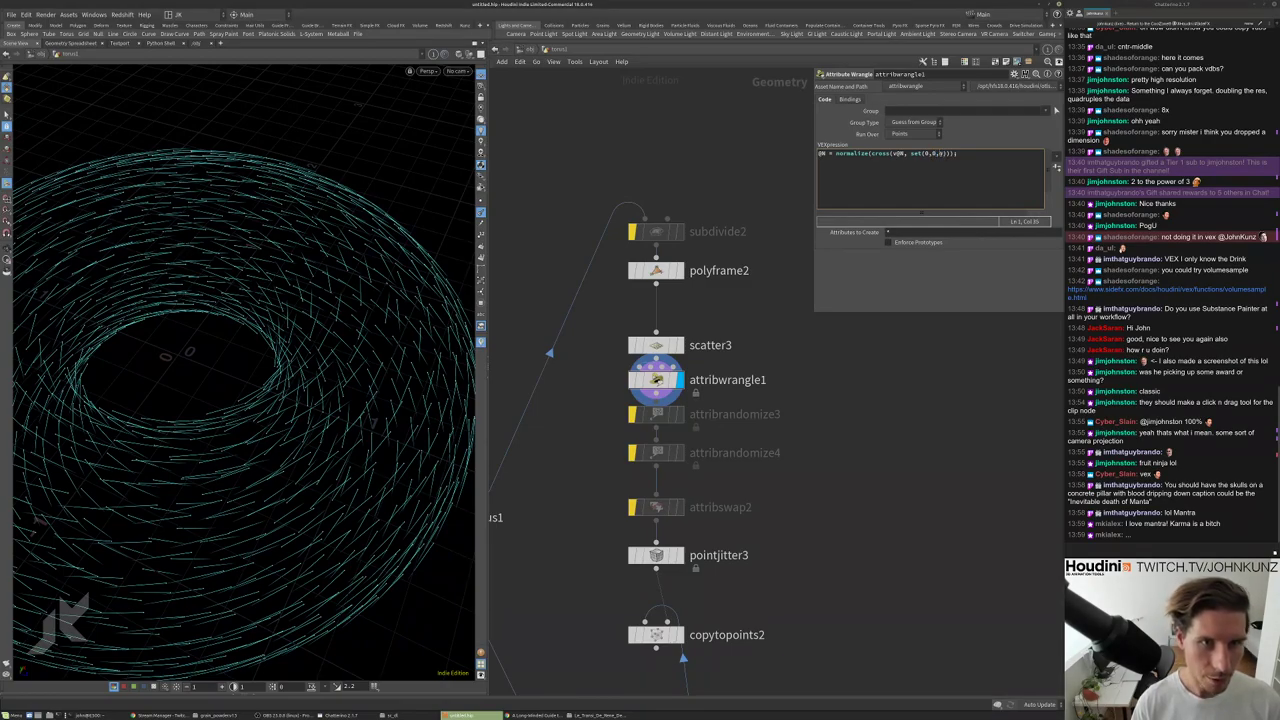
key("Right")
key("Delete")
type("1")
left_click(526, 376)
left_click_drag(443, 332, 309, 297, "alt")
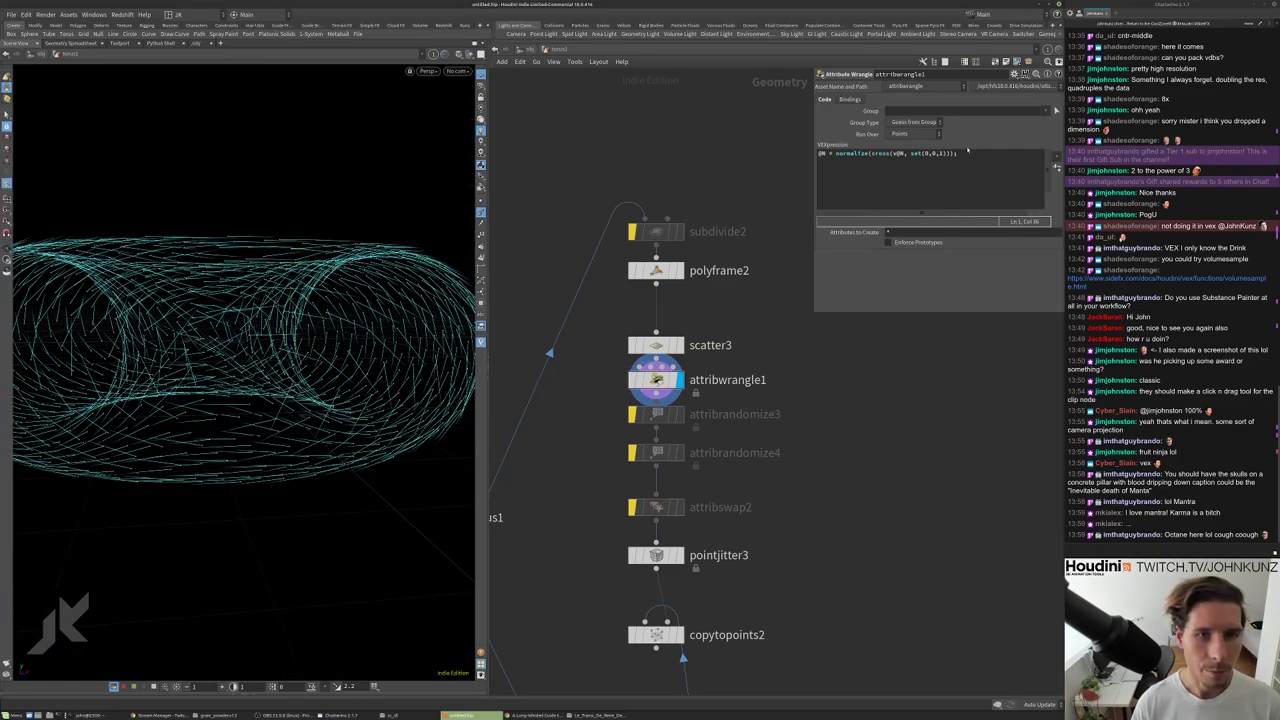
Try set(1,0,0), then settle on the vertical axis set(0,1,0).
double_click(940, 153)
type("0")
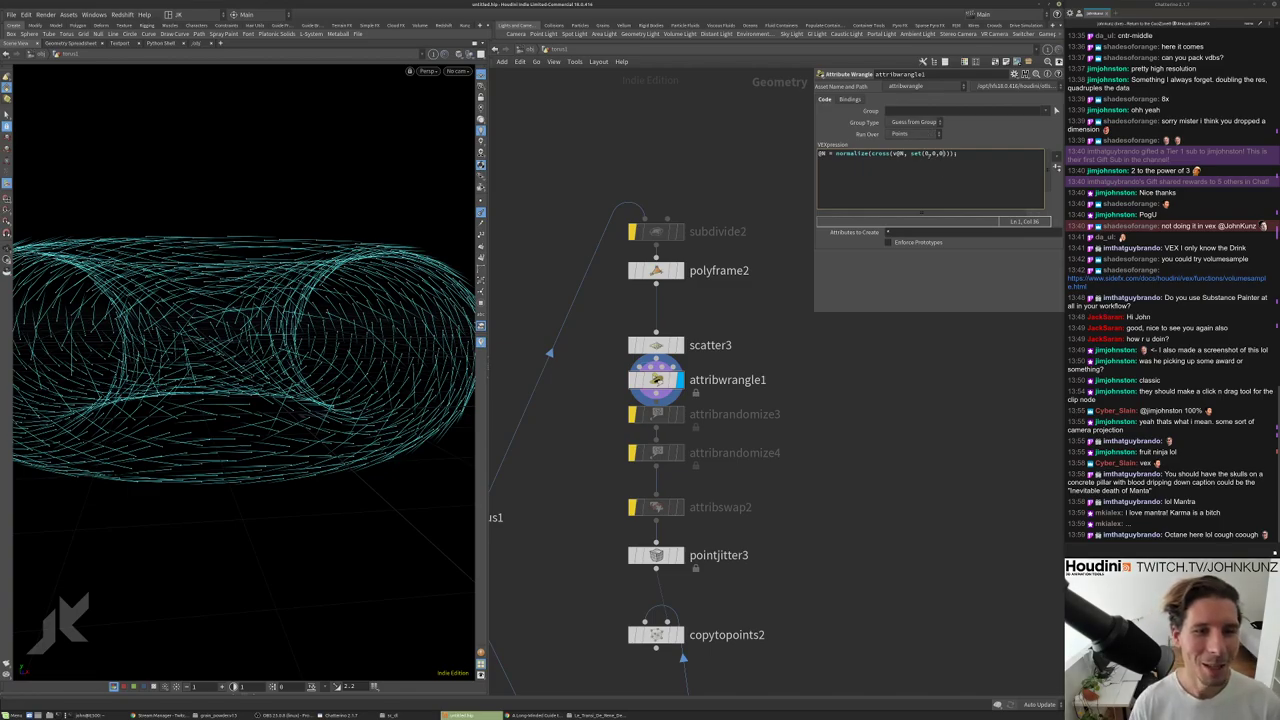
type("1")
left_click_drag(341, 332, 347, 393)
key("shift+Left")
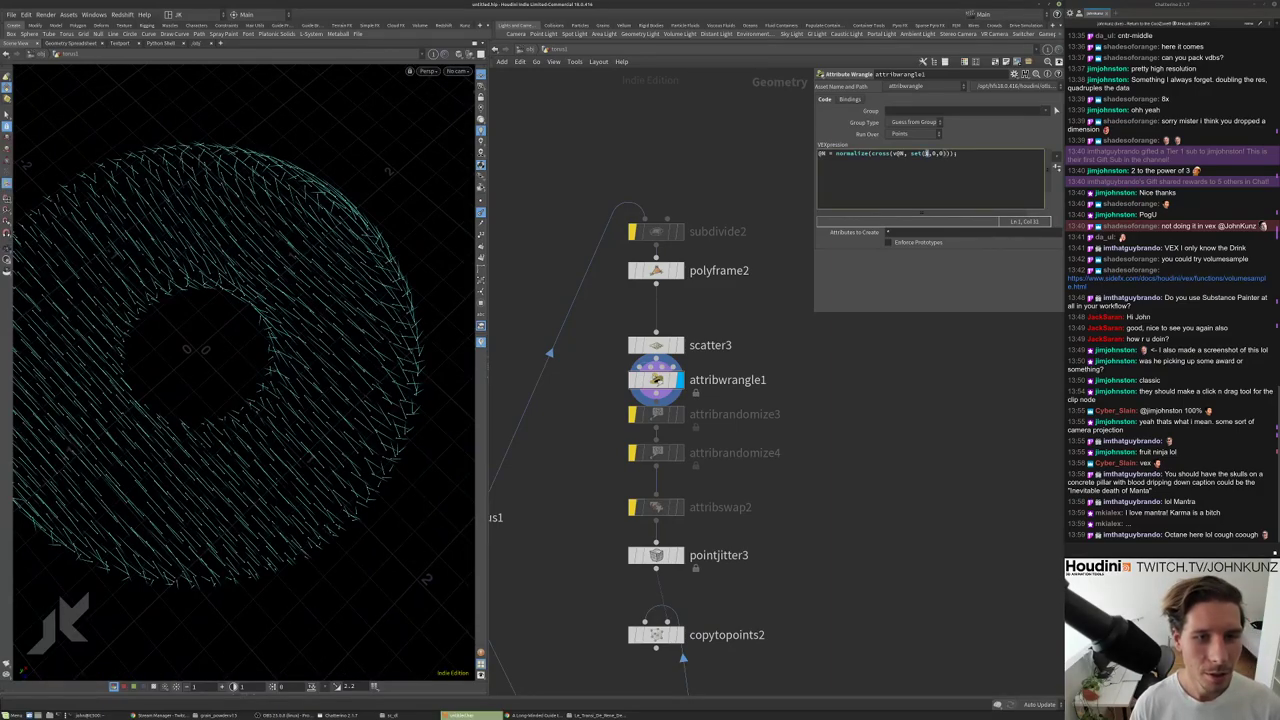
type("0")
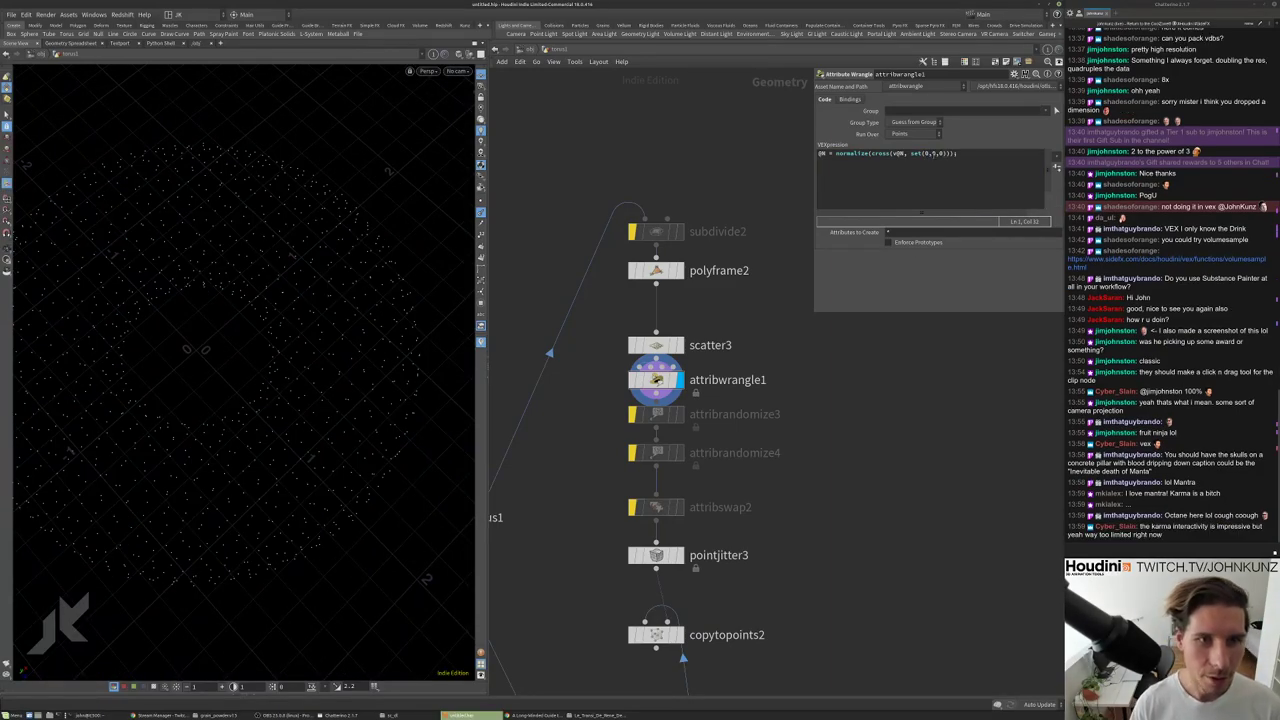
key("Right")
key("Right")
key("shift+Left")
type("1")
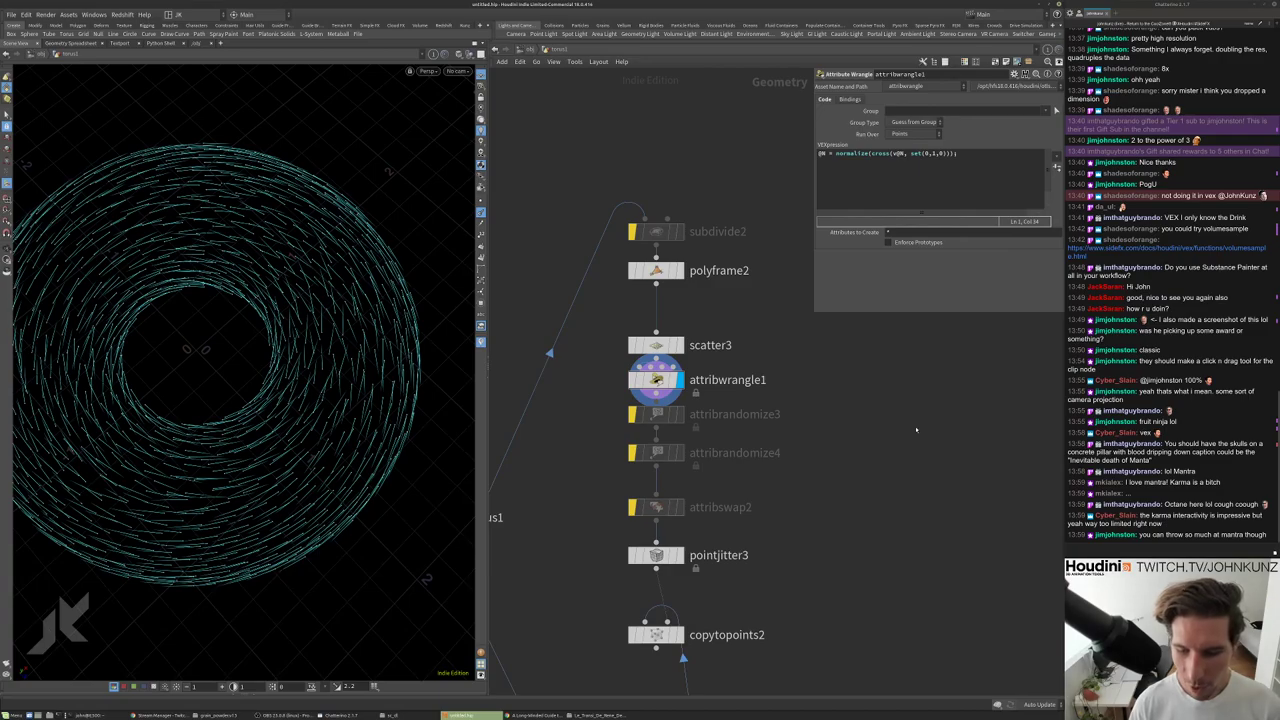
scroll(916, 430, "down", 2)
left_click_drag(309, 423, 368, 377)
Set scatter3's Force Total Count to 255 and display copytopoints2's skull-covered torus.
scroll(368, 377, "up", 10)
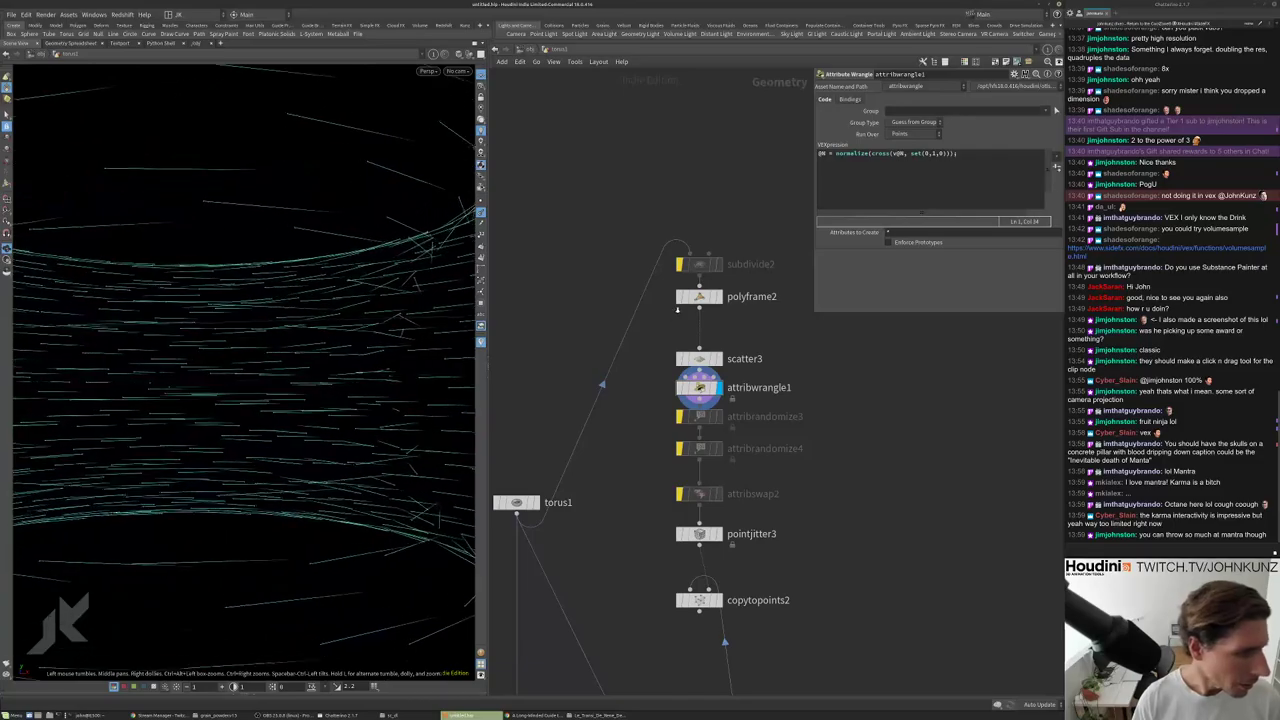
left_click(697, 360)
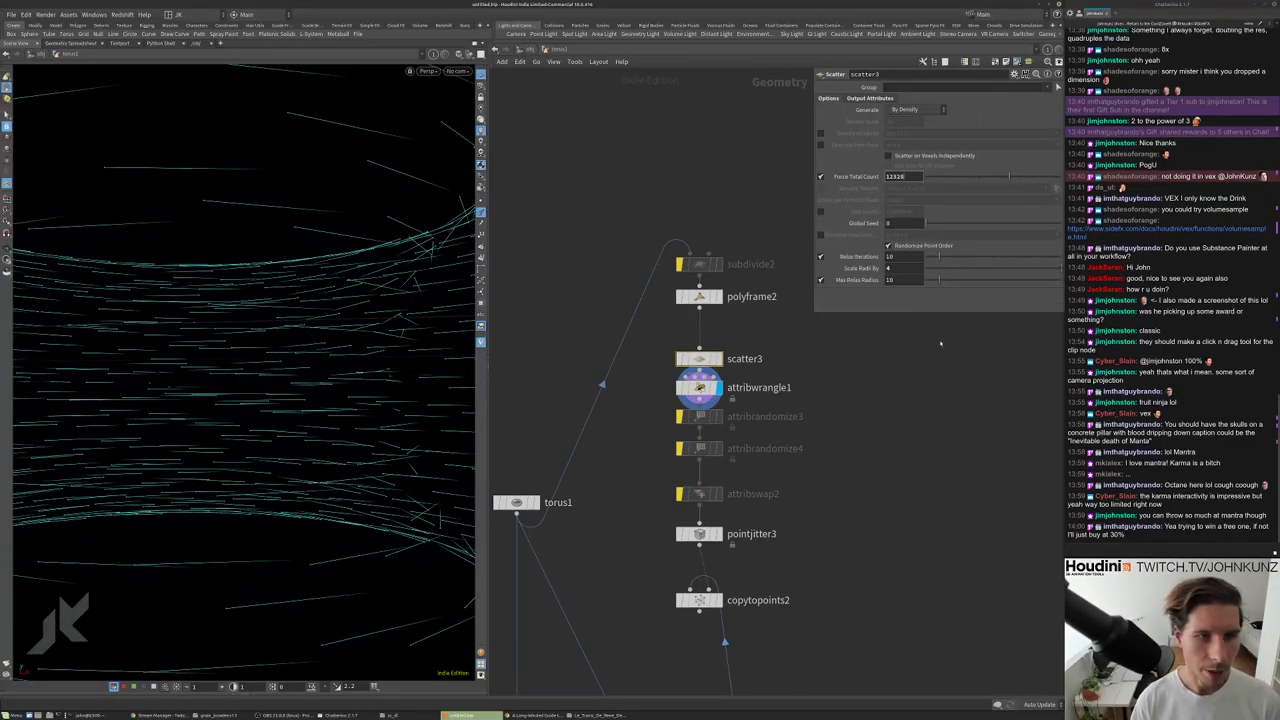
scroll(265, 403, "down", 10)
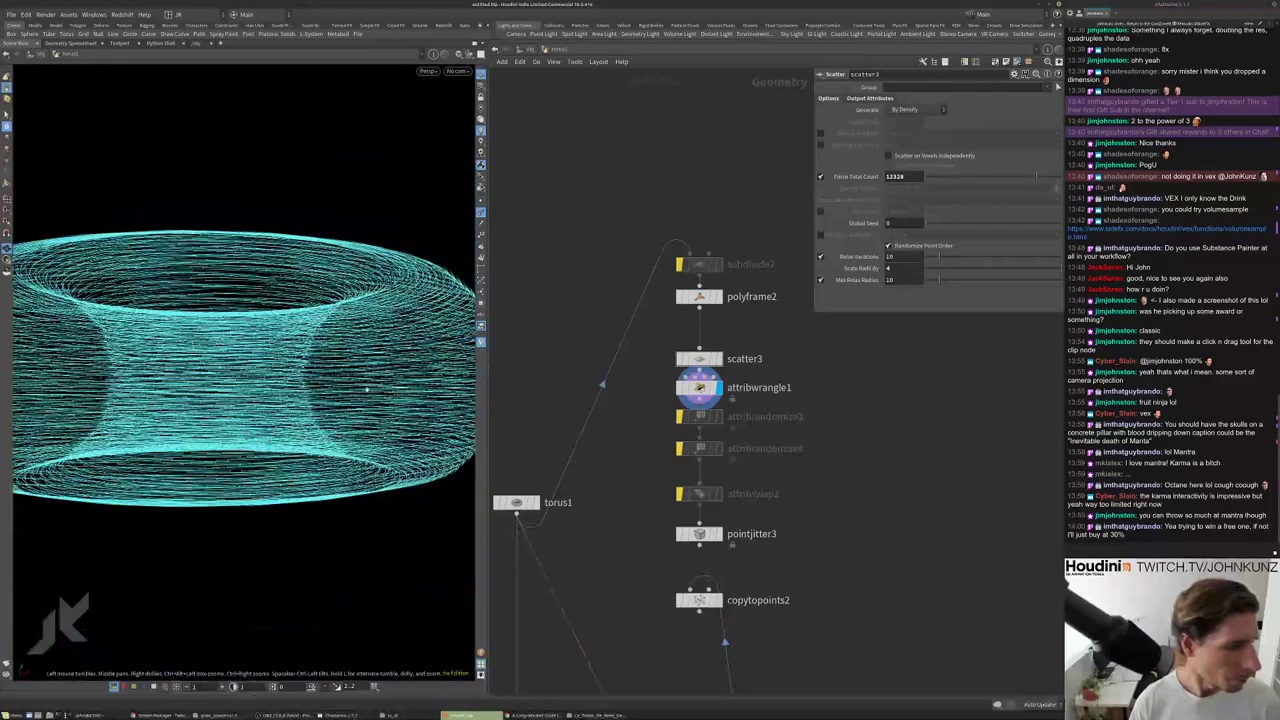
key("BackSpace")
key("BackSpace")
key("BackSpace")
key("BackSpace")
key("BackSpace")
type("255")
key("Return")
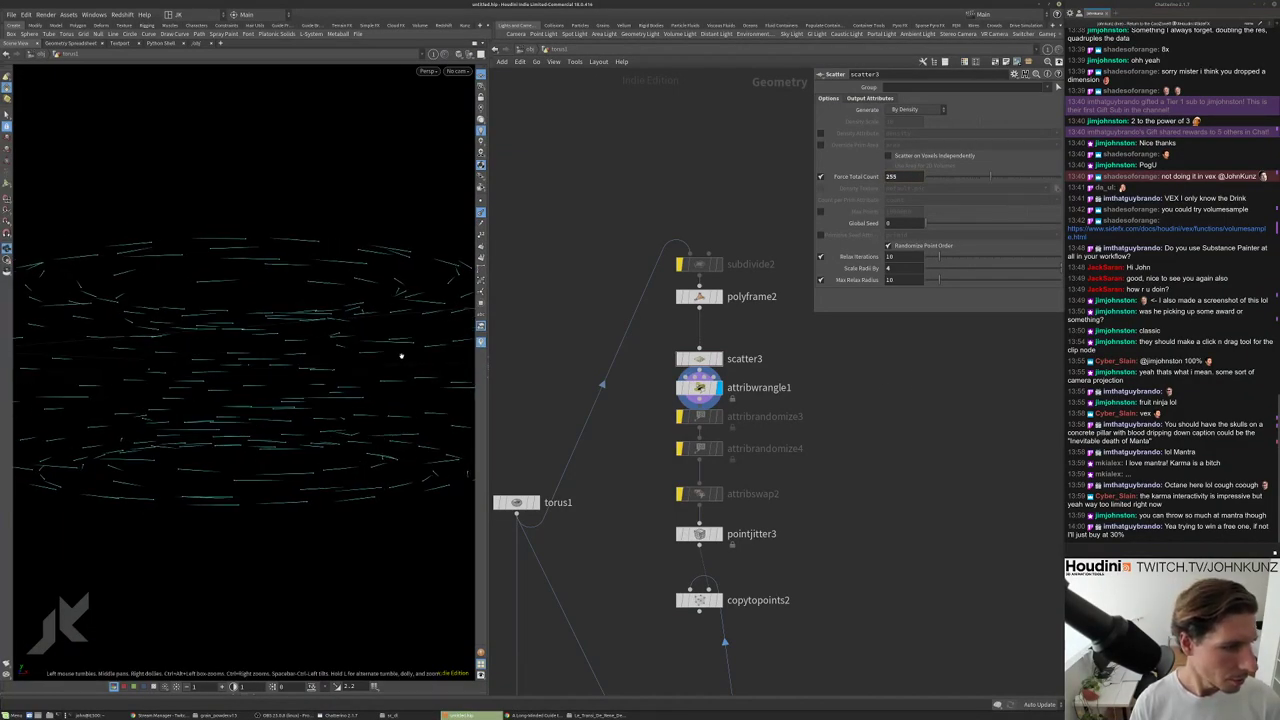
left_click_drag(401, 355, 393, 398)
left_click_drag(423, 449, 443, 437)
middle_click_drag(829, 482, 813, 446)
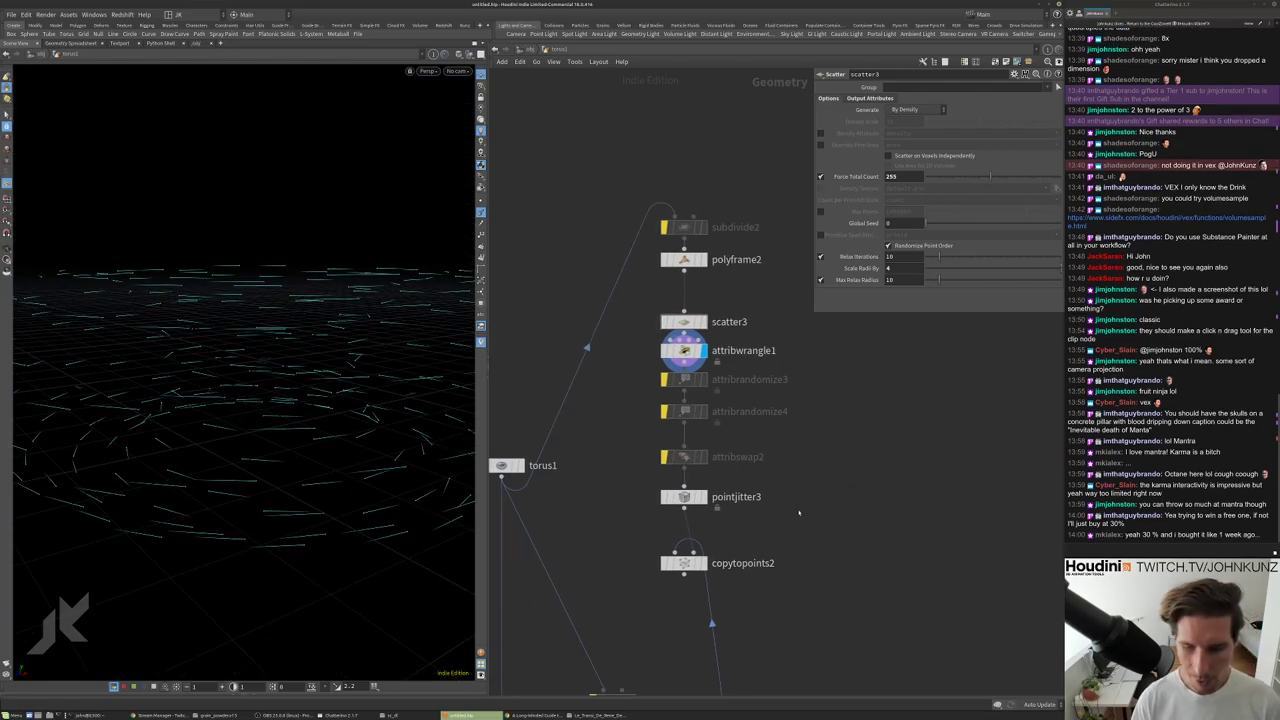
left_click(700, 563)
left_click(684, 562)
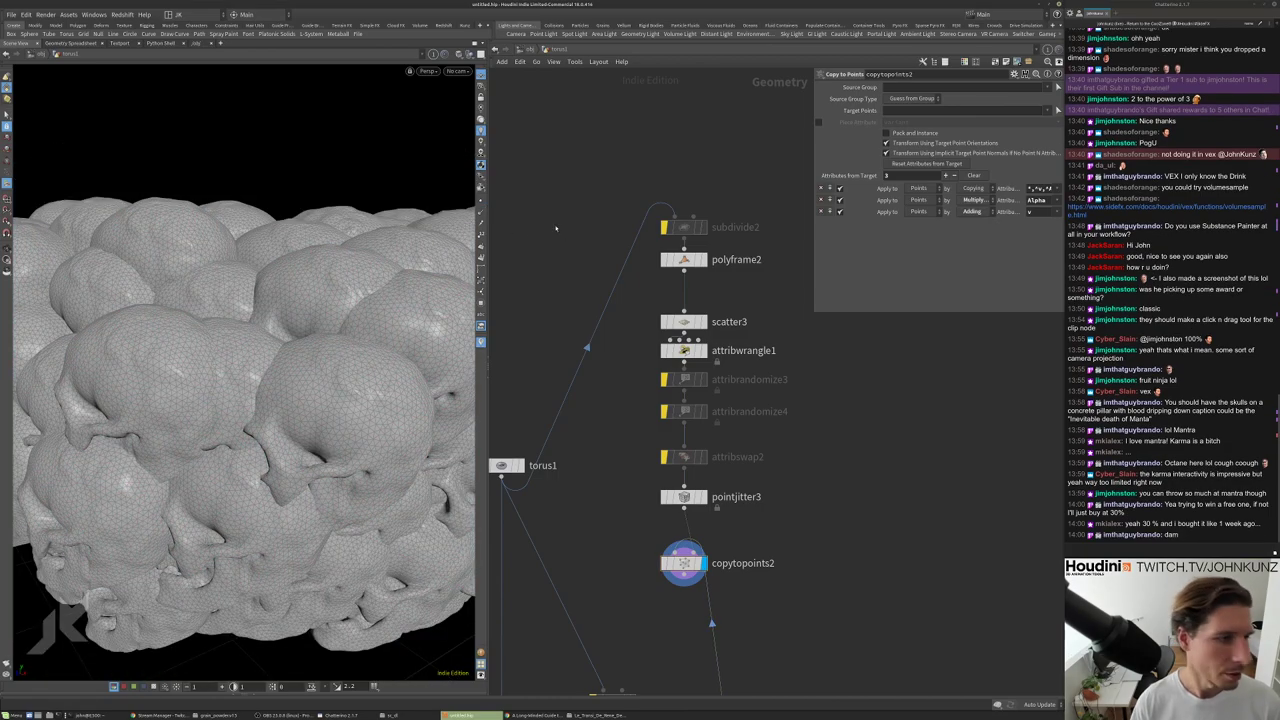
In attribwrangle1, replace @N with v@up so the cross product sets the skulls' up vector.
scroll(186, 368, "down", 5)
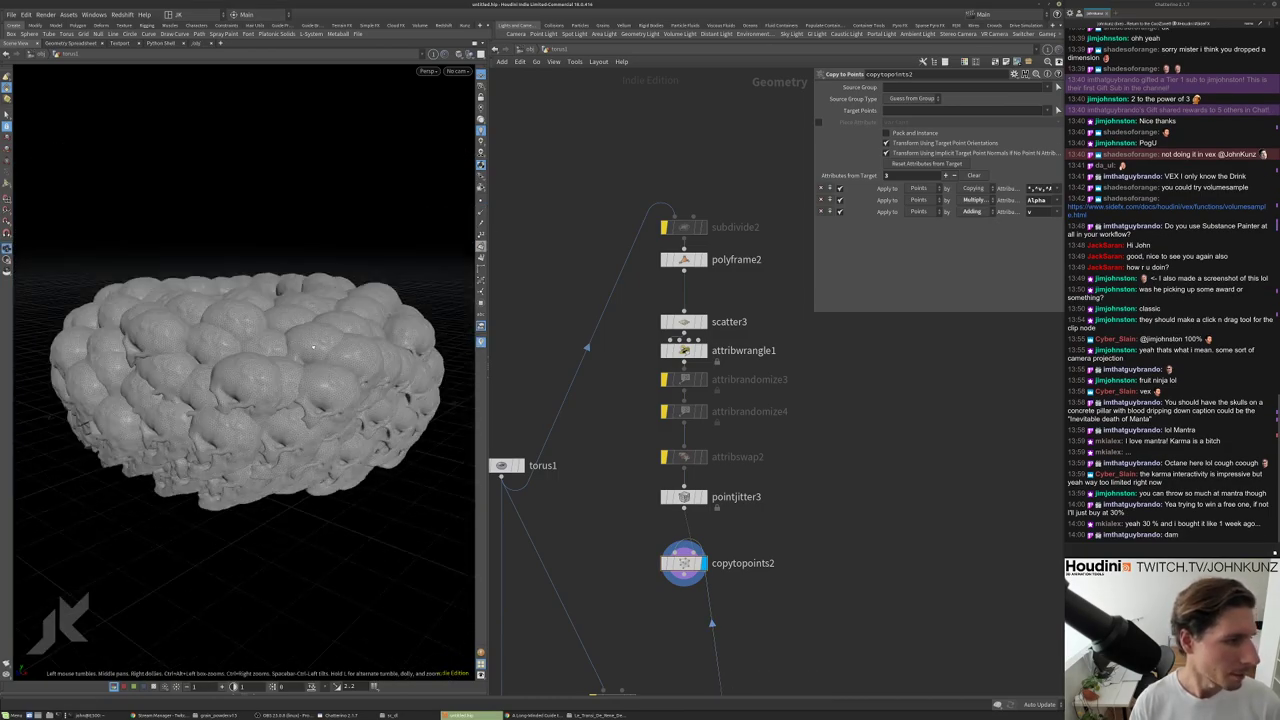
left_click_drag(186, 368, 260, 360, "alt")
left_click(684, 350)
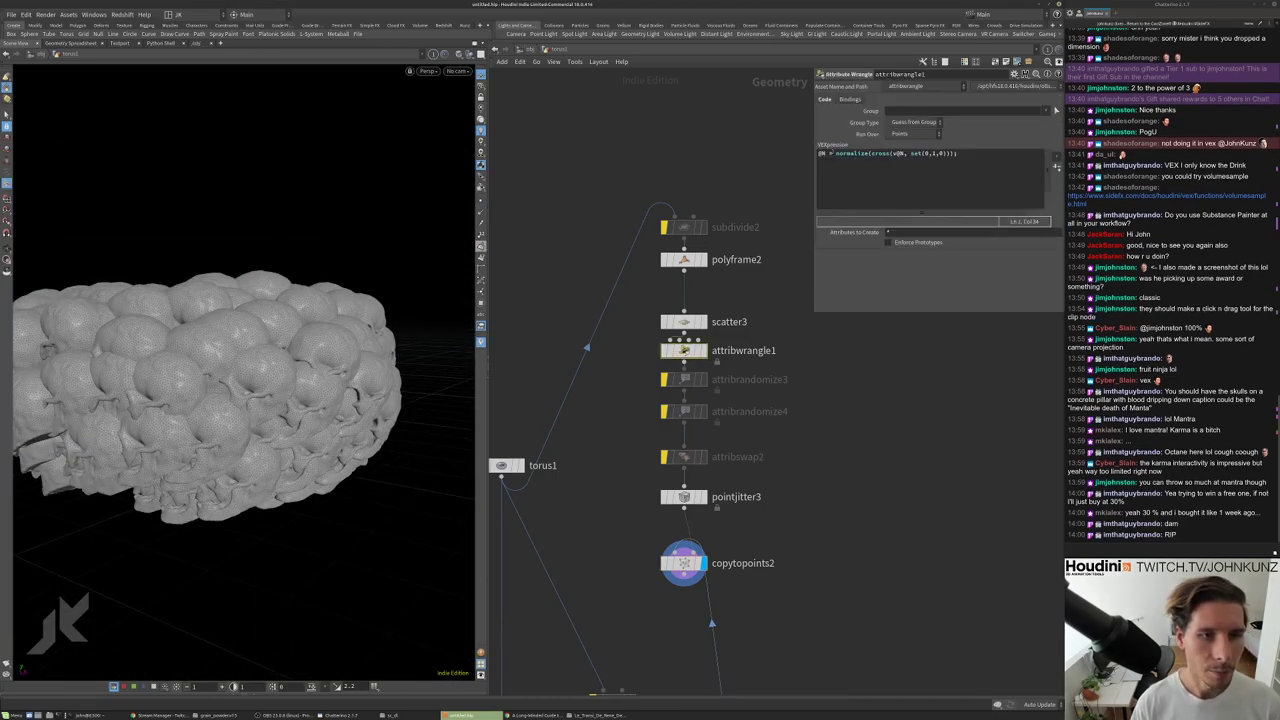
left_click(827, 153)
key("BackSpace")
type("up")
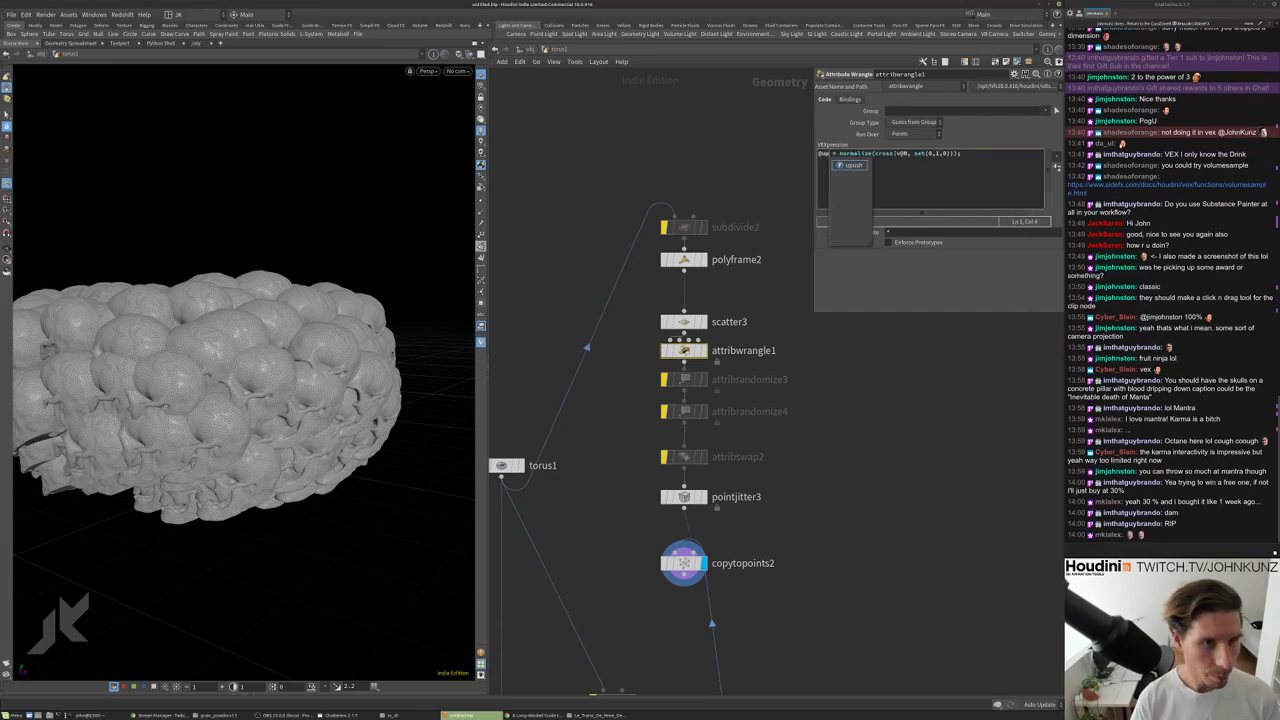
key("ctrl+Return")
type("v")
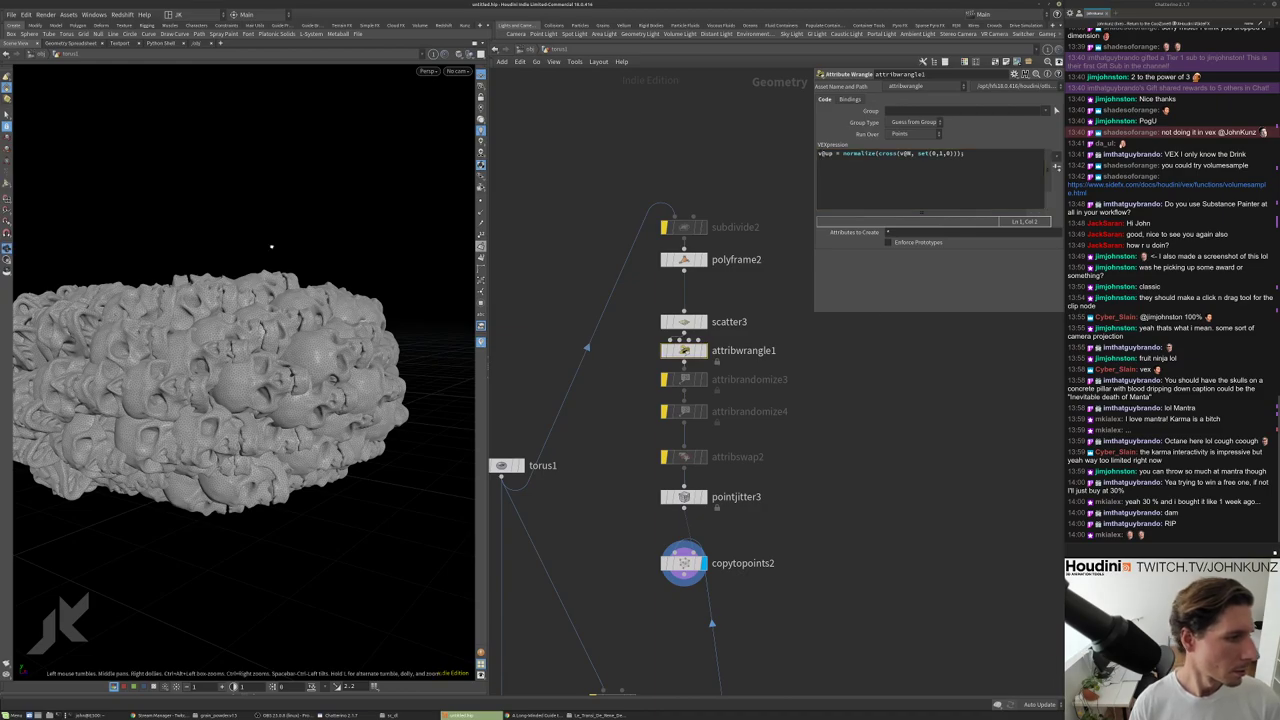
left_click_drag(274, 217, 285, 414)
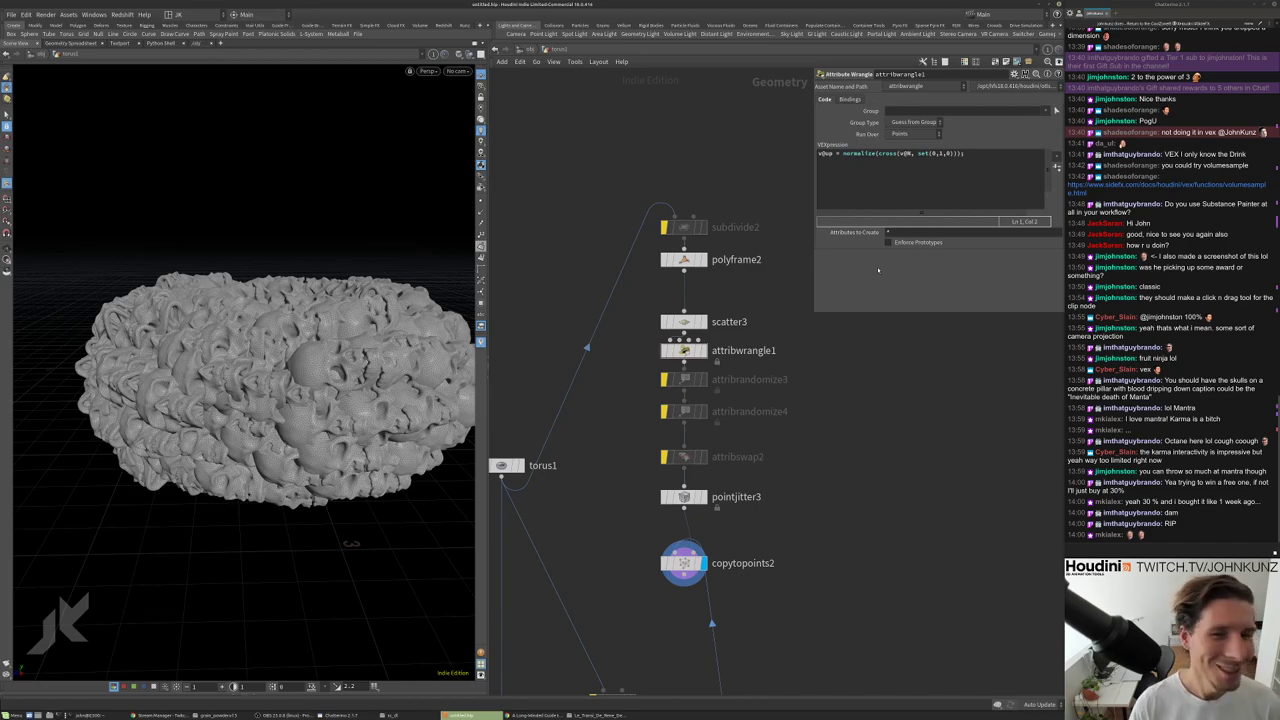
left_click(839, 153)
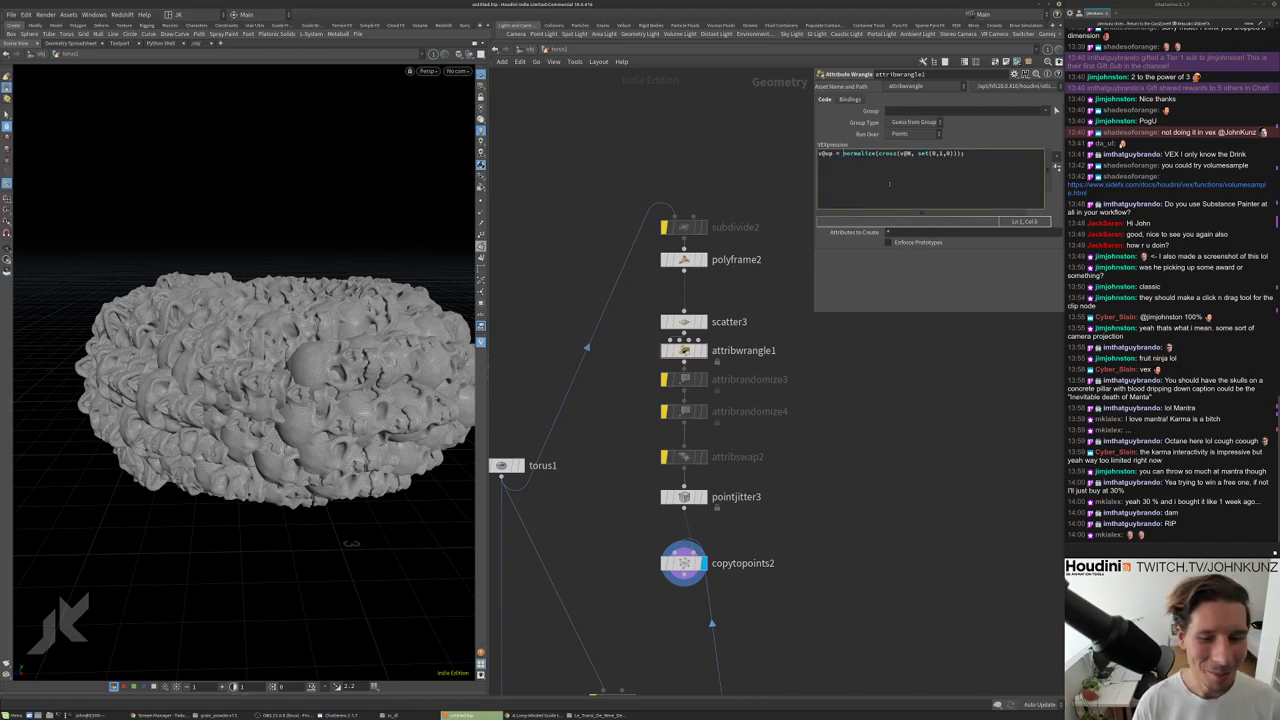
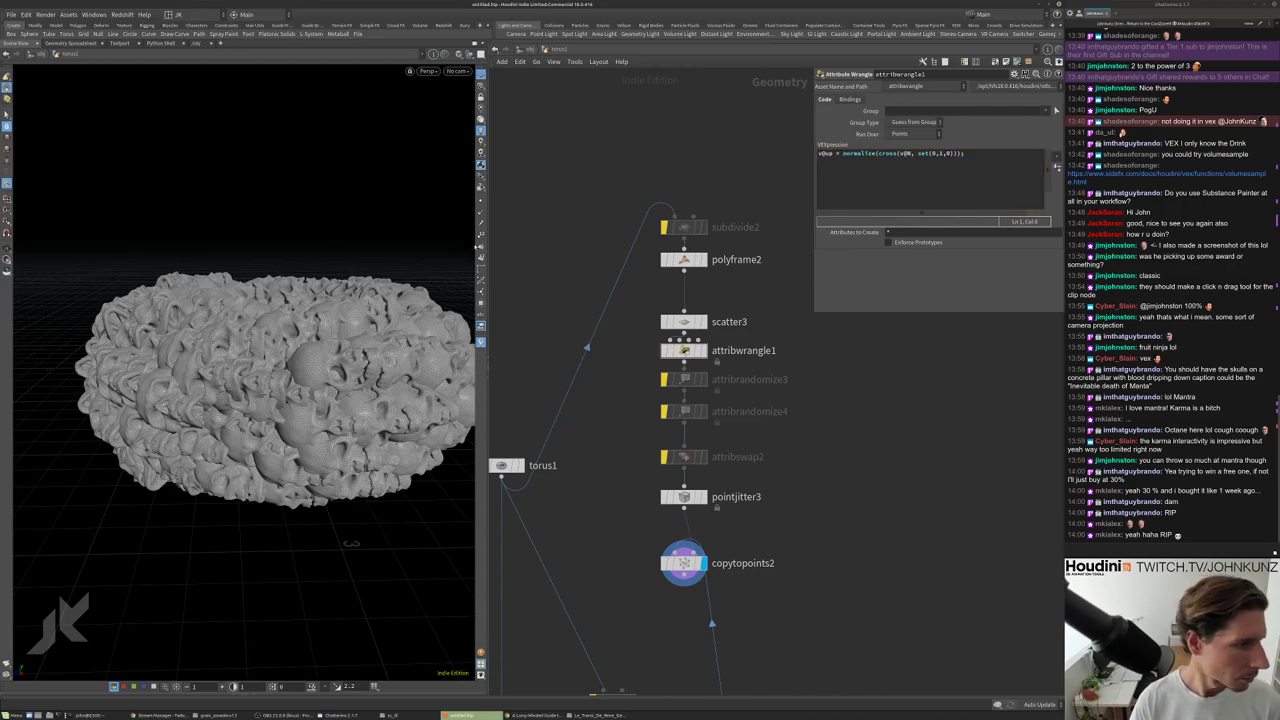
Duplicate the wrangle's VEX statement onto a new line below.
left_click_drag(420, 241, 395, 330, "alt")
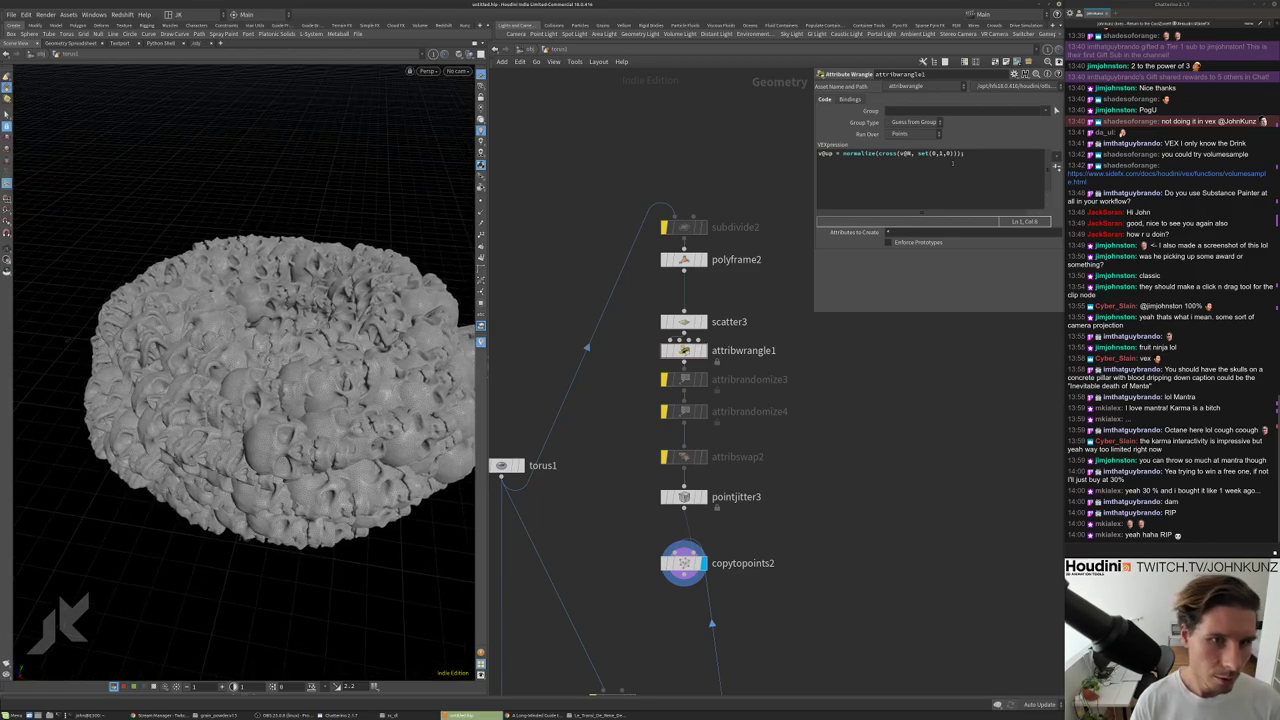
key("ctrl+a")
key("ctrl+c")
key("End")
key("ctrl+v")
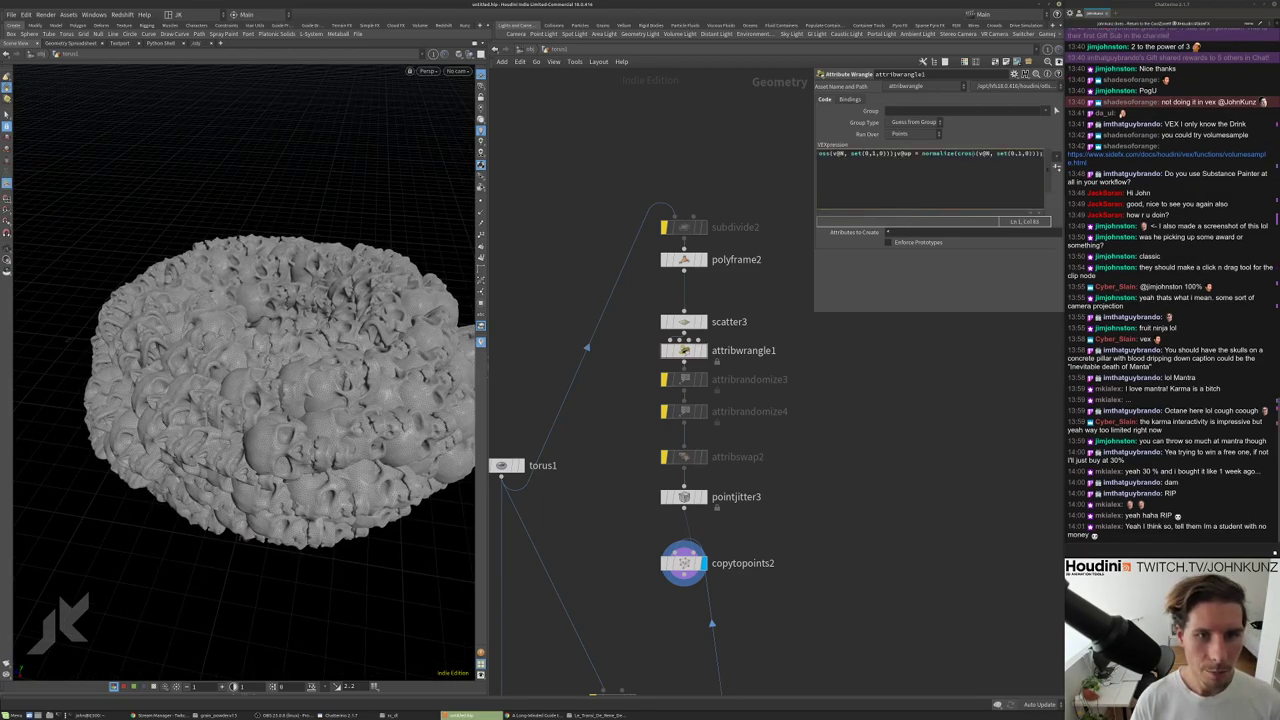
key("ctrl+z")
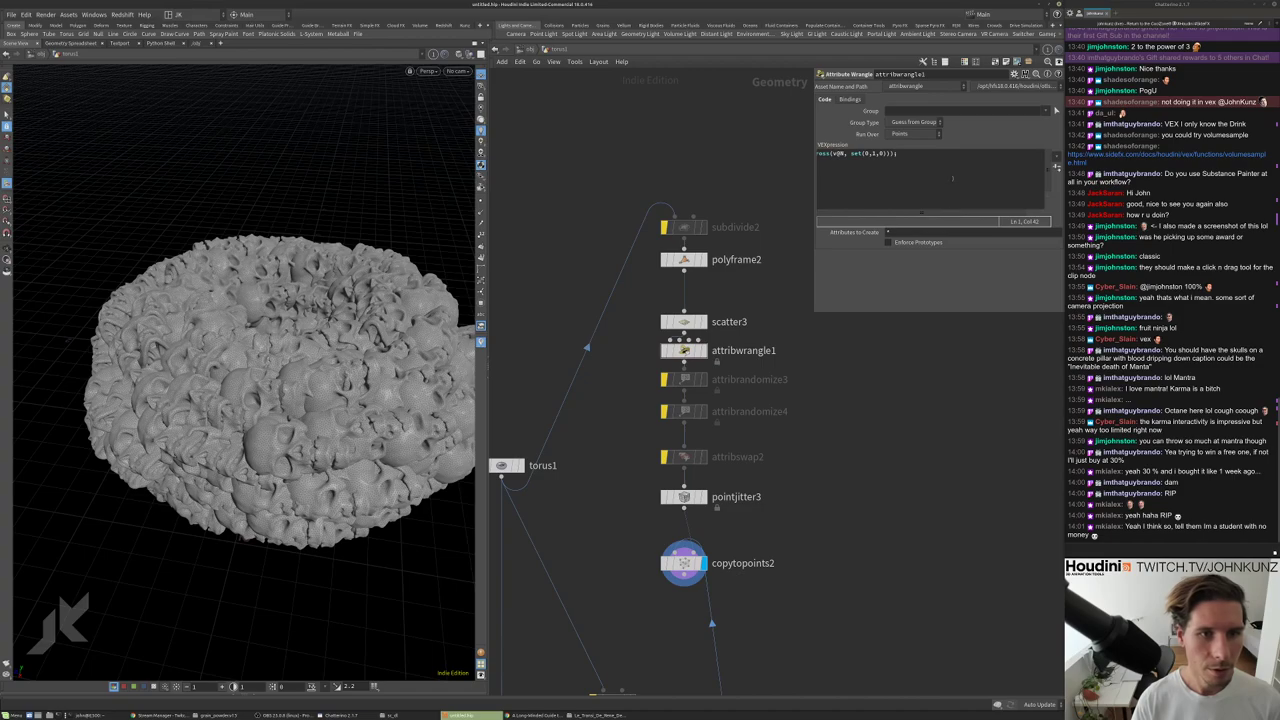
key("Return")
key("Return")
key("ctrl+v")
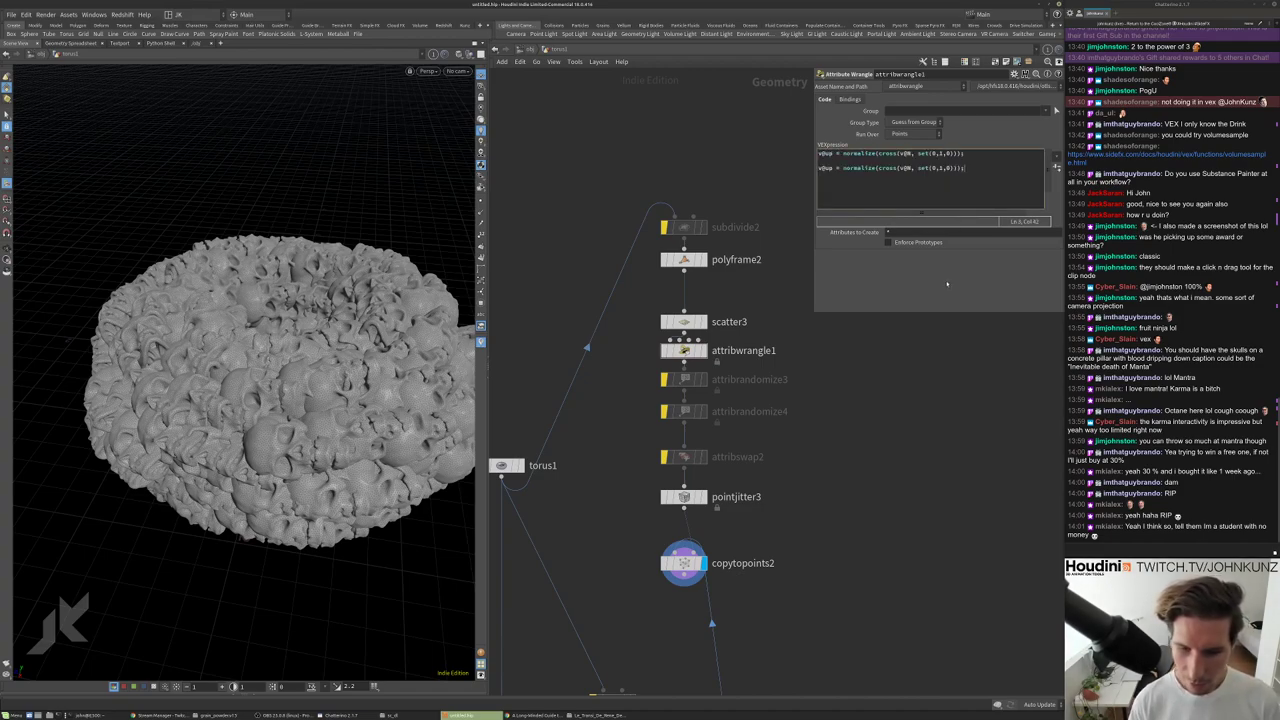
On the new line, replace set(0,1,0) with v@up and check the reoriented skulls.
left_click(821, 167)
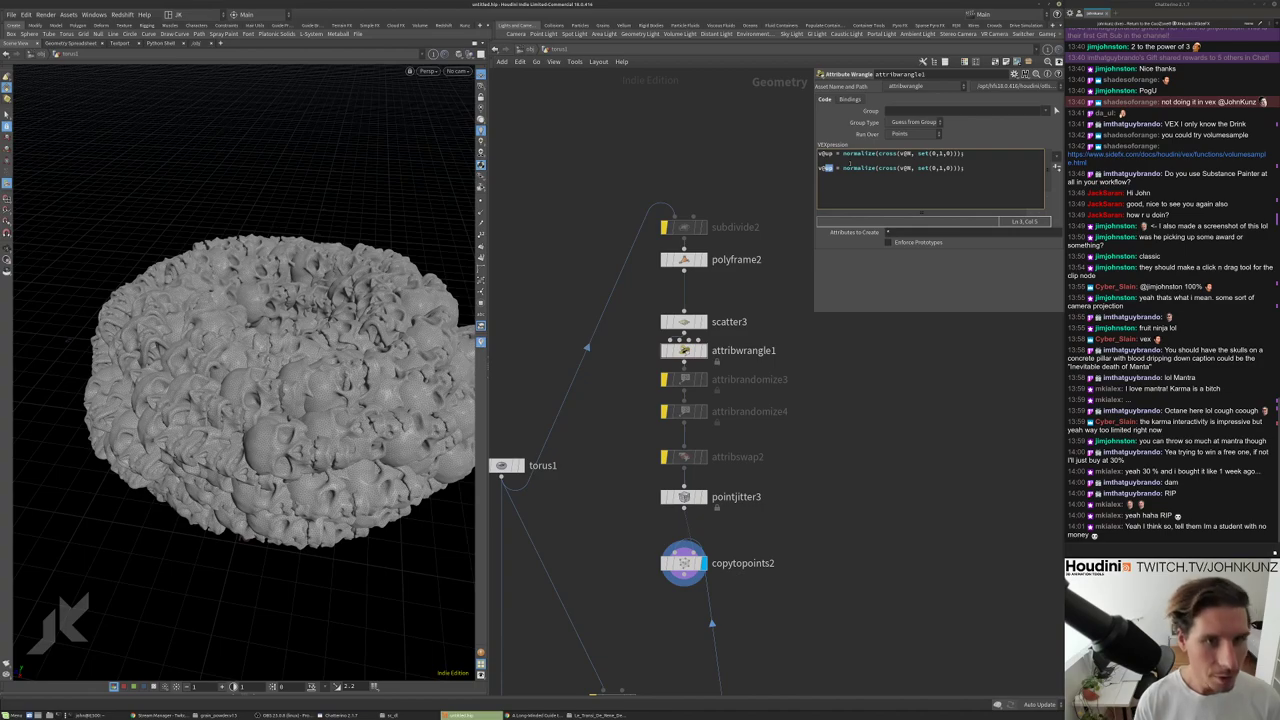
left_click_drag(916, 168, 948, 170)
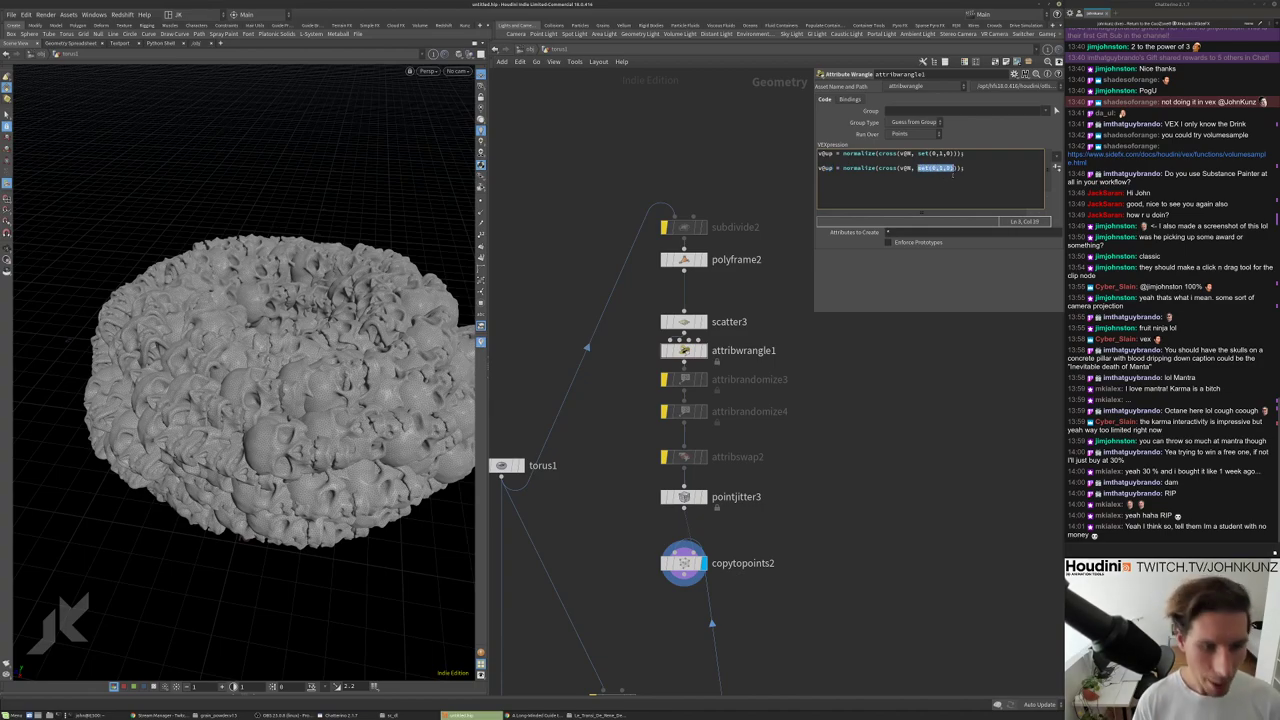
type("v@up")
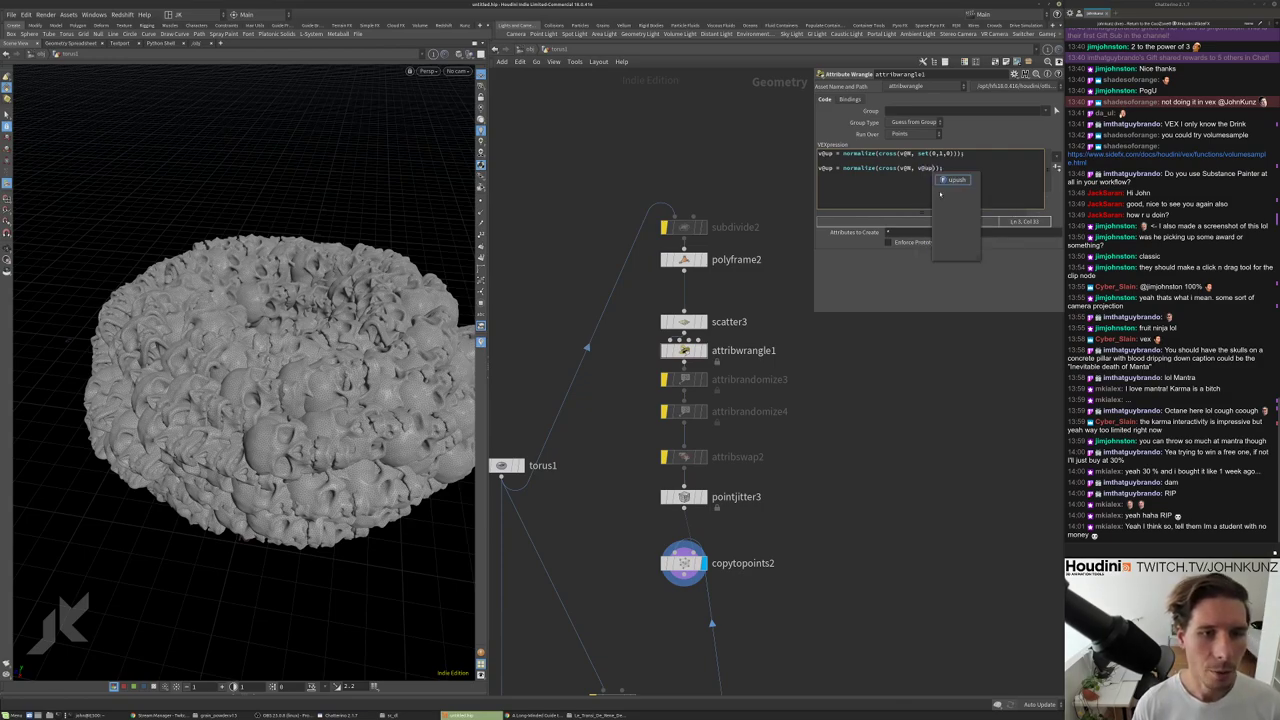
left_click(727, 340)
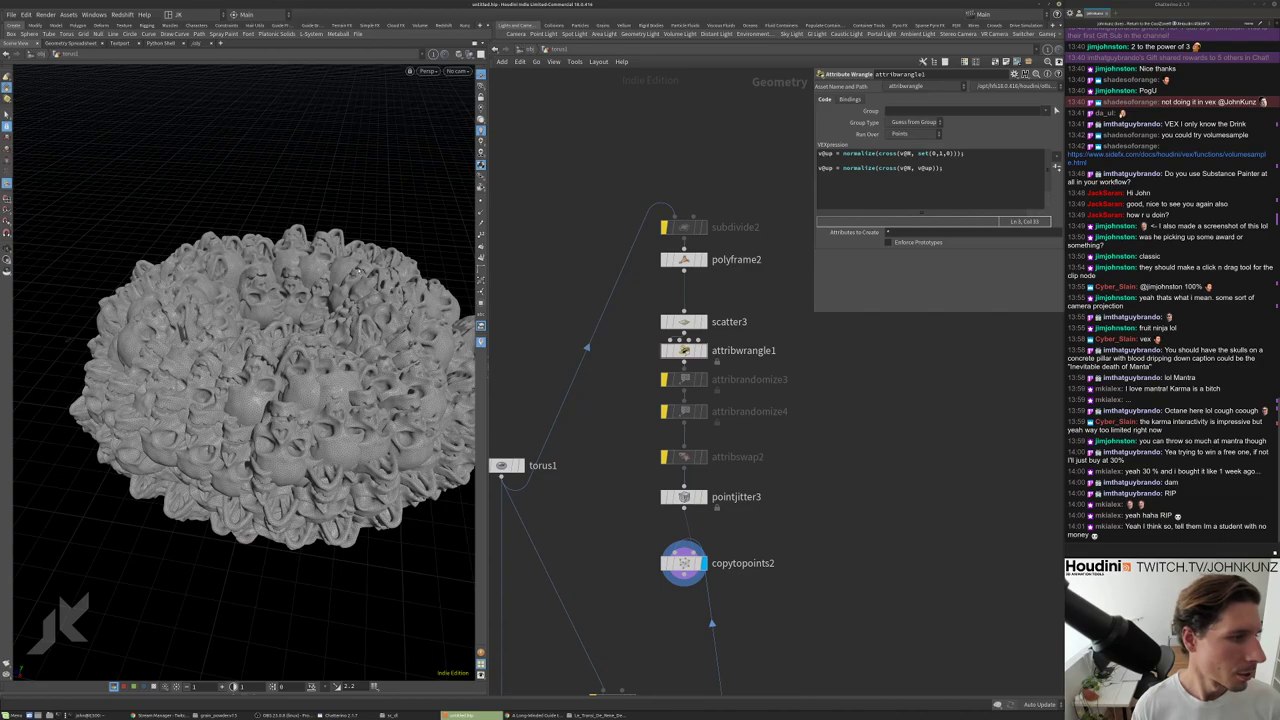
left_click_drag(357, 270, 353, 313)
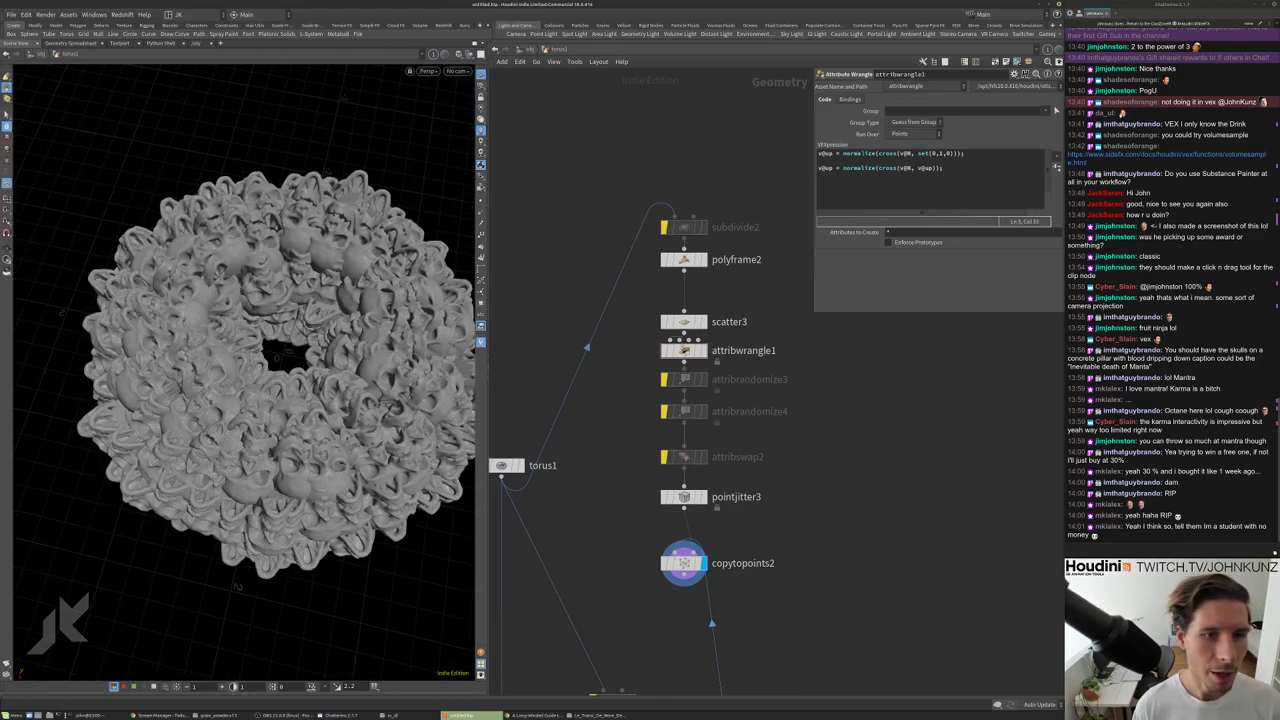
left_click_drag(302, 420, 299, 373)
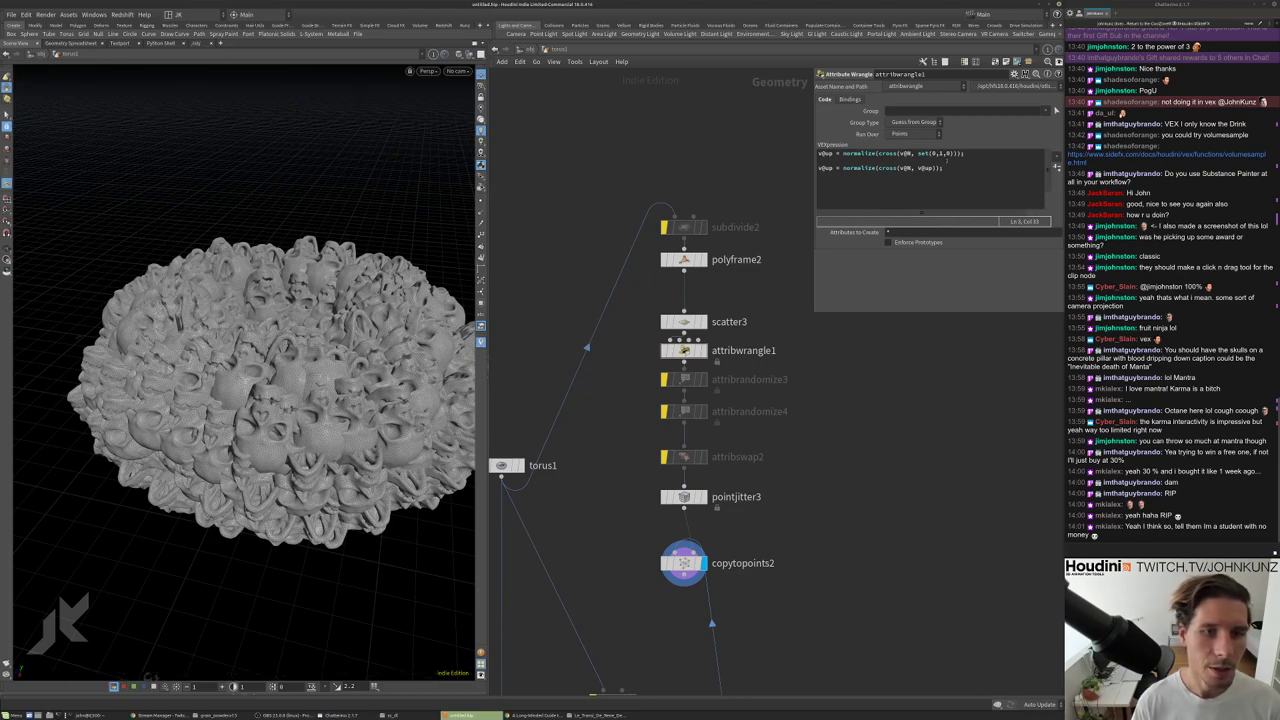
left_click_drag(332, 354, 113, 620)
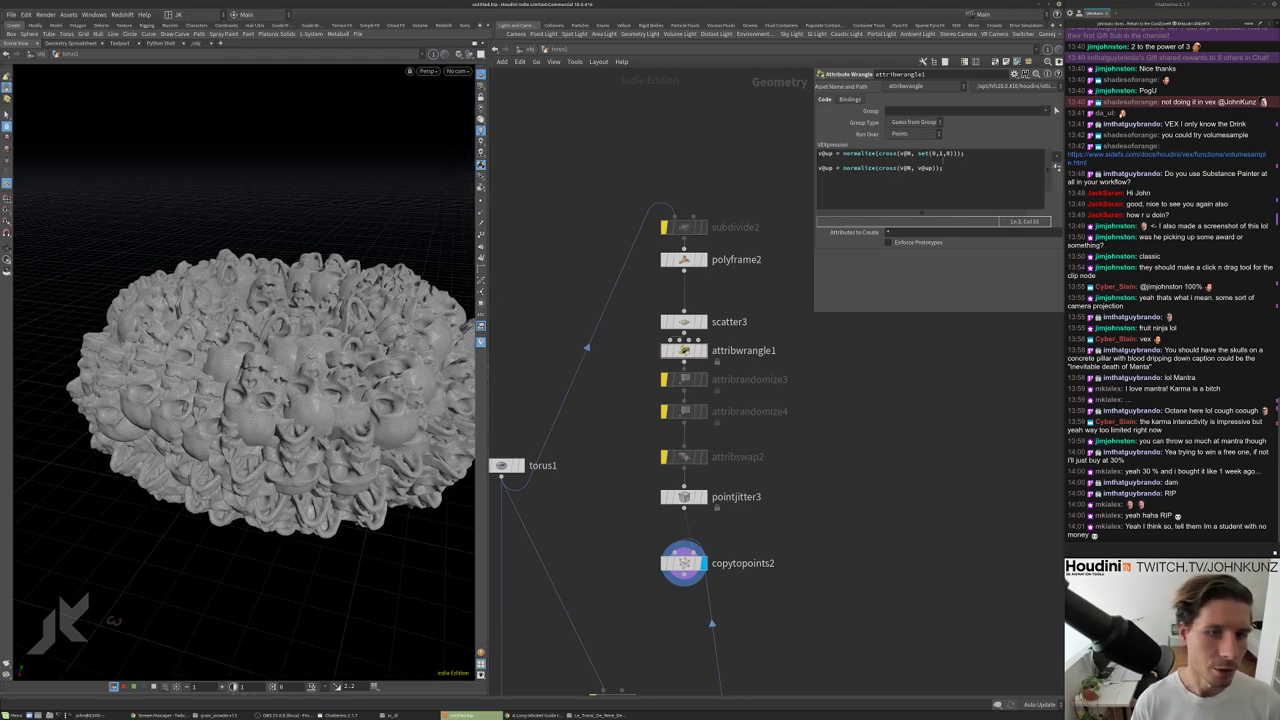
left_click_drag(290, 376, 187, 296)
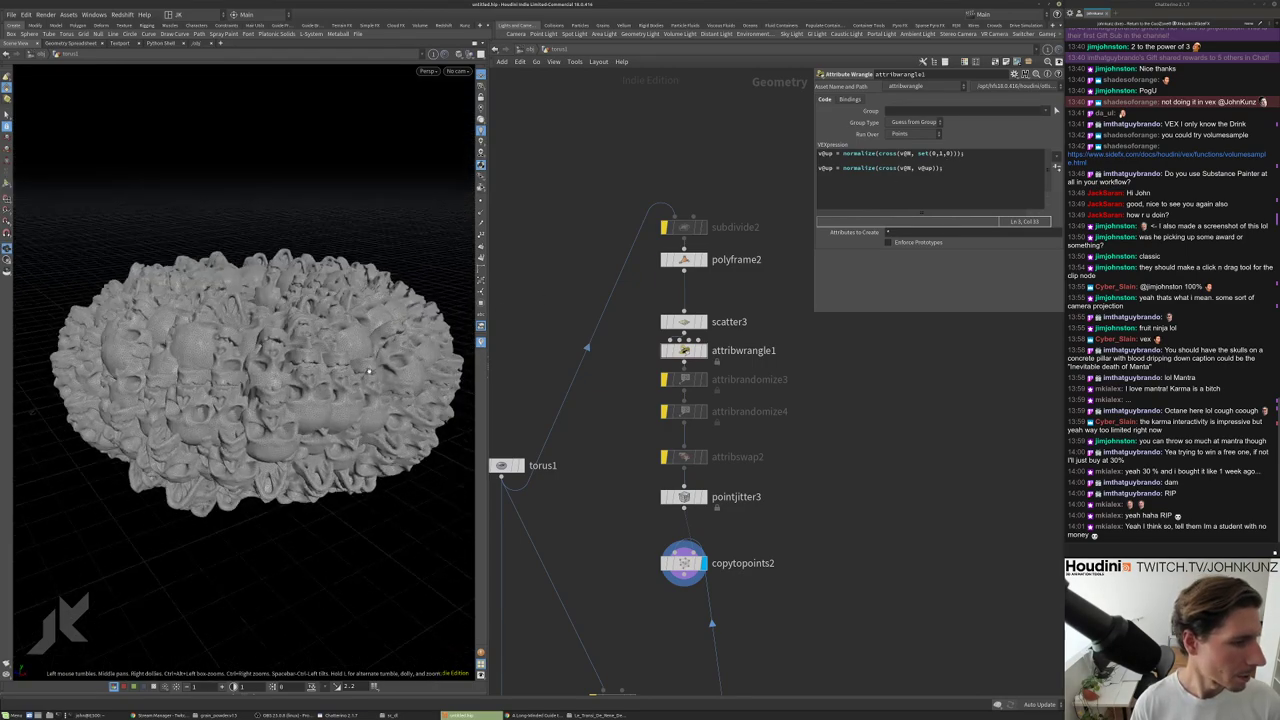
Negate the normal so the line reads normalize(cross(-v@N, v@up)).
left_click(896, 168)
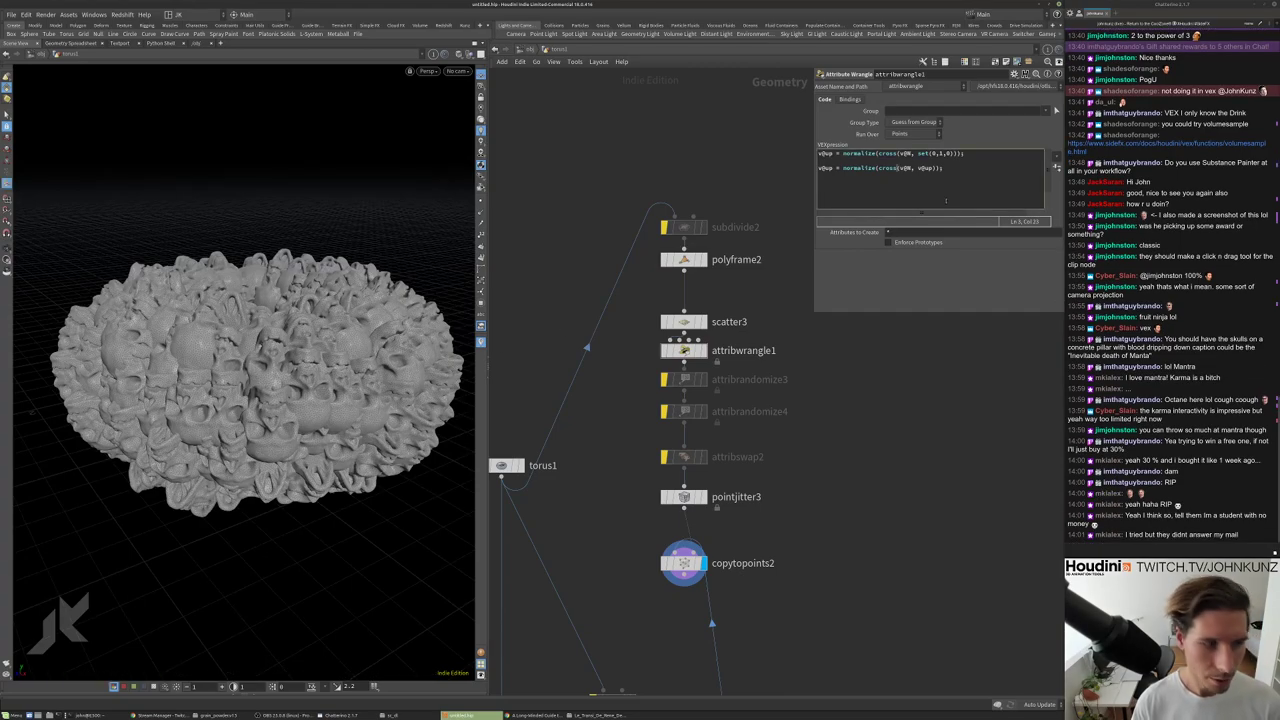
type("-")
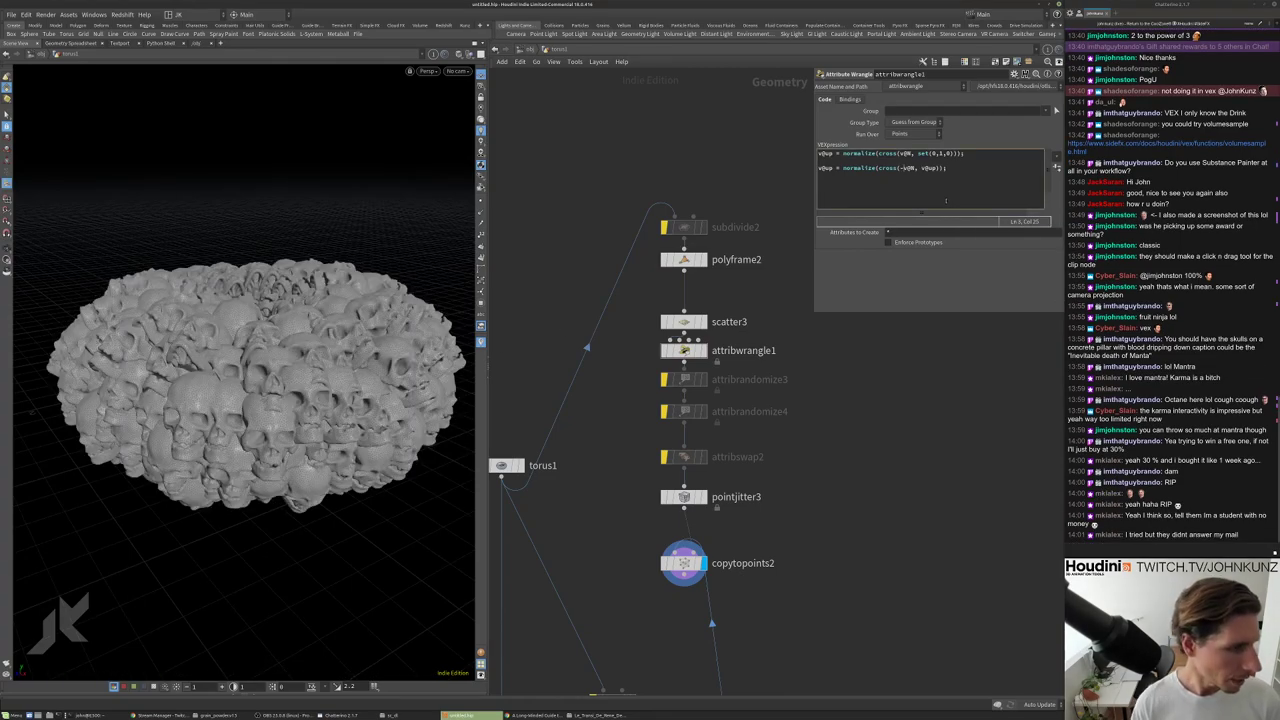
left_click_drag(320, 300, 247, 316)
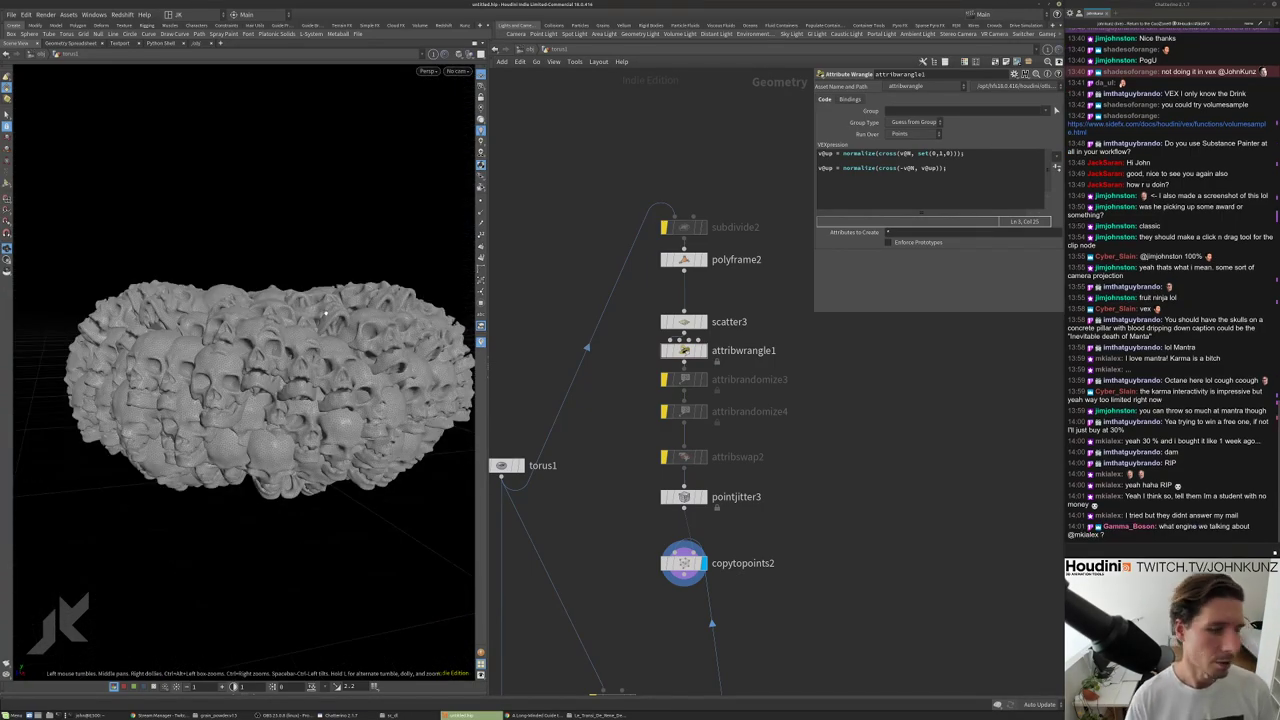
key("s")
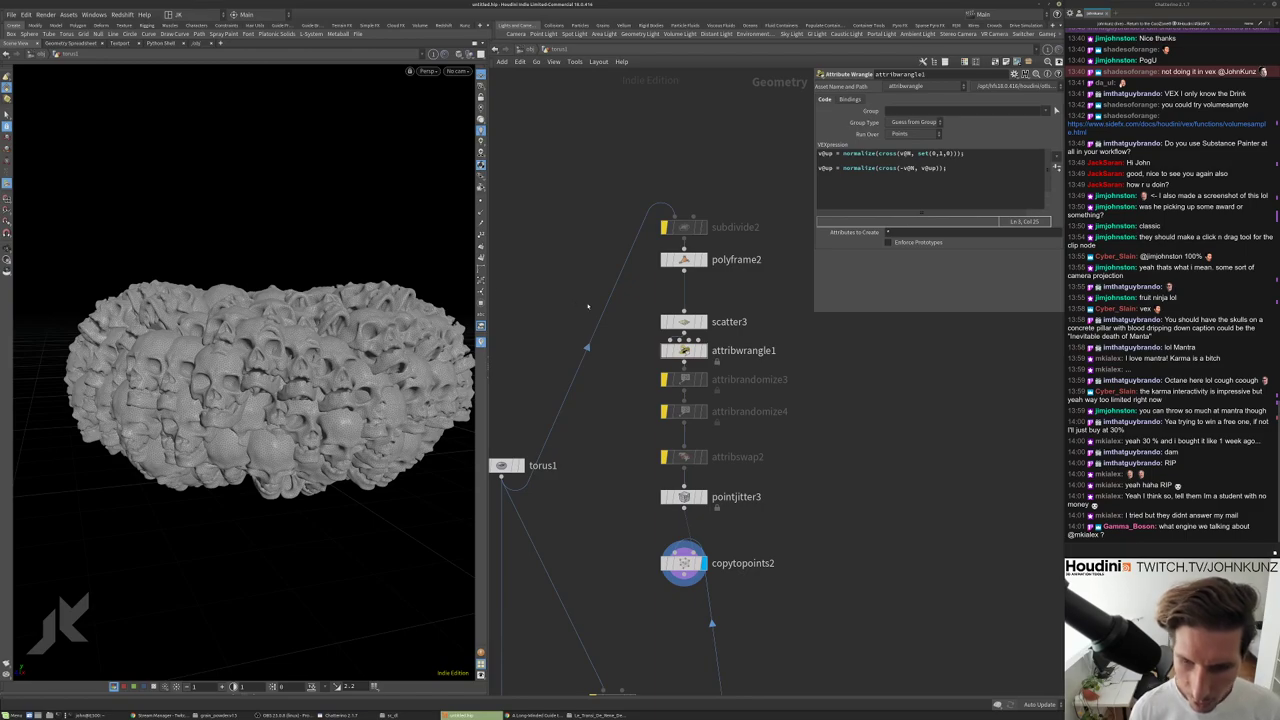
key("Escape")
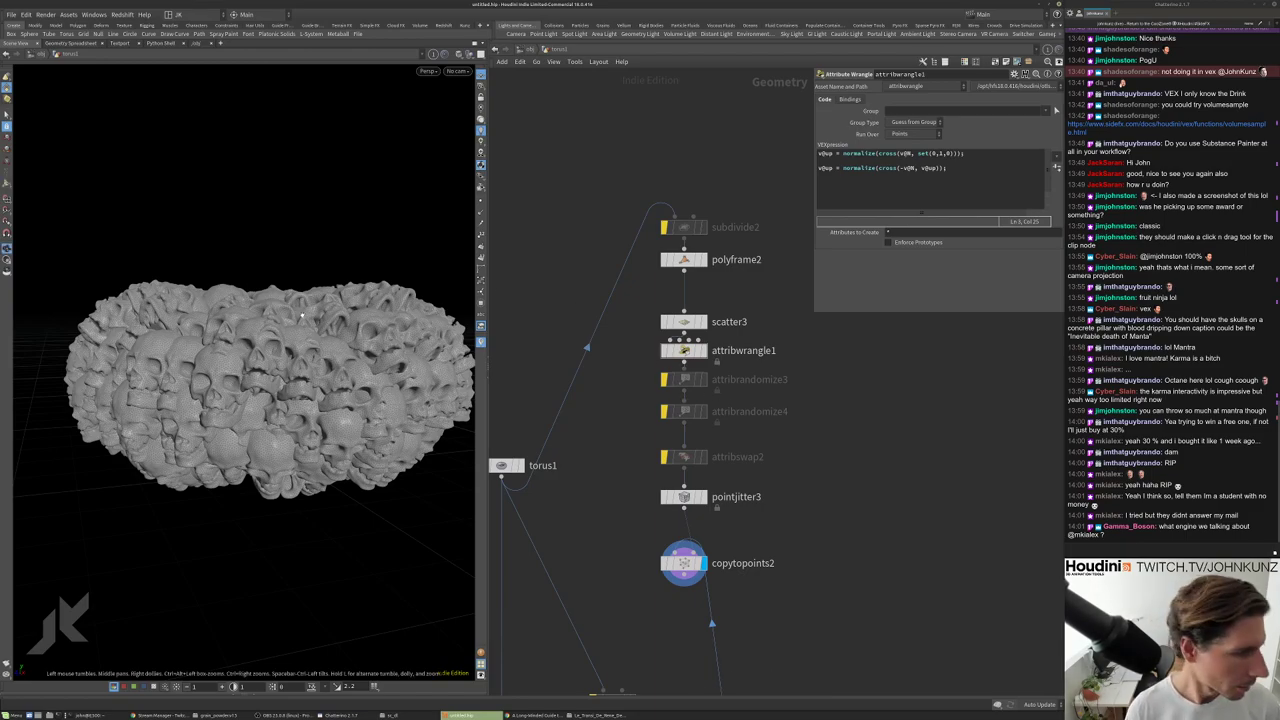
left_click_drag(301, 314, 270, 404)
Set scatter3's Force Total Count to 75.
middle_click_drag(600, 420, 602, 390)
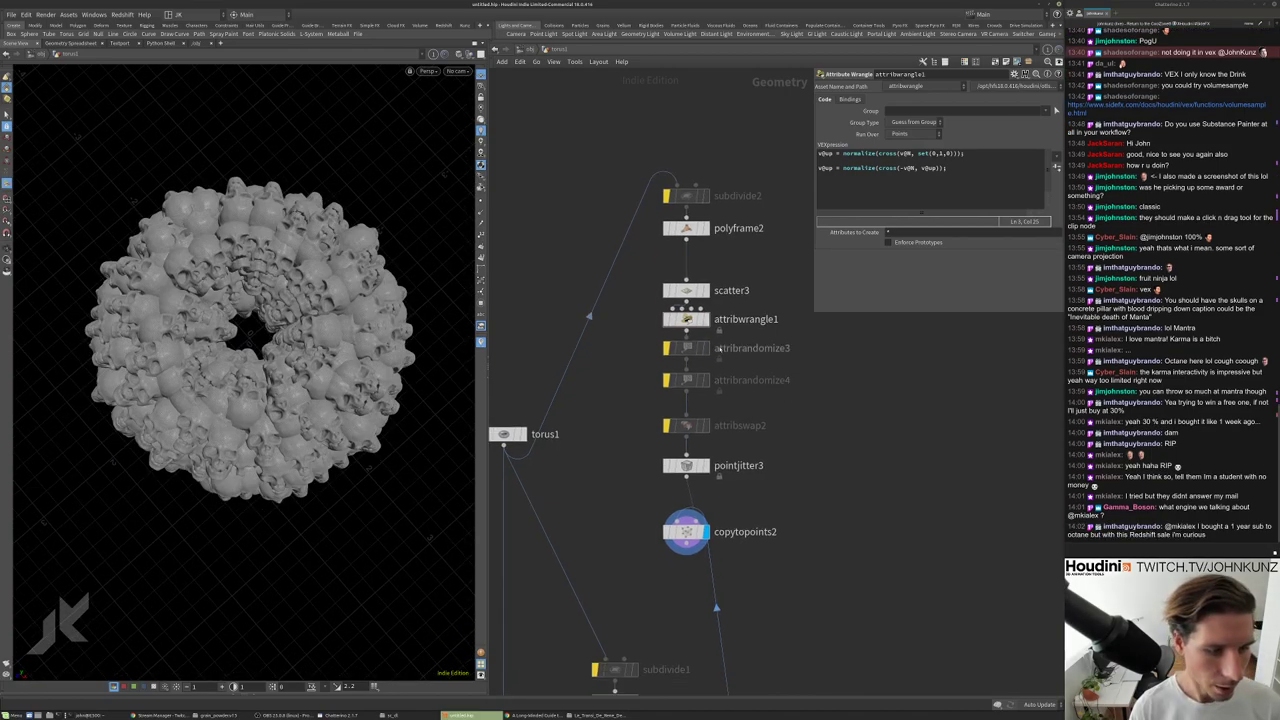
left_click(686, 291)
left_click(905, 177)
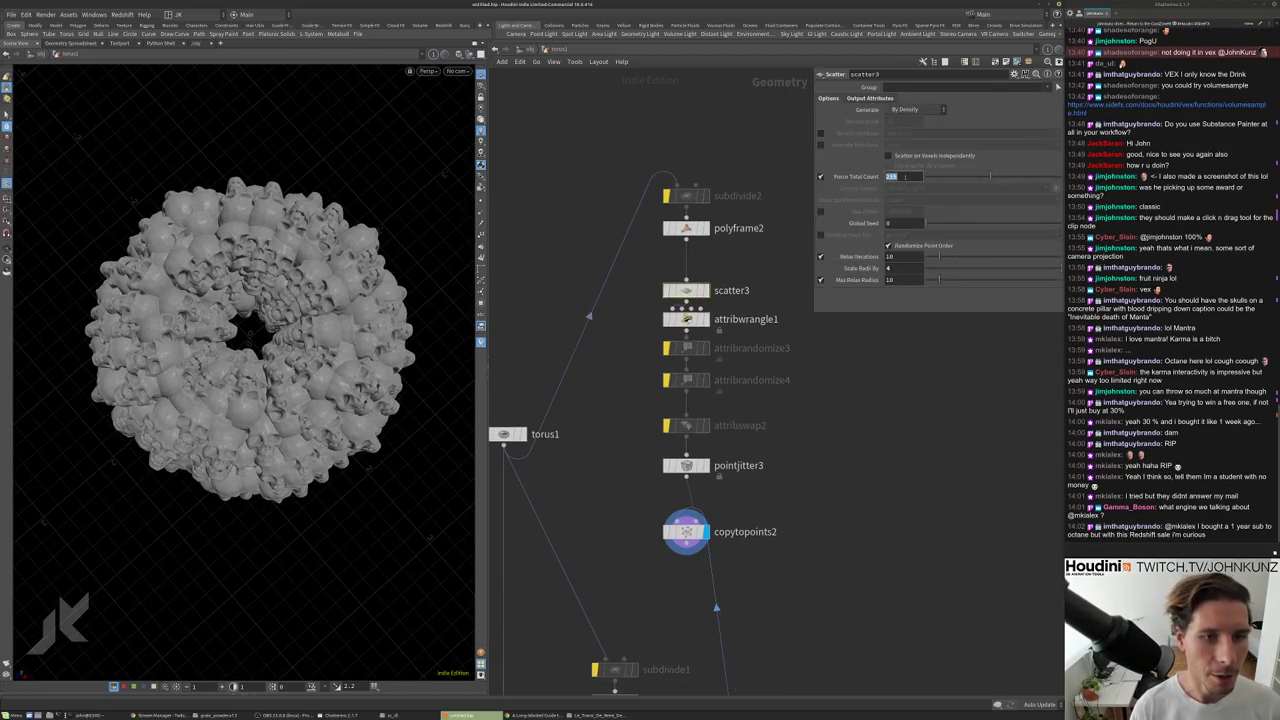
type("75")
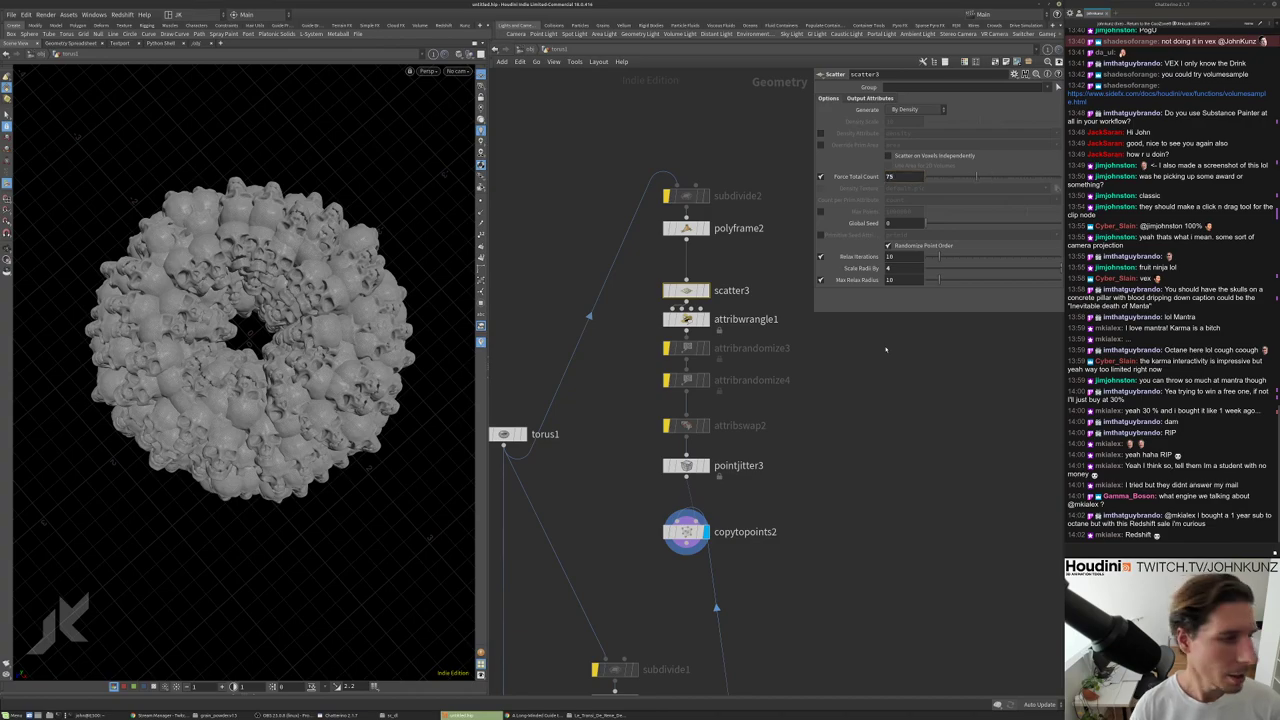
key("Return")
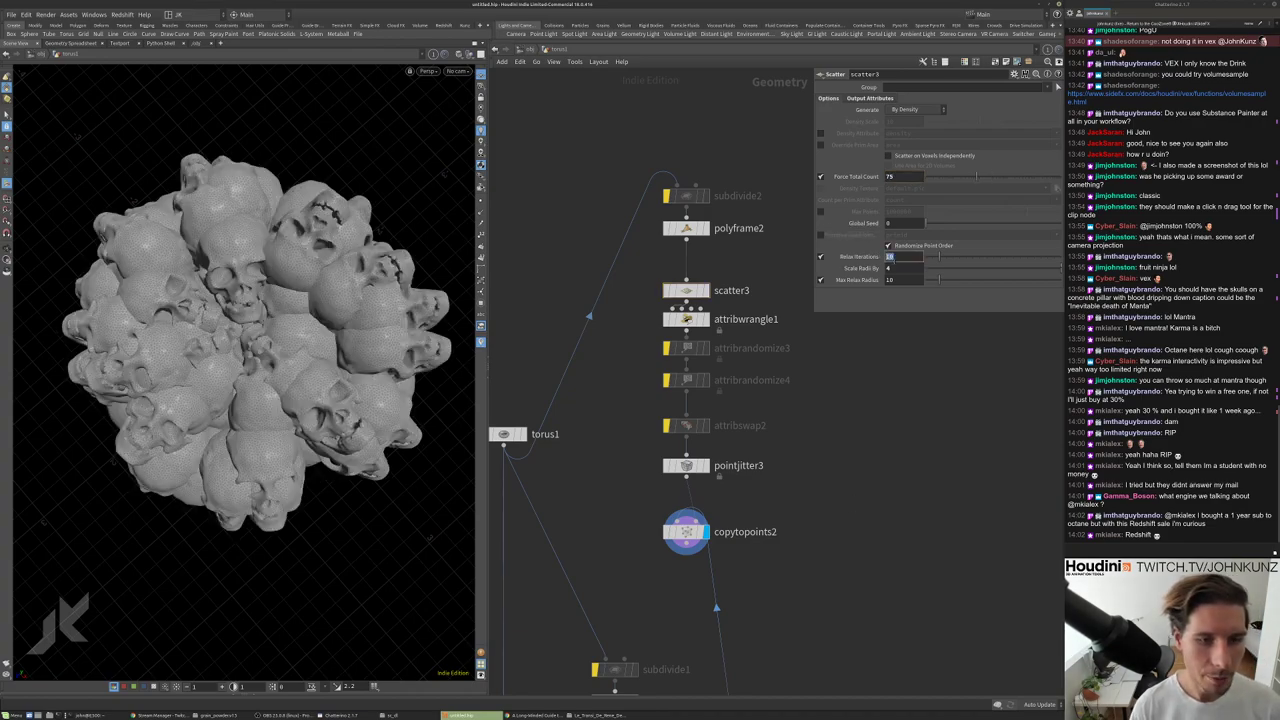
Set scatter3's Scale Radii By to 2, then raise it to 3.
left_click(905, 268)
type("2")
key("Return")
left_click_drag(338, 306, 236, 302)
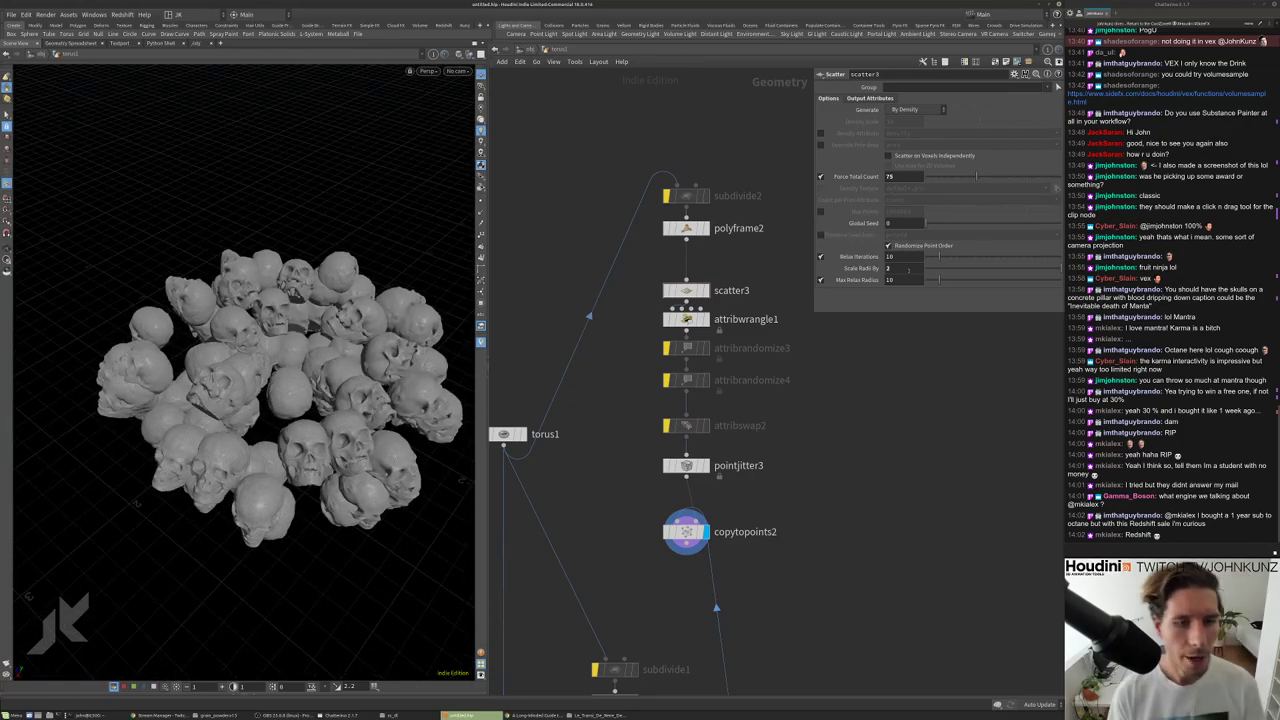
left_click_drag(908, 268, 912, 268)
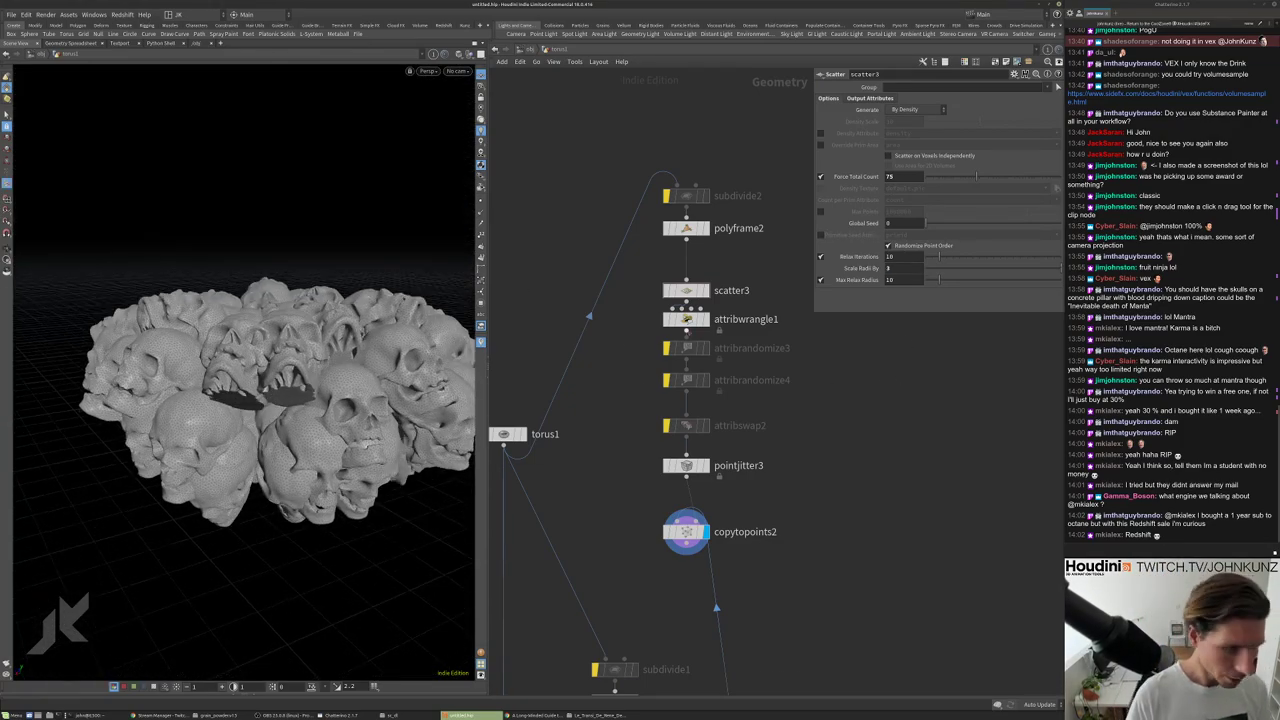
left_click(686, 319)
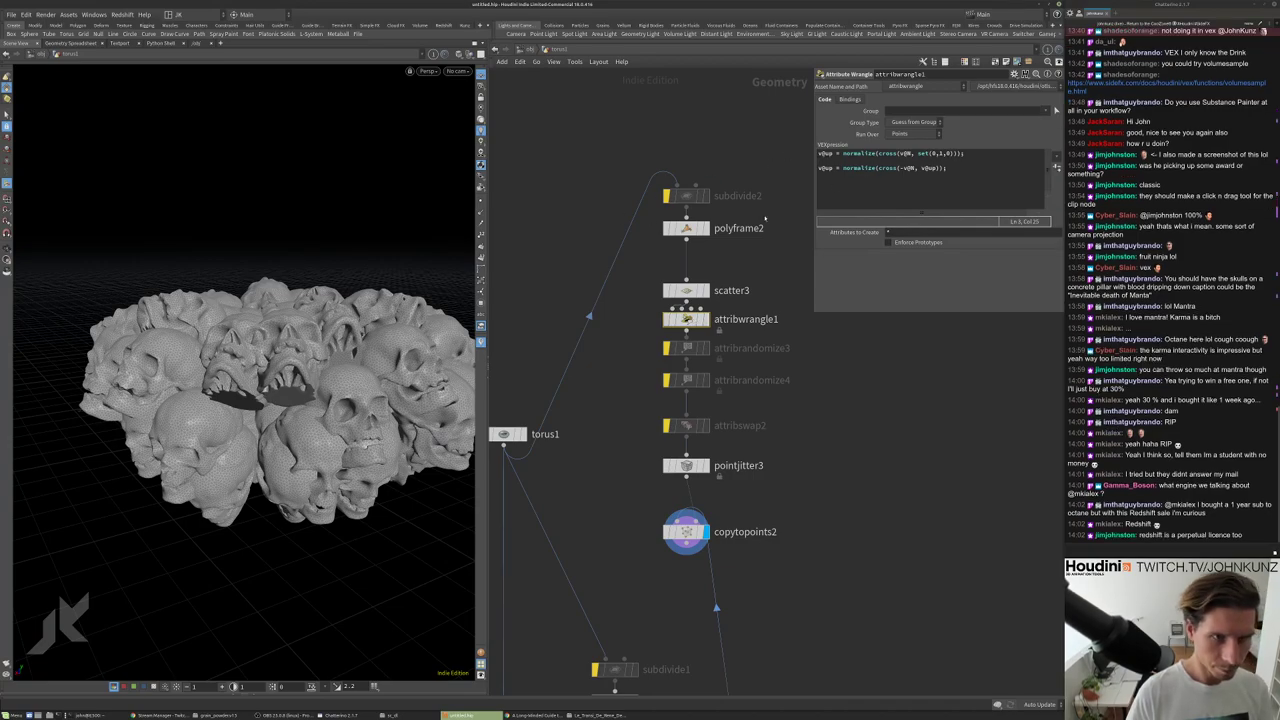
Add a facet node between attribwrangle1 and attribrandomize3.
scroll(780, 265, "down", 1)
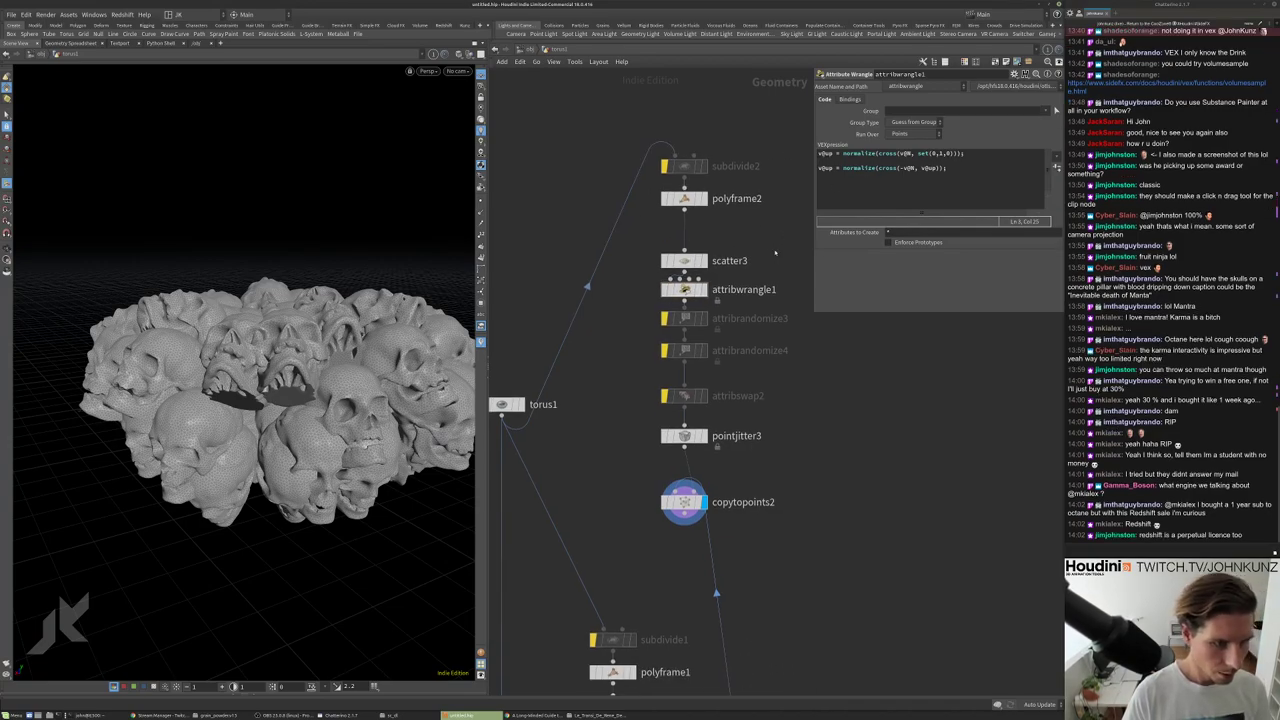
key("Tab")
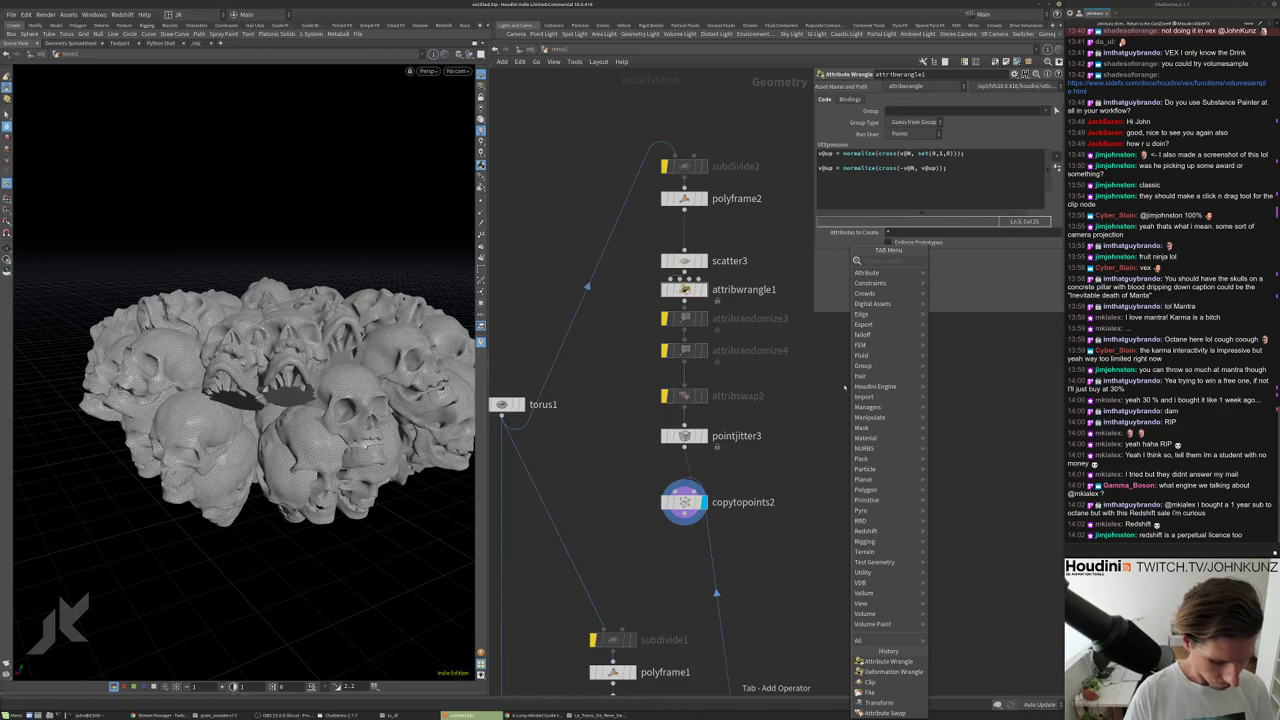
type("facet")
key("Return")
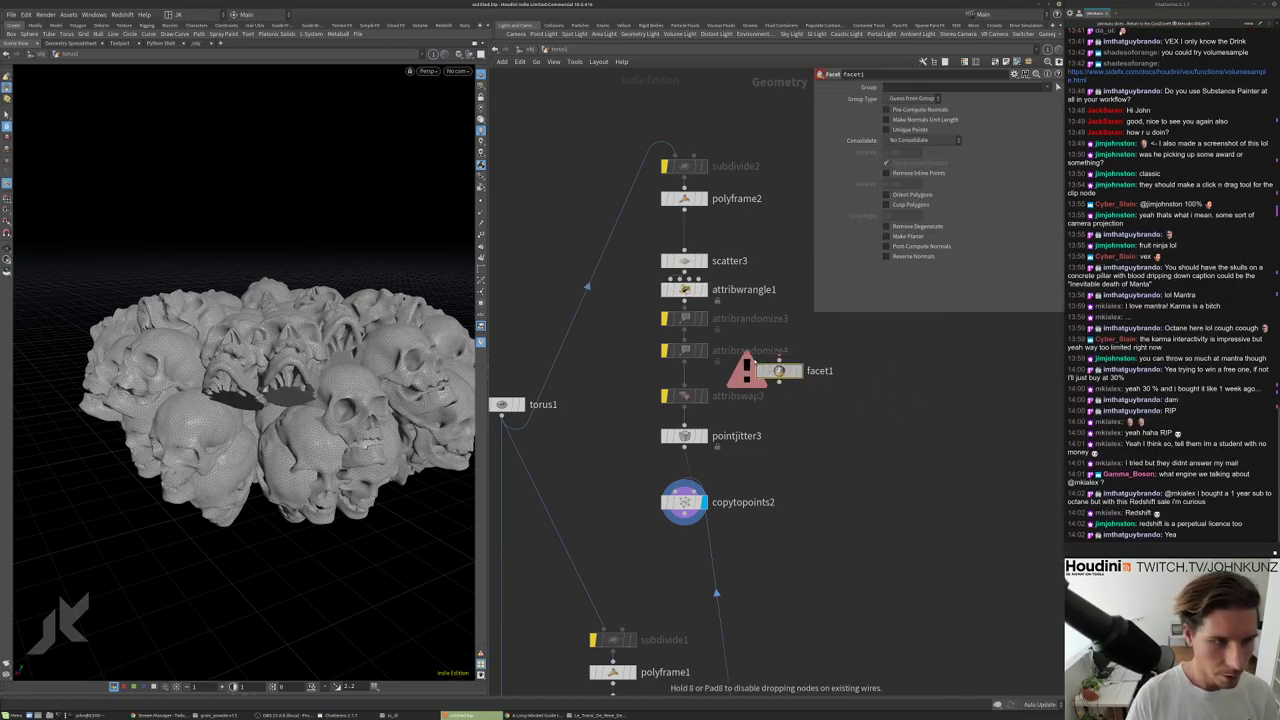
left_click(790, 313)
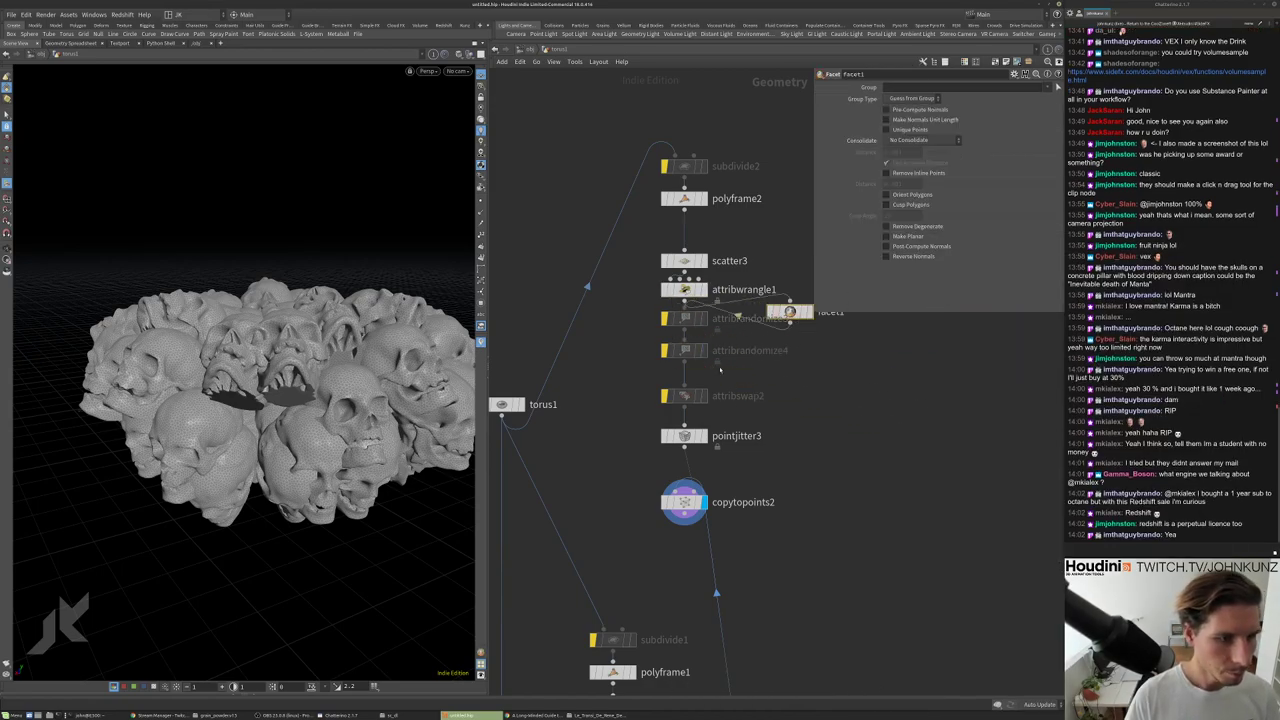
left_click(689, 397)
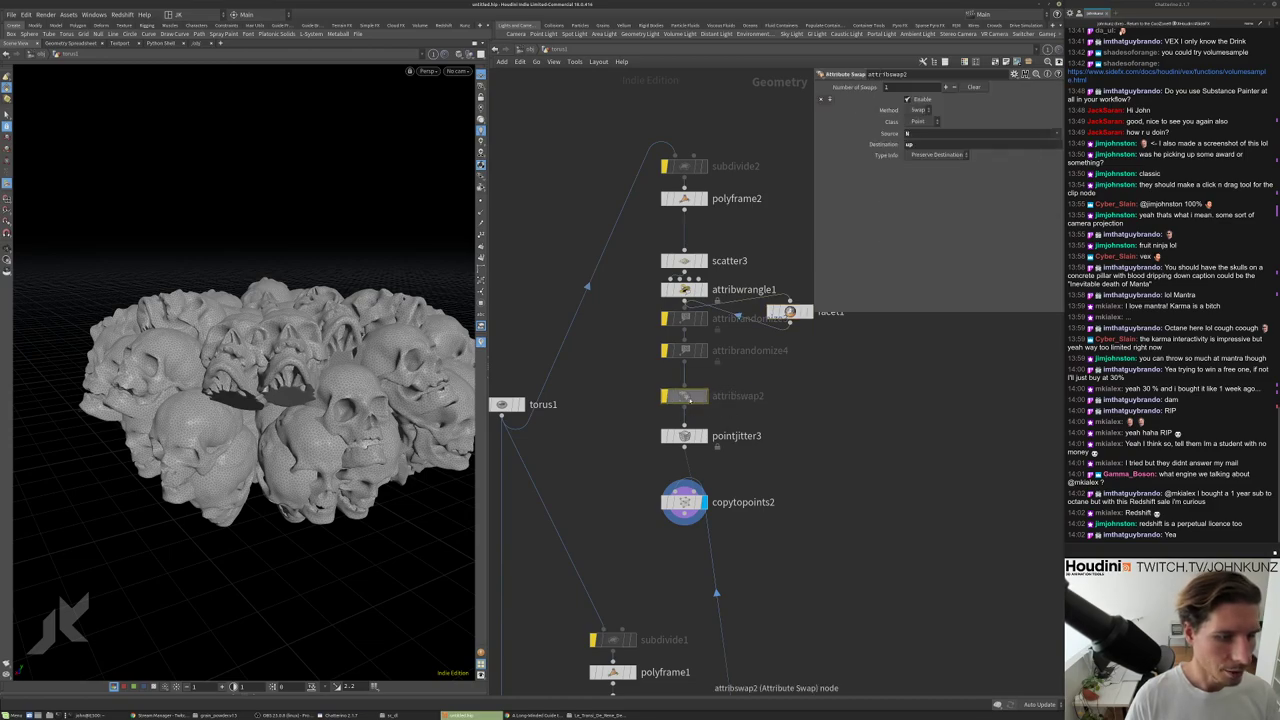
left_click_drag(689, 397, 689, 405)
left_click_drag(686, 351, 686, 375)
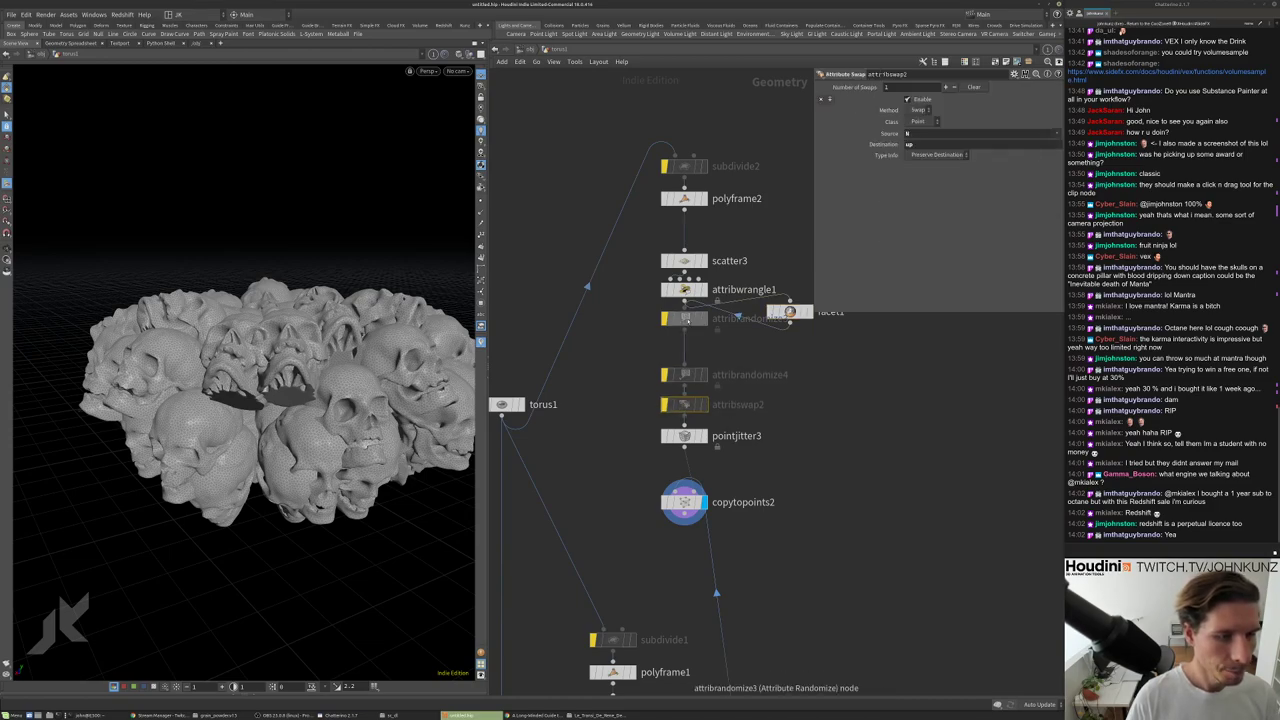
left_click_drag(688, 320, 688, 346)
left_click_drag(790, 313, 690, 317)
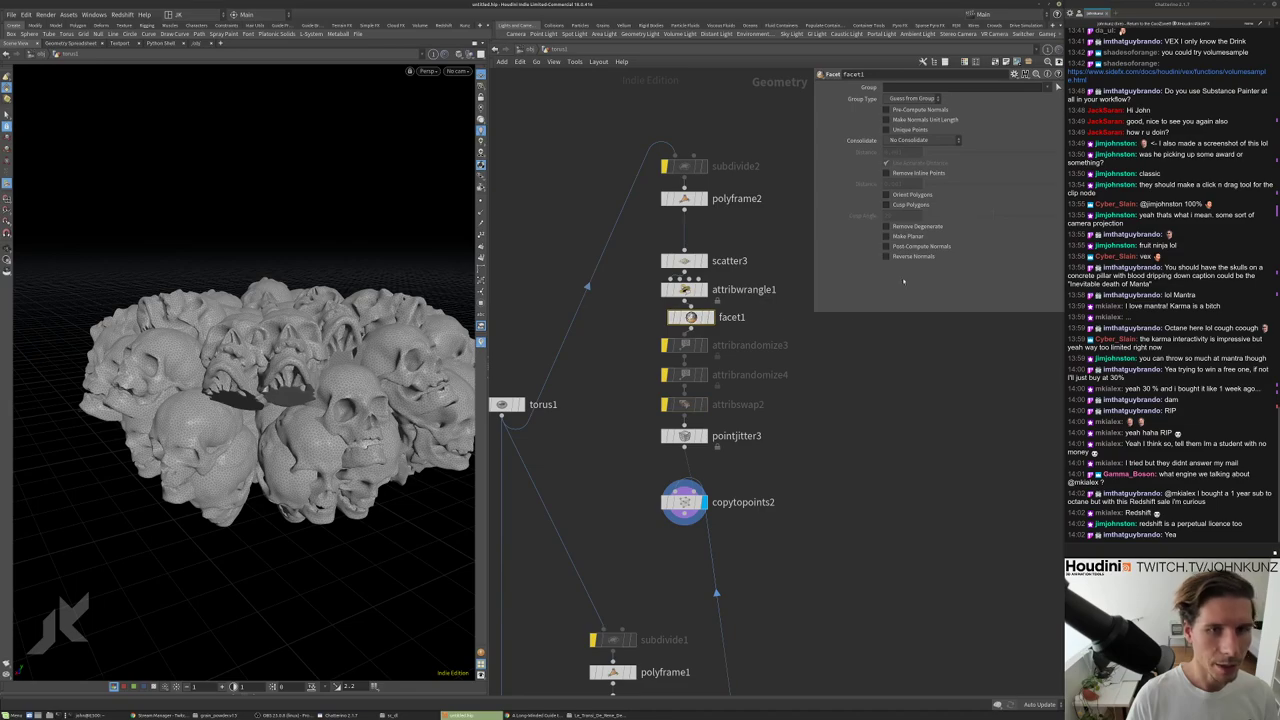
Enable Reverse Normals on facet1 and review the wrangle's VEX code.
left_click(886, 256)
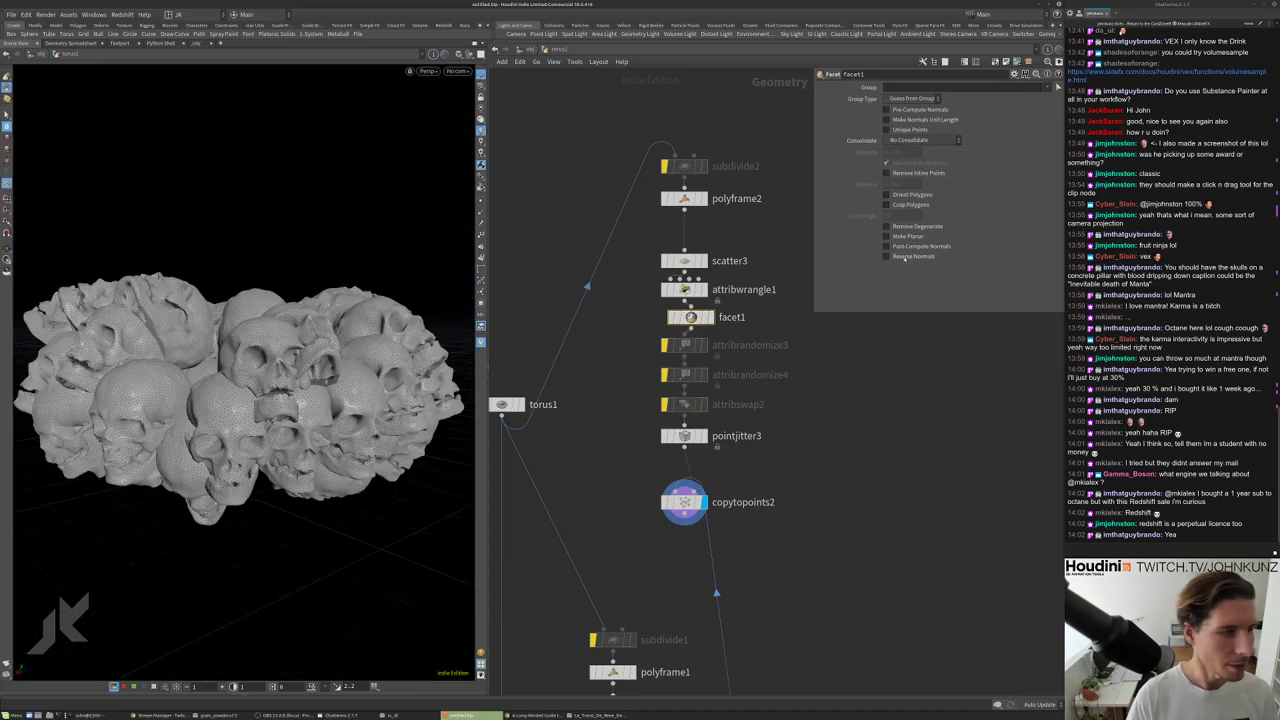
left_click(684, 289)
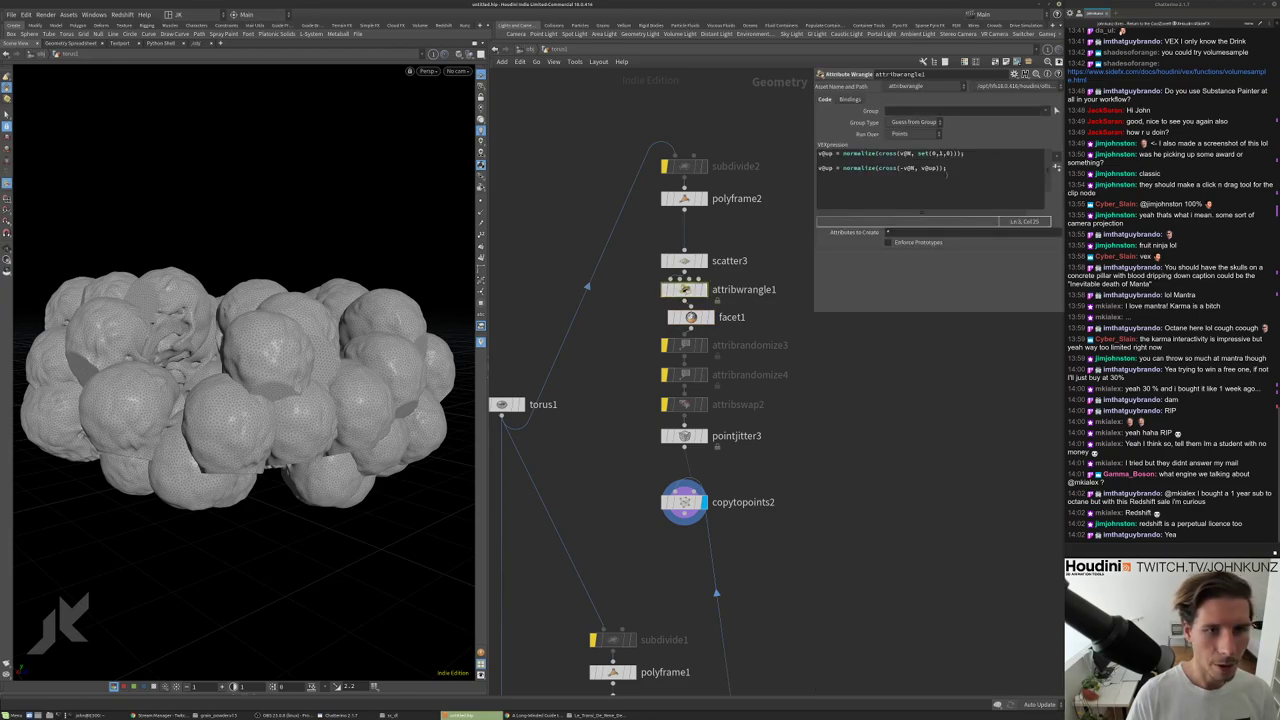
left_click(946, 169)
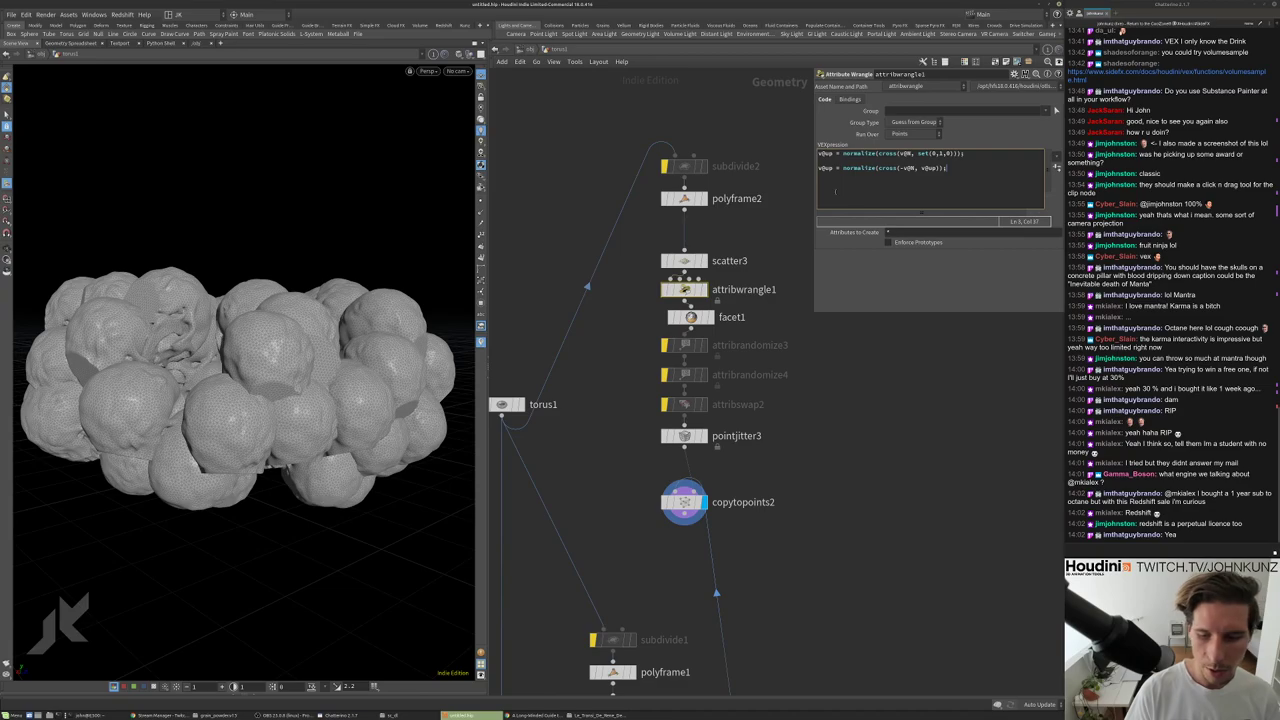
left_click(690, 317)
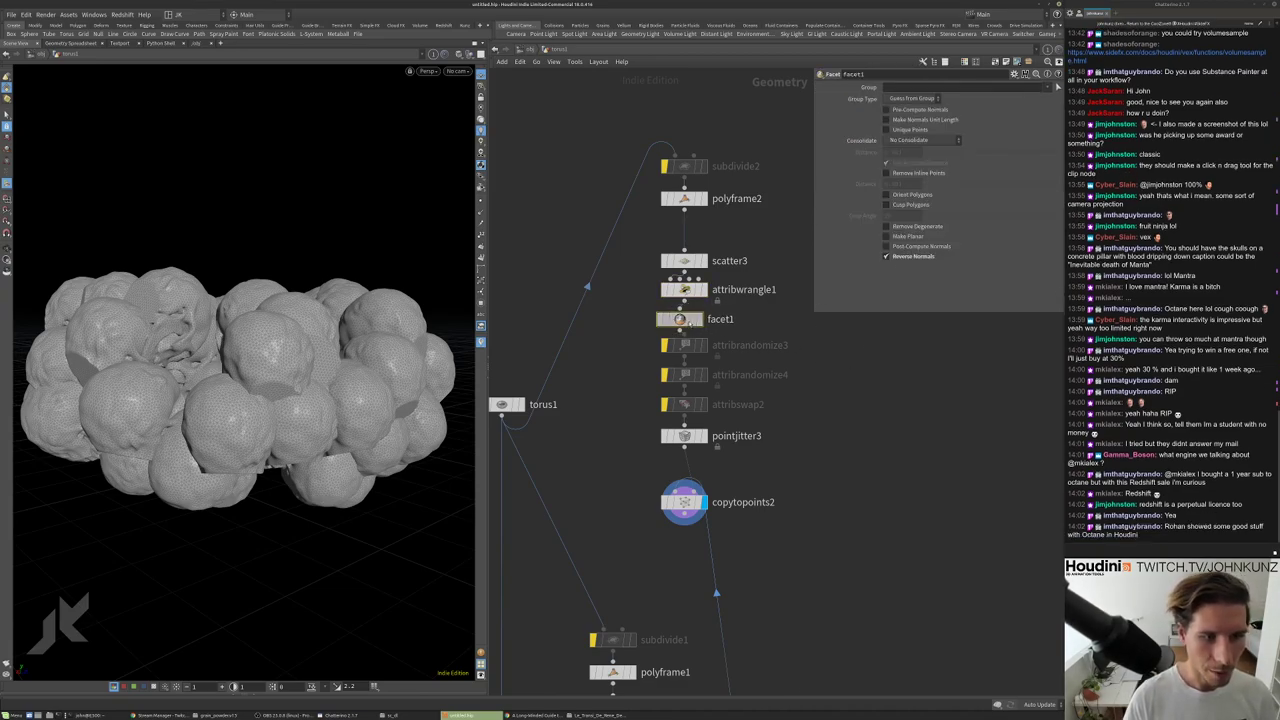
Align facet1 with the column and nudge scatter3 and attribwrangle1 upward.
left_click_drag(690, 317, 693, 322)
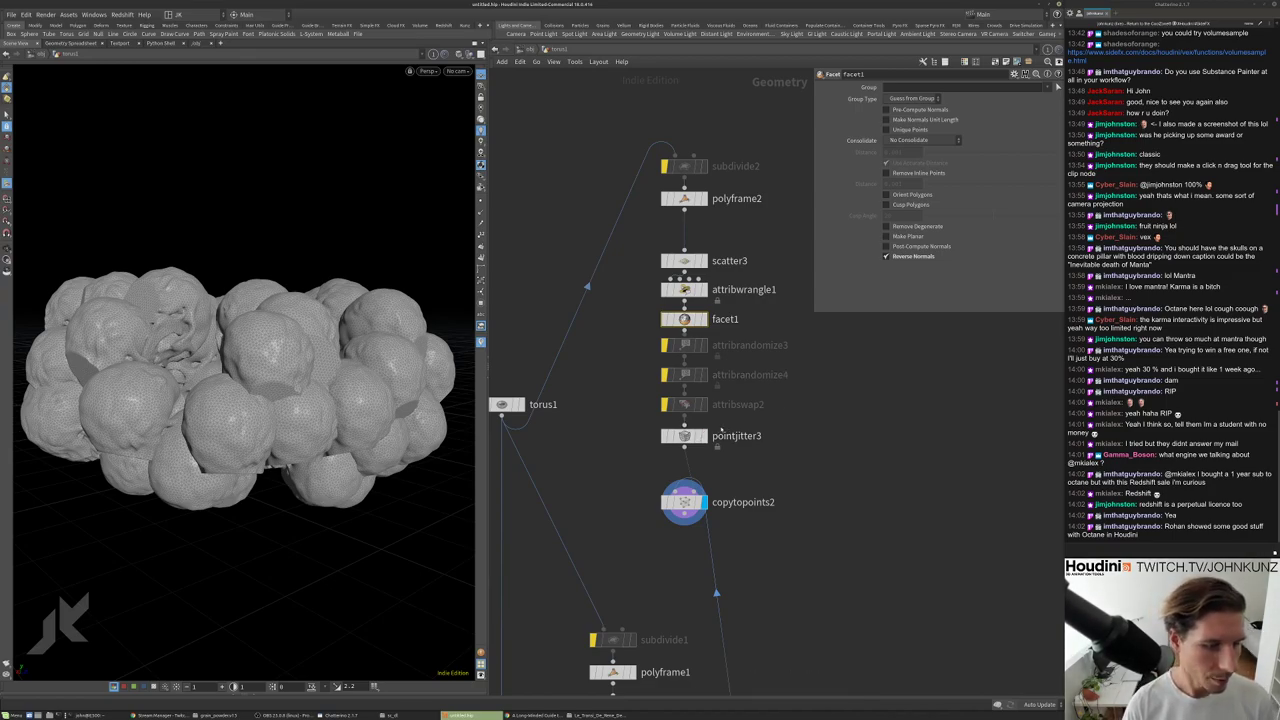
middle_click_drag(760, 688, 739, 673)
left_click_drag(663, 245, 663, 229)
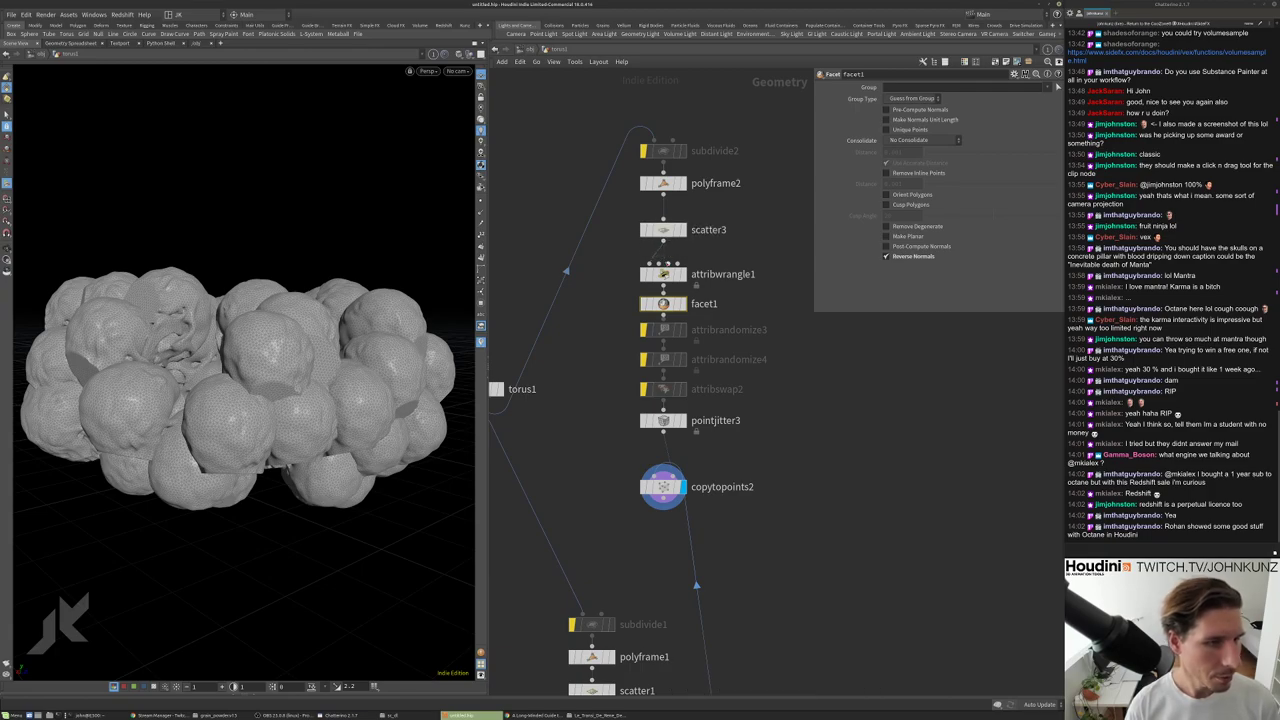
left_click_drag(663, 274, 663, 265)
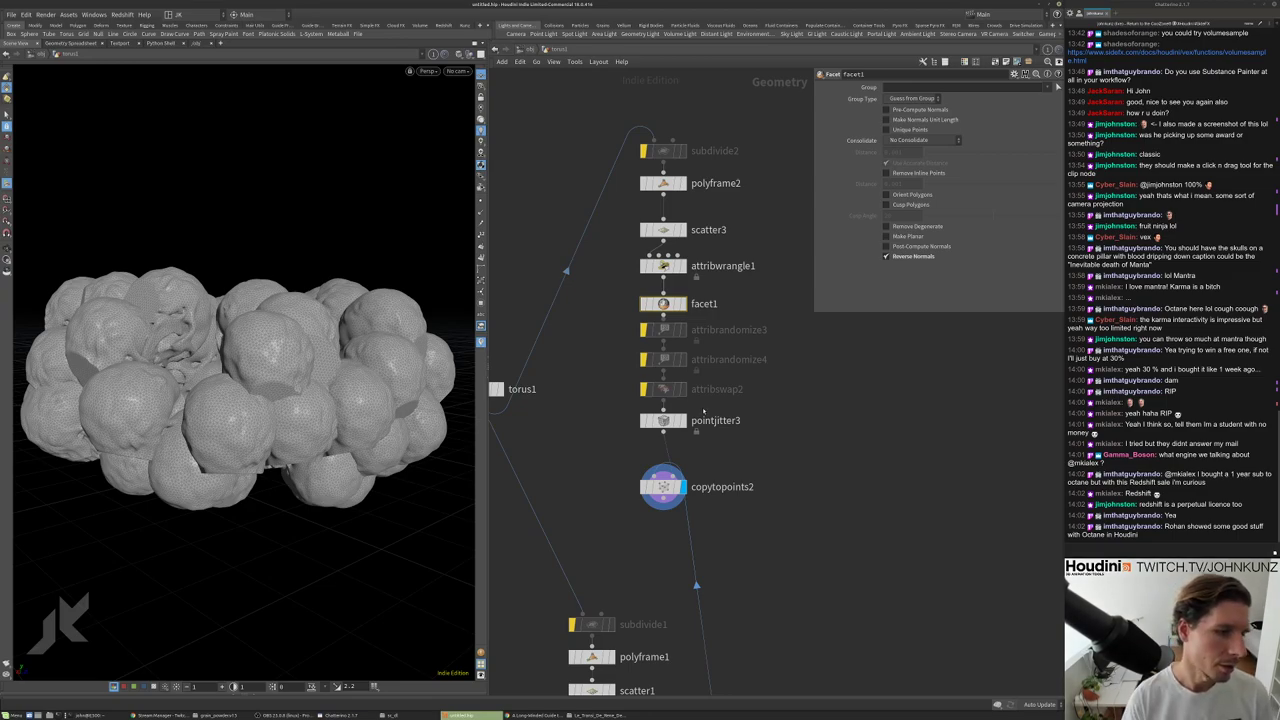
Search Google for 'vectron octane' in a new Chrome tab.
key("alt+Tab")
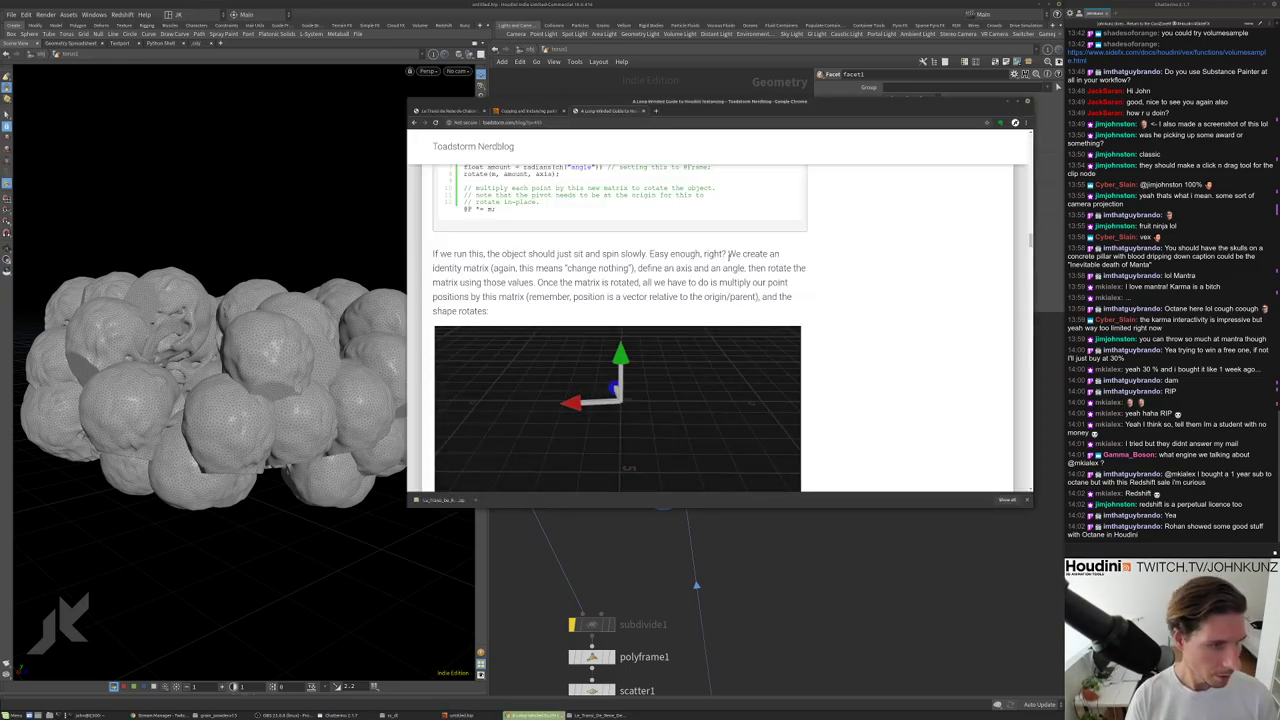
key("ctrl+t")
type("vectrex")
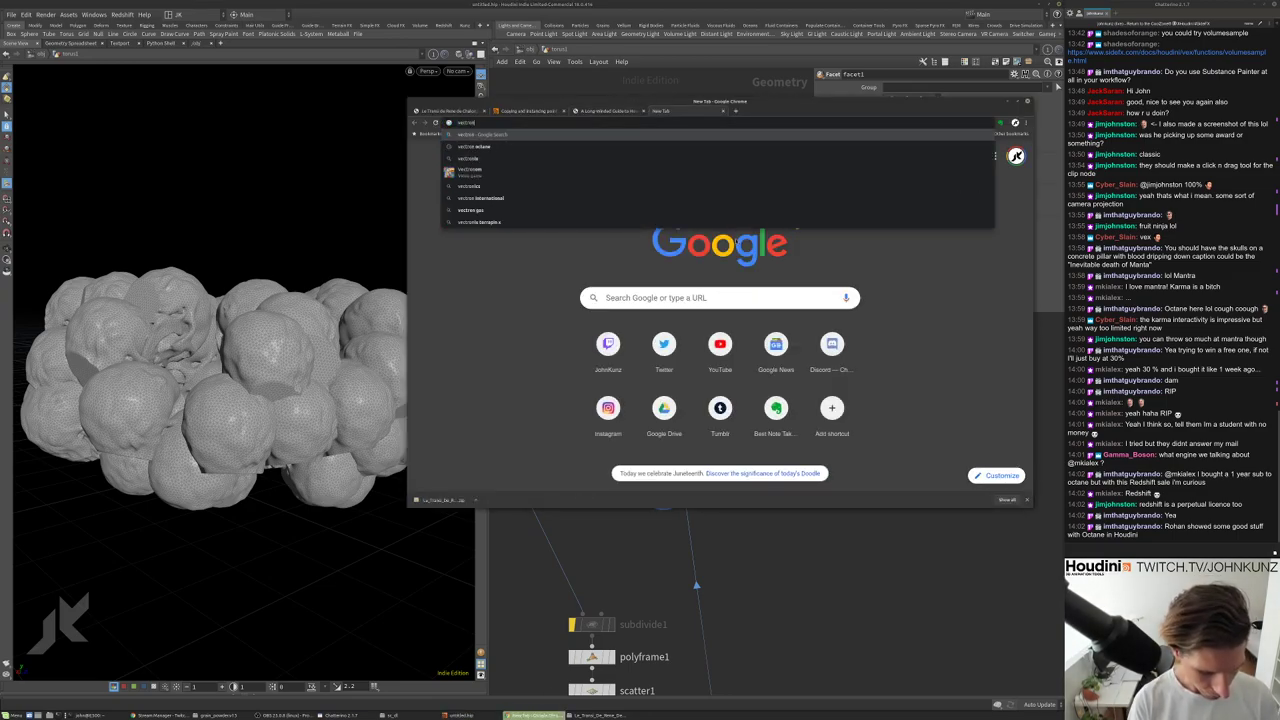
key("Down")
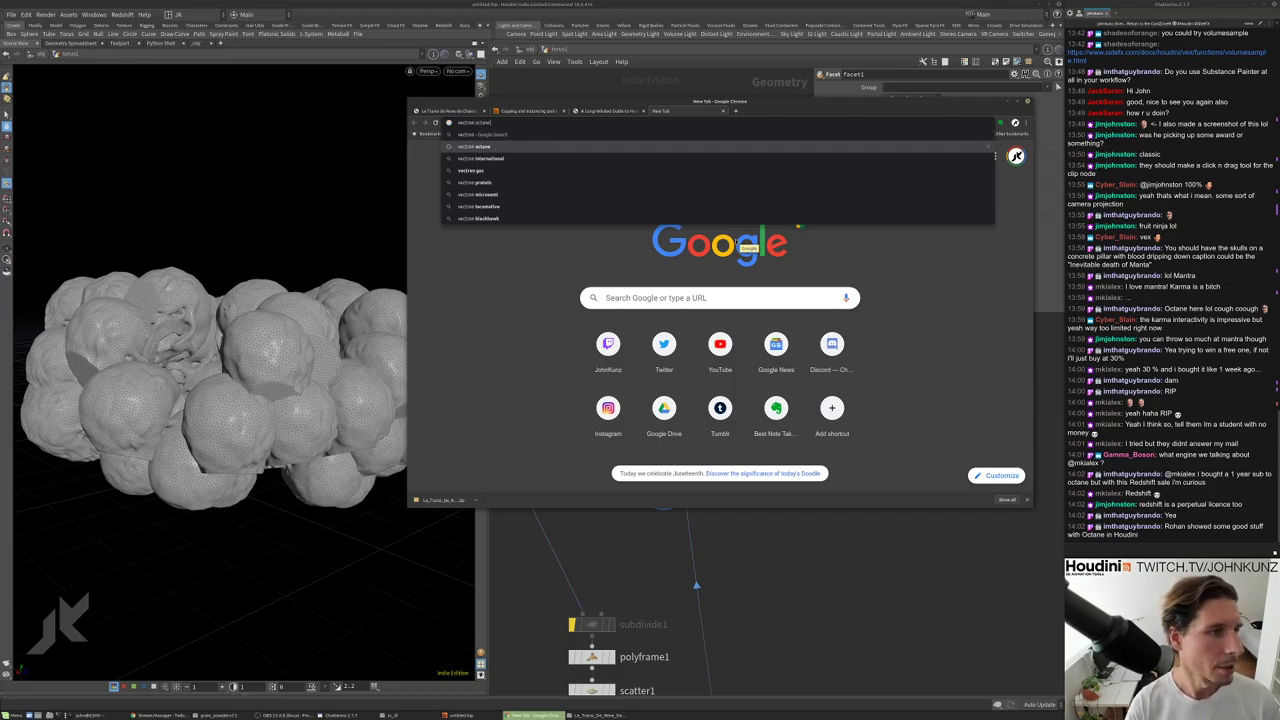
key("Return")
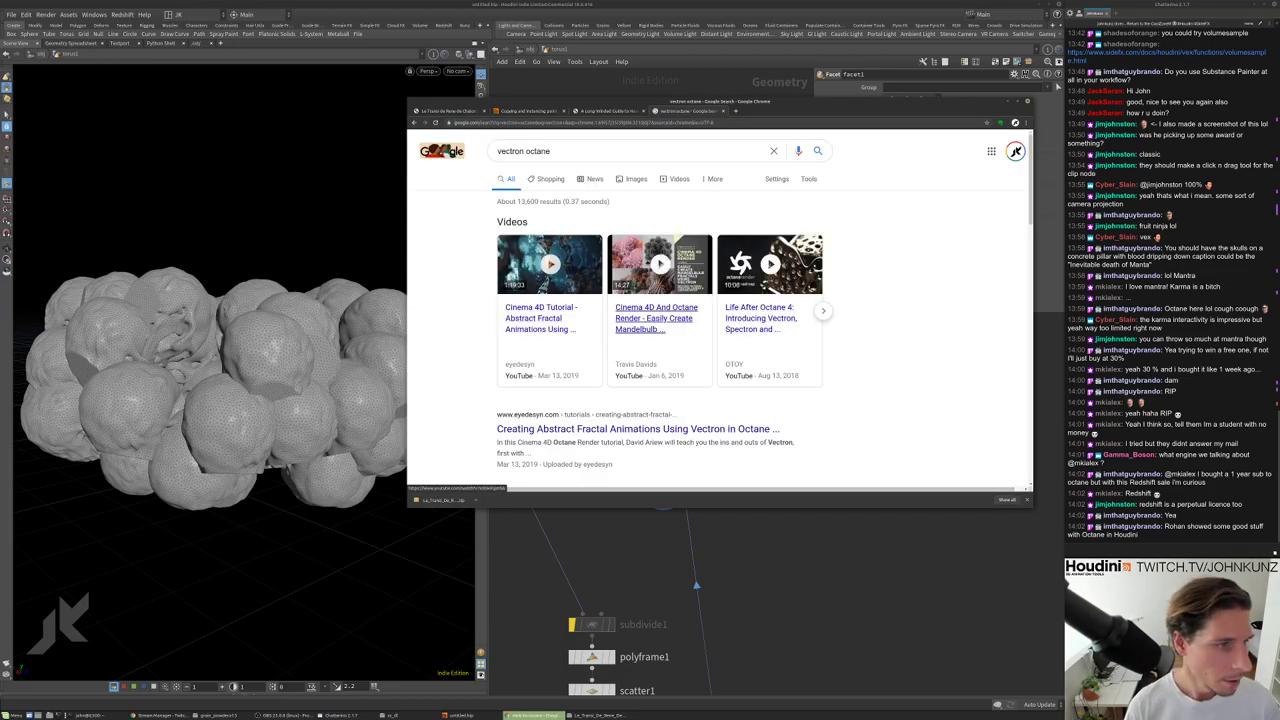
Preview the 'Octane Vectron on Behance' result in the image results.
mouse_move(735, 241)
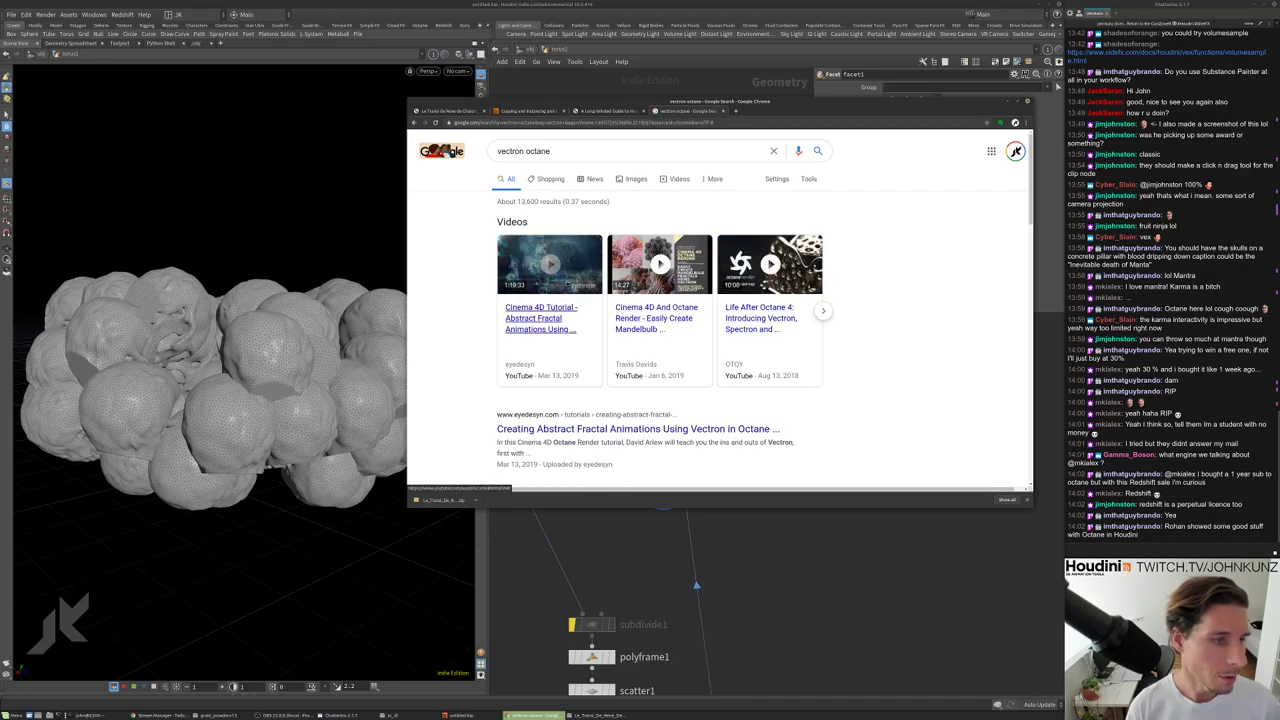
left_click(726, 321)
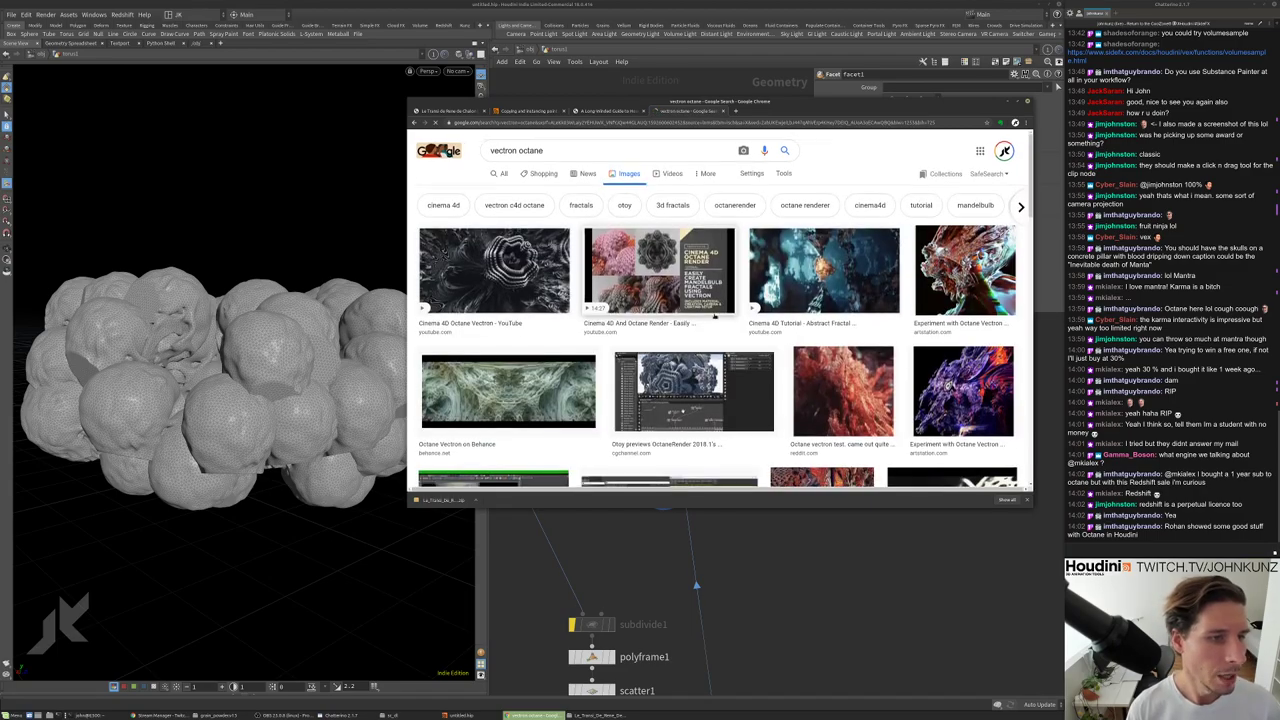
scroll(726, 321, "down", 3)
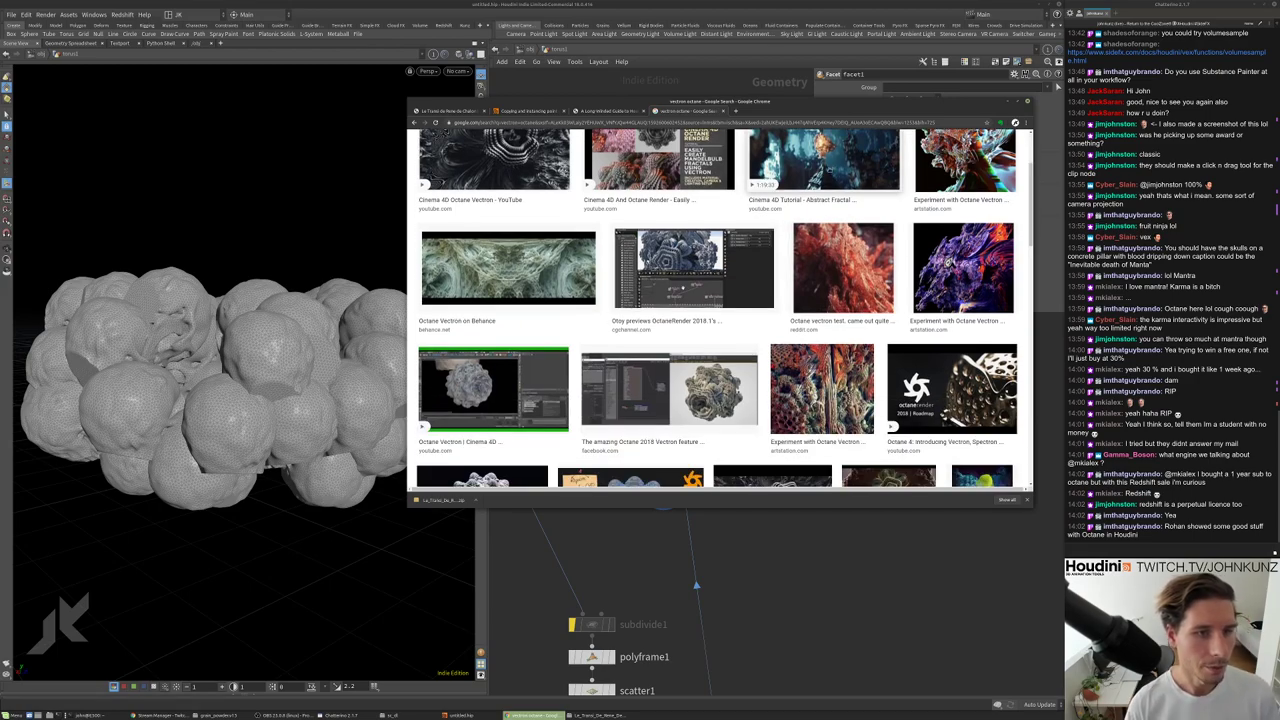
left_click(508, 268)
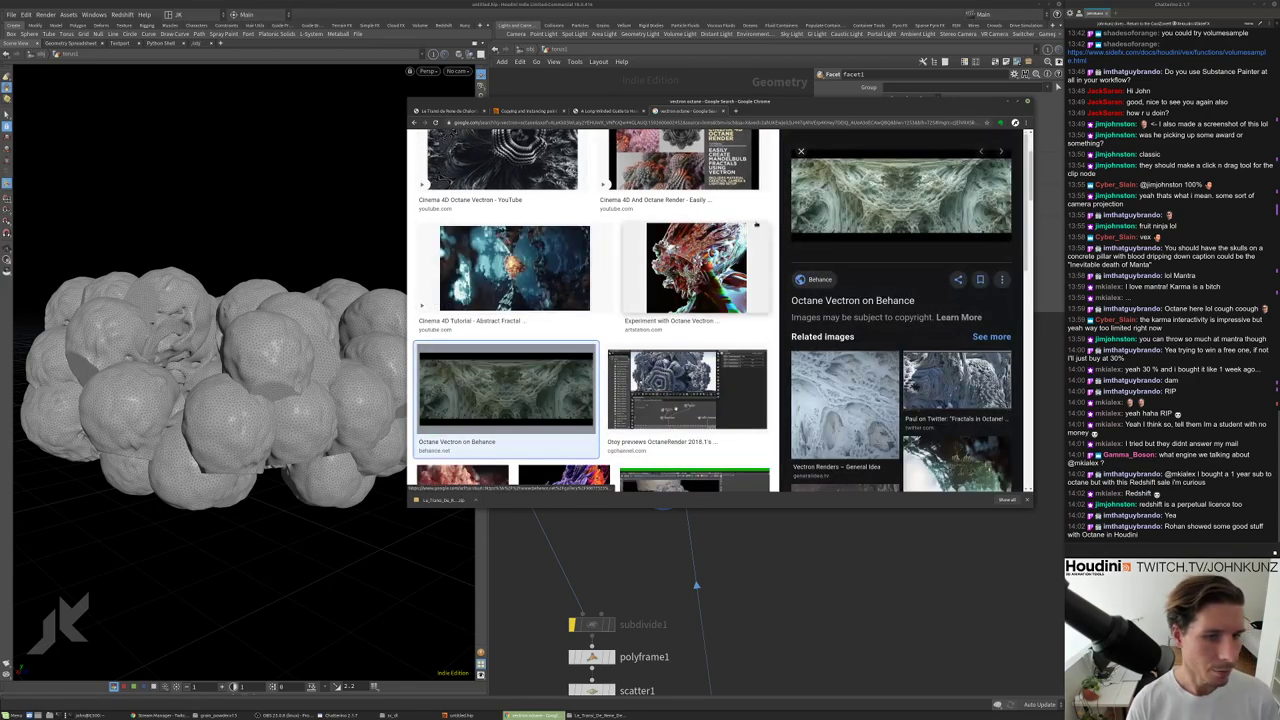
Open the Octane Vectron Behance project and browse its kaleidoscope and red fractal renders.
left_click(834, 279)
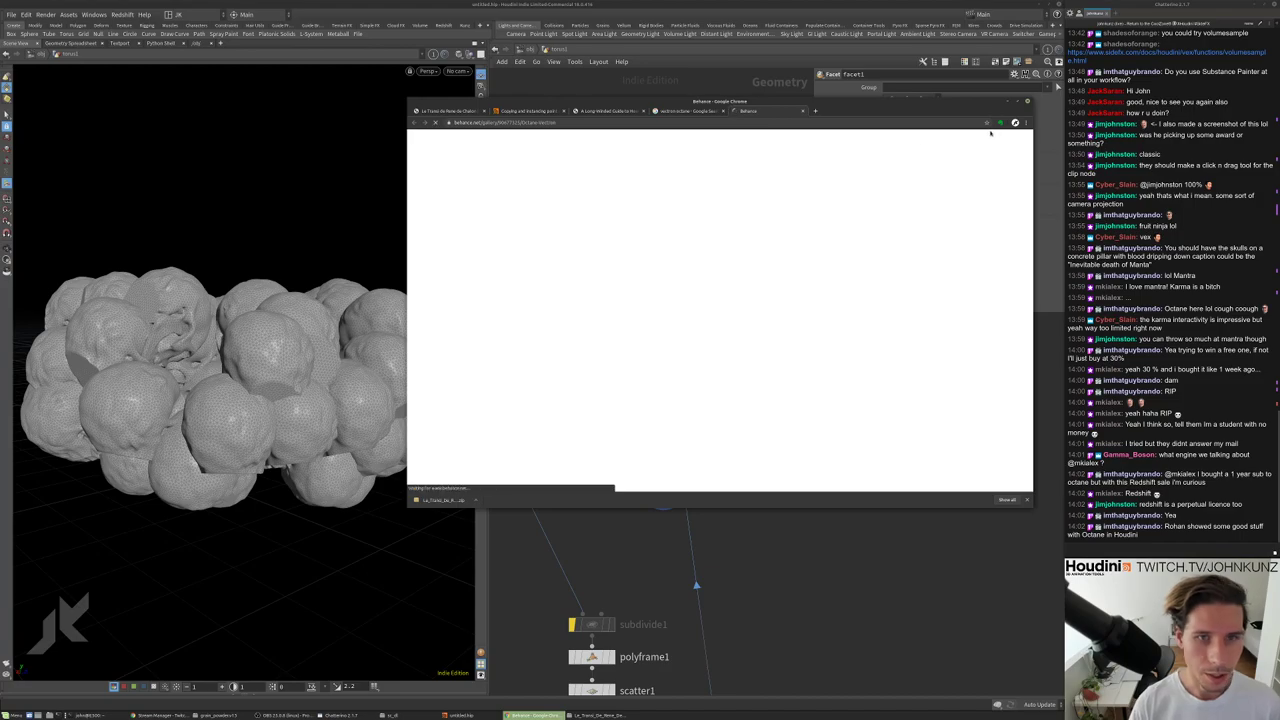
scroll(990, 200, "down", 3)
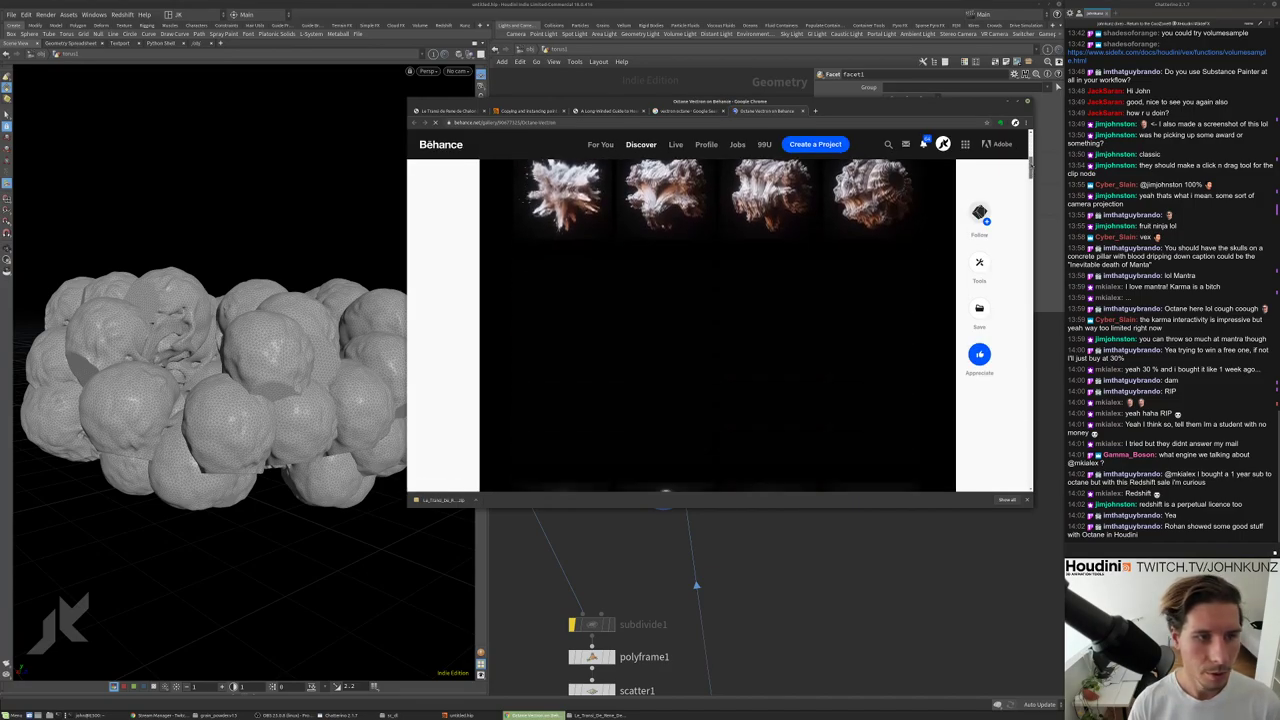
scroll(1016, 190, "down", 5)
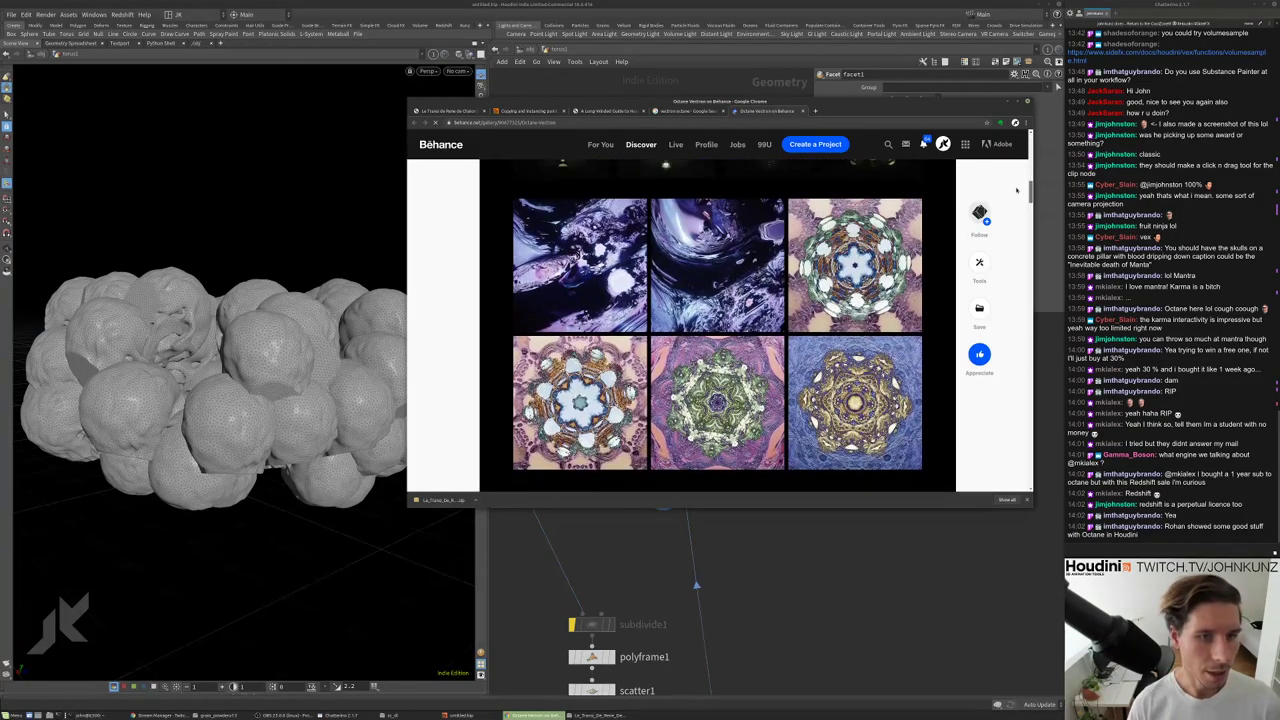
scroll(1016, 190, "down", 10)
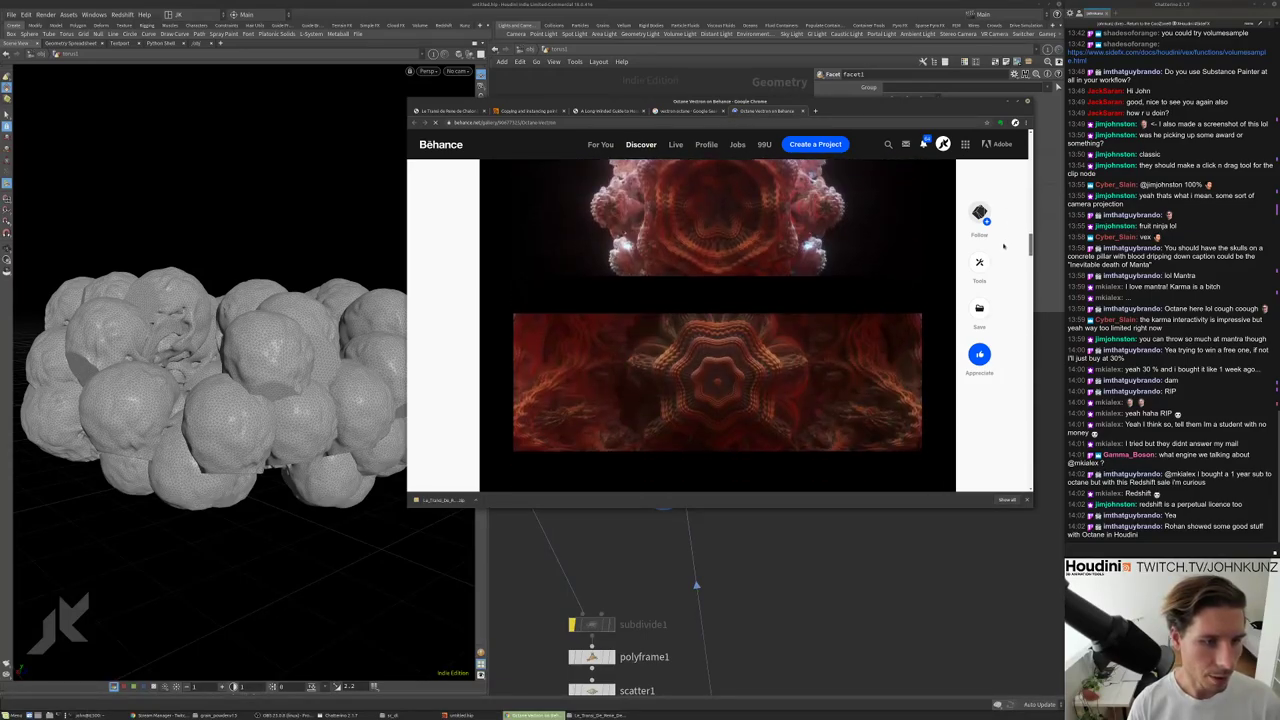
scroll(1004, 245, "down", 4)
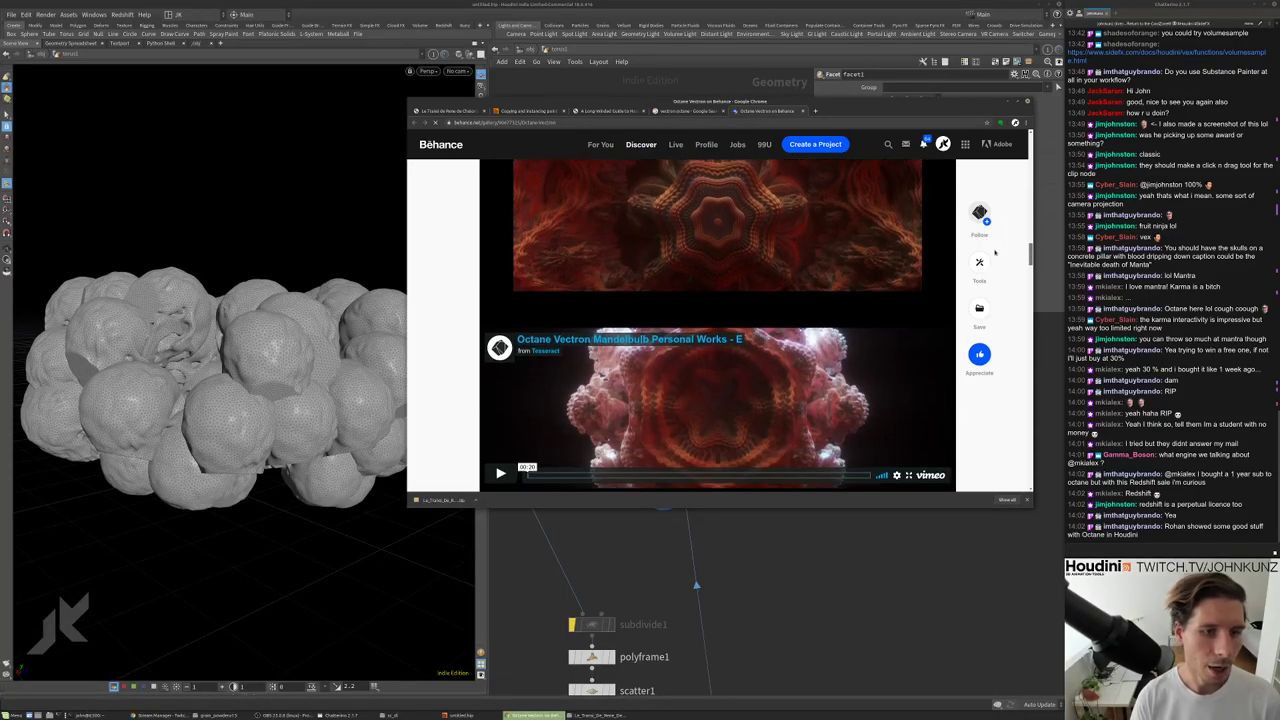
scroll(994, 252, "up", 2)
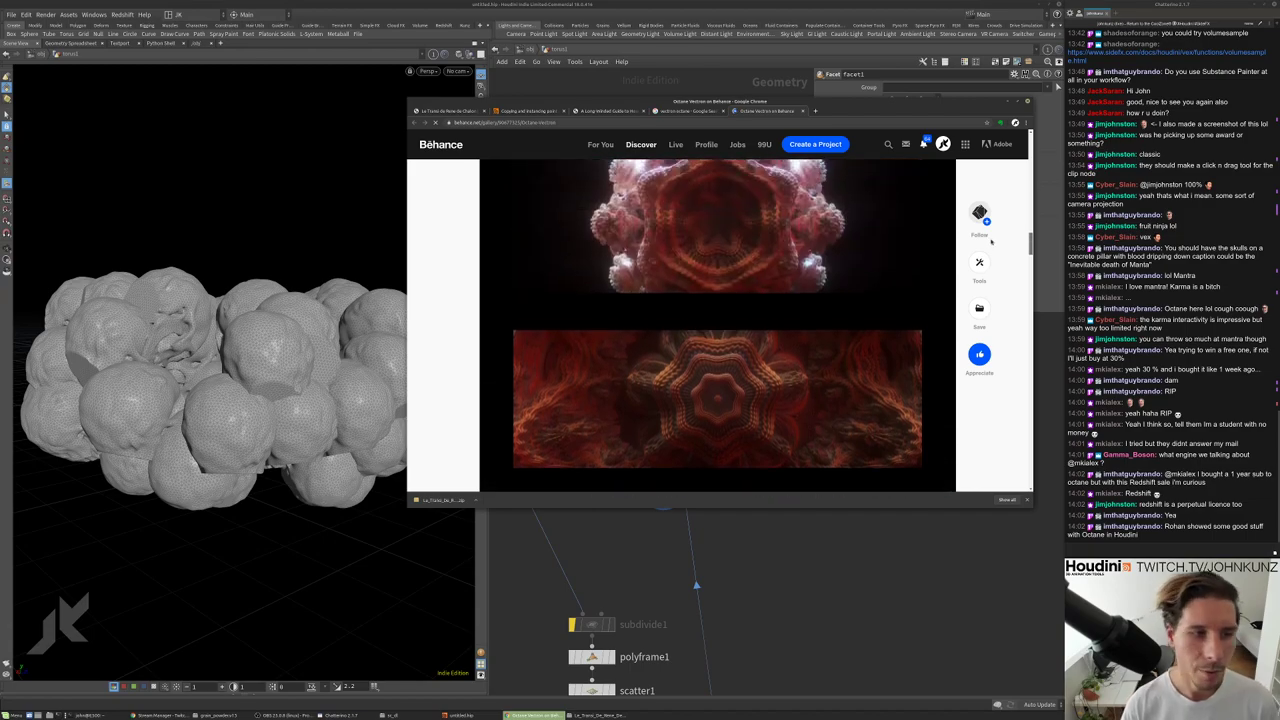
scroll(724, 271, "up", 1)
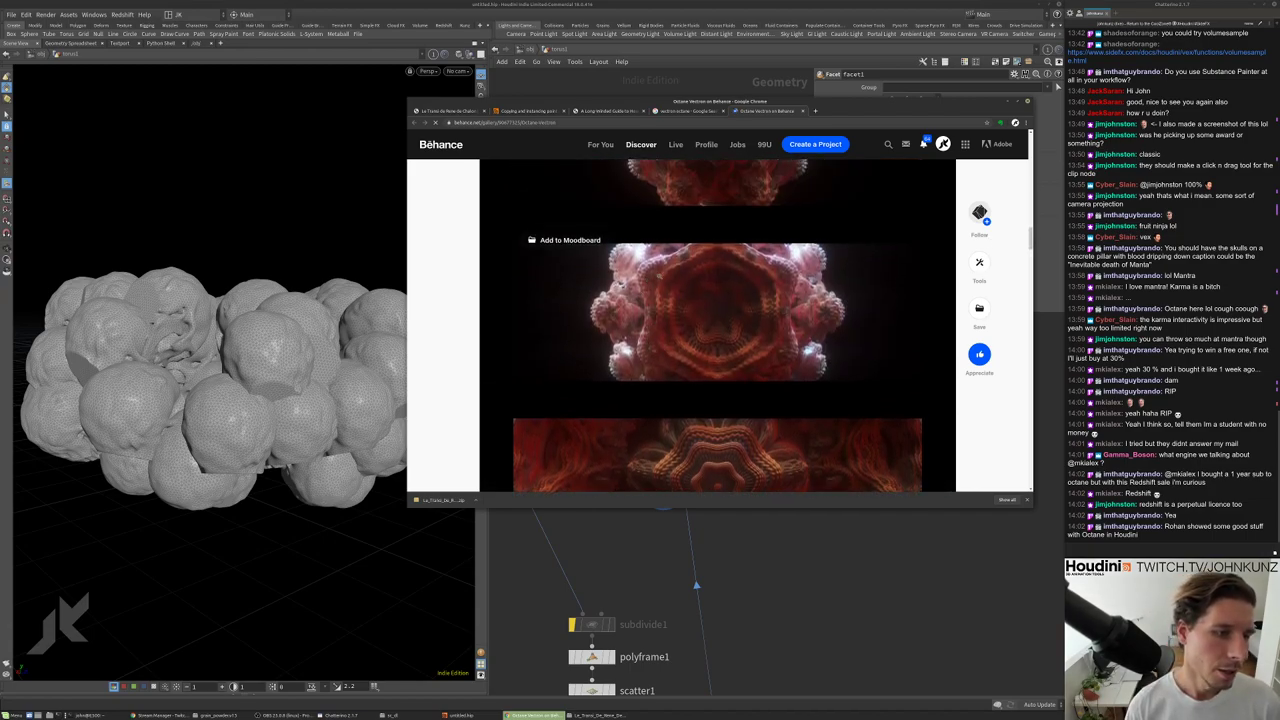
scroll(688, 269, "down", 3)
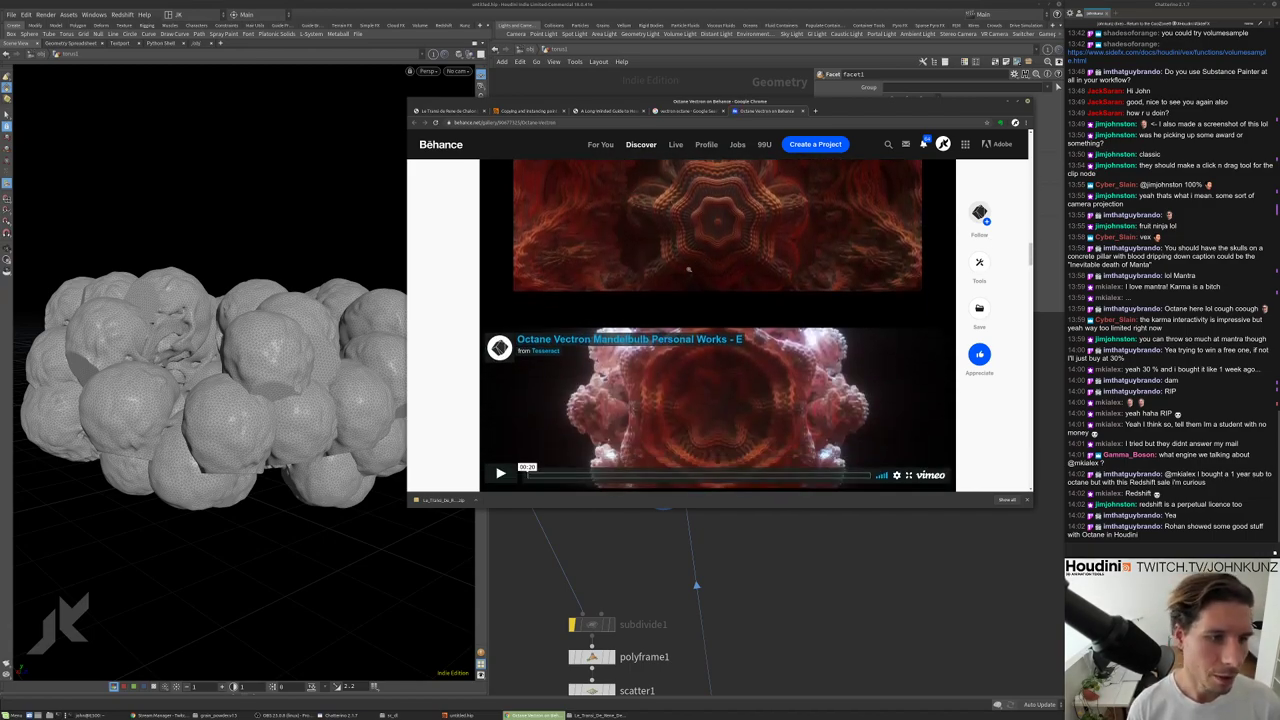
scroll(688, 269, "up", 2)
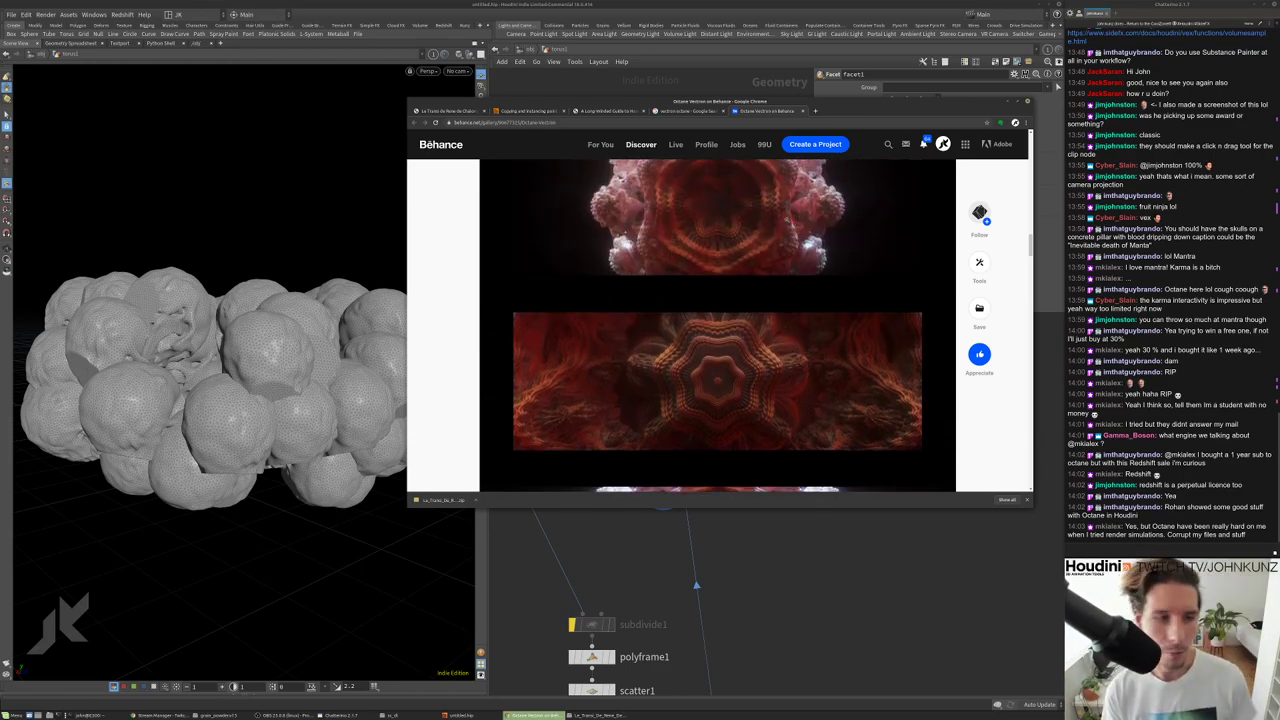
scroll(889, 192, "up", 1)
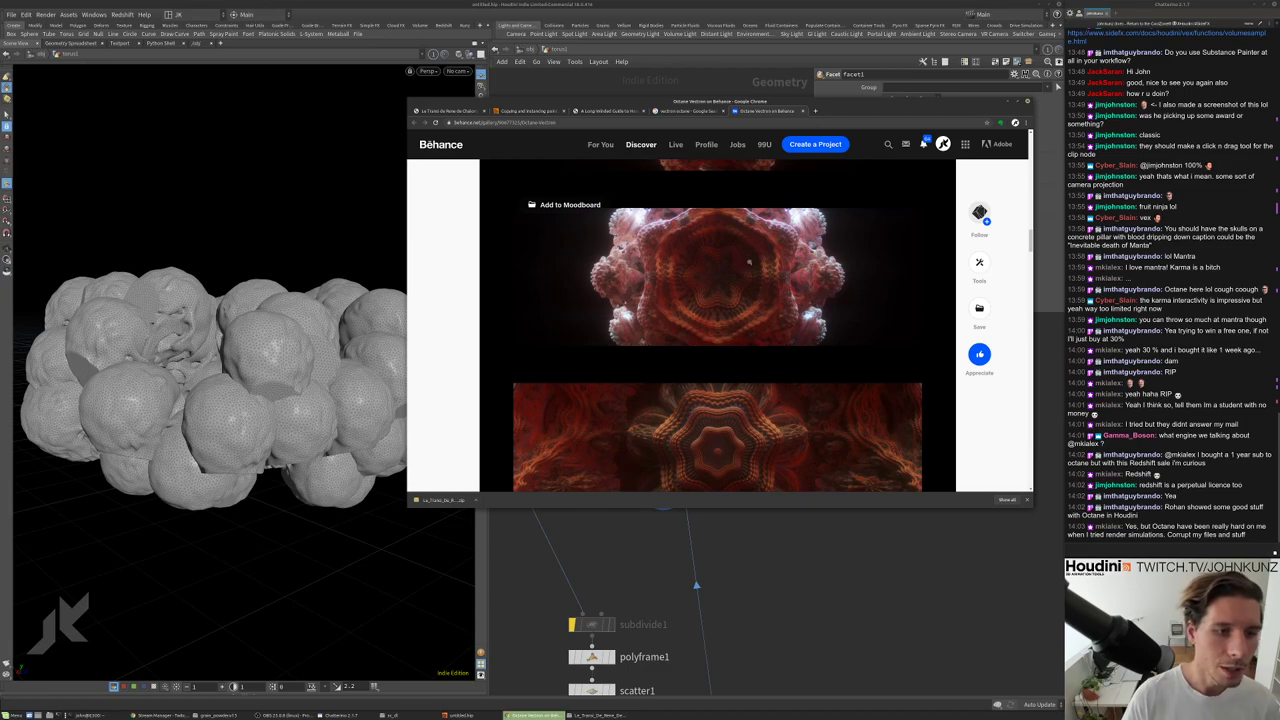
scroll(749, 262, "up", 1)
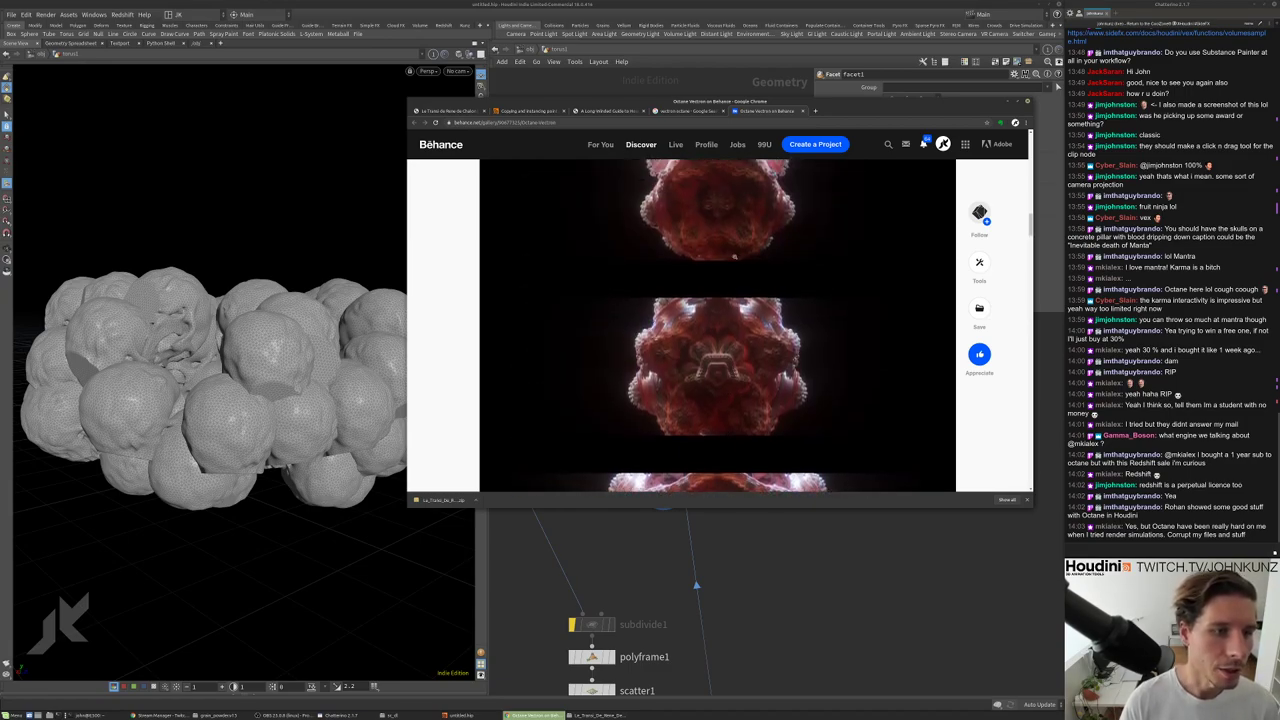
scroll(733, 255, "up", 4)
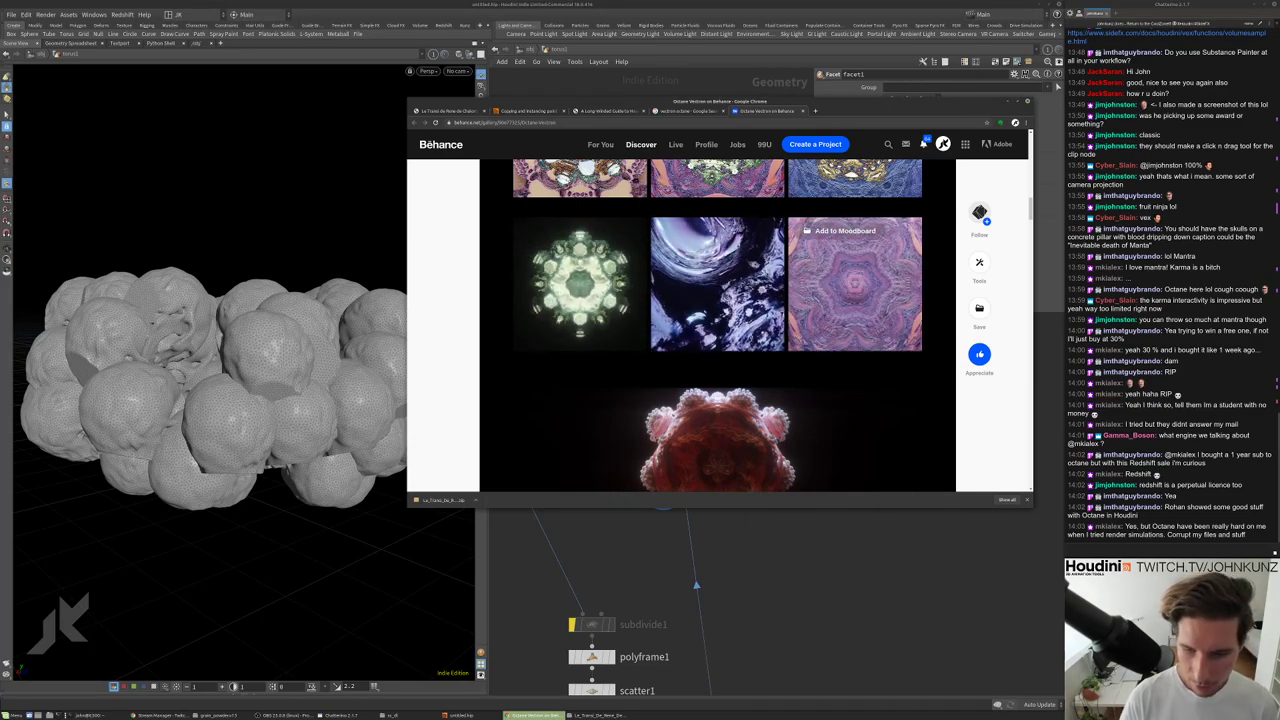
left_click(915, 553)
middle_click_drag(849, 568, 861, 471)
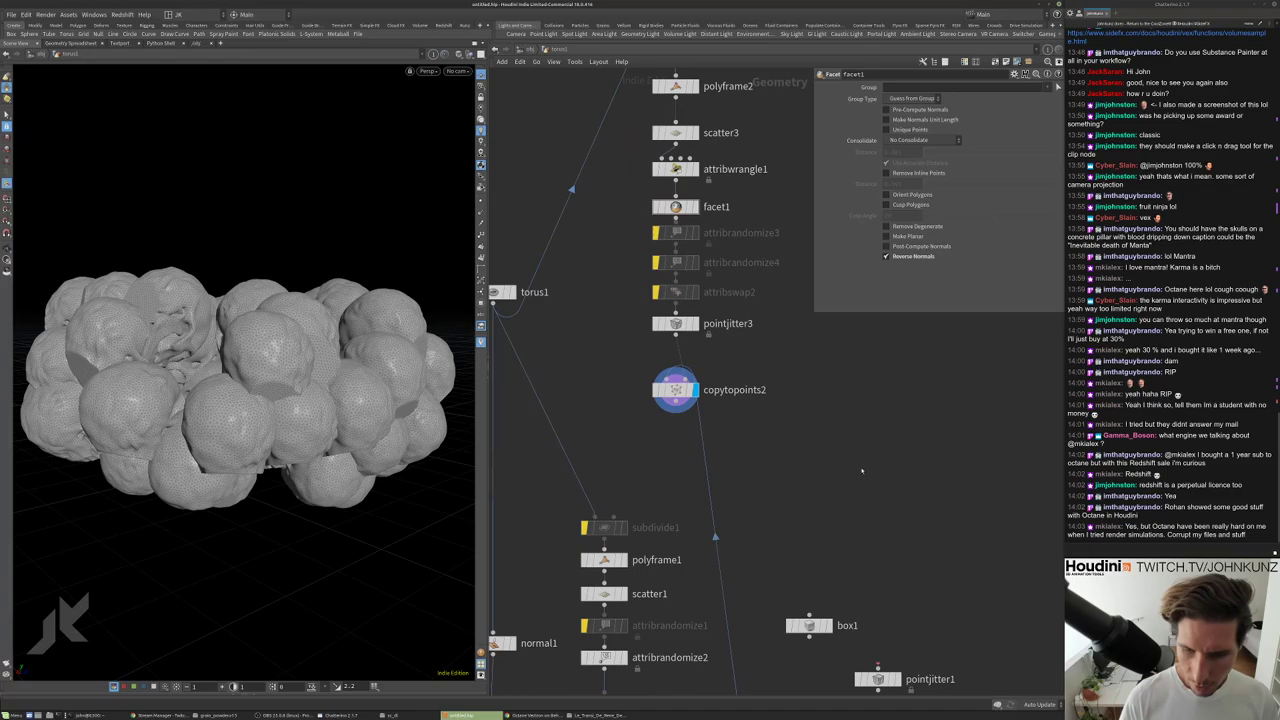
key("h")
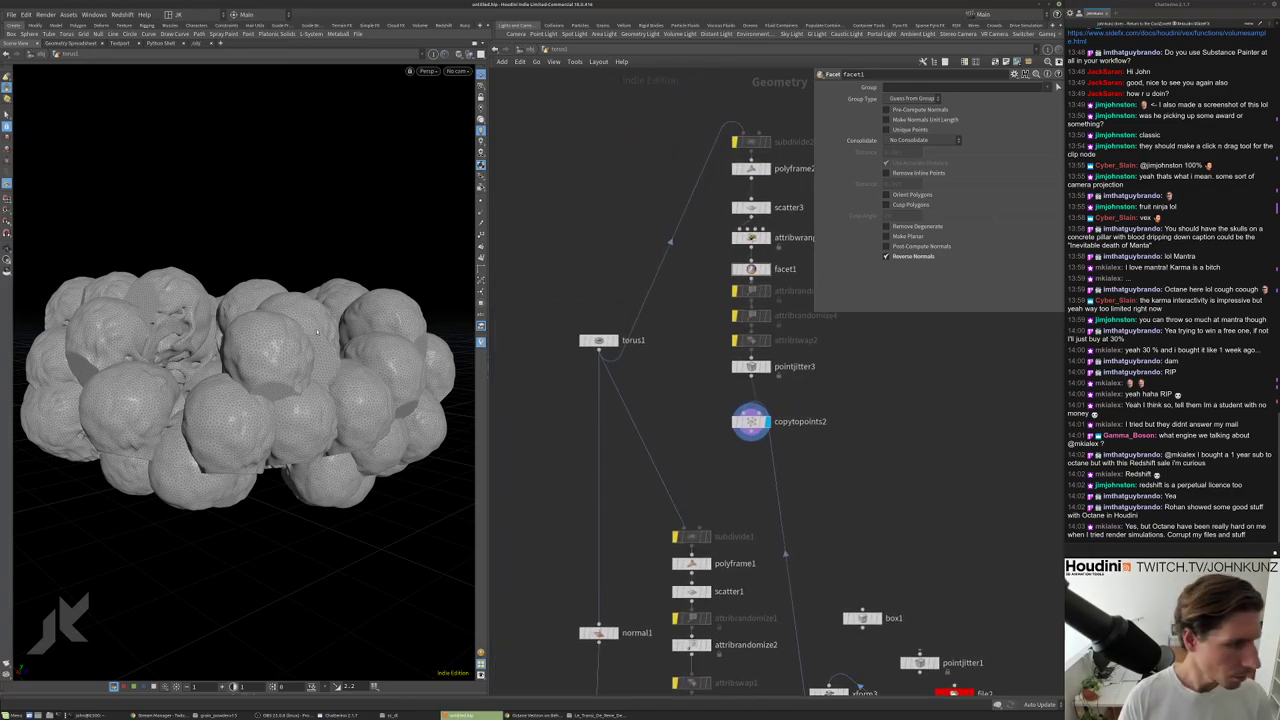
left_click_drag(318, 332, 320, 410)
scroll(300, 342, "up", 5)
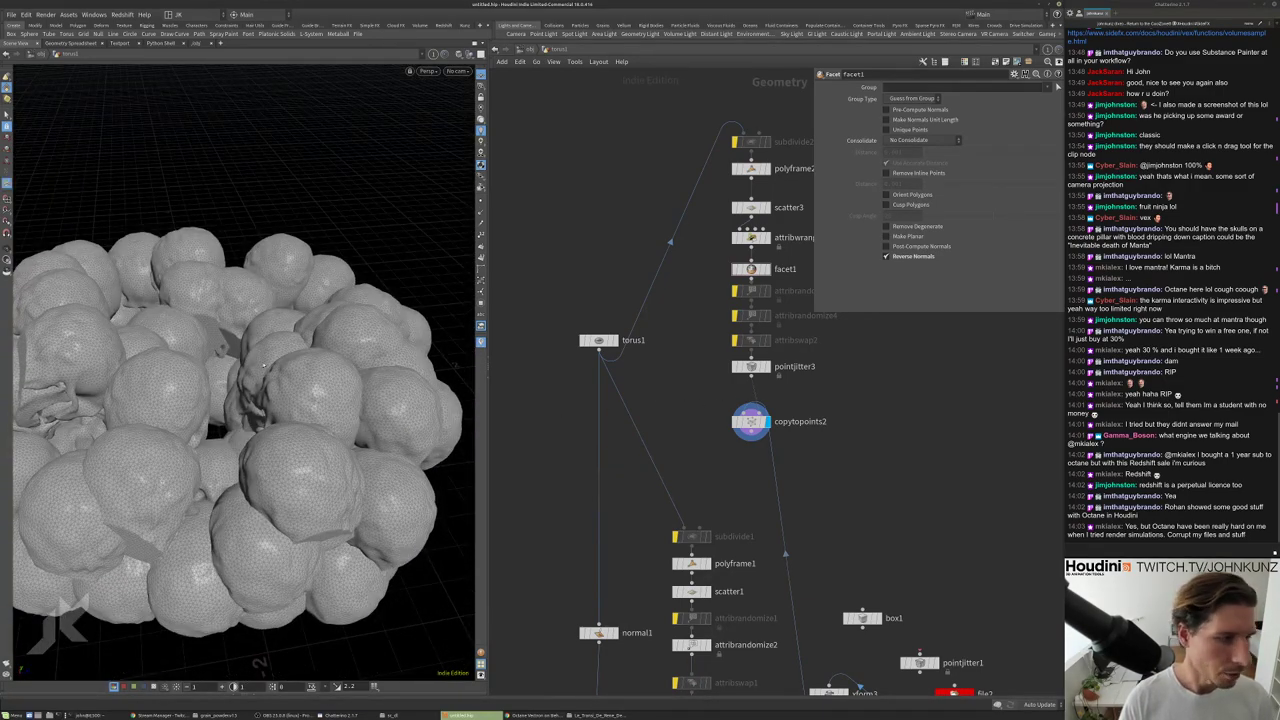
left_click(612, 340)
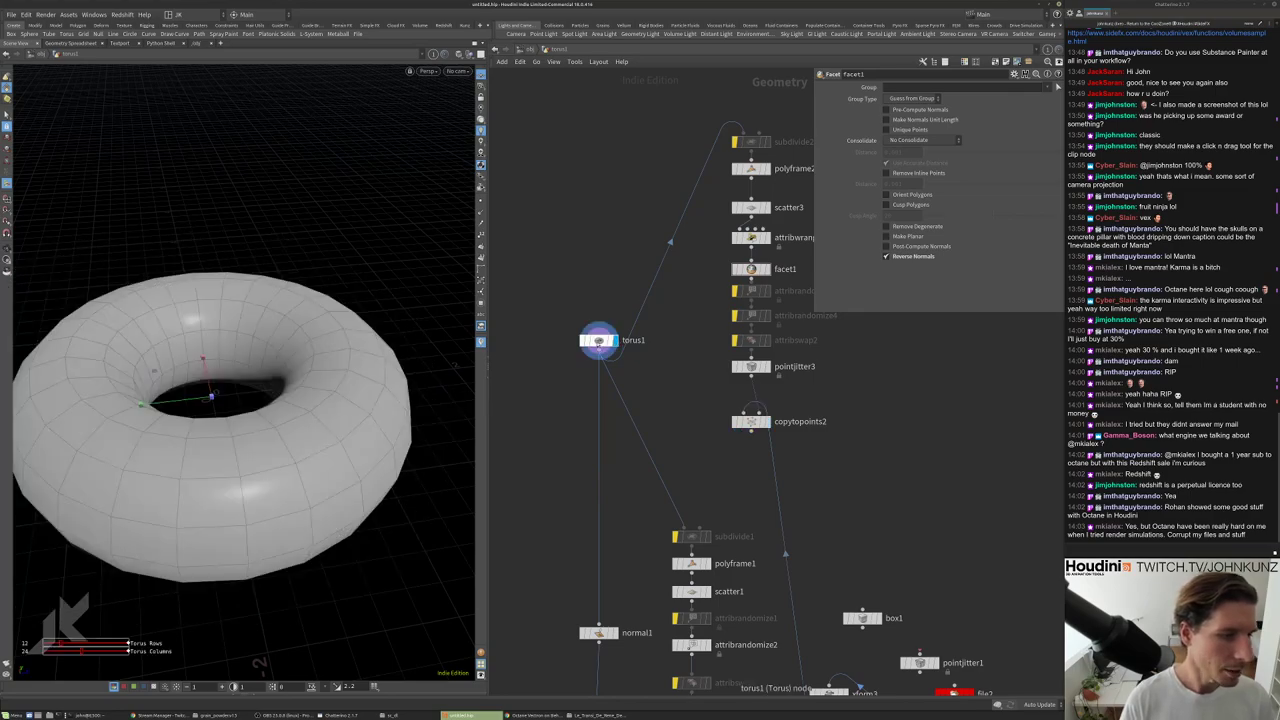
left_click(598, 340)
left_click(751, 421)
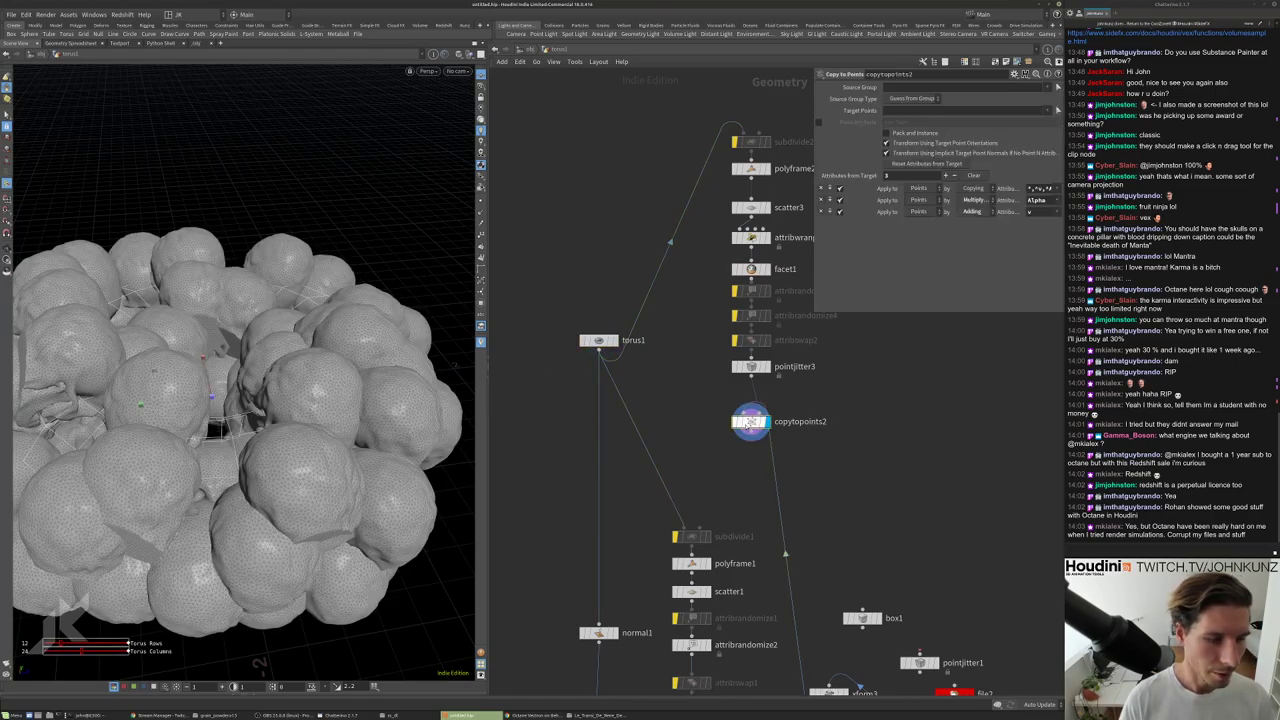
left_click_drag(300, 360, 304, 376)
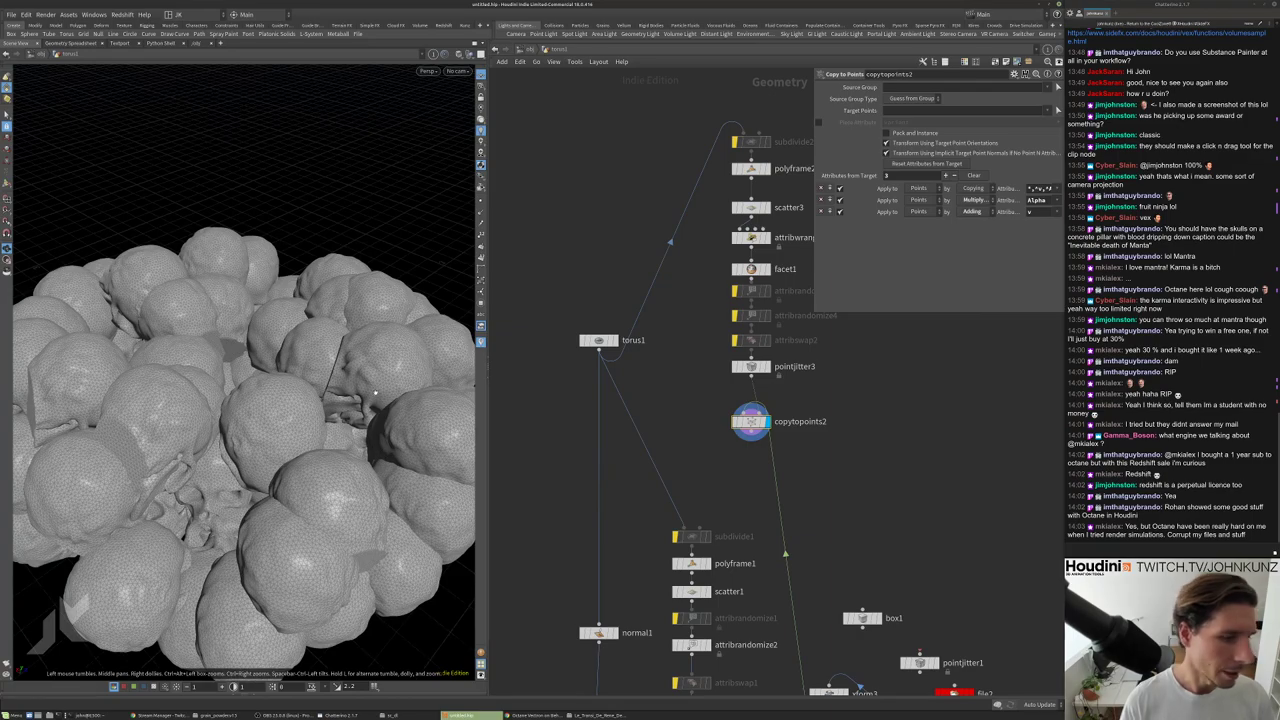
middle_click_drag(834, 457, 822, 431)
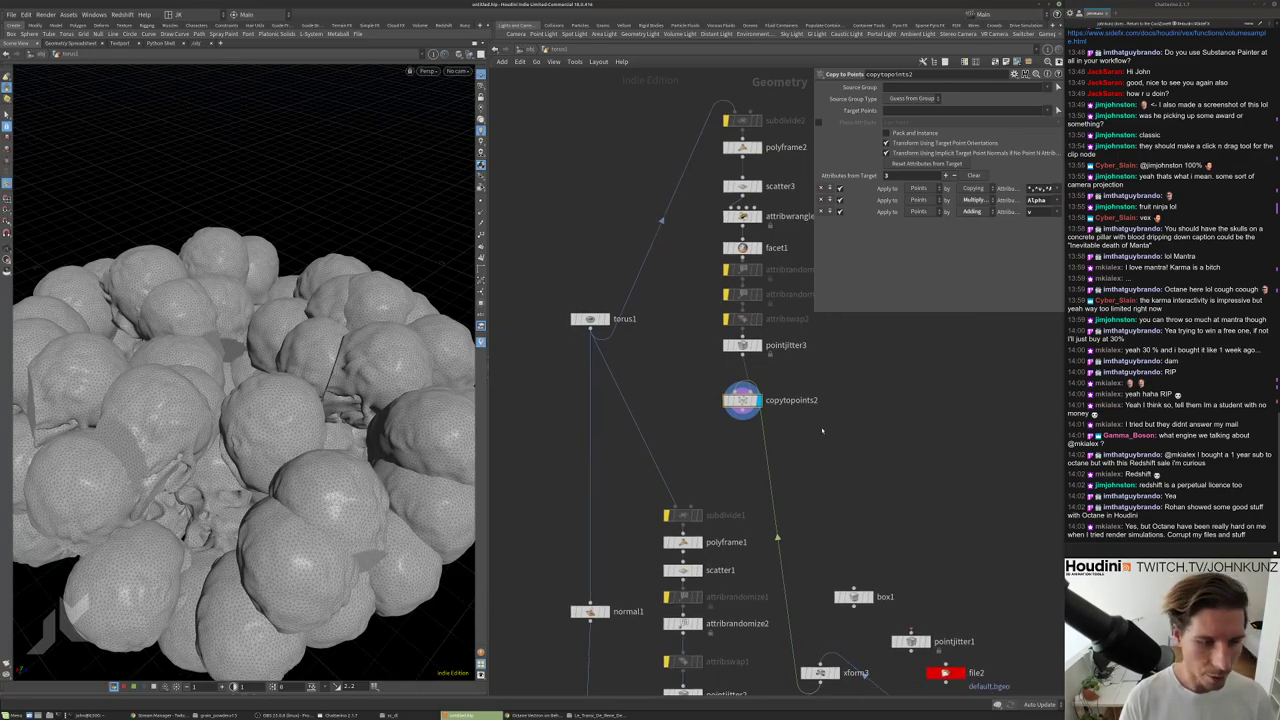
Add a VDB from Polygons node fed by copytopoints2.
key("Tab")
type("vdbf")
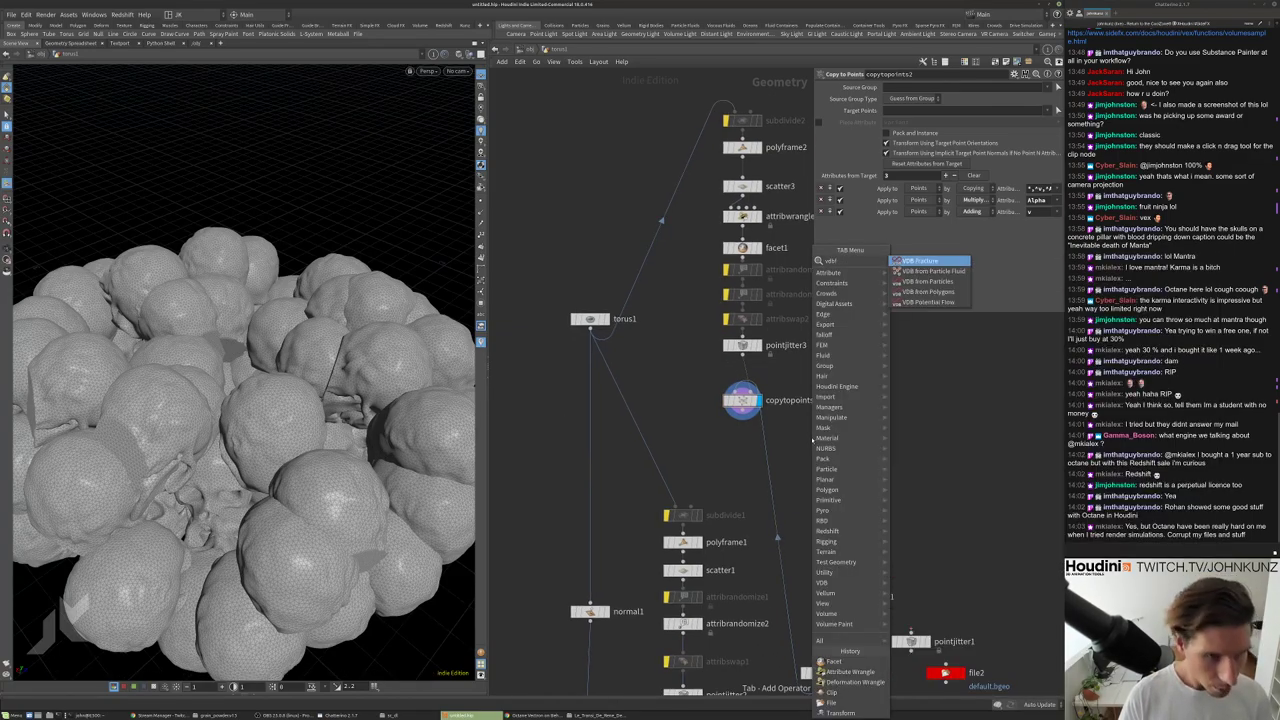
left_click(928, 292)
left_click(850, 432)
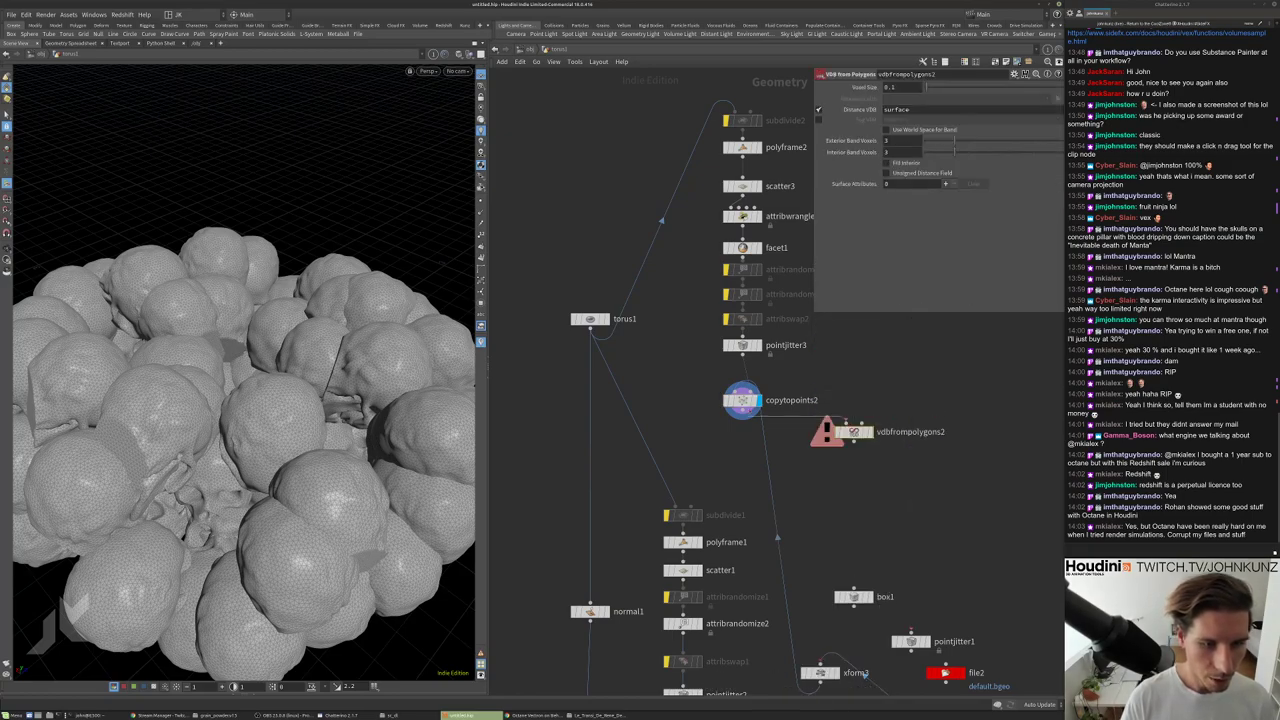
left_click(853, 421)
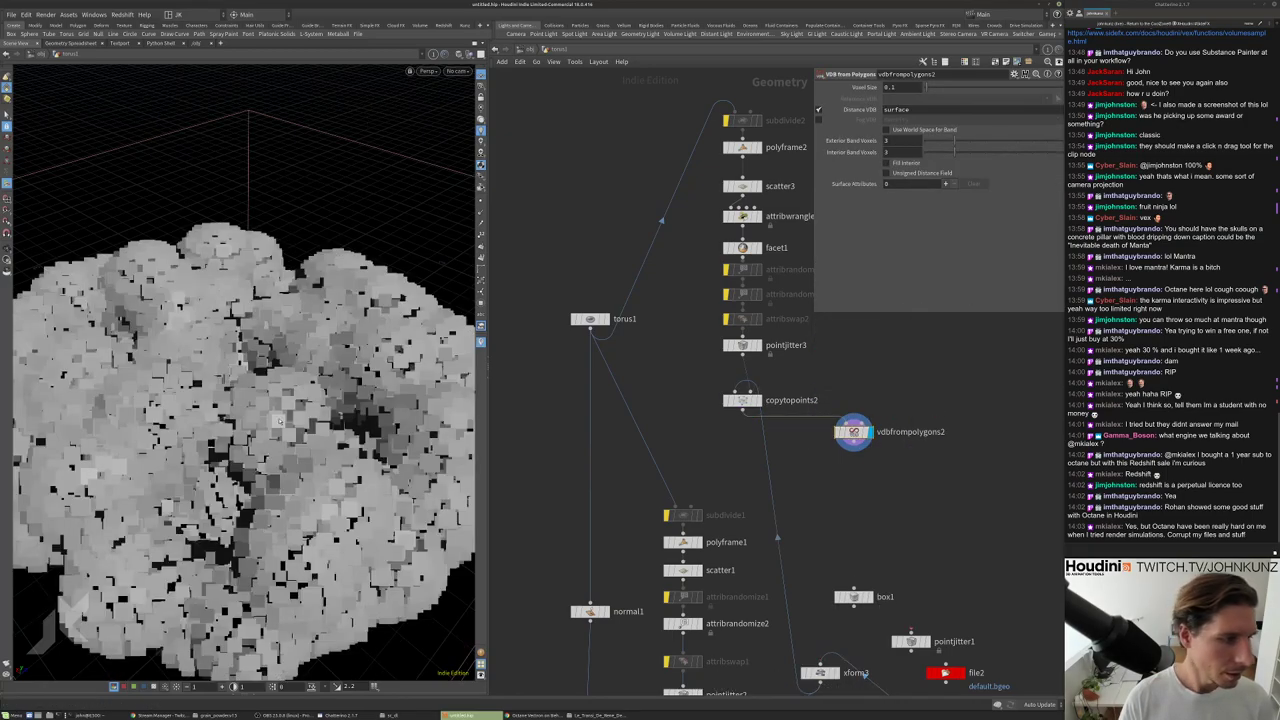
Set the VDB Voxel Size to 0.01 and inspect the smoother skull surface.
left_click(905, 88)
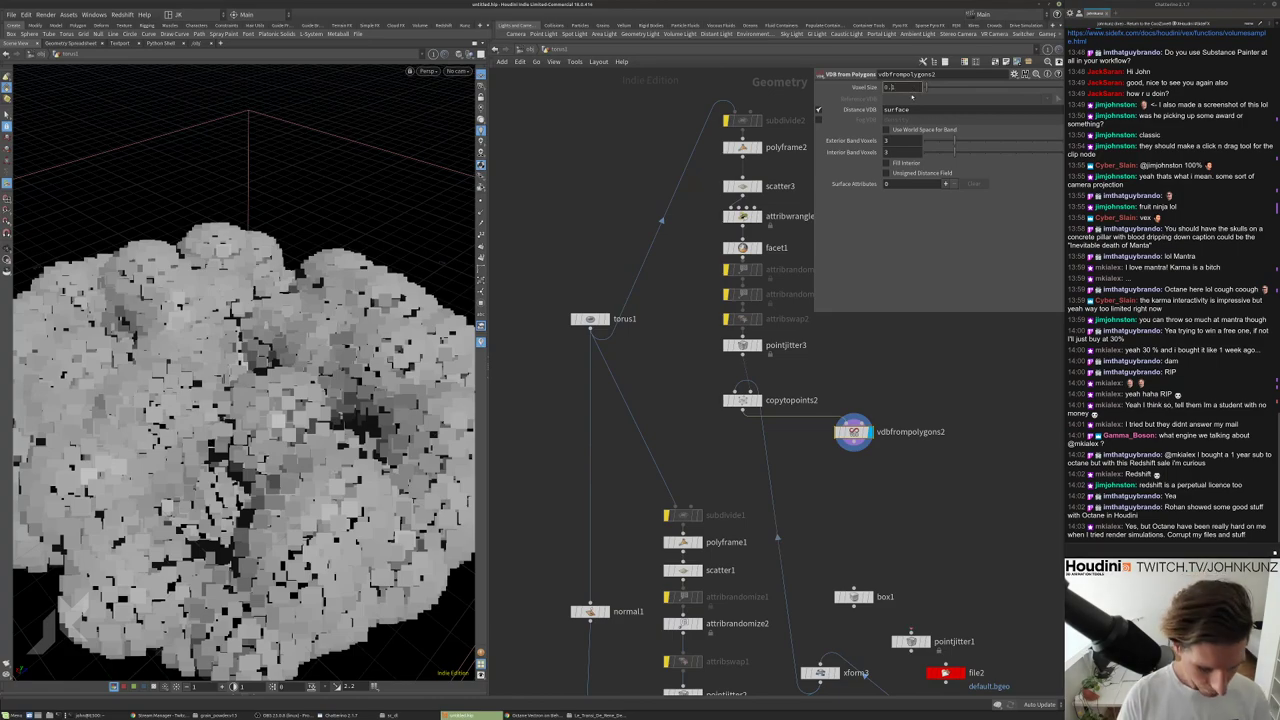
type("0.01")
key("Return")
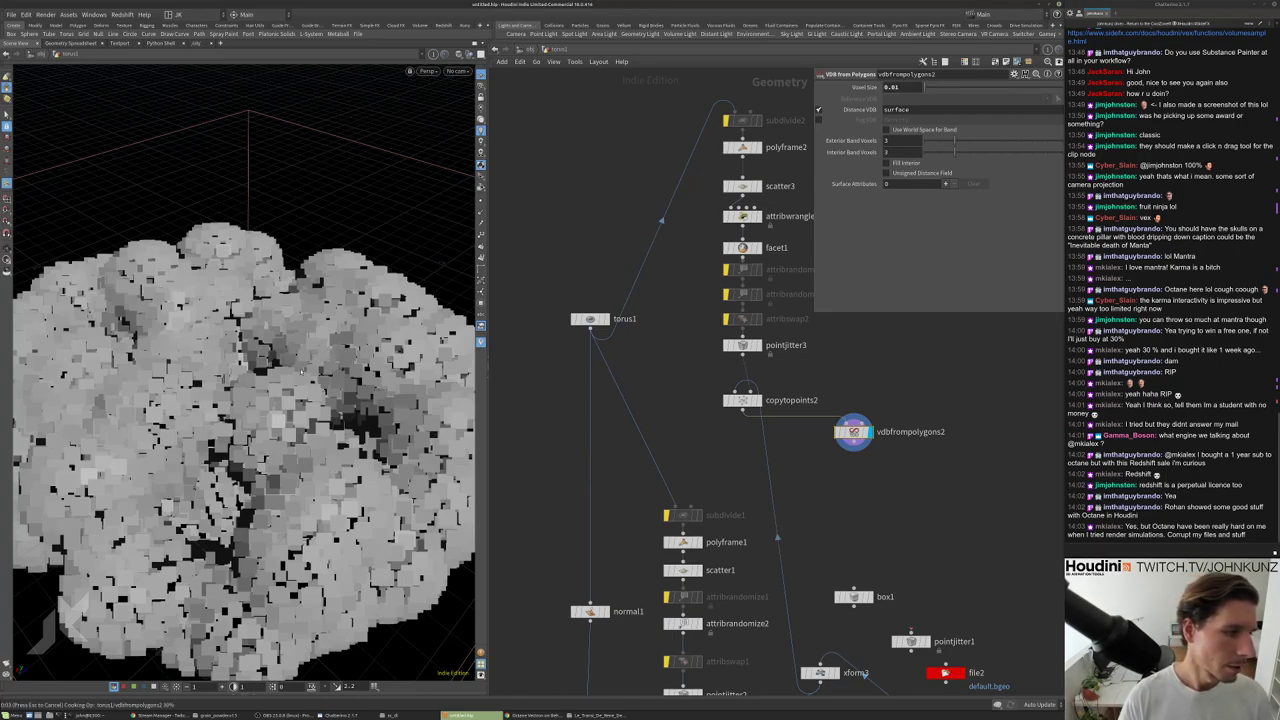
key("Escape")
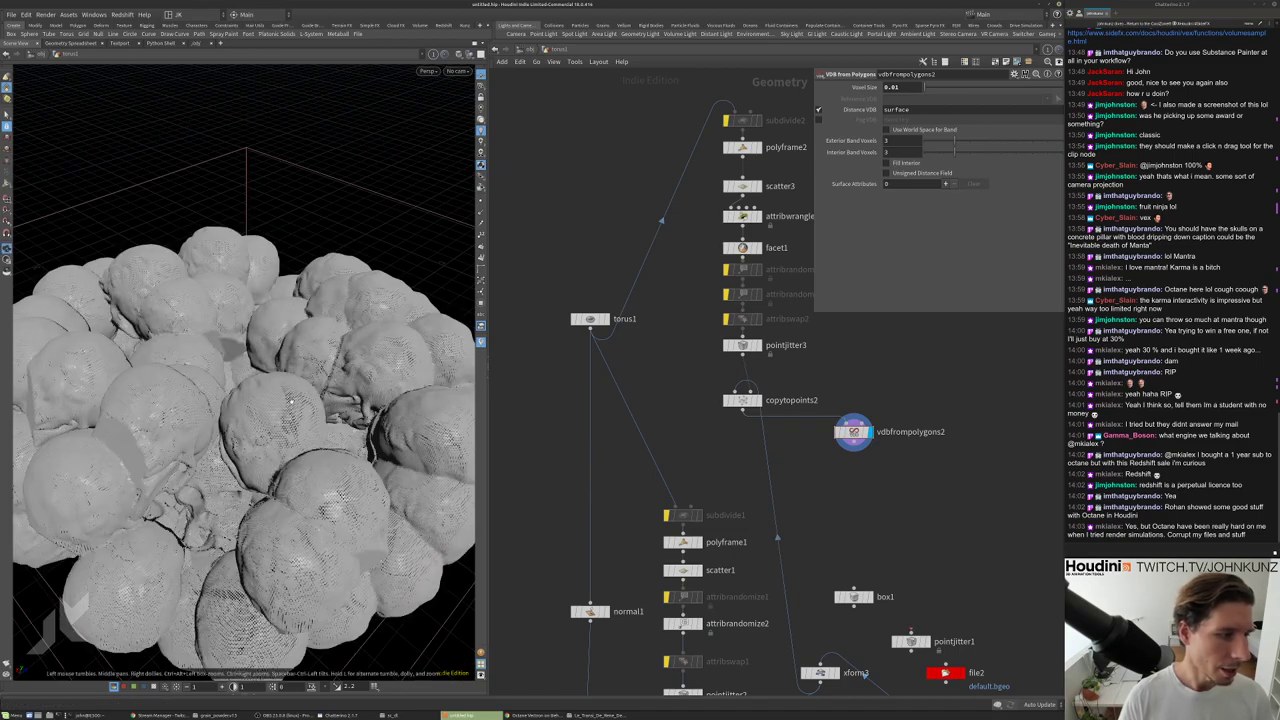
left_click_drag(345, 375, 230, 390)
key("s")
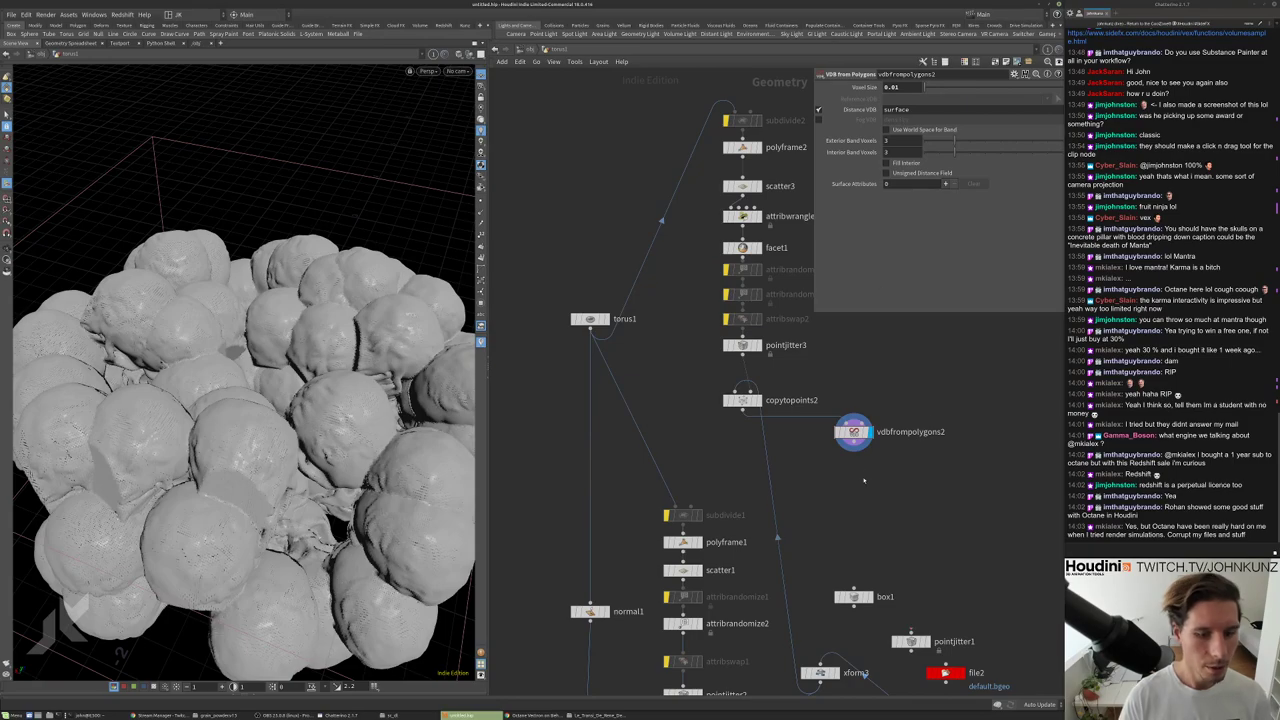
key("Tab")
Add a second VDB from Polygons node, vdbfrompolygons3, fed by torus1.
type("vdb")
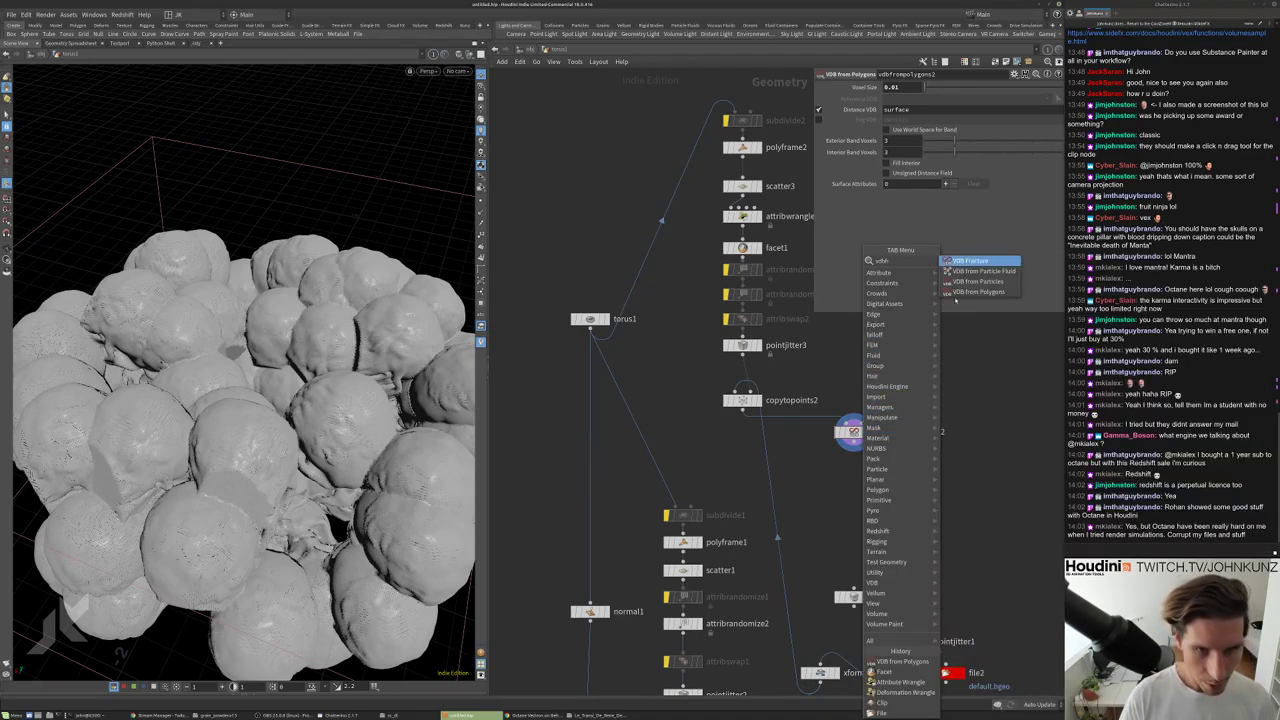
left_click(975, 291)
left_click(830, 486)
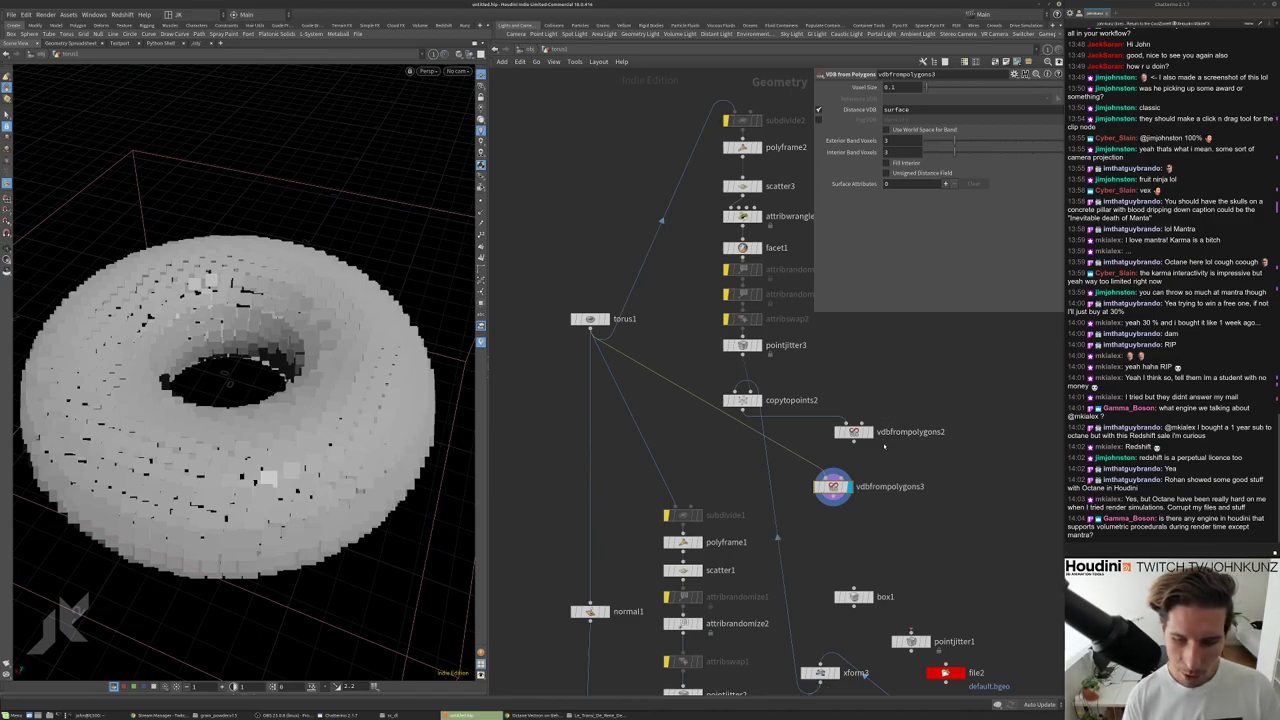
scroll(884, 447, "up", 3)
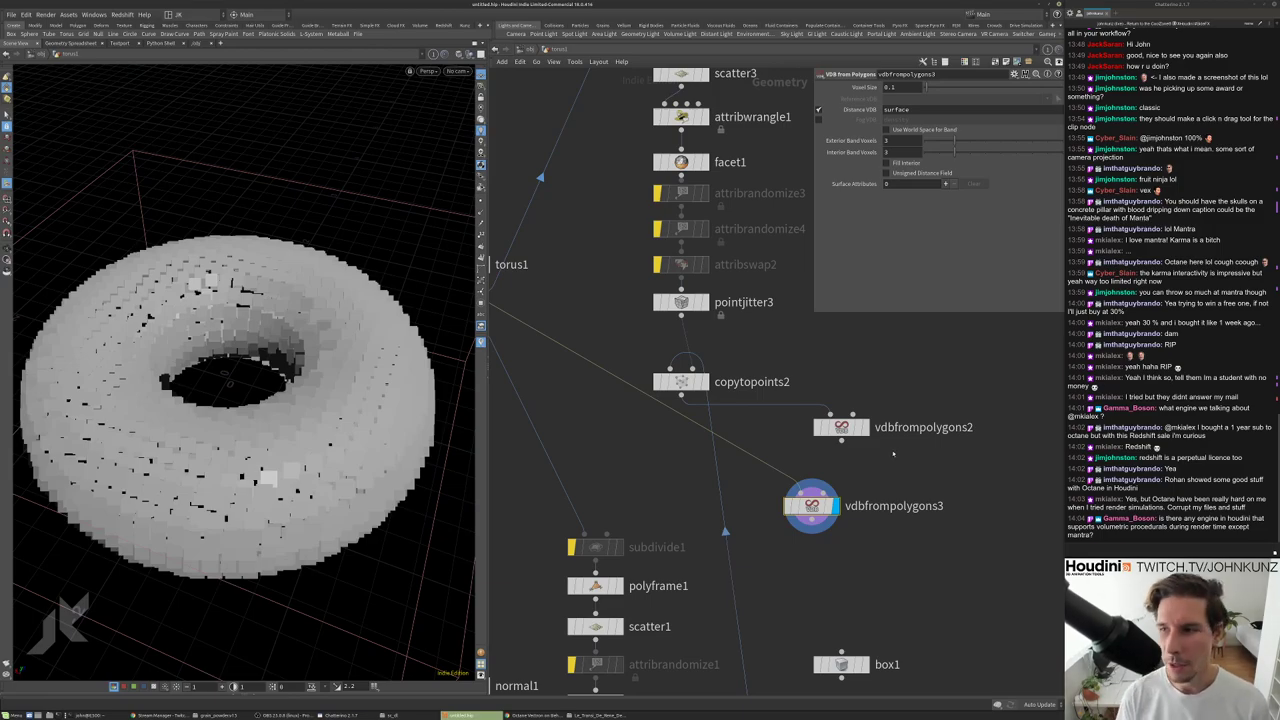
middle_click_drag(907, 480, 920, 443)
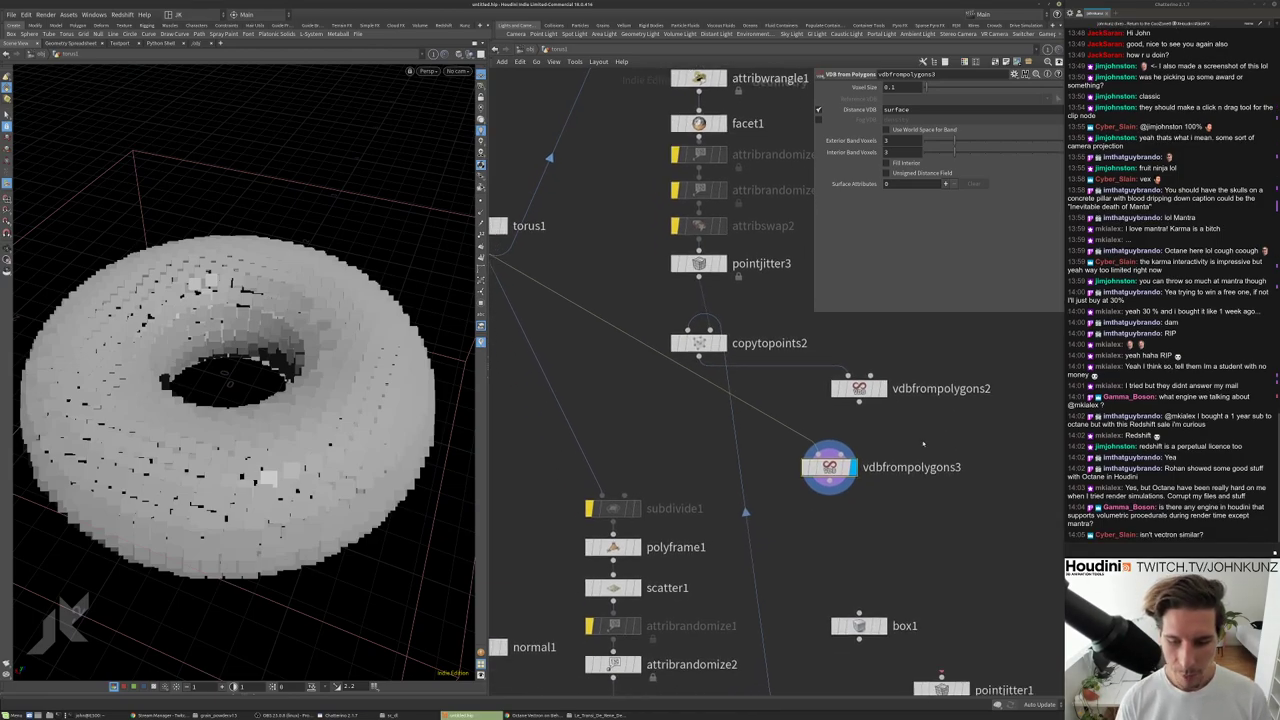
scroll(828, 462, "down", 2)
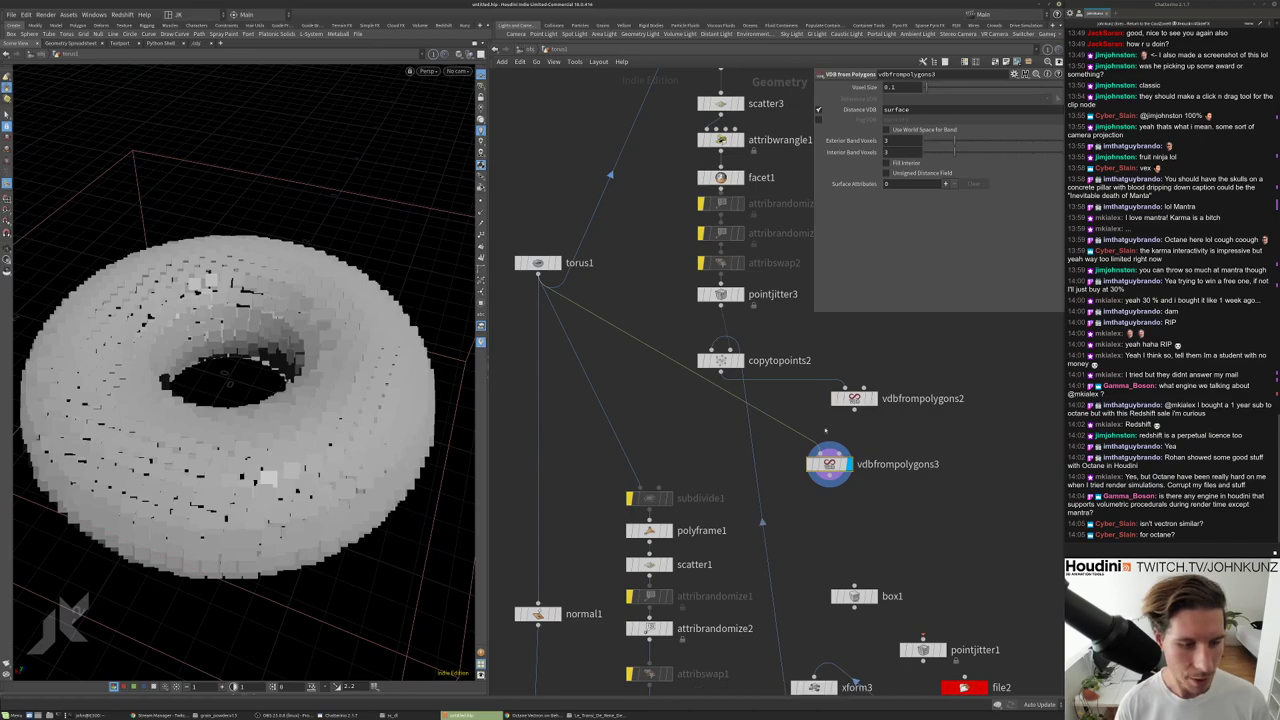
left_click_drag(829, 463, 713, 445)
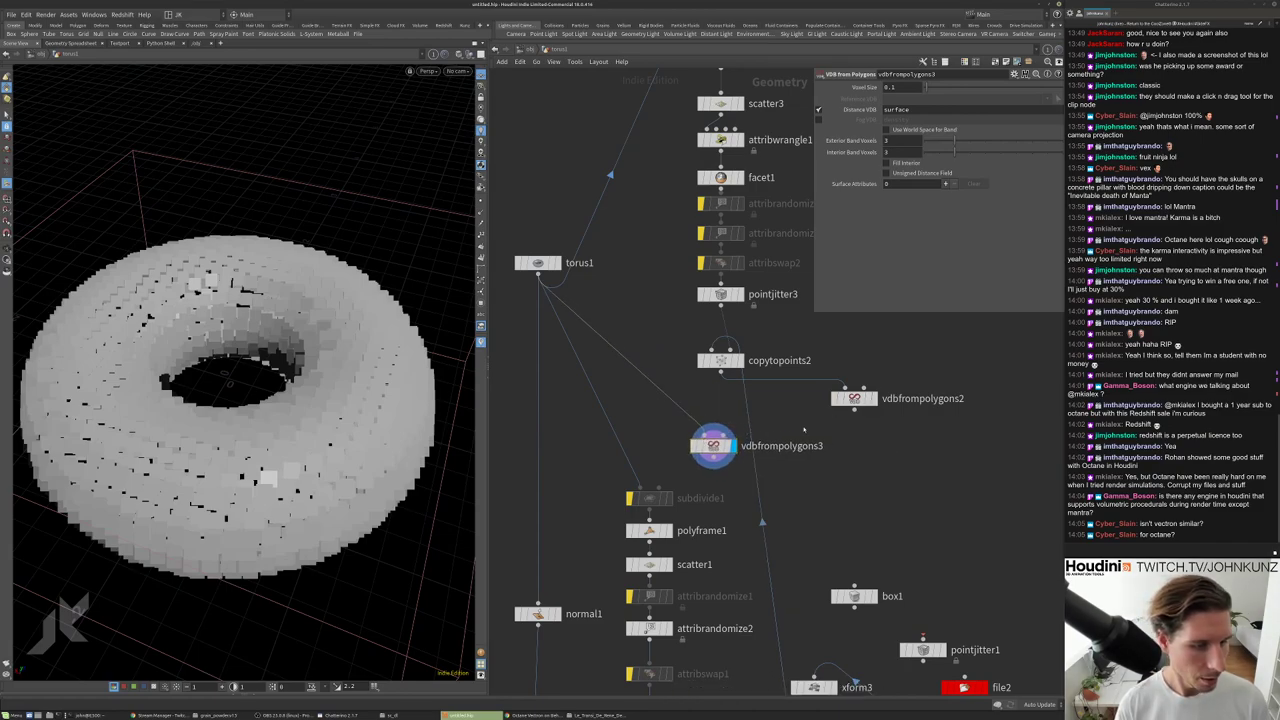
scroll(693, 407, "down", 2)
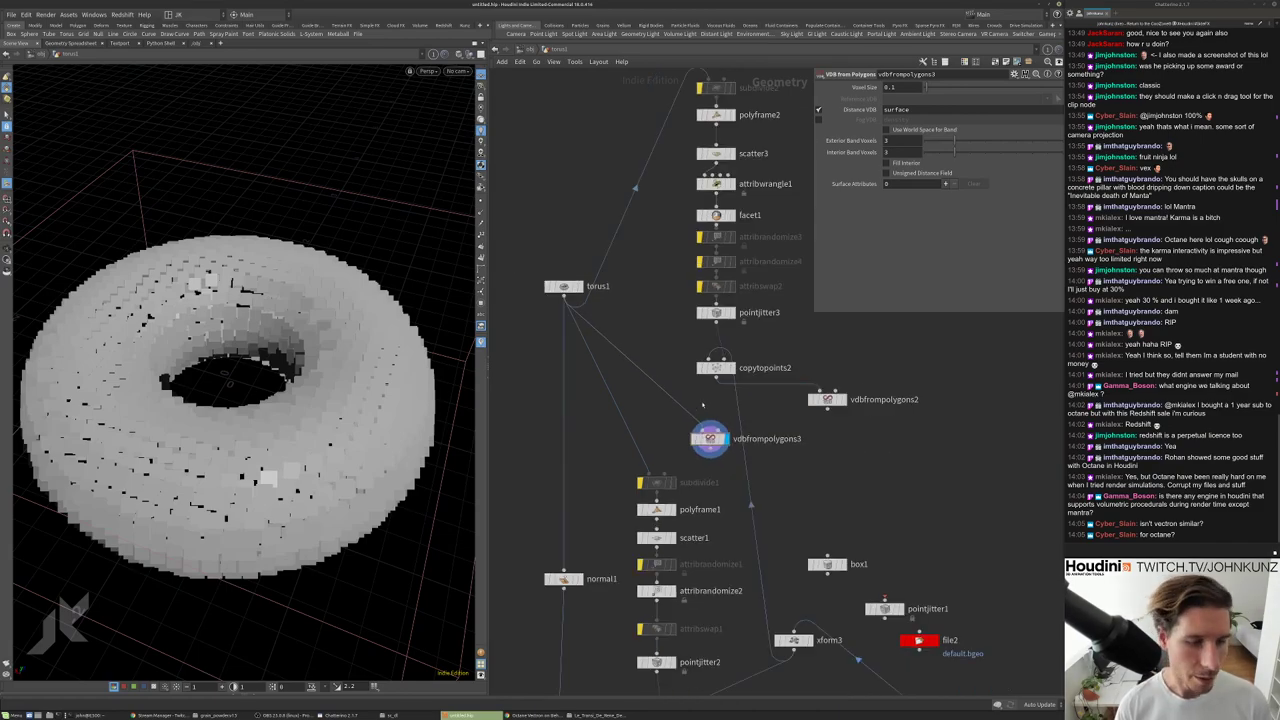
scroll(702, 405, "up", 2)
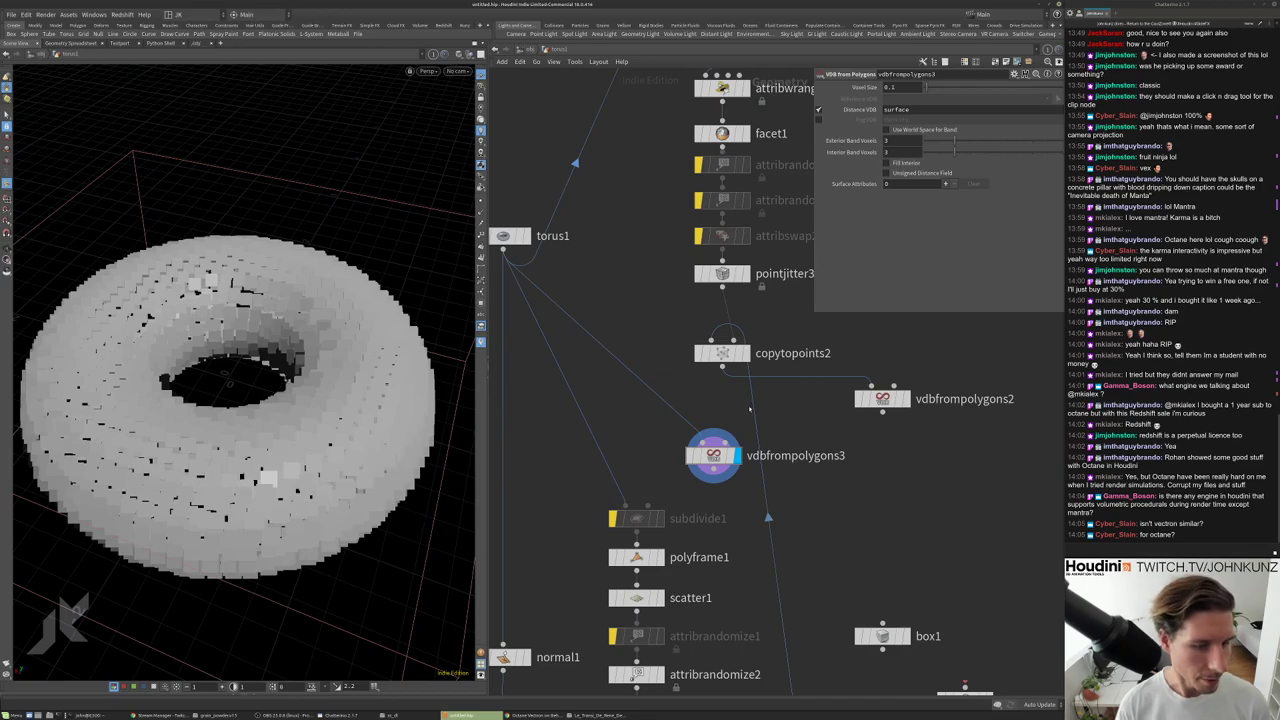
scroll(749, 408, "down", 2)
scroll(678, 408, "up", 2)
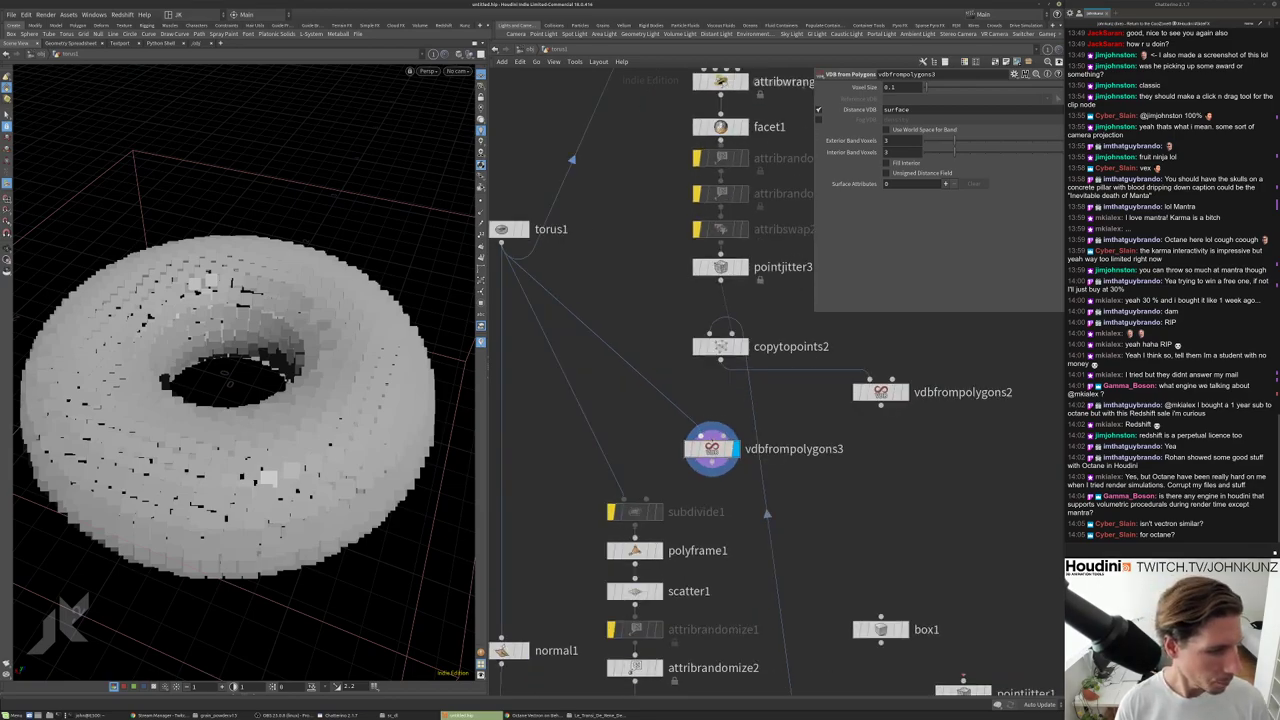
left_click_drag(711, 448, 688, 425)
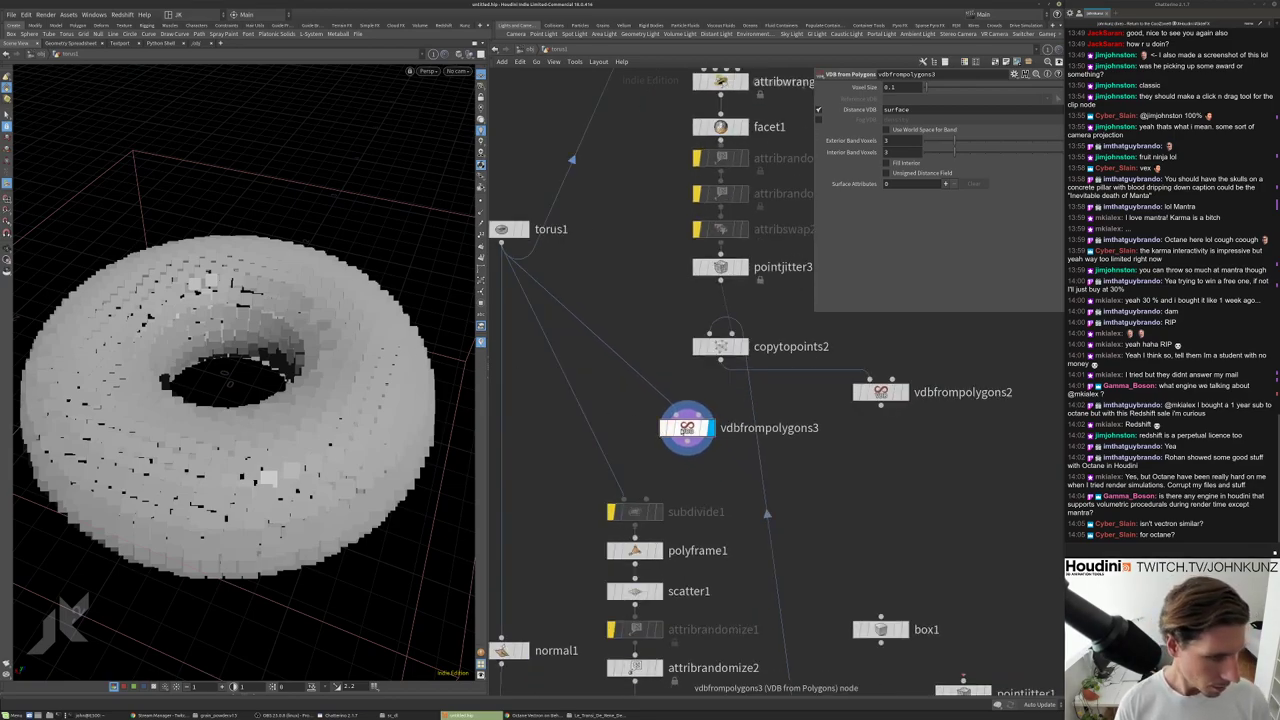
Wire vdbfrompolygons2 into vdbfrompolygons3's Reference VDB input.
left_click(690, 402)
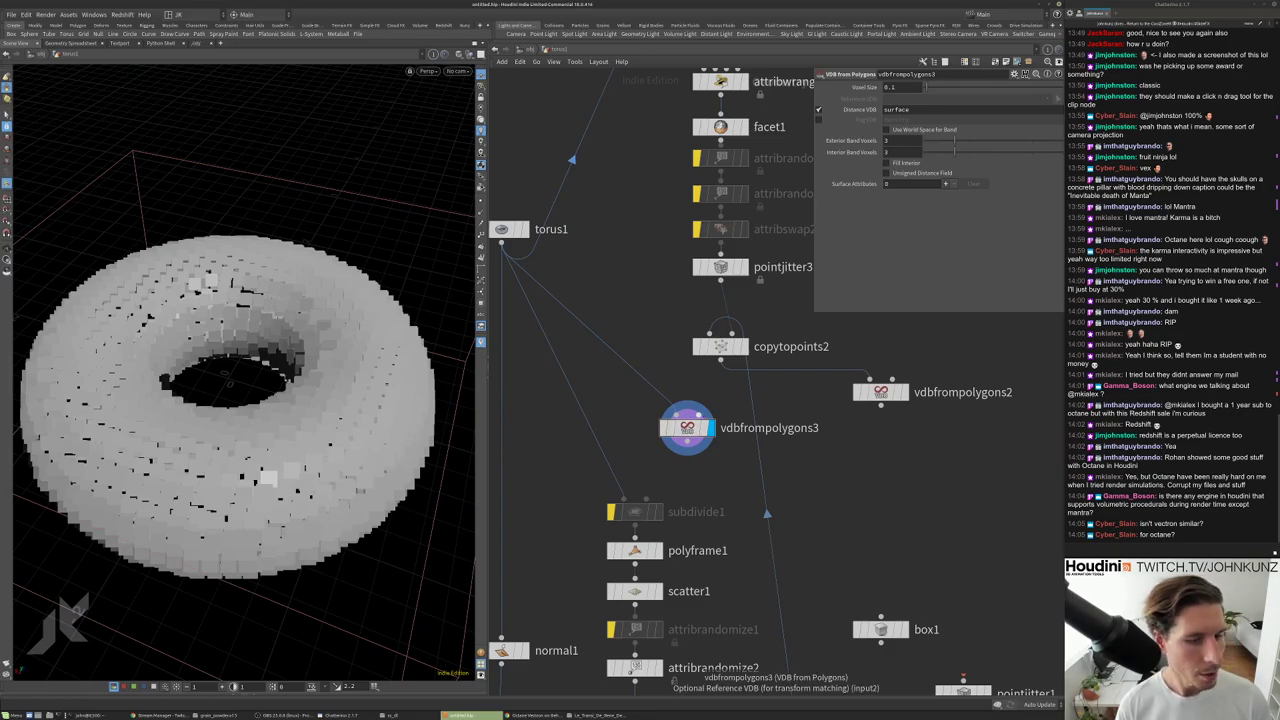
left_click(880, 405)
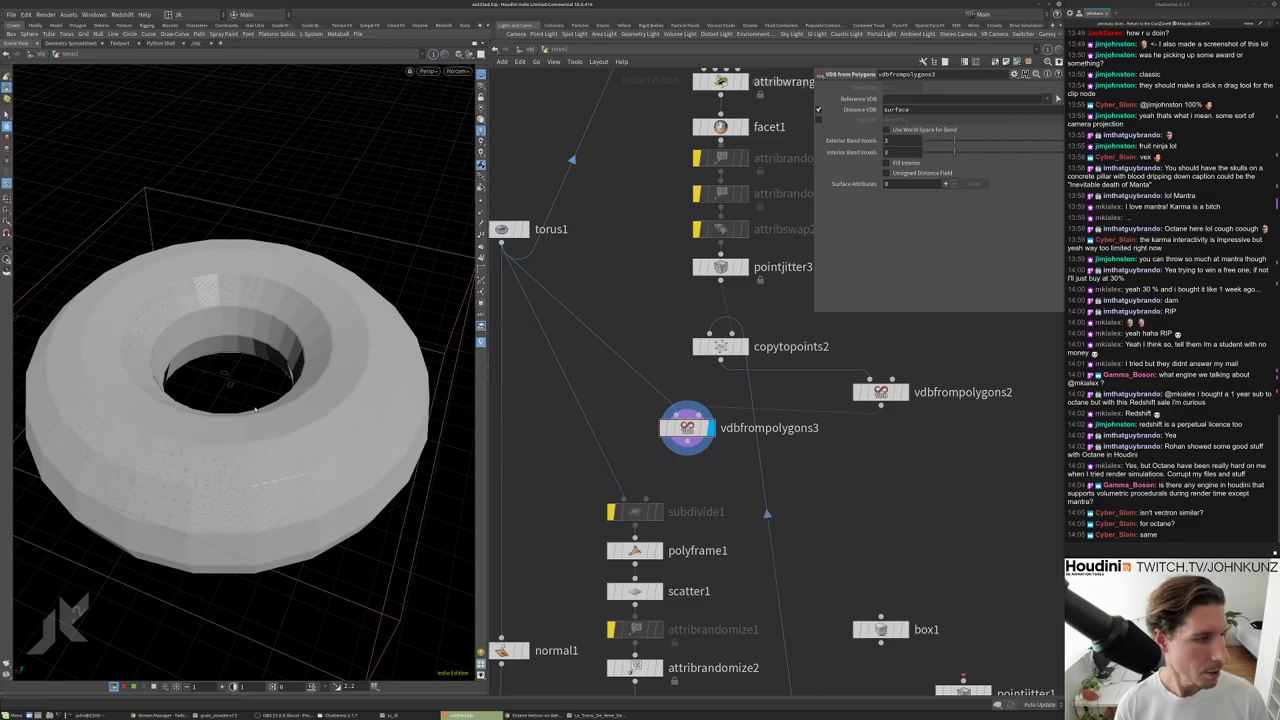
left_click_drag(255, 410, 255, 370)
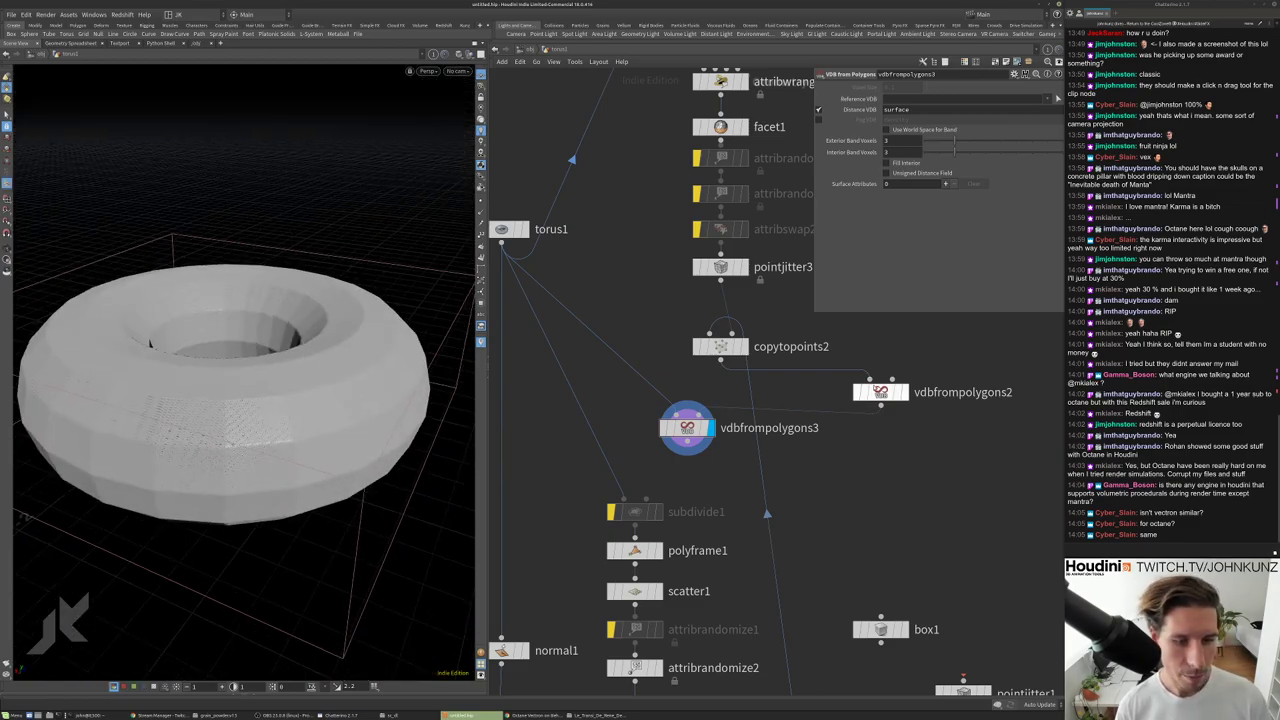
left_click_drag(881, 392, 850, 395)
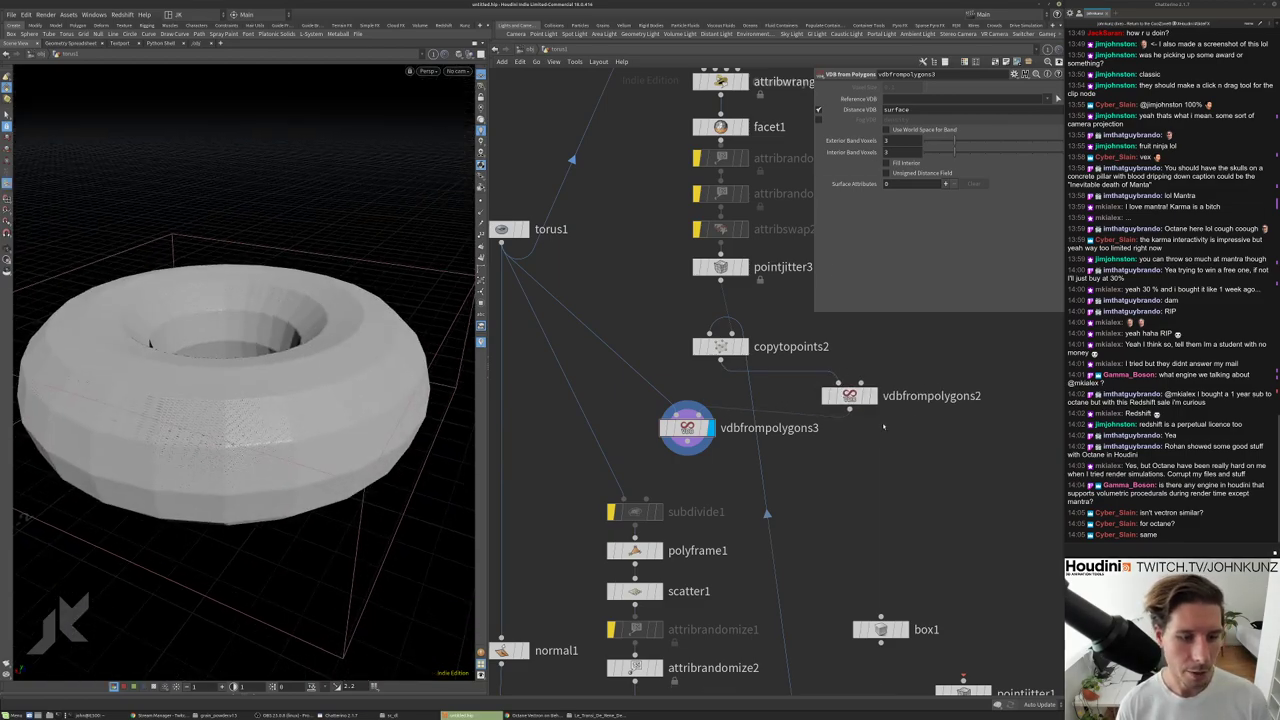
middle_click_drag(856, 486, 845, 465)
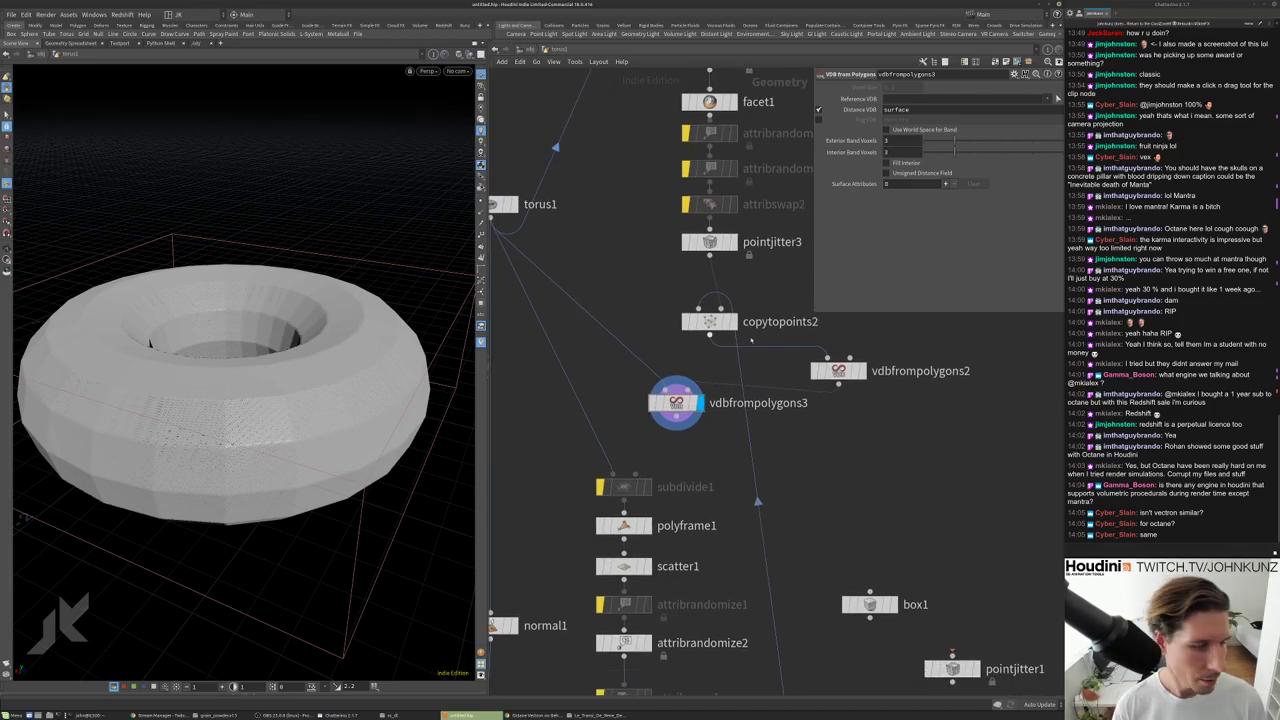
key("Tab")
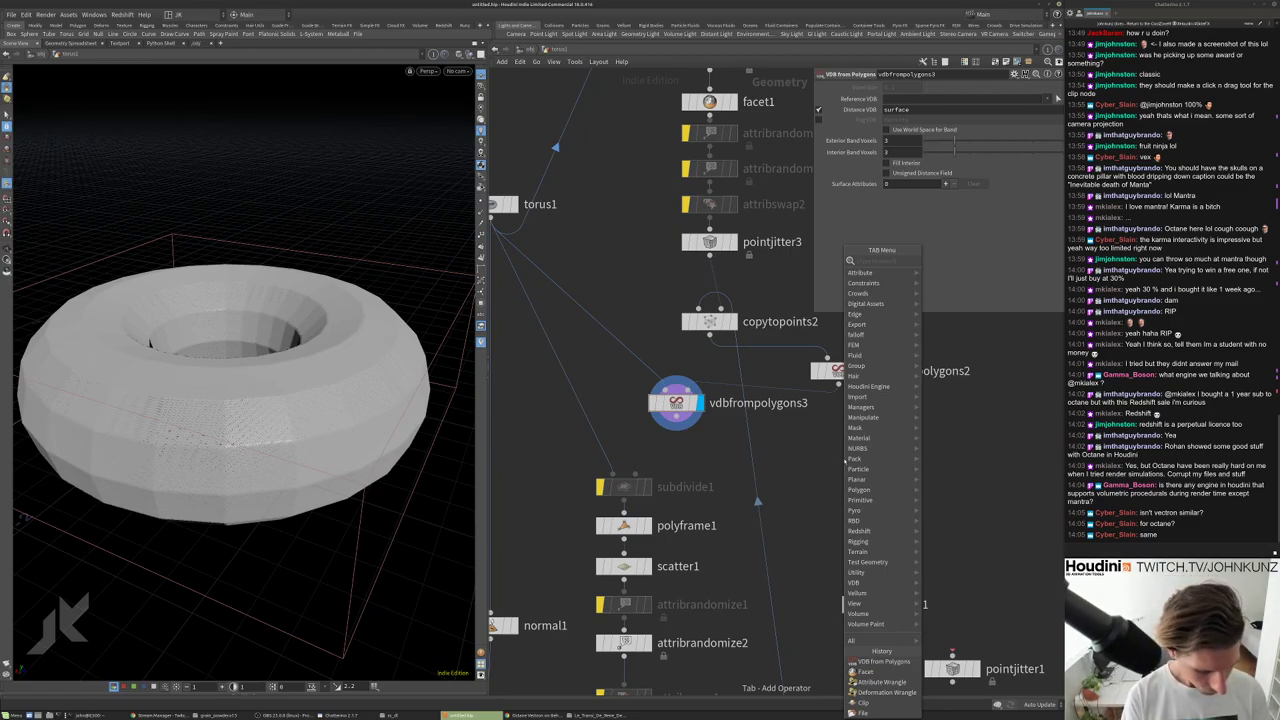
Add vdbcombine1 fed by vdbfrompolygons3 and set it as the displayed node.
type("combin")
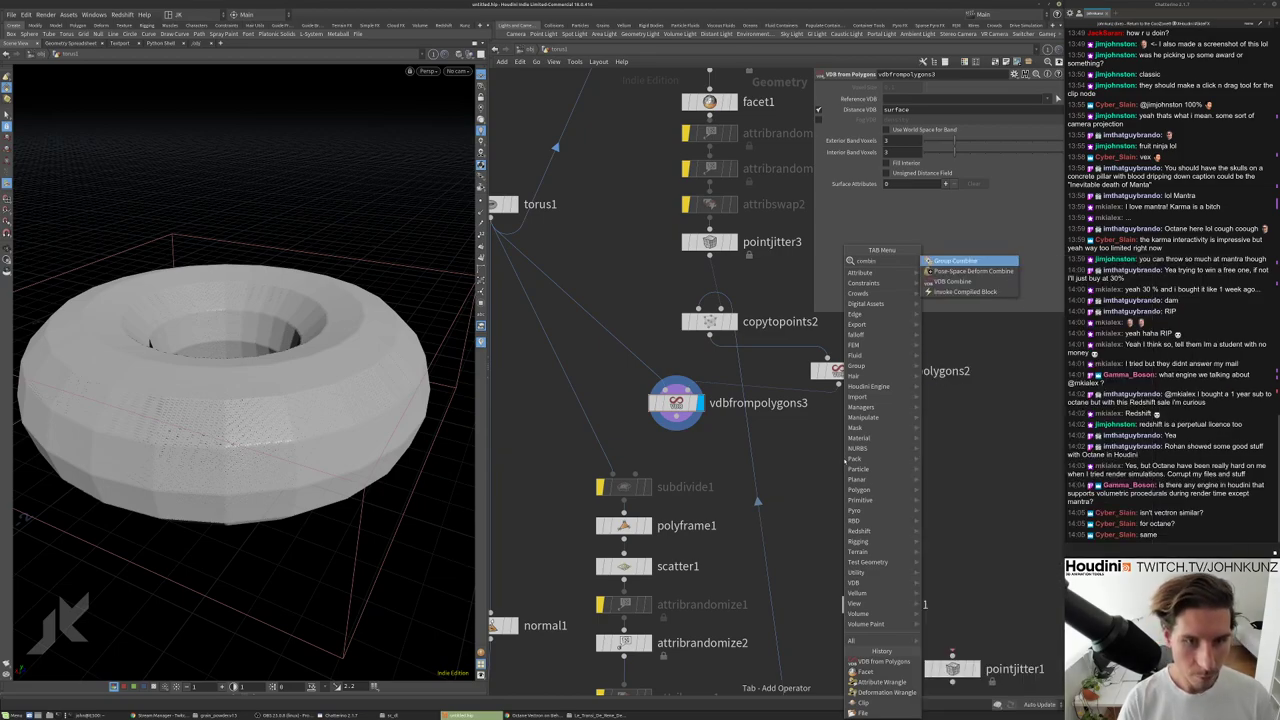
key("Return")
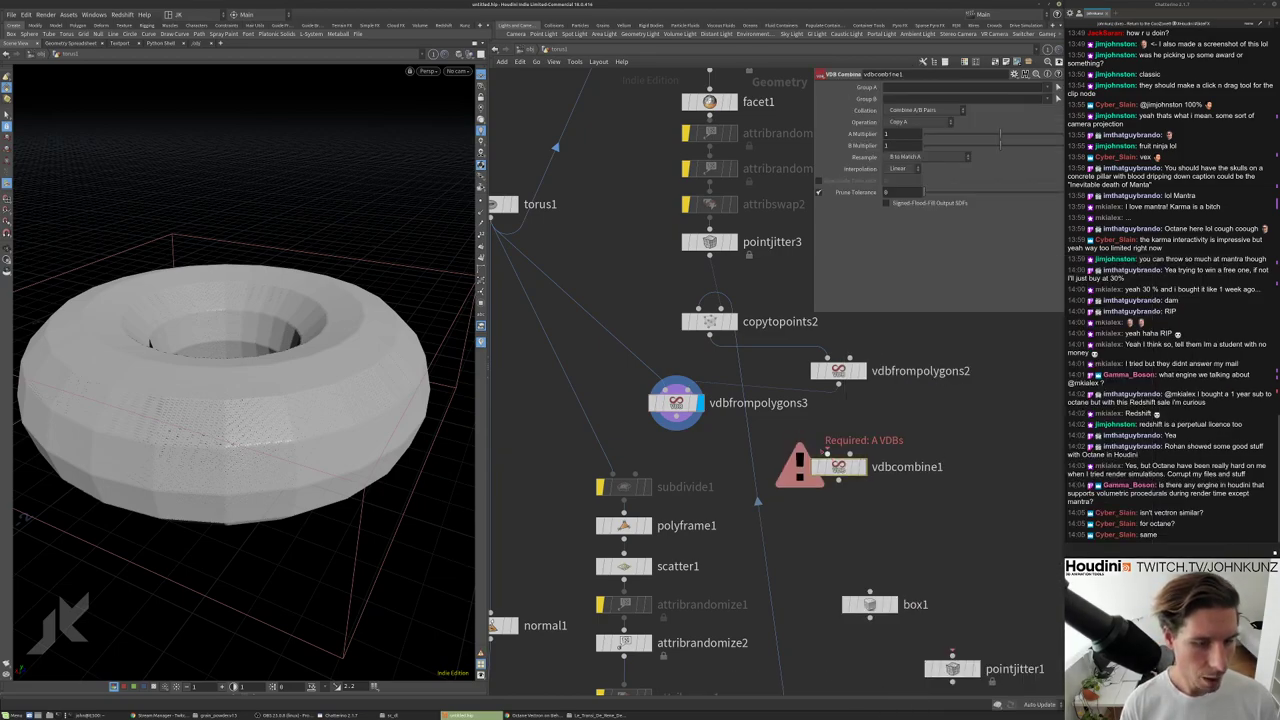
left_click(826, 454)
left_click(731, 429)
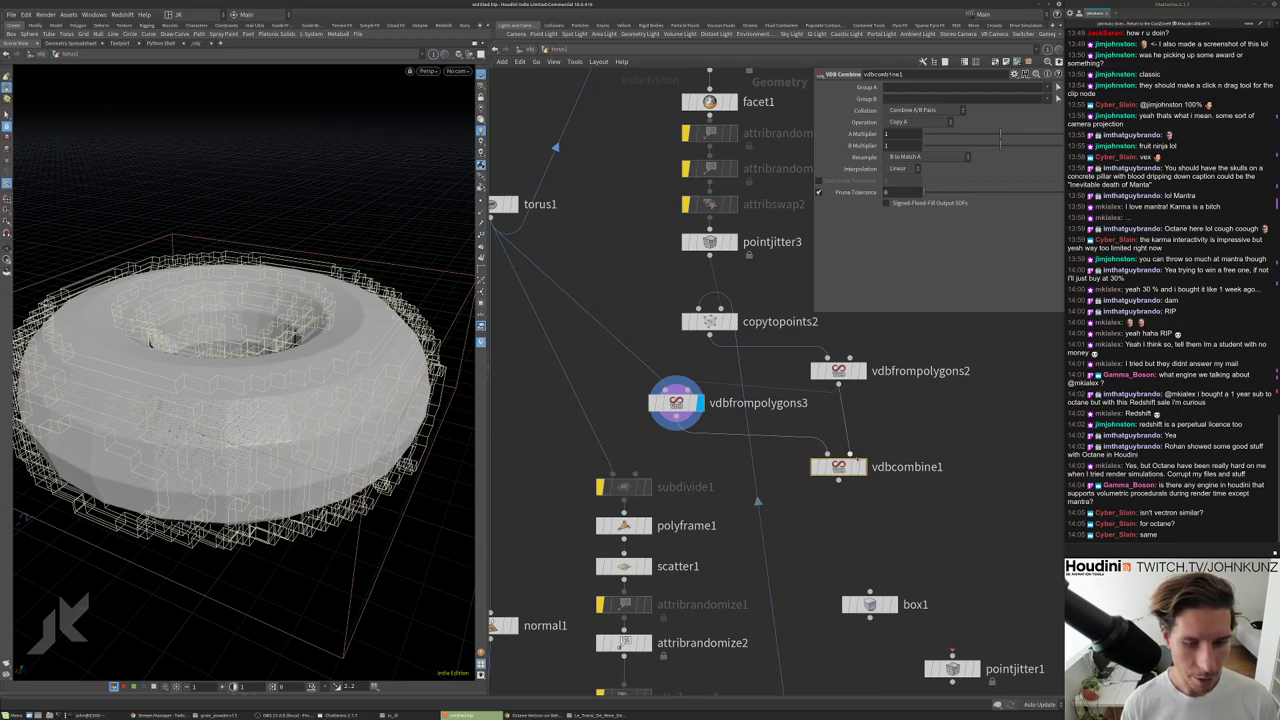
left_click(862, 466)
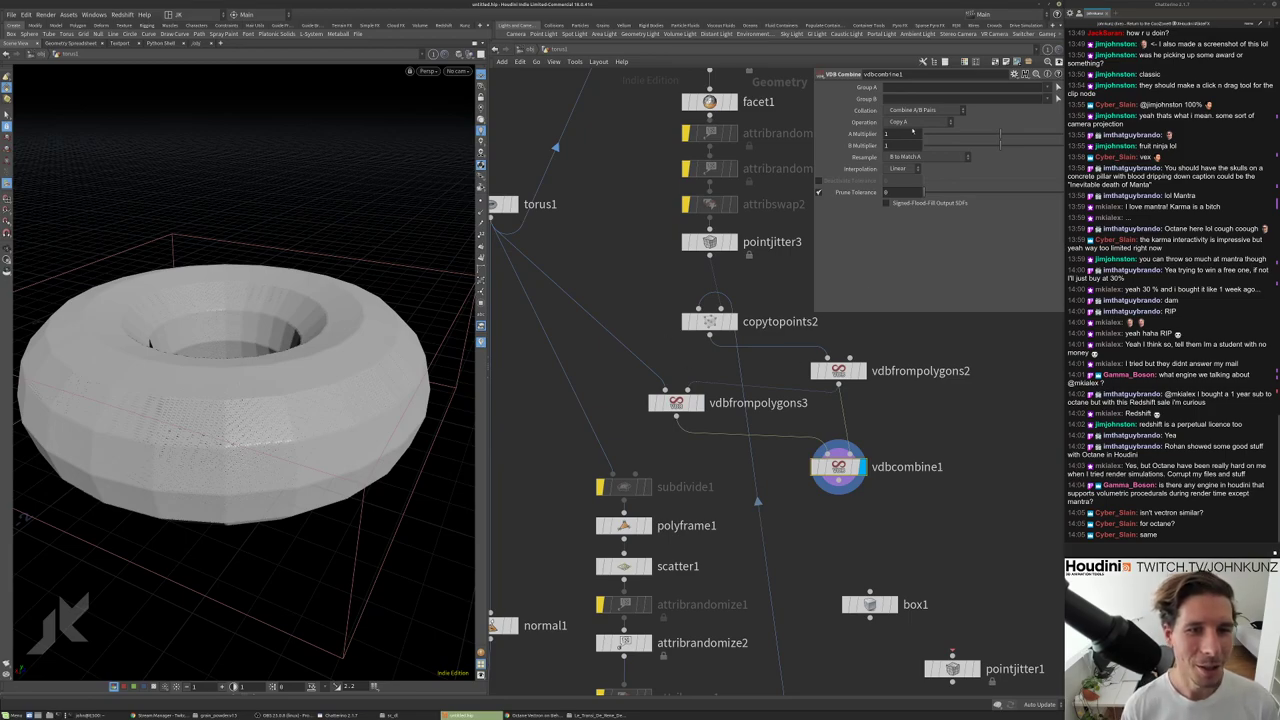
left_click(912, 124)
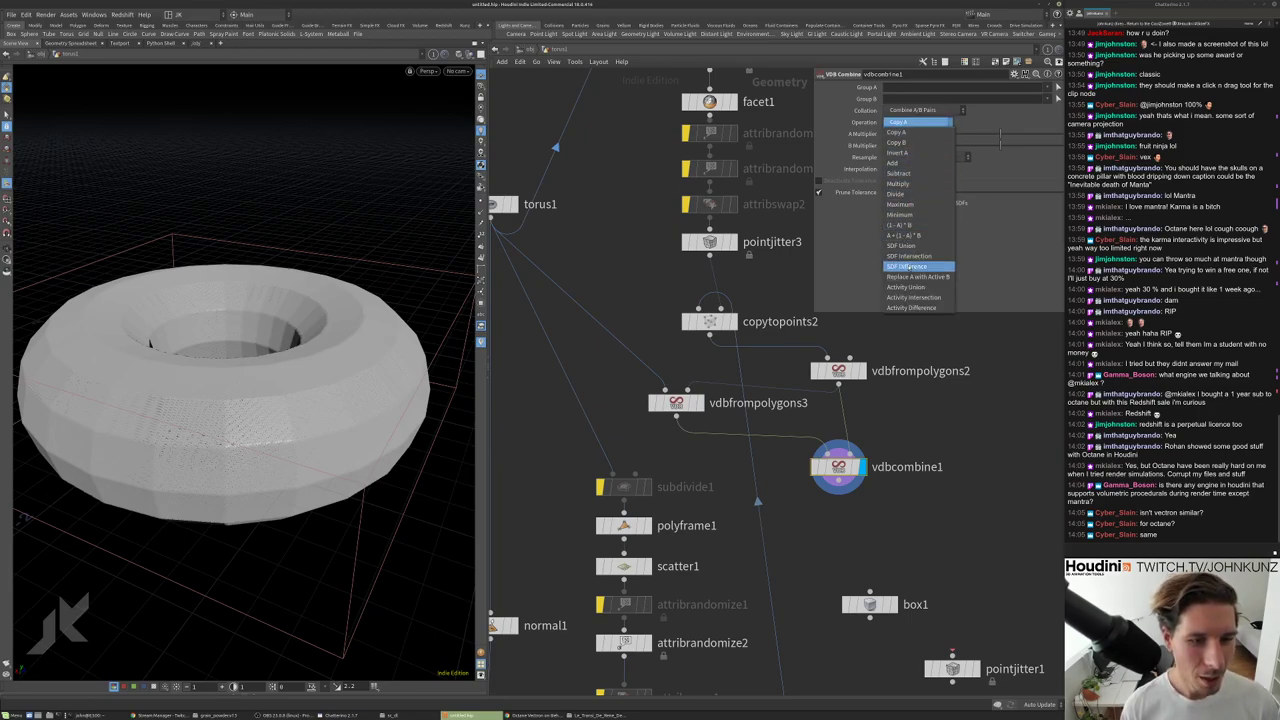
Set vdbcombine1's Operation to SDF Intersection and inspect the result.
left_click(909, 256)
left_click_drag(250, 400, 260, 376)
scroll(275, 346, "up", 3)
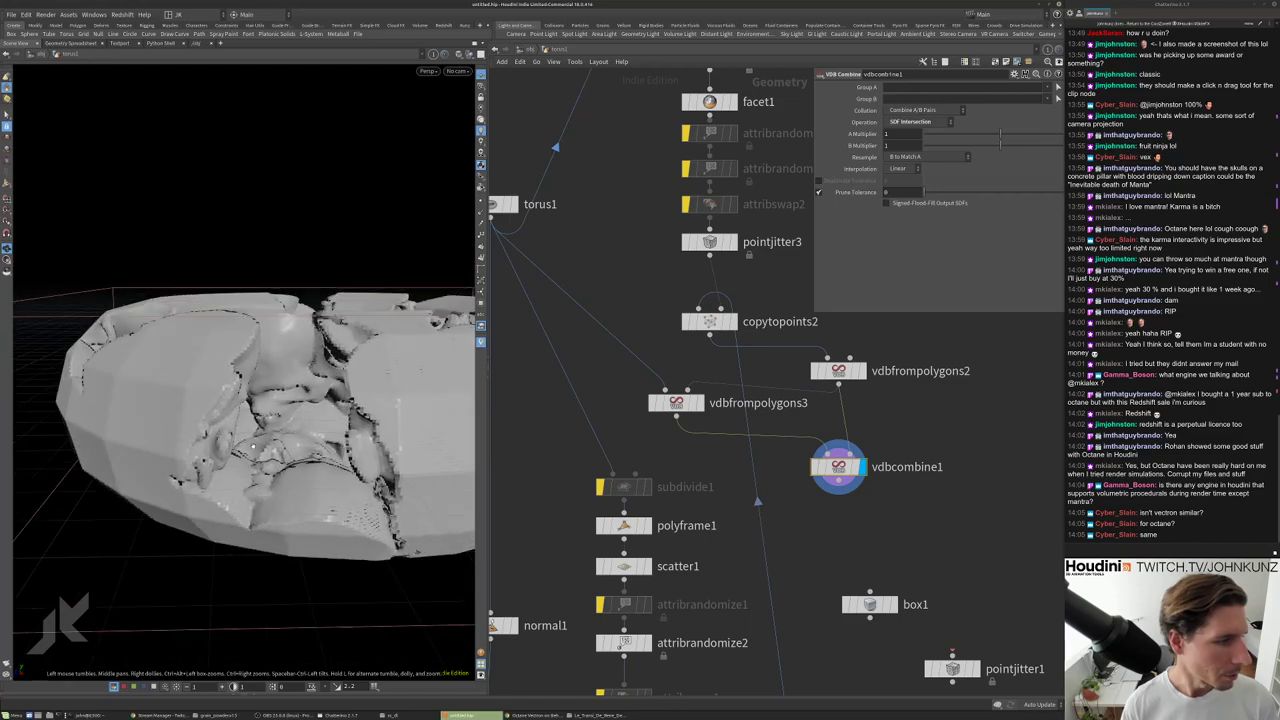
left_click_drag(253, 445, 290, 427)
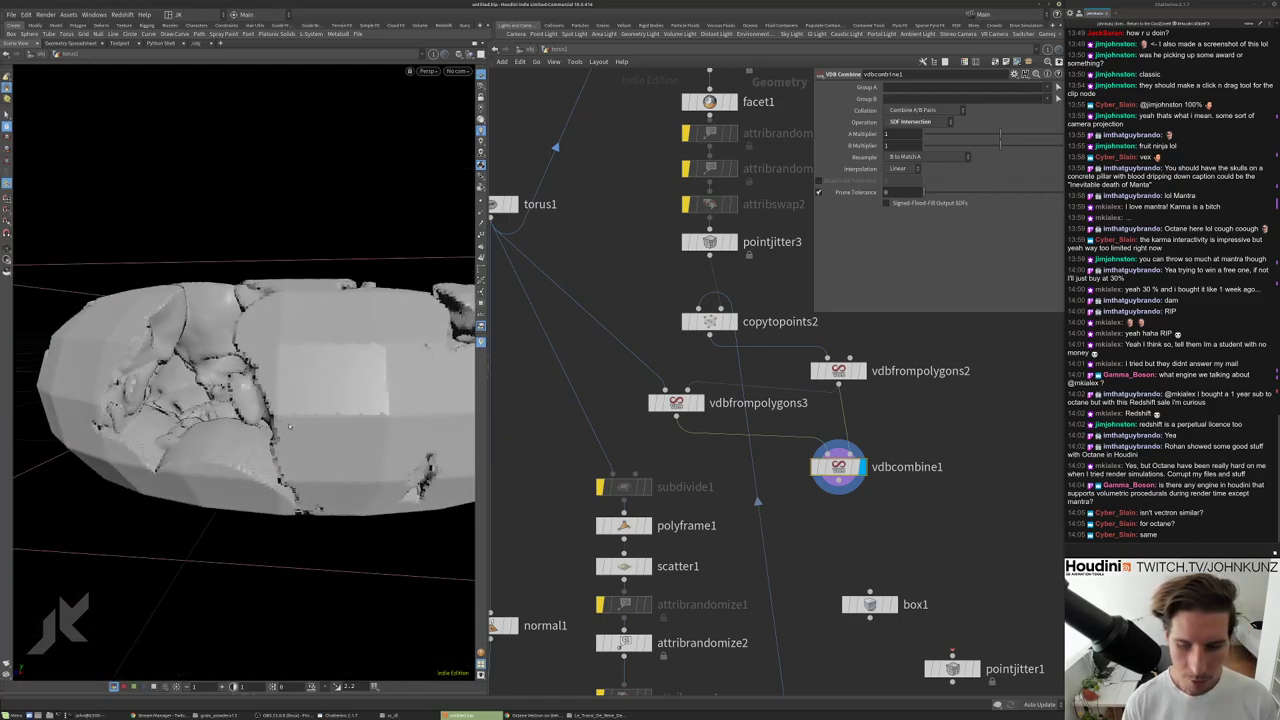
left_click_drag(844, 241, 887, 170)
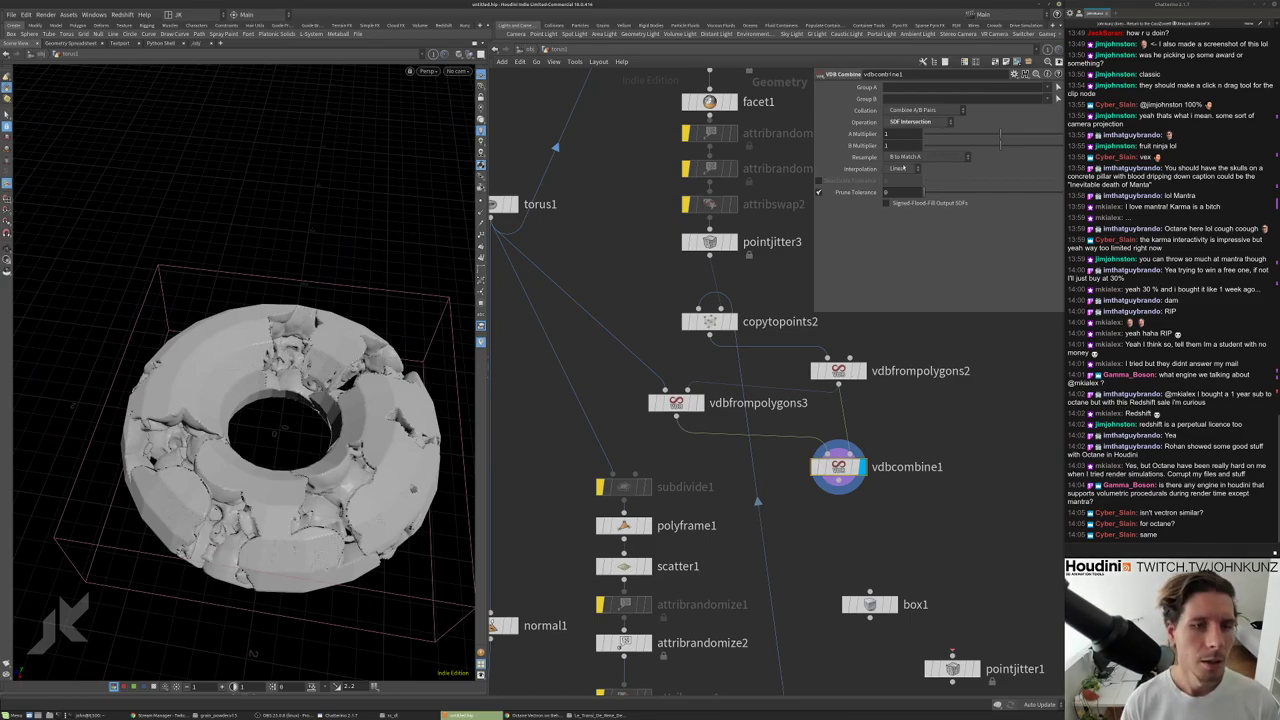
Change the Operation to SDF Difference and inspect the carved torus.
left_click(903, 121)
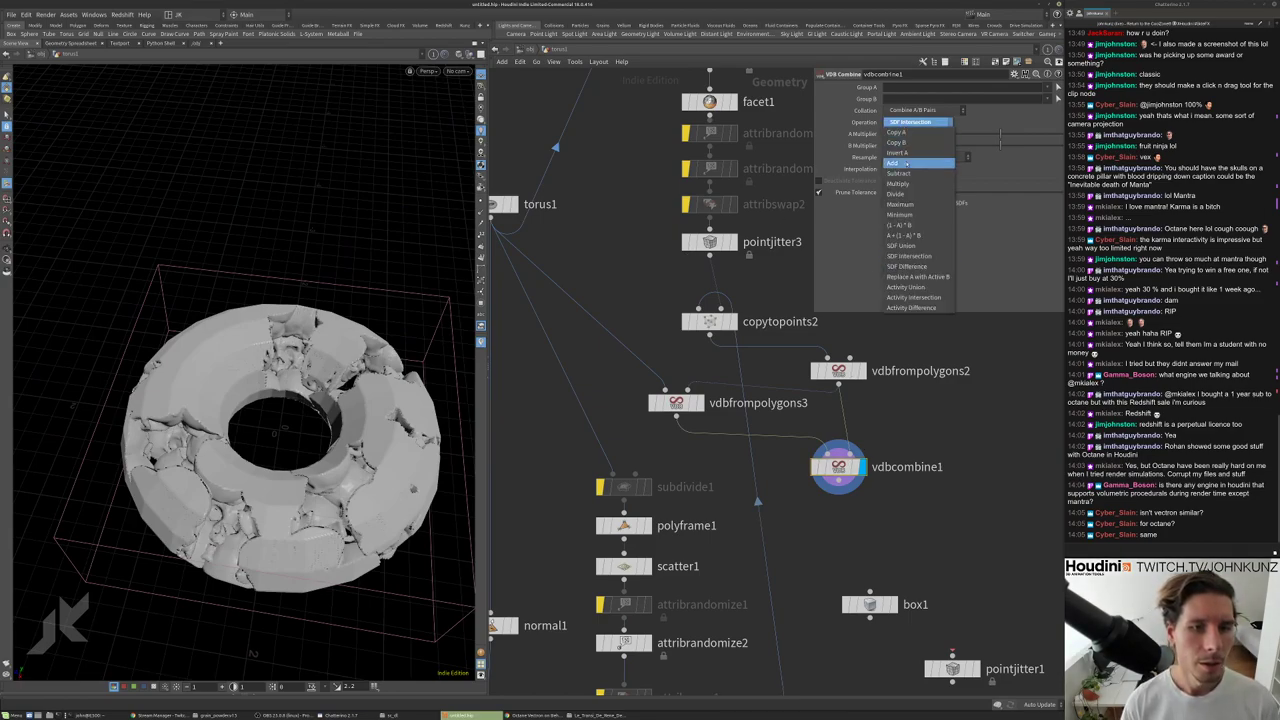
left_click(905, 271)
left_click_drag(300, 380, 250, 240)
scroll(333, 352, "up", 5)
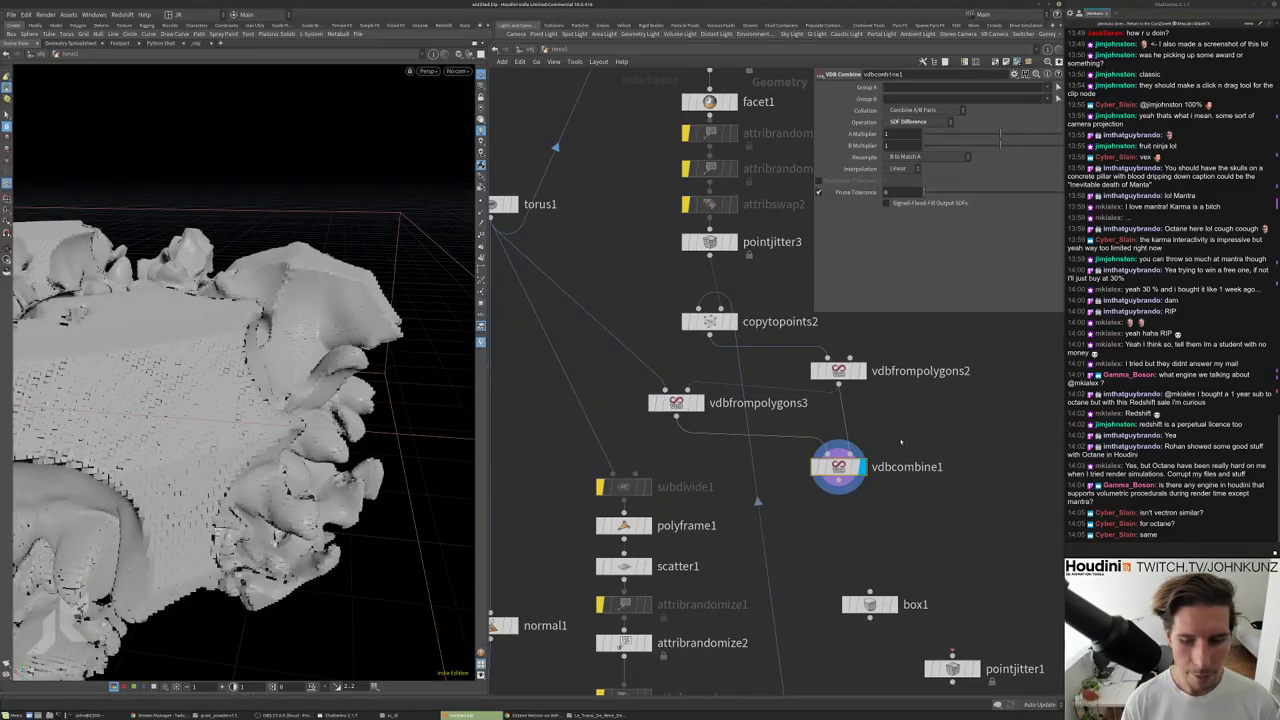
left_click_drag(360, 325, 286, 330)
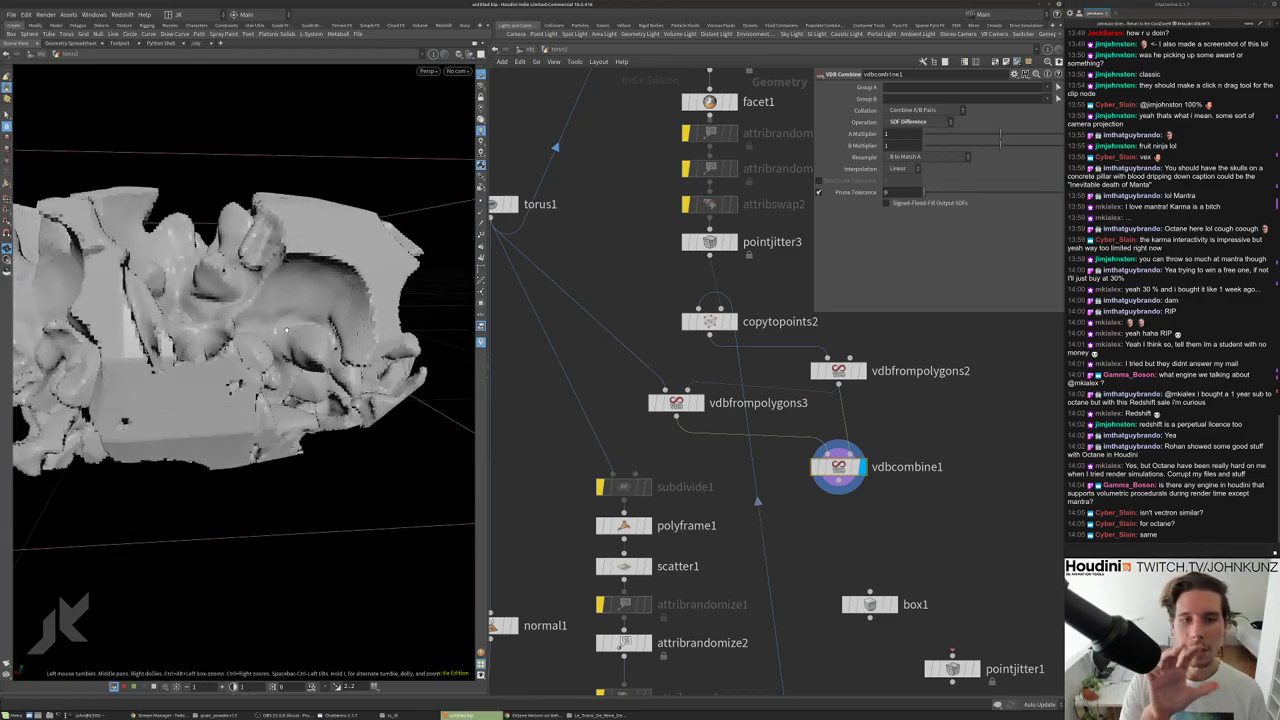
left_click_drag(286, 330, 390, 370)
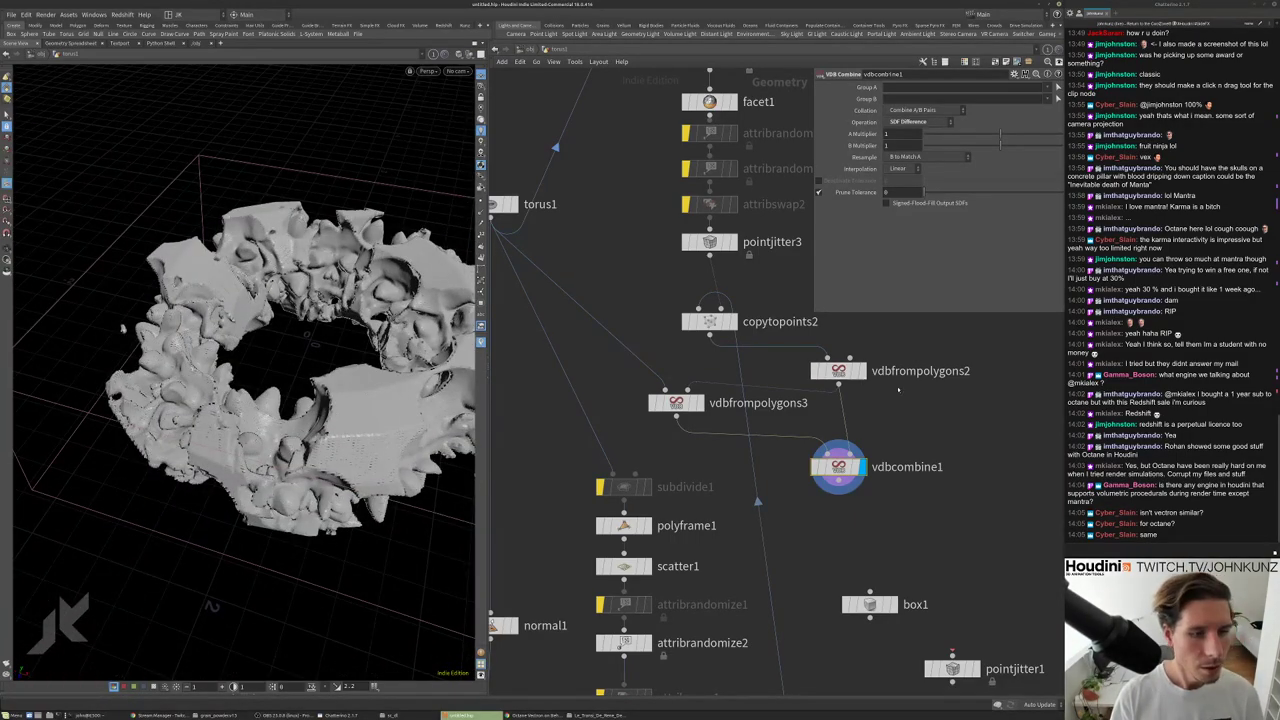
middle_click_drag(818, 337, 776, 367)
left_click(684, 279)
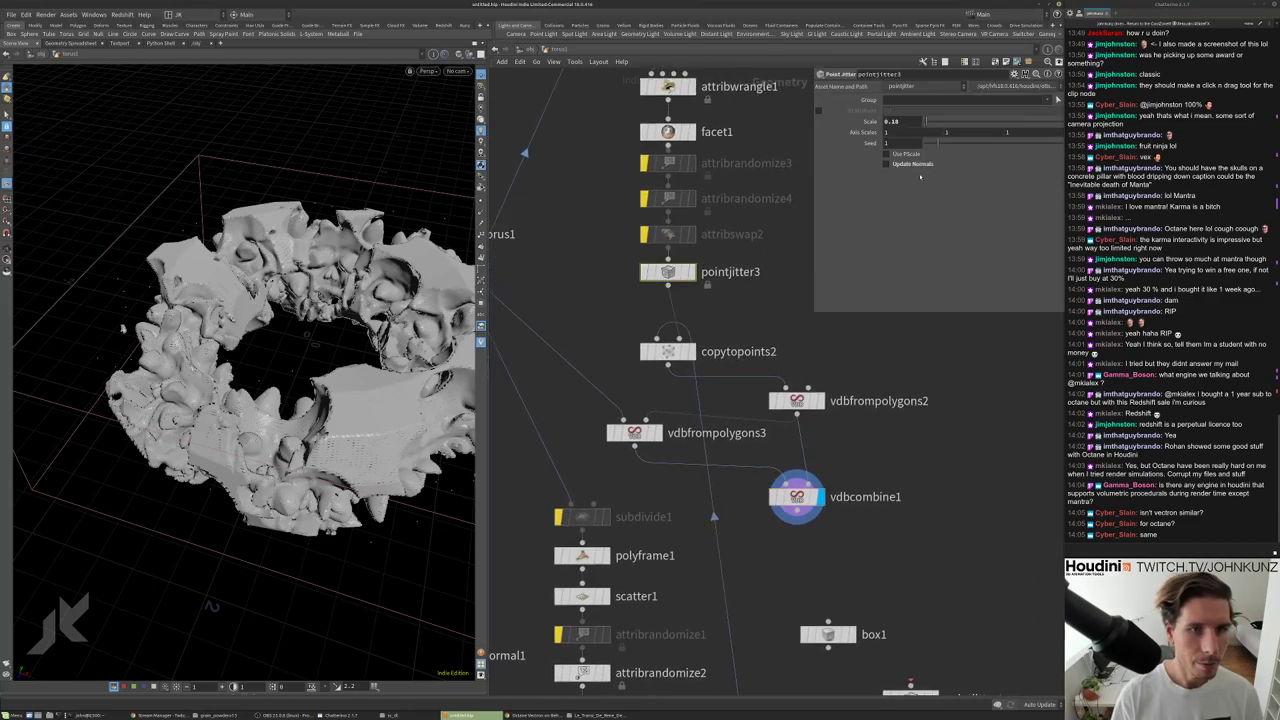
Set the pointjitter3 Scale to 0.25.
left_click(893, 121)
type("0.25")
key("Return")
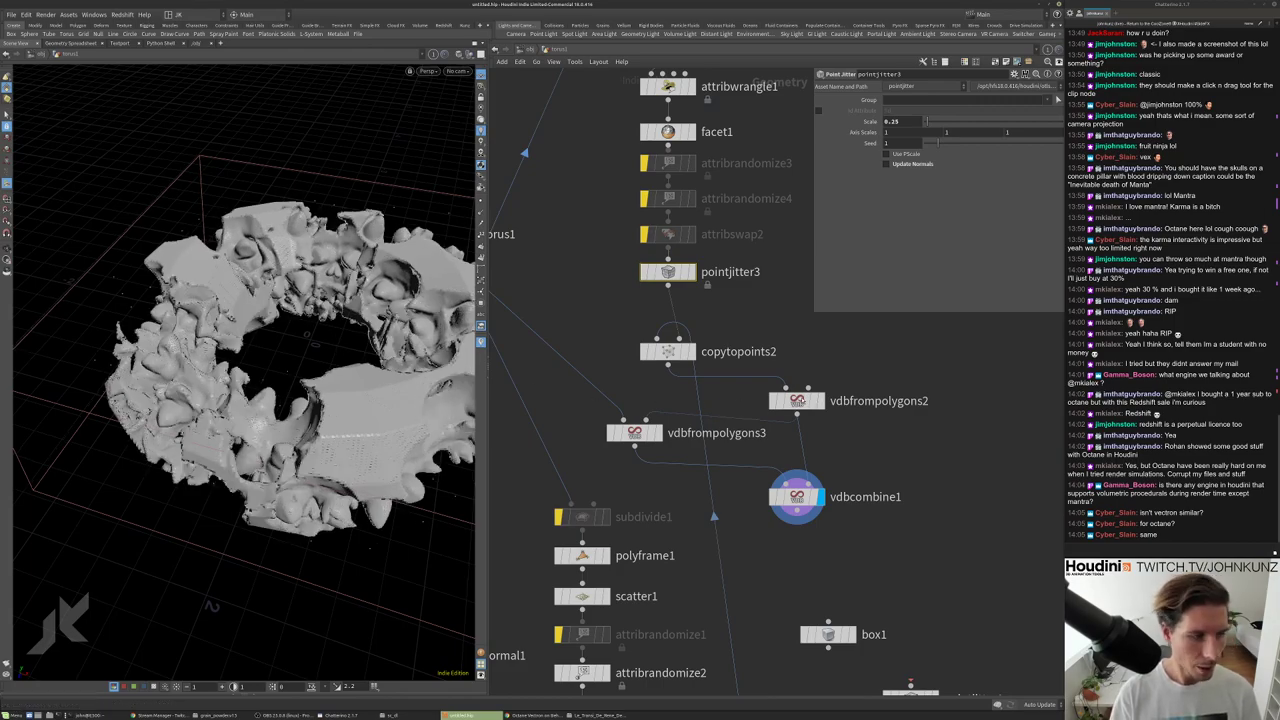
Try vdbfrompolygons2 voxel sizes of 0.075 and then 0.045.
left_click(797, 401)
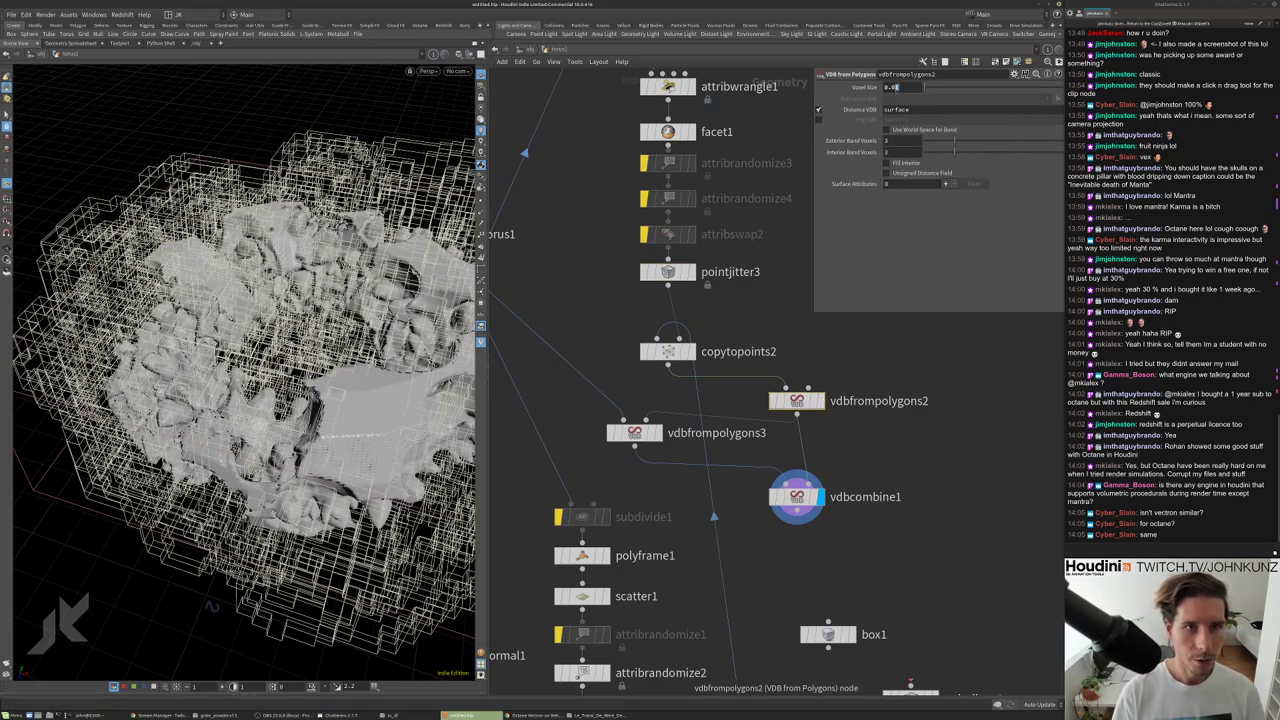
double_click(898, 88)
type("0.075")
key("Return")
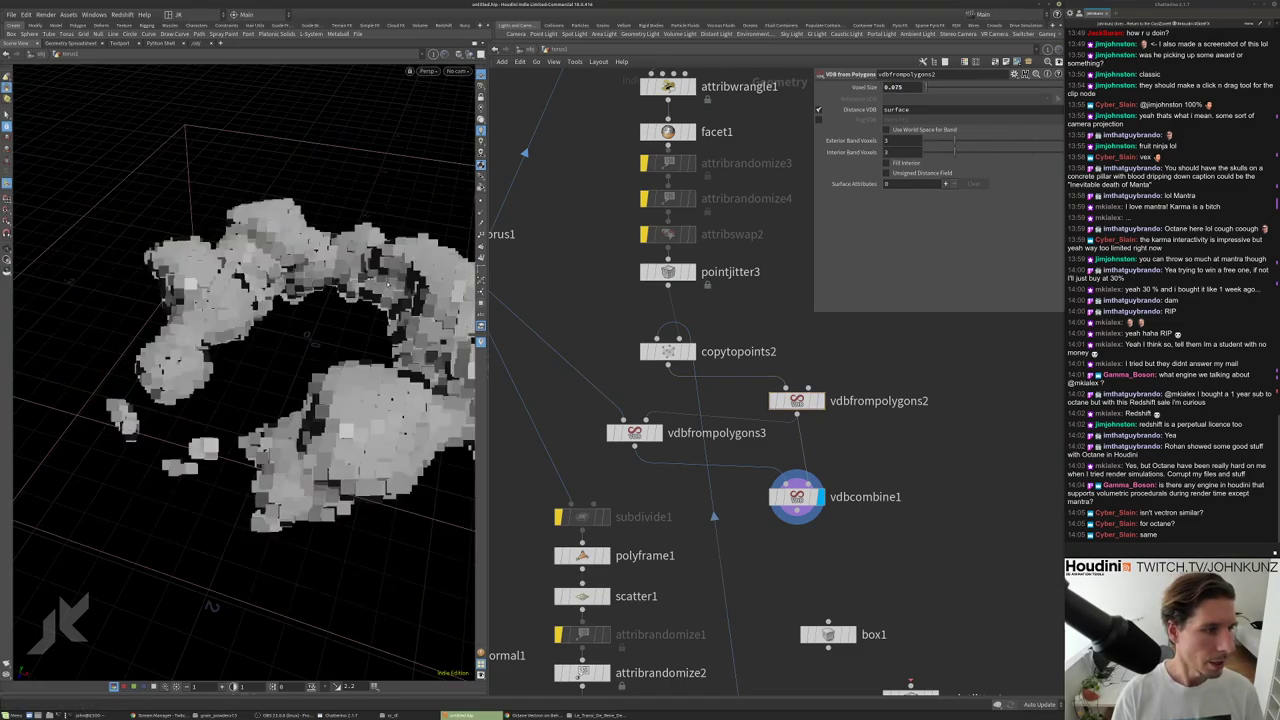
double_click(898, 88)
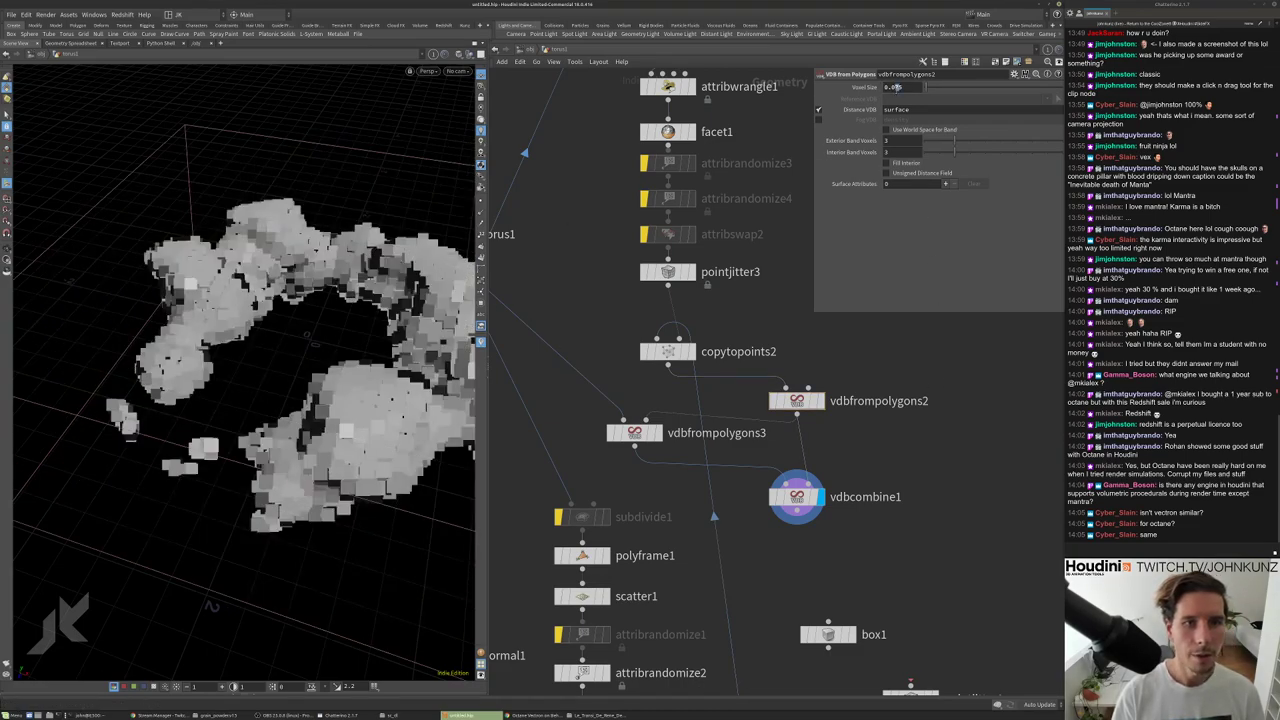
type("0.045")
key("Return")
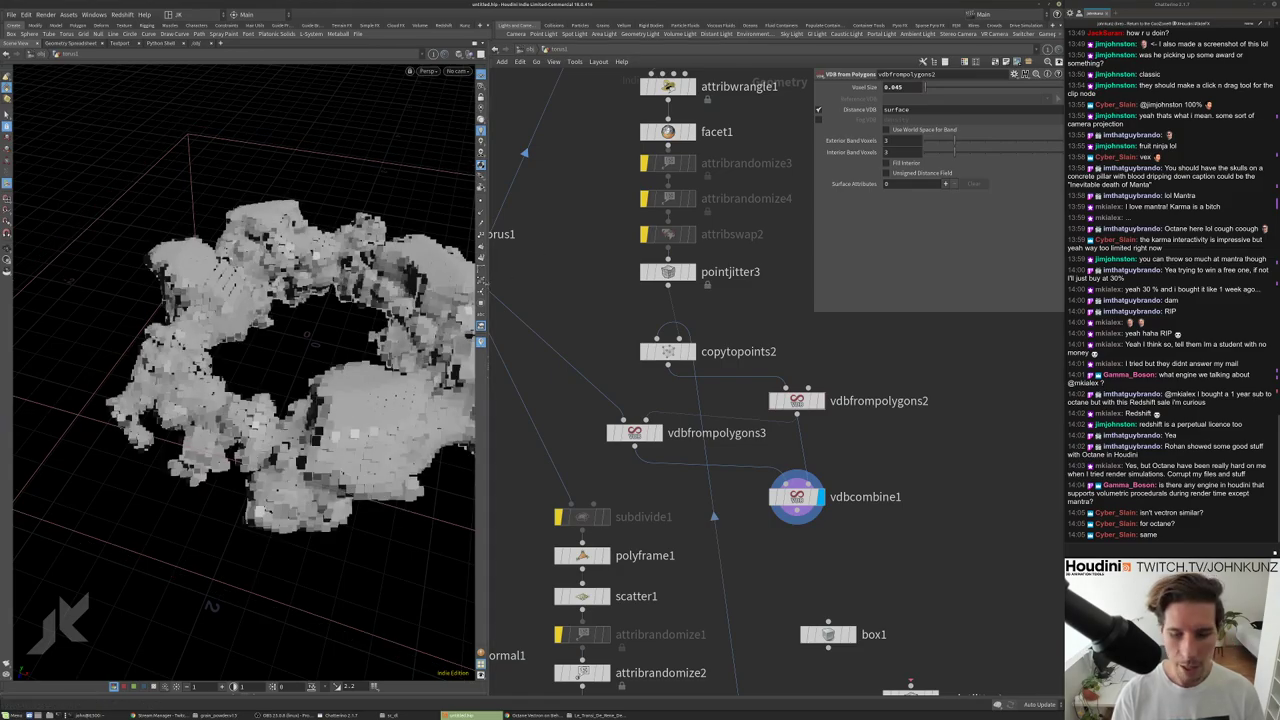
Refine the voxel size to 0.025 and orbit to inspect the smoother carved ring.
left_click_drag(333, 300, 122, 504)
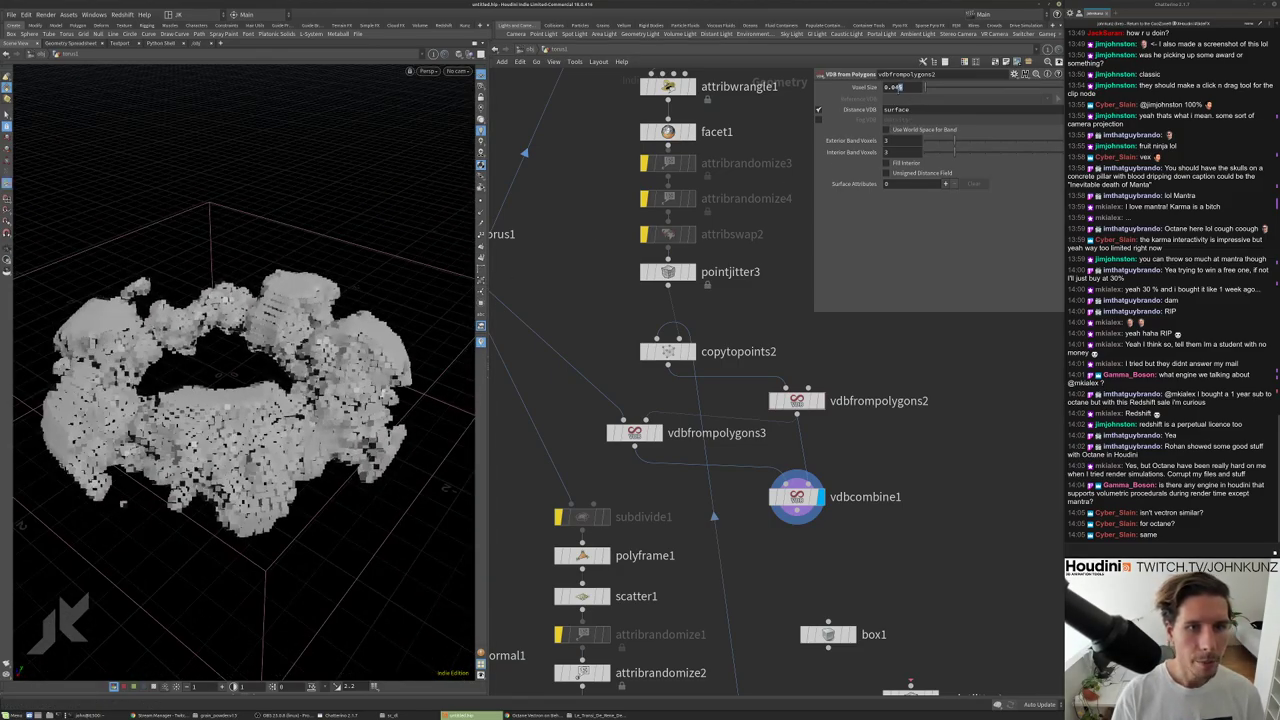
type("0.025")
key("Return")
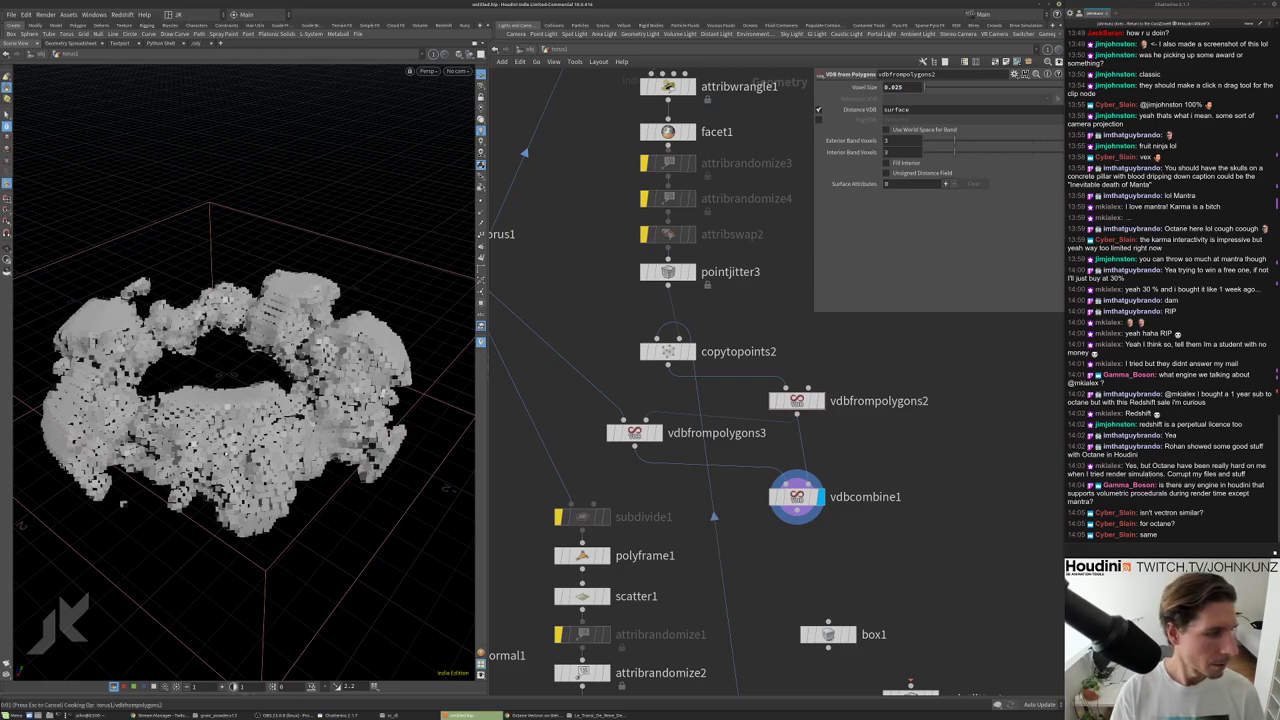
left_click_drag(221, 482, 242, 415)
middle_click_drag(645, 283, 633, 348)
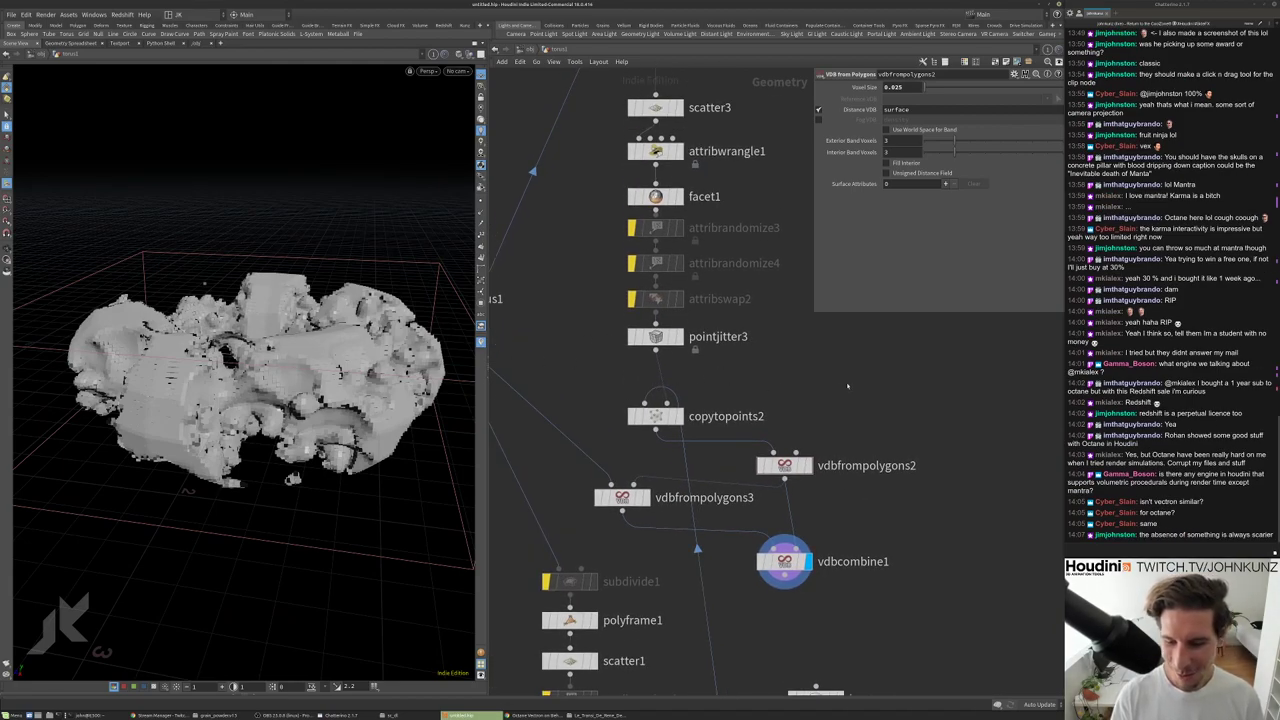
left_click_drag(290, 400, 305, 441)
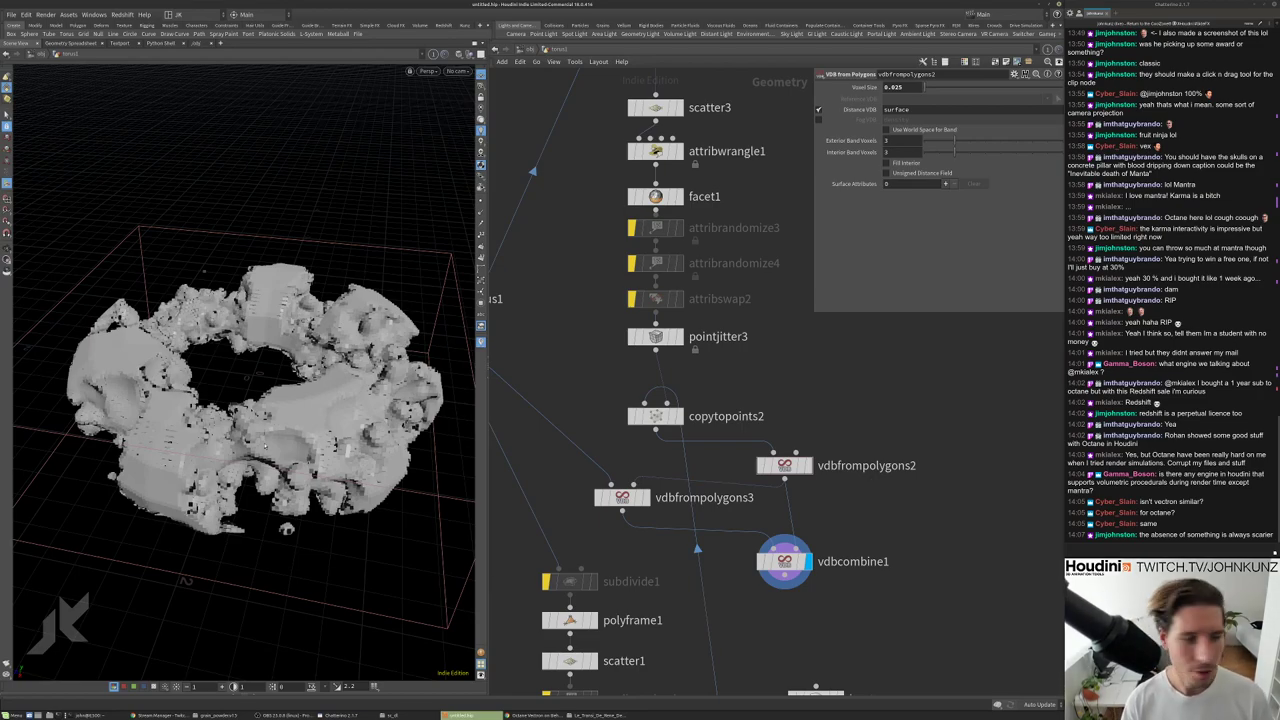
left_click_drag(287, 529, 393, 433)
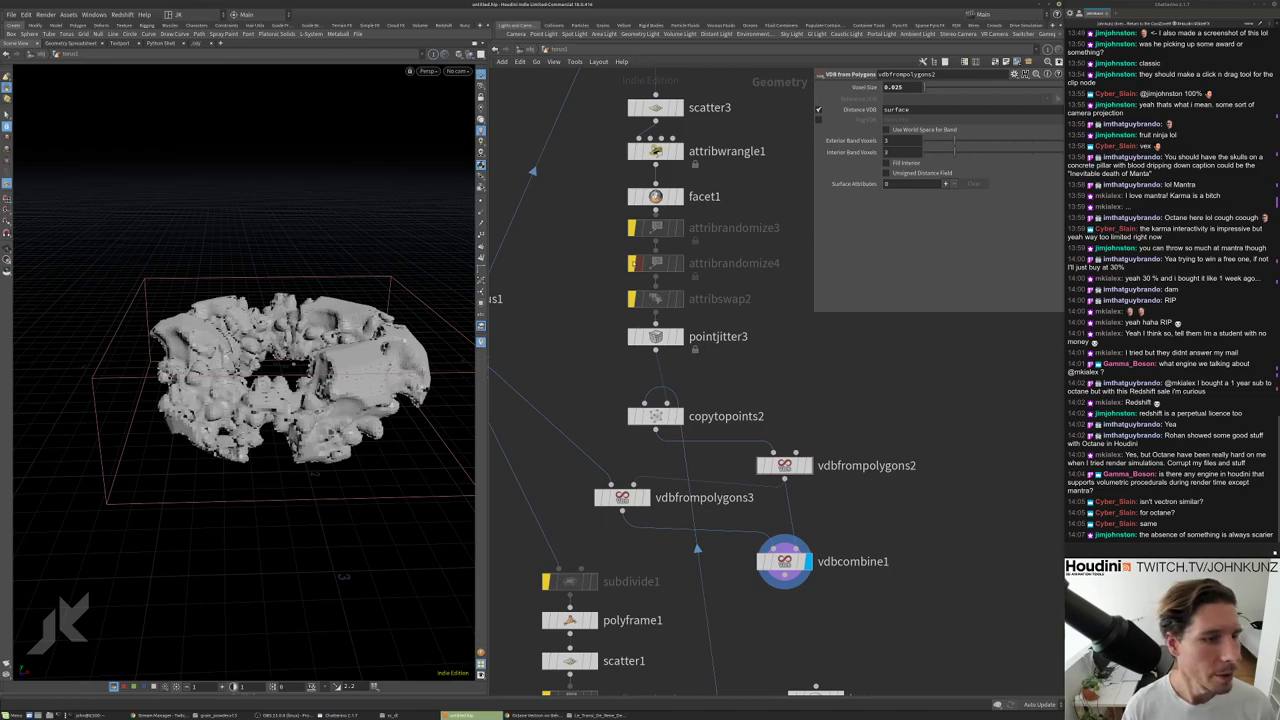
scroll(626, 199, "up", 3)
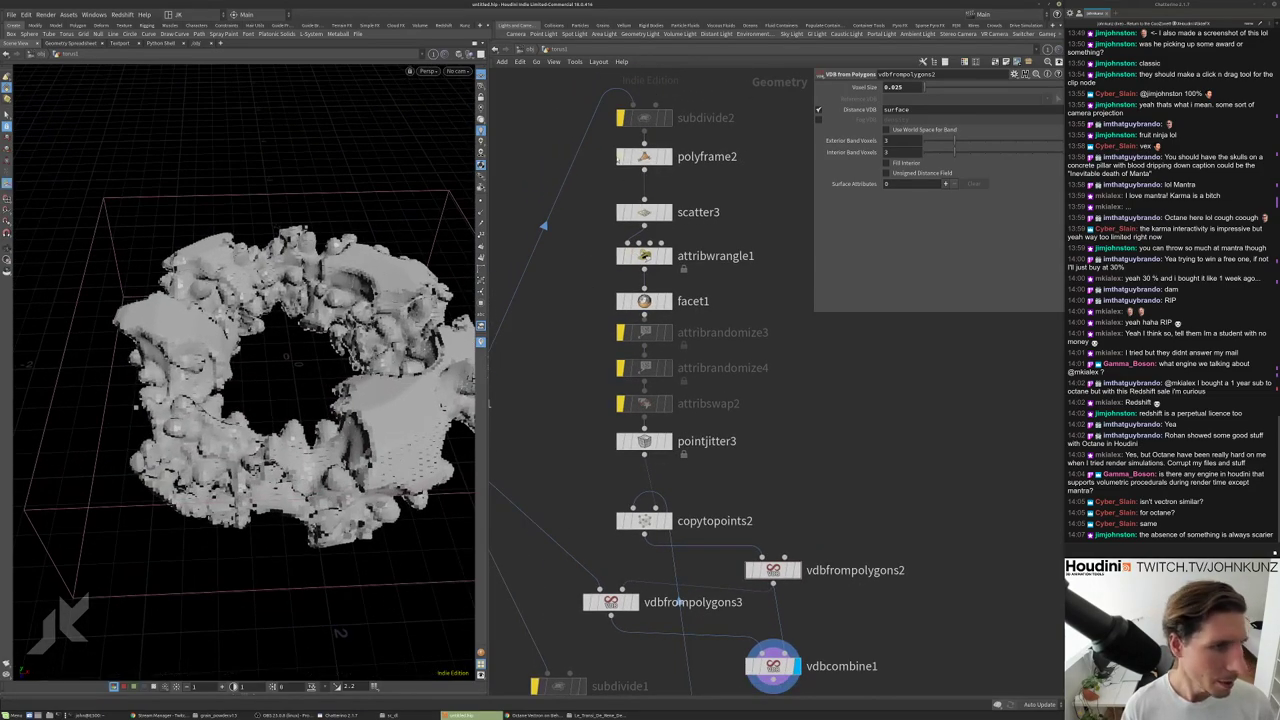
Give scatter3 100 relax iterations and a Scale Radii By of 2.
left_click(644, 212)
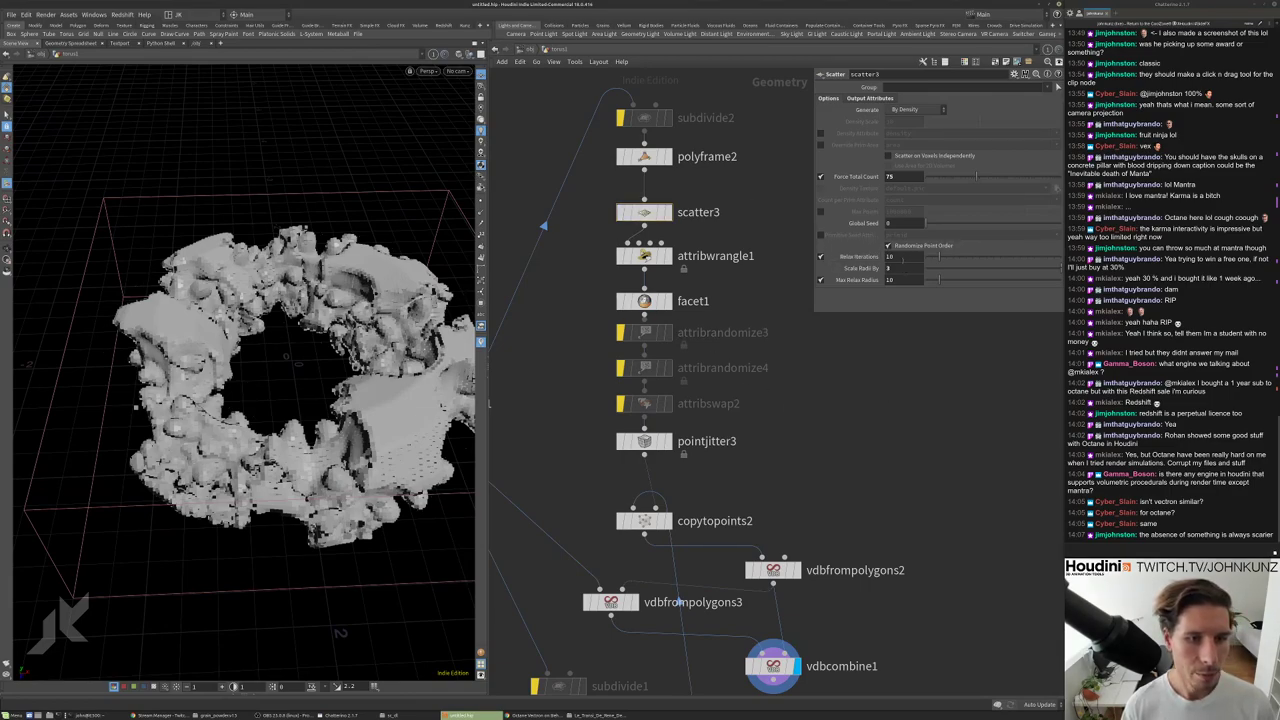
left_click(905, 256)
key("Return")
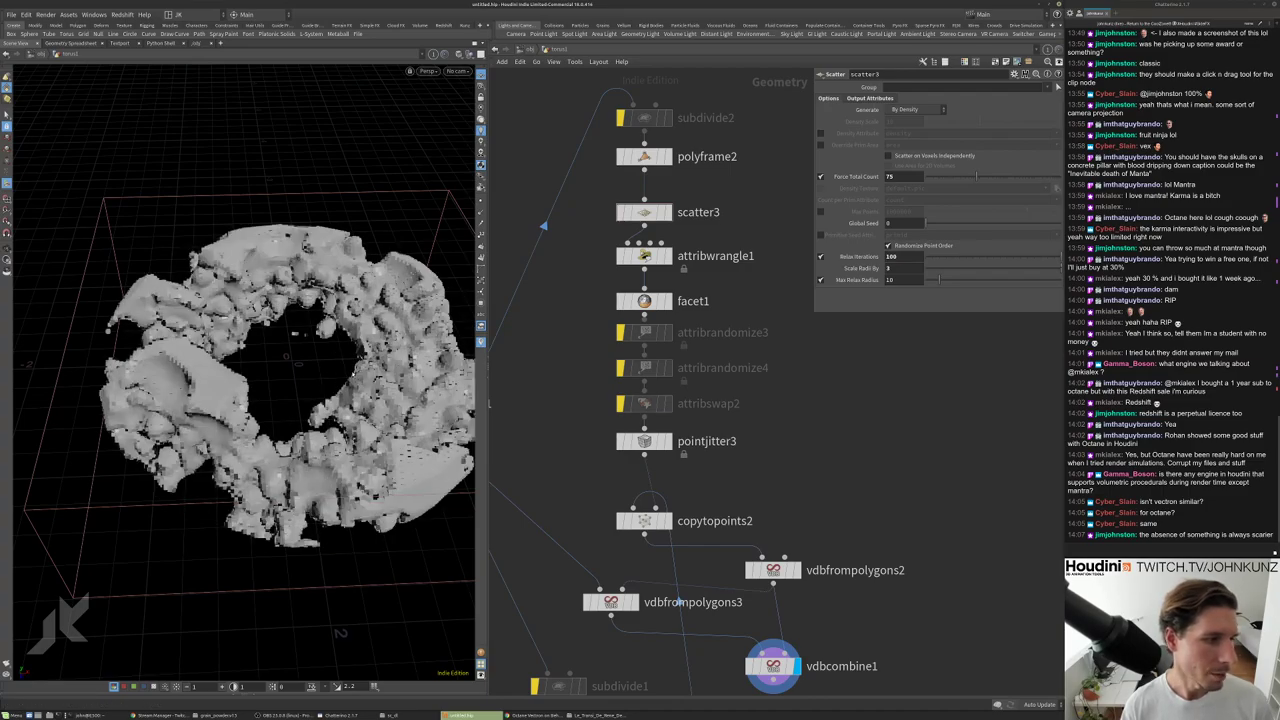
left_click_drag(335, 370, 285, 375)
double_click(891, 268)
type("2")
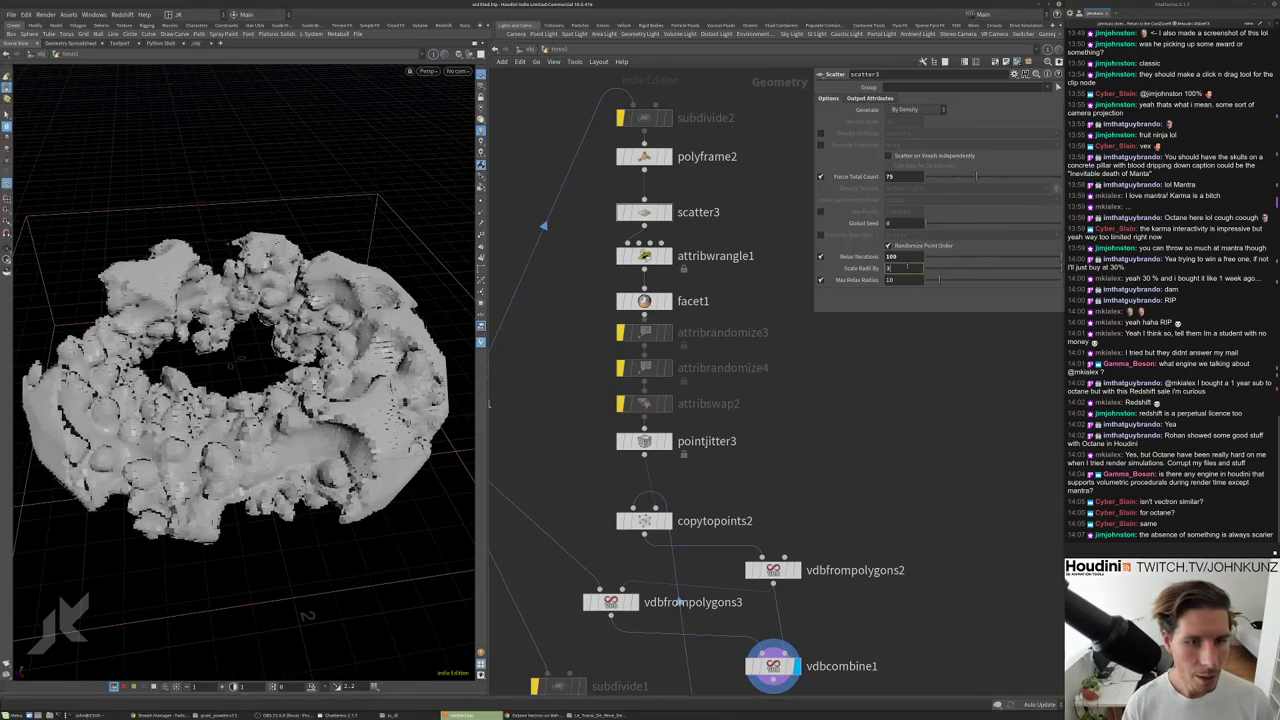
key("Return")
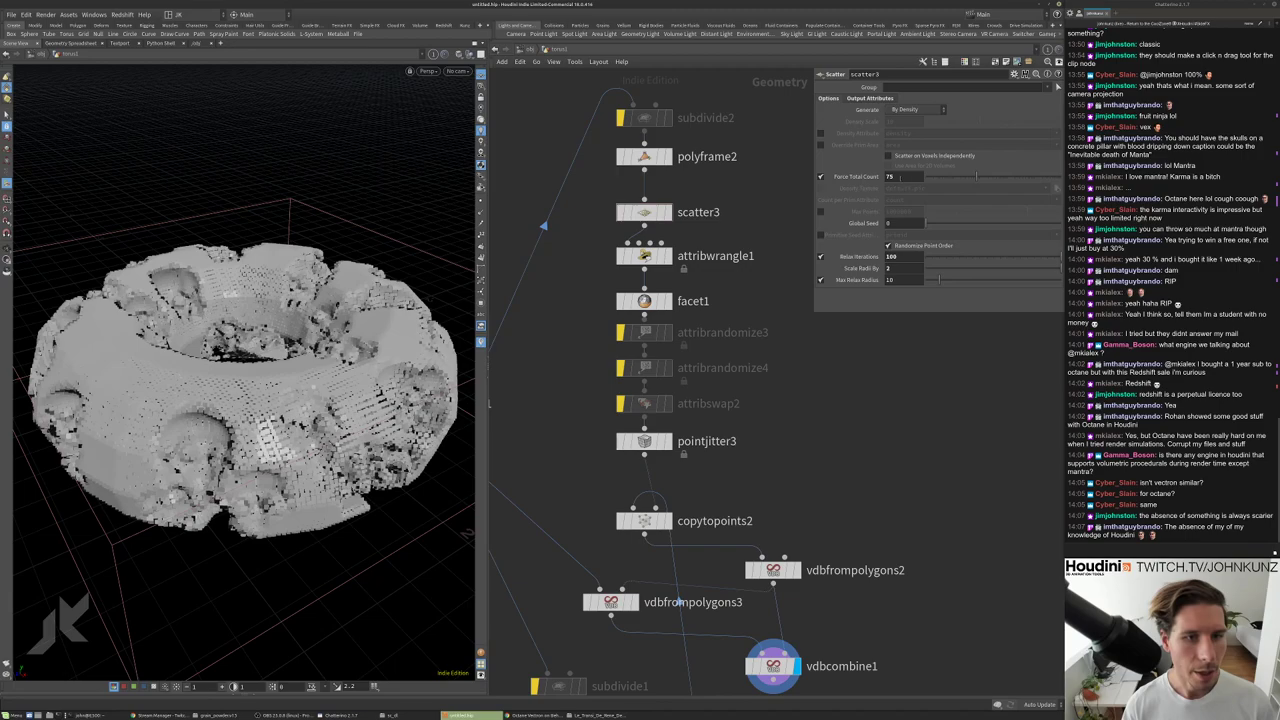
Bypass pointjitter3 and display only the scattered points from above.
left_click(640, 441)
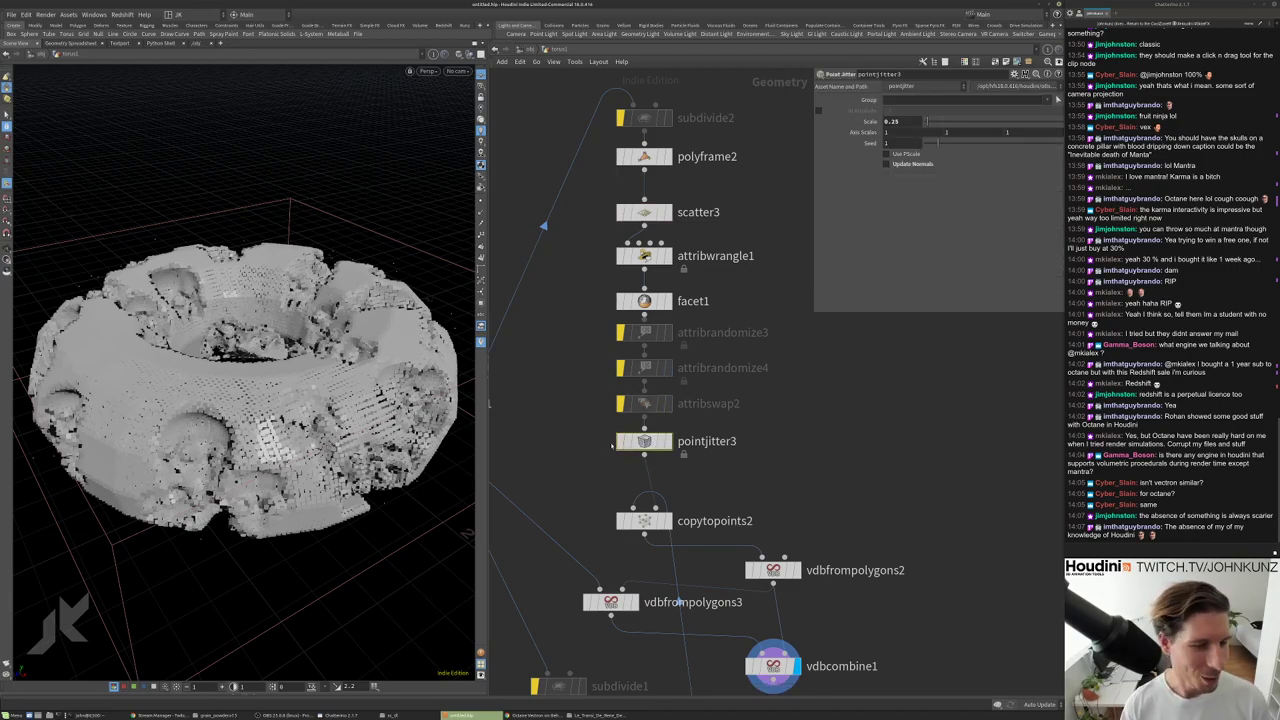
key("q")
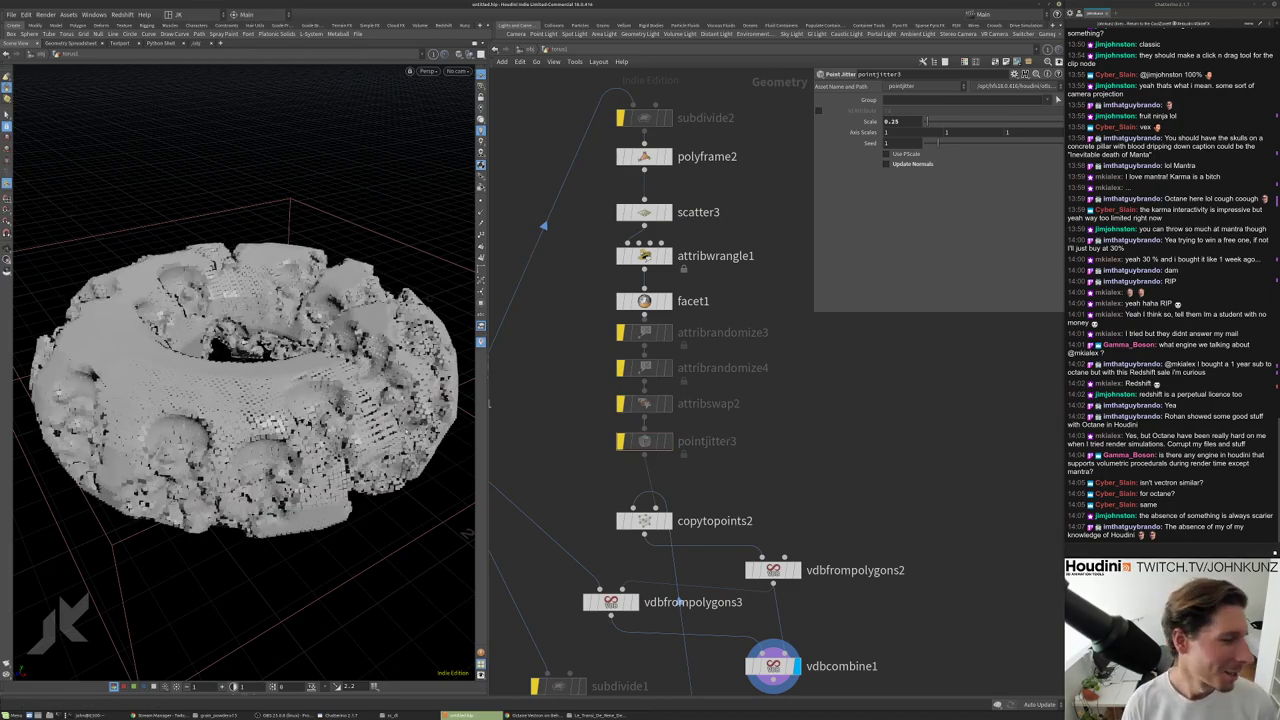
left_click_drag(250, 350, 255, 450)
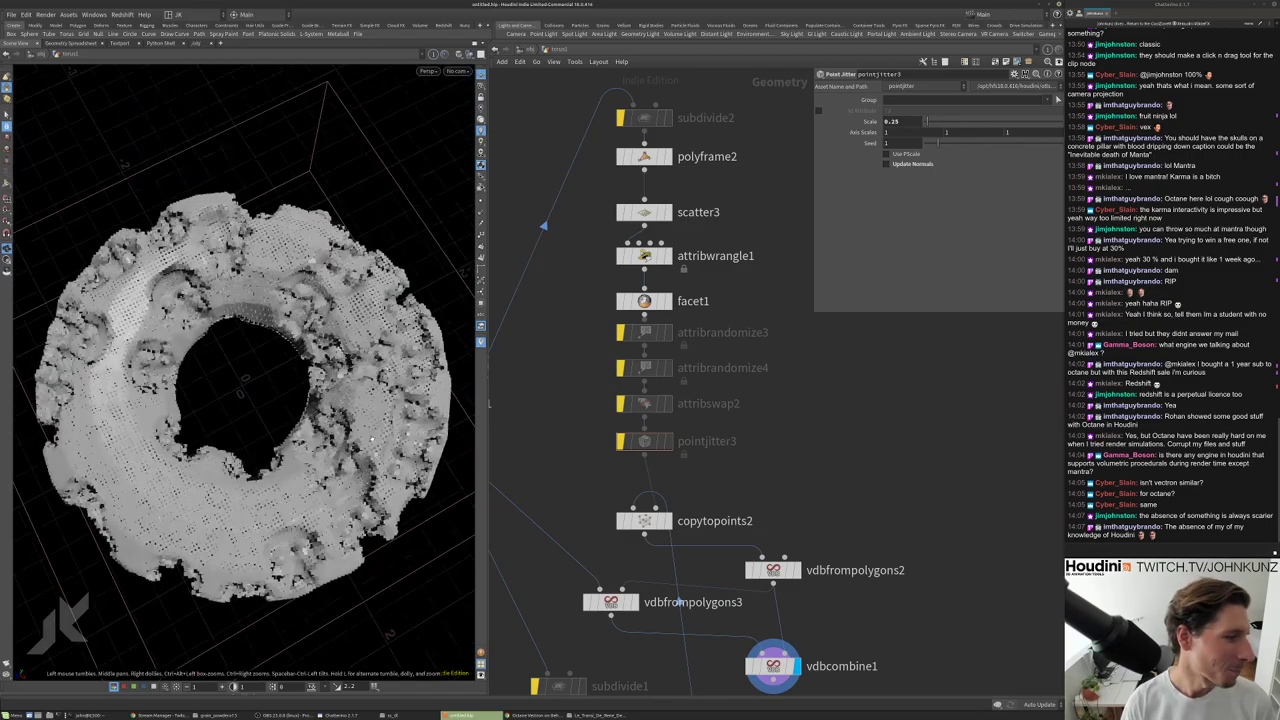
left_click(664, 441)
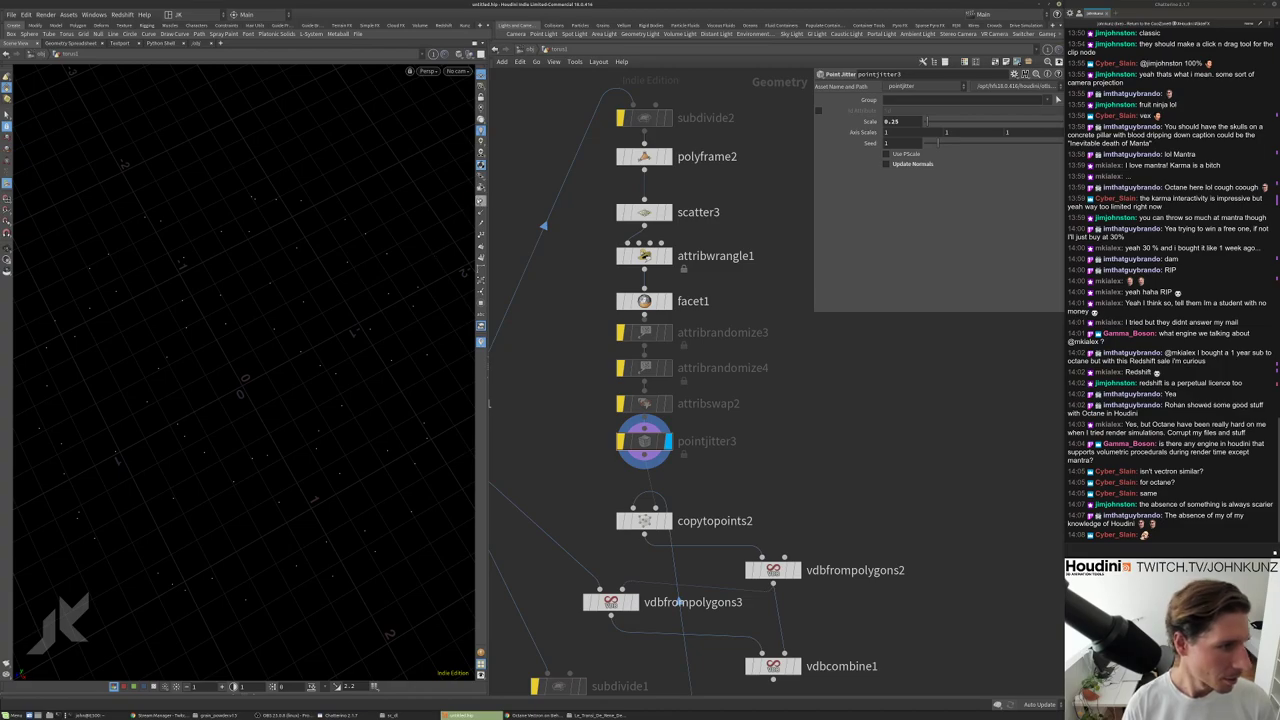
Bypass scatter3 to show the plain torus mesh, then select attribwrangle1.
left_click(644, 212)
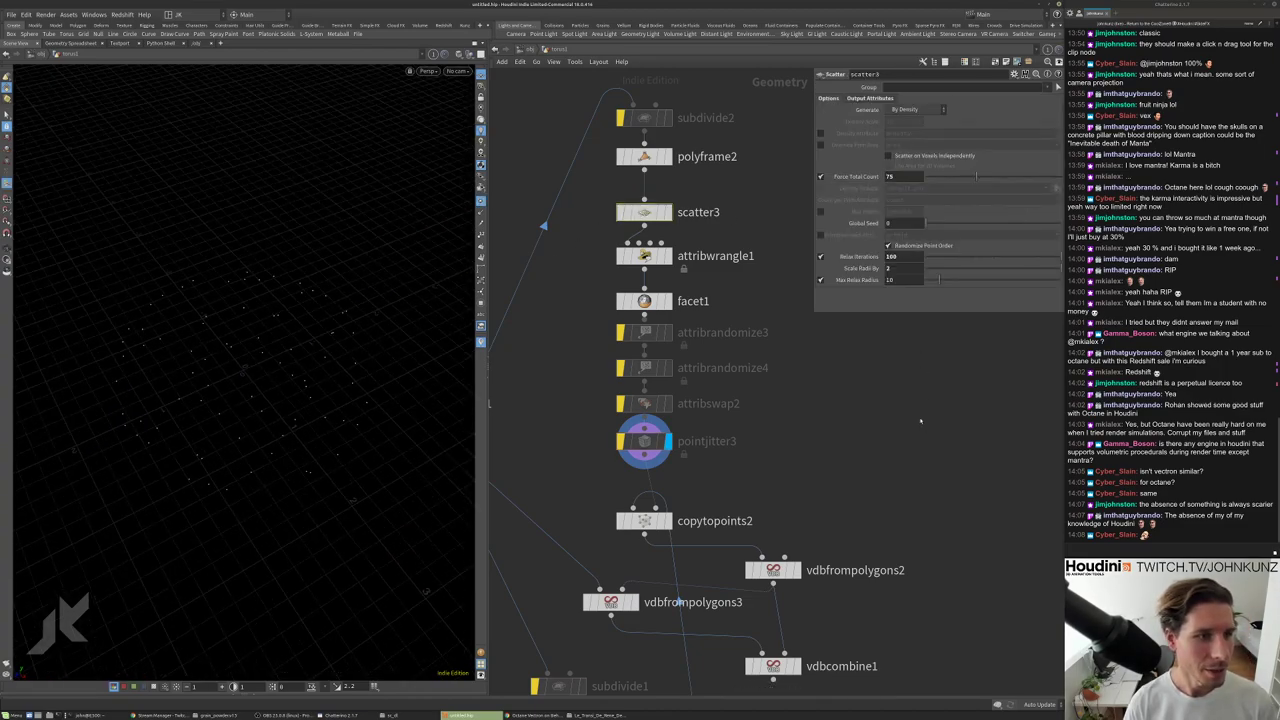
scroll(920, 420, "down", 3)
scroll(664, 401, "up", 2)
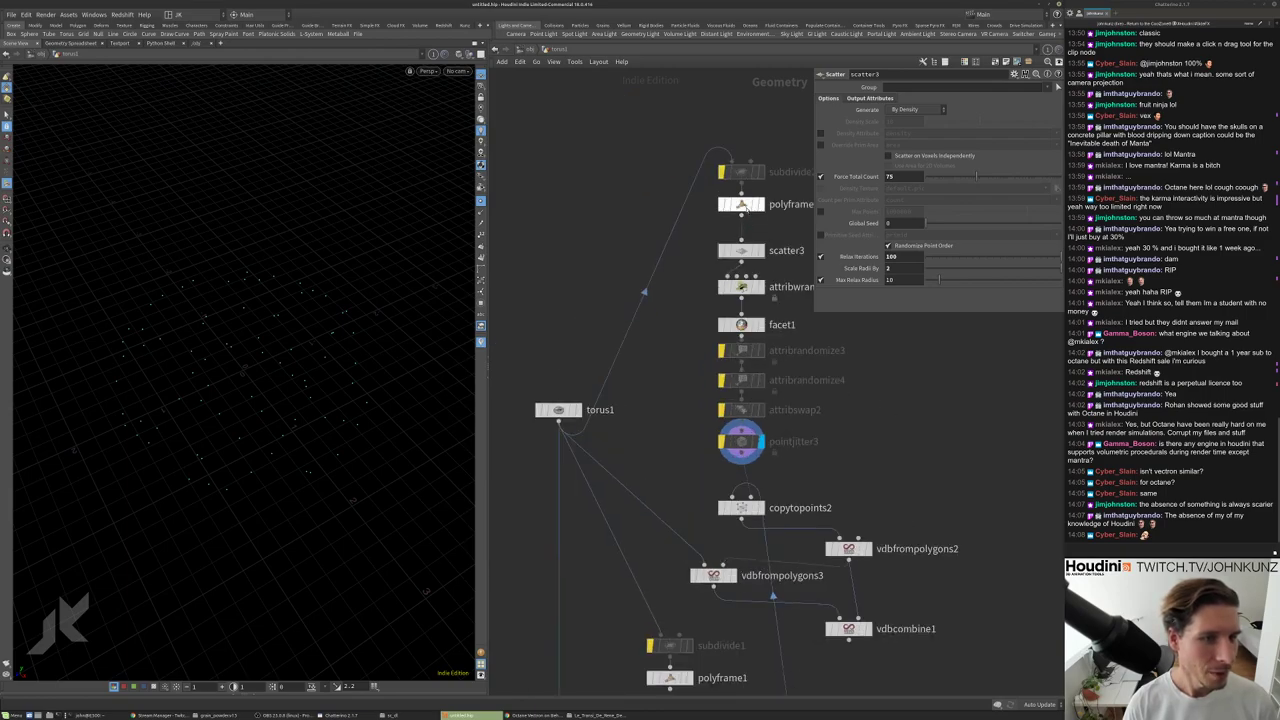
left_click_drag(741, 251, 755, 235)
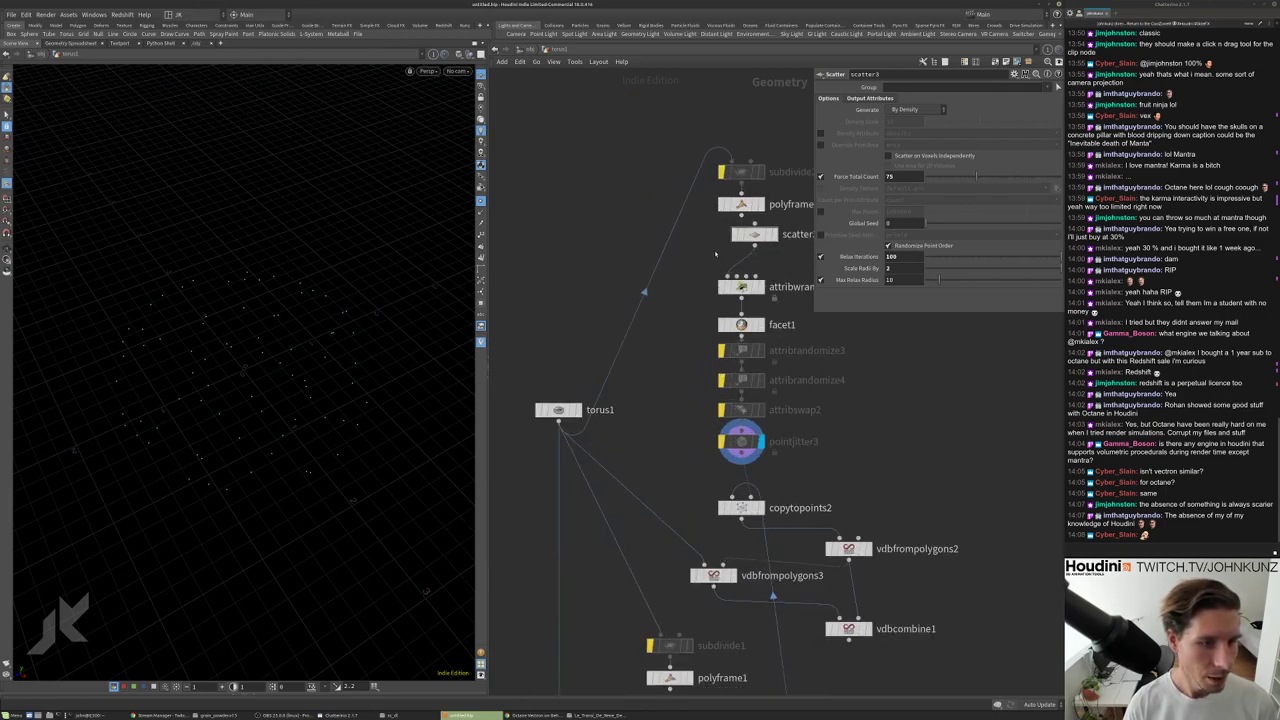
left_click(722, 222)
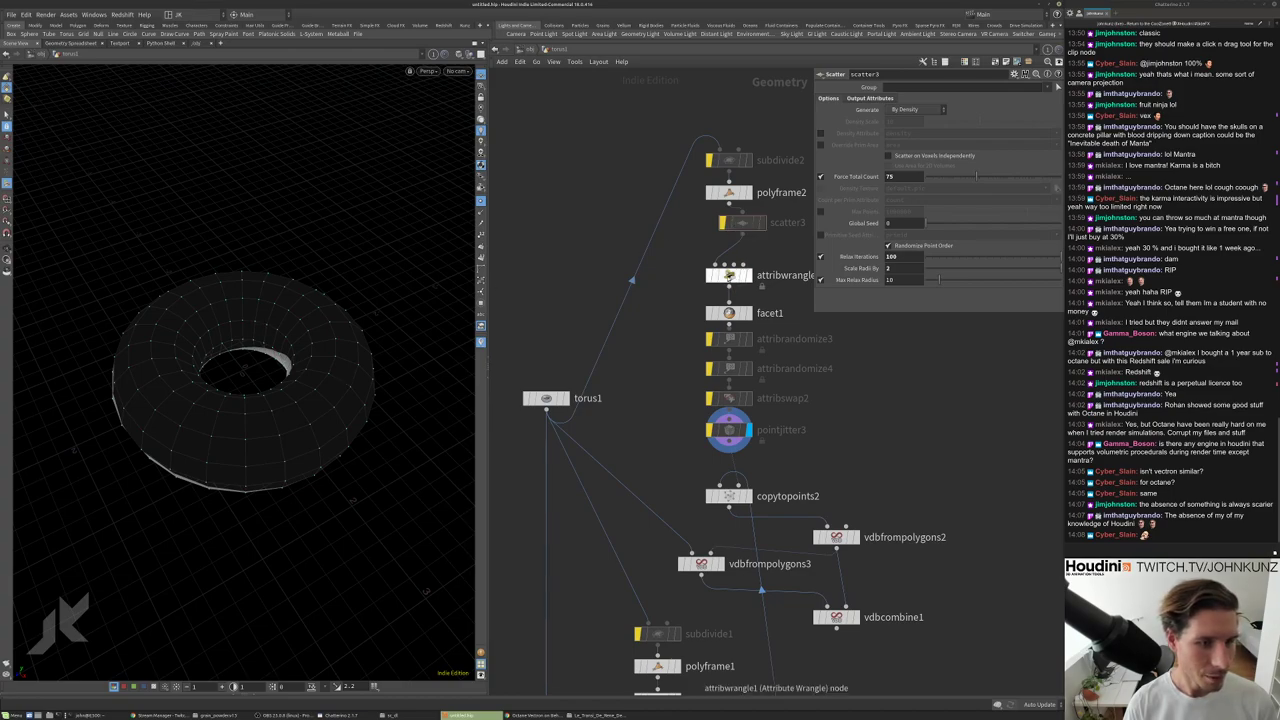
left_click(729, 275)
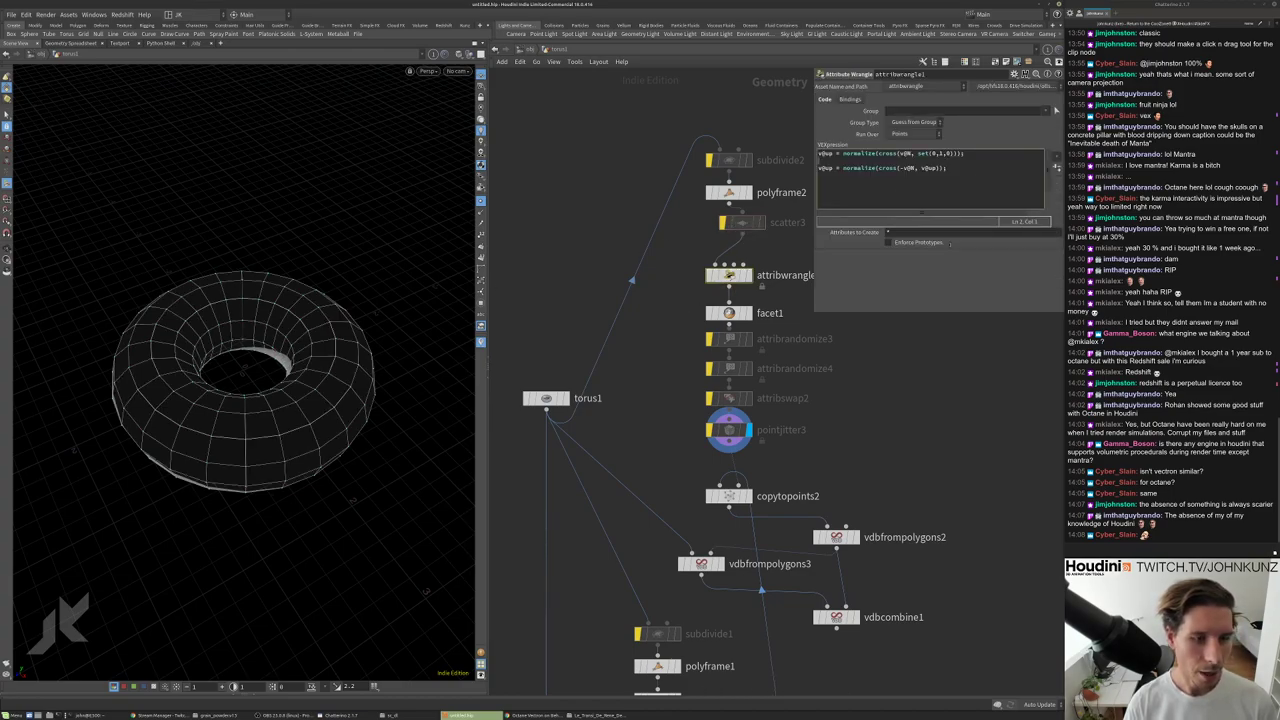
Insert an Attribute Create node before copytopoints2 and name its attribute pscale.
key("Tab")
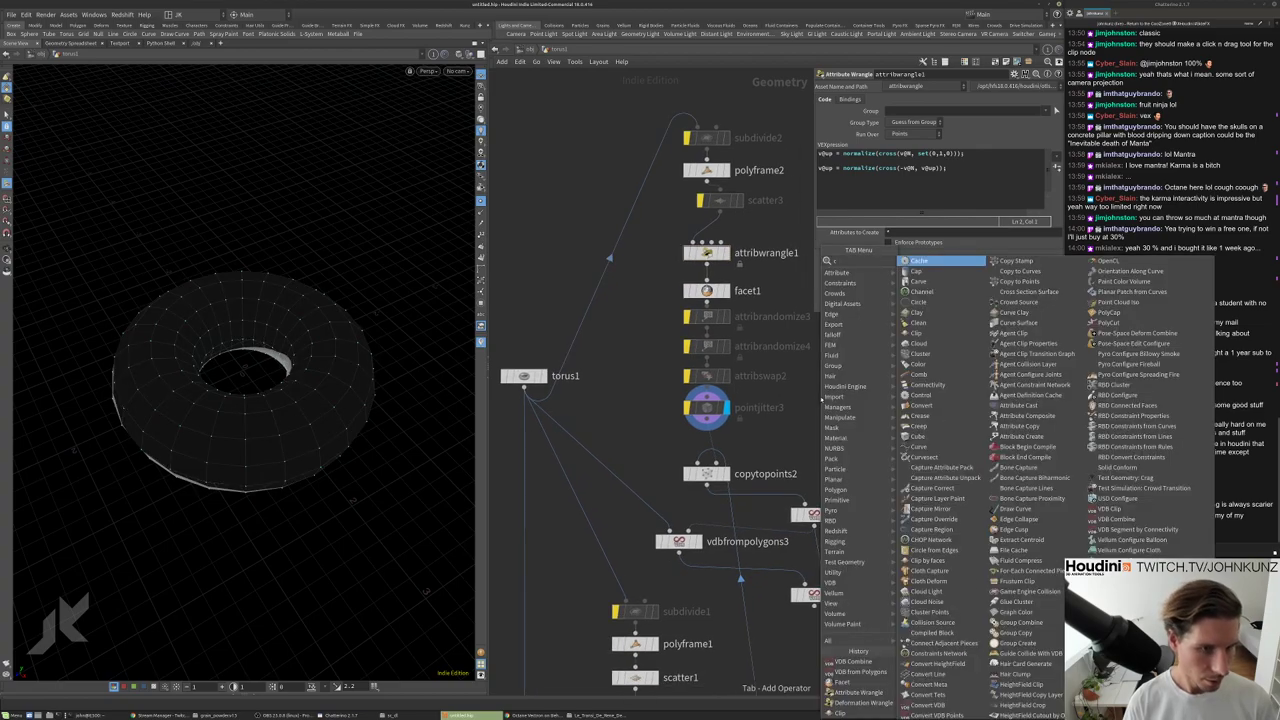
key("Return")
left_click(790, 433)
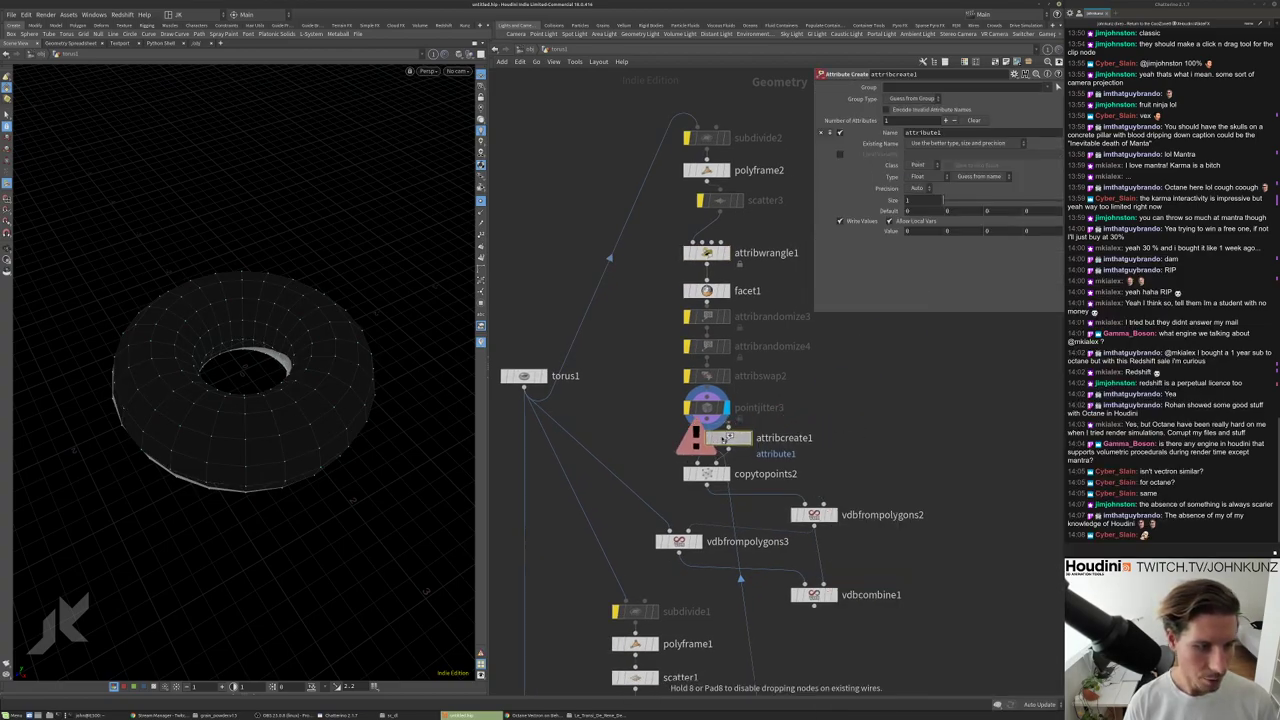
left_click(935, 132)
type("pscale")
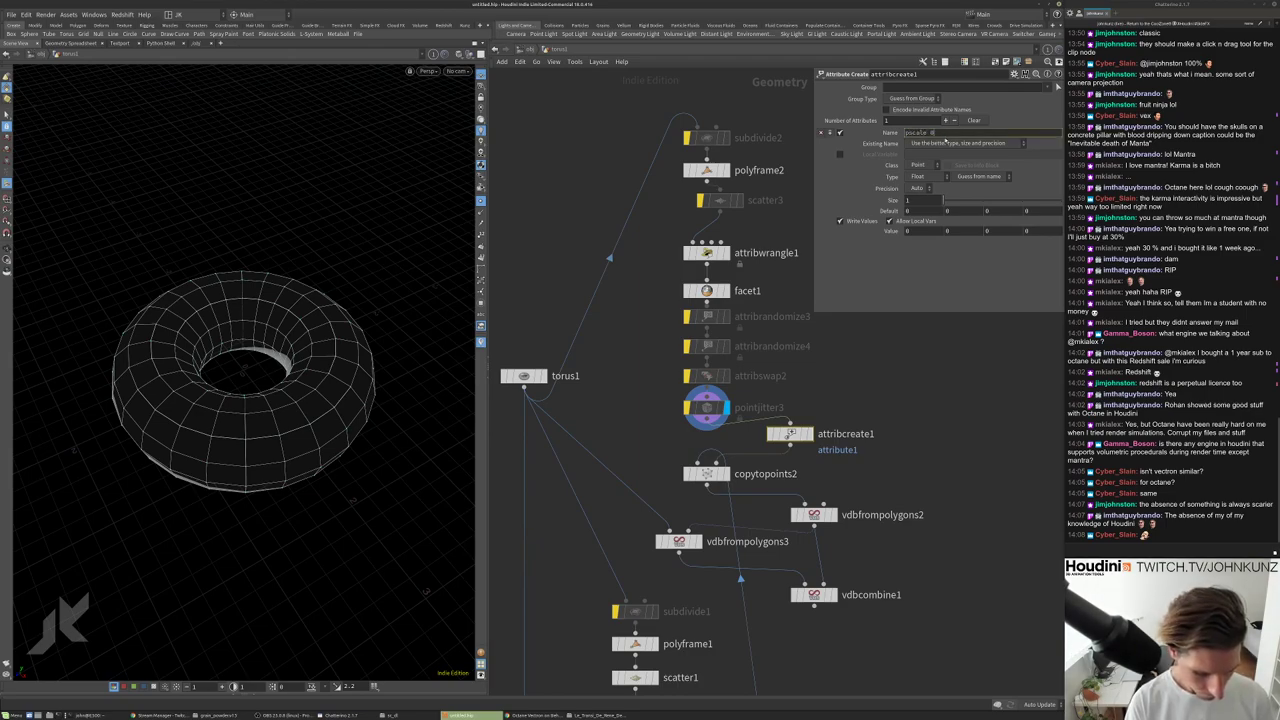
key("BackSpace")
key("Tab")
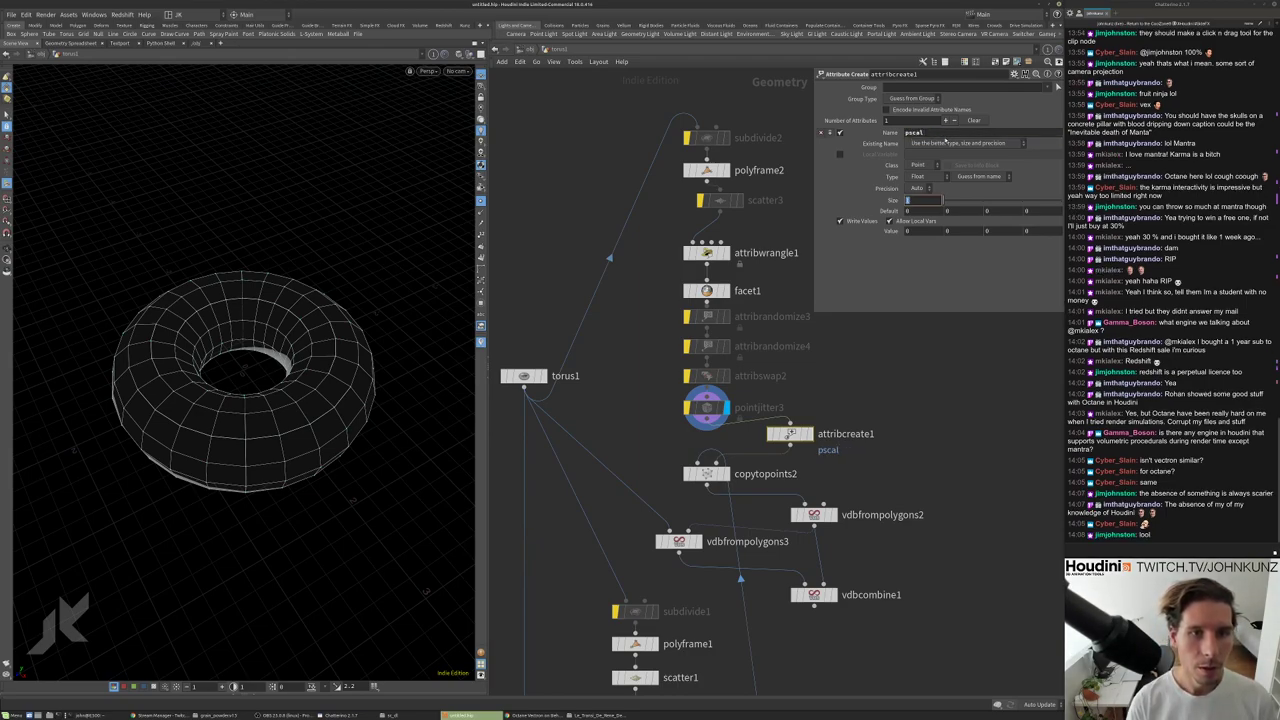
left_click(945, 131)
type("e")
key("Return")
Set the attribute value to -1 and display copytopoints2's copies on the torus.
left_click(925, 231)
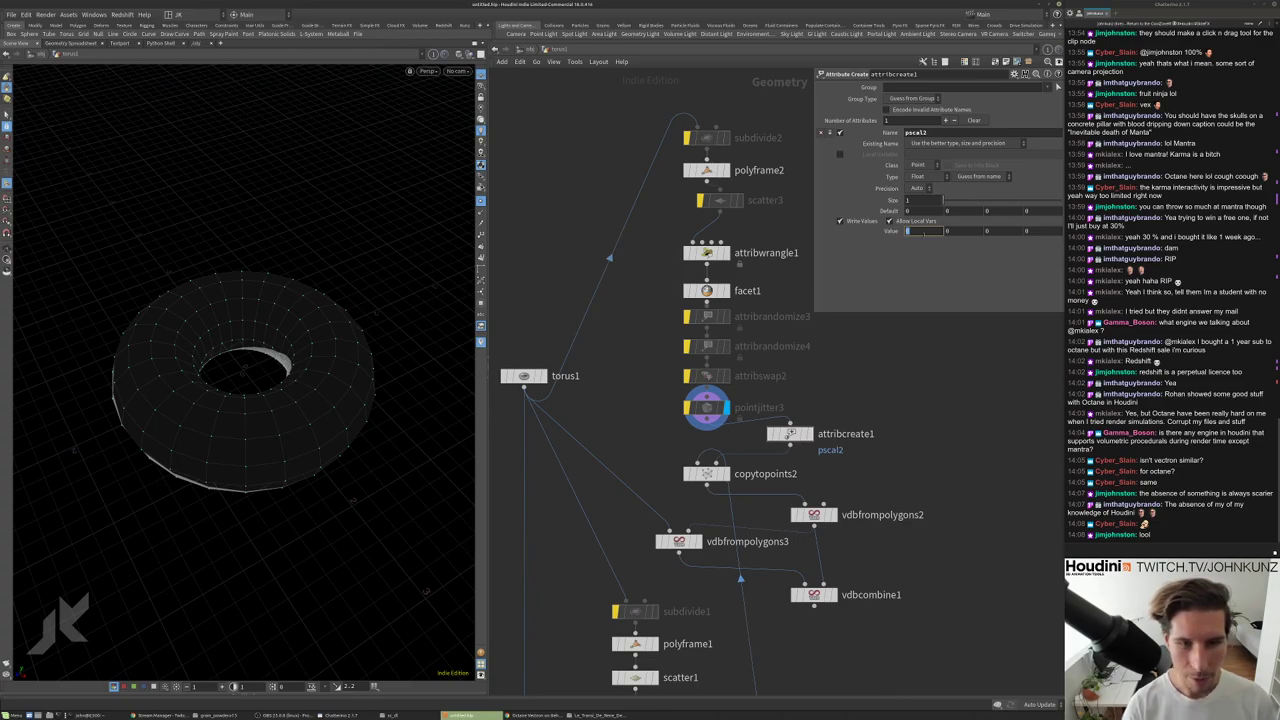
type("-1")
key("Return")
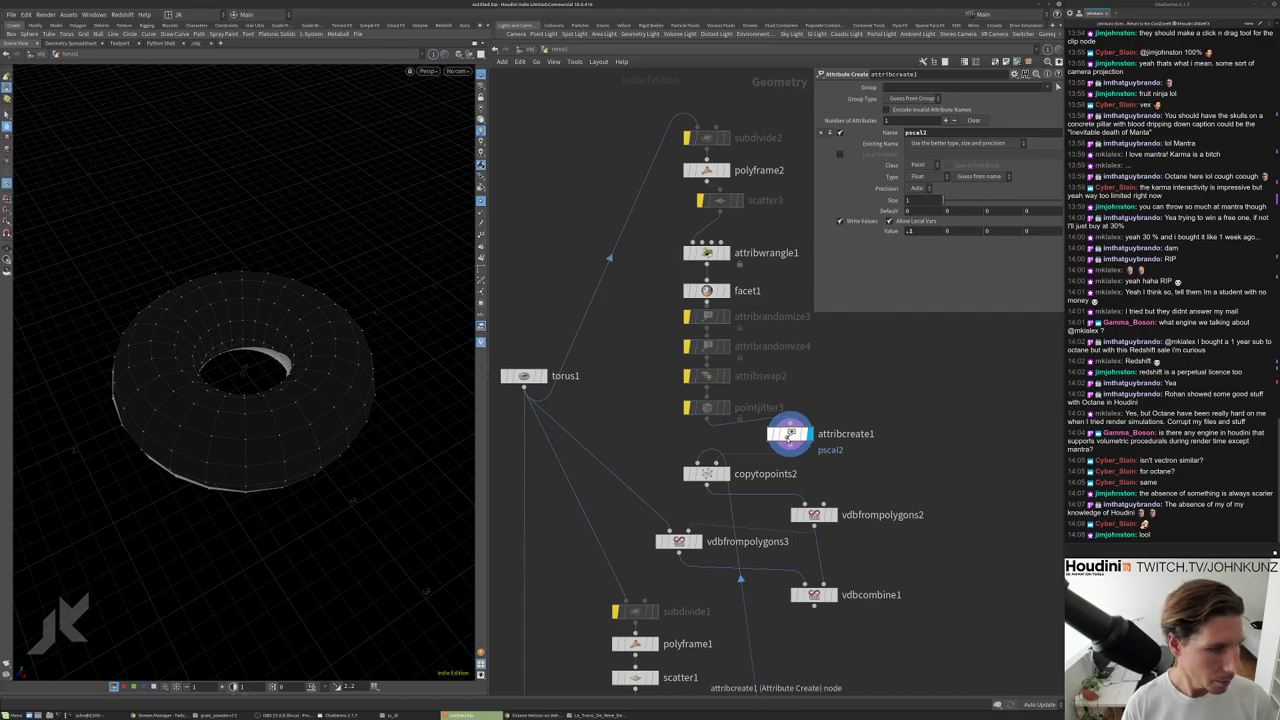
middle_click_drag(789, 433, 777, 354)
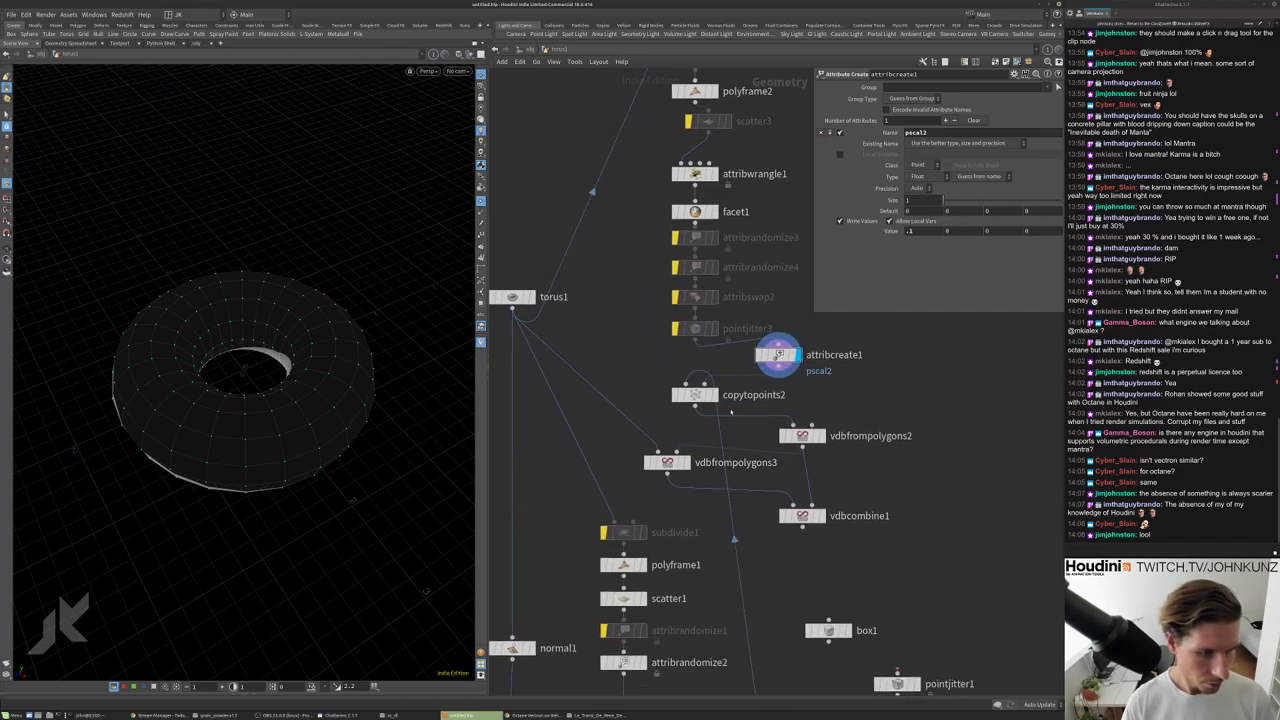
left_click(695, 394)
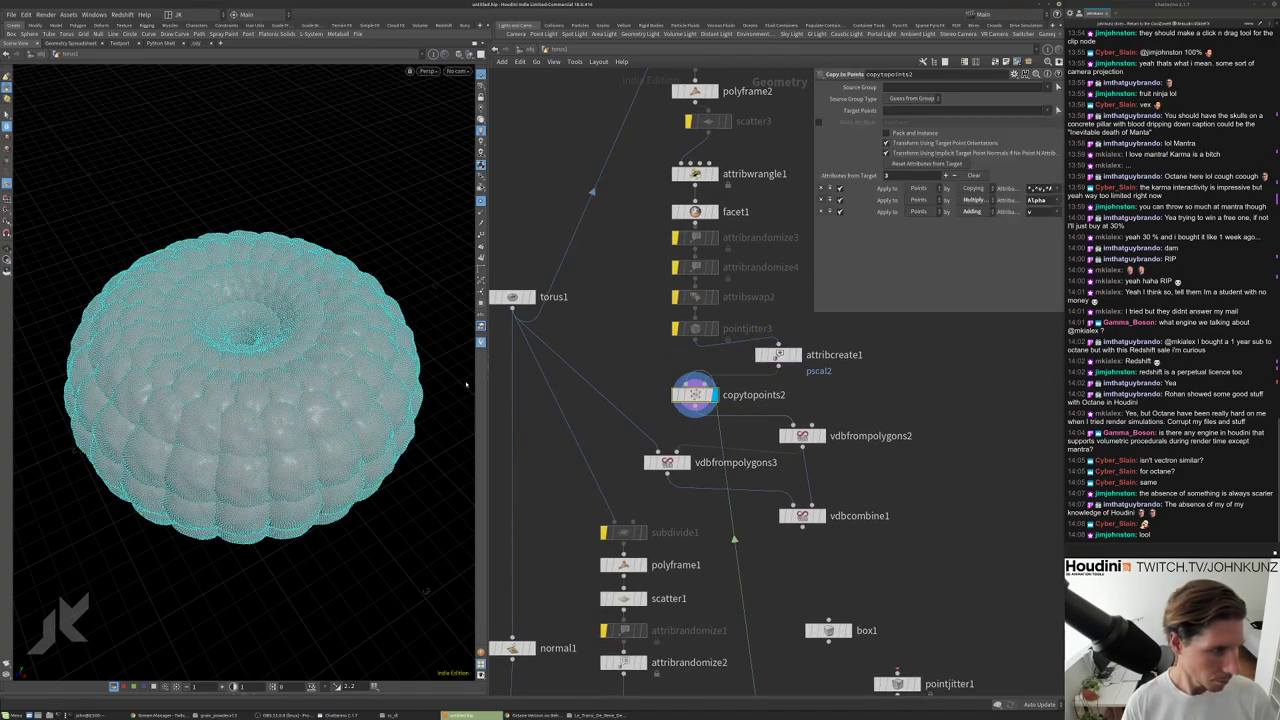
Confirm the pscale name in attribcreate1 and set its value to 0.5.
left_click(778, 354)
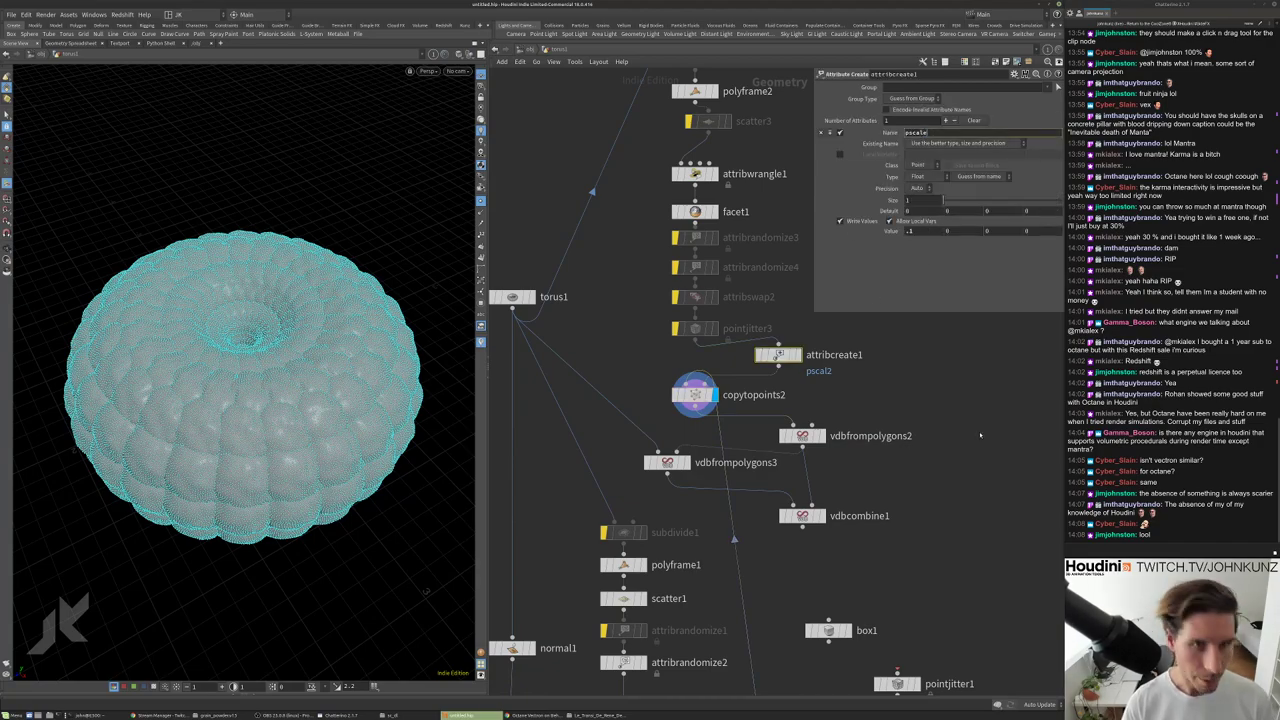
key("Return")
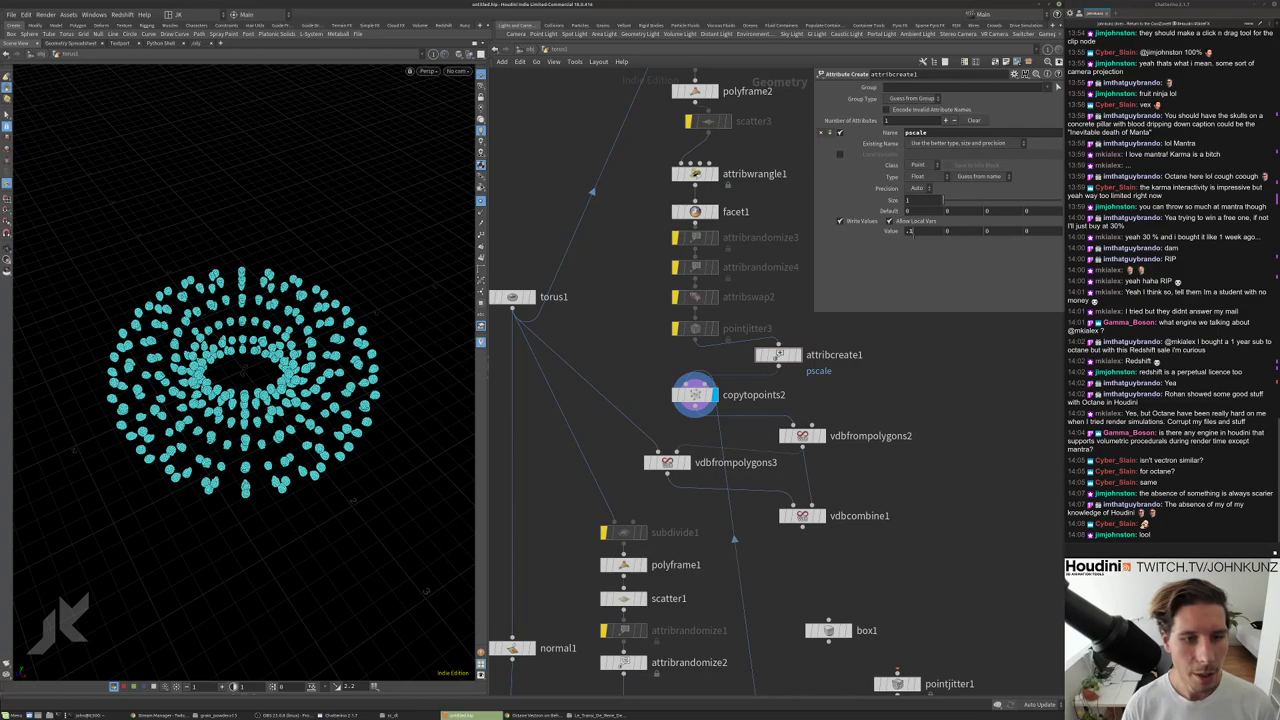
type(".5")
key("Return")
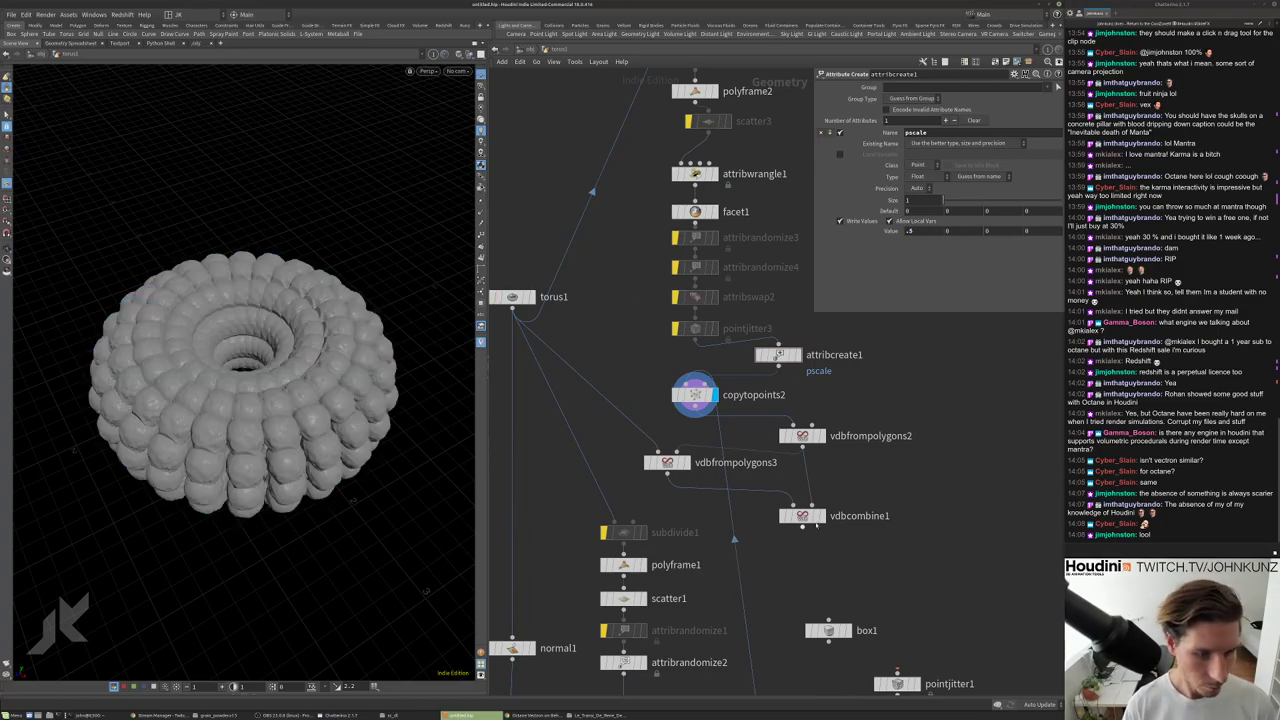
Display vdbcombine1 and set vdbfrompolygons2 voxel size to 0.01.
left_click(818, 517)
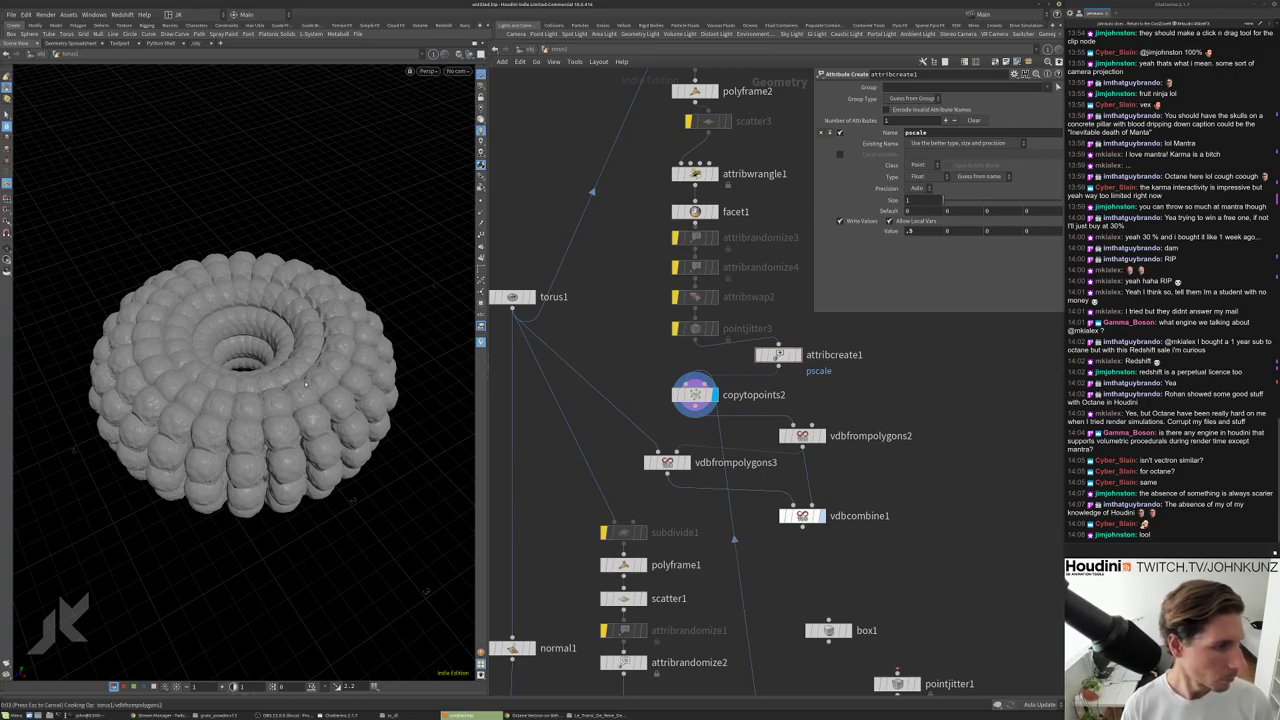
left_click_drag(305, 383, 470, 269)
scroll(300, 405, "up", 5)
left_click(802, 435)
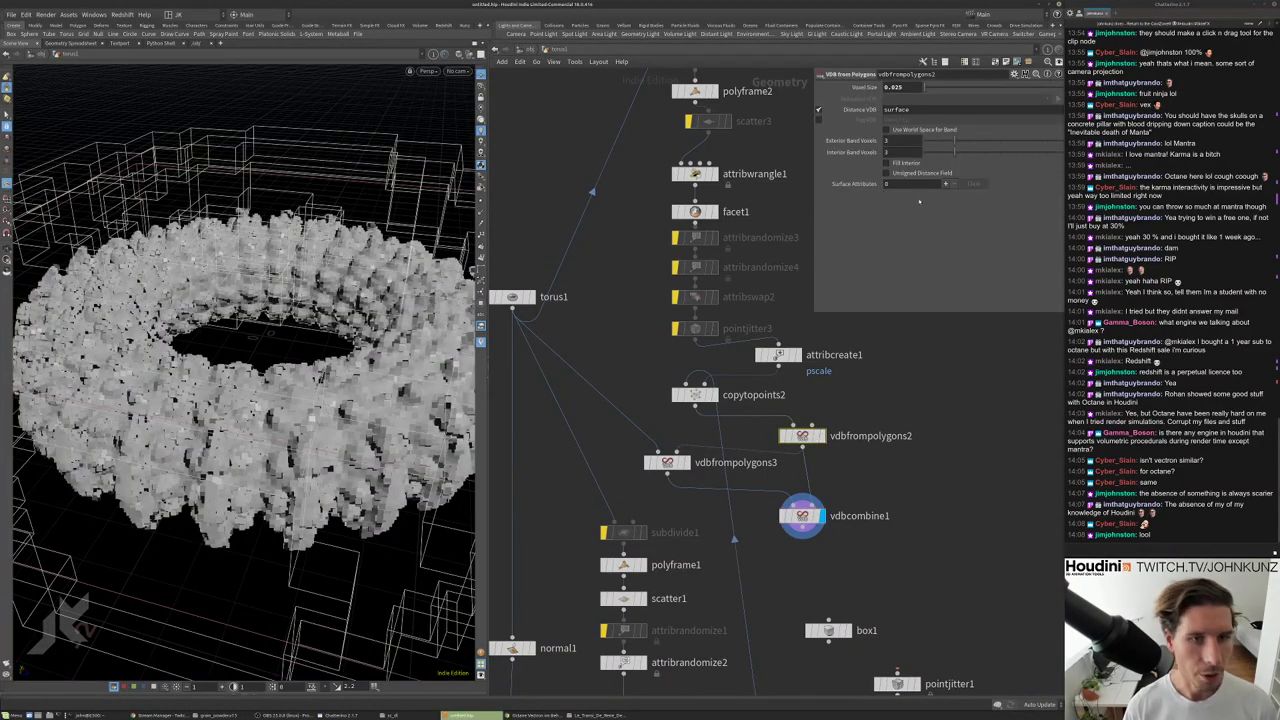
type("0.01")
key("Return")
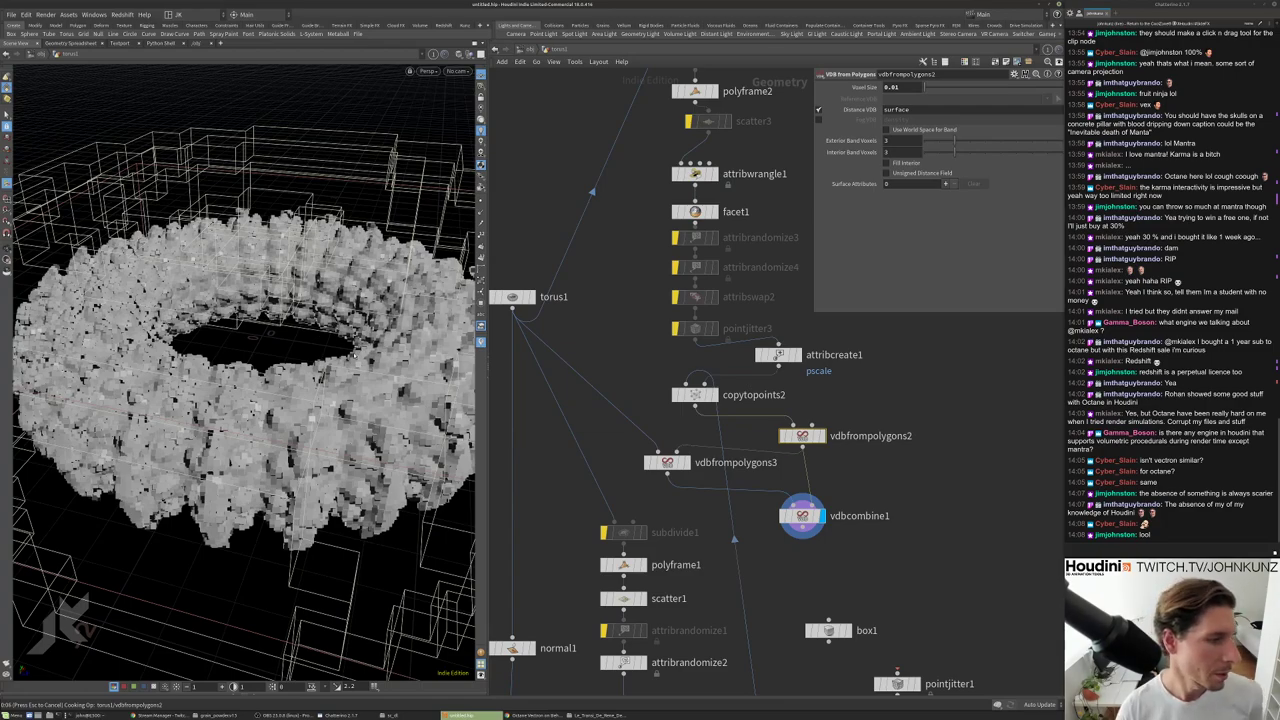
Search Google Images for 'tissue blender 2.8' in a new browser tab.
key("alt+Tab")
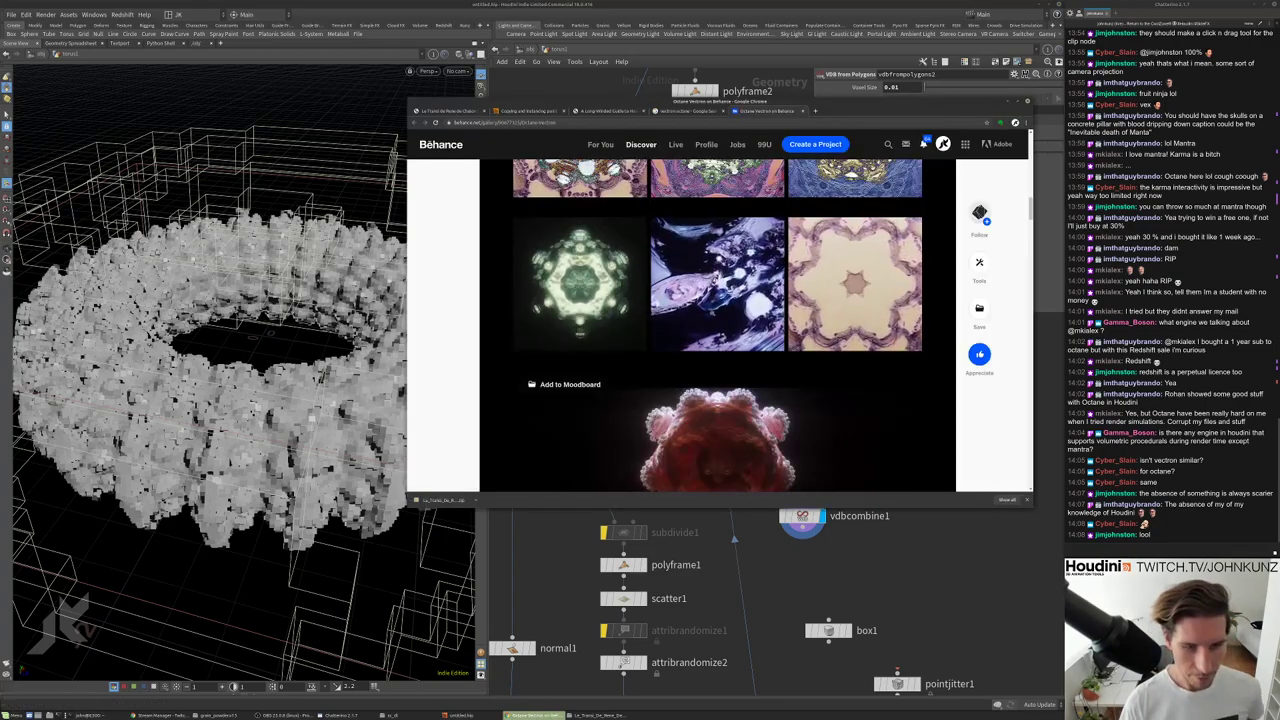
key("ctrl+t")
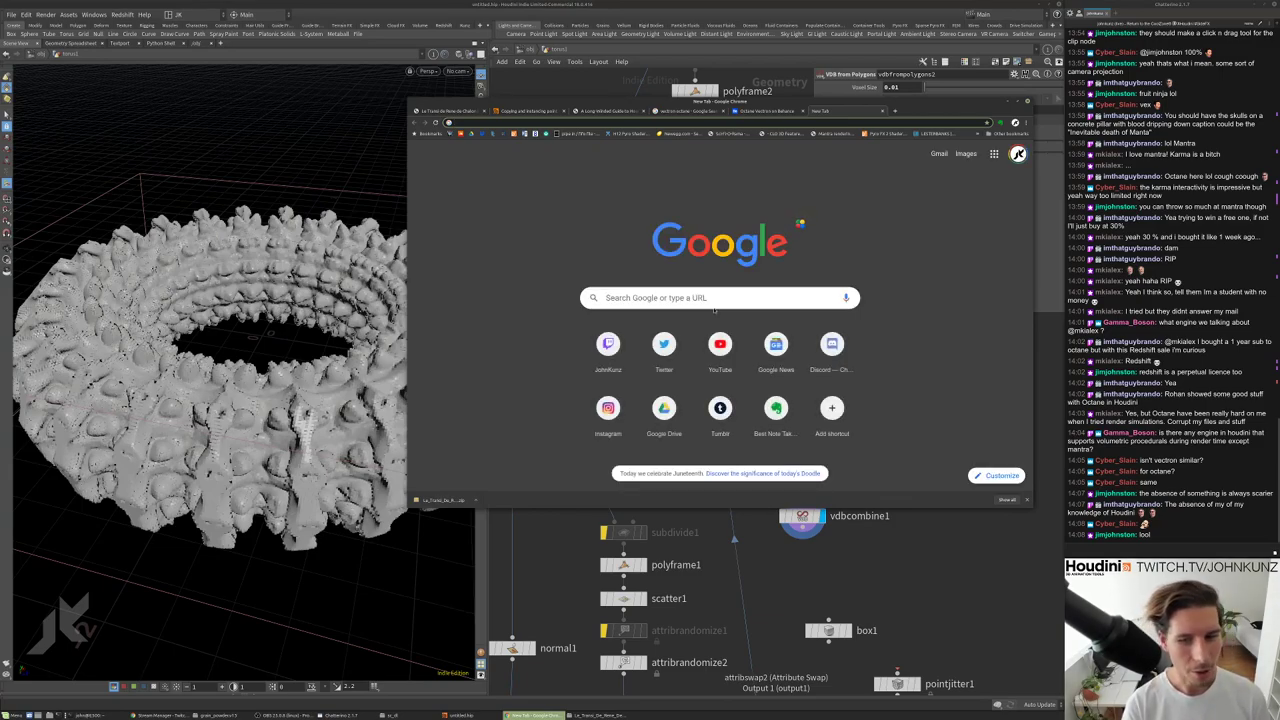
type("tissue")
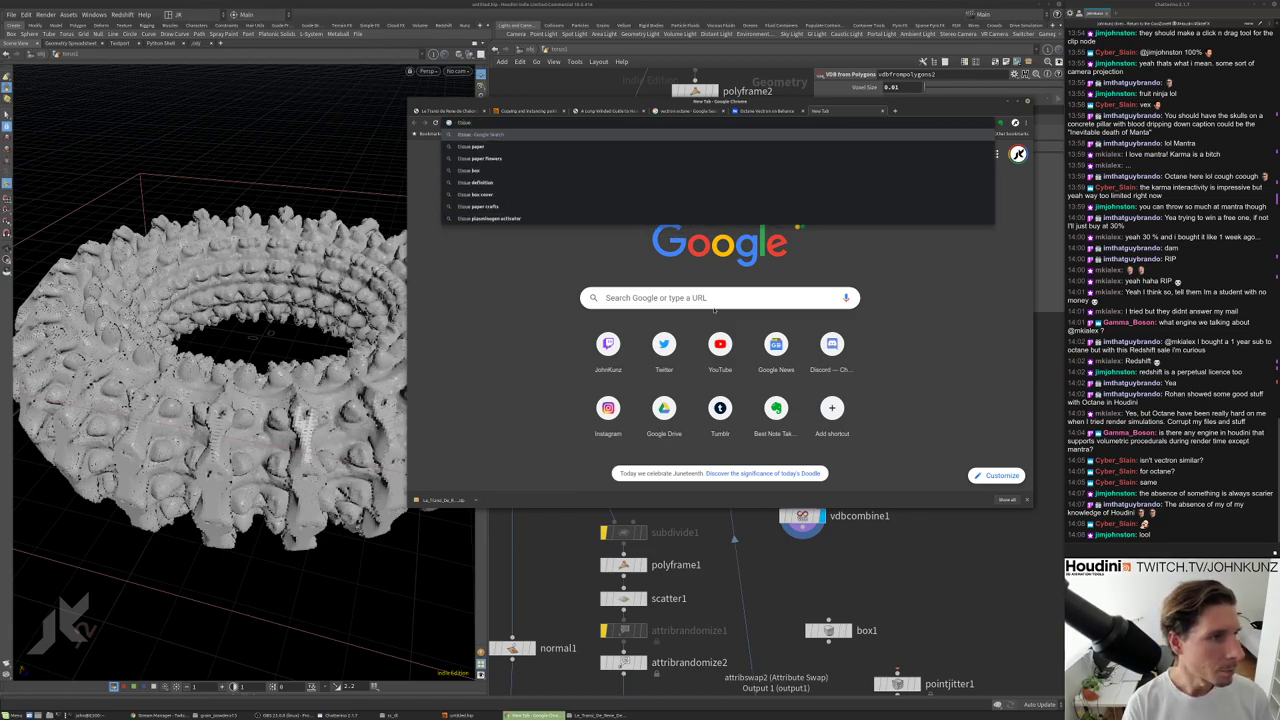
type(" blen")
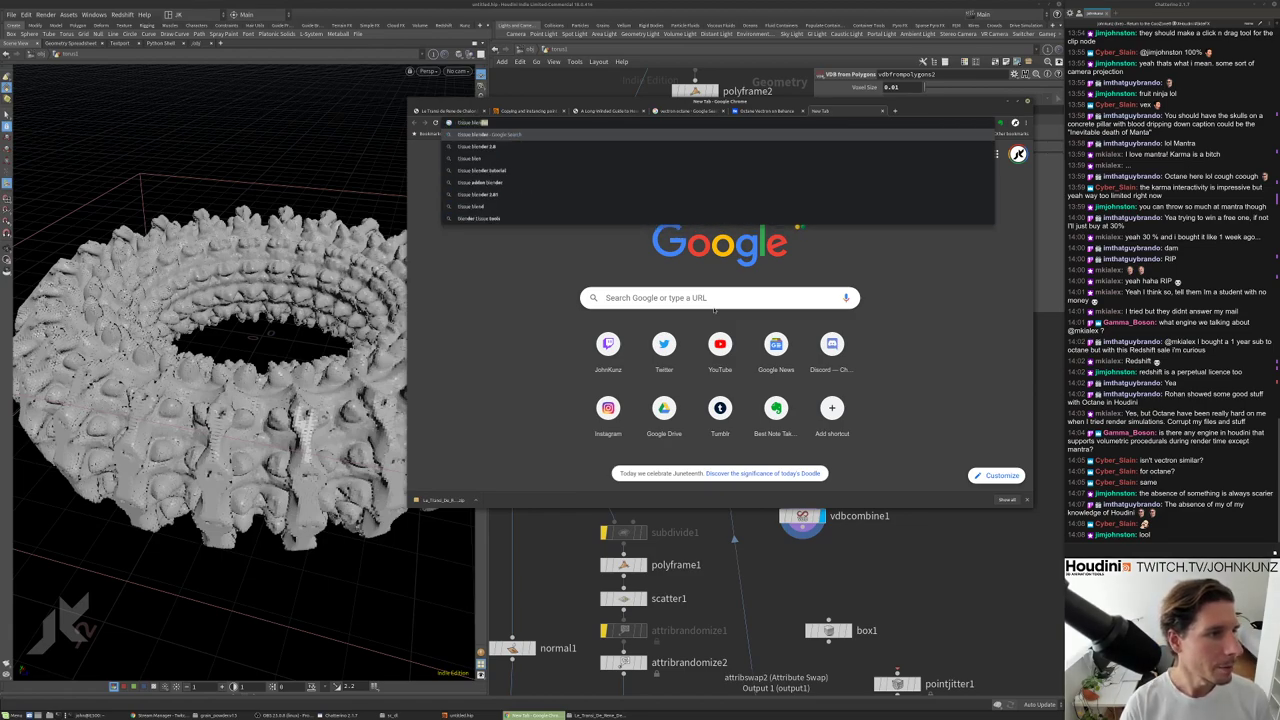
key("Down")
key("Return")
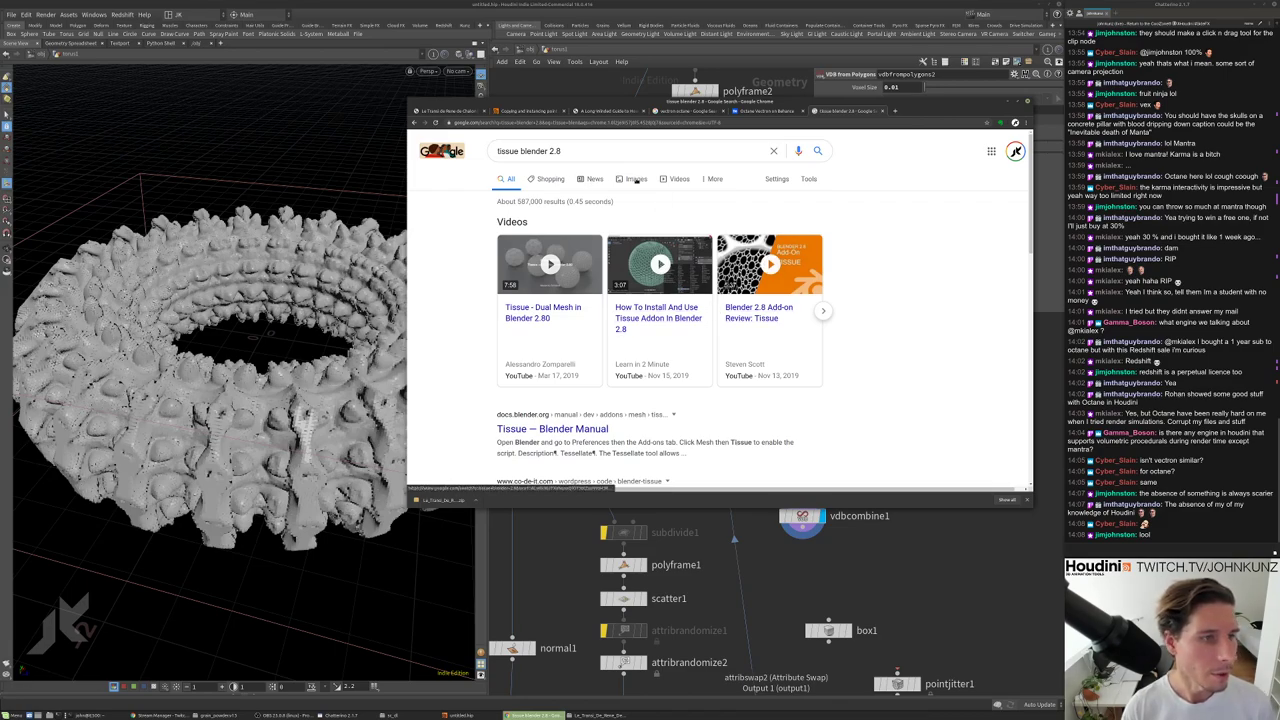
left_click(636, 179)
Preview several Tissue add-on results, ending on the monkey-head example.
scroll(848, 467, "down", 1)
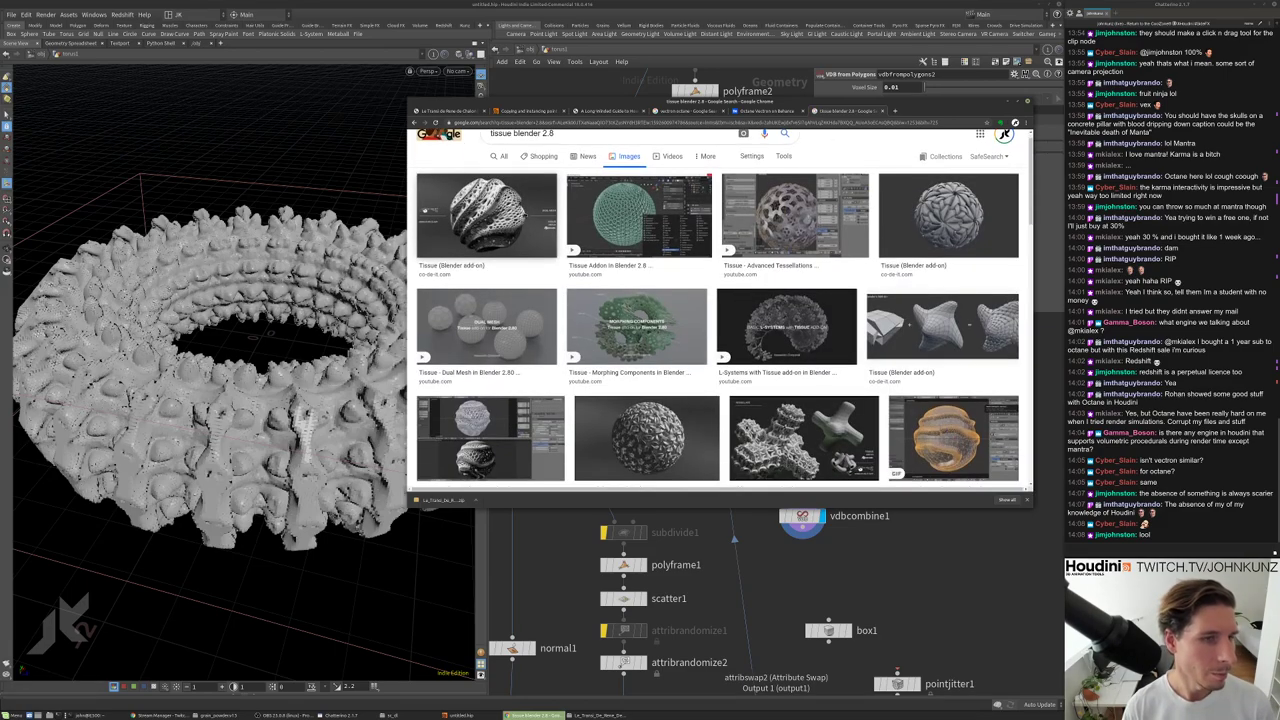
left_click(942, 325)
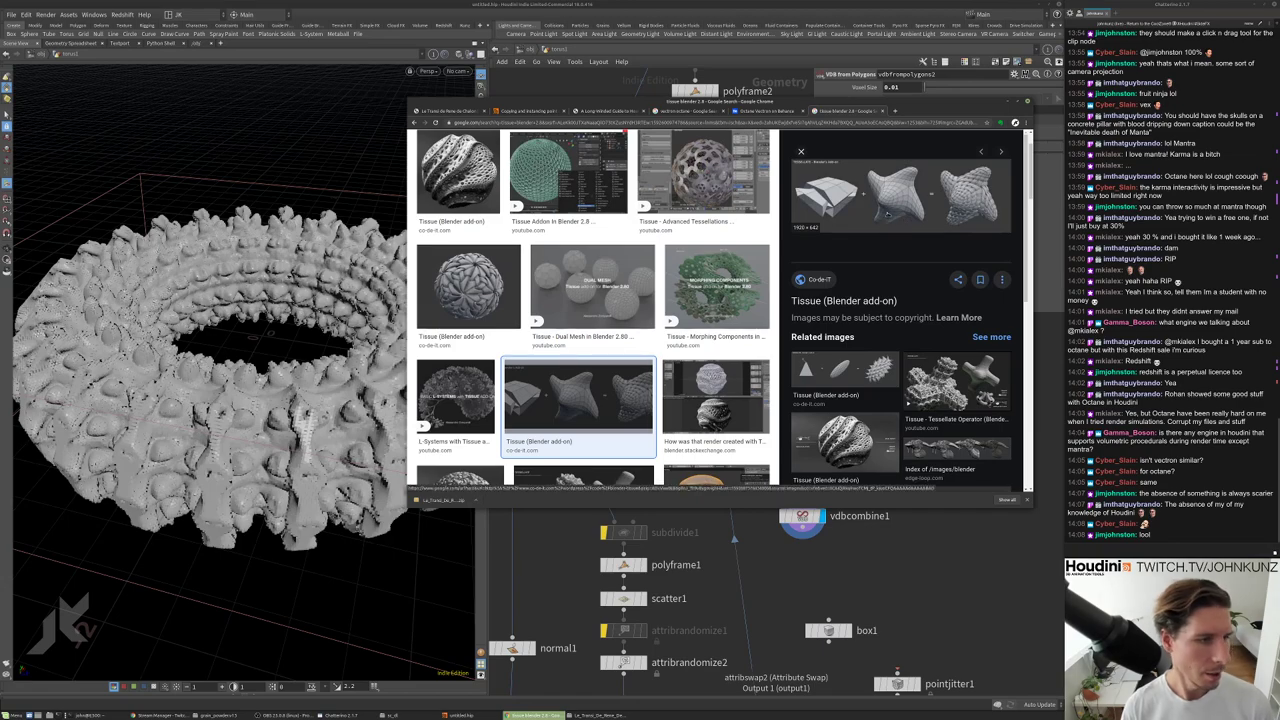
scroll(570, 403, "down", 1)
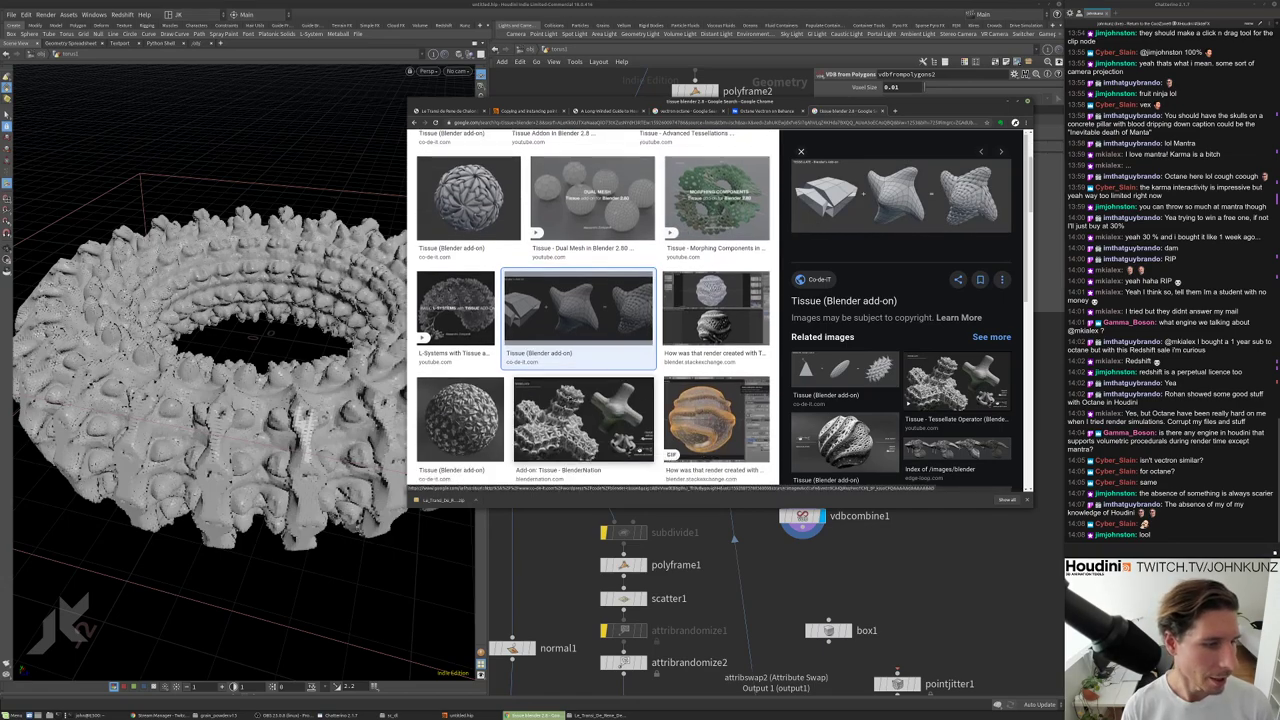
left_click(588, 405)
scroll(900, 310, "down", 5)
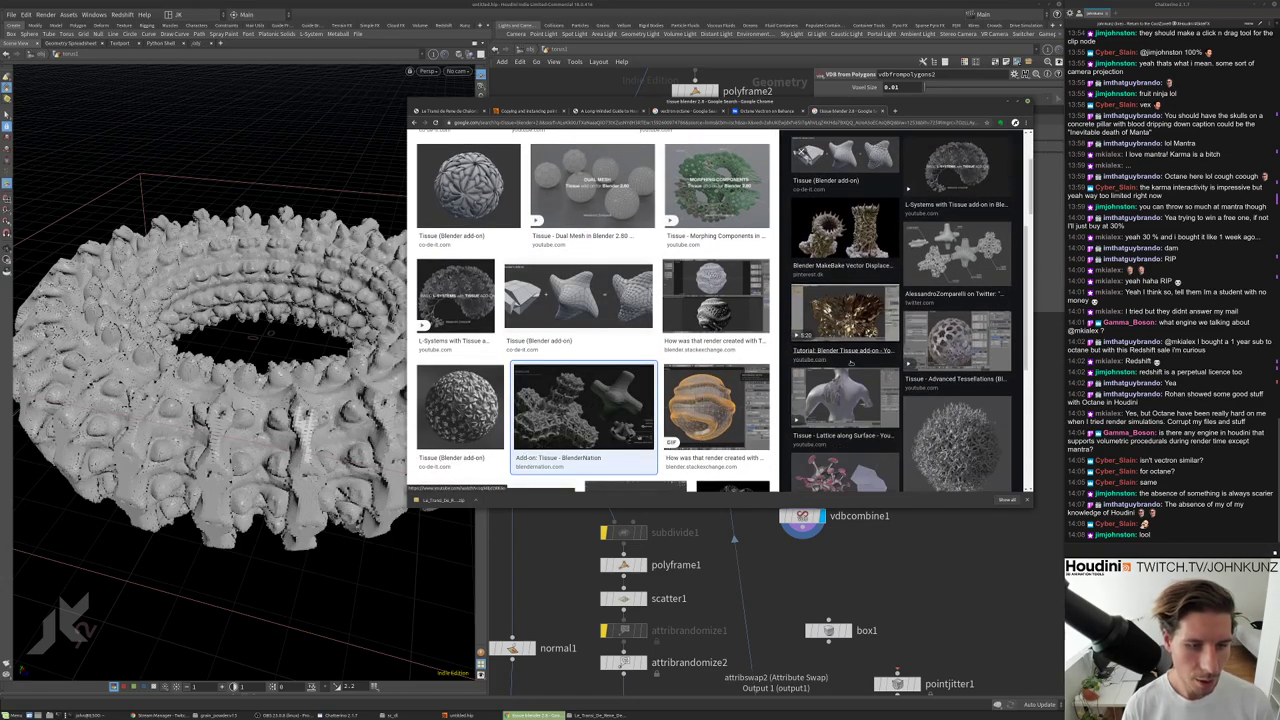
left_click(957, 305)
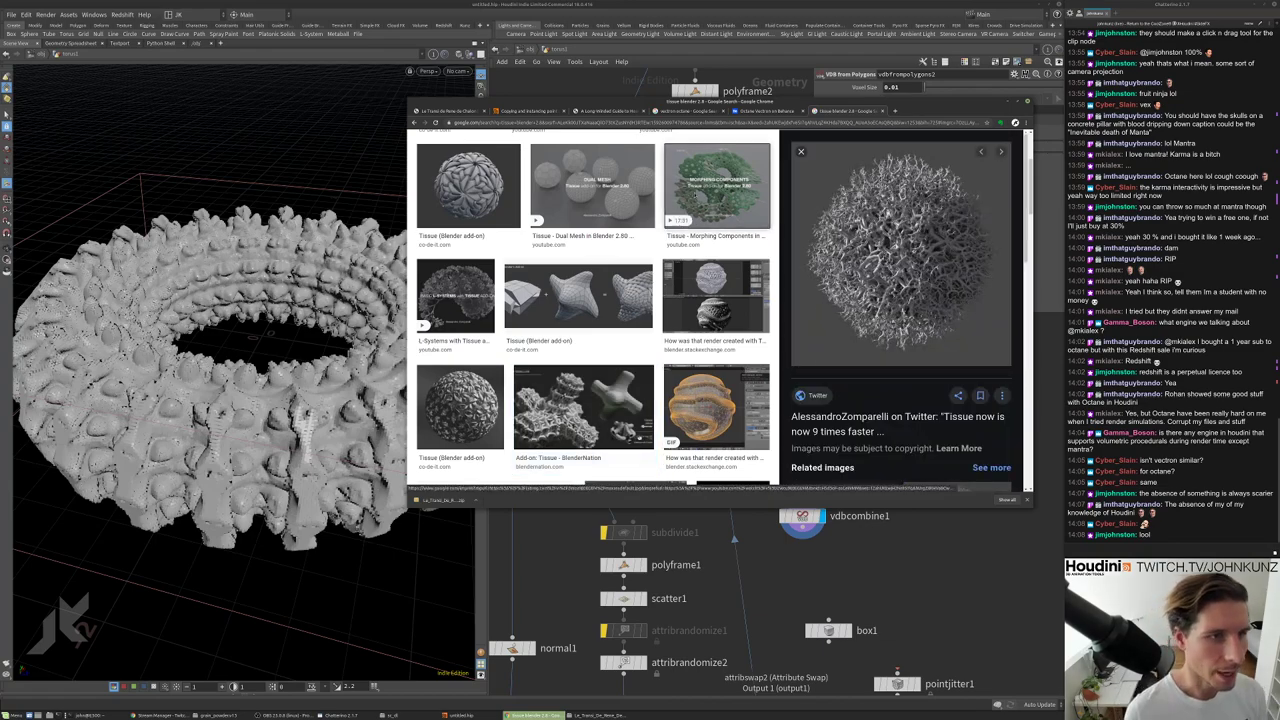
left_click(716, 185)
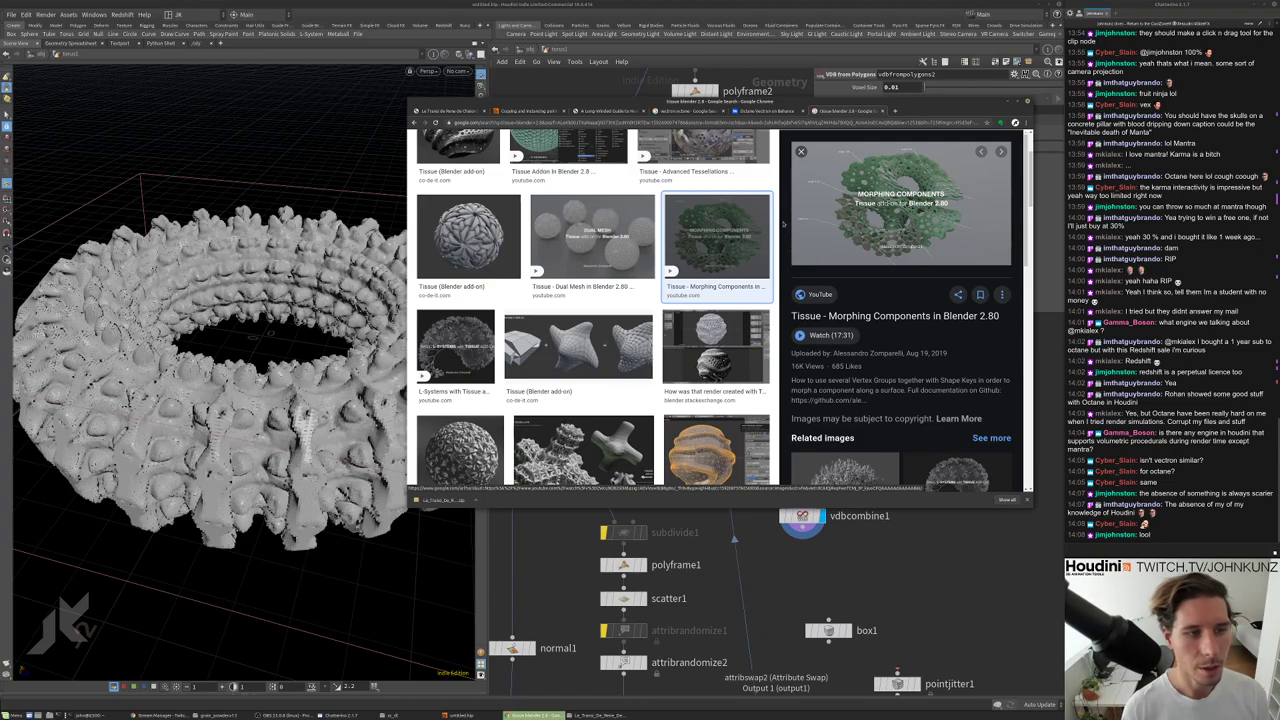
scroll(675, 380, "down", 3)
scroll(675, 381, "down", 3)
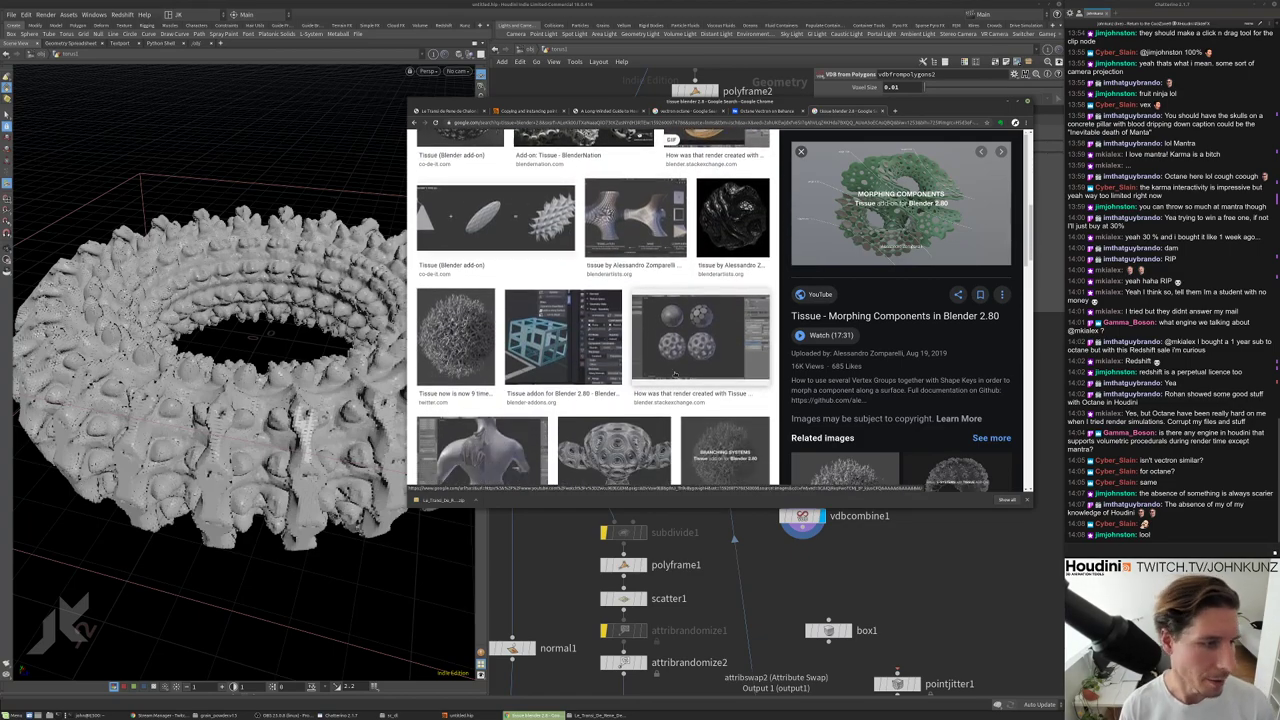
left_click(614, 350)
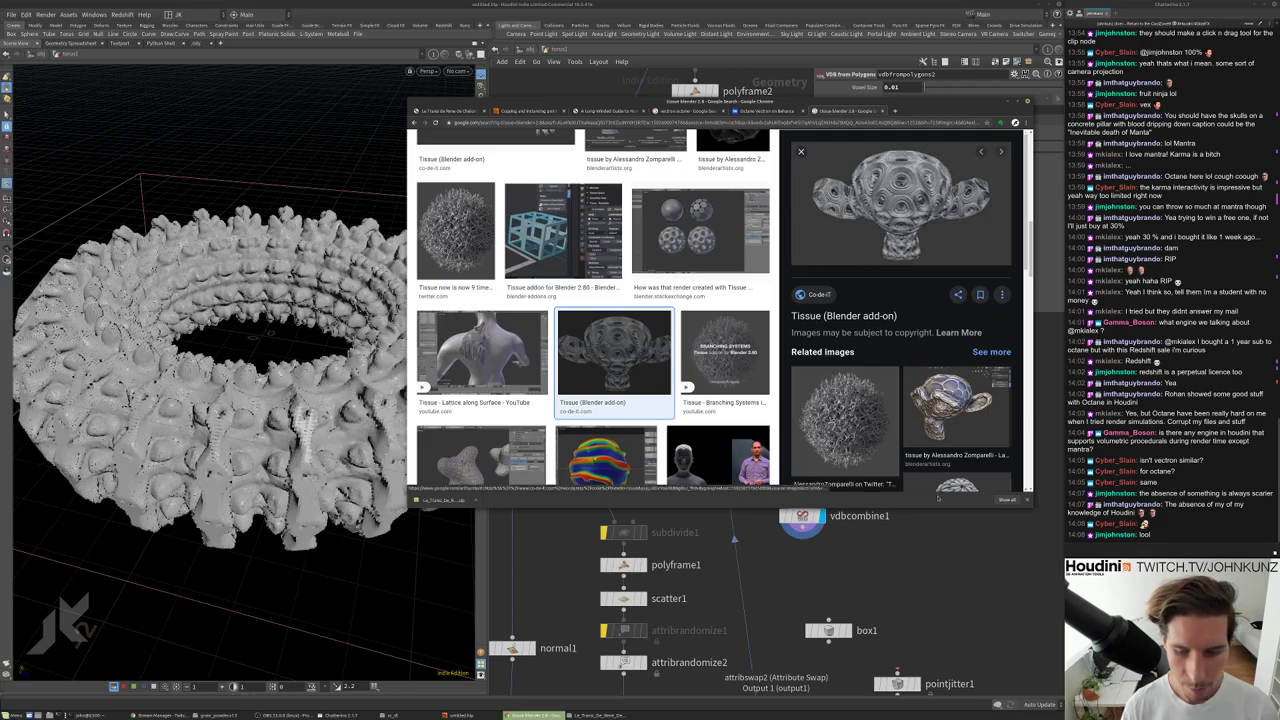
Return to Houdini and orbit to a close side view of the torus.
key("alt+Tab")
key("Escape")
left_click_drag(272, 334, 420, 137)
Create torus2 as a reference copy of torus1 at the network top.
scroll(628, 302, "down", 2)
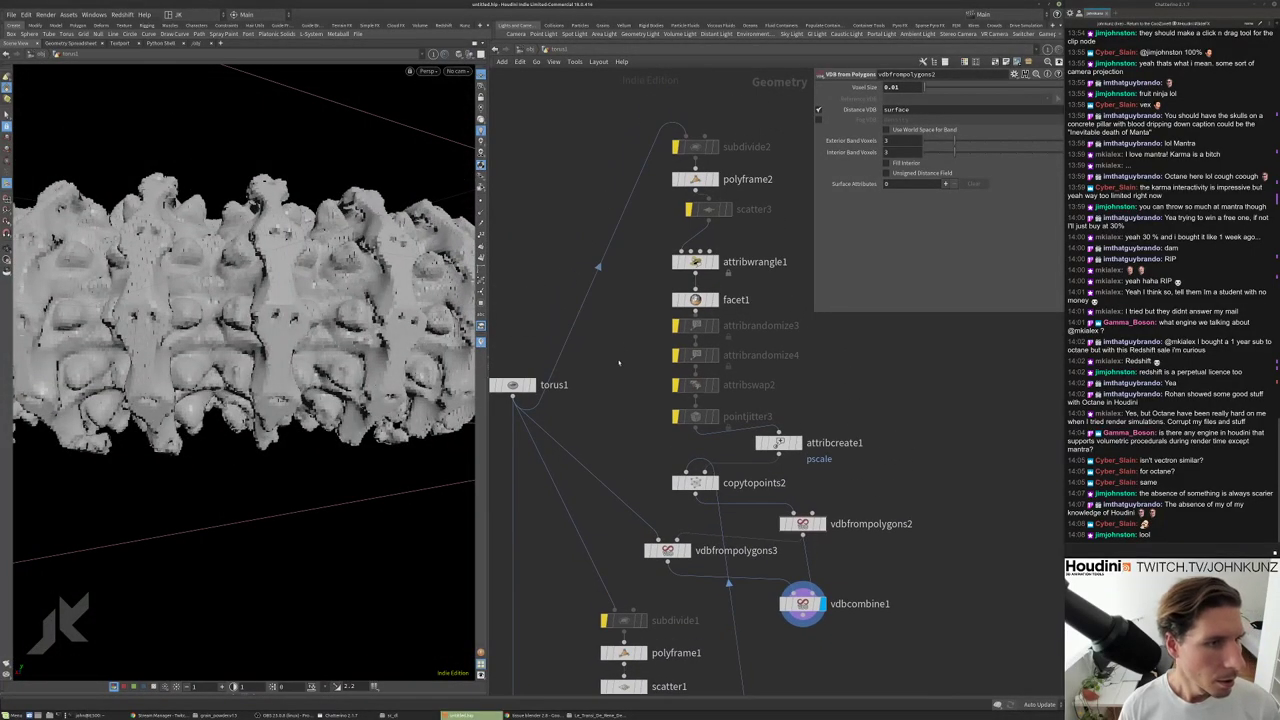
left_click(522, 351)
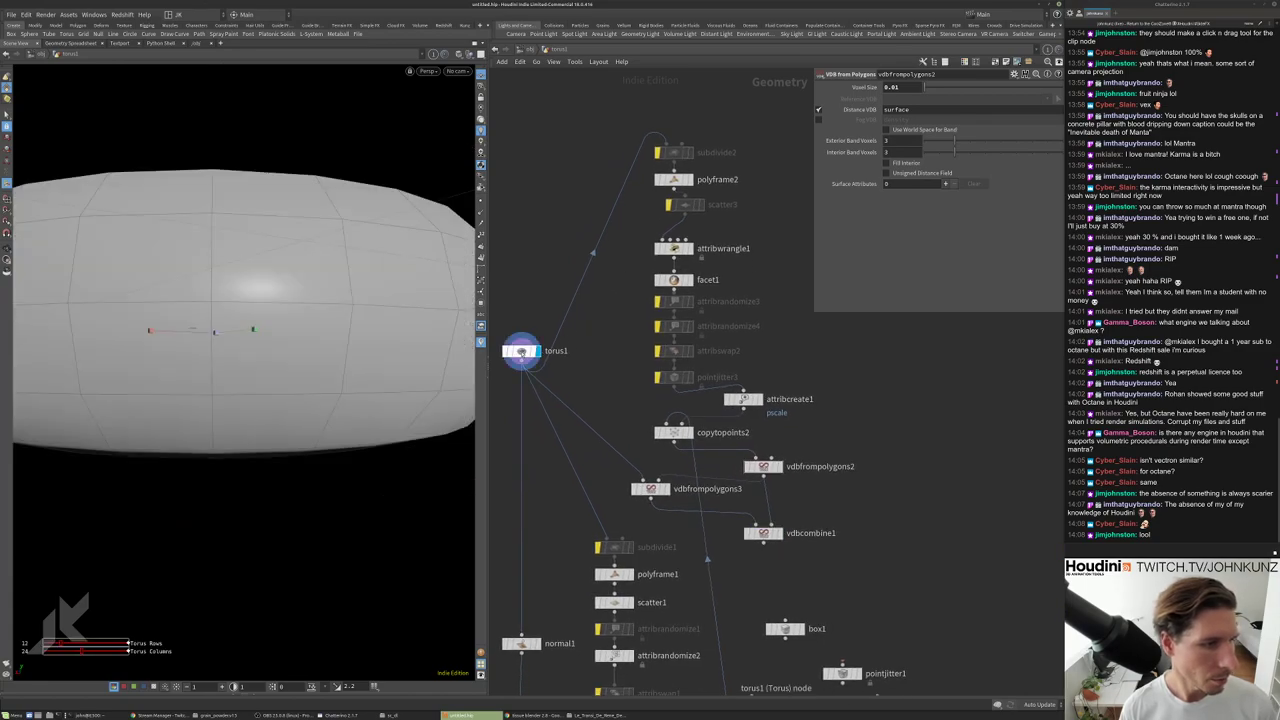
right_click(520, 351)
mouse_move(545, 367)
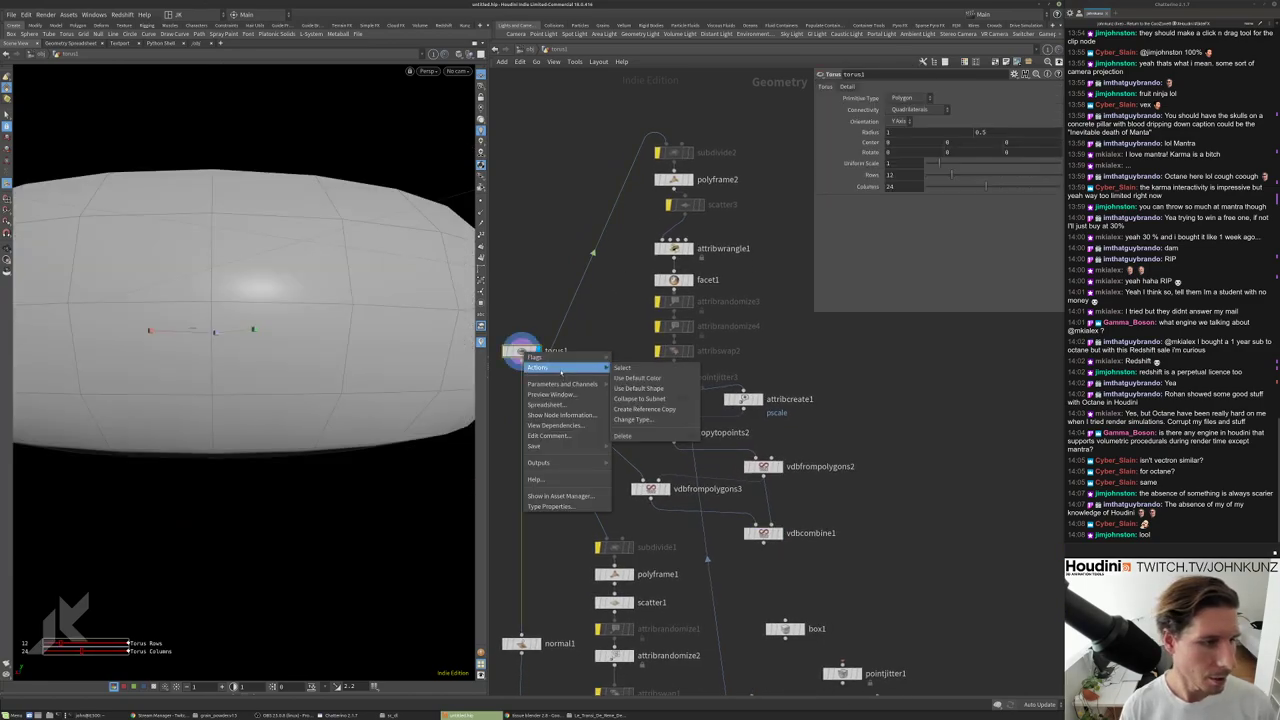
left_click(645, 409)
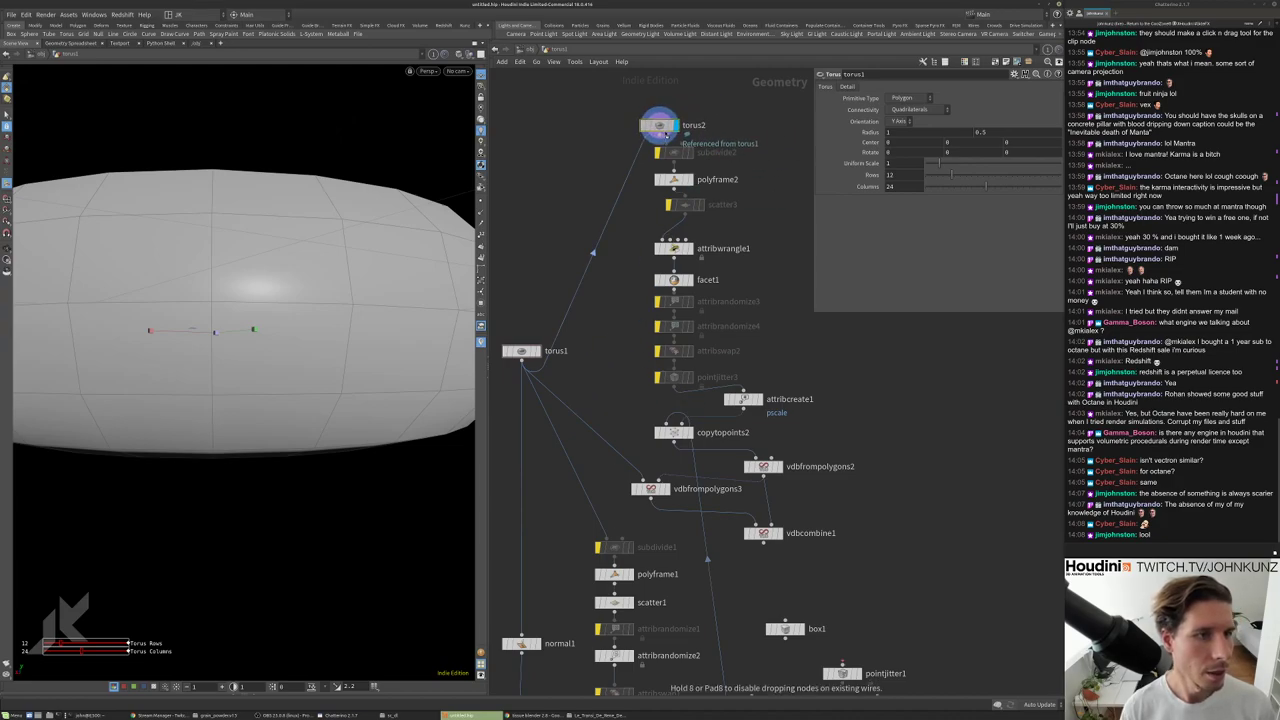
left_click(684, 108)
Unlink torus2's Rows and Columns from torus1 and lower Columns to 12.
right_click(900, 176)
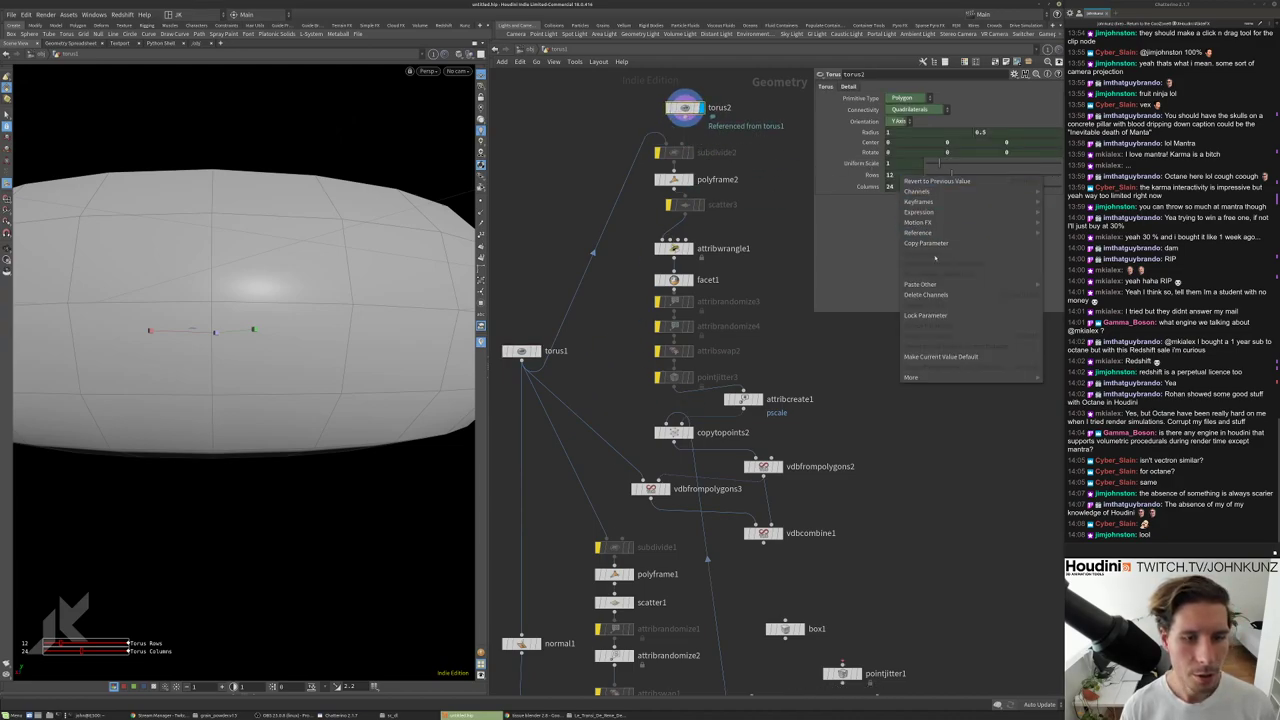
left_click(950, 297)
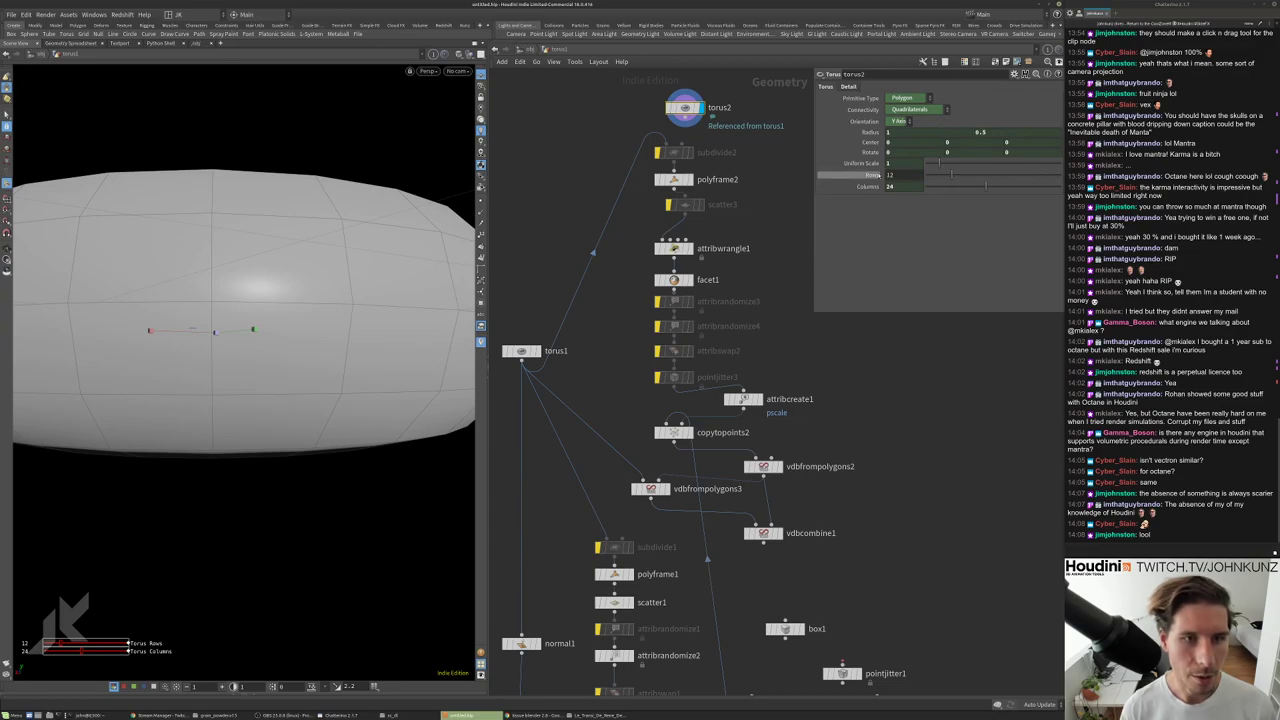
right_click(901, 187)
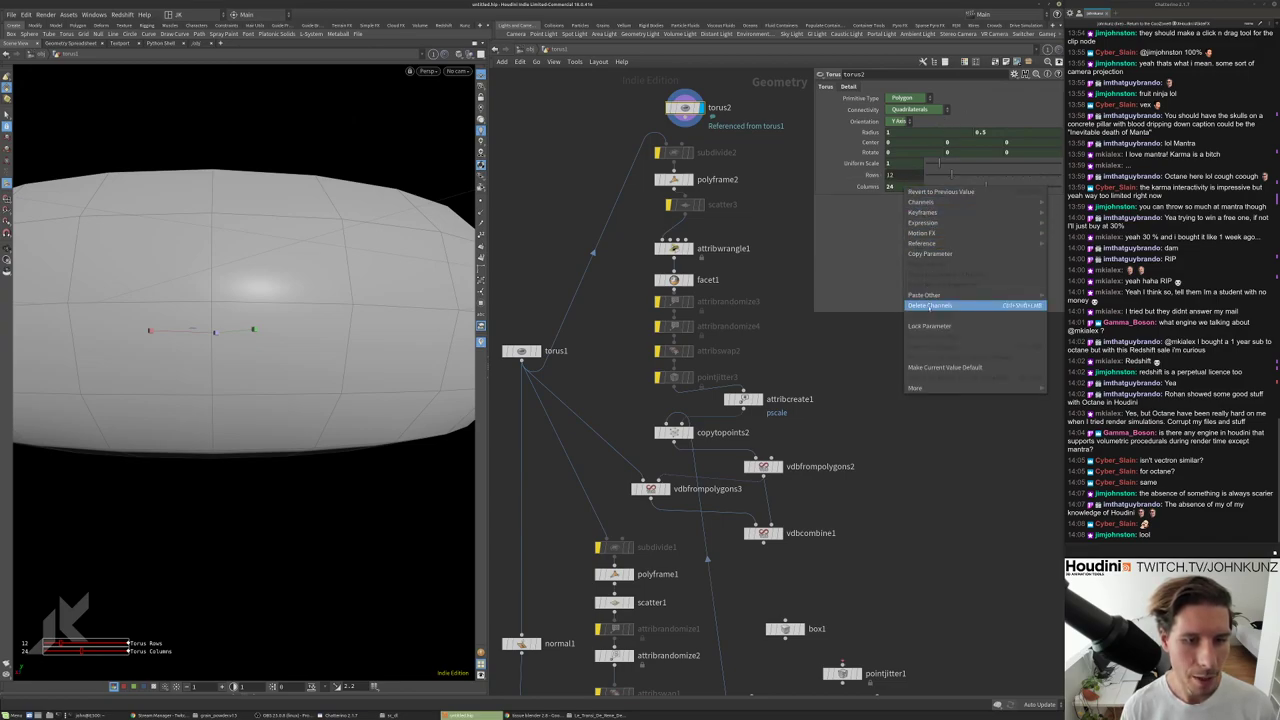
left_click(987, 187)
left_click_drag(987, 187, 938, 175)
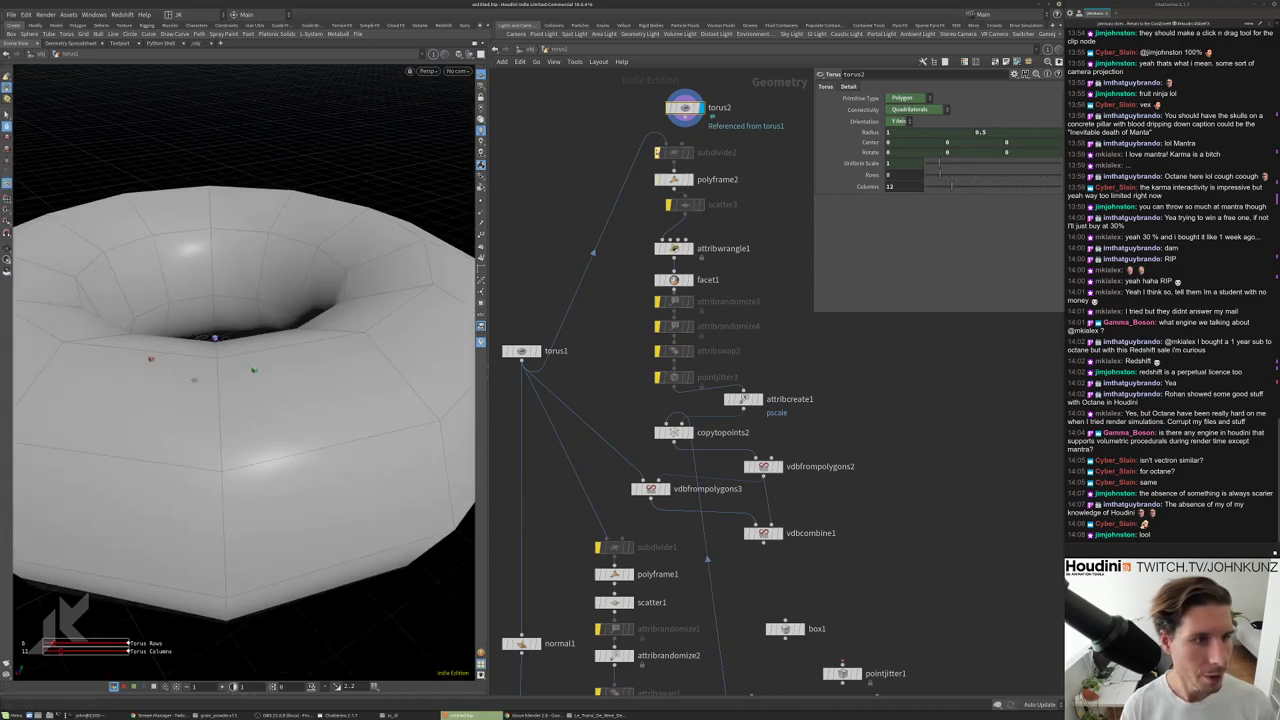
middle_click_drag(806, 705, 788, 665)
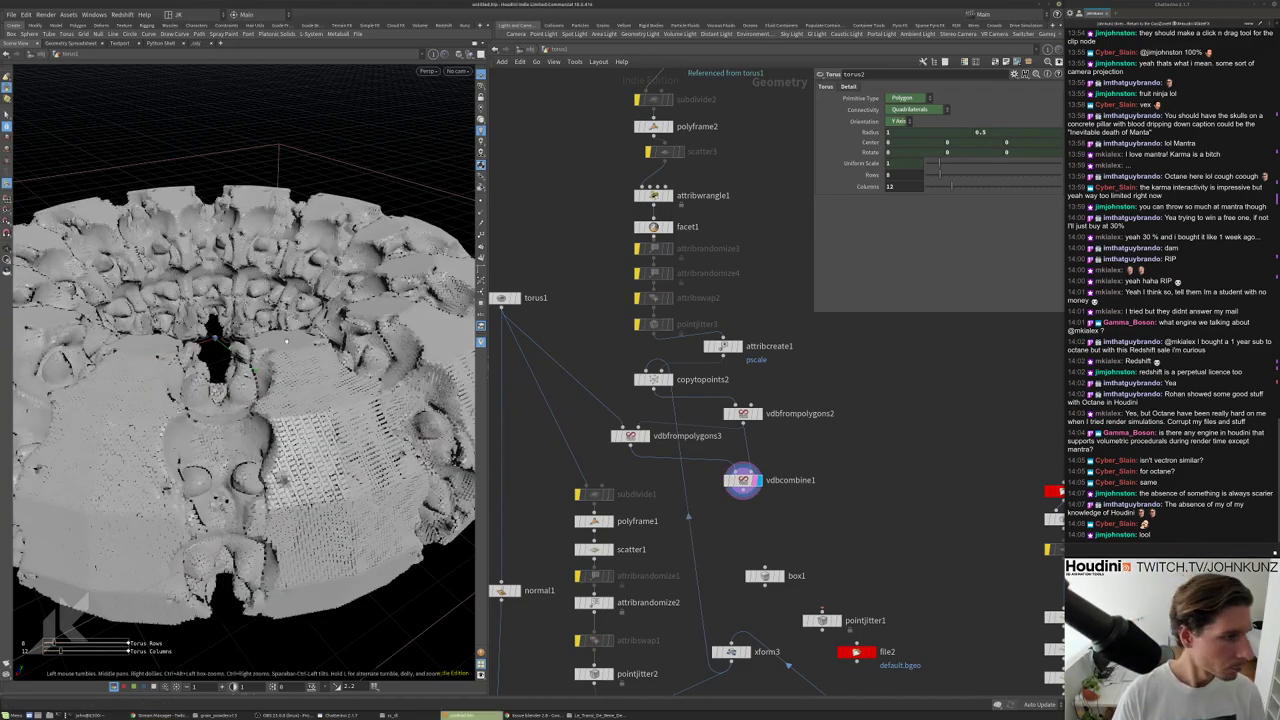
mouse_move(240, 330)
left_mouse_down()
mouse_move(240, 440)
mouse_move(240, 320)
left_mouse_up()
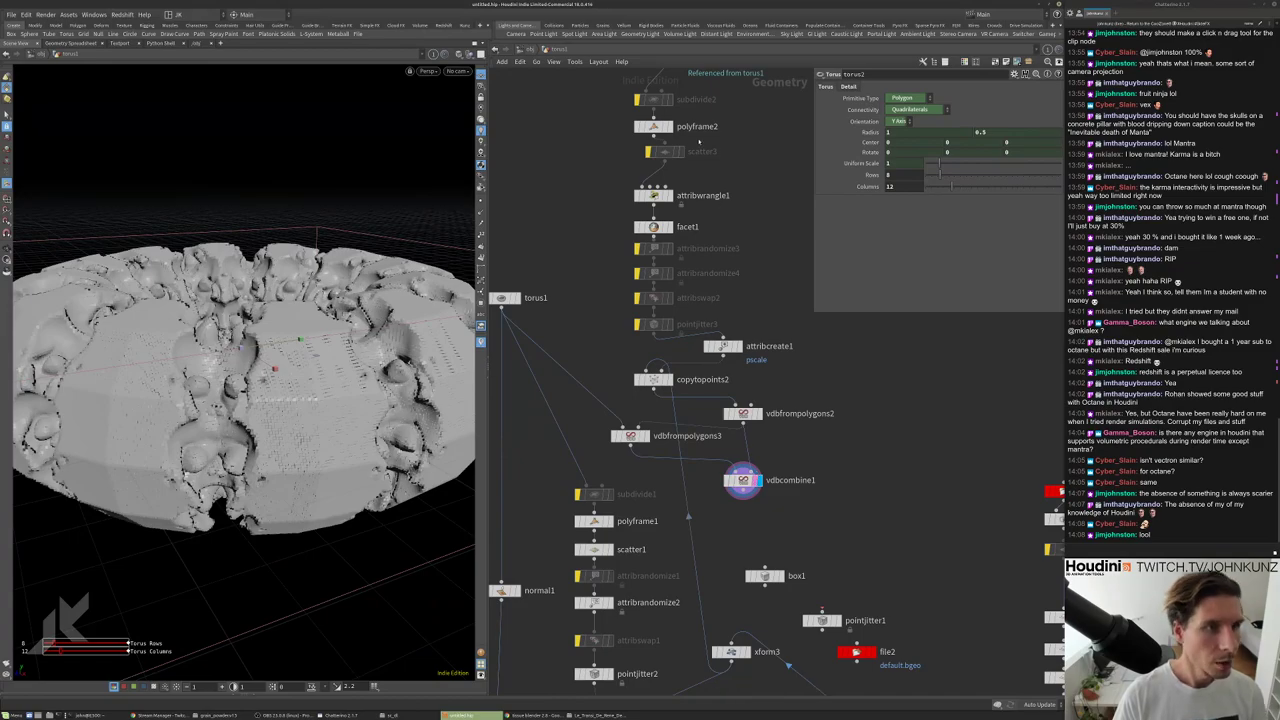
middle_click_drag(742, 480, 730, 615)
Set torus2 to 6 rows and 22 columns and display it.
left_click(893, 176)
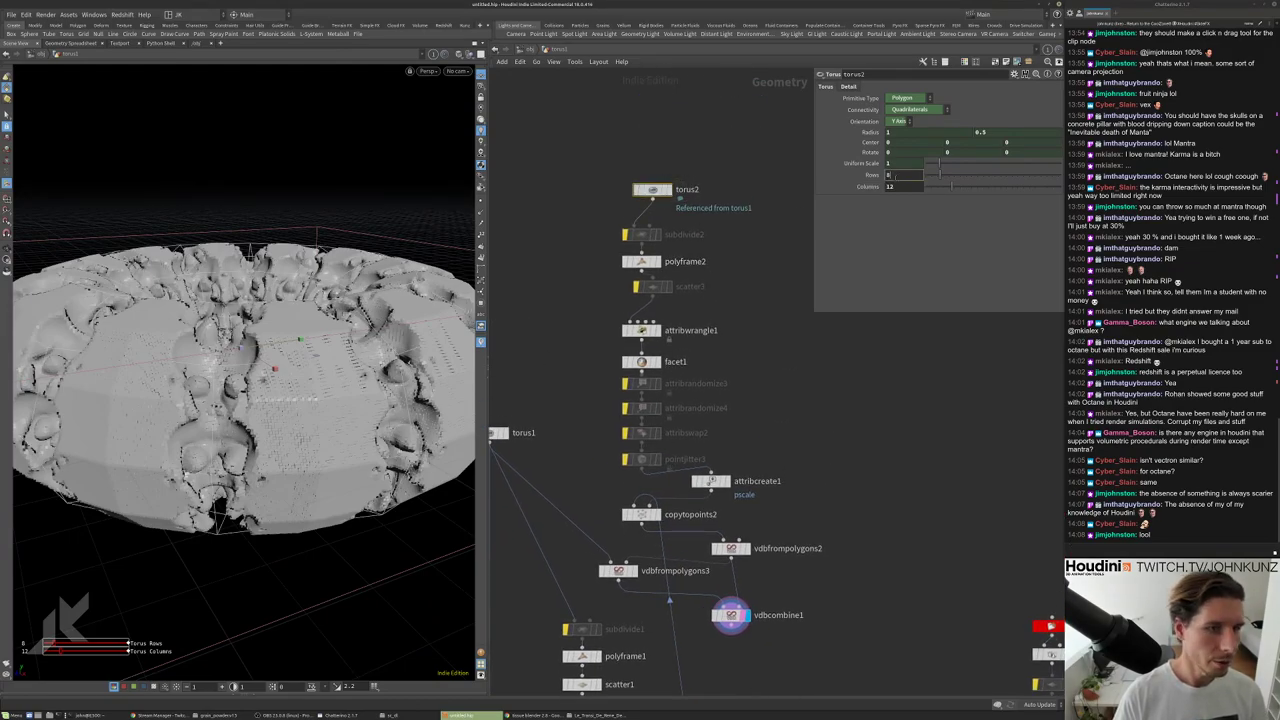
key("Return")
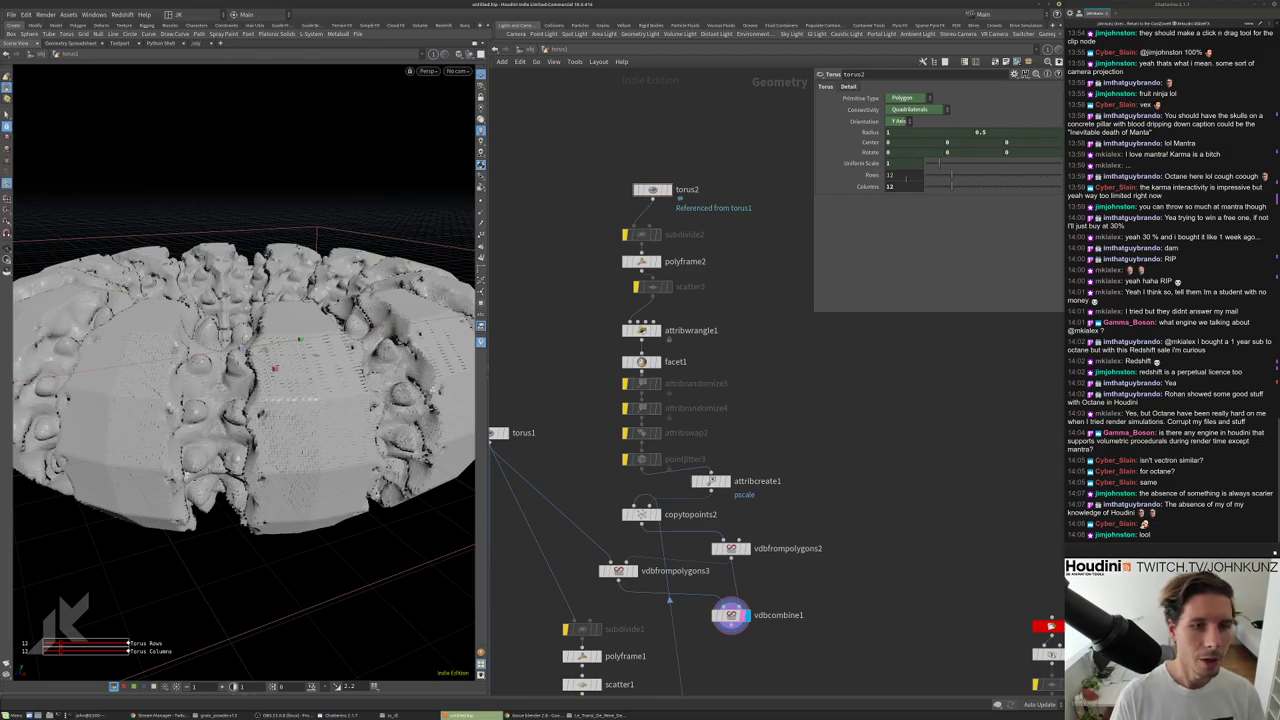
left_click(668, 190)
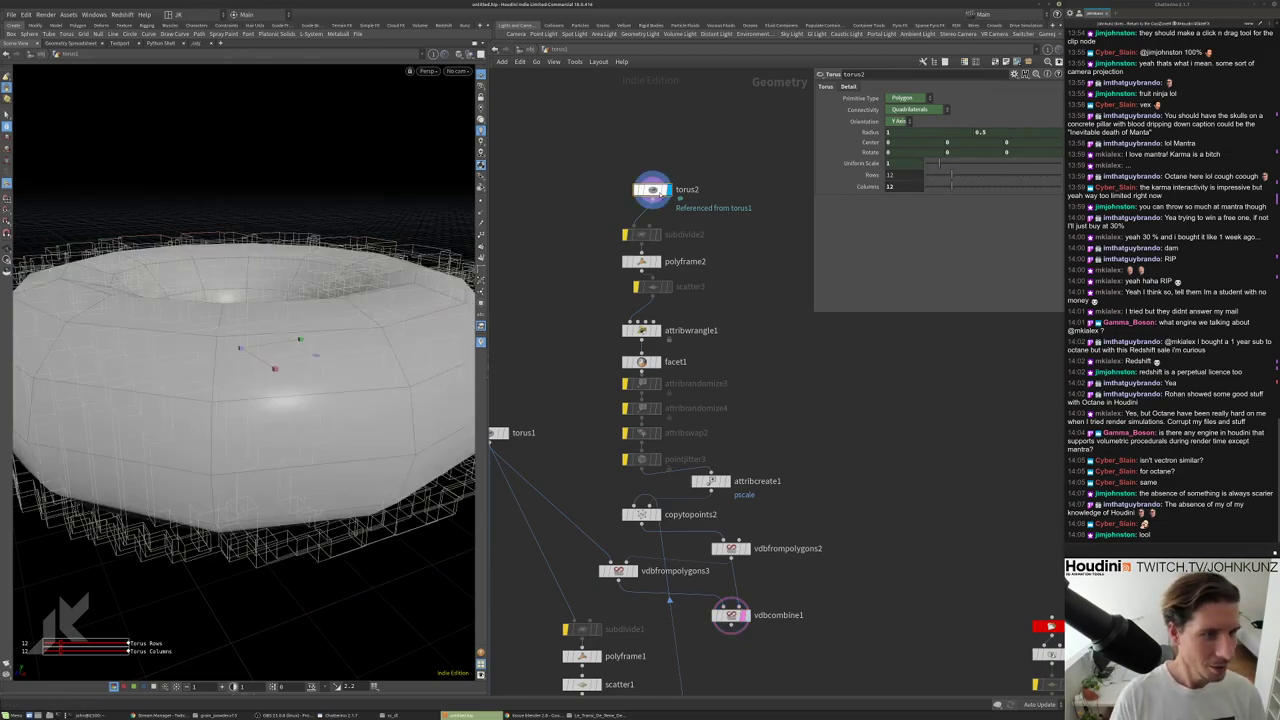
left_click_drag(887, 189, 916, 186)
type("2")
key("Return")
Display the skull-carved vdbcombine1 result again and view it from above.
middle_click_drag(894, 501, 887, 452)
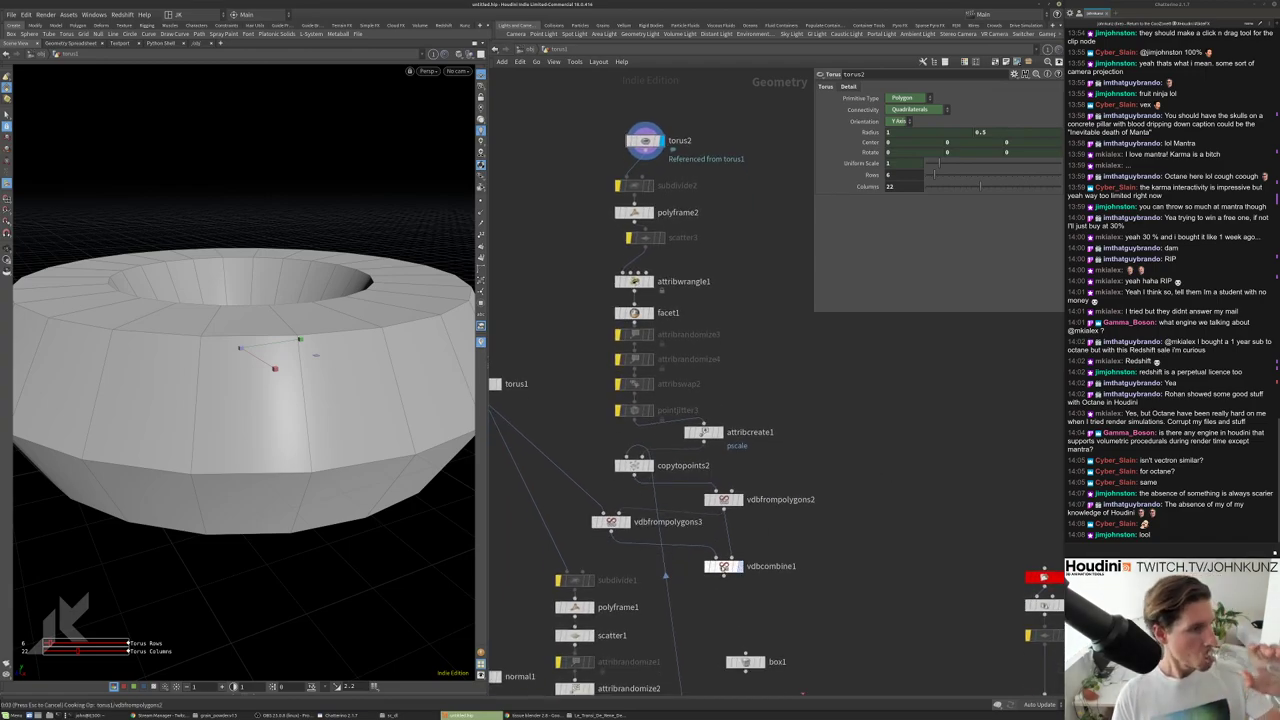
left_click(724, 566)
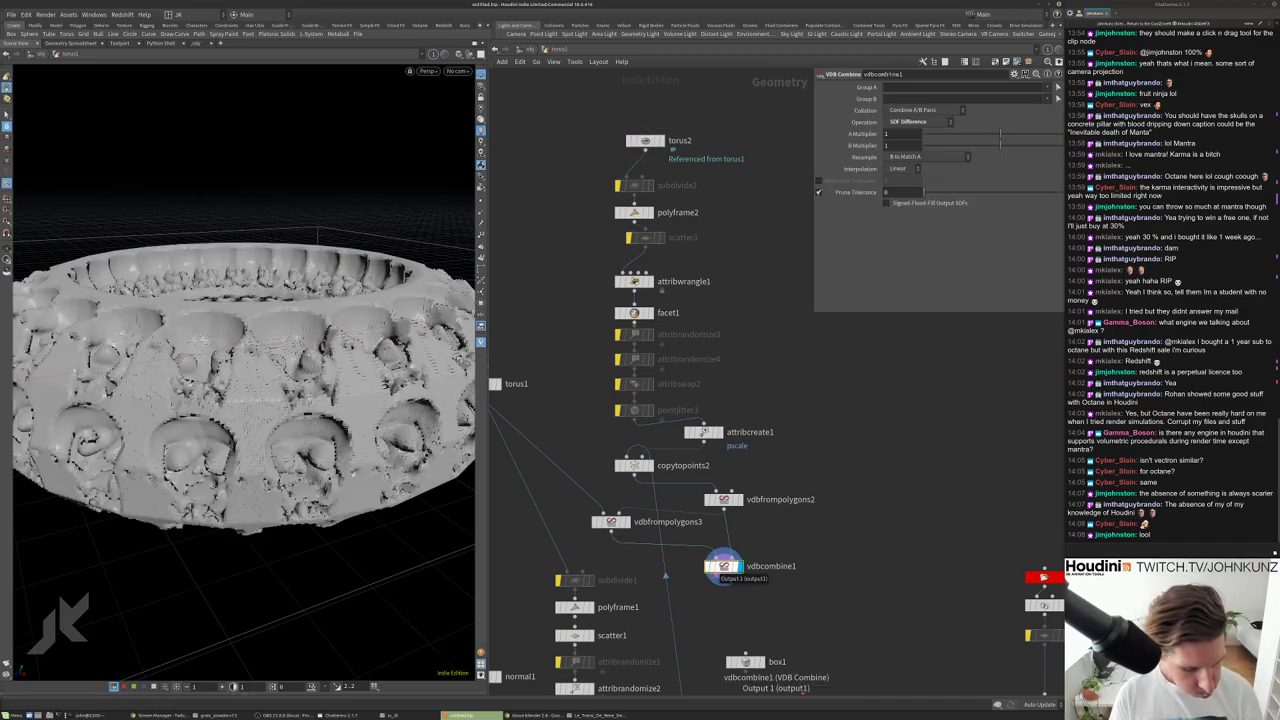
left_click_drag(330, 220, 393, 244)
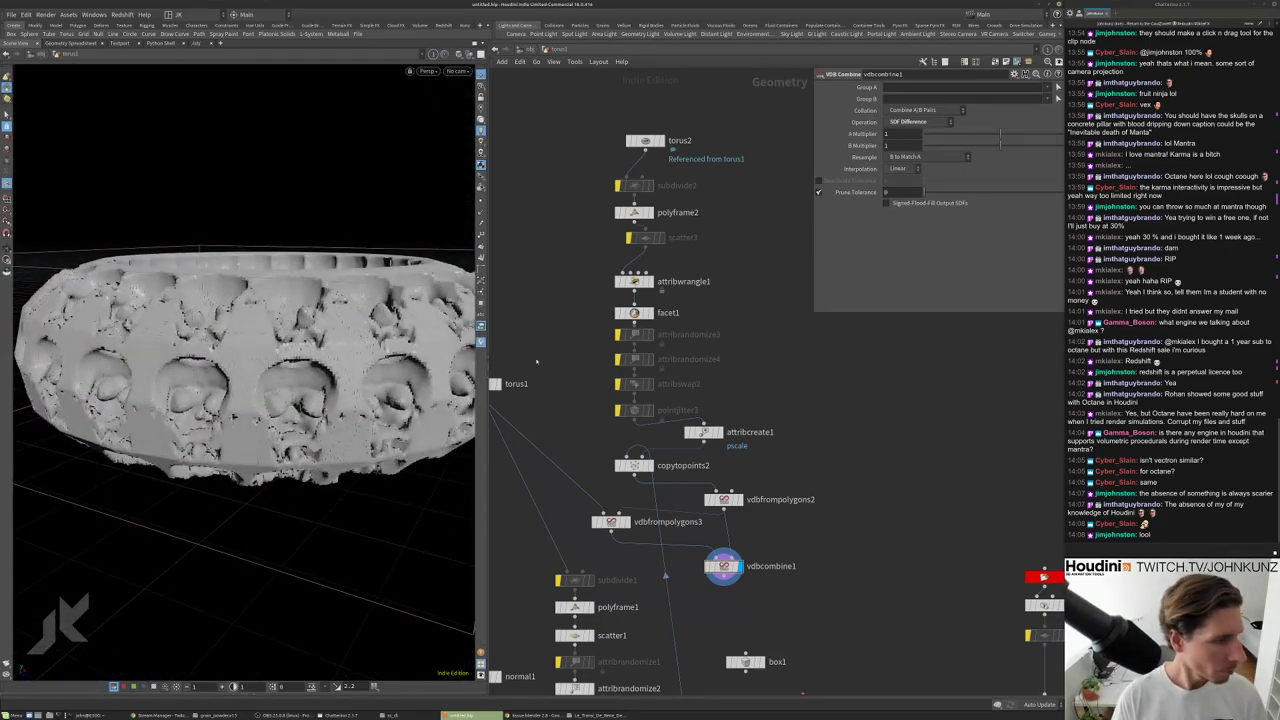
Add a Convert VDB node wired after vdbcombine1.
middle_click_drag(831, 491, 870, 346)
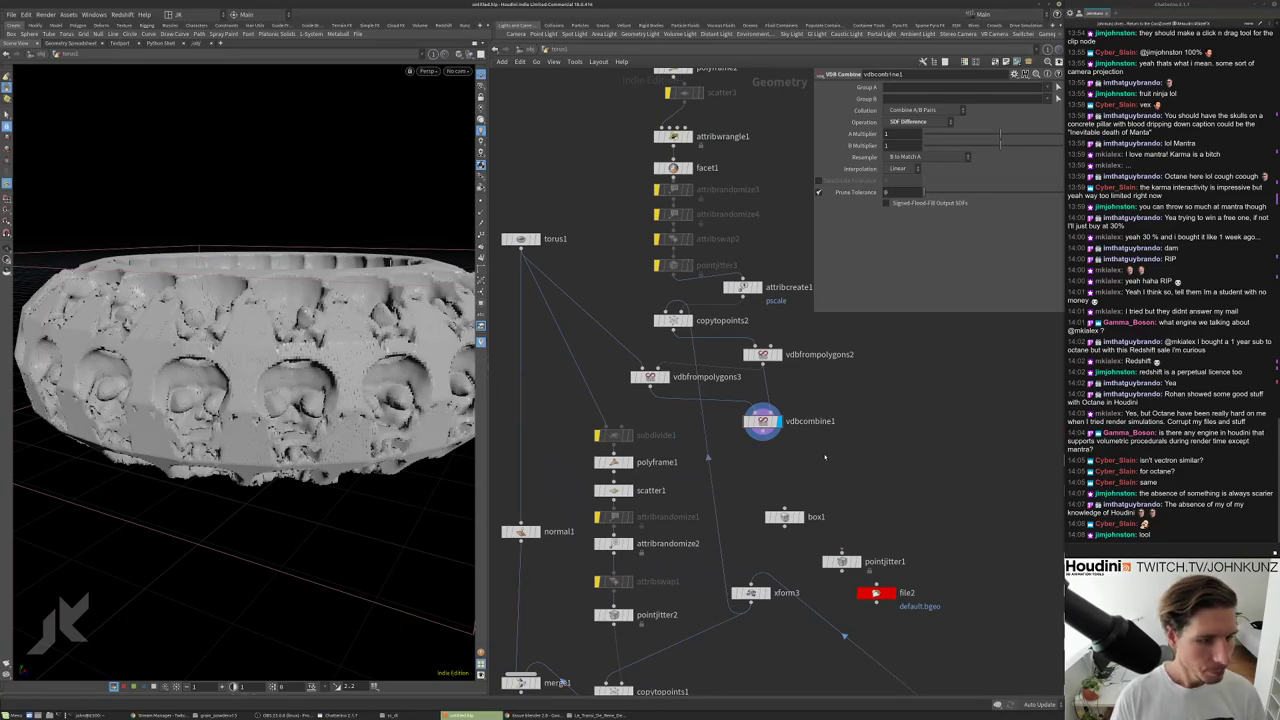
middle_click_drag(825, 457, 821, 435)
key("Tab")
type("co")
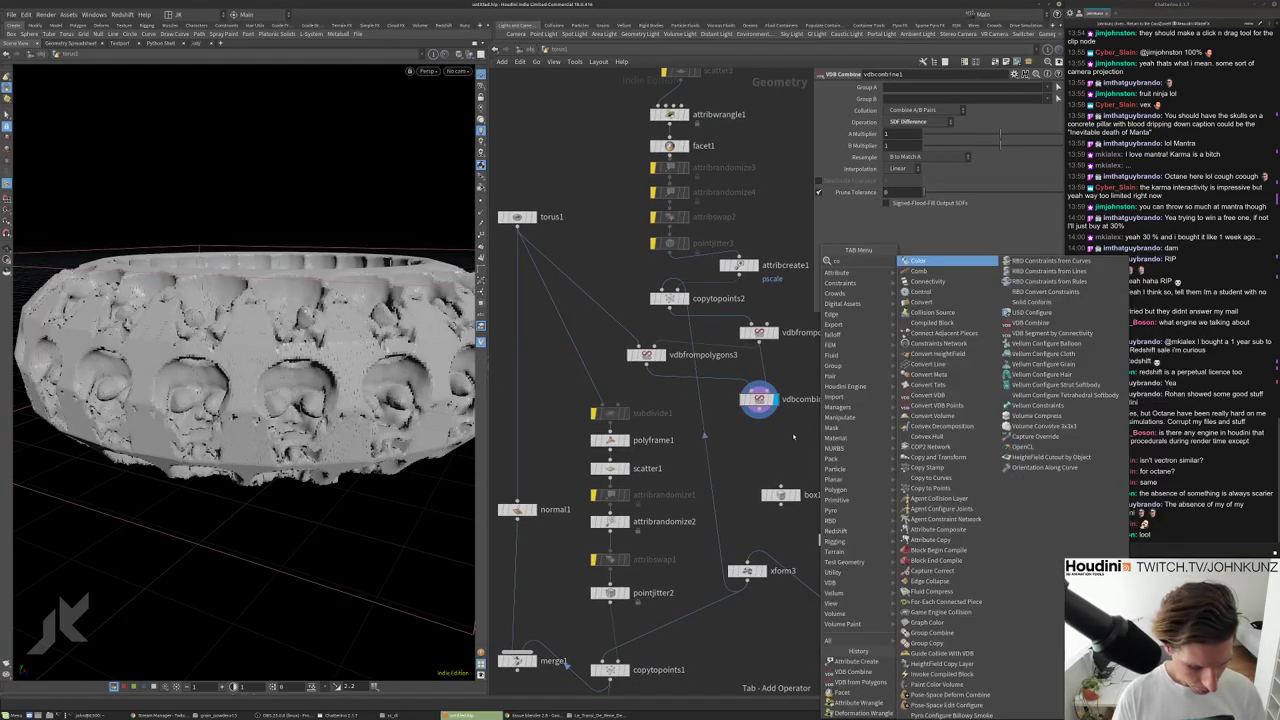
key("BackSpace")
key("BackSpace")
type("file")
key("Return")
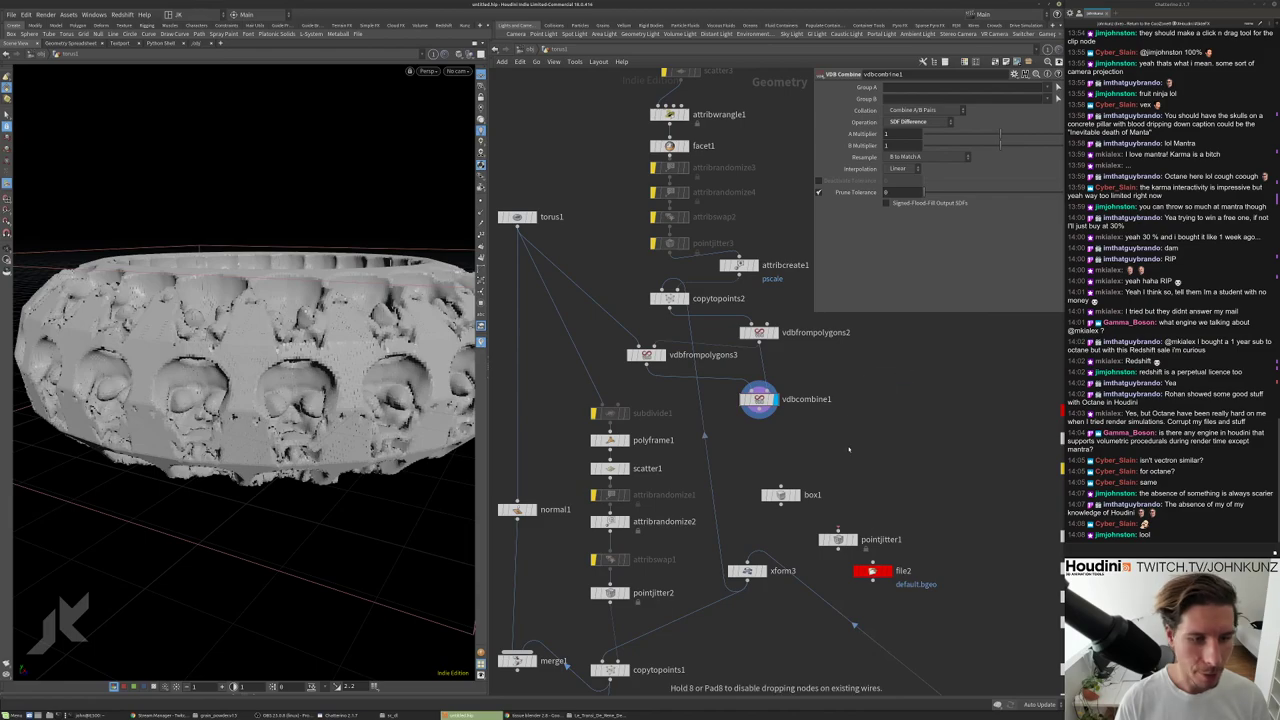
left_click(849, 449)
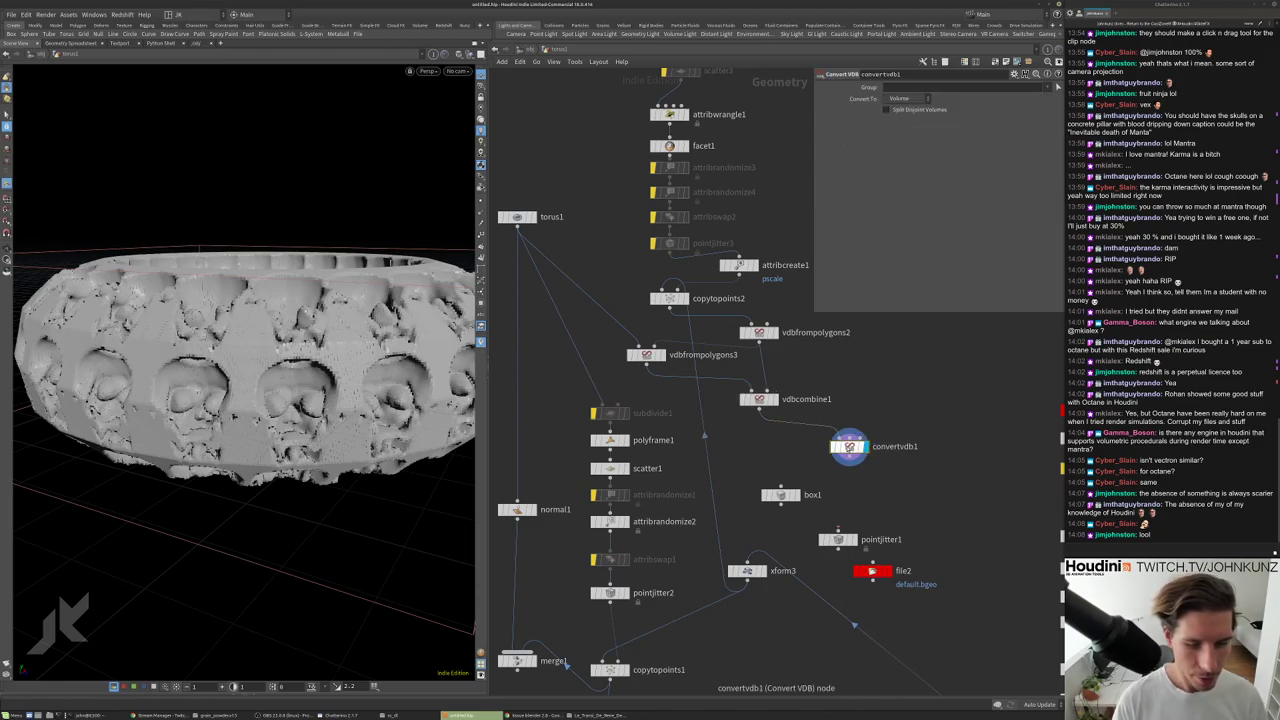
Set Convert To to Polygon Soup and inspect the meshed skull torus.
left_click(916, 101)
left_click(906, 140)
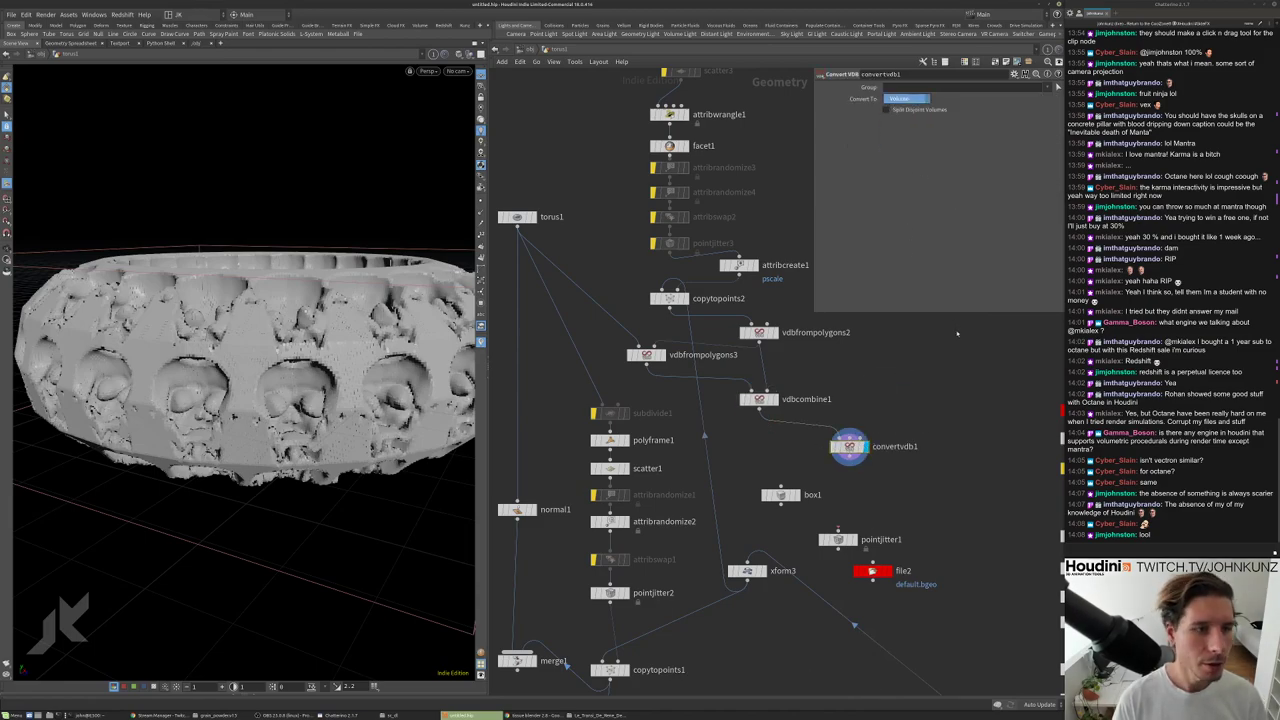
left_click_drag(292, 373, 288, 415)
middle_click_drag(850, 480, 841, 439)
left_click(840, 419)
Wire the new connection into subdivide1 and rearrange the left-branch nodes.
scroll(741, 425, "down", 3)
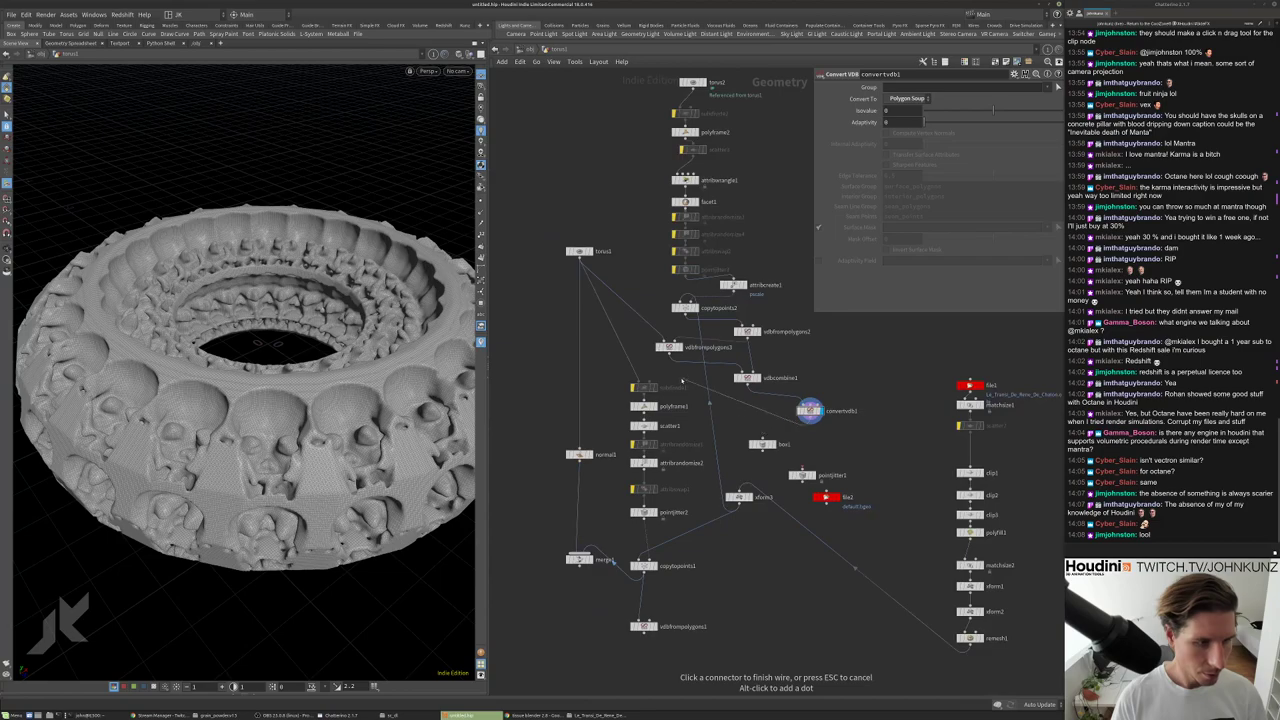
left_click(640, 383)
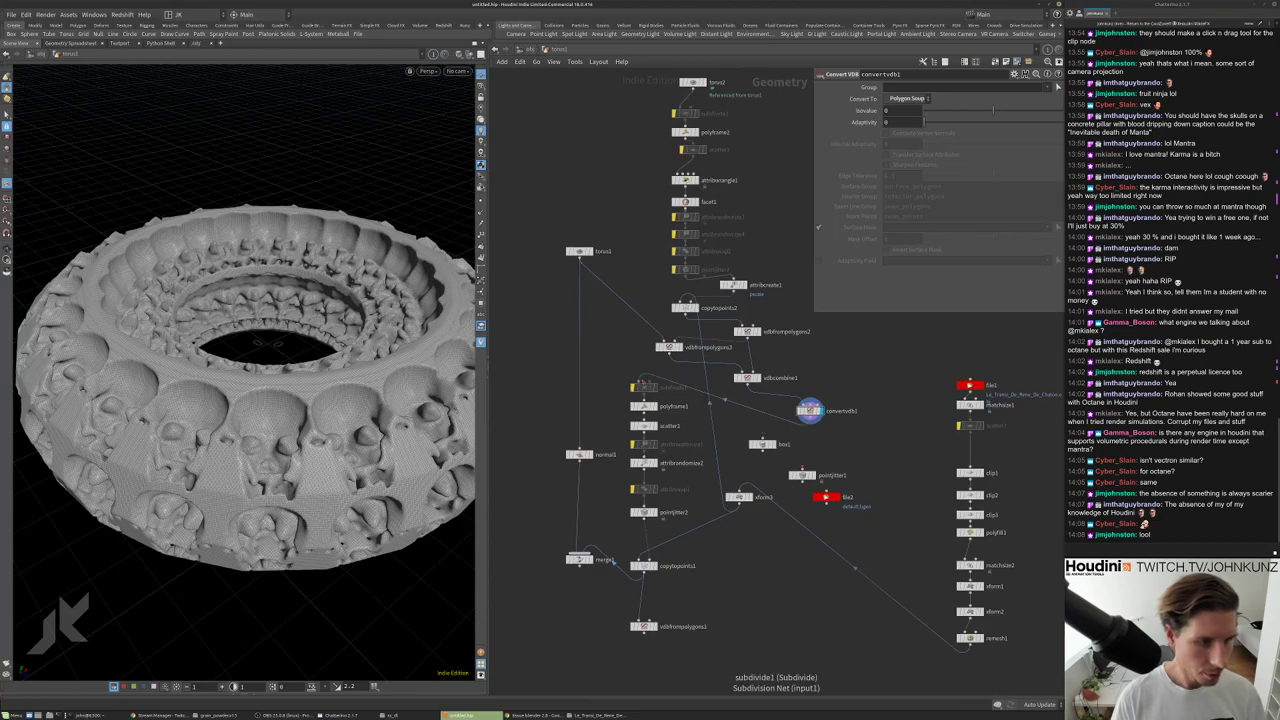
middle_click_drag(676, 517, 680, 481)
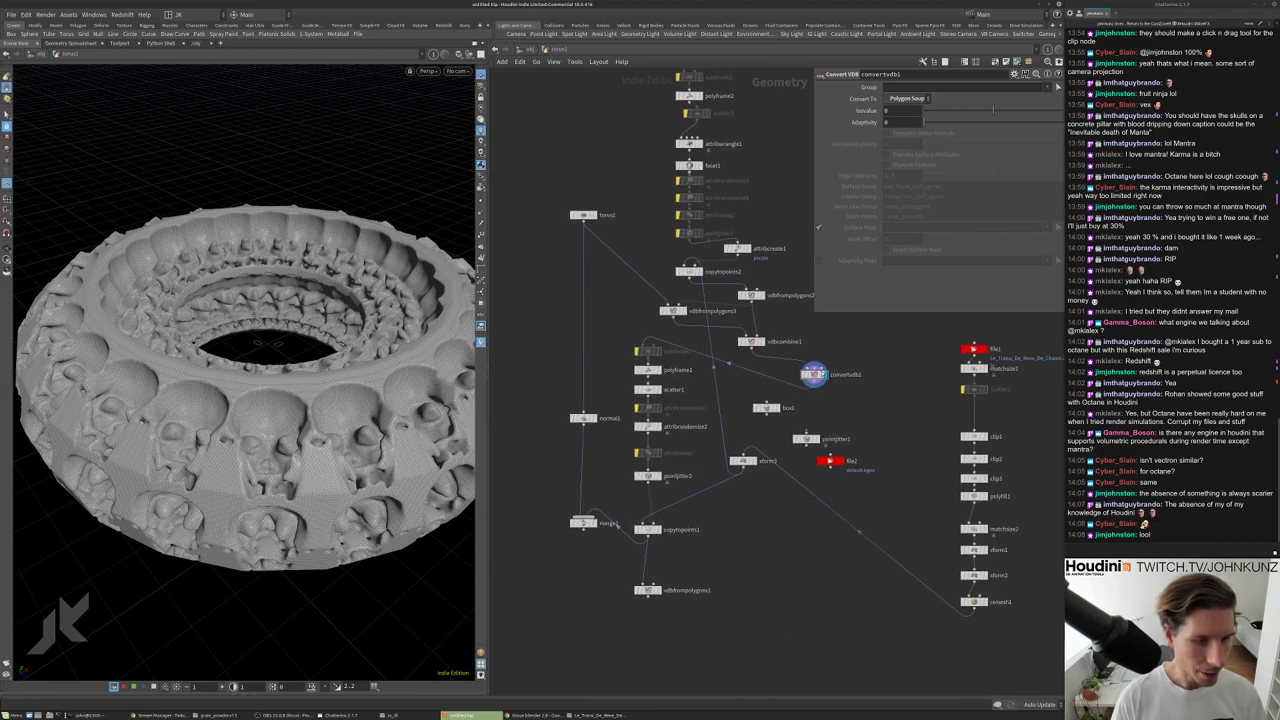
left_click_drag(812, 375, 750, 369)
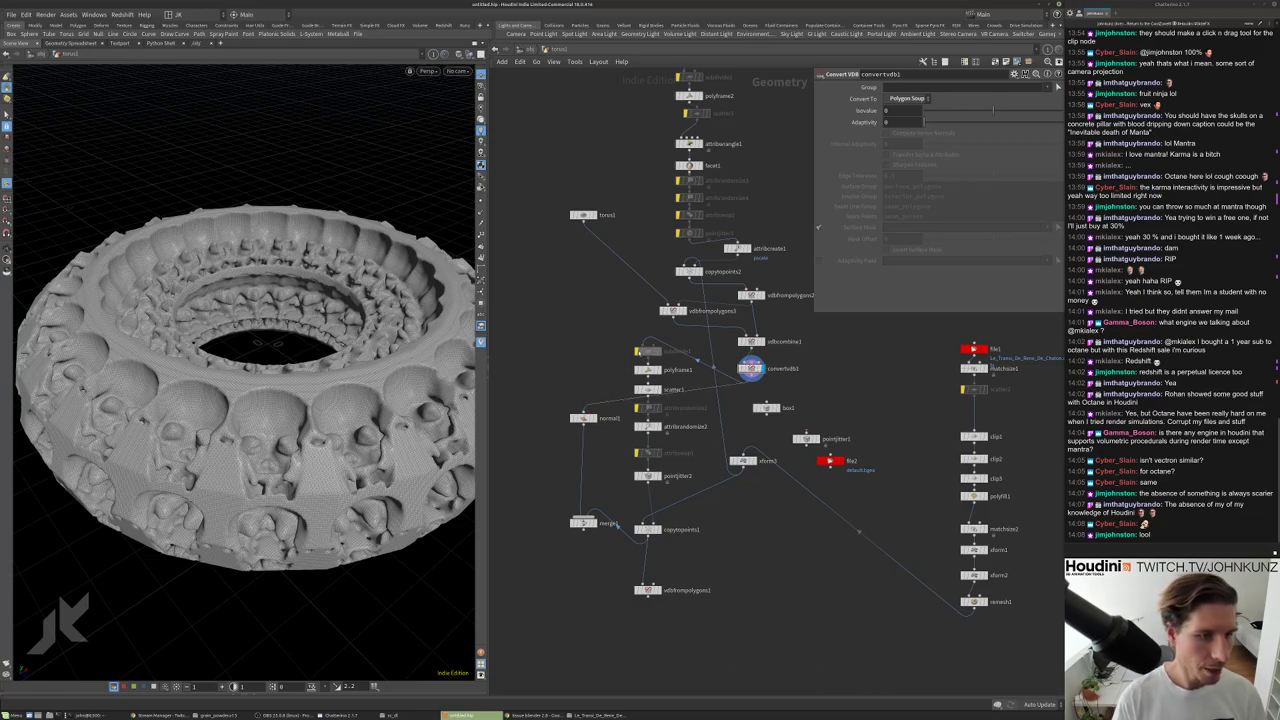
middle_click_drag(609, 345, 583, 330)
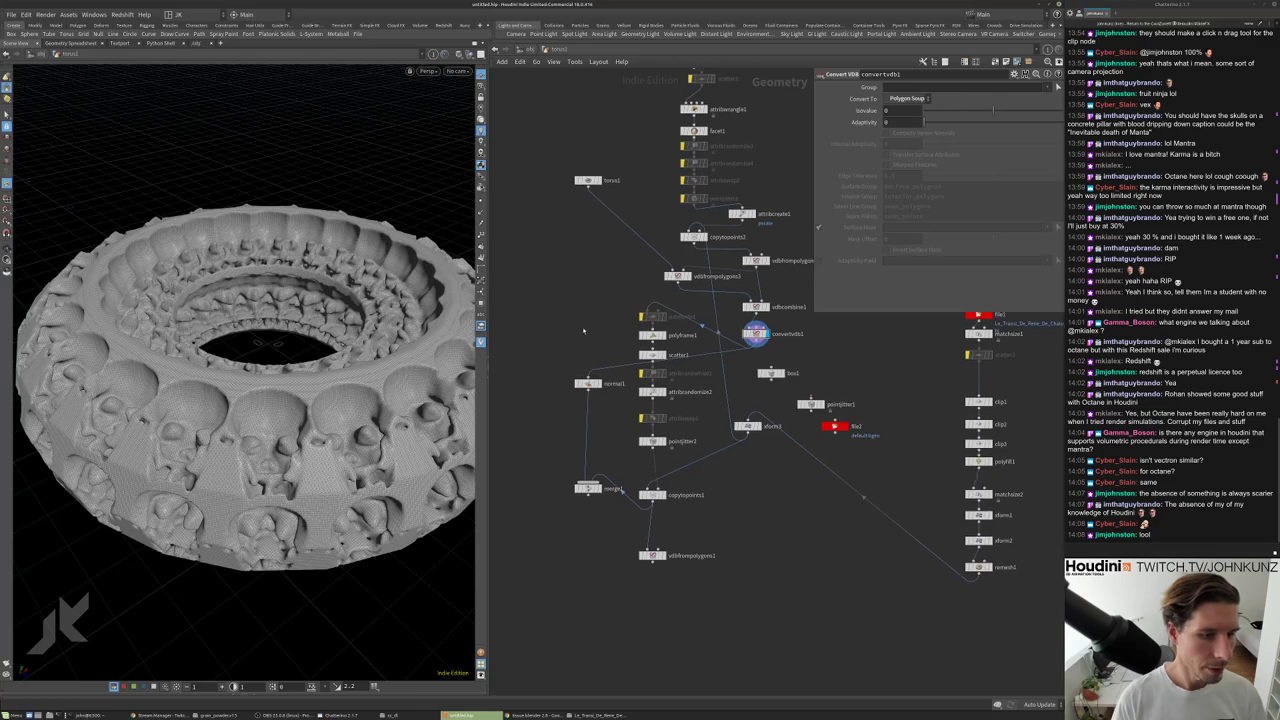
left_click_drag(692, 626, 572, 308)
left_click_drag(583, 488, 579, 629)
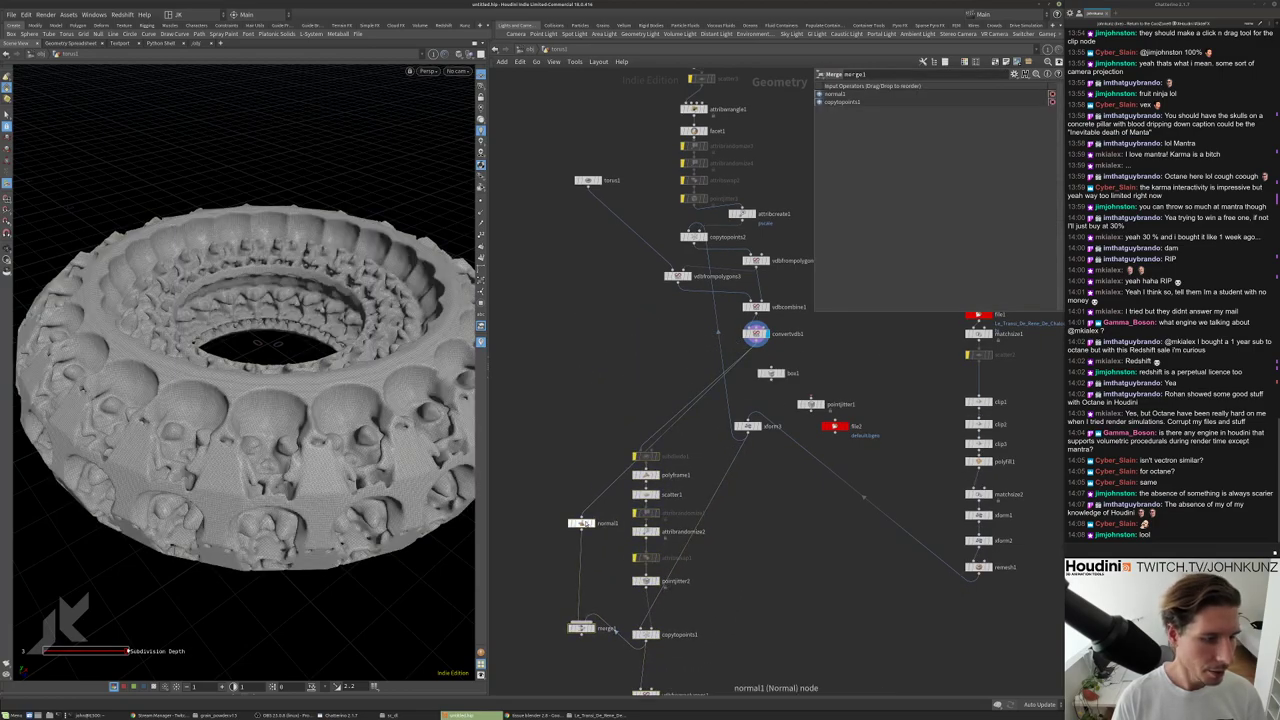
left_click_drag(582, 522, 582, 461)
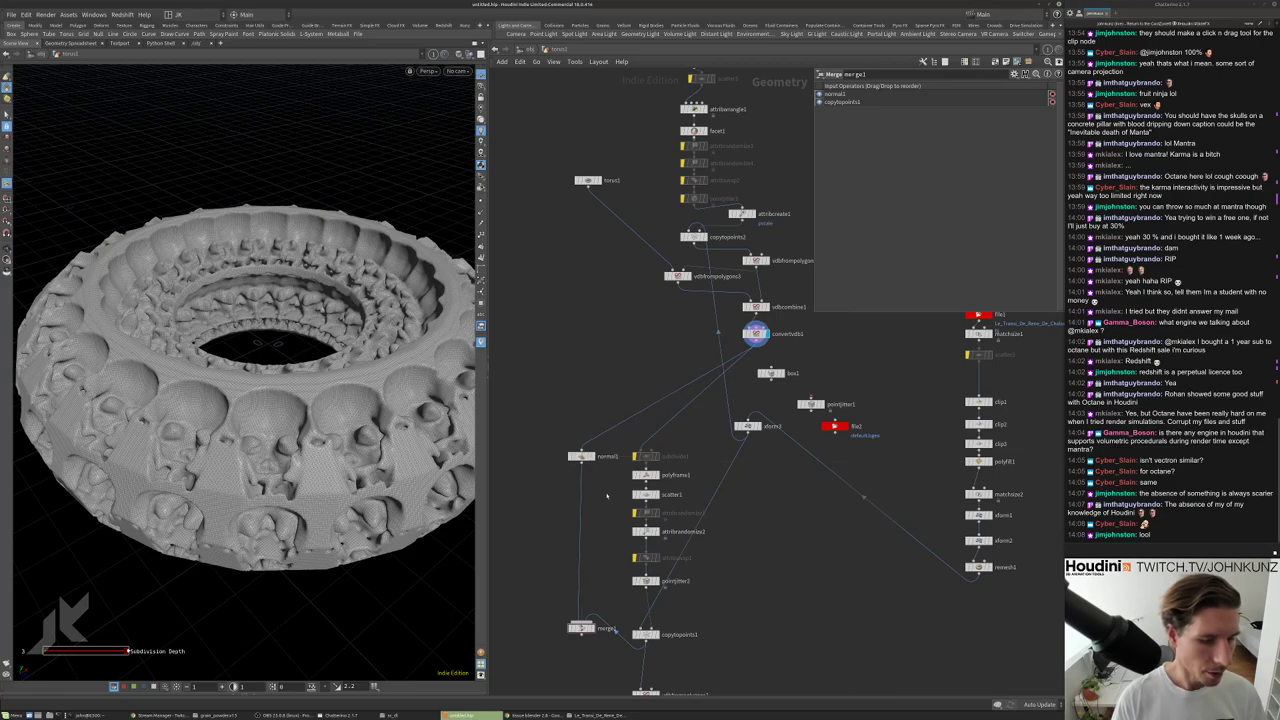
Display the copied skulls from copytopoints1, then the merge1 output.
scroll(650, 625, "up", 3)
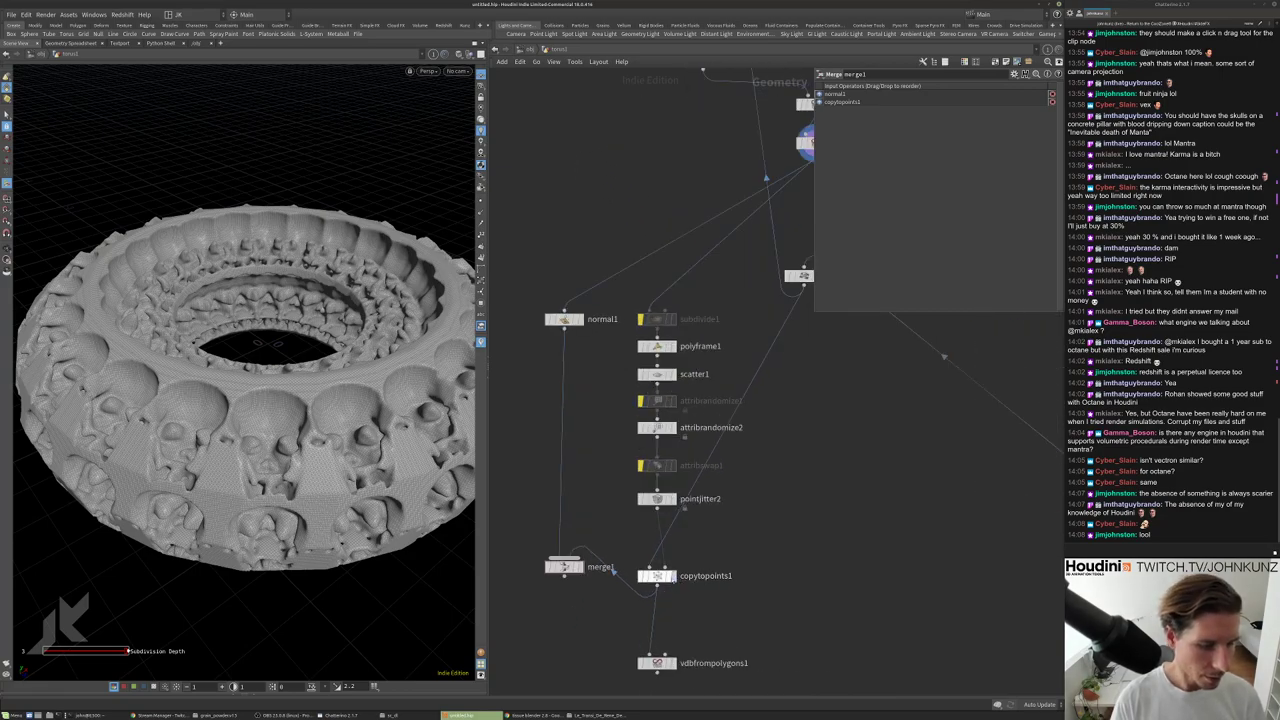
left_click(670, 576)
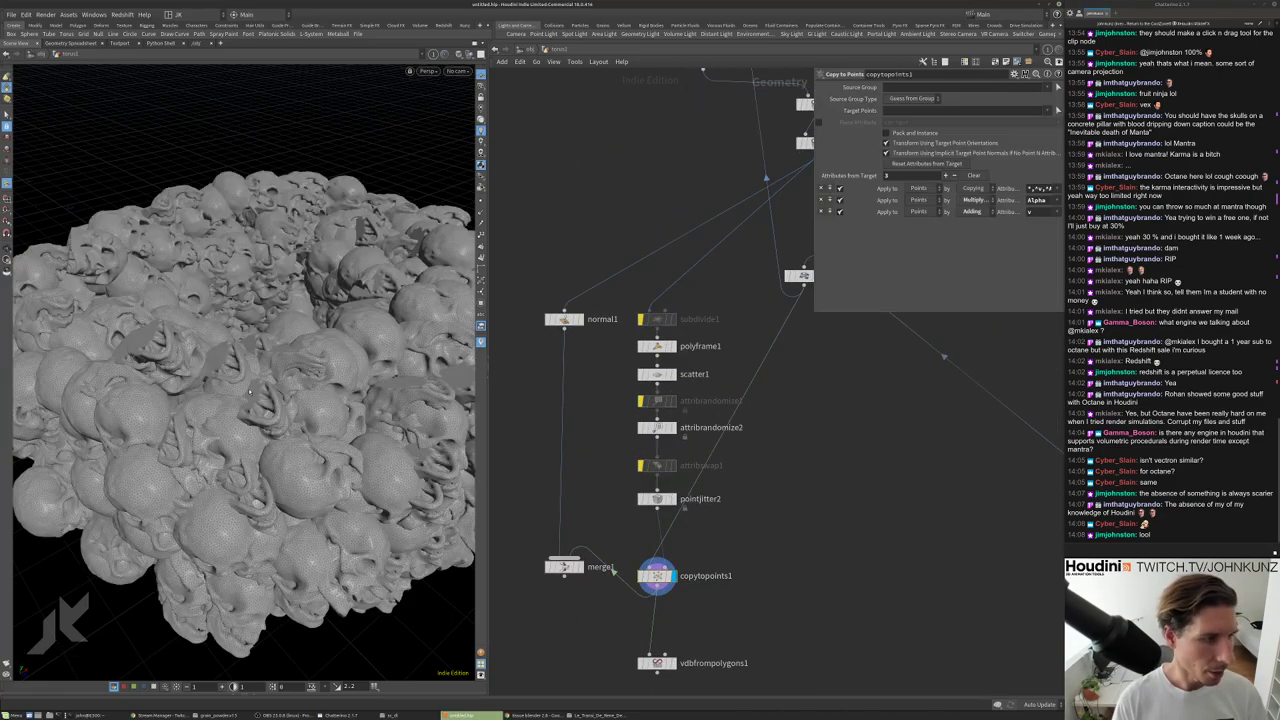
scroll(614, 571, "down", 2)
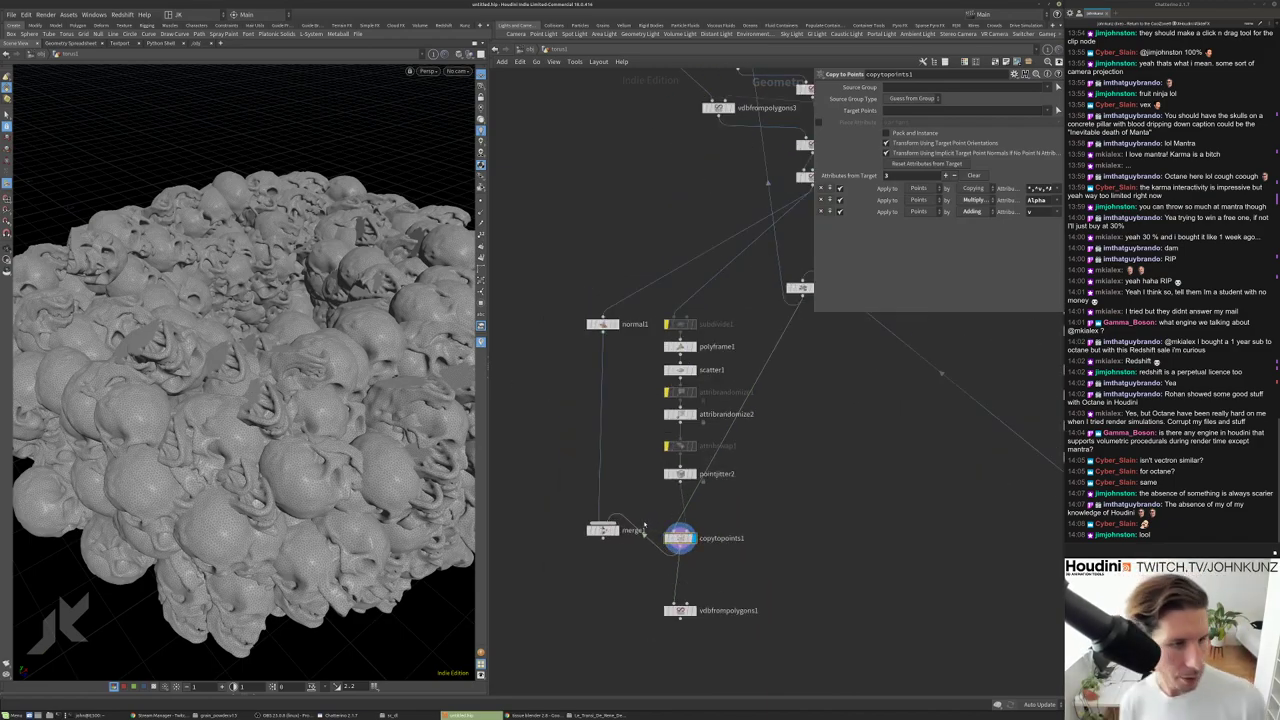
left_click(612, 520)
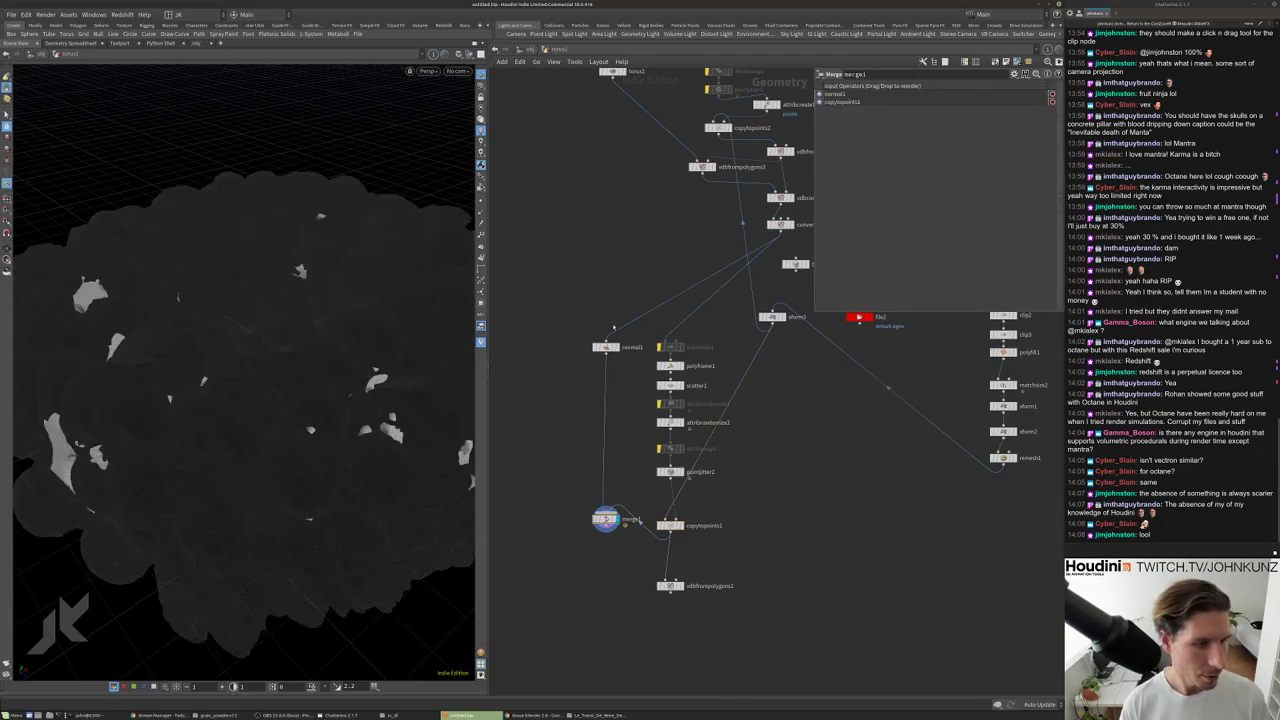
Duplicate normal1 as normal2 and insert it between copytopoints1 and merge1.
key("ctrl+c")
key("ctrl+v")
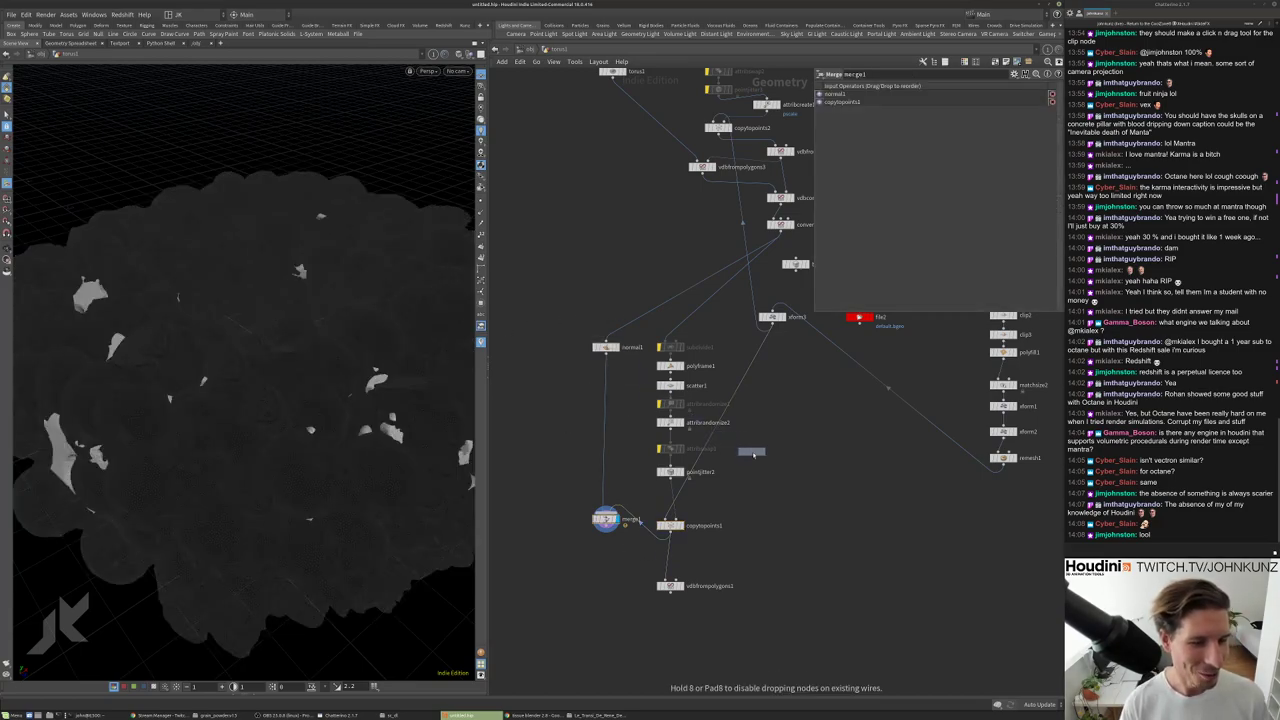
left_click(752, 451)
left_click_drag(752, 451, 636, 520)
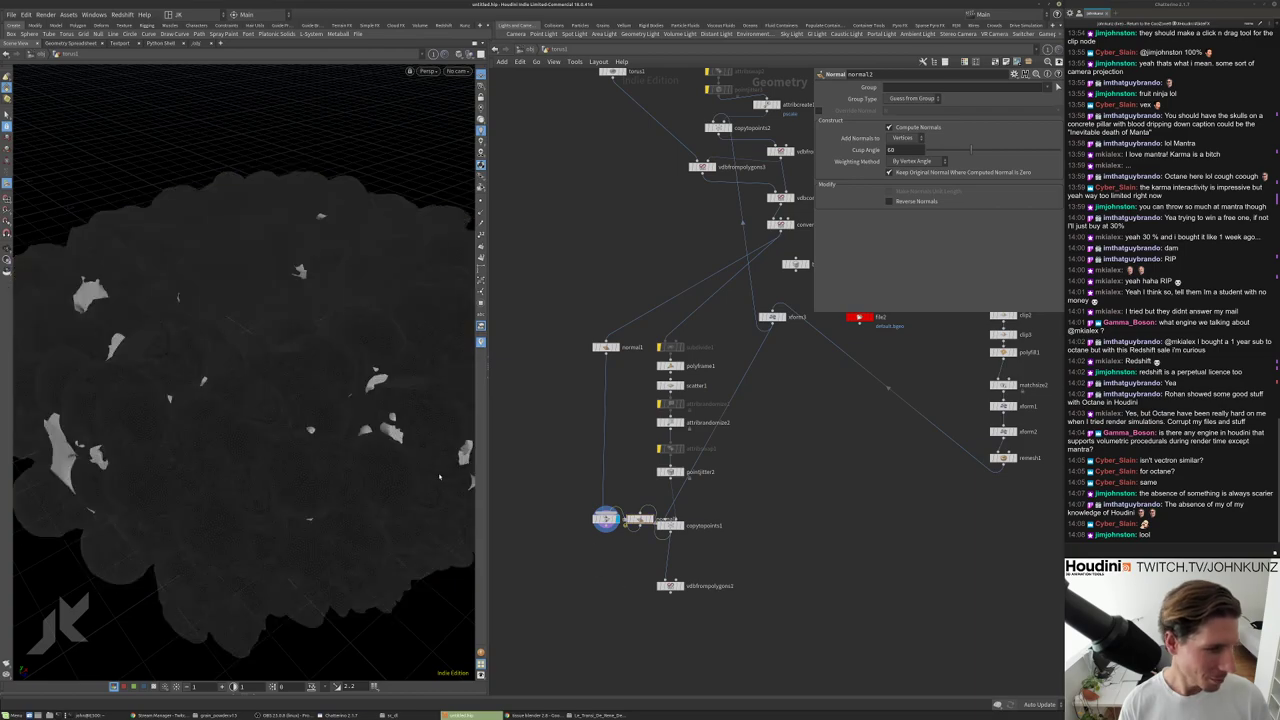
left_click_drag(640, 520, 638, 551)
scroll(672, 520, "up", 3)
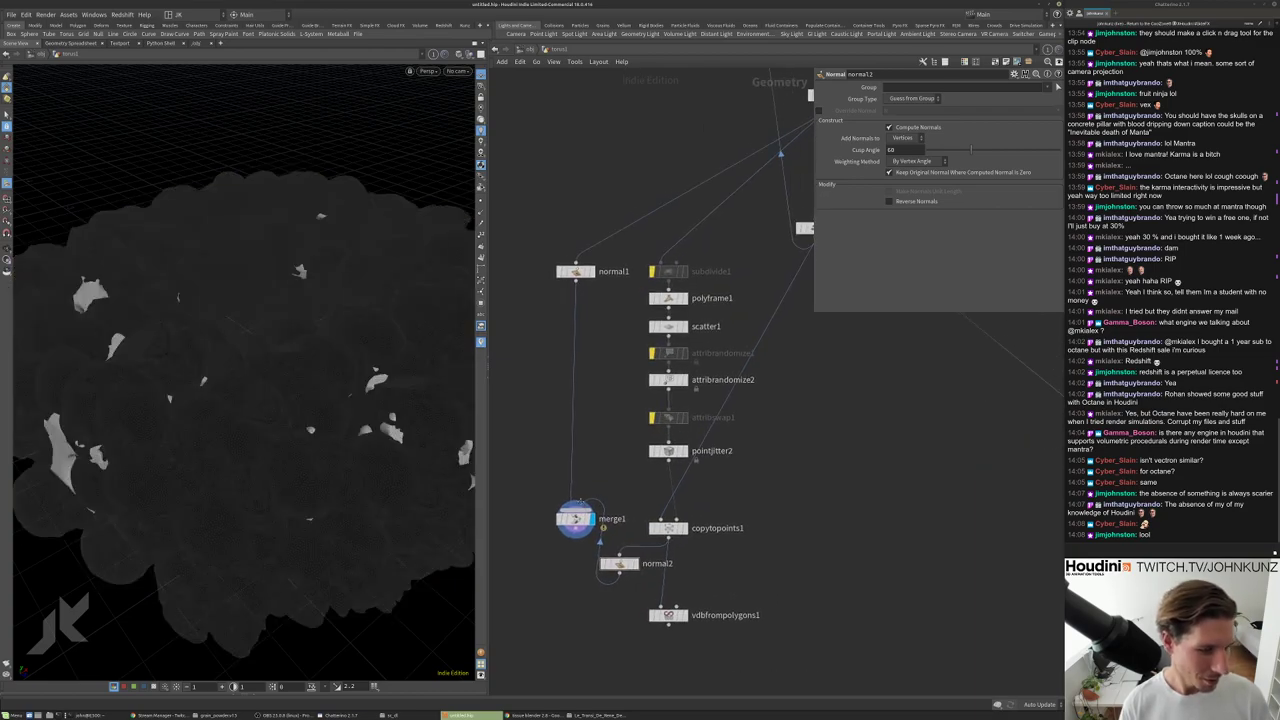
Check merge1's and copytopoints1's node info, then display copytopoints1's skull pile.
middle_click(575, 520)
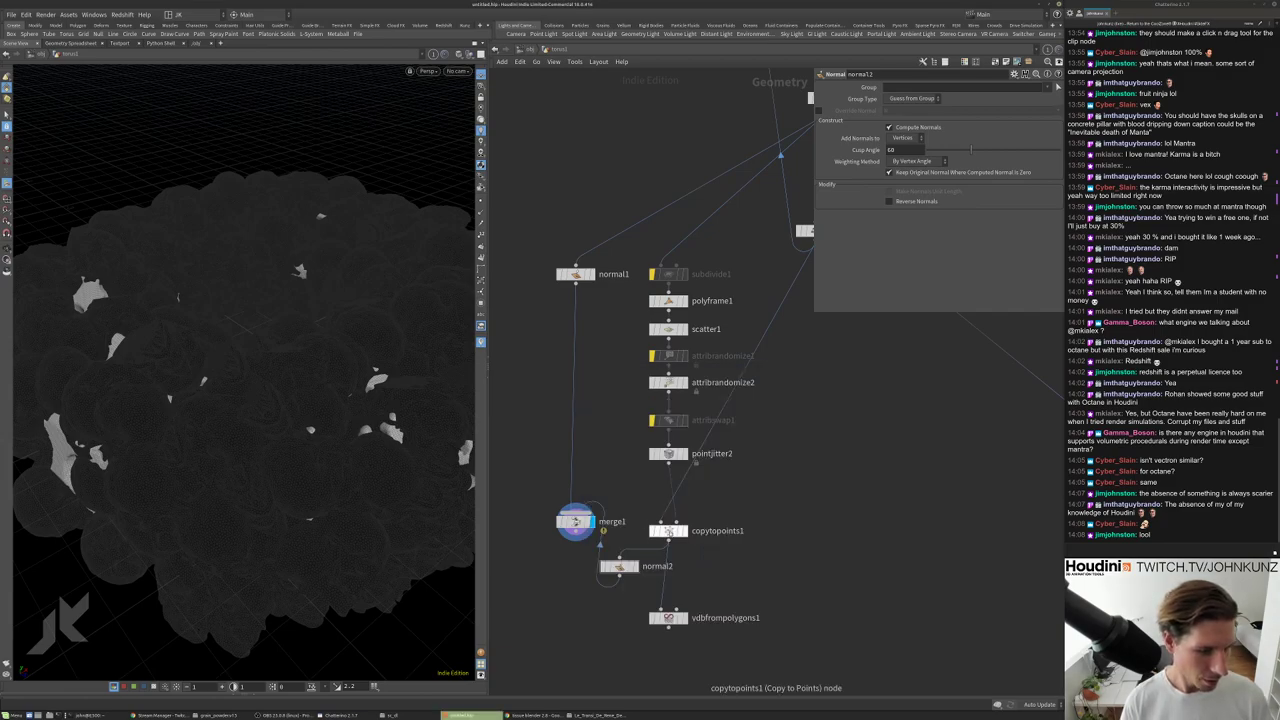
middle_click(668, 530)
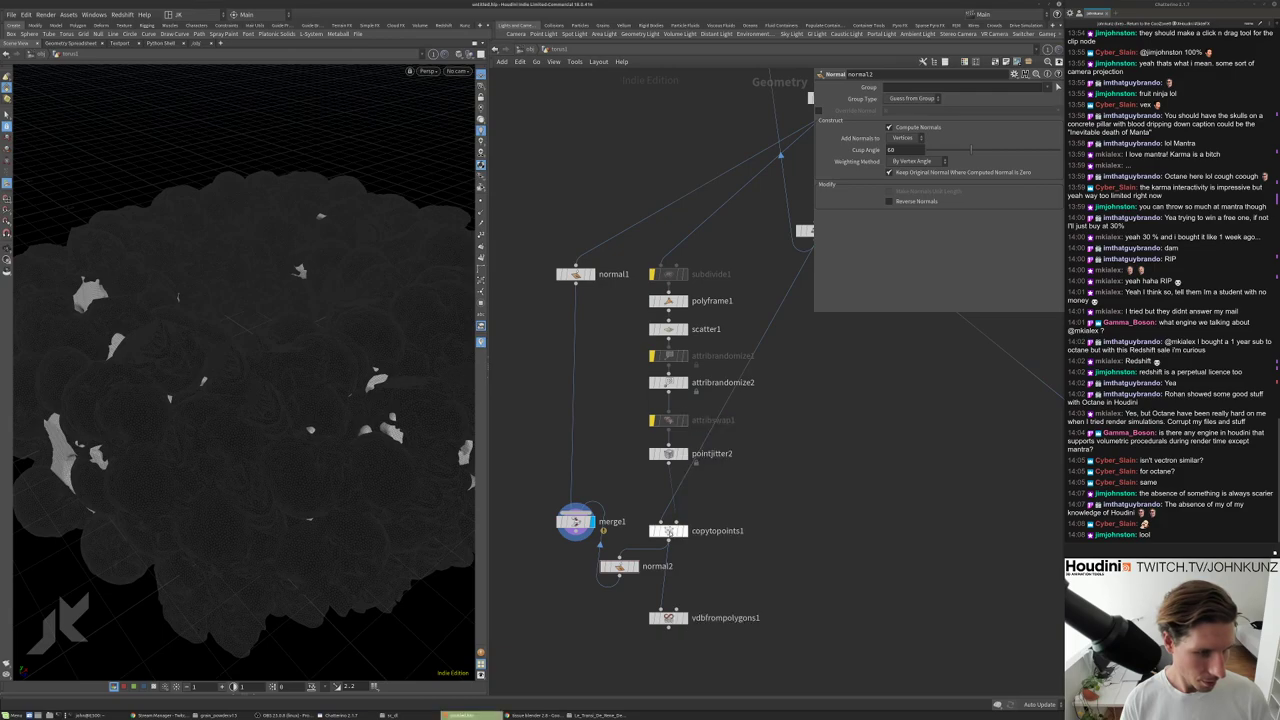
left_click(683, 532)
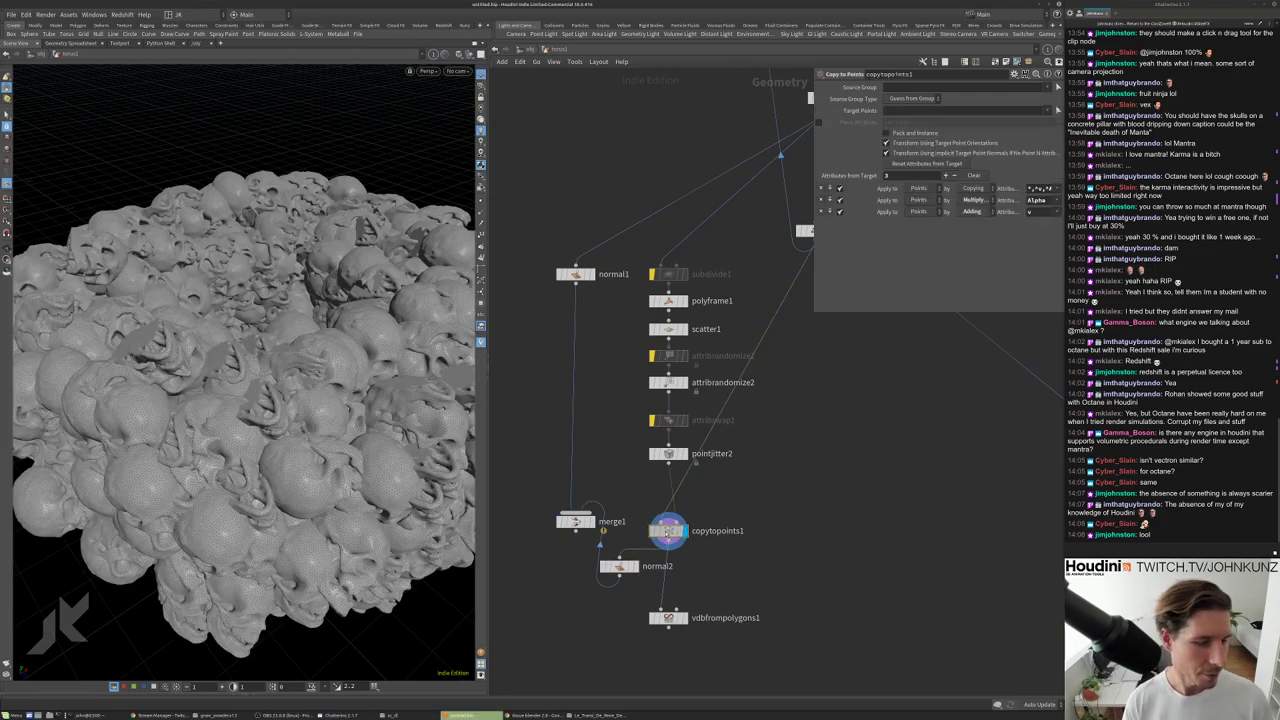
Check the geometry statistics of copytopoints1, normal1 and normal2.
middle_click(667, 531)
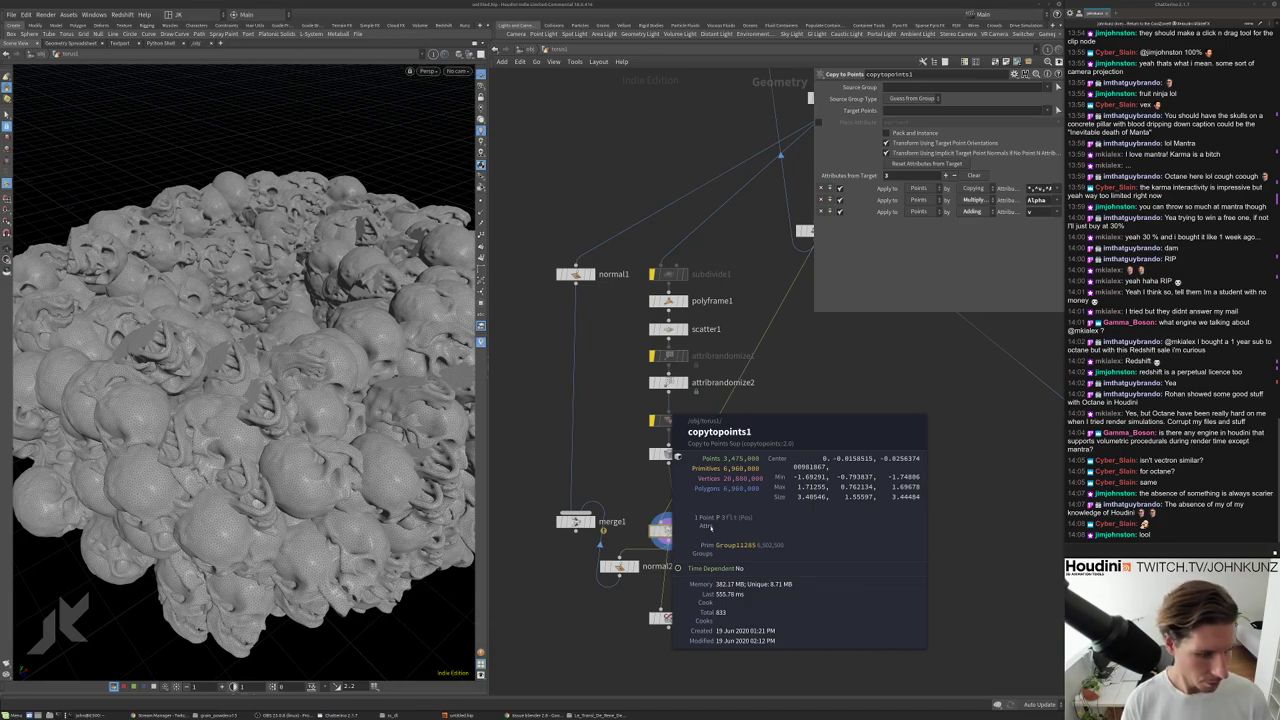
middle_click(568, 274)
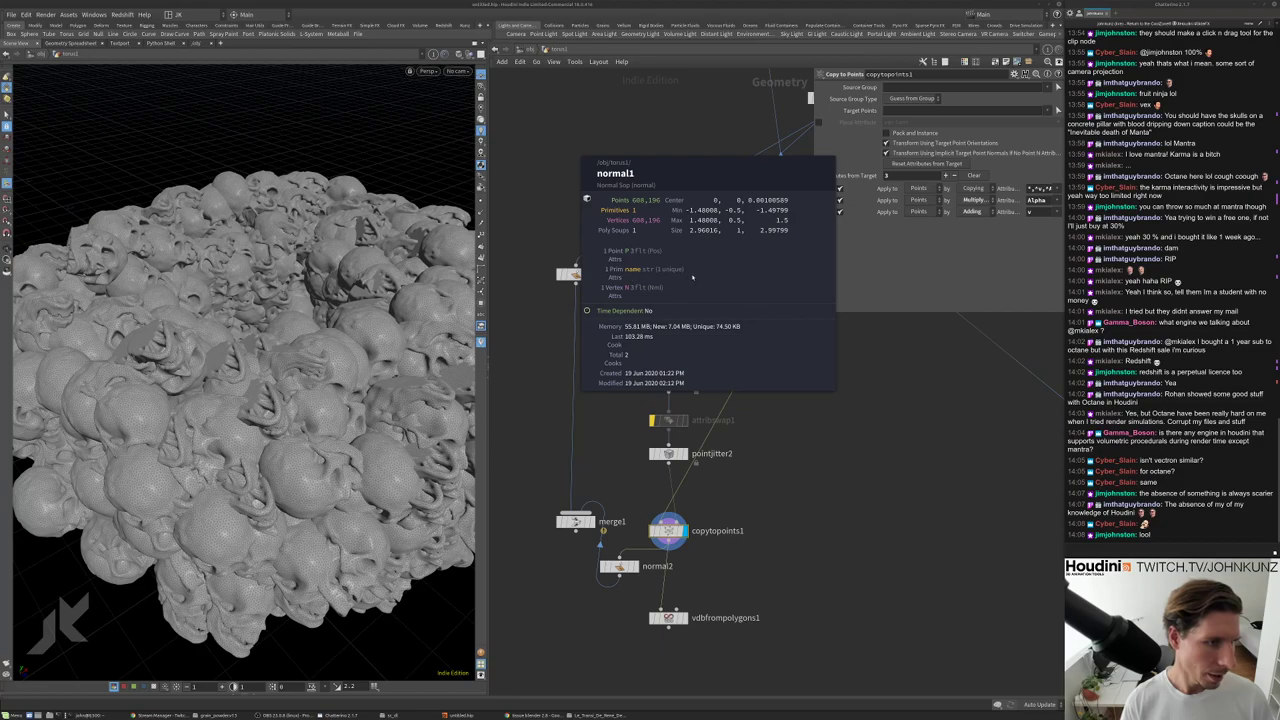
middle_click(614, 566)
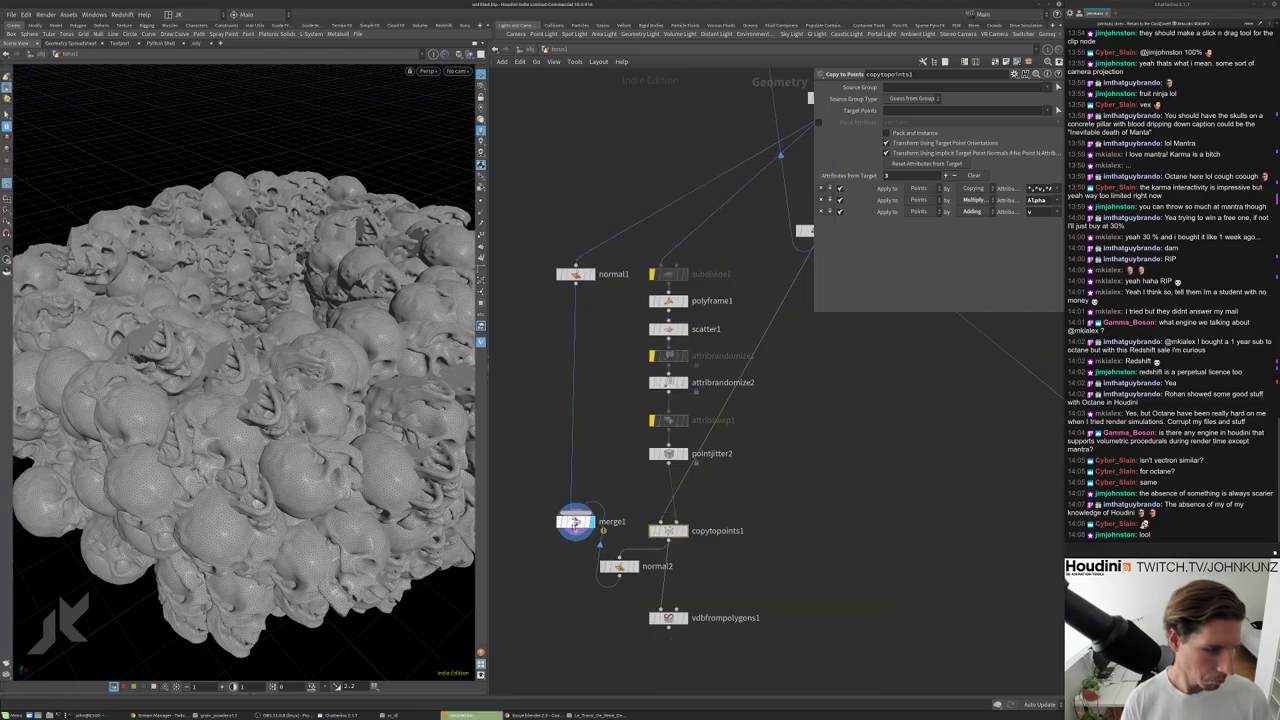
Display merge1's skull-covered ring and orbit to a top-down view of it.
left_click(576, 521)
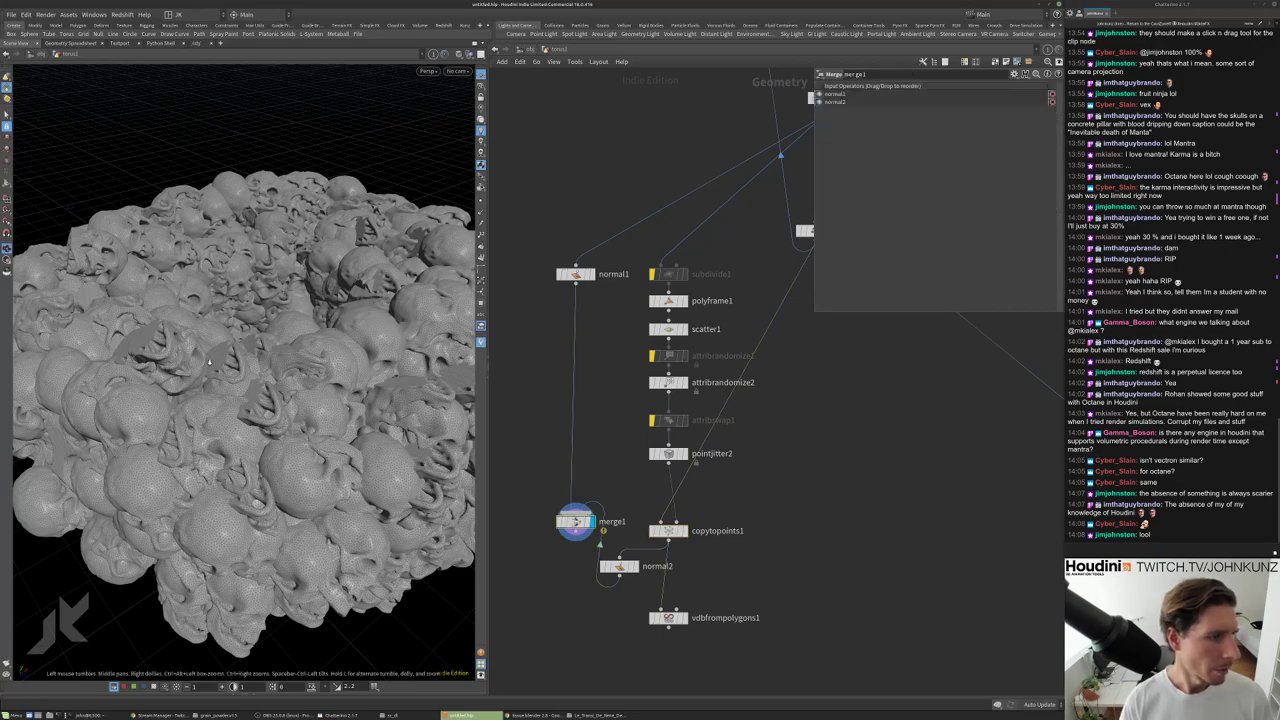
scroll(300, 400, "down", 5)
scroll(296, 427, "up", 3)
left_click_drag(296, 427, 102, 303)
scroll(650, 420, "up", 2)
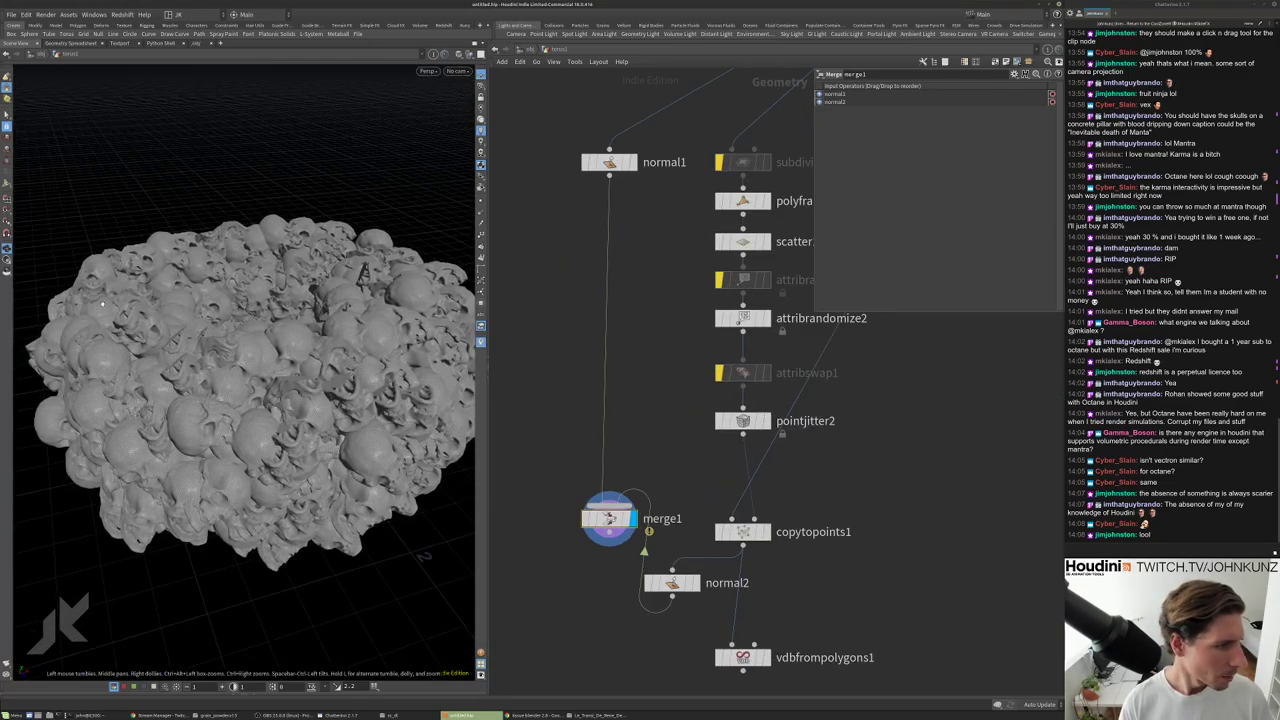
scroll(222, 368, "up", 5)
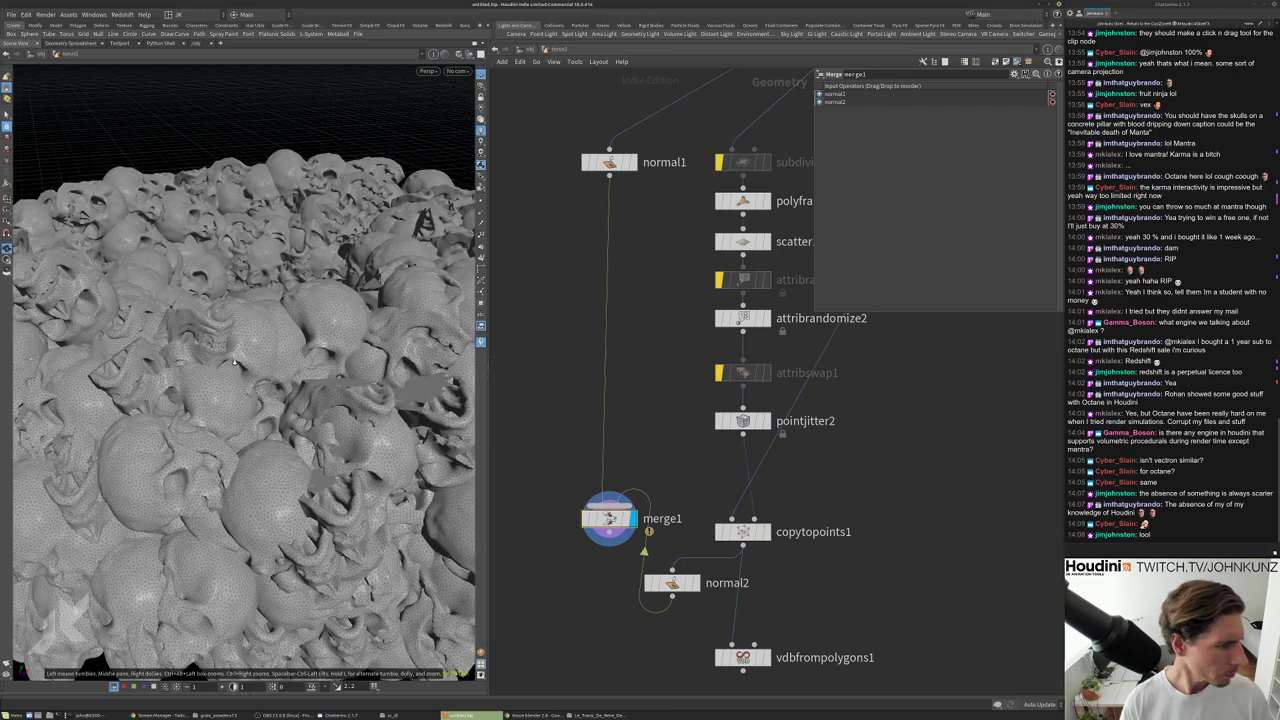
scroll(224, 366, "down", 6)
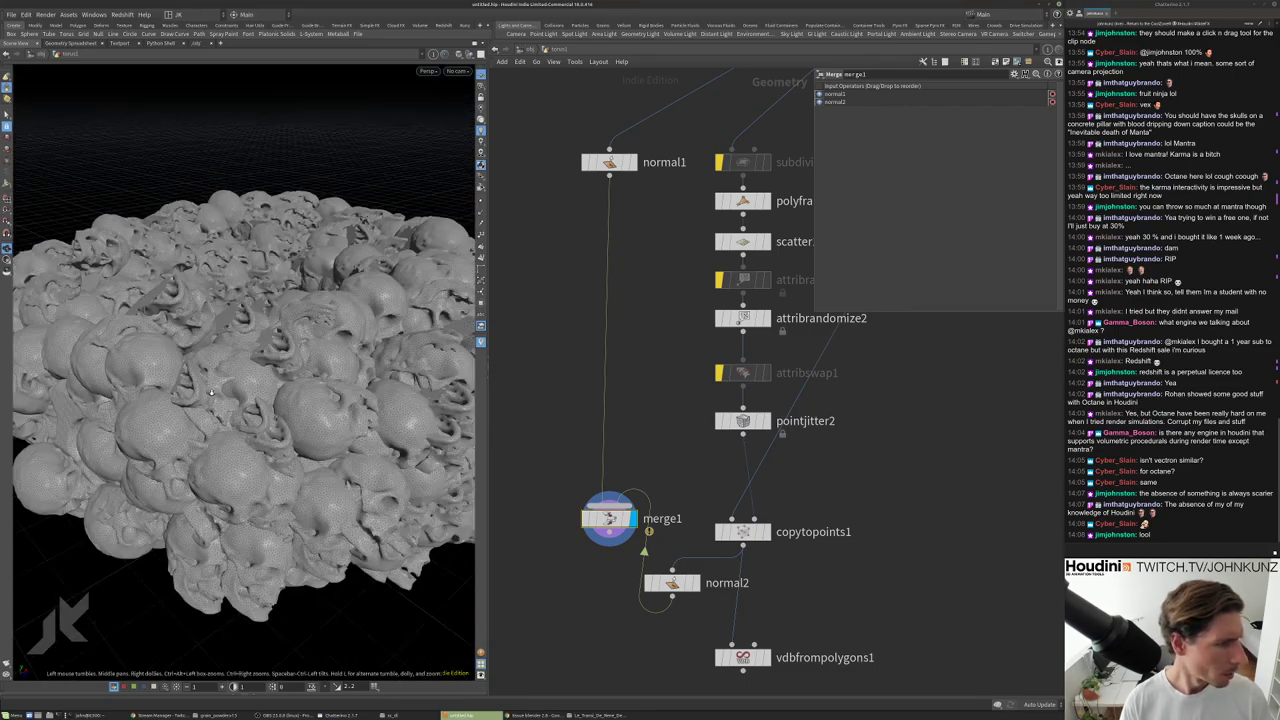
key("s")
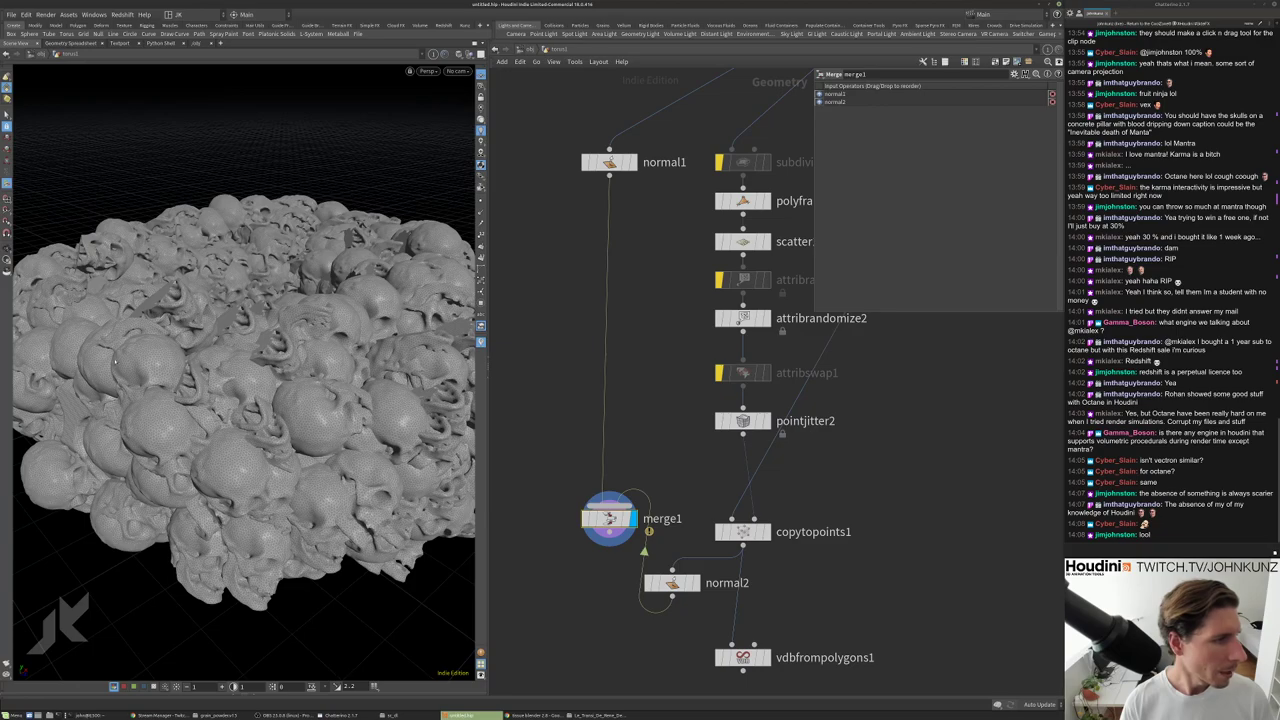
key("Escape")
left_click_drag(115, 362, 239, 373)
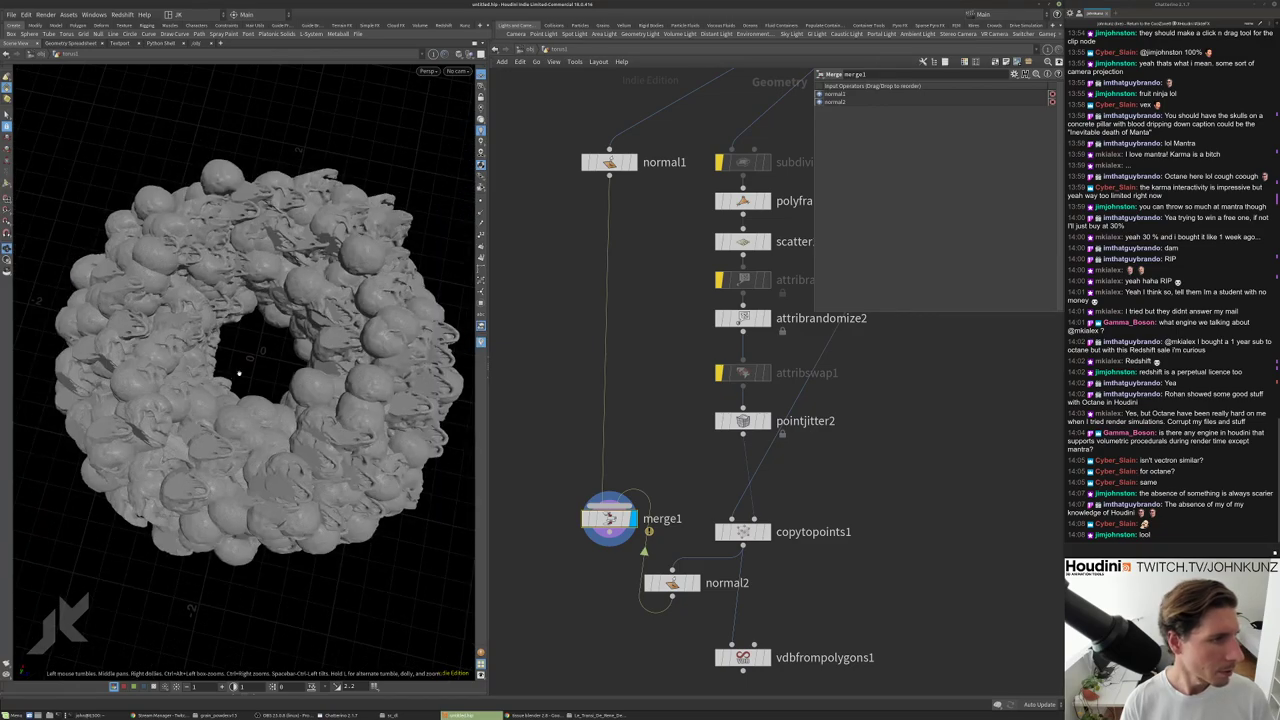
scroll(700, 400, "down", 2)
Set scatter1's total point count to 125.
scroll(576, 416, "down", 1)
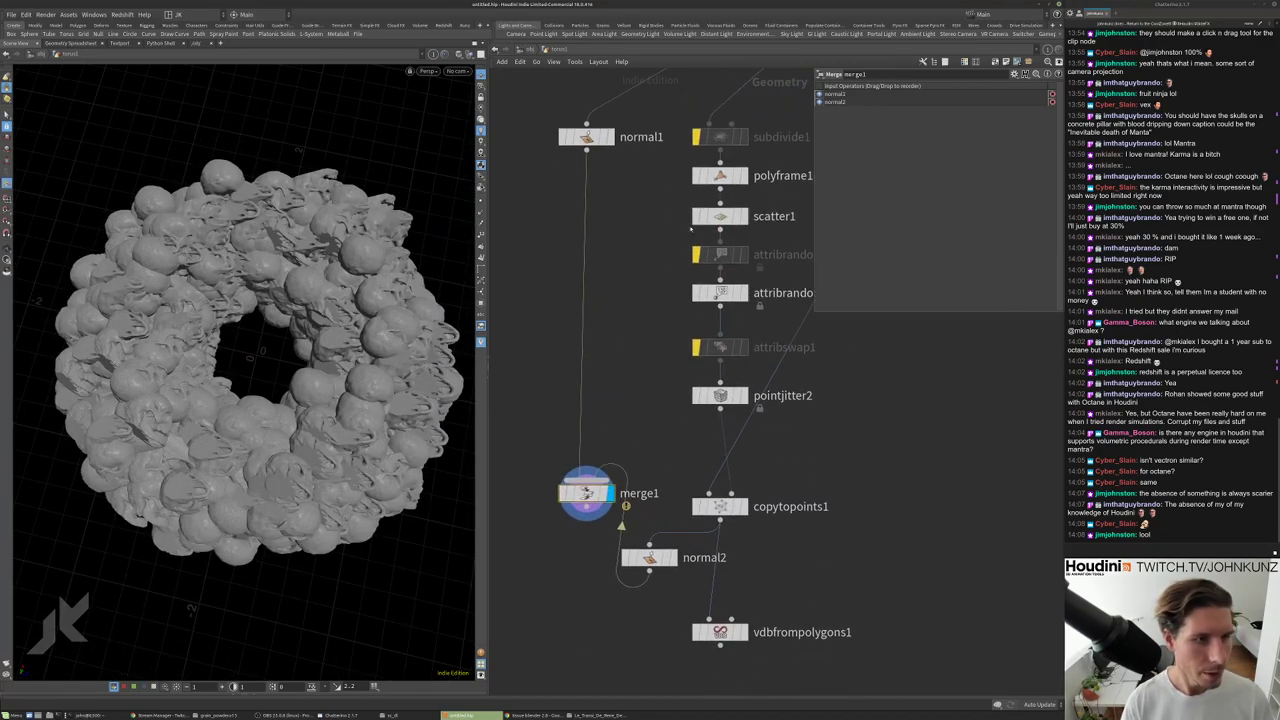
left_click(720, 216)
type("125")
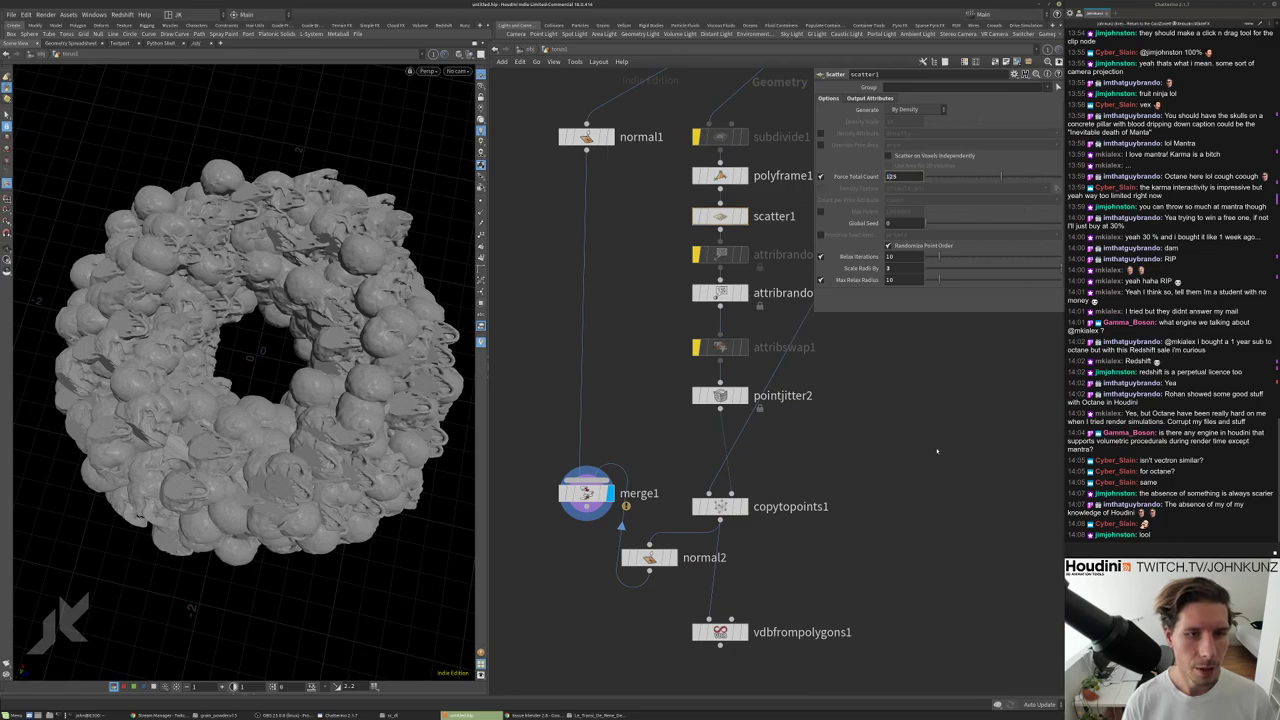
key("Return")
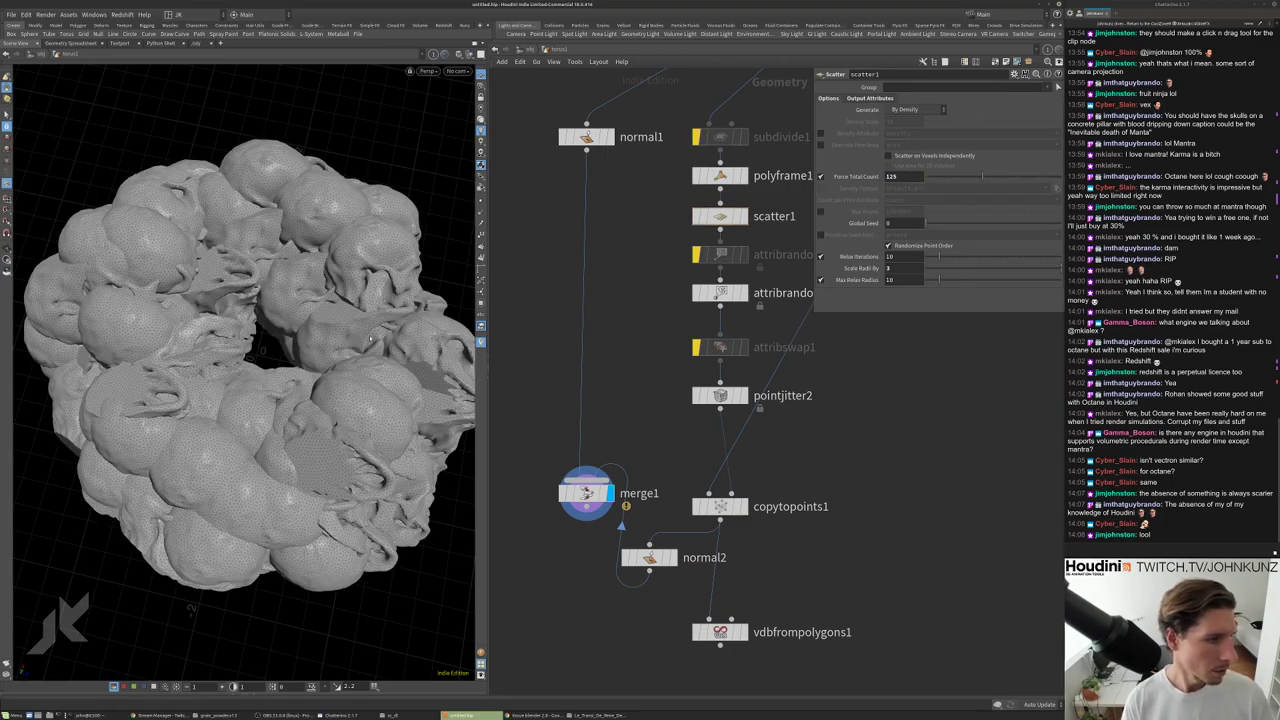
Try scatter1 radii scales of 1 and 0.552, and raise the total count to 425.
left_click(900, 268)
type("1")
key("Return")
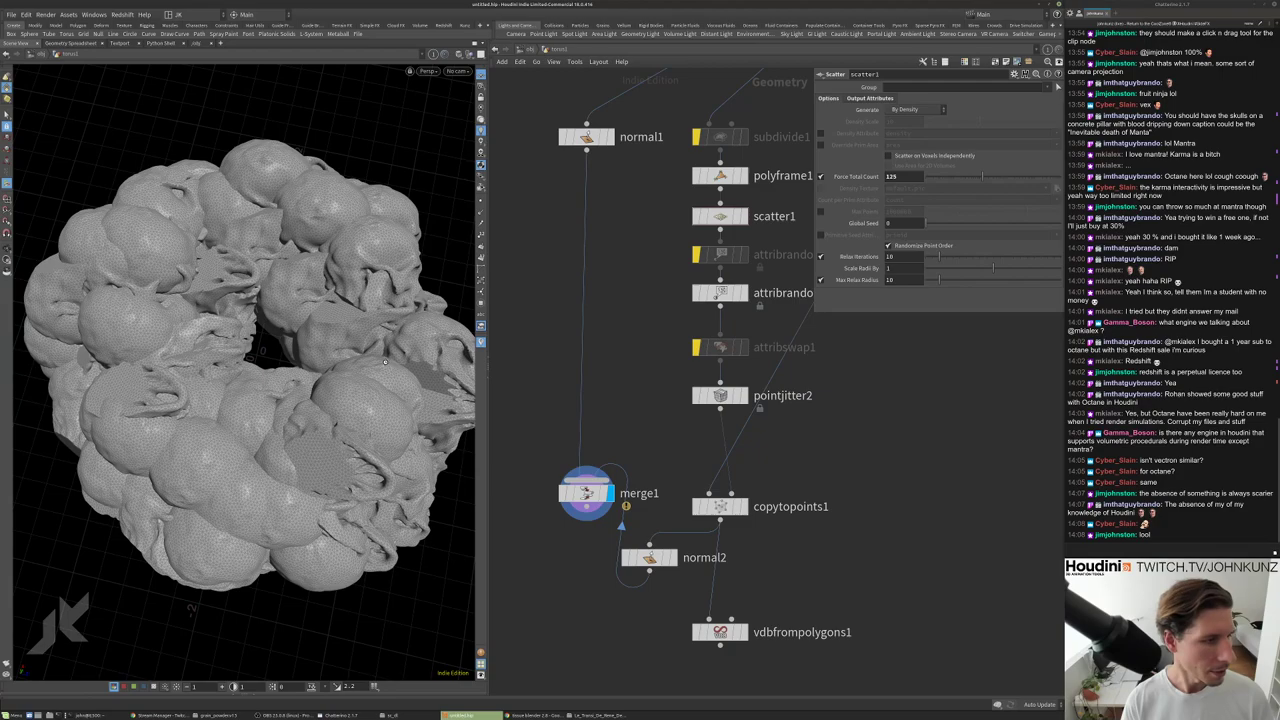
left_click_drag(385, 363, 305, 320)
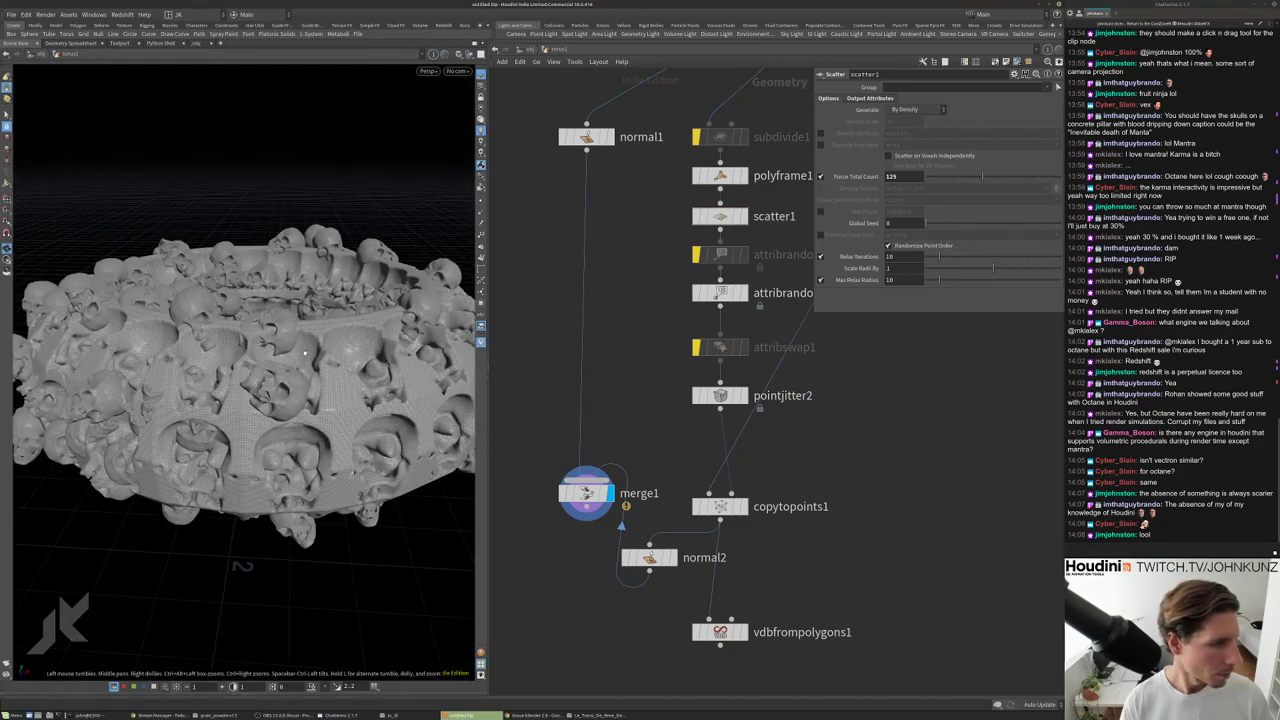
left_click(963, 268)
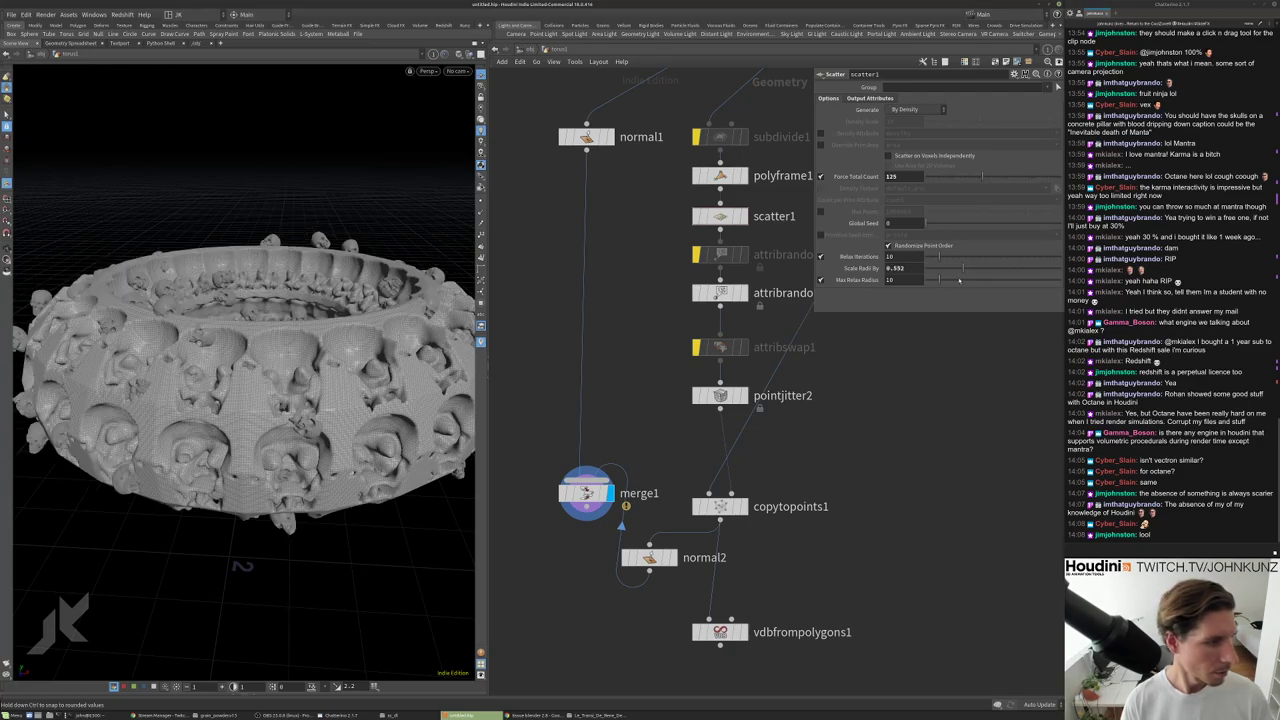
left_click_drag(981, 176, 995, 176)
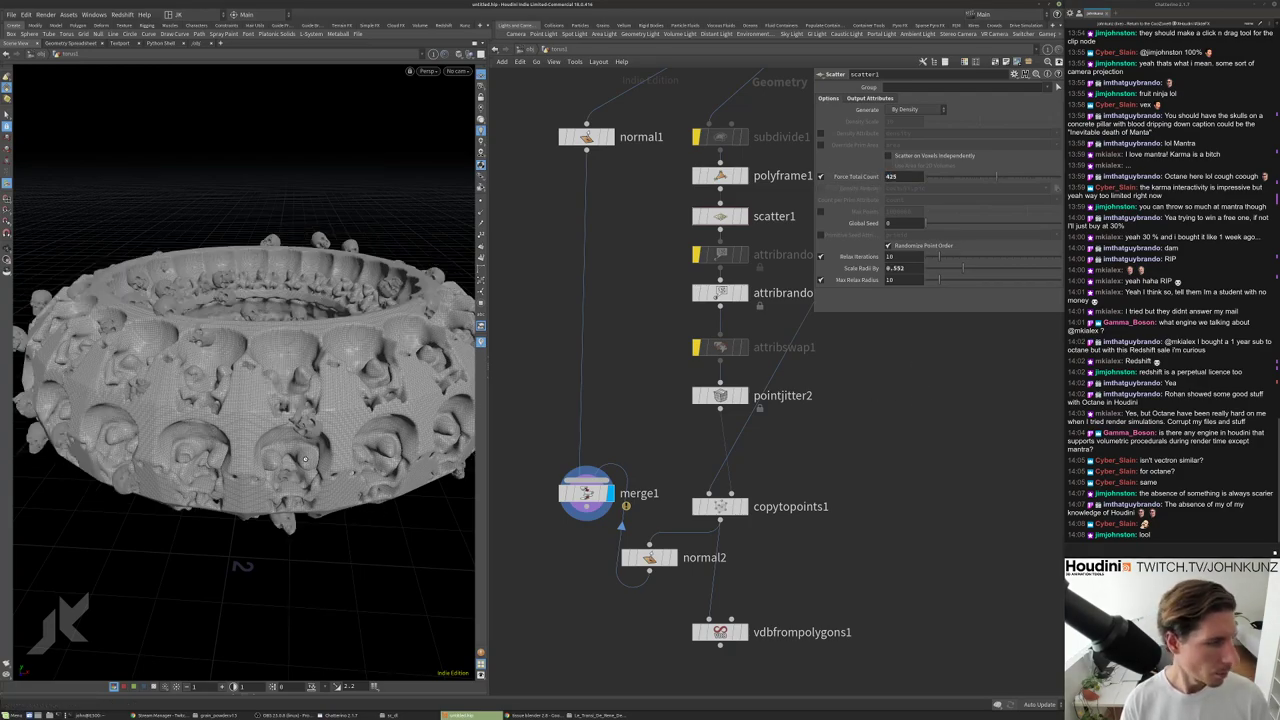
left_click_drag(305, 458, 268, 362)
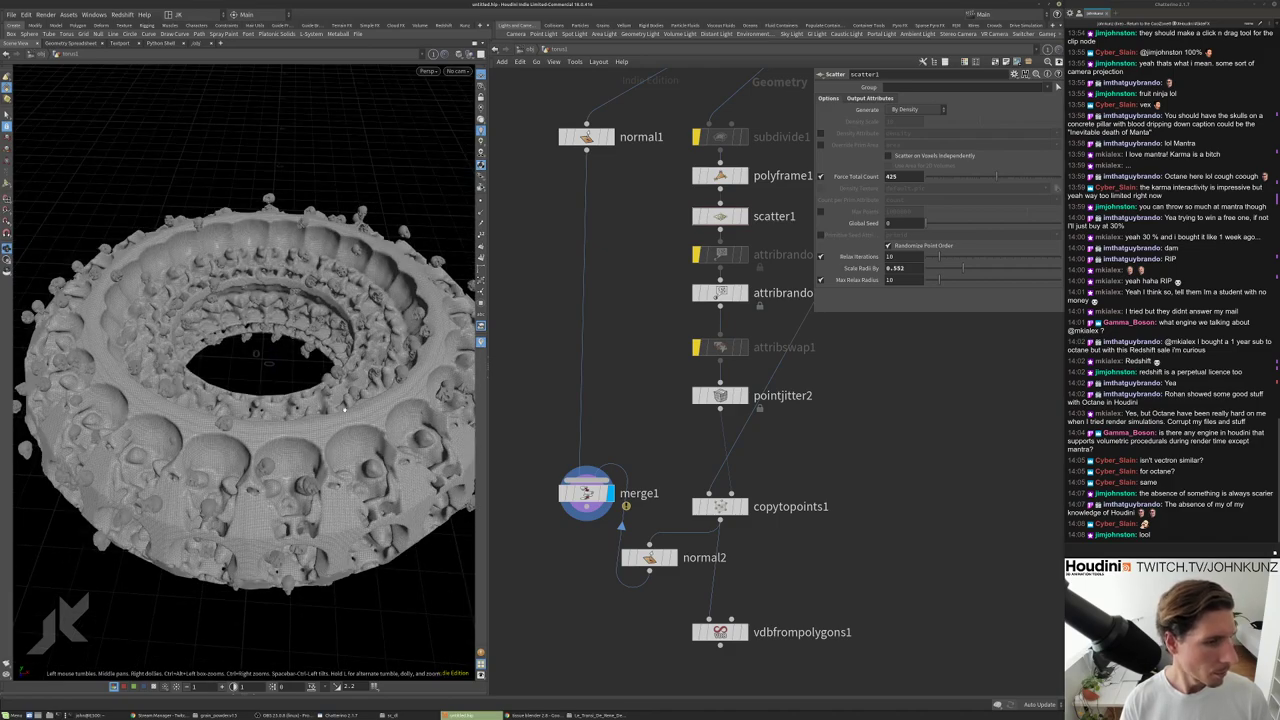
Set pointjitter2's jitter Scale to 0.08.
left_click(724, 398)
left_click(908, 121)
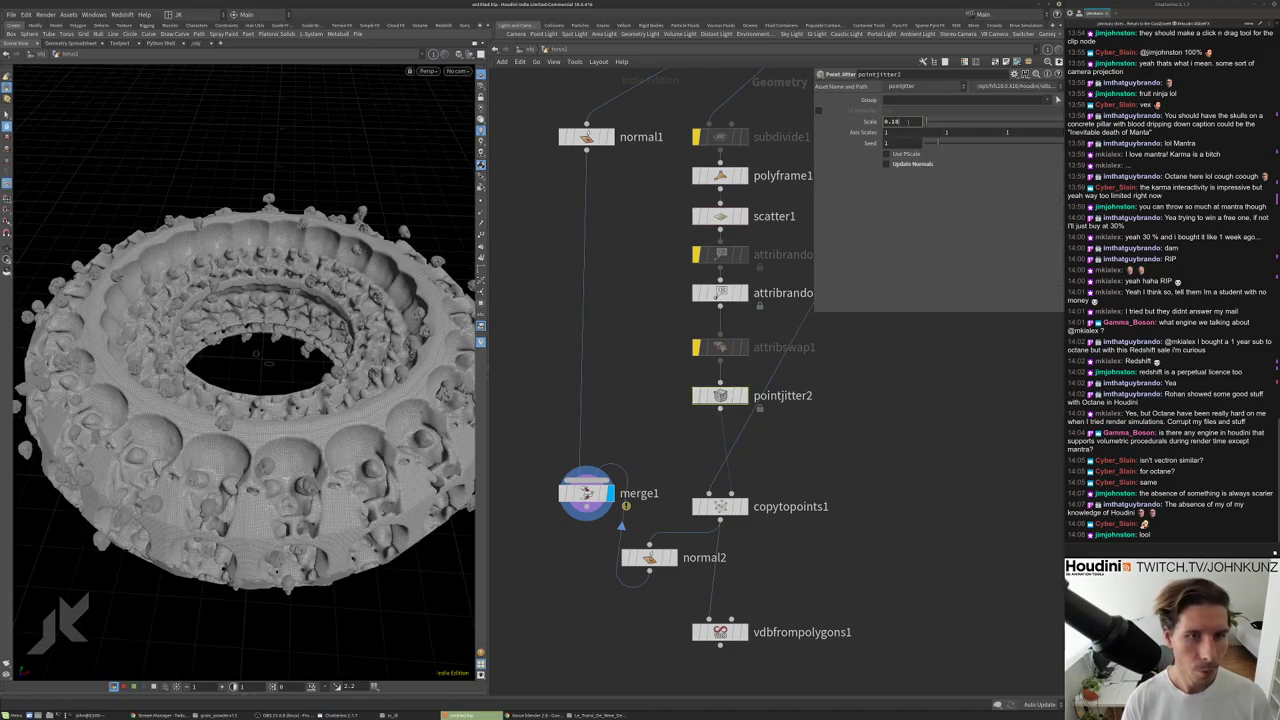
type("0.08")
key("Return")
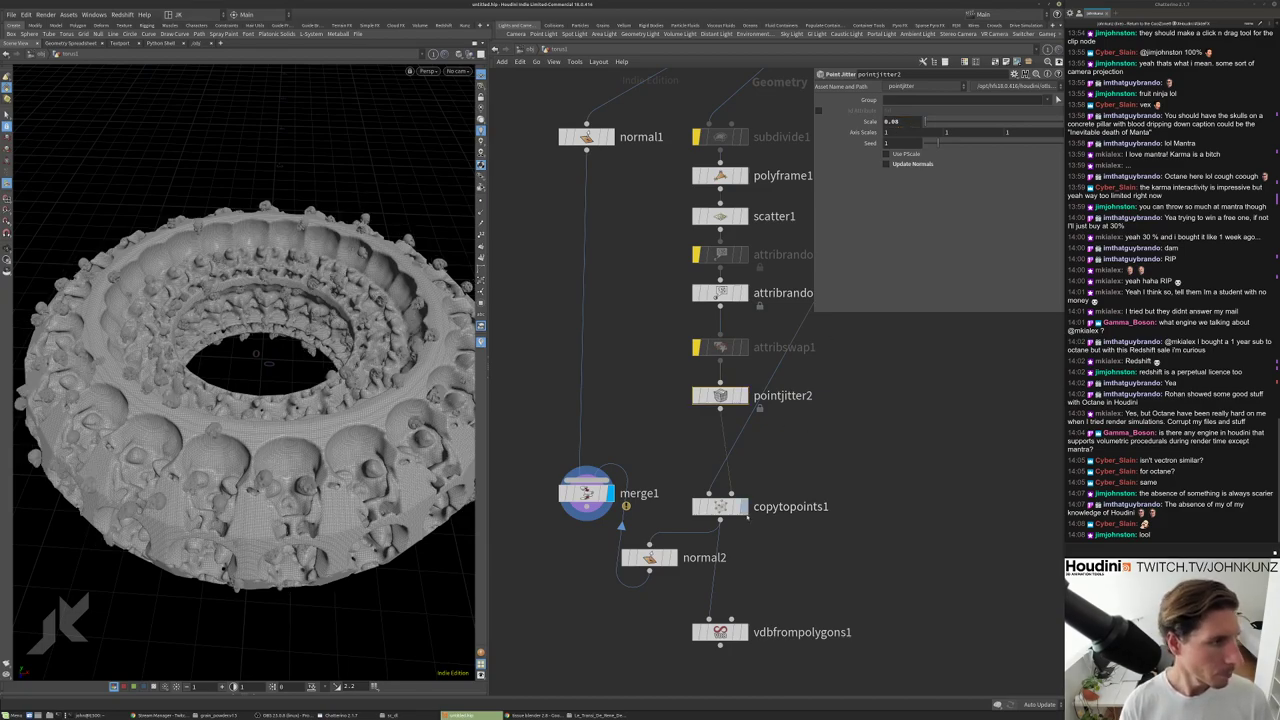
left_click_drag(330, 400, 352, 328)
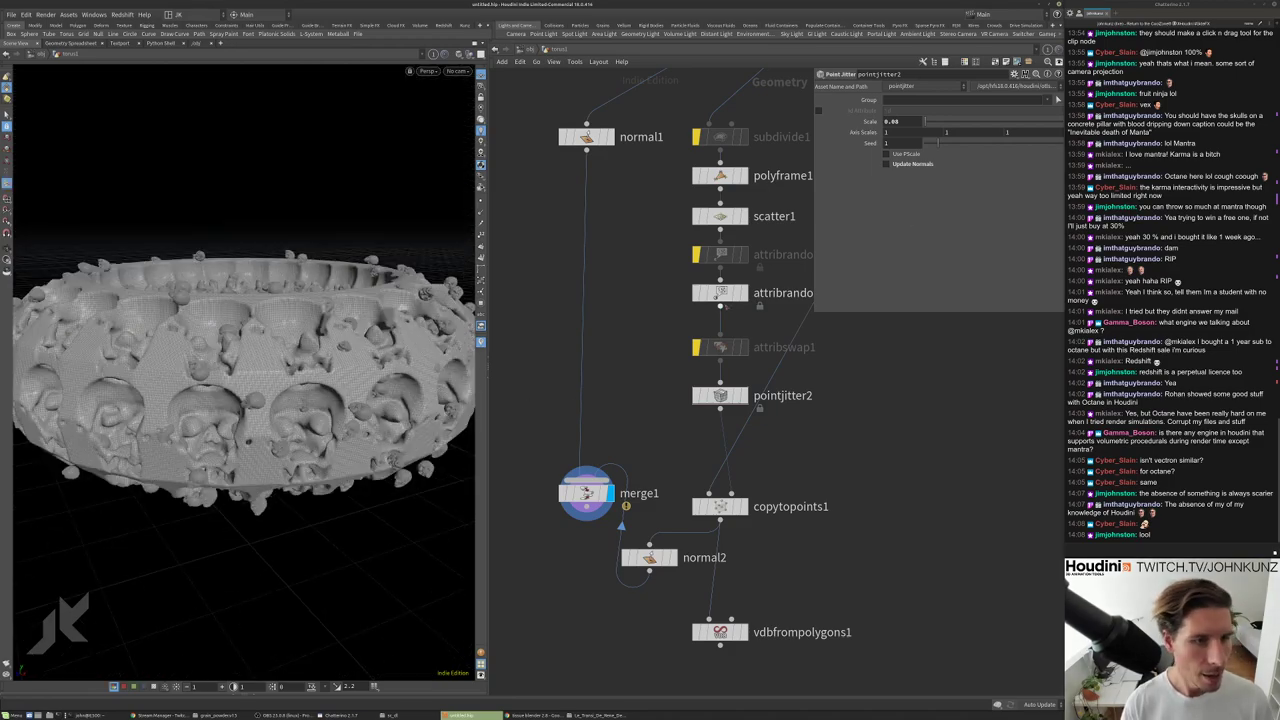
Set scatter1's Scale Radii By to 1.5 and look down into the skull ring.
left_click(720, 216)
double_click(900, 268)
type("1.5")
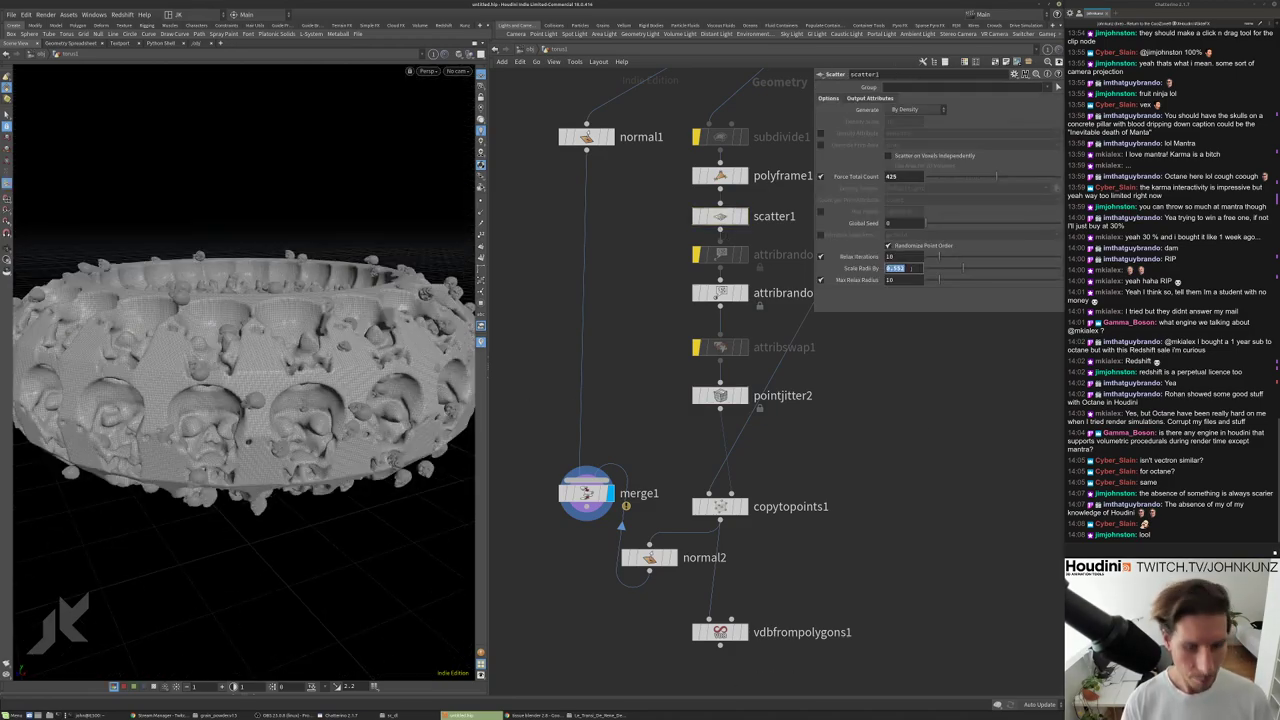
key("Return")
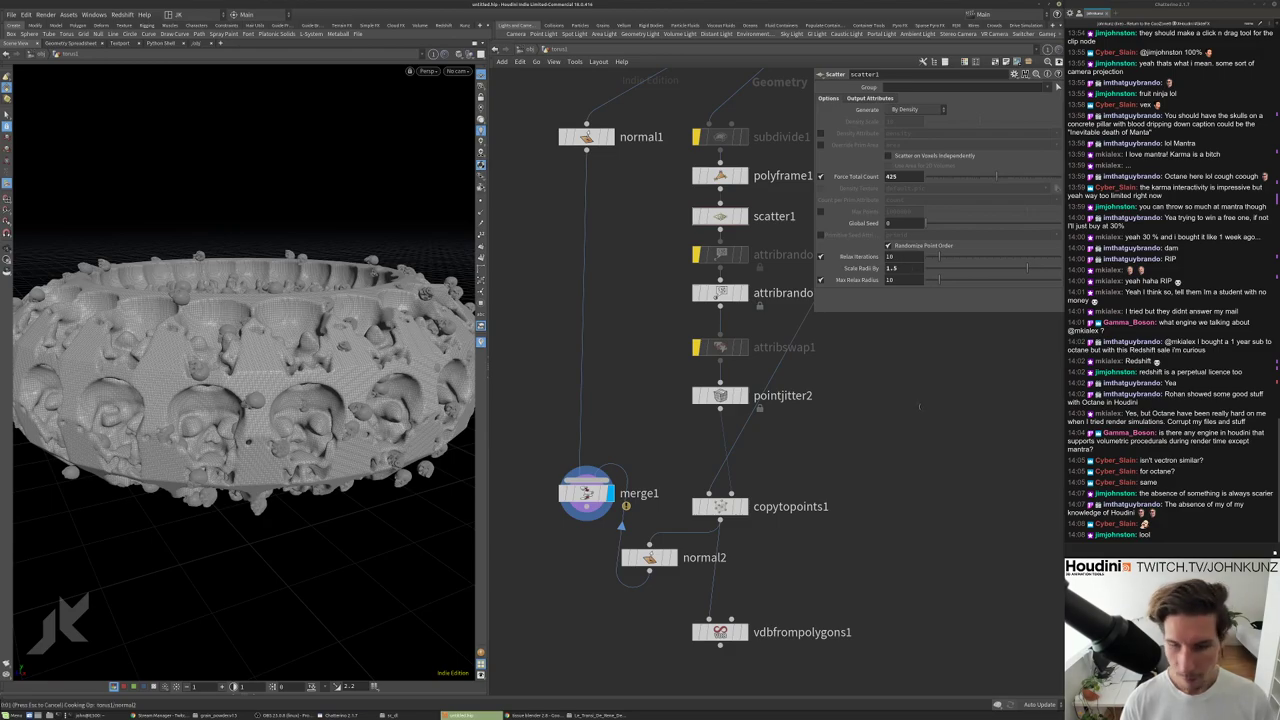
scroll(420, 425, "up", 3)
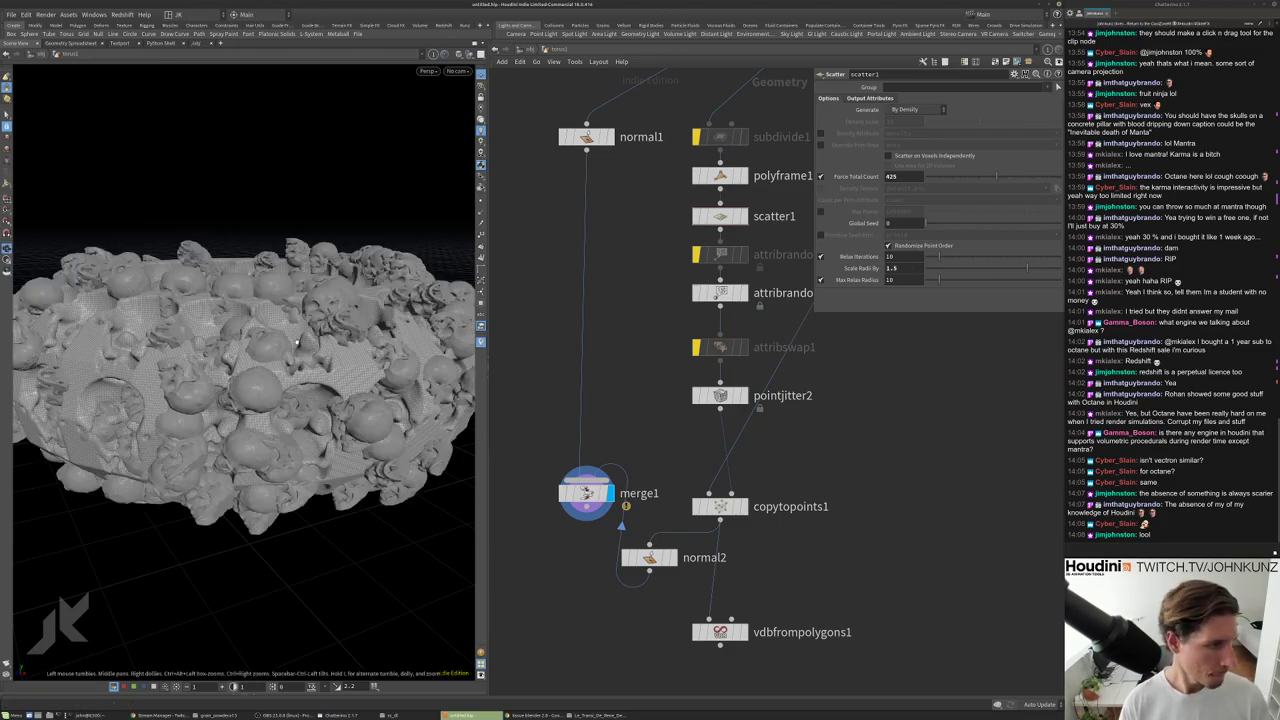
mouse_move(283, 358)
left_mouse_down()
mouse_move(308, 380)
mouse_move(307, 353)
left_mouse_up()
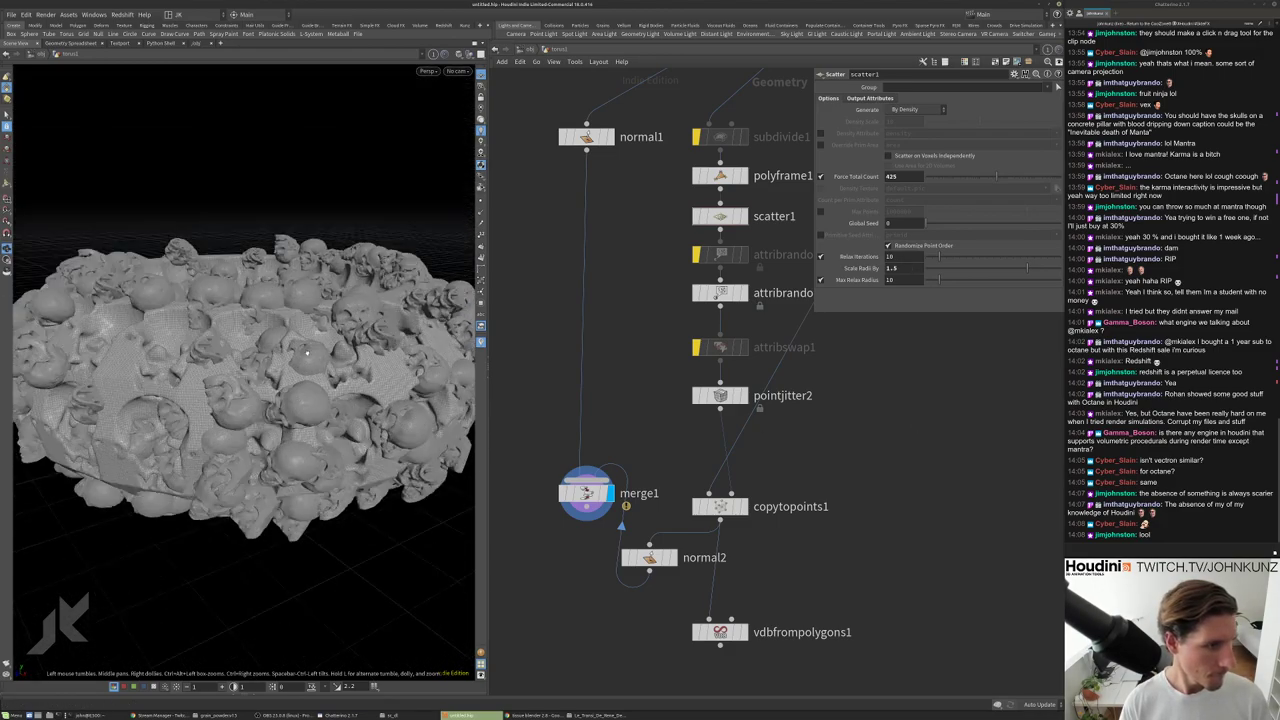
scroll(596, 481, "down", 2)
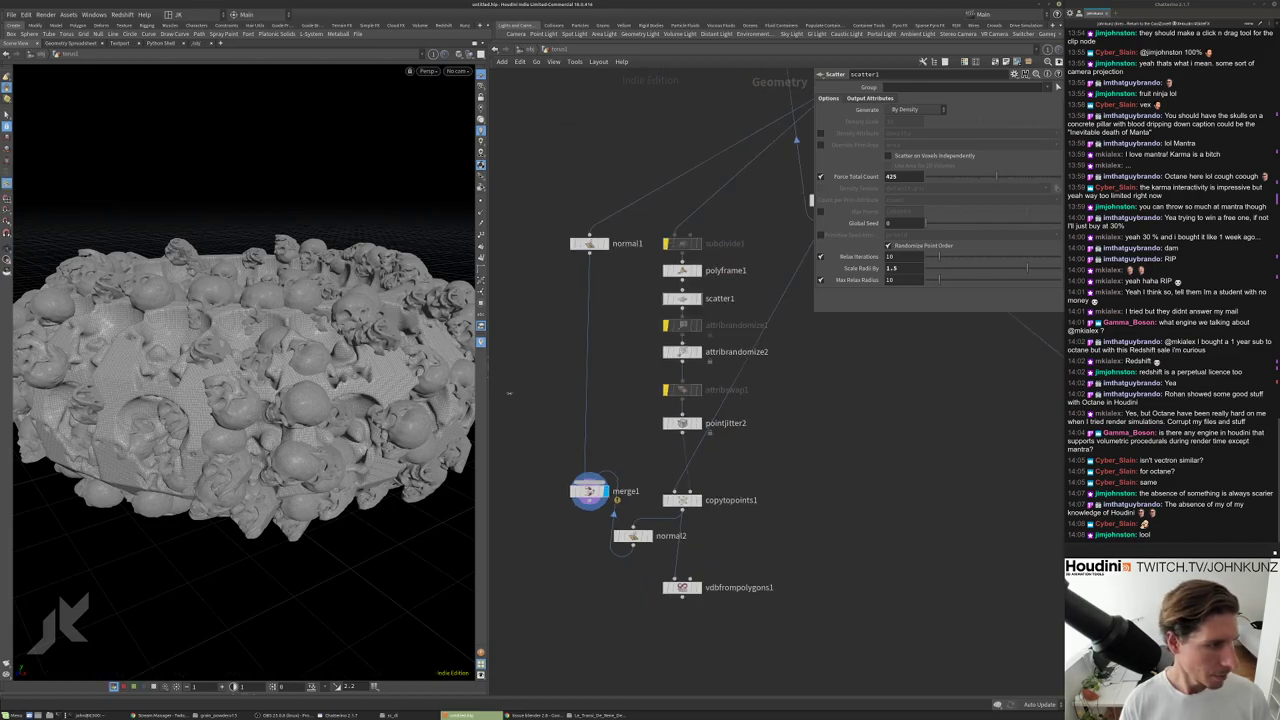
scroll(509, 393, "down", 2)
scroll(714, 342, "up", 4)
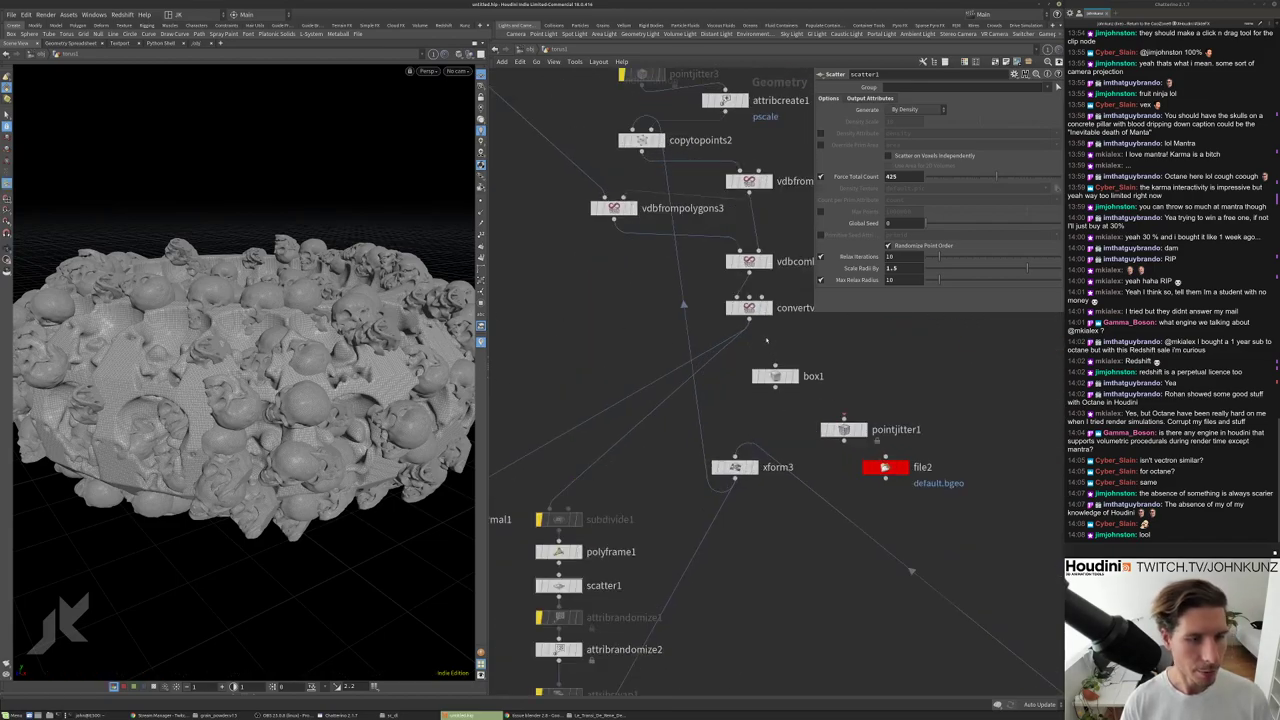
Display convertvdb1's carved skull torus.
left_click(741, 412)
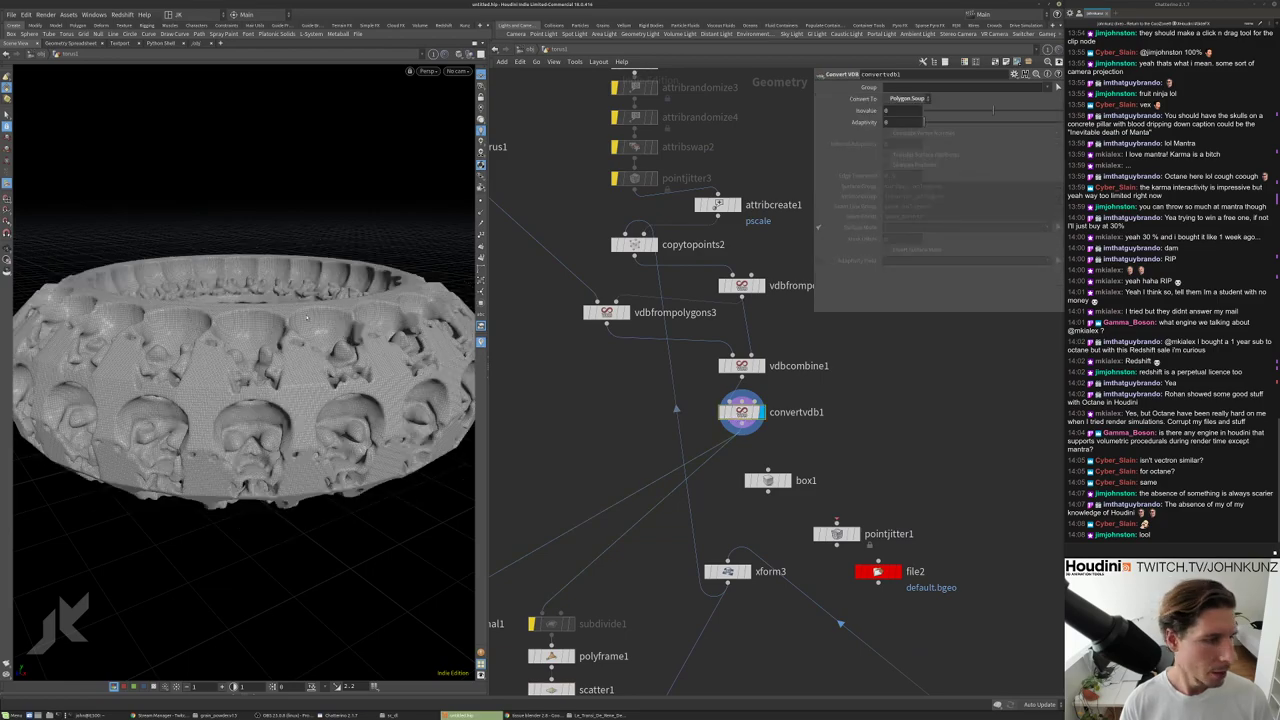
scroll(714, 300, "down", 1)
middle_click_drag(714, 268, 789, 438)
scroll(789, 438, "up", 1)
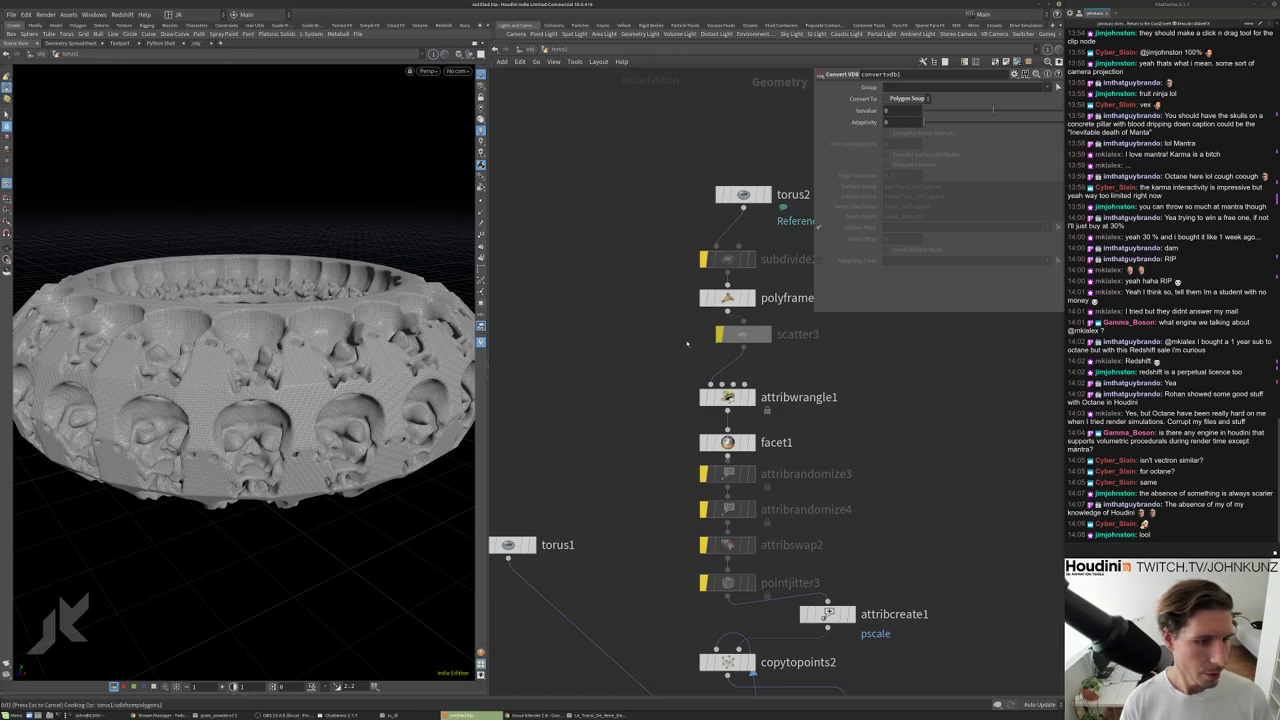
Display scatter3's output and orbit around the skull torus.
left_click(718, 338)
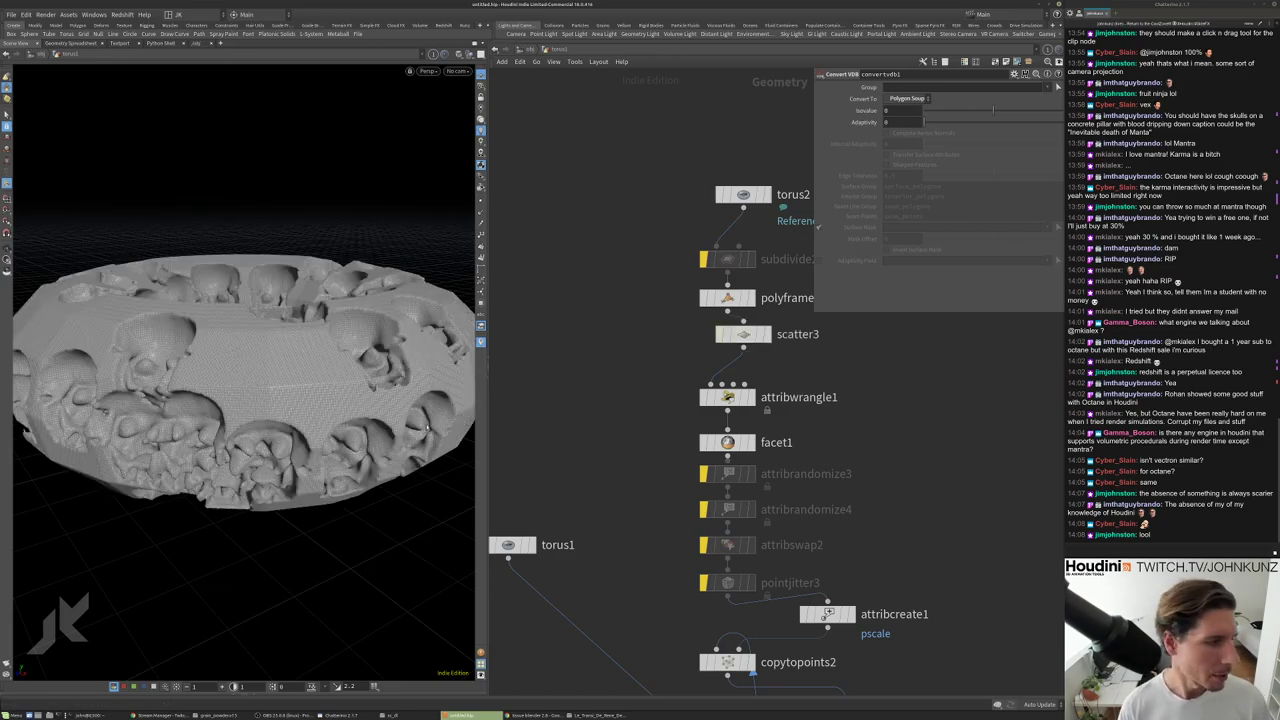
key("Escape")
left_click_drag(300, 400, 323, 478)
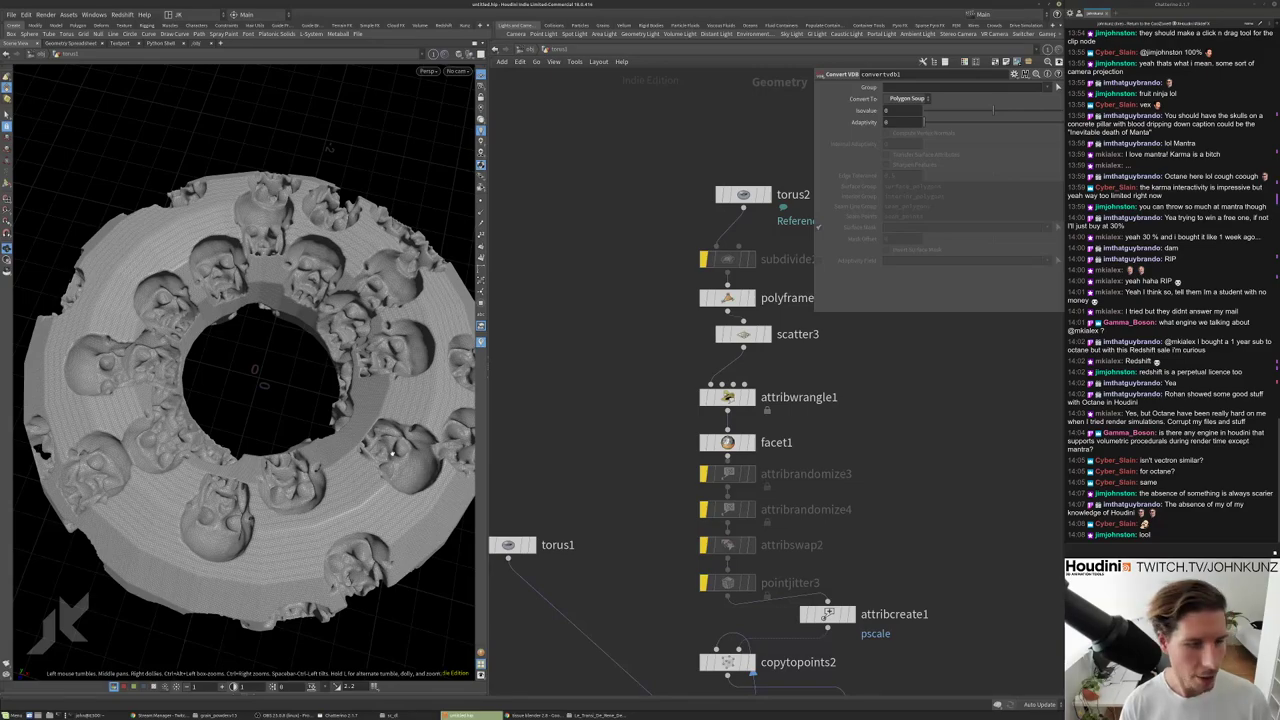
left_click_drag(393, 453, 388, 418)
left_click_drag(753, 334, 737, 338)
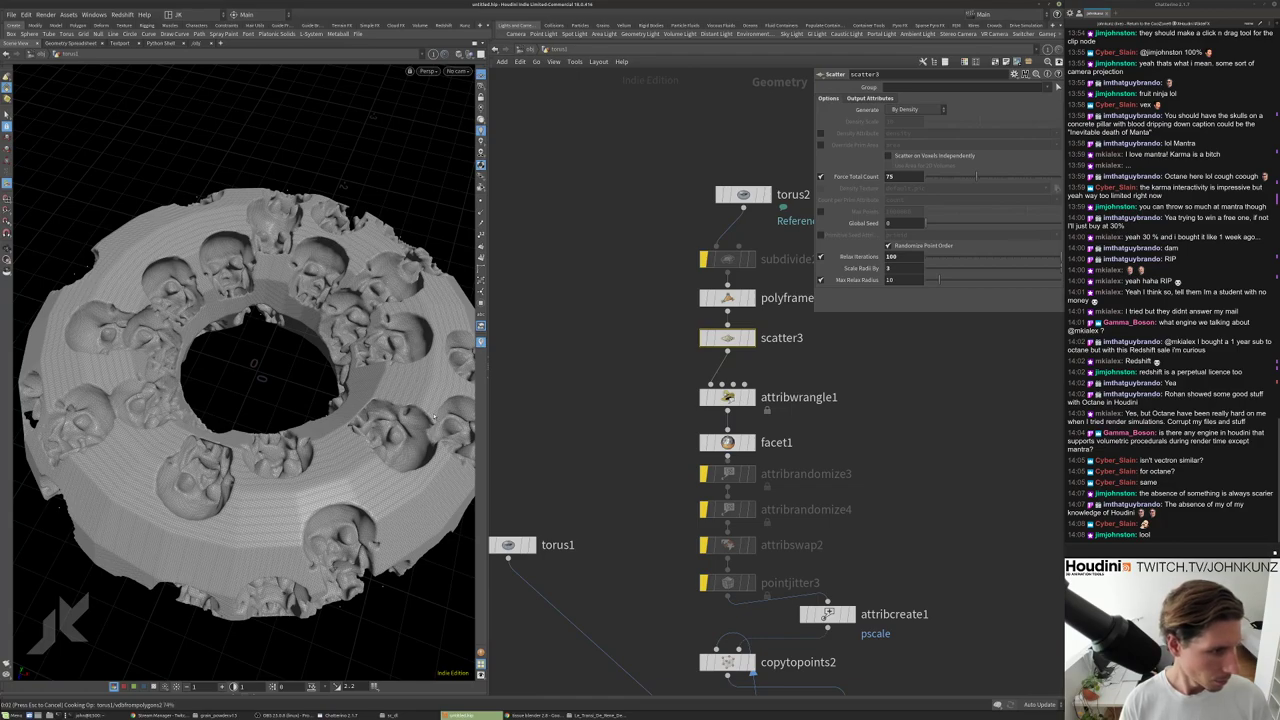
left_click_drag(413, 432, 413, 380)
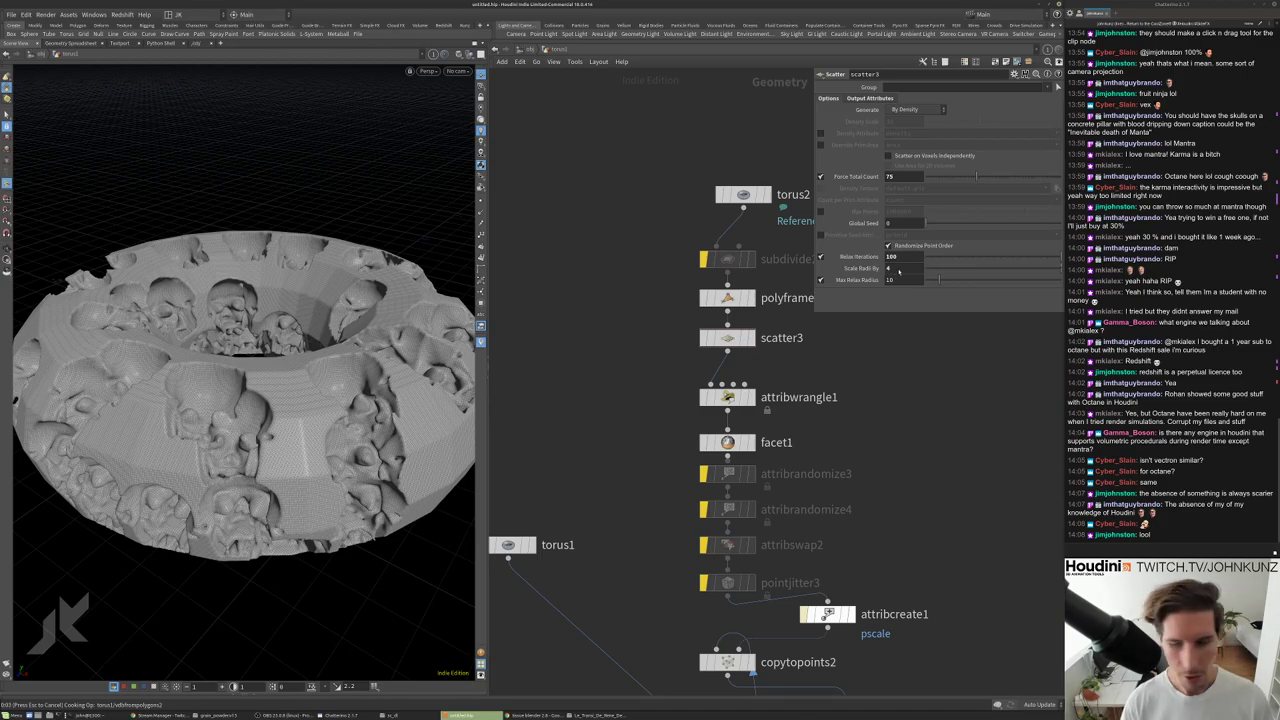
Bypass attribcreate1 and set scatter3's Scale Radii By to 3.
key("b")
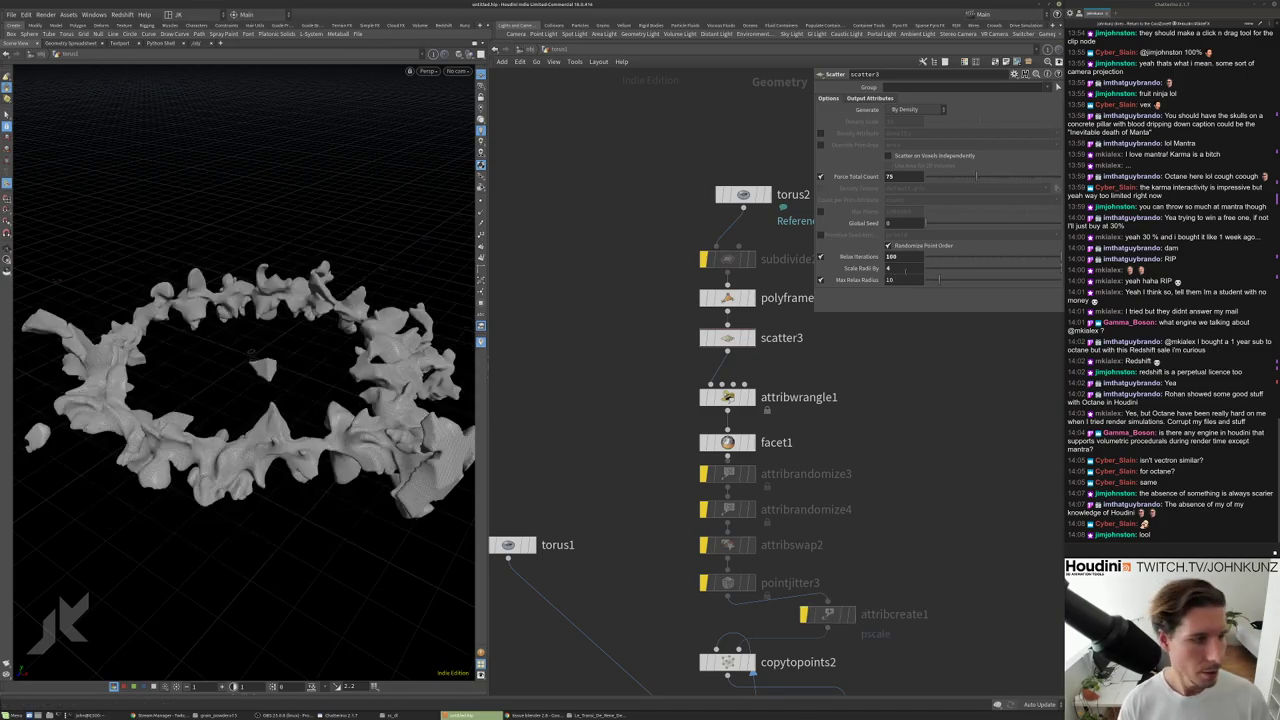
left_click(888, 268)
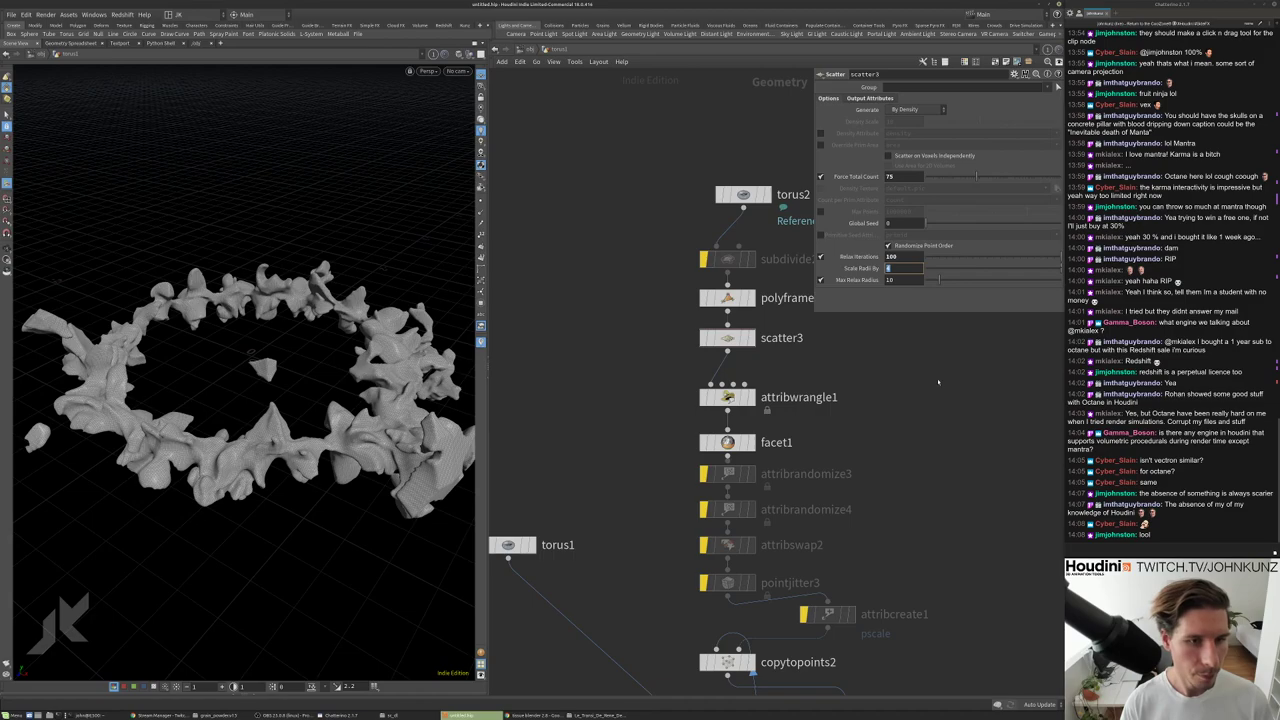
type("3")
key("Return")
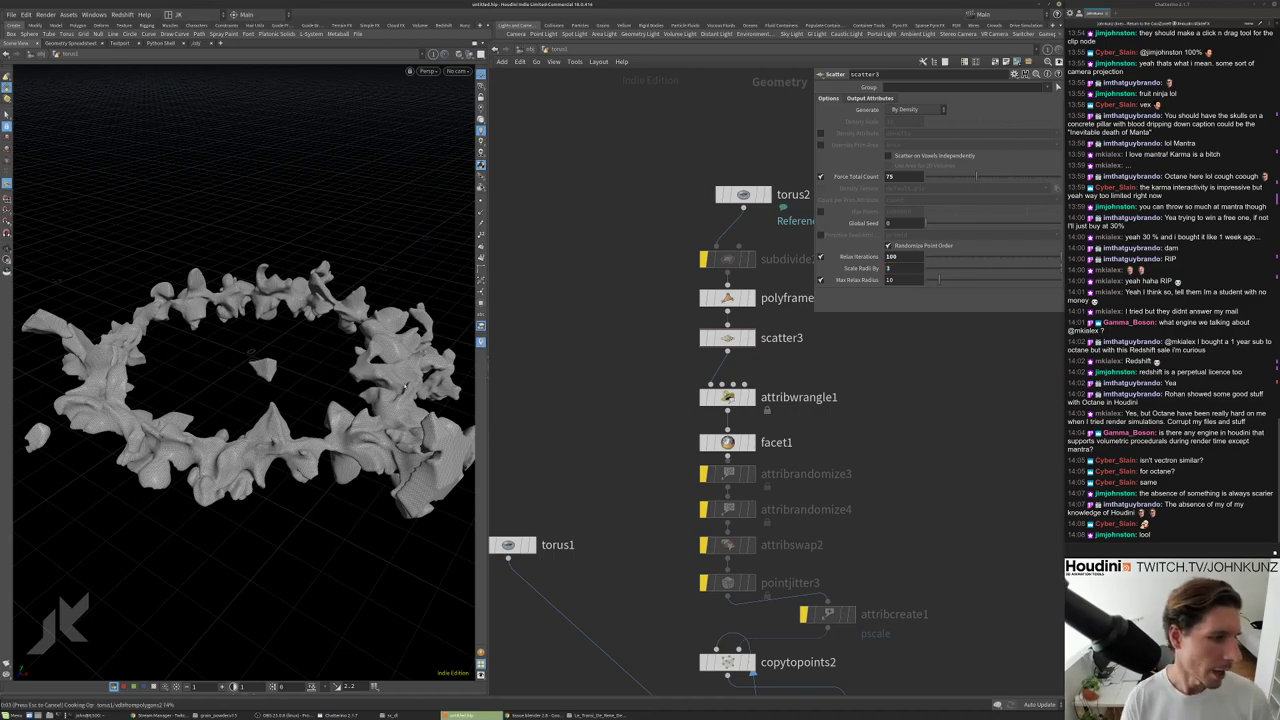
left_click_drag(406, 386, 355, 443)
scroll(808, 598, "down", 8)
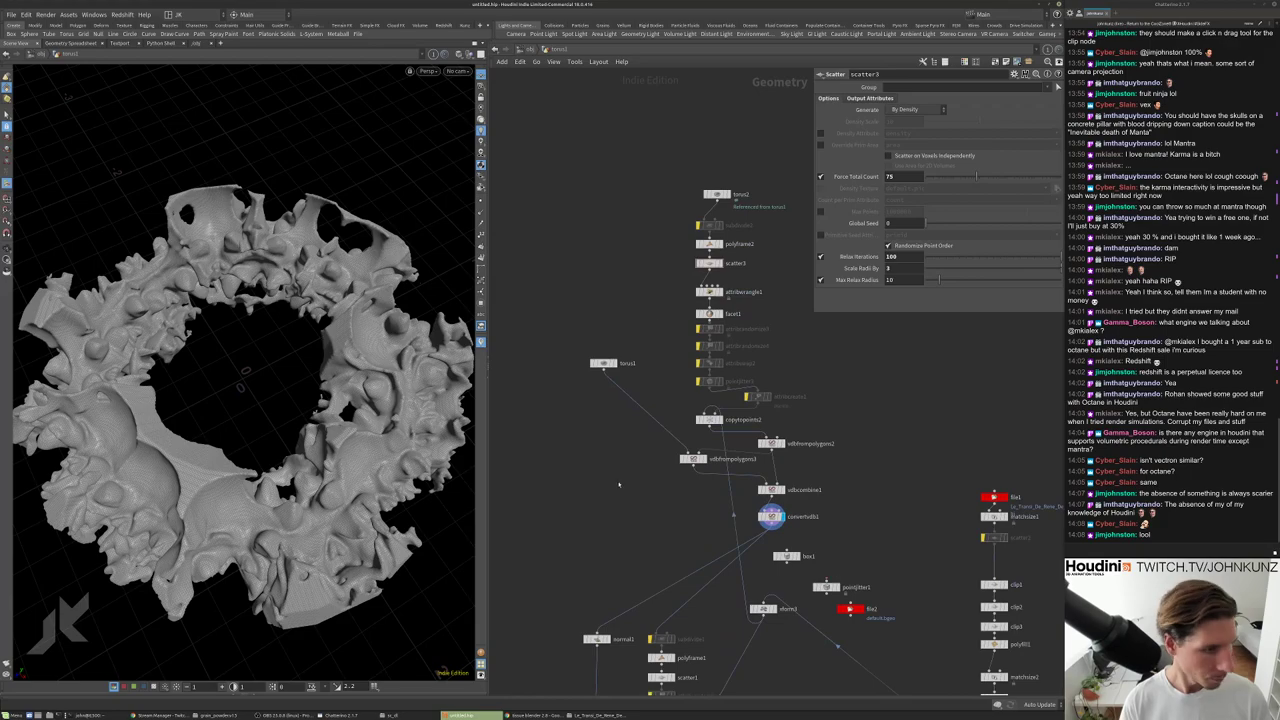
scroll(638, 593, "up", 4)
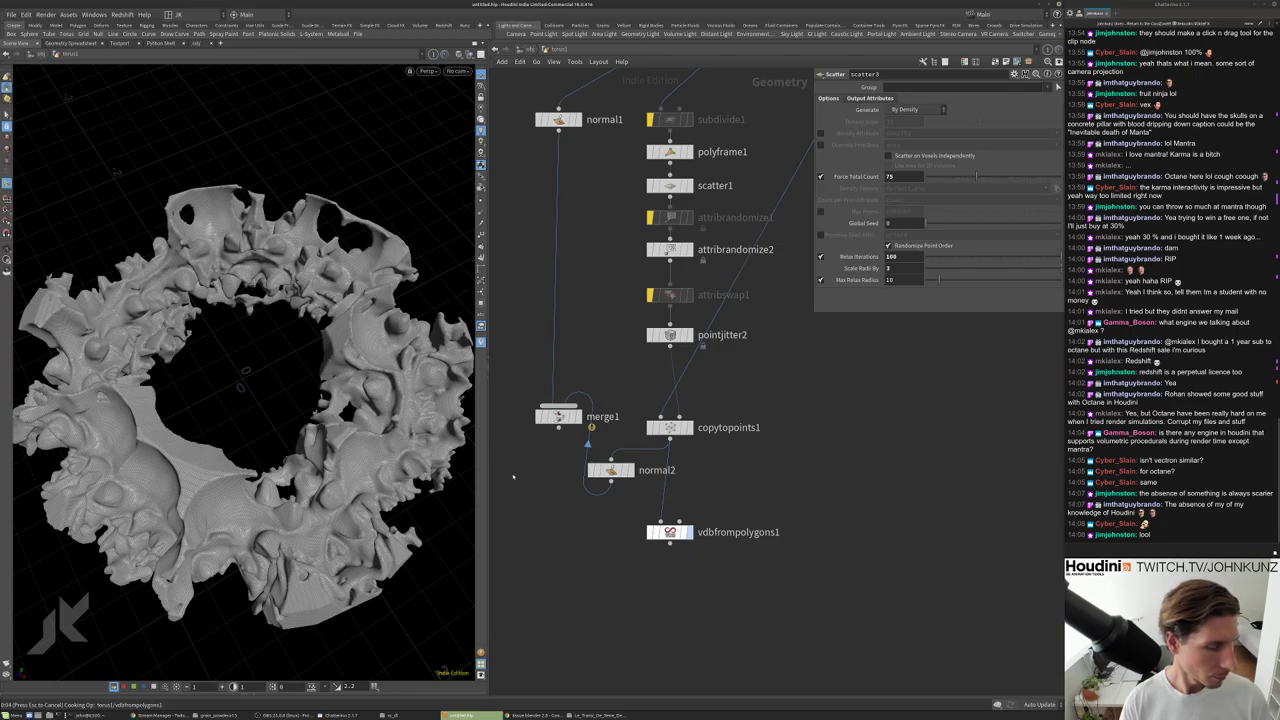
Select vdbfrompolygons1 and orbit around its voxel blobs.
left_click(669, 532)
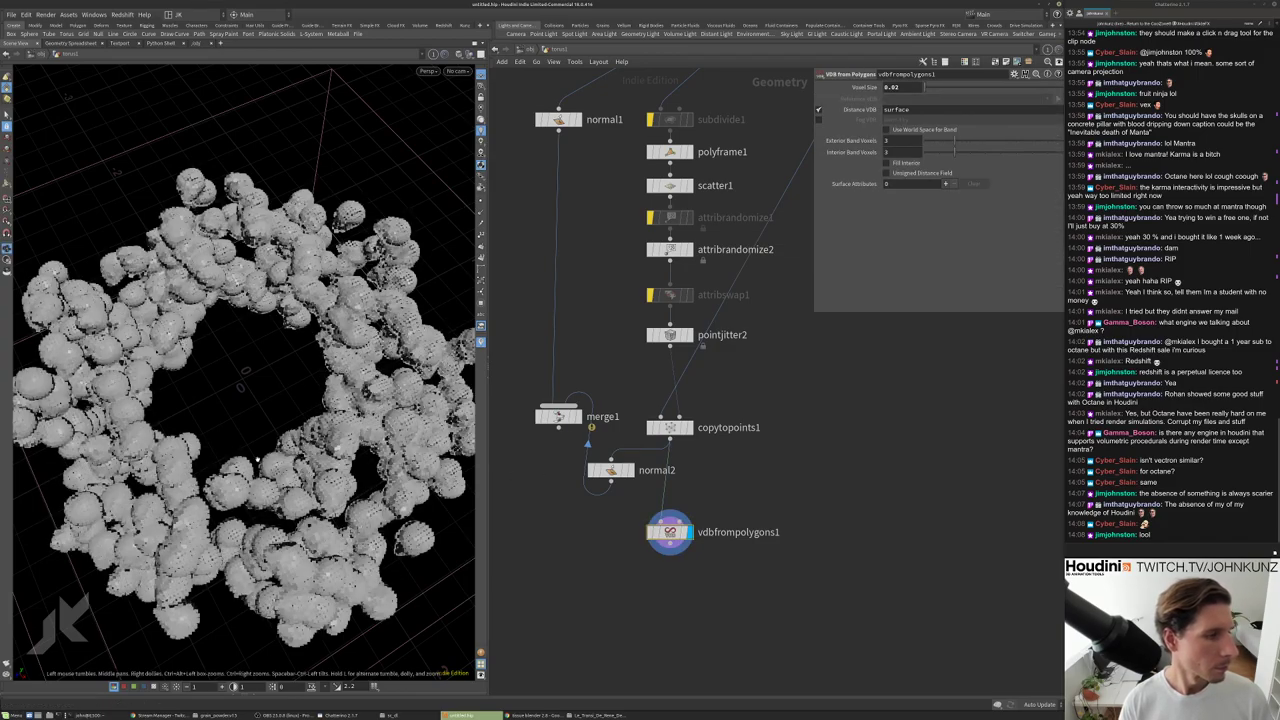
left_click_drag(300, 380, 325, 393)
left_click_drag(350, 395, 544, 465)
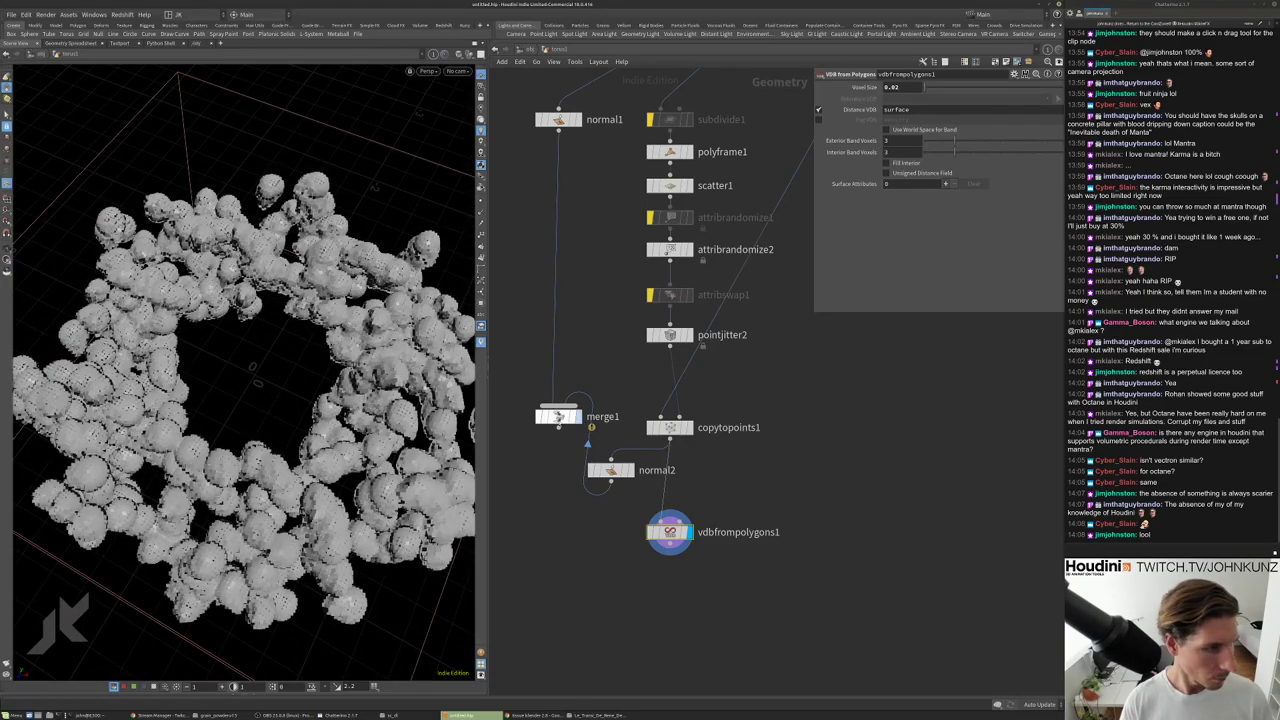
Display merge1's merged skulls and view them from several angles.
left_click(577, 416)
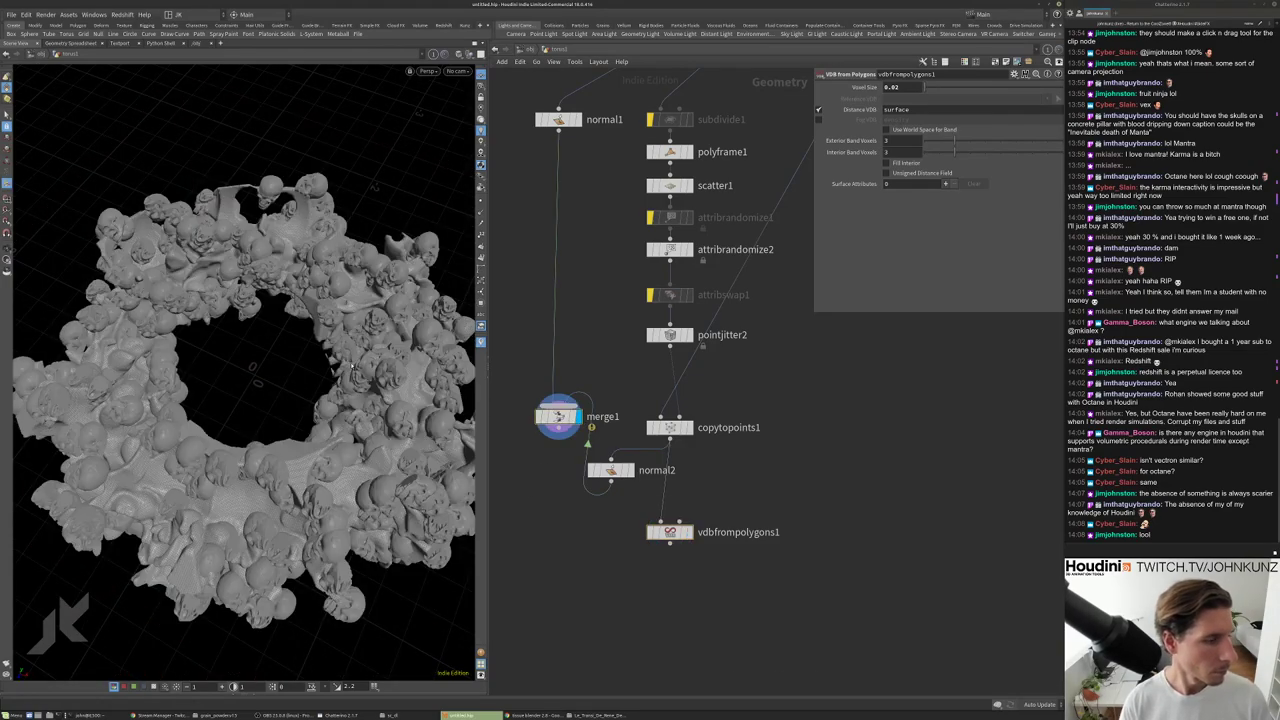
left_click(558, 416)
left_click_drag(300, 420, 333, 368)
scroll(322, 347, "up", 5)
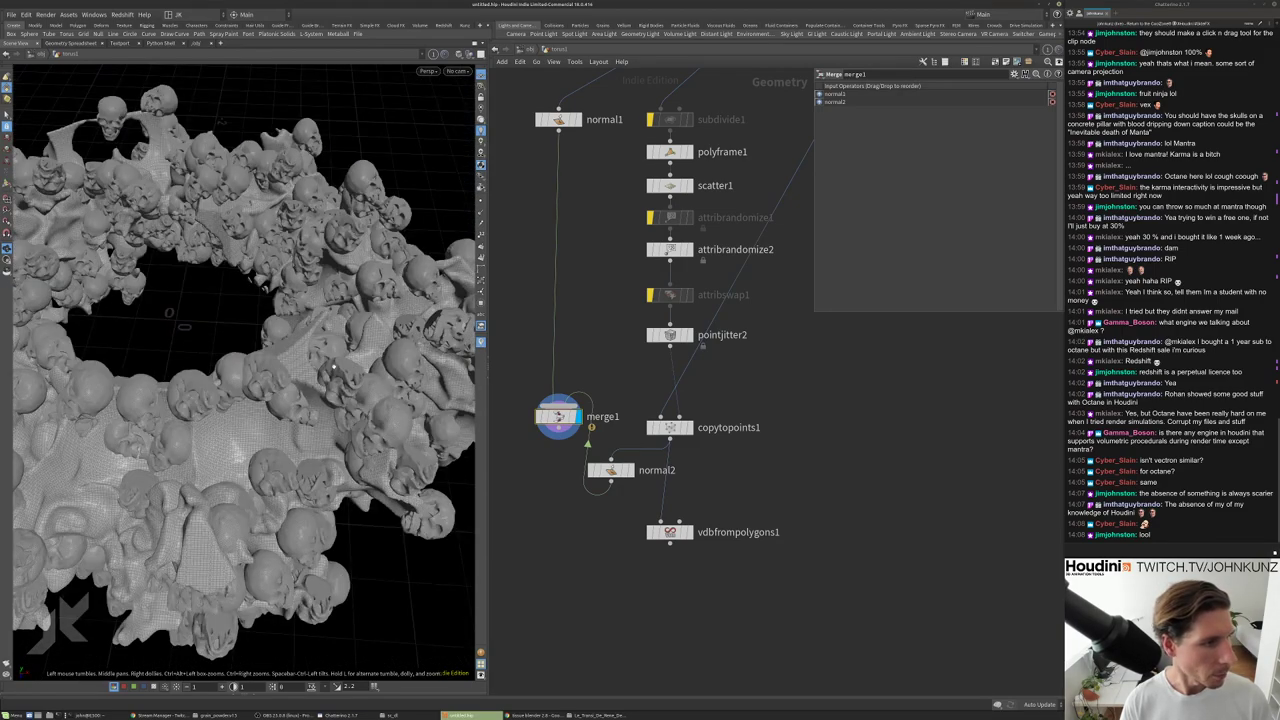
left_click_drag(372, 315, 443, 385)
Display polyframe1's output, then scatter1's scattered points.
middle_click_drag(600, 260, 586, 331)
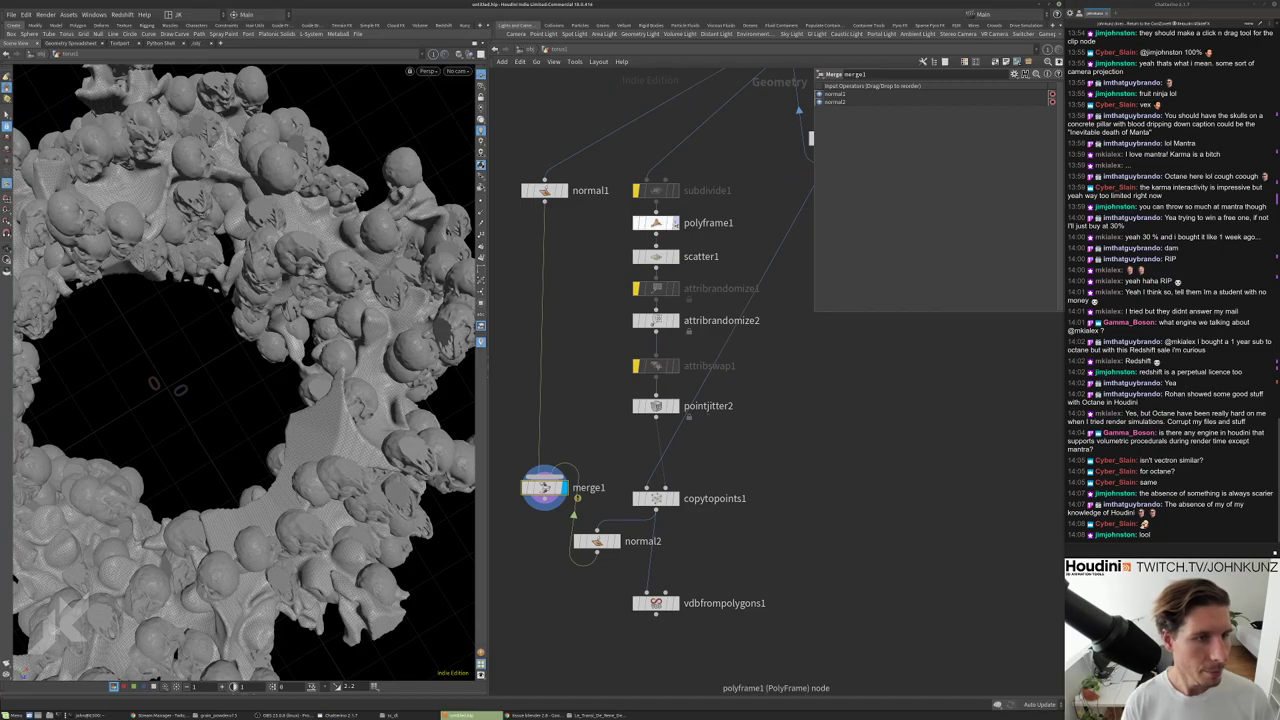
left_click(657, 225)
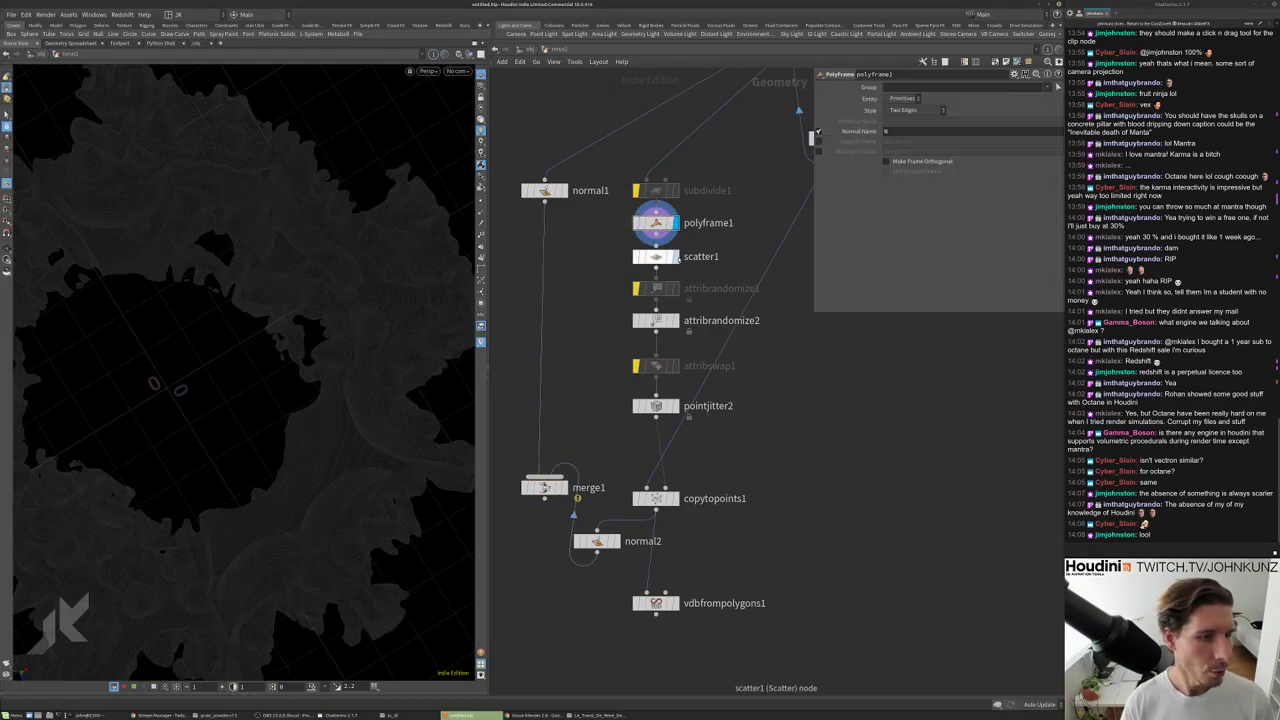
left_click(656, 256)
Add a Peak node between attribswap1 and pointjitter2 with Distance -0.38.
key("Tab")
type("peak")
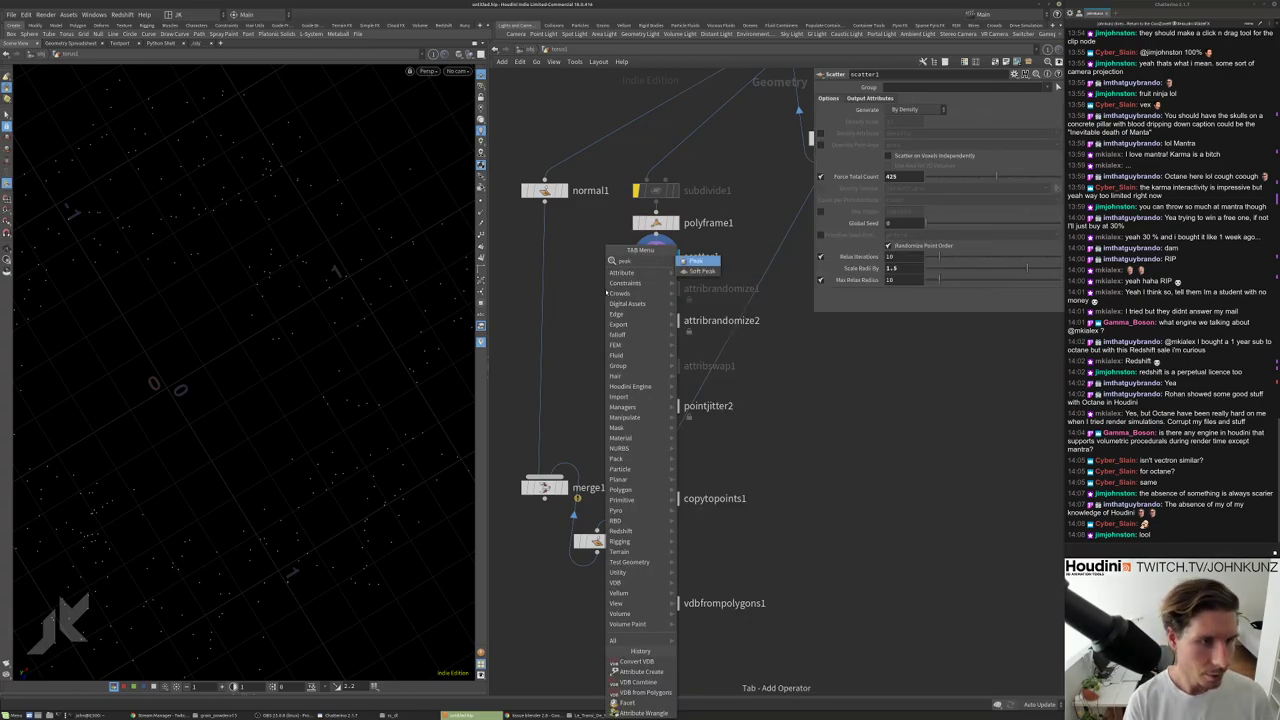
key("Return")
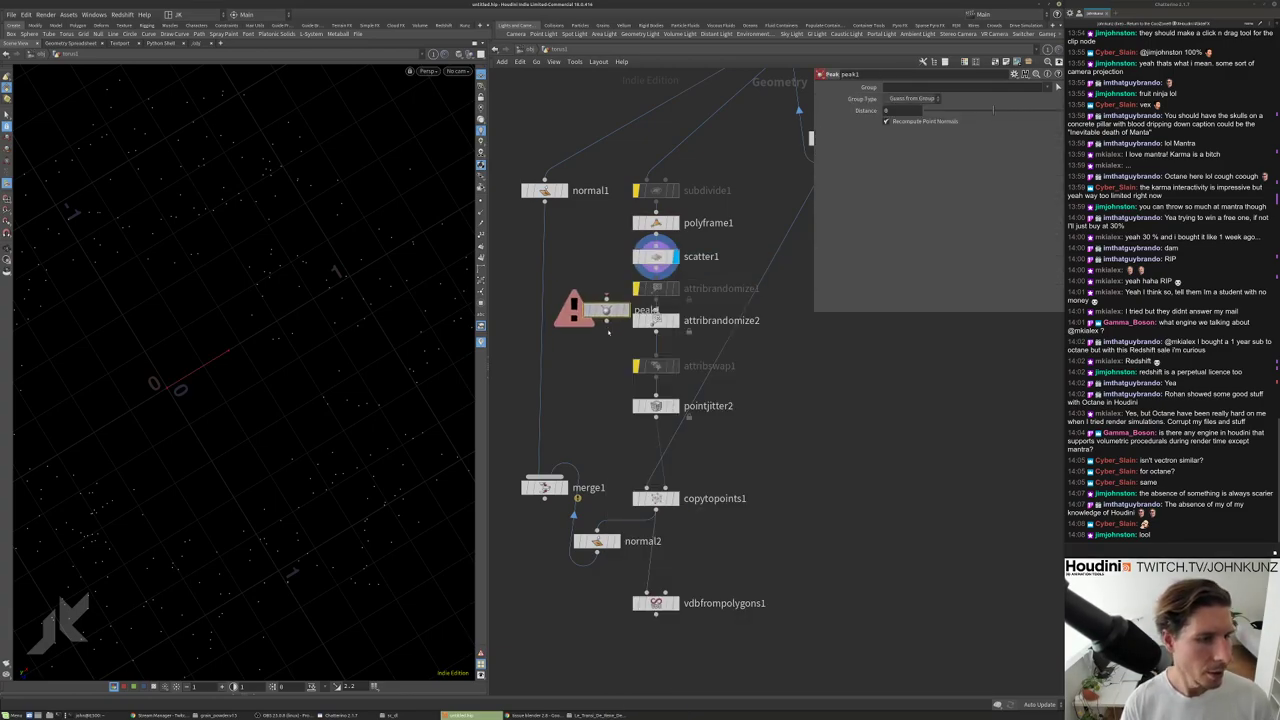
left_click(610, 383)
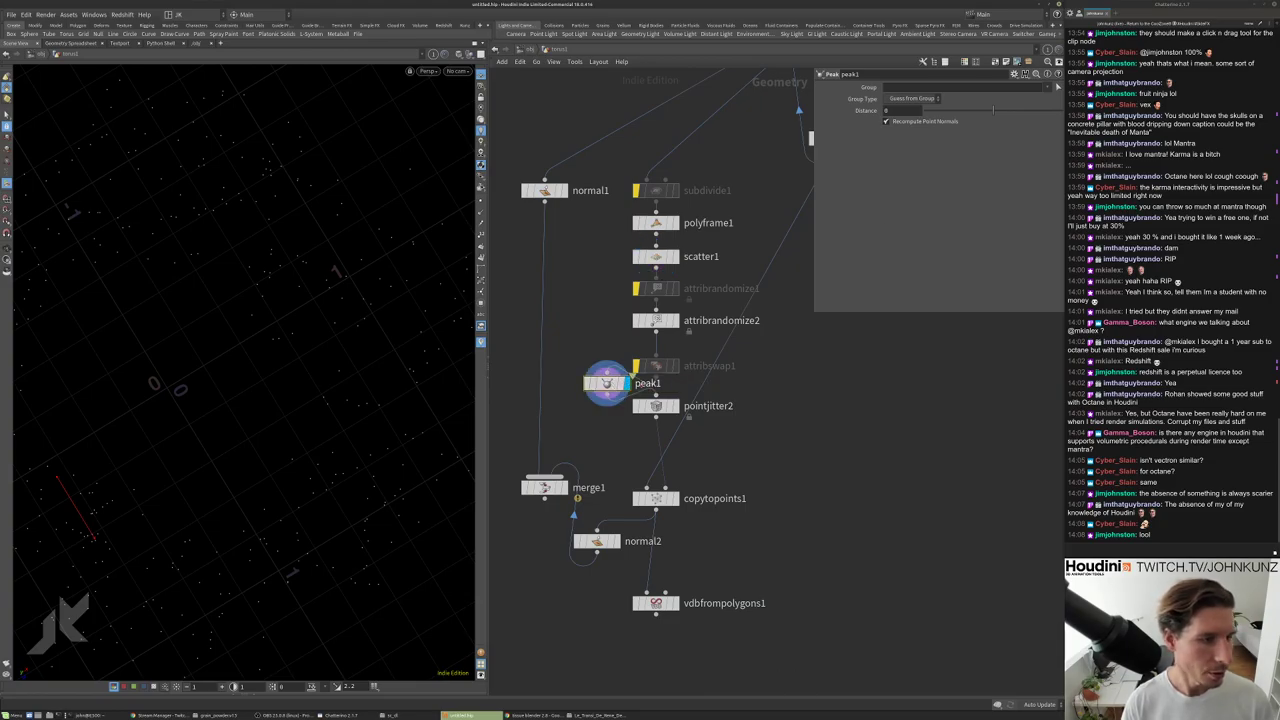
left_click(669, 190)
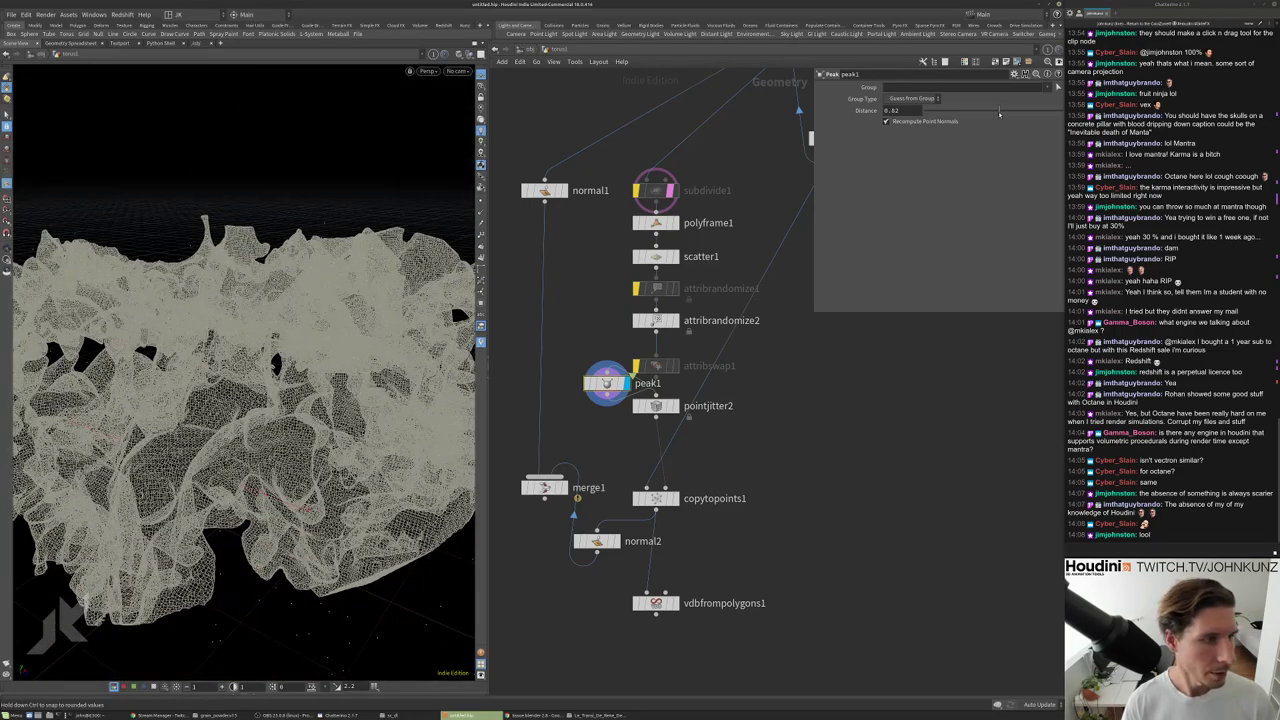
left_click_drag(993, 115, 960, 115)
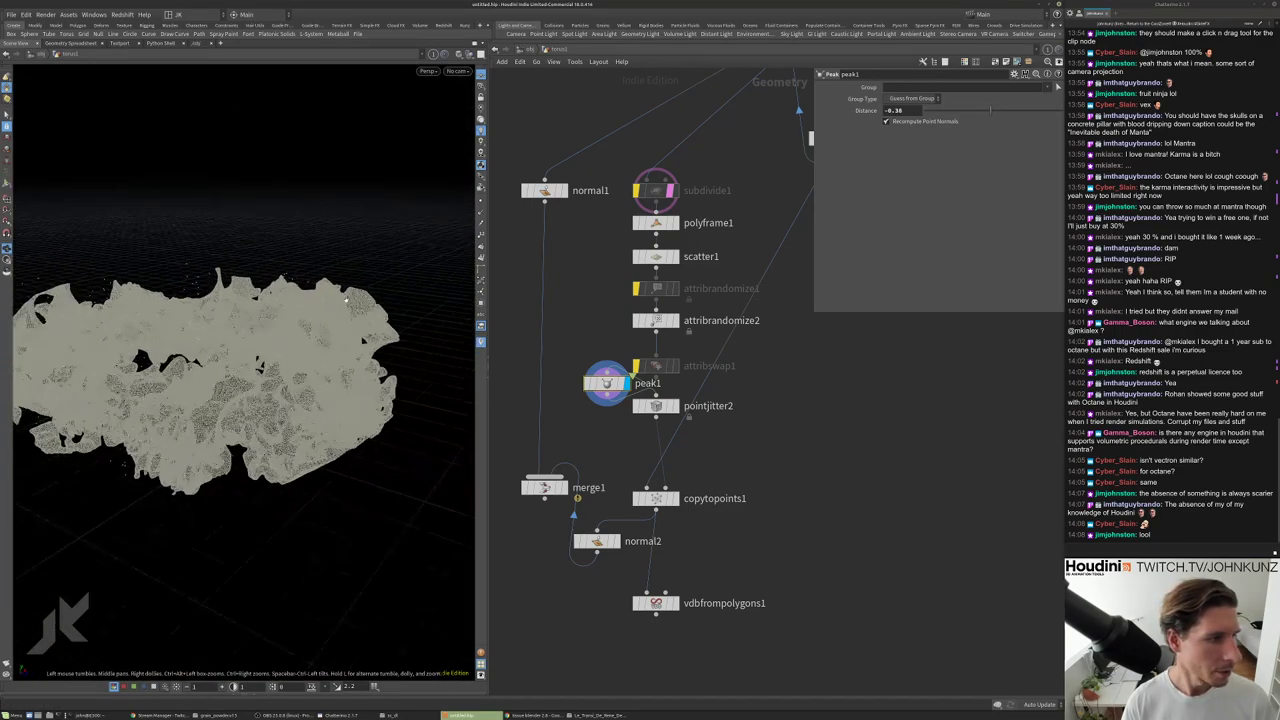
Try peak1 beside pointjitter2 and attribrandomize1 with distances around 1.11 and 1.35.
left_click(656, 222)
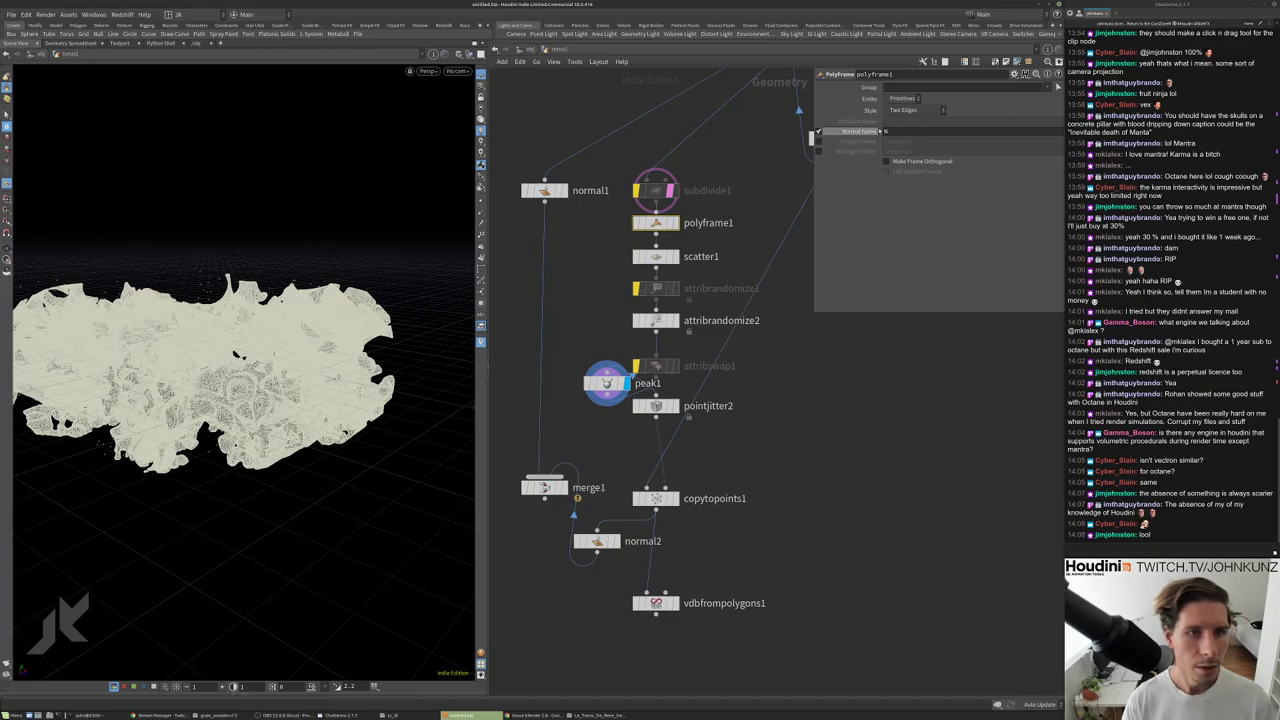
left_click(658, 320)
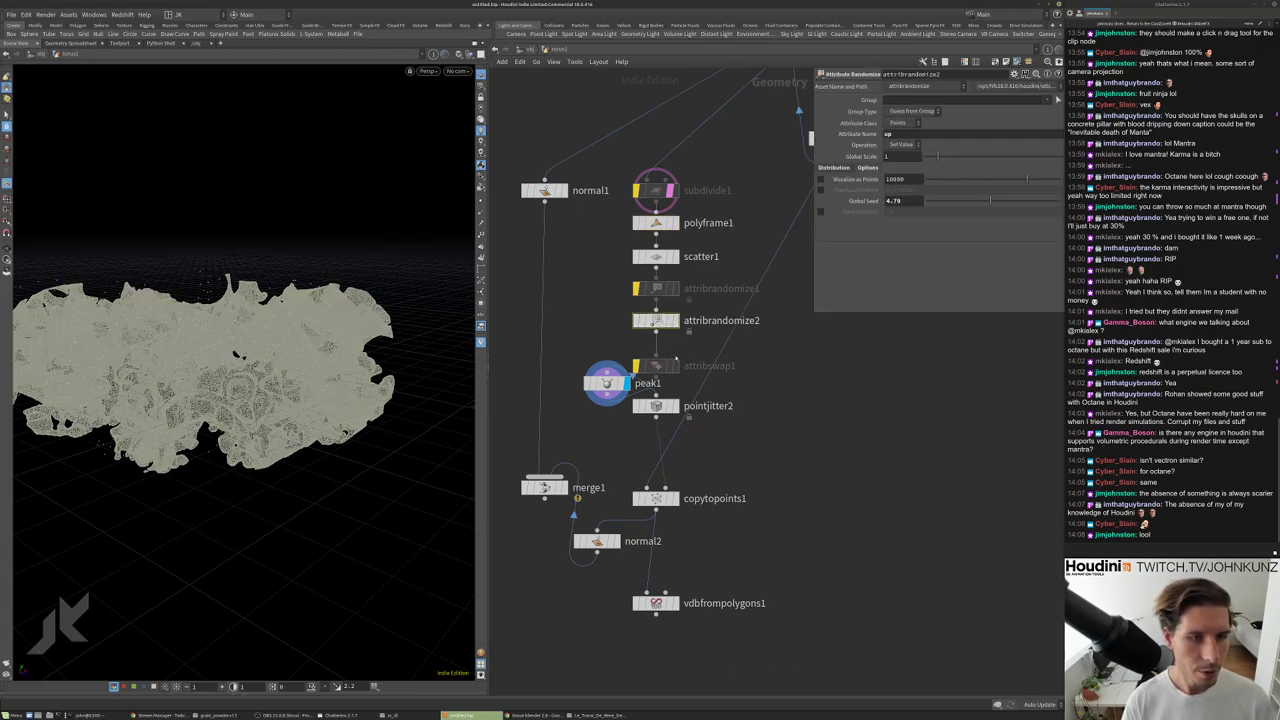
left_click_drag(670, 365, 670, 350)
left_click(607, 383)
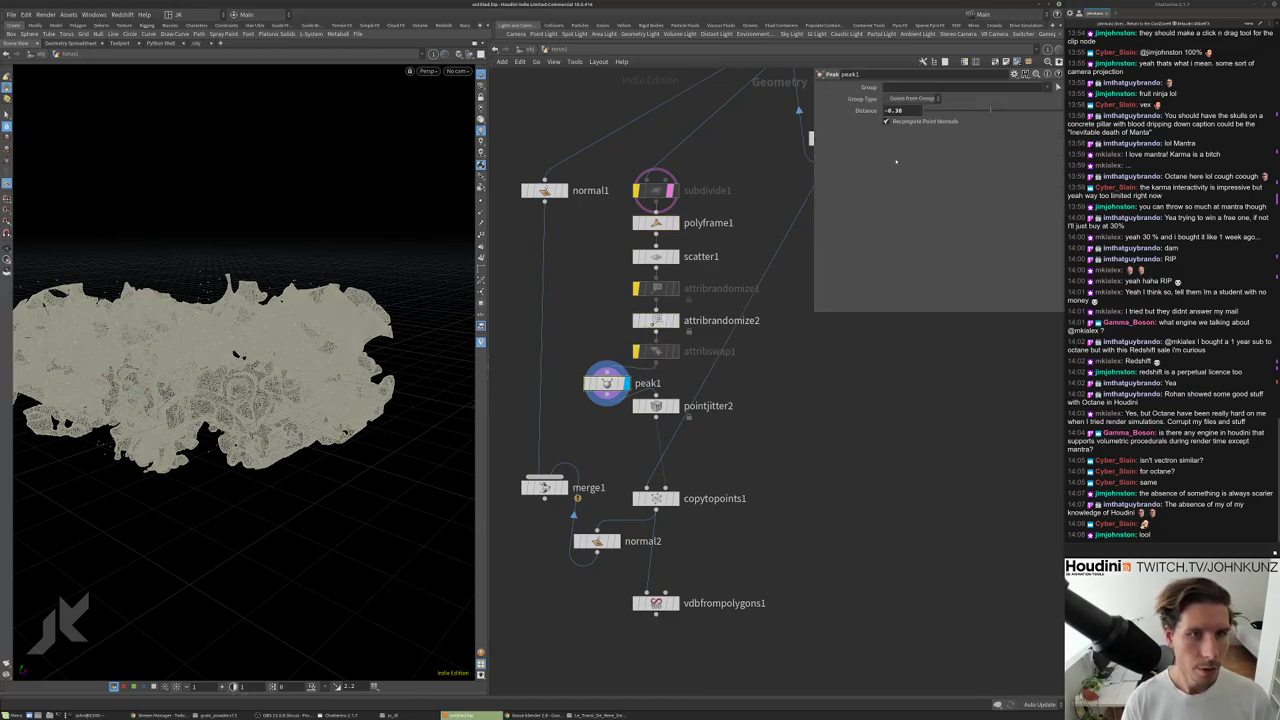
left_click_drag(990, 111, 972, 112)
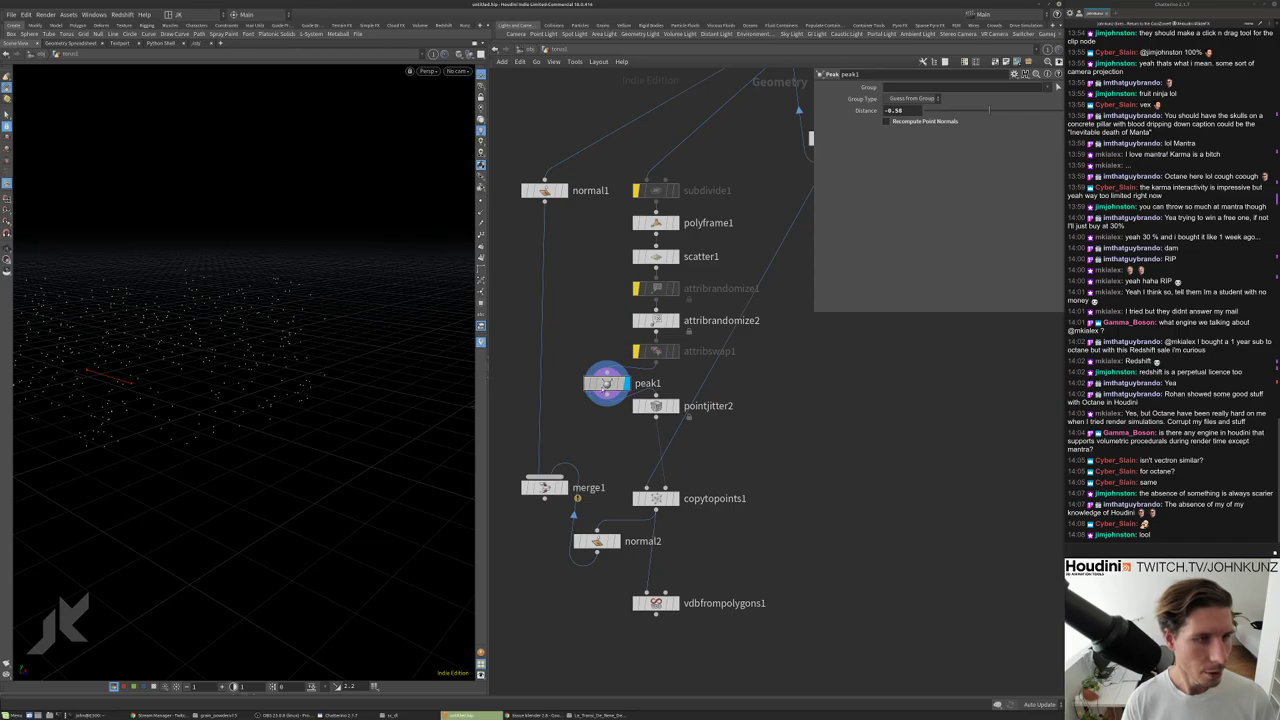
left_click_drag(607, 383, 716, 208)
left_click_drag(986, 110, 992, 109)
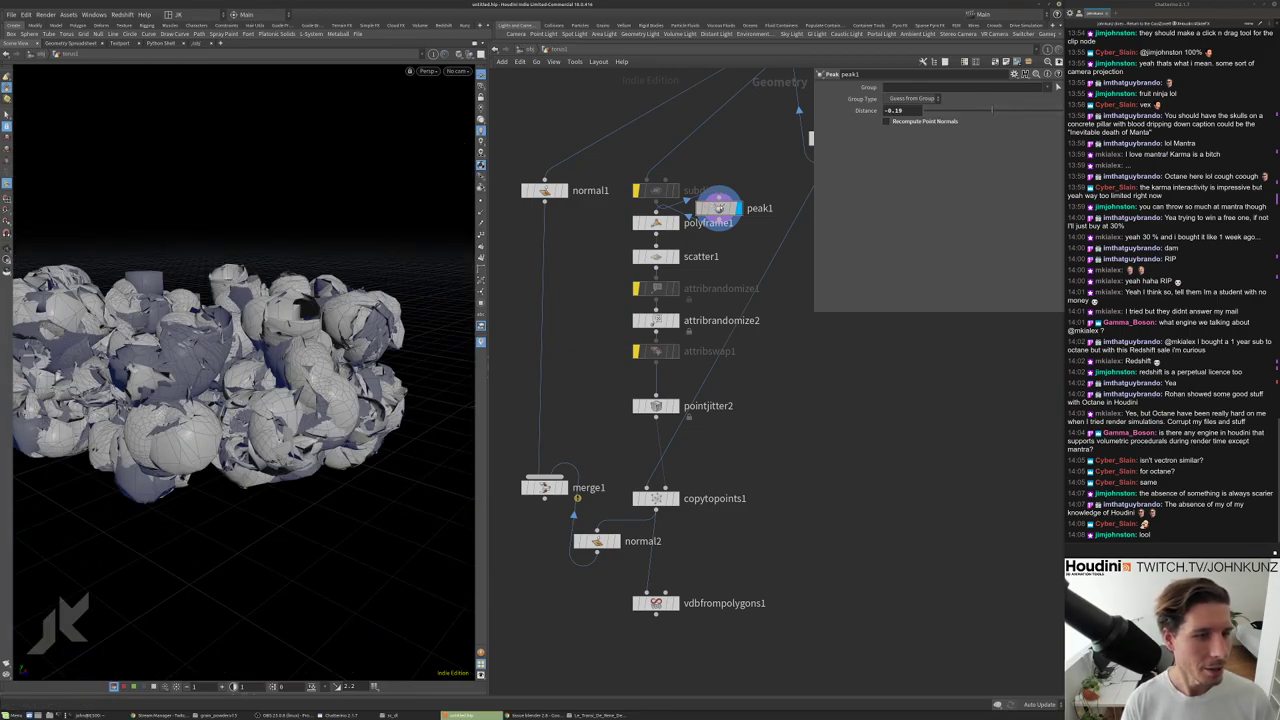
left_click_drag(718, 208, 622, 276)
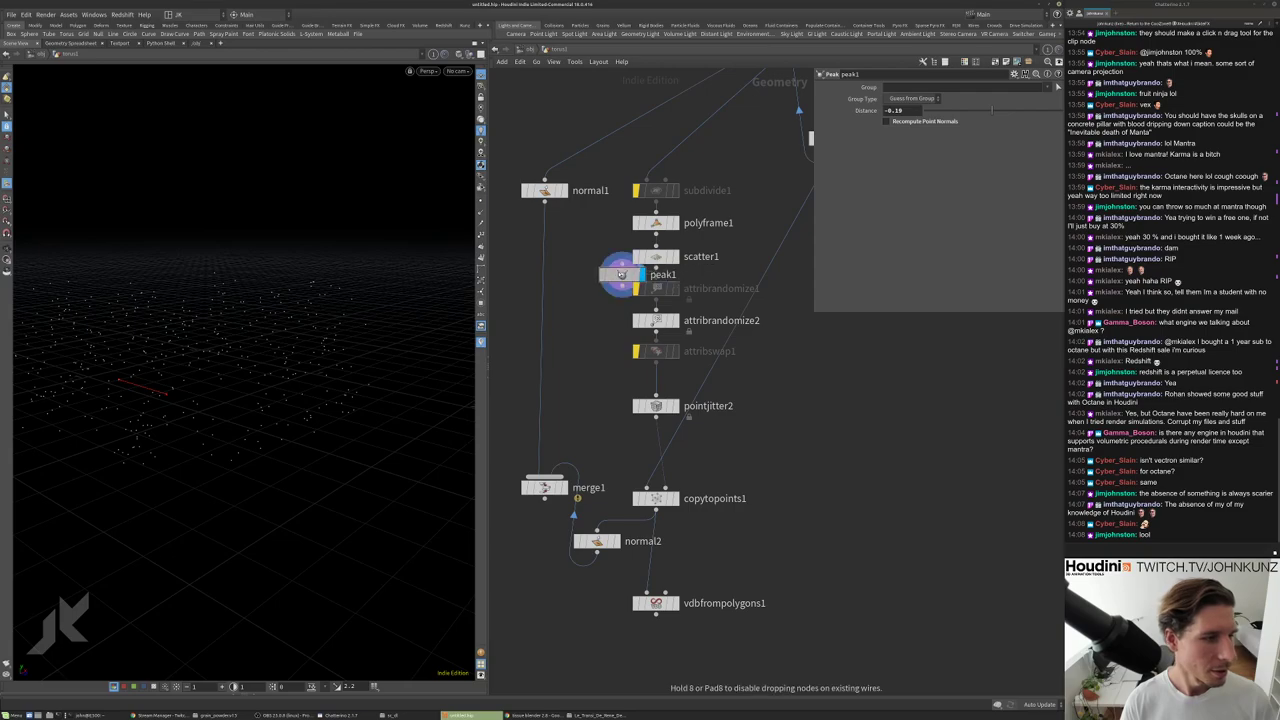
left_click_drag(983, 111, 992, 110)
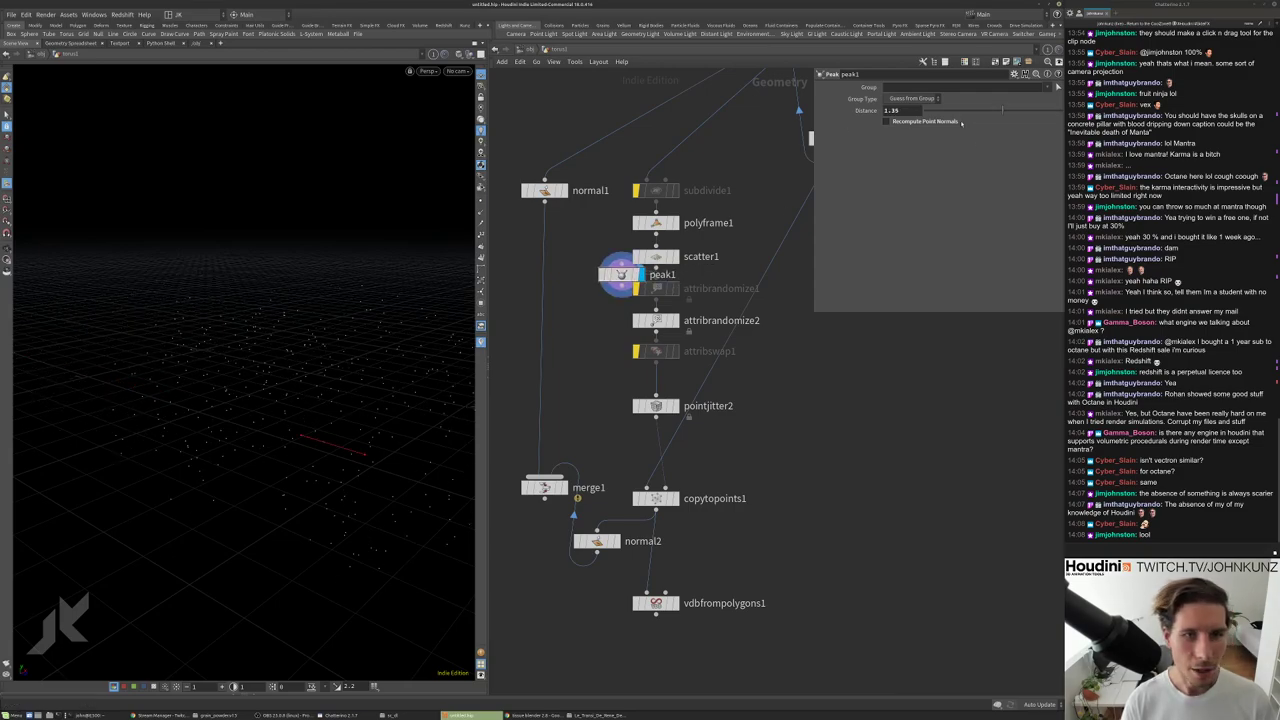
Place peak1 between polyframe1 and scatter1 with Distance -0.05, and inspect polyframe1.
left_click_drag(621, 276, 606, 248)
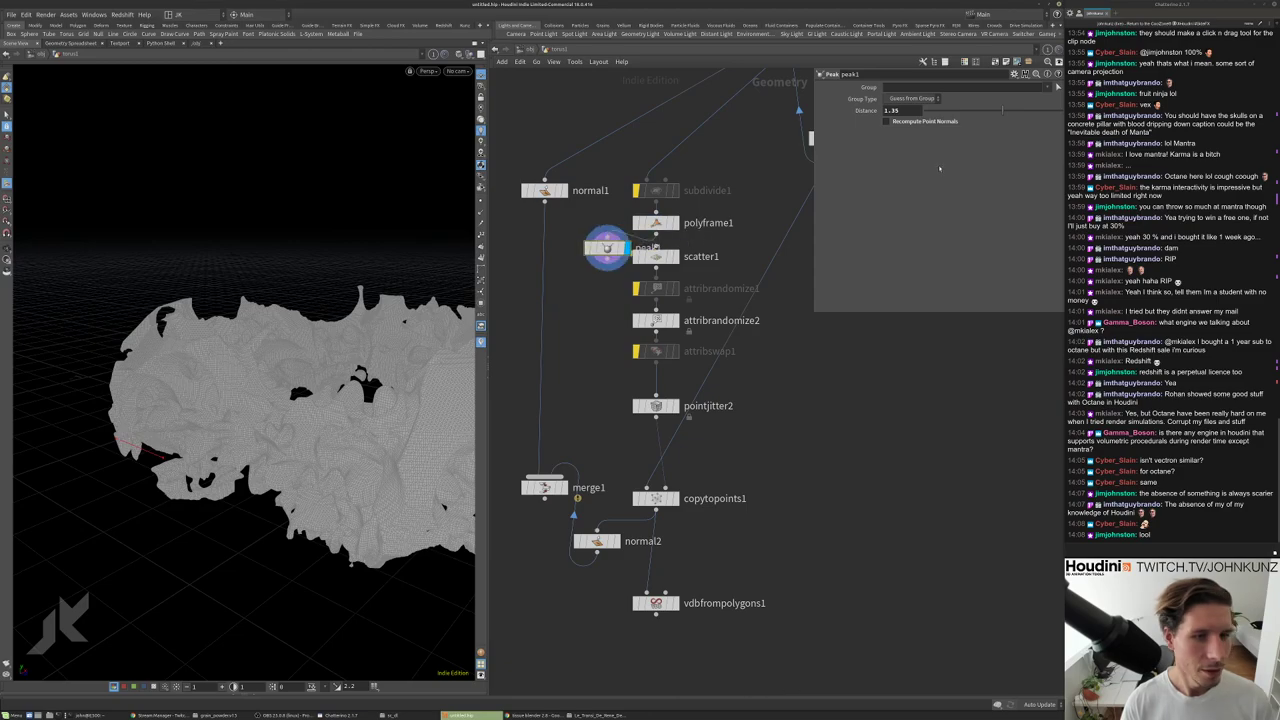
left_click_drag(996, 116, 993, 115)
left_click(655, 222)
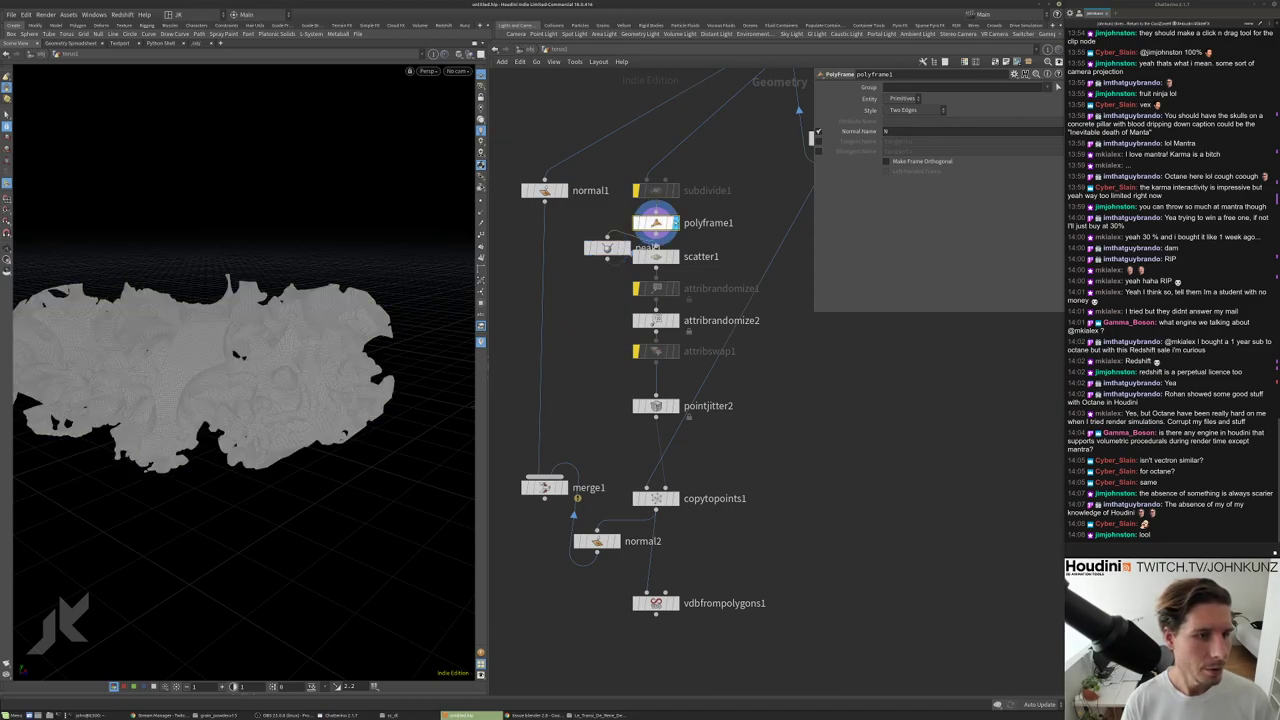
middle_click(652, 222)
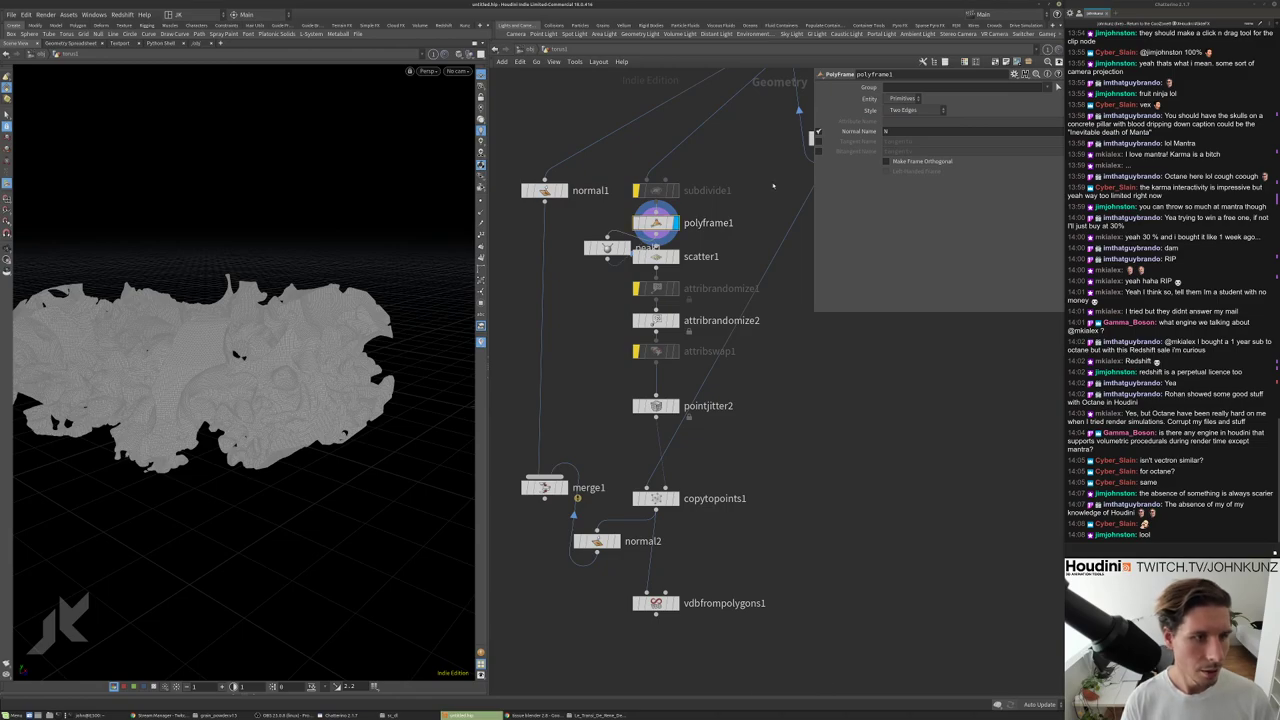
Add a Convert node, convert1, above subdivide1 and reselect peak1.
key("Tab")
type("conv")
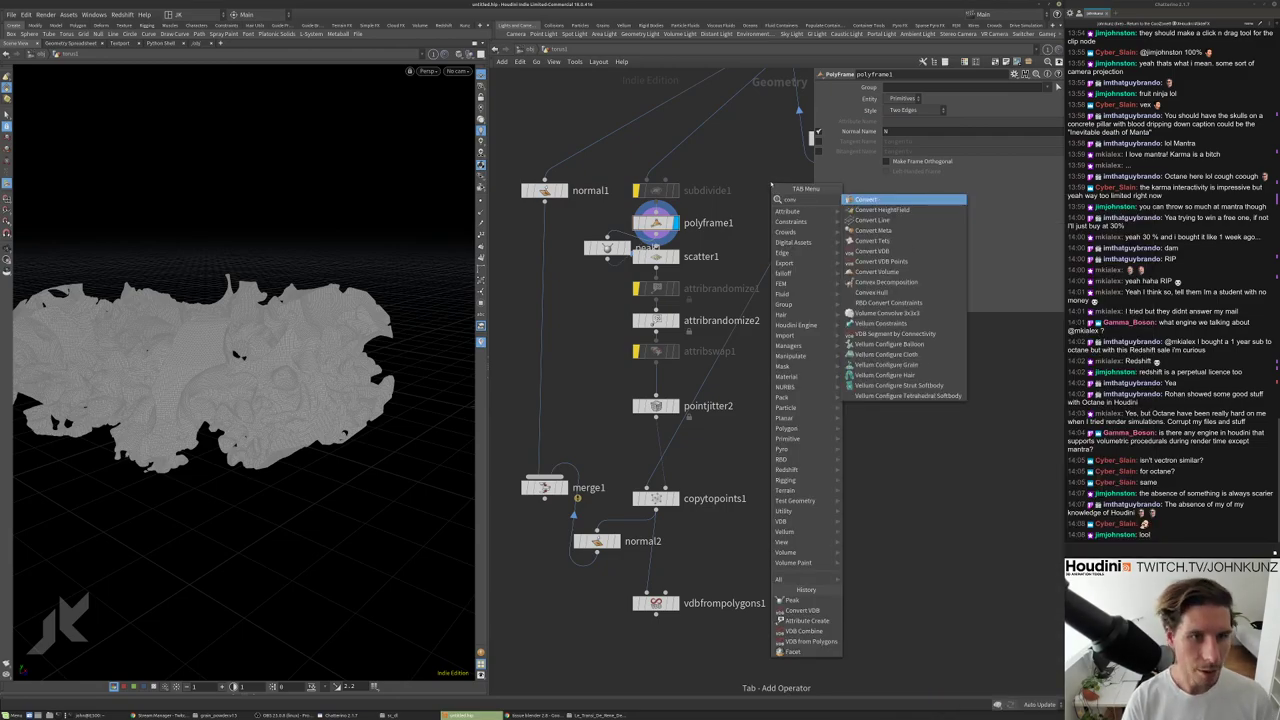
key("Return")
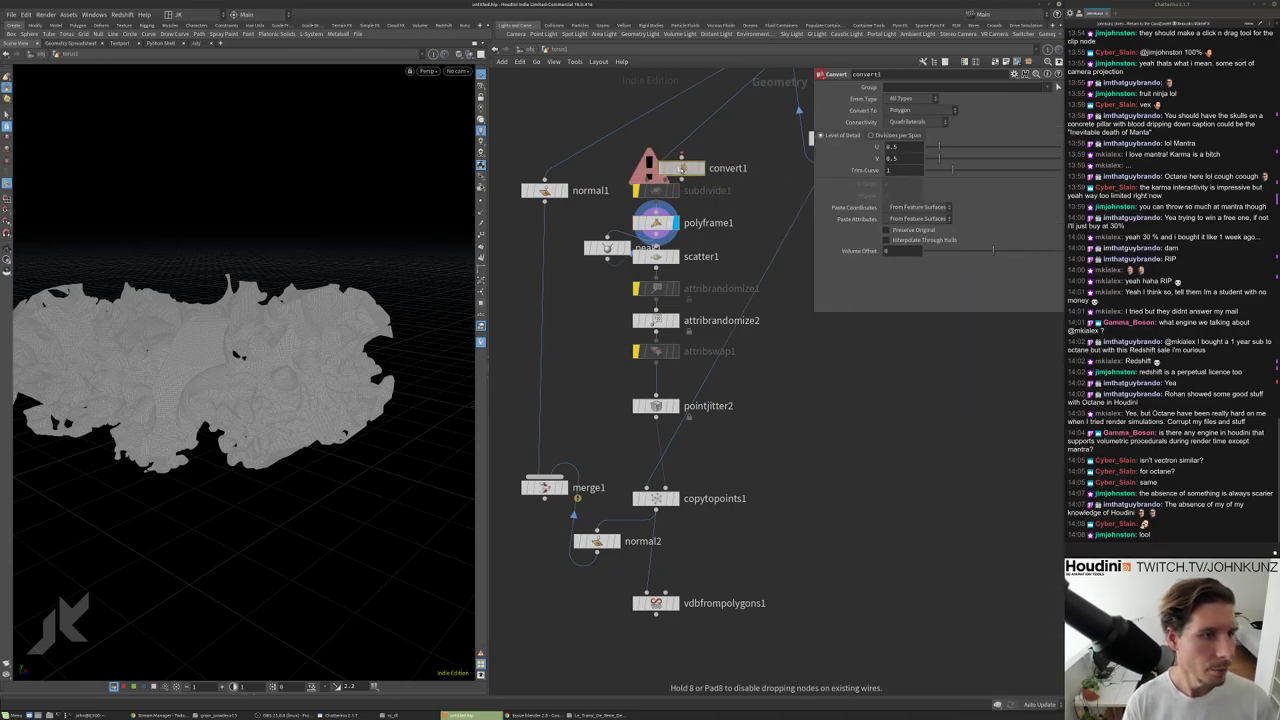
left_click(672, 163)
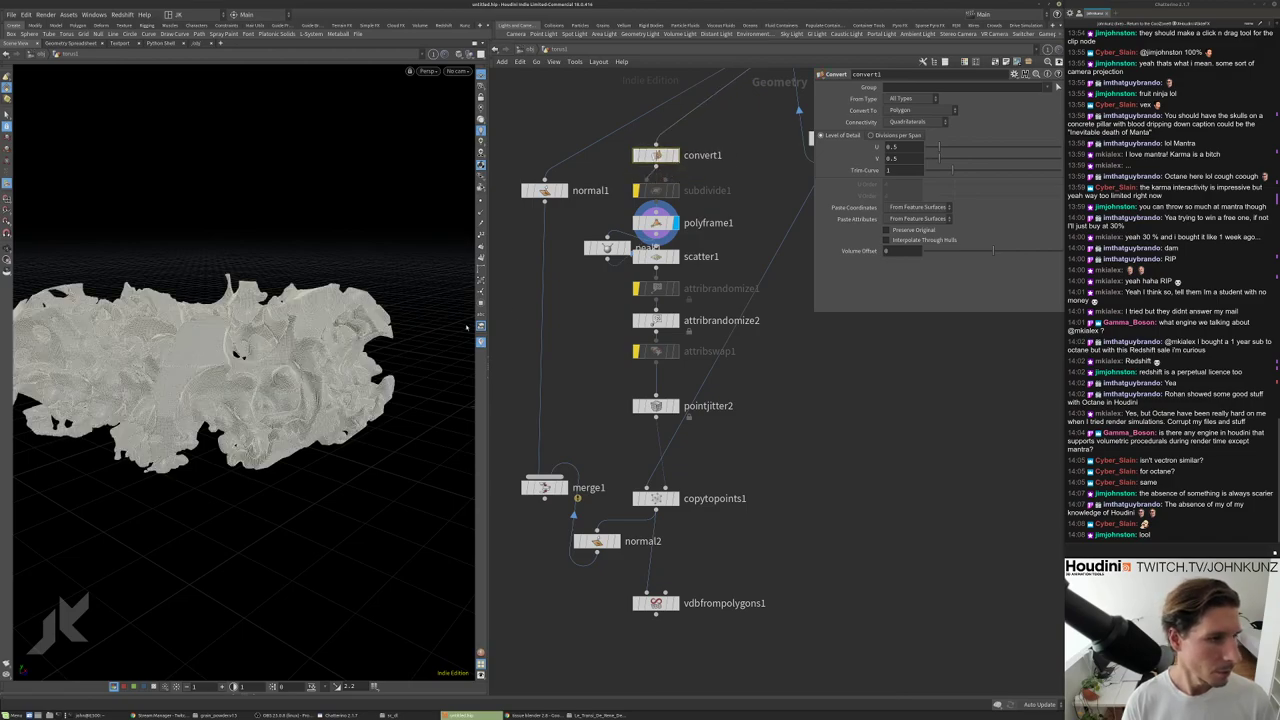
left_click(607, 248)
Display peak1's output, try Distance -0.62, then undo it.
left_click(622, 250)
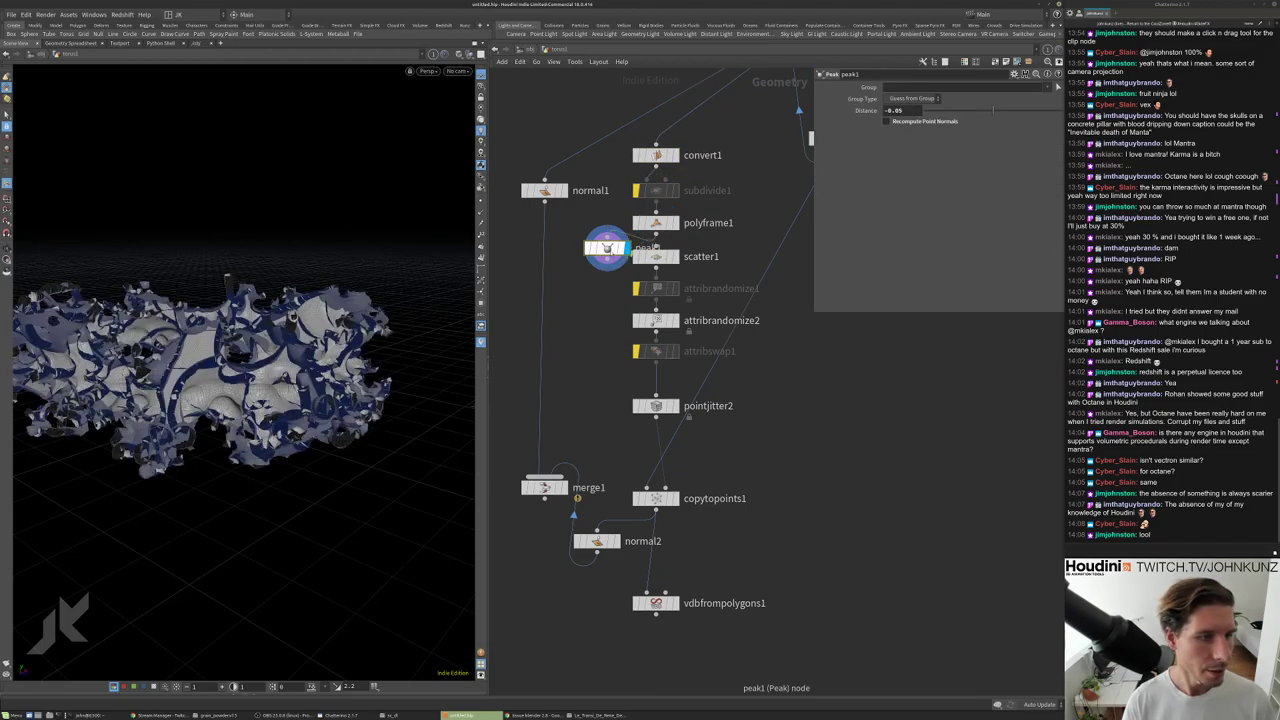
left_click_drag(950, 110, 990, 110)
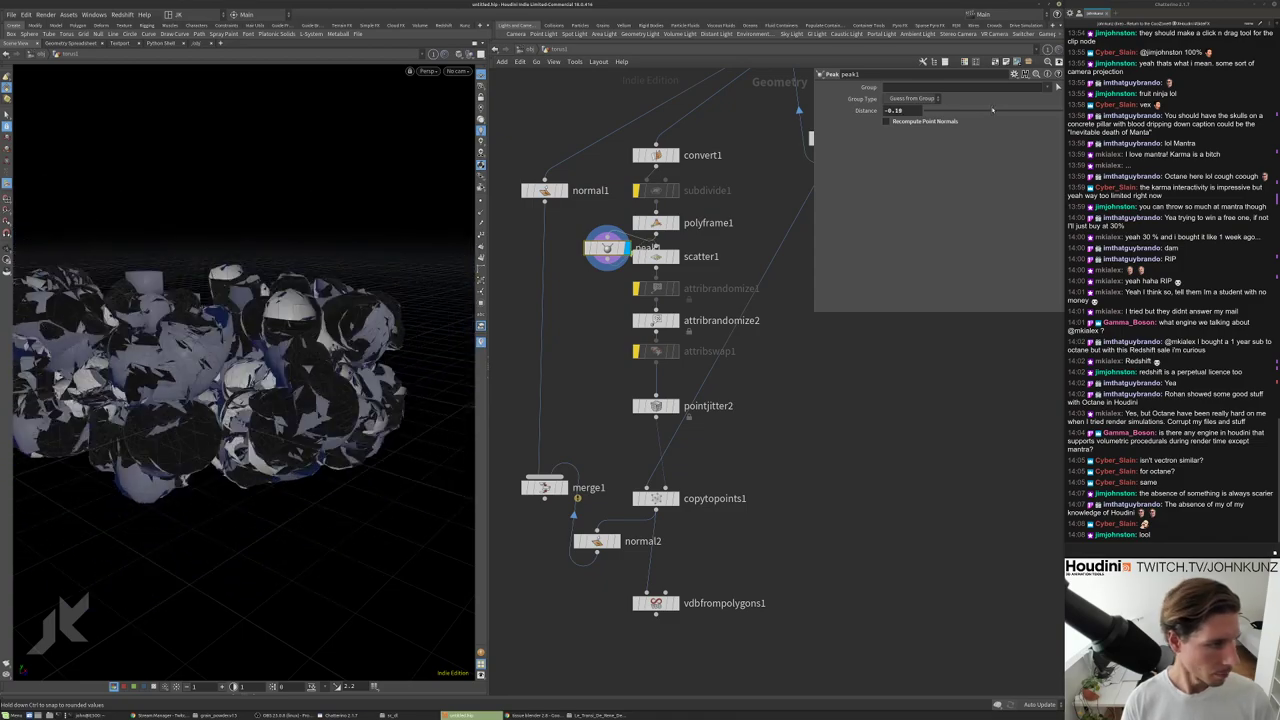
key("ctrl+z")
key("ctrl+z")
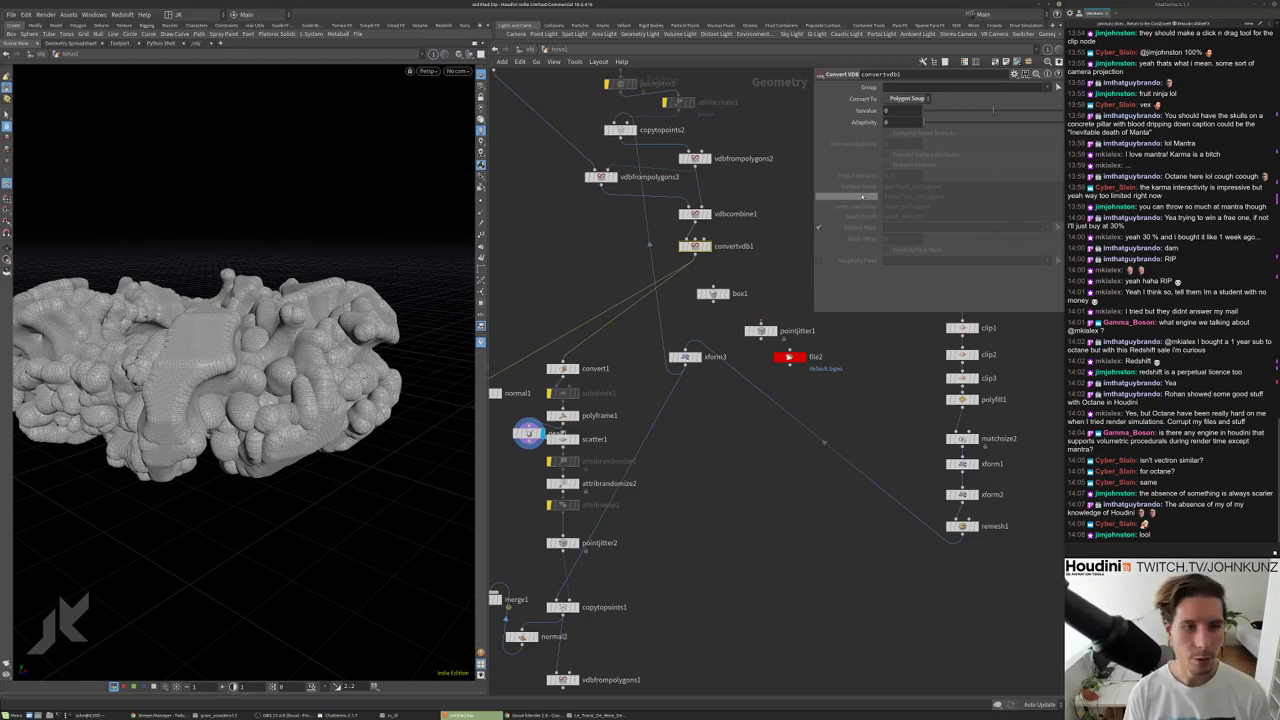
left_click_drag(443, 370, 250, 292)
scroll(648, 320, "up", 3)
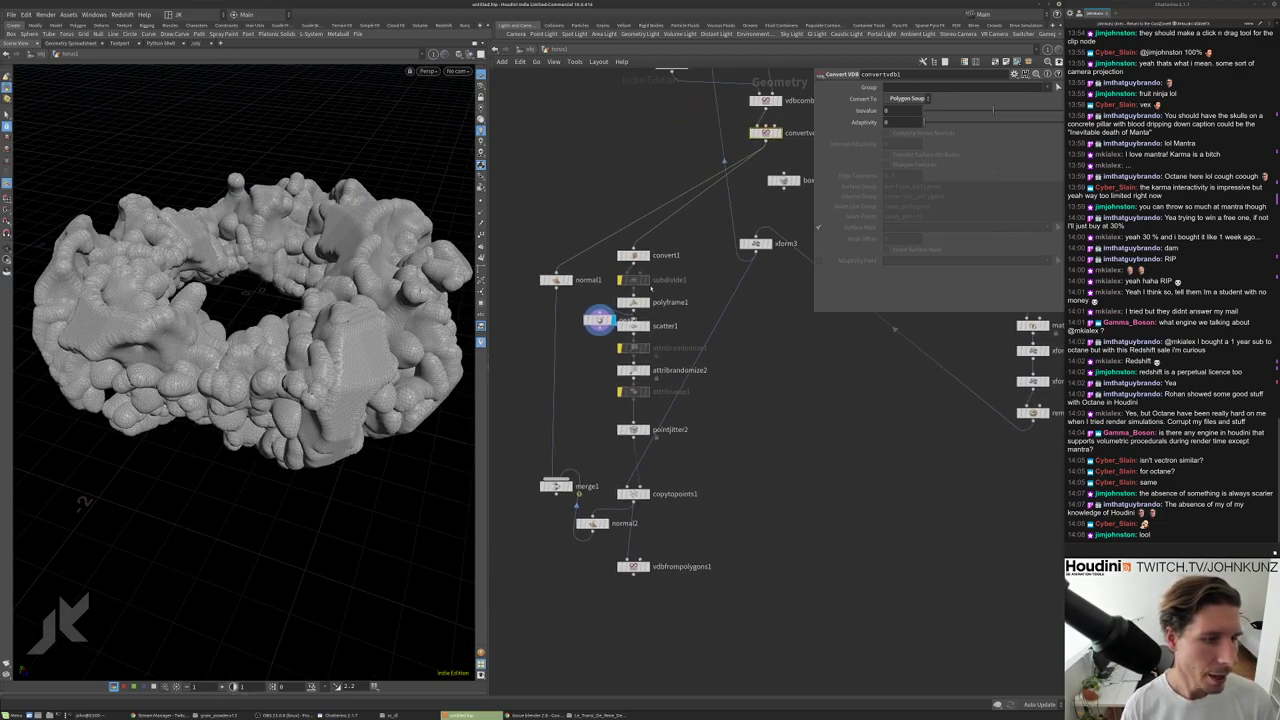
Shift scatter1 through attribswap1 down and insert peak1 after polyframe1 with Distance -0.14.
left_click_drag(723, 451, 612, 322)
left_click_drag(627, 429, 627, 452)
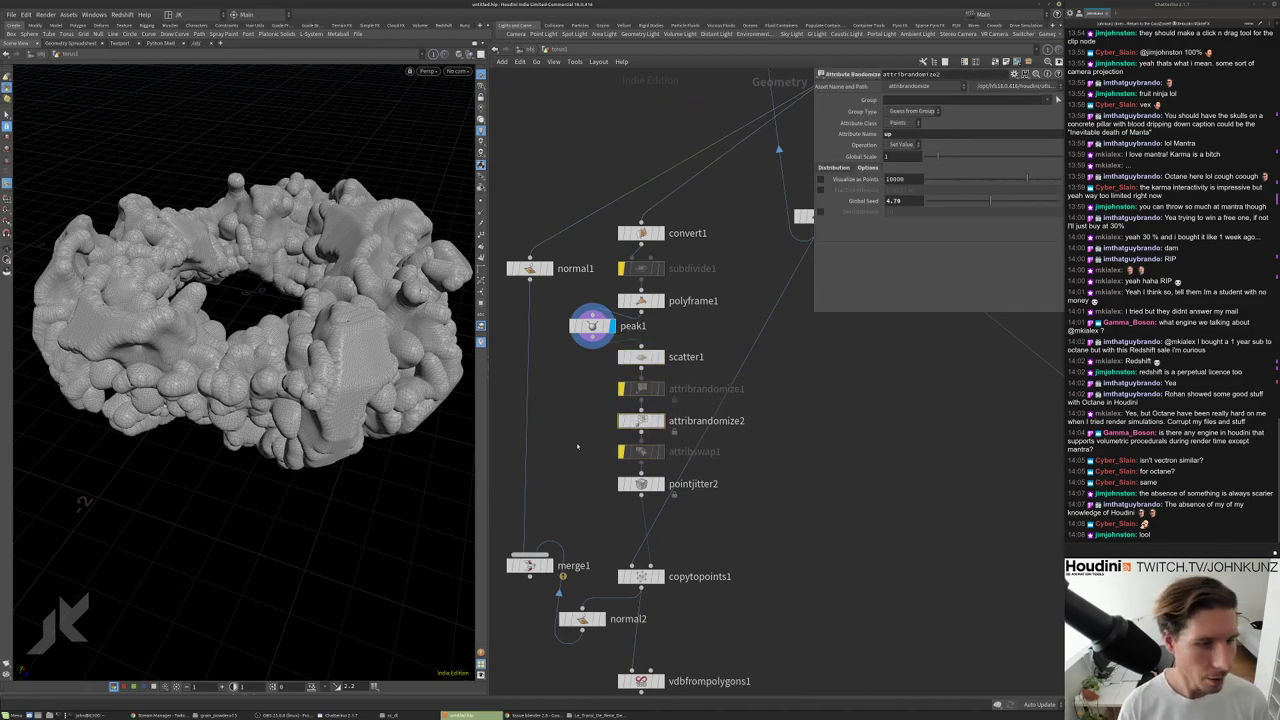
scroll(592, 327, "up", 3)
left_click(648, 323)
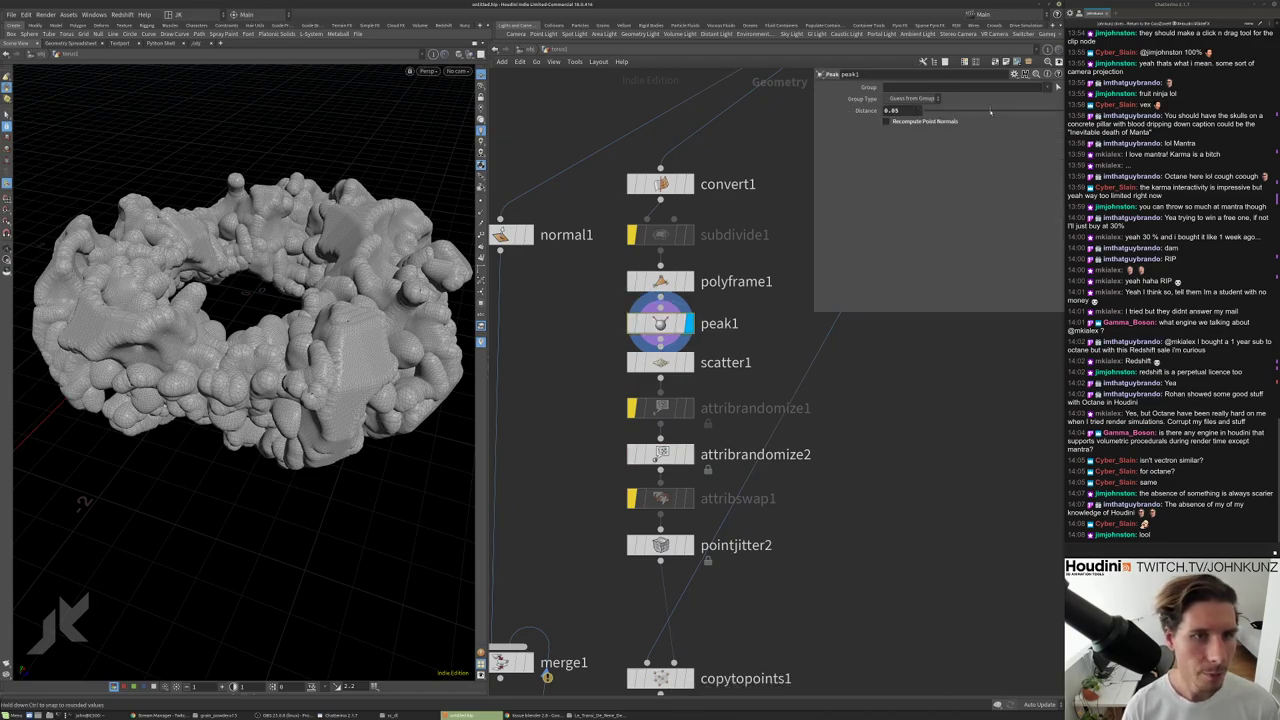
left_click_drag(990, 112, 986, 117)
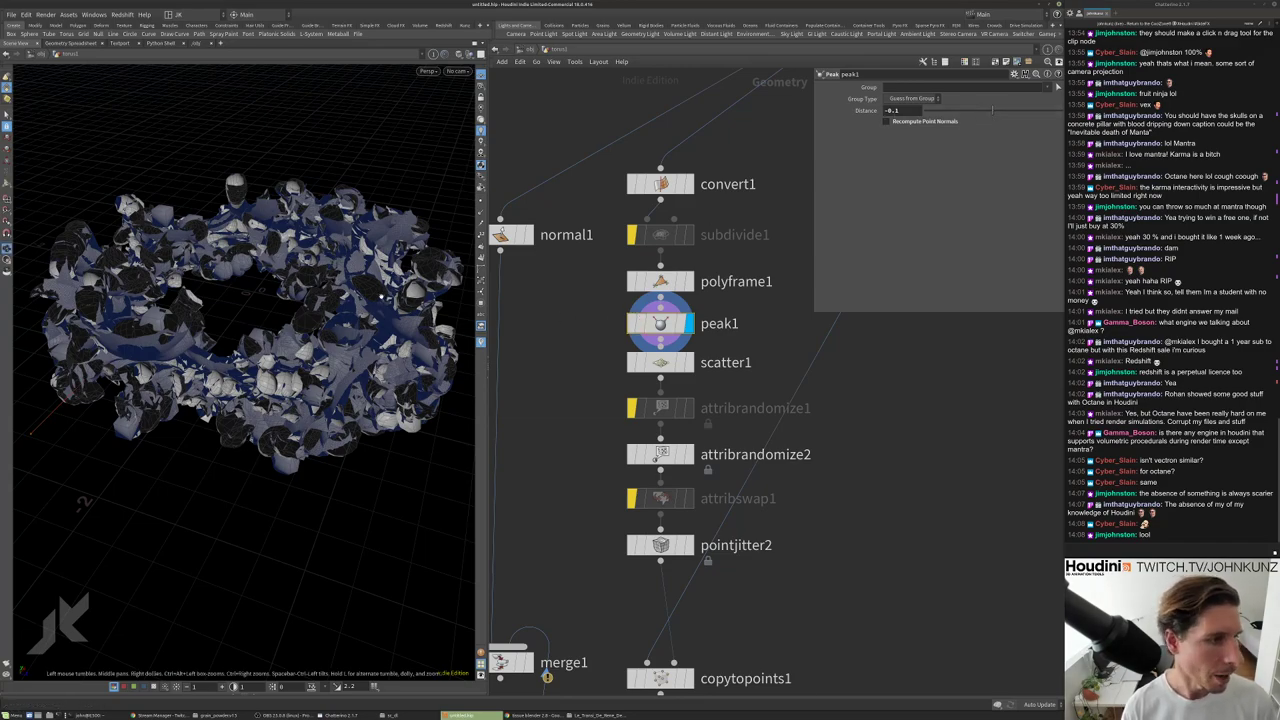
Move peak1 just below scatter1 and set its Distance to -0.1.
left_click_drag(85, 502, 120, 470)
middle_click_drag(580, 600, 582, 568)
left_click_drag(663, 292, 583, 365)
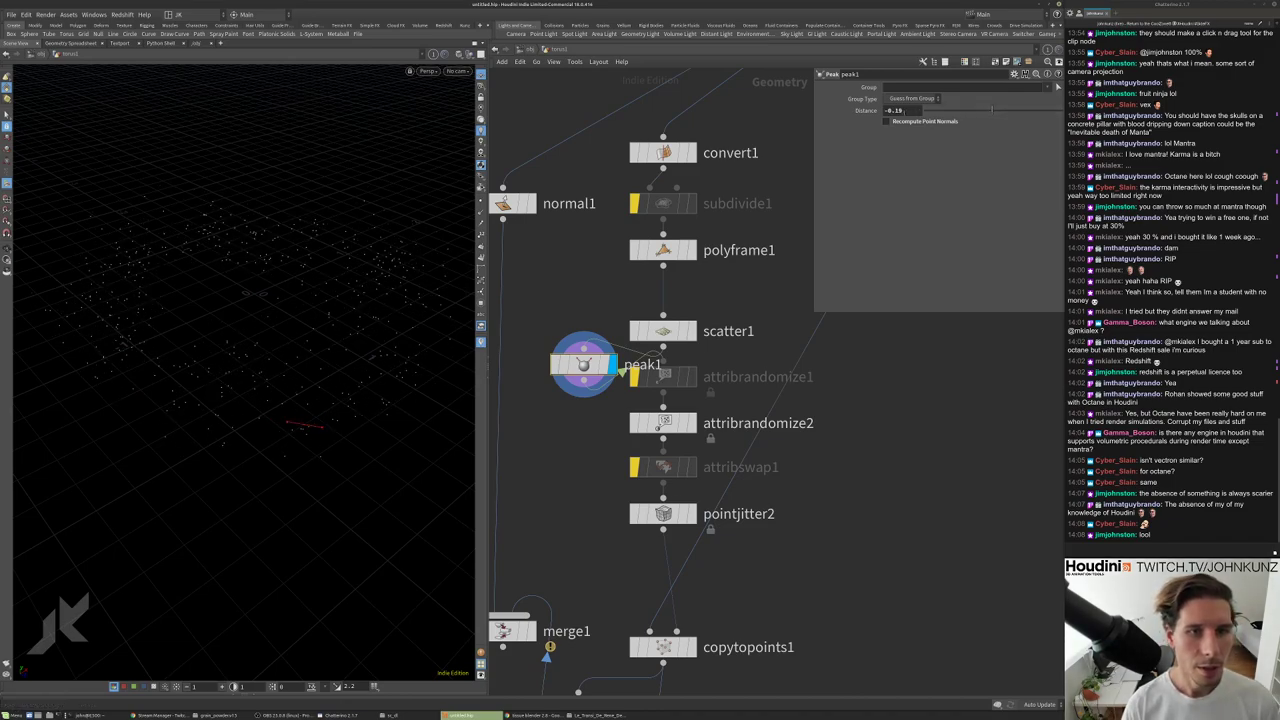
key("BackSpace")
key("Return")
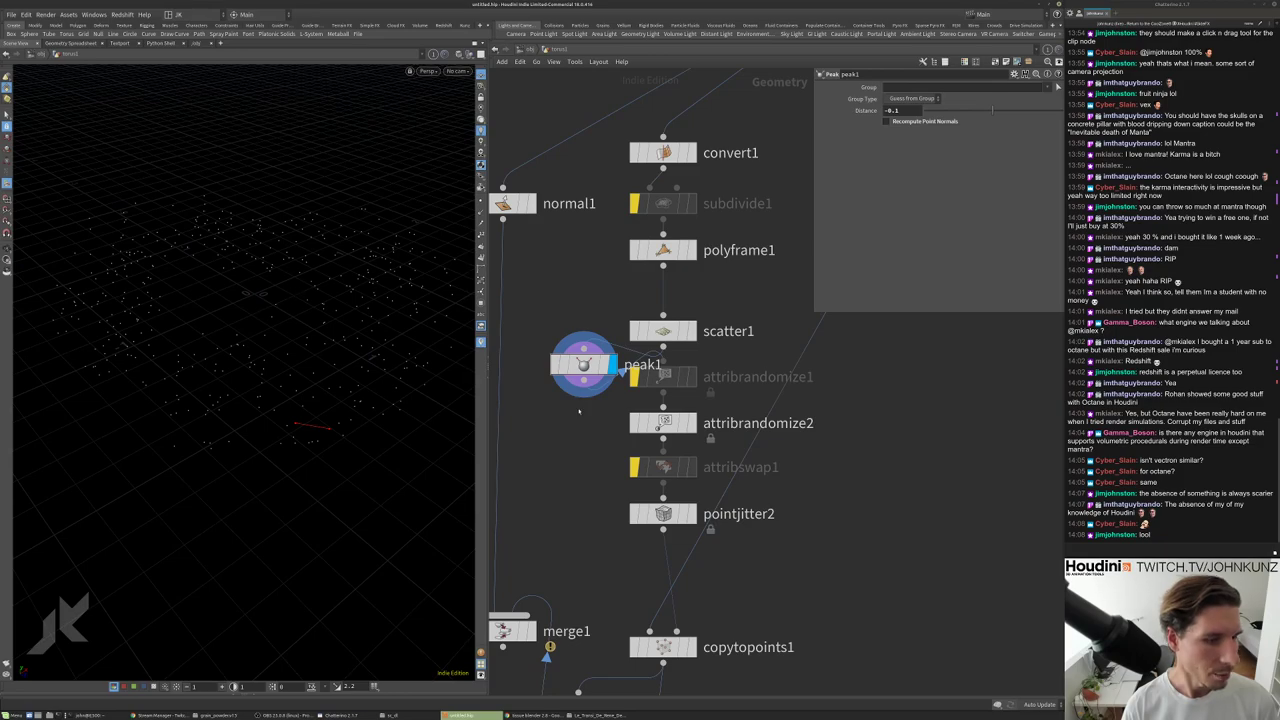
middle_click_drag(669, 705, 705, 543)
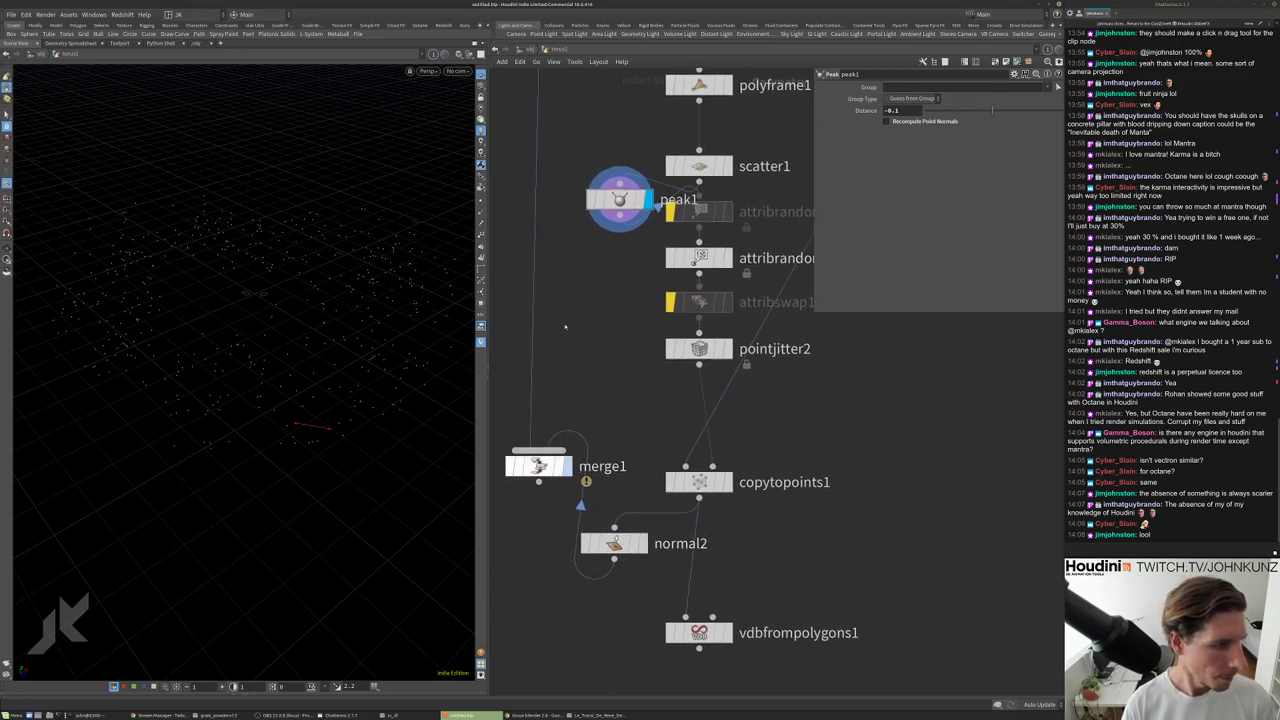
left_click(540, 466)
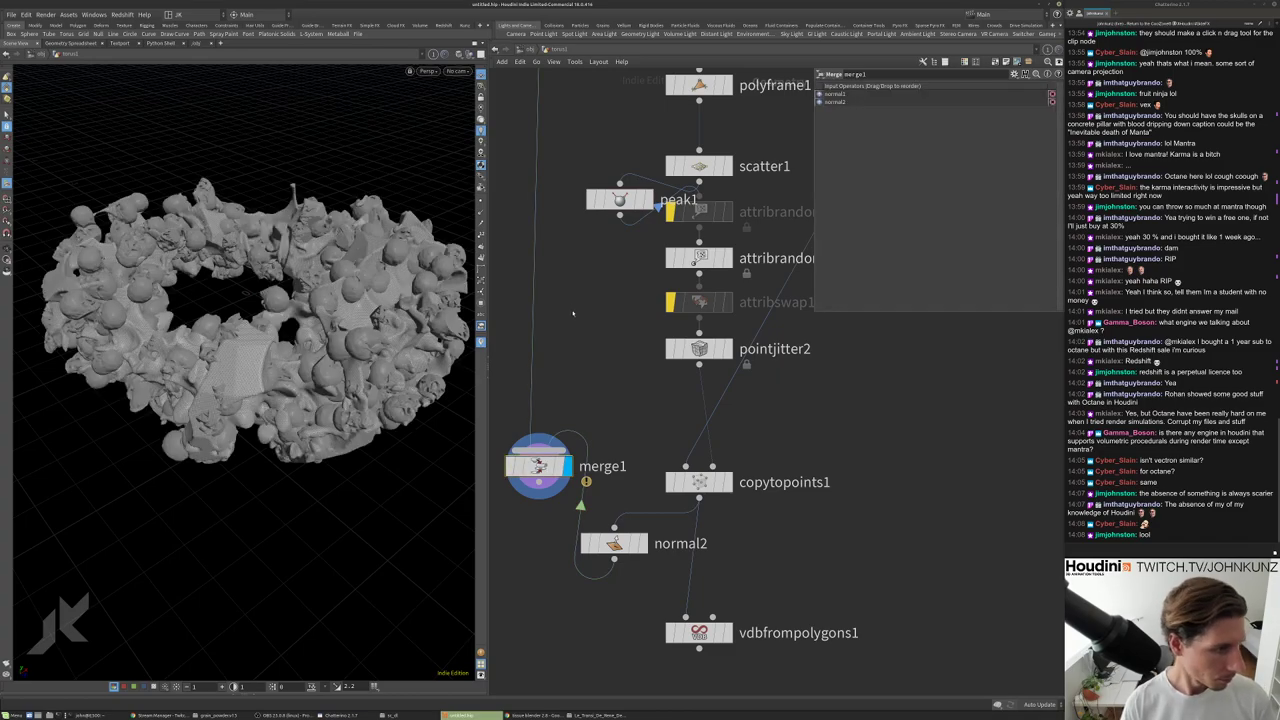
left_click_drag(300, 300, 357, 331)
scroll(323, 314, "up", 10)
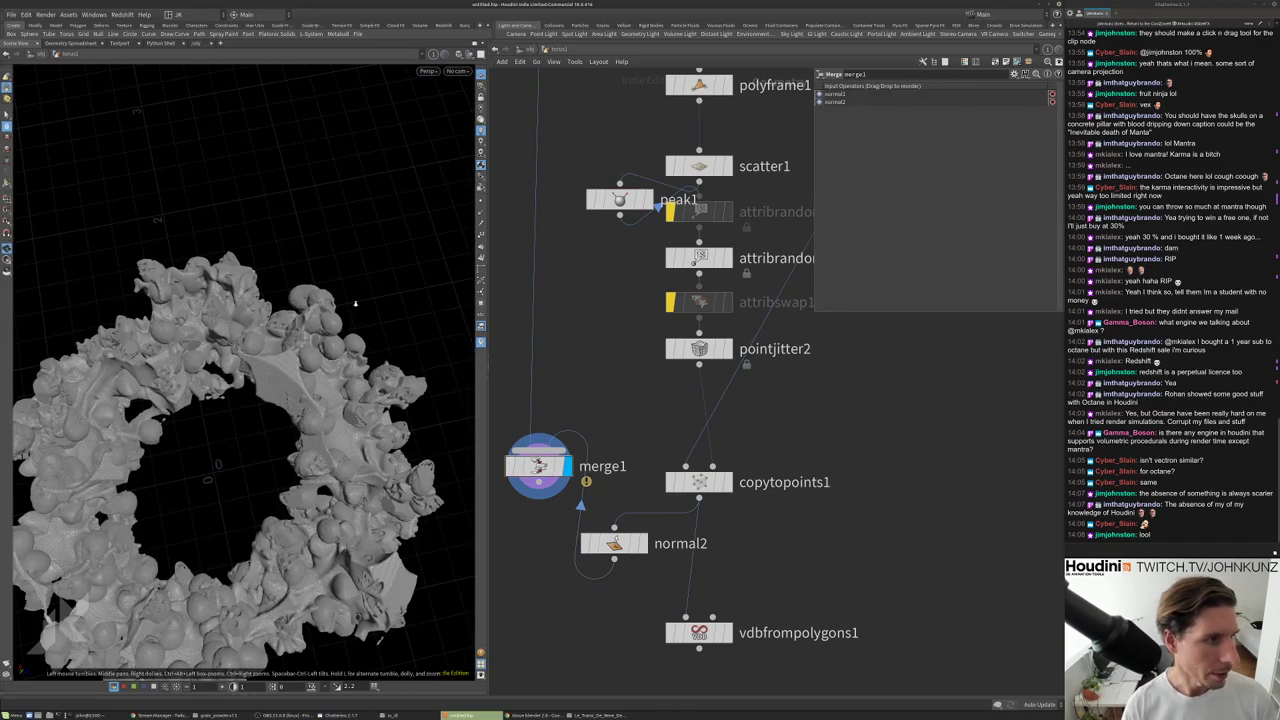
left_click_drag(293, 307, 270, 405)
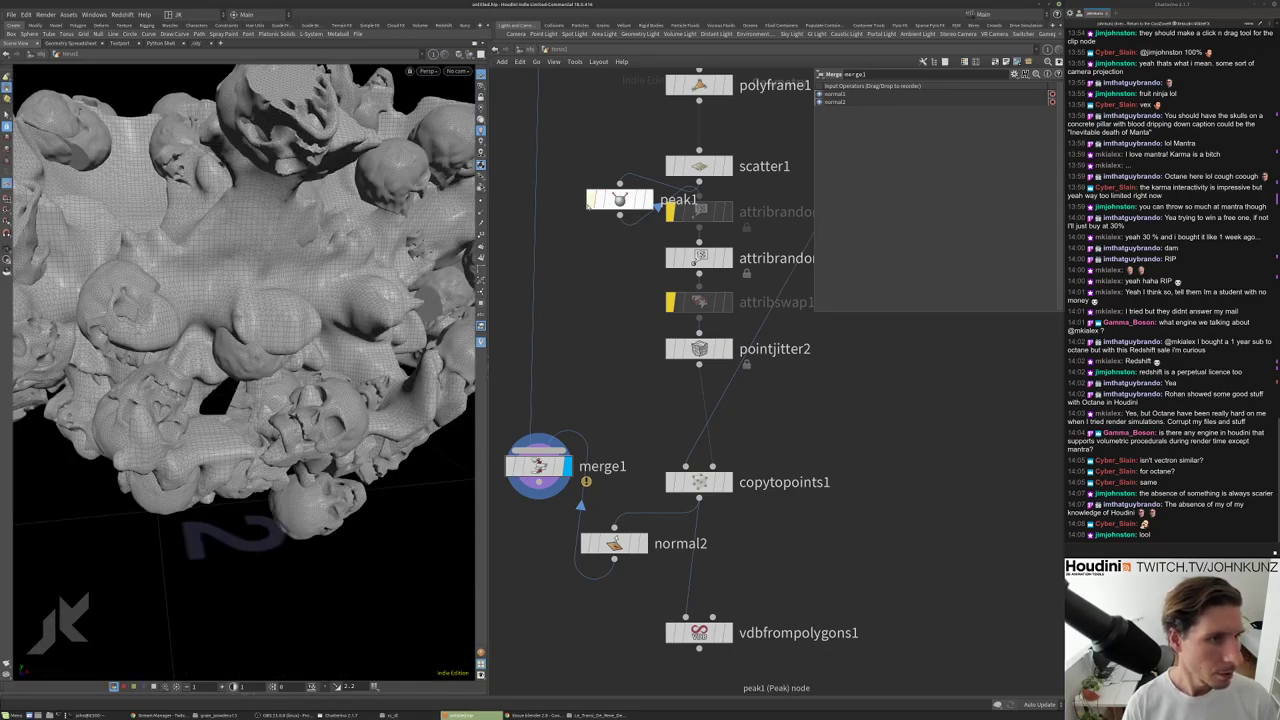
left_click(591, 199)
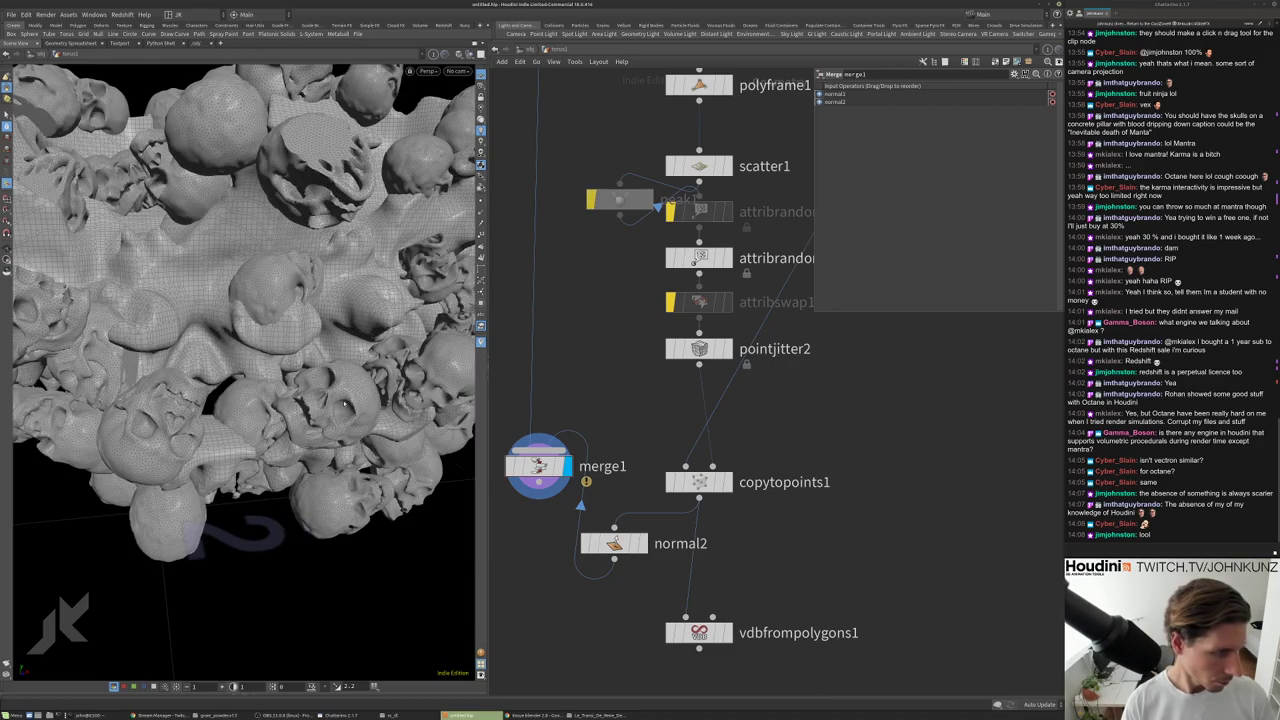
left_click(591, 199)
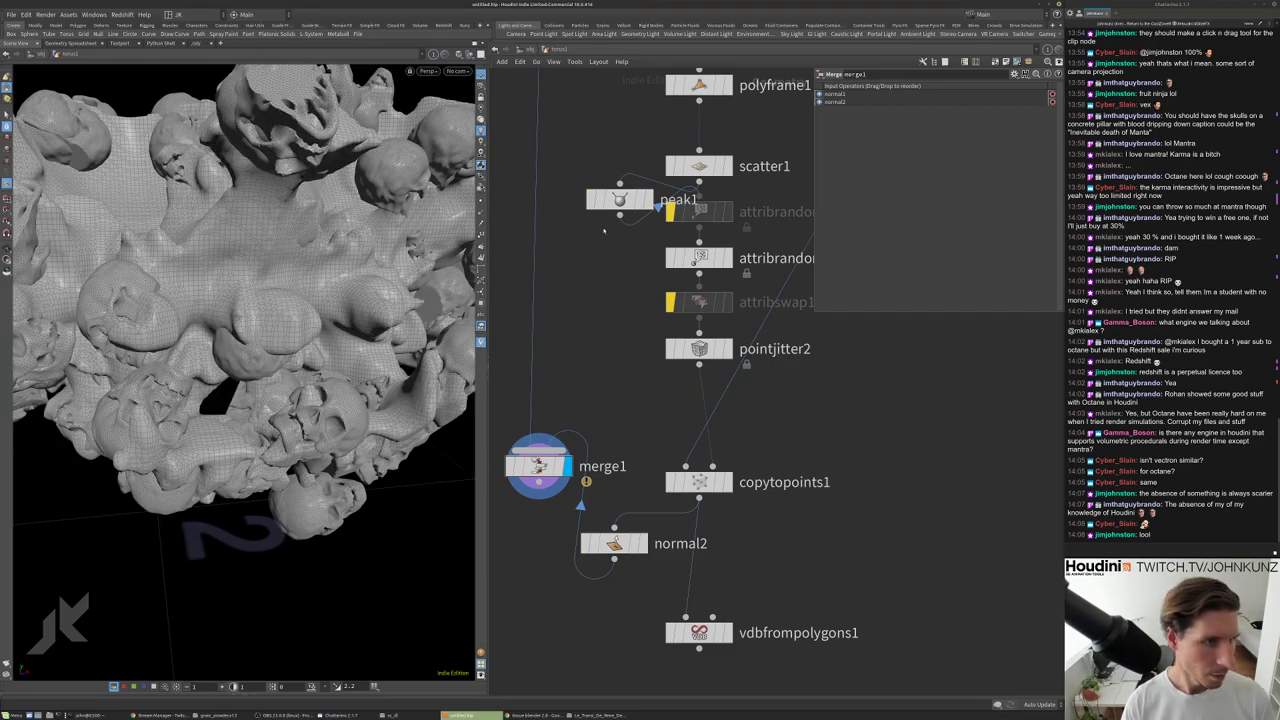
left_click(622, 199)
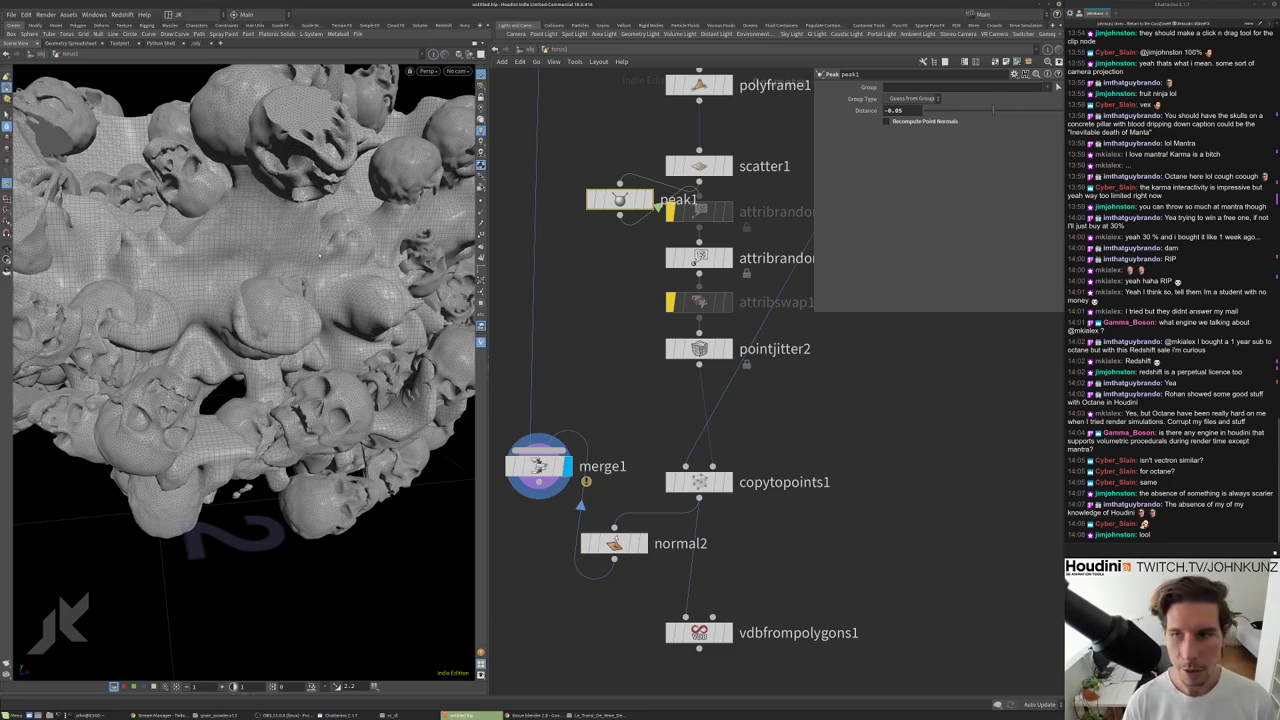
scroll(300, 220, "down", 5)
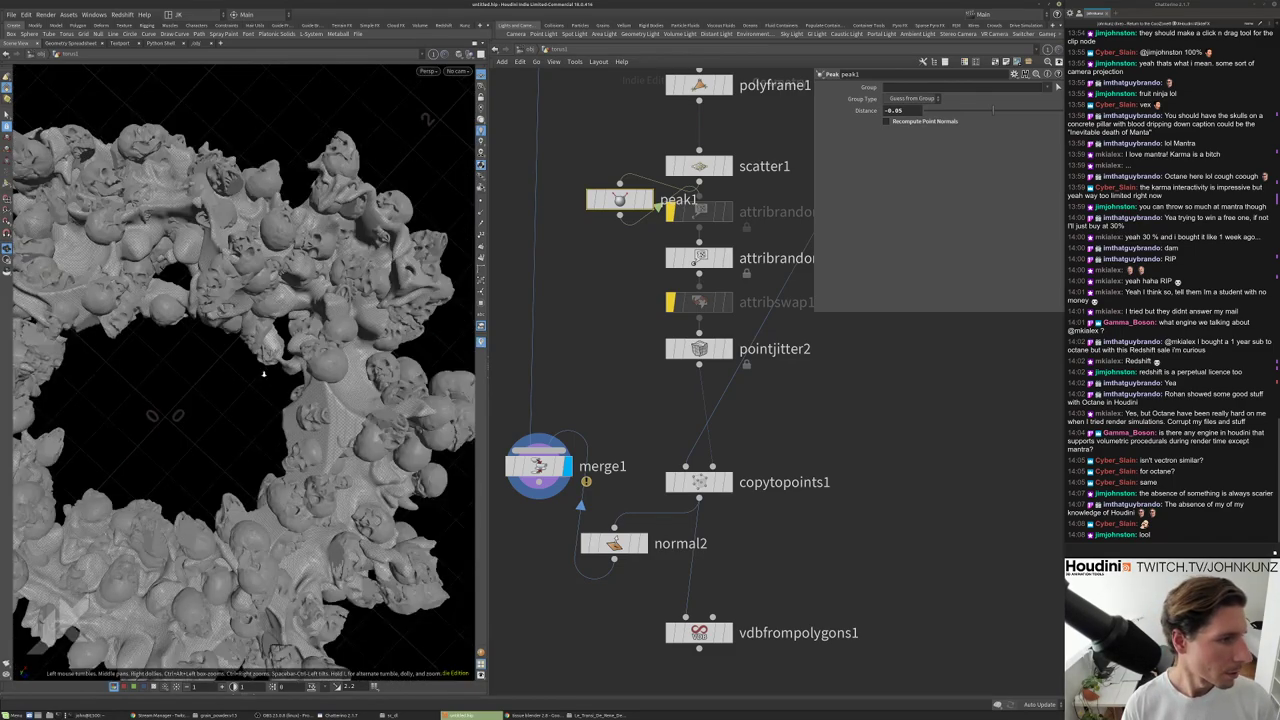
left_click_drag(286, 205, 270, 318)
scroll(327, 314, "up", 8)
scroll(327, 314, "down", 8)
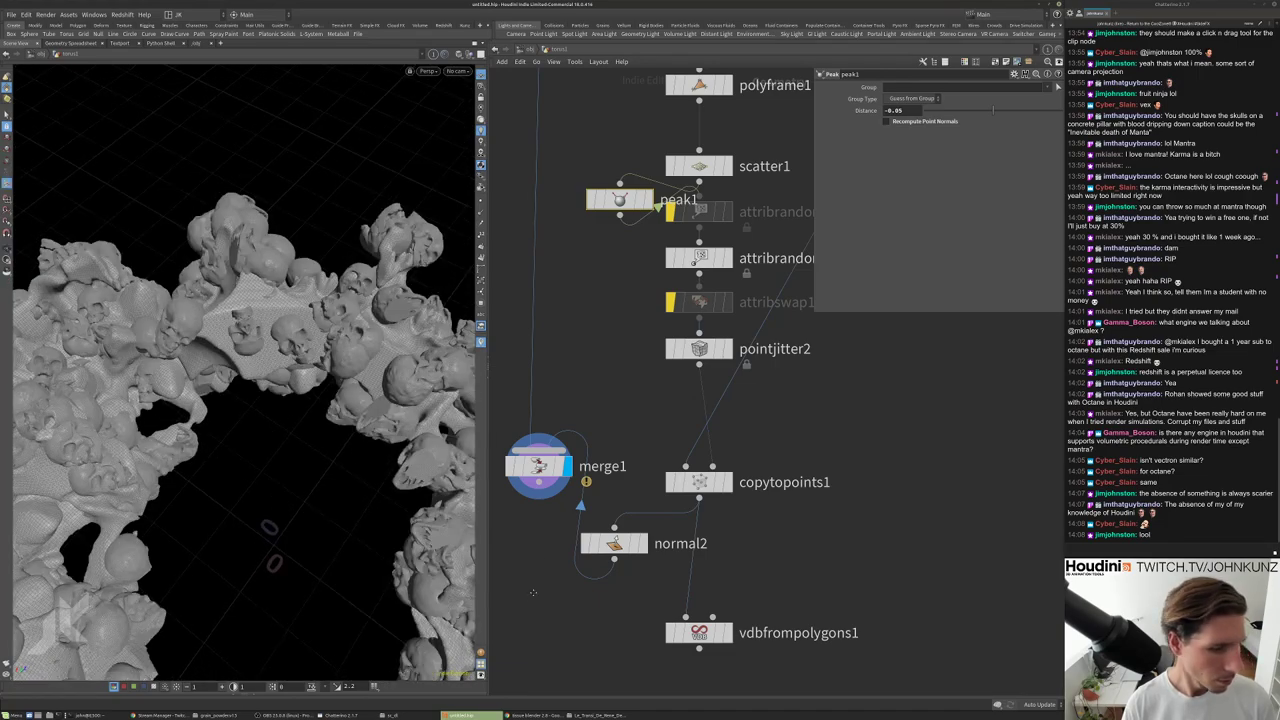
middle_click_drag(728, 650, 752, 580)
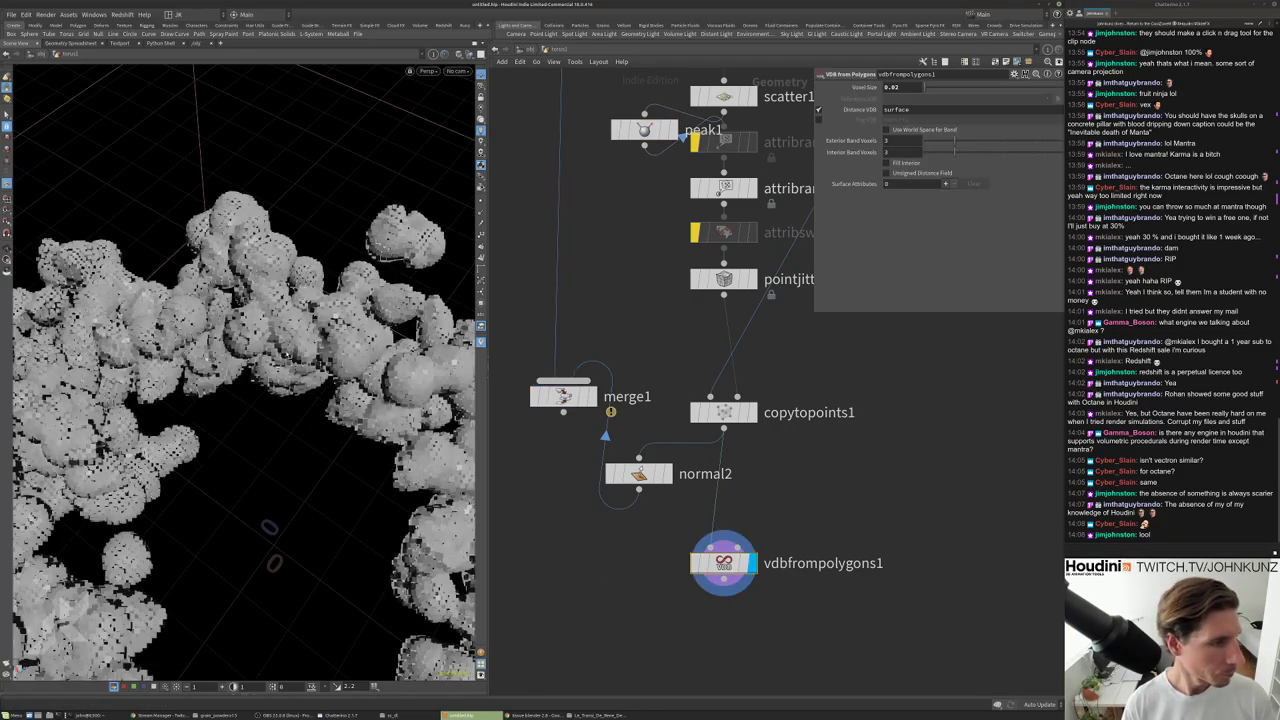
Move vdbfrompolygons1 beneath merge1 and try voxel sizes of 0.01, then 0.0075.
left_click_drag(723, 563, 552, 568)
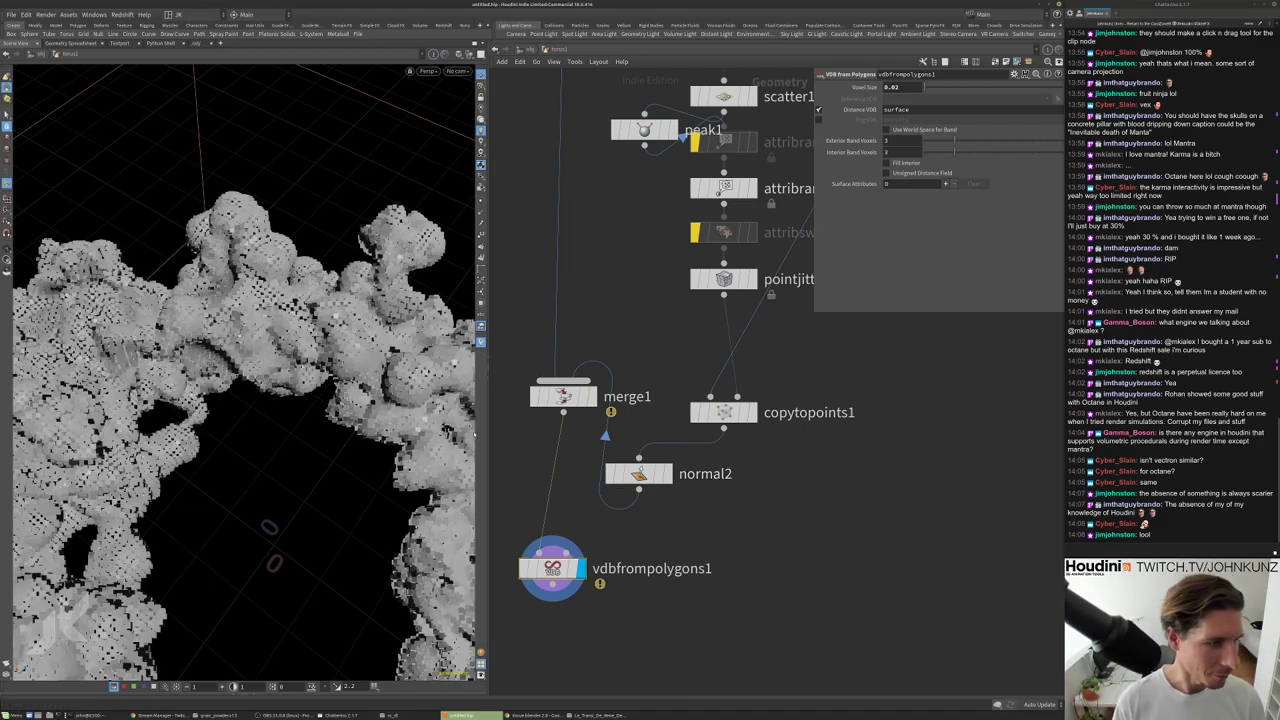
middle_click_drag(572, 537, 576, 450)
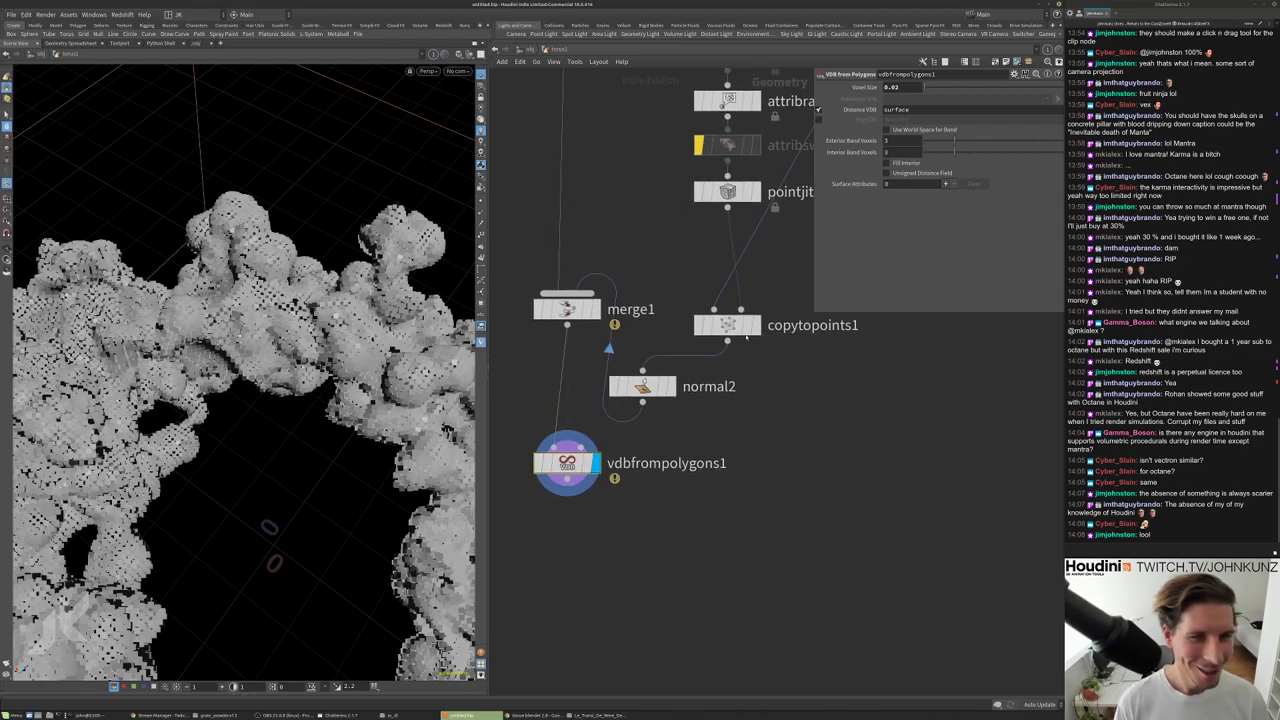
key("Return")
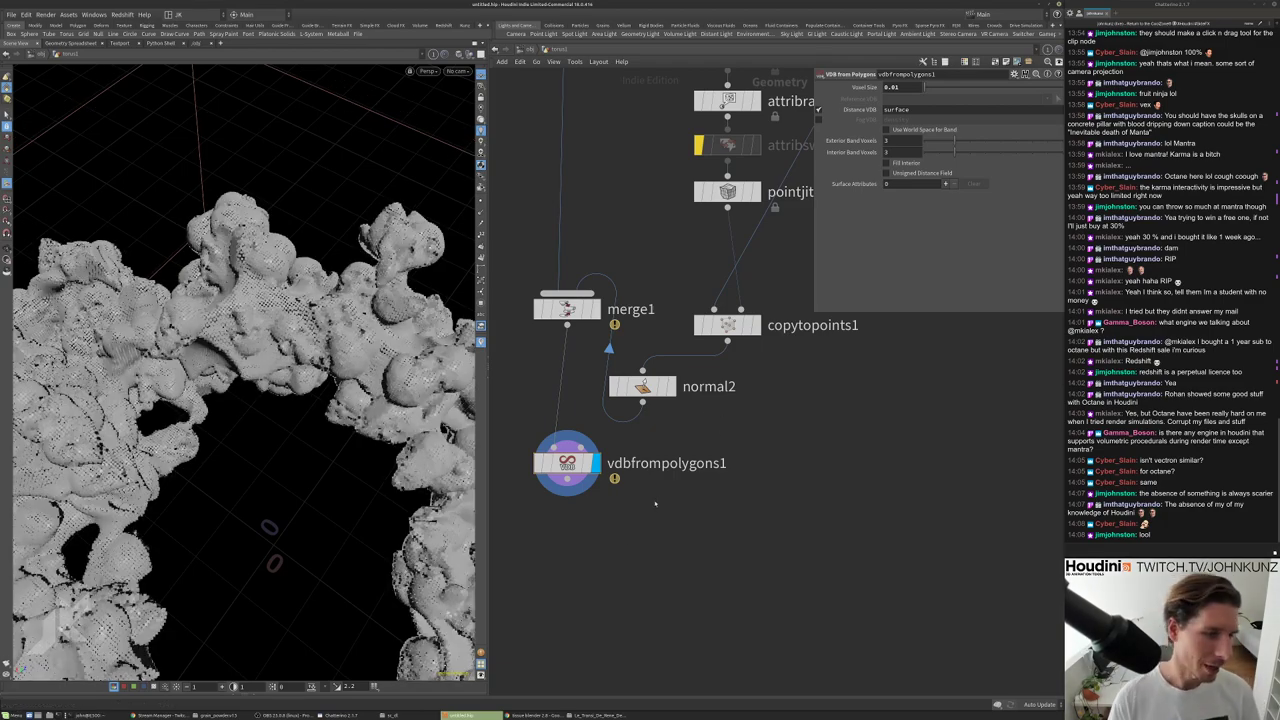
middle_click_drag(655, 503, 685, 463)
left_click_drag(250, 330, 228, 376)
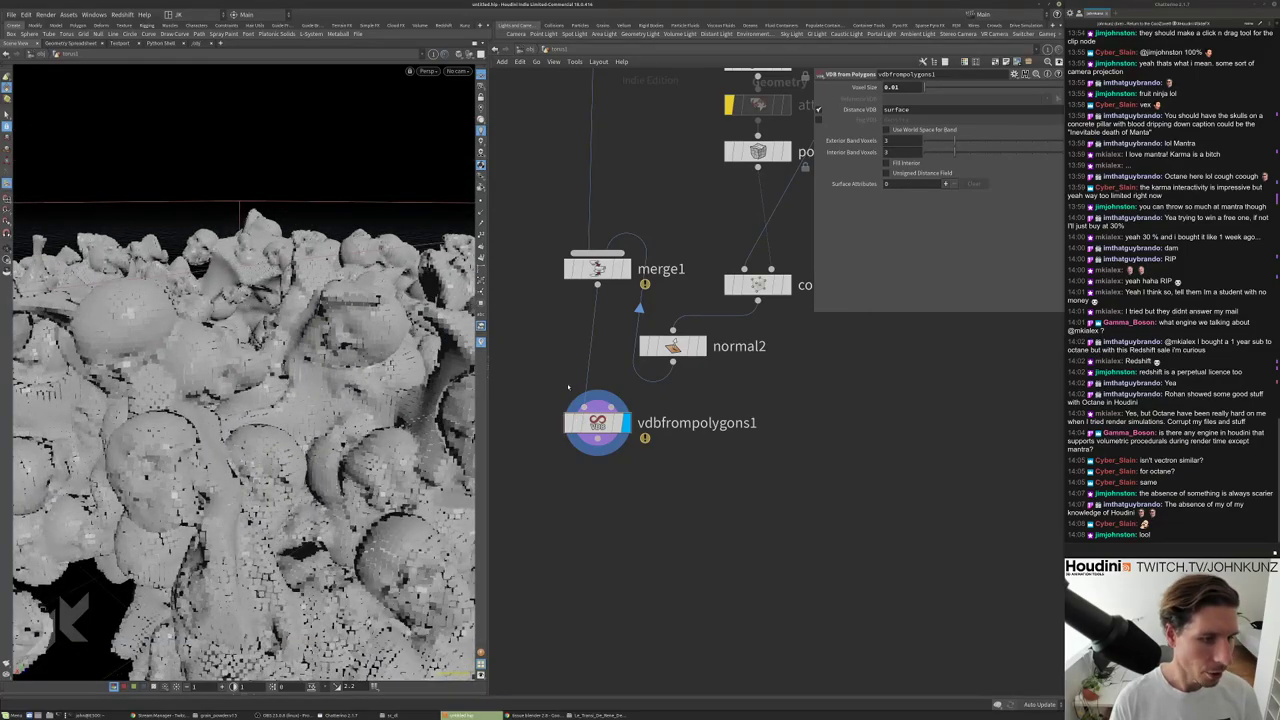
key("space+h")
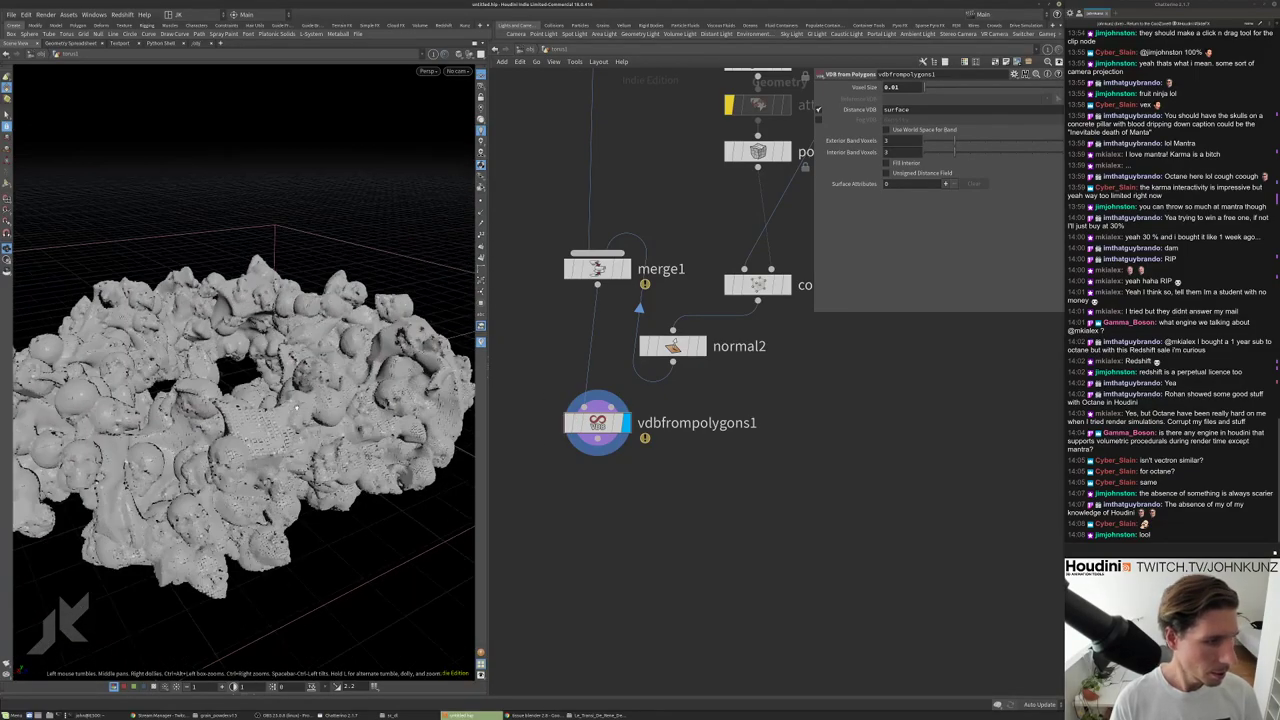
mouse_move(296, 405)
left_mouse_down()
mouse_move(361, 345)
mouse_move(343, 381)
mouse_move(226, 417)
mouse_move(271, 380)
mouse_move(200, 320)
mouse_move(180, 340)
left_mouse_up()
scroll(361, 340, "up", 6)
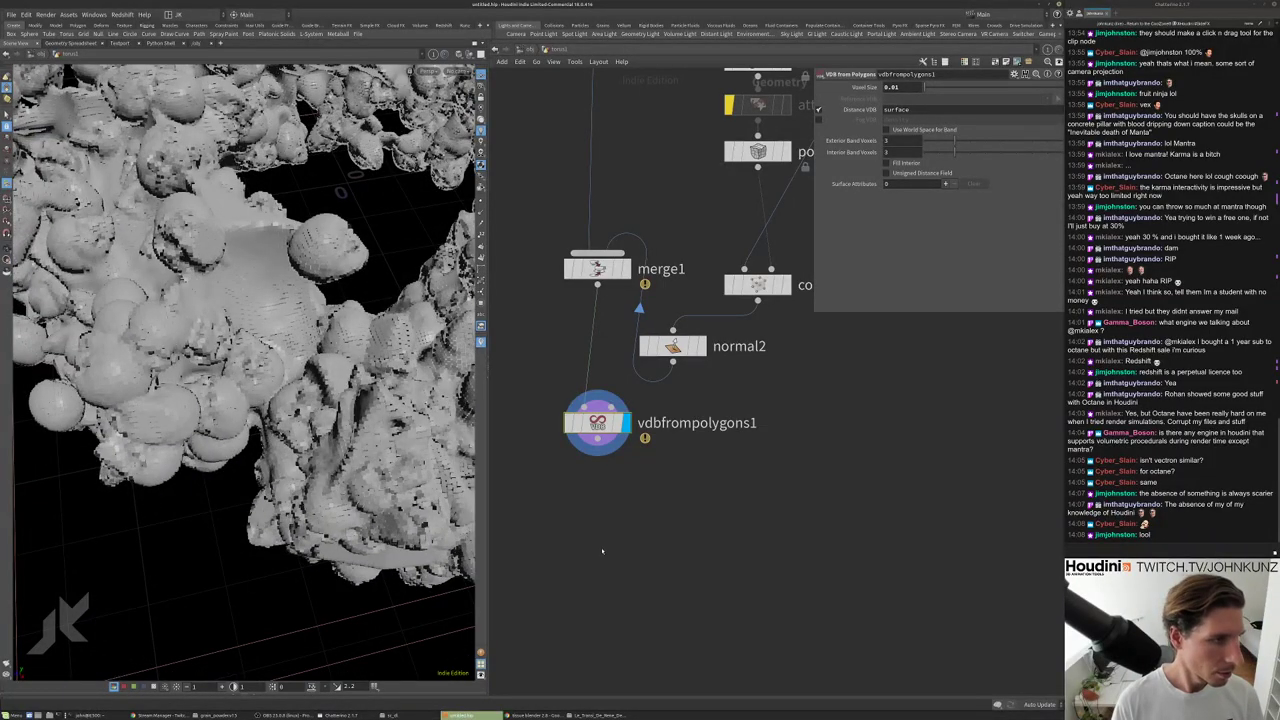
scroll(602, 540, "down", 3)
type("0.0075")
key("Return")
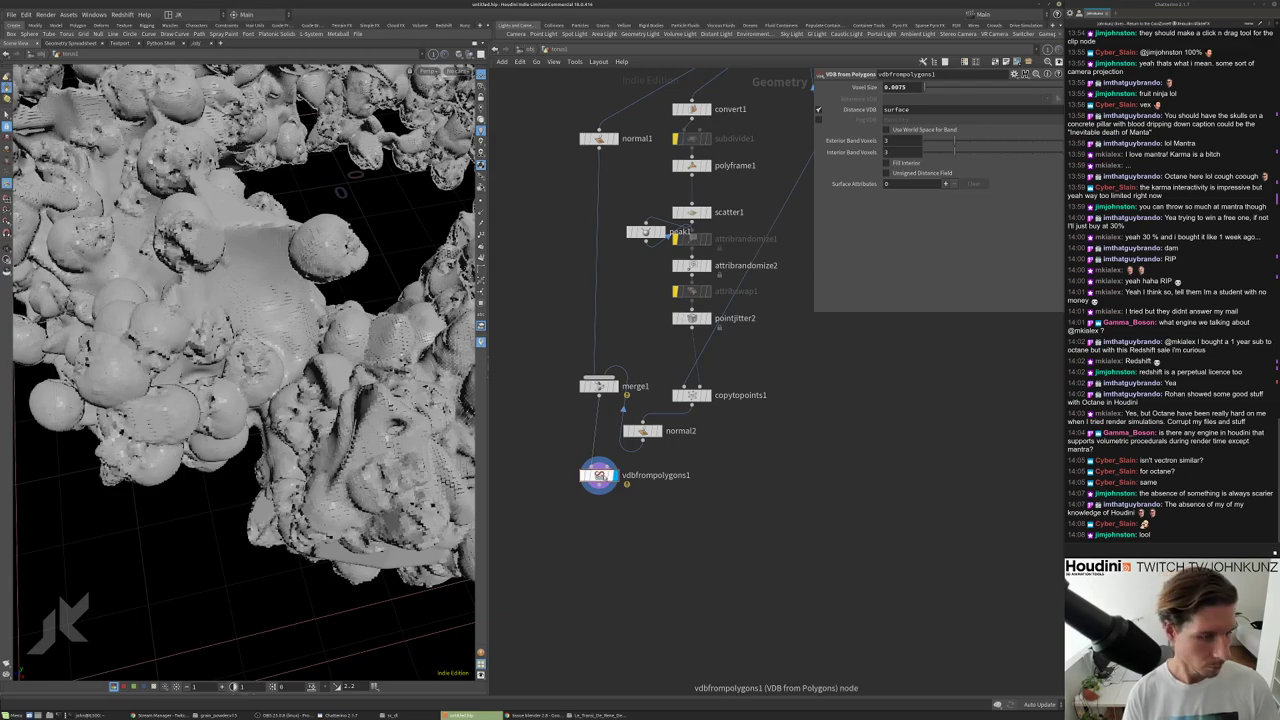
Check the voxel stats, settle on a 0.015 voxel size, and display copytopoints1.
middle_click(600, 475)
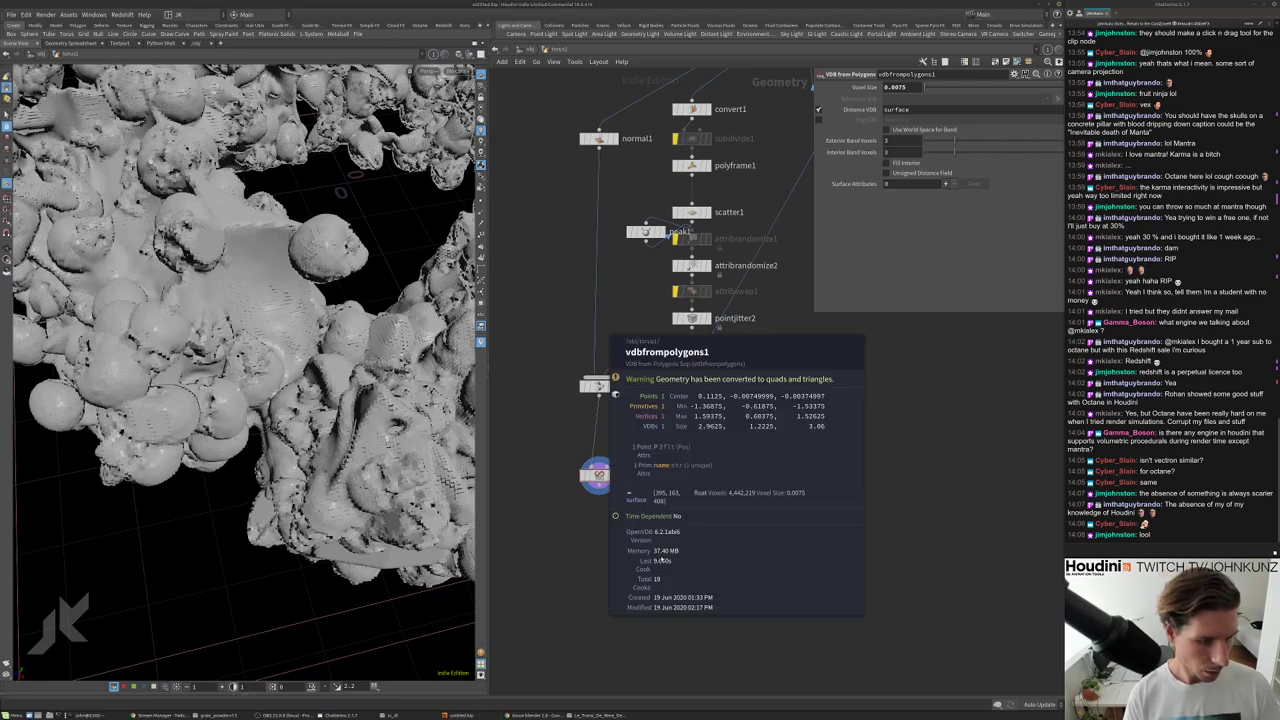
left_click_drag(300, 360, 352, 378)
double_click(895, 87)
type("0.01")
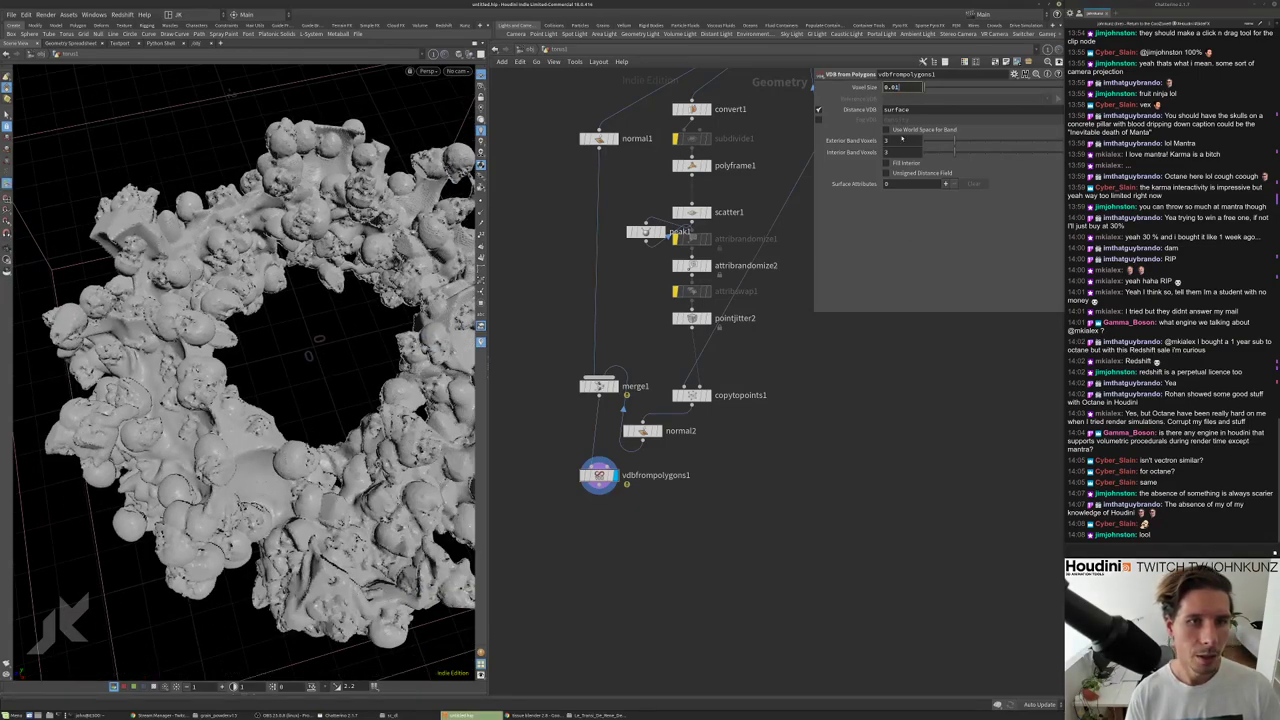
type("5")
key("Return")
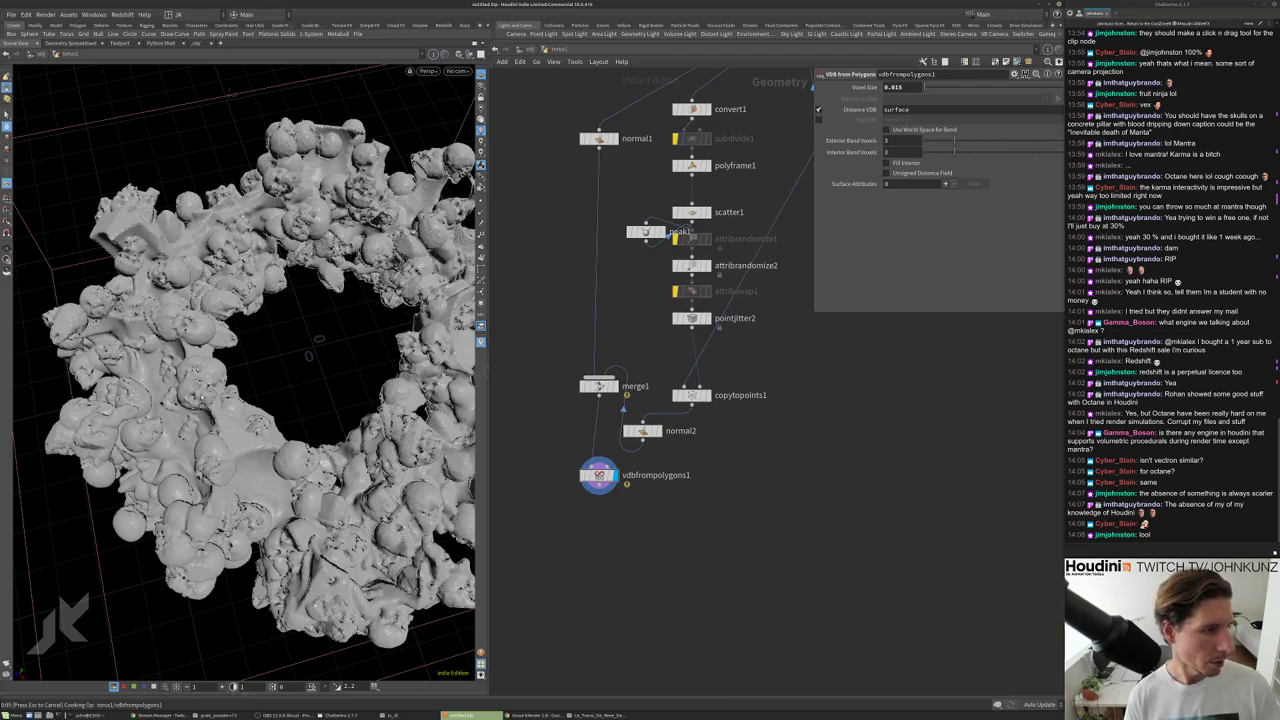
scroll(683, 397, "up", 3)
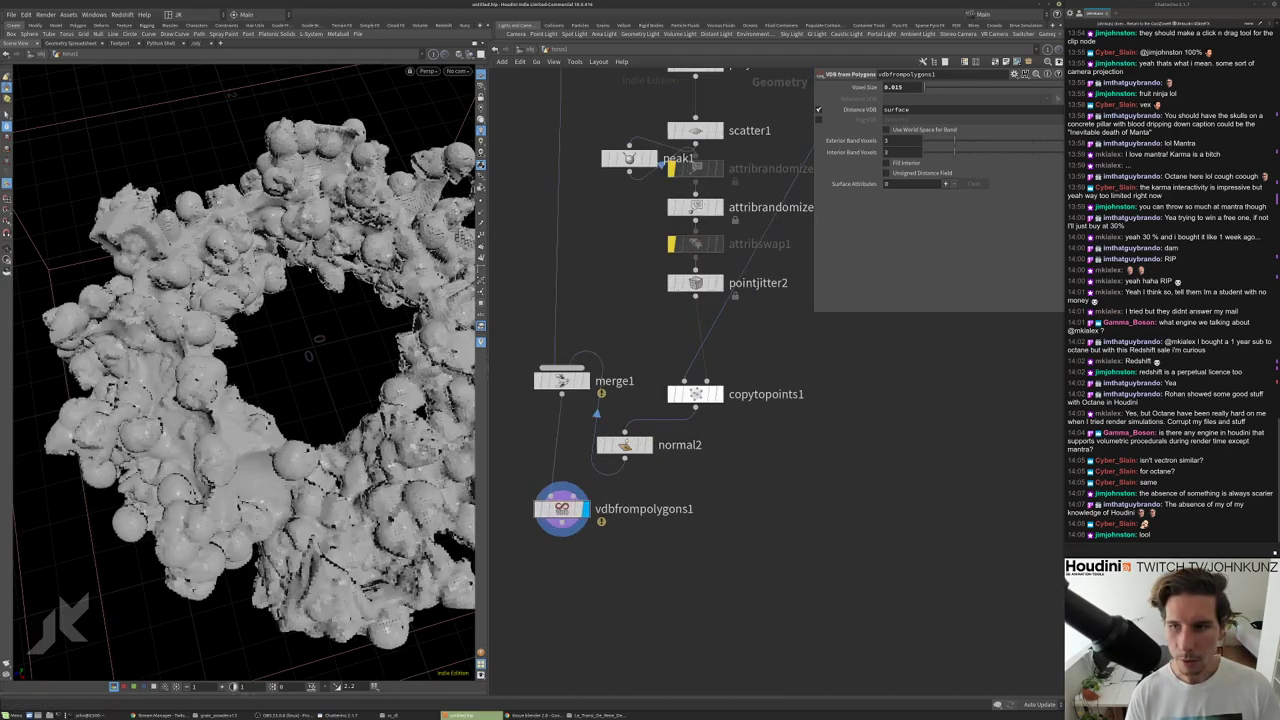
left_click(719, 394)
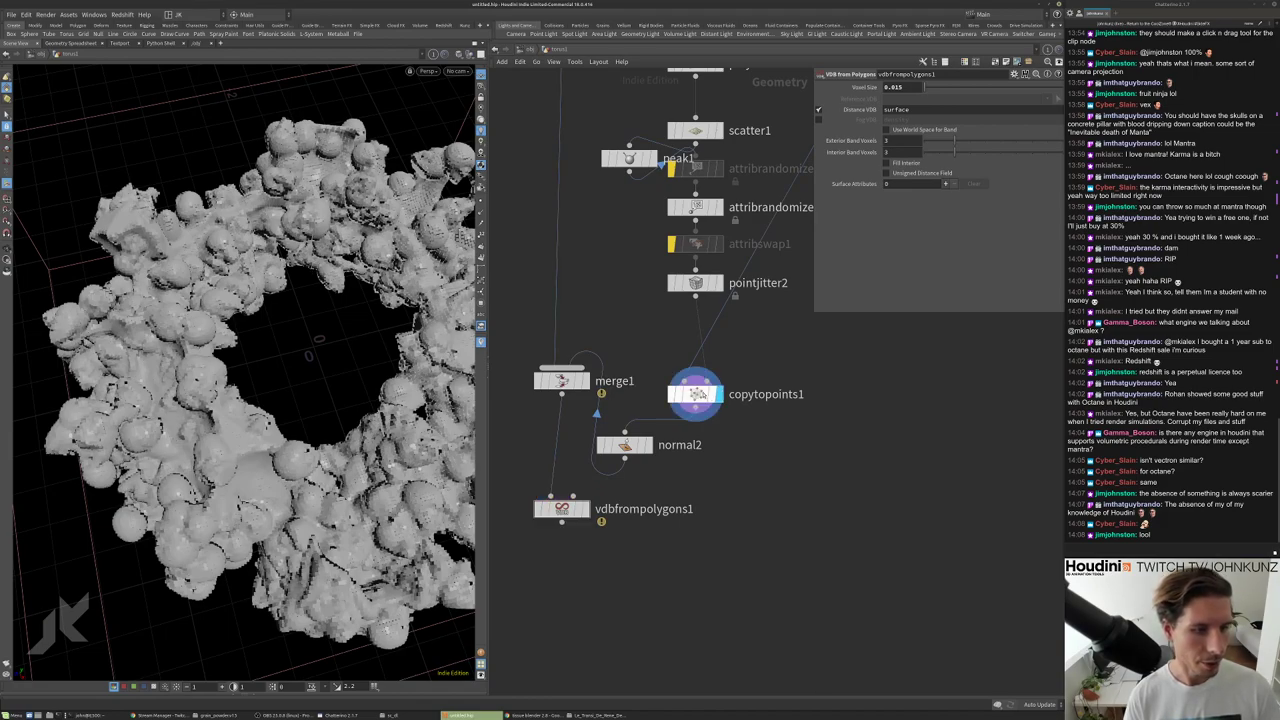
Move copytopoints1 up and insert peak1 between scatter1 and attribrandomize1.
left_click_drag(706, 395, 706, 367)
left_click(706, 367)
middle_click_drag(797, 355, 791, 410)
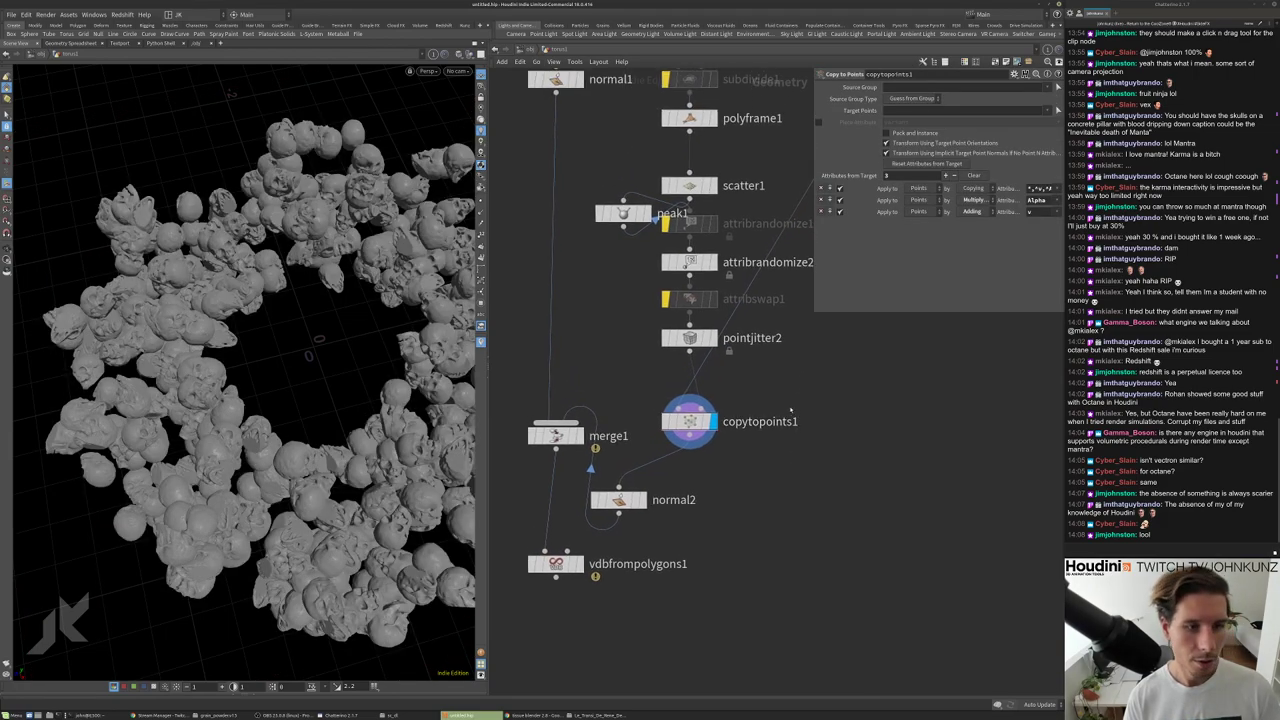
left_click(640, 208)
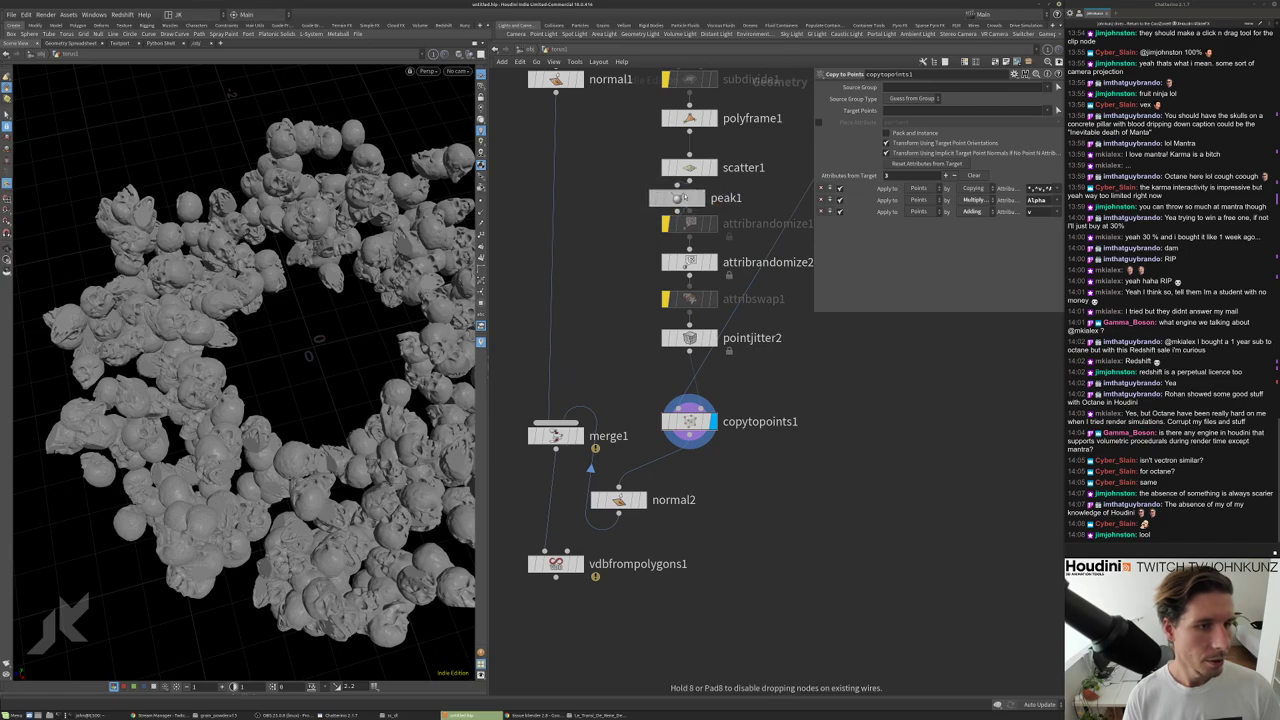
Set scatter1's Force Total Count to 1255 and Scale Radii By to 1.1.
left_click(689, 167)
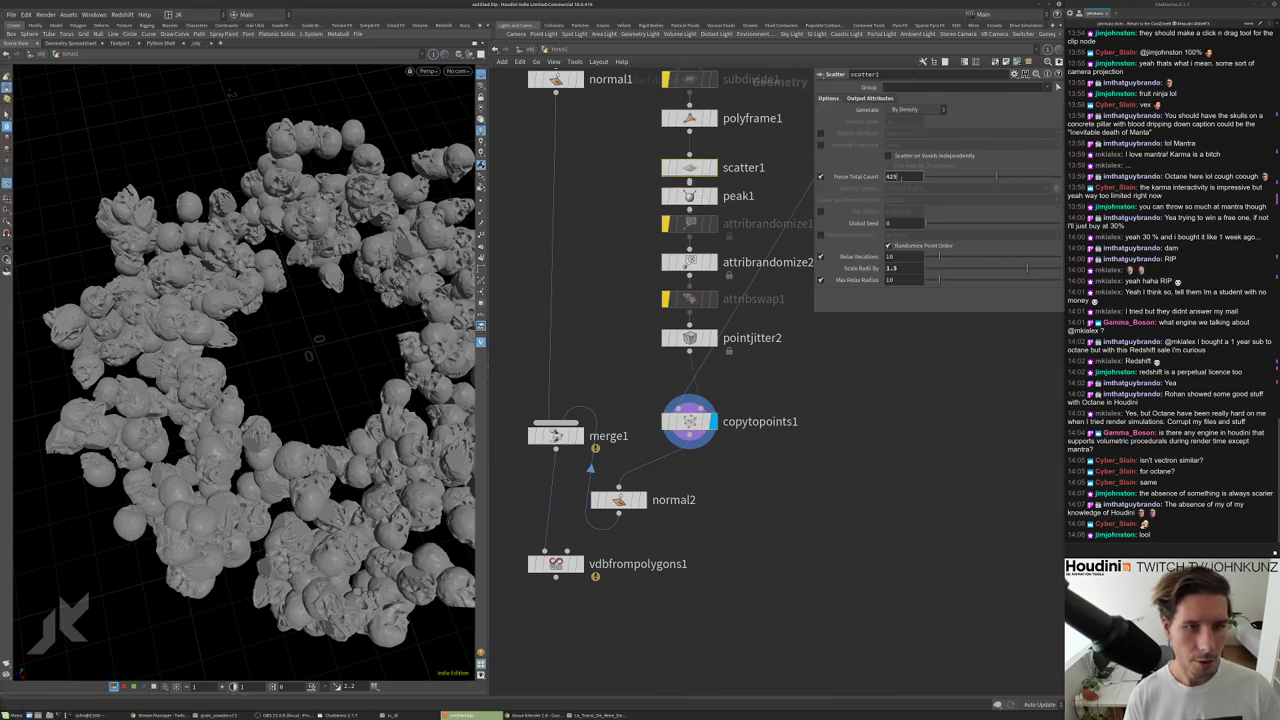
type("55")
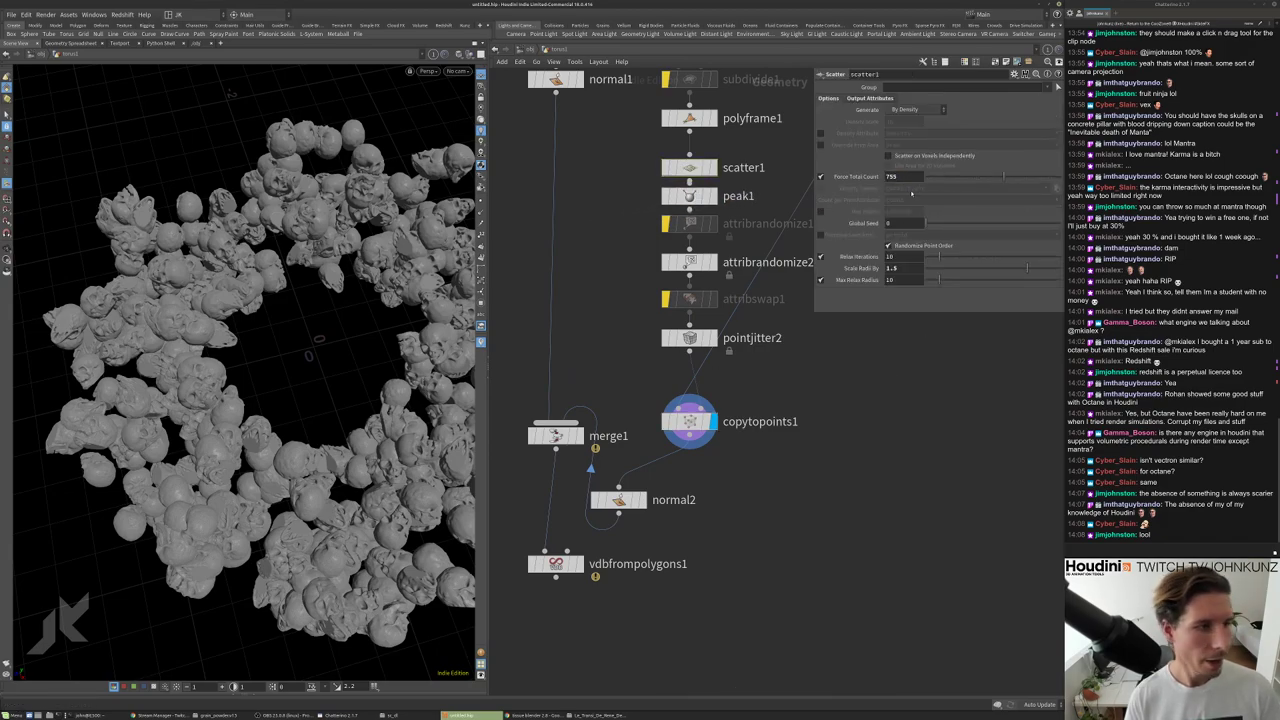
double_click(900, 268)
type("1.1")
key("Return")
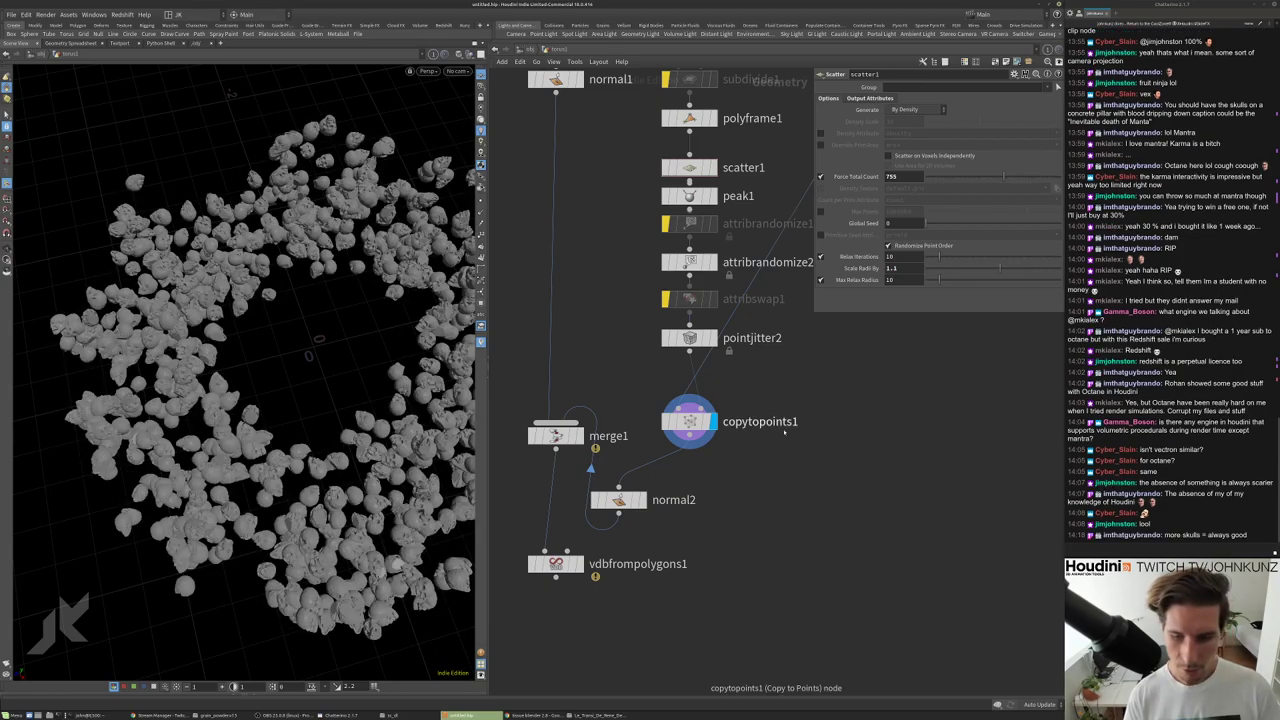
double_click(785, 422)
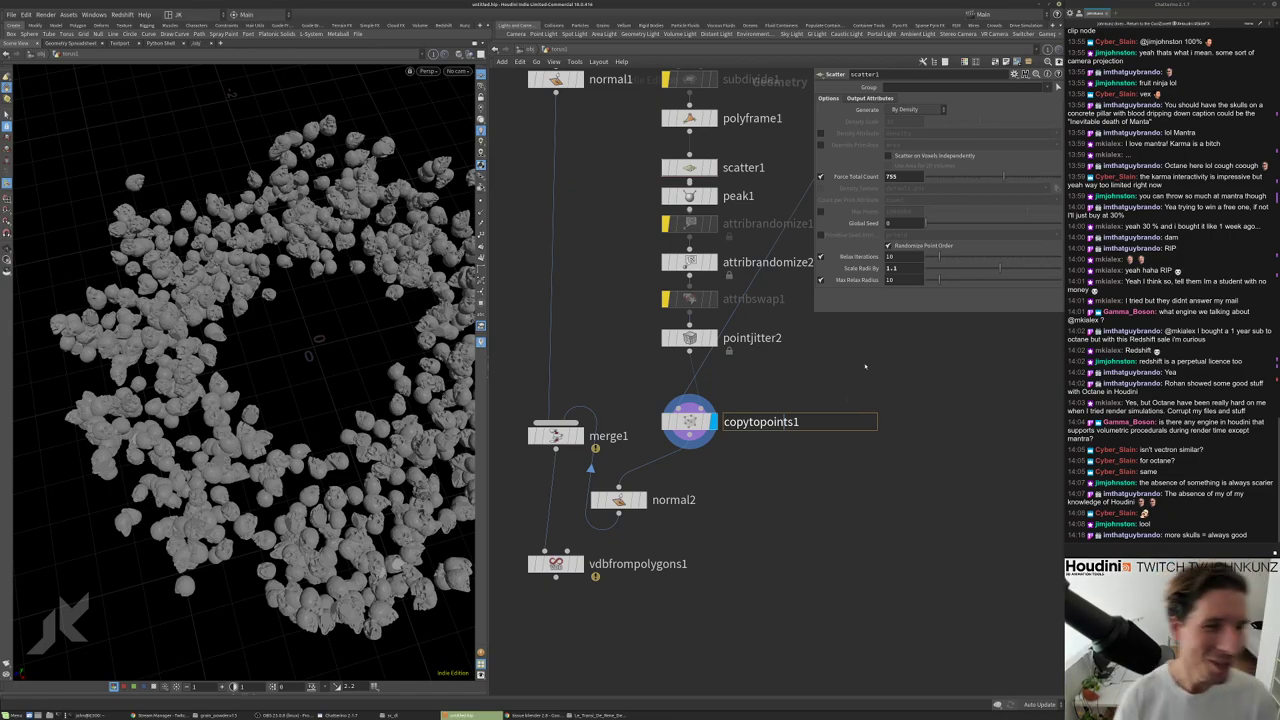
key("Escape")
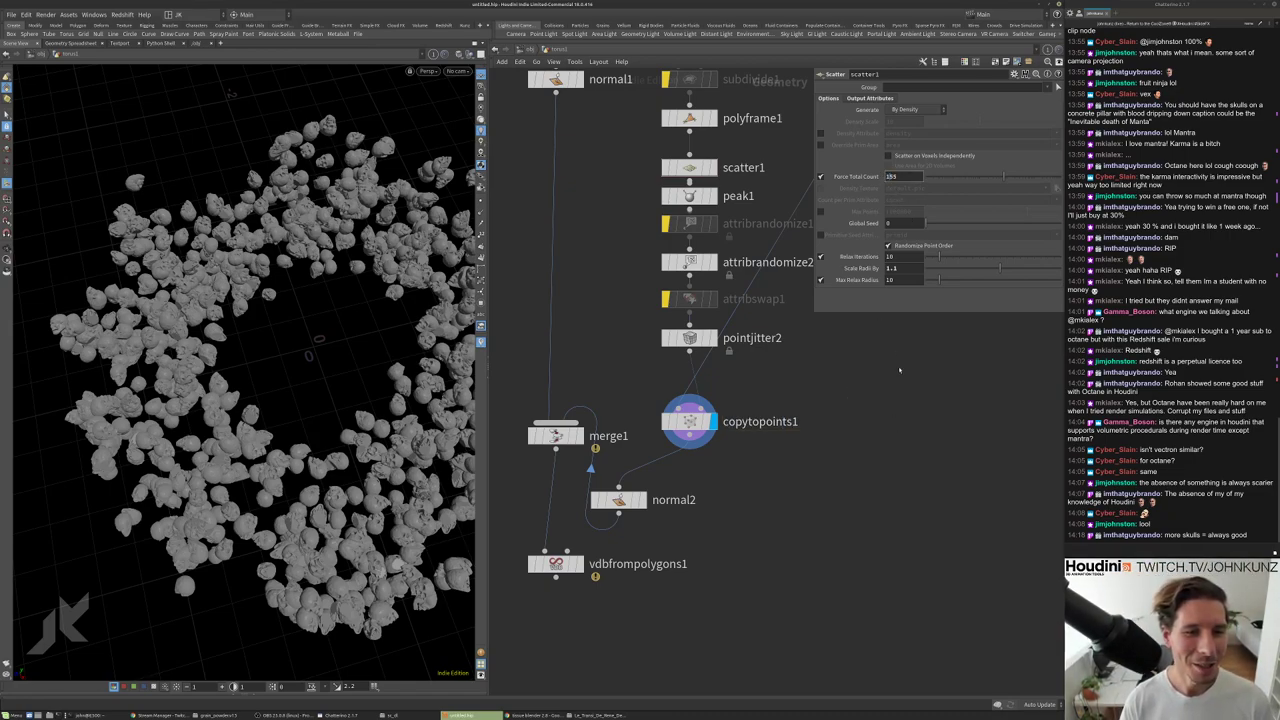
type("5")
key("Return")
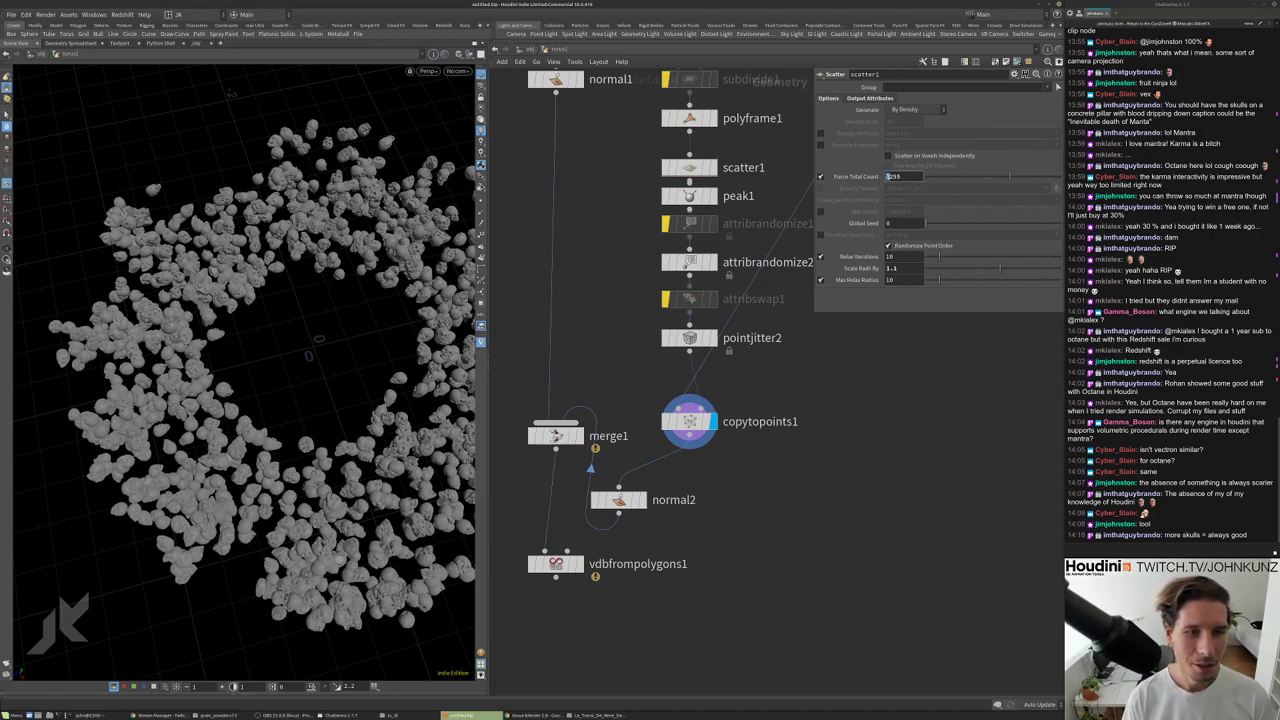
middle_click_drag(879, 362, 871, 378)
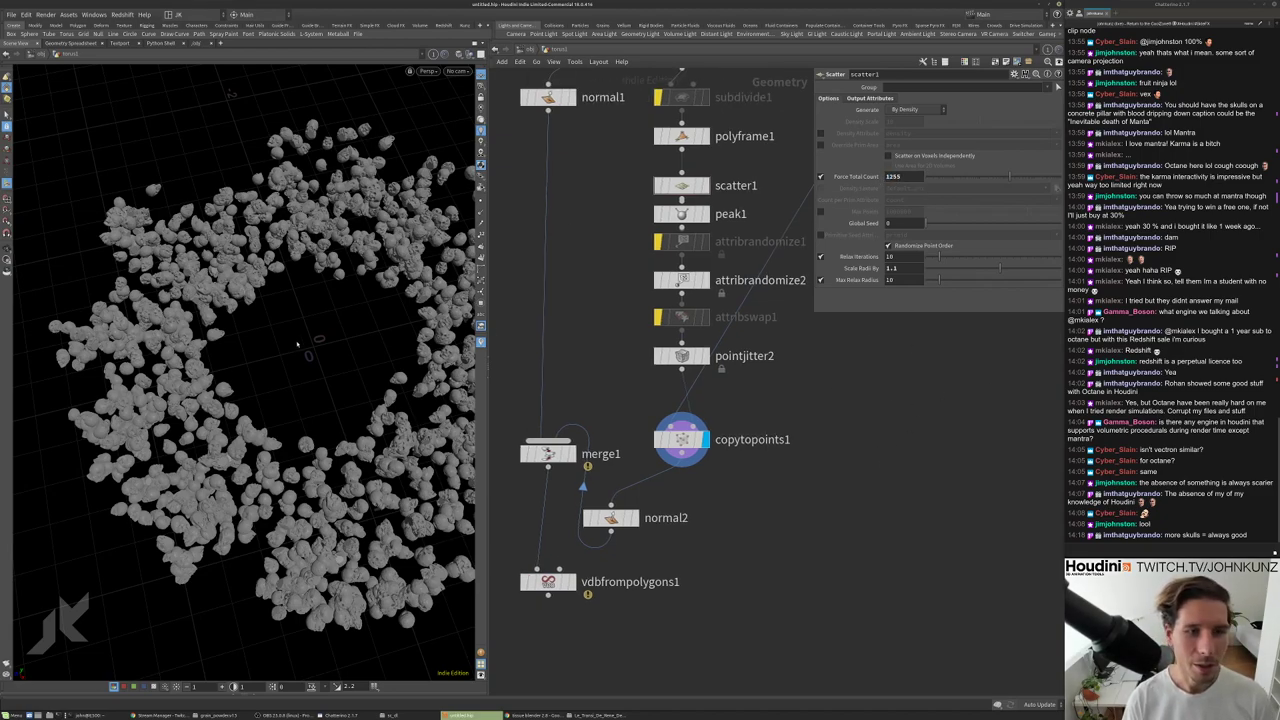
scroll(297, 345, "down", 6)
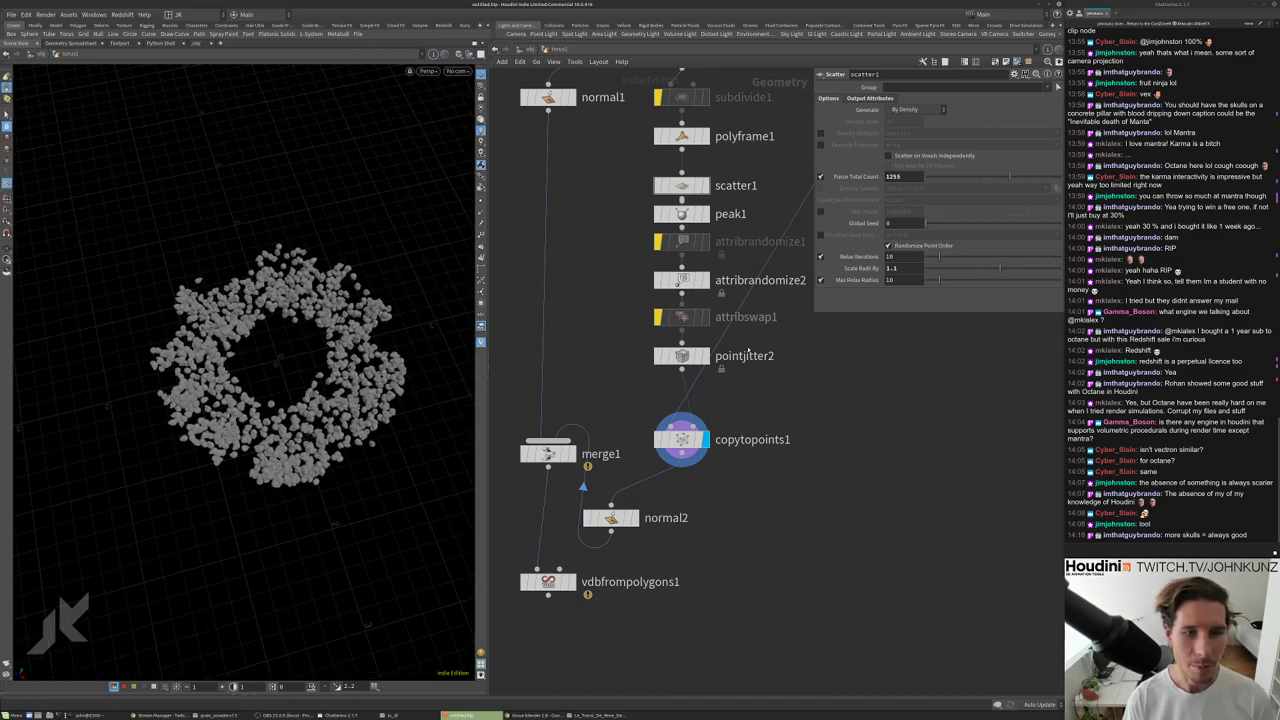
middle_click_drag(581, 455, 622, 396)
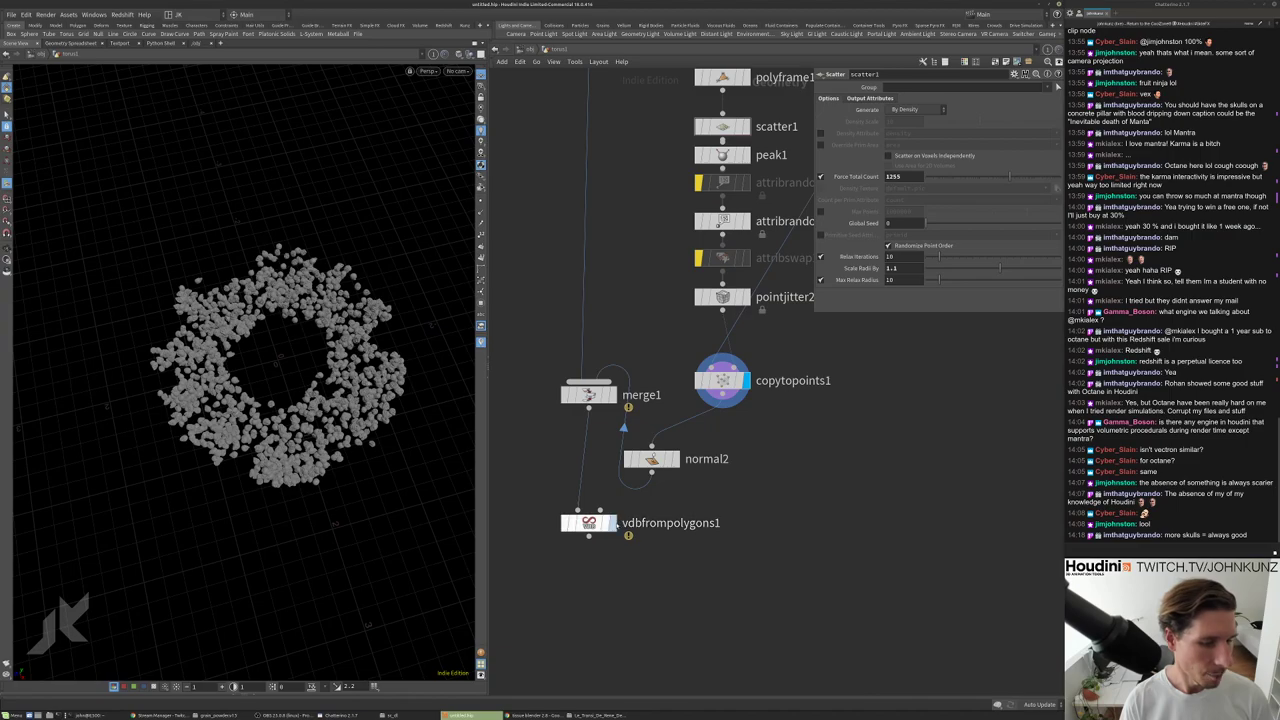
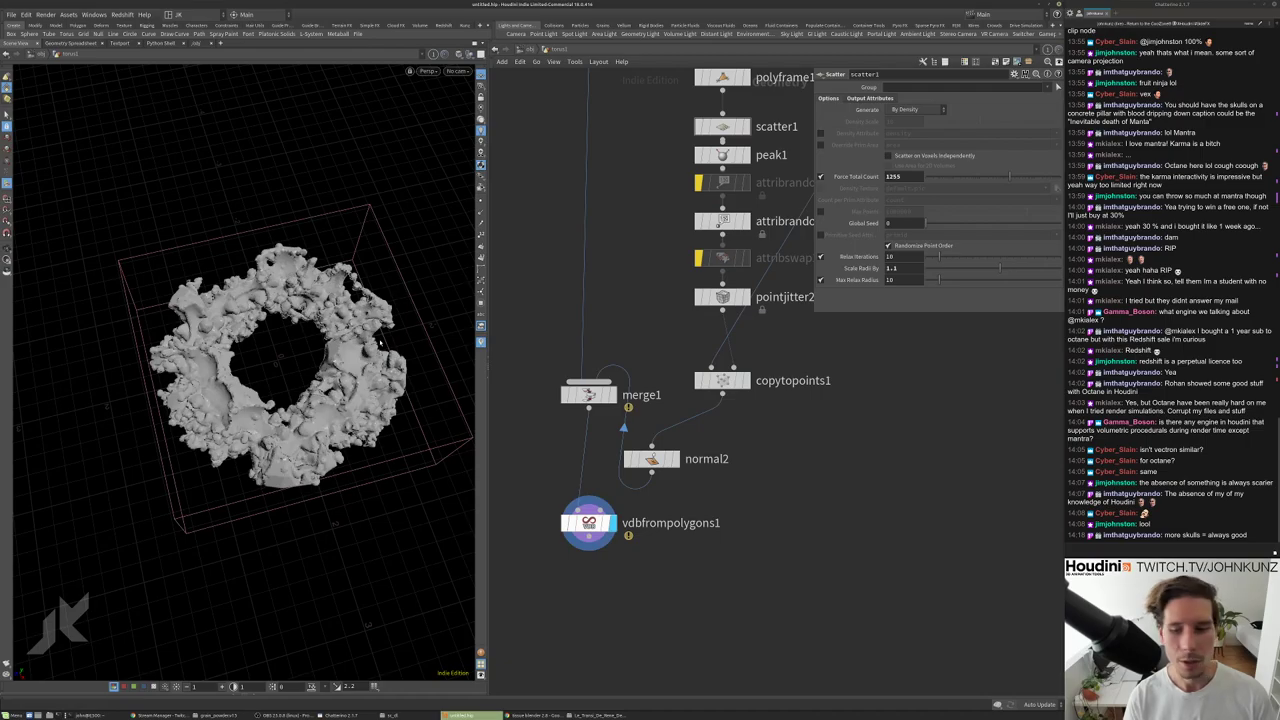
Orbit and zoom the viewport to inspect the bare VDB ring from above and the side.
left_click_drag(278, 359, 313, 404)
scroll(289, 386, "up", 5)
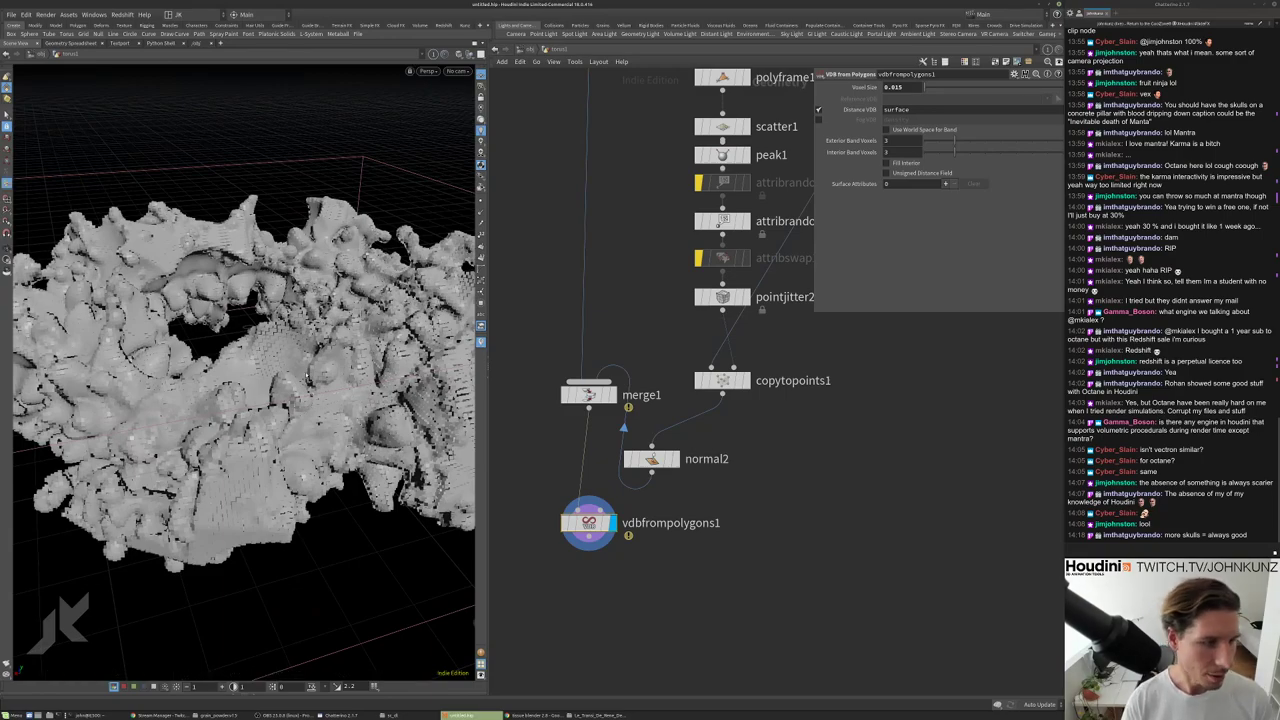
scroll(330, 440, "down", 3)
left_click_drag(330, 440, 345, 452)
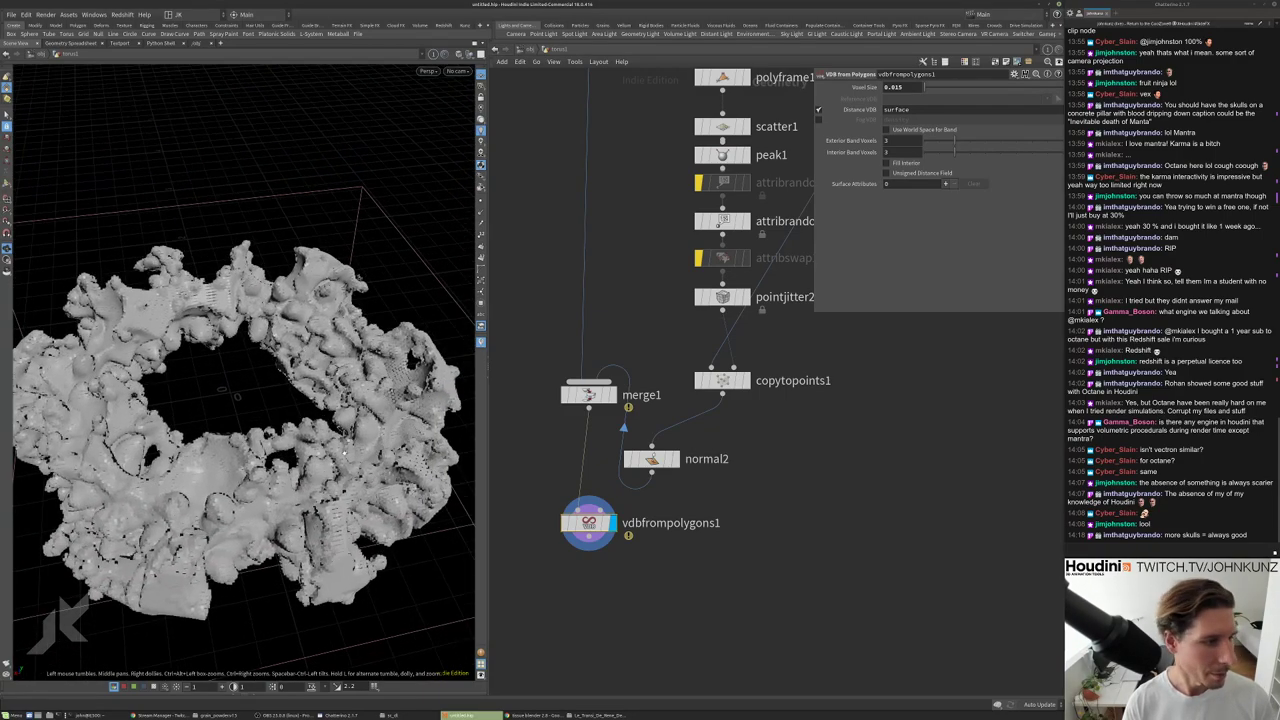
left_click_drag(200, 460, 195, 392)
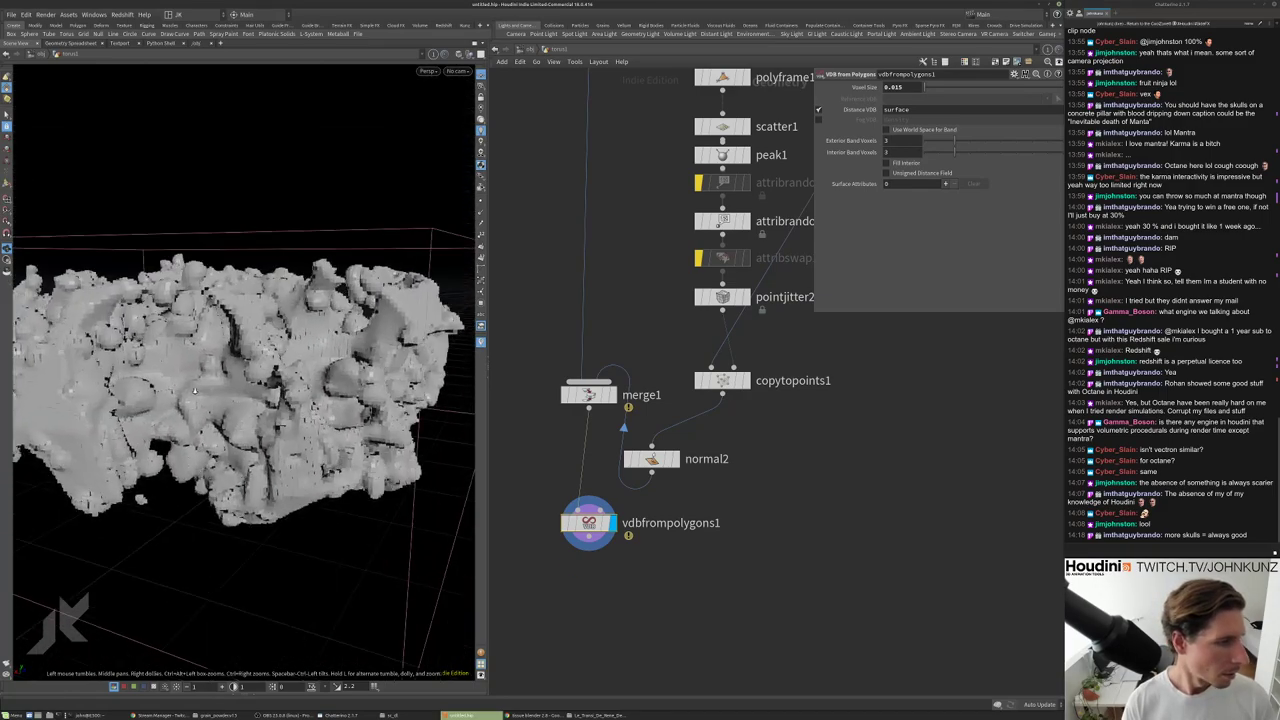
scroll(195, 392, "up", 2)
Set the display flag on merge1 and orbit around the skull-covered ring.
left_click(610, 394)
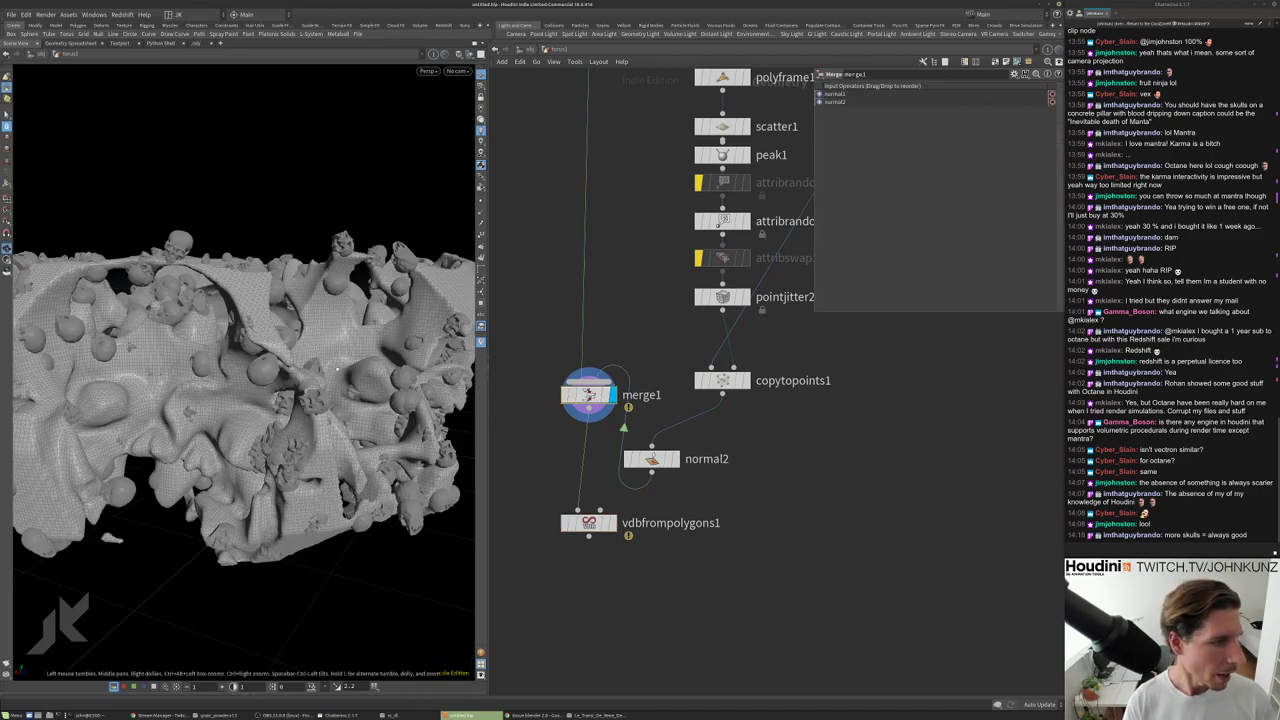
scroll(275, 440, "up", 5)
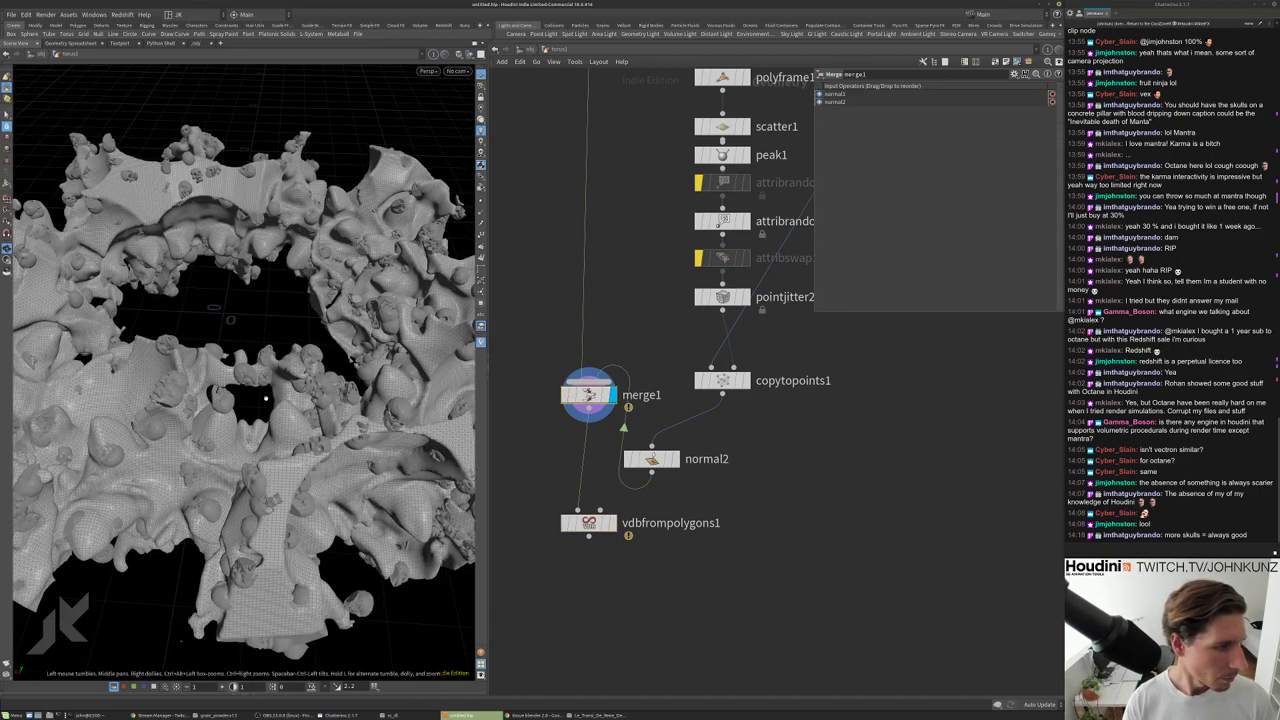
middle_click_drag(860, 450, 842, 533)
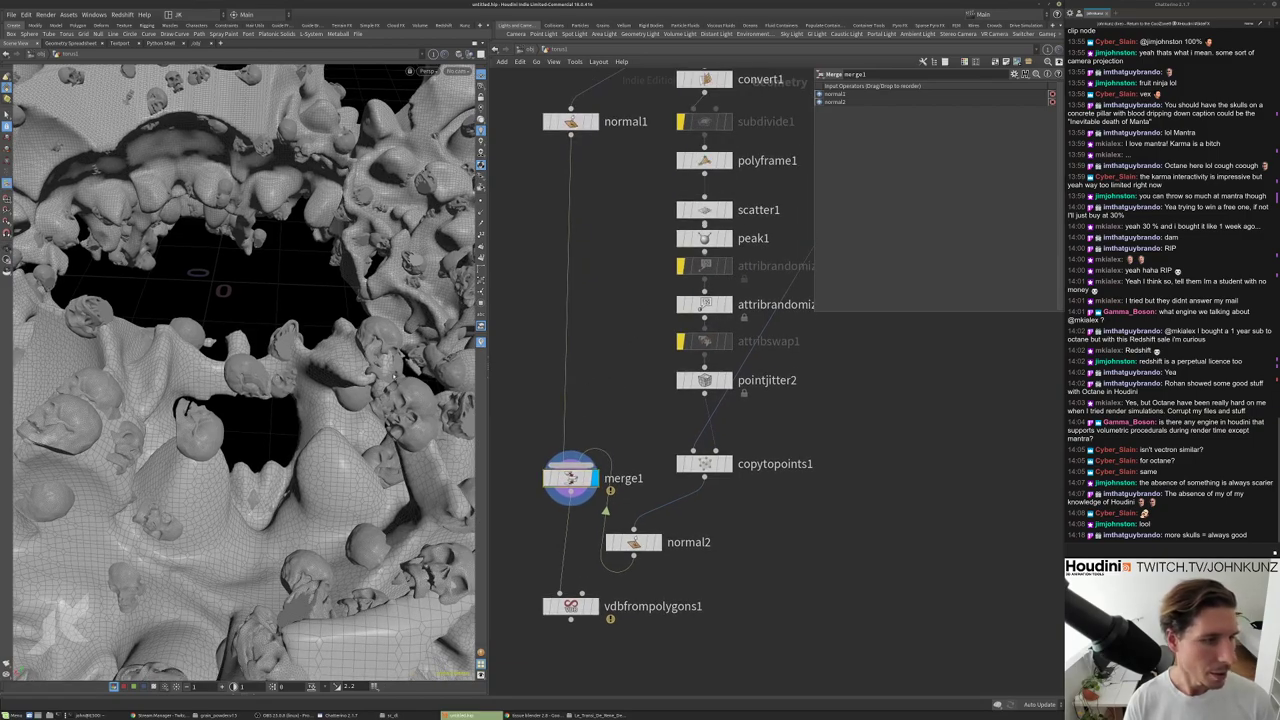
scroll(700, 400, "down", 2)
middle_click_drag(700, 300, 690, 440)
left_click_drag(276, 310, 236, 354)
scroll(236, 354, "up", 6)
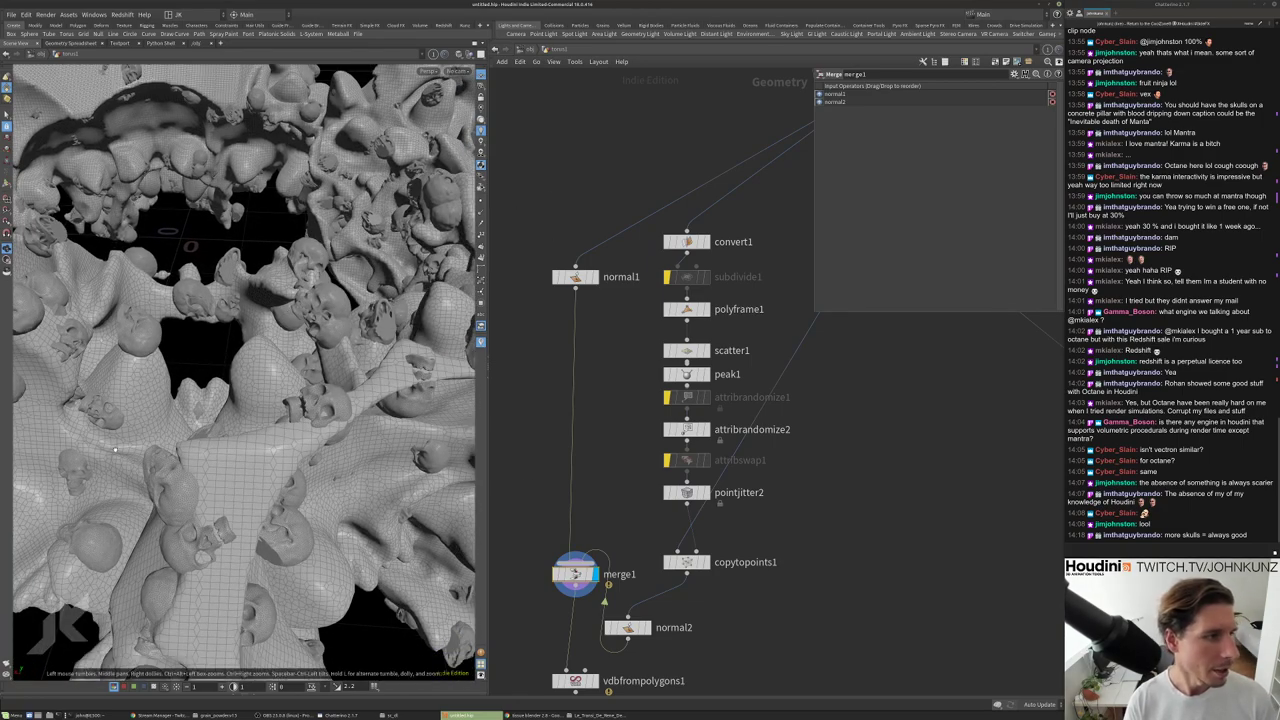
scroll(326, 271, "down", 6)
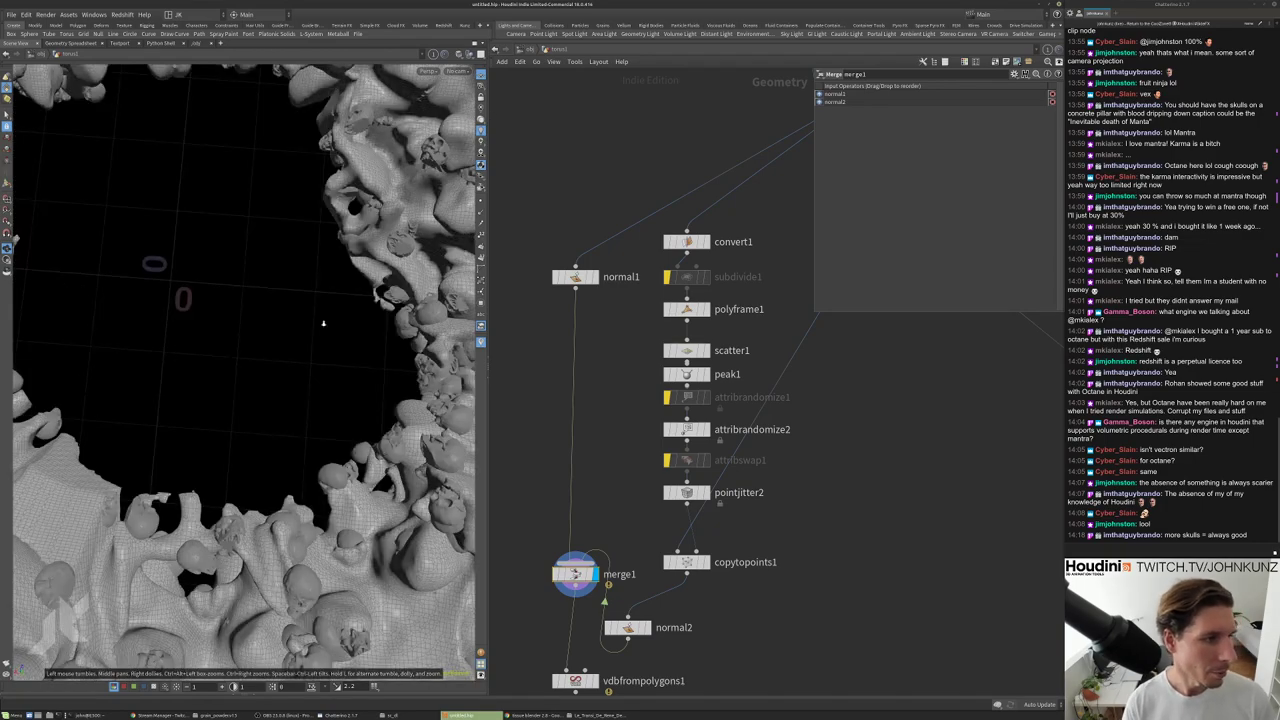
left_click_drag(323, 323, 378, 418)
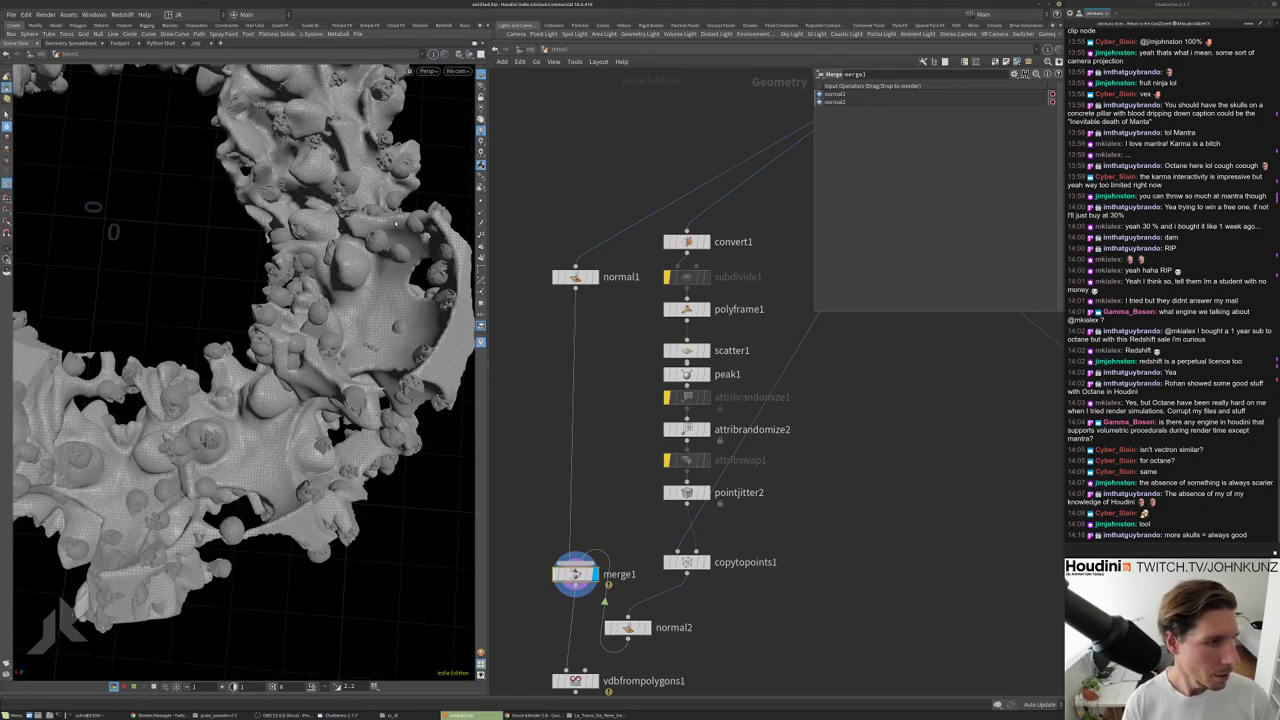
scroll(580, 387, "up", 1)
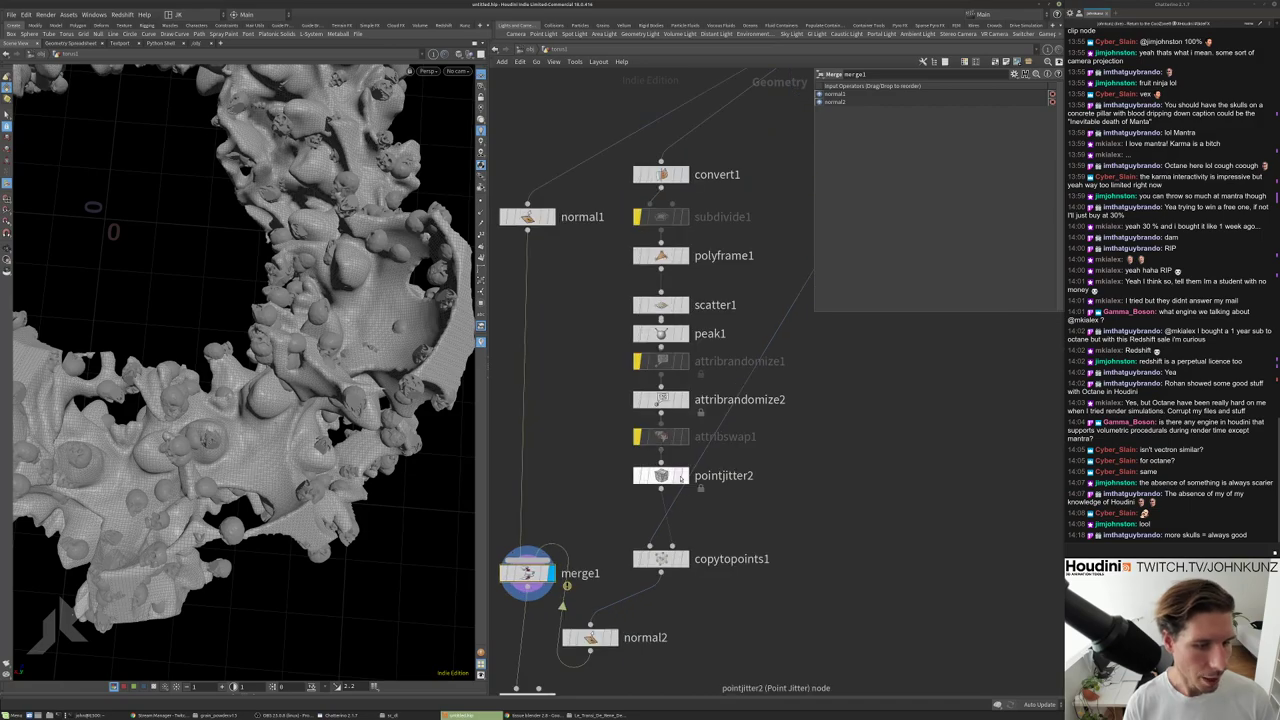
Display the jittered scatter points and set scatter1's Scale Radii By to 2.
left_click(680, 475)
left_click(662, 304)
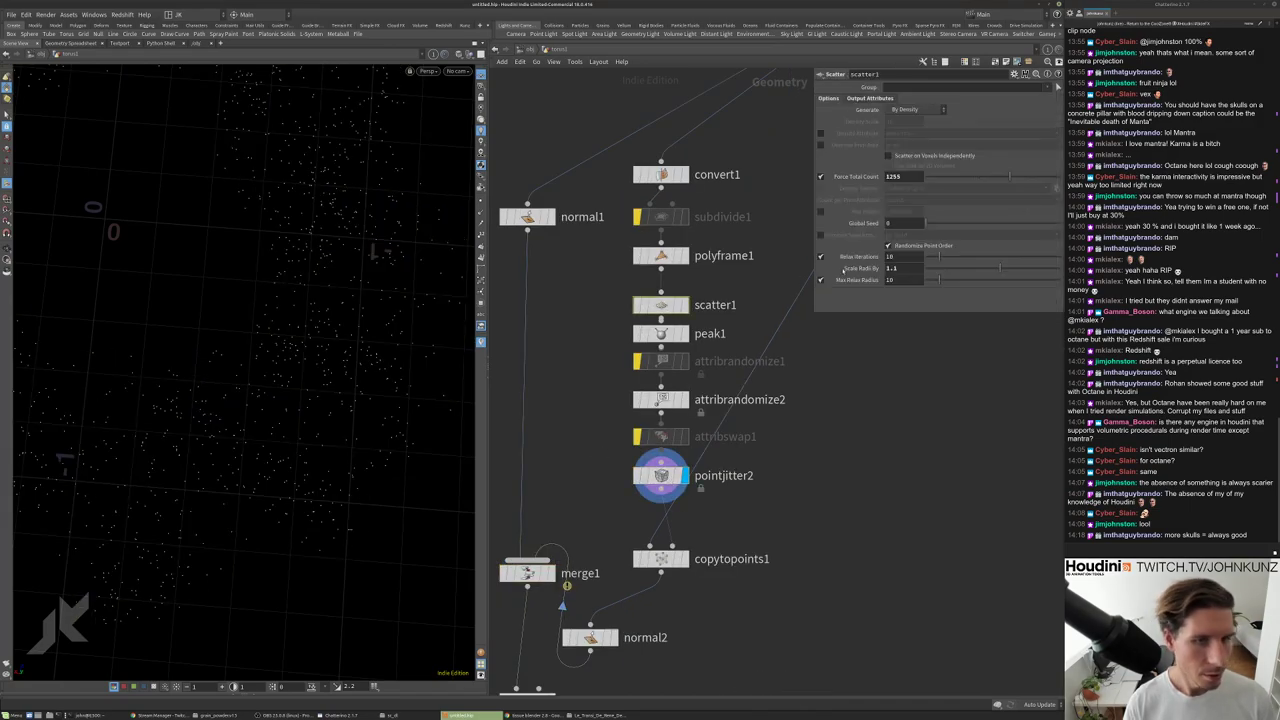
double_click(893, 268)
type("2")
key("Return")
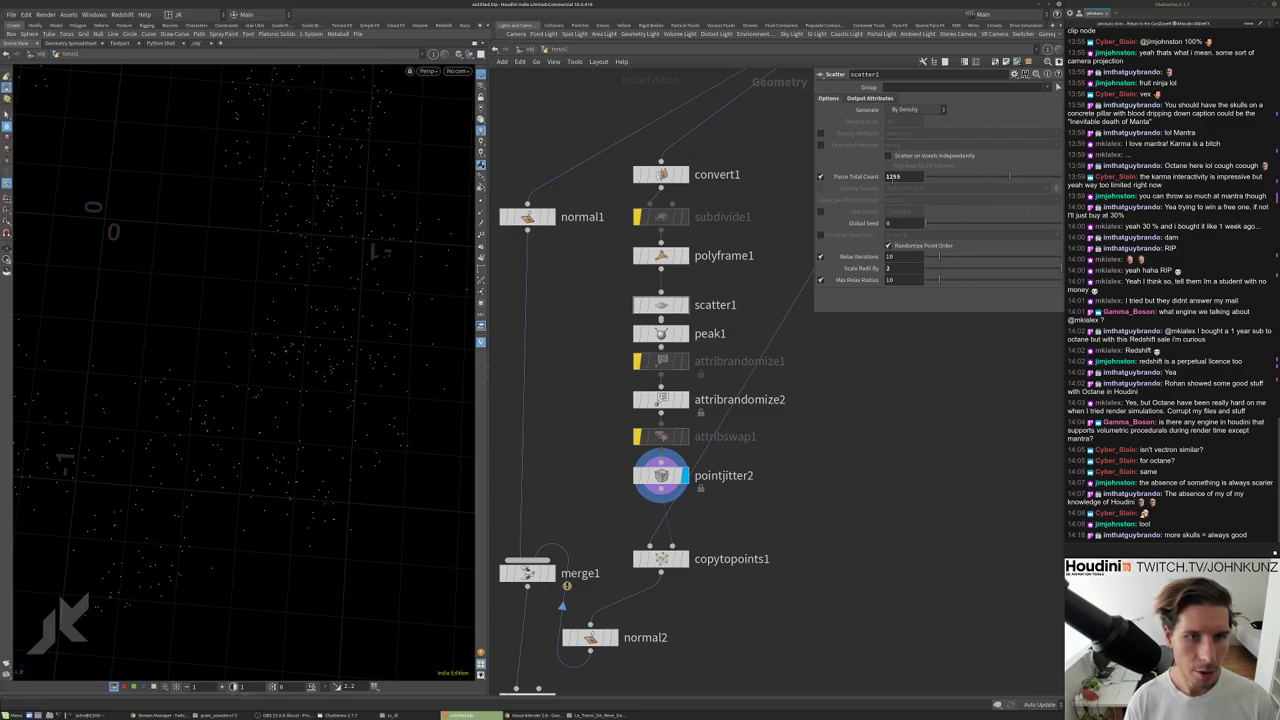
Change Scale Radii By to 3 and Force Total Count to 1755, then view the copied skulls.
double_click(891, 176)
double_click(896, 268)
type("3")
key("Return")
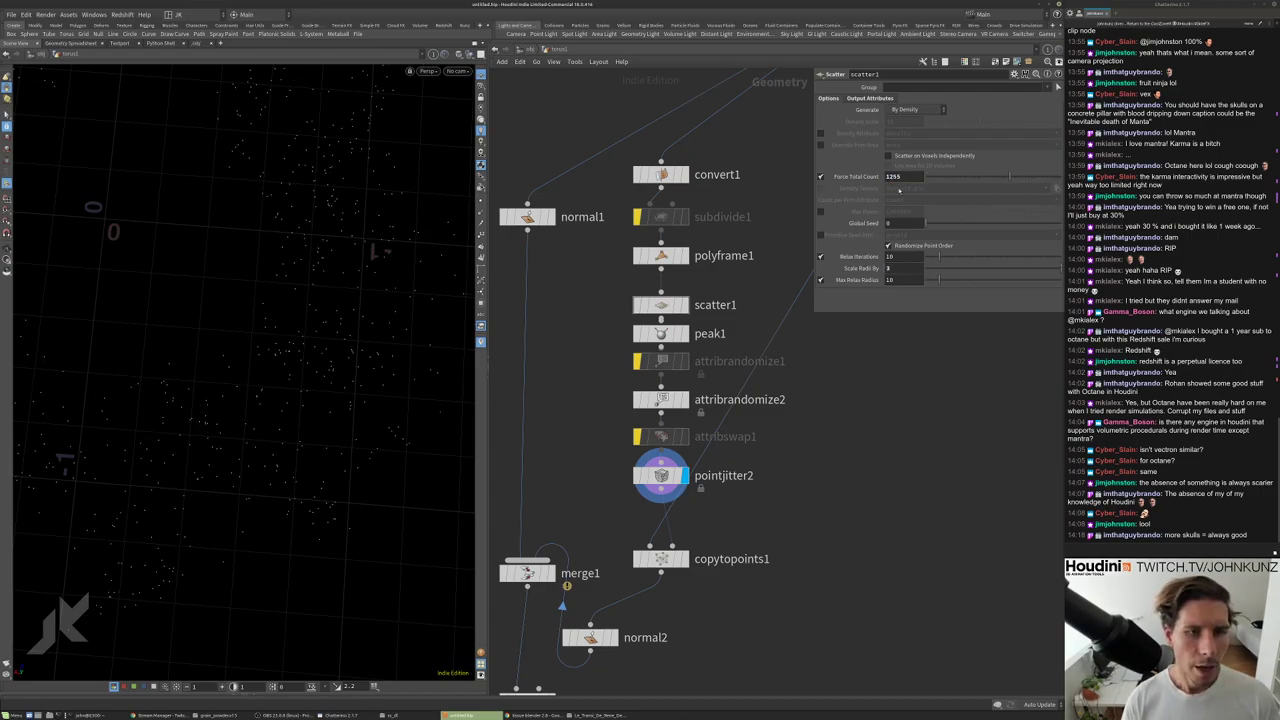
double_click(893, 176)
type("1755")
key("Return")
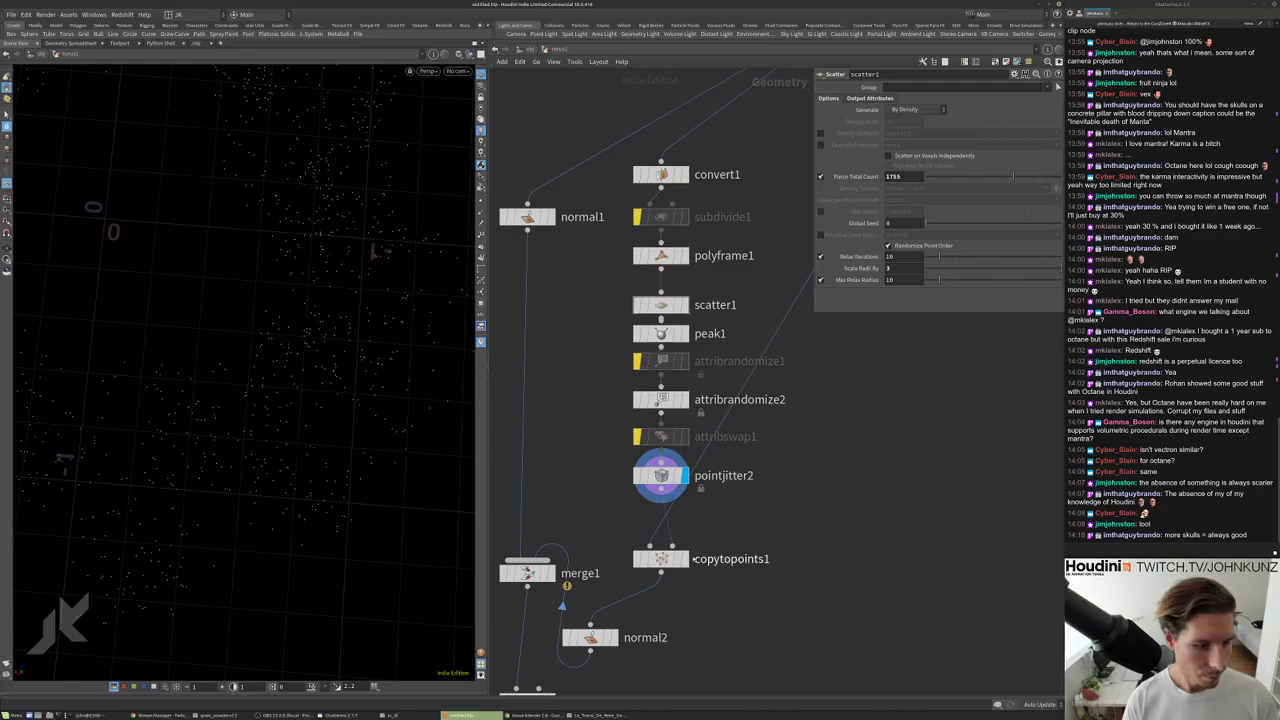
key("r")
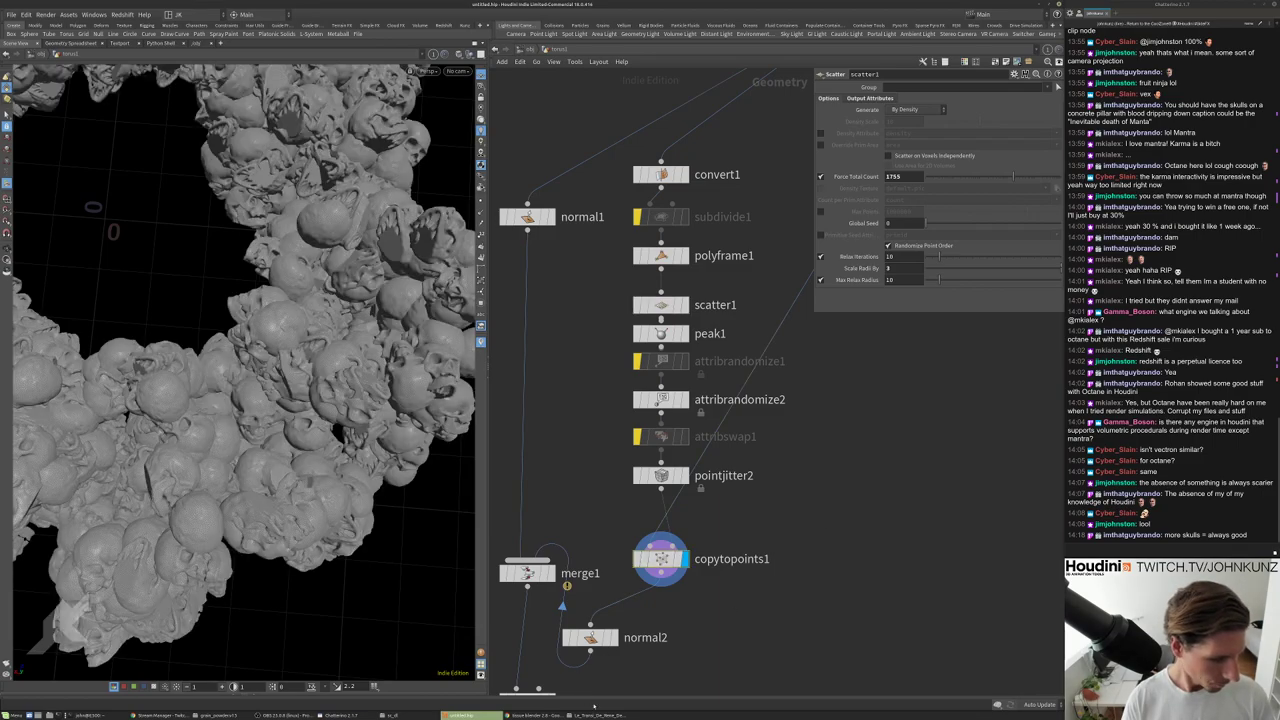
right_click(600, 715)
left_click(600, 706)
middle_click(660, 558)
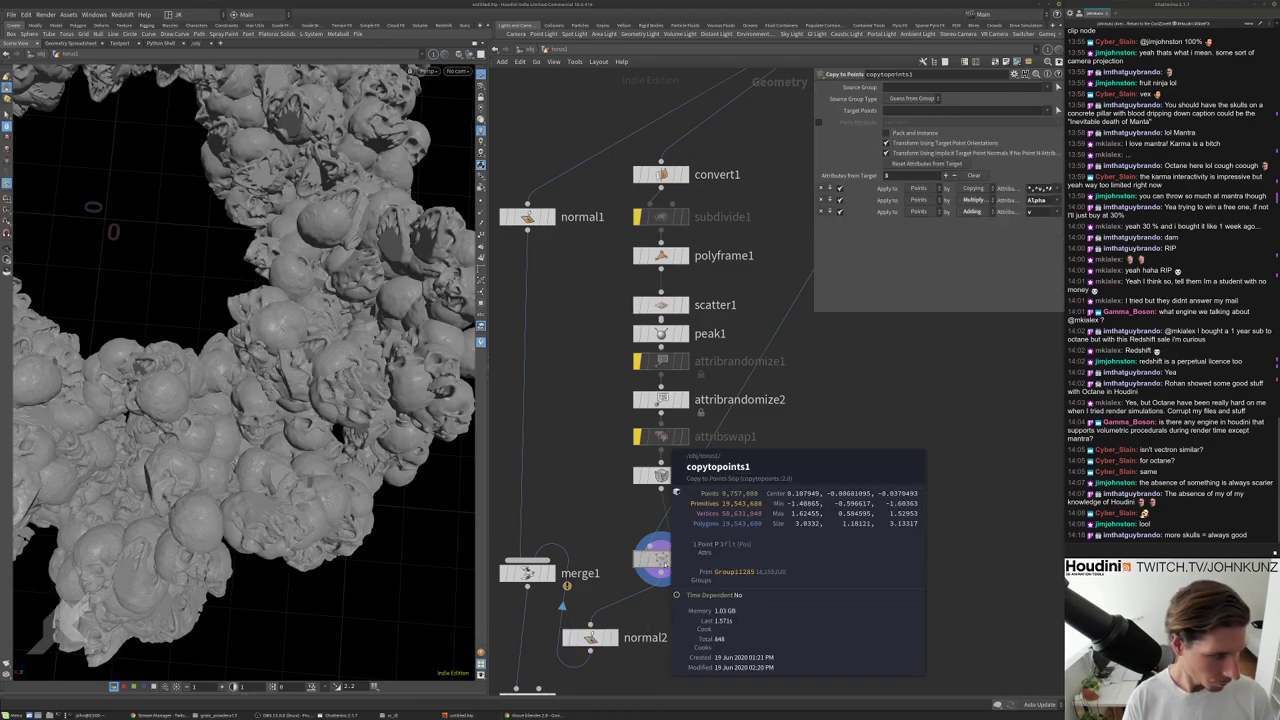
left_click_drag(240, 320, 278, 333, "alt")
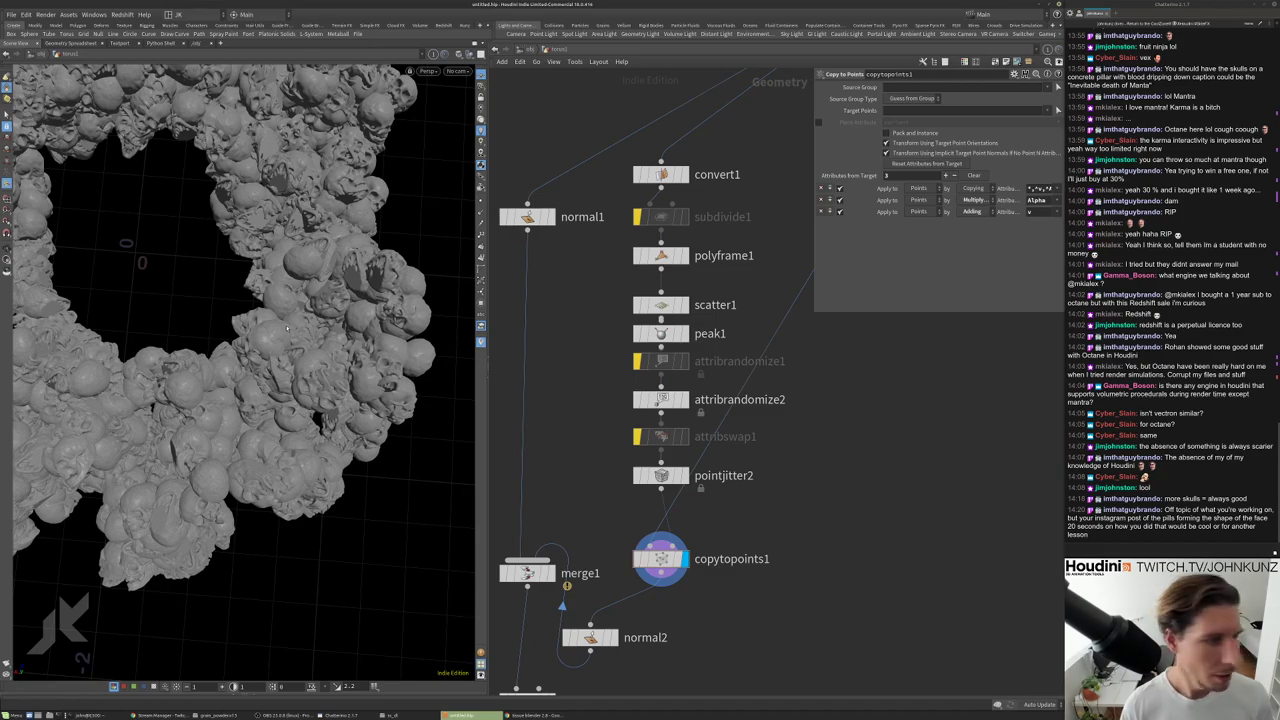
left_click_drag(322, 366, 307, 402)
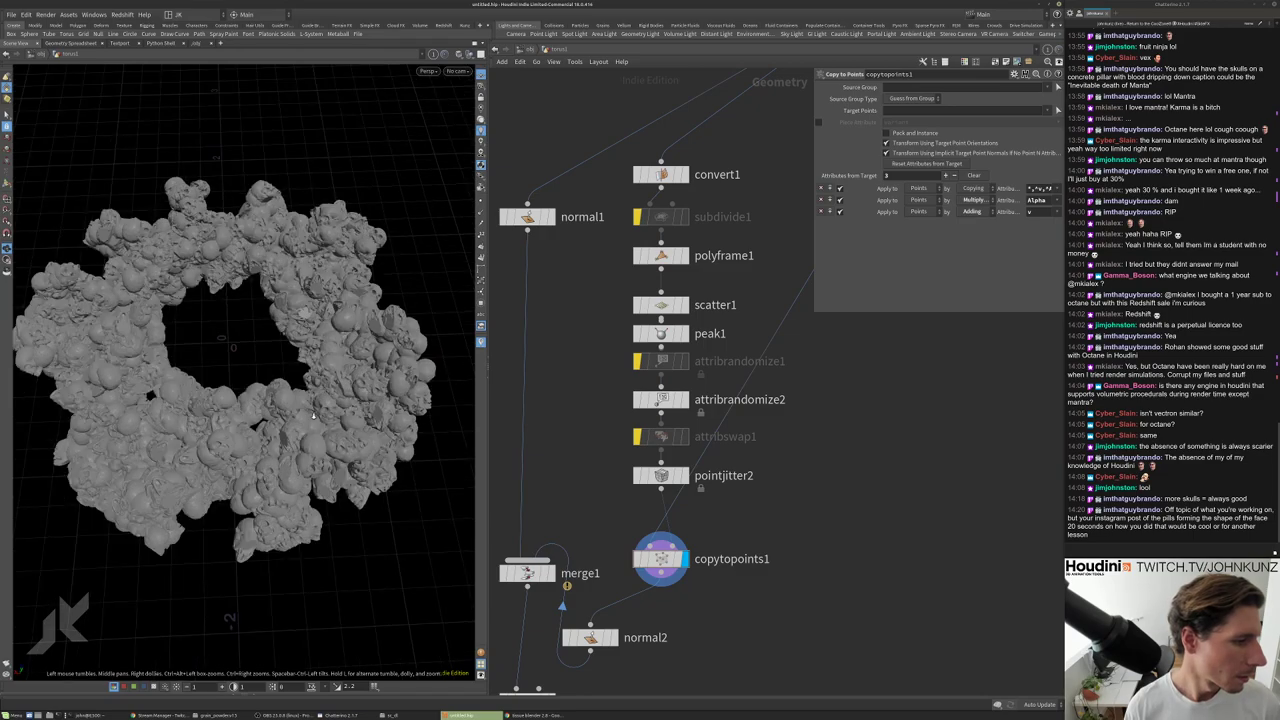
scroll(305, 410, "up", 3)
scroll(844, 452, "down", 5)
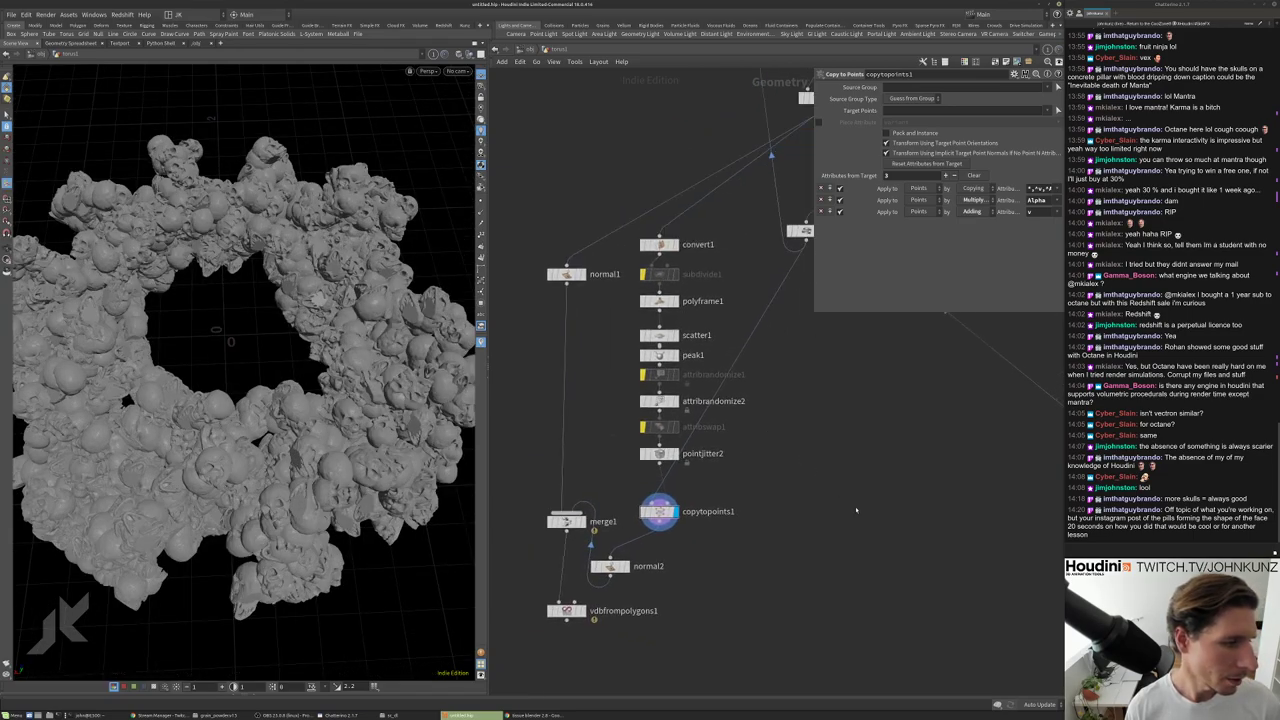
scroll(715, 443, "up", 2)
key("f")
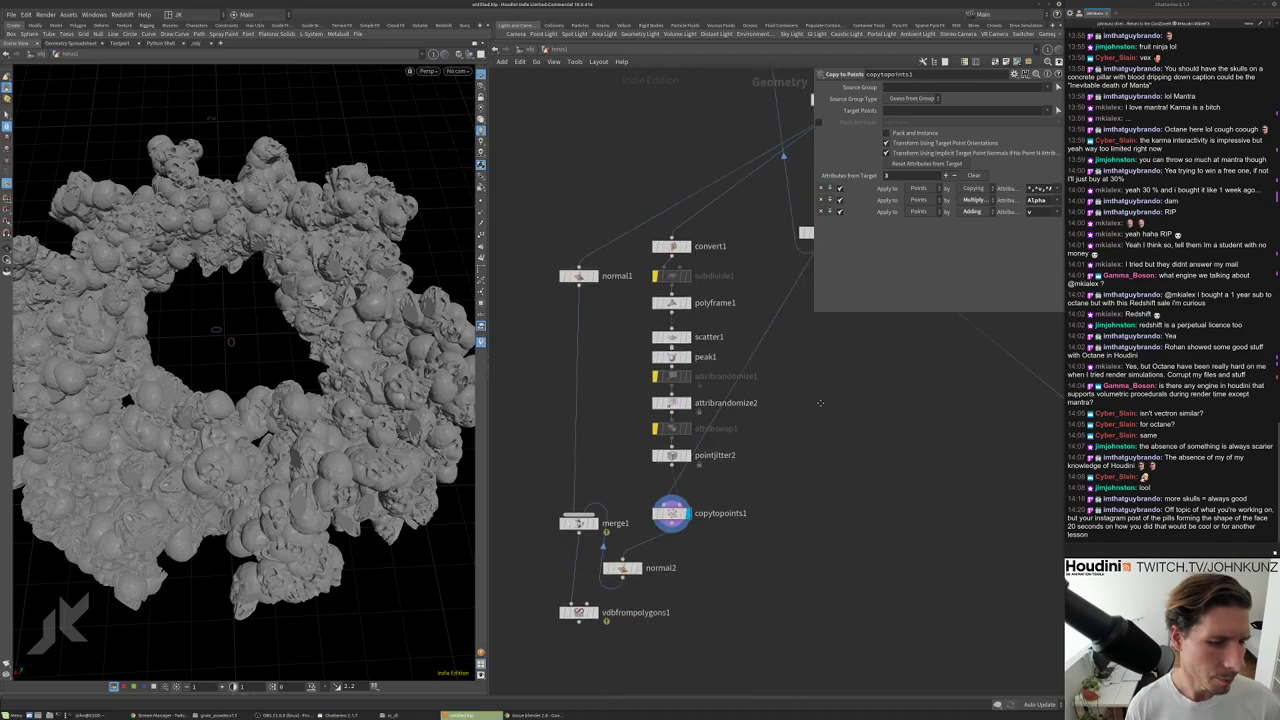
scroll(572, 424, "down", 2)
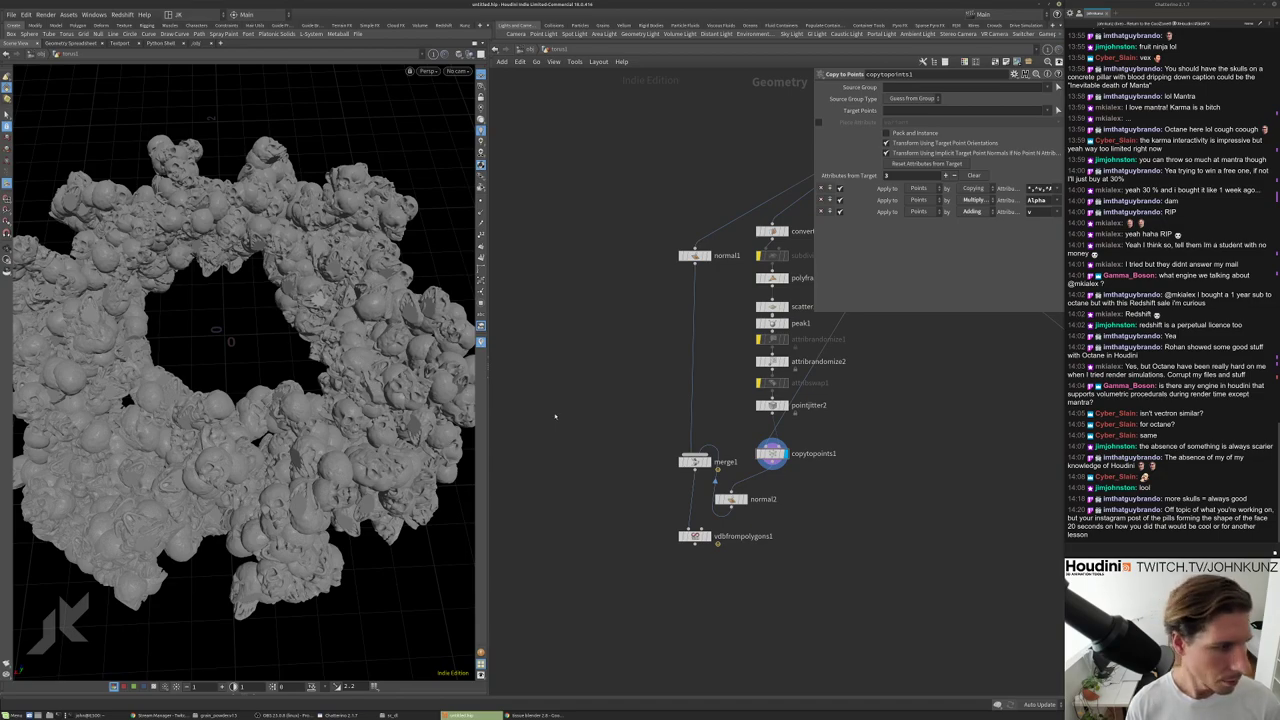
middle_click_drag(555, 416, 487, 394)
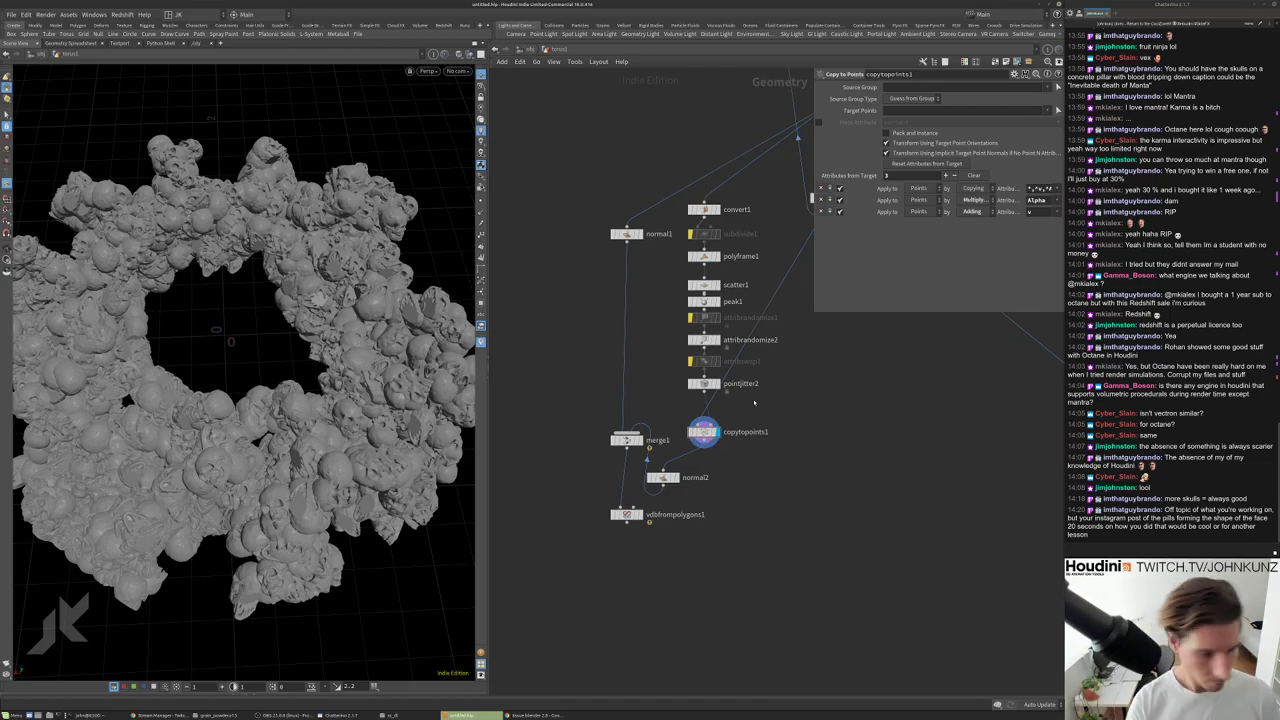
scroll(788, 424, "down", 1)
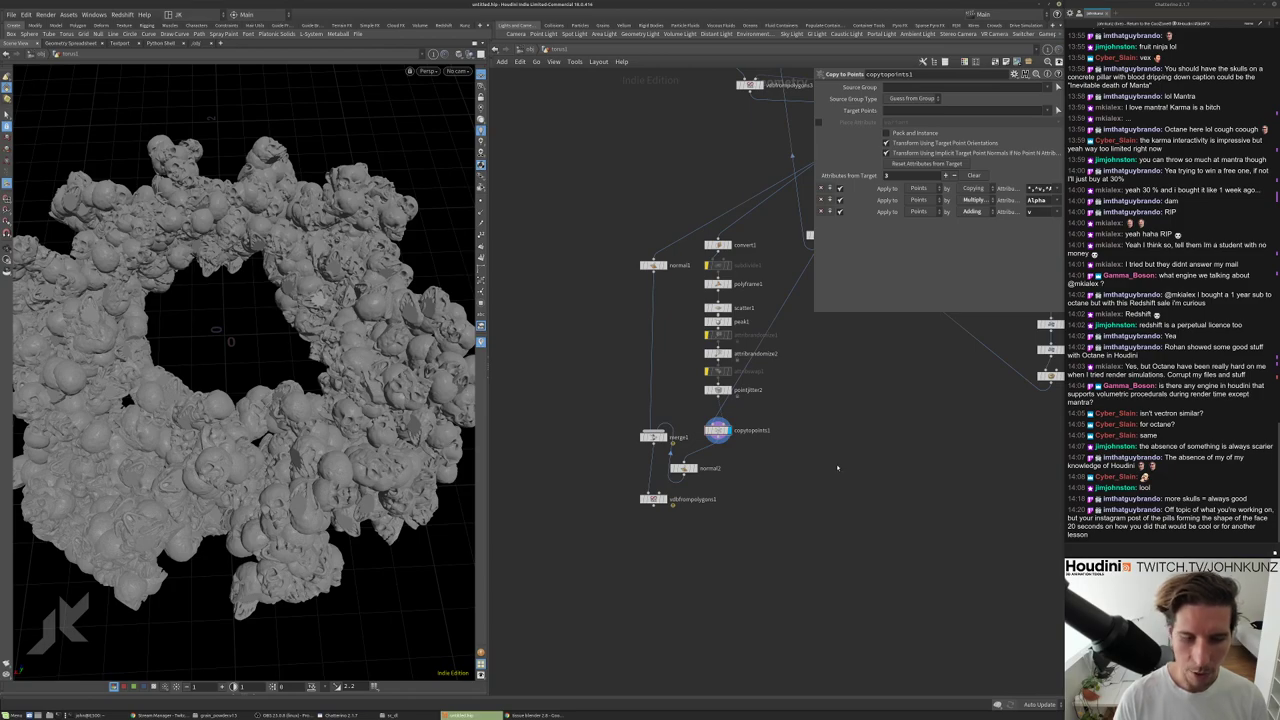
scroll(837, 467, "up", 2)
Add a circle node to the network and display it in the viewport.
key("Tab")
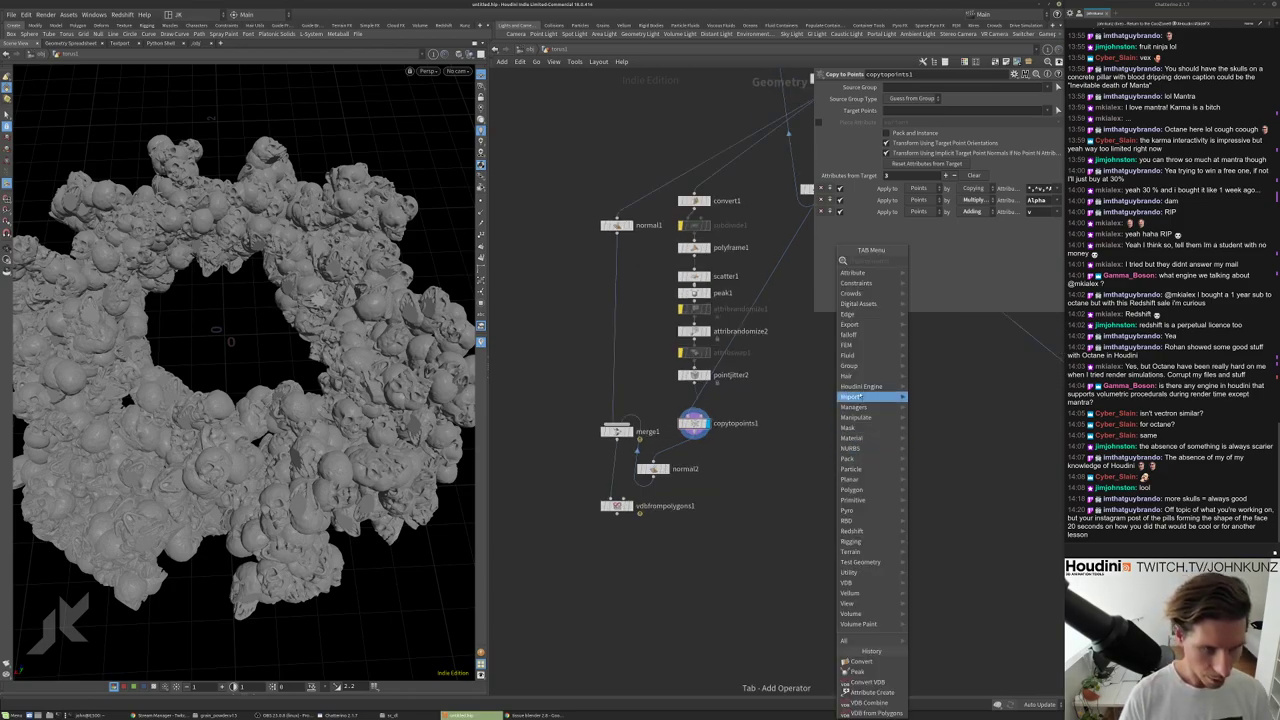
key("Escape")
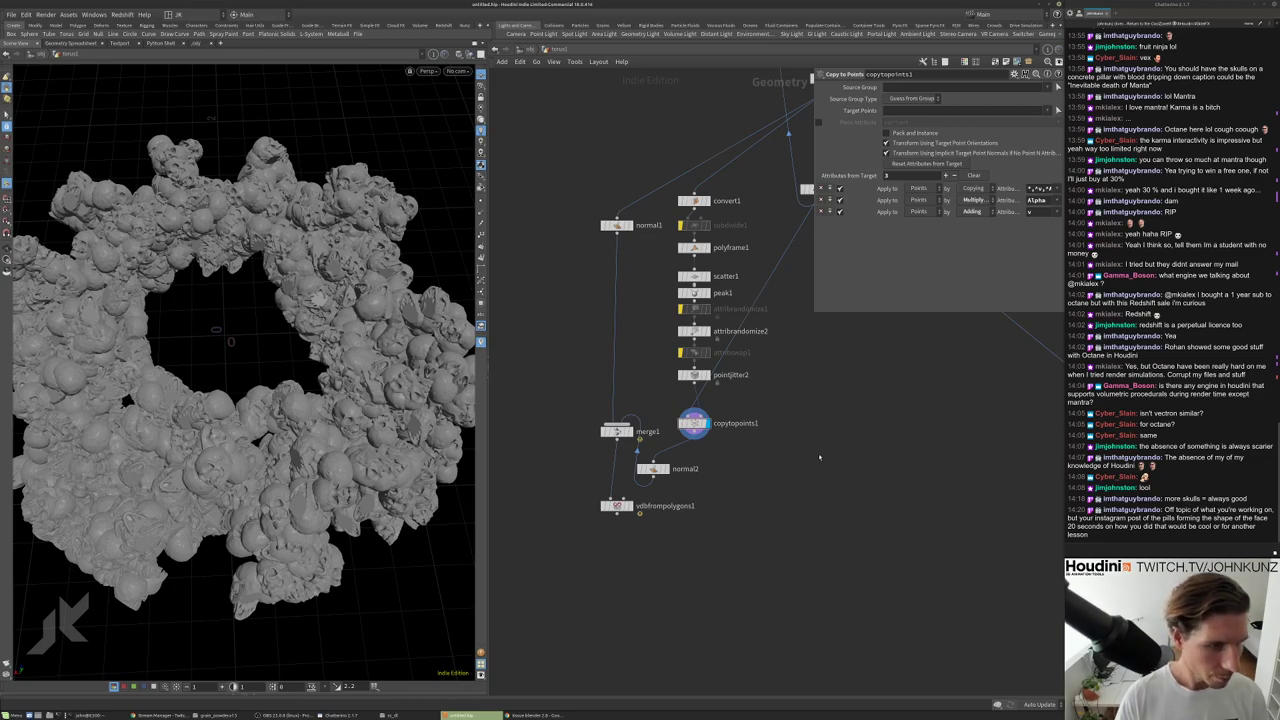
key("Tab")
type("c")
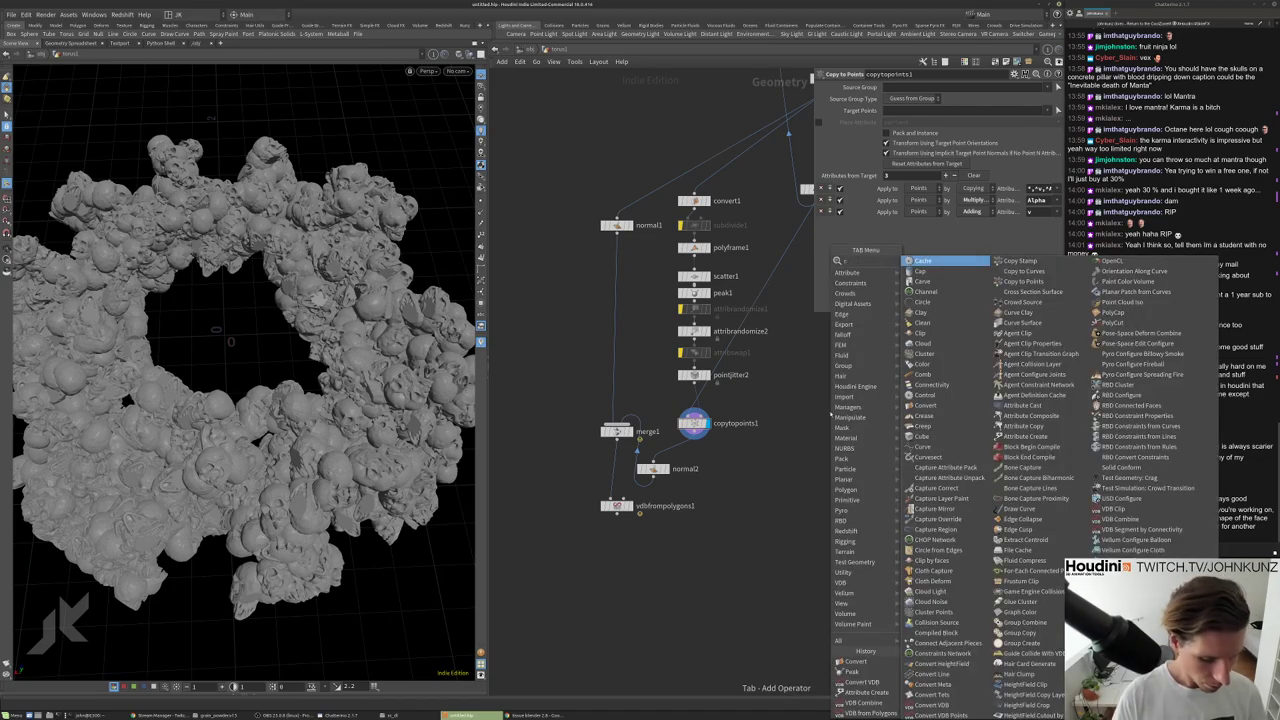
type("ircle")
key("Return")
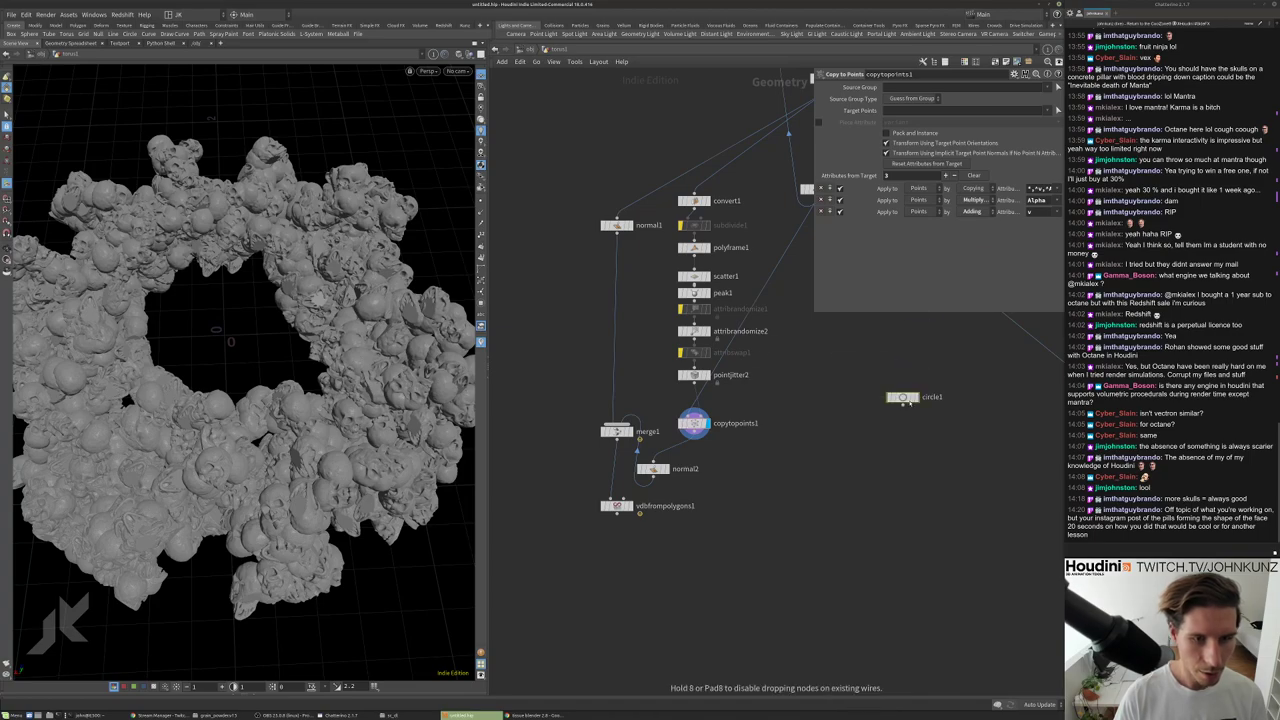
left_click(903, 397)
scroll(903, 397, "up", 3)
left_click(915, 396)
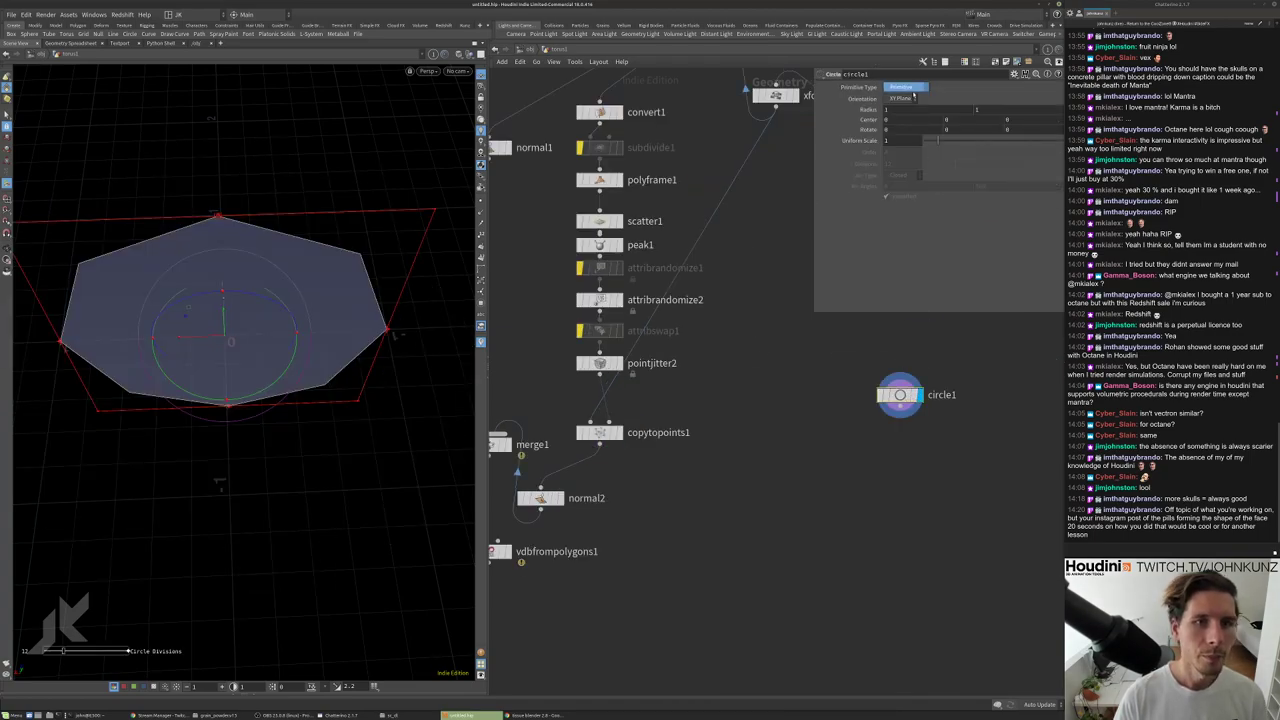
Make circle1 a polygon circle with Arc Type set to Open Arc.
left_click(910, 98)
left_click_drag(300, 150, 348, 207)
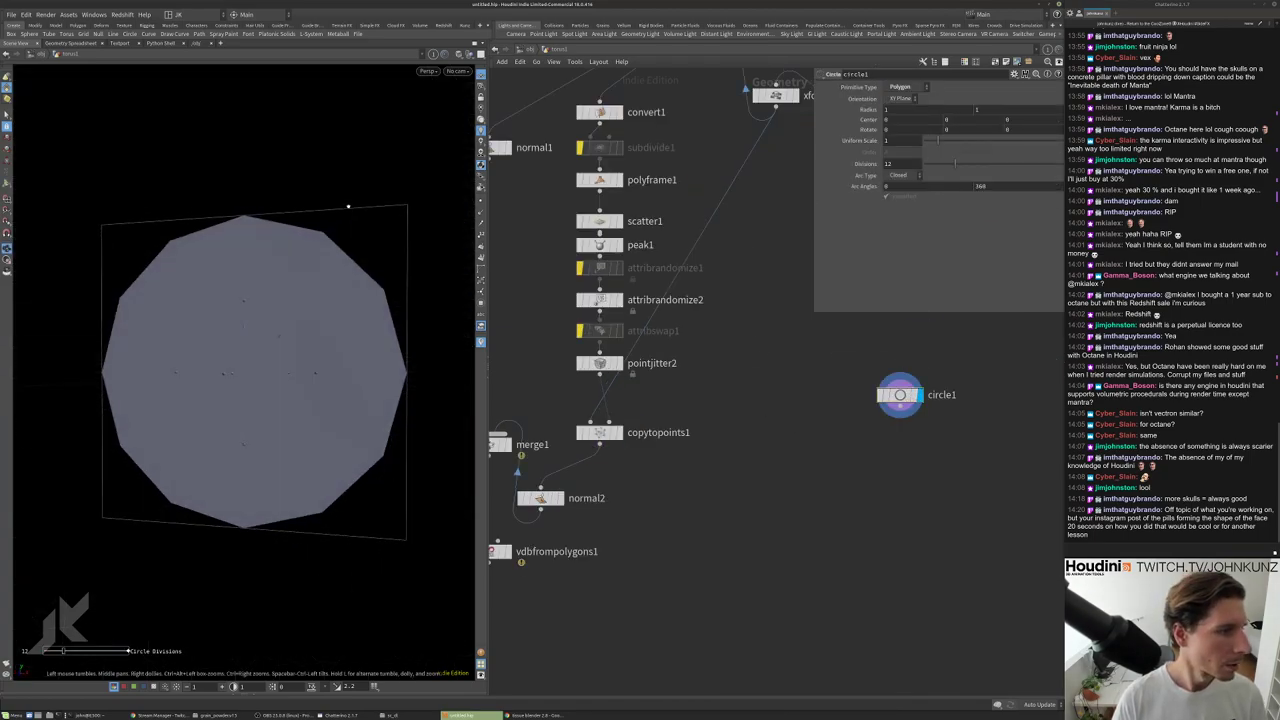
key("Return")
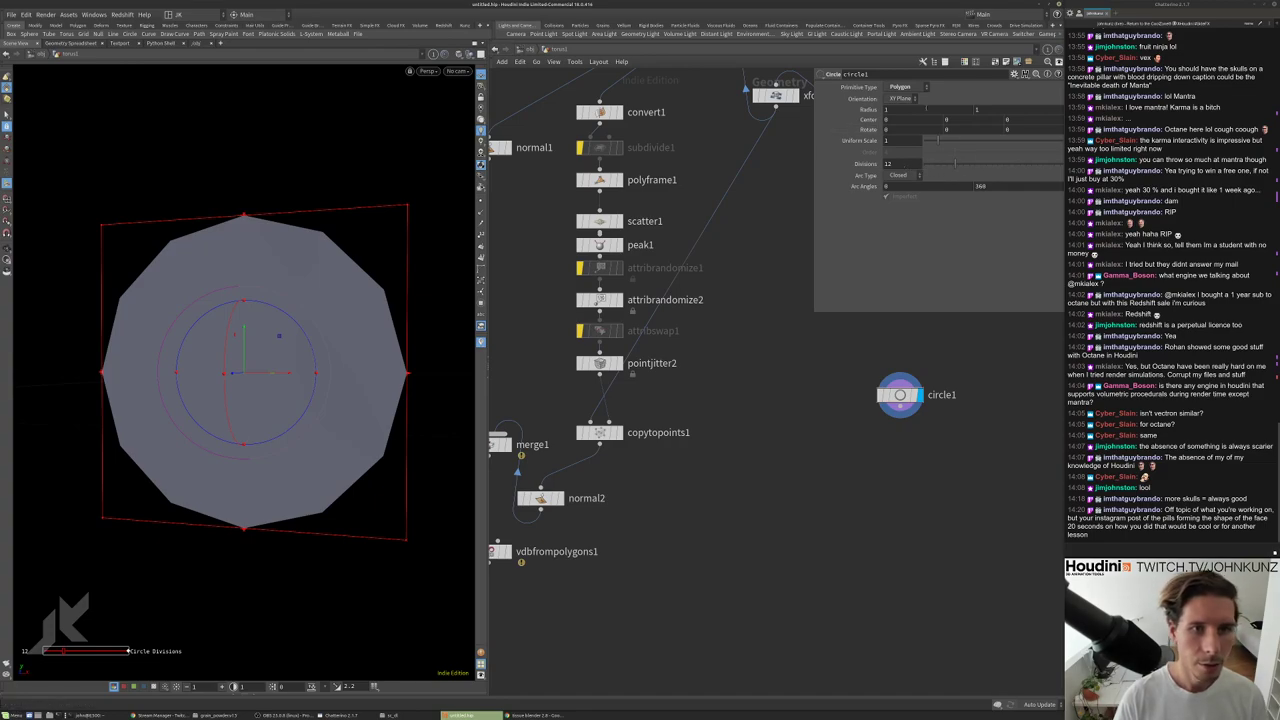
middle_click_drag(797, 390, 827, 433)
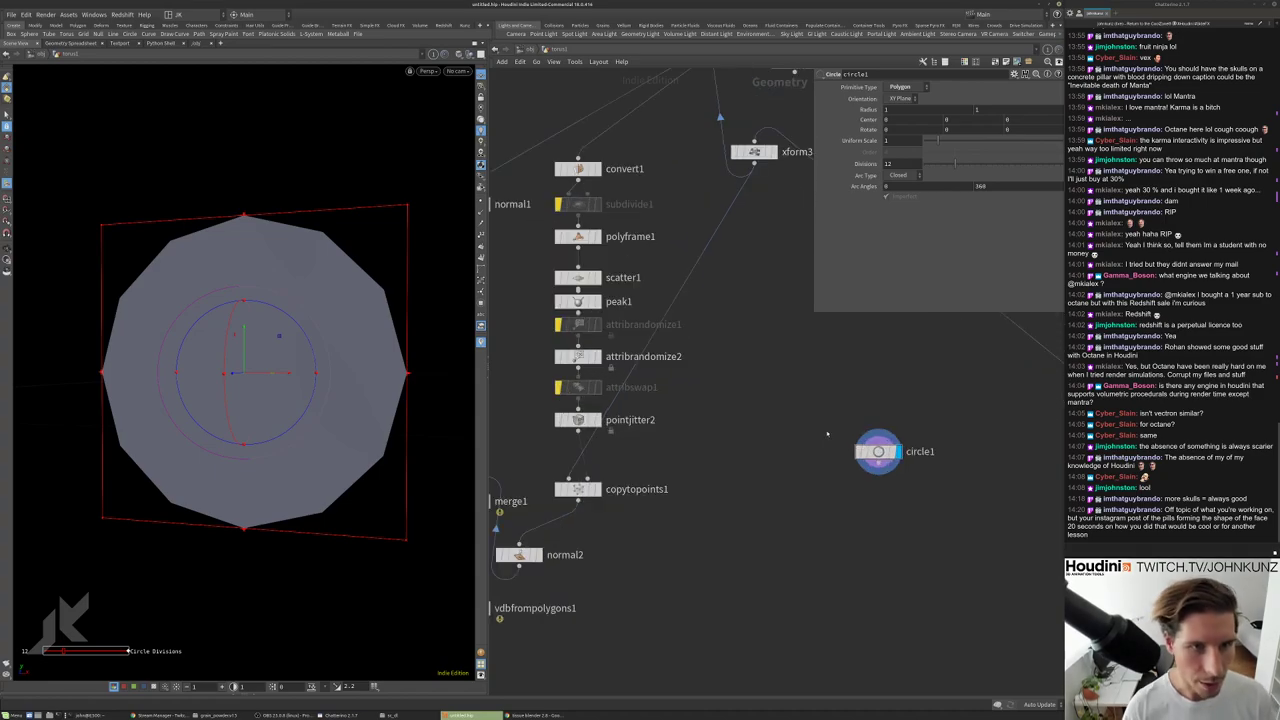
scroll(827, 433, "down", 3)
scroll(827, 433, "up", 3)
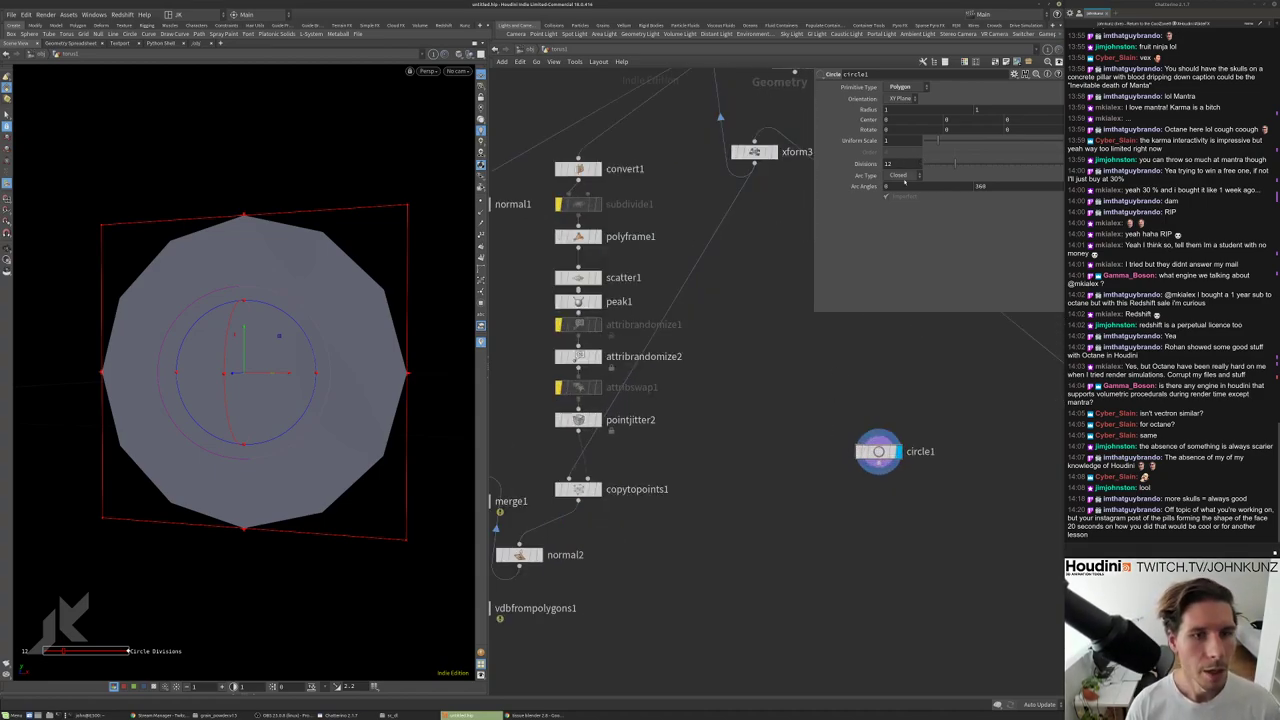
left_click(904, 181)
left_click(900, 192)
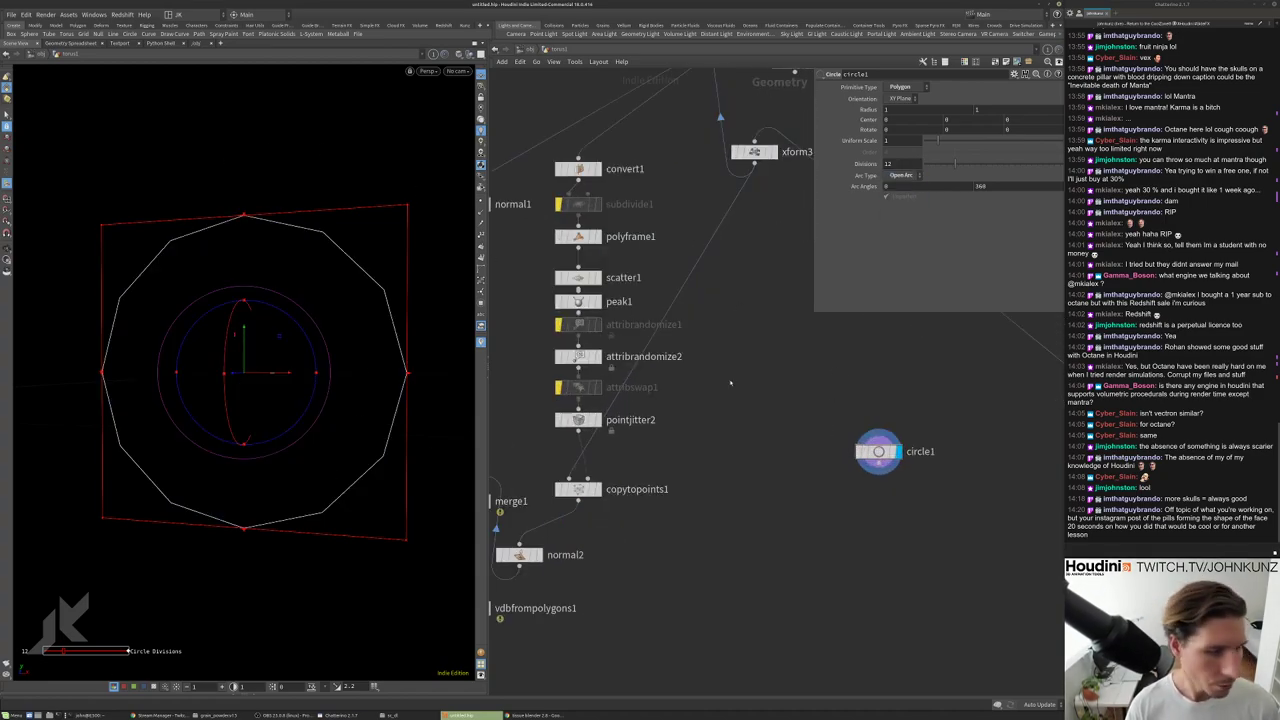
middle_click_drag(730, 383, 662, 342)
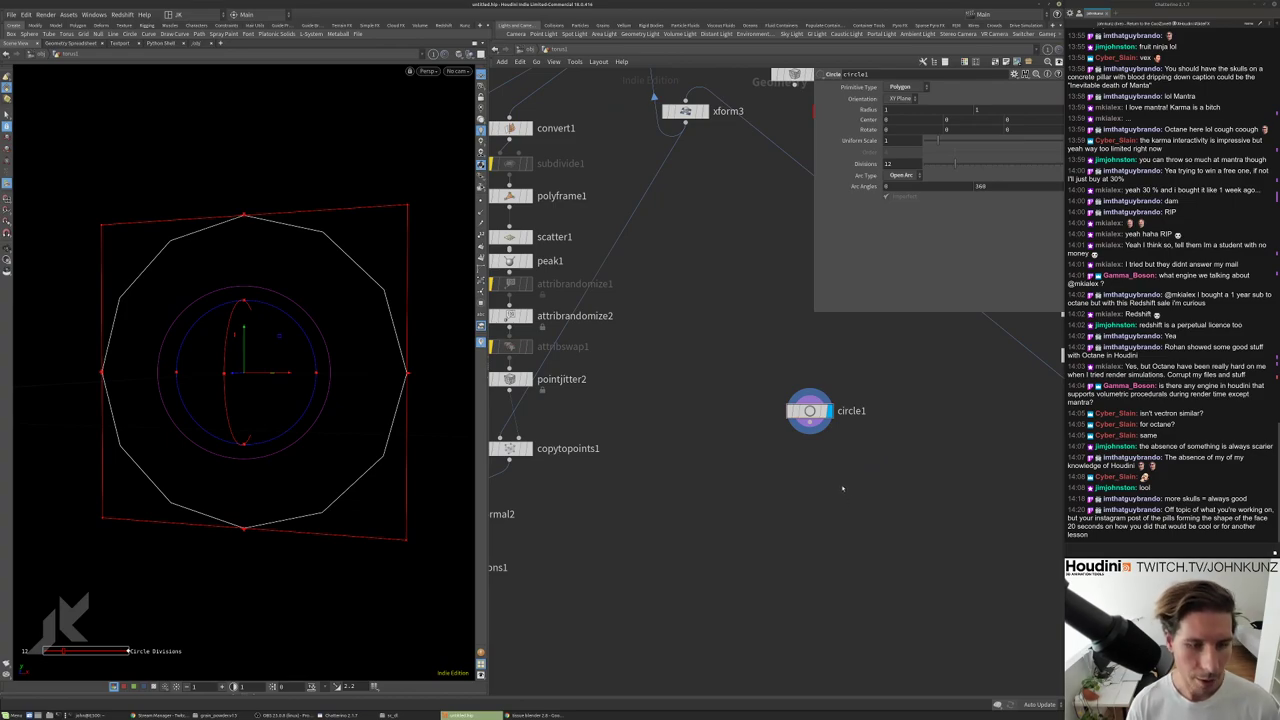
Add a Sphere node to the network.
key("Tab")
type("sp")
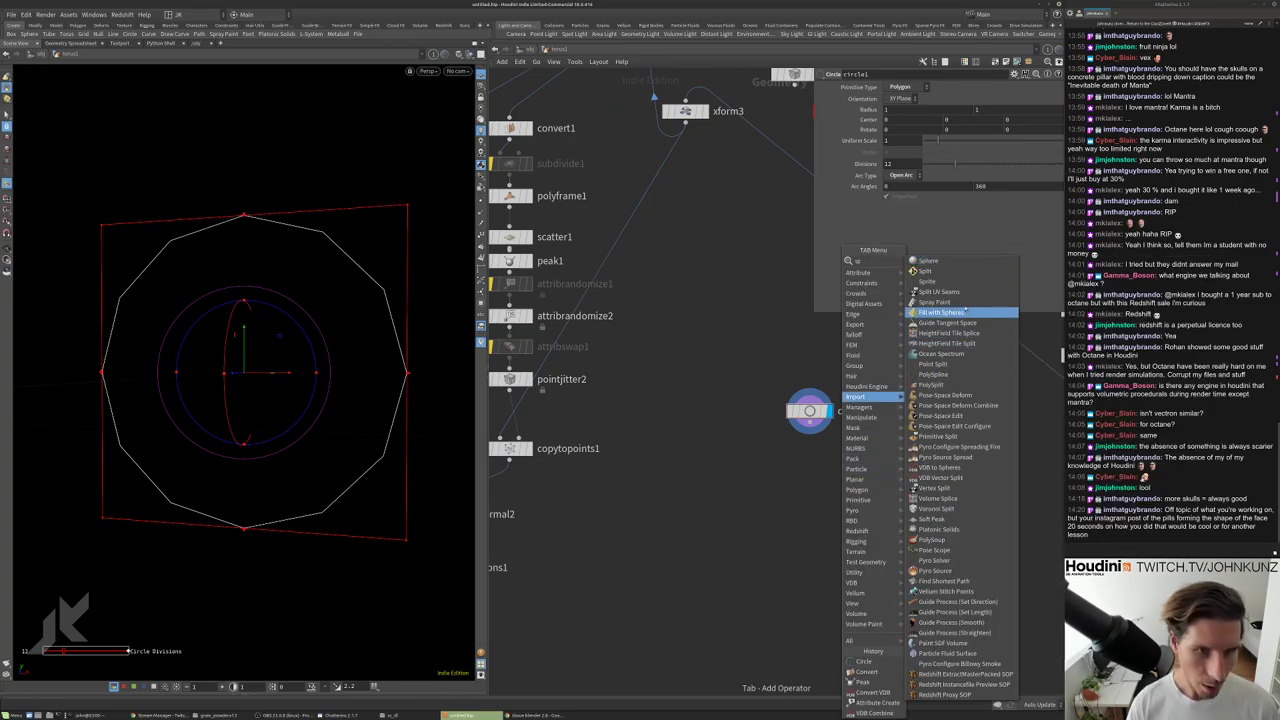
left_click(928, 260)
left_click(950, 411)
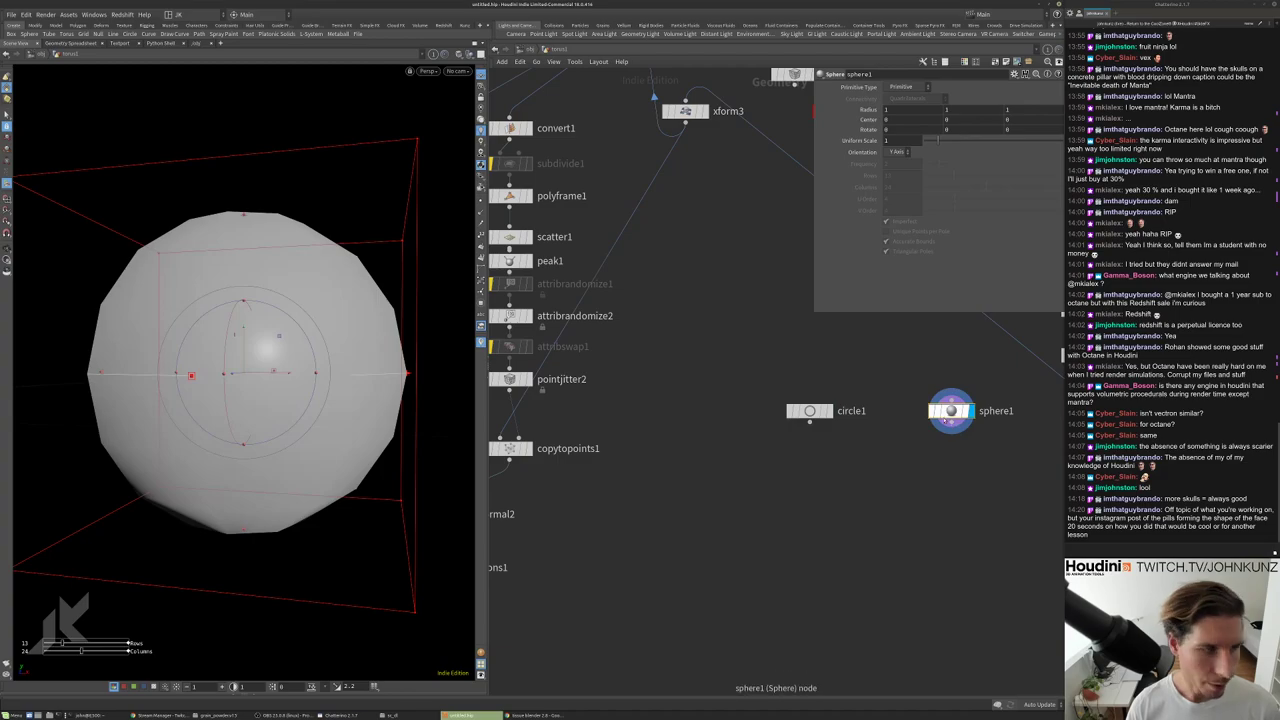
Add an Attribute Wrangle fed by circle1 and sphere1 and display its result.
key("Tab")
mouse_move(957, 271)
left_click(1025, 258)
left_click(866, 495)
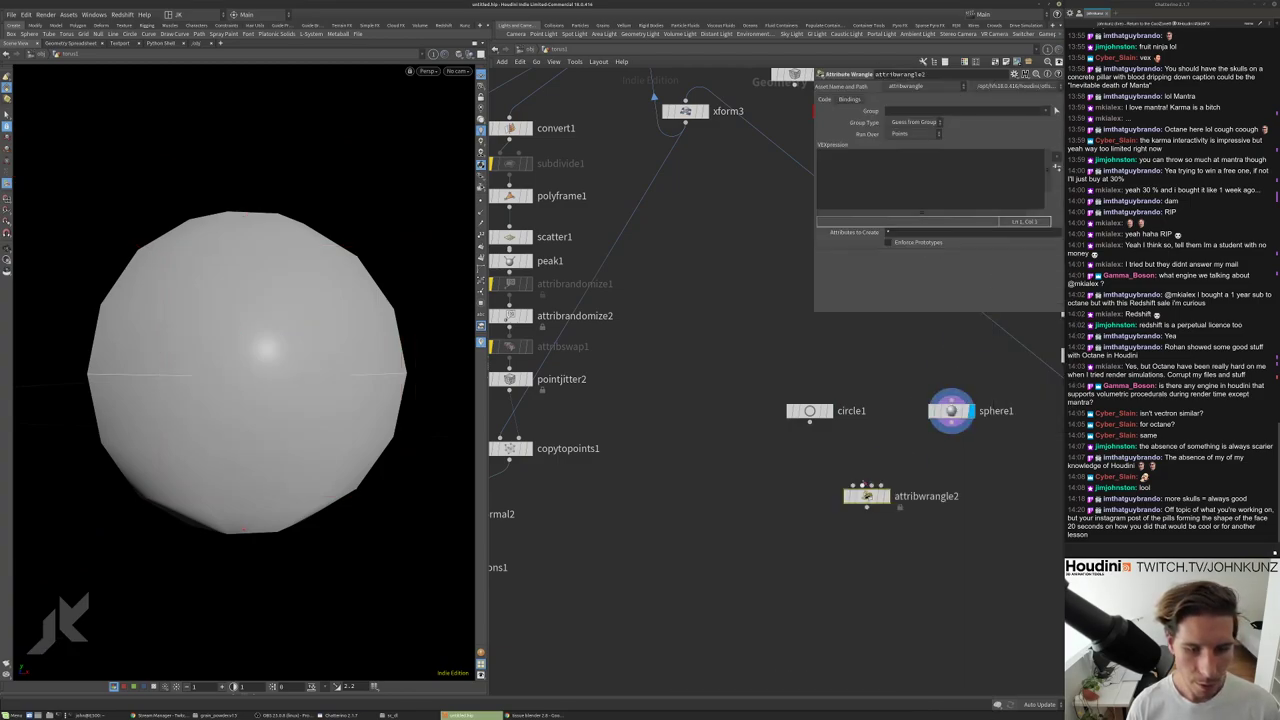
left_click_drag(951, 432, 866, 484)
left_click_drag(810, 420, 854, 484)
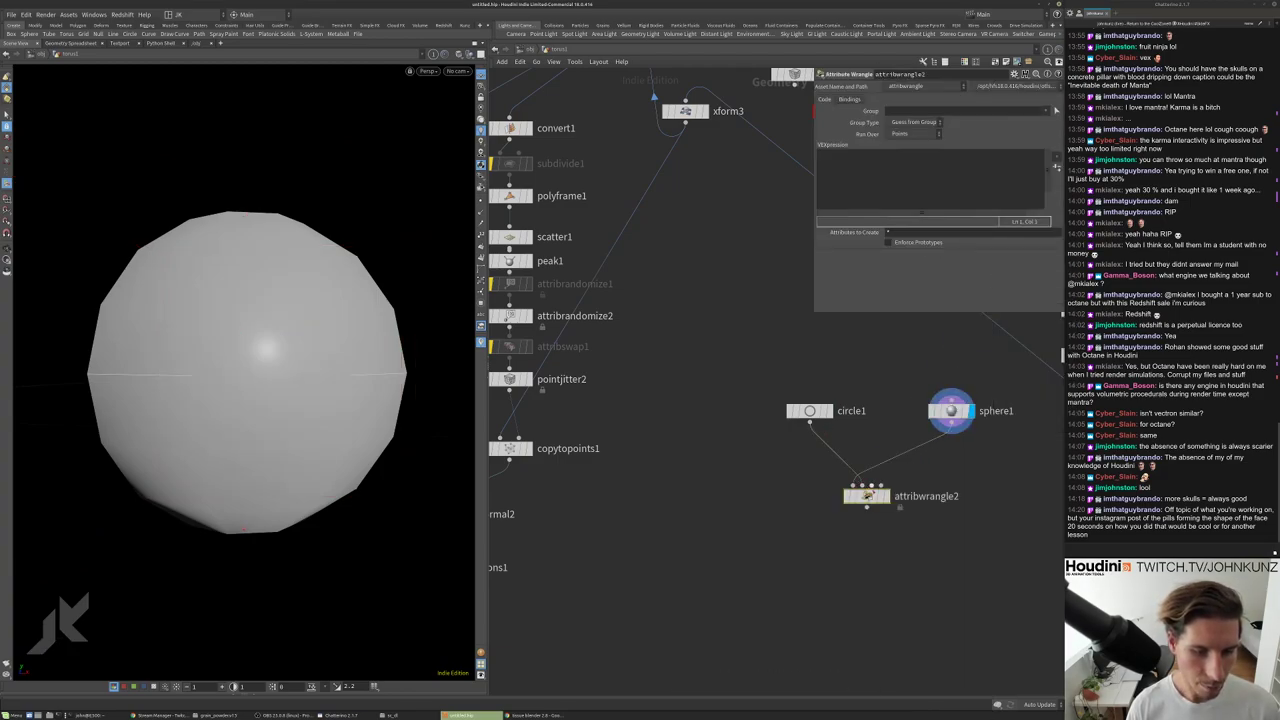
left_click(885, 496)
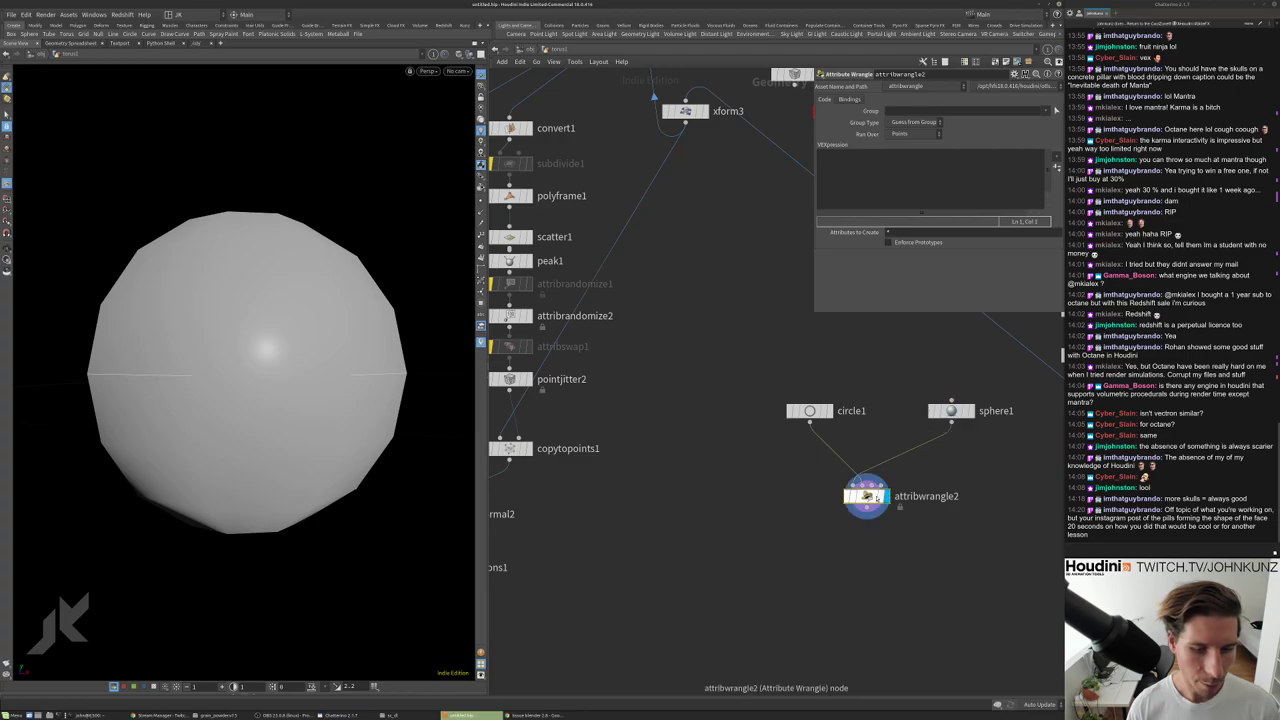
Write @P = primuv(1, "P", 0, set(0.5, 0, 0)); in the wrangle and template circle1.
left_click(871, 179)
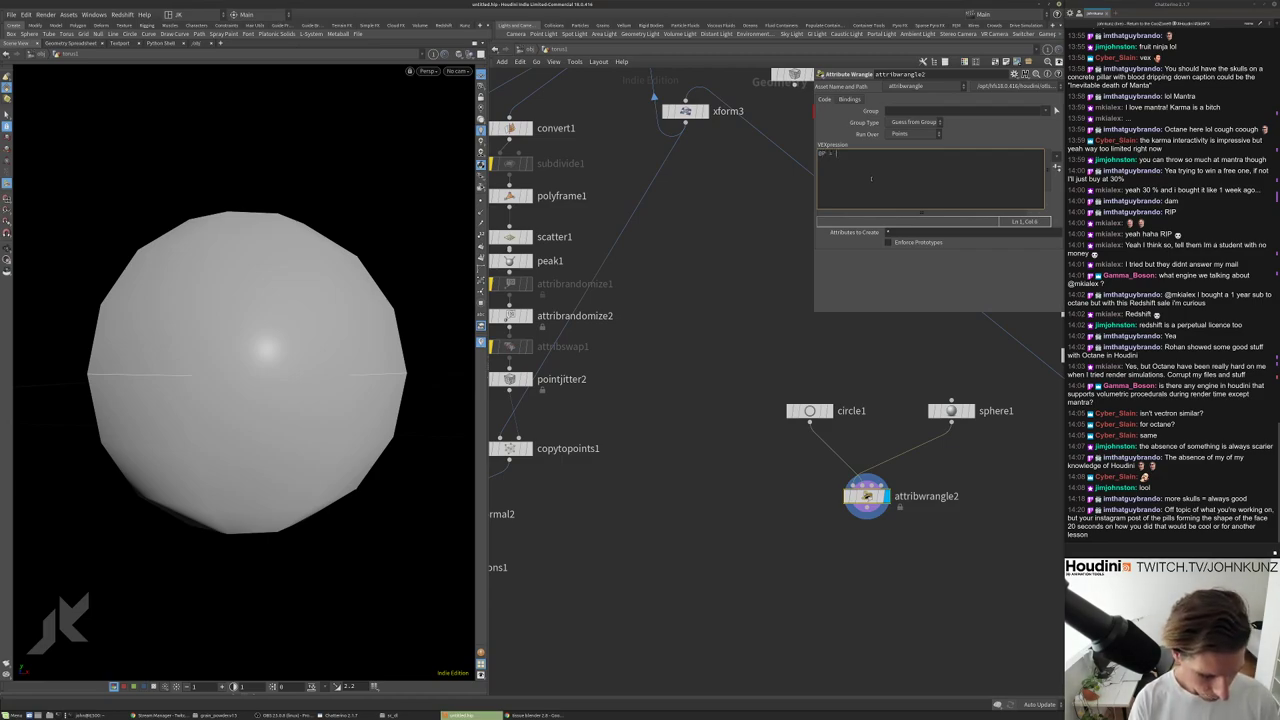
type("im")
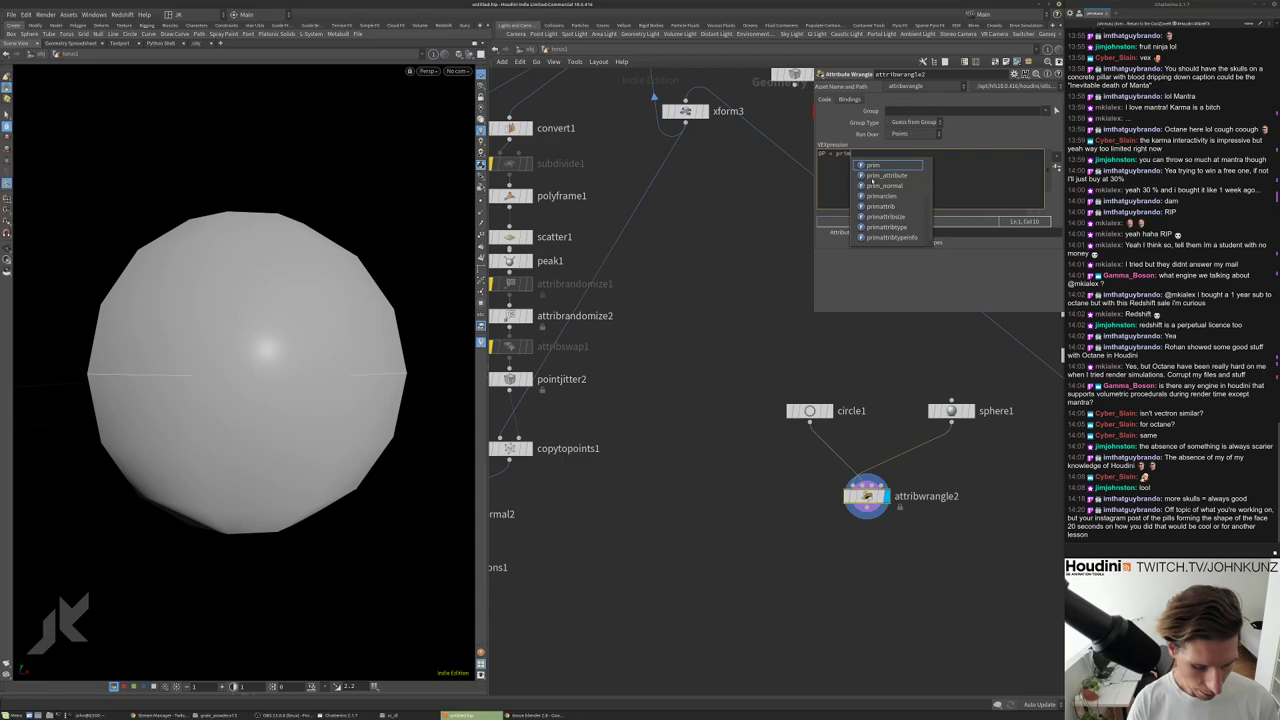
type("(1,\"P\",0,")
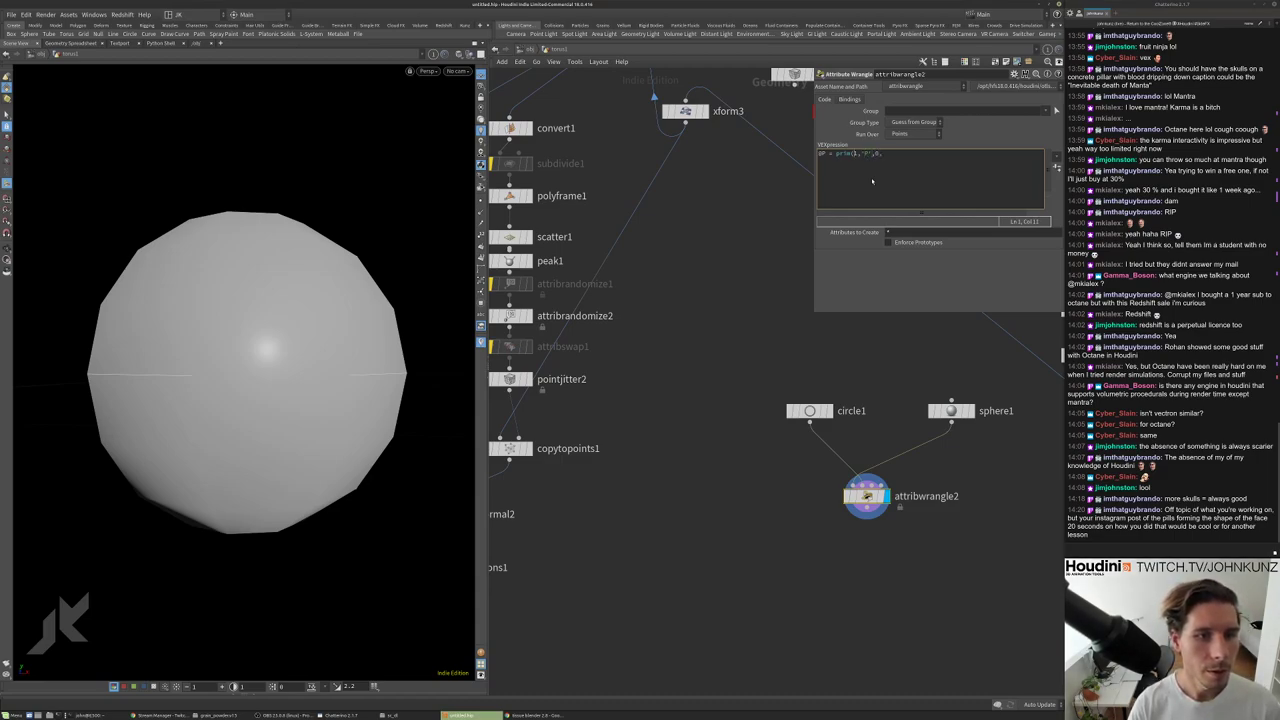
type("uv")
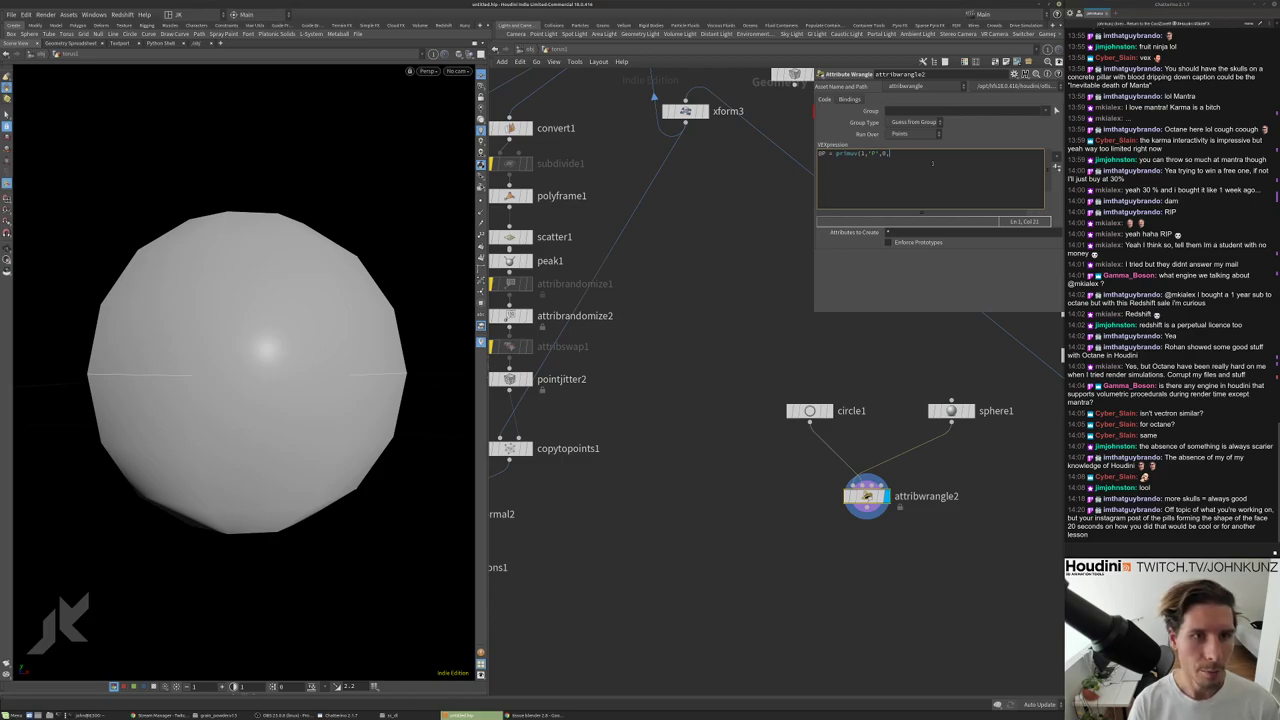
type("set(")
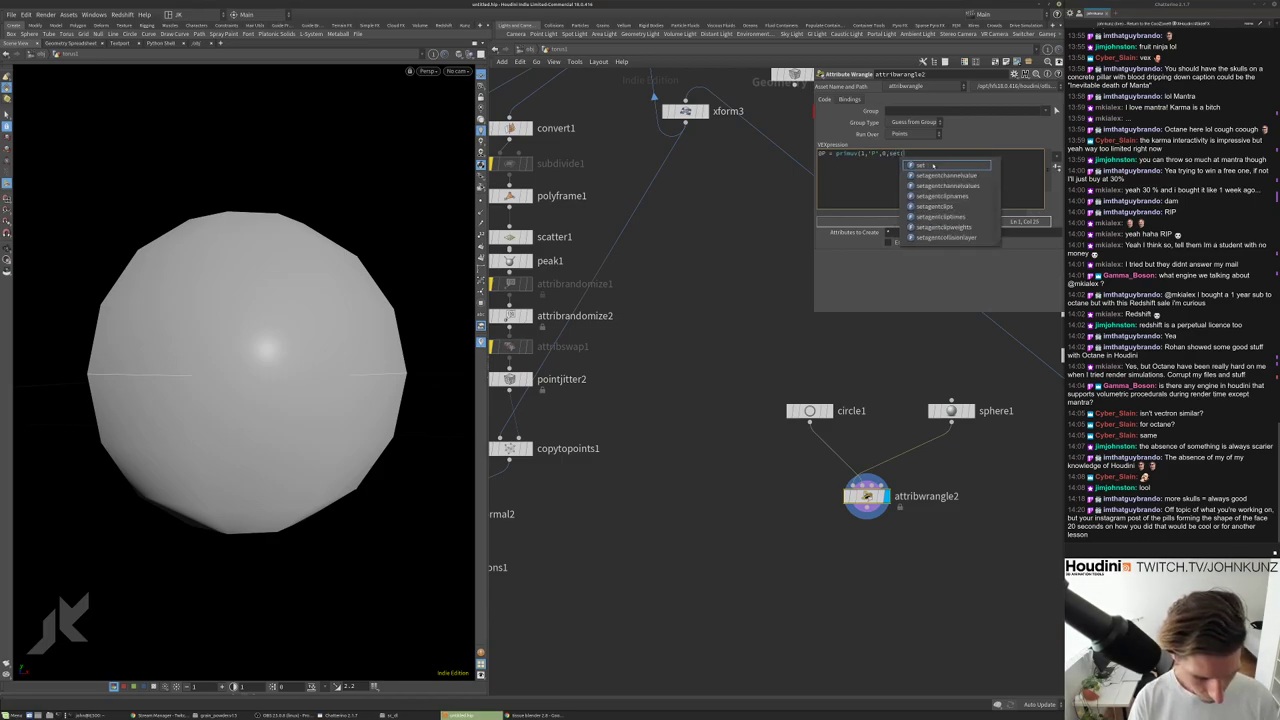
type("0,5, 0")
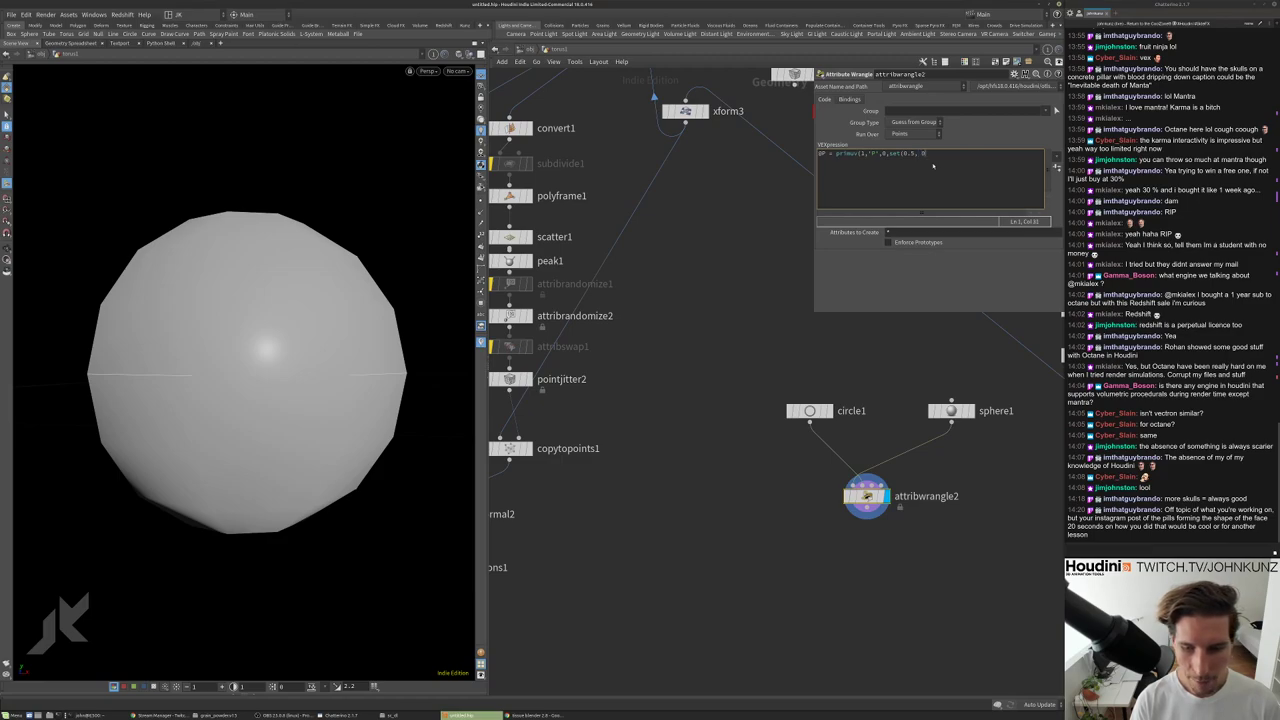
type(", 0));")
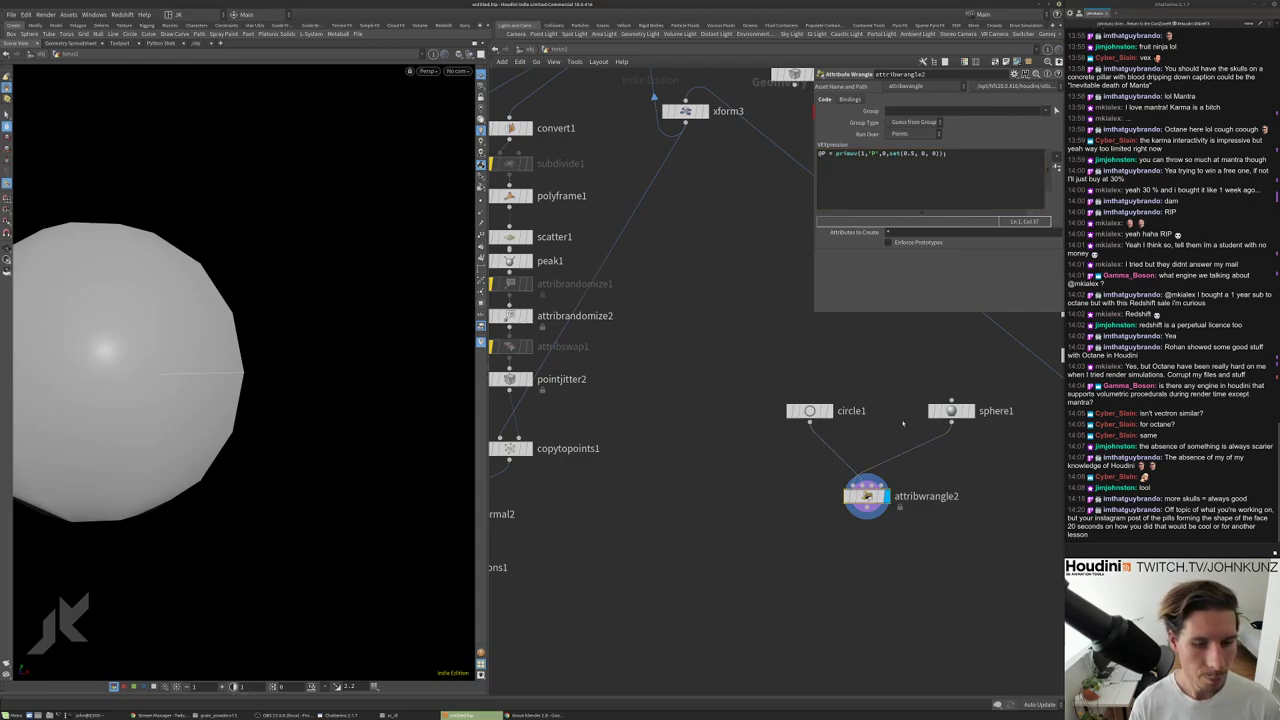
left_click(828, 411)
left_click(951, 411)
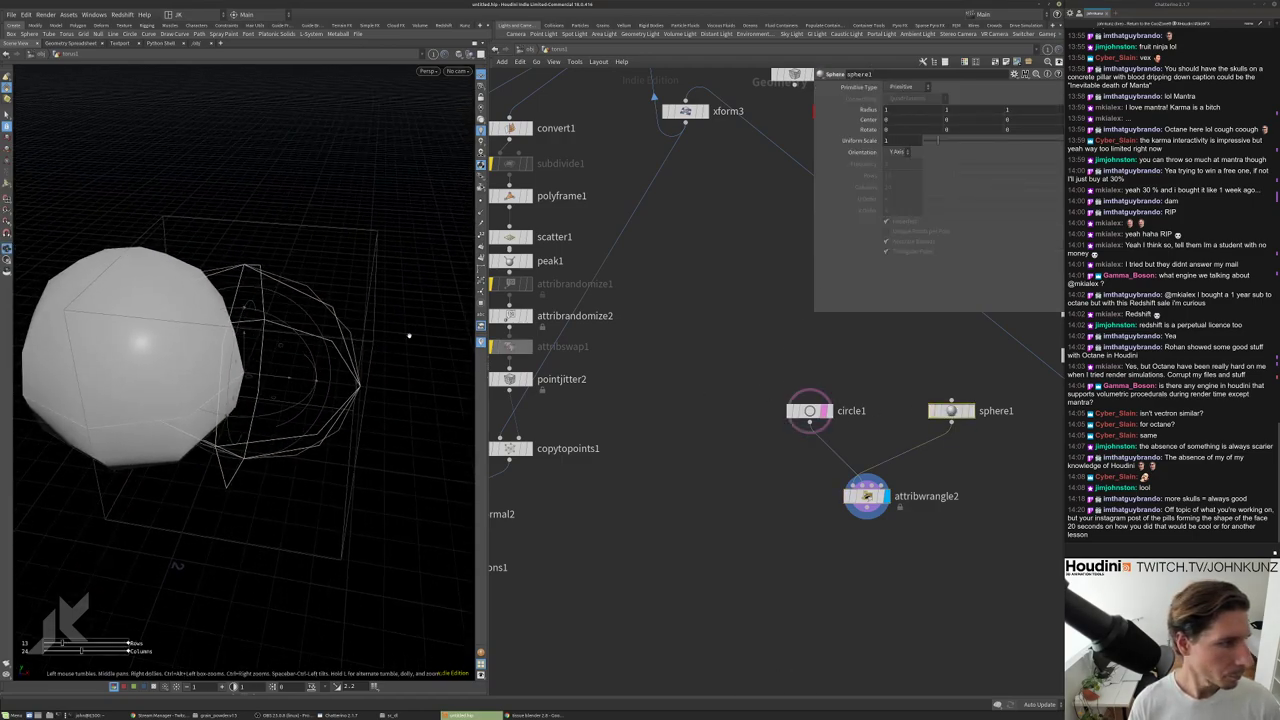
left_click_drag(937, 141, 922, 146)
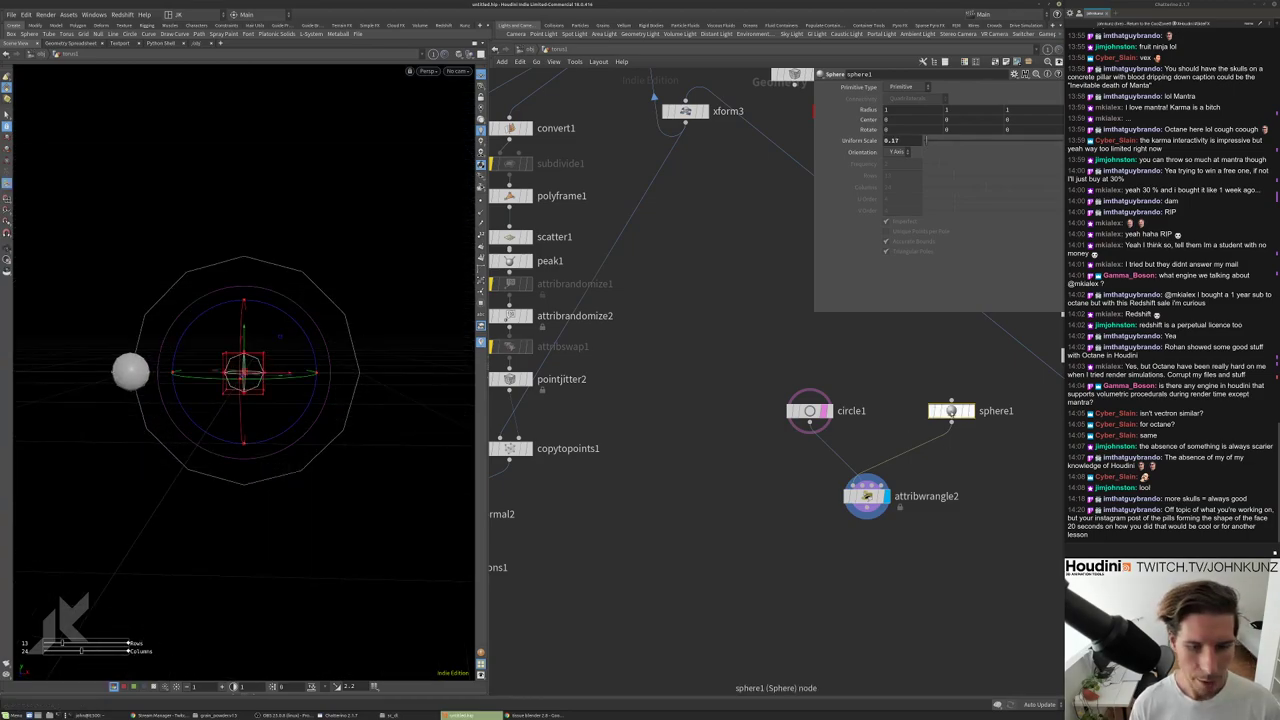
left_click(866, 494)
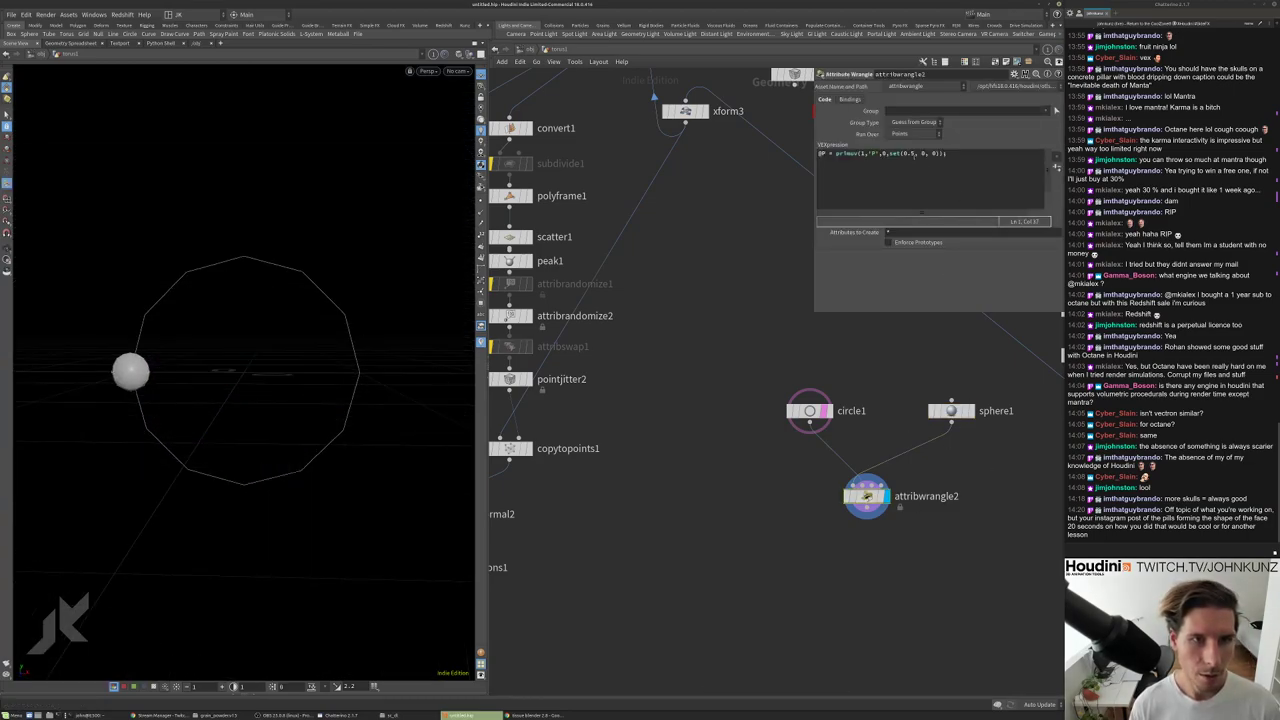
left_click(938, 178)
type("*@Time")
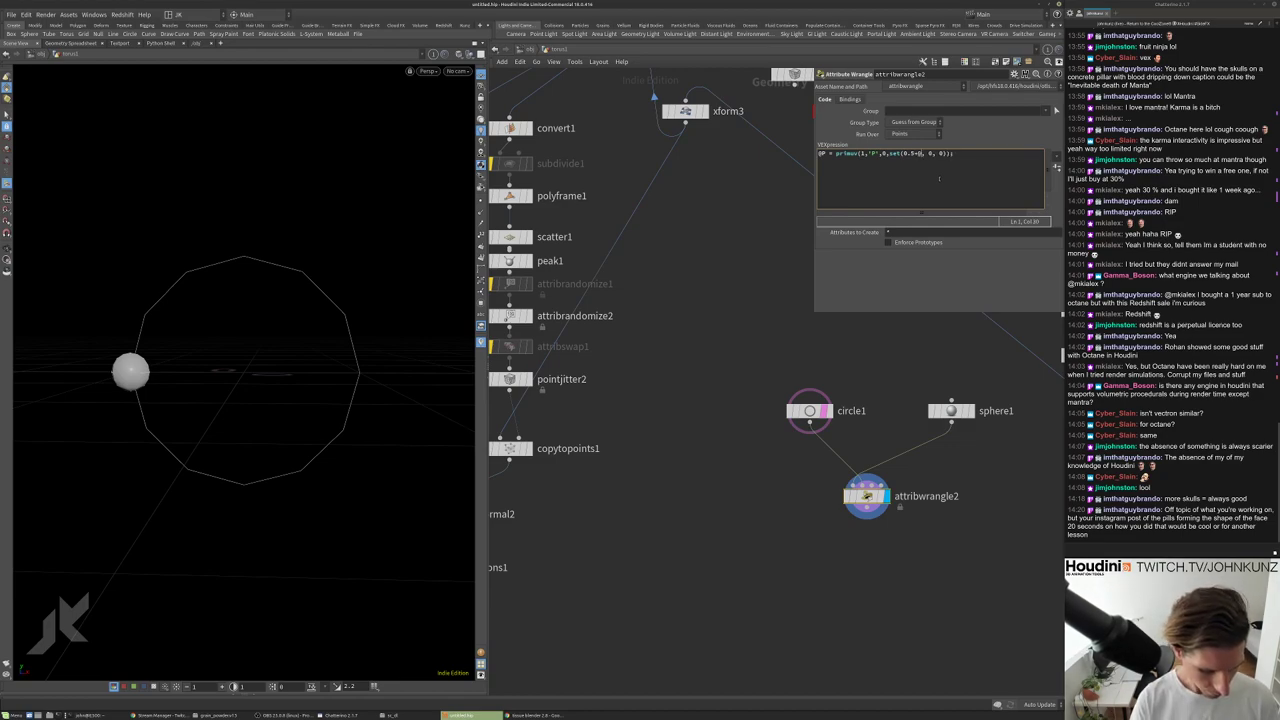
left_click(901, 358)
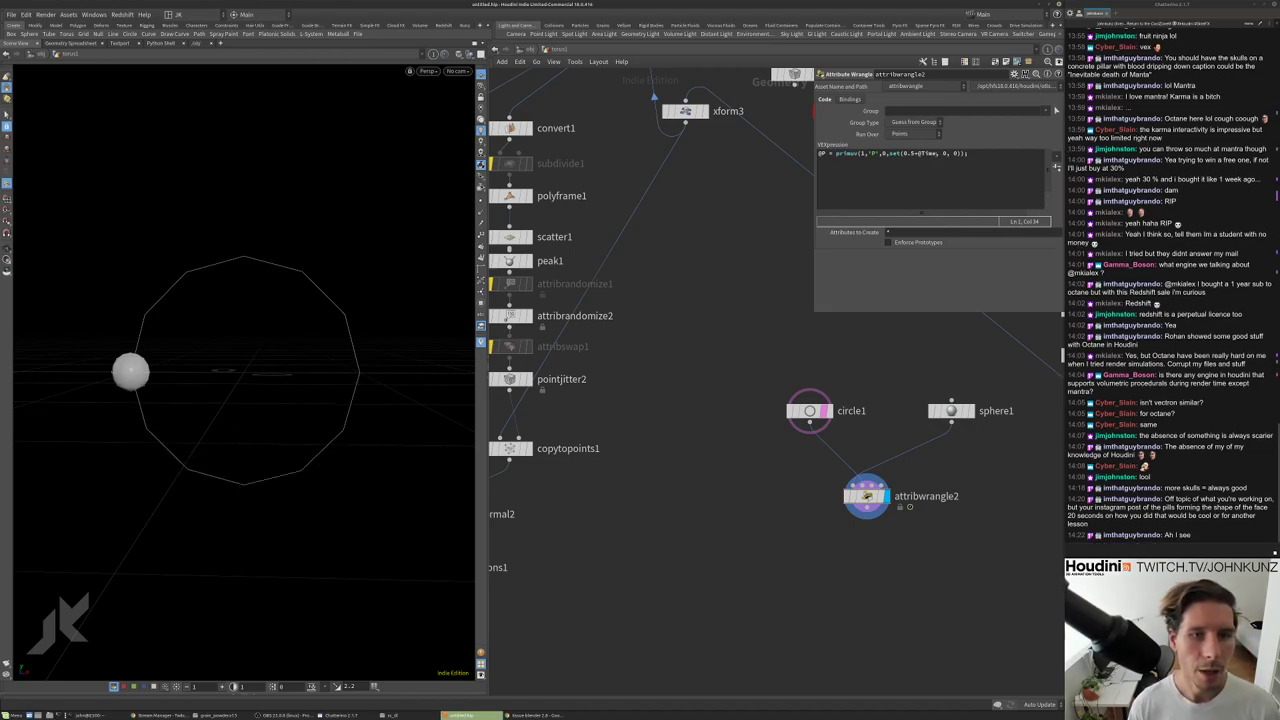
left_click(936, 153)
type("*")
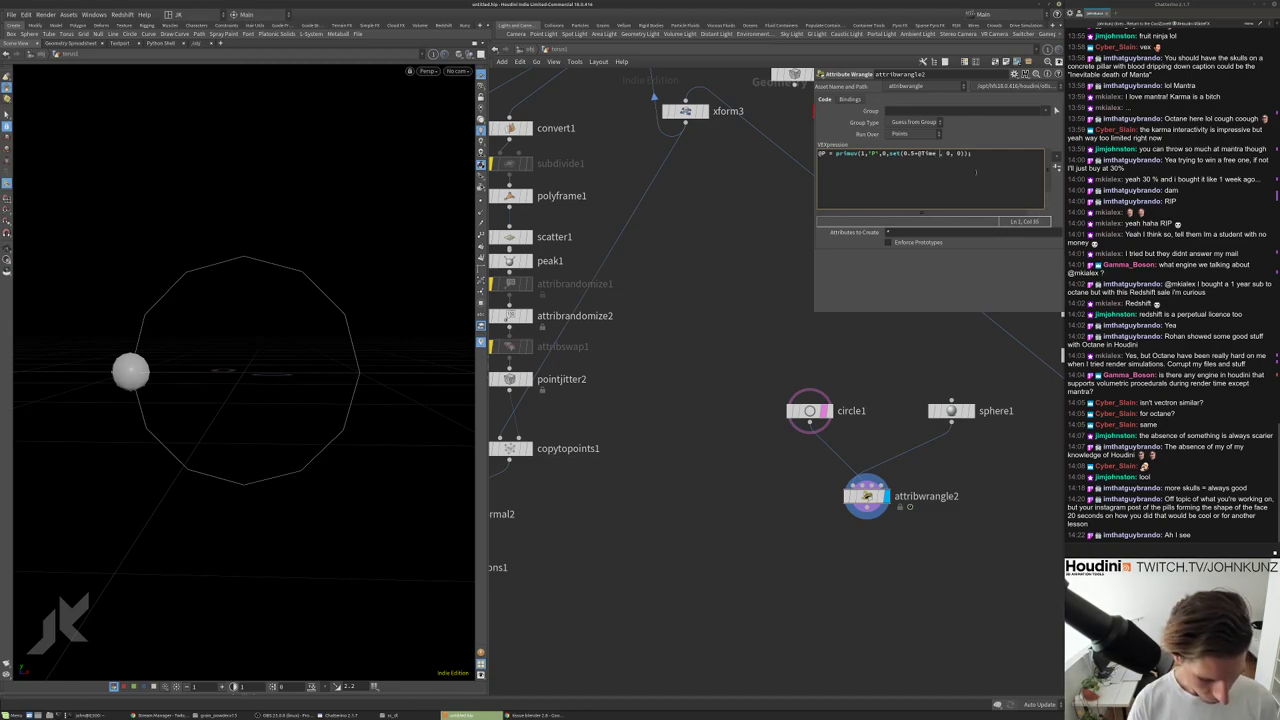
type("%1.0")
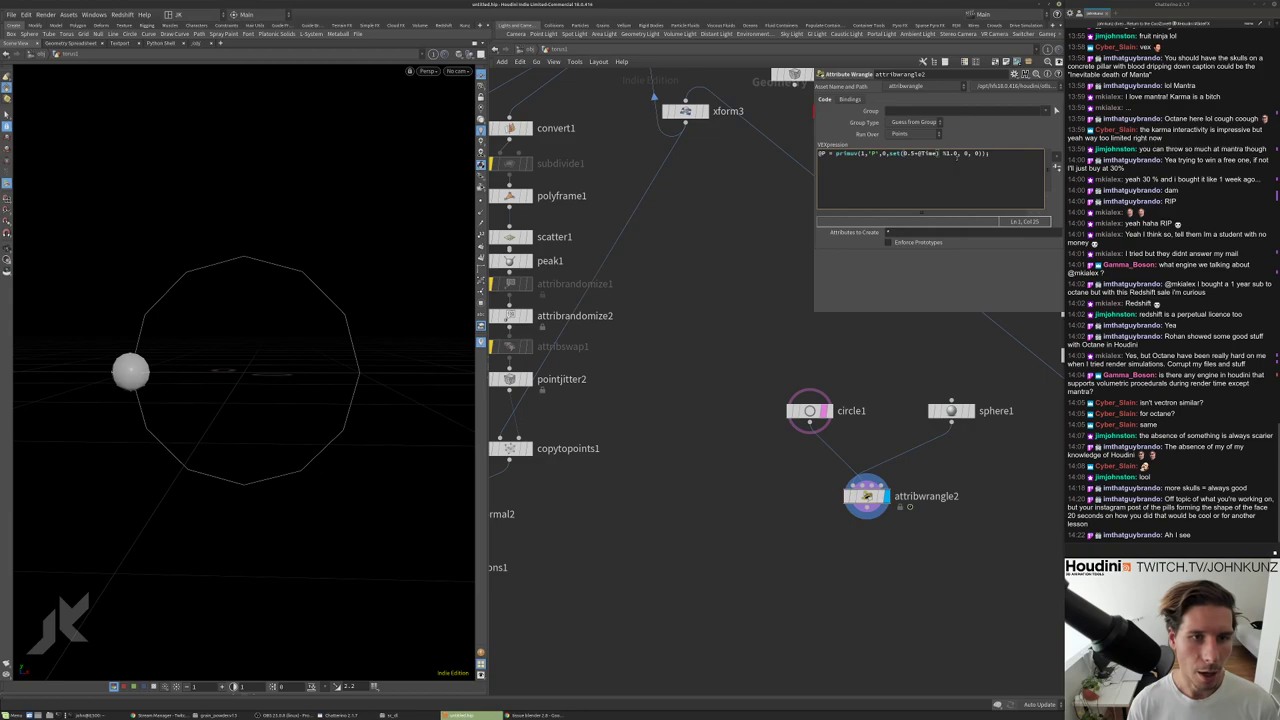
type("(")
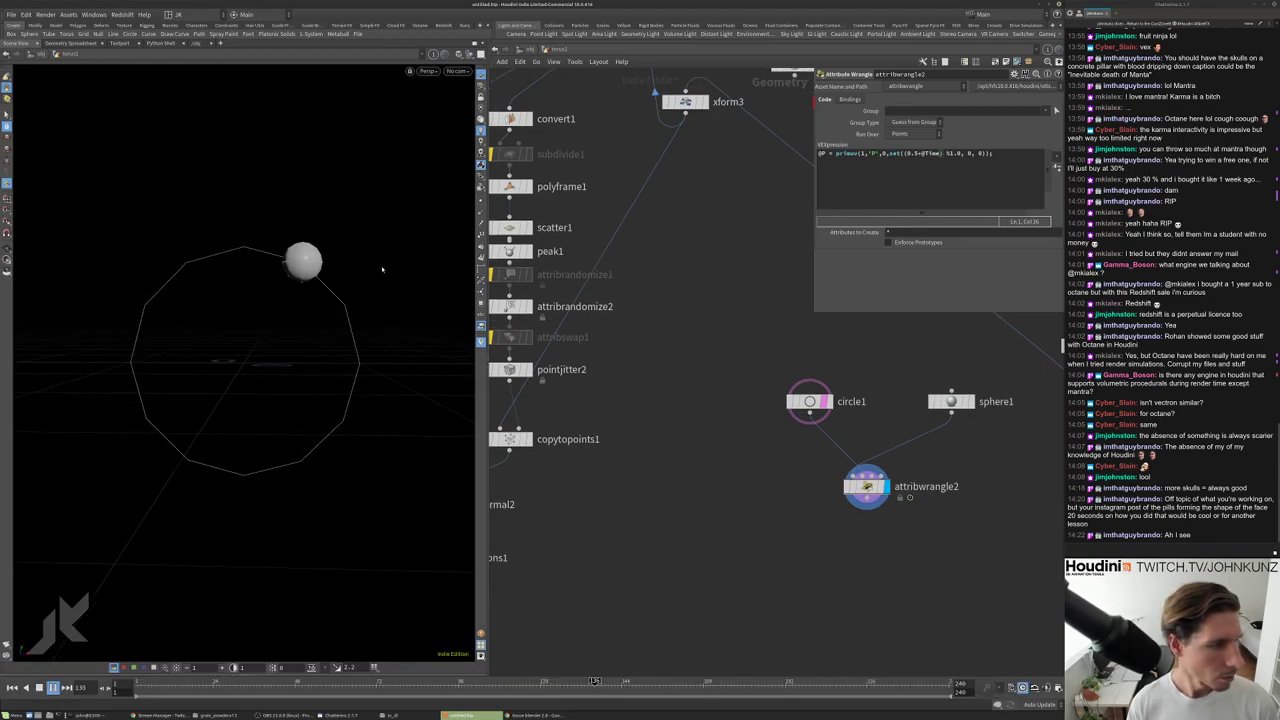
Add a Scatter node on the circle with 48 relax iterations, 100 points and pscale output.
key("ctrl+Up")
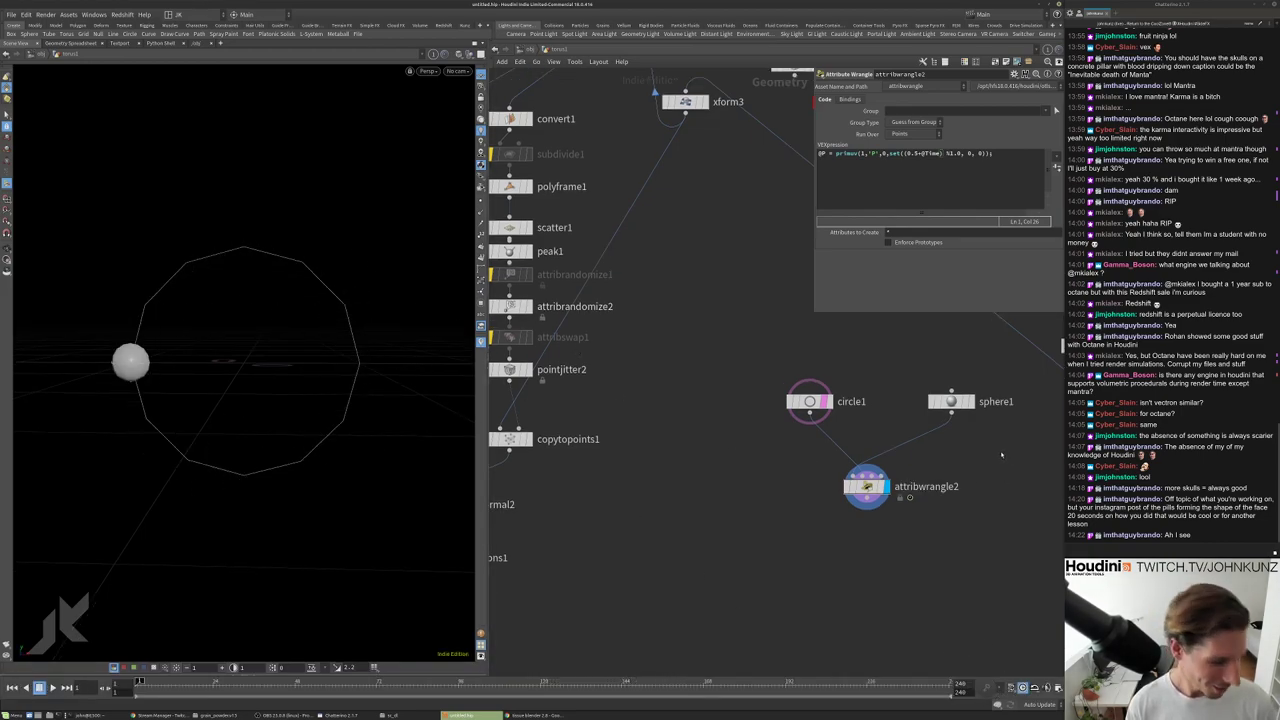
key("Tab")
key("Escape")
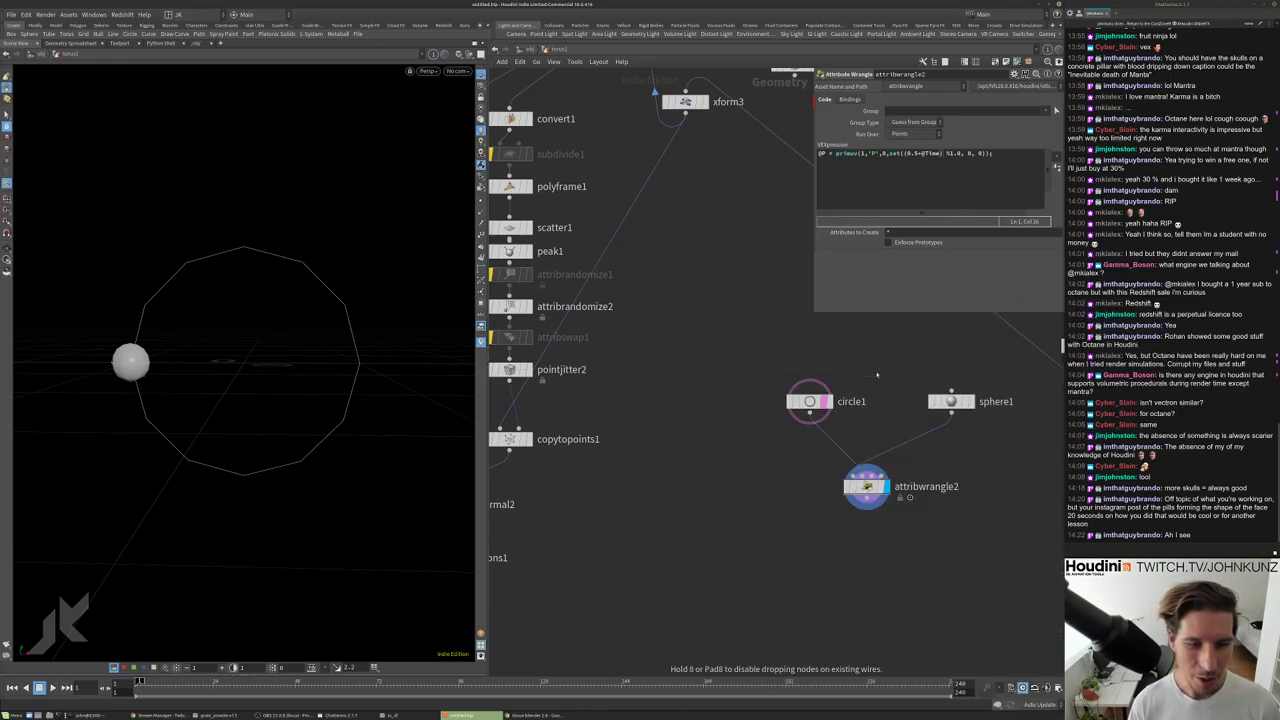
left_click(877, 370)
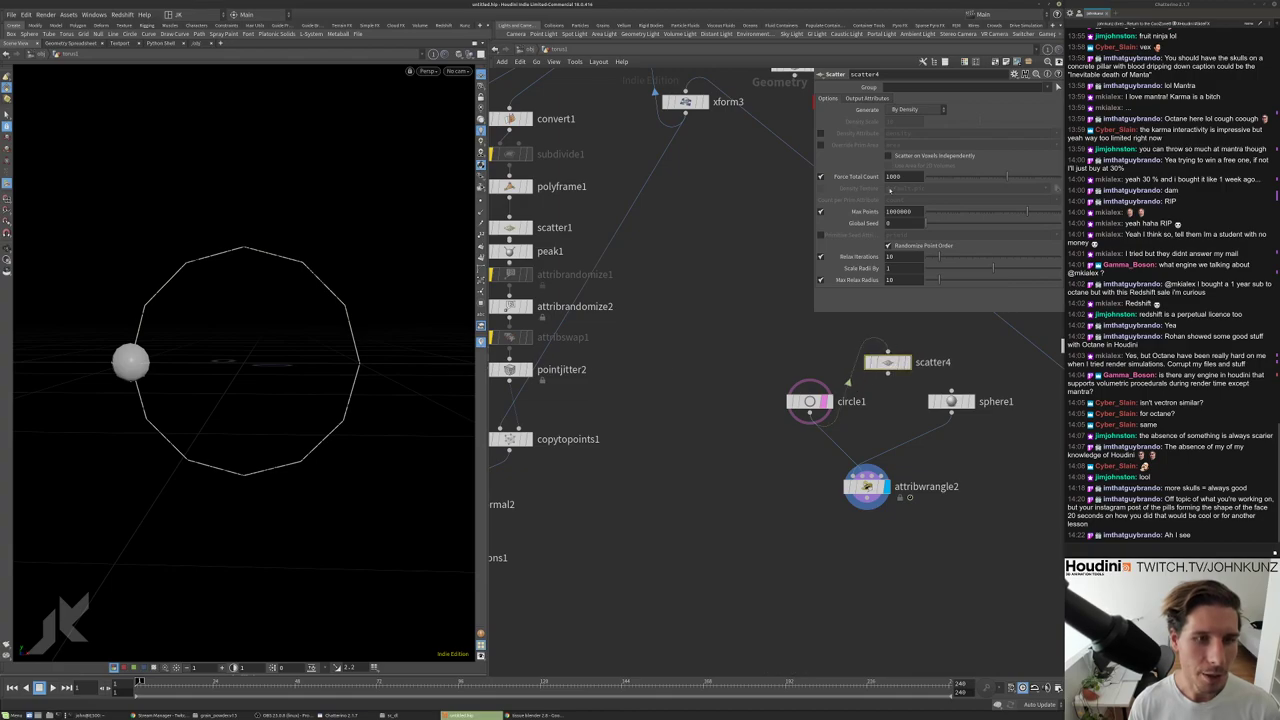
left_click_drag(938, 256, 991, 256)
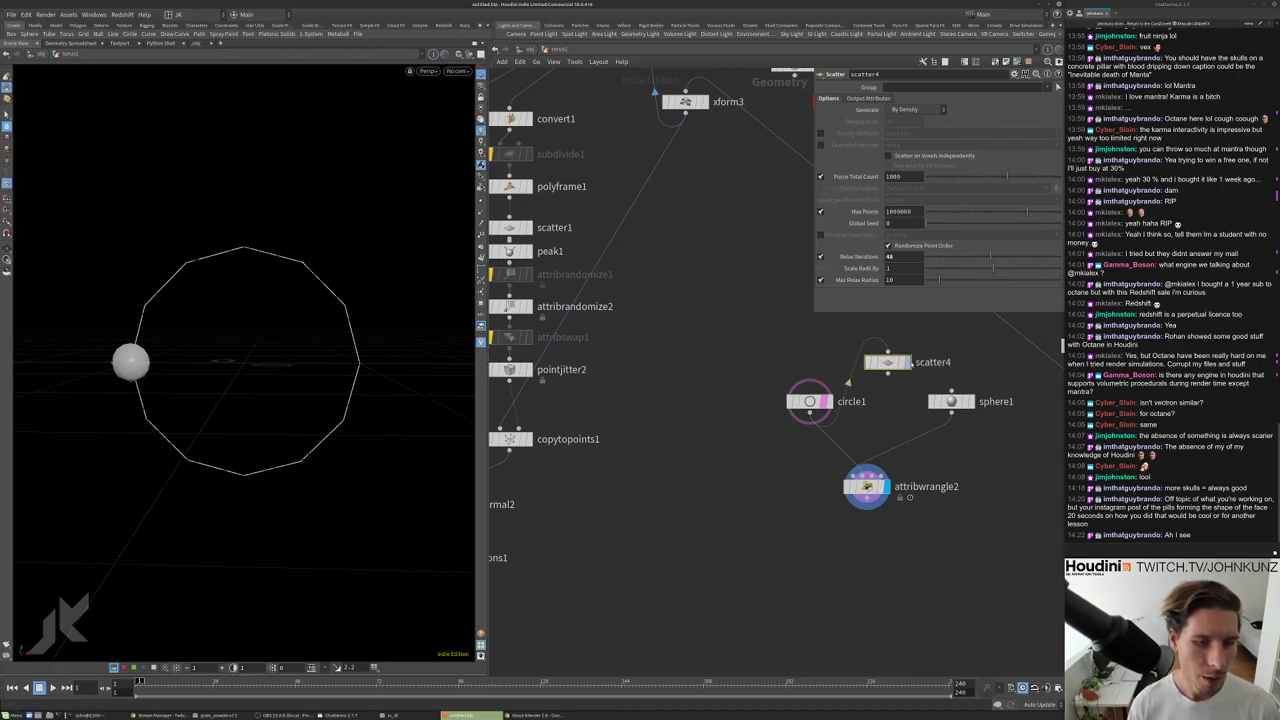
left_click(906, 362)
double_click(893, 176)
type("100")
key("Return")
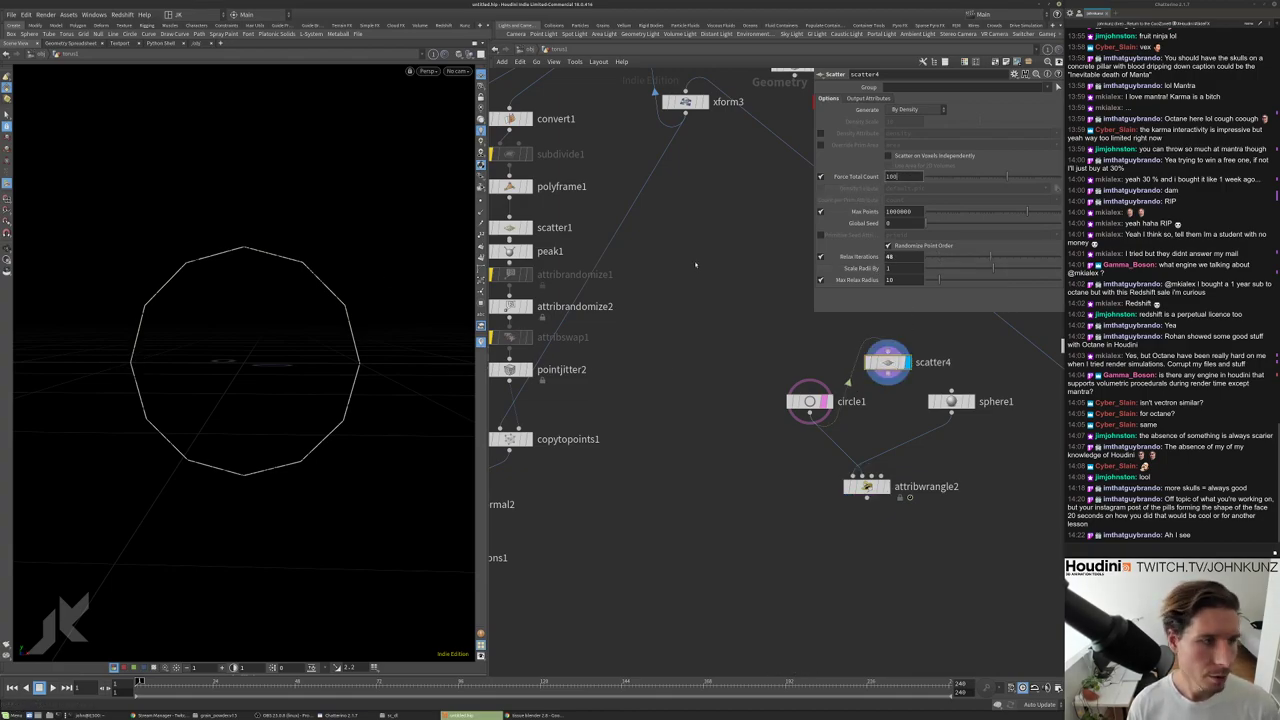
left_click(866, 98)
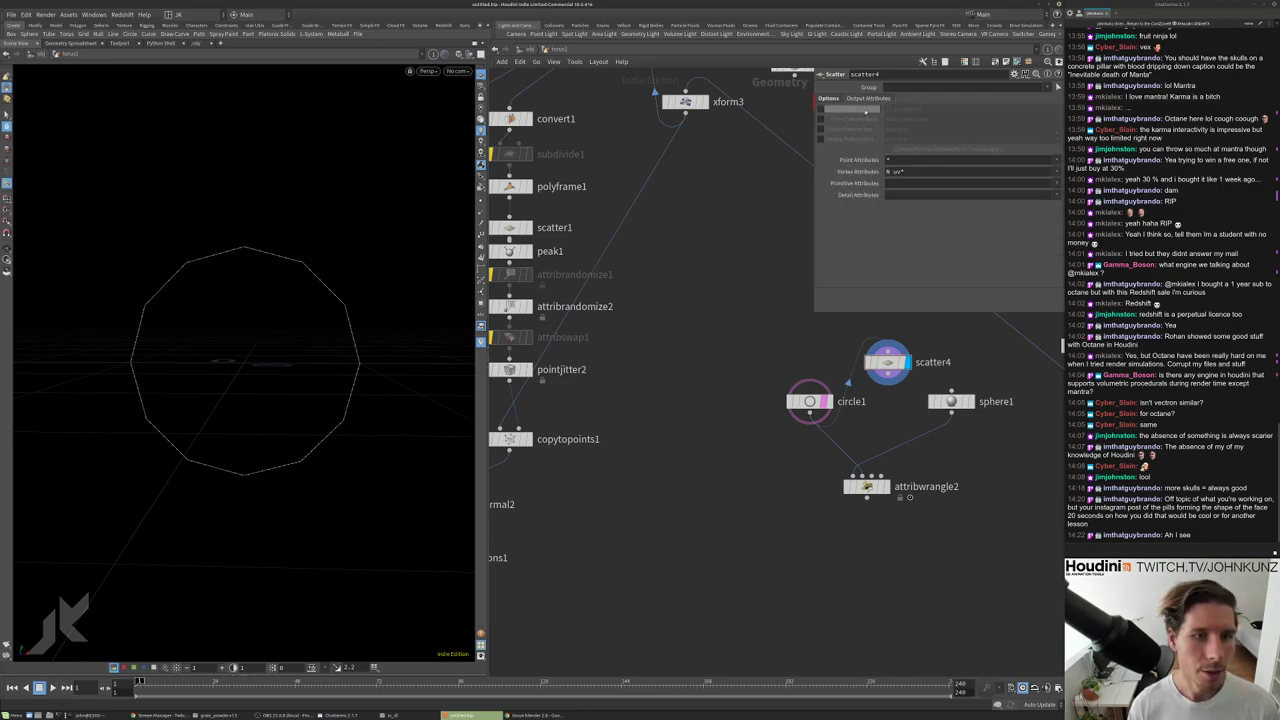
left_click(820, 139)
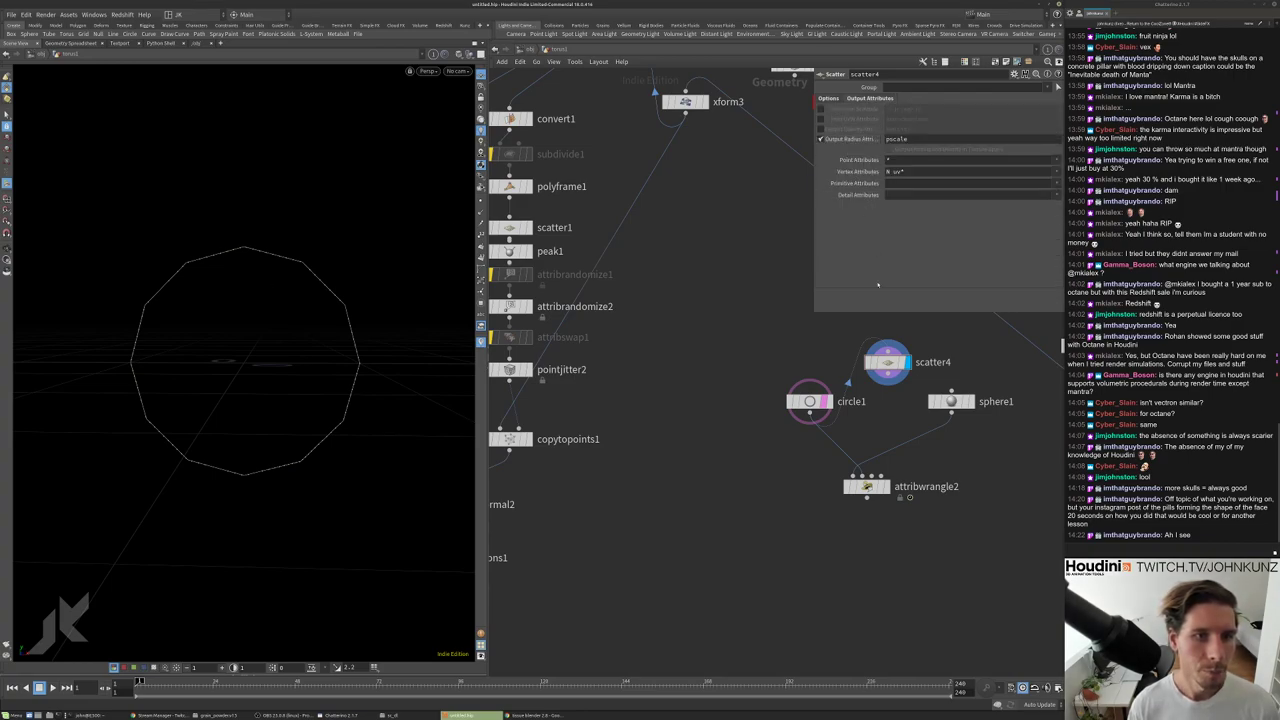
Add a Copy to Points node, frame the circle, then display attribwrangle2's output.
key("Tab")
type("copy")
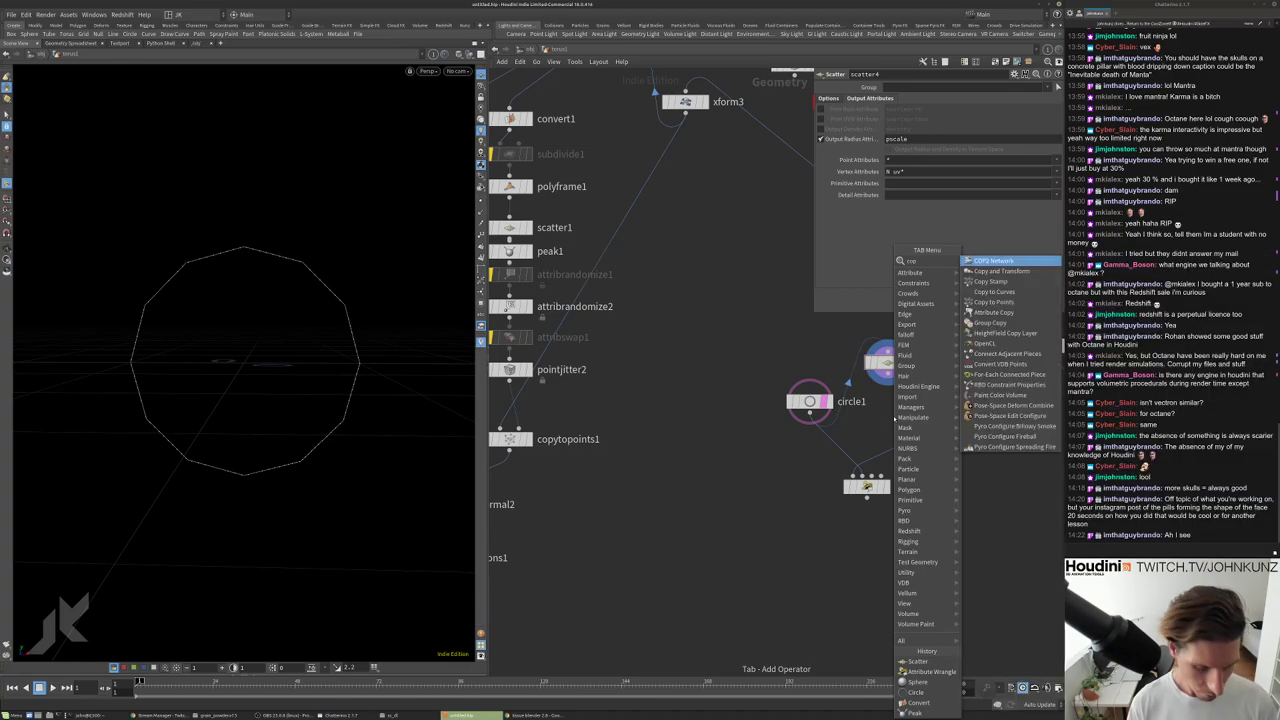
left_click(993, 292)
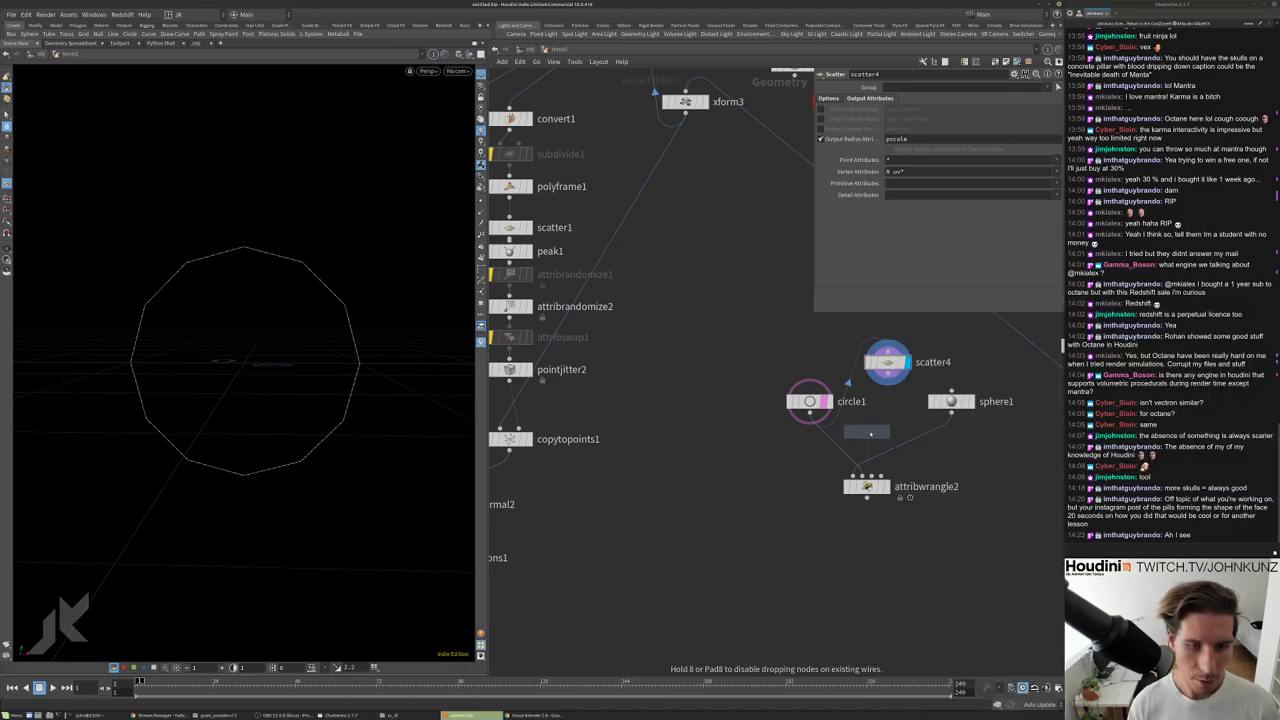
left_click(886, 412)
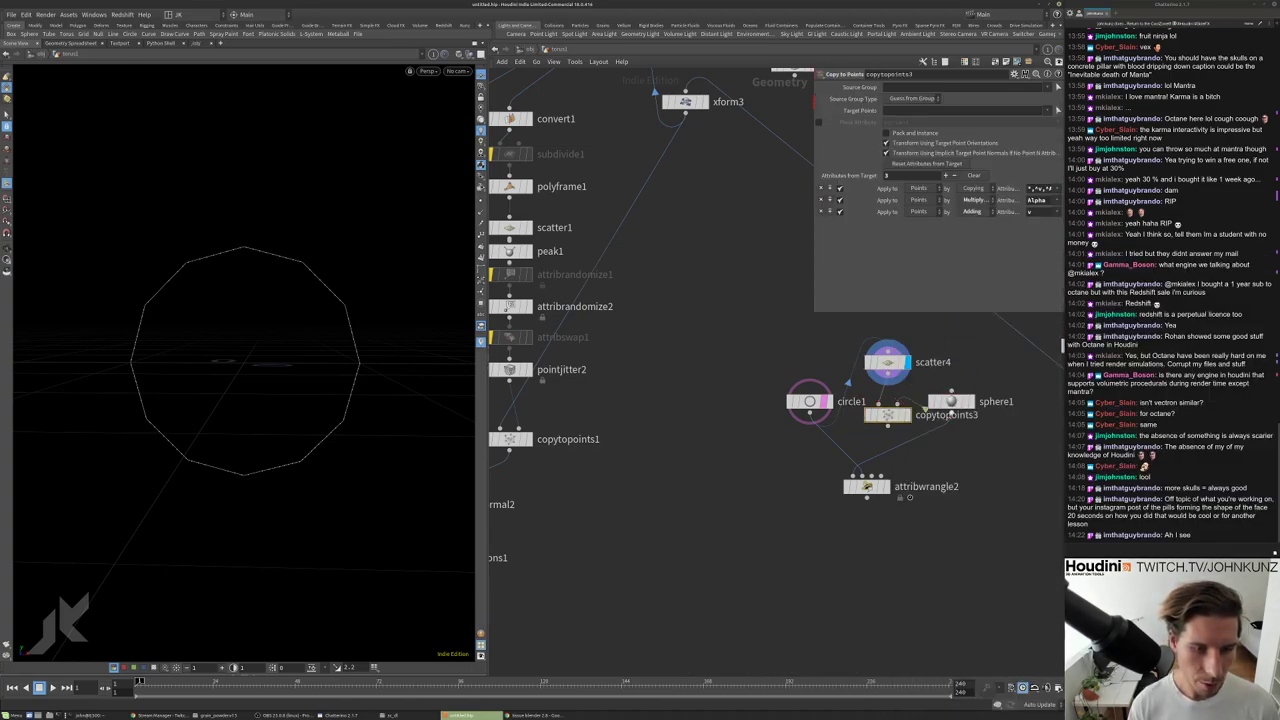
left_click(906, 414)
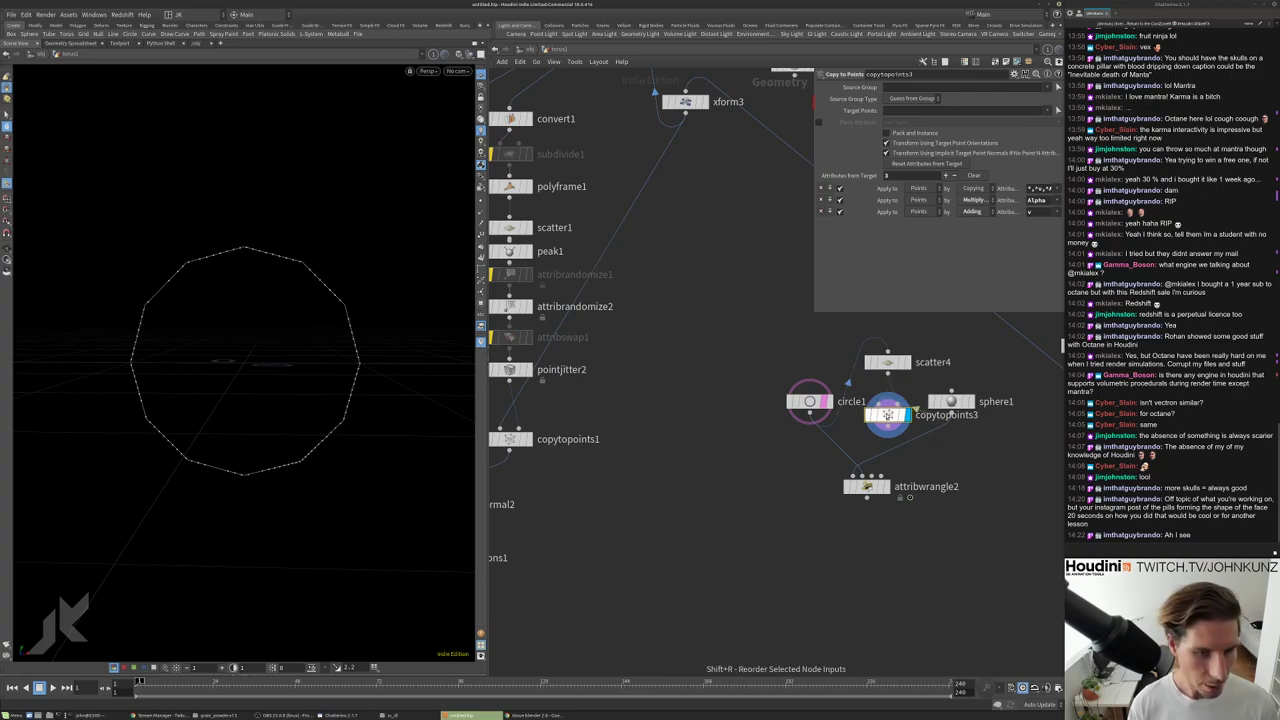
key("h")
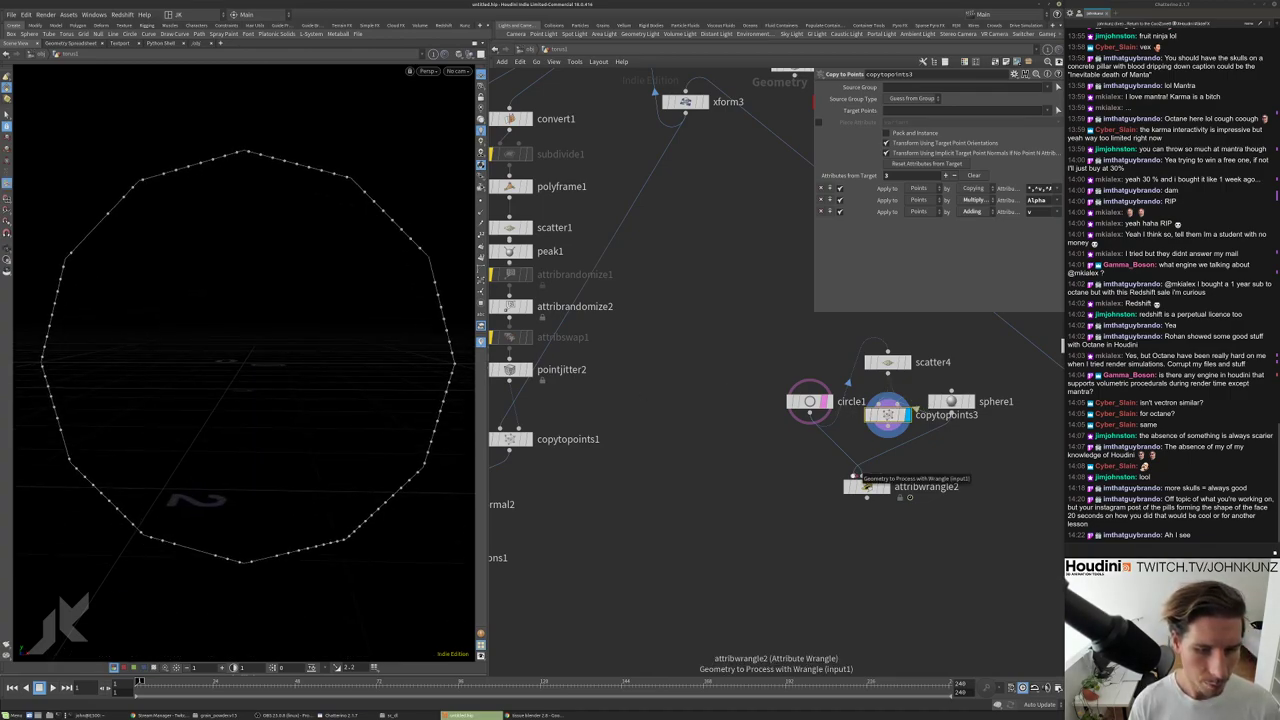
left_click(866, 486)
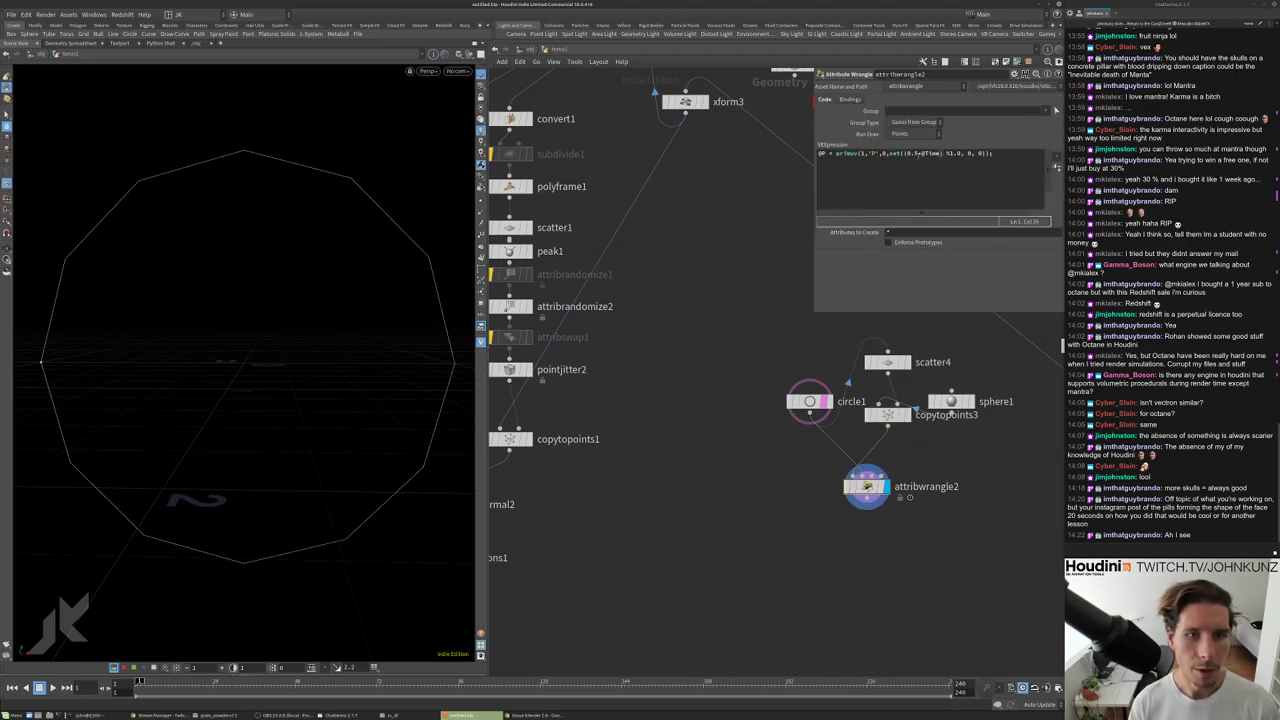
left_click(918, 153)
key("Delete")
key("Delete")
key("Delete")
key("Delete")
type("rand")
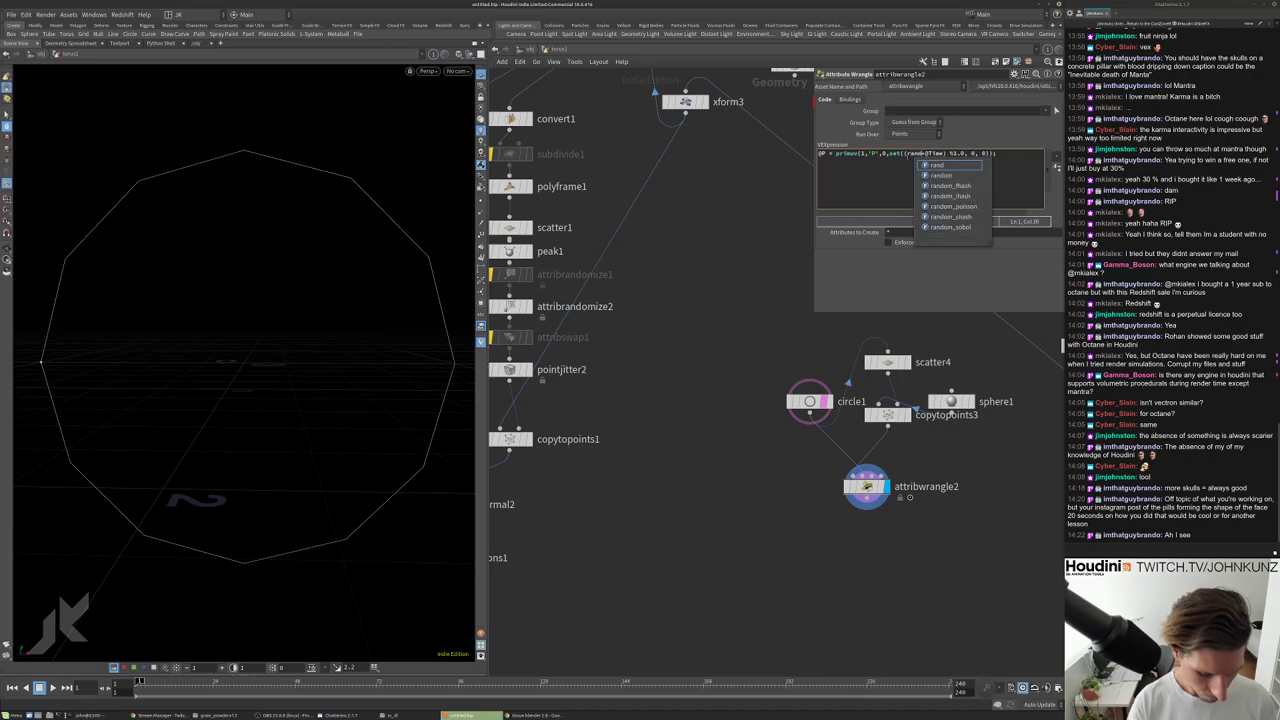
type("(@ptnum)+@")
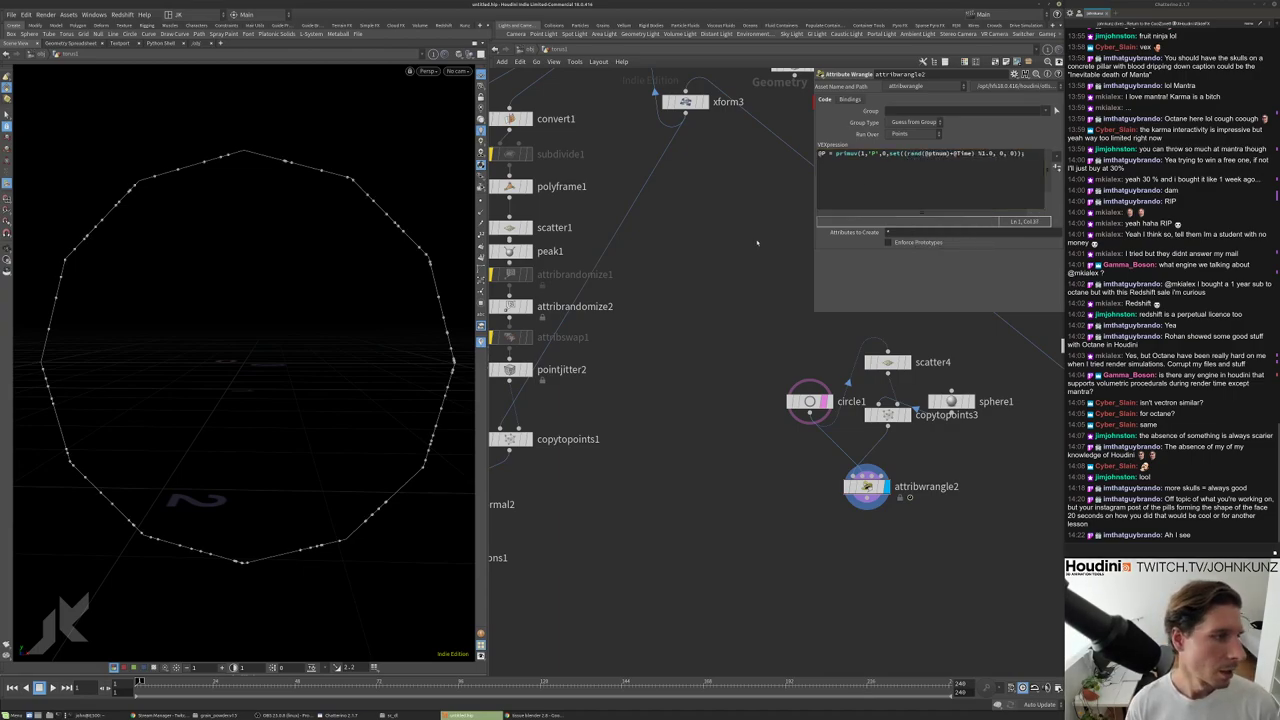
key("Up")
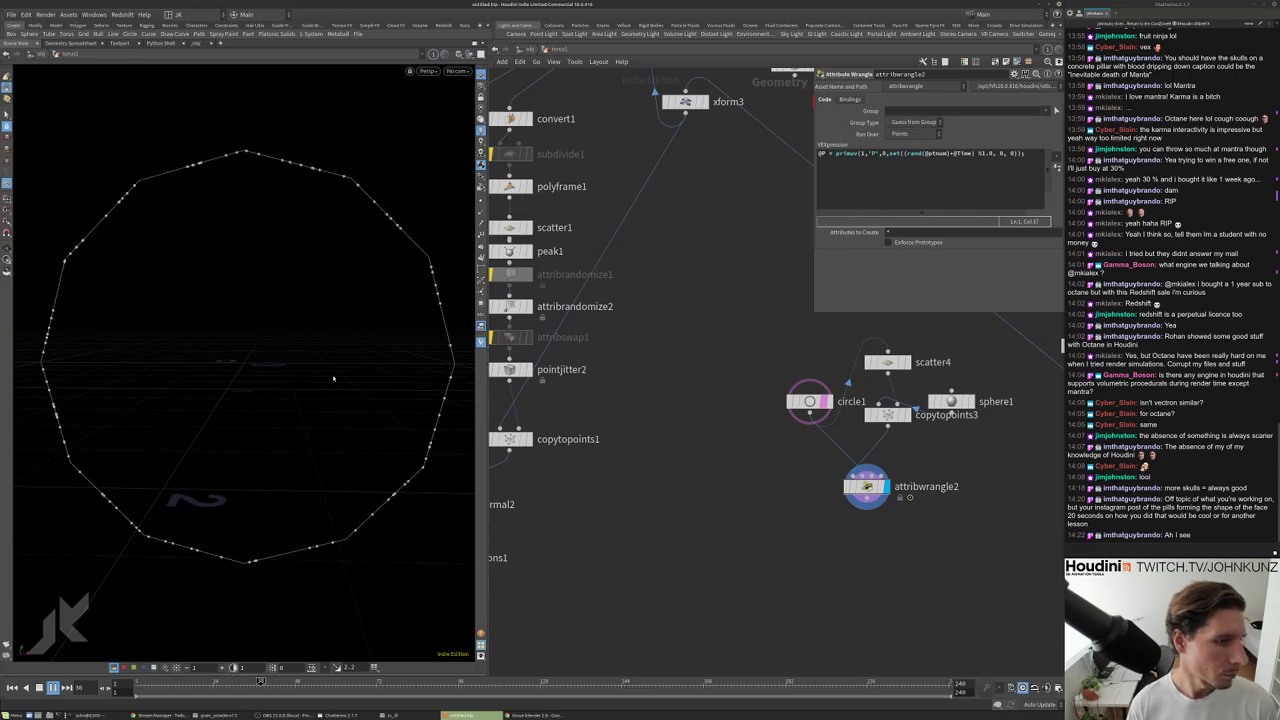
key("ctrl+Up")
left_click(809, 401)
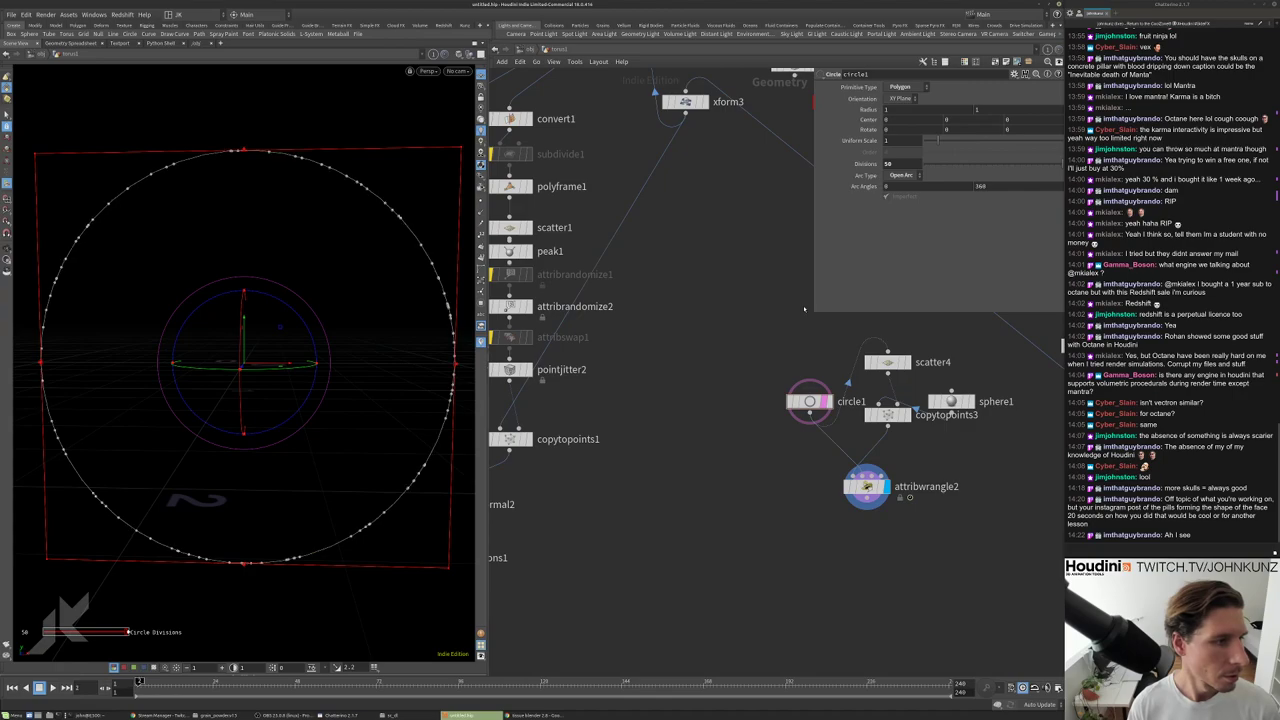
left_click(866, 487)
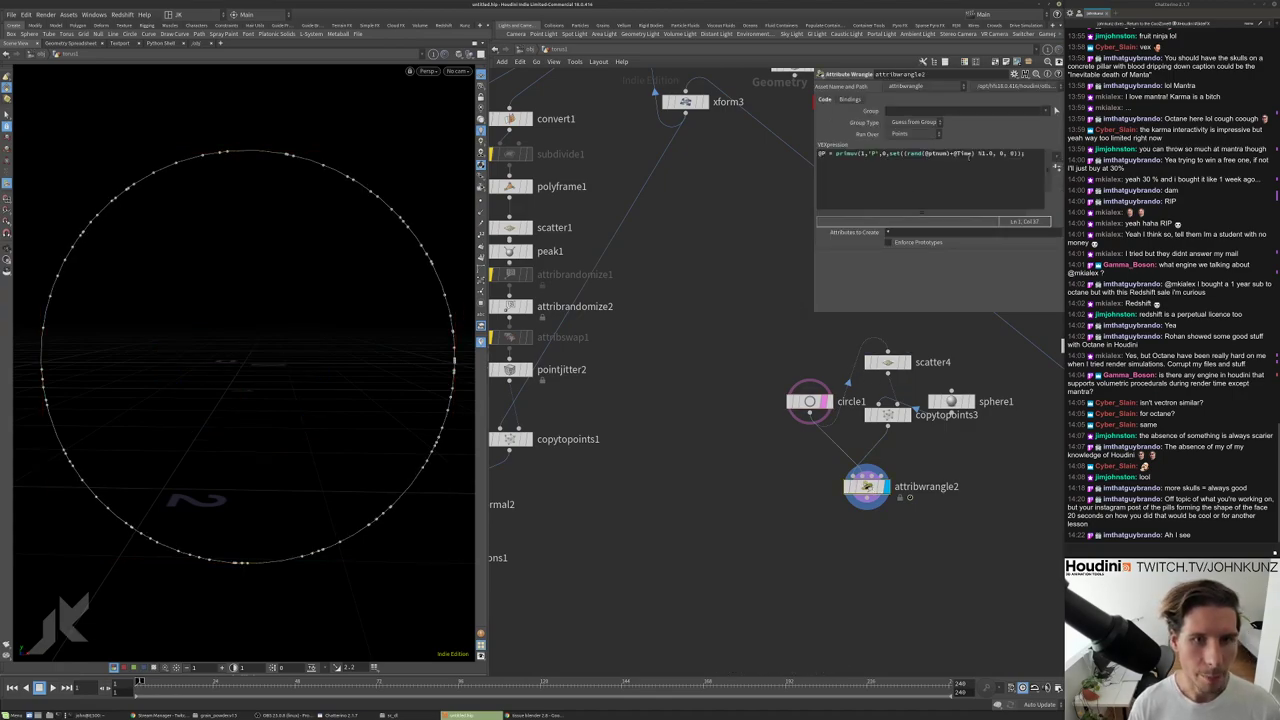
left_click(968, 153)
type("/2")
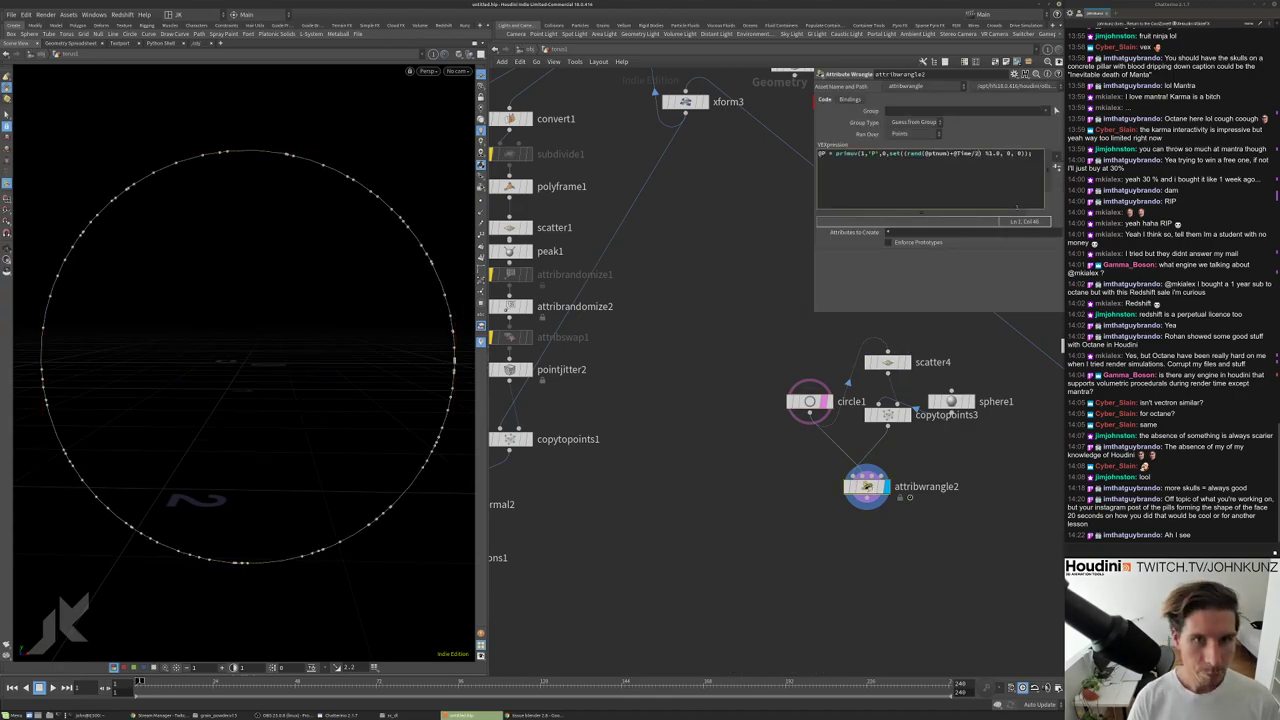
type("2")
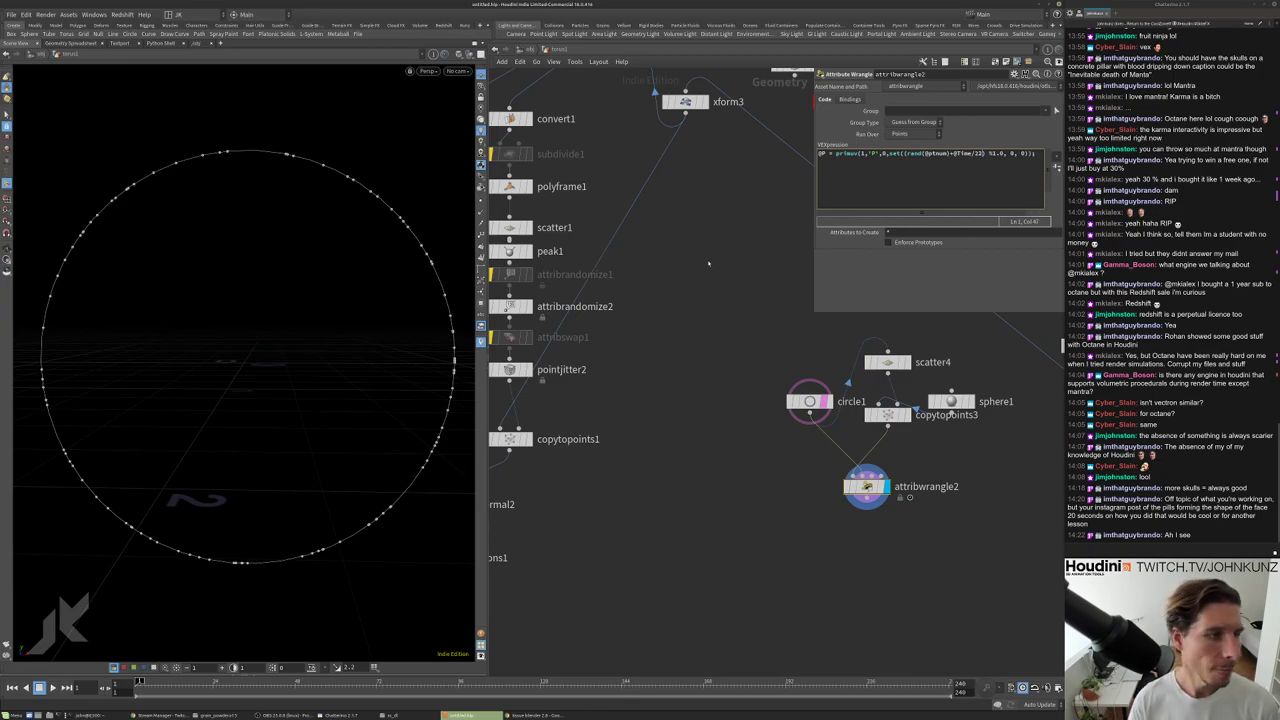
key("Up")
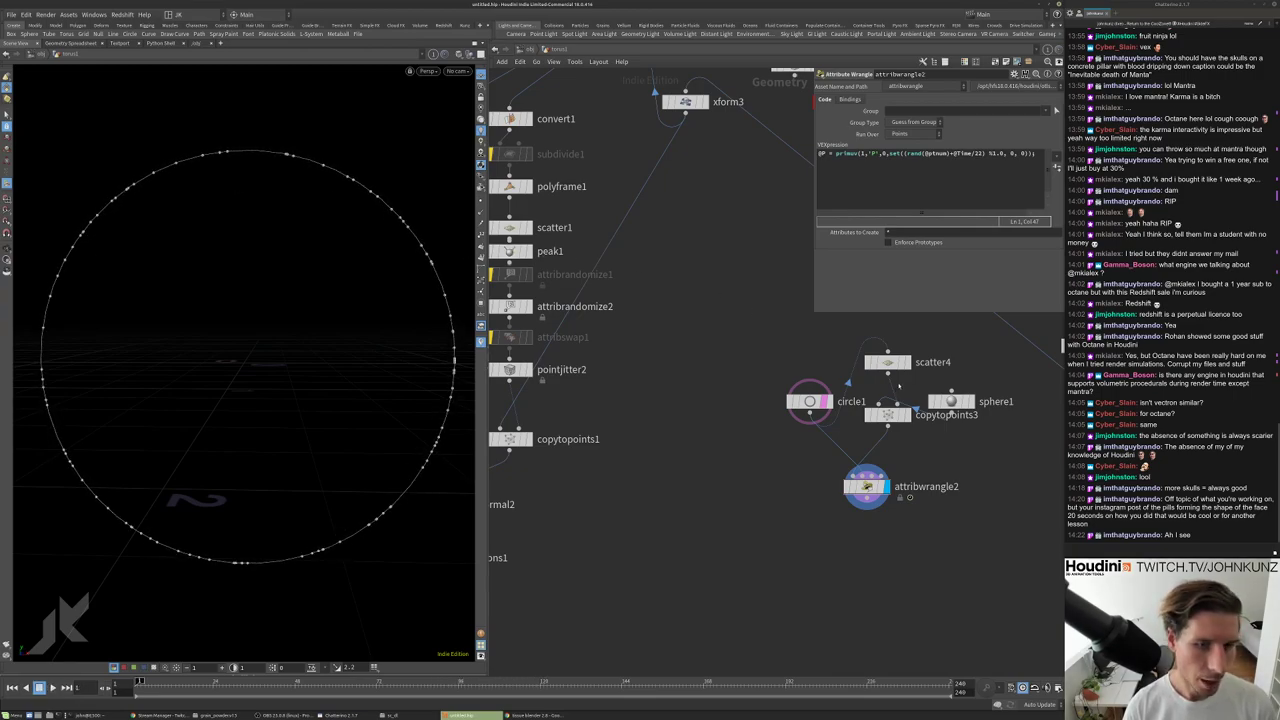
left_click(887, 362)
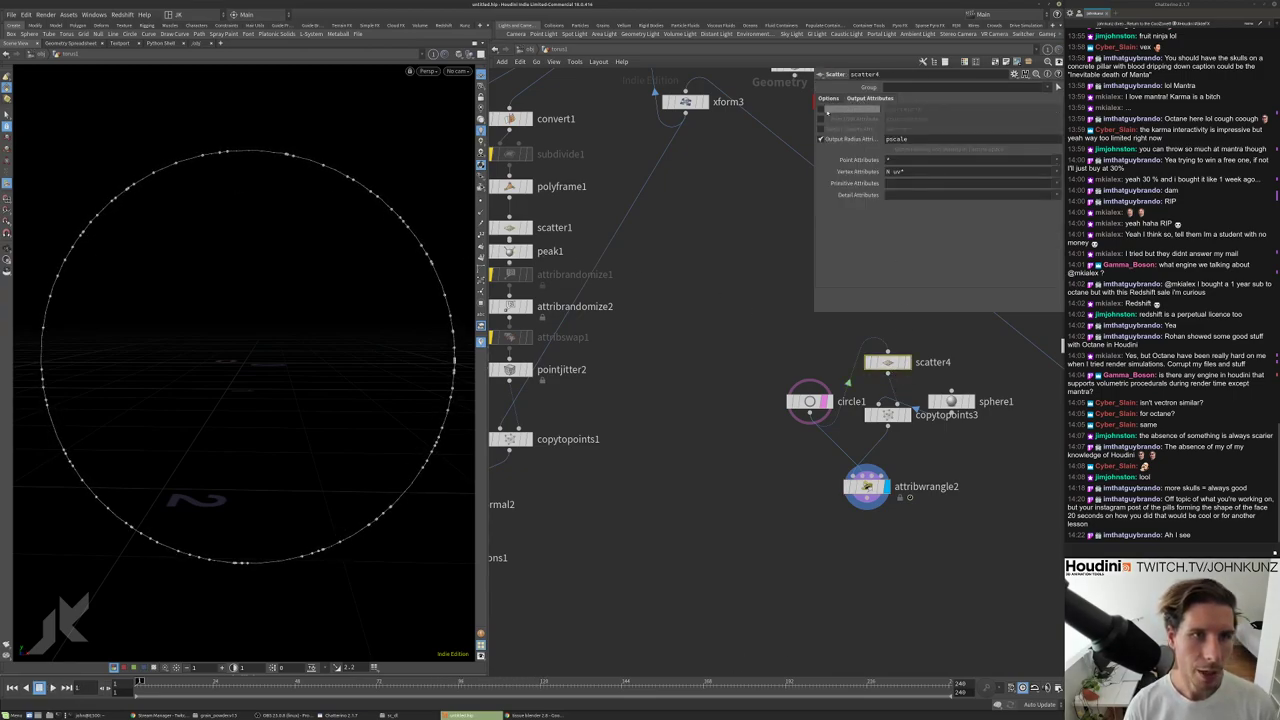
left_click(821, 119)
double_click(936, 119)
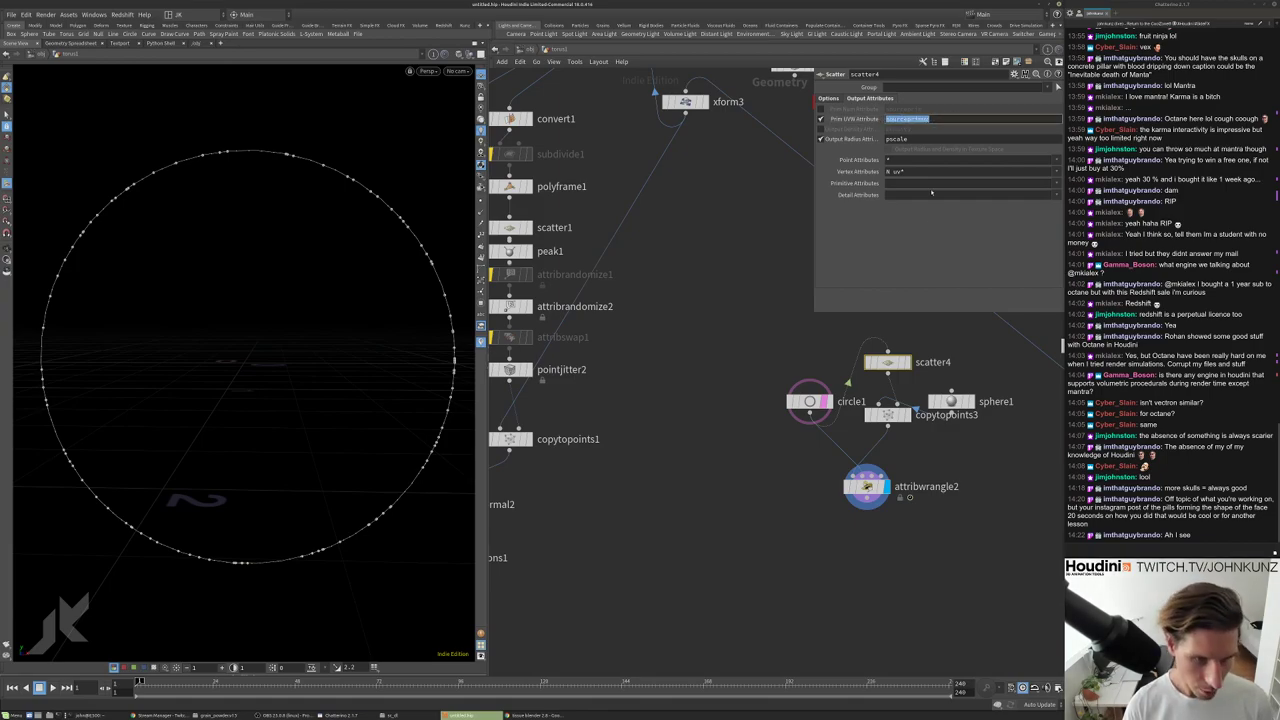
key("Return")
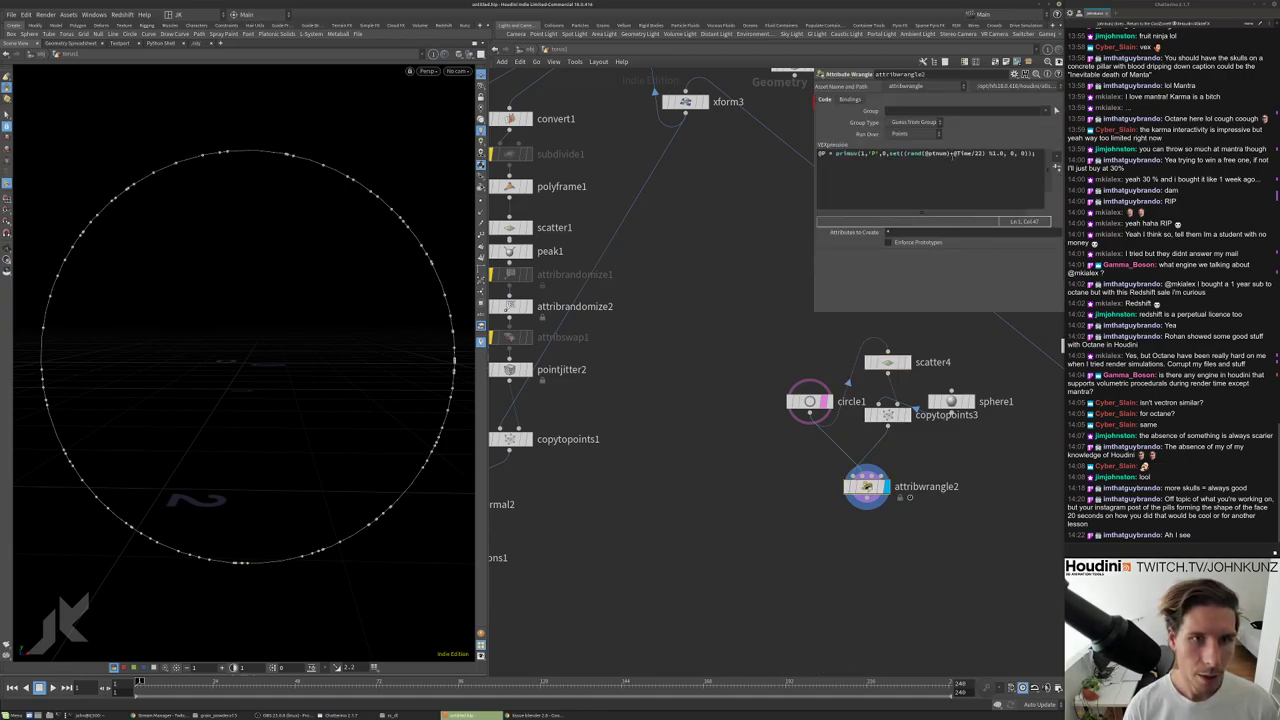
left_click_drag(950, 153, 910, 153)
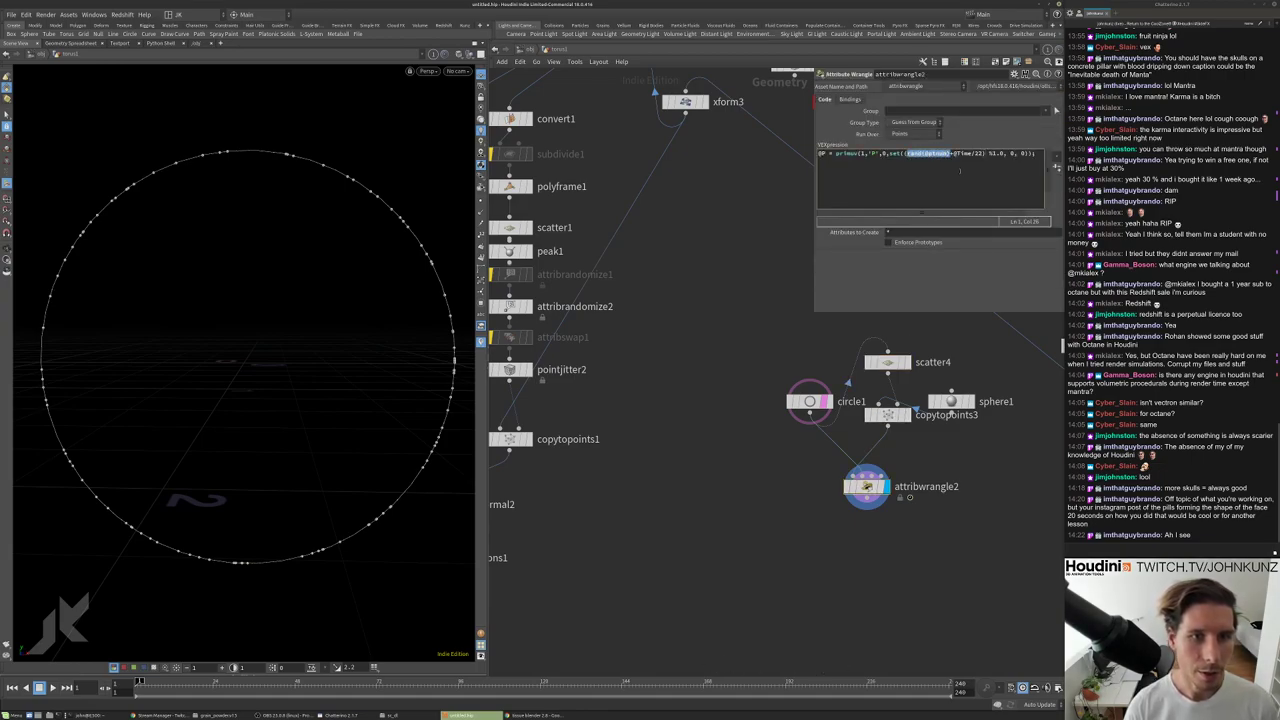
type("v")
type("sourceprimuv")
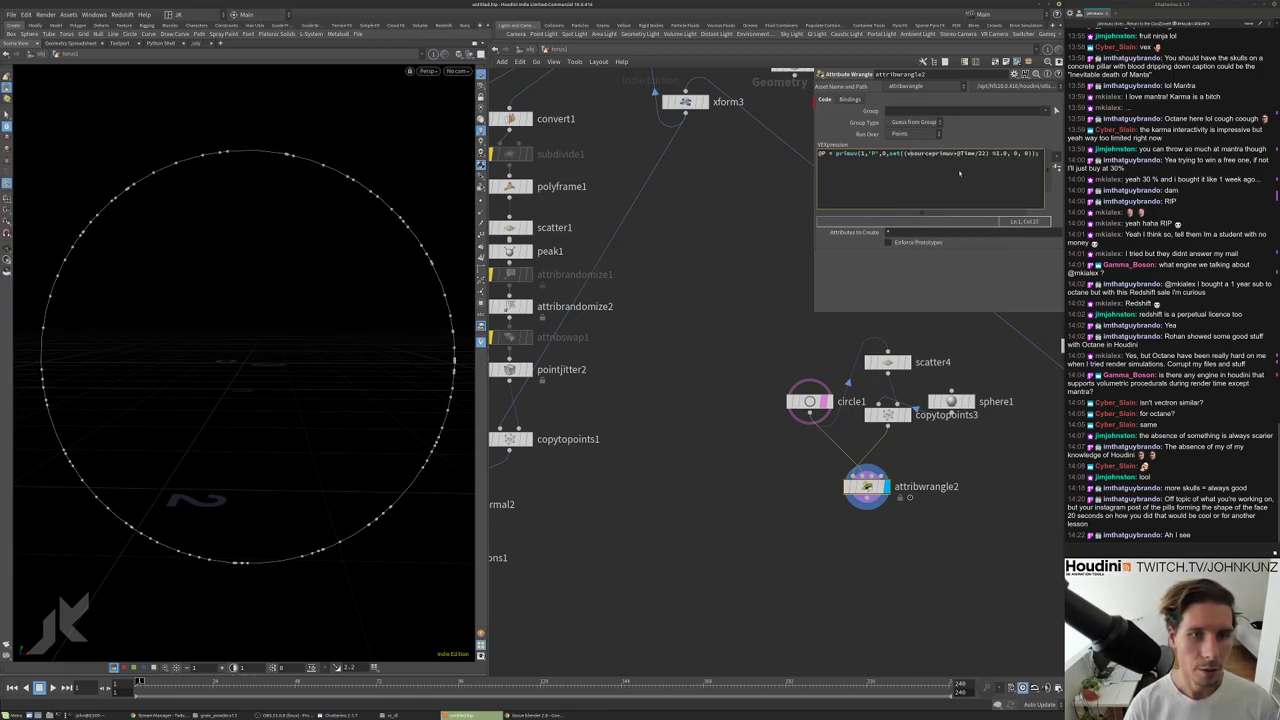
type("@")
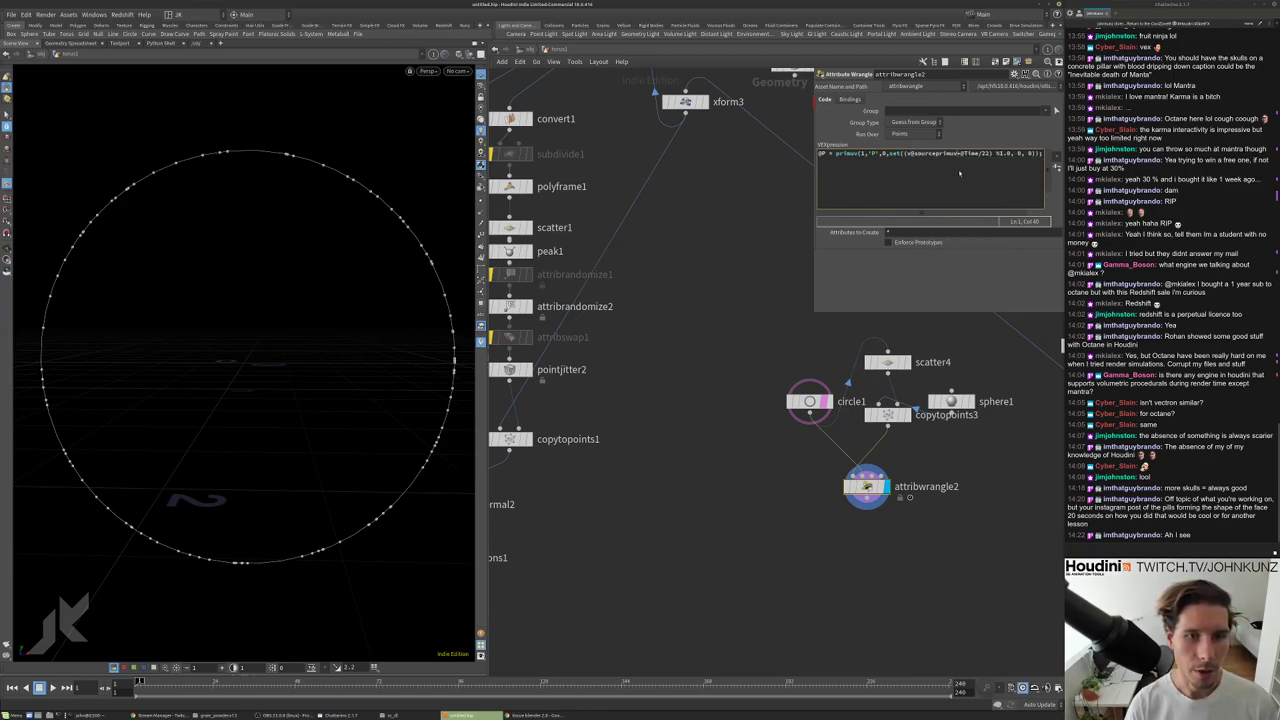
type(".x")
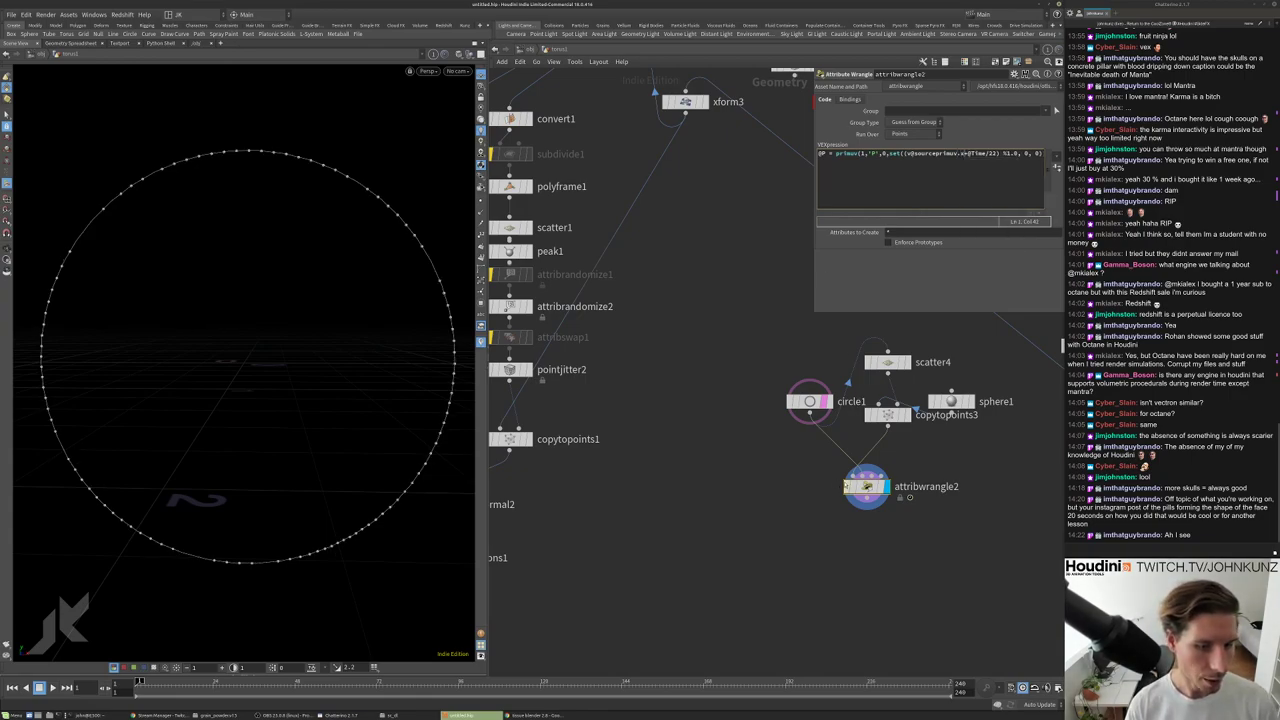
key("Up")
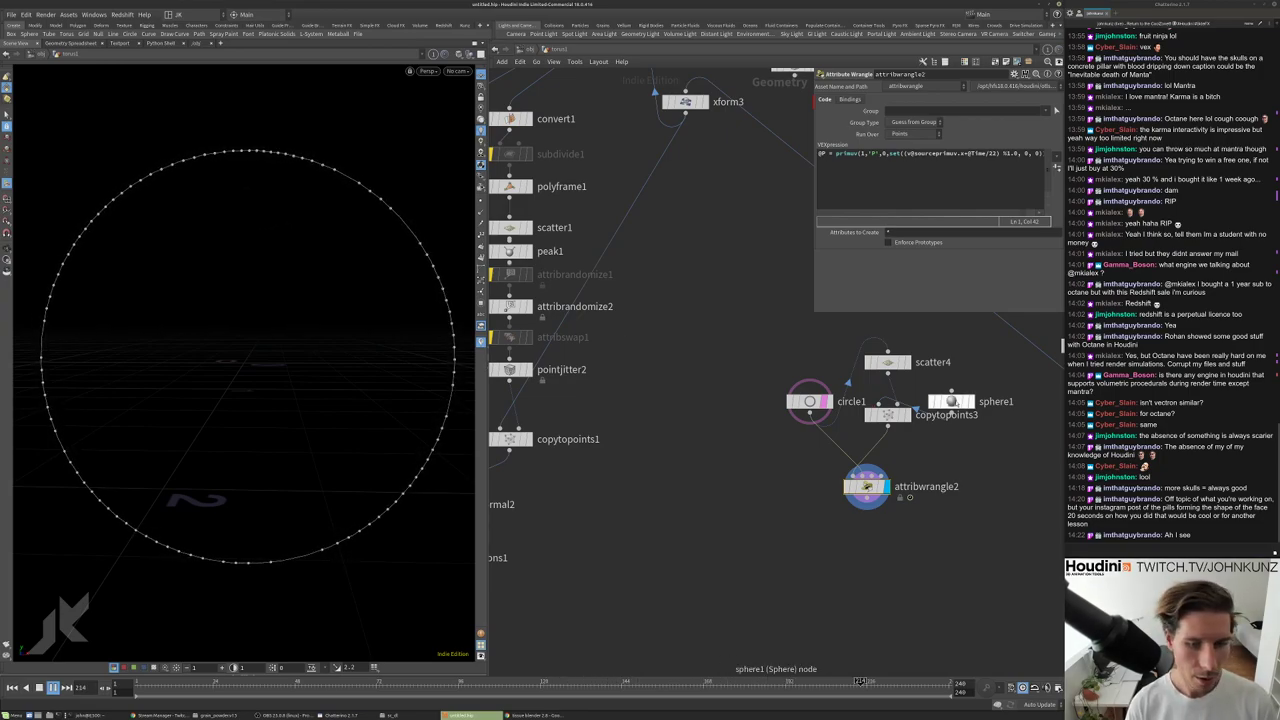
left_click(951, 401)
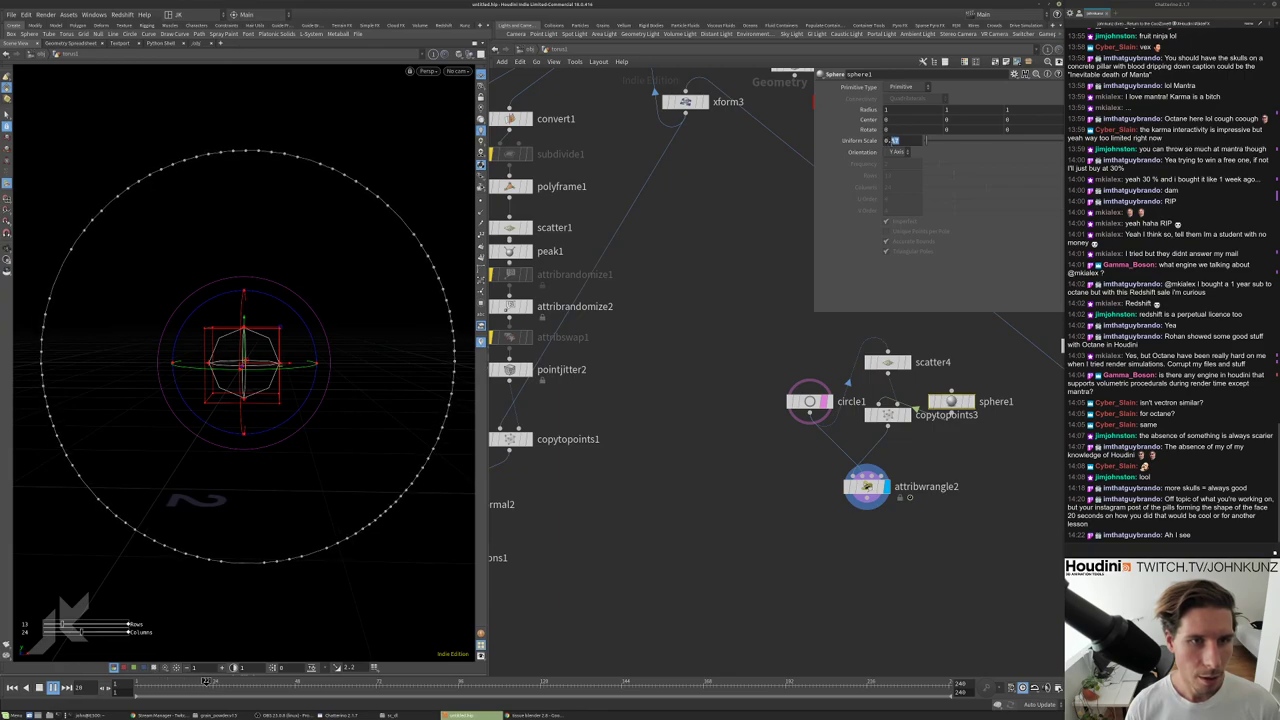
Set sphere1's Uniform Scale to 0.25, then adjust it through 1.47 to 0.94.
type("0.25")
key("Return")
middle_click_drag(879, 445, 869, 435)
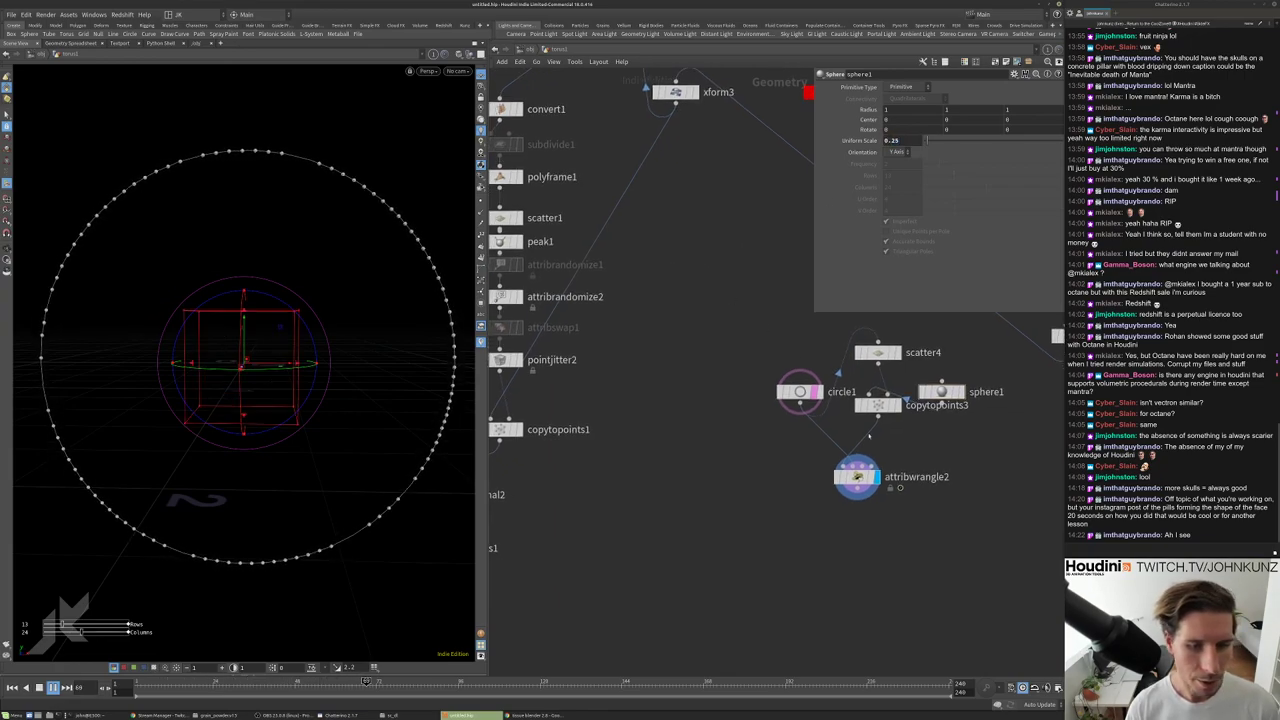
left_click(958, 392)
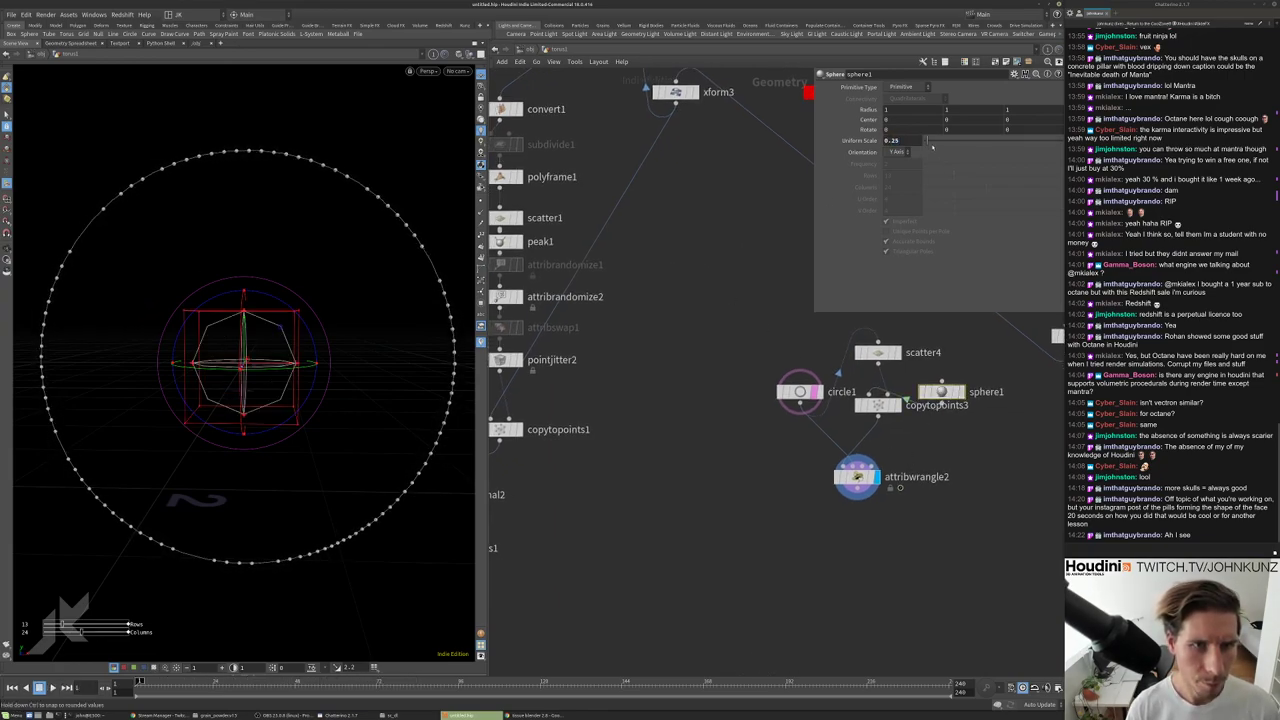
middle_click_drag(932, 146, 937, 146)
key("Up")
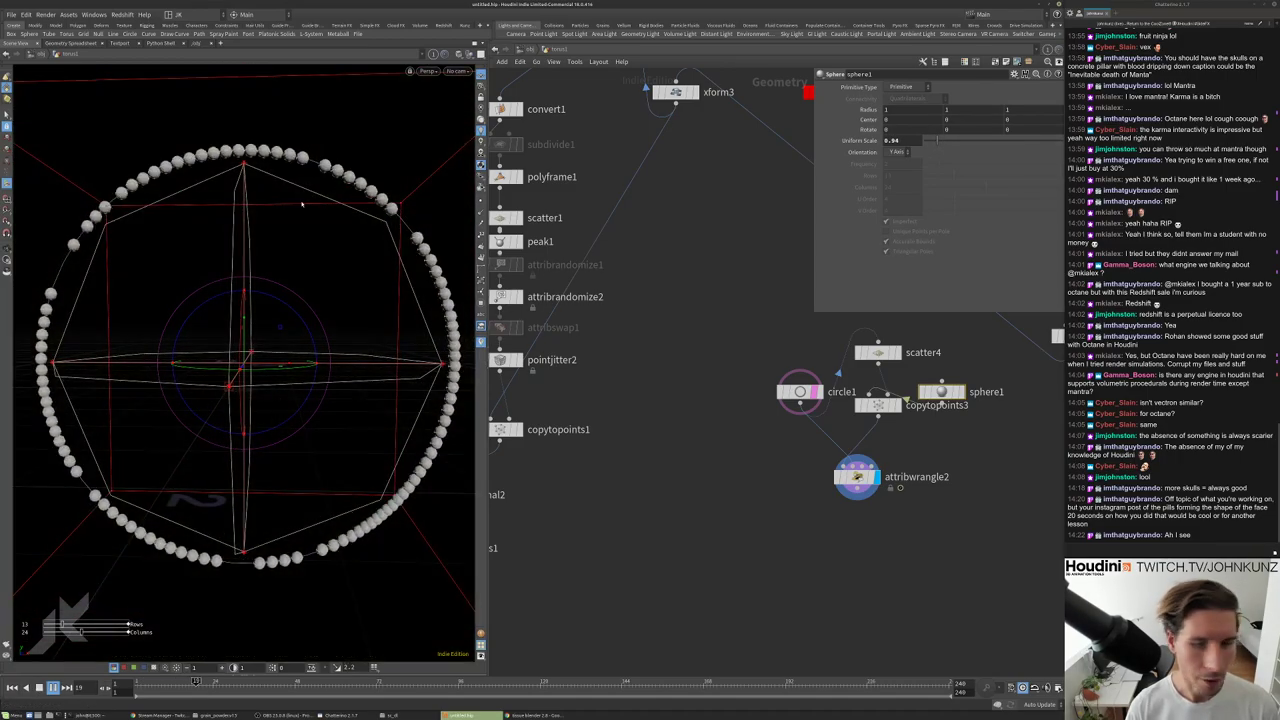
Tumble the viewport to a top view and move the circle setup nodes right.
scroll(160, 322, "down", 5)
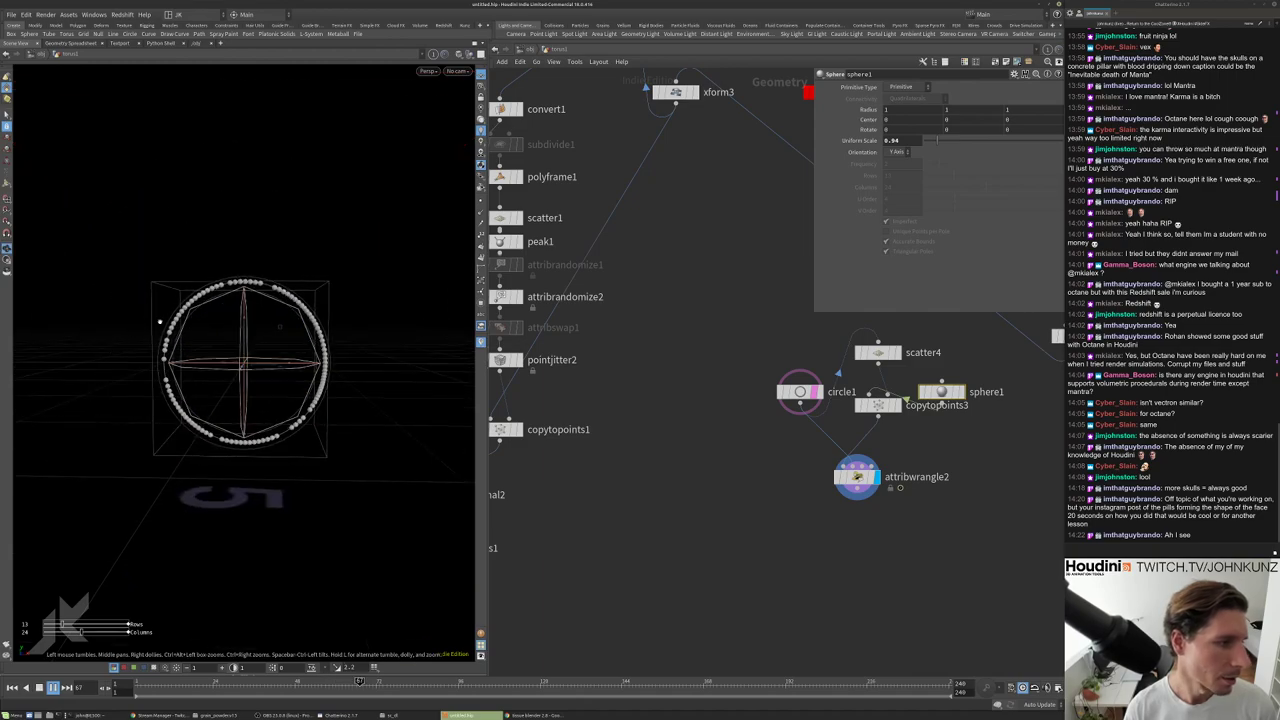
left_click_drag(160, 322, 268, 322)
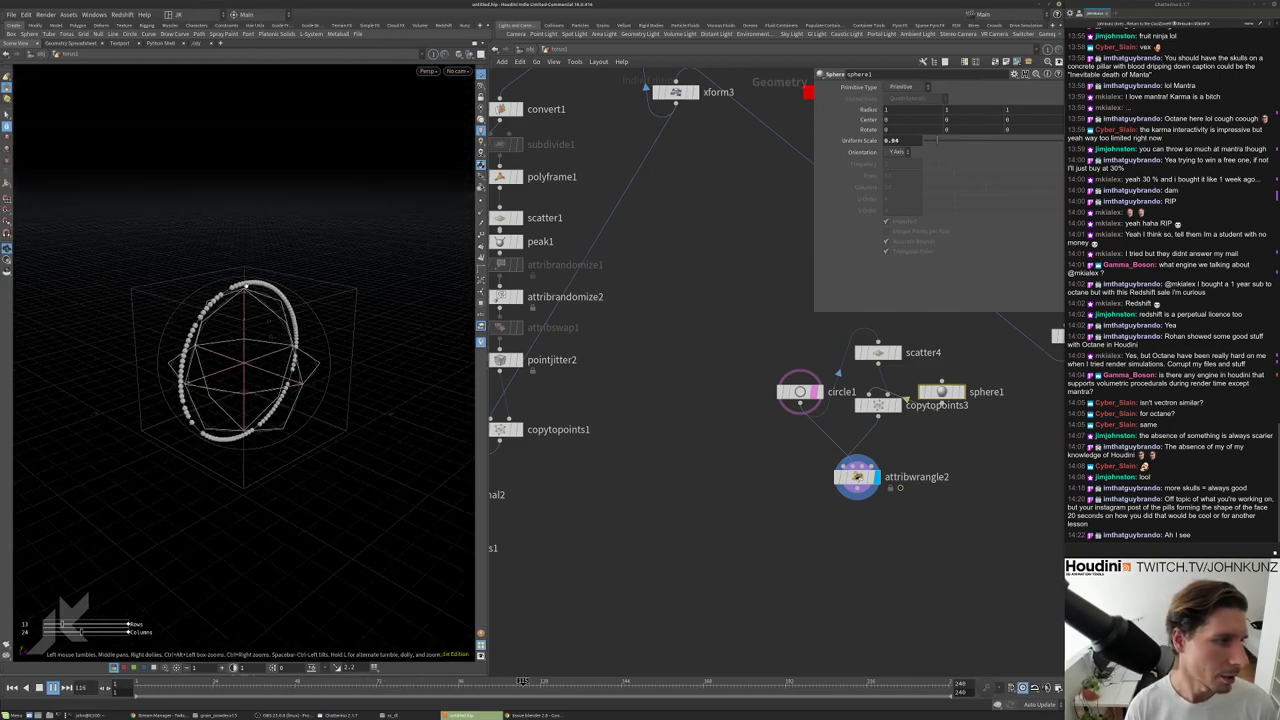
scroll(262, 330, "up", 3)
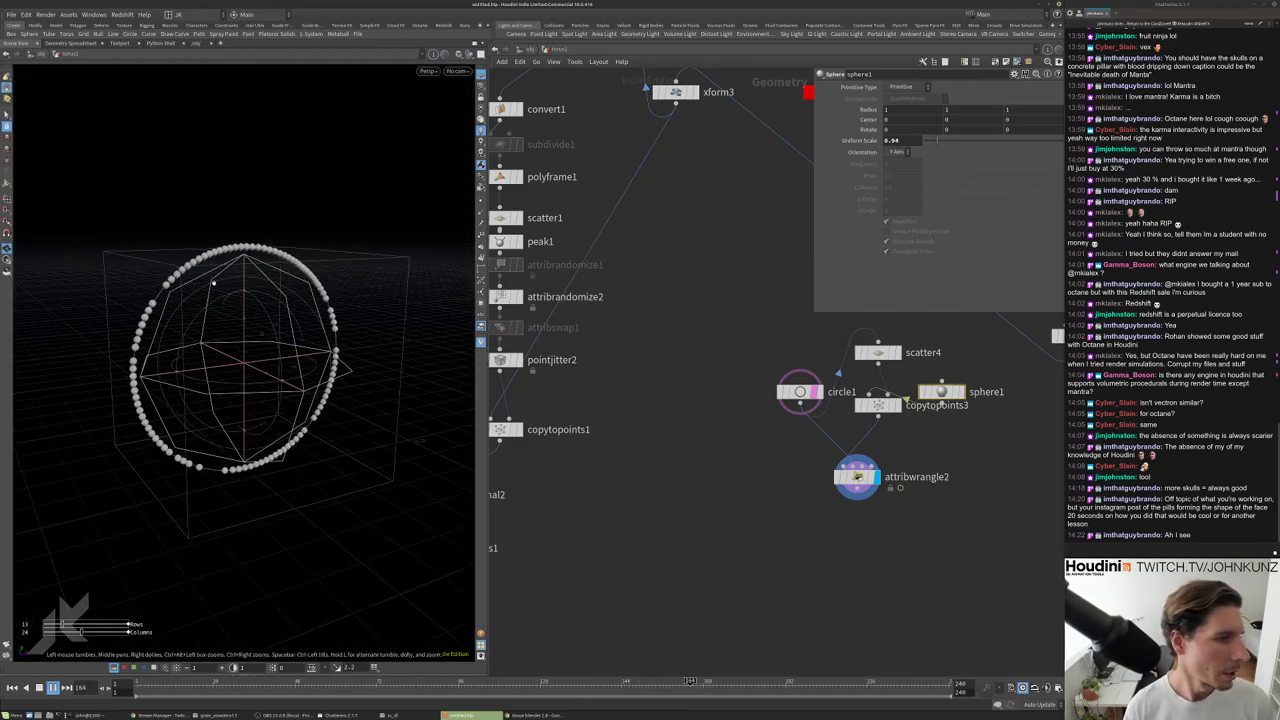
scroll(262, 330, "up", 2)
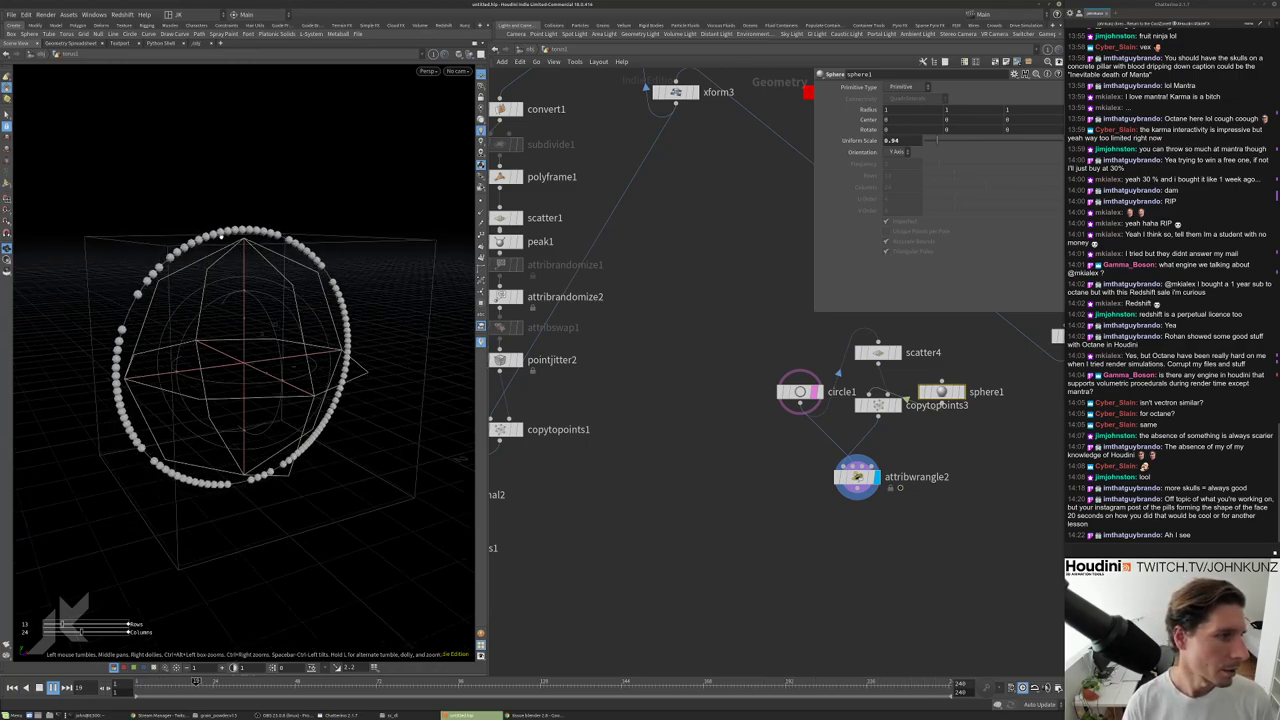
scroll(606, 343, "down", 2)
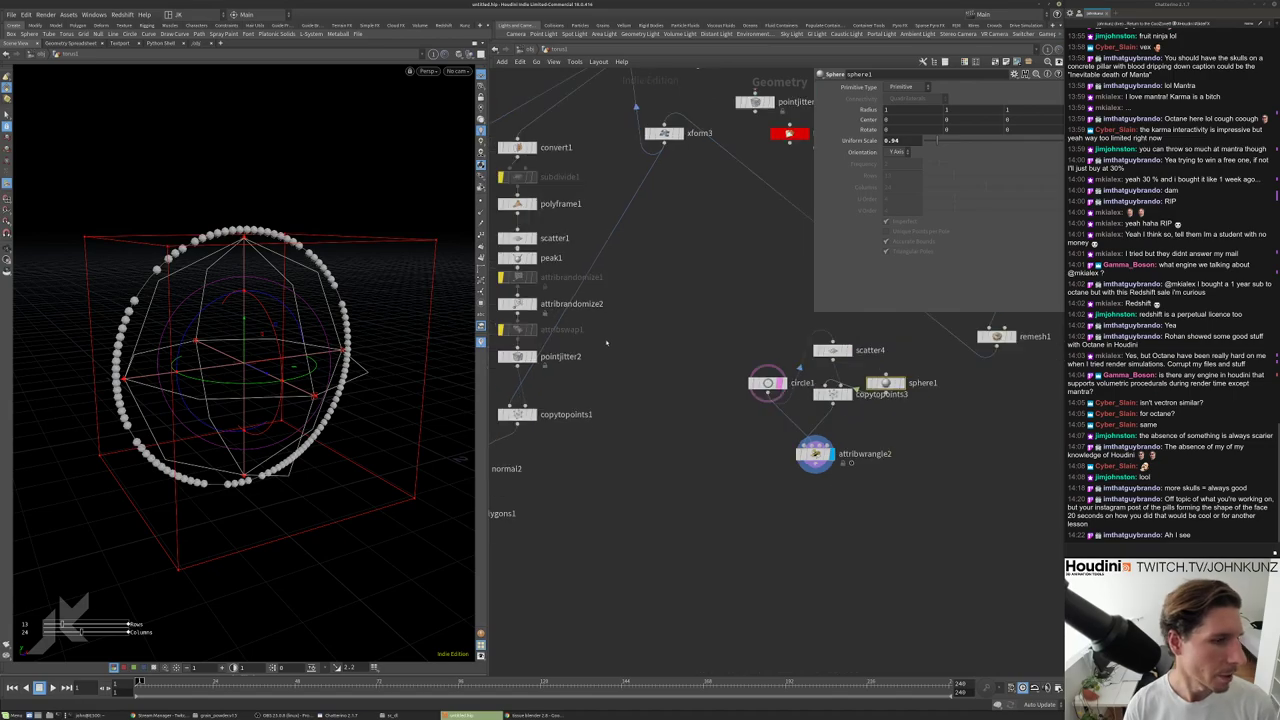
scroll(780, 310, "down", 2)
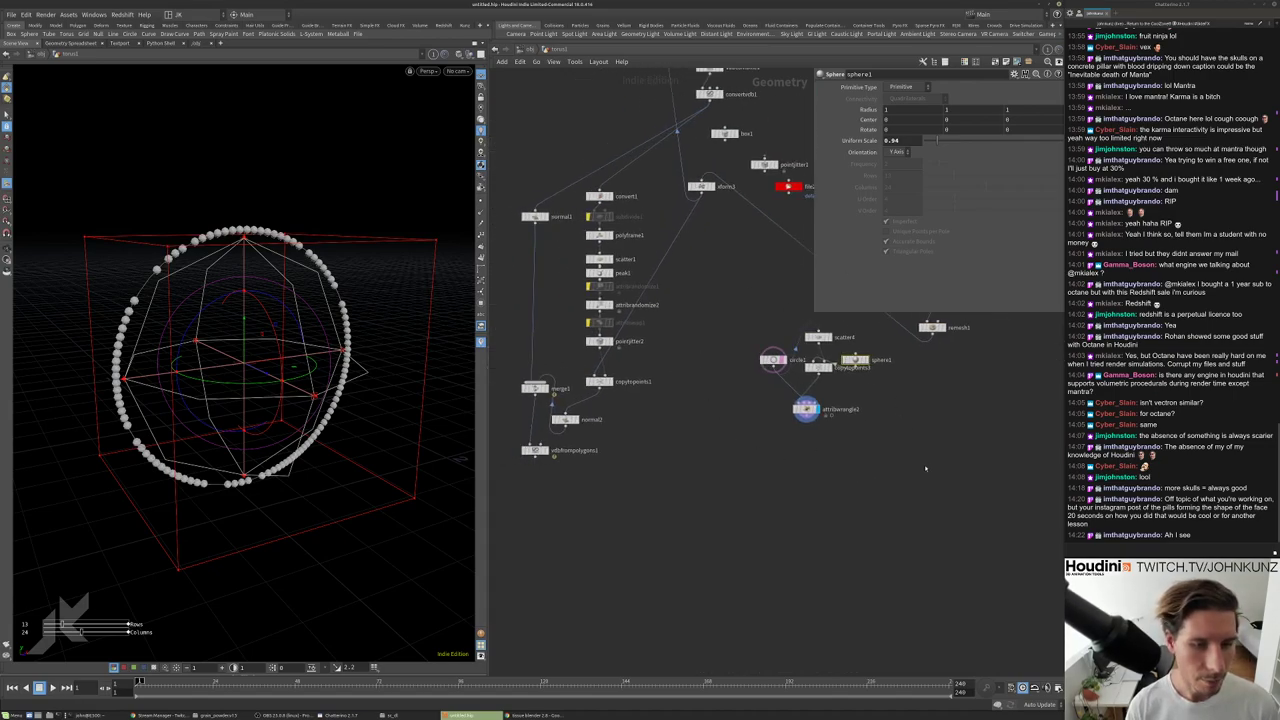
left_click_drag(925, 468, 942, 364)
scroll(760, 330, "down", 2)
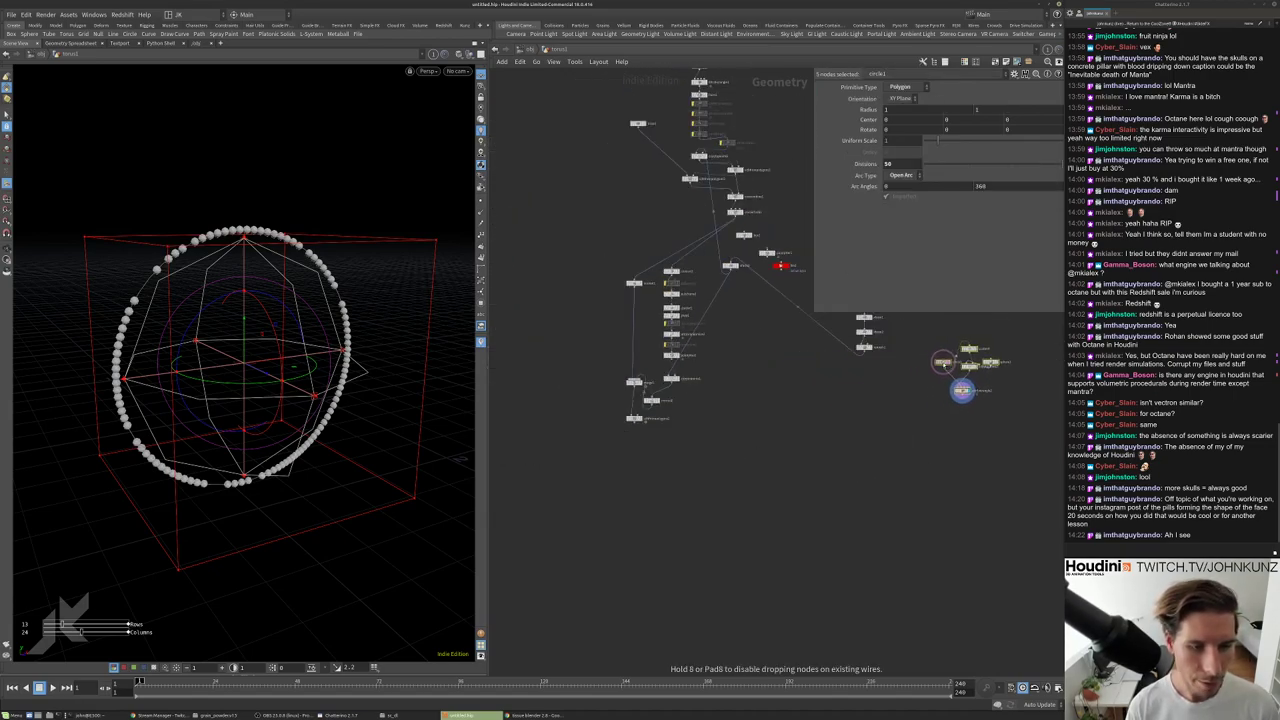
Display merge1's skull-covered ring instead of the VDB mesh at a low tilted angle, then open the browser.
scroll(650, 410, "up", 3)
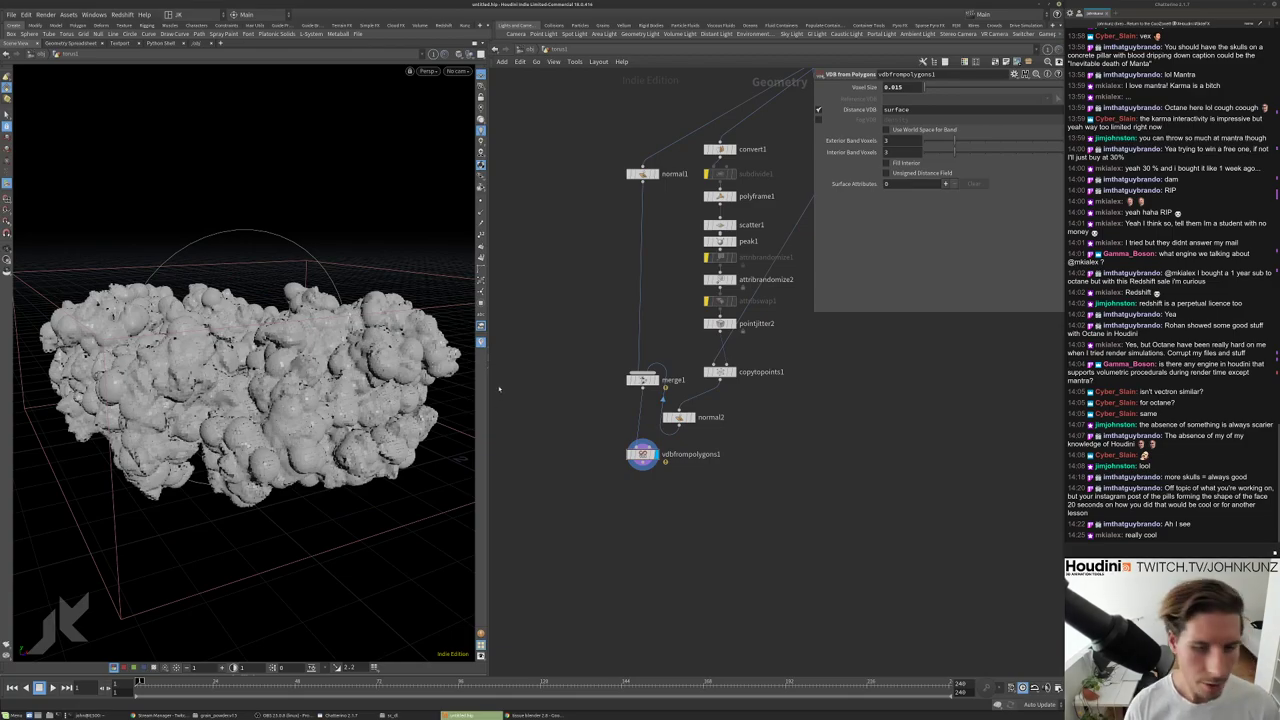
left_click_drag(240, 300, 460, 380)
scroll(696, 396, "up", 3)
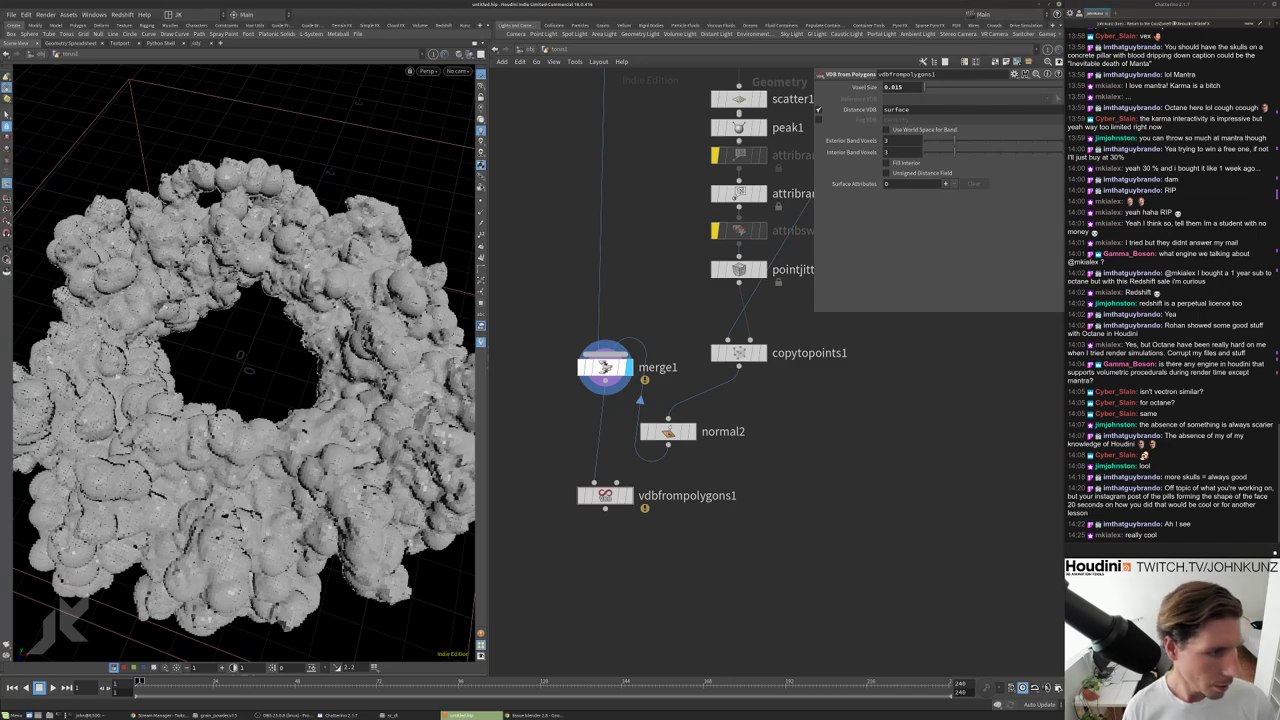
left_click(622, 367)
left_click_drag(362, 326, 322, 383)
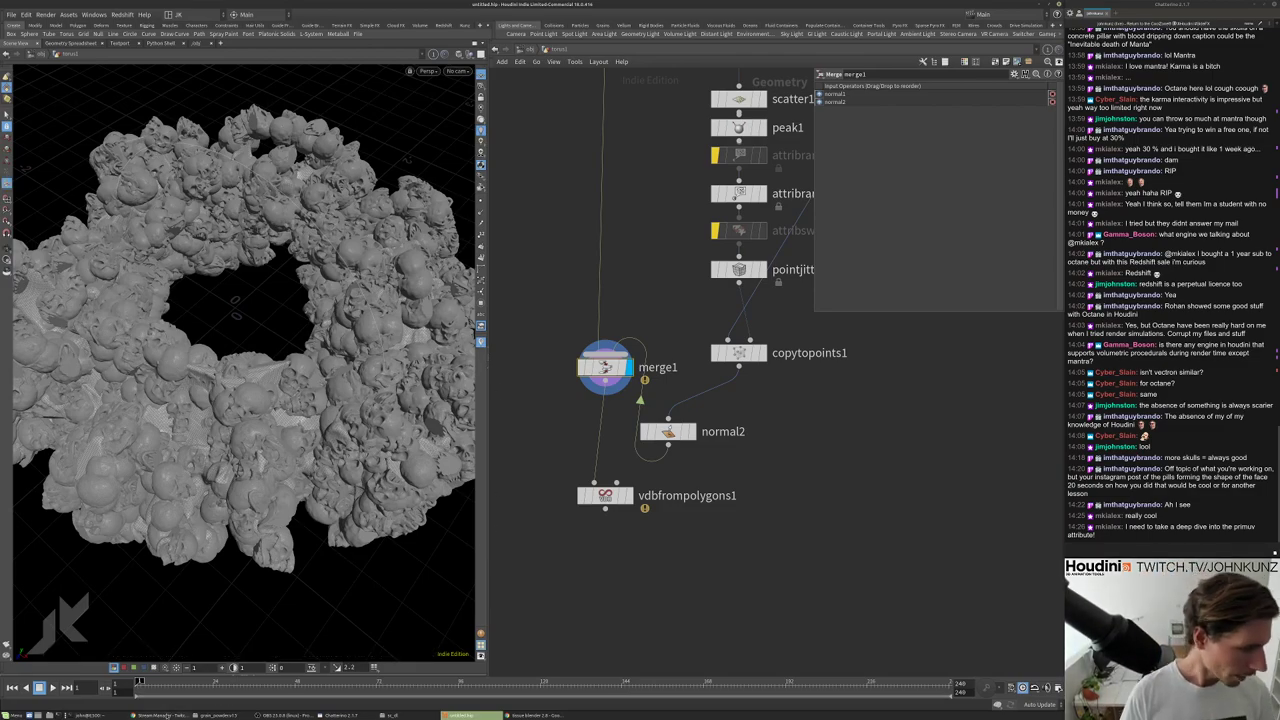
left_click(533, 715)
Search Google for 'parametric uv houdini' and open the SideFX Primitive Parametric Spaces docs page.
key("ctrl+t")
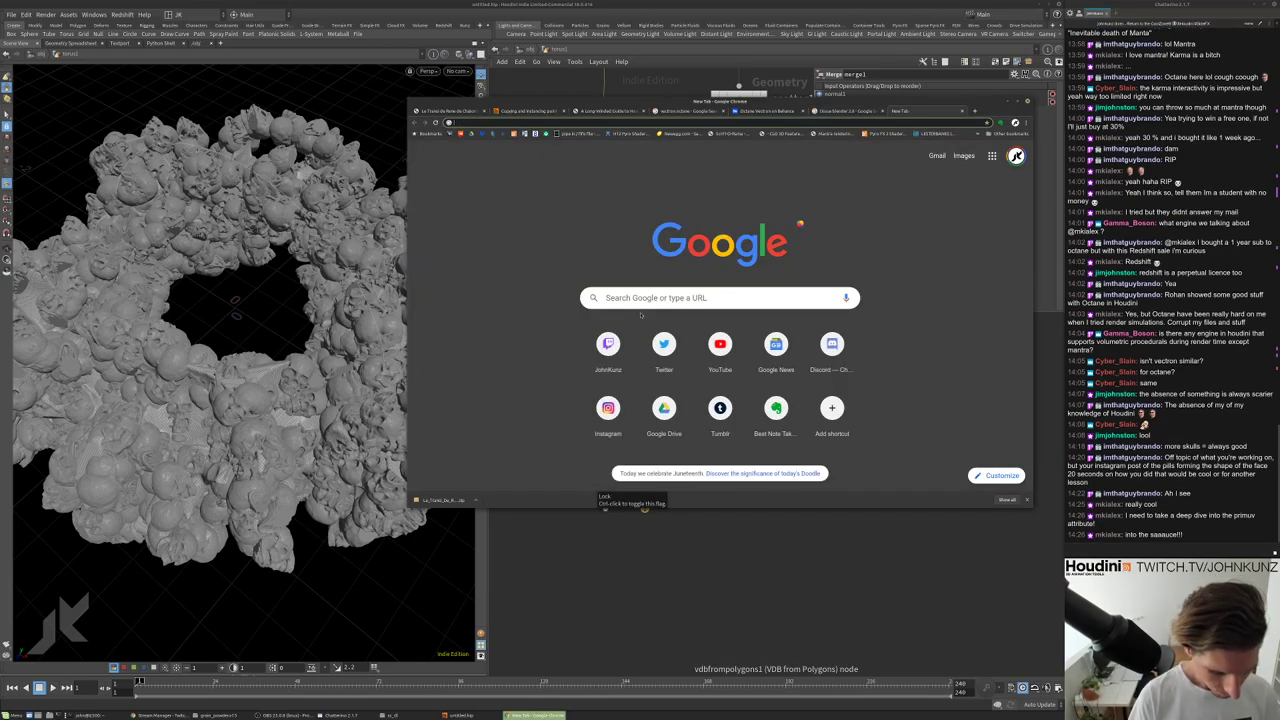
type("parametr")
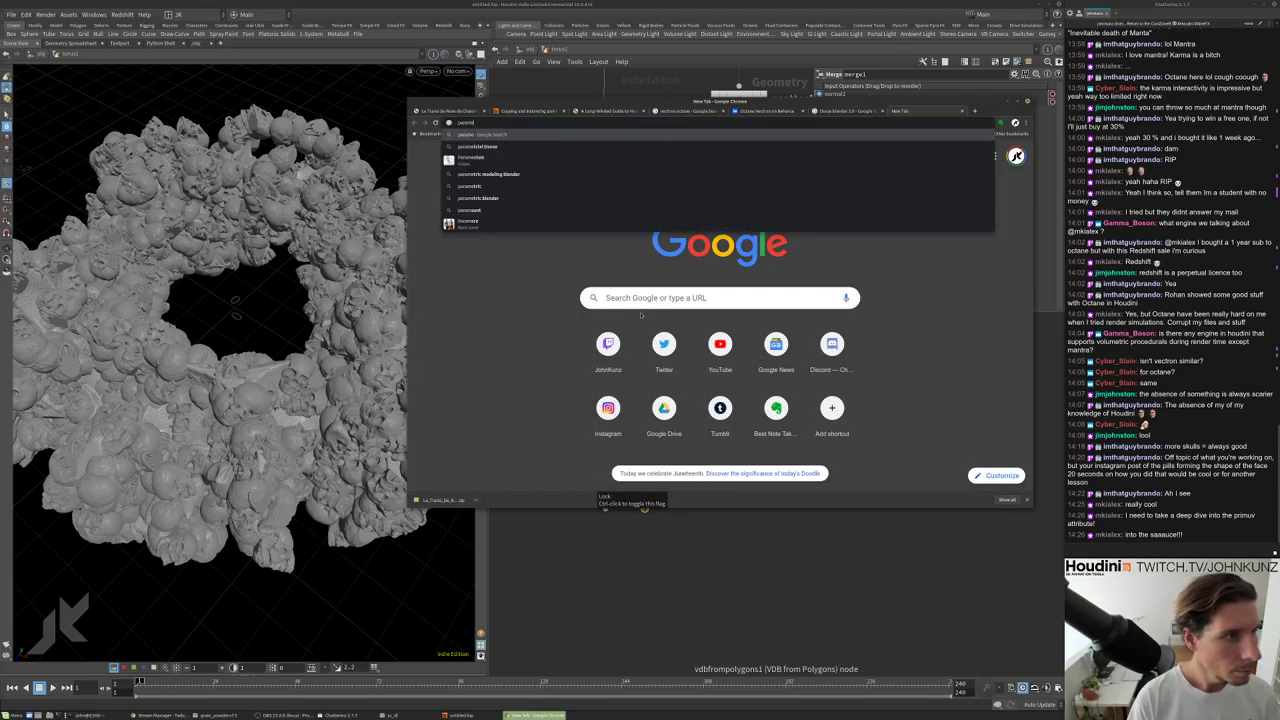
type("ic")
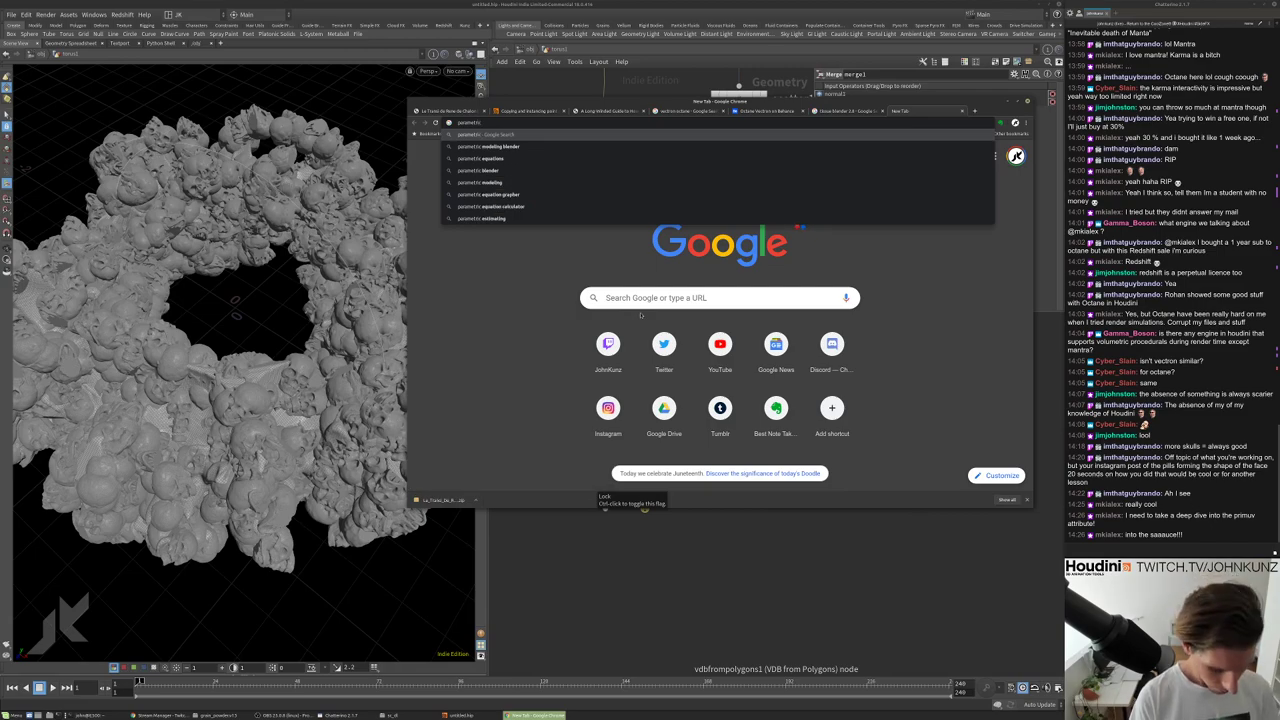
type(" sv")
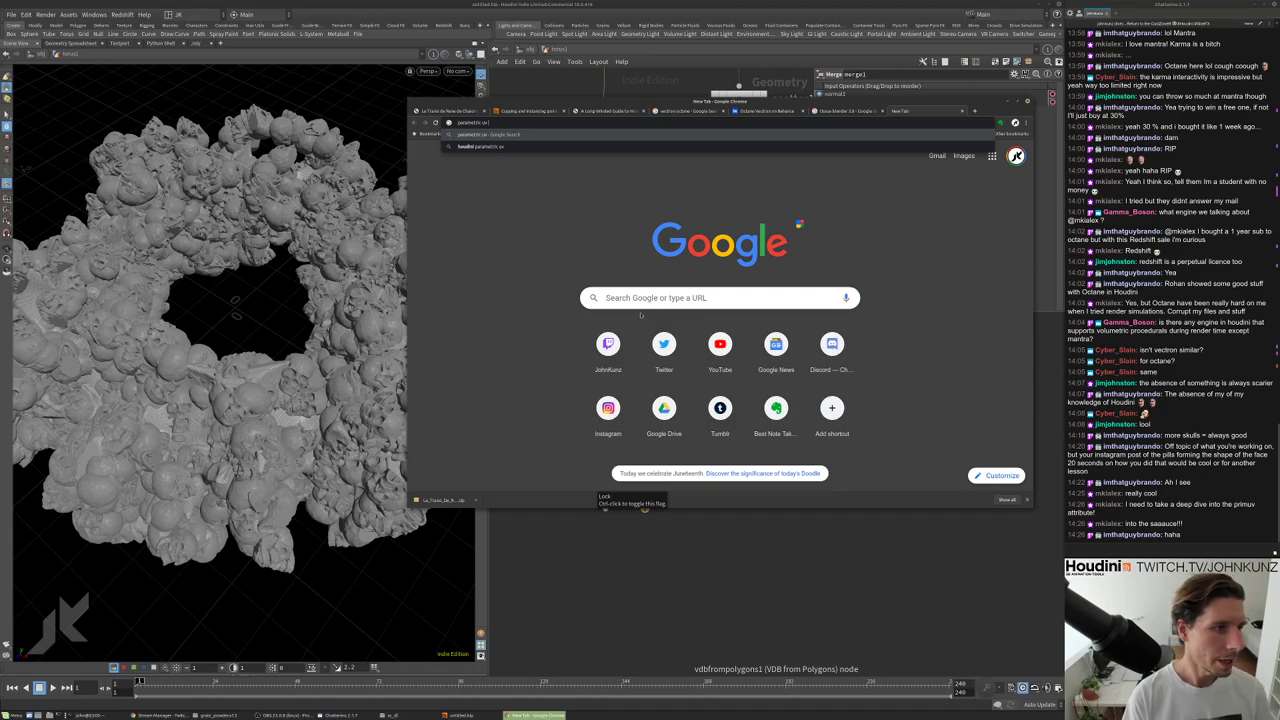
type(" hou")
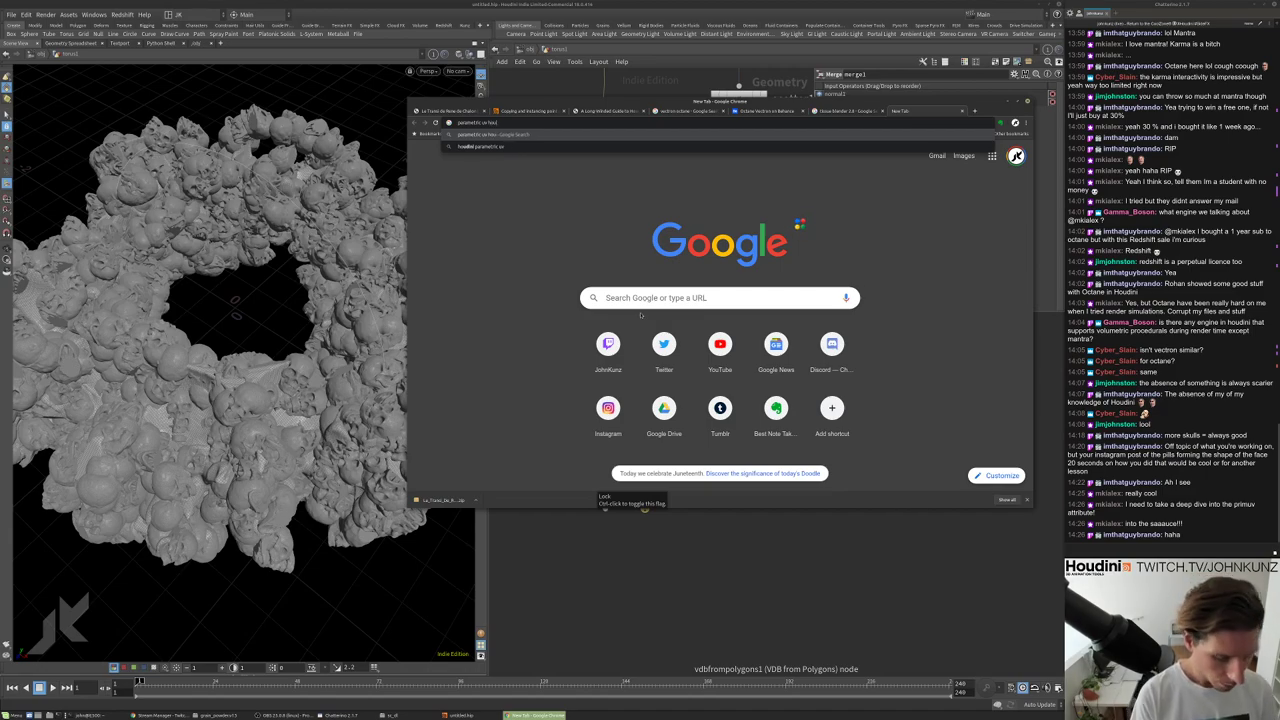
type("dini")
key("Return")
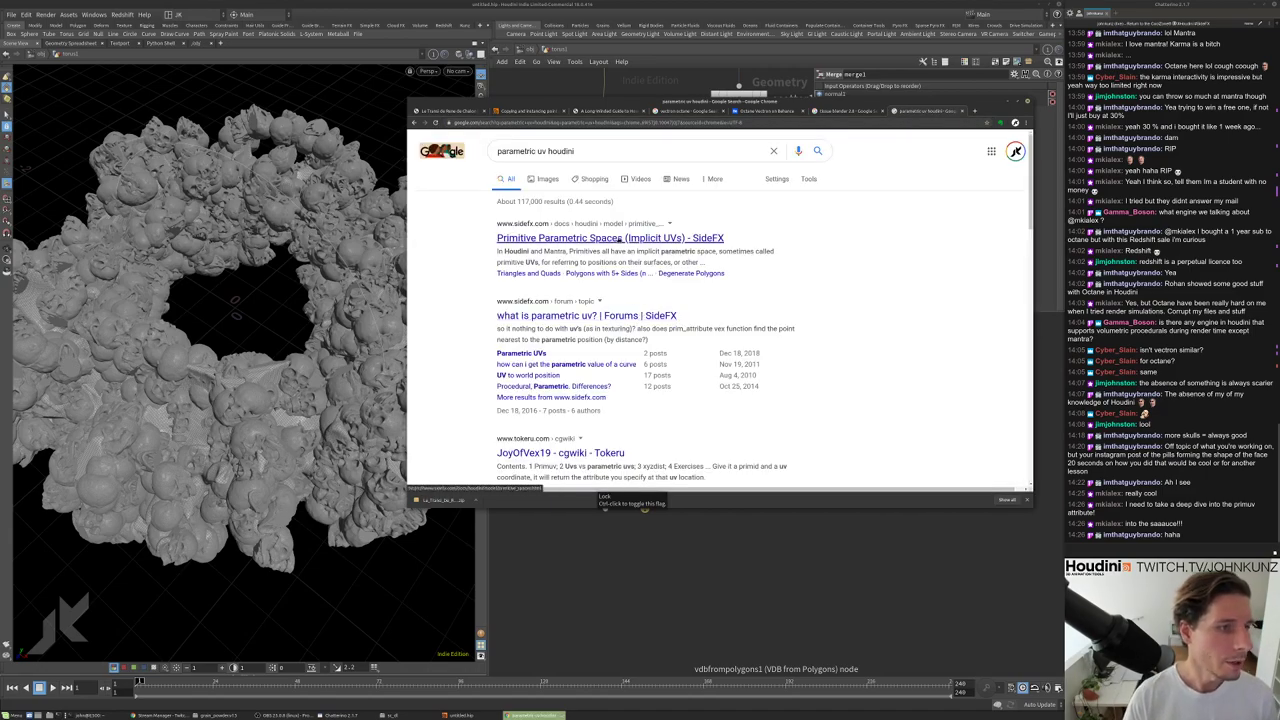
left_click(620, 239)
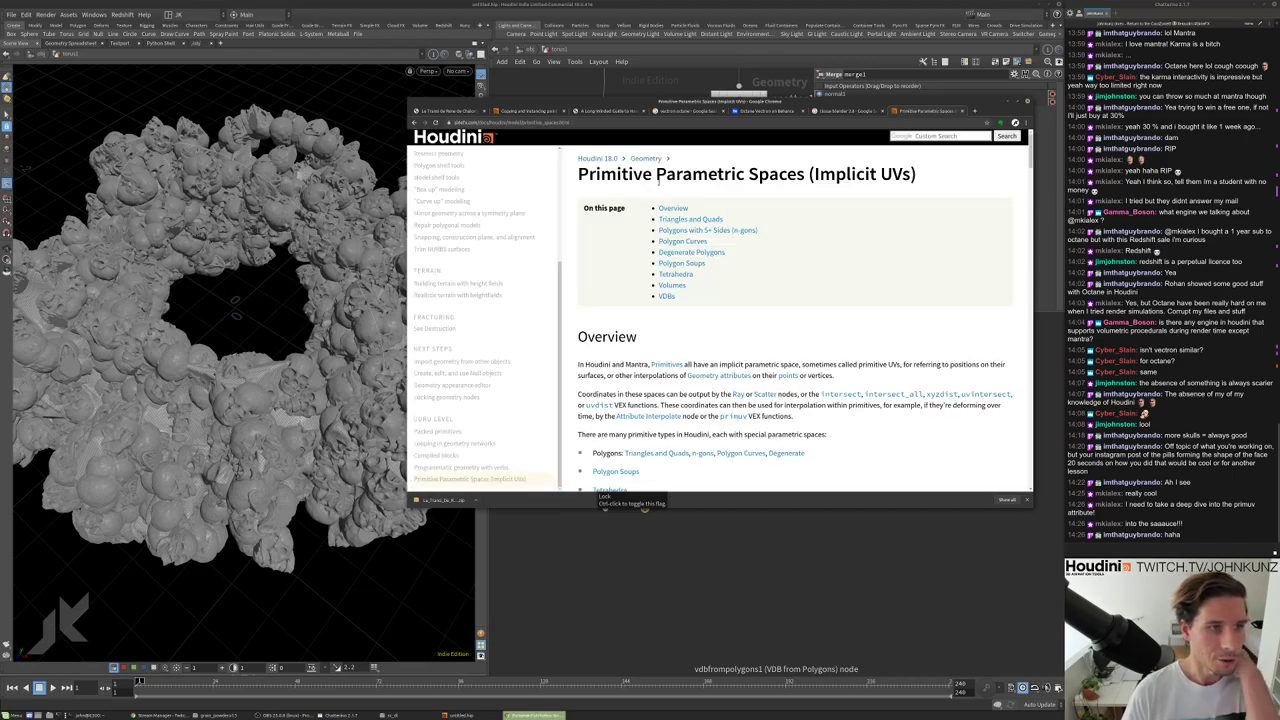
Copy the docs page URL and send it as a message in the stream chat.
left_click(732, 124)
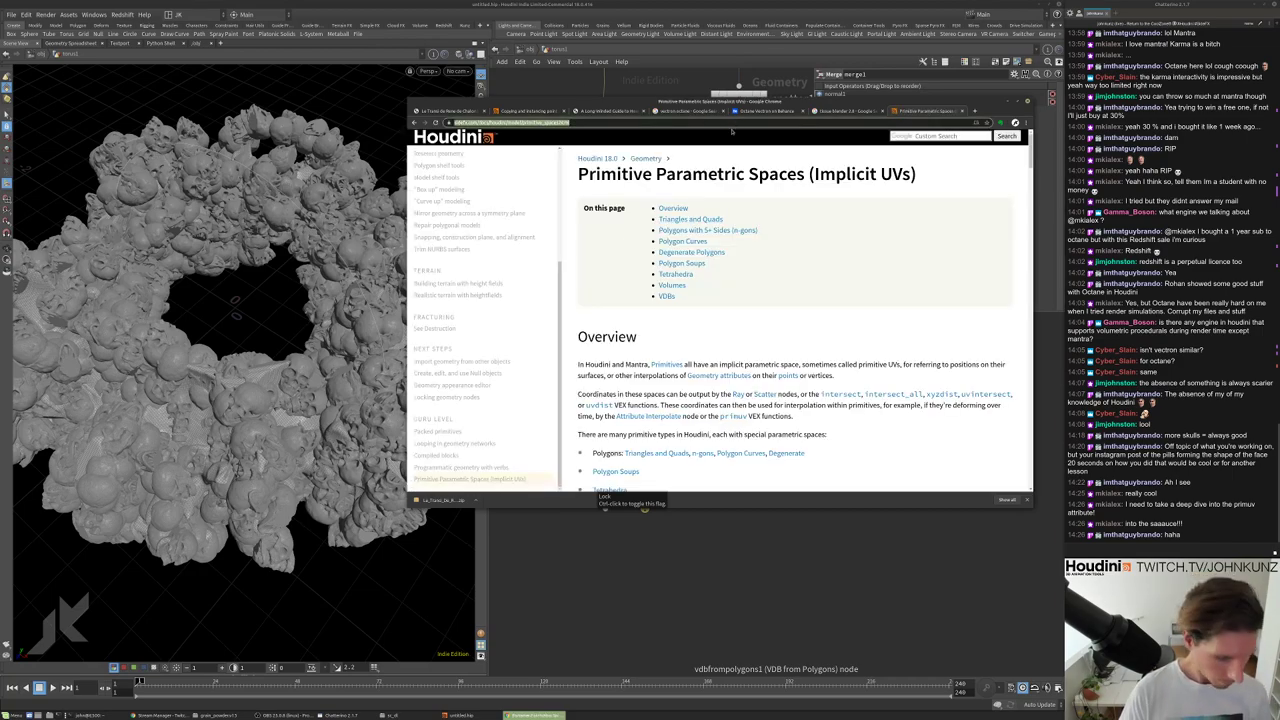
key("ctrl+c")
key("alt+Tab")
key("ctrl+v")
key("Return")
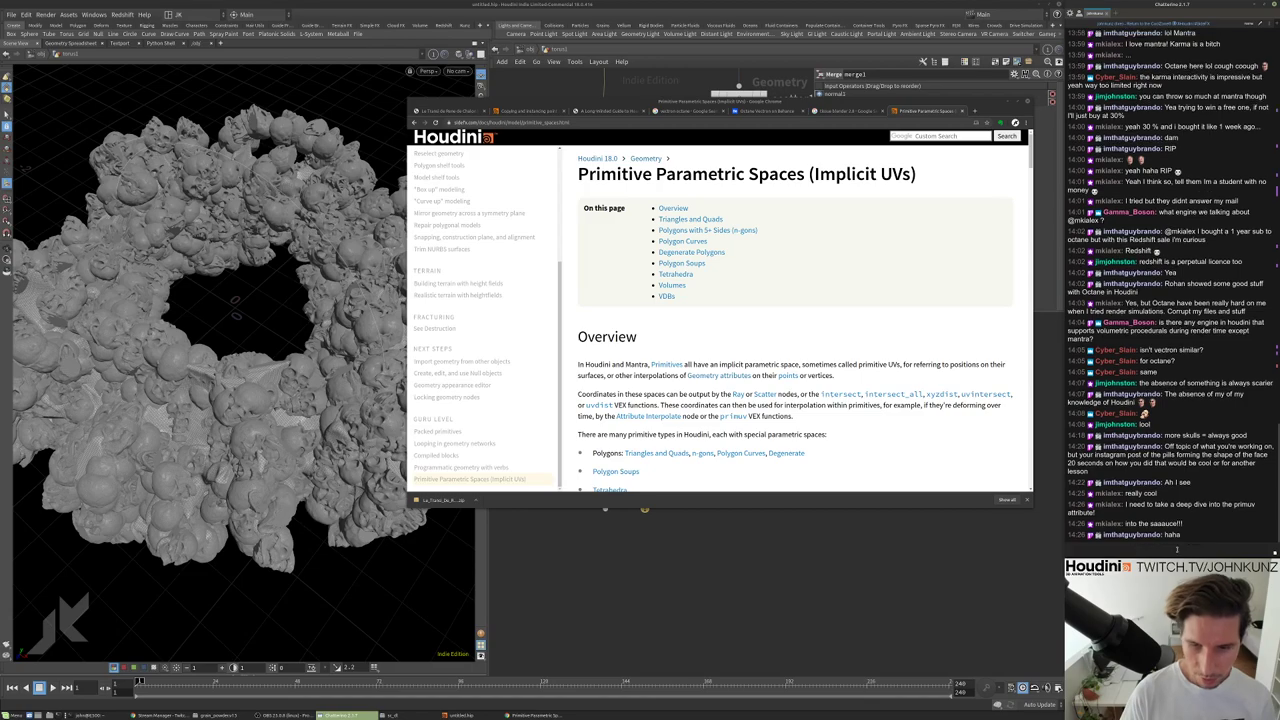
Scroll through the docs page, ending at the Polygons with 5+ Sides (n-gons) section.
scroll(1026, 170, "down", 5)
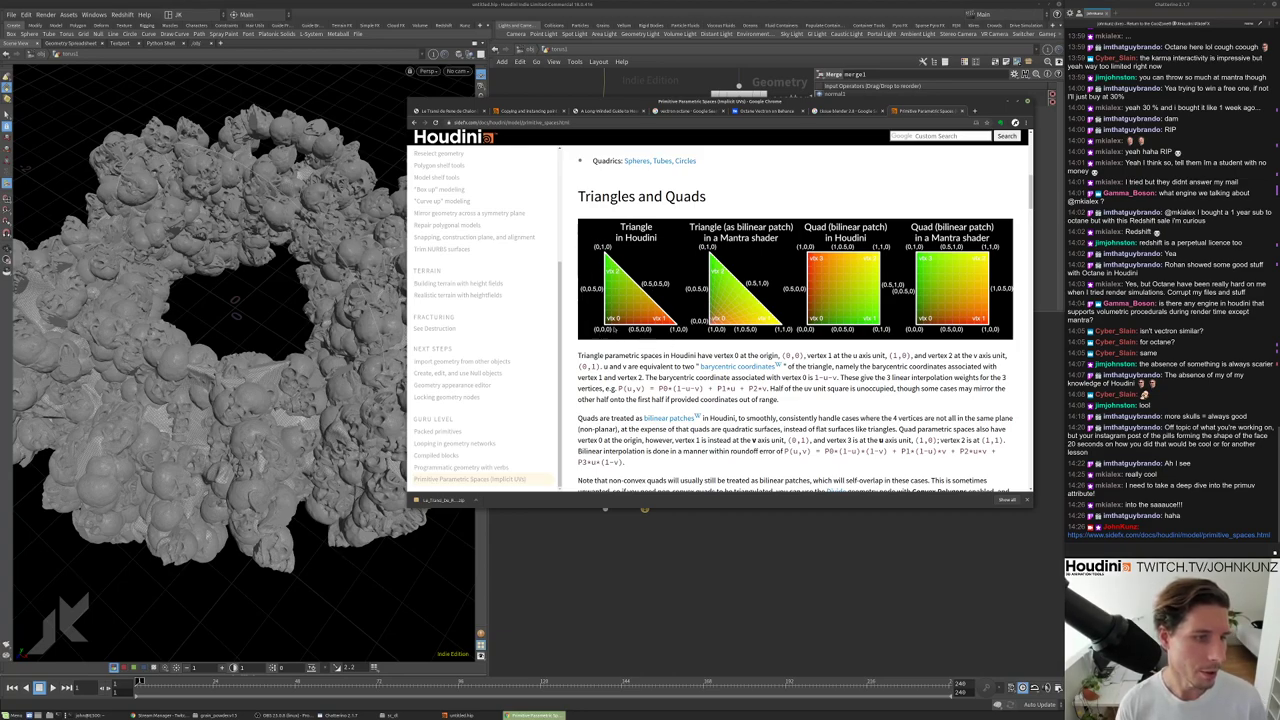
scroll(667, 335, "down", 5)
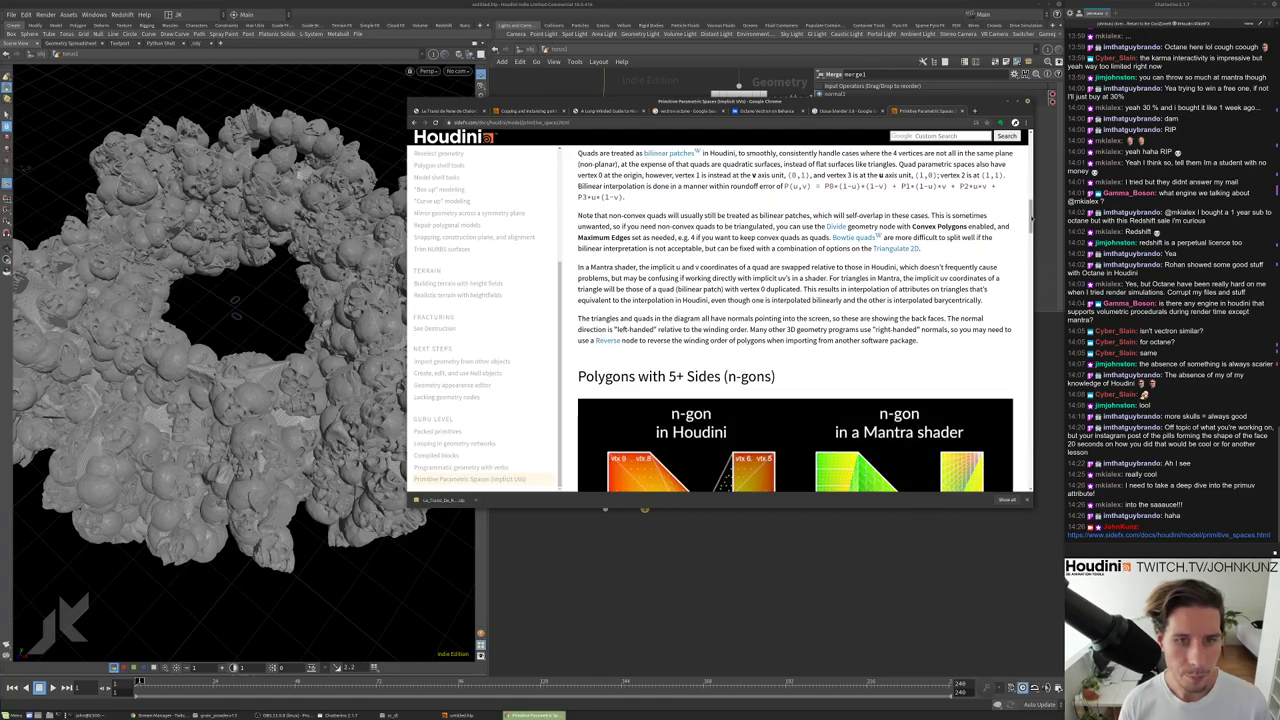
scroll(1026, 268, "down", 3)
left_click_drag(1026, 268, 997, 317)
scroll(997, 317, "up", 1)
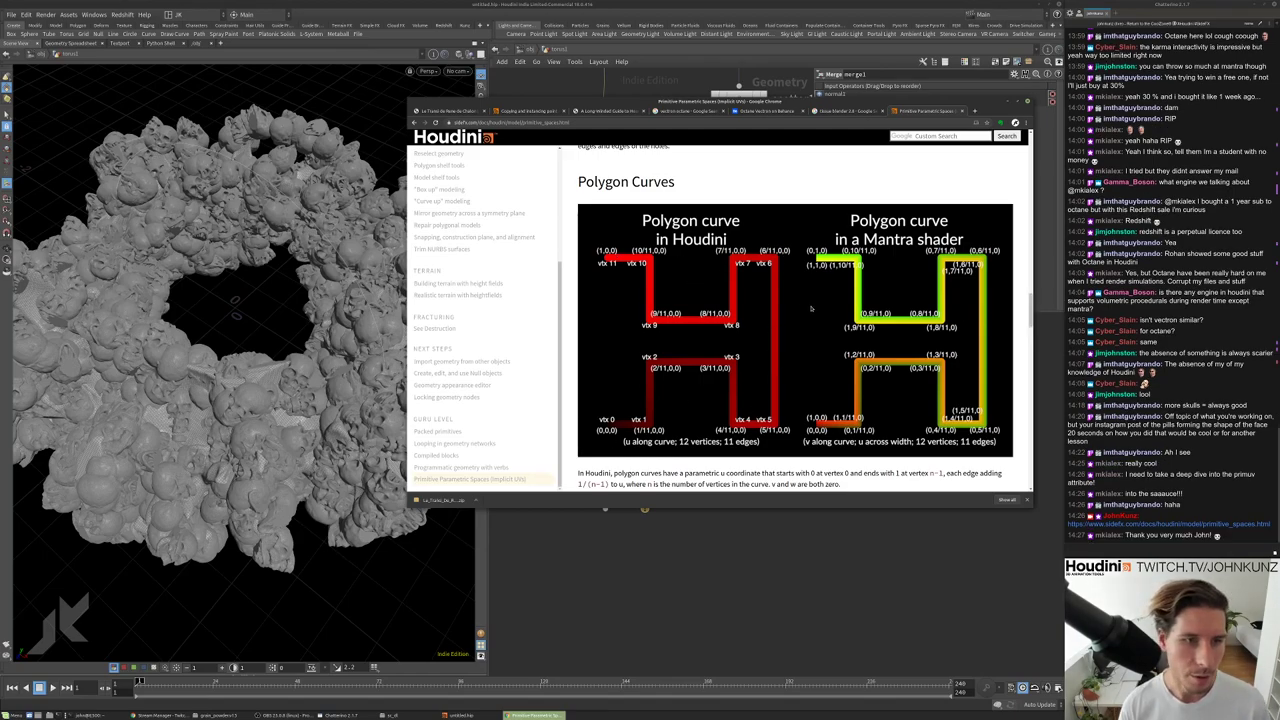
scroll(811, 308, "up", 8)
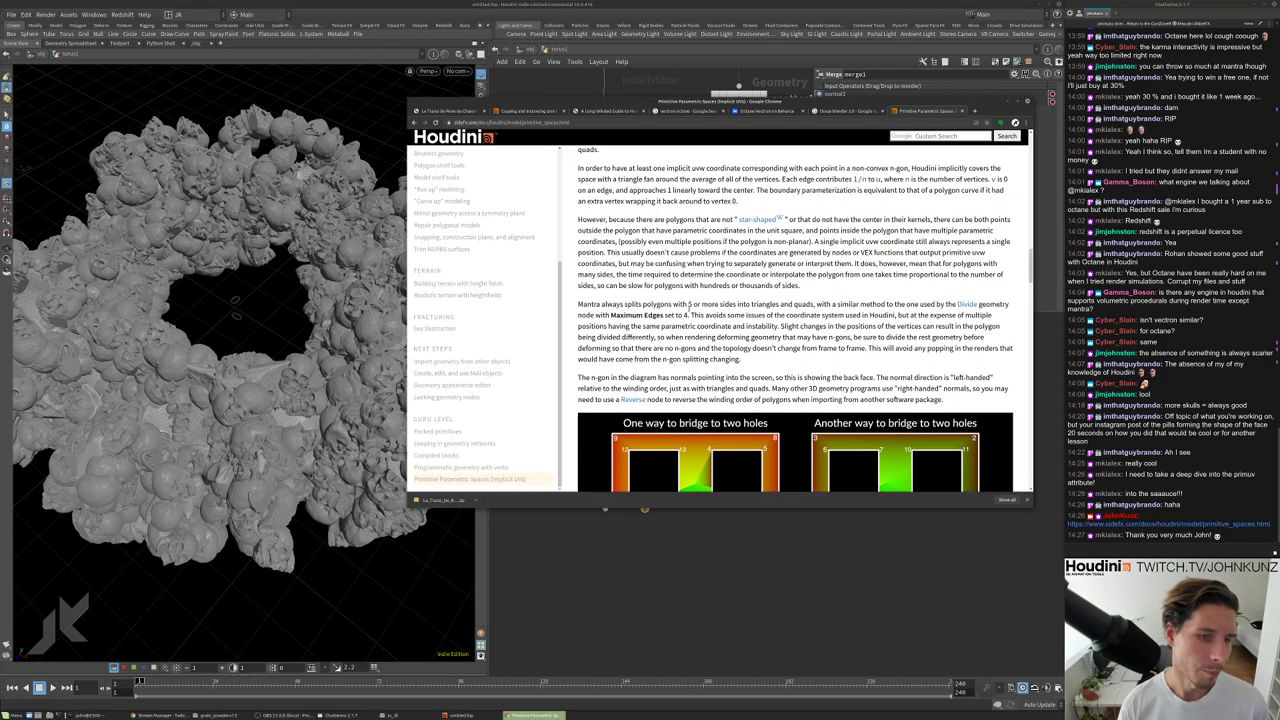
scroll(689, 305, "up", 6)
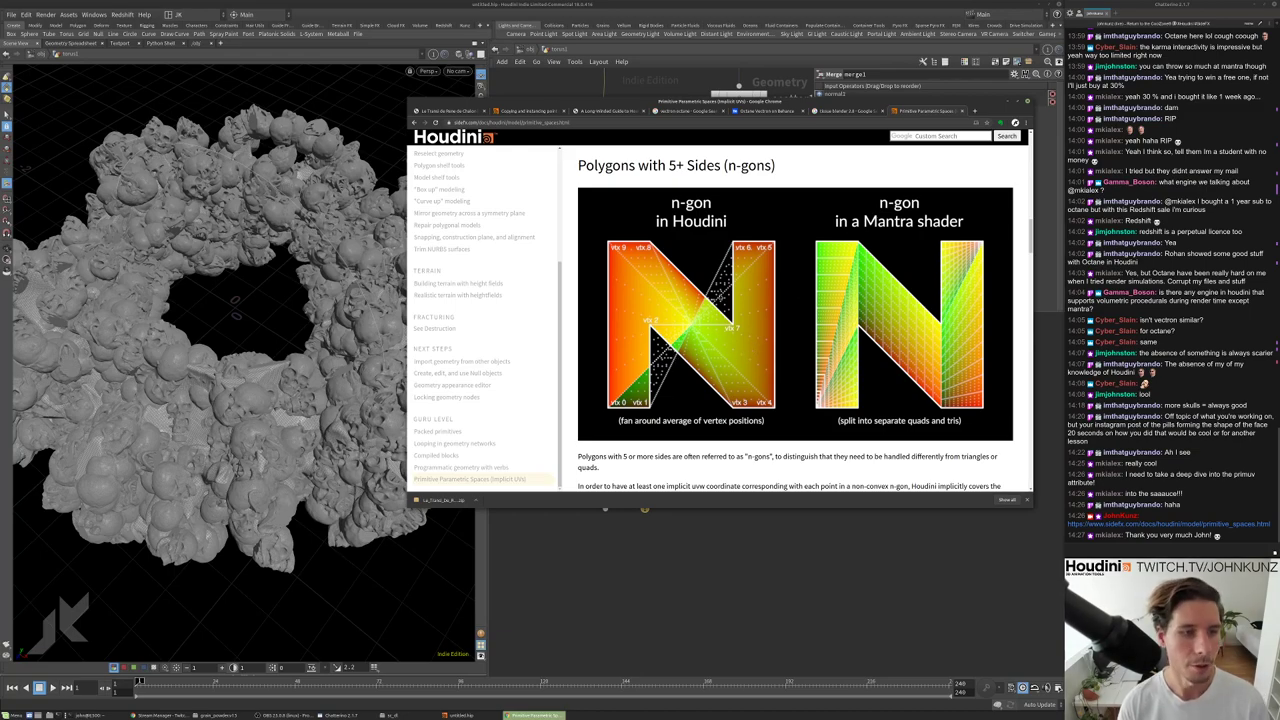
Return to Houdini and tumble the viewport around the skull ring.
left_click(723, 586)
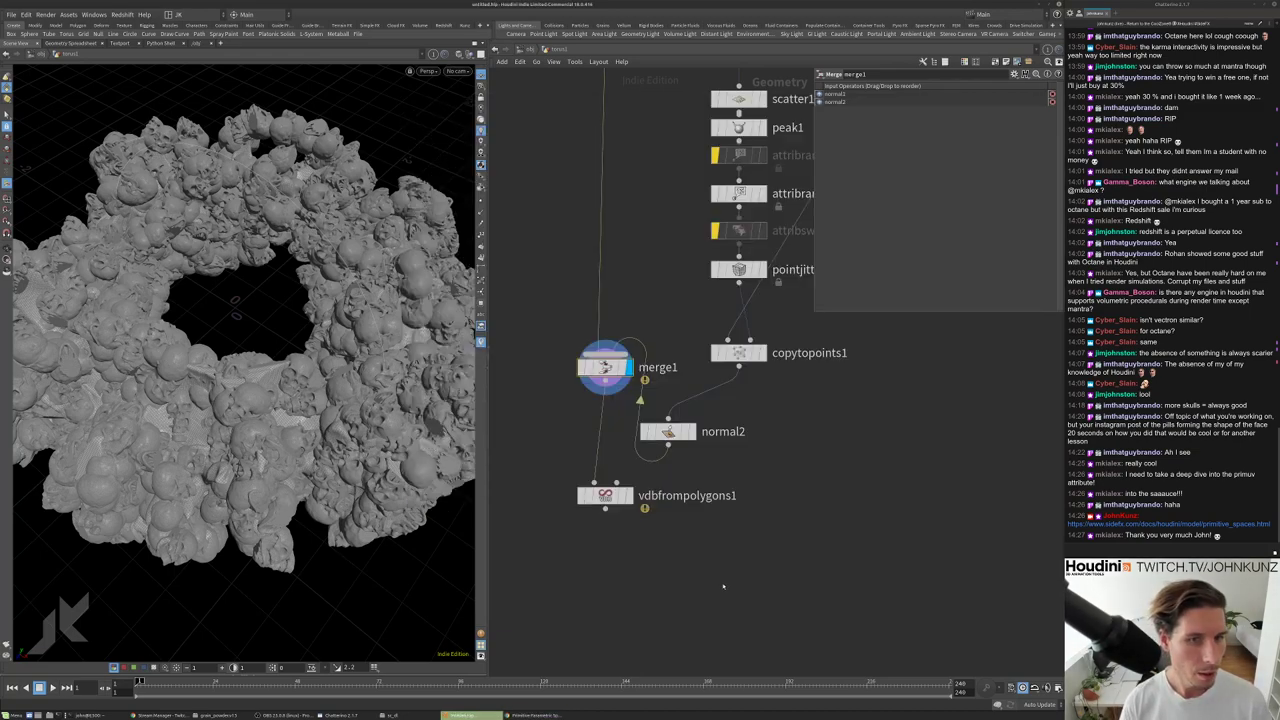
scroll(791, 540, "down", 3)
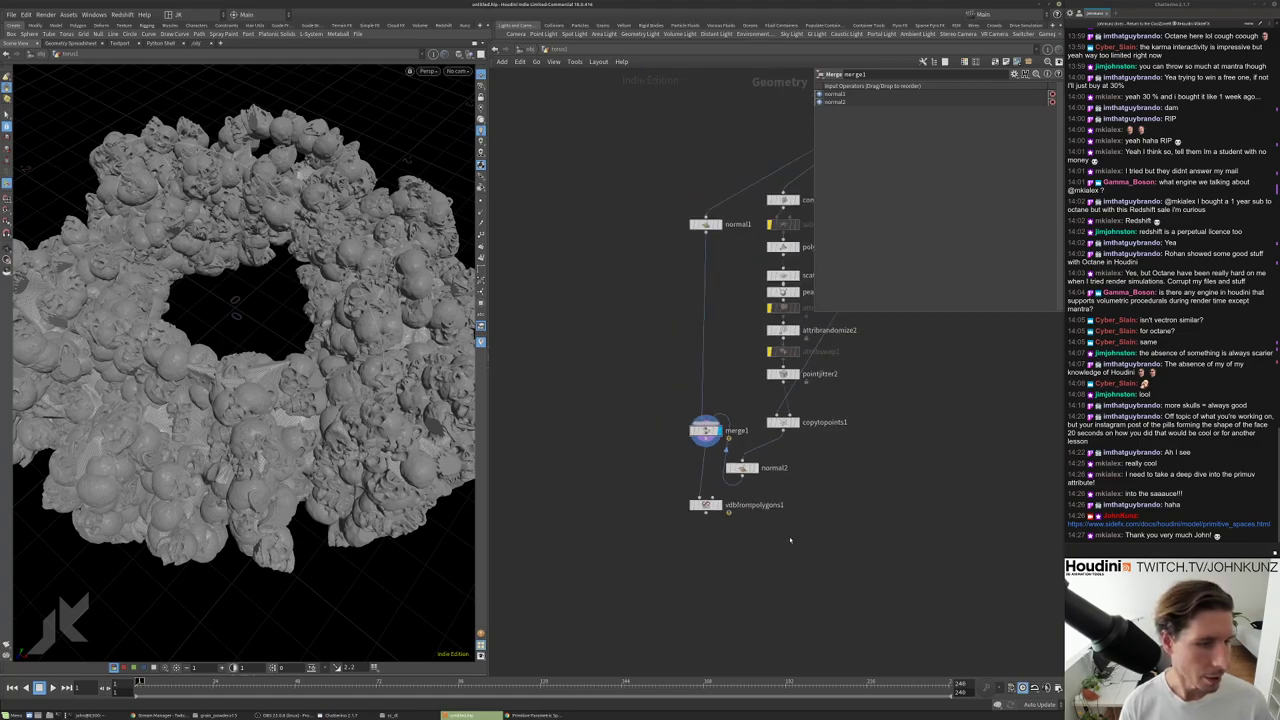
left_click_drag(362, 340, 352, 345, "alt")
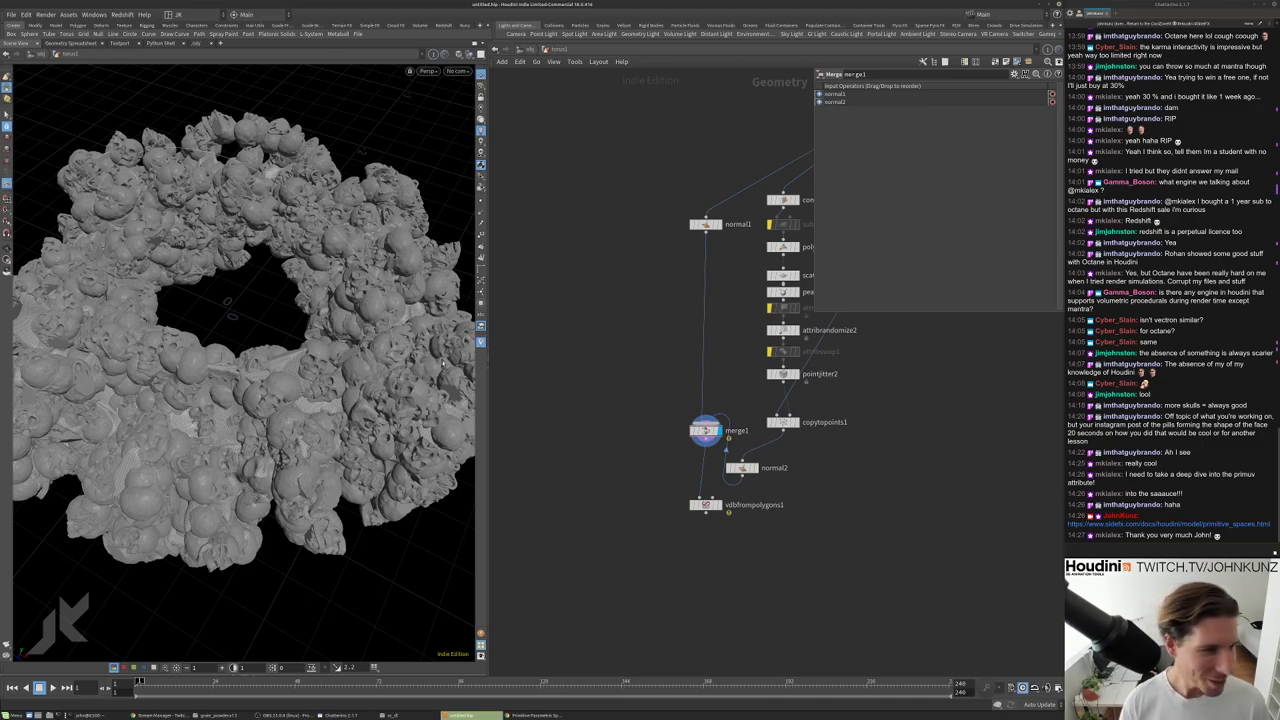
left_click_drag(443, 363, 267, 384, "alt")
scroll(335, 372, "up", 5)
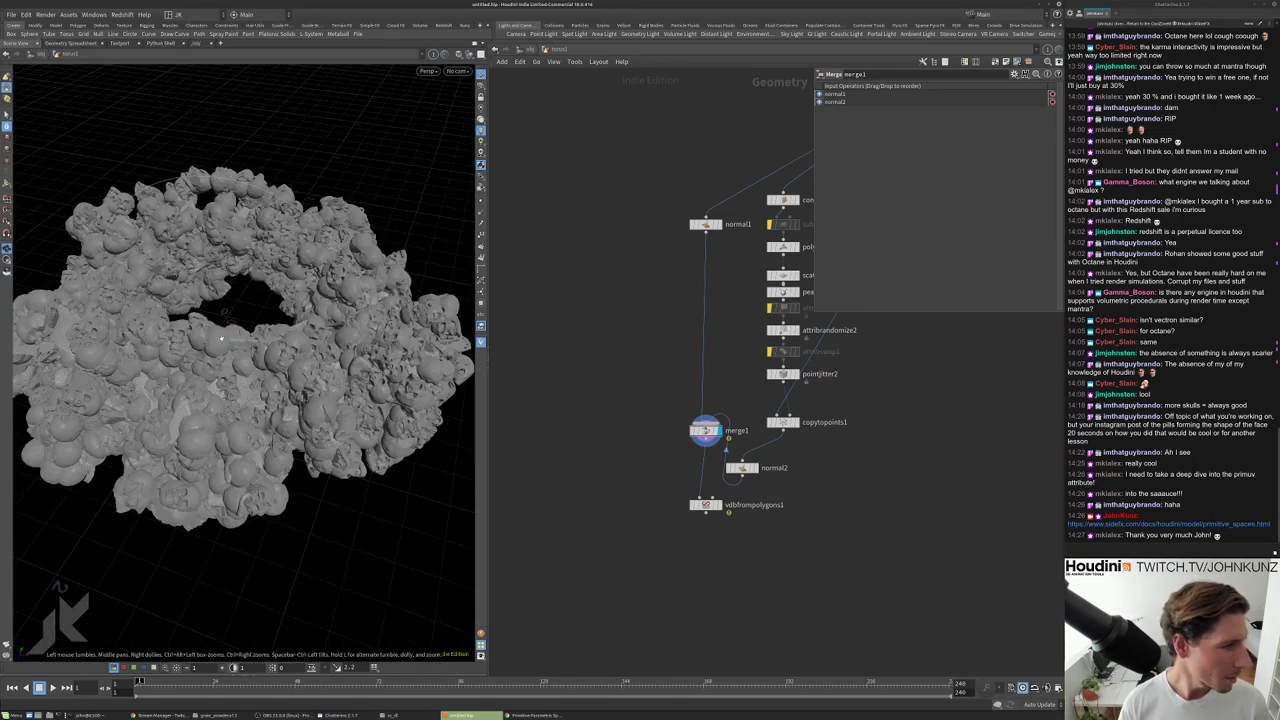
left_click_drag(272, 317, 252, 338, "alt")
scroll(637, 437, "up", 4)
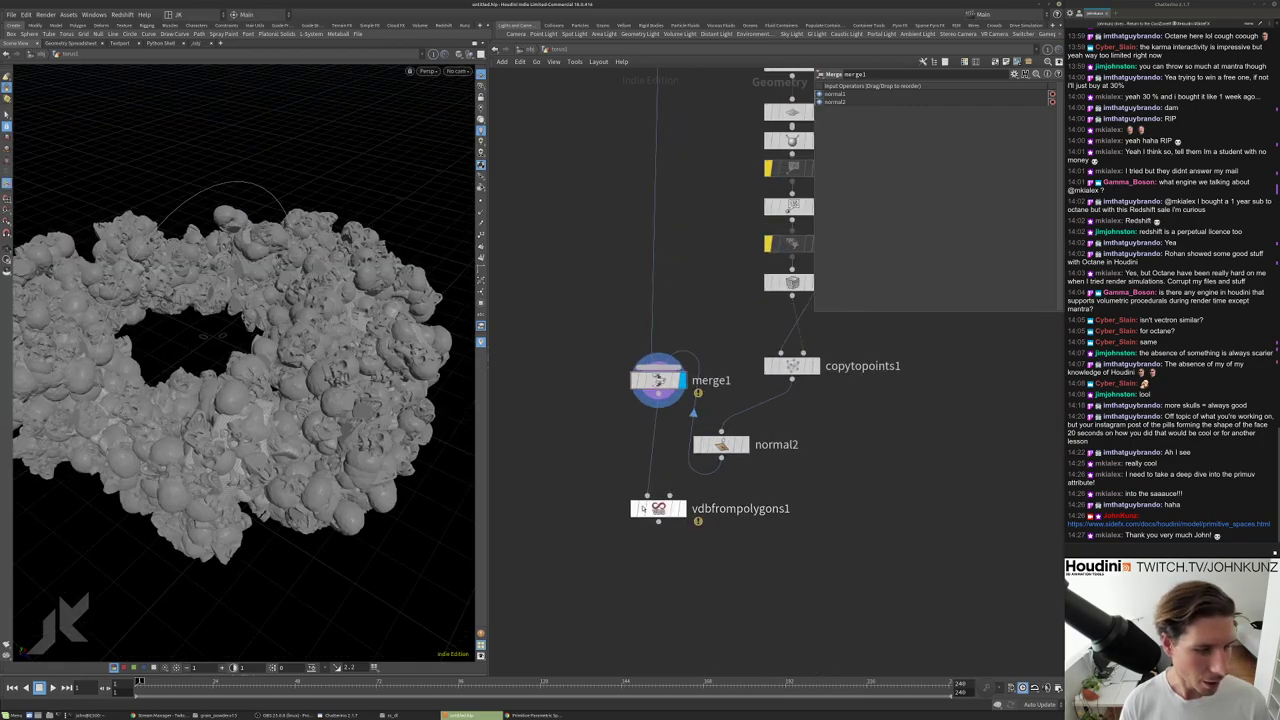
scroll(637, 443, "down", 3)
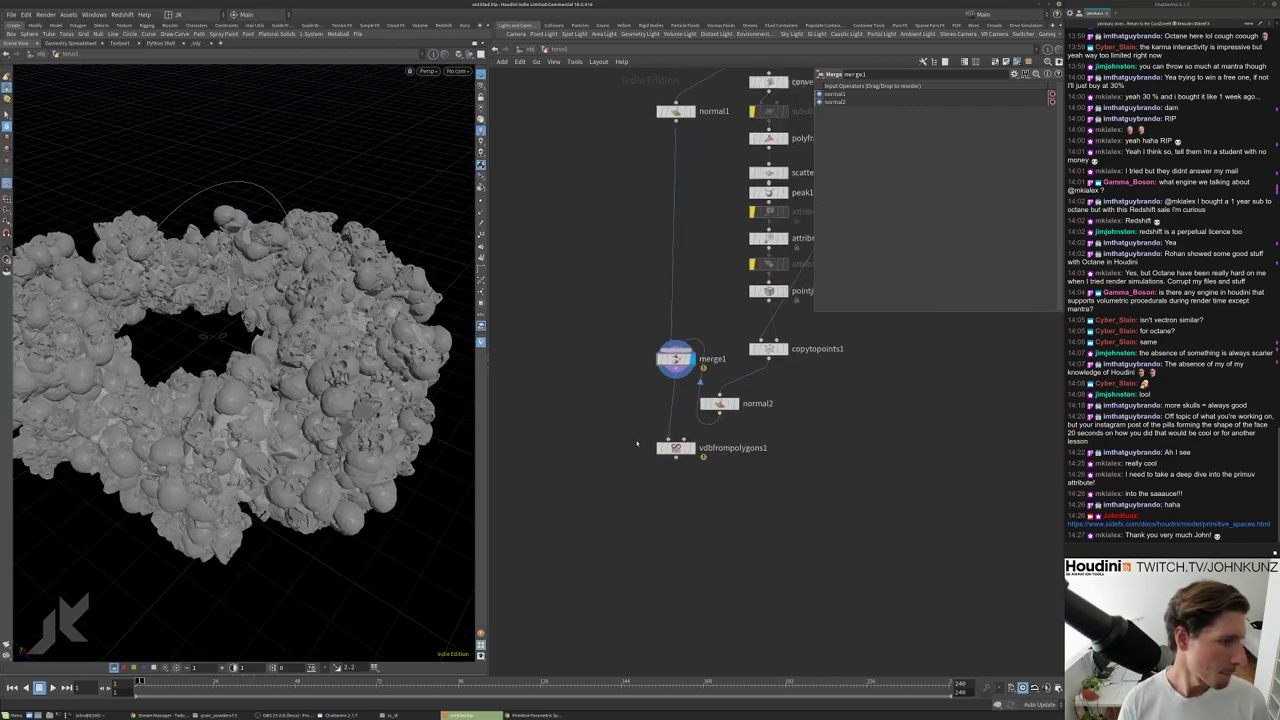
scroll(660, 445, "up", 2)
Display vdbfrompolygons1's mesh and check the geometry info of vdbfrompolygons1 and remesh1.
left_click(702, 450)
middle_click(684, 450)
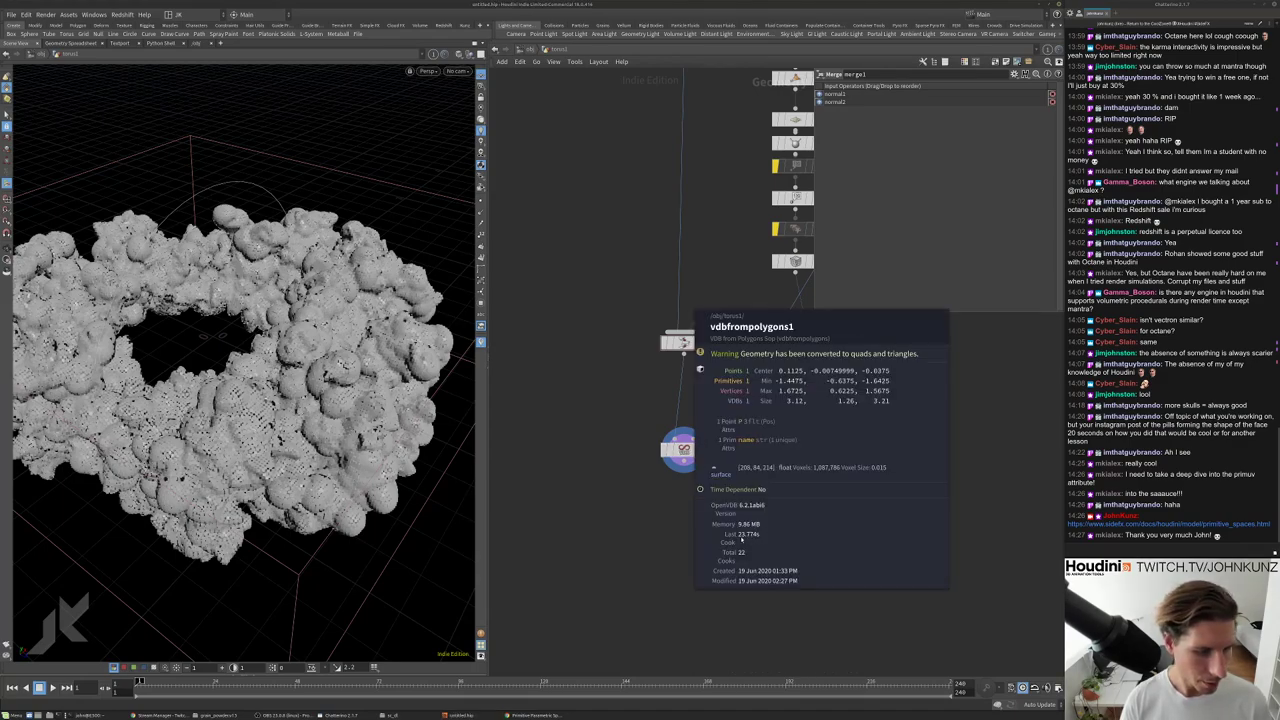
scroll(719, 536, "down", 2)
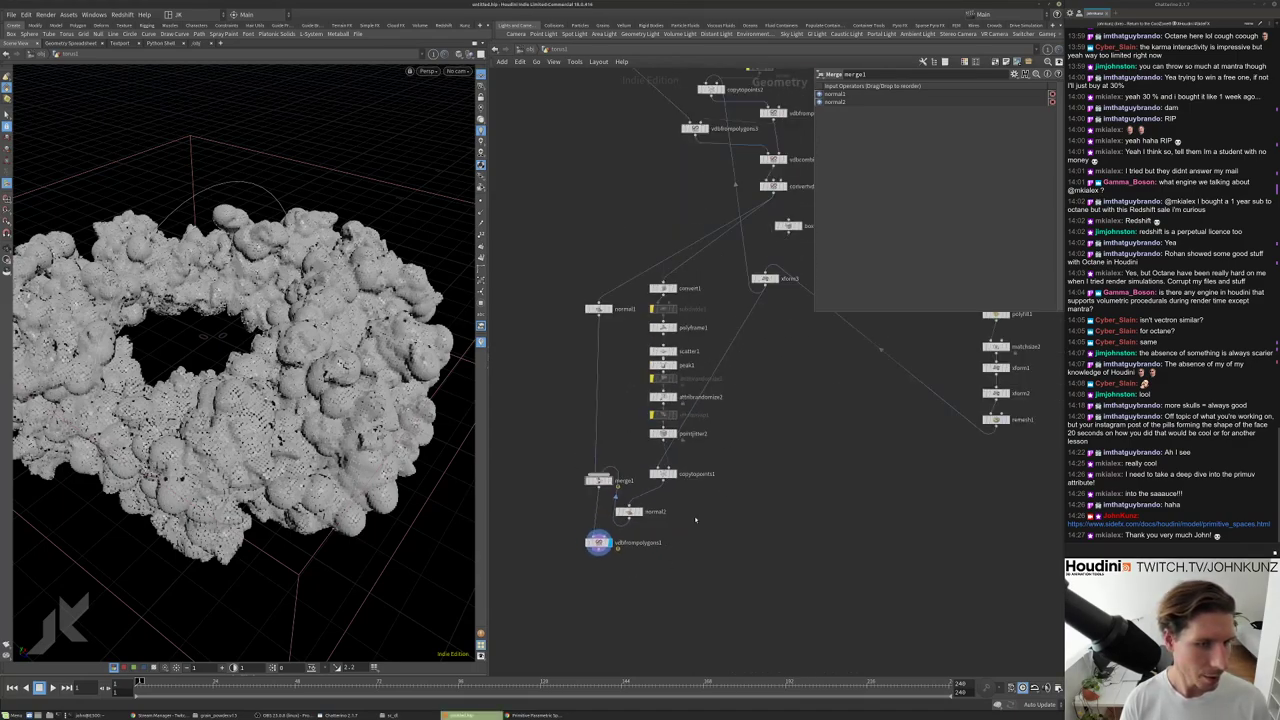
middle_click_drag(719, 536, 687, 659)
middle_click(1017, 486)
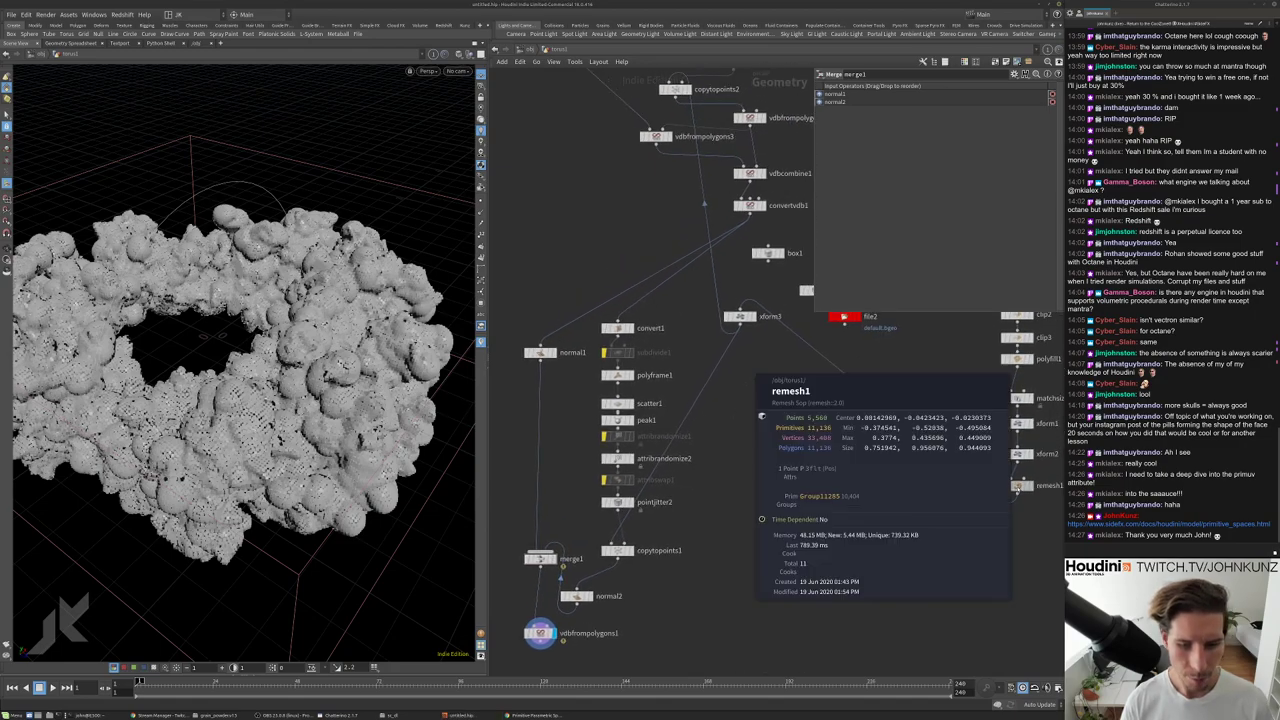
Create a PolySoup node near xform3, then check vdbfrompolygons1 and copytopoints1 info.
key("Tab")
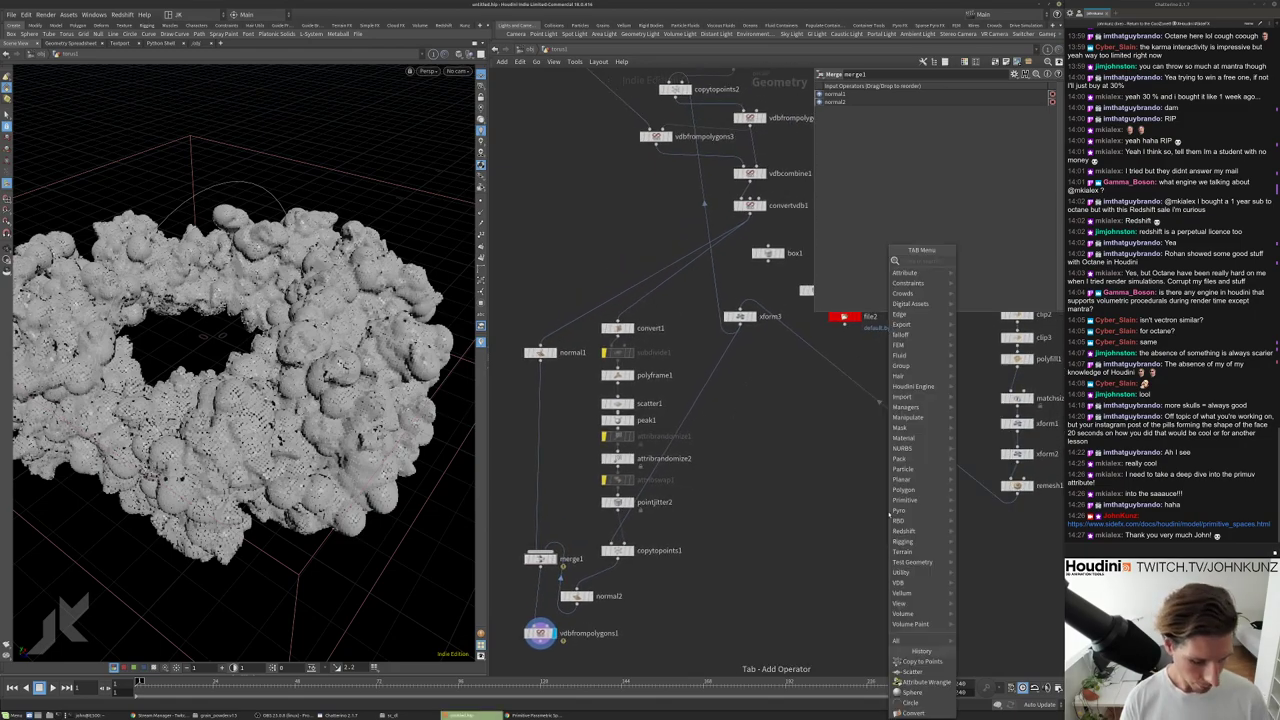
type("soup")
key("Return")
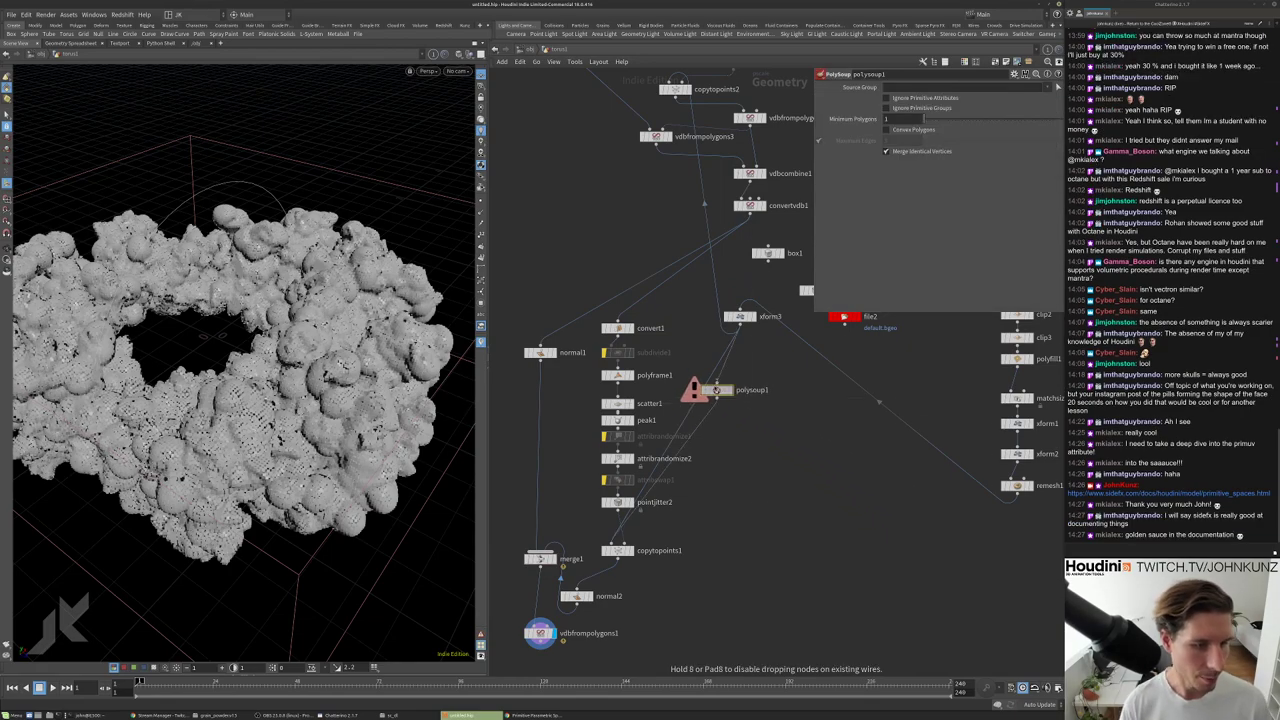
left_click(693, 370)
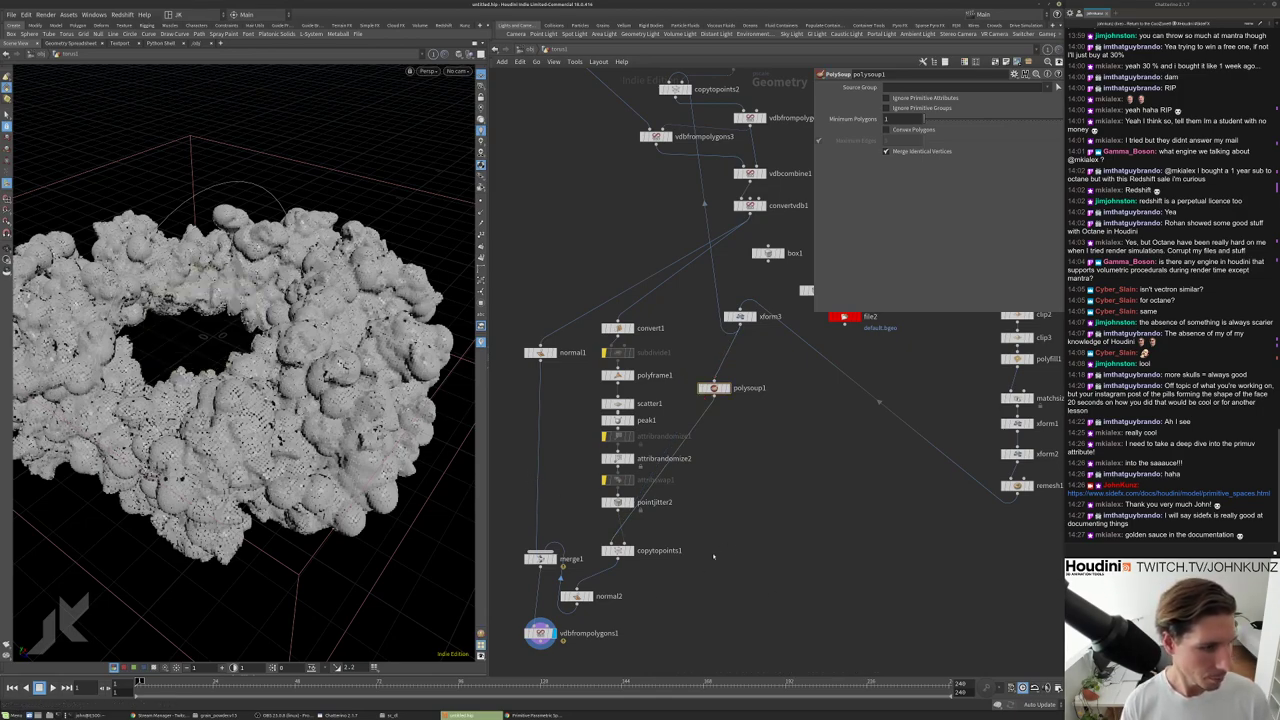
middle_click(540, 632)
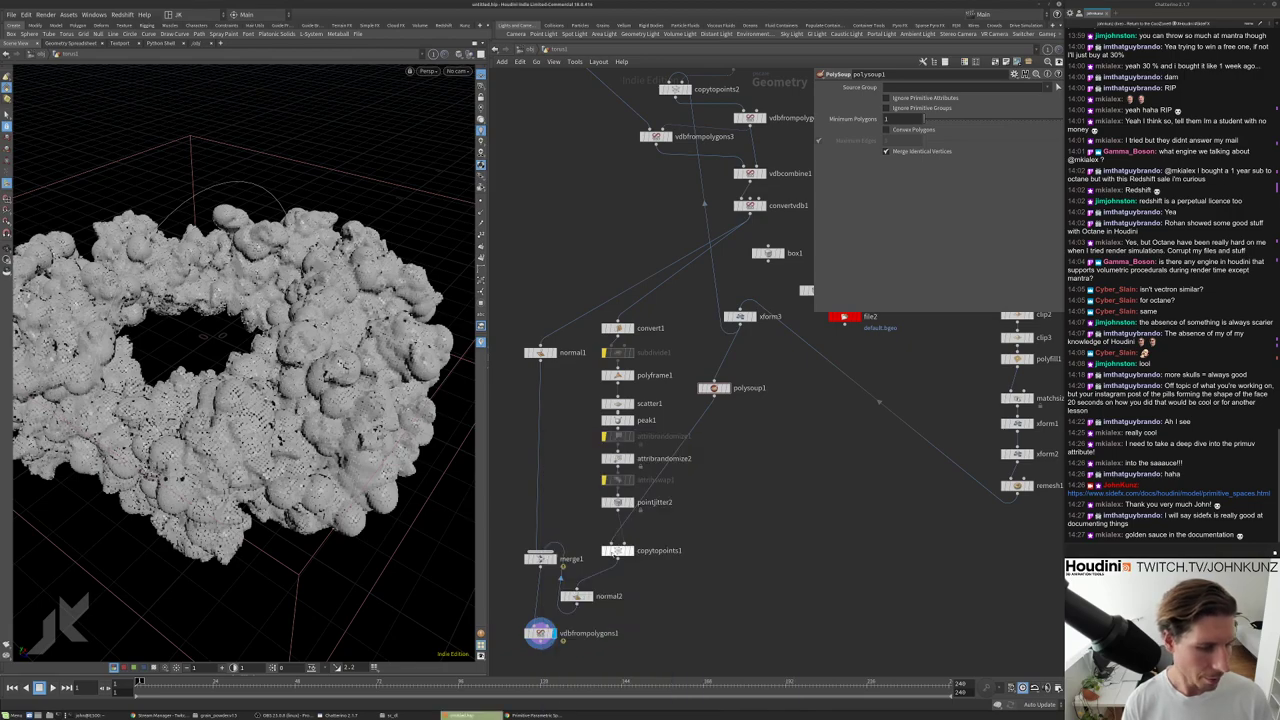
middle_click(614, 551)
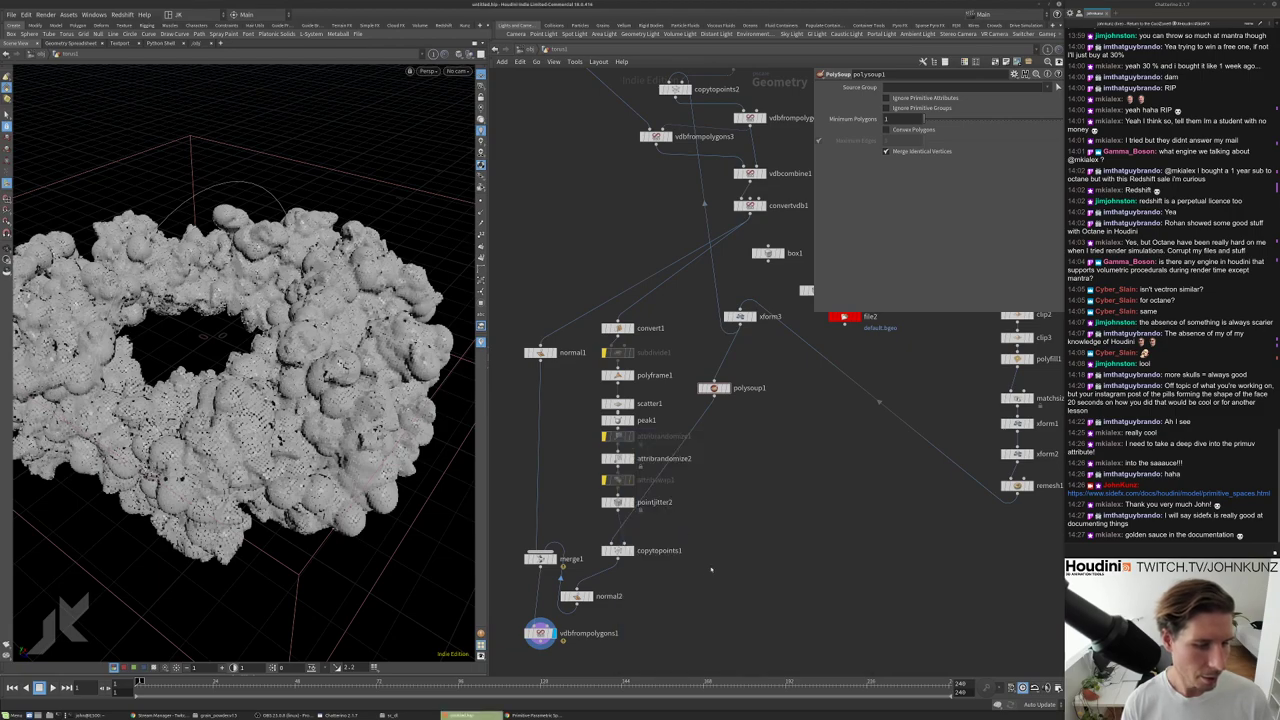
Display polysoup1's single skull and frame it in the viewport.
left_click(723, 387)
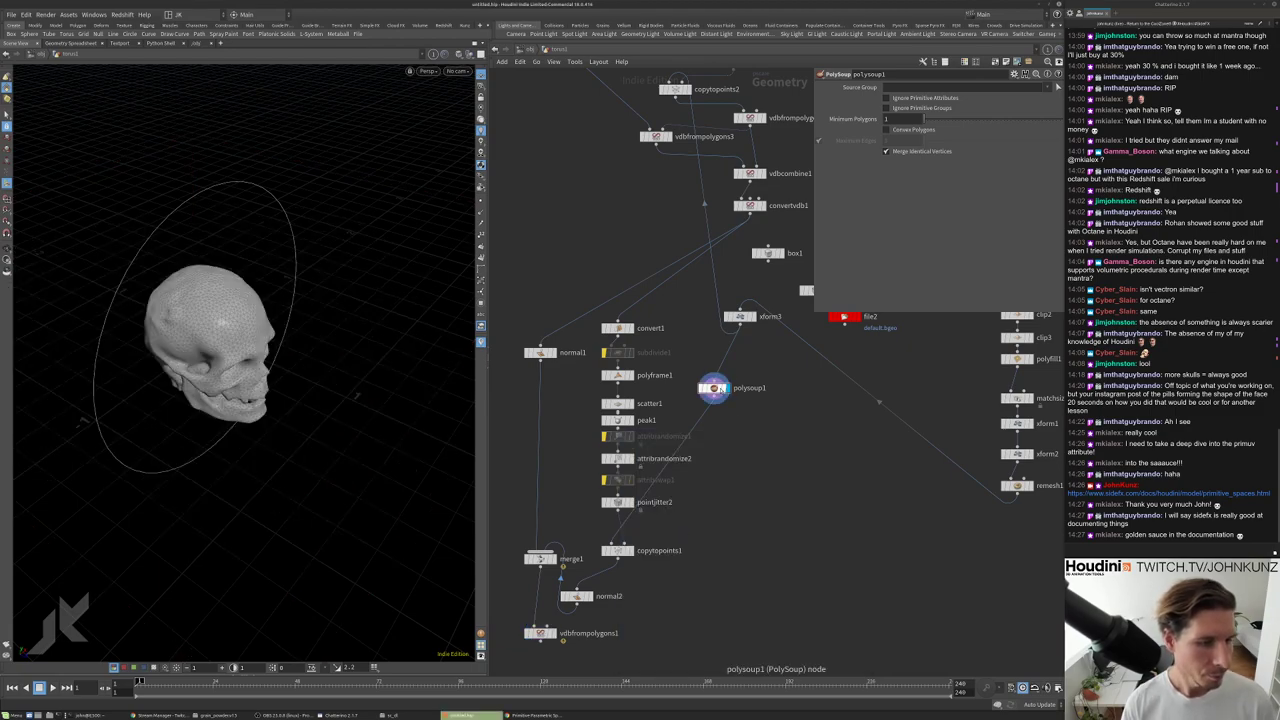
left_click_drag(714, 387, 731, 393)
key("g")
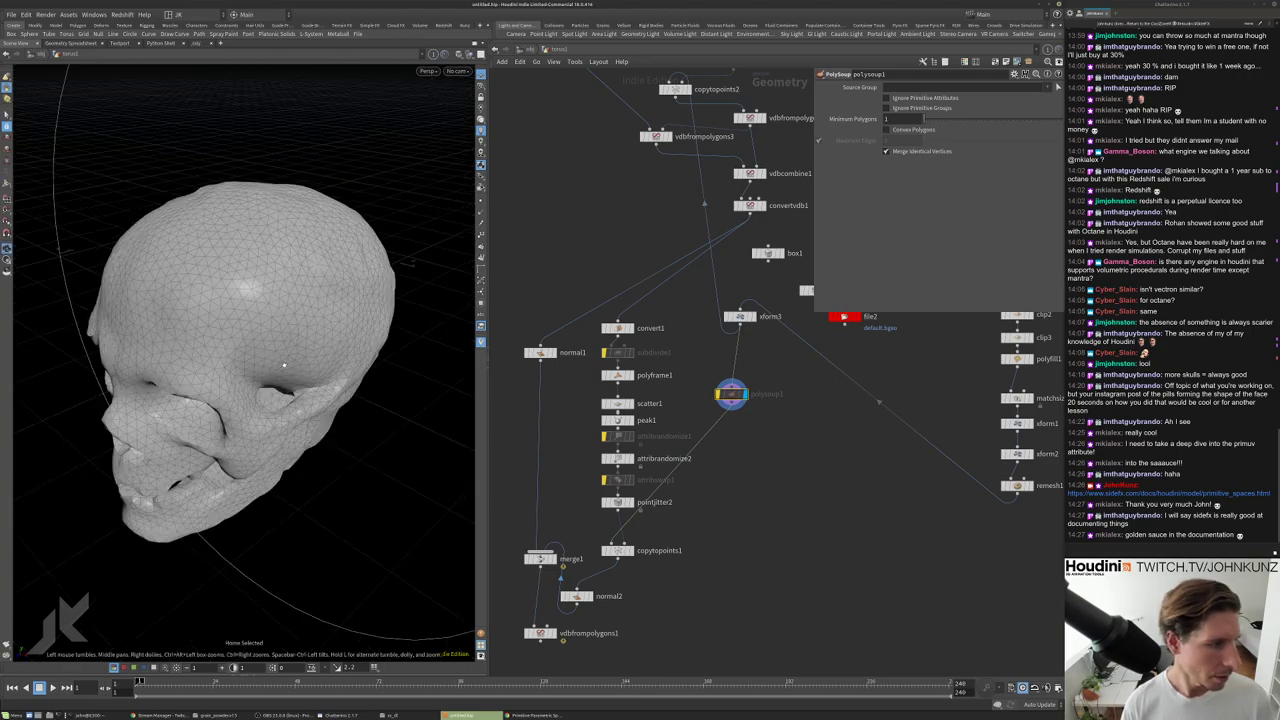
left_click_drag(343, 356, 392, 378)
Add a PolyReduce node and place it under polysoup1.
key("Tab")
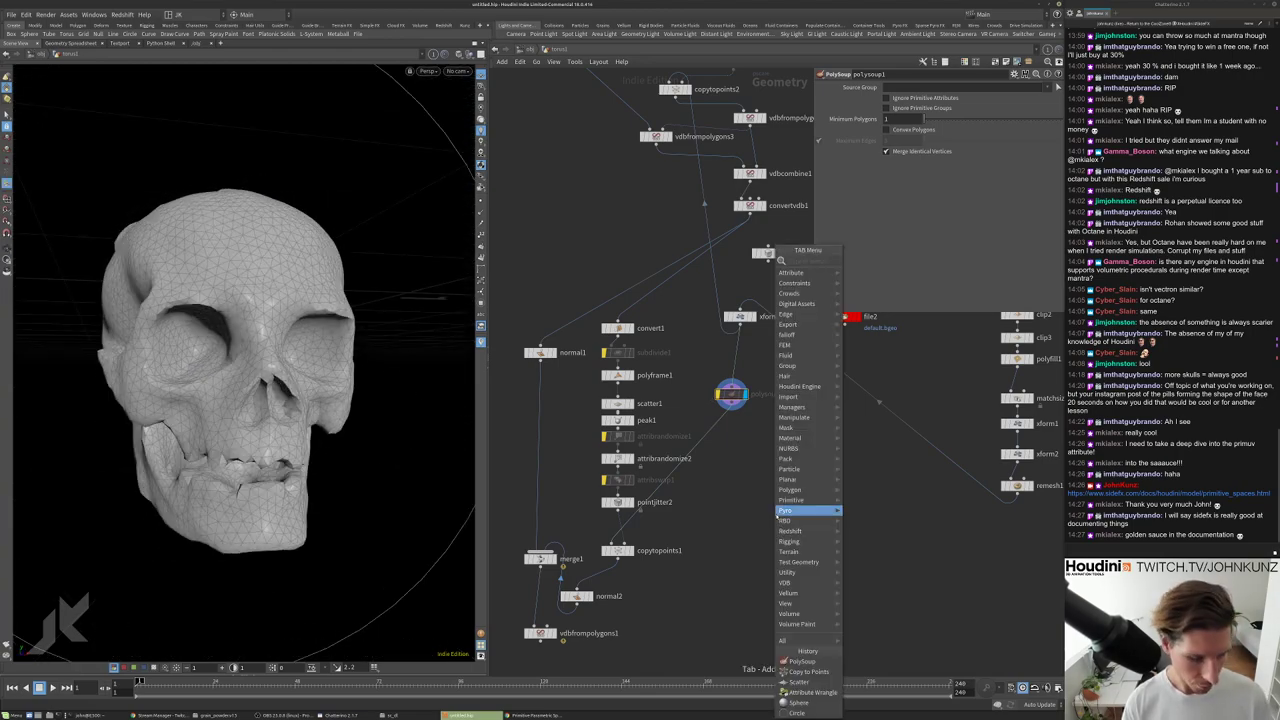
type("red")
left_click(870, 312)
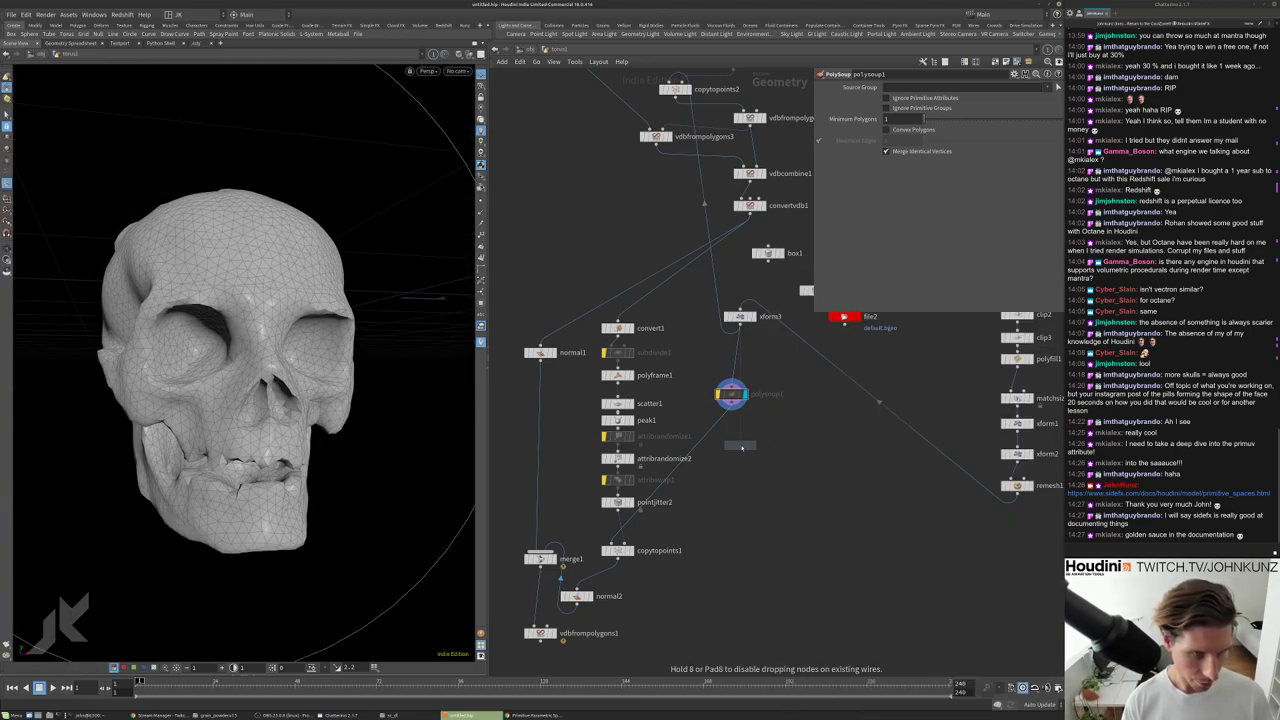
left_click(720, 436)
left_click_drag(720, 436, 731, 420)
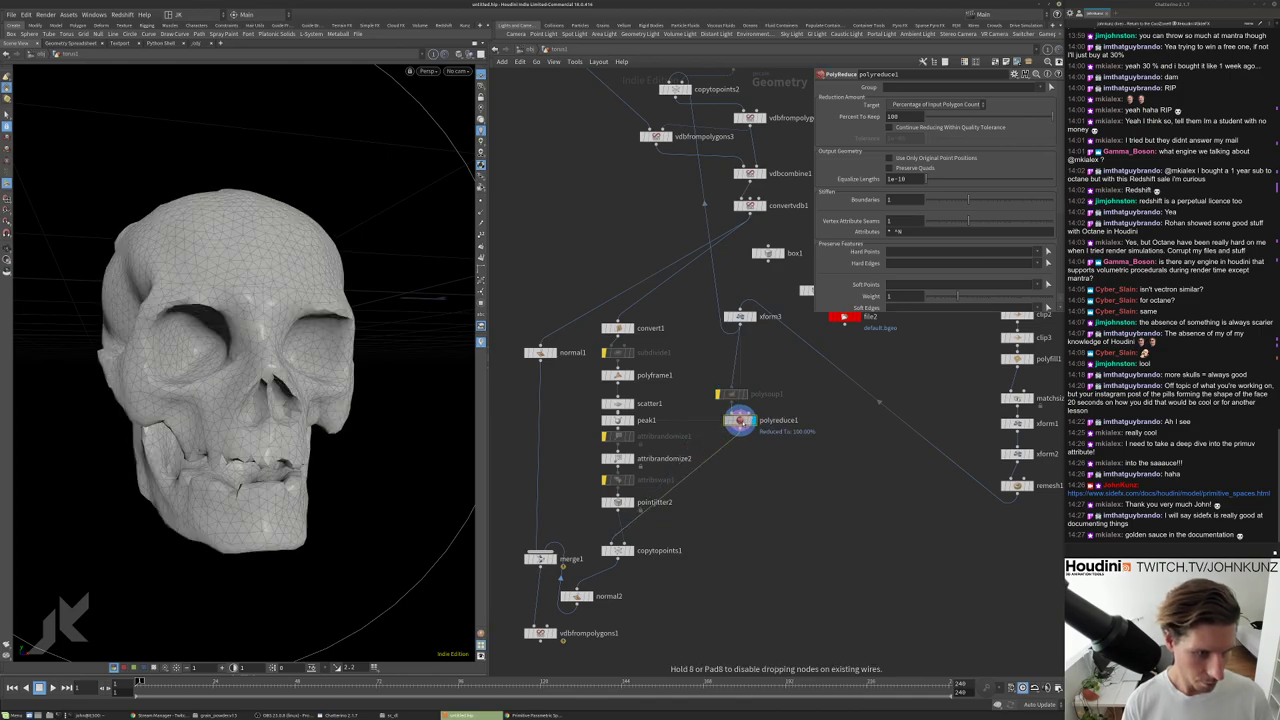
Set PolyReduce's Percent To Keep to 25, then lower it to 15.
double_click(893, 116)
type("25")
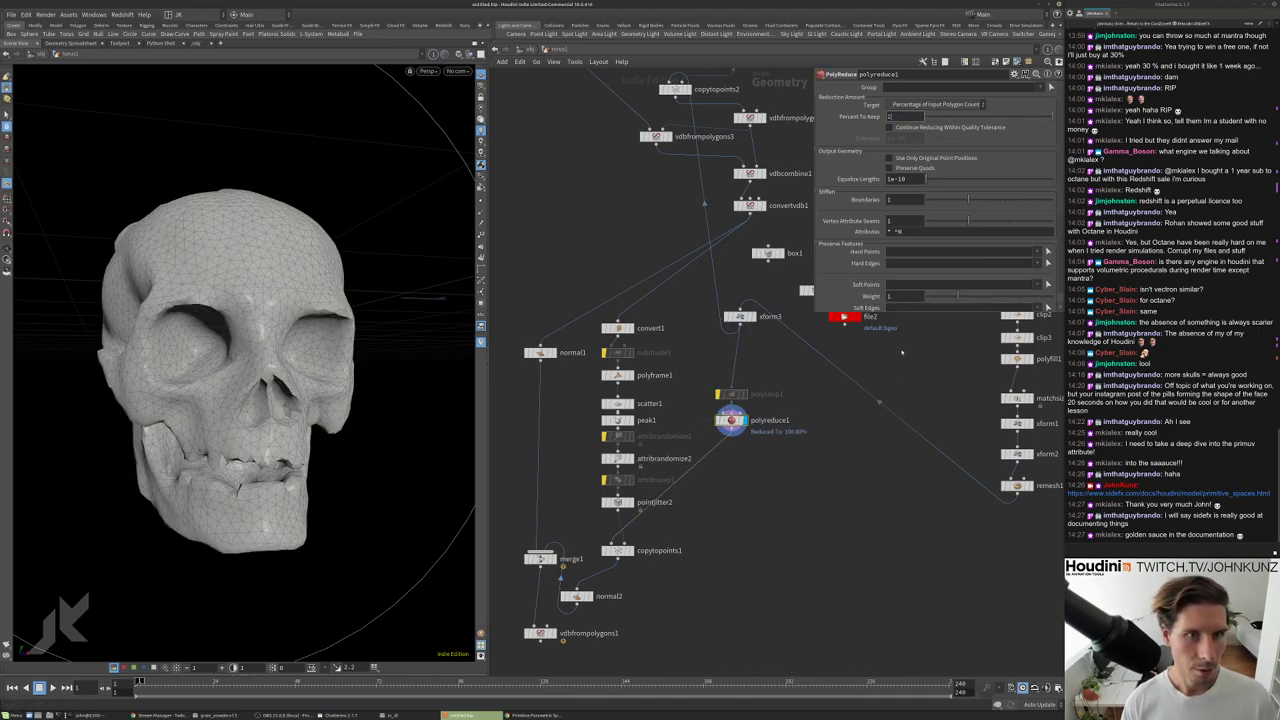
key("Return")
left_click_drag(240, 385, 352, 391)
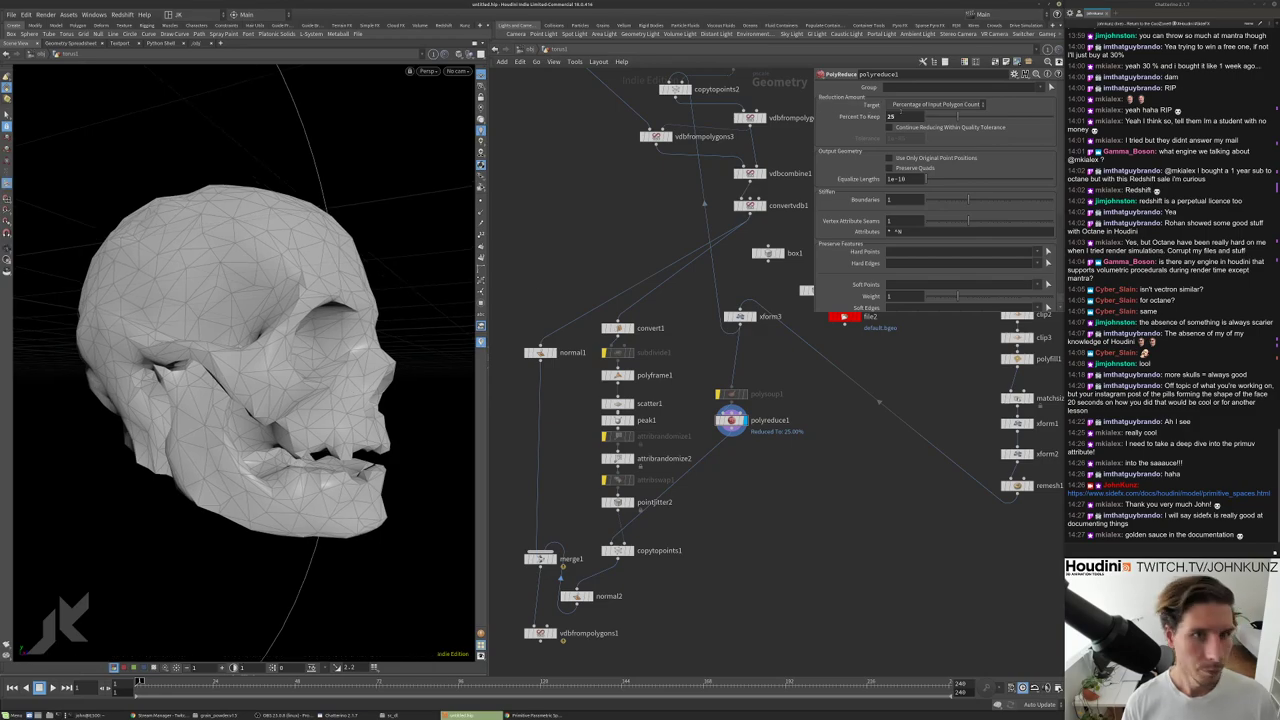
double_click(892, 116)
type("15")
key("Return")
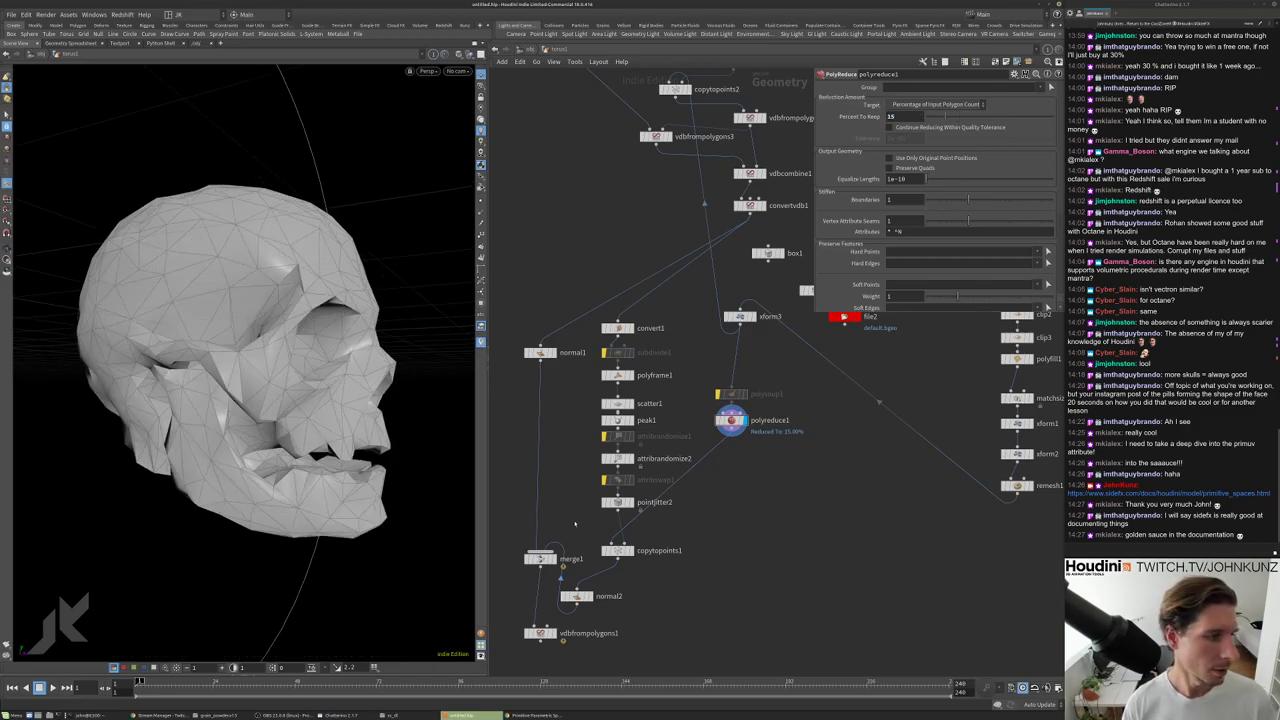
middle_click_drag(520, 445, 526, 413)
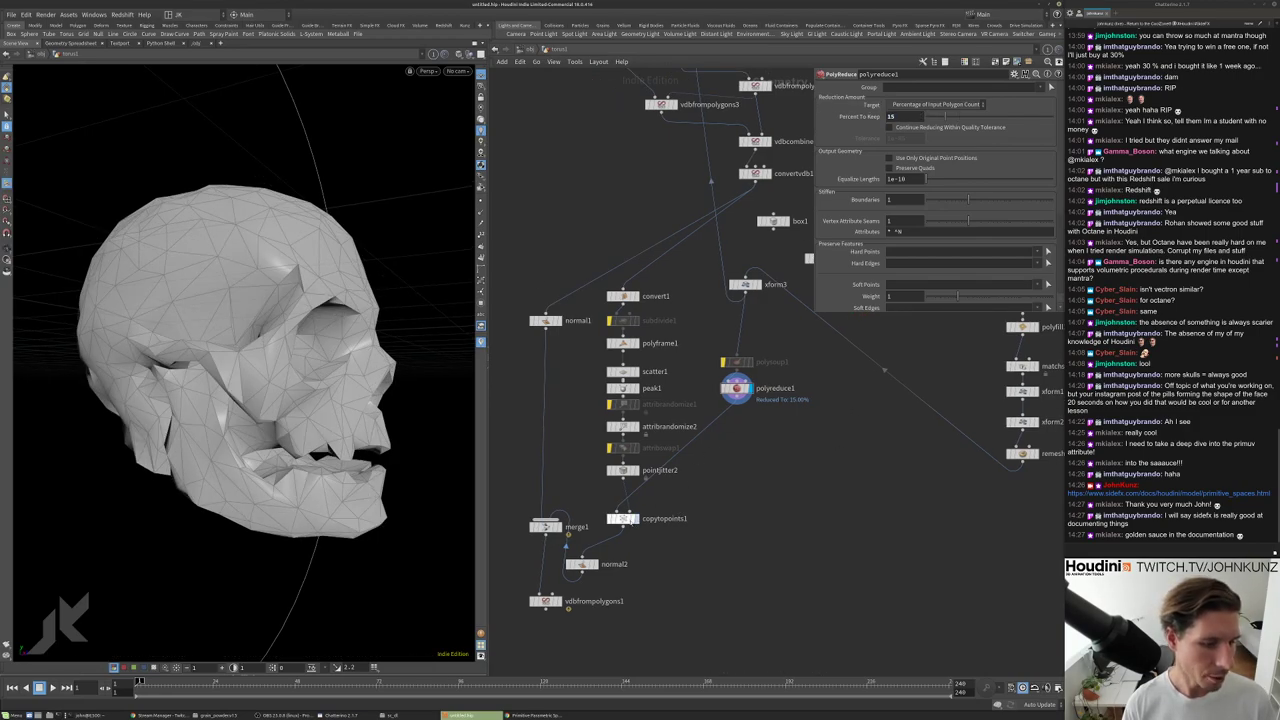
Display copytopoints1's low-poly skulls, move normal2 beside it, and inspect vdbfrompolygons1's info.
left_click(622, 518)
scroll(285, 345, "down", 10)
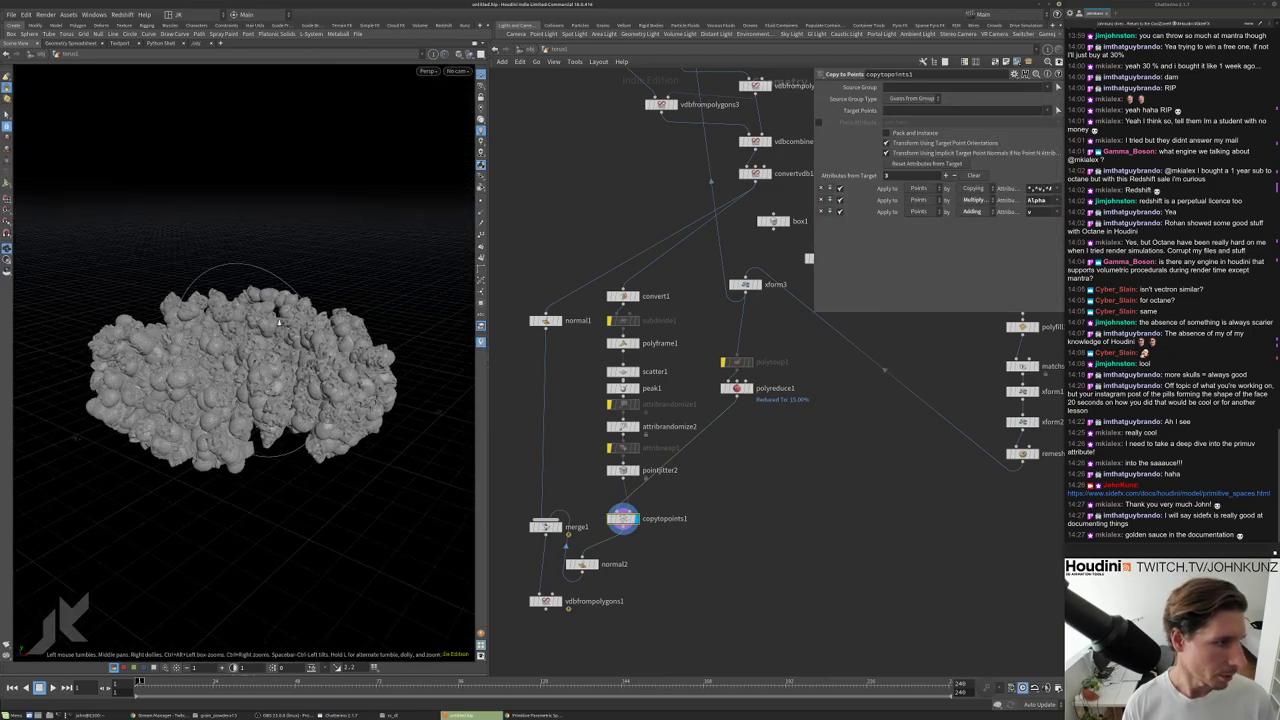
scroll(285, 345, "up", 10)
scroll(268, 369, "down", 8)
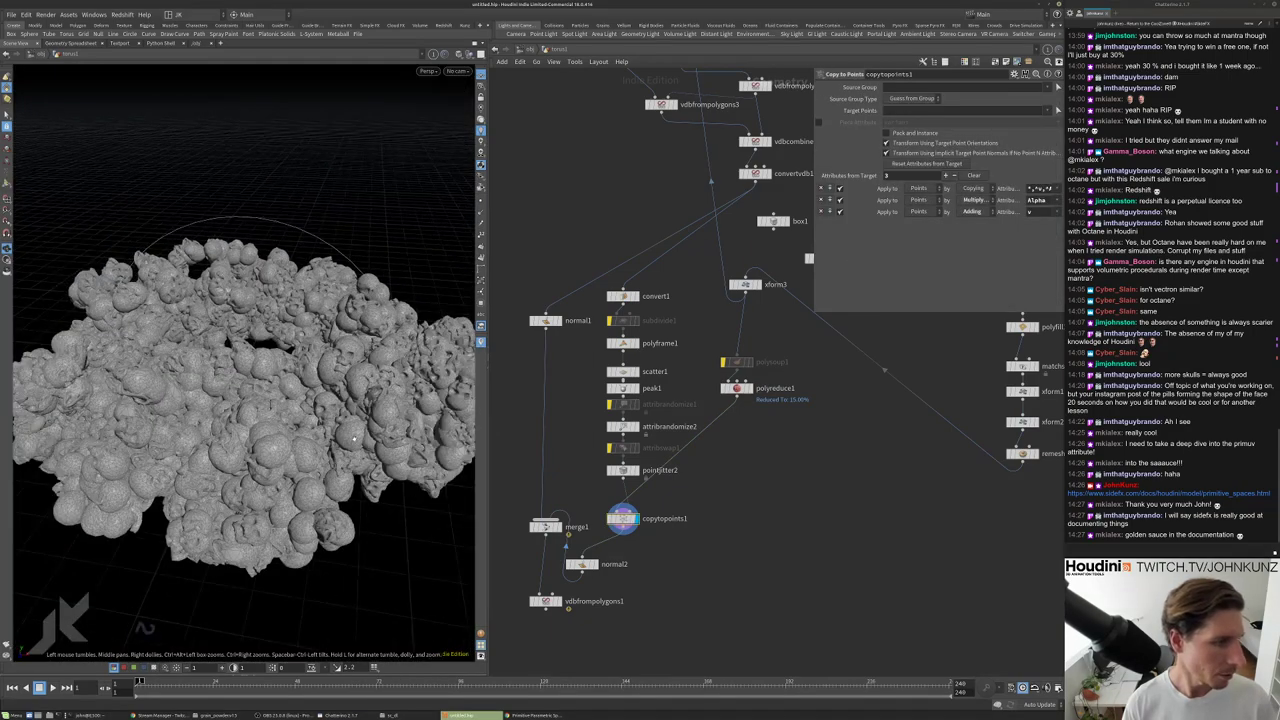
scroll(590, 530, "up", 4)
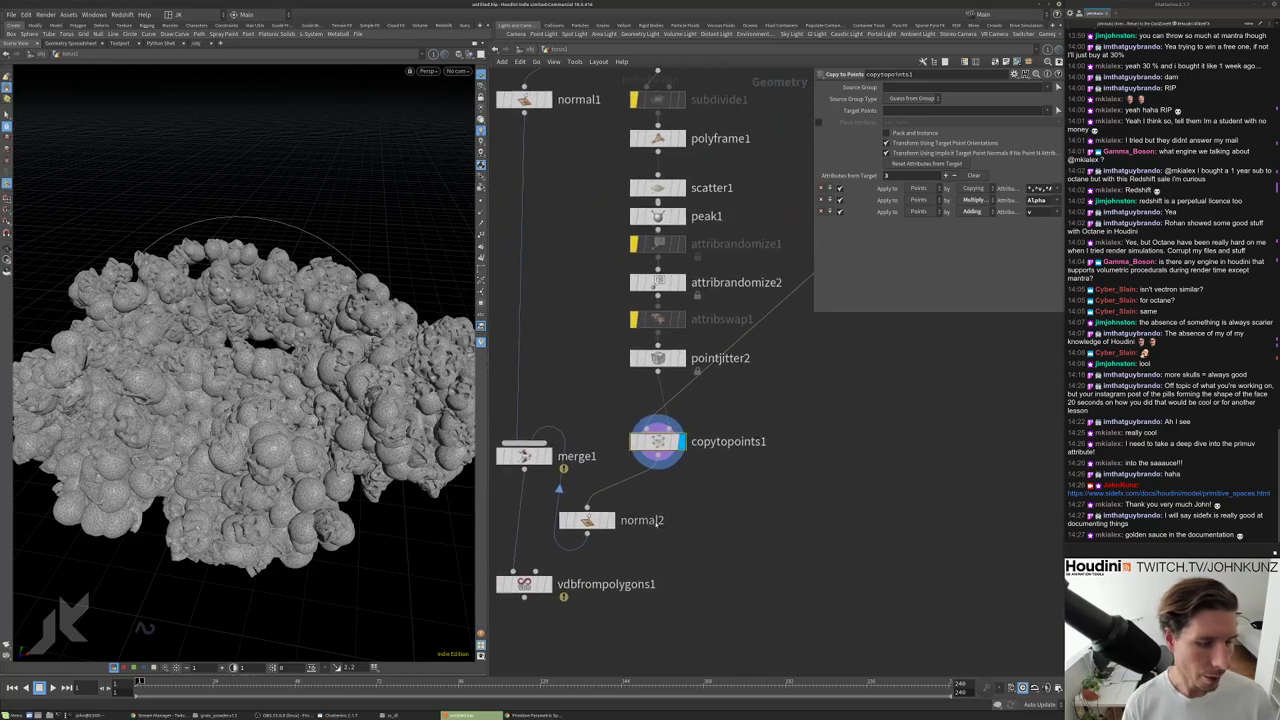
left_click_drag(588, 520, 660, 485)
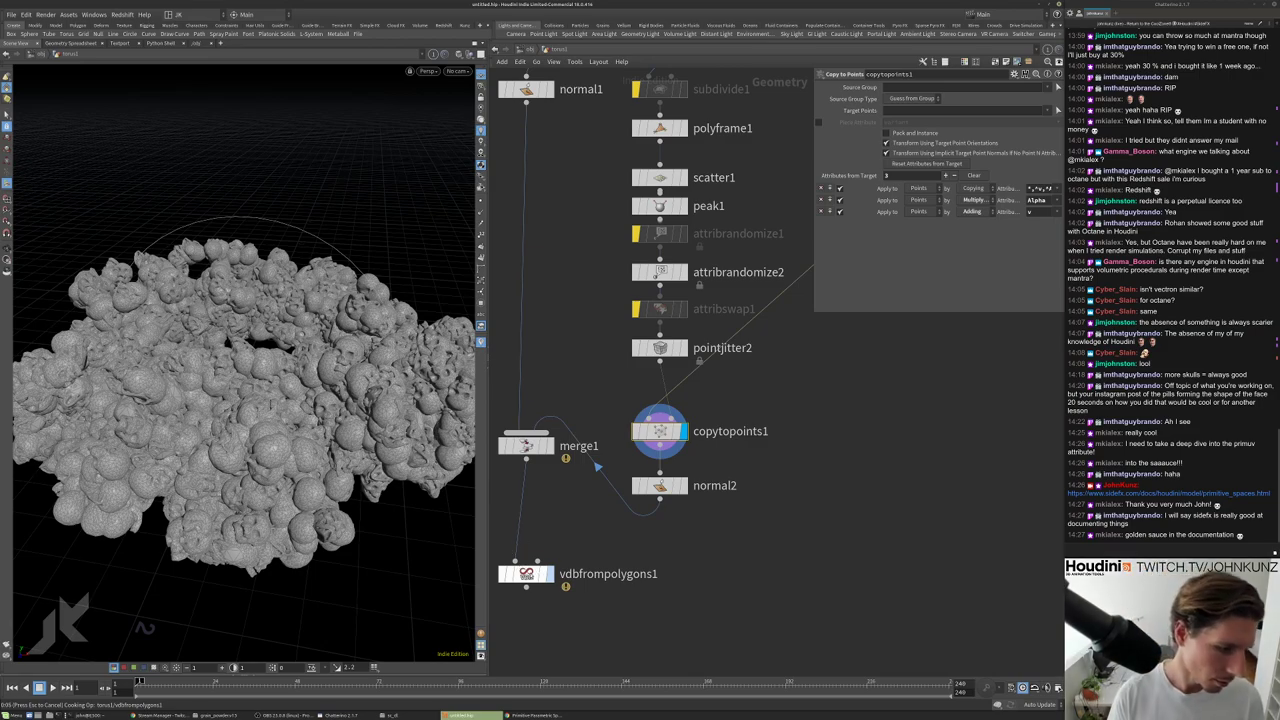
middle_click(526, 573)
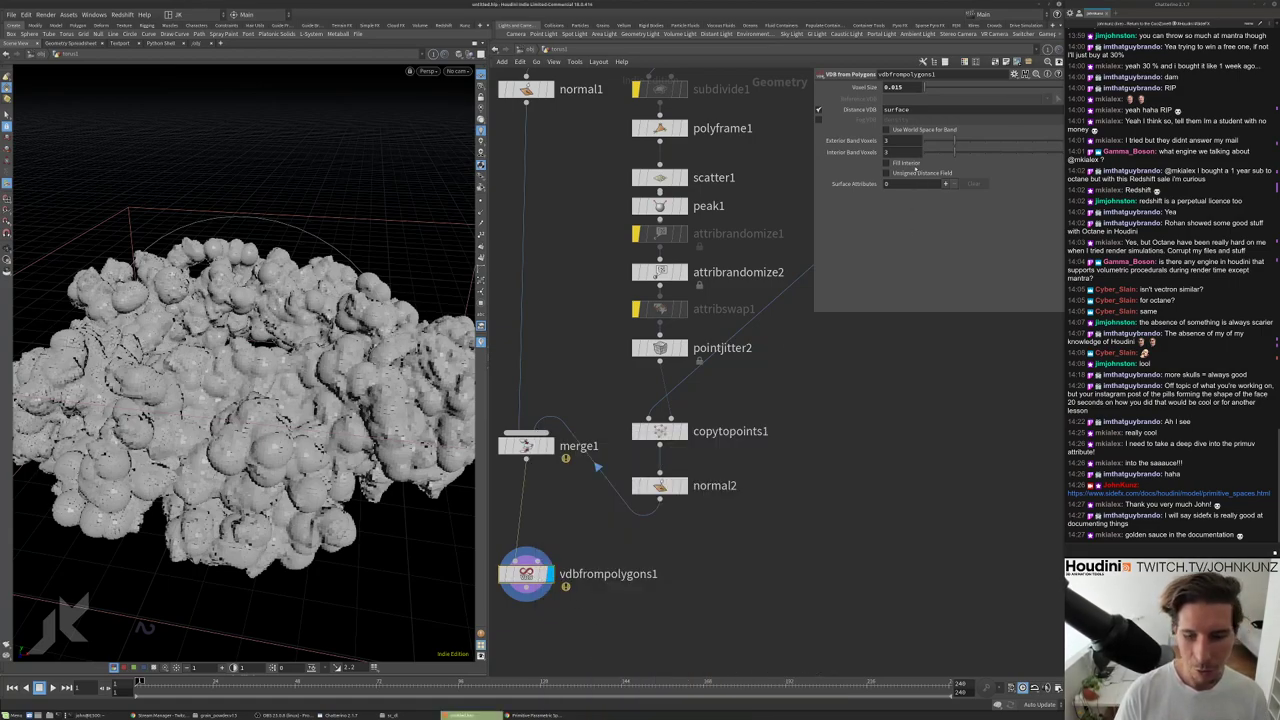
Set vdbfrompolygons1's Voxel Size to 0.007.
double_click(896, 87)
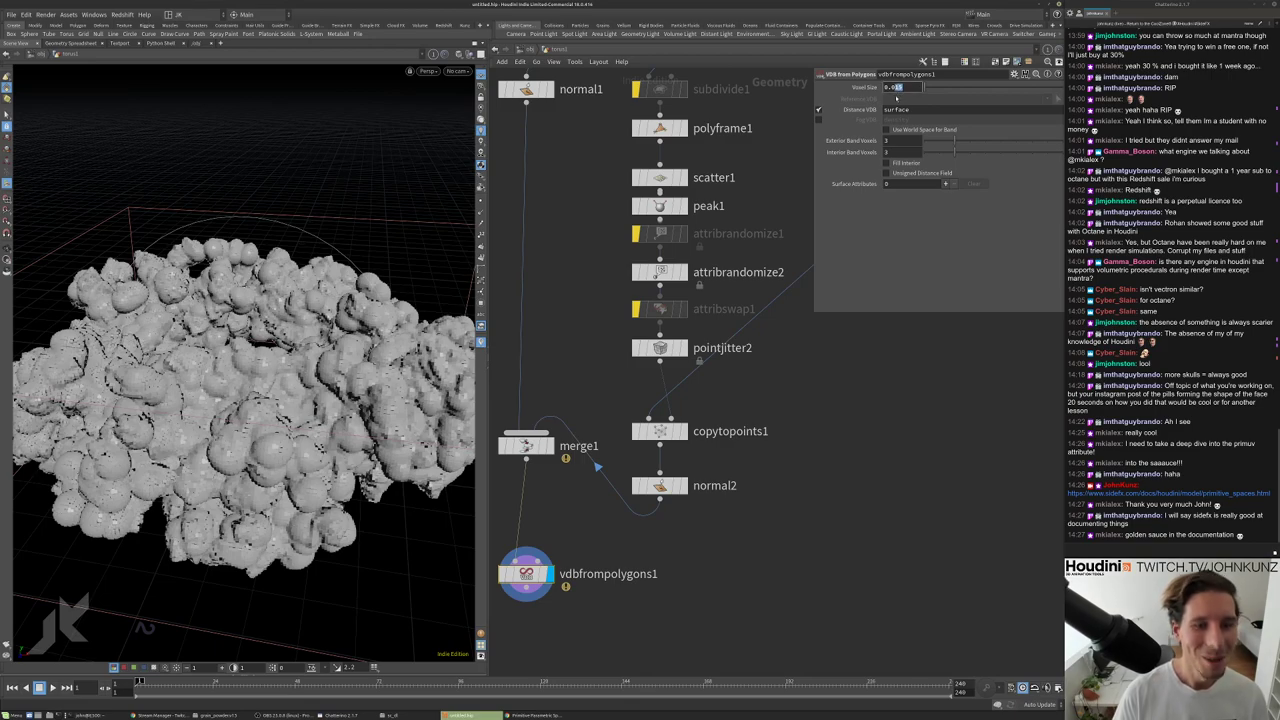
type("0.007")
key("Return")
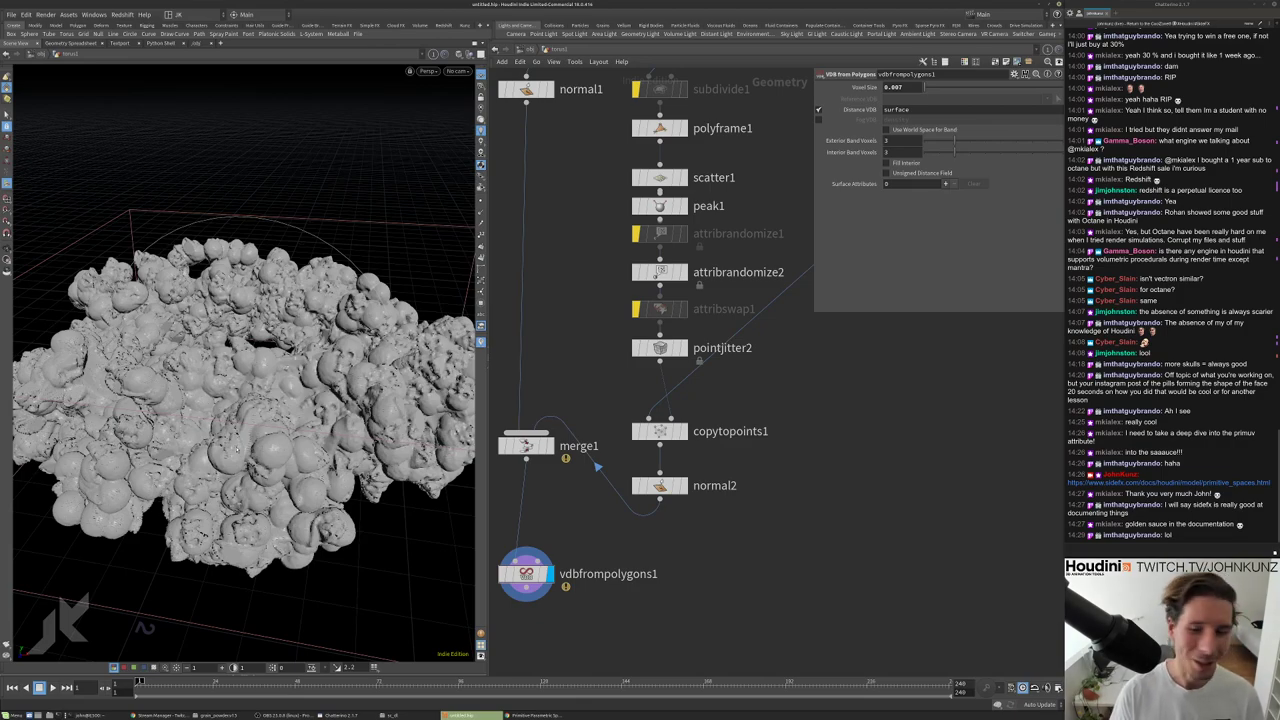
Orbit, zoom and frame the viewport to inspect the finer skull ring.
mouse_move(257, 414)
left_mouse_down()
mouse_move(245, 440)
mouse_move(222, 430)
mouse_move(260, 380)
mouse_move(302, 415)
mouse_move(300, 450)
mouse_move(325, 360)
mouse_move(340, 392)
mouse_move(260, 430)
left_mouse_up()
scroll(222, 430, "up", 5)
scroll(300, 450, "down", 5)
scroll(340, 392, "up", 6)
key("g")
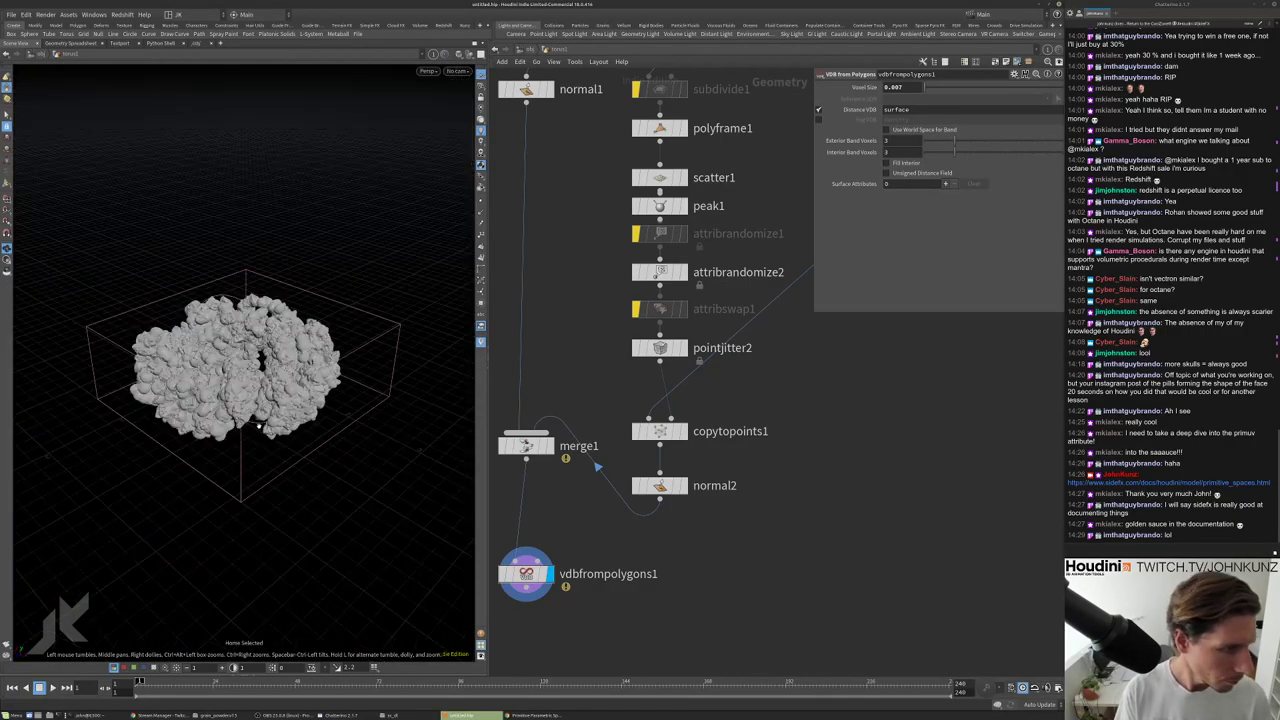
left_click_drag(330, 470, 443, 514)
scroll(298, 424, "up", 4)
scroll(298, 425, "up", 2)
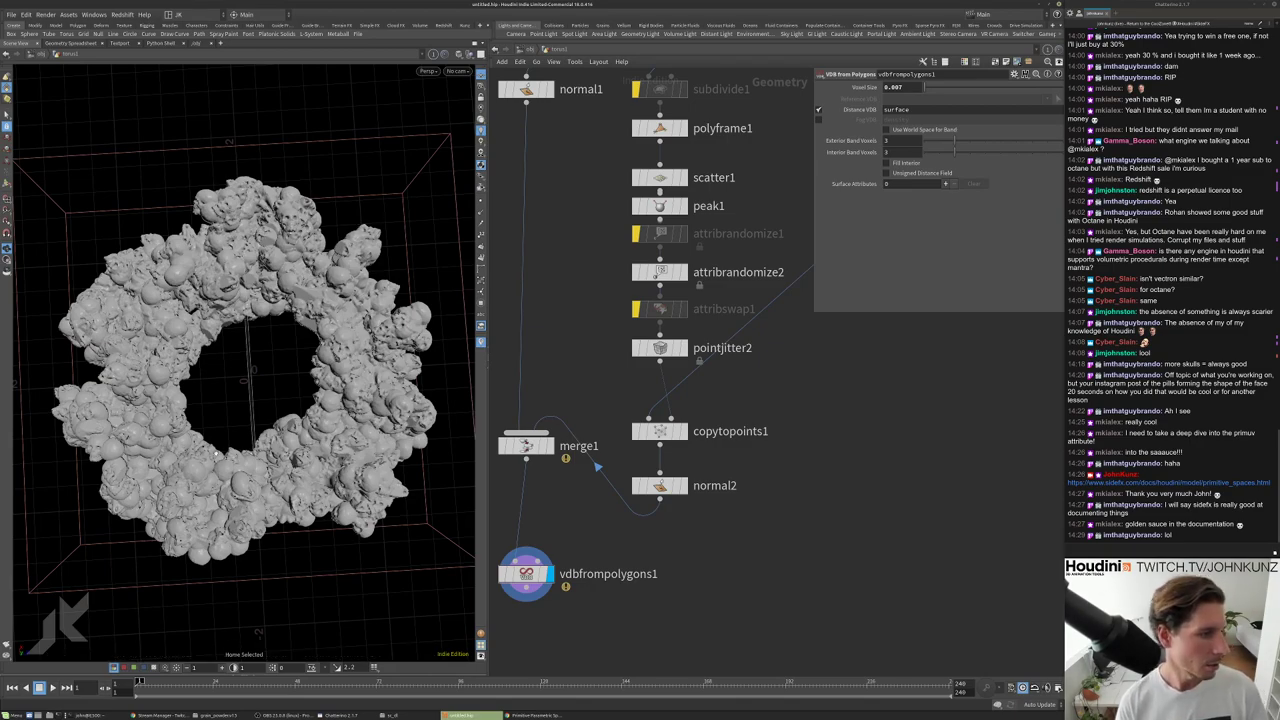
left_click_drag(212, 367, 368, 319)
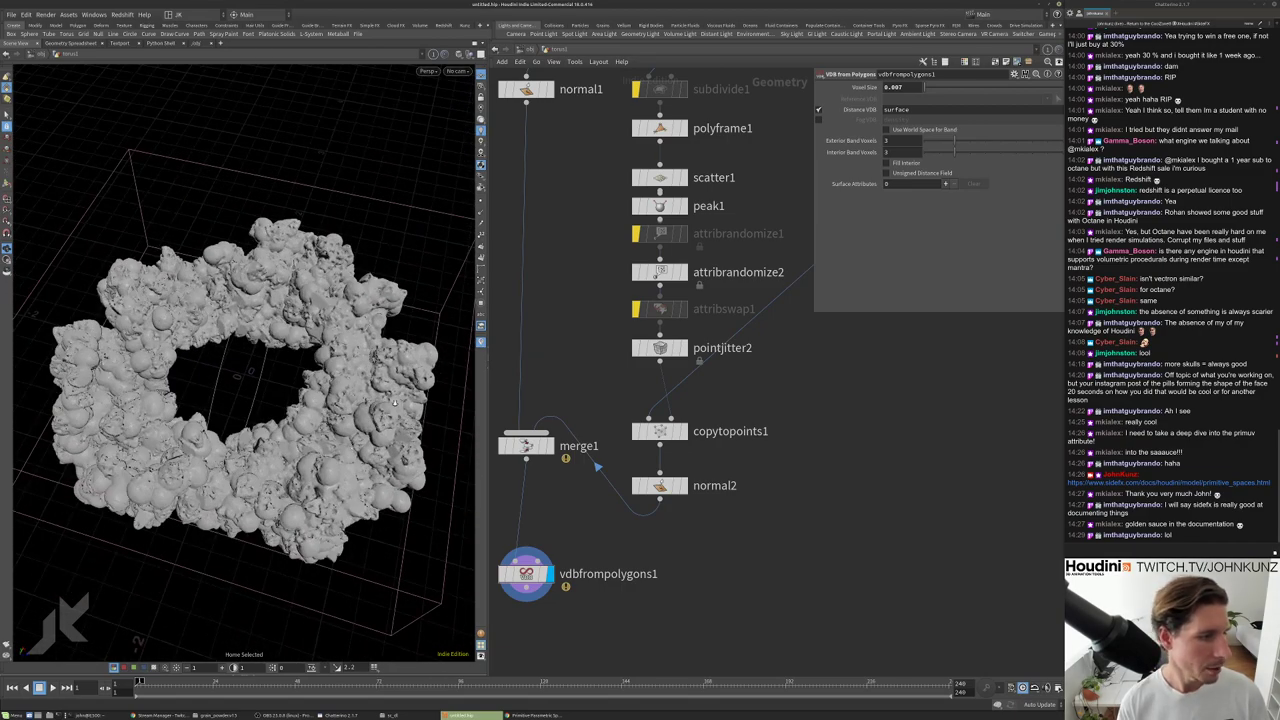
scroll(394, 402, "up", 5)
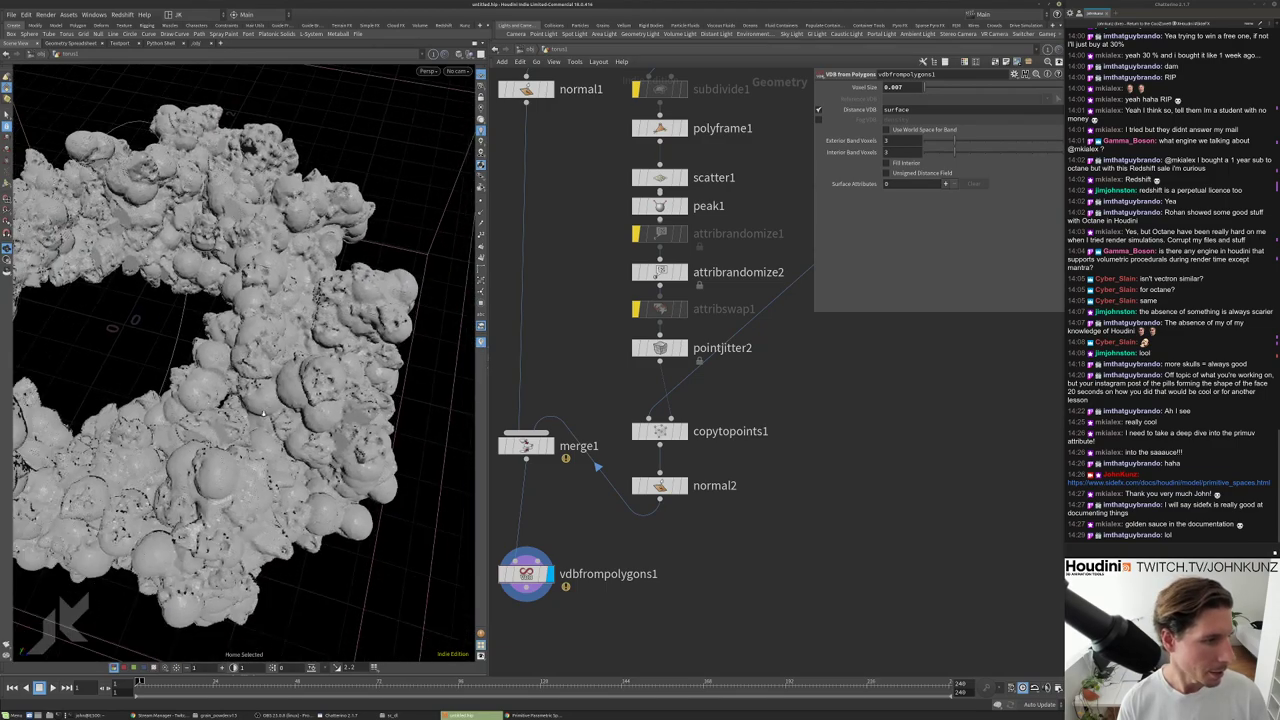
scroll(263, 412, "down", 3)
middle_click_drag(735, 598, 780, 535)
Add a VDB Analysis node after vdbfrompolygons1 and display its output.
key("Tab")
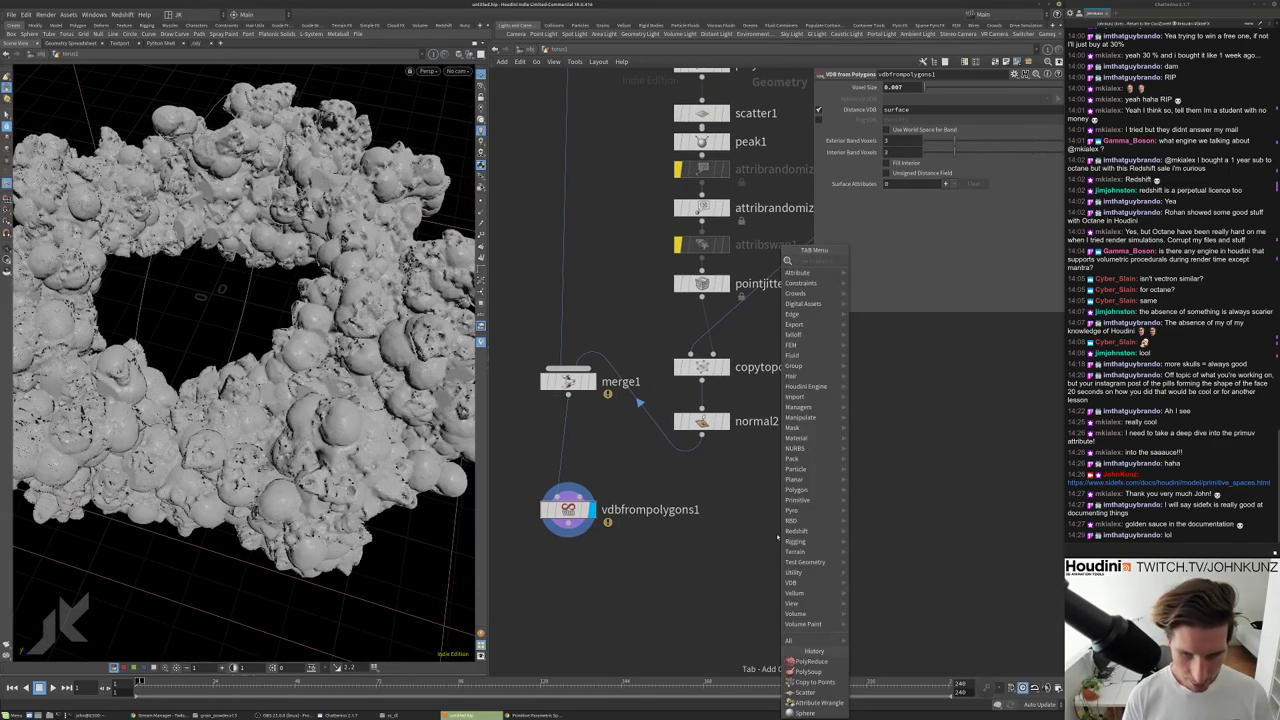
key("Escape")
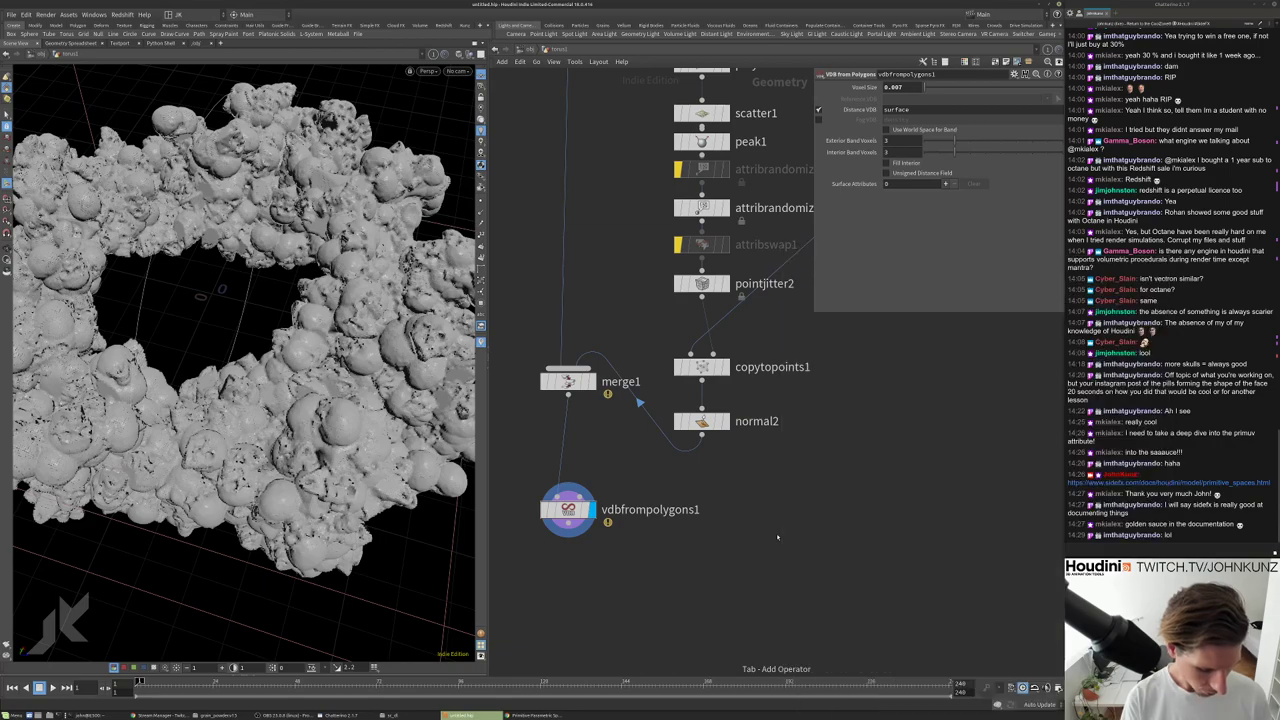
key("Tab")
type("an")
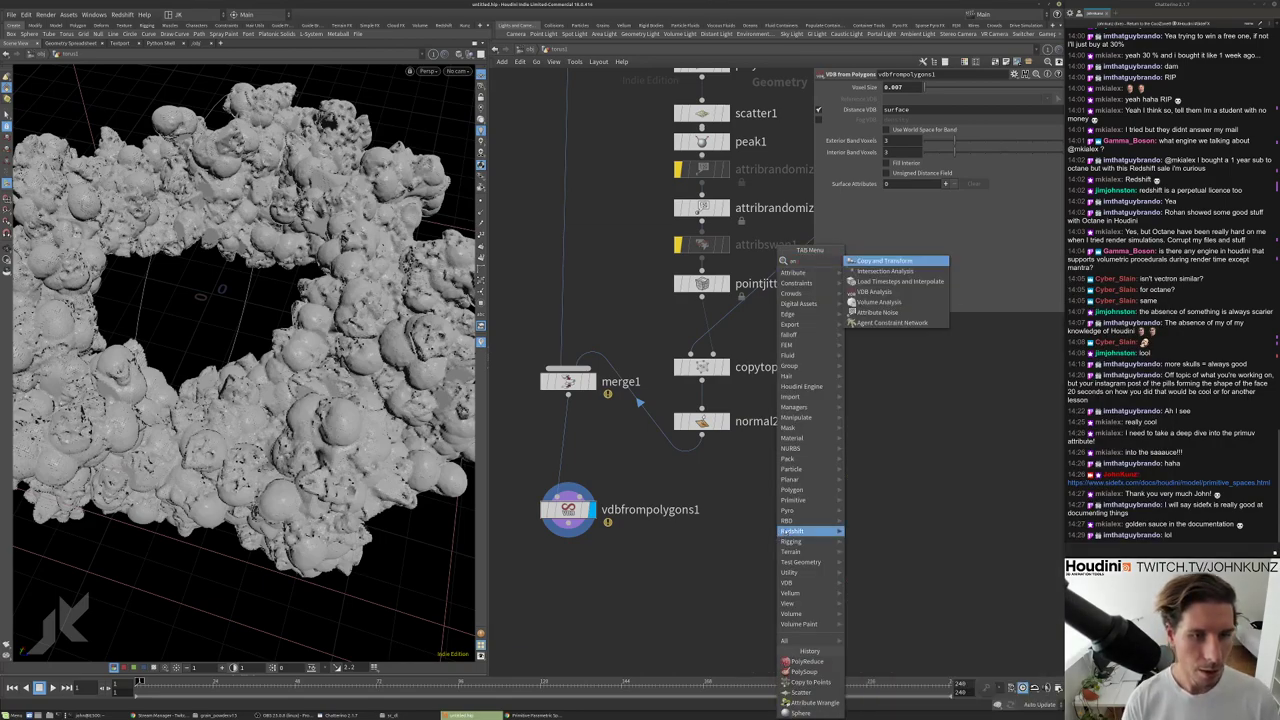
left_click(875, 291)
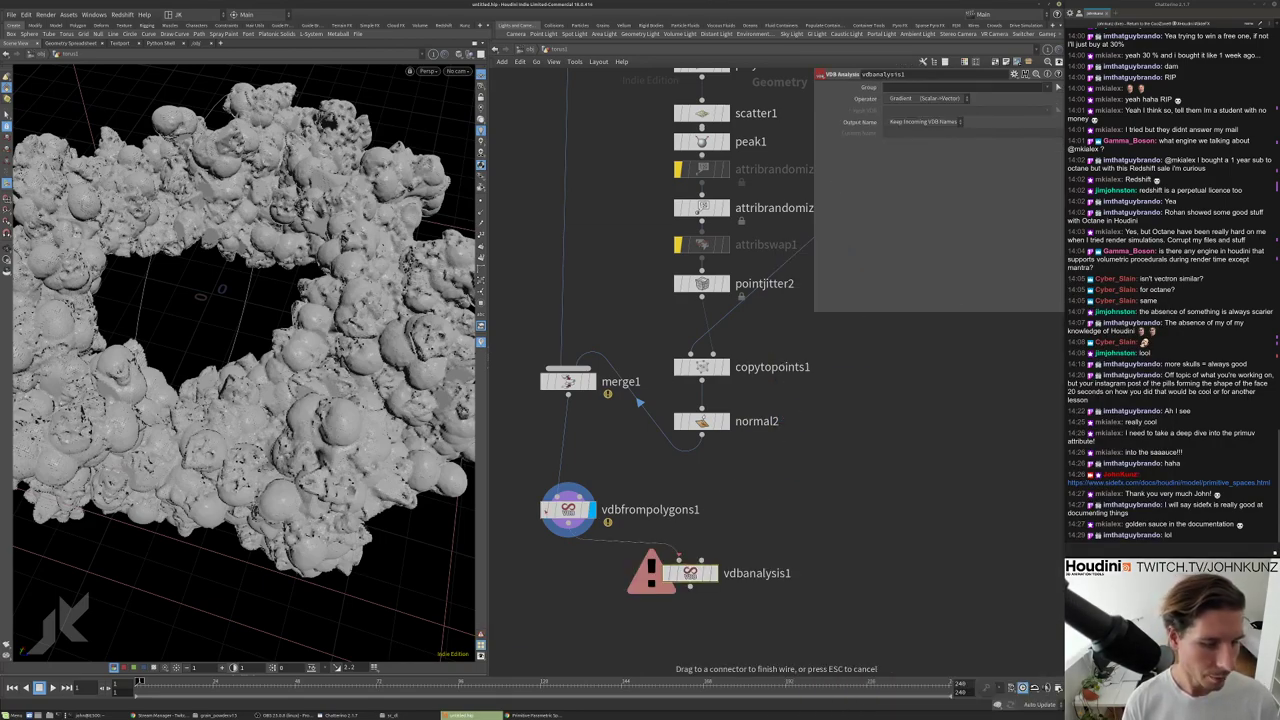
scroll(700, 480, "up", 2)
left_click(768, 484)
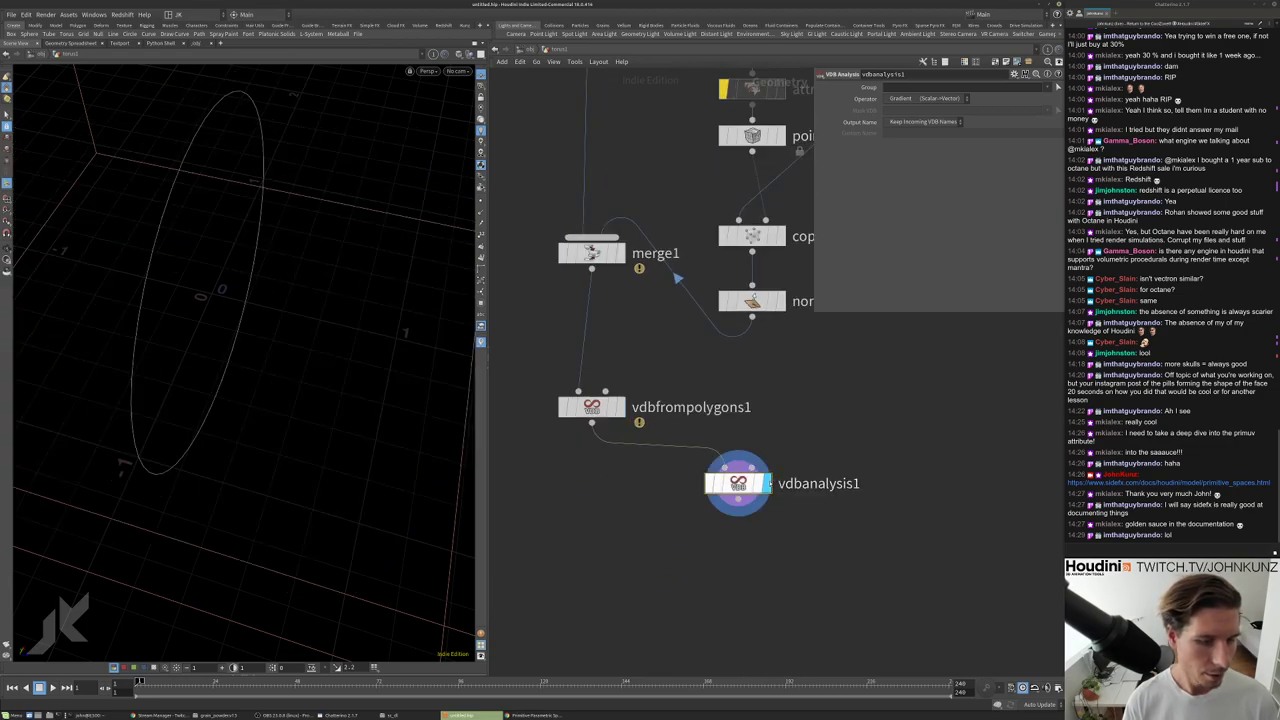
Set the VDB Analysis Operator to Curvature.
left_click(912, 99)
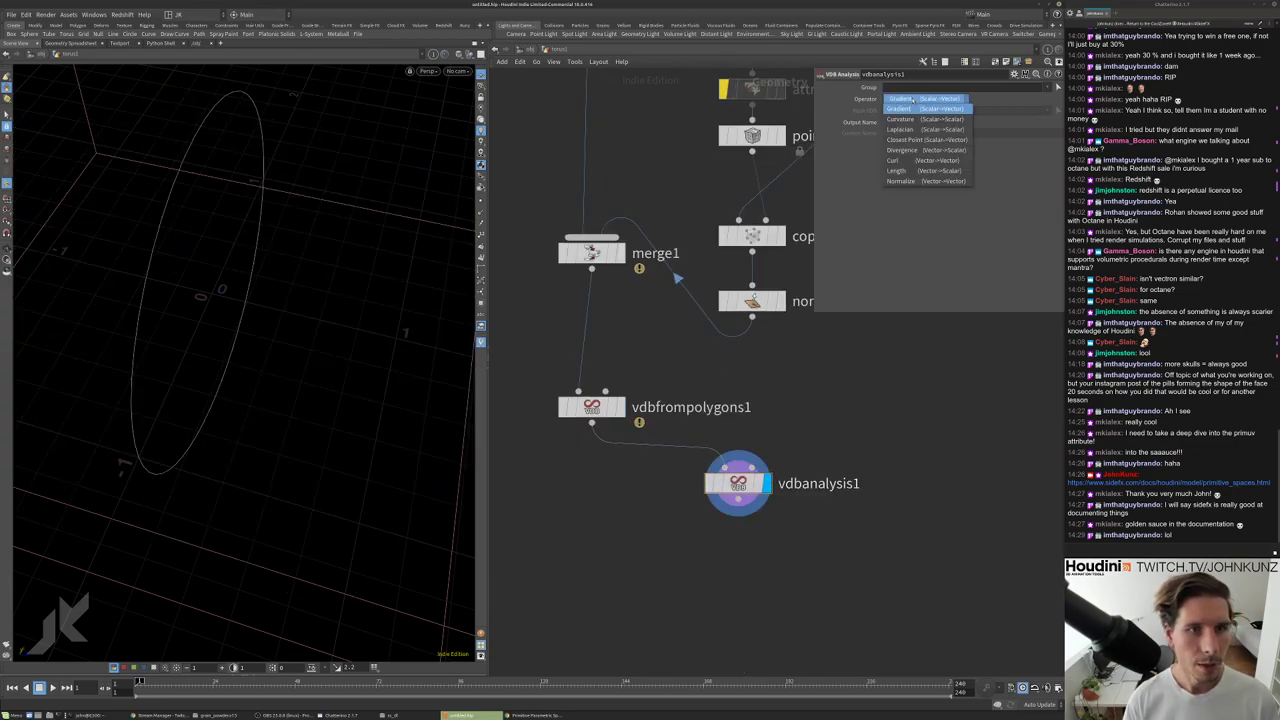
left_click(902, 119)
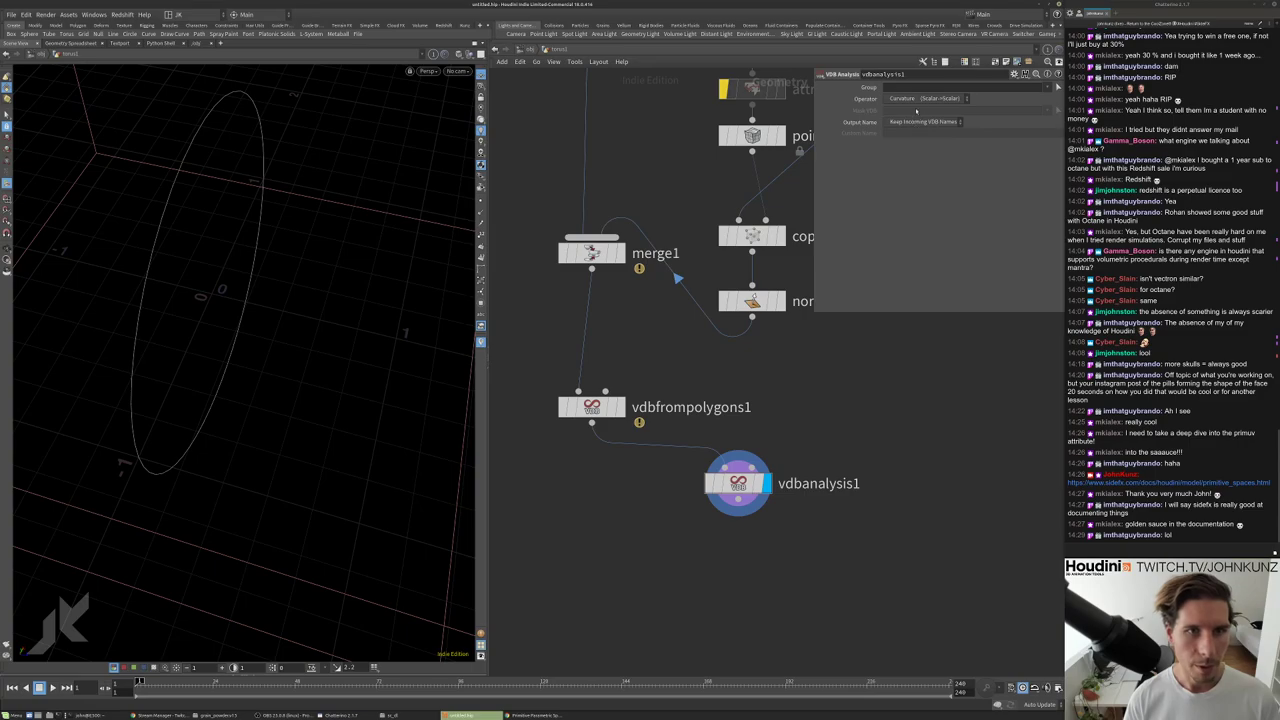
middle_click_drag(600, 529, 640, 480)
key("Tab")
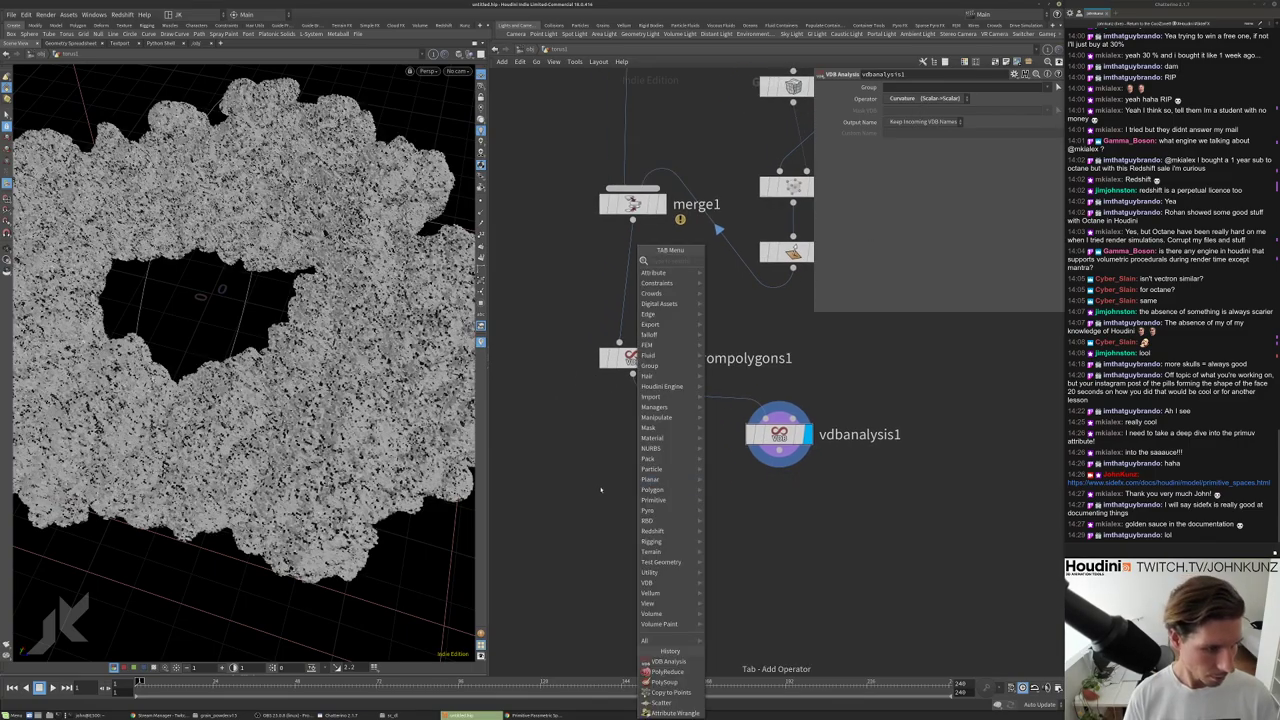
mouse_move(655, 438)
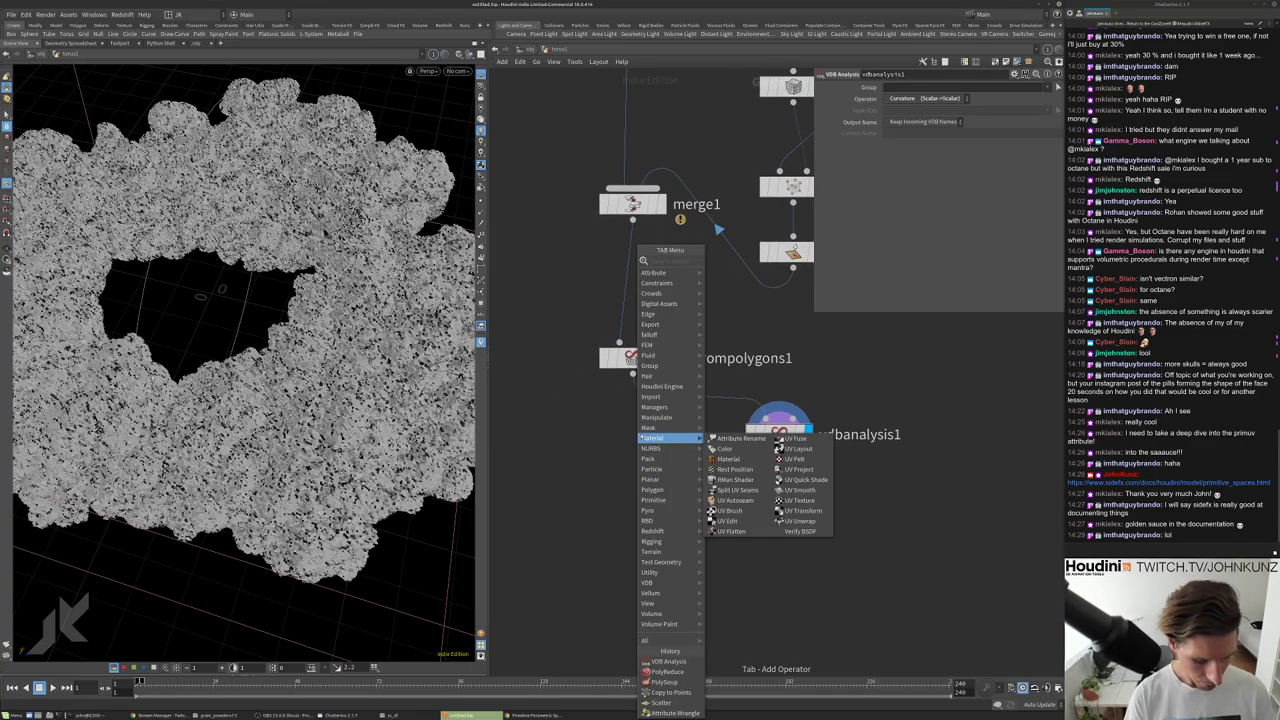
type("conv")
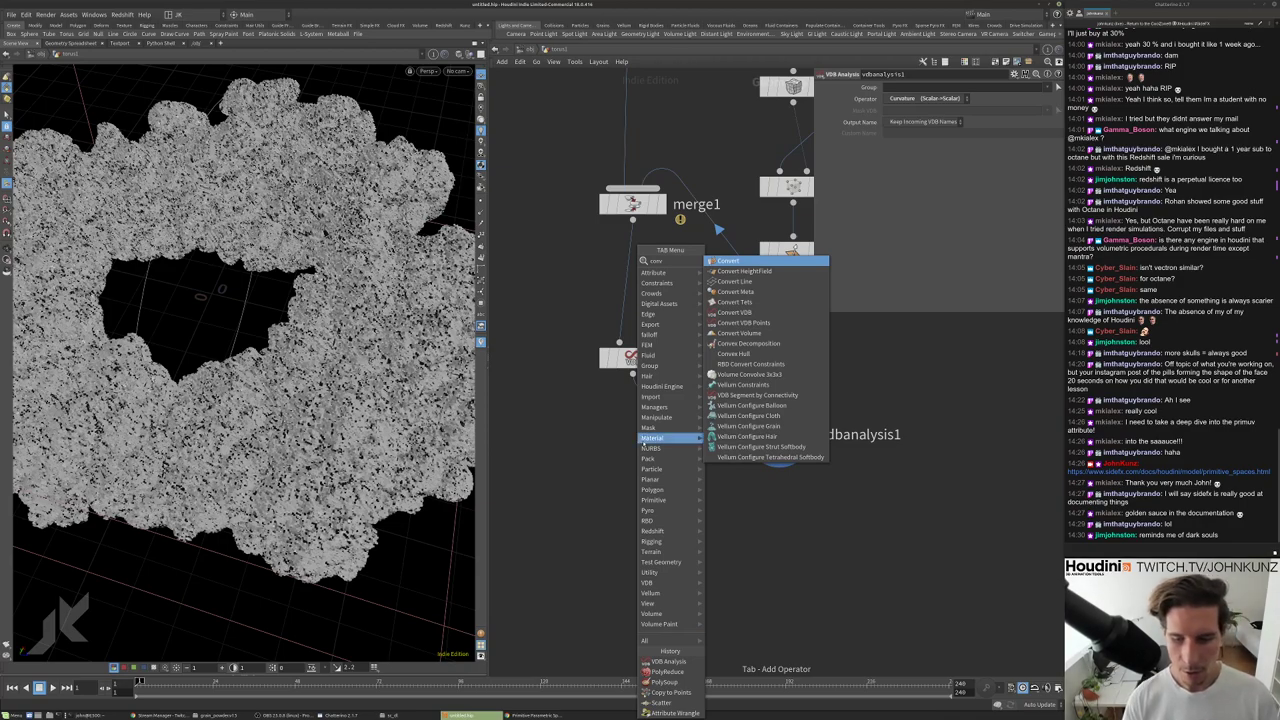
key("Down")
key("Down")
key("Down")
key("Down")
key("Down")
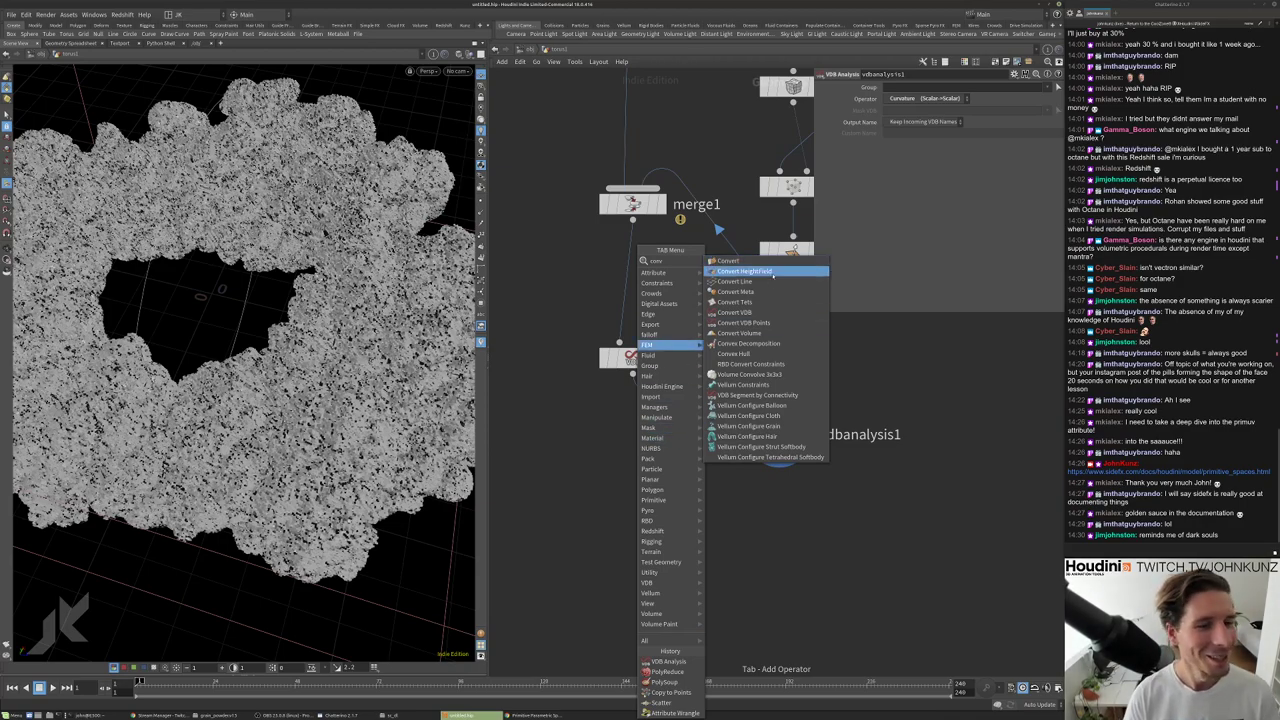
key("Return")
left_click(655, 514)
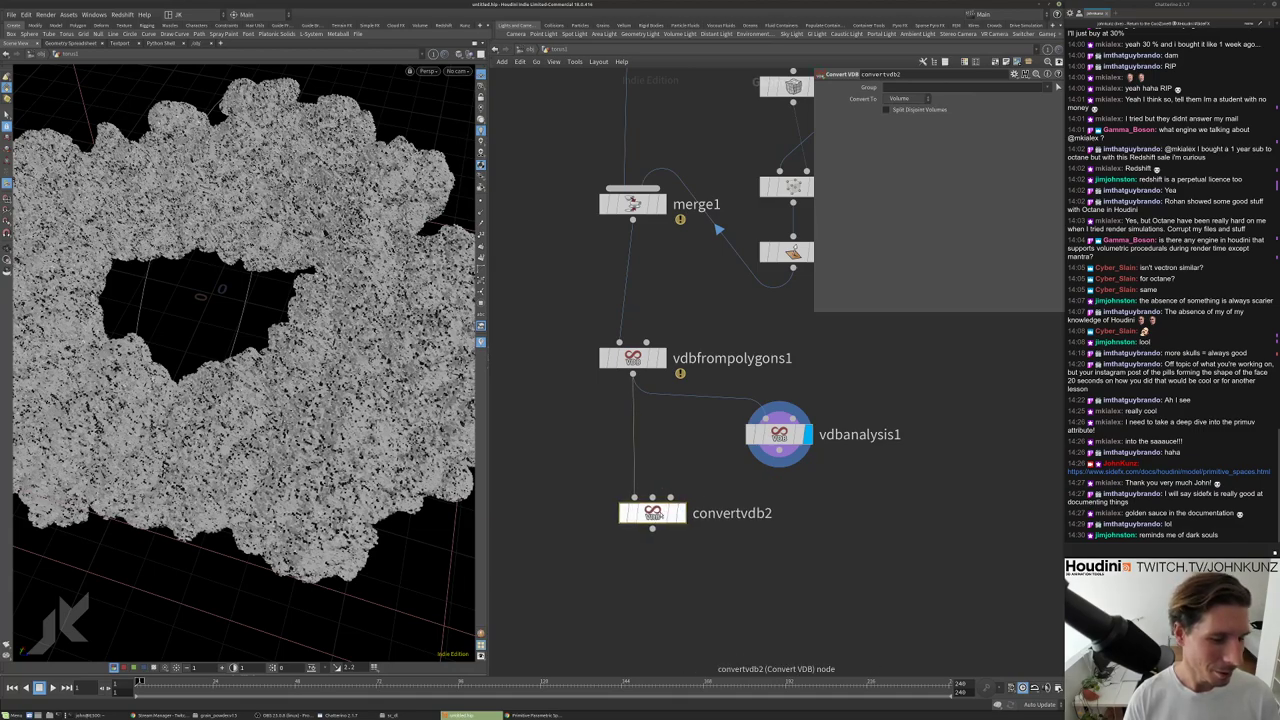
left_click(684, 513)
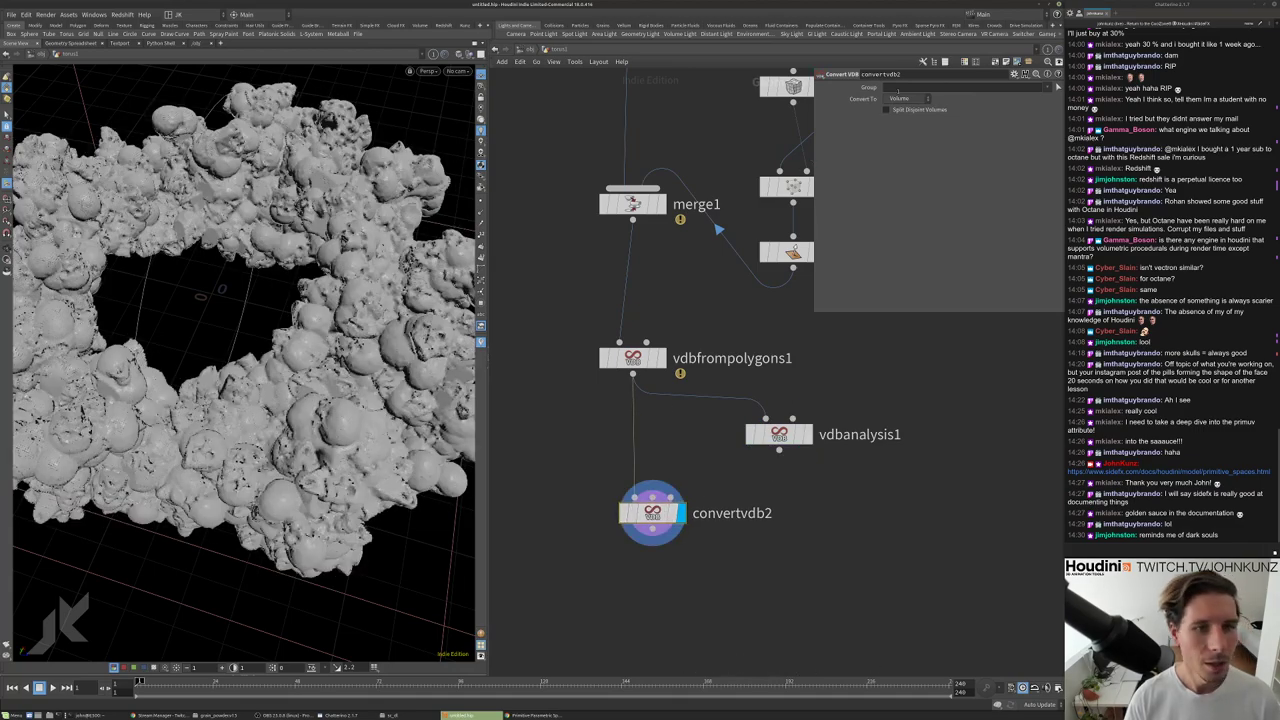
left_click(902, 98)
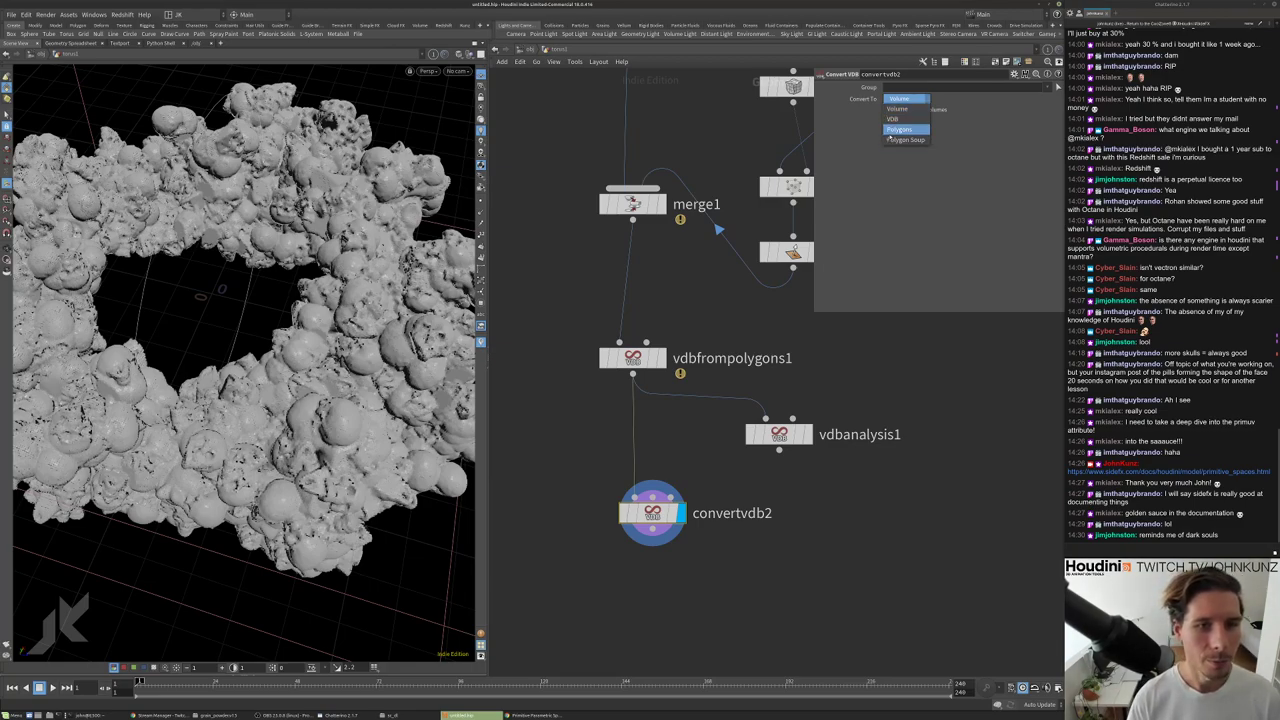
left_click(938, 337)
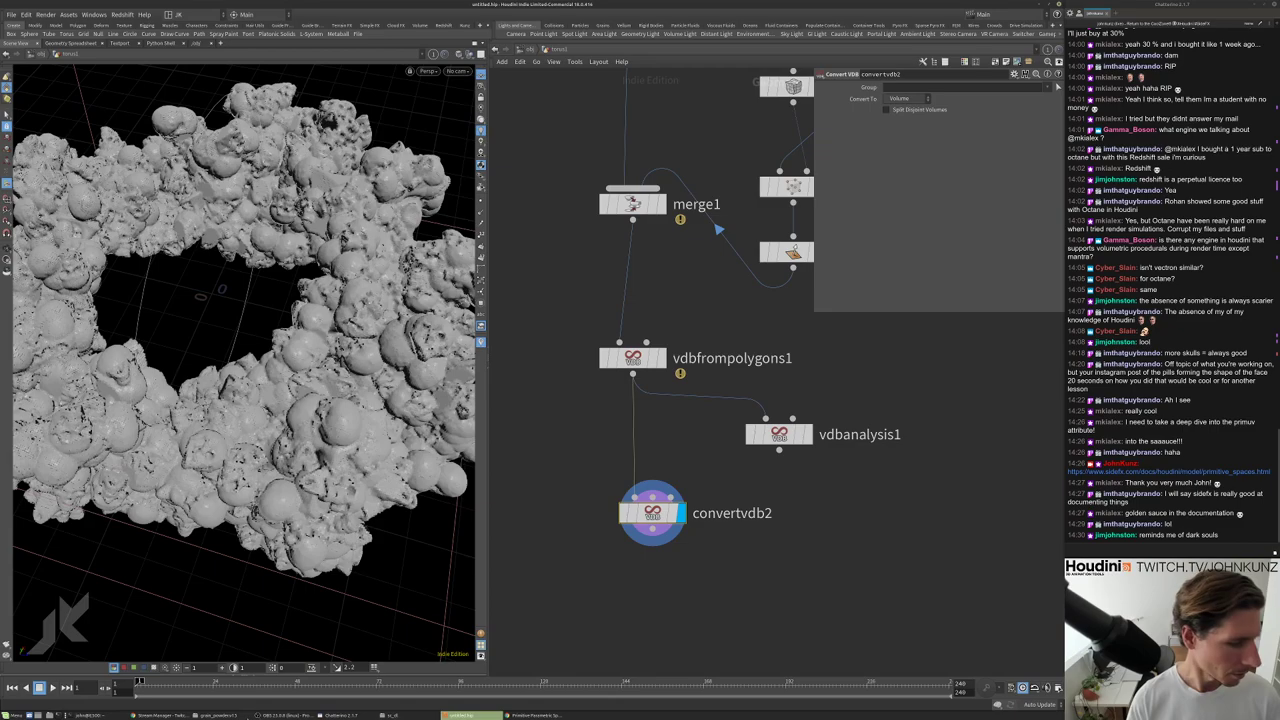
Search Google for 'hr giger' in a new Chrome tab.
key("alt+Tab")
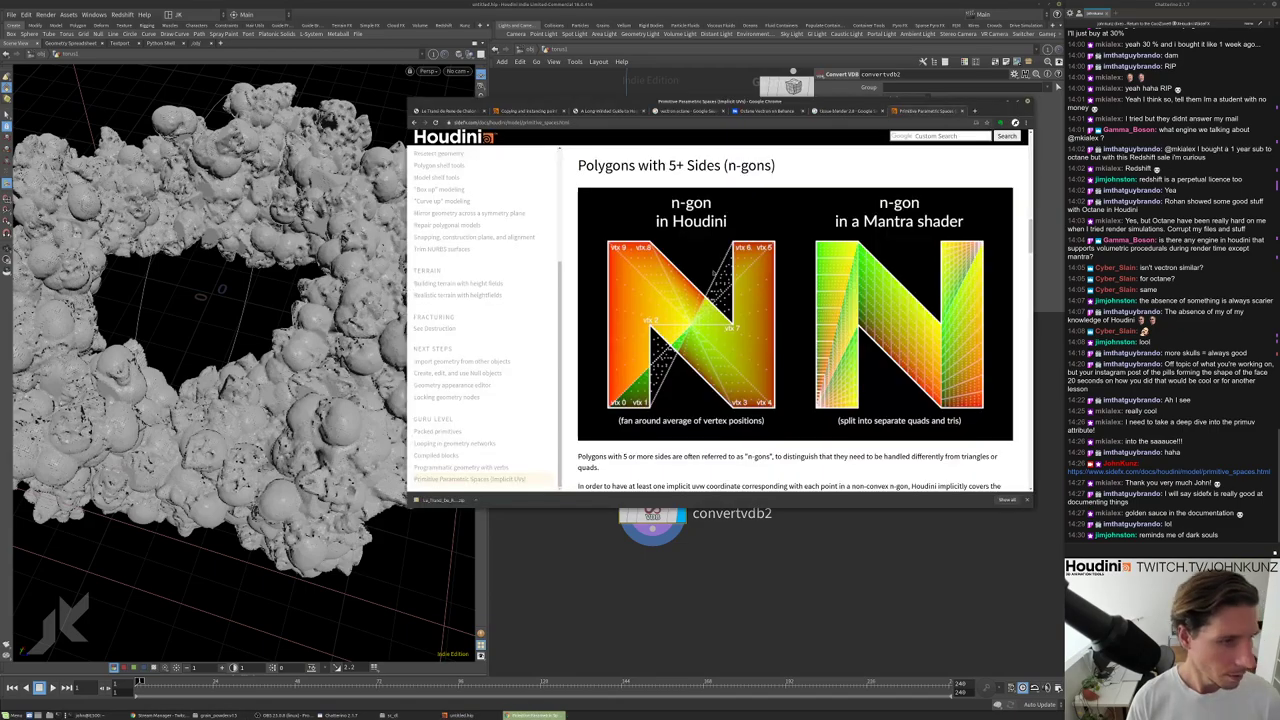
key("ctrl+t")
type("hr")
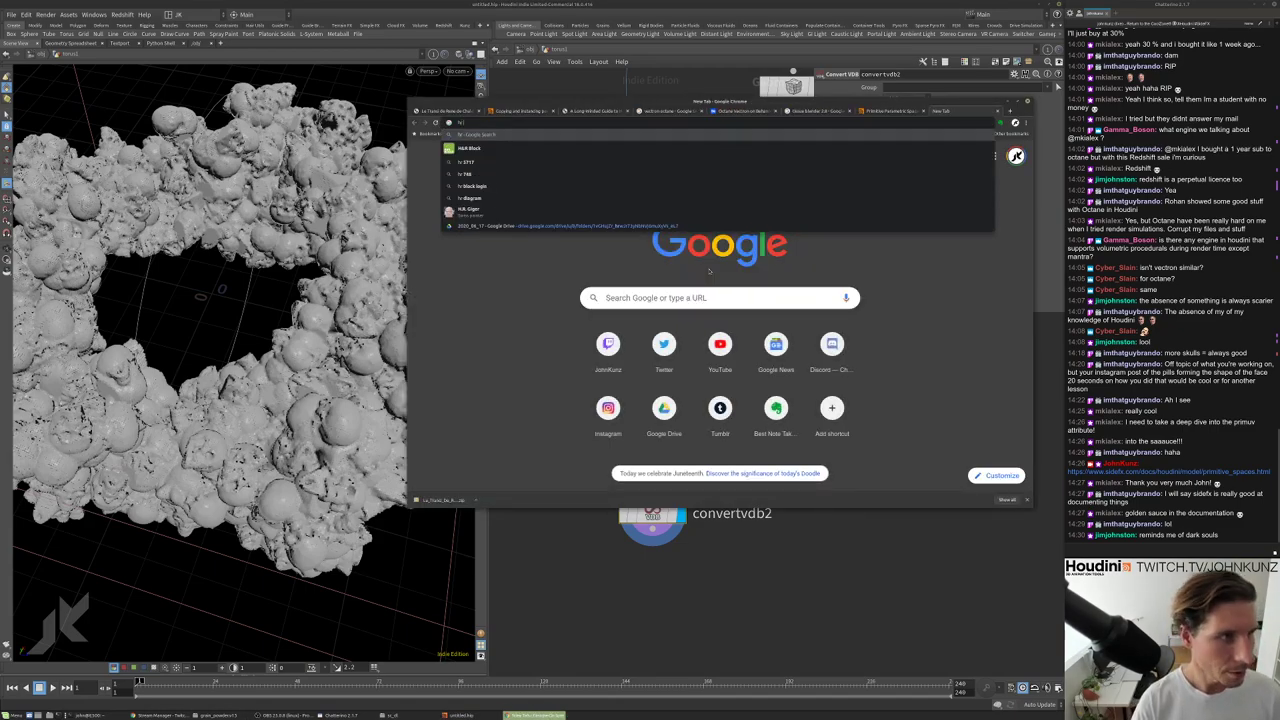
type(" g")
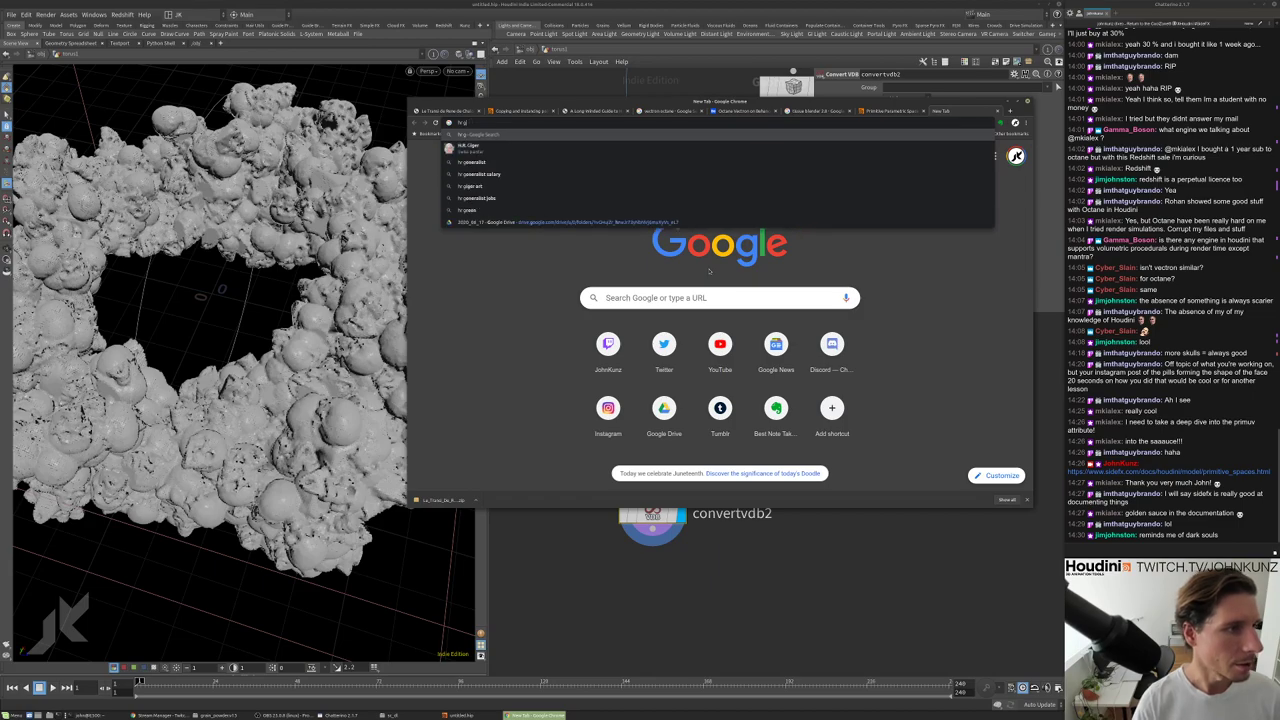
type("iger")
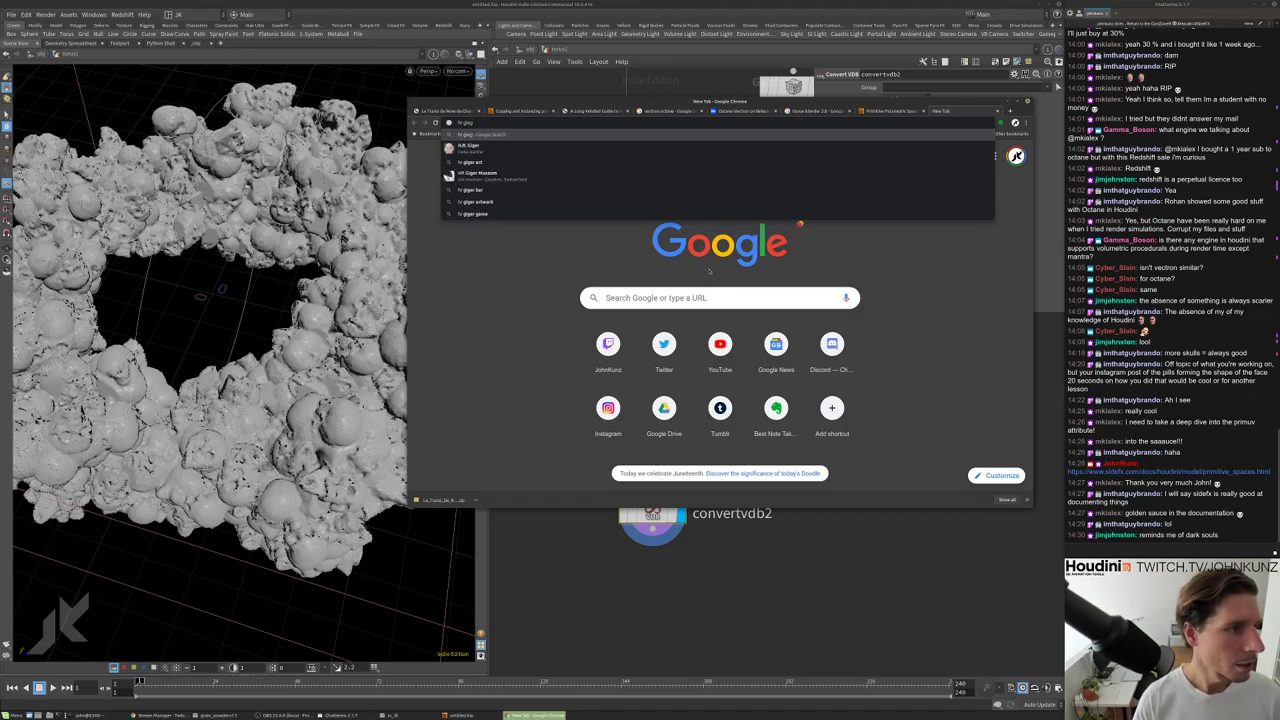
key("Return")
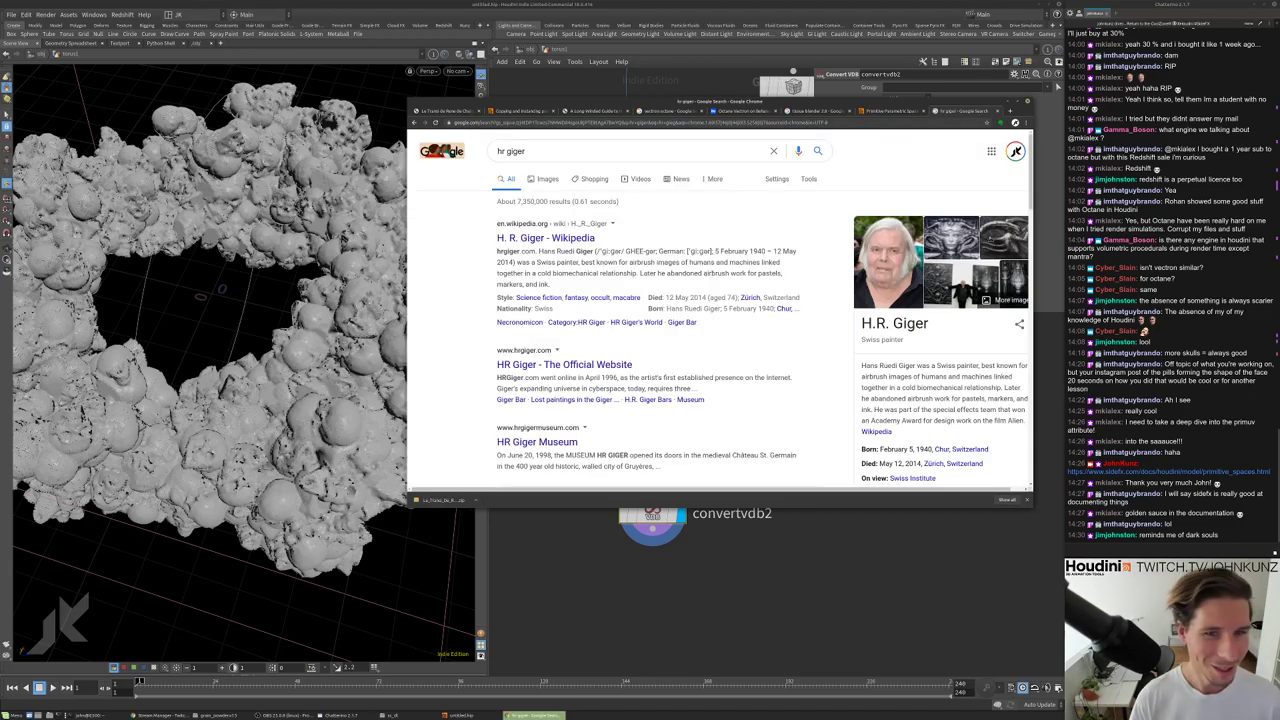
Browse the Giger image results and open a Wish poster shop page.
left_click(547, 178)
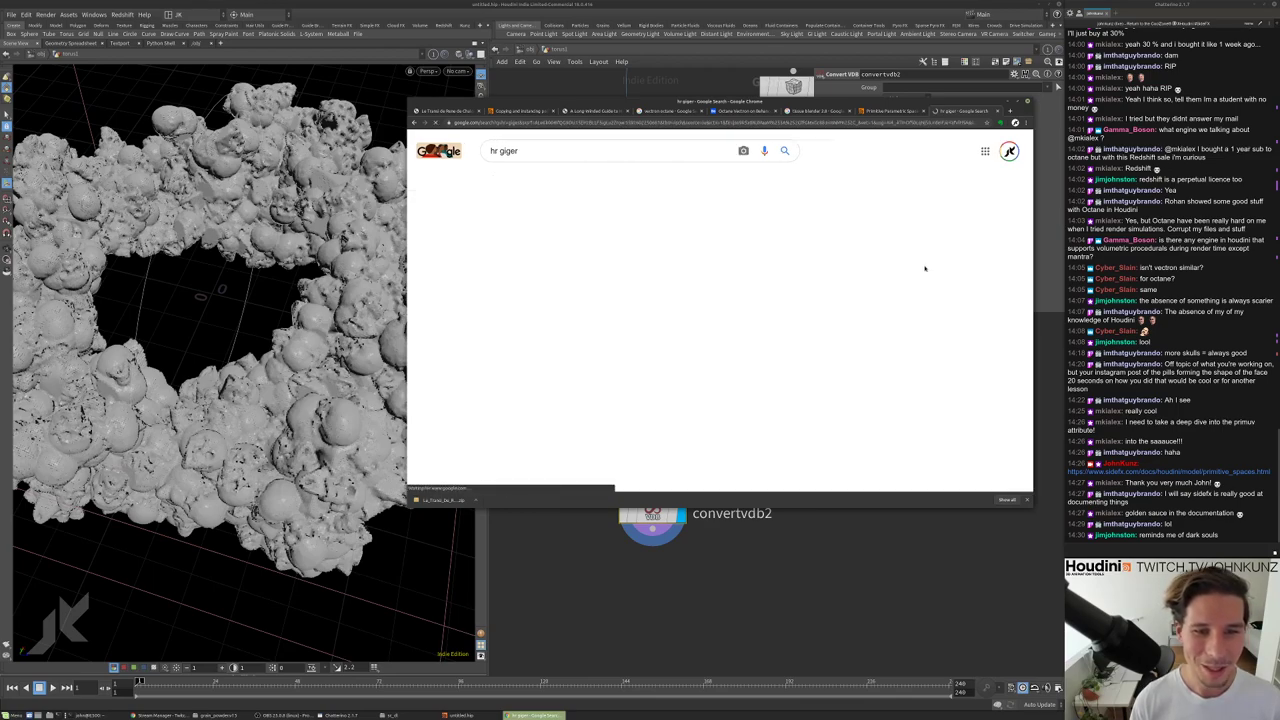
scroll(776, 358, "down", 1)
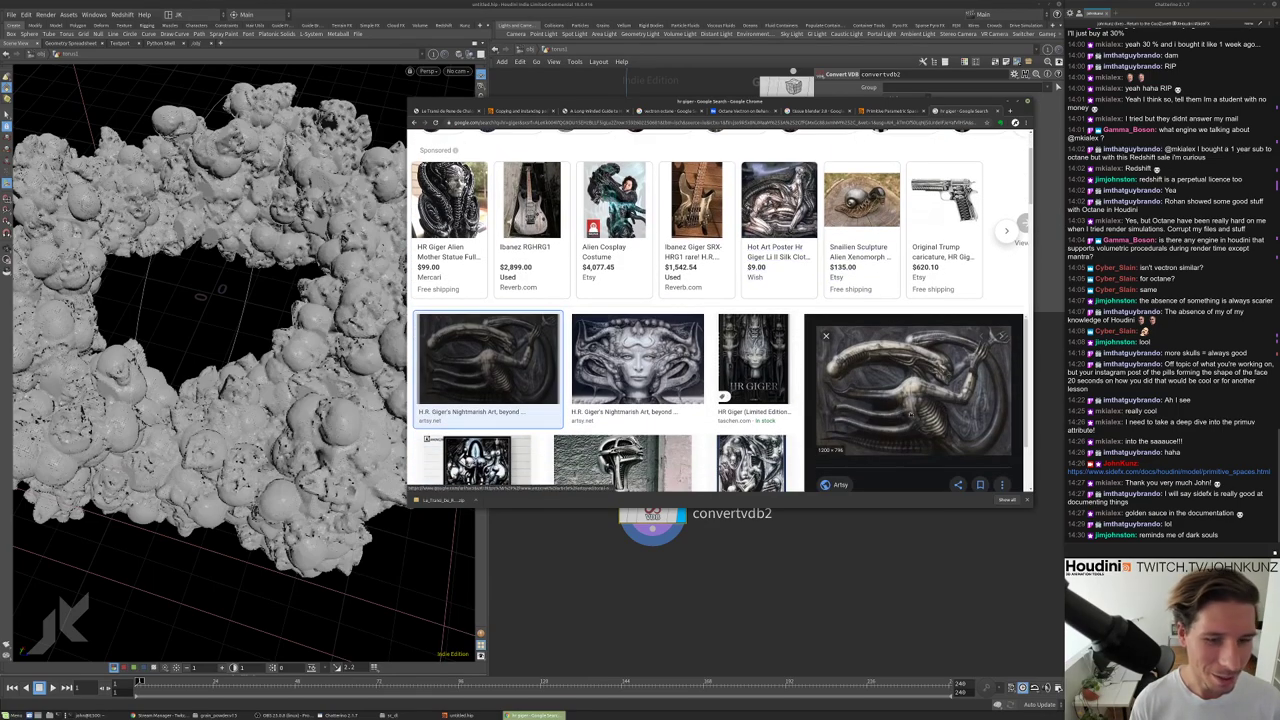
left_click(490, 360)
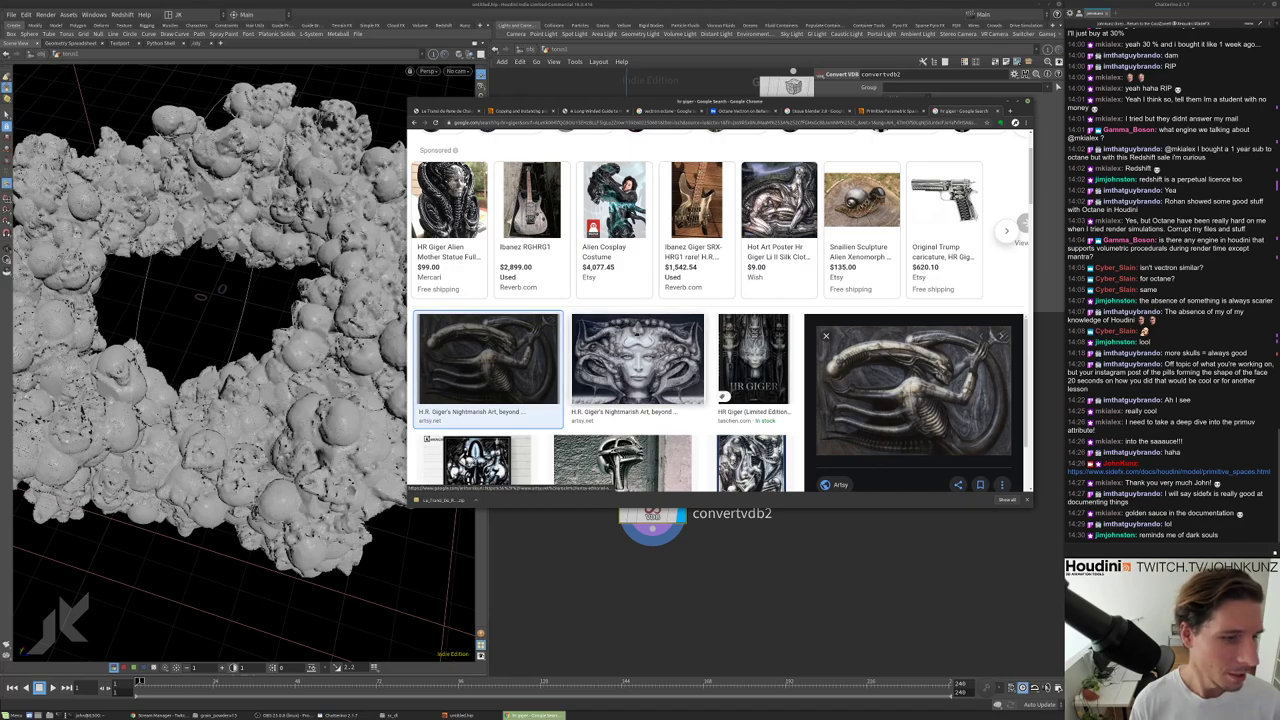
left_click(779, 215)
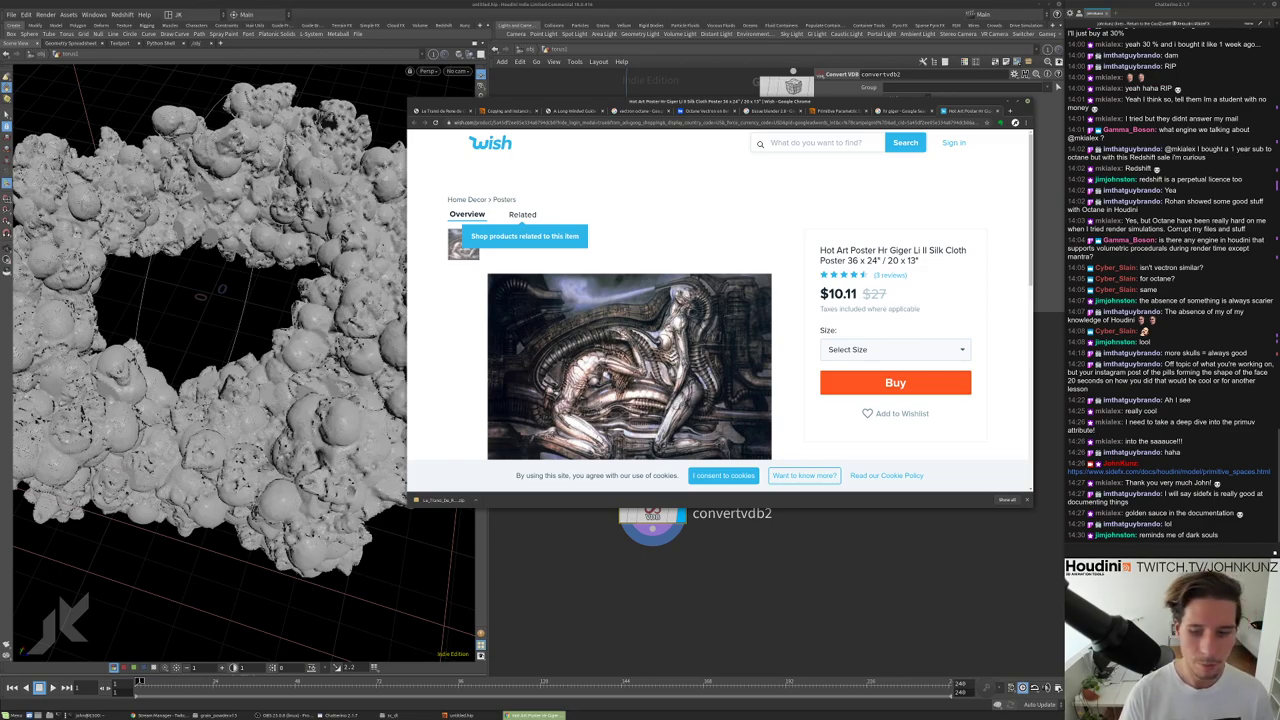
Close the browser and orbit Houdini's view to see the skull ring from above.
left_click(856, 585)
mouse_move(691, 435)
middle_mouse_down()
mouse_move(681, 403)
mouse_move(675, 429)
middle_mouse_up()
scroll(681, 403, "down", 3)
left_click_drag(250, 350, 310, 400)
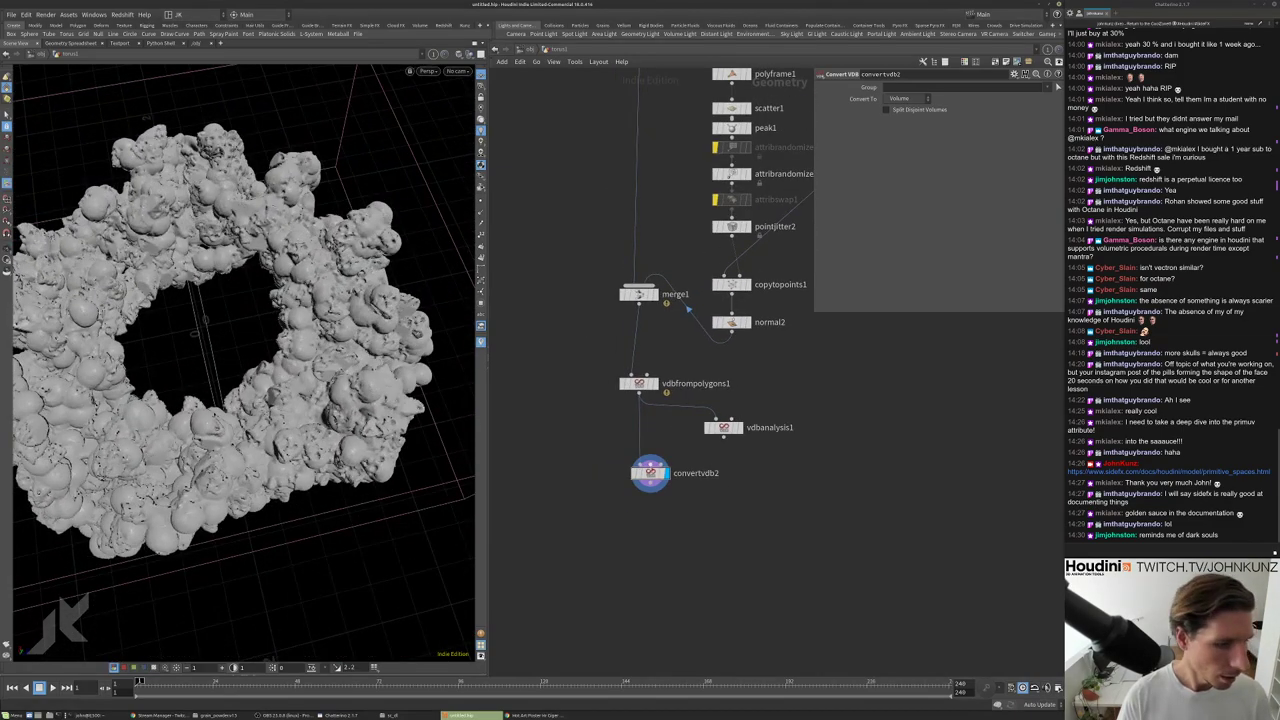
Set convertvdb2's Convert To to Polygons and orbit to inspect the dense mesh.
left_click(905, 97)
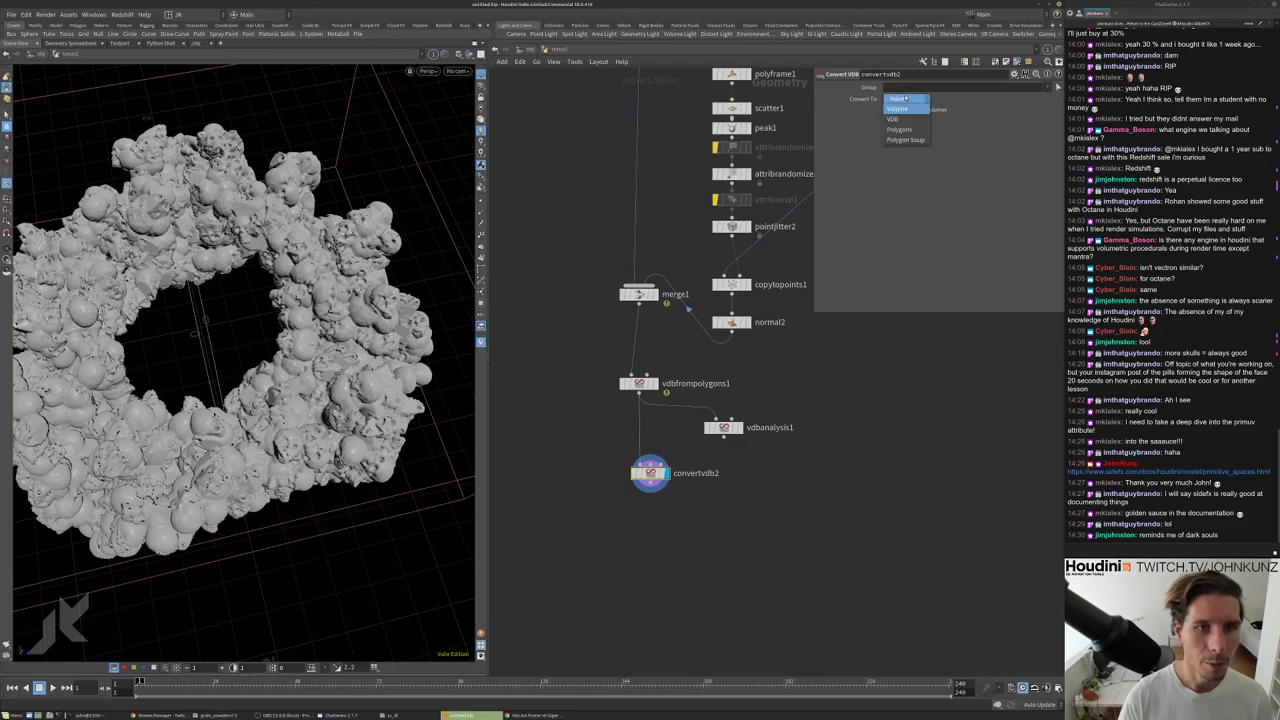
left_click(907, 127)
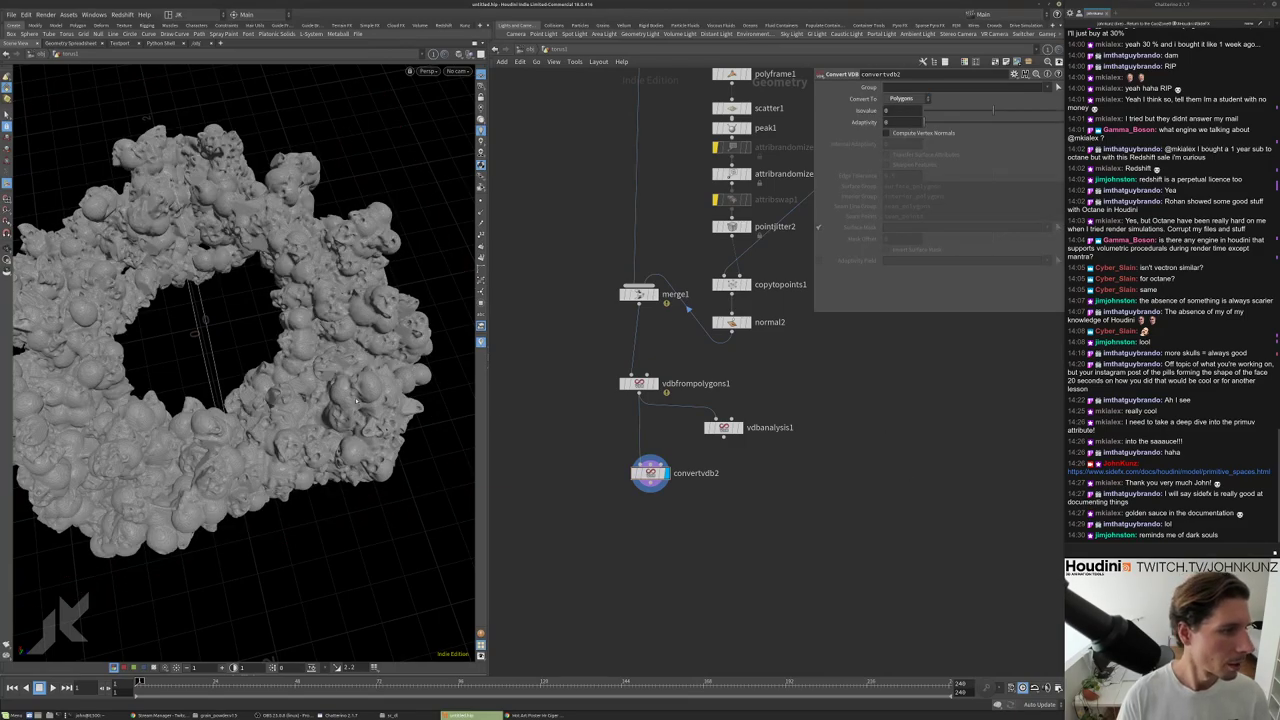
scroll(356, 400, "up", 10)
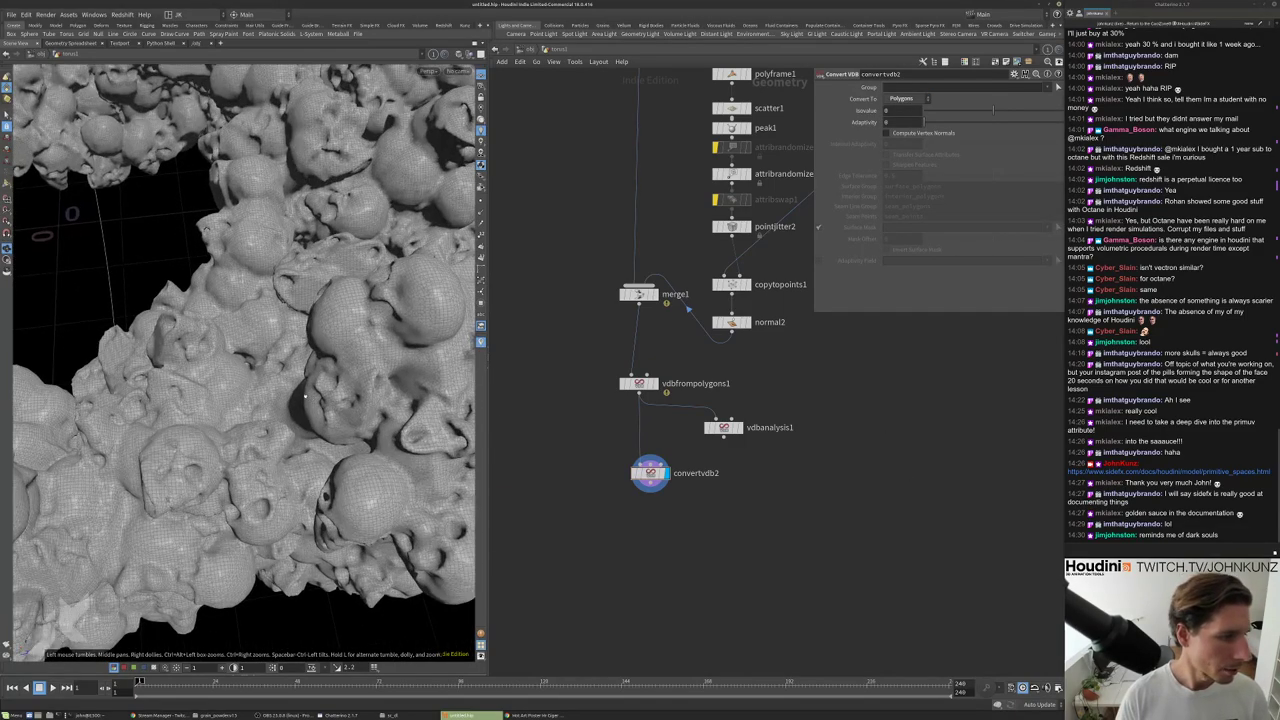
left_click_drag(305, 397, 289, 410)
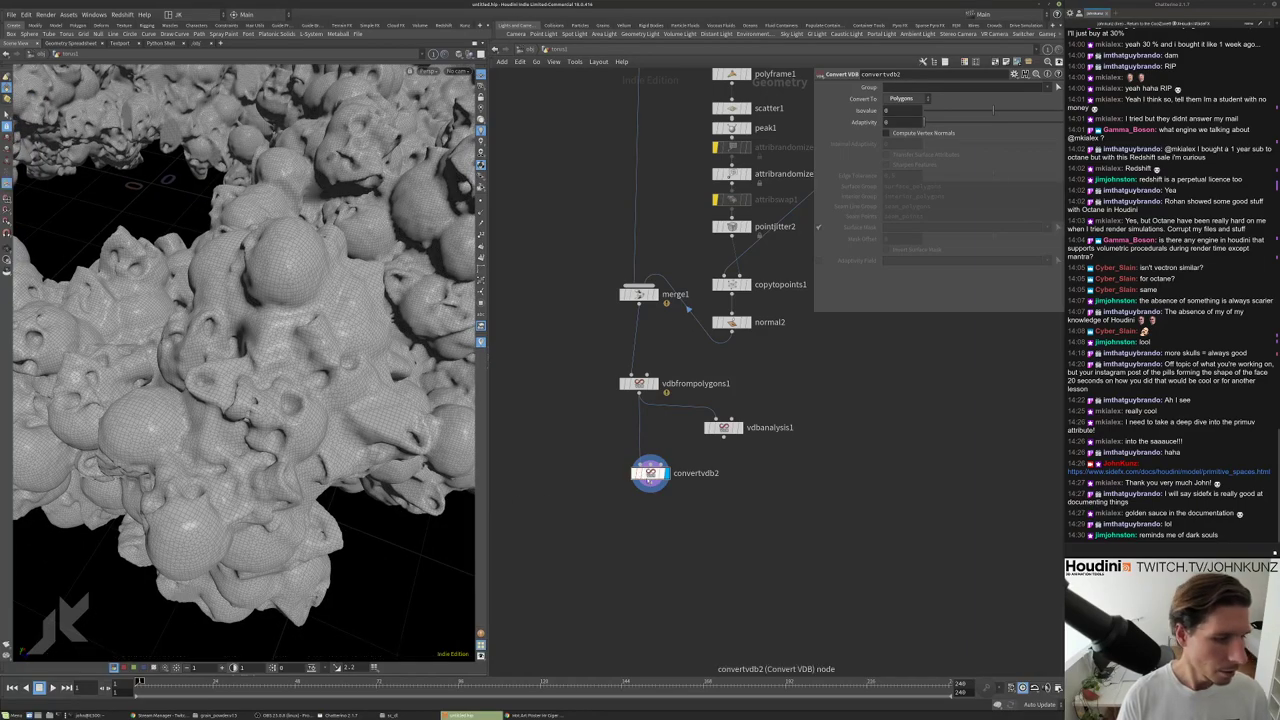
left_click_drag(650, 473, 640, 456)
key("Tab")
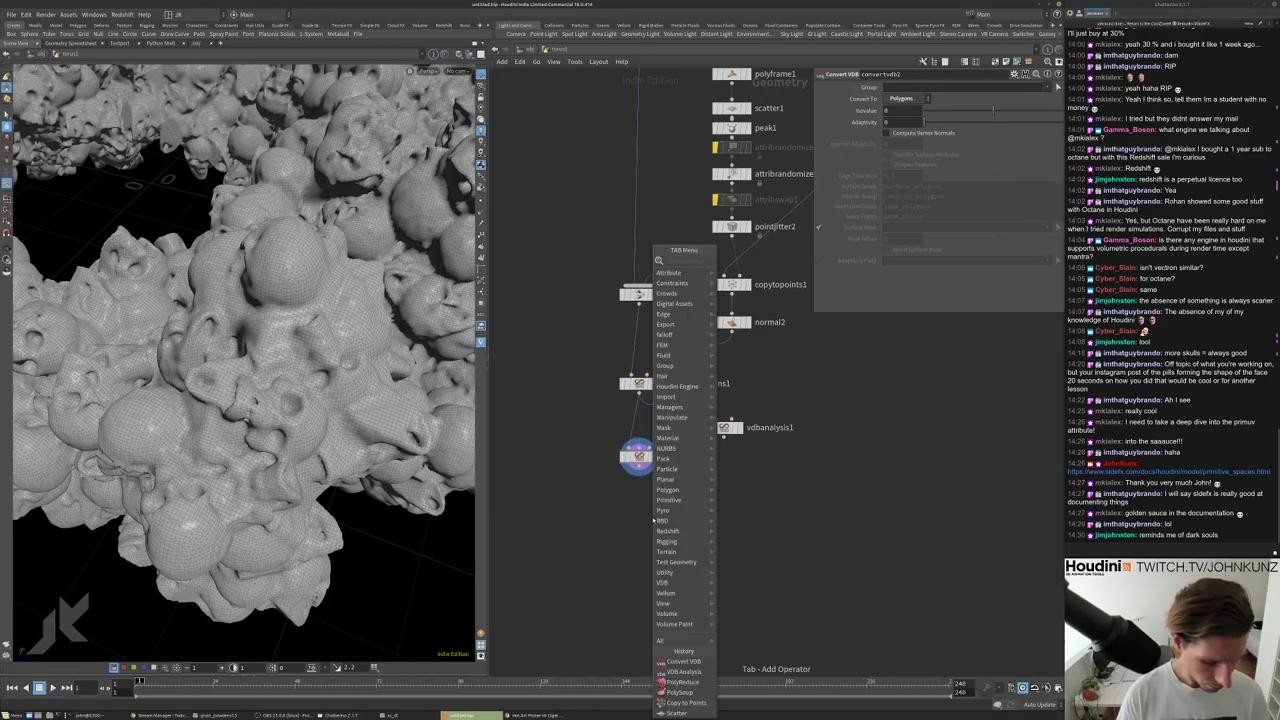
type("attr")
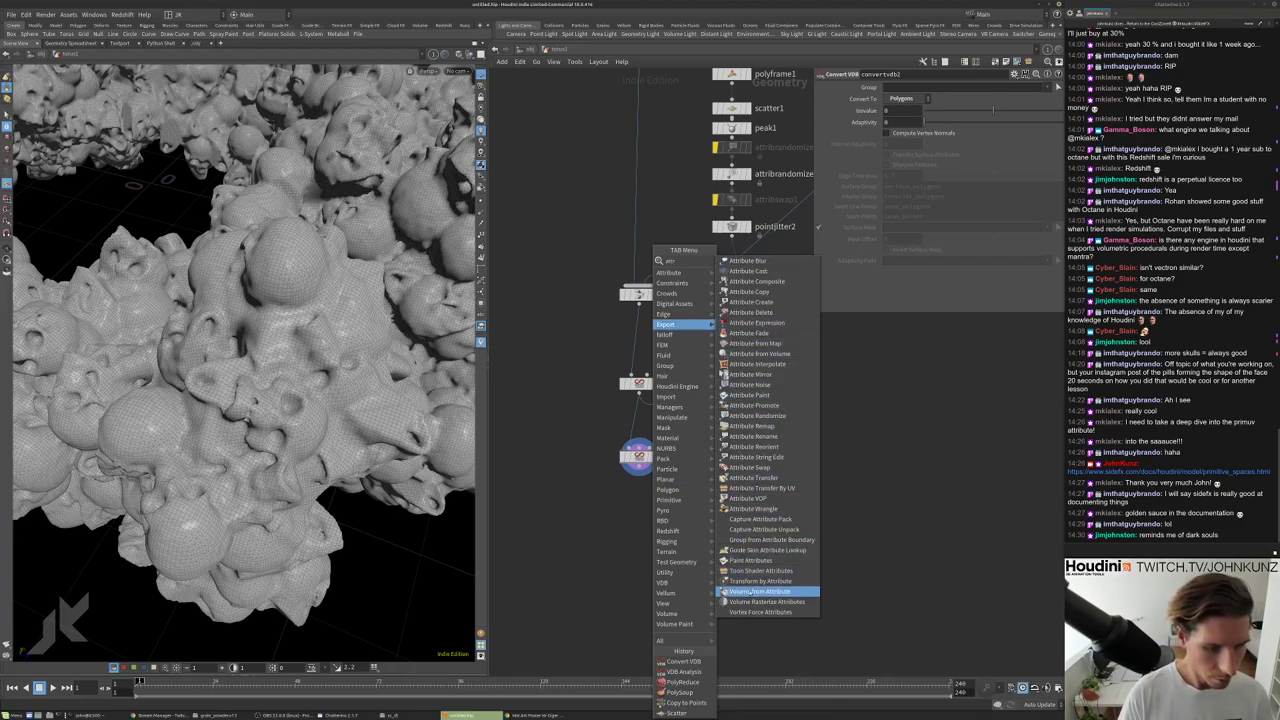
Add Attribute from Volume below convertvdb2 with vdbanalysis1 as second input, and display it.
left_click(760, 354)
left_click(660, 507)
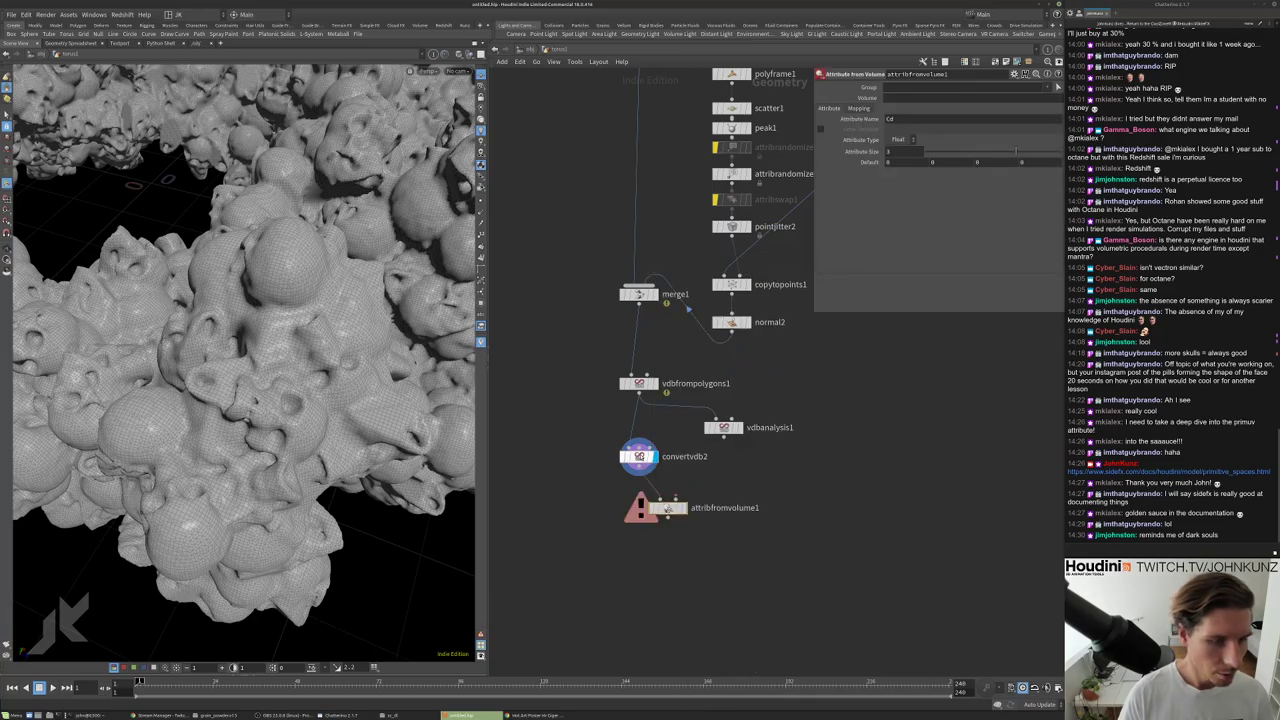
left_click_drag(723, 436, 678, 500)
left_click(683, 508)
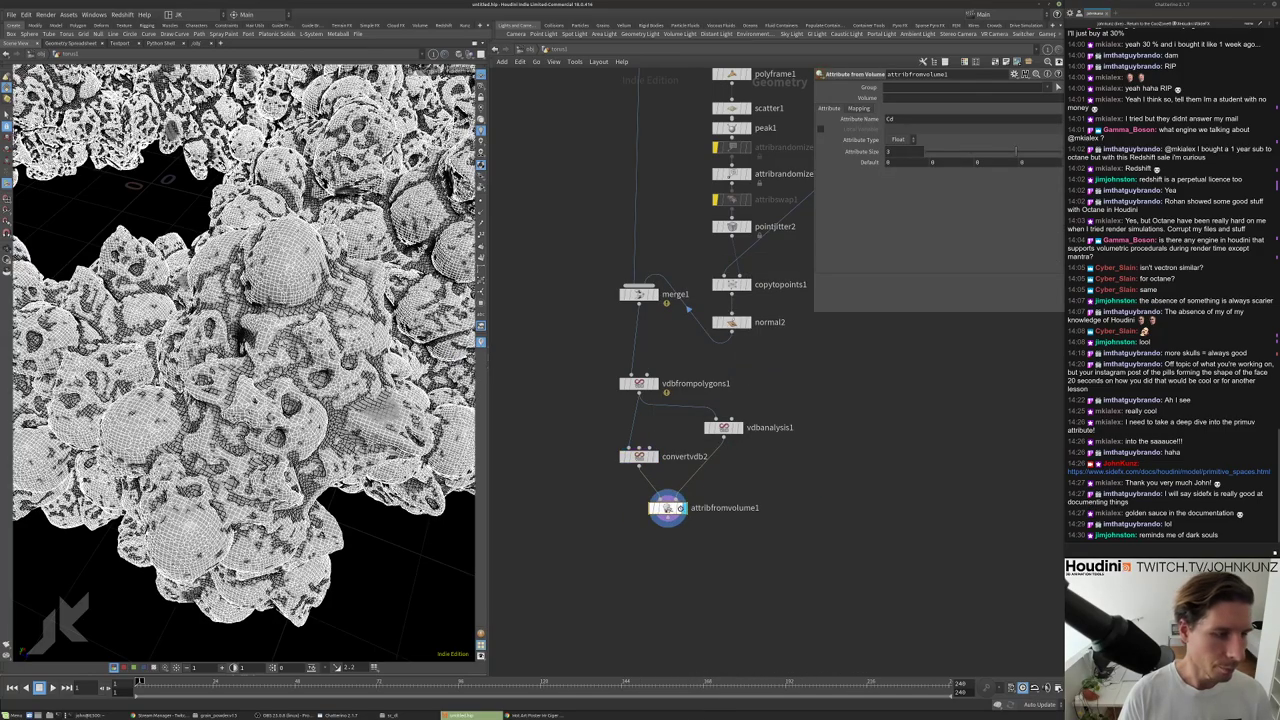
scroll(240, 360, "down", 5)
scroll(240, 360, "up", 3)
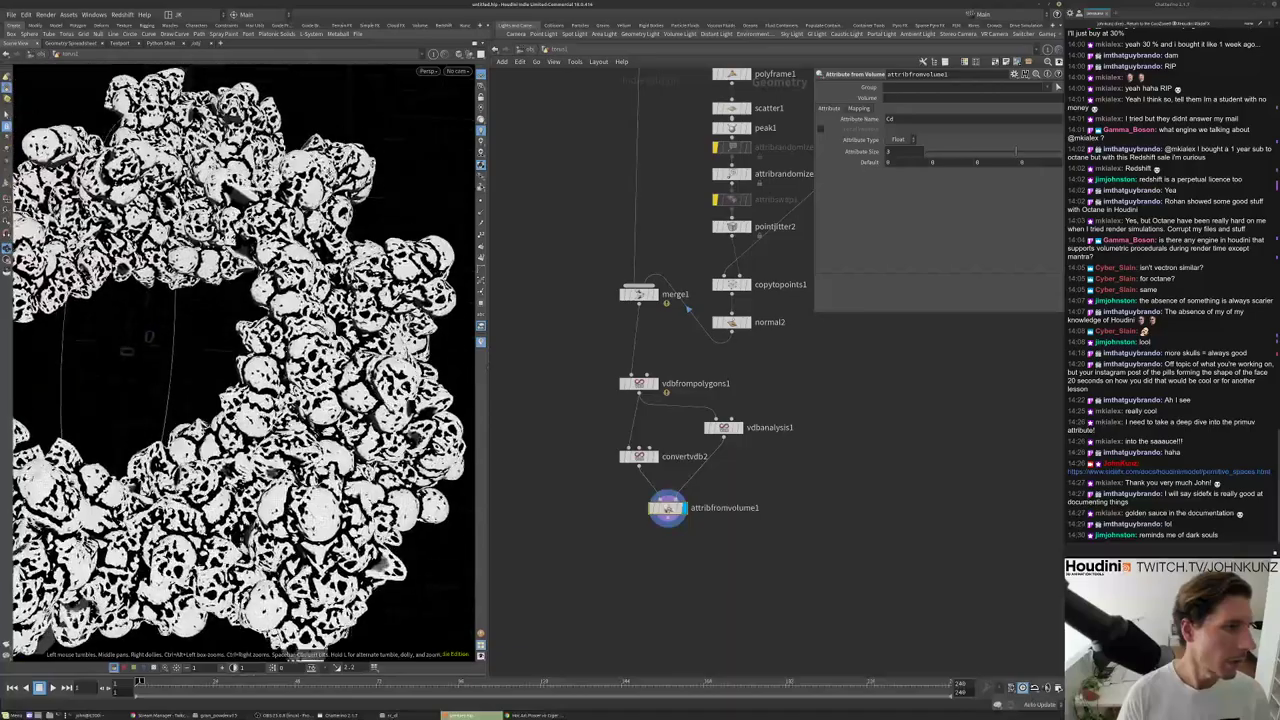
left_click_drag(240, 360, 286, 290)
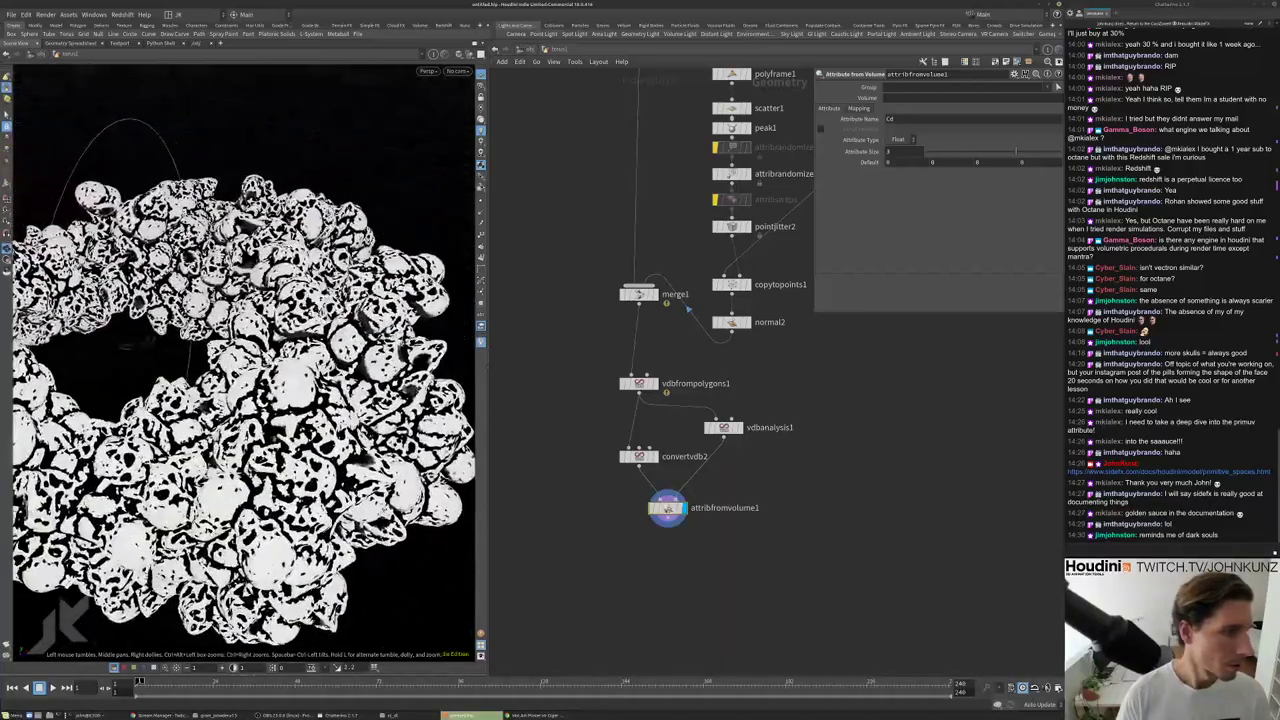
left_click_drag(127, 347, 455, 250)
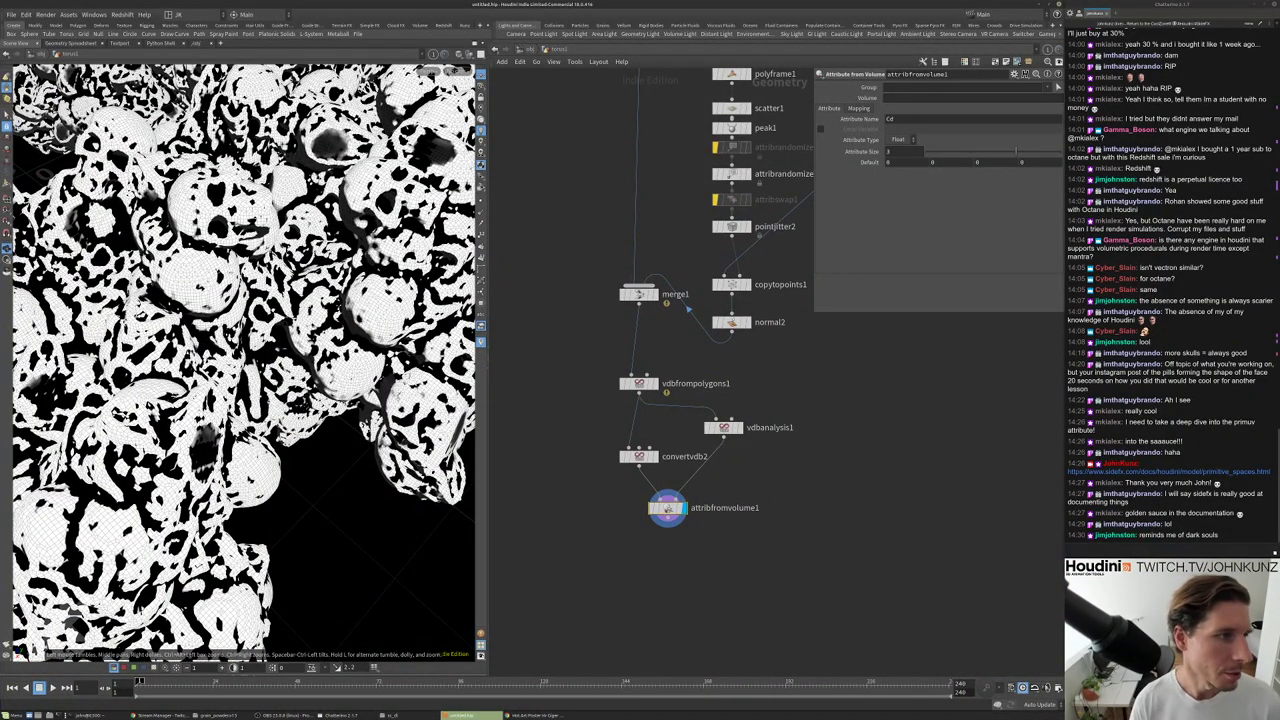
left_click_drag(265, 235, 227, 348)
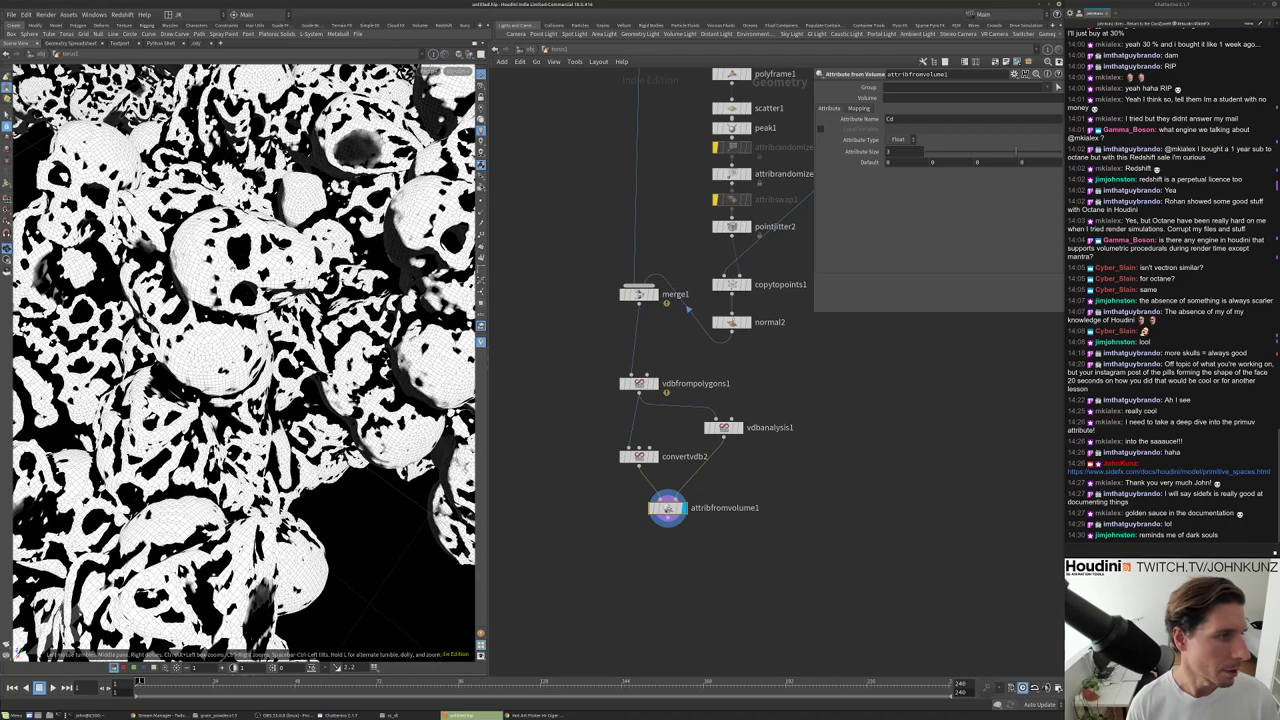
scroll(814, 534, "up", 3)
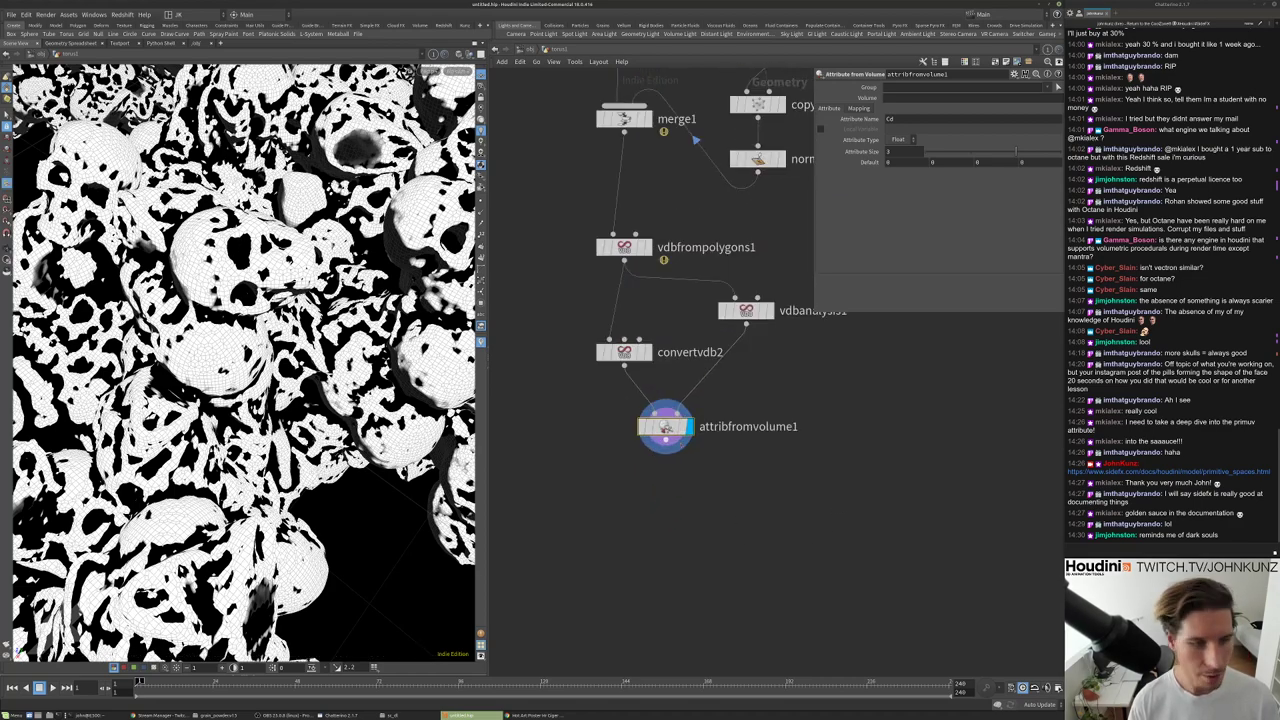
Rearrange attribfromvolume1 and vdbanalysis1 neatly in the network.
left_click_drag(665, 427, 671, 463)
left_click_drag(746, 310, 786, 352)
key("Tab")
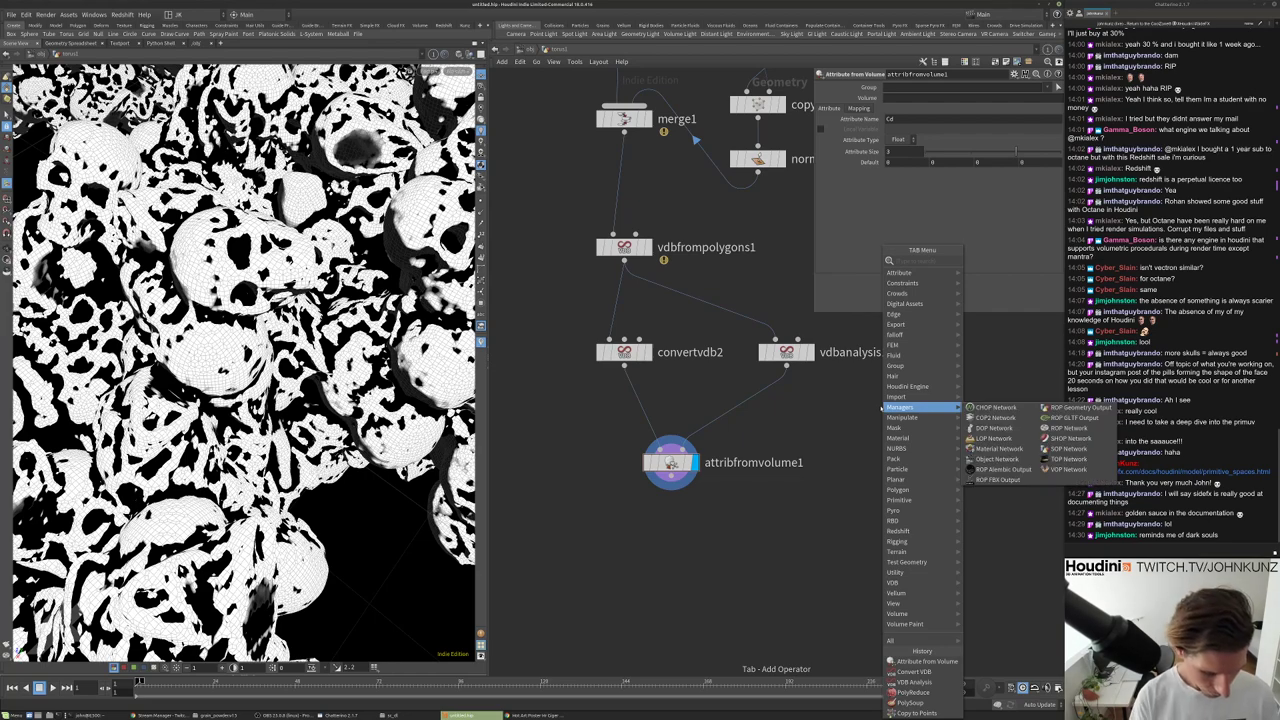
Add a VDB Smooth node and splice it into the wire below vdbanalysis1.
type("smoo")
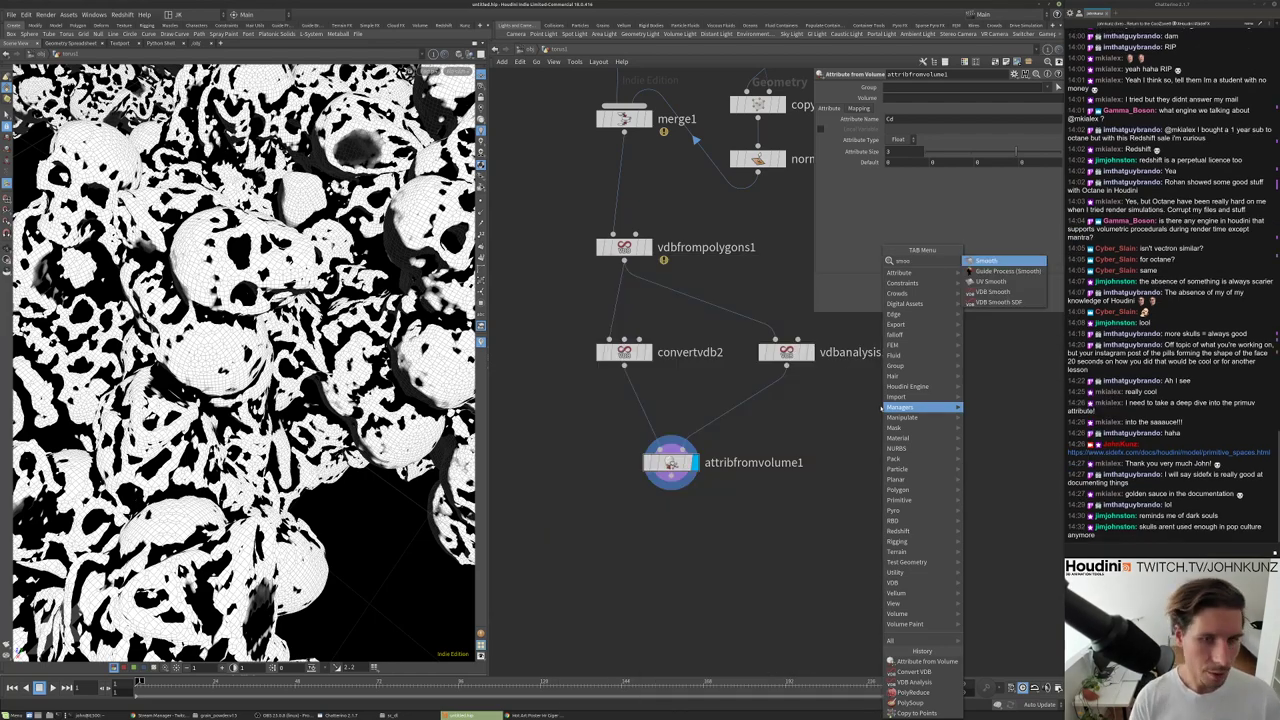
left_click(992, 292)
left_click(963, 369)
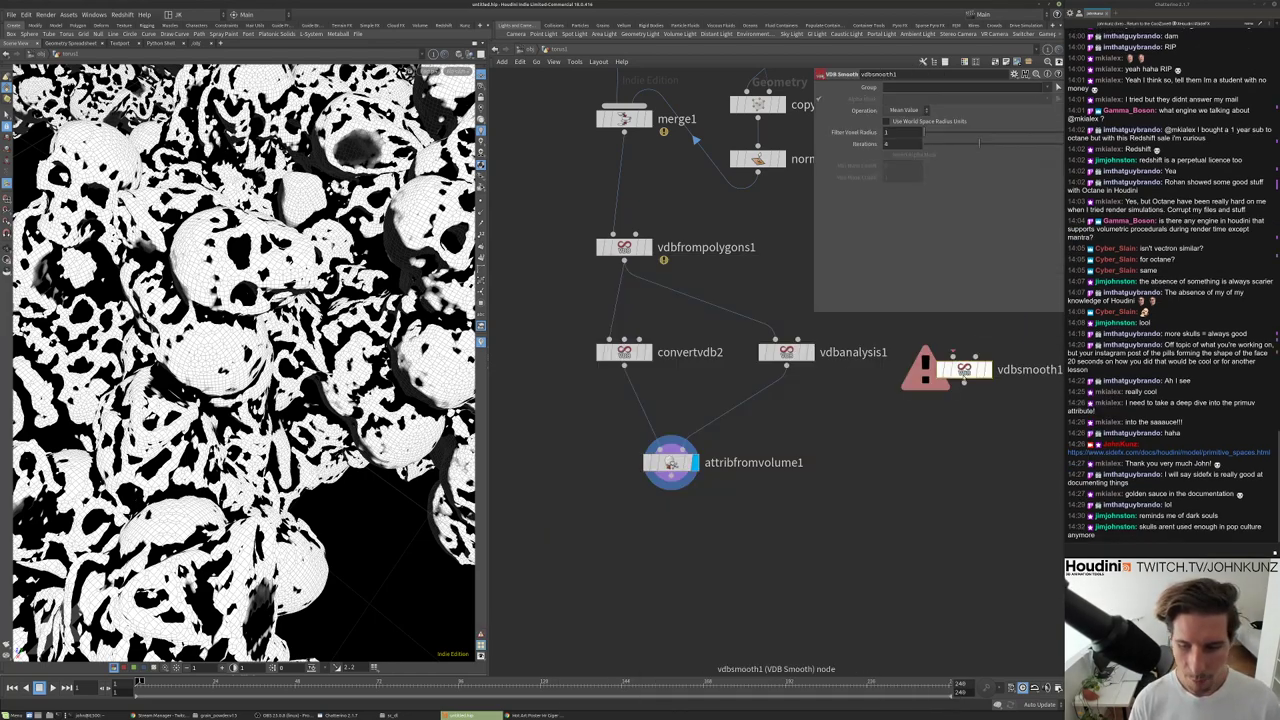
left_click_drag(963, 370, 786, 390)
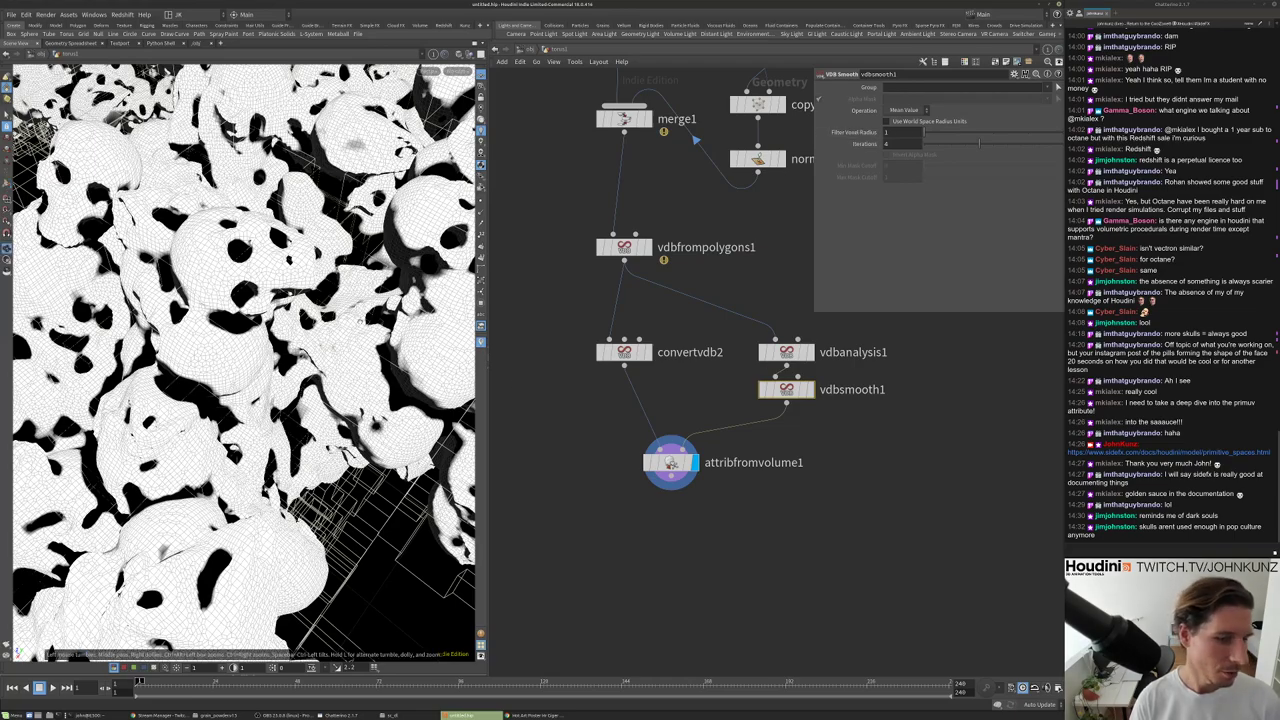
Compare the softened curvature pattern on the skulls, then bypass vdbsmooth1.
scroll(338, 333, "down", 3)
left_click_drag(240, 375, 60, 618)
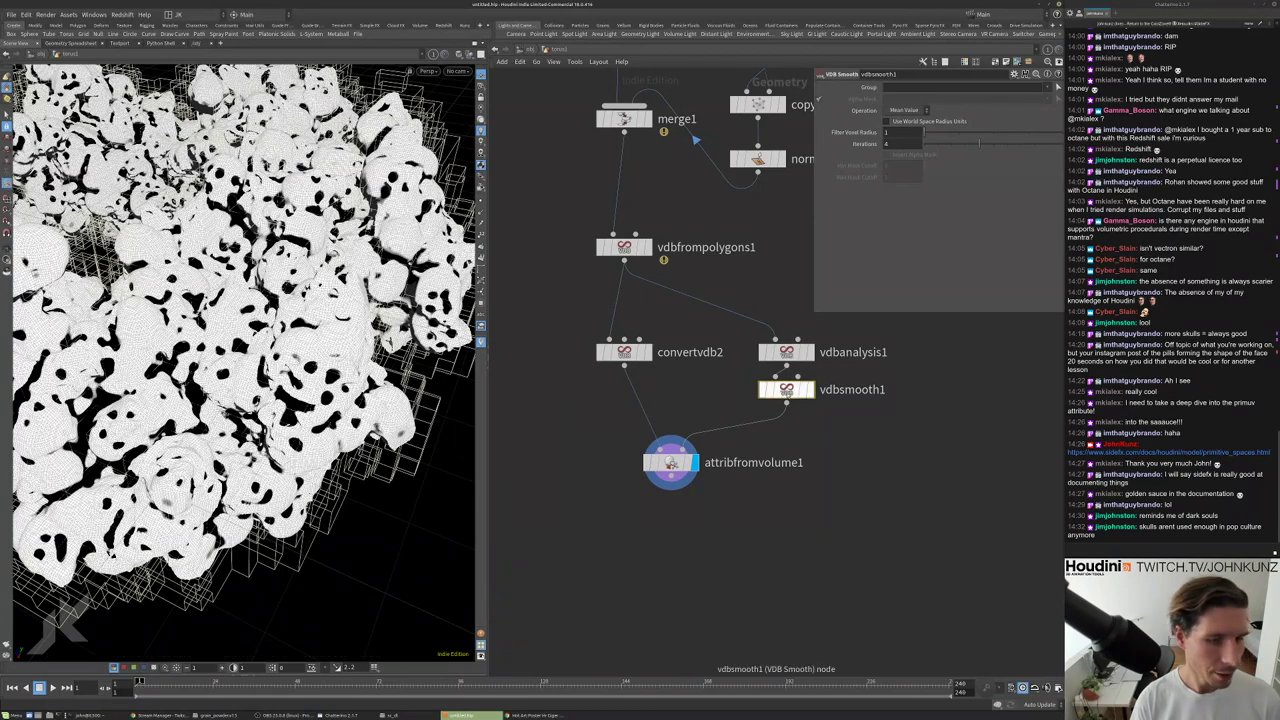
key("q")
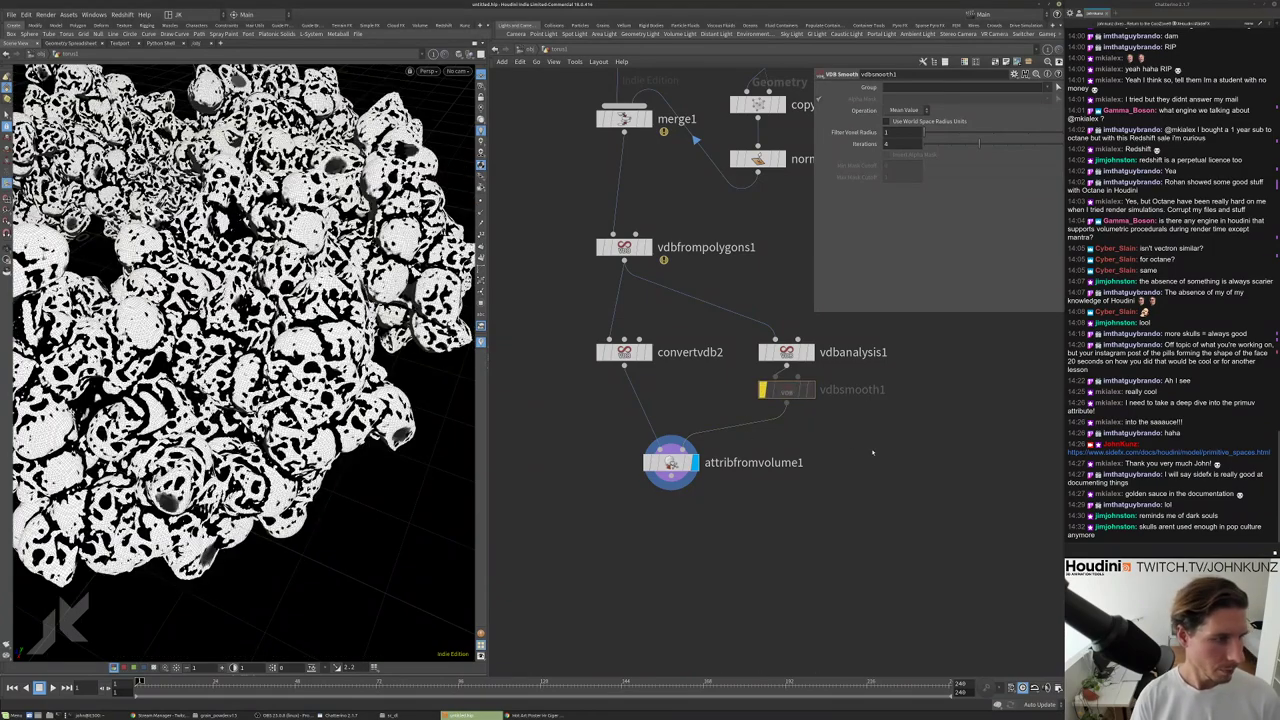
key("Tab")
Splice a VDB Smooth SDF node between vdbfrompolygons1 and vdbanalysis1.
type("smoo")
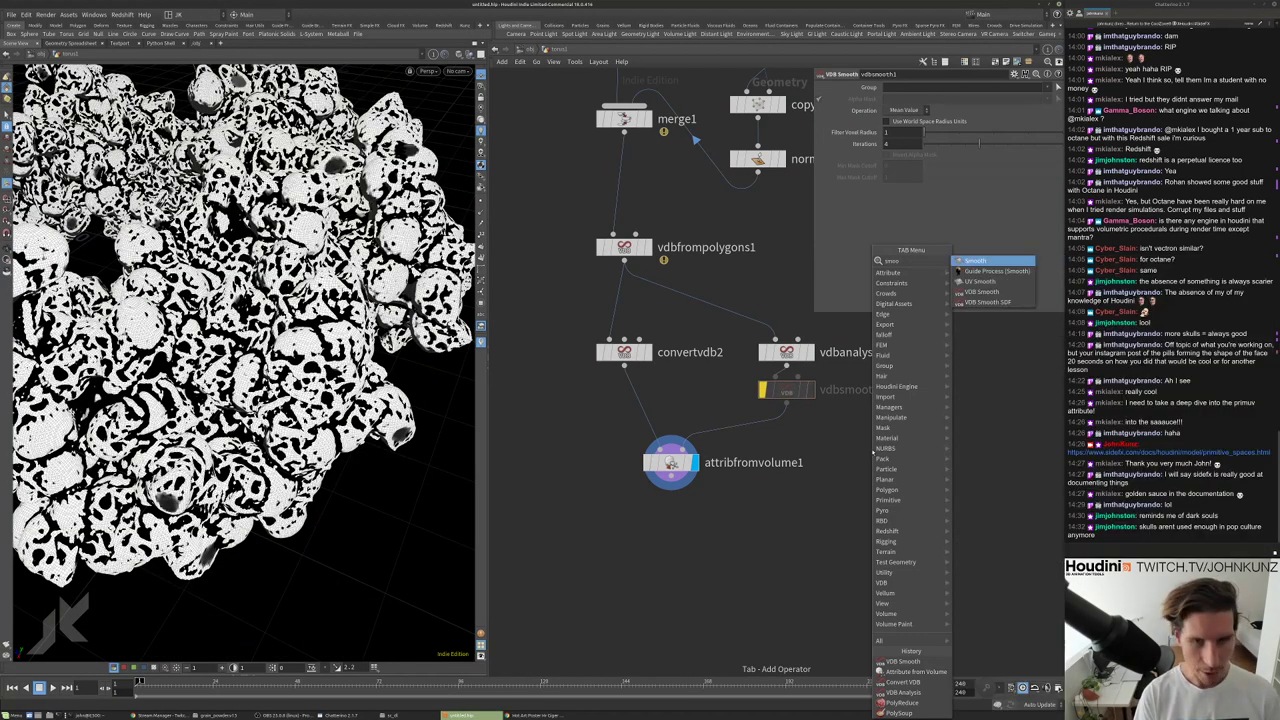
key("Down")
key("Down")
key("Down")
key("Return")
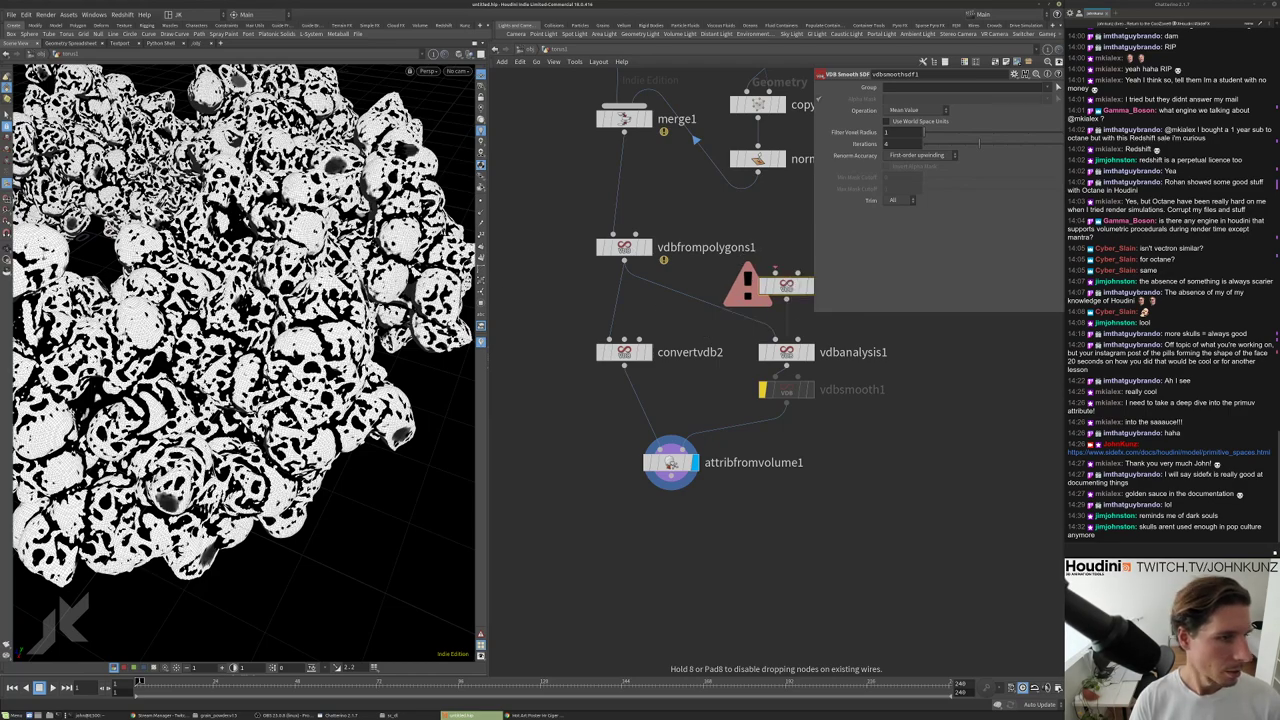
left_click(871, 449)
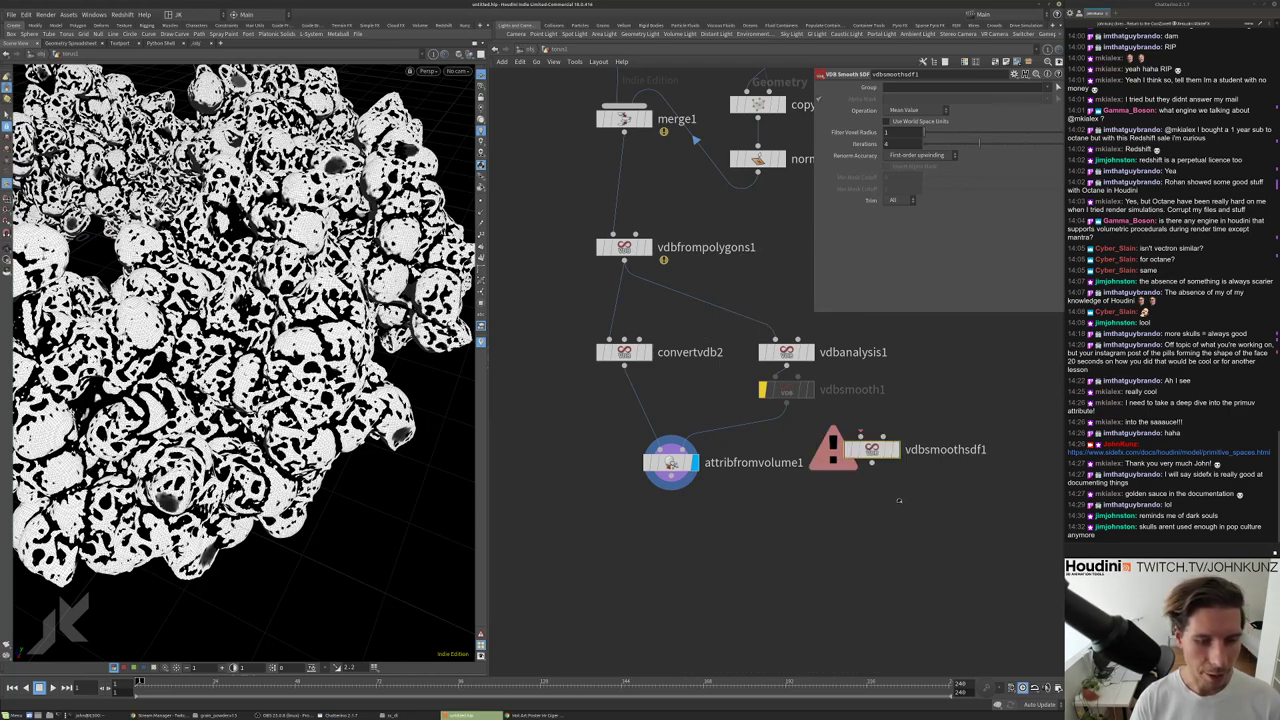
left_click_drag(886, 462, 745, 322)
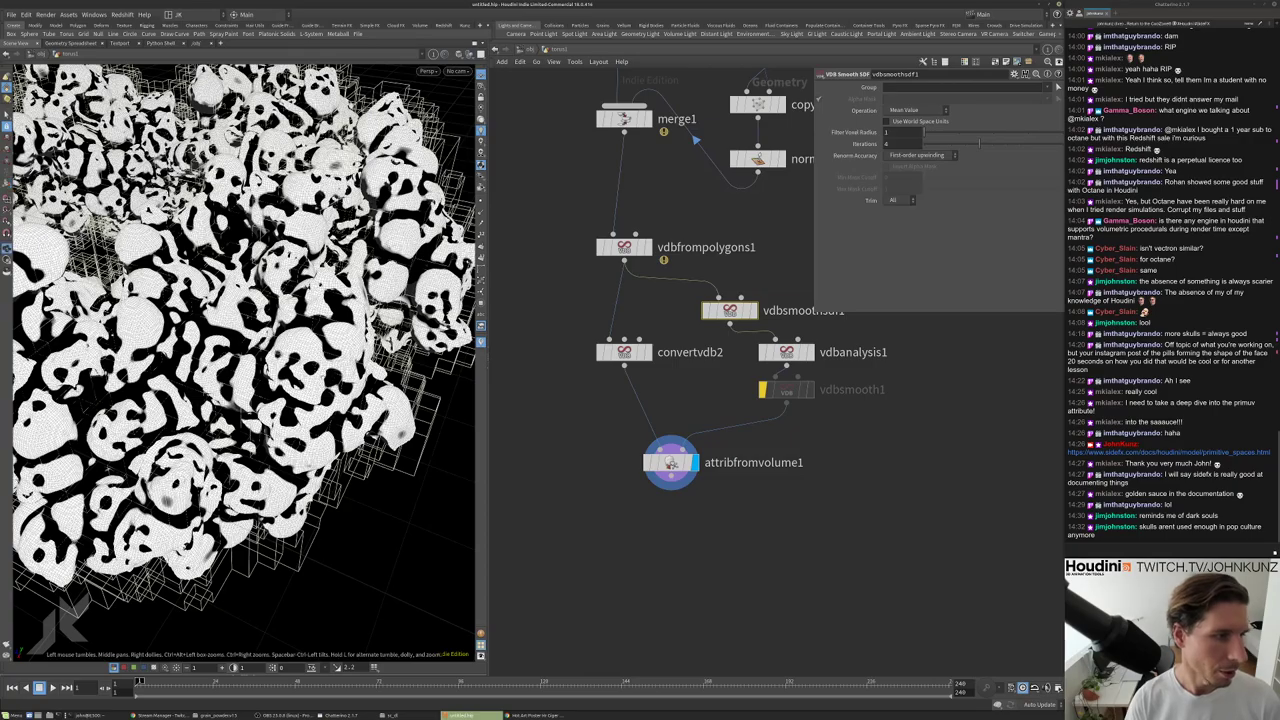
Inspect the smoothed skull ring from several angles and tidy vdbsmoothsdf1's position in the network.
left_click_drag(250, 350, 237, 170)
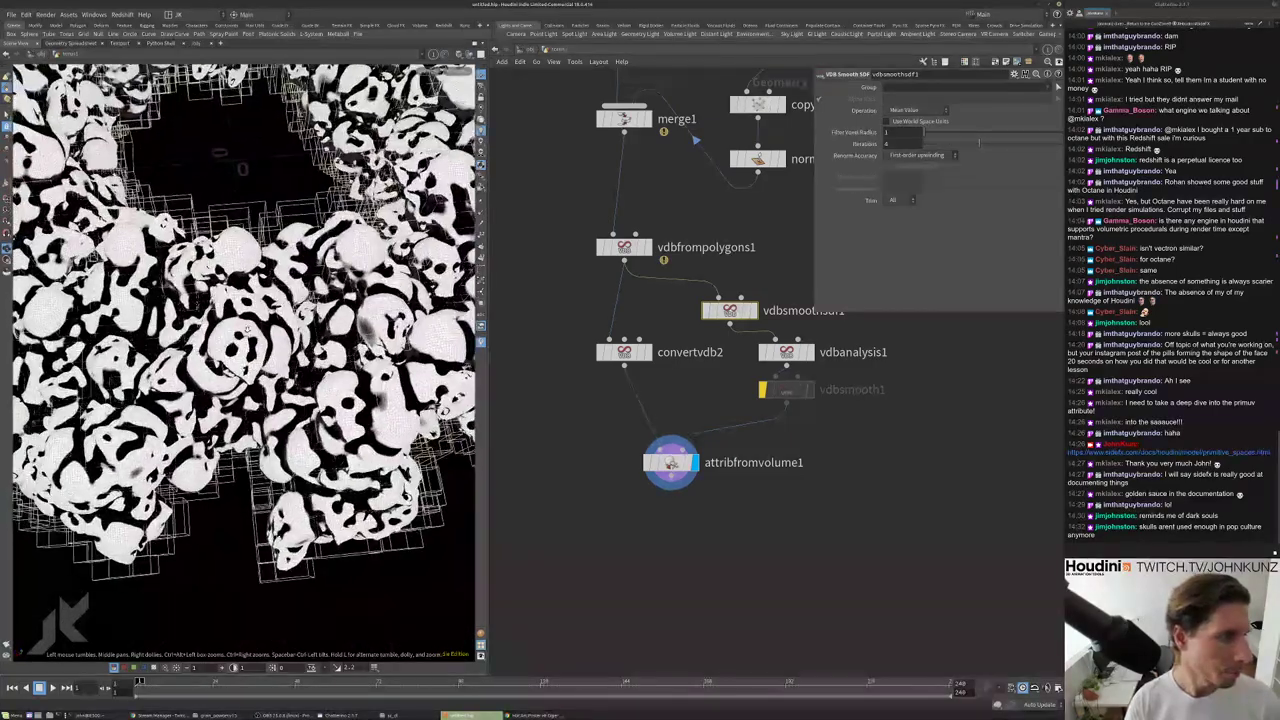
scroll(240, 360, "up", 3)
scroll(231, 163, "up", 1)
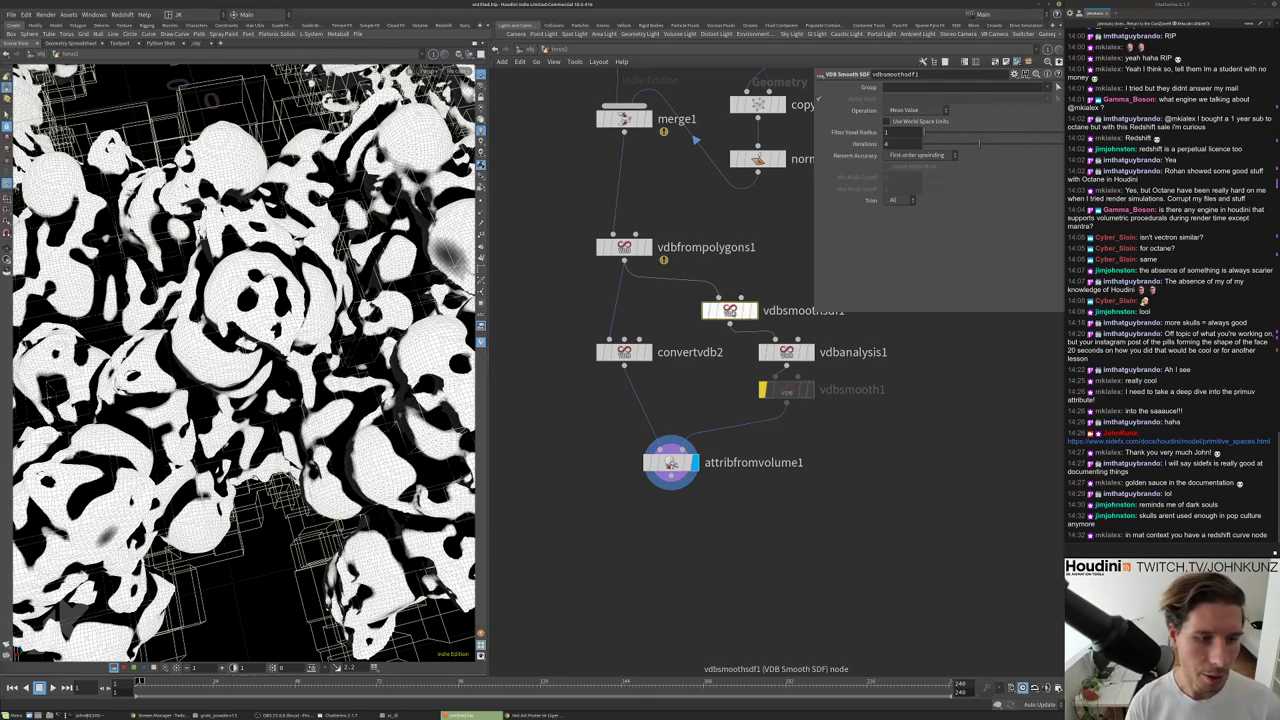
left_click_drag(730, 310, 739, 305)
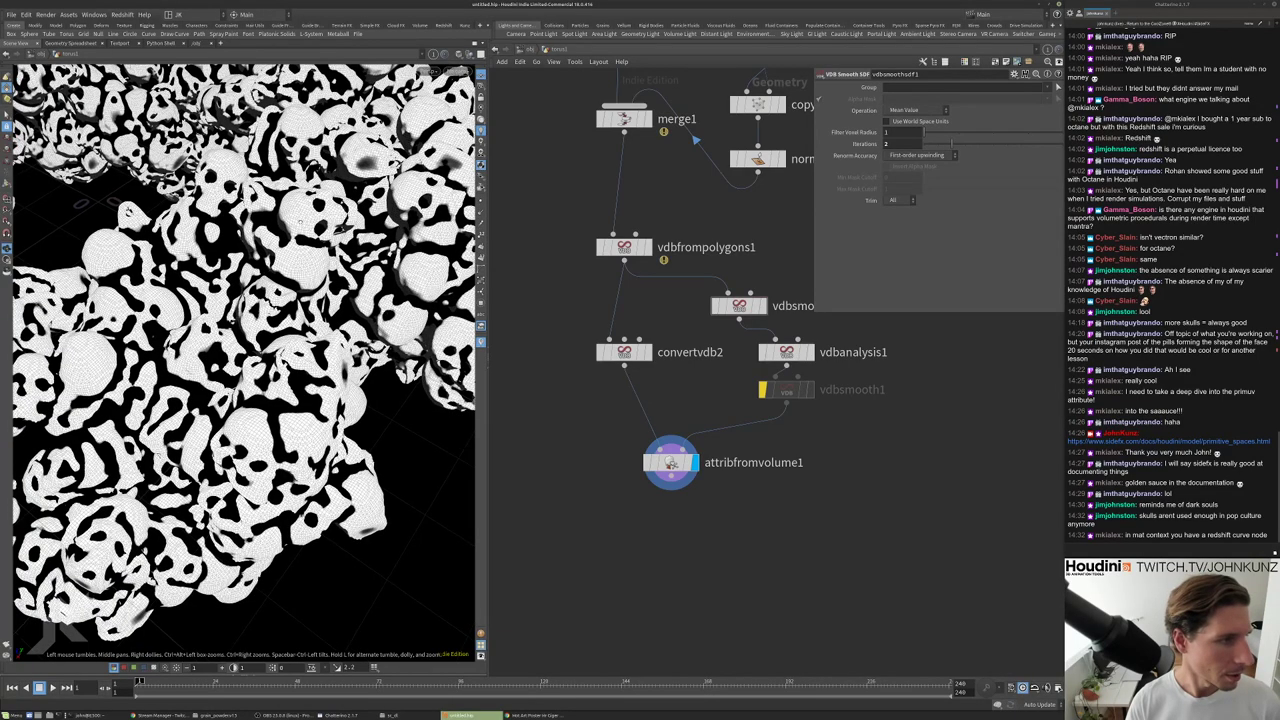
scroll(245, 360, "down", 10)
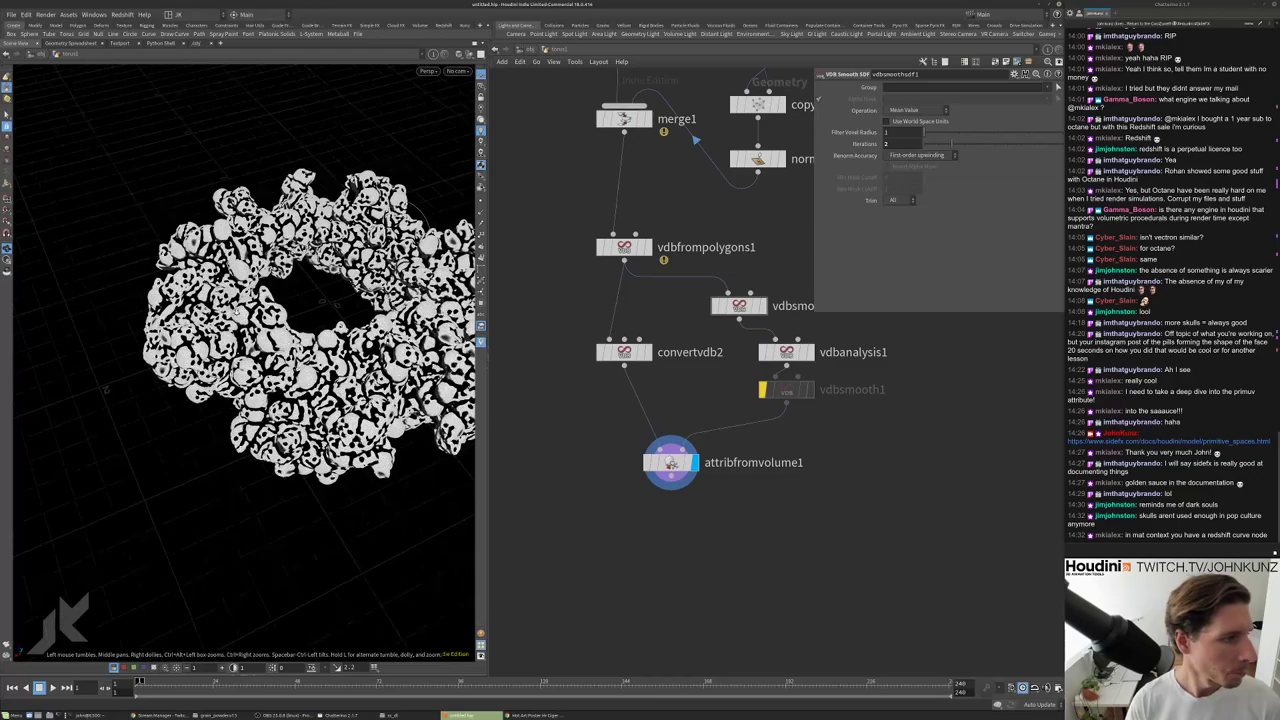
scroll(245, 360, "up", 6)
left_click_drag(57, 549, 462, 518)
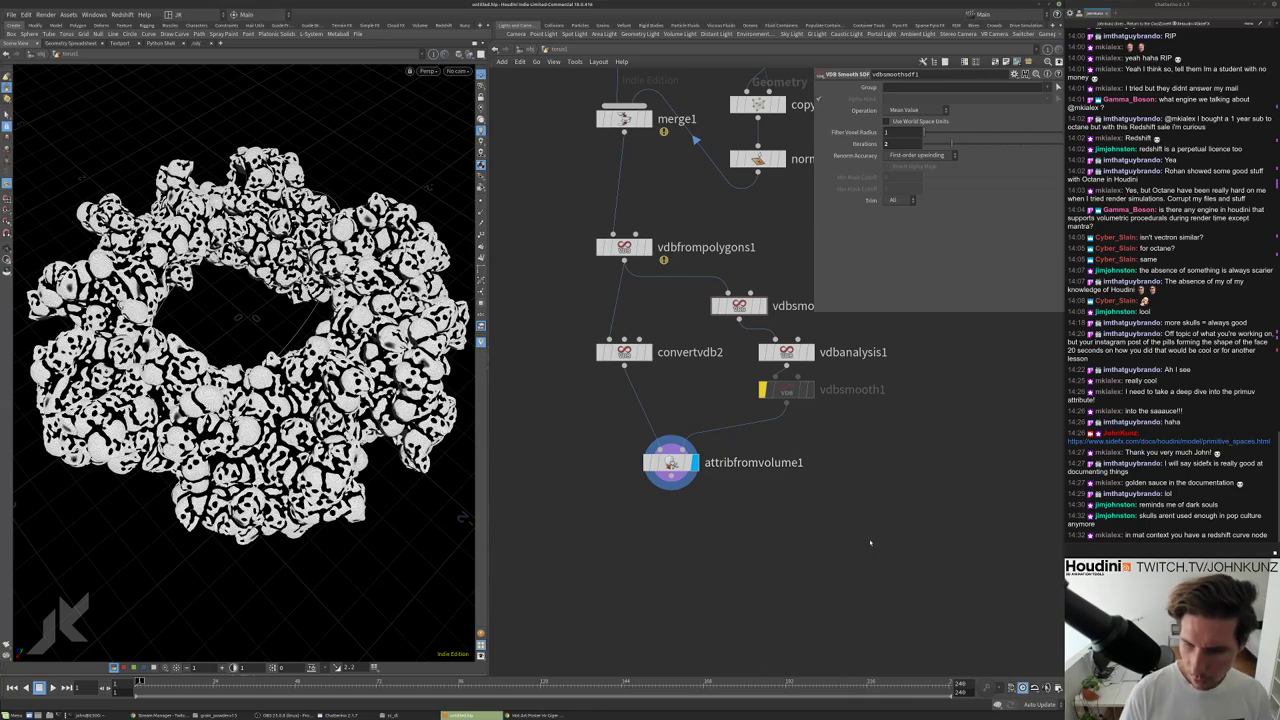
scroll(870, 540, "down", 2)
scroll(816, 523, "up", 2)
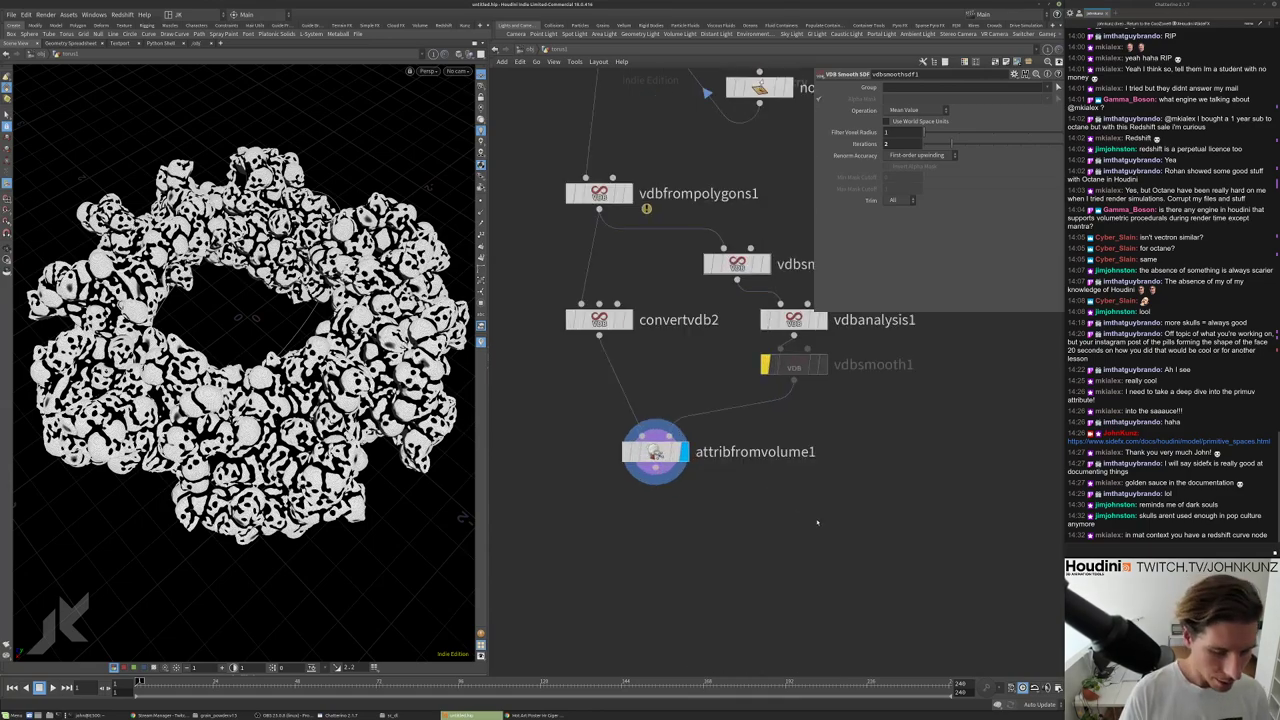
key("Tab")
Create a Material Network node matnet1 and go inside it.
type("mat")
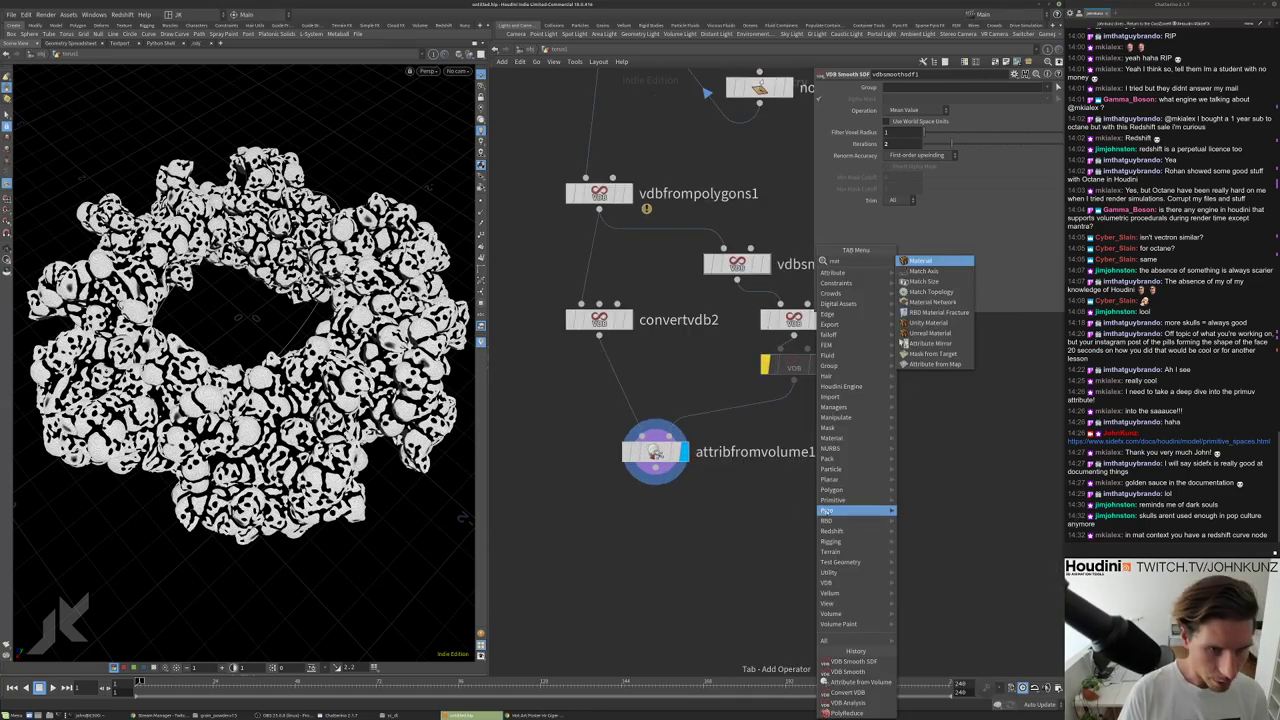
left_click(930, 302)
left_click(917, 432)
double_click(917, 432)
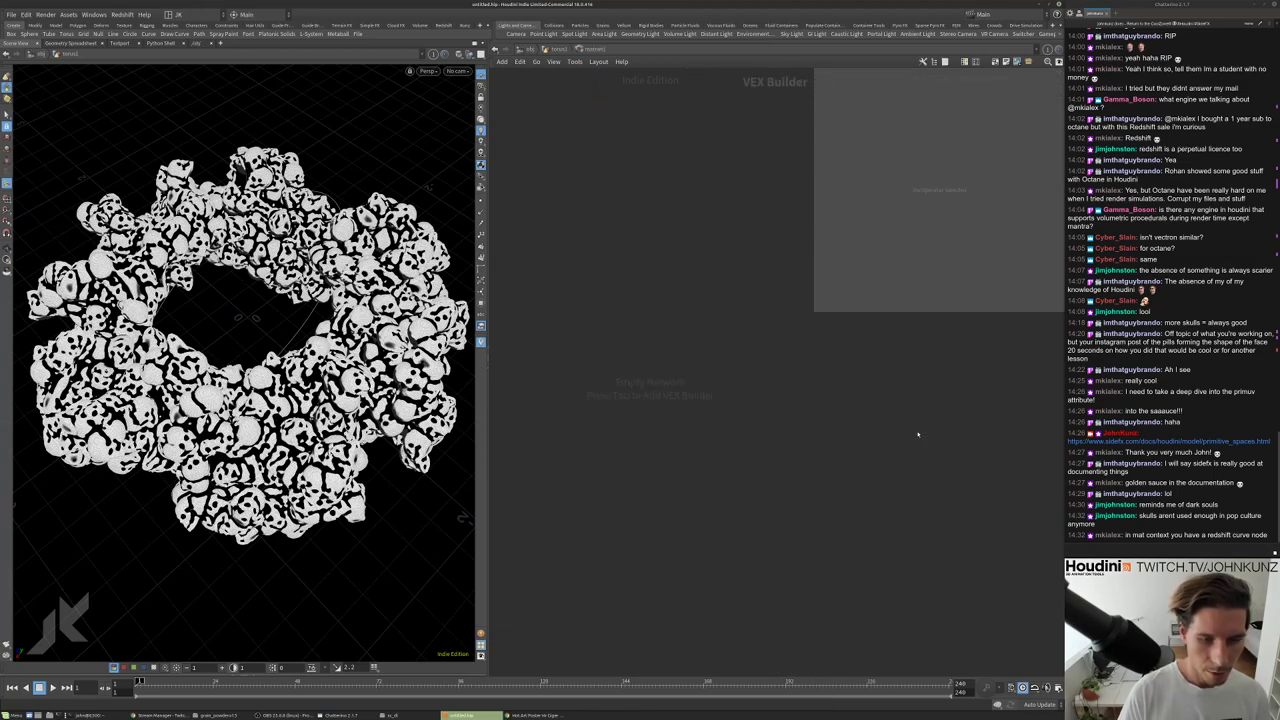
Add a Redshift Curvature shader, Curvature1, and position it in the shader network.
key("Tab")
mouse_move(940, 303)
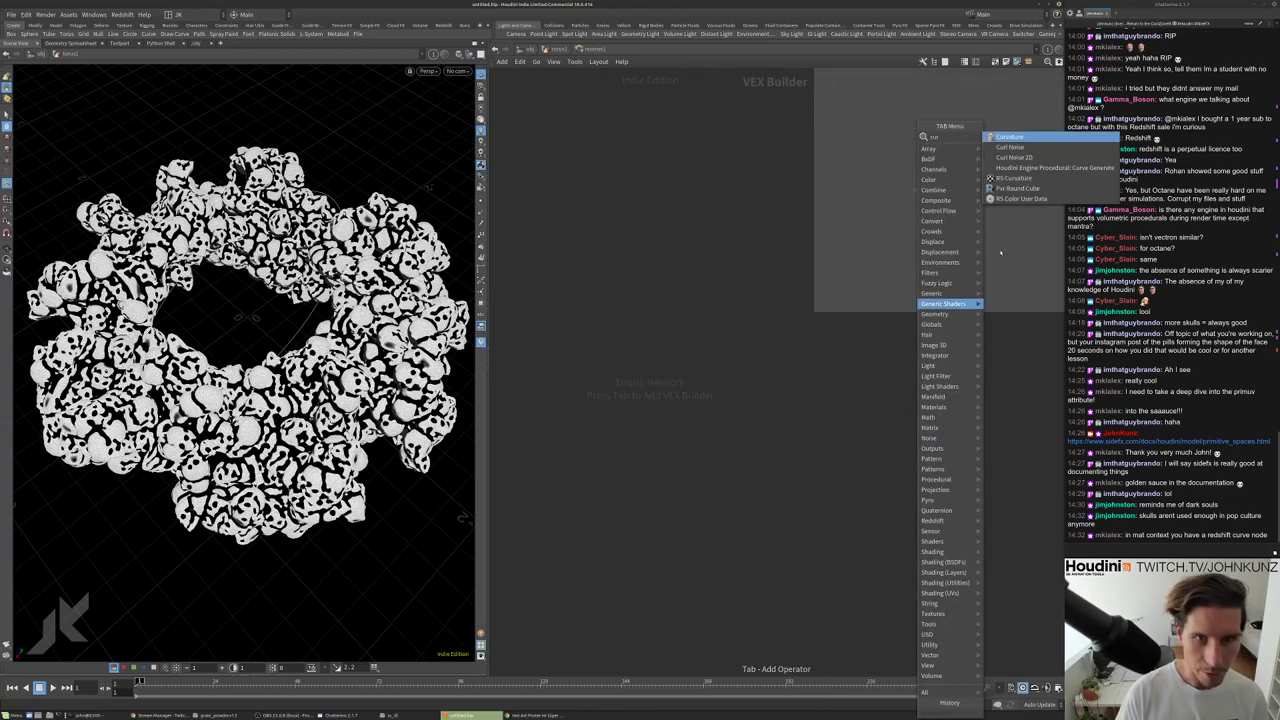
left_click(1010, 178)
left_click(885, 446)
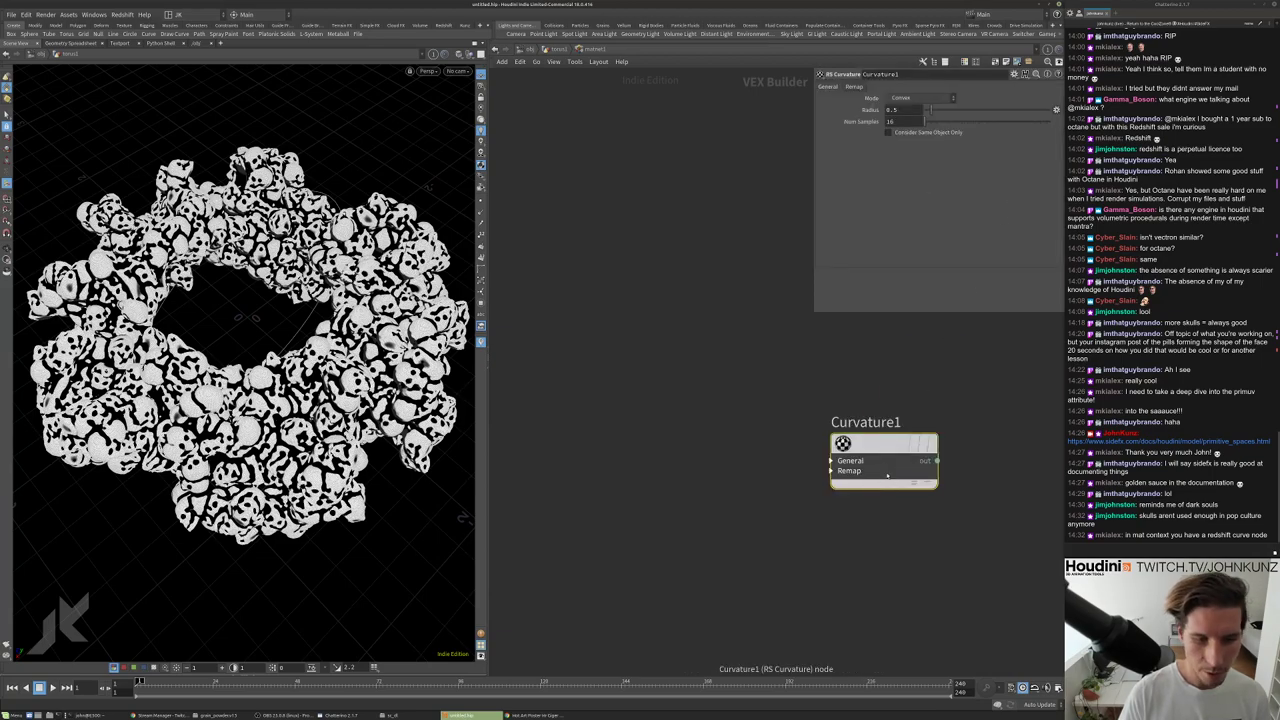
left_click_drag(885, 446, 741, 386)
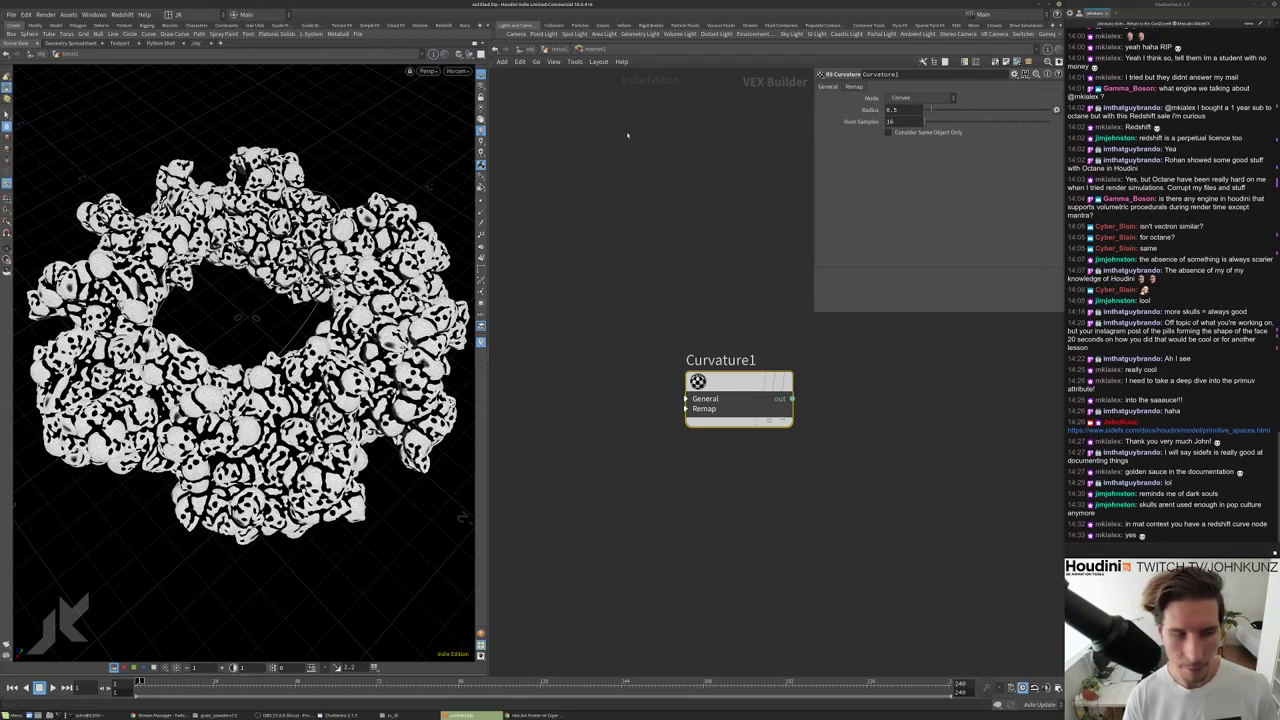
Back in the geometry network, line attribfromvolume1 up beneath convertvdb2.
left_click(558, 49)
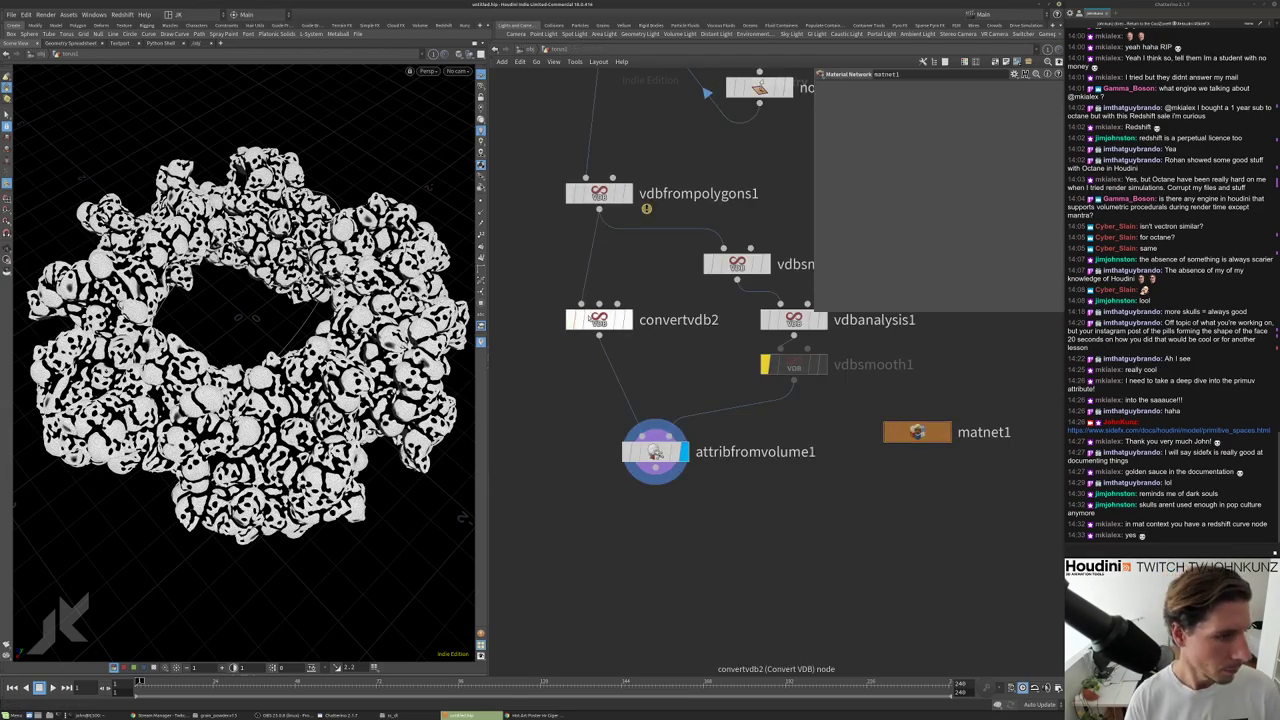
scroll(669, 355, "down", 1)
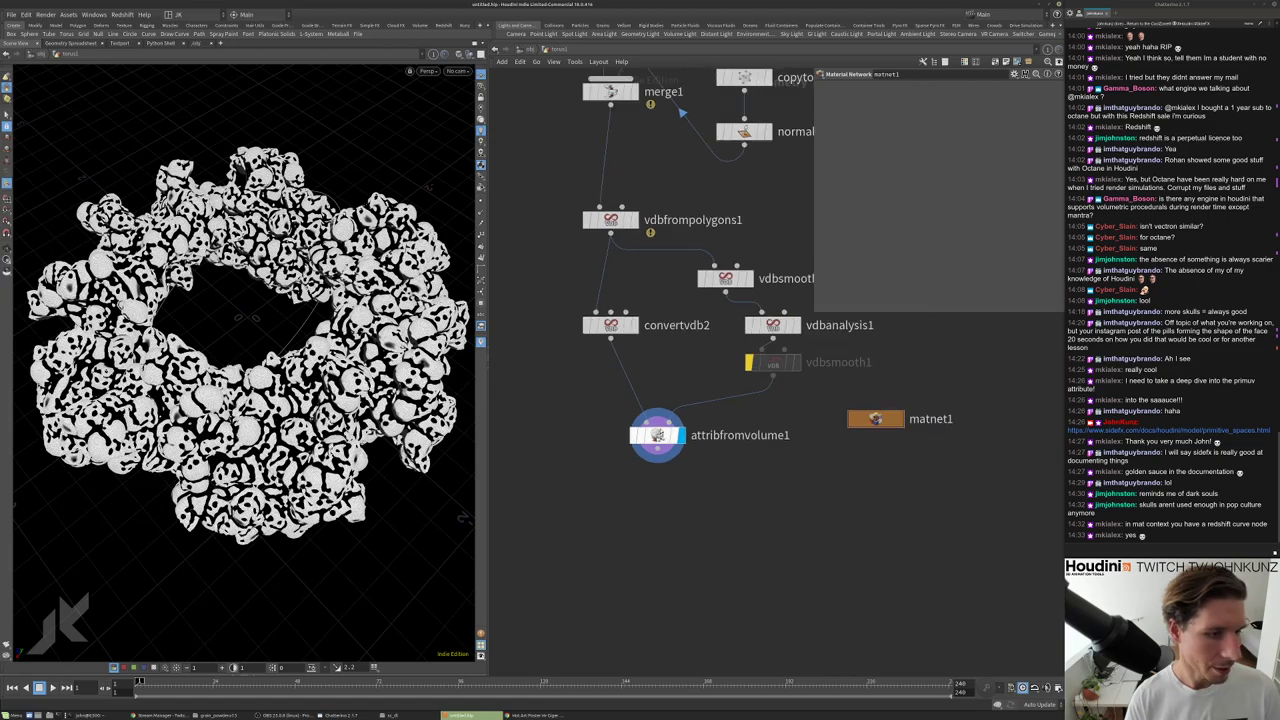
left_click_drag(657, 435, 610, 436)
scroll(408, 340, "up", 2)
scroll(410, 342, "up", 3)
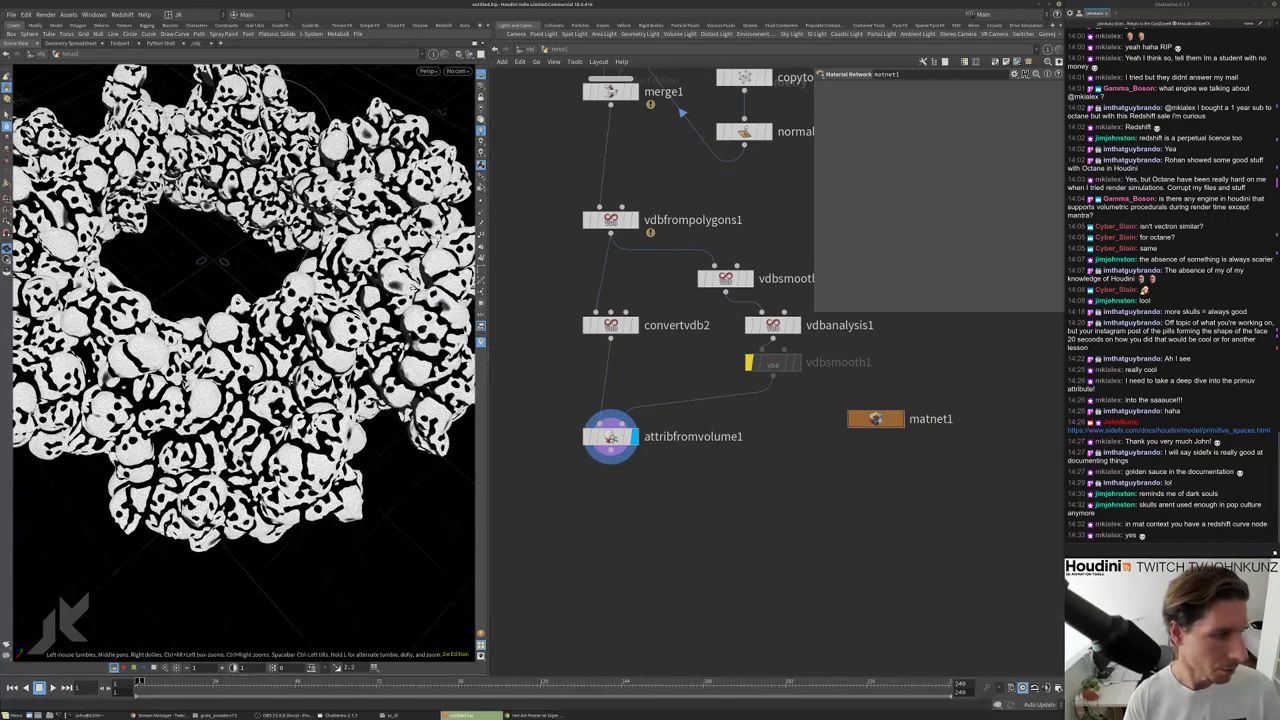
scroll(410, 342, "down", 4)
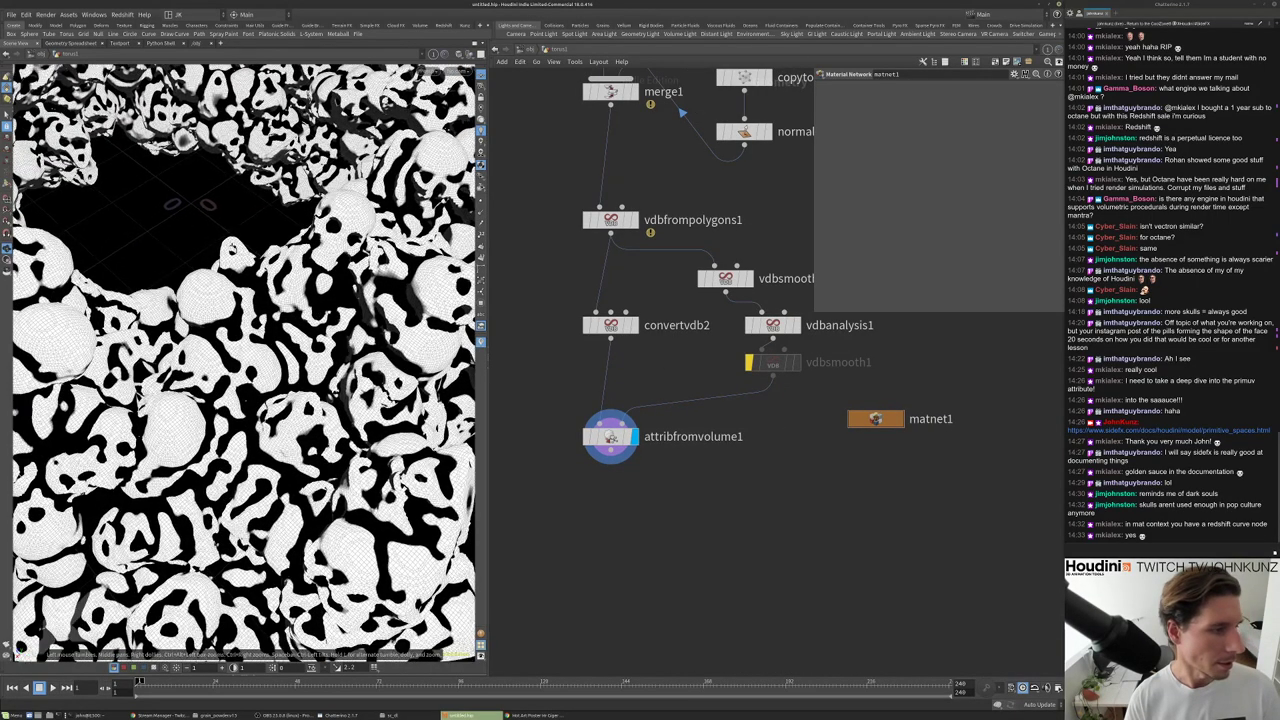
Orbit and zoom the viewport to examine the skull surface closely.
left_click_drag(410, 342, 330, 340)
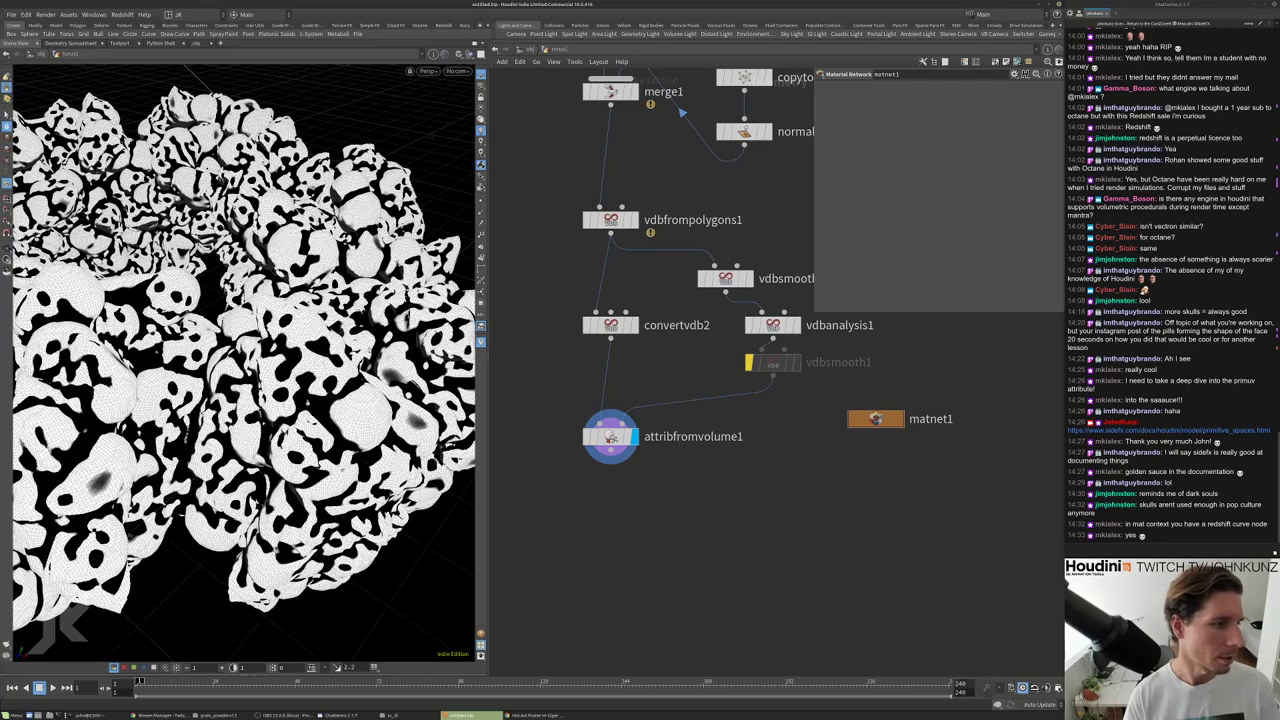
key("Escape")
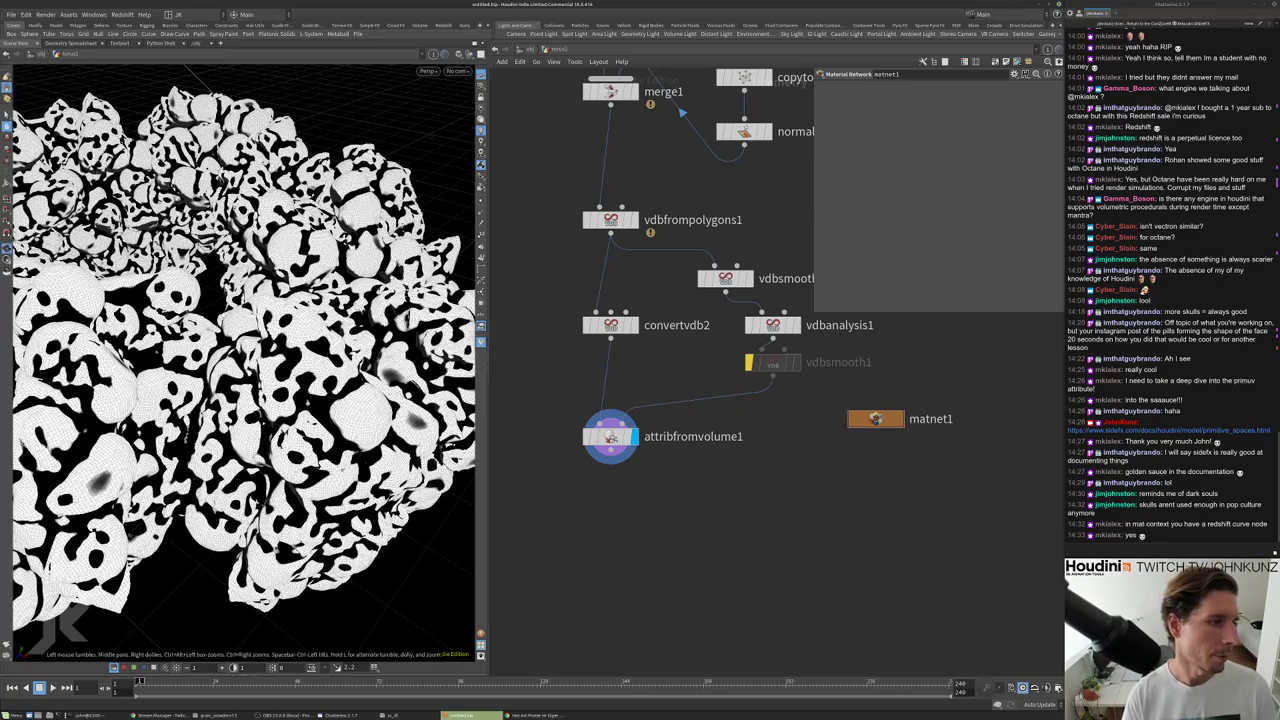
left_click_drag(240, 340, 315, 332)
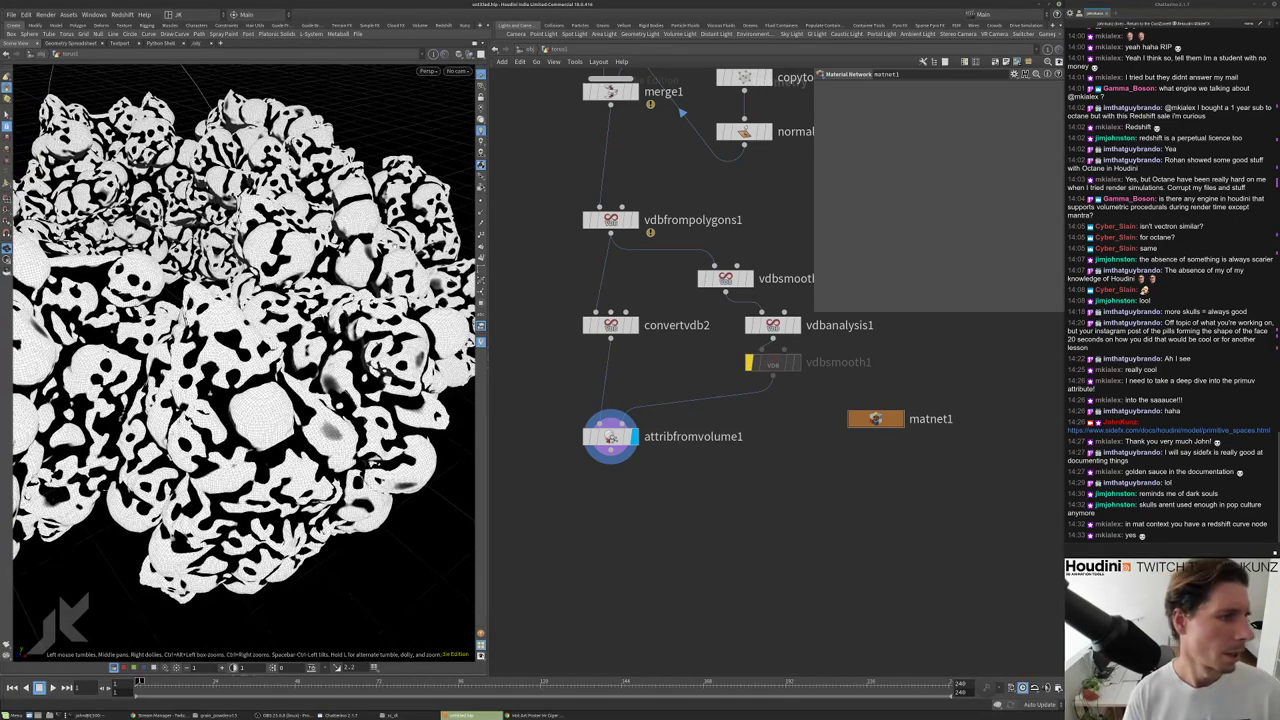
scroll(275, 428, "up", 10)
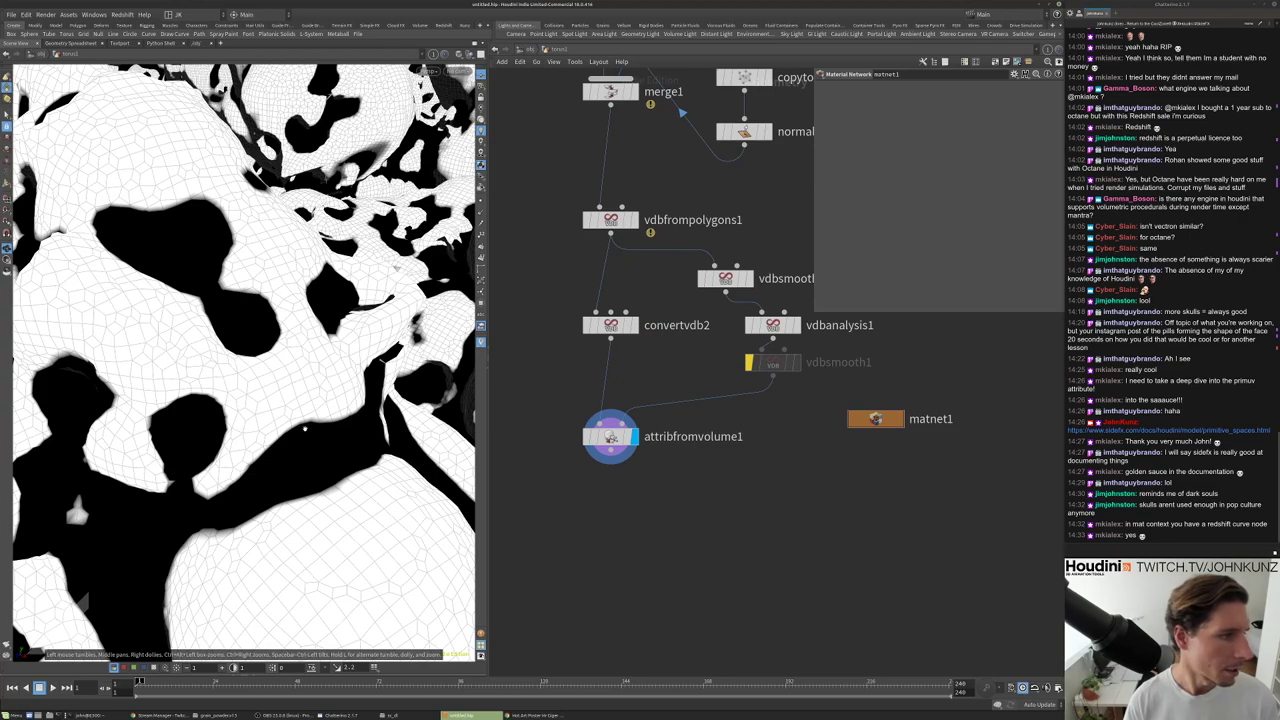
scroll(305, 428, "down", 10)
key("Tab")
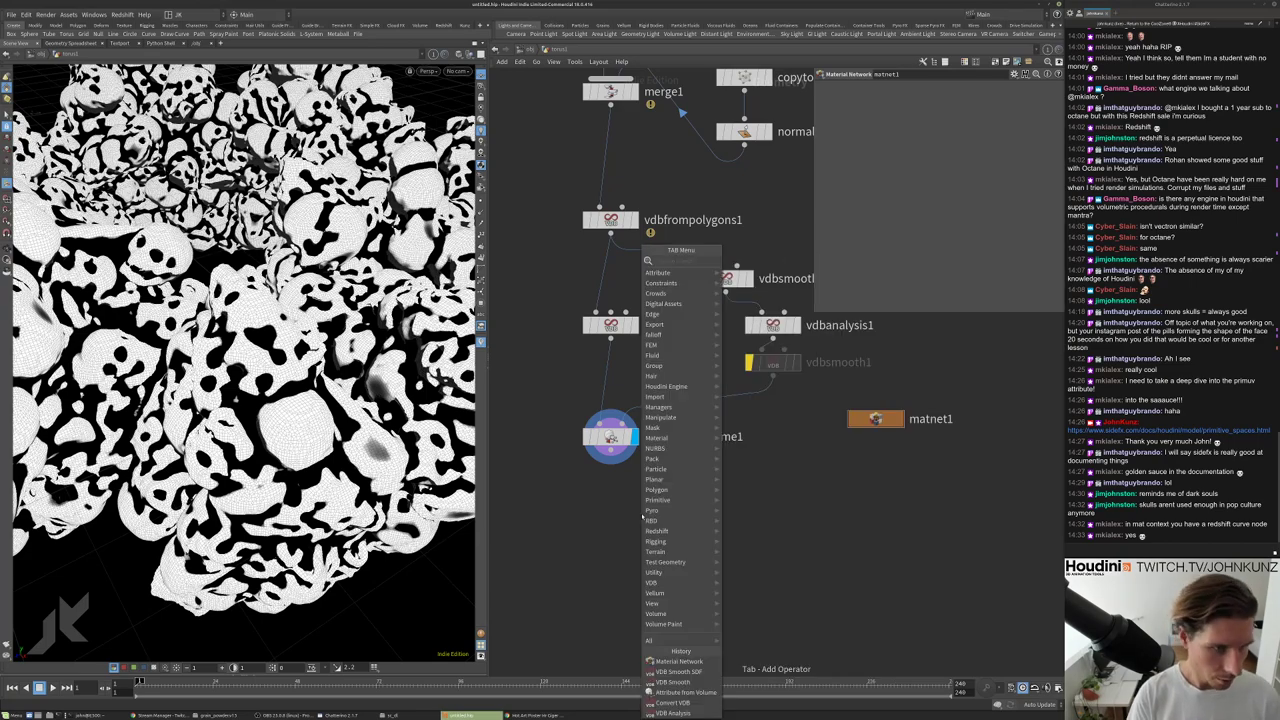
Add a color1 node wired under attribfromvolume1 and set it as the display node.
type("color")
key("Return")
left_click(641, 513)
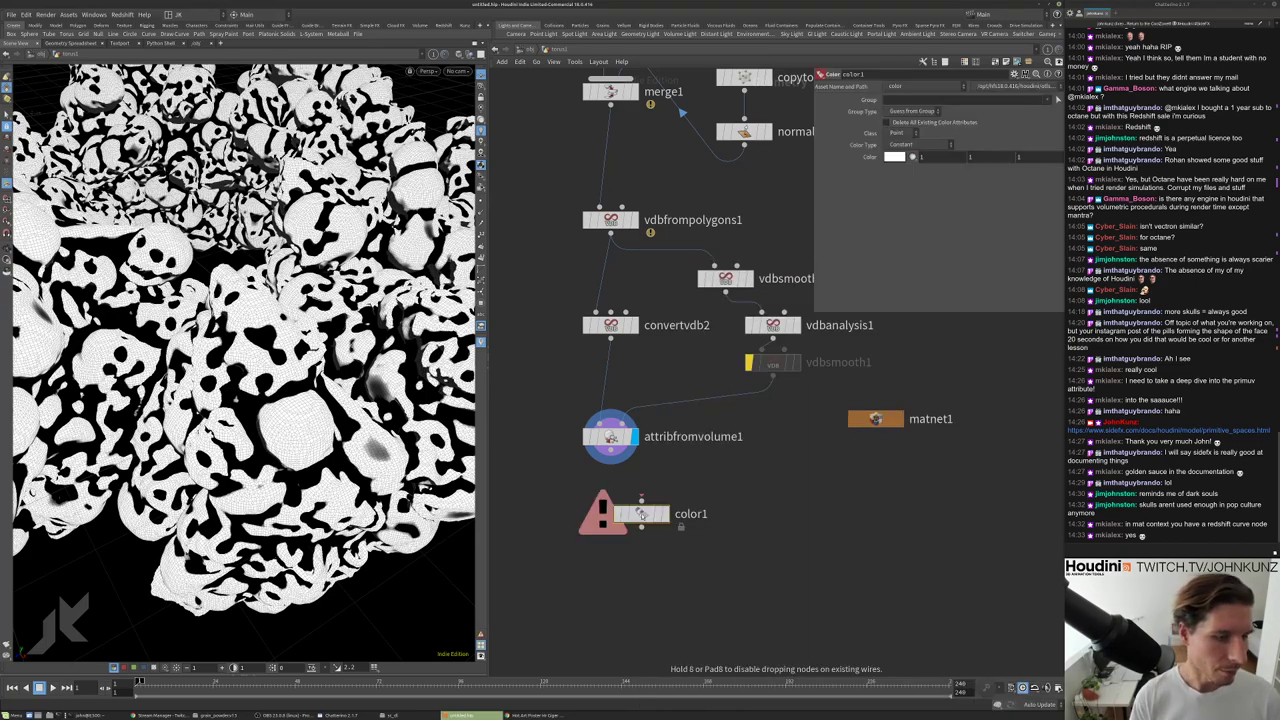
mouse_move(641, 513)
left_mouse_down()
mouse_move(614, 514)
mouse_move(612, 486)
left_mouse_up()
Set color1 to Ramp from Attribute using Cd, with range 0 to 25.5.
left_click(918, 145)
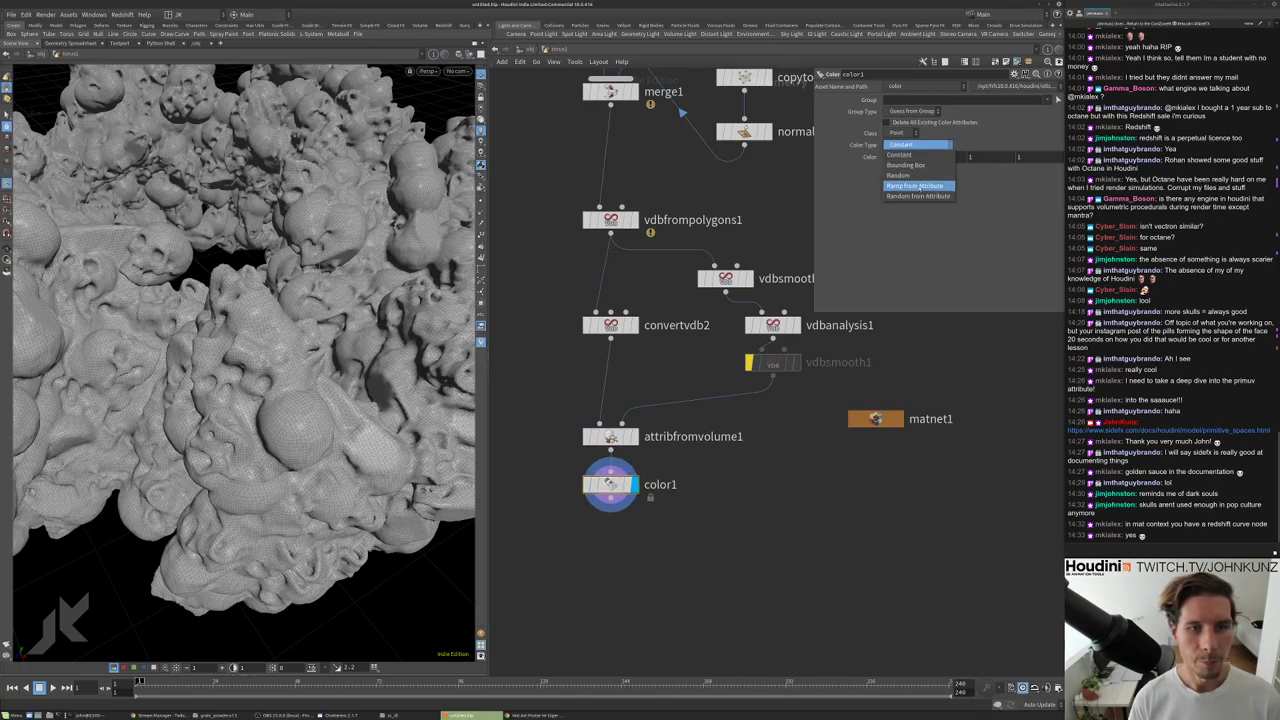
left_click(916, 187)
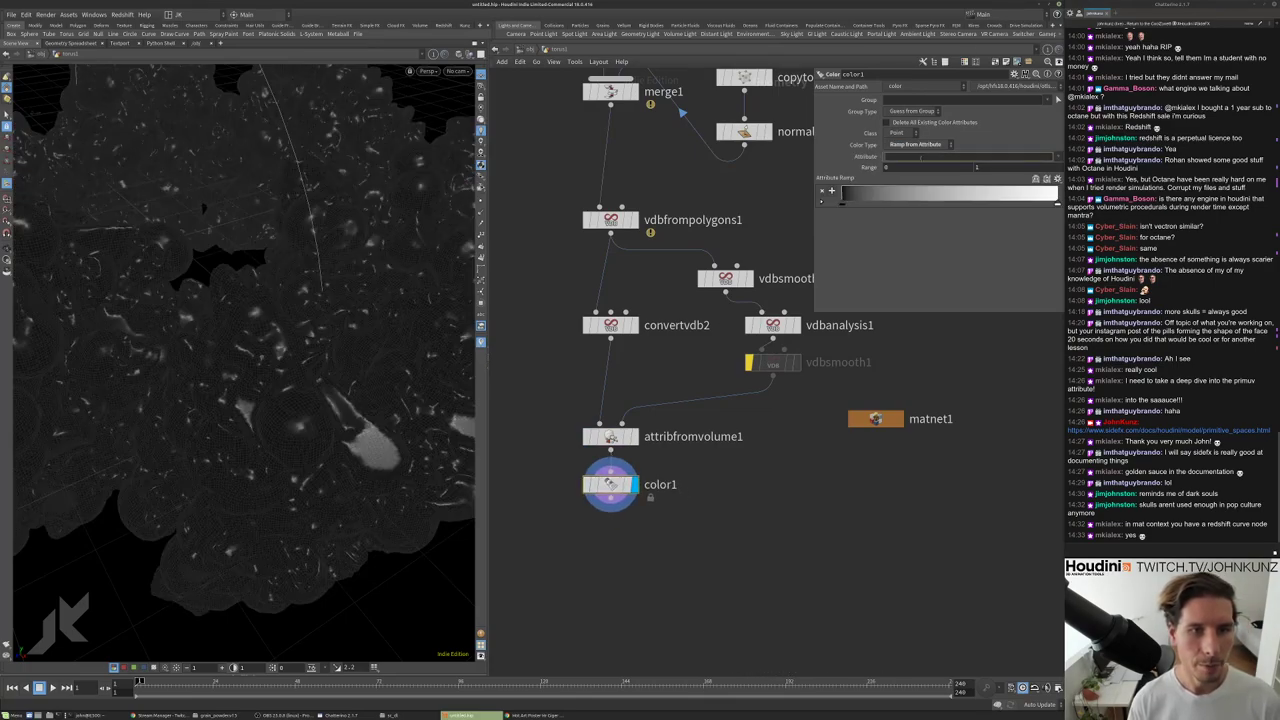
key("Return")
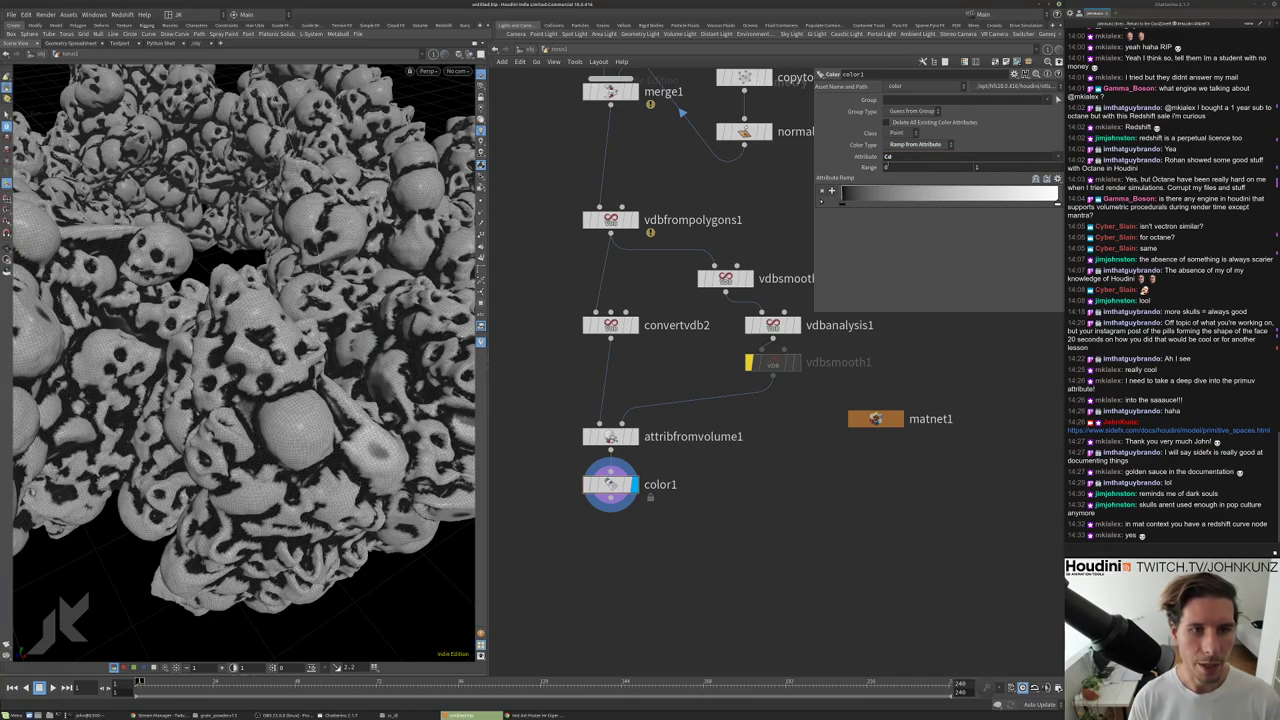
middle_click_drag(928, 167, 928, 168)
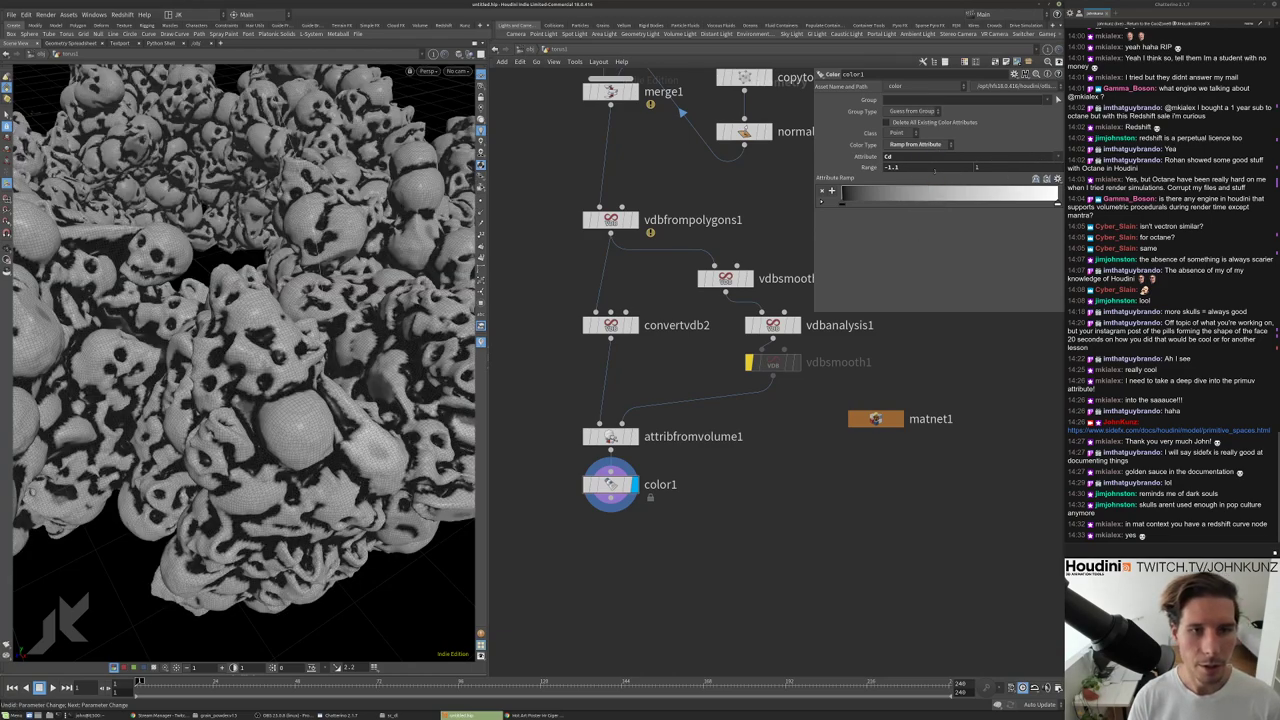
middle_click(934, 168, "ctrl")
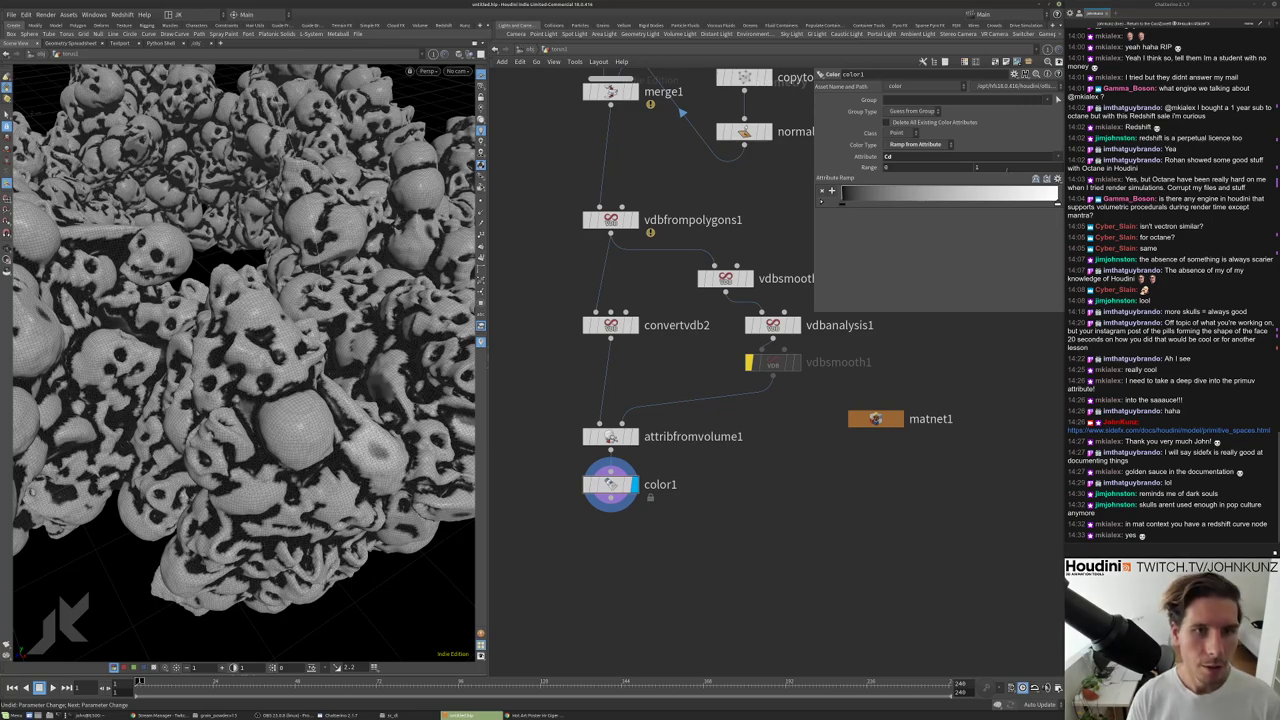
middle_click_drag(998, 168, 998, 168)
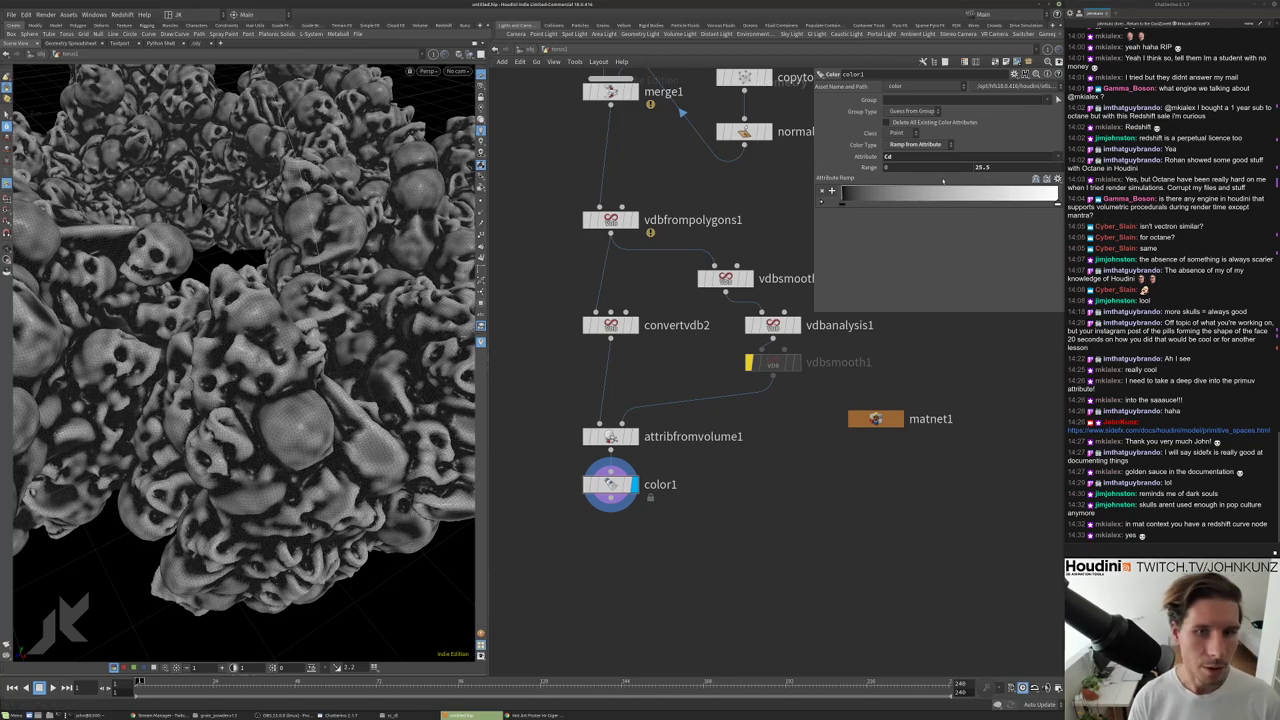
Add a volumeslice1 node fed by vdbsmooth1 and display it facing the slice plane.
key("Tab")
type("sli")
key("Return")
left_click(813, 459)
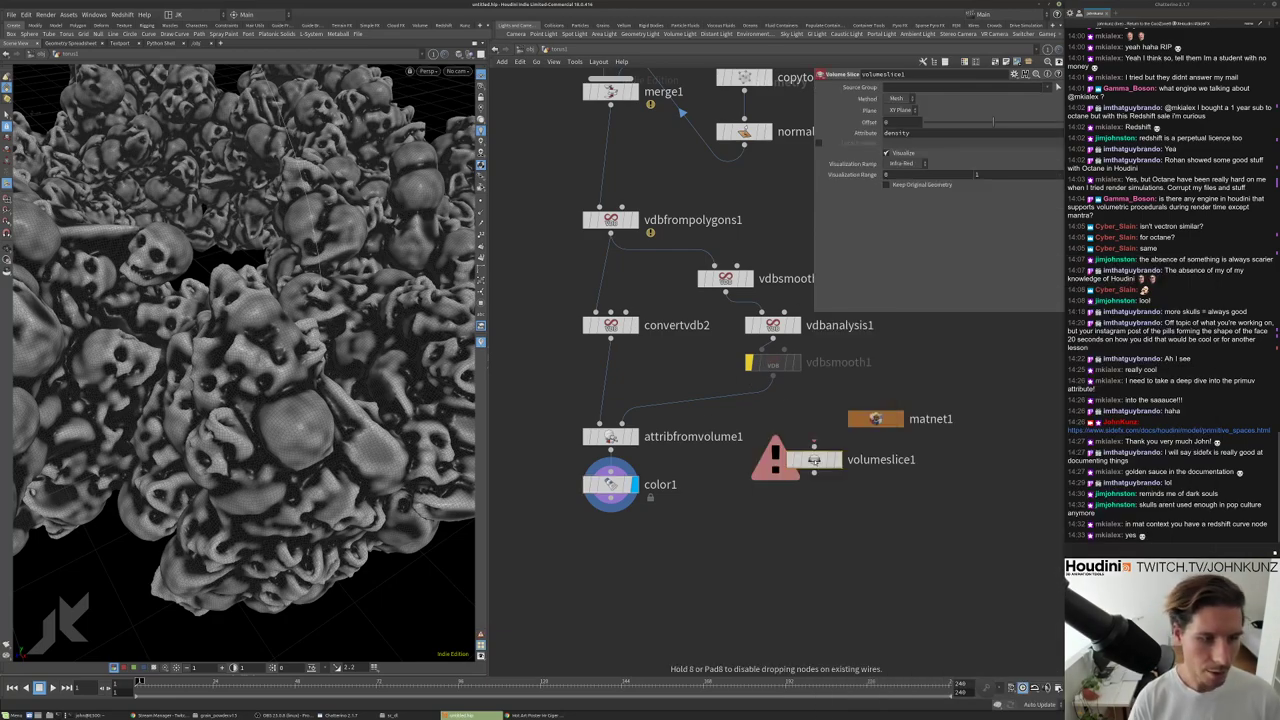
left_click(773, 372)
left_click(813, 449)
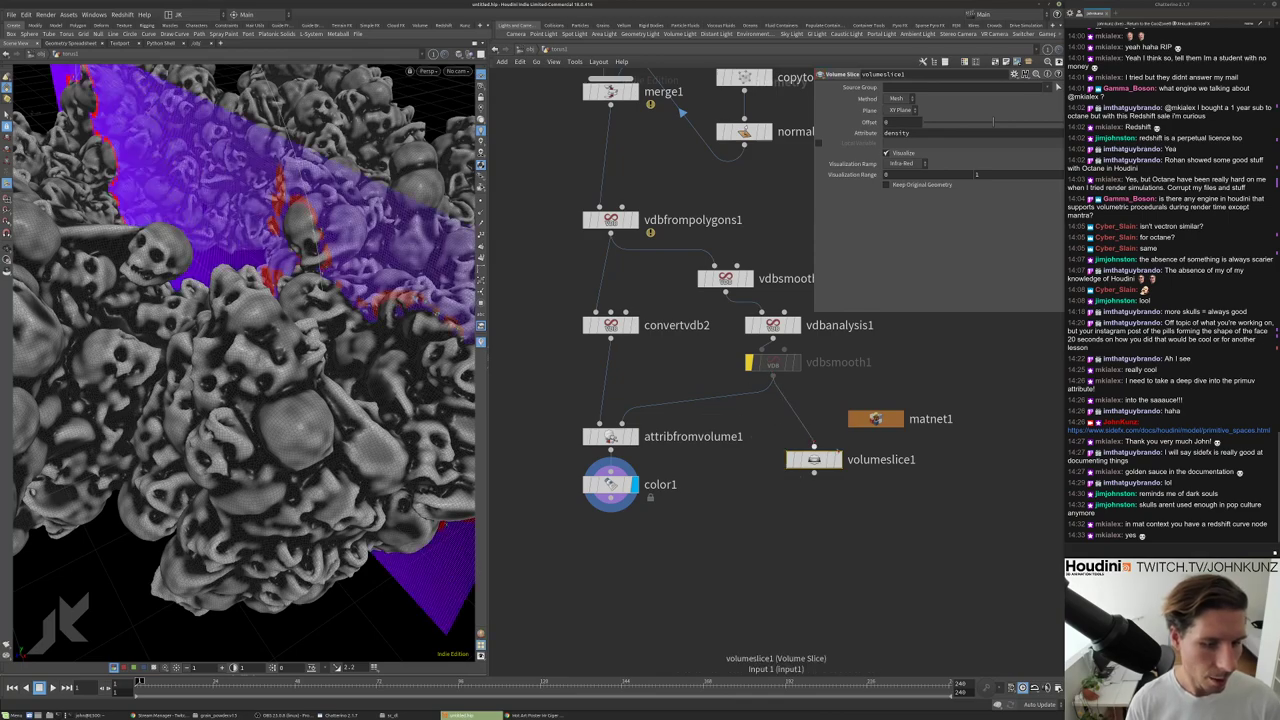
left_click(836, 459)
left_click_drag(240, 300, 279, 268)
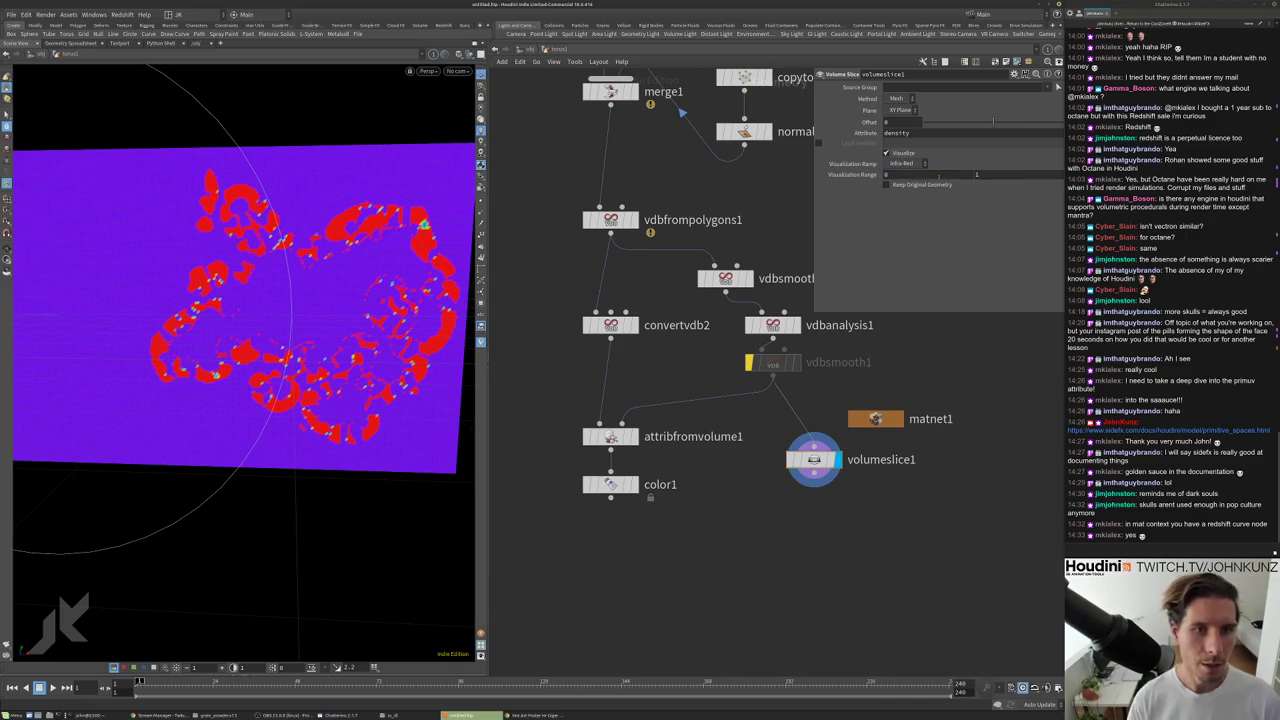
Set the slice's visualization range minimum to 0 and raise the maximum to 24.3.
middle_click_drag(938, 176, 850, 162)
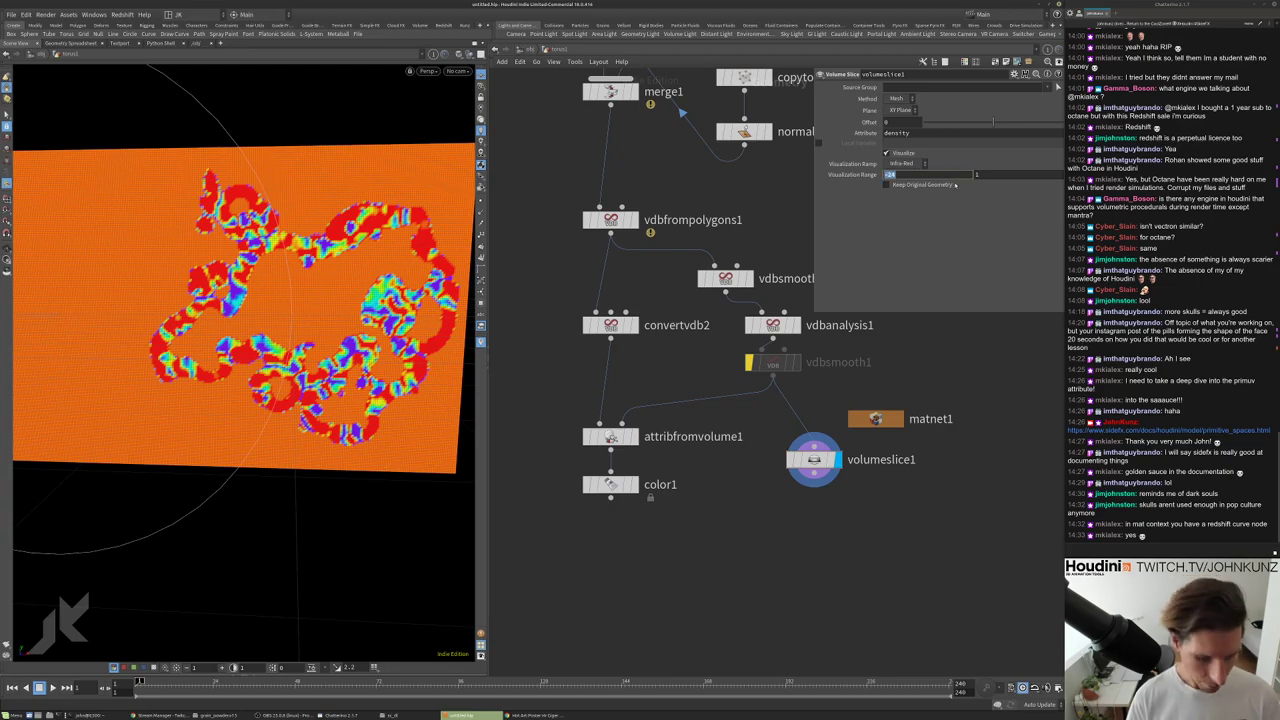
type("0")
key("Return")
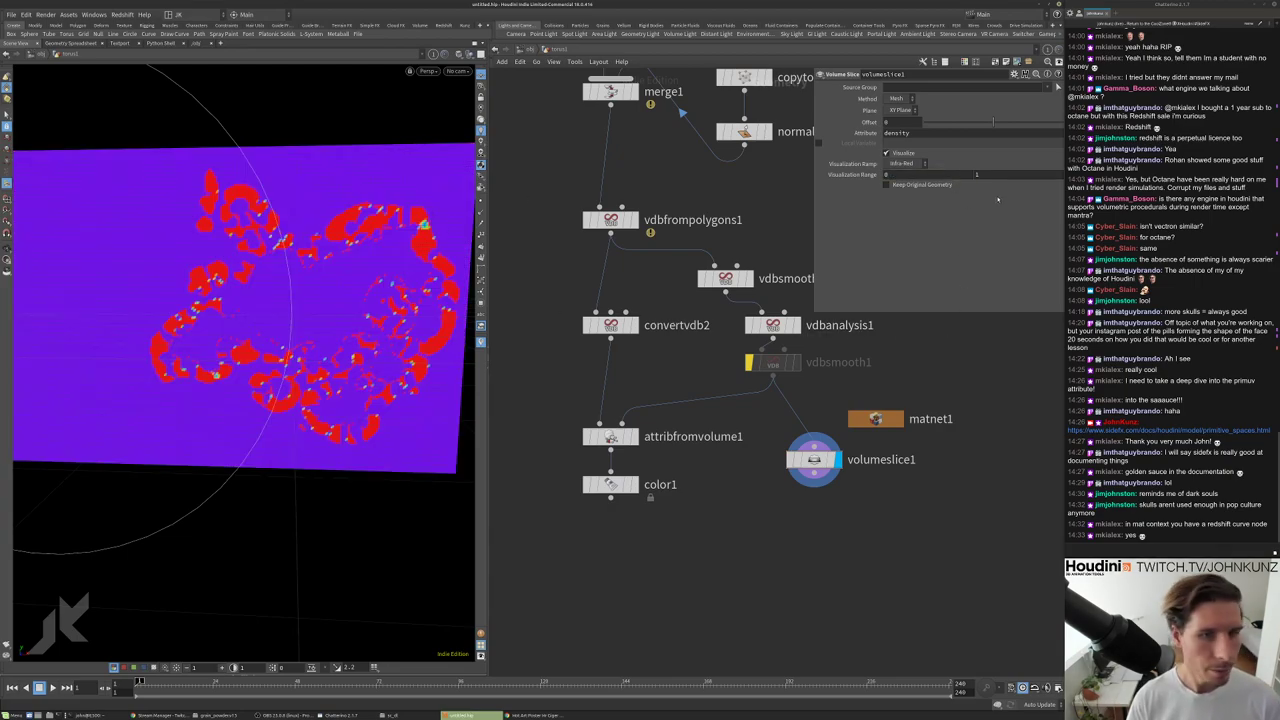
middle_click_drag(994, 174, 1045, 174)
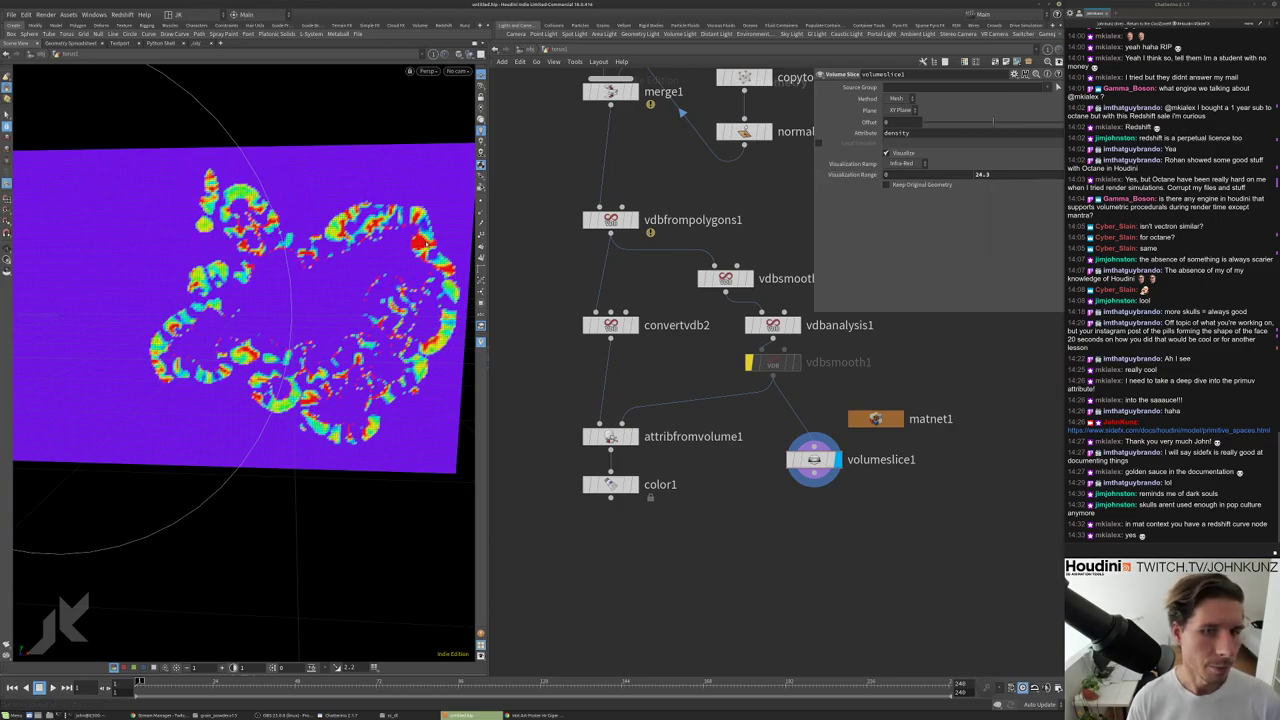
left_click(998, 174)
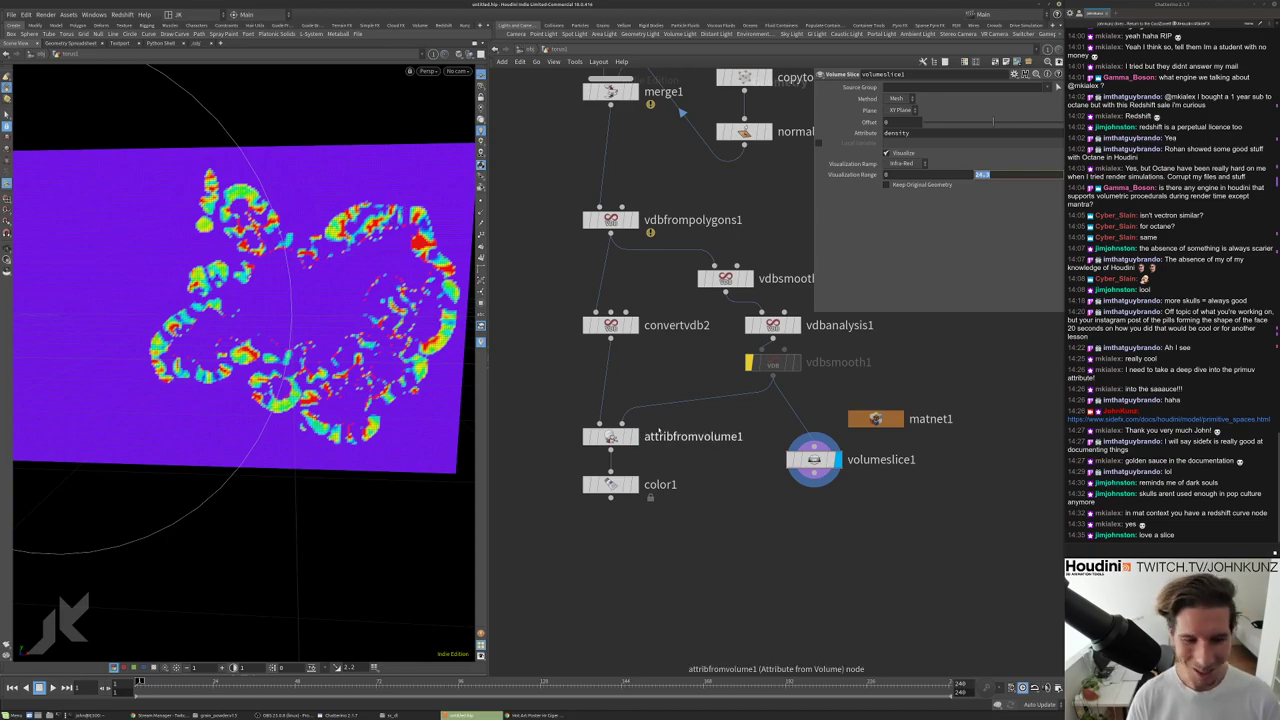
Move matnet1 out of the way and lower the visualization range minimum to -24.2.
left_click_drag(876, 419, 965, 397)
left_click_drag(814, 459, 839, 430)
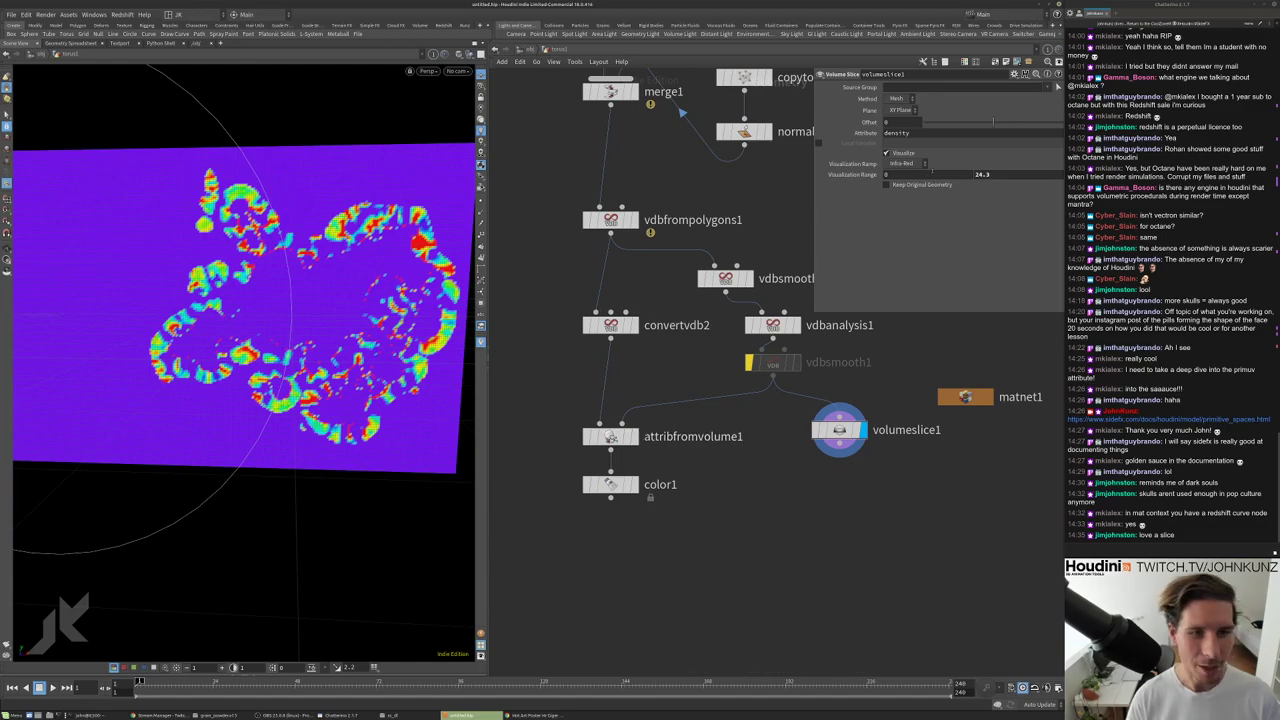
middle_click_drag(920, 174, 952, 193)
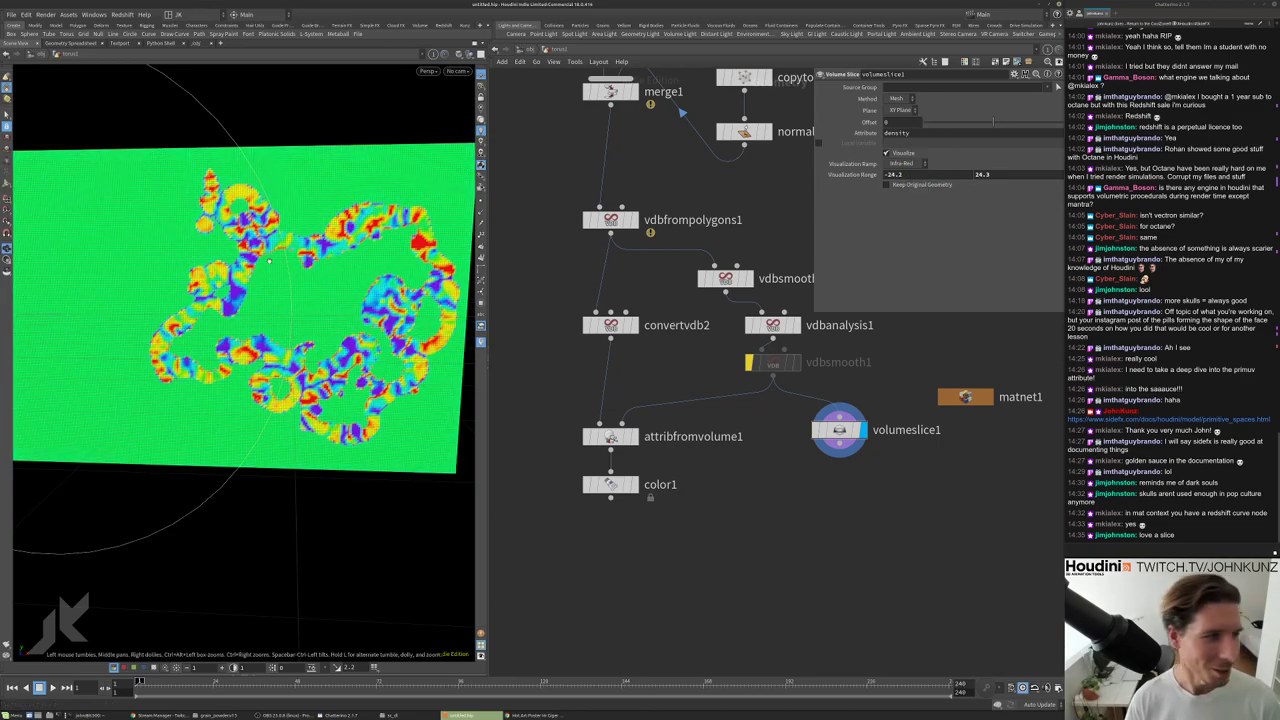
scroll(228, 252, "up", 5)
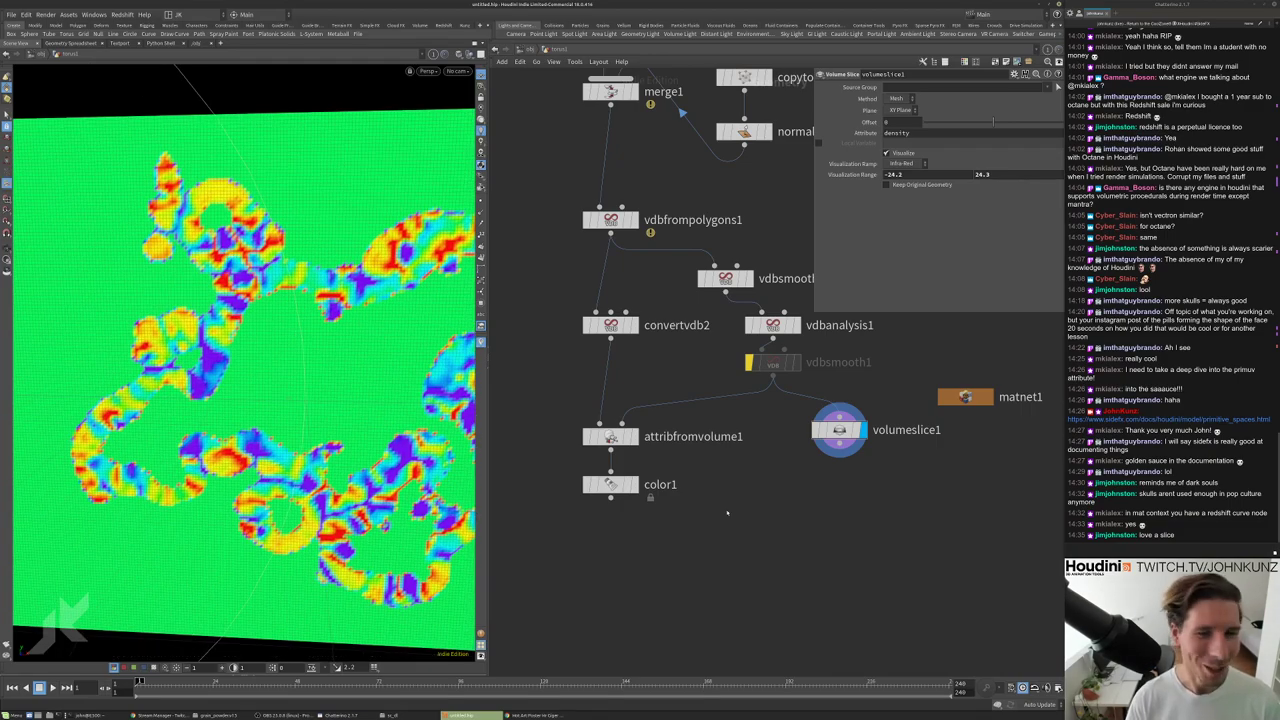
scroll(680, 400, "down", 2)
Display color1 and frame the skull ring from above.
scroll(680, 400, "up", 3)
left_click(679, 404)
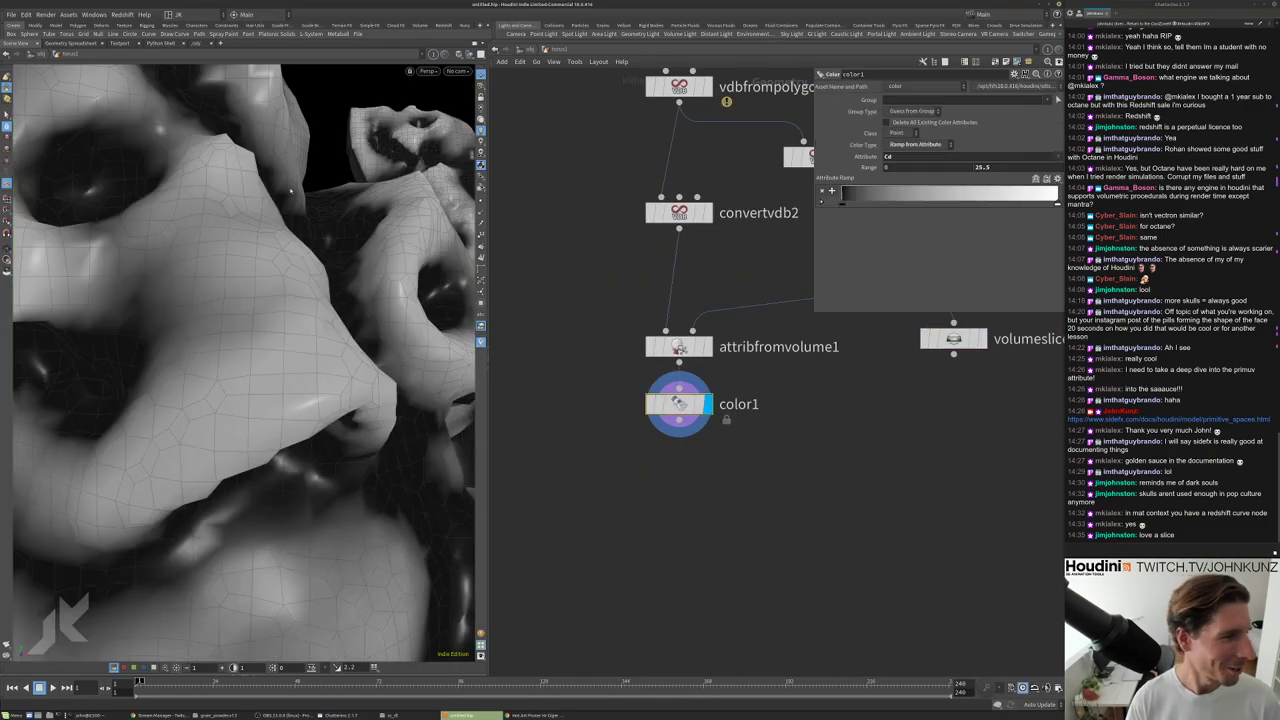
key("g")
left_click_drag(260, 313, 250, 360)
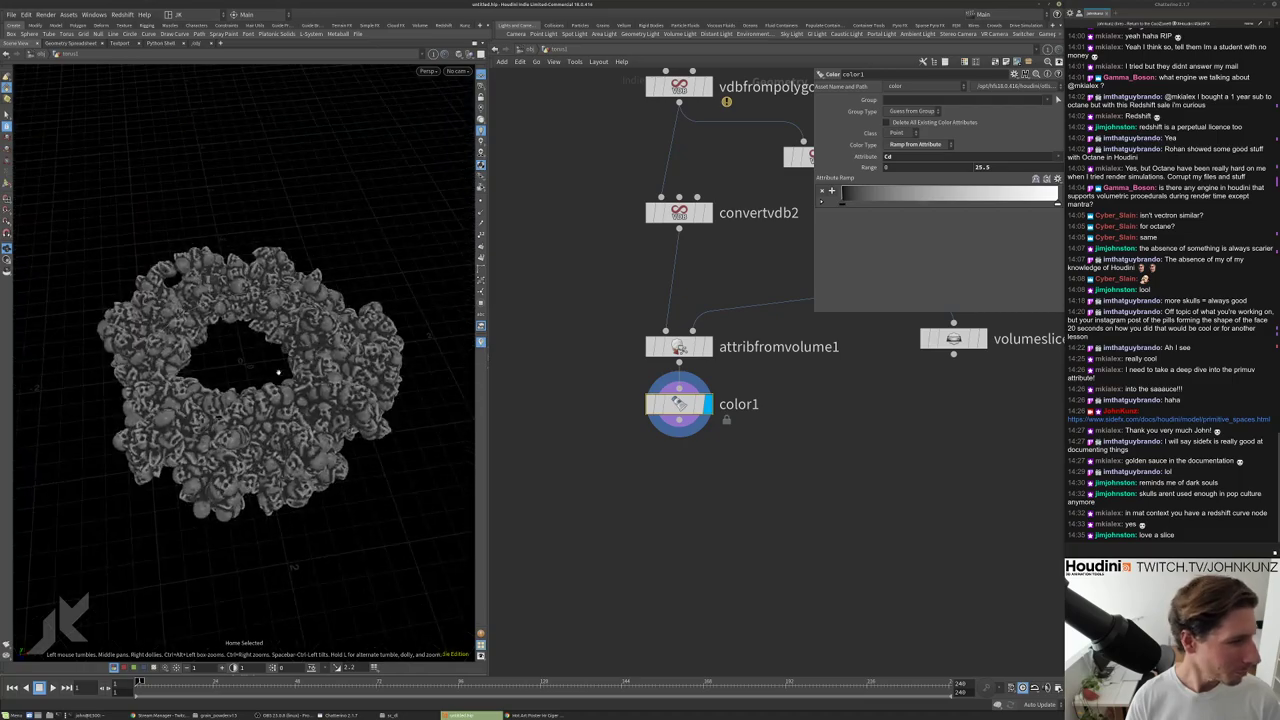
scroll(255, 370, "up", 6)
scroll(272, 393, "up", 2)
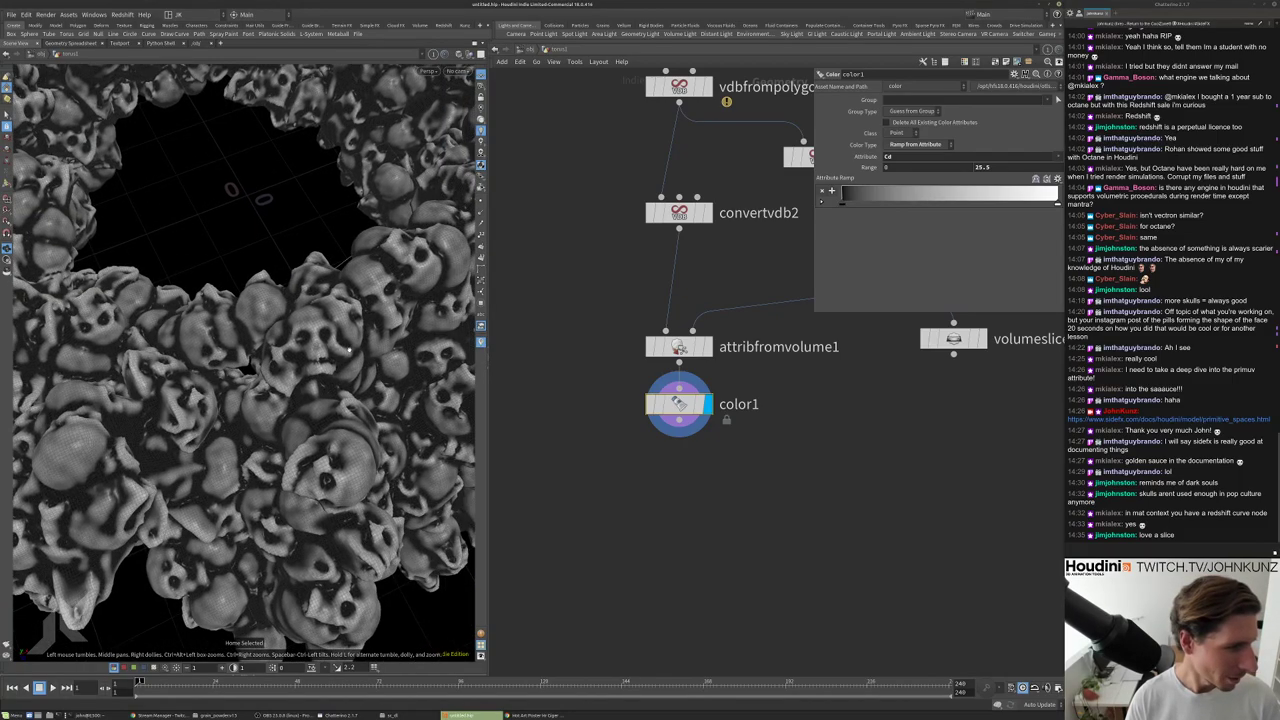
left_click_drag(277, 347, 320, 330)
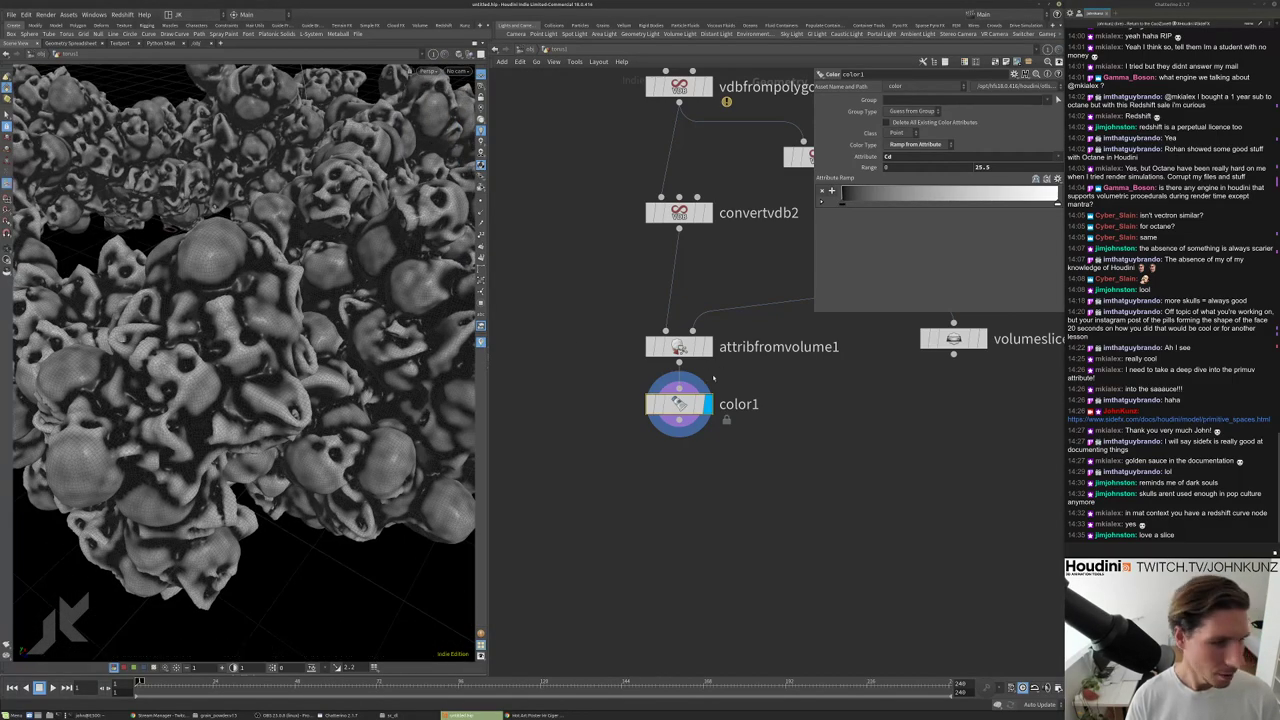
Shift and add keys on color1's grayscale ramp to darken it so white ridges stand out.
mouse_move(915, 199)
left_mouse_down()
mouse_move(1020, 198)
mouse_move(960, 199)
mouse_move(983, 201)
left_mouse_up()
mouse_move(300, 340)
left_mouse_down()
mouse_move(250, 330)
mouse_move(290, 334)
left_mouse_up()
mouse_move(855, 194)
left_mouse_down()
mouse_move(968, 198)
mouse_move(907, 199)
left_mouse_up()
scroll(440, 300, "down", 5)
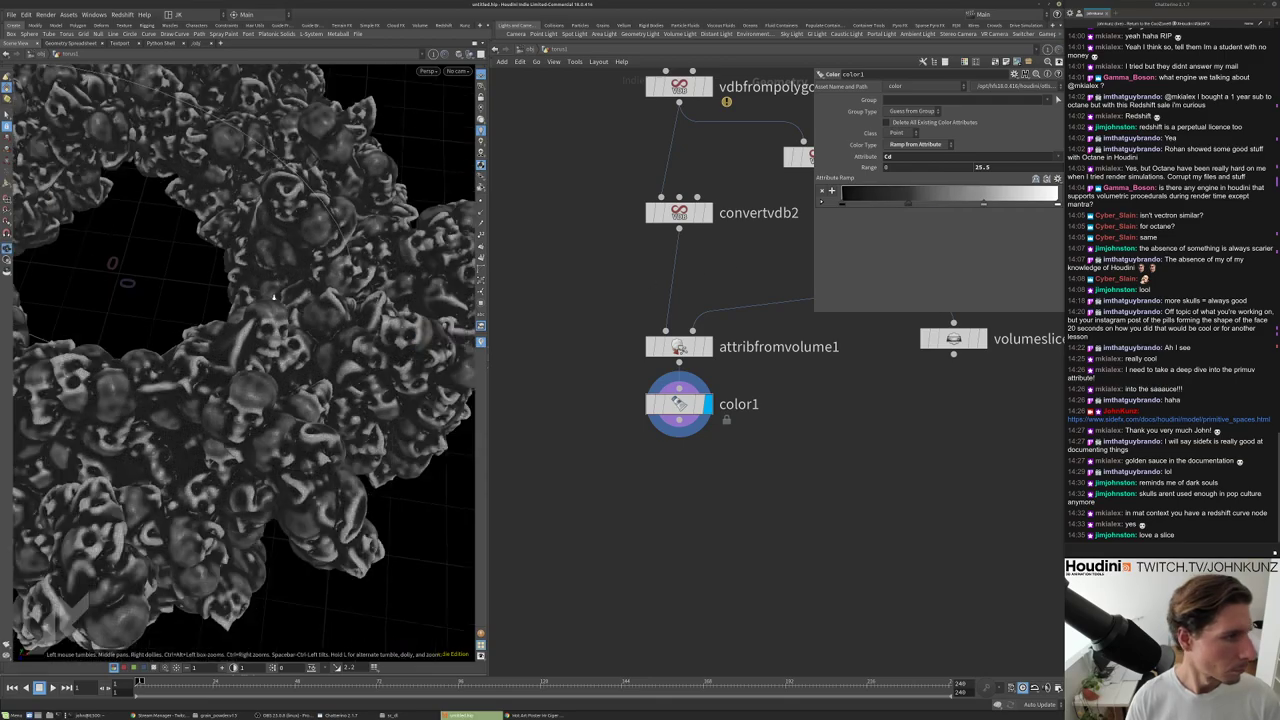
left_click_drag(420, 280, 419, 317)
scroll(300, 258, "up", 5)
scroll(300, 258, "down", 3)
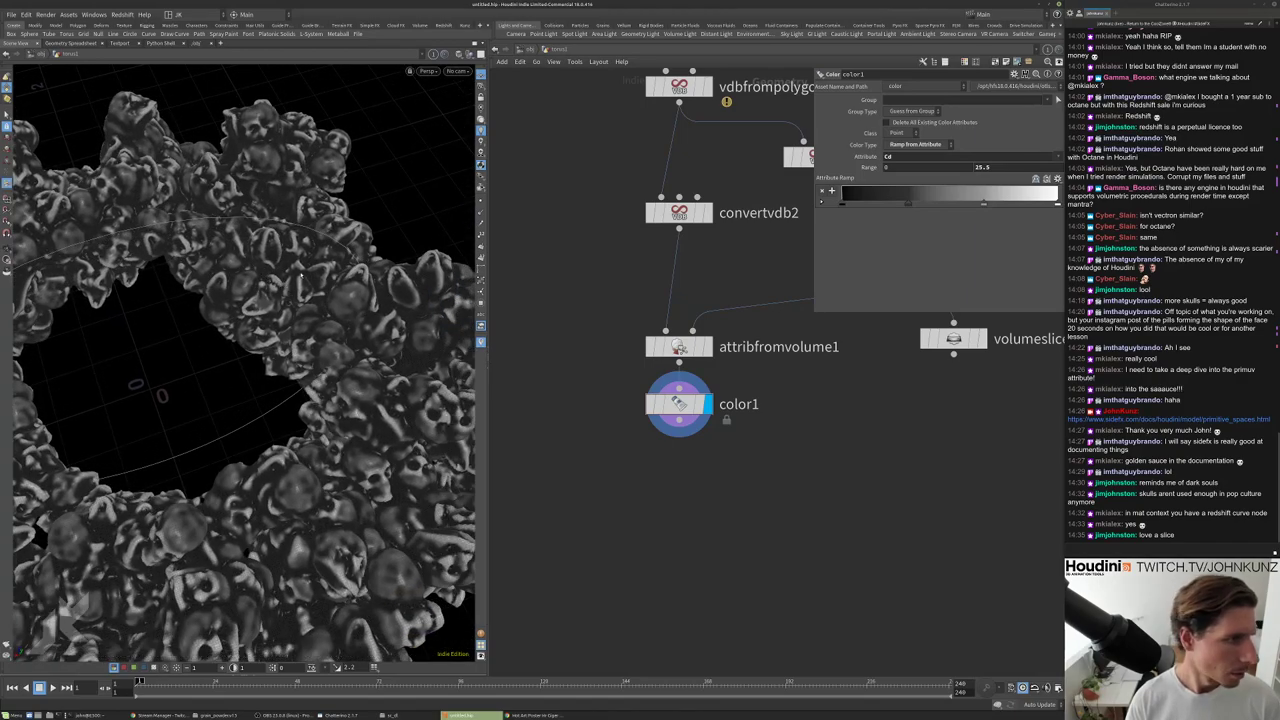
left_click_drag(305, 195, 313, 262)
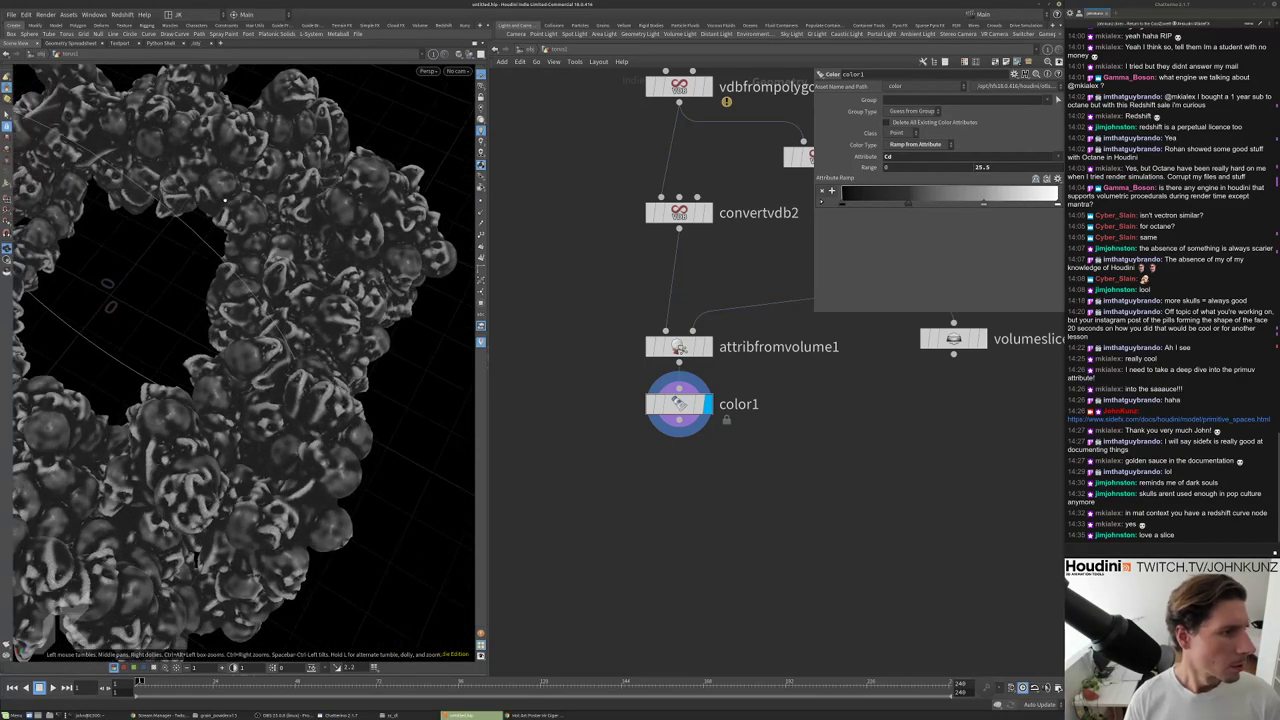
scroll(313, 265, "up", 5)
scroll(313, 270, "down", 5)
scroll(313, 270, "up", 2)
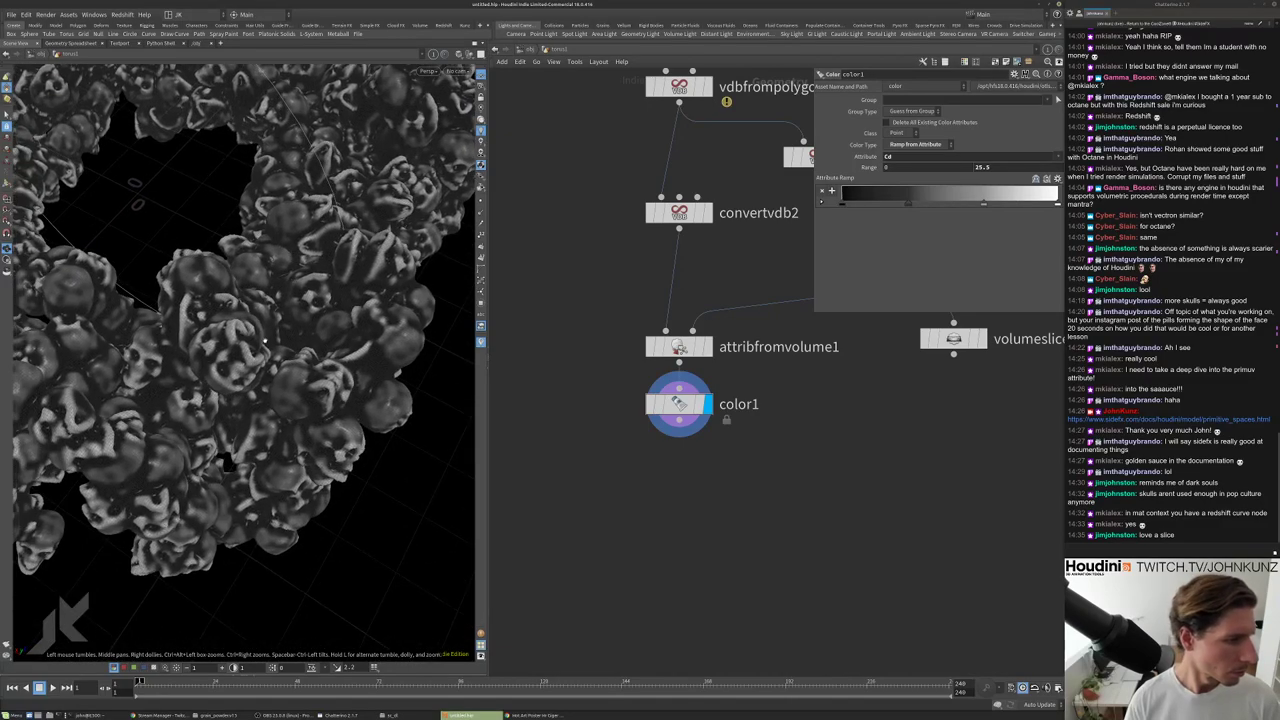
scroll(785, 524, "down", 3)
scroll(815, 400, "up", 5)
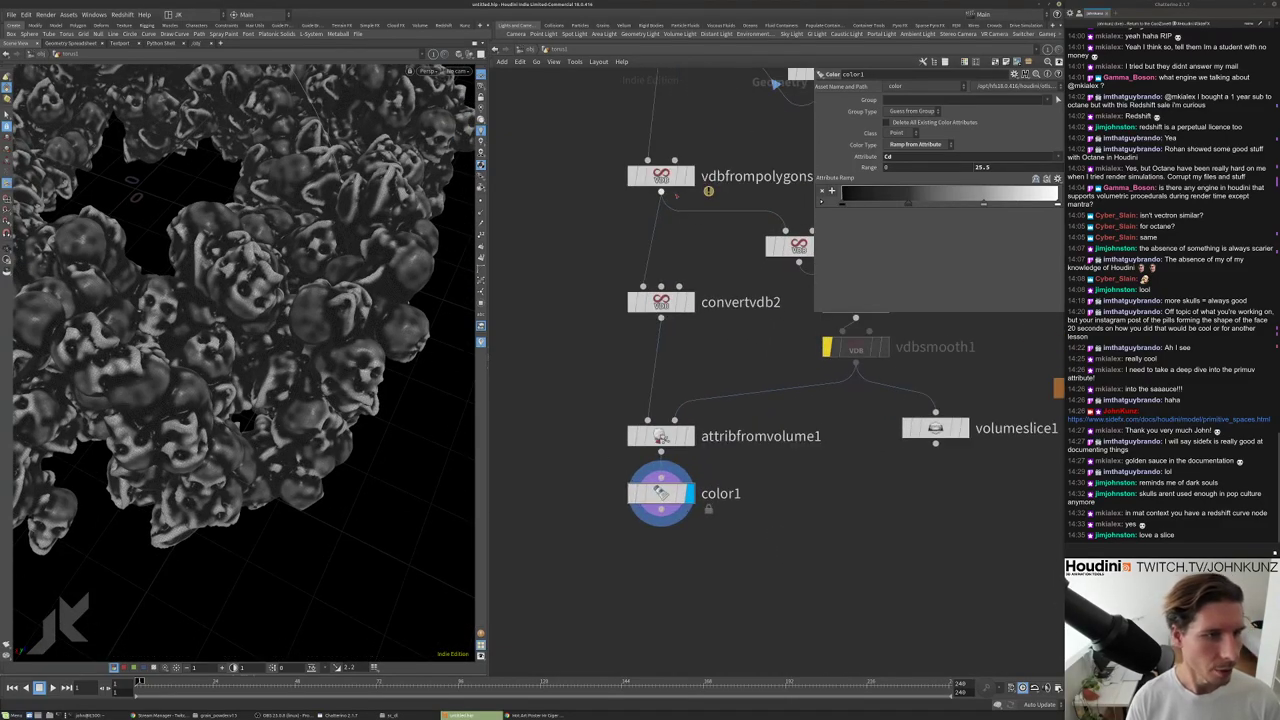
Change vdbfrompolygons1's Voxel Size from 0.007 to 0.0045.
left_click(665, 178)
double_click(895, 87)
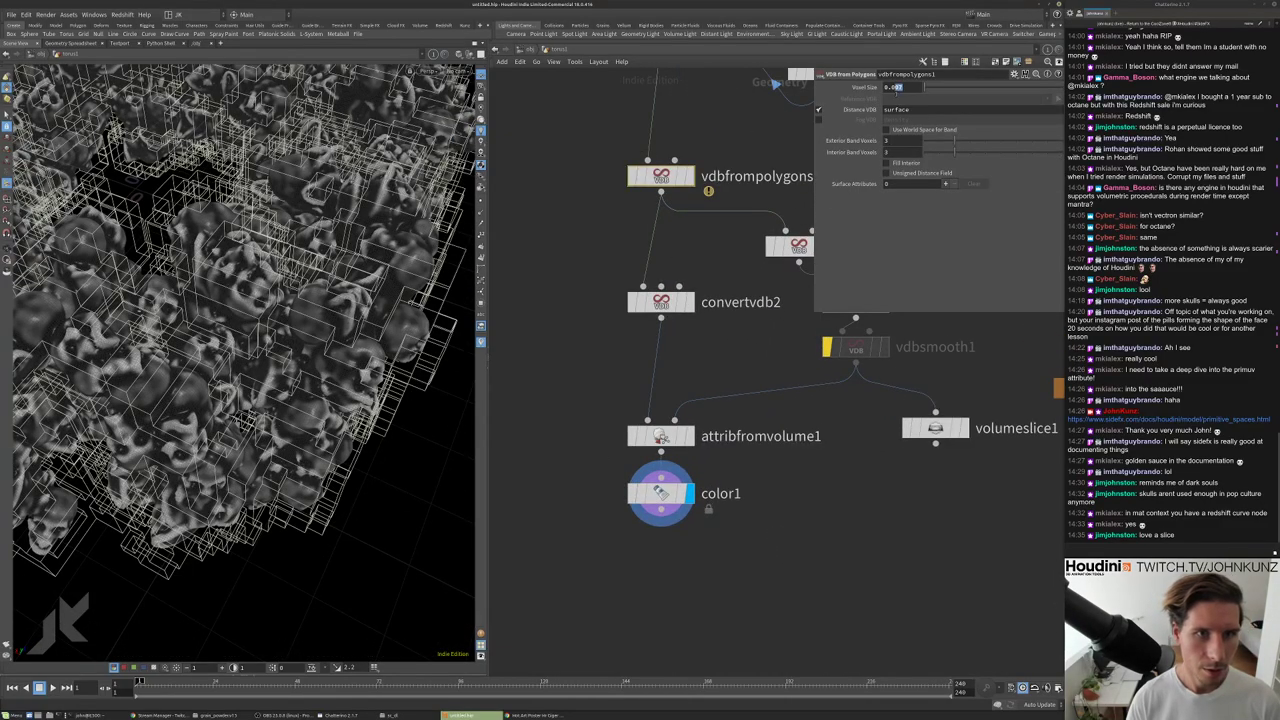
type("0.0045")
key("Return")
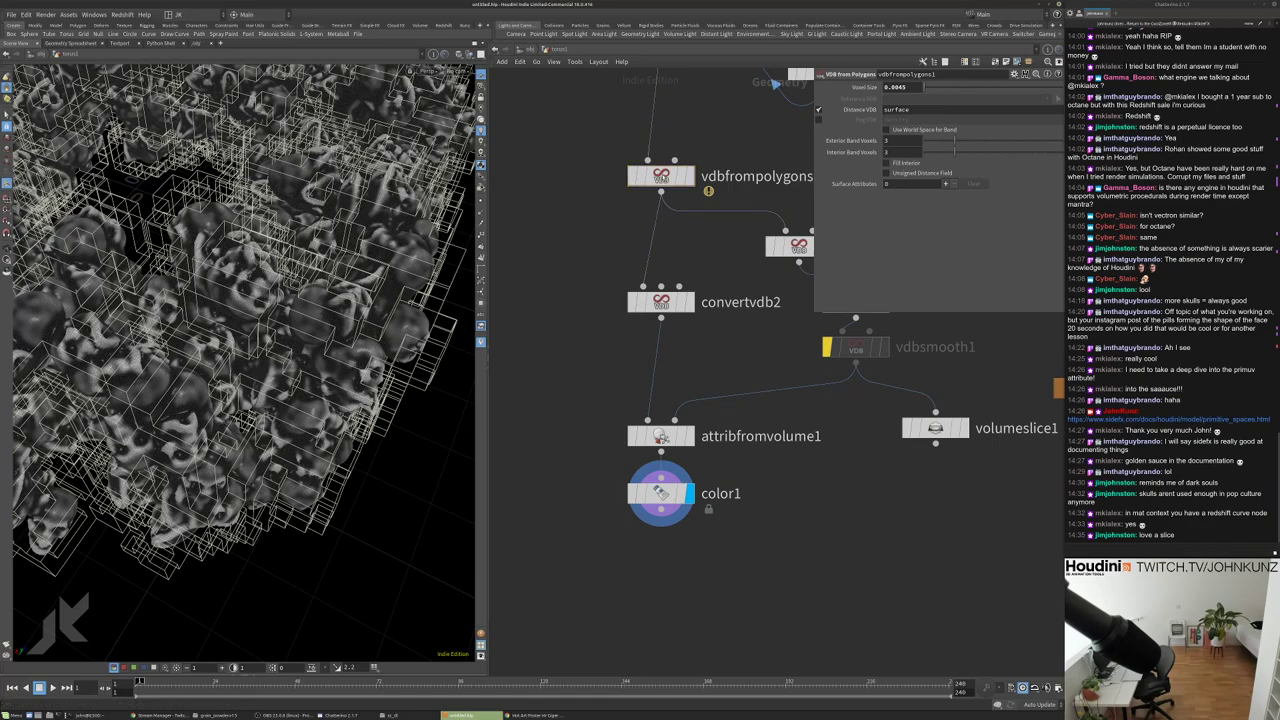
Check memory, polygon and point counts on vdbfrompolygons1, convertvdb2 and color1.
left_click(660, 176)
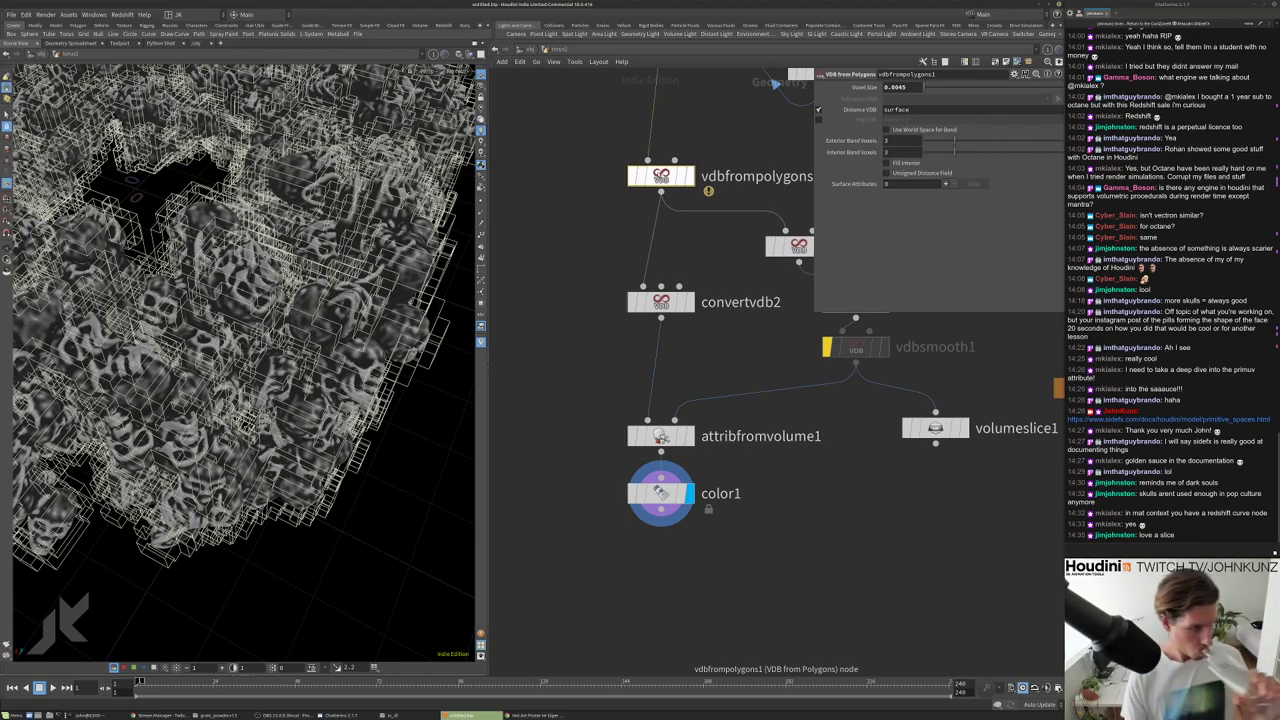
middle_click_drag(587, 244, 570, 252)
middle_click(644, 184)
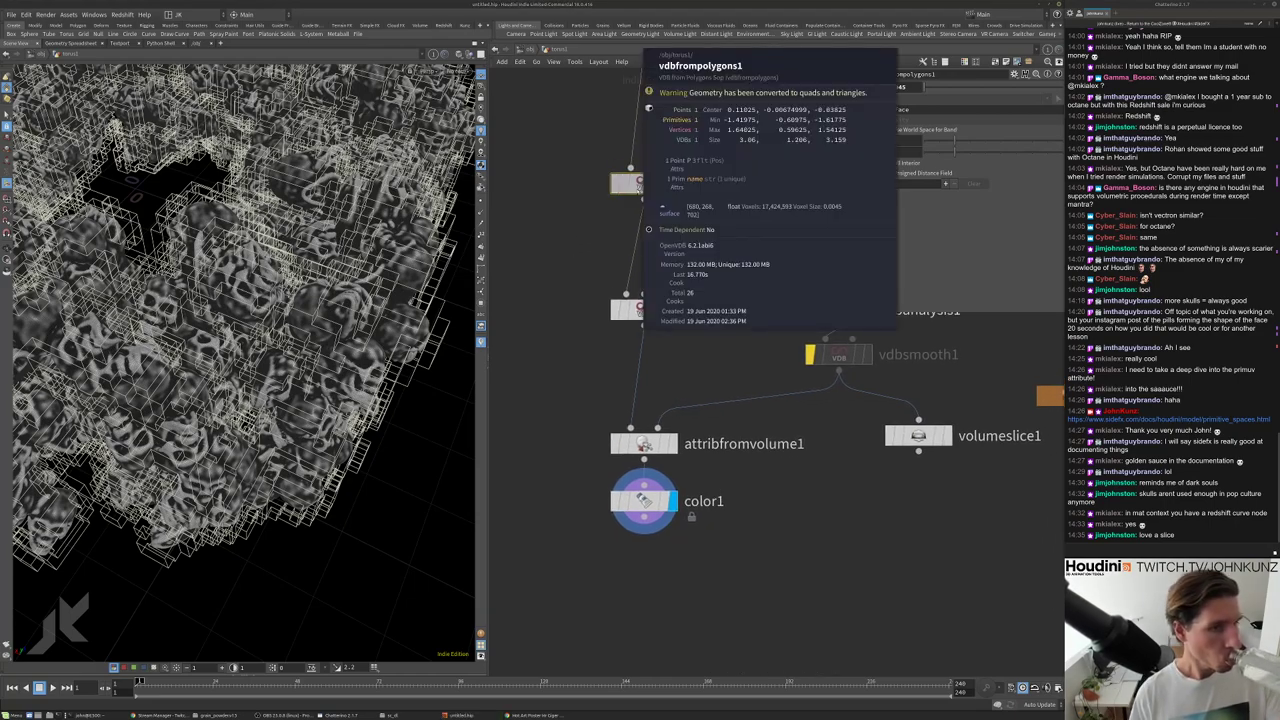
middle_click(644, 310)
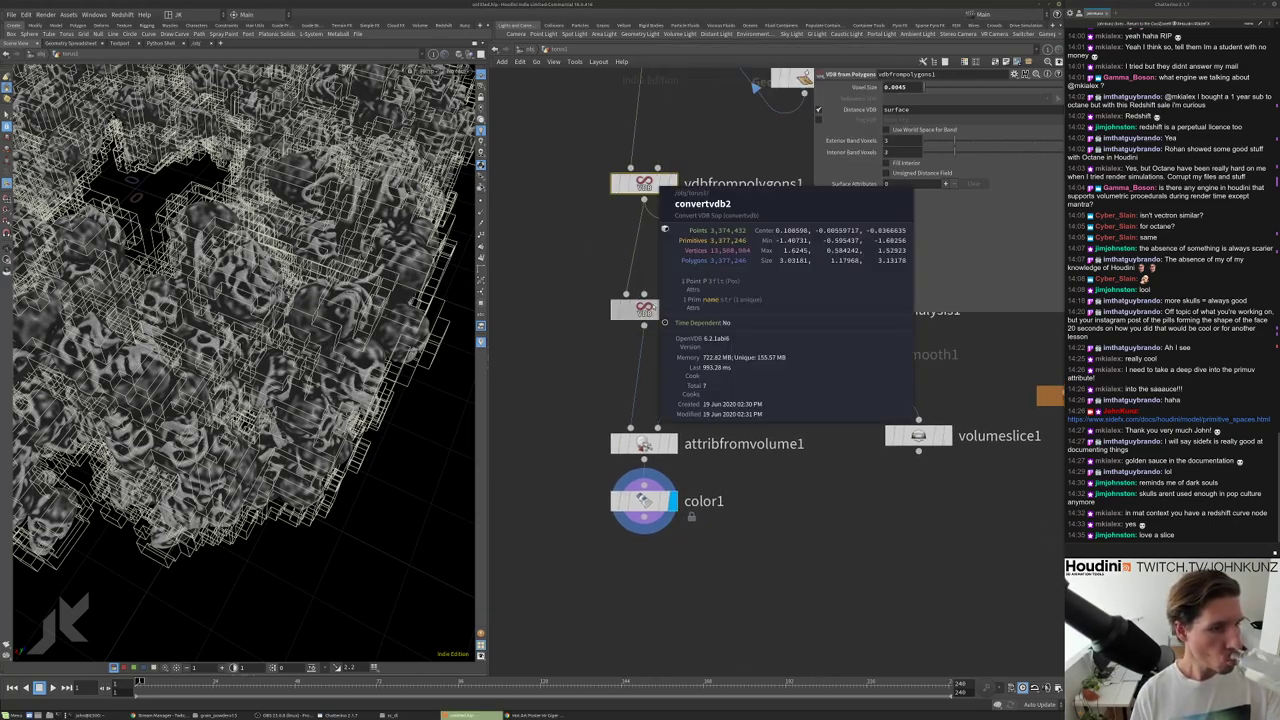
scroll(667, 389, "down", 2)
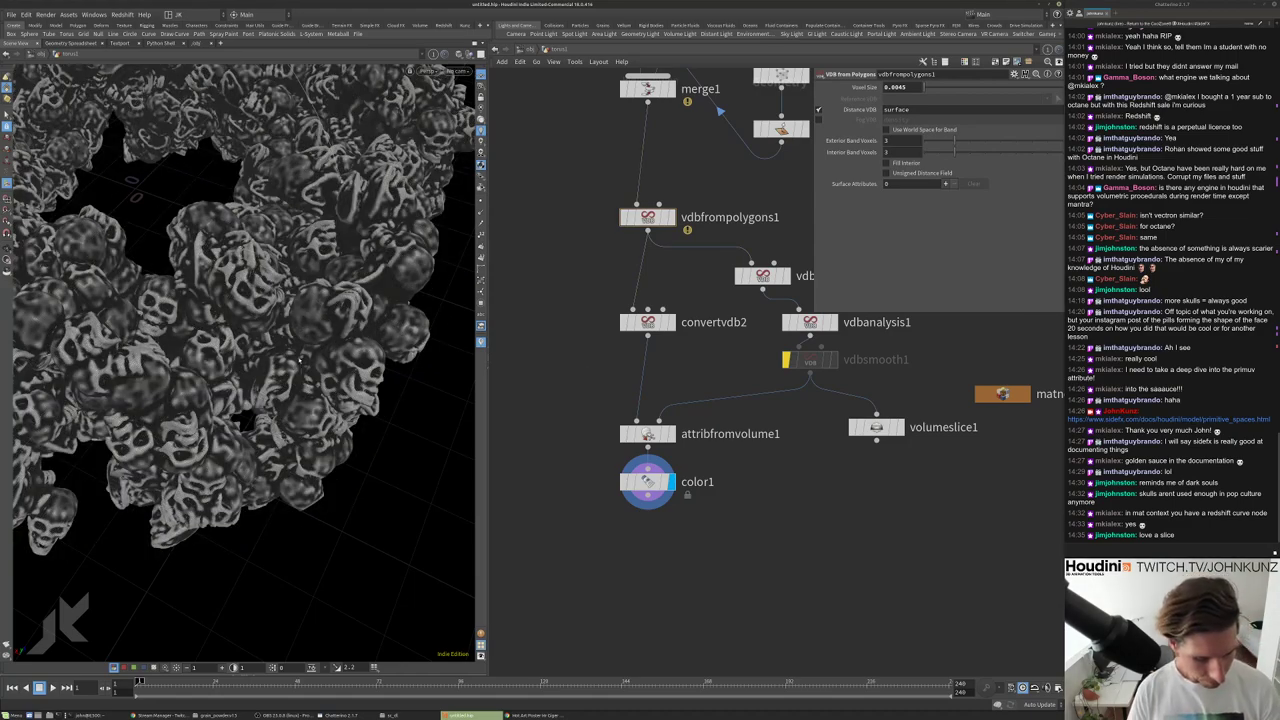
middle_click(648, 481)
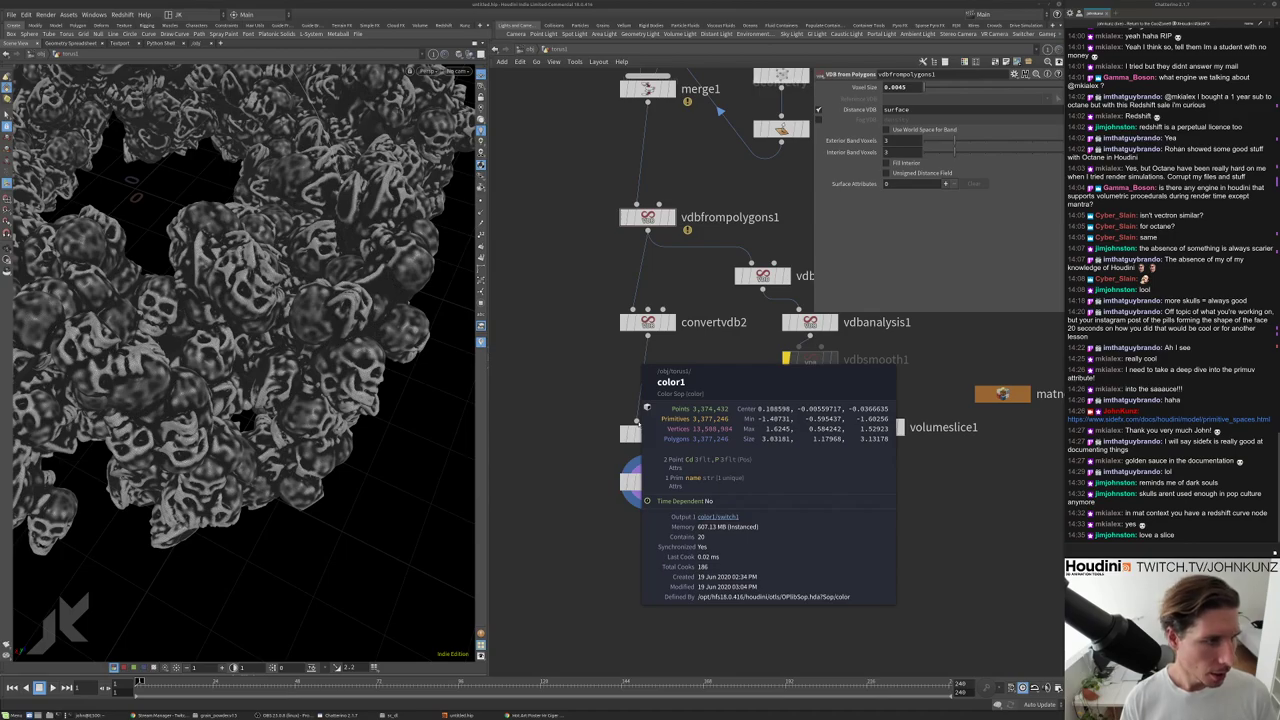
scroll(741, 311, "down", 3)
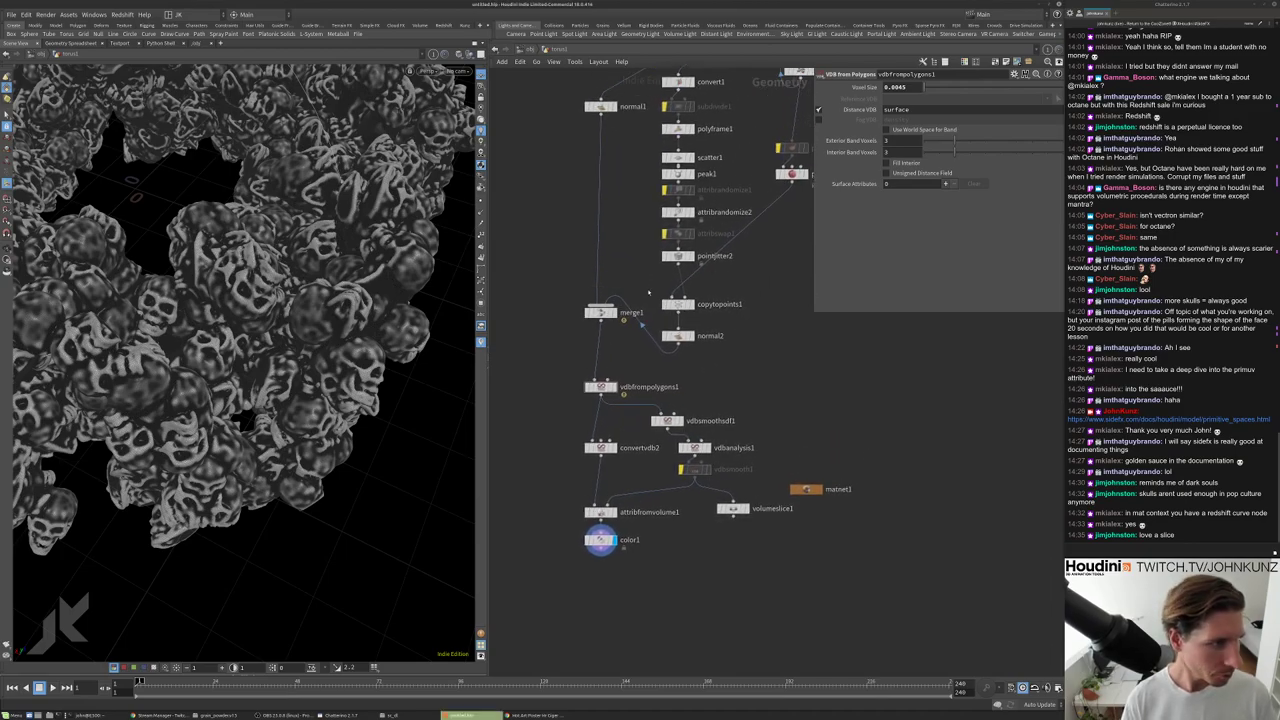
Enter 45 in polyreduce1's Percent To Keep, replacing 15.
left_click_drag(220, 300, 230, 335)
scroll(258, 277, "down", 6)
scroll(200, 310, "up", 8)
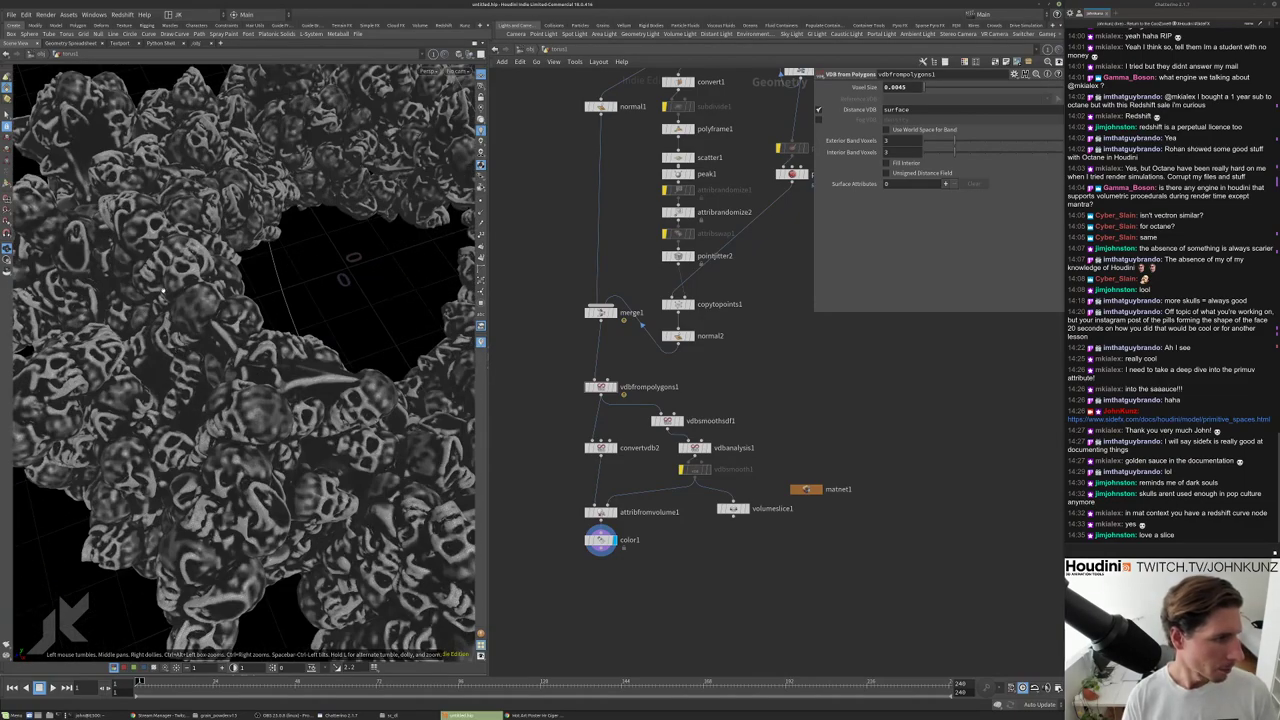
left_click_drag(262, 432, 297, 398)
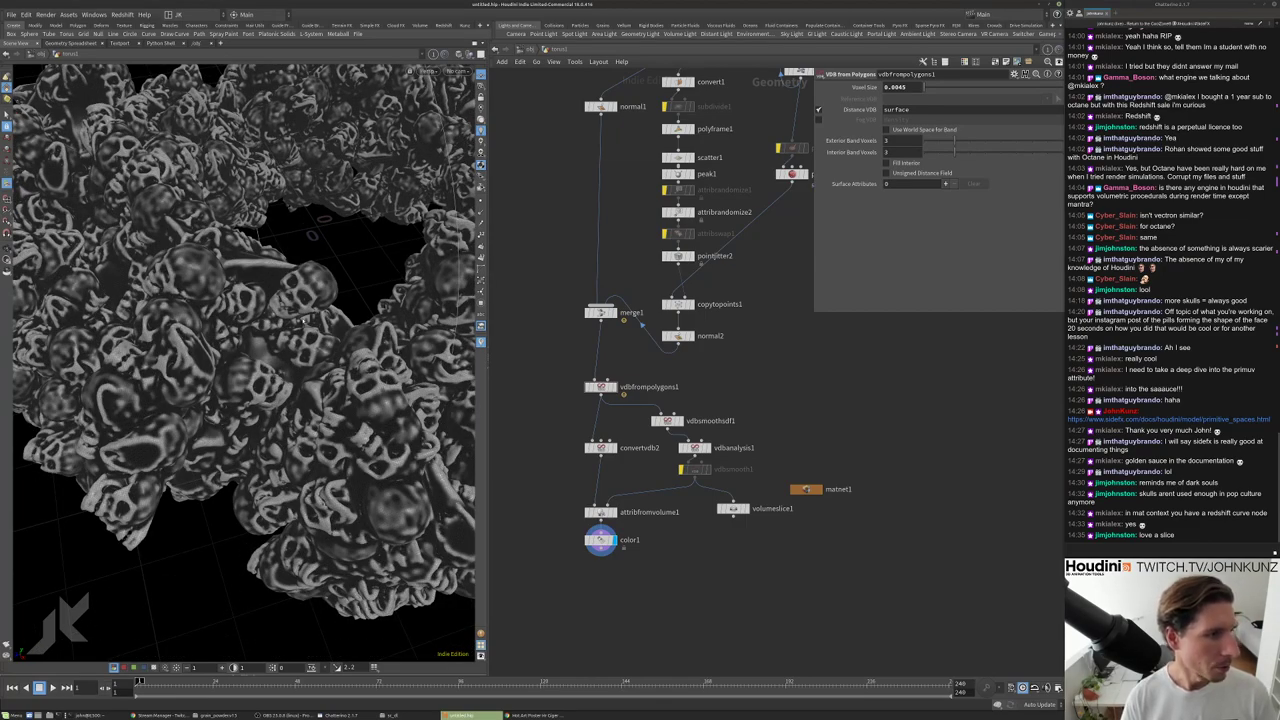
middle_click_drag(657, 358, 560, 470)
left_click(708, 290)
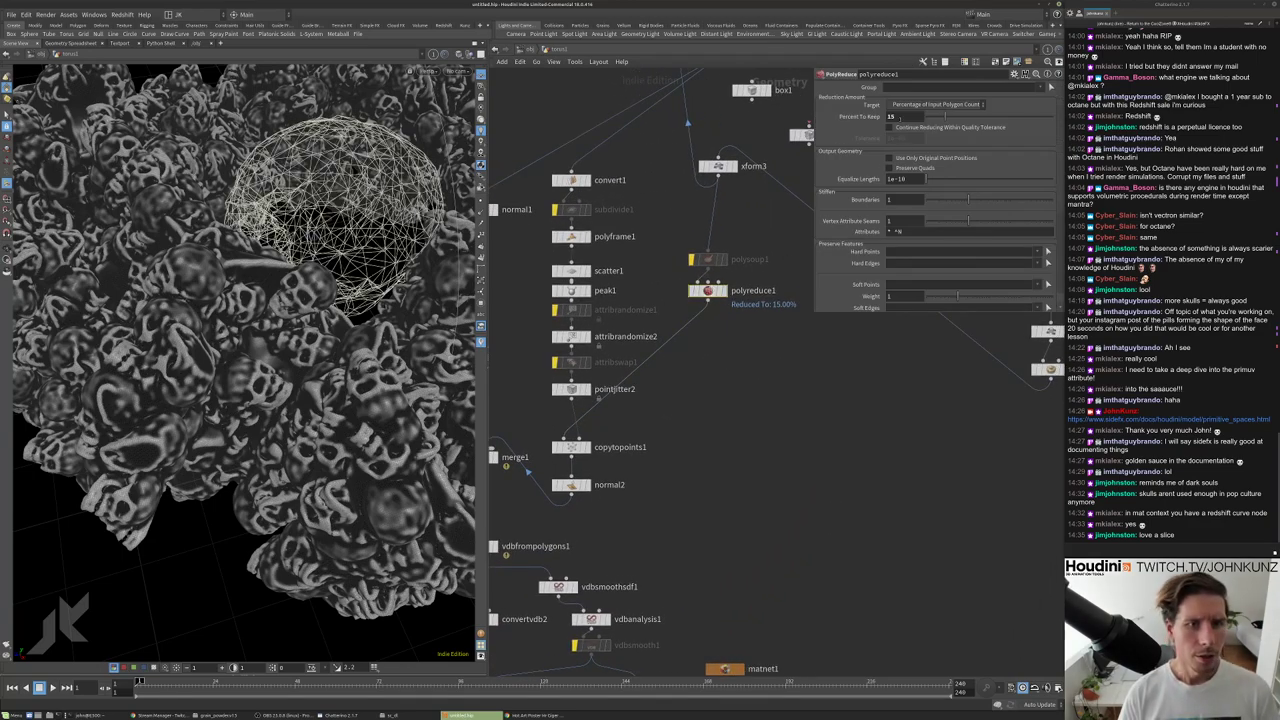
left_click(914, 118)
type("45")
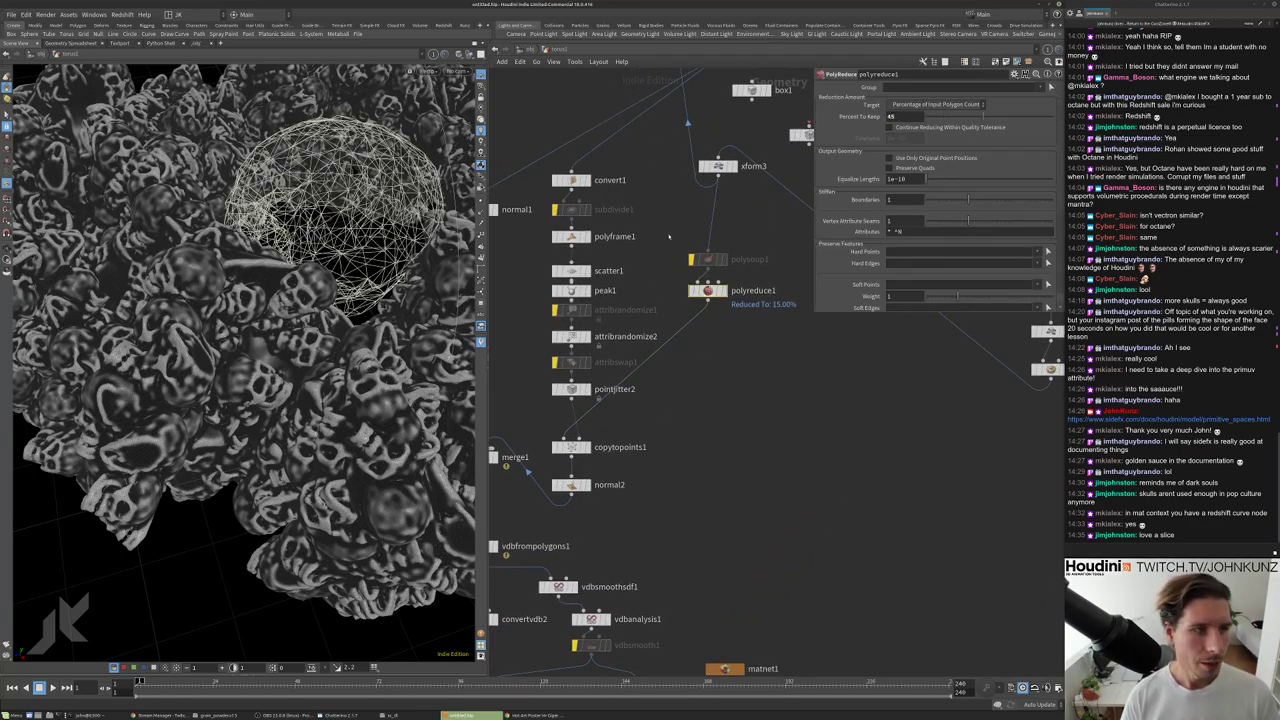
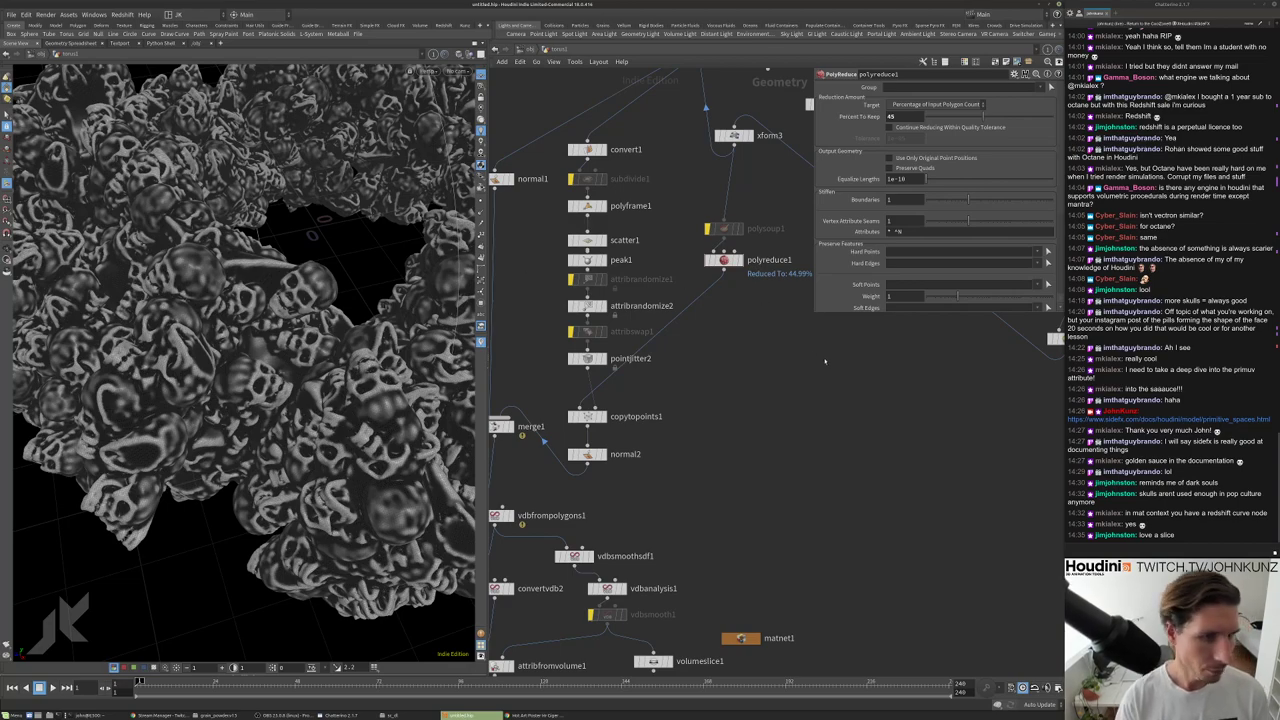
Orbit the skull torus from a top-down to a side-on view.
scroll(608, 267, "down", 5)
scroll(608, 267, "up", 4)
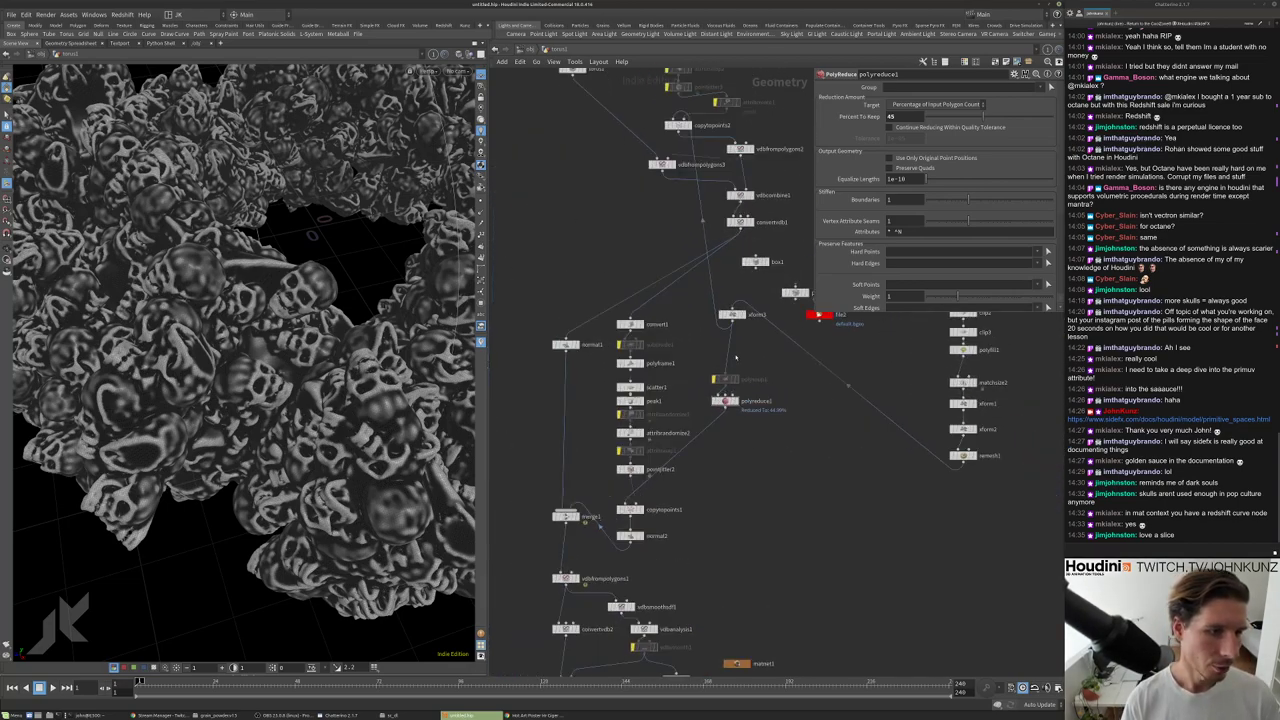
scroll(253, 317, "down", 5)
left_click_drag(253, 317, 246, 264)
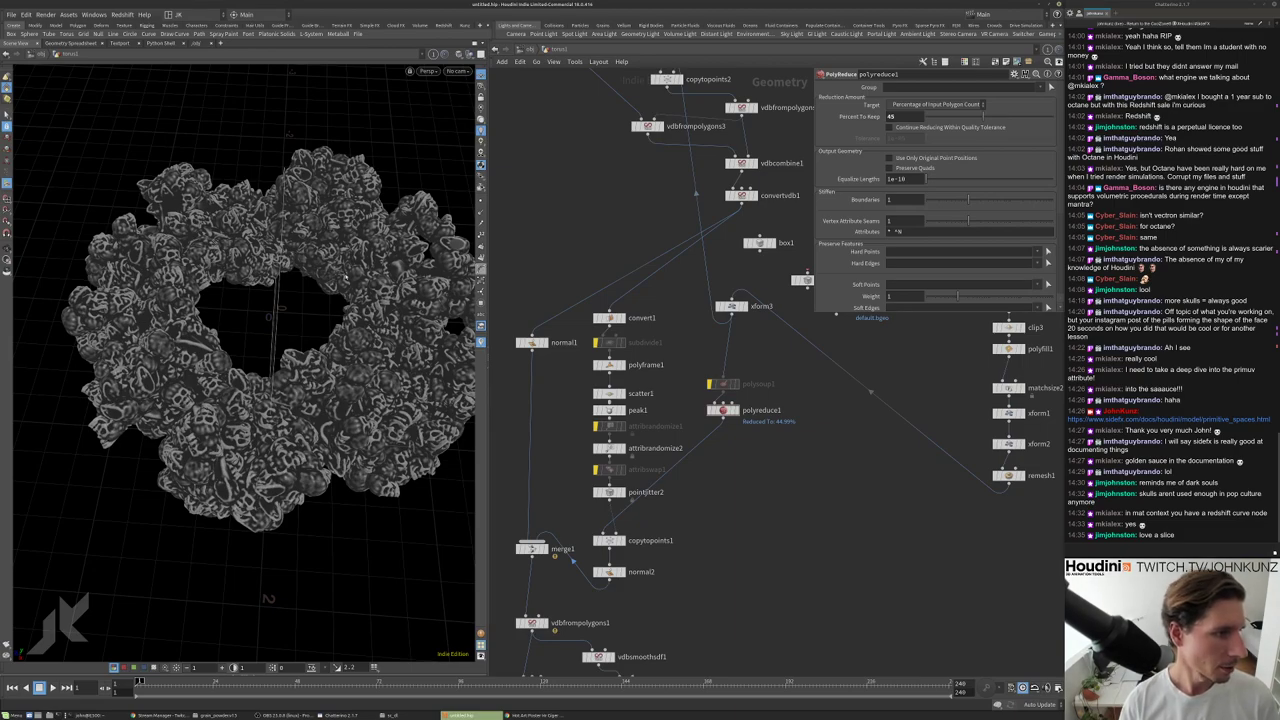
left_click_drag(400, 300, 298, 244)
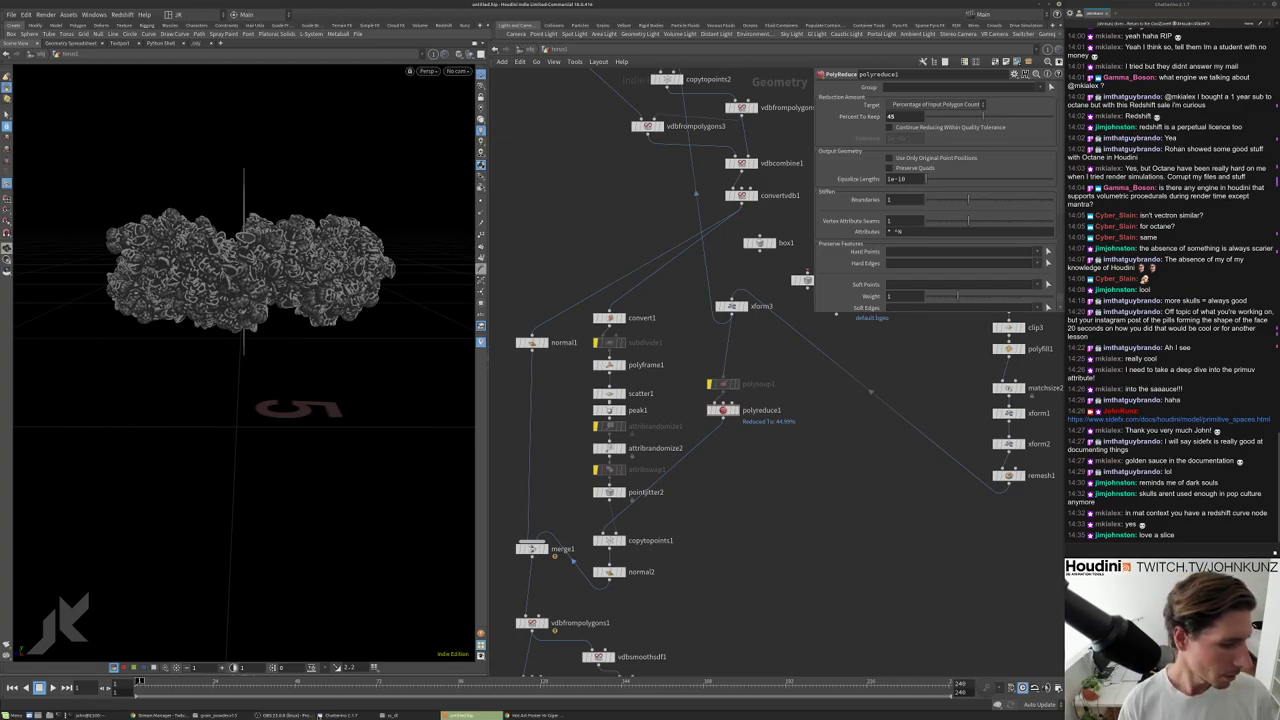
Search Chrome for 'mushroom cloud convection'.
left_click(534, 715)
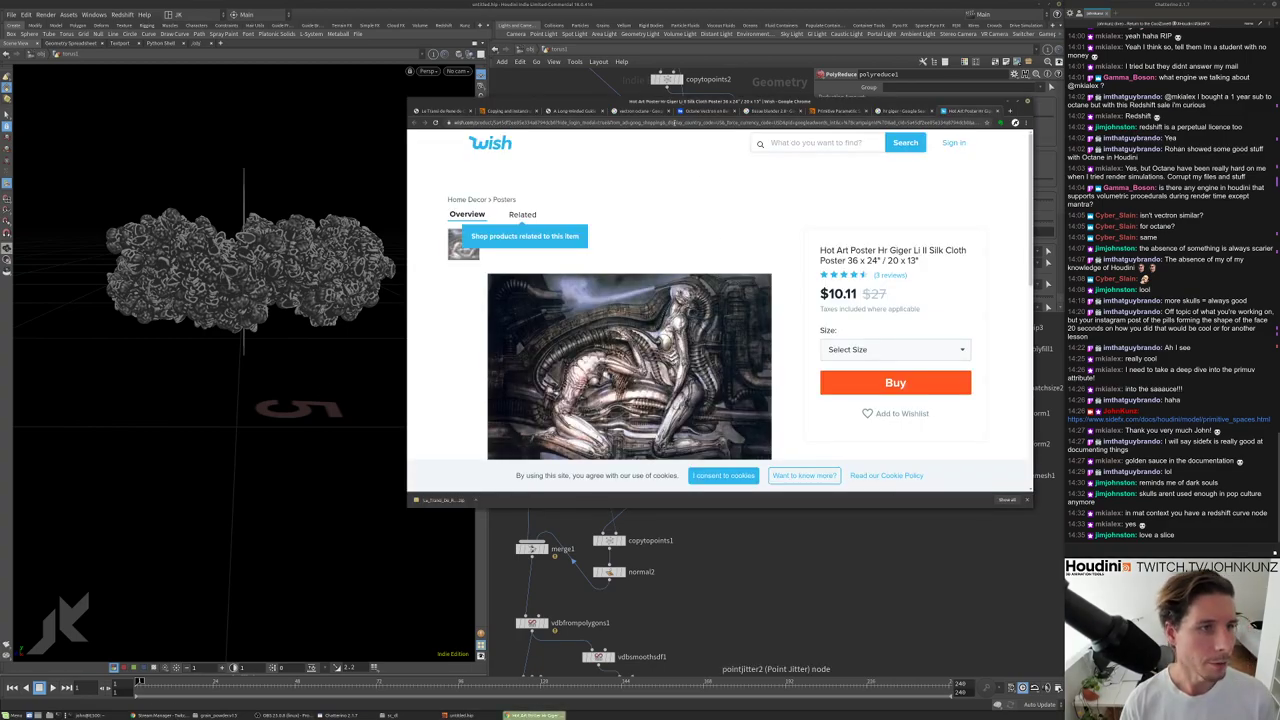
left_click(676, 122)
key("BackSpace")
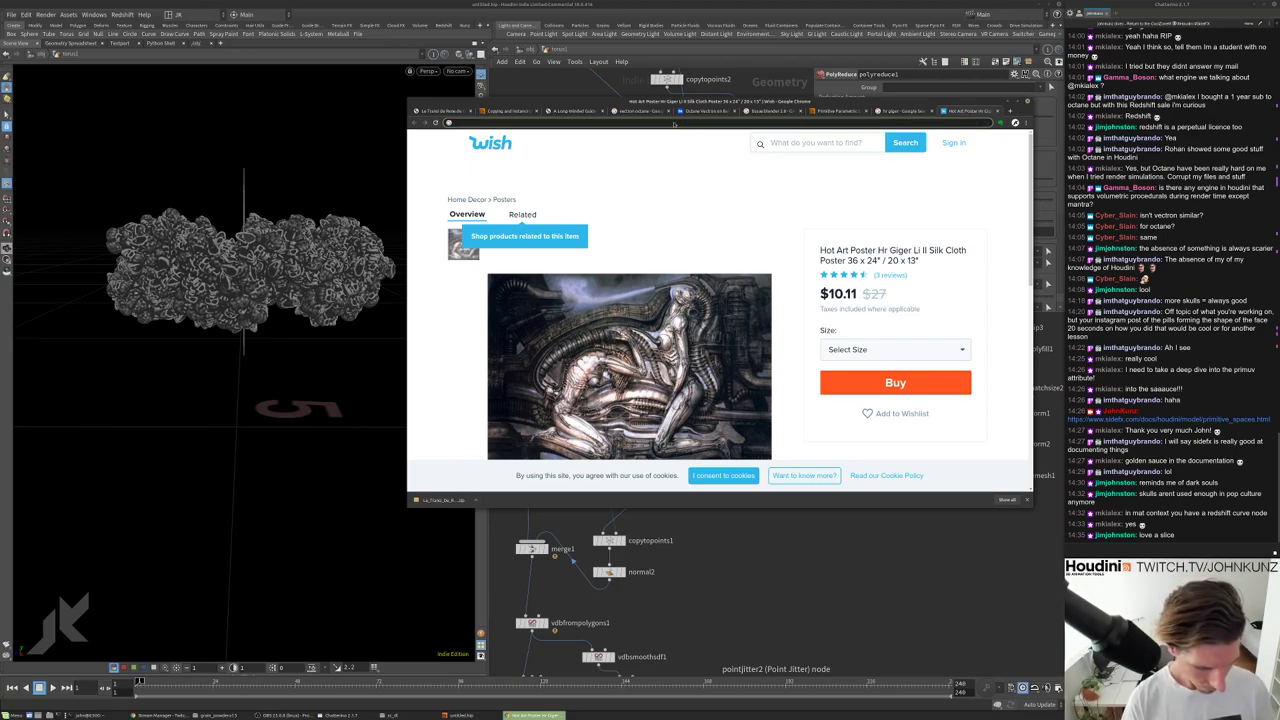
type("mushroom")
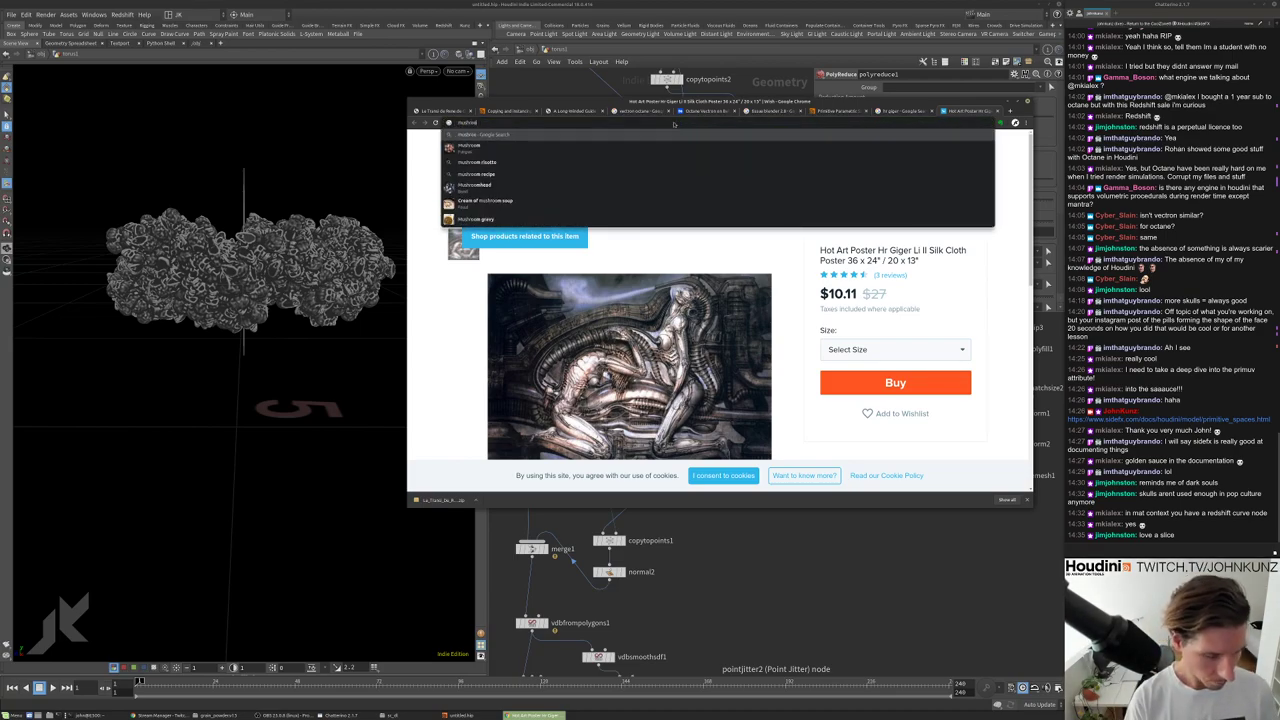
type(" cloud co")
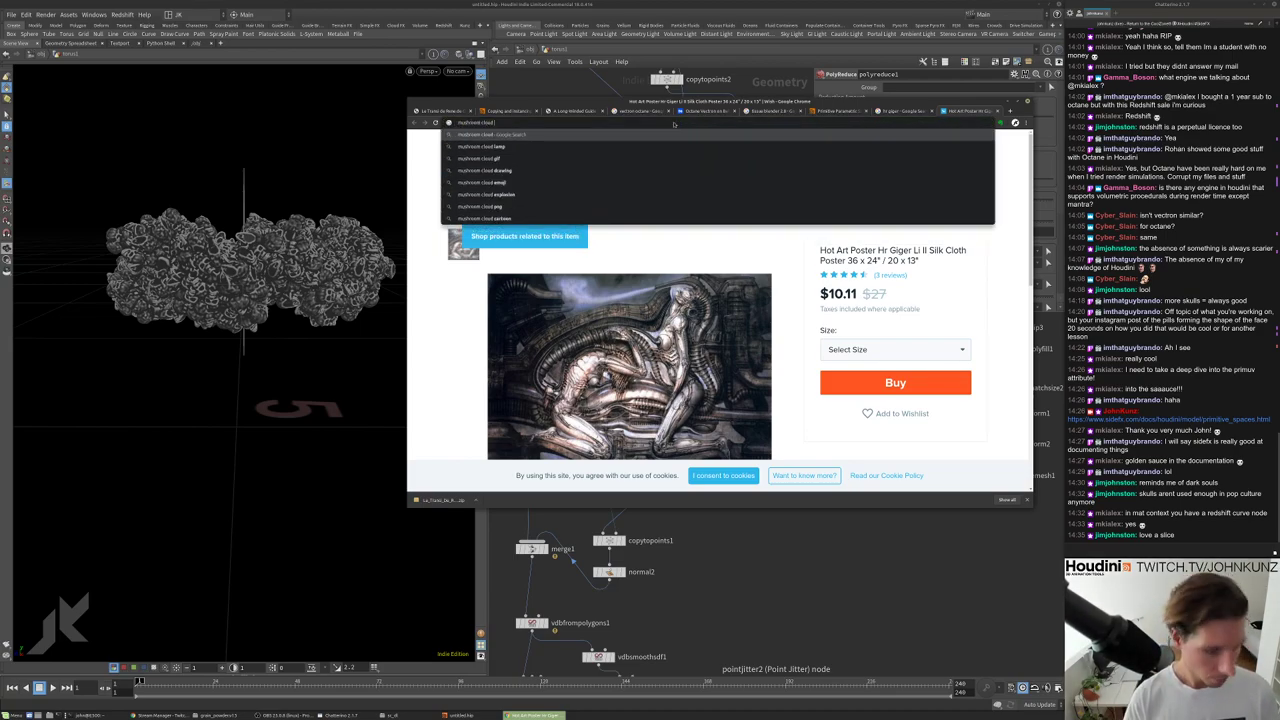
type("nve")
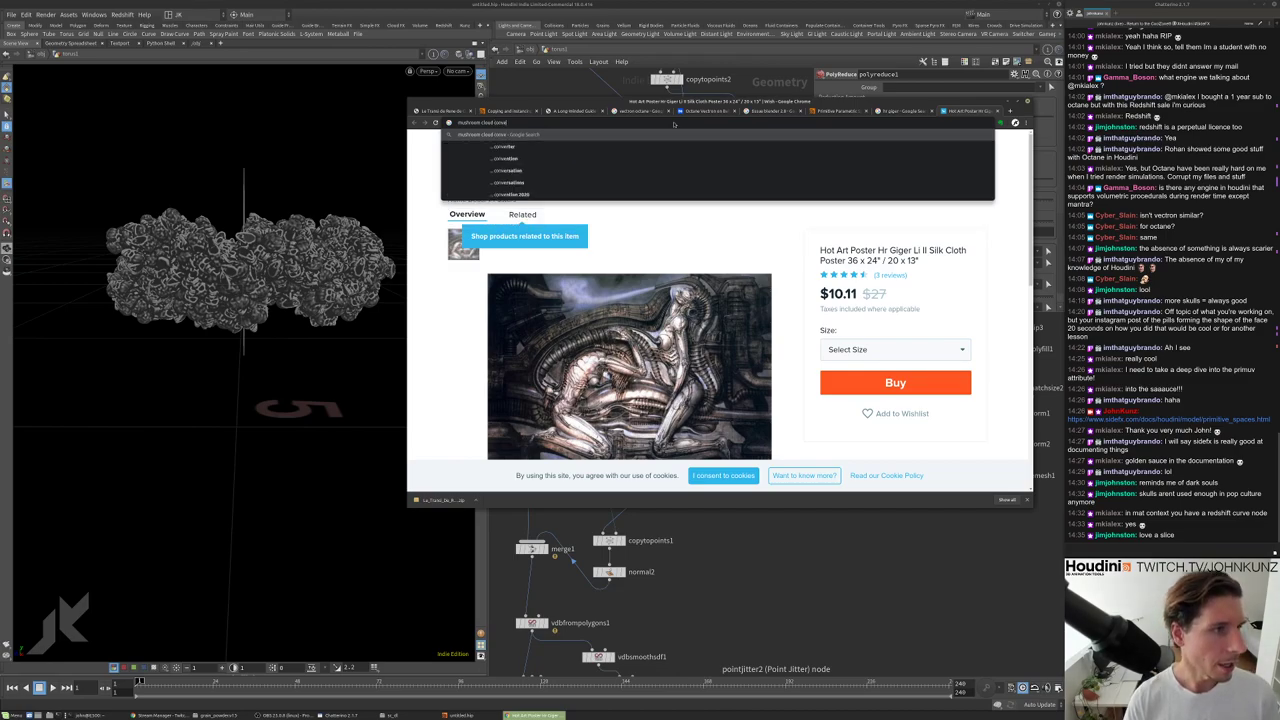
type("x")
key("BackSpace")
type("ction")
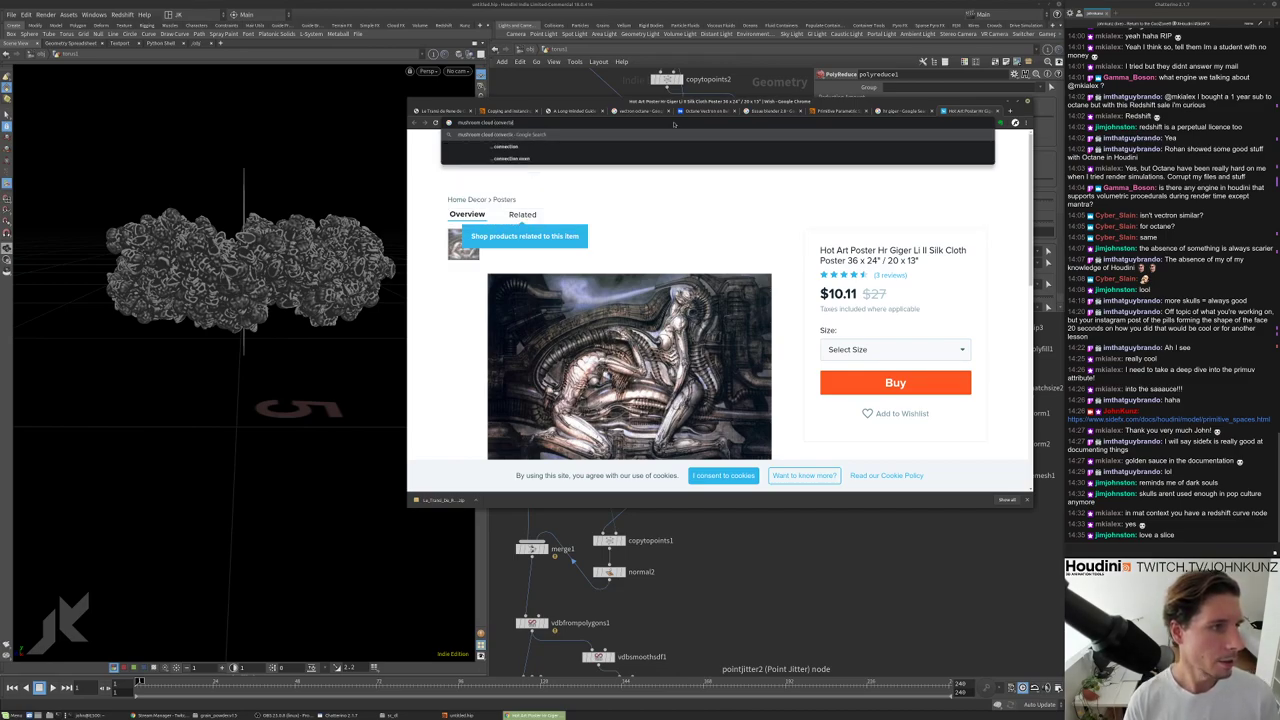
key("Return")
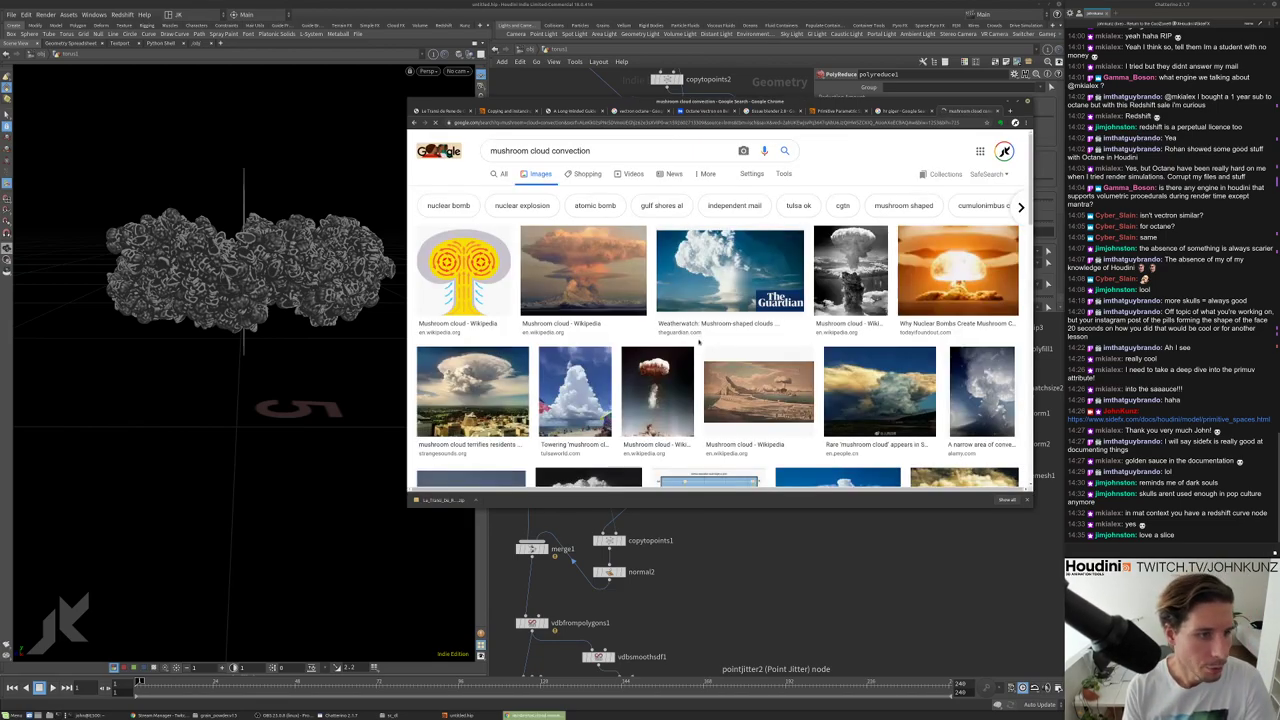
Preview the first mushroom cloud diagram, then start a new 'vortex flu' search.
left_click(463, 268)
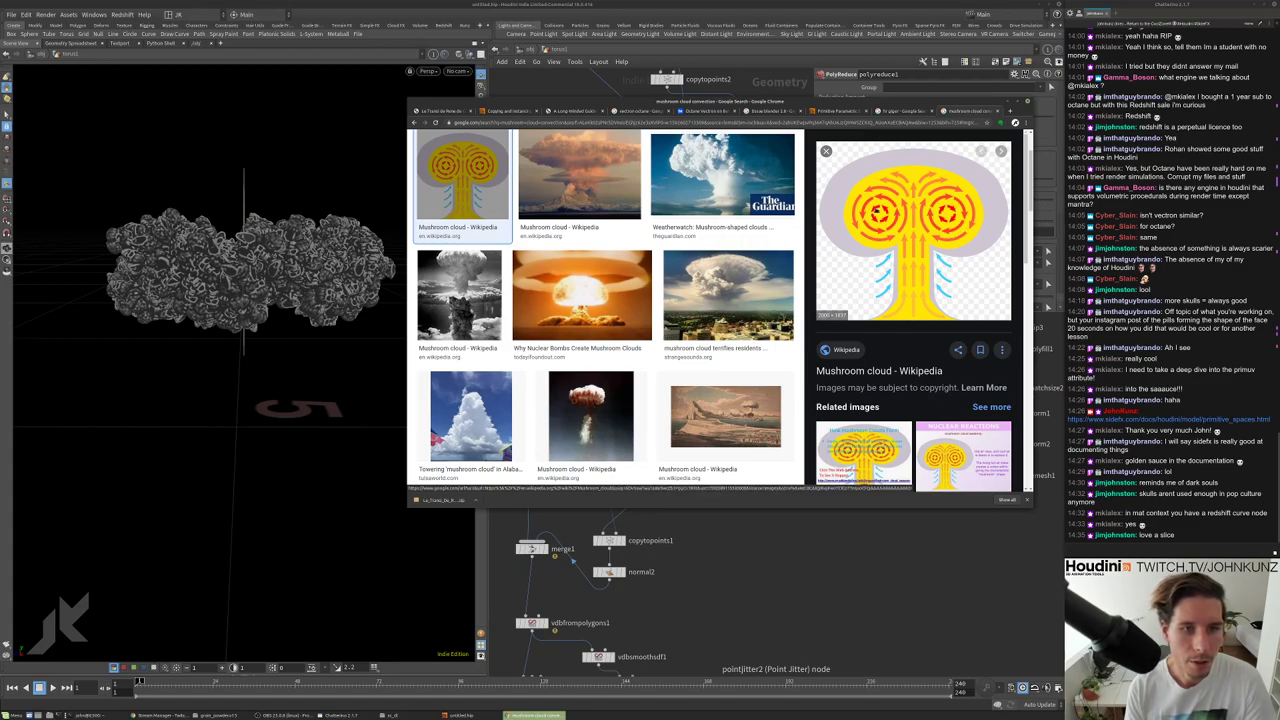
scroll(925, 218, "up", 2)
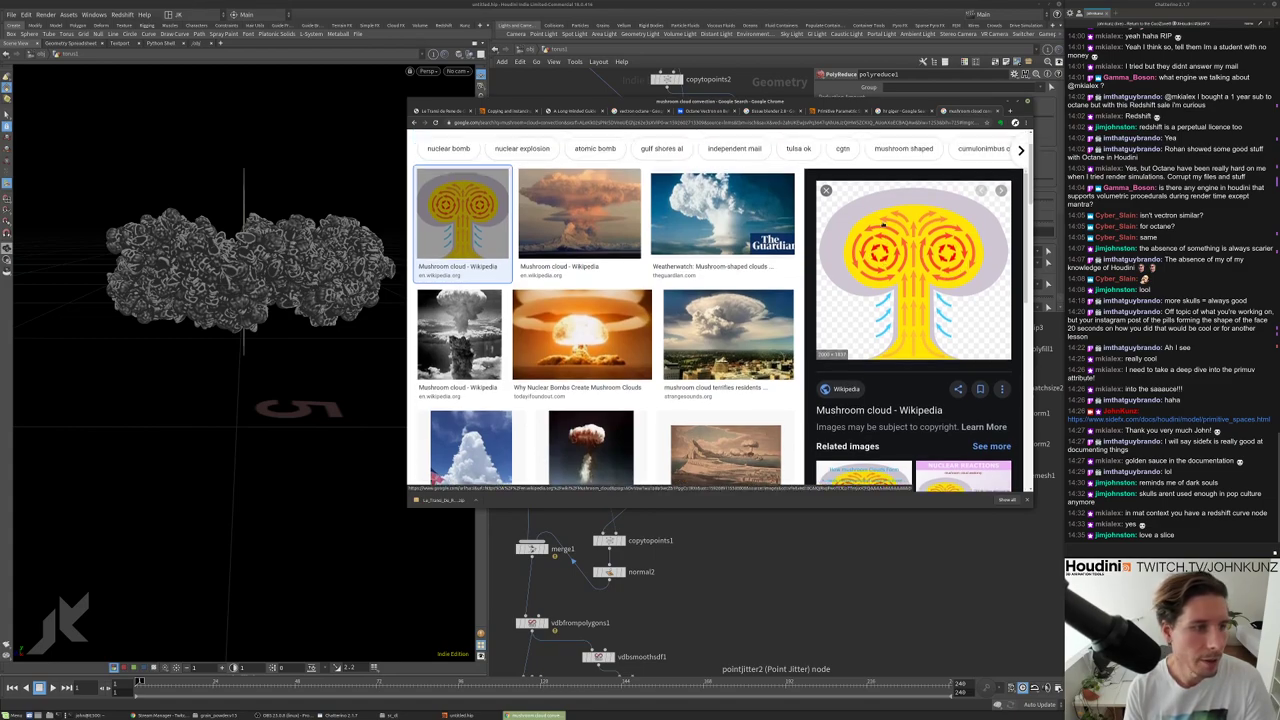
left_click_drag(590, 143, 490, 143)
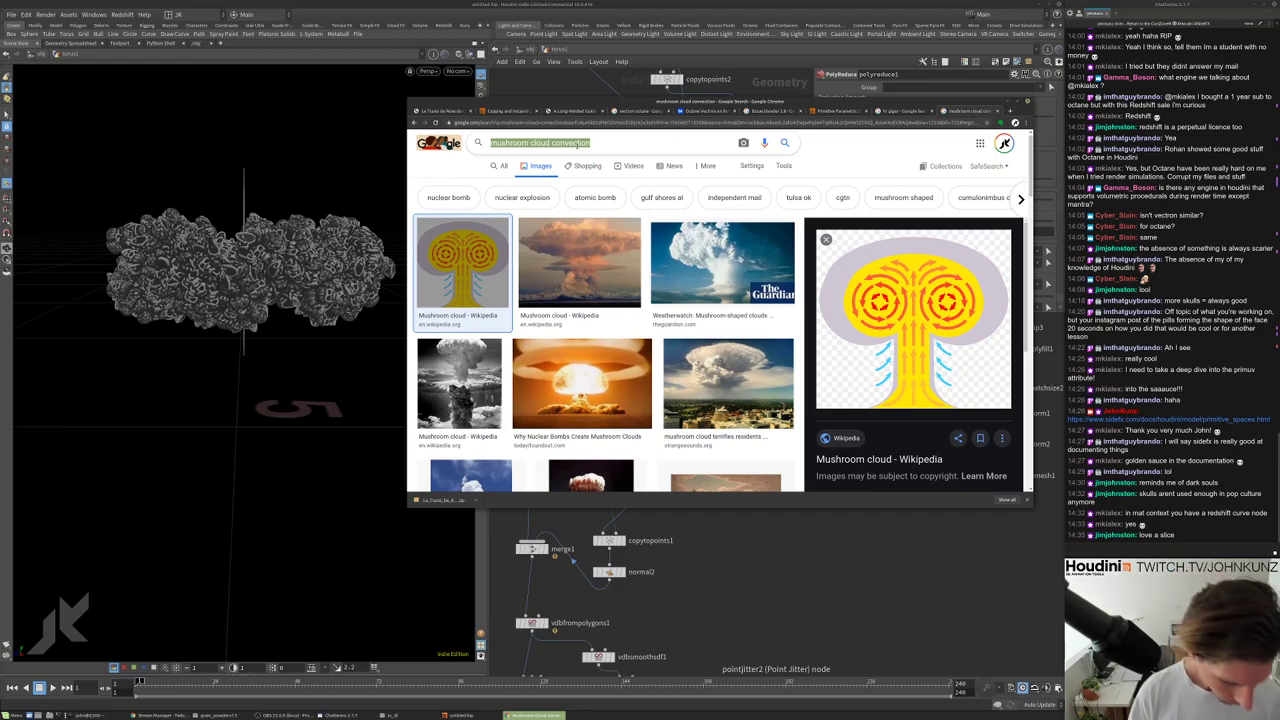
type("vortex flu")
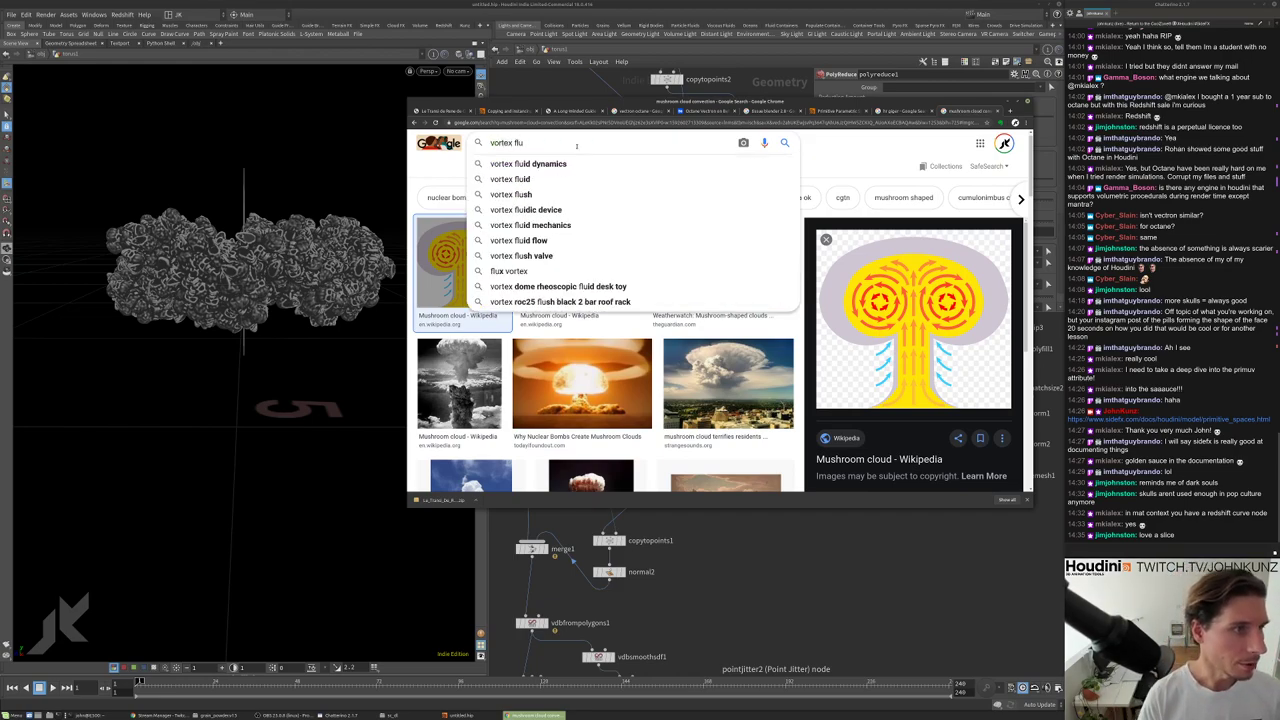
Run the 'vortex fluid dynamics' suggested search and scroll through the results.
key("Down")
key("Return")
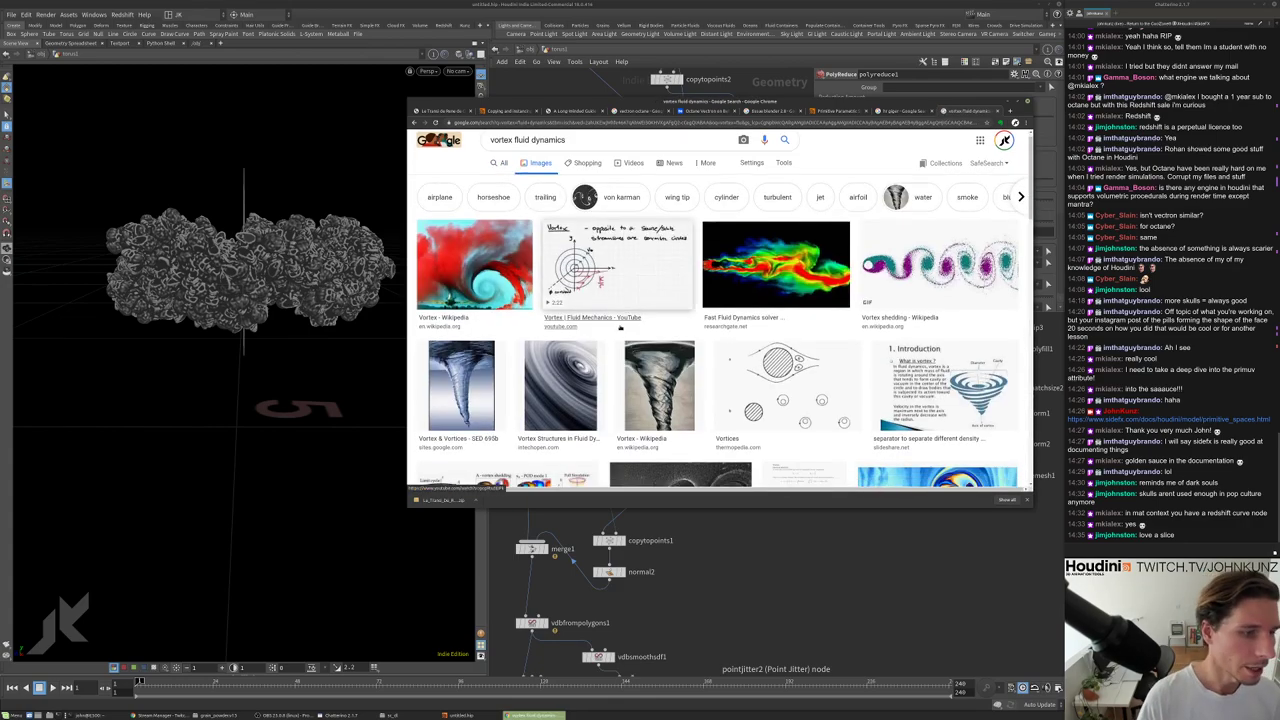
scroll(620, 326, "down", 1)
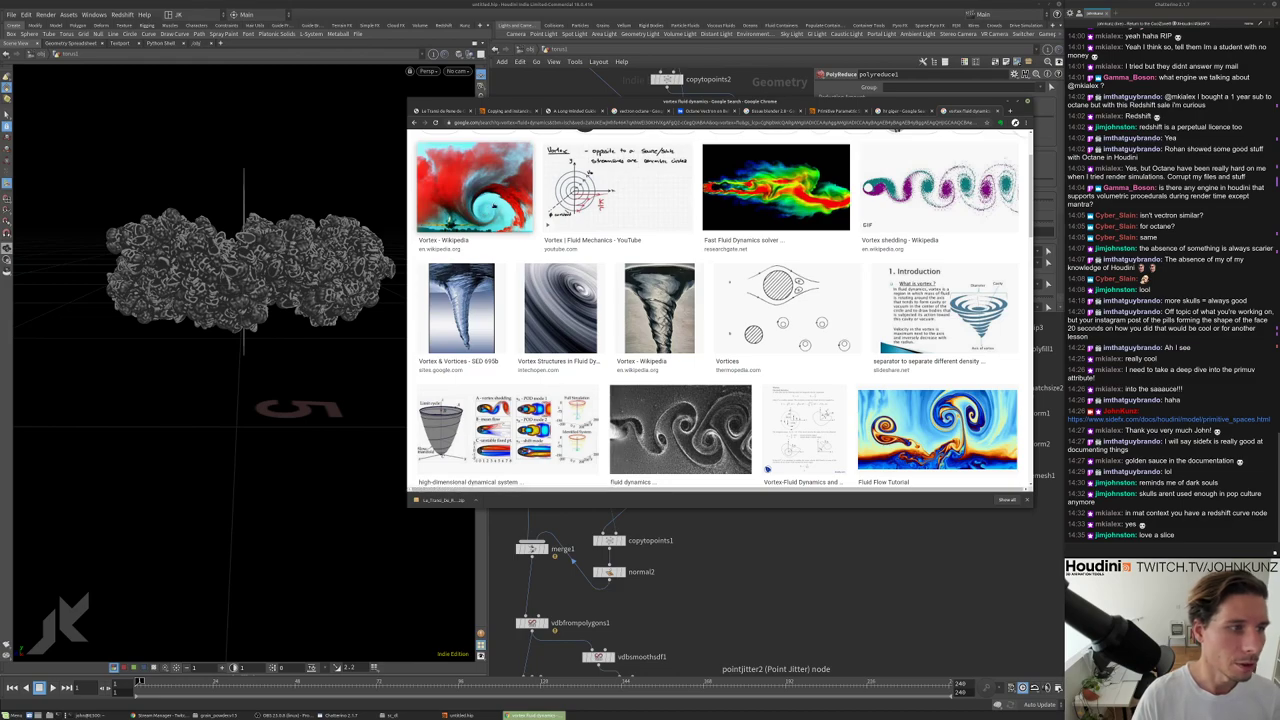
scroll(767, 469, "down", 1)
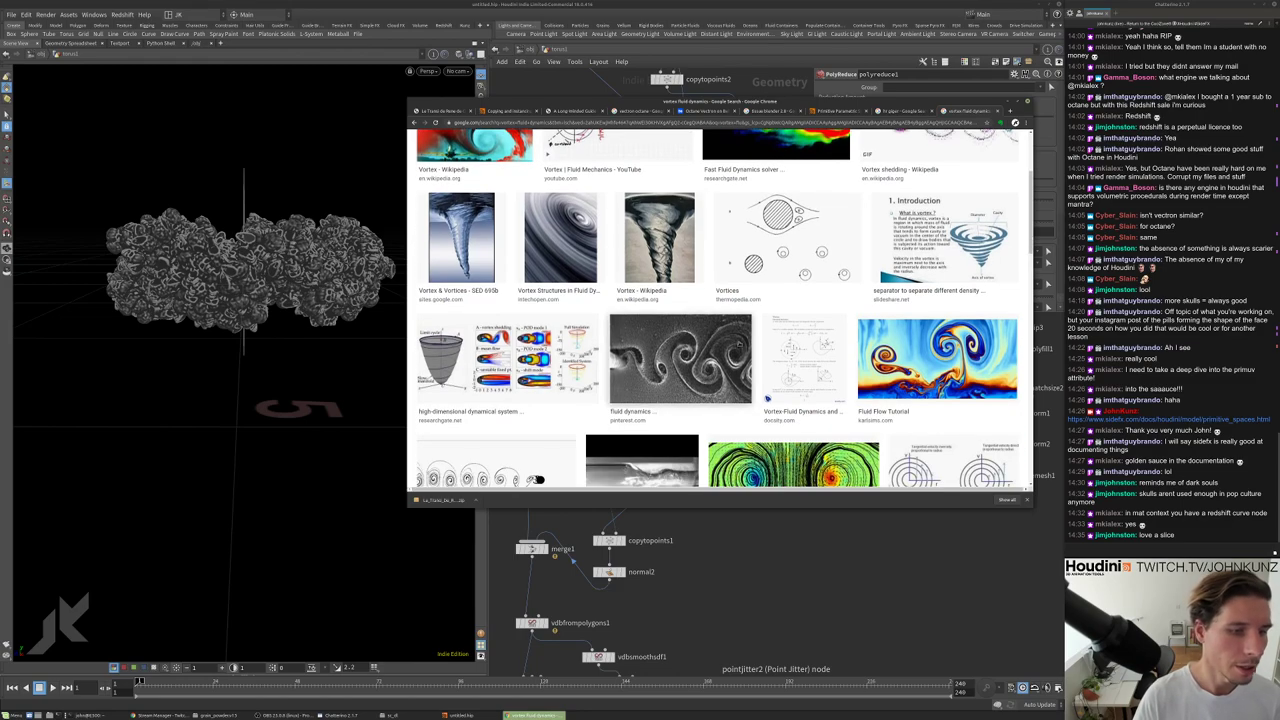
Preview the fluid dynamics image and the related Vortex Ring picture, then return to Houdini.
left_click(680, 358)
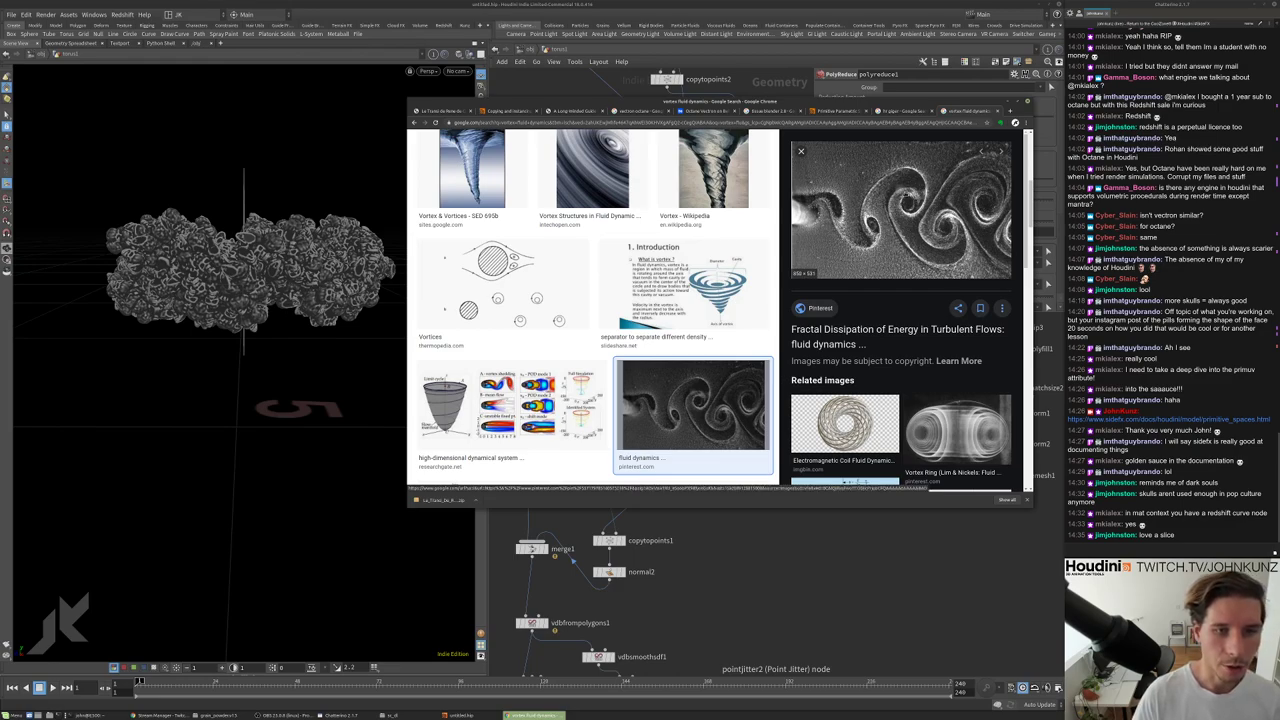
left_click(957, 430)
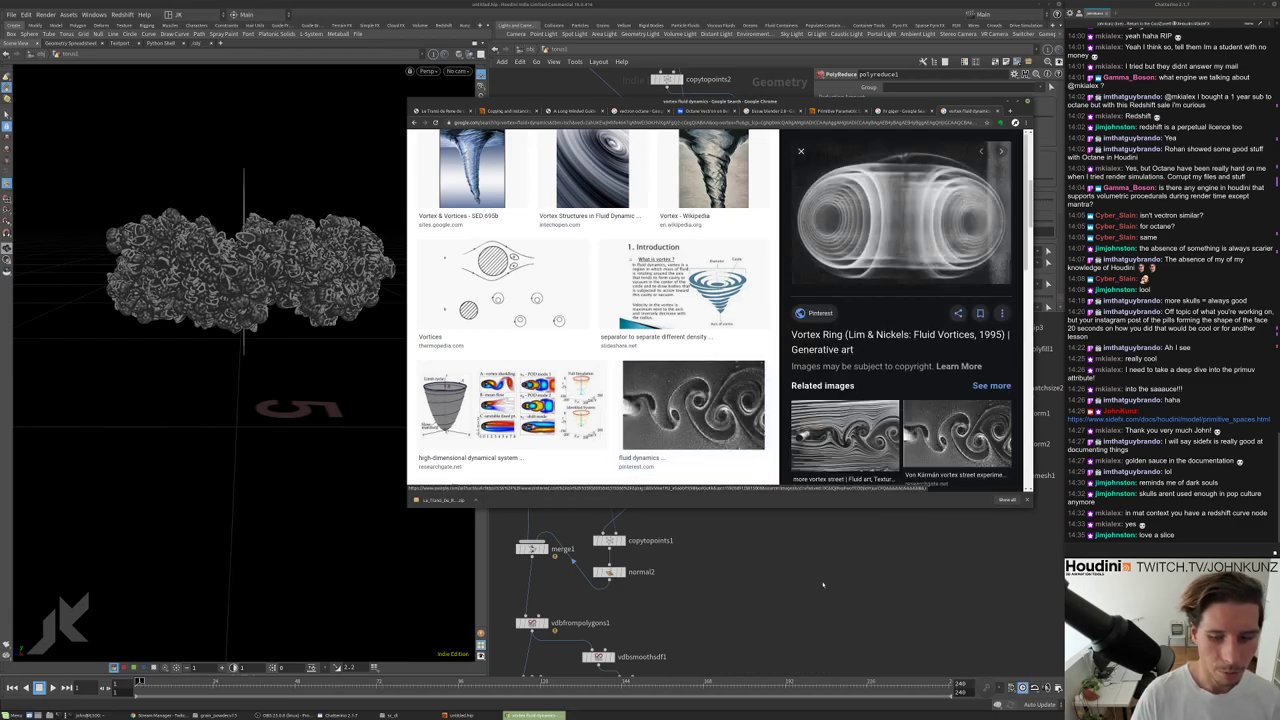
key("alt+Tab")
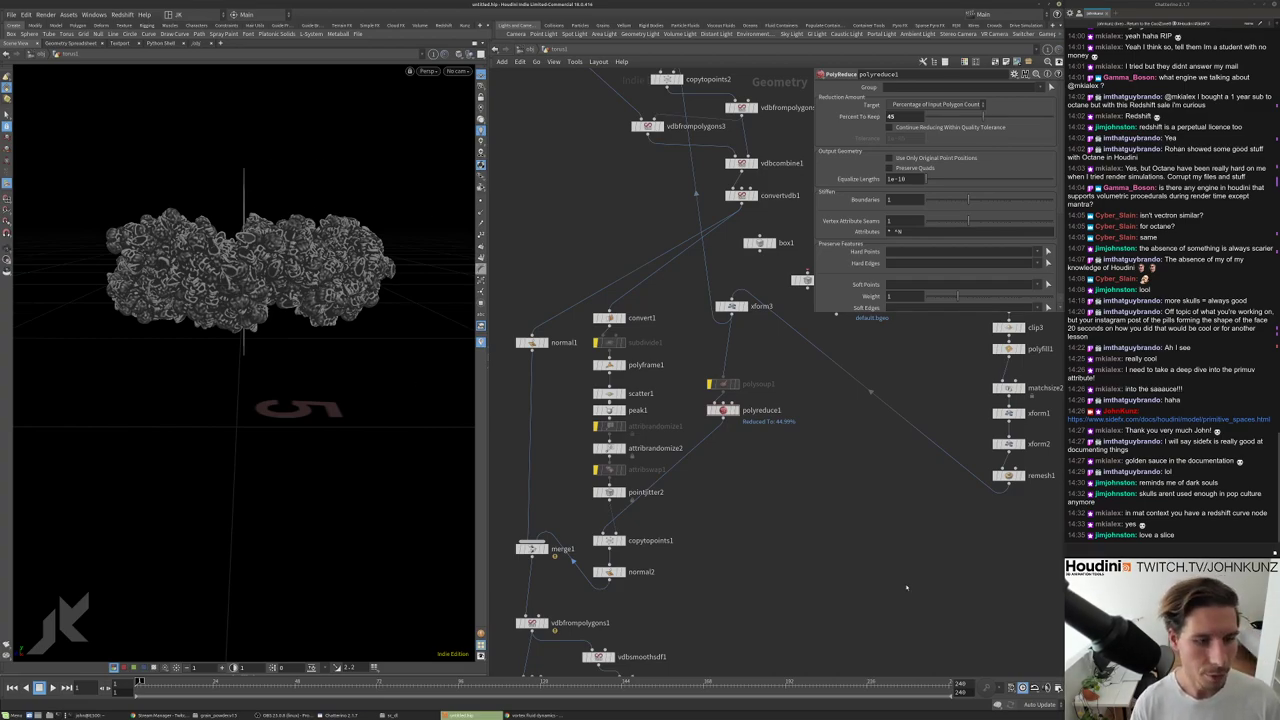
key("f")
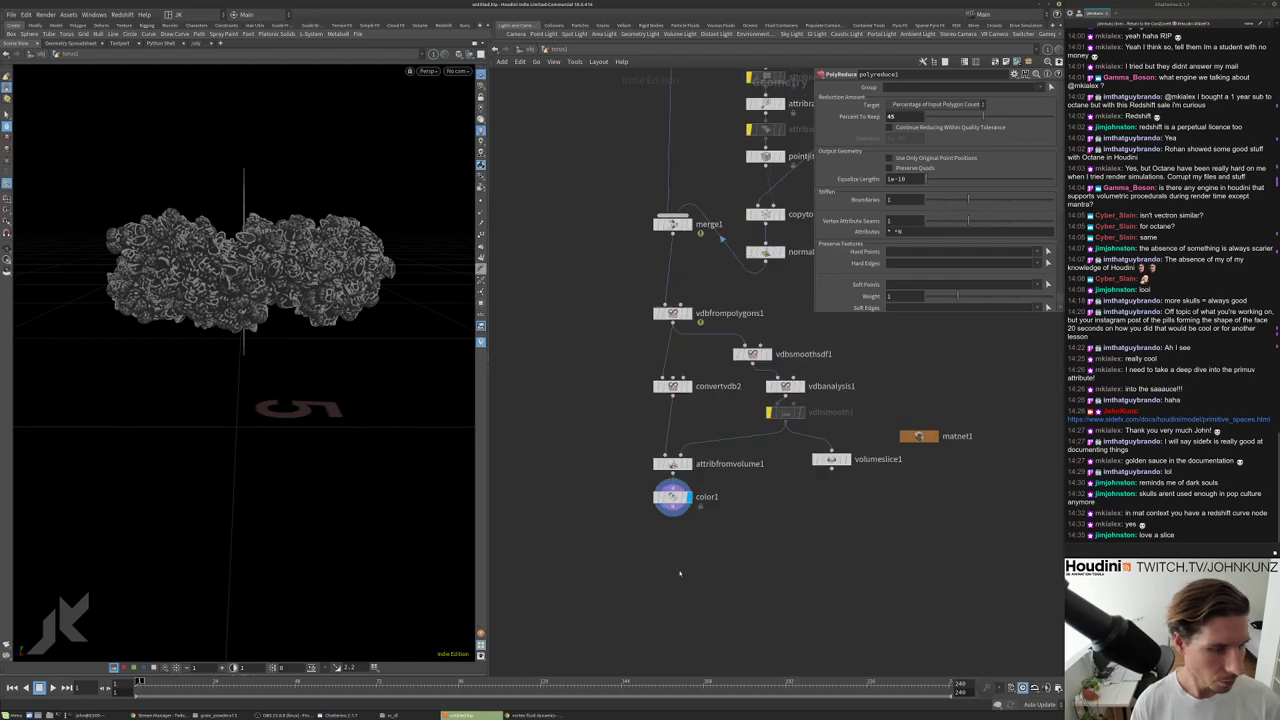
key("Escape")
left_click_drag(399, 370, 325, 300)
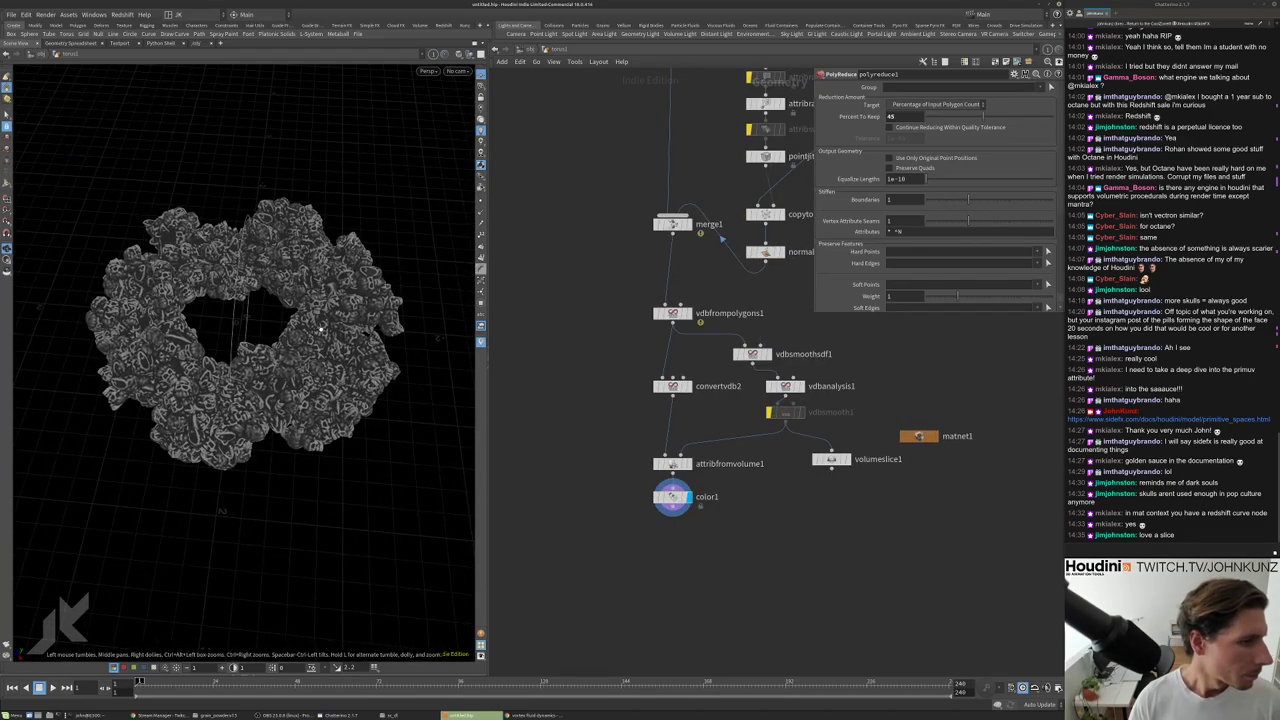
scroll(400, 350, "up", 5)
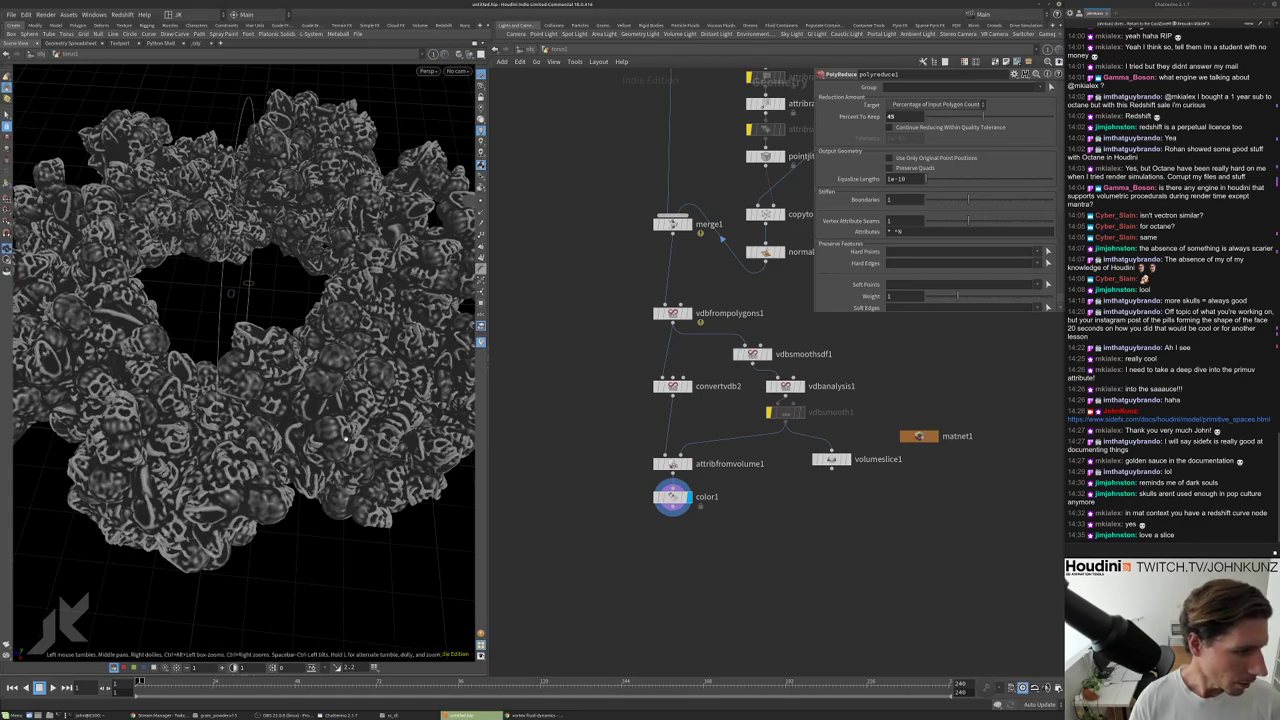
scroll(333, 456, "up", 5)
left_click_drag(333, 456, 268, 428)
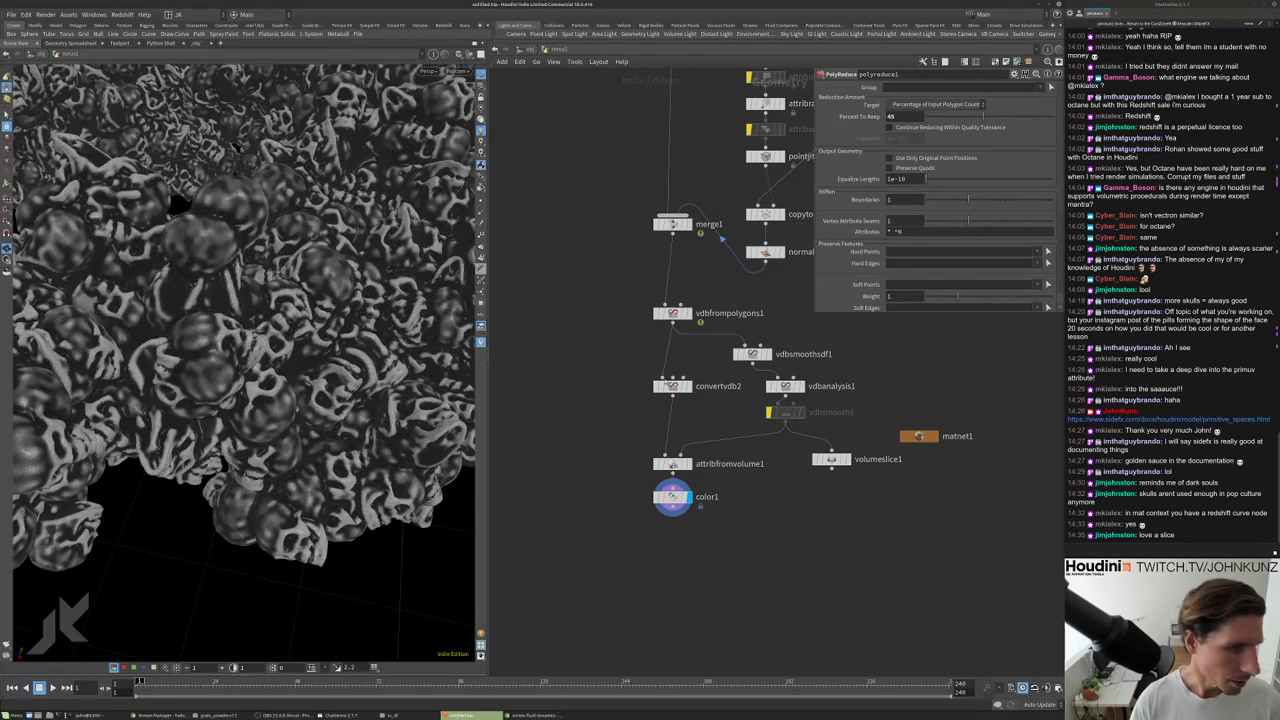
middle_click_drag(880, 347, 757, 472)
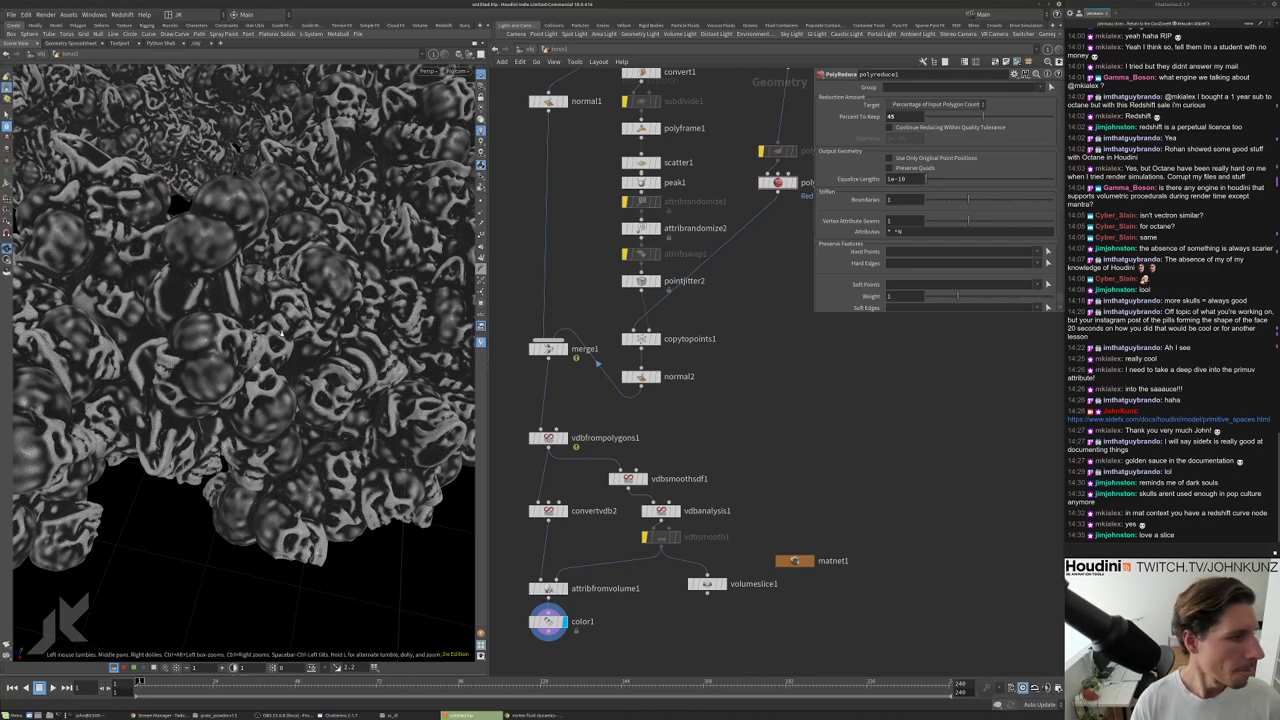
scroll(302, 307, "up", 5)
left_click_drag(302, 307, 358, 420)
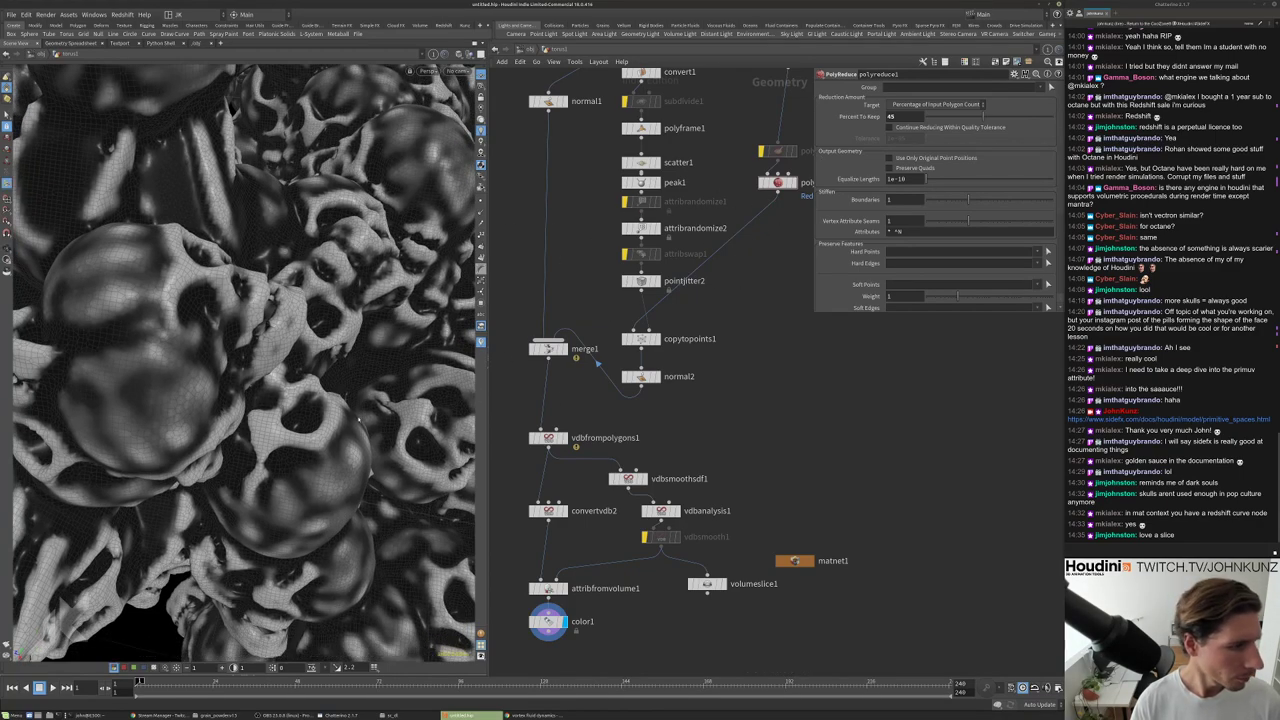
scroll(578, 483, "up", 3)
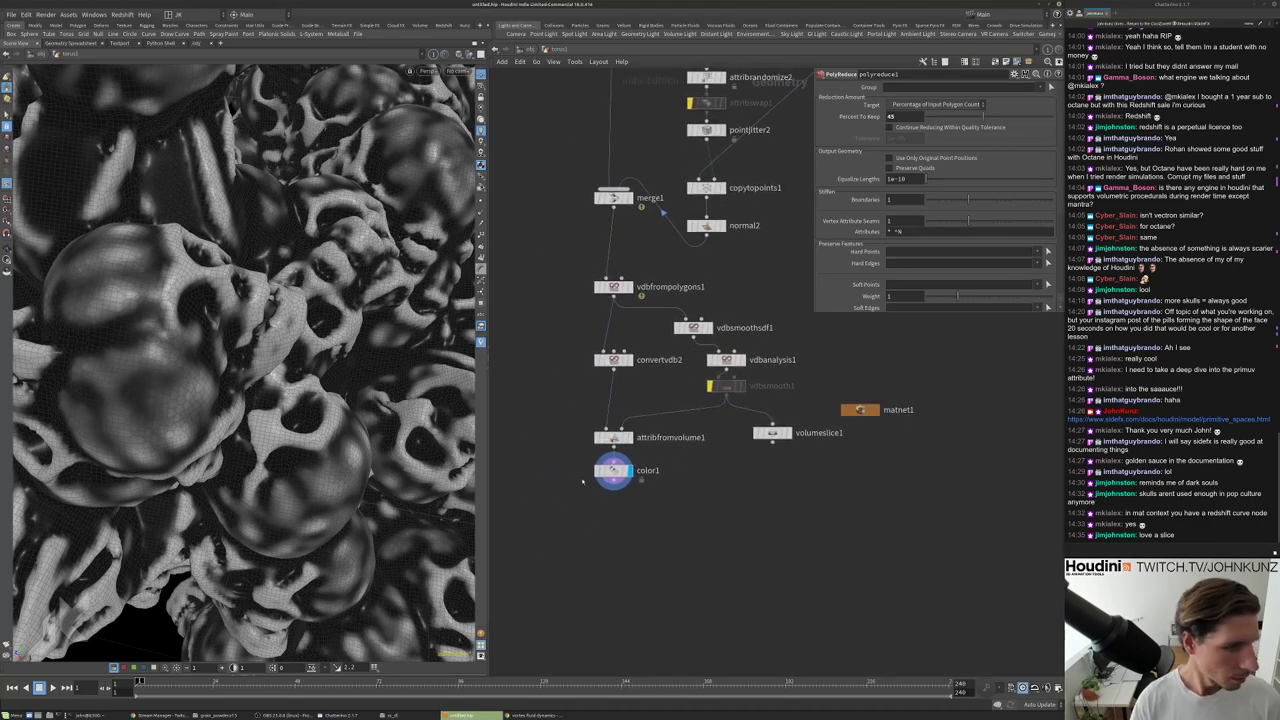
middle_click(628, 466)
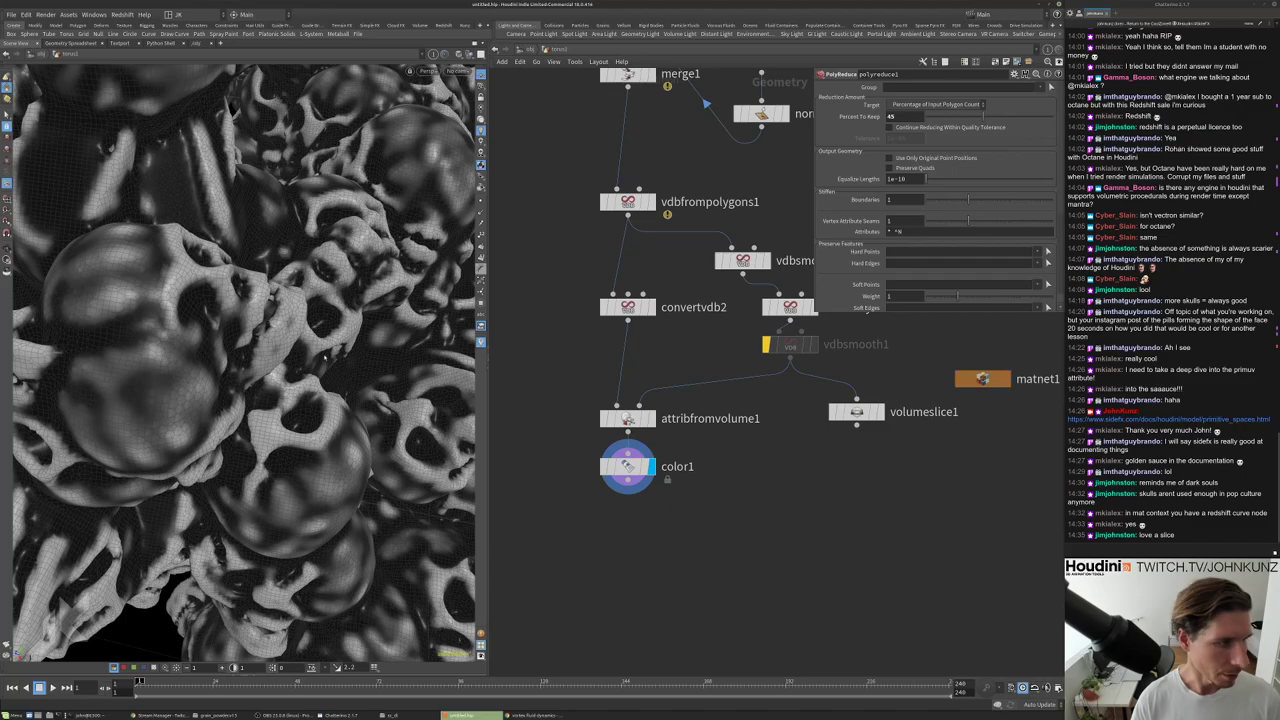
left_click_drag(300, 330, 200, 430)
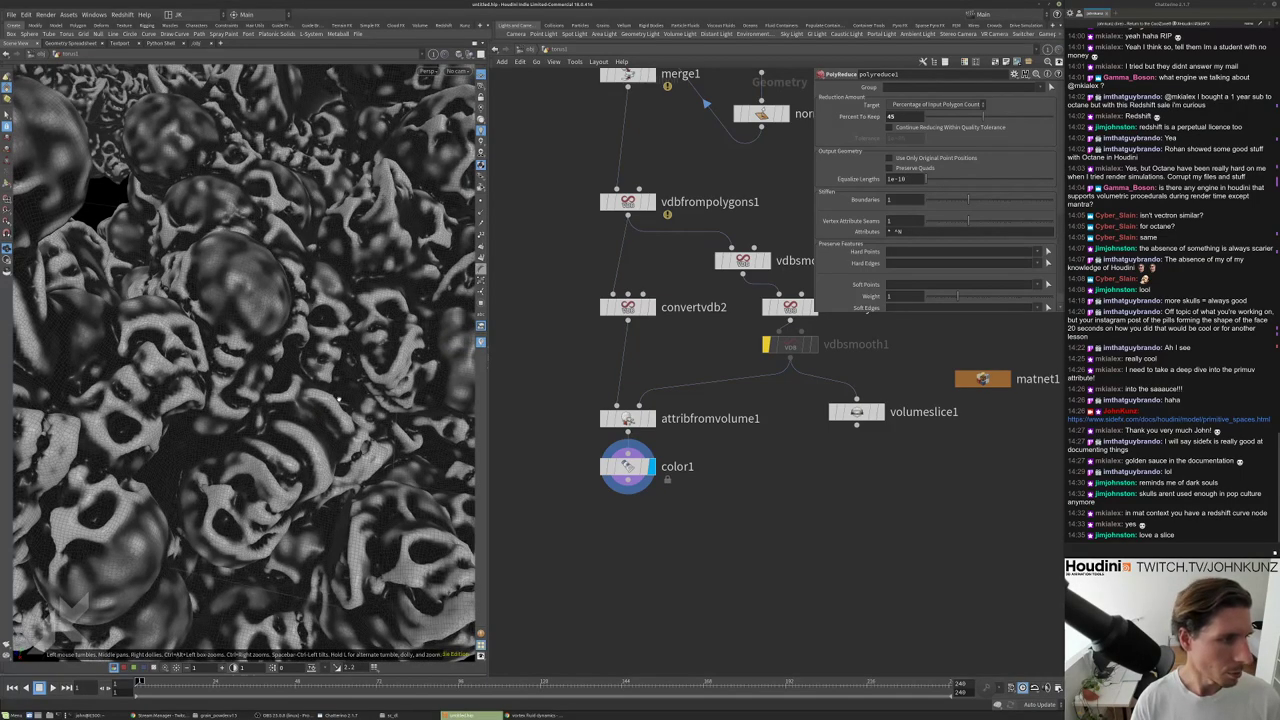
left_click_drag(340, 398, 372, 290)
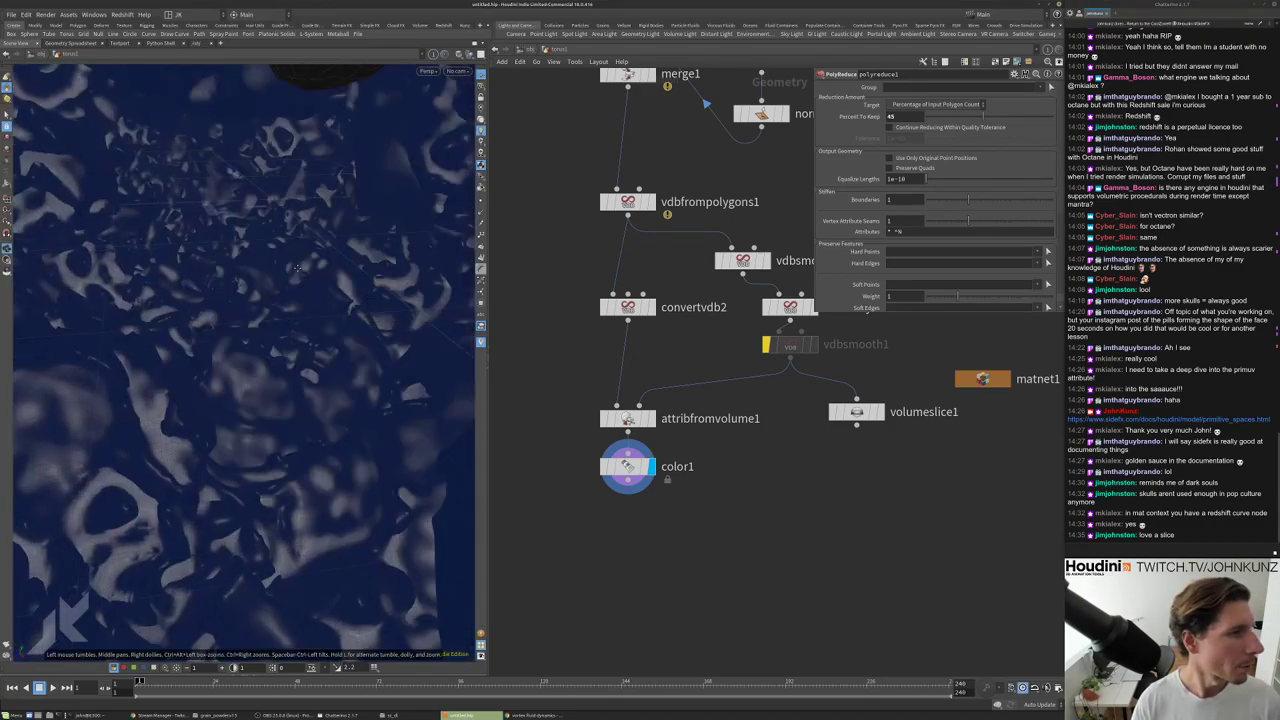
left_click_drag(297, 267, 235, 230)
Uncheck Tint Backfaces in the viewport Markers display options so skulls shade grey.
key("d")
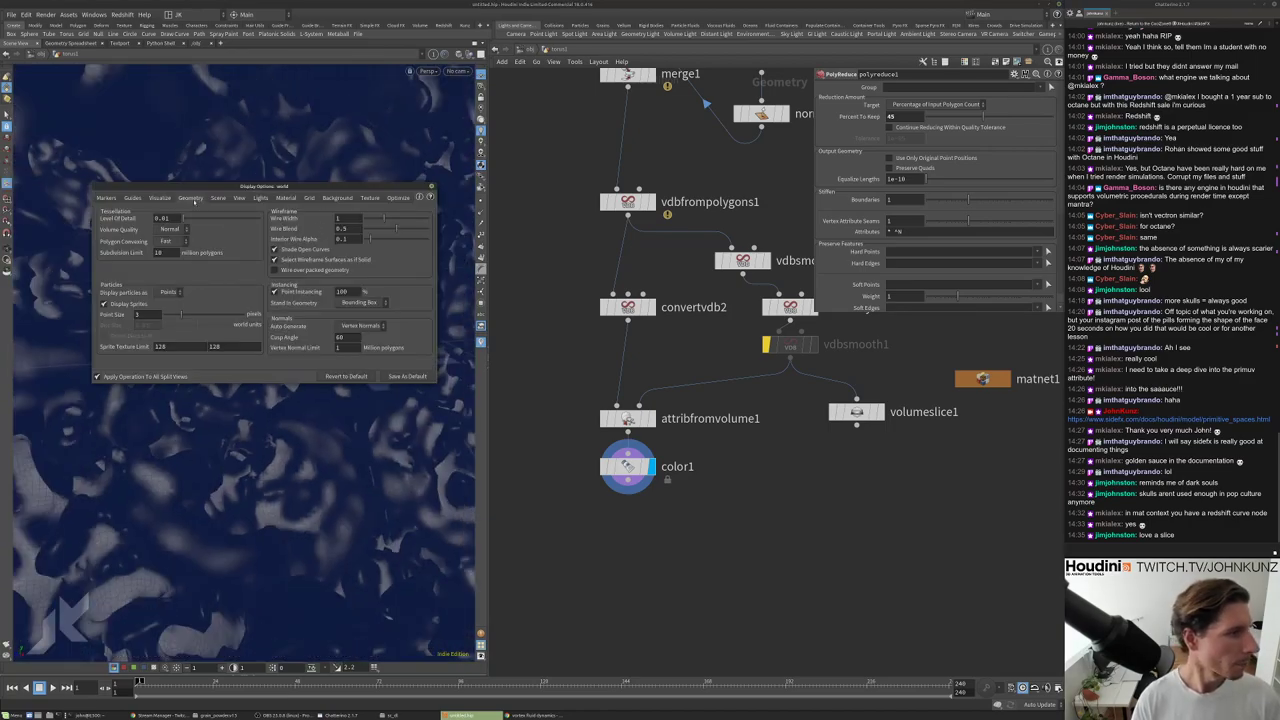
left_click(166, 199)
left_click(128, 199)
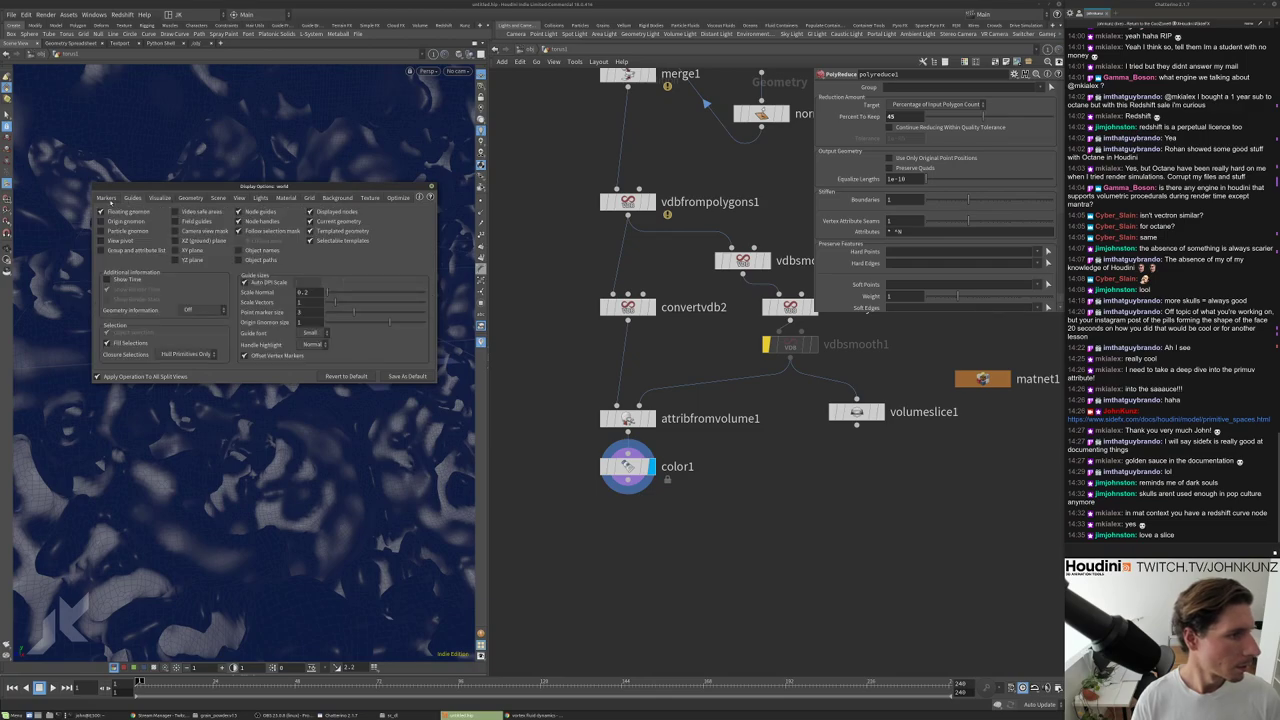
left_click(108, 198)
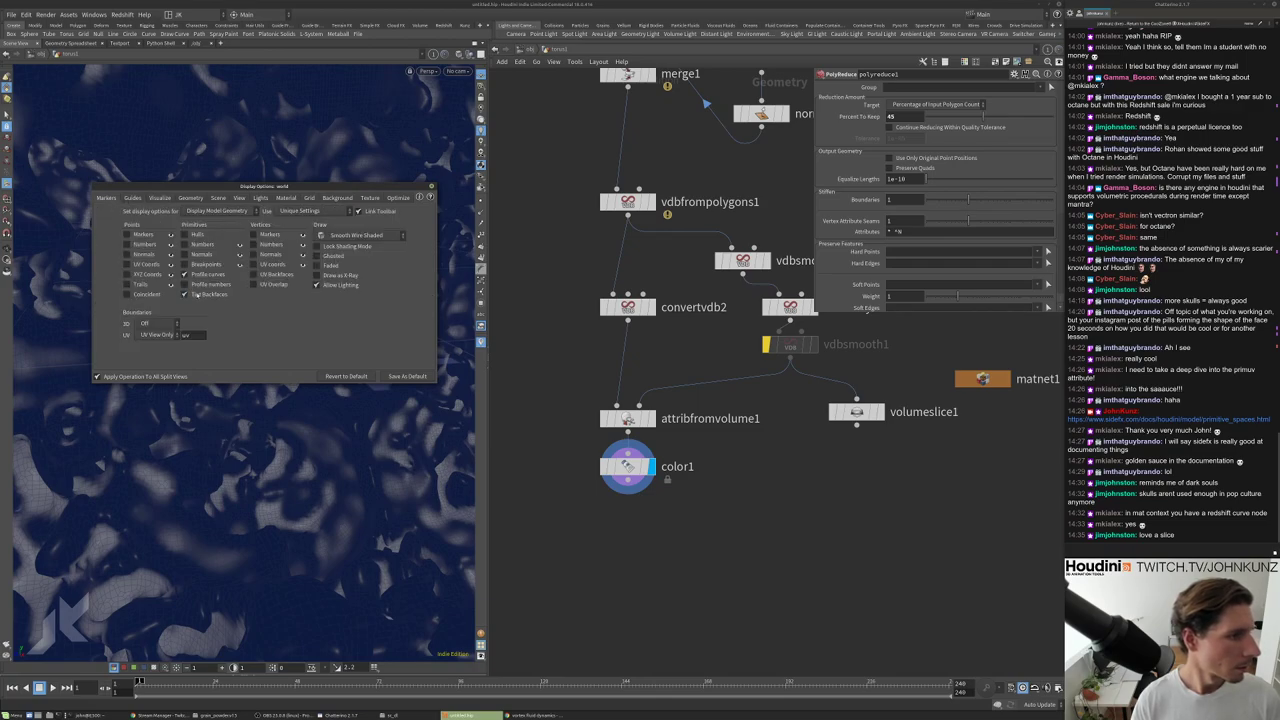
left_click(194, 294)
key("d")
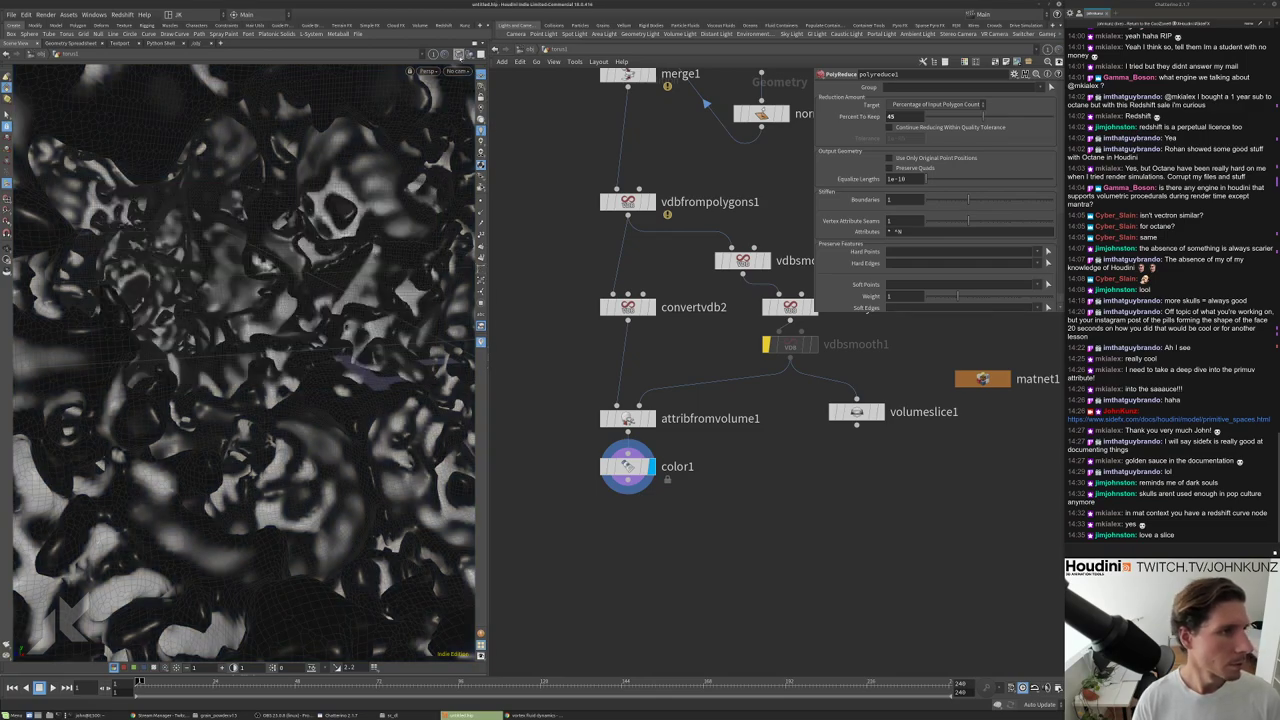
Orbit the viewport to a new angle on the skulls.
left_click(459, 55)
left_click(497, 150)
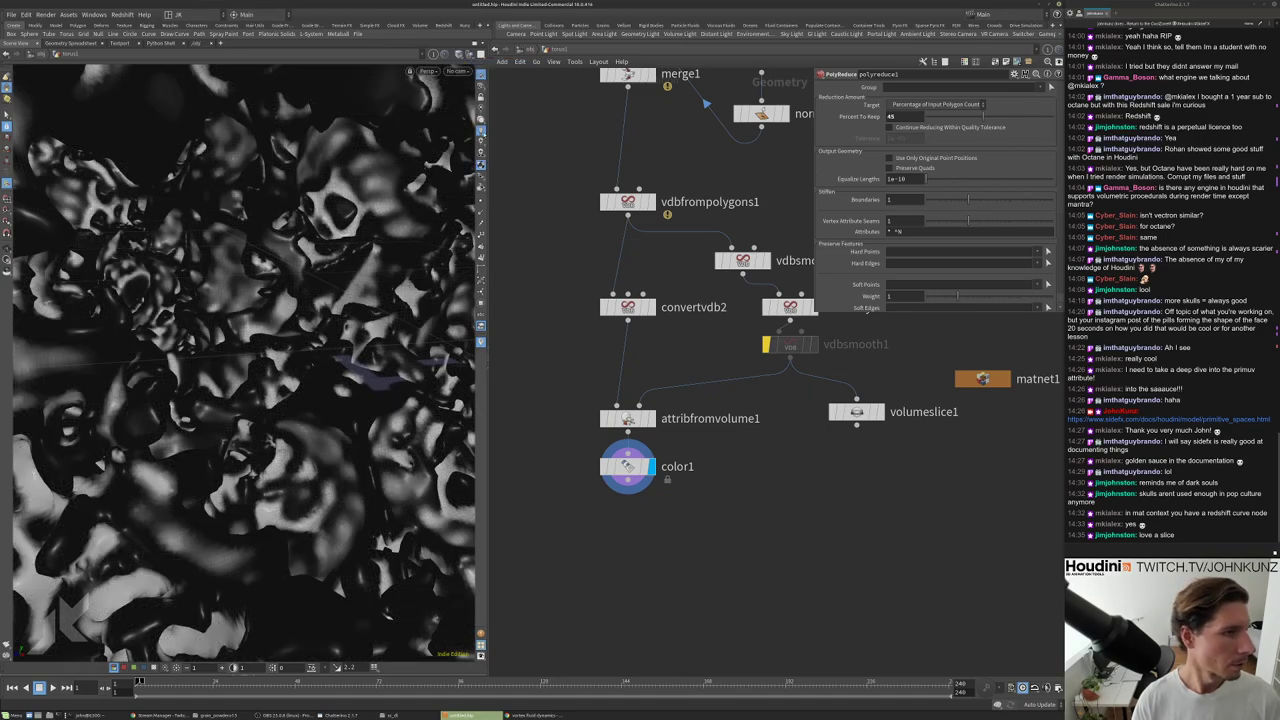
key("Escape")
mouse_move(190, 355)
left_mouse_down()
mouse_move(230, 361)
mouse_move(243, 348)
left_mouse_up()
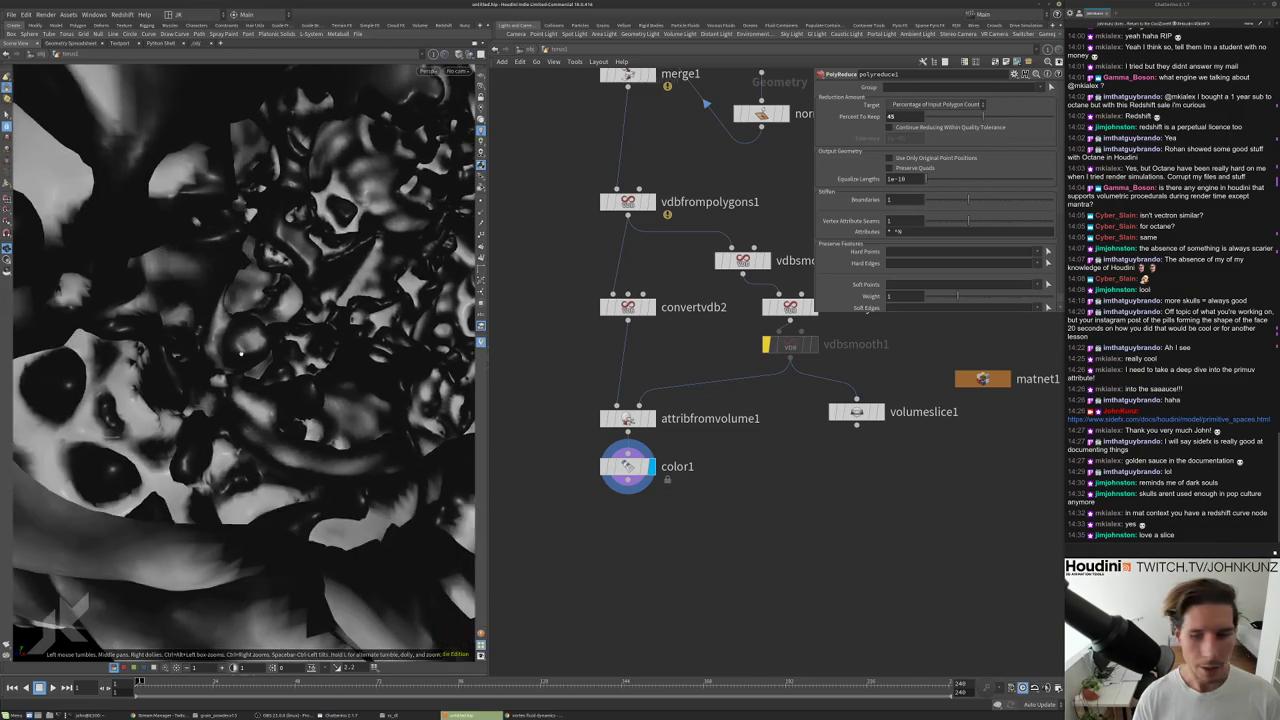
key("s")
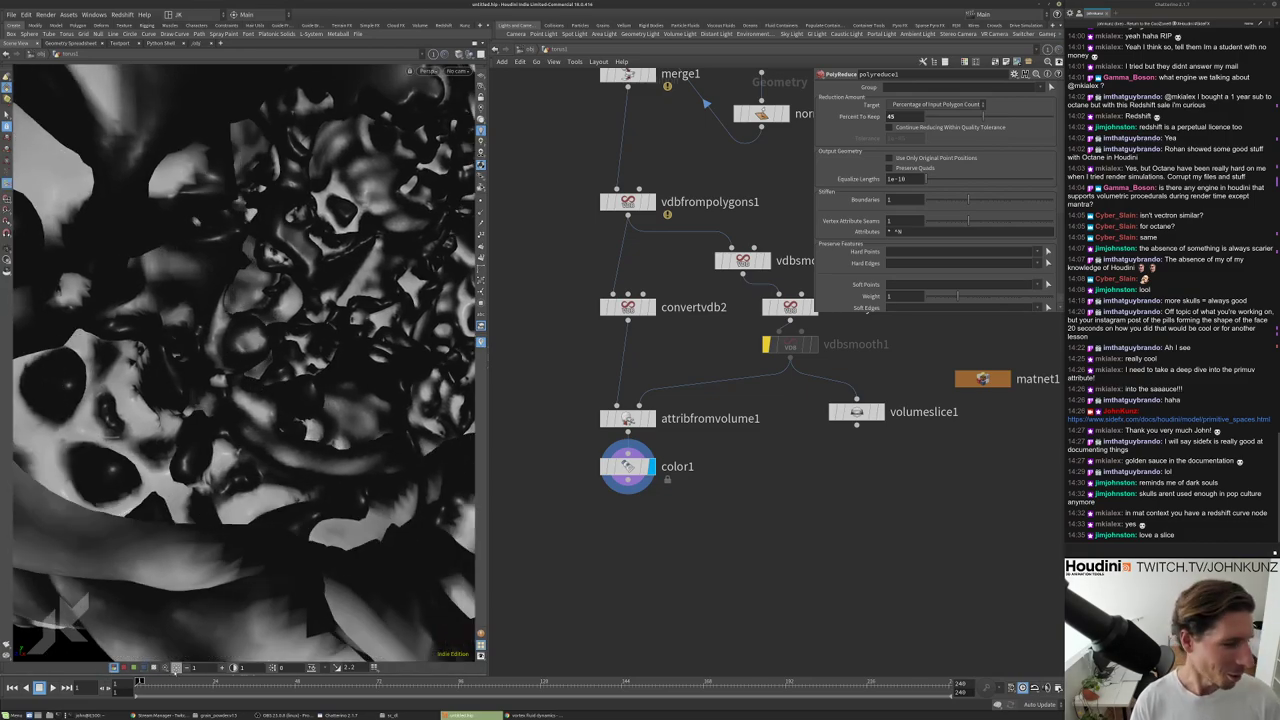
Raise viewport brightness and enable high-contrast lighting, then switch back to the browser.
middle_click_drag(200, 667, 300, 652)
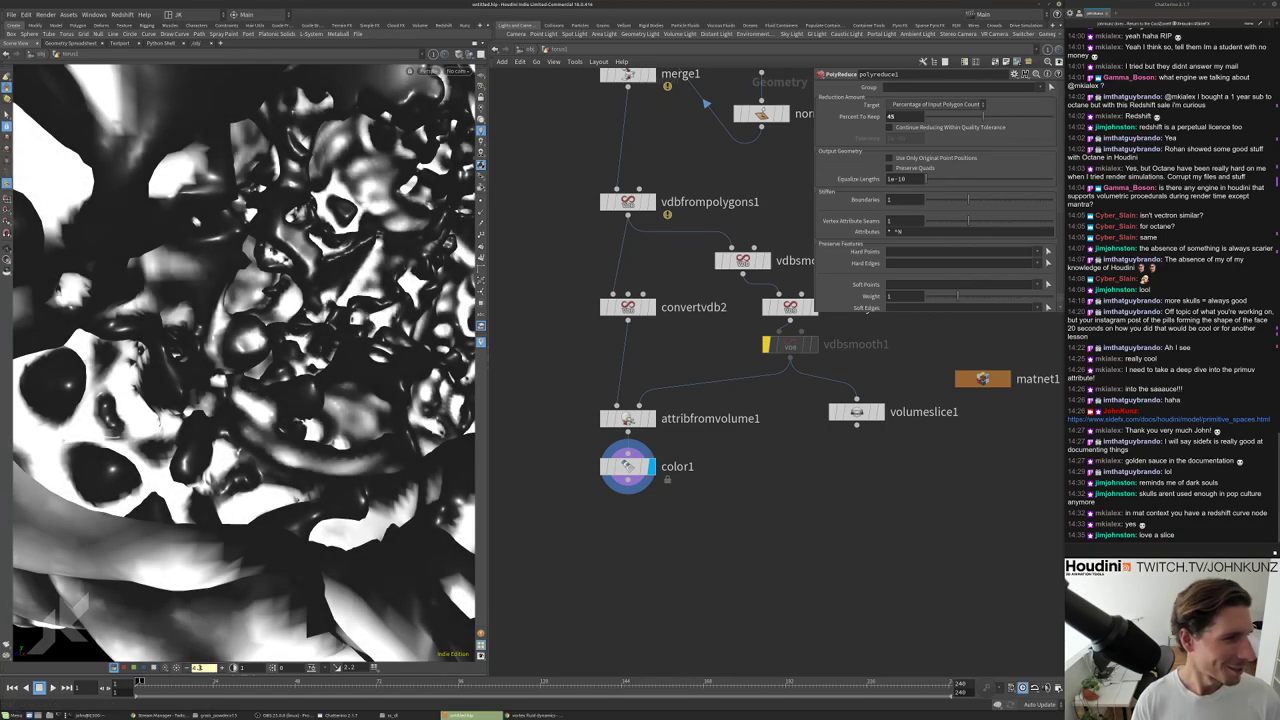
left_click(352, 667)
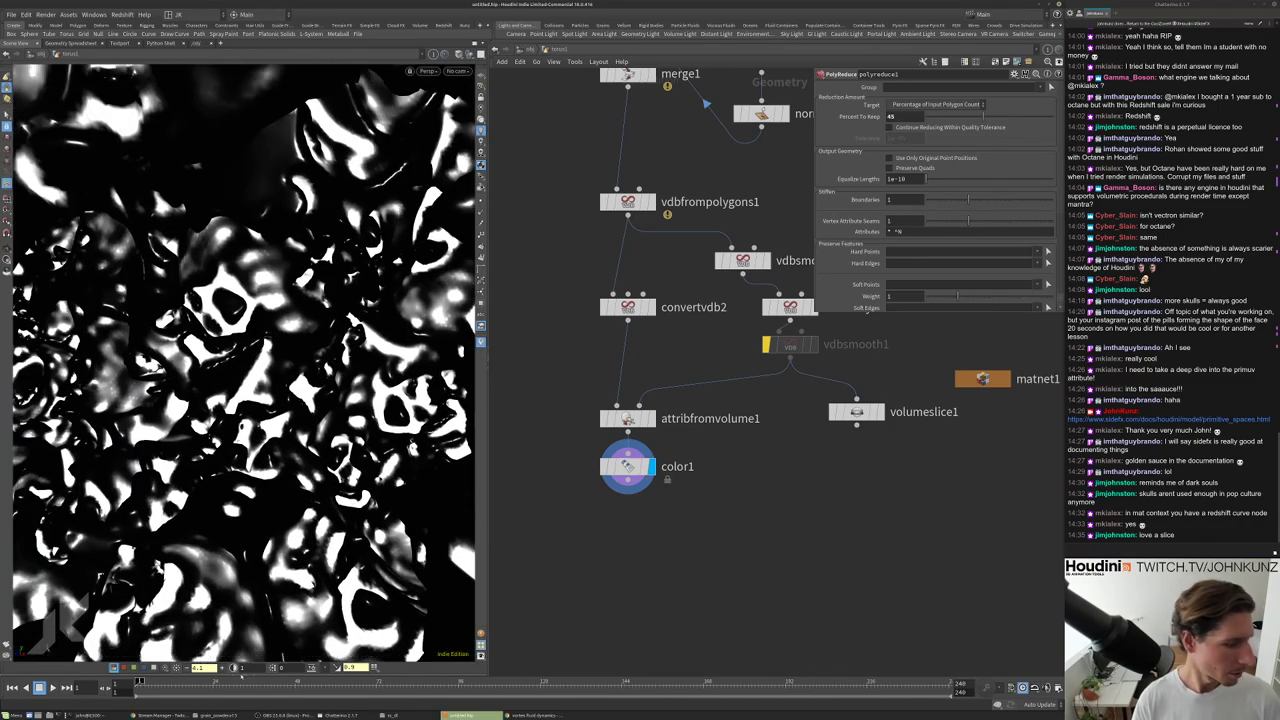
key("alt+Tab")
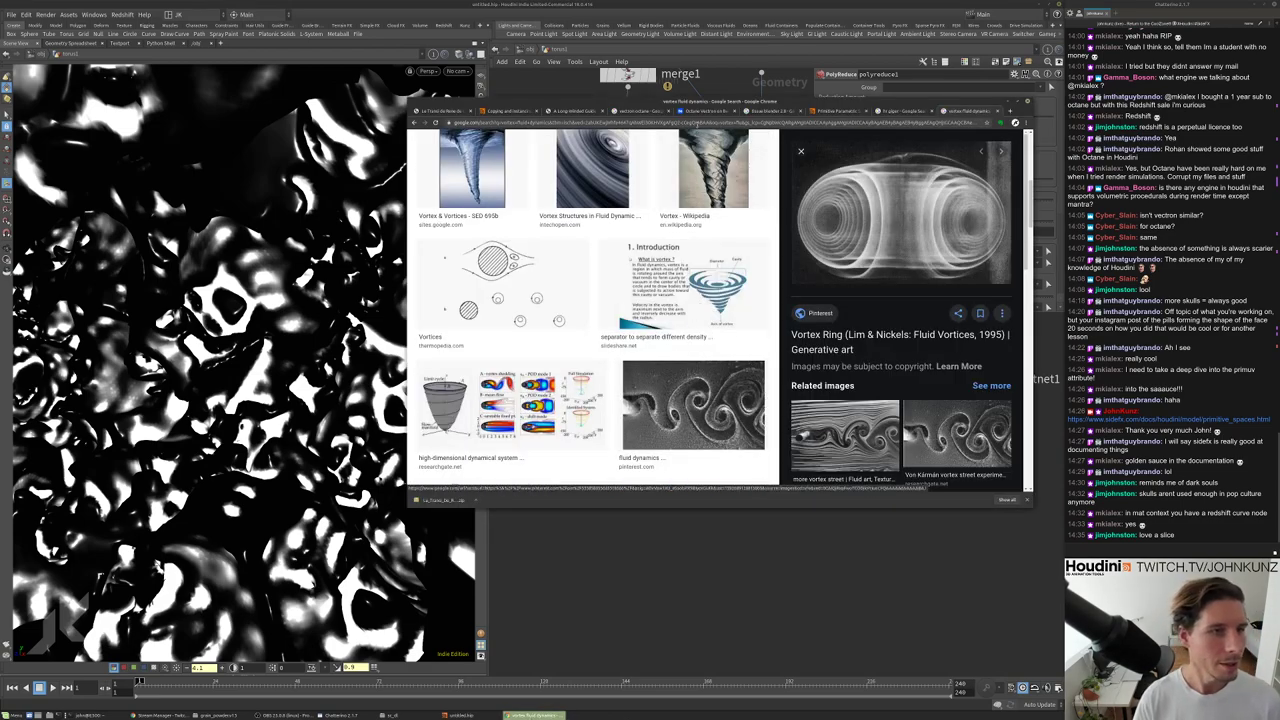
Search images for 'baron samedi' and preview the Dreamstime Baron Samedi stock photo.
left_click(699, 122)
type("baron sam")
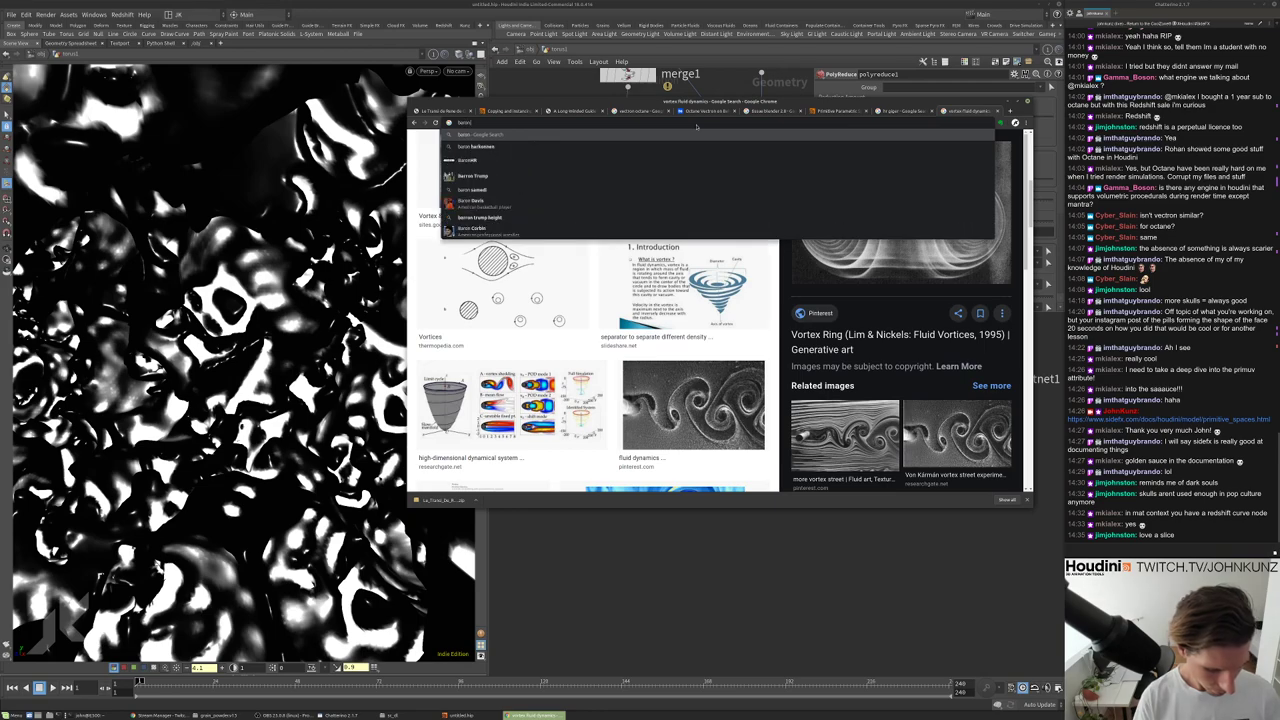
type("edi")
key("Return")
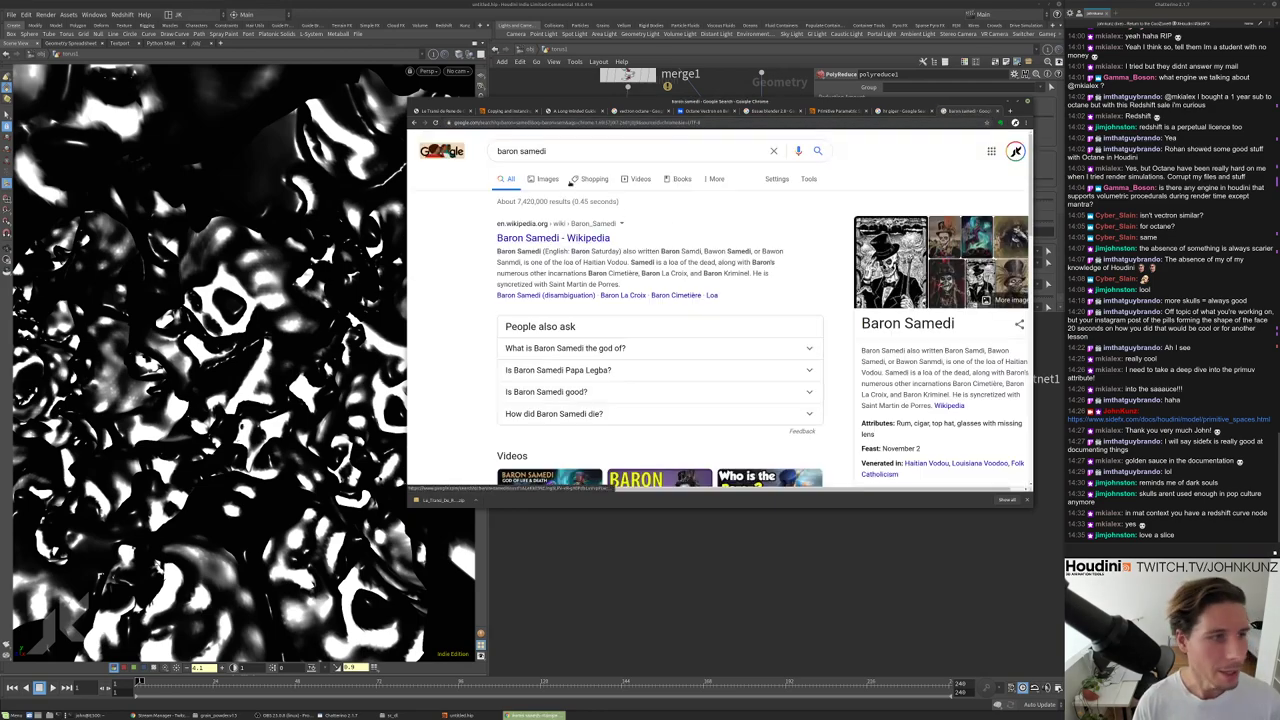
left_click(546, 179)
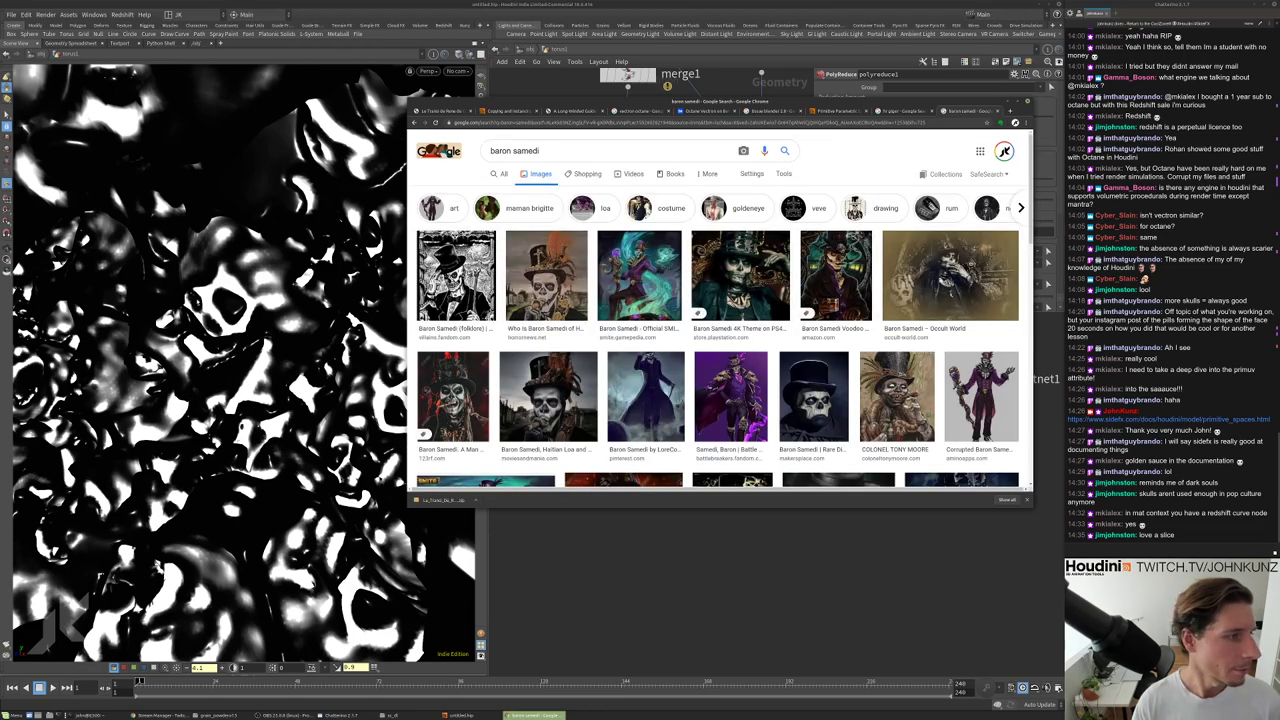
scroll(813, 398, "down", 1)
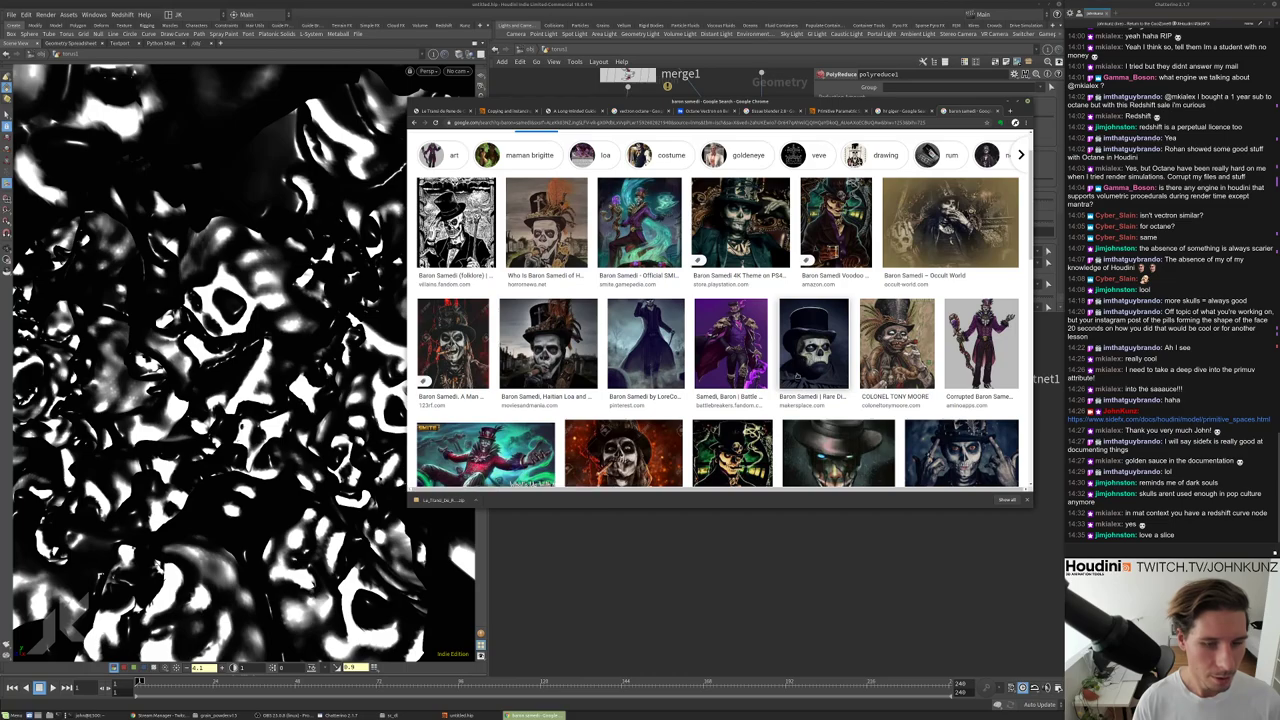
left_click(961, 452)
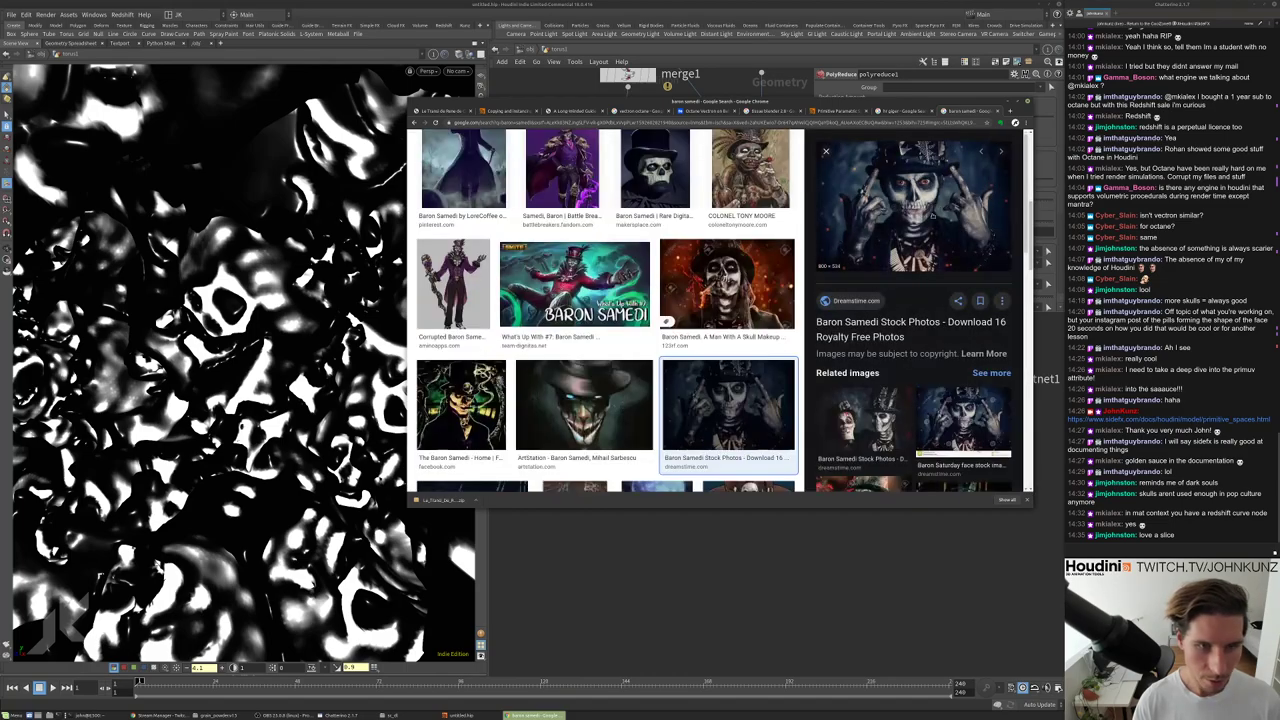
Back in Houdini, frame the whole skull-covered torus and orbit to a side view.
left_click(805, 597)
scroll(768, 577, "down", 3)
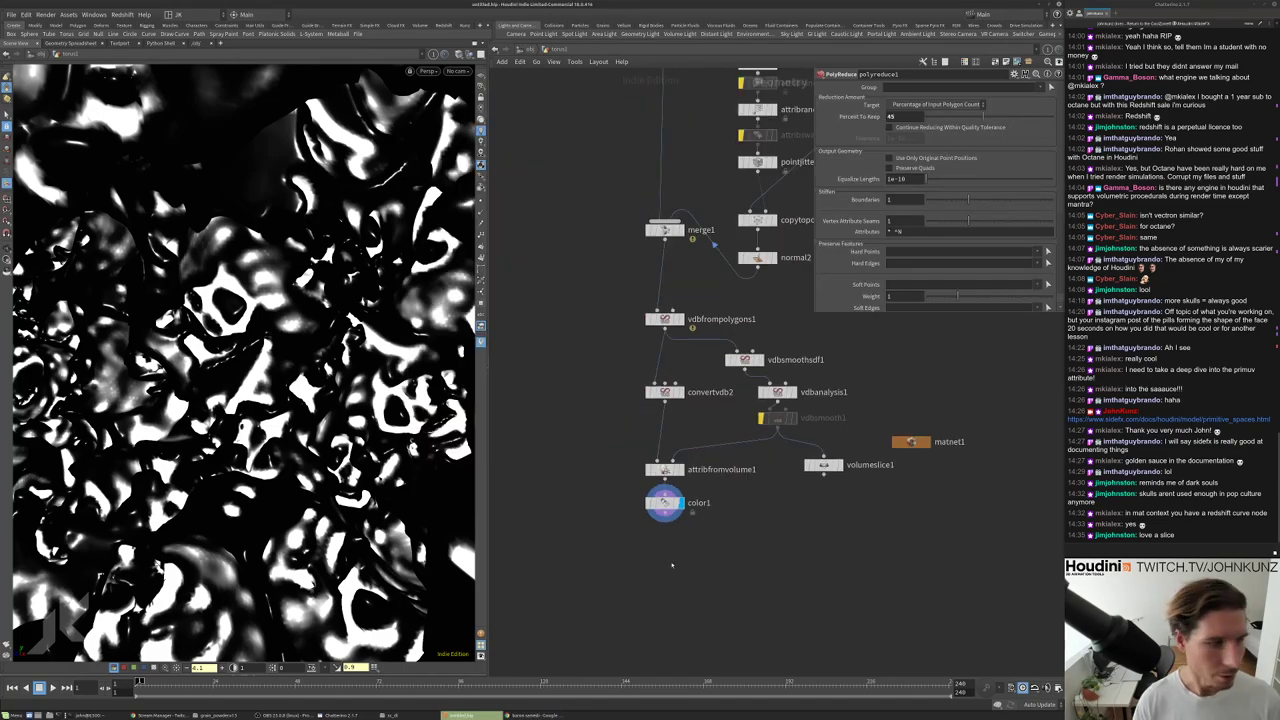
left_click(681, 230)
scroll(240, 360, "up", 10)
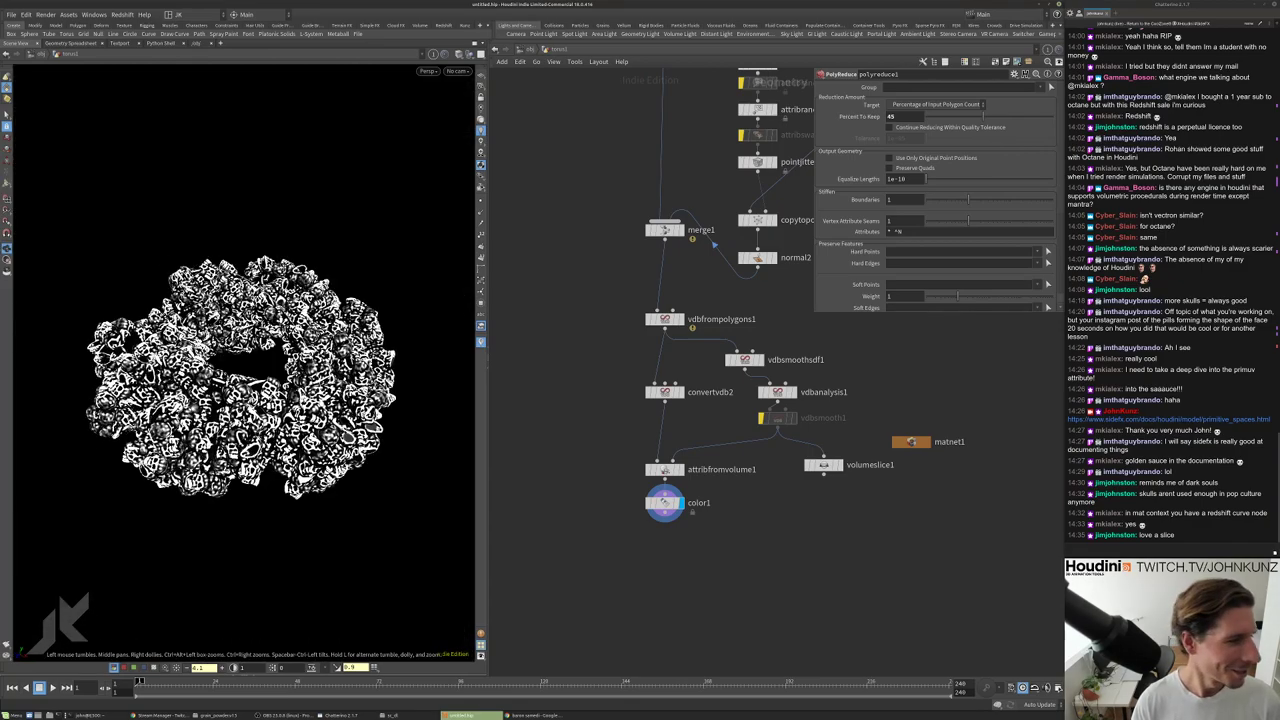
scroll(240, 360, "down", 3)
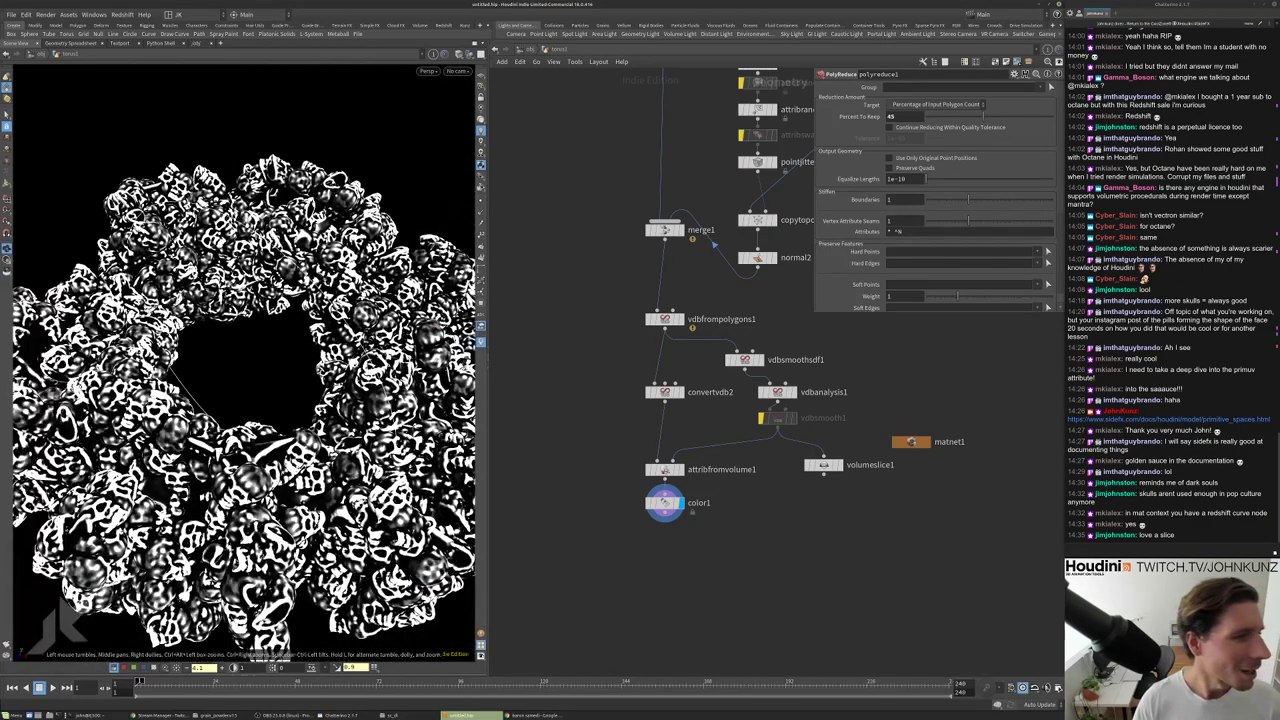
left_click_drag(240, 360, 280, 330, "alt")
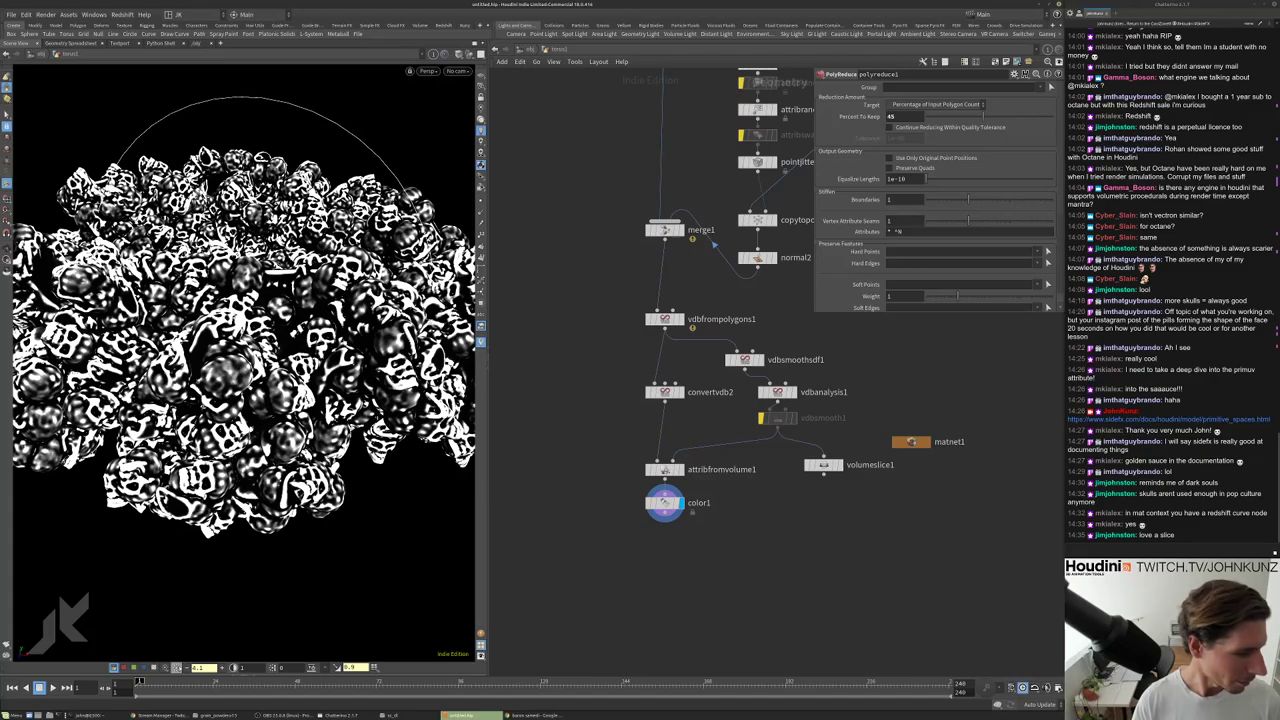
Turn off high-contrast lighting and orbit to look down into the ring's hole.
left_click(205, 667)
mouse_move(300, 380)
left_mouse_down("alt")
mouse_move(337, 375)
mouse_move(303, 368)
mouse_move(295, 418)
mouse_move(320, 390)
mouse_move(300, 372)
mouse_move(358, 451)
mouse_move(182, 379)
mouse_move(240, 362)
mouse_move(318, 306)
mouse_move(268, 338)
mouse_move(255, 325)
left_mouse_up("alt")
scroll(337, 375, "up", 3)
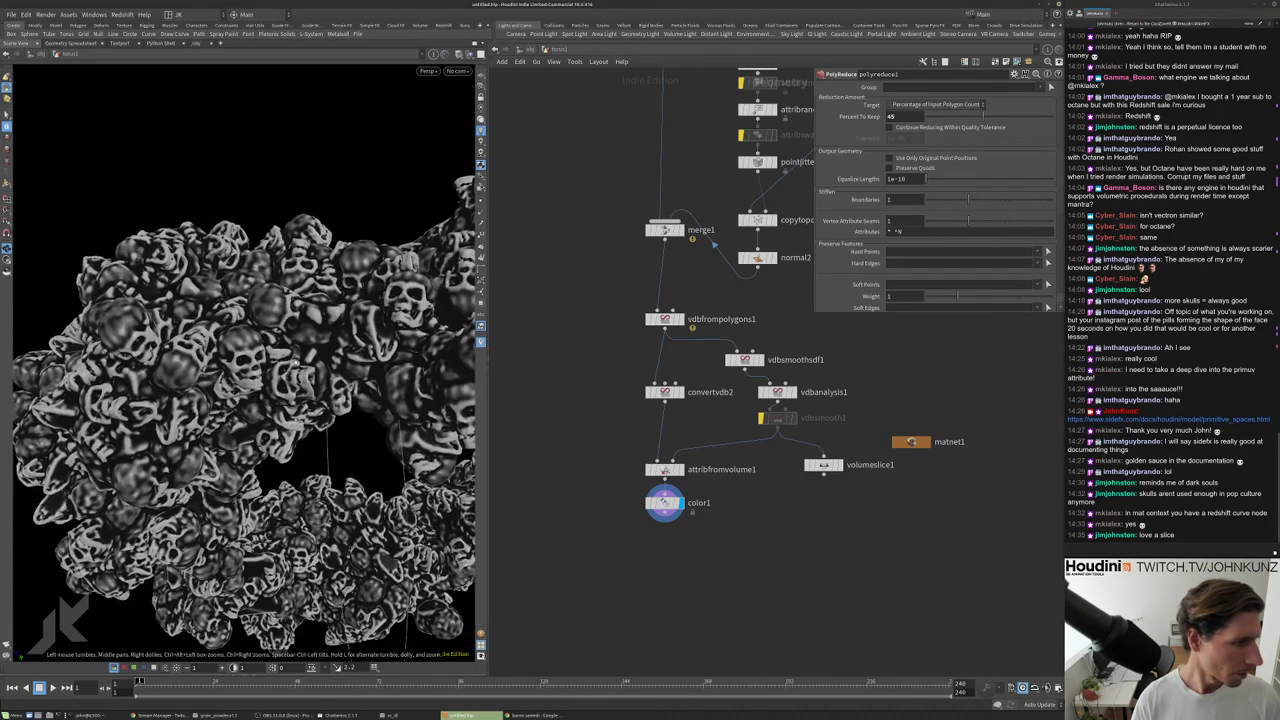
scroll(240, 400, "down", 3)
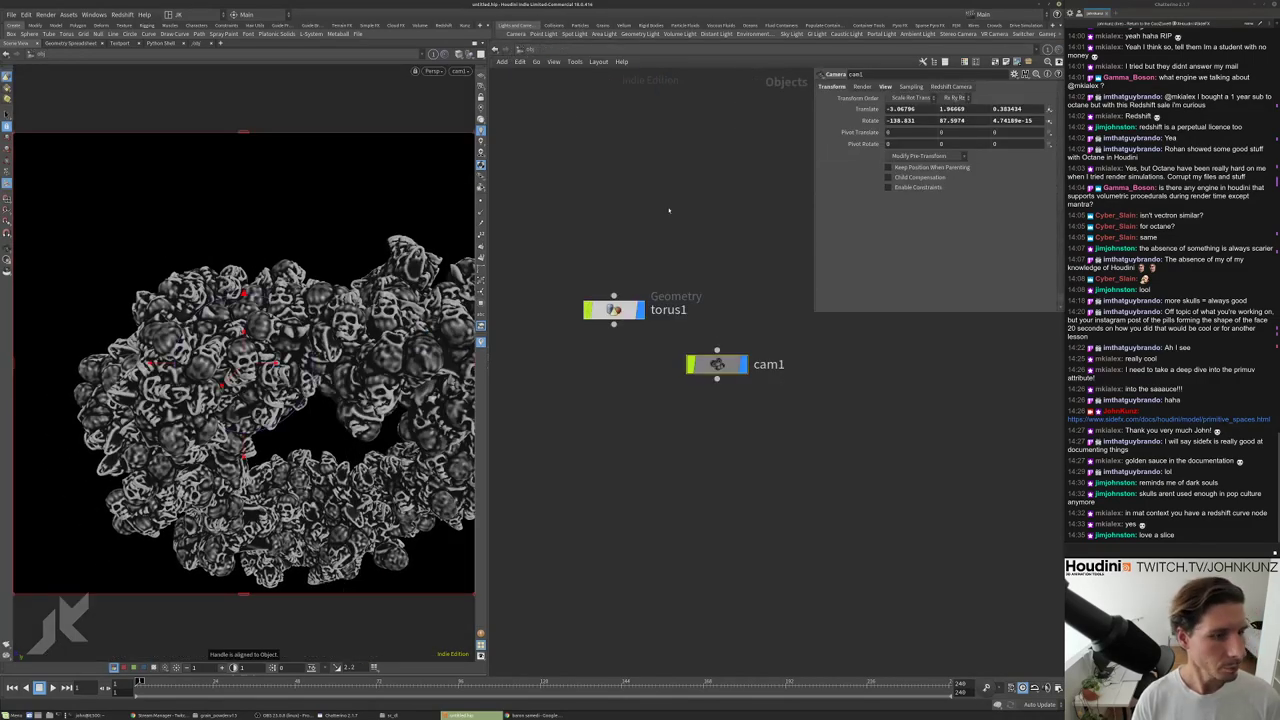
Set cam1's aperture to 36 and focal length to 125 in the View tab.
left_click(887, 87)
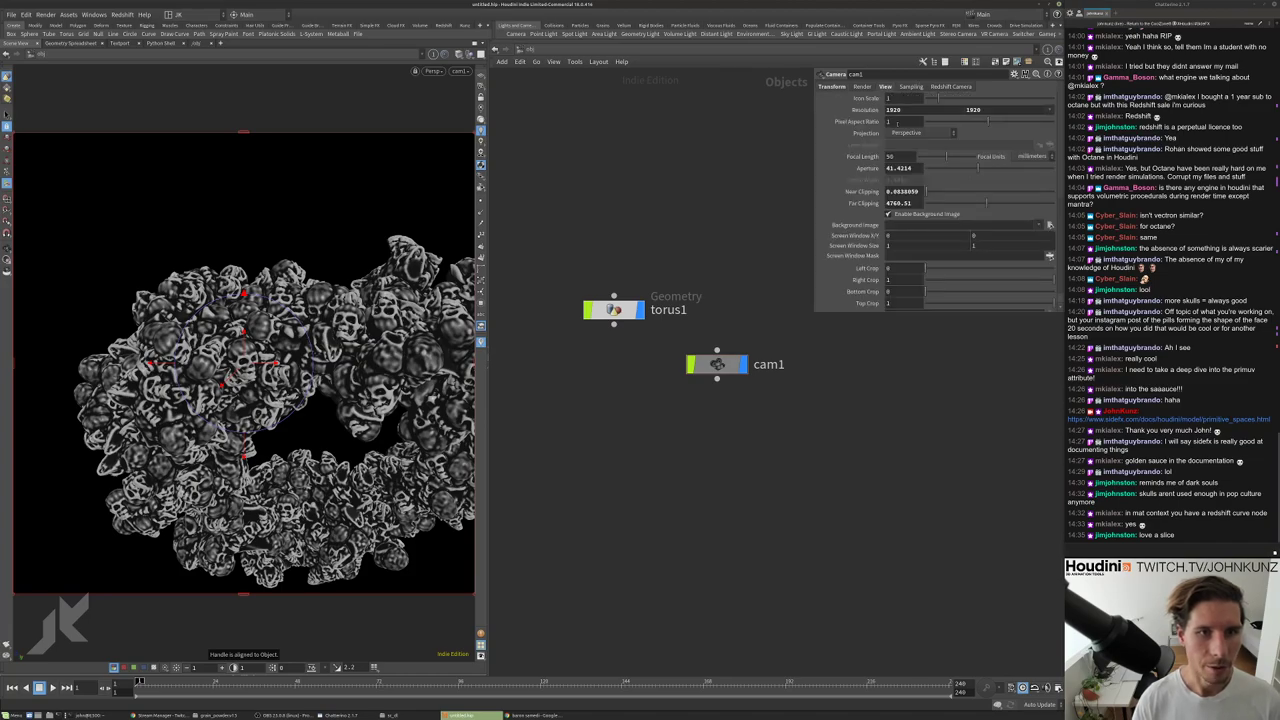
double_click(900, 168)
type("36")
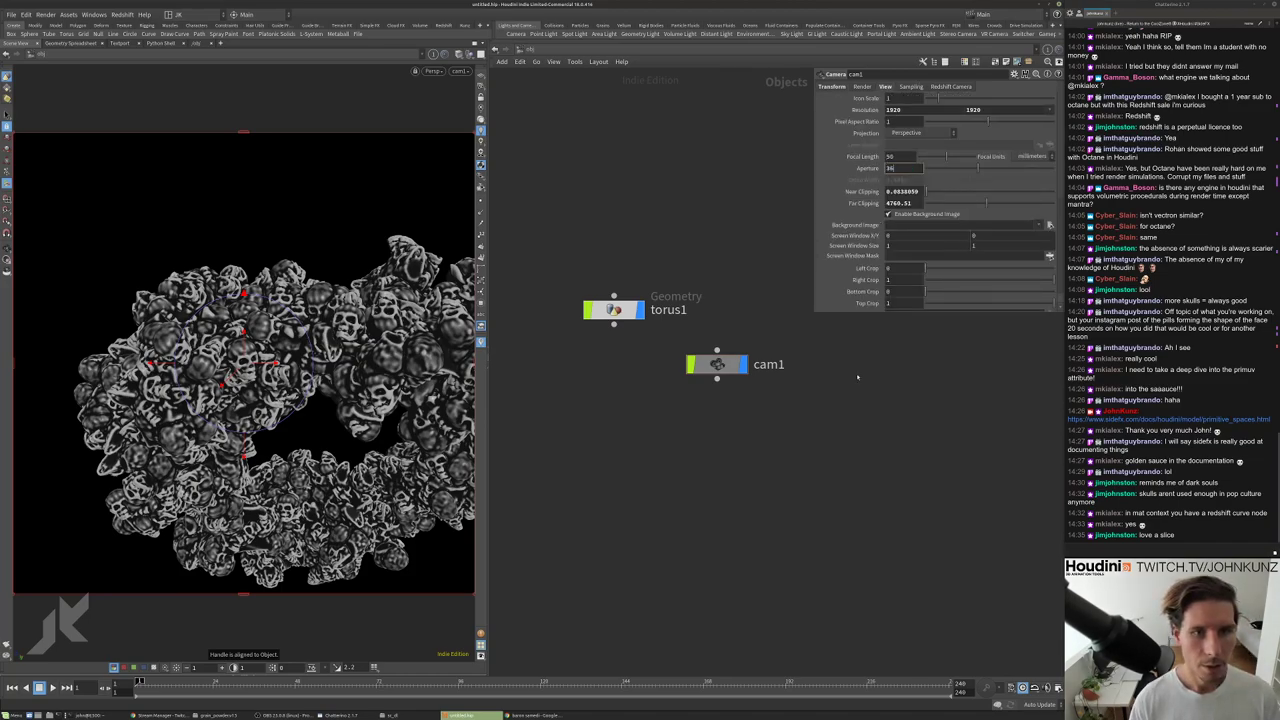
key("Return")
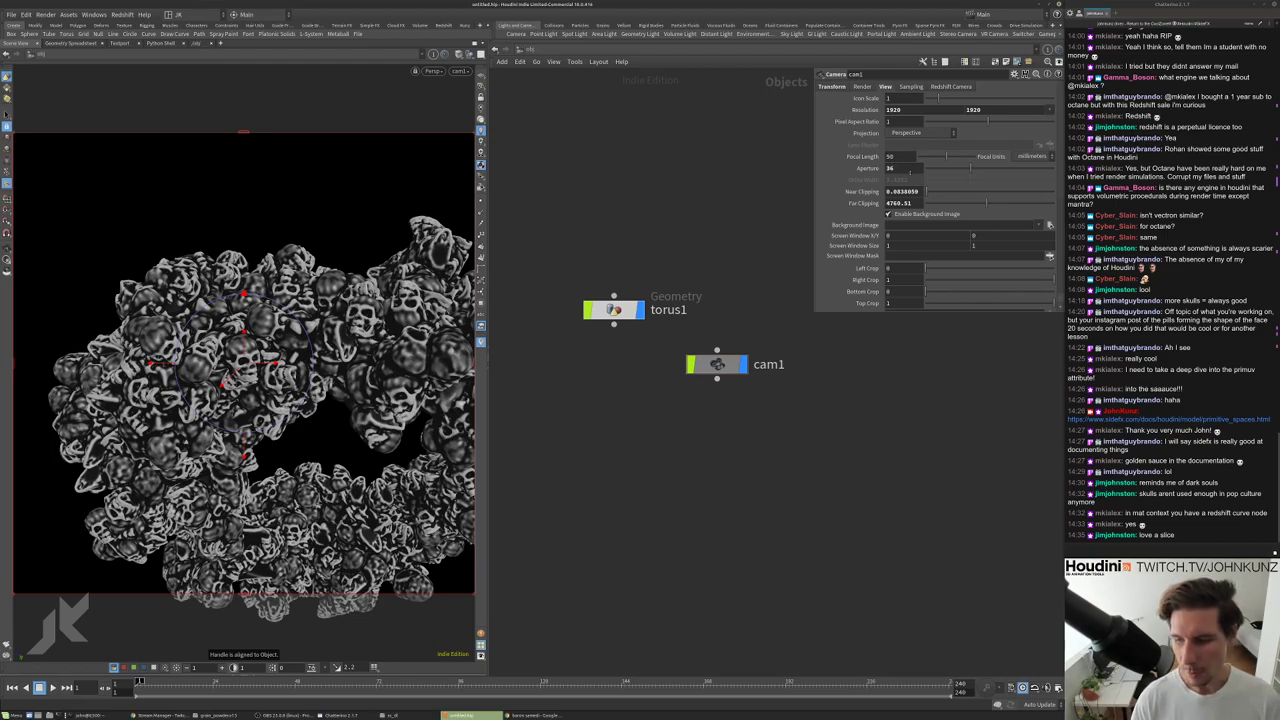
double_click(893, 157)
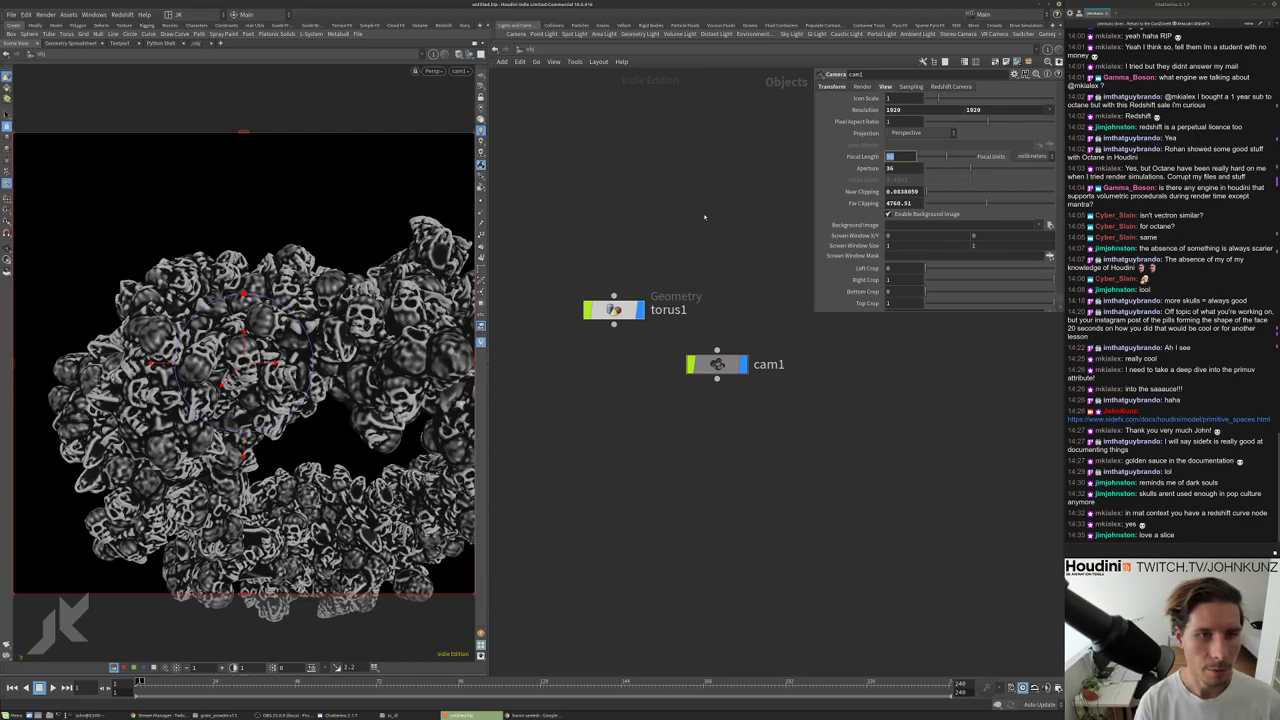
type("125")
key("Return")
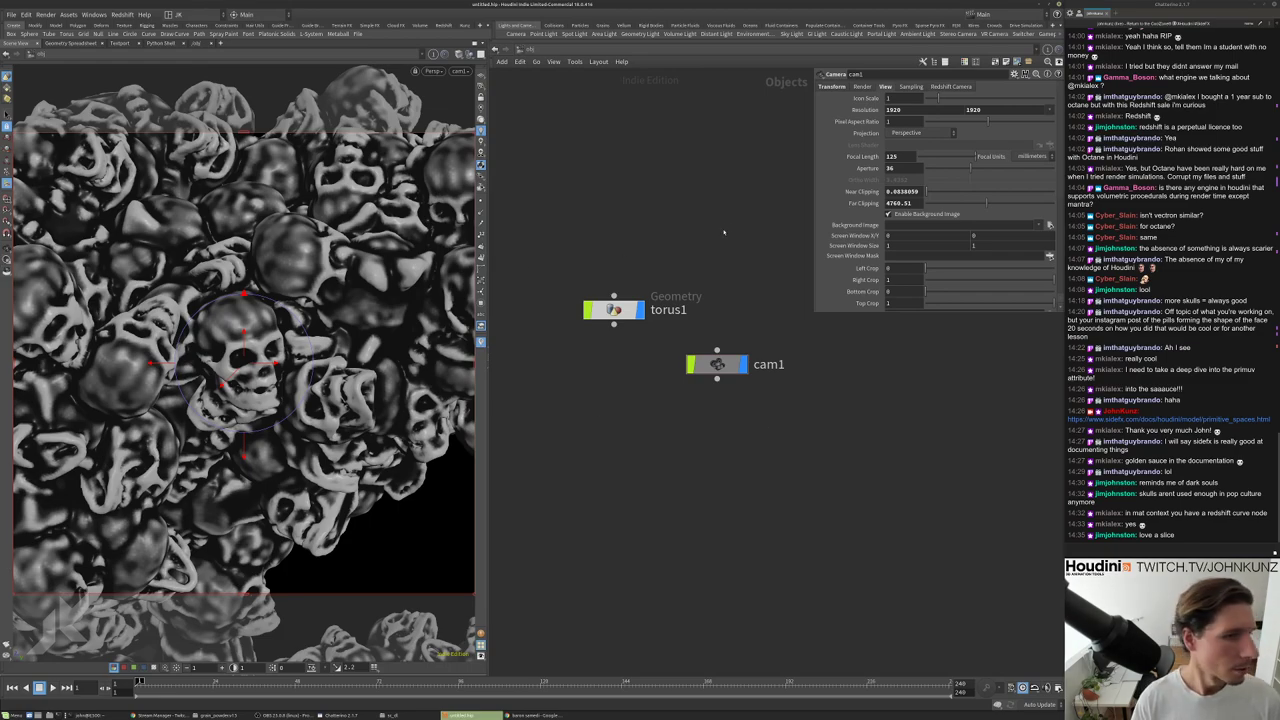
Move cam1 to a close-up of the torus's curving, skull-covered edge.
key("Escape")
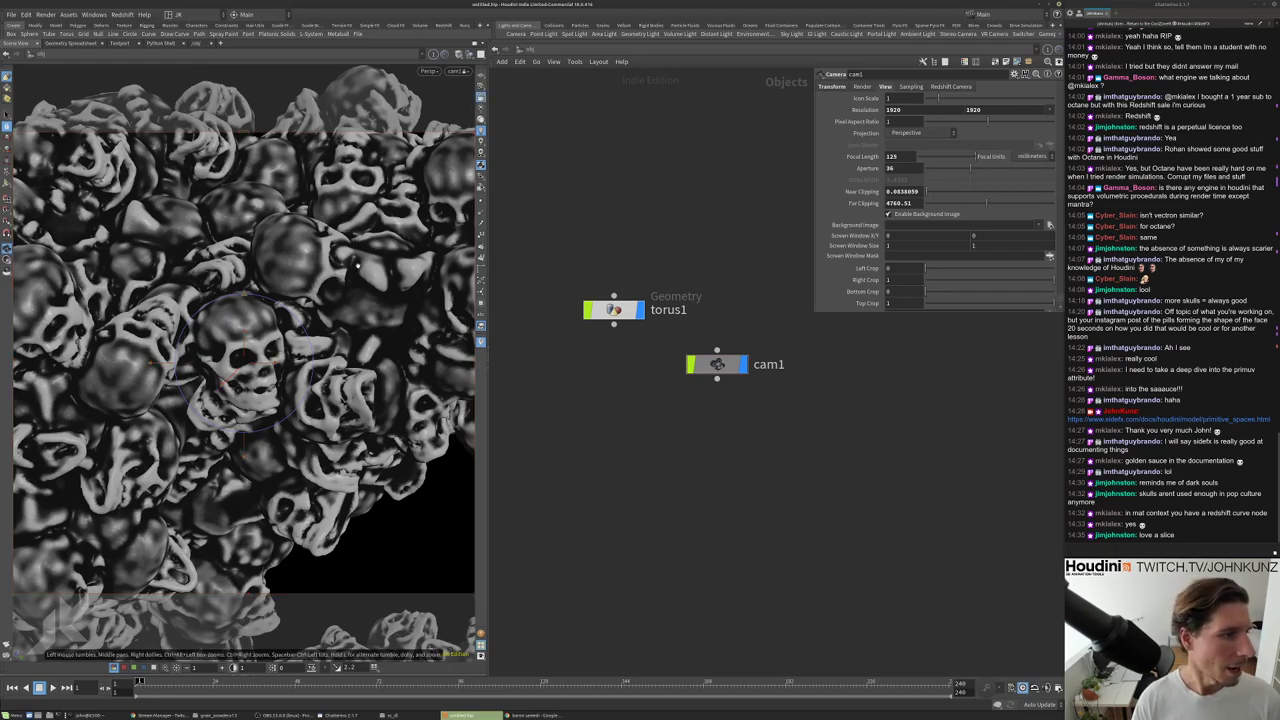
left_click_drag(380, 300, 360, 410)
left_click_drag(361, 487, 388, 268)
left_click_drag(284, 379, 340, 357)
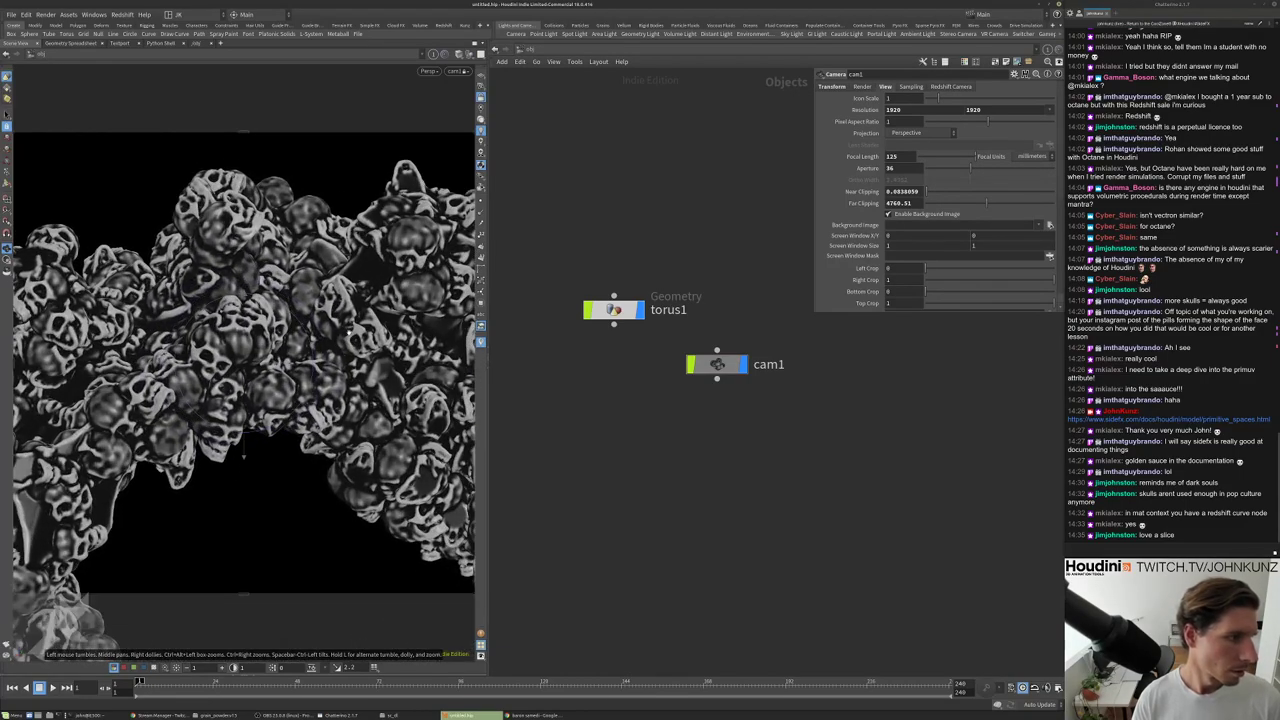
Look through cam1 again to widen the shot, then bring up the Tab add-node menu.
right_click(340, 357)
left_click(385, 590)
left_click_drag(330, 300, 360, 306)
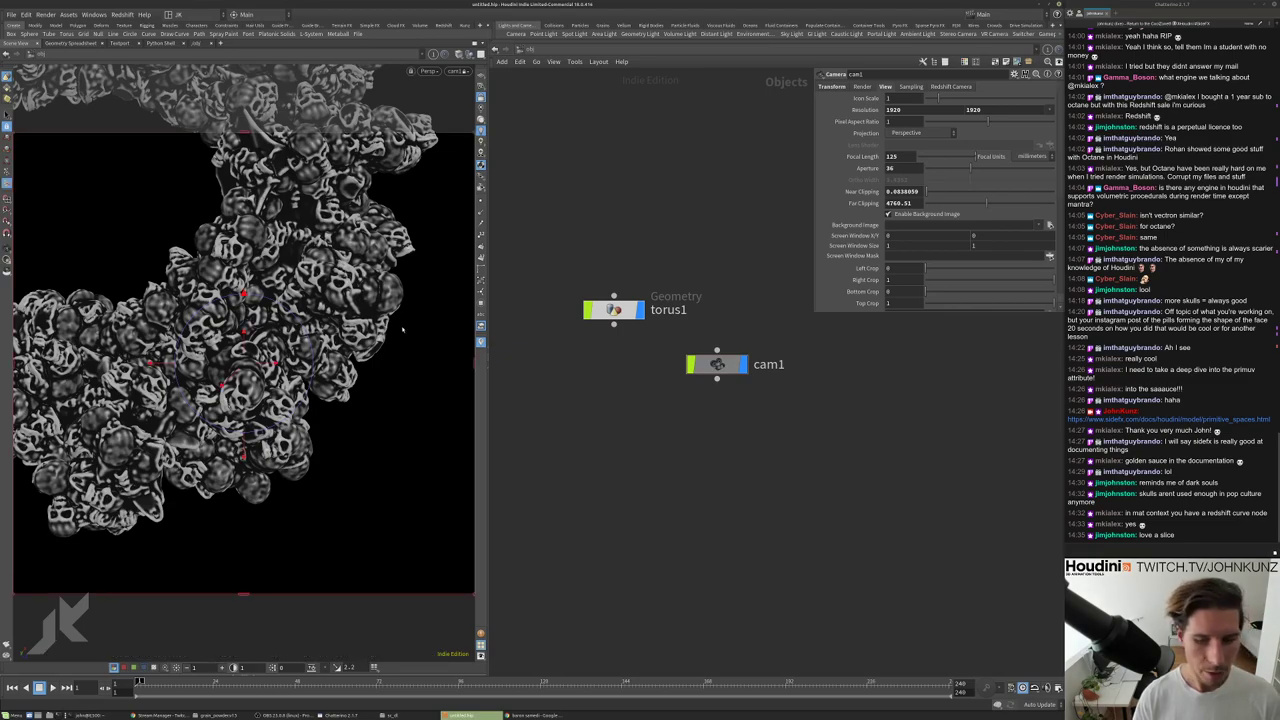
key("h")
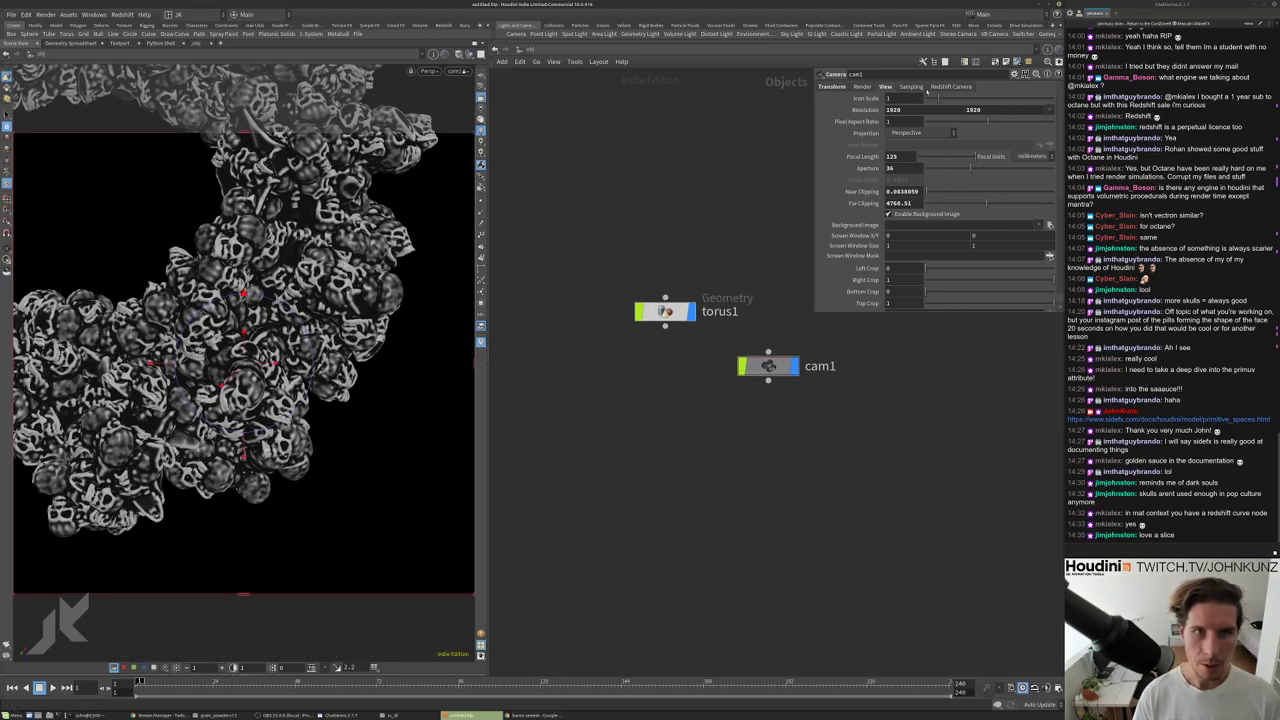
key("Tab")
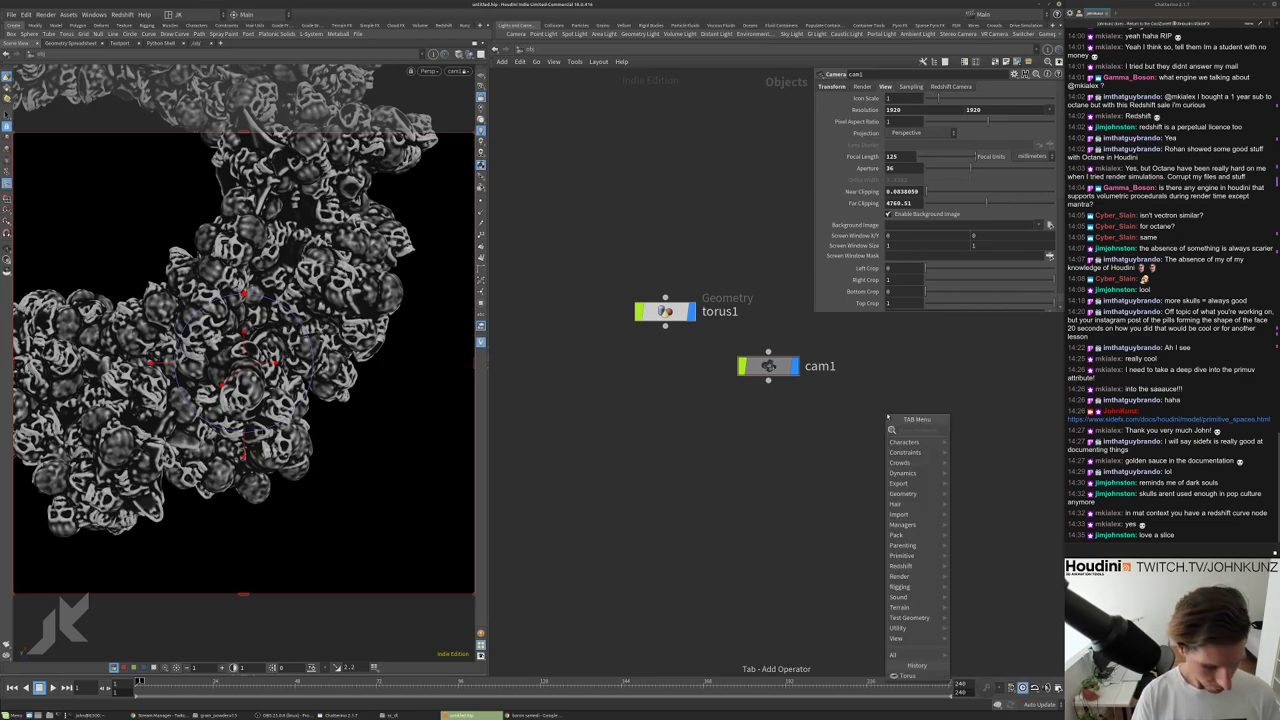
Add an RSLight node, rslight1, to the object network.
type("rsl")
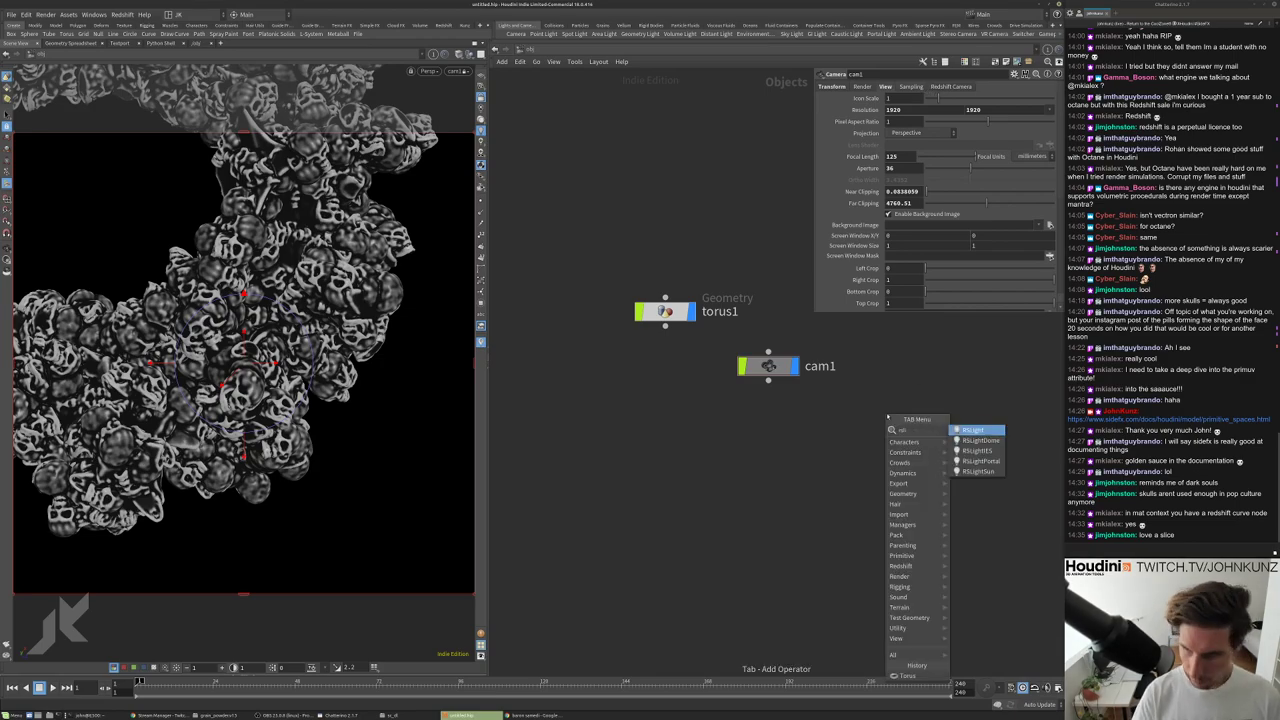
key("Return")
left_click(887, 413)
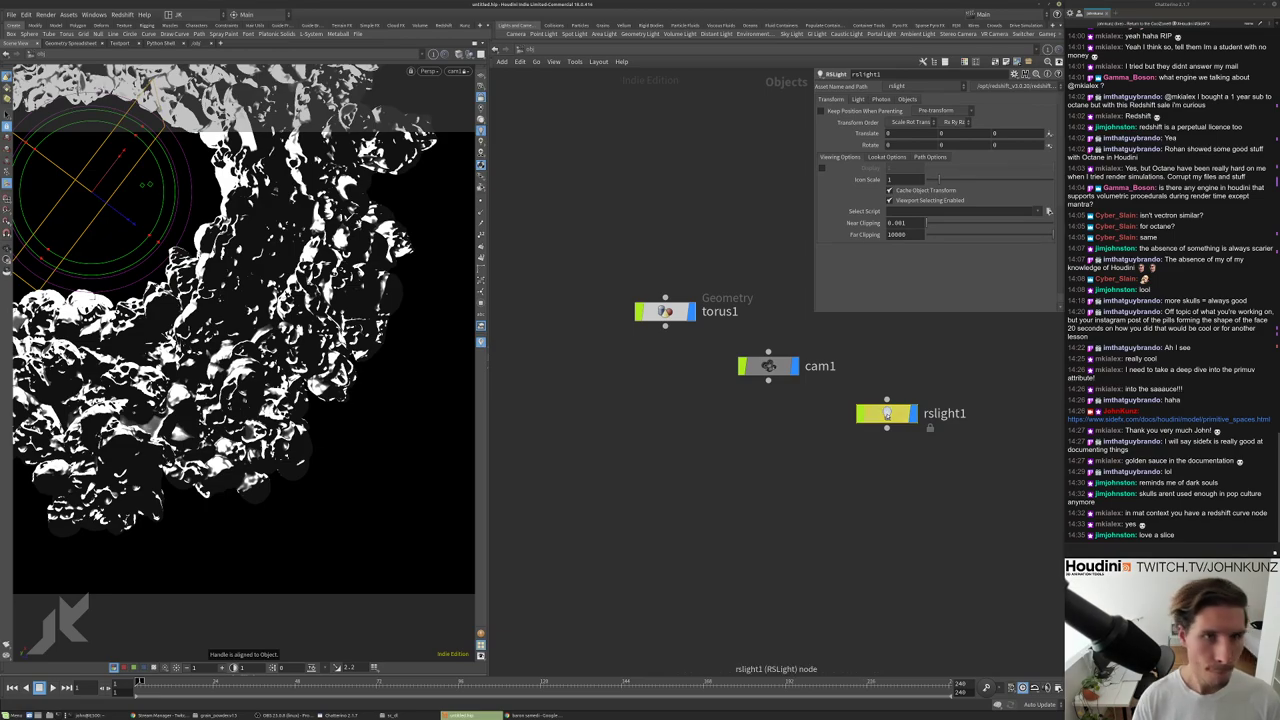
middle_click_drag(766, 469, 707, 432)
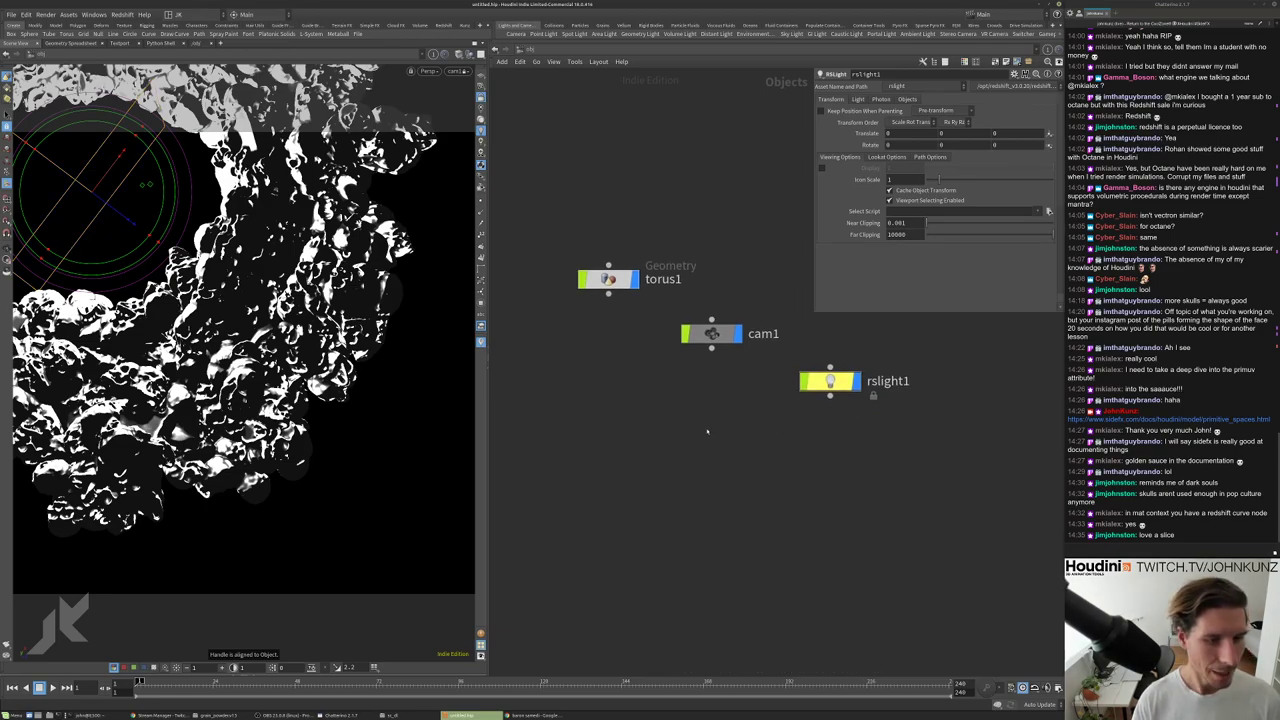
Add a Material Network, matnet1, placed just below rslight1.
key("Tab")
key("Escape")
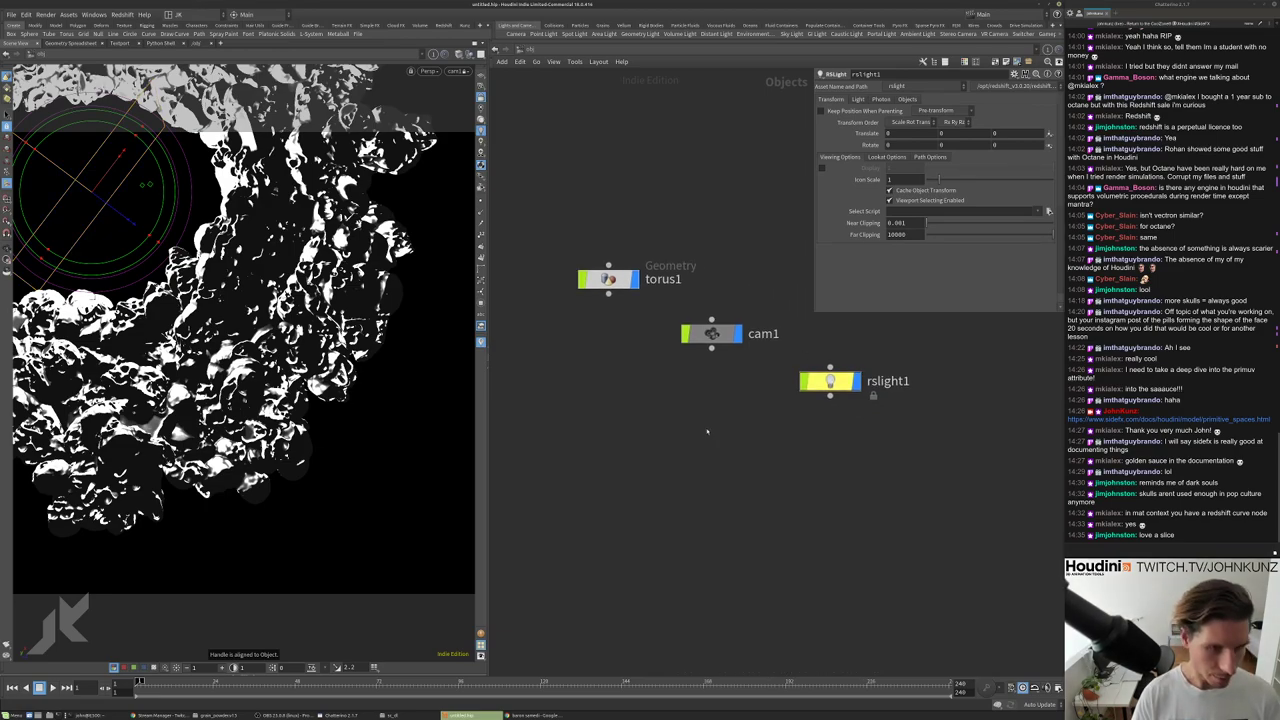
key("Tab")
type("mat")
key("Return")
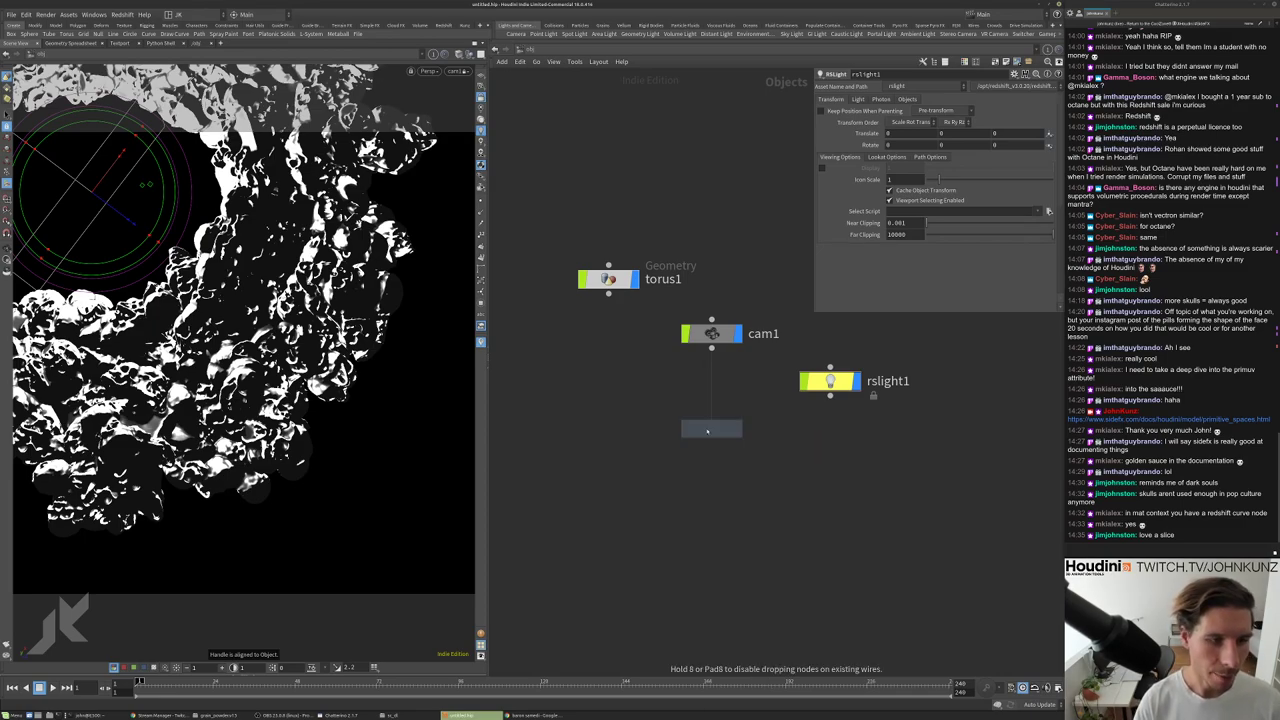
left_click(711, 428)
left_click_drag(711, 428, 849, 425)
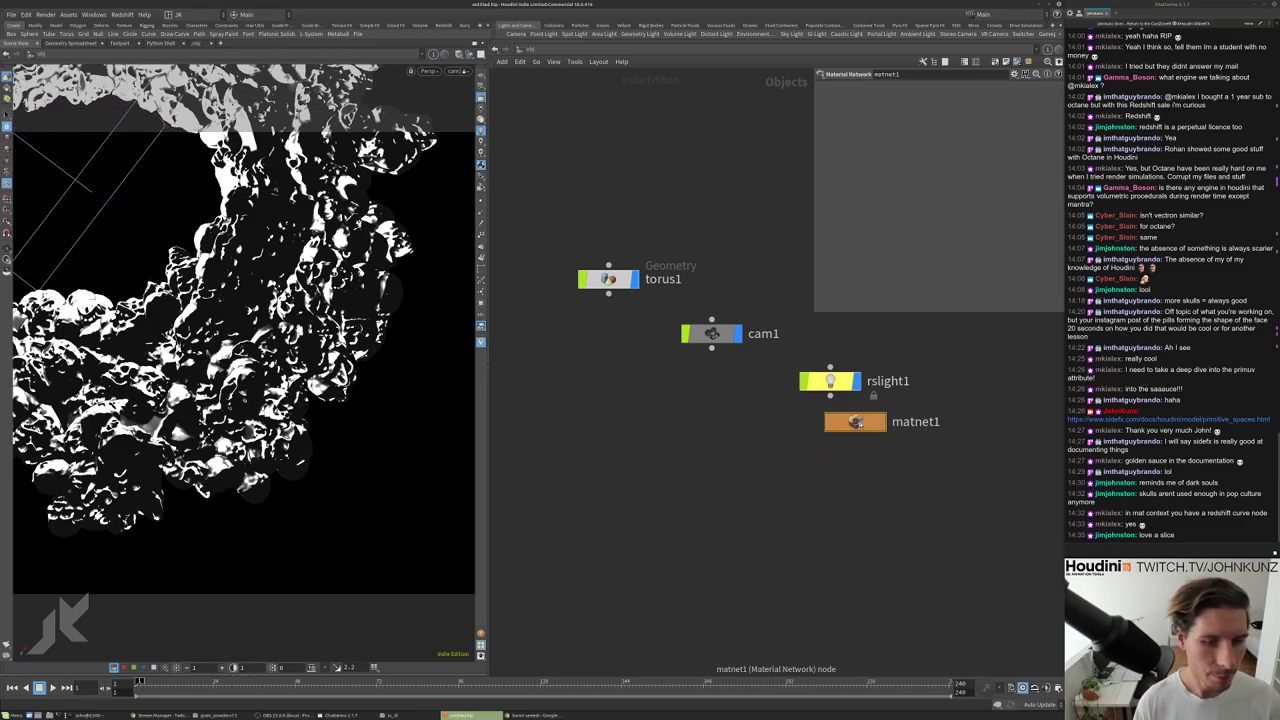
Inside matnet1, add an RS Material Builder node (redshift_vopnet1).
double_click(850, 428)
key("Tab")
mouse_move(880, 375)
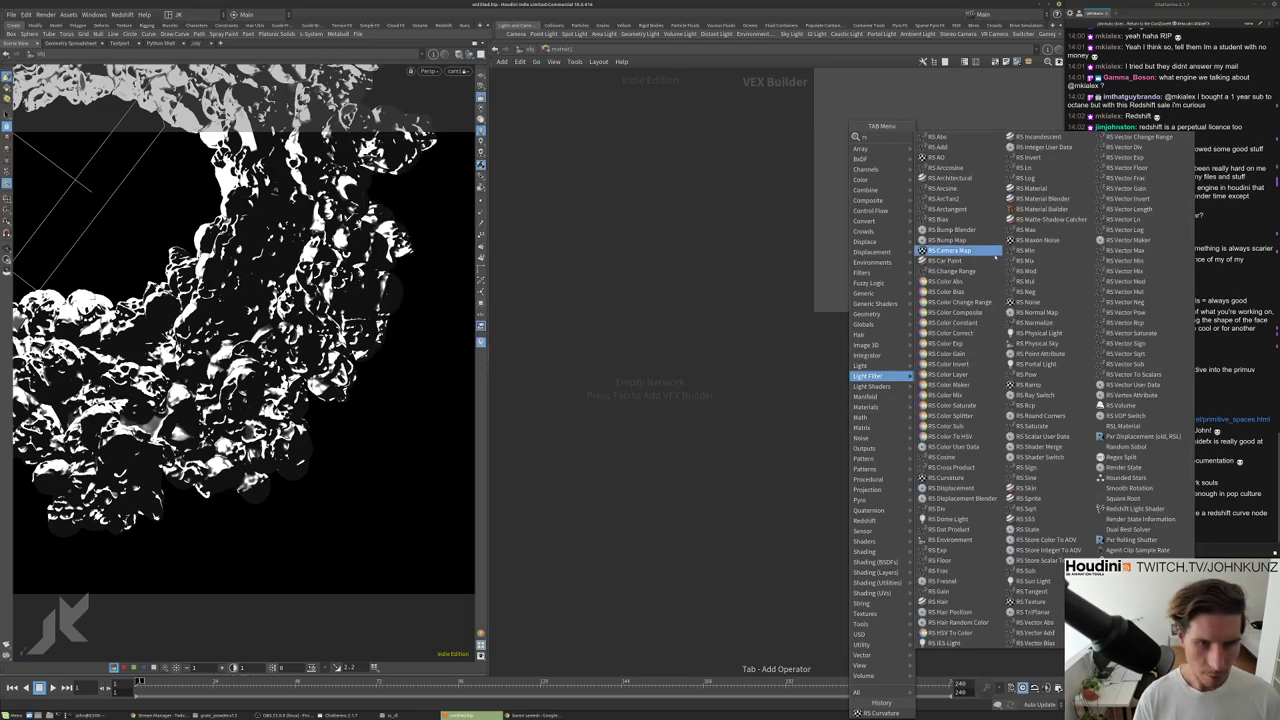
left_click(1040, 209)
left_click(810, 404)
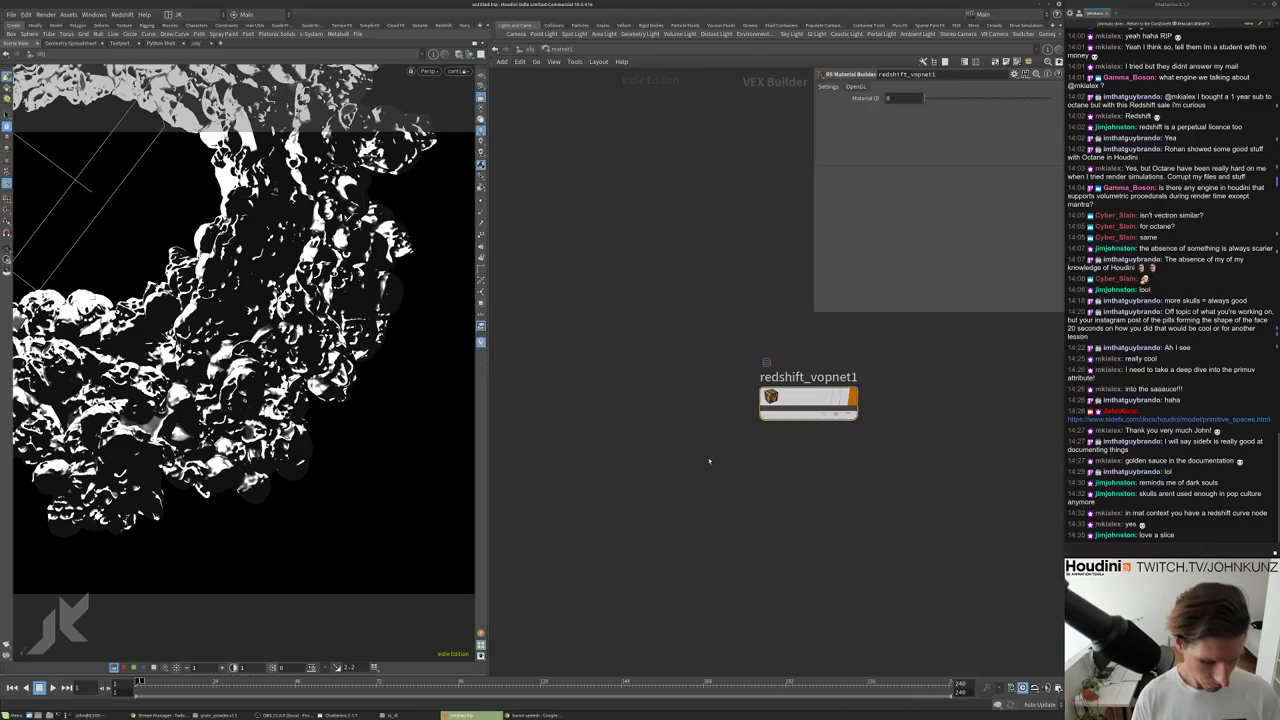
Return to /obj and select torus1, cam1, rslight1 and matnet1.
key("u")
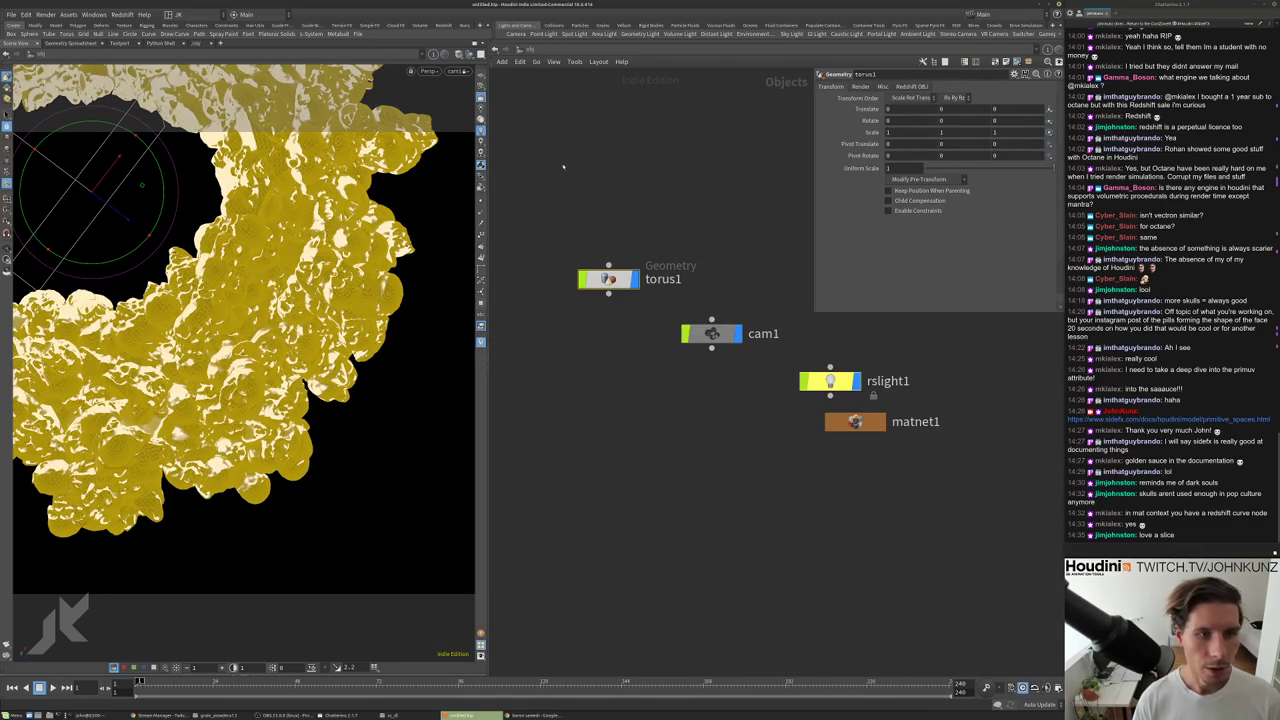
left_click_drag(563, 164, 926, 494)
left_click_drag(547, 185, 966, 566)
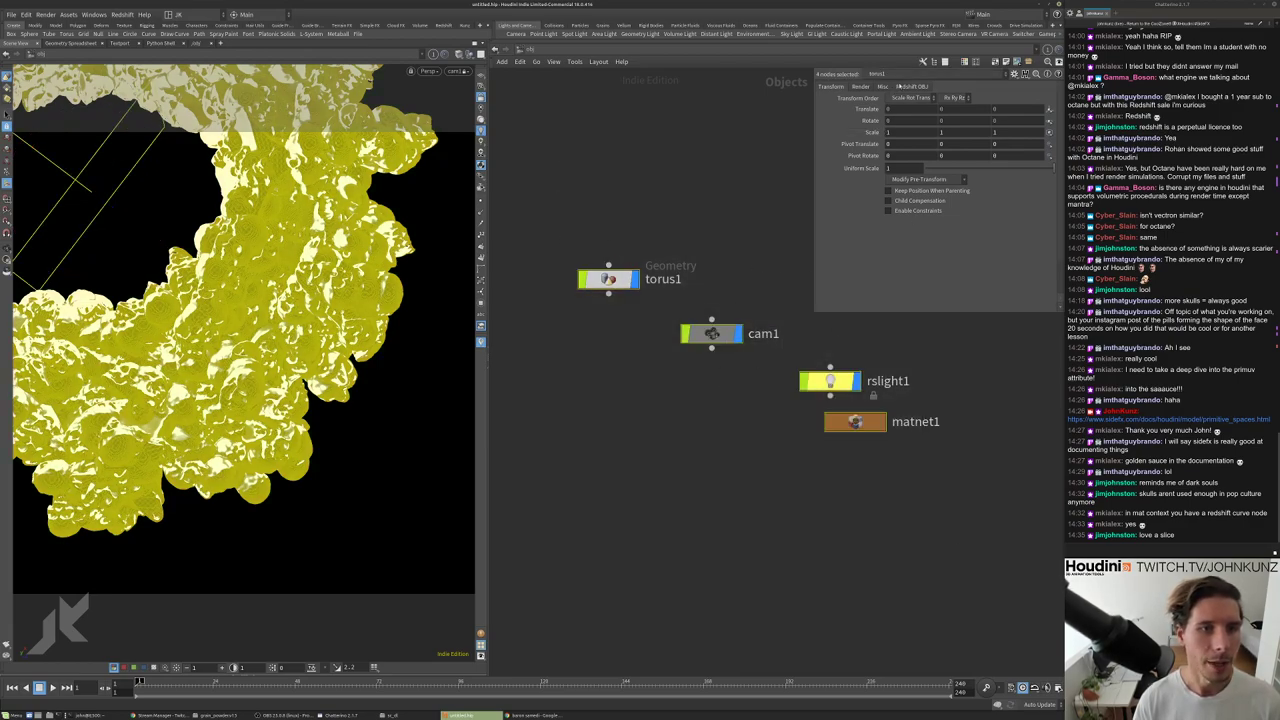
left_click(540, 49)
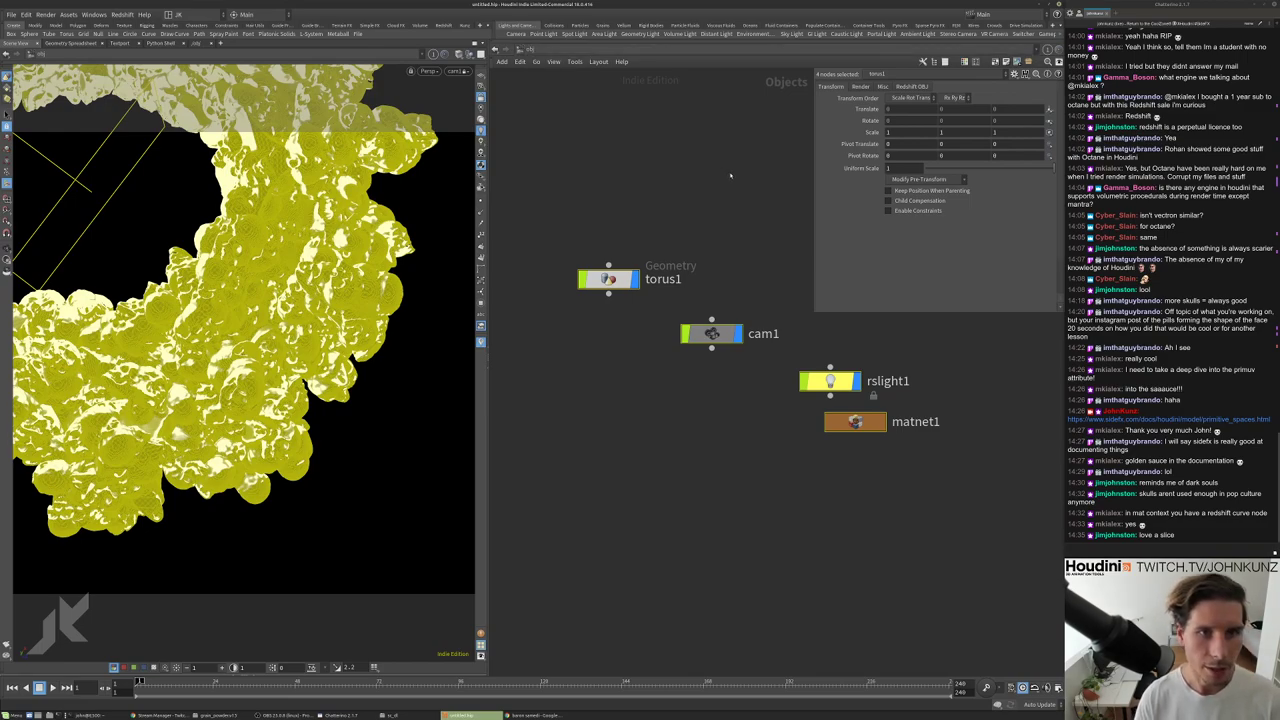
Assign ../matnet1/redshift_vopnet1 as torus1's material and split the viewport pane.
left_click(905, 87)
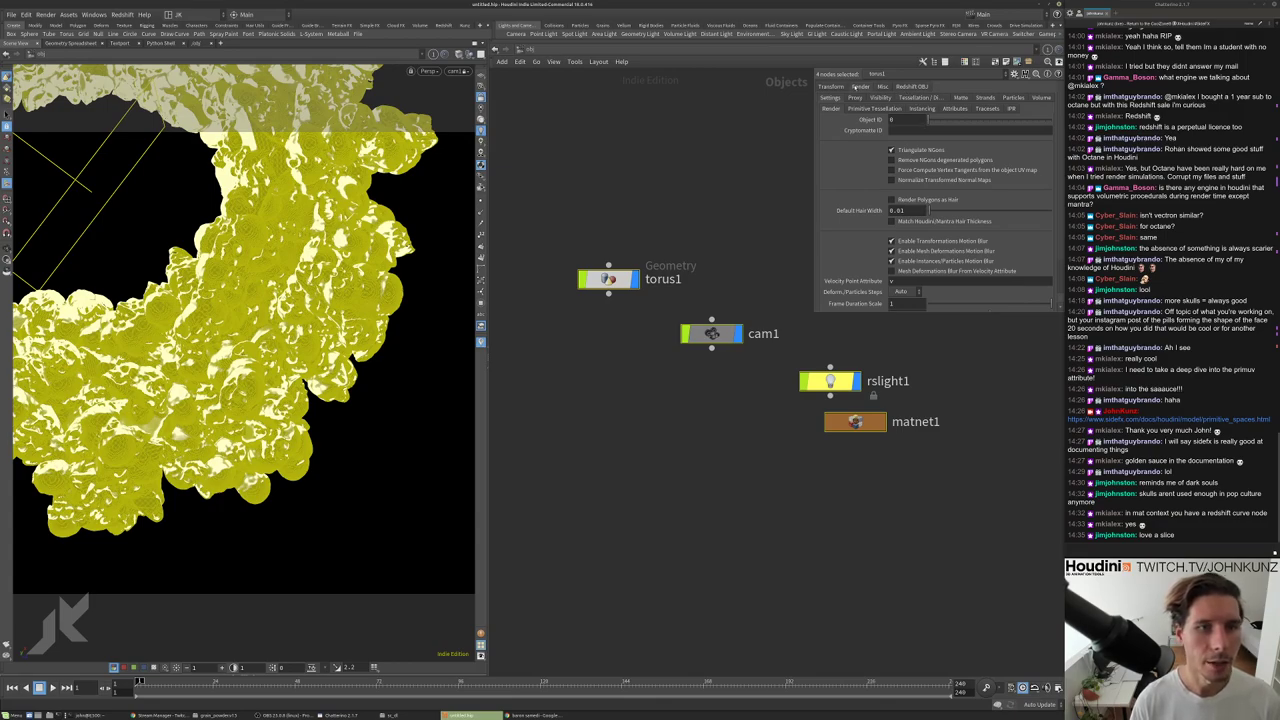
left_click(856, 87)
left_click(1040, 98)
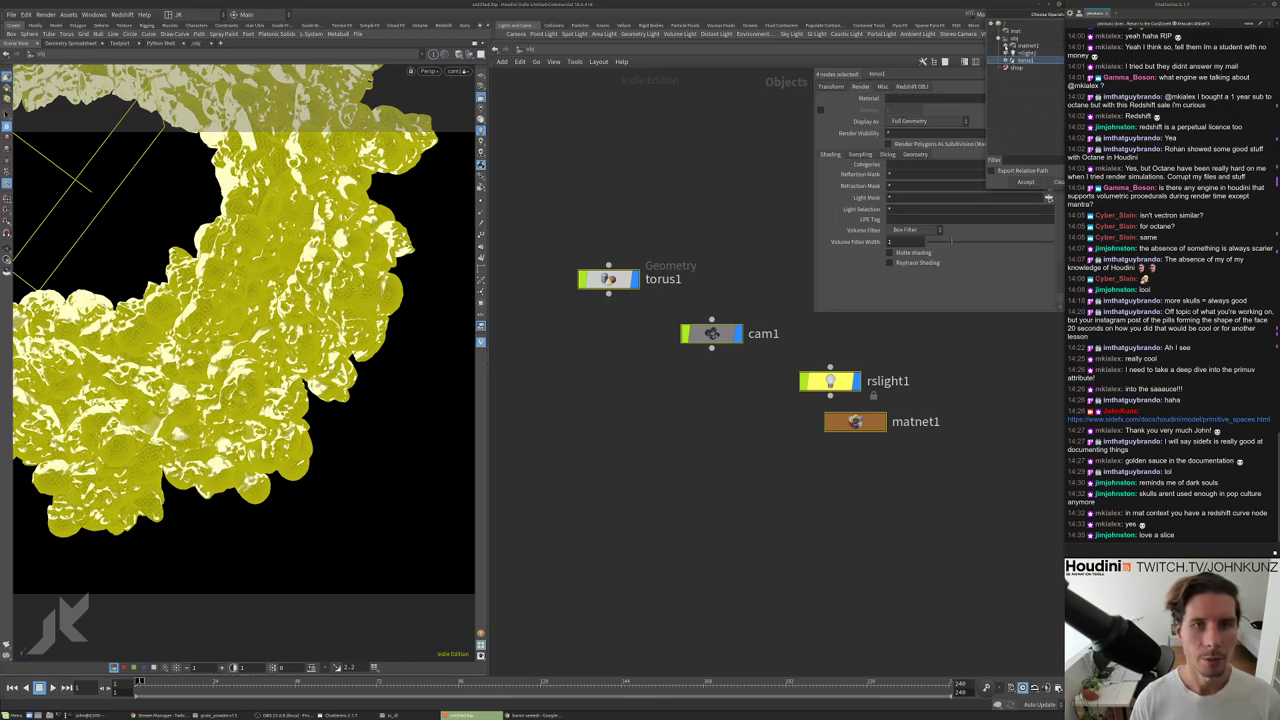
left_click(1008, 46)
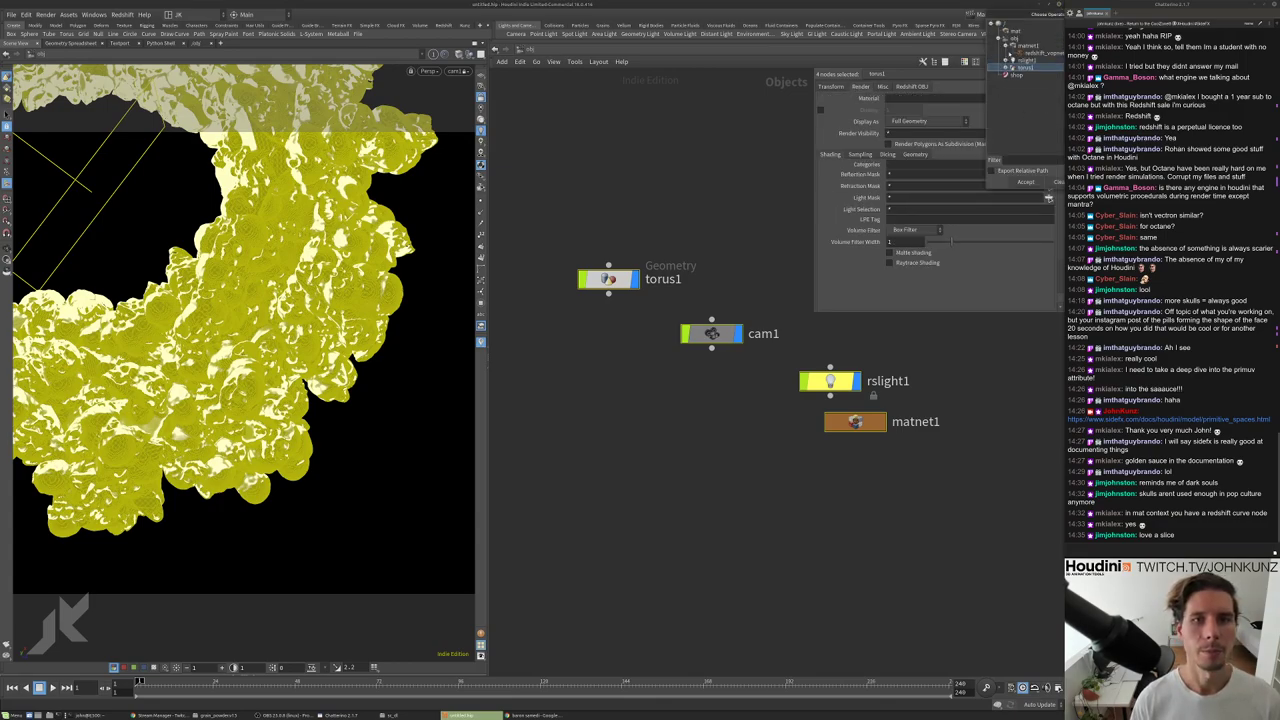
left_click(1021, 182)
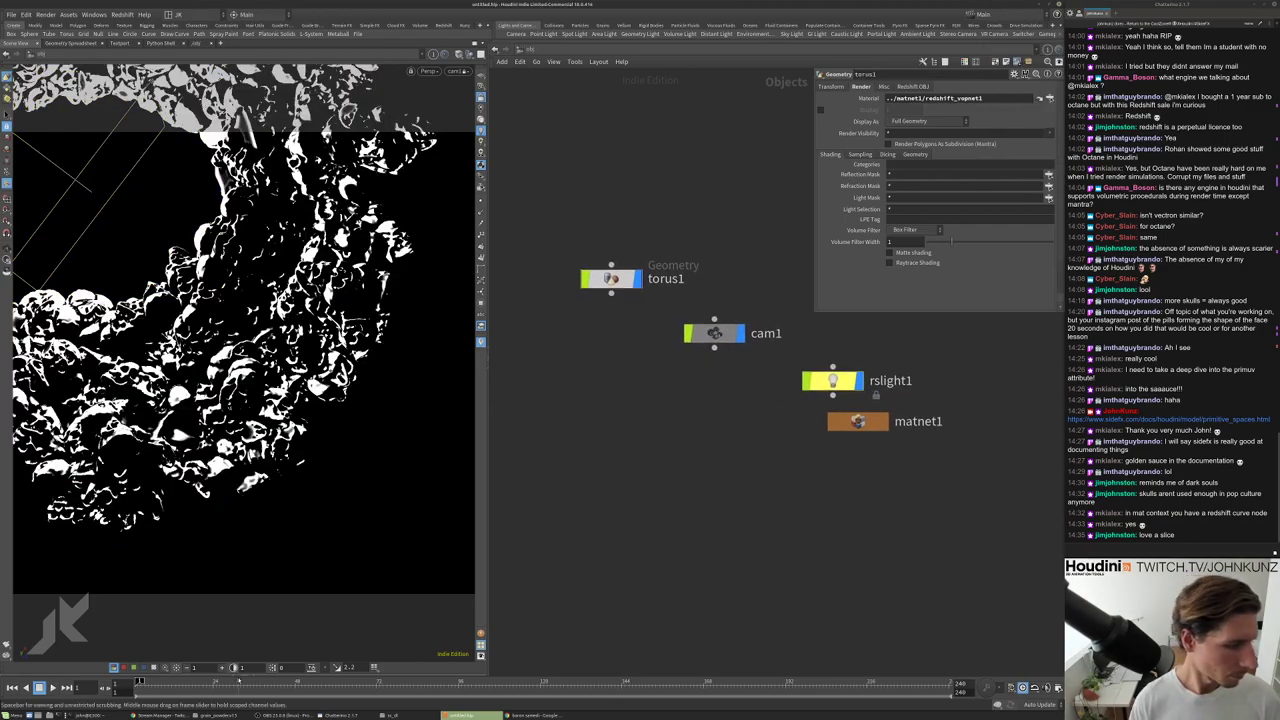
key("ctrl+b")
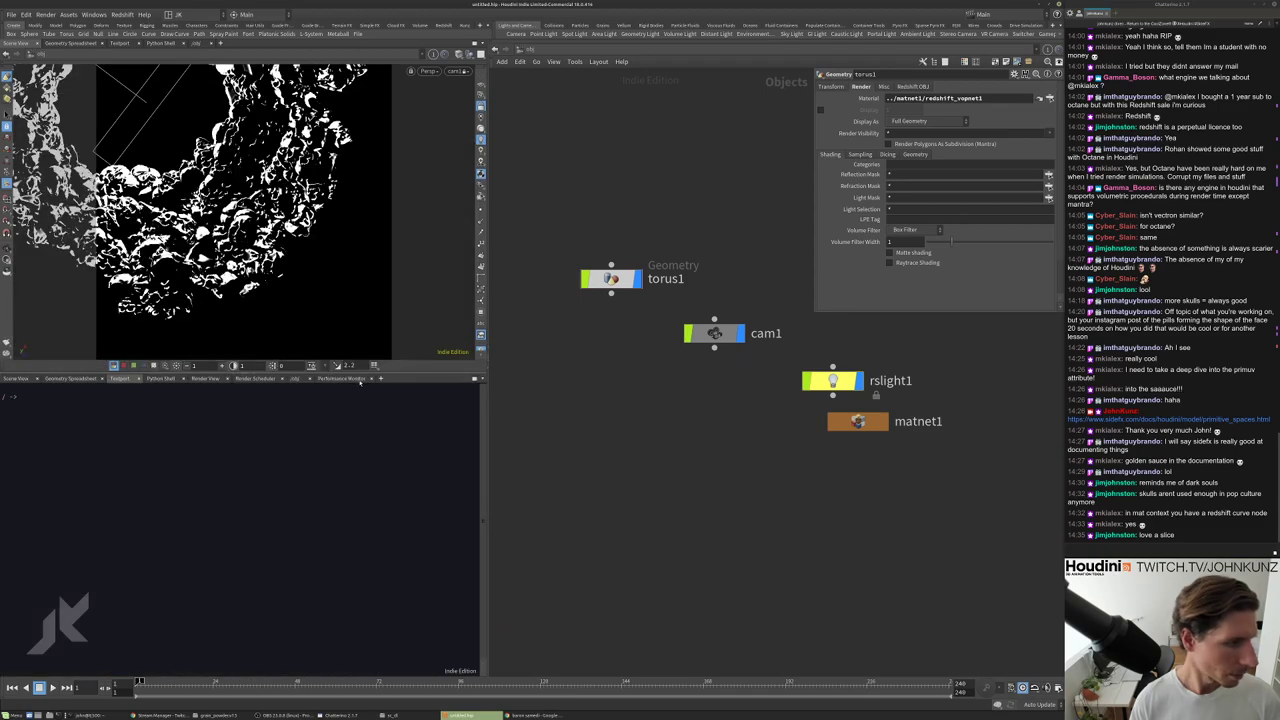
Add a Redshift RenderView pane tab to the lower pane.
left_click(380, 378)
mouse_move(407, 398)
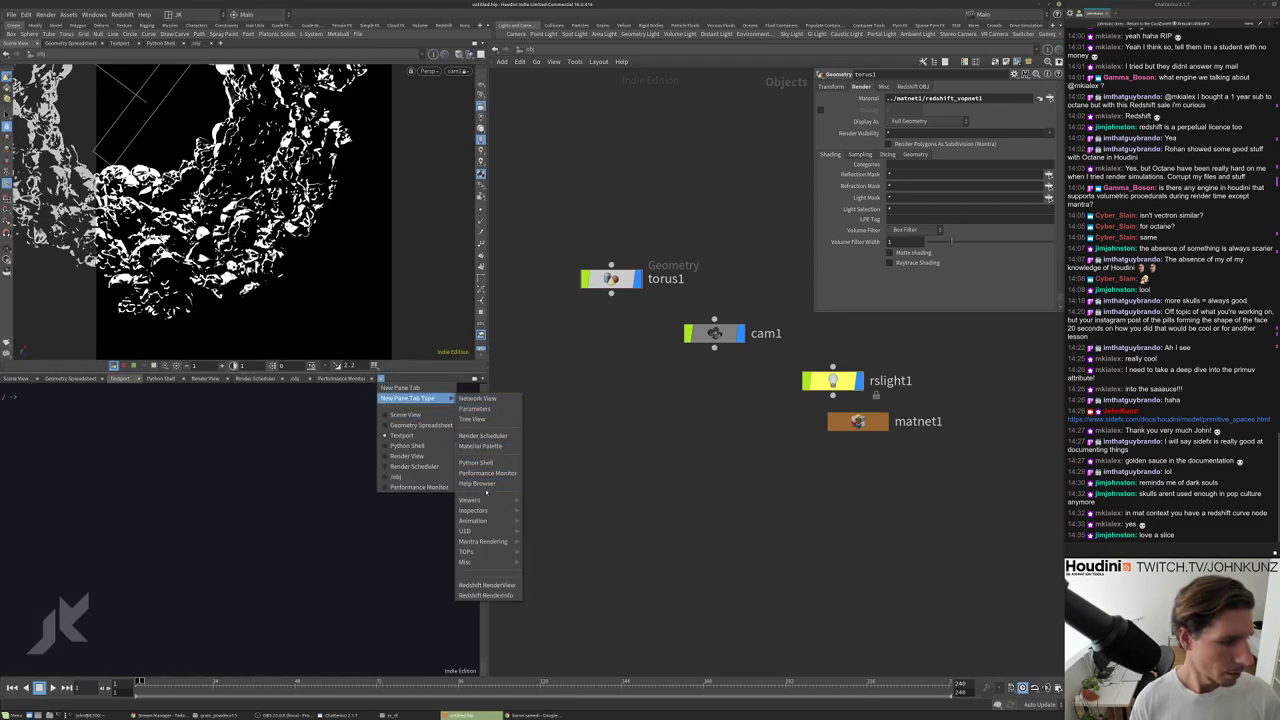
left_click(165, 483)
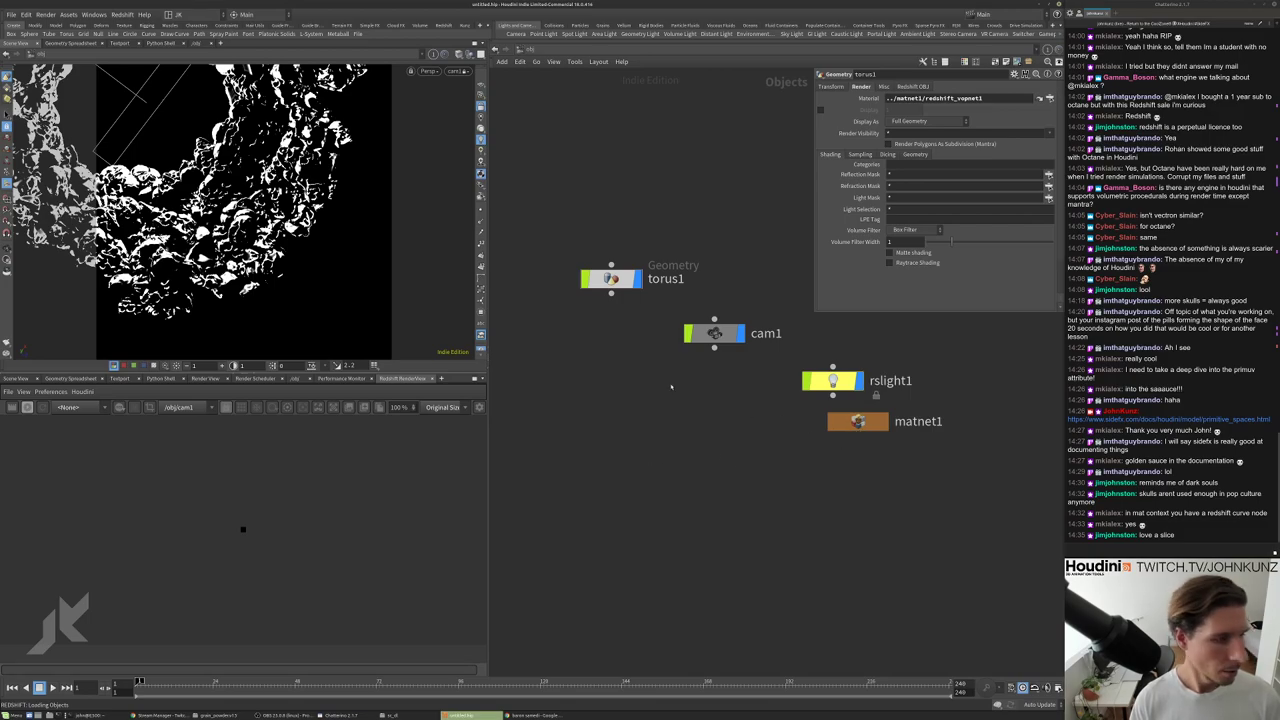
Dive into torus1, inspect color1's info, and let the Redshift render through cam1 finish.
double_click(620, 285)
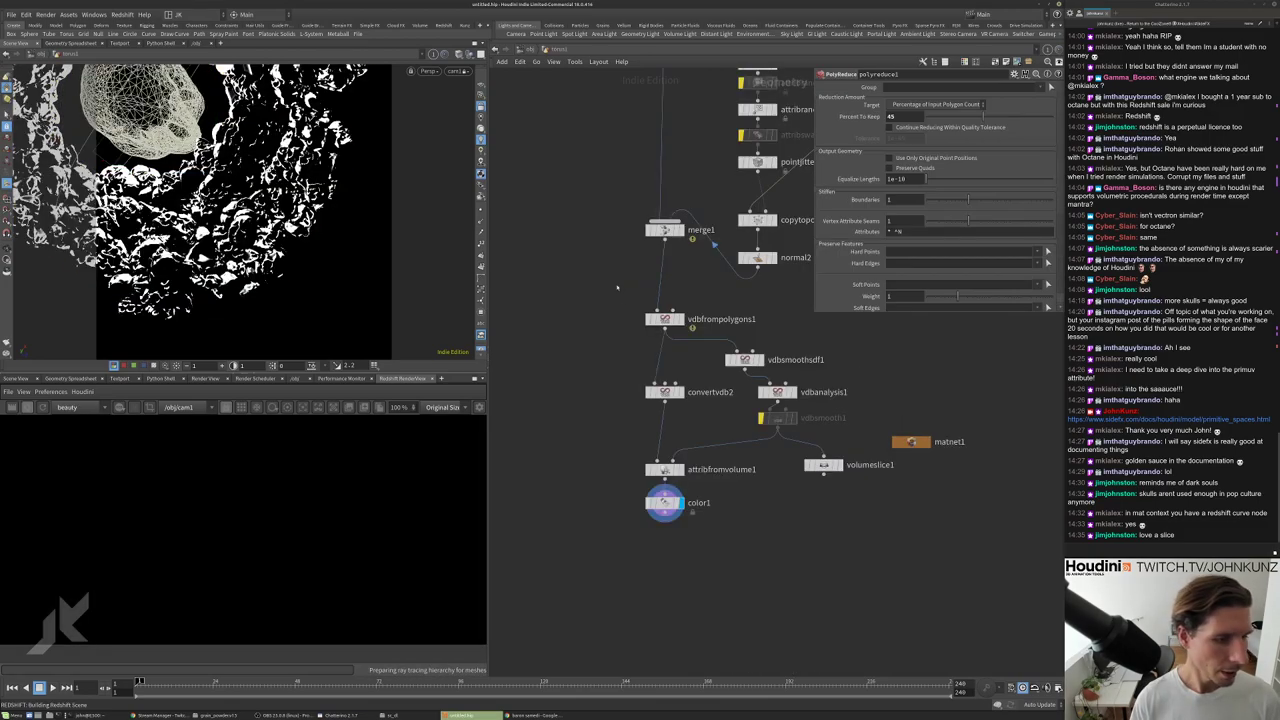
middle_click(665, 506)
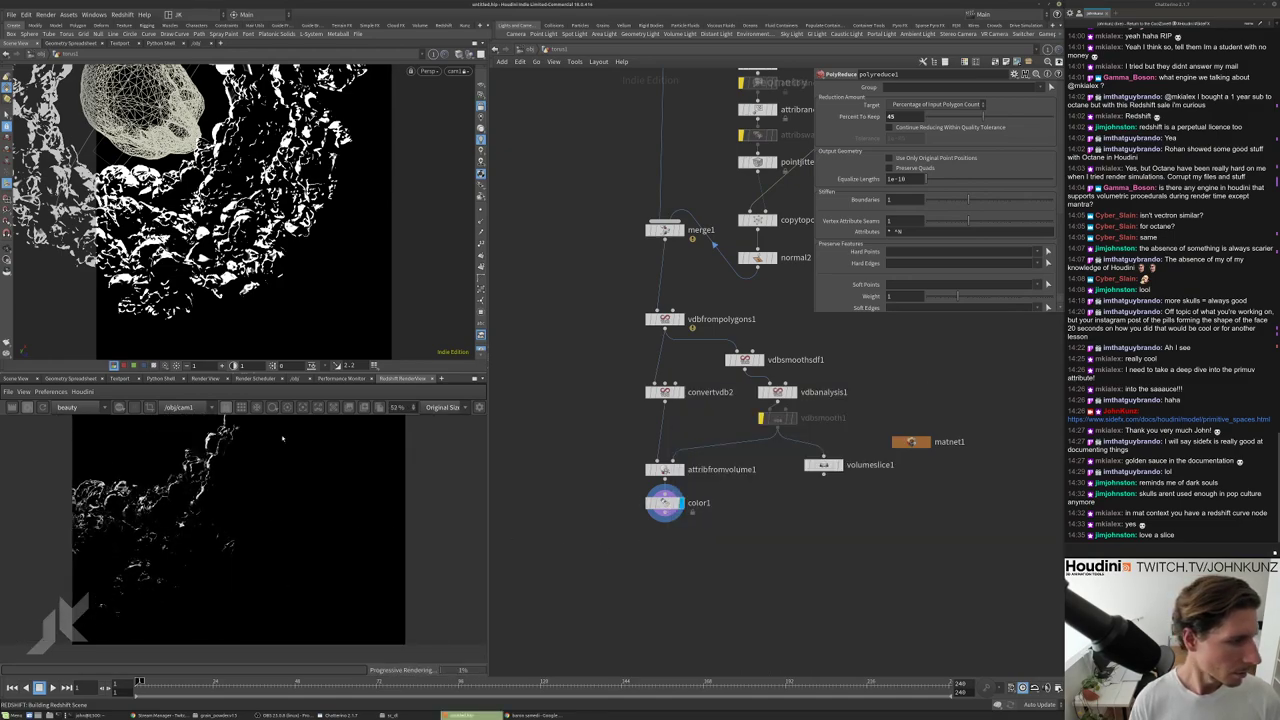
scroll(185, 565, "up", 3)
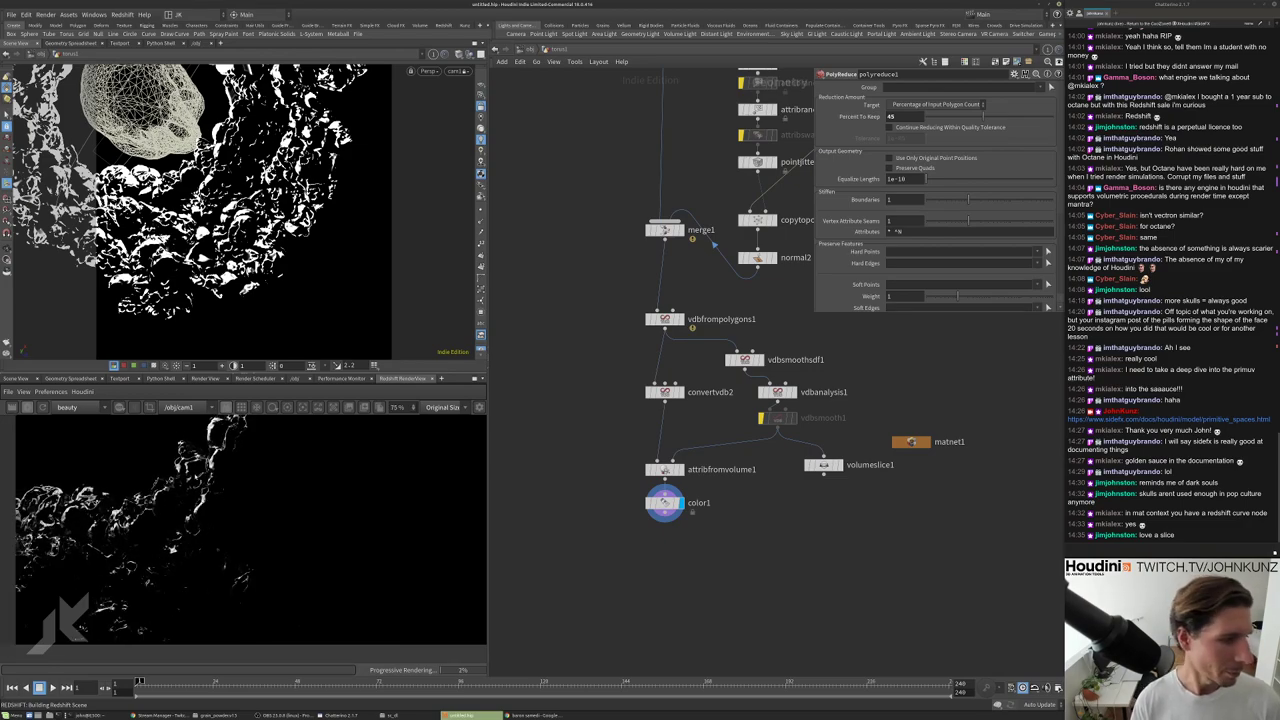
scroll(185, 565, "down", 4)
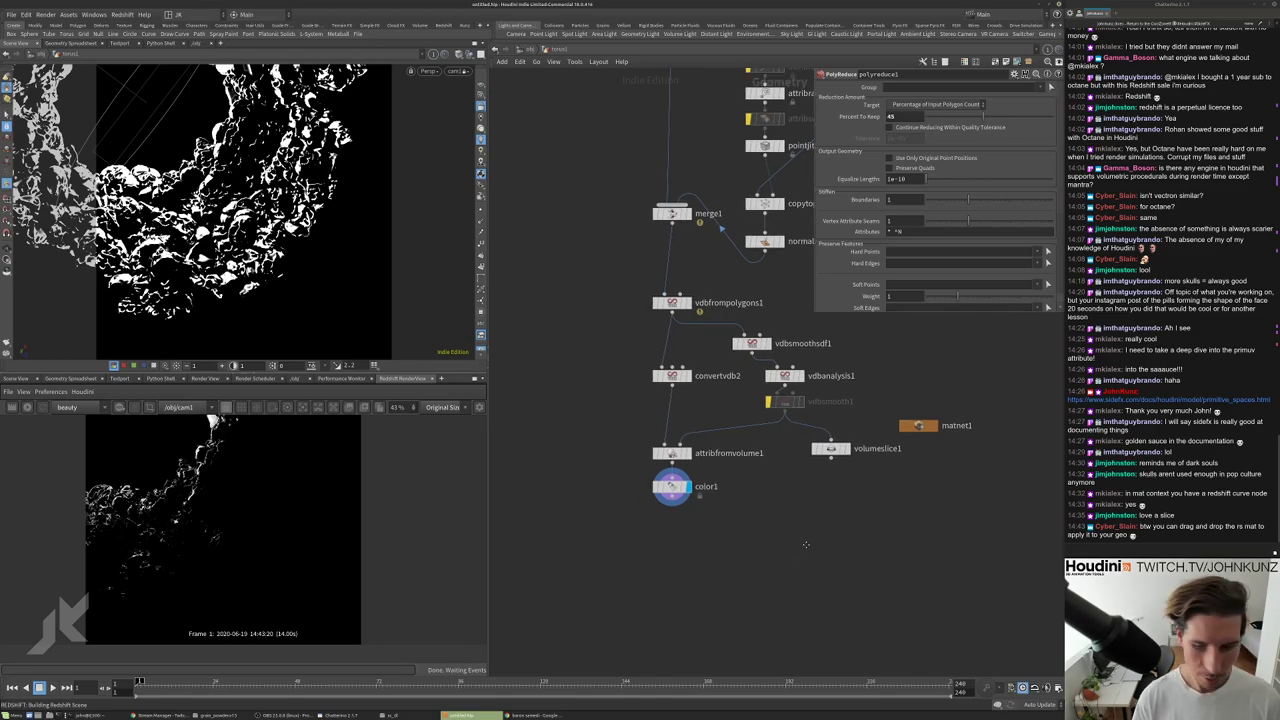
middle_click_drag(797, 557, 786, 575)
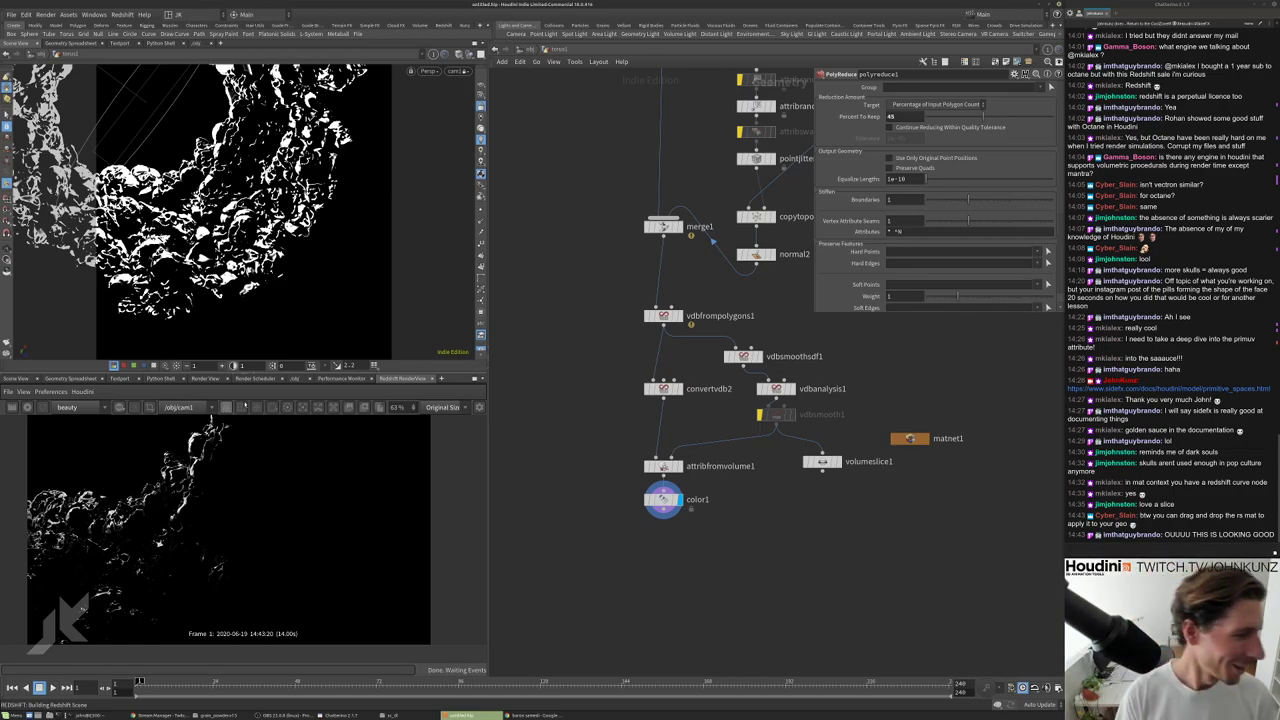
scroll(257, 529, "down", 2)
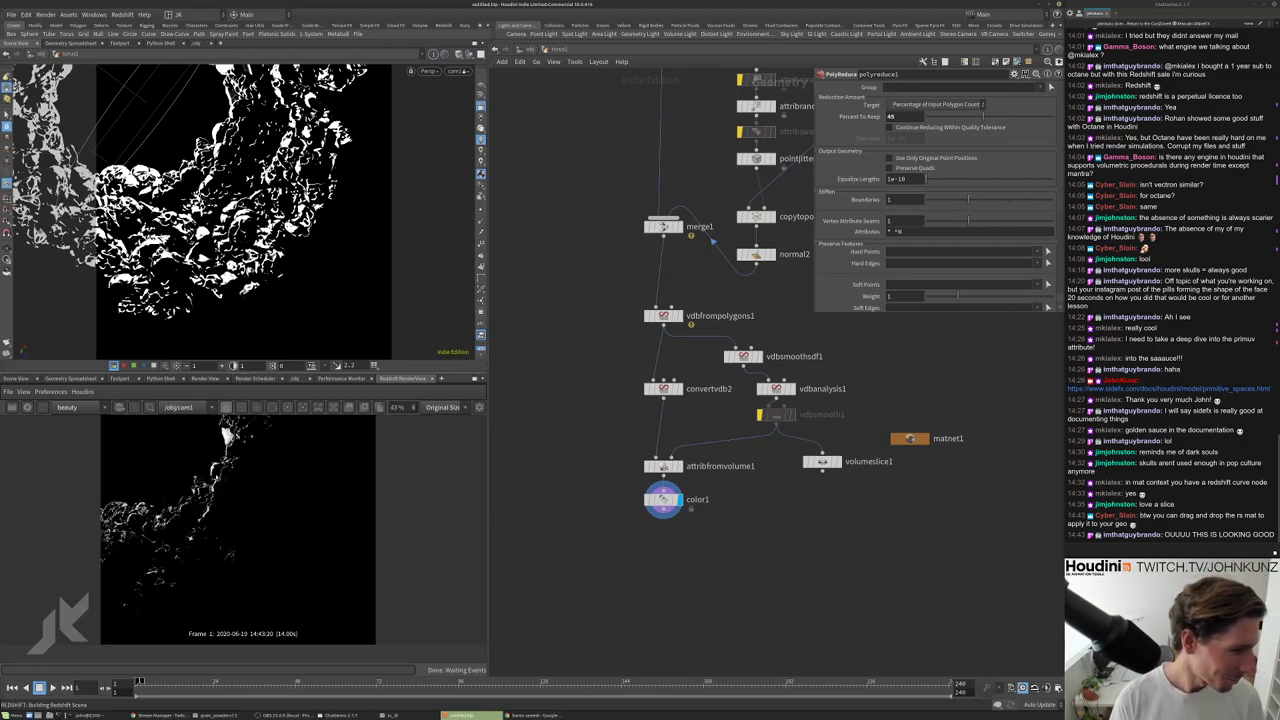
scroll(220, 530, "down", 1)
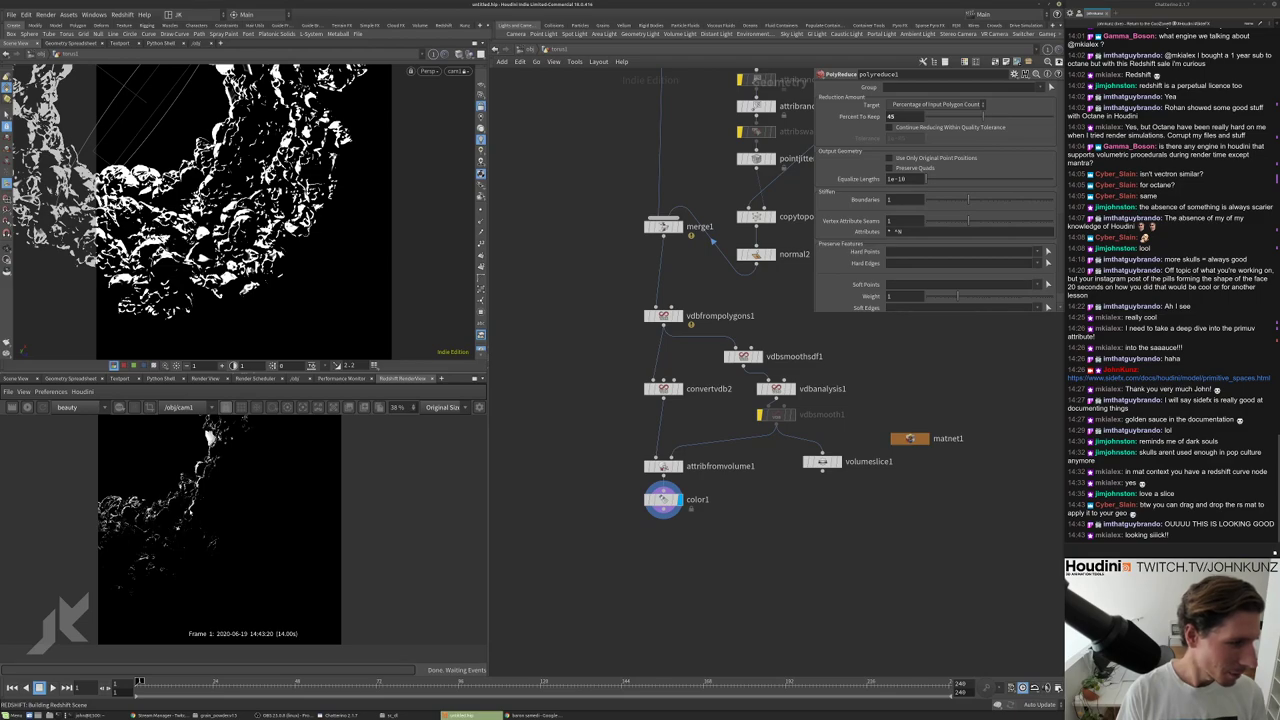
scroll(220, 530, "up", 3)
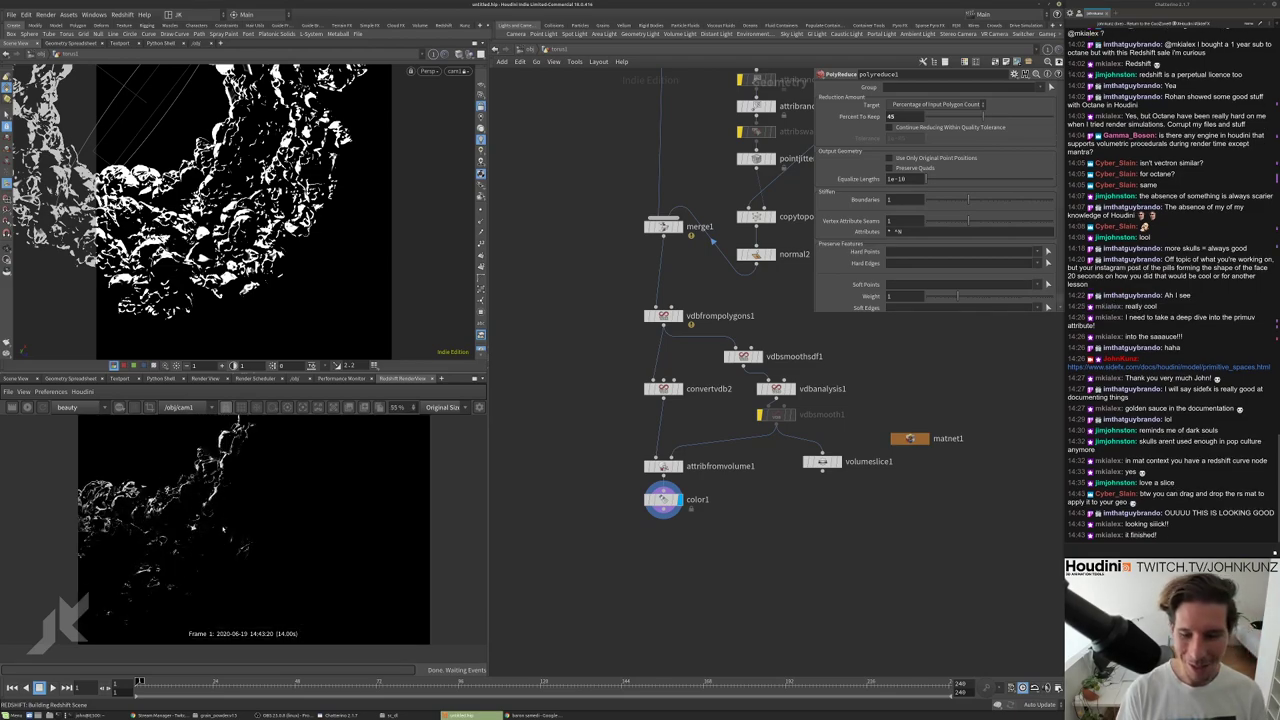
Start Save As and navigate to the /mnt/data/stream folder.
left_click(11, 15)
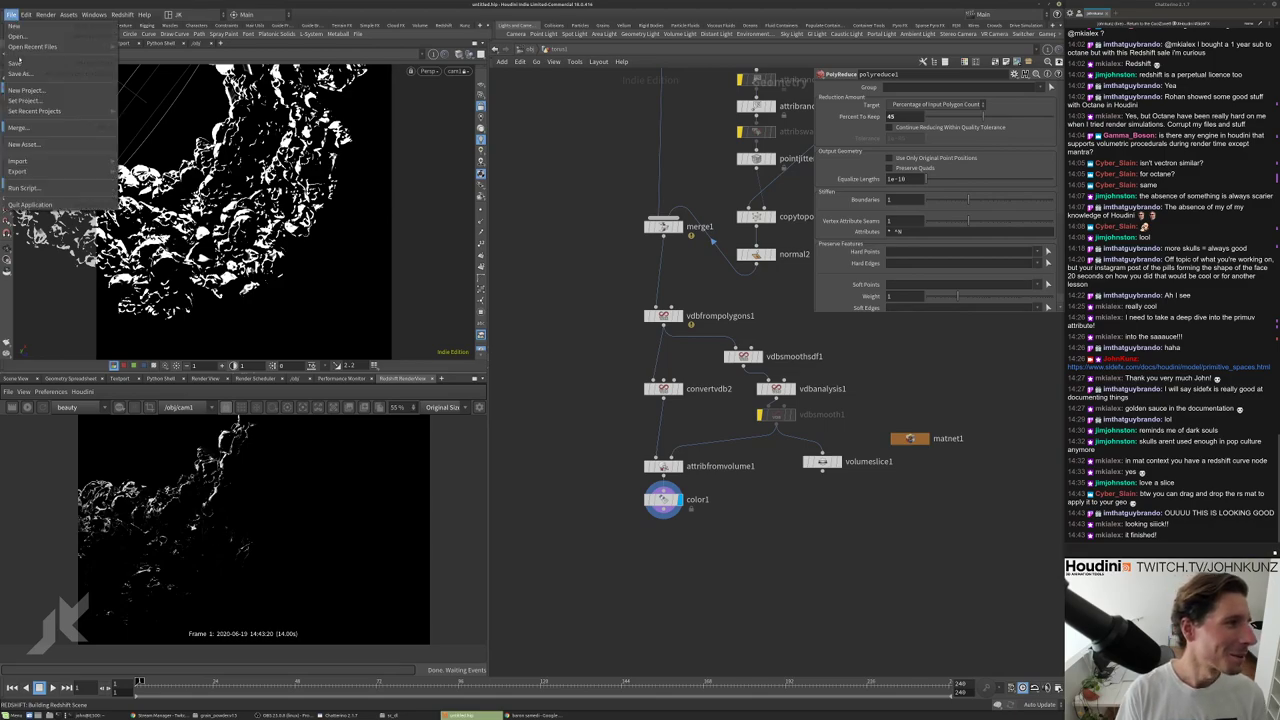
left_click(40, 75)
left_click_drag(617, 78, 785, 128)
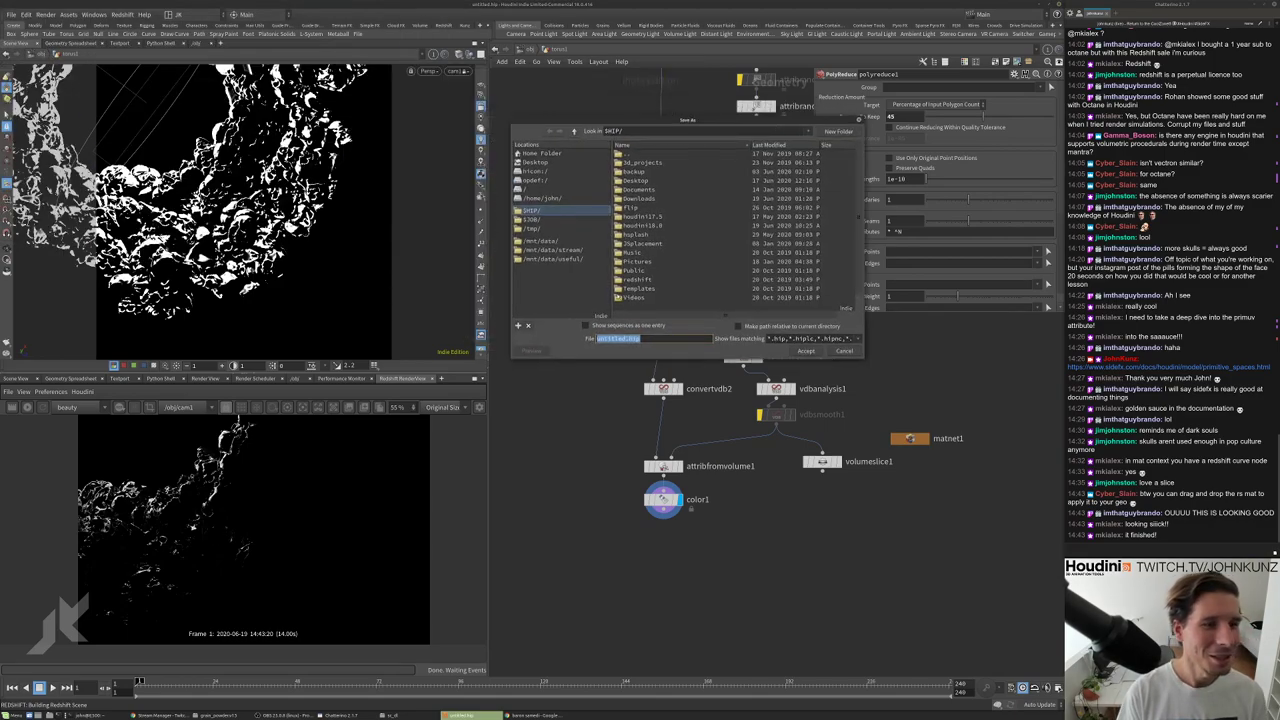
left_click(531, 258)
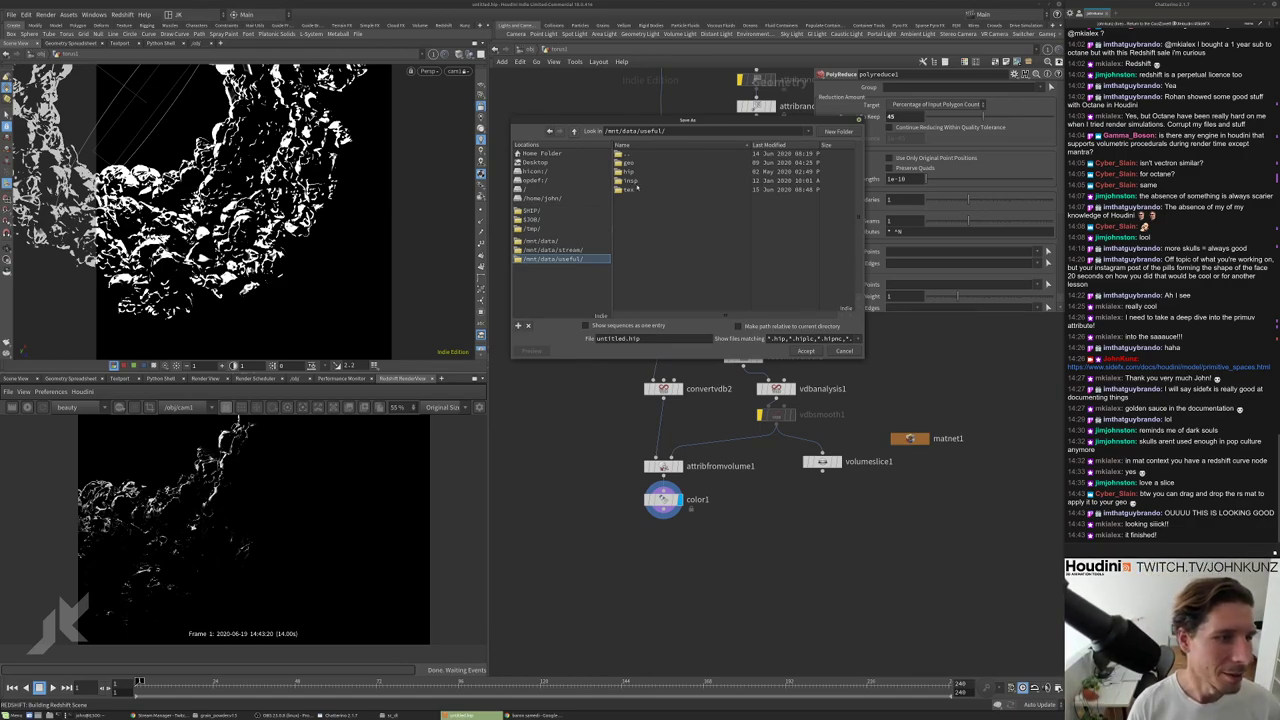
left_click(555, 249)
Create a 2020_06_19 folder with a scenes folder inside it.
left_click(838, 131)
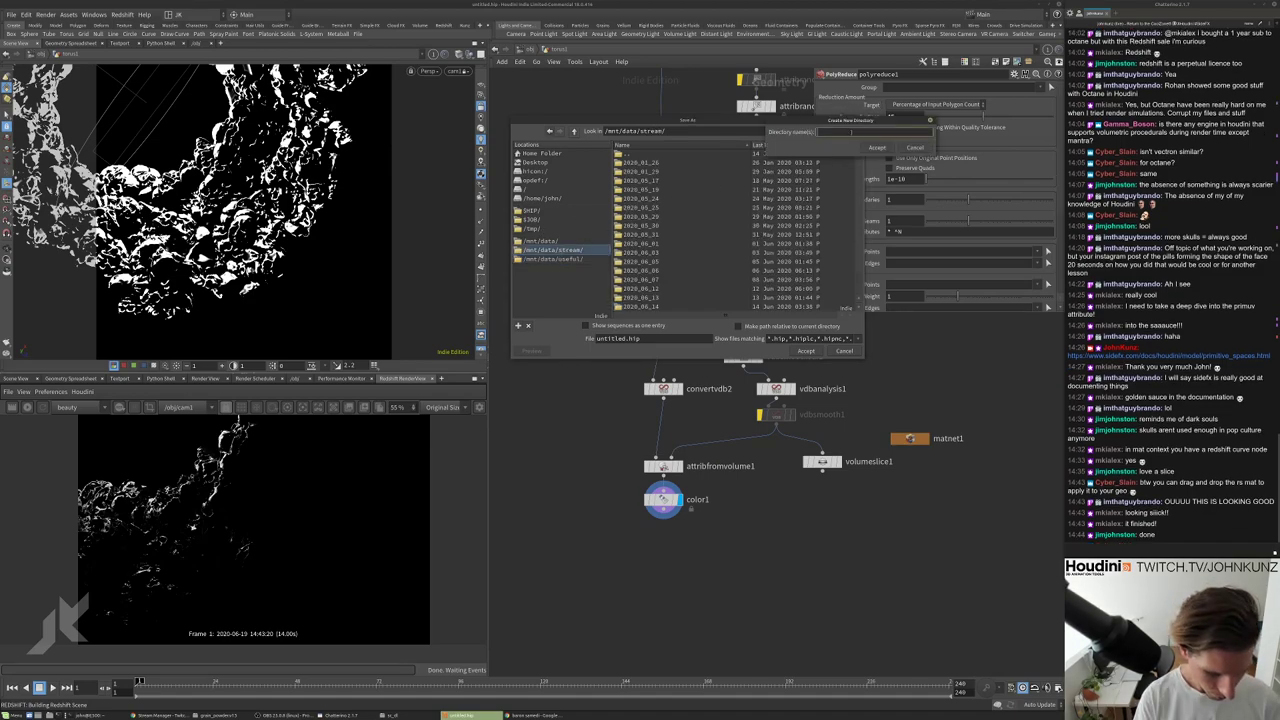
type("2020_06_")
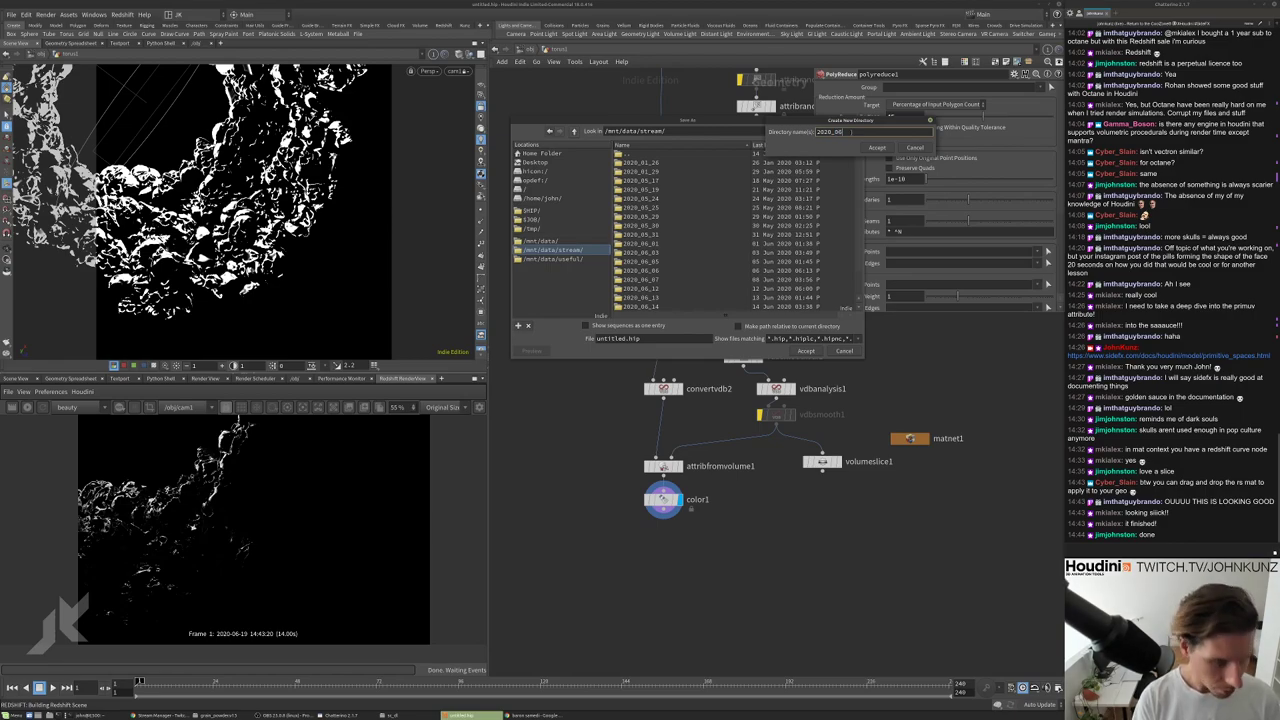
scroll(685, 255, "down", 1)
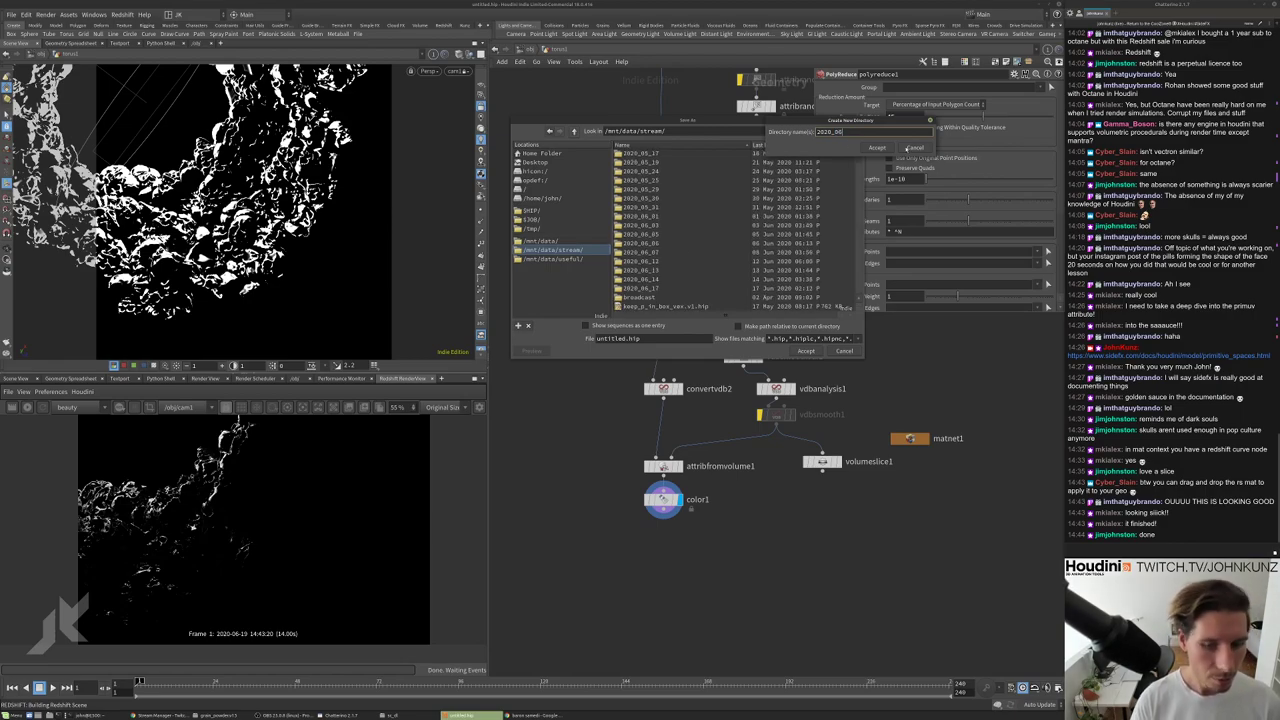
type("_06_19")
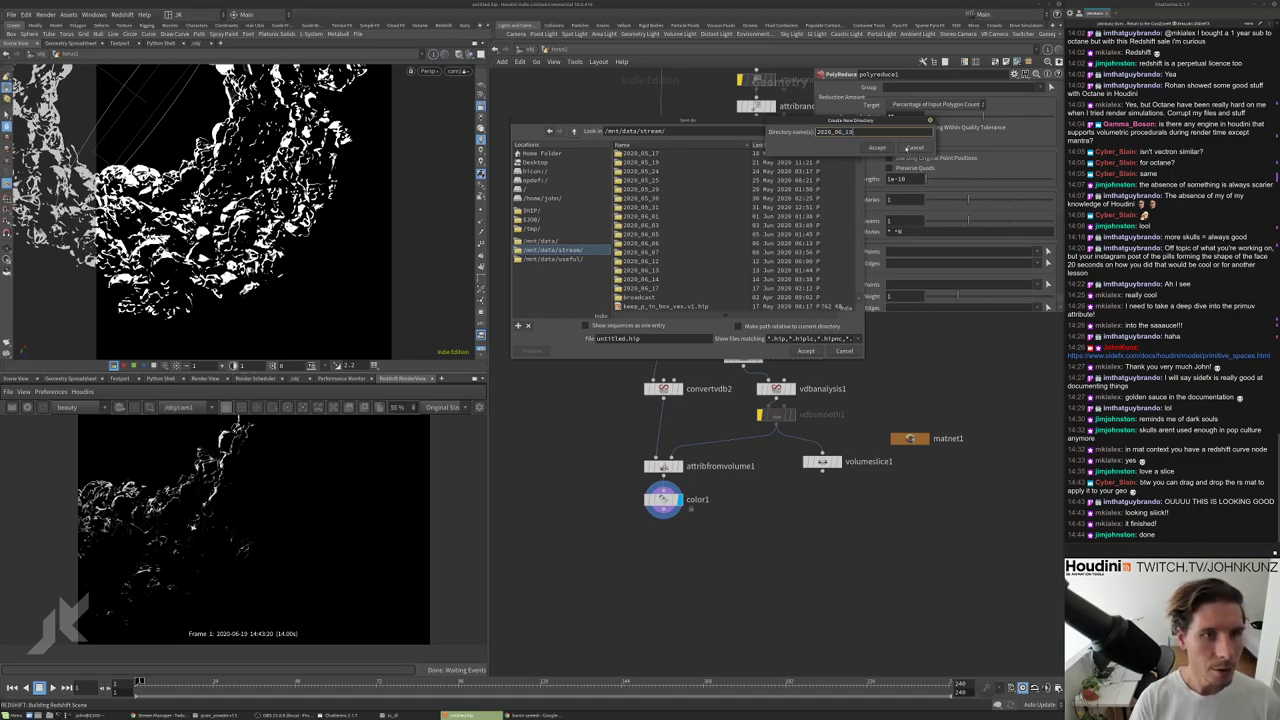
key("Return")
left_click(801, 145)
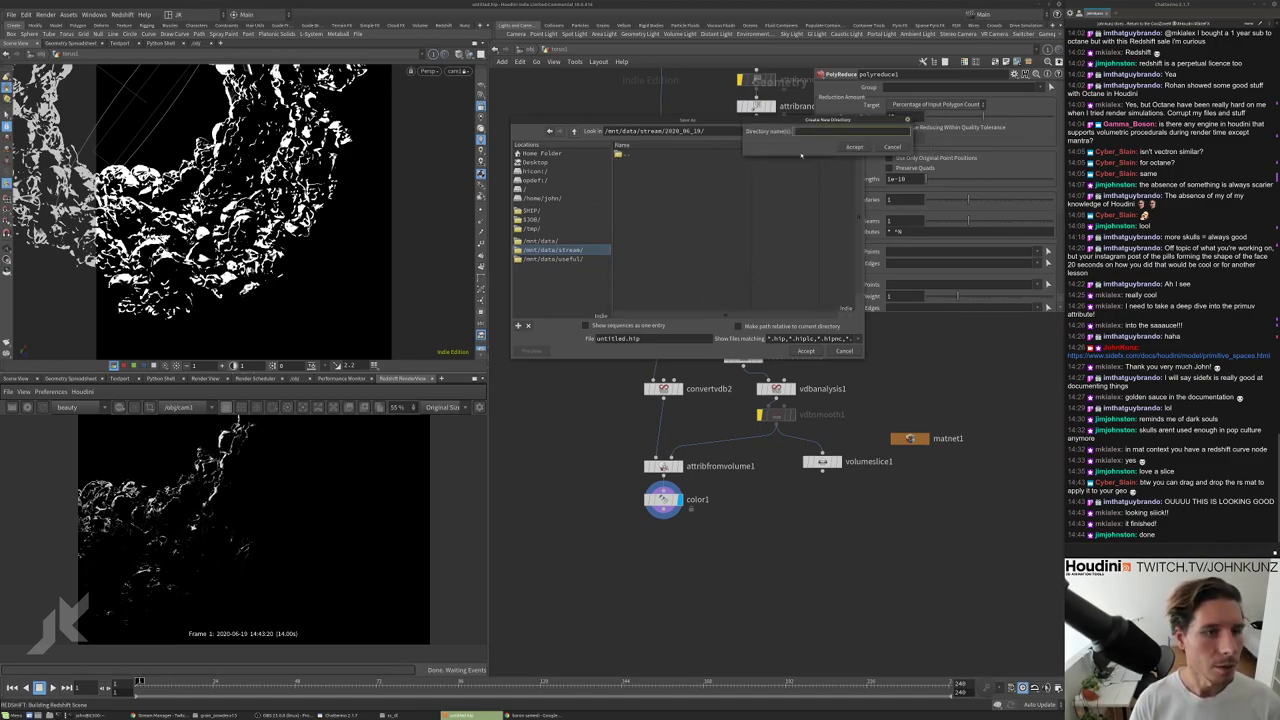
type("scenes")
key("Return")
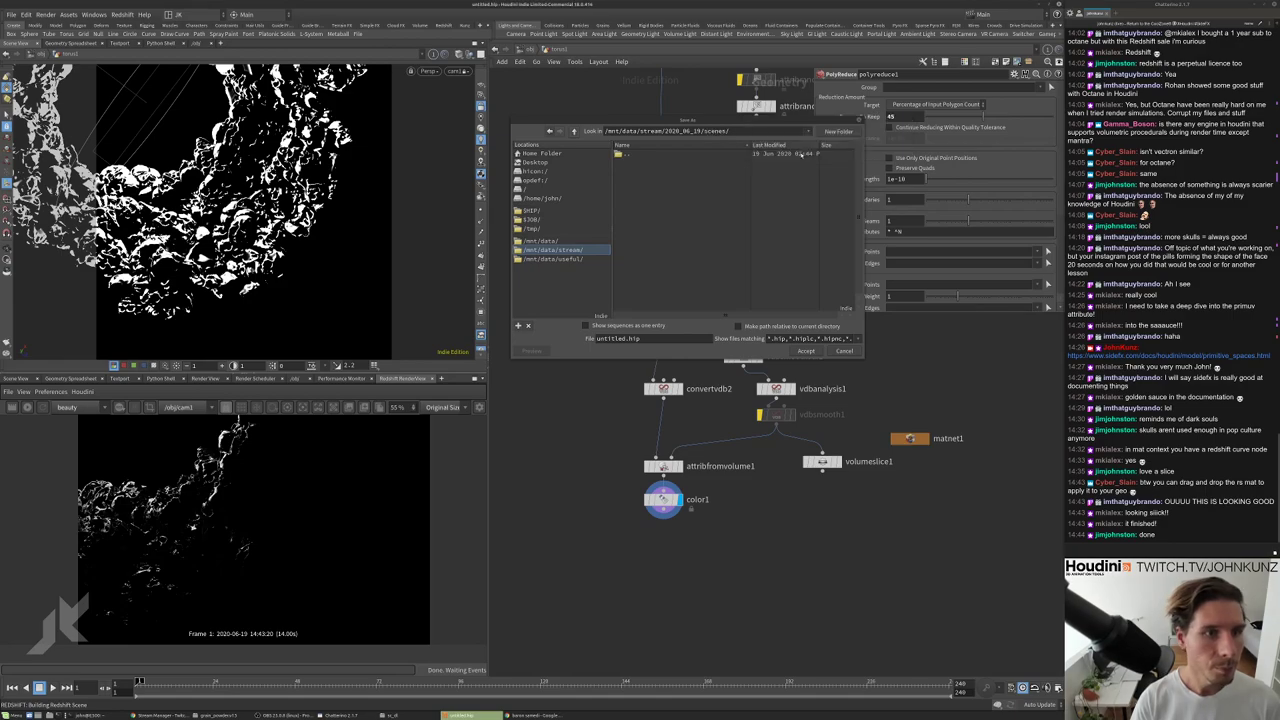
Name the file skull_torus_v1.hip and save the scene.
key("ctrl+a")
key("BackSpace")
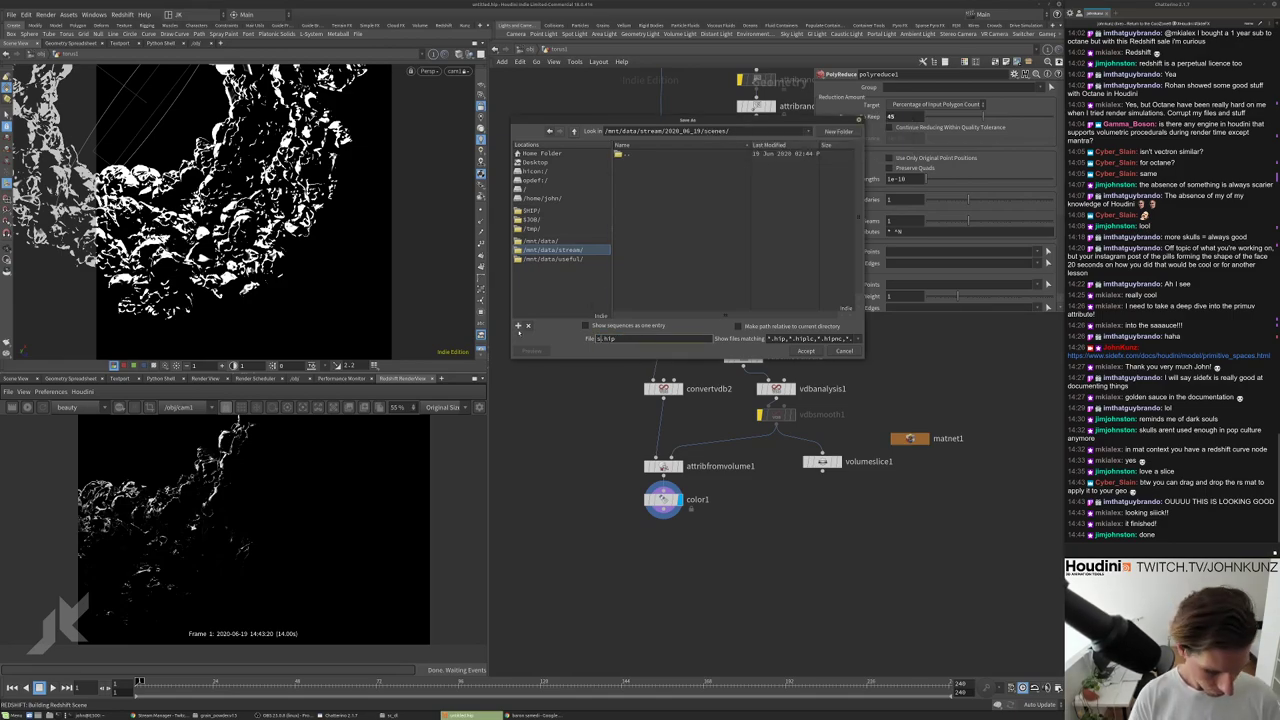
type("skull.hip")
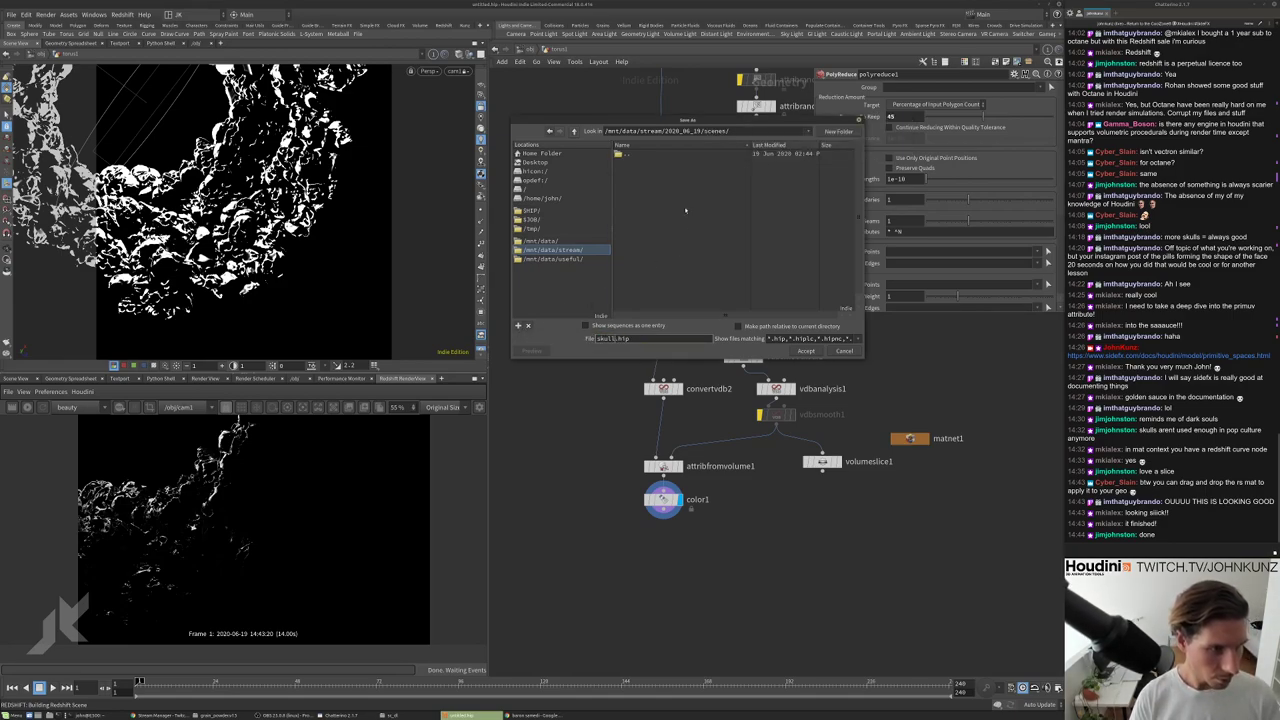
type("_")
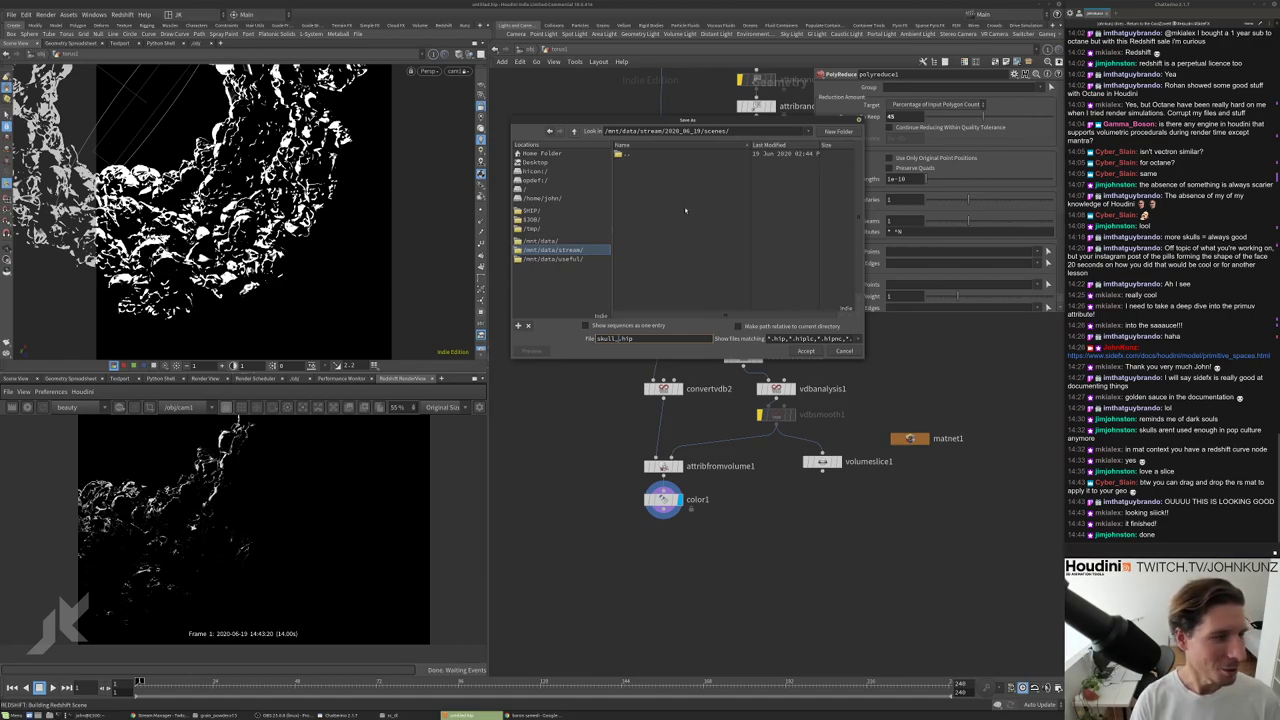
type("torus")
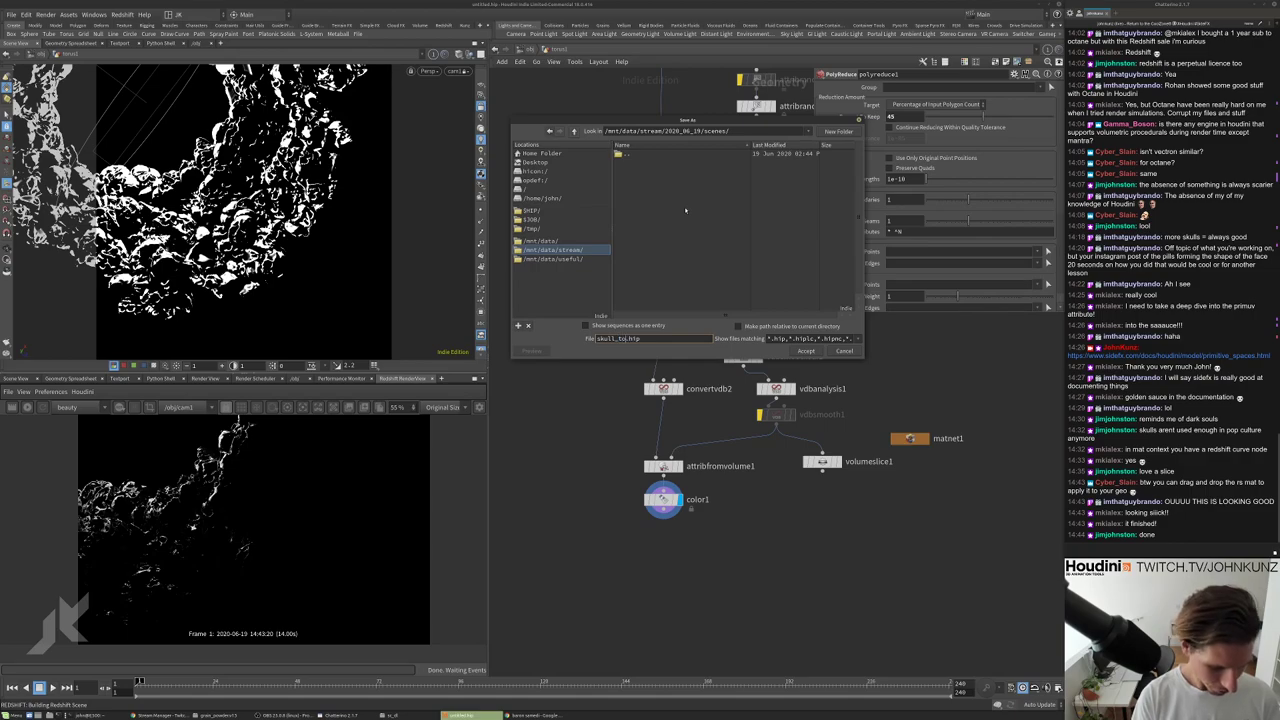
type("_v1")
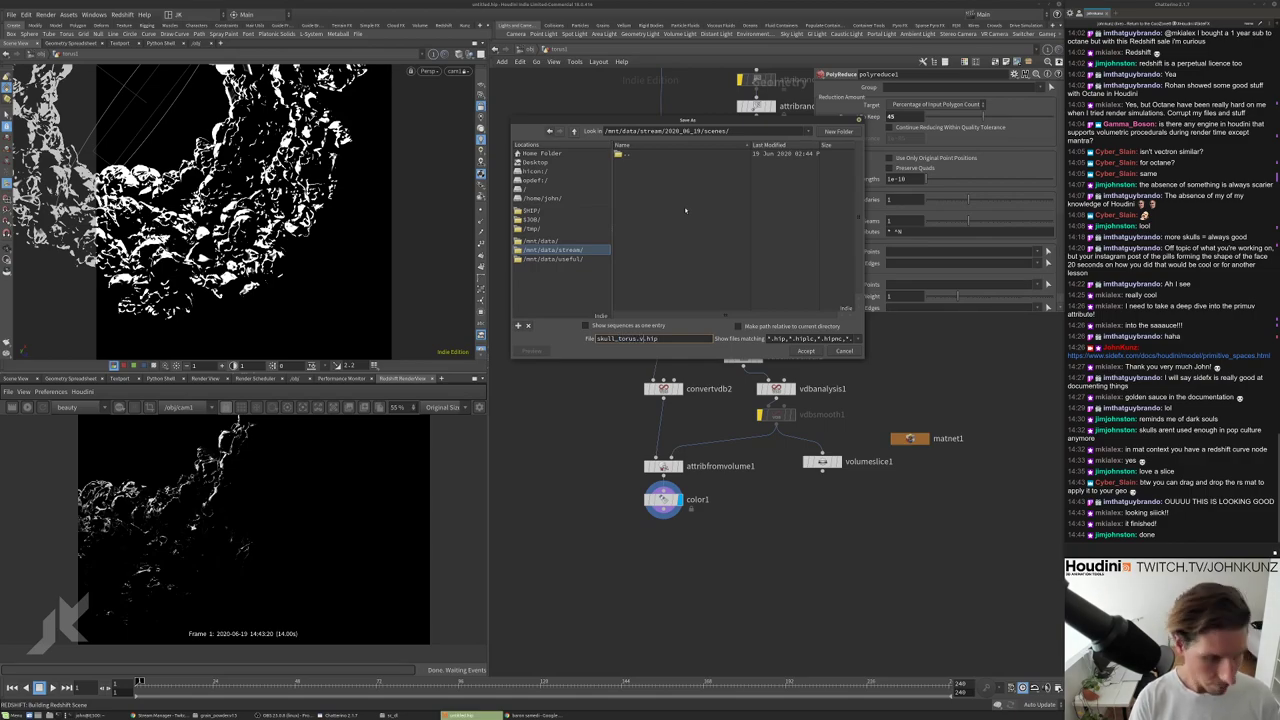
key("Return")
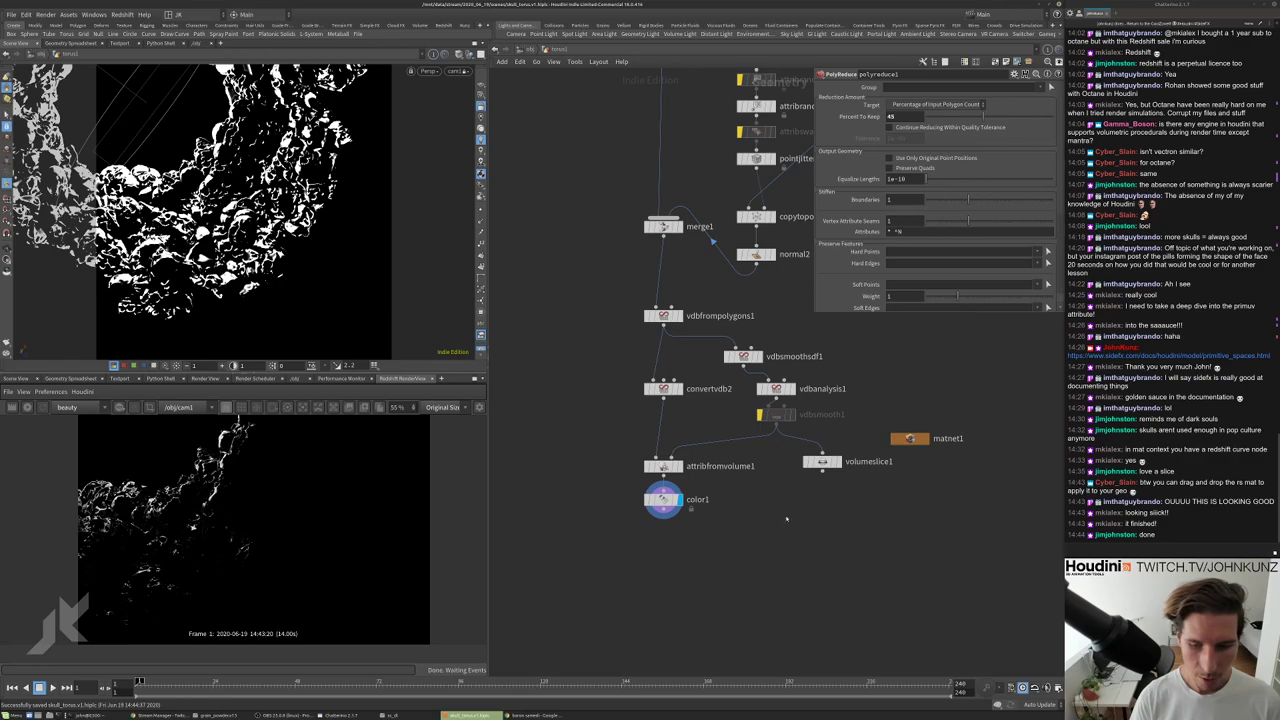
scroll(779, 546, "down", 3)
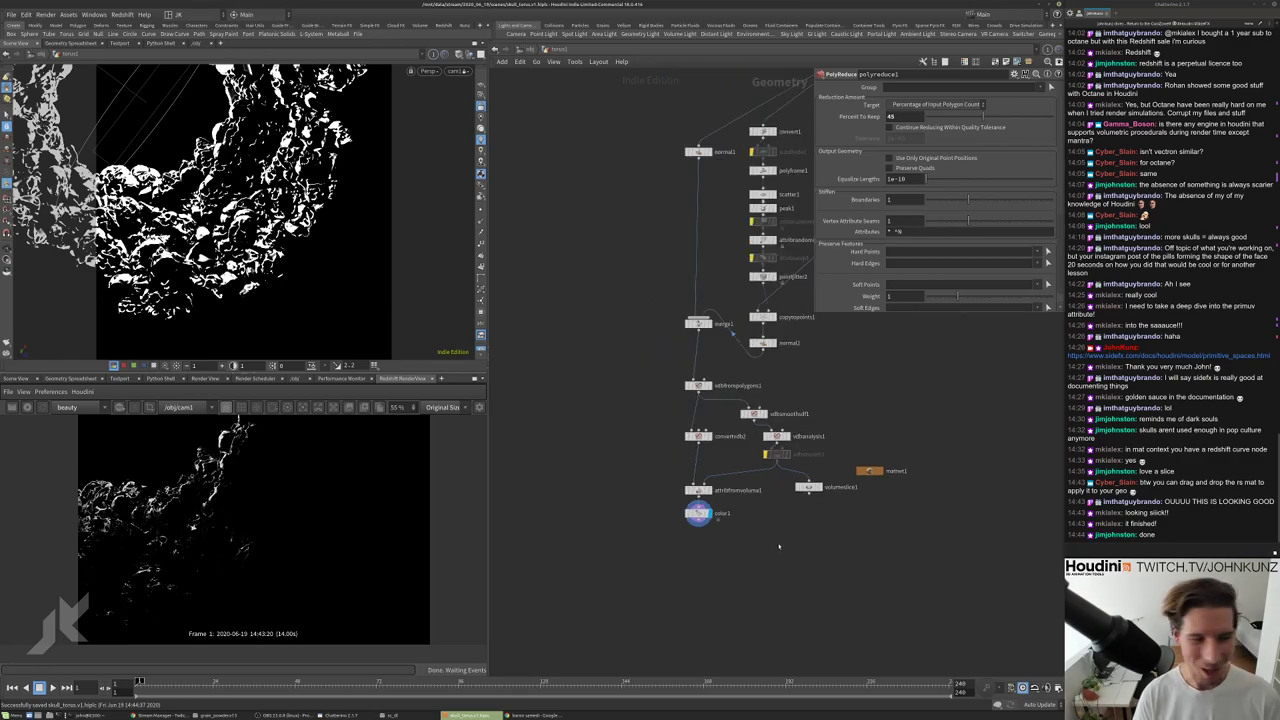
scroll(683, 518, "up", 5)
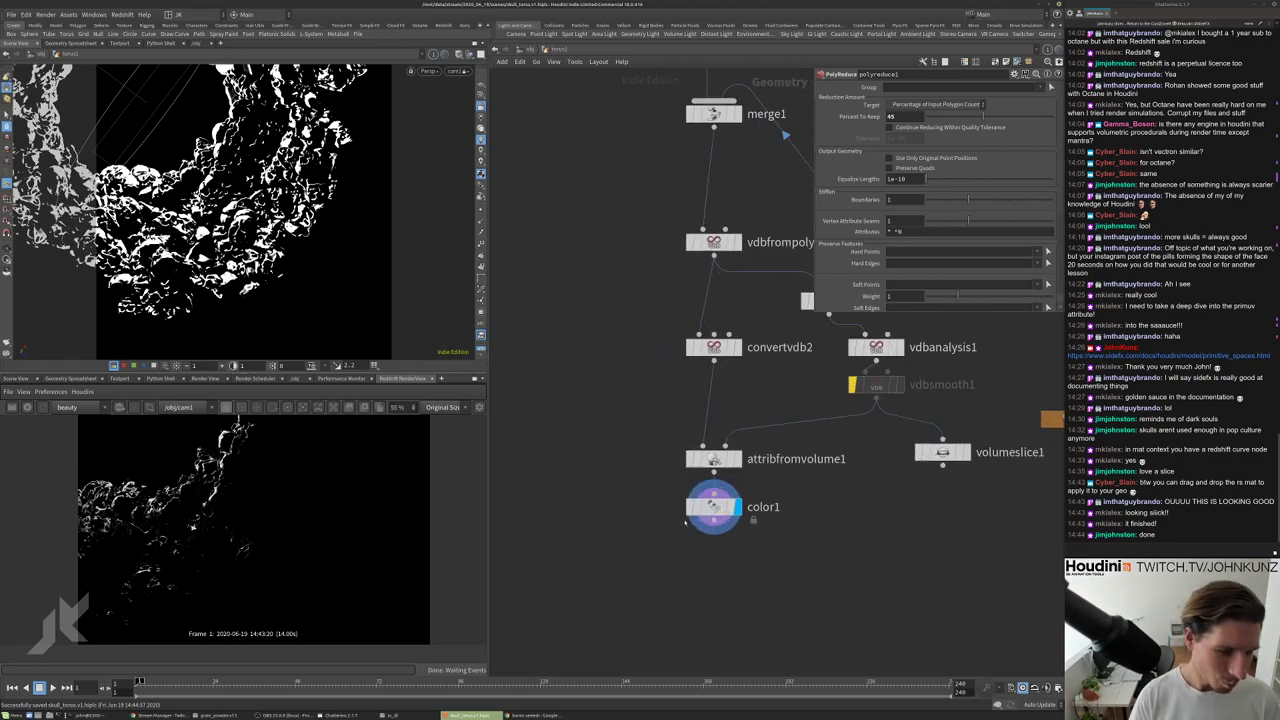
middle_click(725, 508)
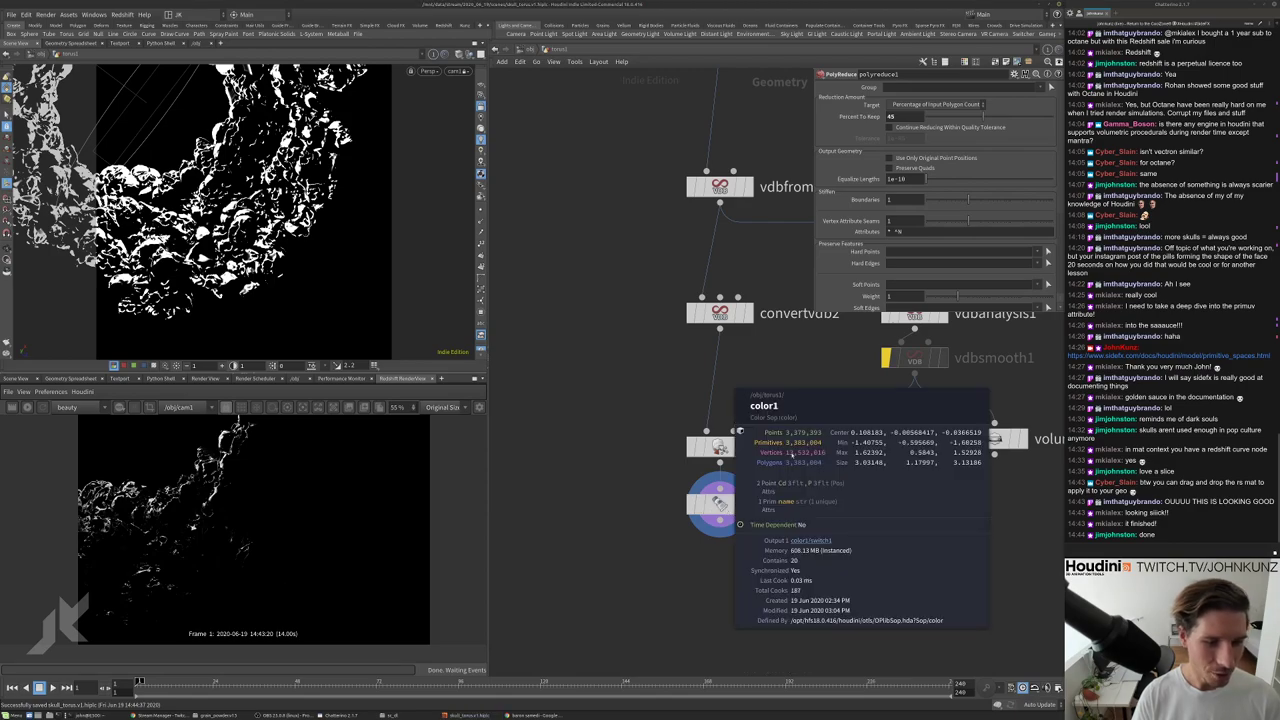
middle_click(718, 508)
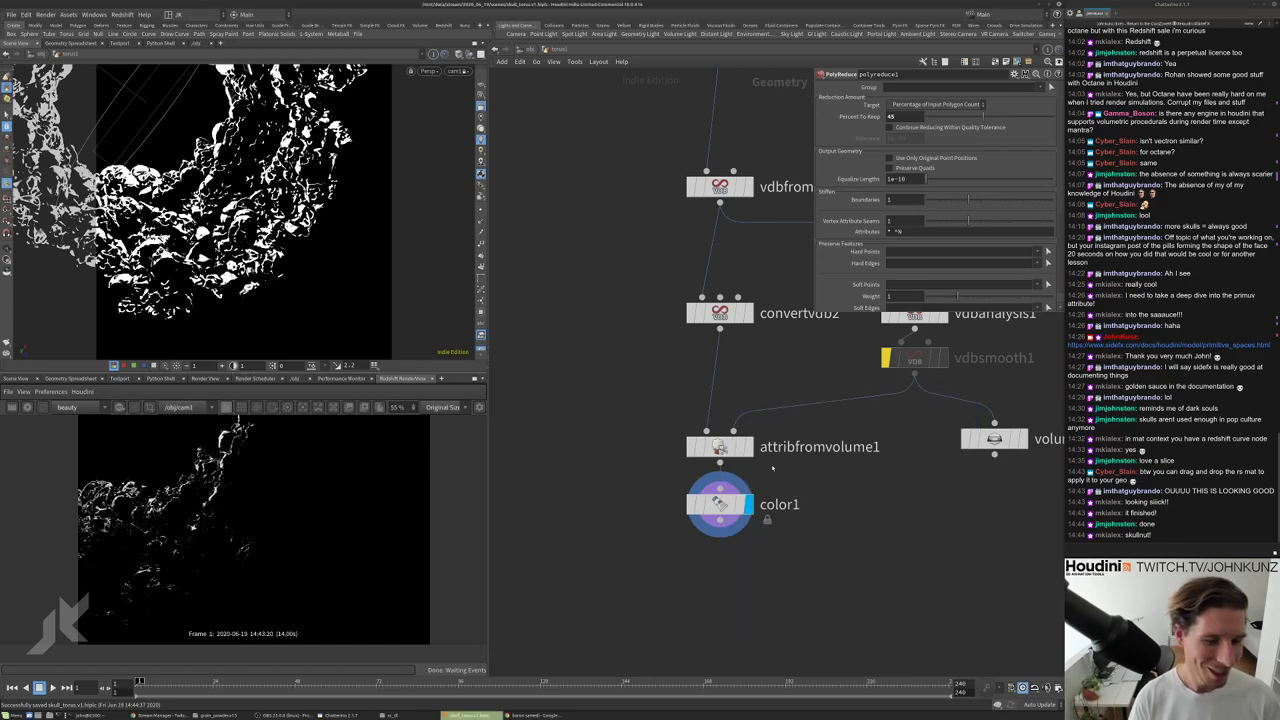
Add a PolySoup node wired after color1 and align it directly beneath.
key("Tab")
type("soup")
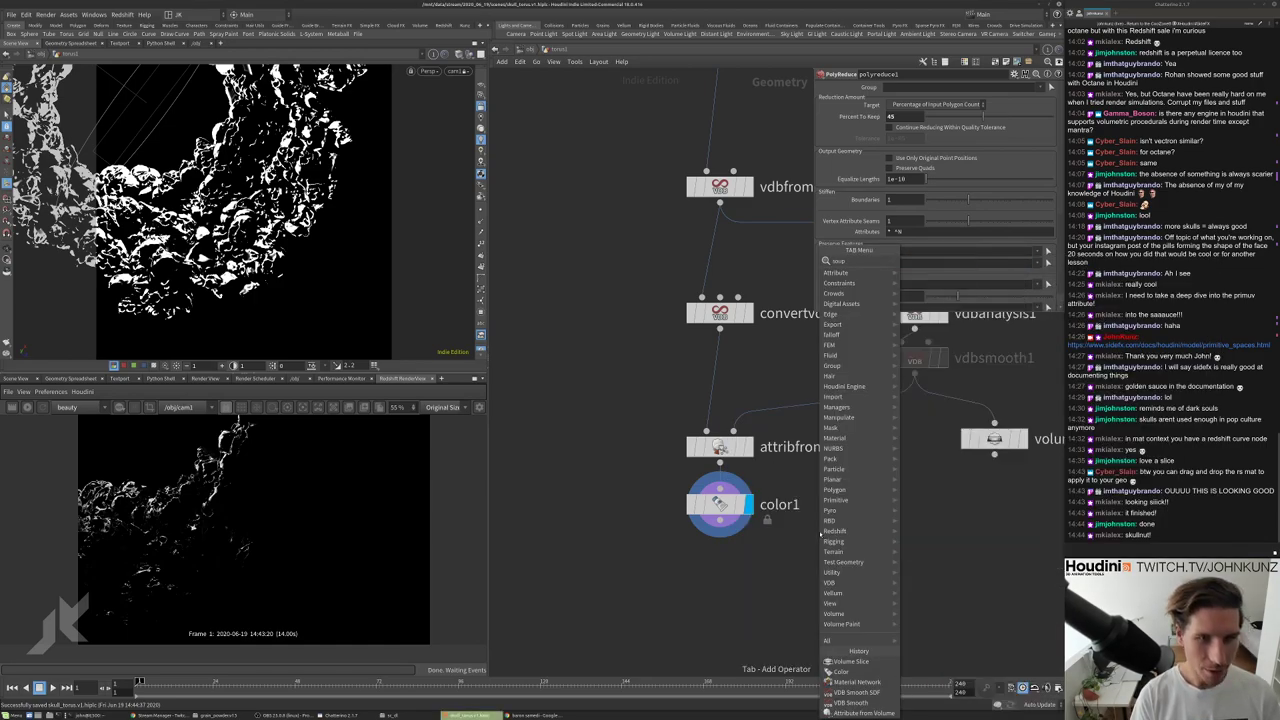
key("Return")
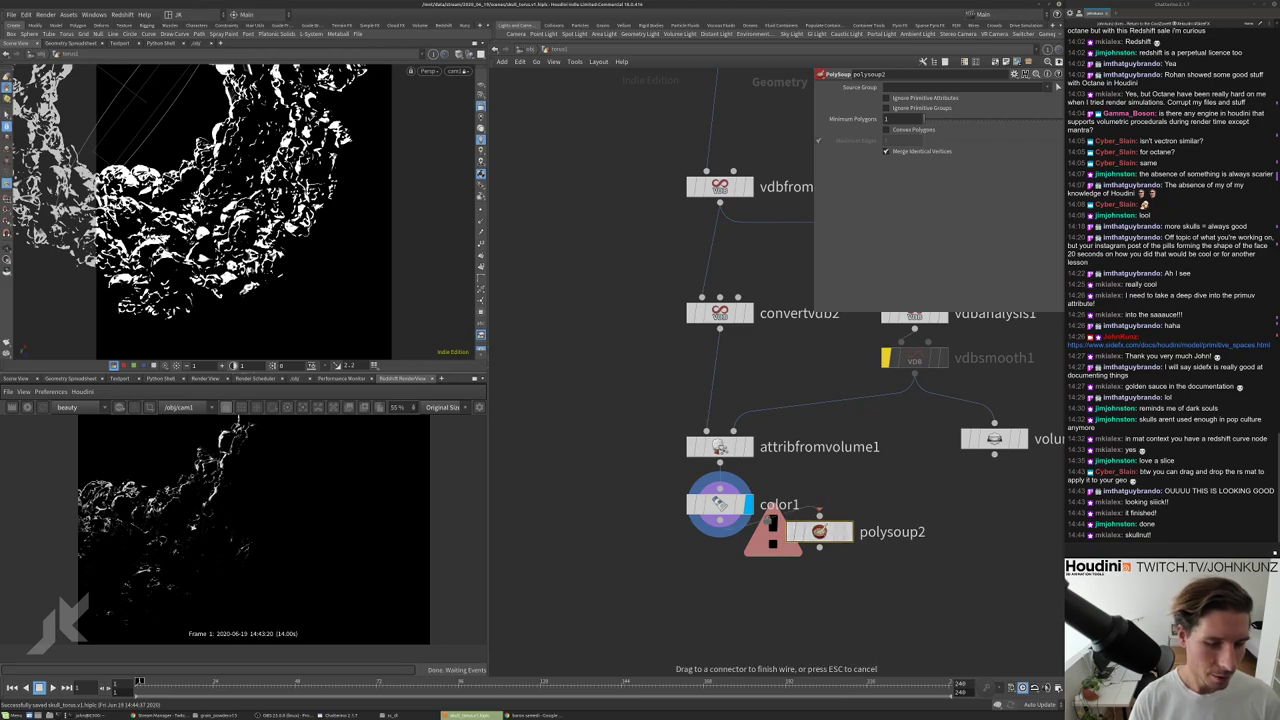
left_click(768, 518)
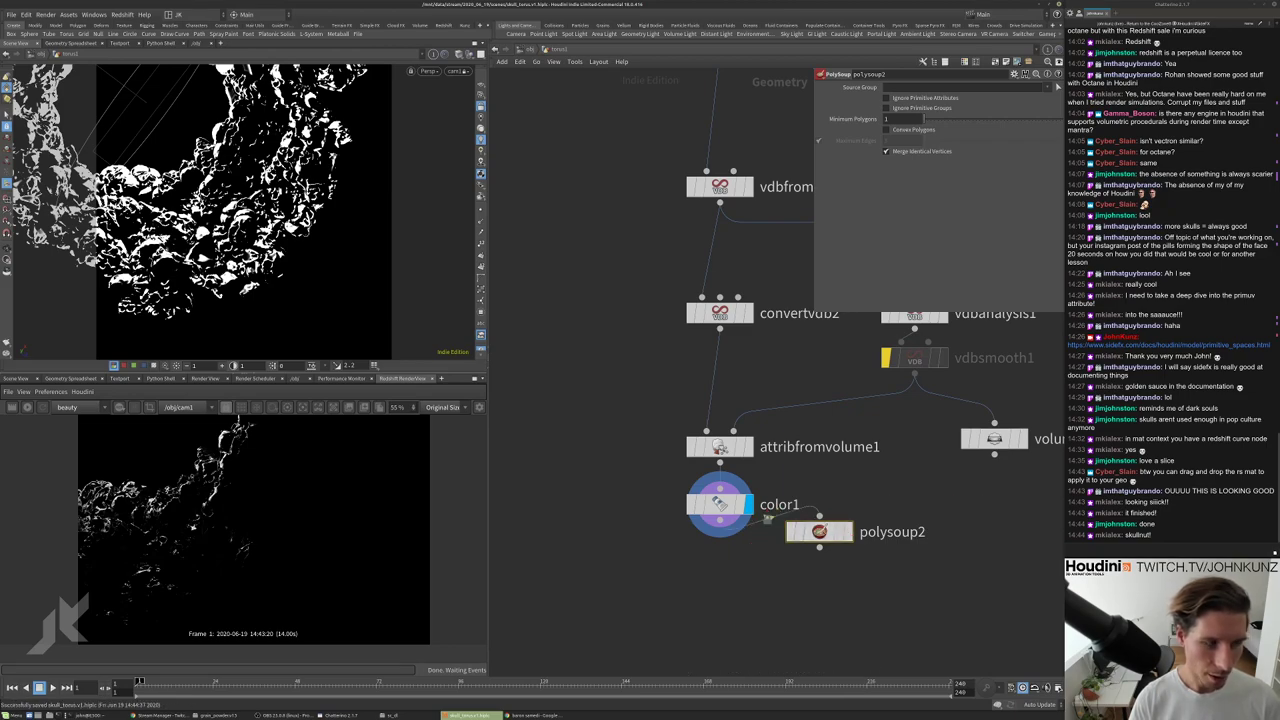
key("l")
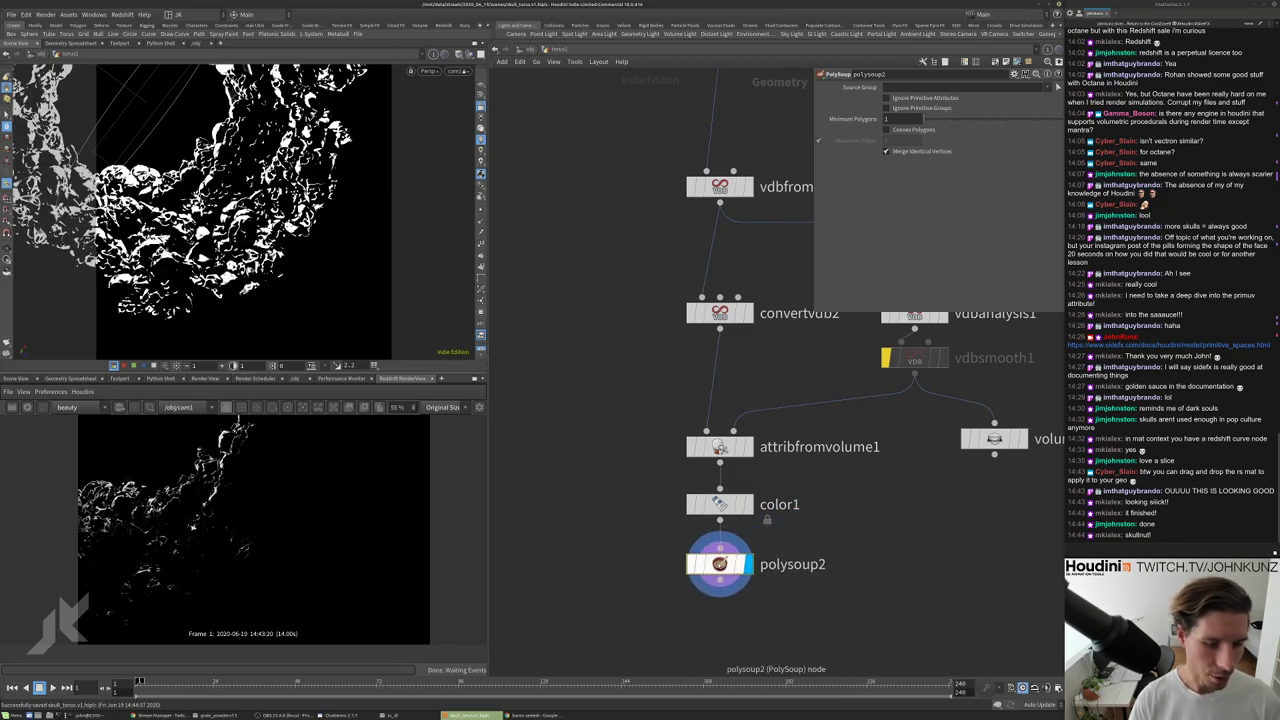
Compare polysoup2 and color1 point counts and memory, then nudge polysoup2 closer to color1.
middle_click(720, 564)
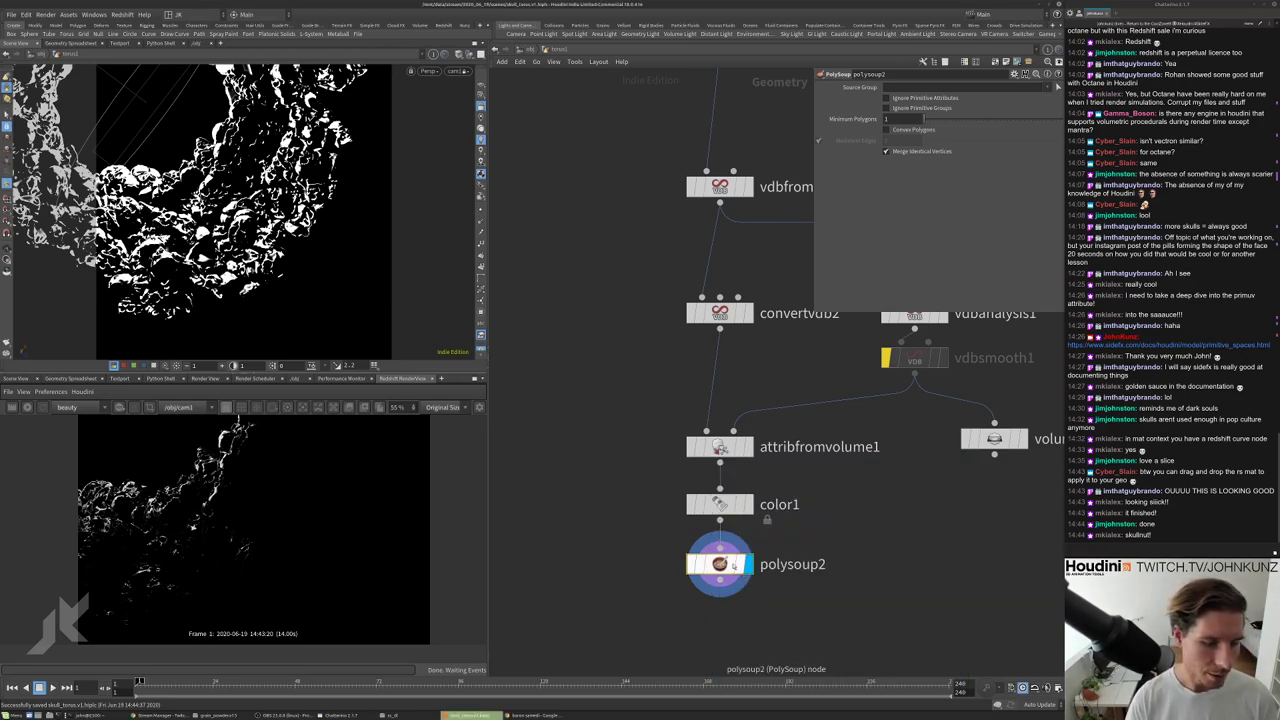
middle_click(716, 503)
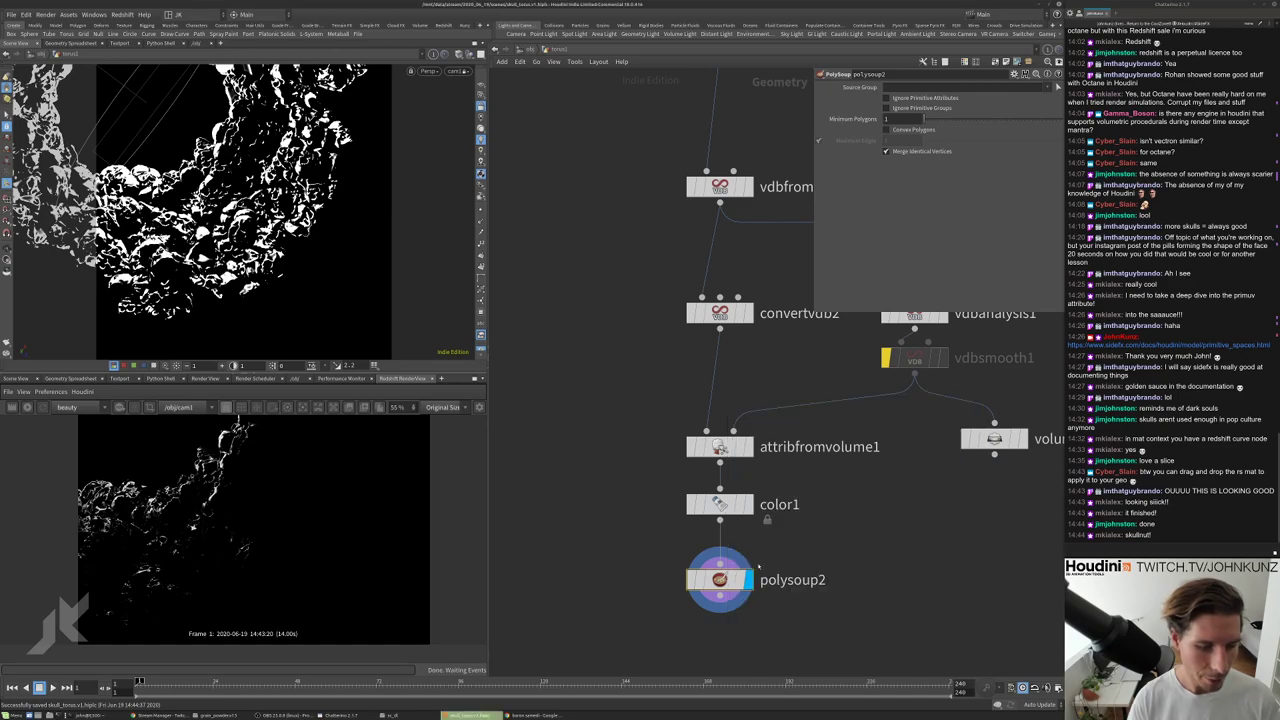
middle_click(716, 580)
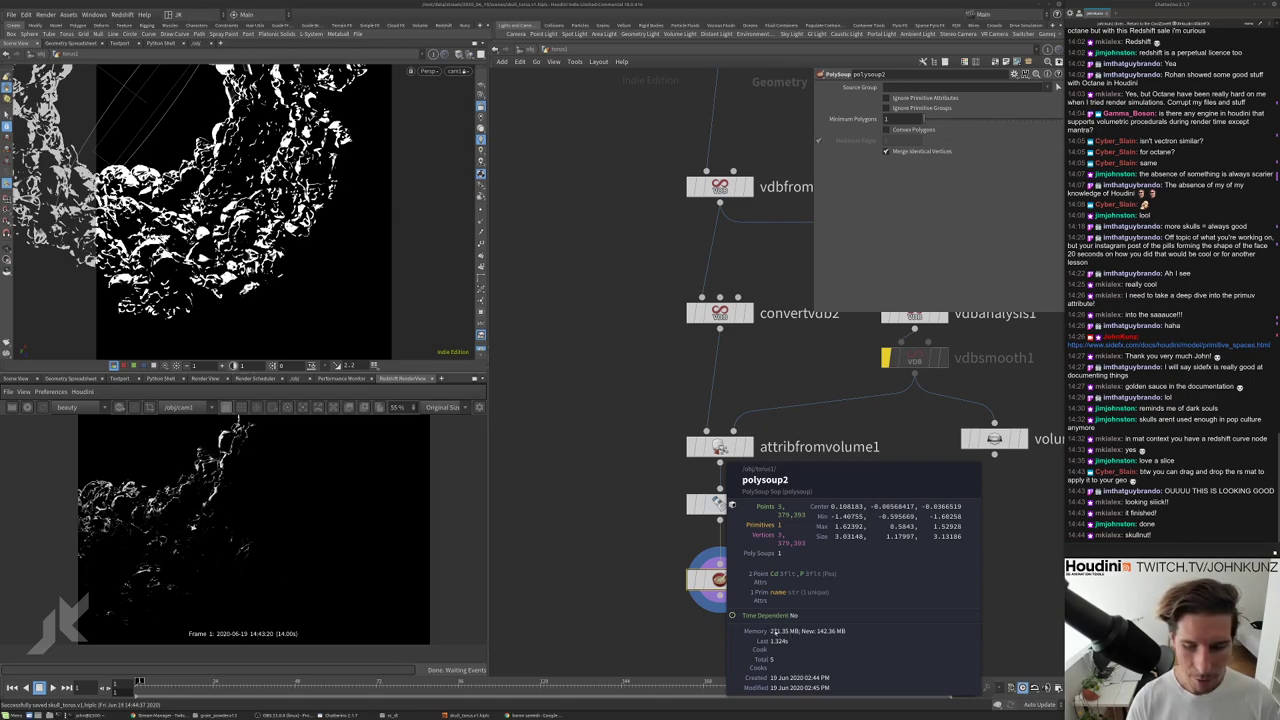
middle_click(716, 503)
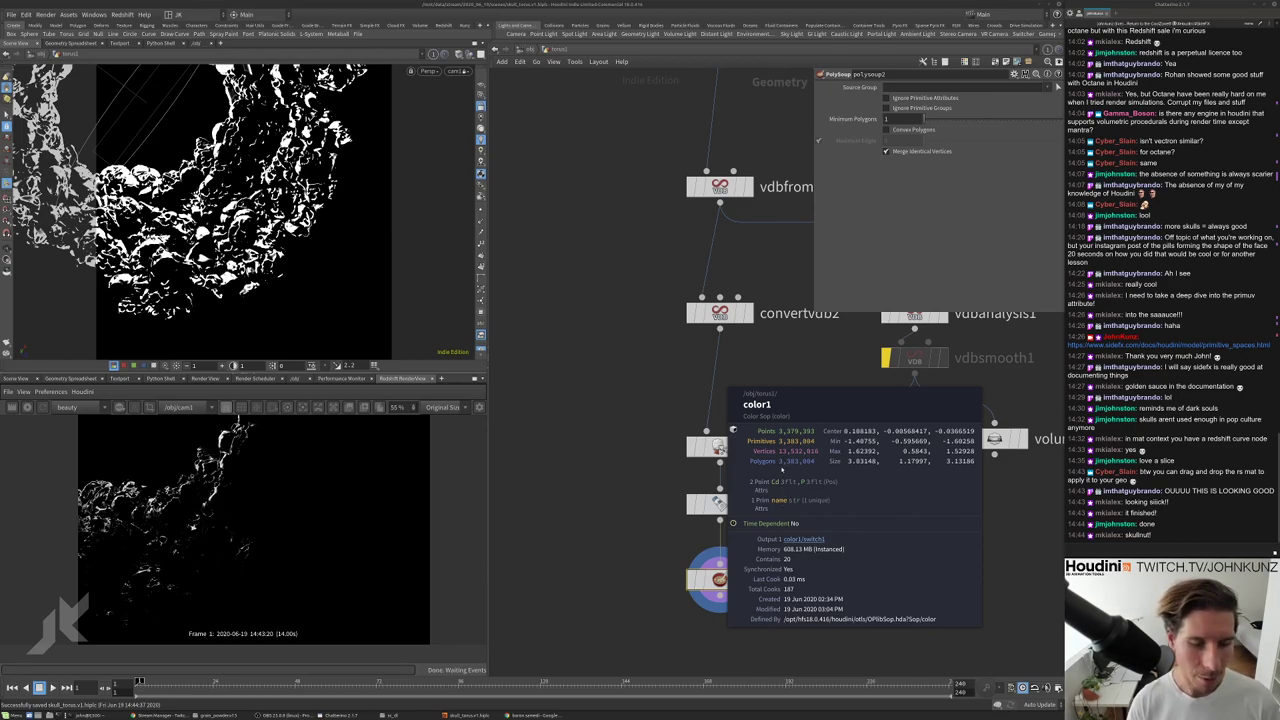
middle_click_drag(782, 469, 794, 395)
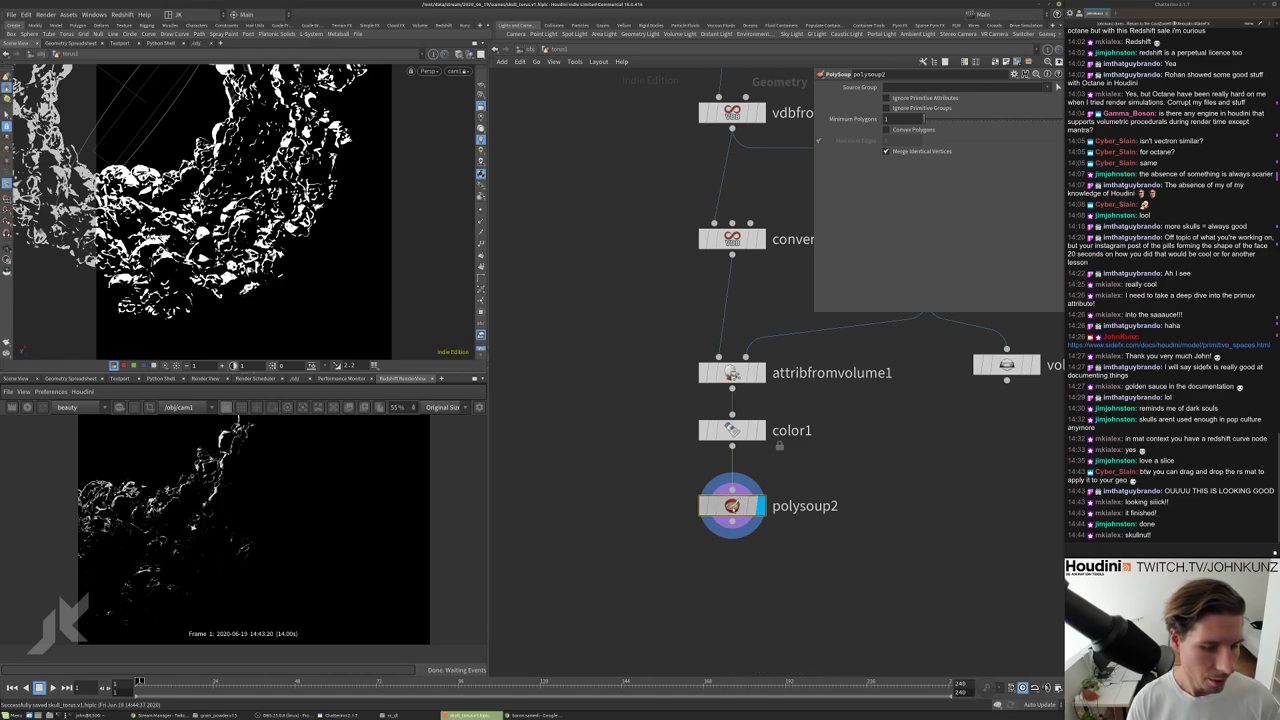
left_click_drag(732, 505, 732, 487)
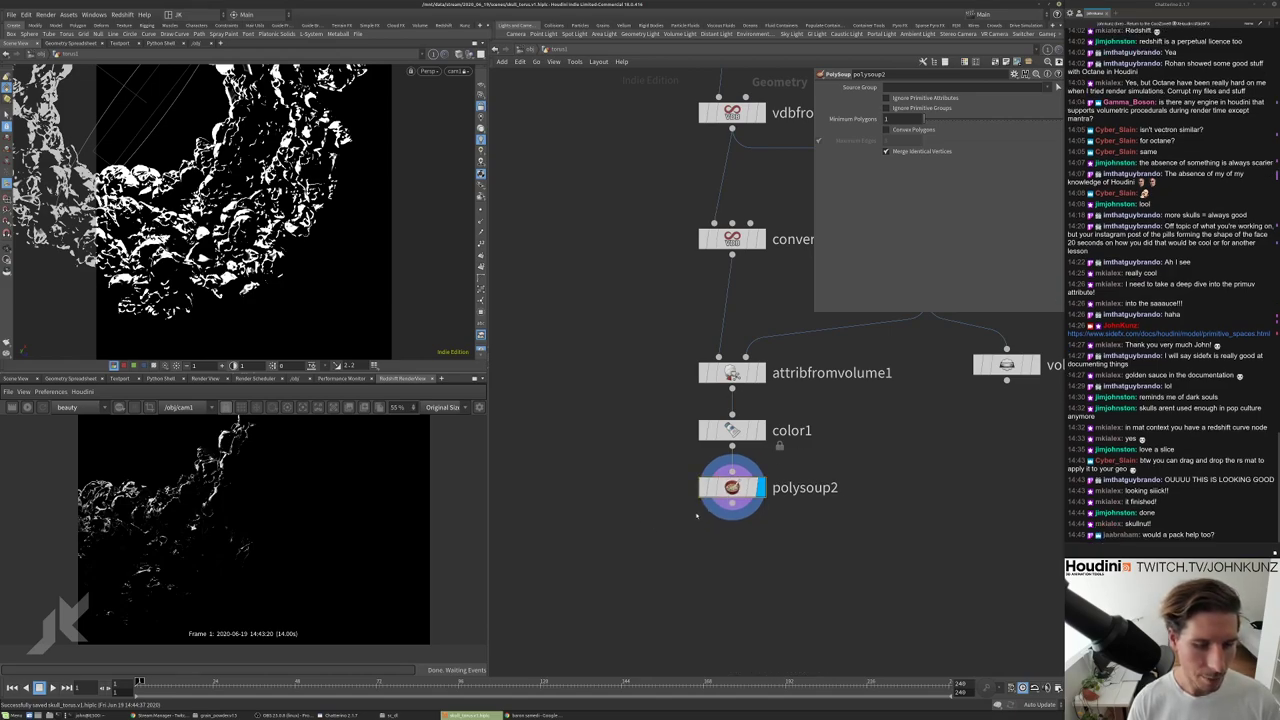
left_click_drag(864, 558, 731, 484)
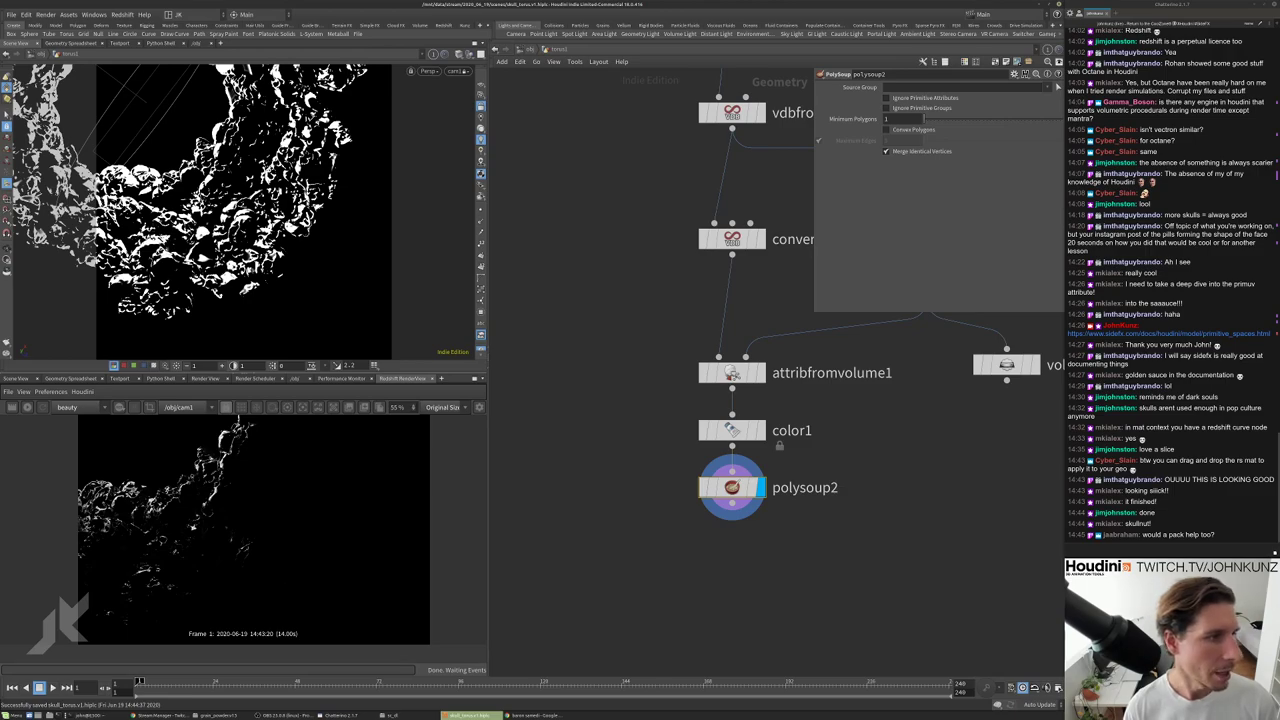
Review torus1's Redshift OBJ Render and Instancing settings at /obj, then dive inside torus1.
key("u")
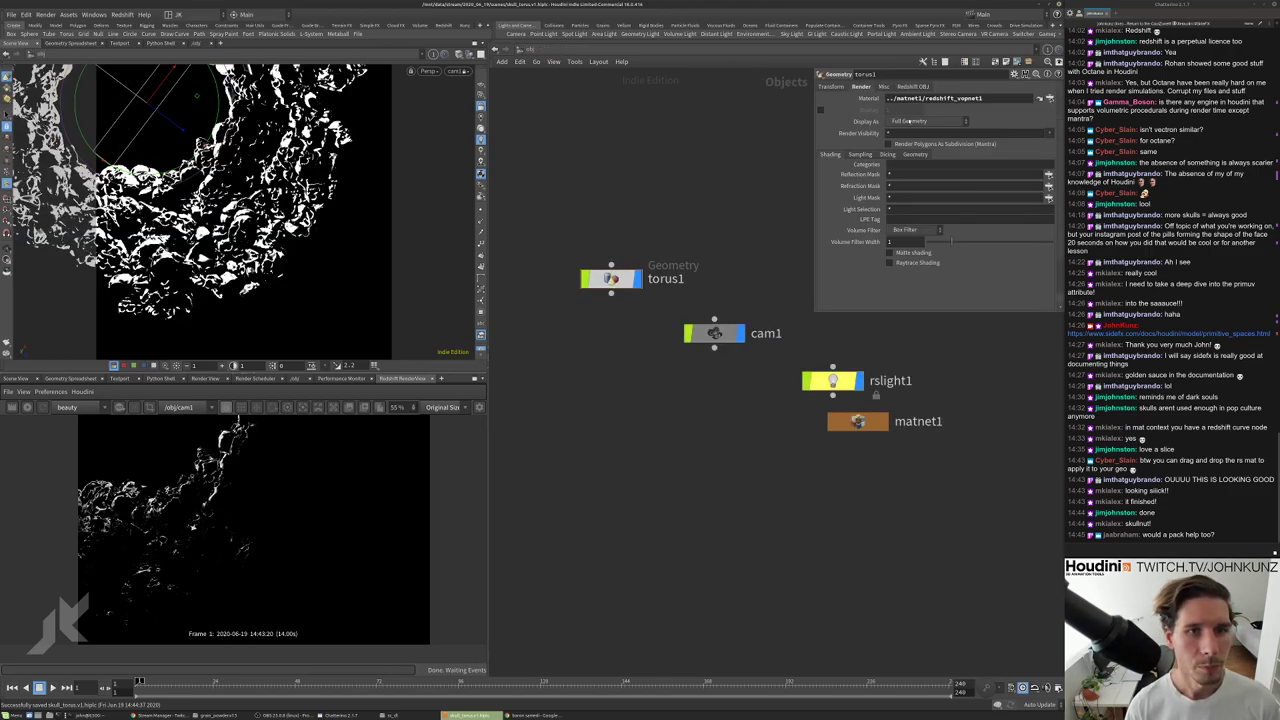
left_click(920, 87)
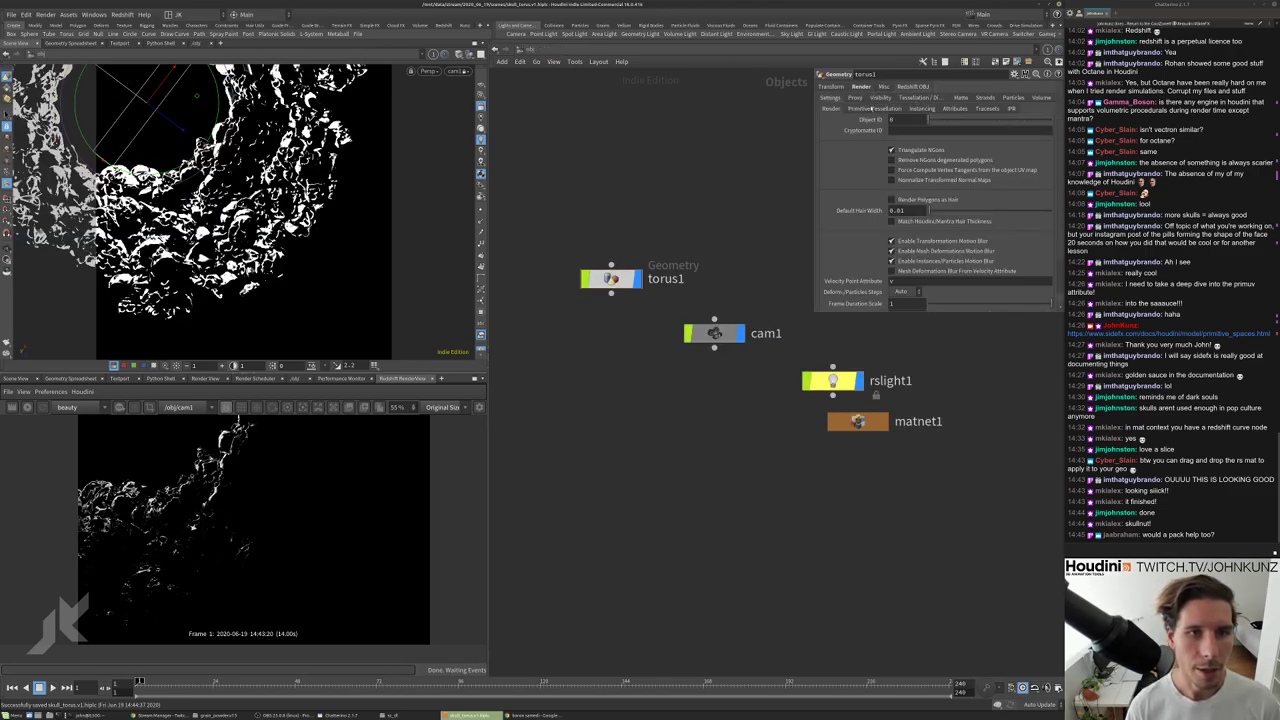
left_click(875, 109)
left_click(828, 109)
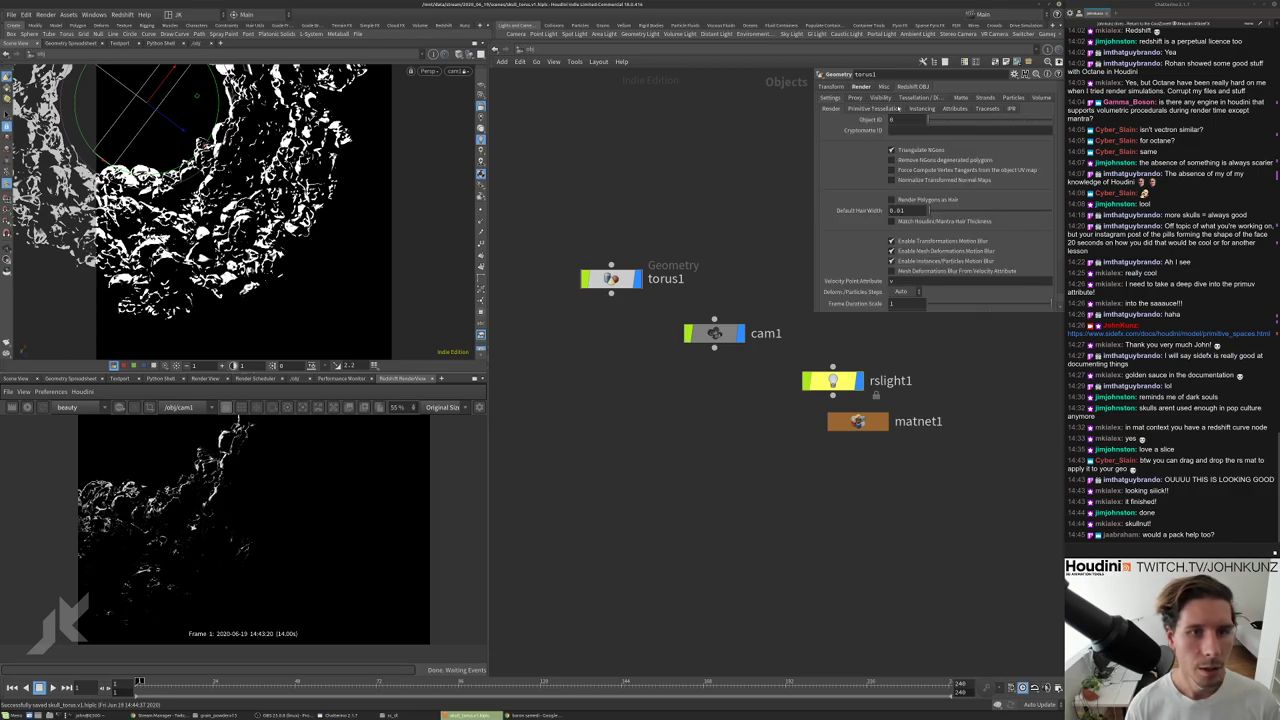
left_click(922, 109)
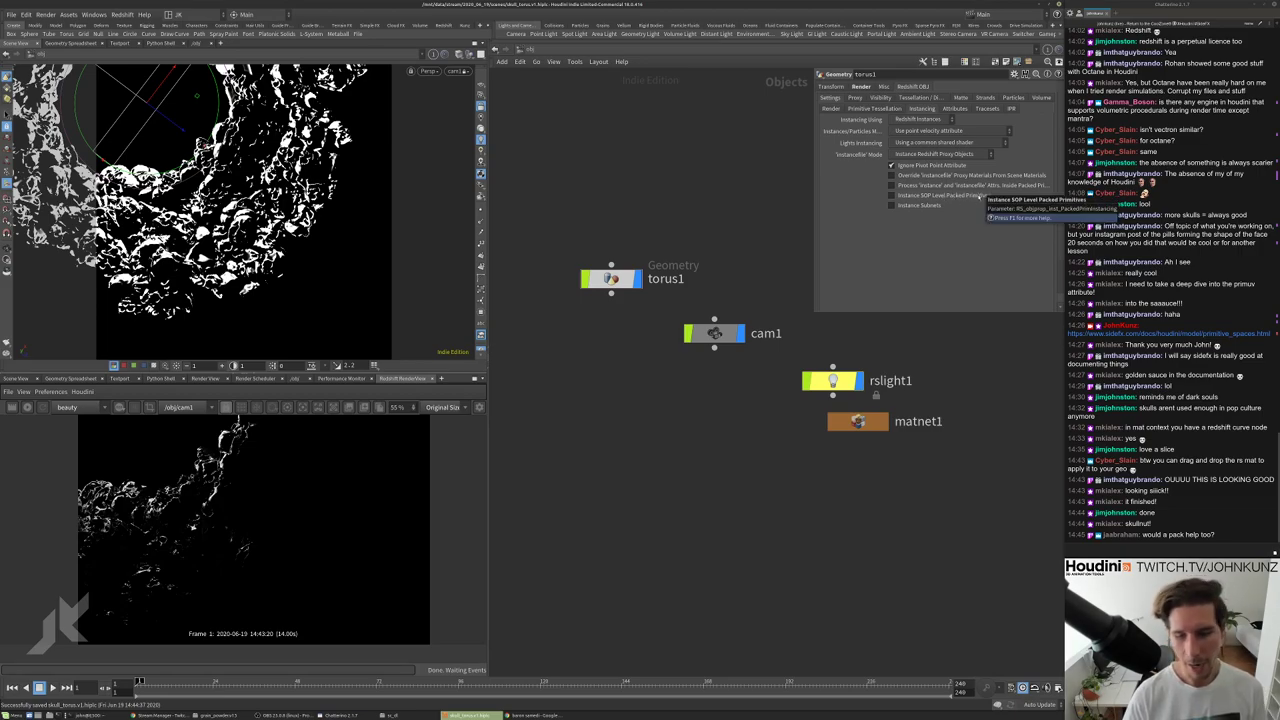
key("h")
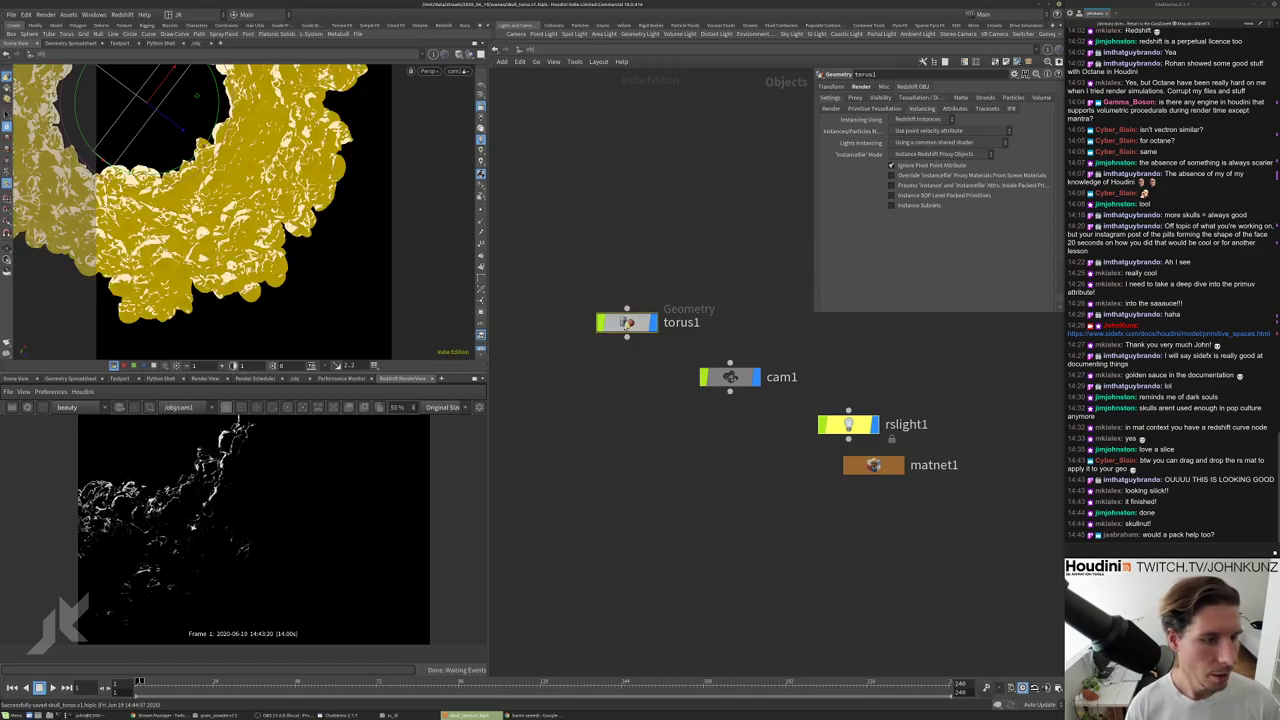
double_click(627, 322)
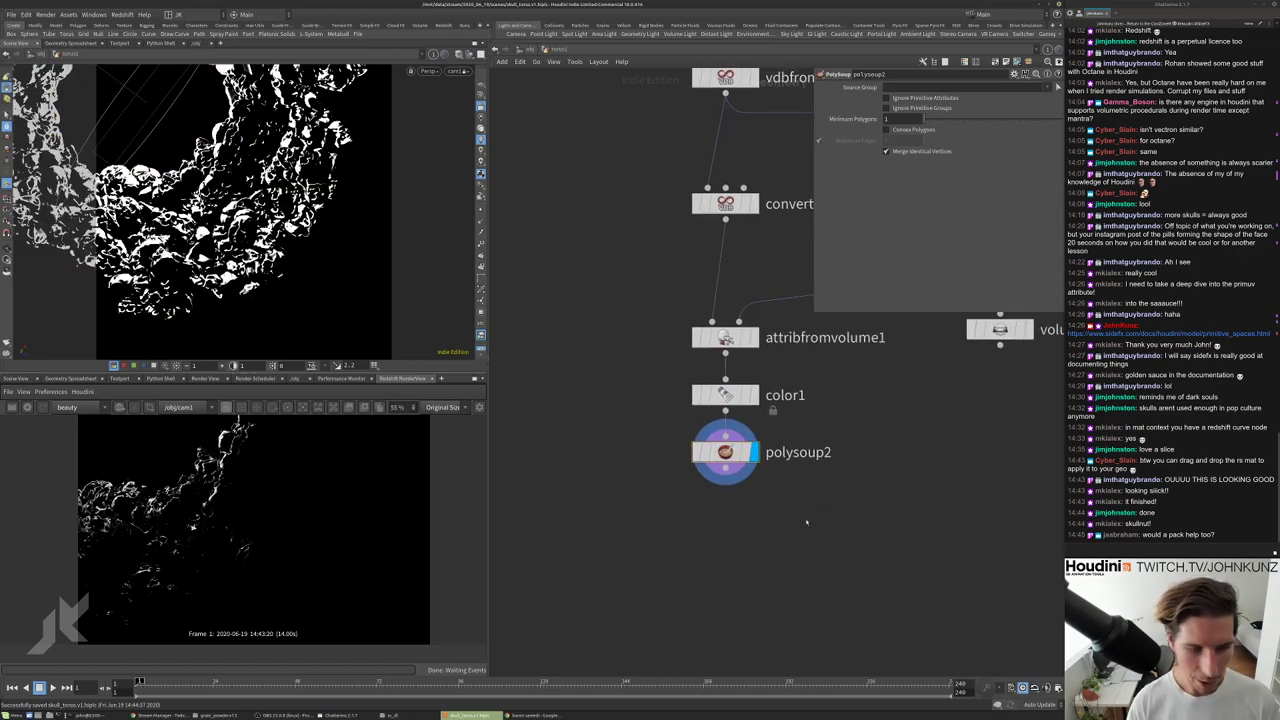
key("Tab")
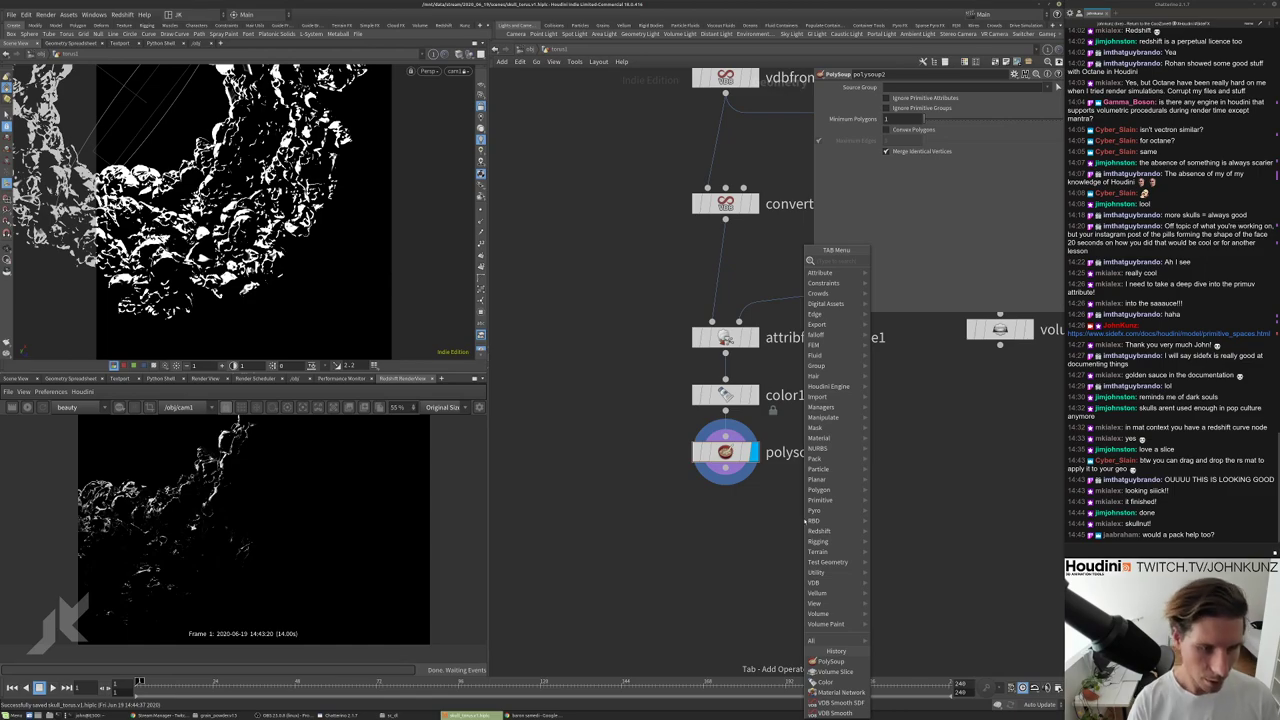
key("Tab")
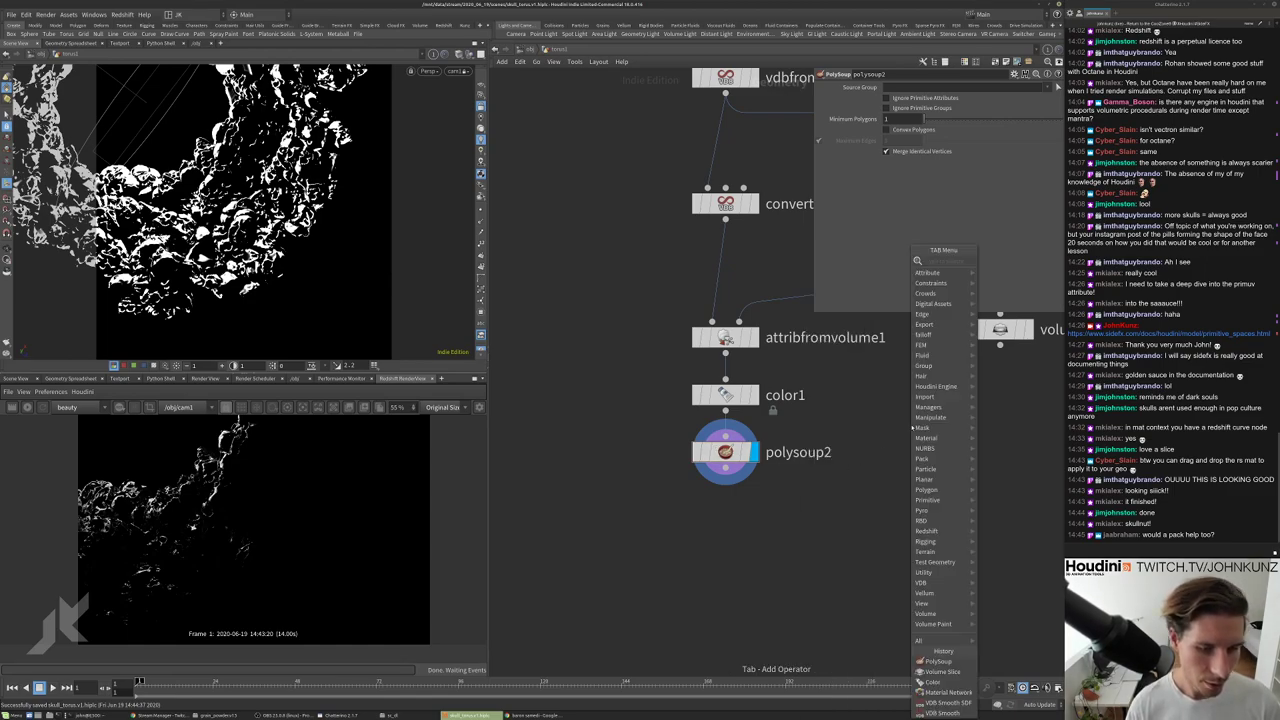
key("Return")
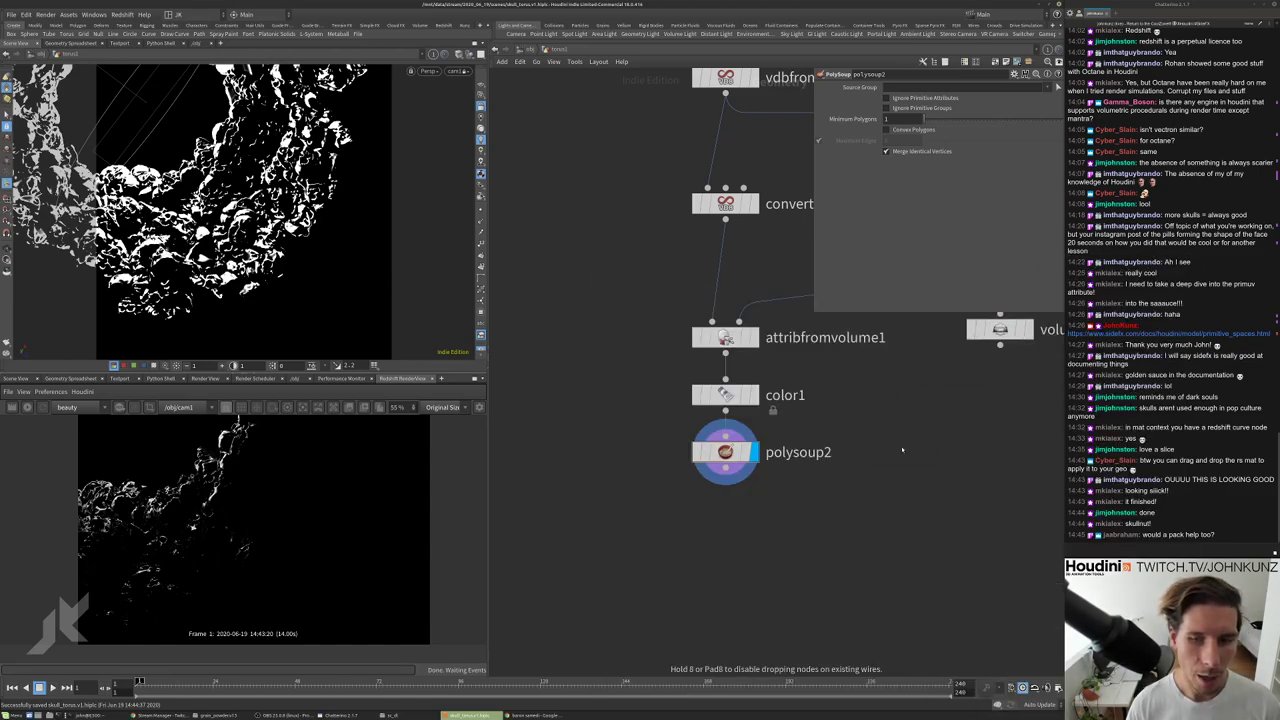
left_click(902, 450)
left_click(905, 154)
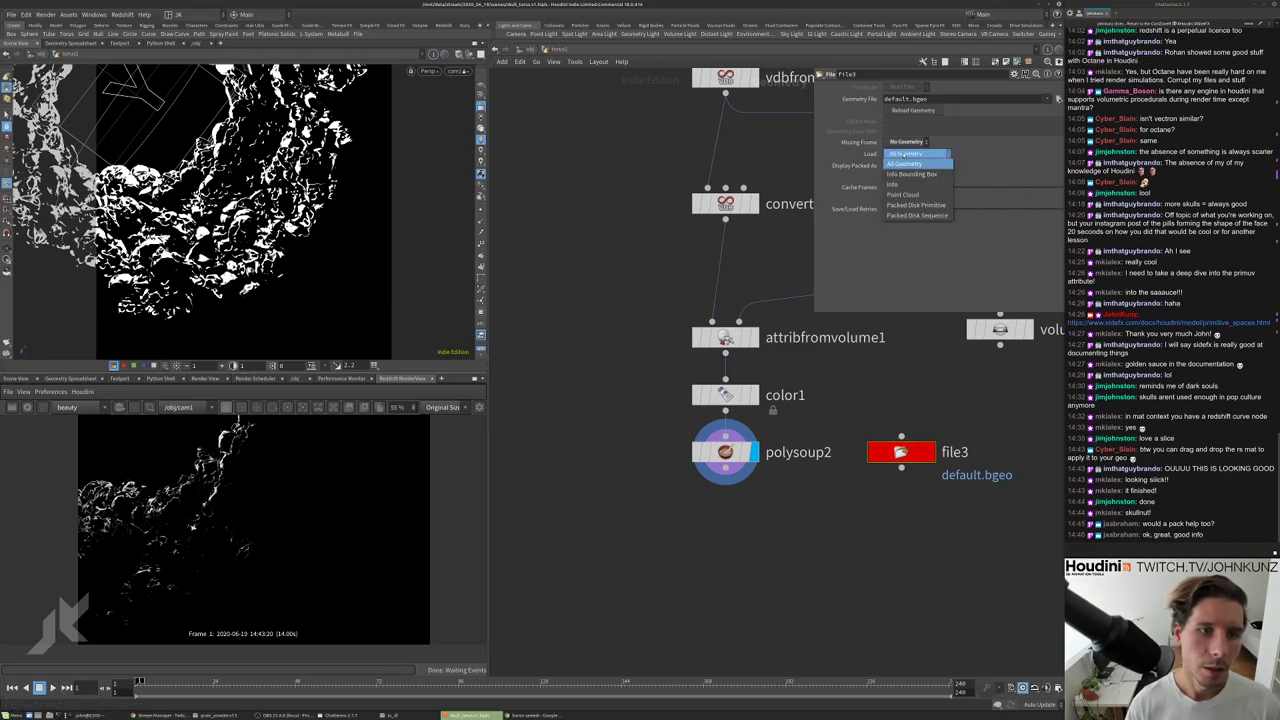
left_click(922, 205)
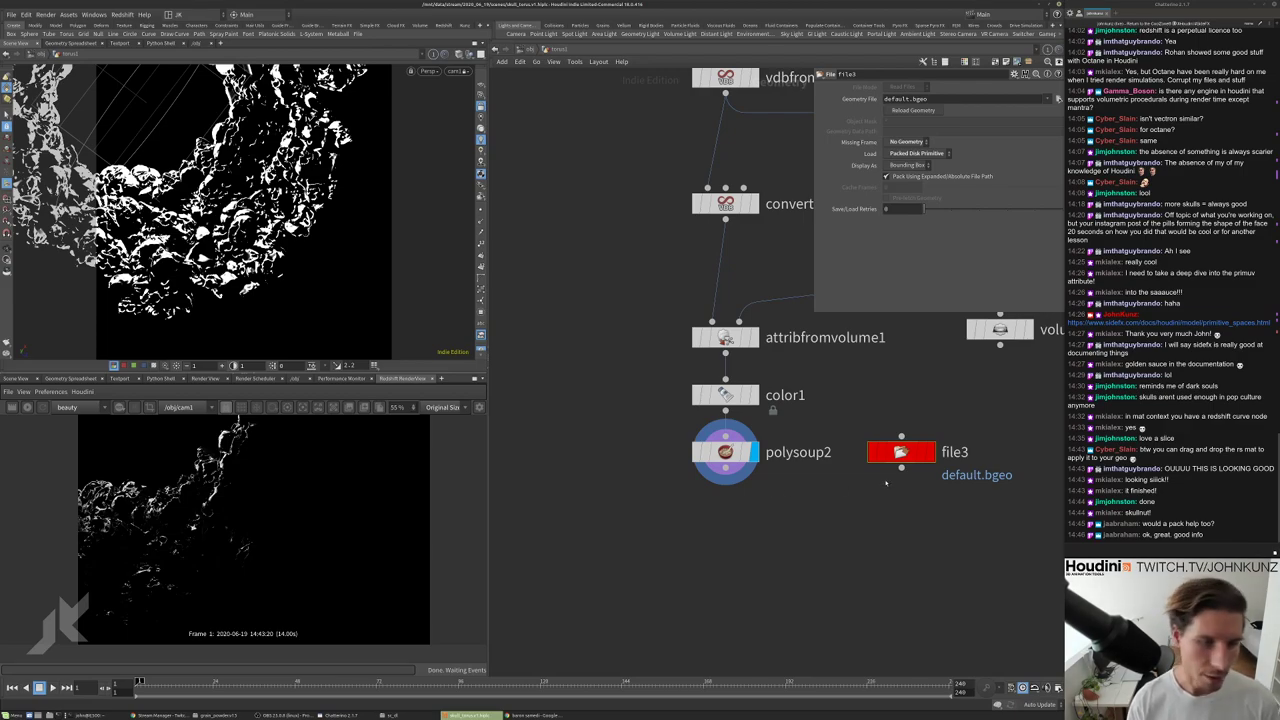
middle_click_drag(885, 483, 877, 441)
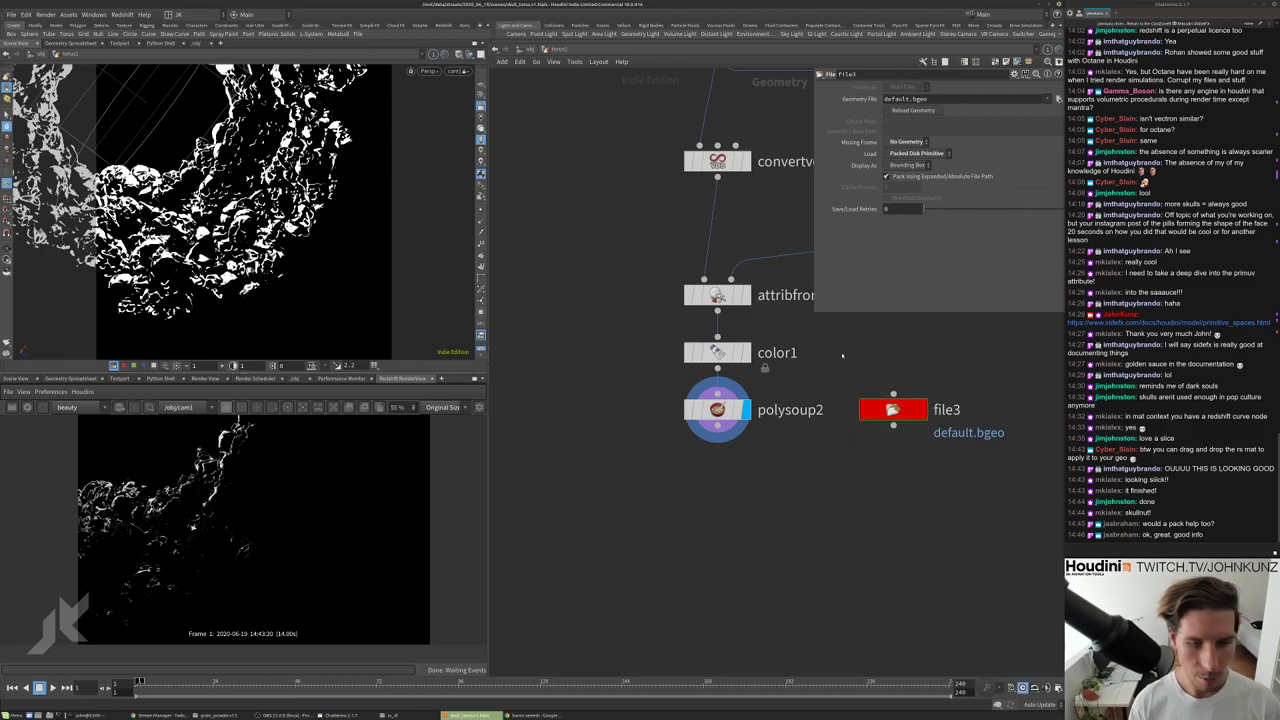
key("Delete")
scroll(797, 440, "down", 2)
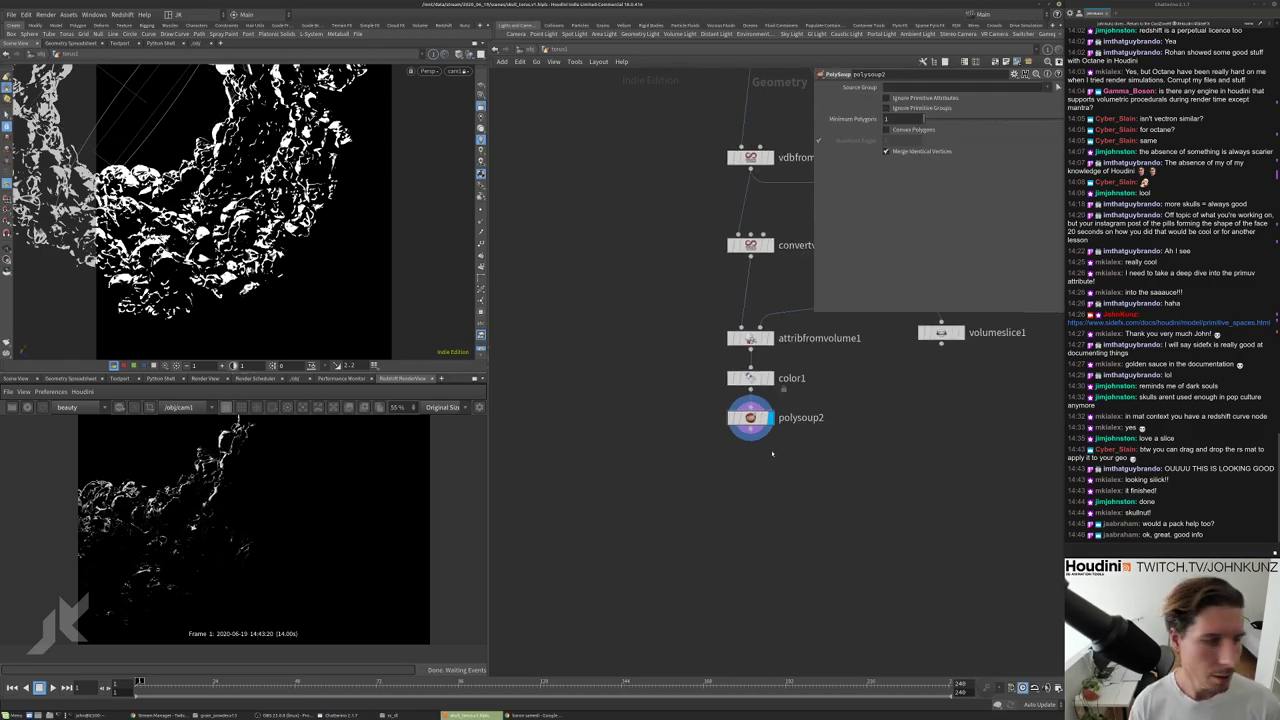
Go up to /obj, tidy the parameter window and matnet1, and restart the Redshift render.
middle_click_drag(772, 453, 739, 430)
key("u")
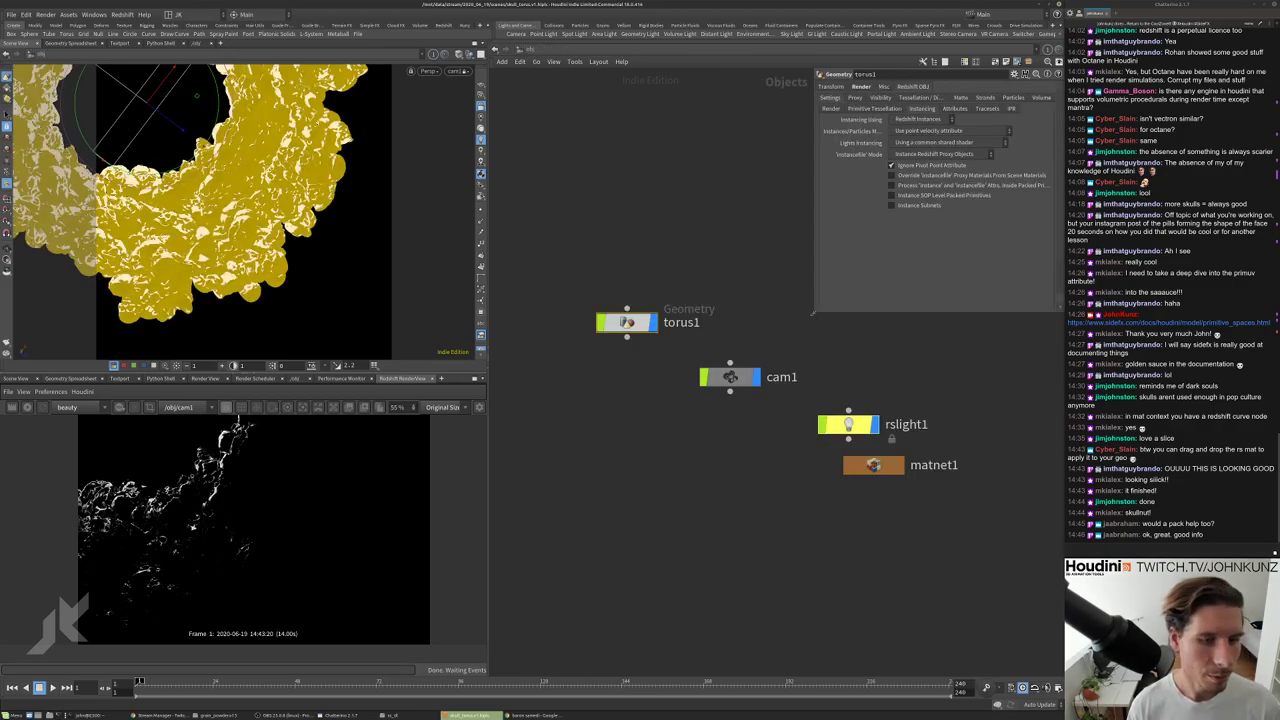
left_click_drag(812, 312, 826, 322)
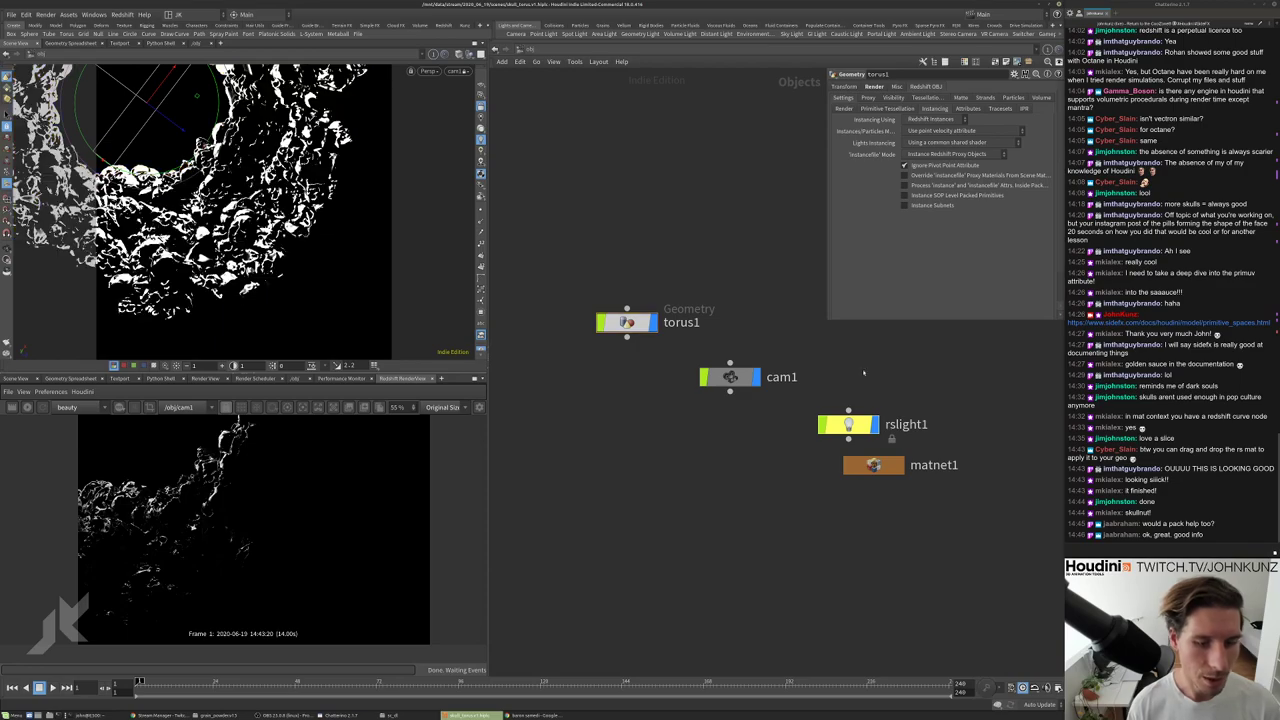
left_click_drag(875, 465, 888, 474)
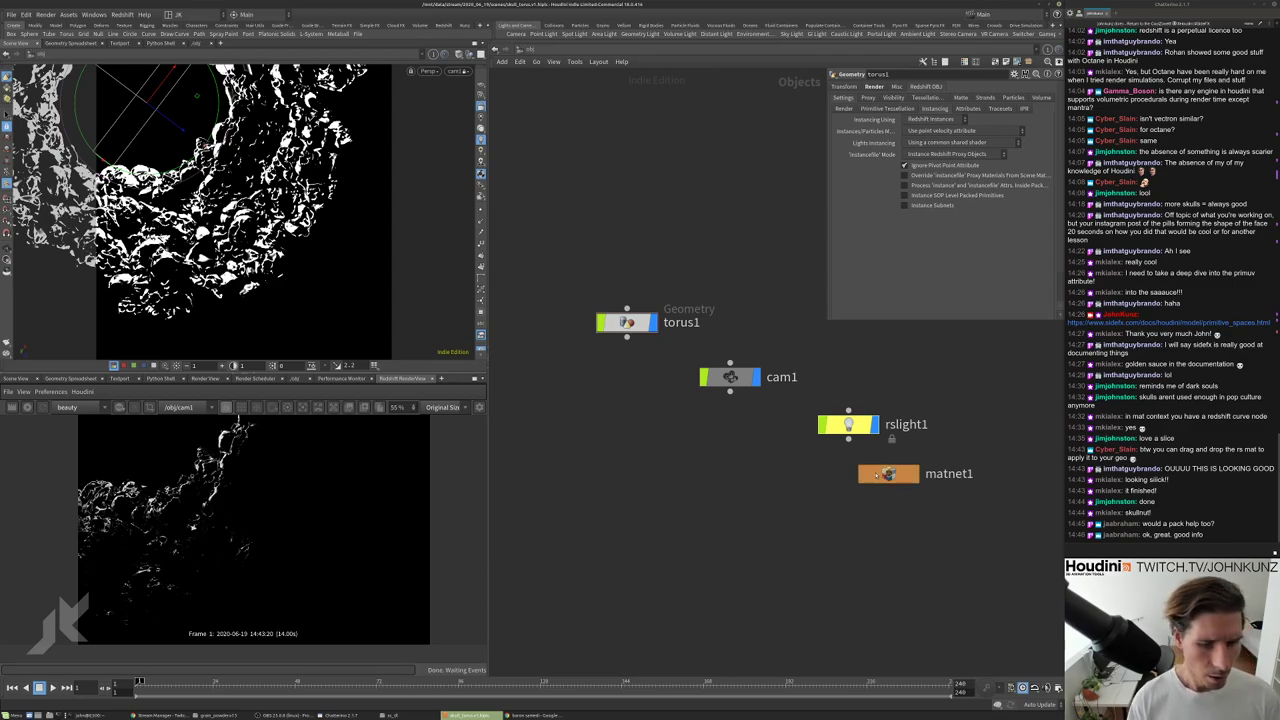
left_click(27, 407)
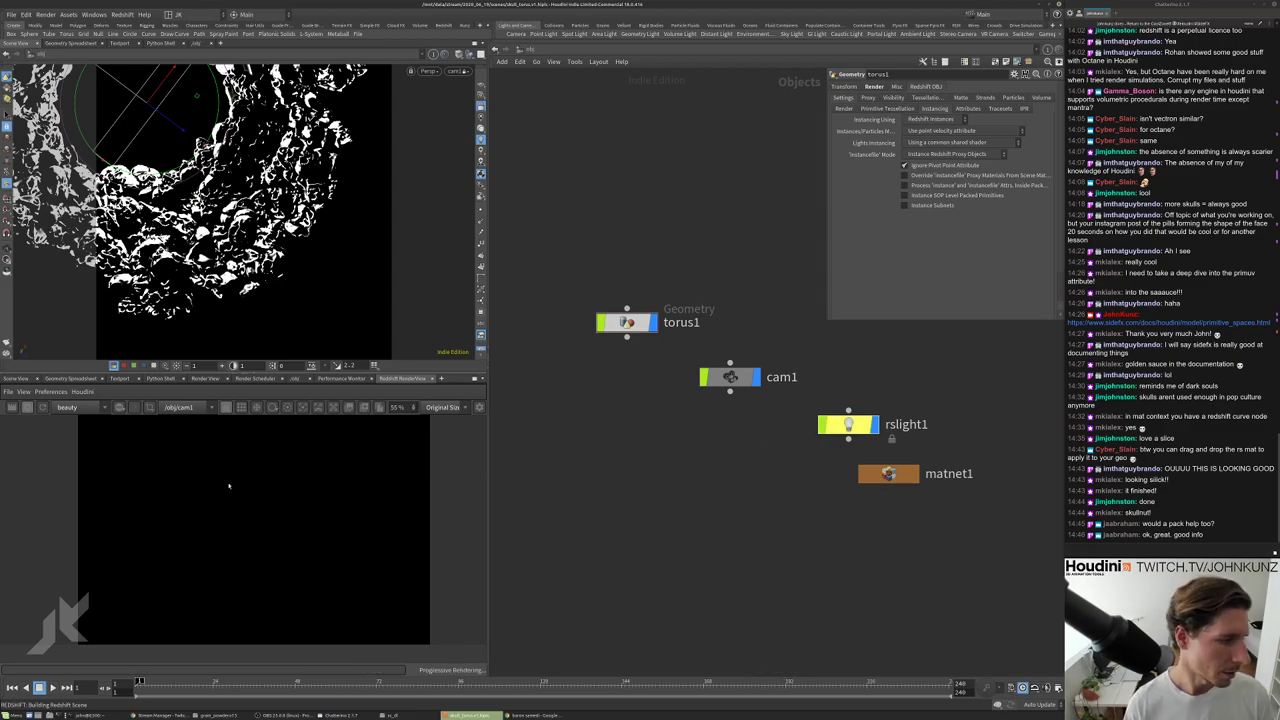
scroll(176, 540, "down", 2)
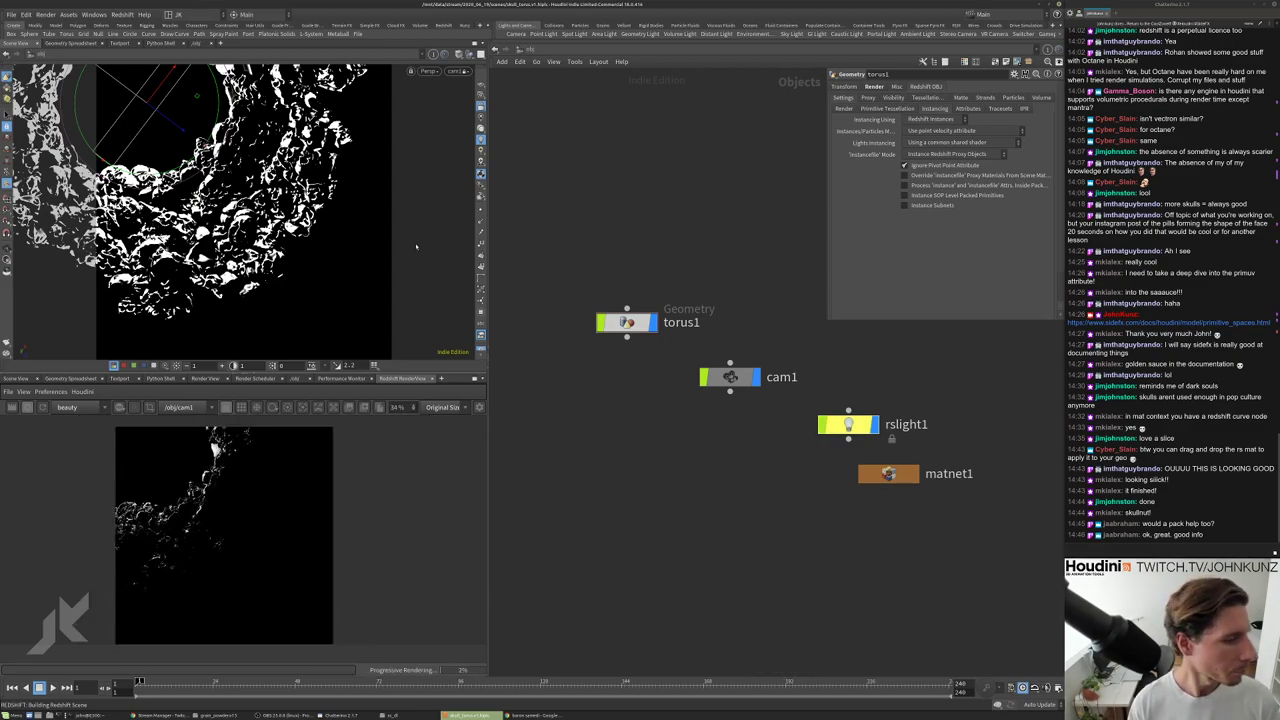
Look through rslight1 in the viewport and reposition it to shine across the skulls.
left_click(859, 424)
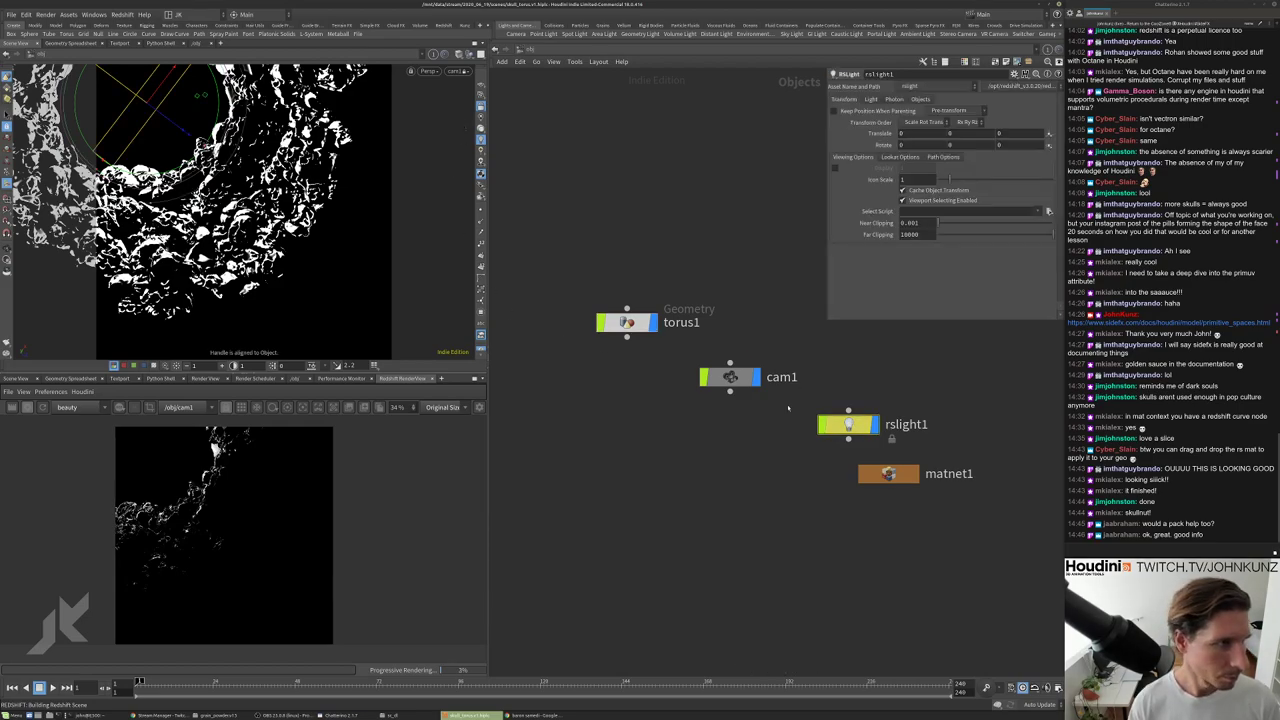
left_click_drag(855, 426, 453, 226)
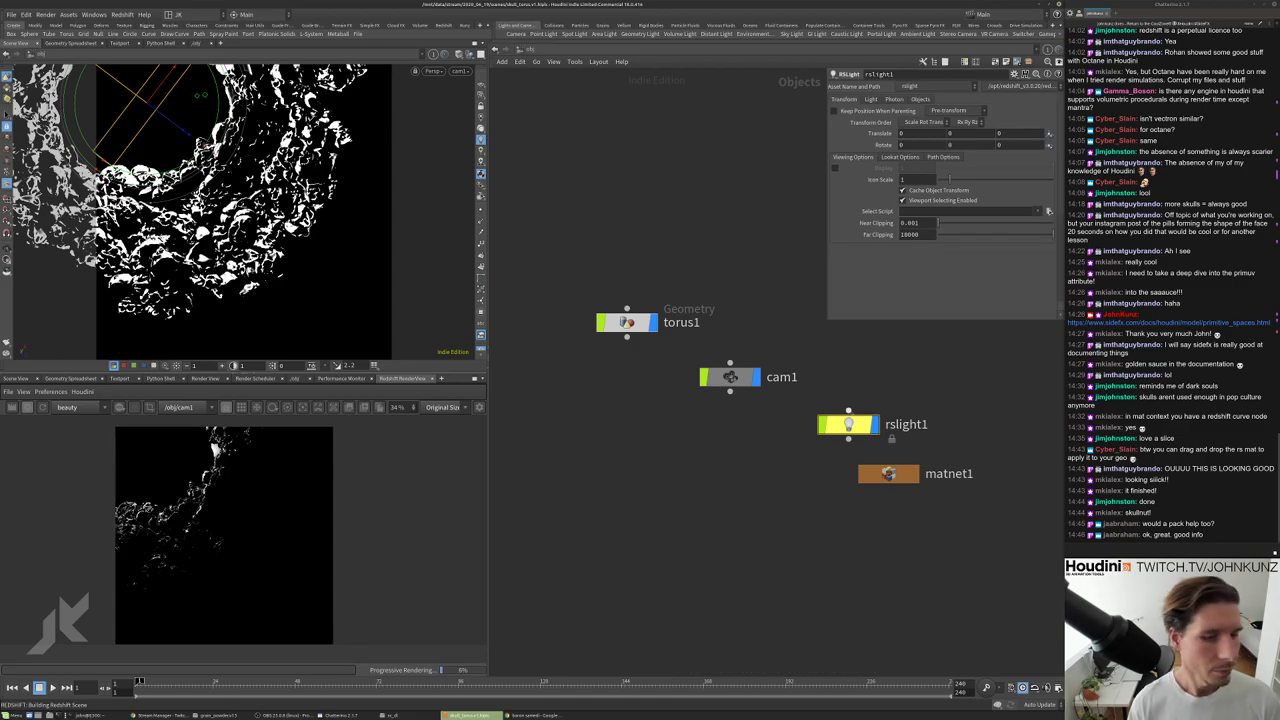
left_click_drag(849, 424, 298, 172)
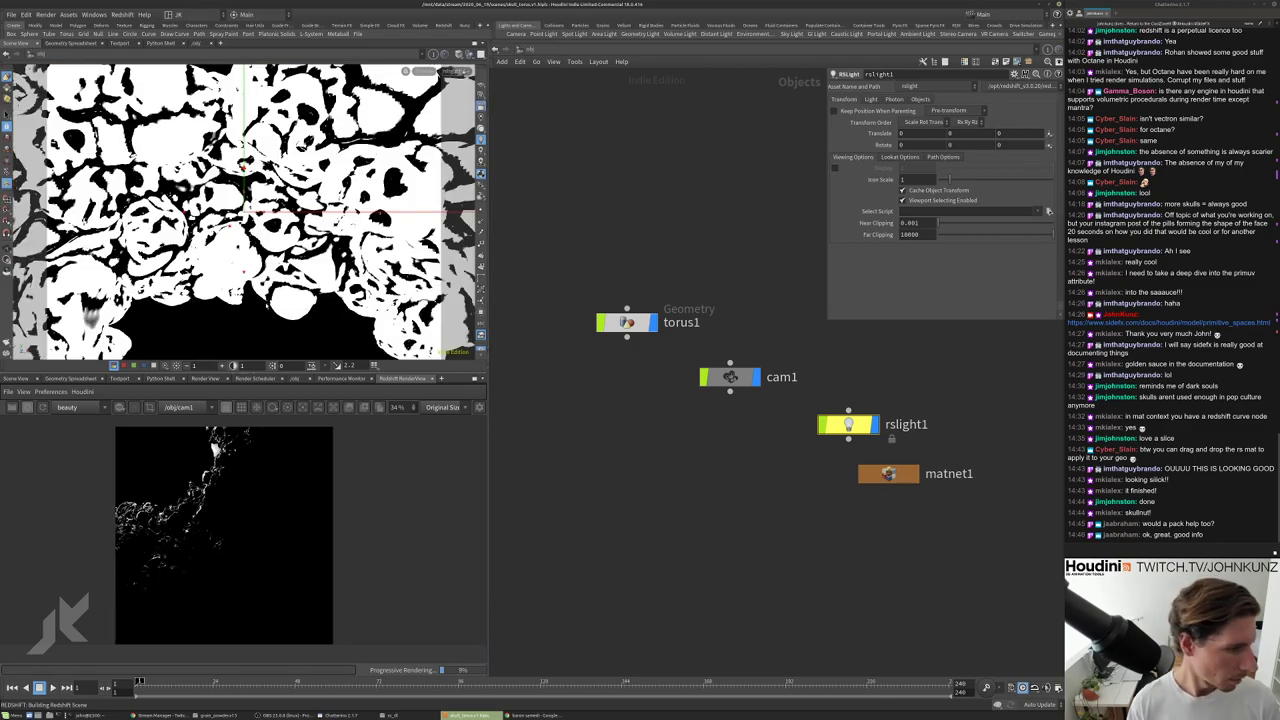
left_click_drag(342, 156, 300, 150)
scroll(245, 215, "down", 4)
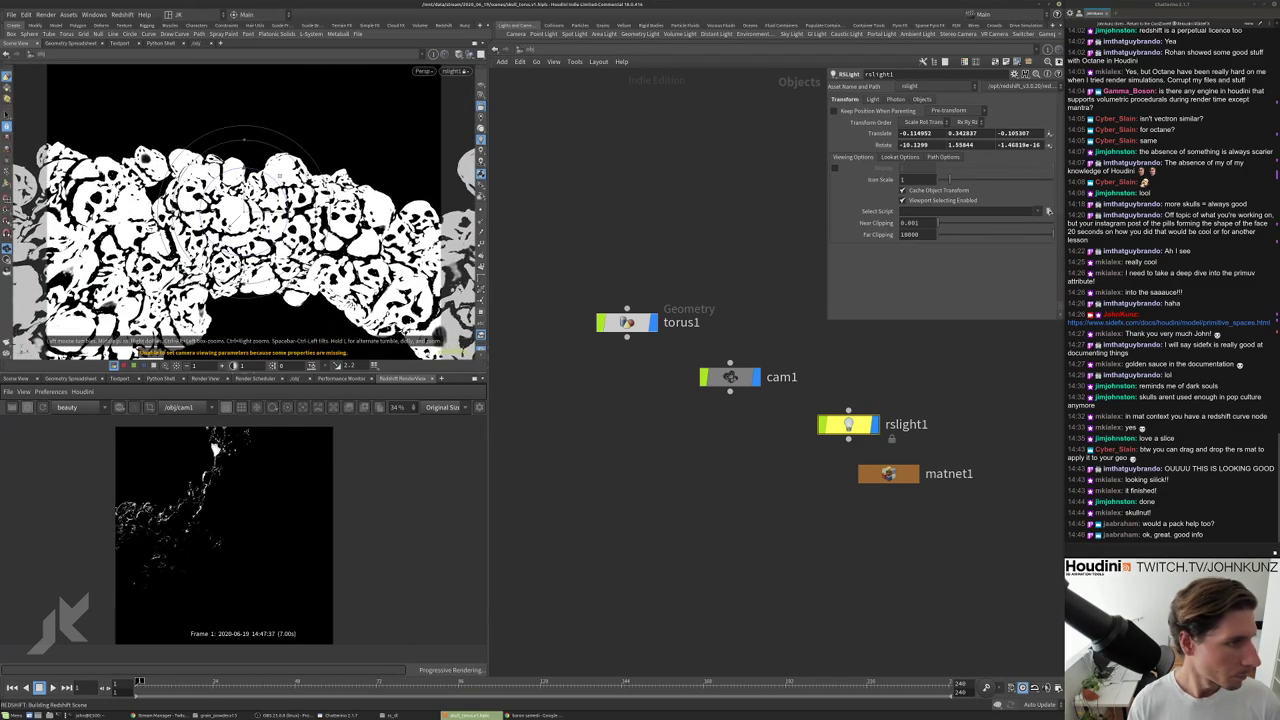
left_click_drag(245, 215, 331, 240)
scroll(302, 252, "down", 6)
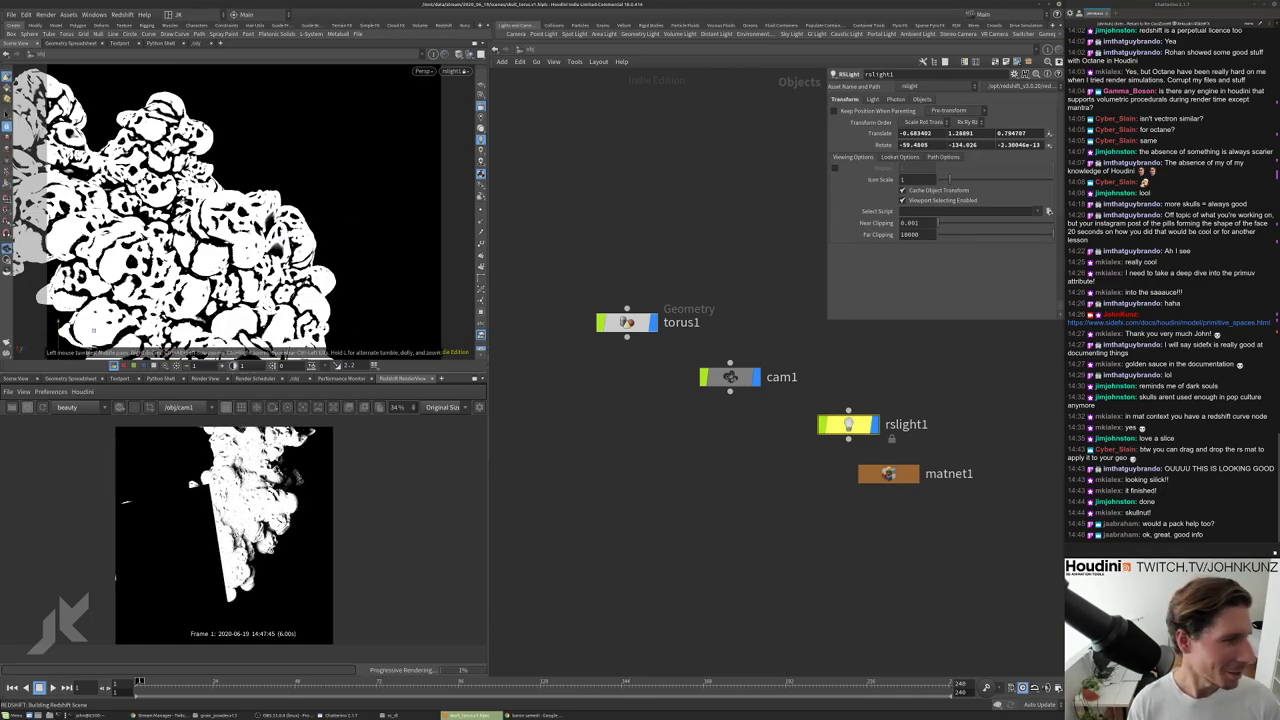
scroll(244, 268, "up", 5)
left_click_drag(243, 268, 243, 270)
scroll(243, 270, "up", 3)
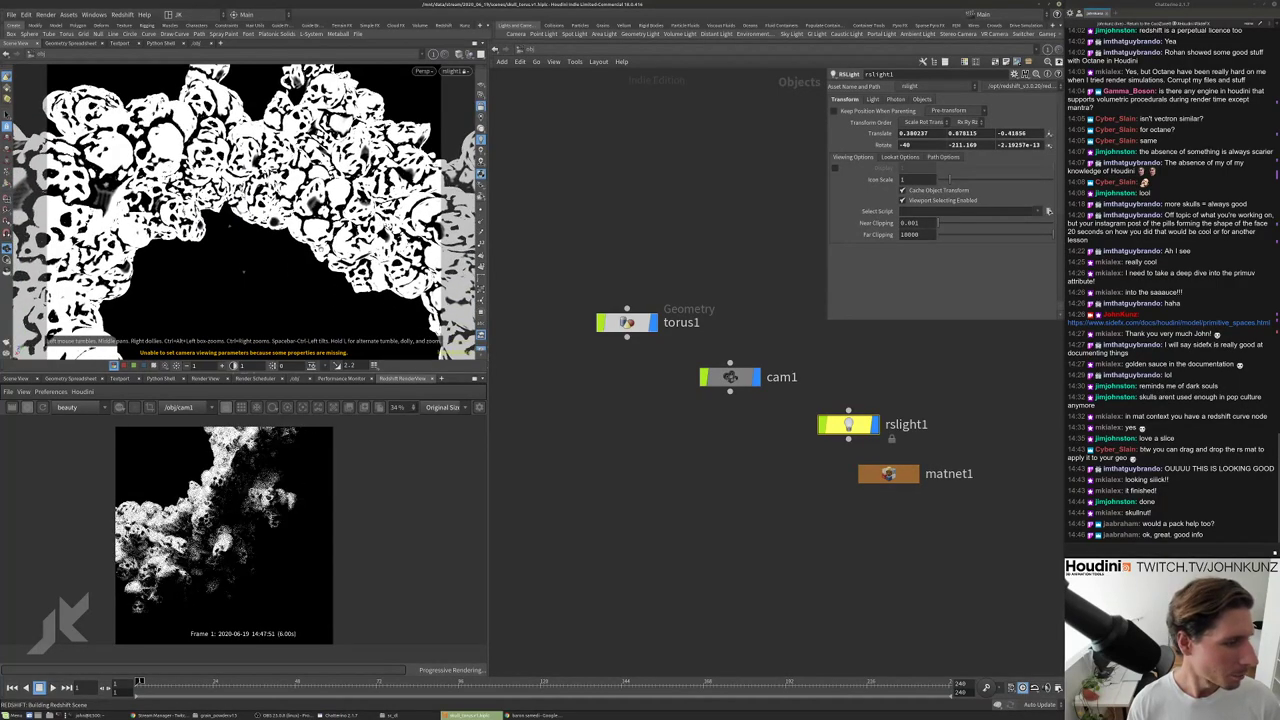
Reduce rslight1's Area Size below 1.
left_click(873, 99)
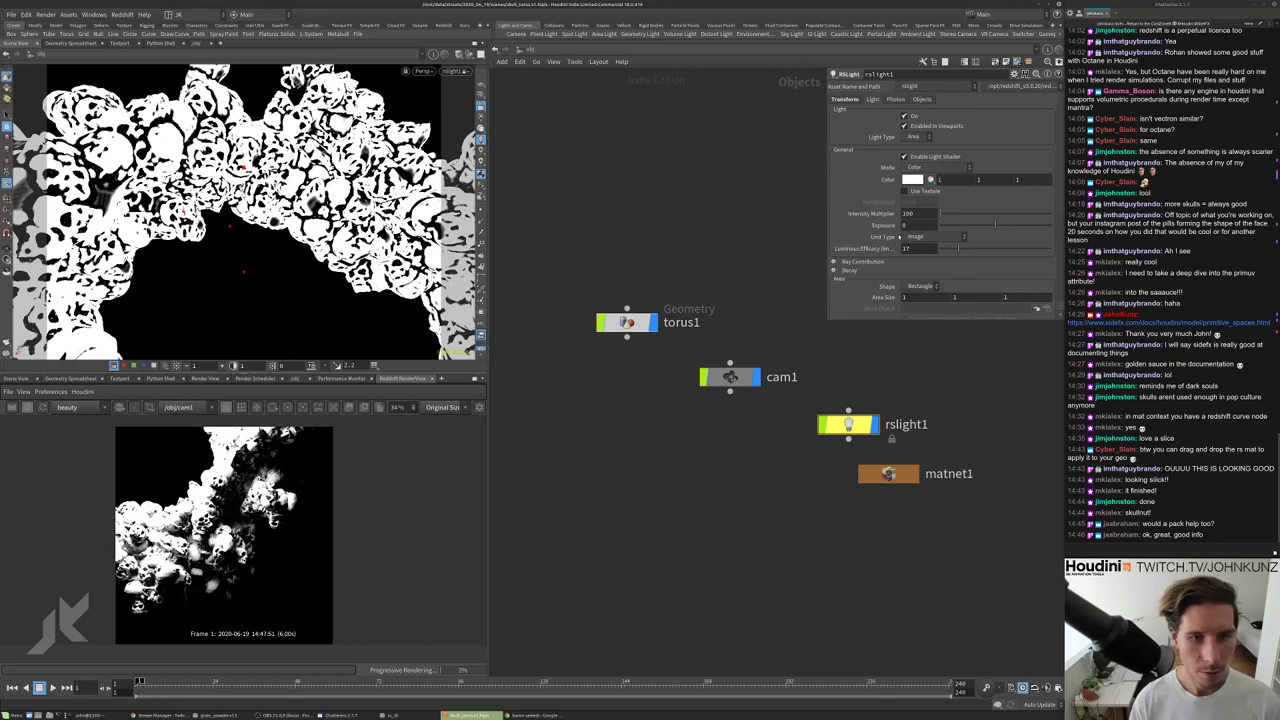
middle_click_drag(880, 297, 866, 296)
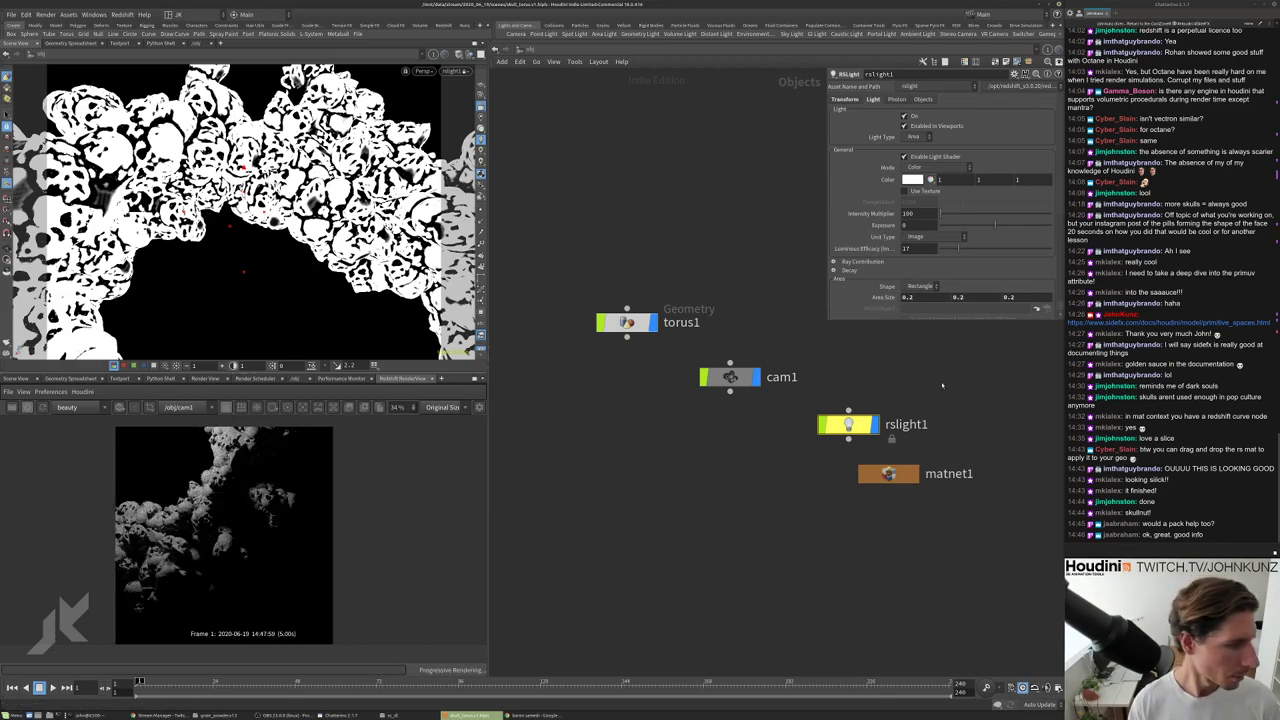
scroll(133, 562, "up", 2)
scroll(133, 561, "up", 1)
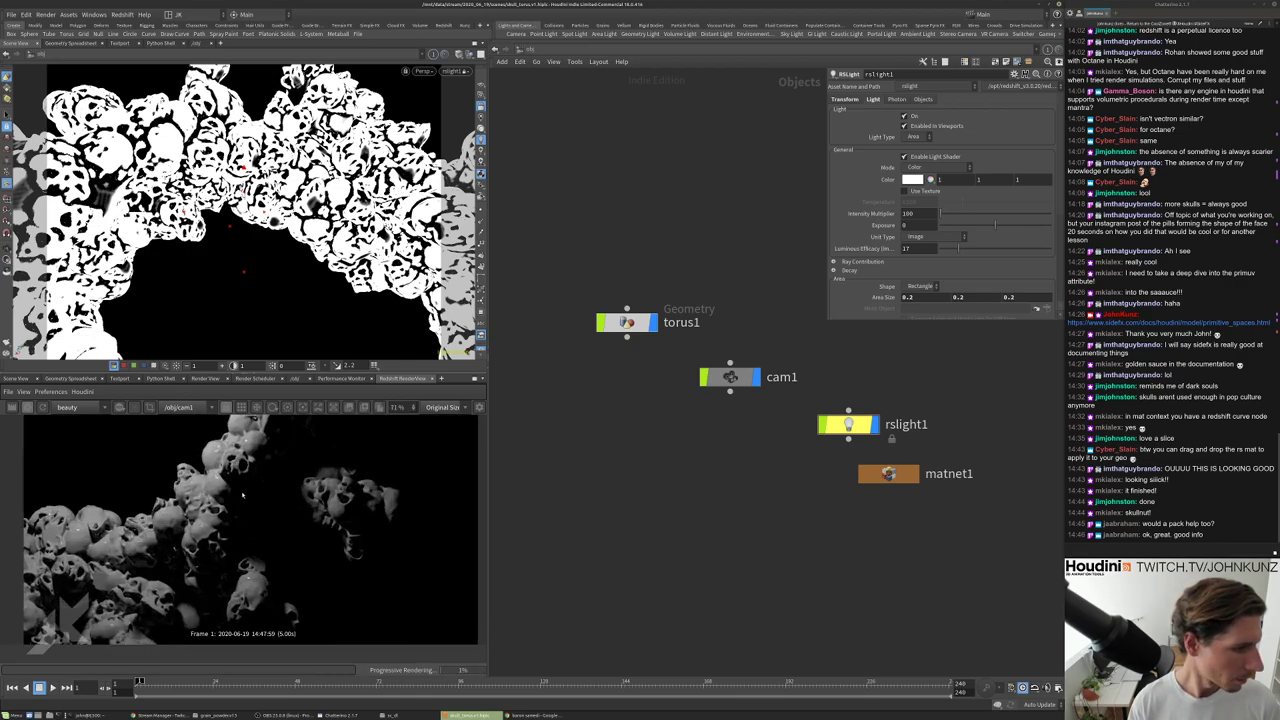
scroll(242, 493, "down", 2)
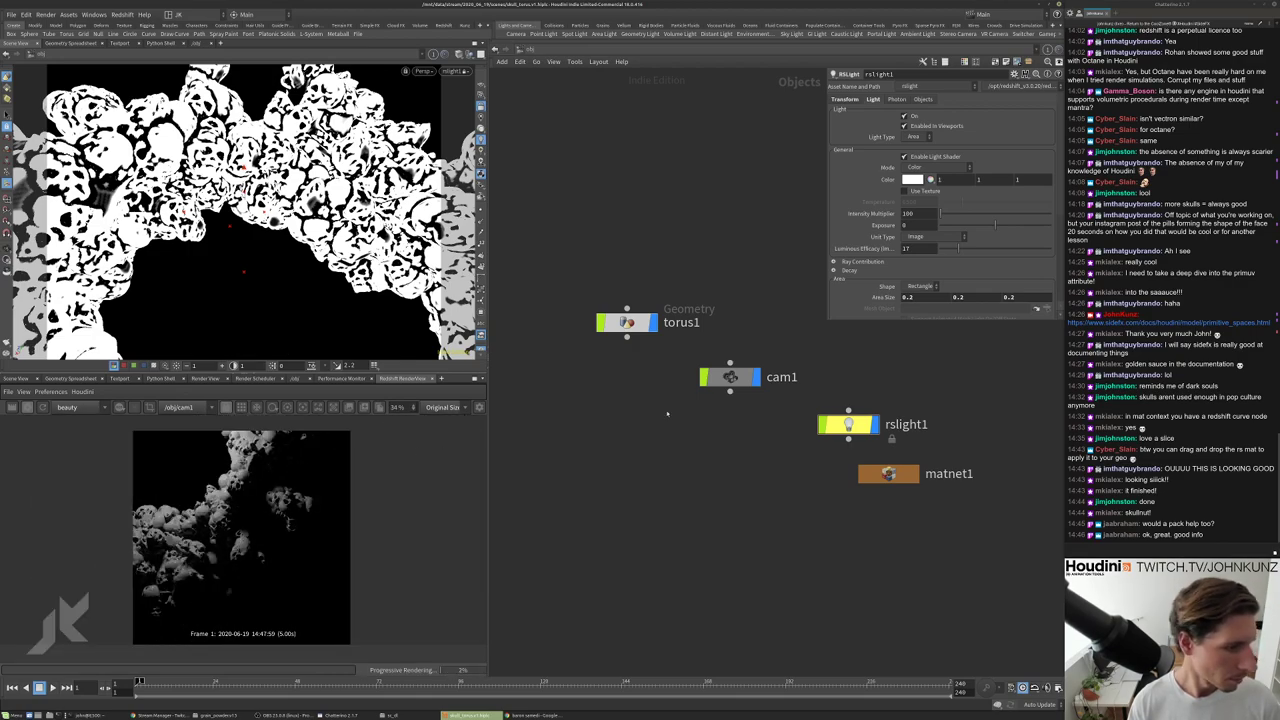
Set cam1's Focal Length to 175.
left_click(730, 377)
left_click(905, 156)
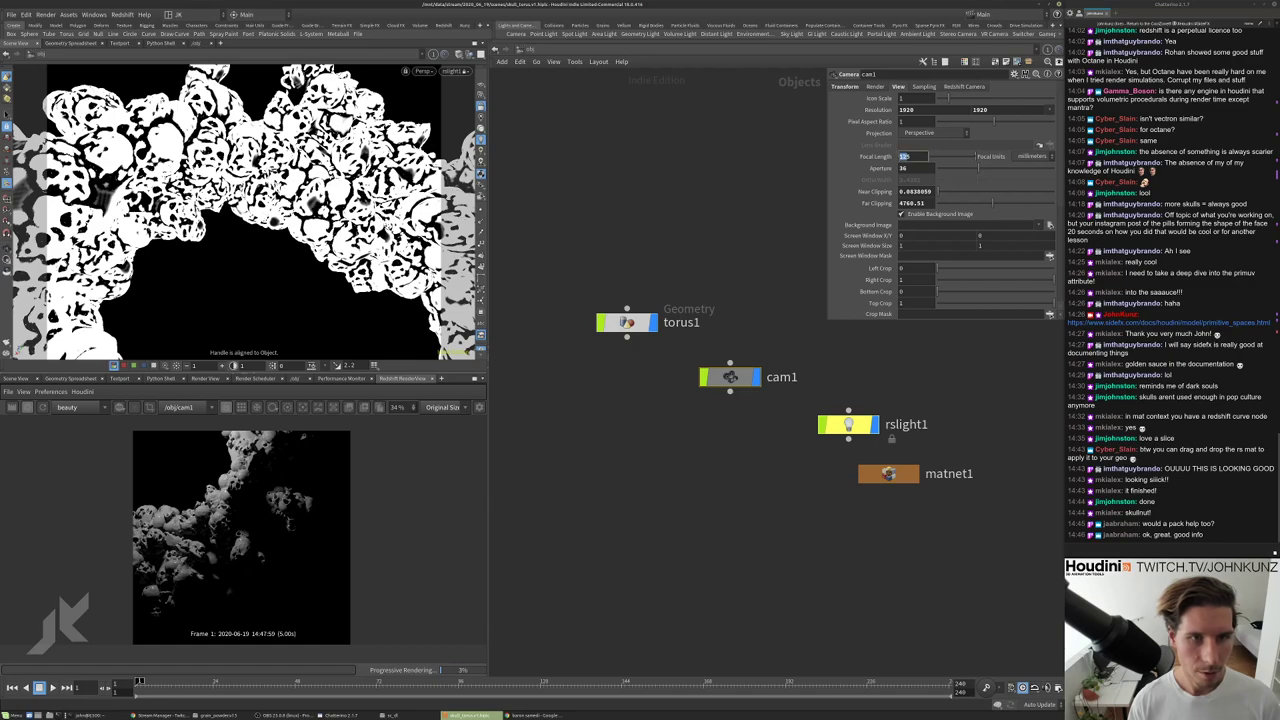
type("175")
key("Return")
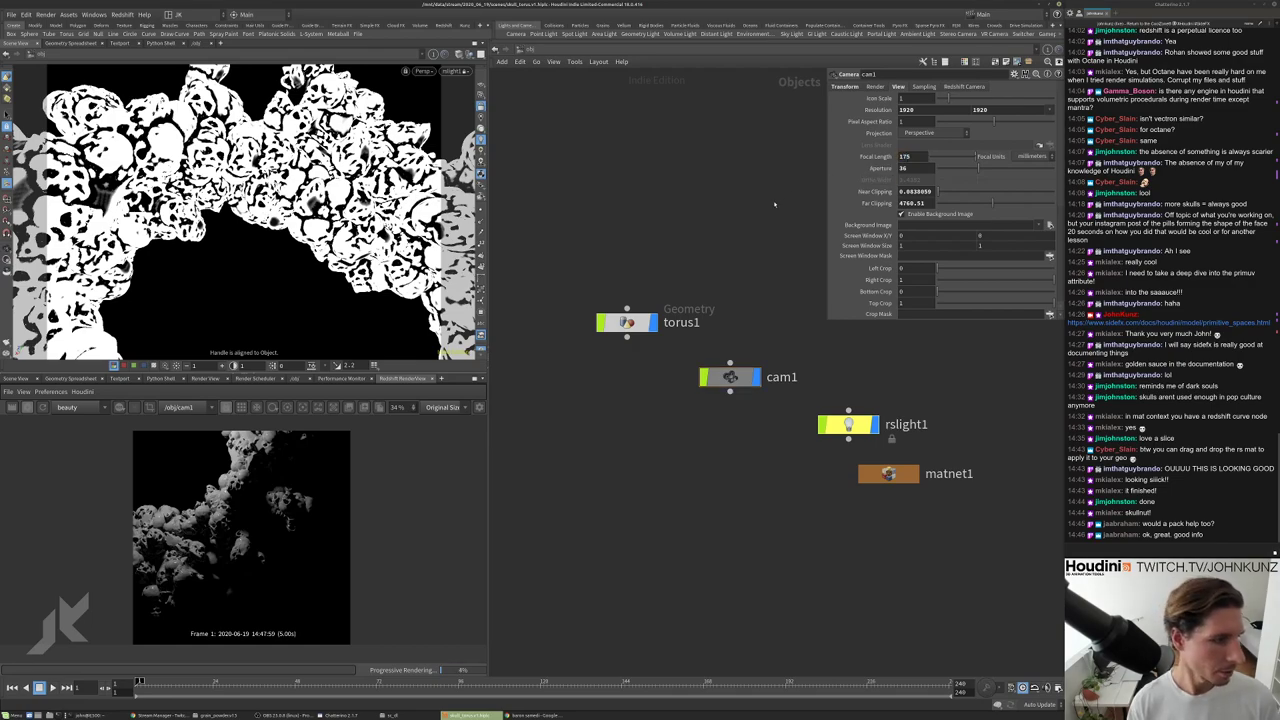
scroll(311, 517, "down", 1)
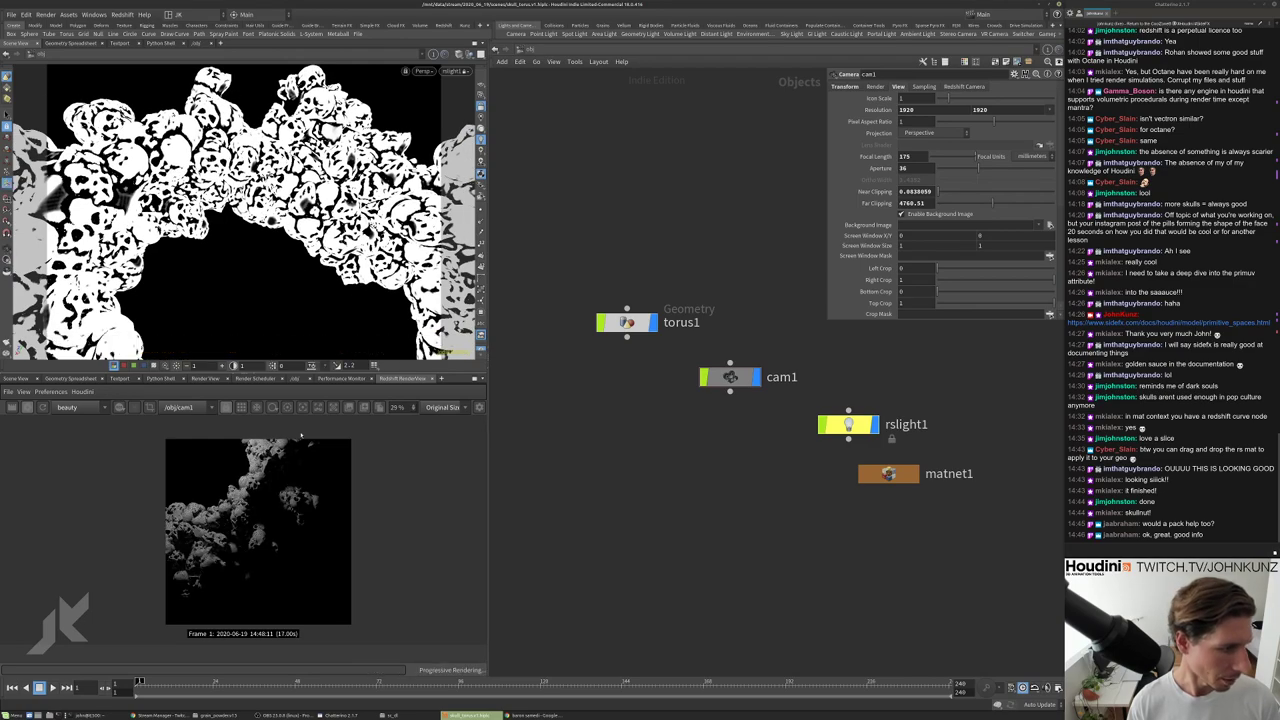
Select and then deselect torus1 in the network editor.
left_click(627, 322)
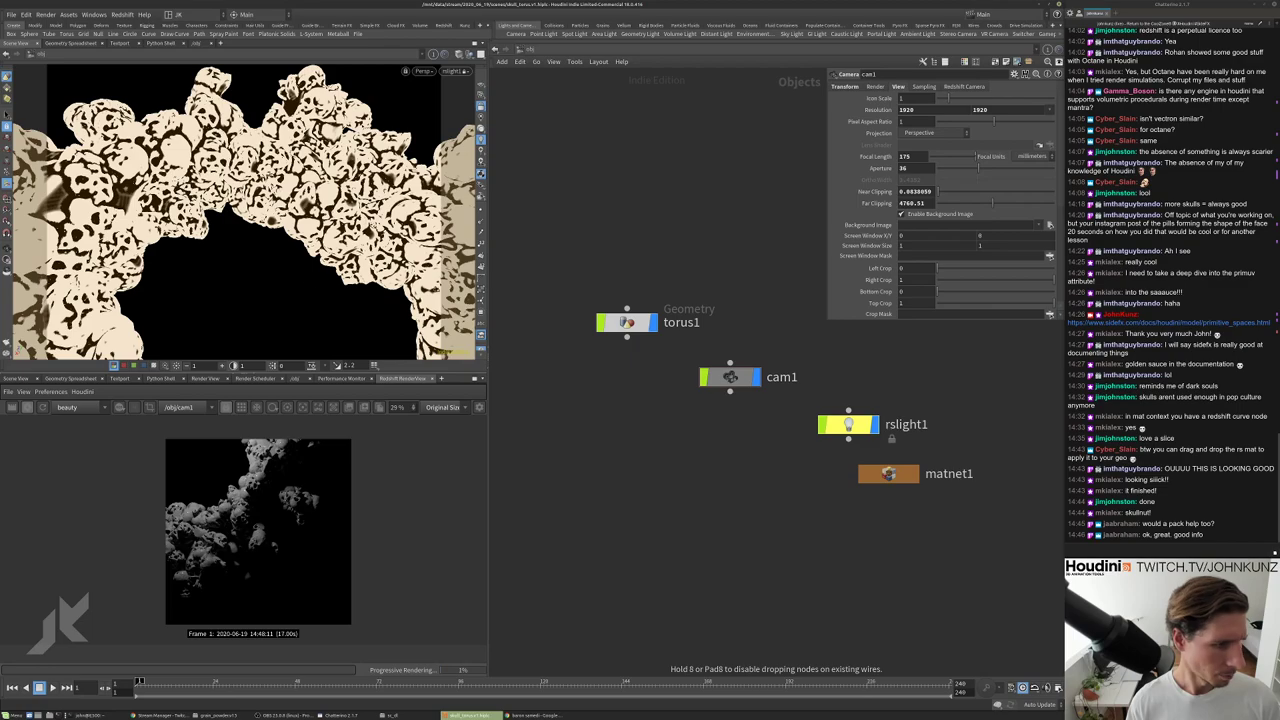
left_click(741, 410)
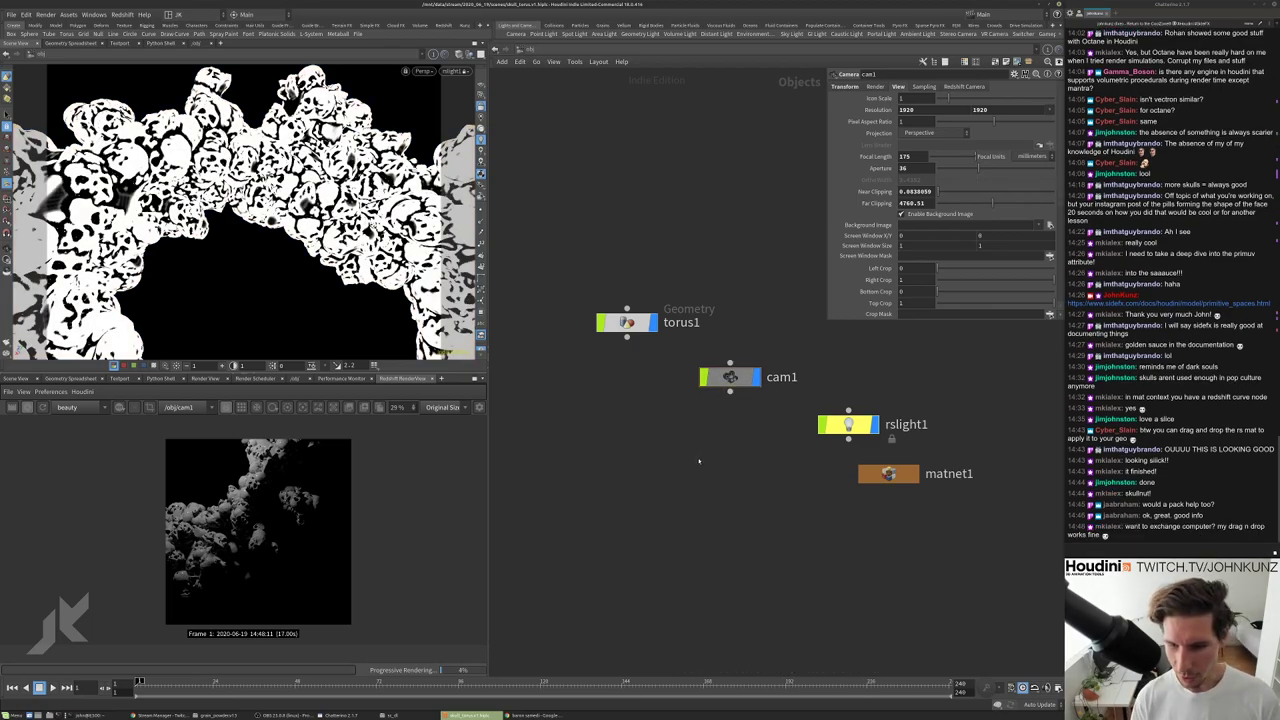
scroll(699, 461, "down", 2)
scroll(755, 421, "up", 1)
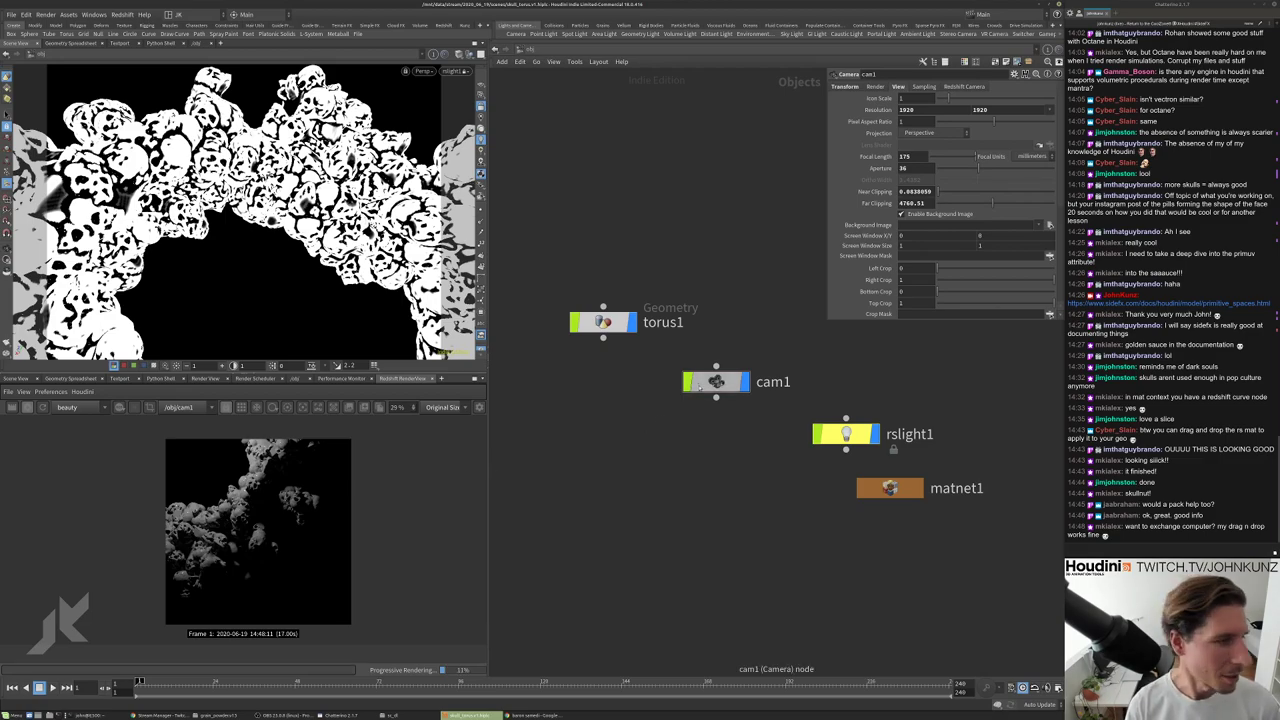
Look through cam1 and re-angle the view around the skull torus.
left_click(455, 71)
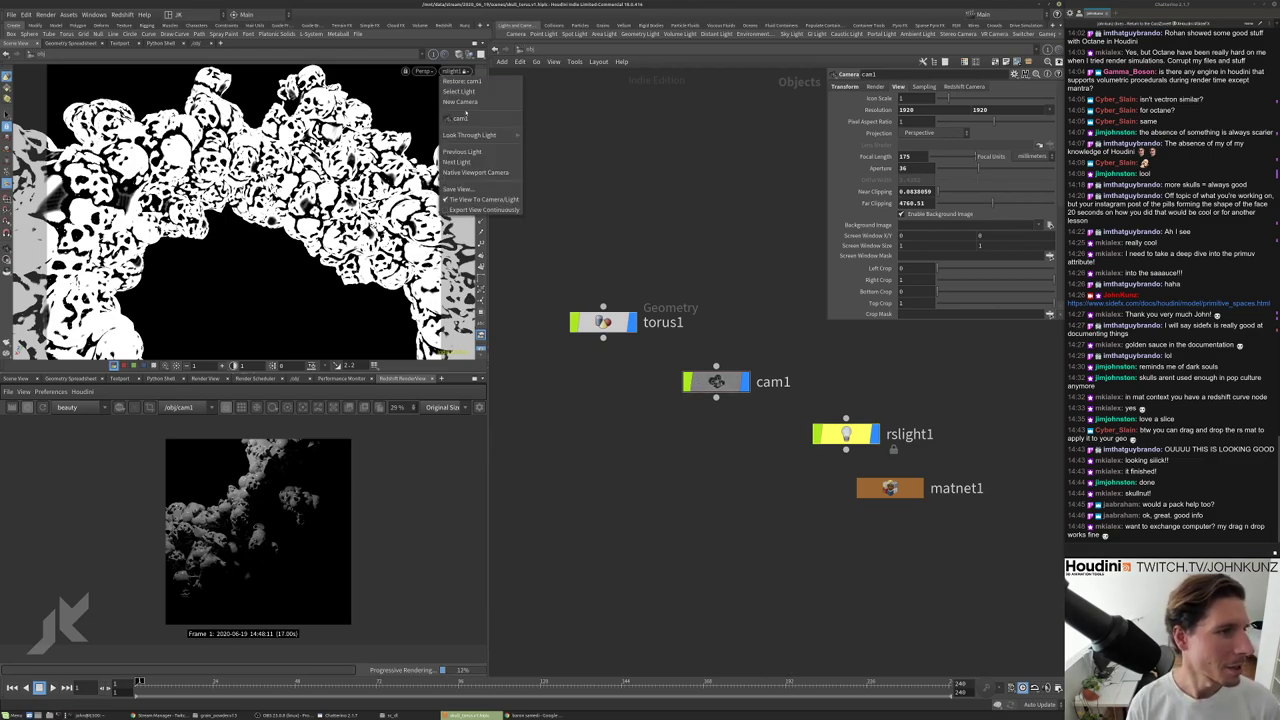
left_click(470, 122)
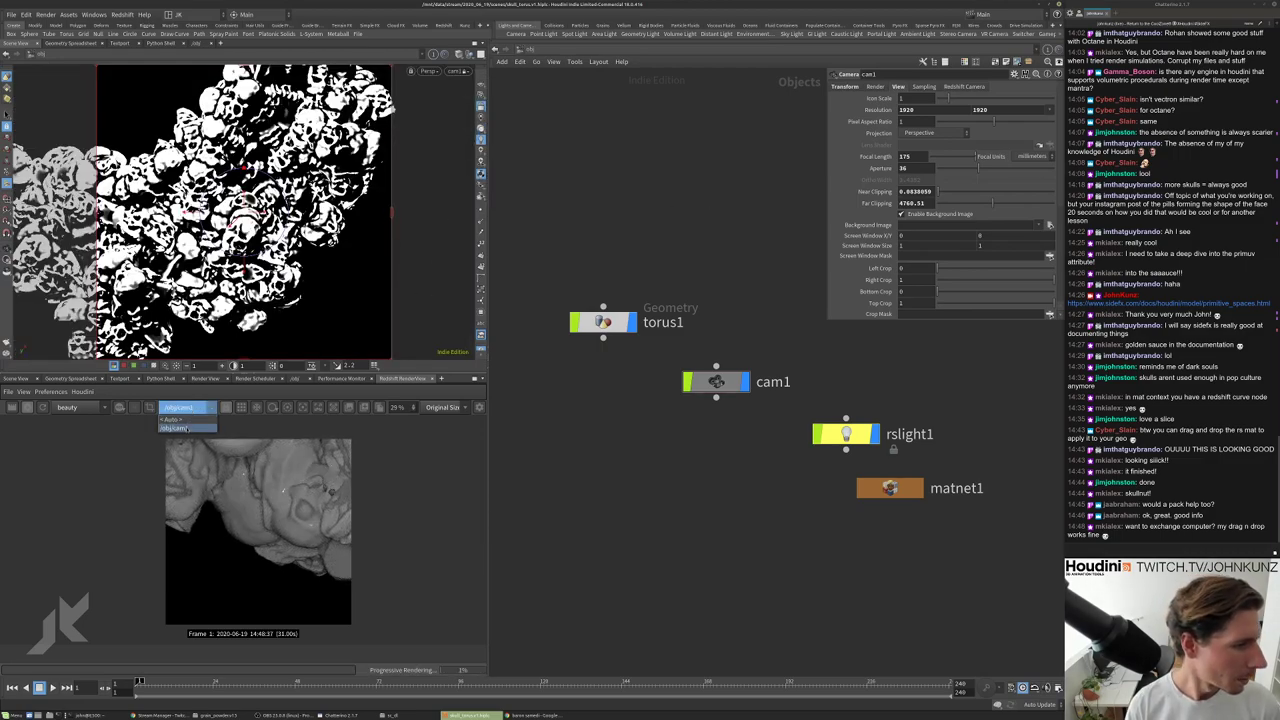
left_click_drag(210, 235, 290, 308)
mouse_move(230, 200)
left_mouse_down()
mouse_move(200, 230)
mouse_move(240, 195)
left_mouse_up()
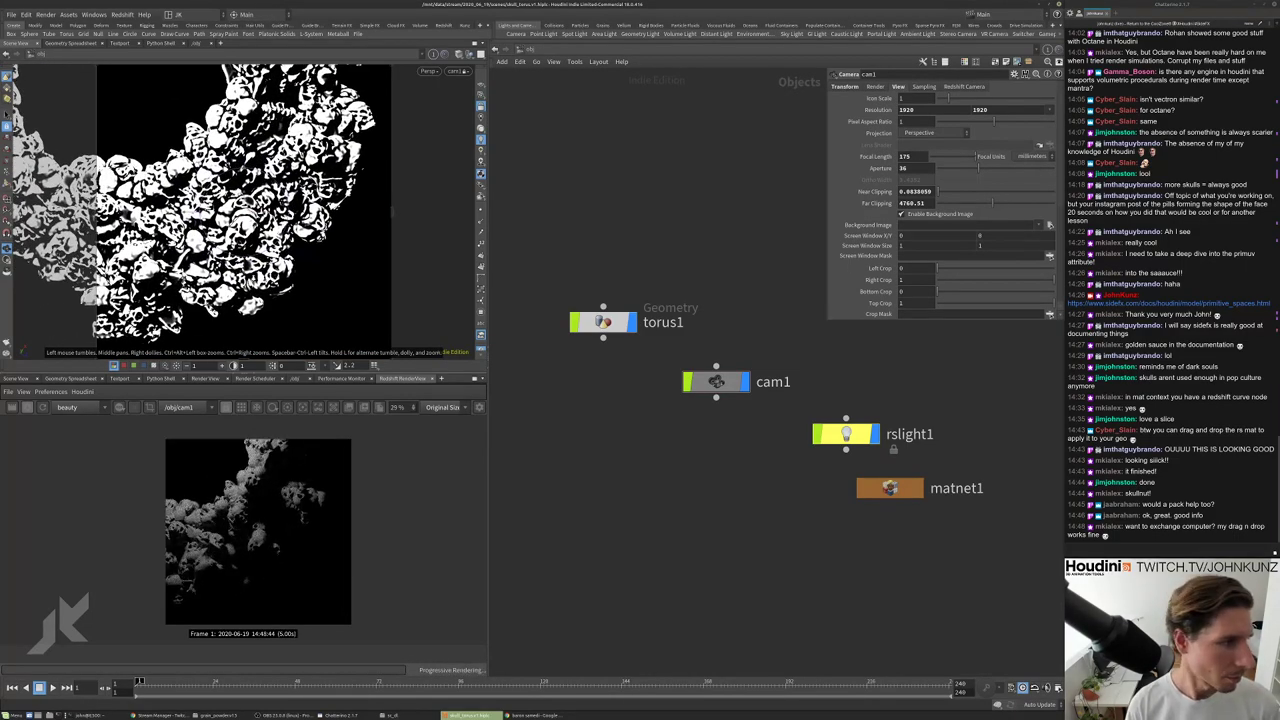
left_click_drag(253, 277, 262, 272)
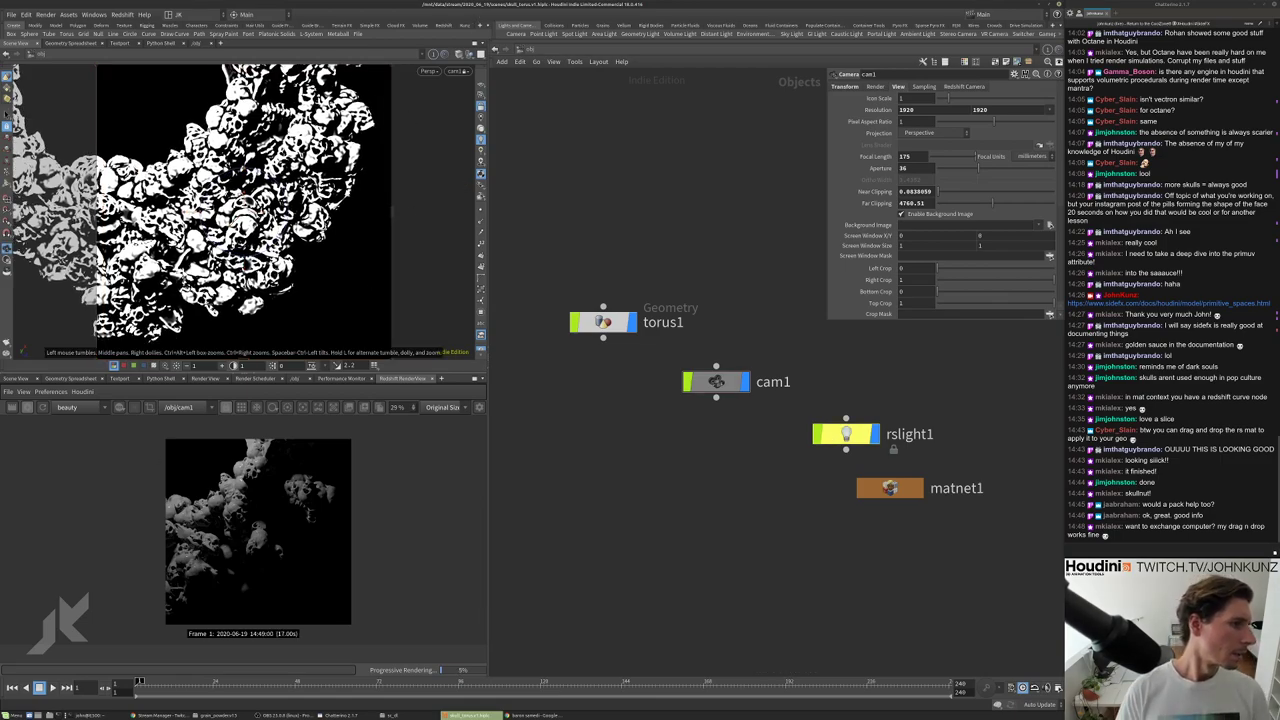
Switch the viewport to look through rslight1 and bring up the network path list.
left_click(459, 71)
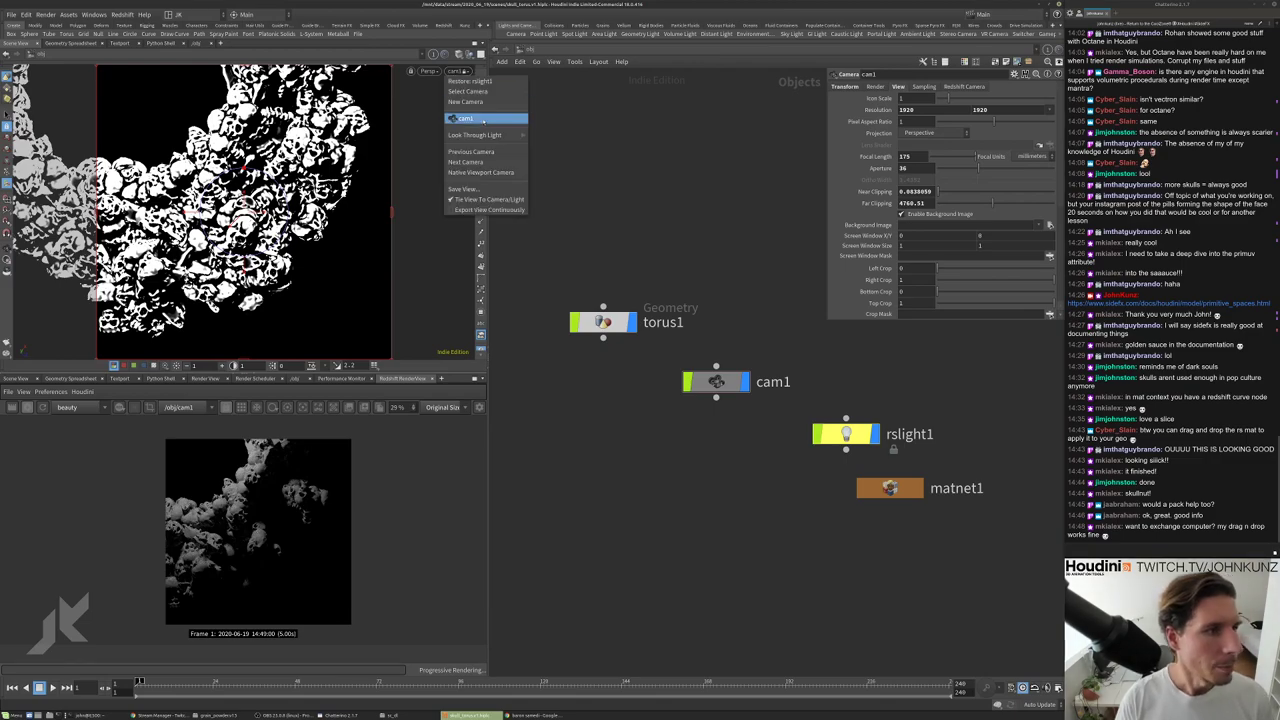
left_click(587, 152)
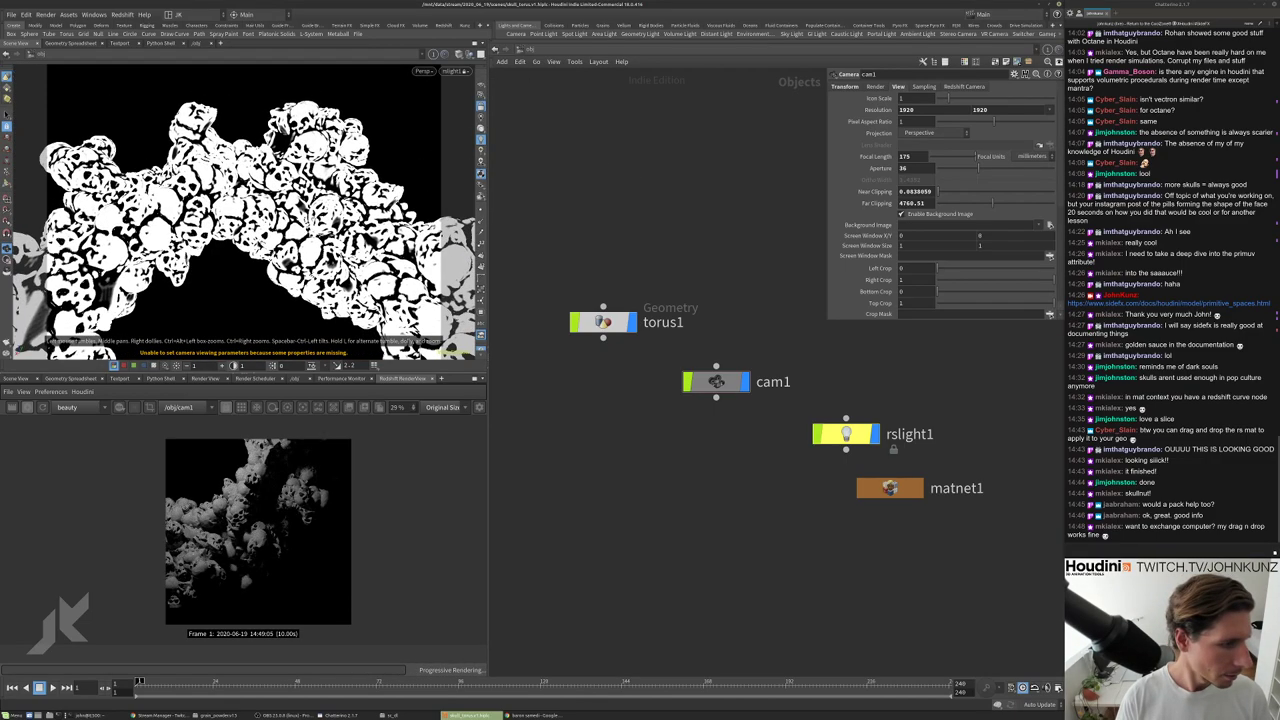
scroll(285, 487, "up", 2)
scroll(285, 485, "up", 2)
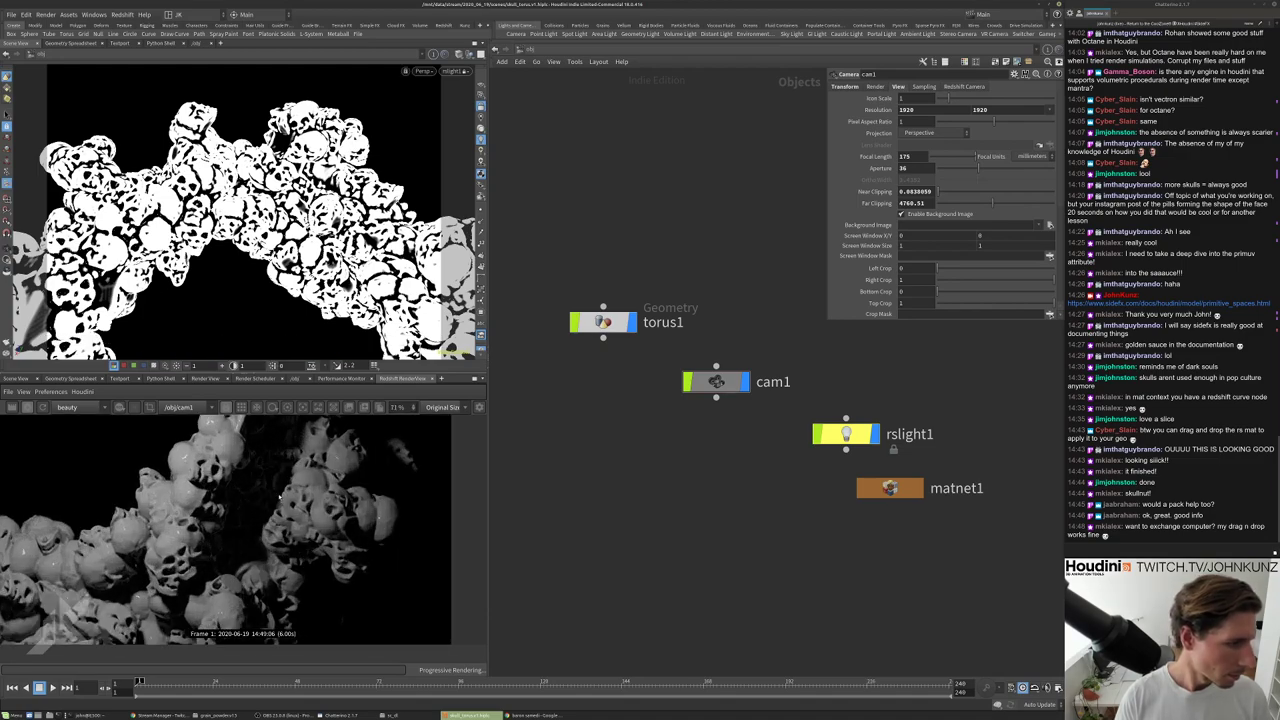
scroll(280, 480, "down", 4)
scroll(244, 218, "up", 3)
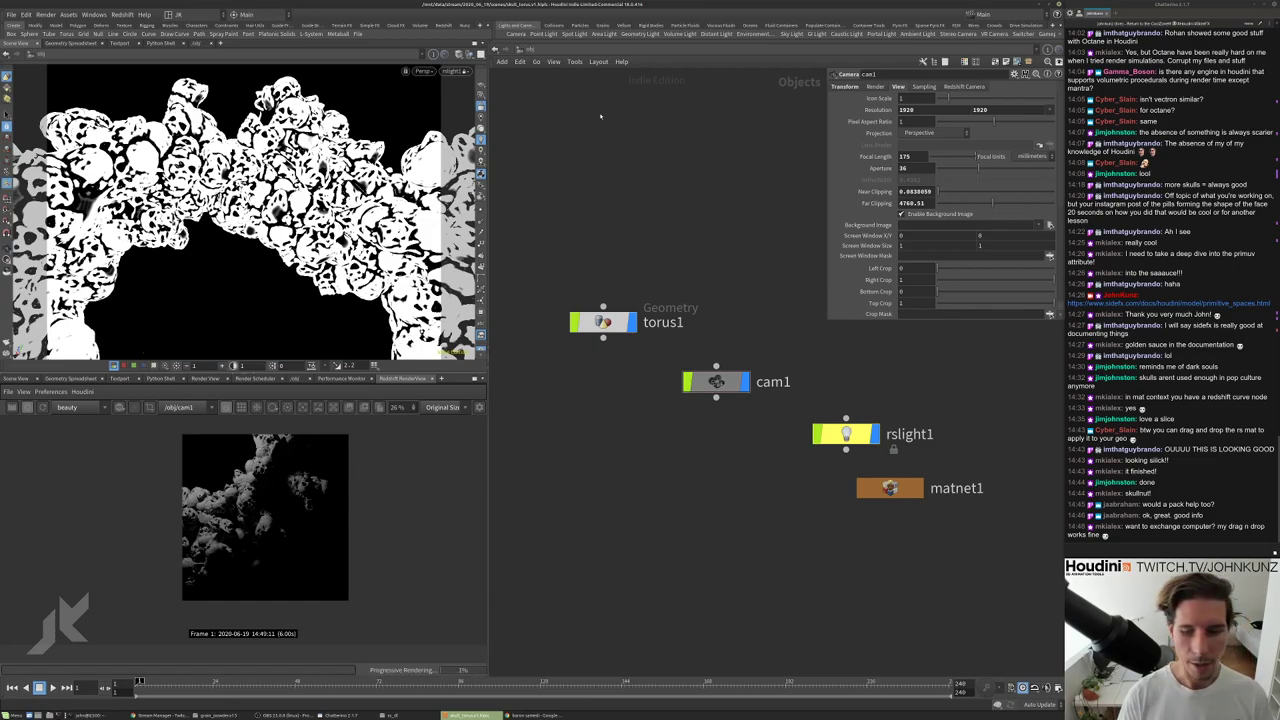
left_click(530, 48)
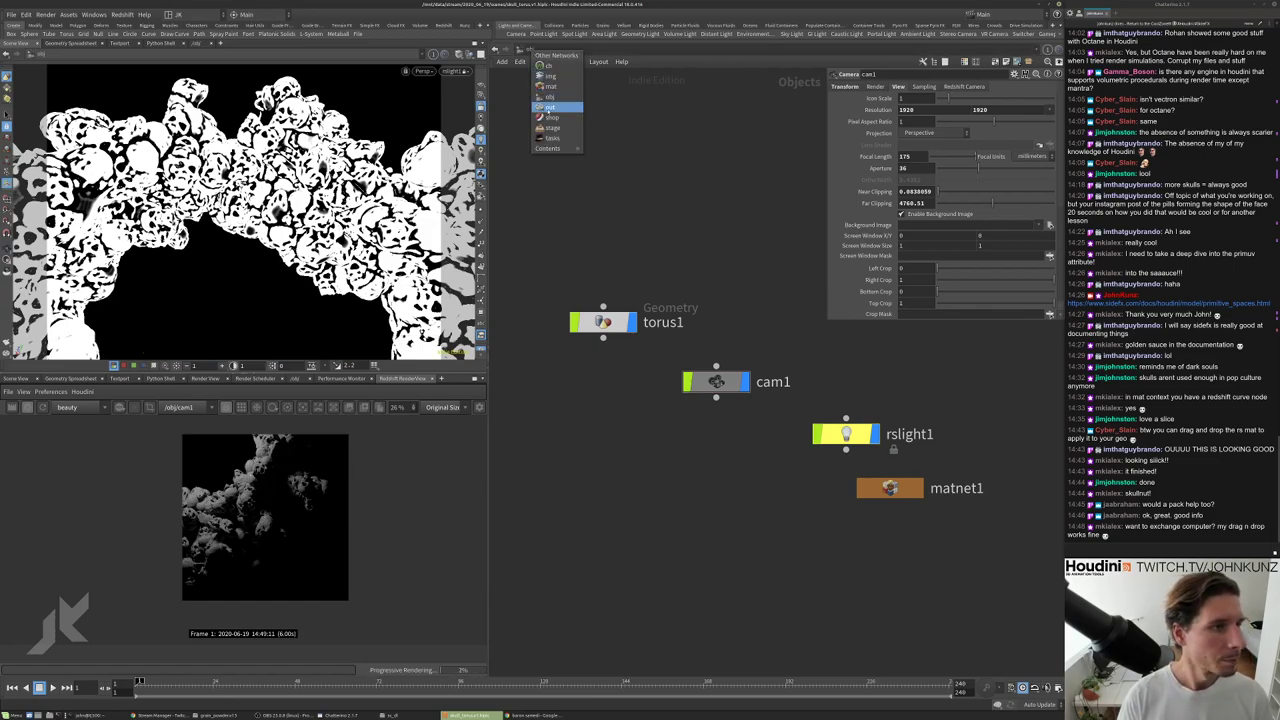
Set Redshift_ROP1's primary and secondary GI engines to Brute Force with 14 bounces.
left_click(547, 112)
scroll(760, 475, "up", 2)
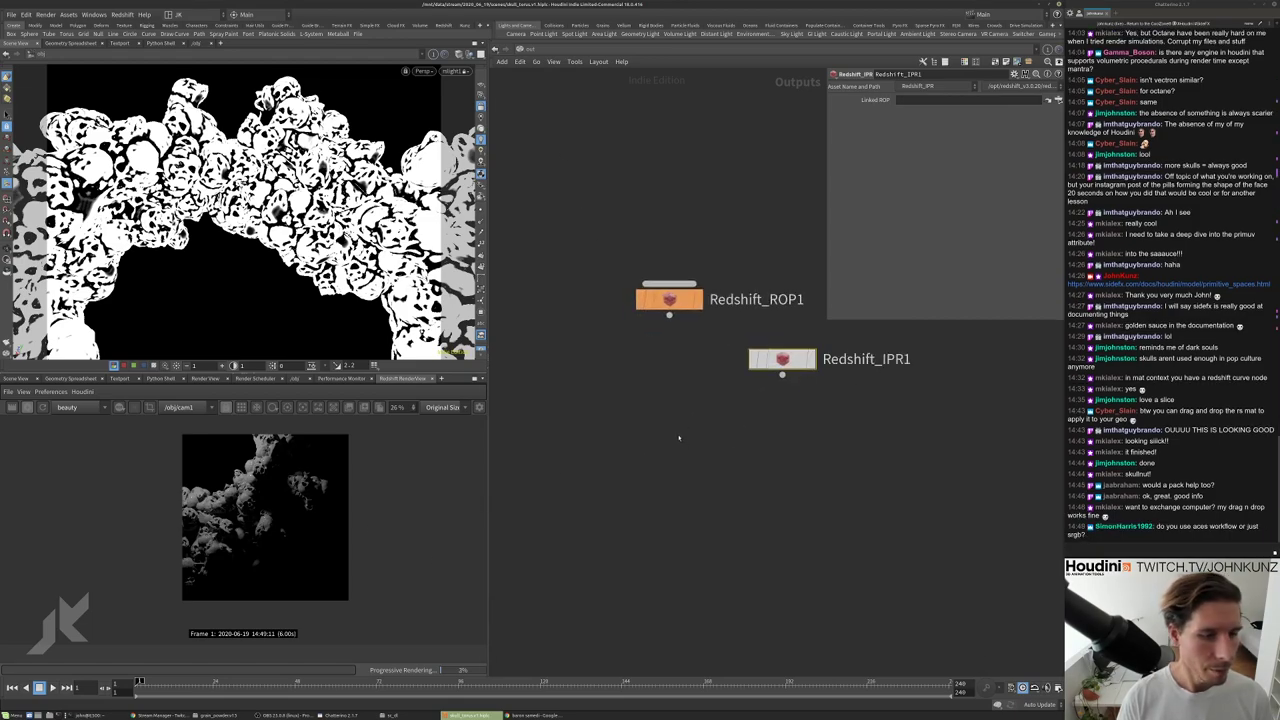
left_click(669, 299)
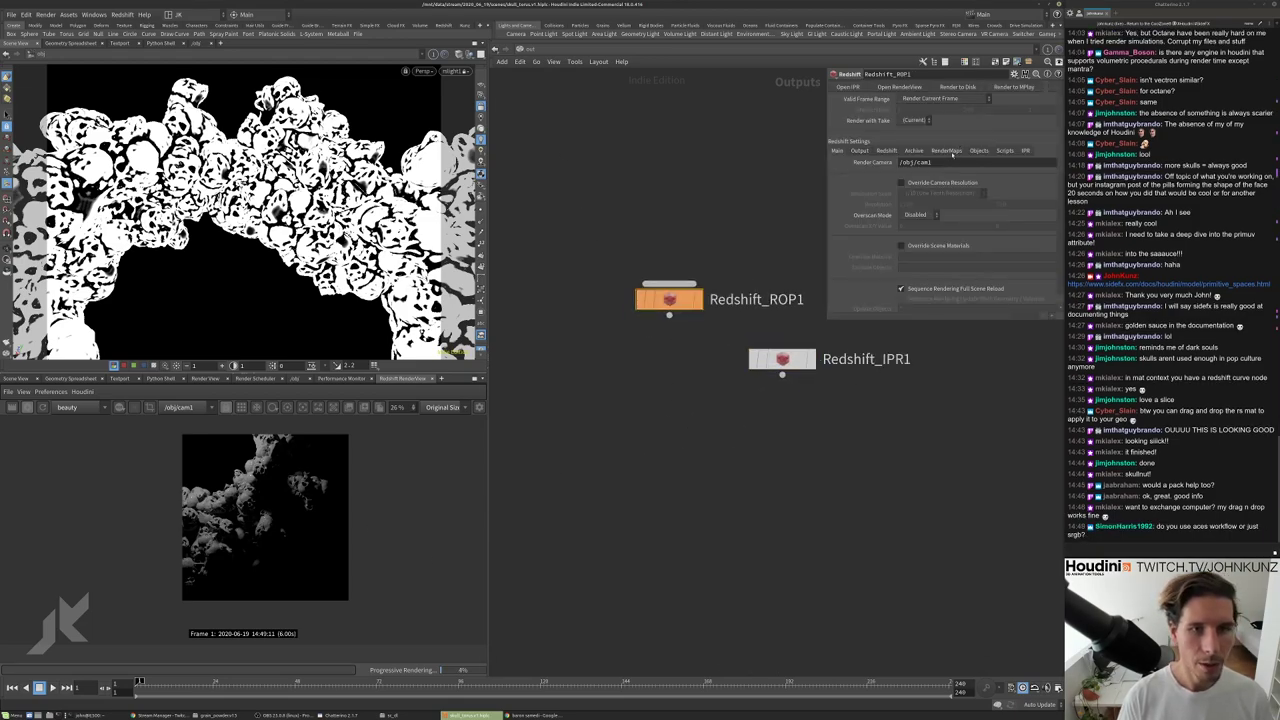
left_click(891, 150)
left_click(945, 161)
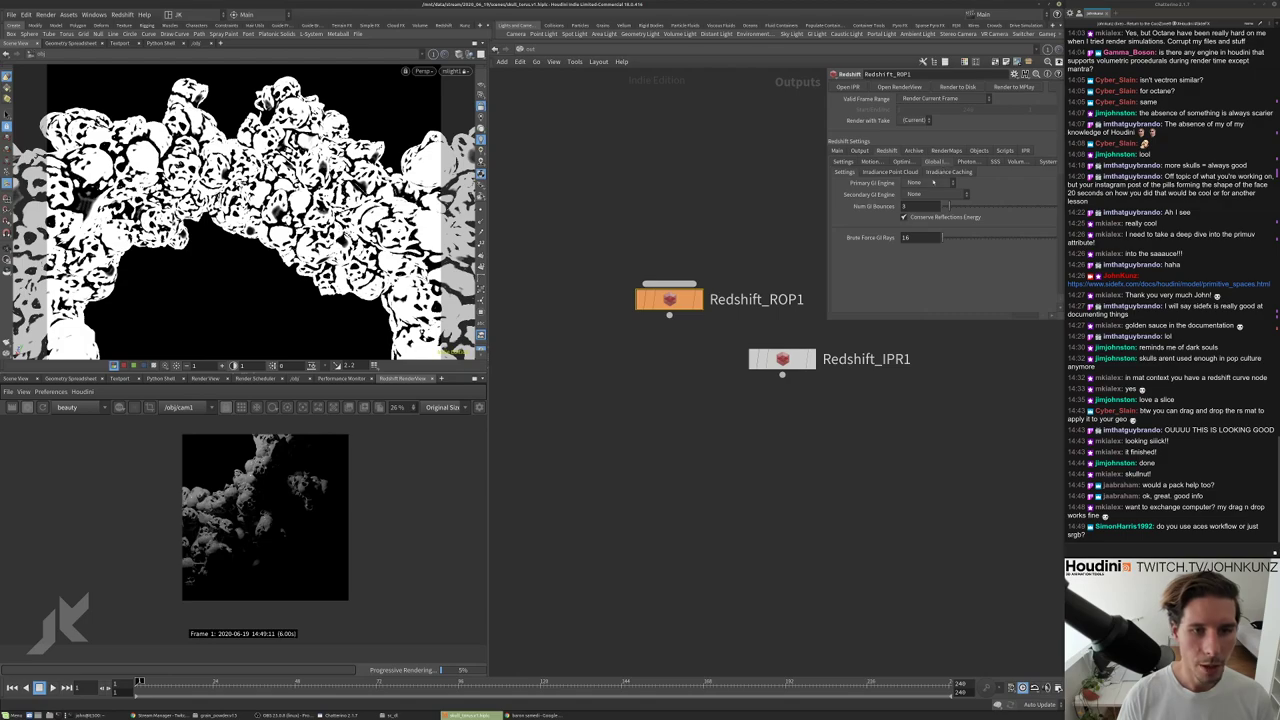
left_click(928, 183)
left_click(925, 224)
left_click(926, 194)
left_click(920, 236)
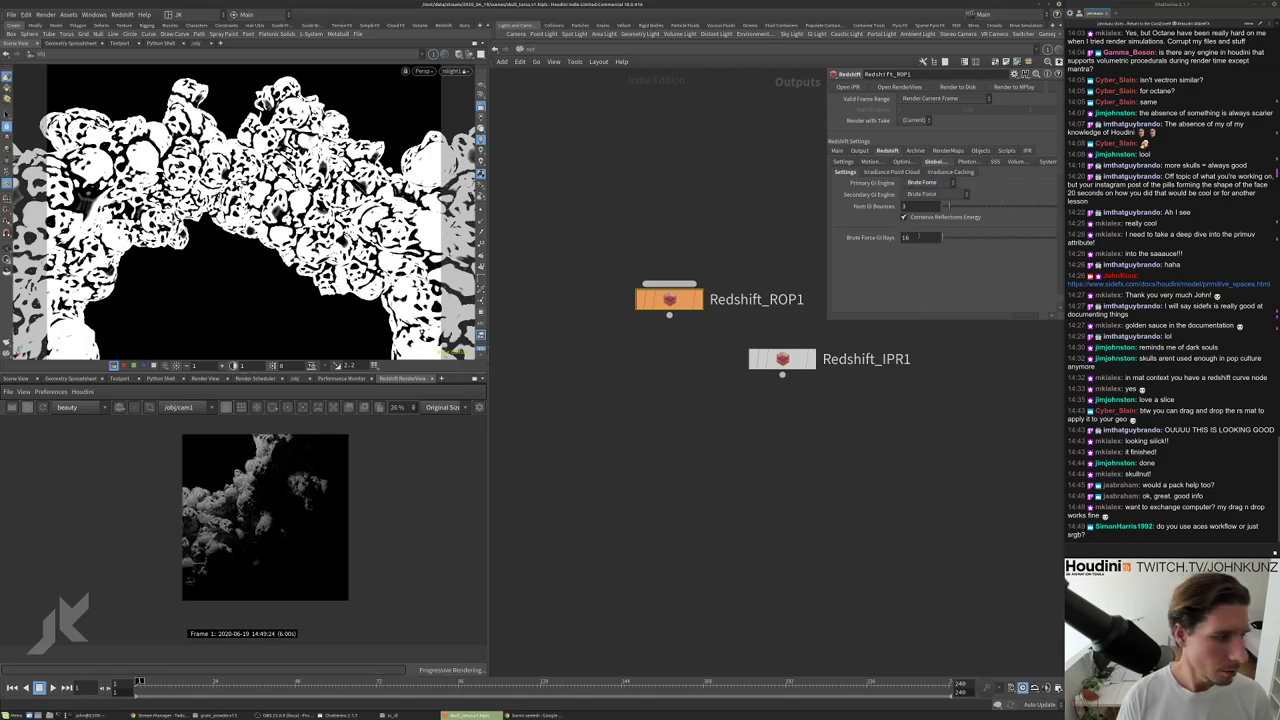
left_click(906, 206)
type("14")
key("Return")
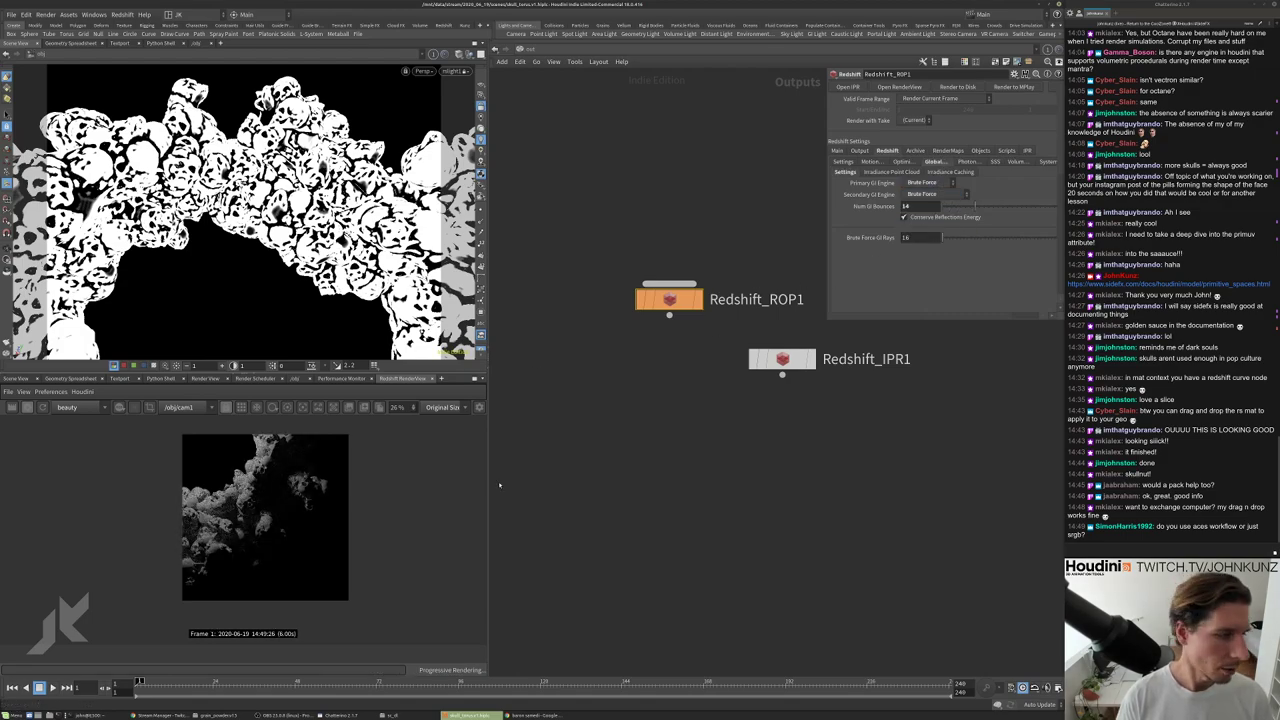
scroll(257, 497, "up", 3)
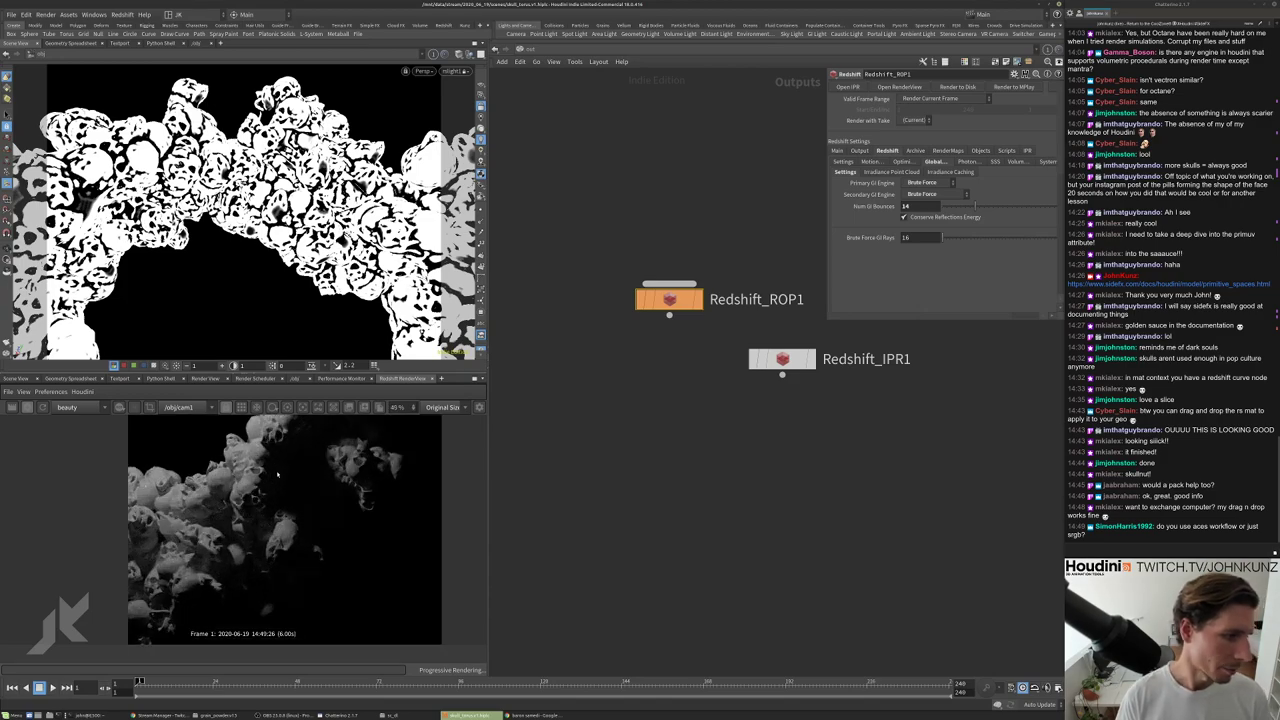
scroll(277, 475, "down", 2)
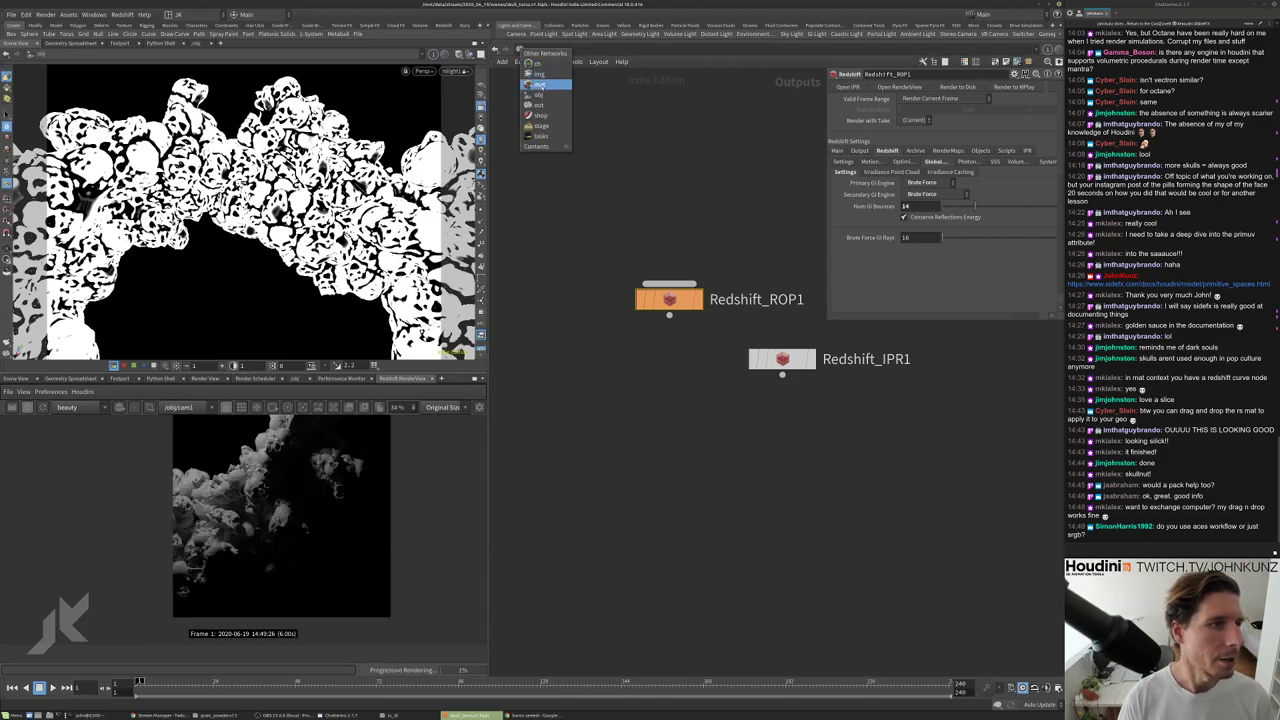
Back at /obj, set rslight1's Intensity Multiplier to 650.
key("grave")
middle_click_drag(681, 522, 645, 476)
left_click(810, 388)
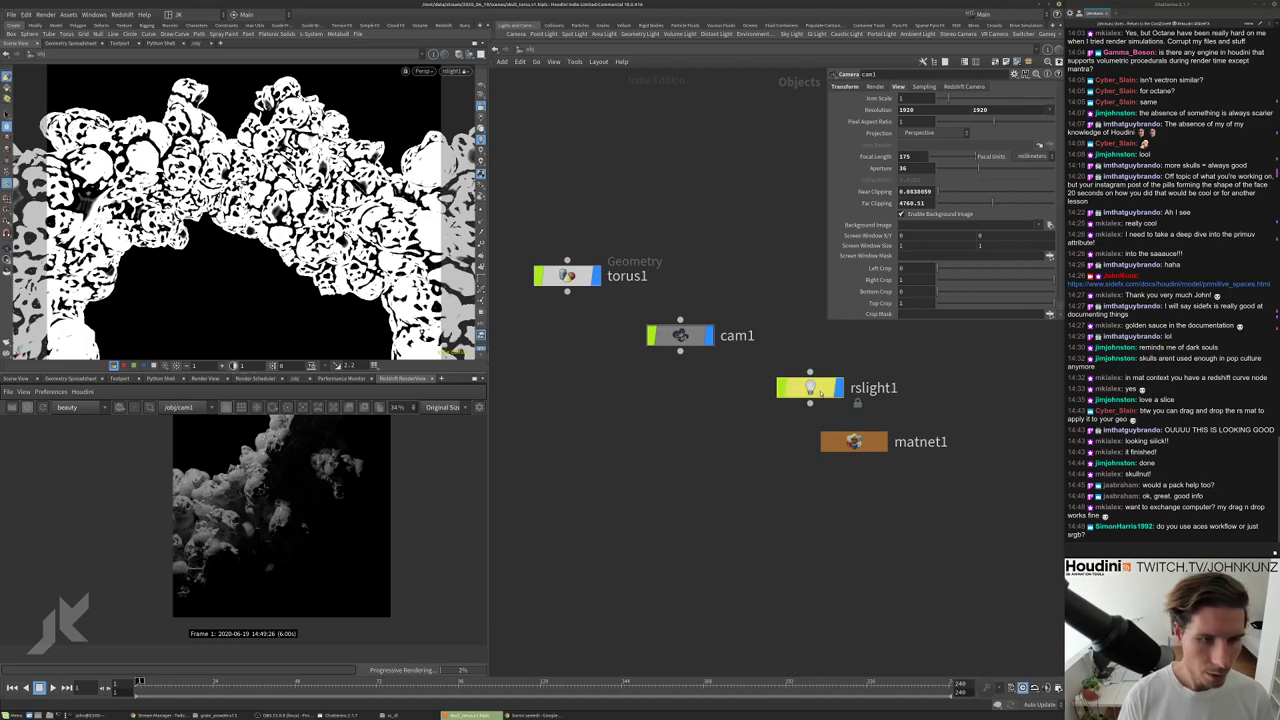
type("250")
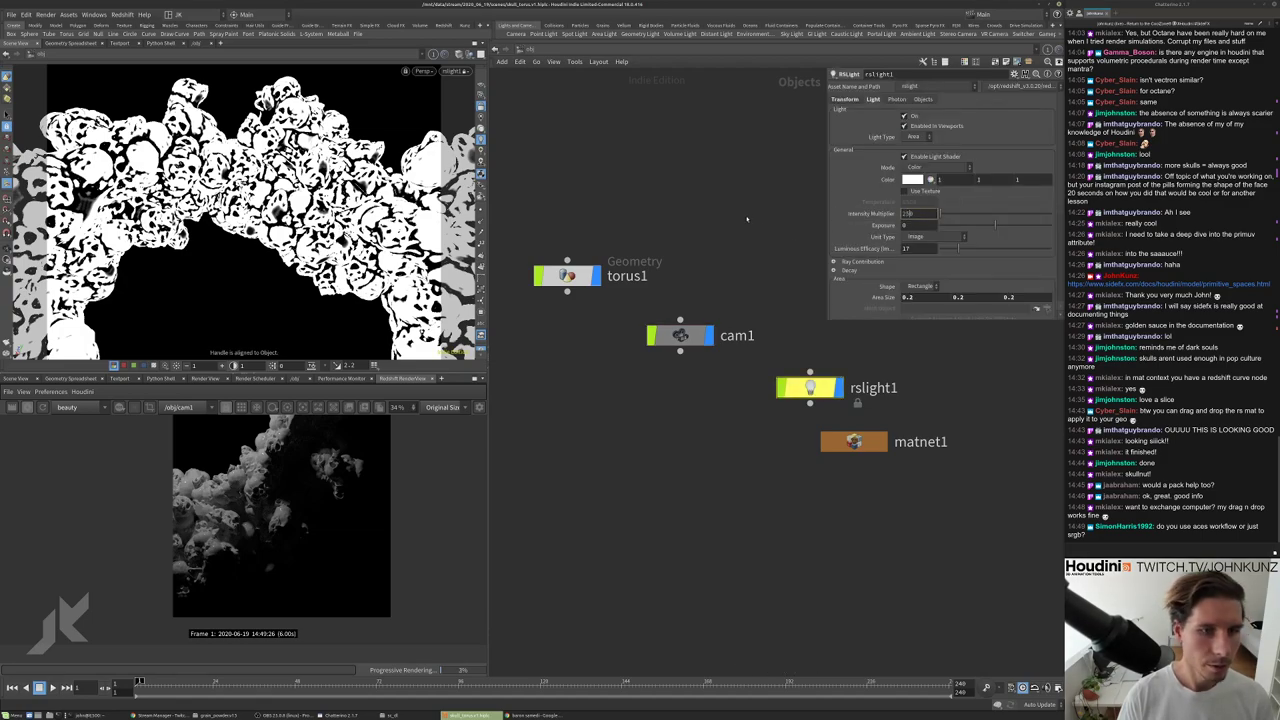
key("Return")
scroll(293, 529, "up", 2)
scroll(293, 529, "up", 4)
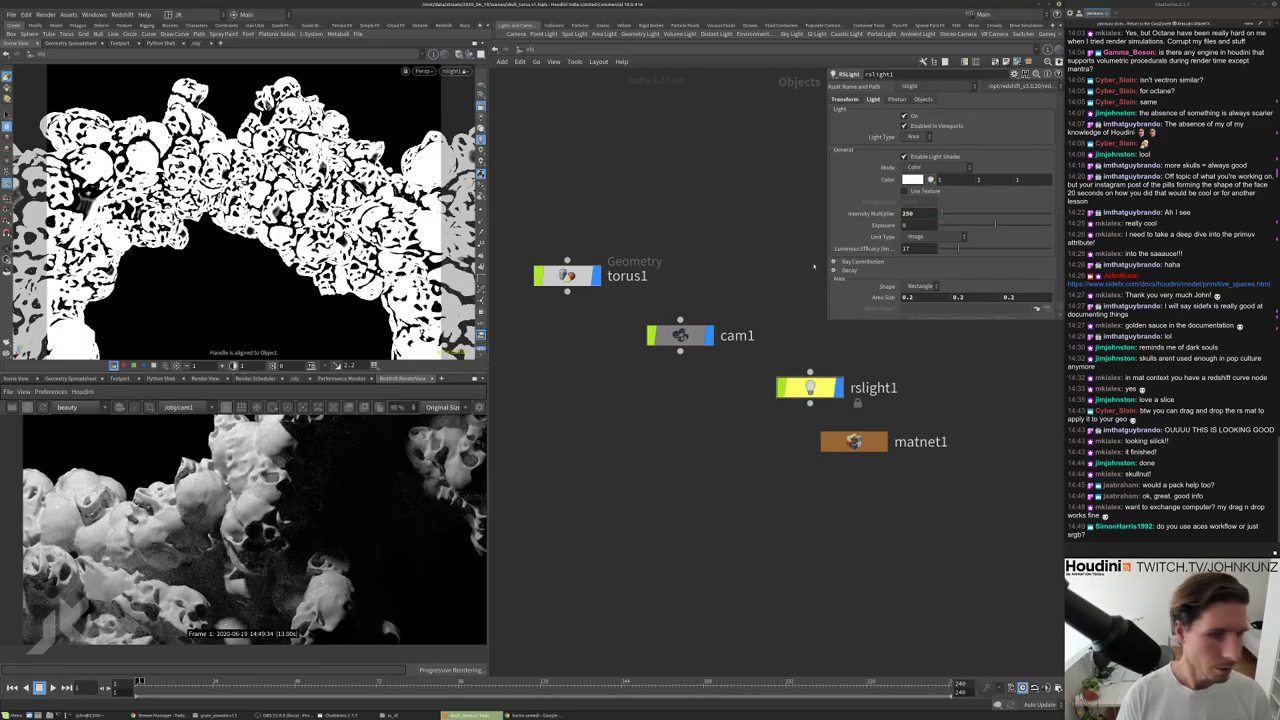
type("650")
key("Return")
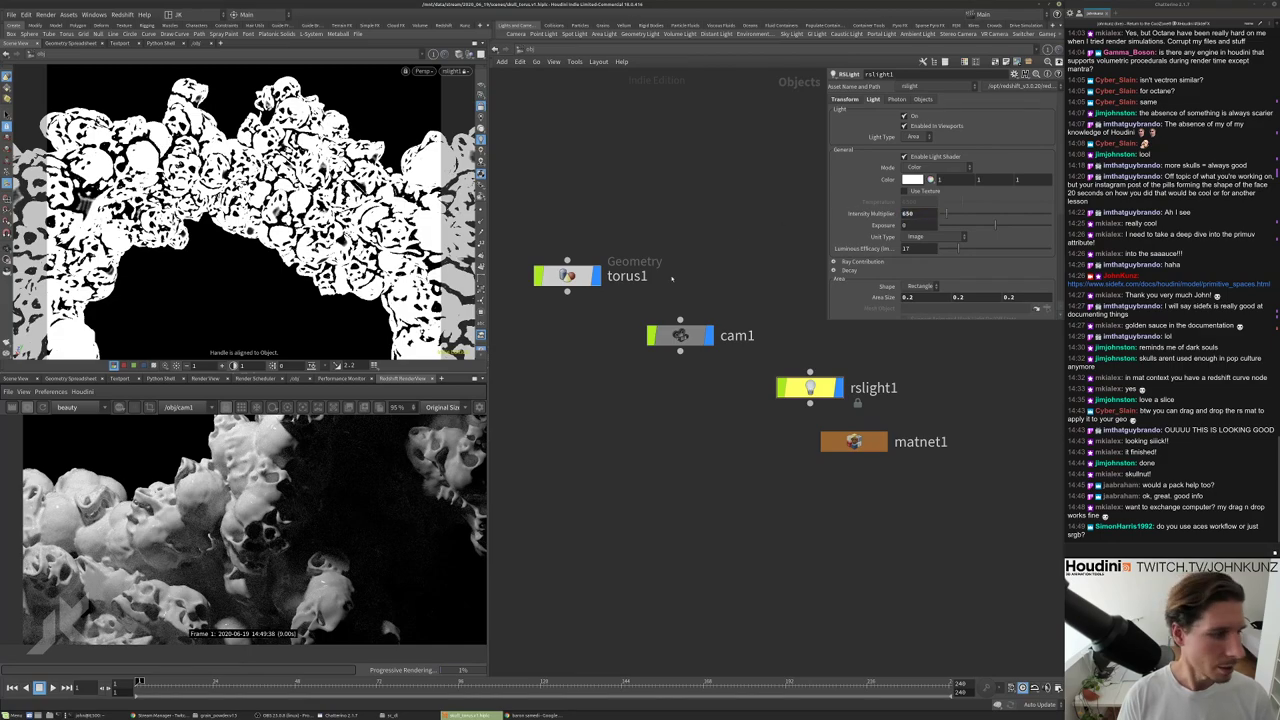
scroll(293, 529, "down", 4)
Frame all nodes in the network editor and open the takes list showing Main.
scroll(253, 530, "down", 3)
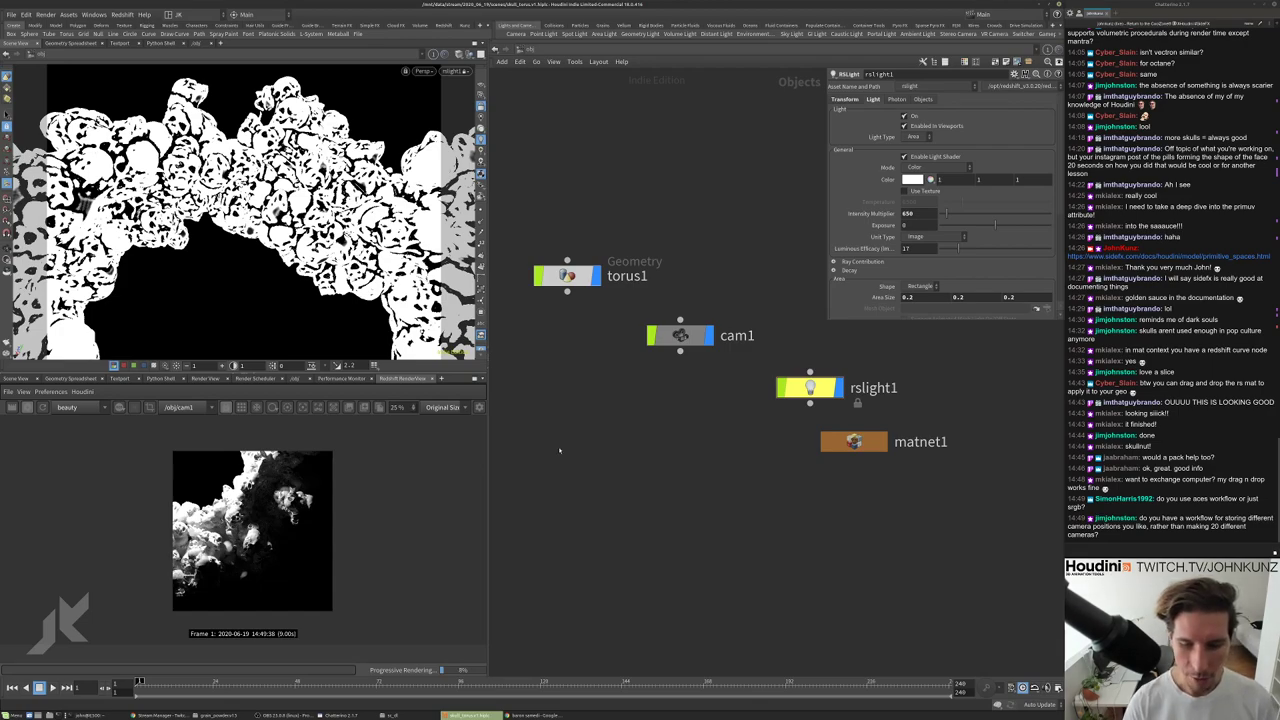
key("h")
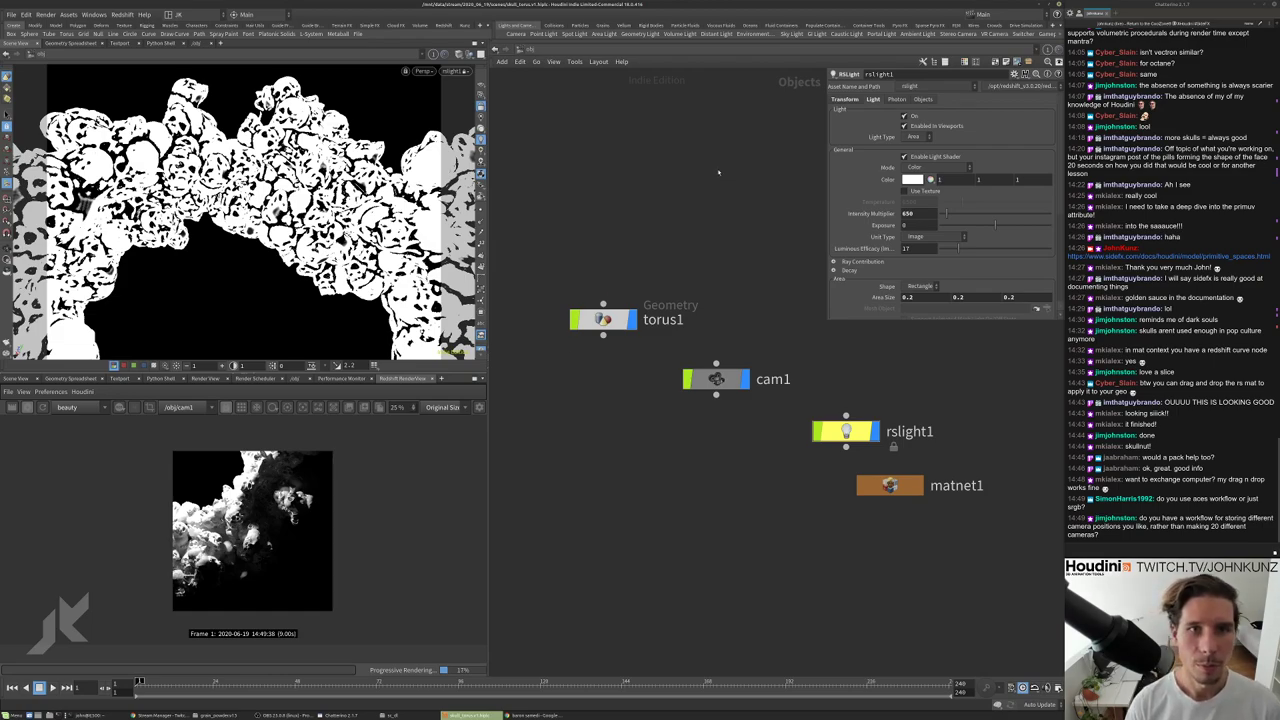
left_click(984, 15)
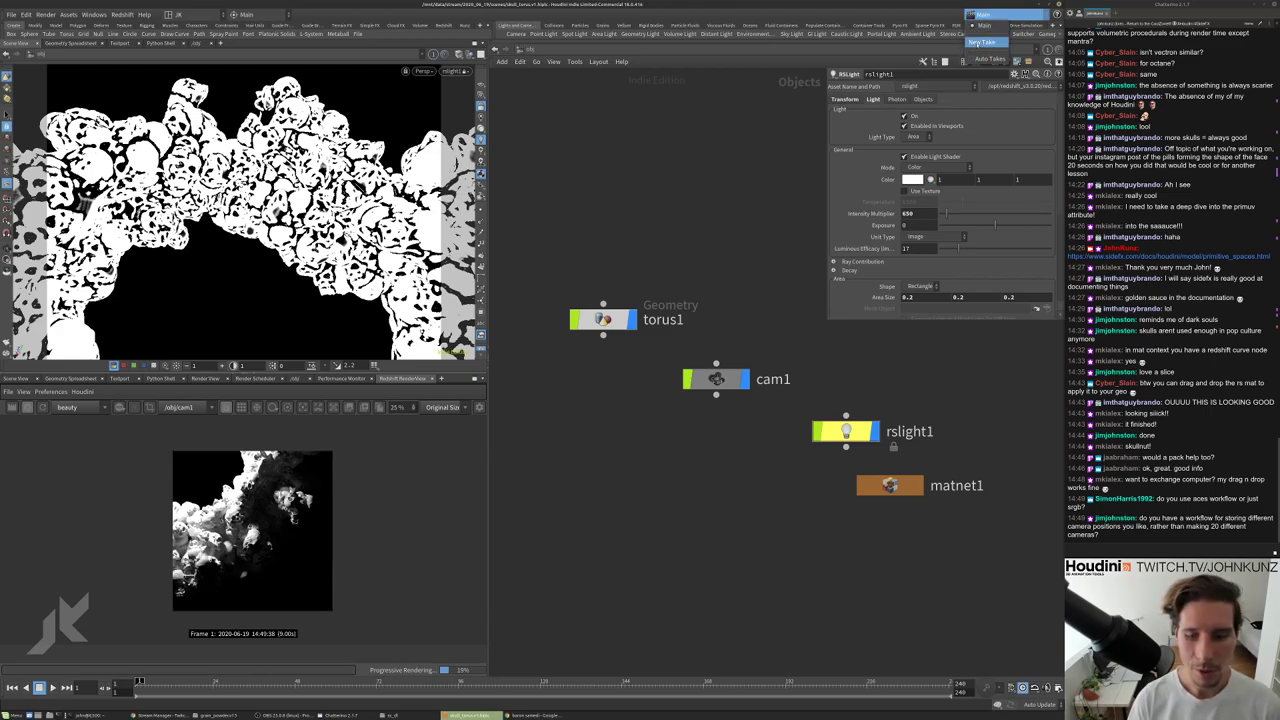
Close the takes list on Main, then open the render view's color management display settings.
left_click(985, 15)
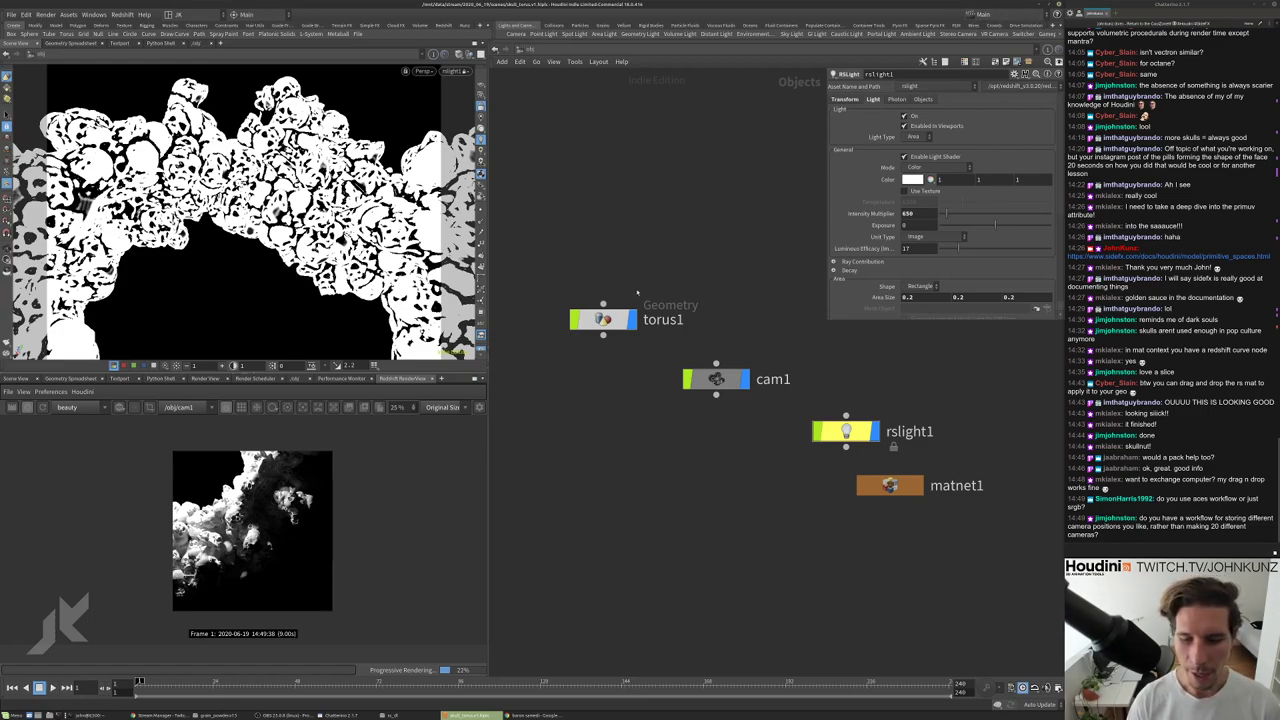
scroll(665, 407, "down", 2)
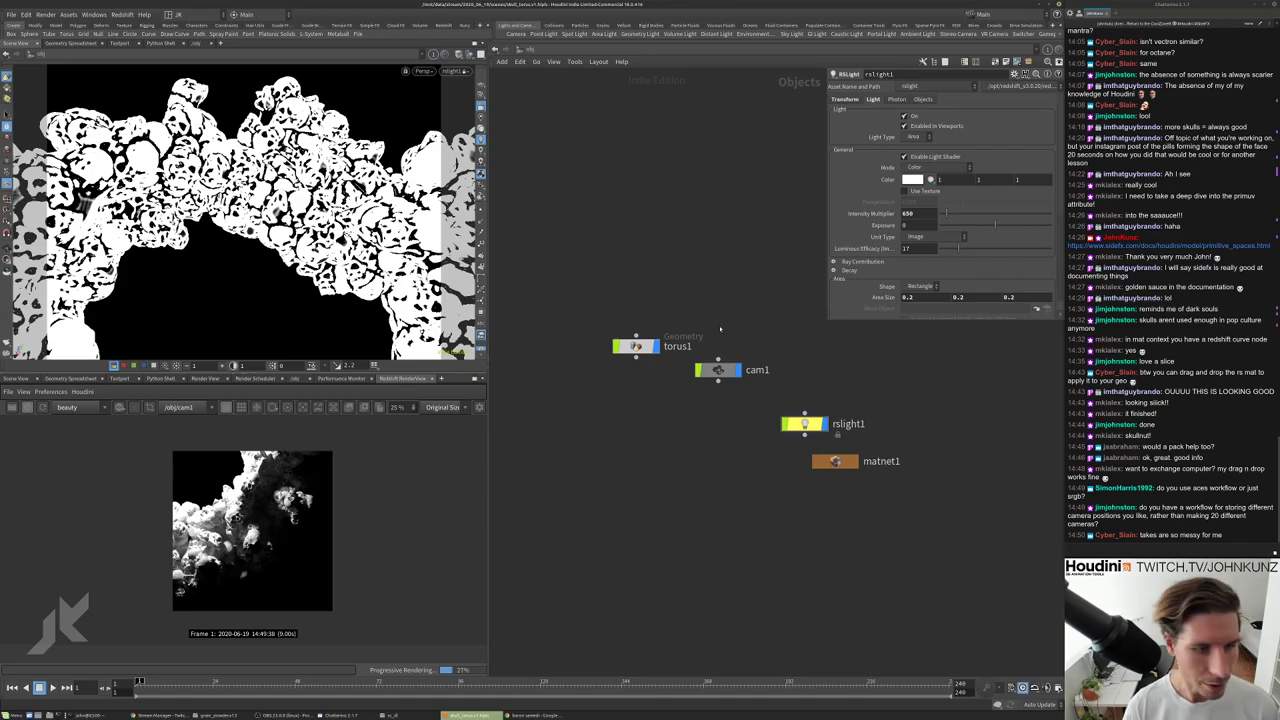
scroll(384, 483, "up", 6)
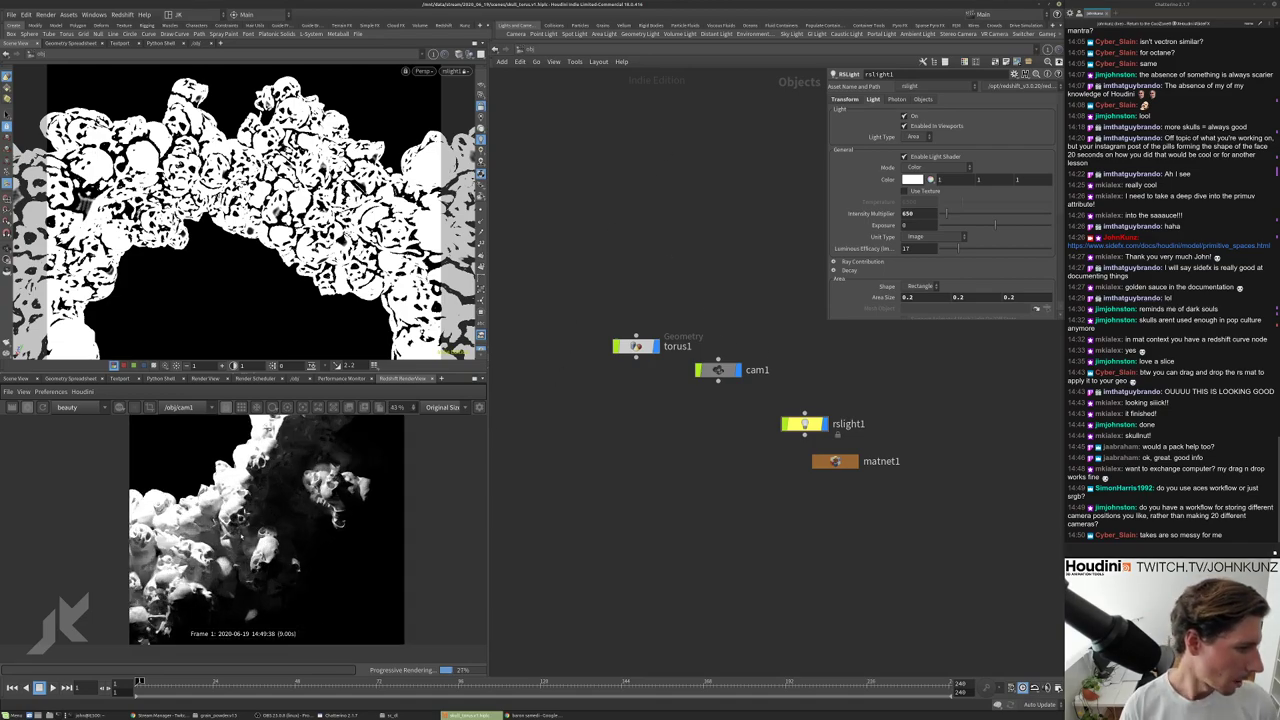
scroll(240, 508, "down", 3)
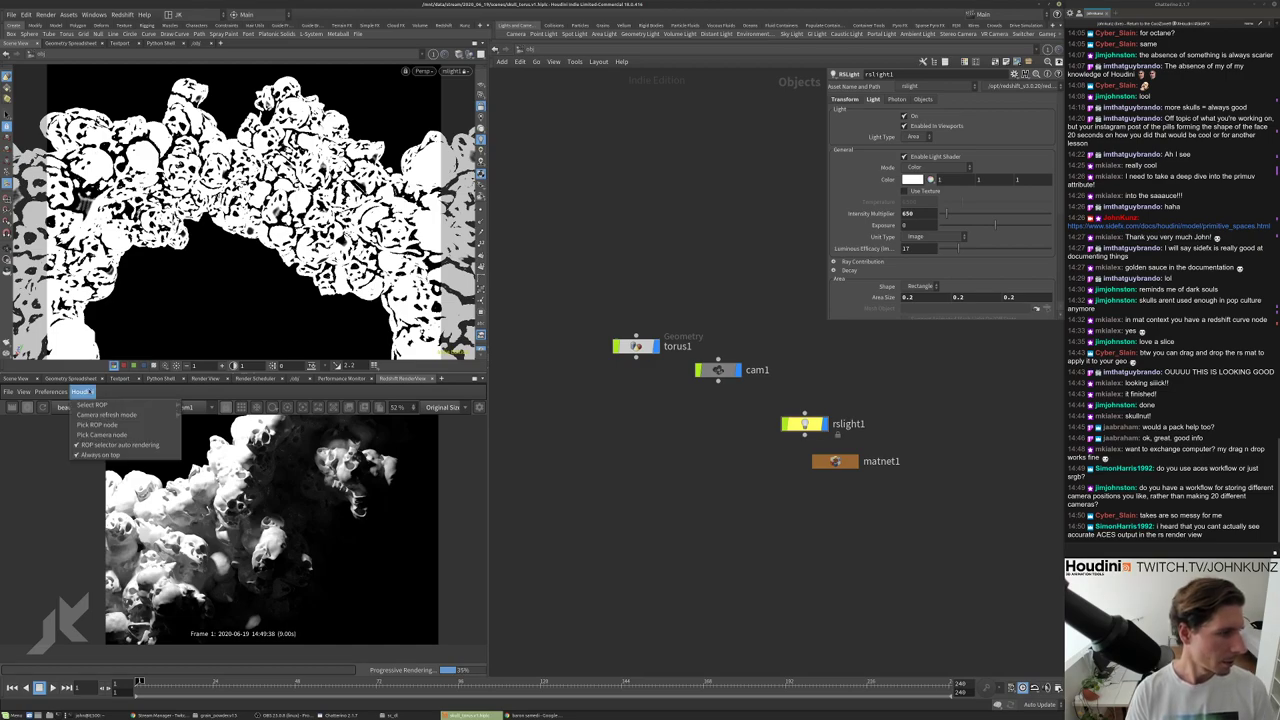
left_click(139, 440)
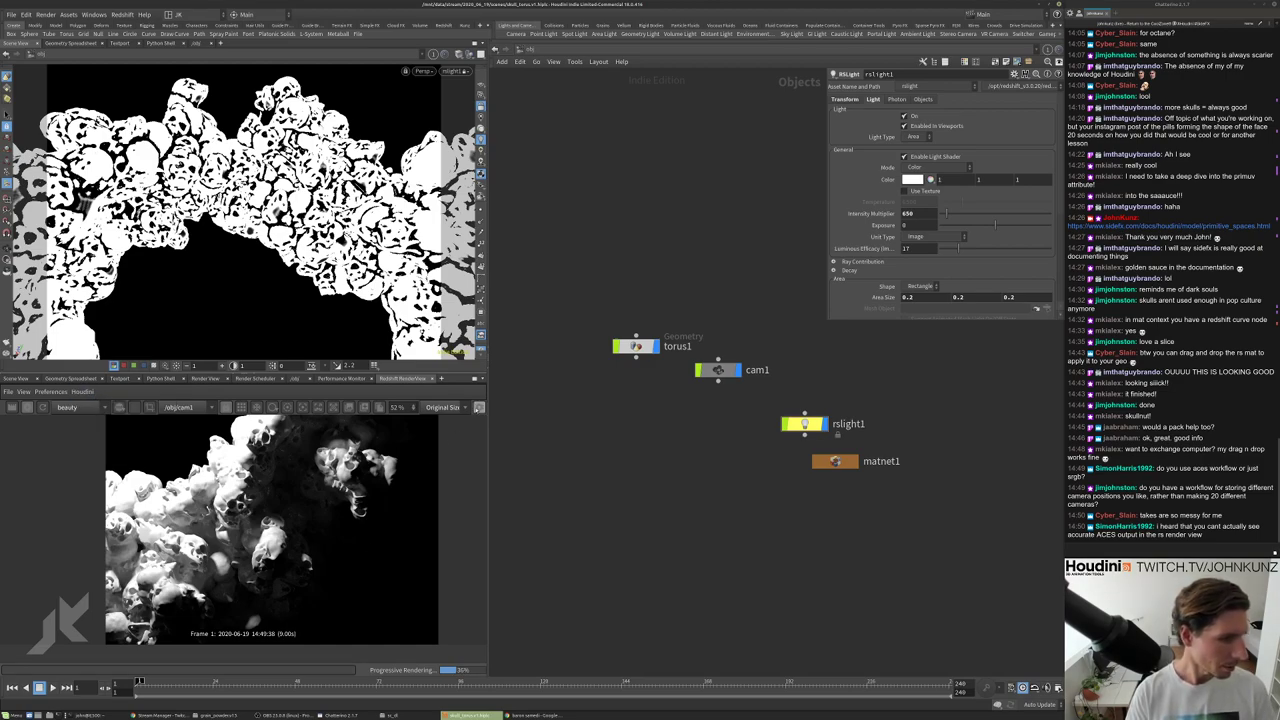
left_click(479, 407)
left_click(392, 499)
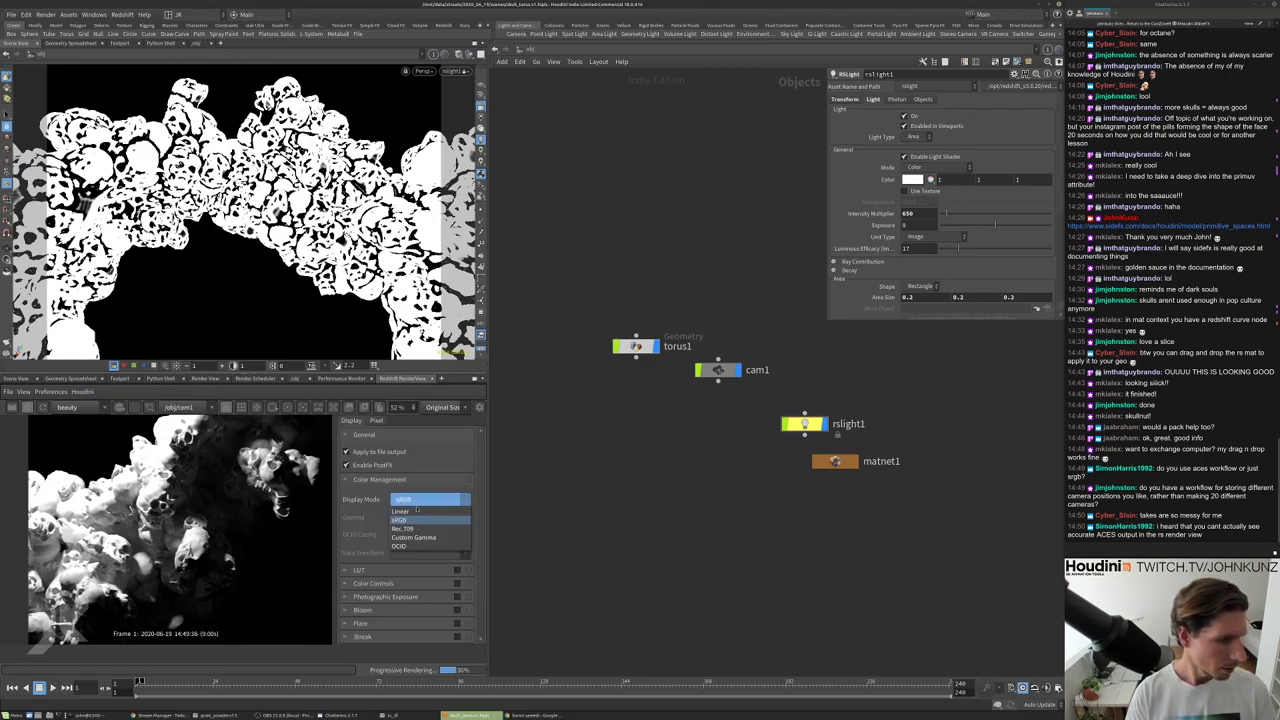
left_click(401, 546)
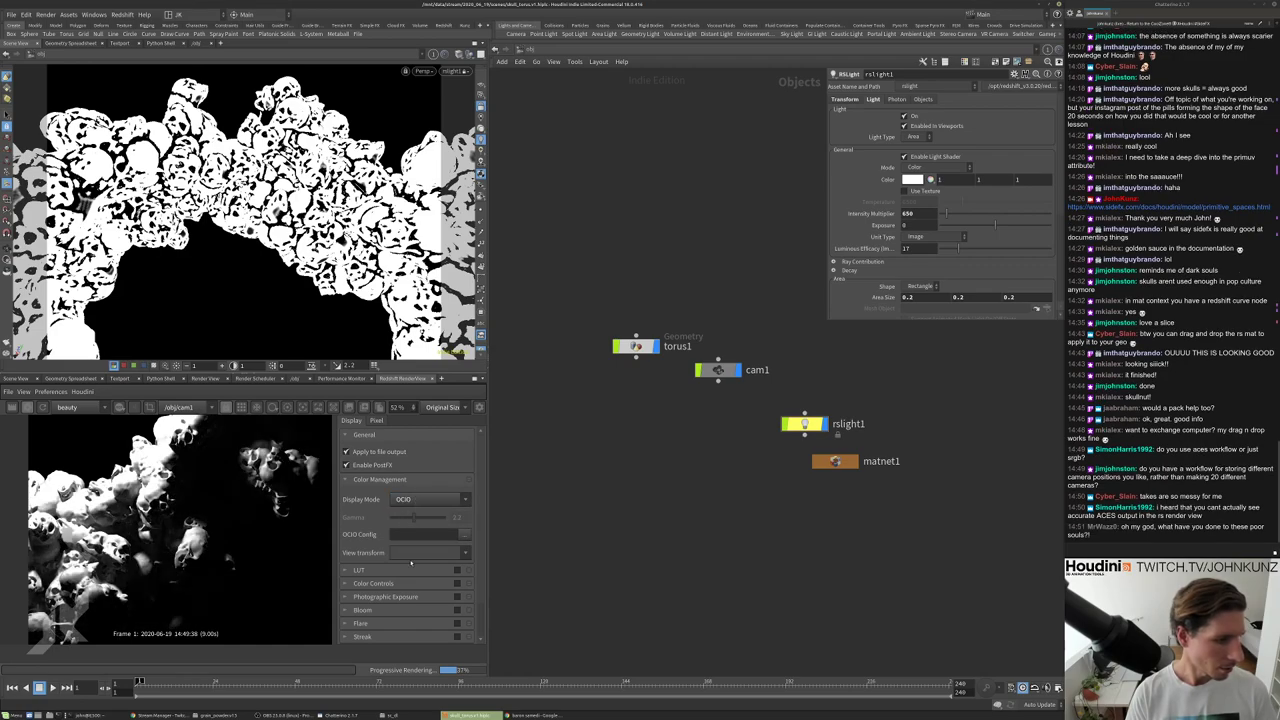
left_click(422, 534)
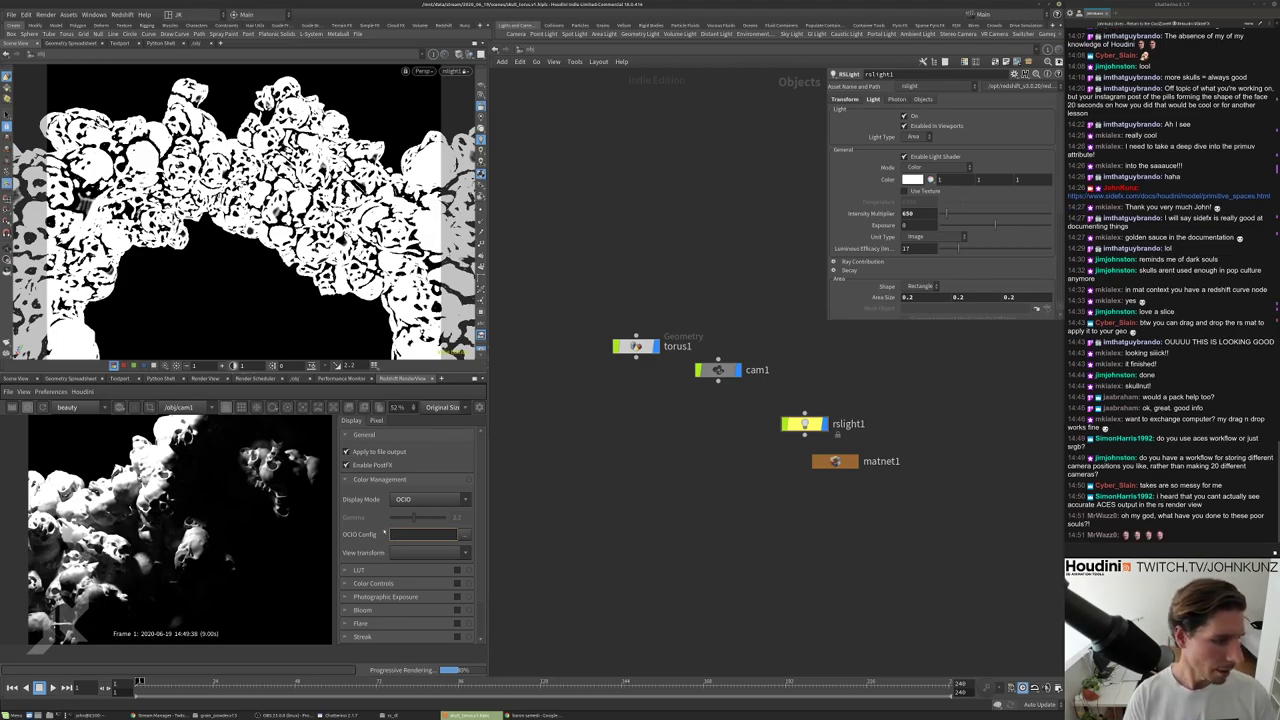
left_click(430, 499)
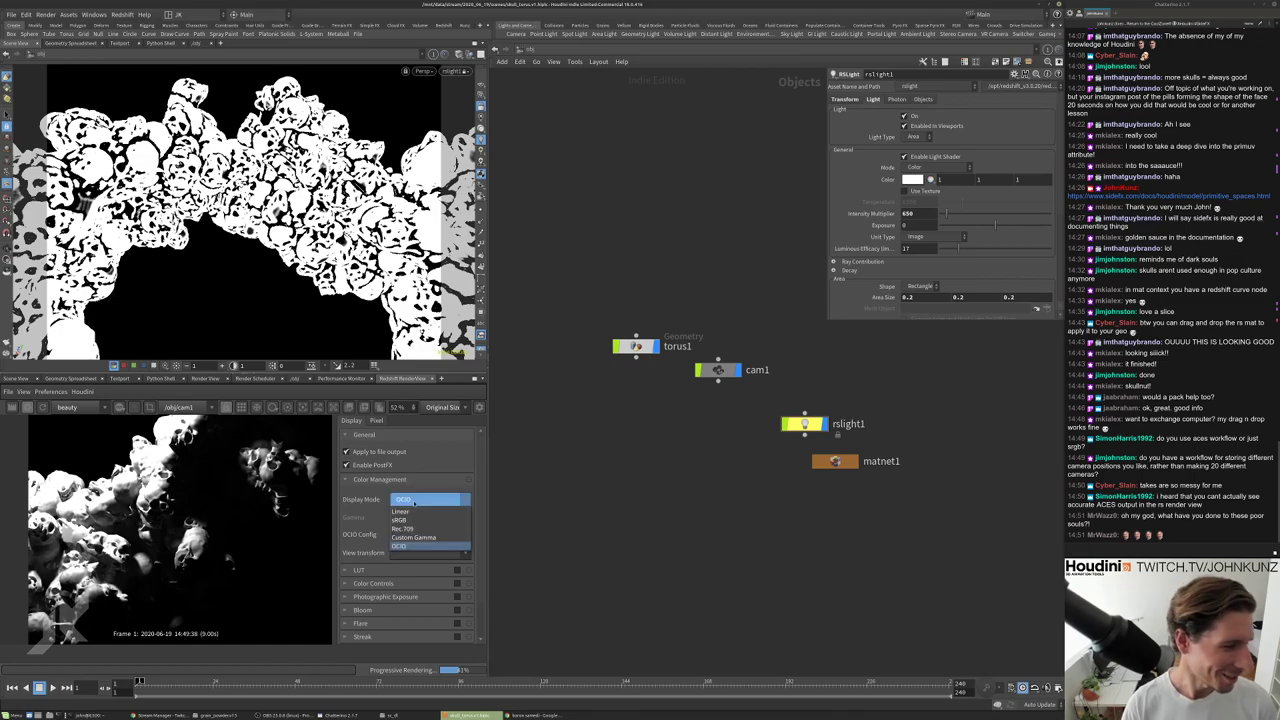
left_click(410, 521)
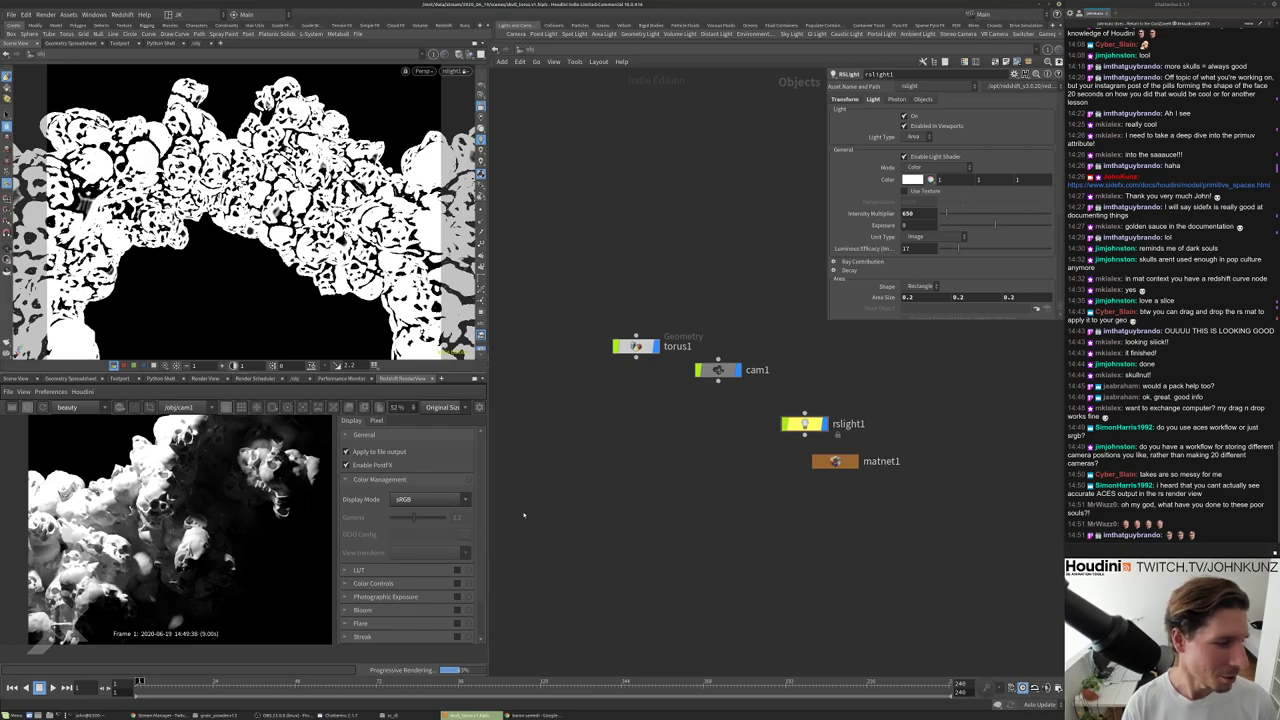
scroll(313, 537, "down", 2)
scroll(215, 527, "up", 3)
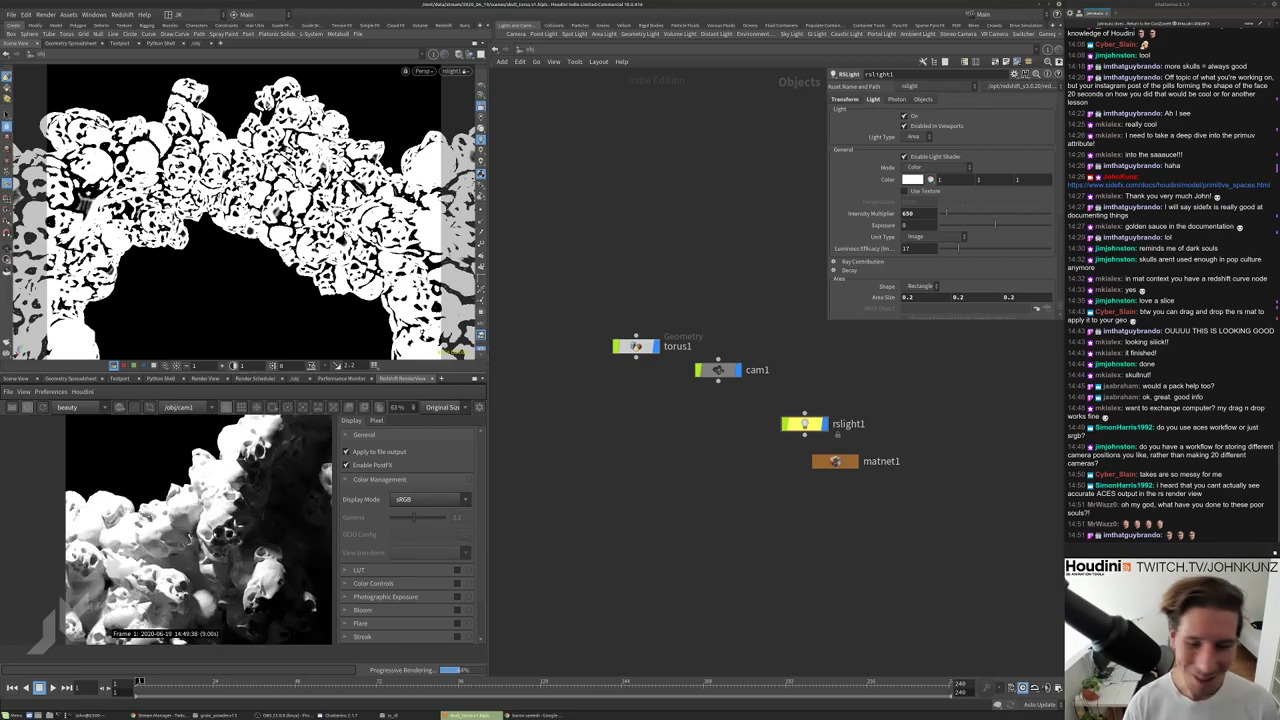
scroll(240, 540, "down", 4)
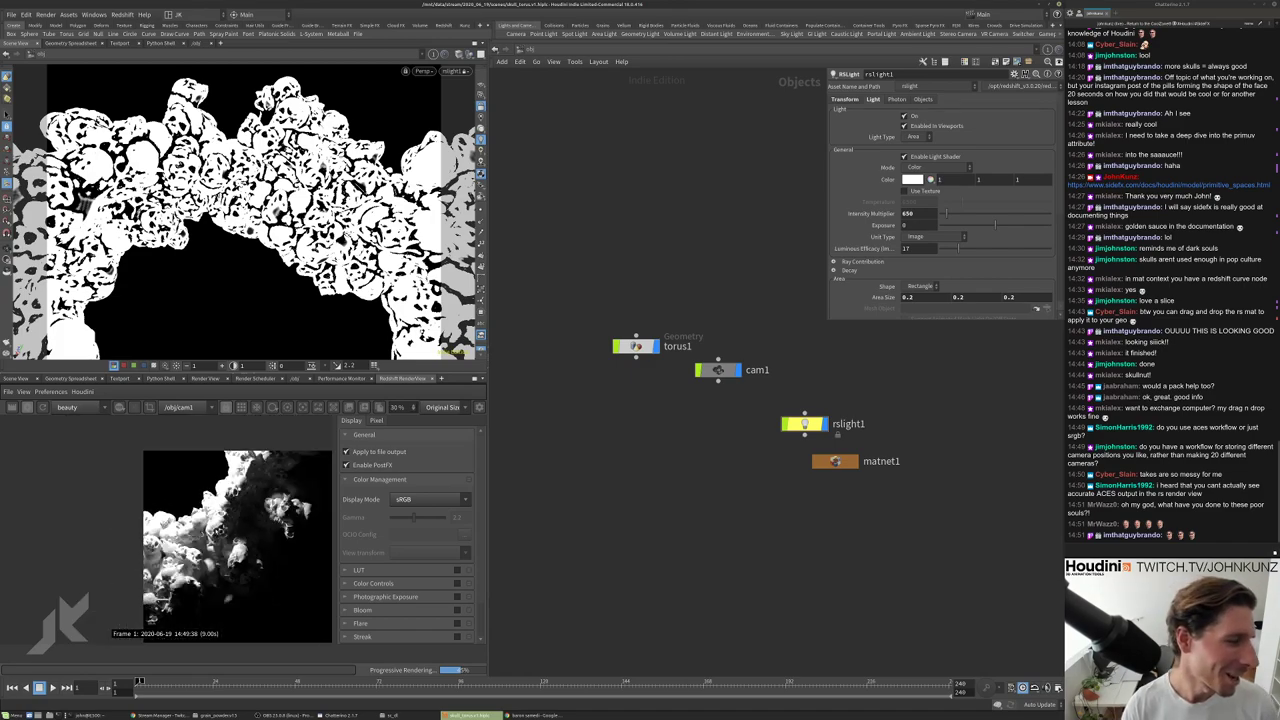
scroll(239, 540, "down", 1)
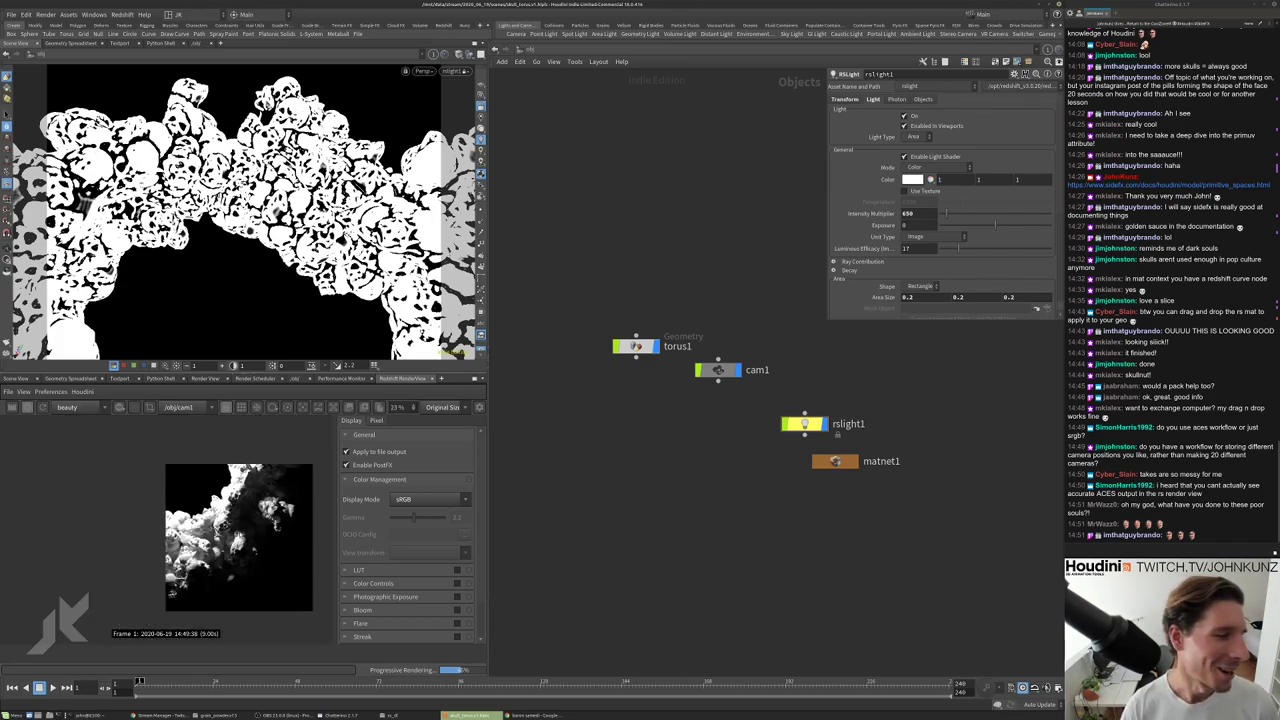
scroll(244, 560, "up", 2)
scroll(228, 548, "up", 3)
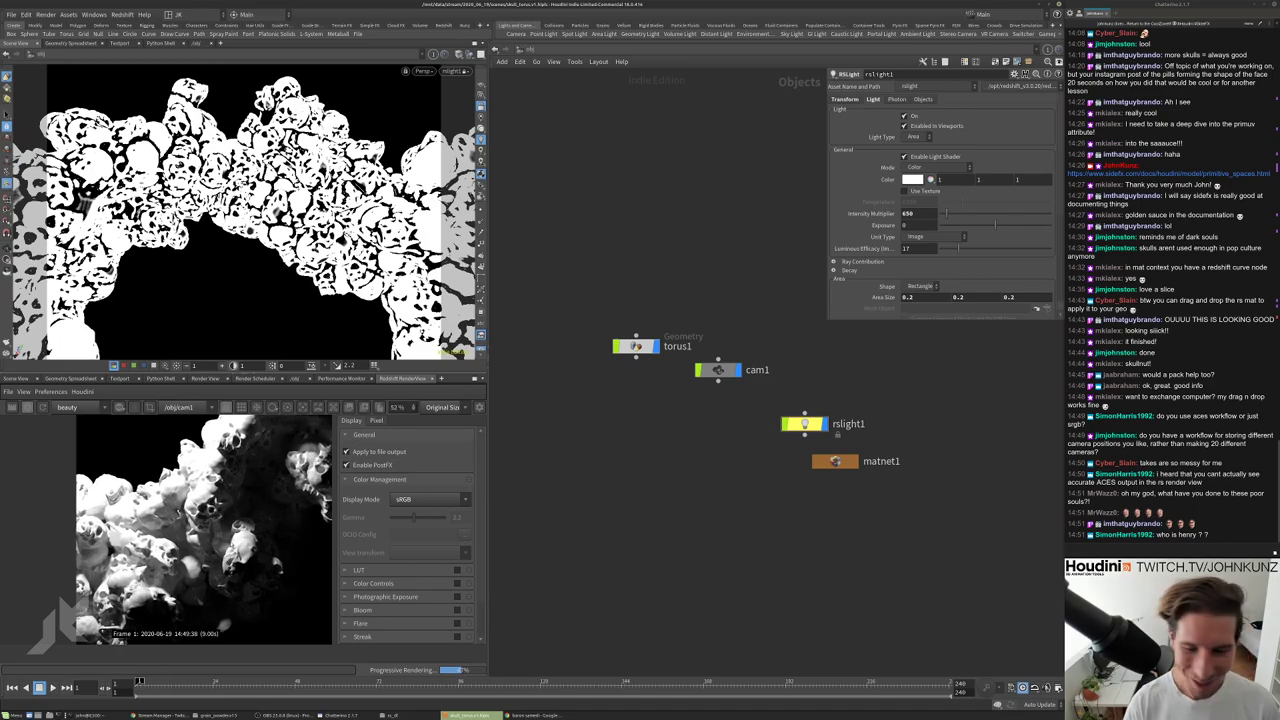
scroll(263, 548, "down", 3)
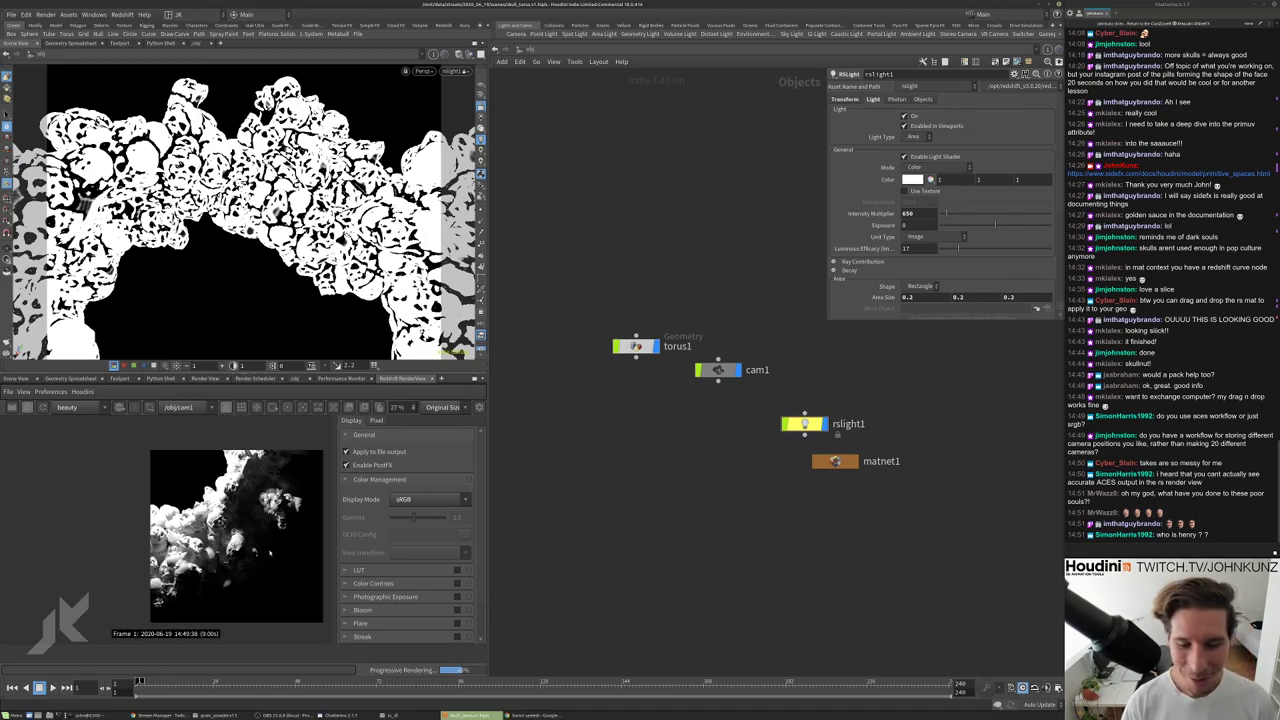
Search Google for 'aces toad storm' in a new Chrome tab and open 'An Idiot's Guide to ACES'.
left_click(532, 715)
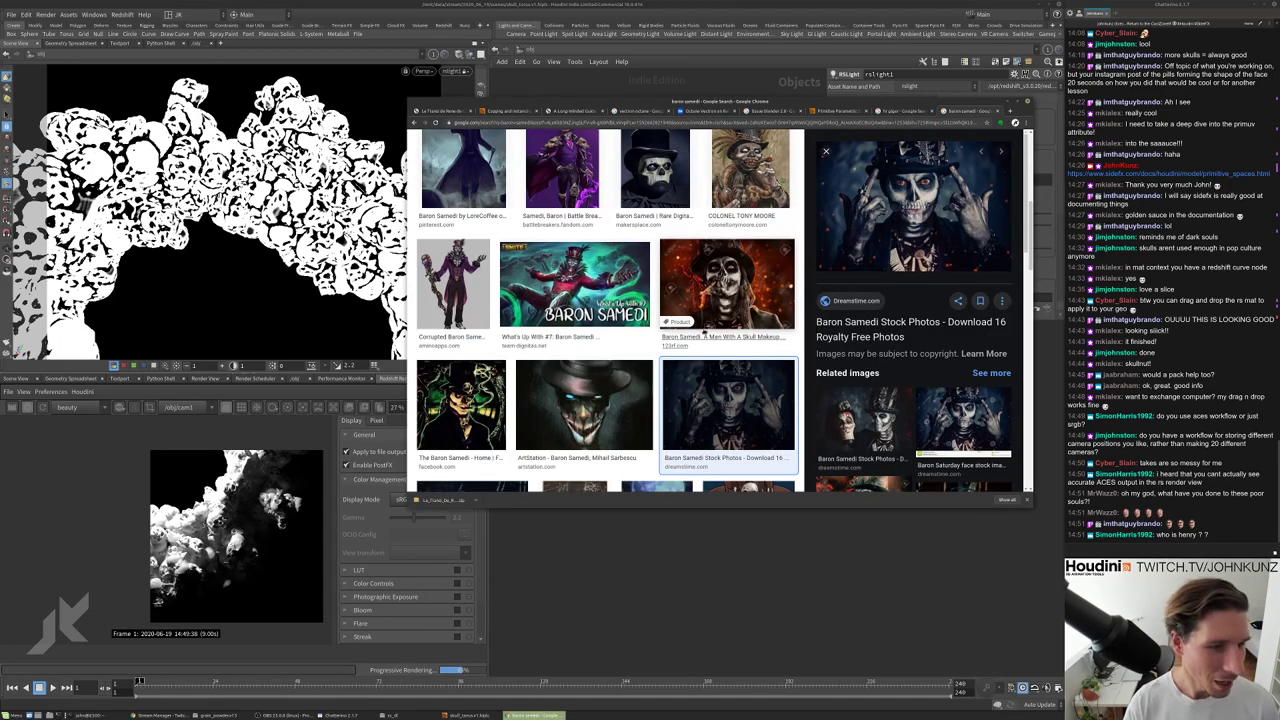
key("ctrl+t")
type("aces lead storm")
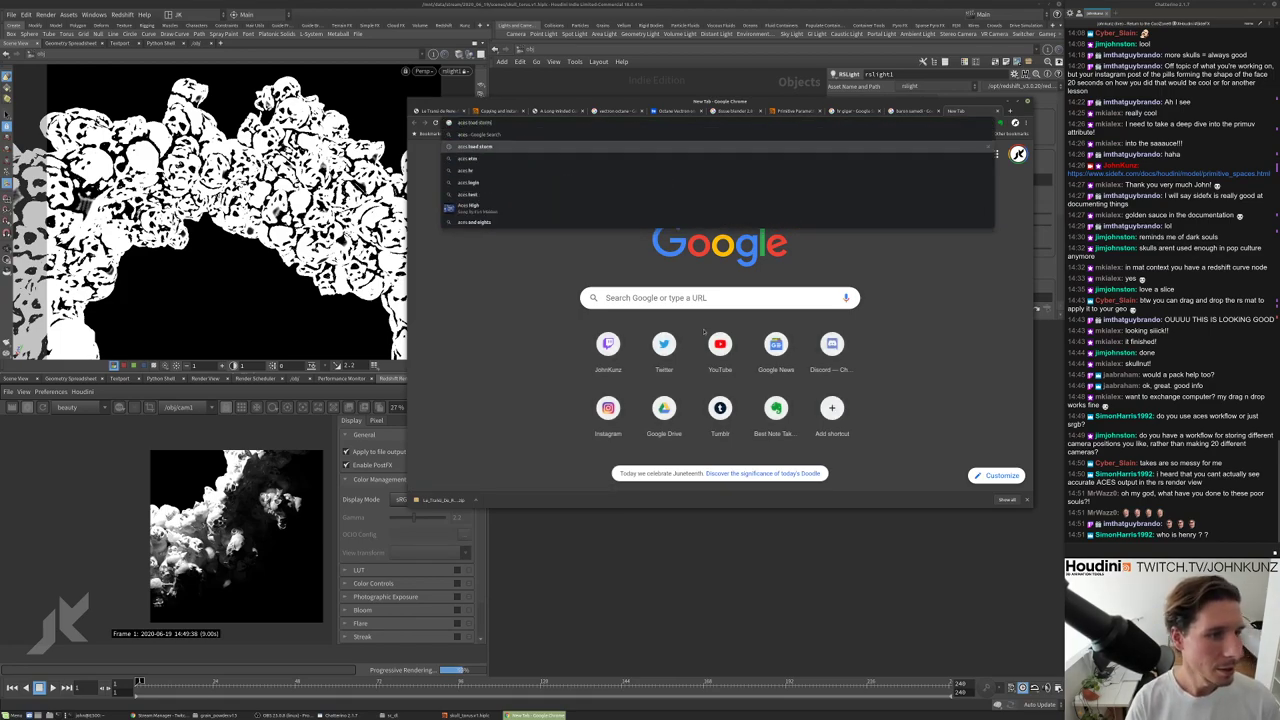
key("Return")
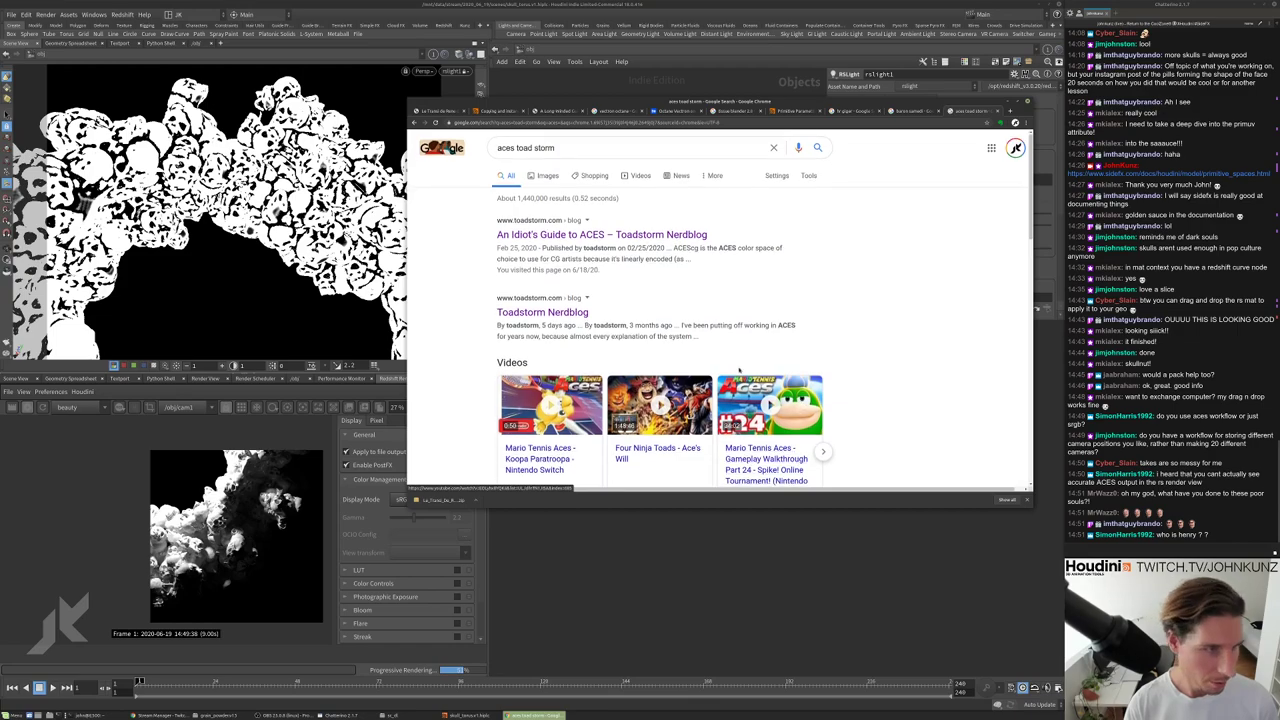
left_click(571, 316)
key("alt+Left")
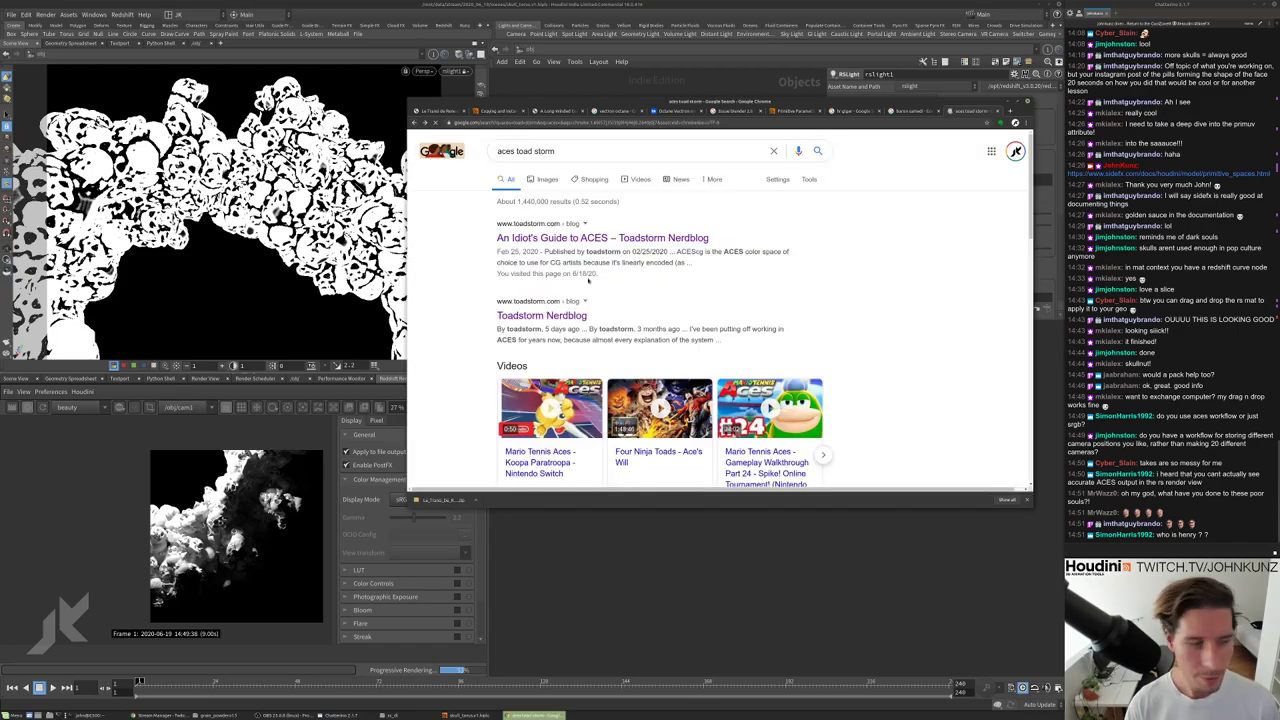
left_click(600, 238)
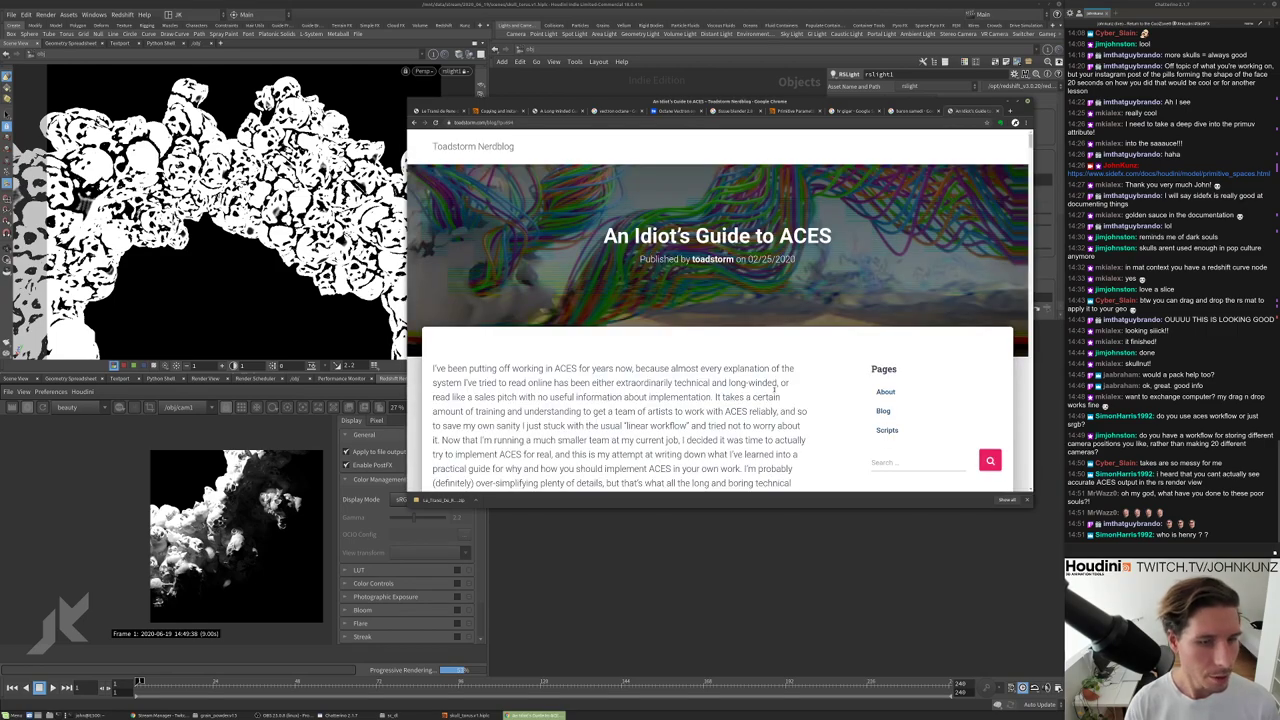
Skim the top of the ACES article and the blog's About page, then return to the article.
scroll(775, 388, "down", 1)
scroll(820, 340, "up", 1)
scroll(860, 300, "down", 1)
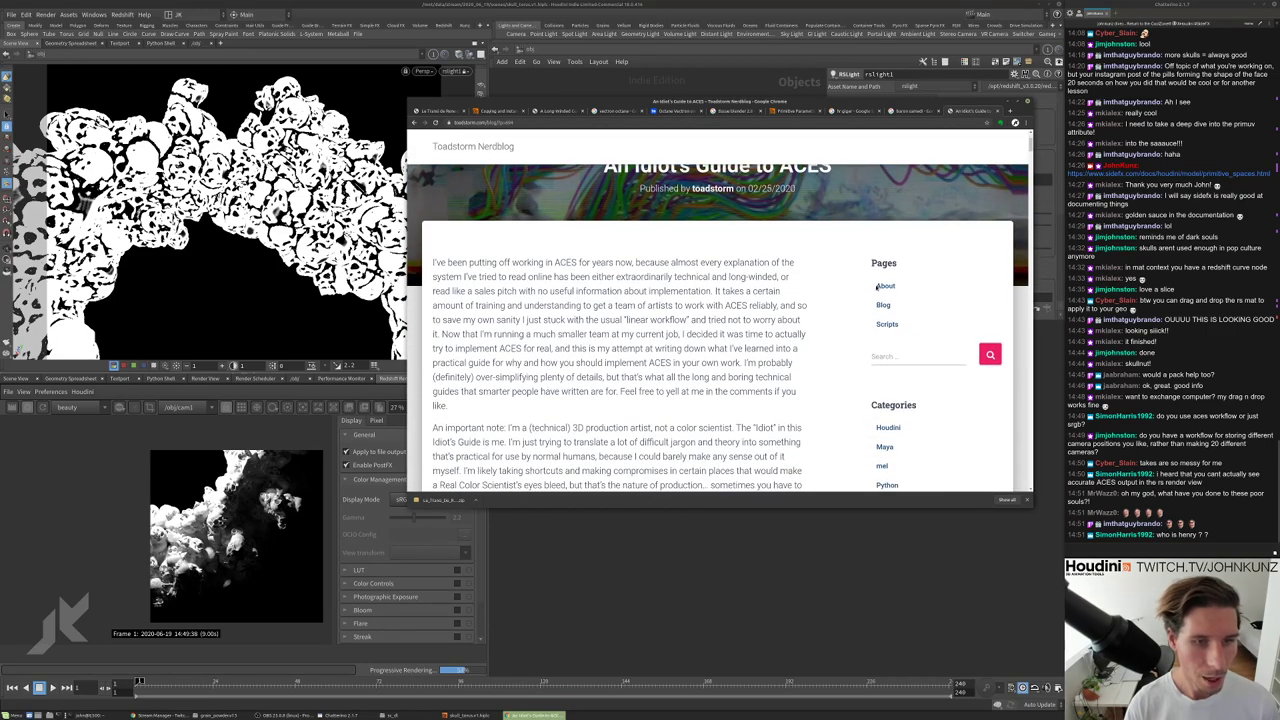
left_click(885, 286)
scroll(611, 337, "down", 2)
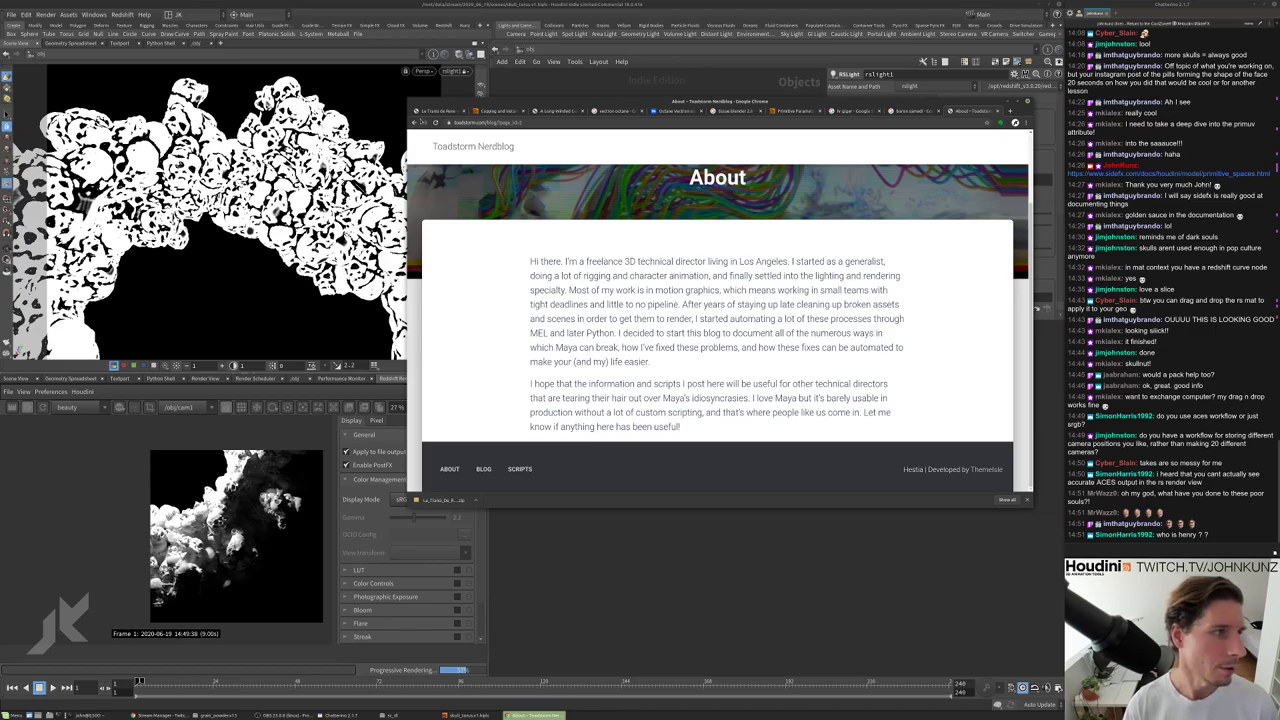
key("alt+Left")
Read through the guide's OCIO setup sections, then return to Houdini.
scroll(642, 409, "down", 3)
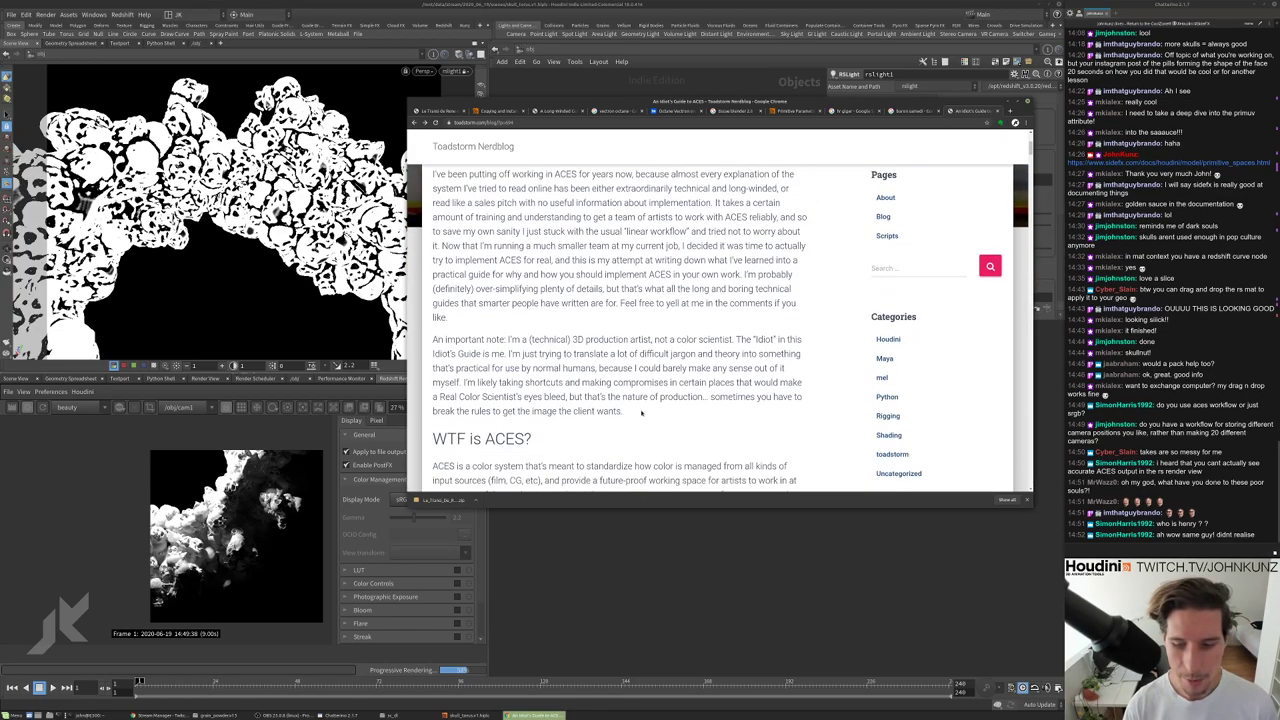
scroll(642, 409, "down", 3)
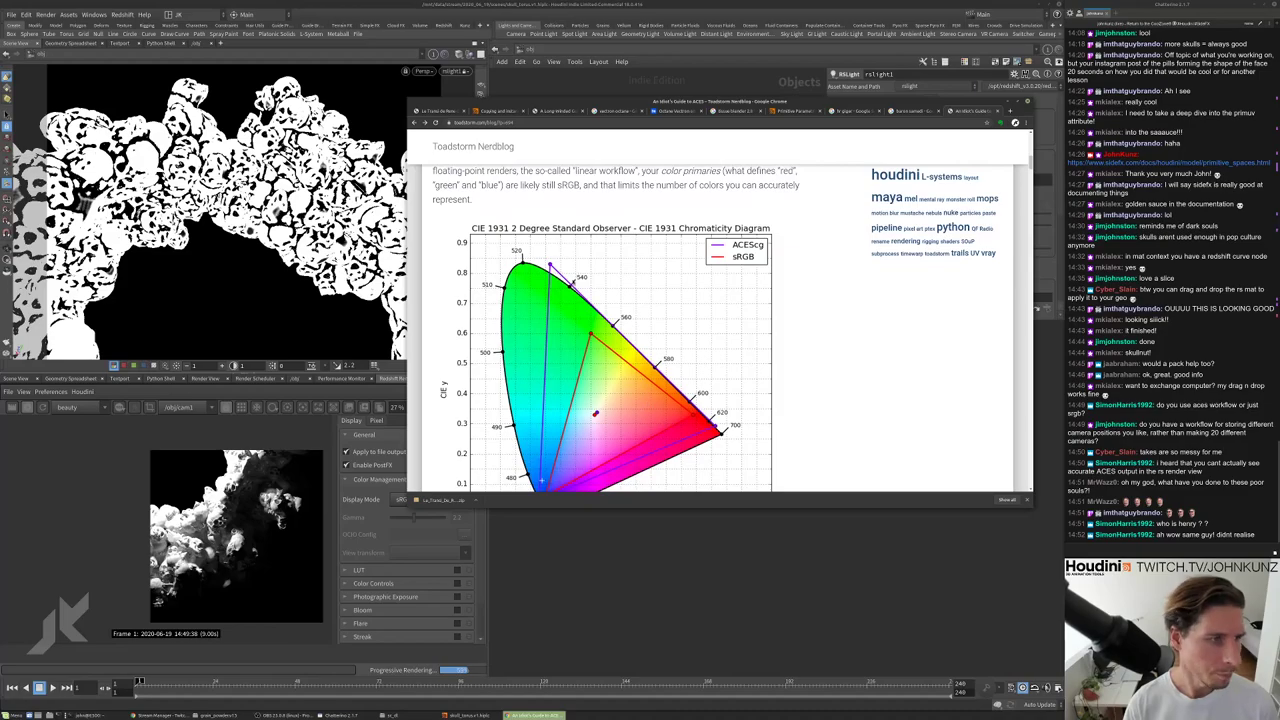
left_click_drag(1032, 166, 1013, 260)
scroll(1013, 260, "down", 1)
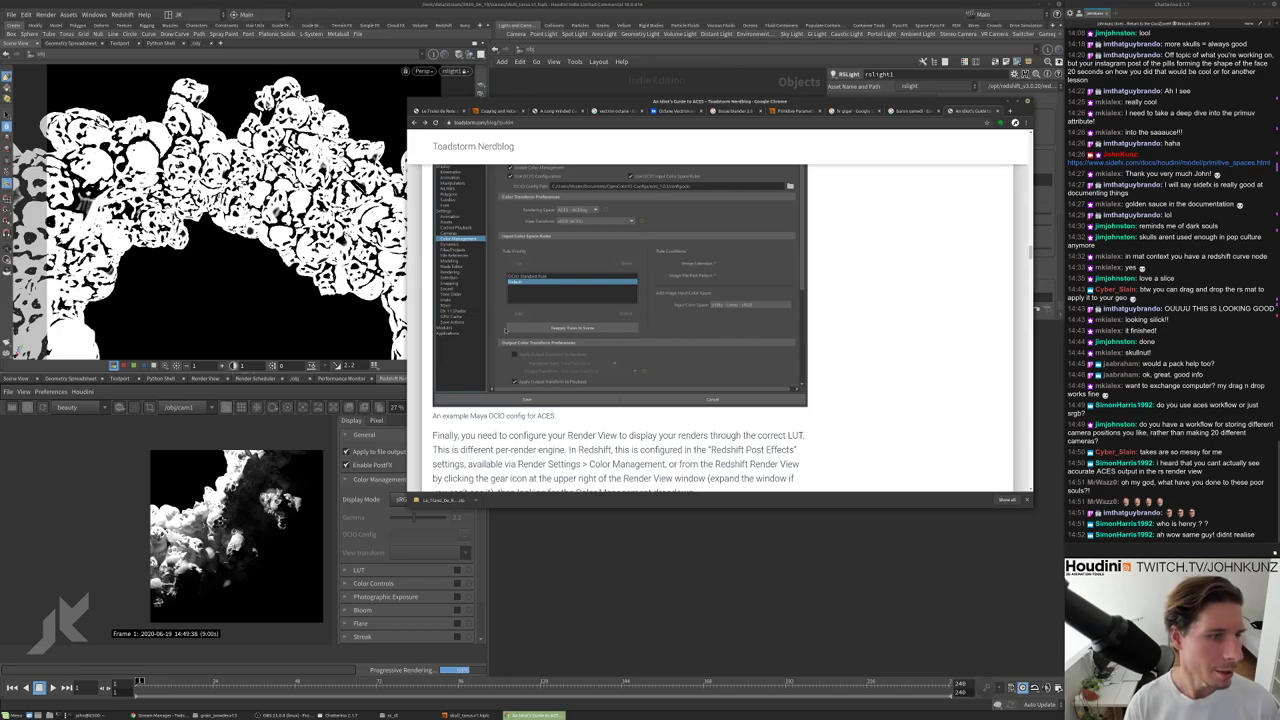
scroll(901, 279, "down", 3)
left_click_drag(1032, 258, 1022, 312)
scroll(1020, 305, "up", 3)
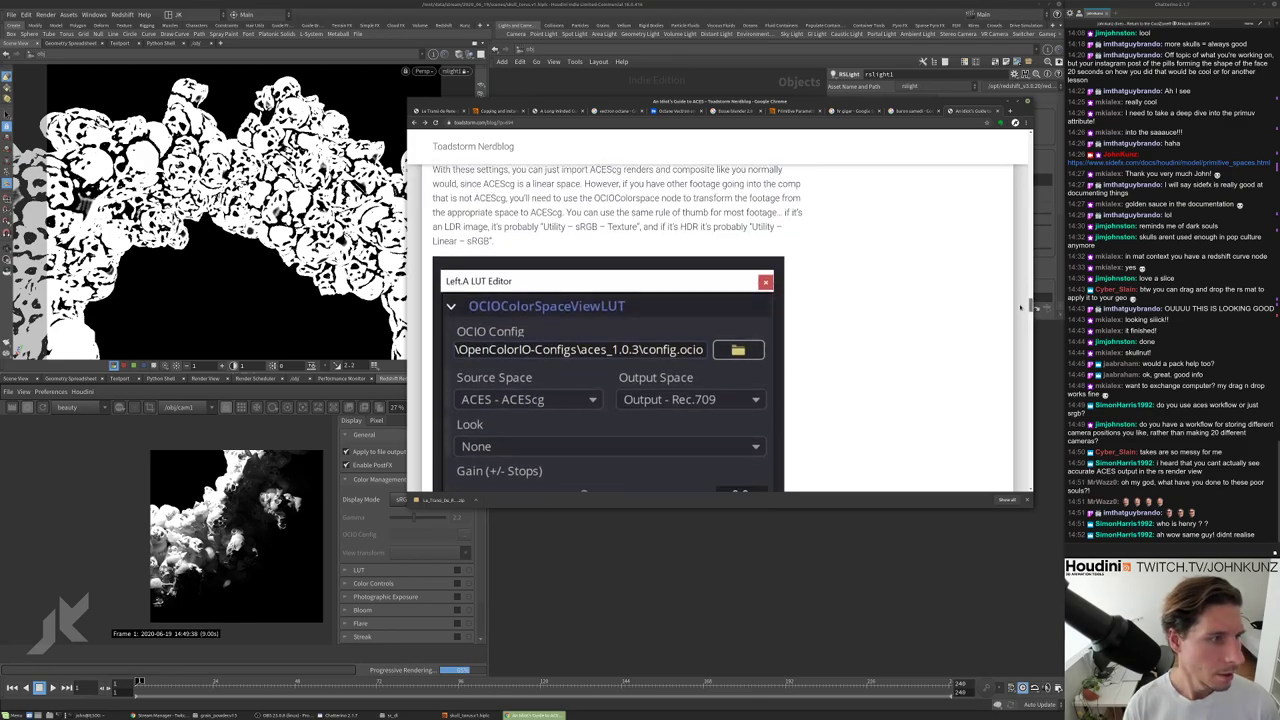
scroll(1018, 292, "down", 6)
scroll(1018, 291, "up", 5)
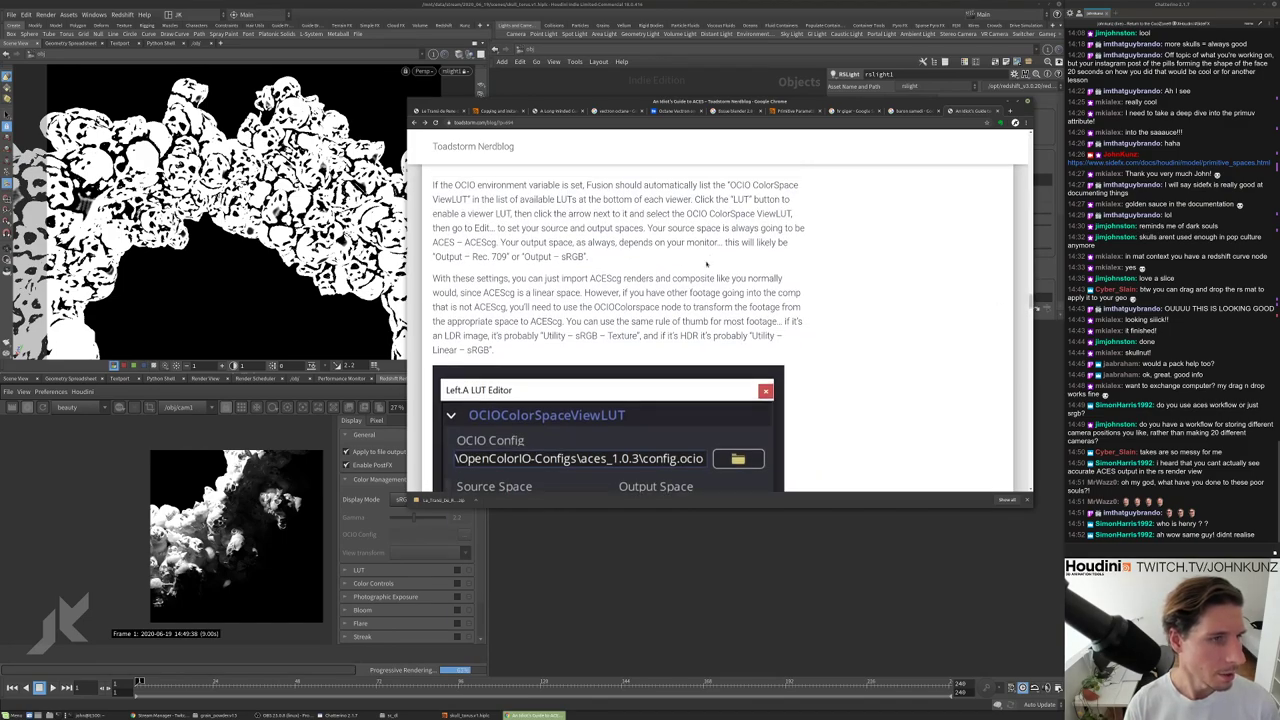
left_click(667, 528)
Dive into matnet1, then redshift_vopnet1, to reach the Redshift material nodes.
scroll(667, 528, "down", 3)
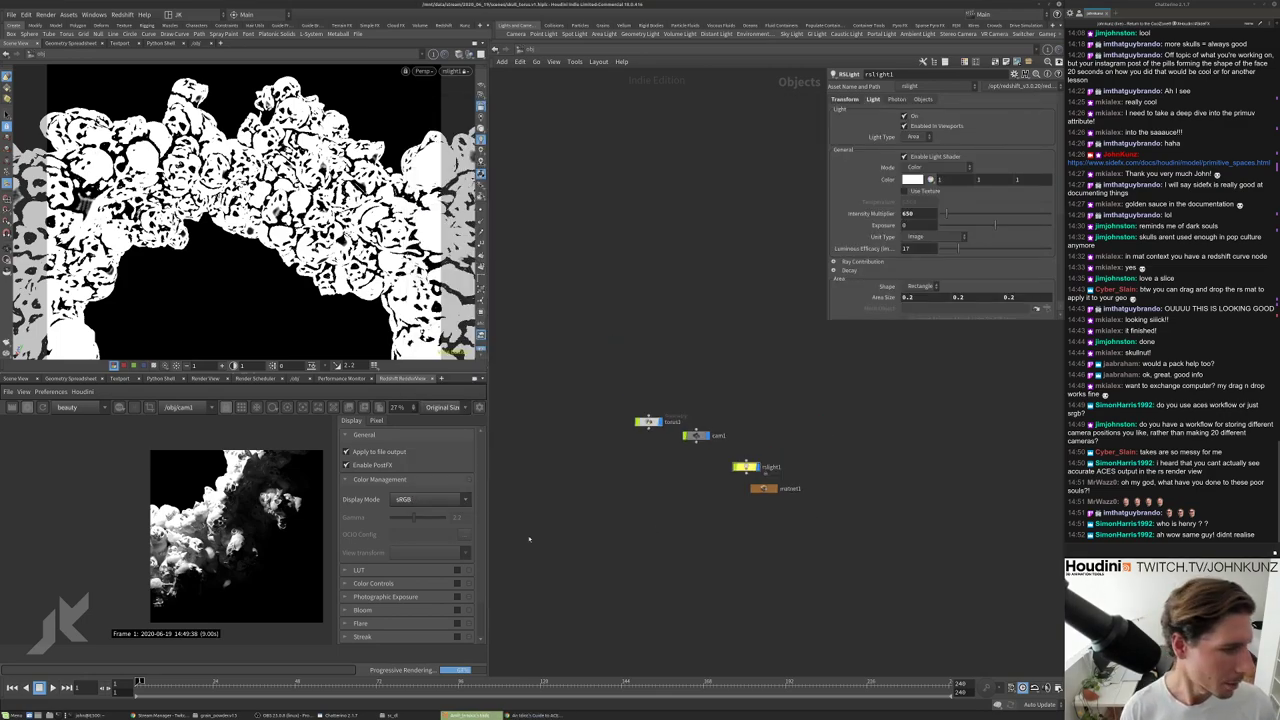
scroll(493, 539, "up", 3)
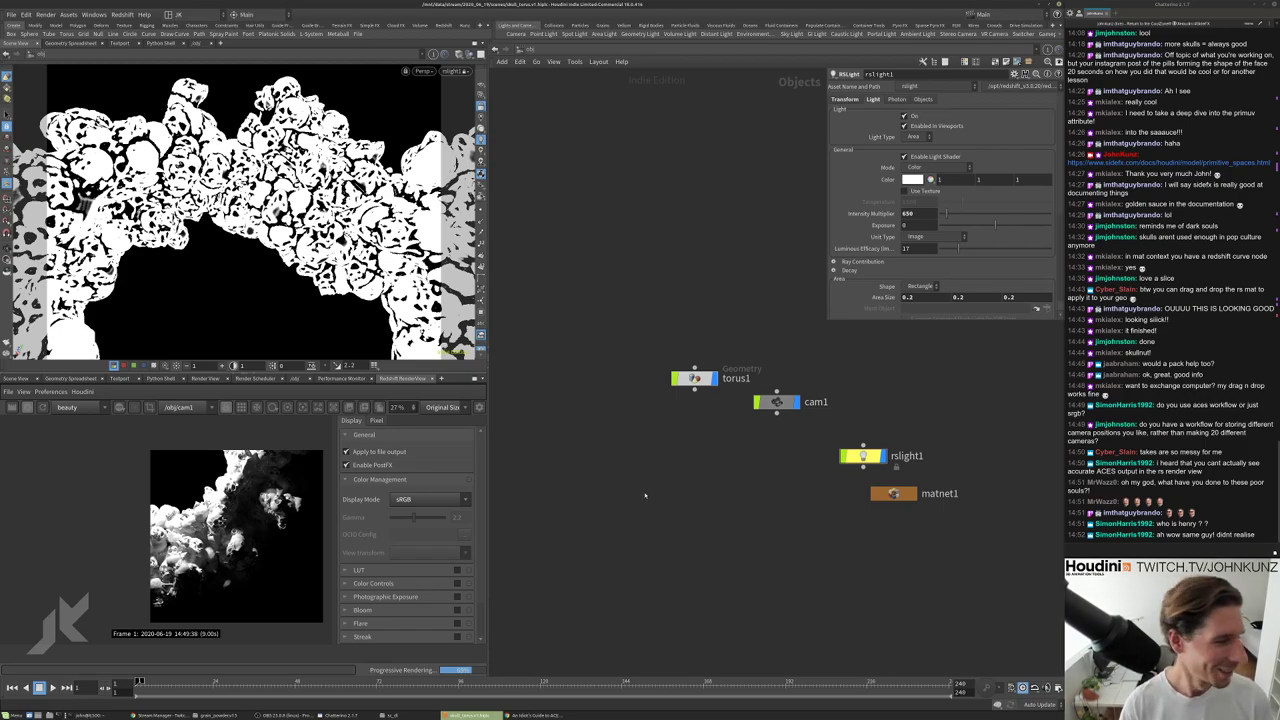
scroll(565, 495, "down", 2)
double_click(848, 492)
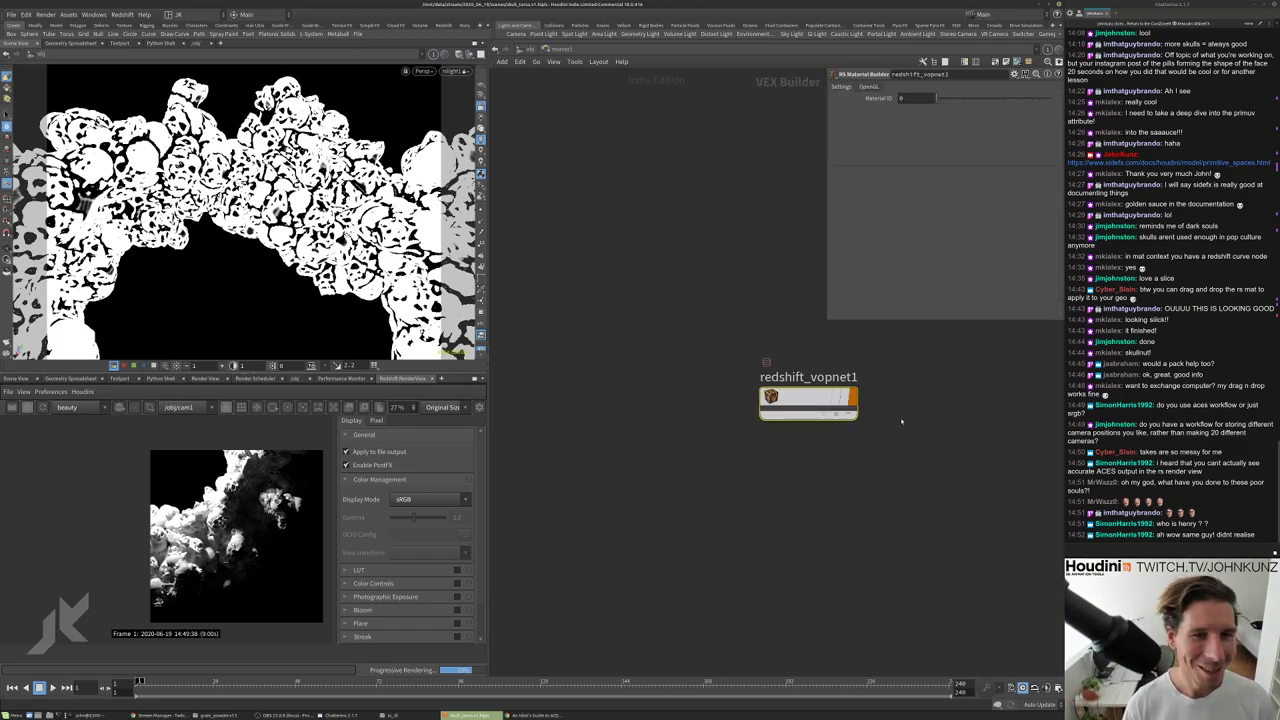
double_click(808, 400)
Move Material1 left and search 'po' to add a point attribute node.
left_click_drag(725, 382, 679, 382)
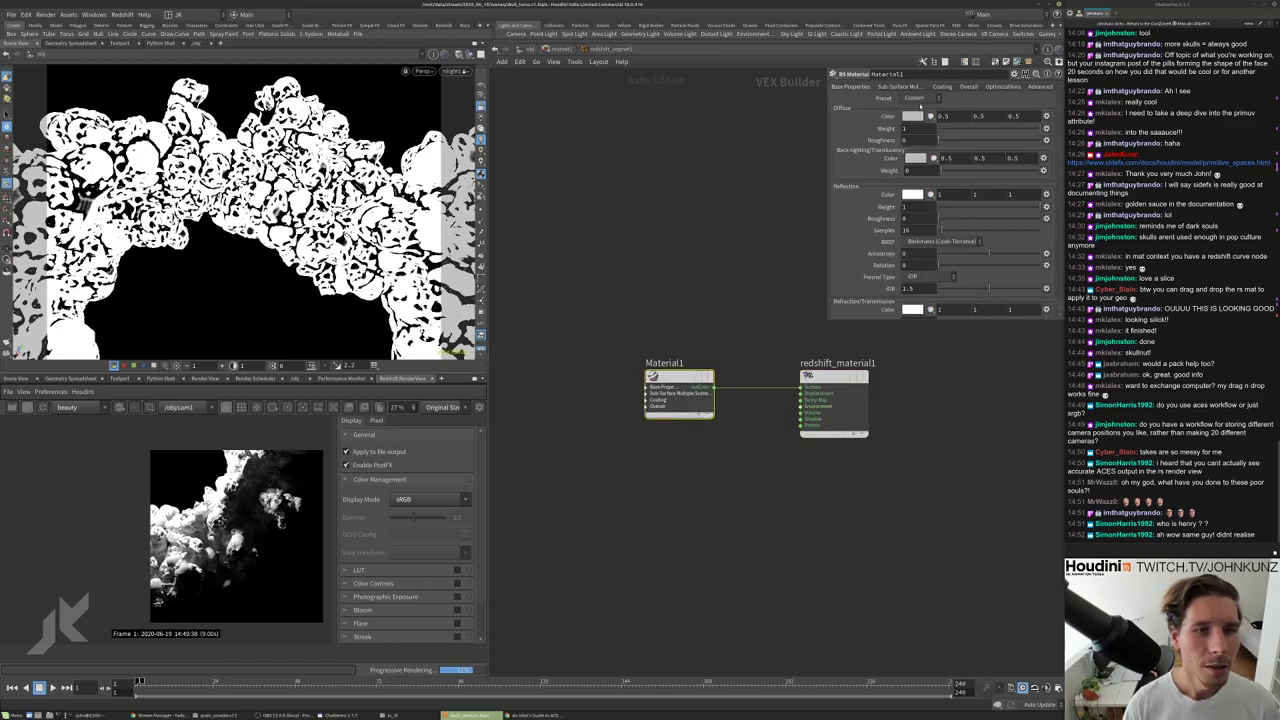
key("Tab")
type("po")
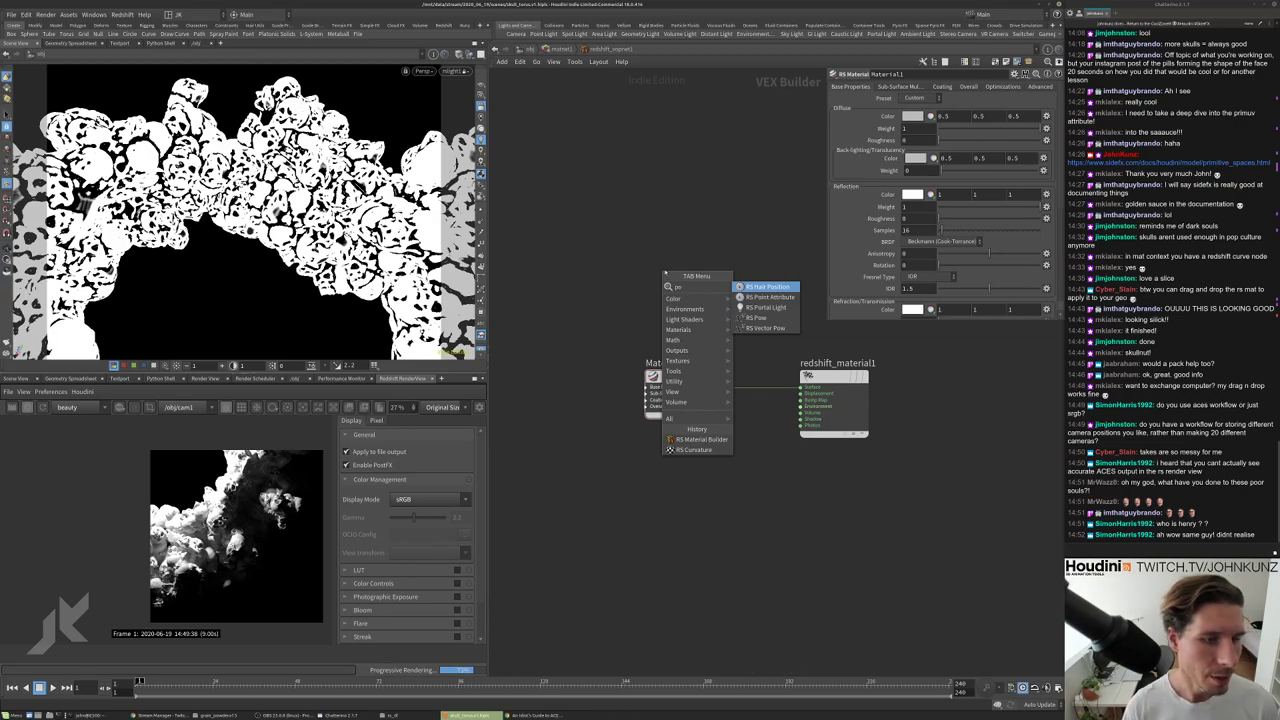
Add an RS Point Attribute node, ParticleAttributeLookup1, reading Cd above Material1.
left_click(790, 297)
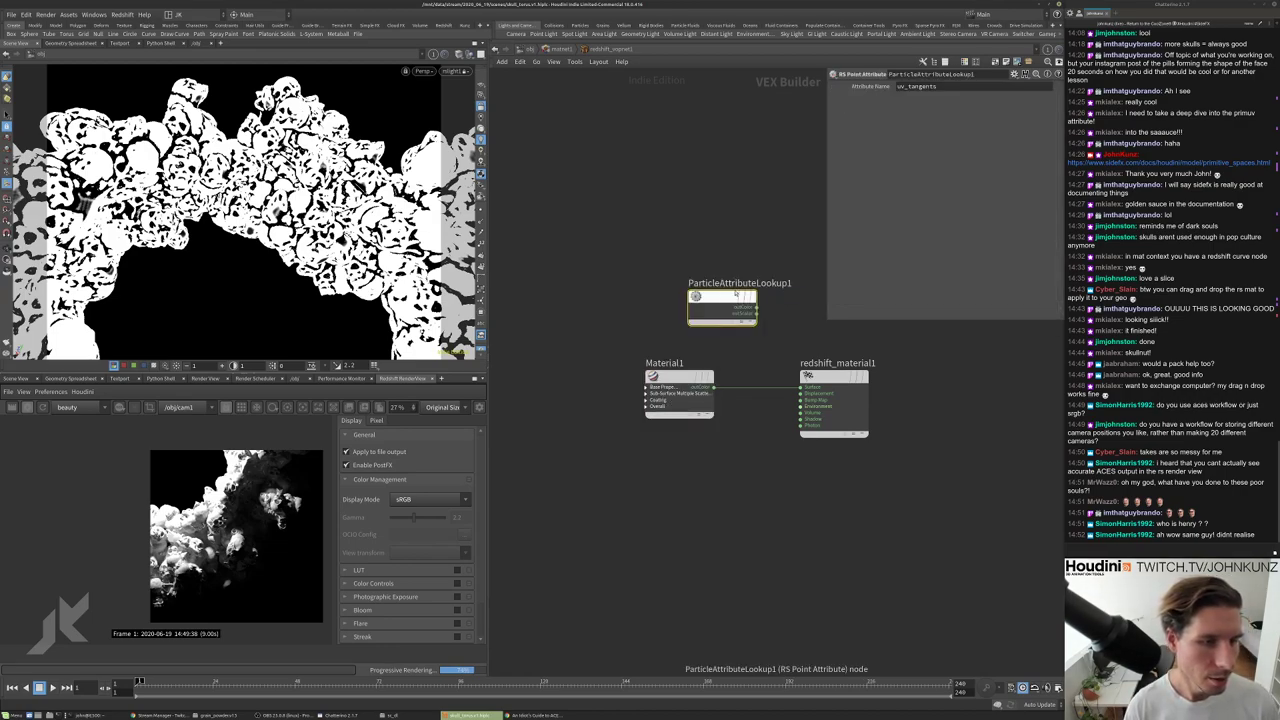
left_click(722, 300)
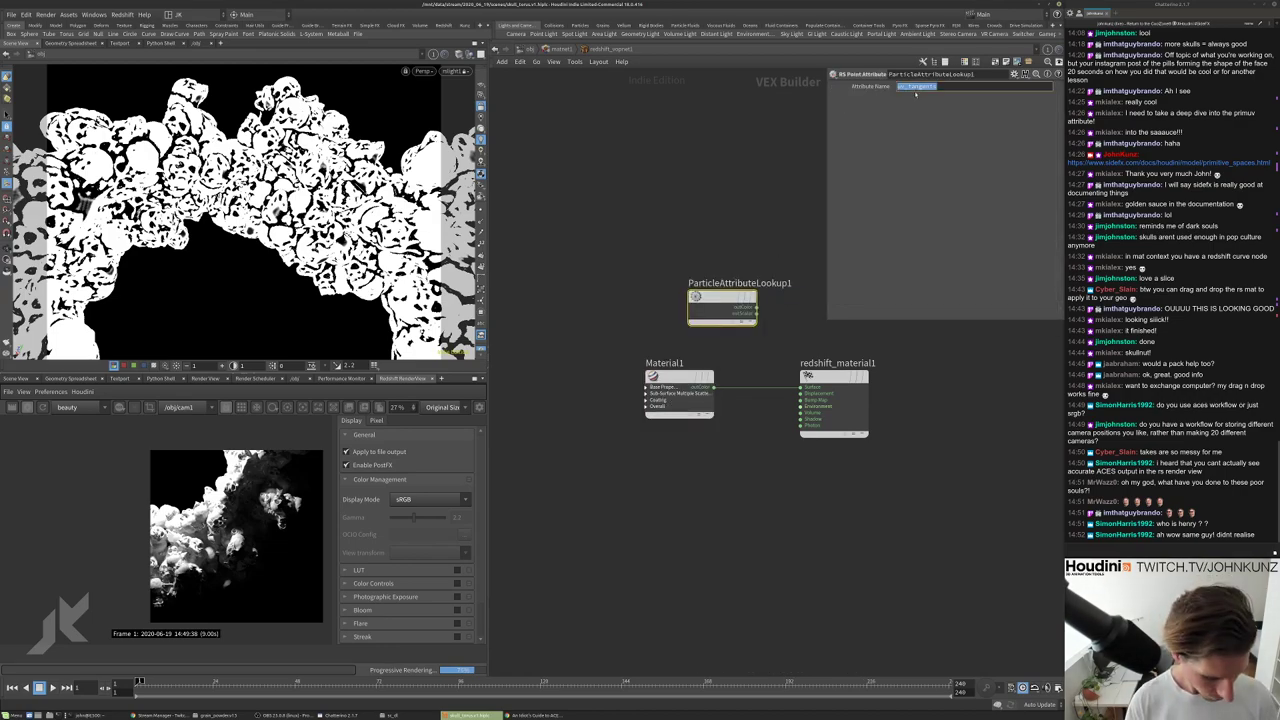
type("Cd")
key("Return")
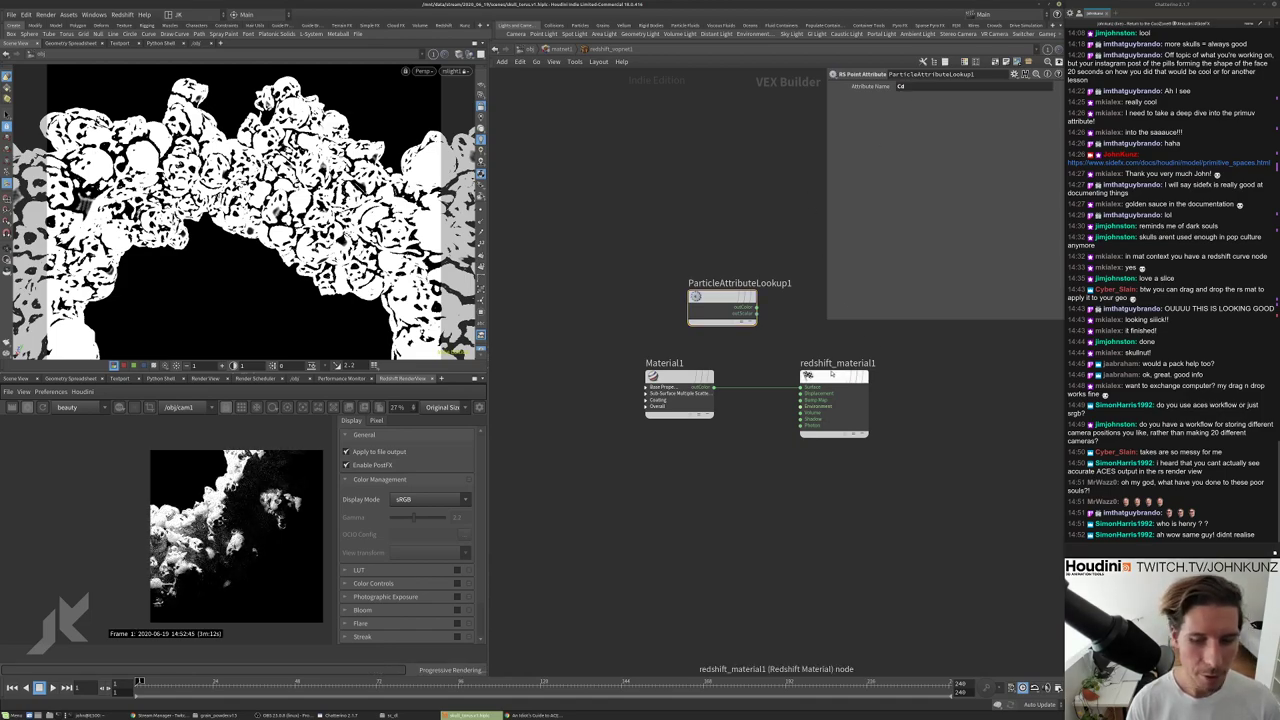
scroll(831, 373, "up", 2)
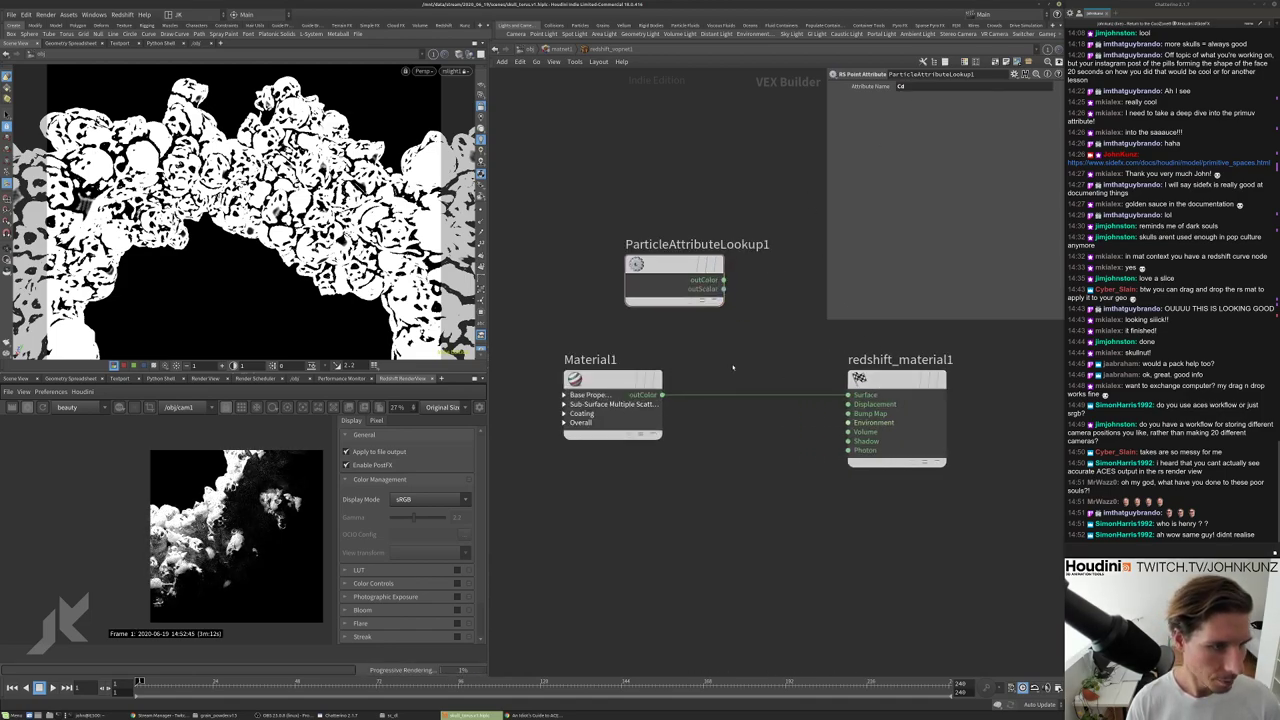
Preview the Cd lookup directly as the surface, then reconnect Material1 to Surface.
left_click_drag(849, 395, 723, 280)
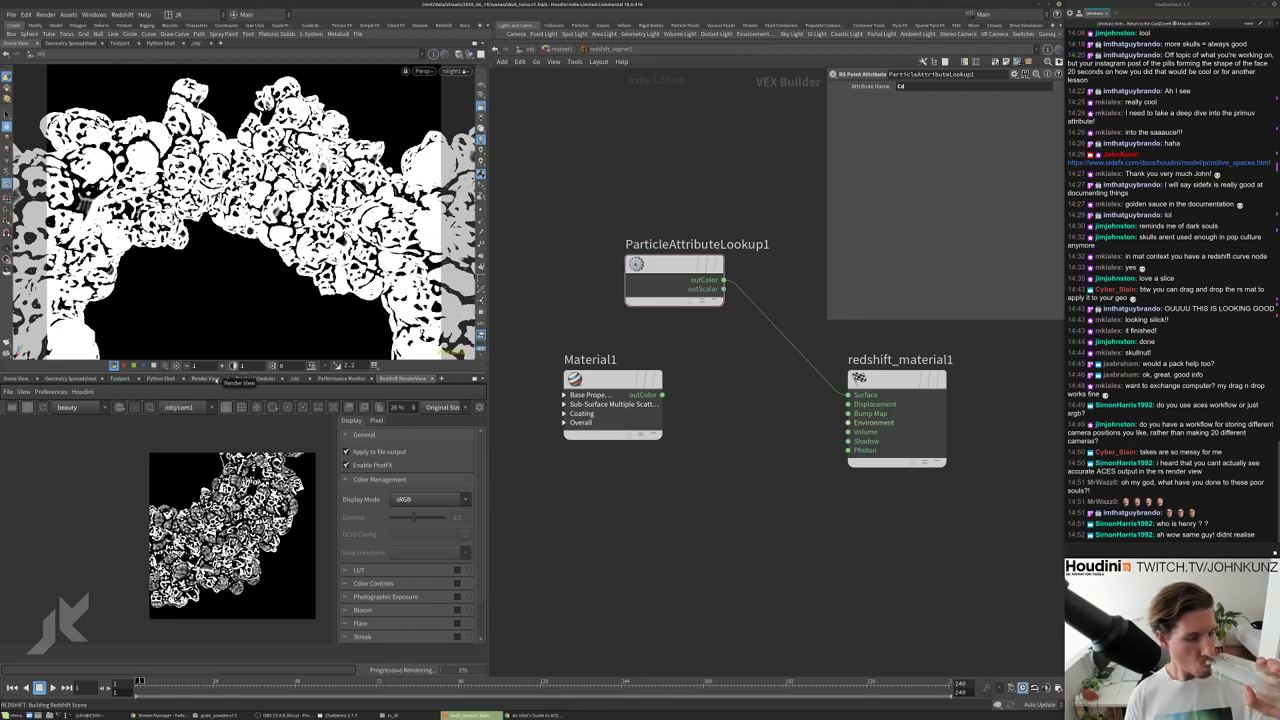
scroll(223, 536, "up", 2)
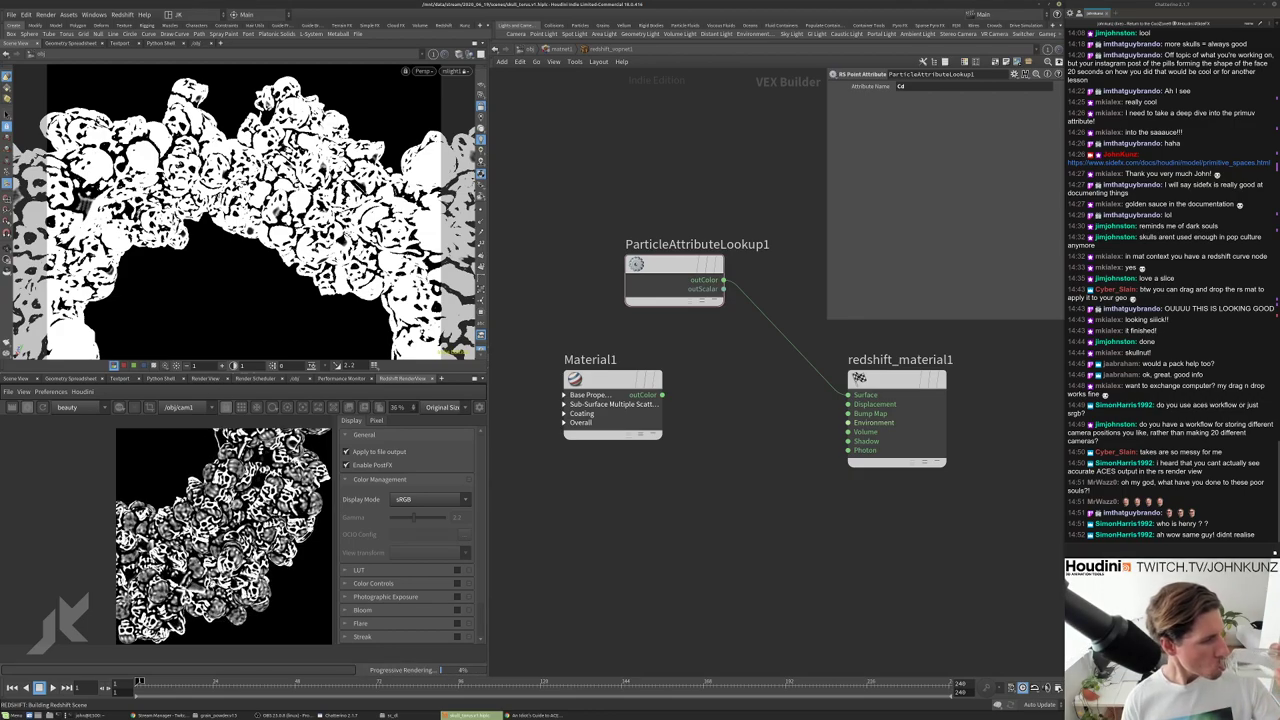
scroll(223, 536, "up", 1)
left_click(662, 395)
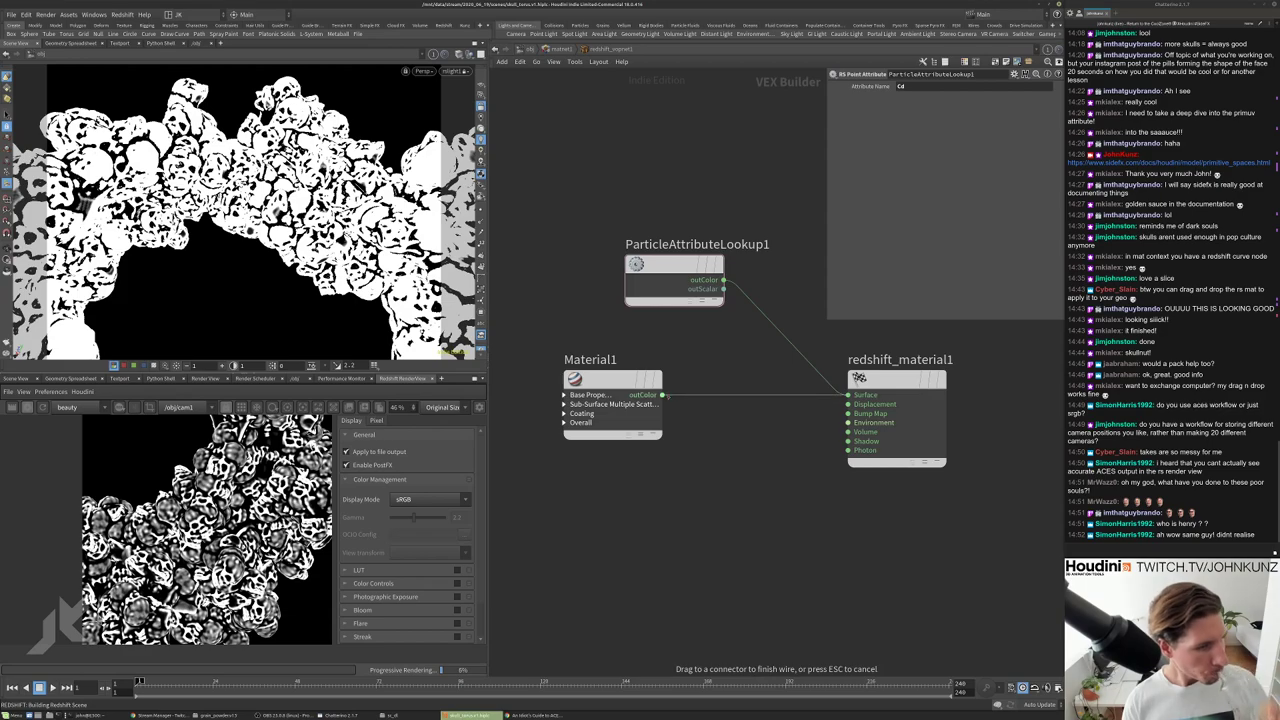
left_click(848, 395)
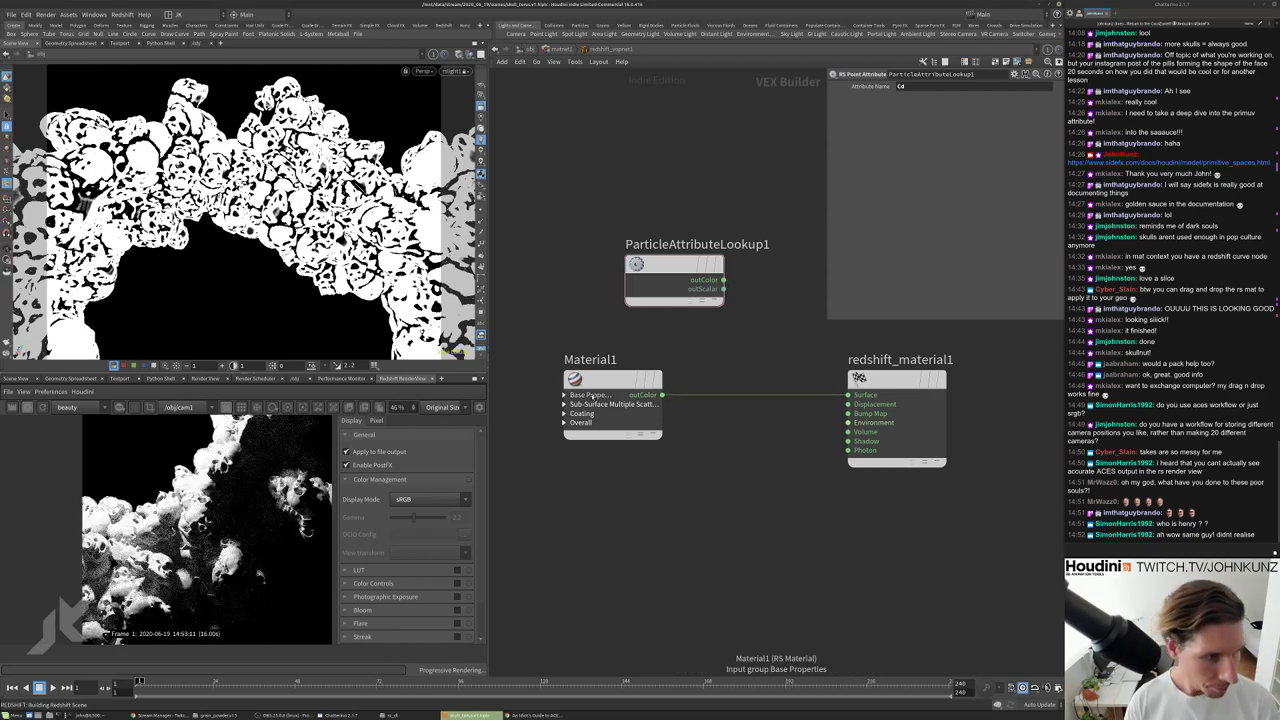
Connect the lookup's colour output into Material1's first base input.
left_click(590, 395)
left_click_drag(612, 378, 703, 364)
left_click(723, 280)
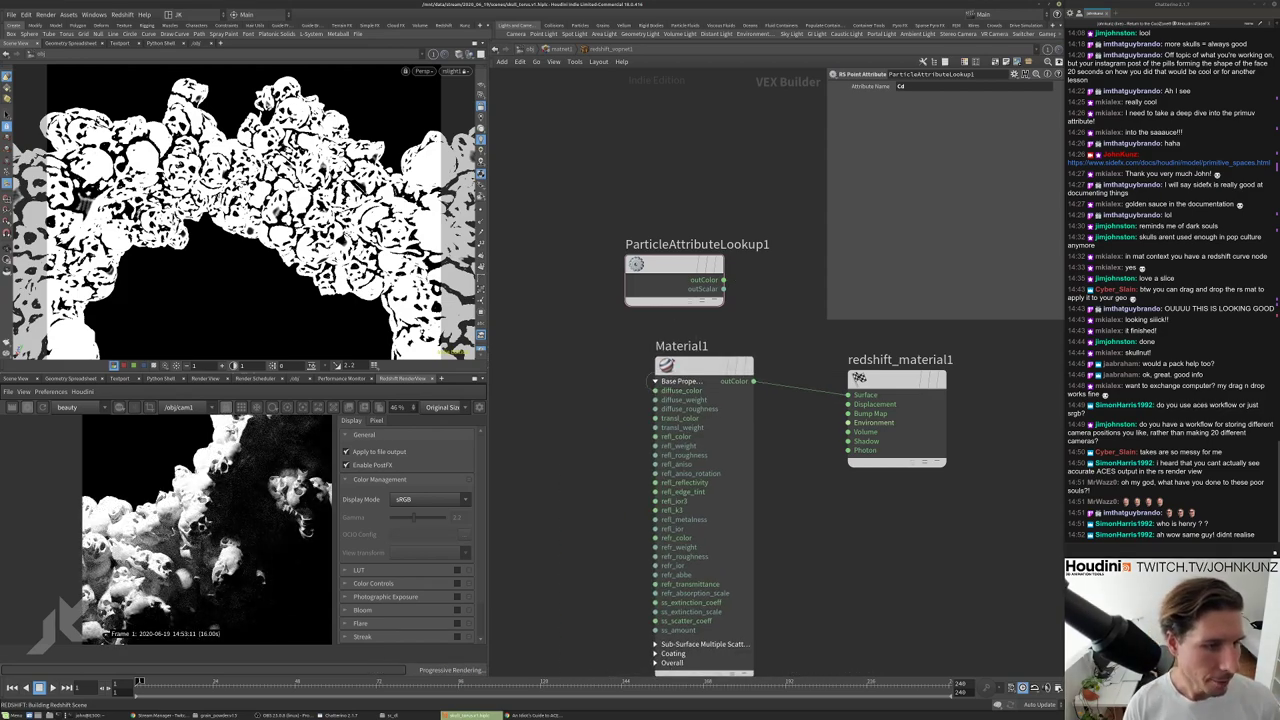
left_click(656, 383)
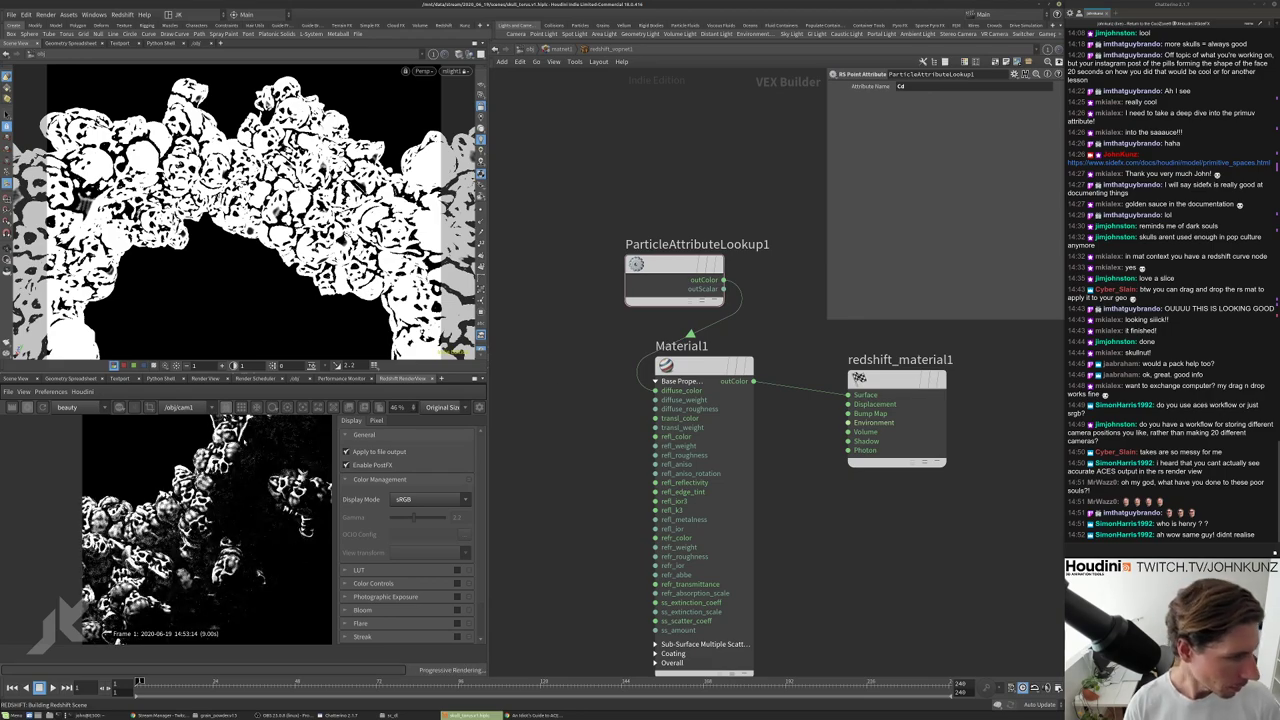
scroll(680, 427, "down", 1)
scroll(680, 427, "down", 1)
Move redshift_material1 right, delete the wire into Material1, and select Material1.
left_click_drag(828, 390, 962, 384)
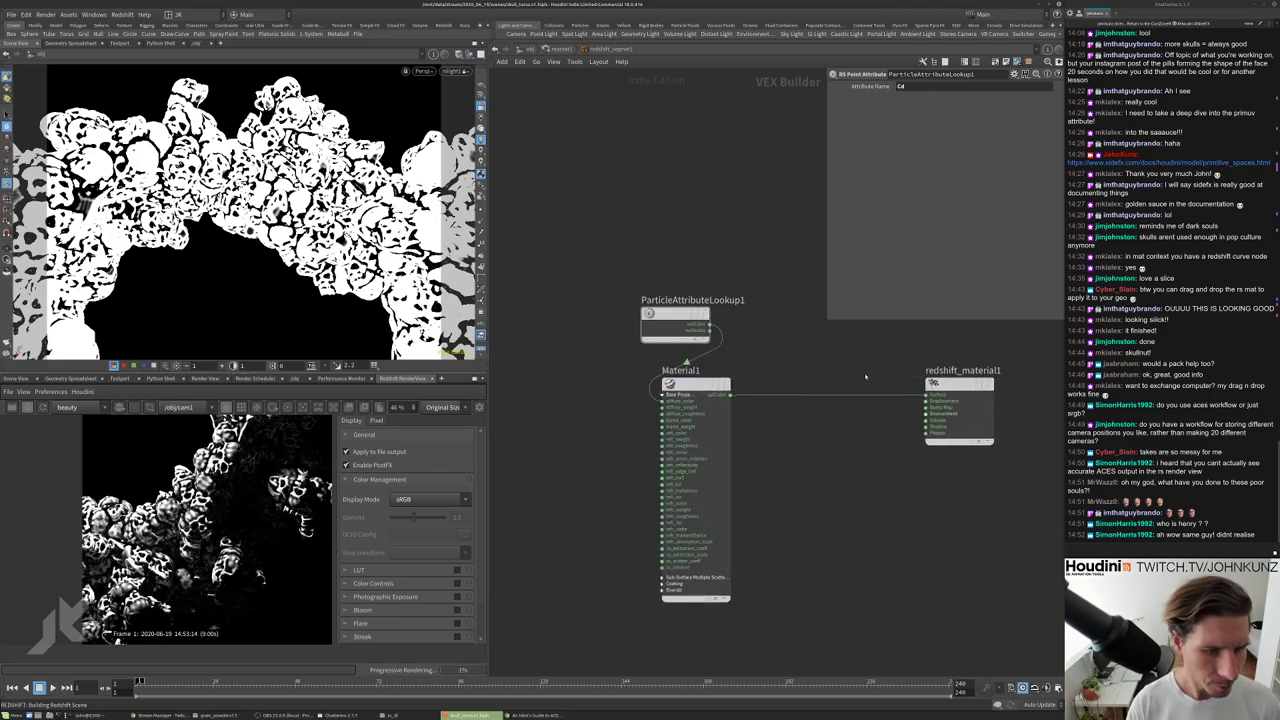
middle_click_drag(820, 490, 800, 462)
key("Tab")
key("Escape")
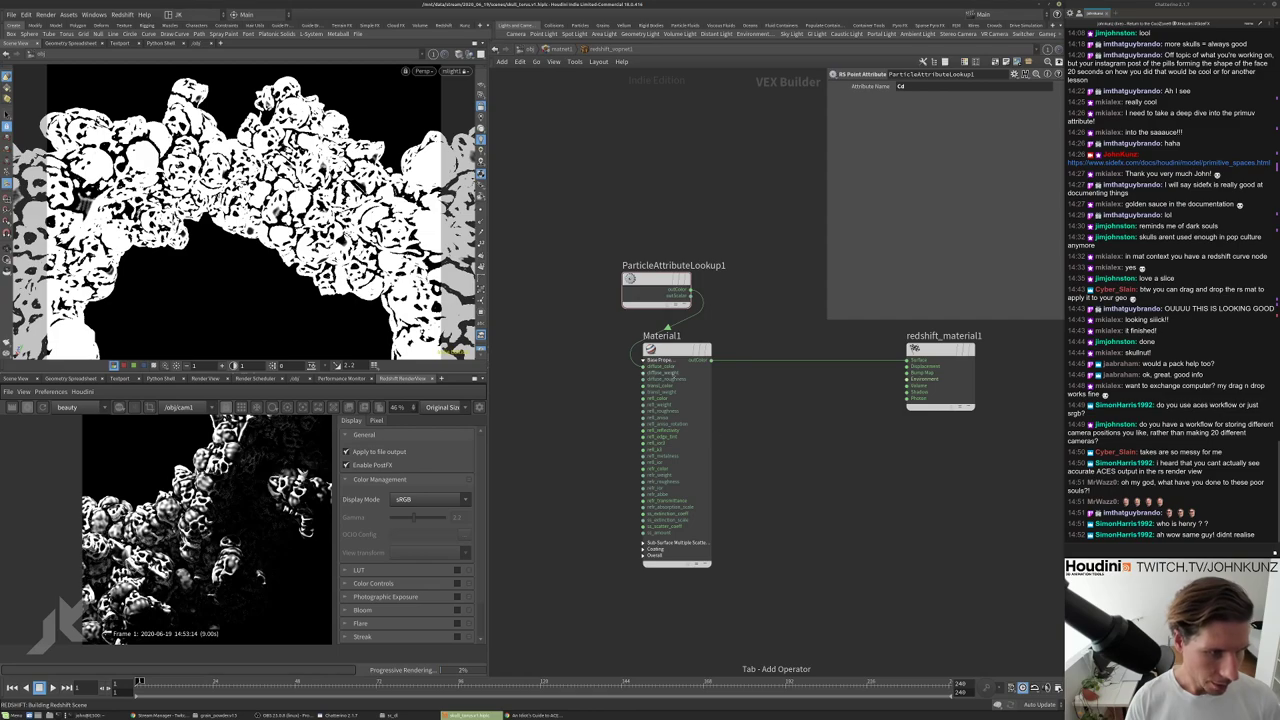
right_click(691, 327)
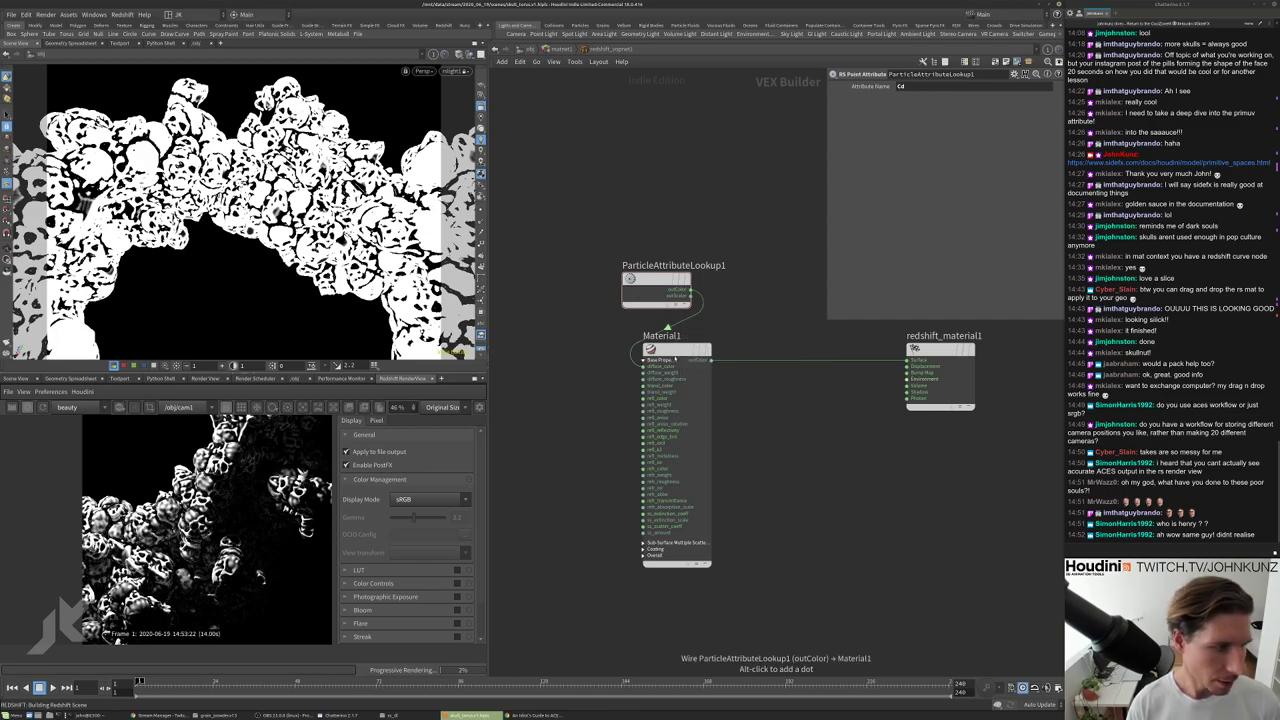
left_click(720, 352)
left_click(661, 349)
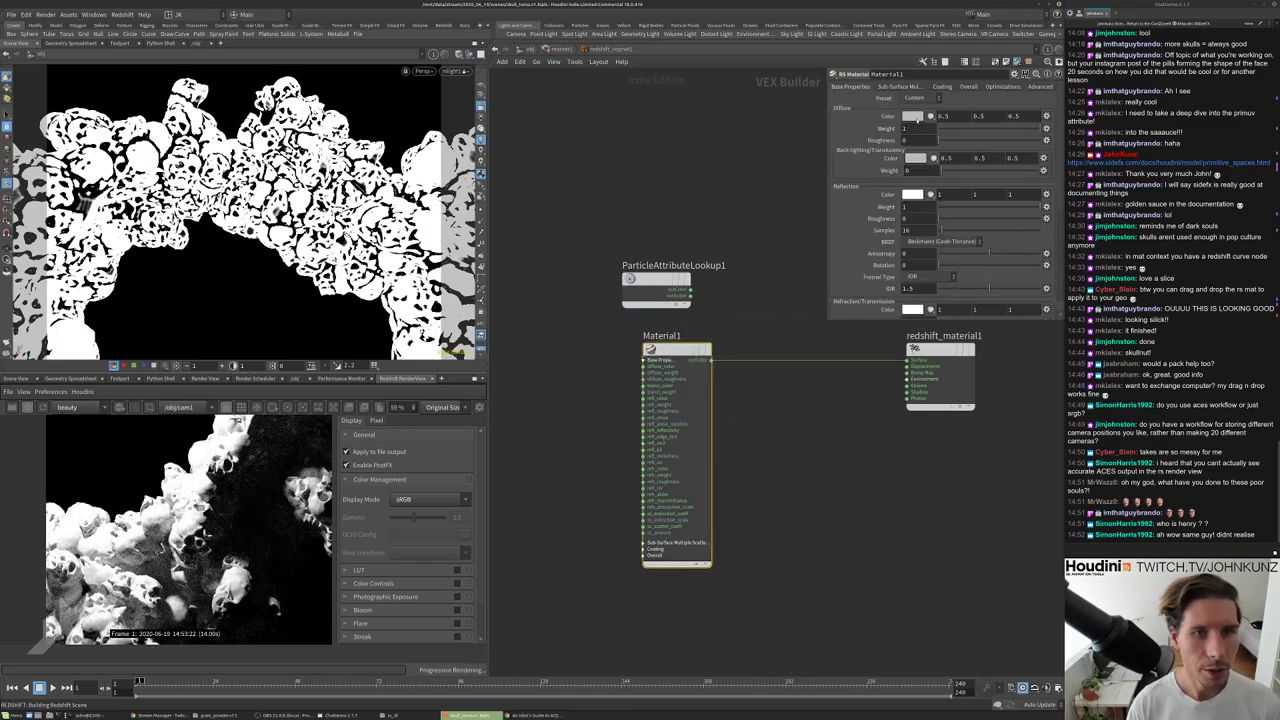
Try the Lead preset with reflection roughness 0.777 then 0.426, then Platinum.
left_click(914, 98)
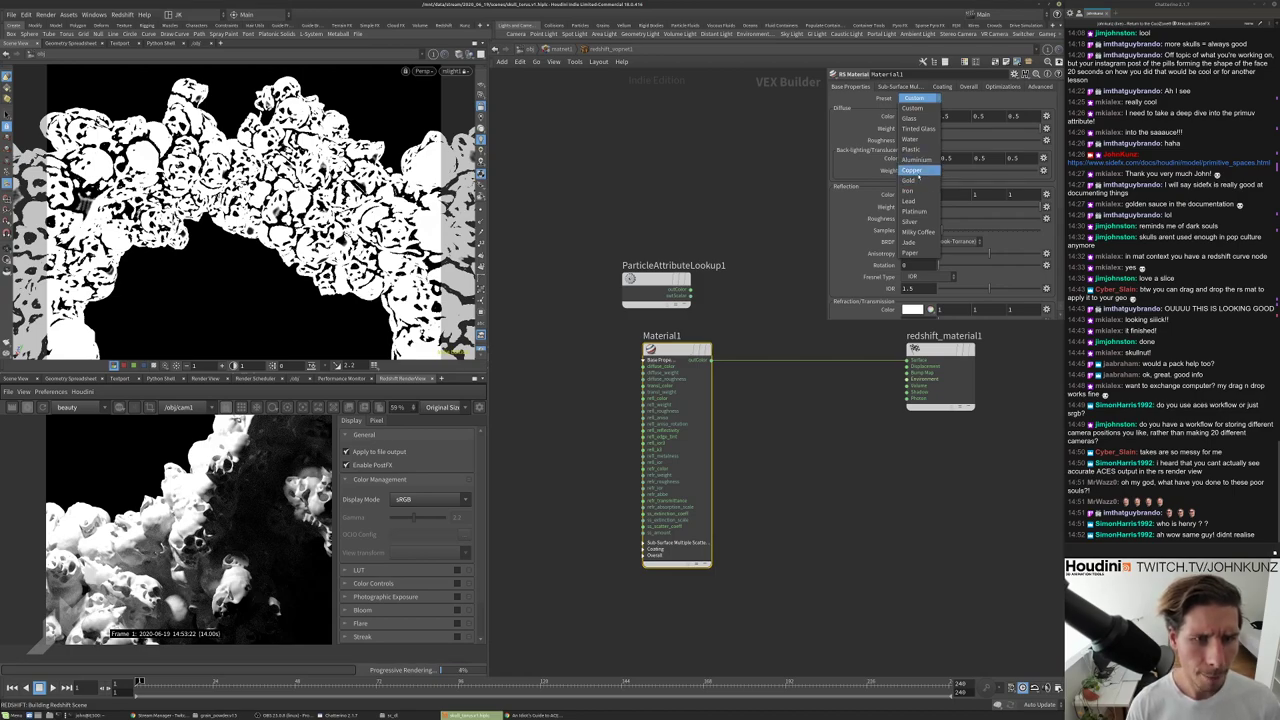
left_click(910, 201)
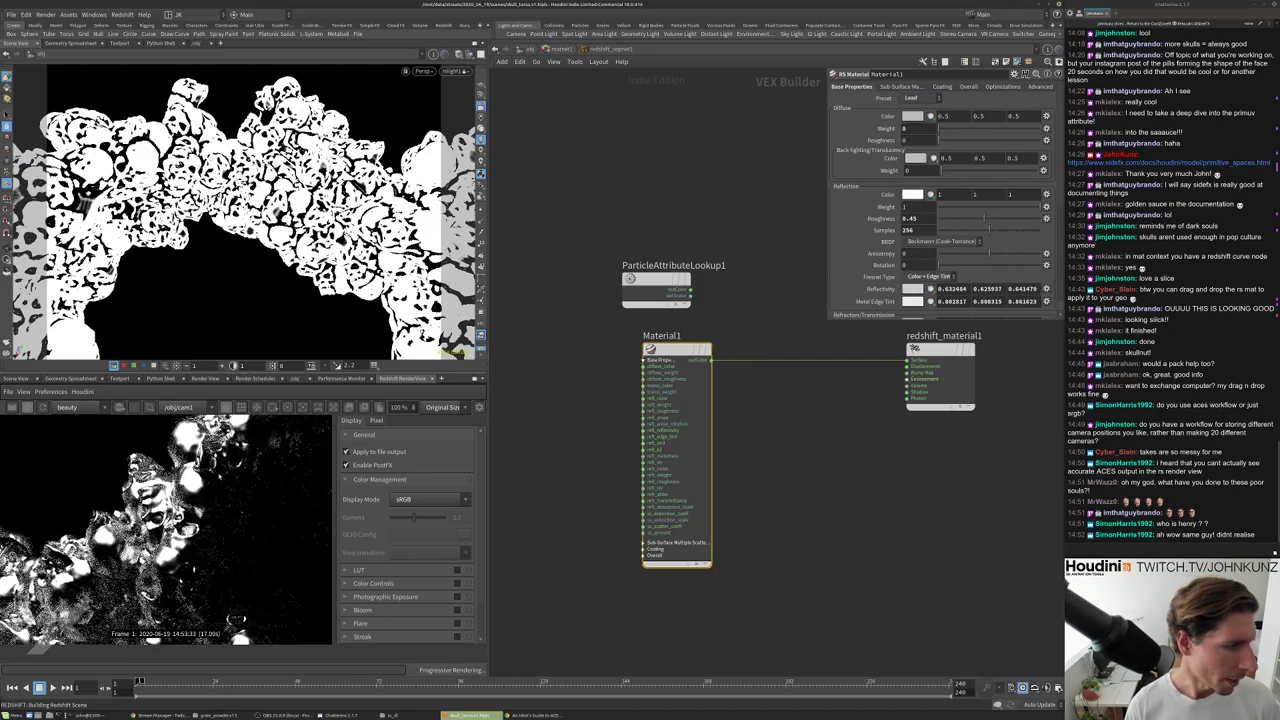
left_click(1016, 216)
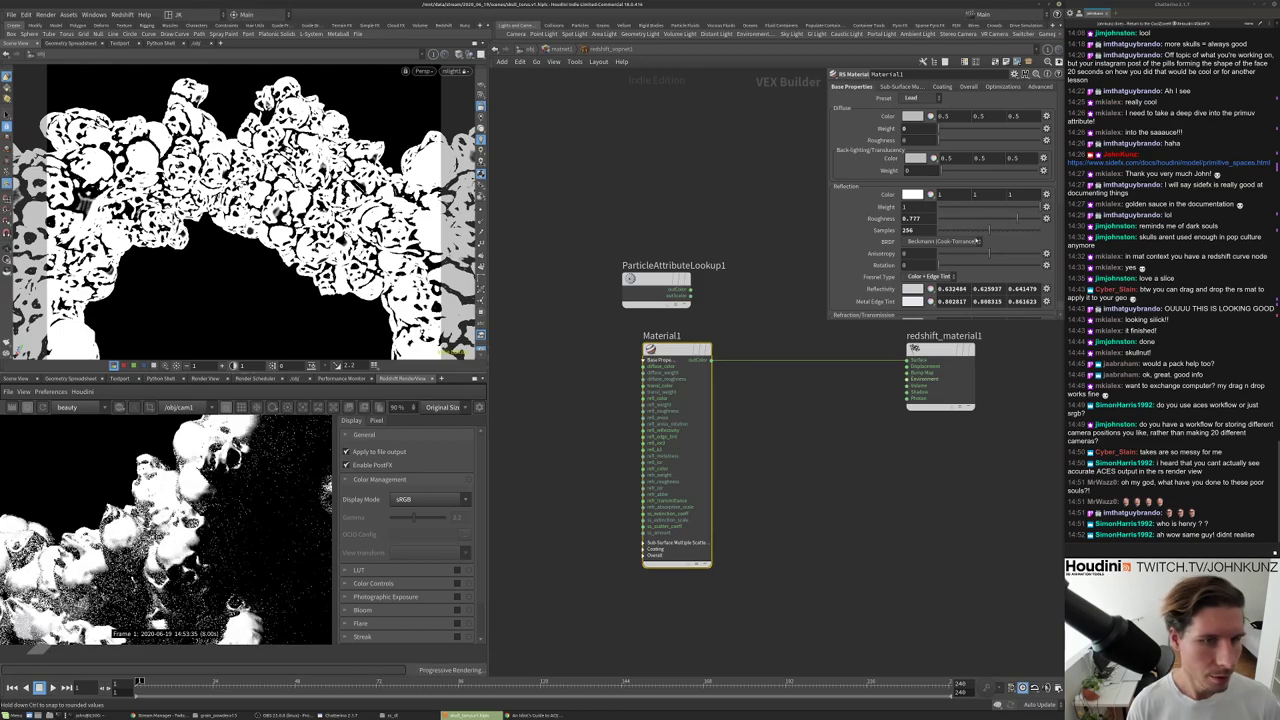
left_click(981, 217)
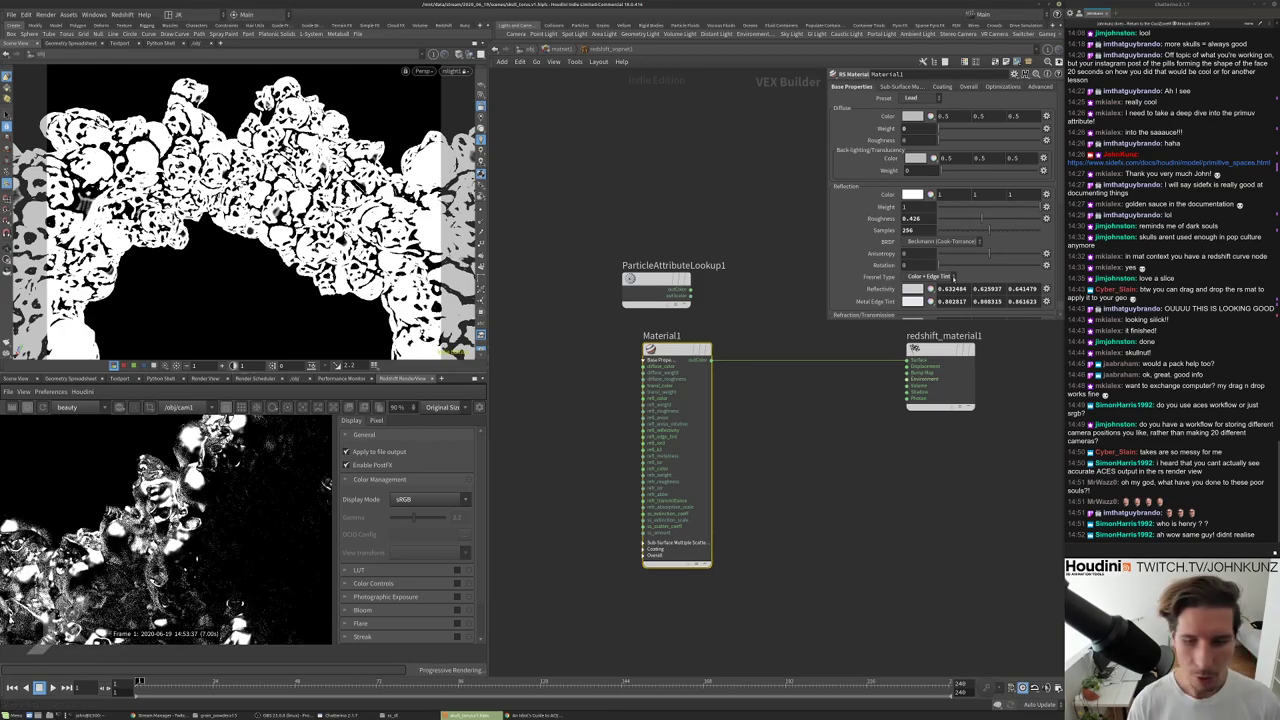
left_click(911, 98)
left_click(914, 211)
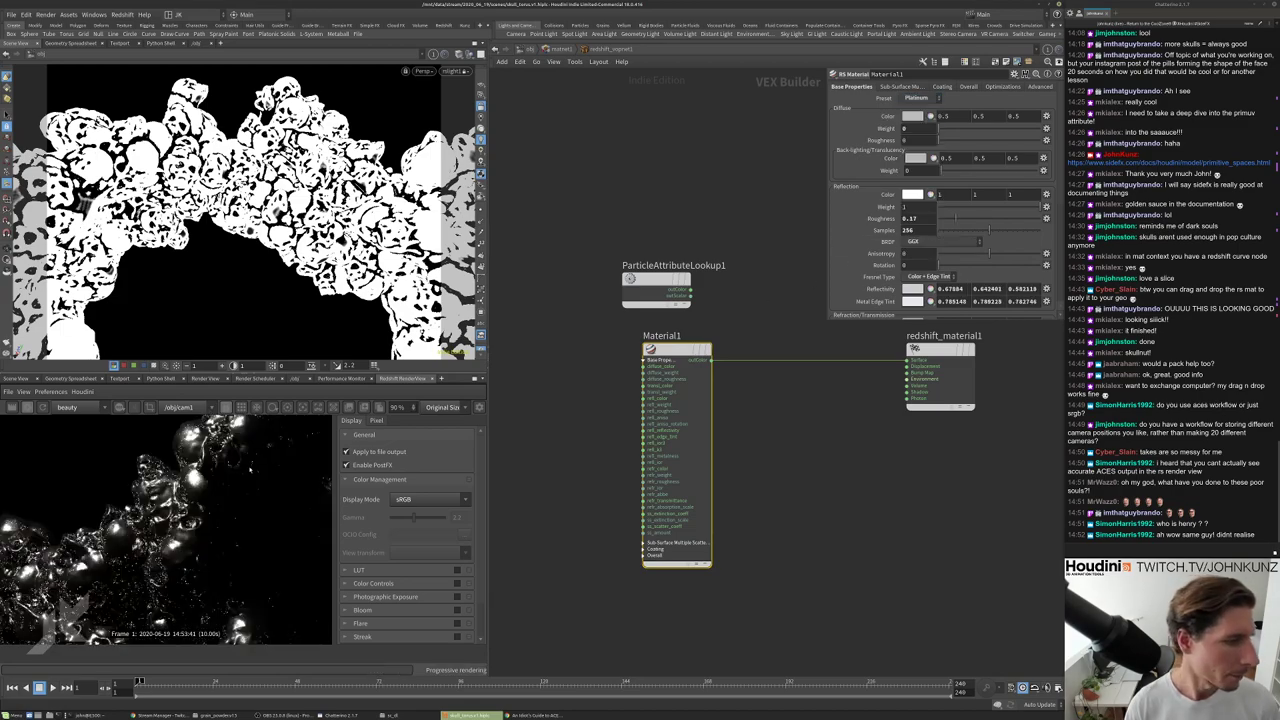
Settle on the Silver preset for Material1.
scroll(190, 530, "up", 3)
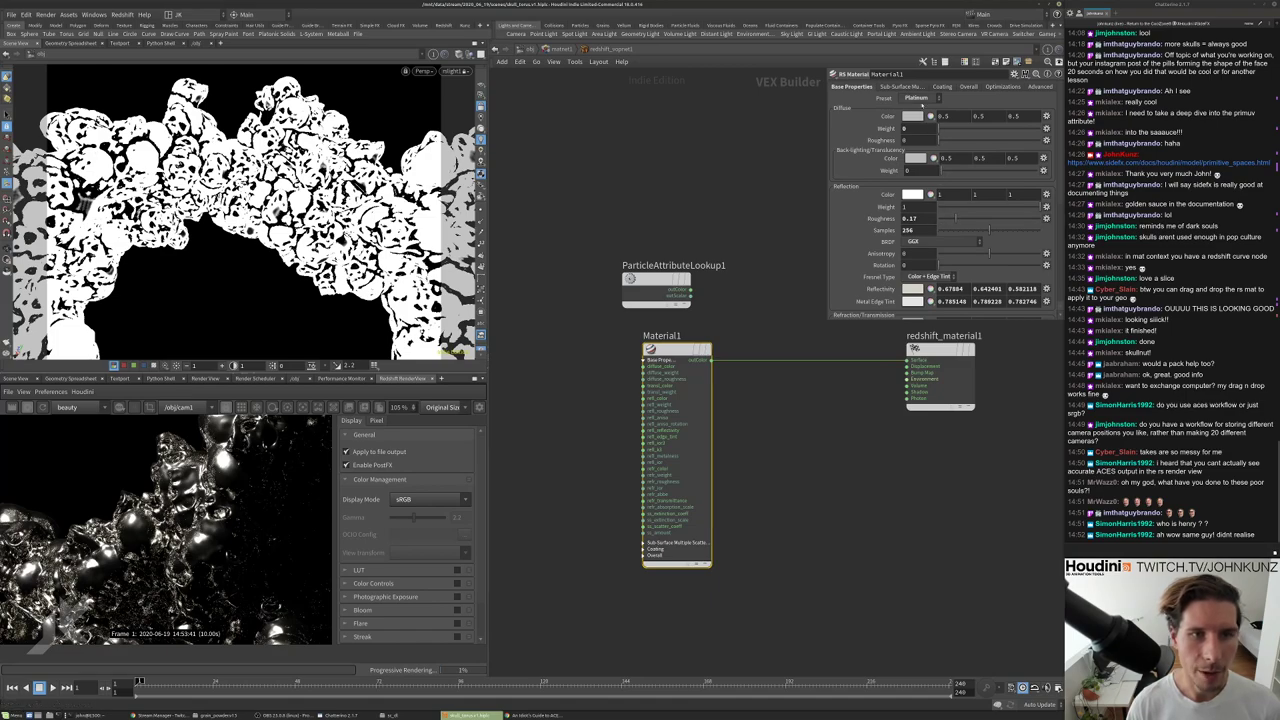
left_click(915, 97)
left_click(918, 221)
scroll(320, 490, "down", 2)
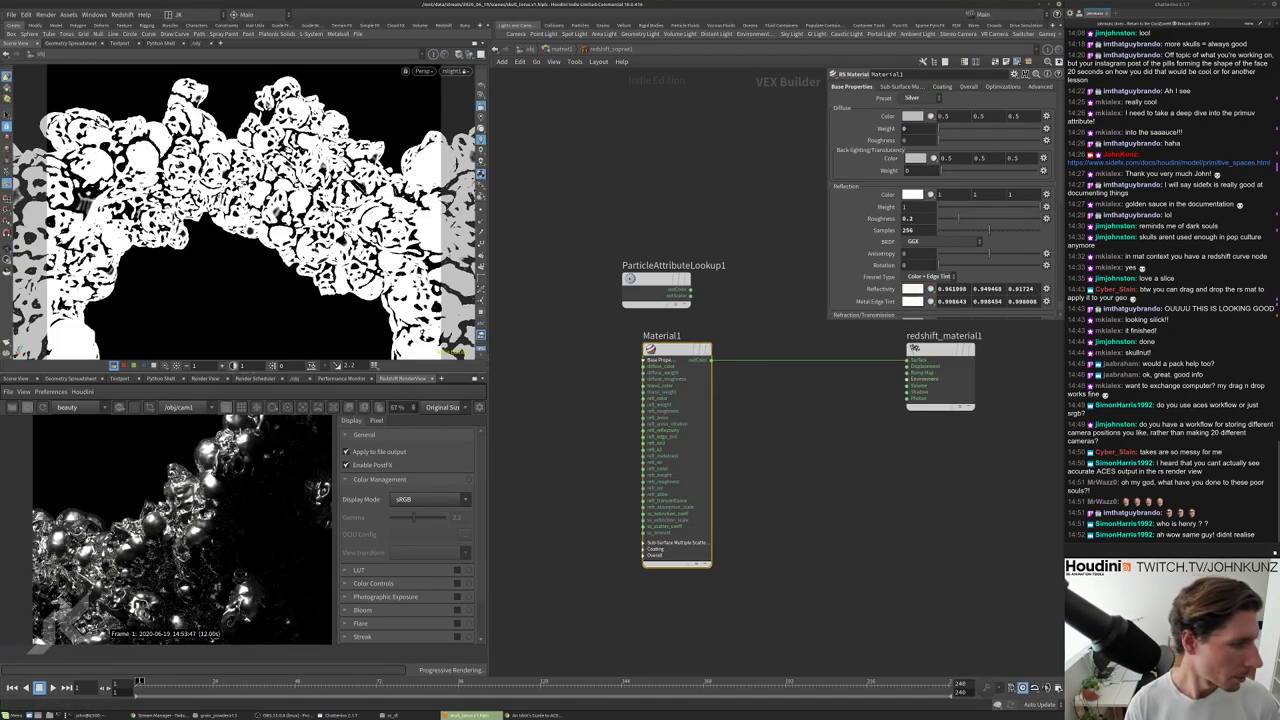
scroll(655, 458, "up", 1)
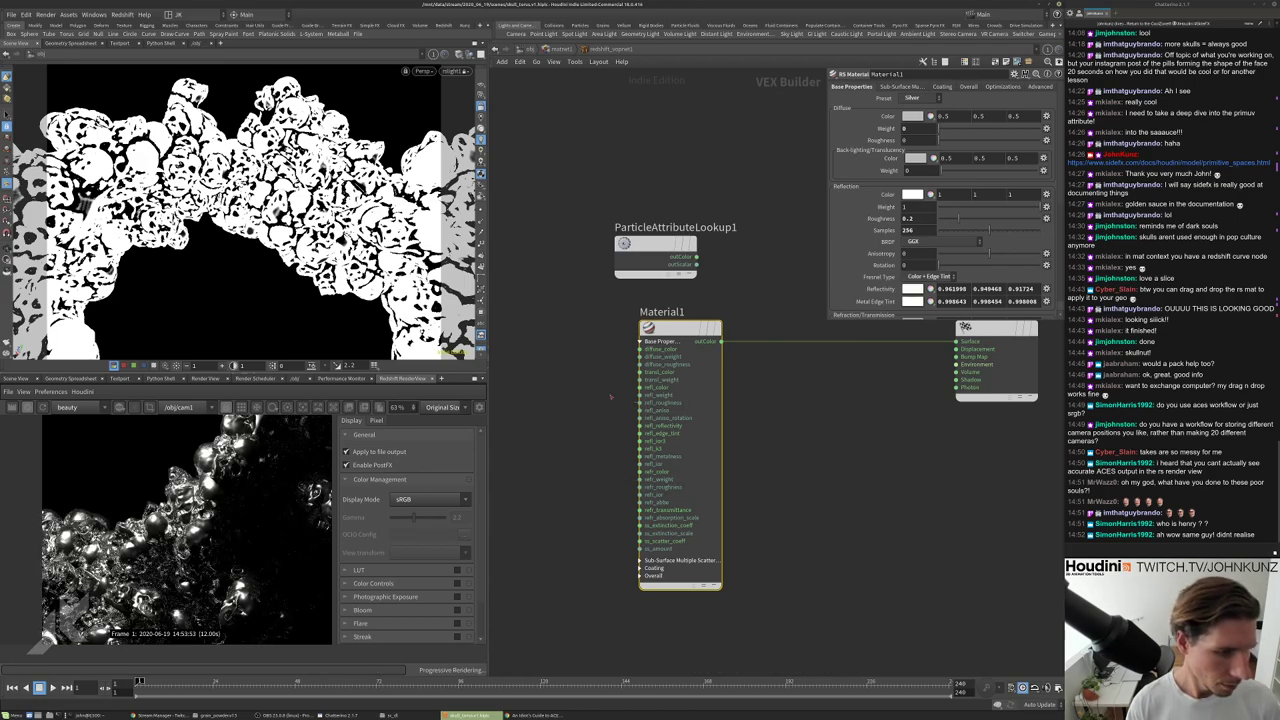
Wire ParticleAttributeLookup1's outColor into Material1's refl_roughness input.
left_click(696, 263)
left_click(641, 402)
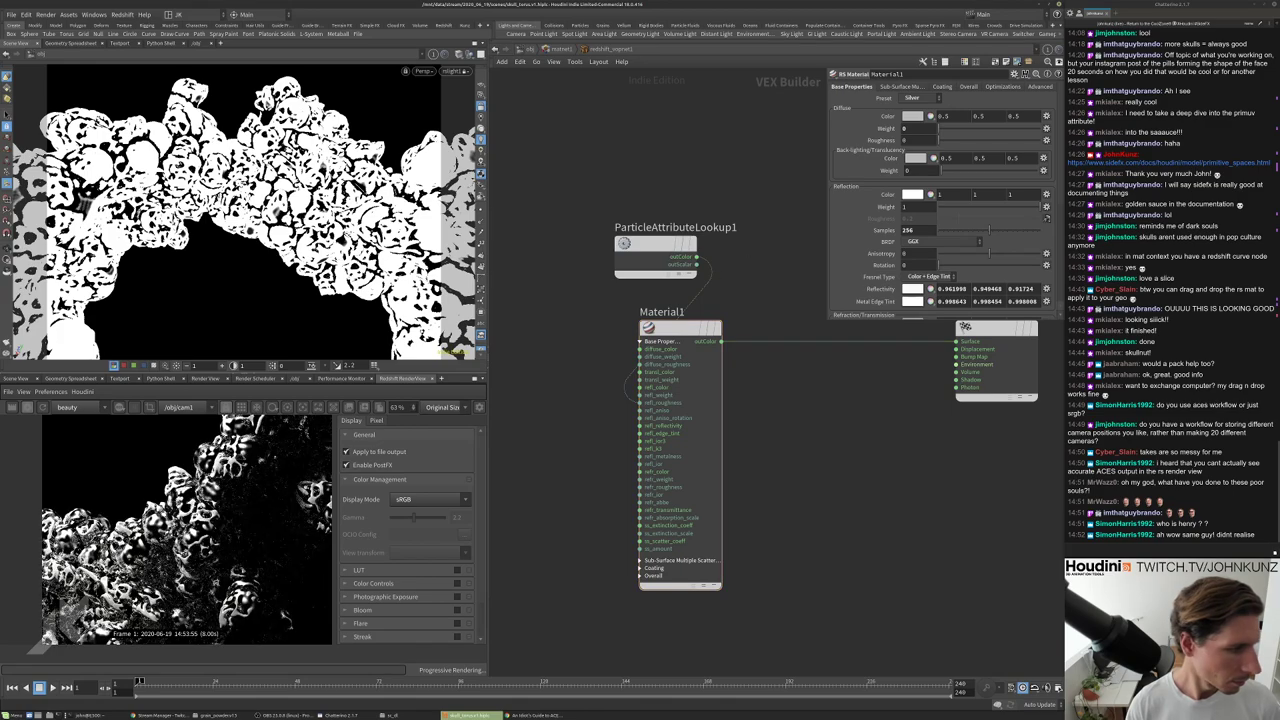
scroll(165, 530, "up", 5)
scroll(125, 545, "down", 1)
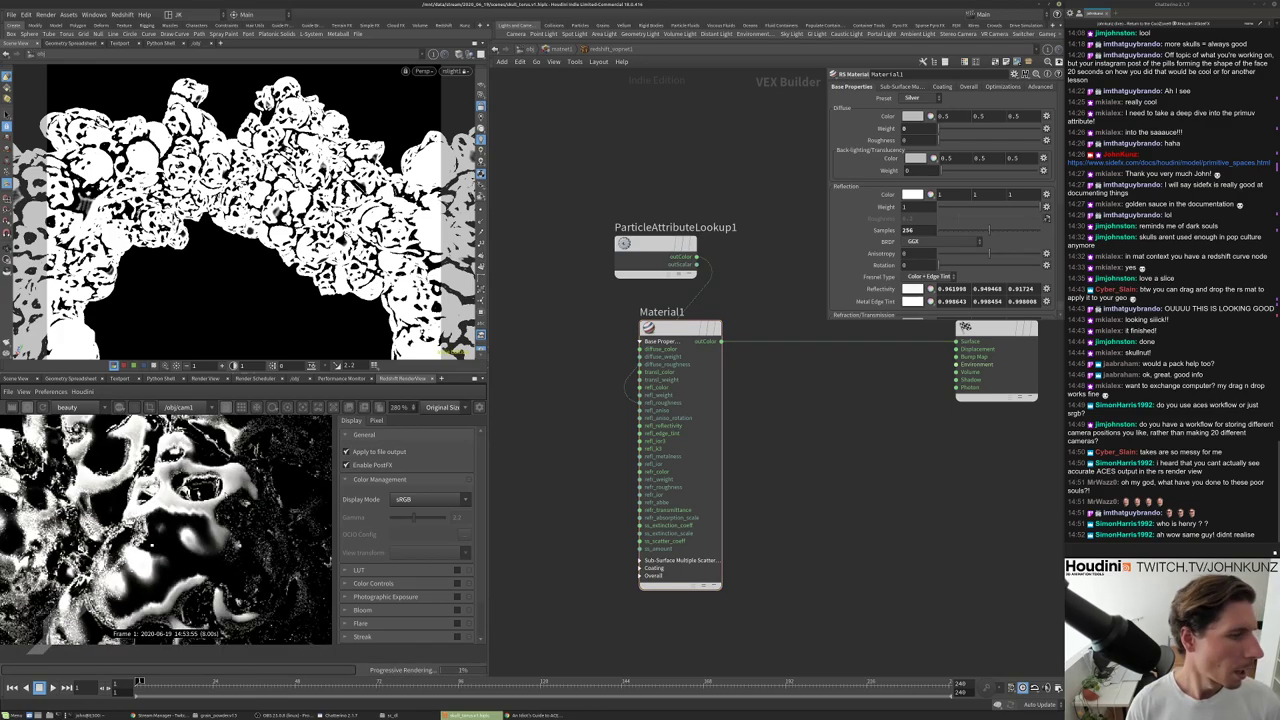
scroll(125, 545, "down", 1)
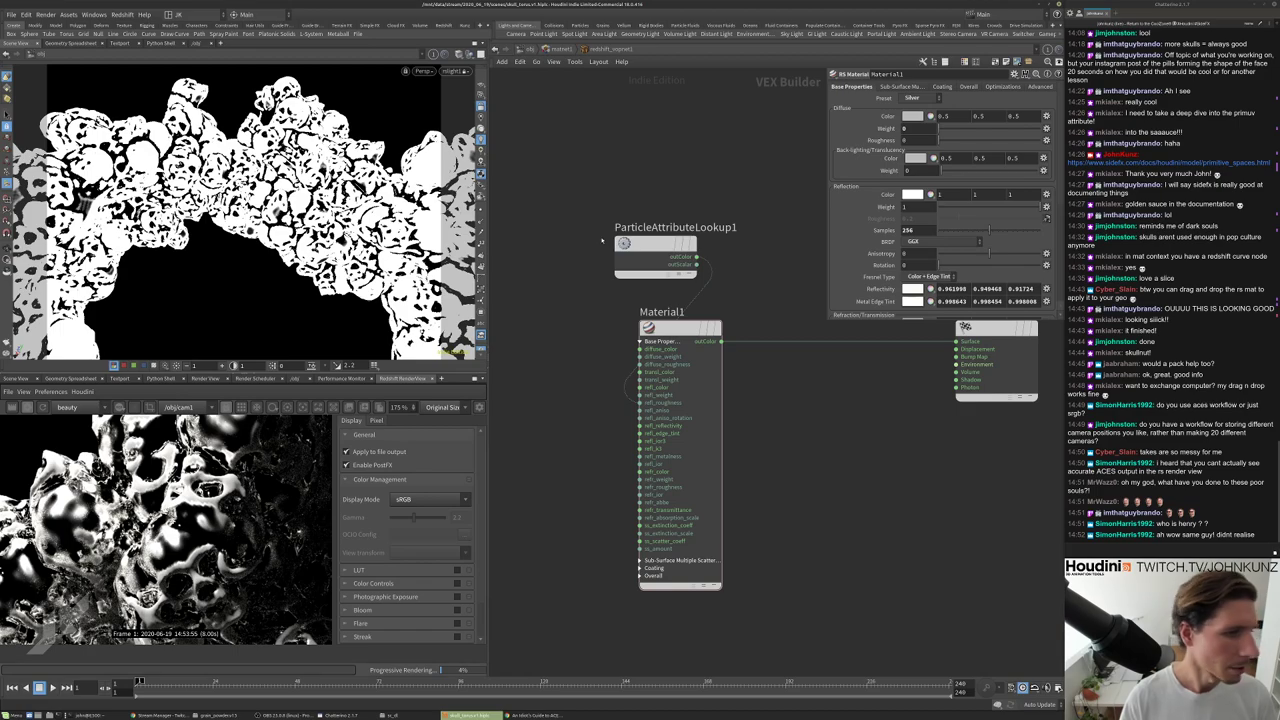
Add an RS Change Range node, RSMathRange1, in the chain above Material1.
left_click_drag(625, 245, 548, 191)
key("Tab")
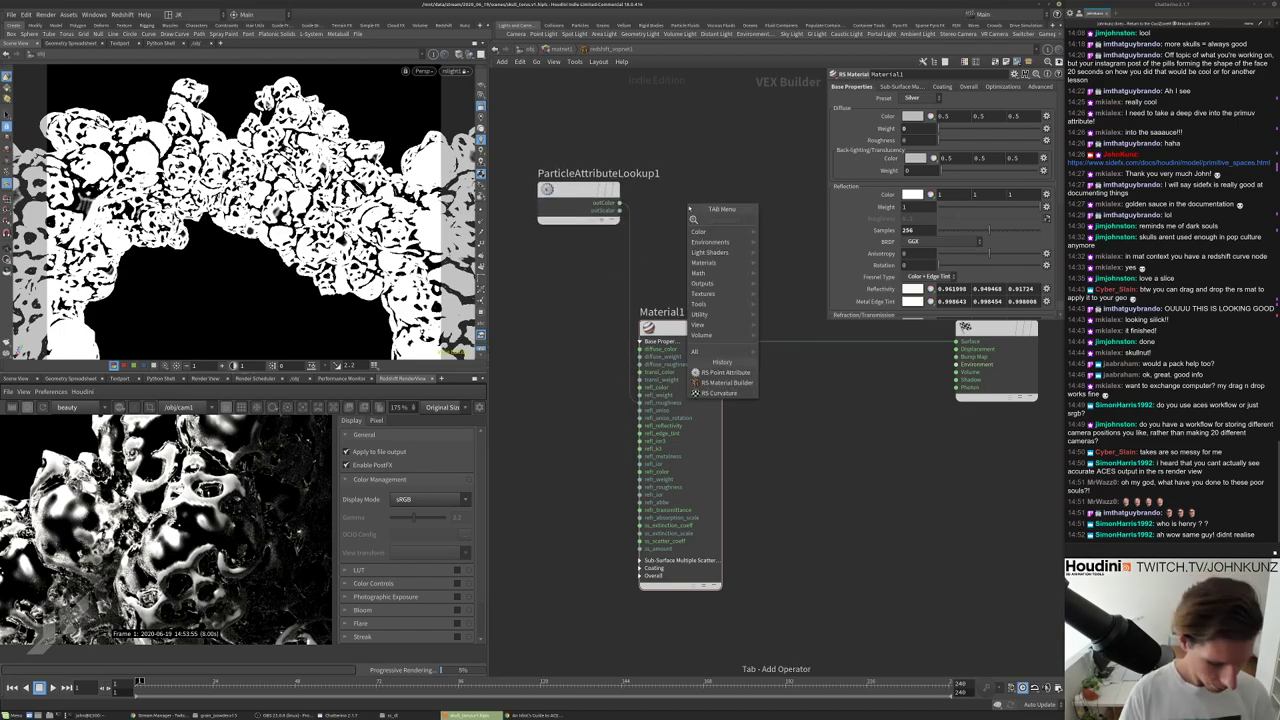
type("c")
key("Escape")
key("Tab")
type("c")
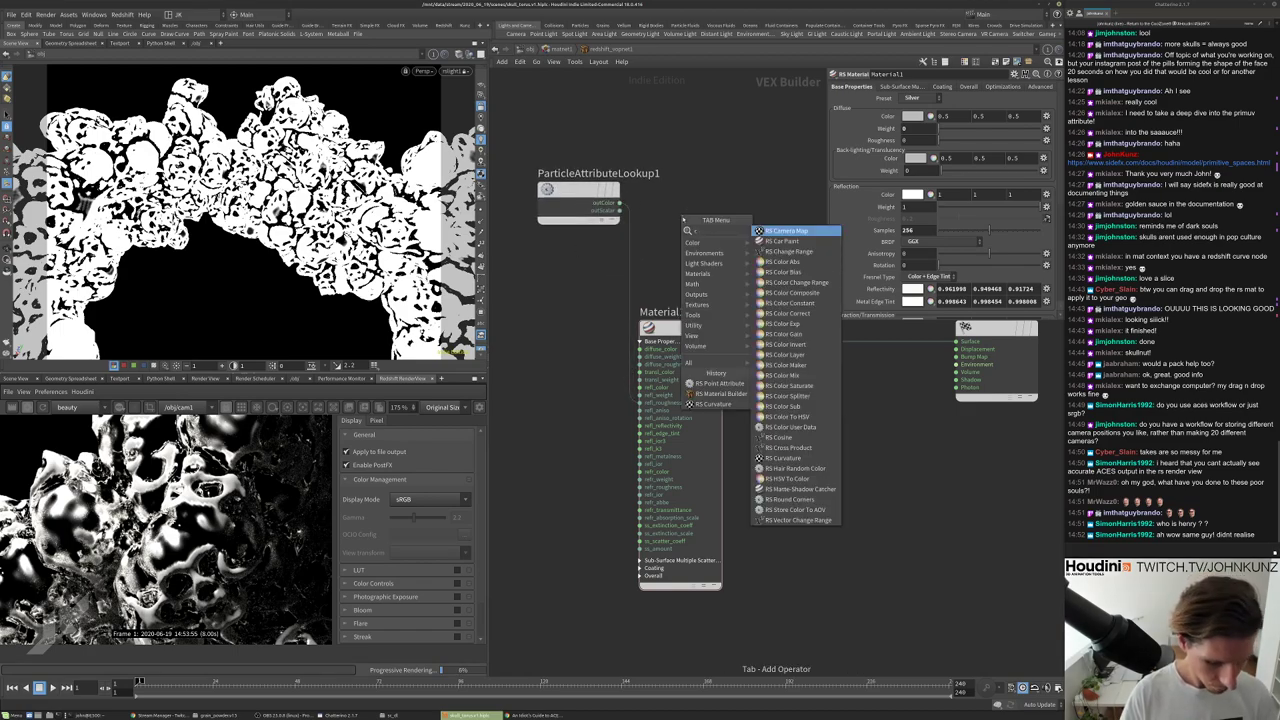
type("ha")
left_click(770, 233)
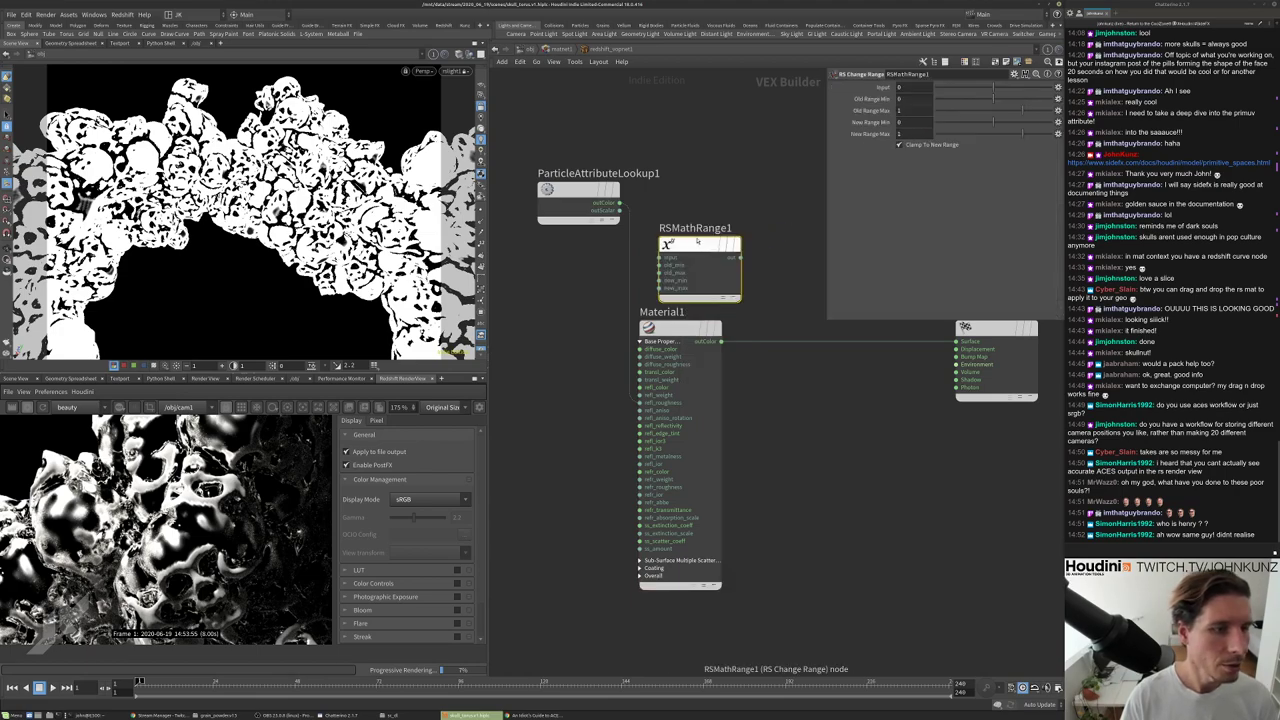
left_click(629, 257)
left_click_drag(629, 257, 684, 213)
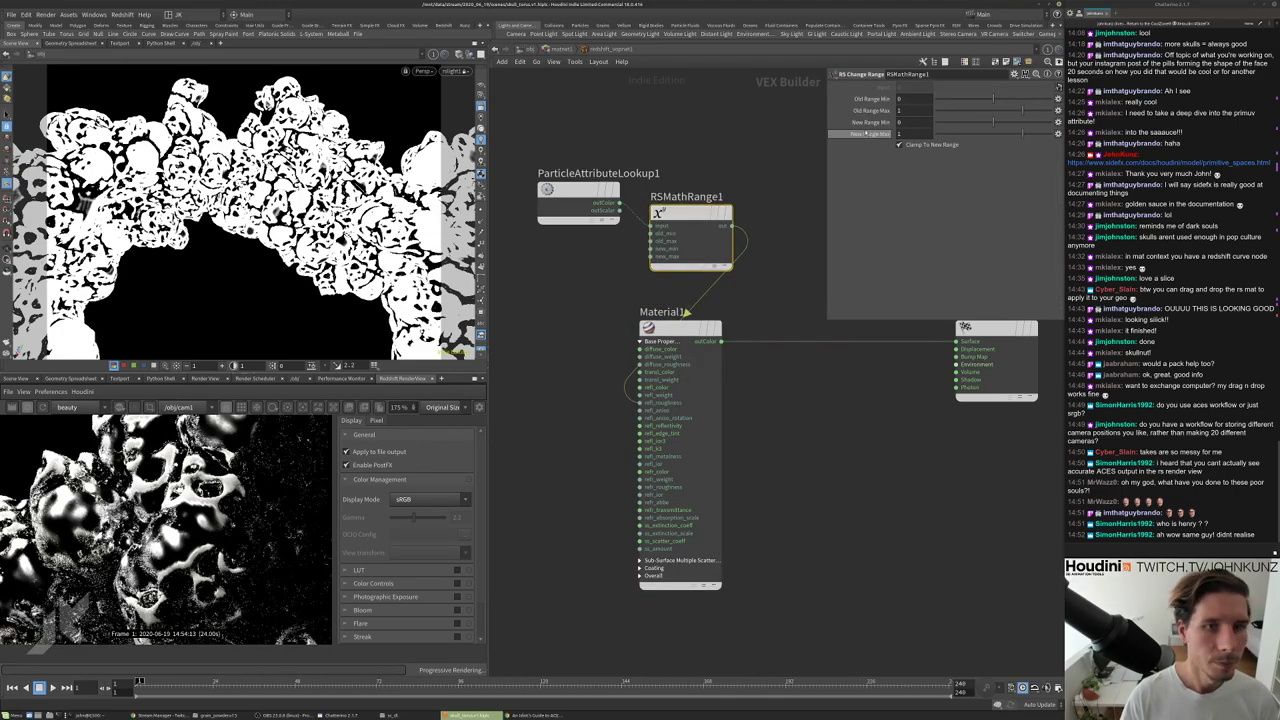
Invert the remap by setting New Range Min to 1 and New Range Max to 0.
left_click(905, 122)
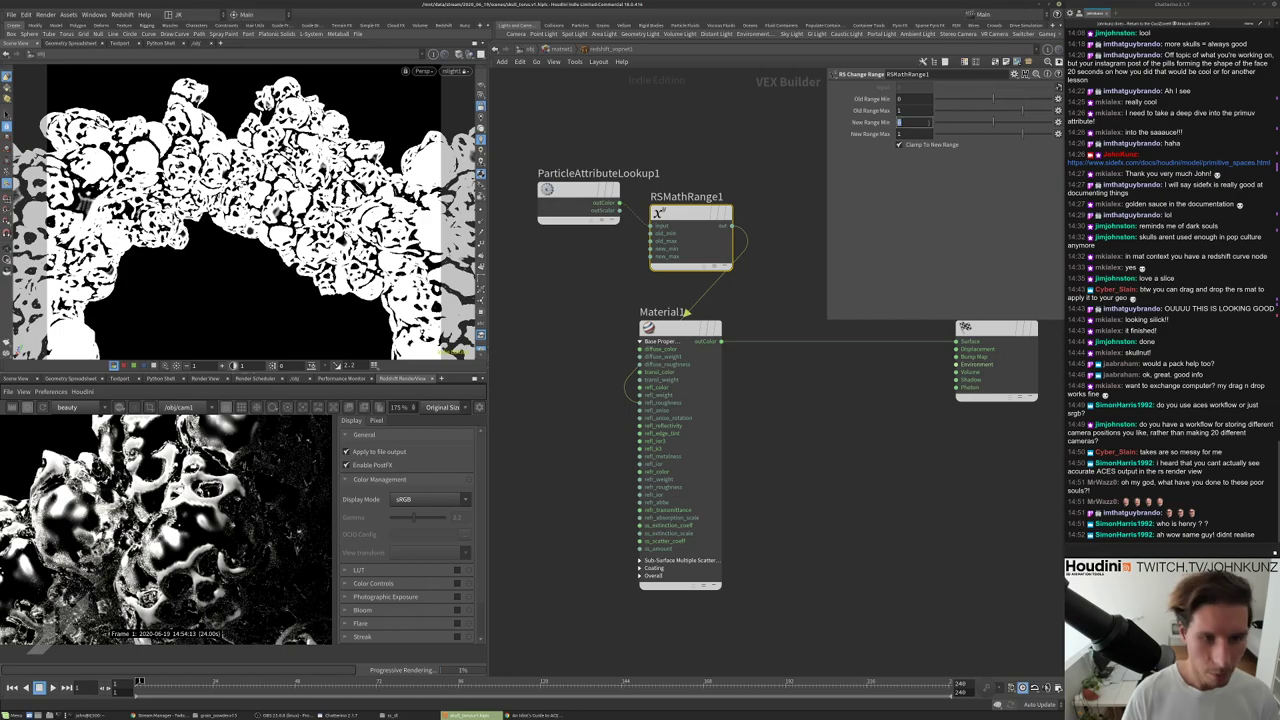
type("1")
key("Tab")
type("0")
key("Return")
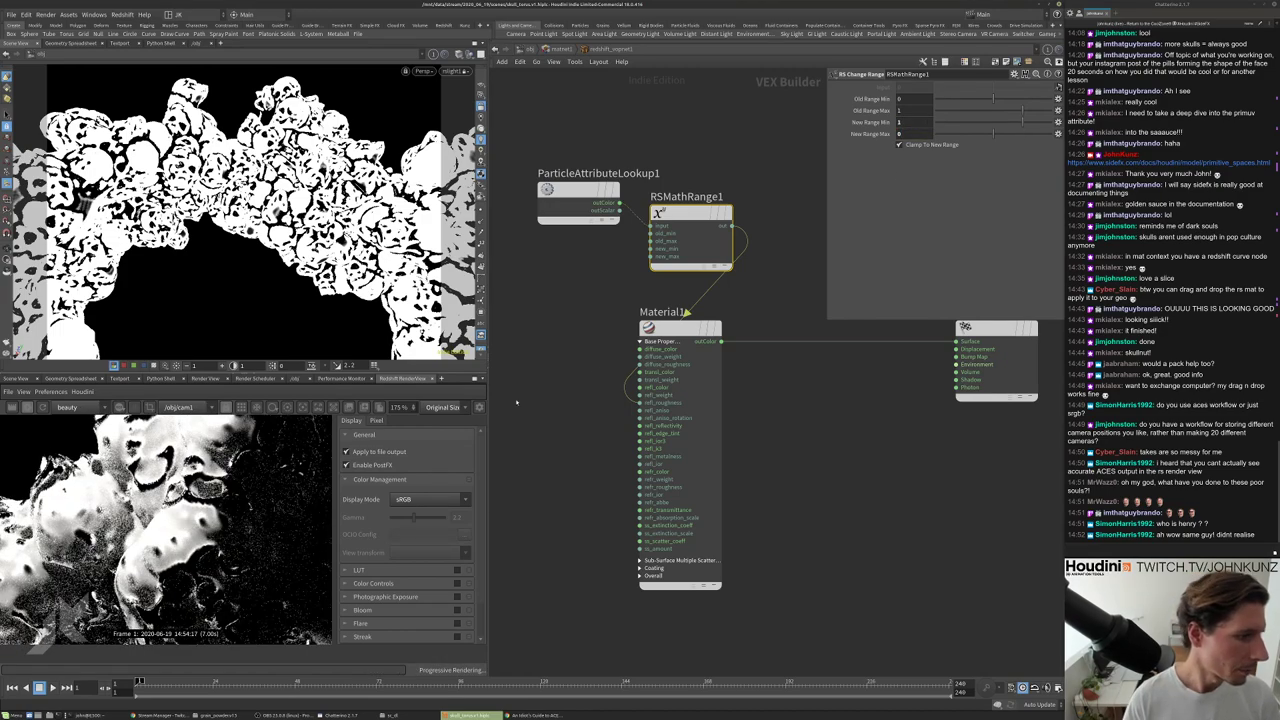
scroll(165, 530, "up", 2)
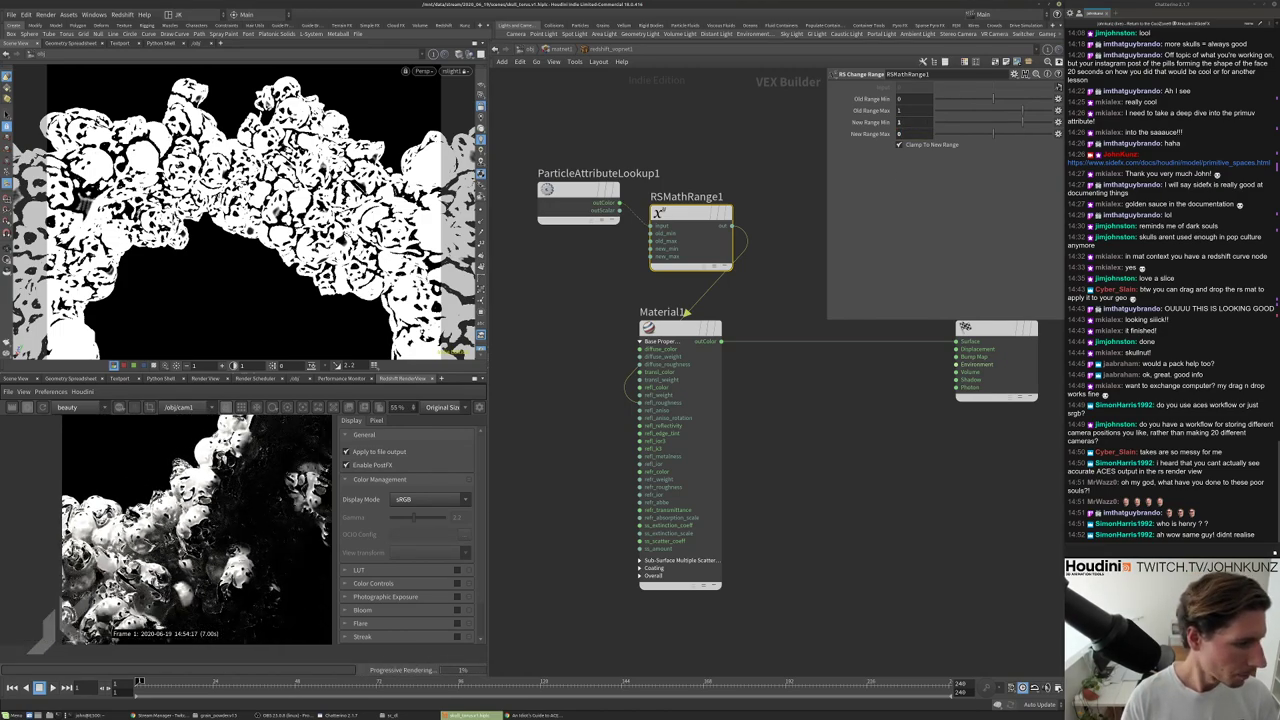
scroll(165, 530, "up", 2)
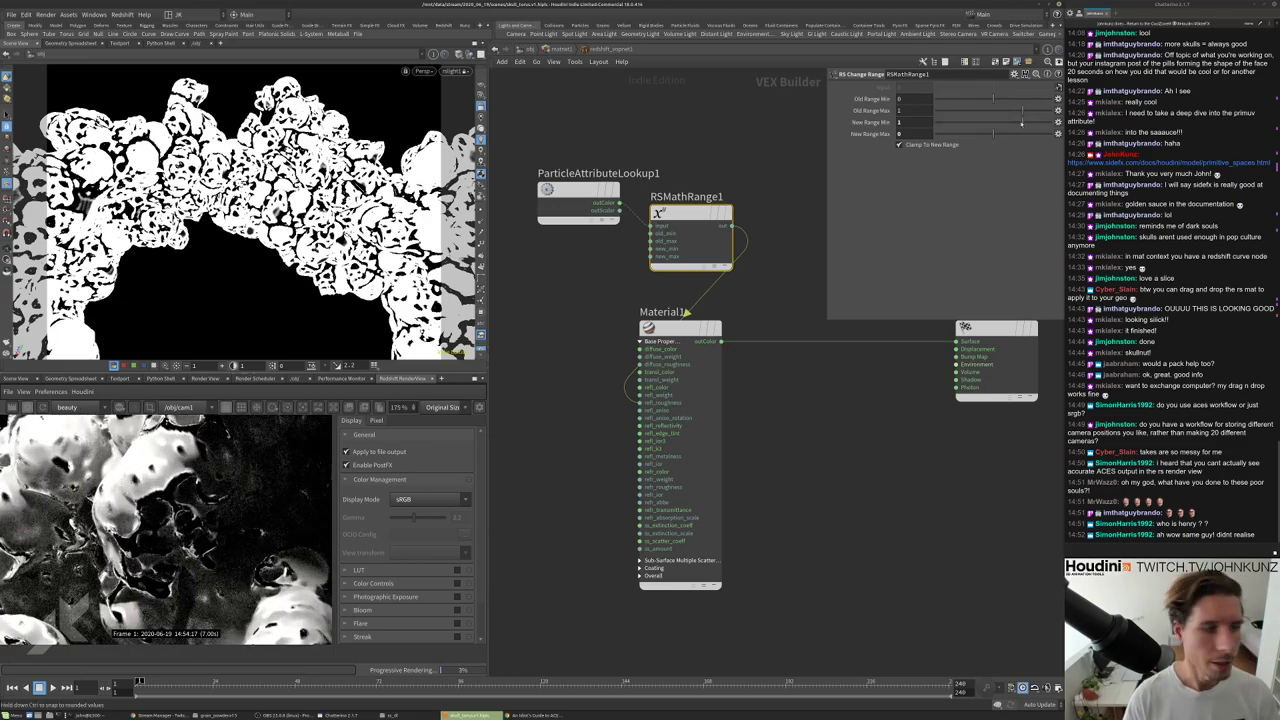
scroll(166, 529, "down", 2)
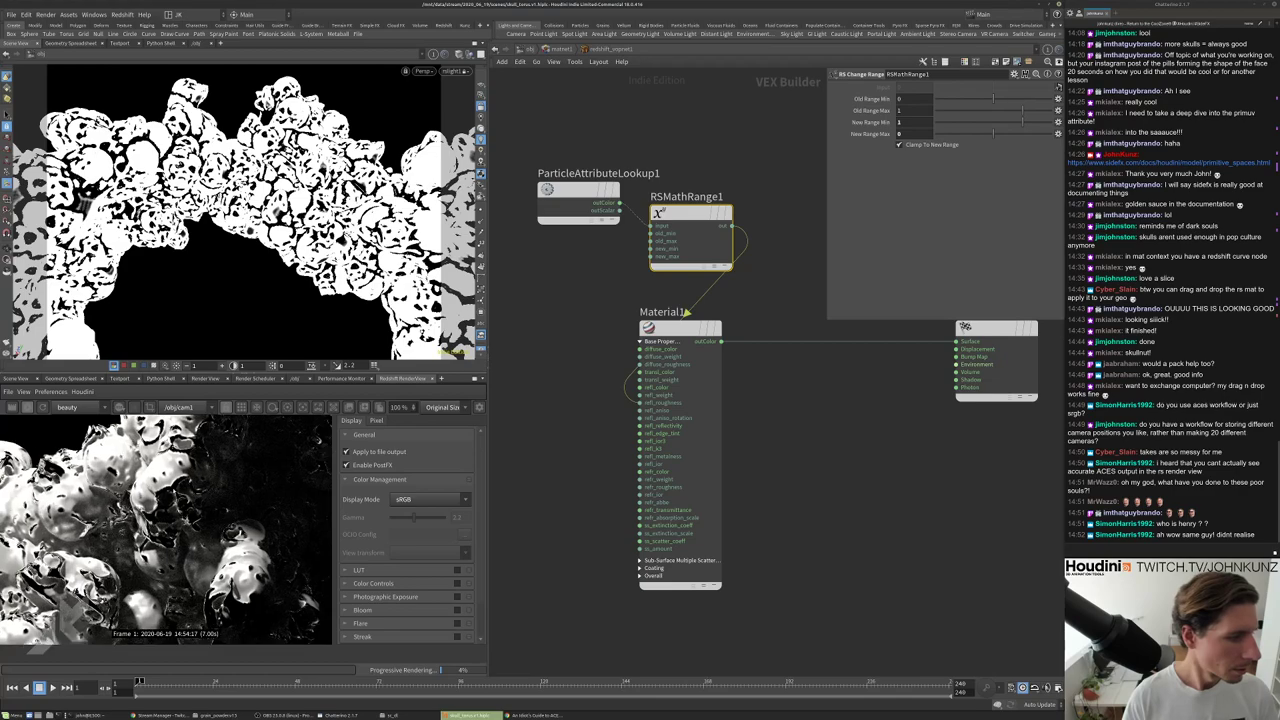
scroll(166, 529, "down", 5)
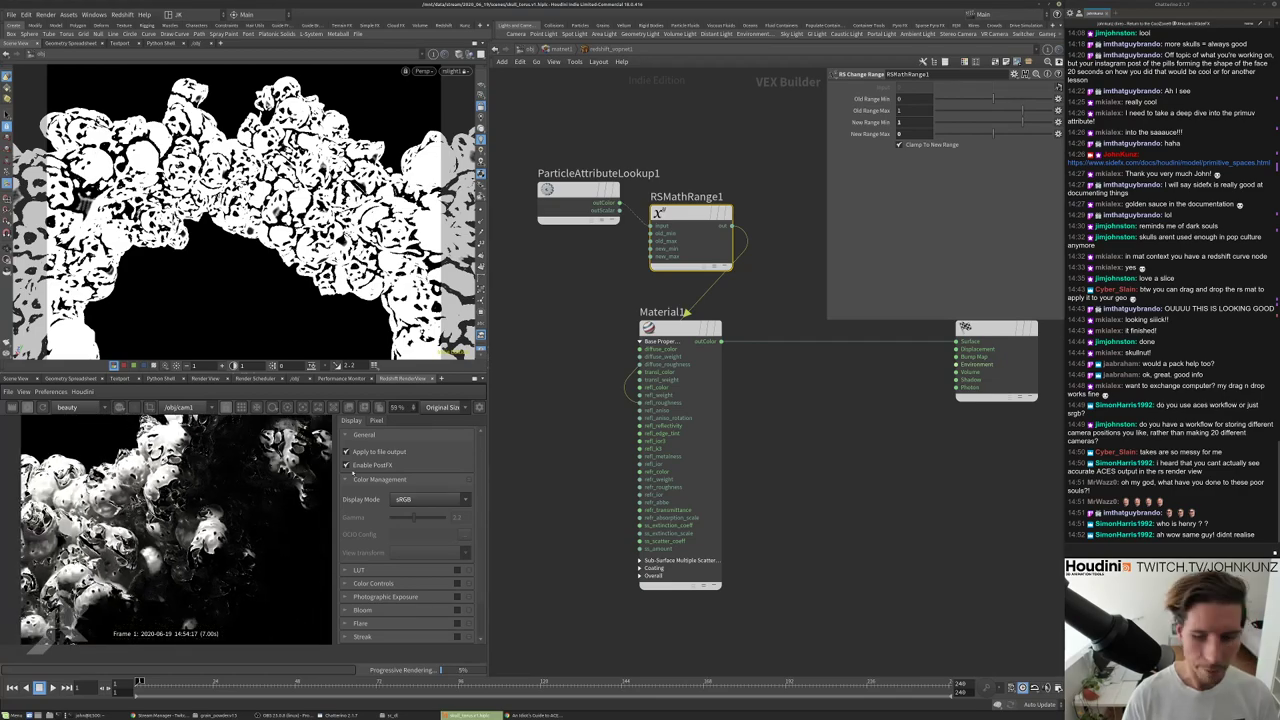
scroll(233, 478, "up", 10)
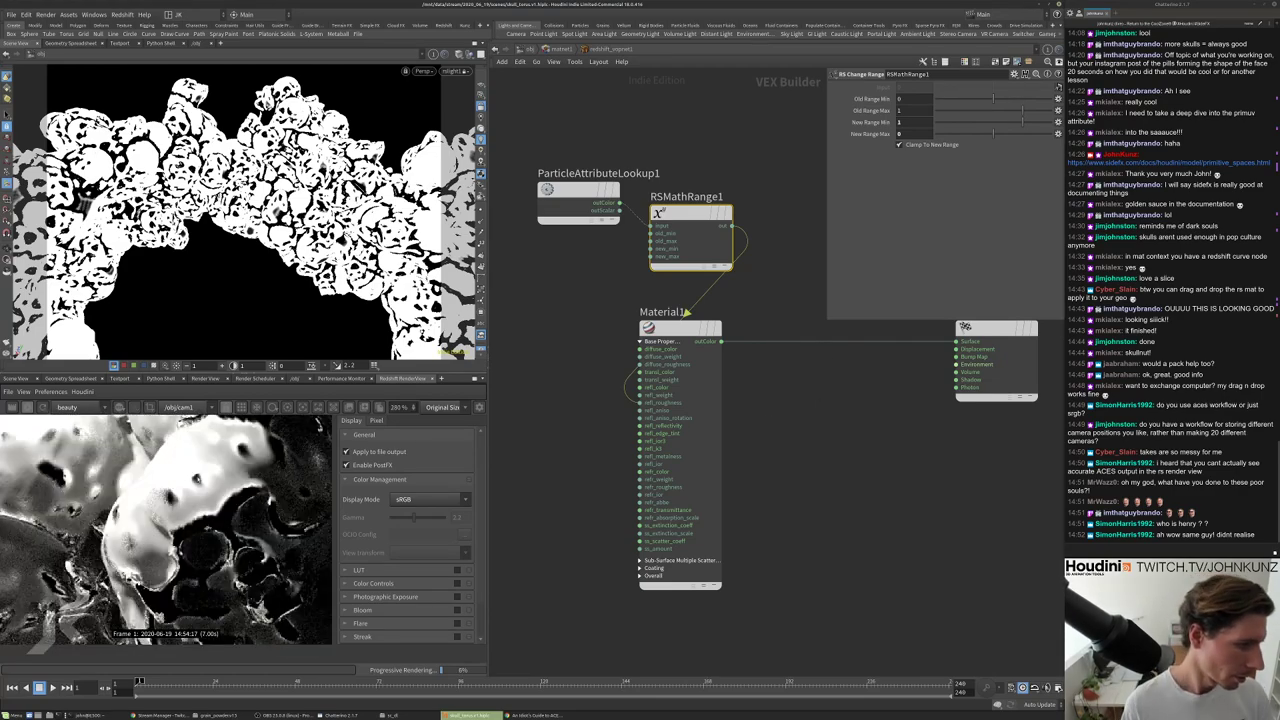
scroll(176, 481, "down", 1)
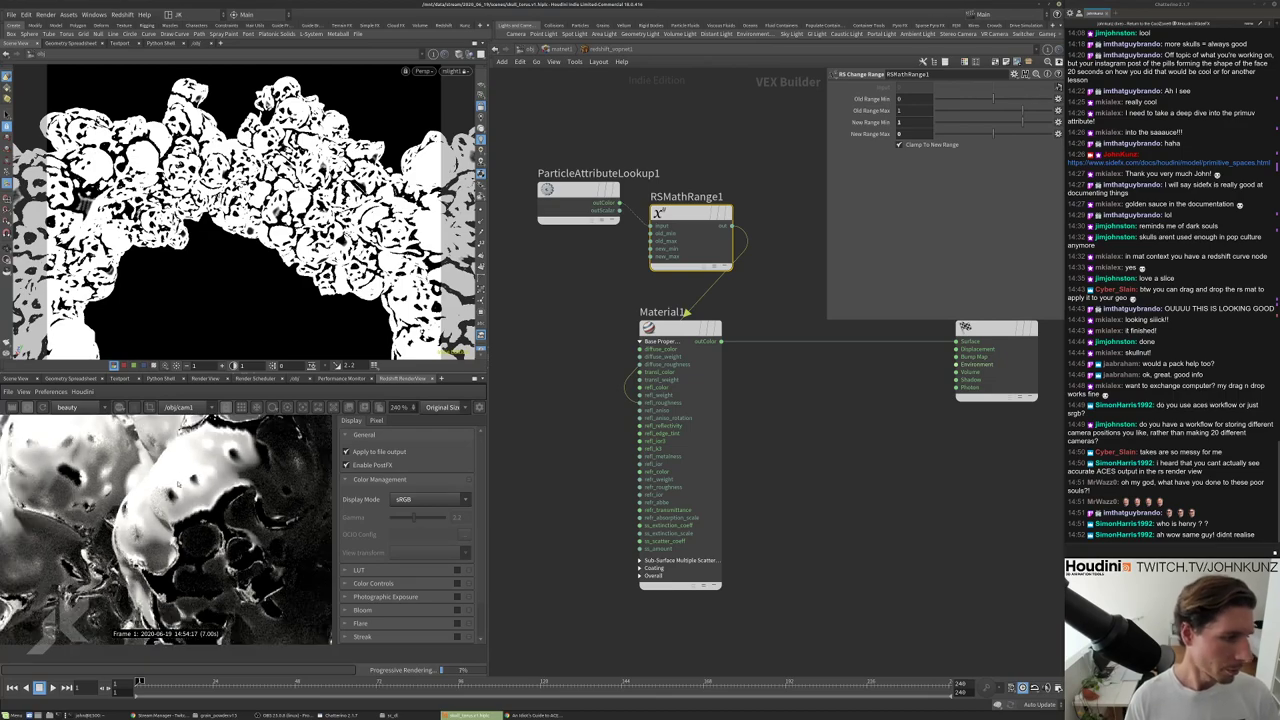
scroll(178, 484, "down", 2)
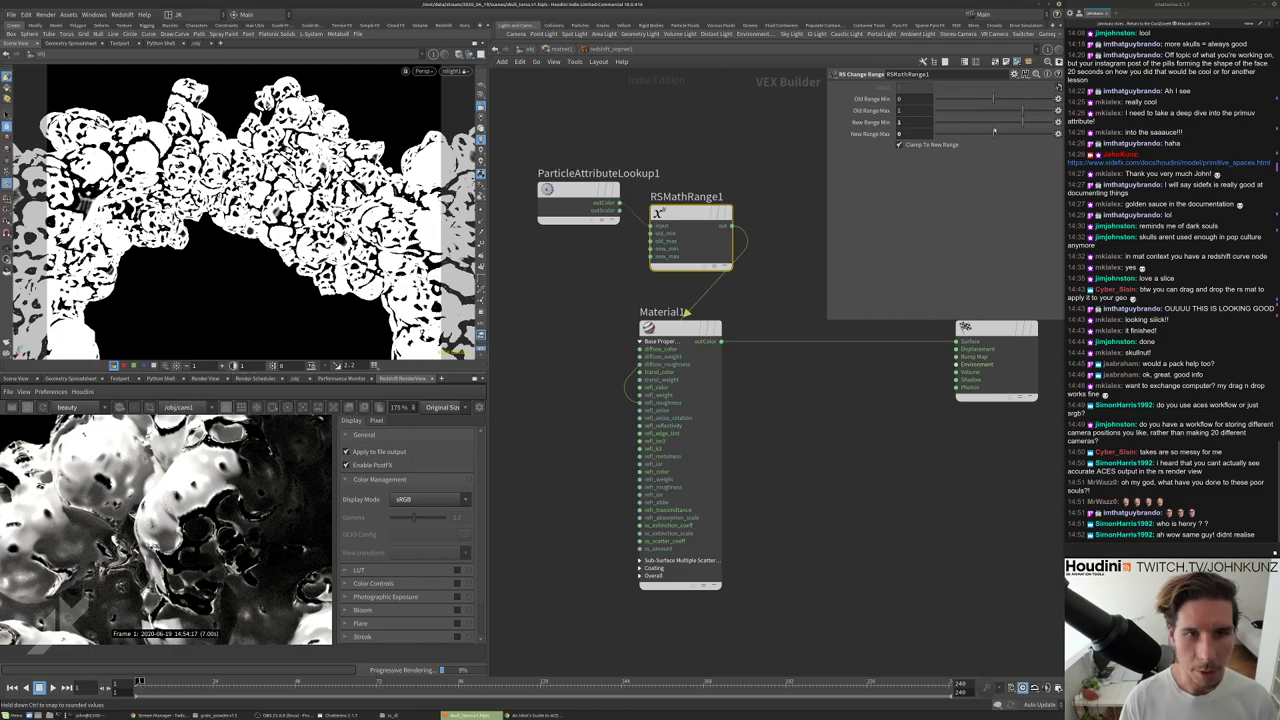
Lower New Range Min to 0.63 and review the refreshed render.
left_click_drag(1015, 127, 1000, 134)
scroll(330, 608, "down", 2)
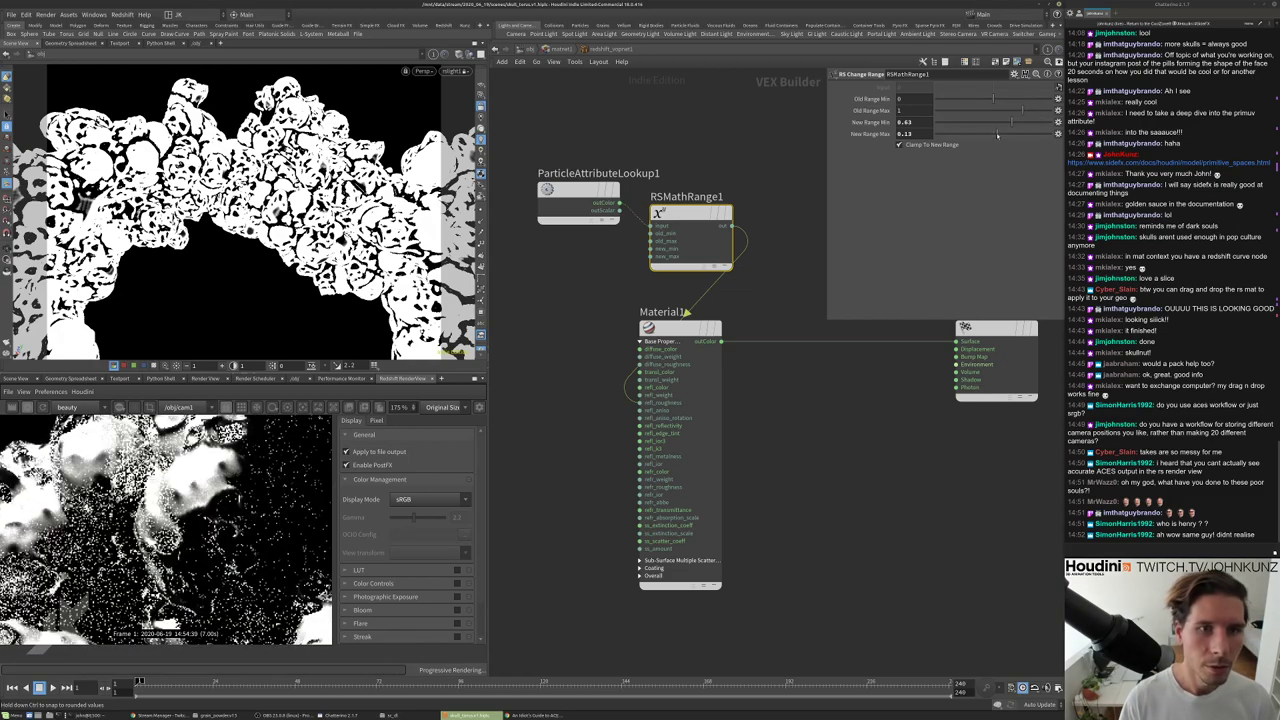
scroll(330, 608, "up", 4)
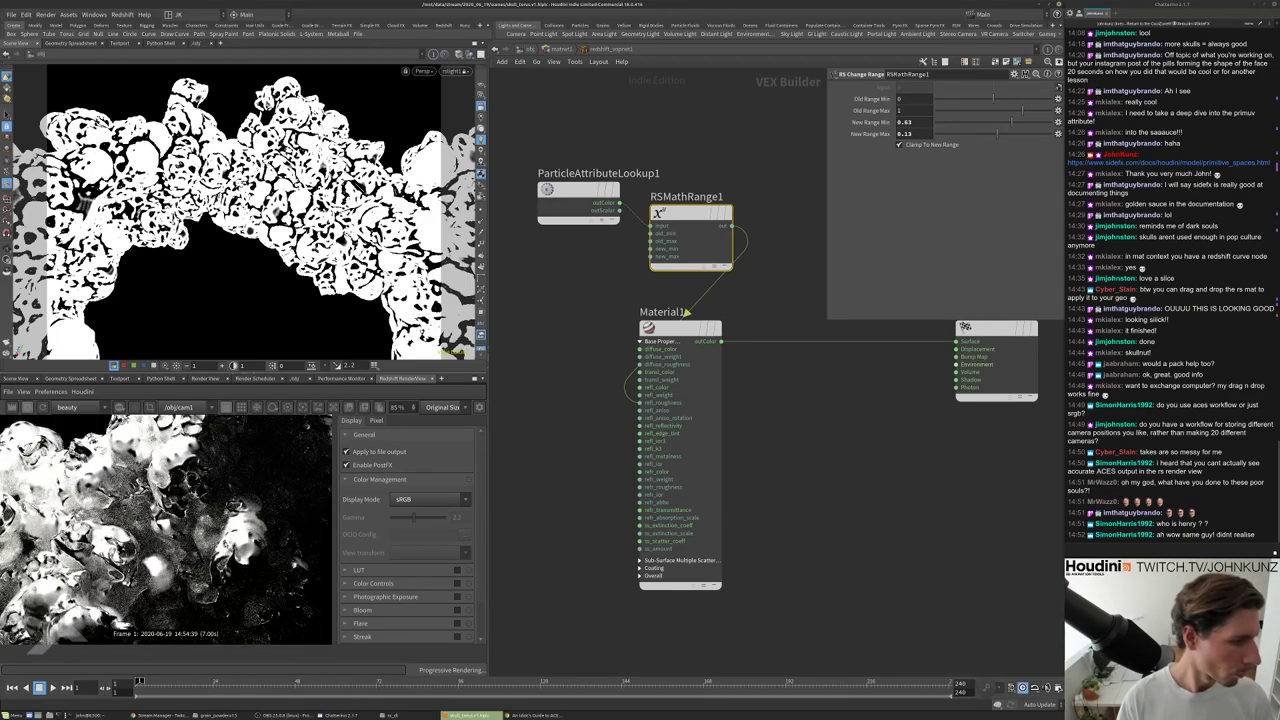
scroll(85, 632, "down", 6)
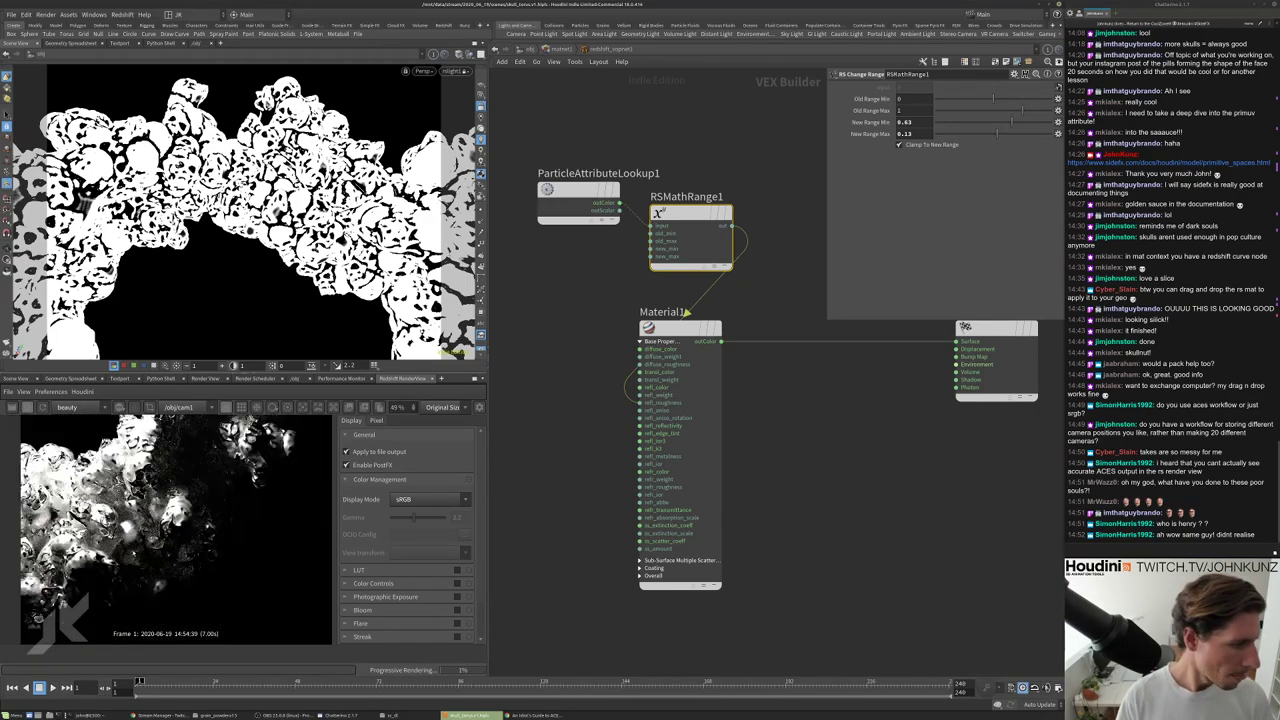
scroll(78, 588, "up", 4)
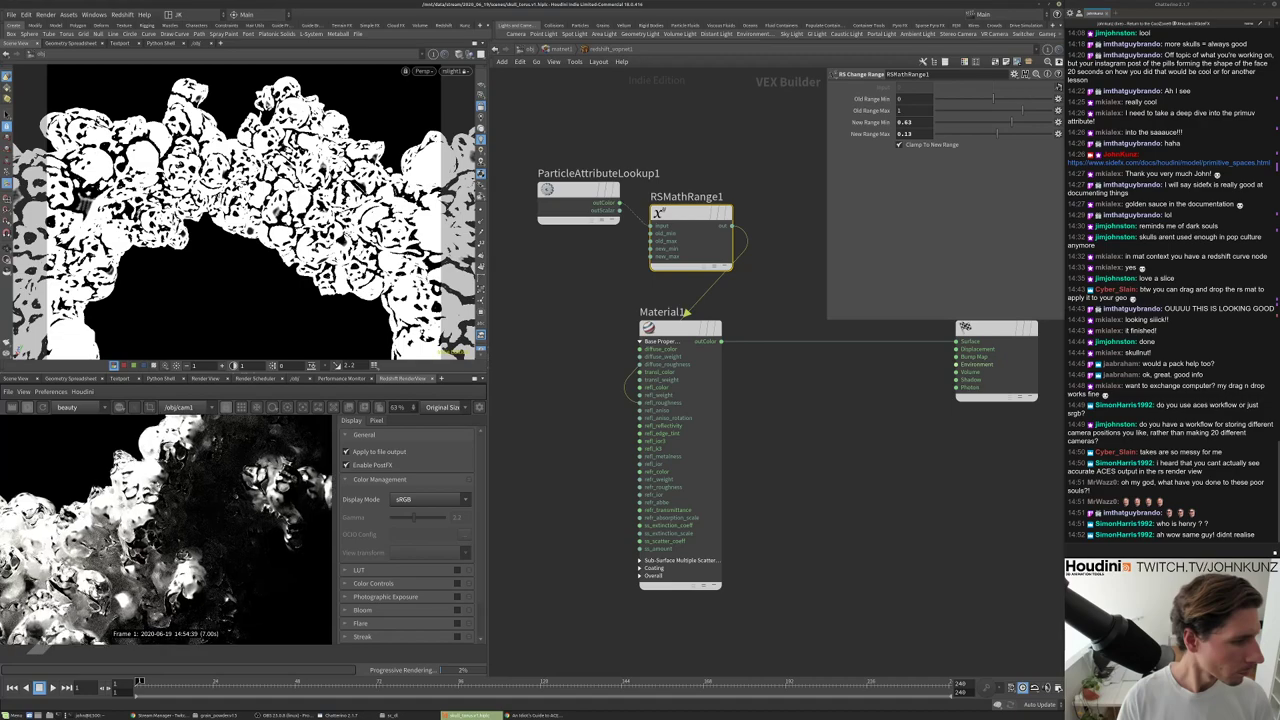
scroll(754, 432, "up", 3)
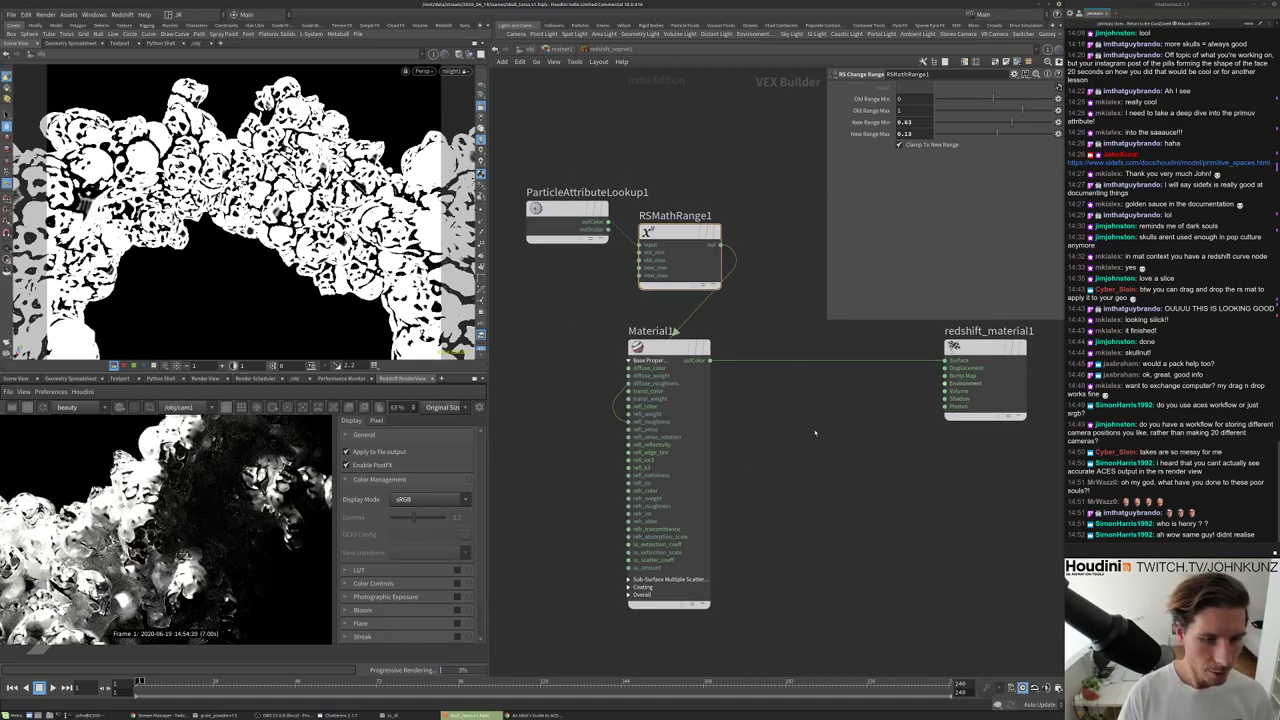
Pan the network and try a 'sub' node search, then dismiss it.
middle_click_drag(793, 317, 780, 345)
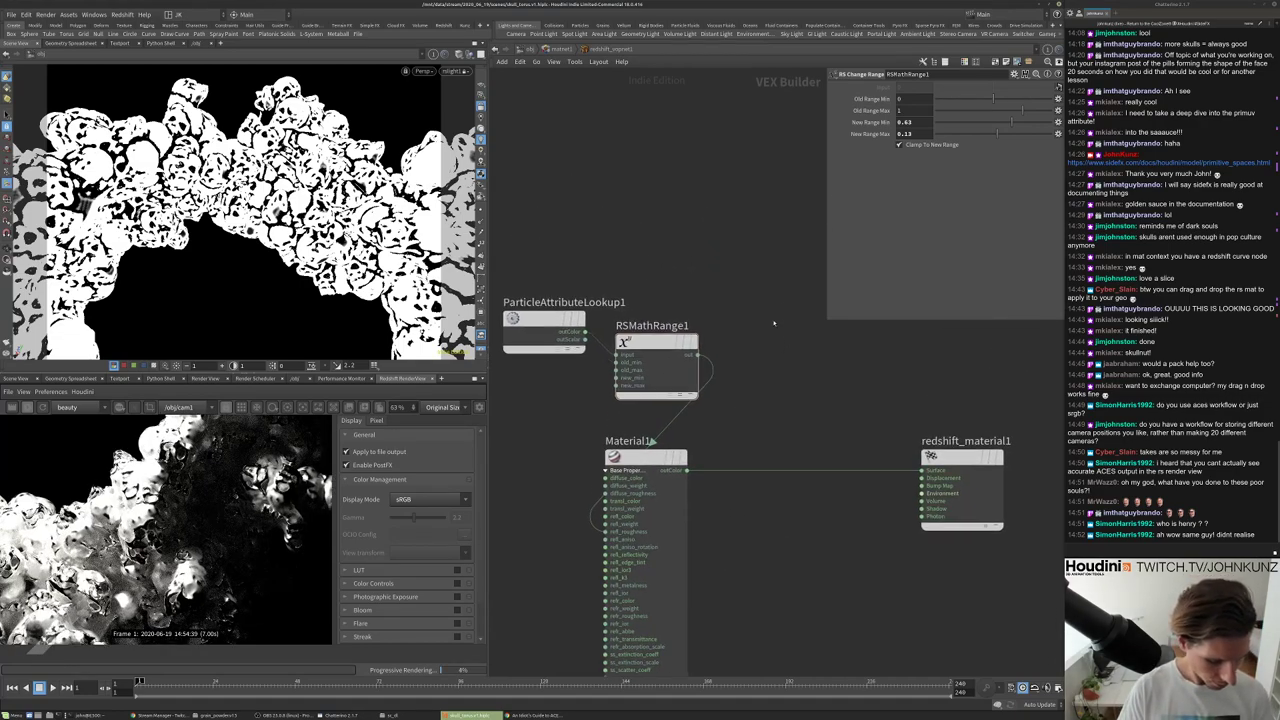
key("Tab")
type("sub")
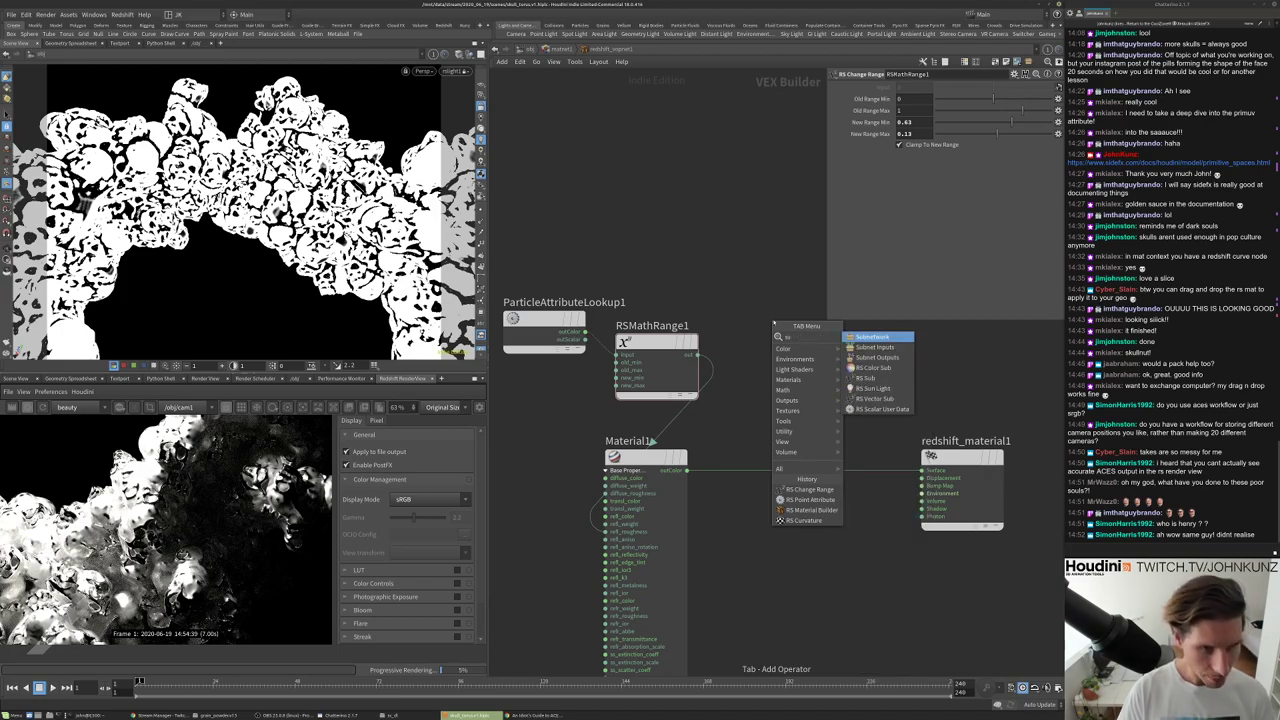
key("Down")
key("Down")
key("Down")
key("Down")
key("Down")
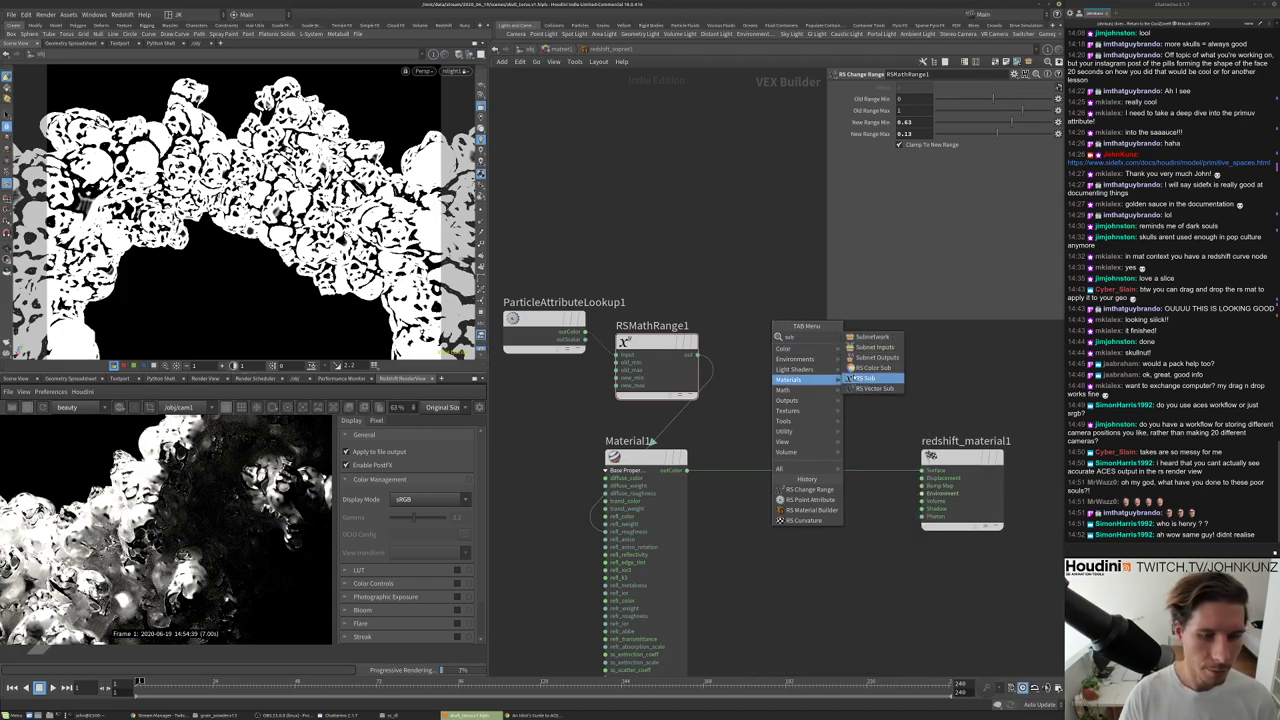
key("Escape")
Add a second RS Material node, Material2, below Material1.
middle_click_drag(799, 363, 747, 241)
key("Tab")
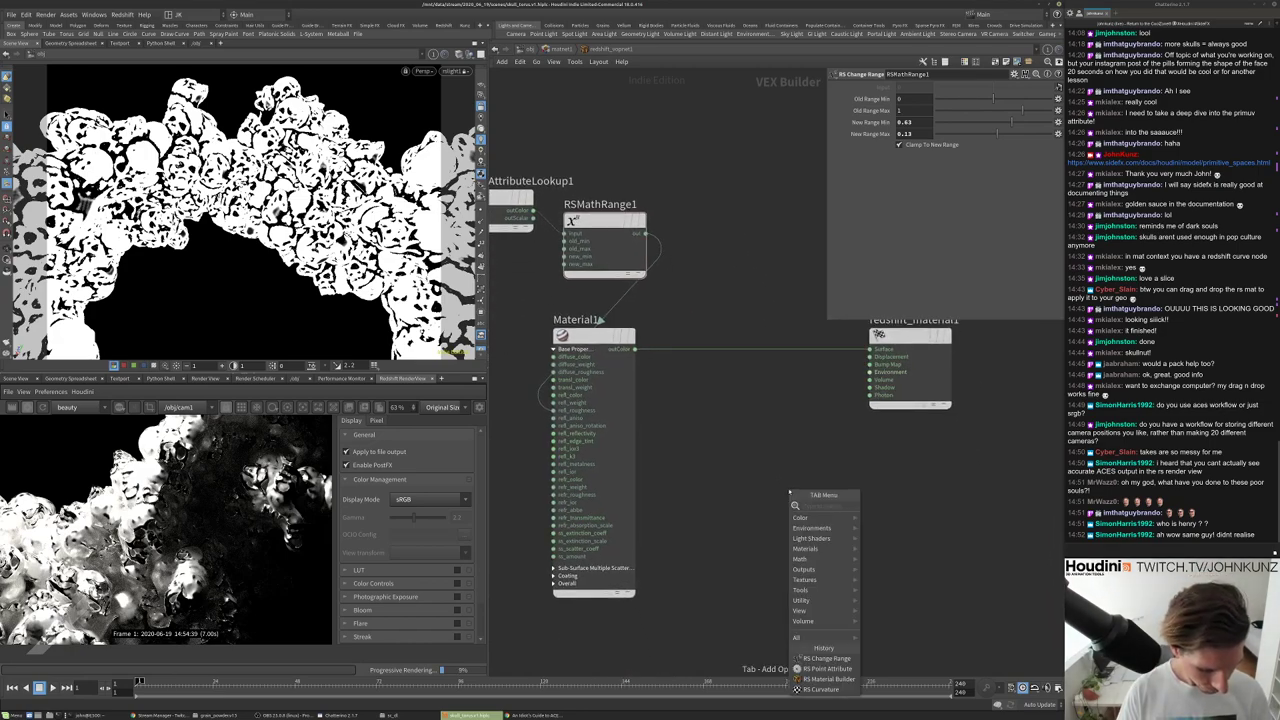
type("s")
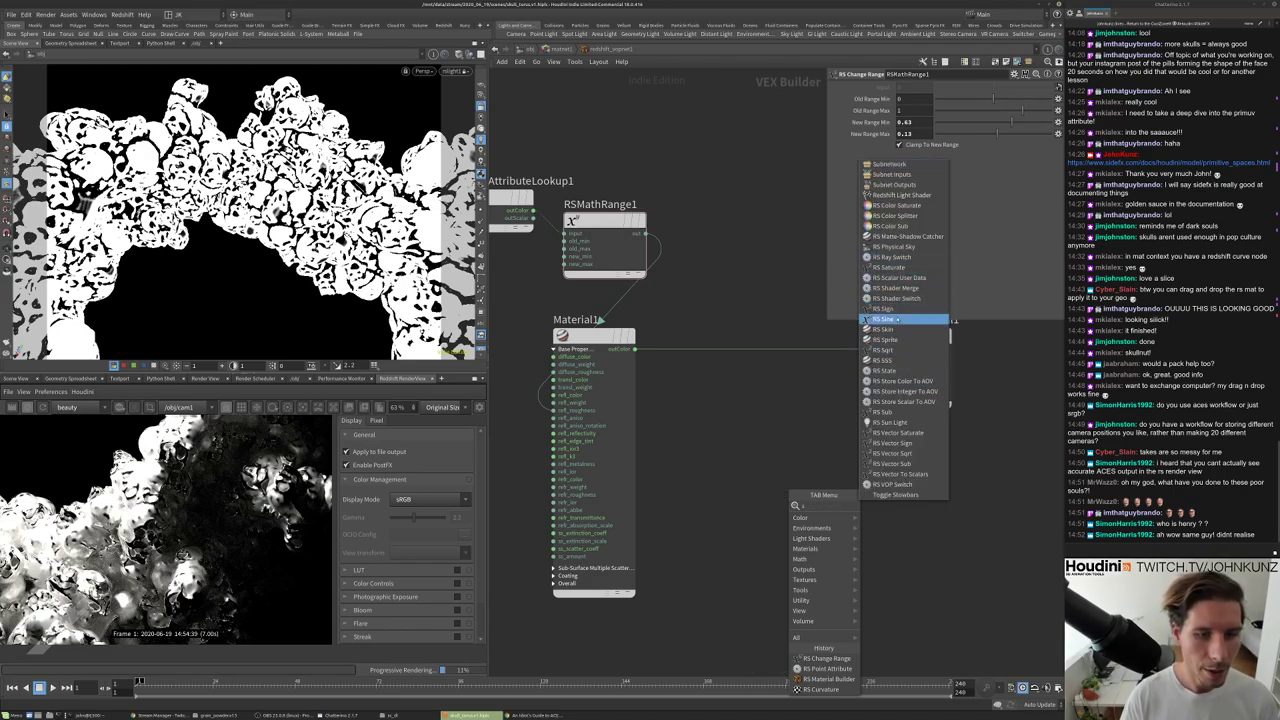
key("Escape")
key("Tab")
type("rs")
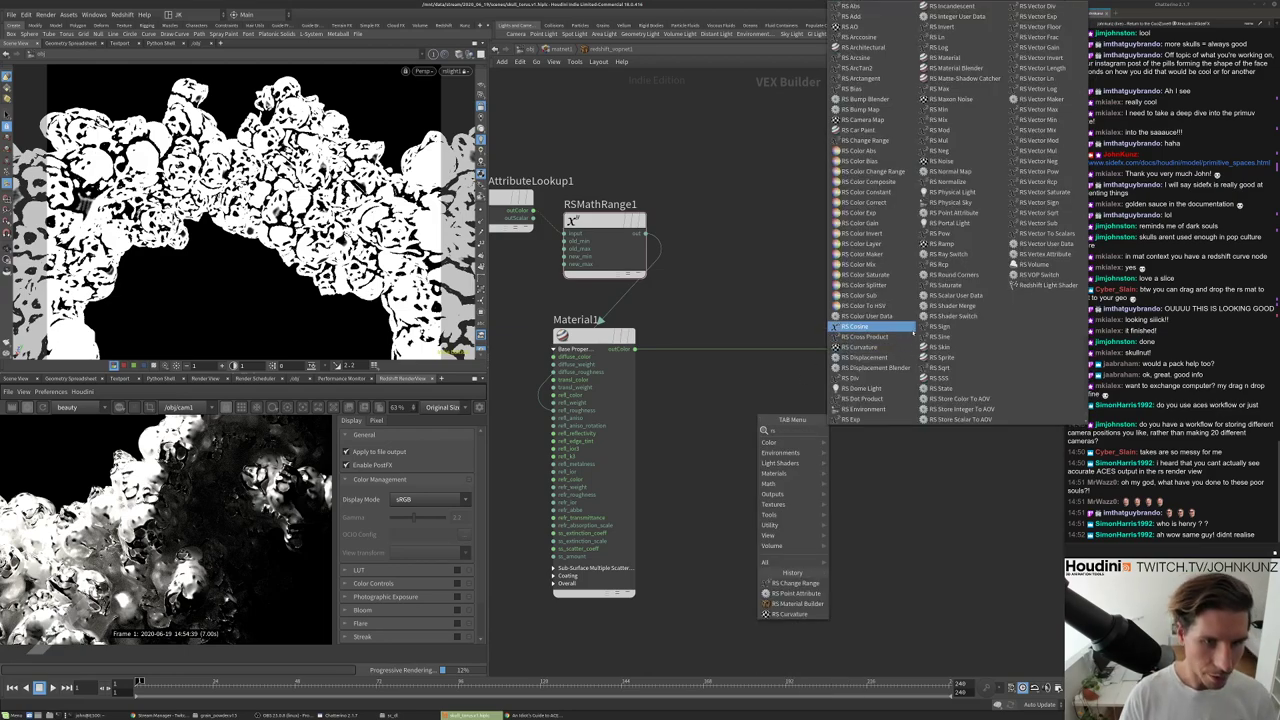
left_click(950, 50)
left_click(741, 475)
Apply the Jade preset to Material2.
left_click(915, 98)
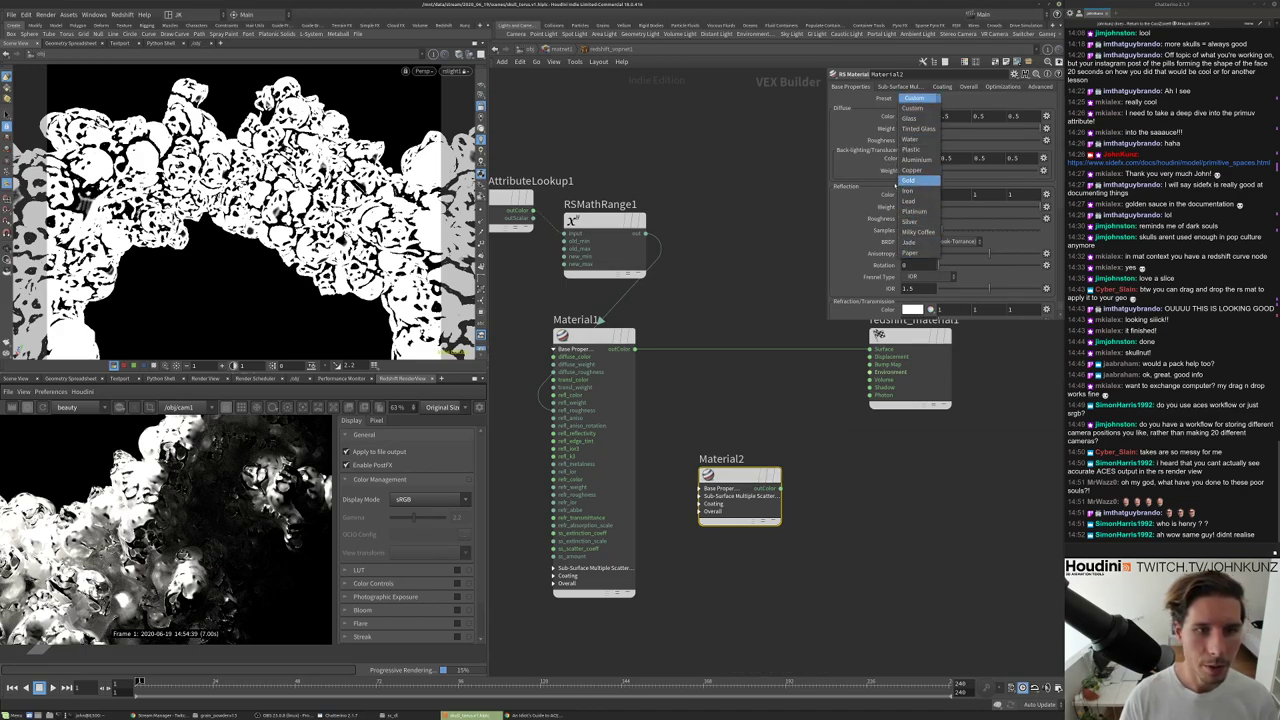
left_click(849, 248)
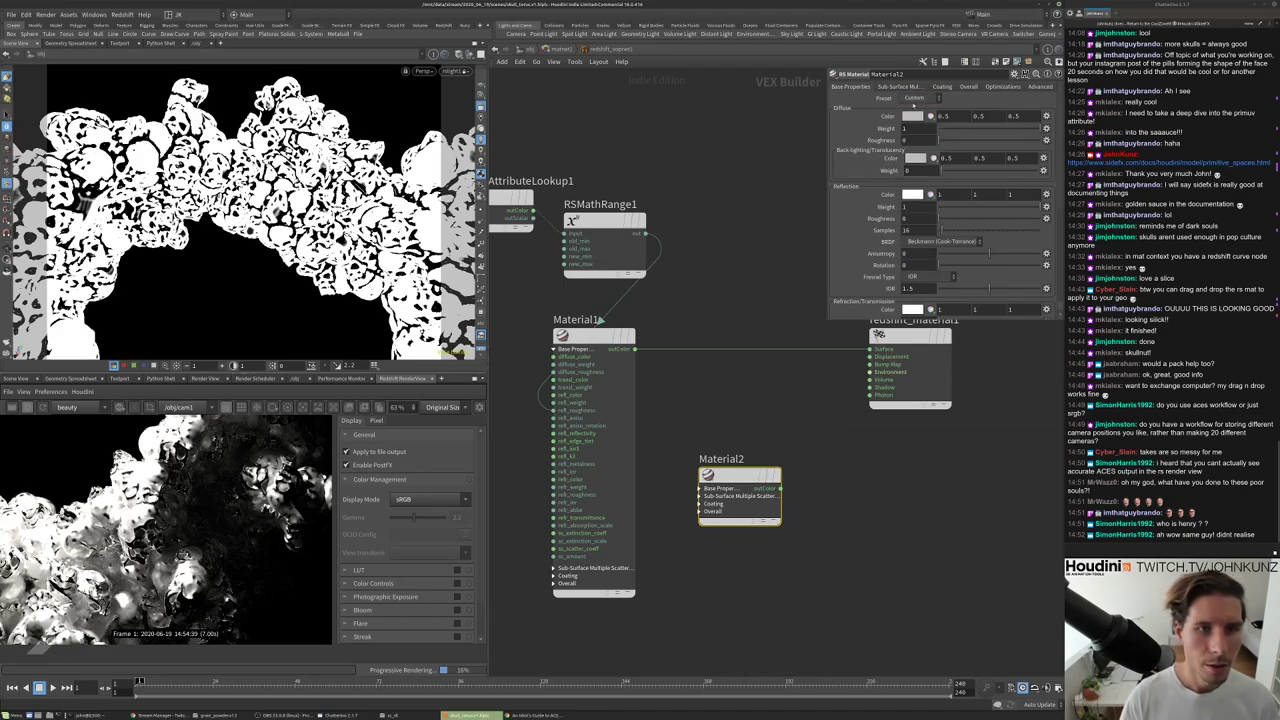
left_click(914, 100)
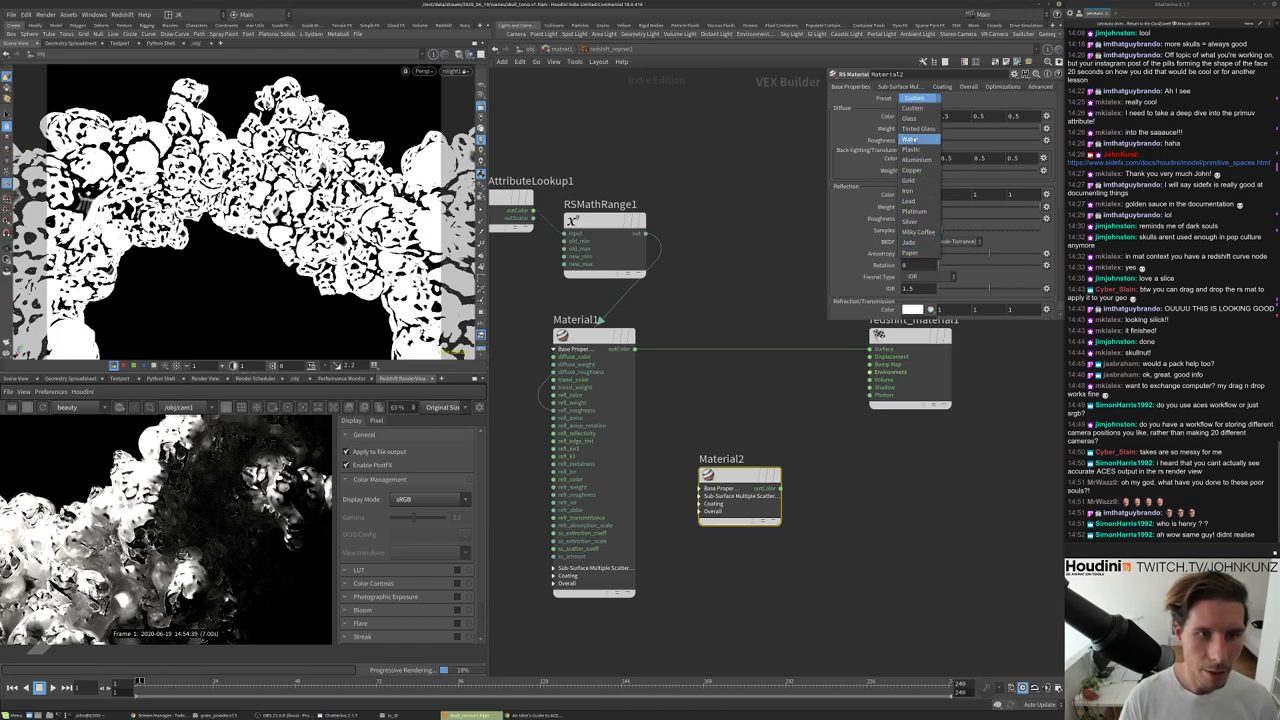
left_click(922, 232)
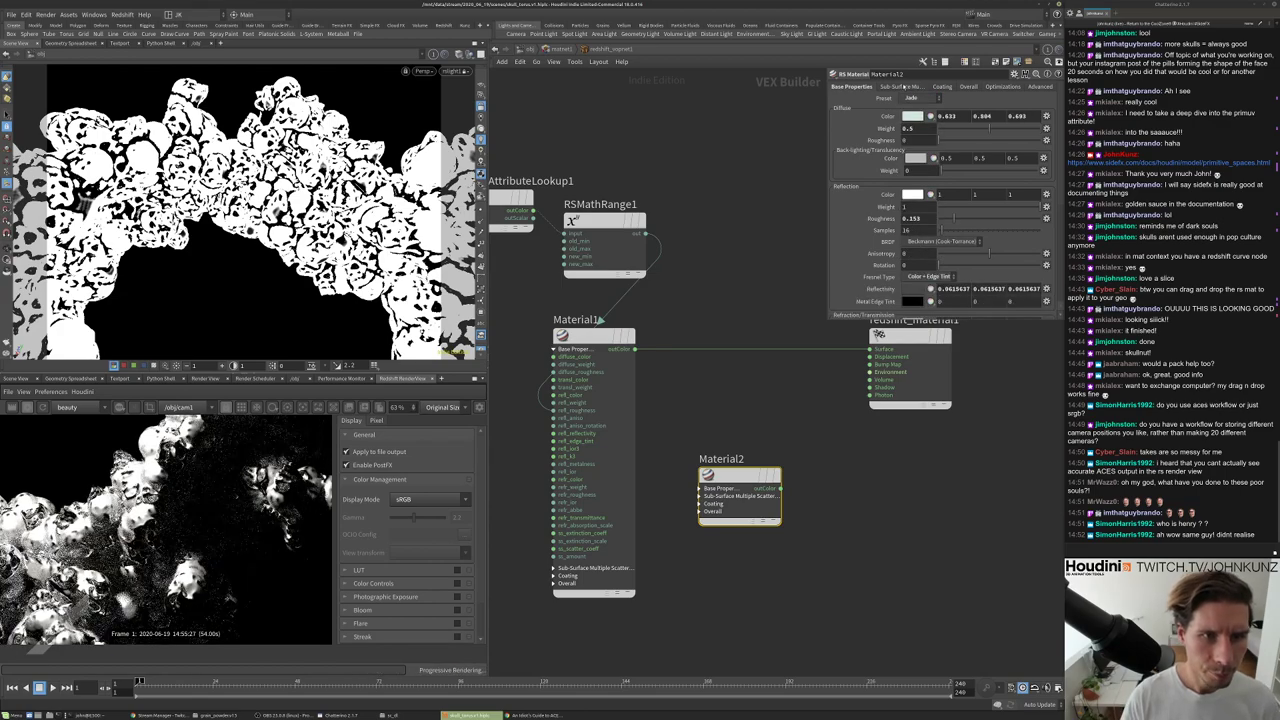
left_click(880, 87)
scroll(871, 205, "down", 10)
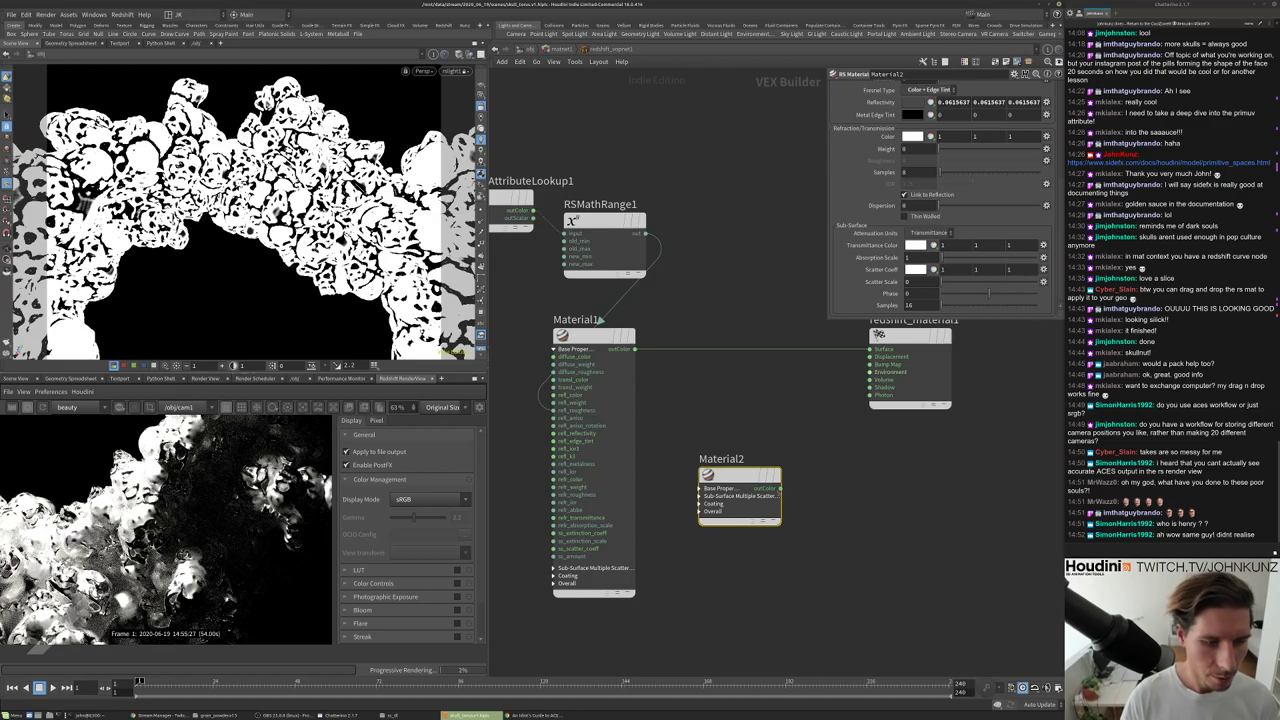
Connect Material2's outColor to redshift_material1's Surface input in place of Material1.
left_click_drag(781, 488, 870, 348)
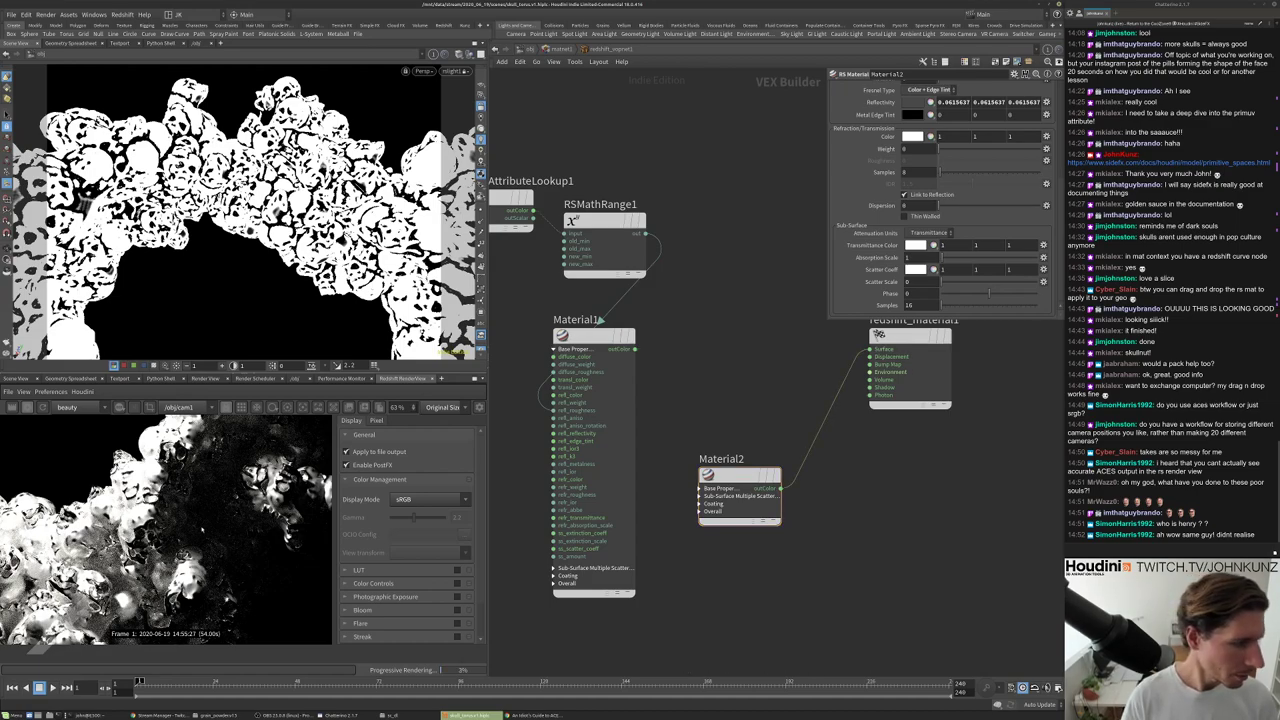
scroll(201, 527, "down", 3)
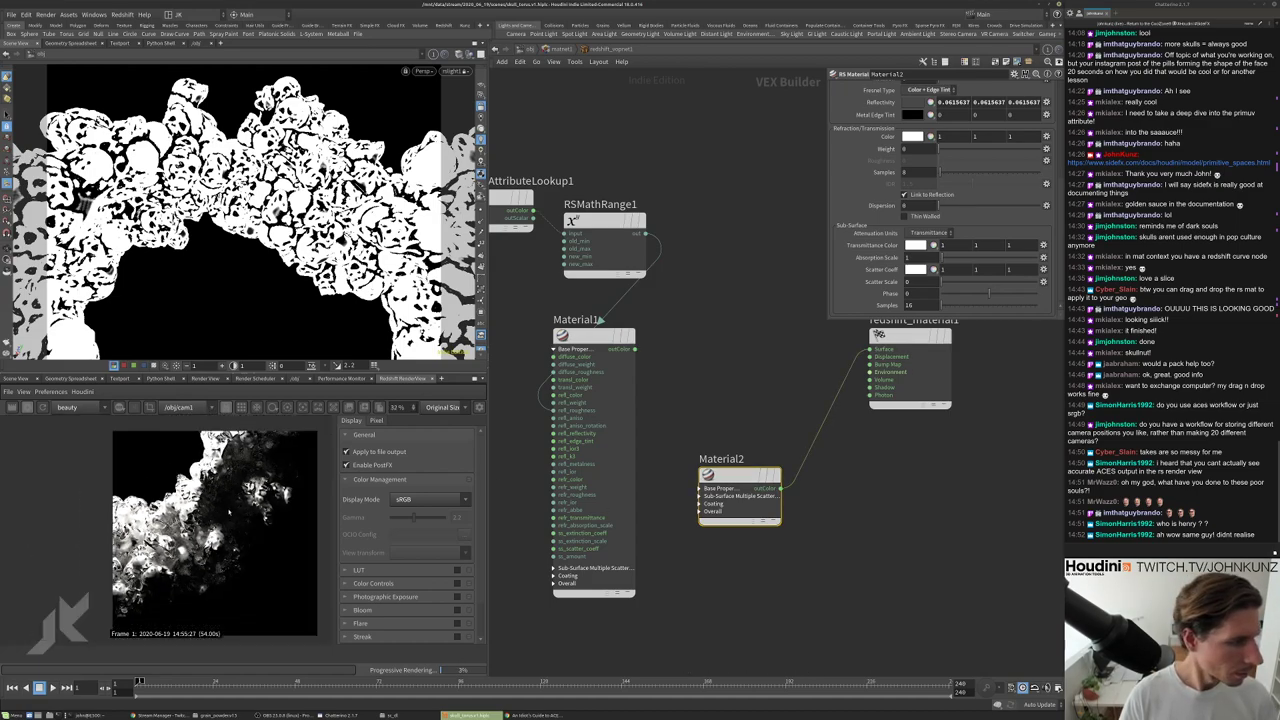
scroll(210, 530, "up", 1)
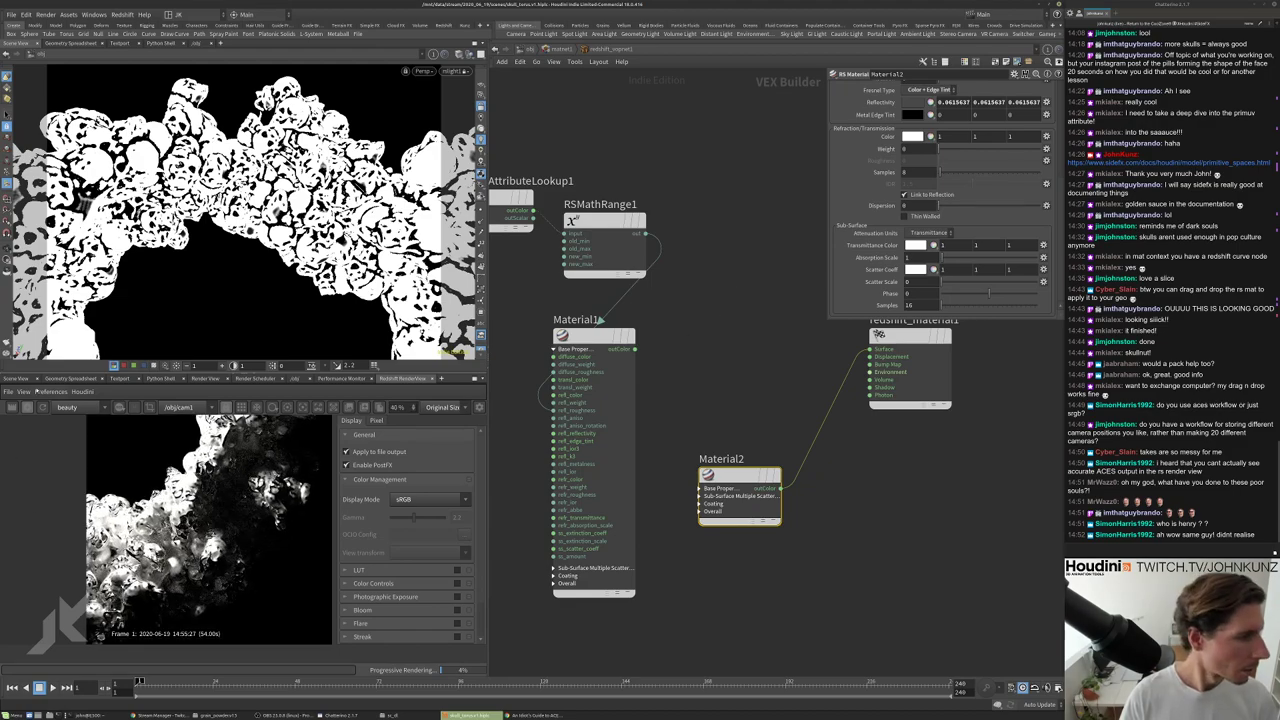
left_click(540, 48)
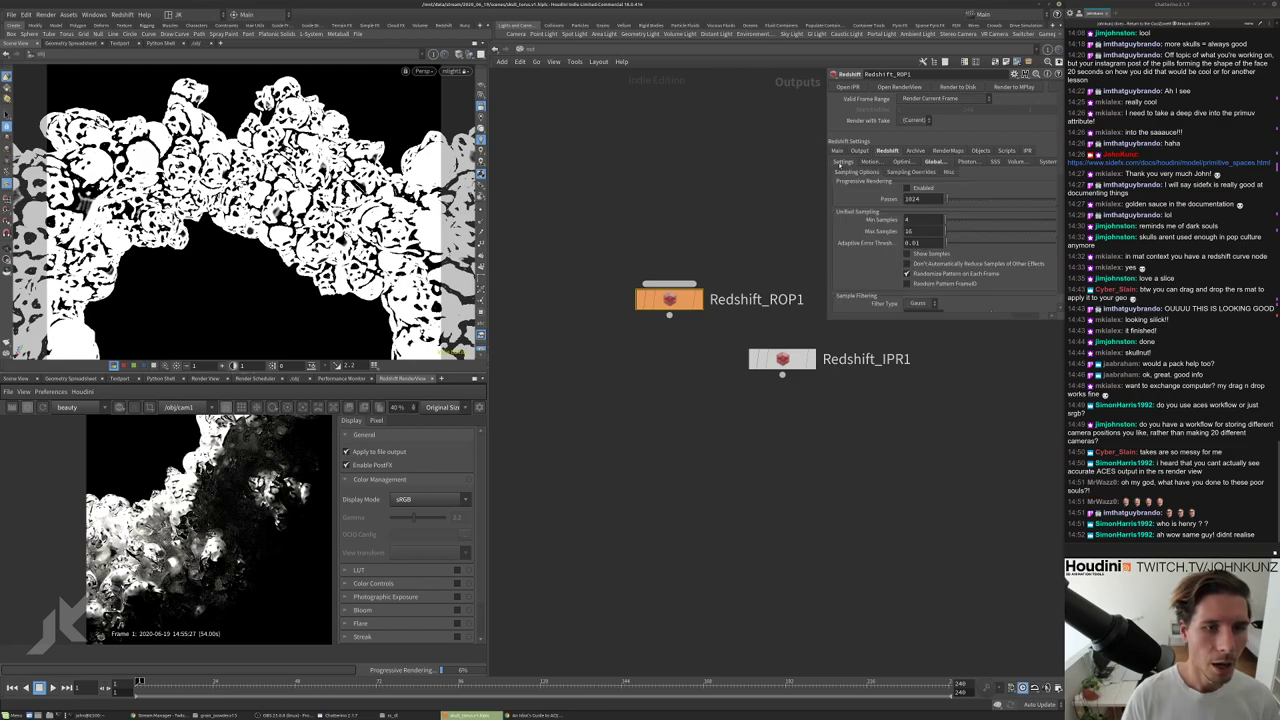
Enlarge Redshift_ROP1's parameters and move from sampling to the Main tab, with camera /obj/cam1.
left_click(843, 161)
scroll(882, 264, "down", 3)
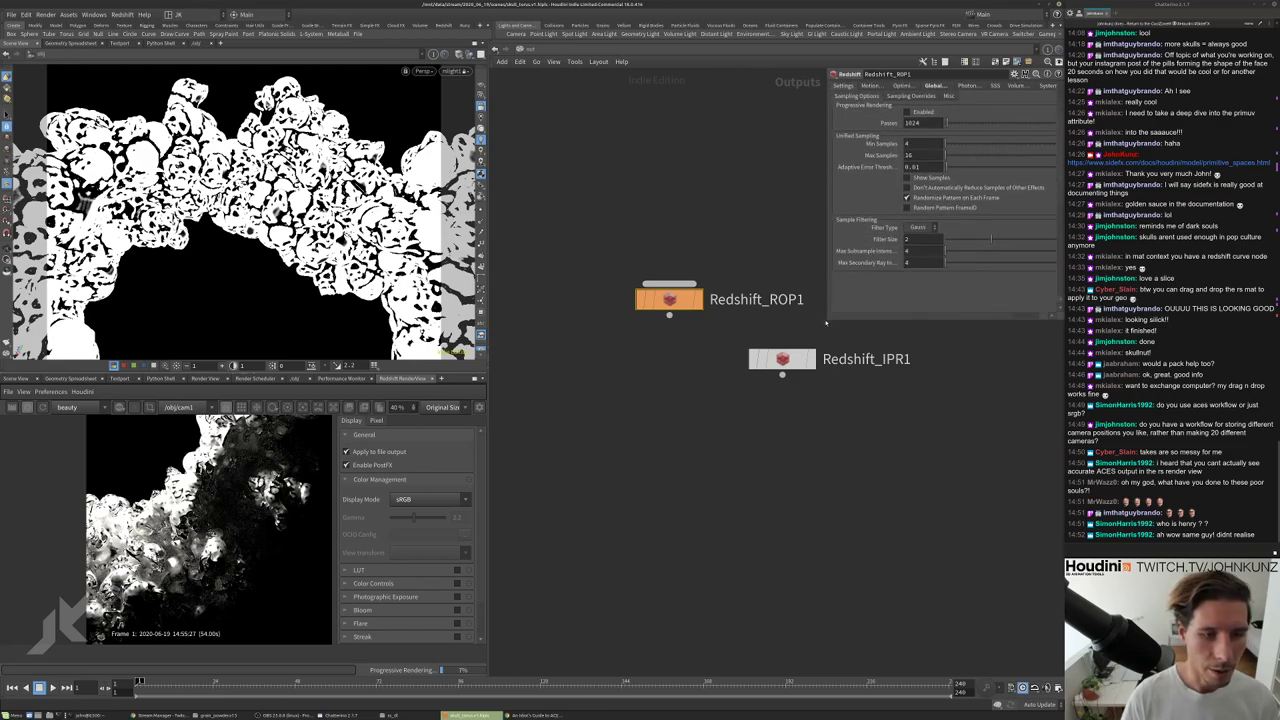
left_click_drag(827, 325, 803, 517)
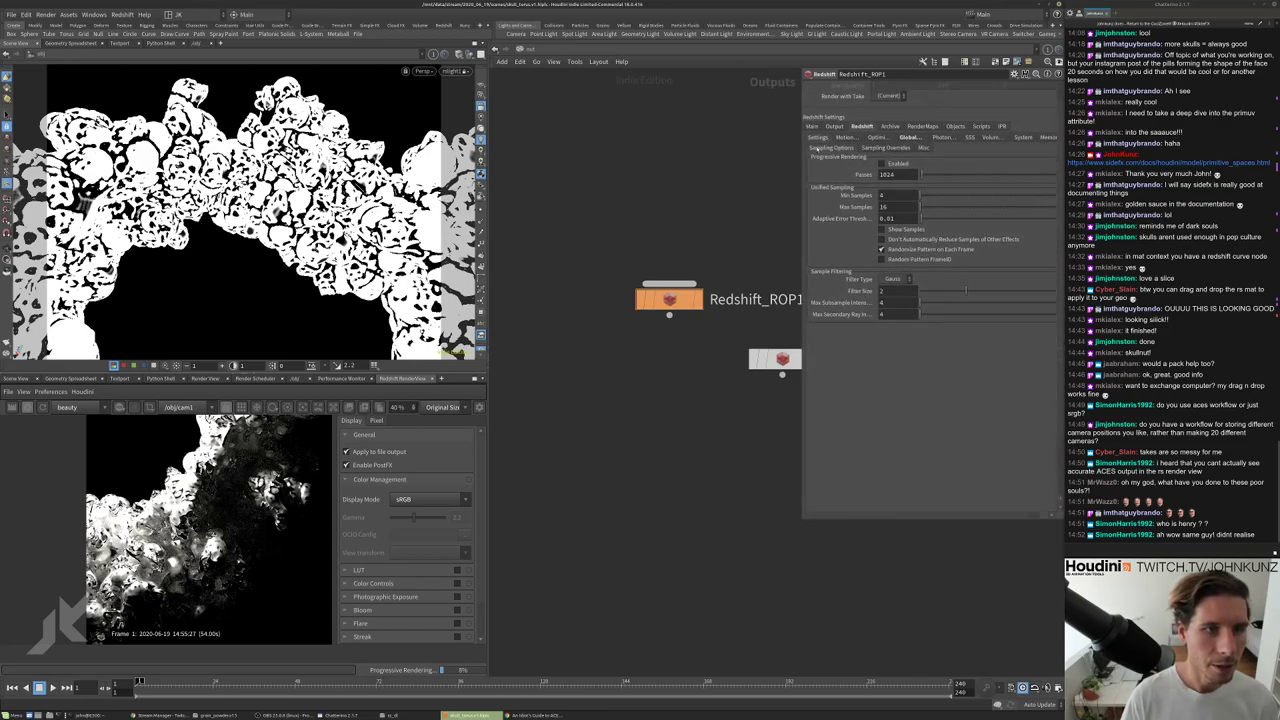
left_click(811, 127)
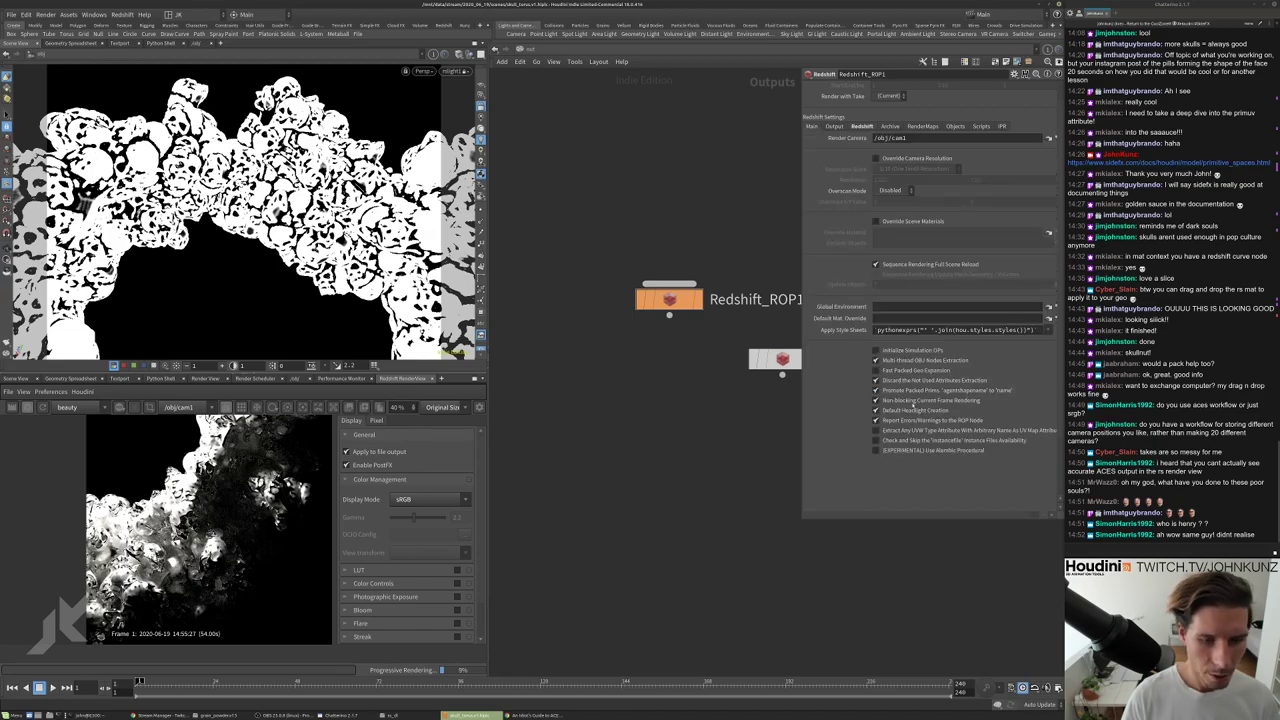
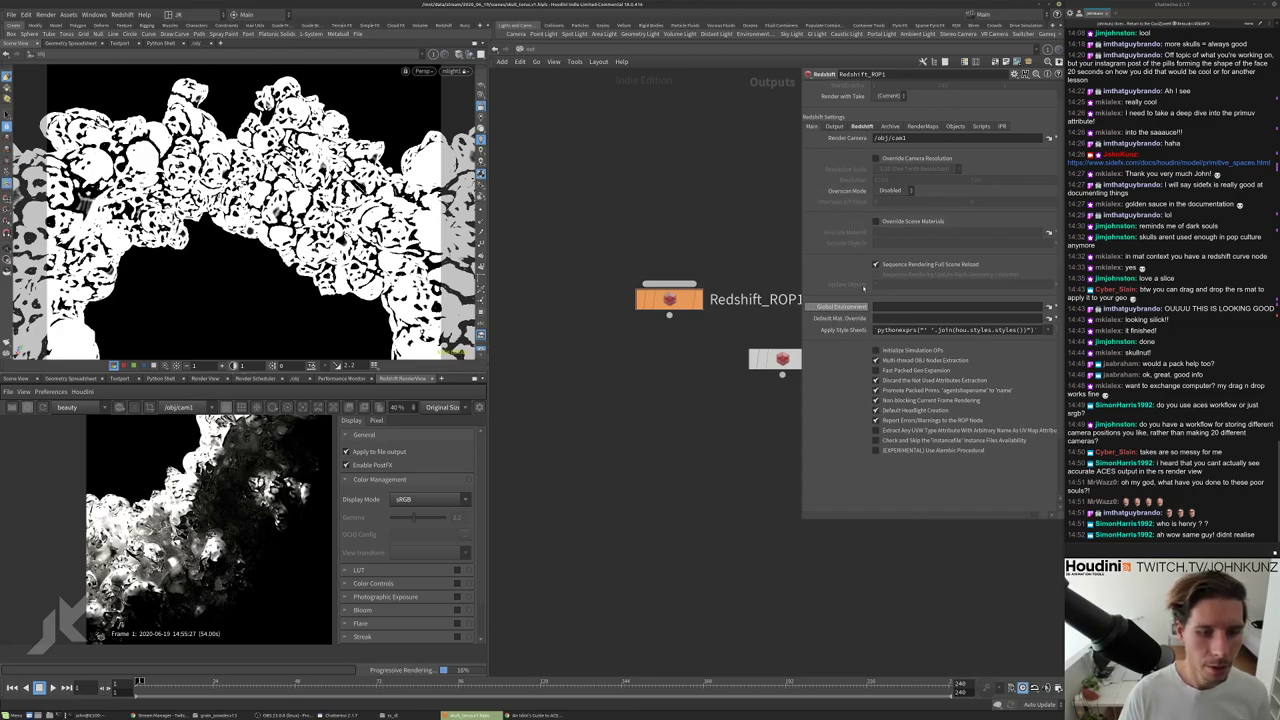
Review Redshift_ROP1's Objects, System and IPR tabs, then jump the network editor to /obj.
left_click(956, 126)
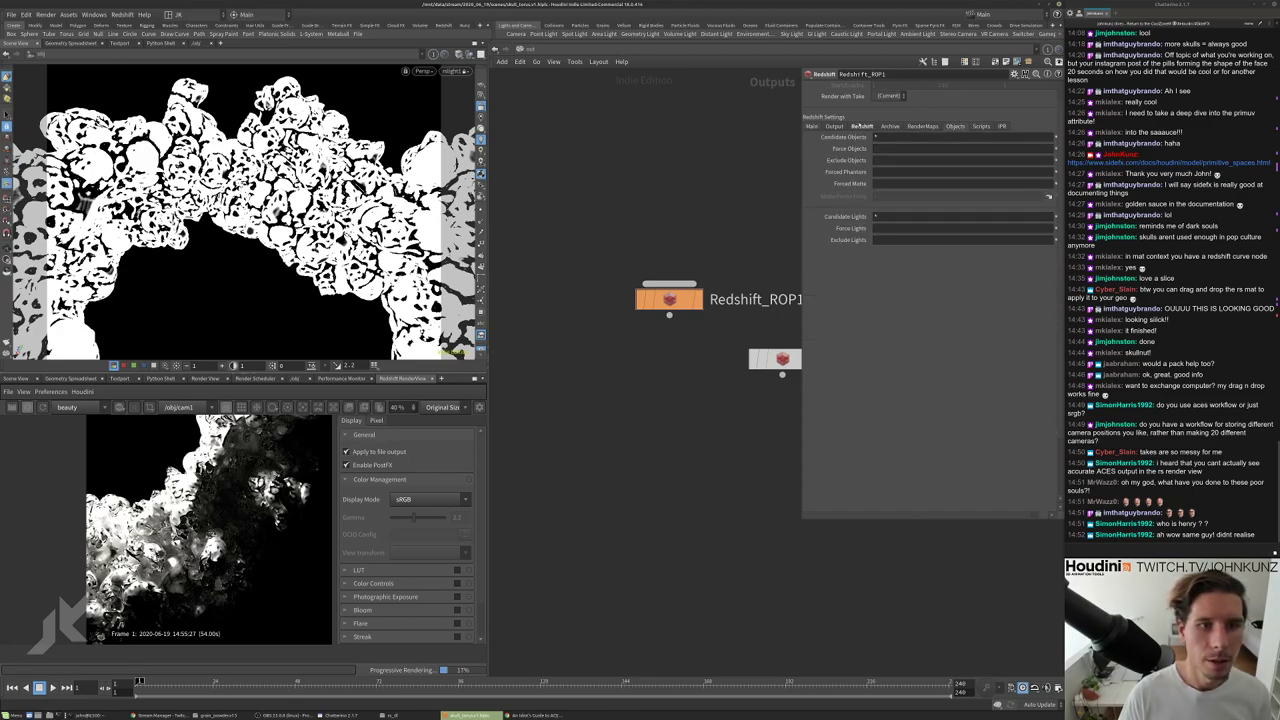
left_click(860, 126)
left_click(1022, 137)
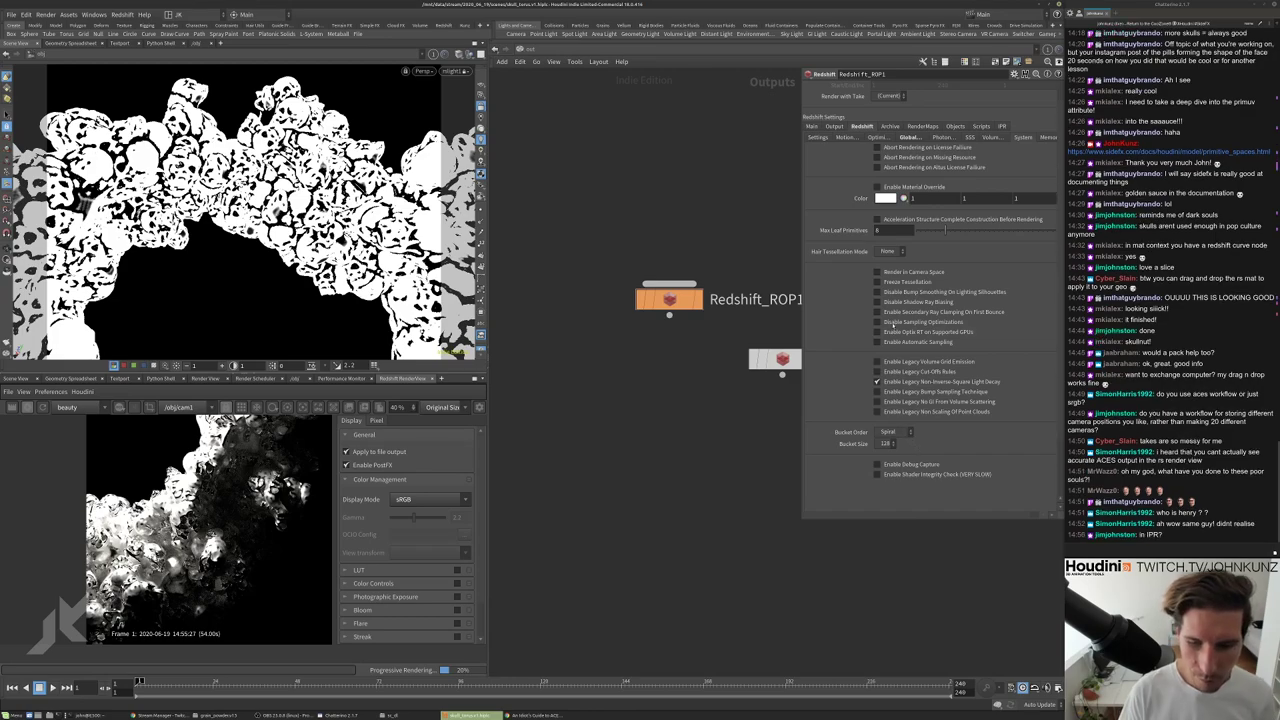
left_click(1001, 126)
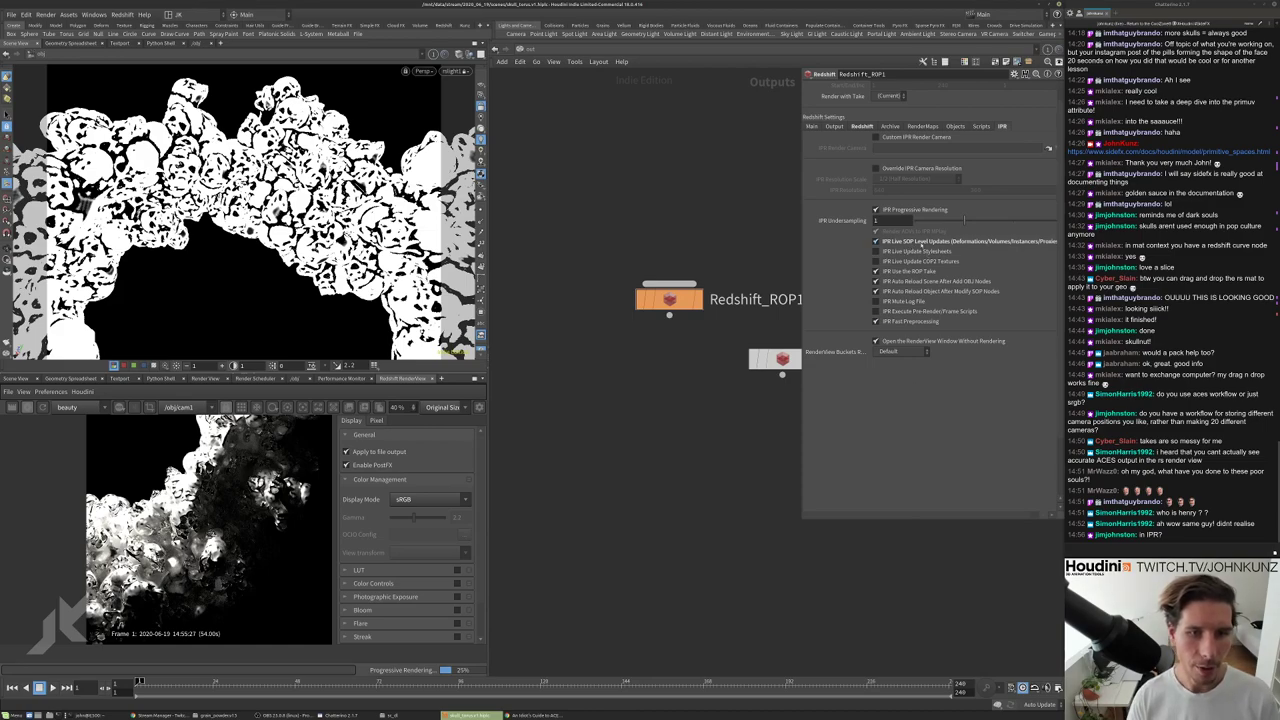
middle_click_drag(743, 530, 684, 523)
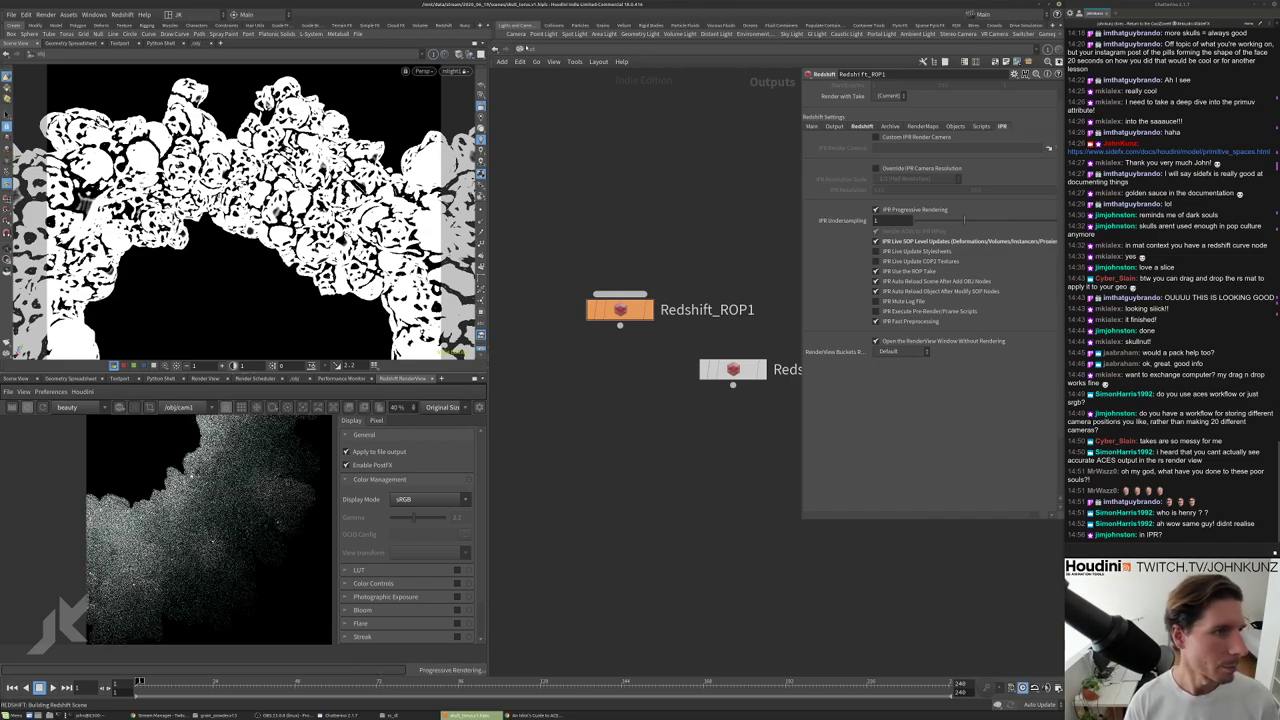
left_click(532, 61)
Dive into matnet1 > redshift_vopnet1 and select the Material2 node.
left_click(538, 93)
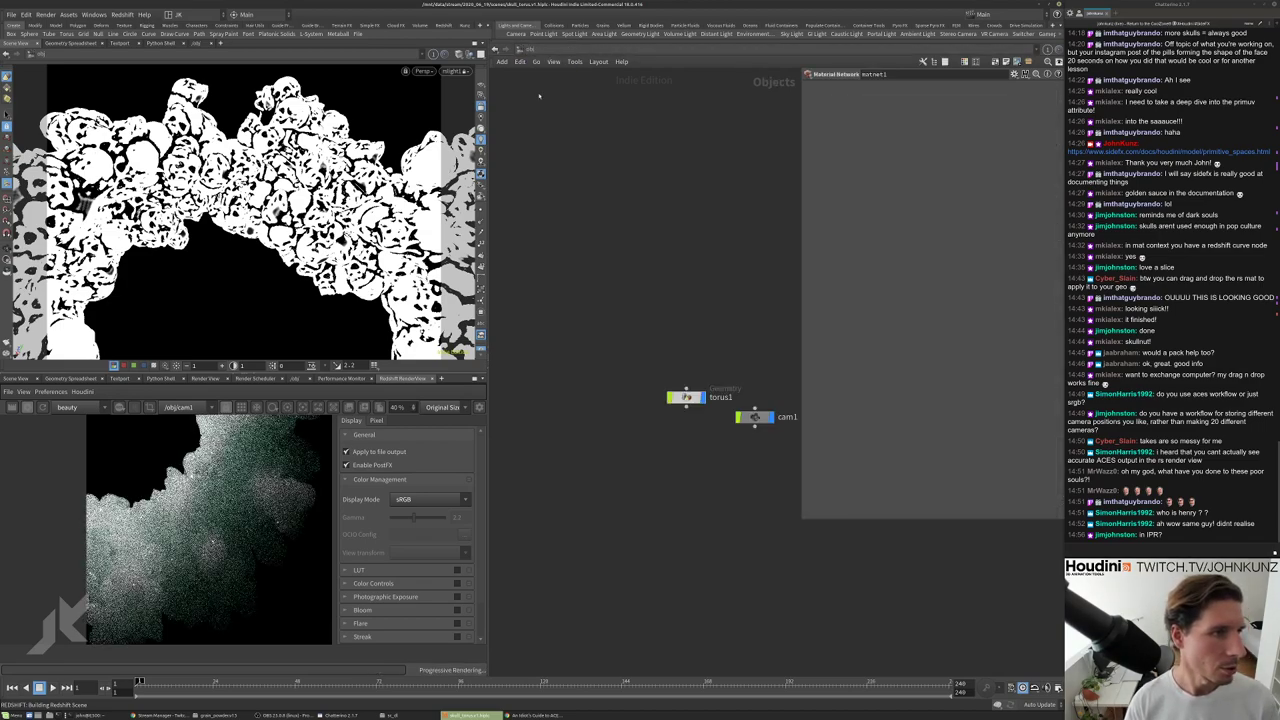
key("h")
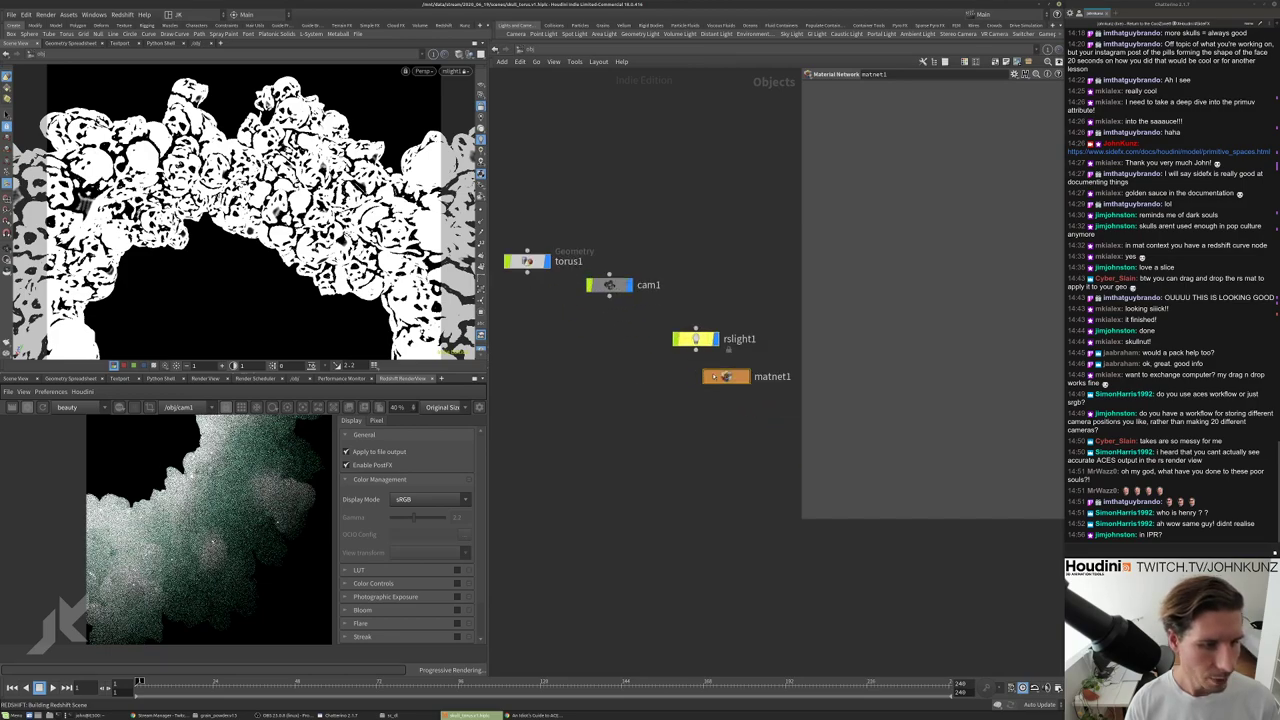
double_click(725, 376)
double_click(703, 385)
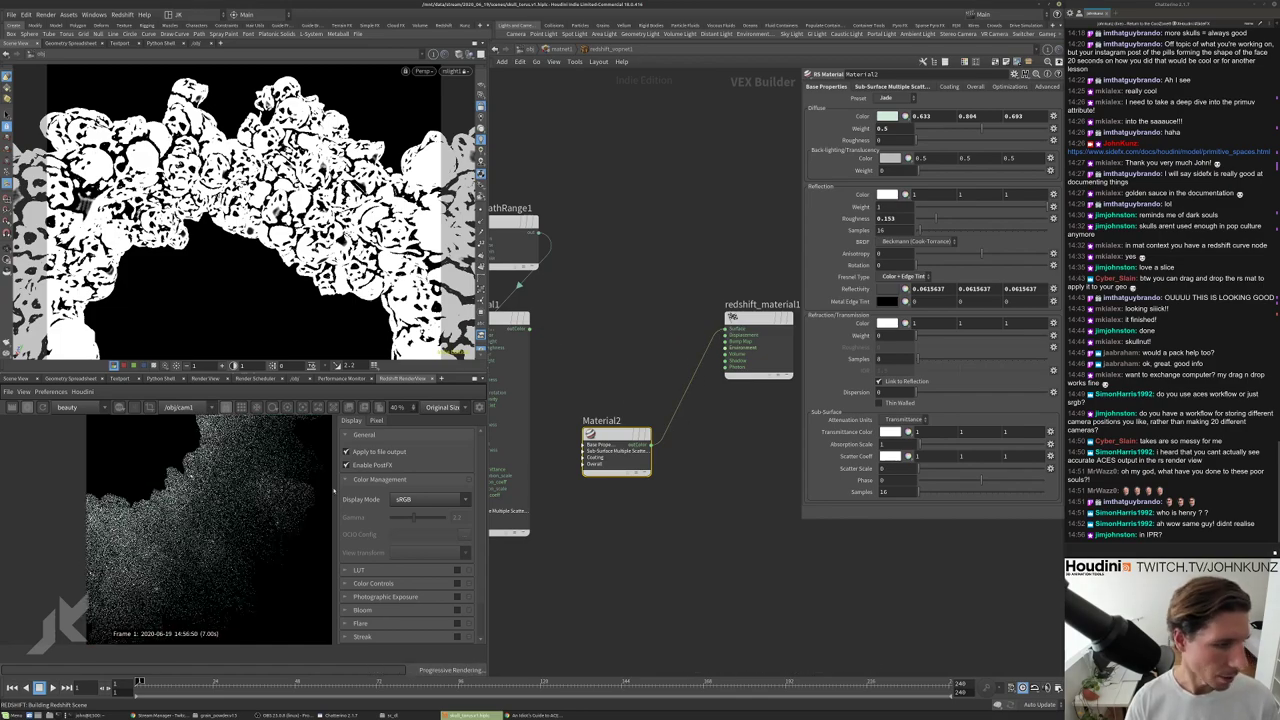
left_click_drag(649, 502, 591, 355)
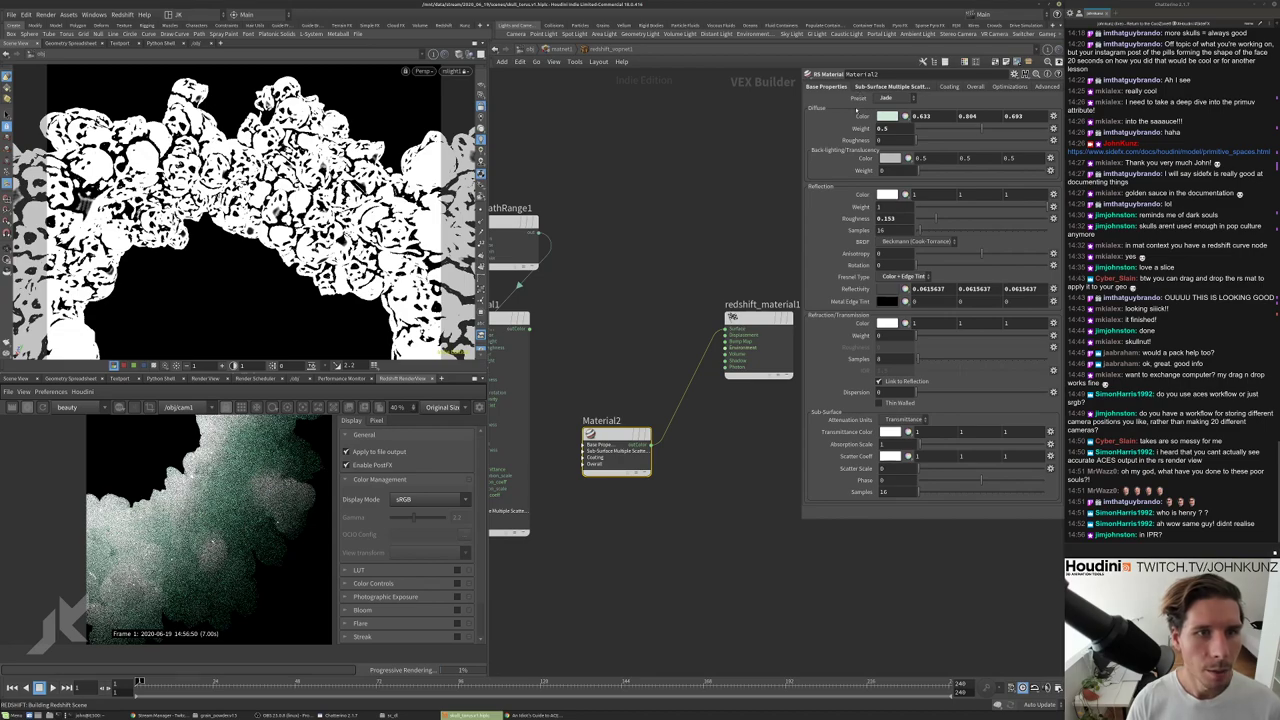
Recolor Material2's first sub-surface layer from mint to yellow and change its radius scale.
left_click(876, 87)
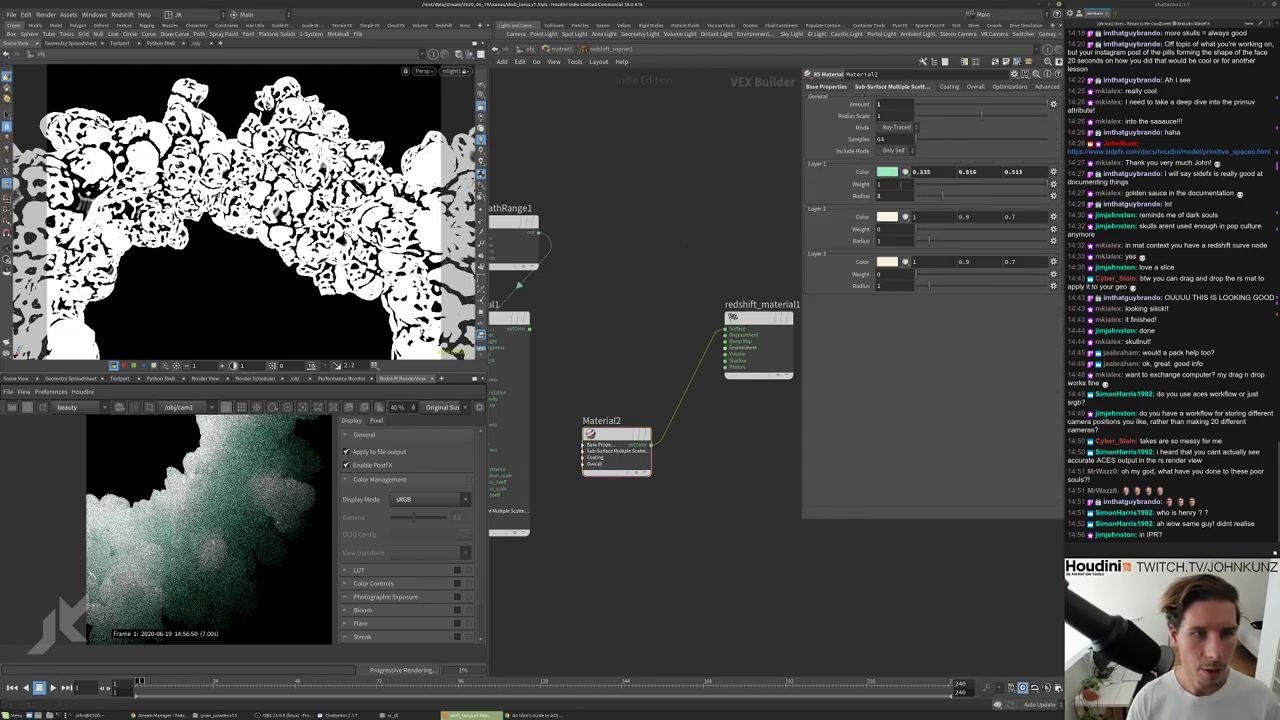
left_click(887, 171)
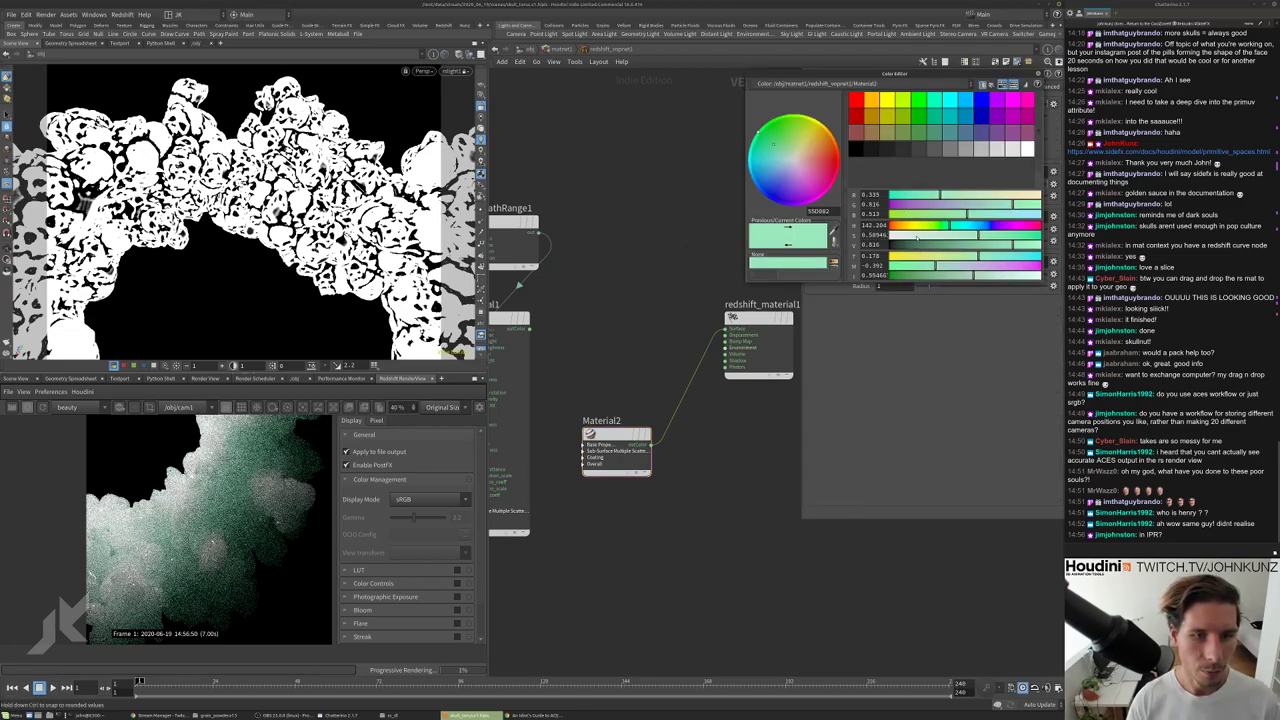
left_click(910, 227)
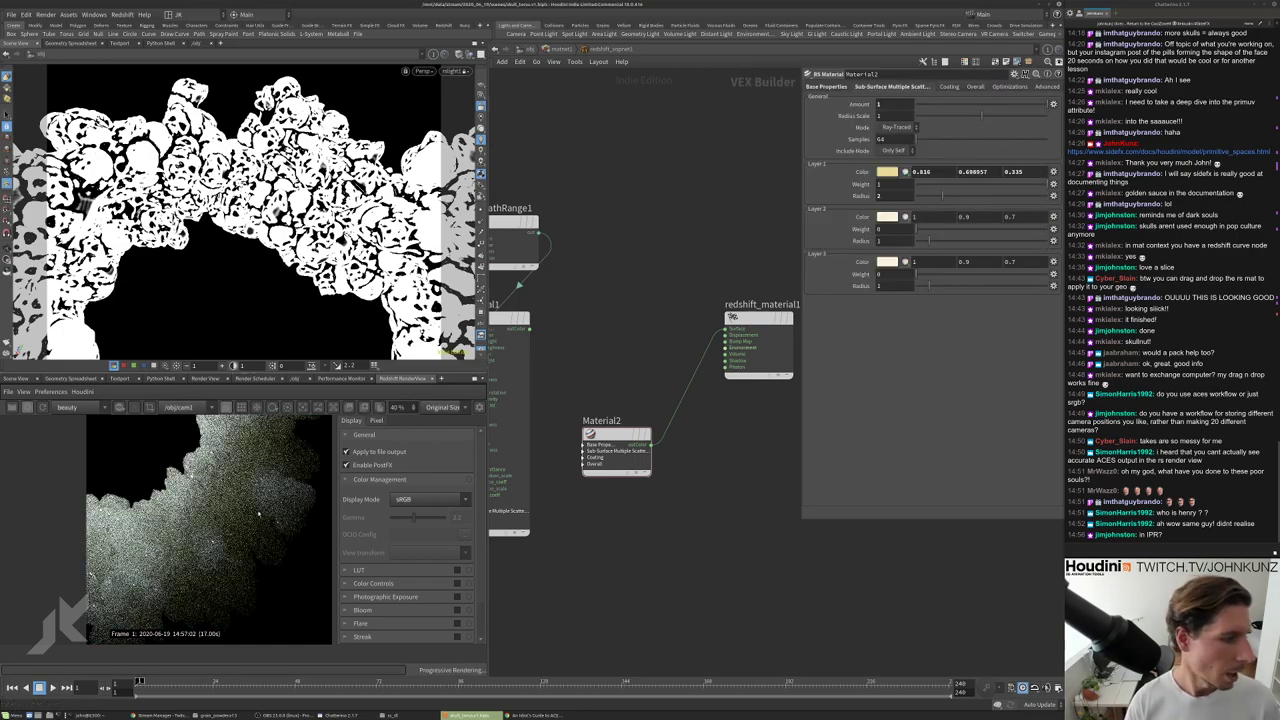
left_click(895, 116)
type("2")
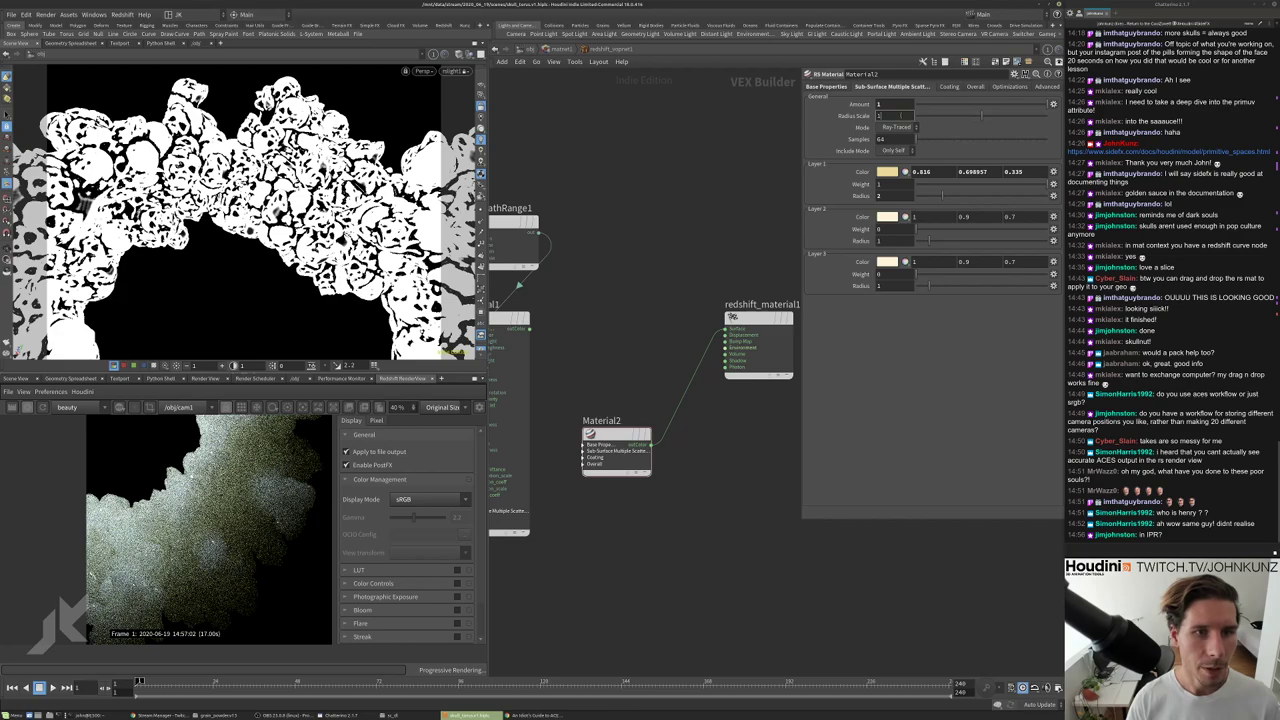
key("Return")
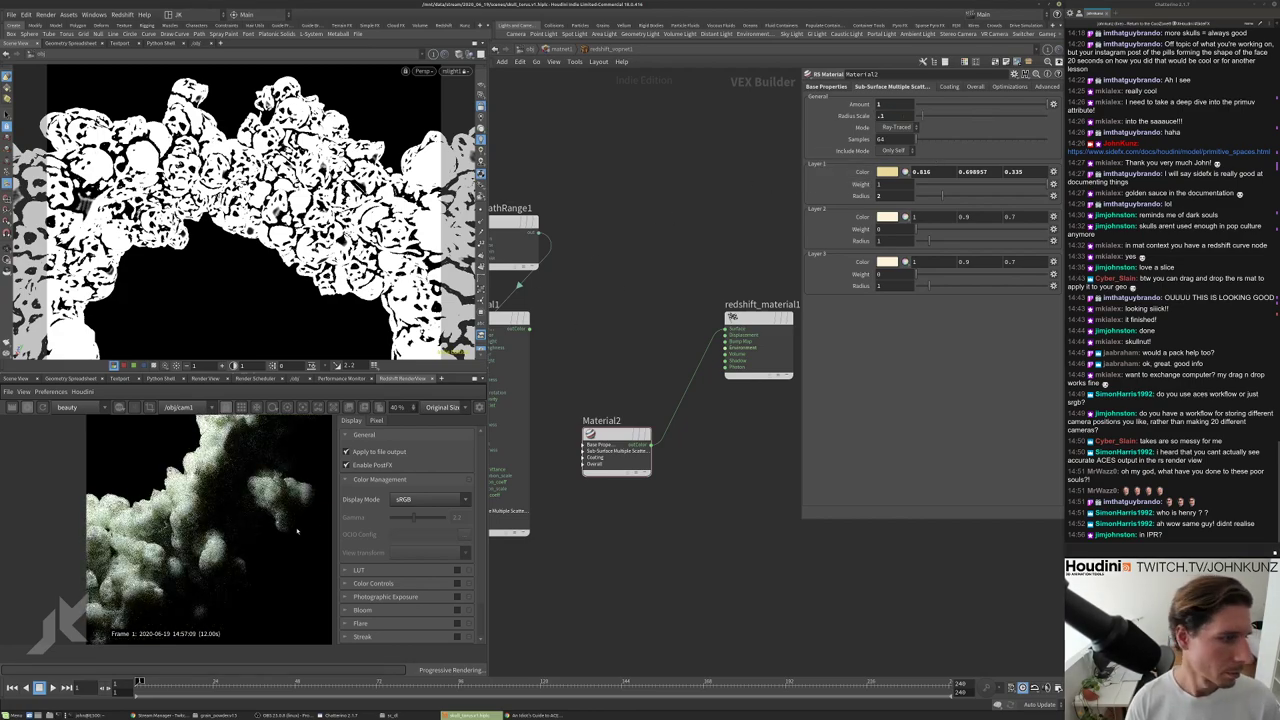
Shift the first sub-surface layer's colour hue toward a warmer orange.
left_click(883, 173)
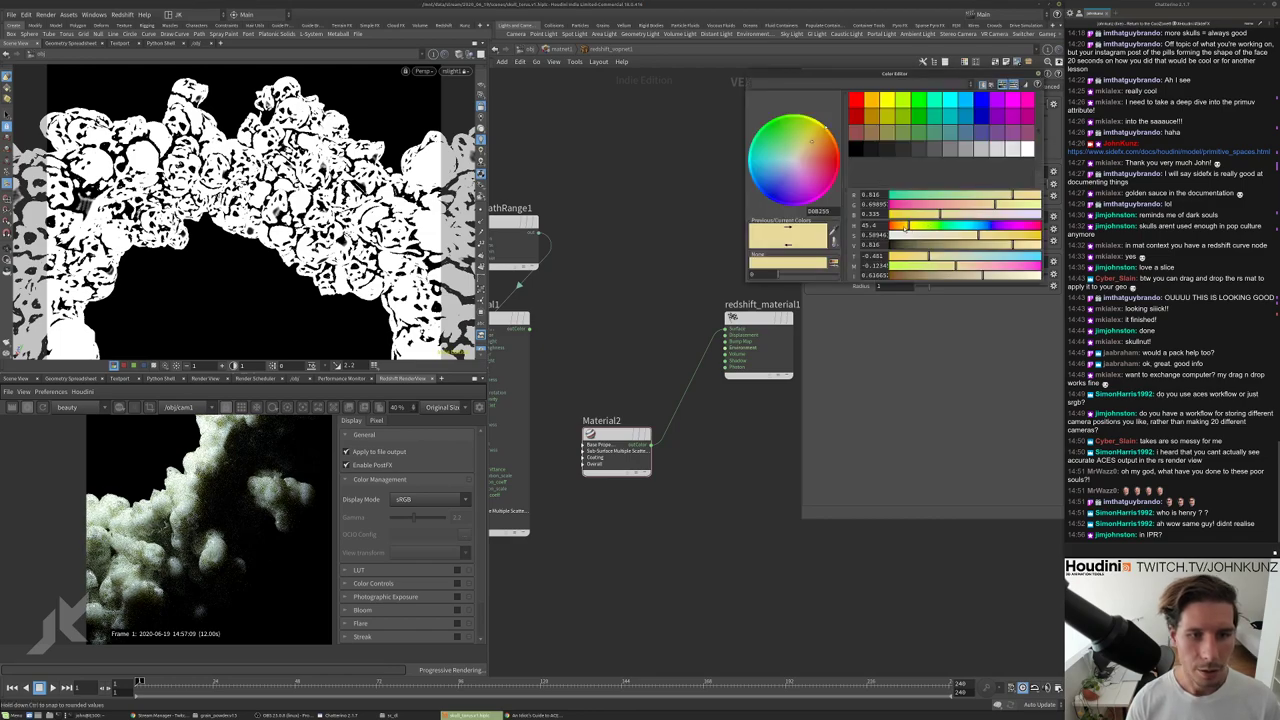
left_click_drag(905, 226, 903, 240)
scroll(226, 490, "down", 1)
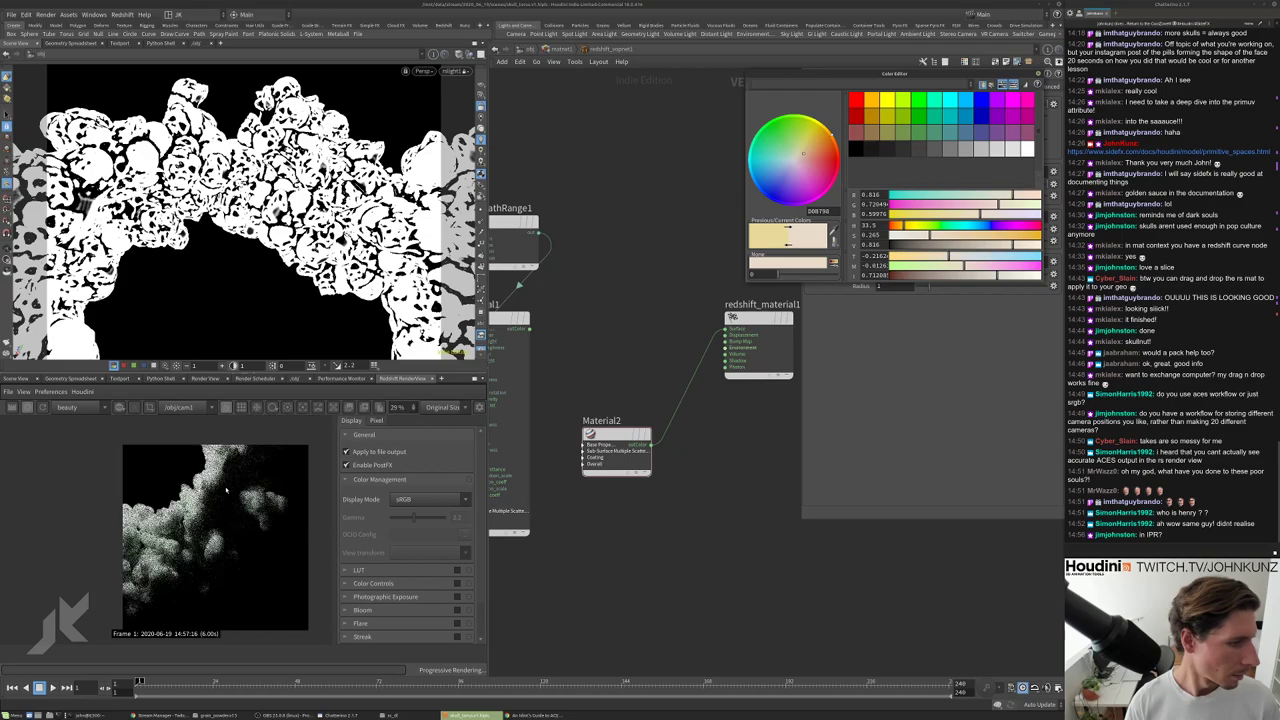
scroll(226, 490, "up", 1)
left_click(1038, 80)
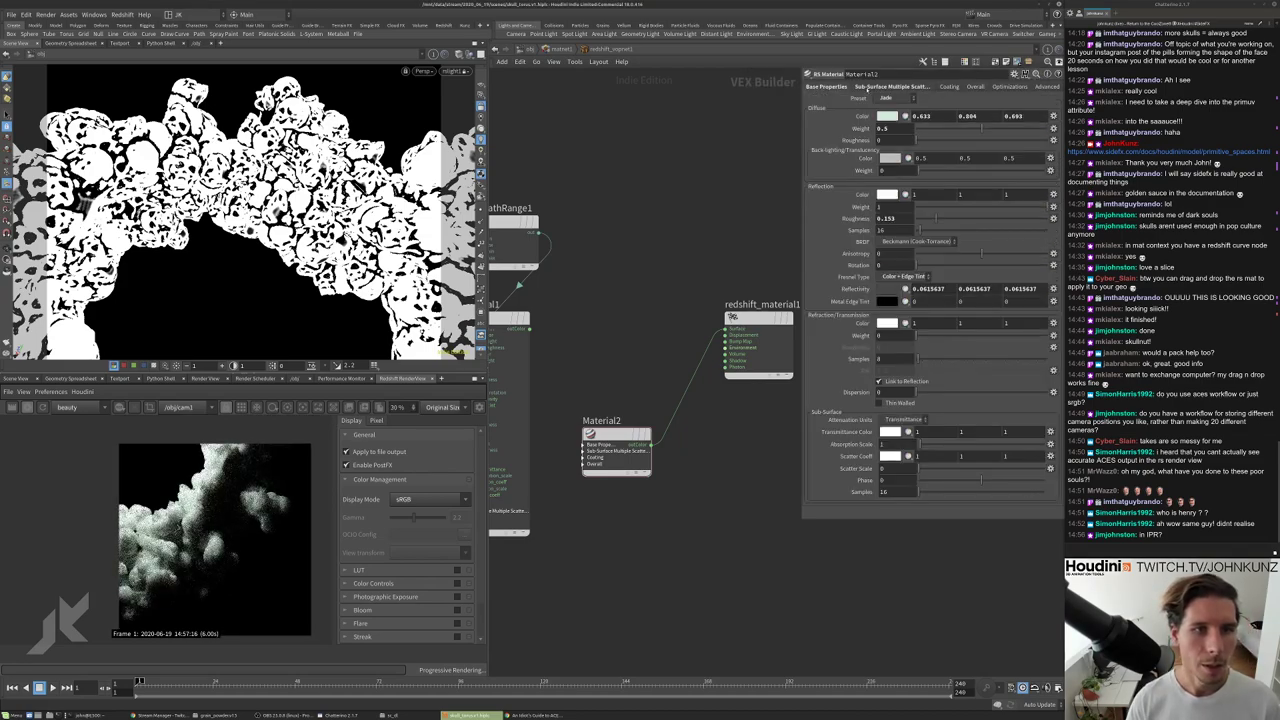
Set Material2's diffuse colour to pure white (1, 1, 1) and diffuse weight to about 0.66.
left_click(924, 116)
type("1")
key("Tab")
type("1")
key("Tab")
type("1")
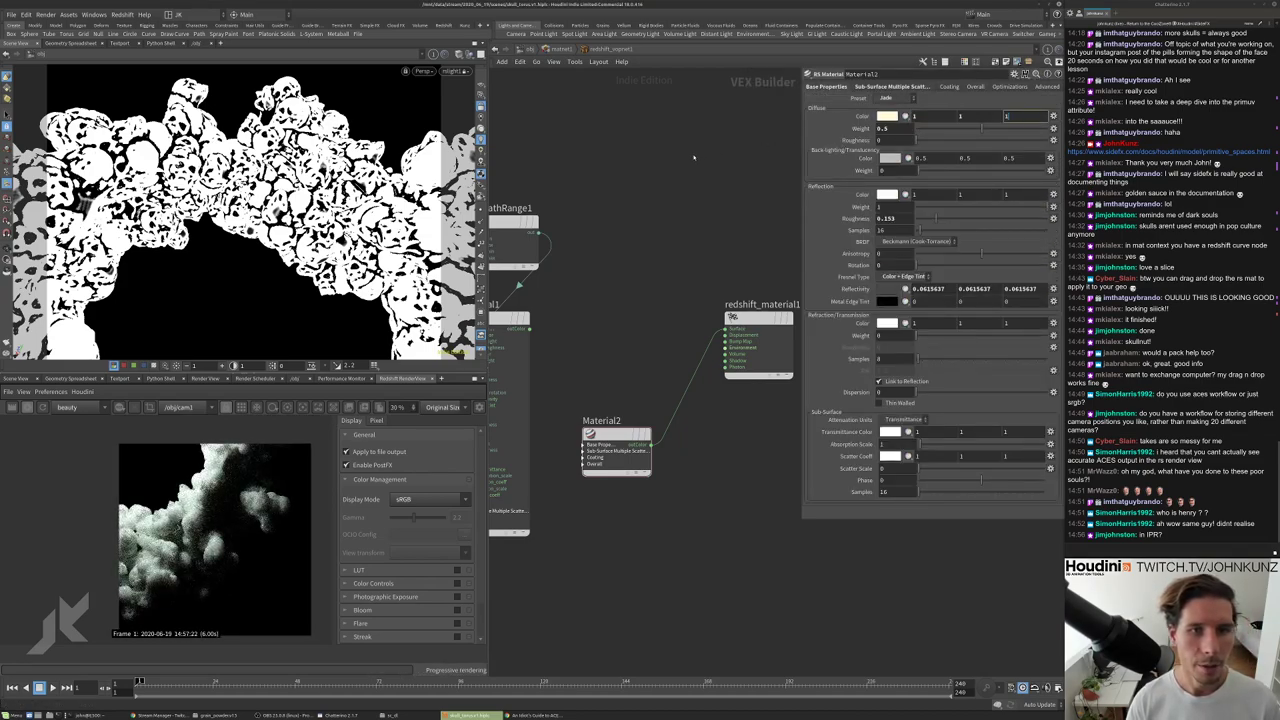
key("Return")
scroll(326, 427, "up", 3)
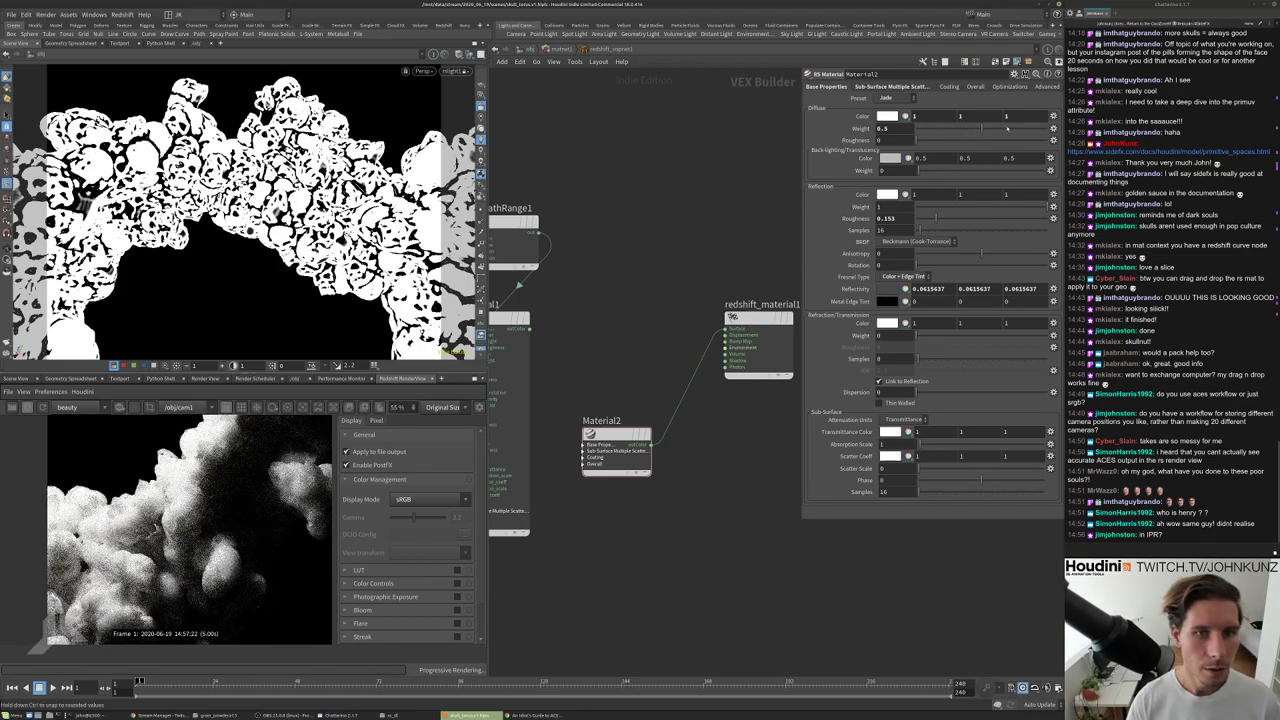
left_click_drag(982, 129, 1030, 129)
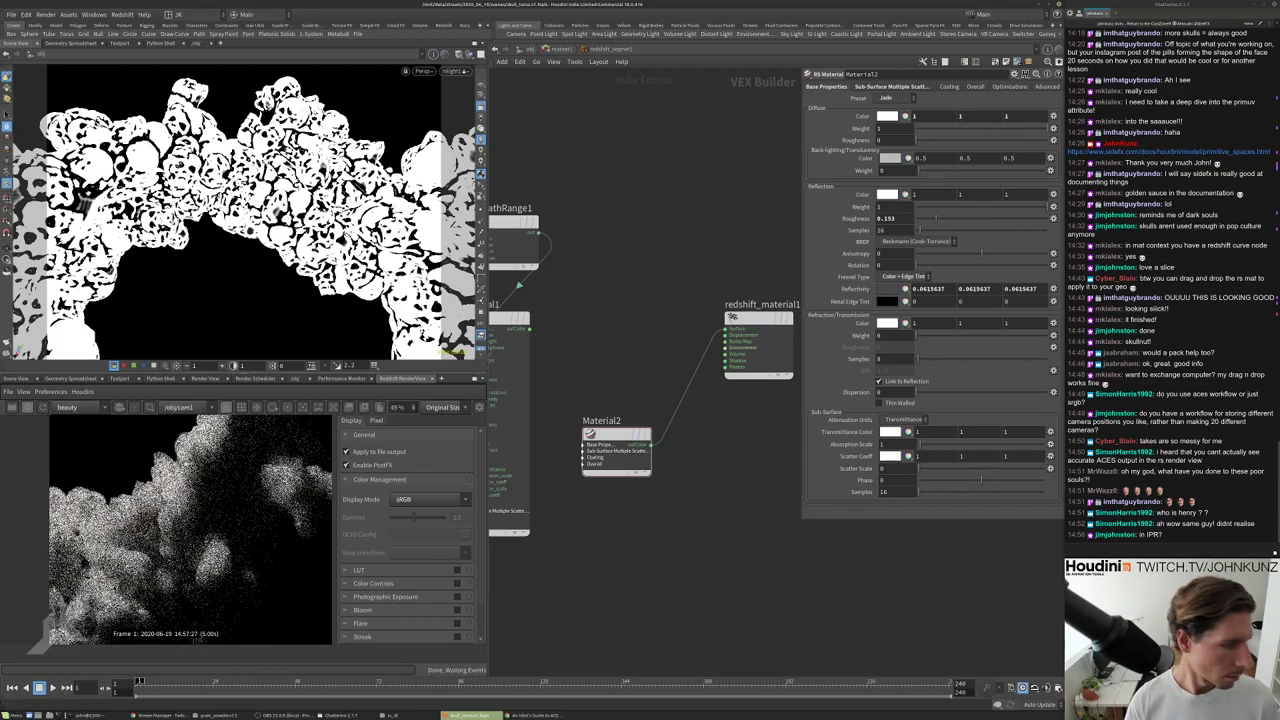
Set the sub-surface scattering radius scale to 0.075.
left_click(890, 86)
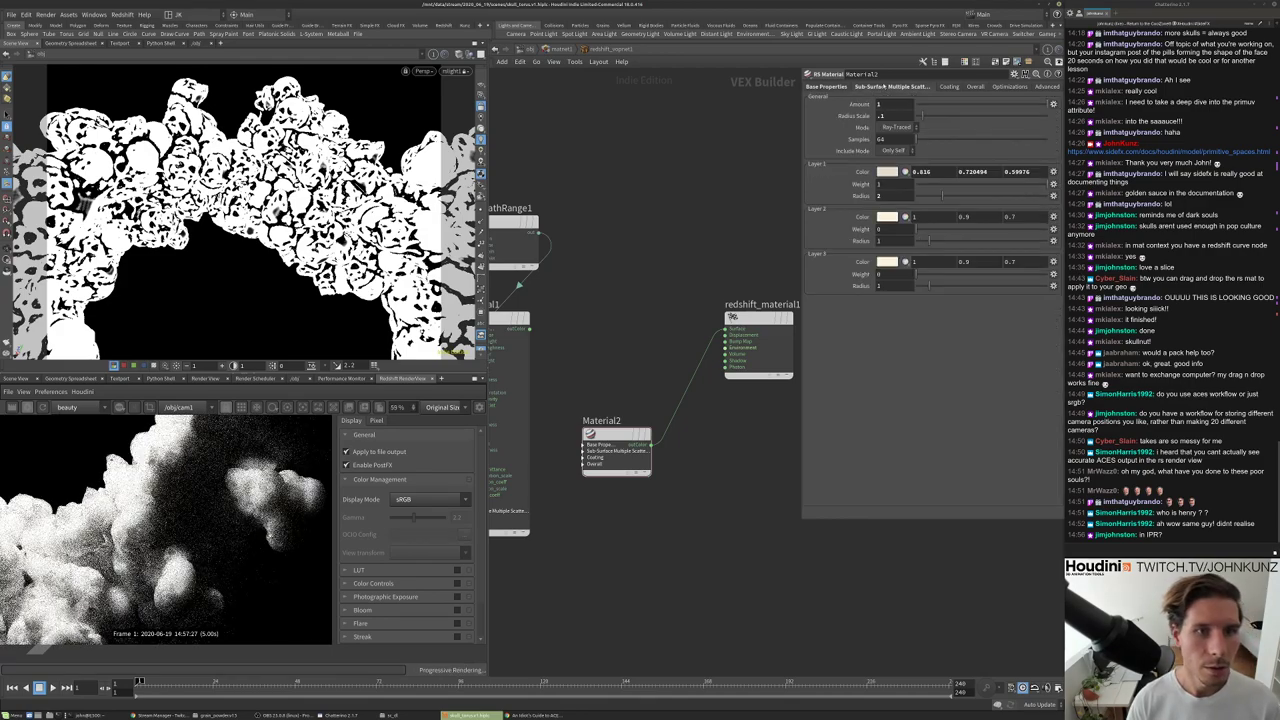
left_click_drag(925, 118, 882, 118)
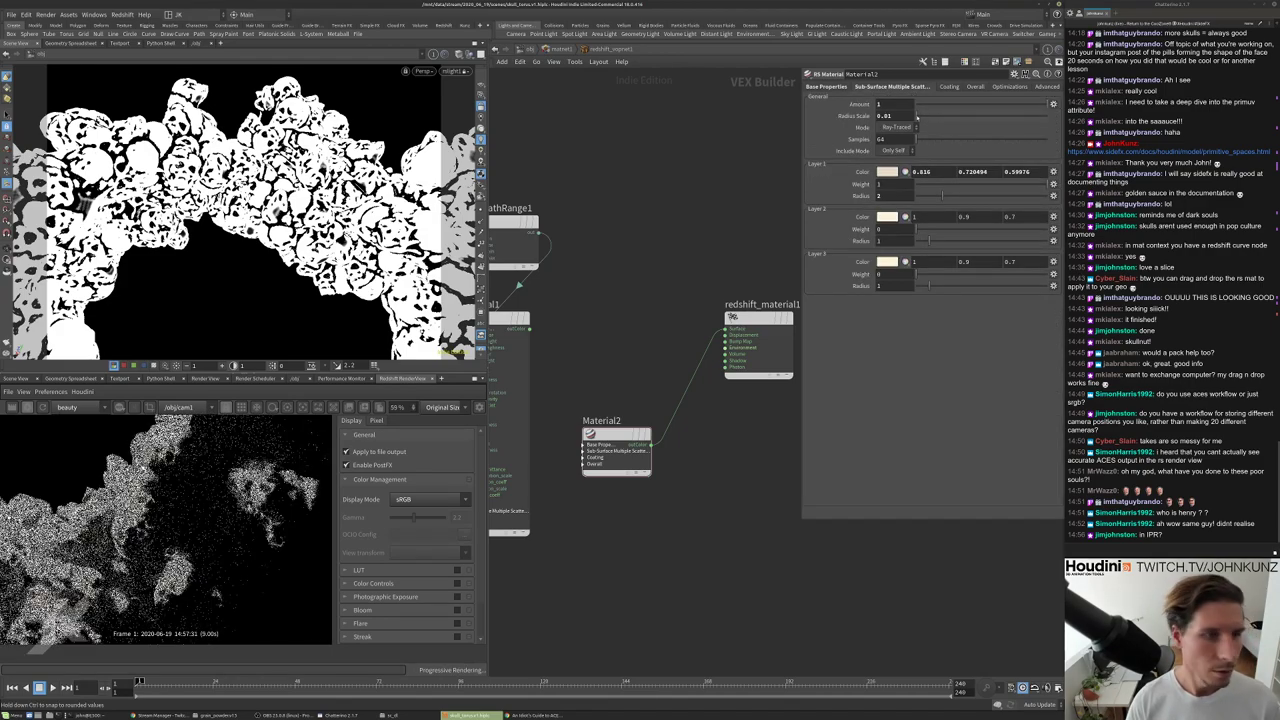
scroll(202, 460, "up", 5)
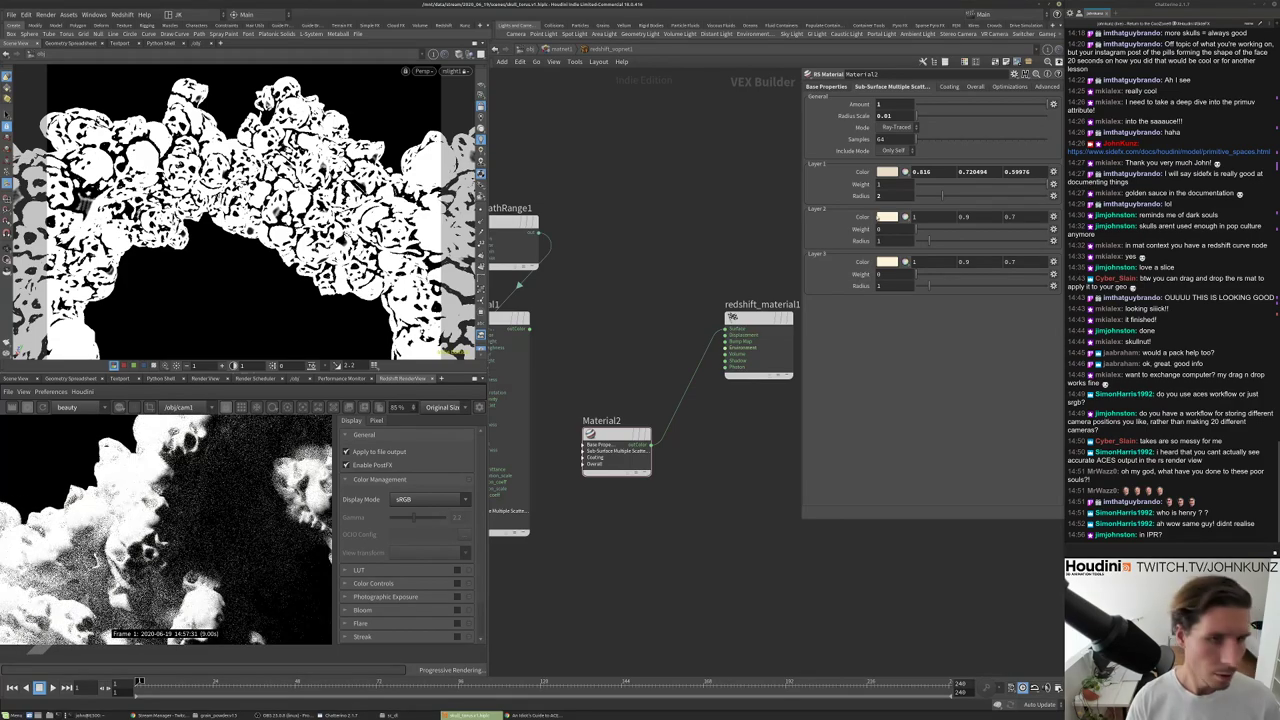
left_click(886, 116)
type("0.075")
key("Return")
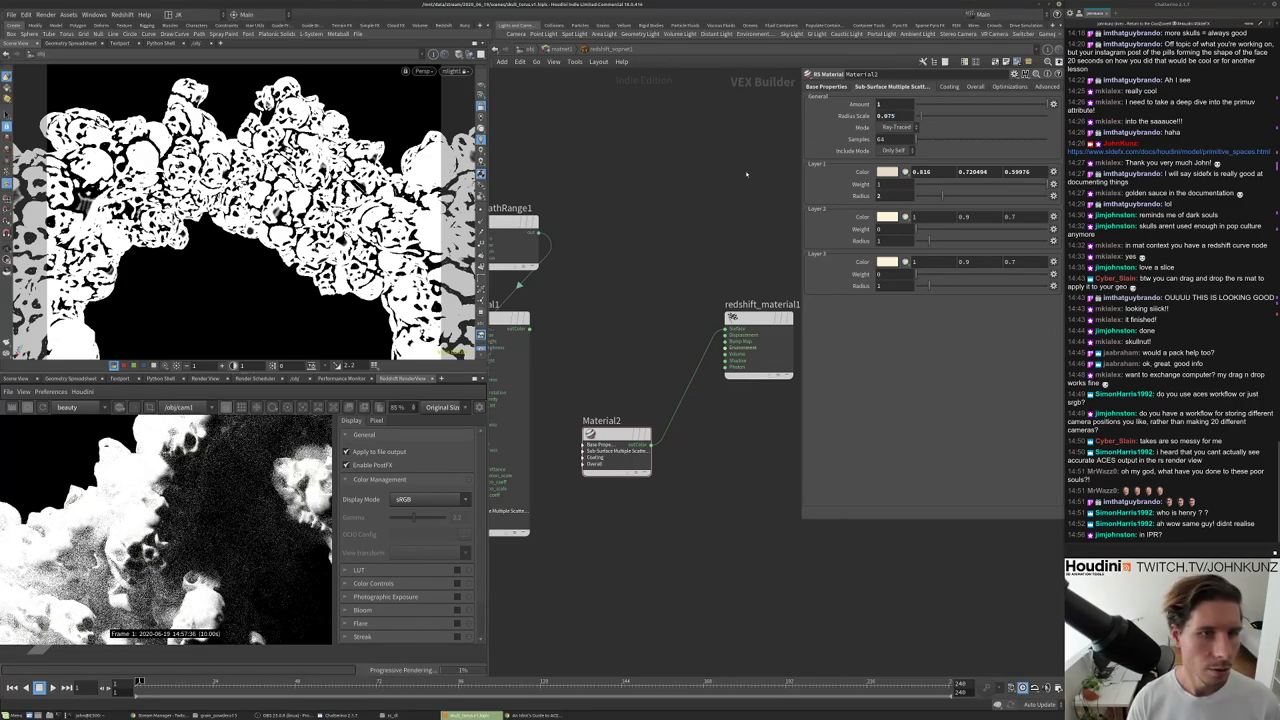
scroll(236, 490, "down", 3)
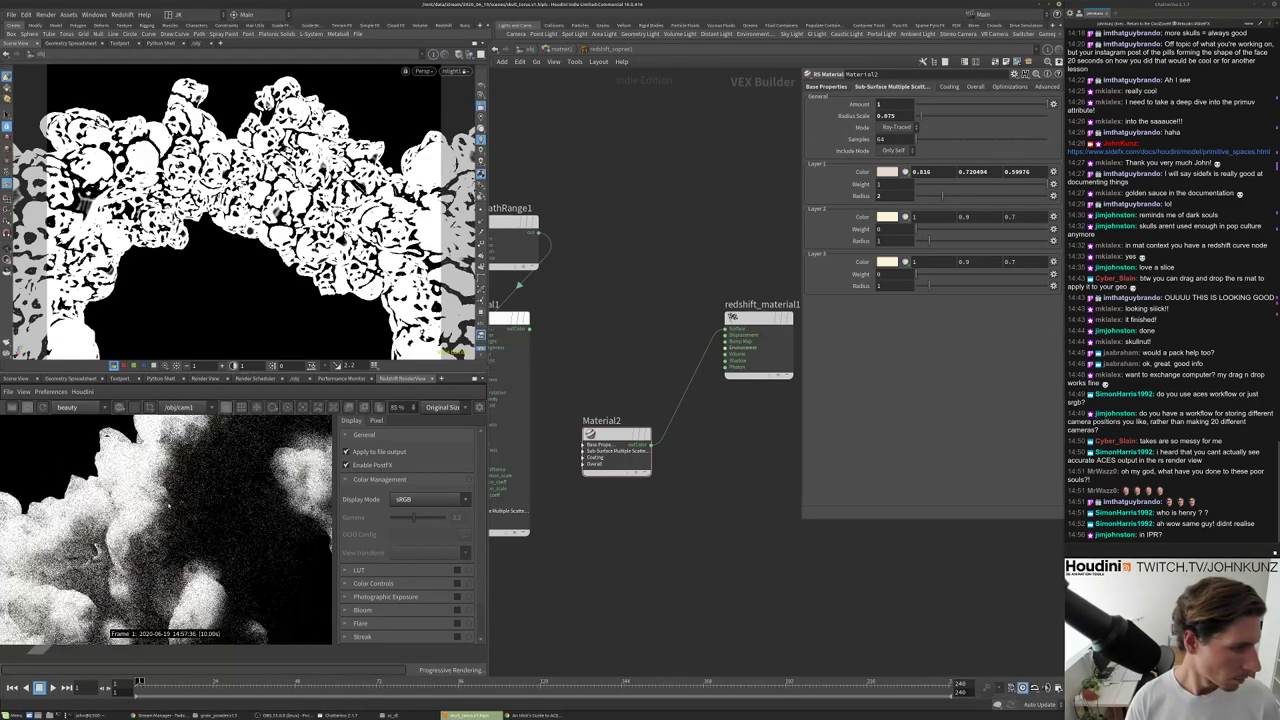
scroll(166, 528, "up", 4)
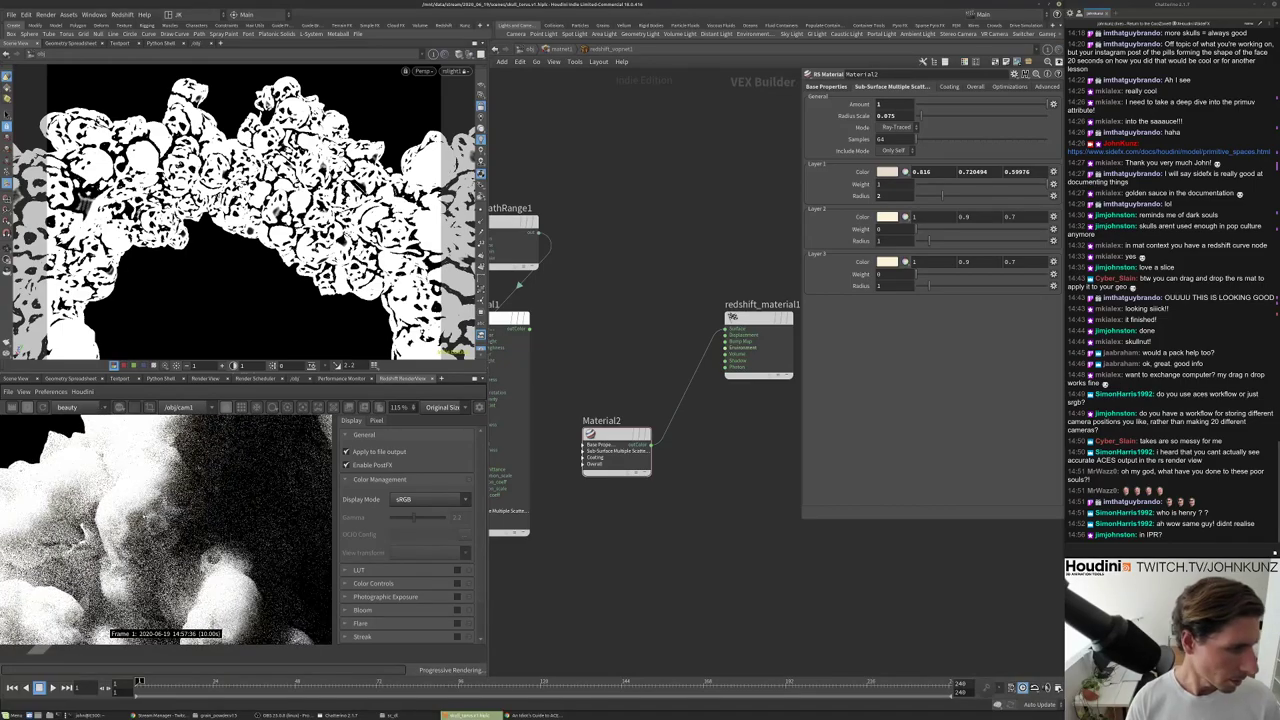
scroll(155, 533, "down", 5)
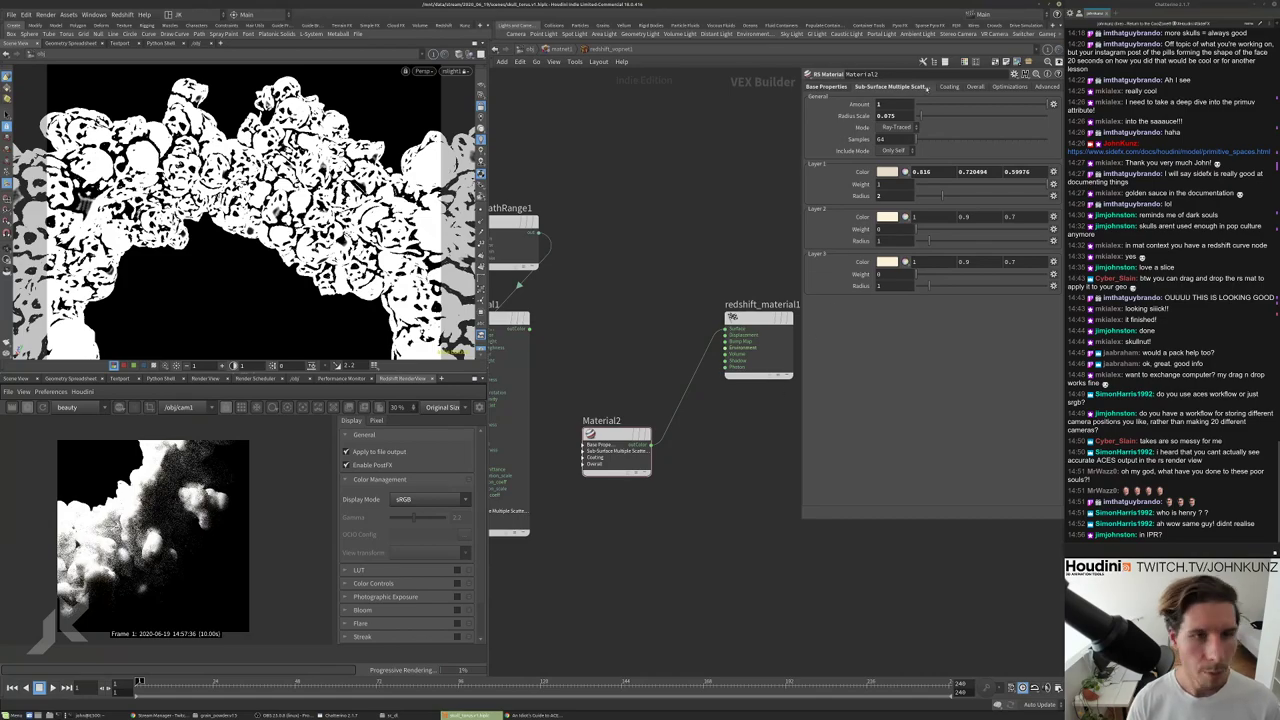
Set the jade diffuse weight to 0.5 and reflection roughness to 0.25.
left_click(822, 86)
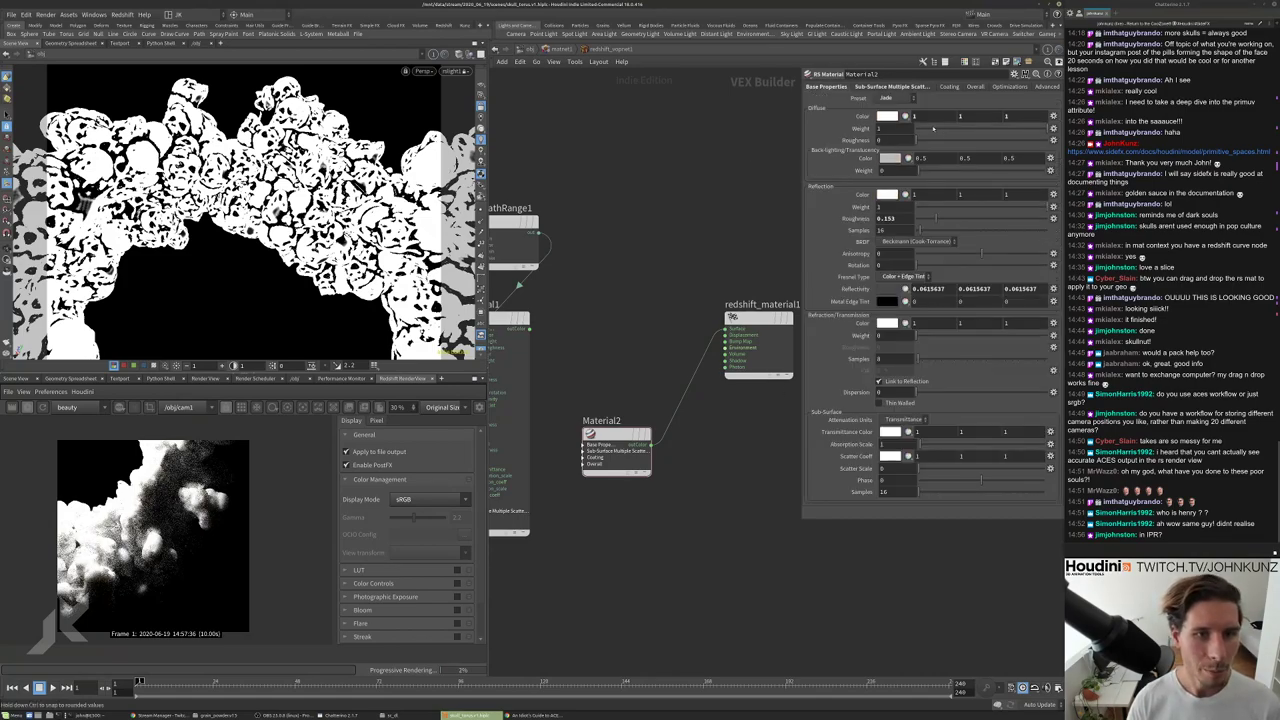
left_click(933, 128)
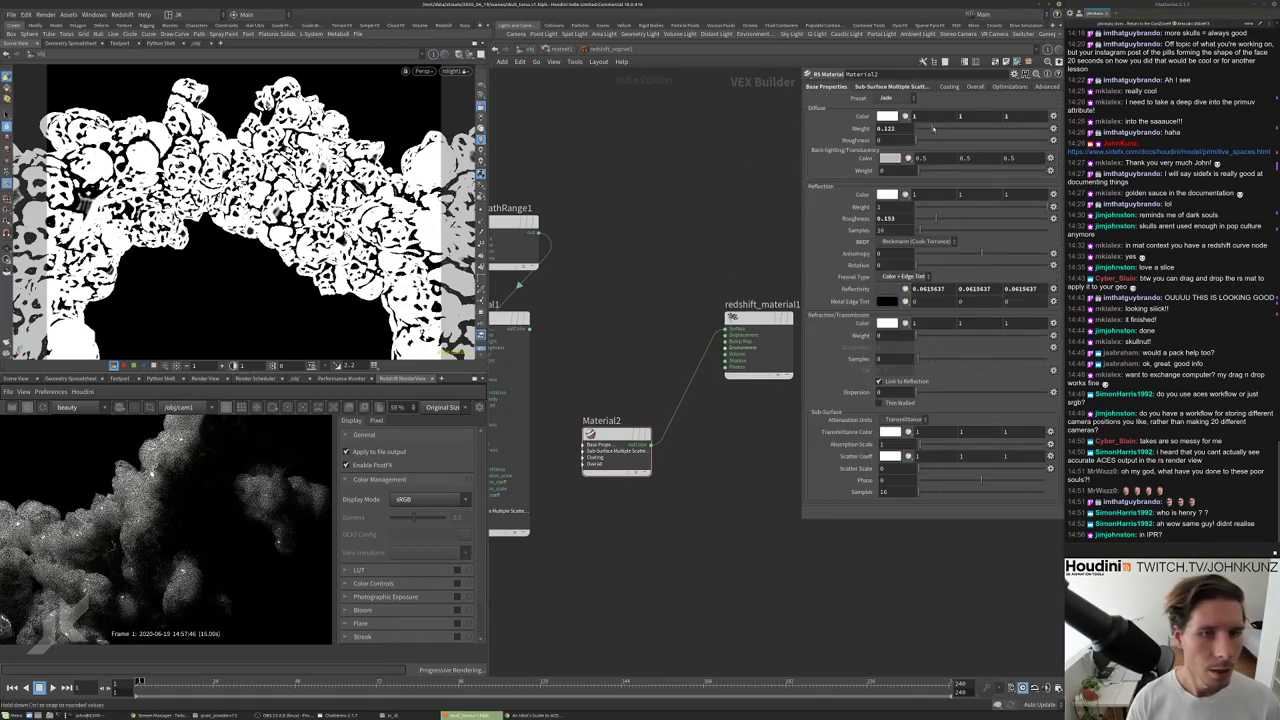
left_click_drag(933, 128, 980, 128)
scroll(176, 516, "up", 2)
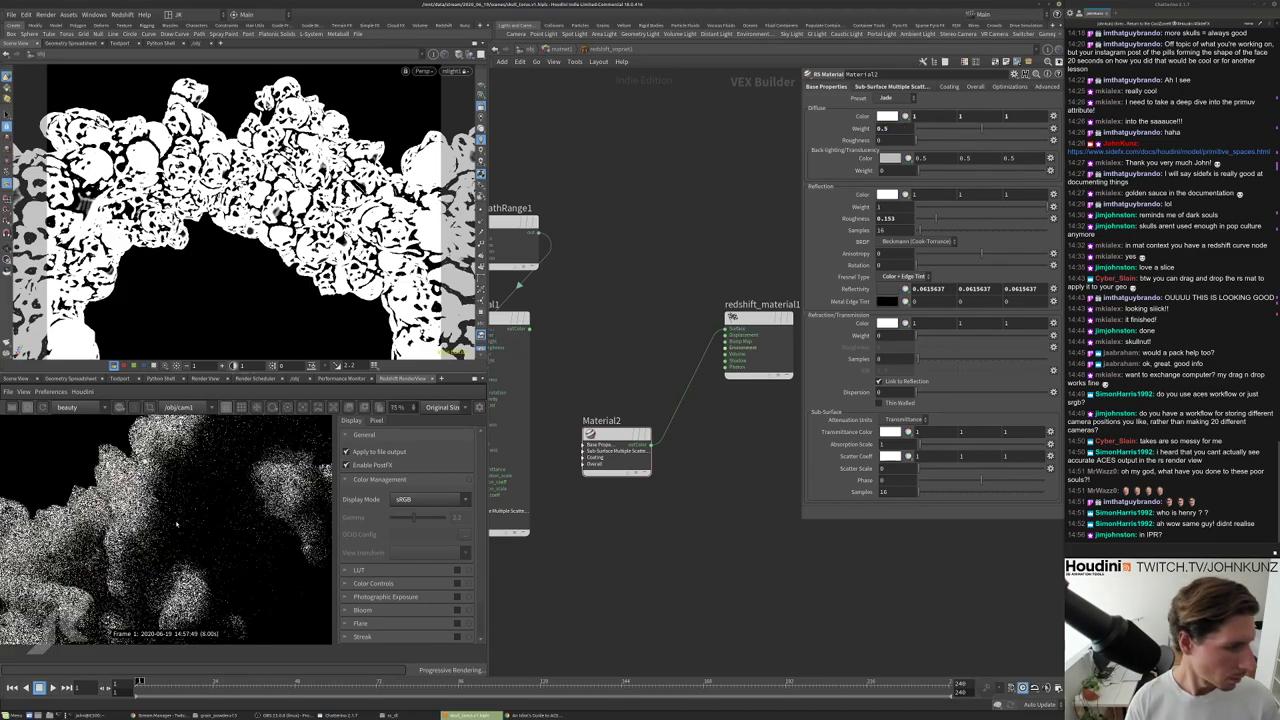
scroll(177, 524, "down", 2)
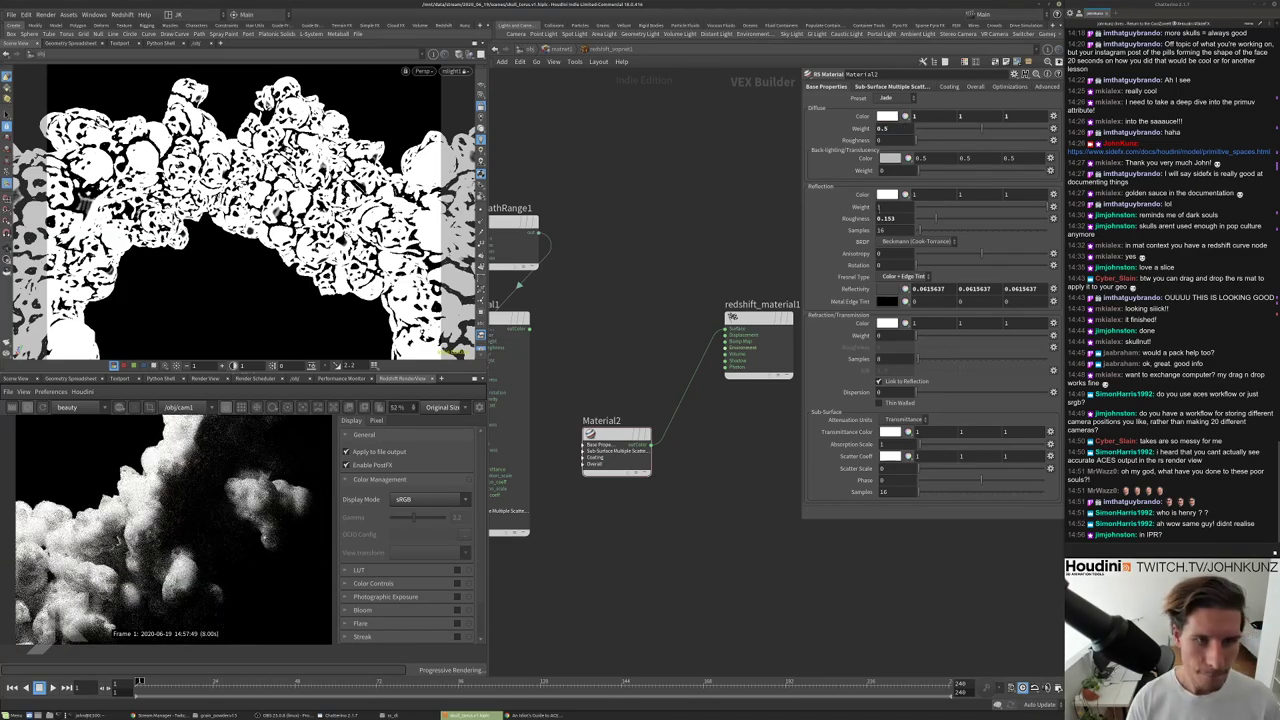
type("0.25")
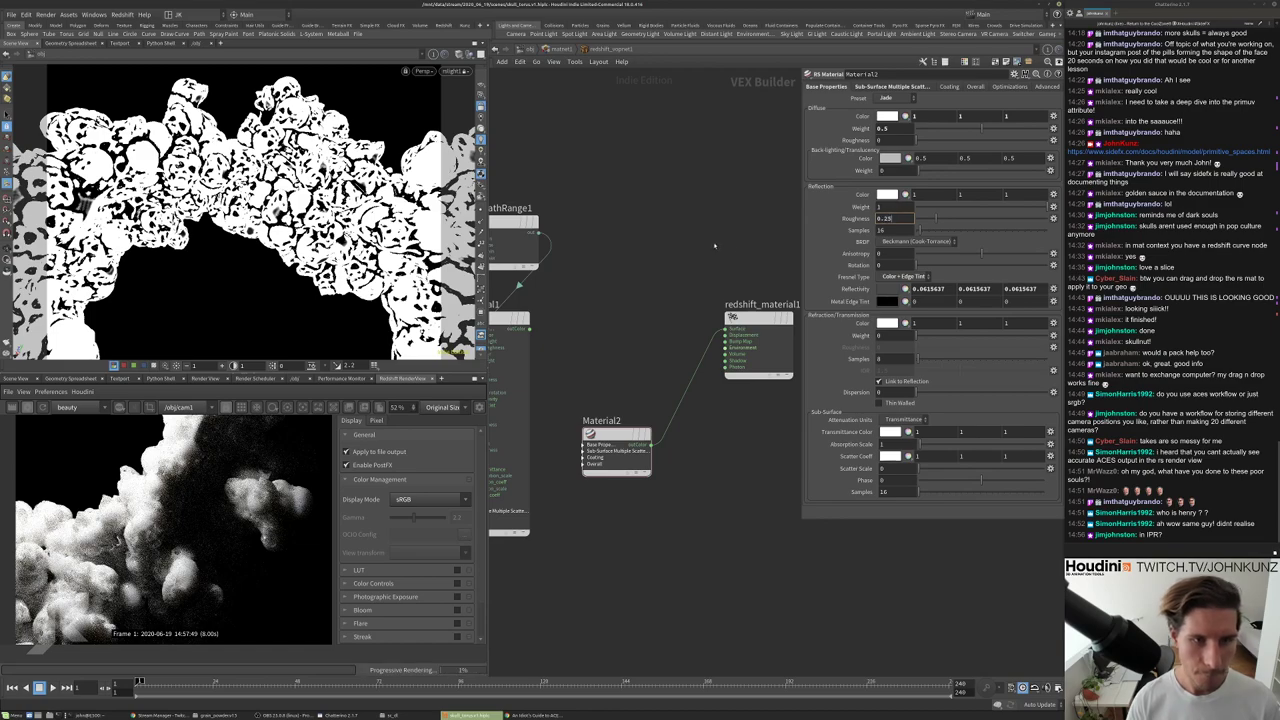
key("Return")
scroll(205, 428, "up", 3)
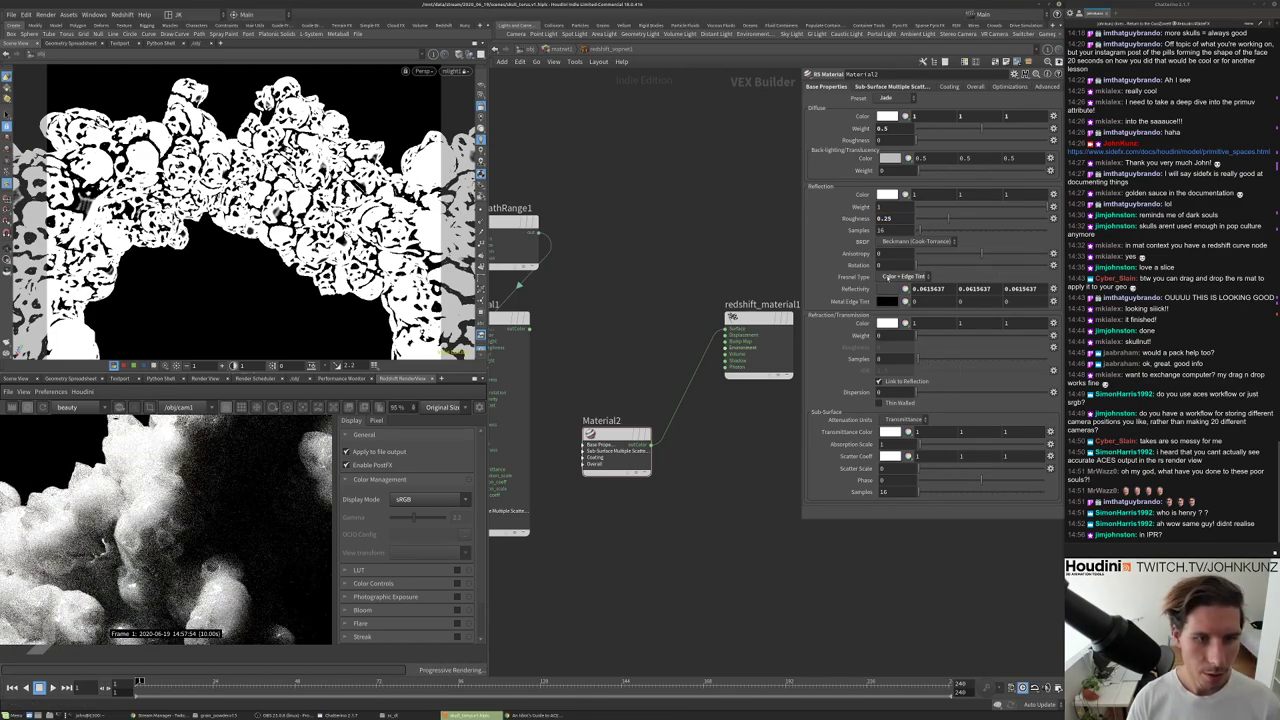
Switch the jade material's Fresnel type to IOR with an IOR of 1.4.
left_click(903, 277)
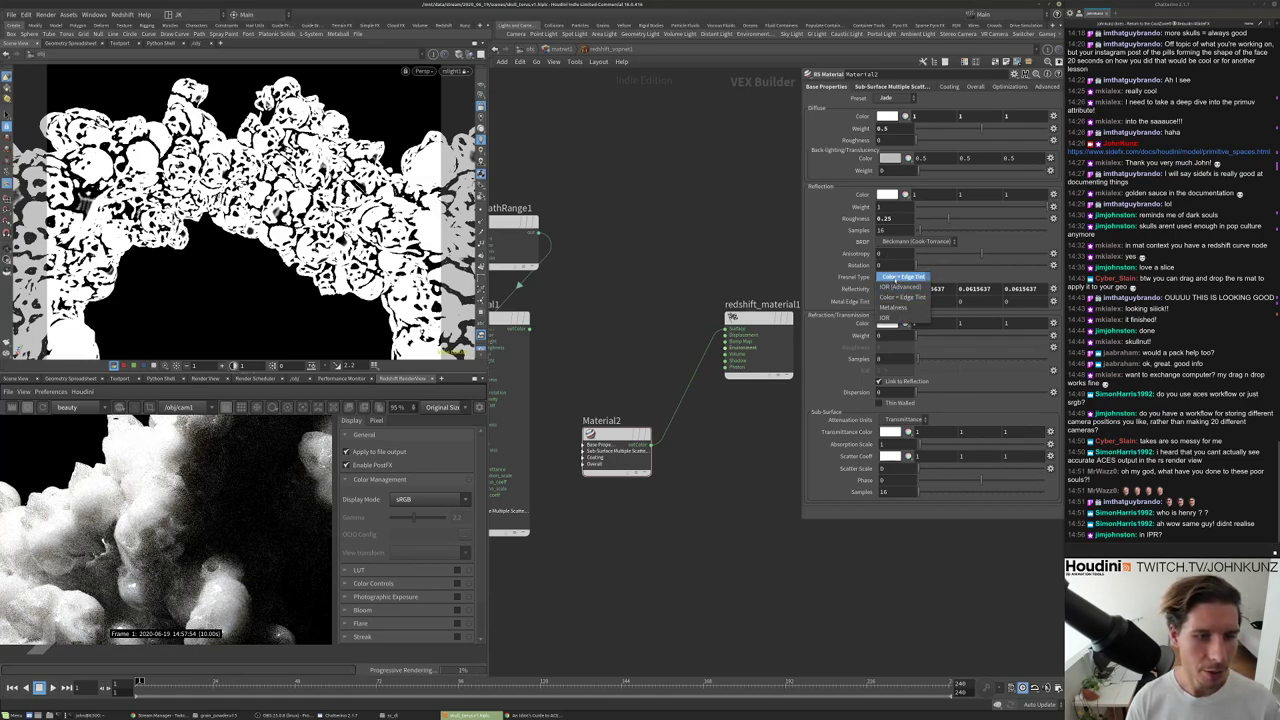
left_click(905, 317)
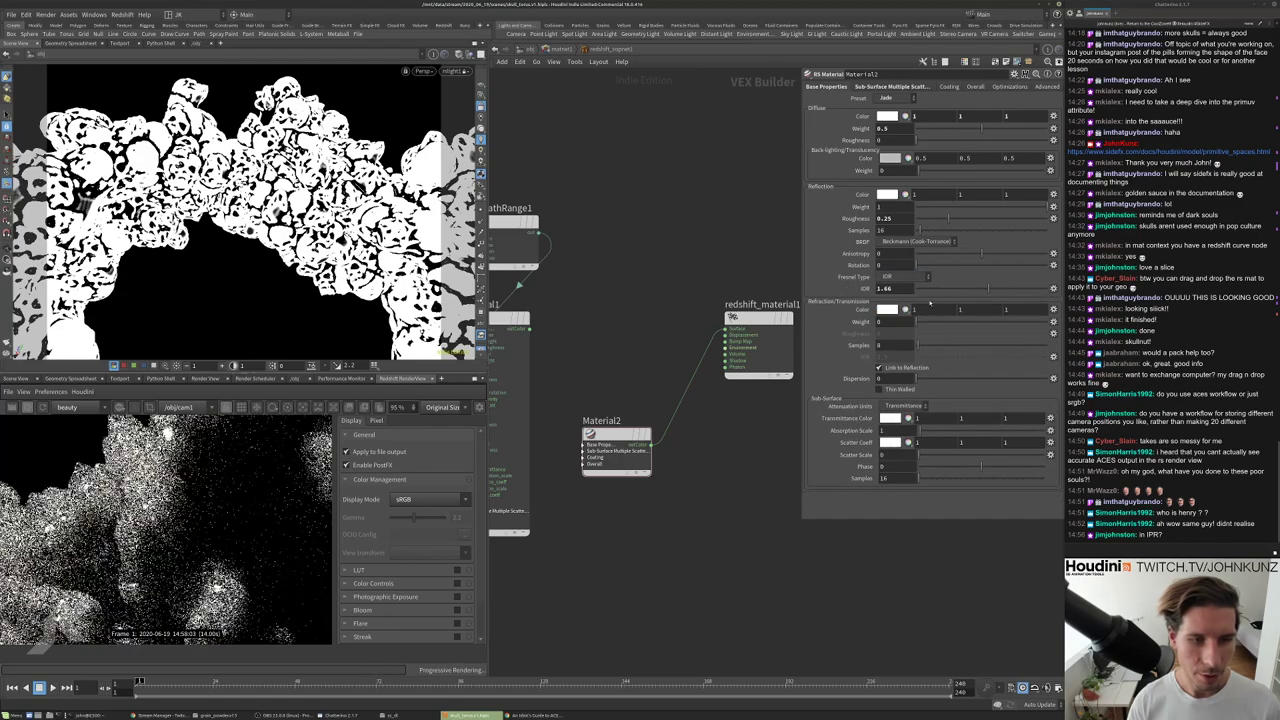
double_click(885, 288)
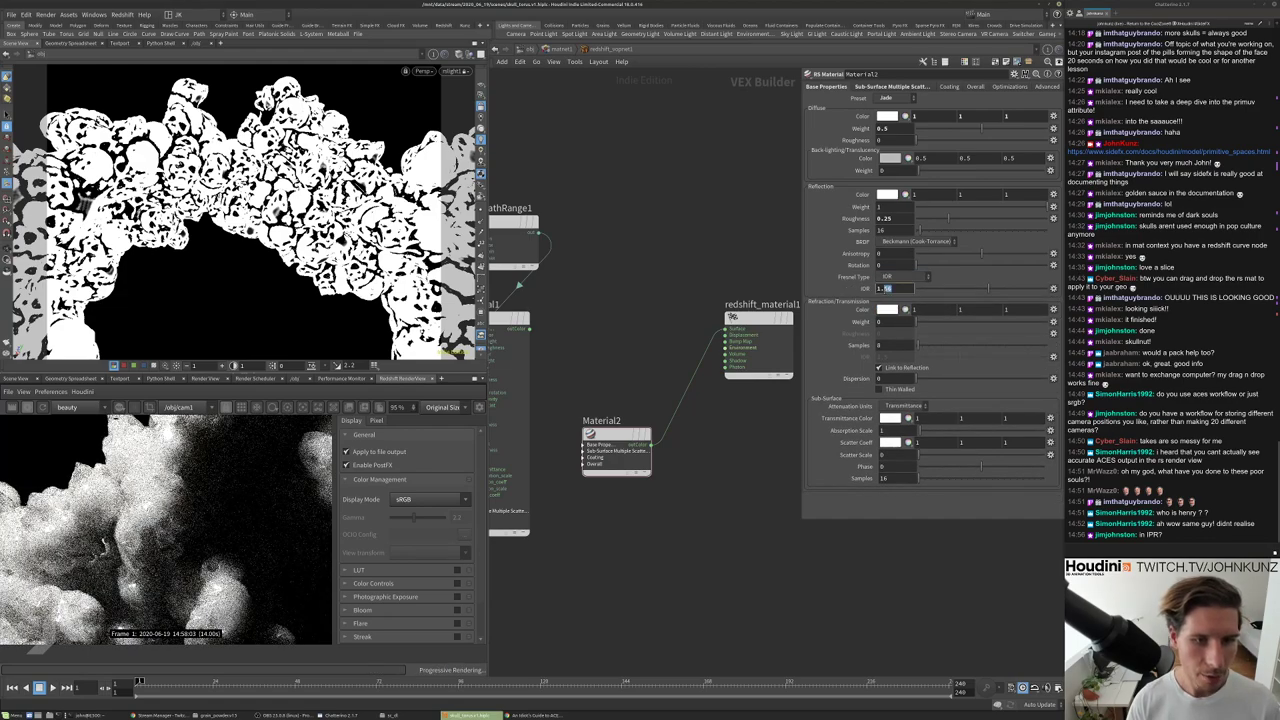
type("1.4")
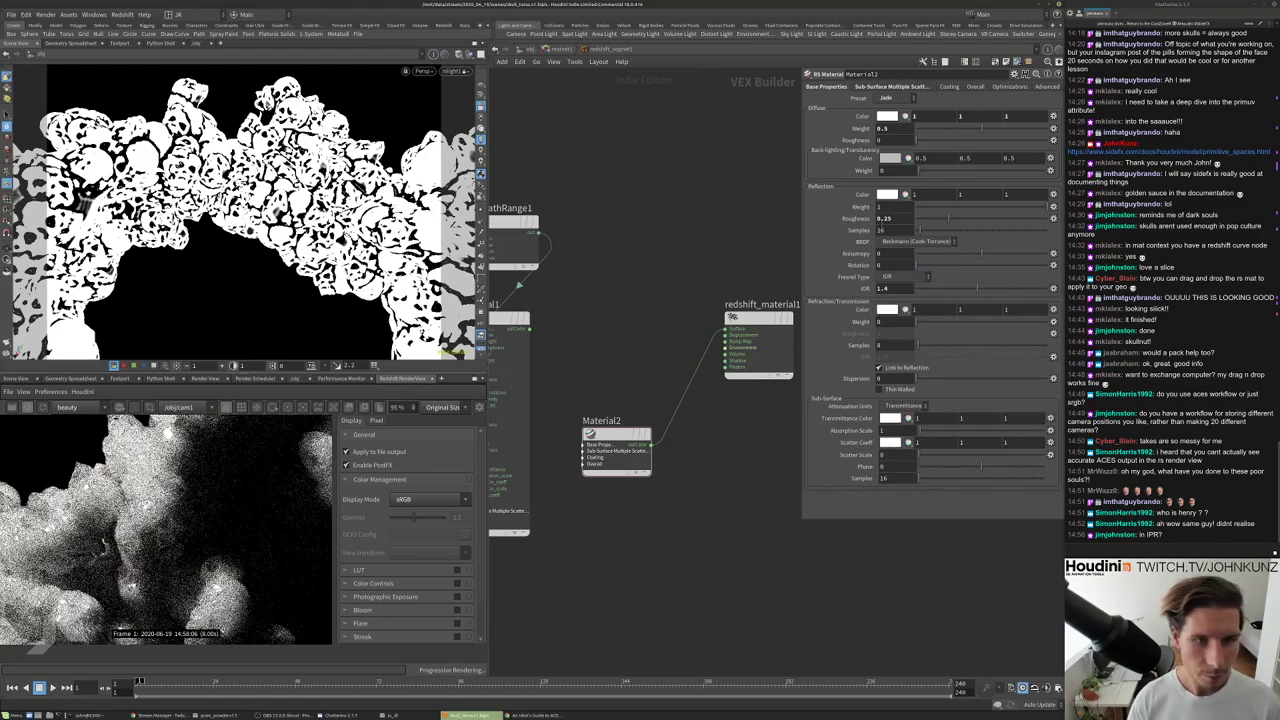
Raise the reflection roughness to 0.4, then to 0.55.
double_click(885, 218)
type("0.4")
key("Return")
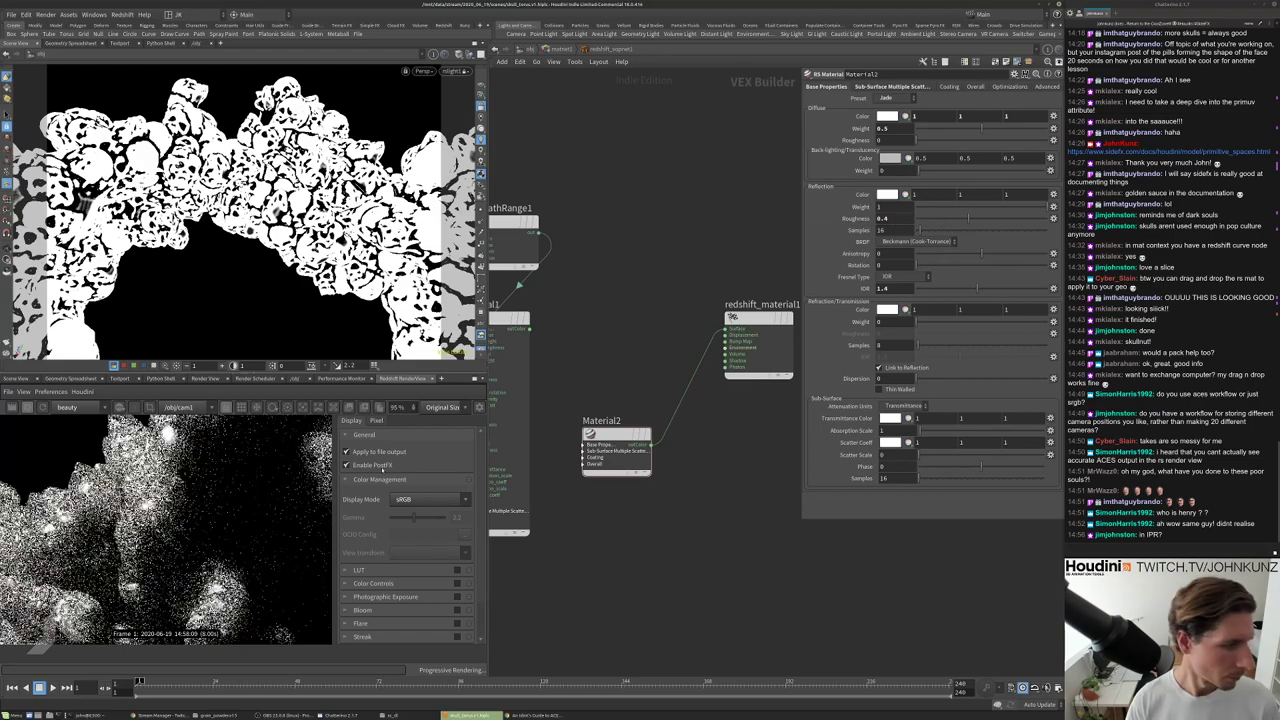
scroll(123, 528, "down", 2)
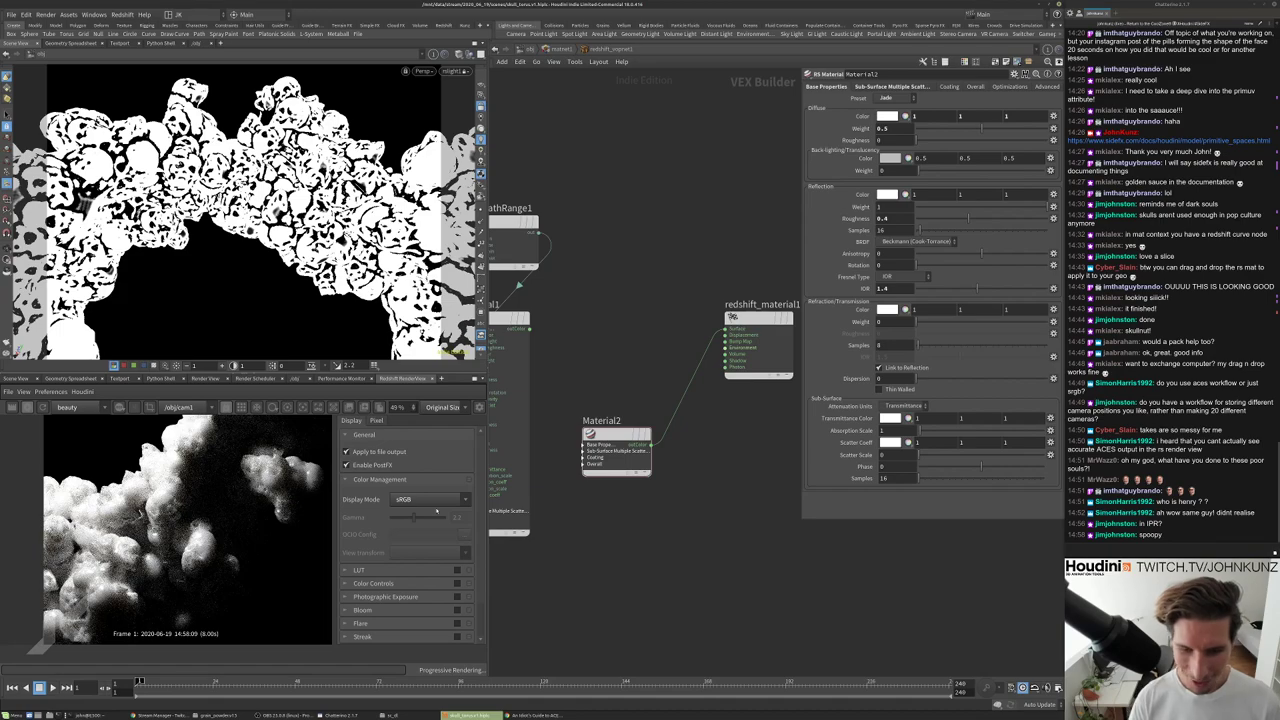
scroll(235, 537, "up", 3)
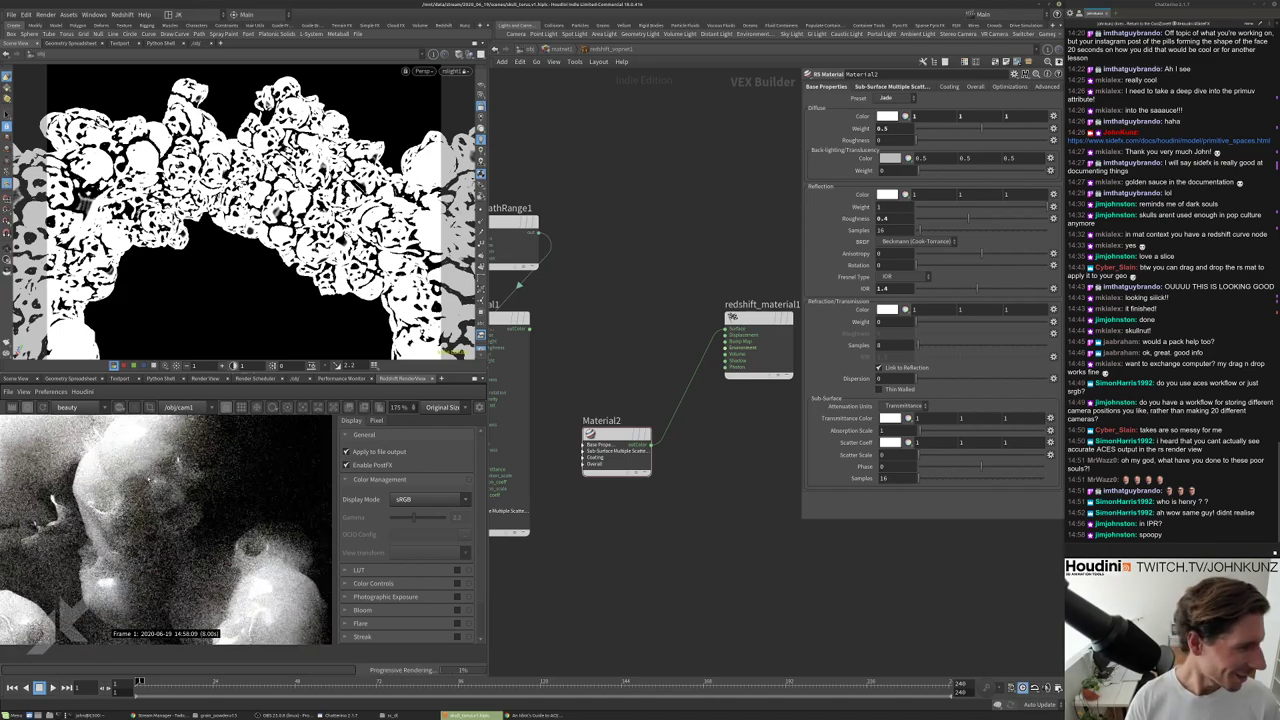
scroll(230, 563, "down", 1)
scroll(279, 465, "up", 4)
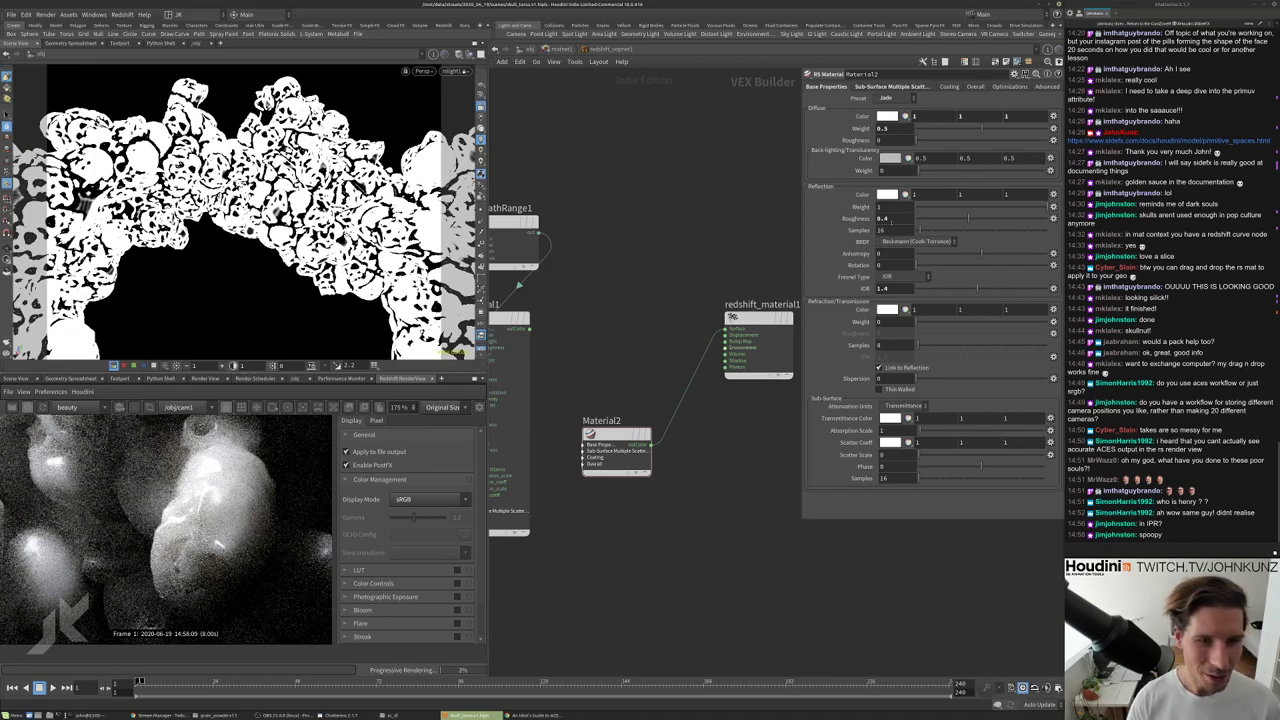
type("5")
key("Return")
scroll(166, 530, "up", 3)
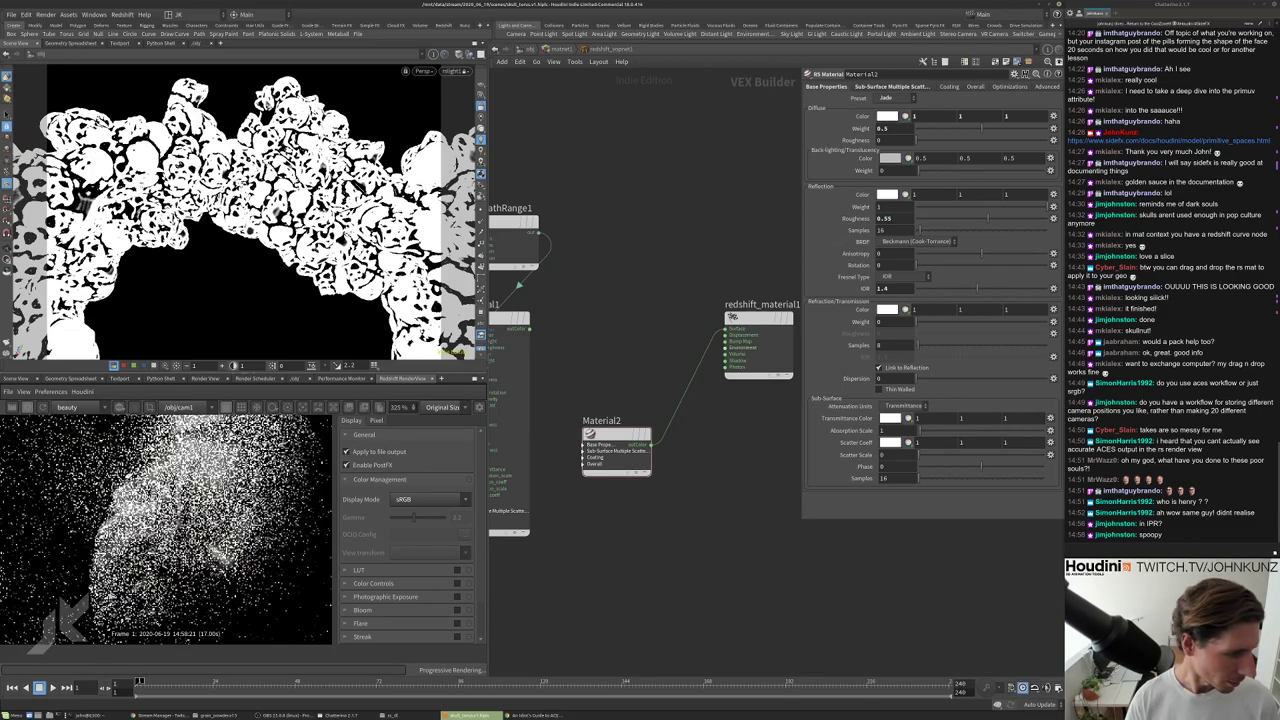
scroll(166, 530, "down", 5)
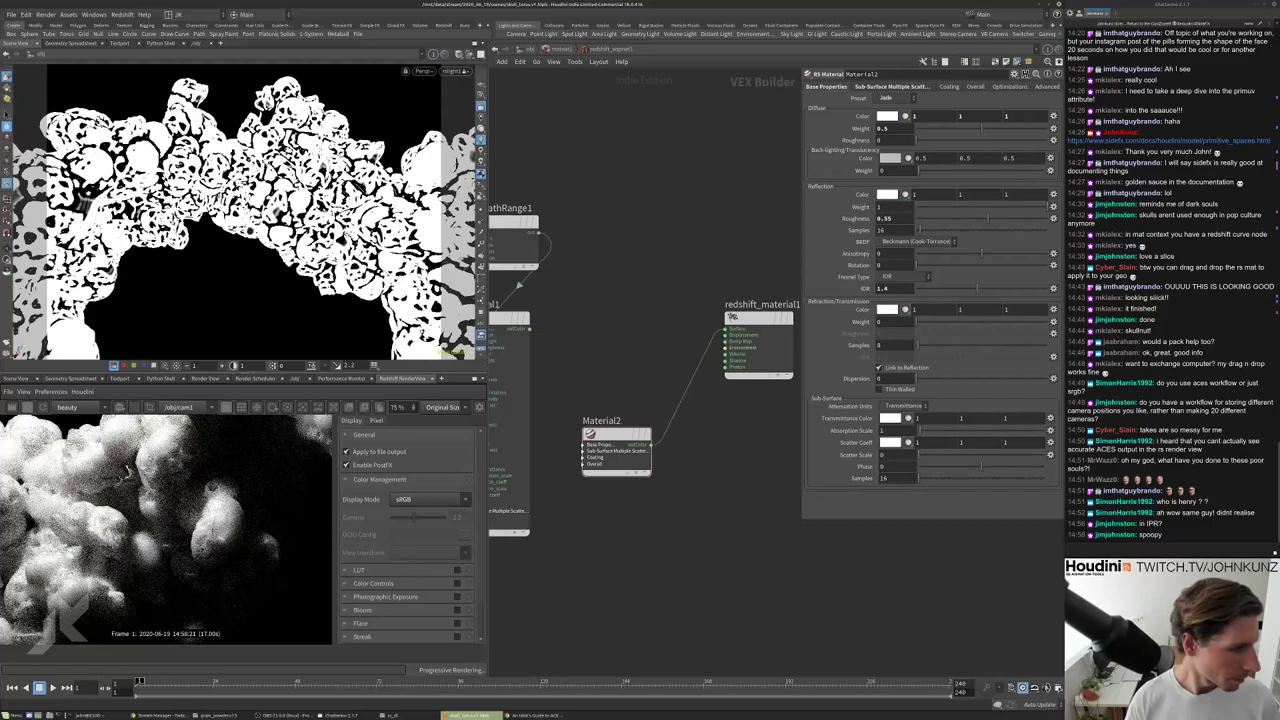
scroll(141, 587, "down", 2)
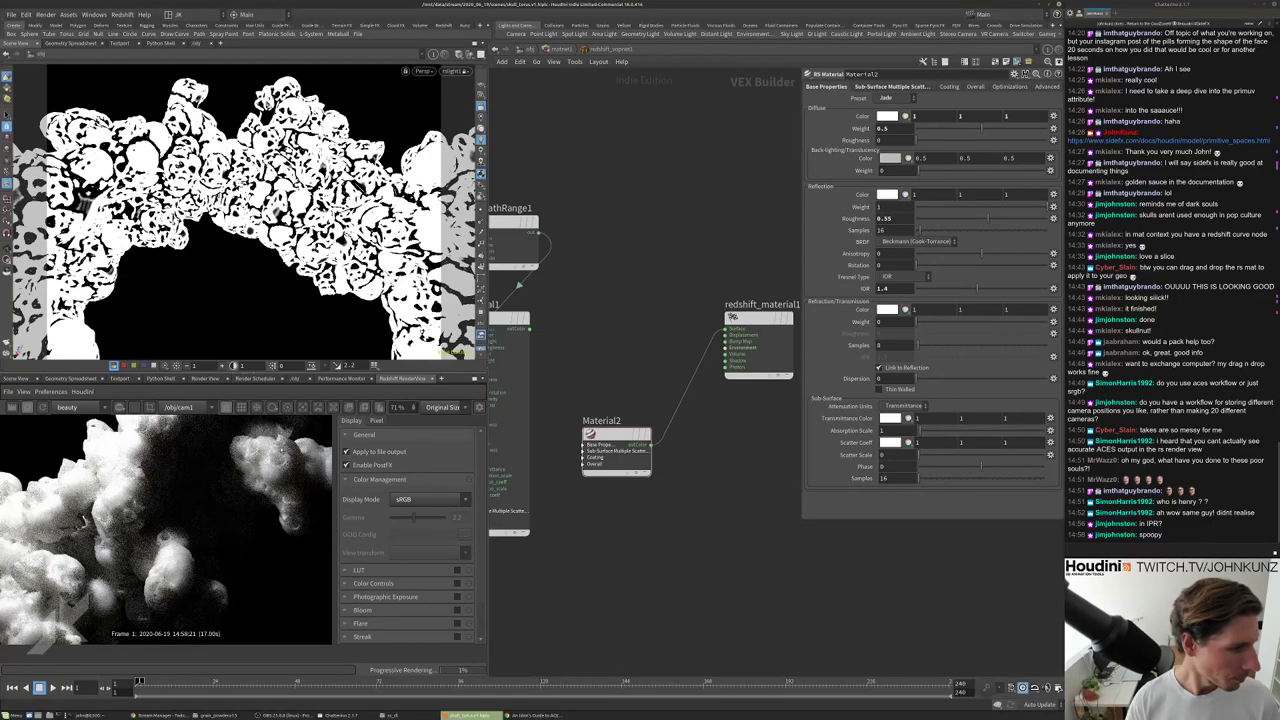
Auto-lay out the material network nodes and select the jade Material2 node.
left_click_drag(244, 452, 194, 543)
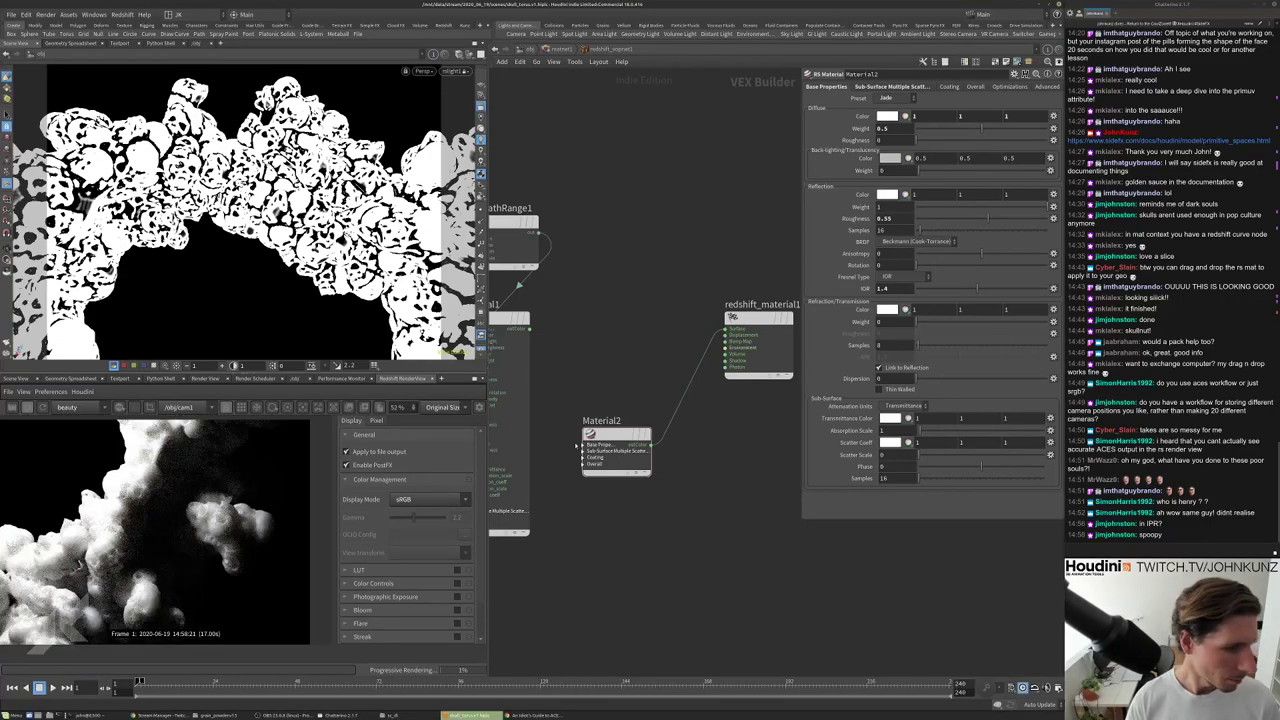
key("l")
left_click(645, 432)
Select the silver Material1 node and move it down-right toward redshift_material1.
key("l")
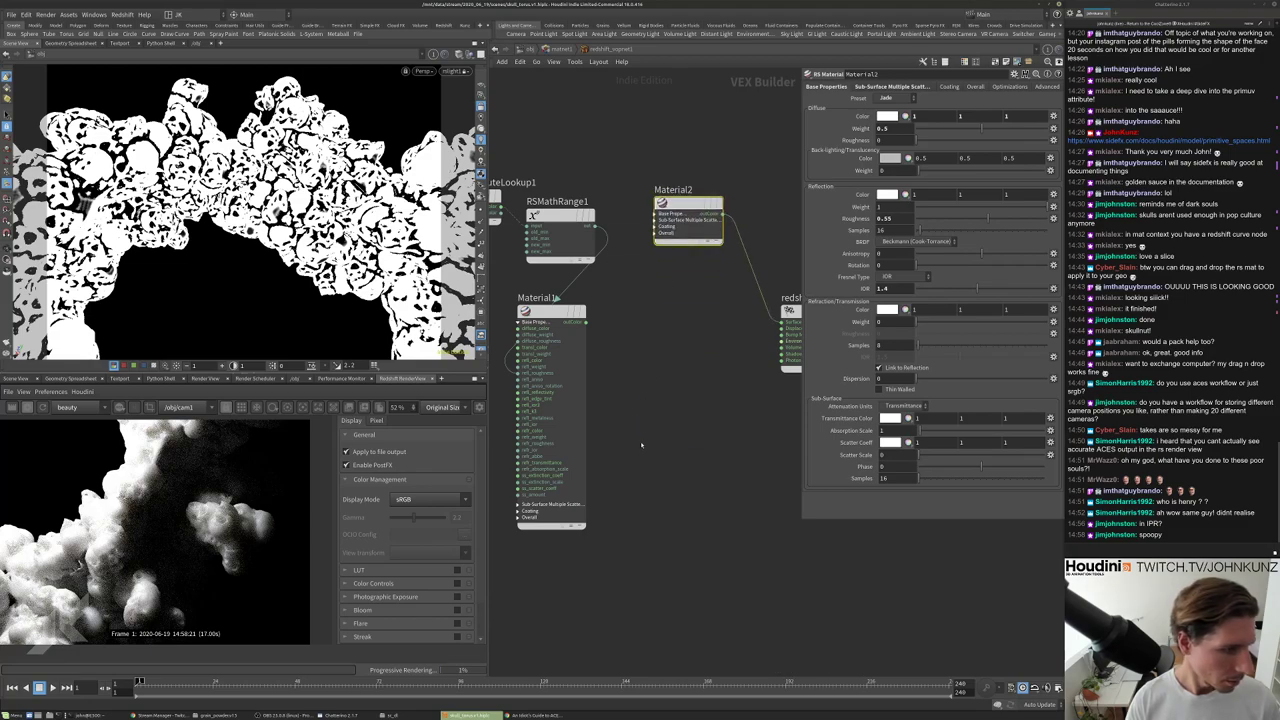
scroll(577, 441, "down", 3)
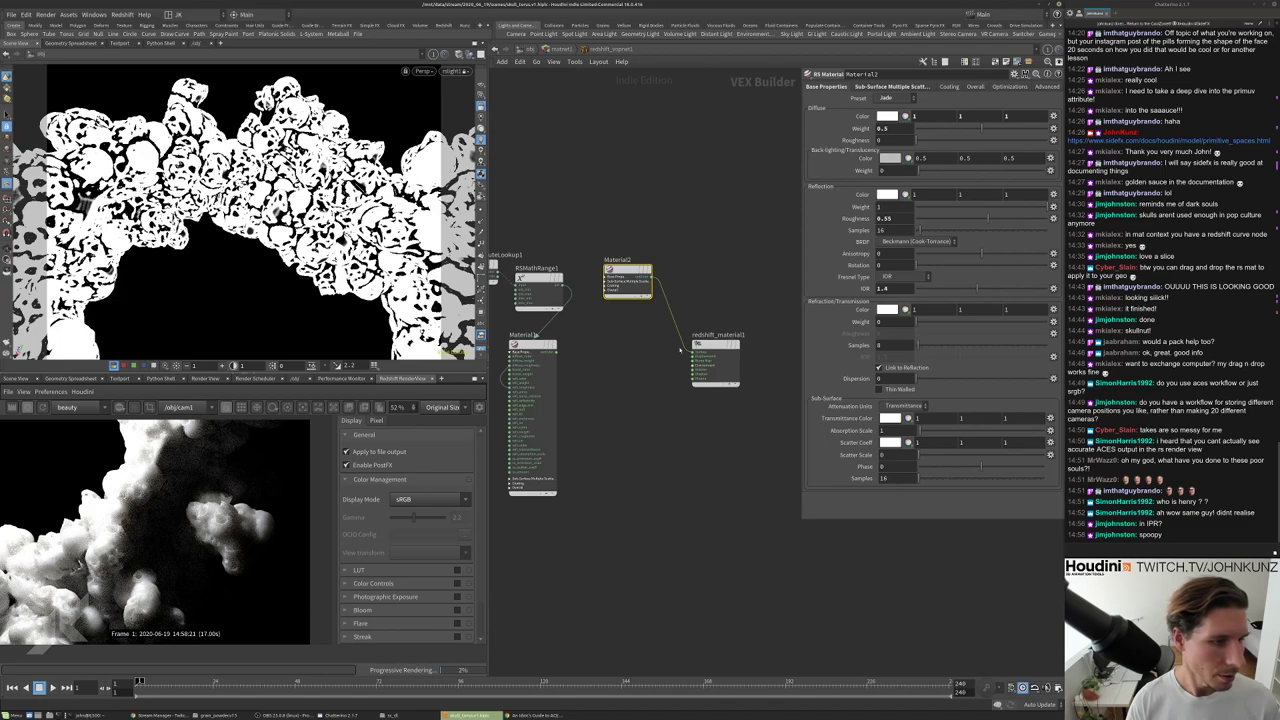
scroll(680, 350, "up", 2)
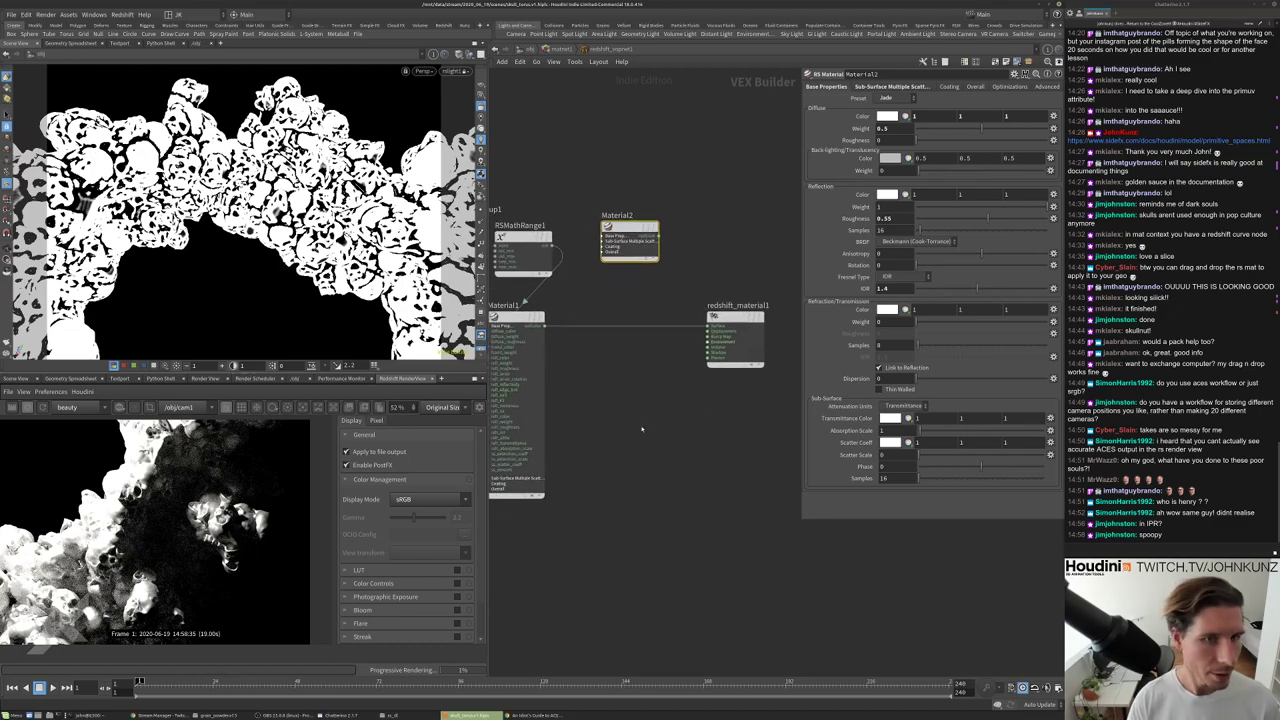
left_click(515, 400)
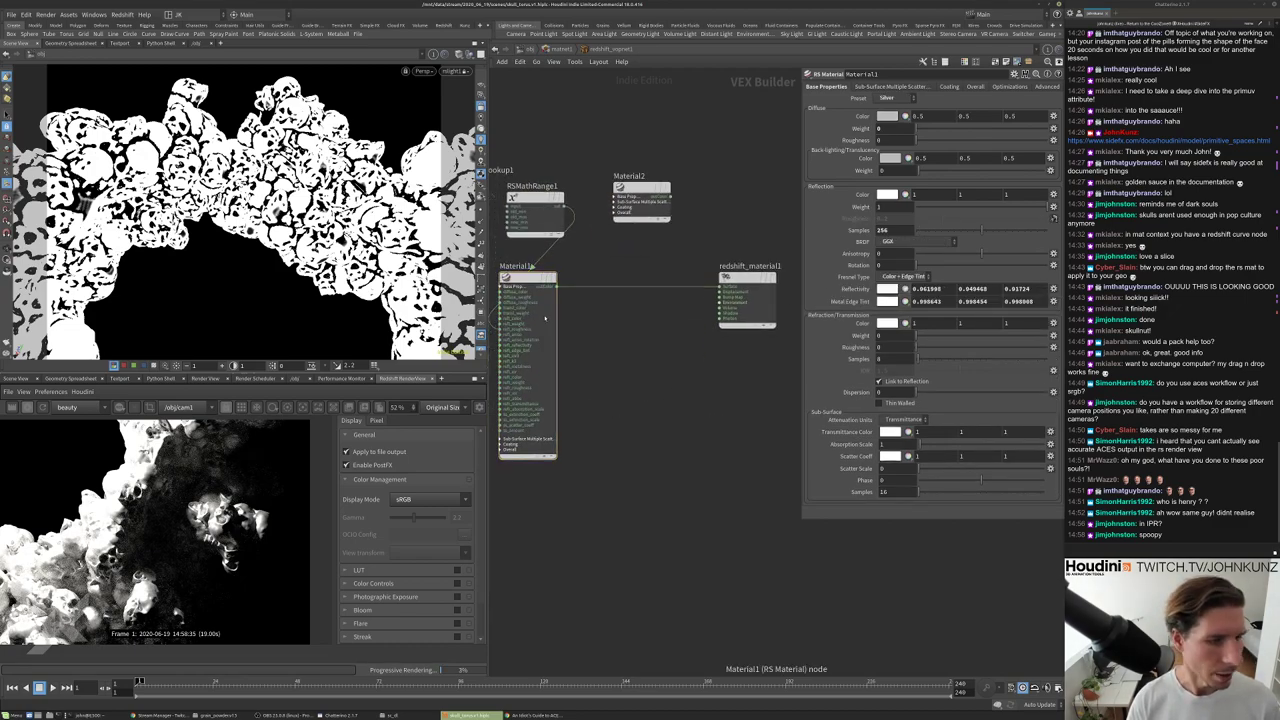
scroll(366, 569, "down", 1)
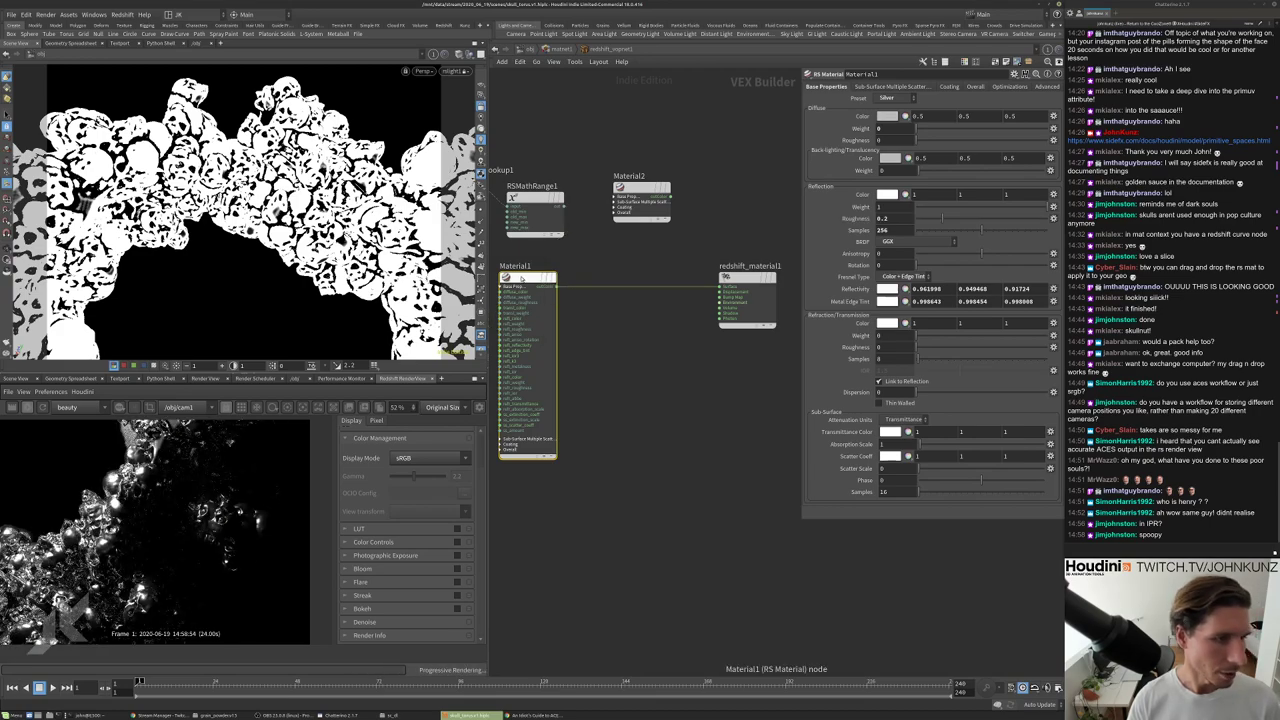
left_click_drag(528, 280, 630, 310)
Add a Material Blender node and wire it into redshift_material1's input.
key("Tab")
type("ble")
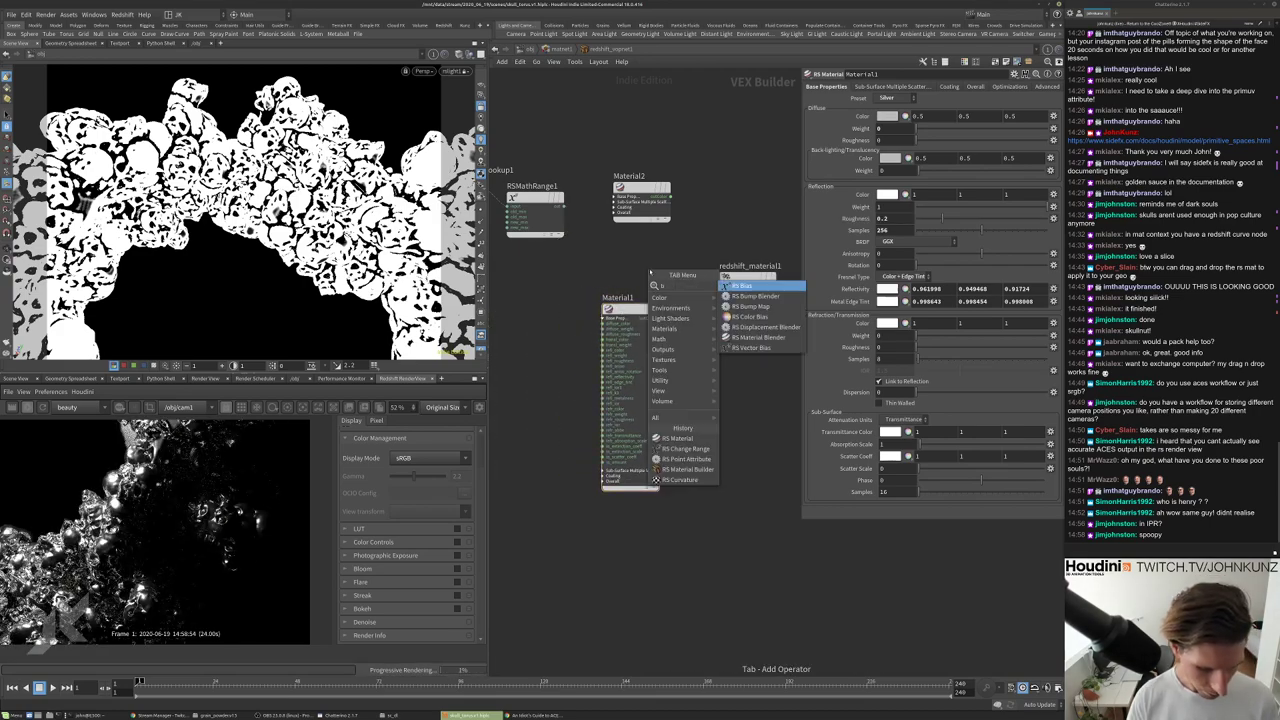
left_click(758, 306)
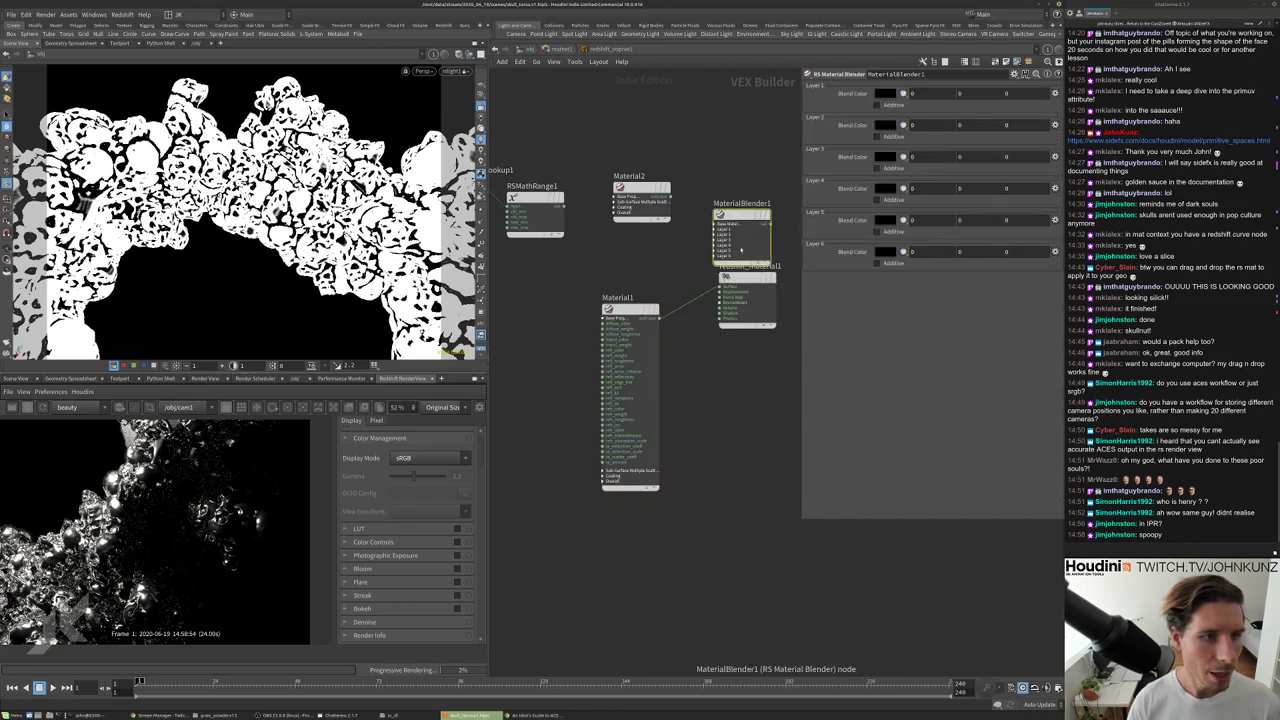
left_click_drag(745, 295, 775, 335)
left_click_drag(750, 235, 741, 253)
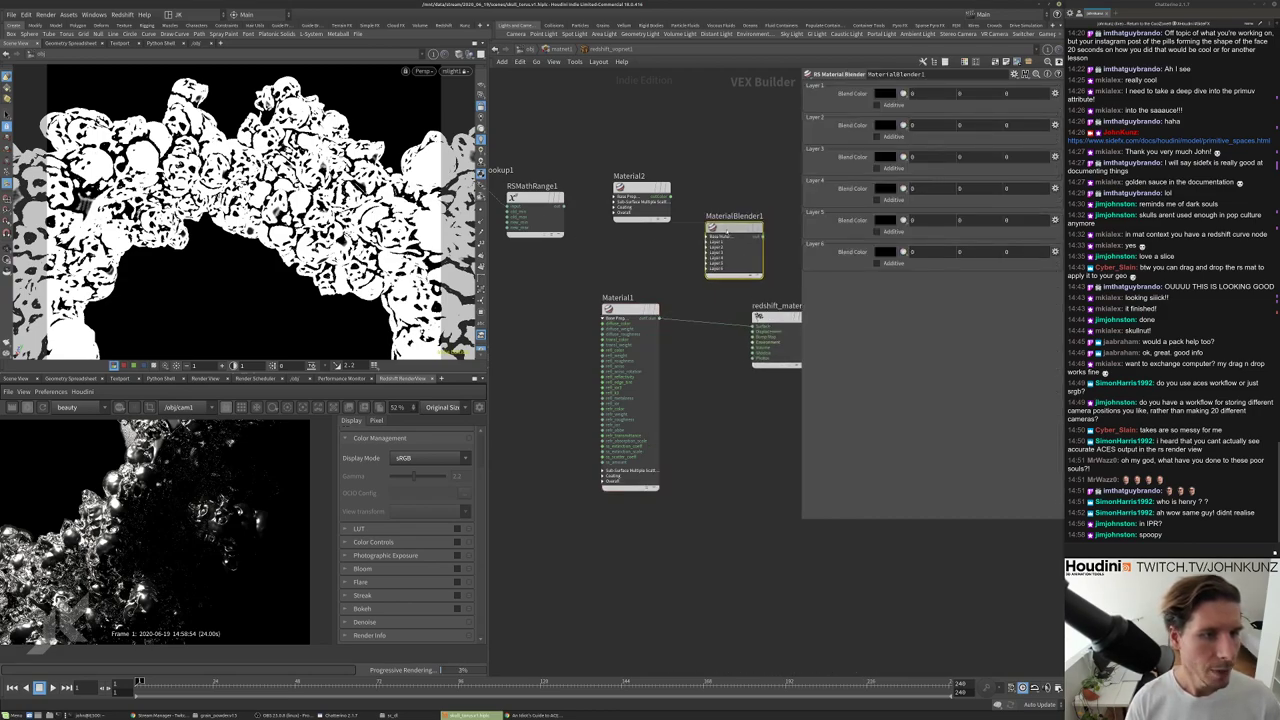
left_click(759, 240)
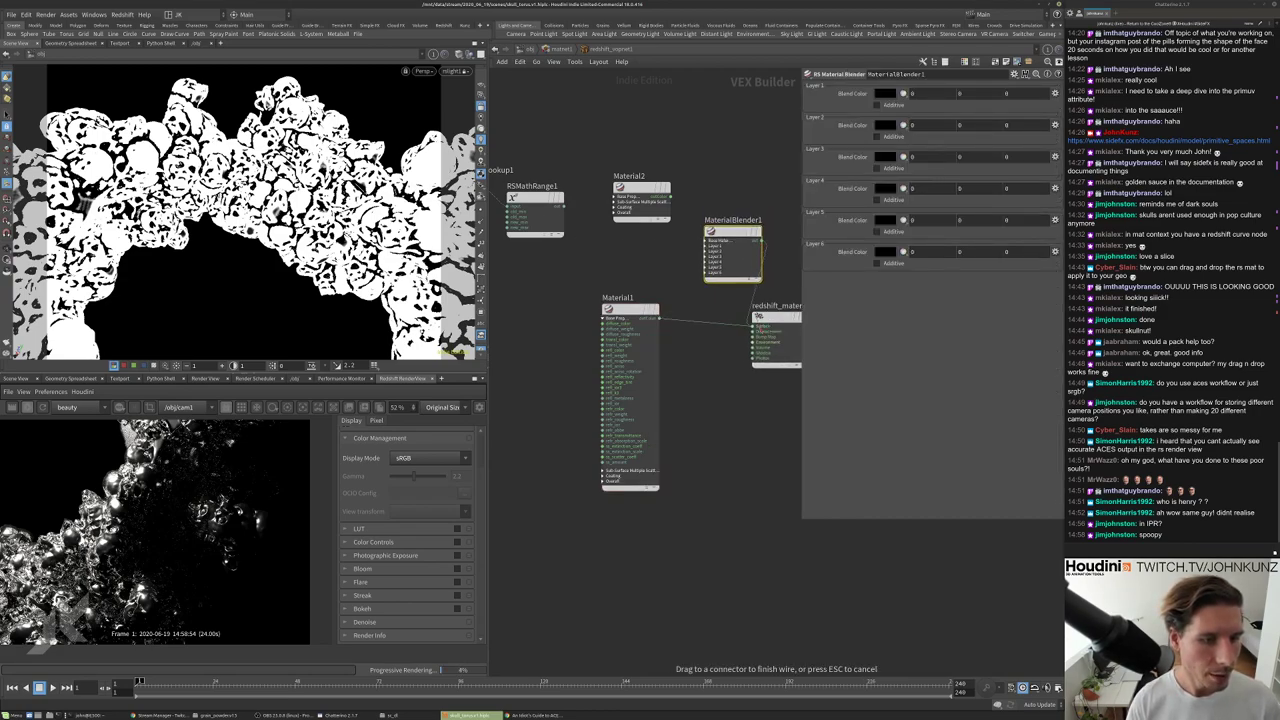
left_click(755, 327)
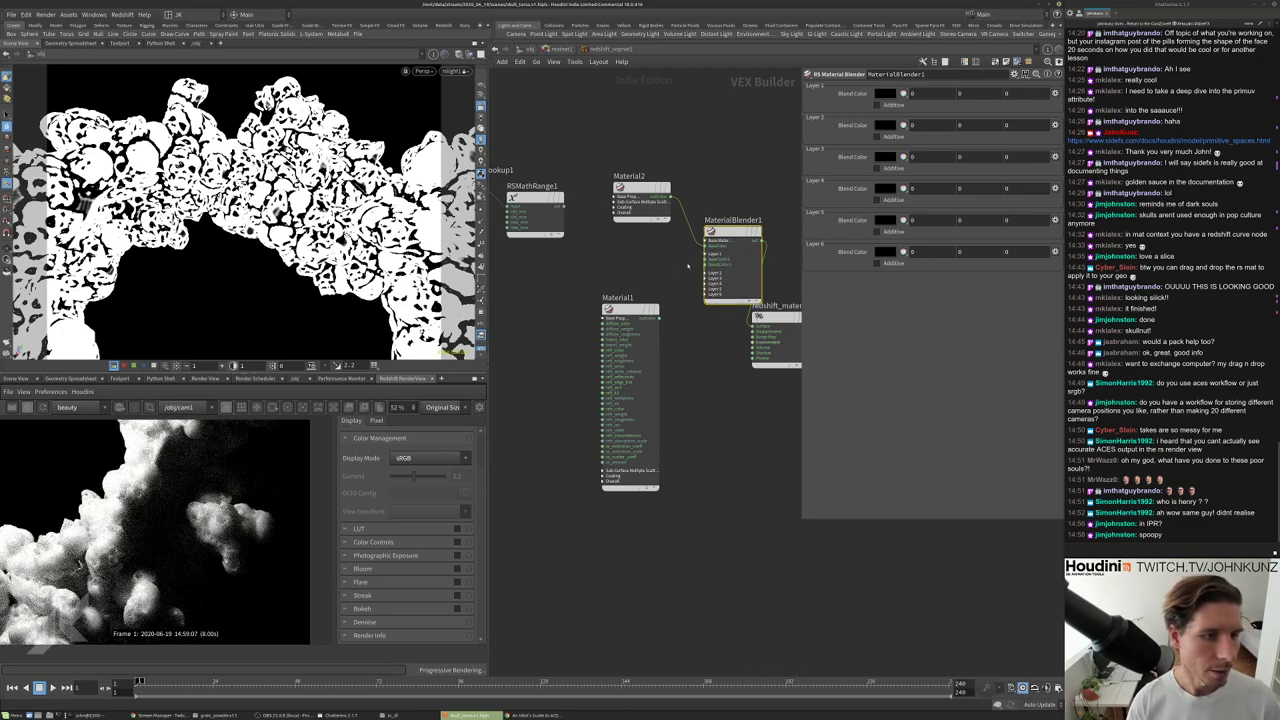
Connect Material1 to MaterialBlender1's blendColor1 and set Layer 1 blend colour to 0.5.
scroll(699, 275, "up", 3)
left_click(712, 268)
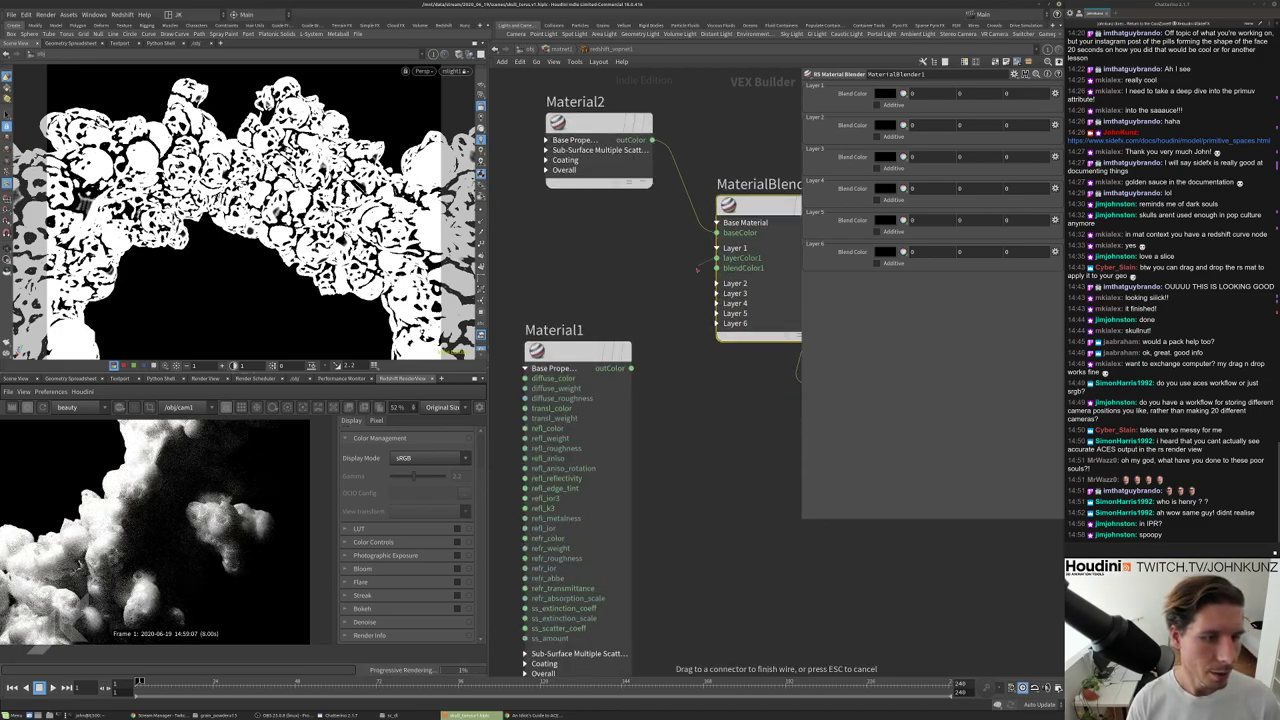
left_click(633, 370)
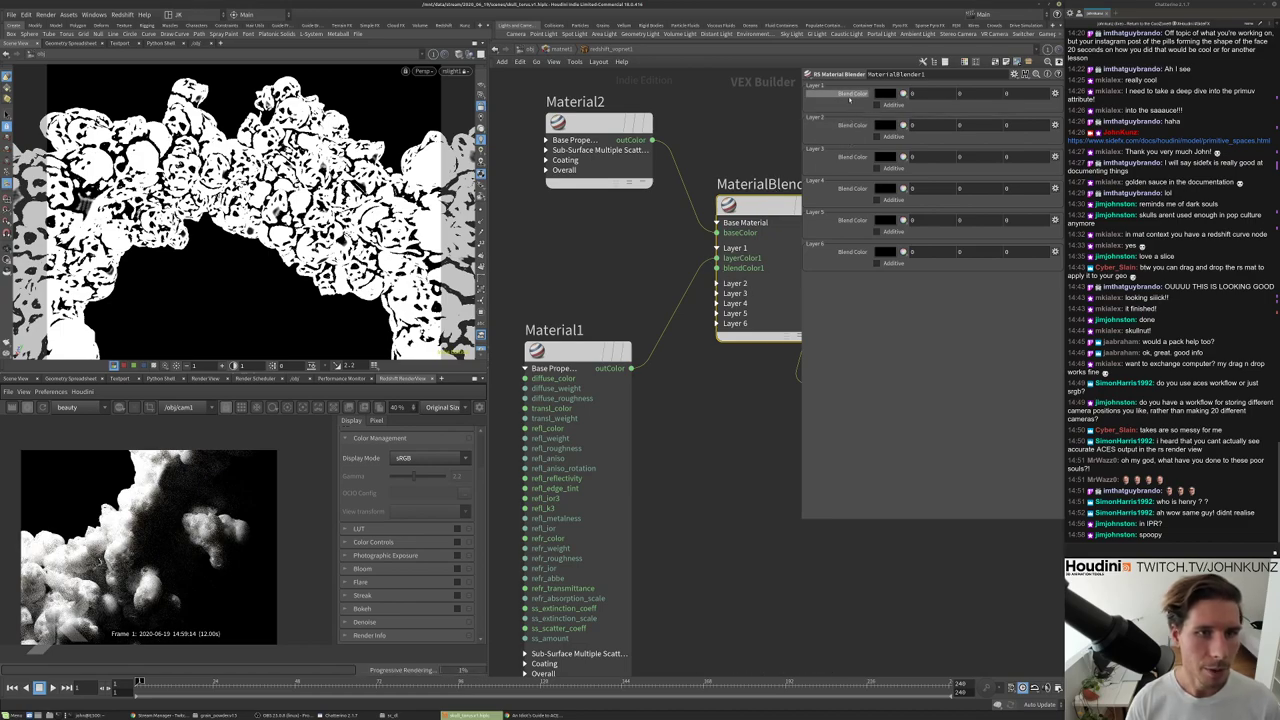
middle_click_drag(850, 100, 884, 95)
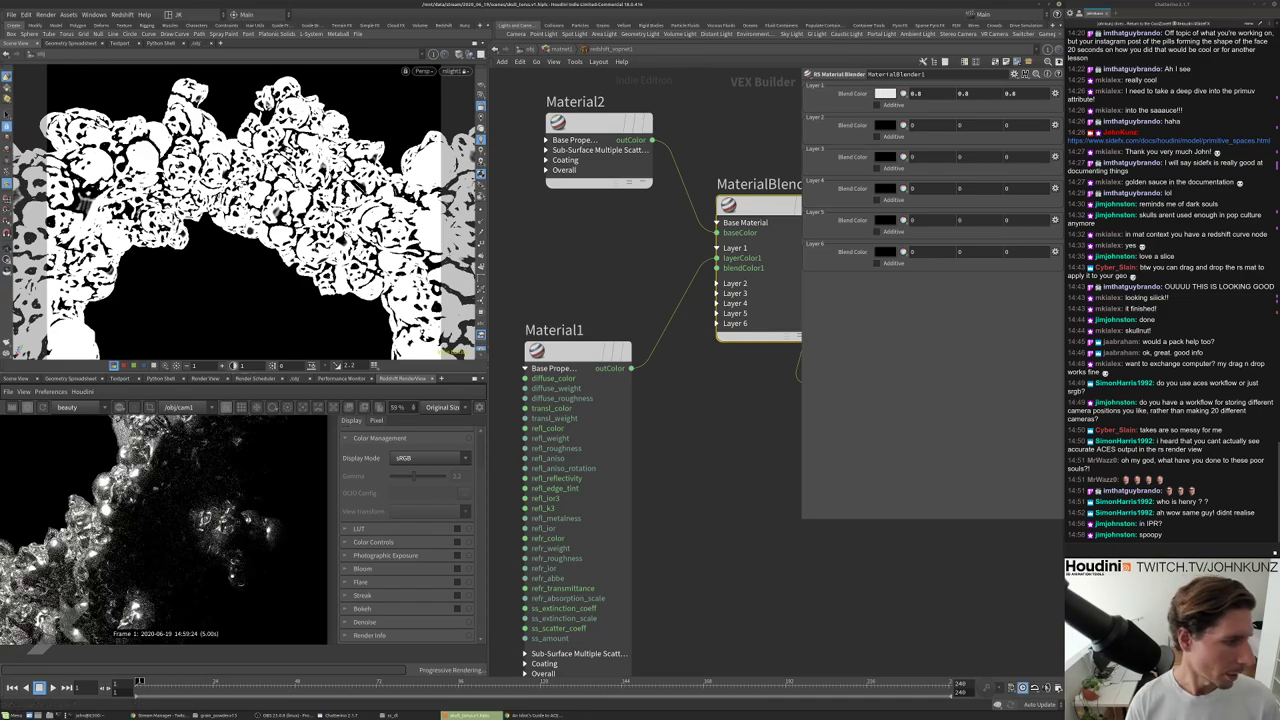
scroll(165, 525, "up", 2)
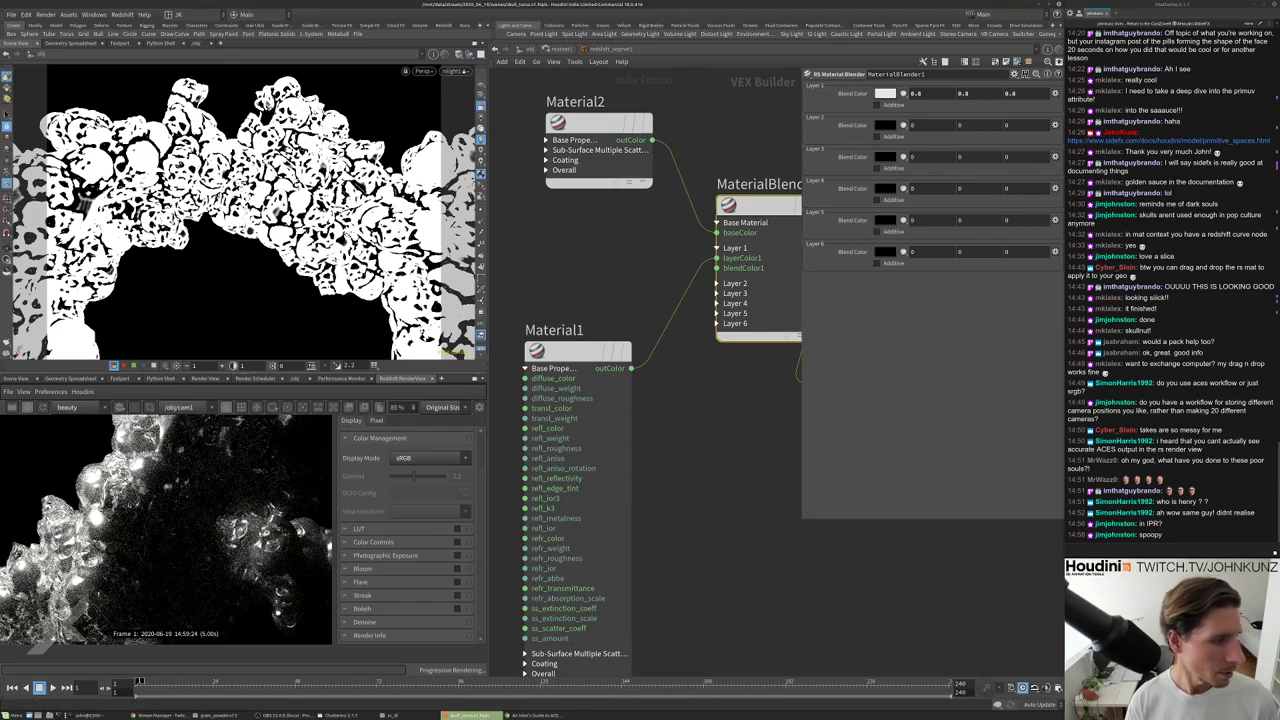
scroll(165, 525, "down", 2)
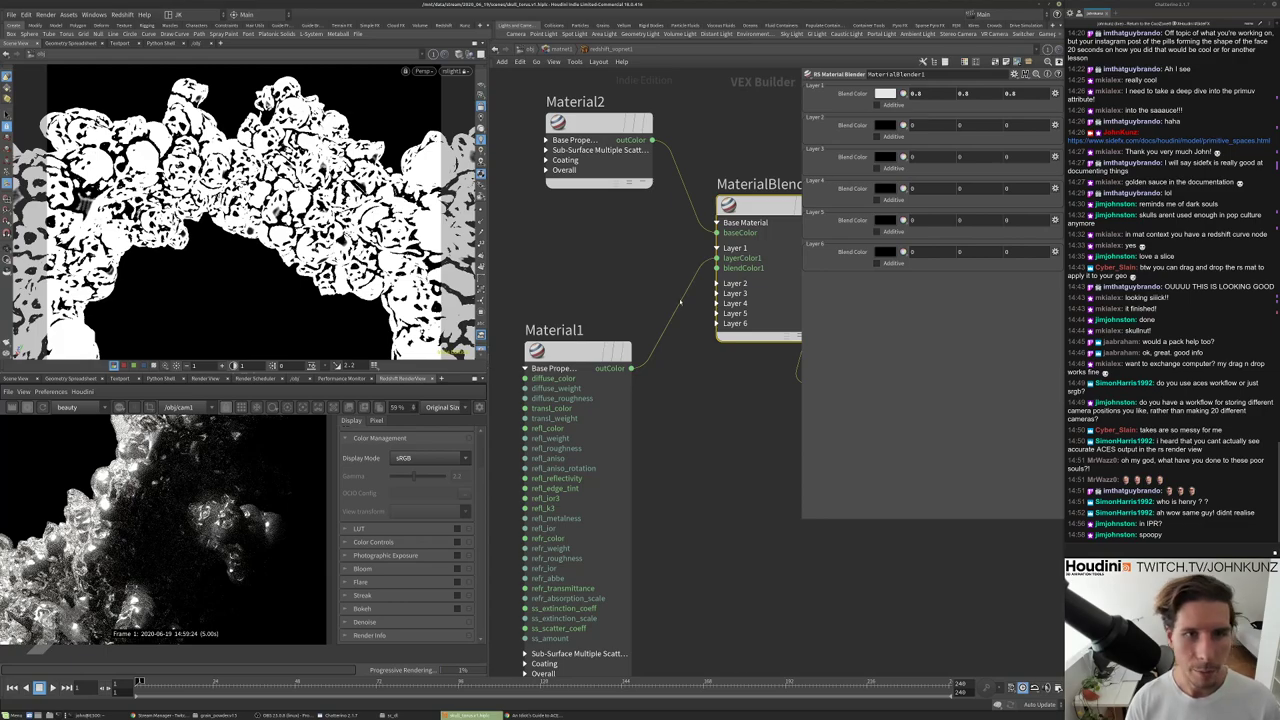
scroll(680, 301, "down", 3)
Pan the network to bring RSMathRange1 and ParticleAttributeLookup1 into view.
middle_click_drag(680, 301, 722, 300)
scroll(722, 300, "down", 1)
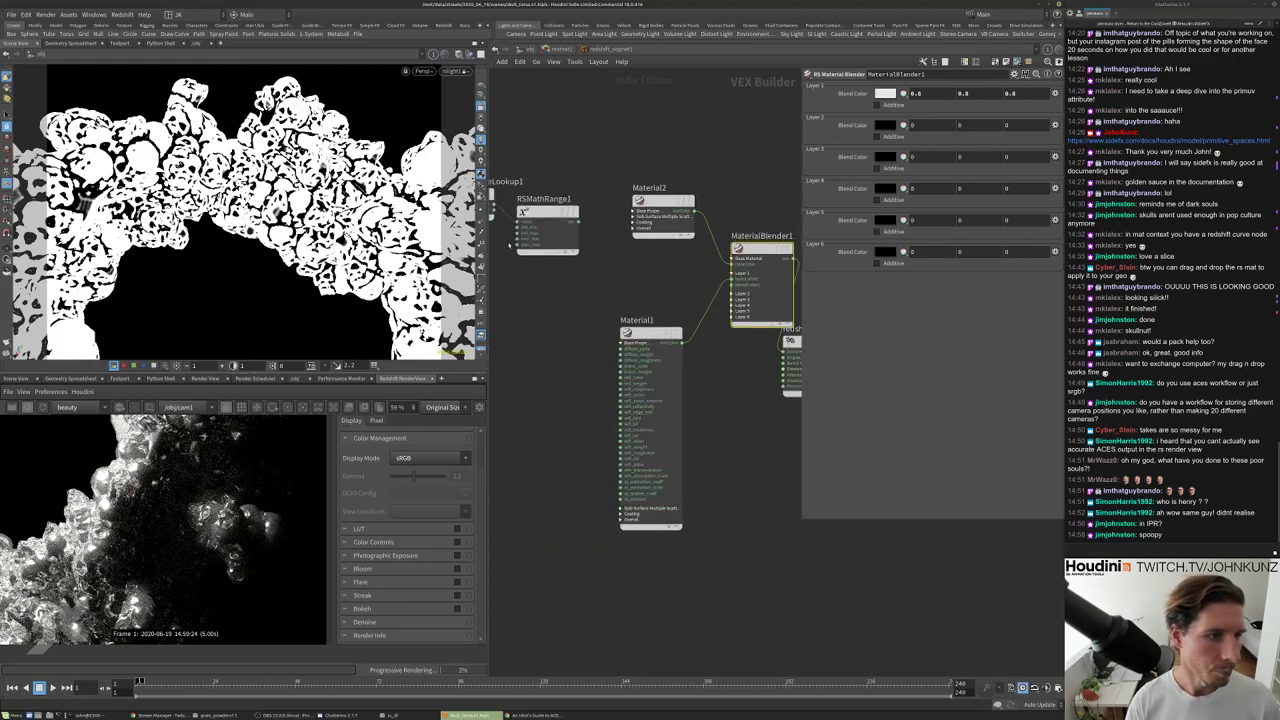
scroll(626, 289, "down", 1)
middle_click_drag(626, 289, 652, 274)
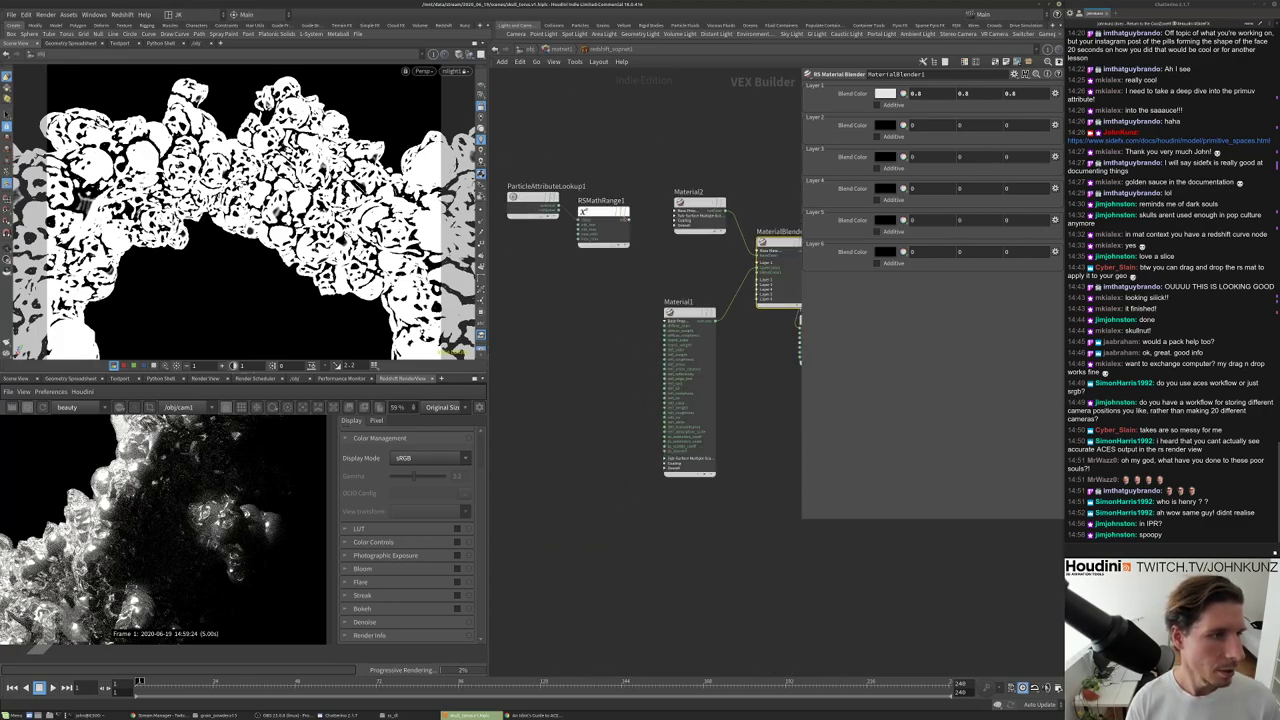
left_click_drag(628, 216, 709, 258)
Wire RSMathRange1 into Layer 1 Blend Color and set its New Range to 0–1.
left_click(757, 264)
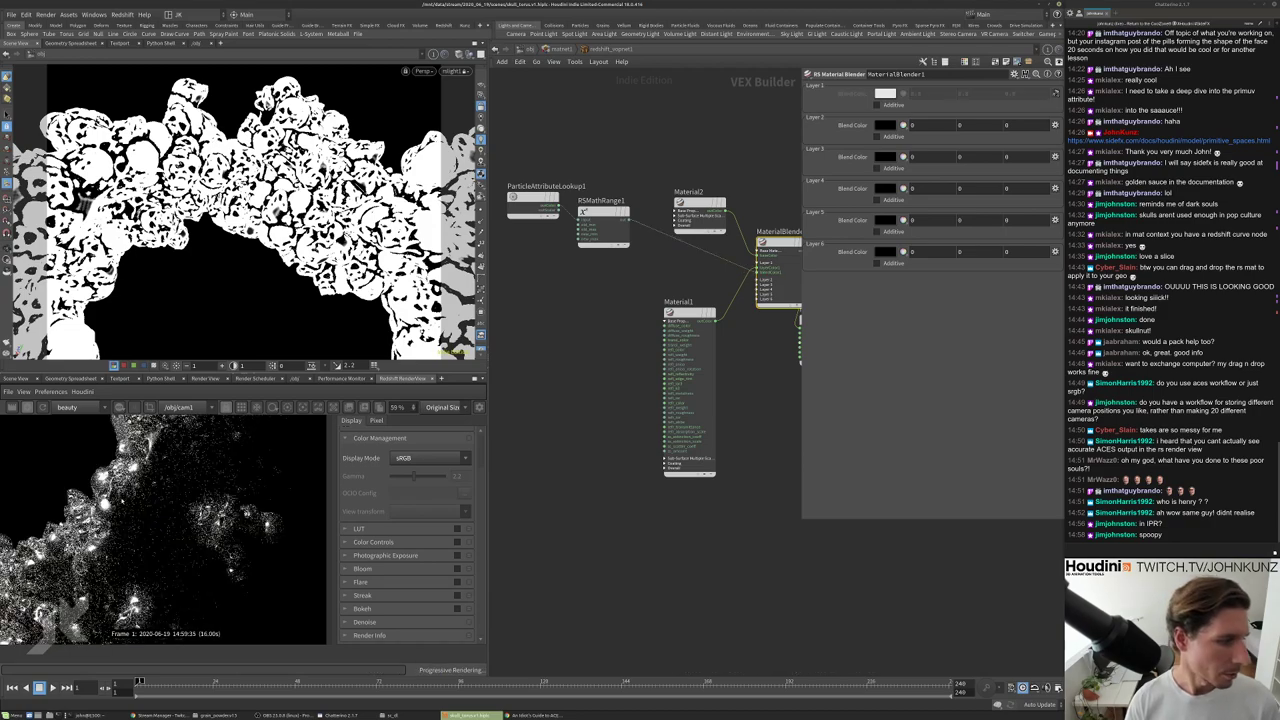
left_click(603, 225)
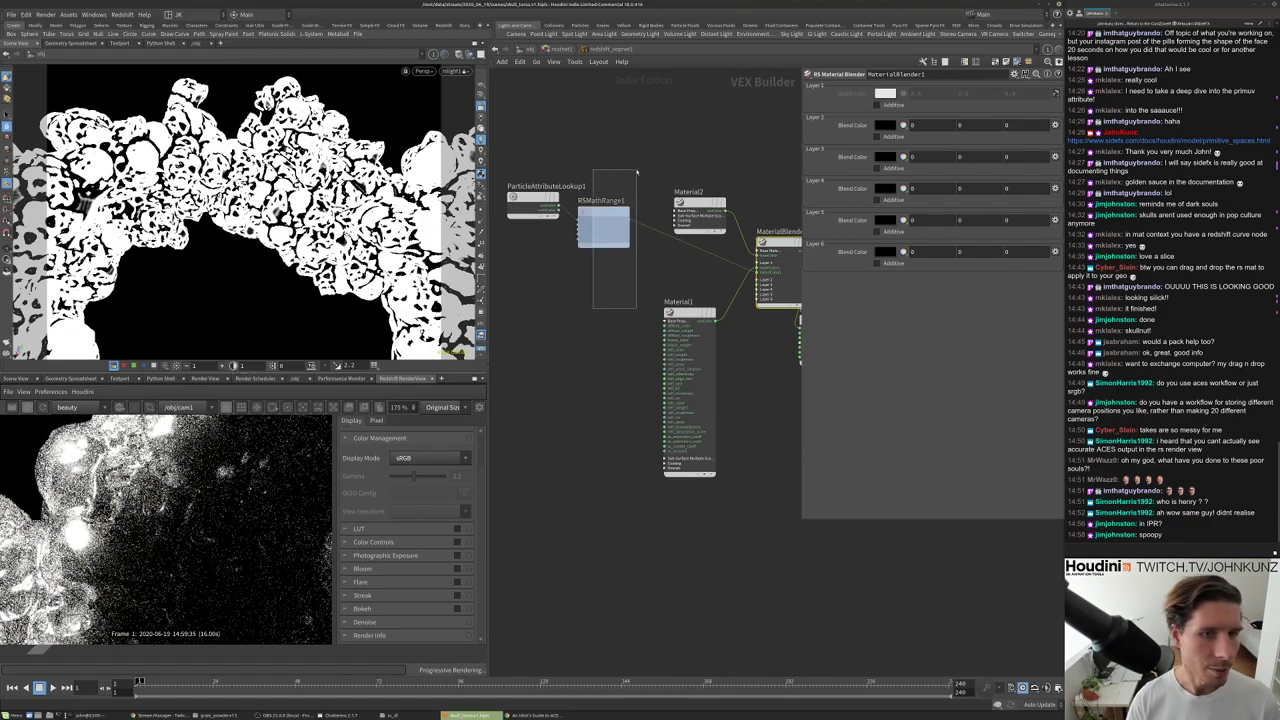
left_click_drag(886, 121, 879, 121)
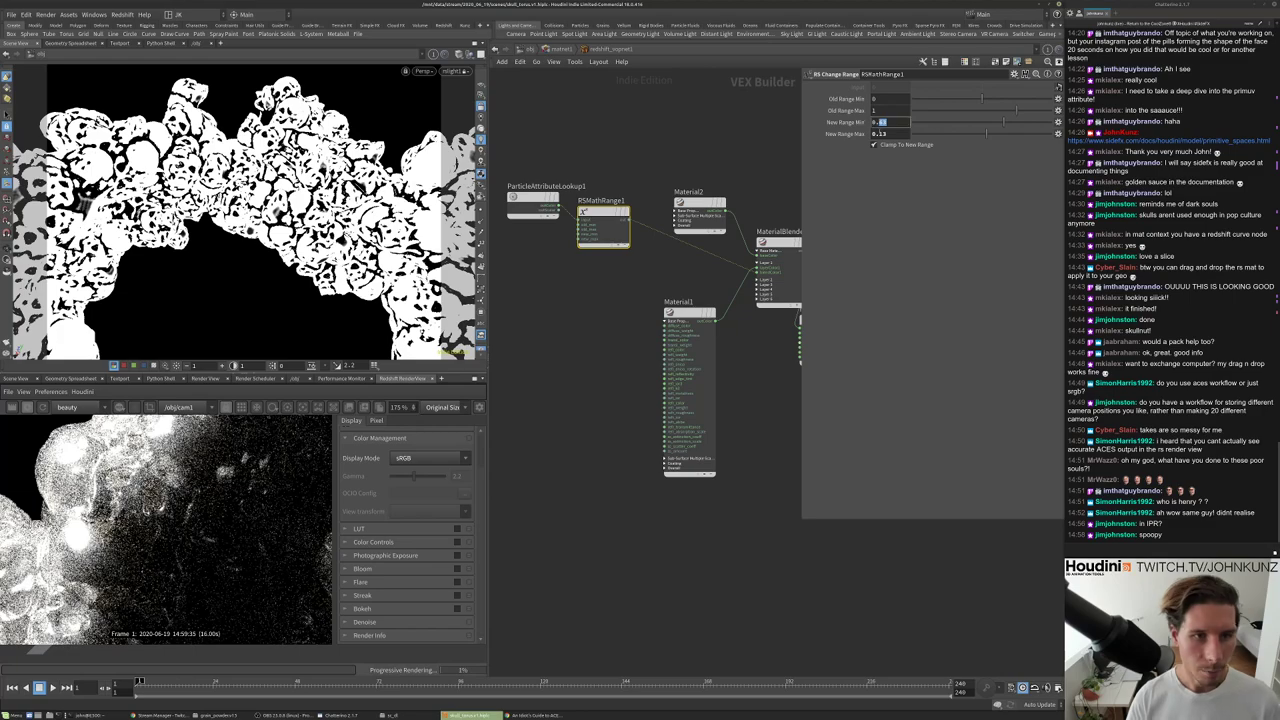
type("1")
key("Tab")
type("0.")
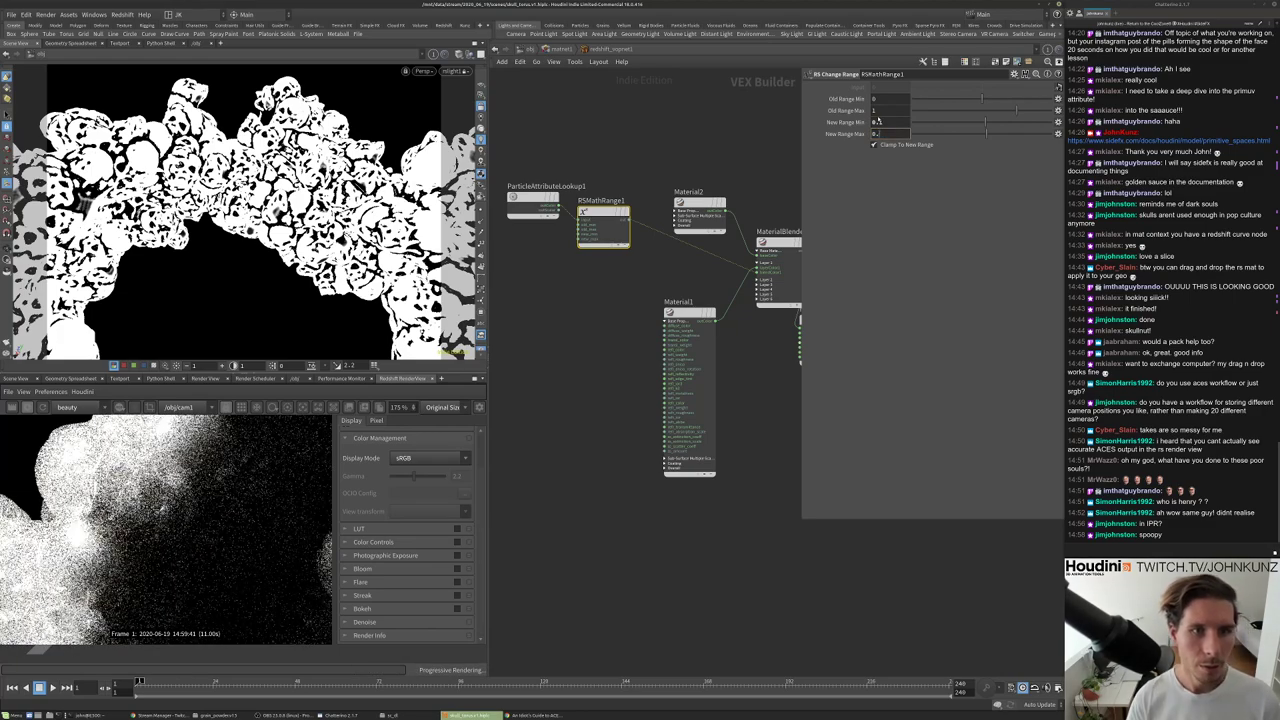
key("BackSpace")
key("BackSpace")
type("1")
key("Return")
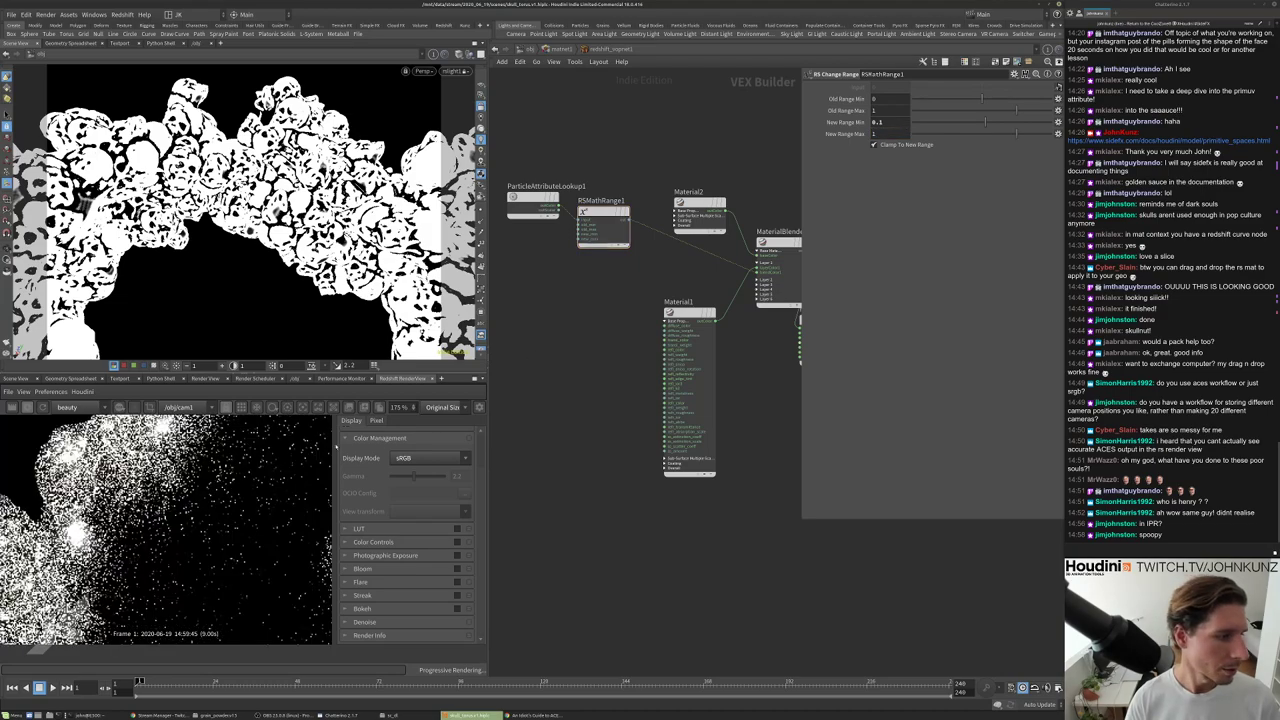
key("ctrl+z")
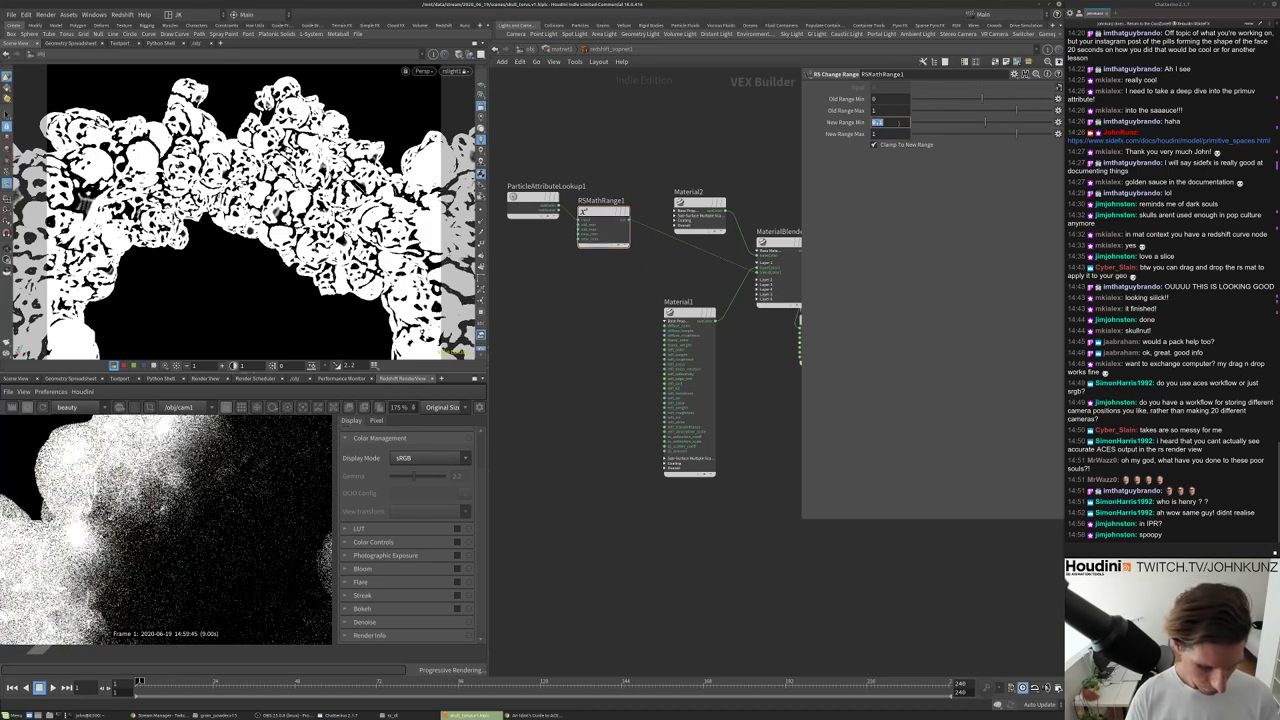
scroll(166, 528, "down", 2)
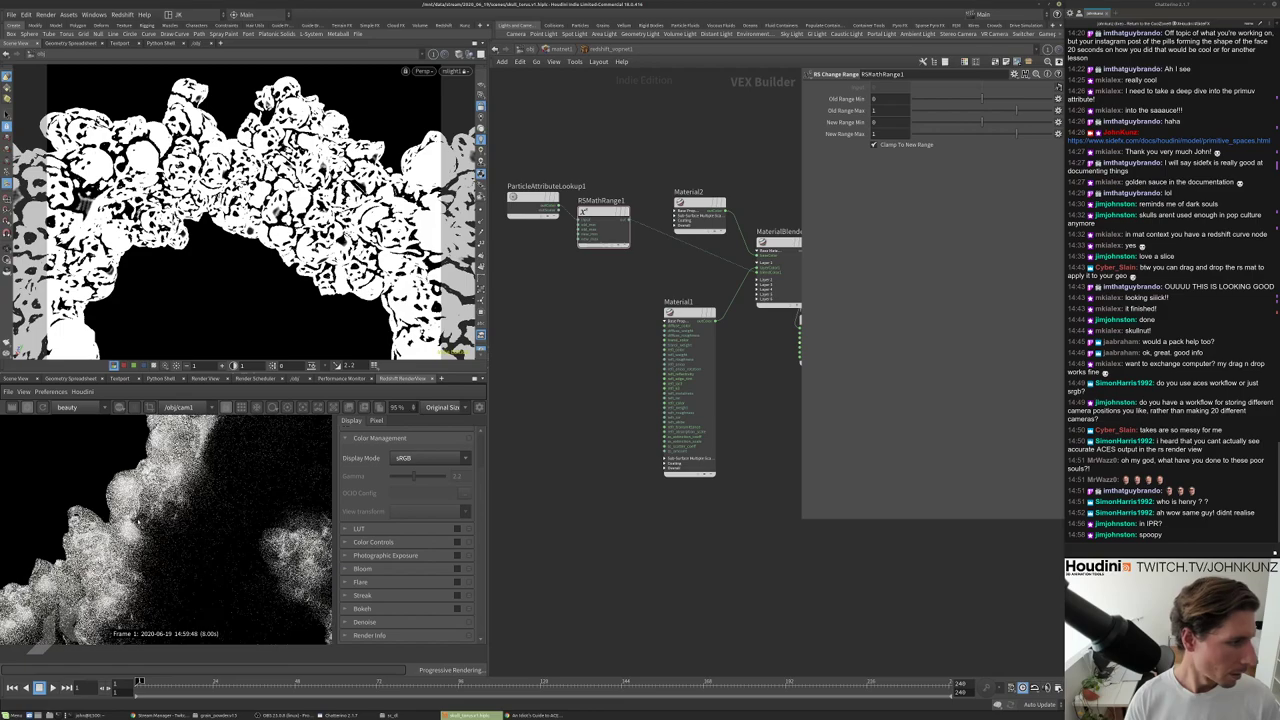
scroll(316, 466, "up", 2)
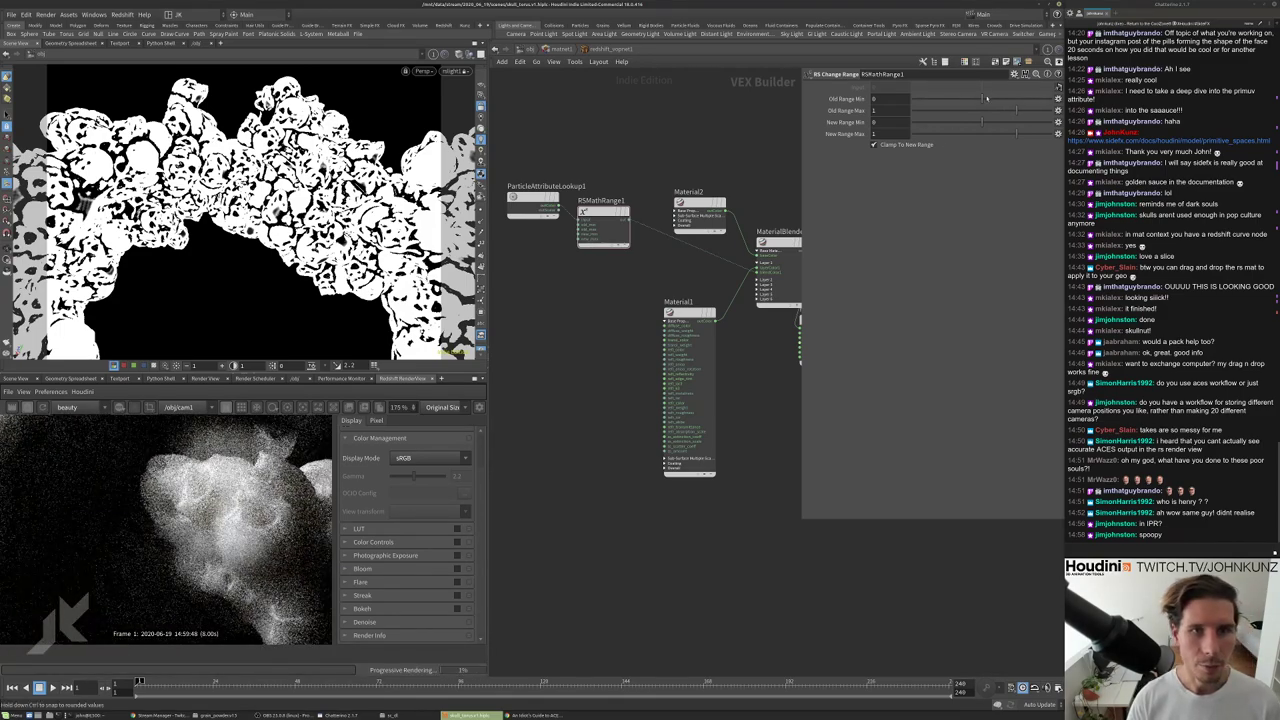
Adjust RSMathRange1's Old Range to span roughly 0.32 to 0.492.
left_click(989, 99)
left_click_drag(1016, 110, 994, 110)
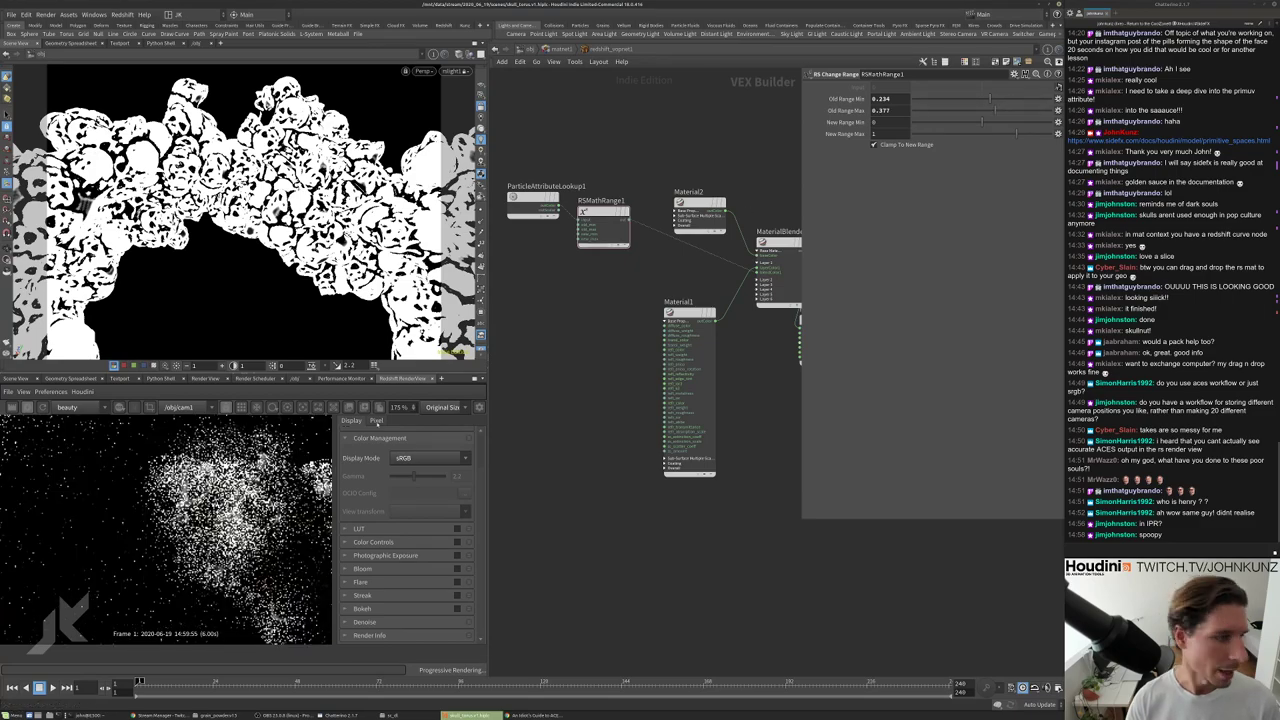
scroll(152, 468, "down", 3)
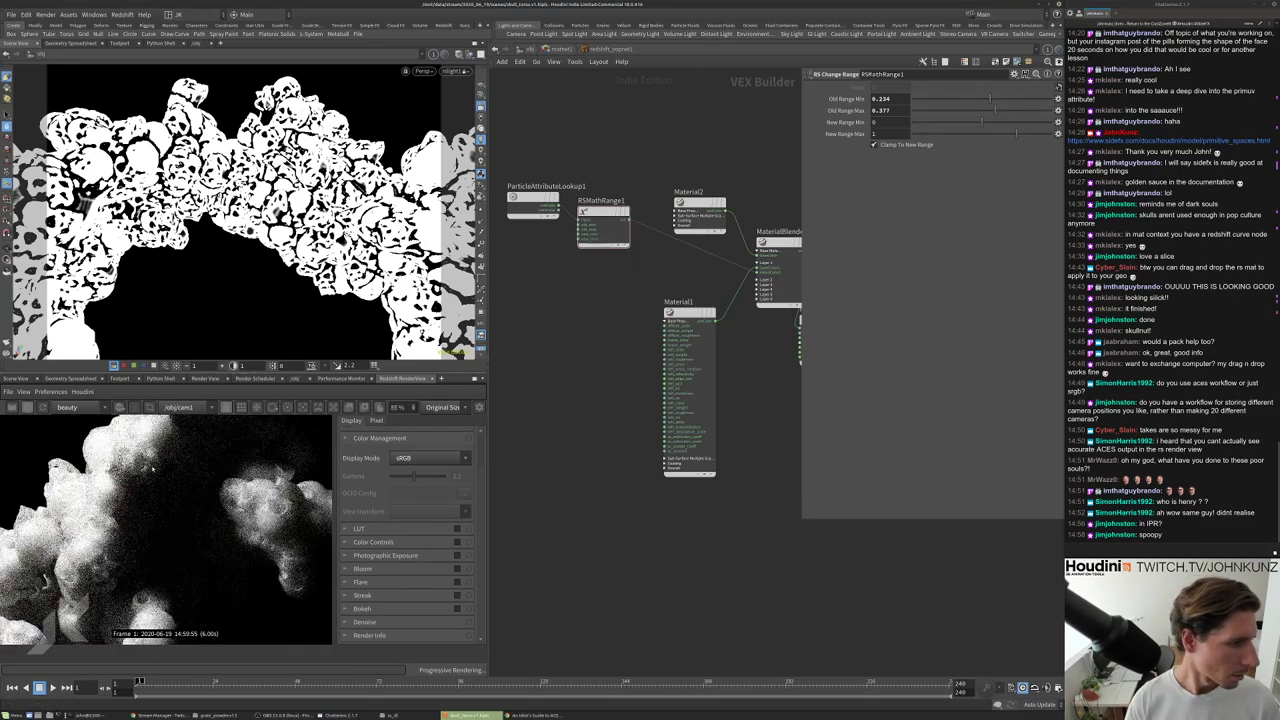
scroll(600, 260, "down", 2)
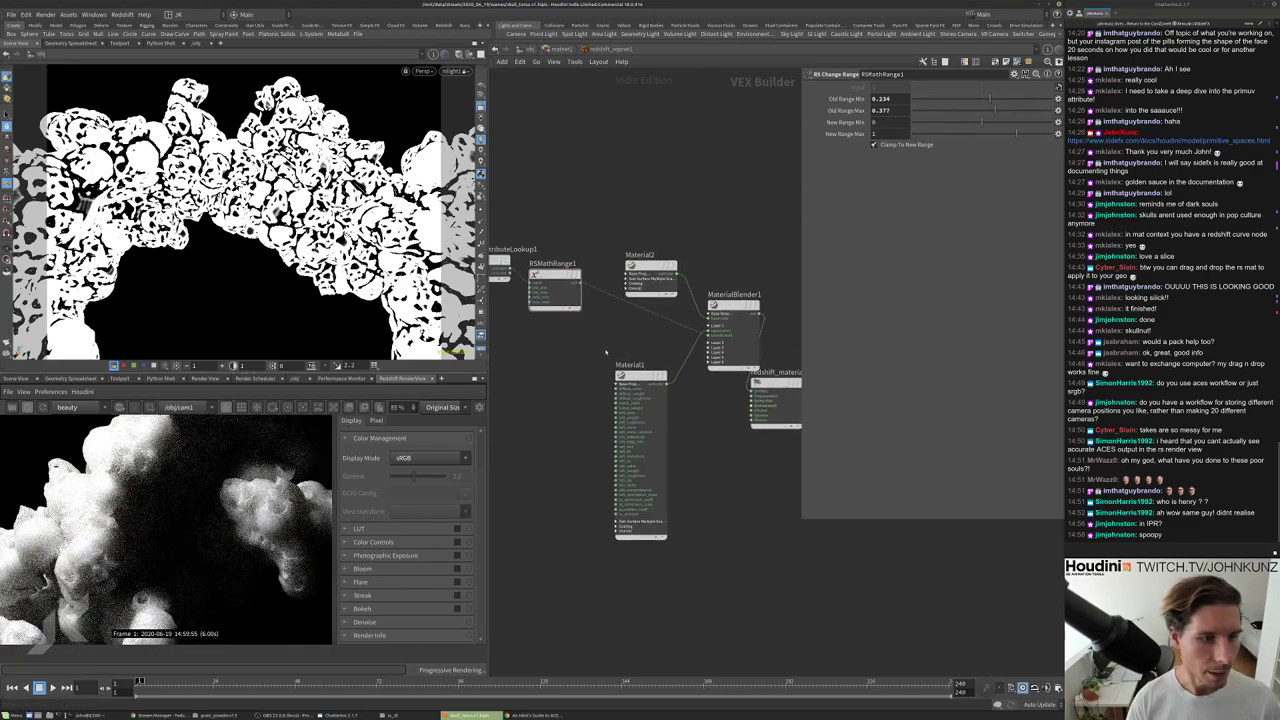
scroll(570, 265, "up", 3)
left_click_drag(570, 265, 564, 298)
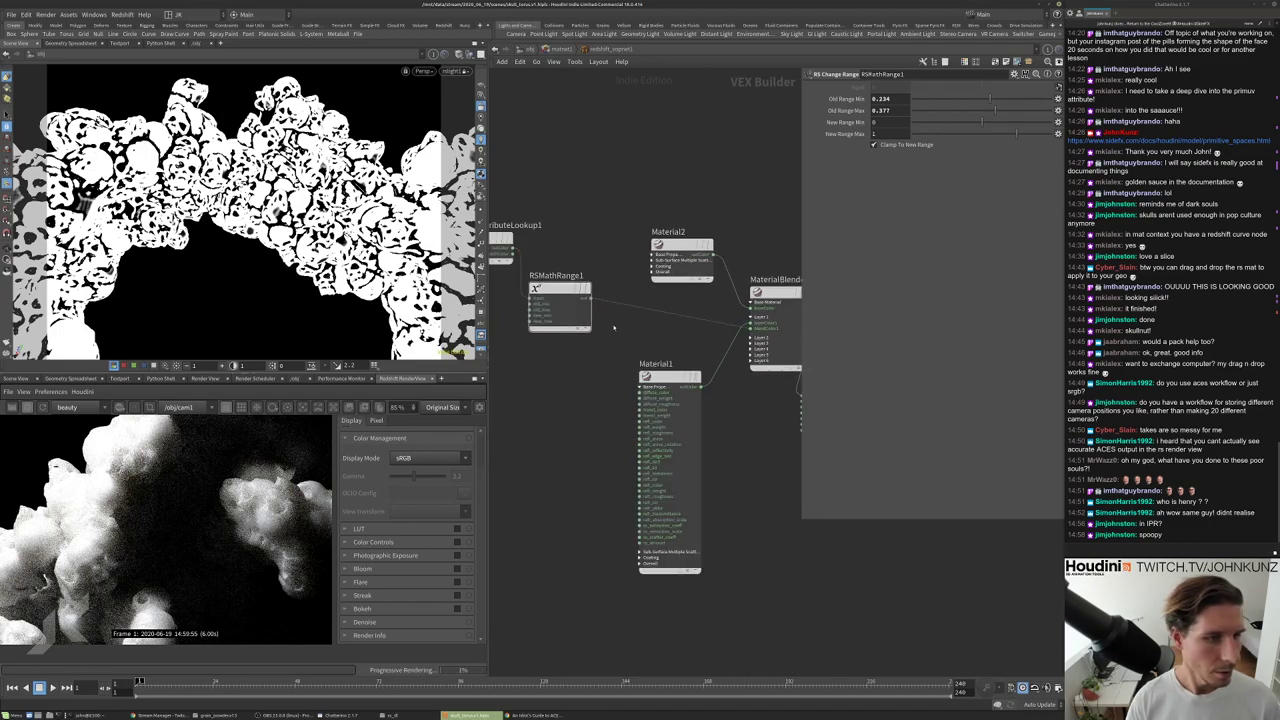
mouse_move(990, 113)
left_mouse_down()
mouse_move(952, 117)
mouse_move(1007, 110)
left_mouse_up()
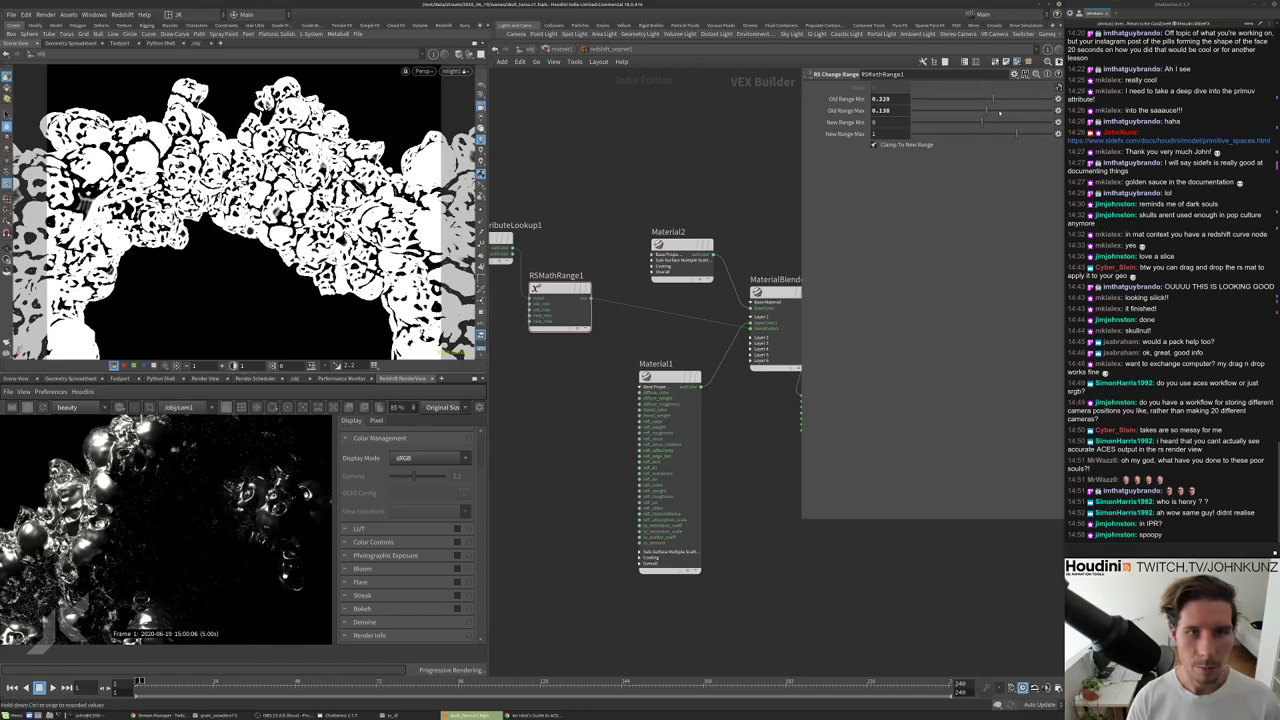
left_click(999, 113)
scroll(154, 513, "up", 2)
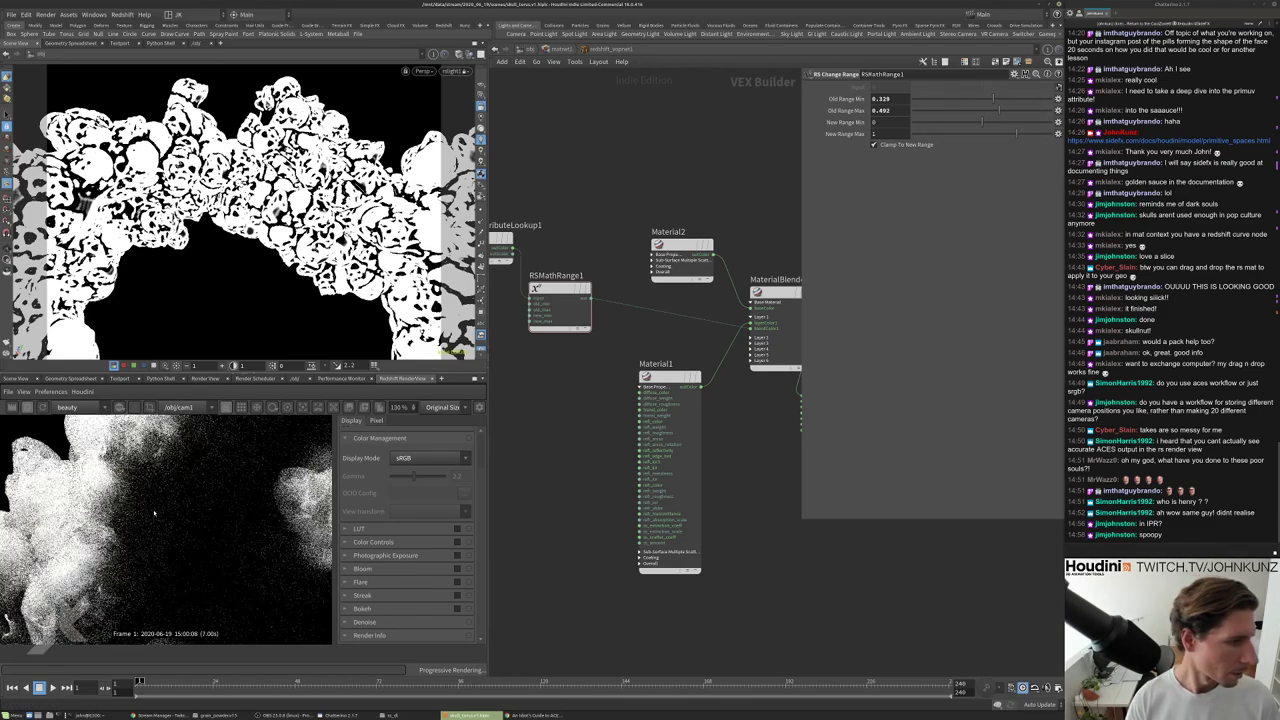
scroll(154, 513, "up", 3)
middle_click_drag(616, 398, 639, 456)
scroll(222, 549, "down", 5)
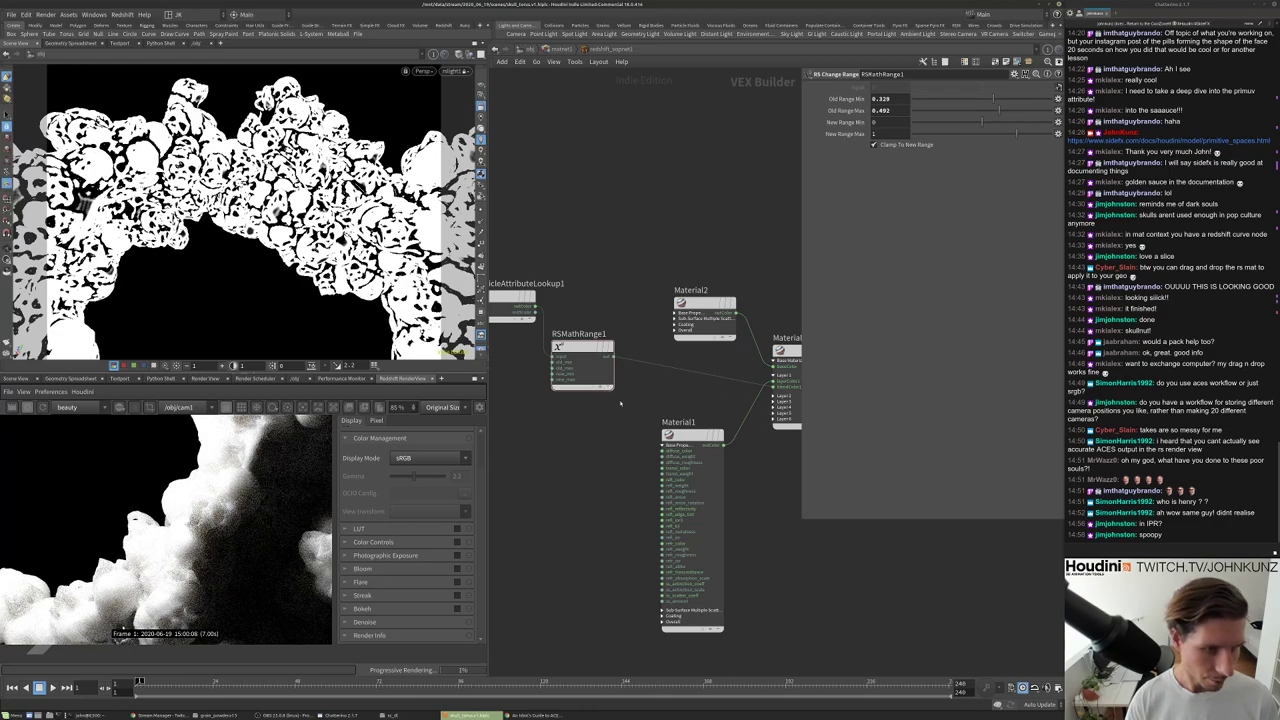
Add an RS Color Maker node and place it just below RSMathRange1.
left_click(787, 352)
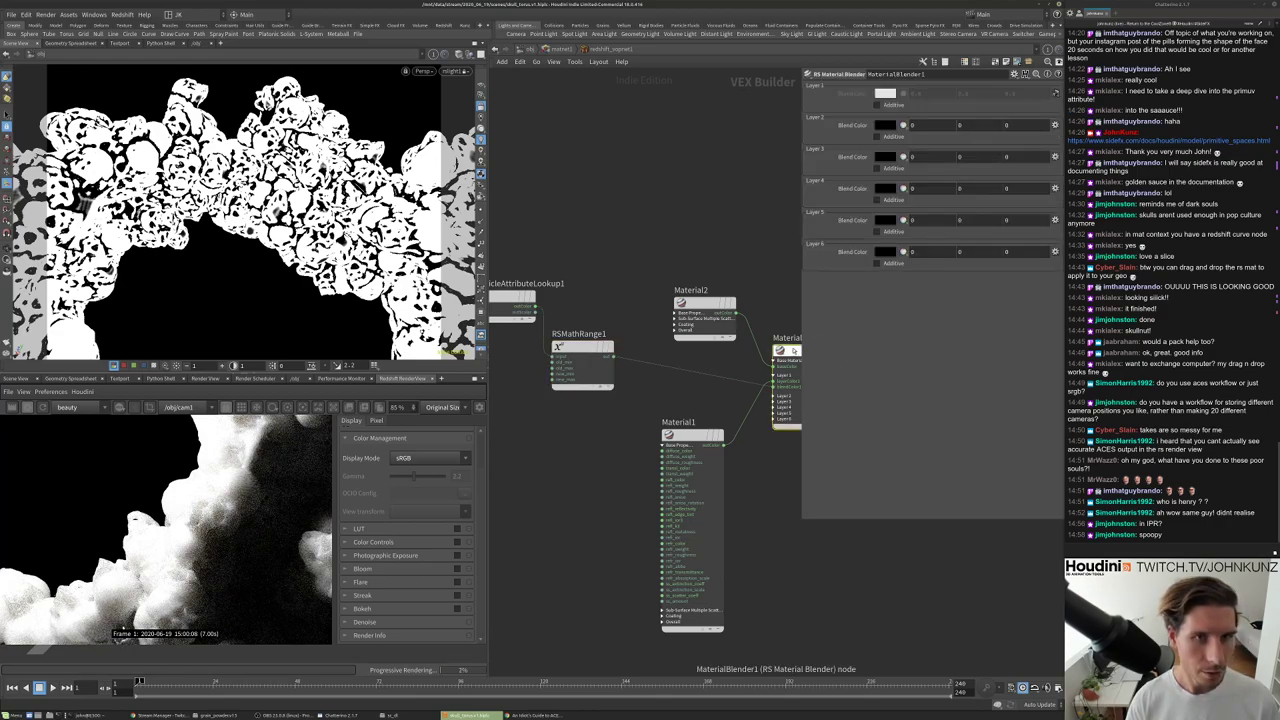
middle_click_drag(532, 543, 562, 501)
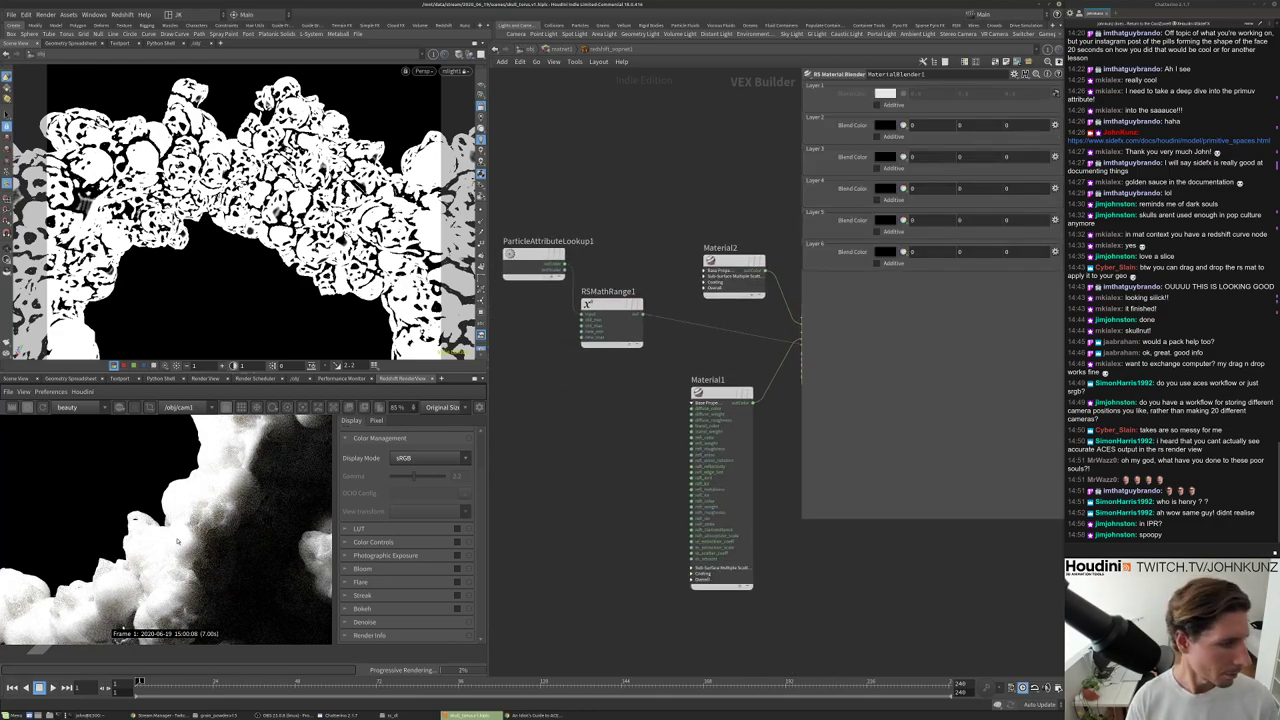
key("Tab")
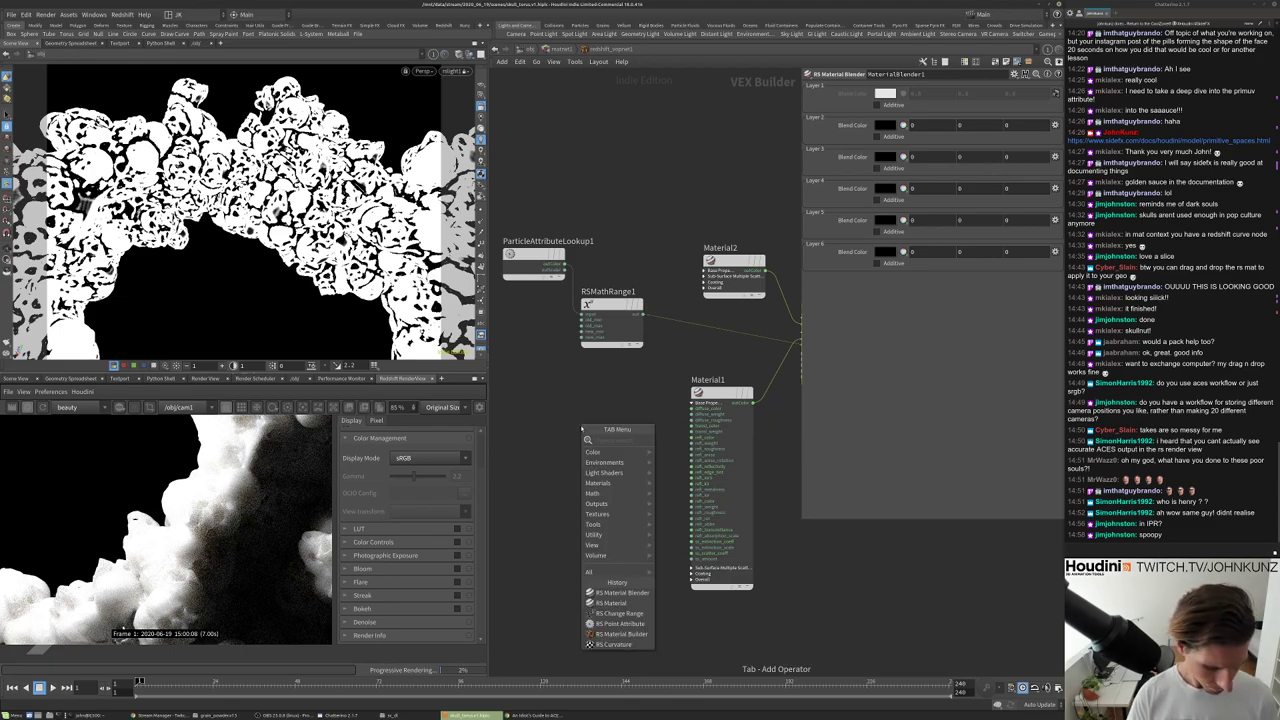
type("colo")
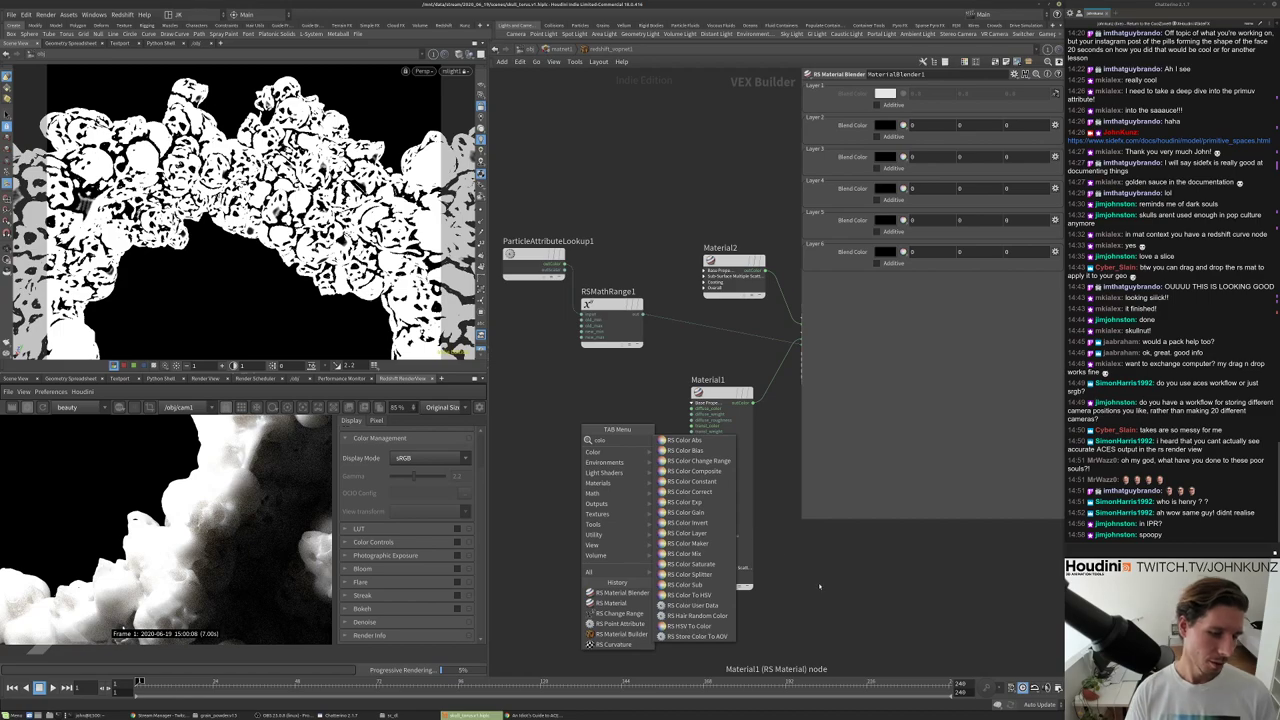
key("Tab")
type("color")
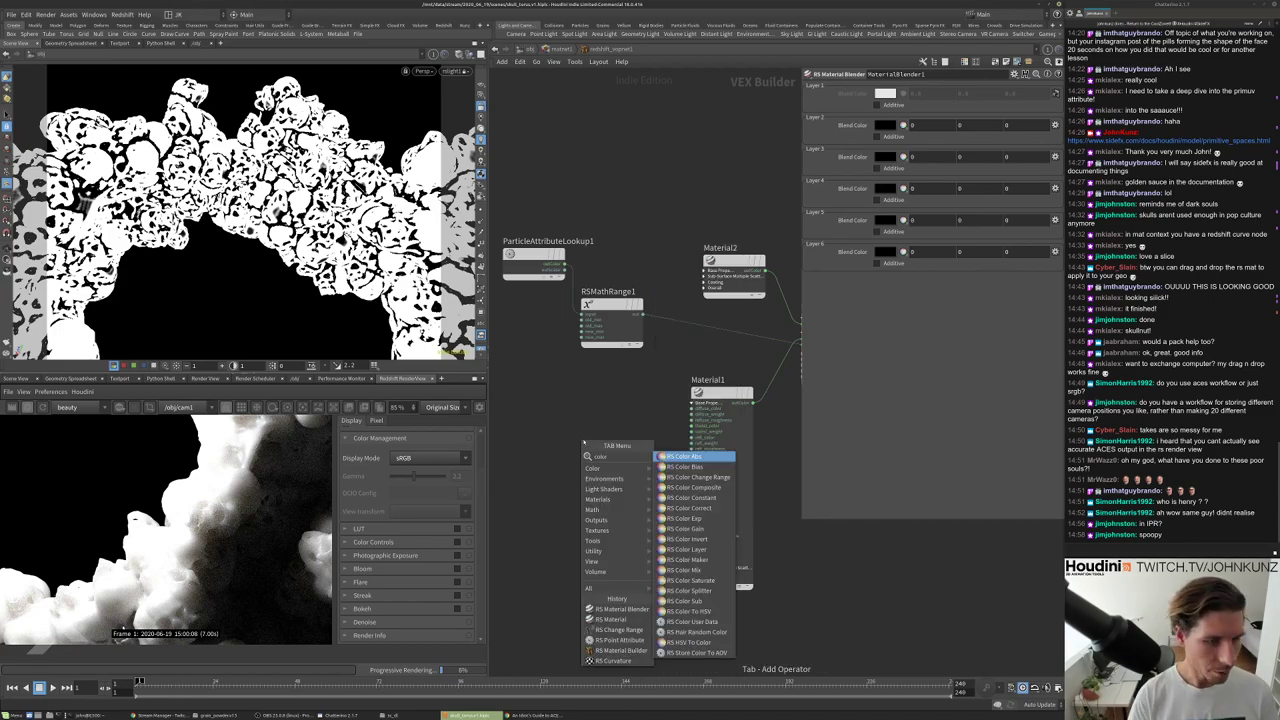
key("Down")
key("Down")
key("Down")
key("Down")
key("Down")
key("Down")
key("Down")
key("Down")
key("Down")
key("Down")
key("Return")
left_click(598, 455)
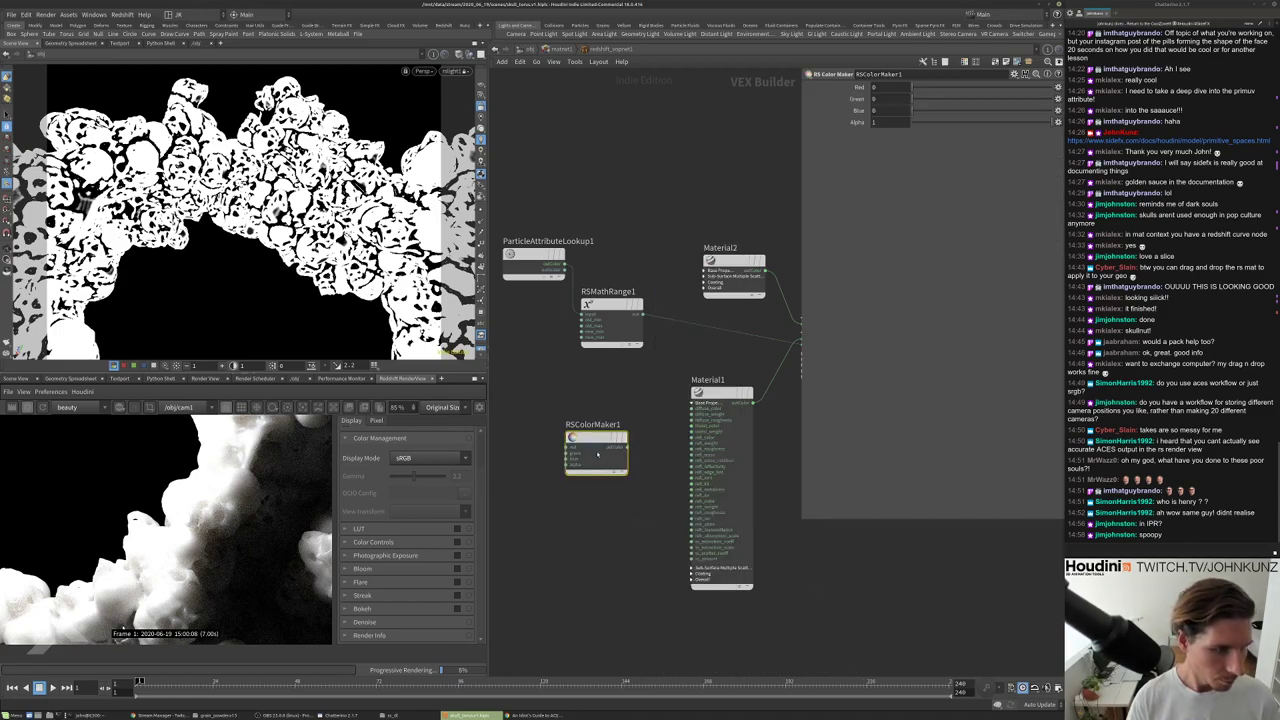
scroll(594, 439, "up", 3)
left_click_drag(594, 439, 618, 353)
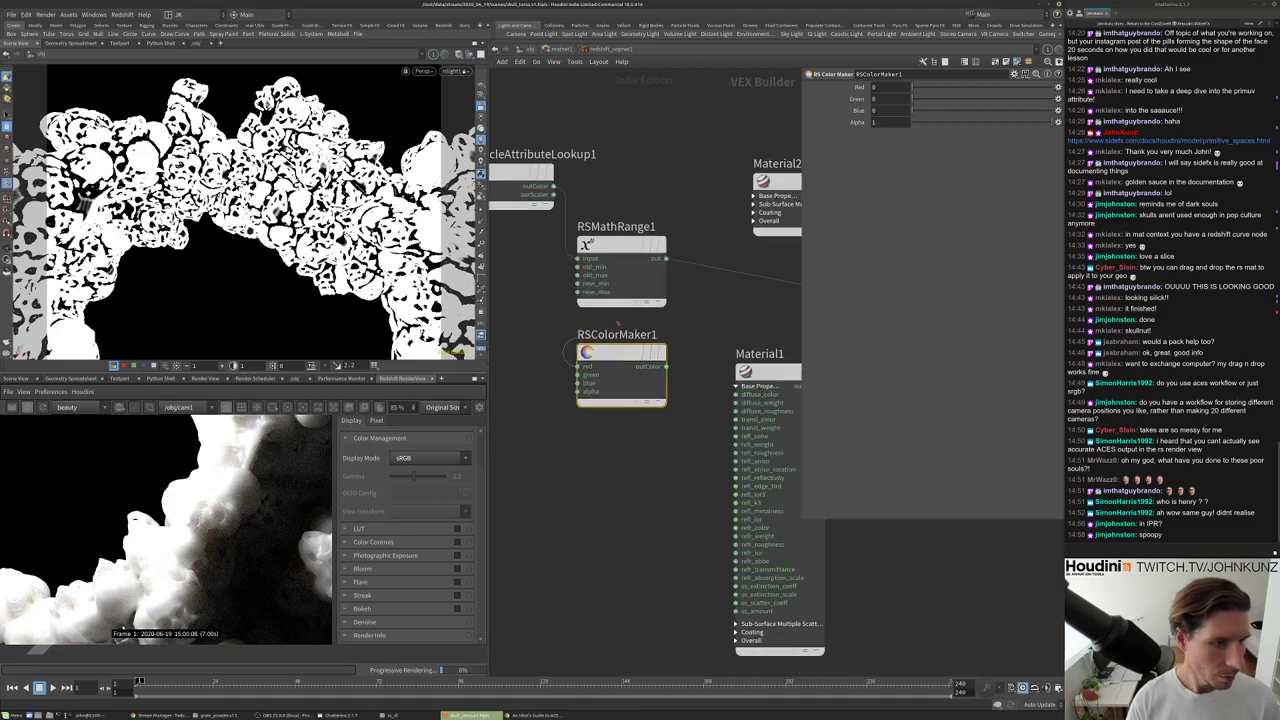
Wire RSMathRange1 into RSColorMaker1's green, blue and alpha, and RSColorMaker1 into MaterialBlender1.
left_click(580, 375)
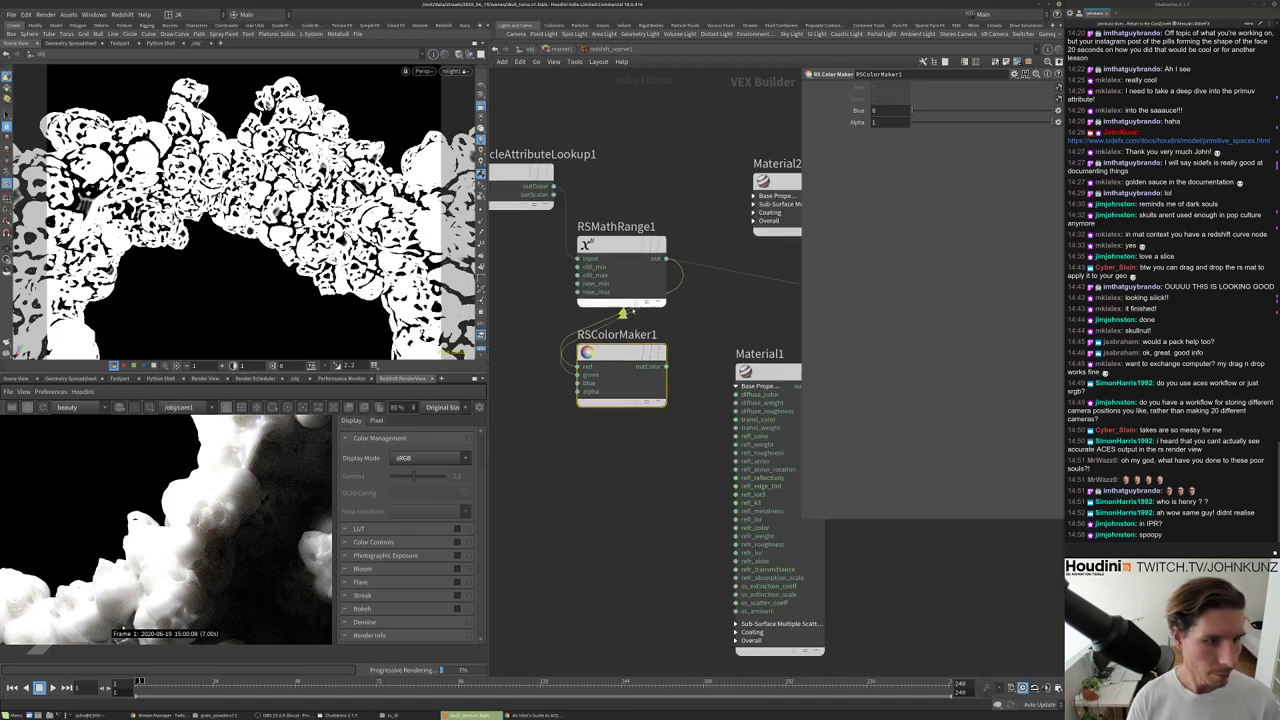
left_click(580, 383)
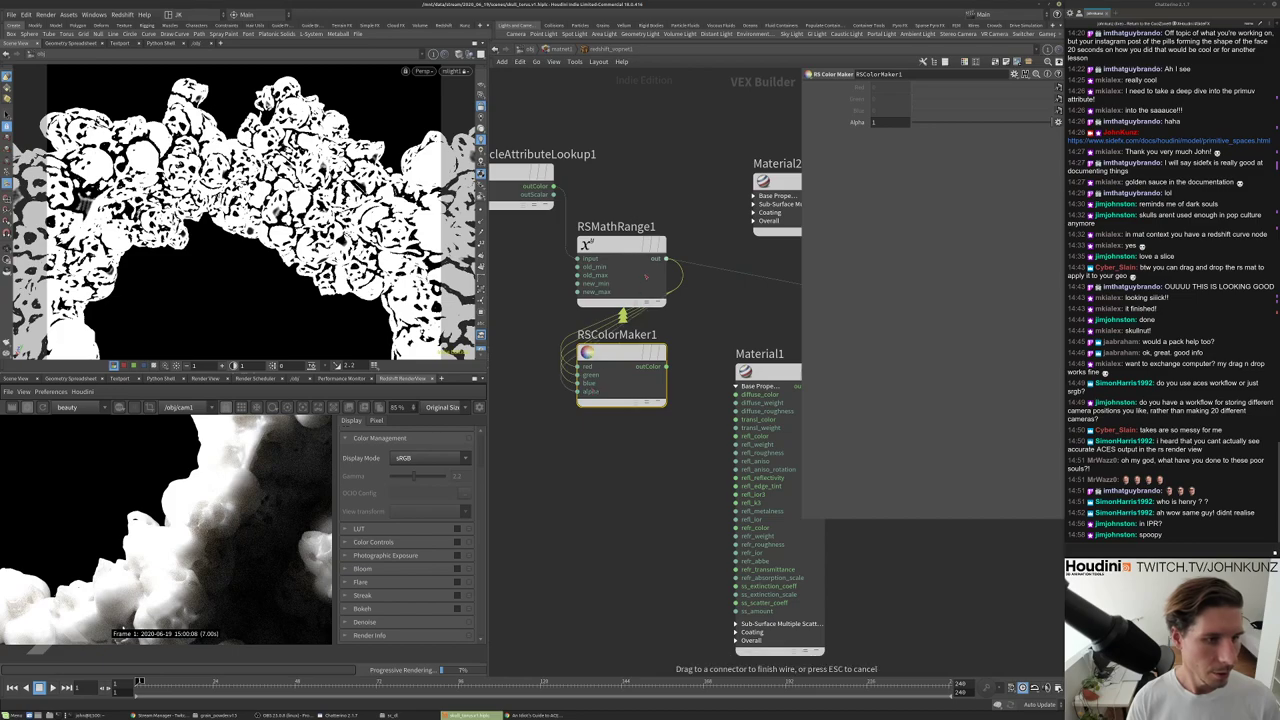
left_click(580, 391)
scroll(691, 360, "down", 2)
middle_click_drag(691, 360, 584, 394)
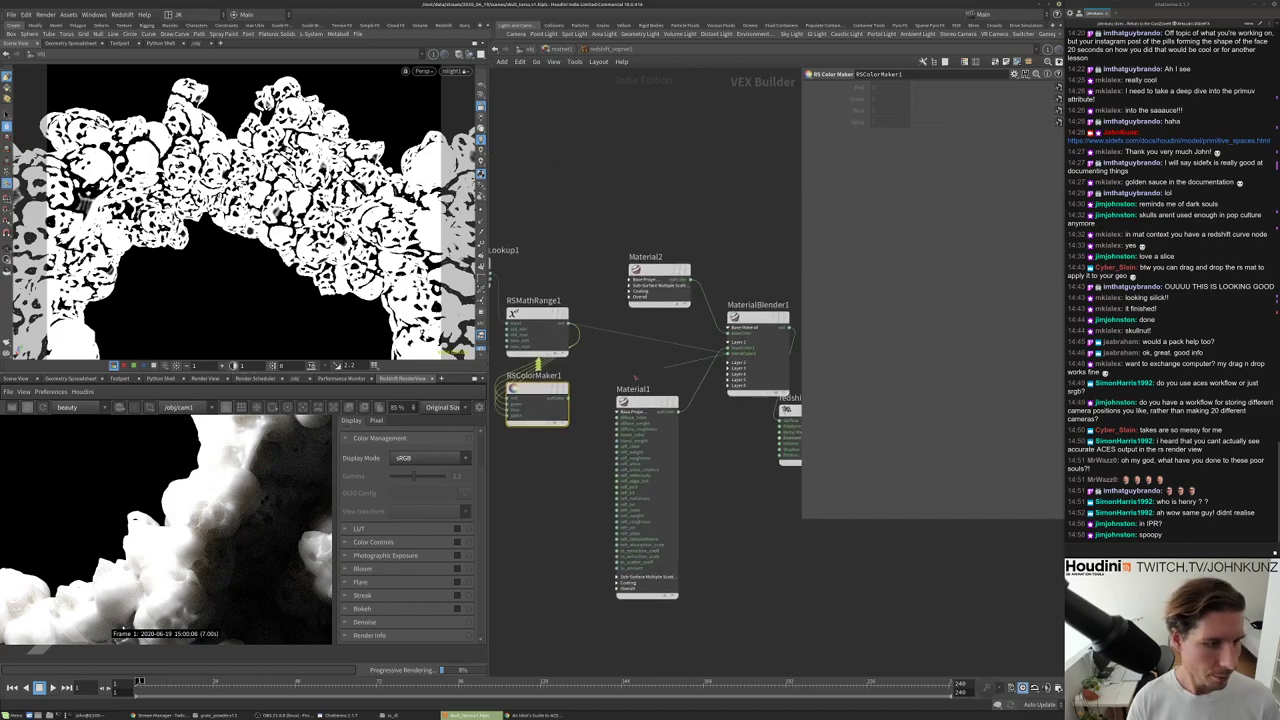
left_click(567, 398)
left_click(729, 347)
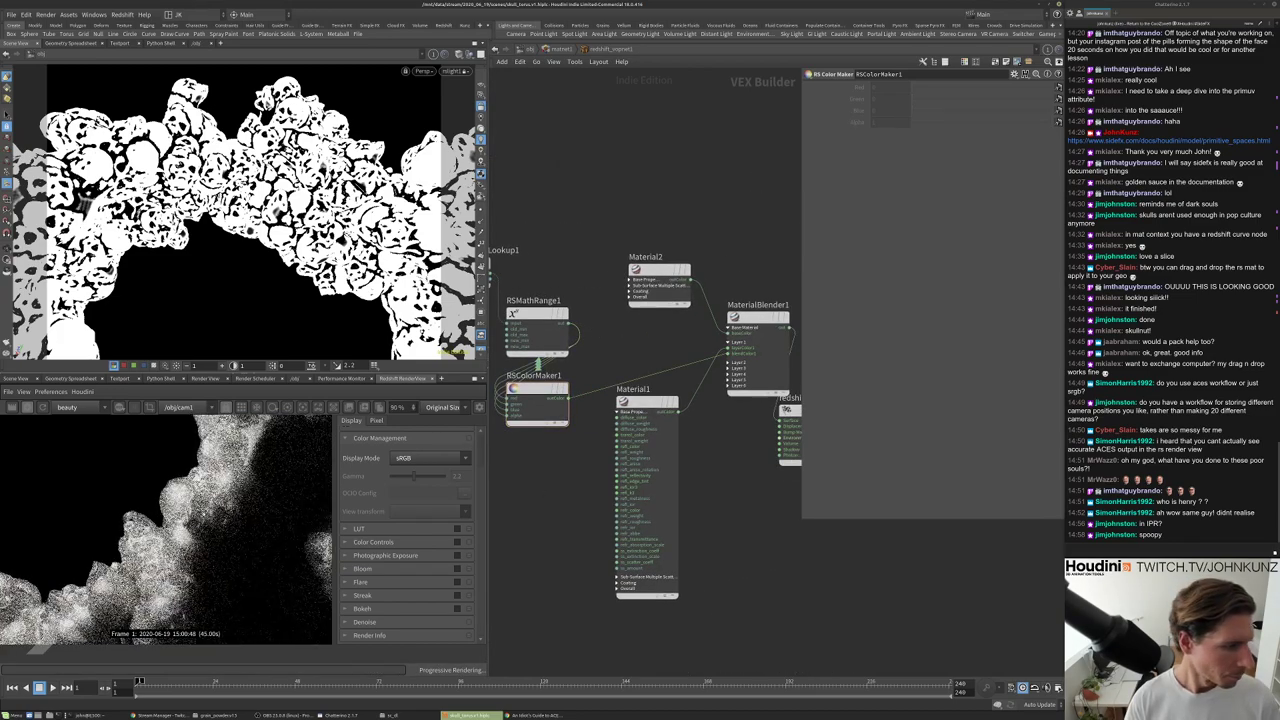
left_click(567, 398)
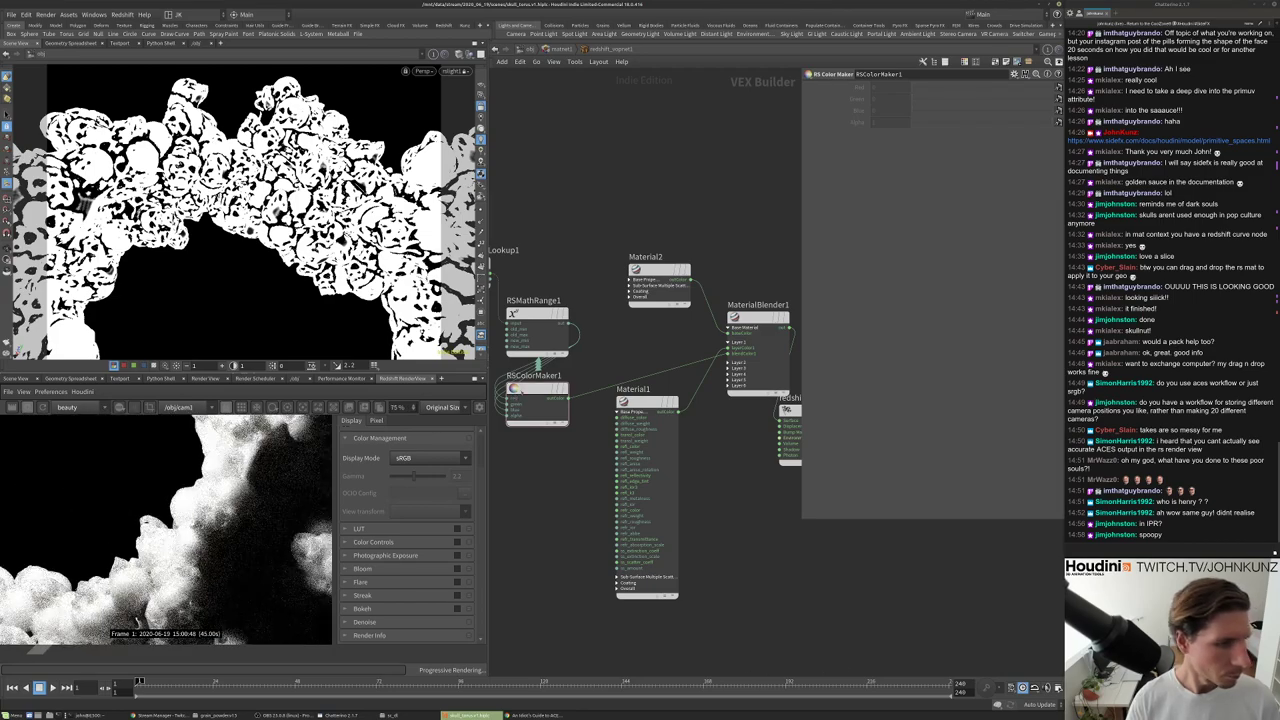
left_click_drag(532, 391, 616, 332)
Try RSMathRange1 Old Range Max at 0.205 then 0.73, and check MaterialBlender1's layers.
left_click(540, 318)
middle_click_drag(623, 183, 698, 155)
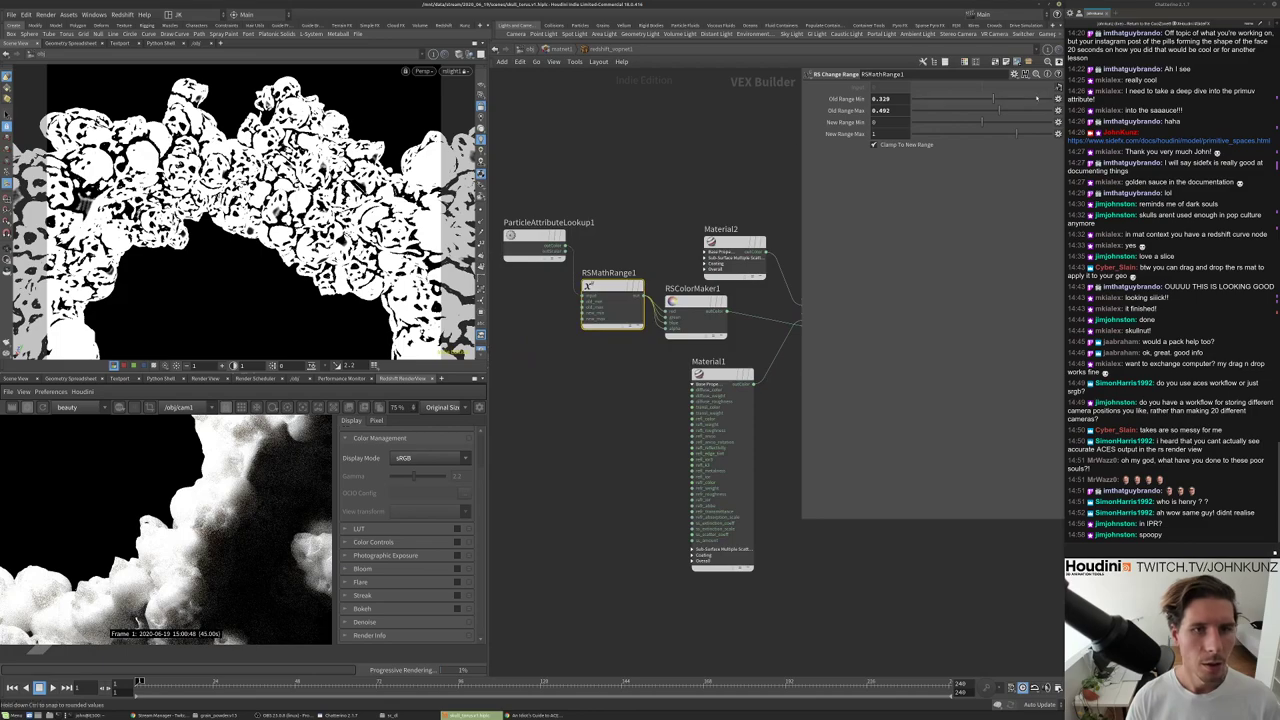
left_click_drag(987, 101, 987, 102)
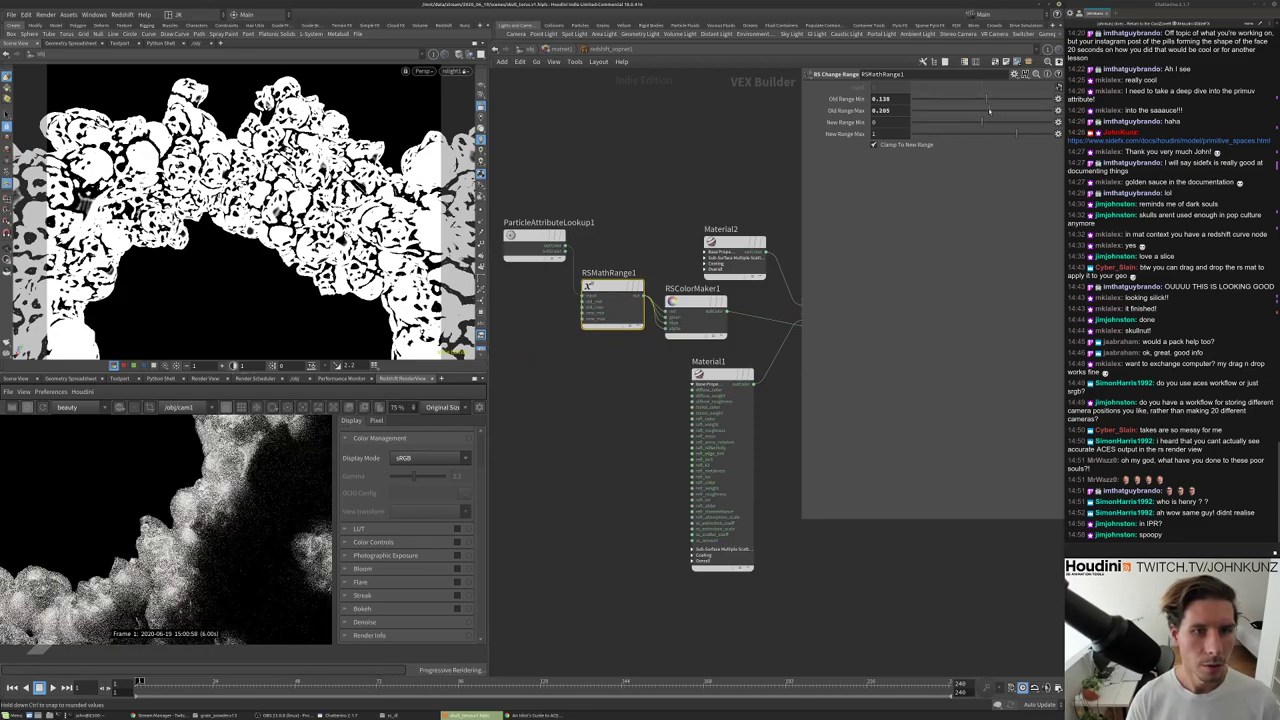
scroll(170, 530, "up", 2)
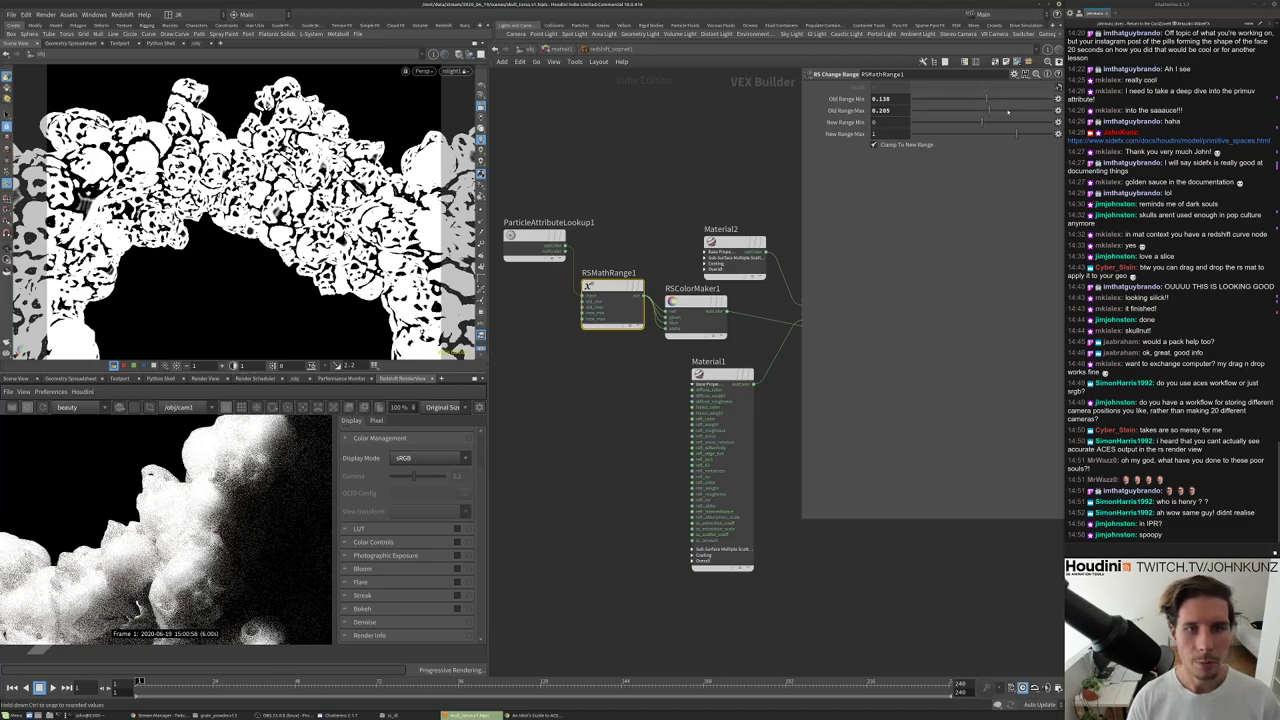
left_click_drag(1008, 112, 1001, 99)
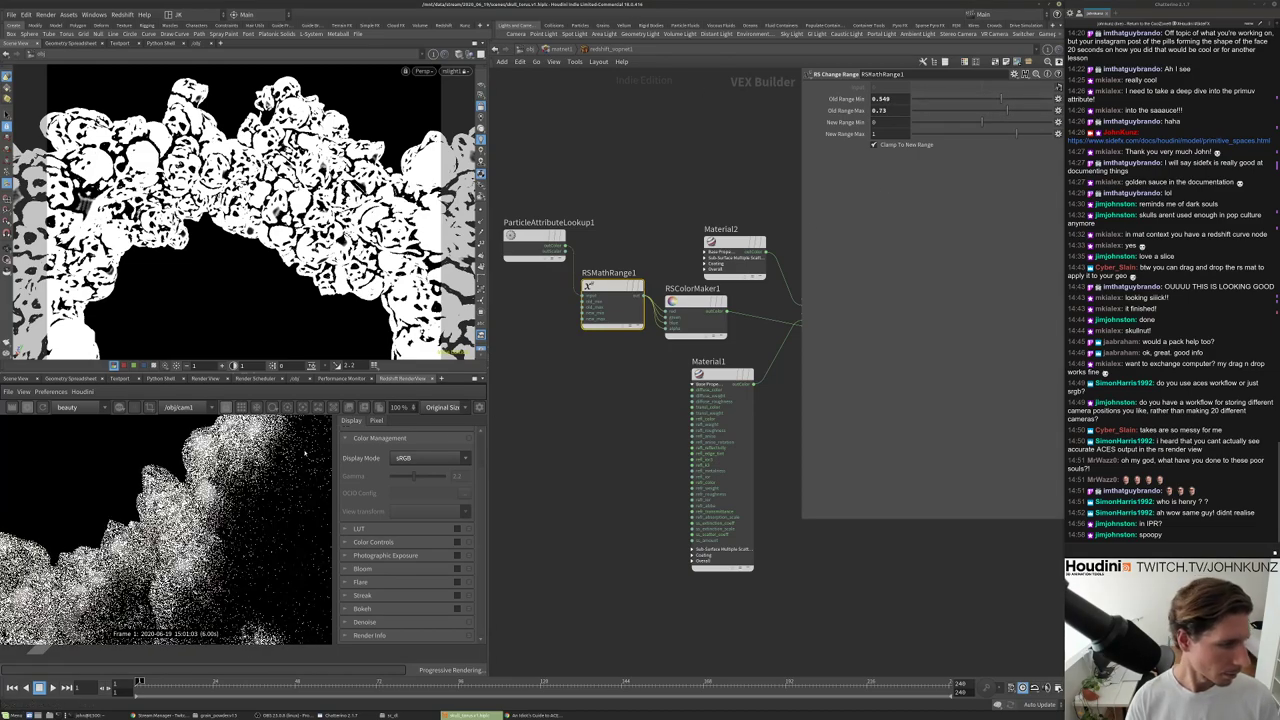
middle_click_drag(617, 437, 550, 466)
left_click(745, 343)
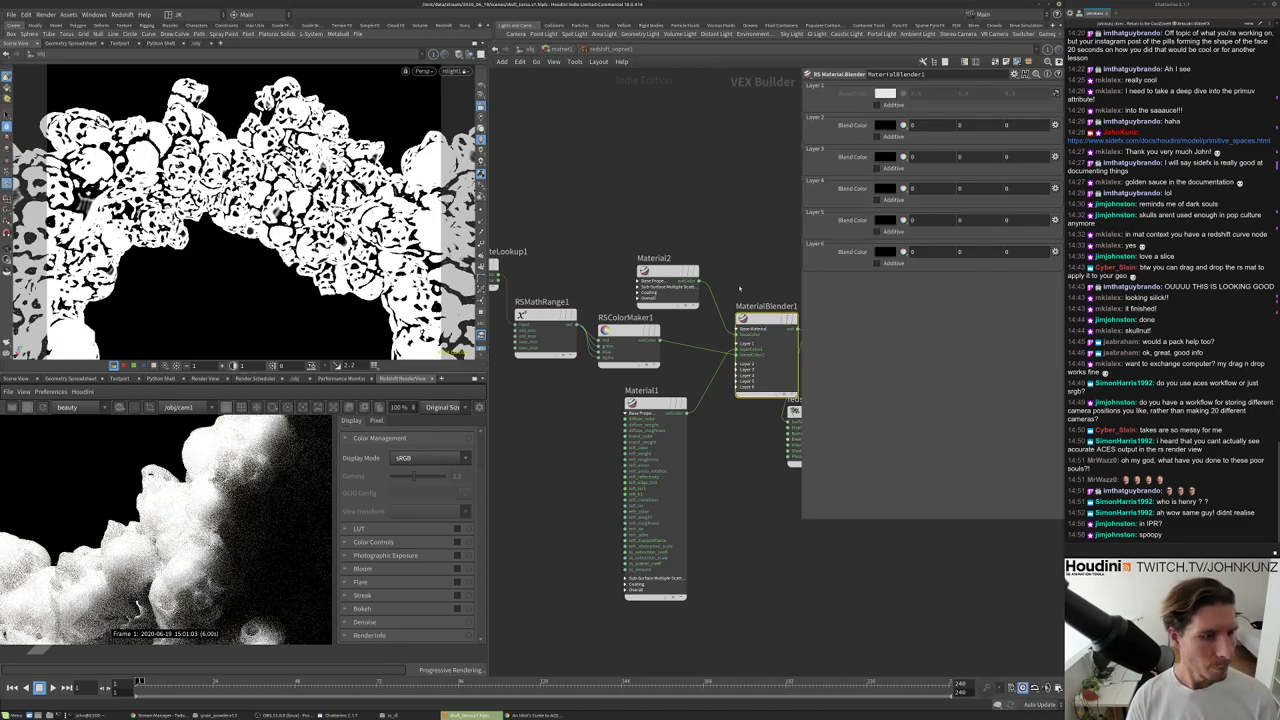
scroll(165, 528, "down", 1)
middle_click_drag(705, 501, 623, 499)
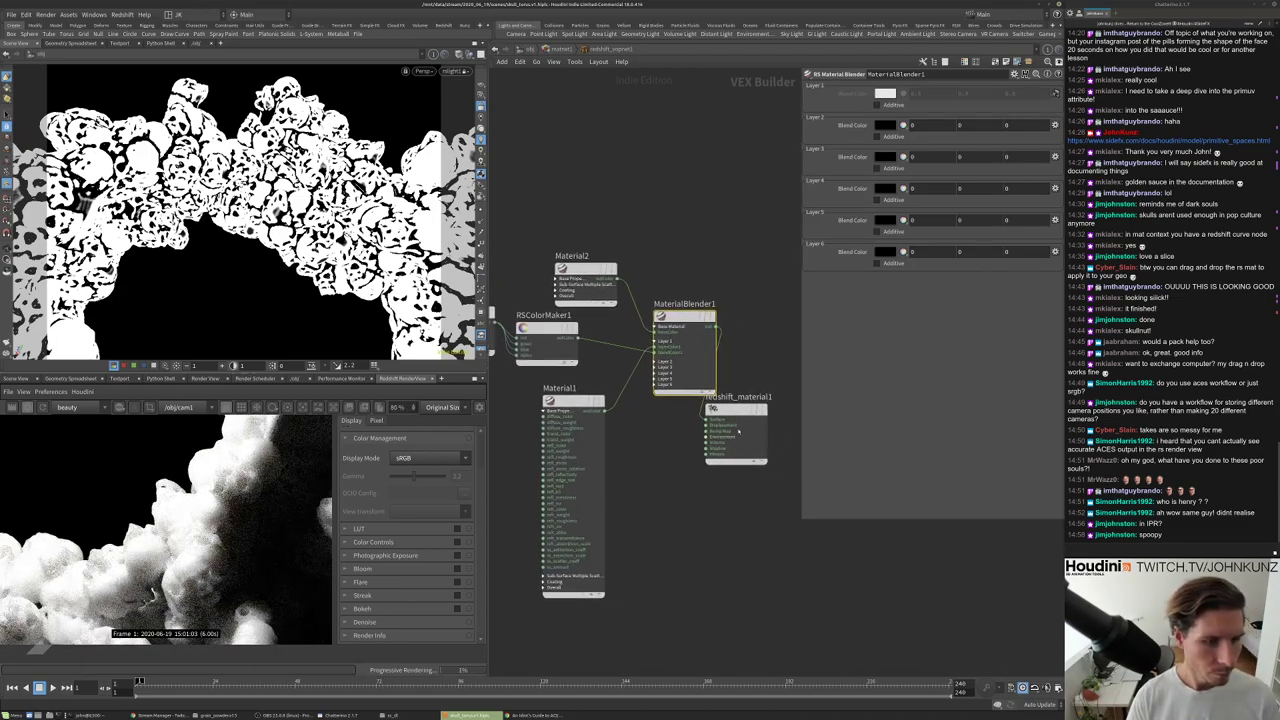
left_click_drag(712, 433, 578, 339)
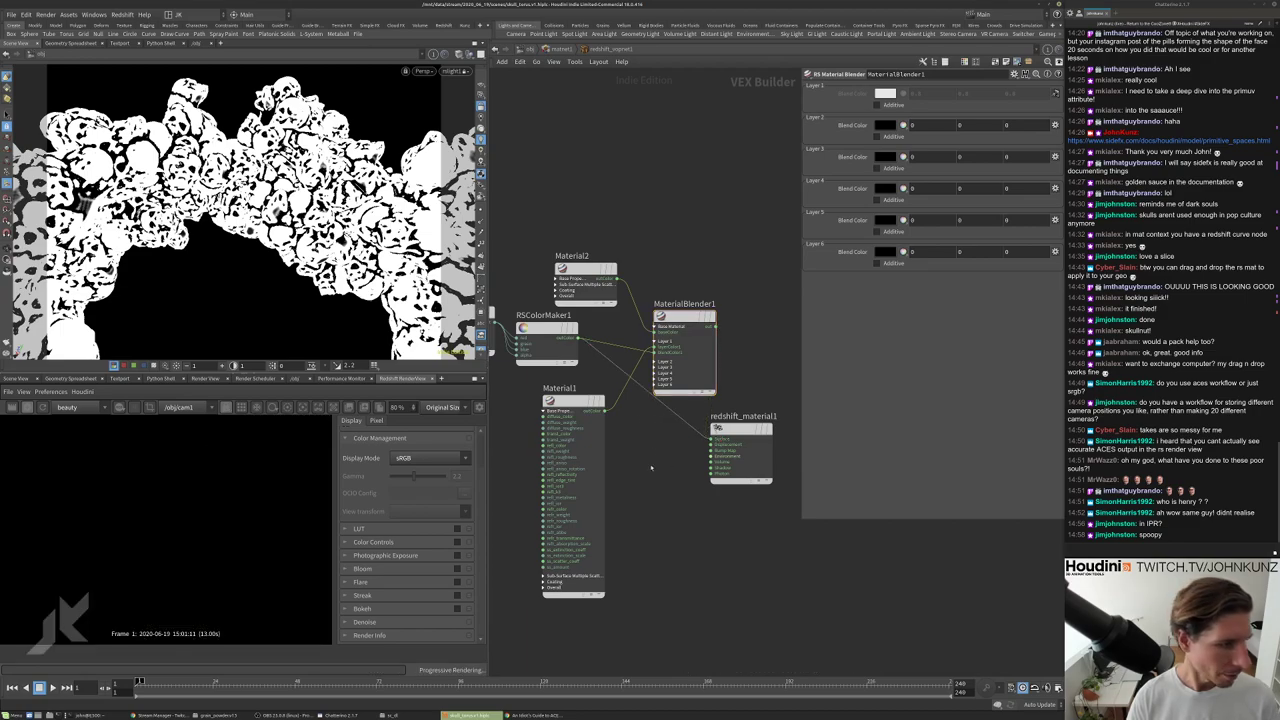
Retune RSMathRange1's old range to 0.597 minimum and 0.329 maximum.
left_click(545, 328)
middle_click_drag(545, 328, 719, 310)
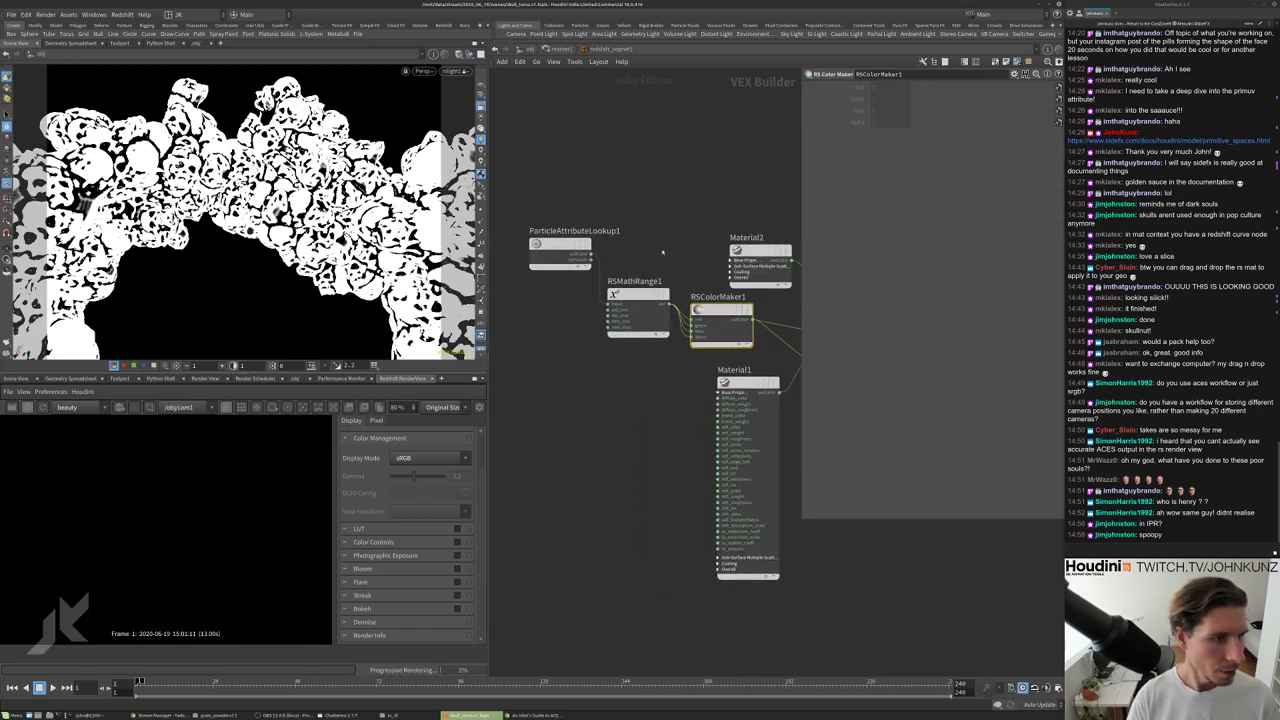
left_click(630, 295)
mouse_move(1001, 99)
left_mouse_down()
mouse_move(974, 111)
mouse_move(1000, 108)
left_mouse_up()
left_click_drag(640, 300, 636, 321)
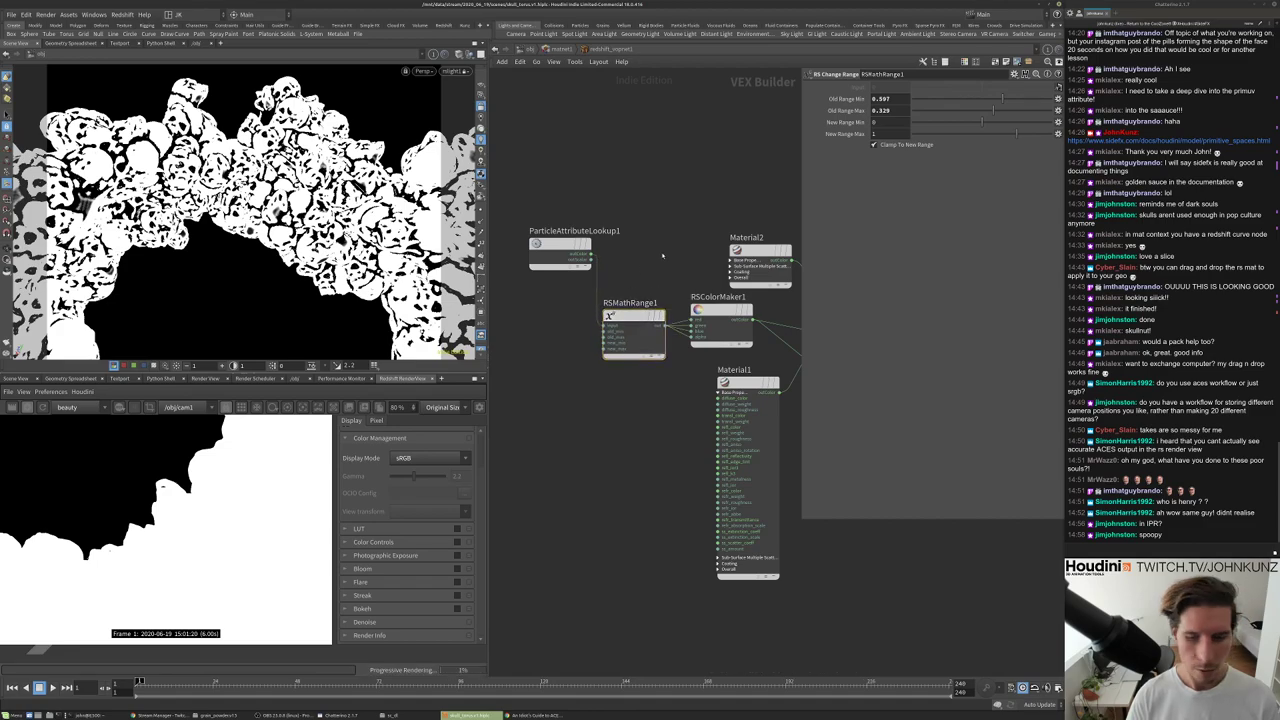
key("Tab")
Add an RS Vector Change Range node fed by ParticleAttributeLookup1, placed above RSMathRange1.
type("chan")
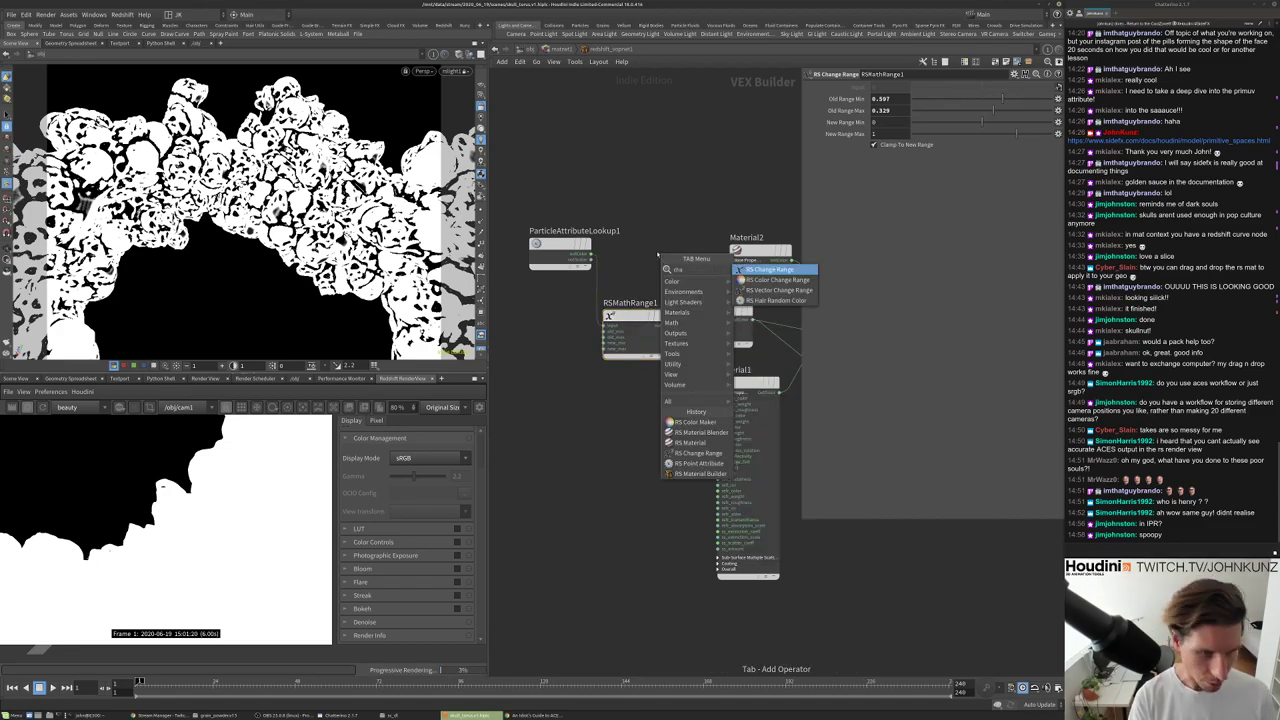
key("Down")
key("Down")
key("Return")
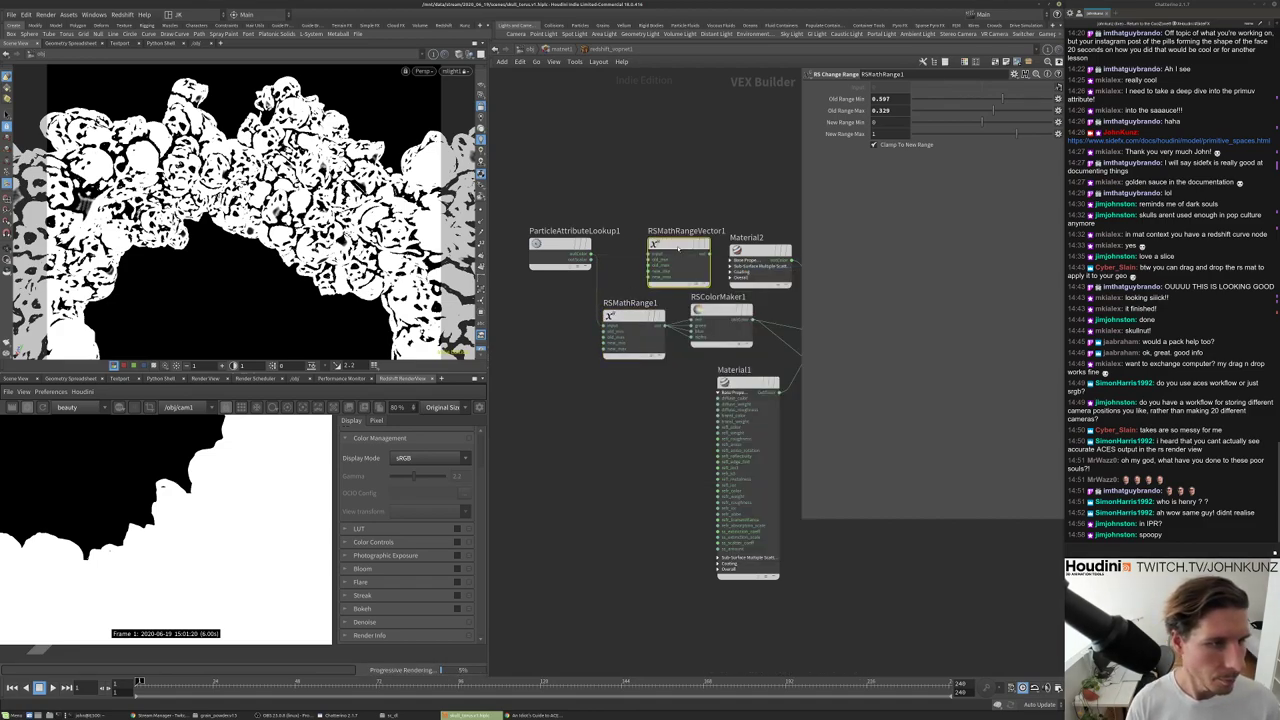
left_click_drag(591, 252, 603, 255)
left_click(652, 246)
middle_click_drag(652, 246, 535, 241)
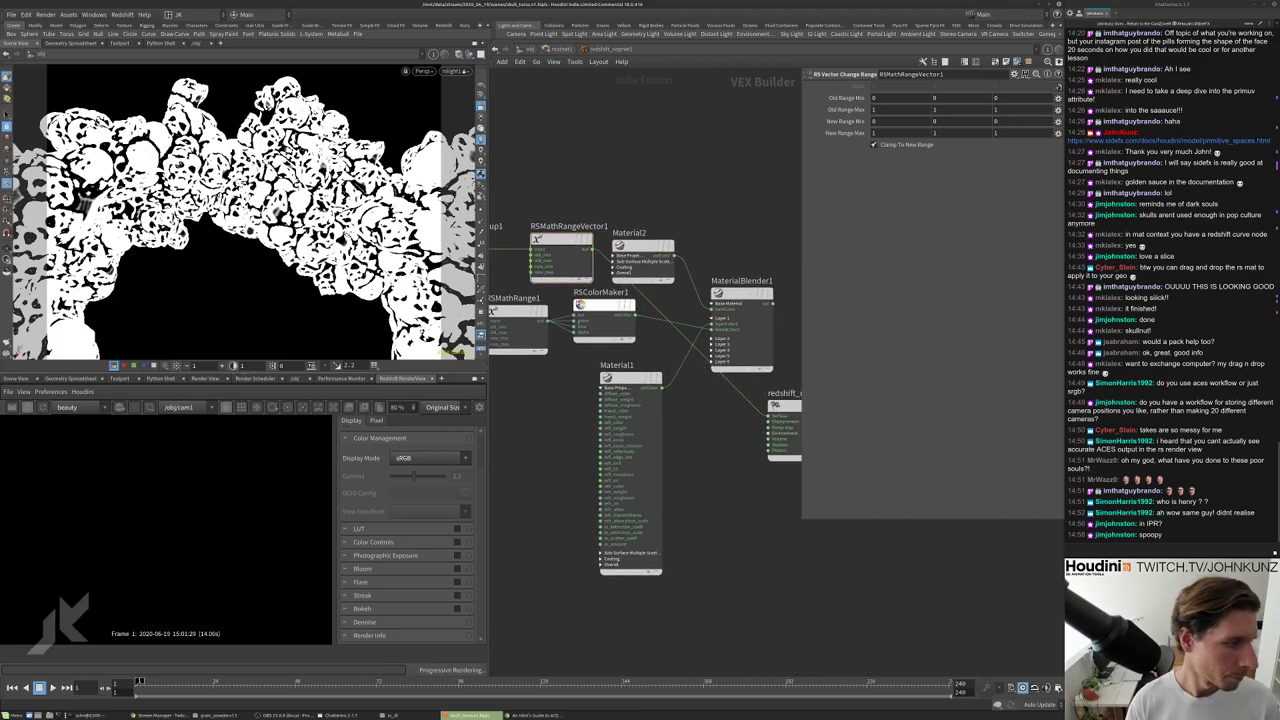
left_click(537, 241)
middle_click_drag(537, 241, 617, 302)
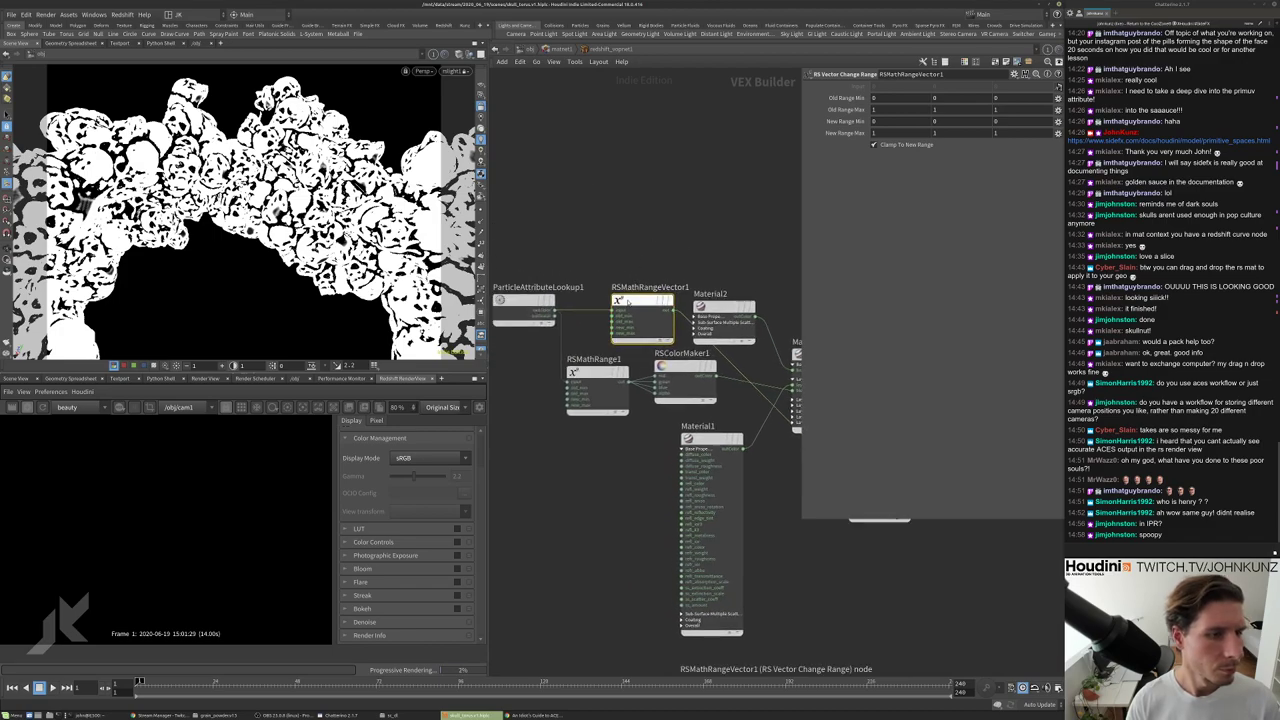
left_click_drag(617, 302, 609, 259)
Set the vector Old Range Max to 0.1 and Min to 0.2, then restart the Redshift IPR.
mouse_move(851, 116)
middle_mouse_down()
mouse_move(838, 118)
mouse_move(860, 100)
middle_mouse_up()
middle_click_drag(654, 183, 561, 153)
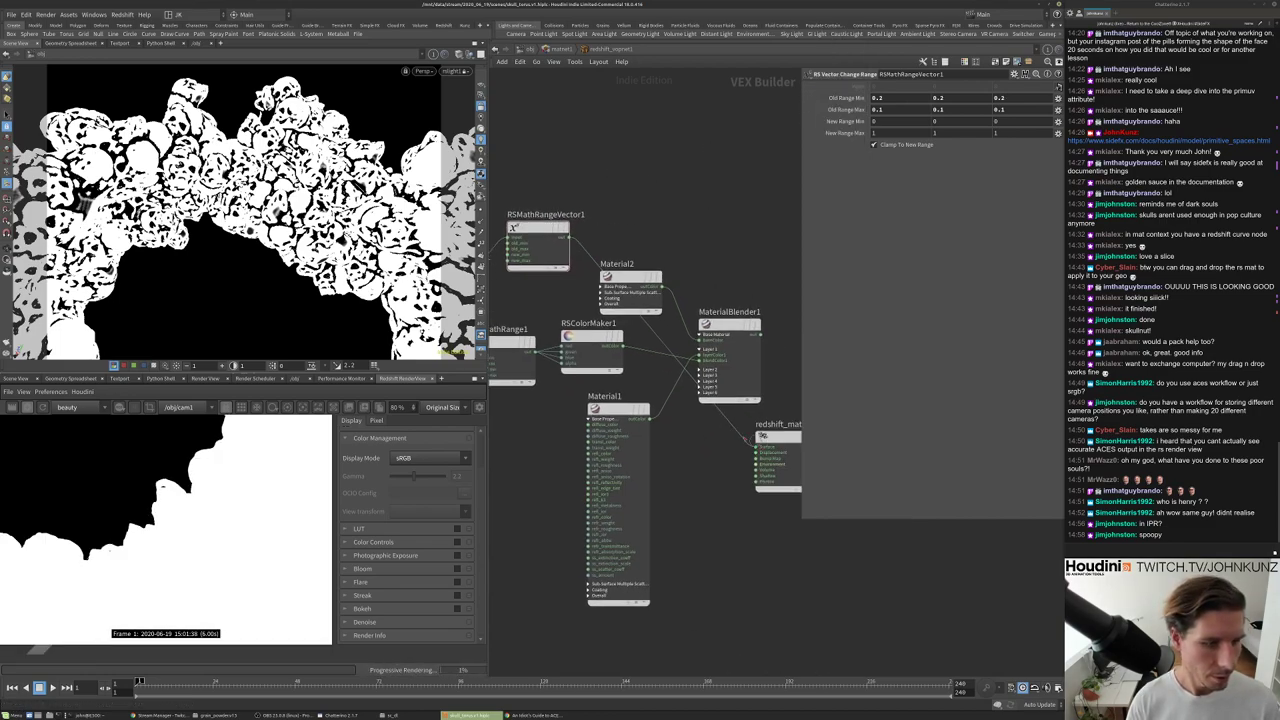
left_click(42, 407)
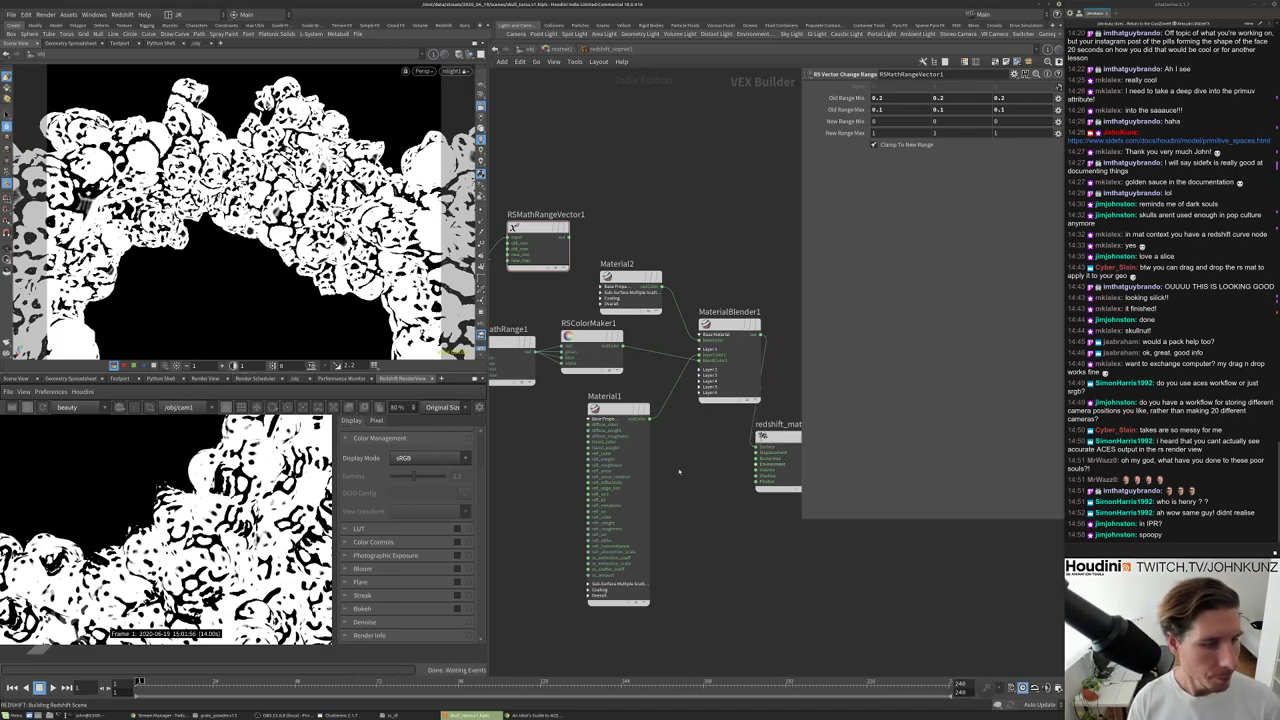
scroll(100, 630, "up", 6)
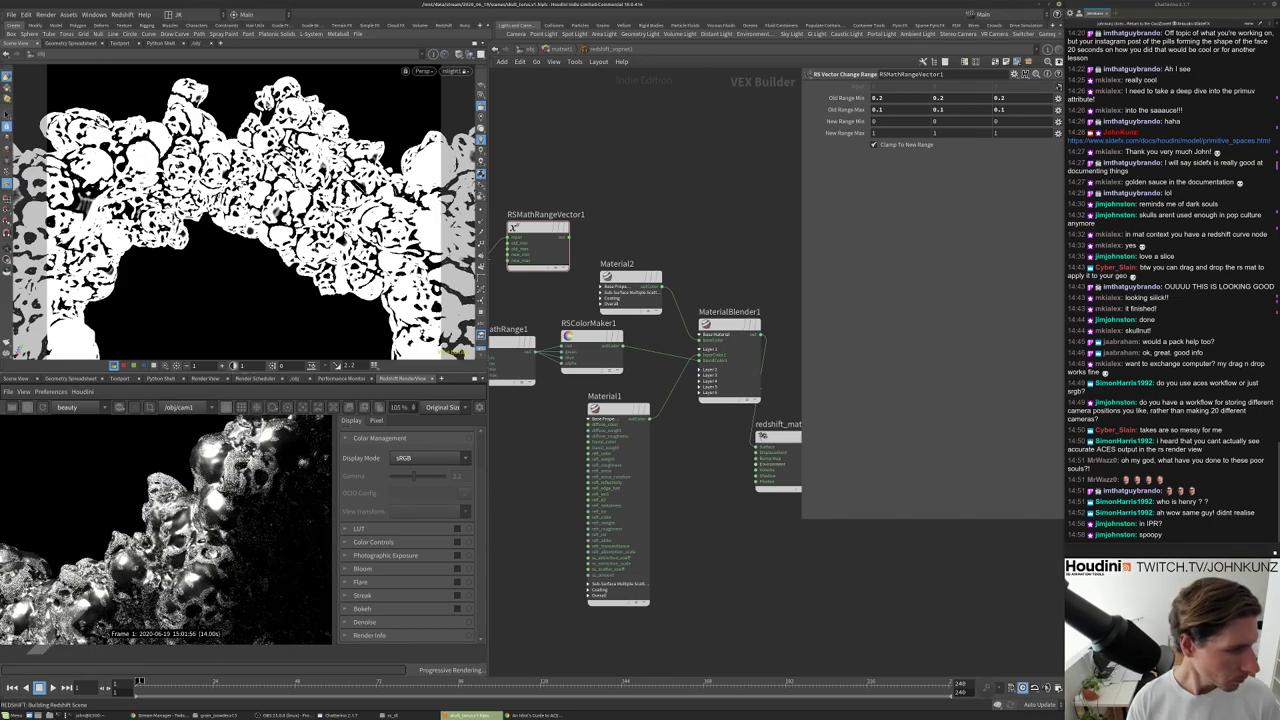
scroll(258, 512, "down", 2)
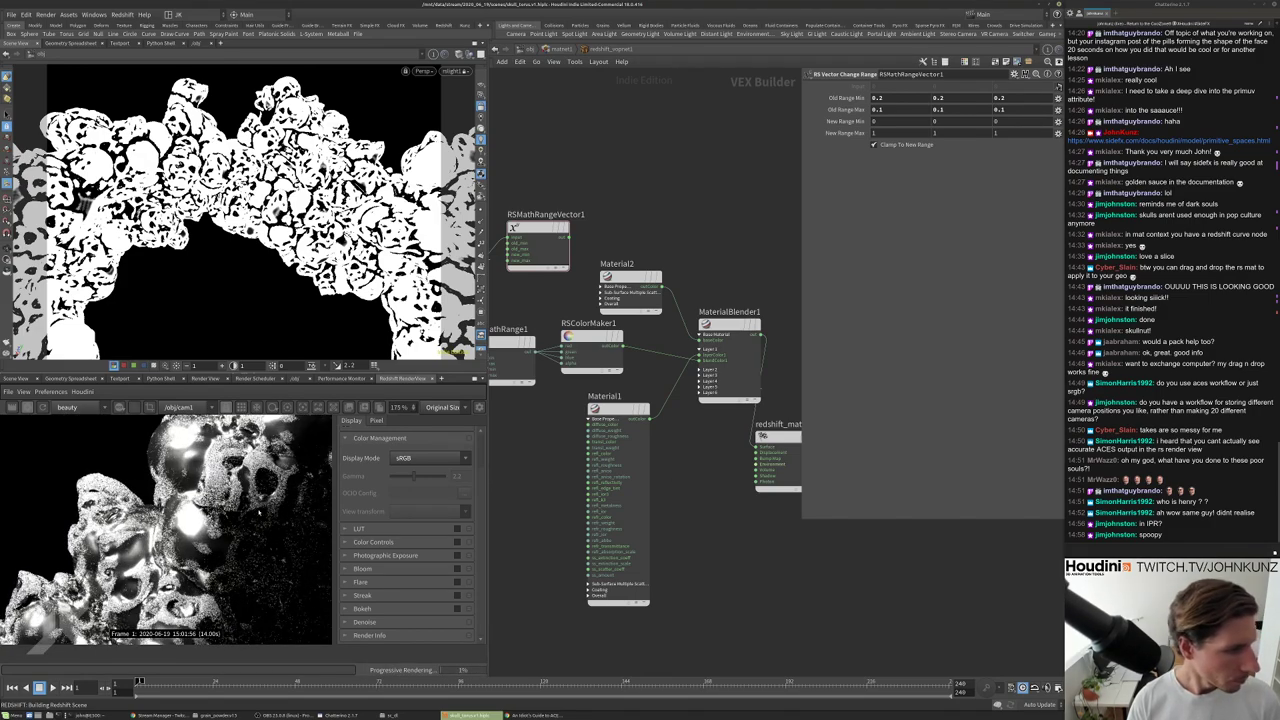
scroll(262, 543, "up", 2)
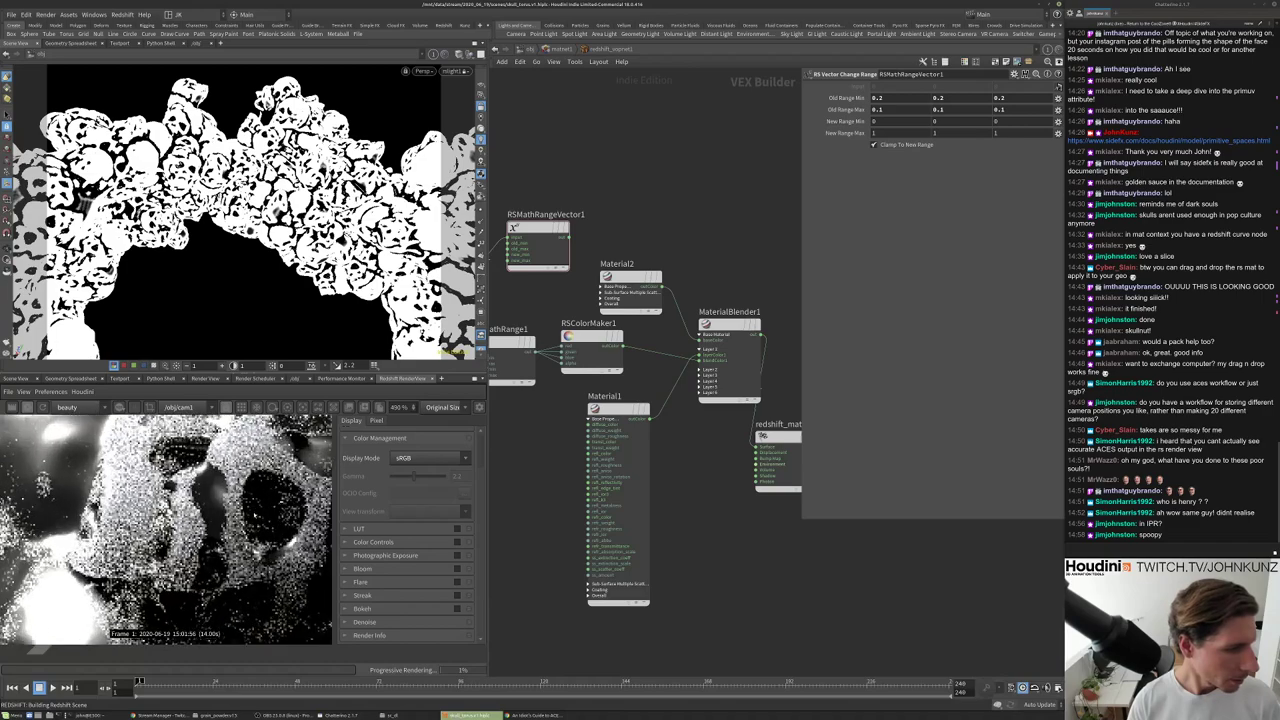
Invert RSMathRange1's new range to run from 1 to 0.
middle_click_drag(548, 411, 600, 383)
left_click(570, 325)
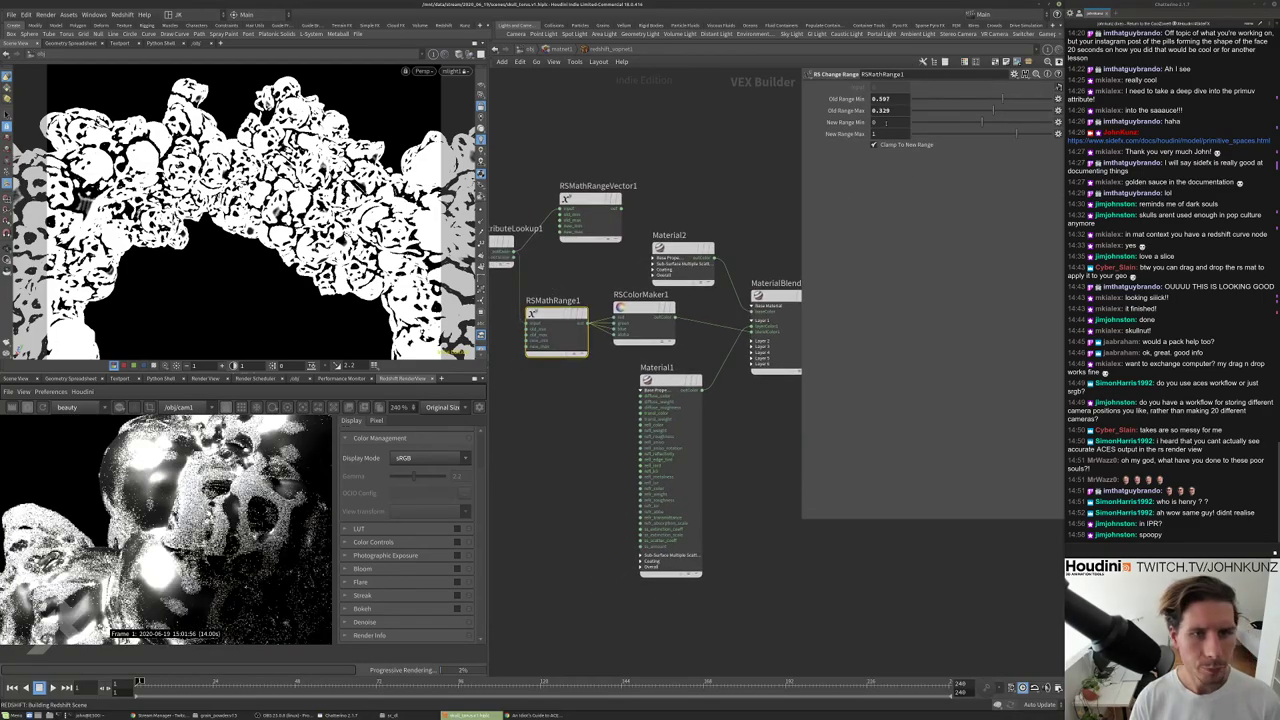
type("1")
key("Tab")
type("0")
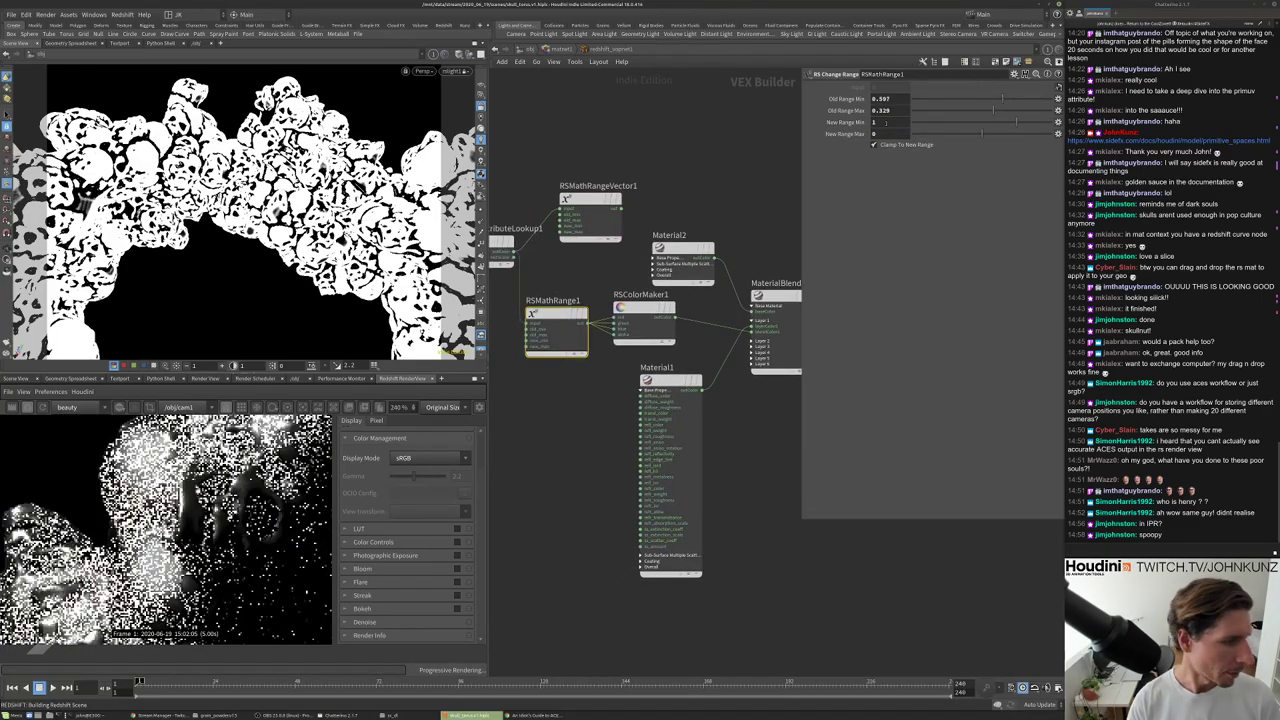
scroll(166, 529, "down", 3)
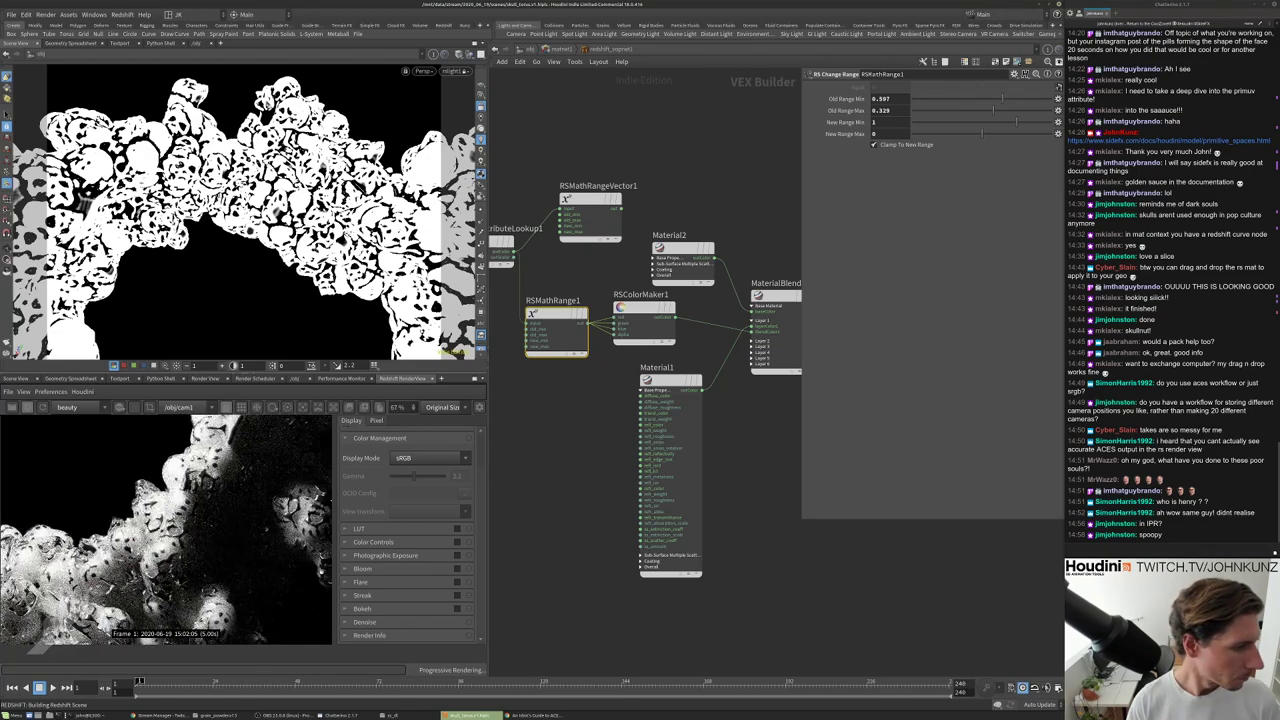
scroll(238, 516, "up", 2)
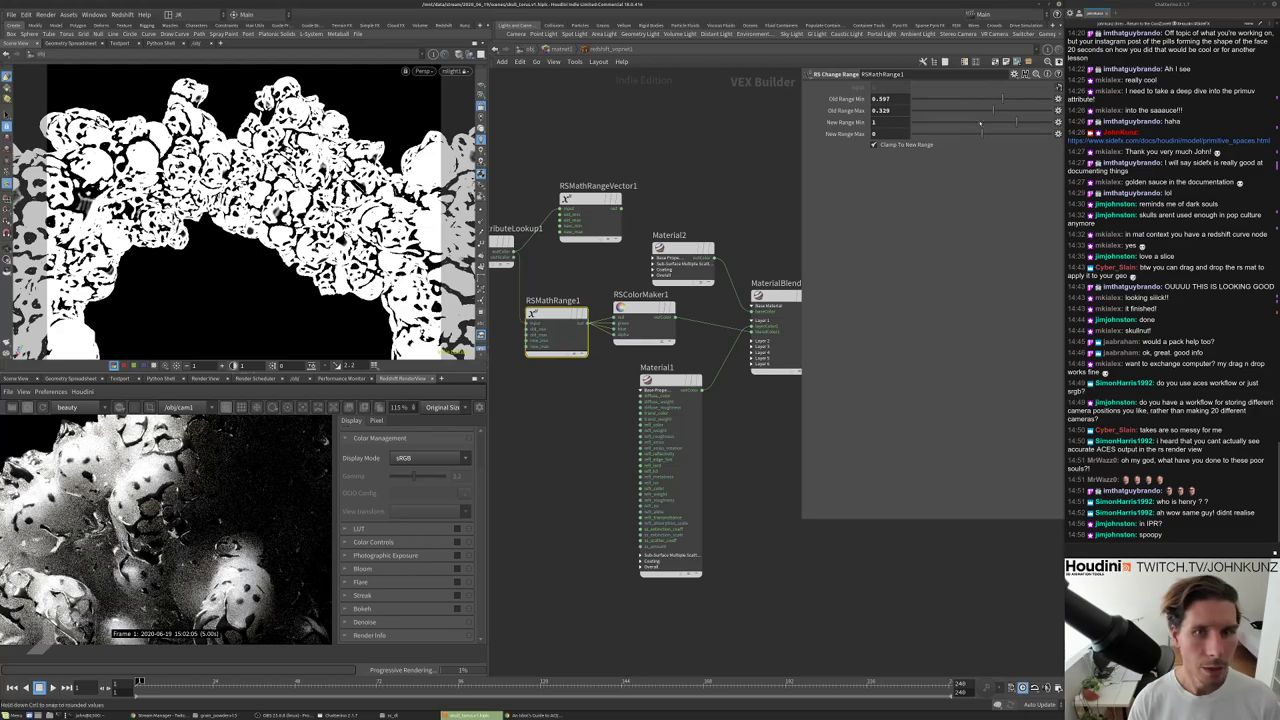
Set RSMathRange1's Old Range Min to 0.768 and Old Range Max to 0.053.
left_click_drag(1008, 98, 1010, 98)
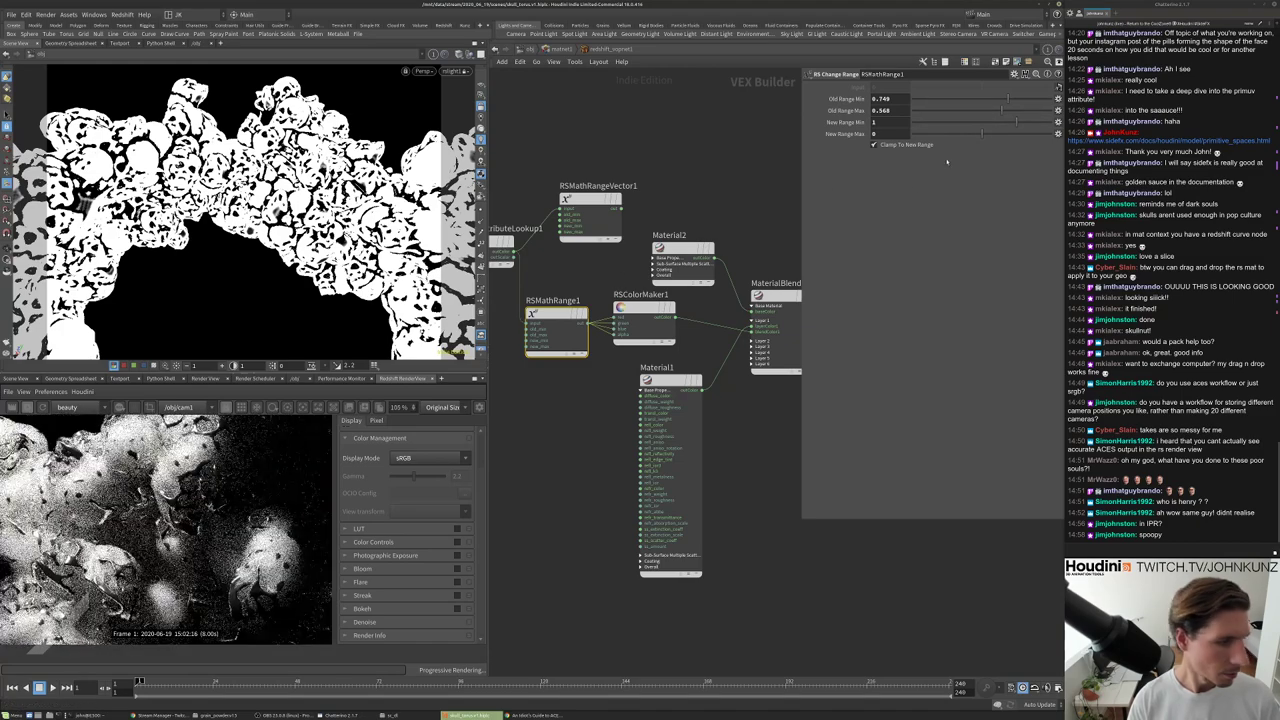
left_click_drag(993, 112, 997, 100)
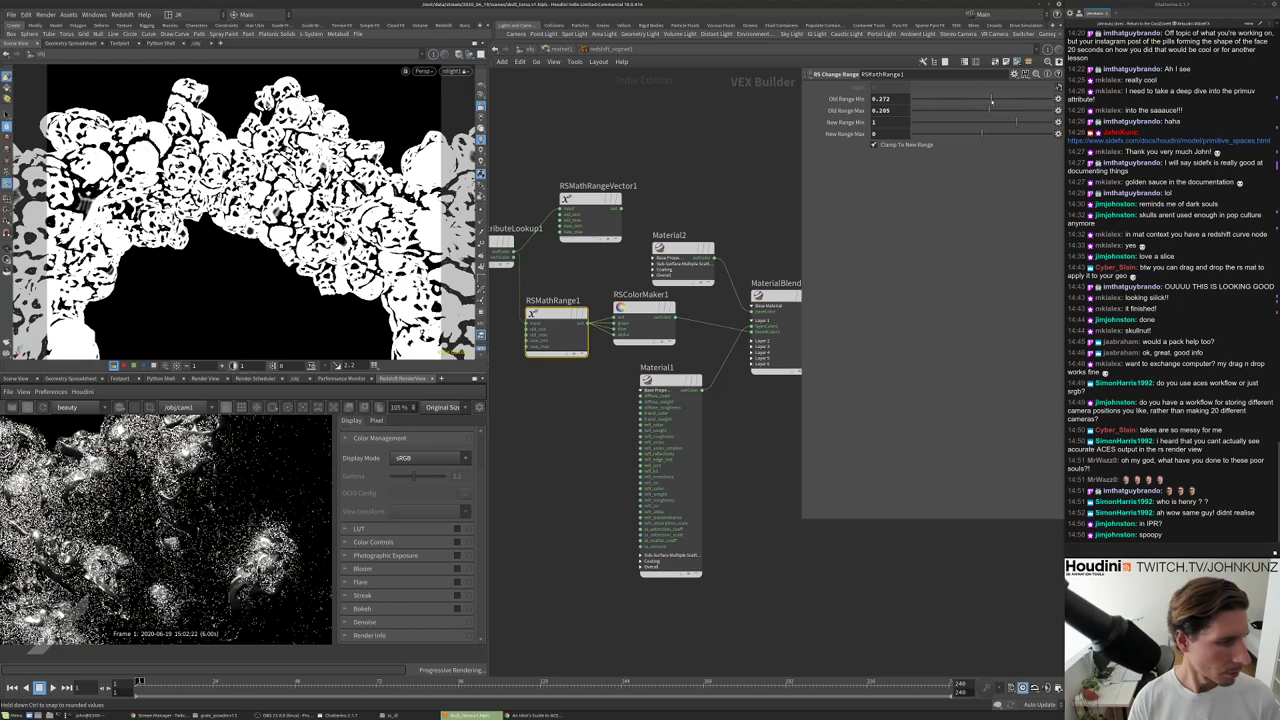
scroll(299, 423, "up", 2)
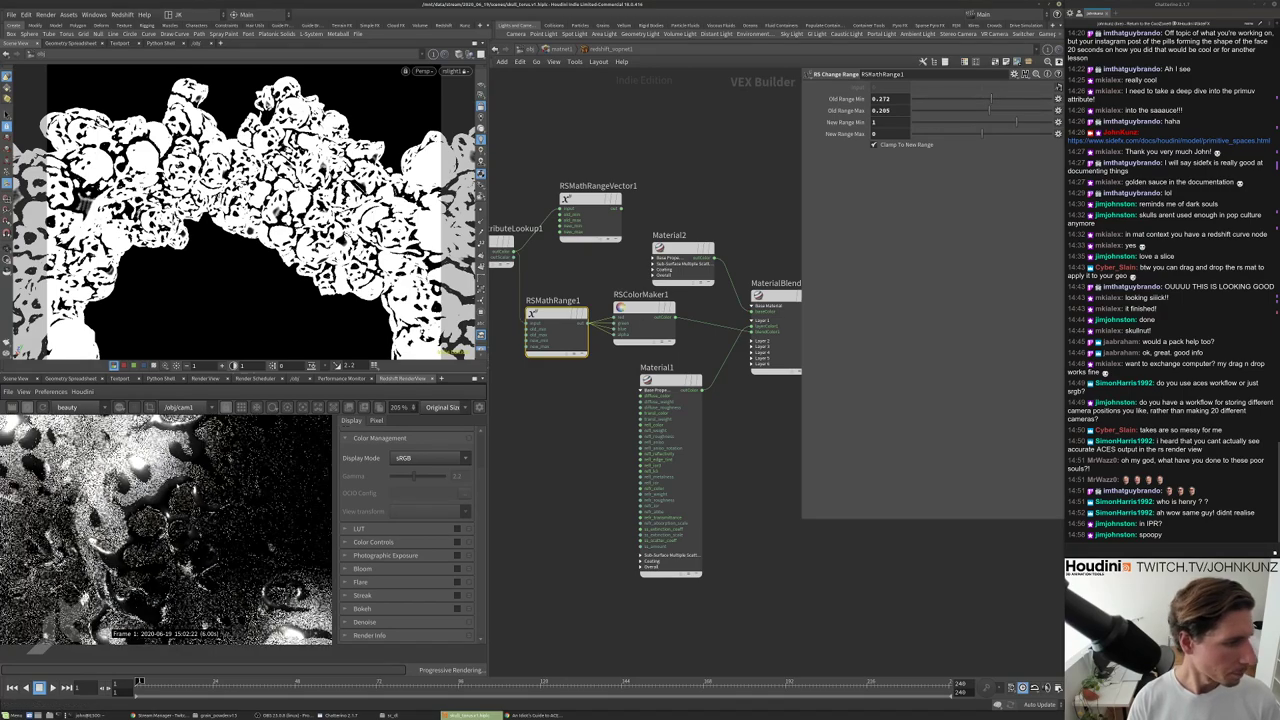
left_click_drag(1009, 97, 1009, 98)
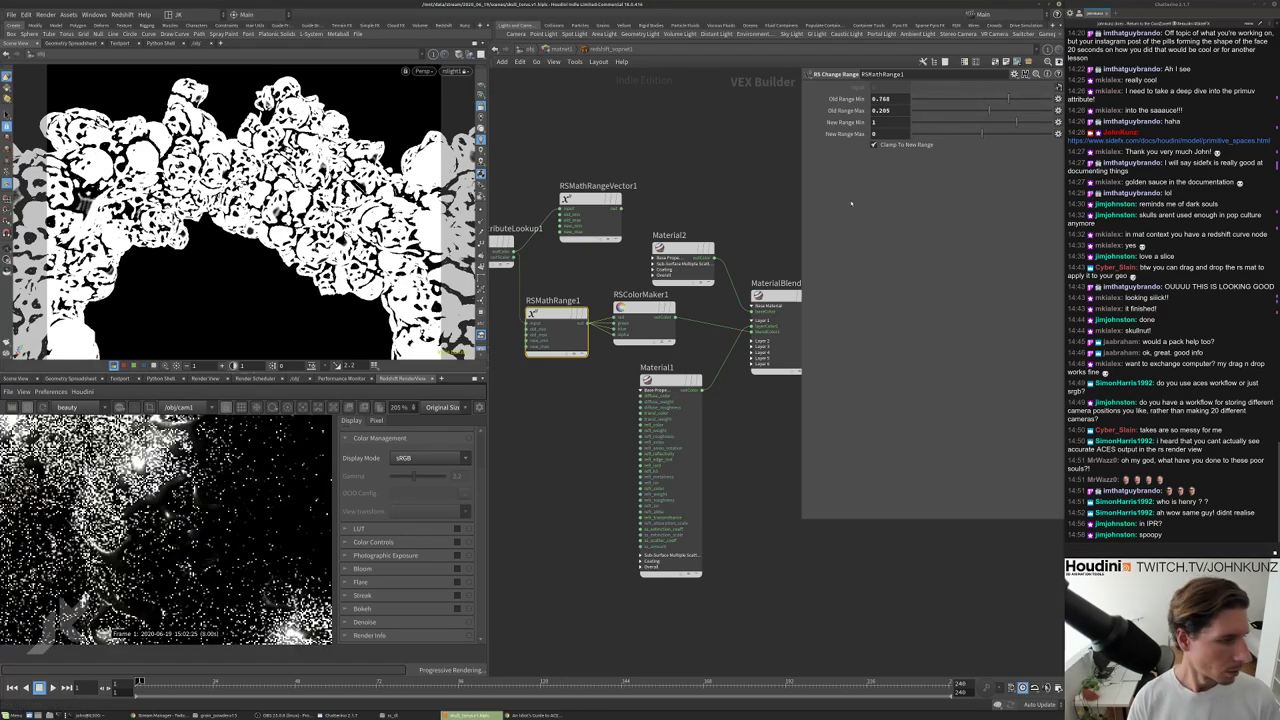
scroll(305, 452, "up", 2)
scroll(300, 460, "down", 3)
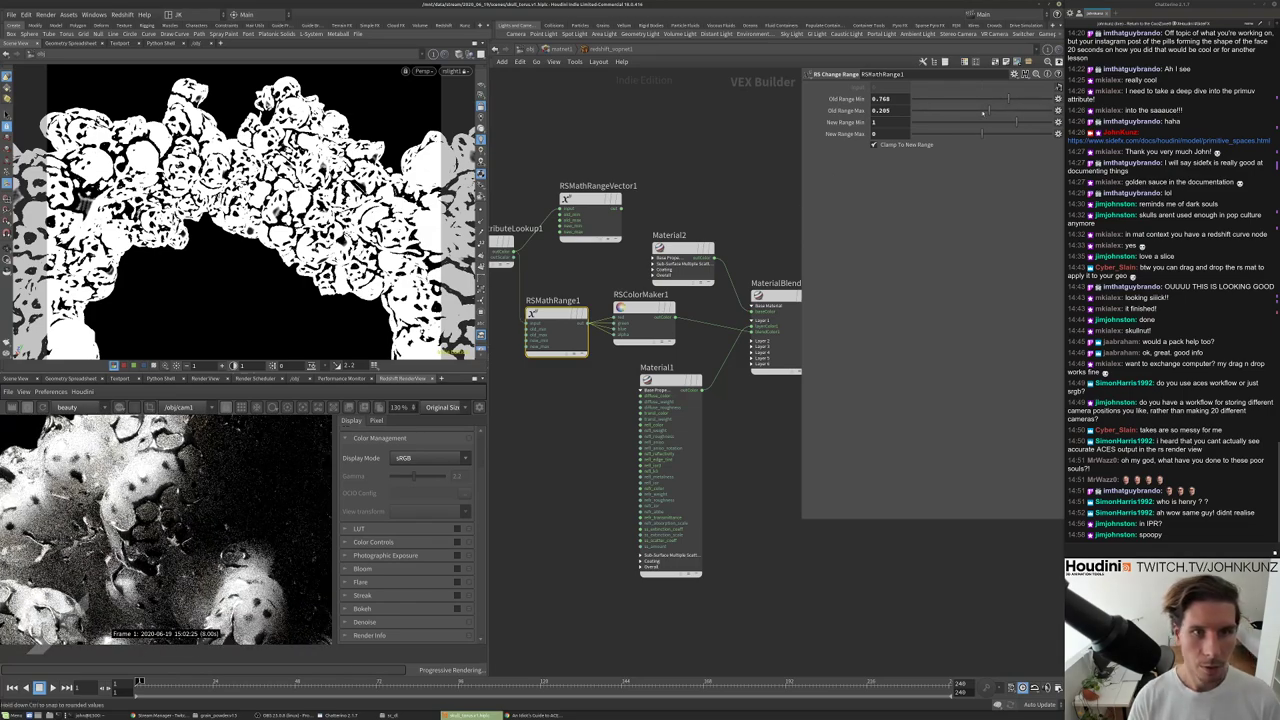
left_click_drag(1016, 109, 983, 109)
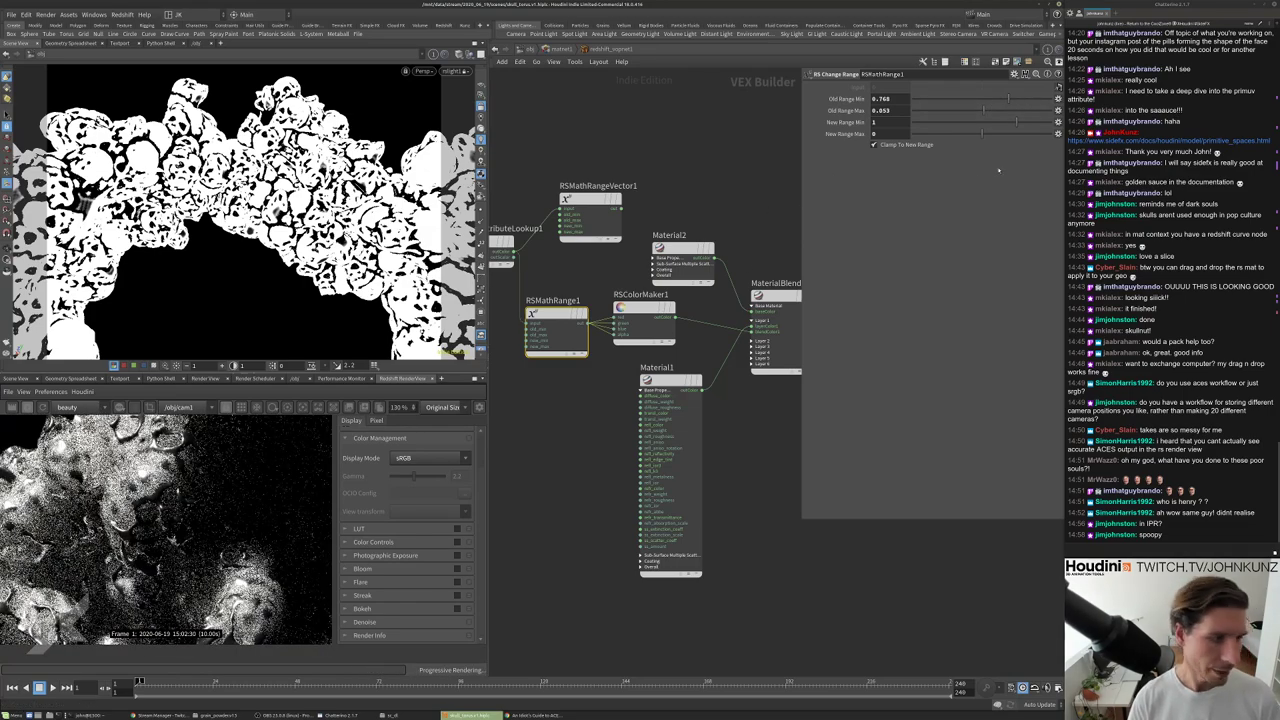
scroll(165, 530, "up", 2)
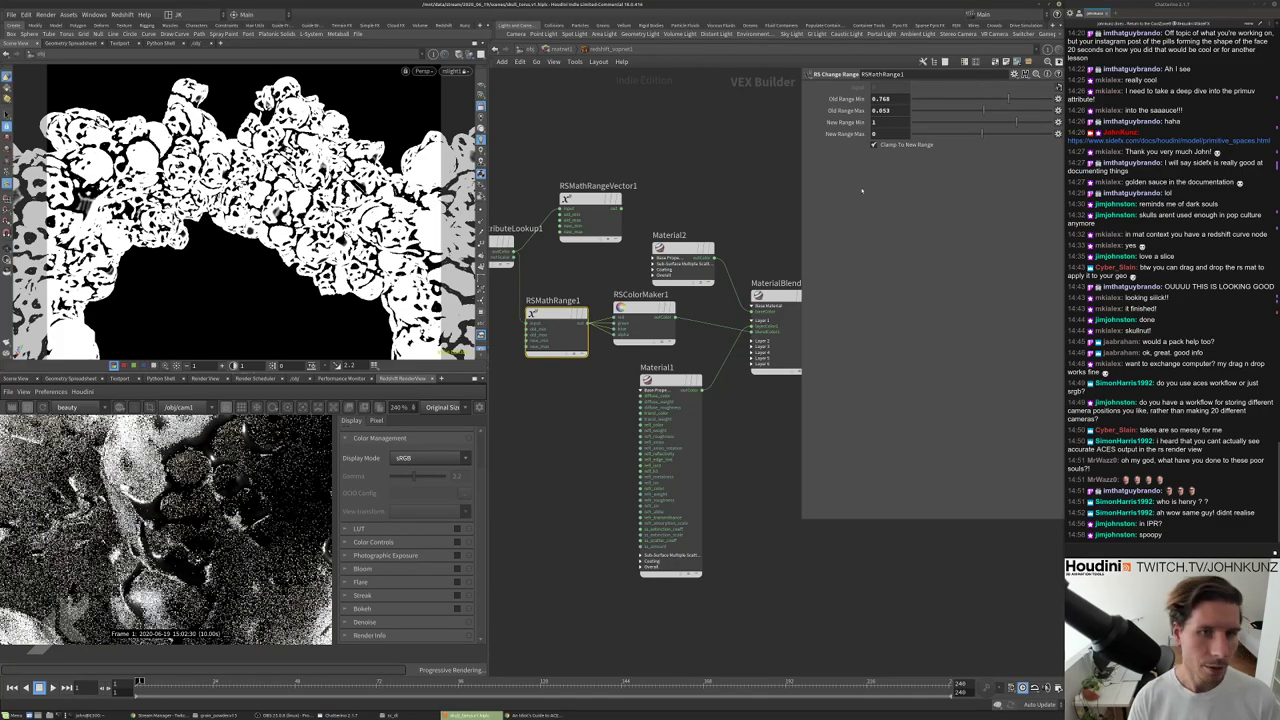
scroll(310, 450, "down", 2)
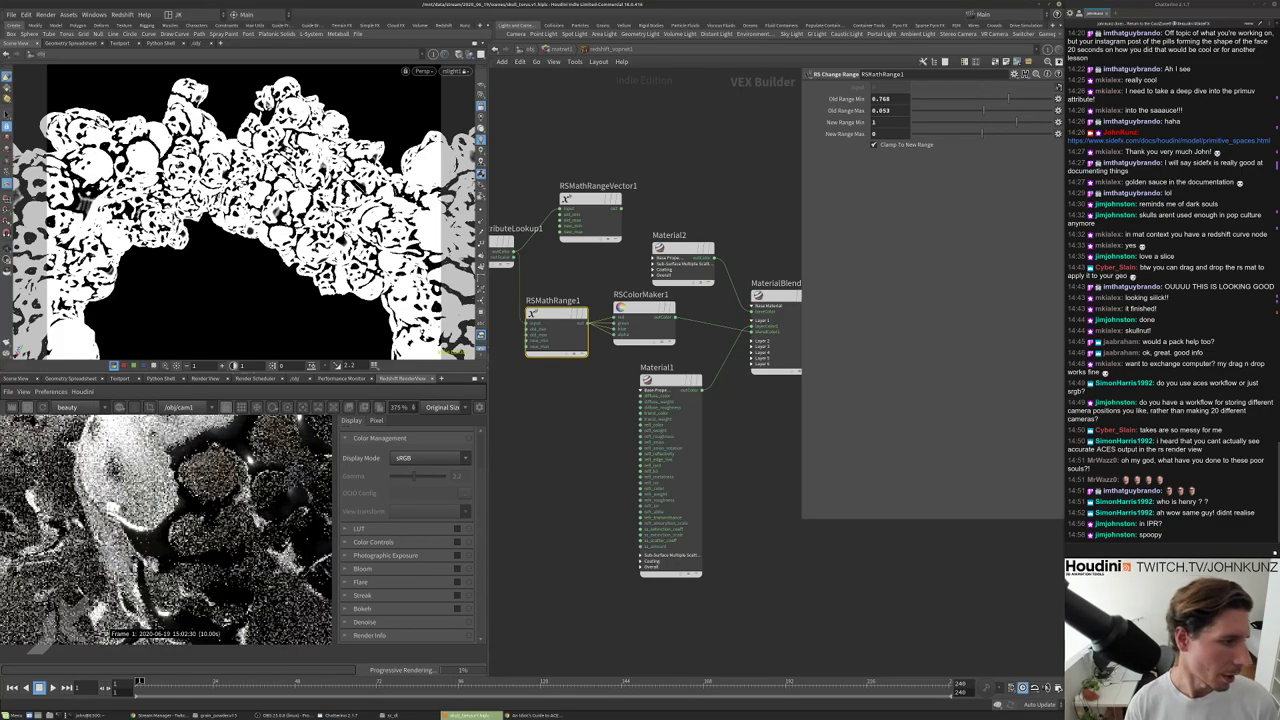
scroll(310, 440, "down", 2)
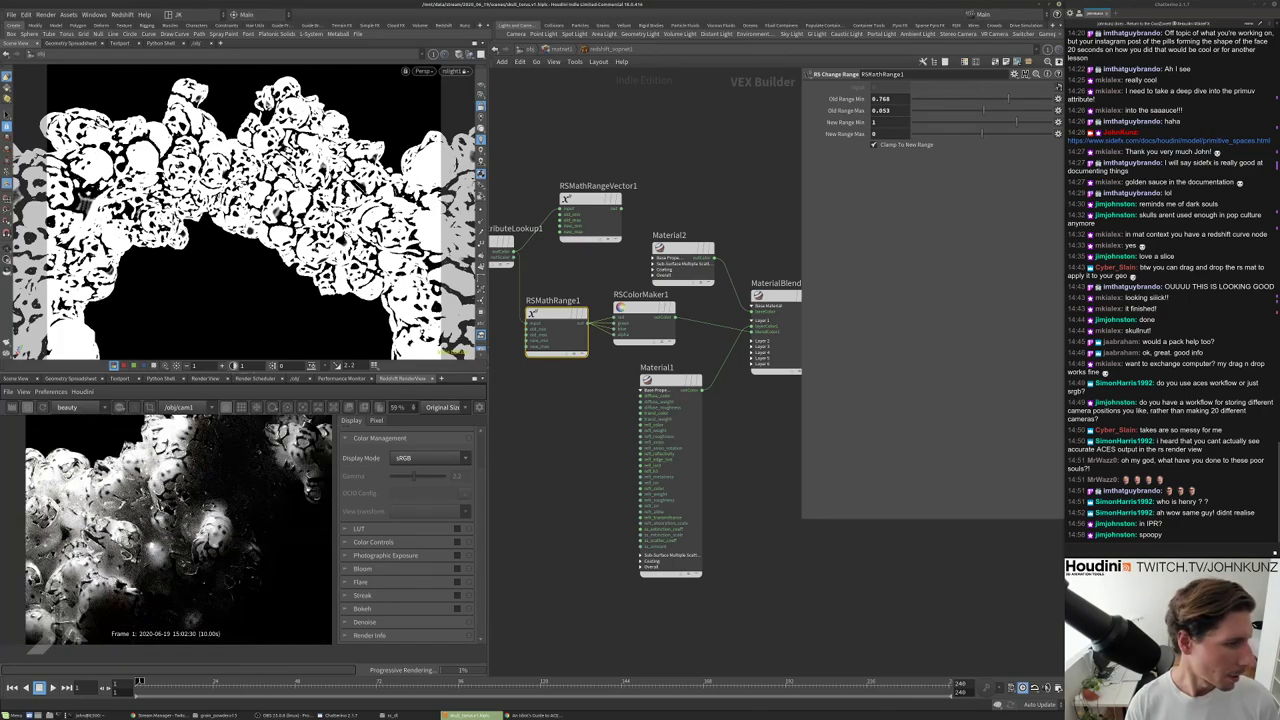
scroll(300, 460, "up", 2)
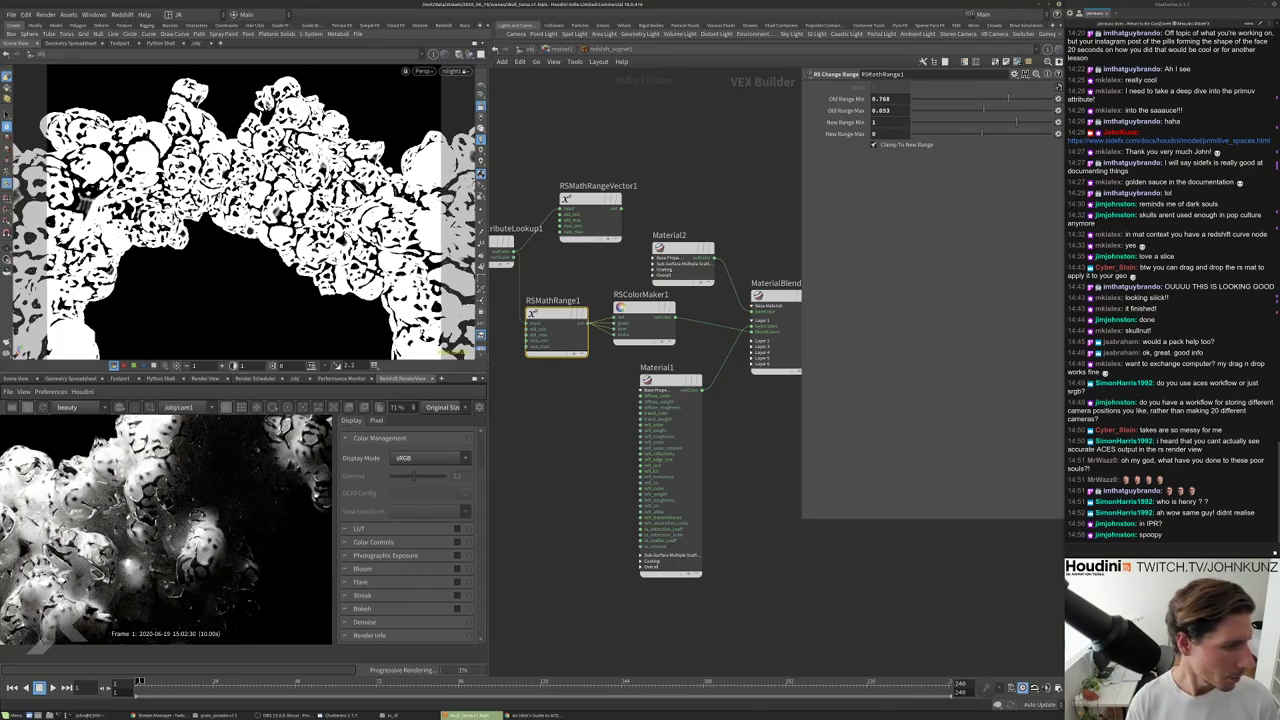
Set the silver Material1's reflection roughness to 0.125.
left_click(670, 380)
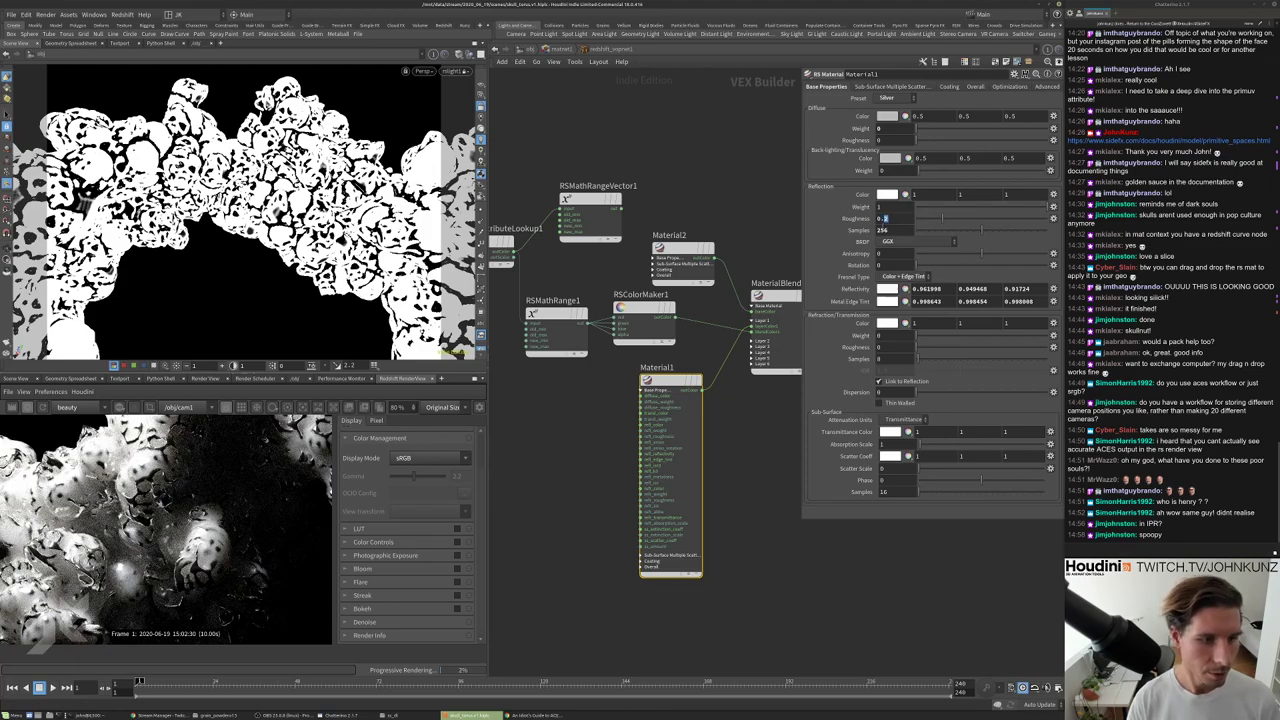
scroll(165, 525, "up", 2)
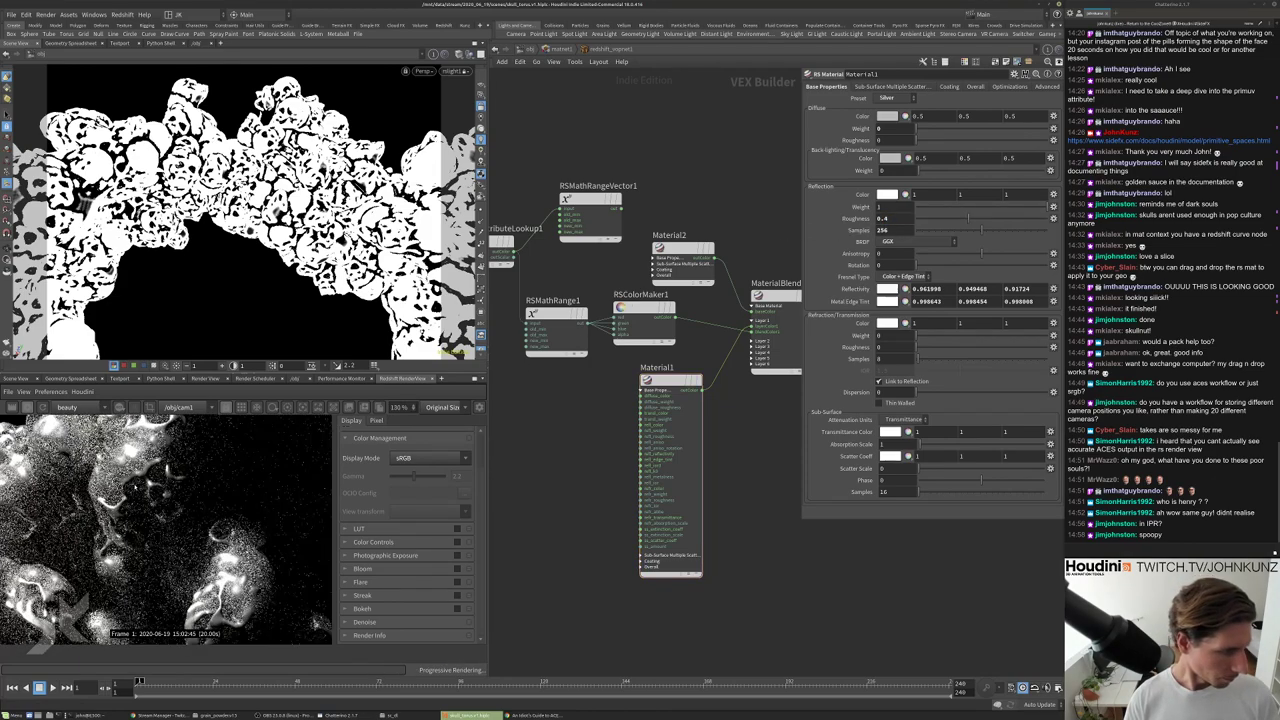
scroll(165, 525, "down", 2)
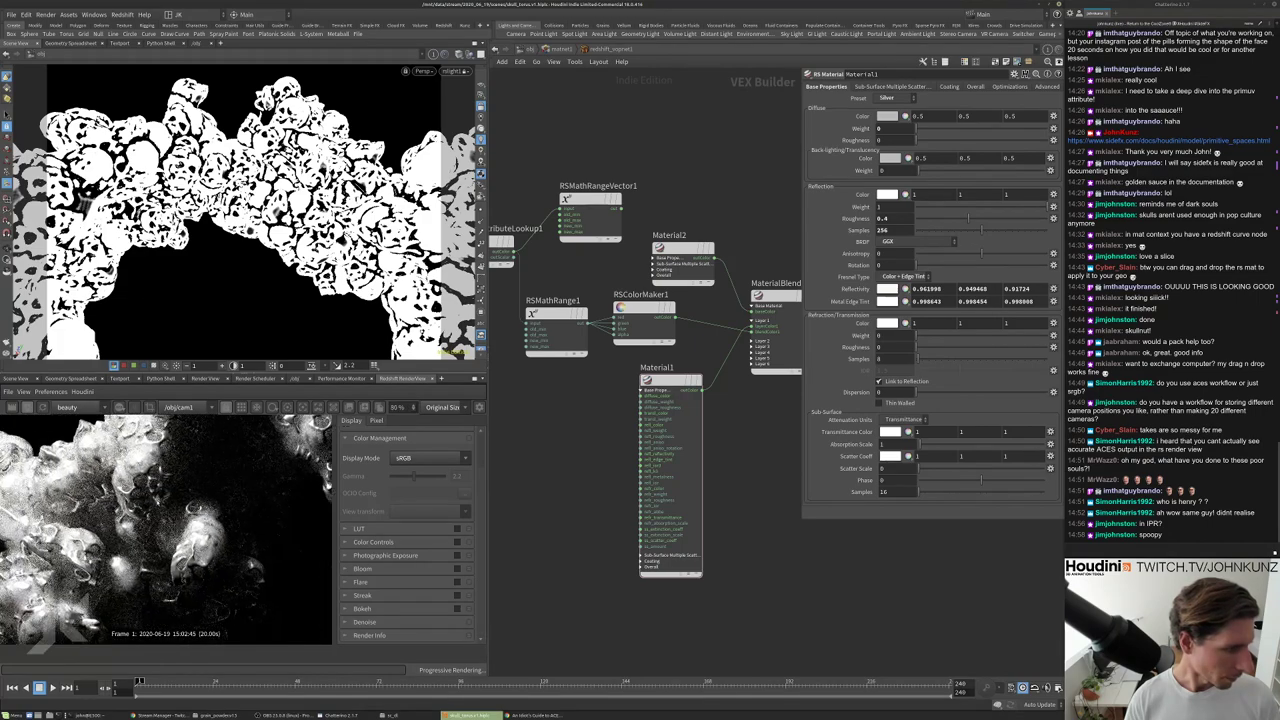
type("0.8")
key("Return")
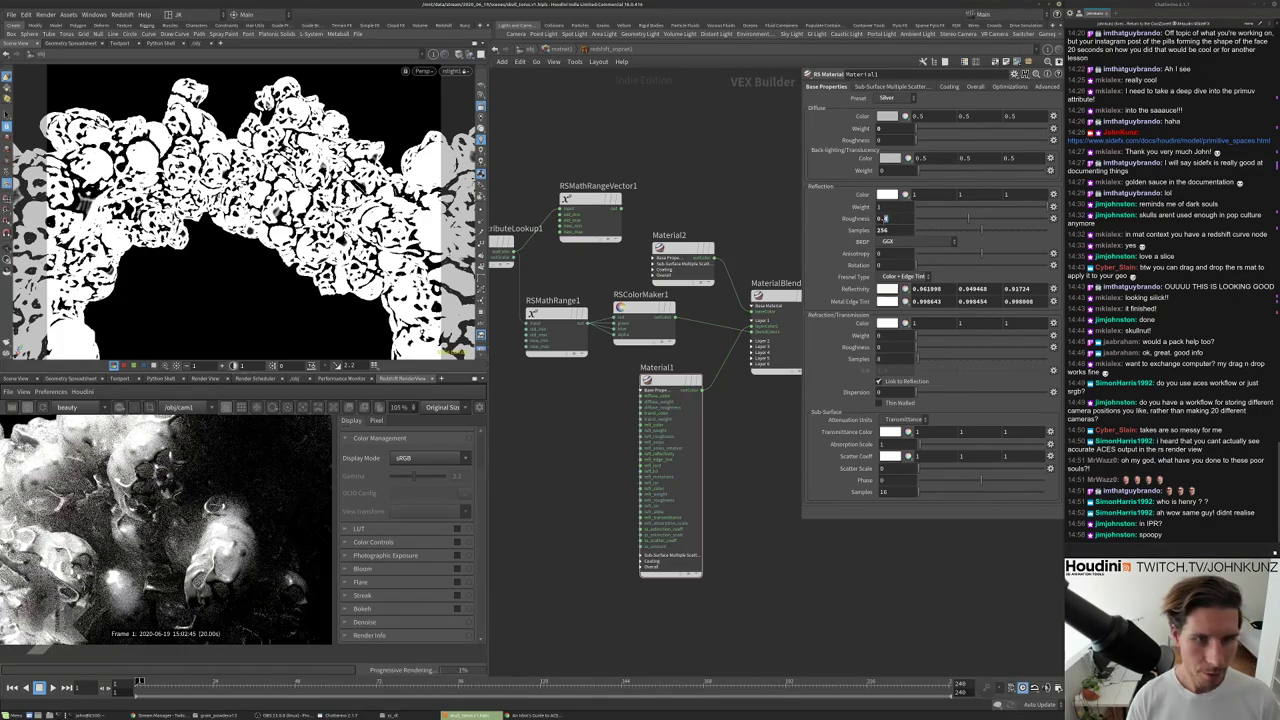
type("5")
key("Return")
scroll(150, 560, "down", 1)
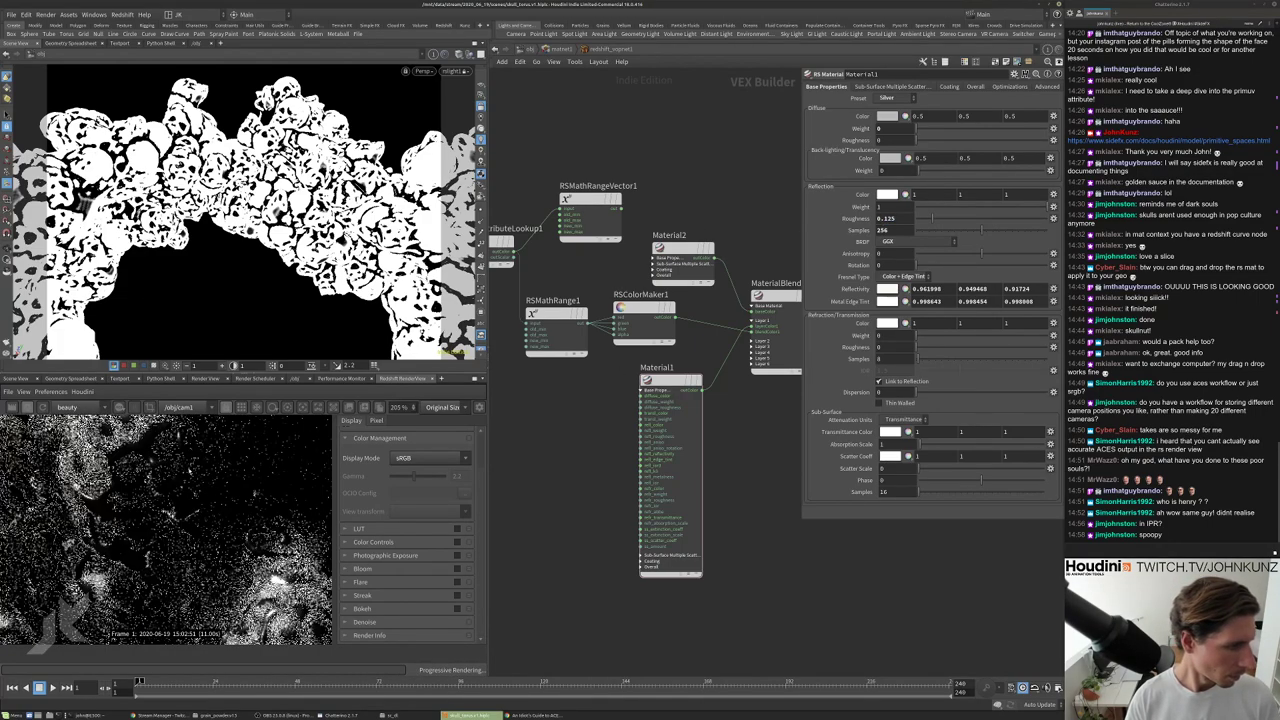
scroll(165, 525, "up", 3)
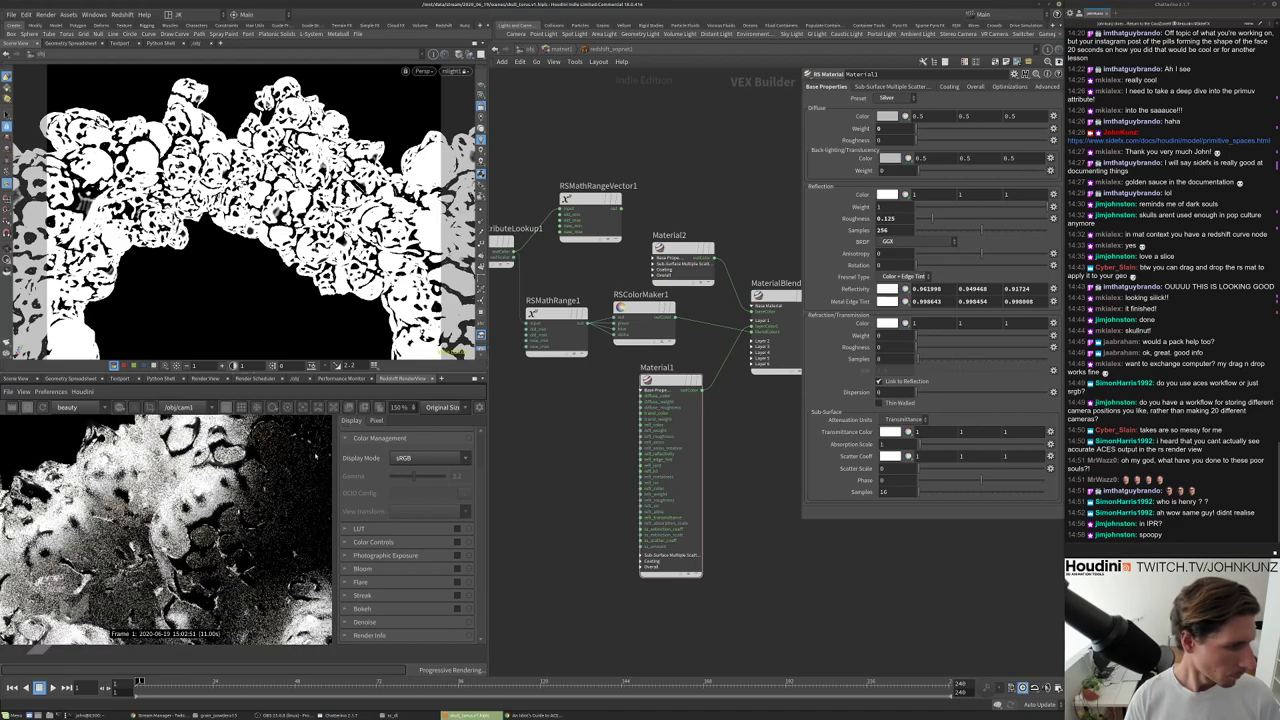
left_click(556, 314)
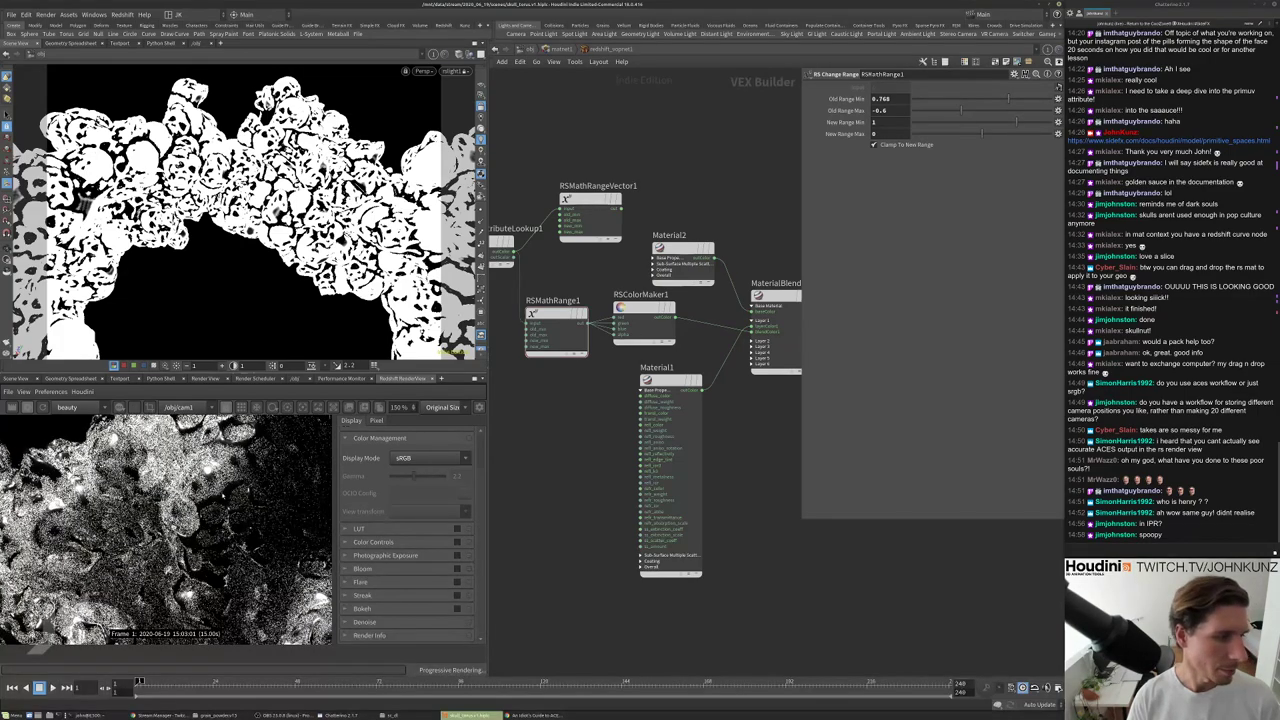
Set RSMathRange1's Old Range Min to 0.587 and Old Range Max to -0.788.
scroll(166, 528, "up", 3)
scroll(166, 528, "up", 1)
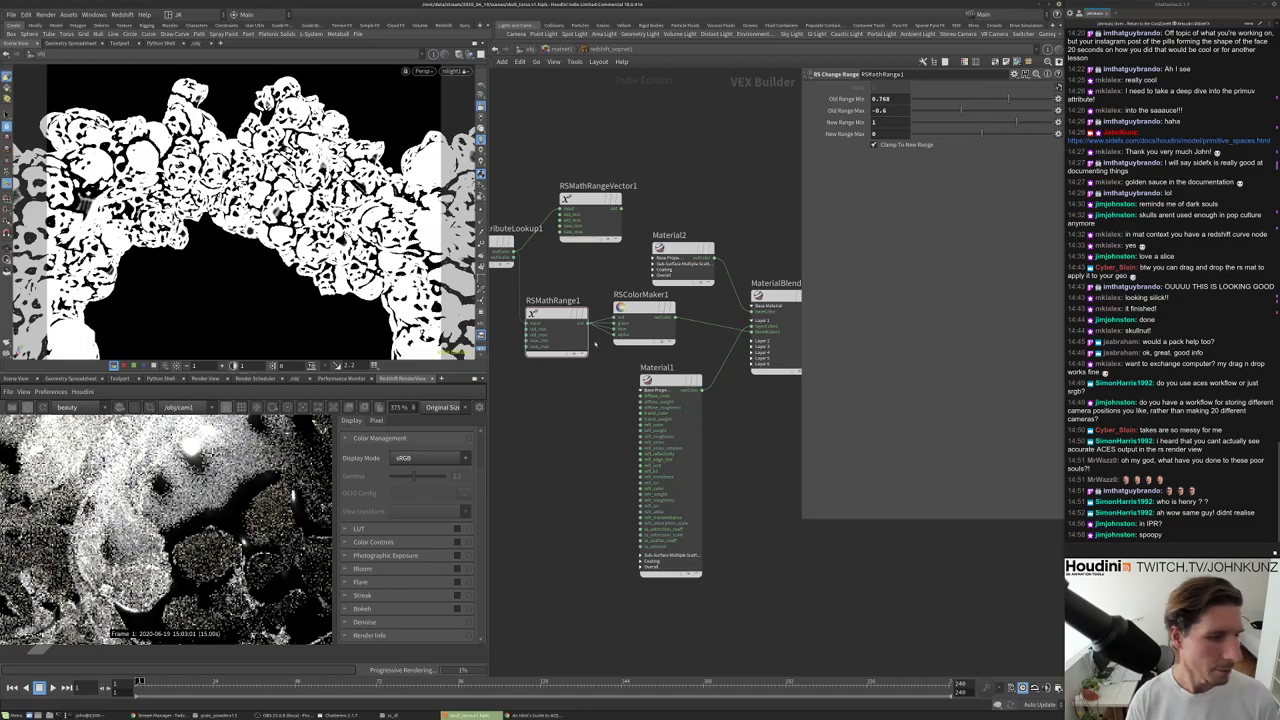
left_click_drag(990, 99, 960, 99)
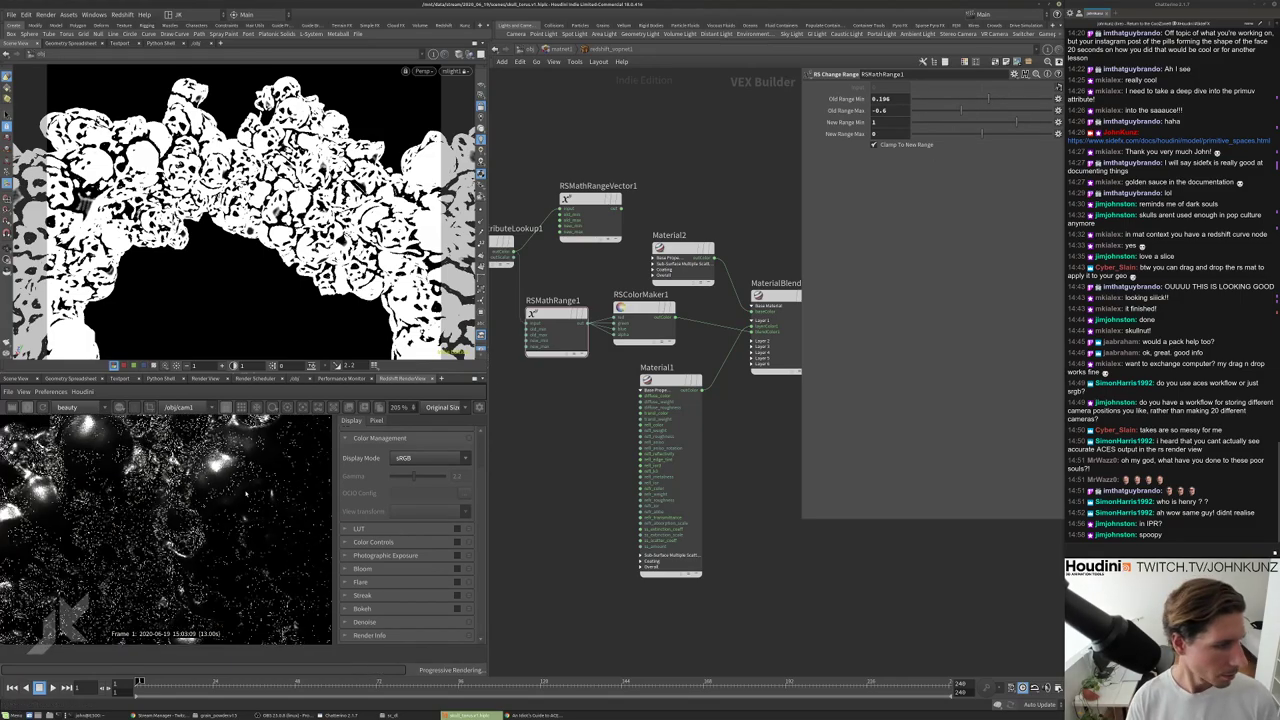
scroll(166, 528, "down", 5)
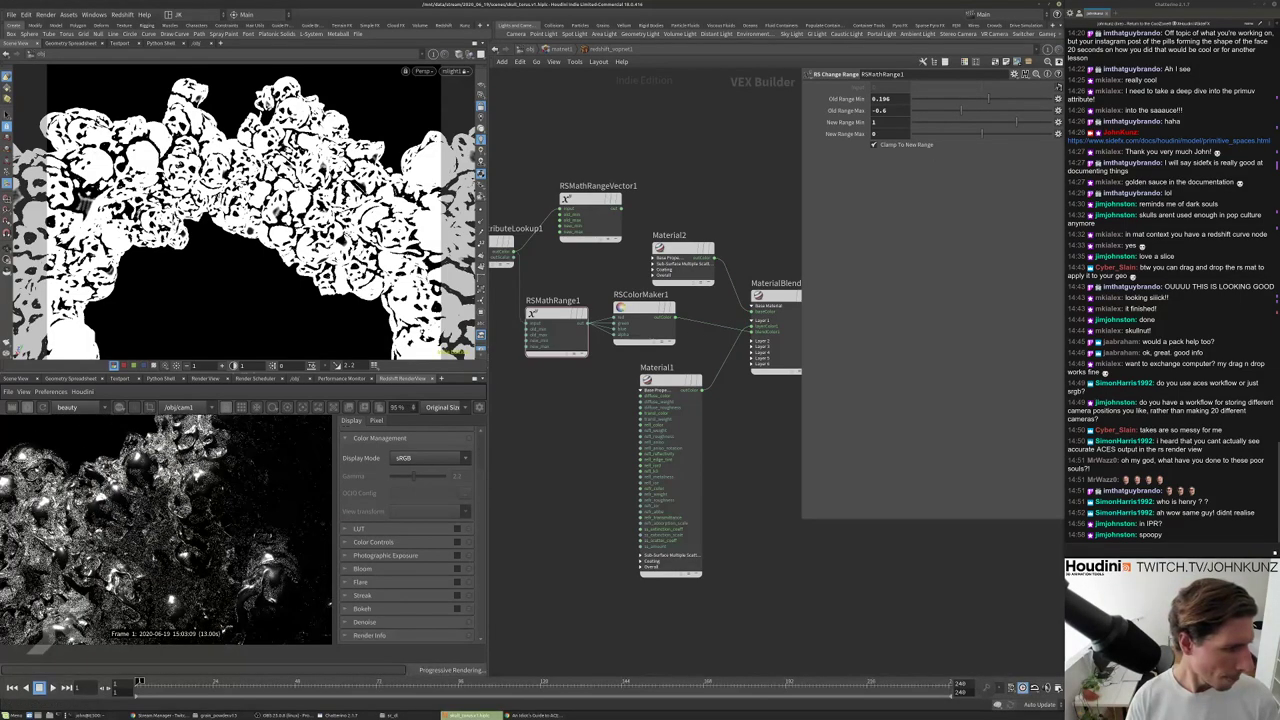
scroll(166, 528, "up", 2)
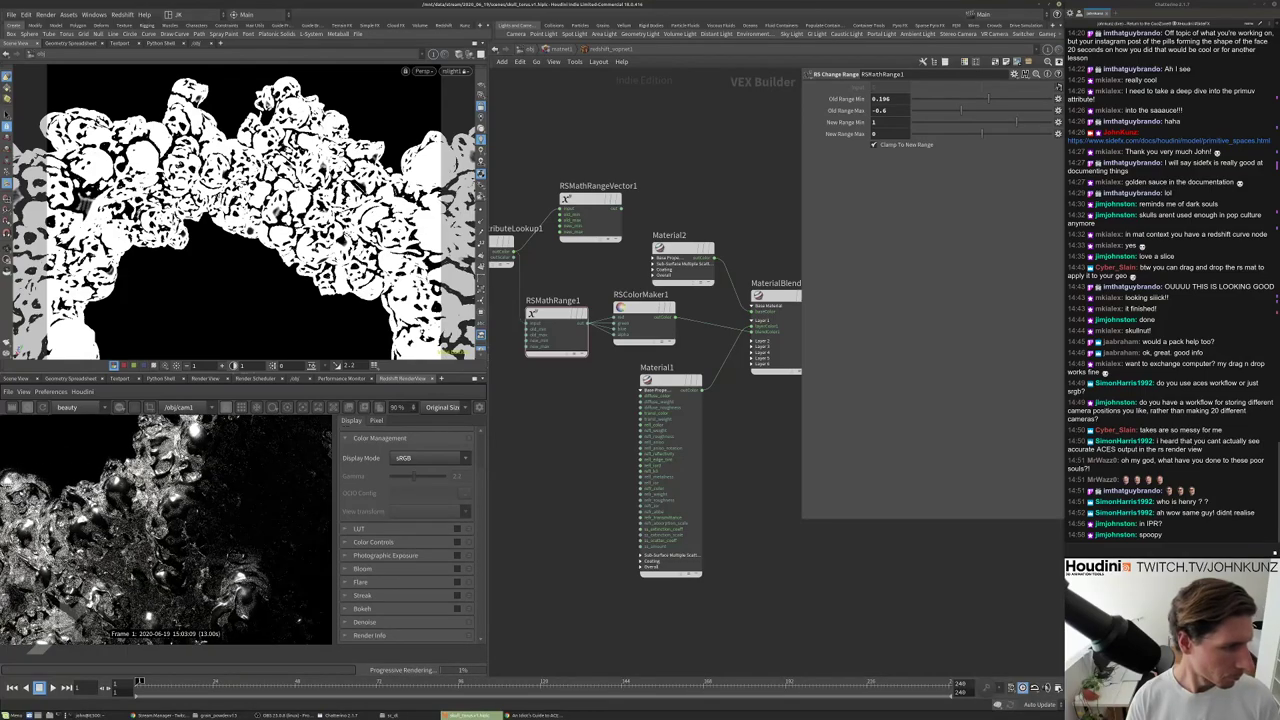
scroll(166, 528, "down", 3)
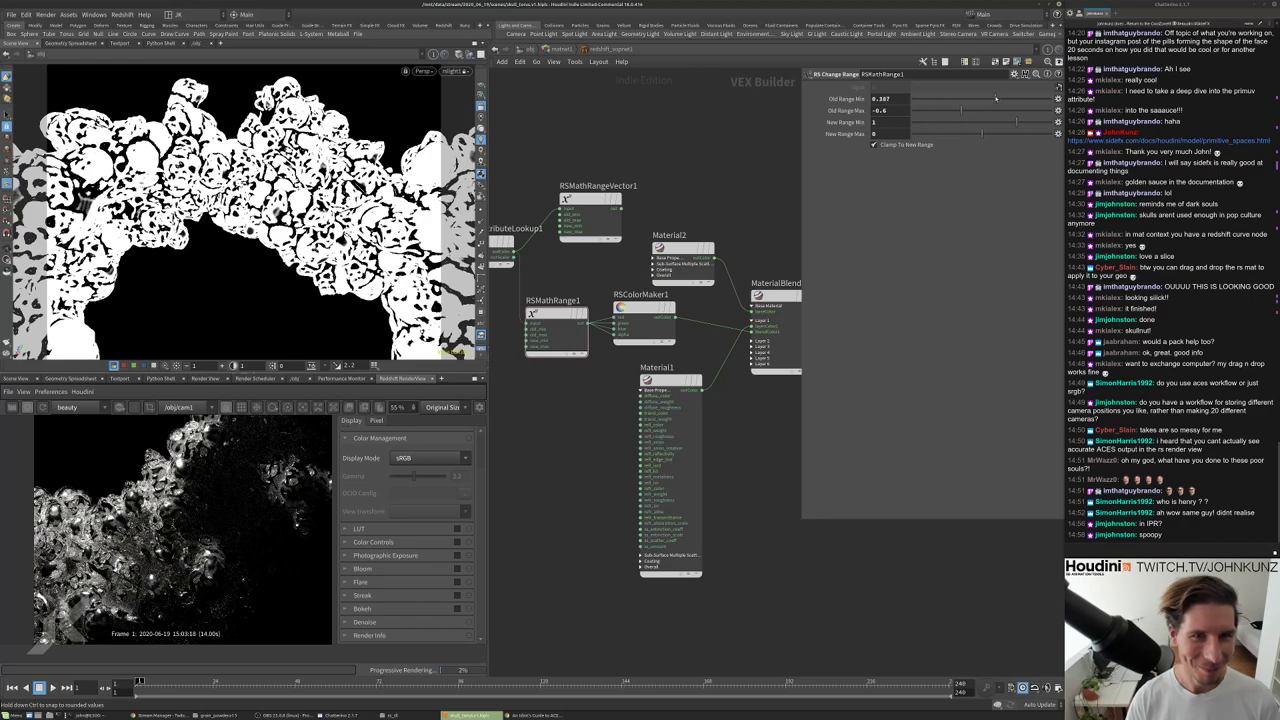
left_click_drag(995, 97, 995, 97)
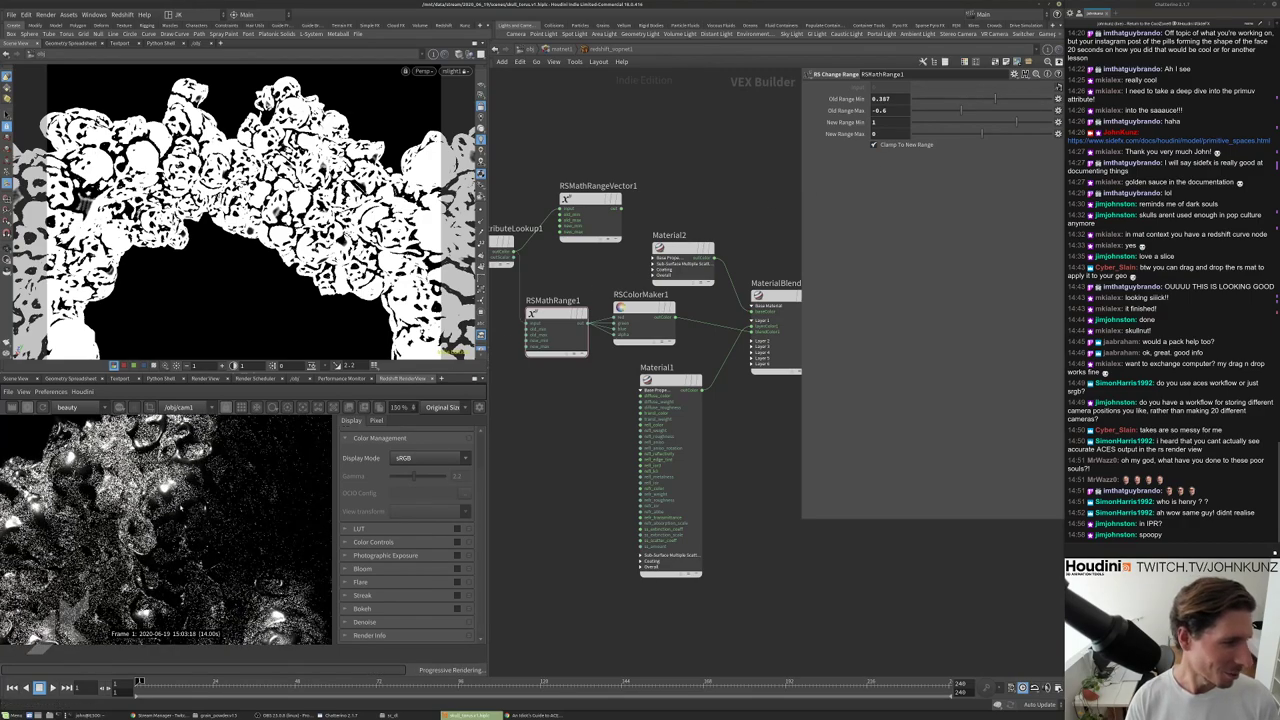
scroll(166, 528, "down", 1)
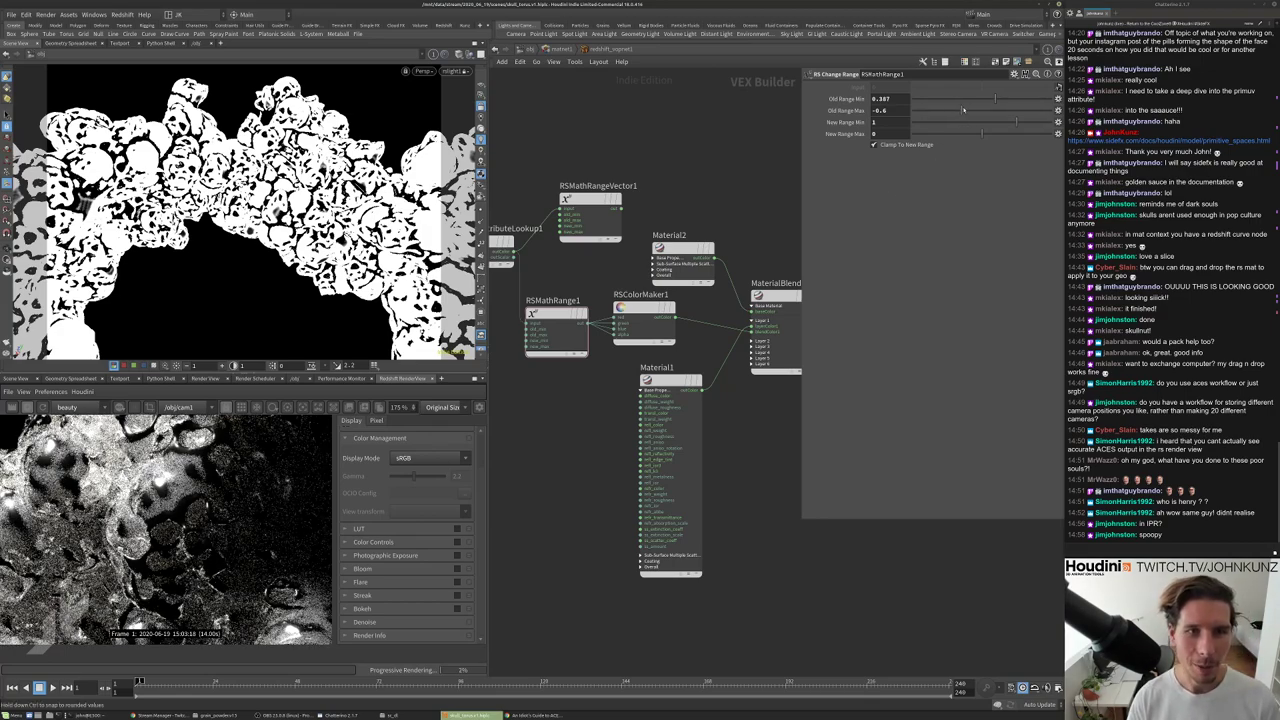
left_click_drag(958, 111, 948, 111)
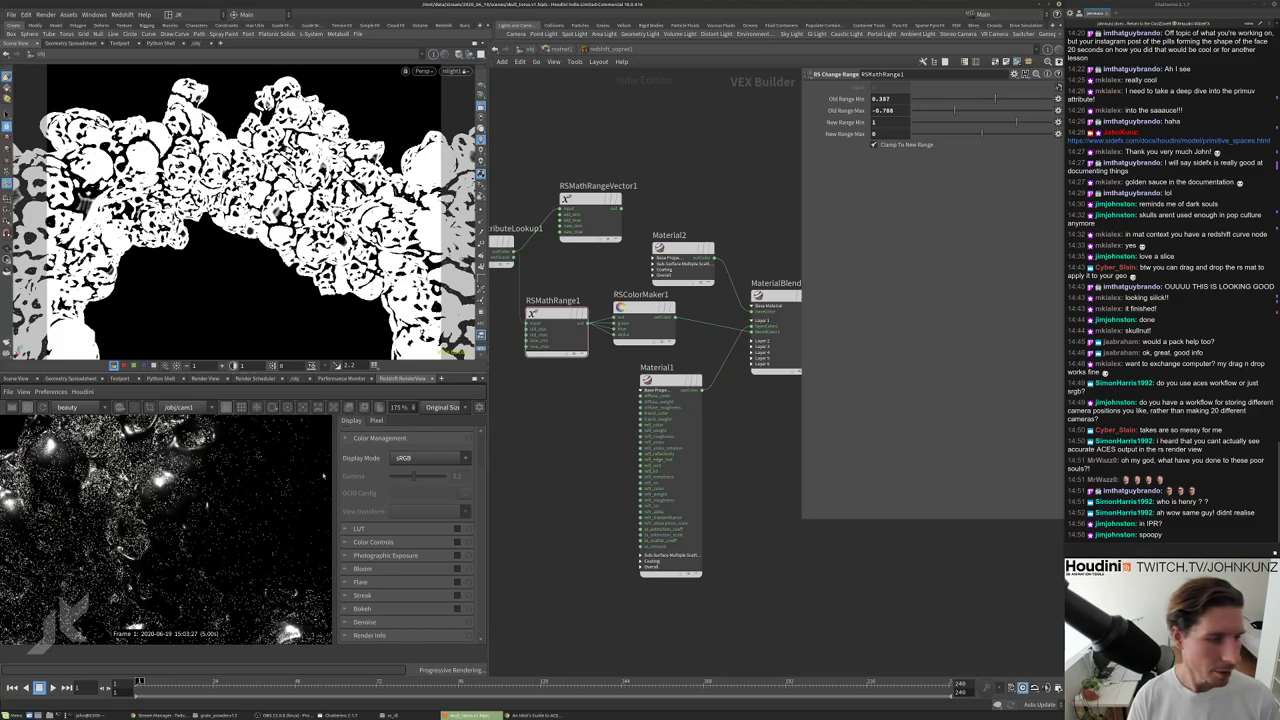
scroll(166, 528, "down", 1)
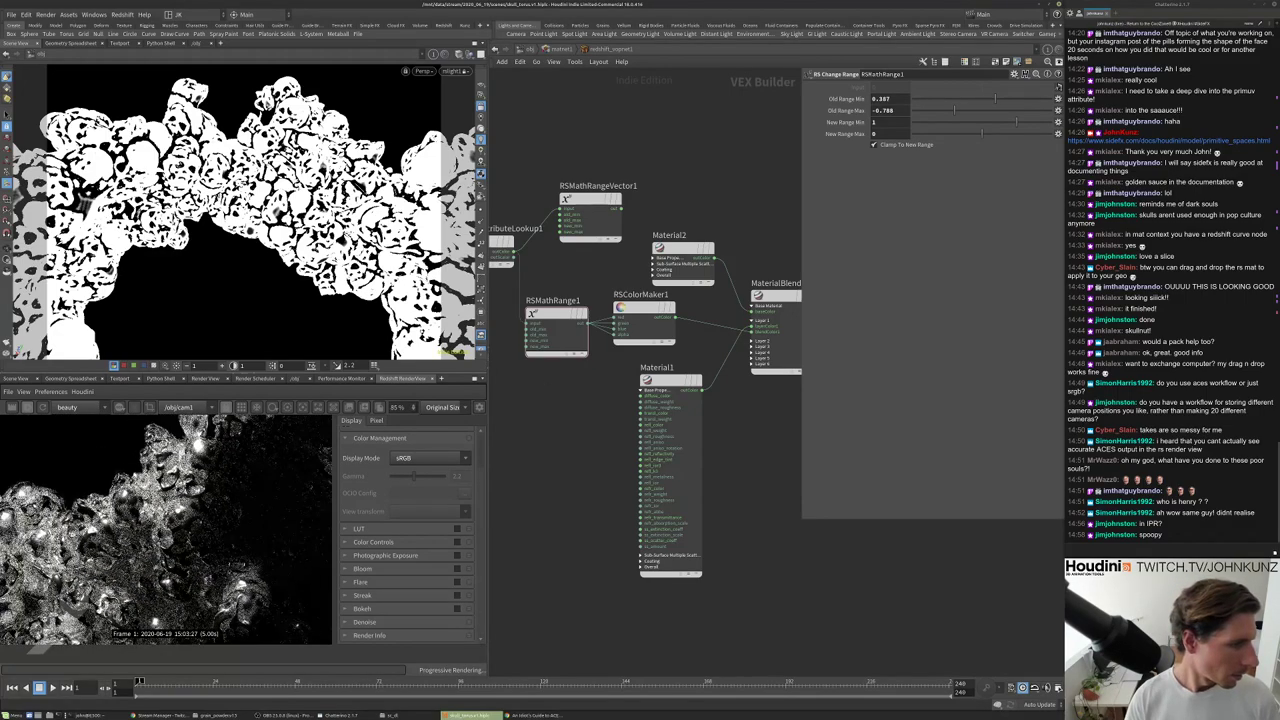
scroll(166, 528, "up", 5)
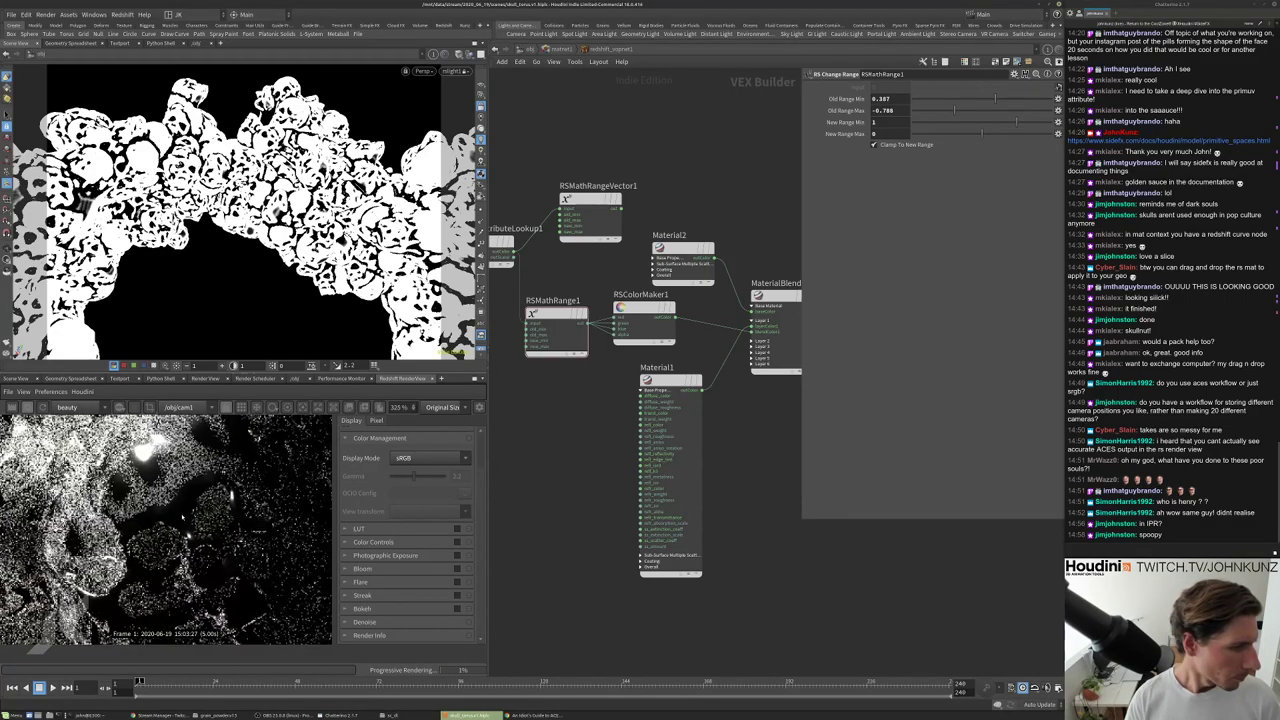
scroll(166, 528, "down", 5)
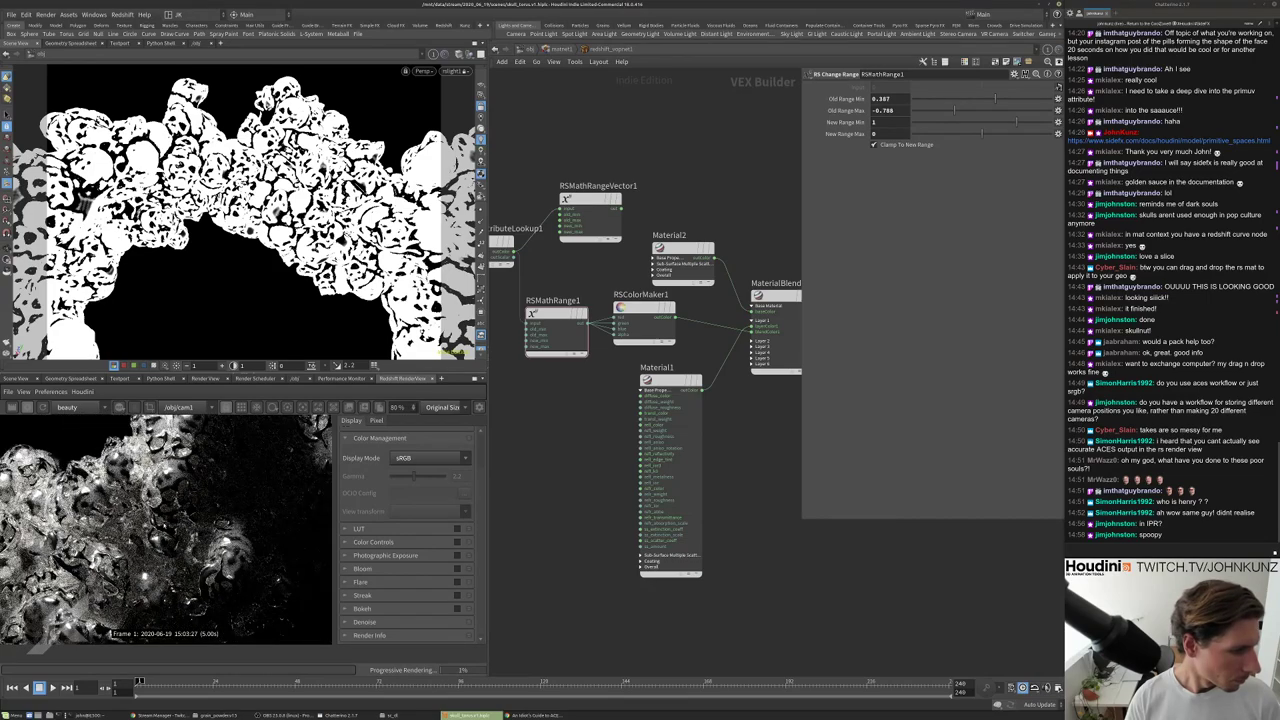
scroll(166, 528, "down", 1)
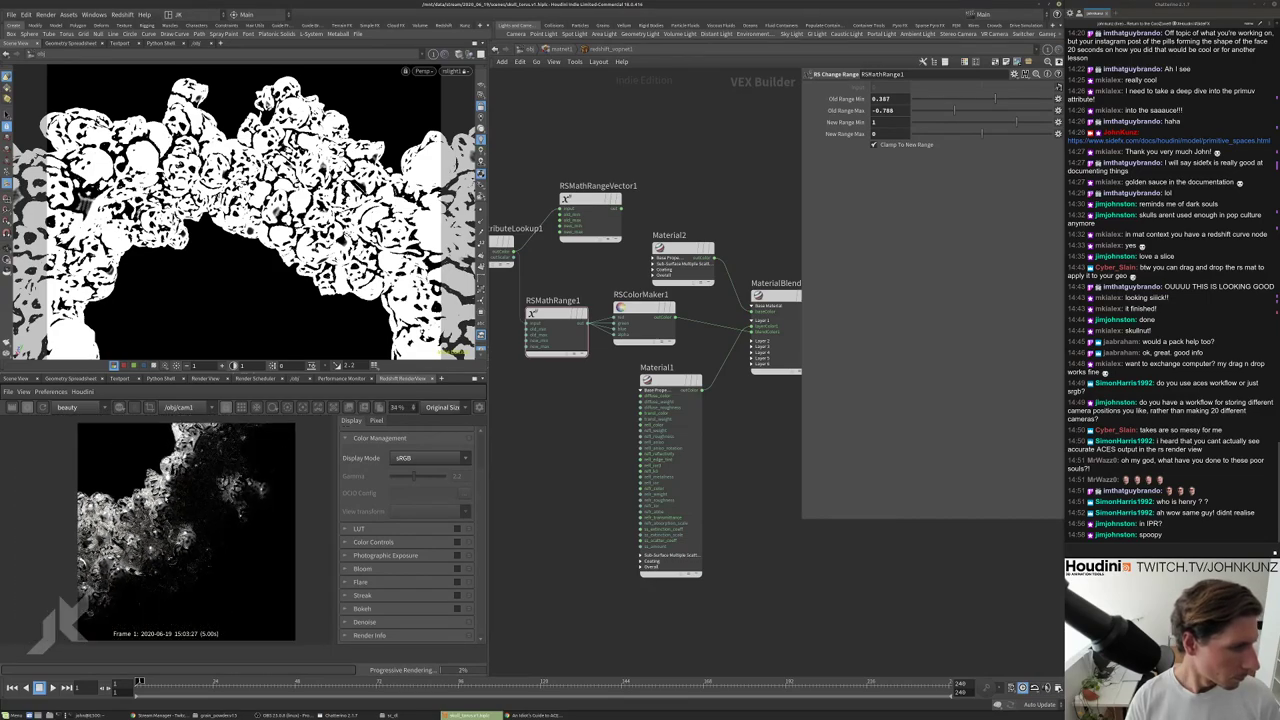
Rearrange Material1, RSMathRange1 and RSColorMaker1 lower in the network.
left_click_drag(670, 383, 662, 405)
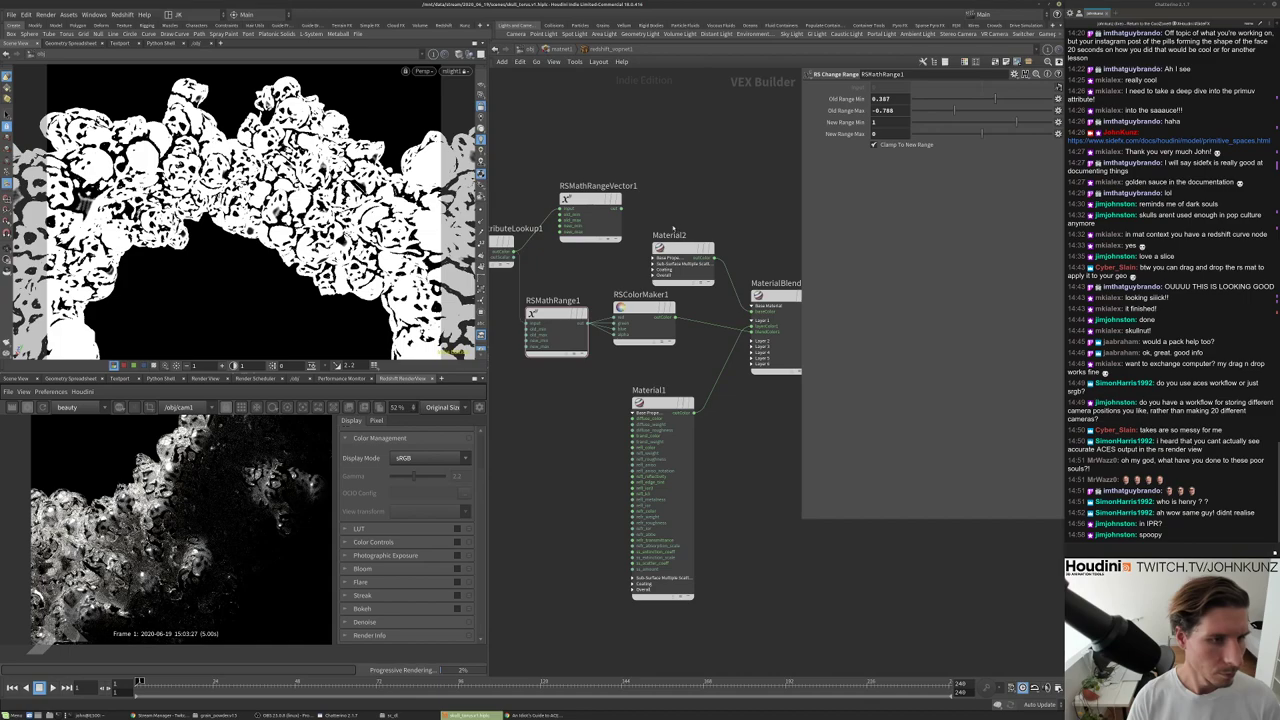
middle_click_drag(616, 268, 705, 242)
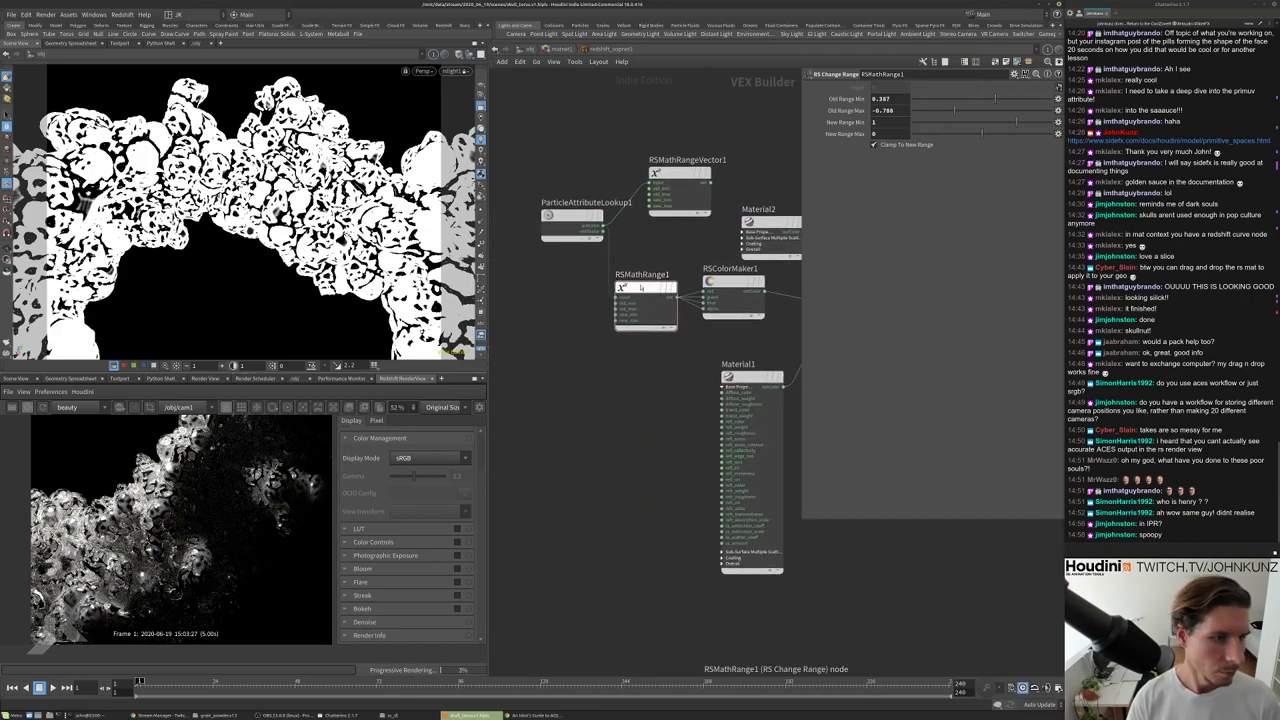
left_click_drag(641, 288, 604, 304)
left_click_drag(730, 285, 694, 300)
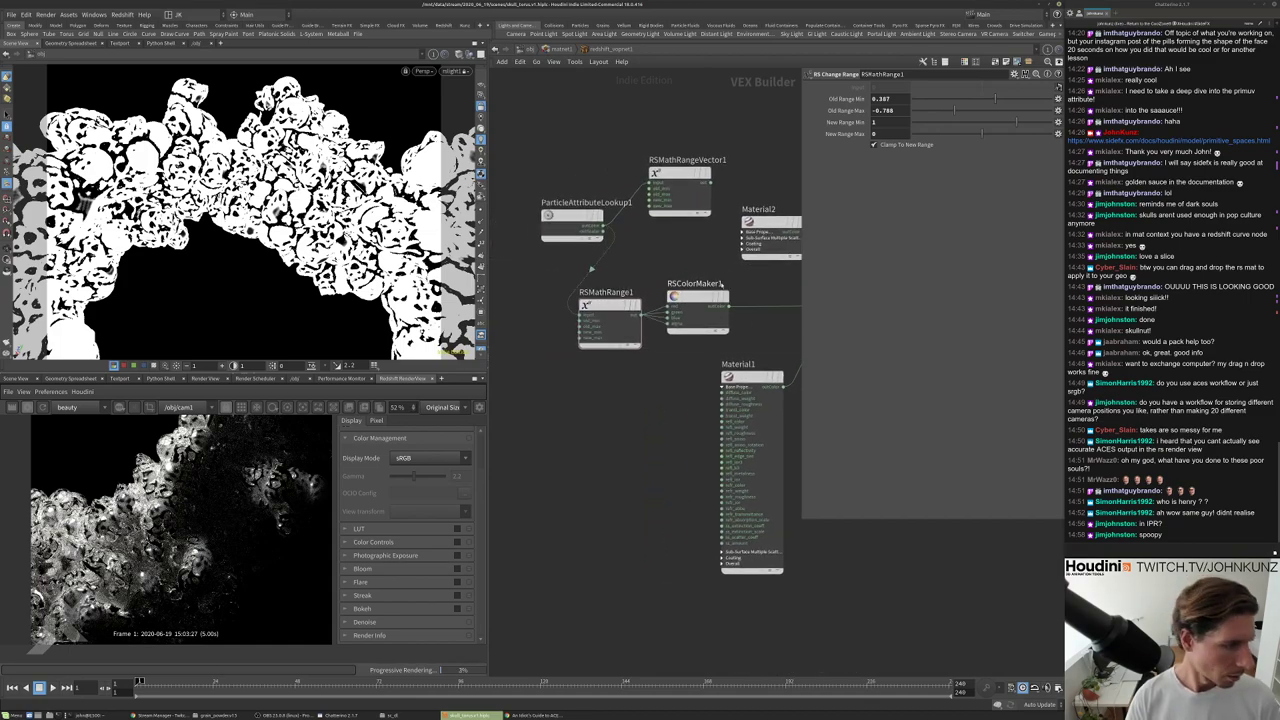
middle_click_drag(753, 337, 741, 335)
scroll(741, 336, "up", 3)
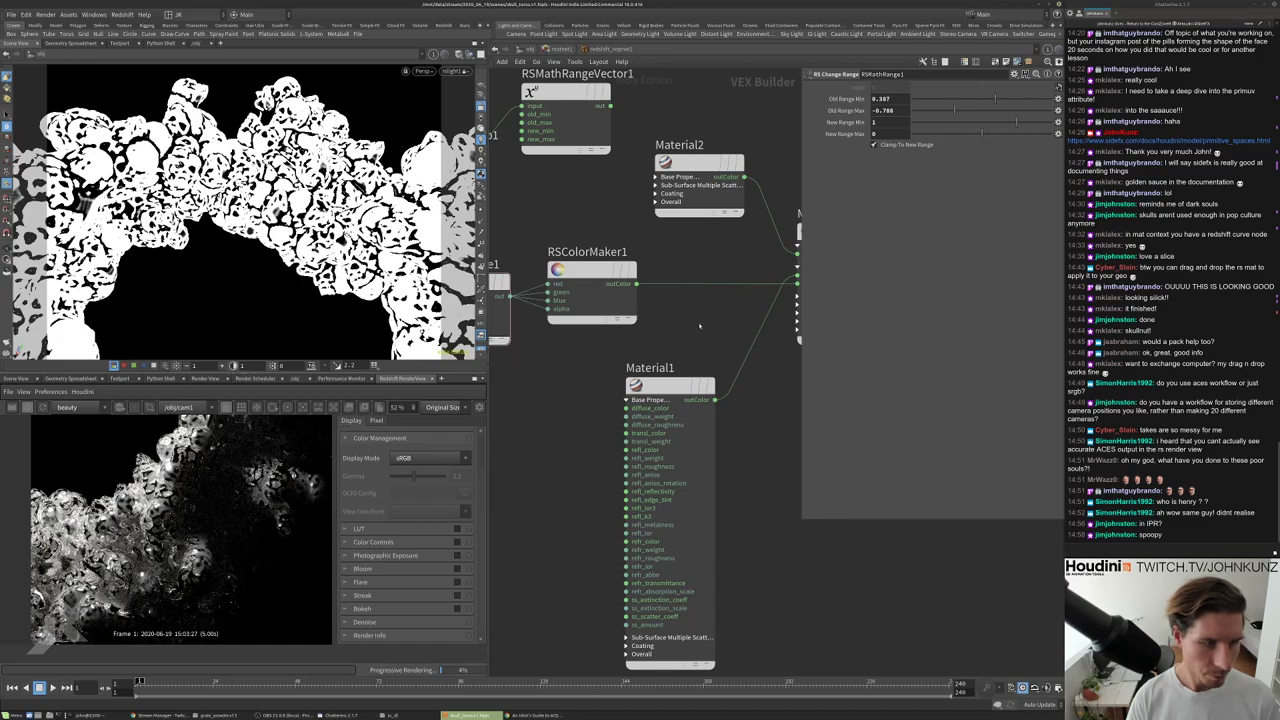
key("Tab")
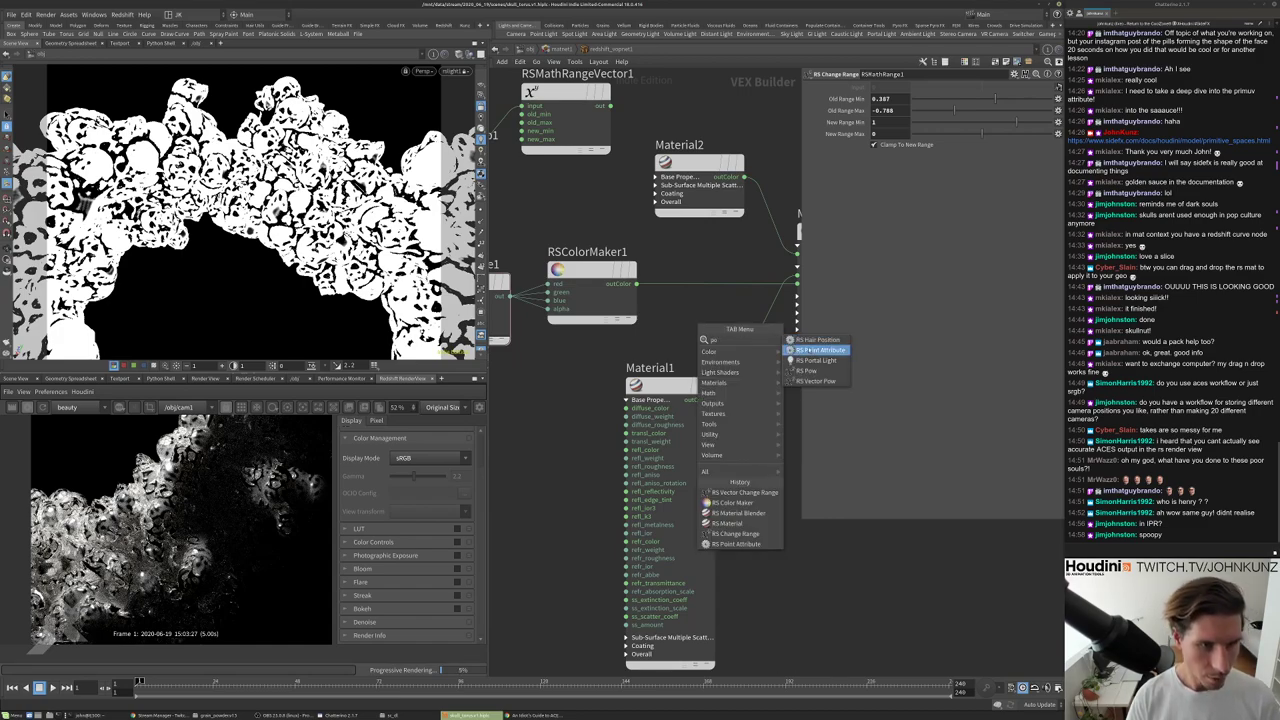
Insert an RS Vector Pow node on RSColorMaker1's output wire.
key("Escape")
key("Tab")
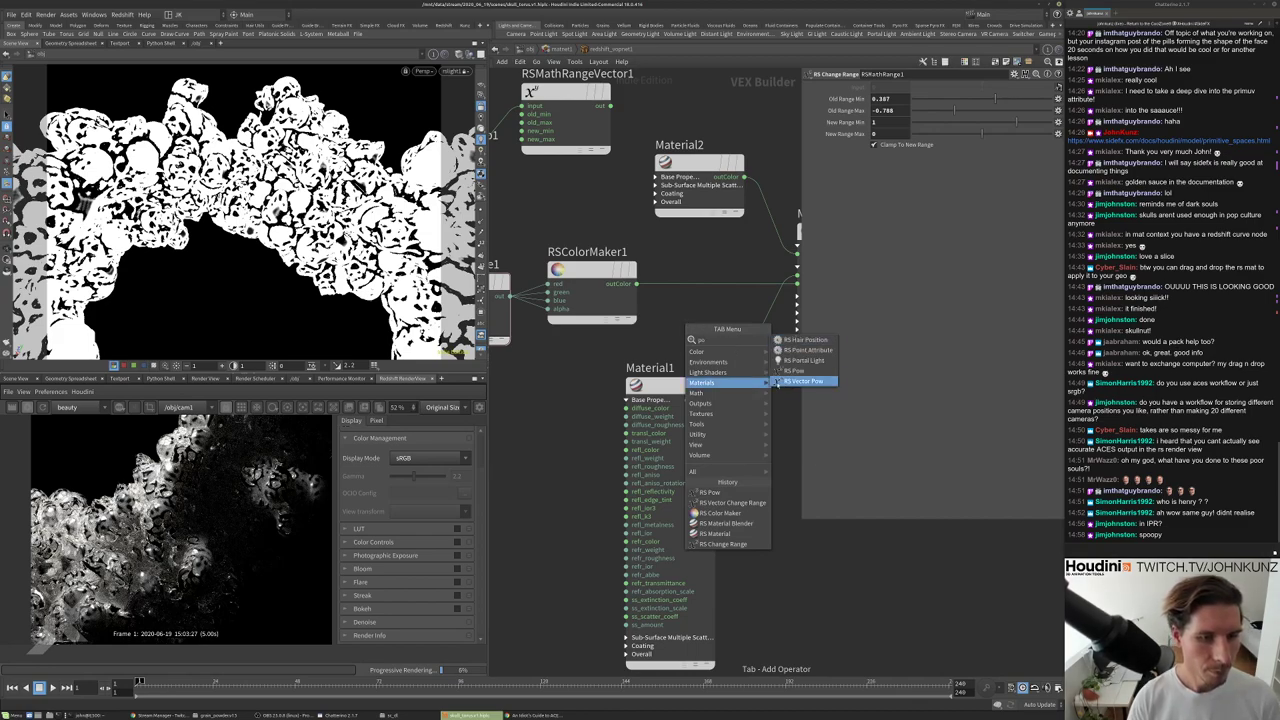
left_click(800, 383)
left_click(730, 343)
left_click_drag(722, 335, 698, 290)
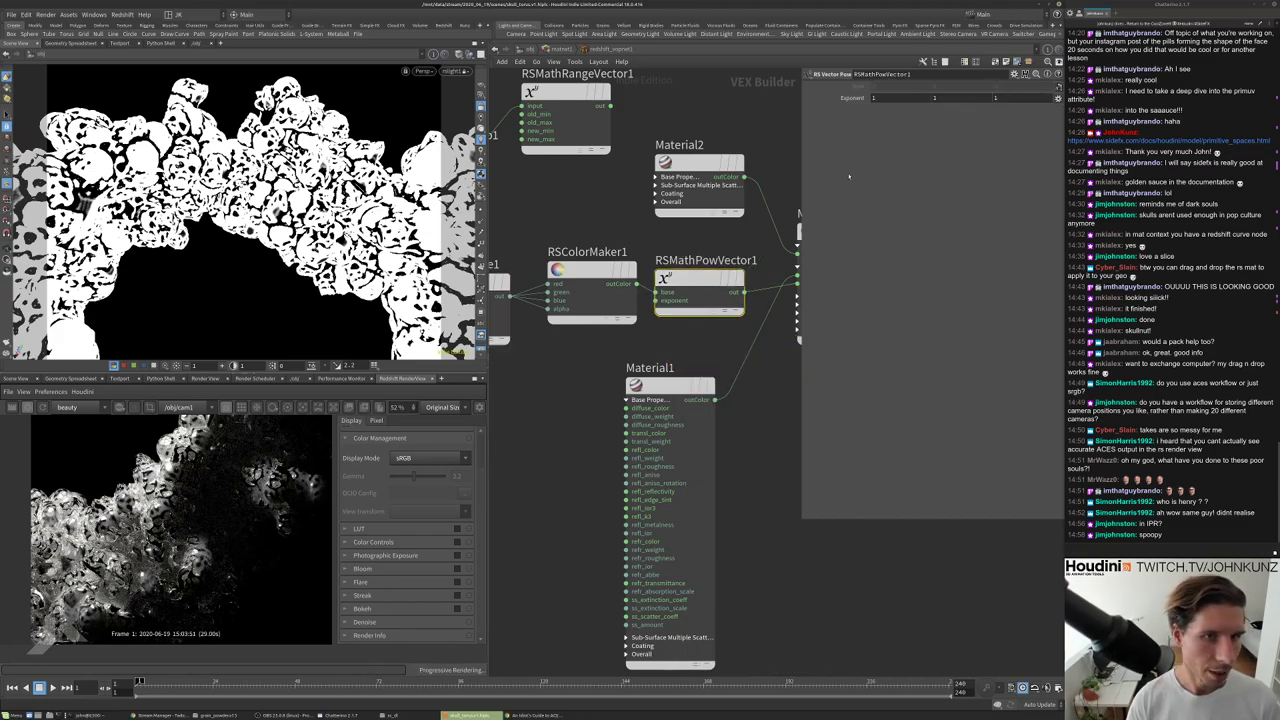
Set the vector power node's exponent to 0.5 on all three components.
middle_click_drag(852, 97, 900, 97)
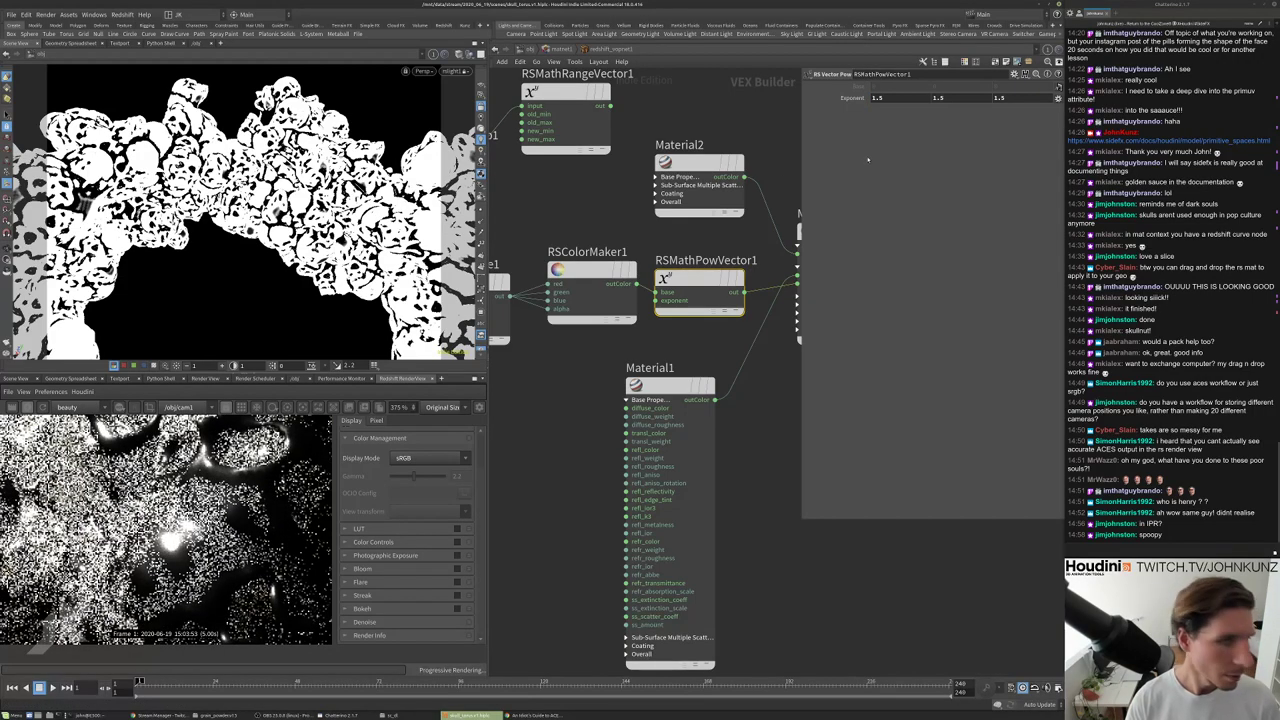
middle_click_drag(857, 92, 885, 60)
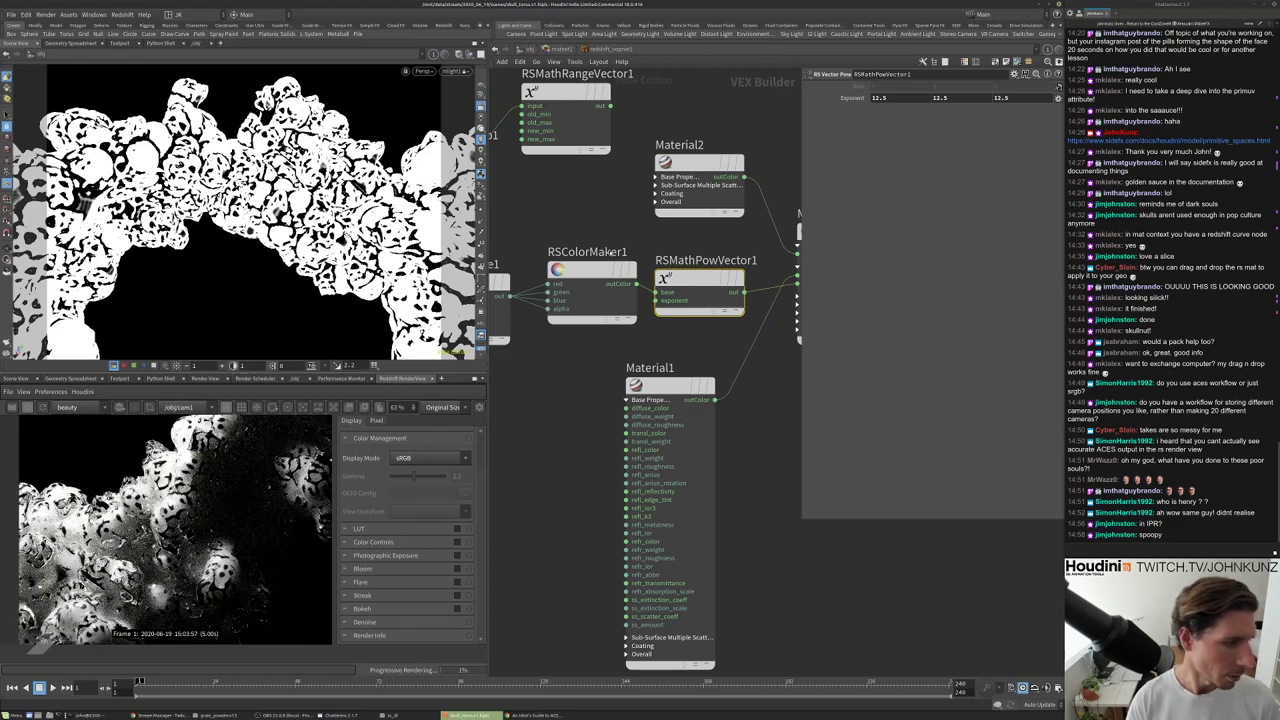
left_click(879, 98)
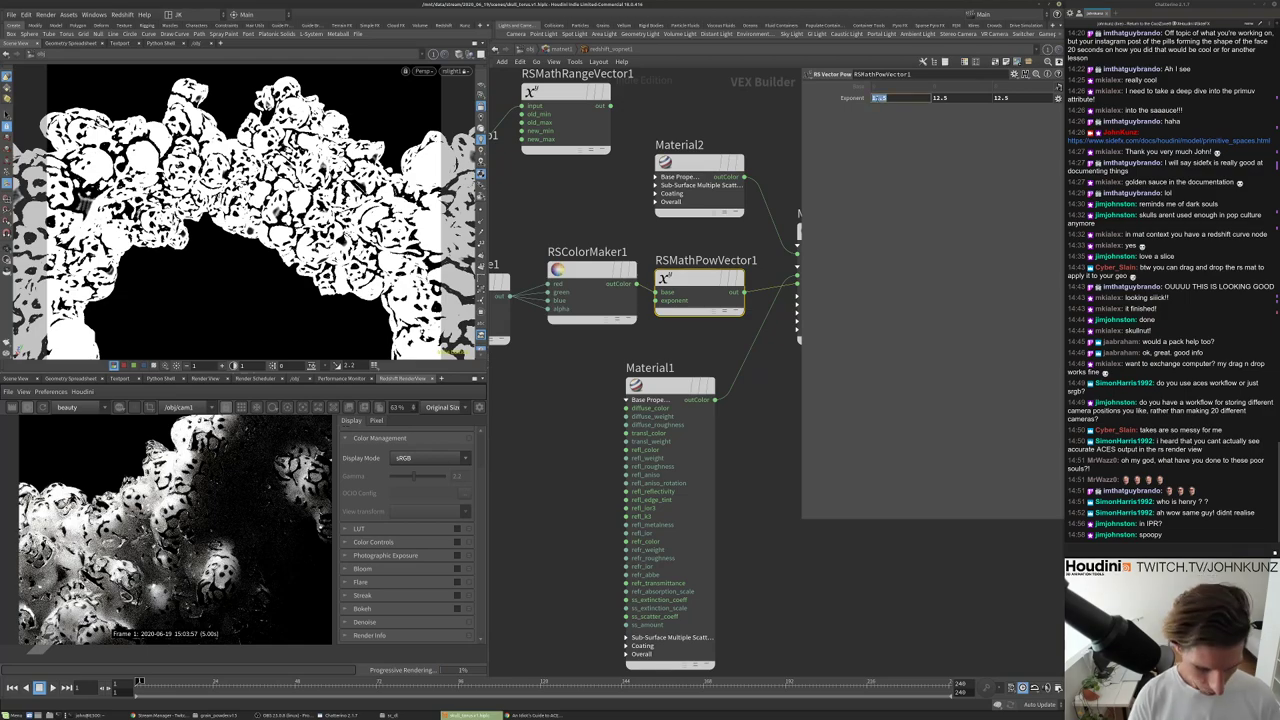
type(".5")
key("Tab")
type(".5")
key("Tab")
type(".")
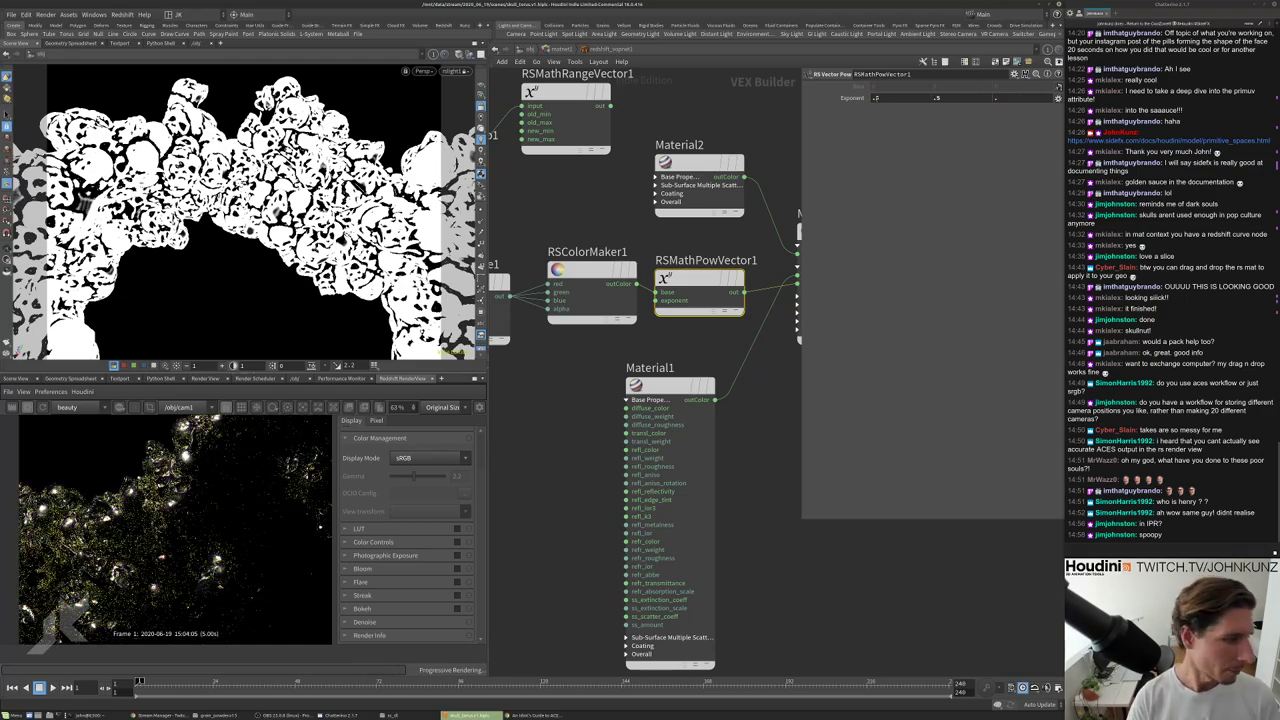
type("5")
key("Return")
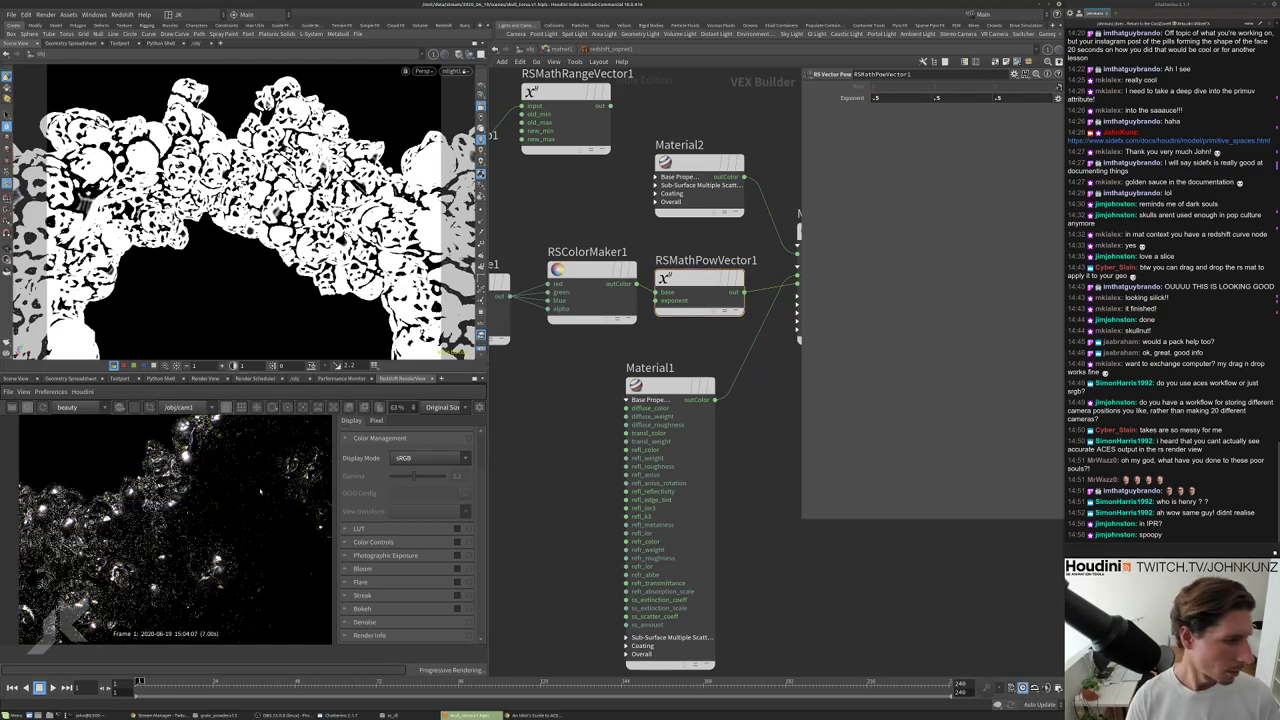
scroll(166, 525, "down", 3)
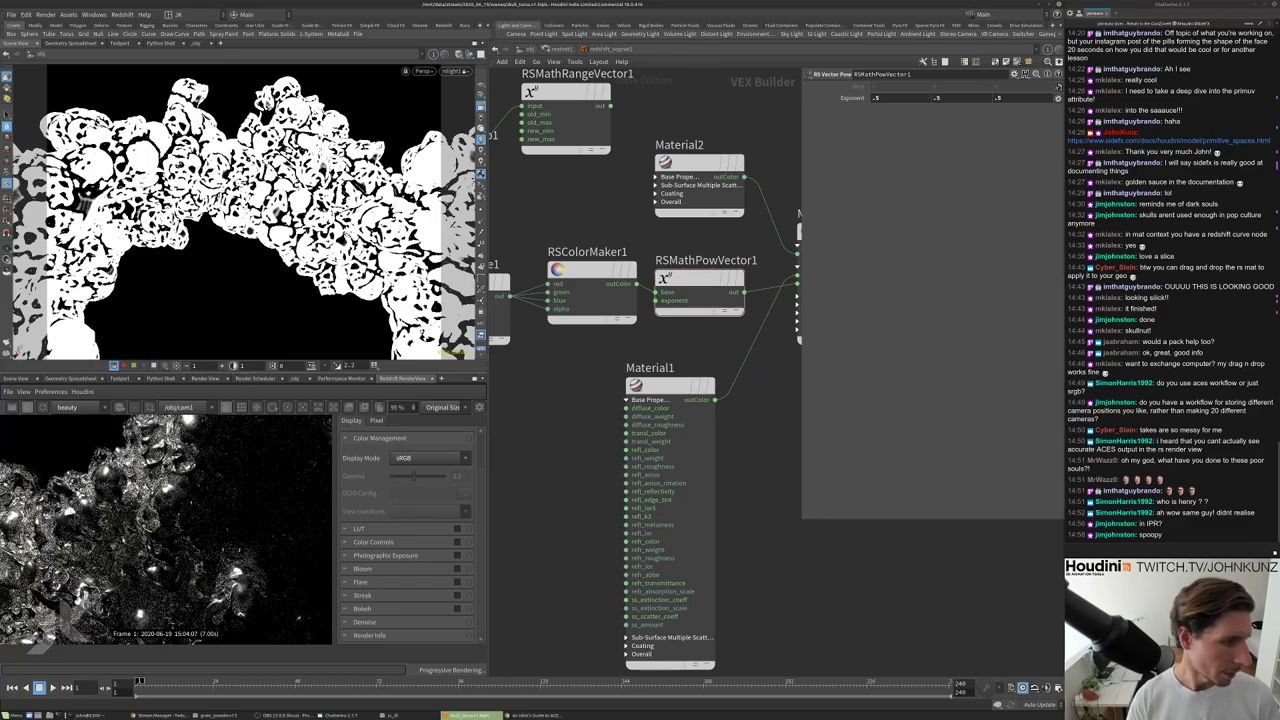
scroll(166, 525, "up", 3)
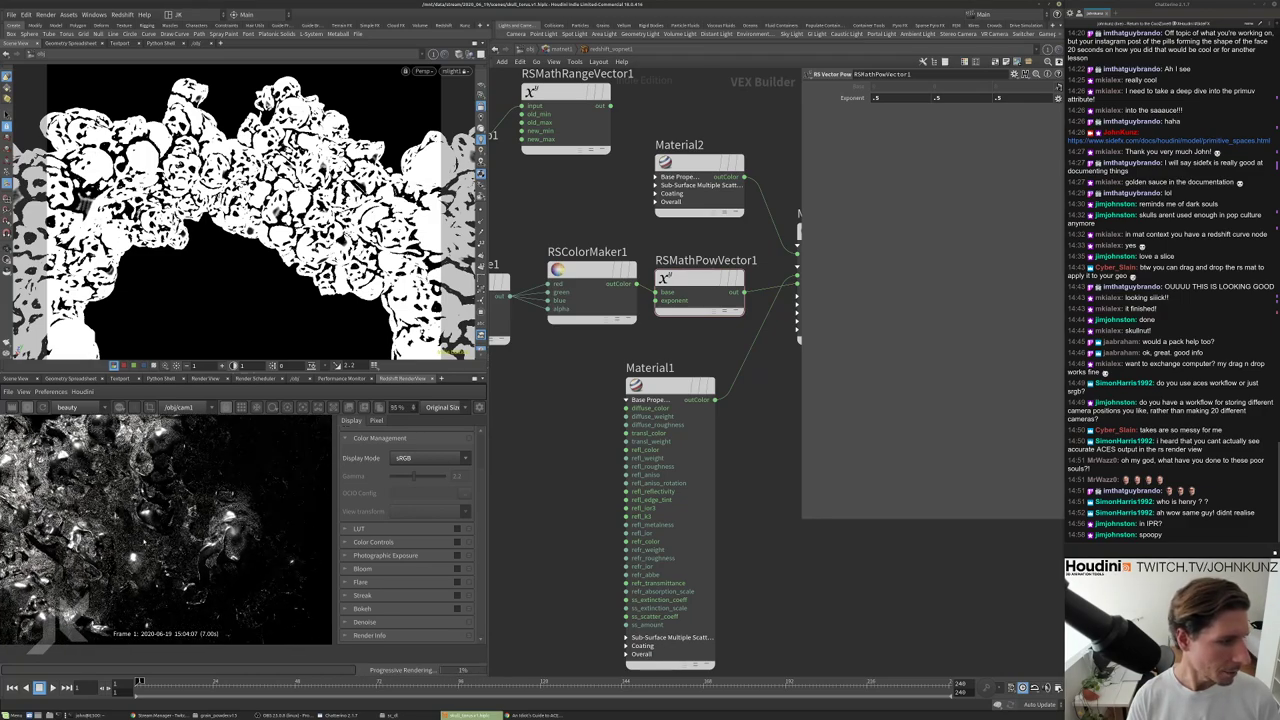
scroll(296, 450, "down", 5)
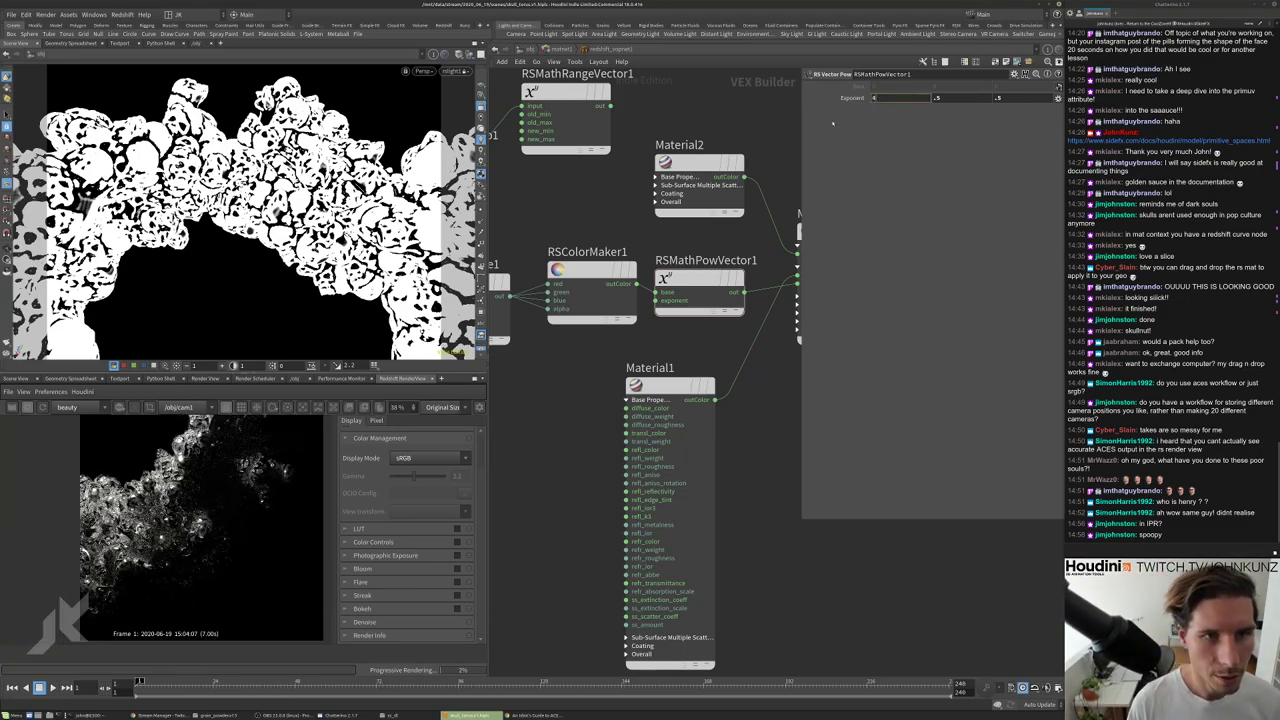
Set the RSMathPowVector1 exponent to 4 on every component.
key("Tab")
type("4")
key("Tab")
type("4")
key("Return")
Zoom and pan the viewport to frame the skull cluster lower in view.
scroll(192, 519, "up", 2)
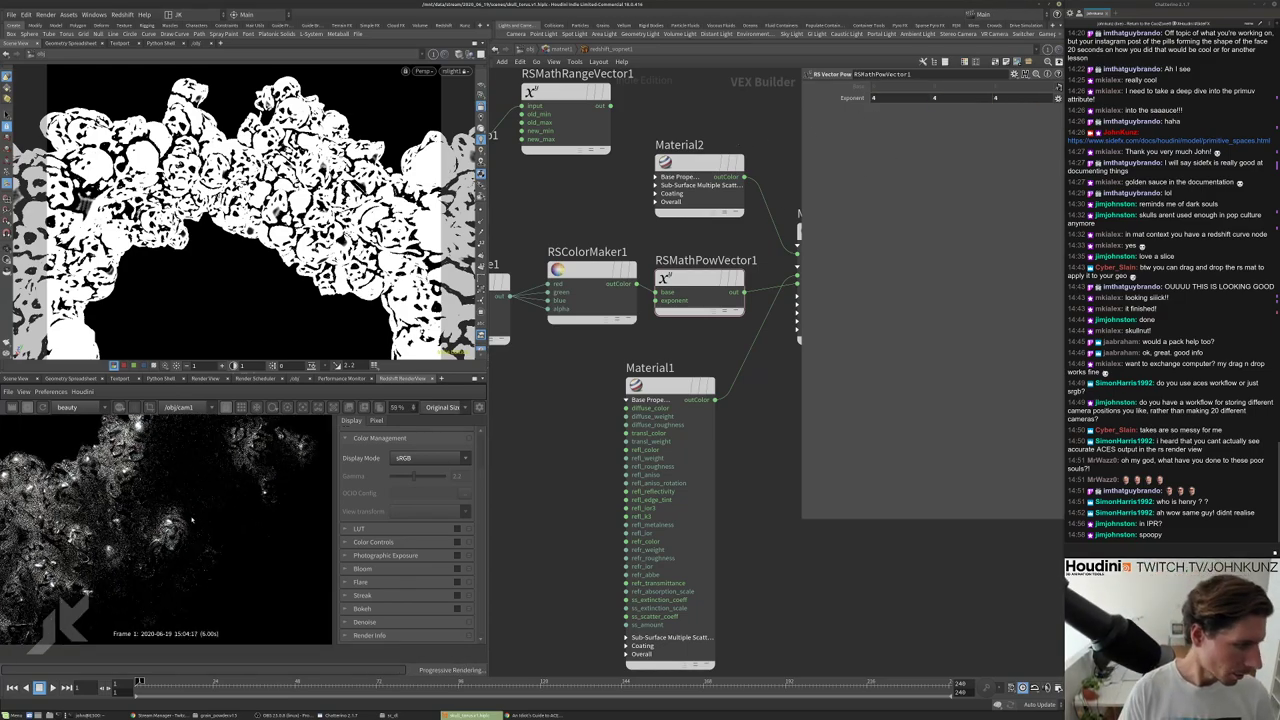
scroll(200, 530, "up", 2)
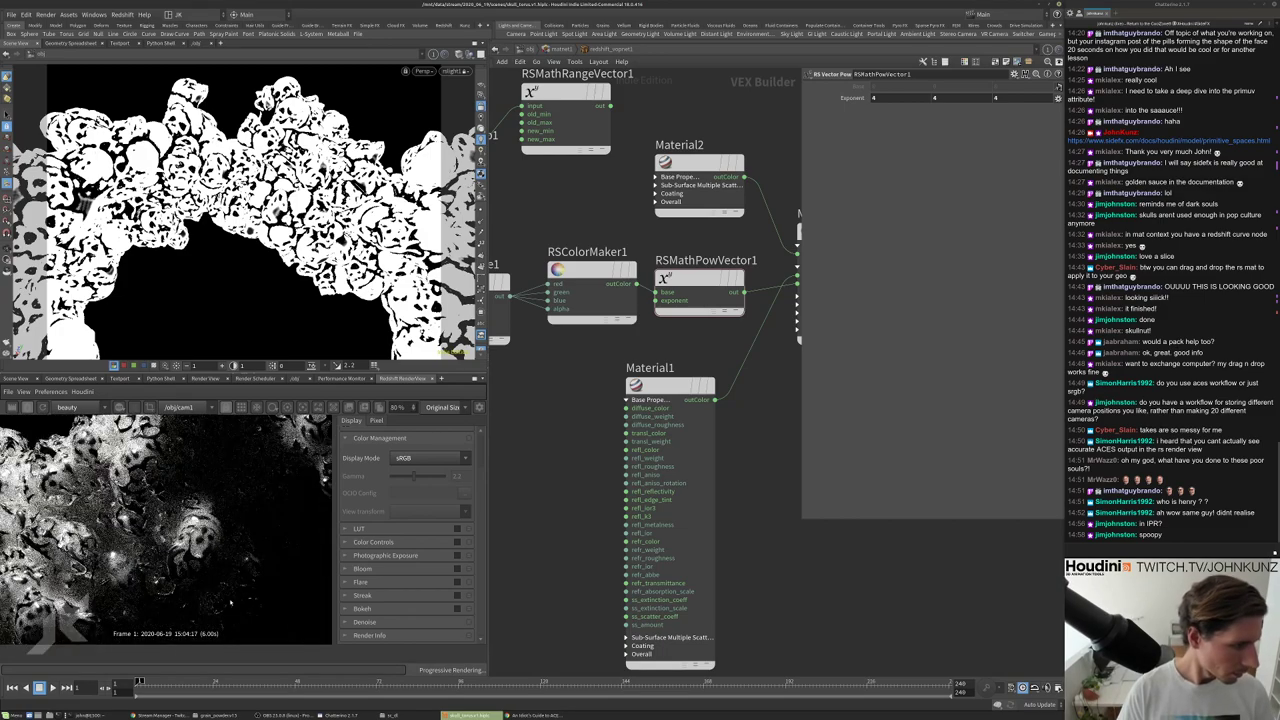
scroll(230, 603, "down", 4)
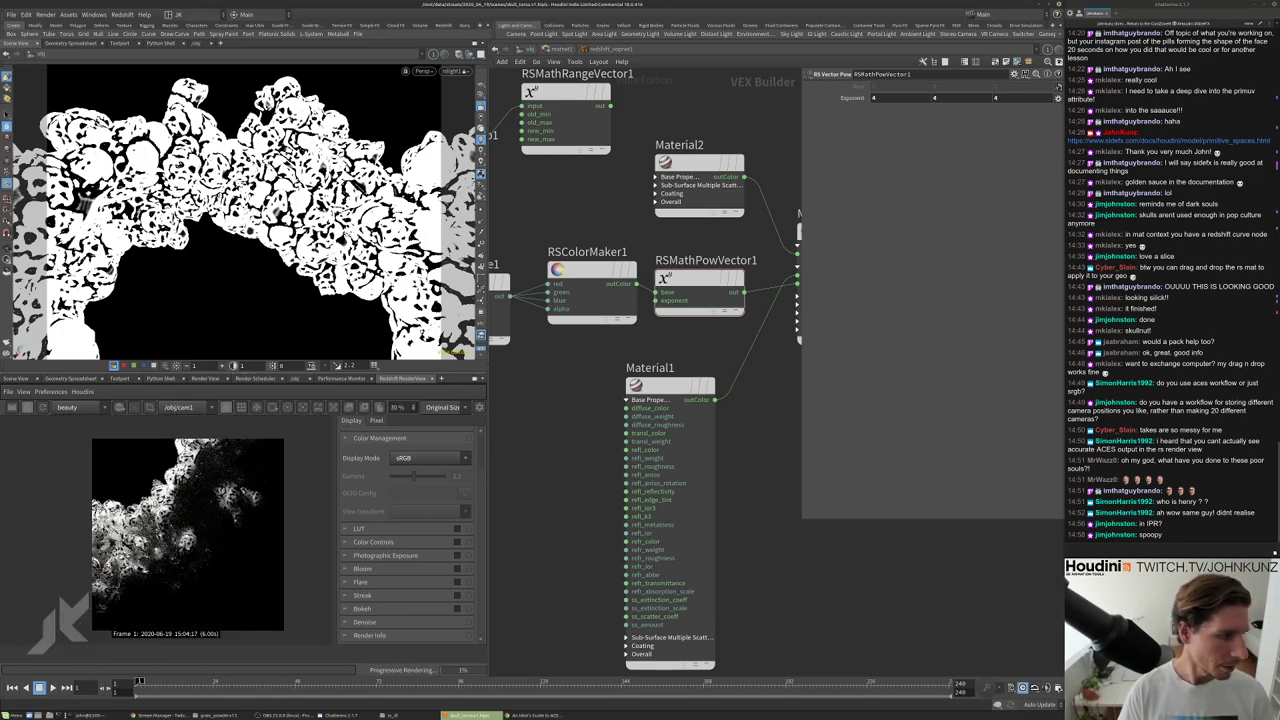
scroll(200, 530, "up", 4)
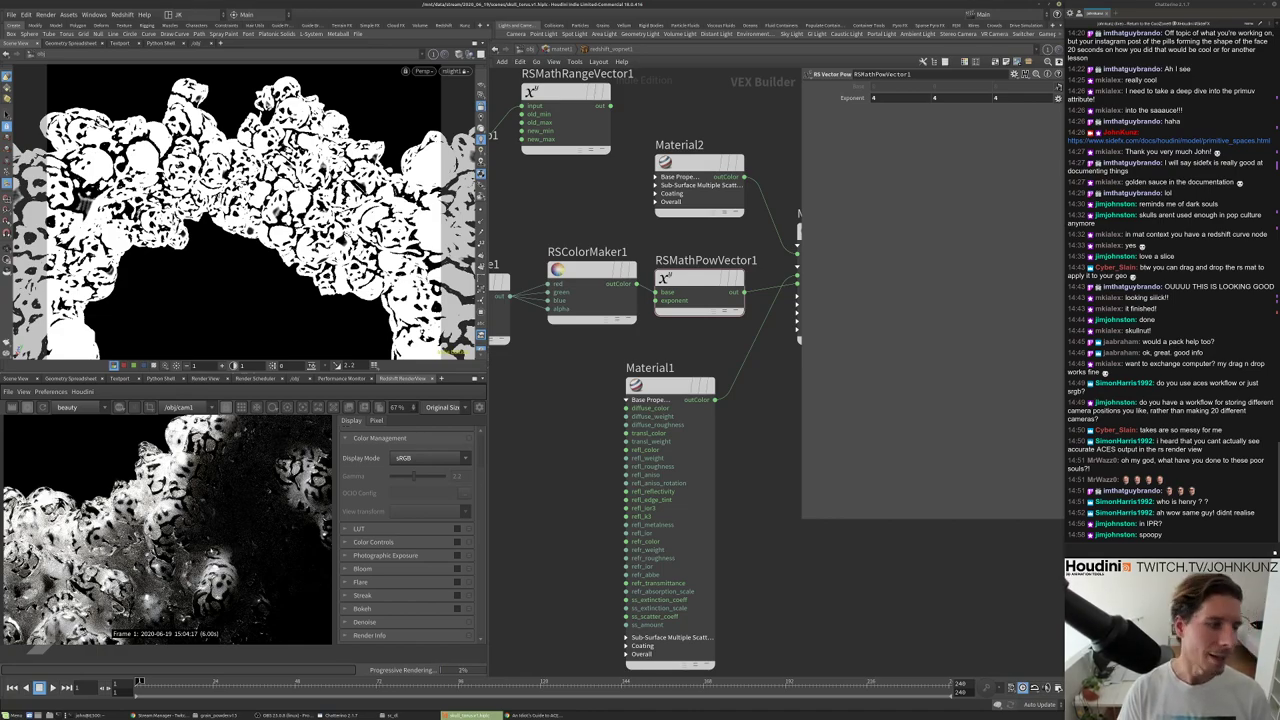
scroll(166, 530, "down", 2)
scroll(166, 530, "up", 1)
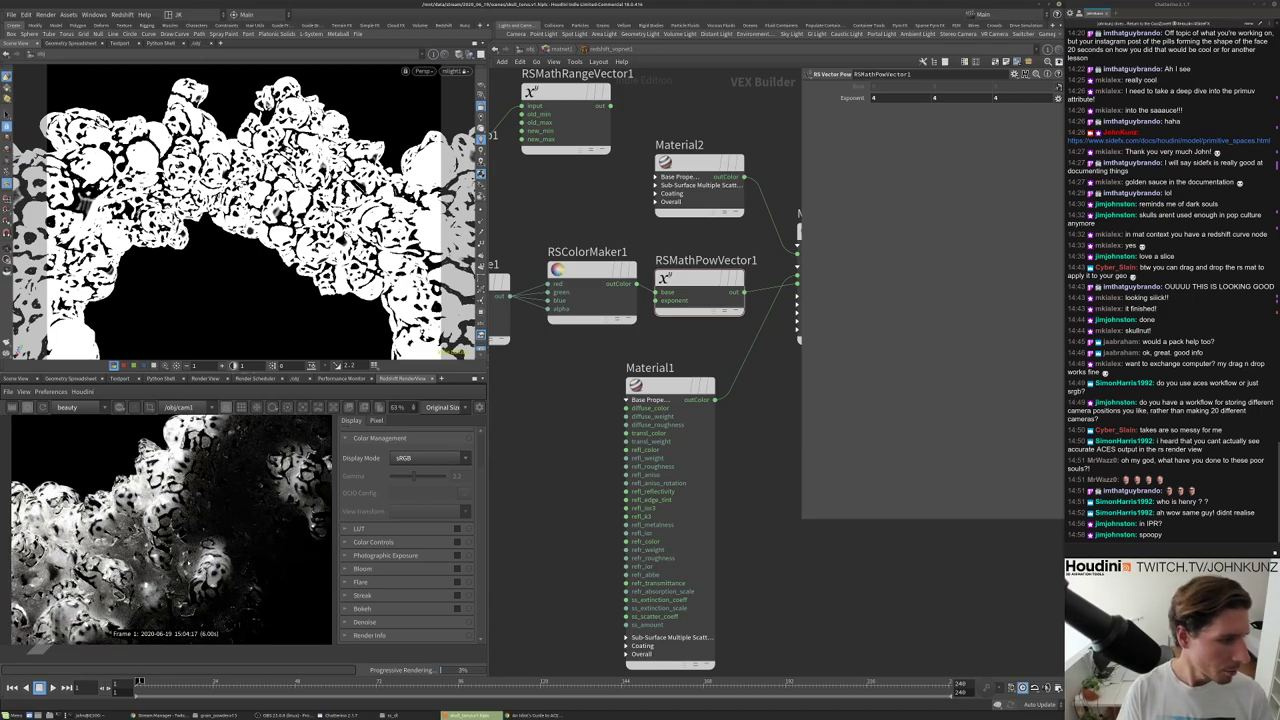
scroll(186, 478, "down", 4)
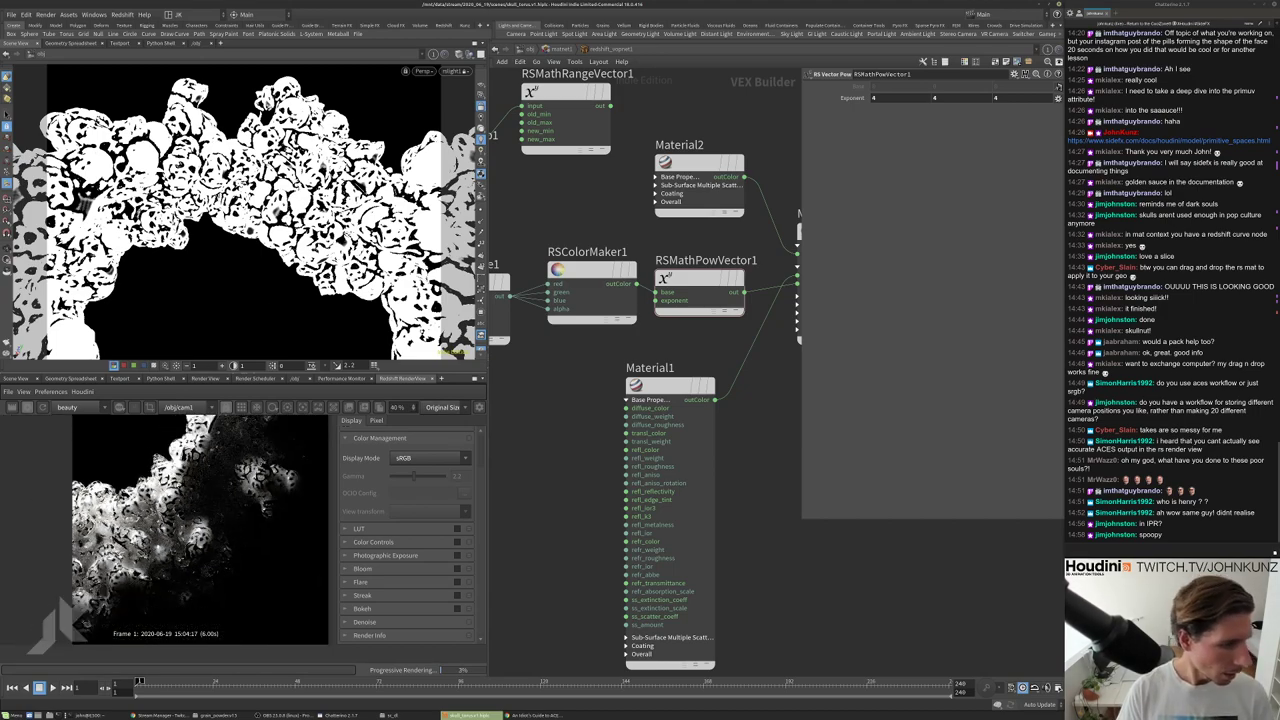
left_click_drag(250, 220, 248, 276)
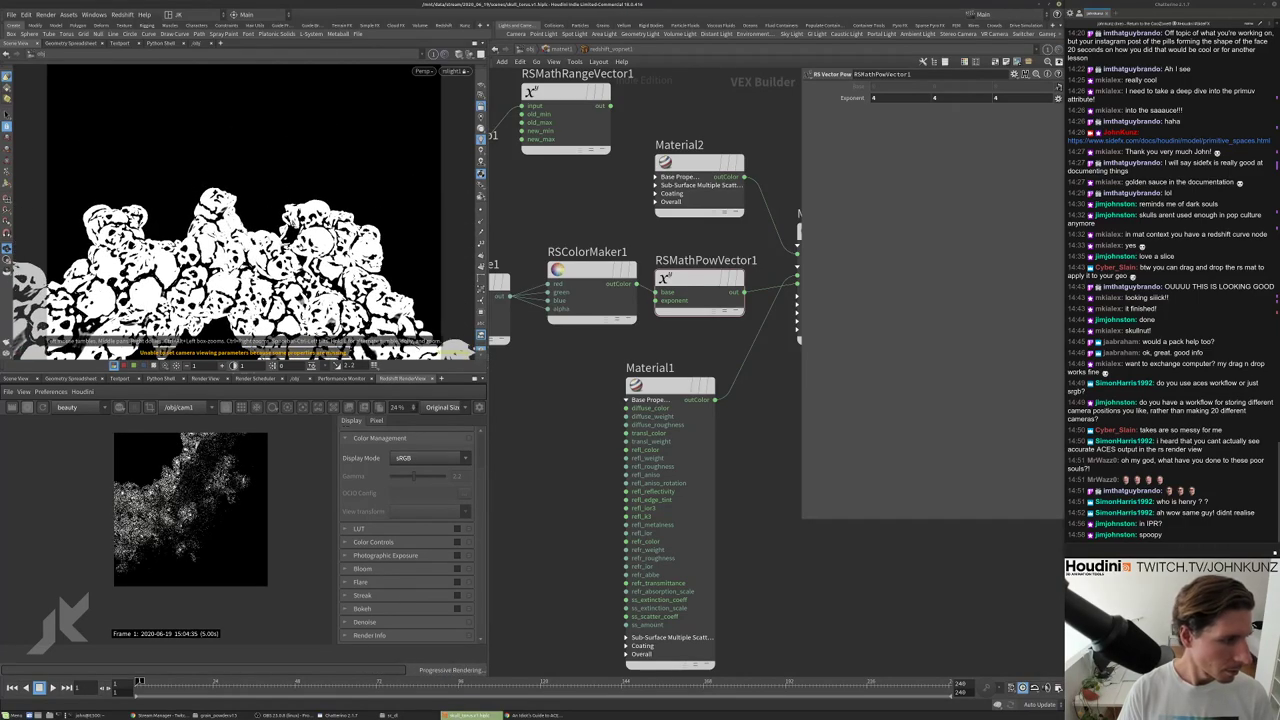
scroll(245, 470, "up", 3)
scroll(186, 520, "down", 1)
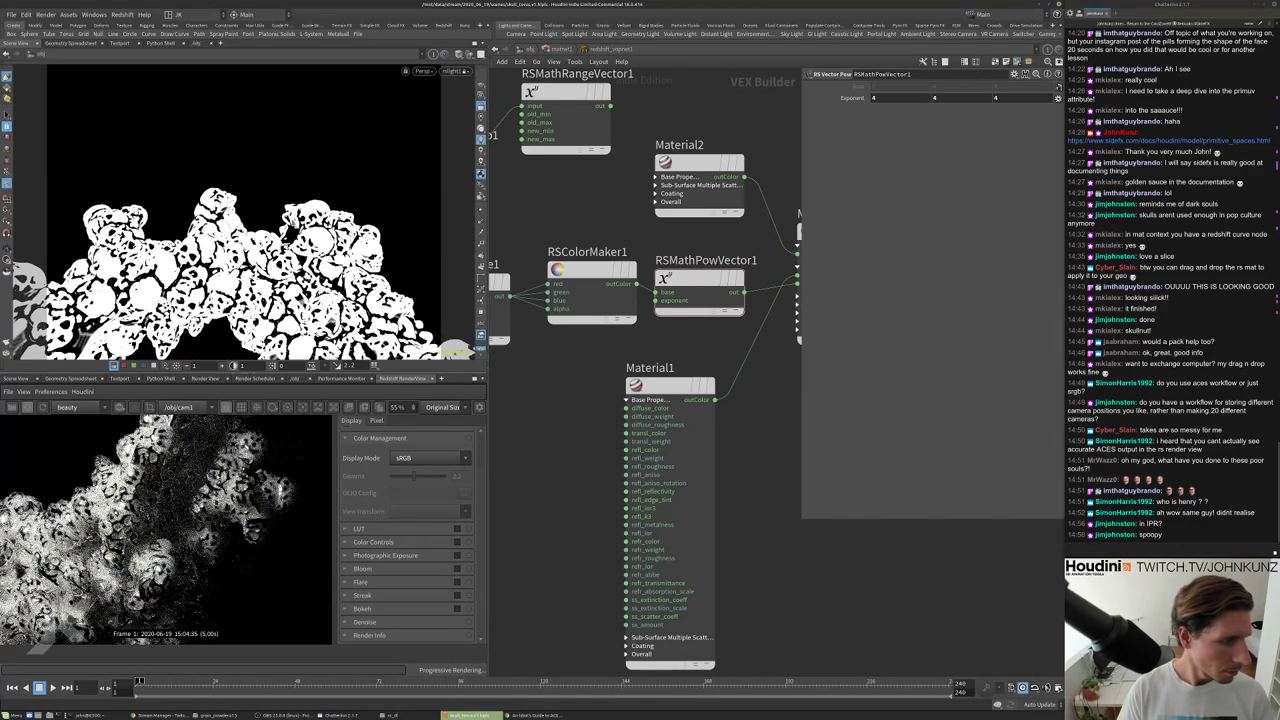
left_click_drag(248, 276, 210, 274)
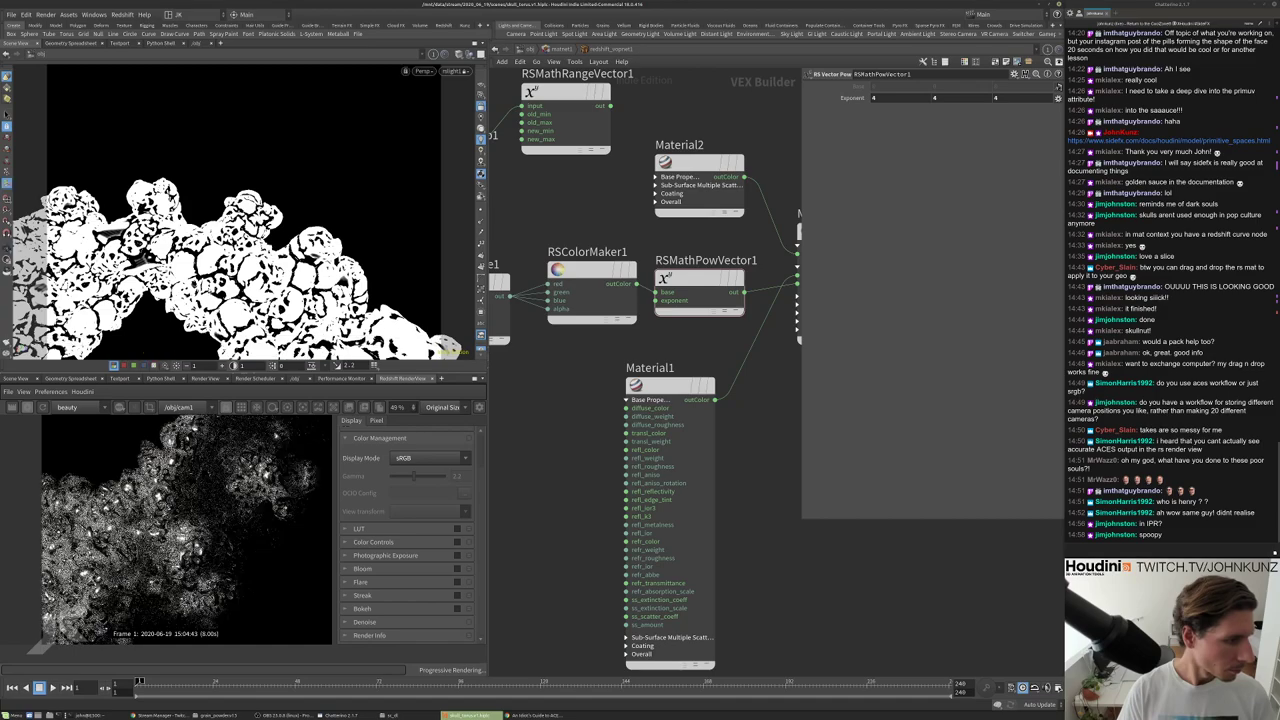
scroll(190, 530, "down", 2)
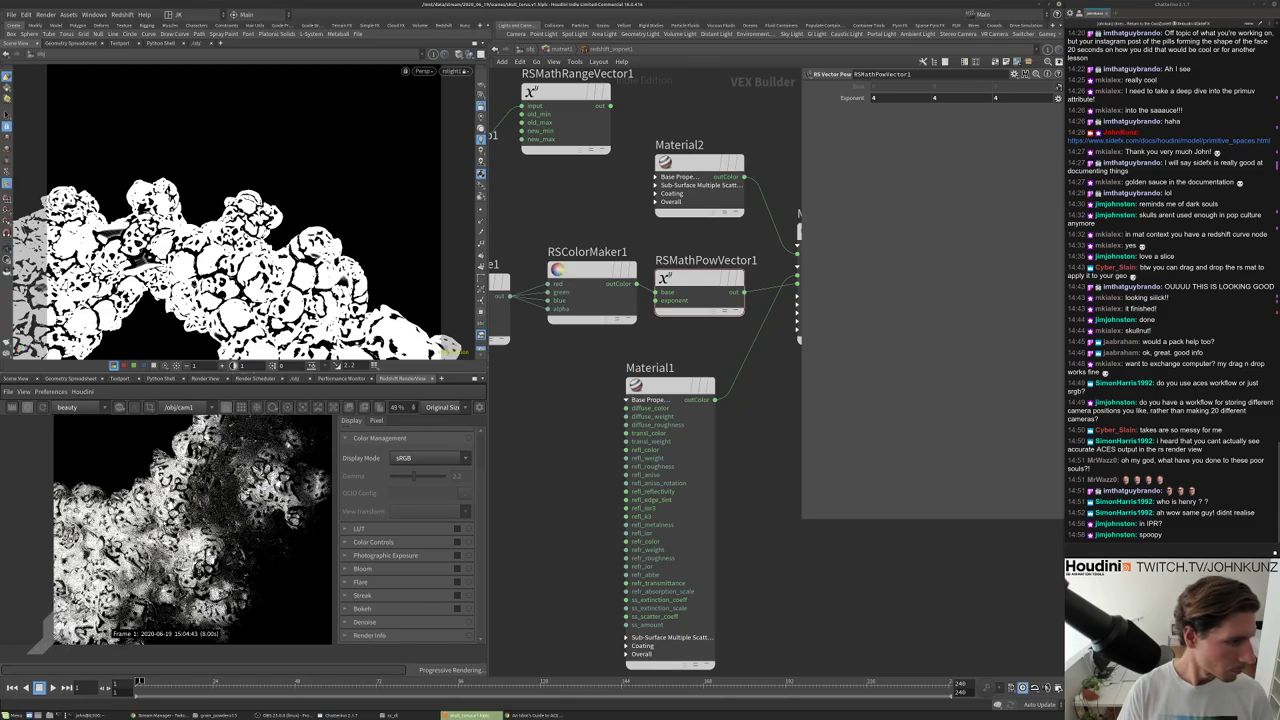
scroll(190, 530, "up", 1)
scroll(190, 530, "up", 3)
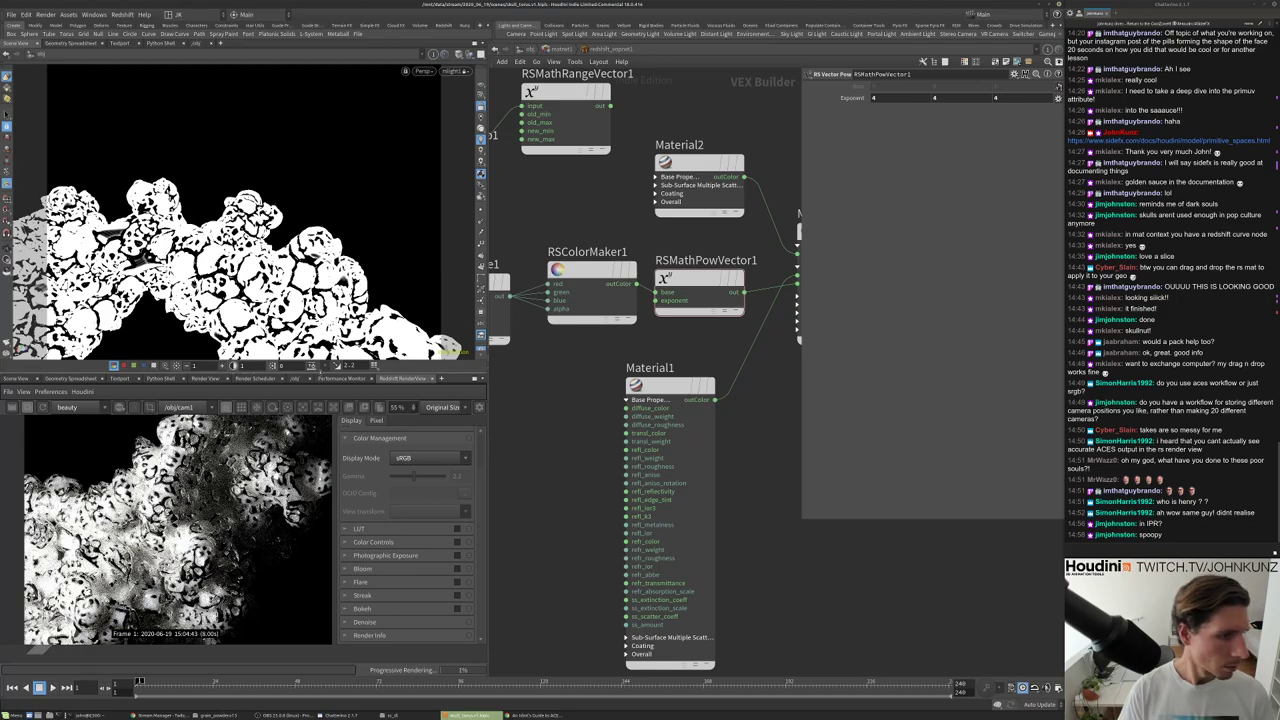
Enlarge the Render View vertically and widen the viewer panes beside the network.
left_click_drag(240, 374, 240, 262)
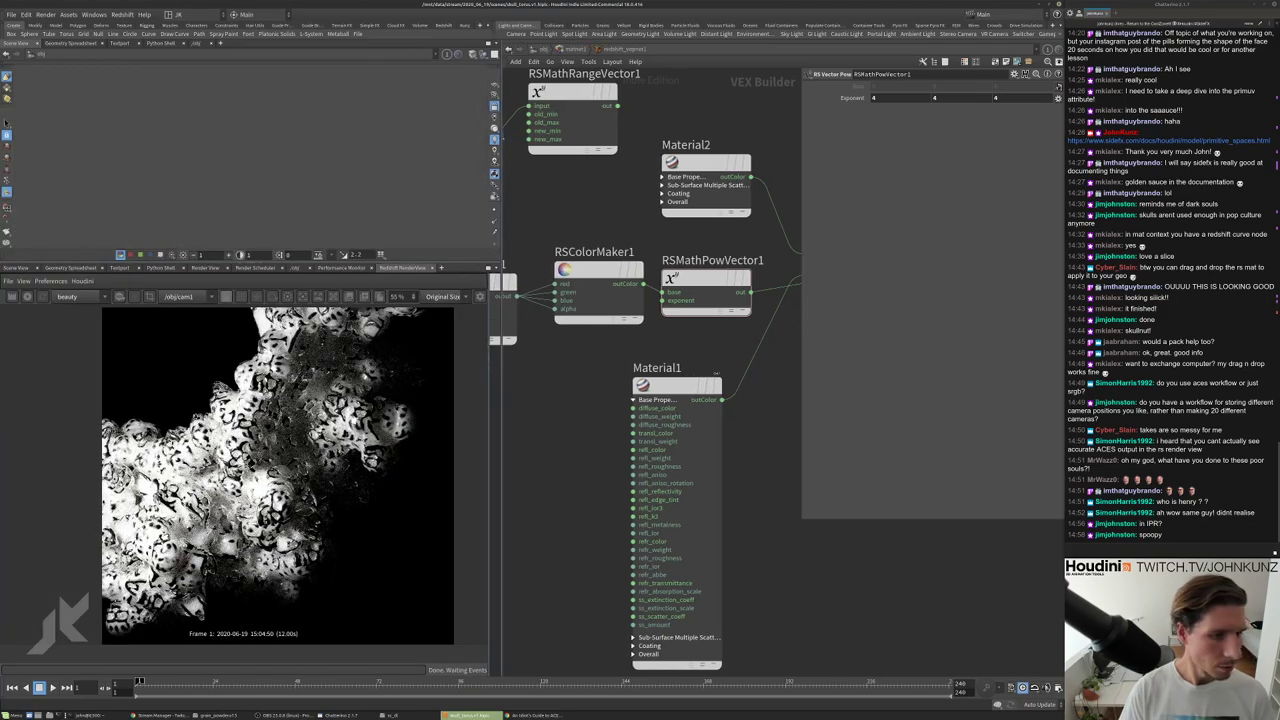
left_click_drag(502, 264, 717, 264)
scroll(532, 367, "up", 2)
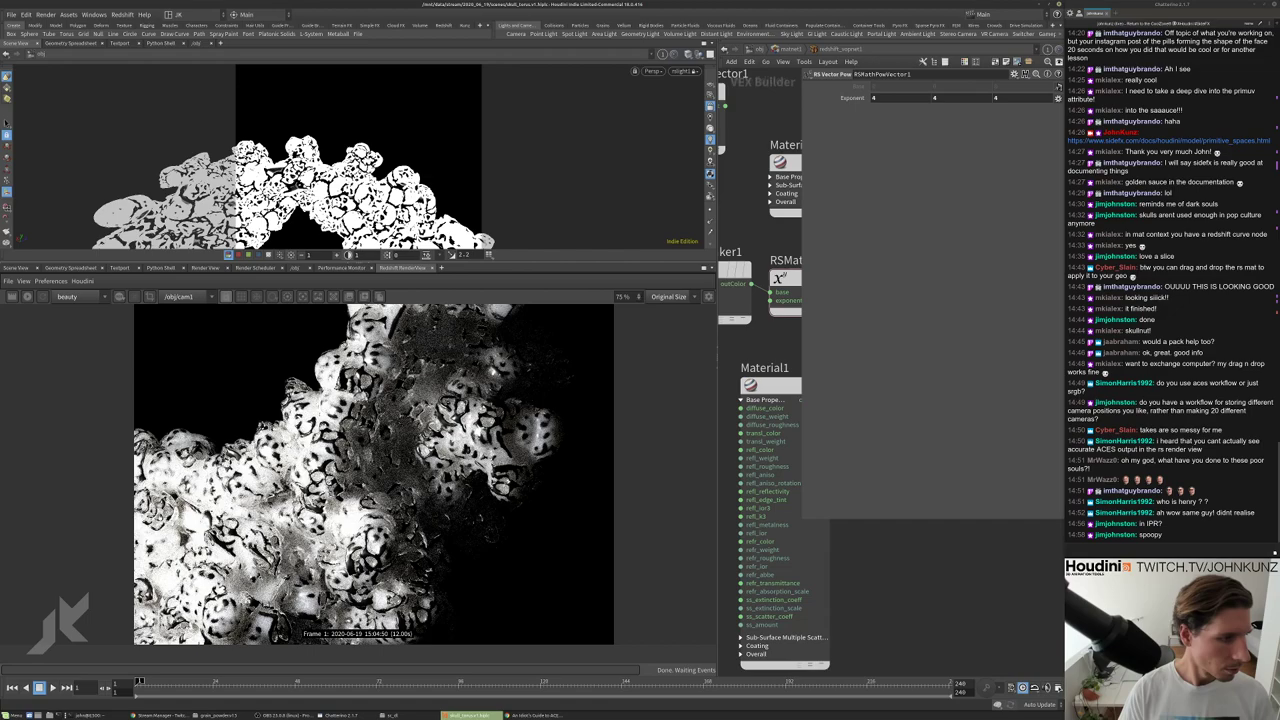
scroll(300, 400, "up", 1)
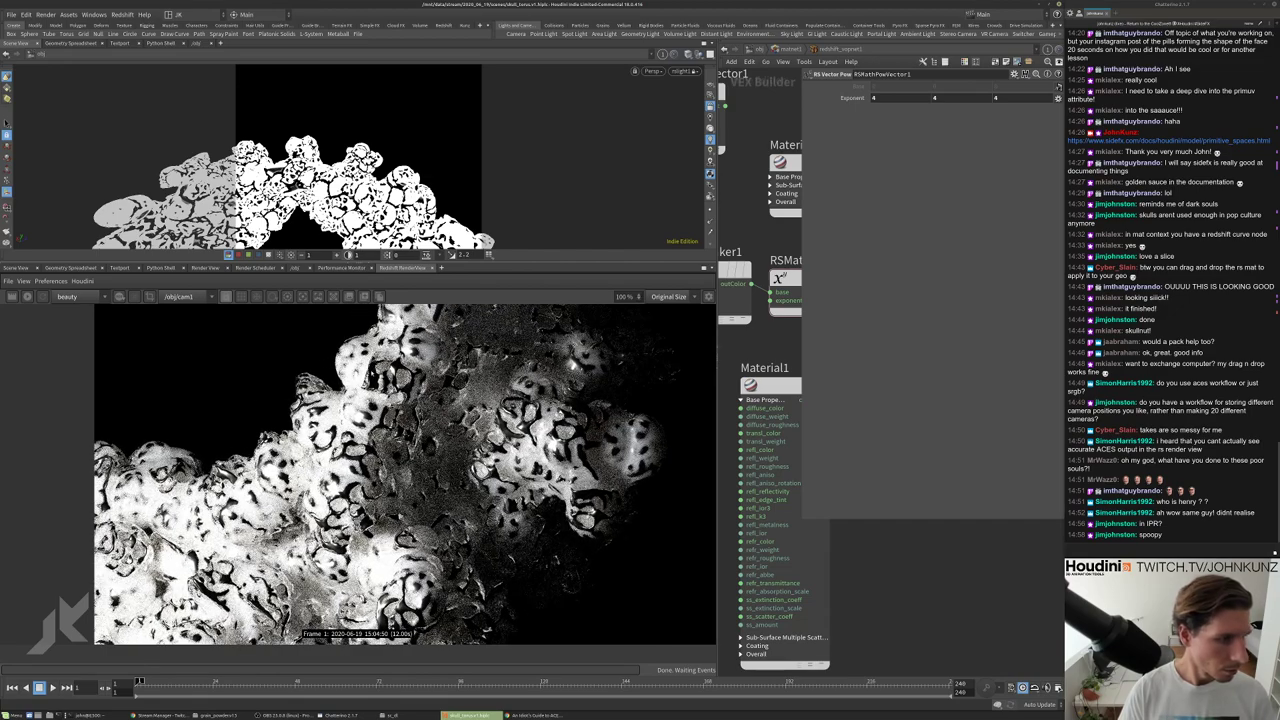
scroll(433, 474, "down", 1)
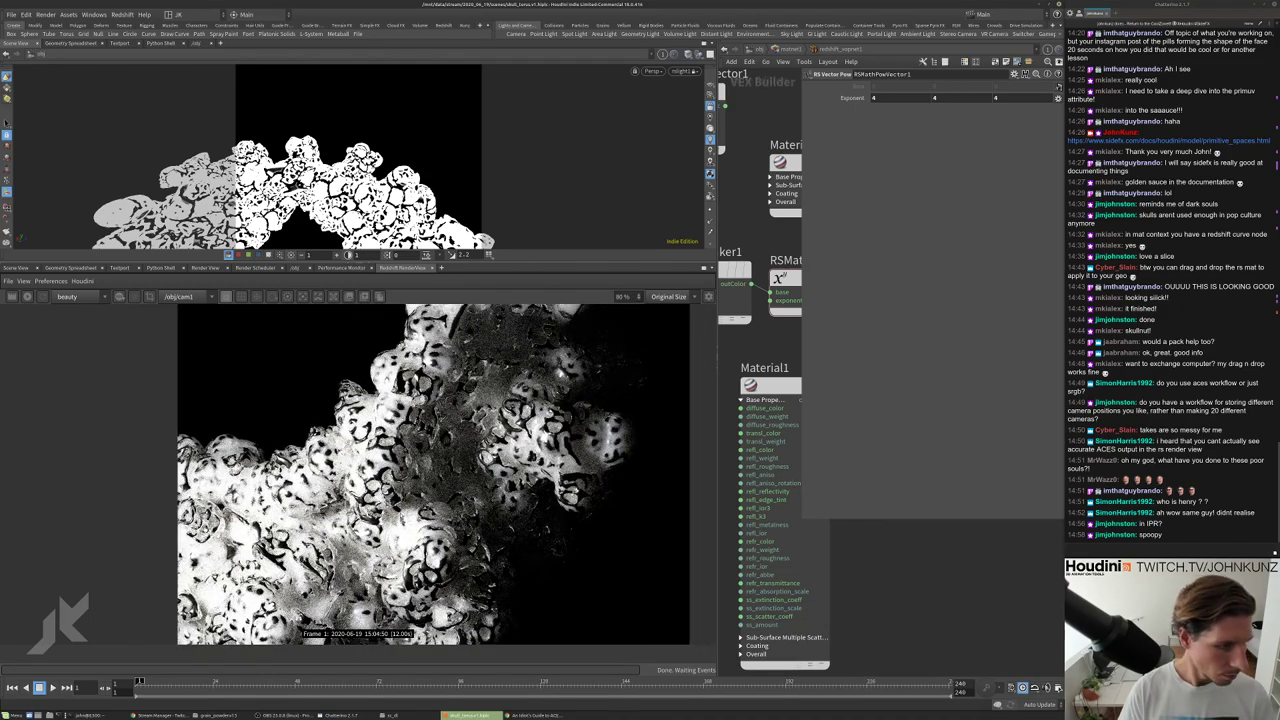
scroll(433, 474, "up", 1)
scroll(433, 474, "down", 1)
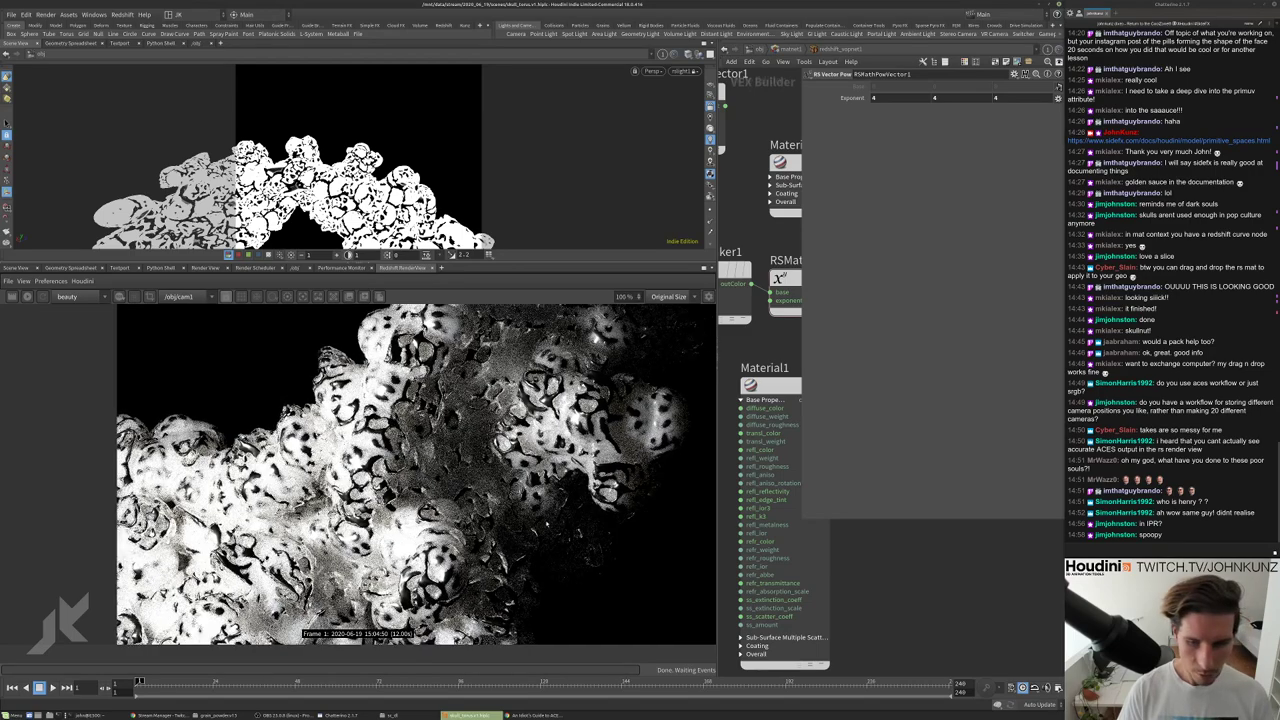
scroll(826, 591, "down", 3)
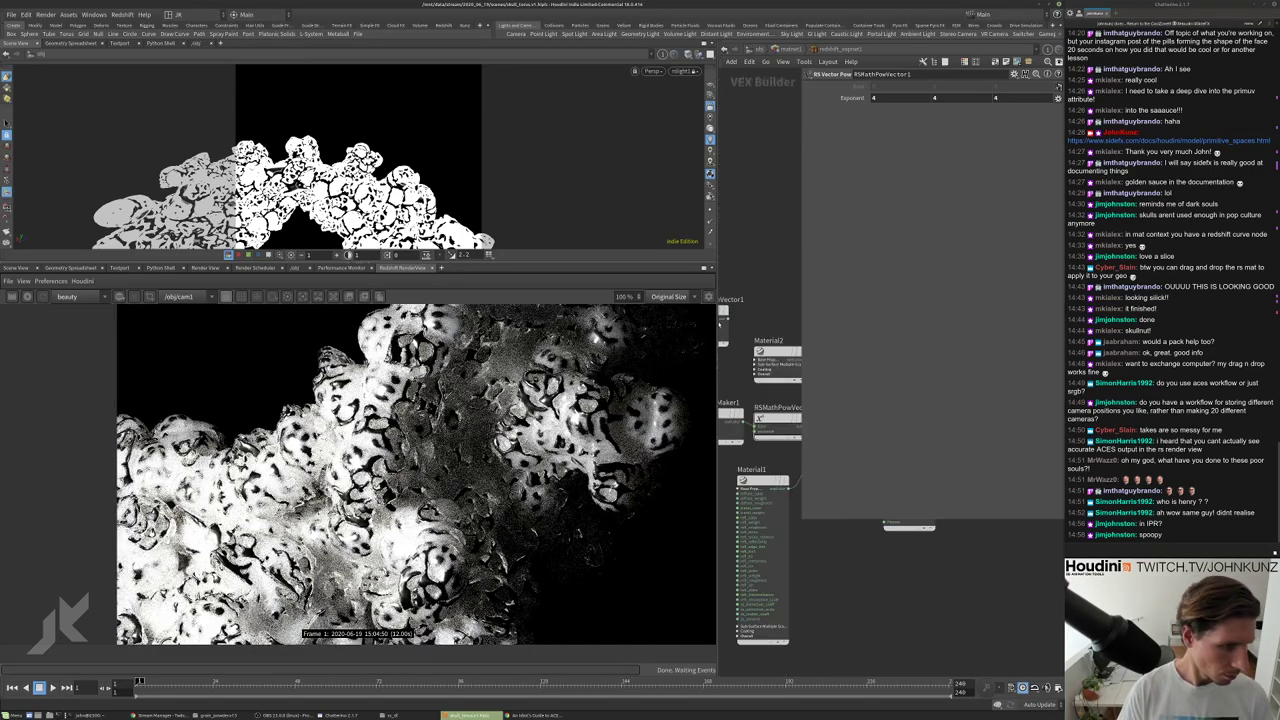
Back at object level, set rslight1's intensity multiplier to 350.
key("u")
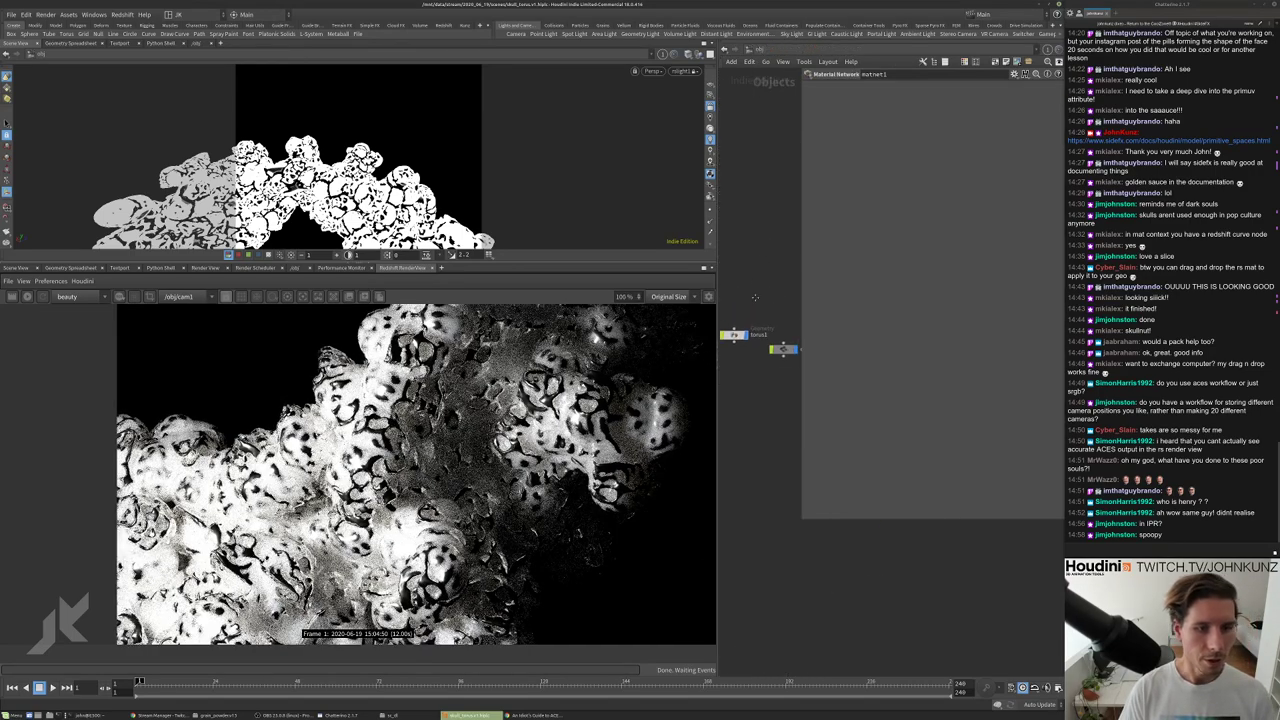
left_click(818, 541)
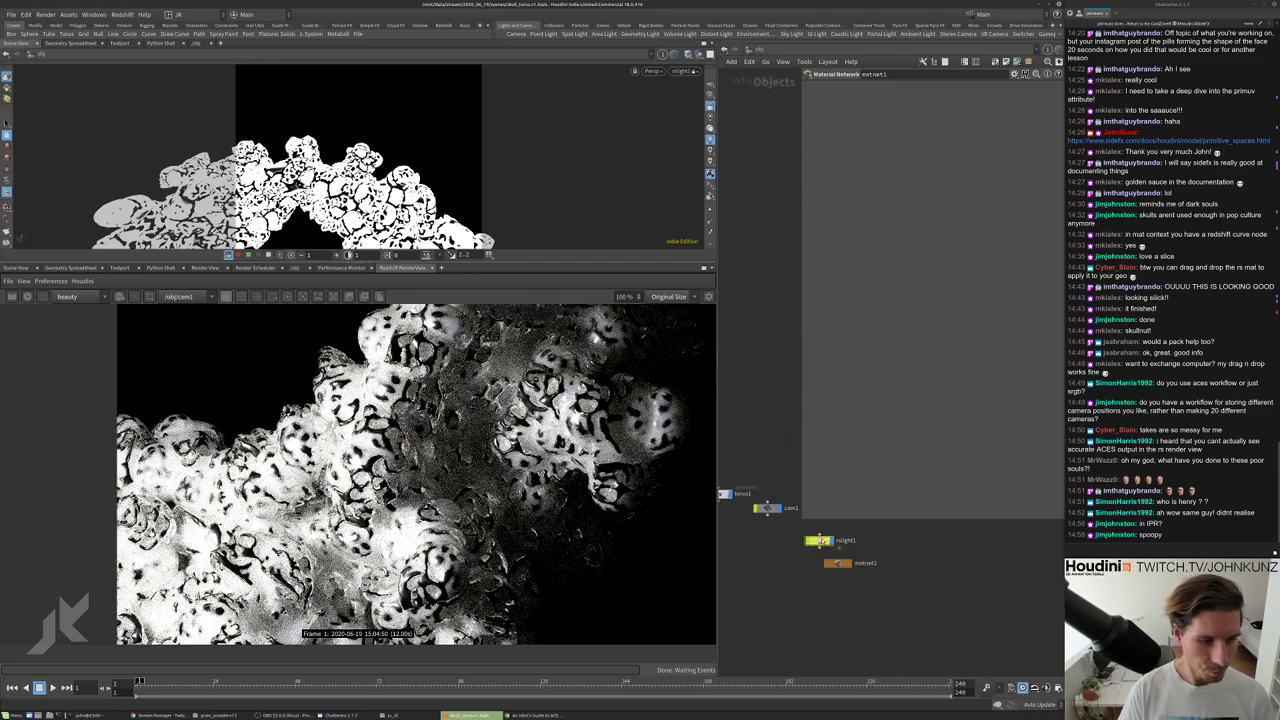
type("350")
key("Return")
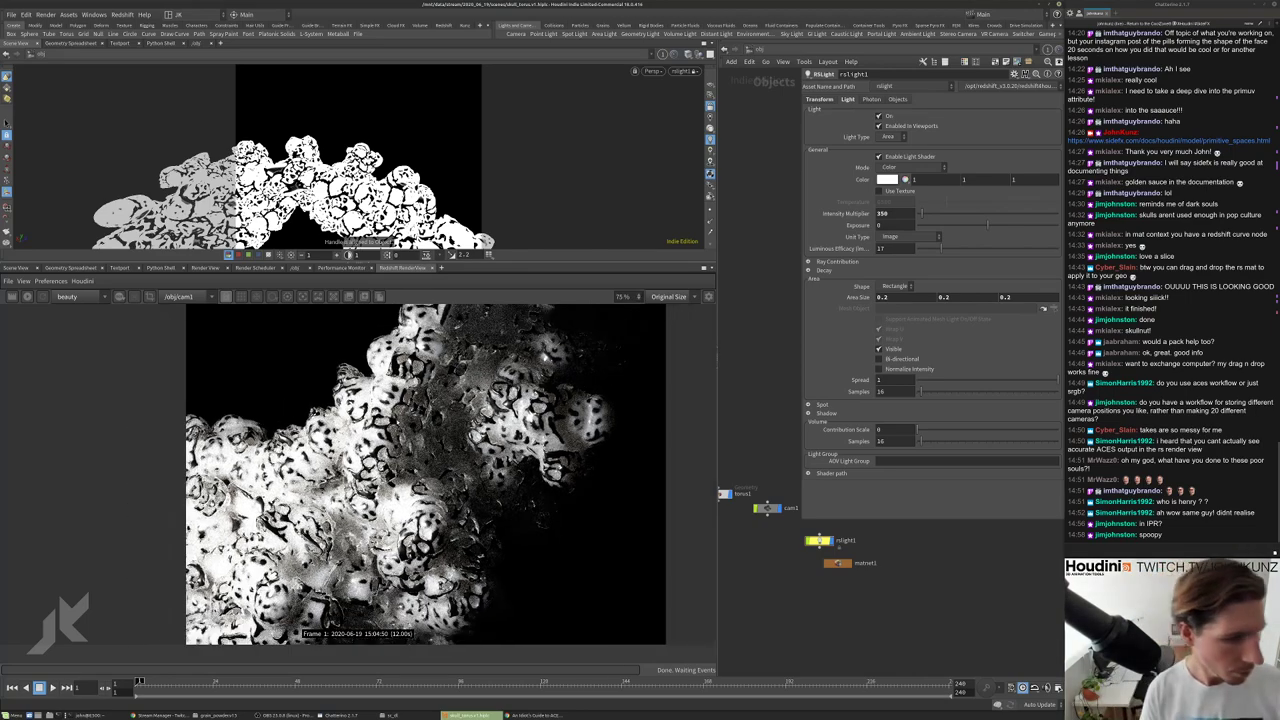
Orbit closer to the skull torus and restart the Redshift IPR render.
scroll(447, 431, "down", 3)
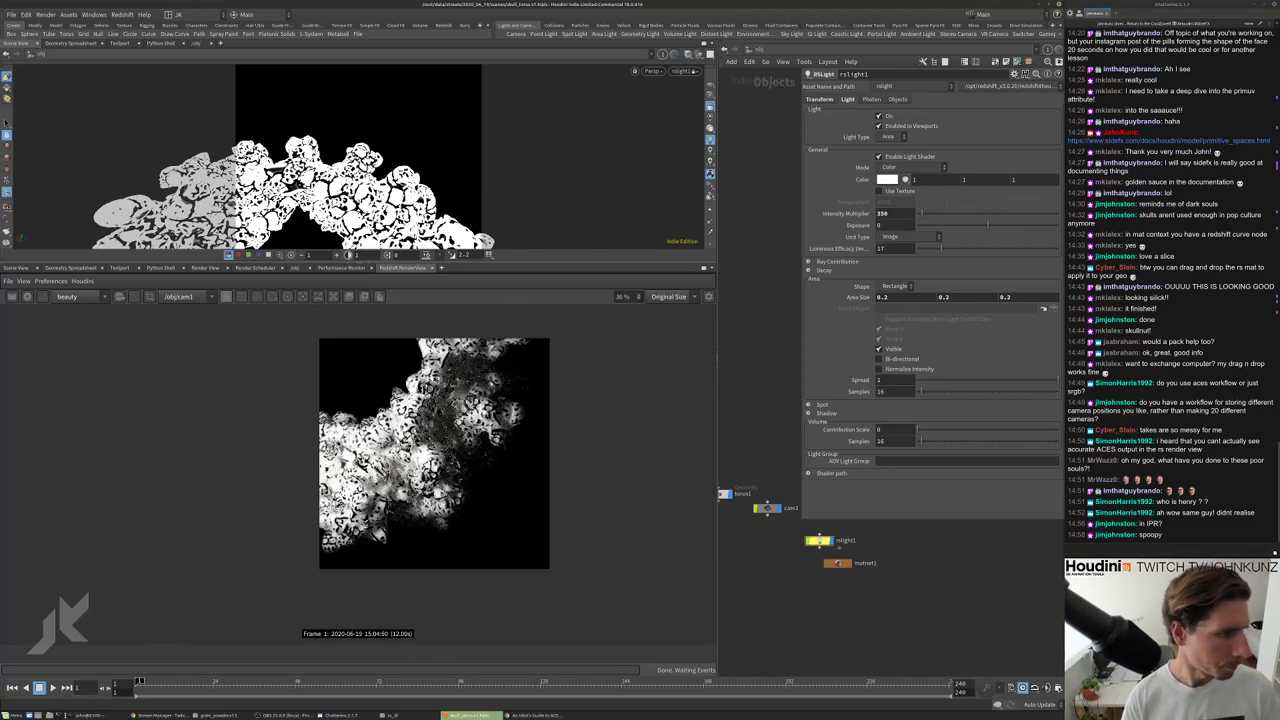
left_click_drag(430, 200, 480, 122)
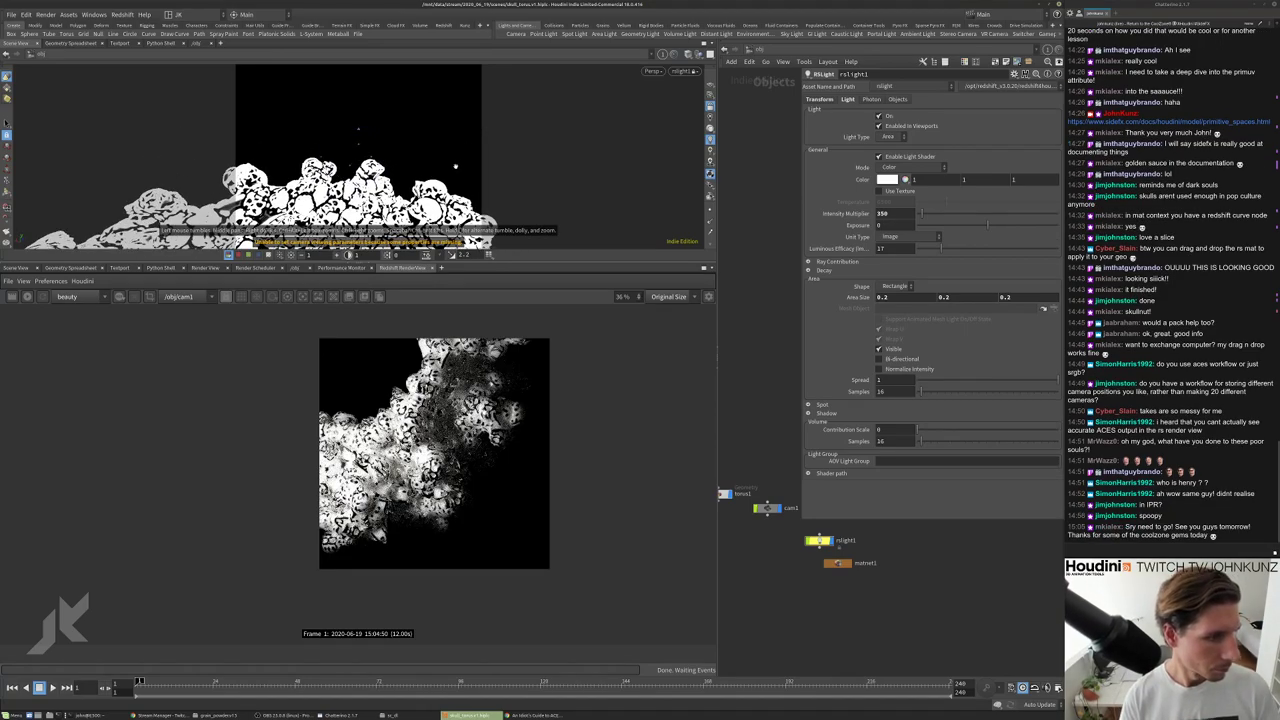
scroll(358, 178, "up", 3)
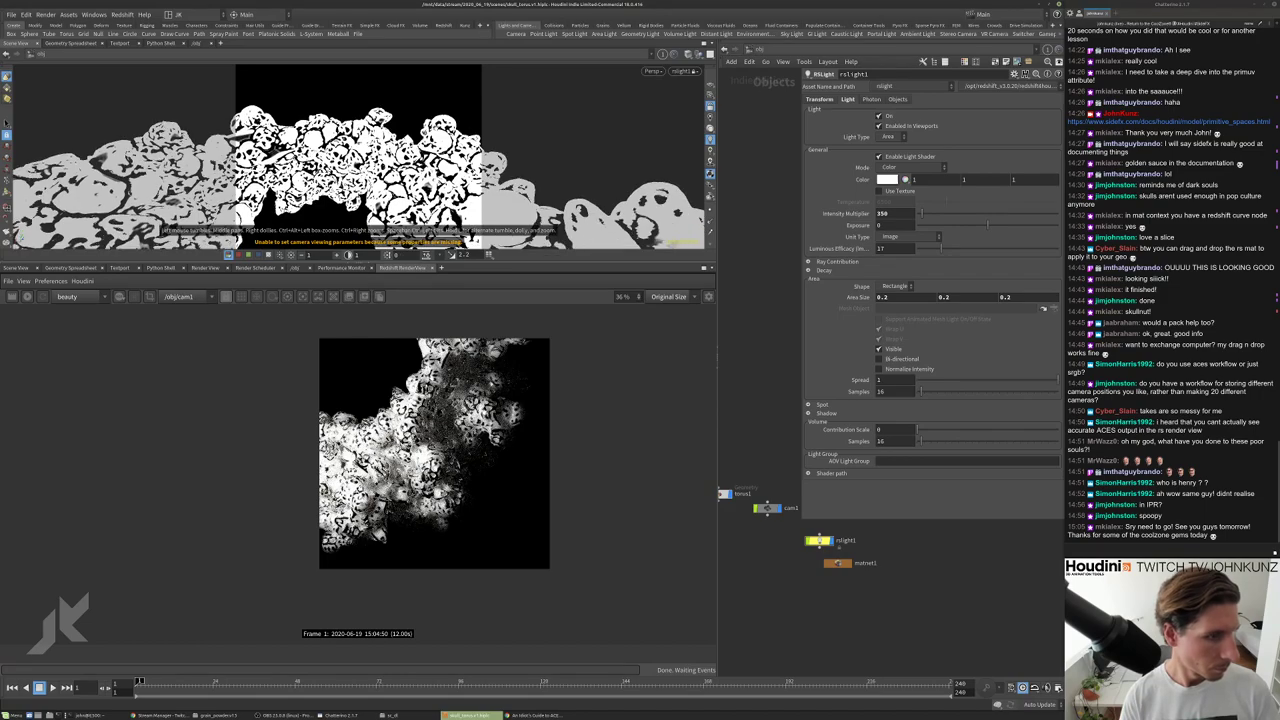
scroll(443, 377, "up", 2)
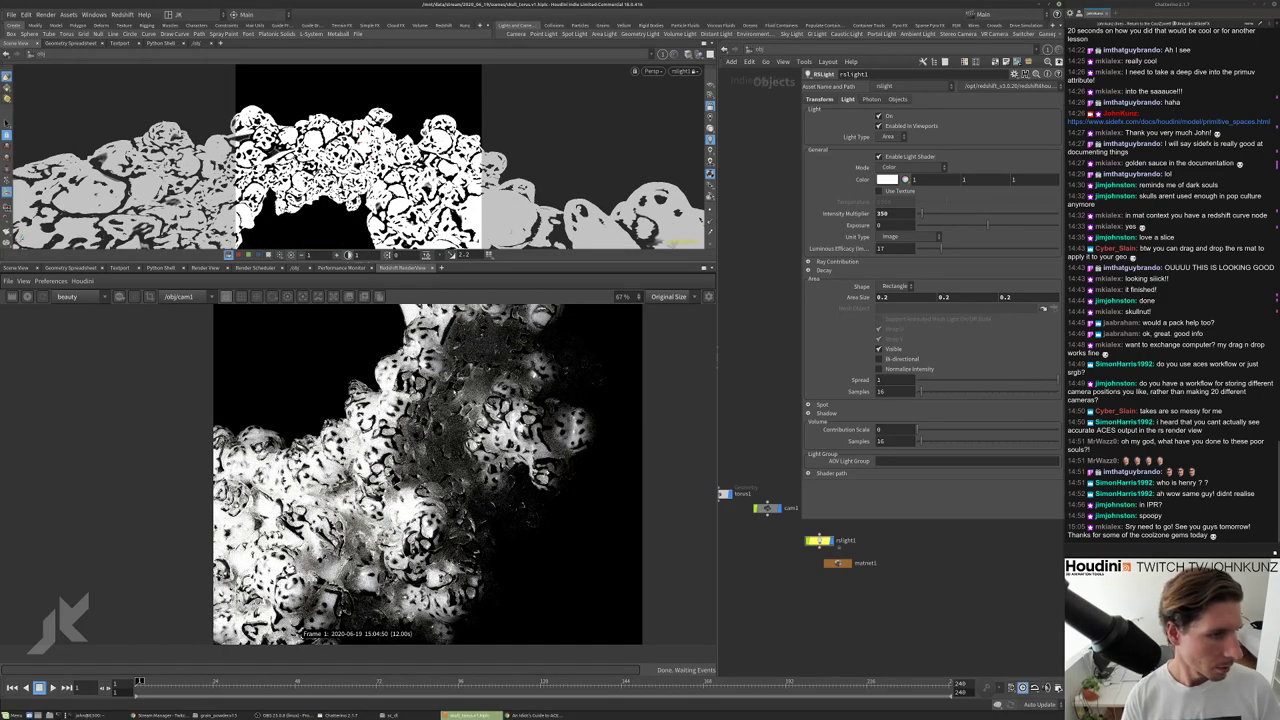
left_click(32, 297)
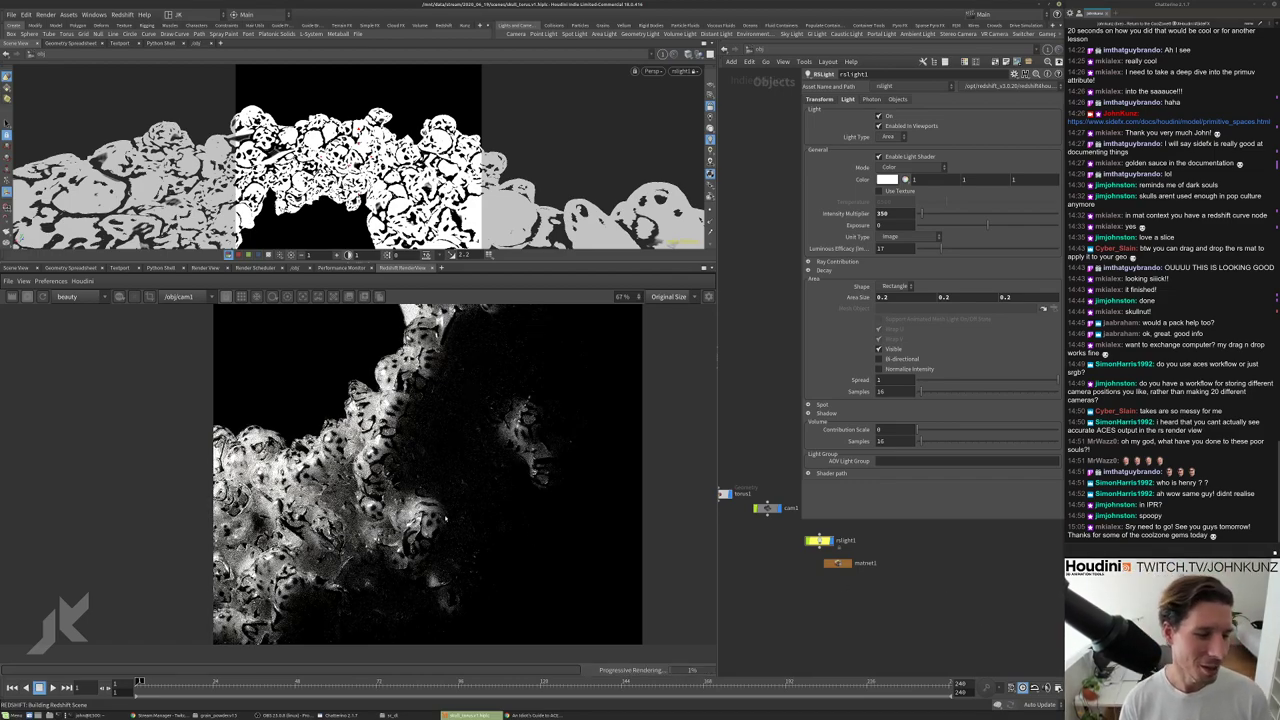
Zoom in and out on the refreshed Redshift render to inspect the skulls.
scroll(505, 578, "up", 3)
scroll(505, 578, "down", 2)
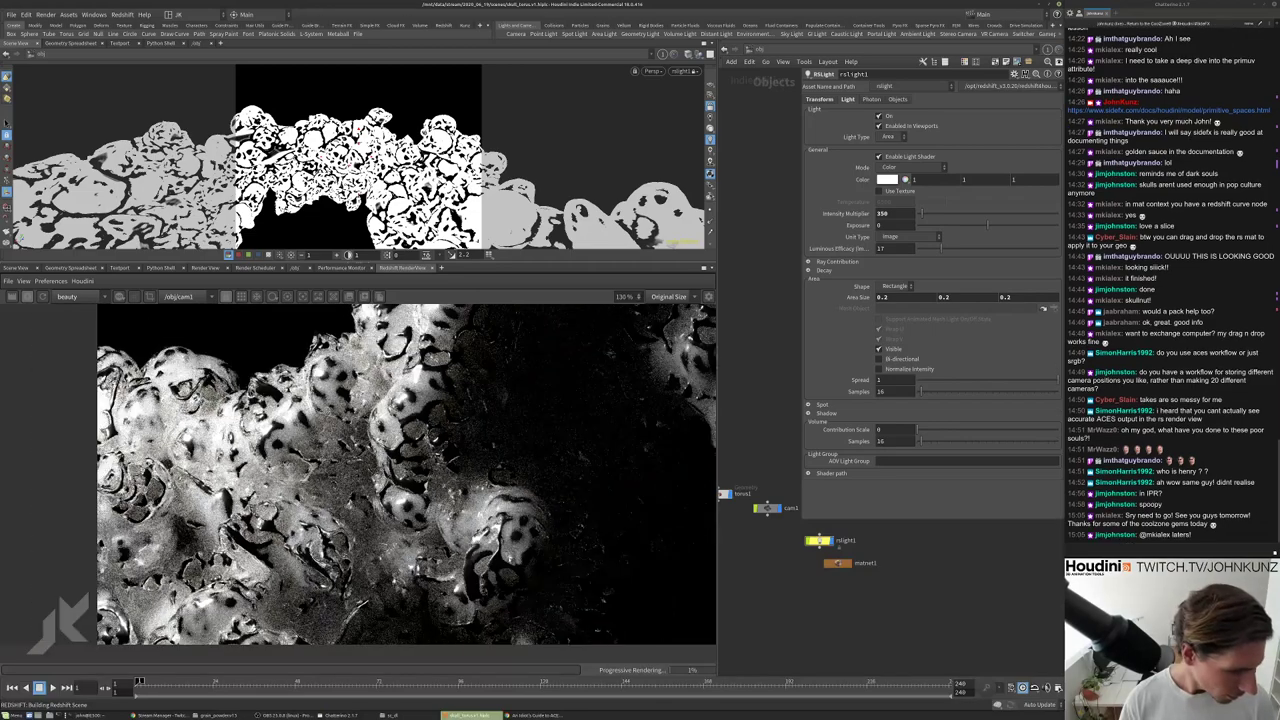
scroll(505, 578, "down", 1)
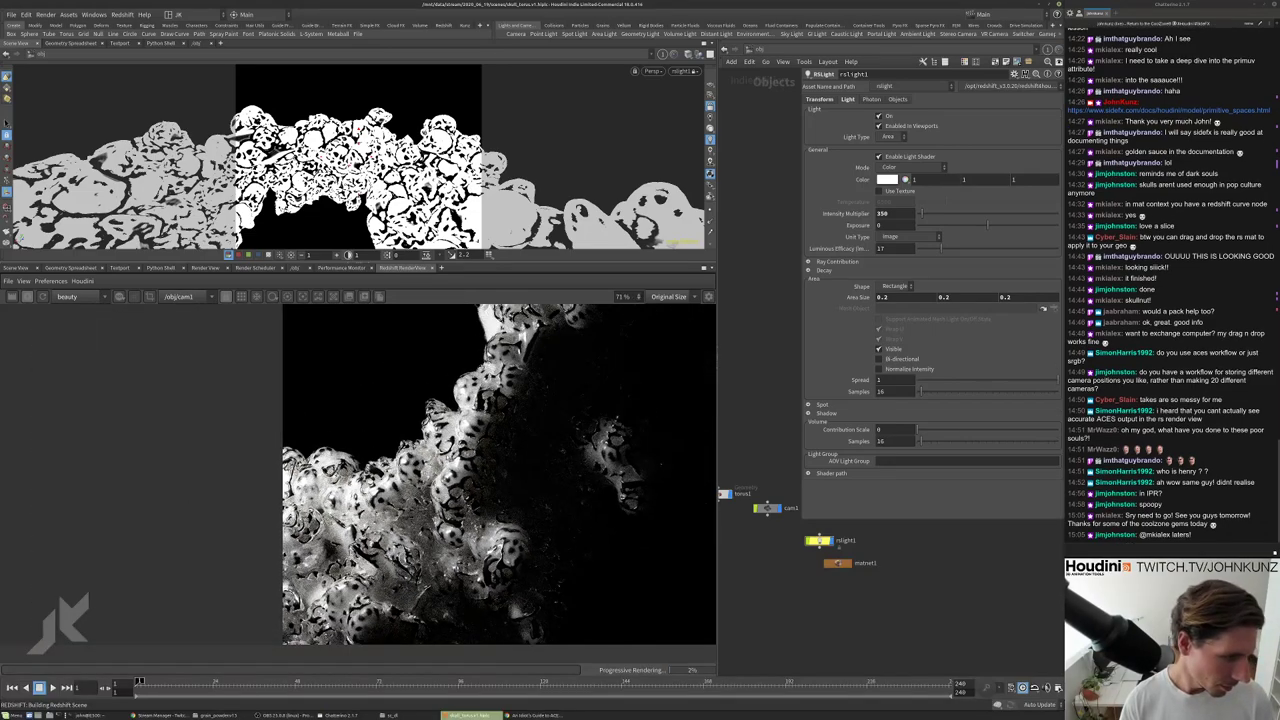
scroll(471, 487, "down", 2)
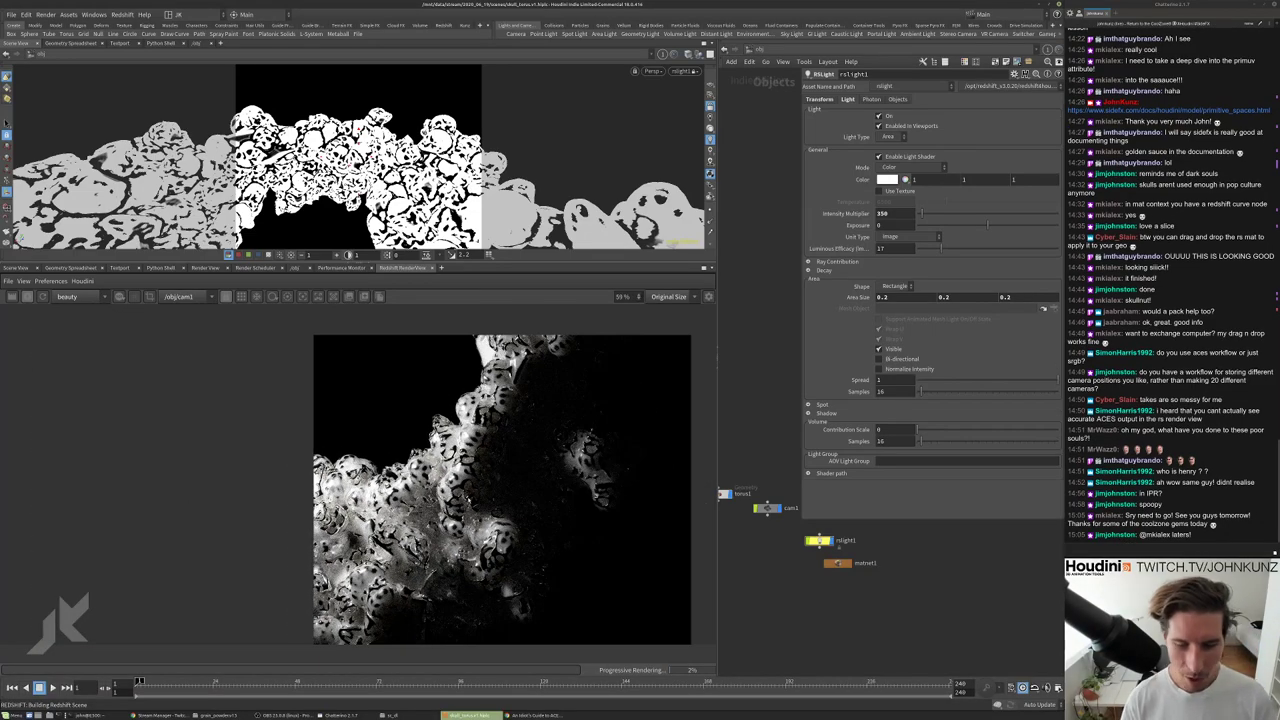
scroll(465, 490, "up", 3)
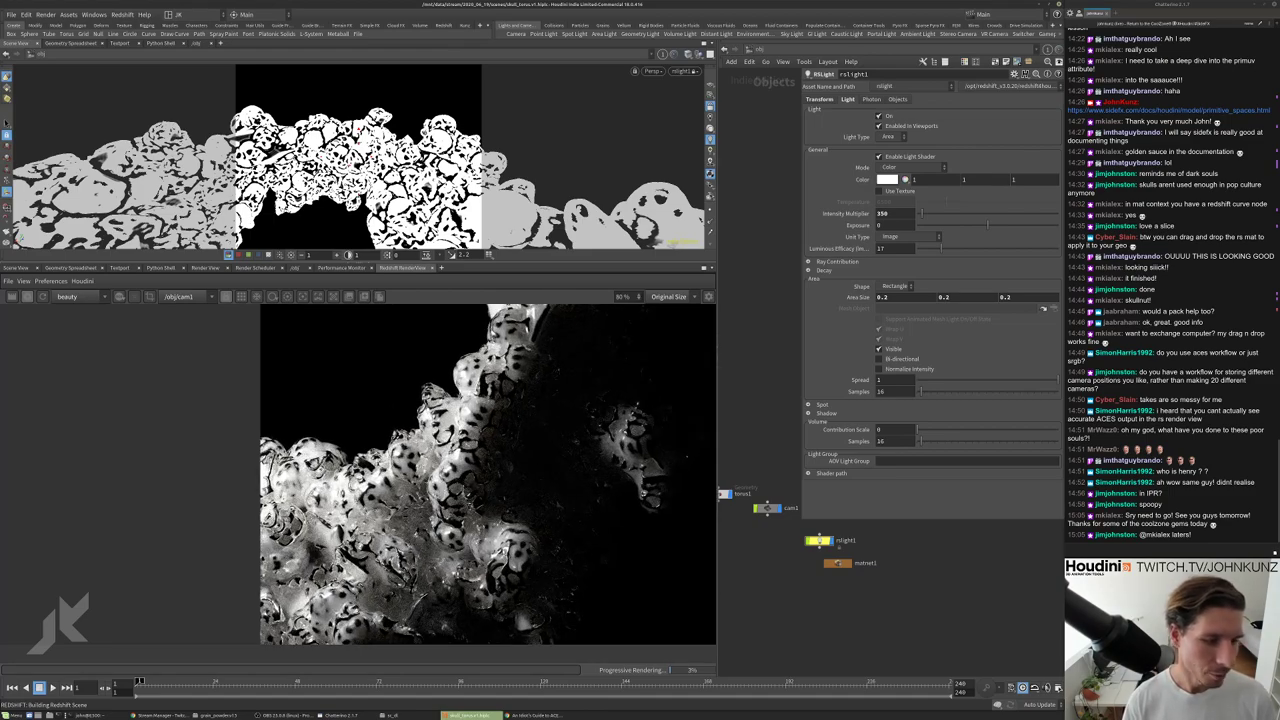
scroll(470, 485, "up", 9)
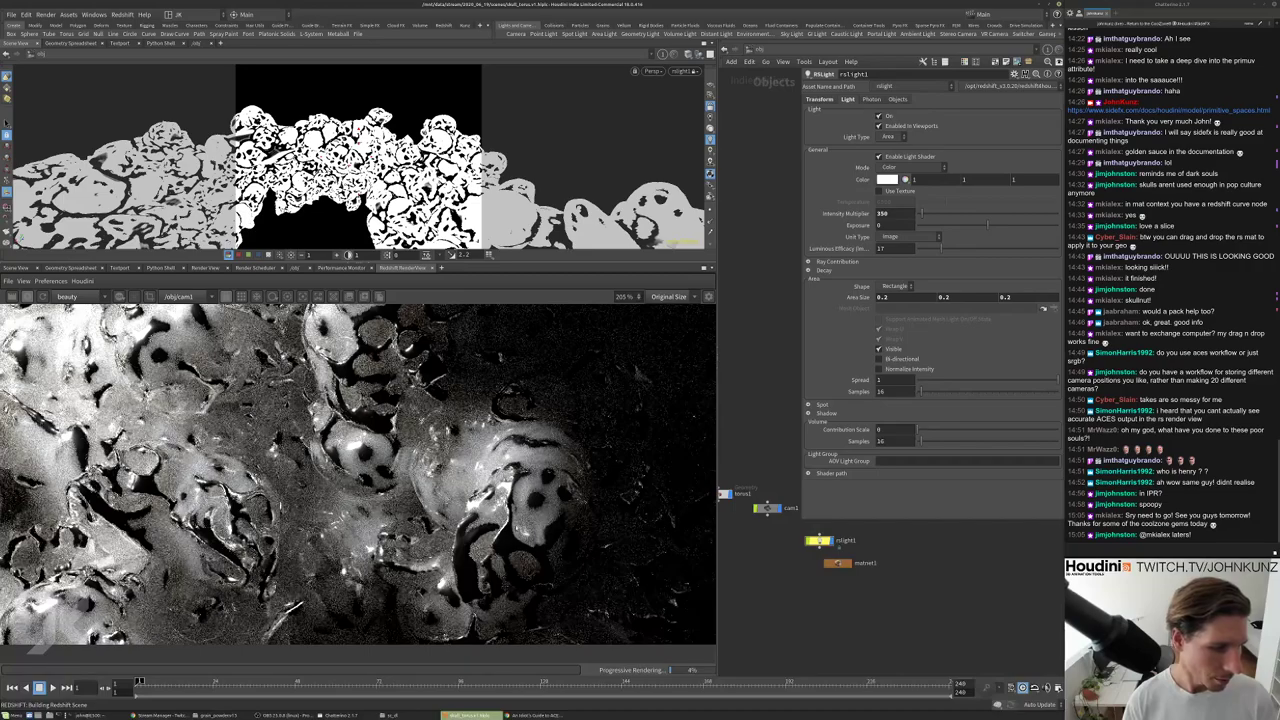
scroll(503, 492, "up", 3)
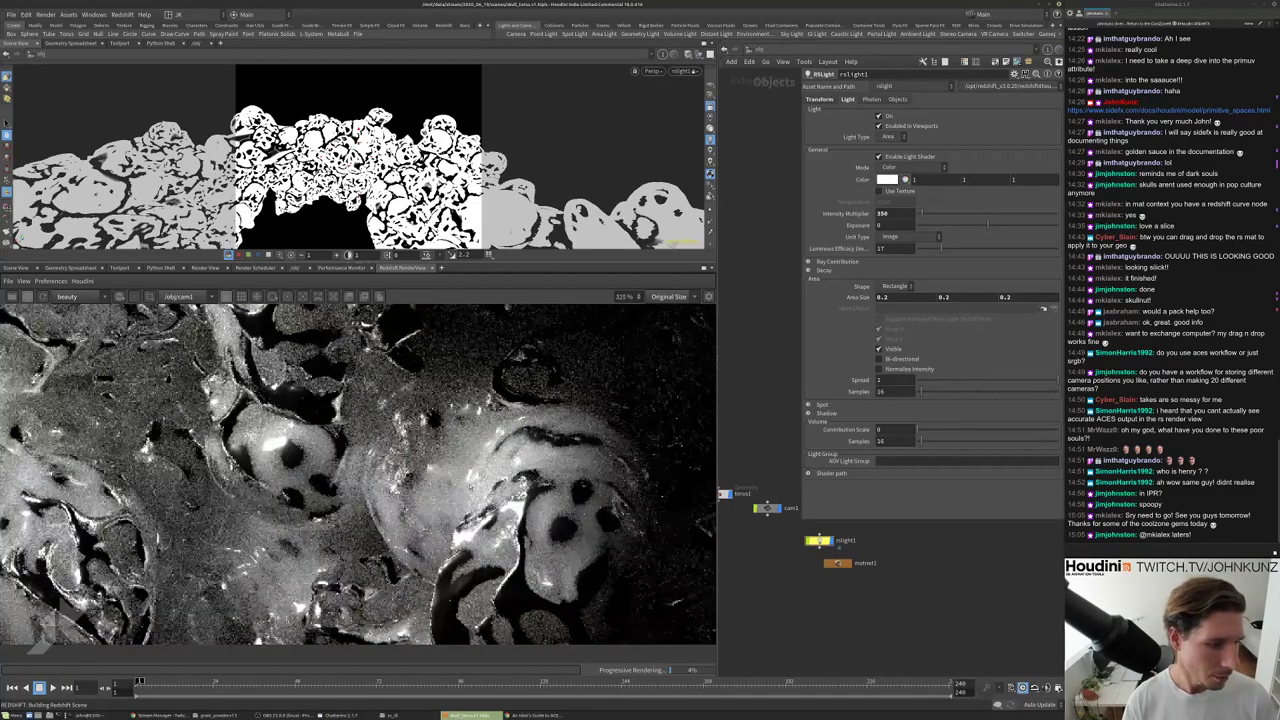
scroll(480, 475, "down", 10)
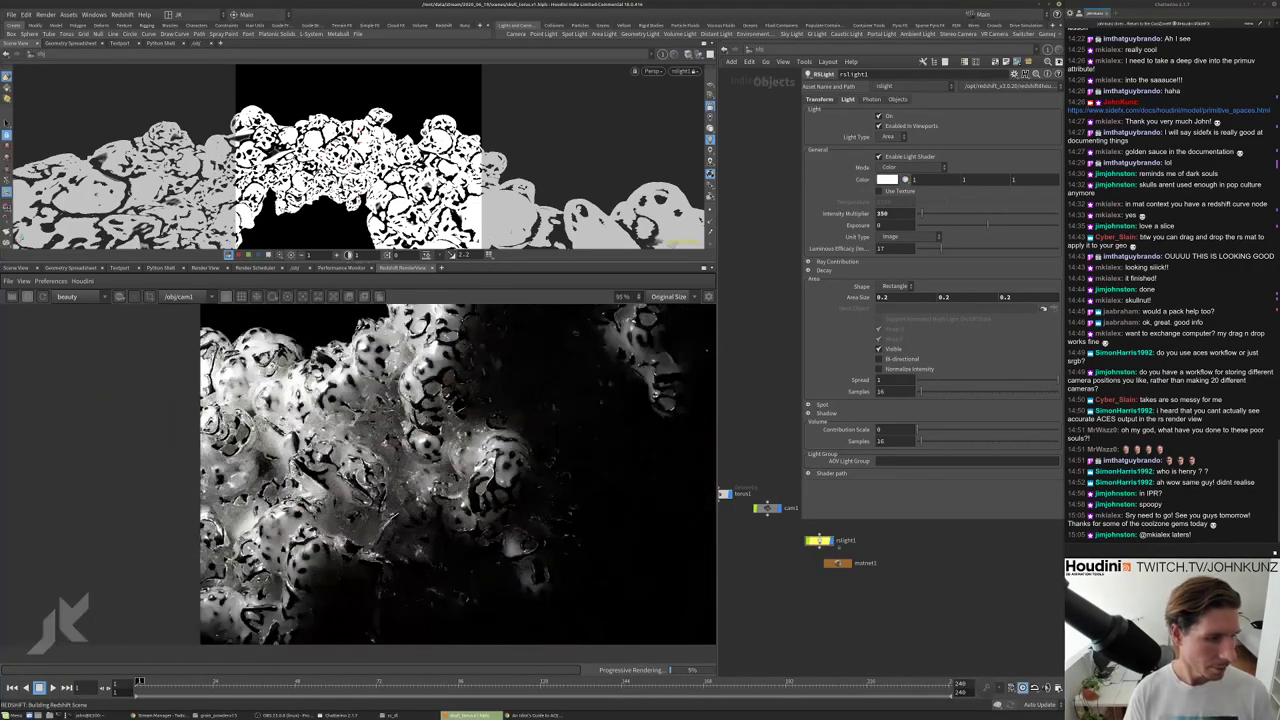
scroll(485, 480, "up", 2)
scroll(485, 480, "down", 1)
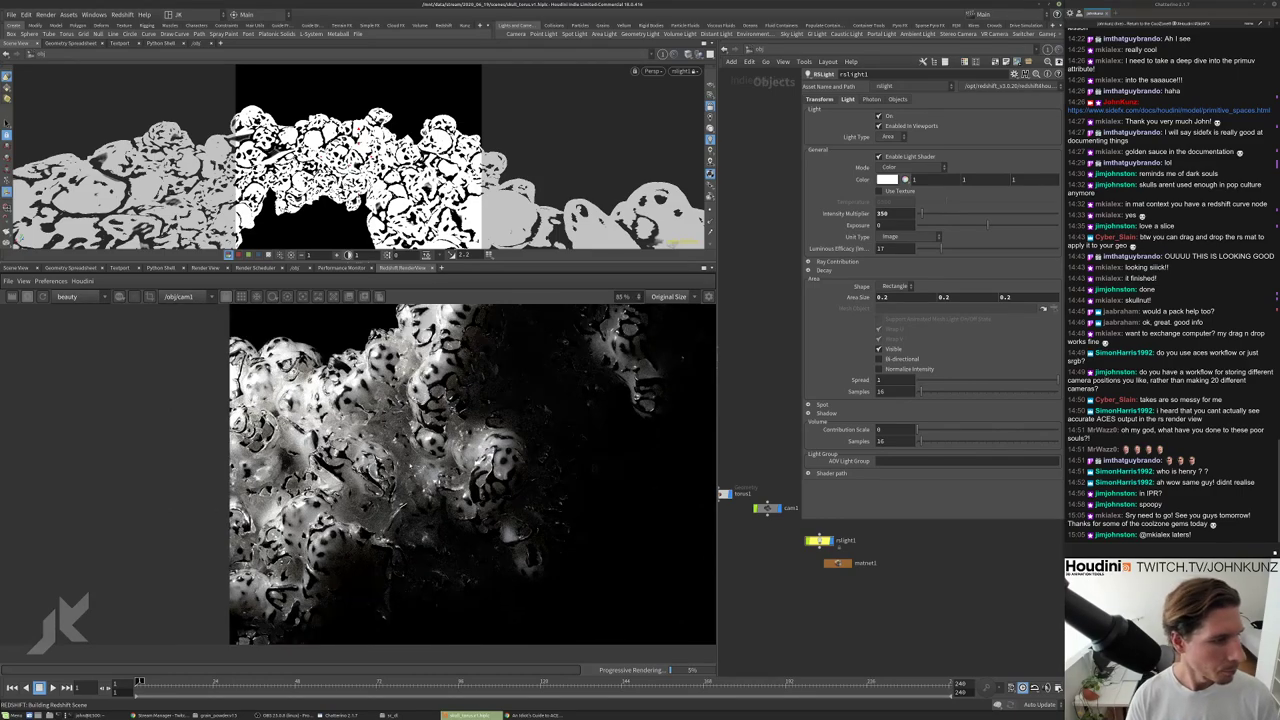
scroll(442, 474, "down", 2)
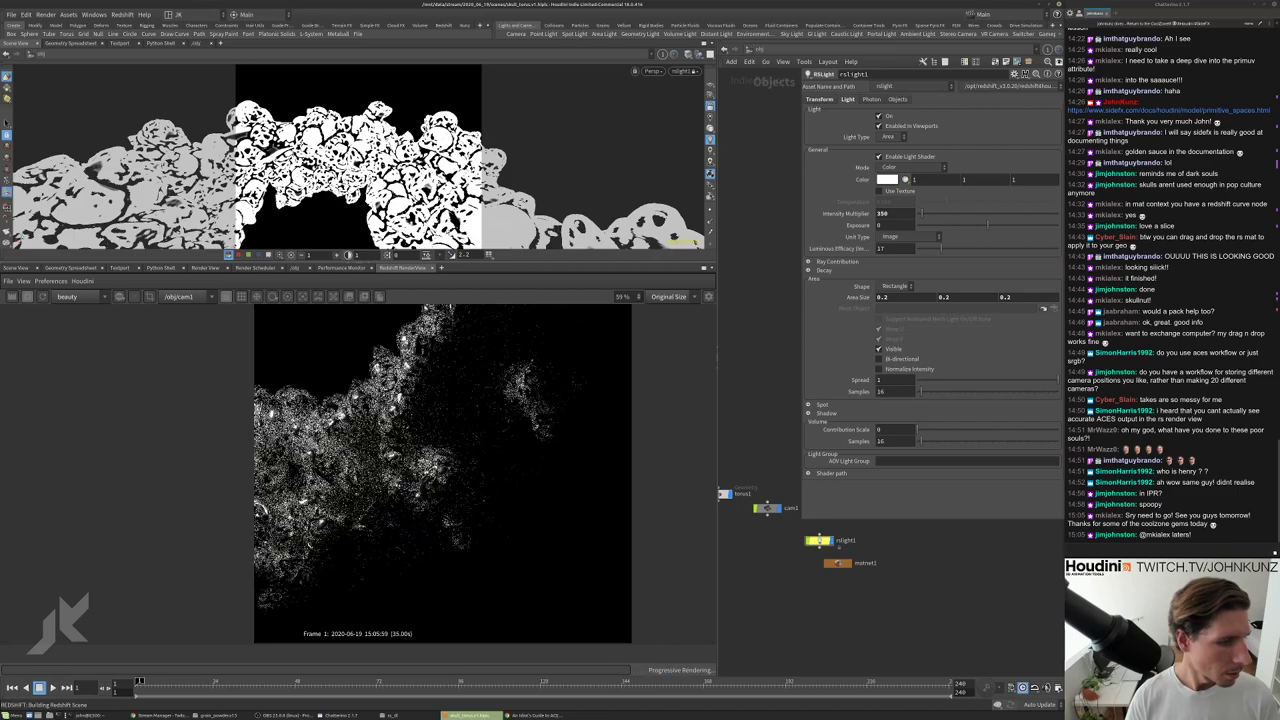
middle_click_drag(780, 589, 817, 596)
Add a grid object, grid1, to the object-level network.
key("Tab")
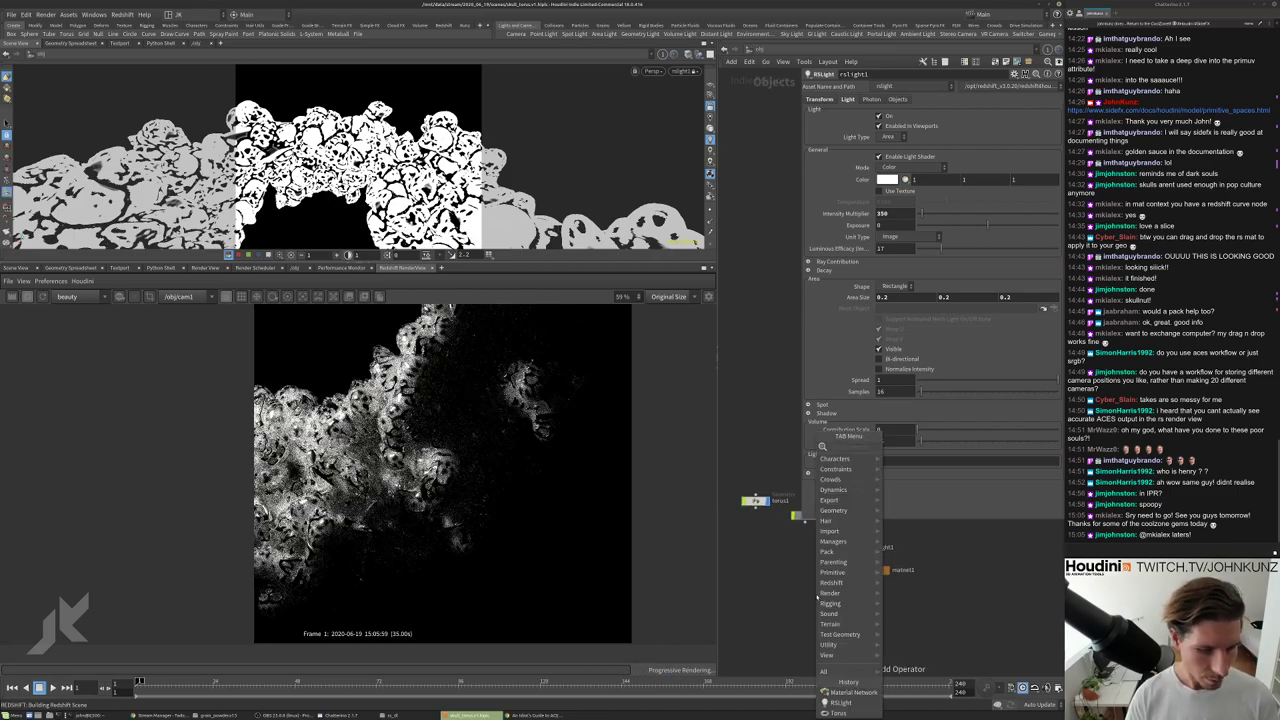
type("null")
key("Return")
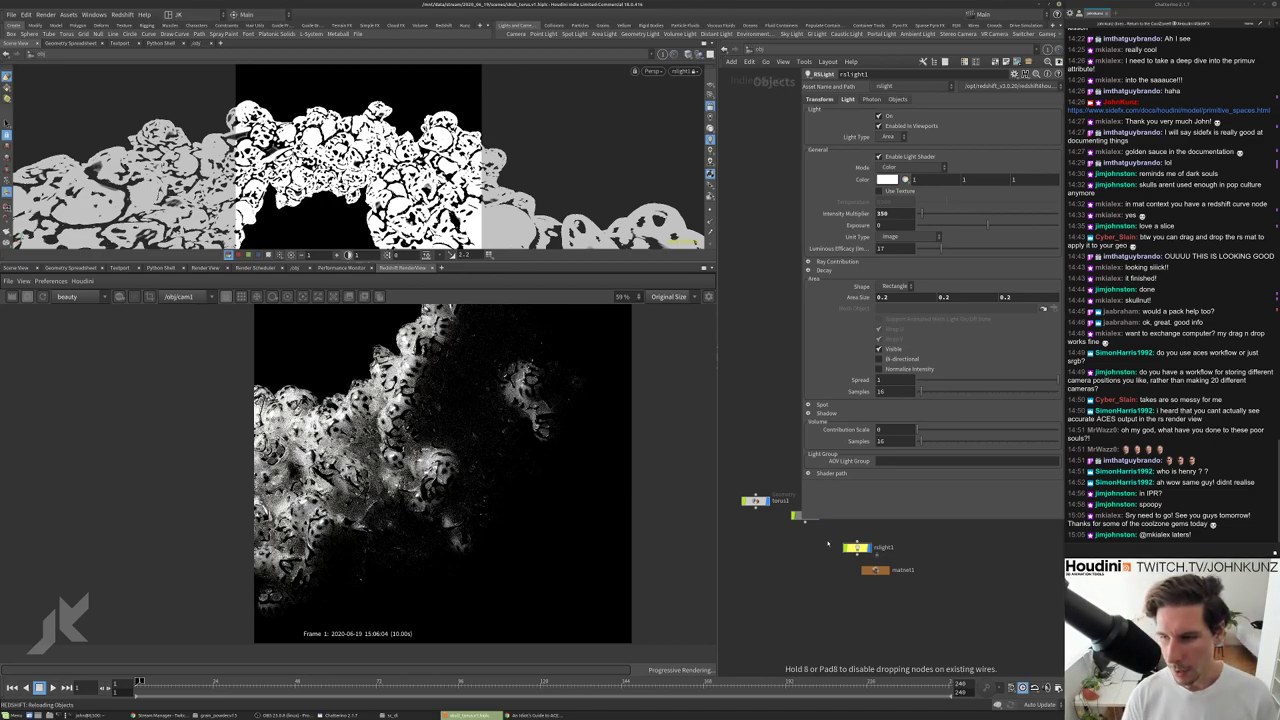
left_click(812, 551)
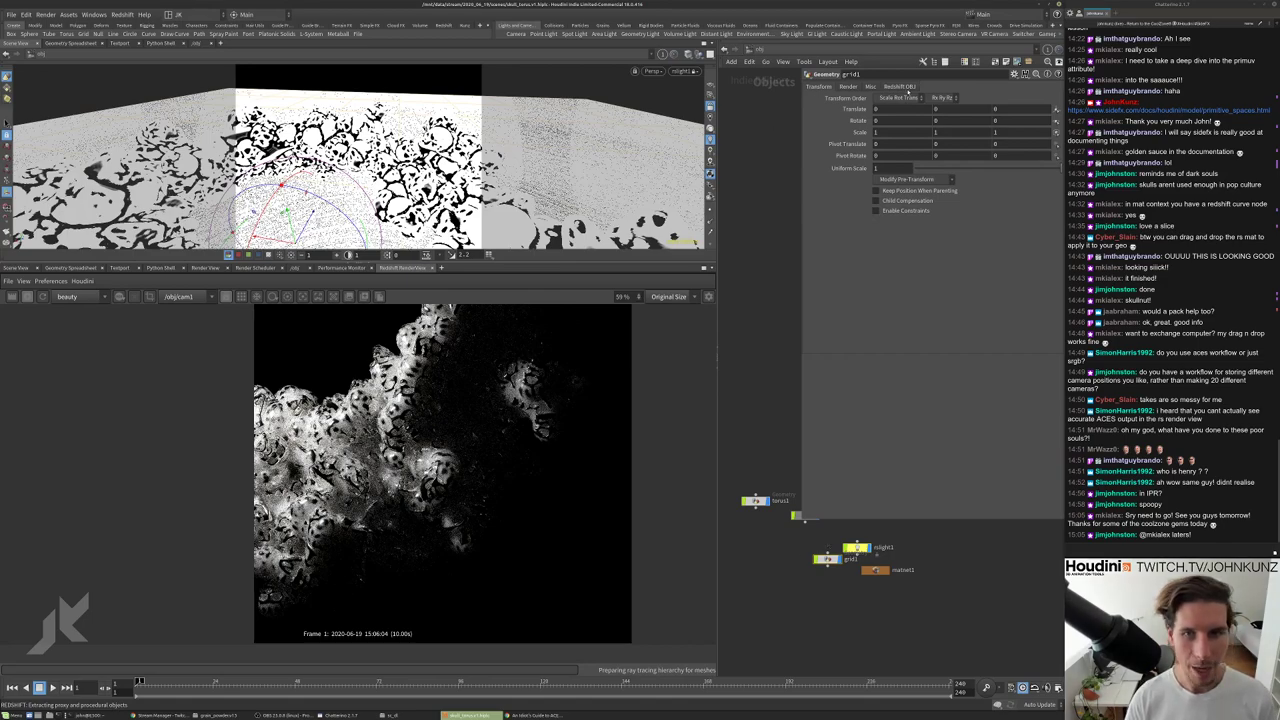
Turn off Primary Ray Visible in grid1's Redshift visibility settings.
left_click(905, 87)
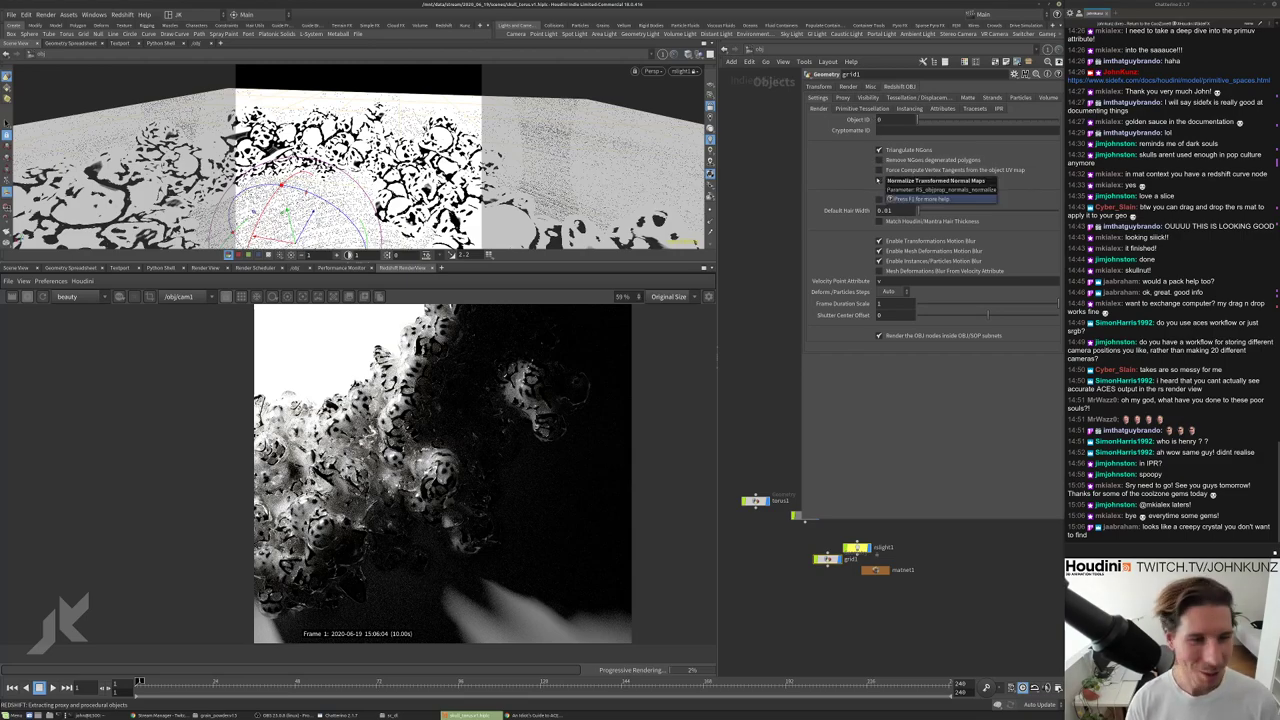
left_click(889, 98)
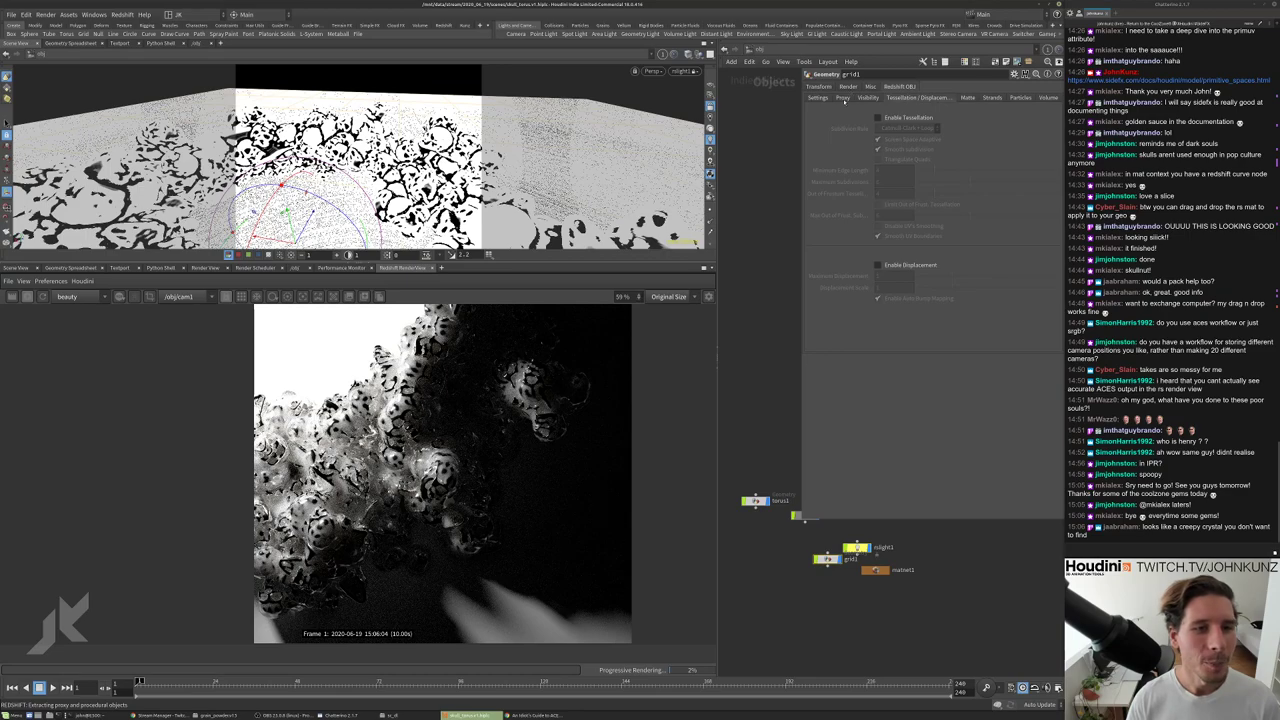
left_click(862, 98)
left_click(878, 117)
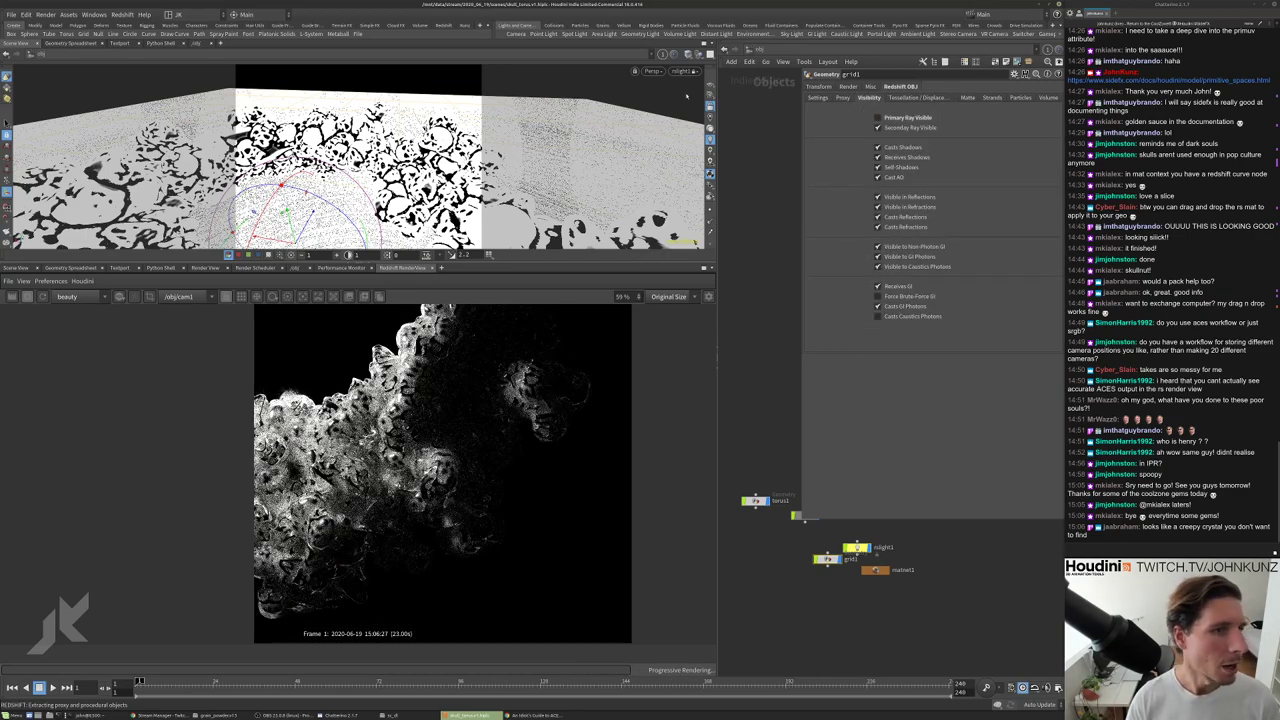
scroll(358, 158, "down", 10)
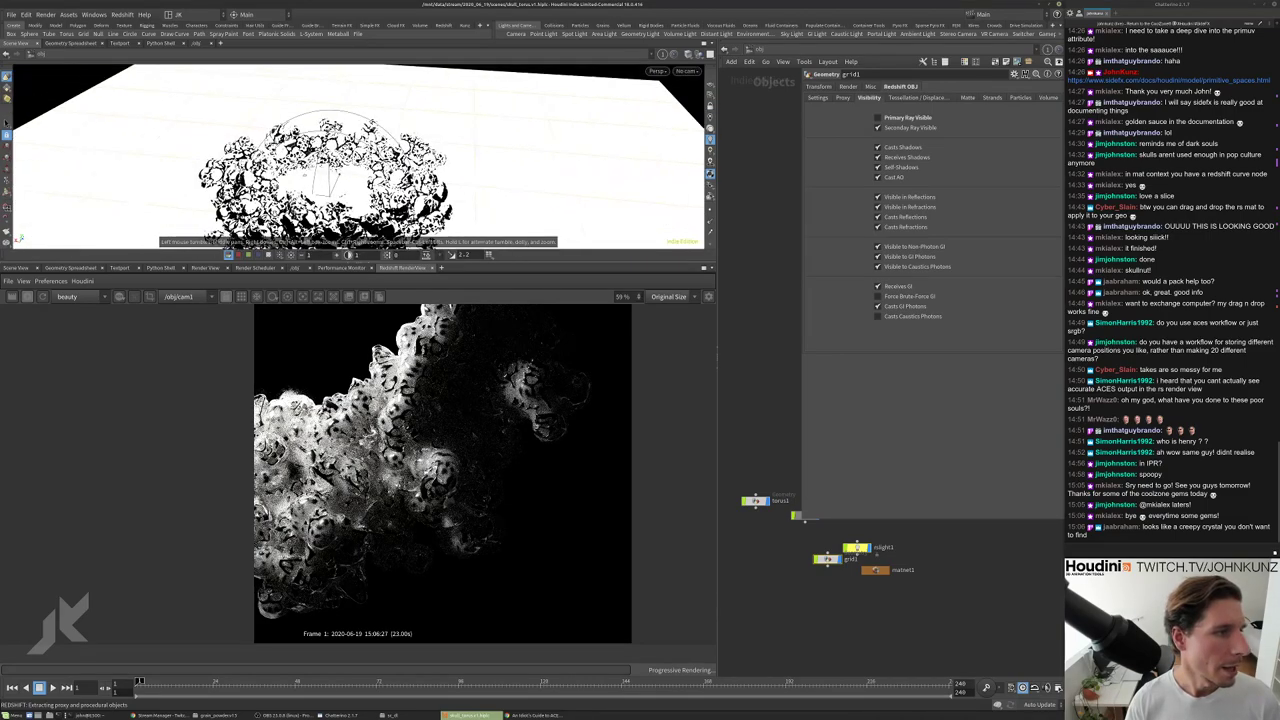
left_click_drag(430, 150, 511, 132)
Tidy the node layout and view the plane edge-on with the camera in frame.
key("l")
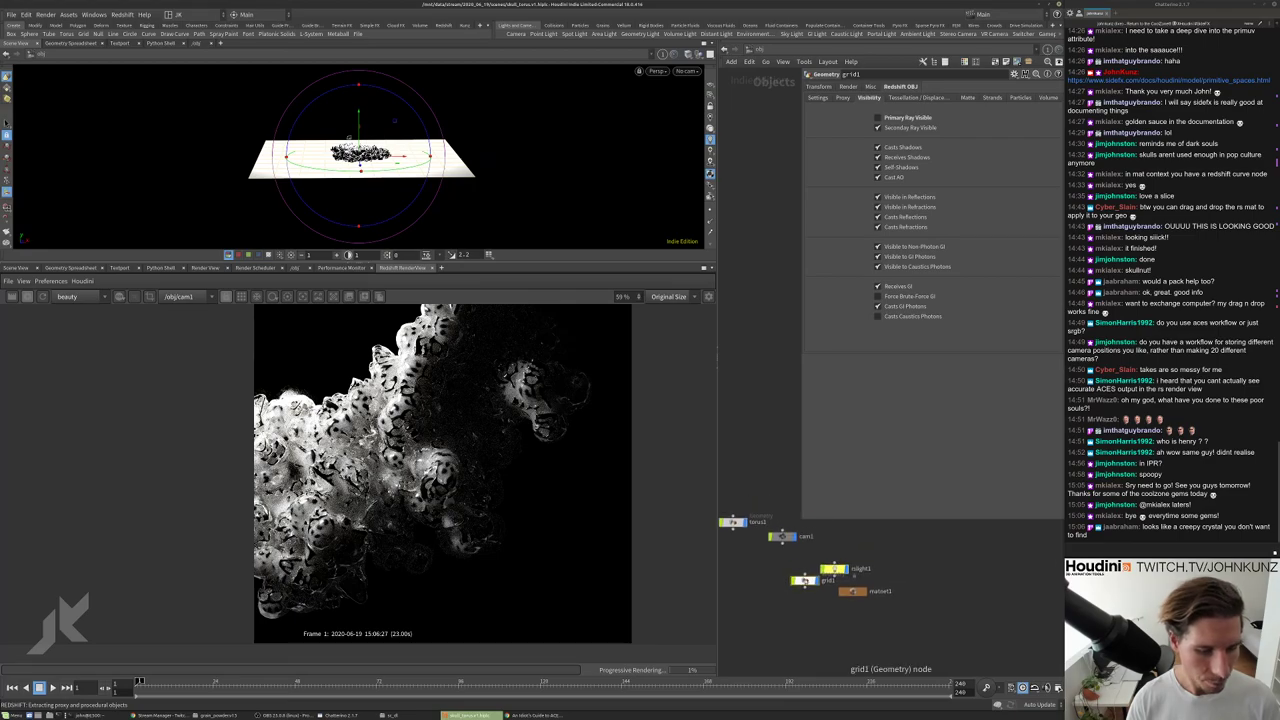
scroll(845, 549, "up", 3)
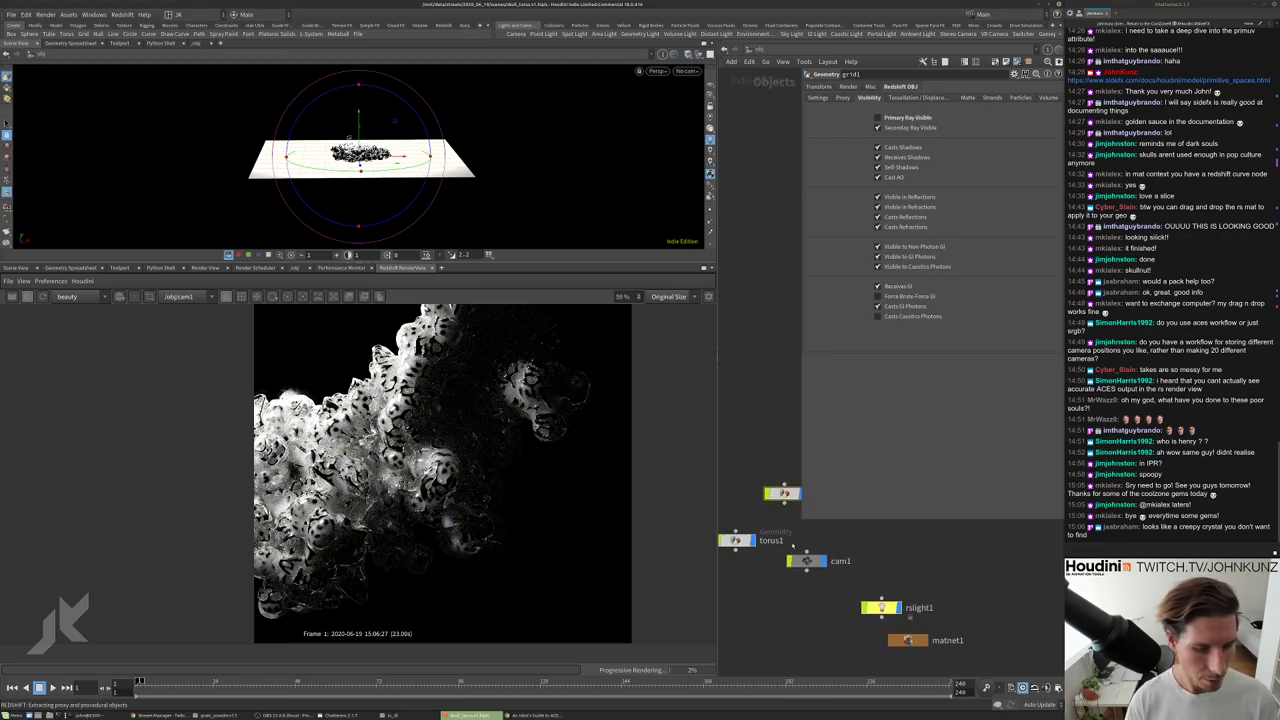
left_click(806, 561)
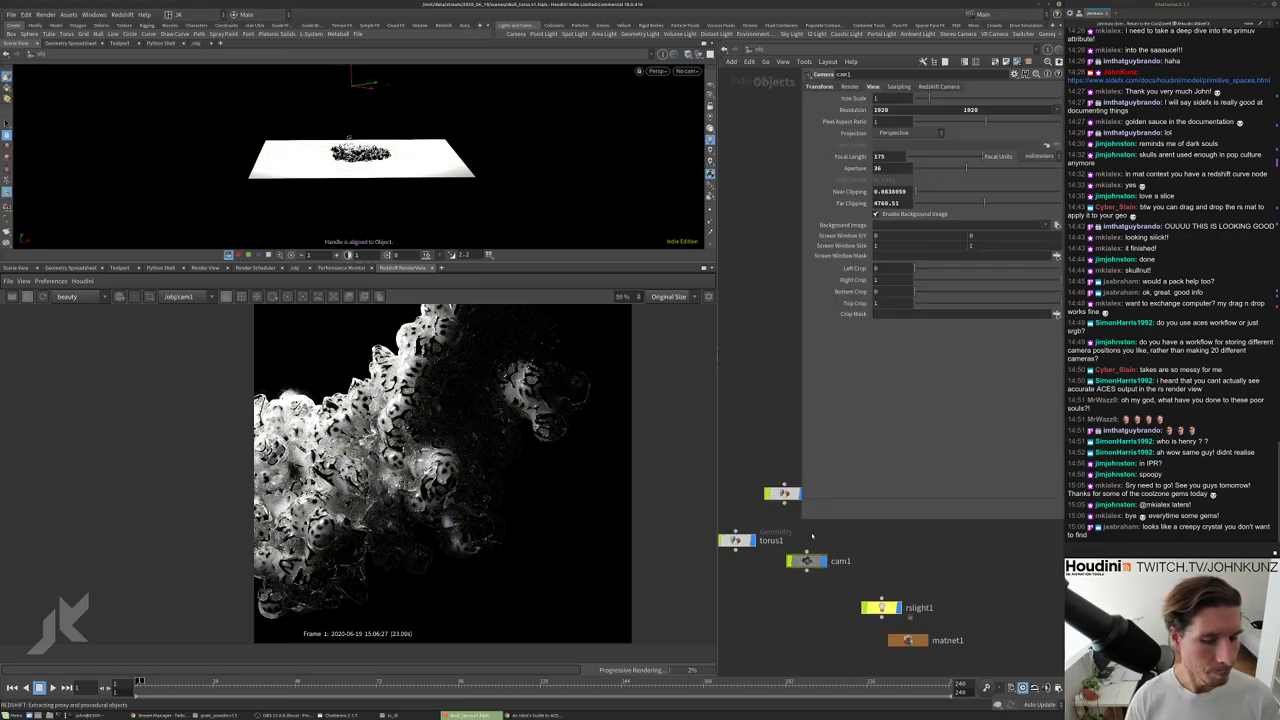
left_click_drag(500, 115, 525, 107)
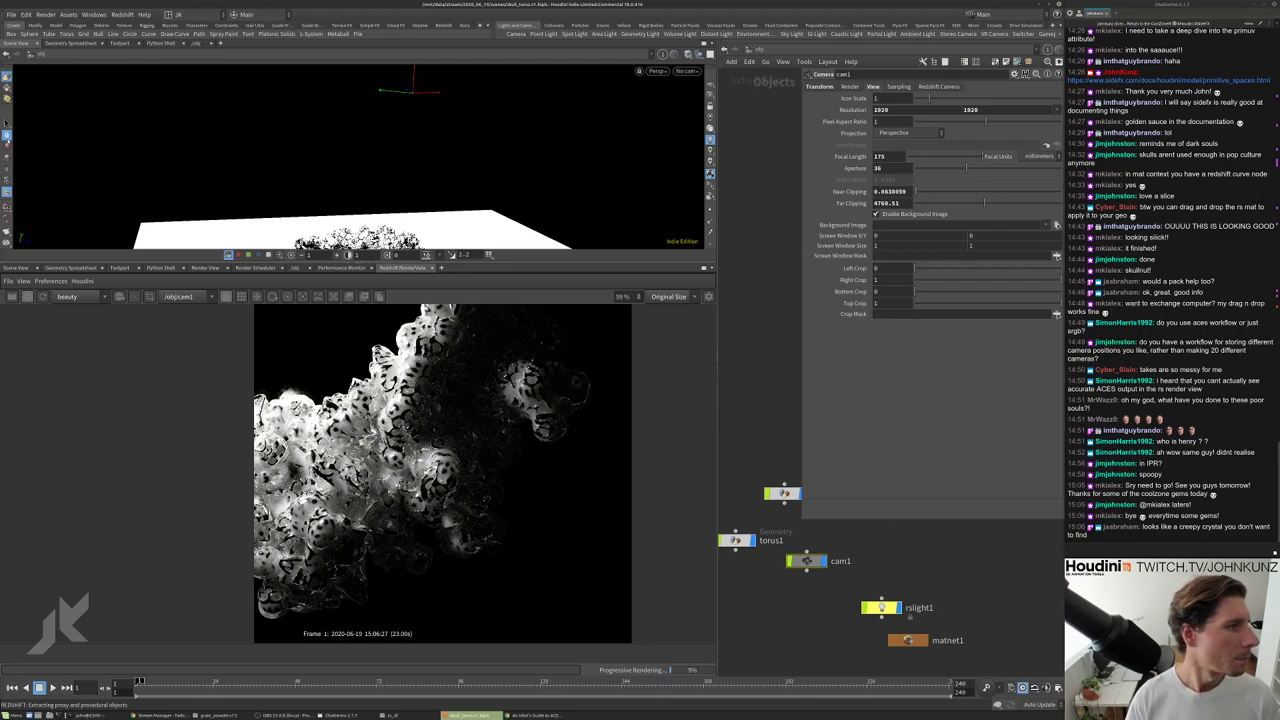
key("h")
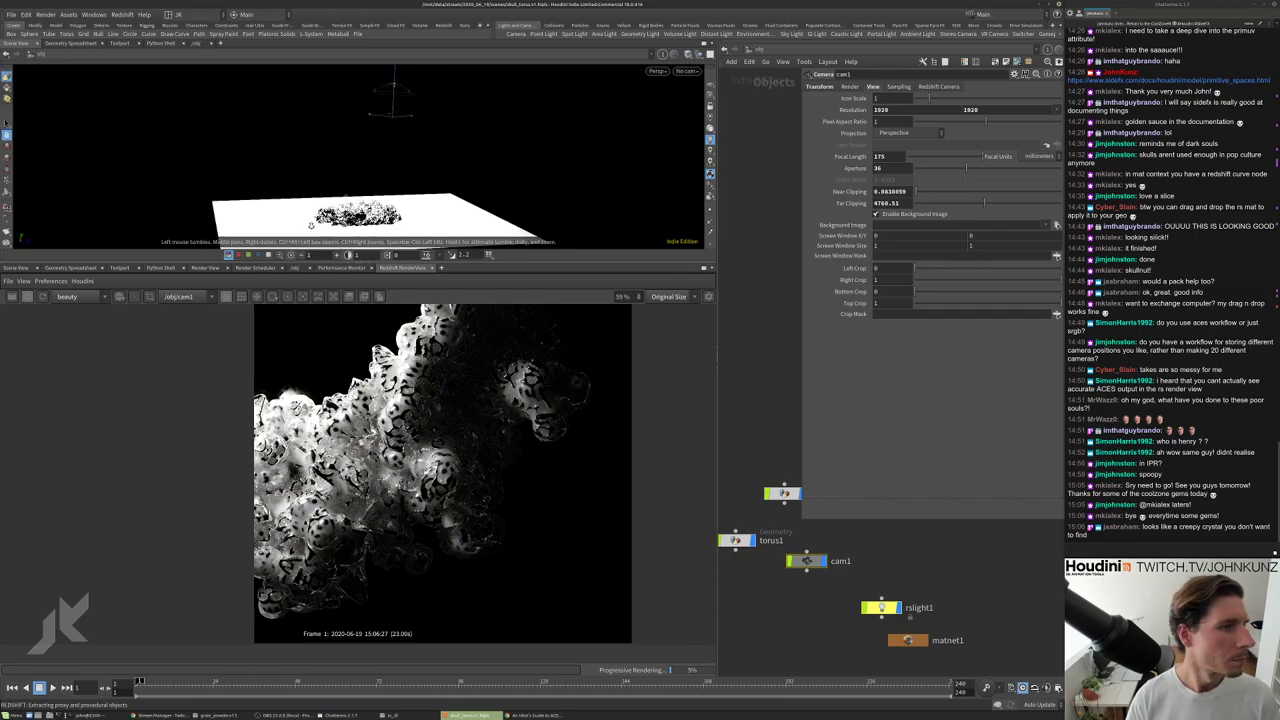
middle_click_drag(846, 594, 905, 603)
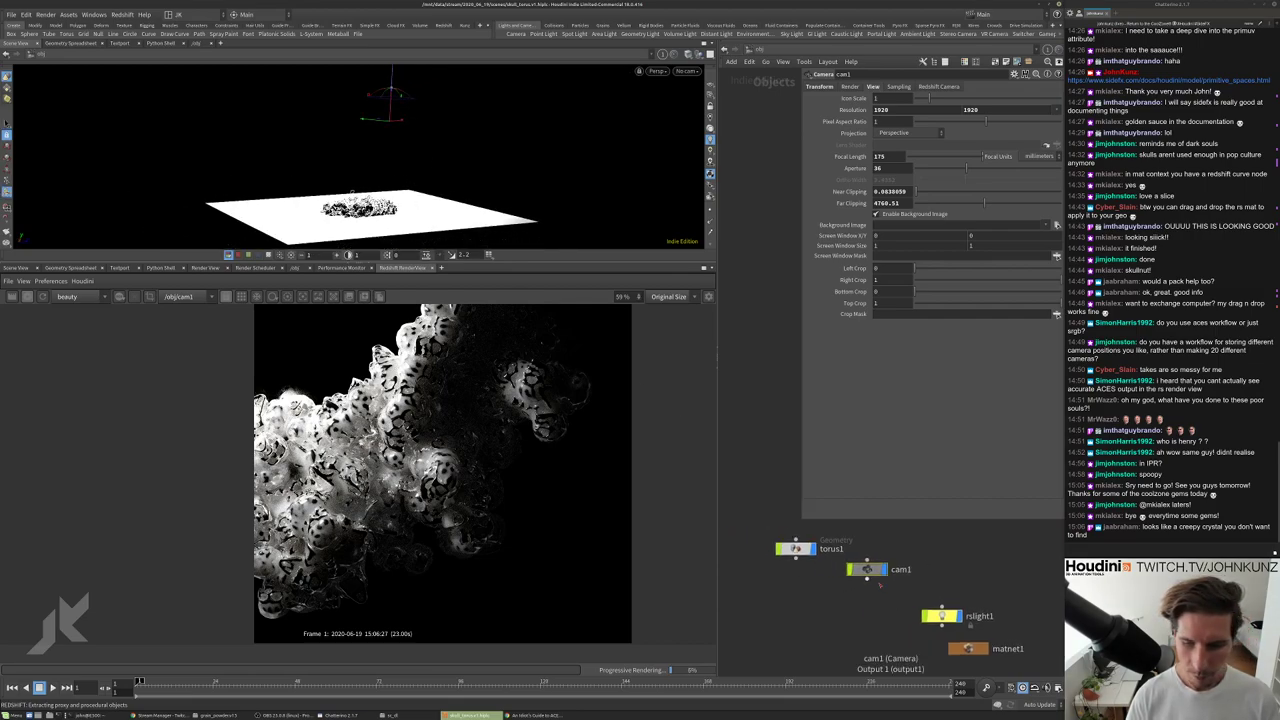
Rotate the grid1 card about 45 degrees and tilt it further toward the torus.
left_click(800, 549)
scroll(852, 580, "down", 3)
left_click(846, 536)
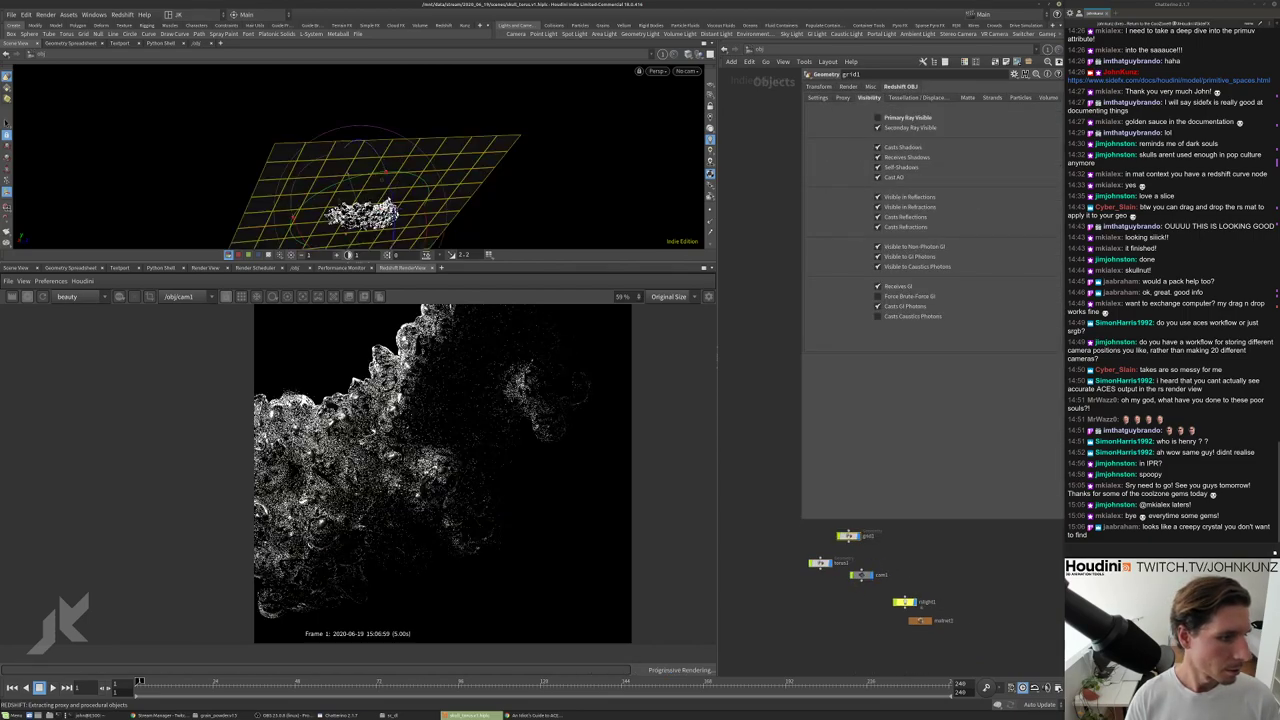
mouse_move(440, 200)
left_mouse_down()
mouse_move(563, 206)
mouse_move(420, 162)
mouse_move(453, 200)
mouse_move(431, 546)
left_mouse_up()
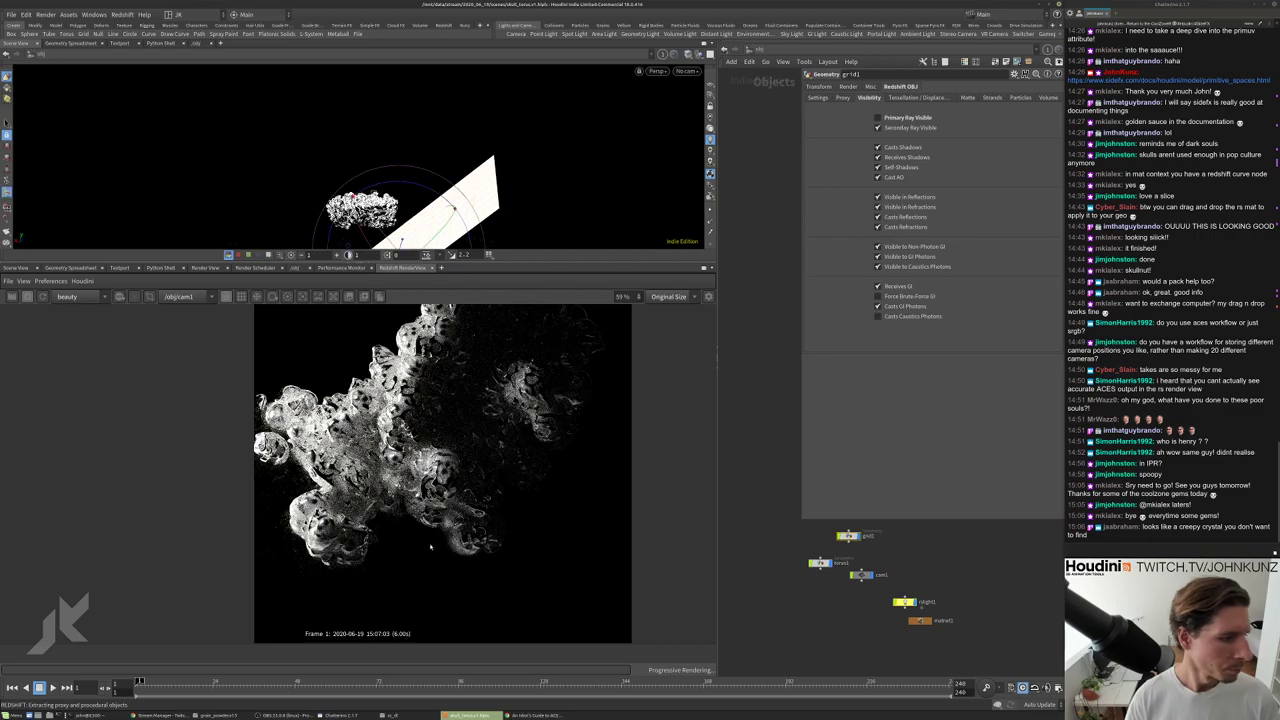
scroll(431, 546, "down", 3)
left_click_drag(452, 205, 475, 213)
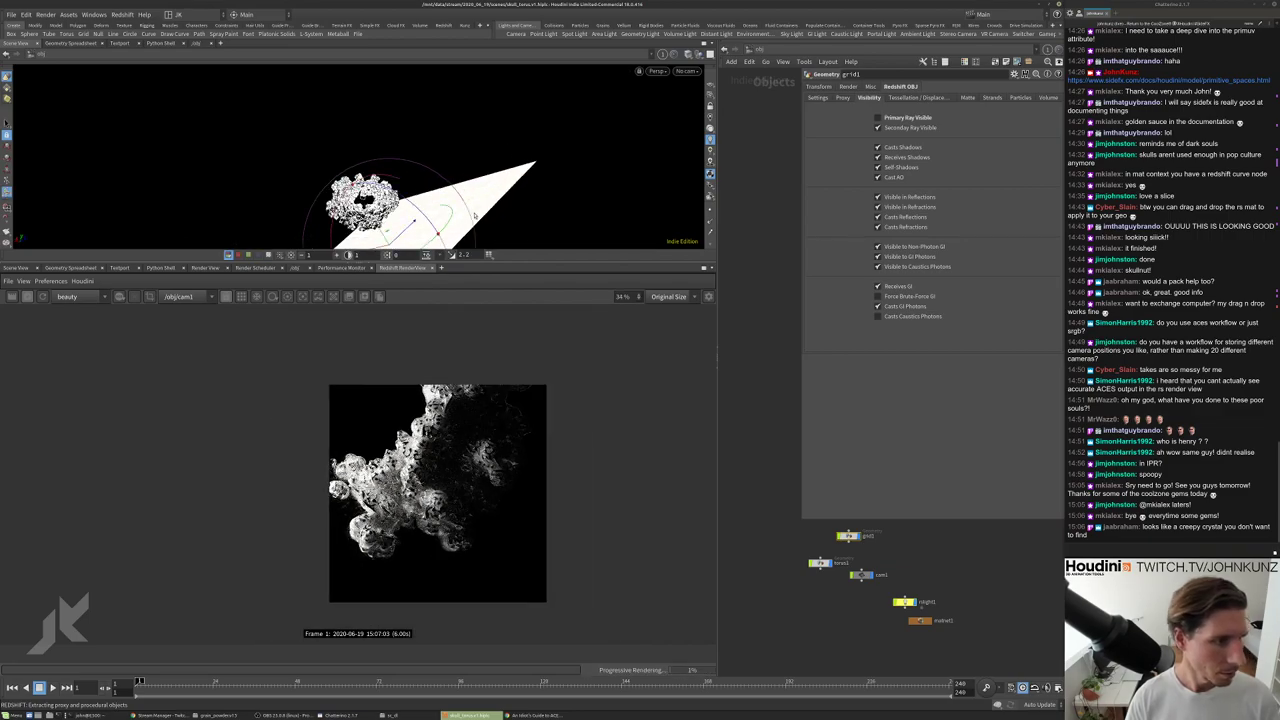
scroll(475, 214, "up", 5)
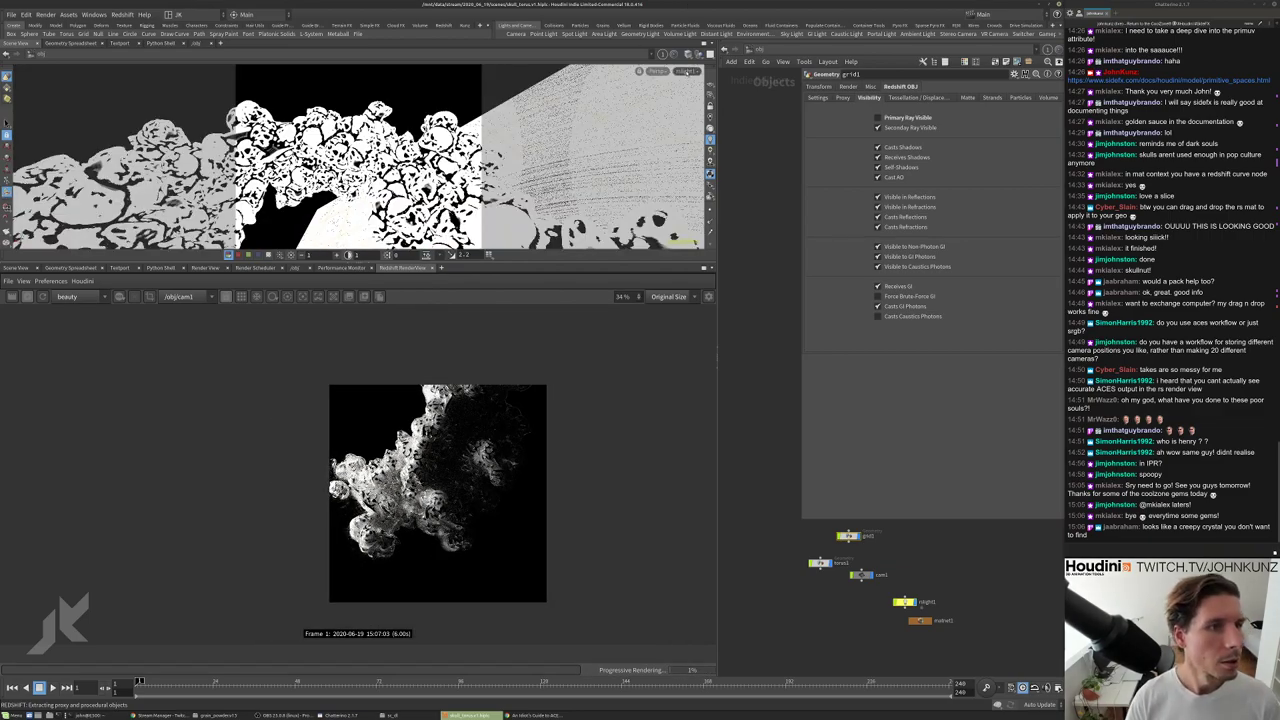
Check the card's angle from other viewport views and bring up grid1's Transform parameters.
left_click(688, 72)
left_click(705, 121)
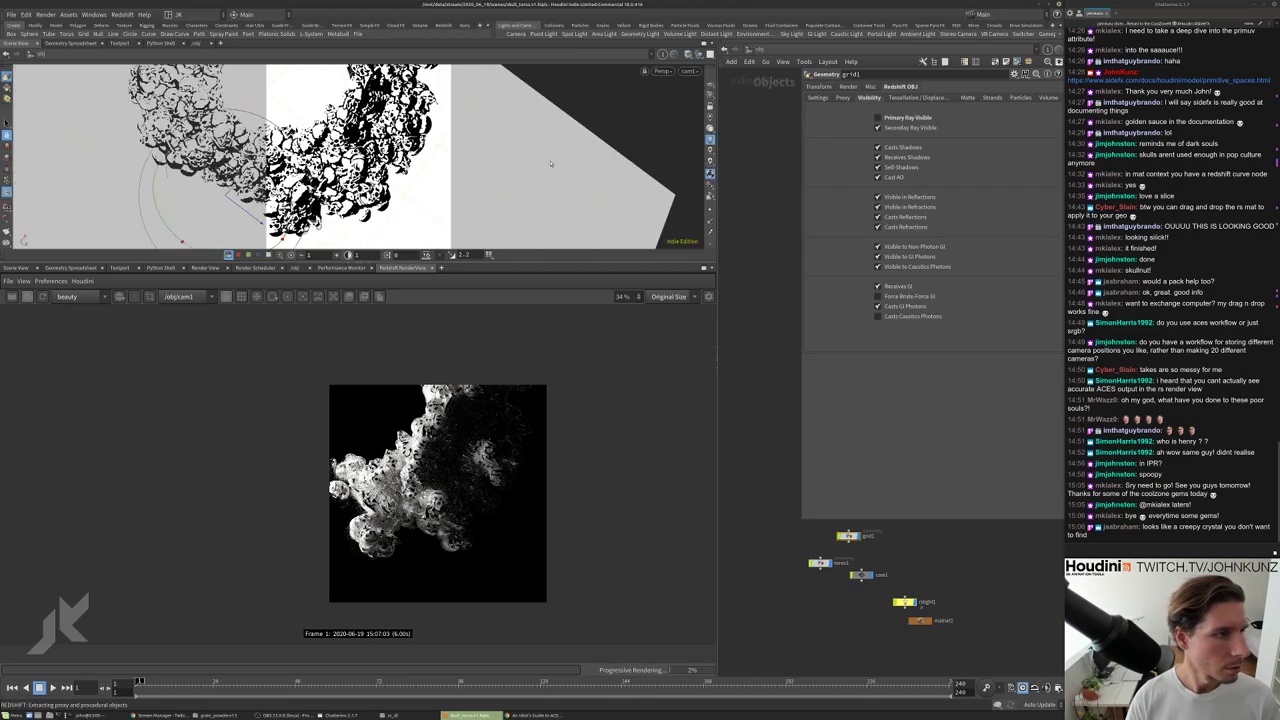
left_click_drag(400, 160, 385, 215)
scroll(350, 175, "down", 5)
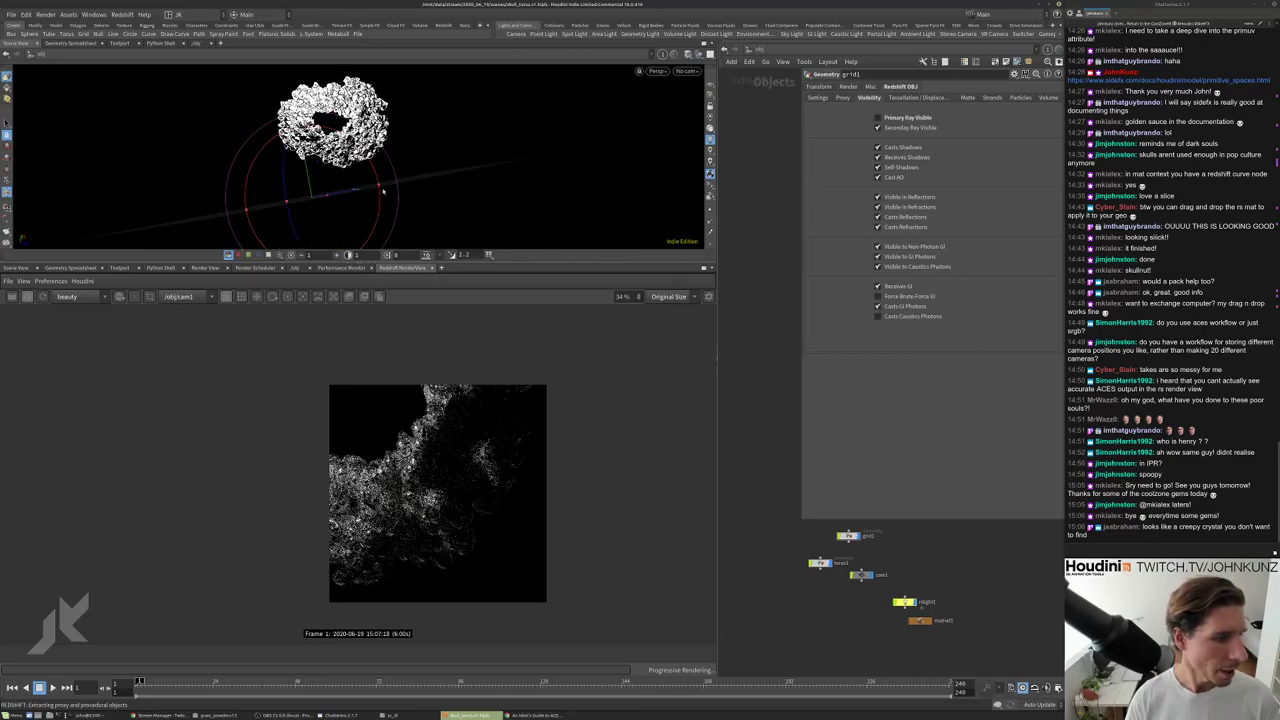
scroll(470, 549, "up", 5)
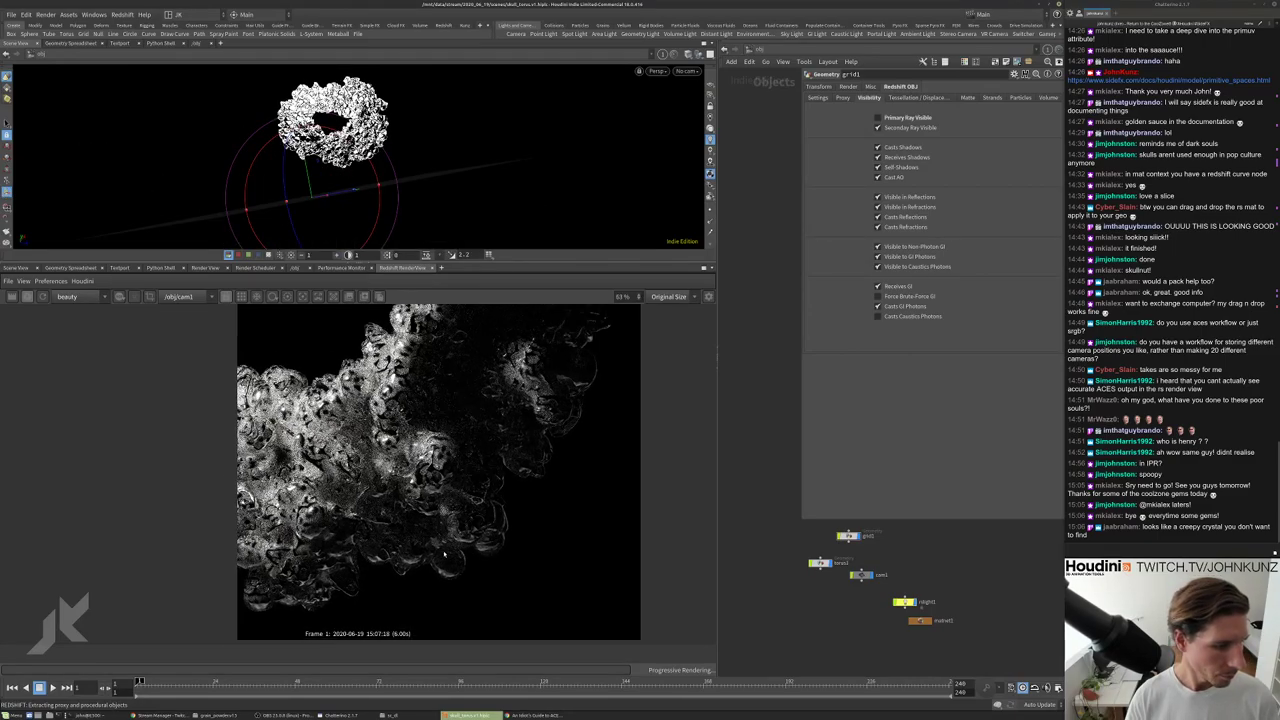
scroll(486, 563, "down", 1)
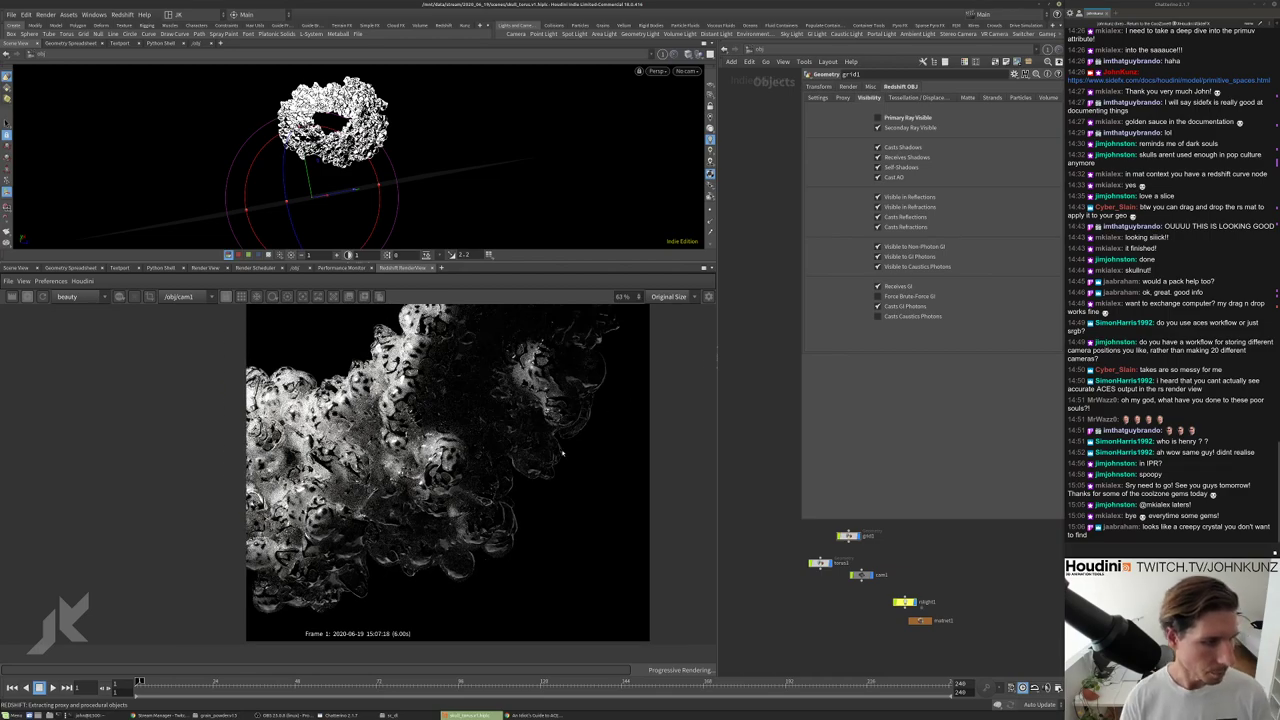
scroll(497, 524, "down", 1)
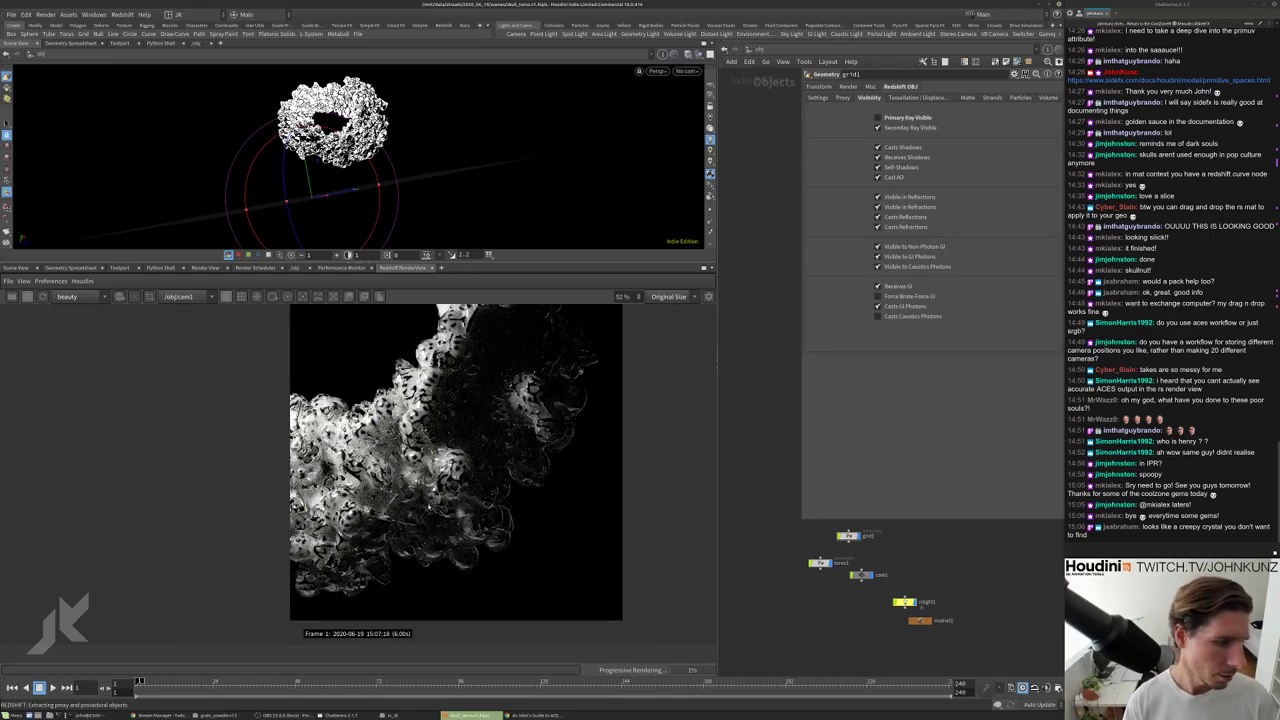
left_click_drag(443, 135, 390, 140)
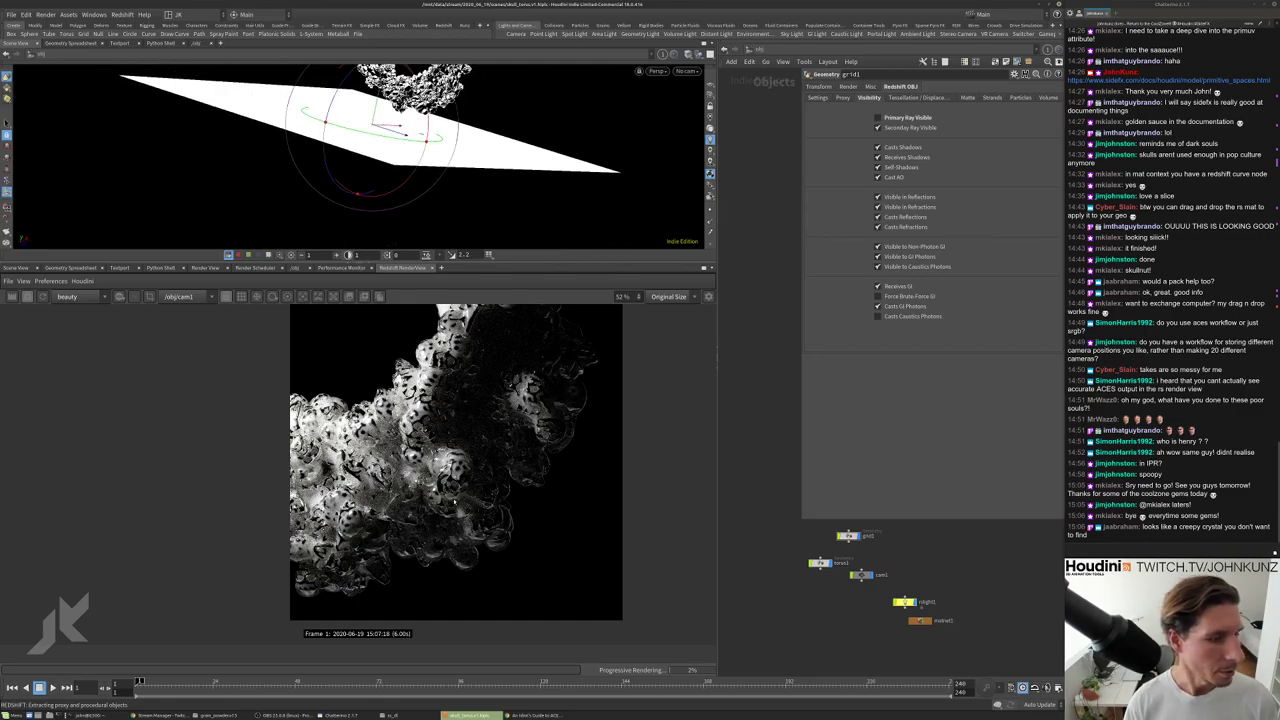
scroll(396, 594, "up", 2)
scroll(396, 594, "up", 2)
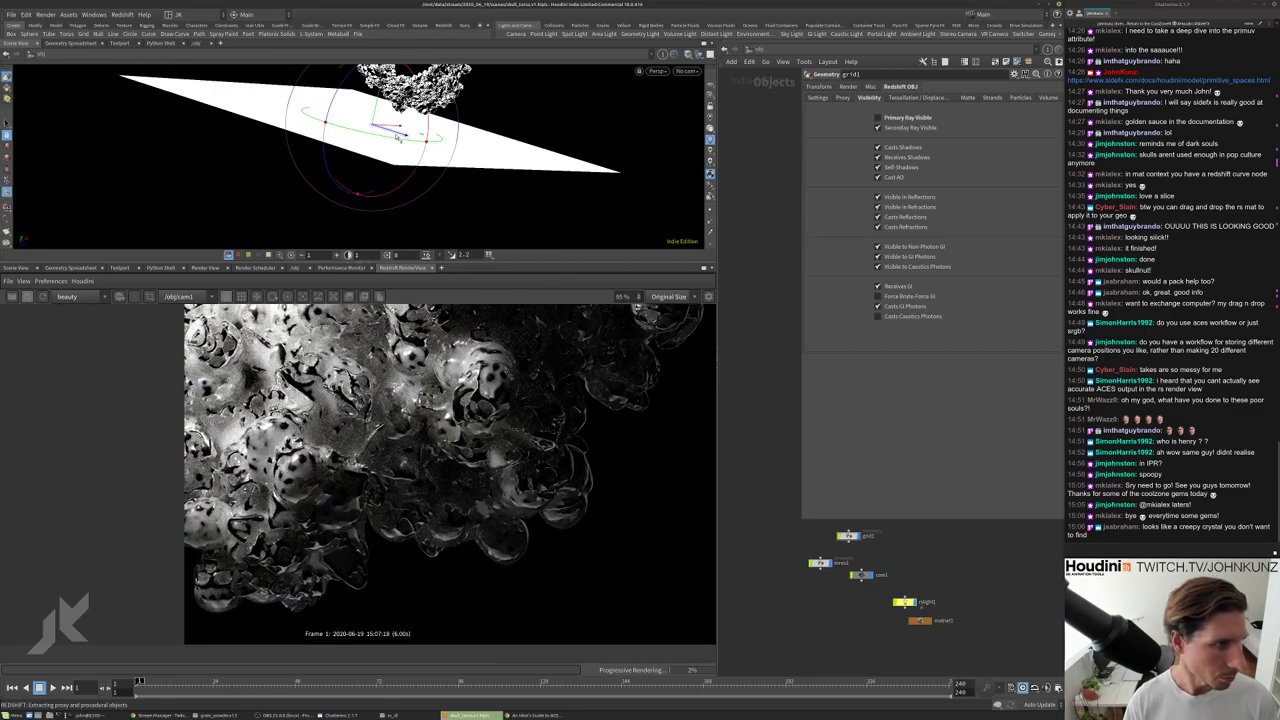
left_click(820, 87)
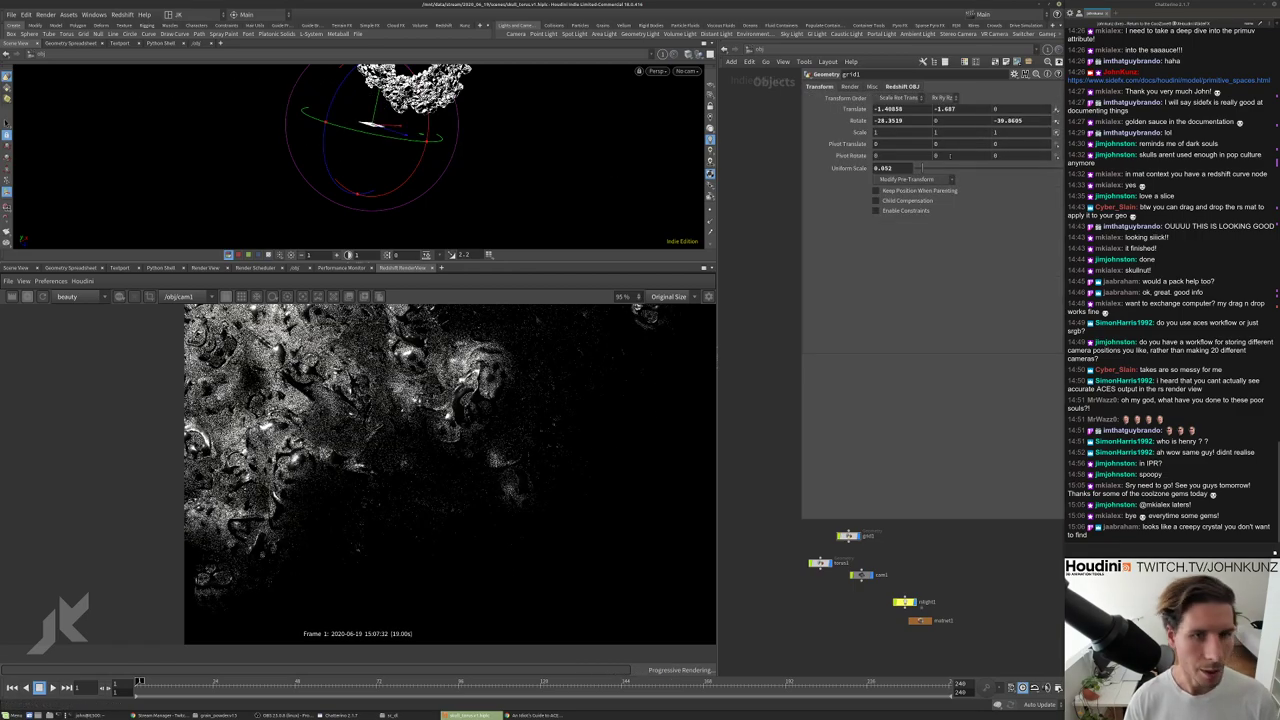
Enlarge the grid card's uniform scale and move it right and down.
left_click_drag(935, 168, 965, 171)
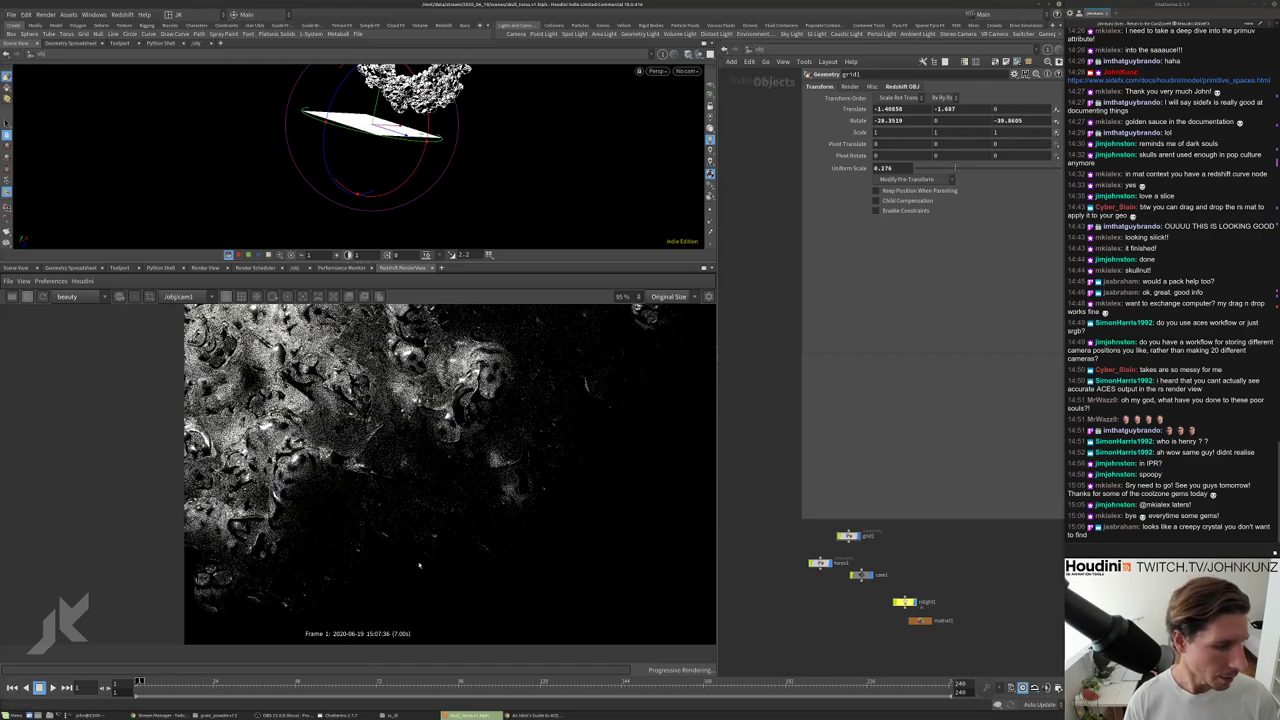
scroll(434, 565, "down", 2)
scroll(434, 554, "up", 2)
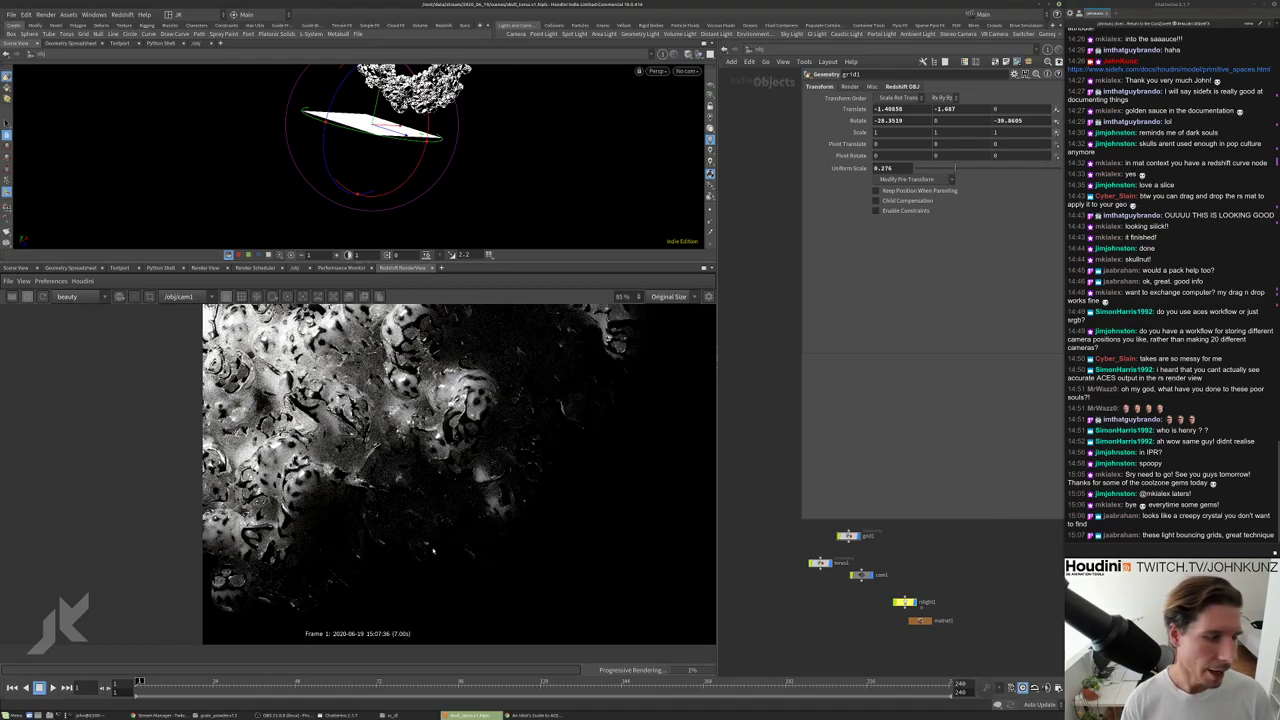
scroll(434, 550, "down", 2)
left_click_drag(398, 132, 459, 132)
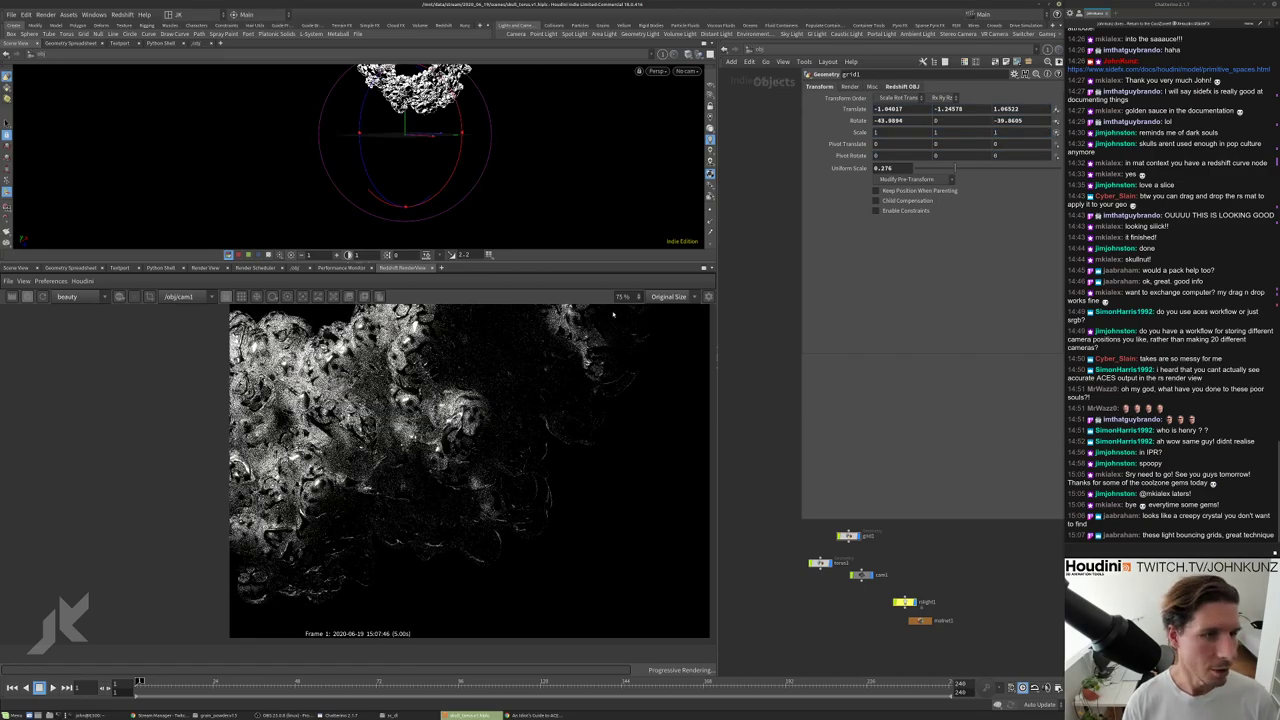
left_click_drag(571, 209, 530, 170)
Reposition the grid card beside the skull torus with the translate handle.
key("Return")
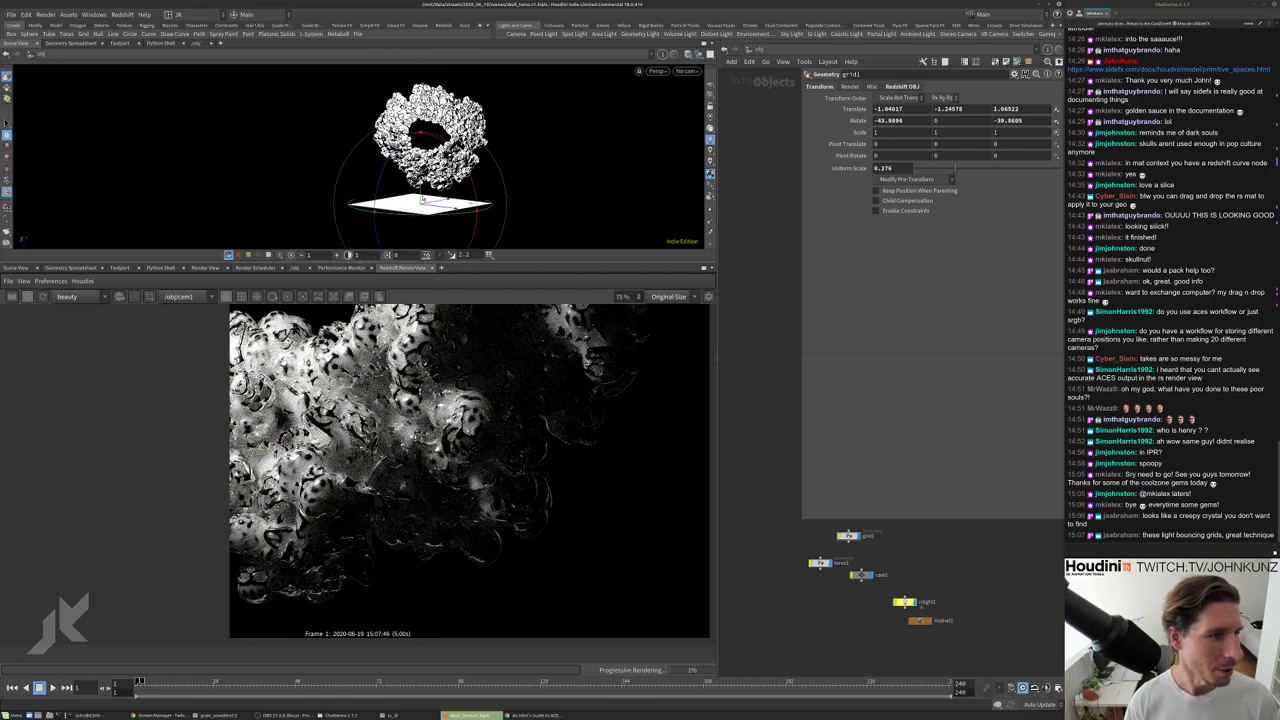
left_click_drag(488, 214, 594, 116)
key("Escape")
key("t")
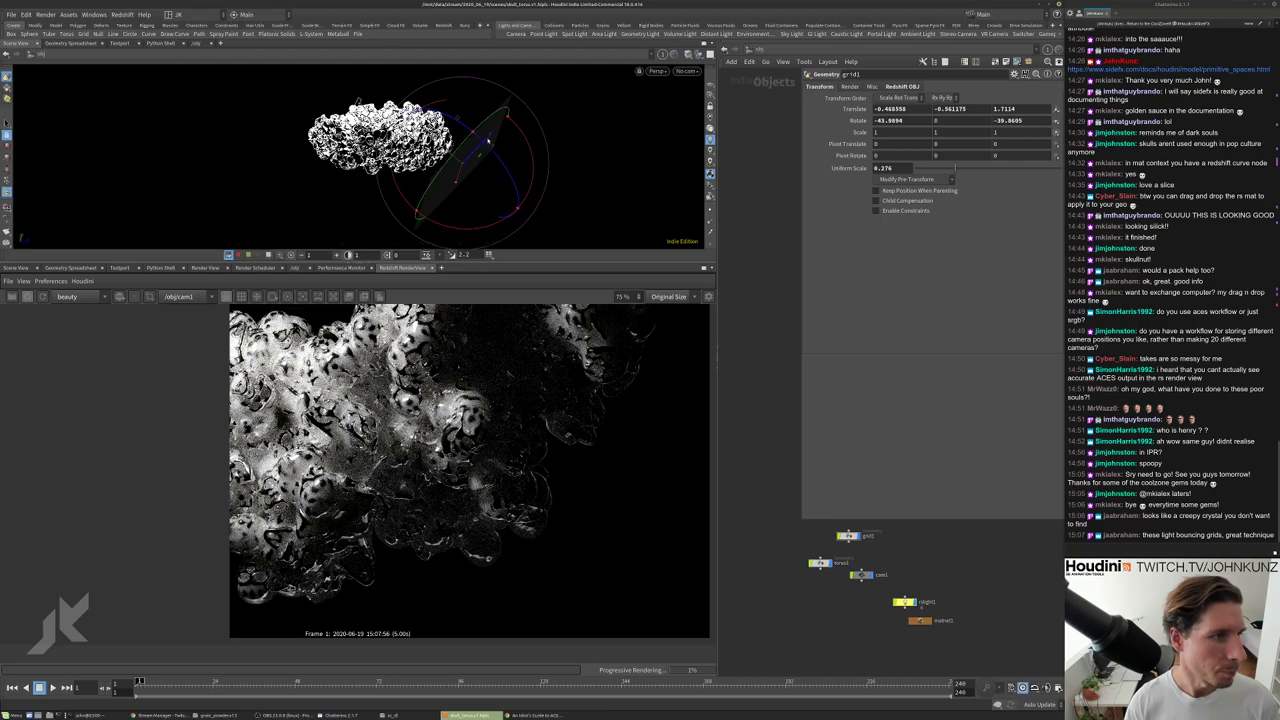
left_click_drag(483, 157, 478, 157)
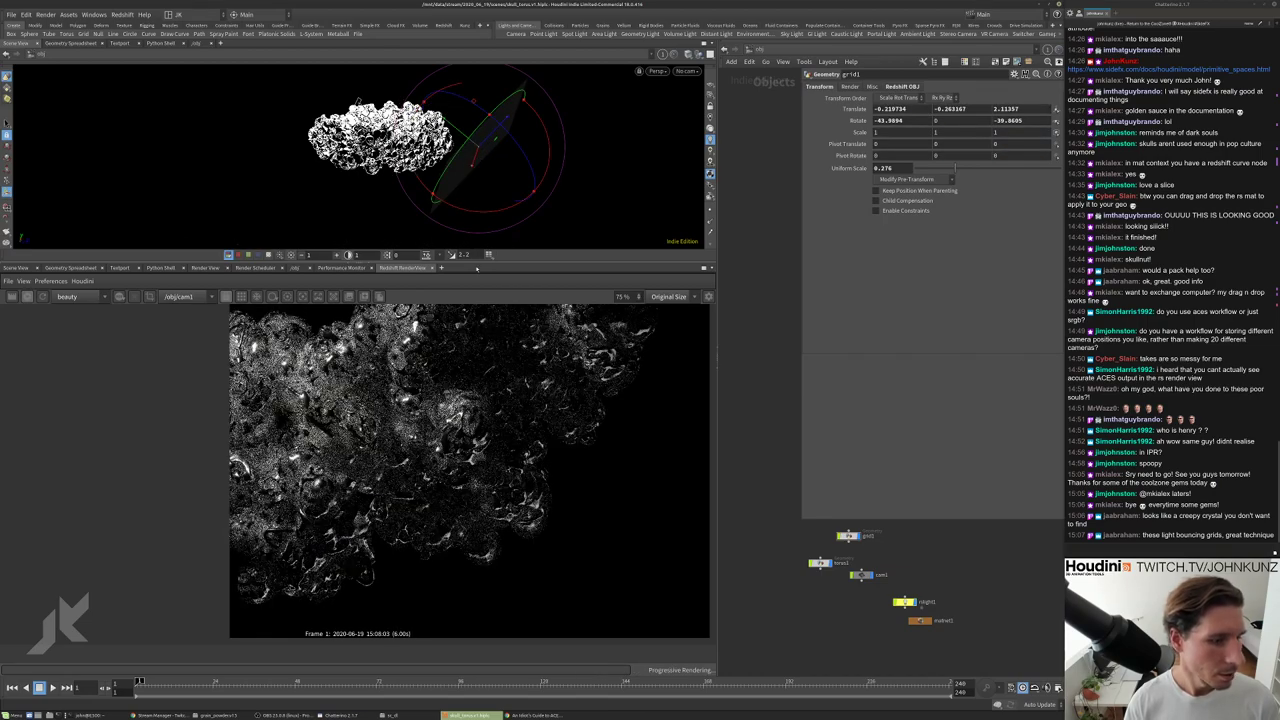
scroll(470, 463, "down", 4)
scroll(548, 493, "up", 5)
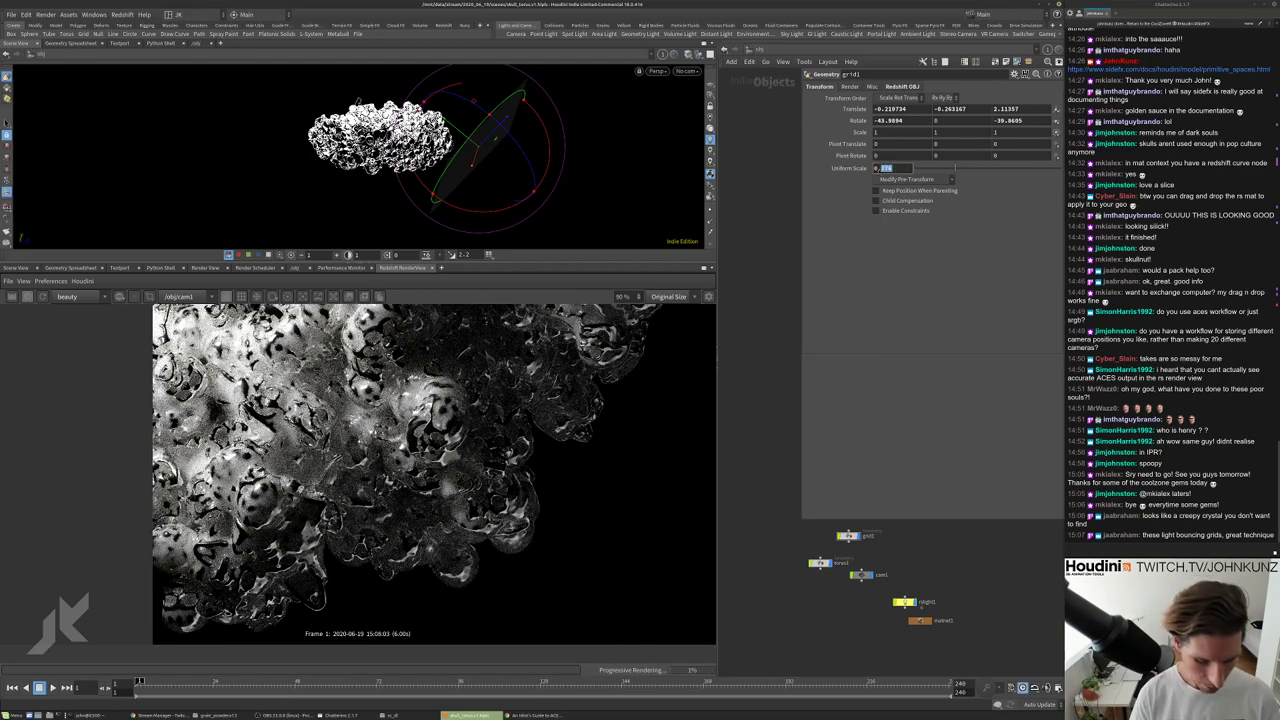
Tilt the card to Rotate X about -65.12 and set its uniform scale to 0.125.
key("Return")
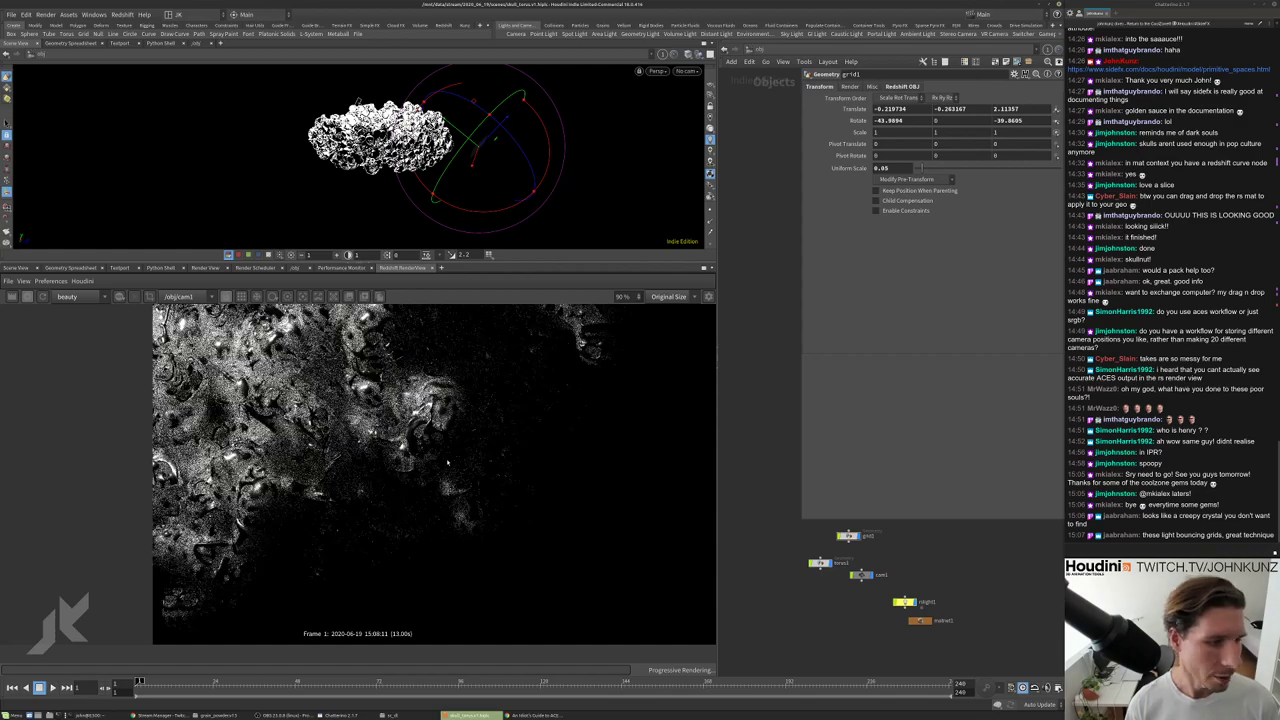
scroll(434, 470, "down", 1)
scroll(434, 470, "down", 2)
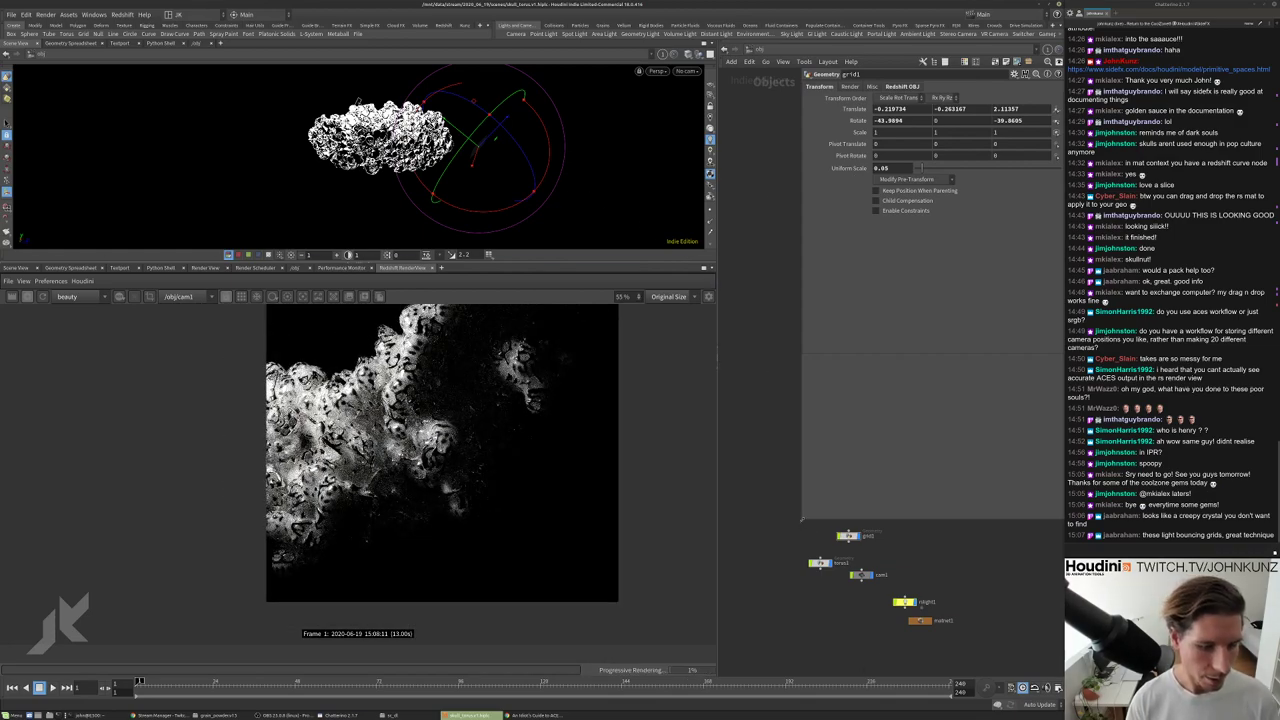
left_click_drag(801, 519, 803, 481)
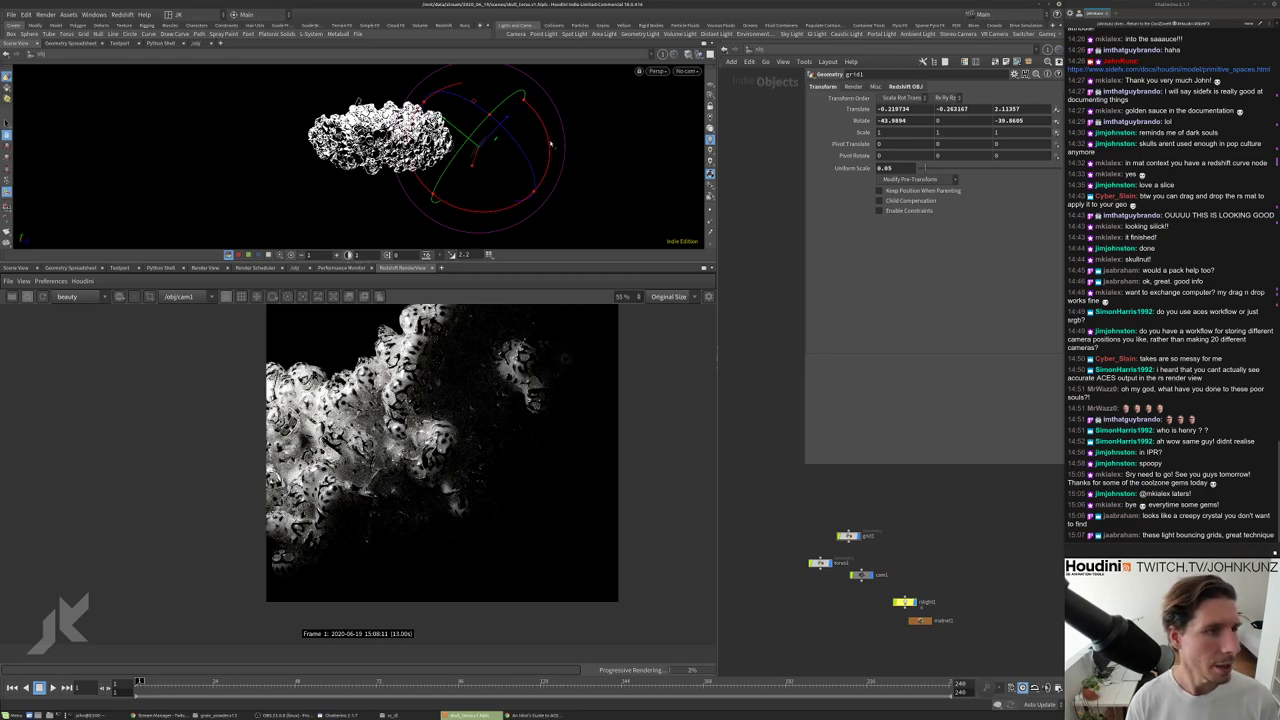
left_click_drag(549, 145, 546, 121)
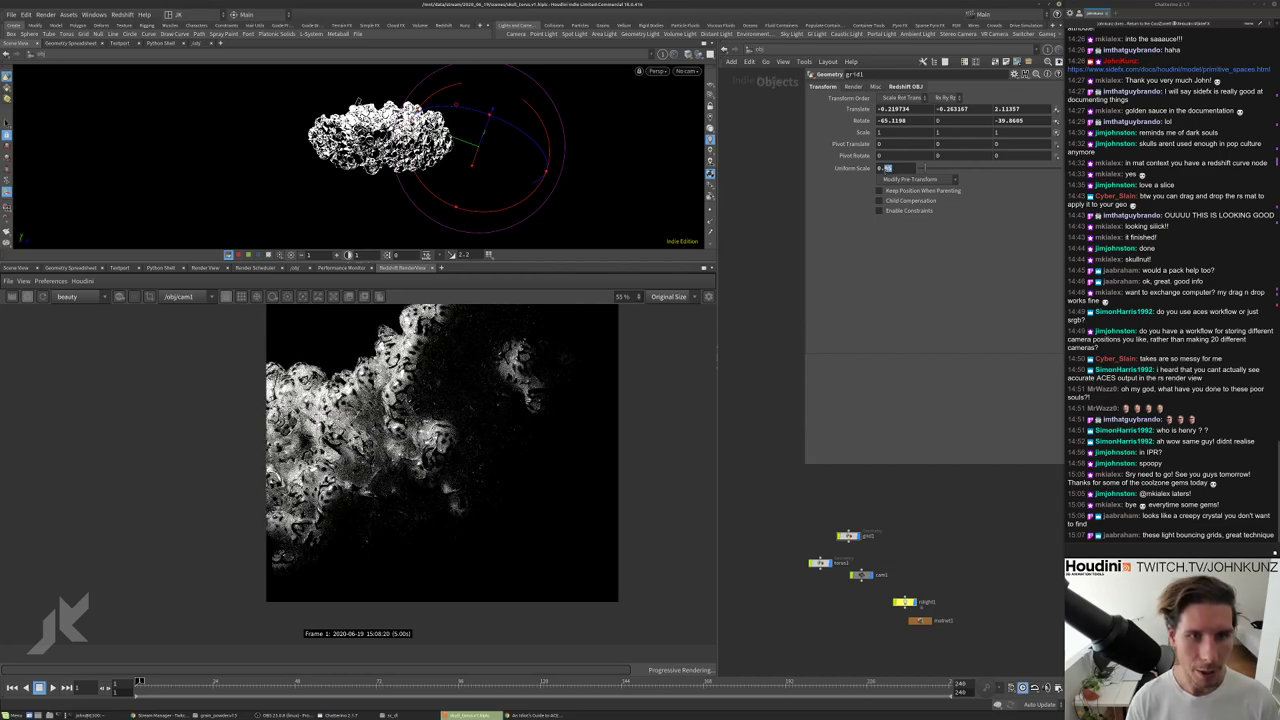
type("25")
key("Return")
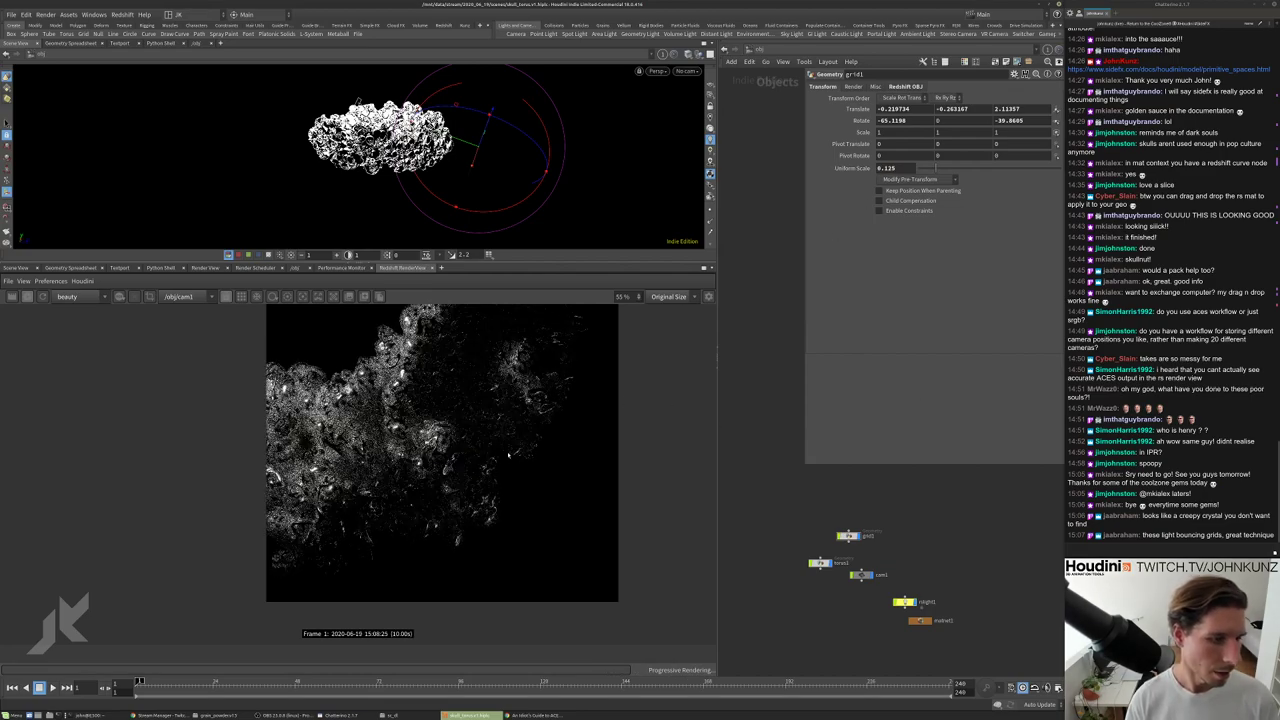
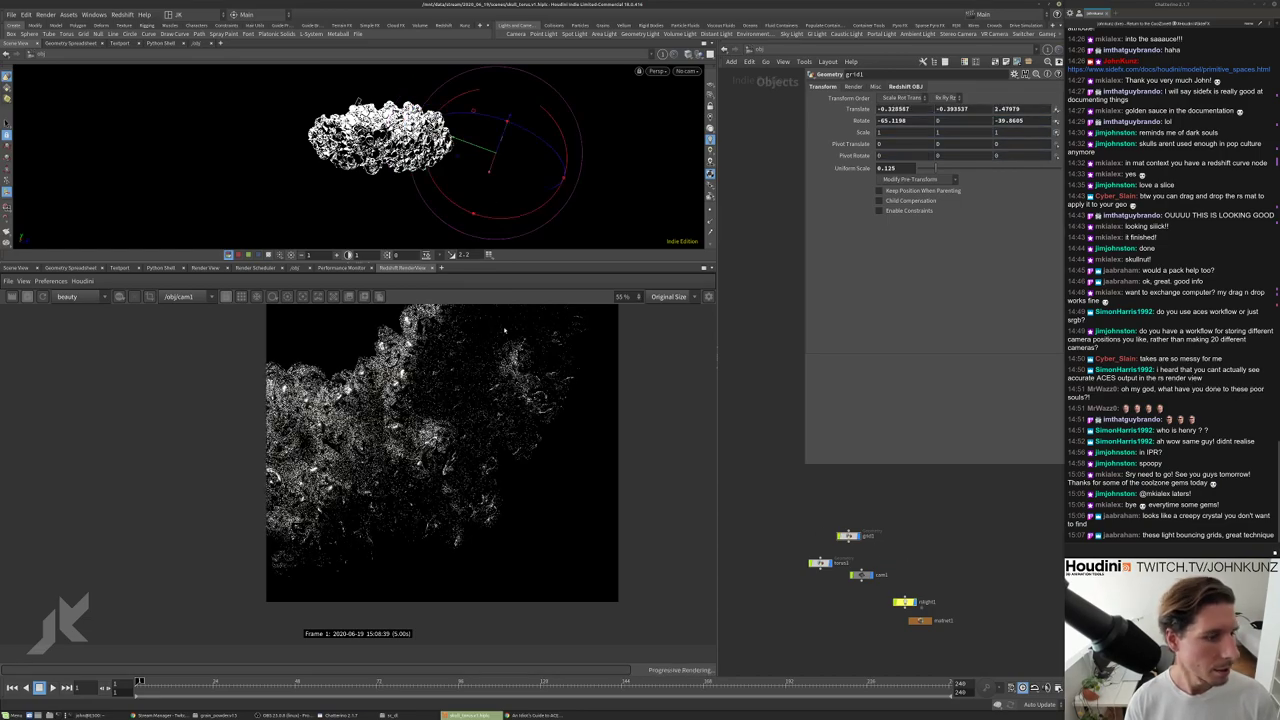
Slide and raise the grid1 card beside the torus to translate -0.266617, -0.44518, 2.47979.
scroll(520, 470, "up", 3)
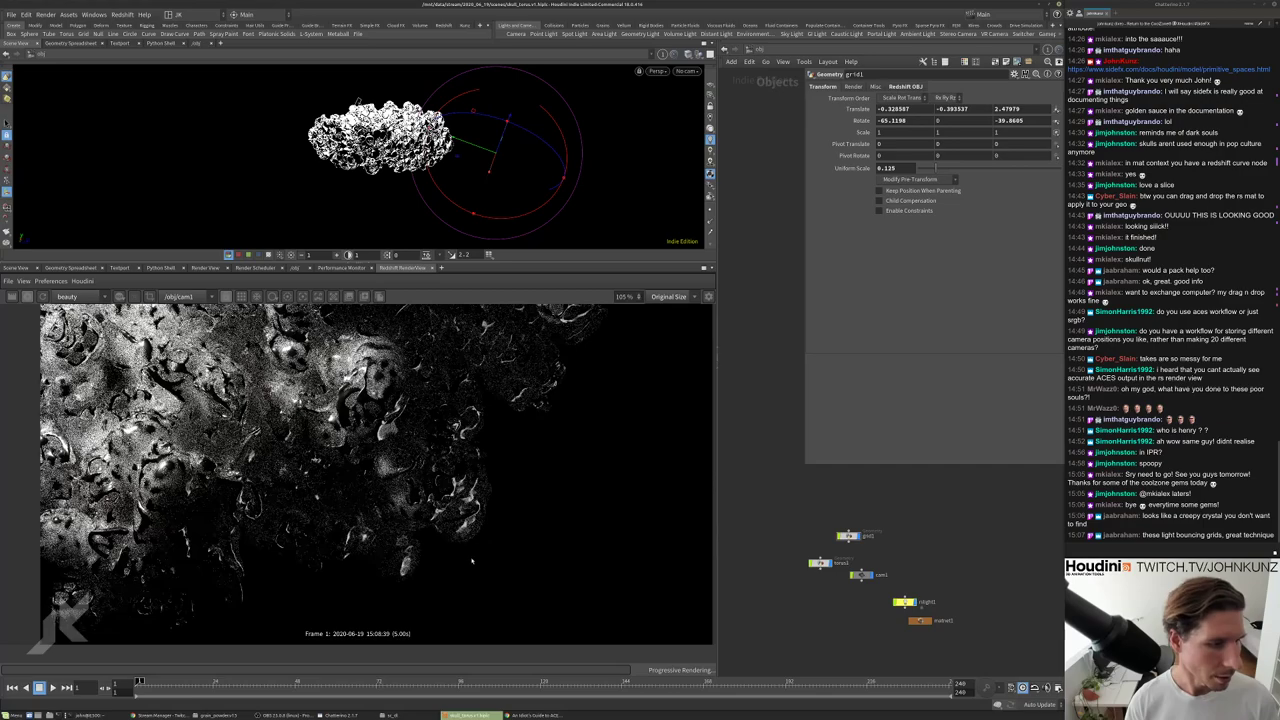
scroll(472, 559, "down", 3)
left_click_drag(420, 140, 336, 110, "alt")
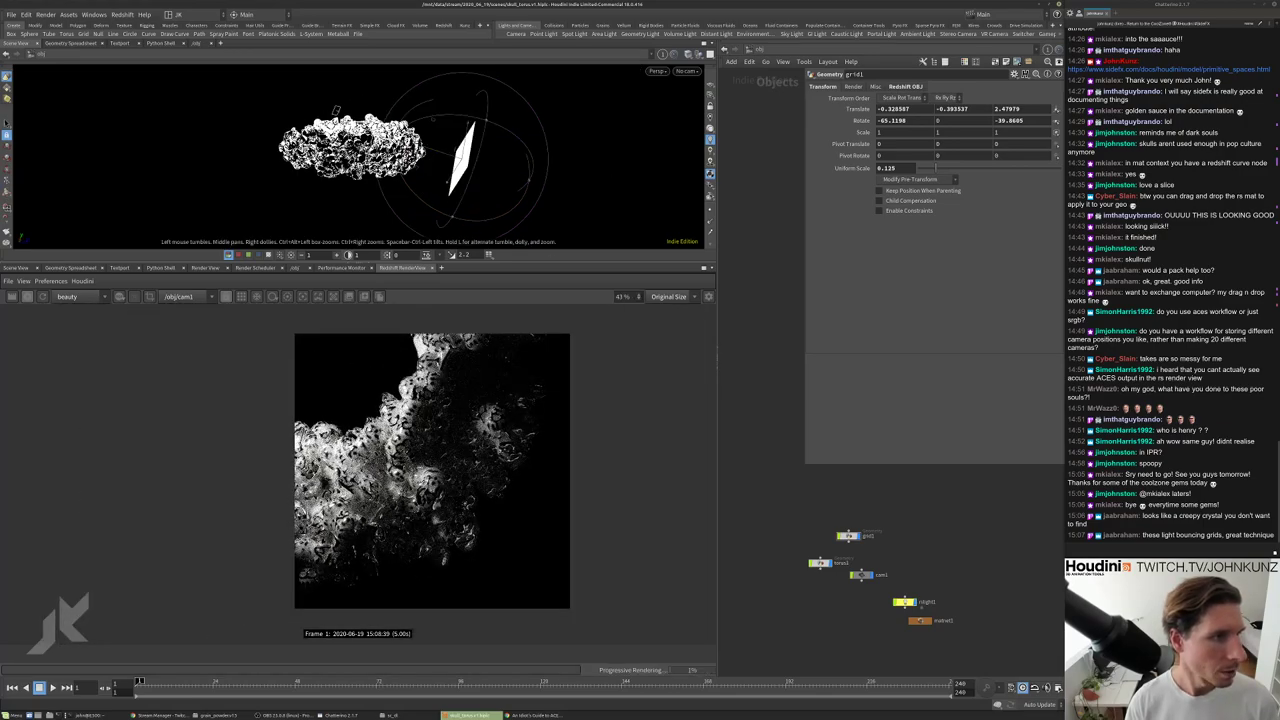
left_click_drag(458, 150, 445, 182)
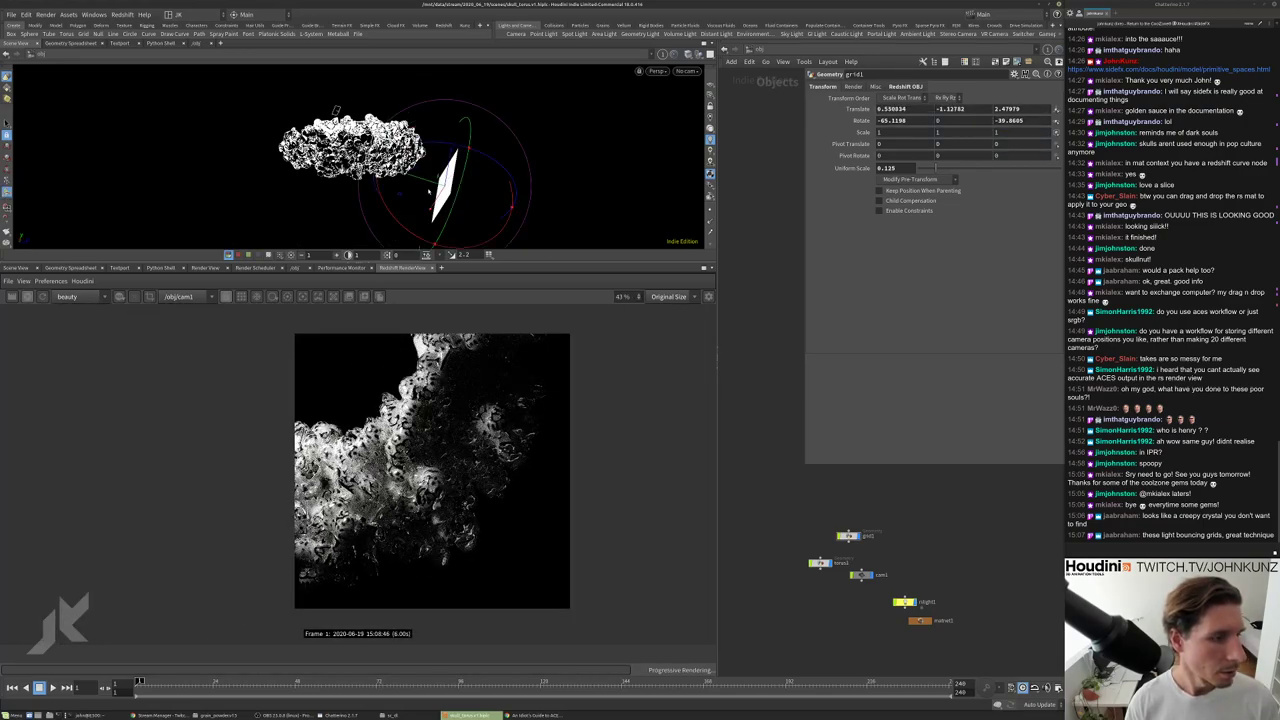
scroll(486, 486, "up", 2)
scroll(486, 486, "up", 1)
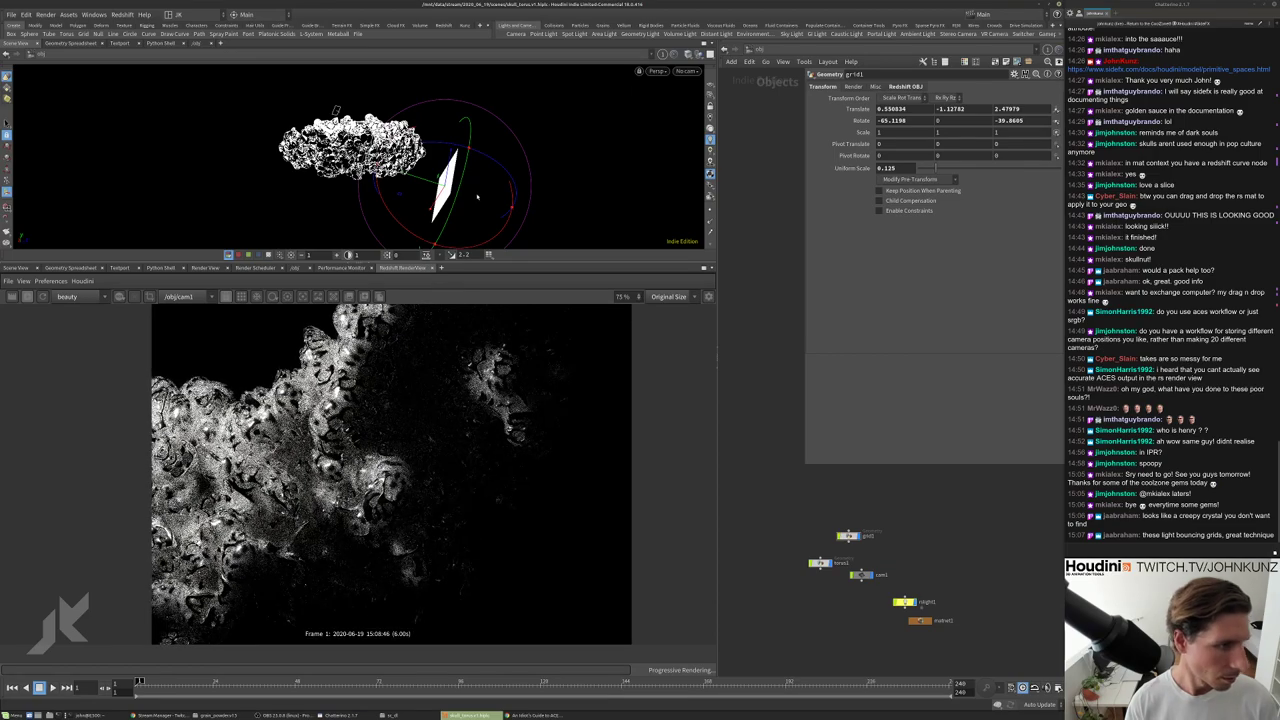
left_click_drag(442, 192, 456, 178)
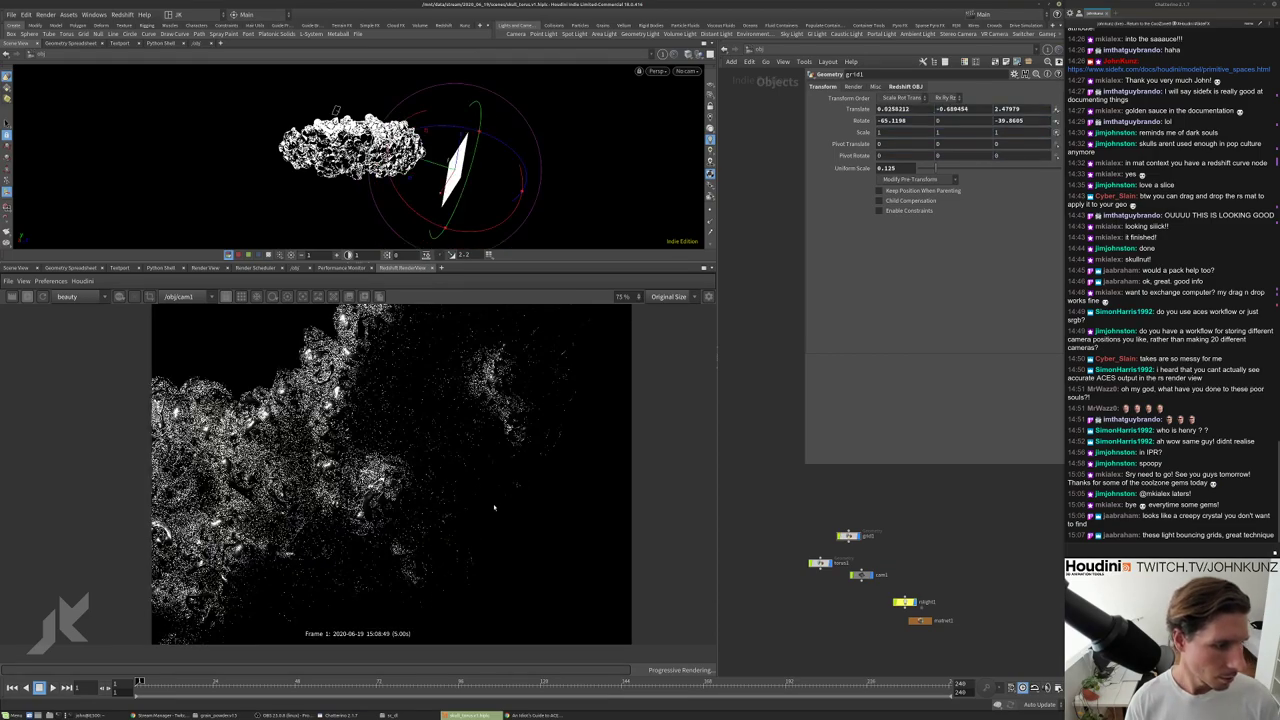
scroll(498, 520, "down", 1)
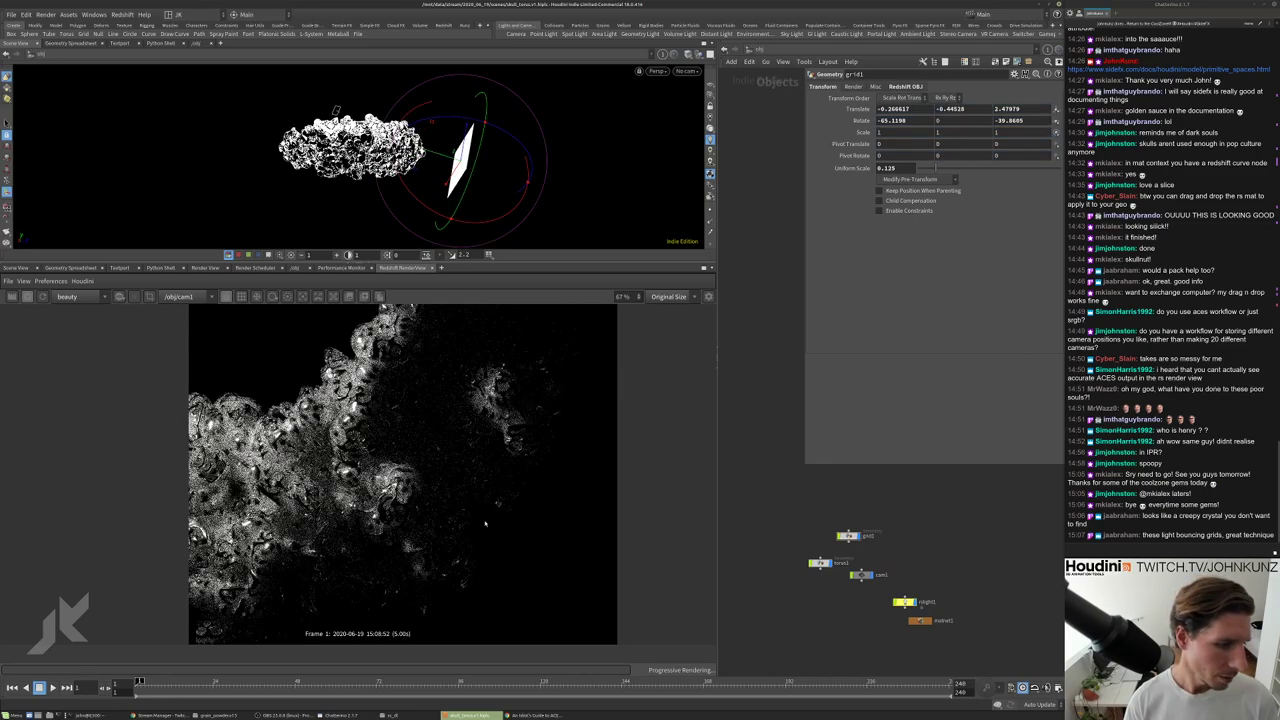
scroll(483, 530, "down", 2)
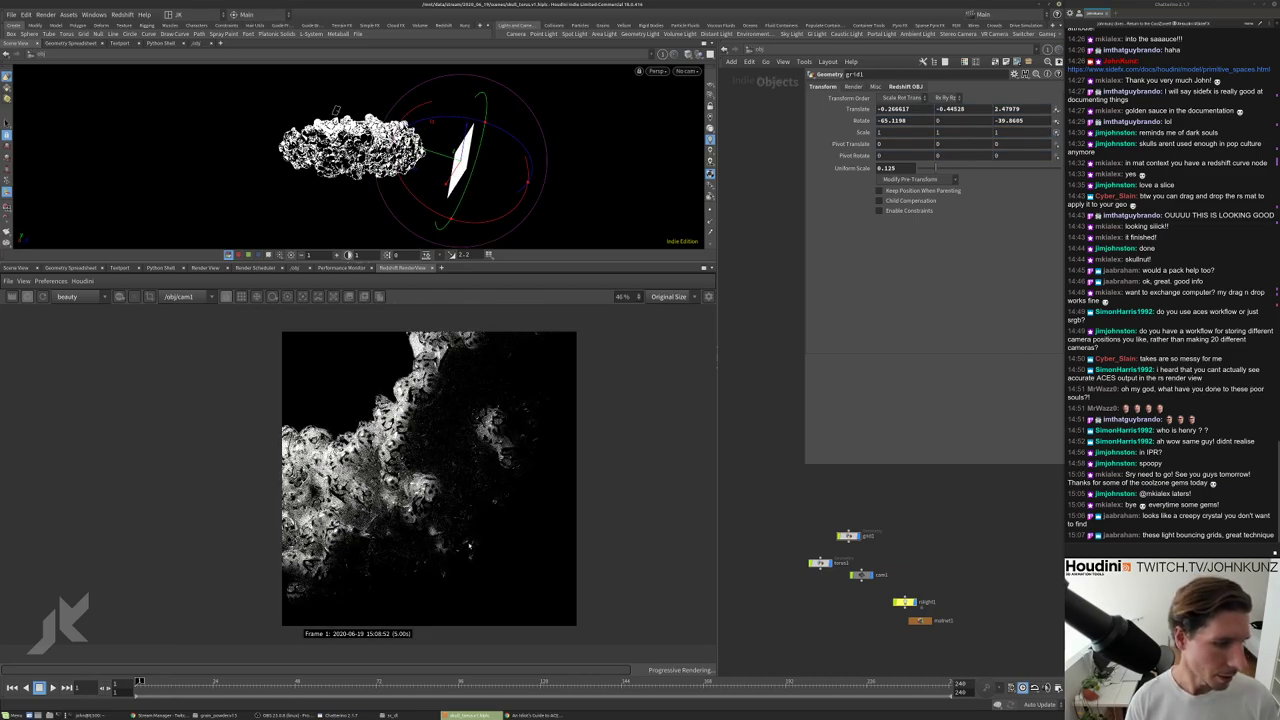
scroll(480, 520, "up", 4)
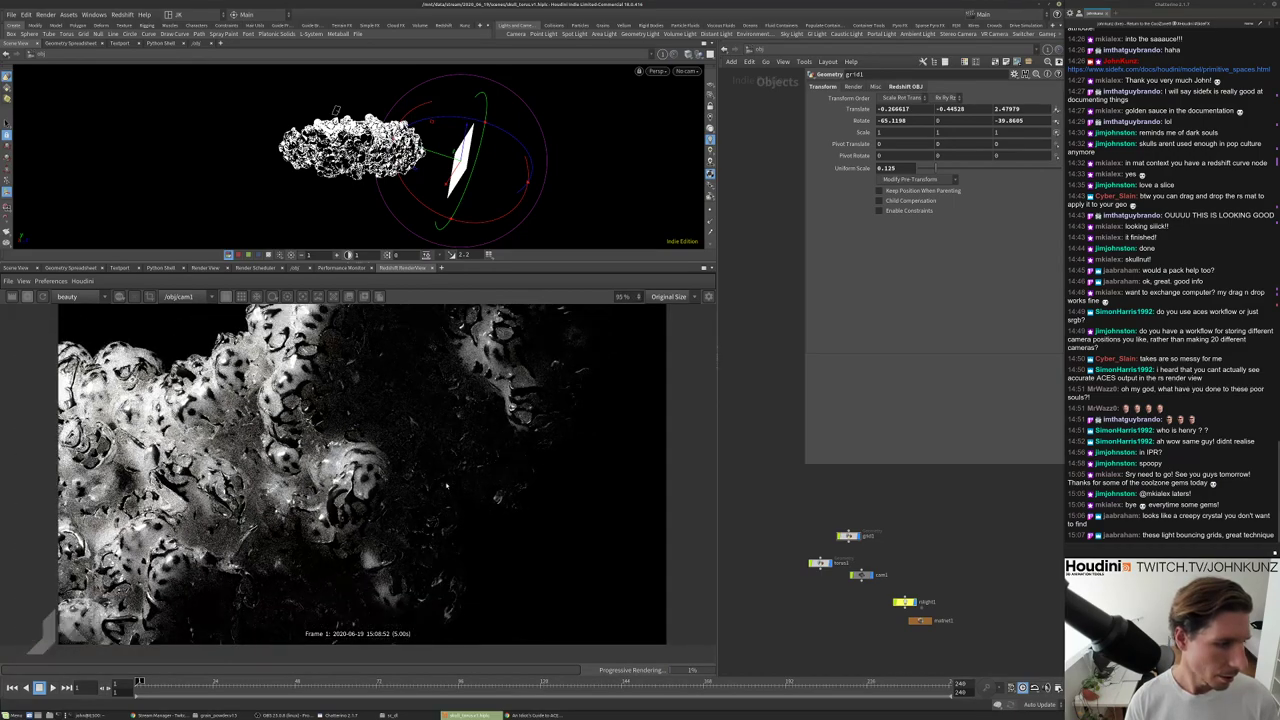
scroll(446, 487, "down", 4)
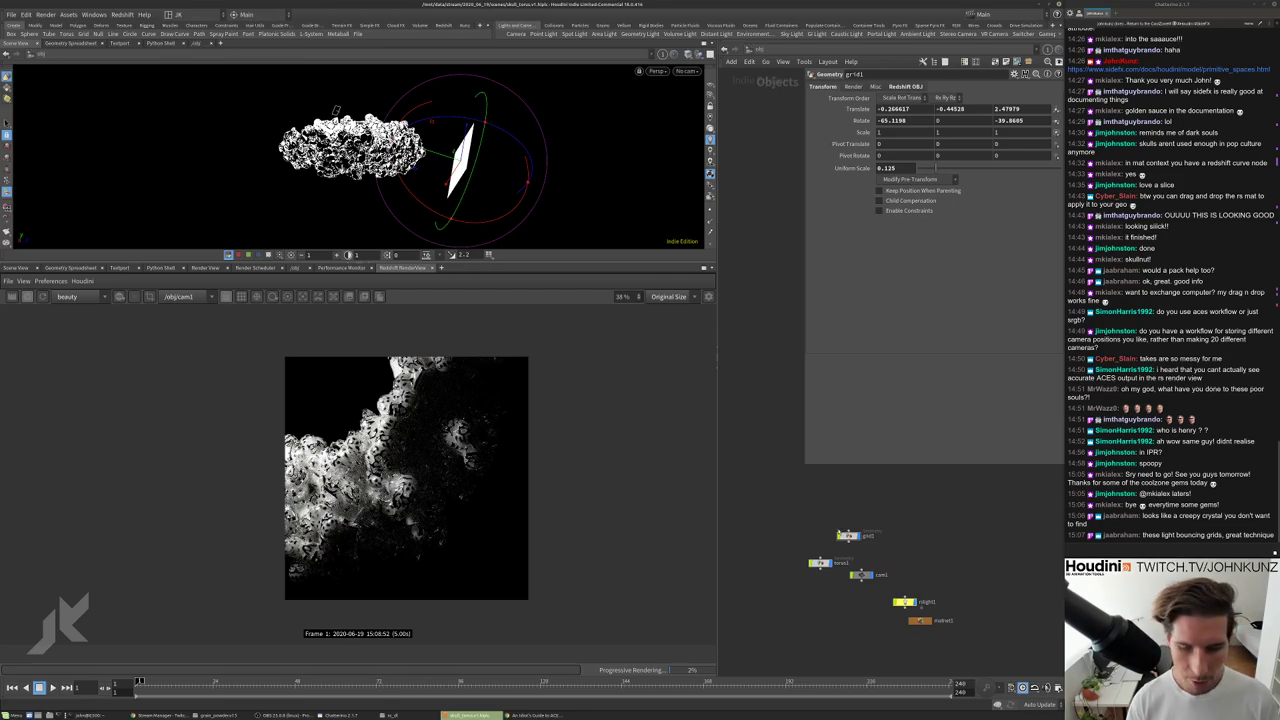
Look through cam1 in the viewport and duplicate its node as cam2.
scroll(858, 572, "up", 3)
left_click(860, 574)
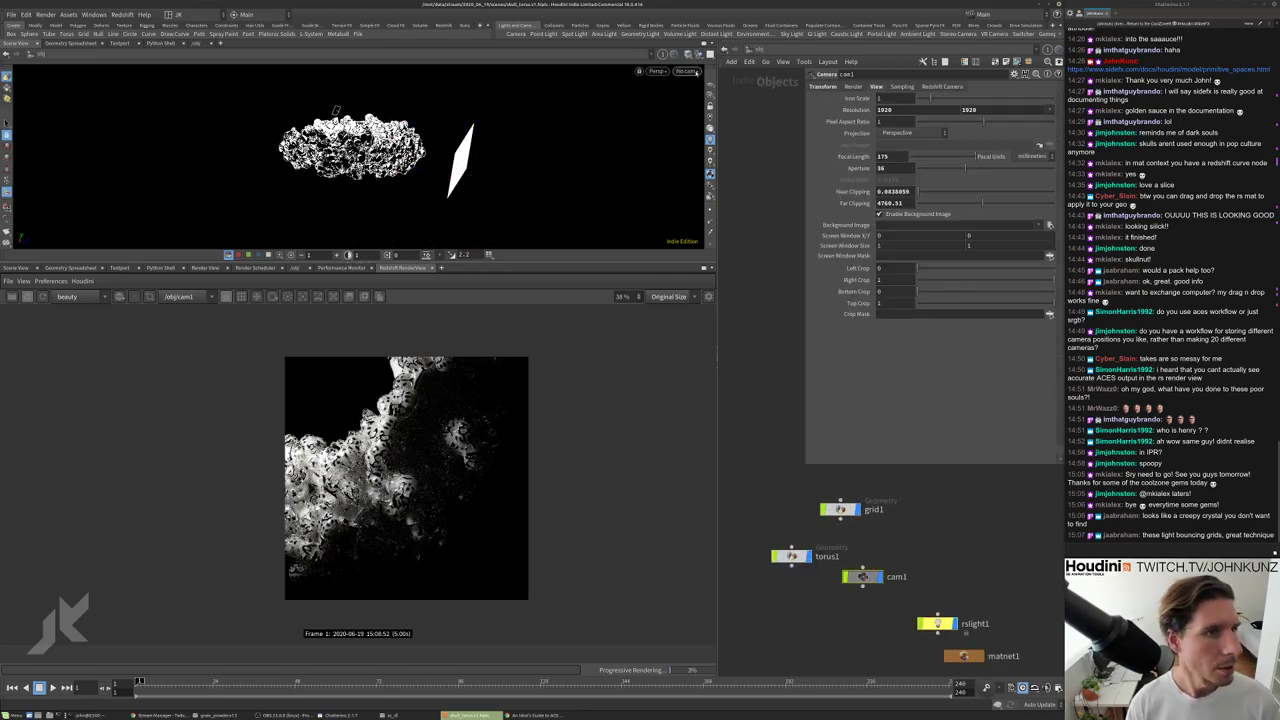
left_click(687, 71)
left_click(697, 119)
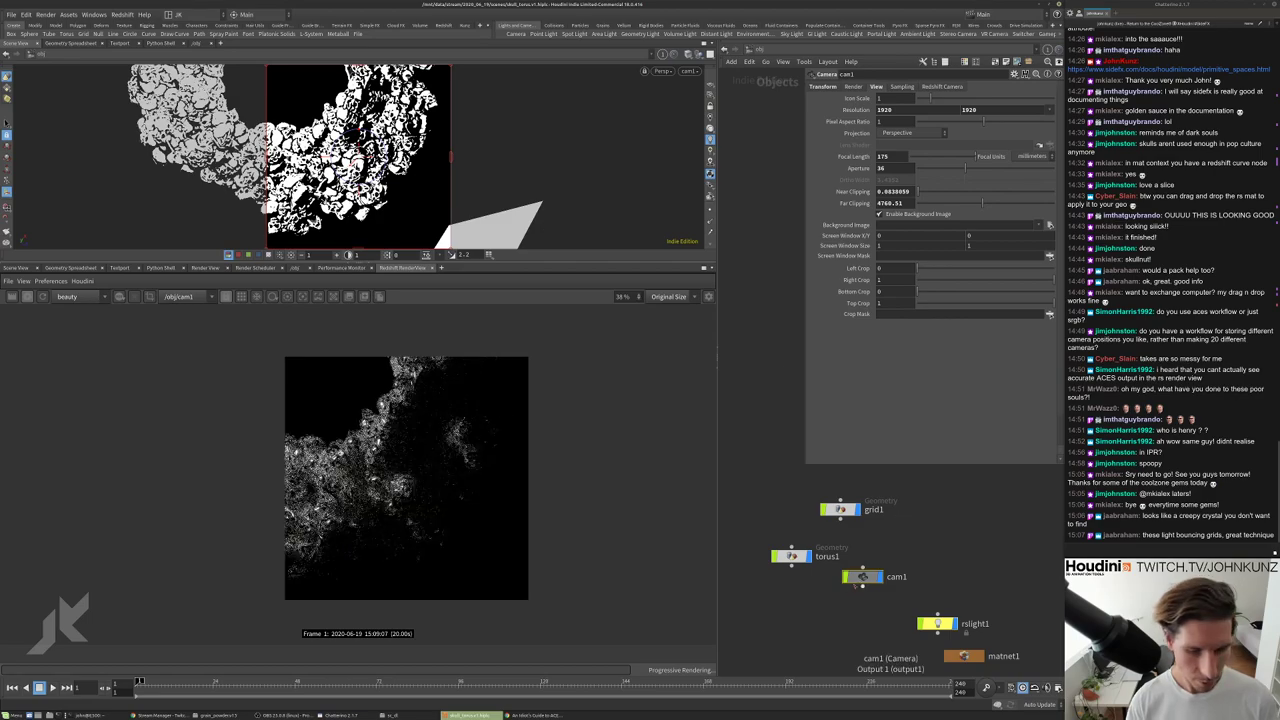
left_click_drag(913, 556, 913, 590)
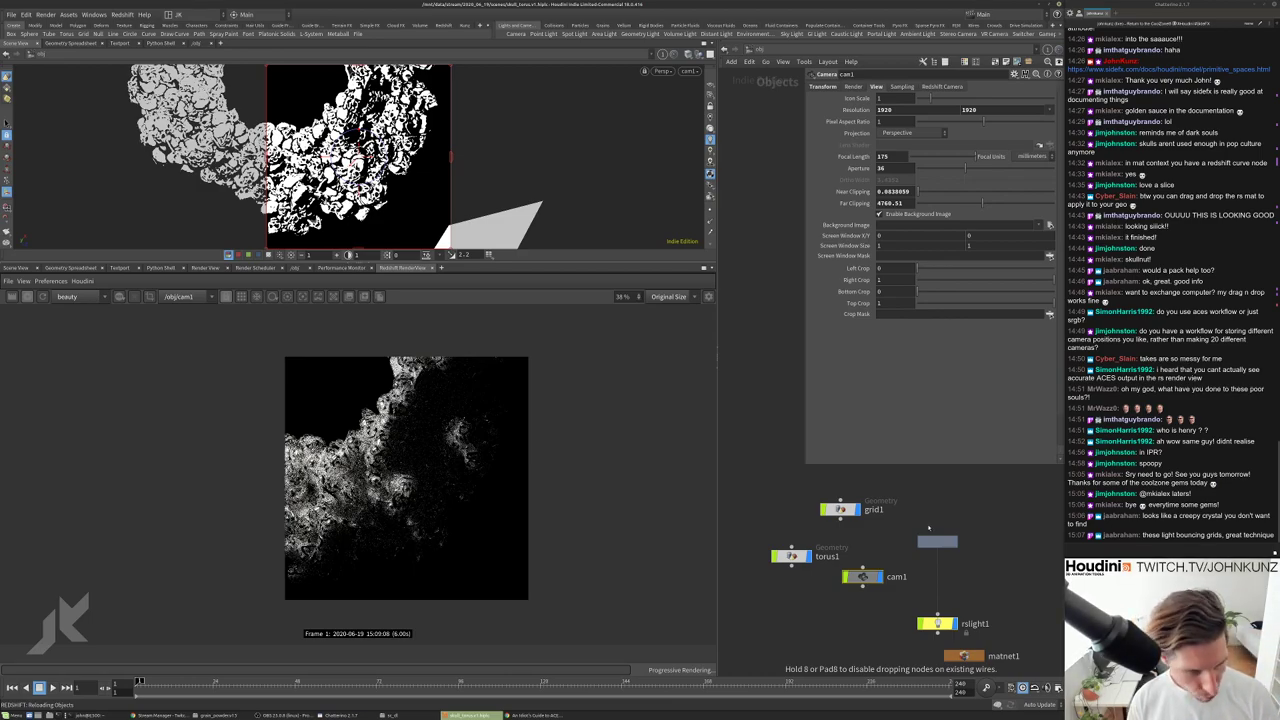
key("Return")
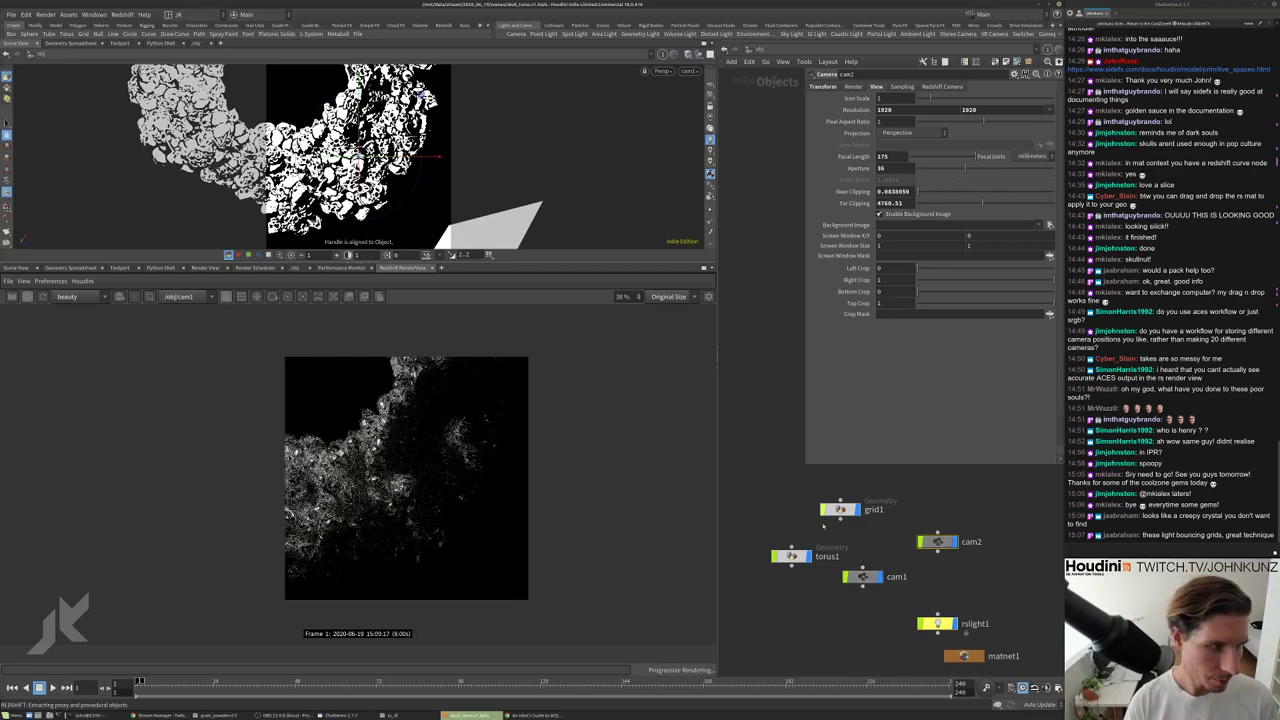
Tumble cam1 around the torus and dolly it closer.
left_click(862, 576)
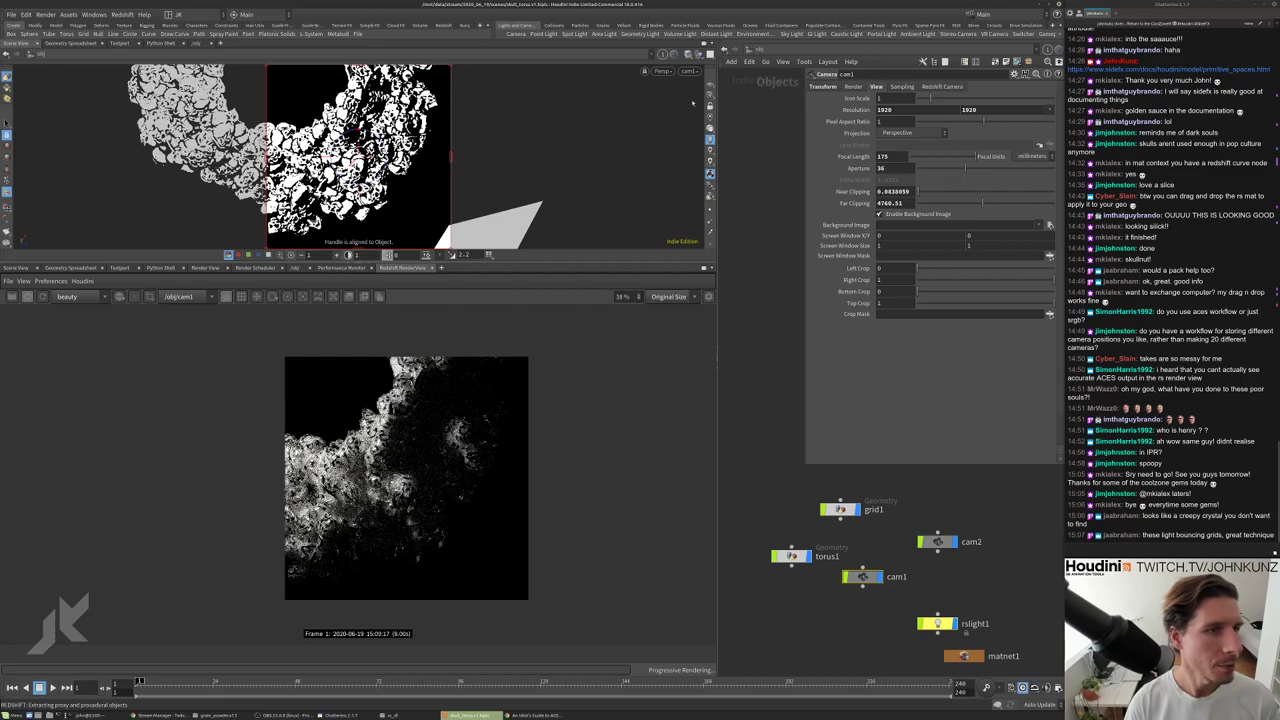
left_click_drag(350, 150, 422, 168)
right_click_drag(422, 168, 405, 240)
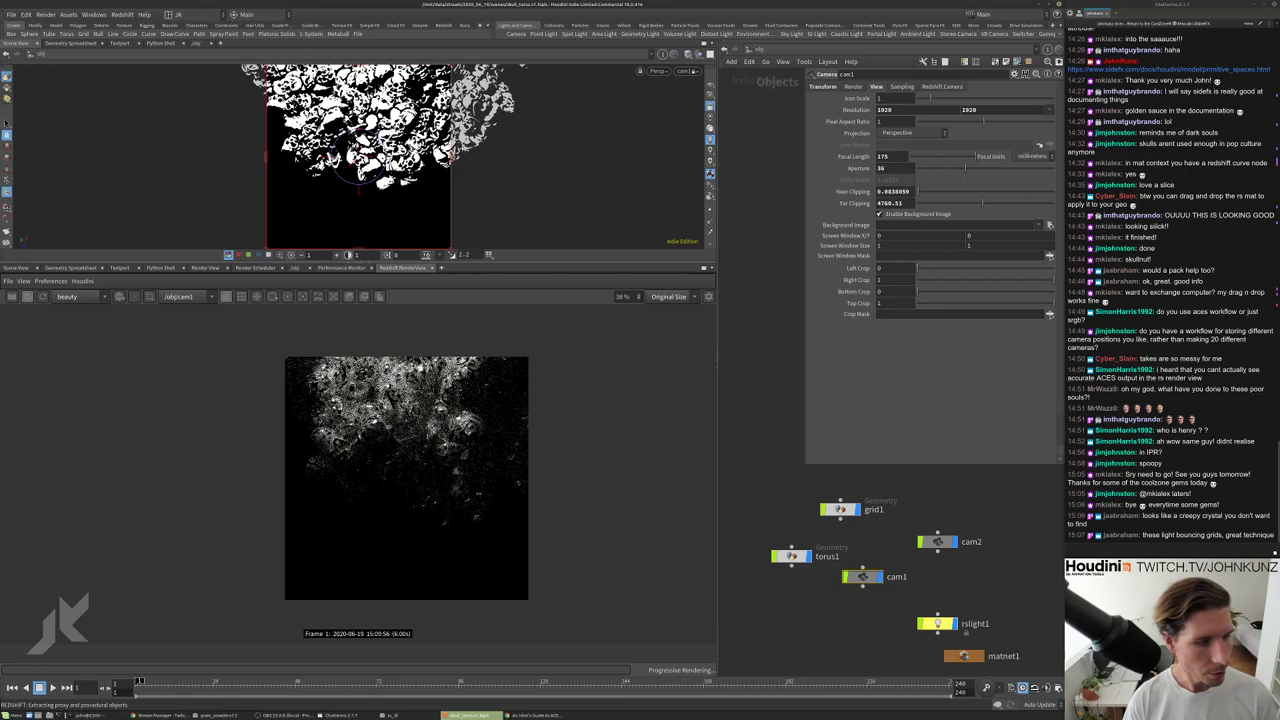
scroll(393, 150, "up", 3)
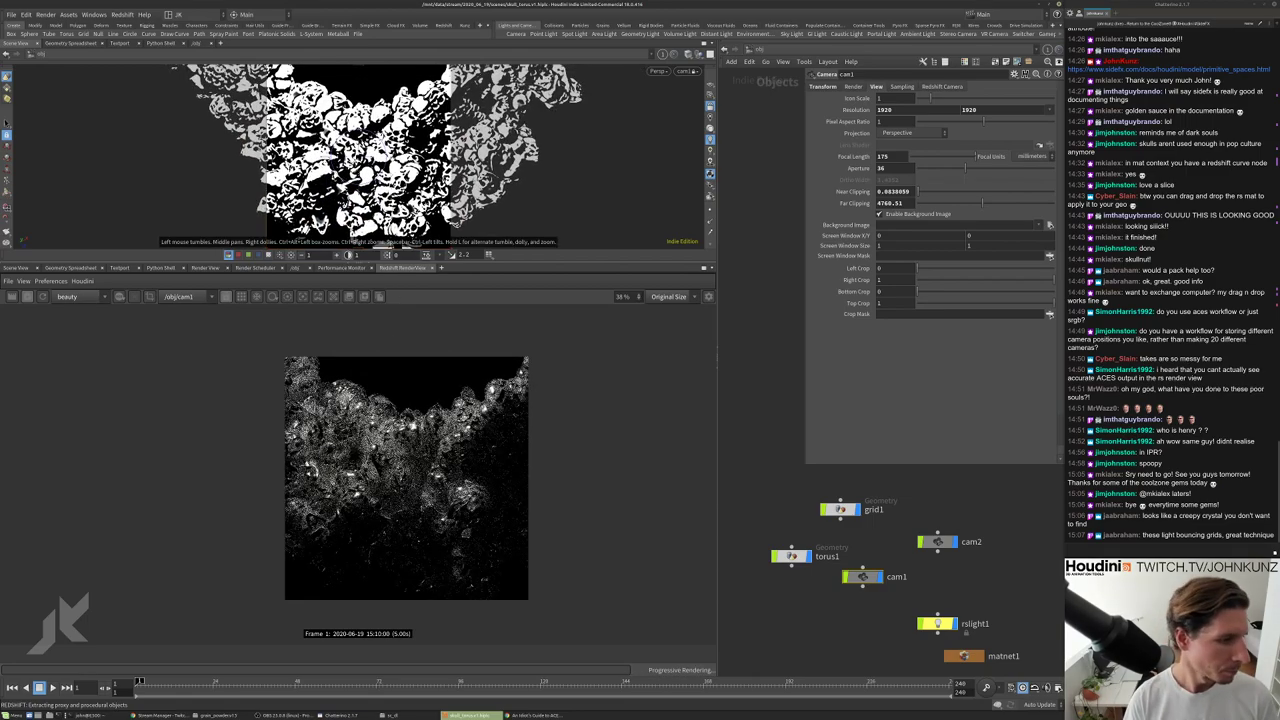
Pan and tumble cam1 into a close side view of the skulls on the arch.
middle_click_drag(393, 157, 407, 105)
left_click_drag(407, 105, 378, 116)
left_click_drag(380, 183, 257, 74)
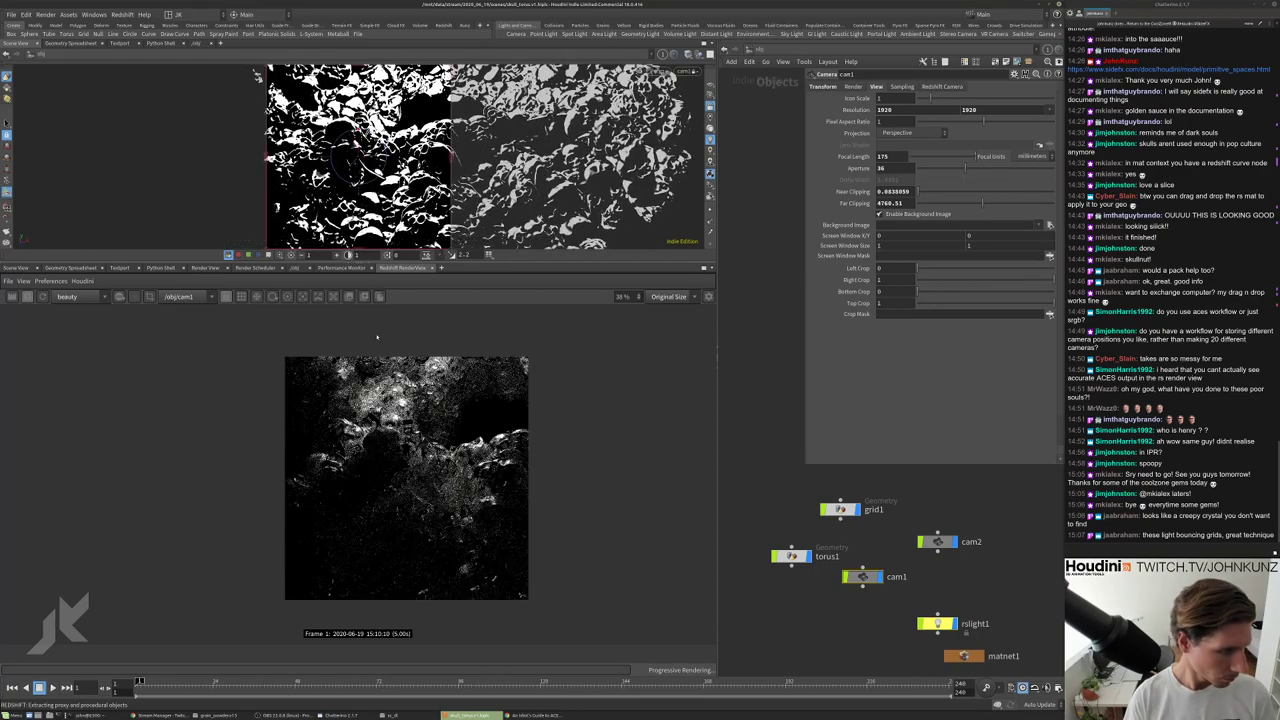
scroll(406, 478, "up", 3)
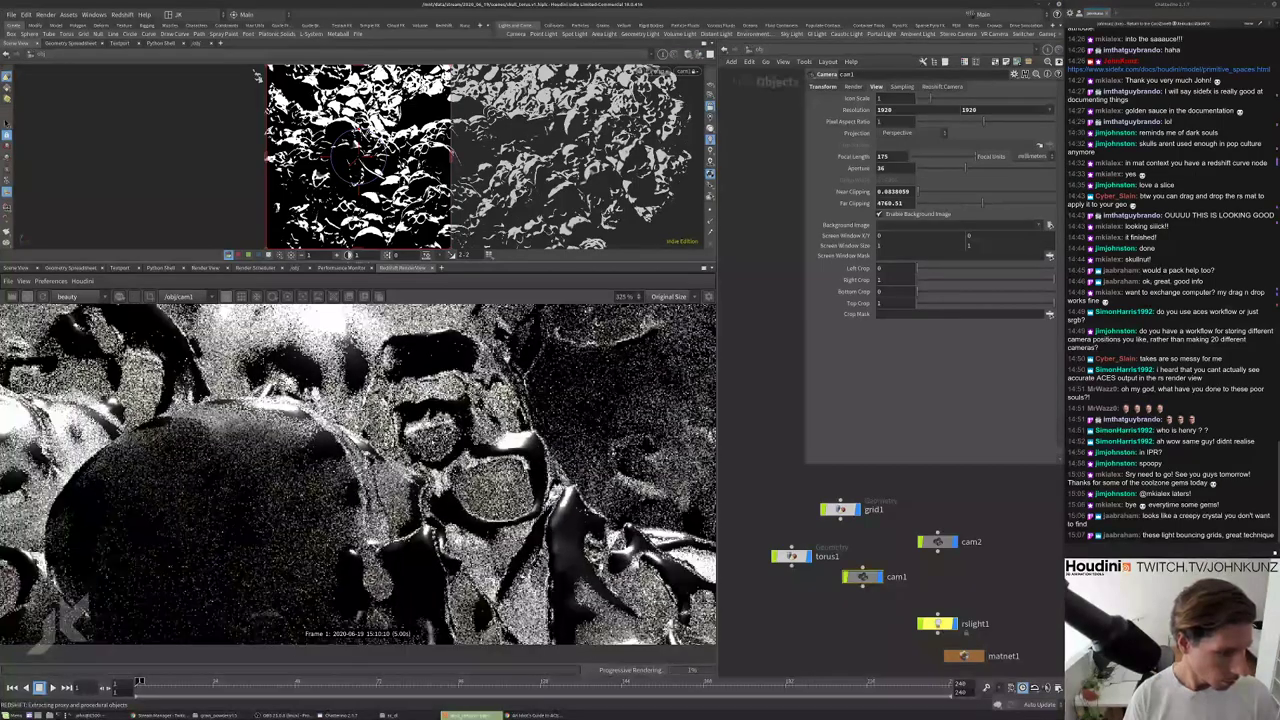
scroll(367, 466, "down", 5)
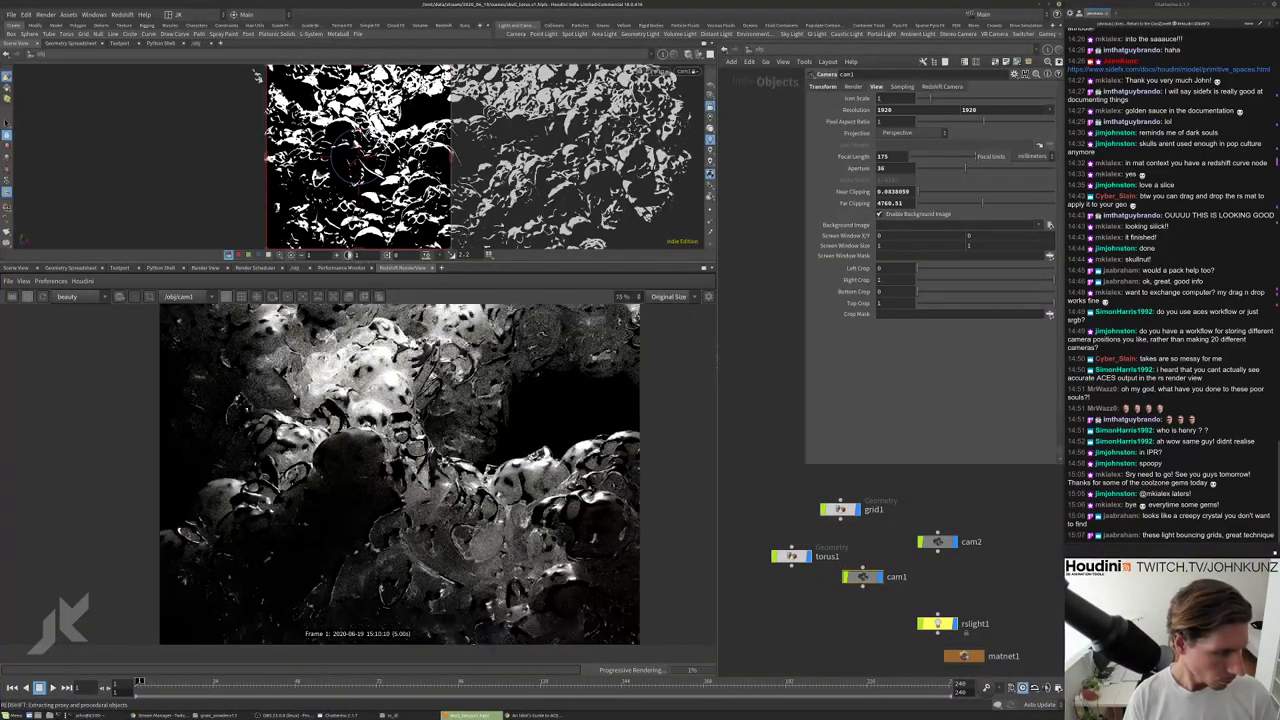
scroll(356, 447, "up", 1)
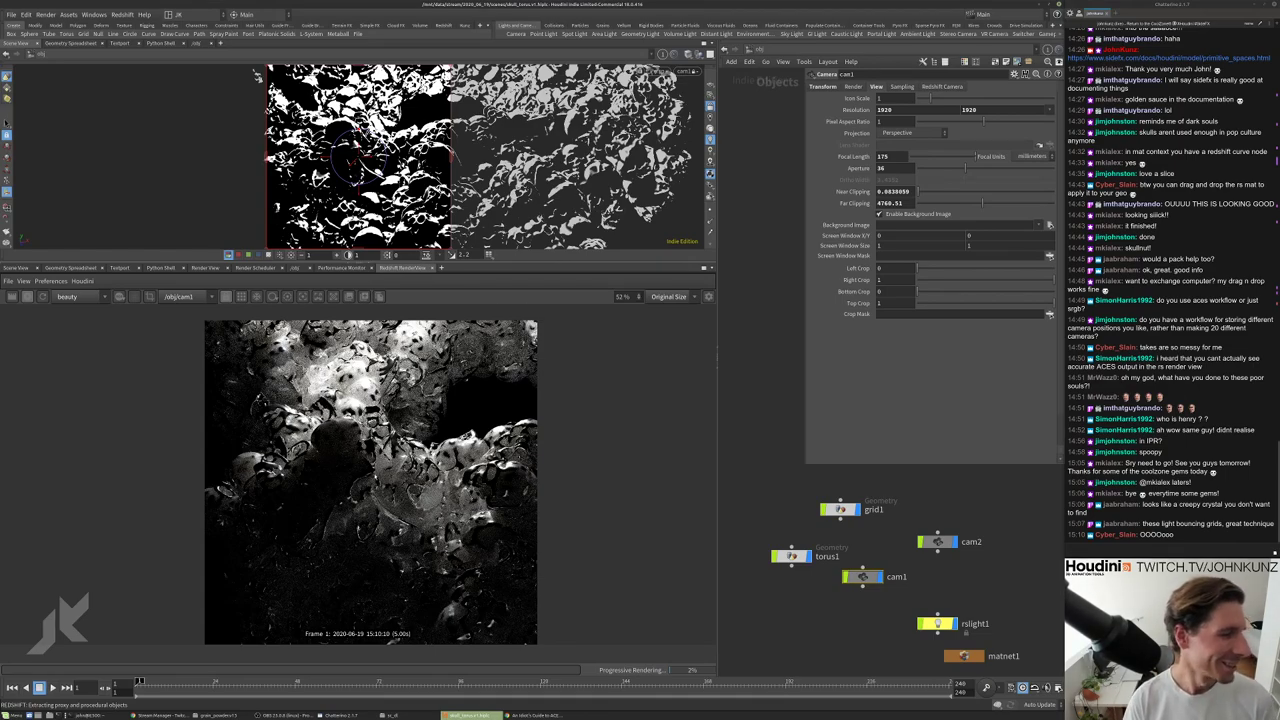
scroll(344, 440, "up", 5)
scroll(344, 440, "down", 1)
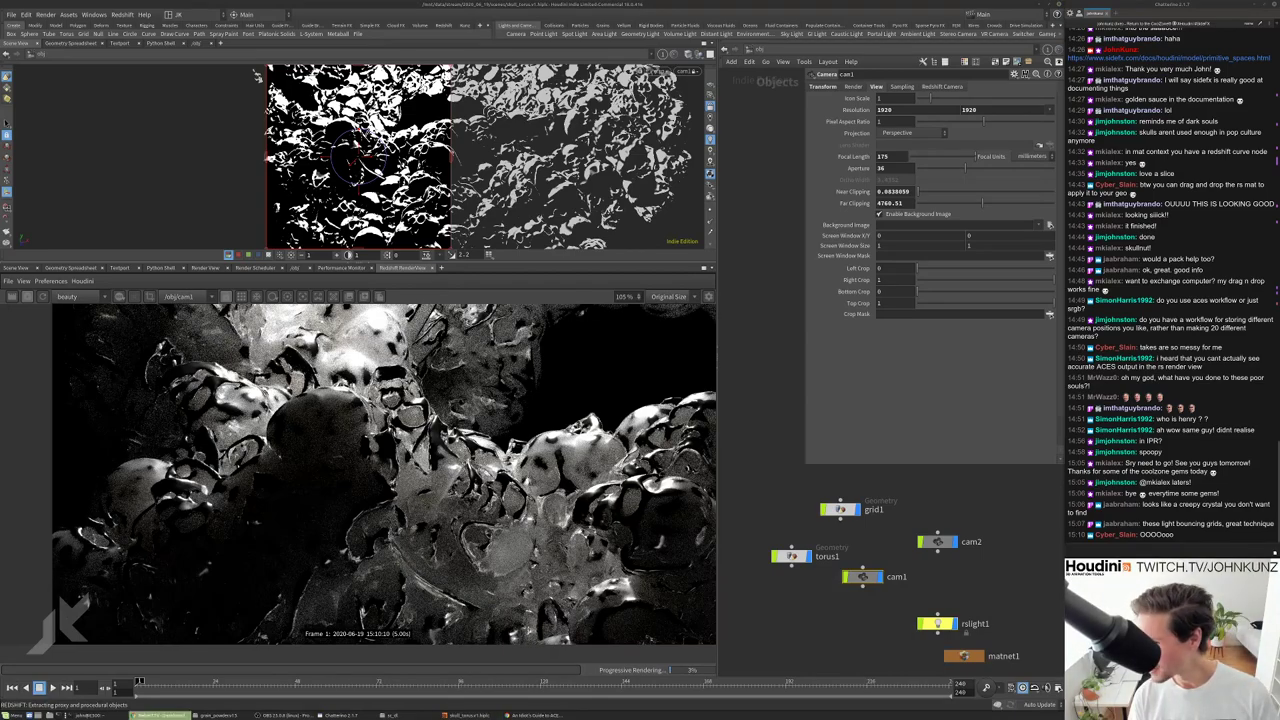
Send 'EZ' and 'EZ Clap' emote messages in the stream chat, then return to Houdini.
key("alt+Tab")
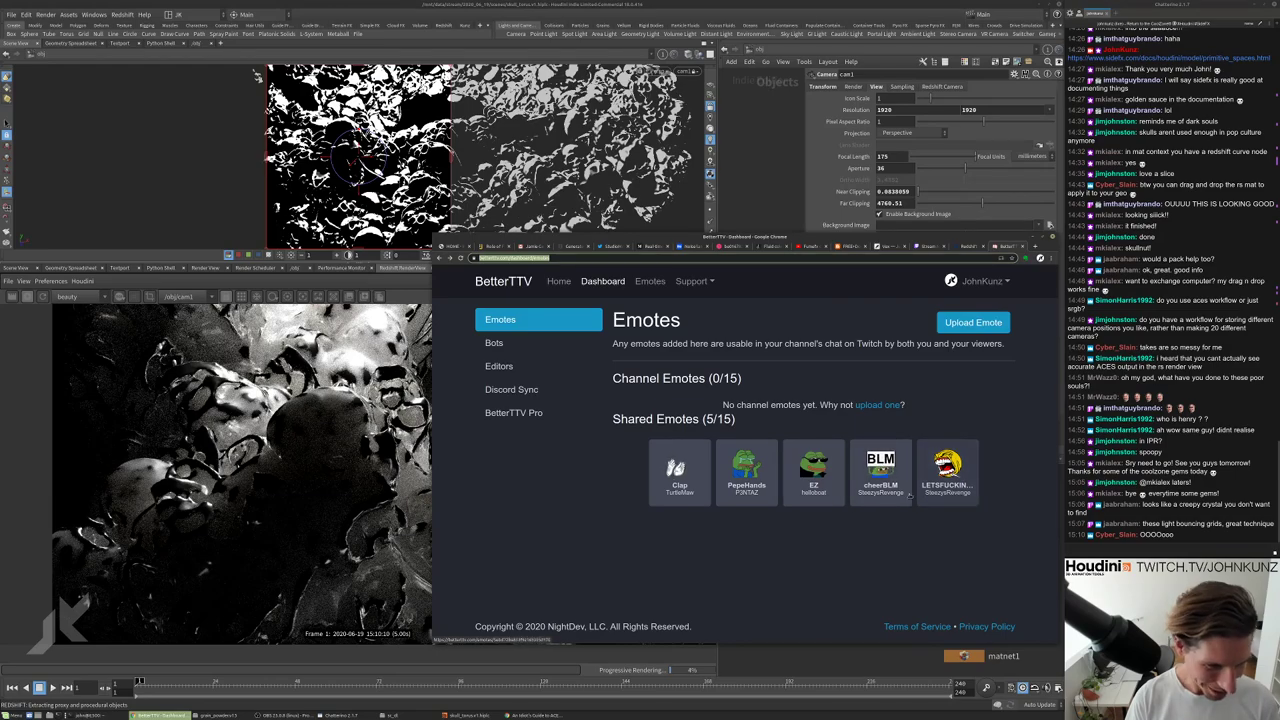
left_click(1105, 547)
type("EZ")
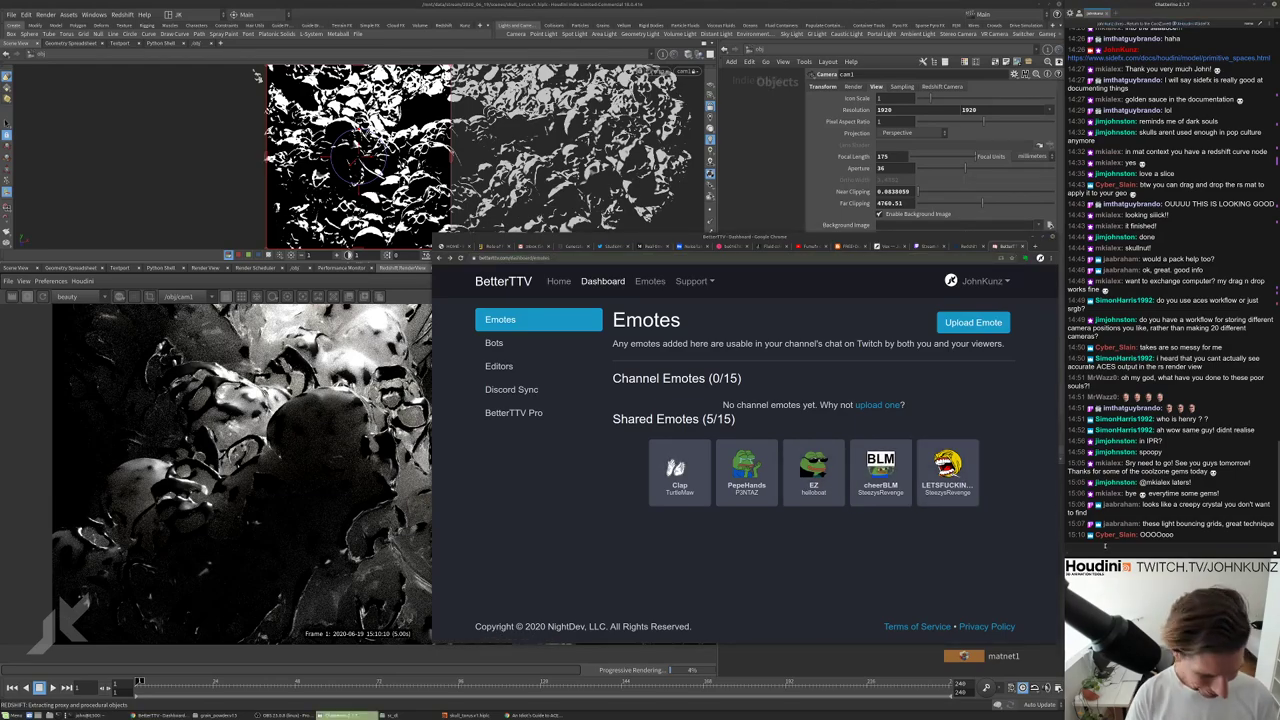
key("Return")
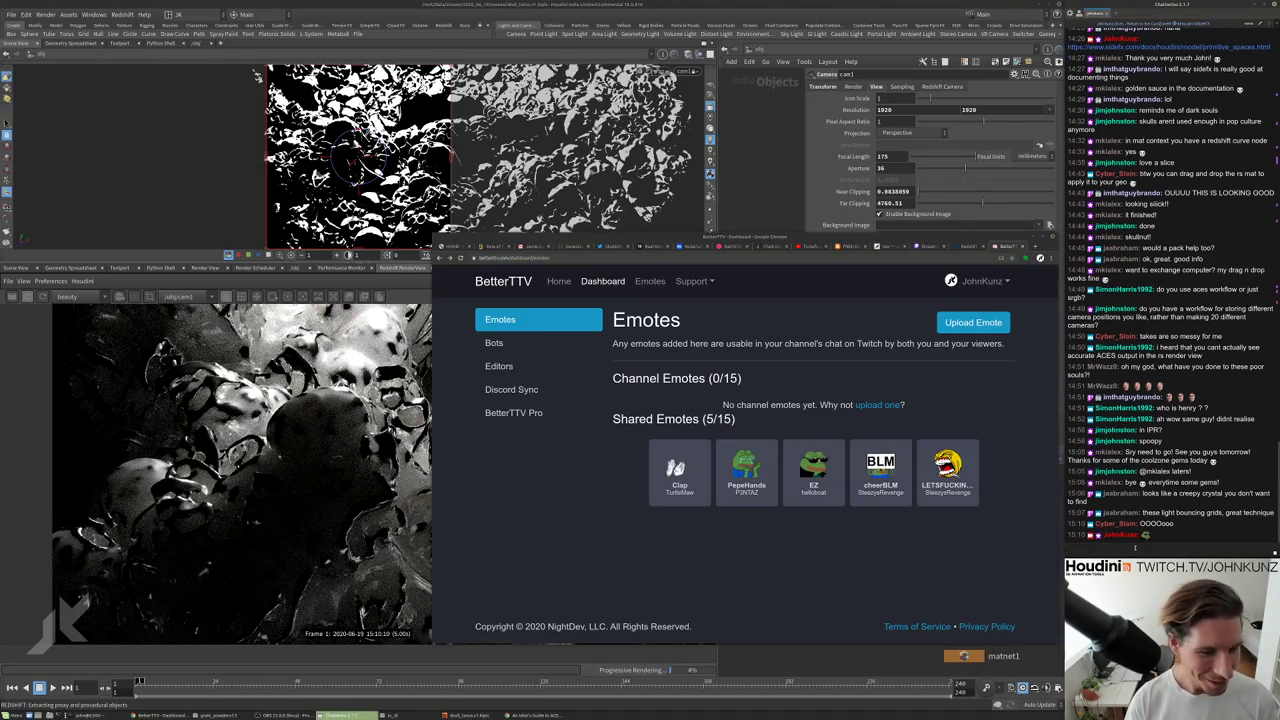
type("EZ")
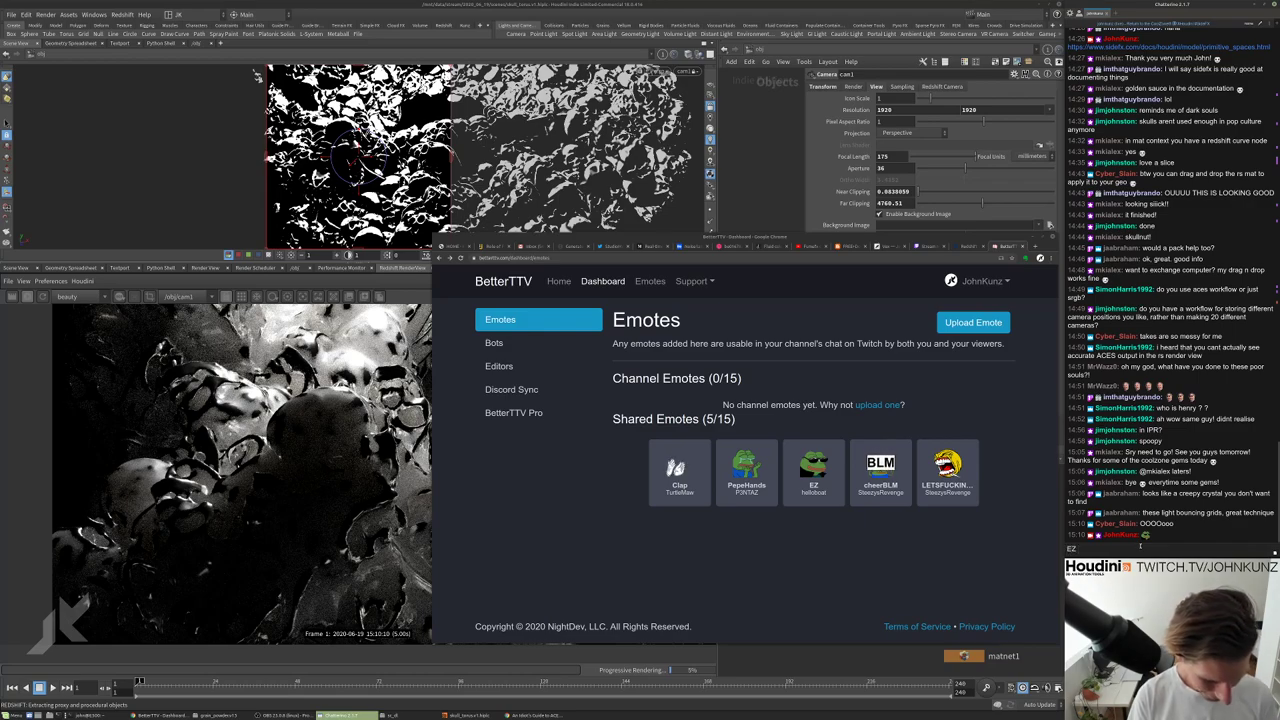
type(" Clap")
key("Return")
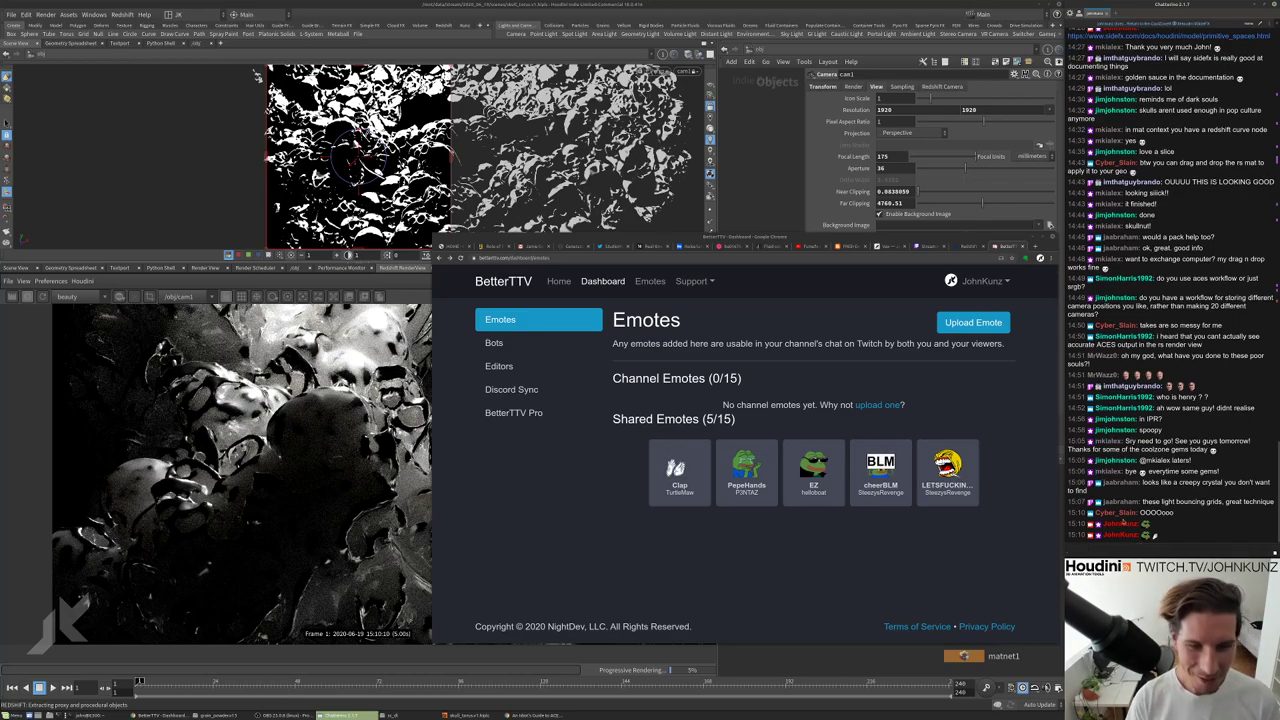
key("alt+Tab")
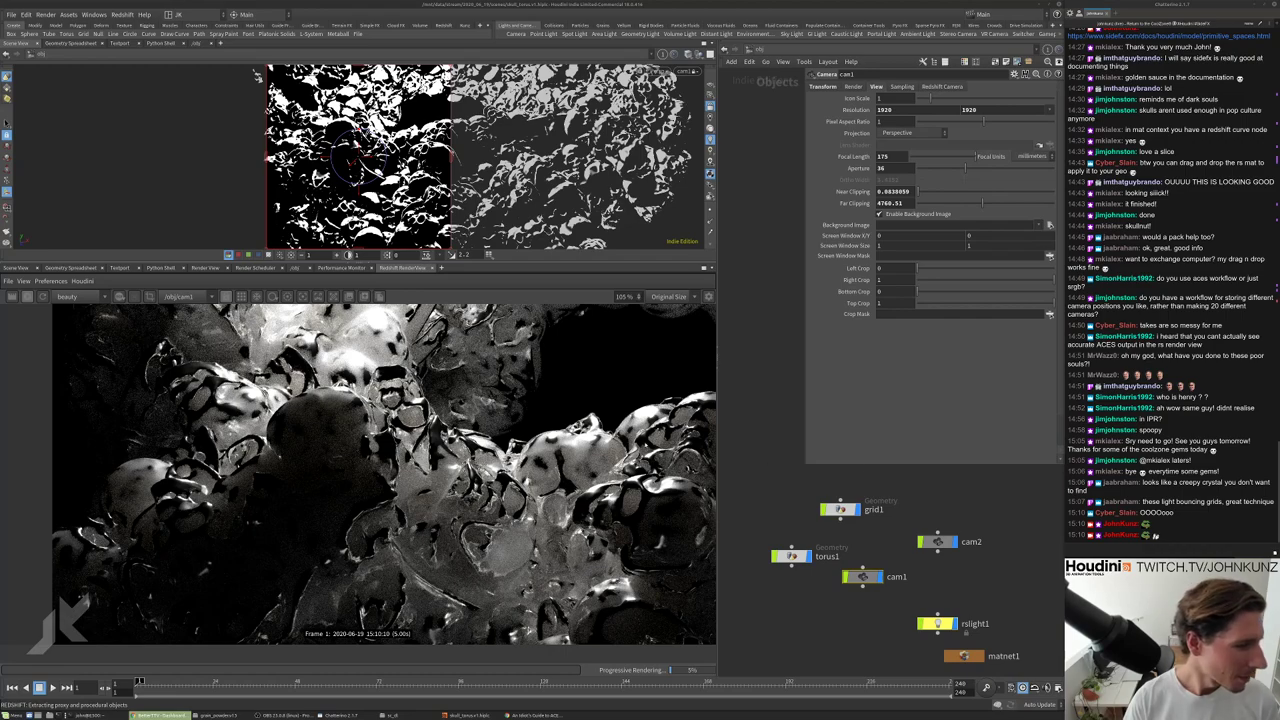
Fit the whole image in the render view and select the area light rslight1.
key("f")
scroll(333, 600, "down", 3)
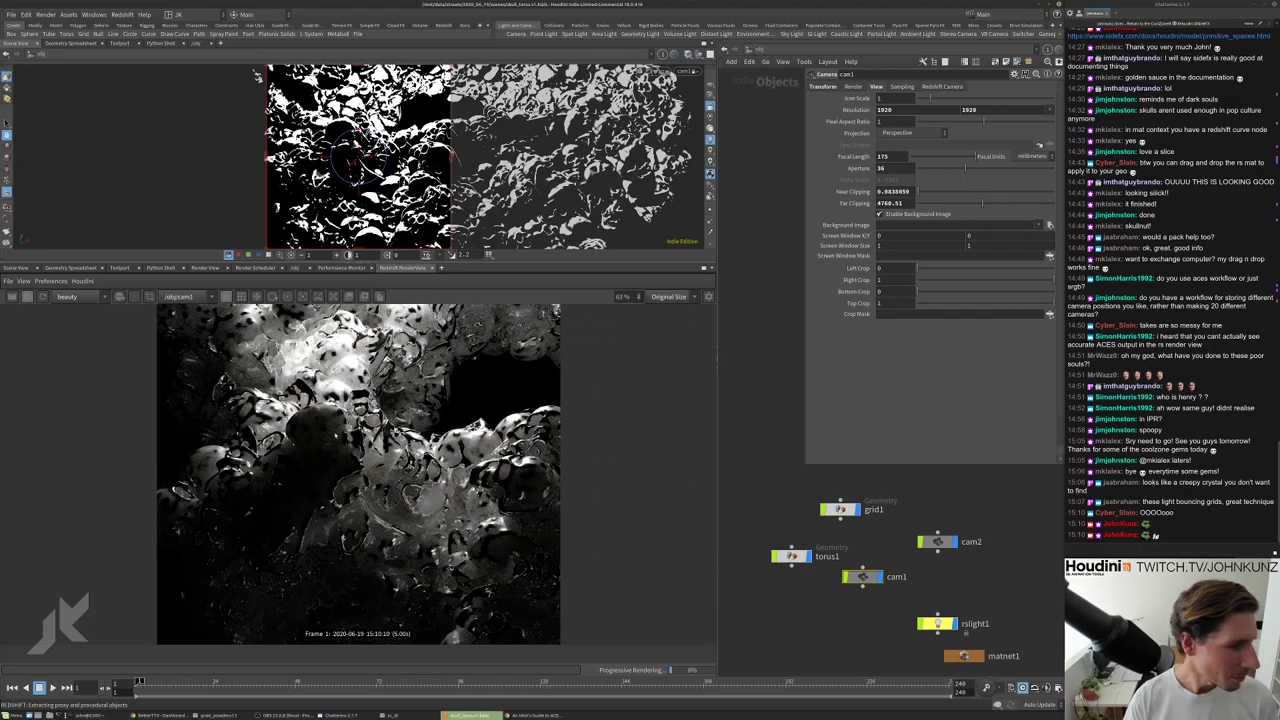
scroll(335, 469, "down", 1)
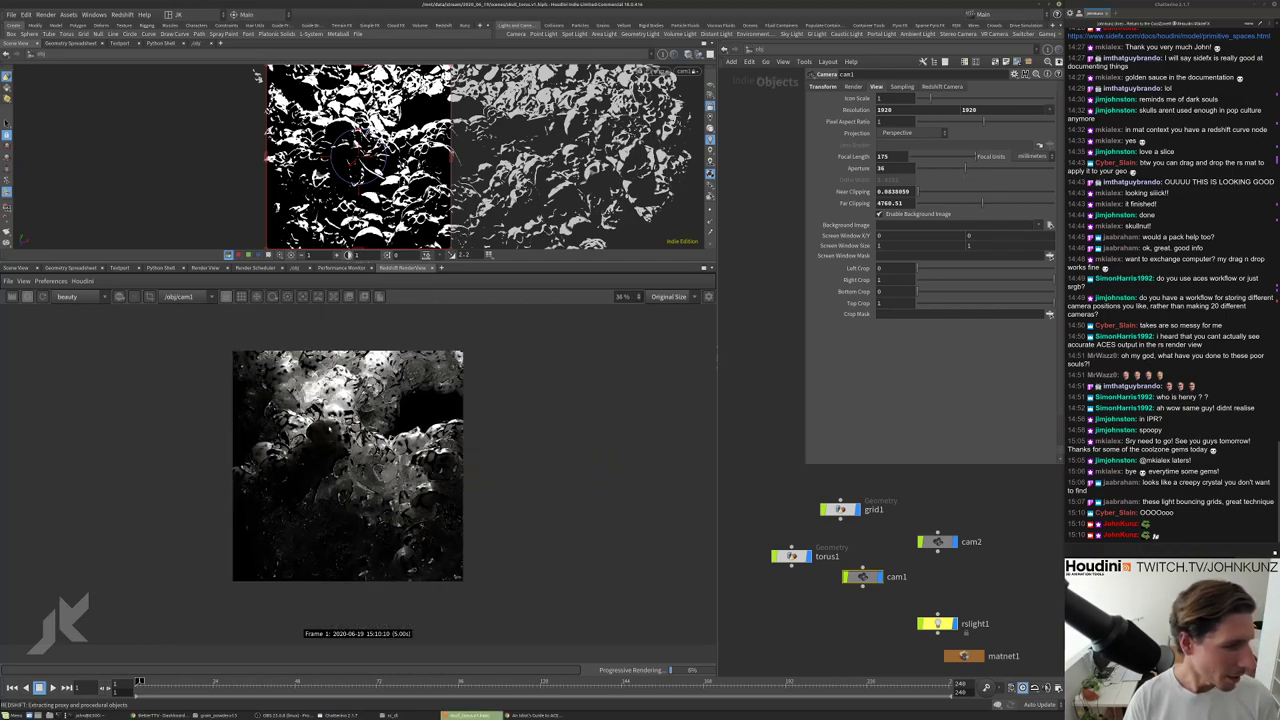
scroll(330, 423, "up", 1)
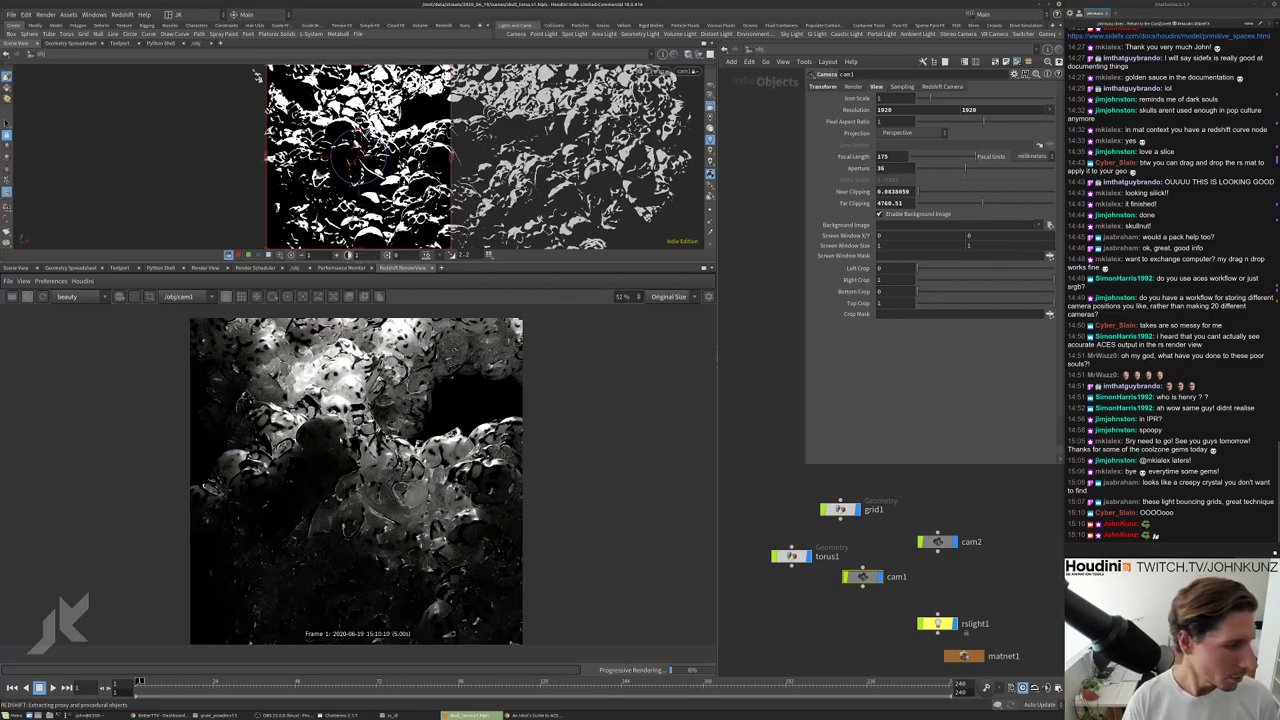
scroll(333, 429, "down", 2)
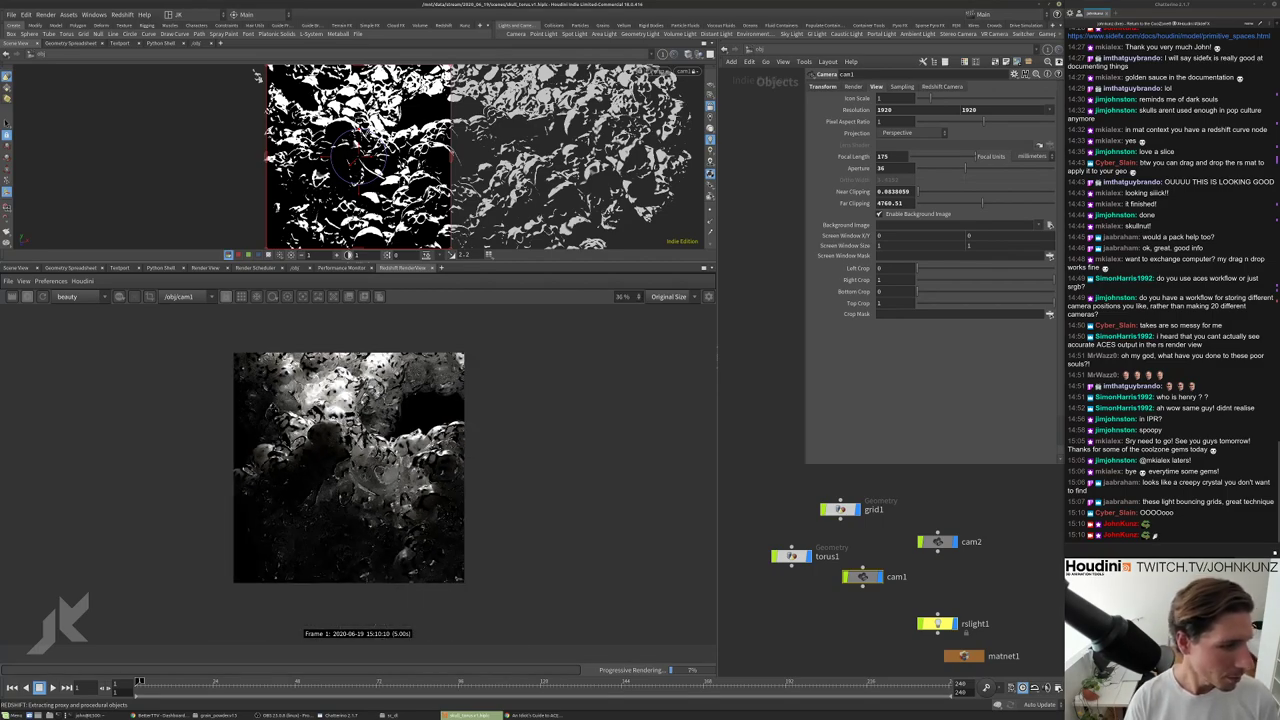
left_click(937, 623)
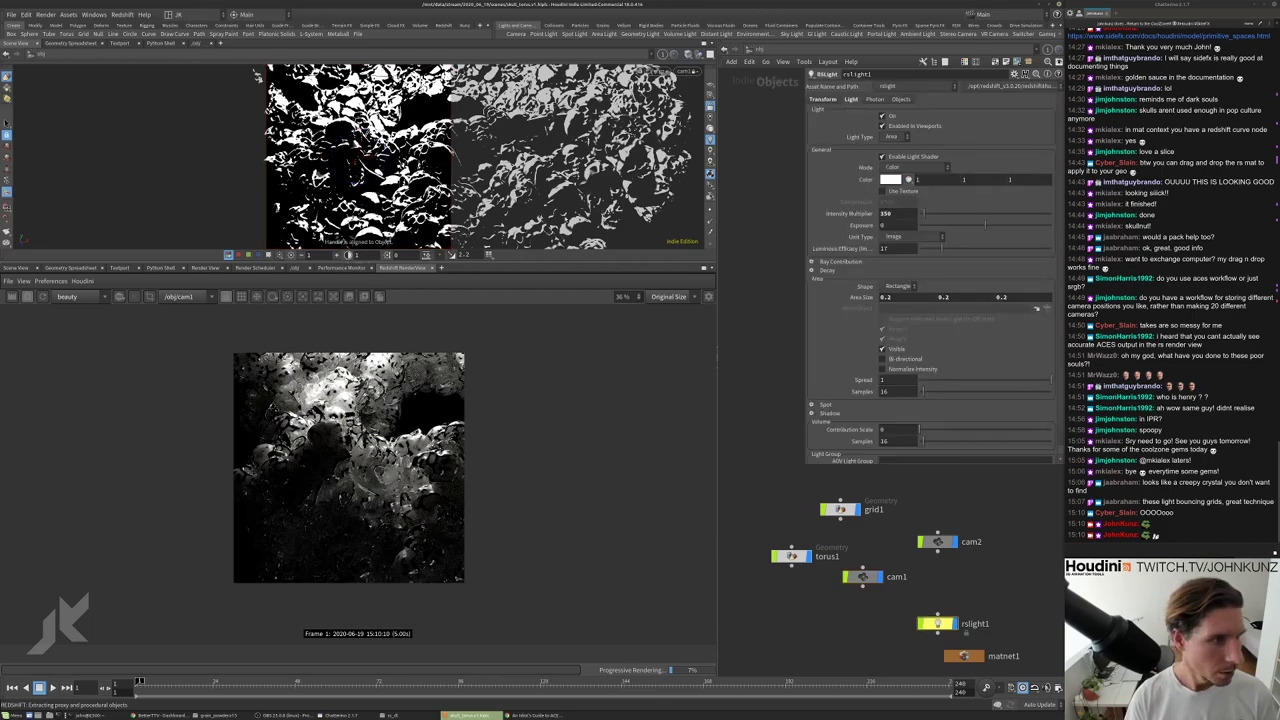
Save the scene as skull_torus.v2.hiplc.
left_click(11, 15)
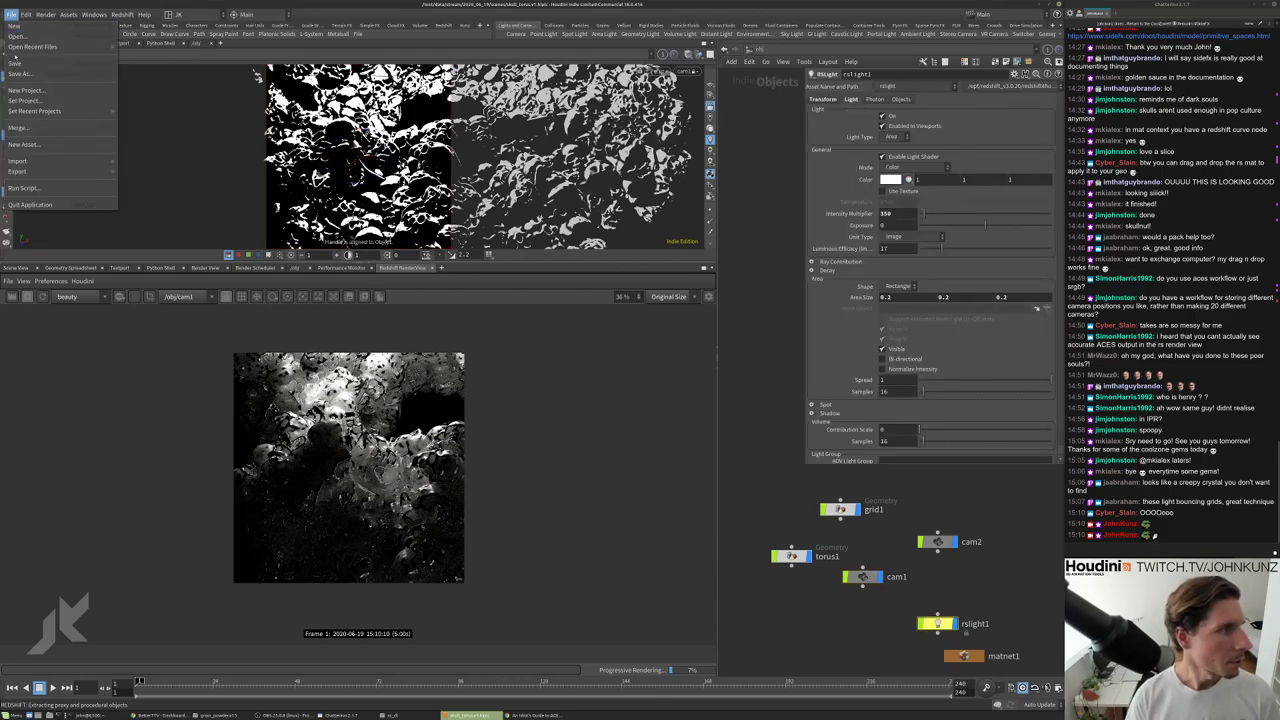
left_click(40, 72)
key("End")
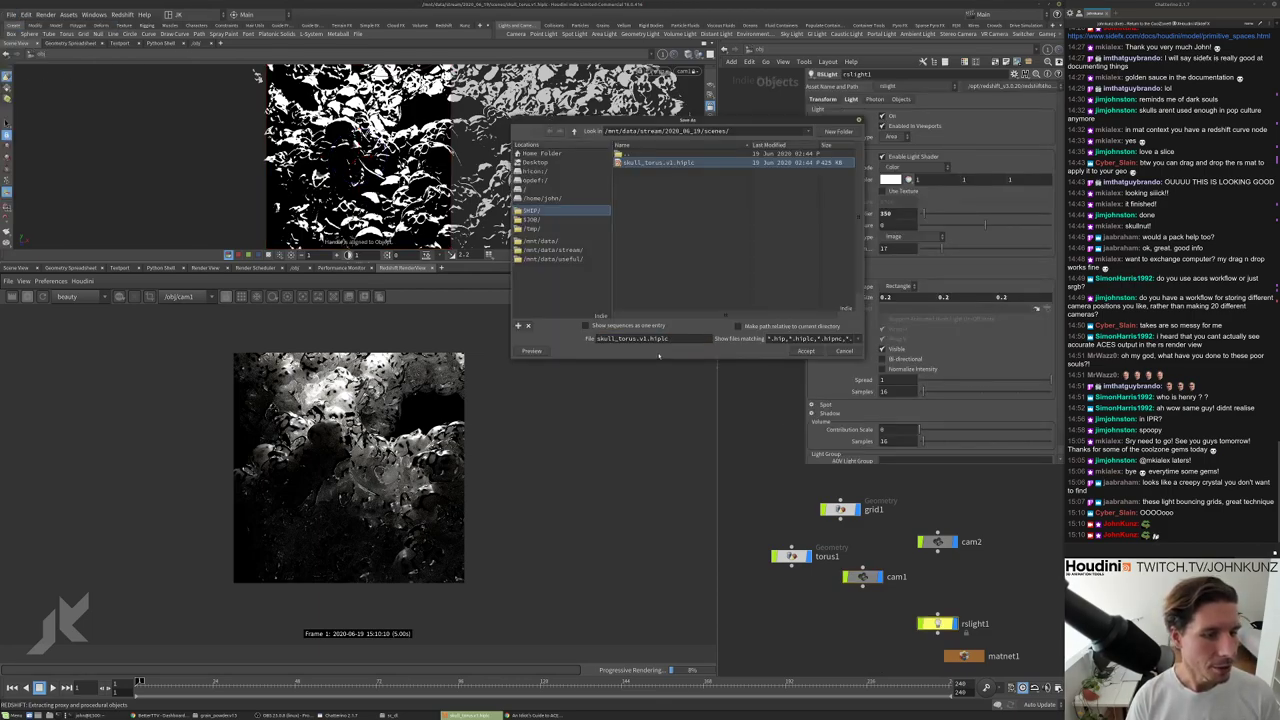
type("2")
key("Return")
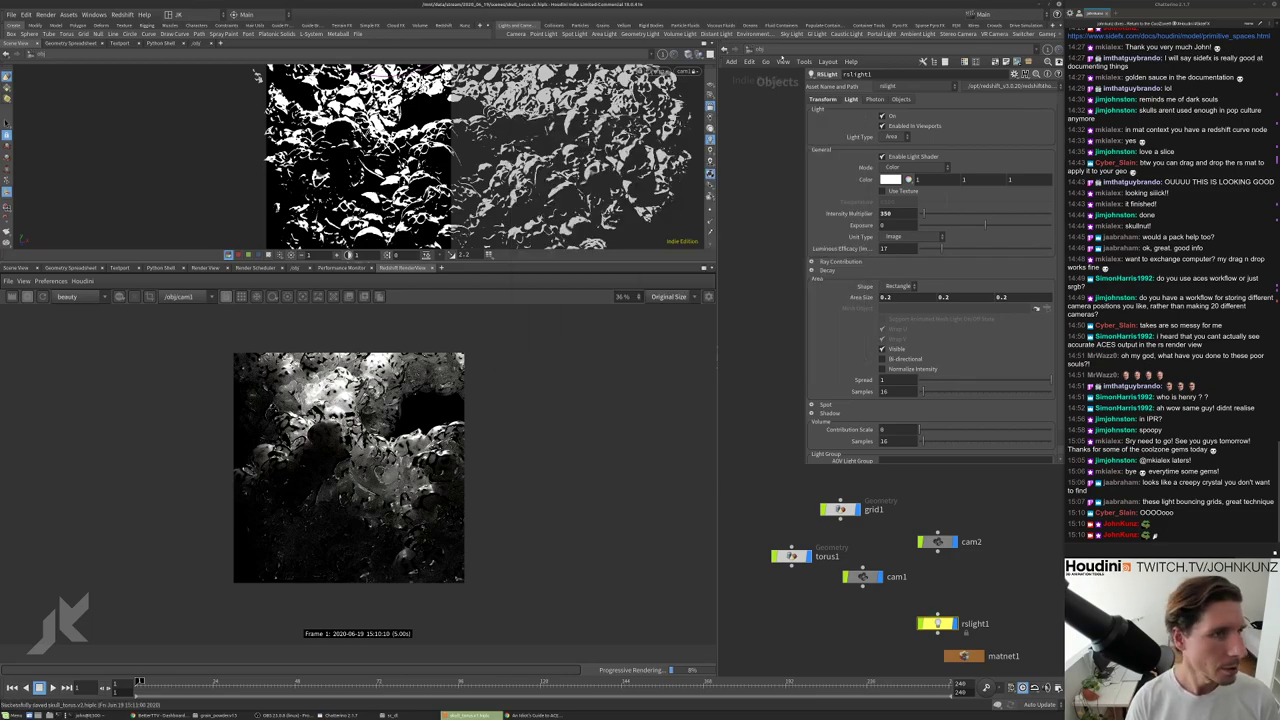
Look through rslight1 and swing the light across the skull-covered torus.
left_click(686, 71)
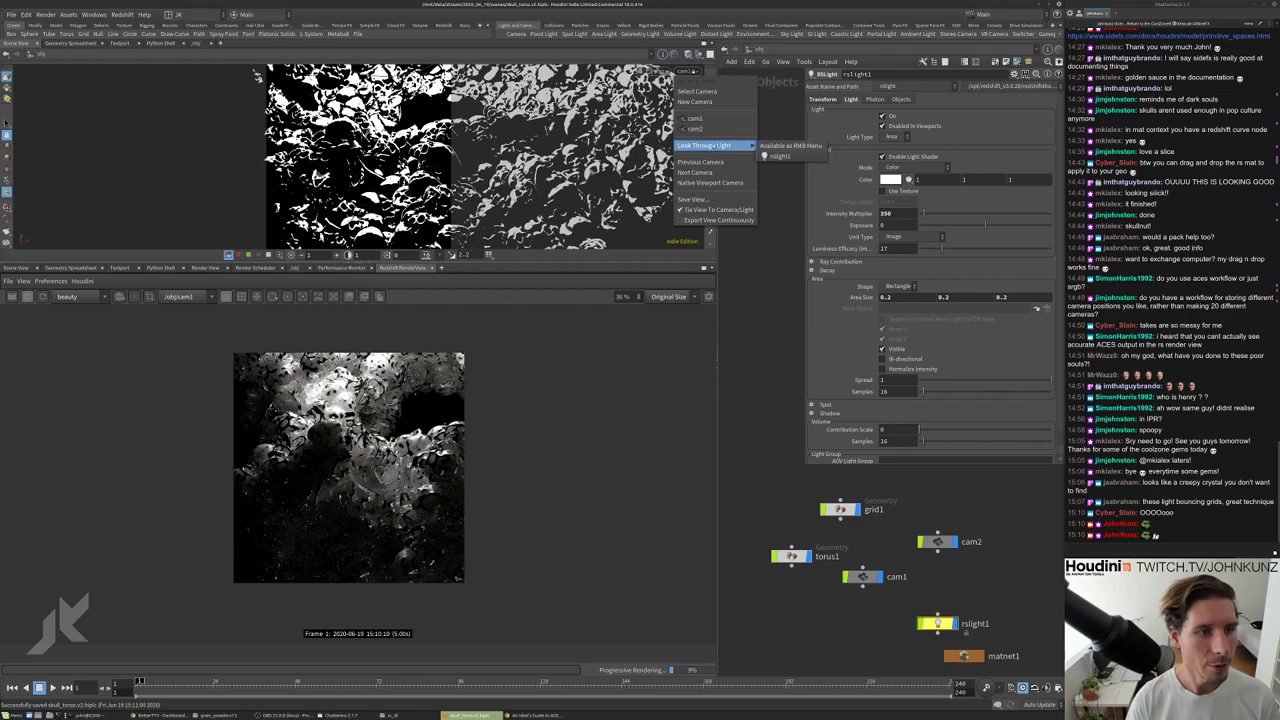
left_click(780, 157)
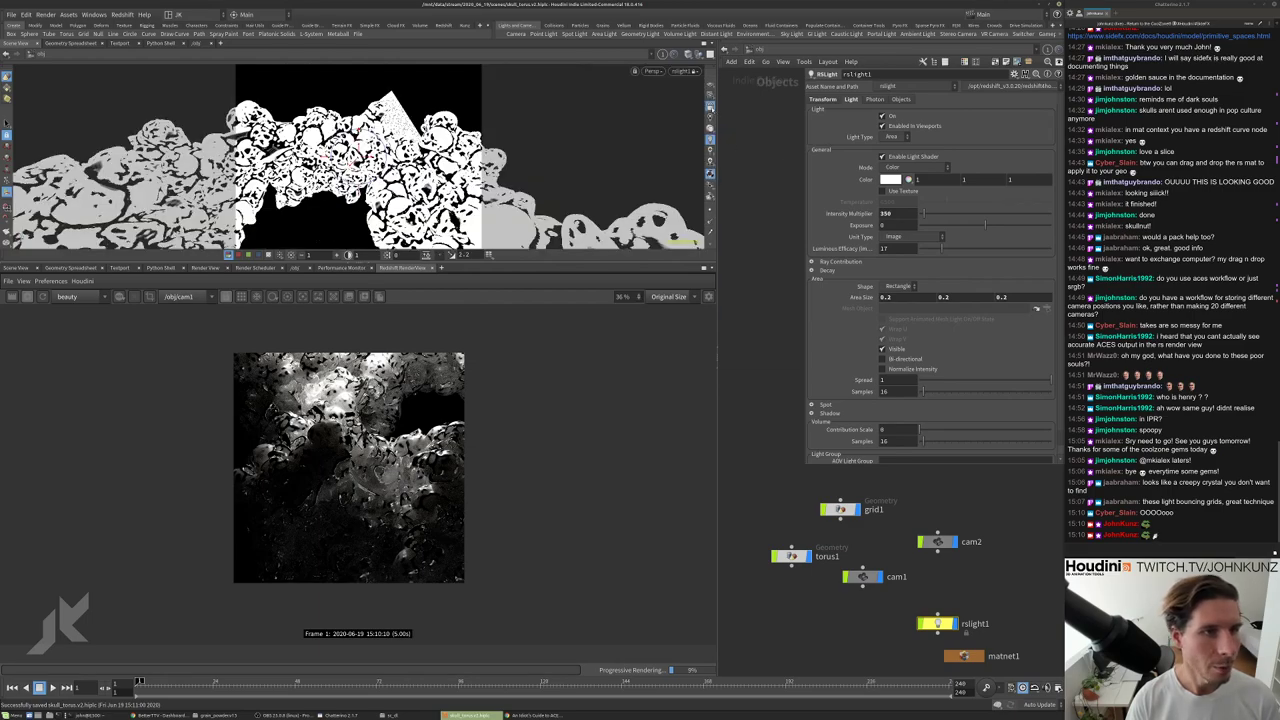
left_click_drag(508, 120, 350, 185)
scroll(338, 517, "up", 4)
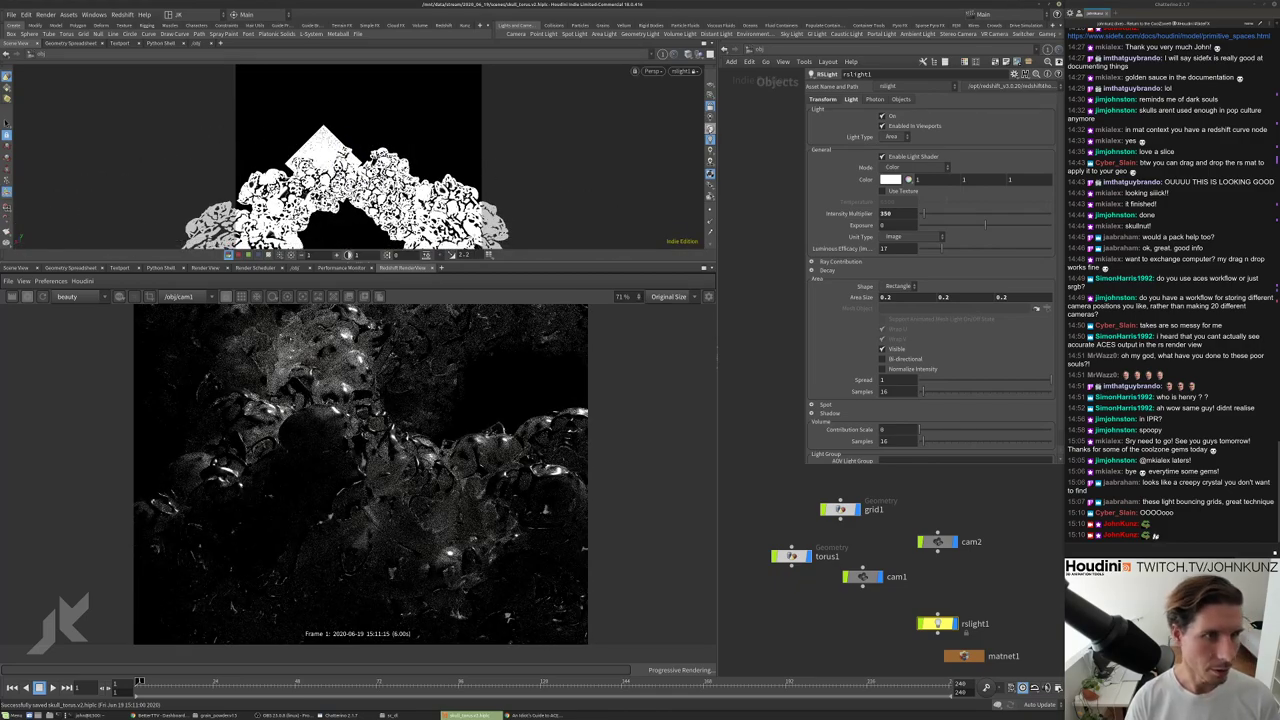
left_click_drag(350, 185, 328, 203)
scroll(328, 203, "up", 3)
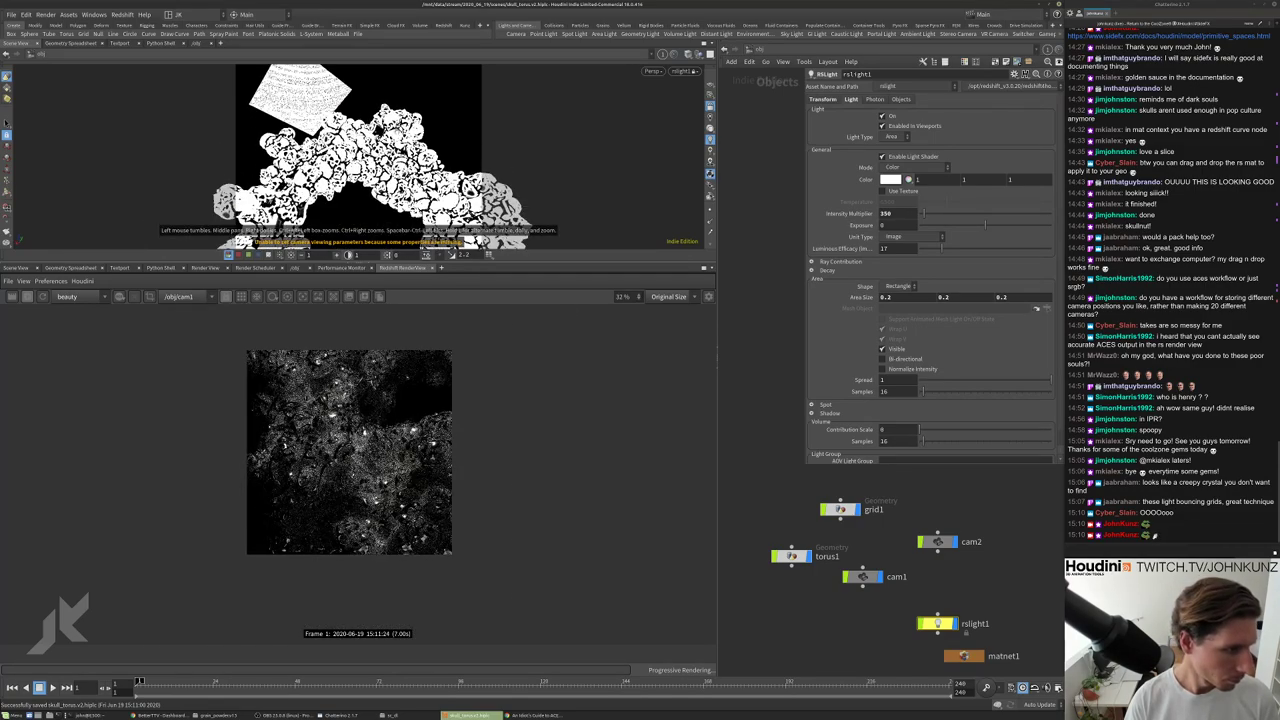
scroll(364, 470, "up", 1)
scroll(340, 470, "up", 2)
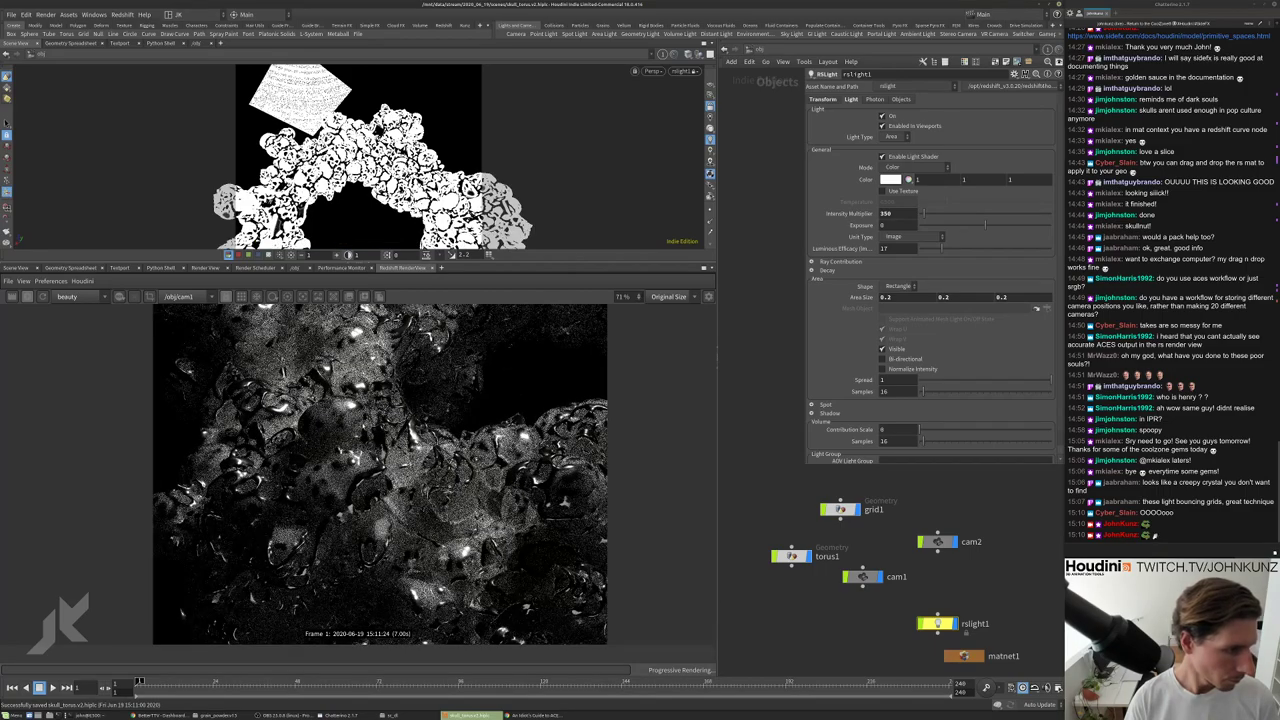
scroll(380, 475, "up", 2)
scroll(380, 470, "down", 5)
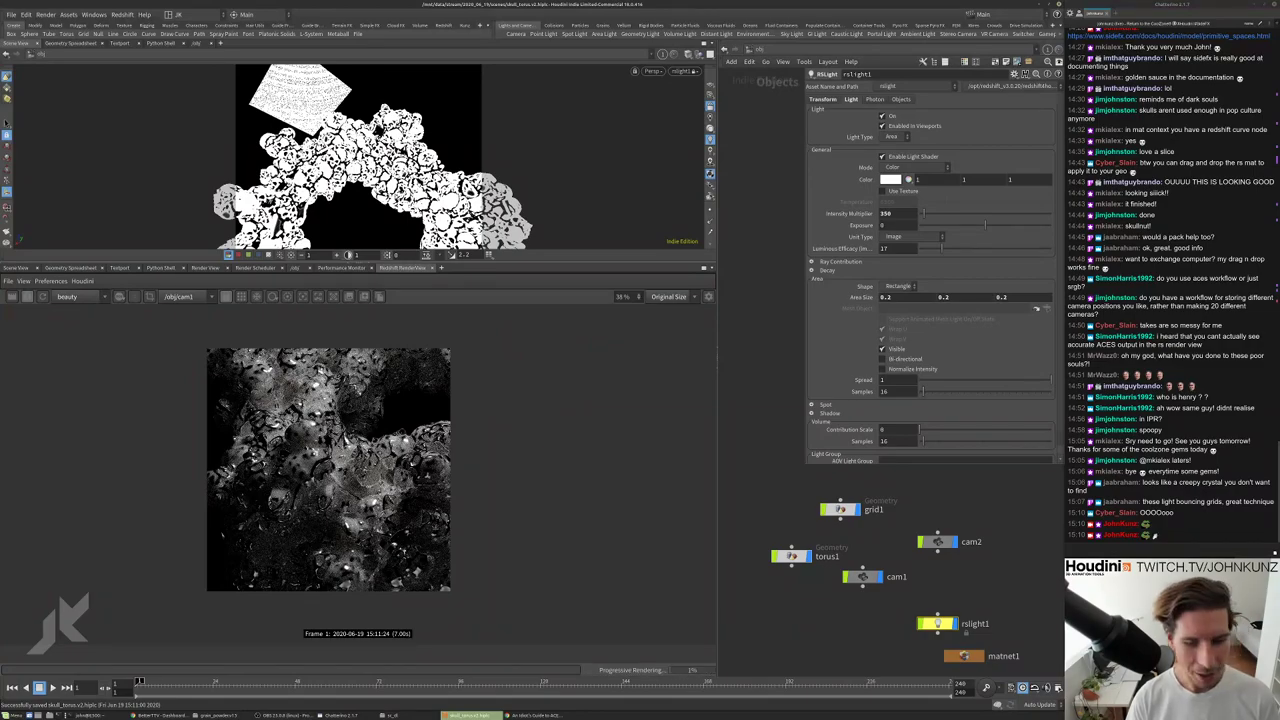
Move rslight1 lower and closer, angling it onto the torus from the front.
left_click_drag(360, 160, 360, 120)
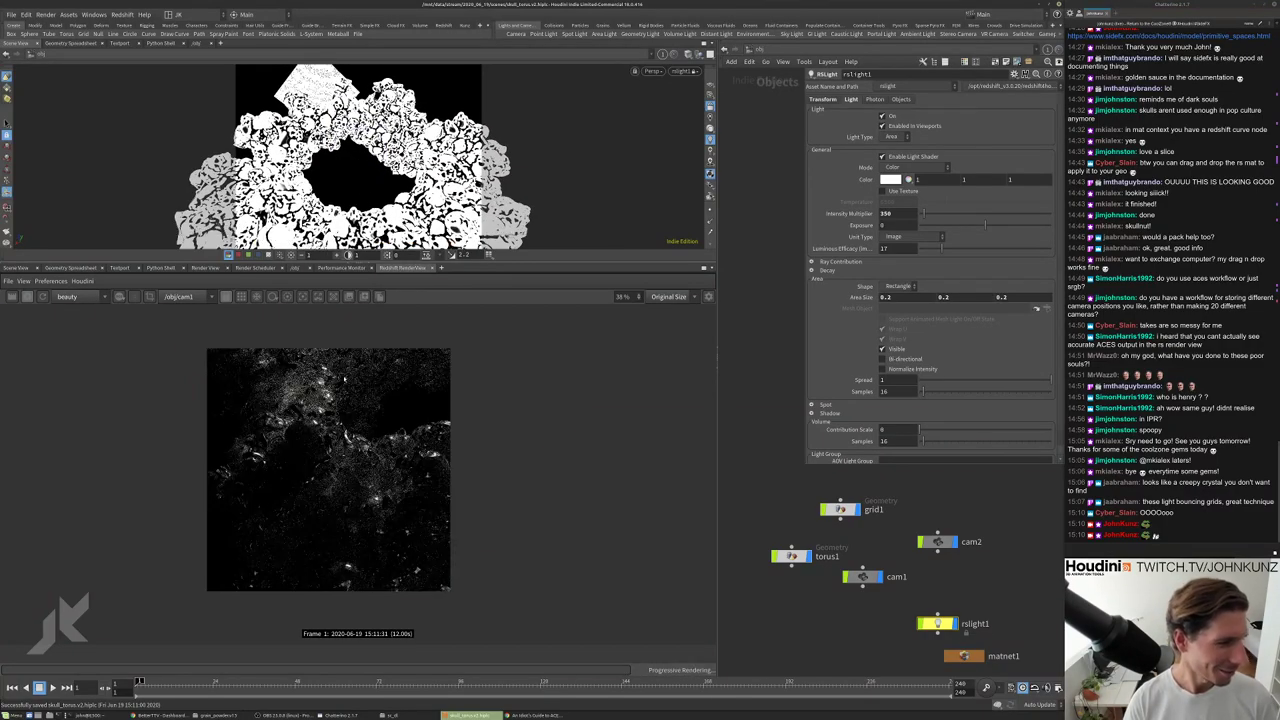
left_click_drag(402, 188, 400, 200)
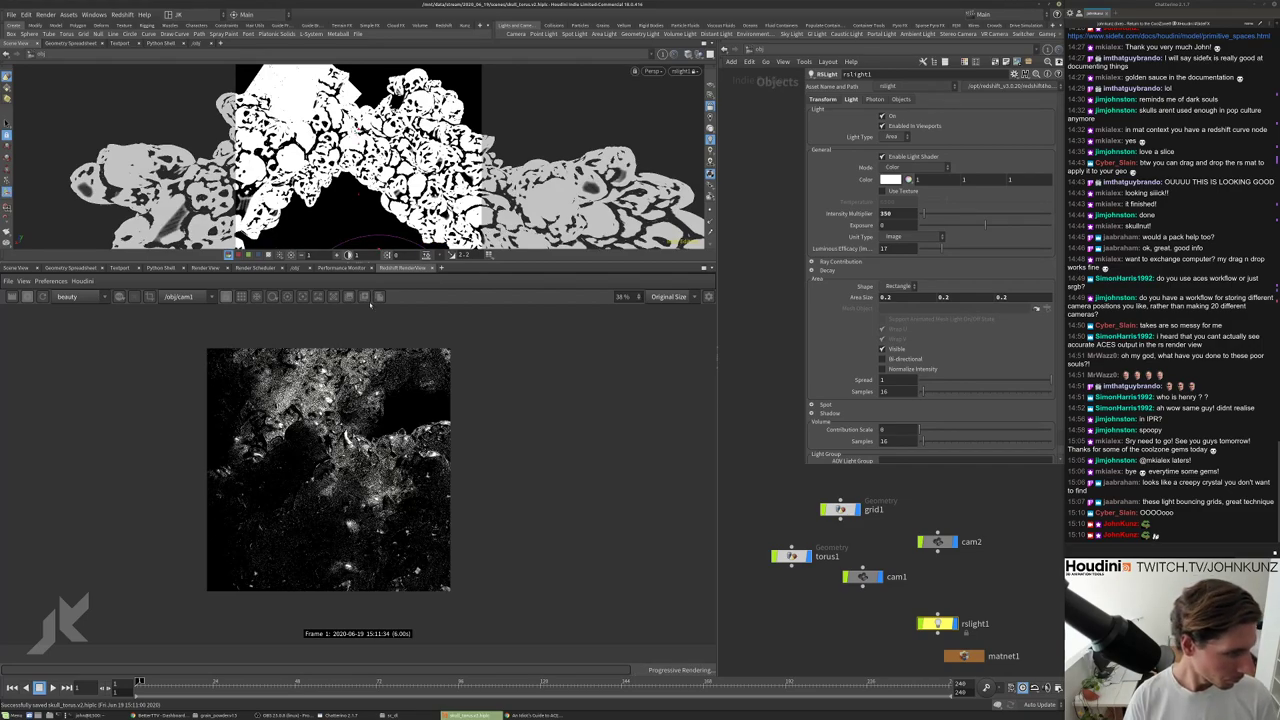
left_click_drag(360, 150, 428, 151)
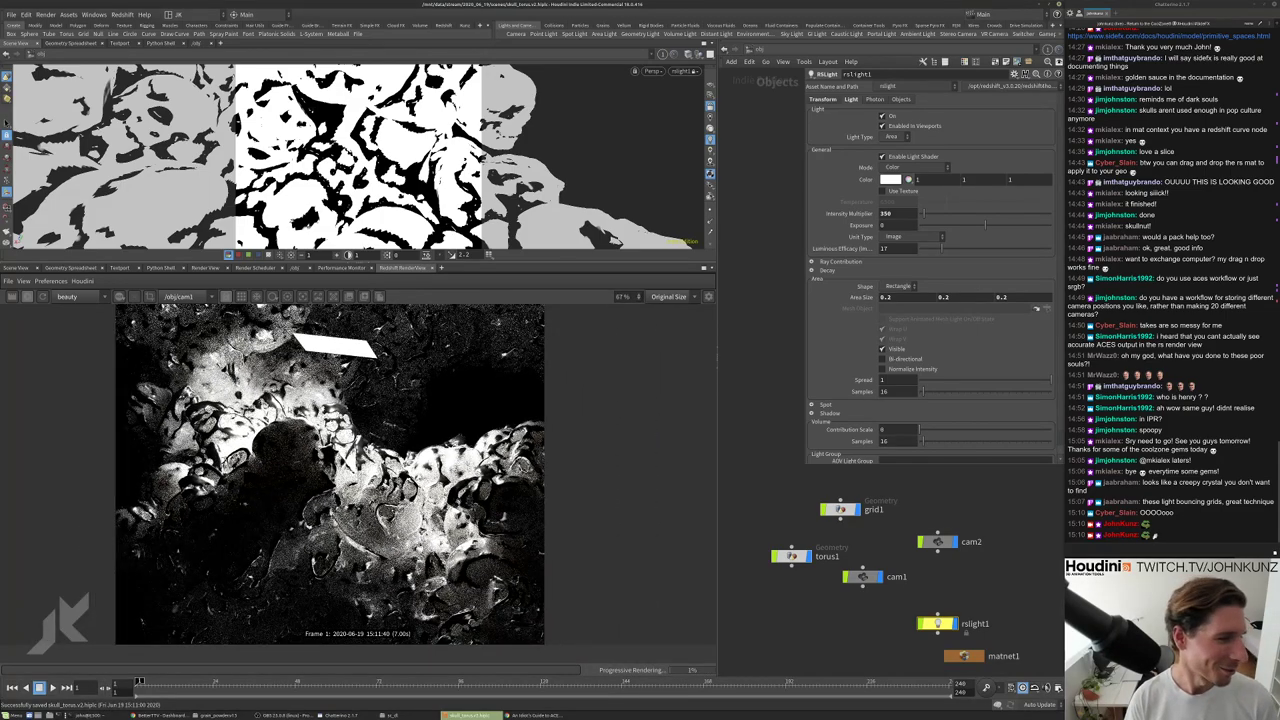
scroll(465, 240, "down", 3)
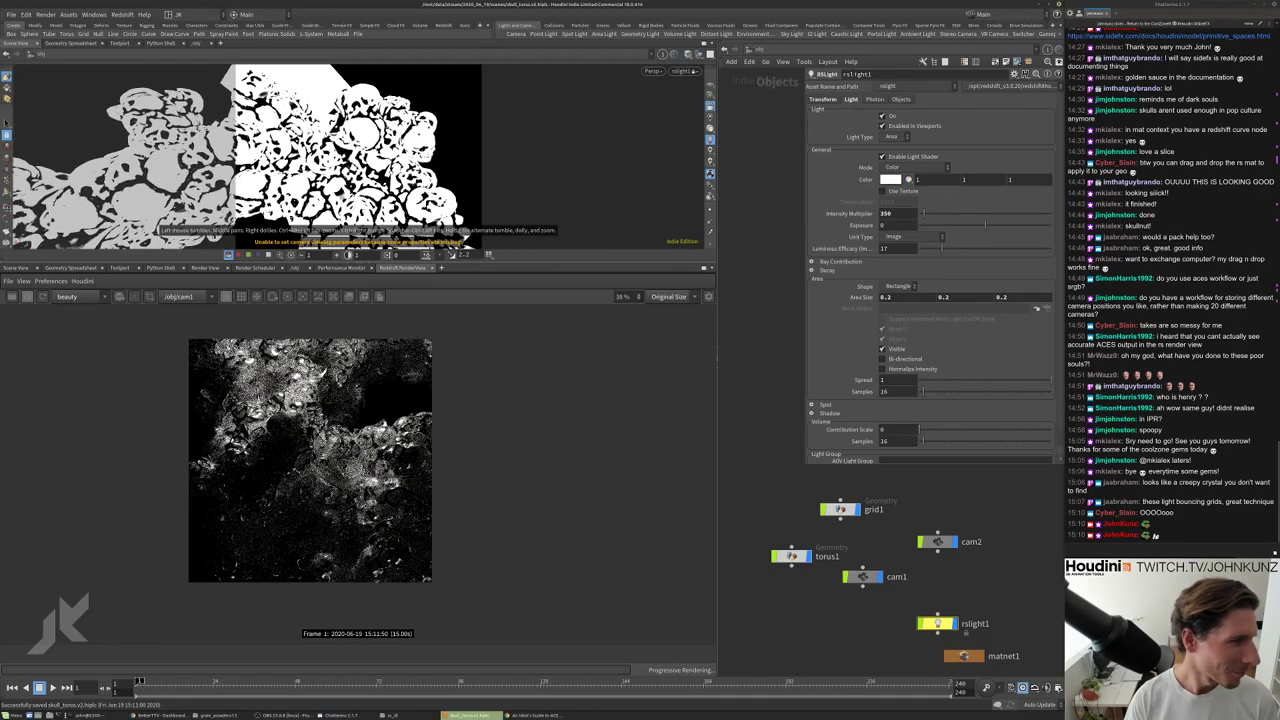
scroll(465, 240, "up", 2)
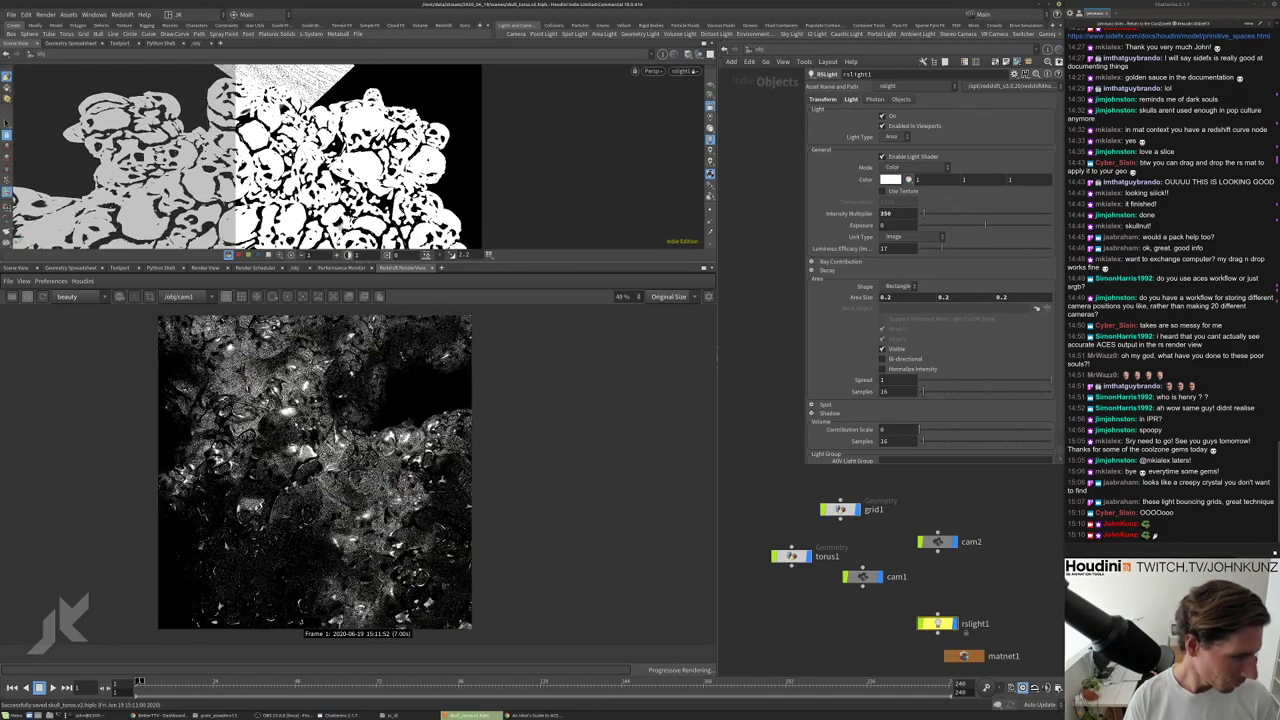
scroll(333, 475, "up", 4)
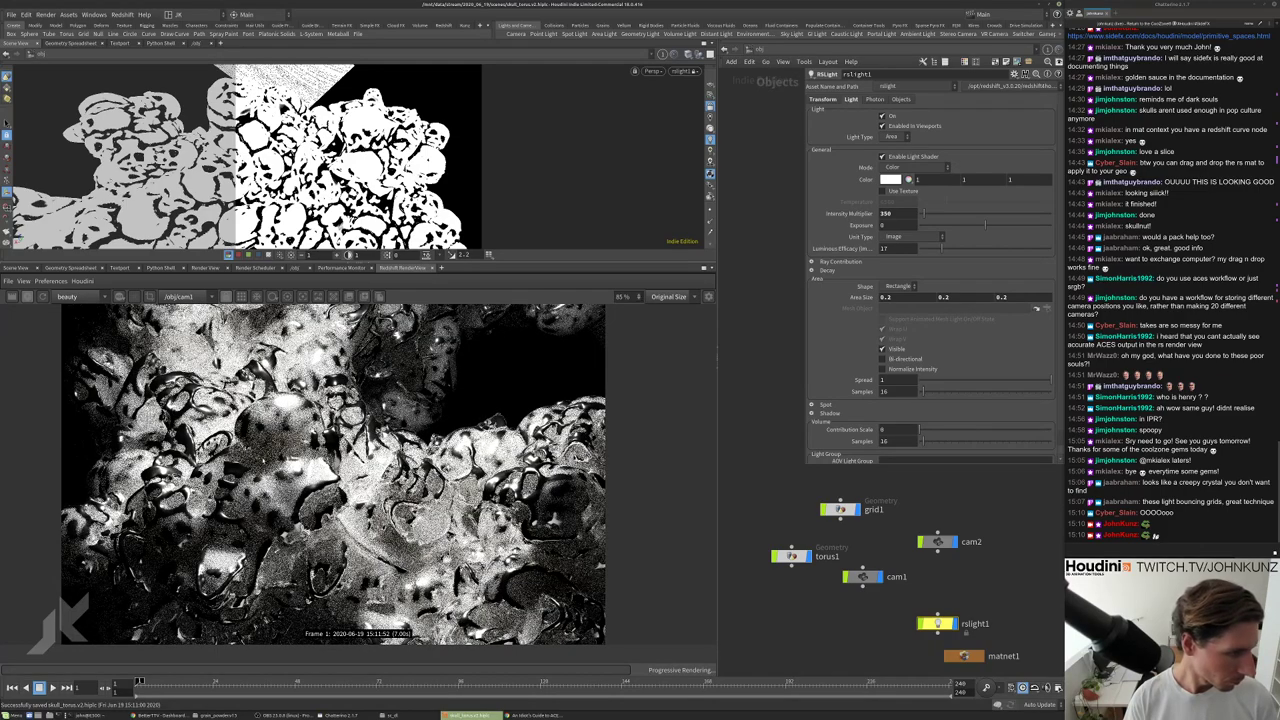
scroll(333, 475, "down", 4)
scroll(294, 478, "down", 1)
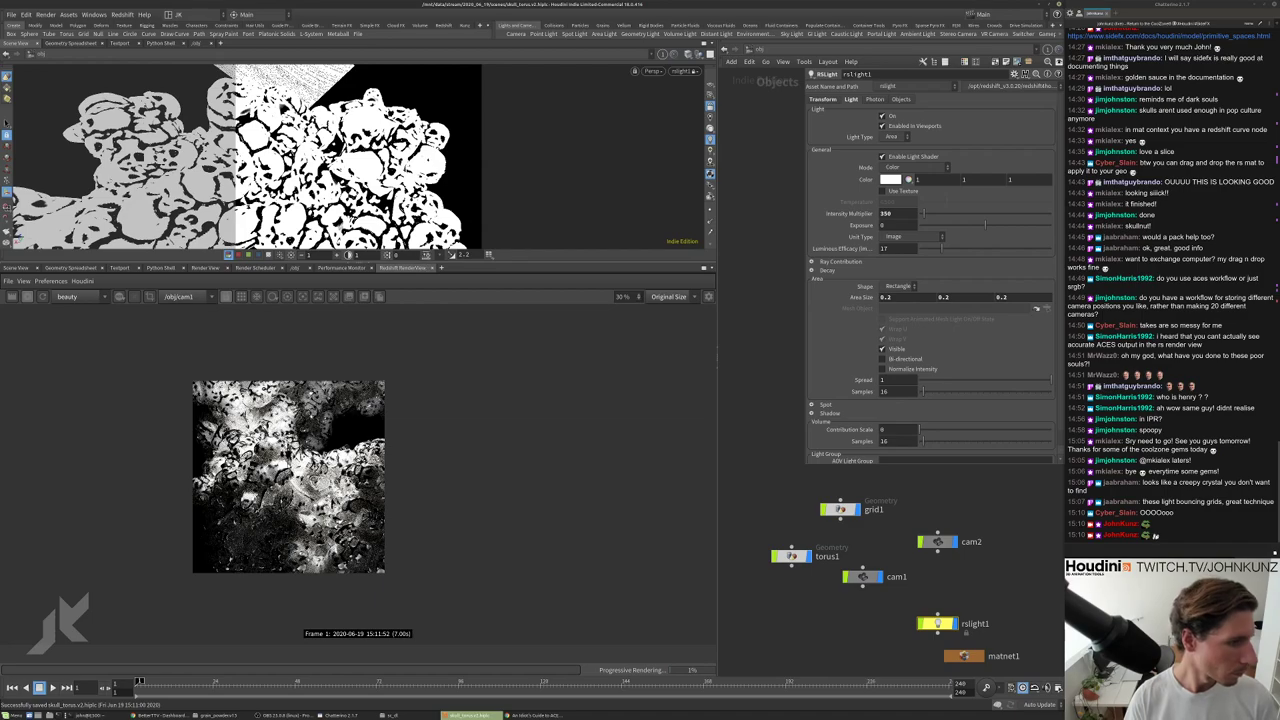
scroll(289, 483, "up", 1)
Switch the viewport back to cam1 and reframe the torus.
left_click(688, 71)
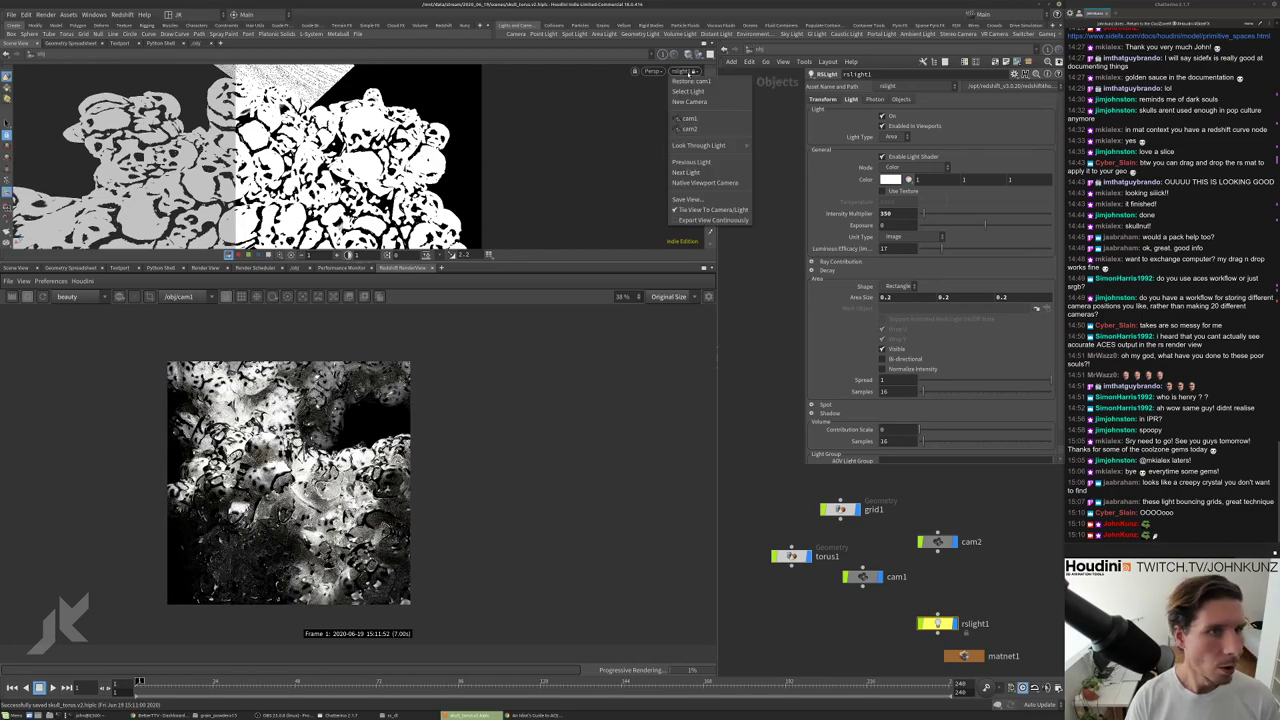
left_click(689, 118)
key("space")
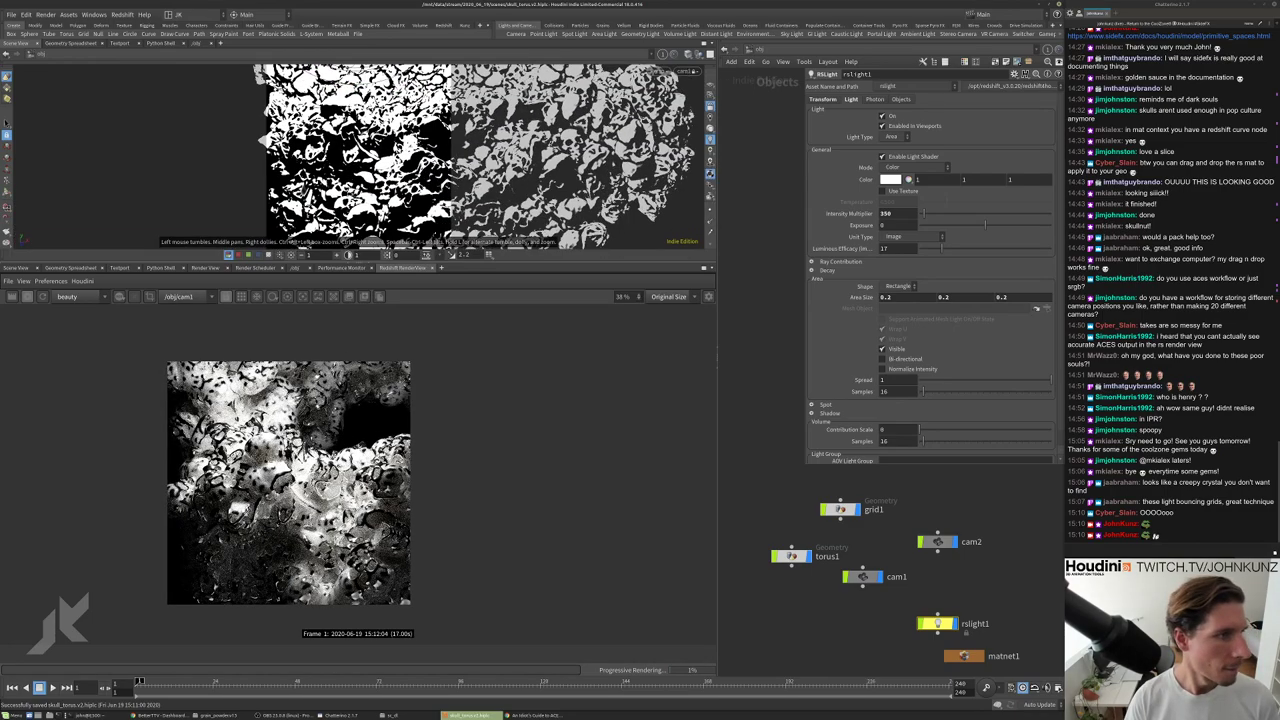
left_click_drag(470, 150, 395, 315)
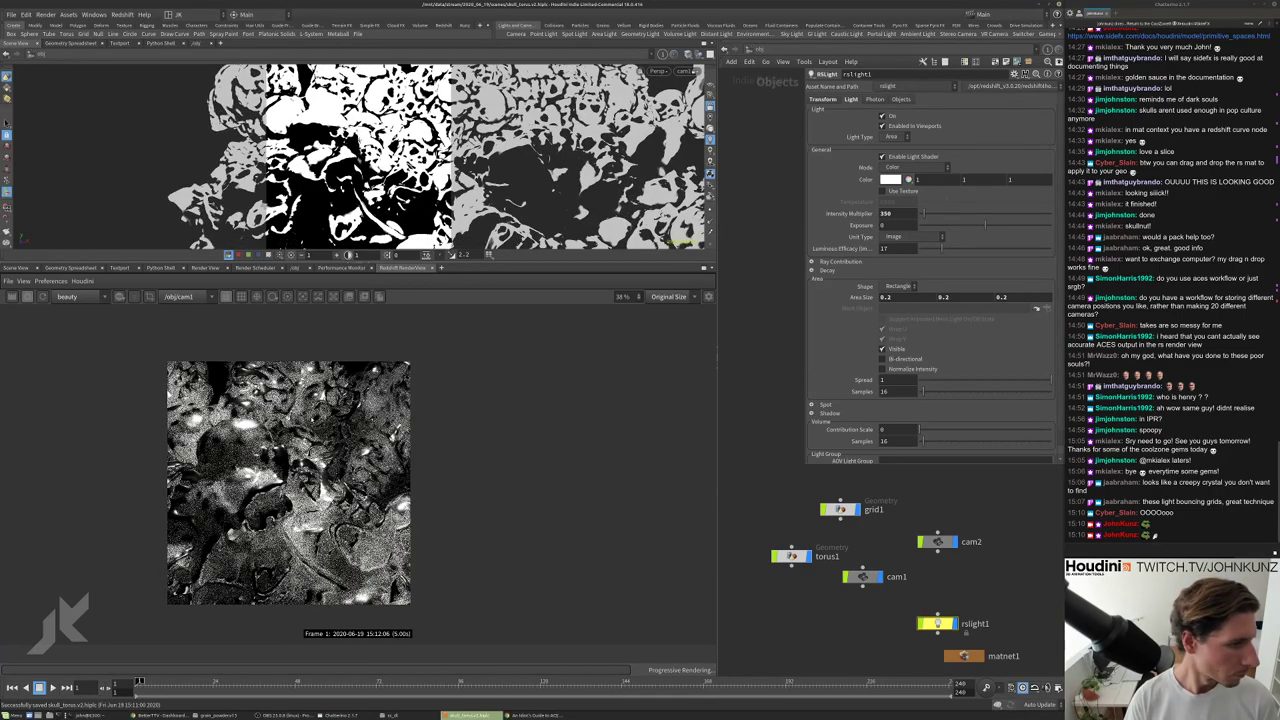
scroll(292, 475, "up", 3)
scroll(292, 475, "down", 2)
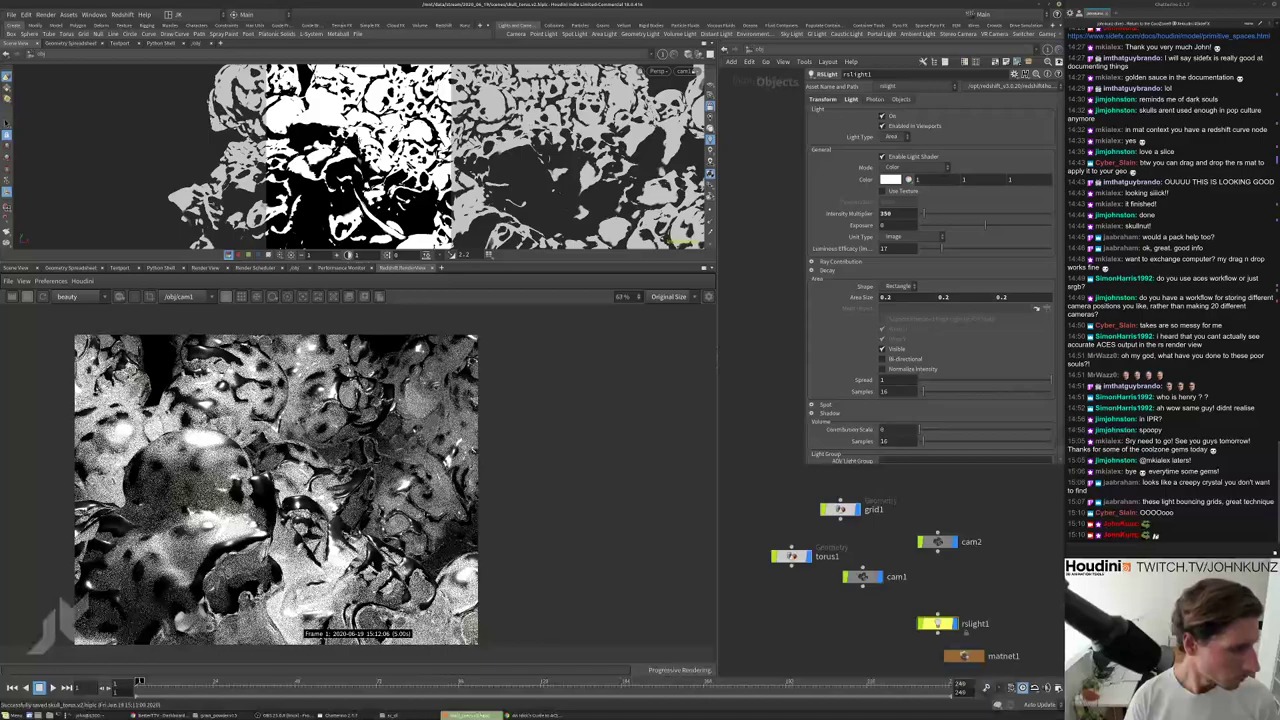
scroll(292, 475, "up", 3)
scroll(300, 470, "down", 2)
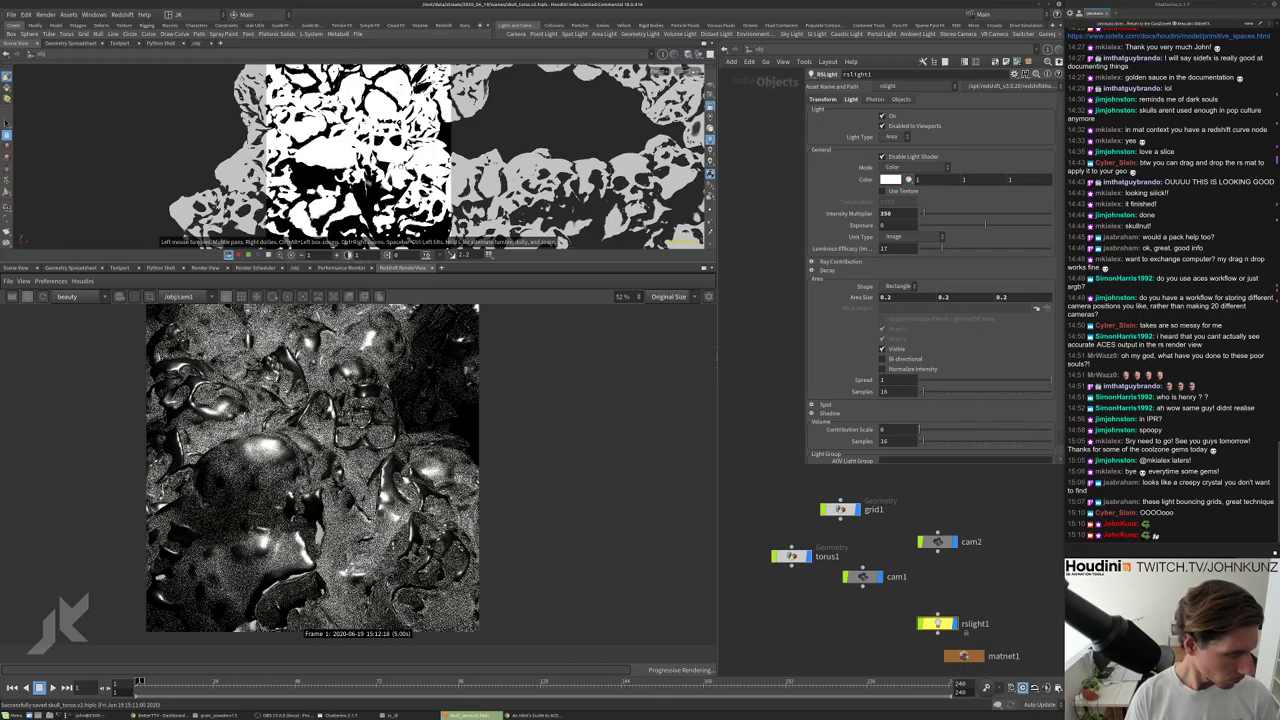
scroll(323, 473, "down", 3)
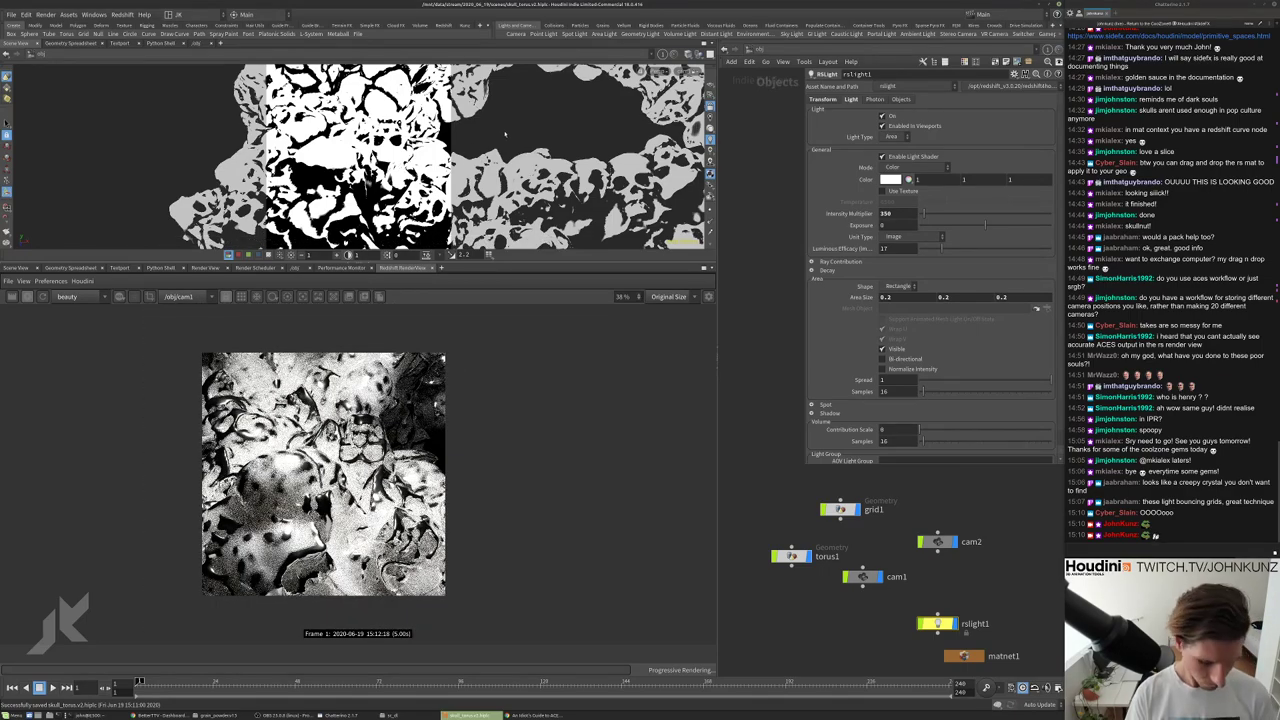
Pull the view back above the skulls and change camera views to restart the render.
left_click_drag(505, 135, 330, 150)
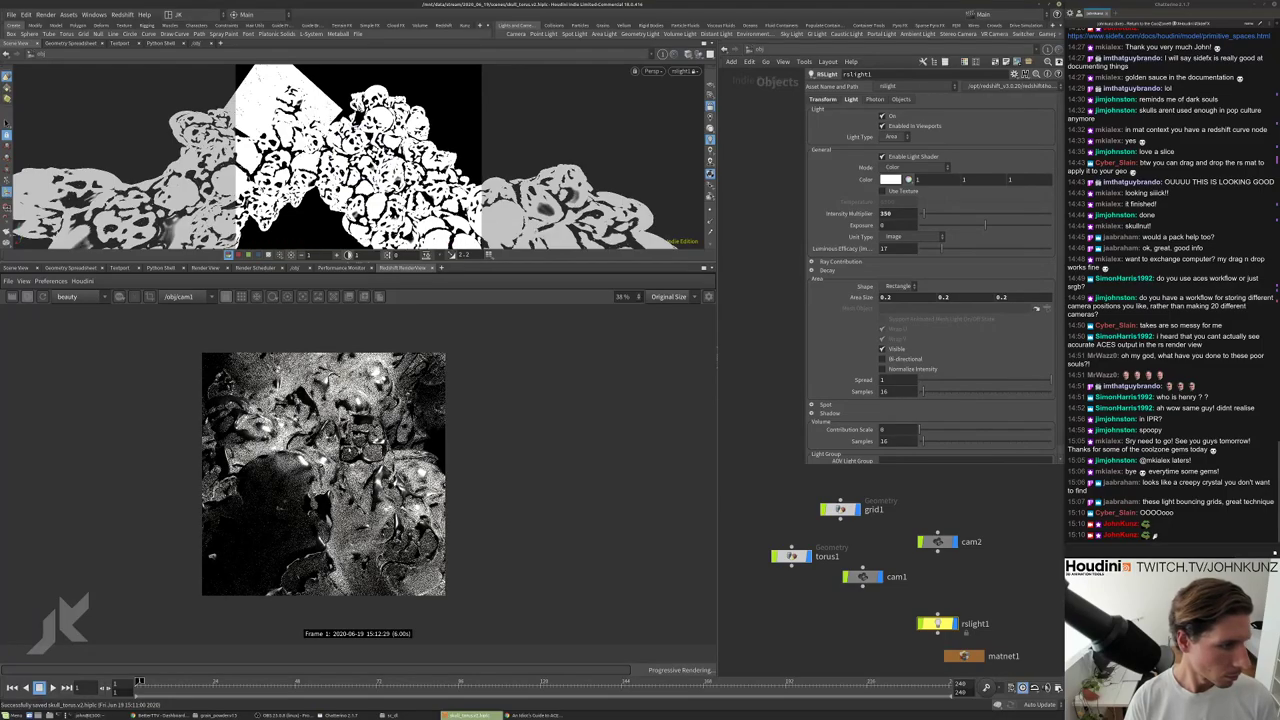
scroll(321, 474, "up", 2)
scroll(321, 474, "down", 2)
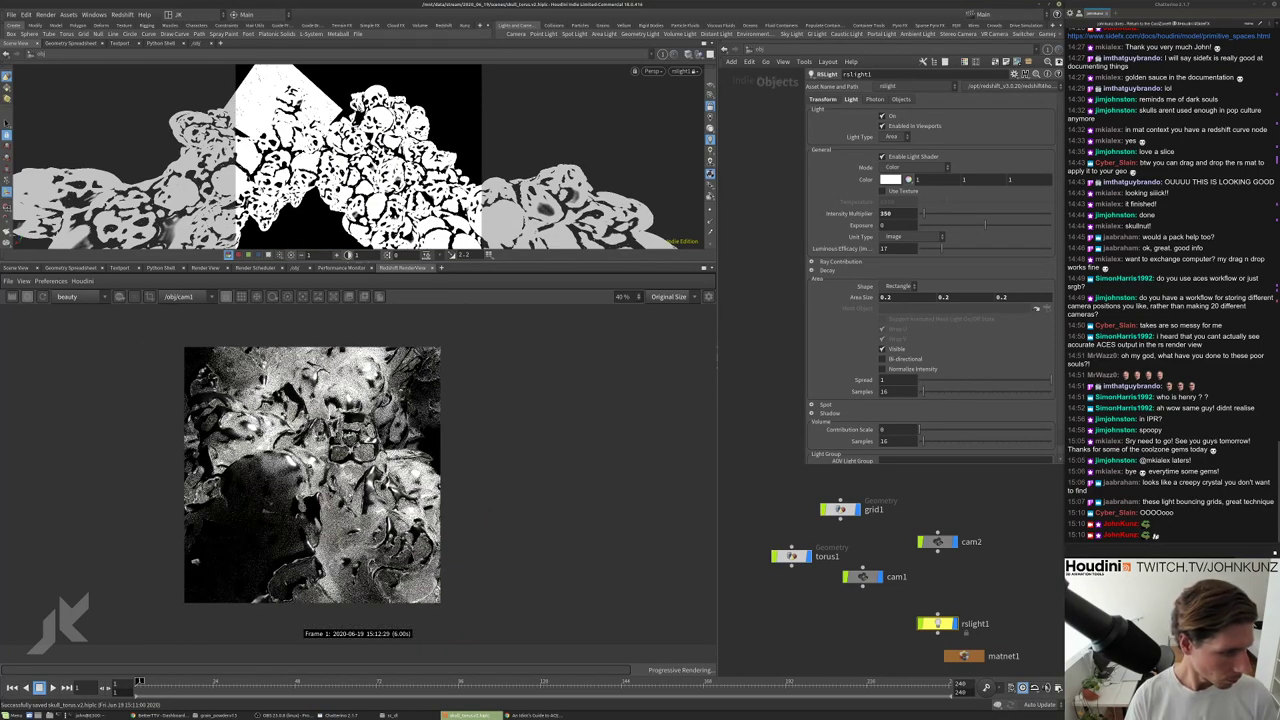
scroll(247, 480, "down", 2)
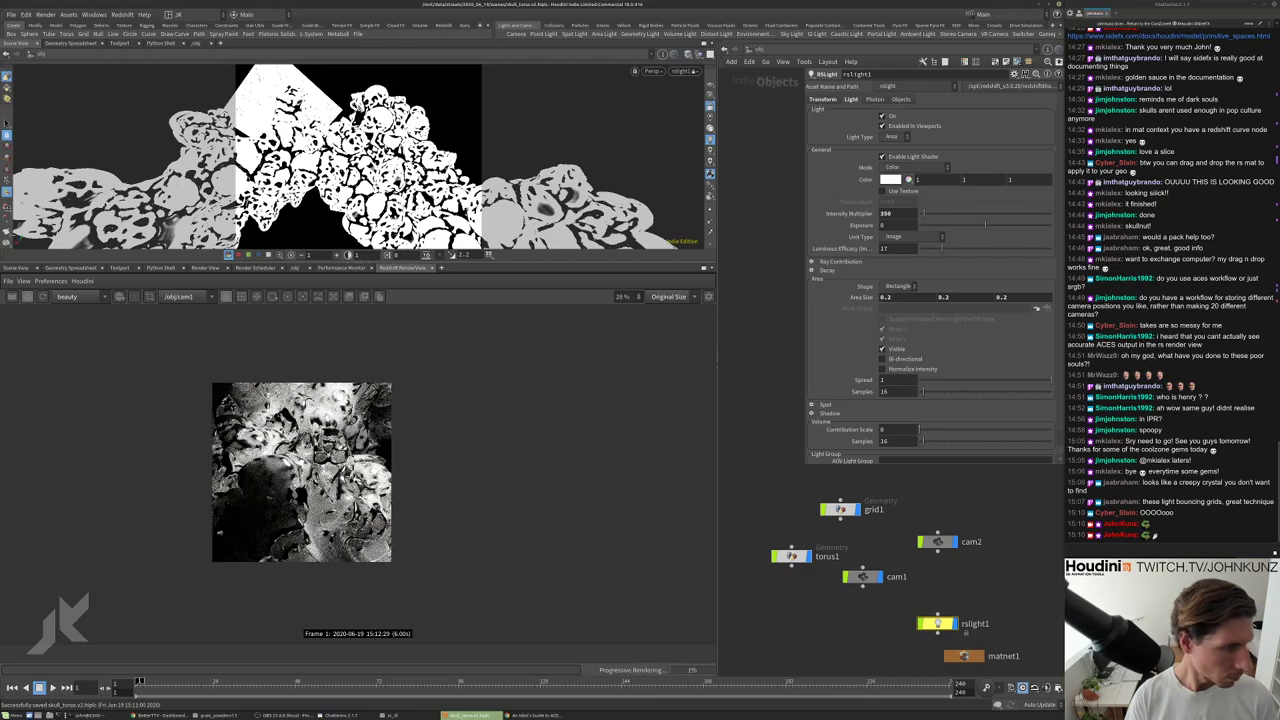
left_click(348, 254)
left_click(348, 254)
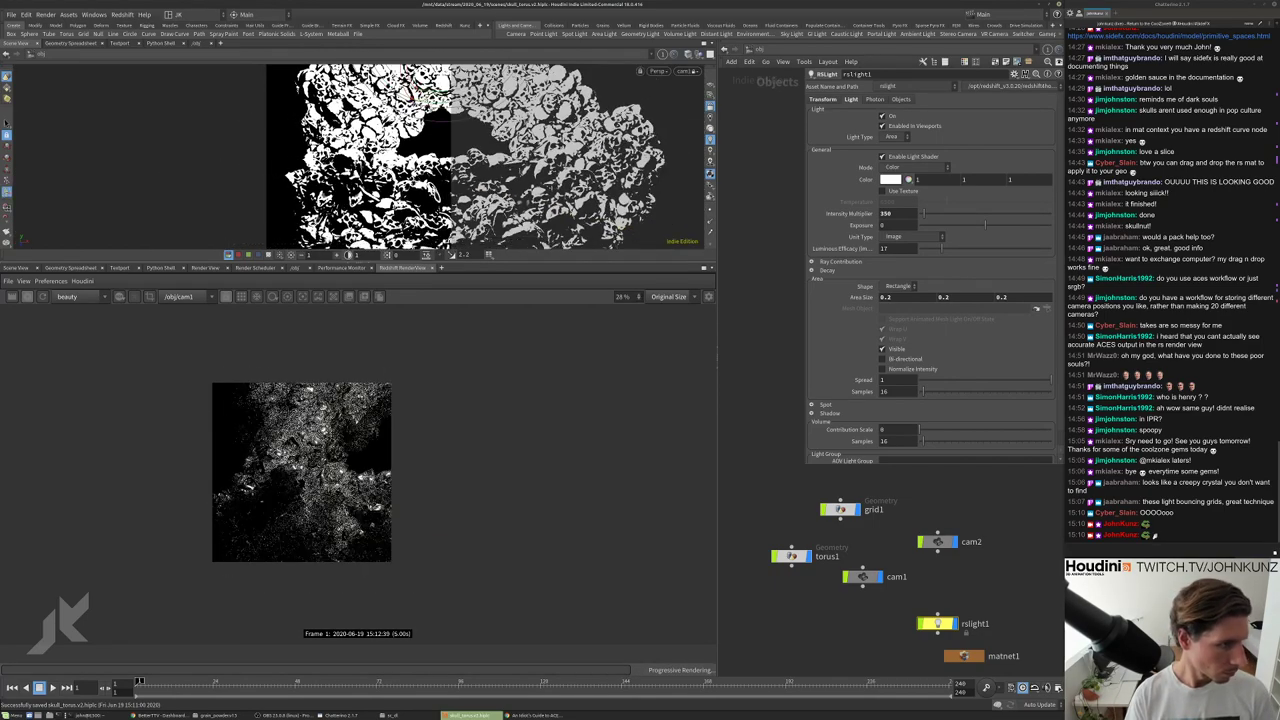
left_click(348, 254)
left_click(348, 254)
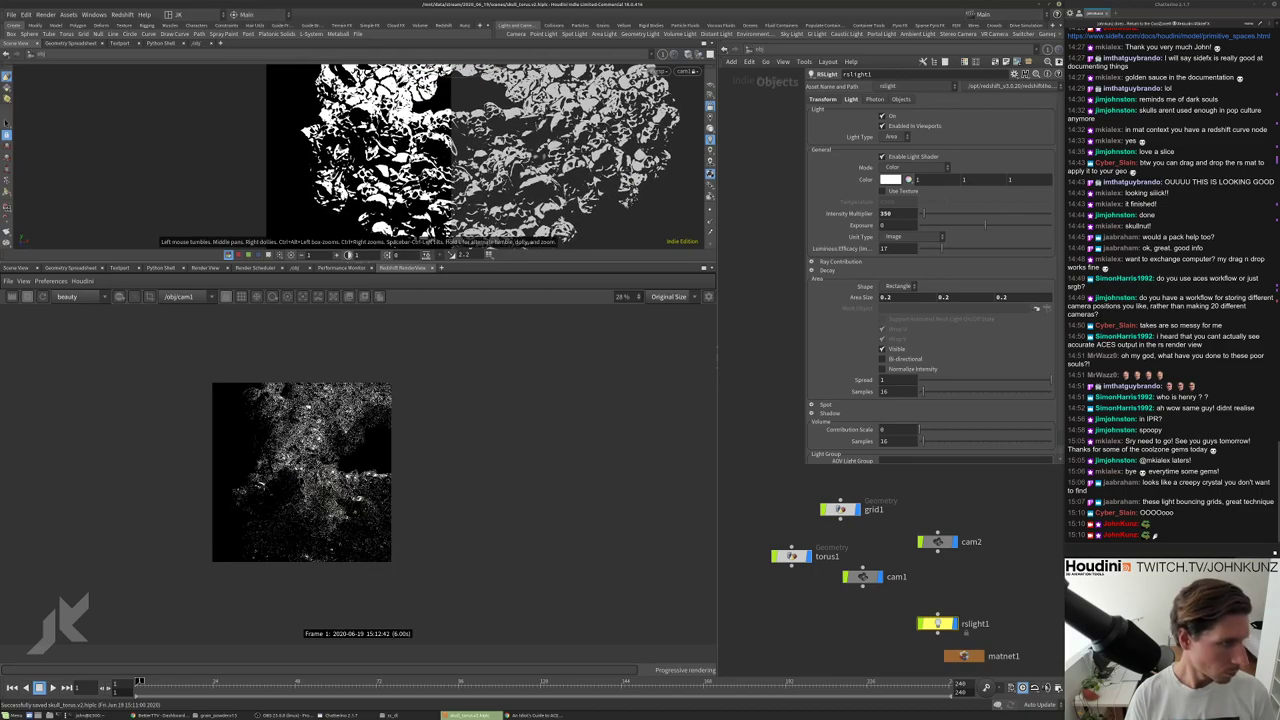
Pan and zoom the render view to inspect the re-lit skull cluster.
scroll(300, 470, "up", 3)
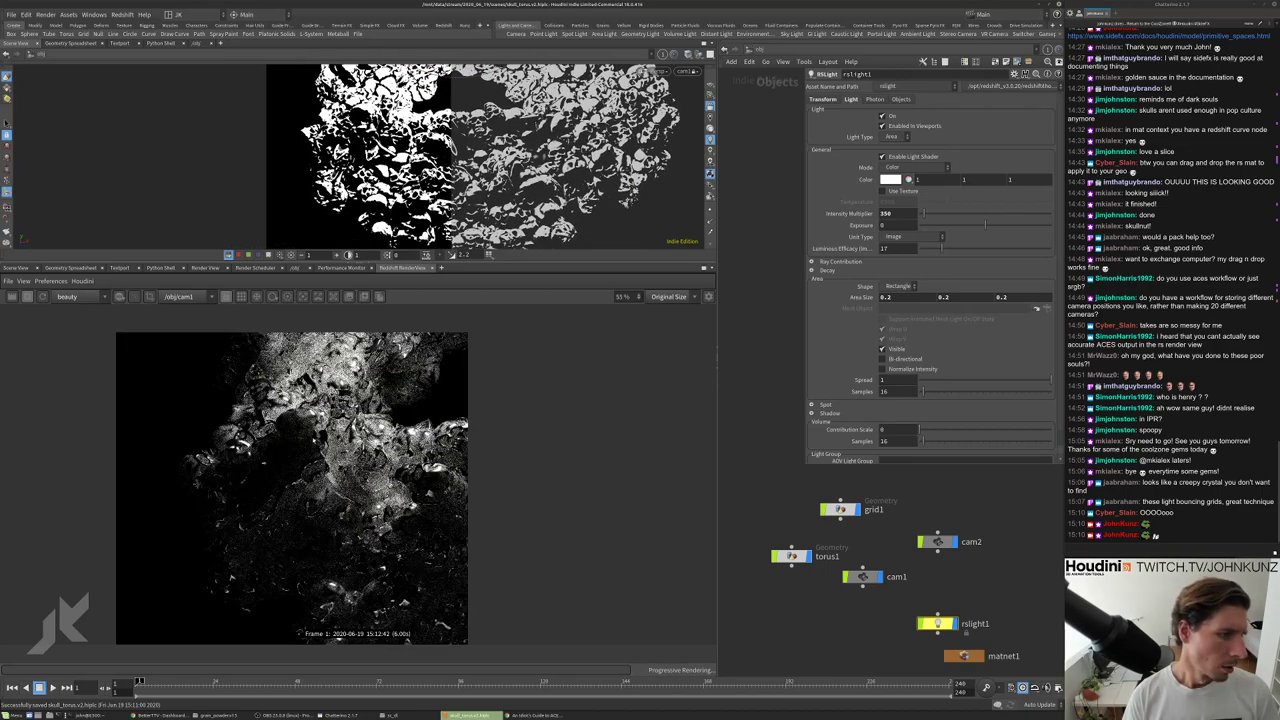
scroll(300, 470, "down", 3)
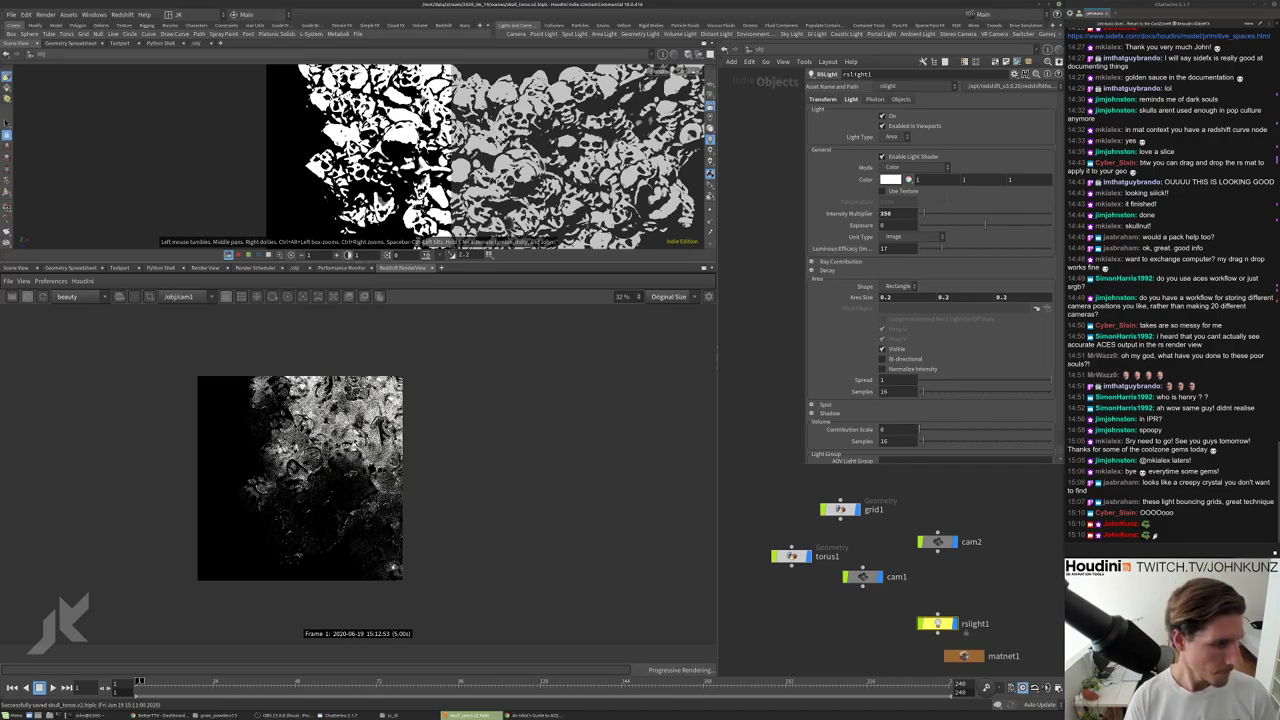
scroll(325, 487, "up", 2)
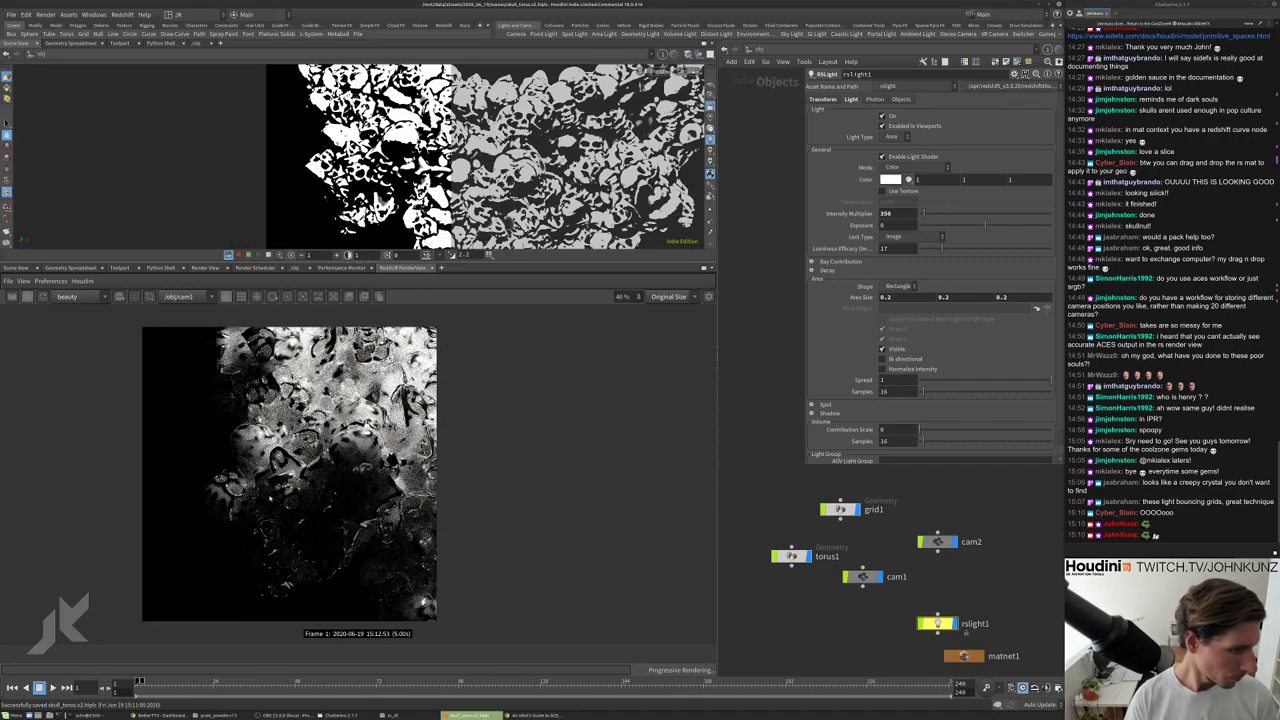
middle_click_drag(325, 487, 304, 506)
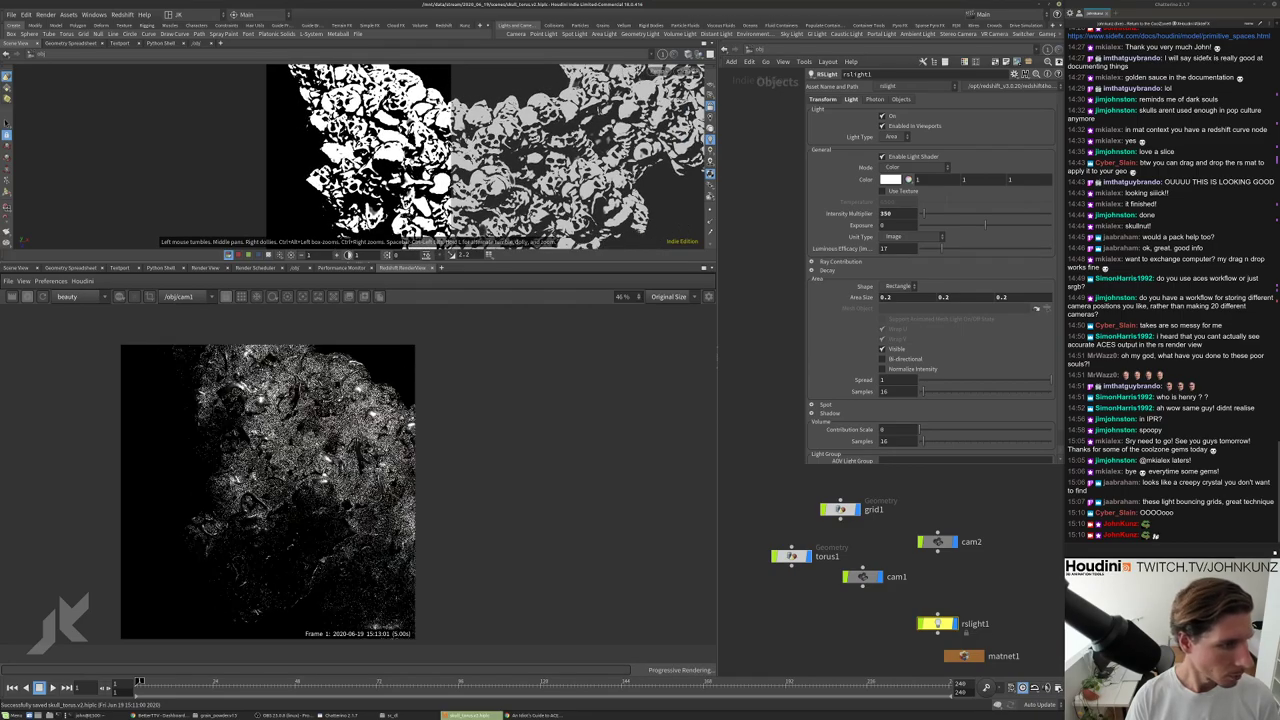
scroll(291, 495, "down", 2)
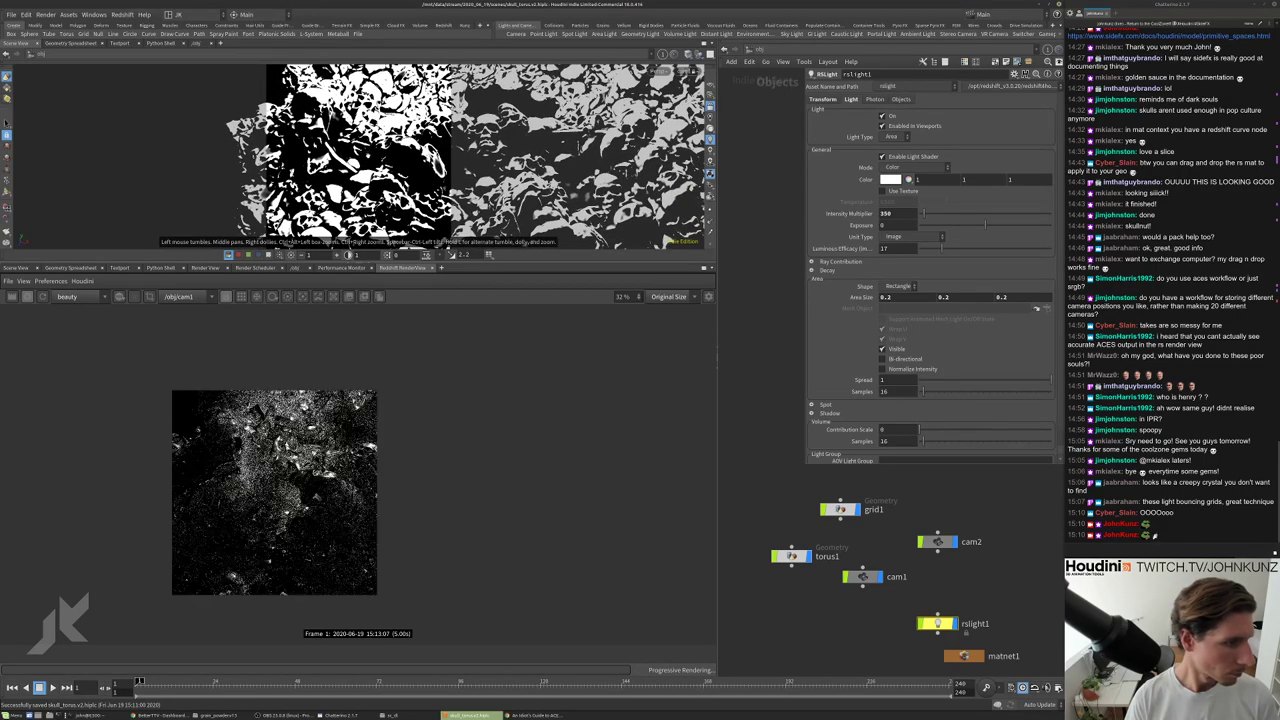
scroll(280, 515, "up", 2)
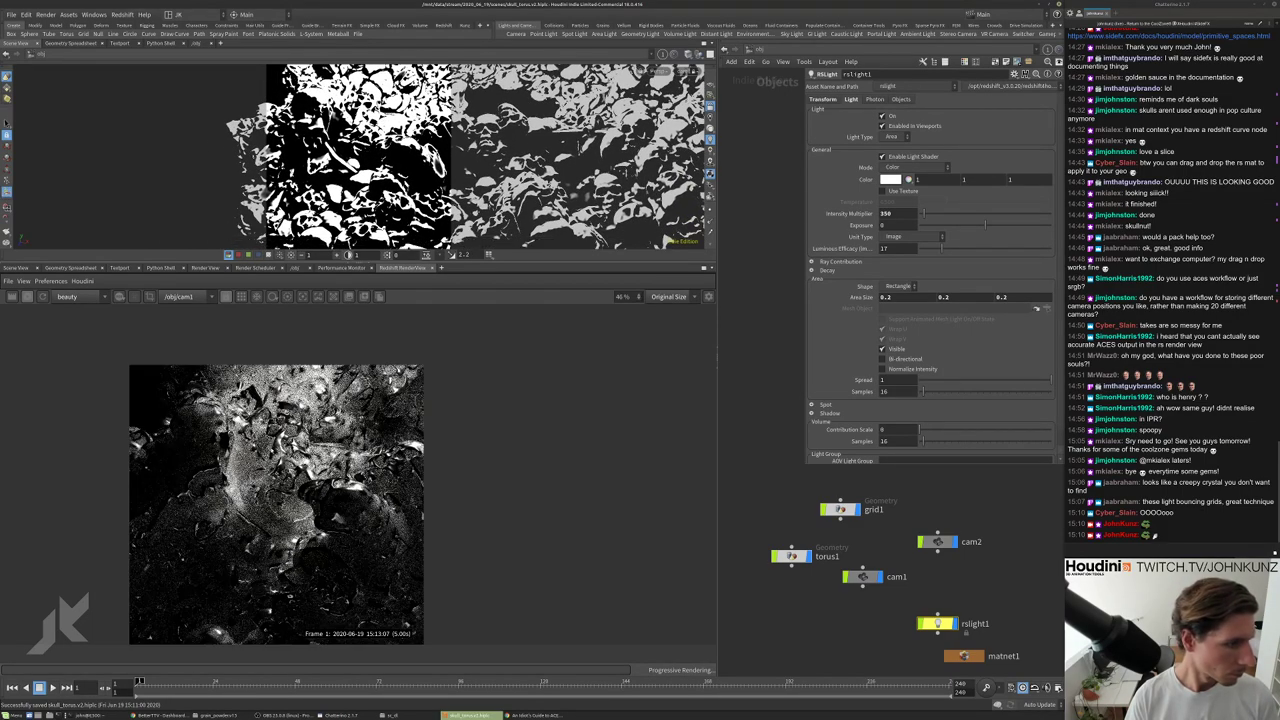
scroll(280, 515, "down", 1)
scroll(275, 480, "down", 2)
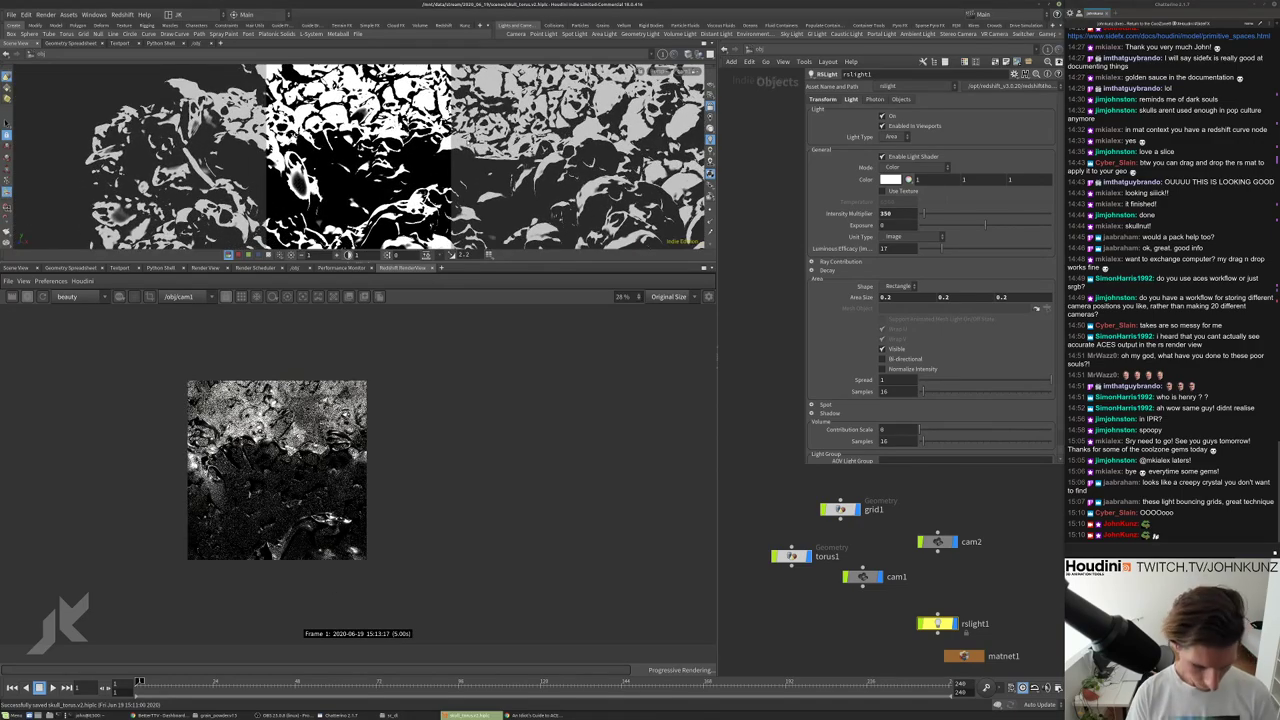
scroll(466, 143, "up", 2)
scroll(434, 133, "down", 3)
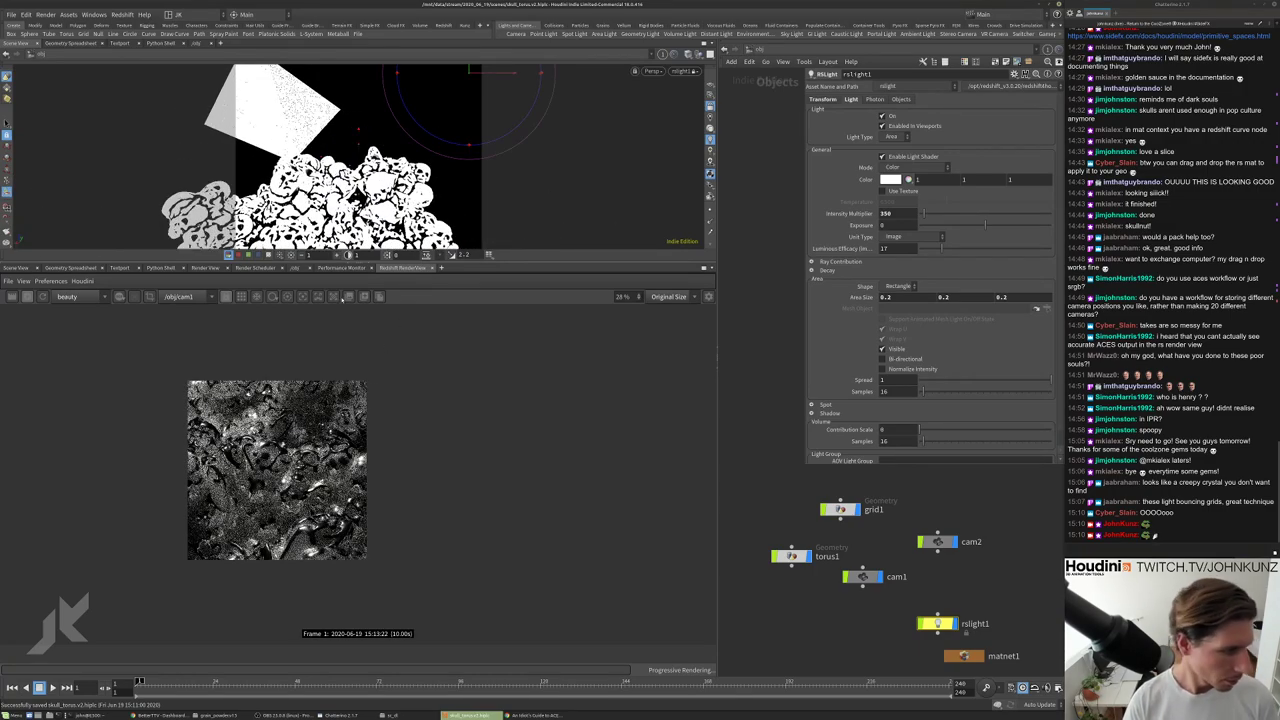
Orbit and dolly the camera in until the lit skulls and light plane fill the frame.
scroll(350, 150, "up", 2)
left_click_drag(350, 150, 425, 150)
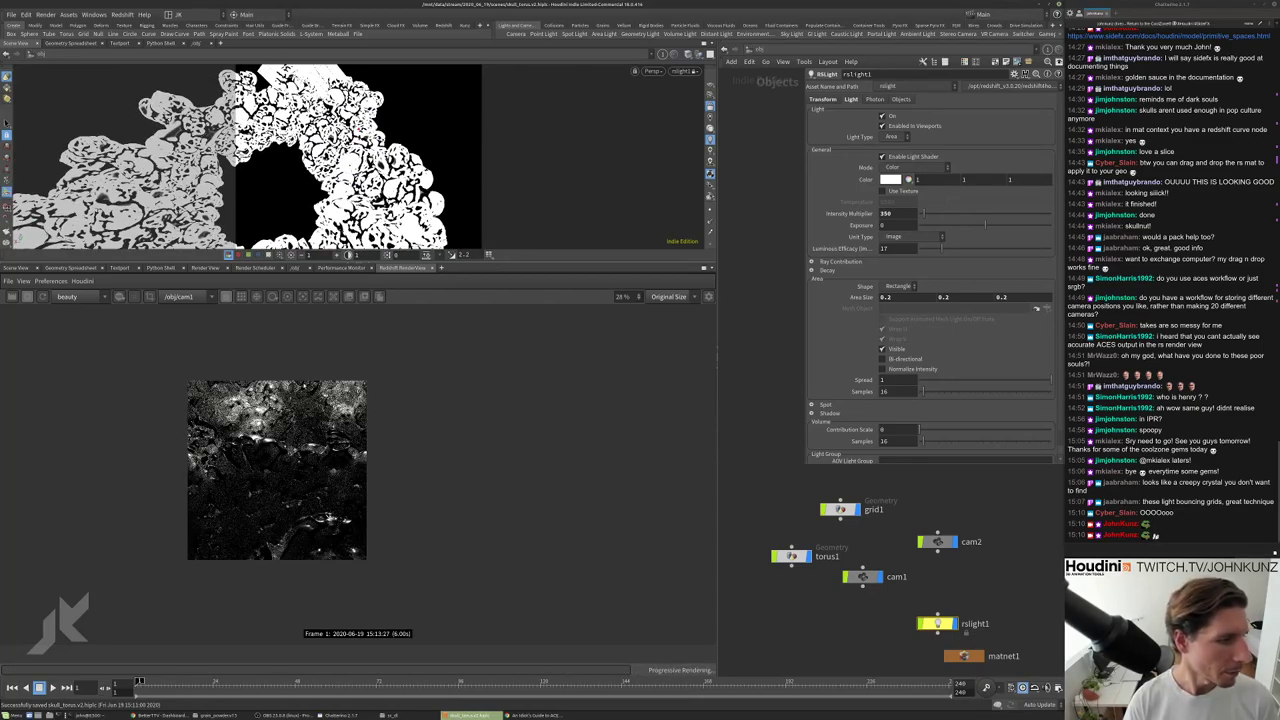
left_click_drag(368, 176, 350, 190)
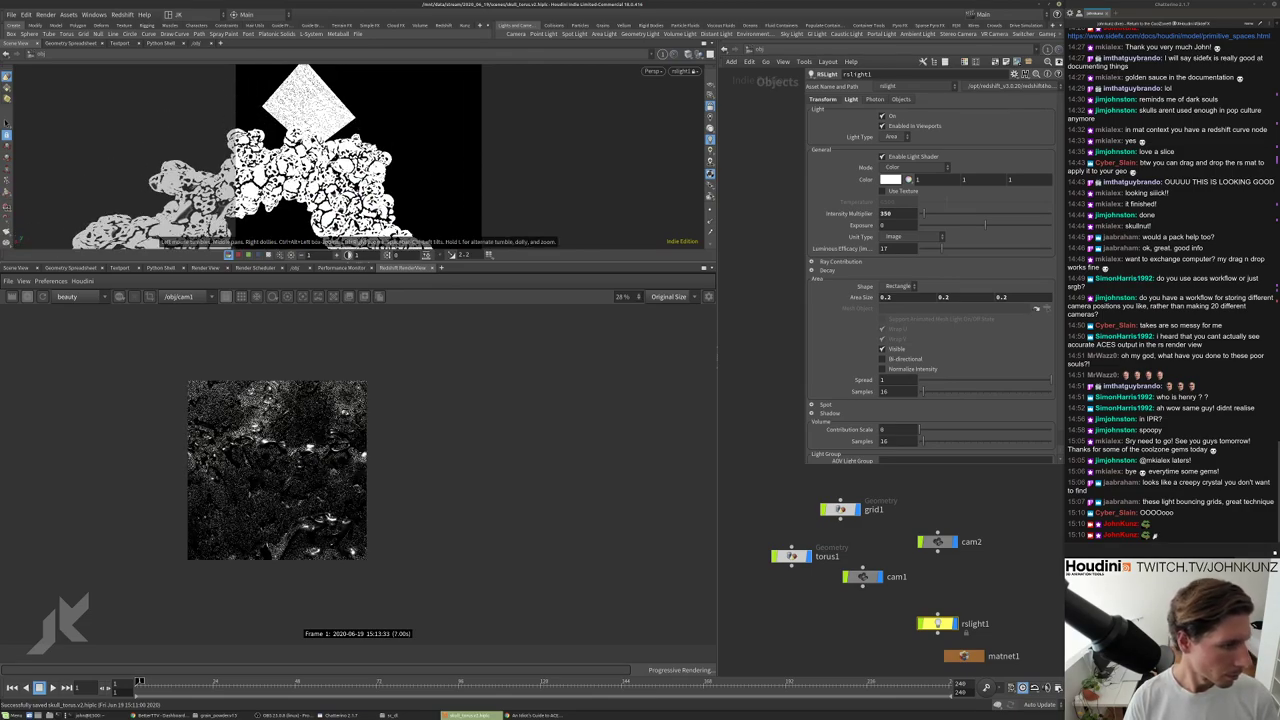
left_click_drag(352, 150, 430, 190)
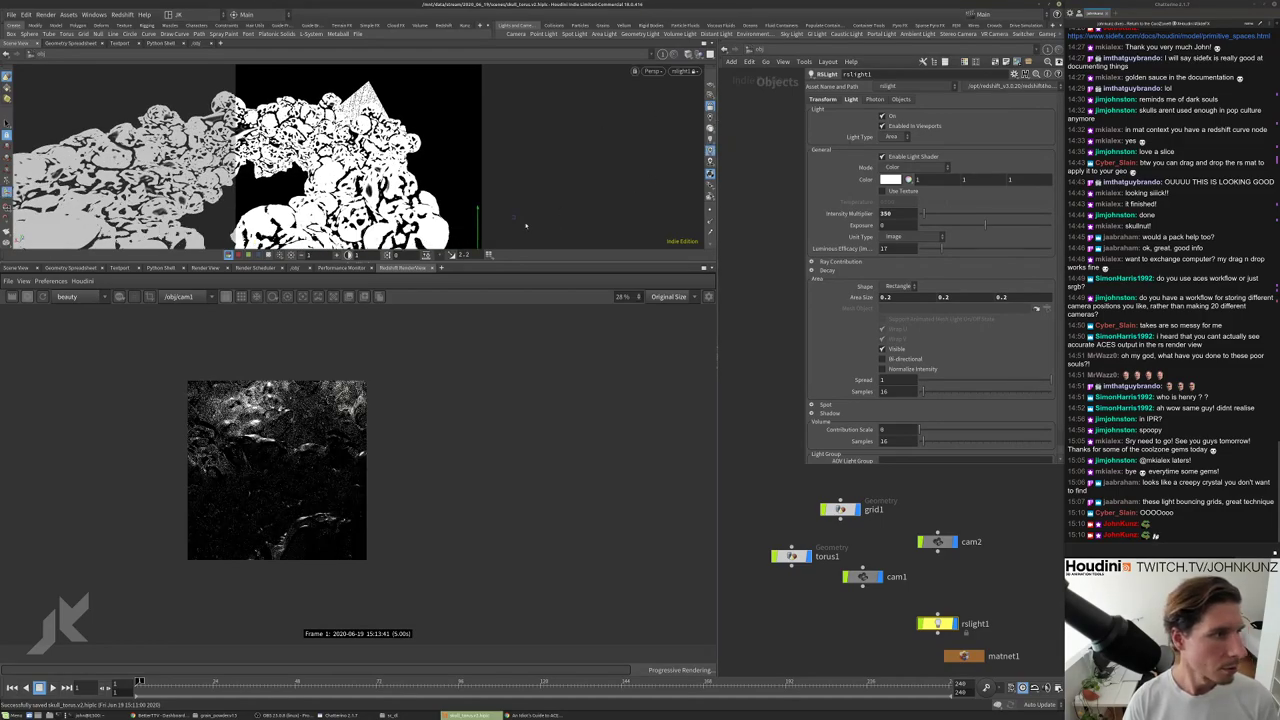
left_click_drag(390, 113, 423, 120)
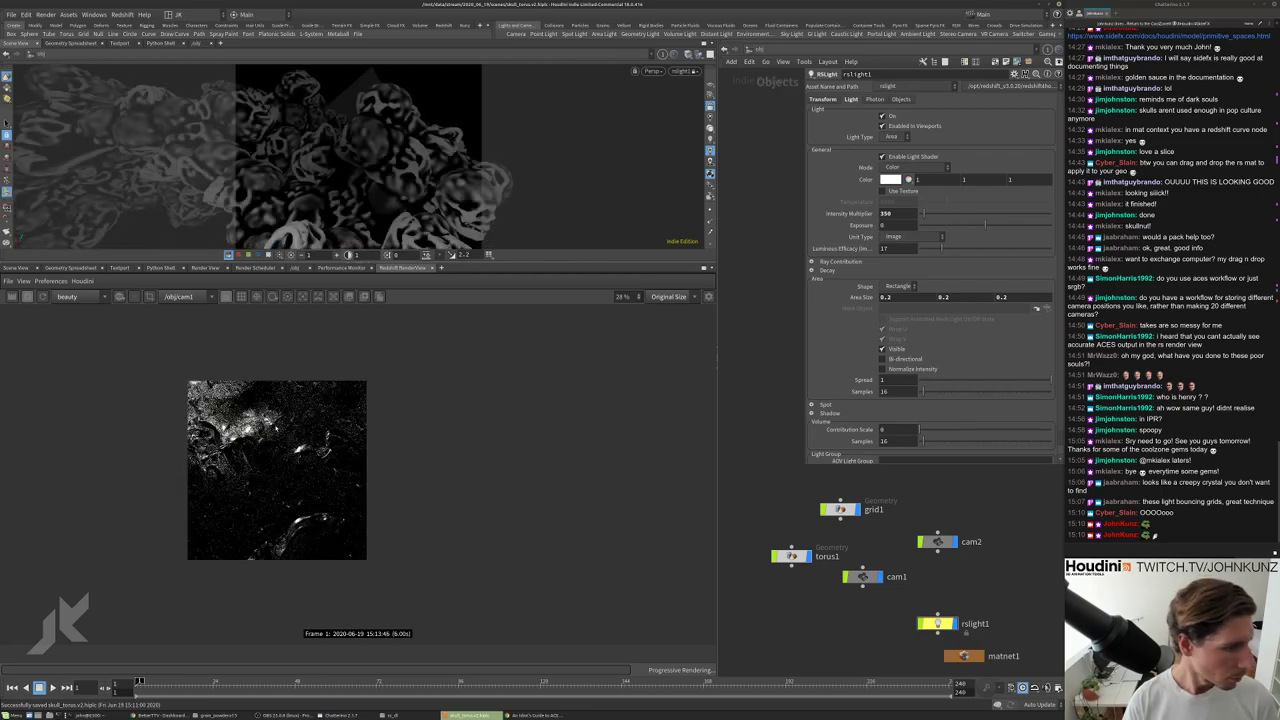
scroll(250, 427, "up", 5)
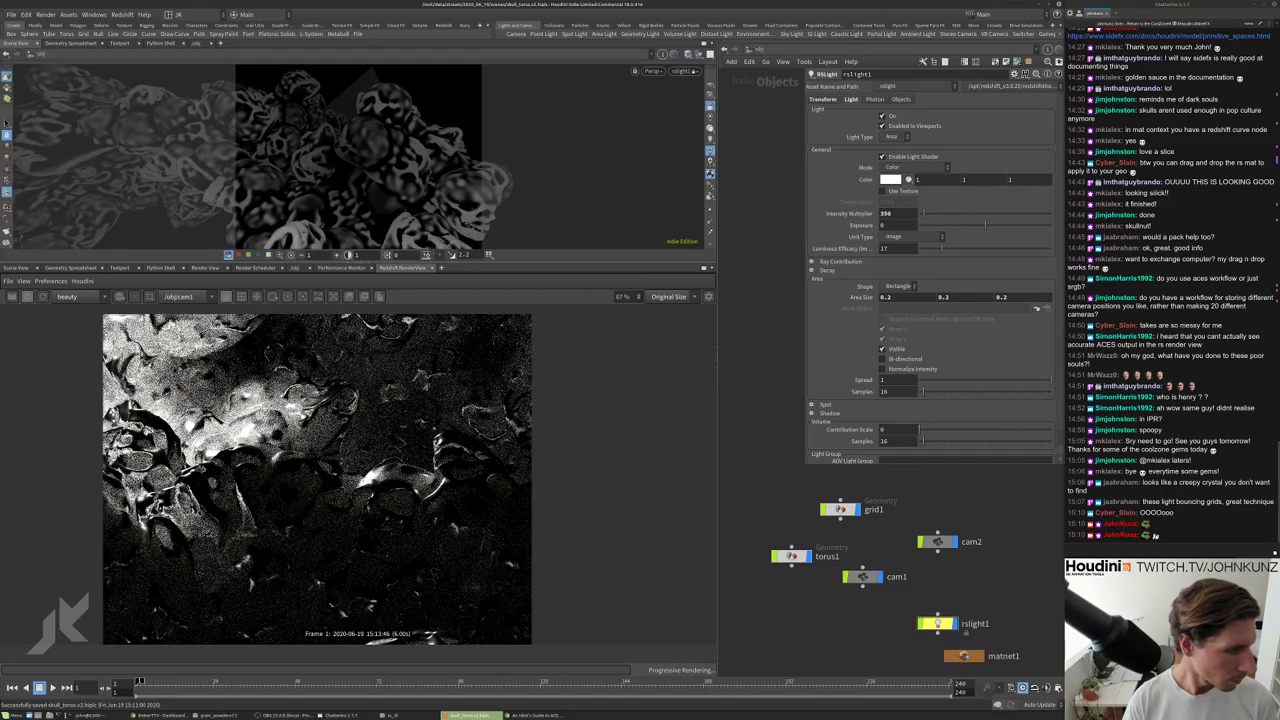
scroll(252, 479, "down", 6)
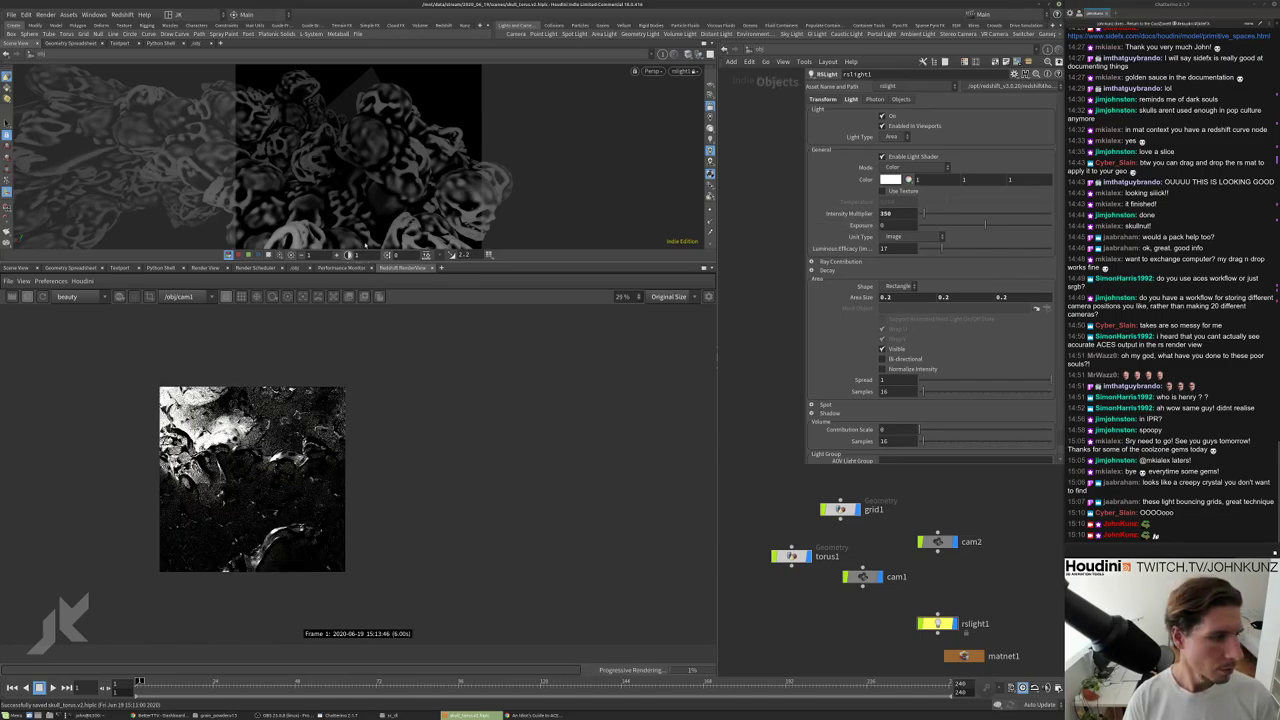
Tilt the camera across the torus to bring the area light into frame and dolly in.
key("z")
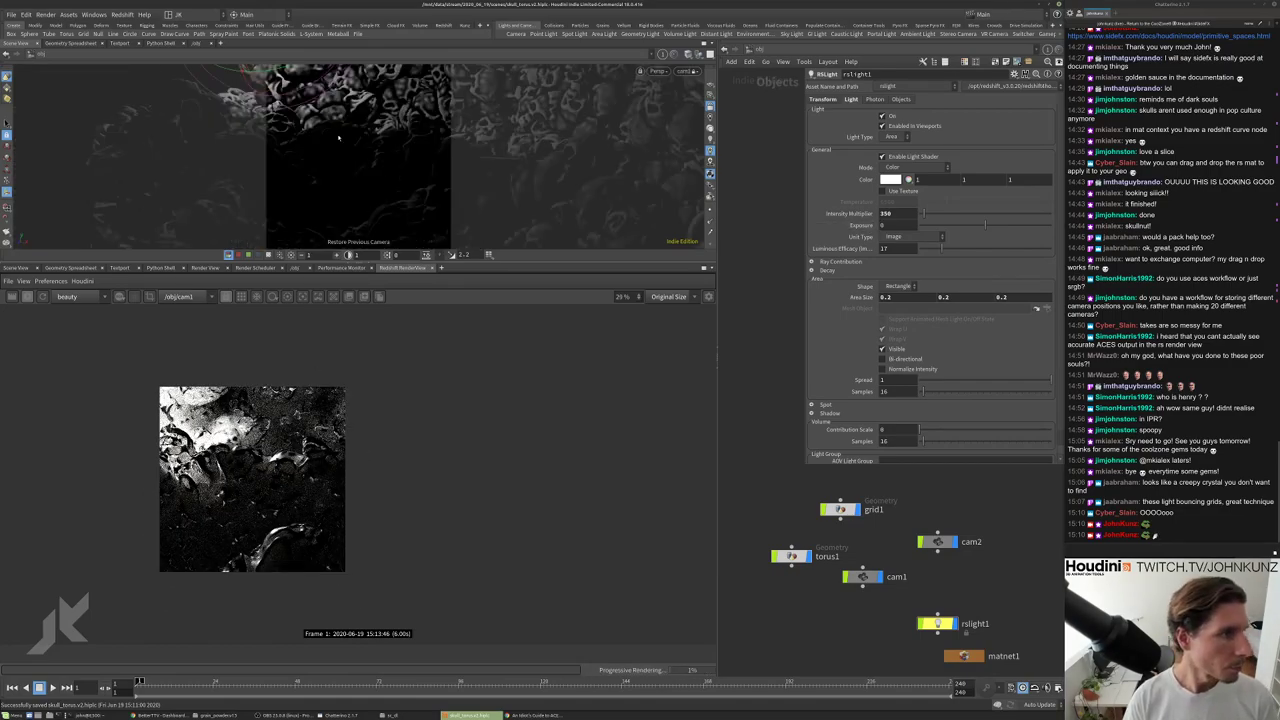
scroll(380, 165, "up", 3)
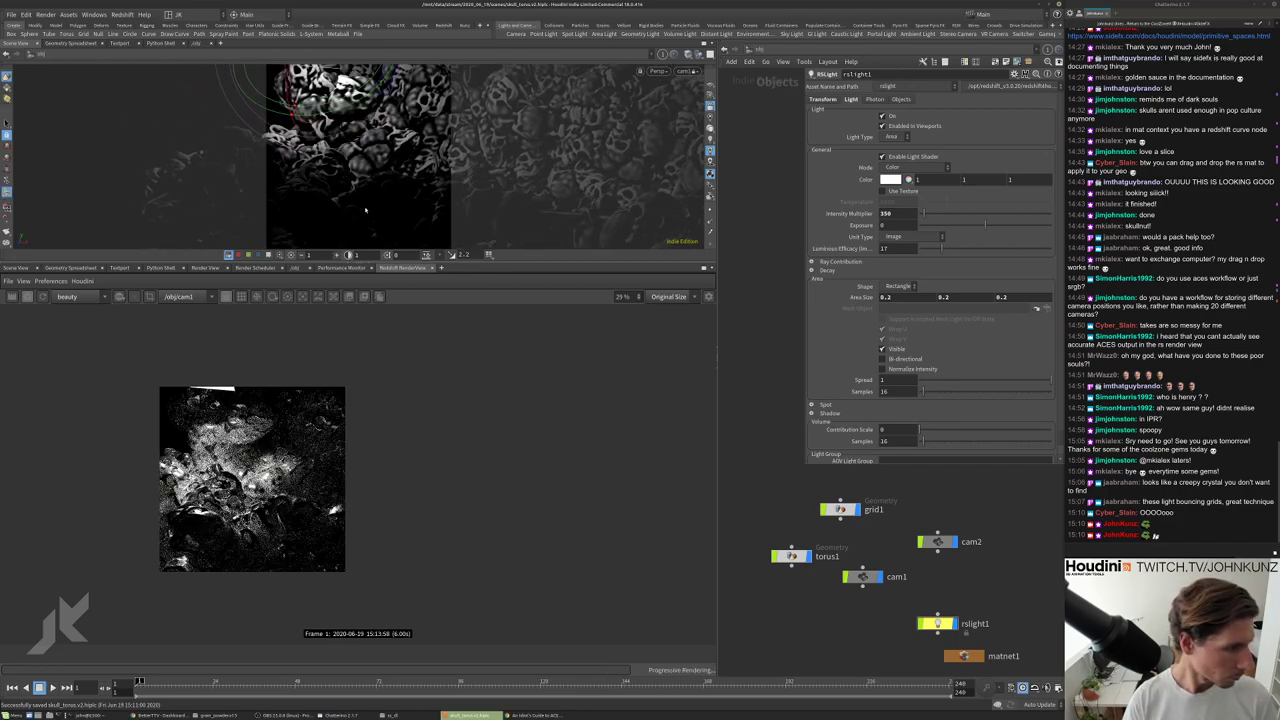
left_click_drag(400, 195, 527, 183)
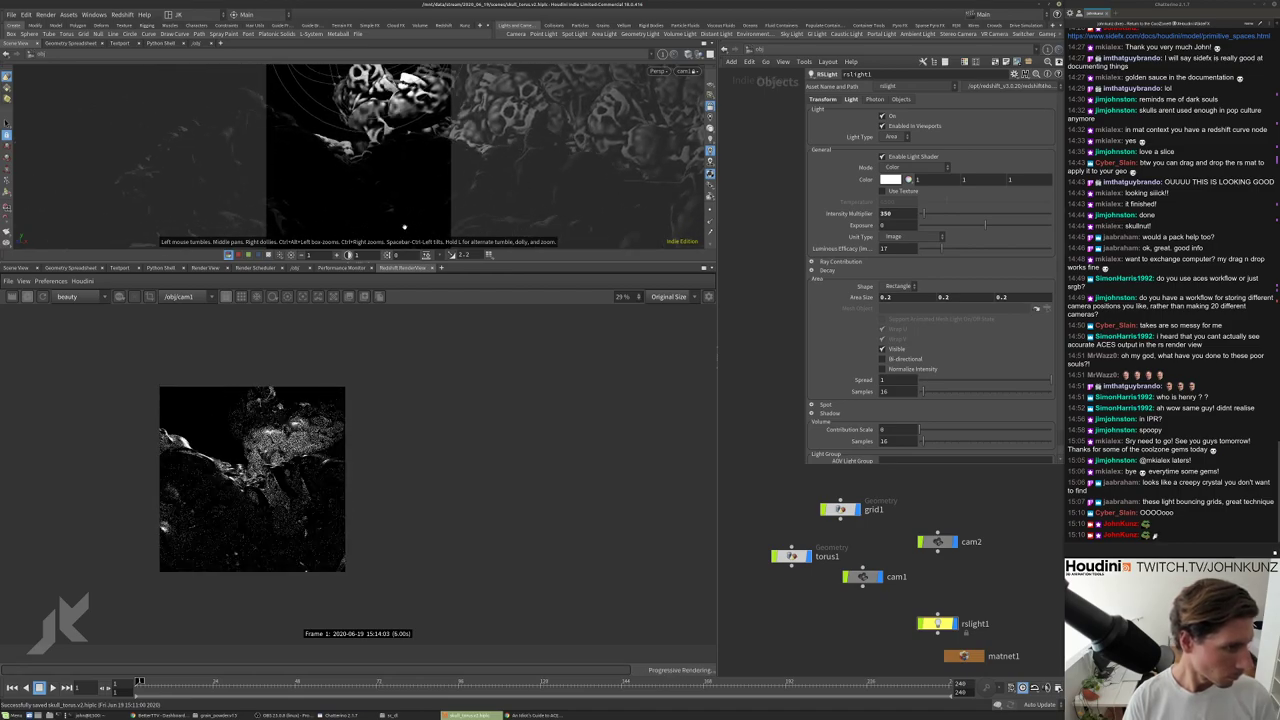
left_click_drag(405, 228, 387, 205)
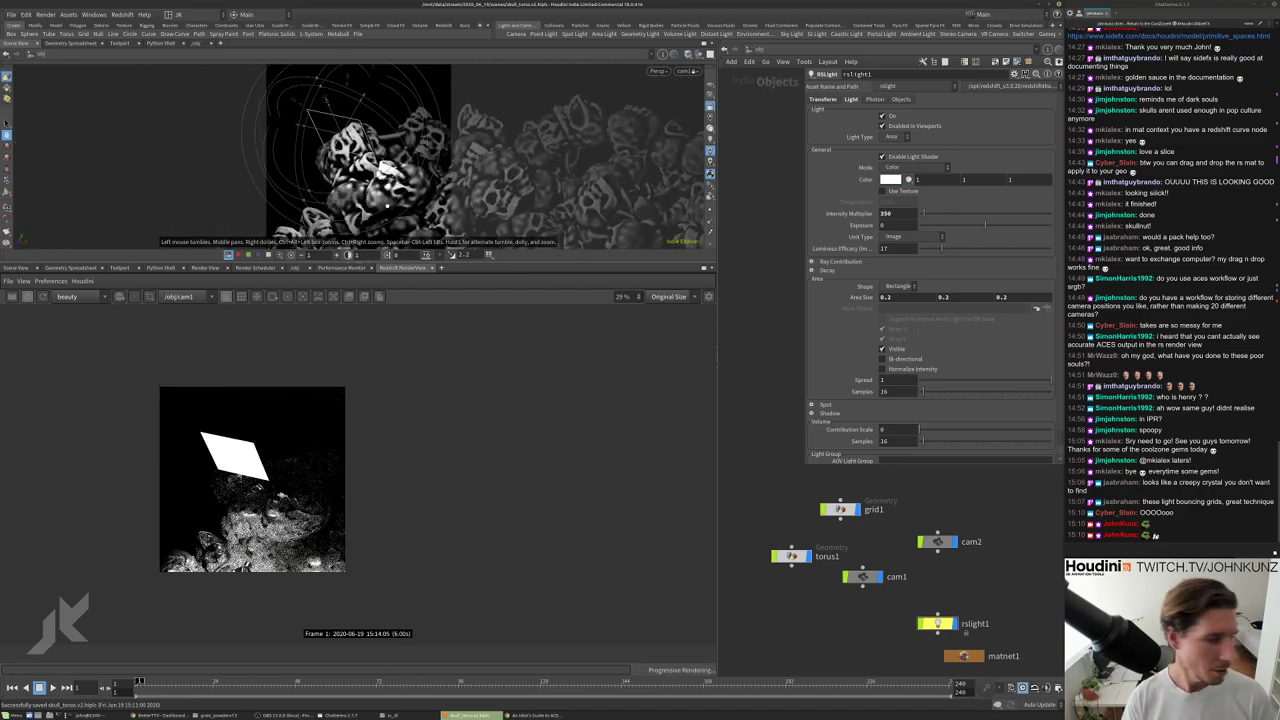
scroll(369, 176, "up", 5)
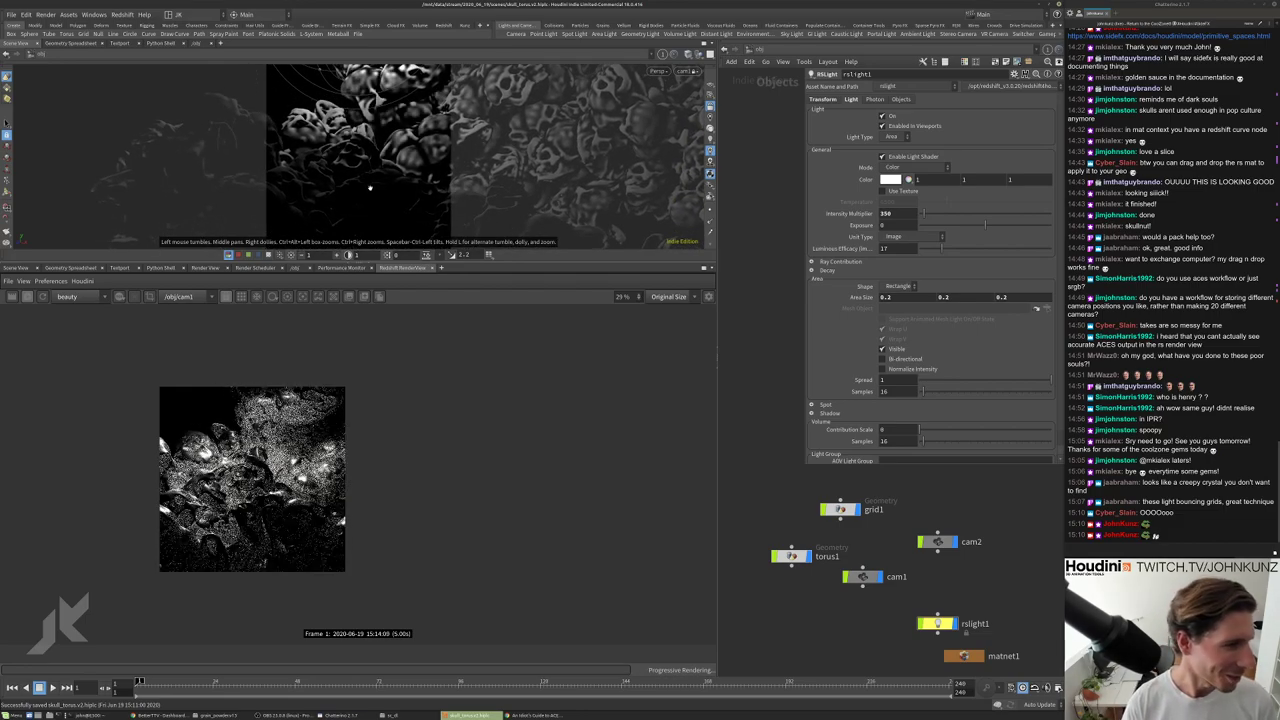
scroll(372, 174, "up", 3)
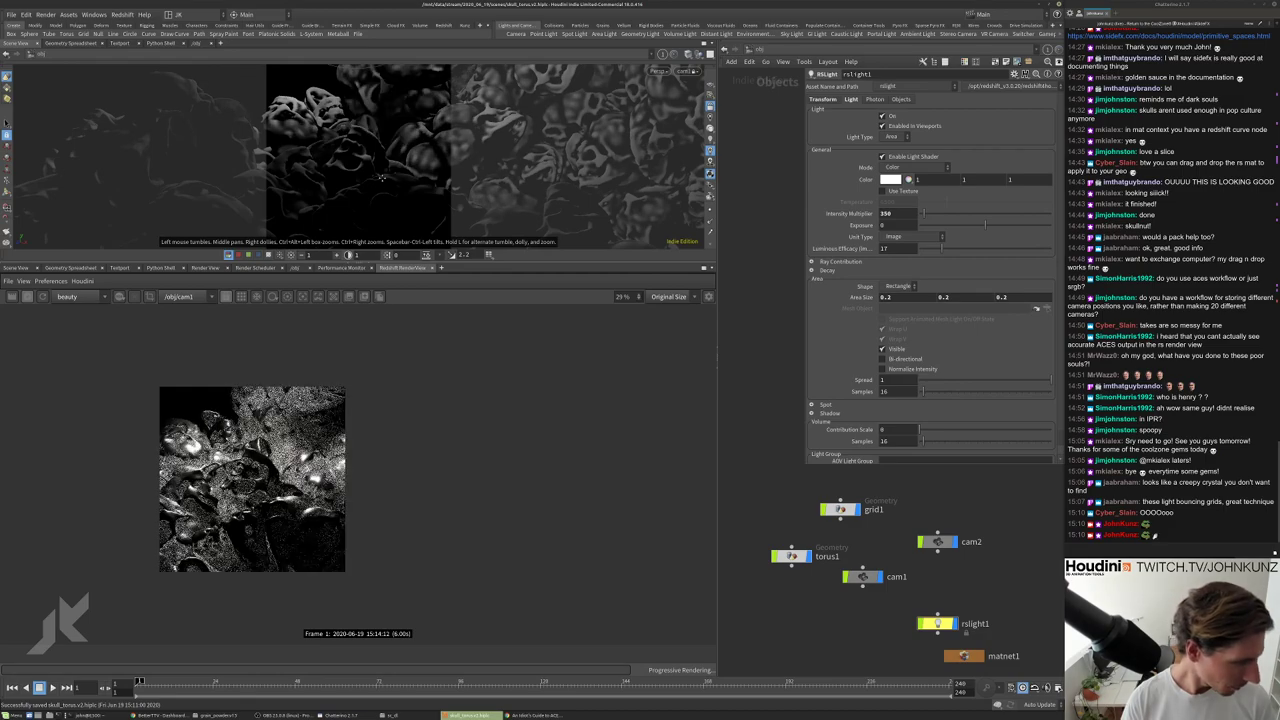
scroll(390, 163, "up", 3)
scroll(399, 150, "up", 3)
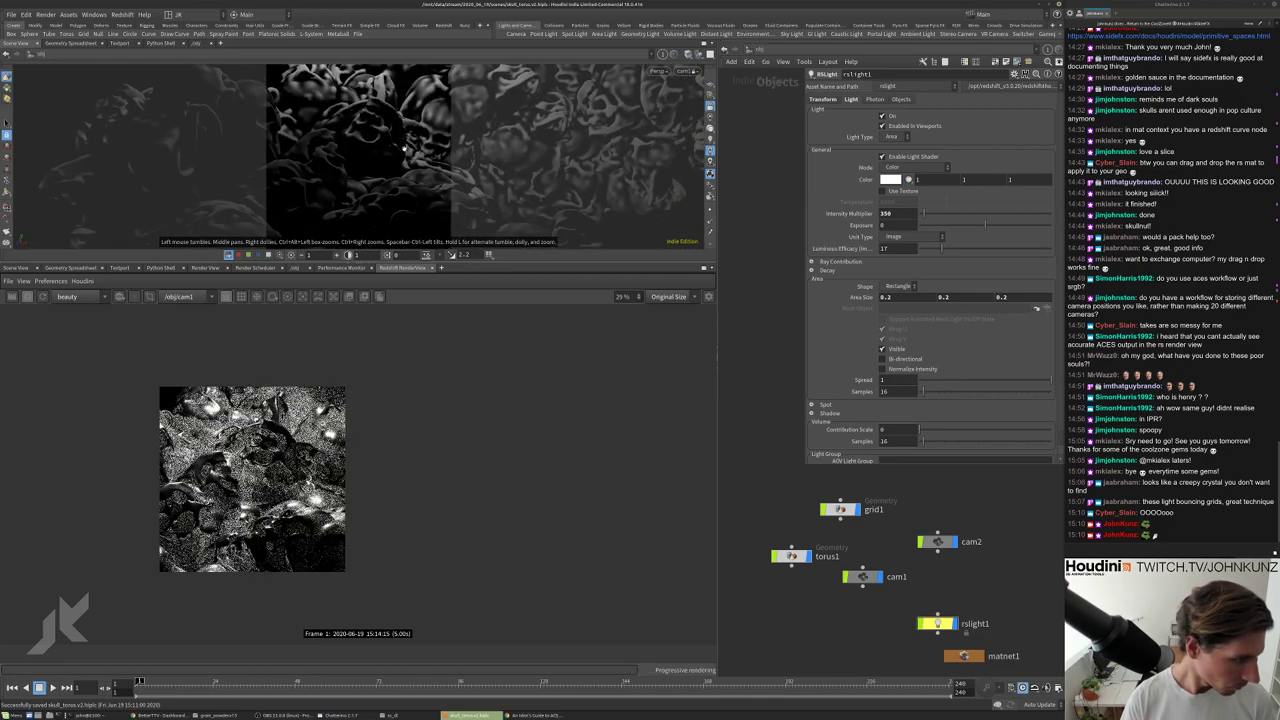
Refine the framing so the tight skull cluster shifts upward in the render.
scroll(370, 202, "down", 3)
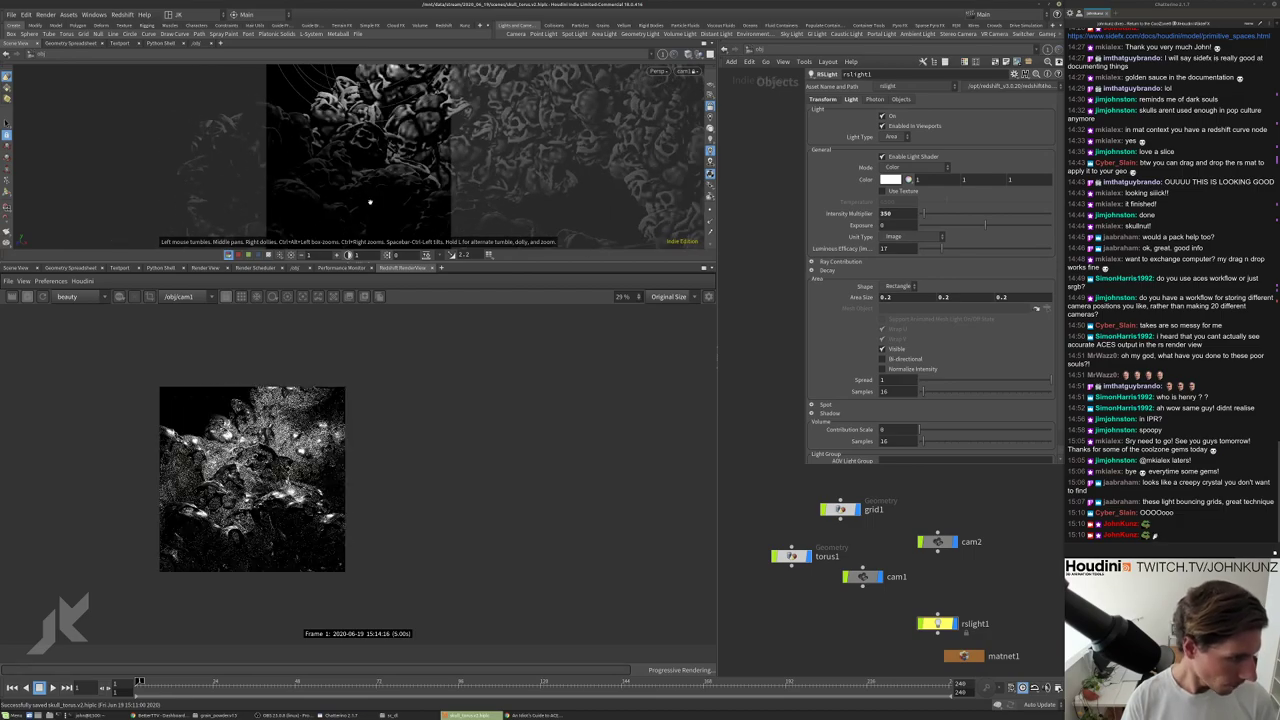
scroll(374, 206, "up", 3)
scroll(377, 205, "down", 3)
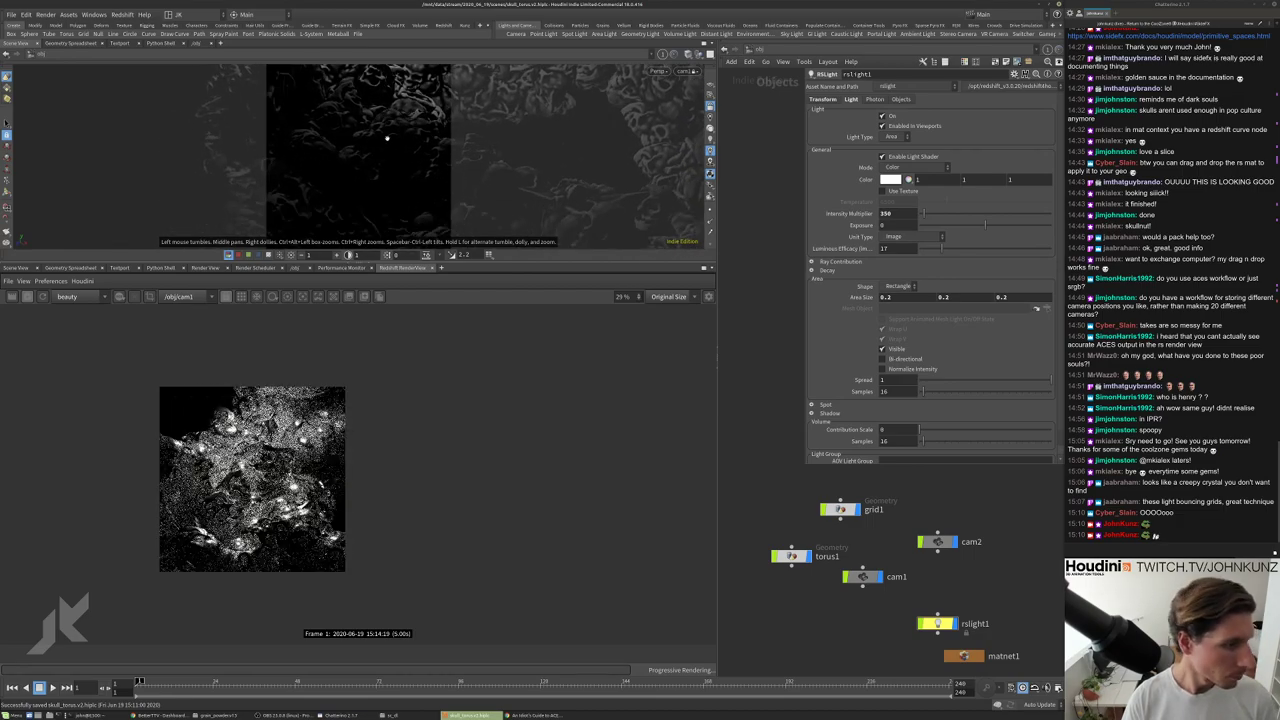
scroll(389, 178, "up", 3)
left_click_drag(387, 178, 405, 126)
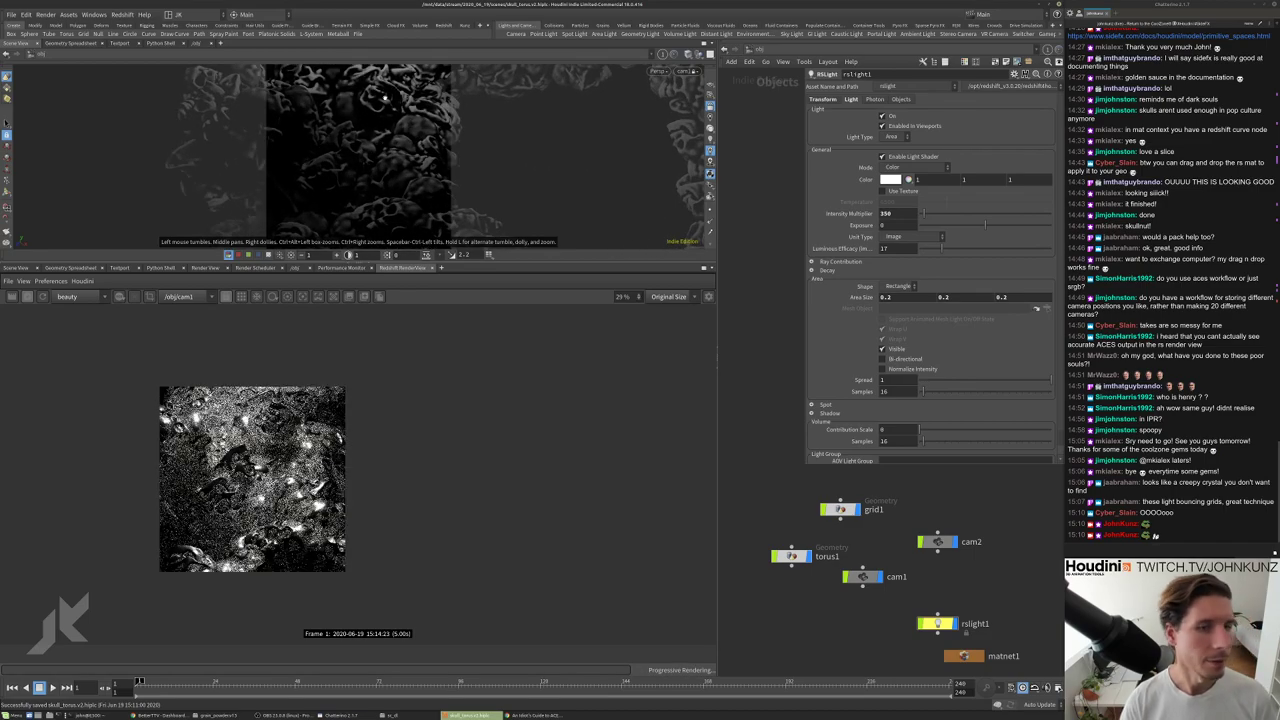
left_click_drag(390, 120, 368, 140)
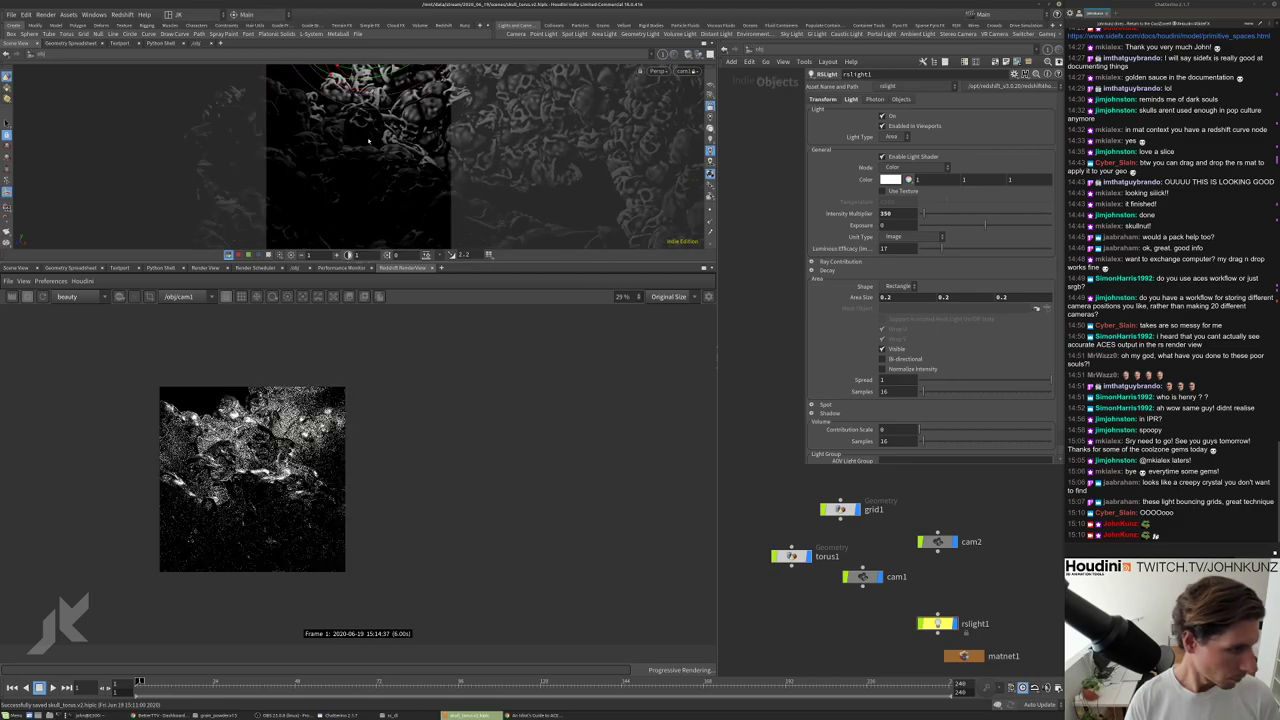
scroll(276, 480, "up", 4)
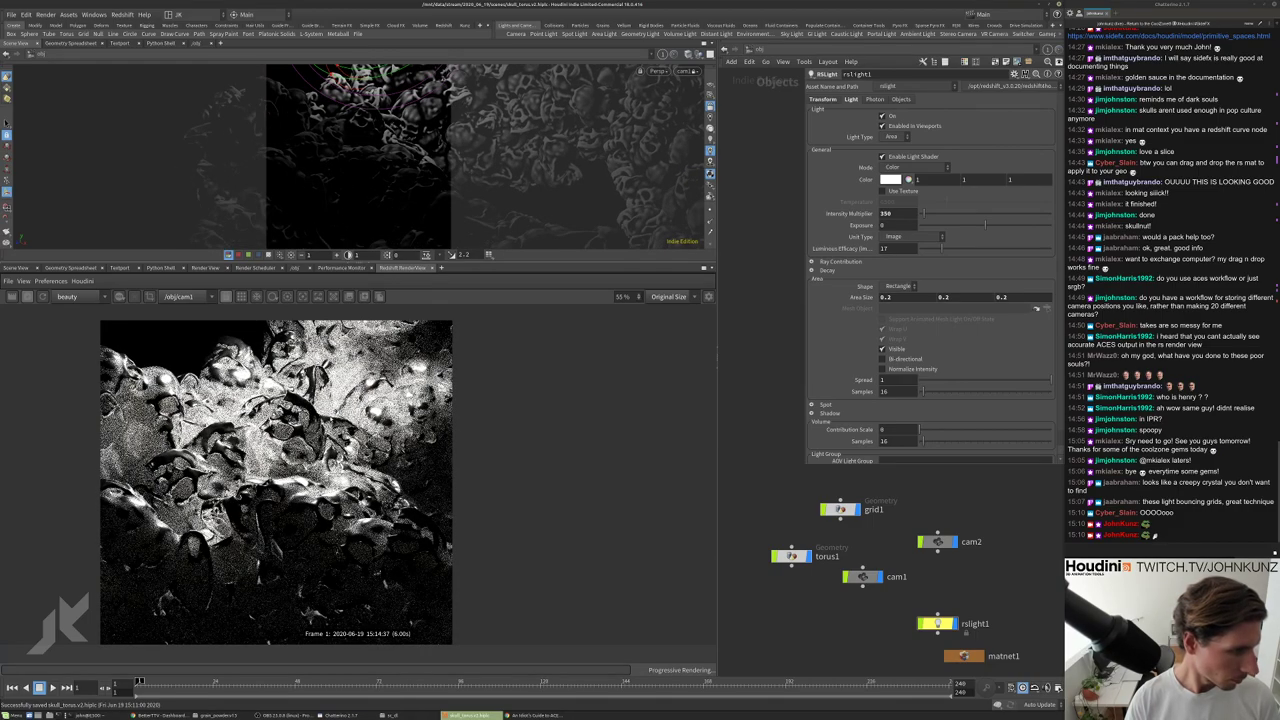
scroll(336, 481, "down", 3)
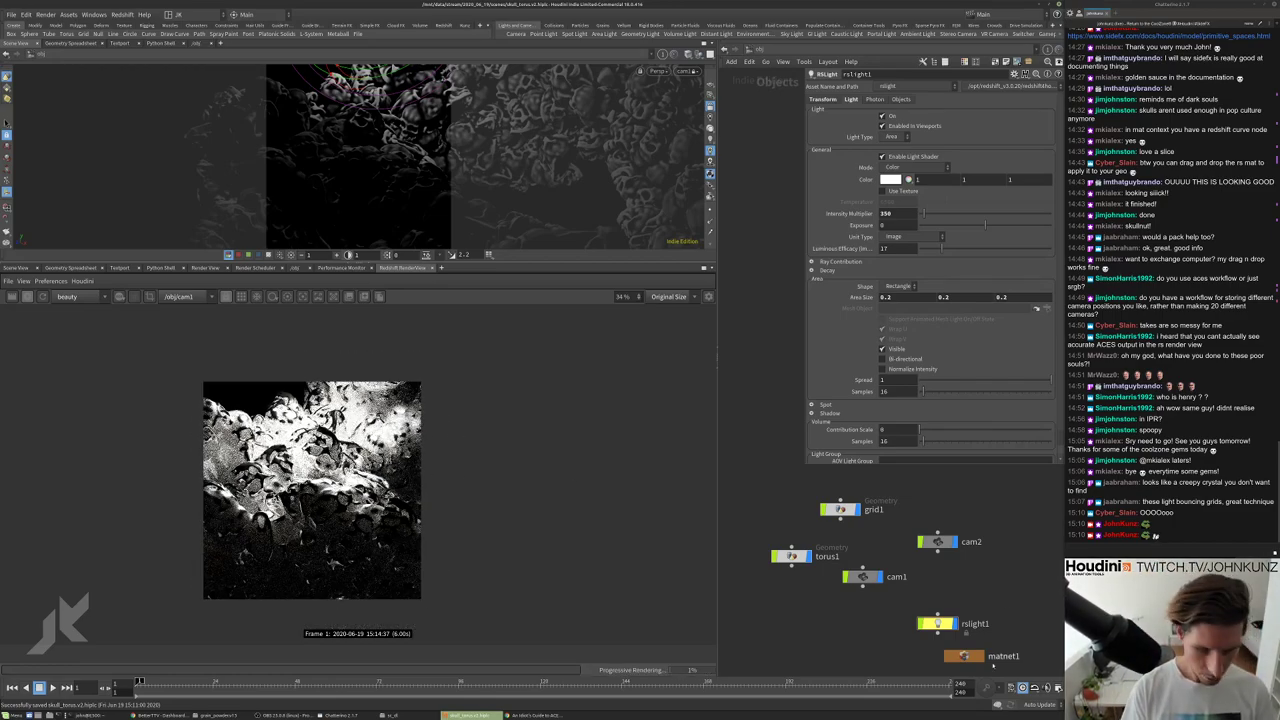
Enter matnet1 and inspect the MaterialBlender1 and Material2 nodes.
double_click(963, 656)
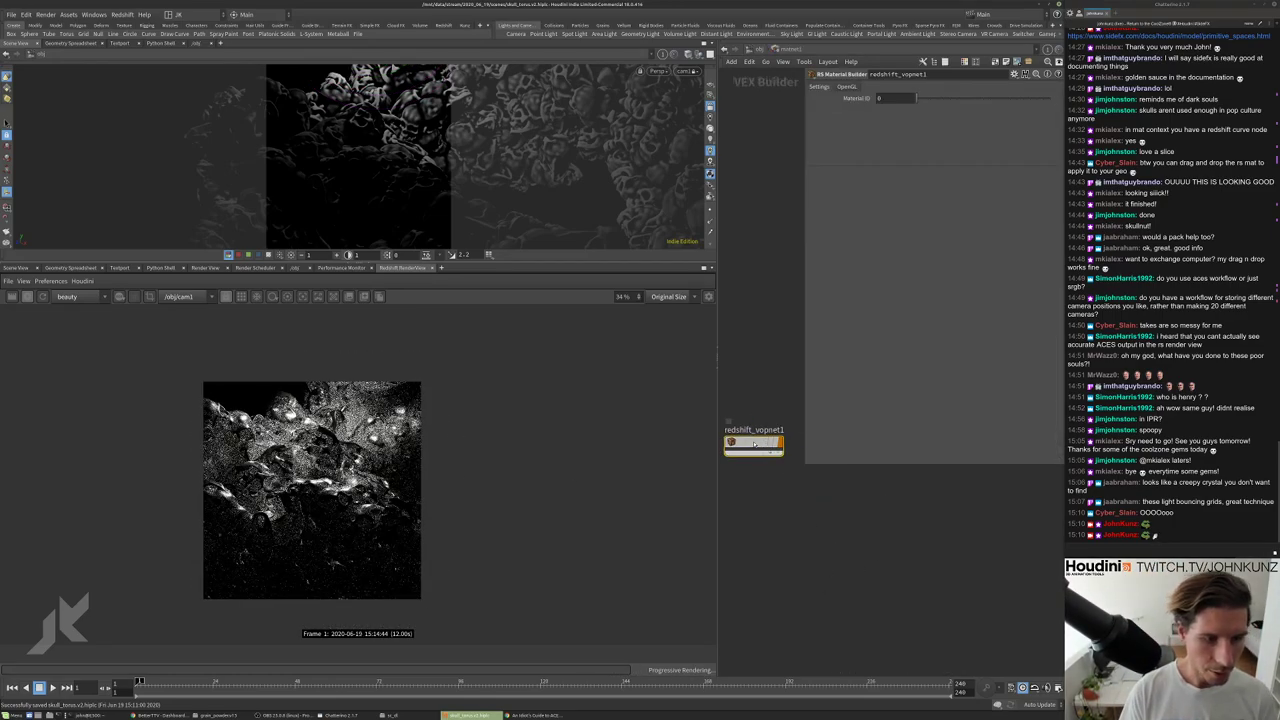
scroll(830, 518, "down", 2)
left_click(868, 510)
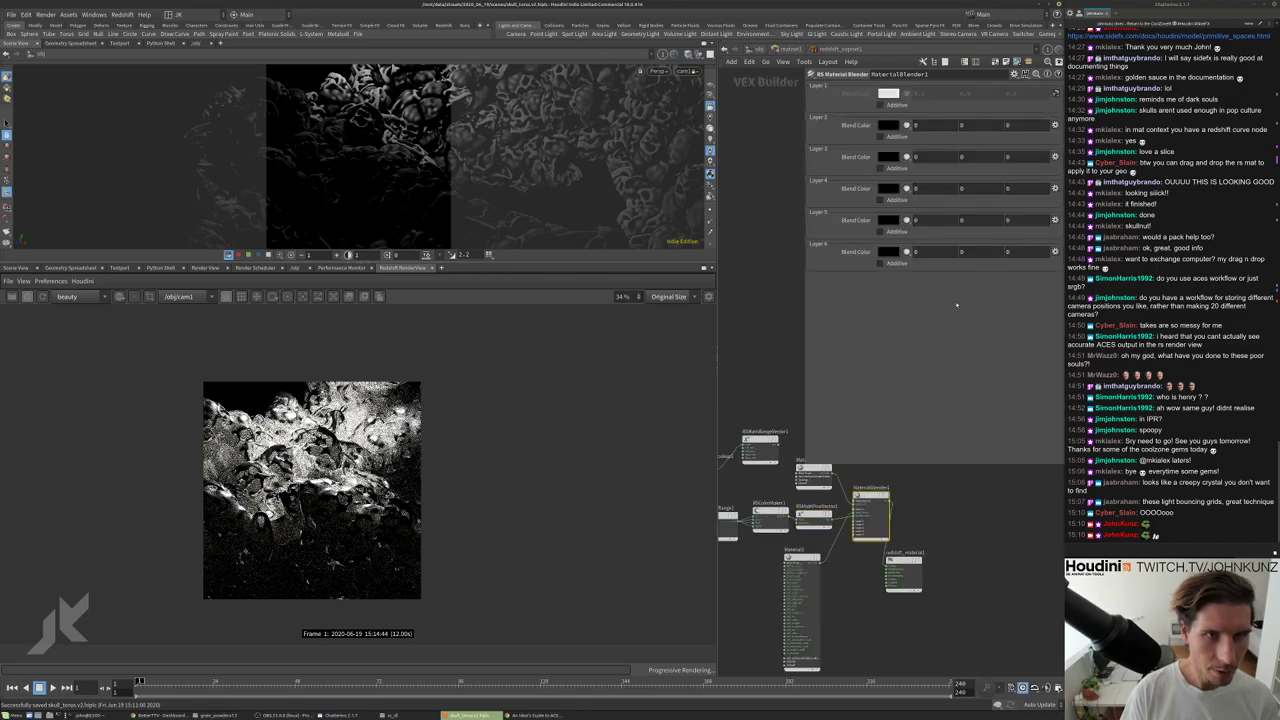
left_click(813, 472)
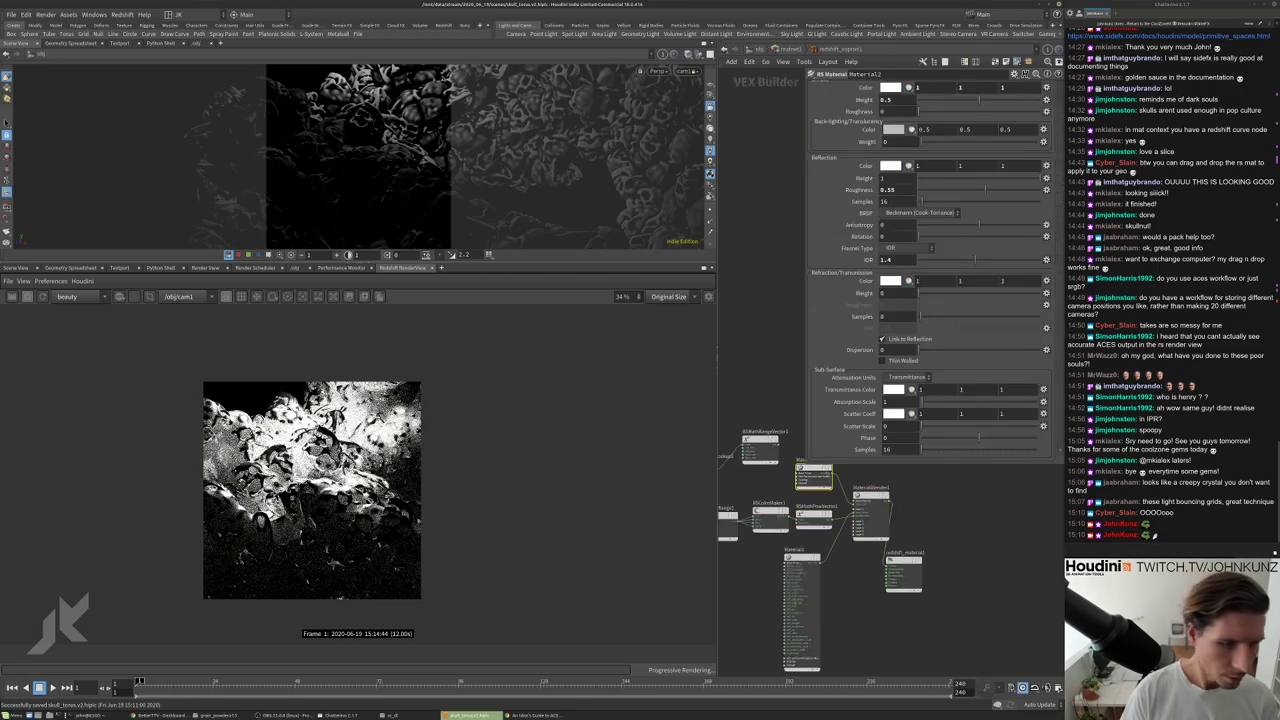
Set the RSMathPowVector1 exponent to 2, 2, 2.
left_click(815, 512)
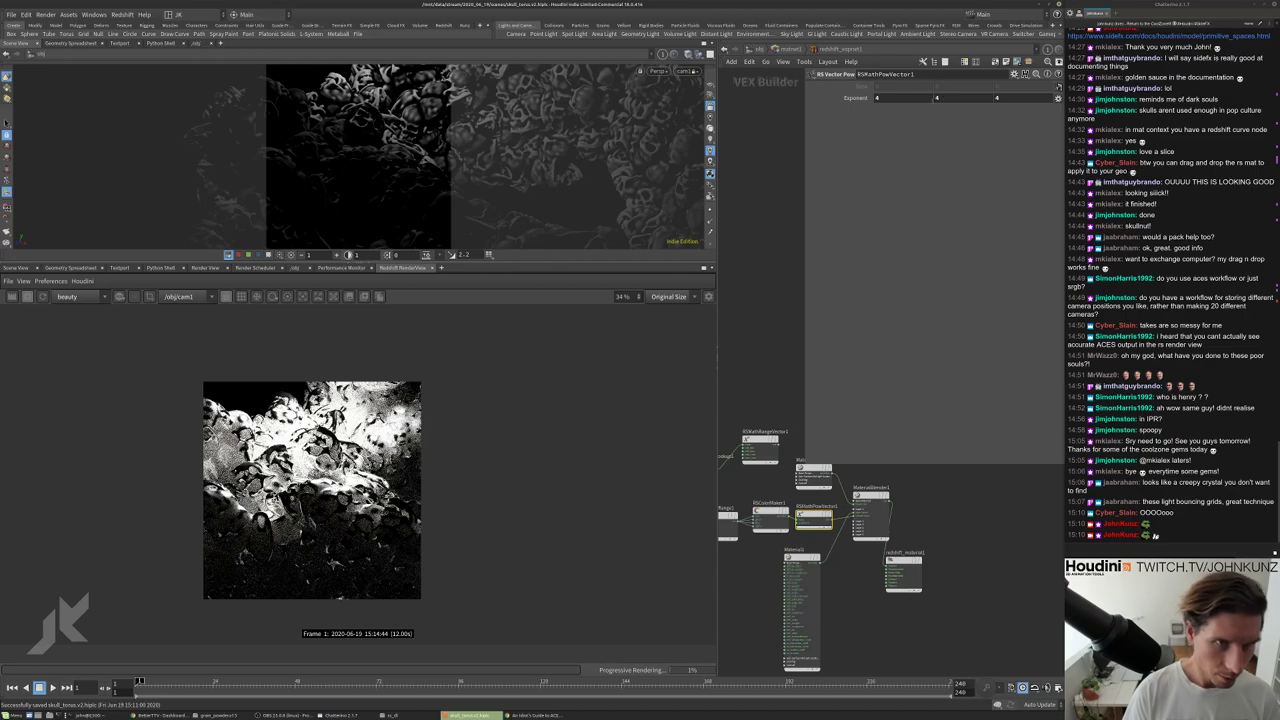
type("2")
key("Tab")
type("2")
key("Tab")
type("2")
key("Return")
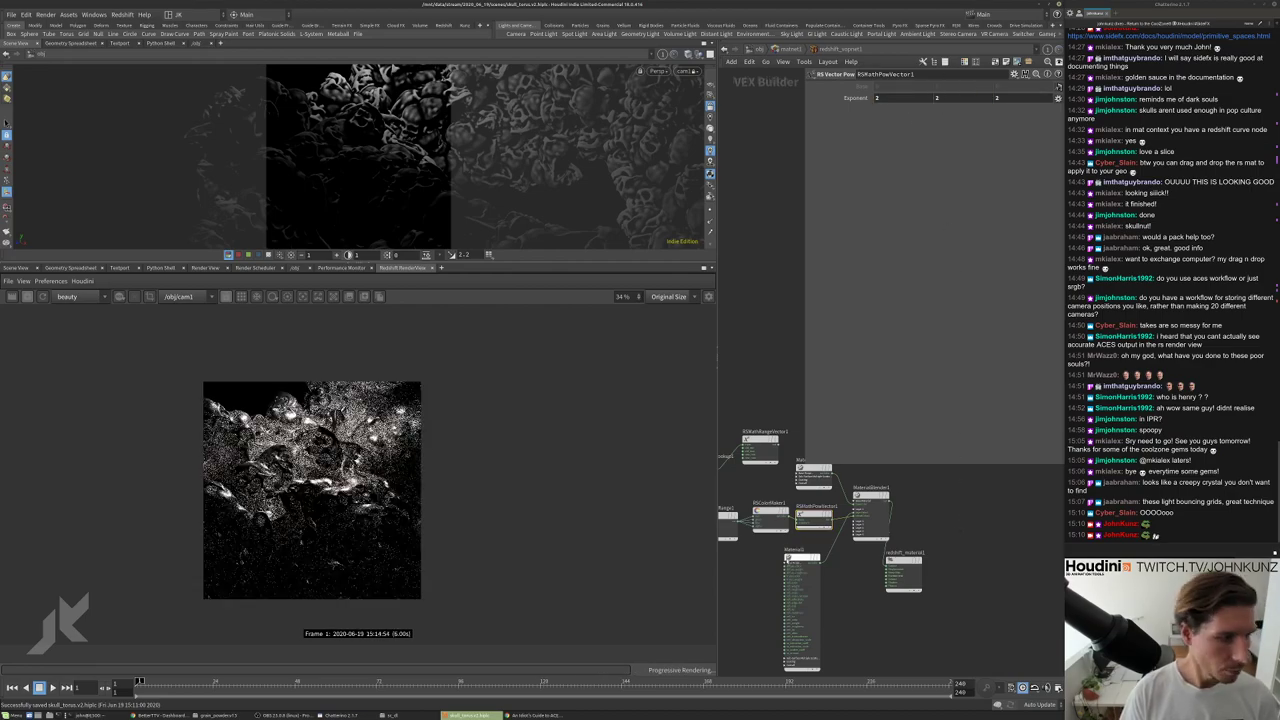
Check the brighter render and select Material1 to show its settings.
scroll(296, 630, "up", 3)
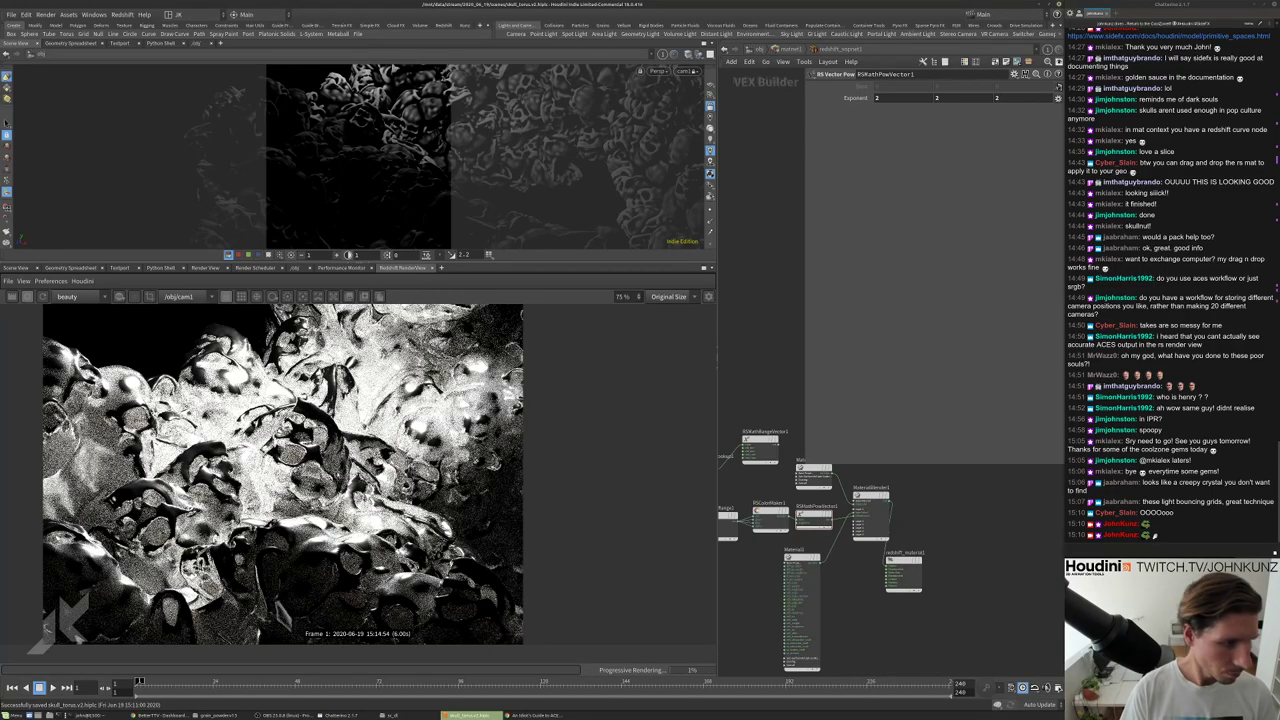
scroll(290, 595, "down", 1)
scroll(290, 595, "up", 5)
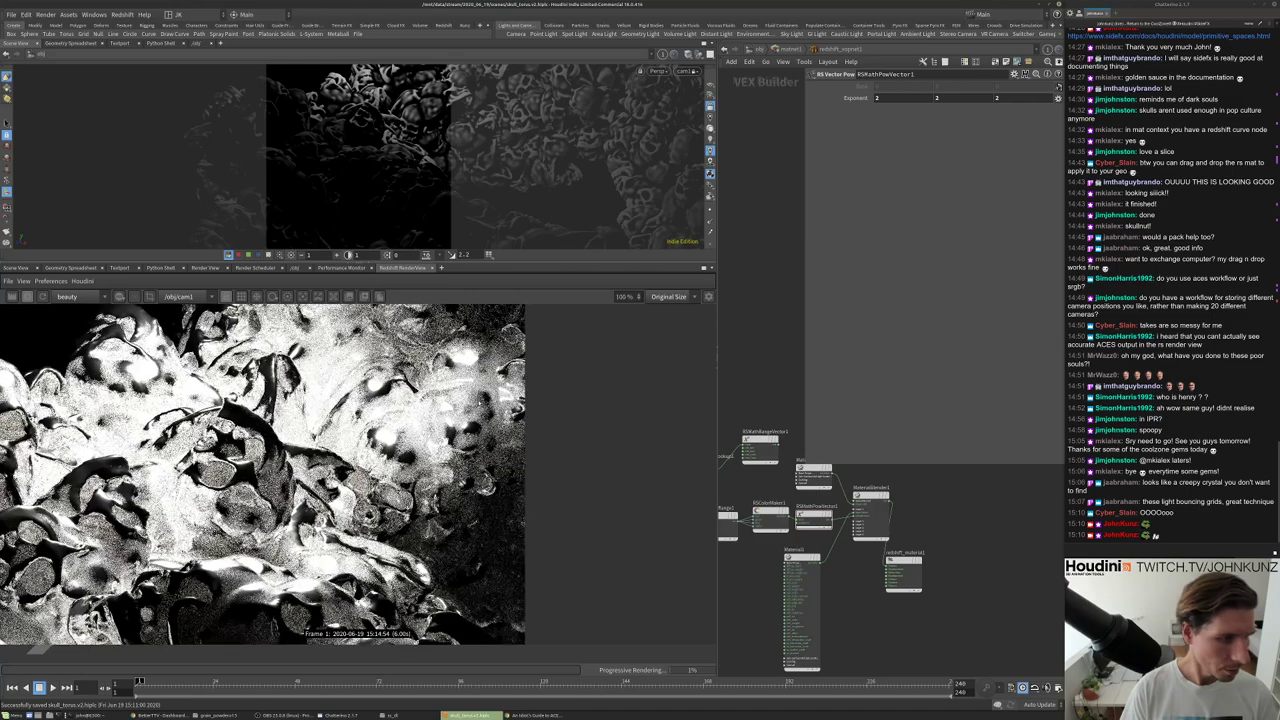
left_click(800, 557)
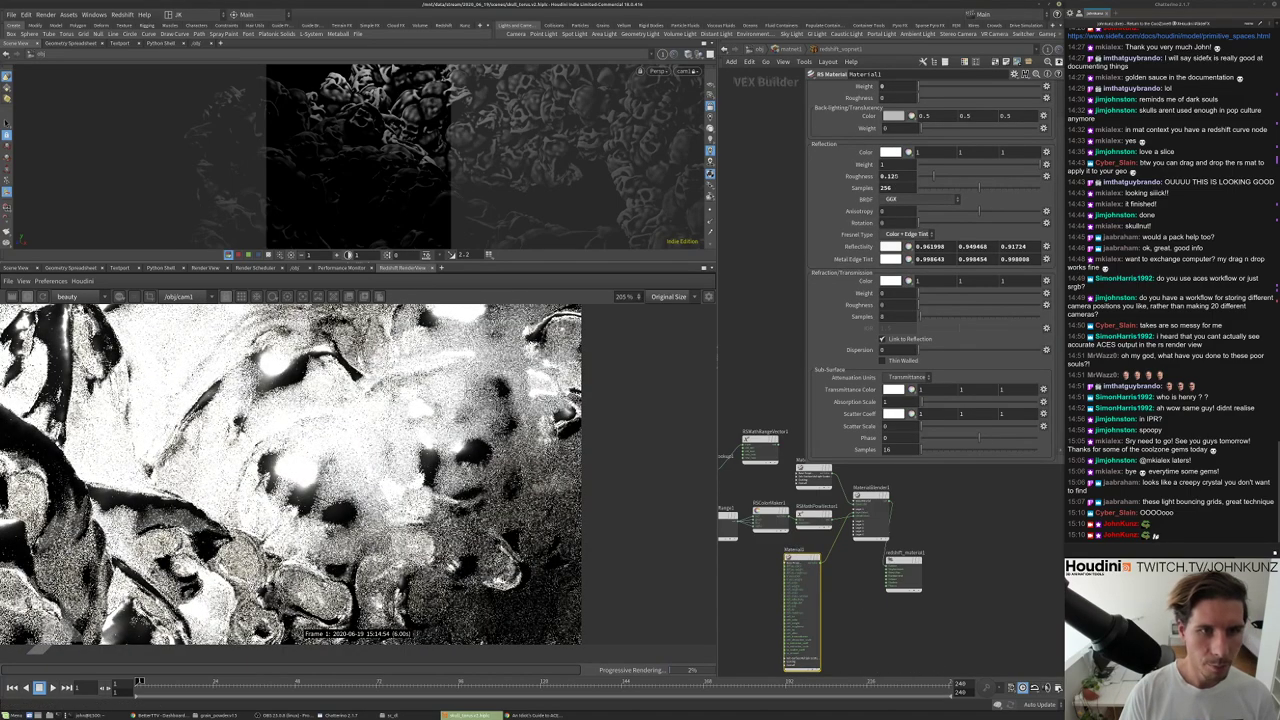
double_click(890, 176)
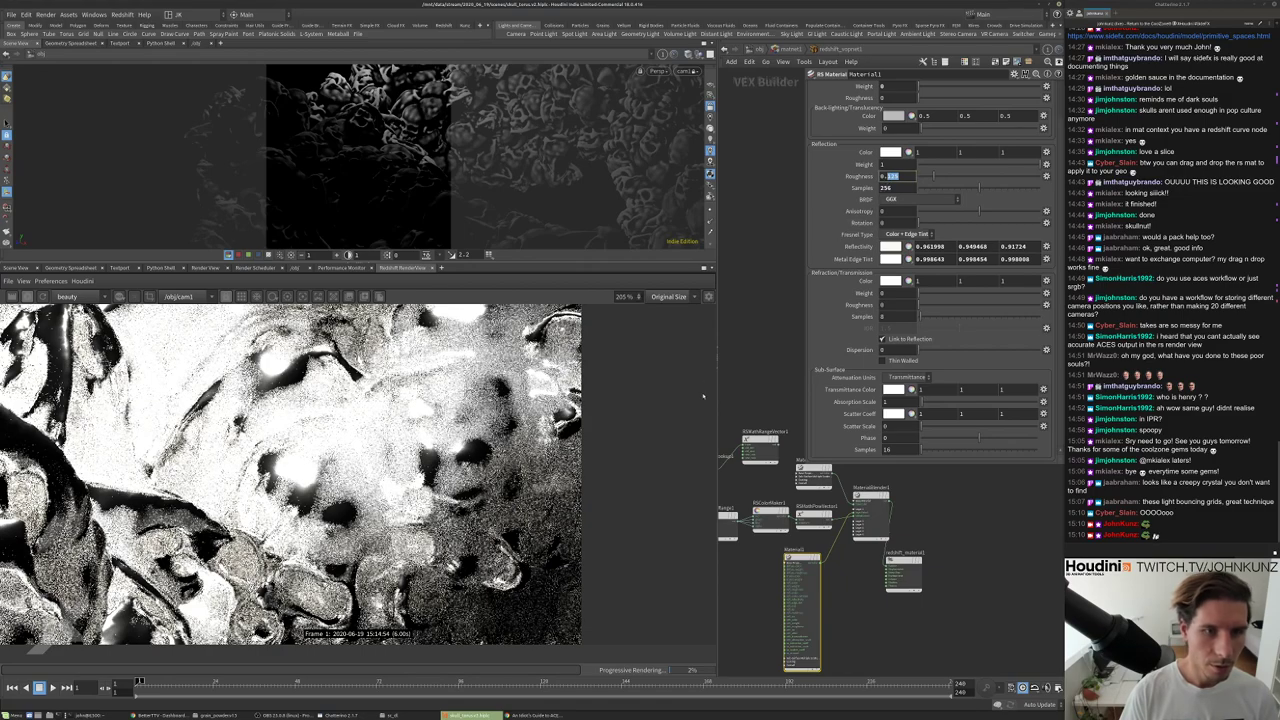
scroll(318, 518, "down", 8)
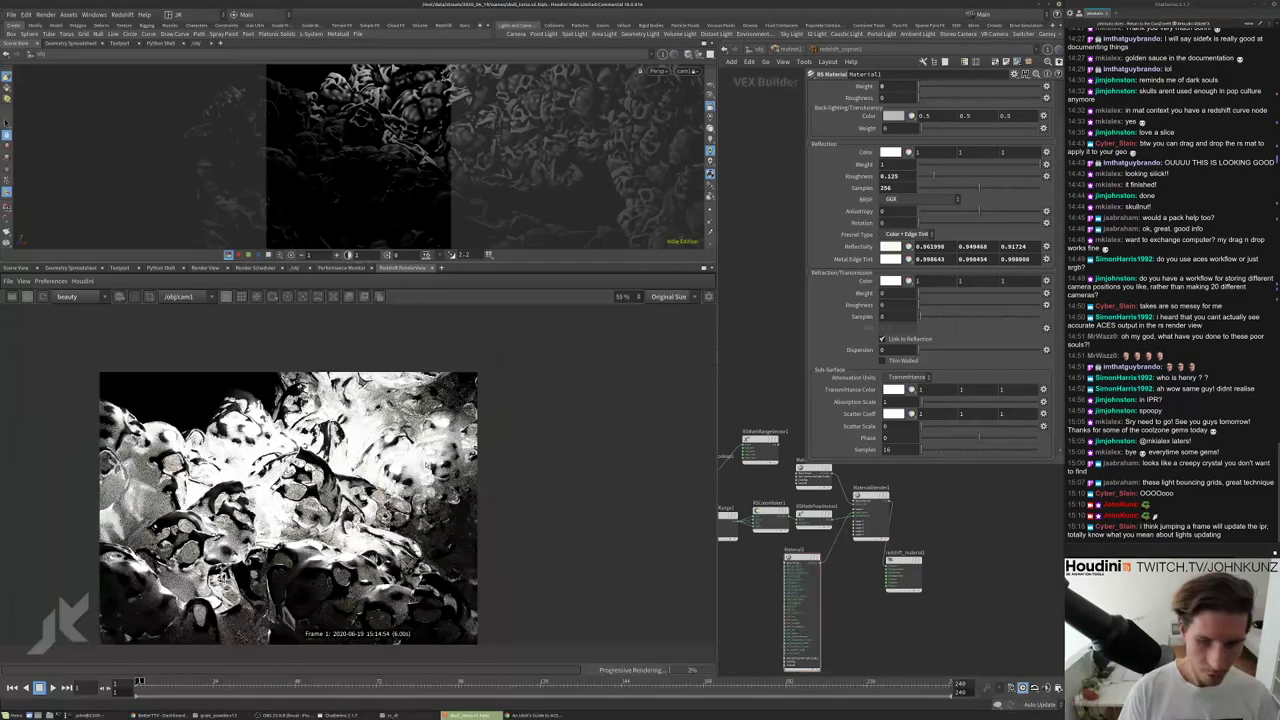
scroll(340, 520, "down", 1)
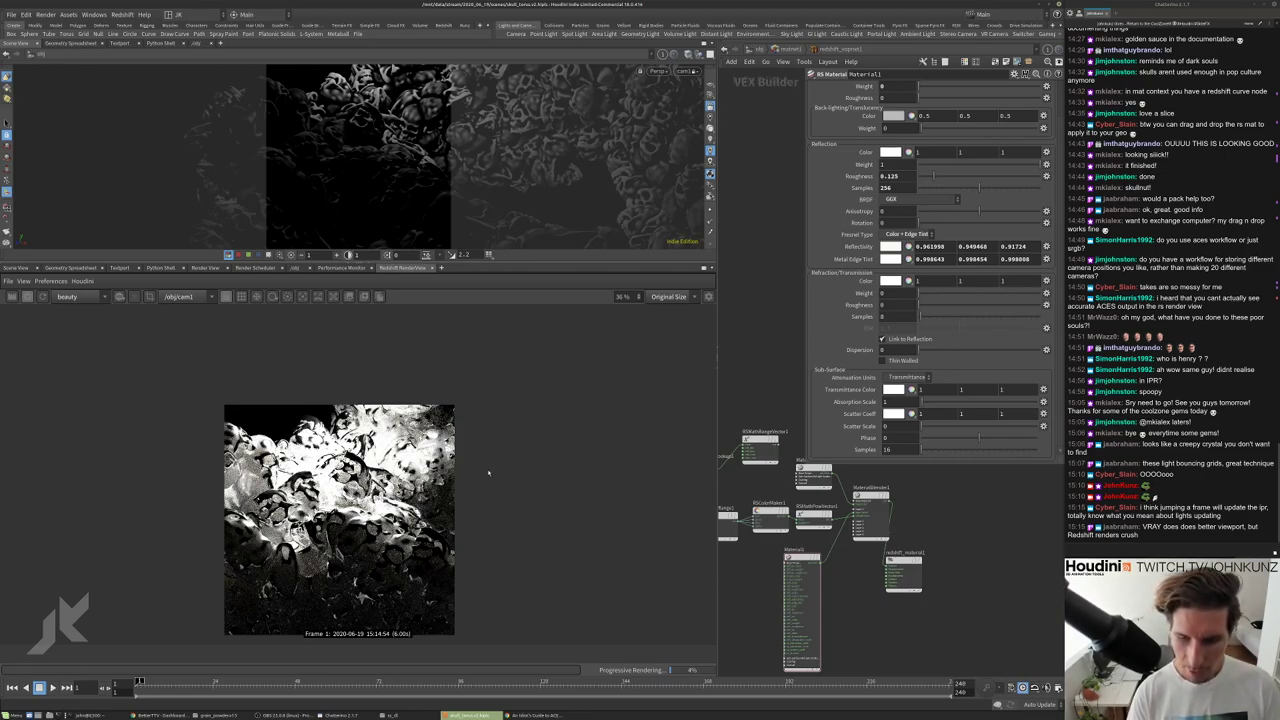
scroll(500, 440, "up", 6)
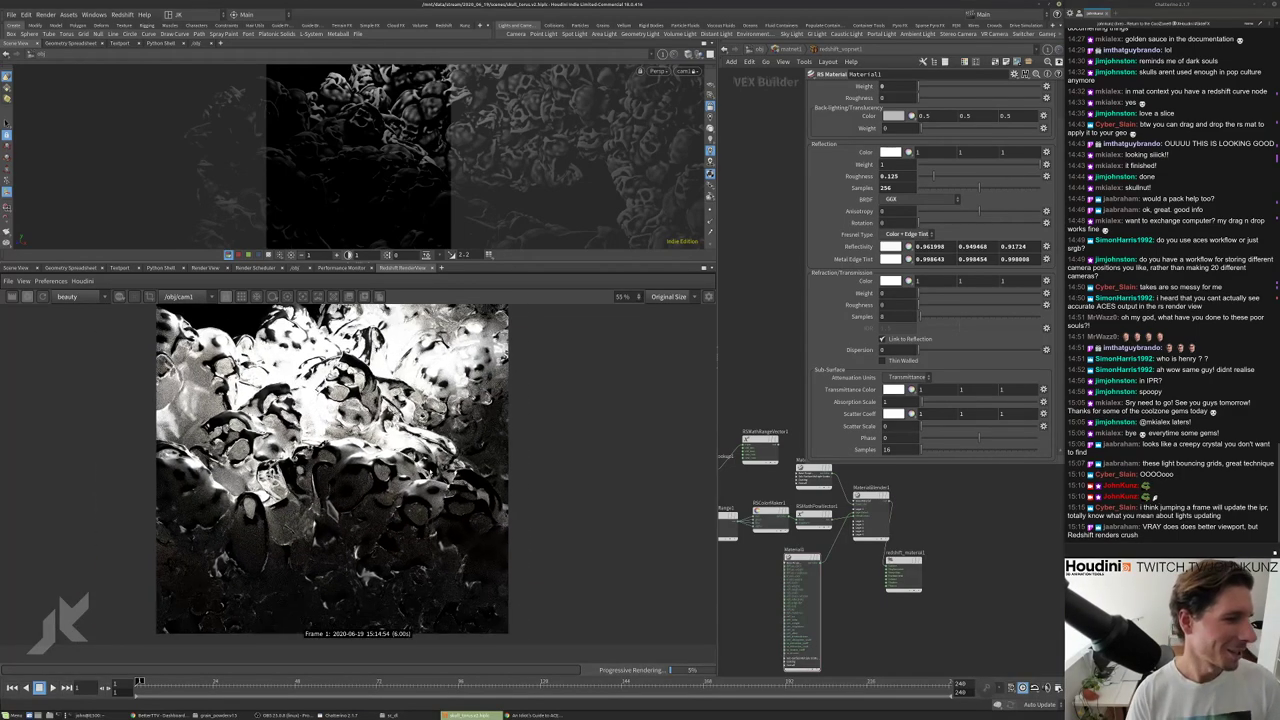
scroll(430, 569, "down", 3)
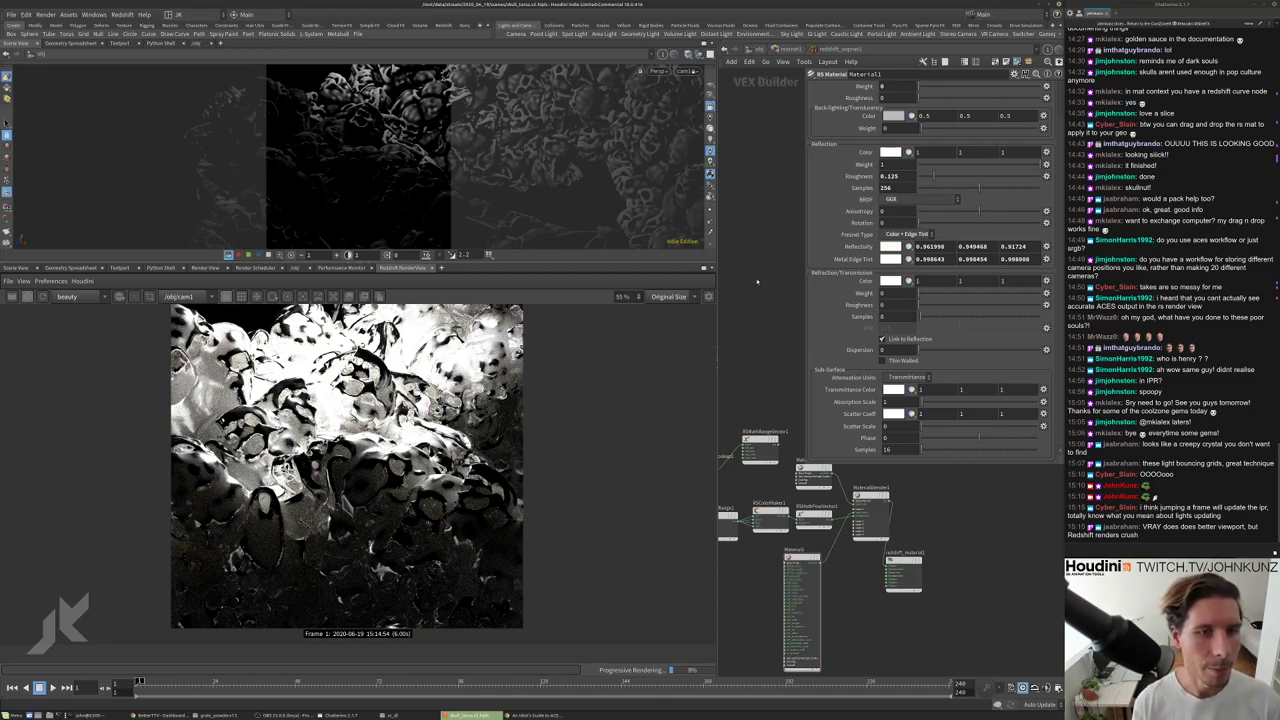
scroll(840, 195, "up", 2)
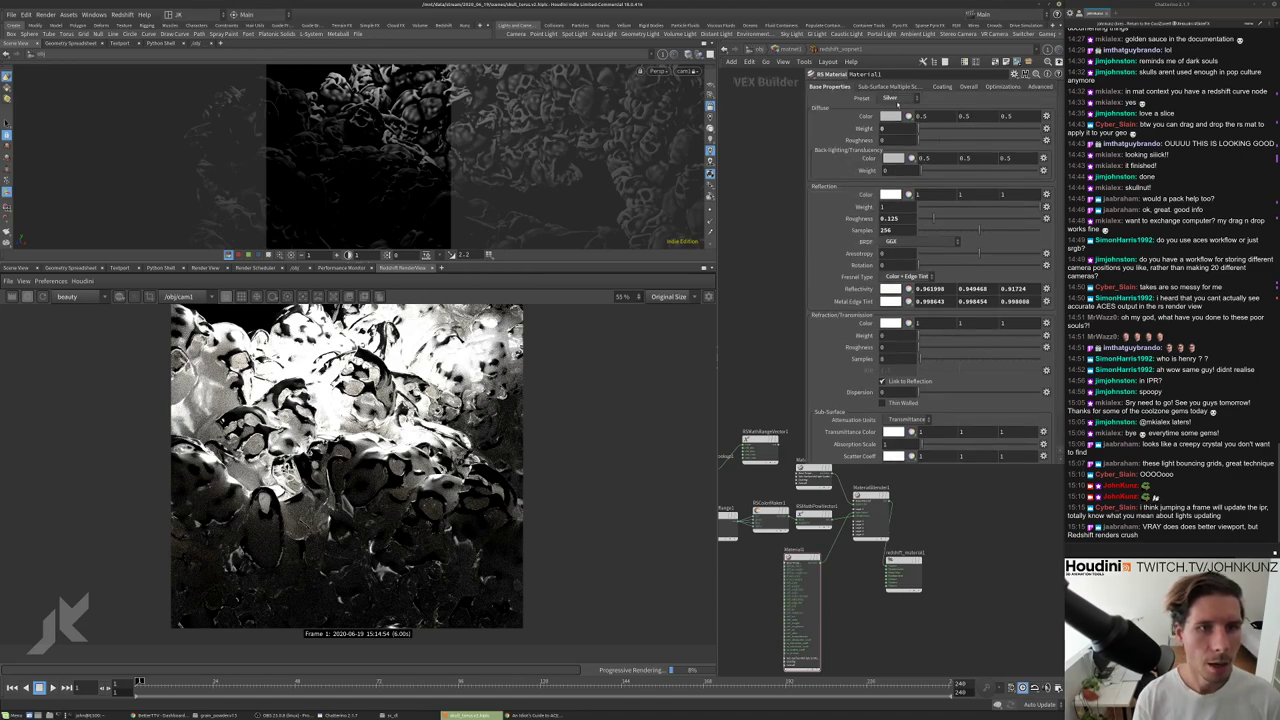
Try the Platinum preset on Material1, then settle on the Plastic preset (IOR 1.49).
left_click(897, 100)
left_click(898, 213)
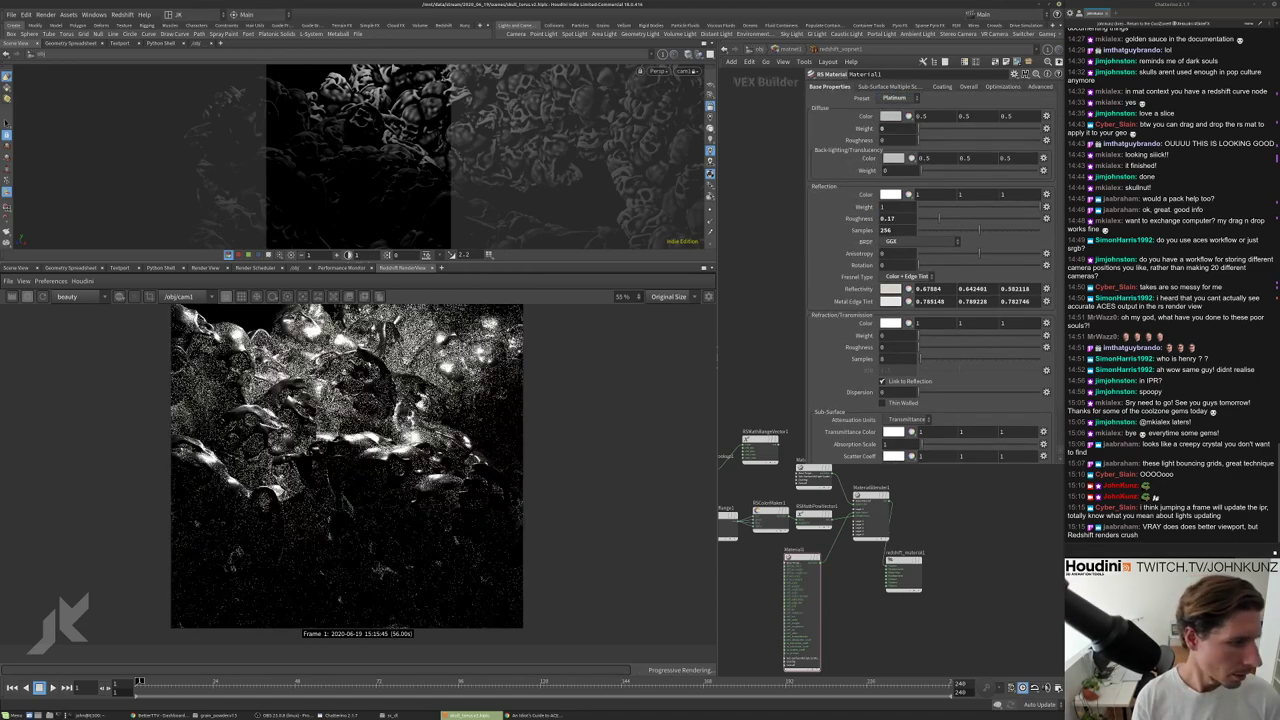
scroll(370, 600, "up", 2)
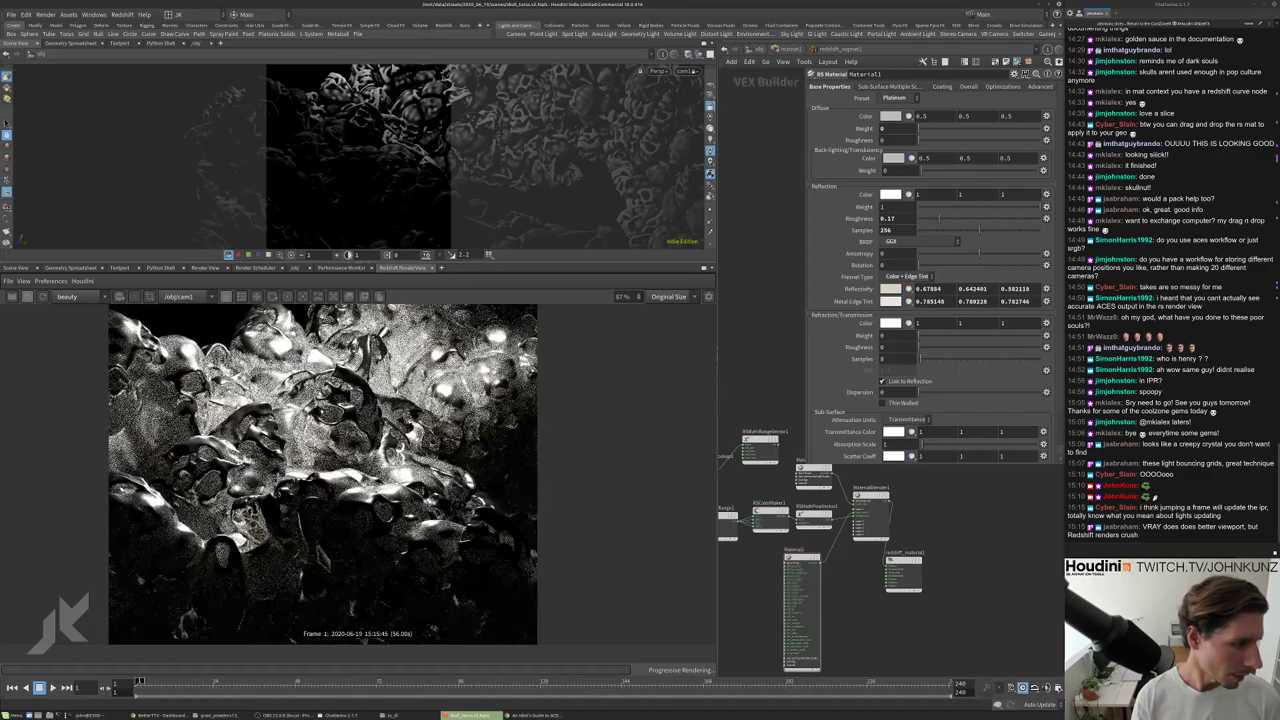
scroll(370, 600, "down", 3)
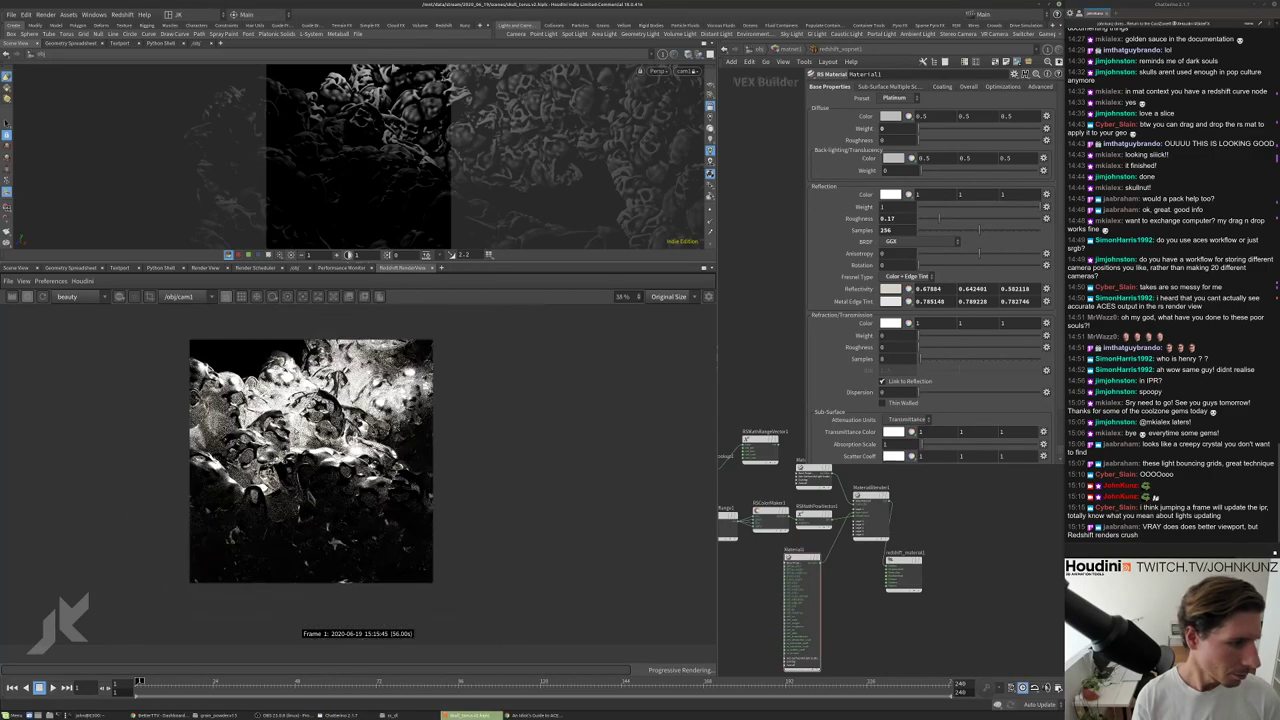
scroll(676, 305, "down", 1)
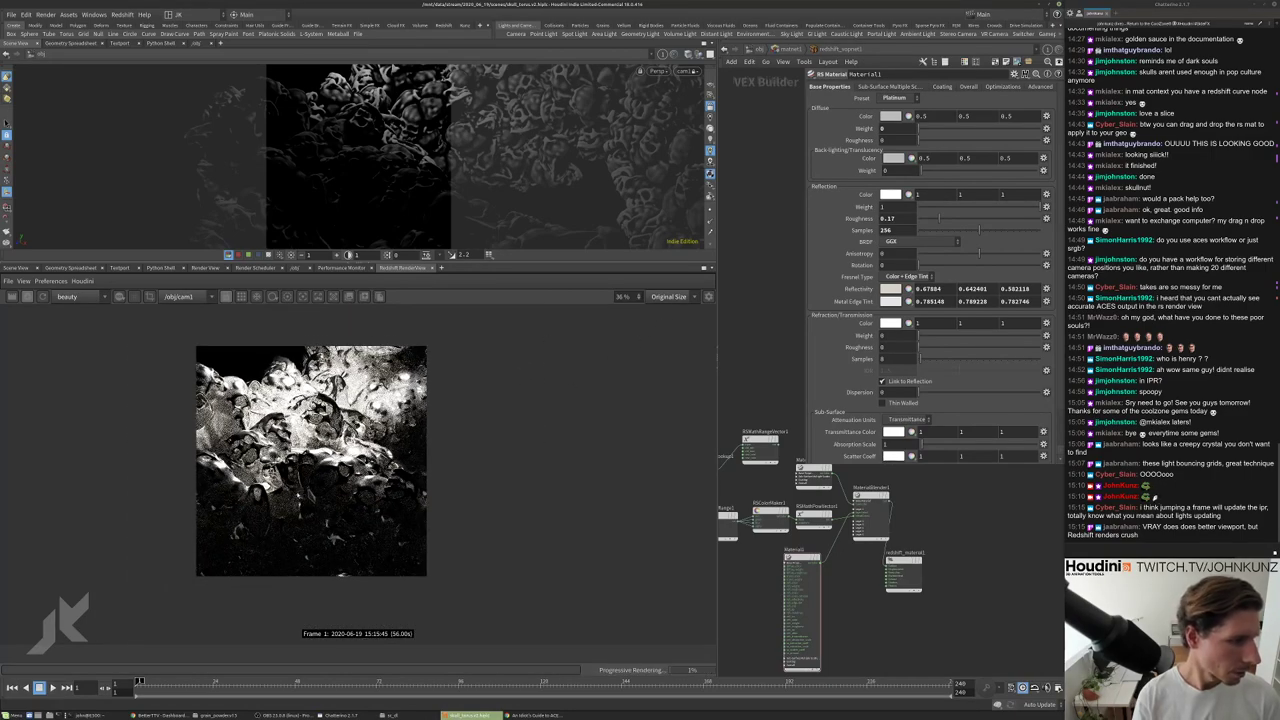
scroll(300, 490, "down", 1)
left_click(893, 98)
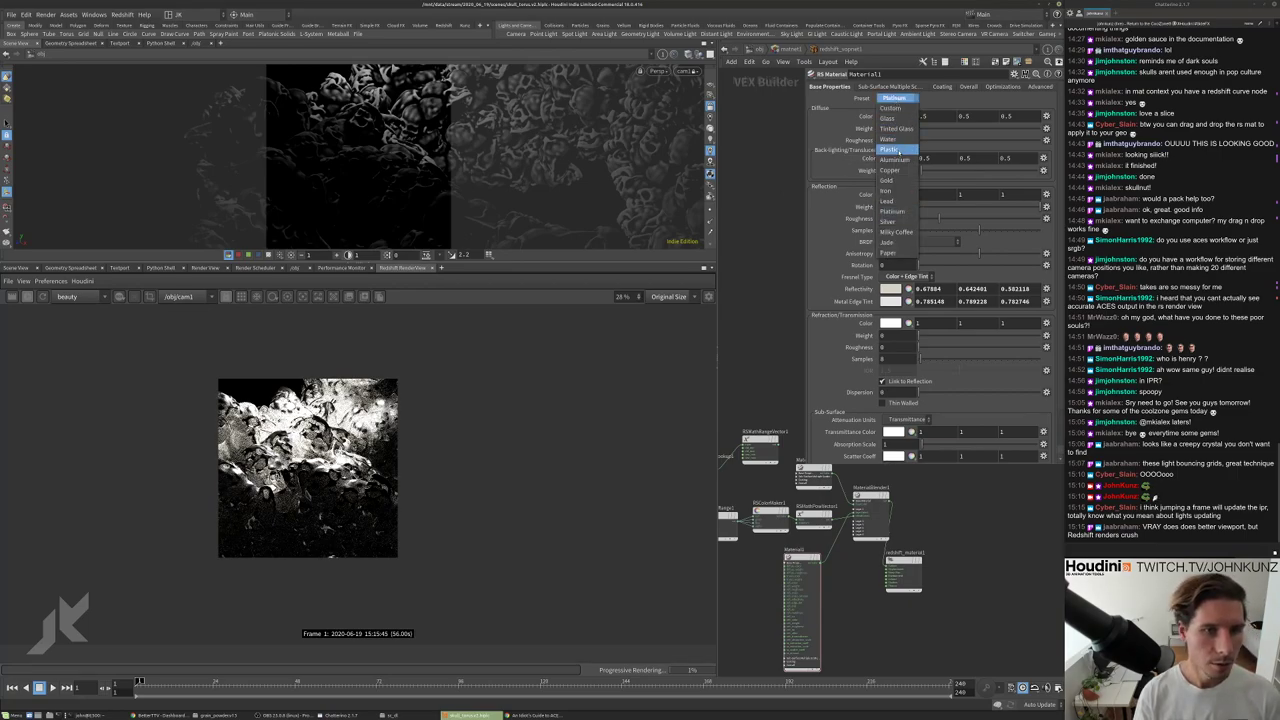
left_click(890, 150)
scroll(269, 536, "up", 5)
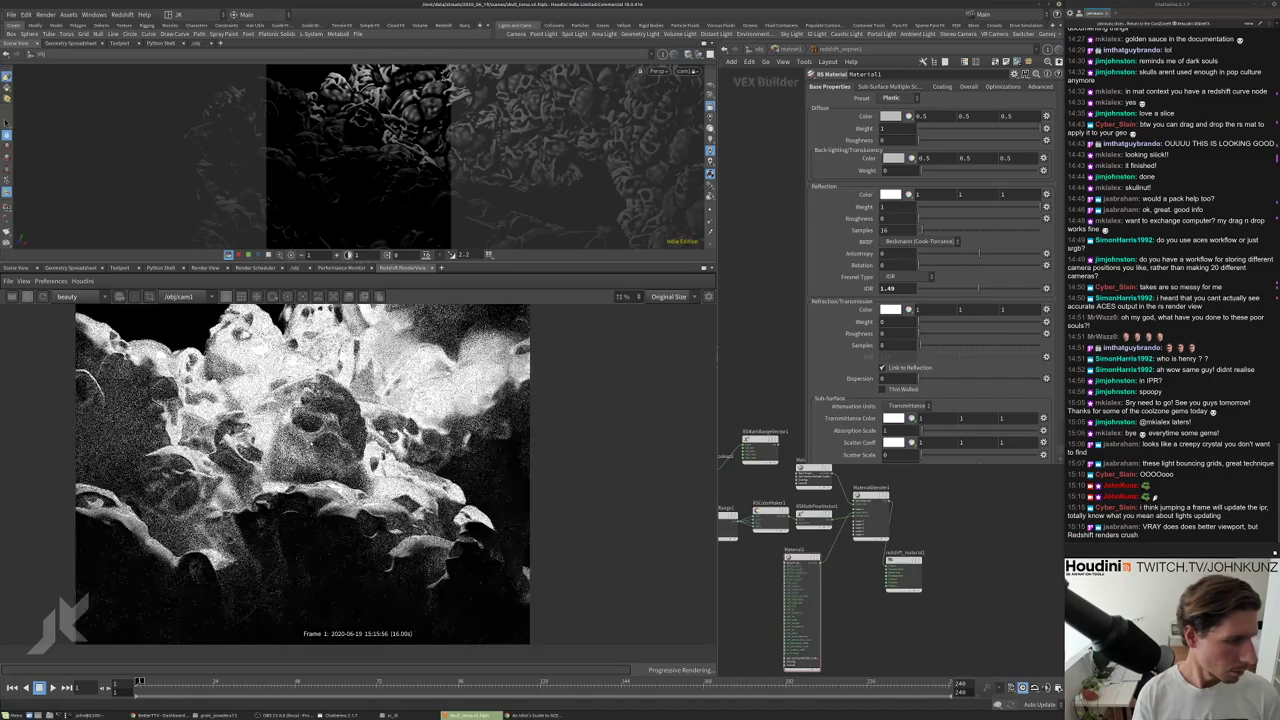
scroll(297, 474, "down", 1)
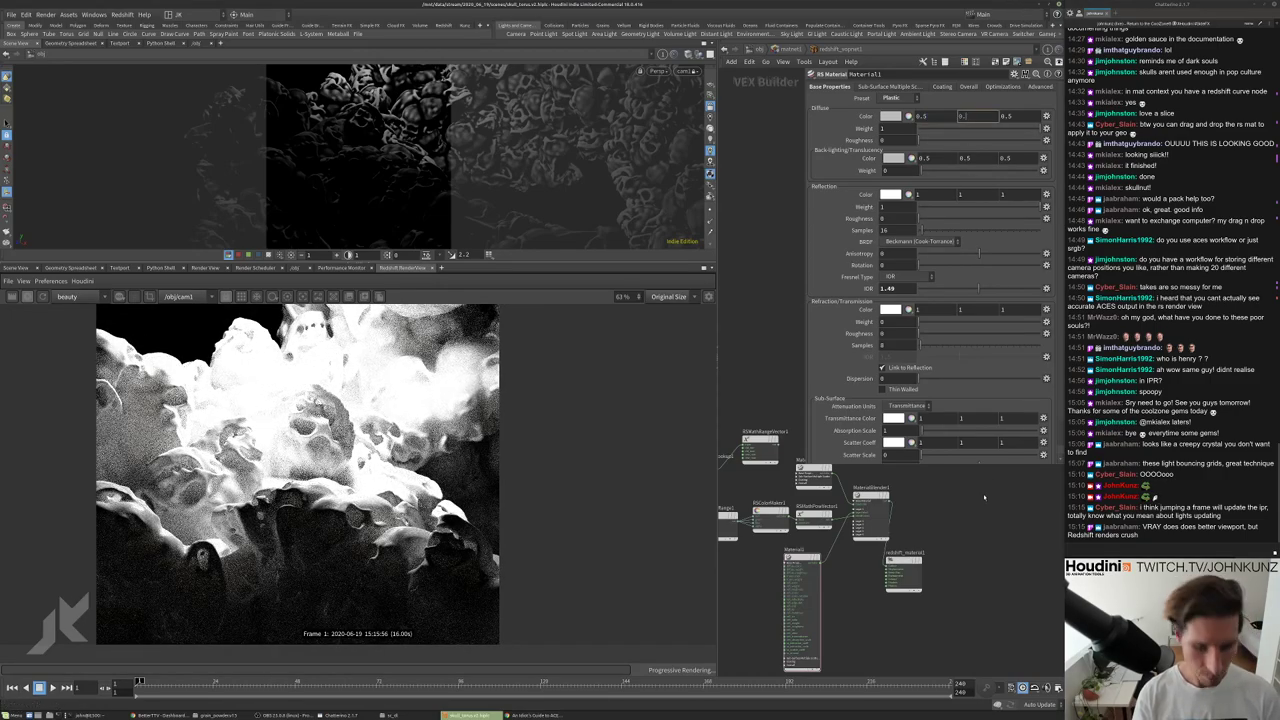
Adjust Material1's diffuse colour, setting the second component to 0.2 and the third to 0.06.
key("Return")
scroll(410, 358, "down", 2)
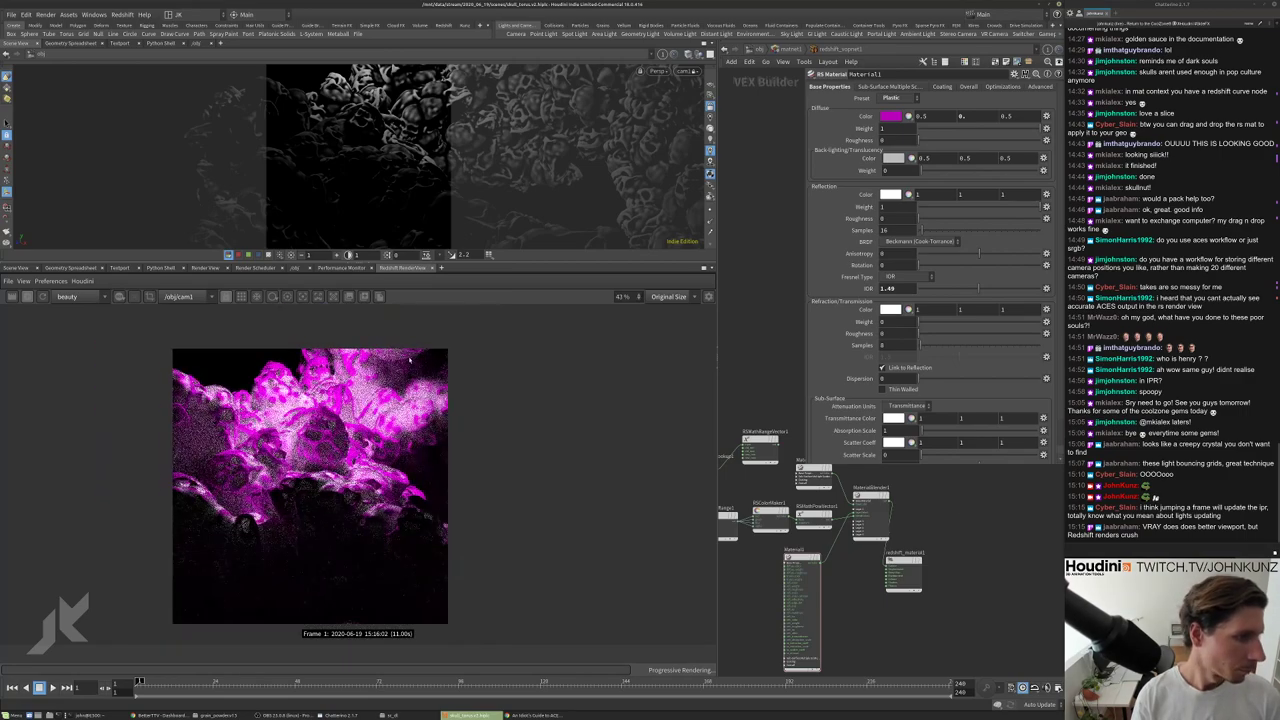
double_click(1006, 116)
type("0.15")
key("Return")
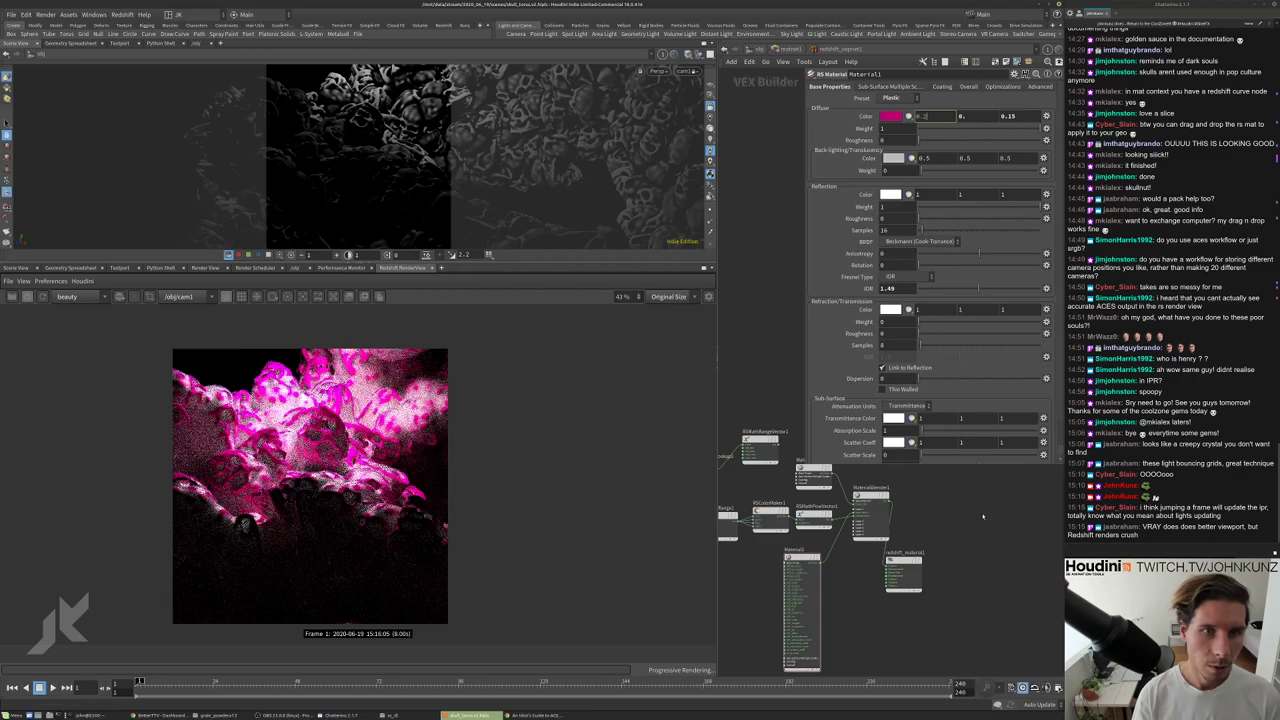
key("Return")
scroll(331, 442, "up", 2)
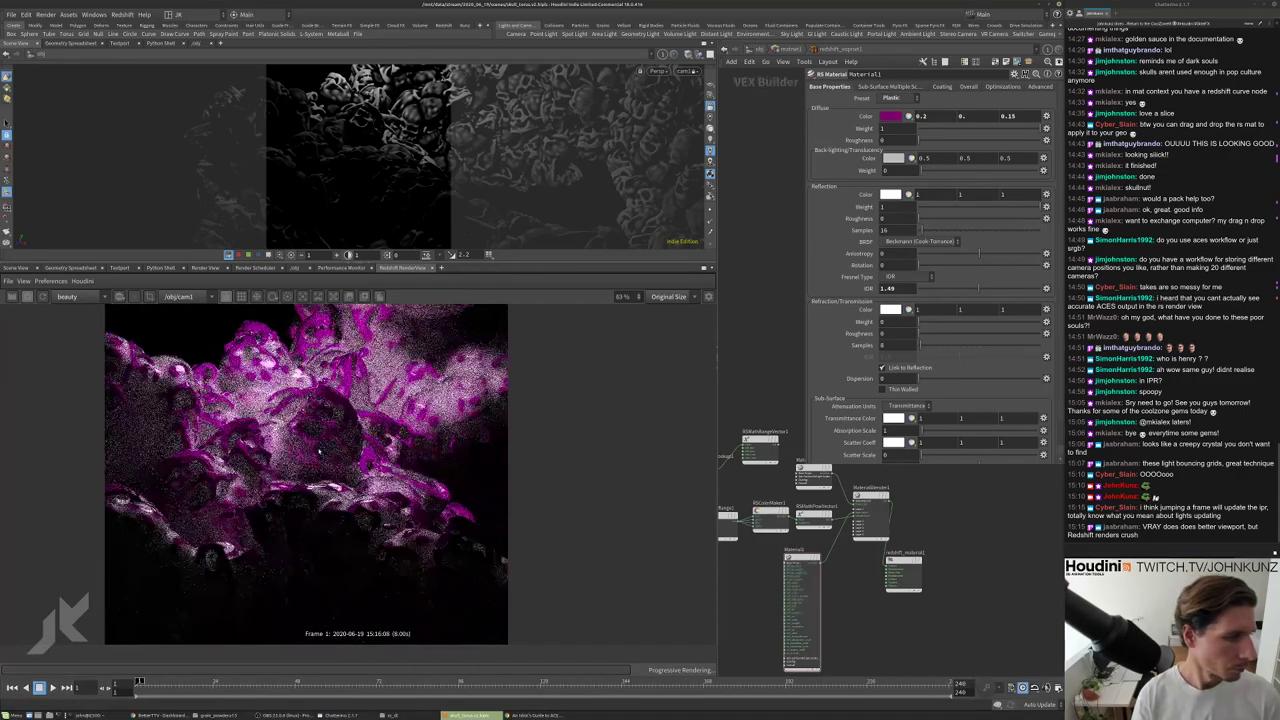
scroll(331, 442, "down", 3)
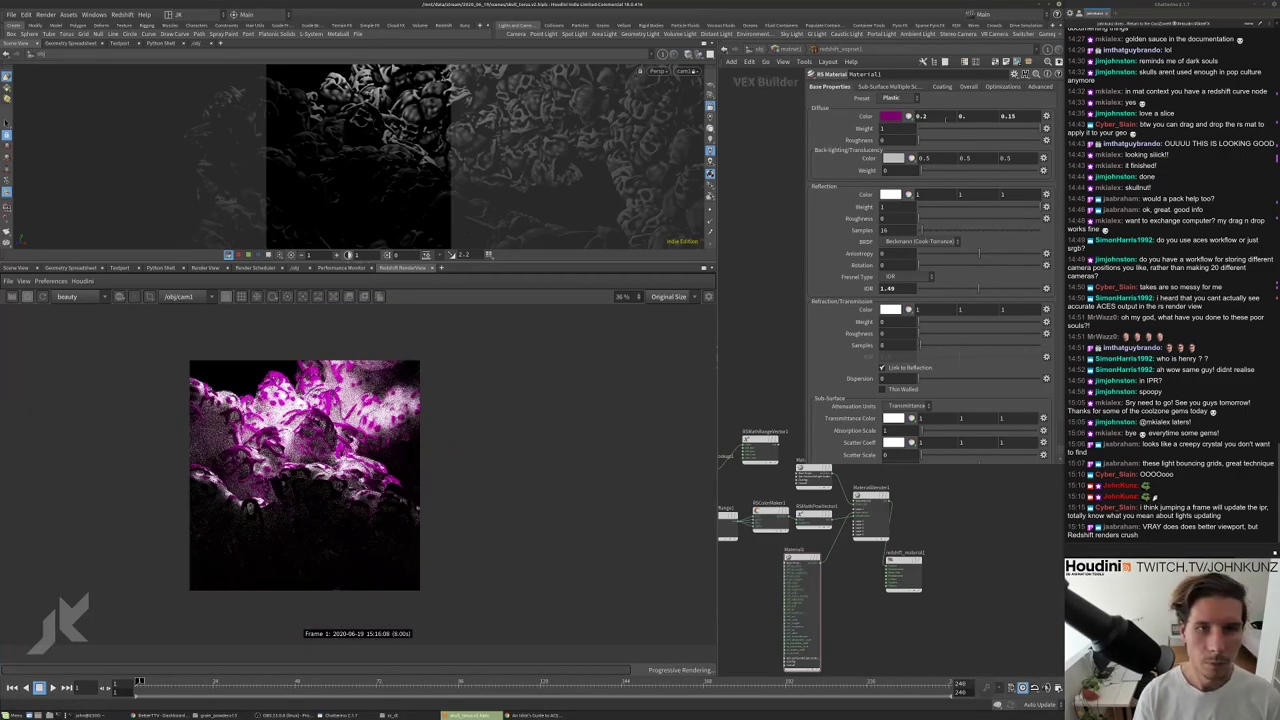
left_click(1012, 116)
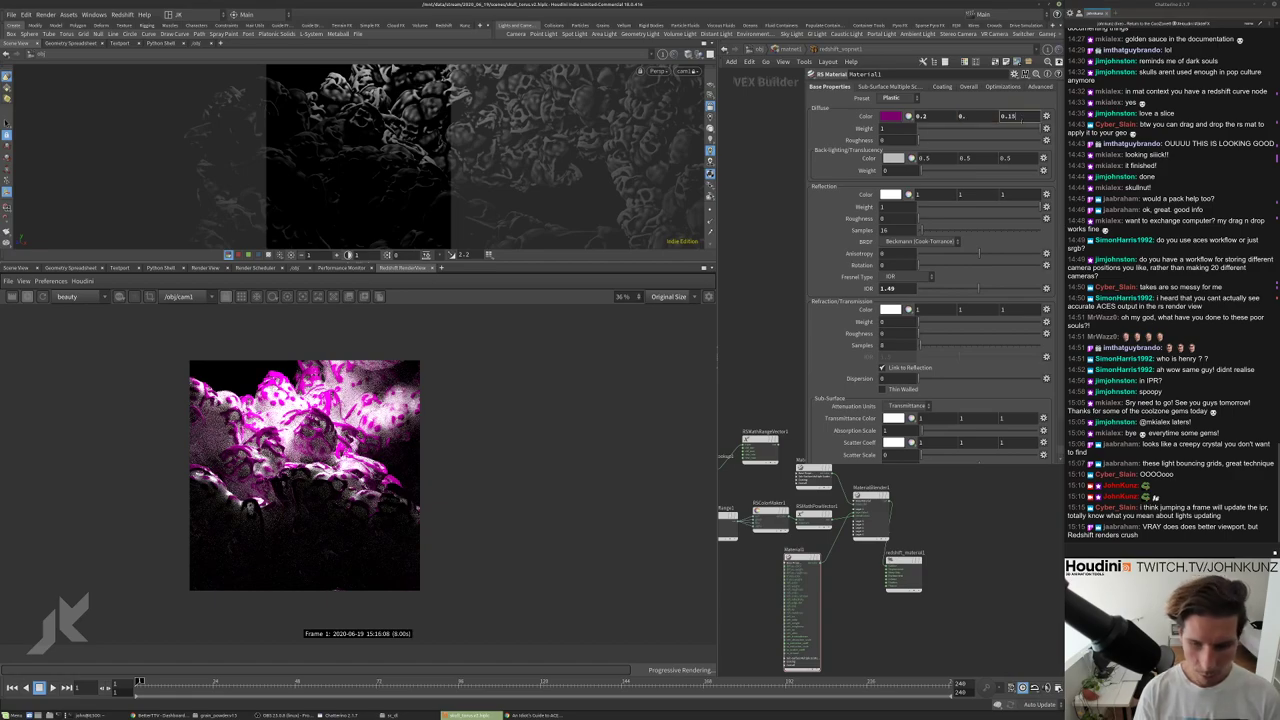
type("0.0")
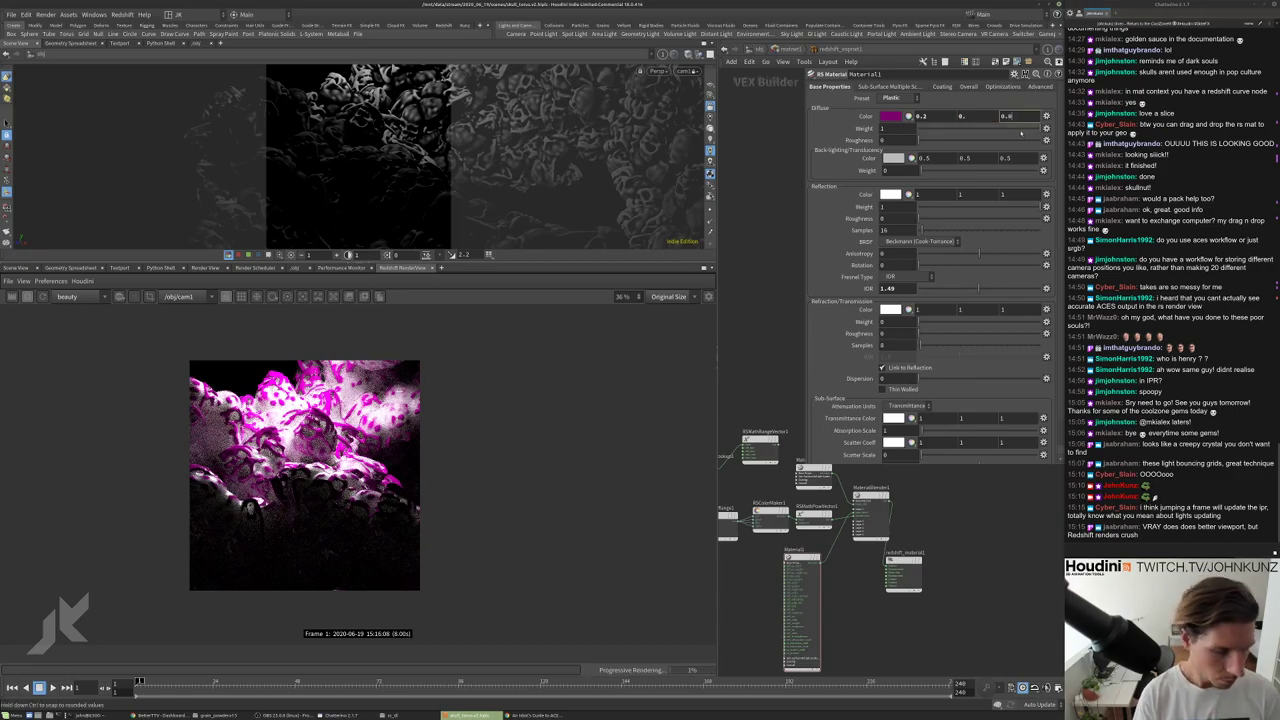
type("6")
key("Return")
Zoom the Redshift RenderView and open its Display and post-effect settings panel.
scroll(284, 480, "up", 4)
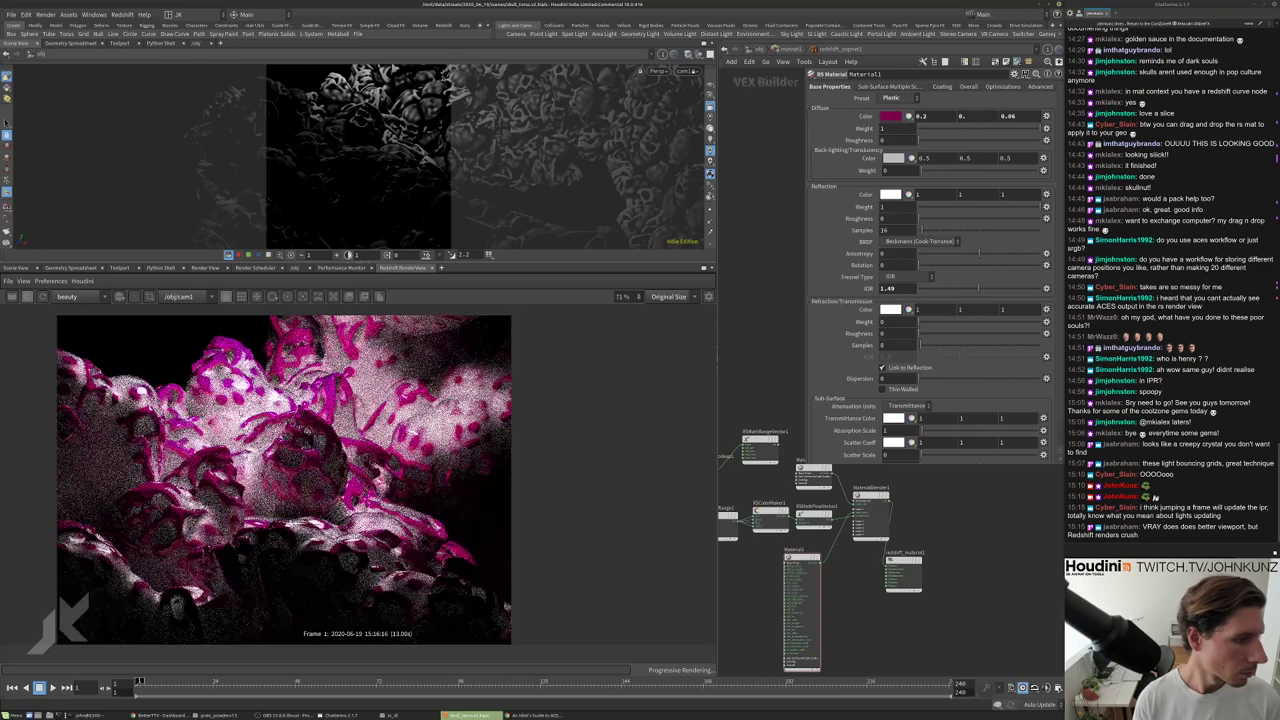
scroll(310, 463, "down", 4)
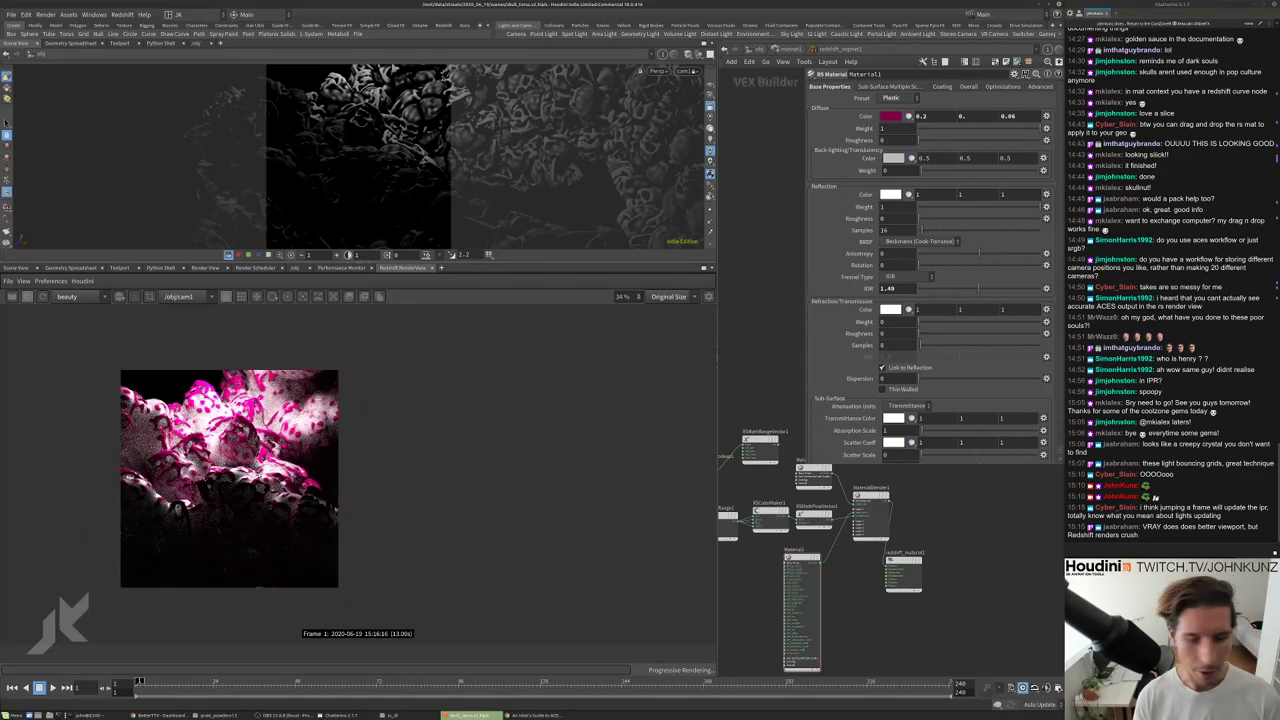
scroll(232, 455, "up", 3)
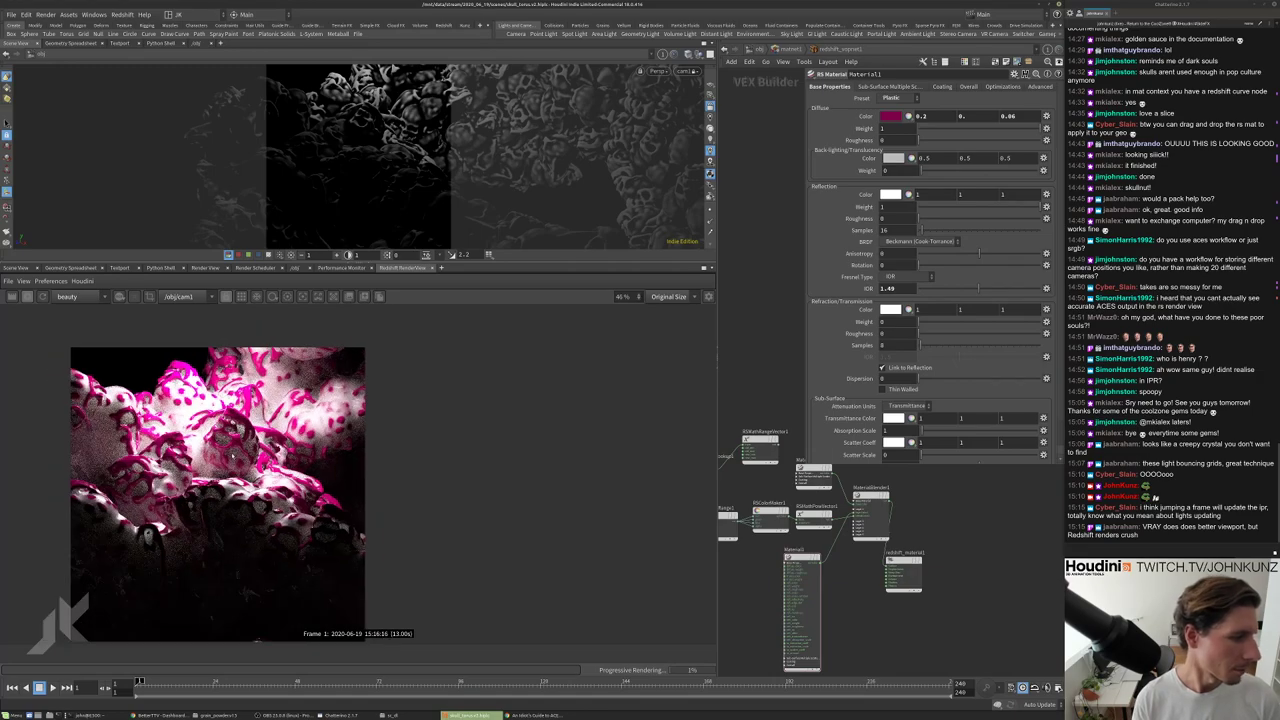
scroll(232, 453, "down", 2)
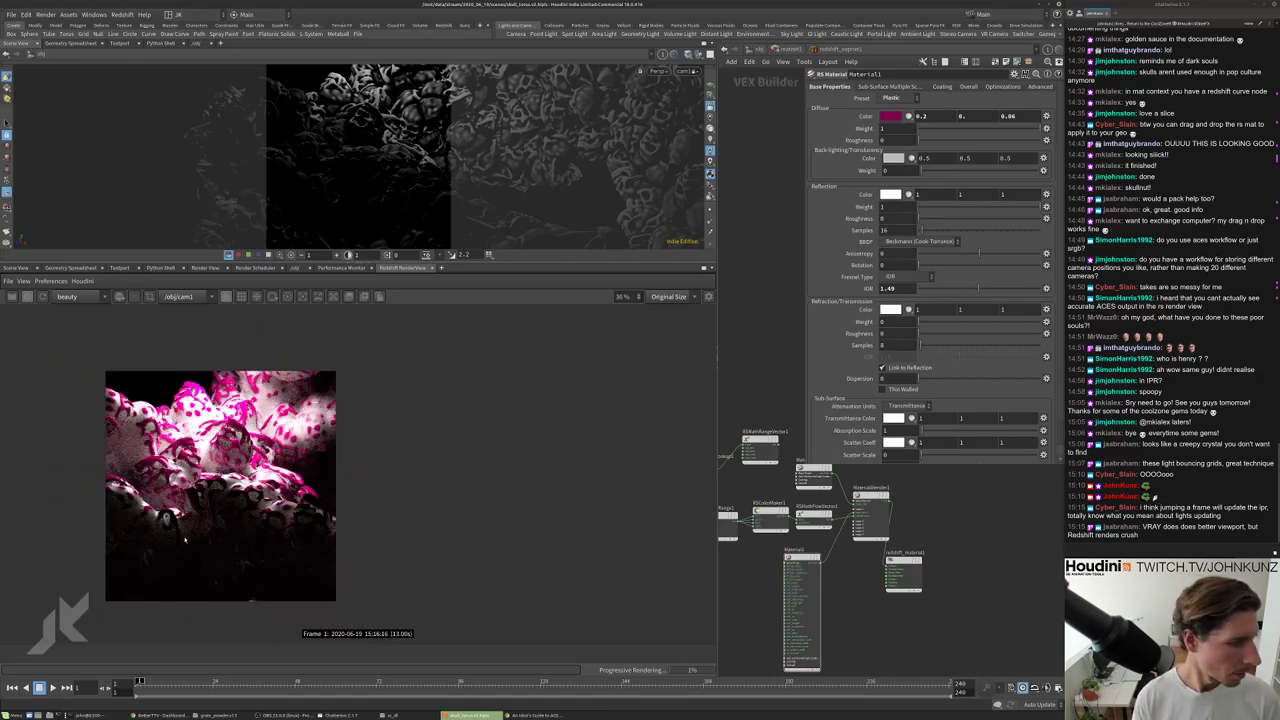
scroll(232, 453, "up", 4)
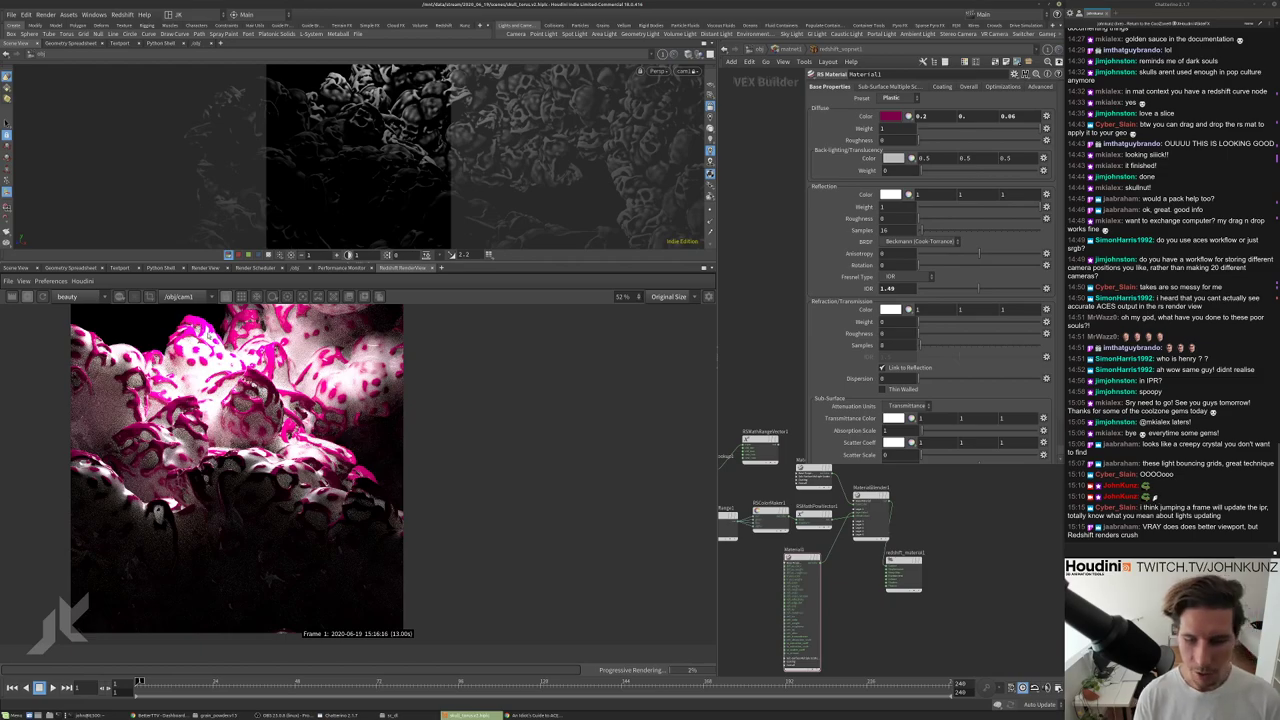
scroll(208, 336, "up", 5)
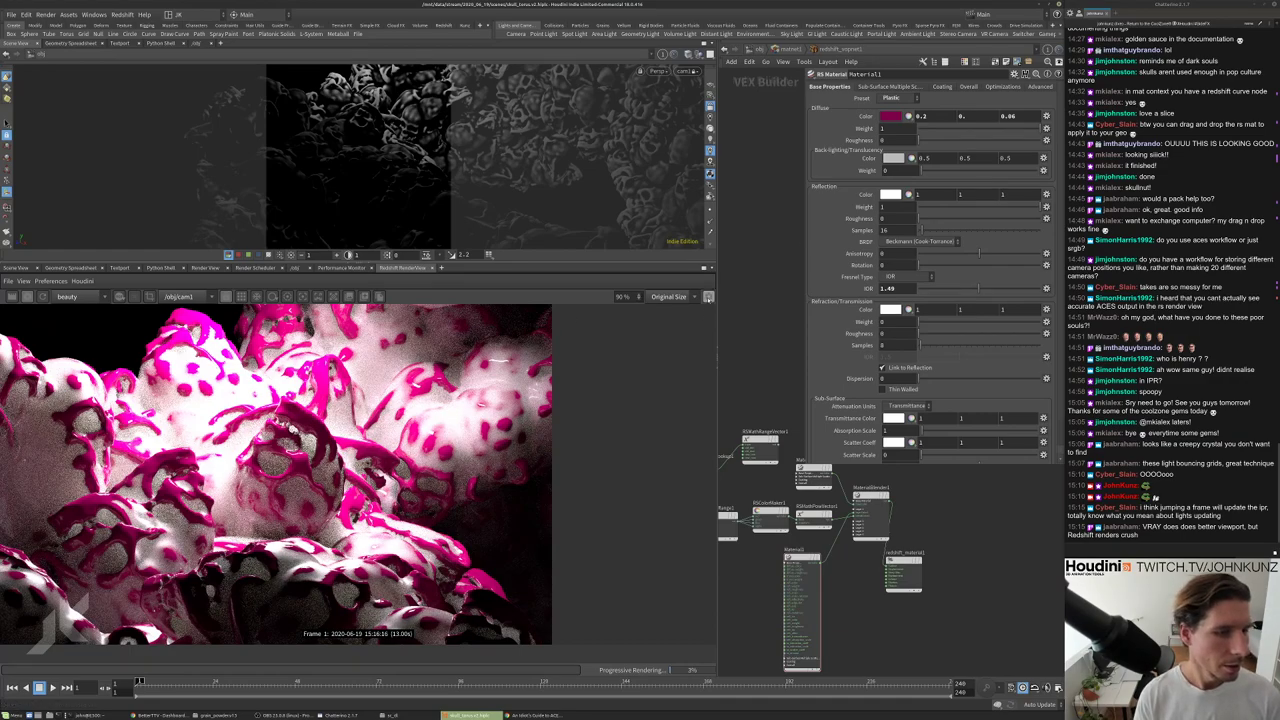
left_click(708, 296)
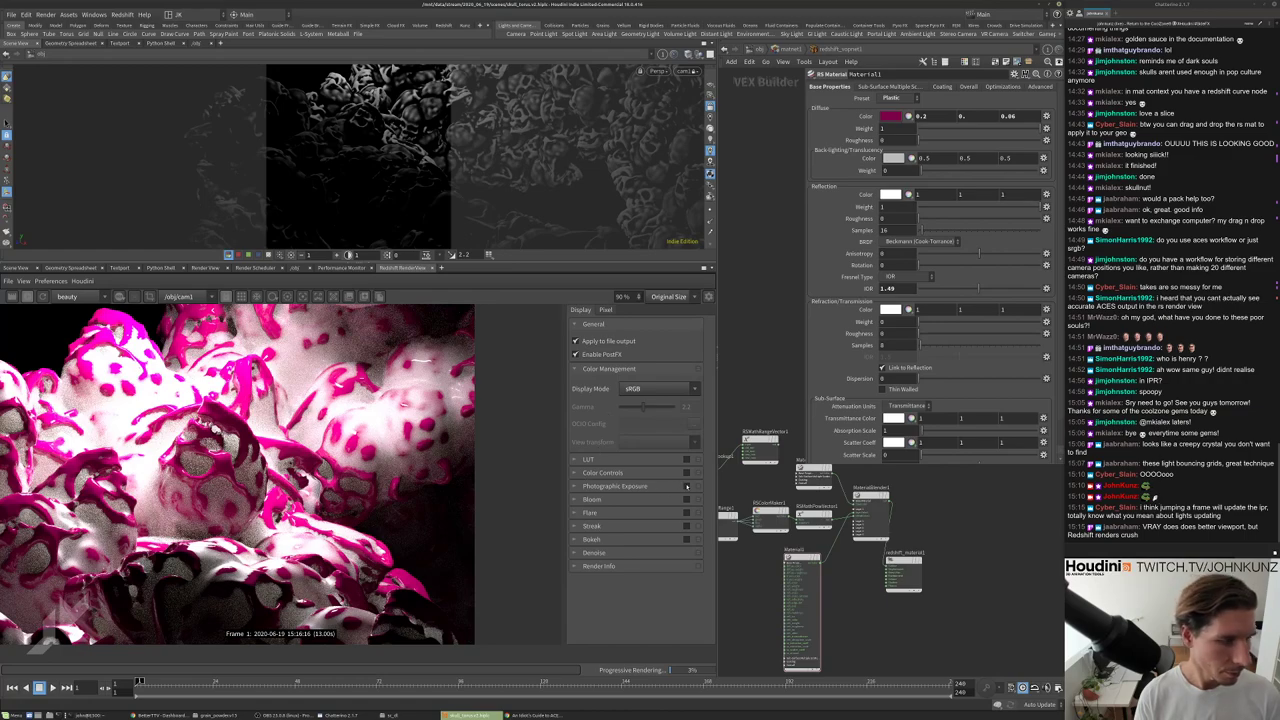
Enable Photographic Exposure with Allowed Overexposure 0.229 and Allow Desaturation unchecked.
left_click(686, 486)
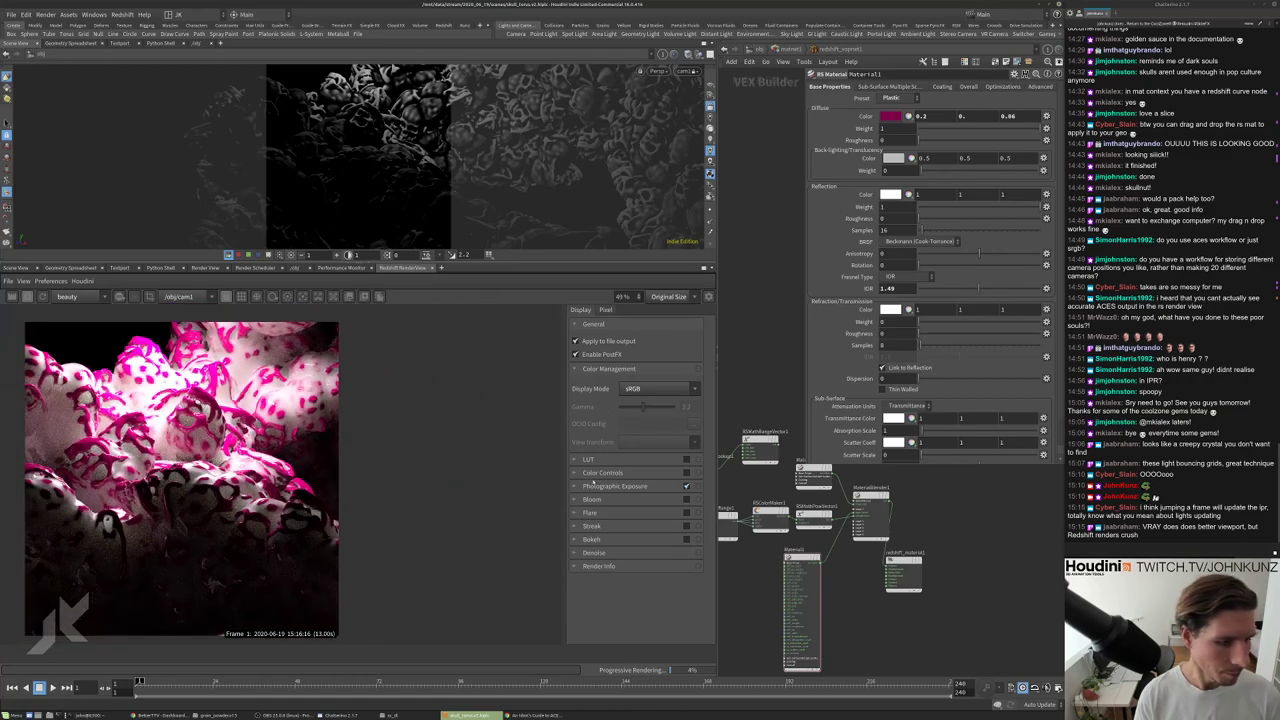
left_click(575, 486)
scroll(604, 556, "down", 2)
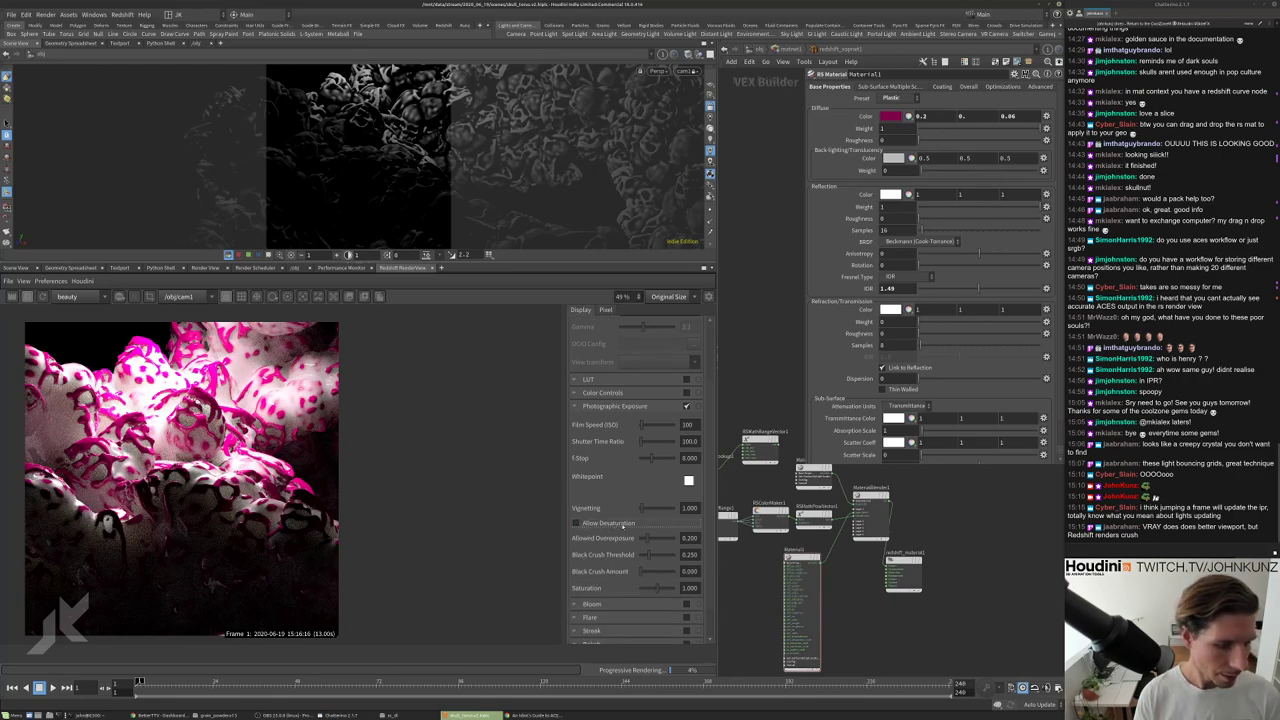
left_click_drag(668, 540, 640, 542)
left_click(593, 524)
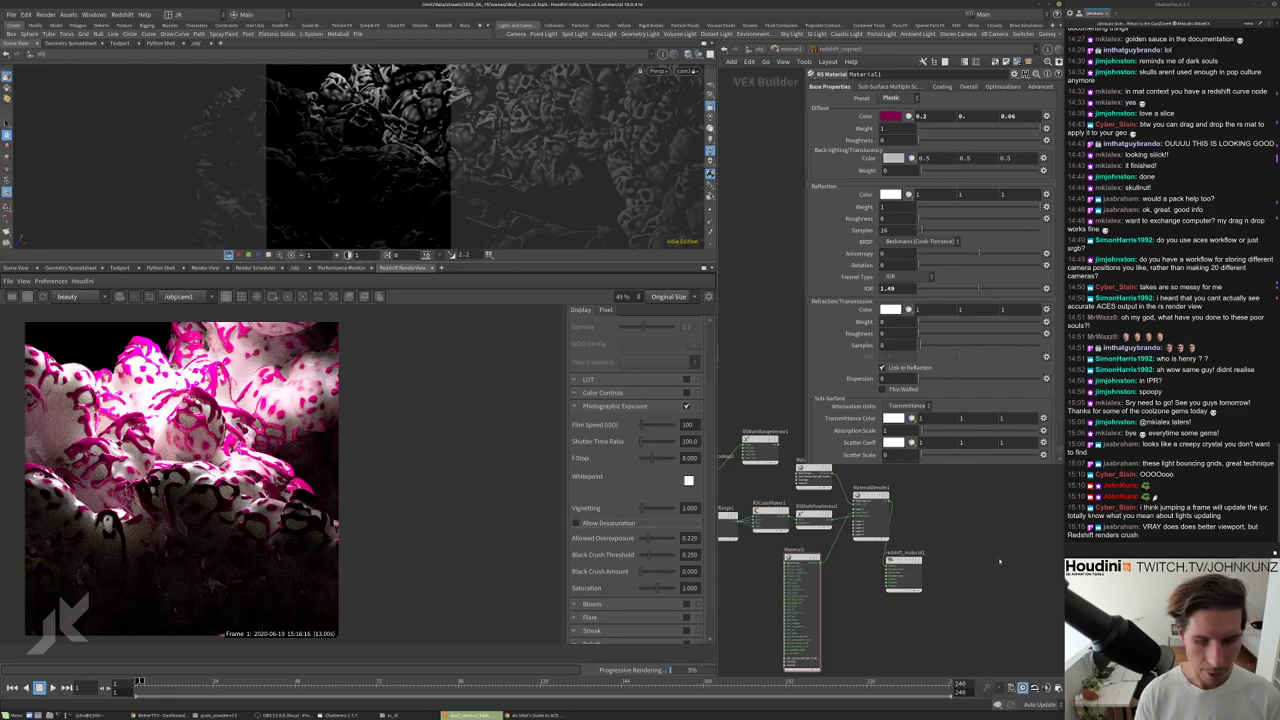
scroll(983, 549, "down", 4)
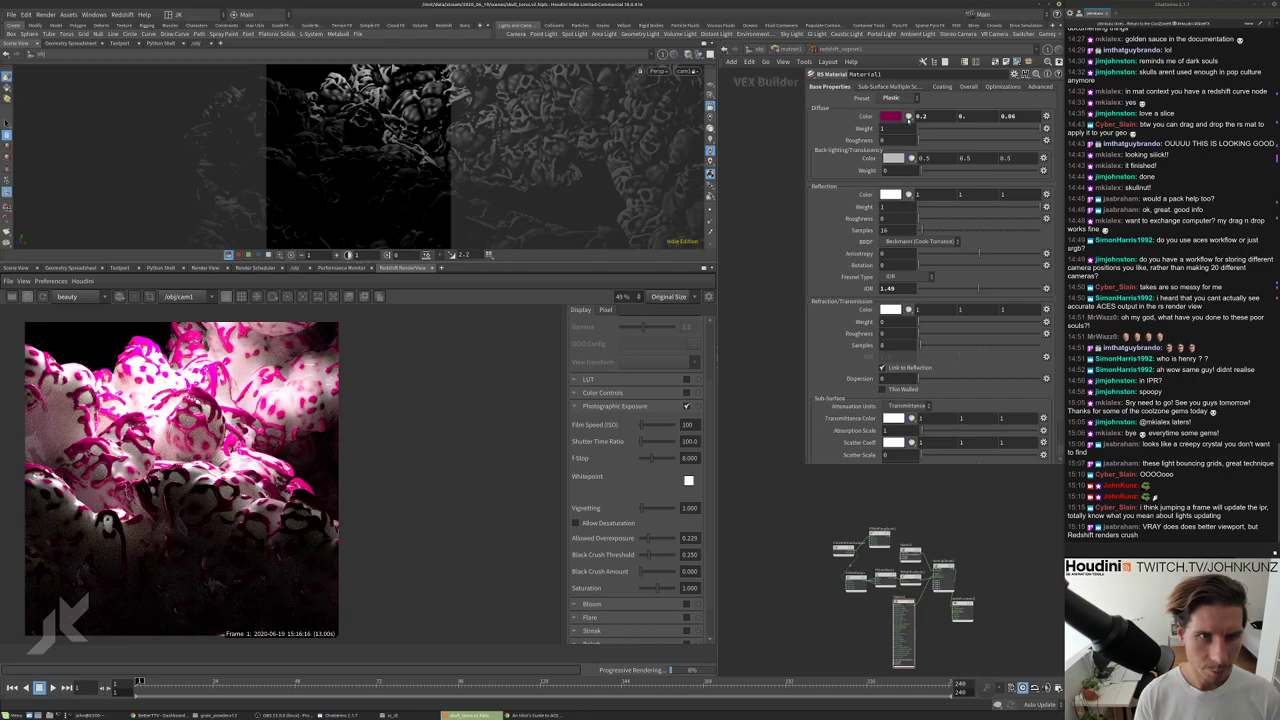
Switch Material1's preset from Plastic to Gold and view the golden skull render.
left_click(893, 98)
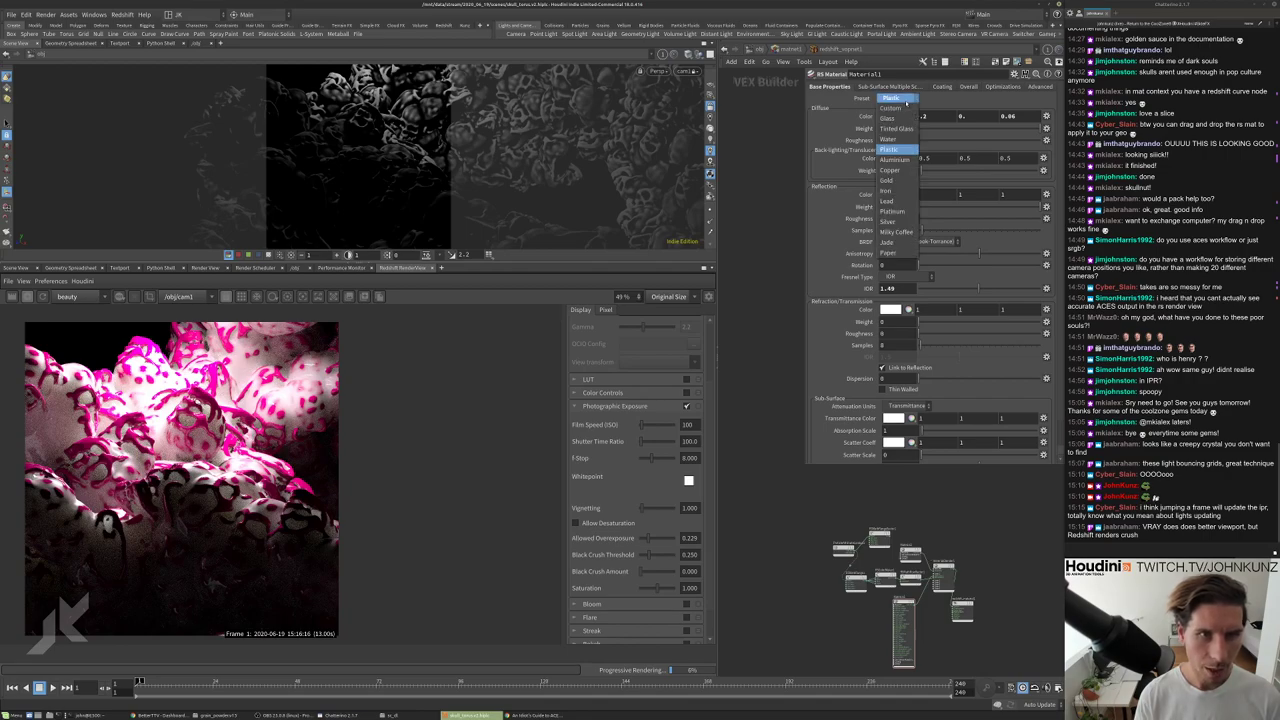
left_click(893, 180)
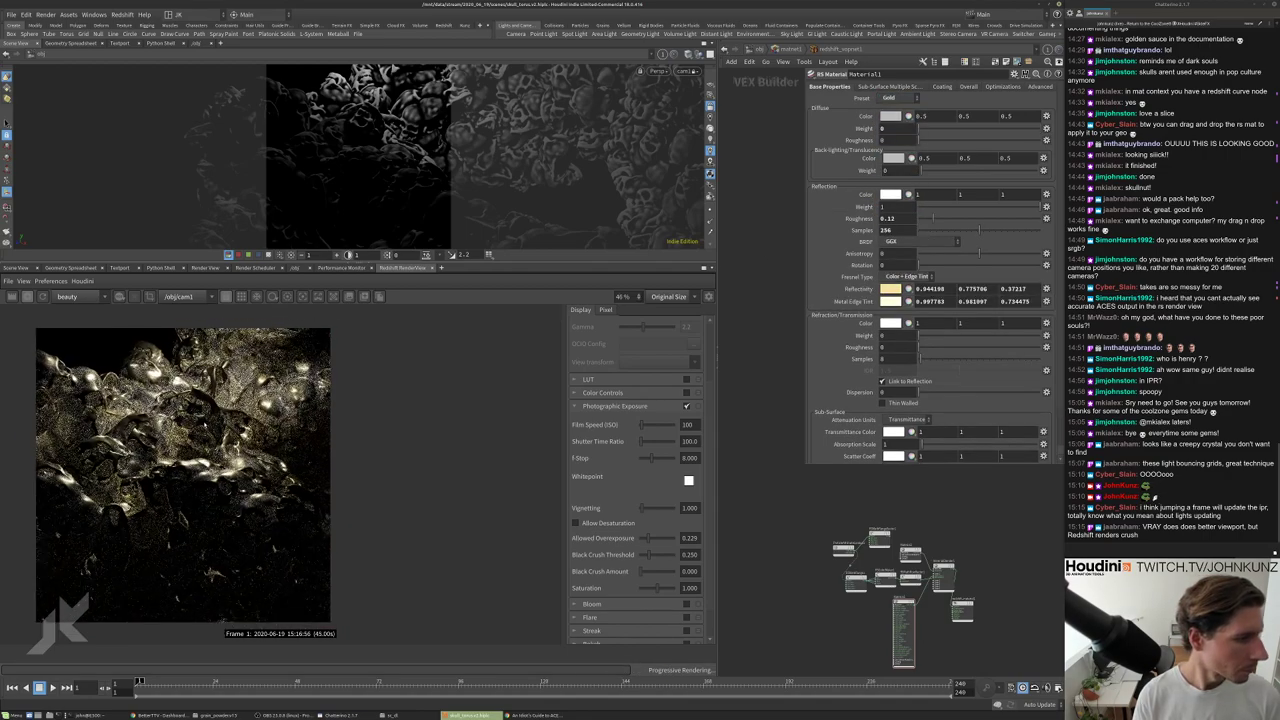
scroll(200, 560, "up", 3)
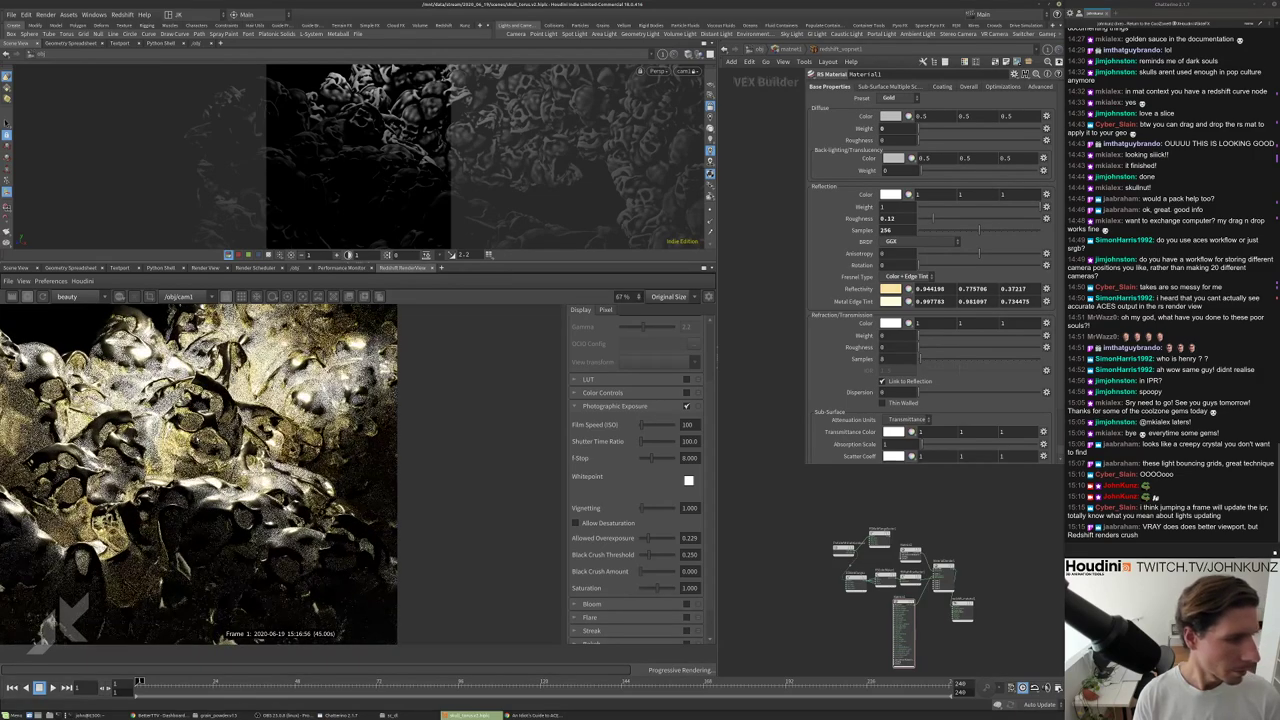
scroll(194, 475, "down", 4)
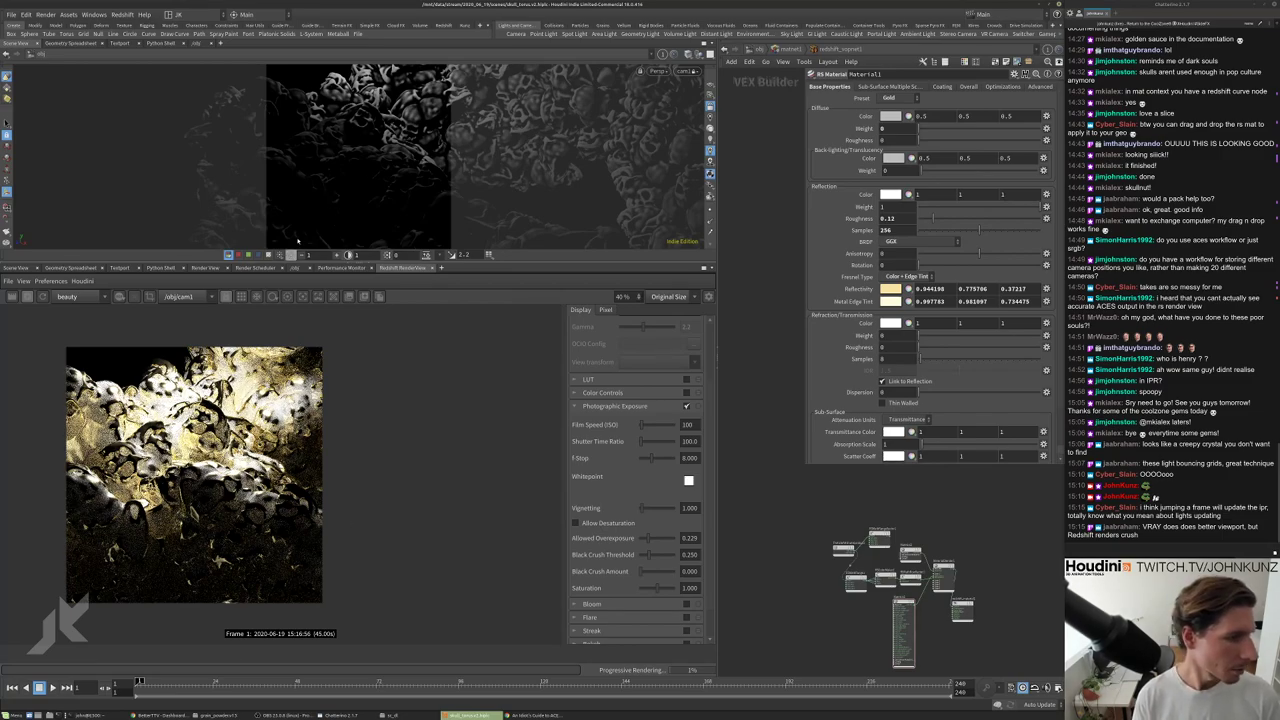
left_click_drag(370, 143, 400, 162, "alt")
middle_click_drag(366, 254, 347, 146)
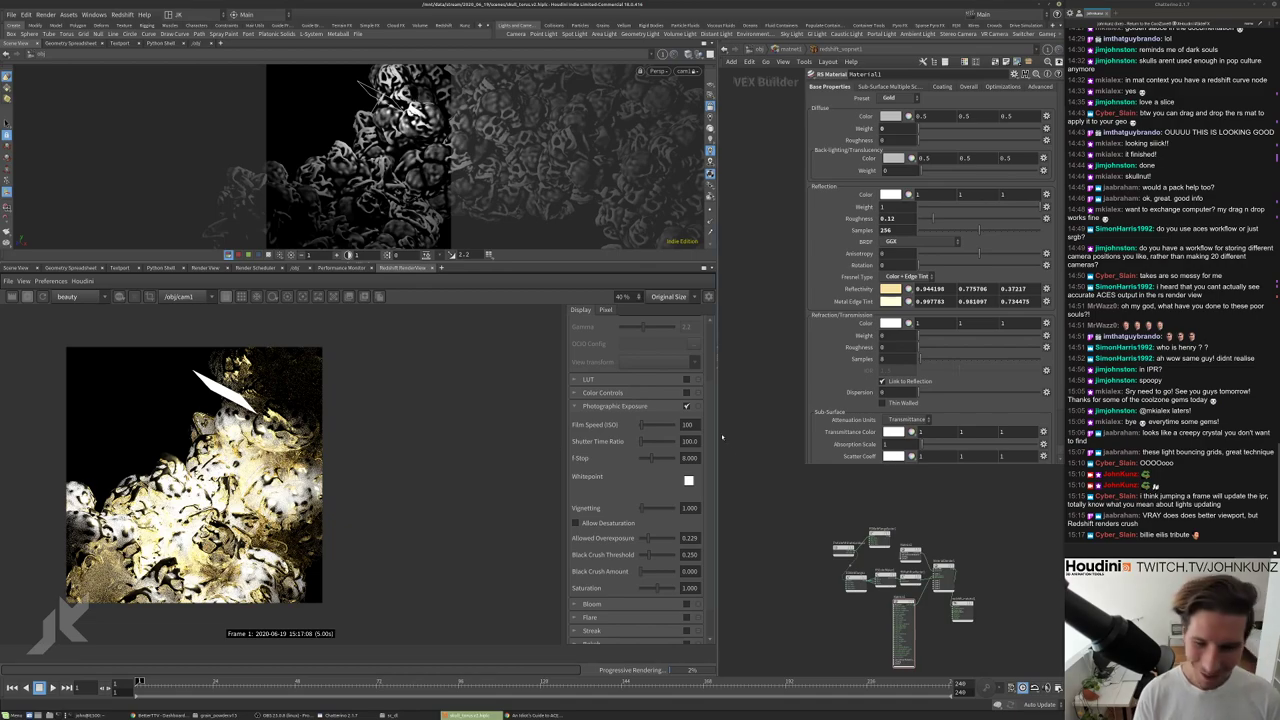
Lay out the material network nodes and tumble the view to a new angle on the skulls.
key("l")
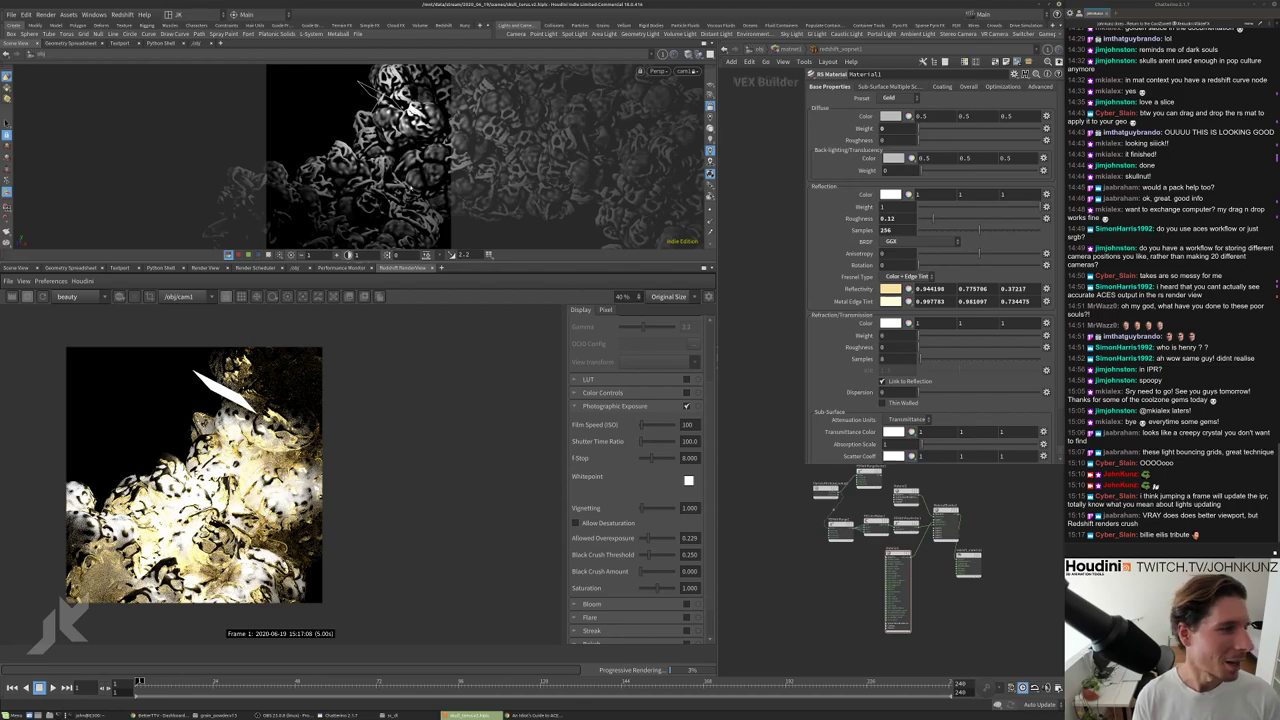
left_click_drag(400, 105, 390, 168)
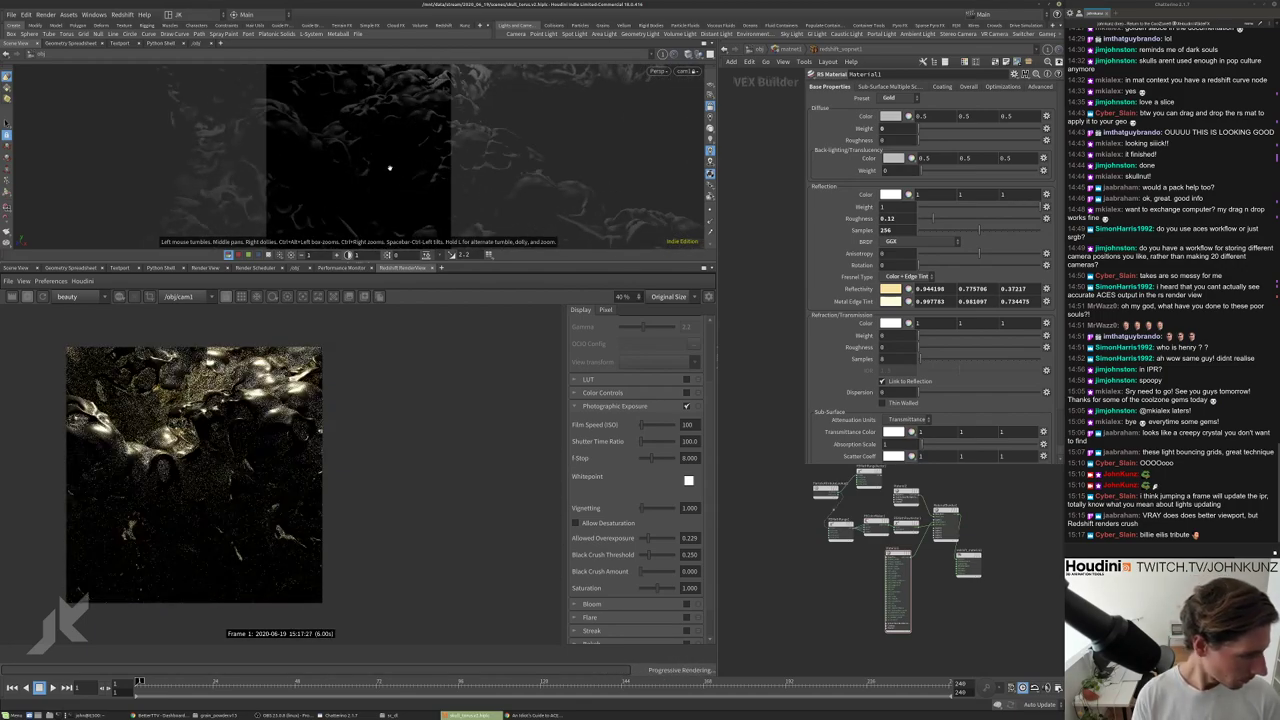
scroll(271, 446, "down", 2)
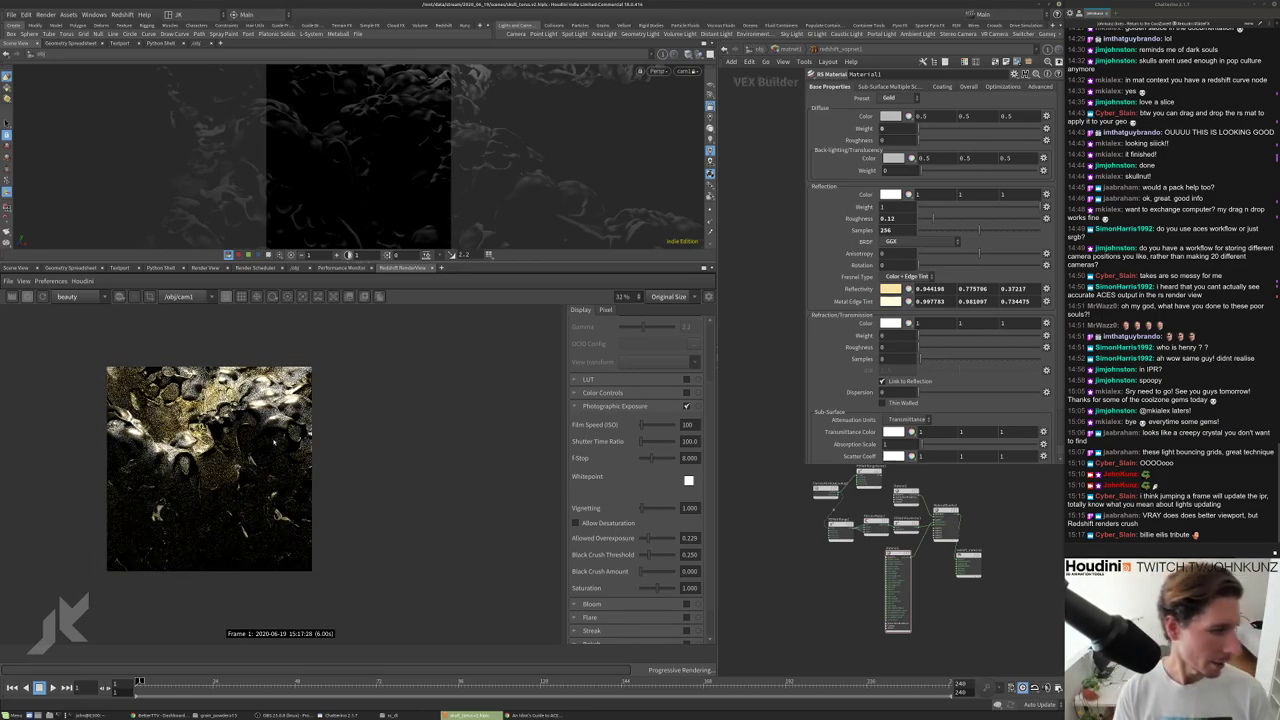
scroll(250, 420, "down", 1)
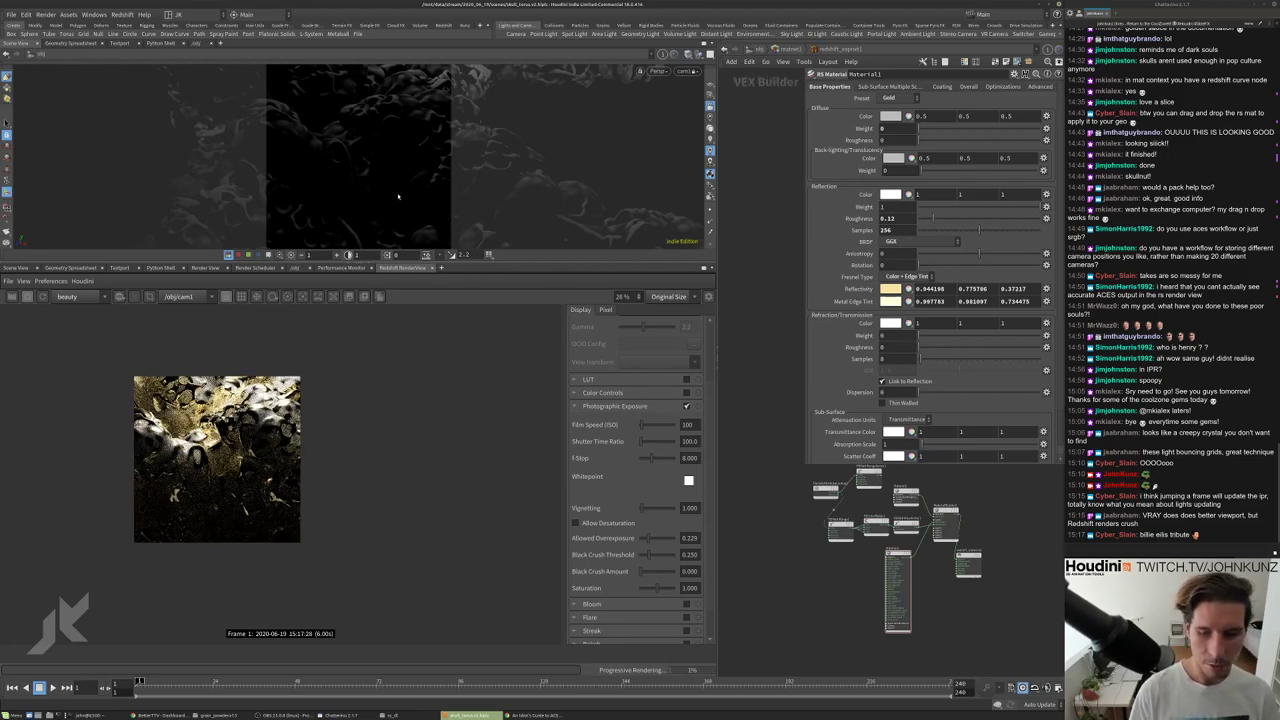
left_click_drag(398, 193, 440, 217)
left_click_drag(397, 195, 378, 113)
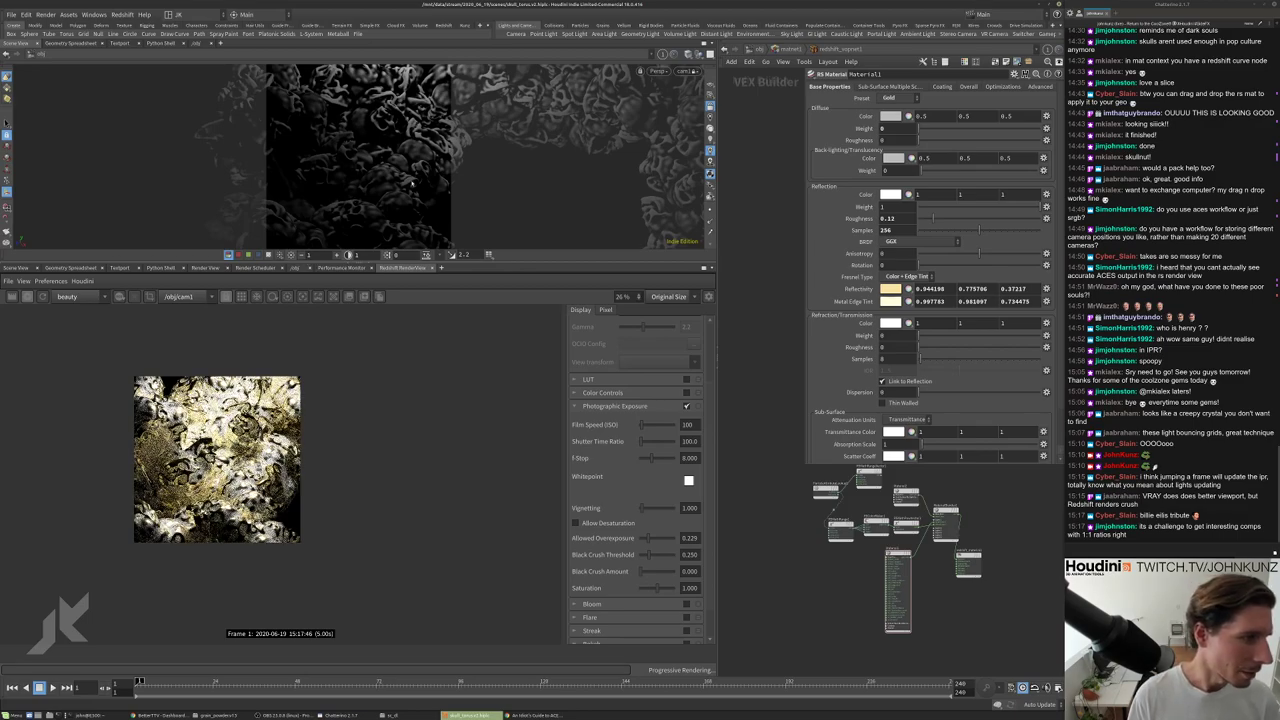
scroll(235, 401, "up", 1)
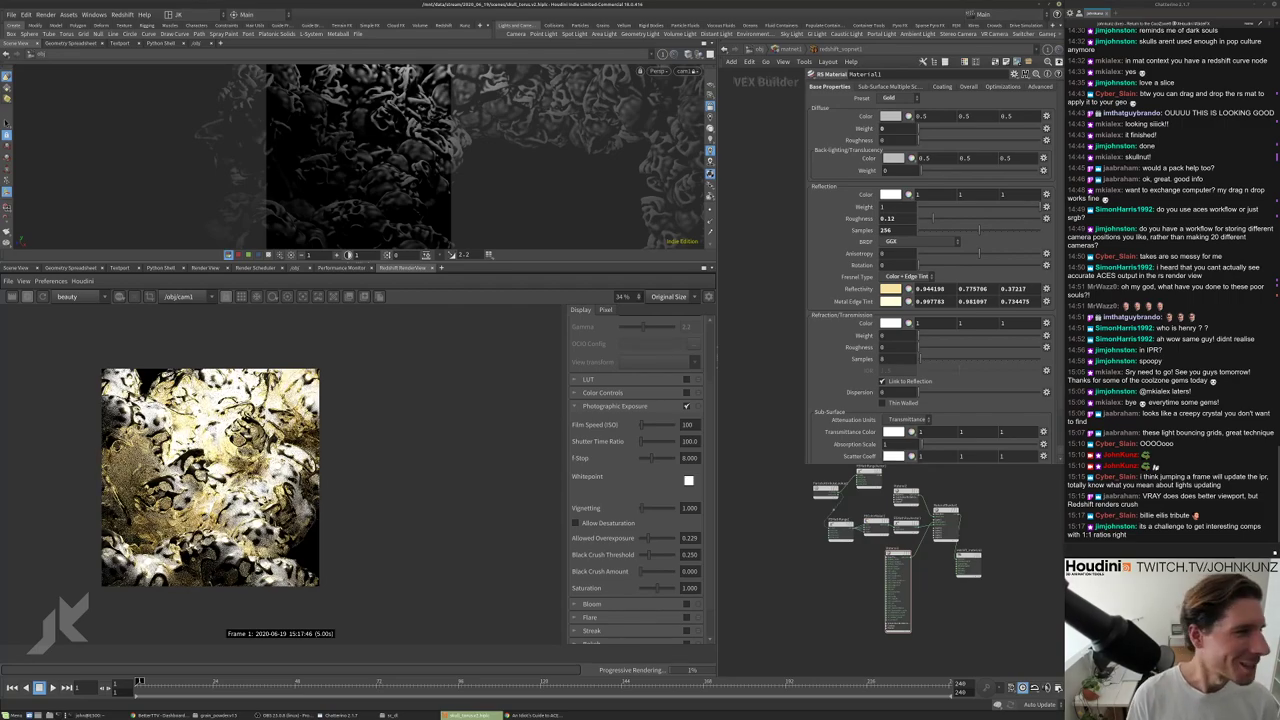
Re-aim the light onto the skulls to brighten the gold surface.
left_click_drag(337, 207, 377, 167)
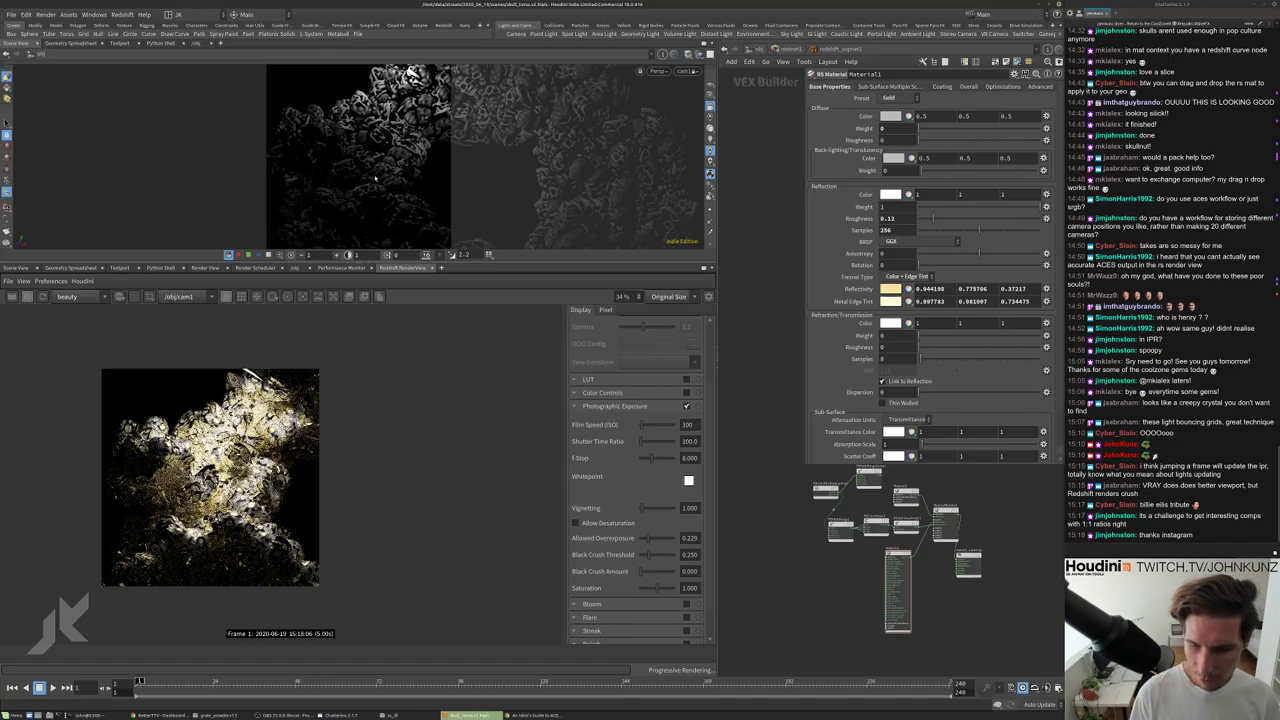
scroll(245, 455, "down", 1)
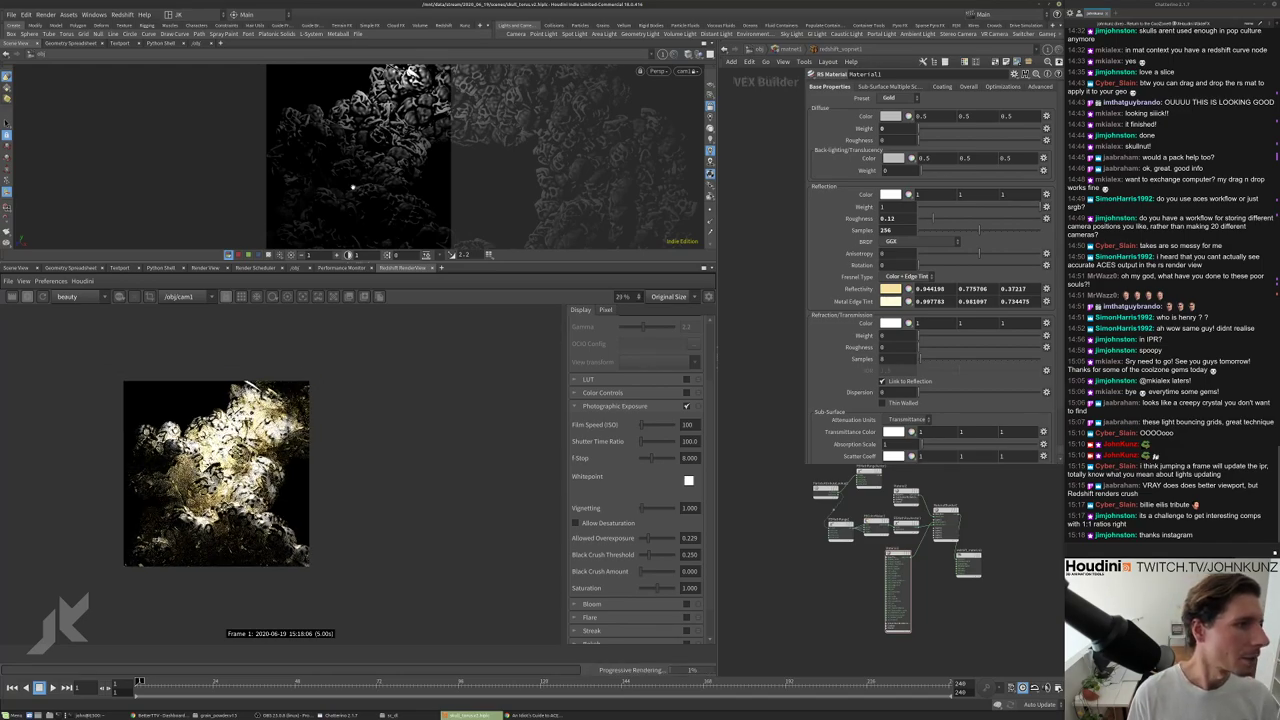
left_click_drag(352, 187, 386, 178)
left_click_drag(441, 129, 483, 95)
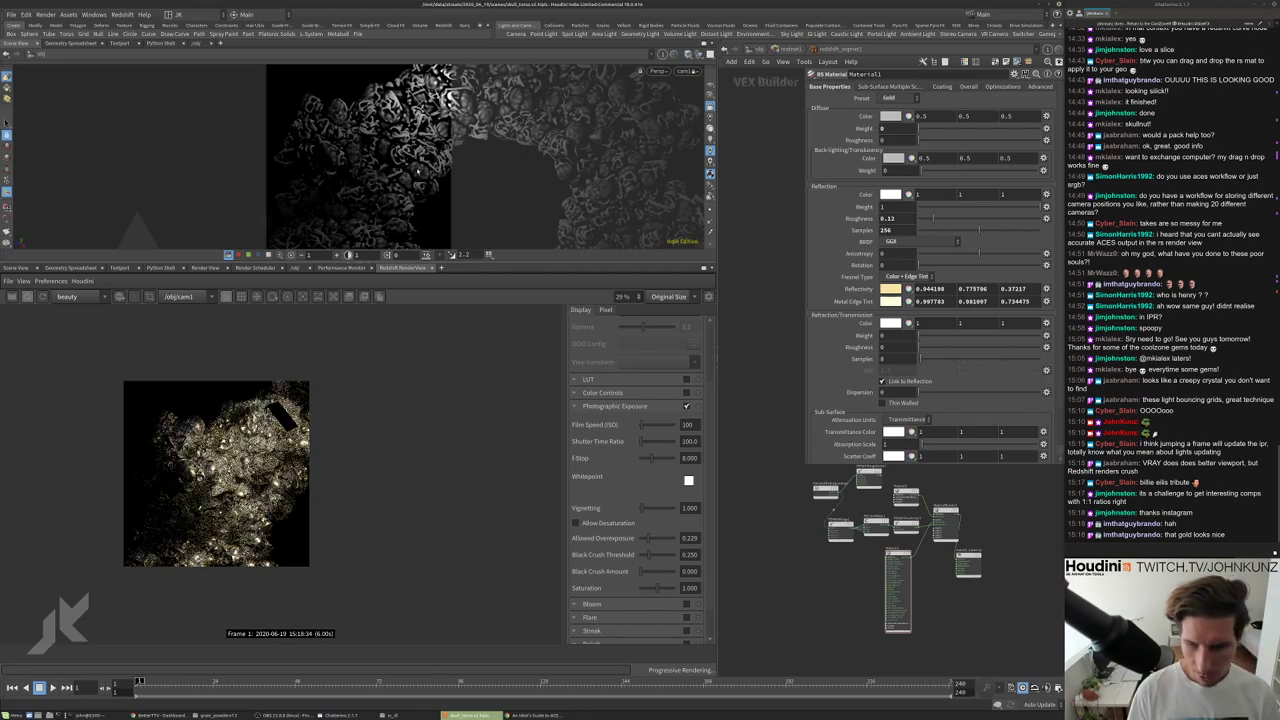
key("Tab")
key("Escape")
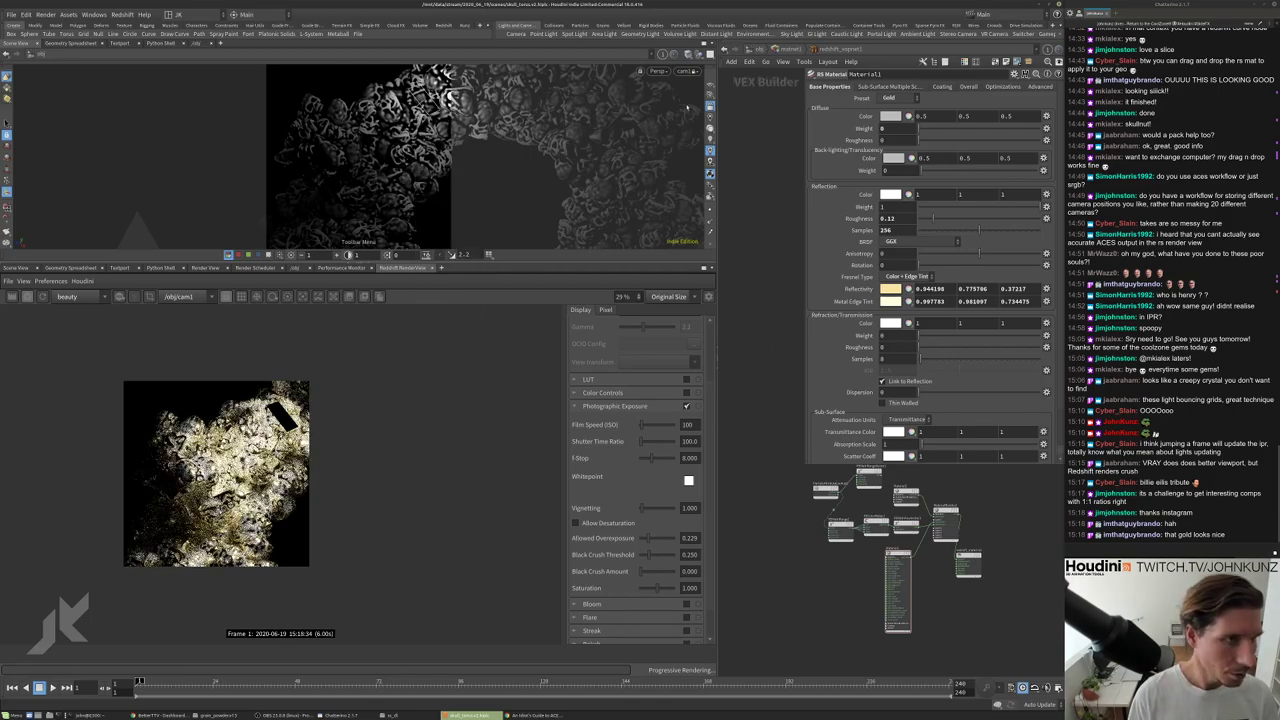
left_click(686, 72)
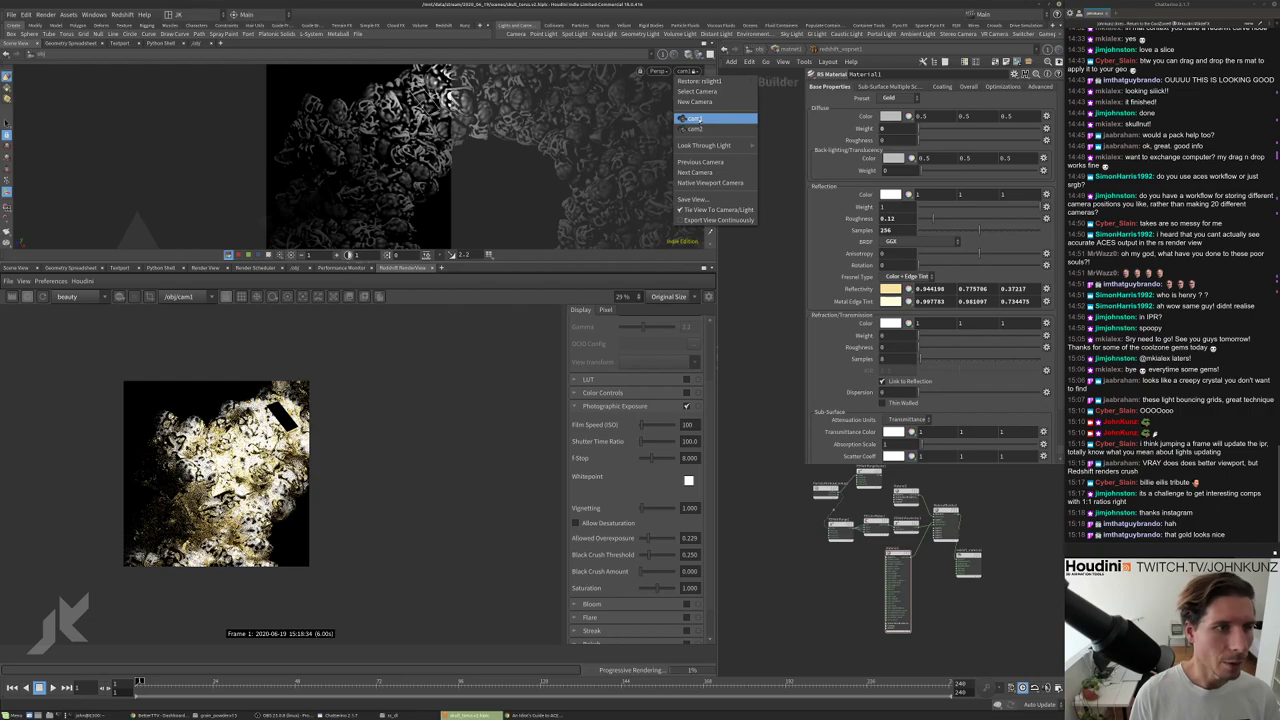
Look through cam1, then through the light, in the viewport.
left_click(686, 118)
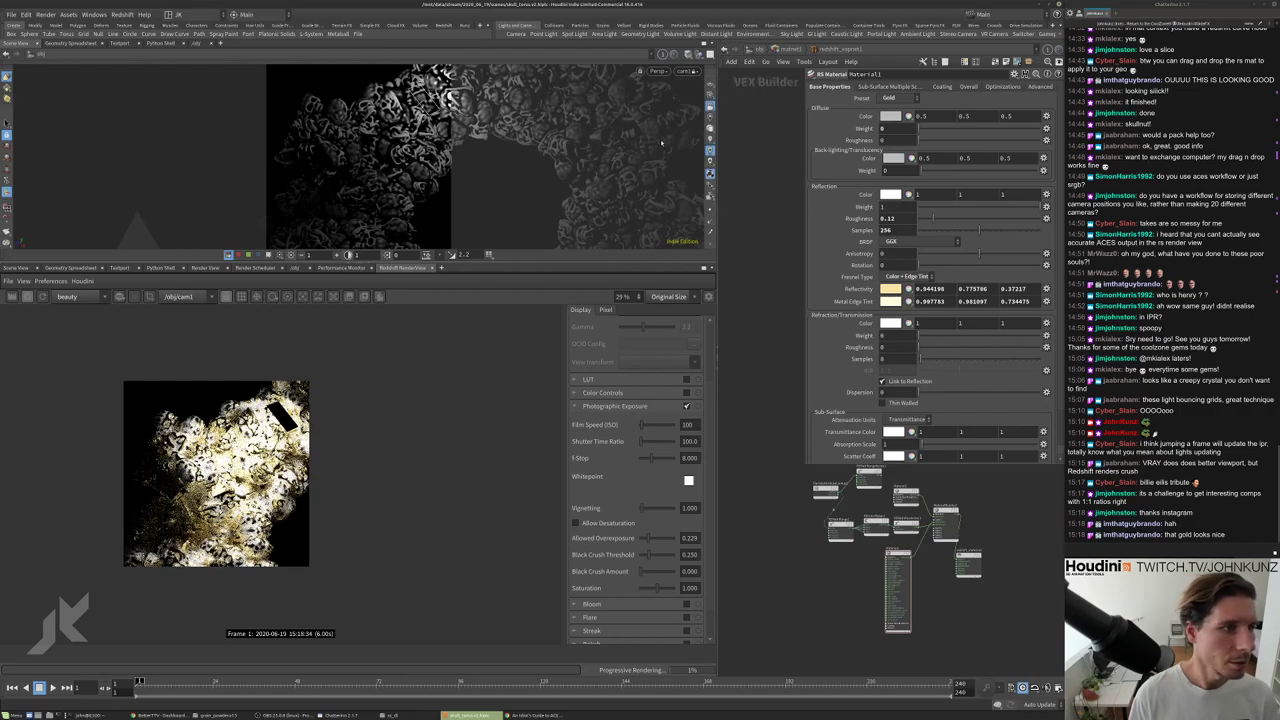
left_click(686, 72)
mouse_move(715, 147)
left_click(790, 152)
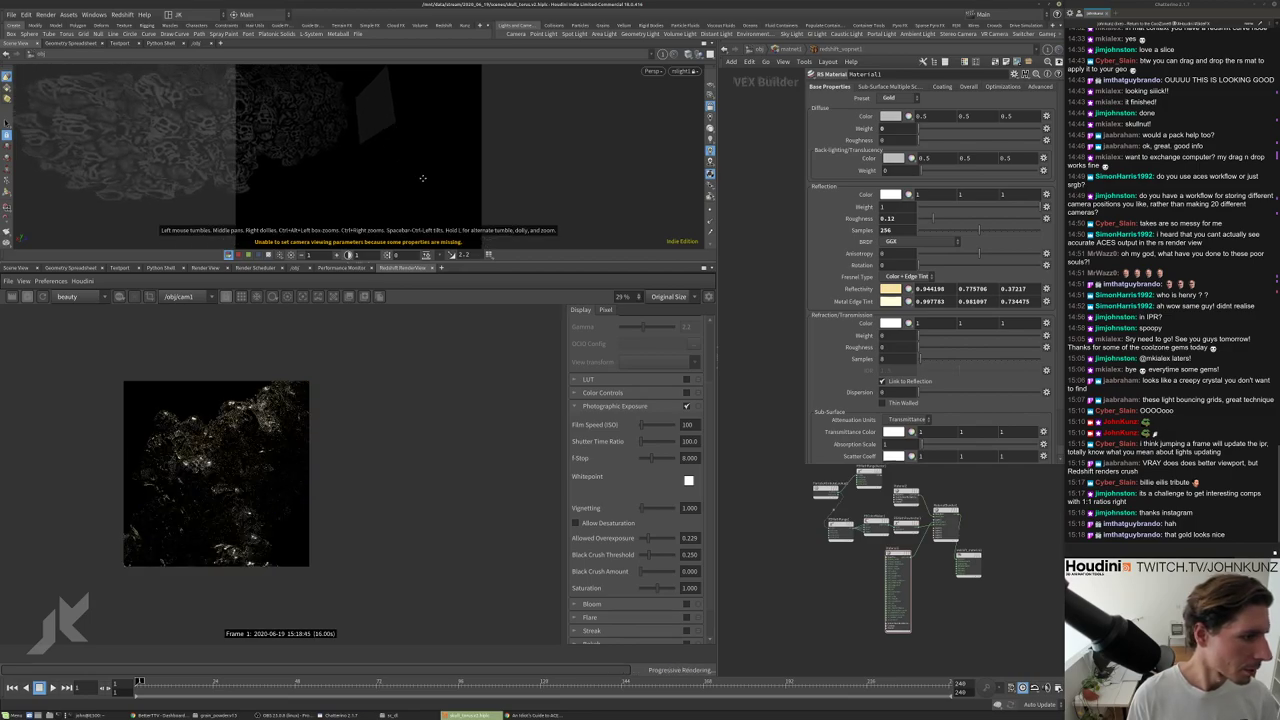
scroll(171, 418, "up", 4)
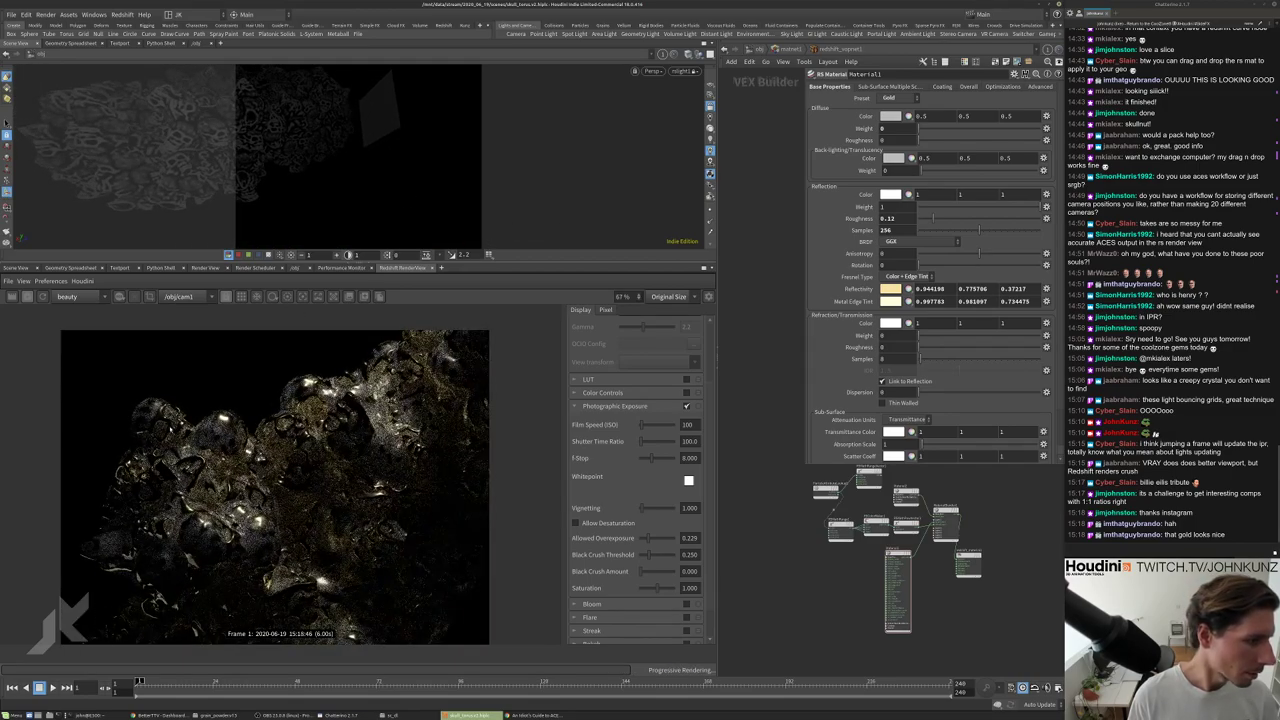
scroll(241, 489, "down", 2)
scroll(236, 483, "down", 1)
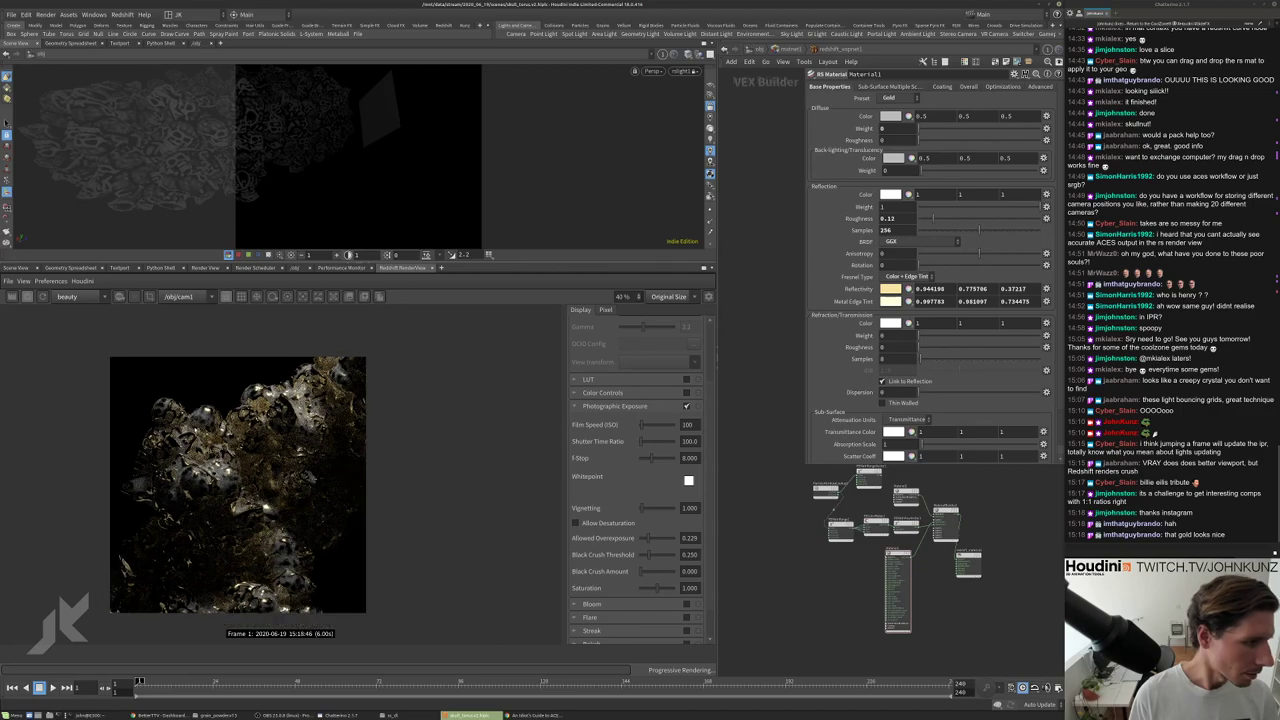
scroll(340, 476, "up", 1)
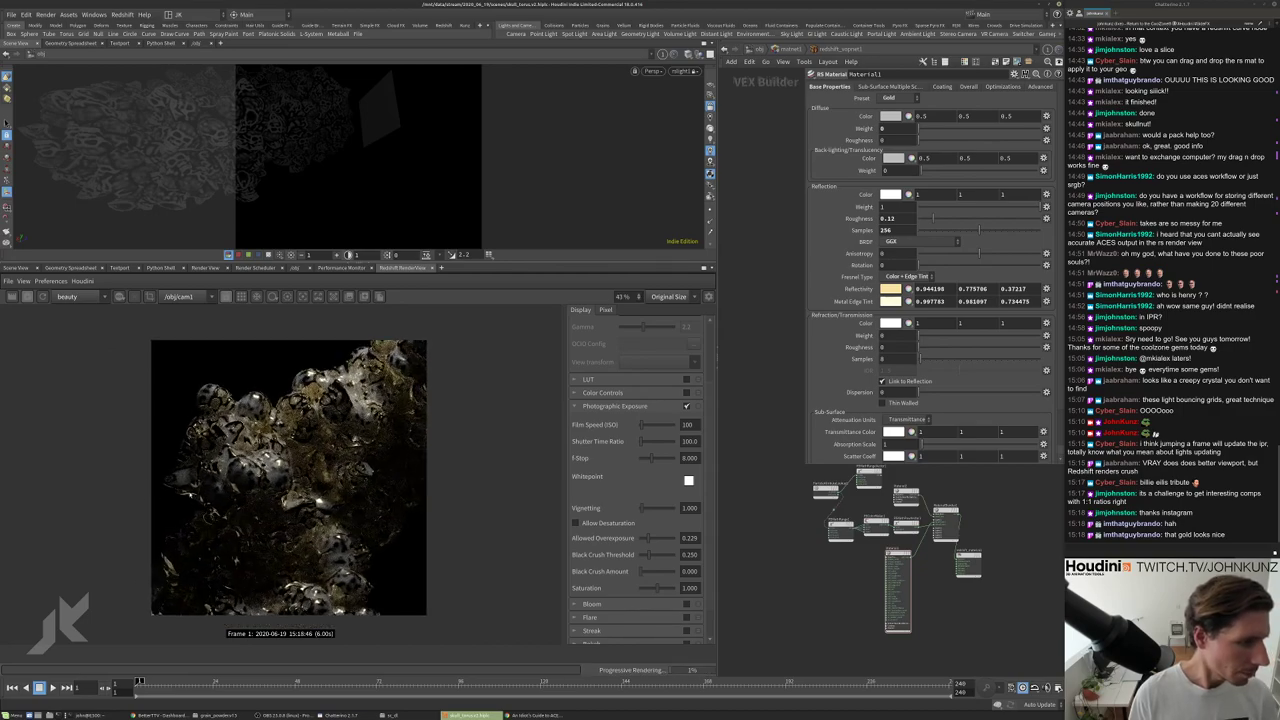
Orbit the viewport around the skull torus, including a side-on view.
left_click_drag(326, 123, 436, 210)
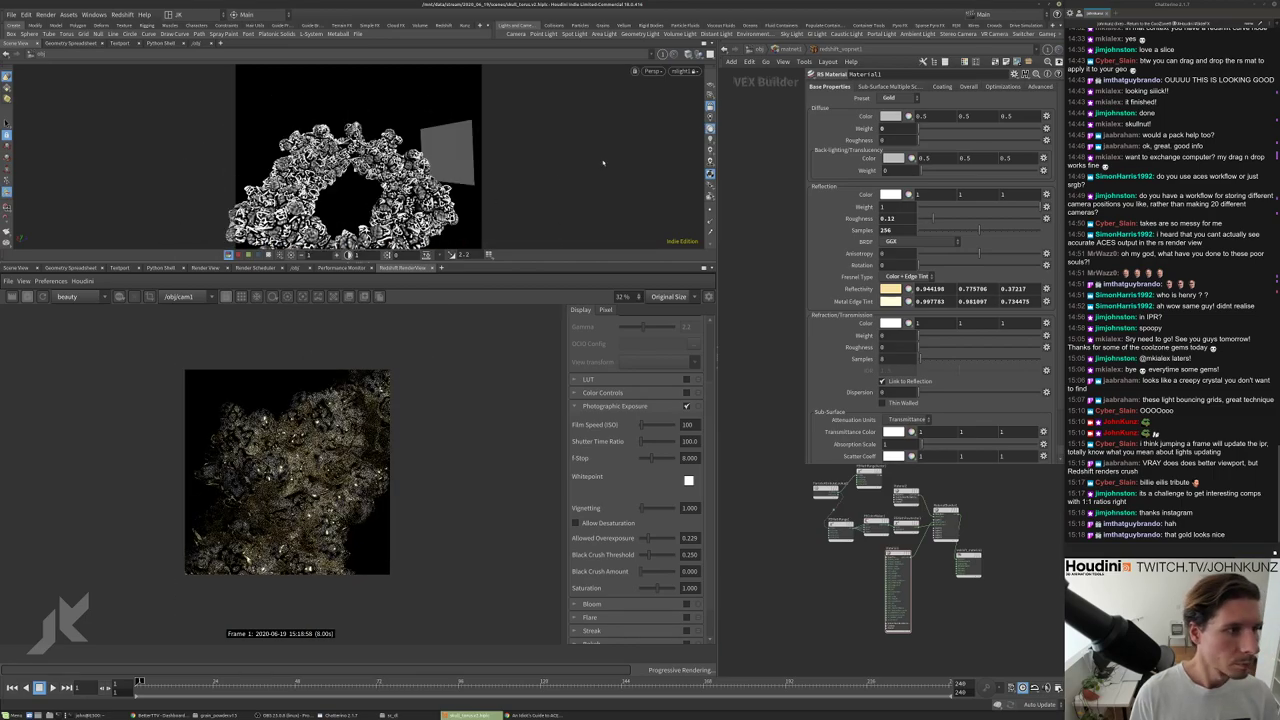
left_click_drag(436, 210, 360, 165)
scroll(426, 173, "up", 5)
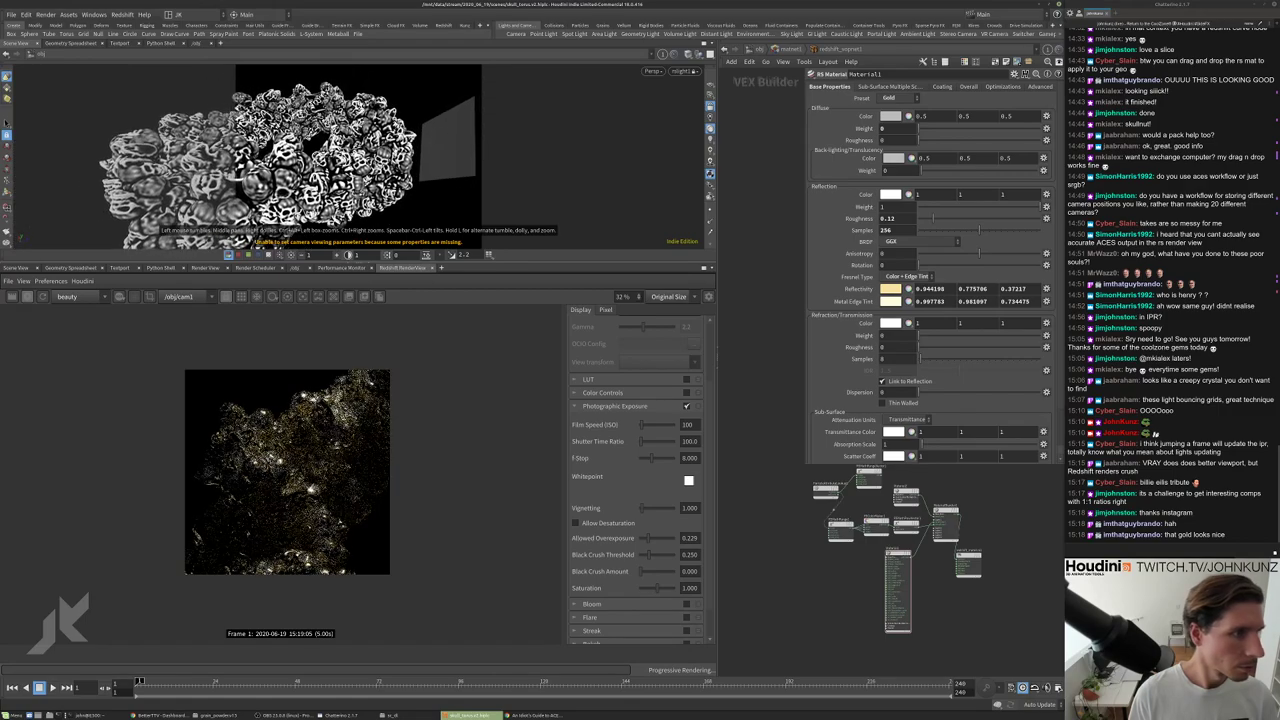
scroll(360, 165, "up", 5)
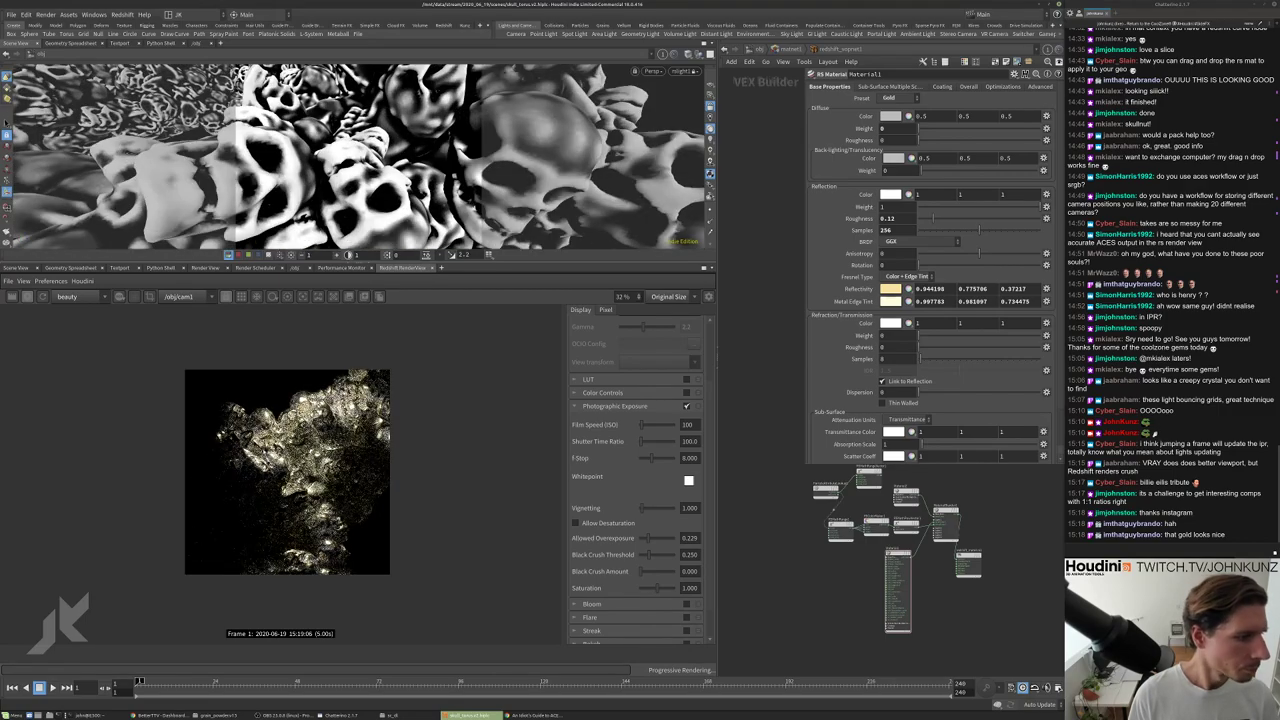
scroll(287, 470, "down", 1)
left_click_drag(430, 165, 408, 158)
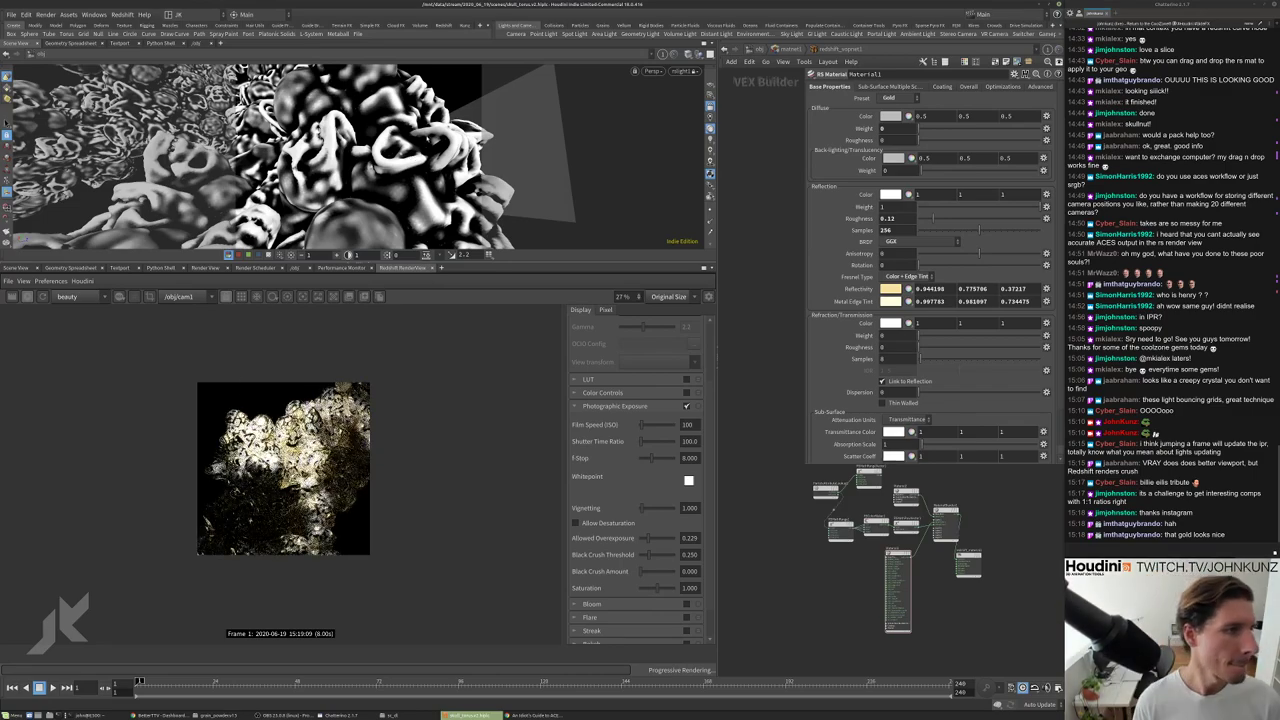
left_click_drag(420, 165, 240, 140)
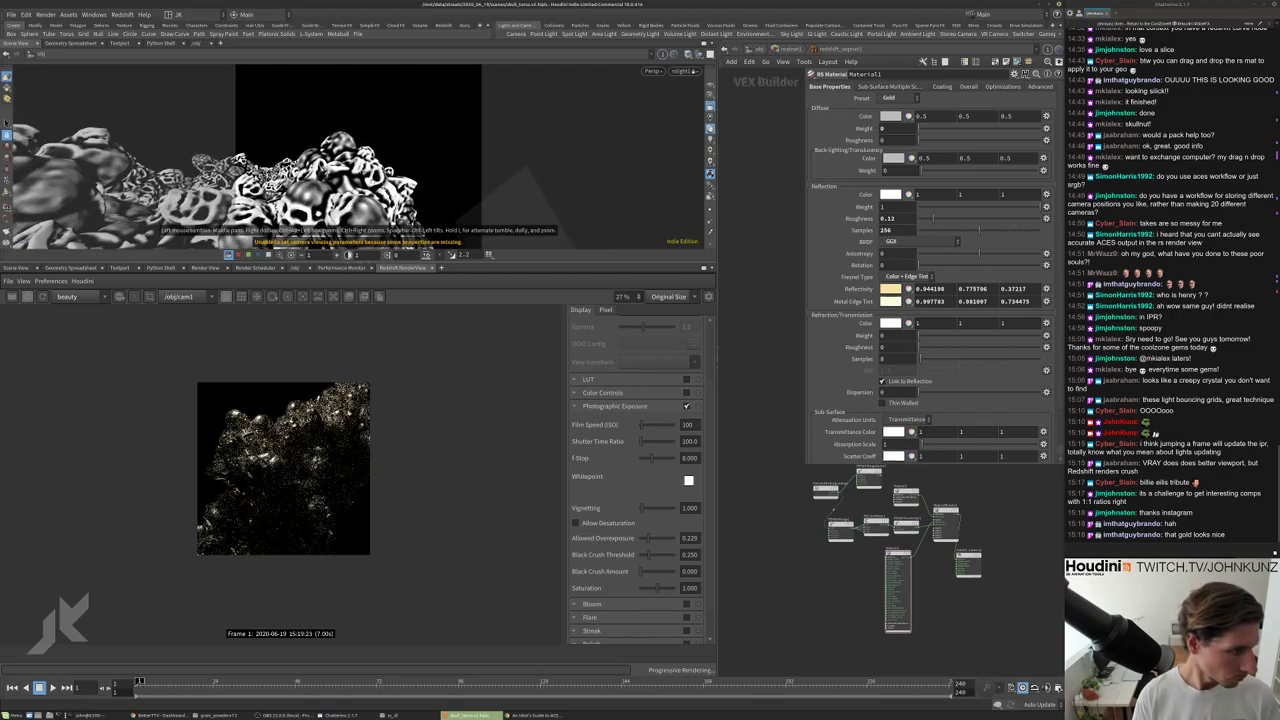
Zoom the RenderView to inspect the gold render, then look through another camera.
scroll(228, 356, "up", 5)
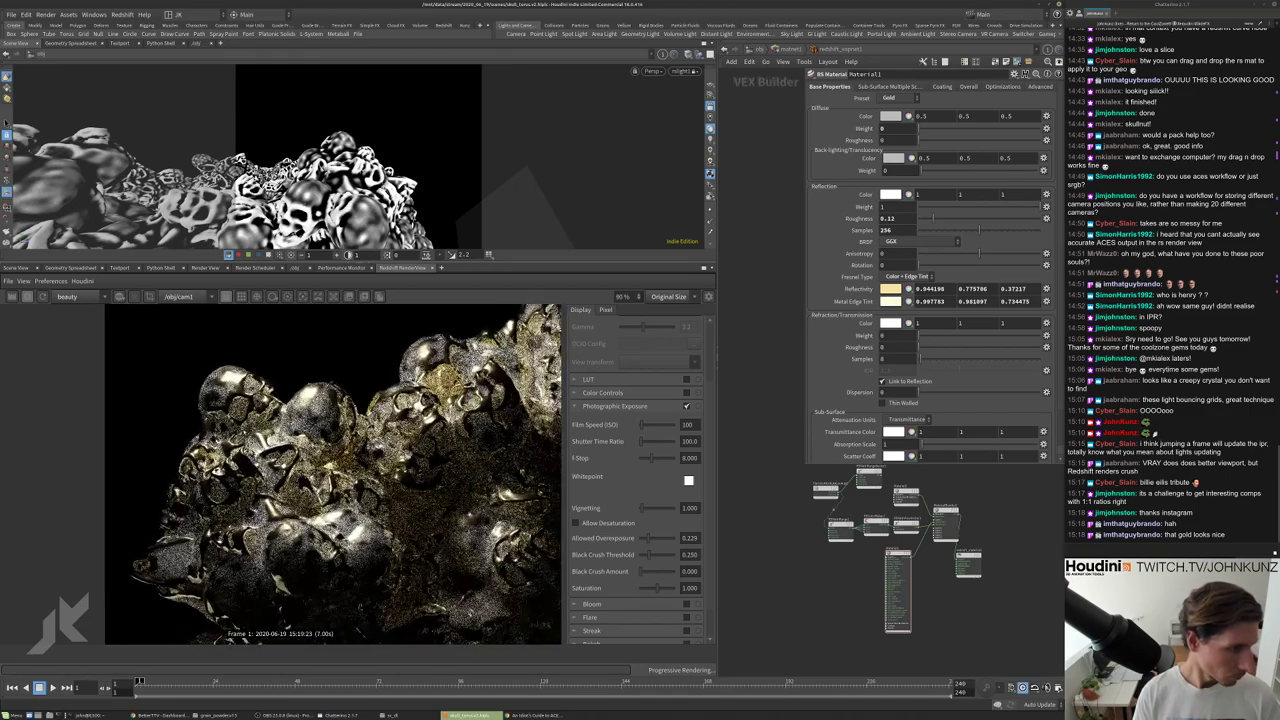
scroll(229, 356, "down", 4)
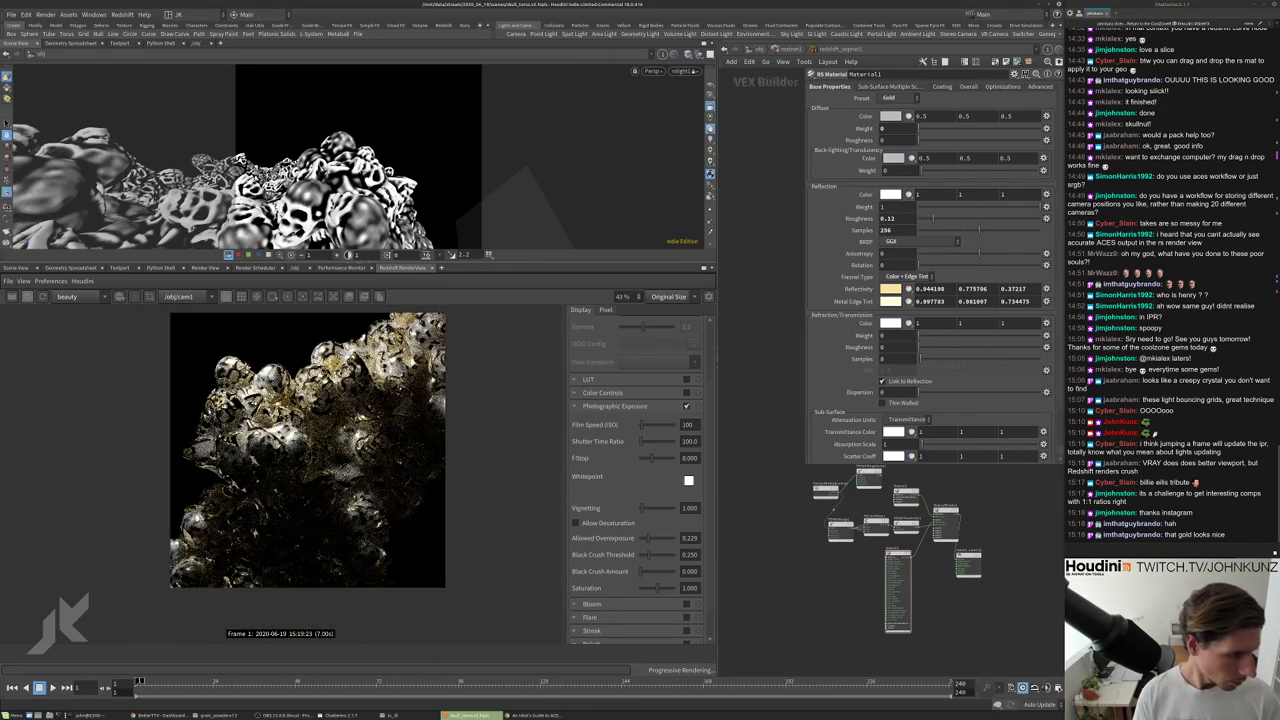
scroll(250, 422, "down", 1)
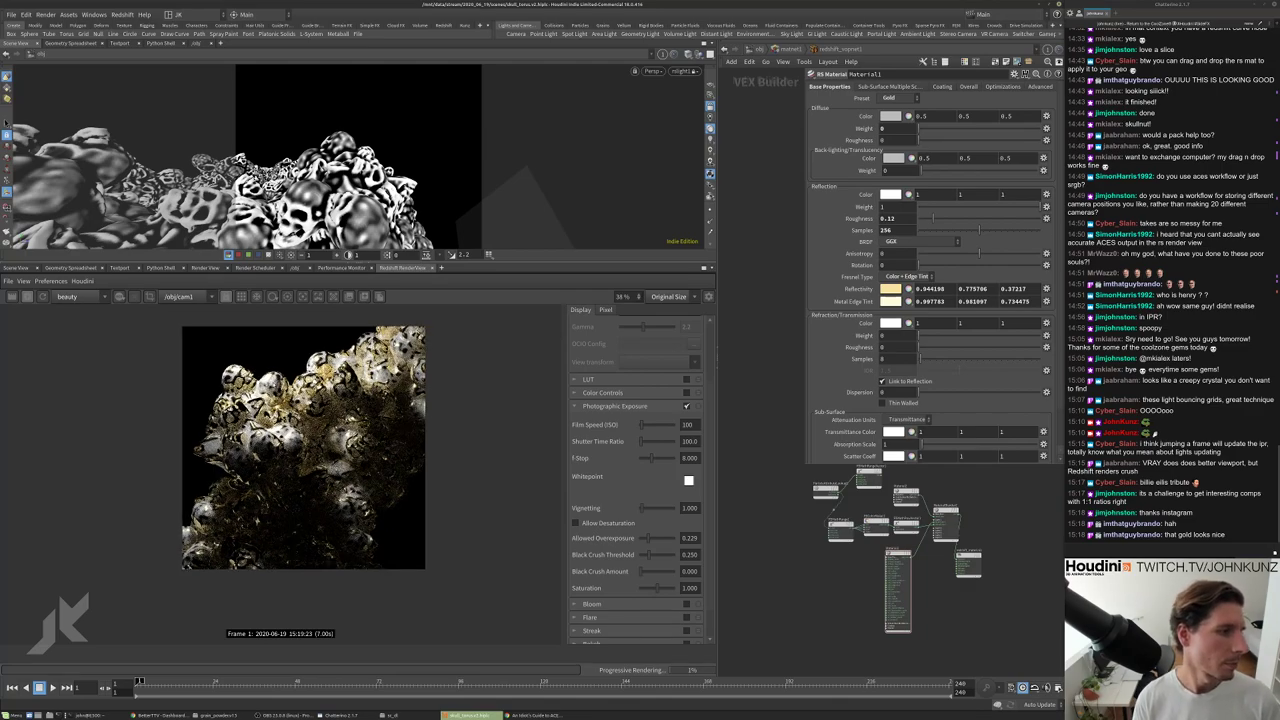
scroll(230, 400, "up", 4)
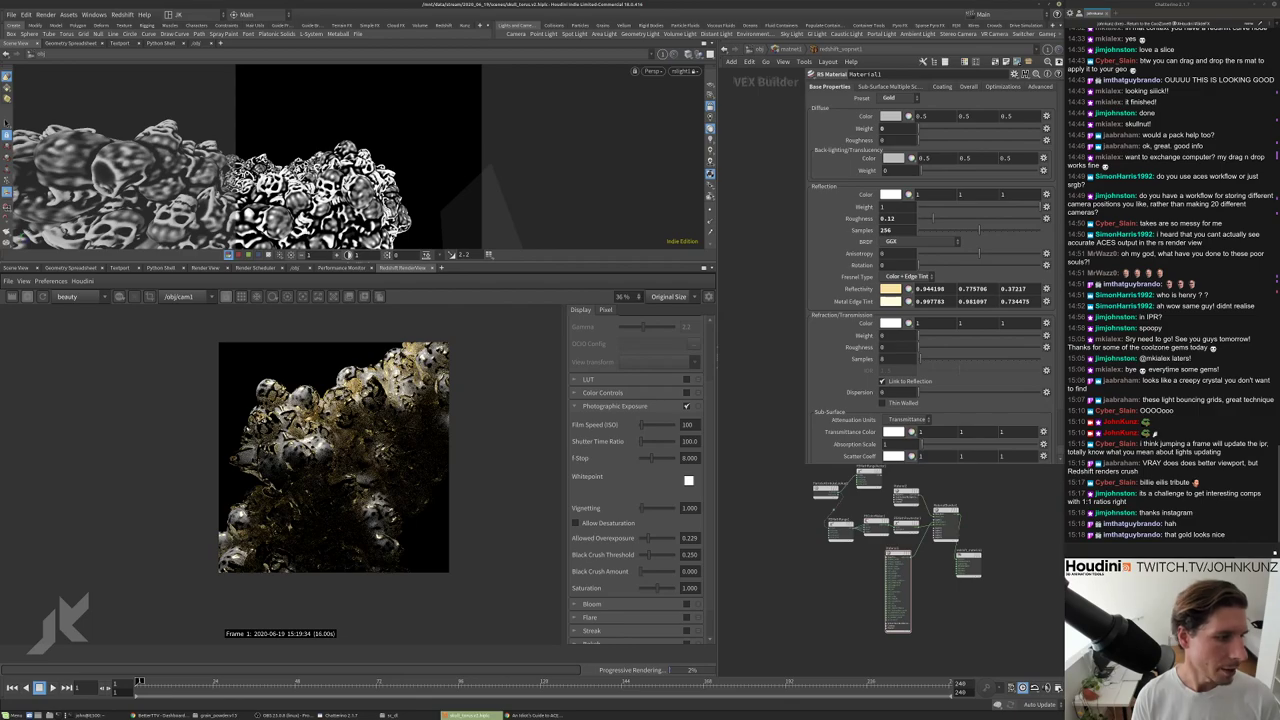
scroll(355, 515, "up", 5)
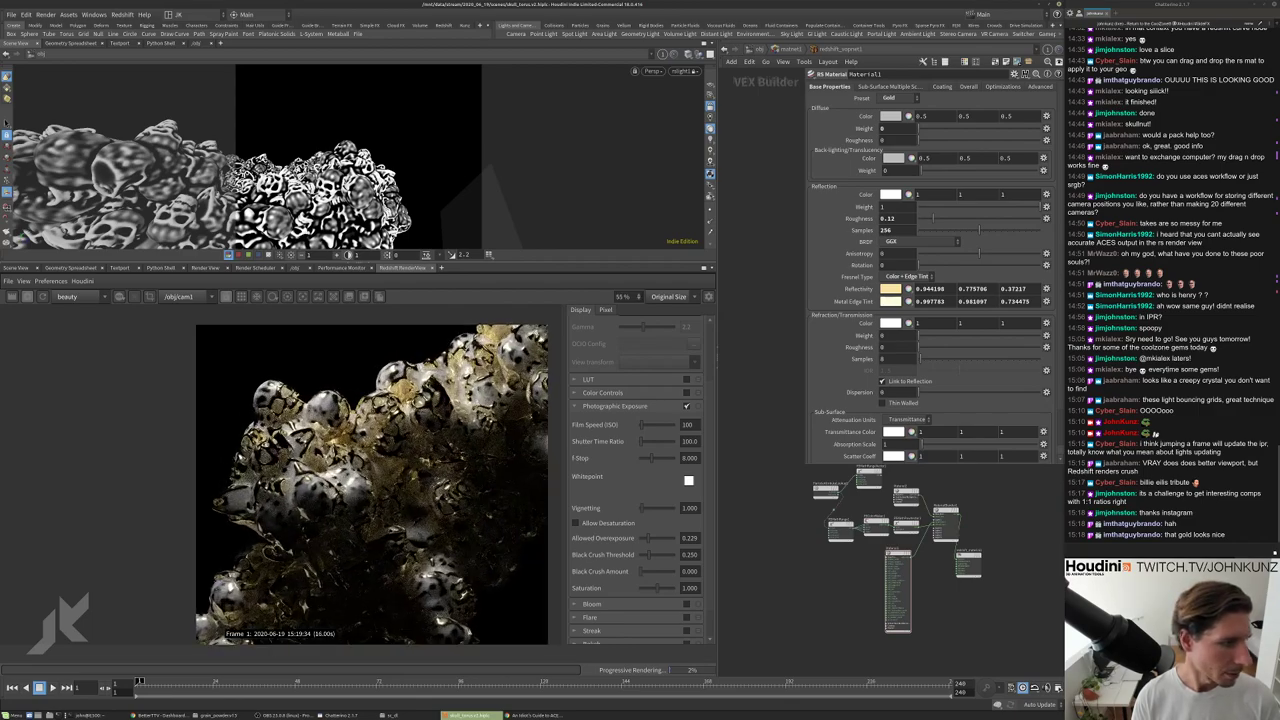
scroll(392, 507, "down", 4)
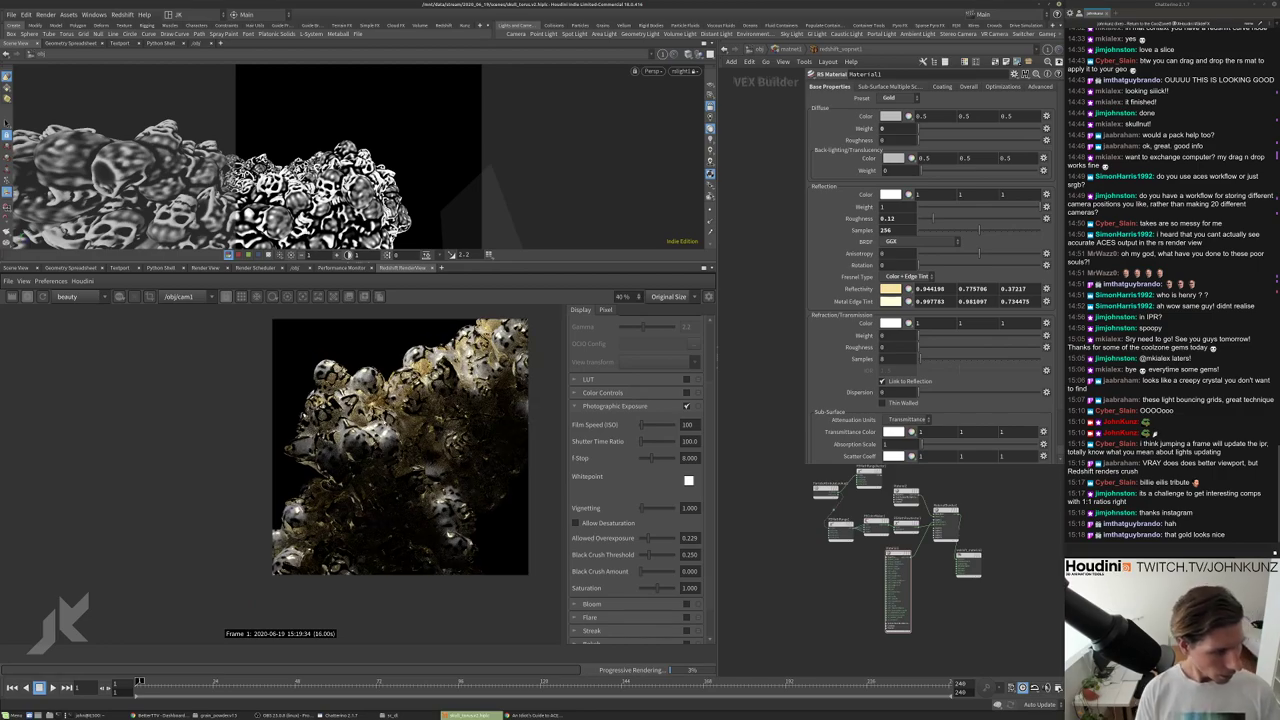
scroll(377, 478, "down", 1)
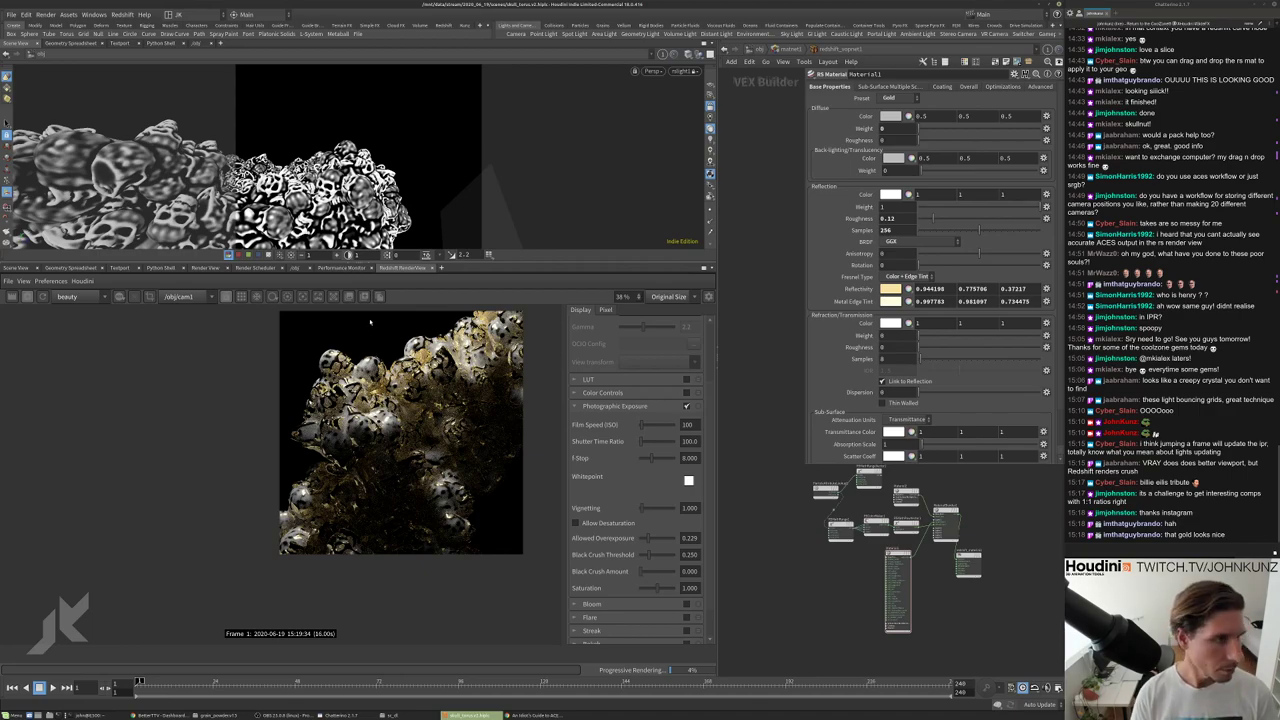
left_click(684, 71)
left_click(700, 127)
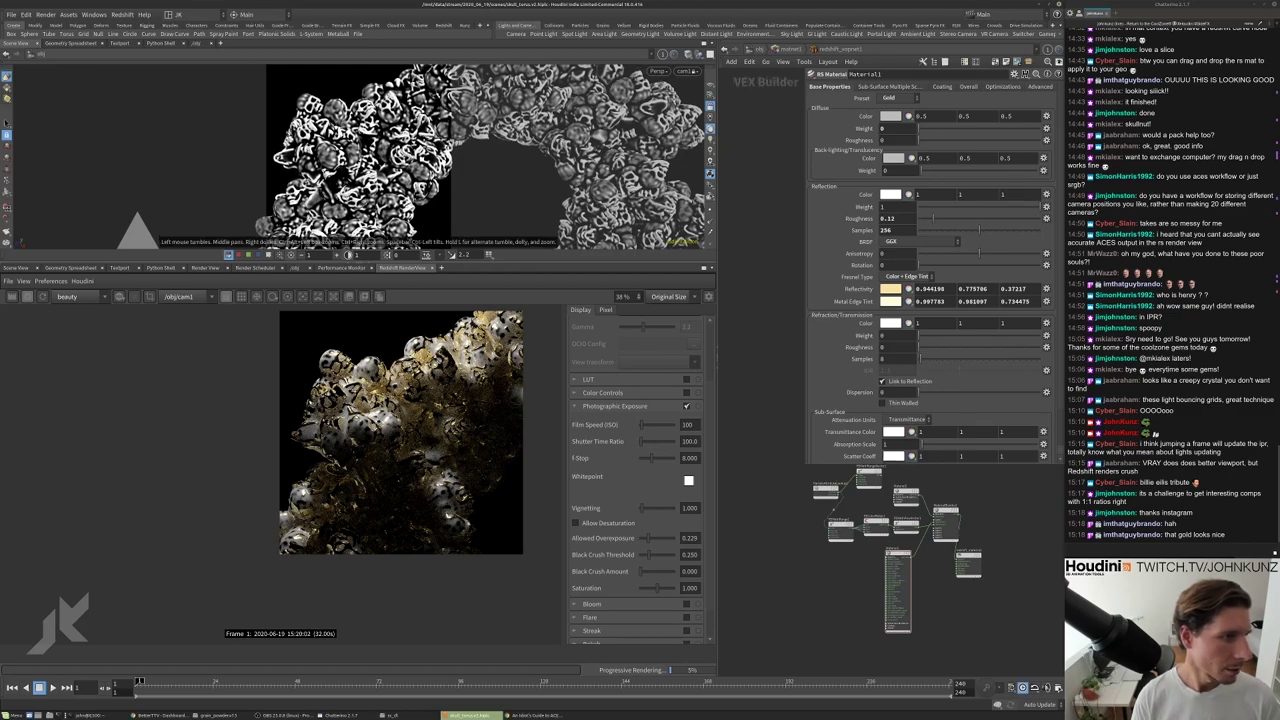
Return from the material network to the obj level showing grid1, torus1, cams and rslight1.
mouse_move(400, 140)
left_mouse_down()
mouse_move(258, 64)
mouse_move(392, 118)
left_mouse_up()
scroll(400, 432, "down", 2)
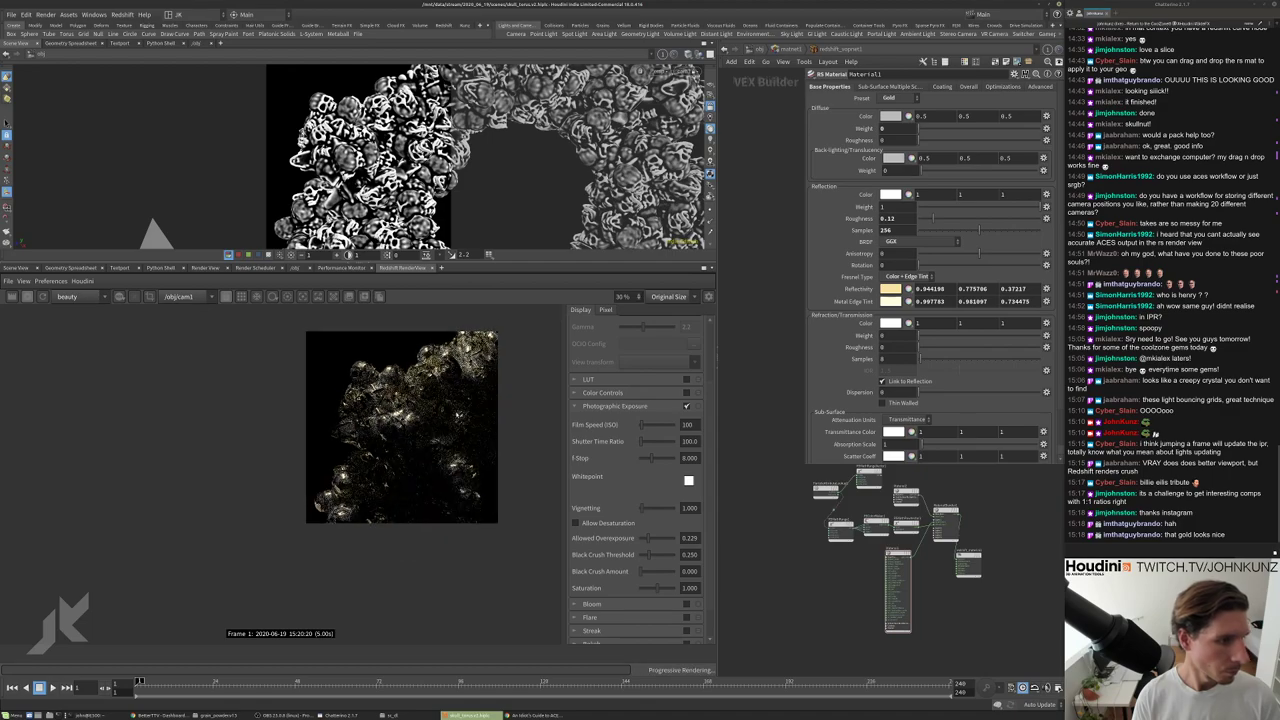
scroll(416, 510, "up", 2)
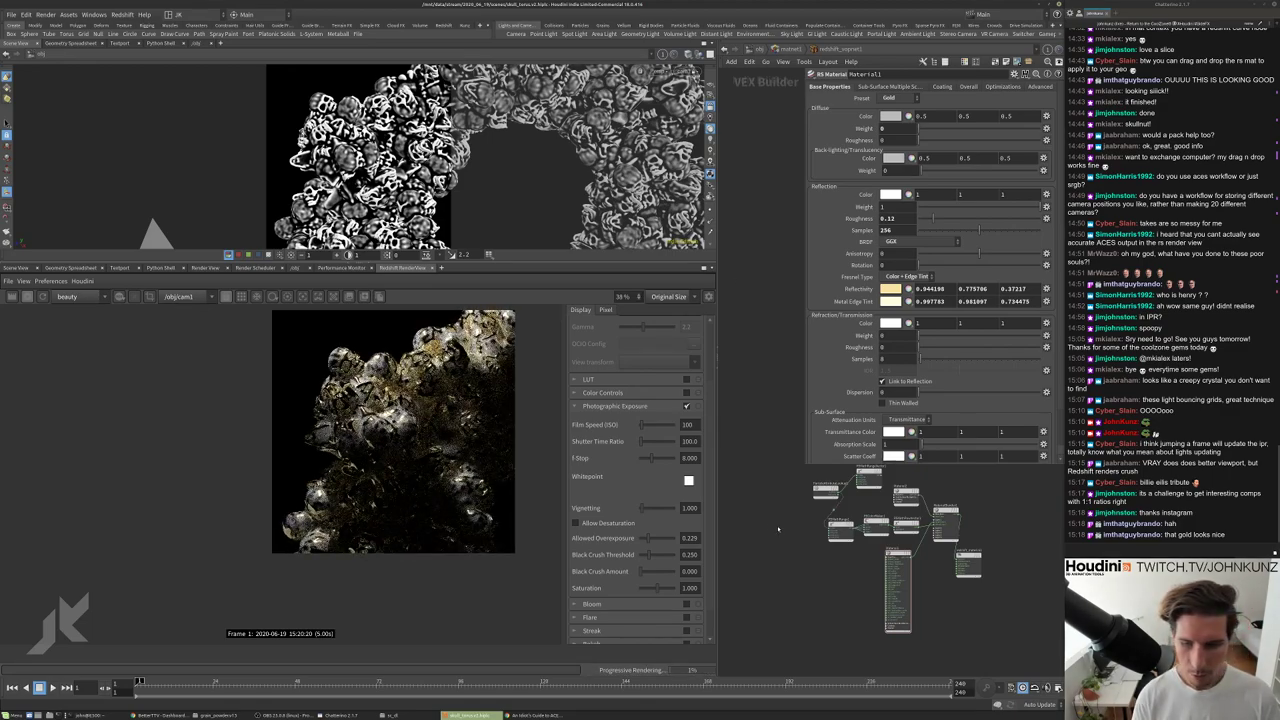
left_click(752, 48)
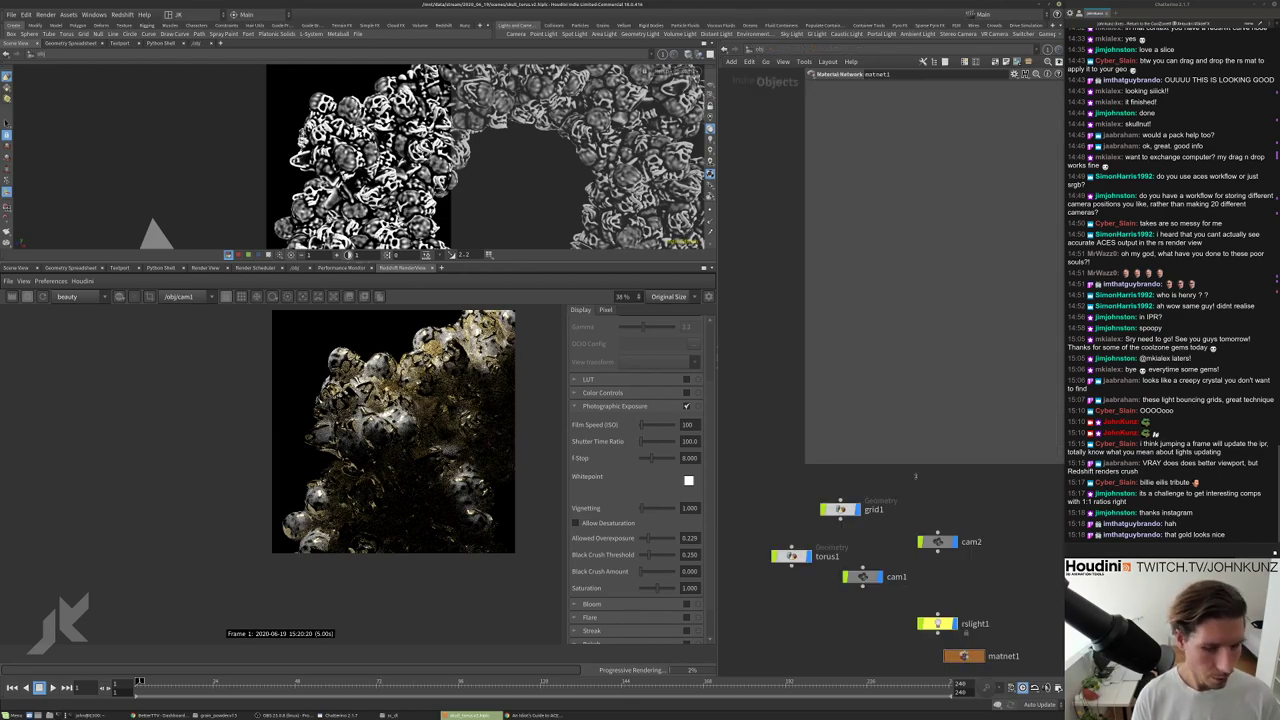
Select and frame grid1, then move it up and to the left.
left_click(840, 510)
key("space+f")
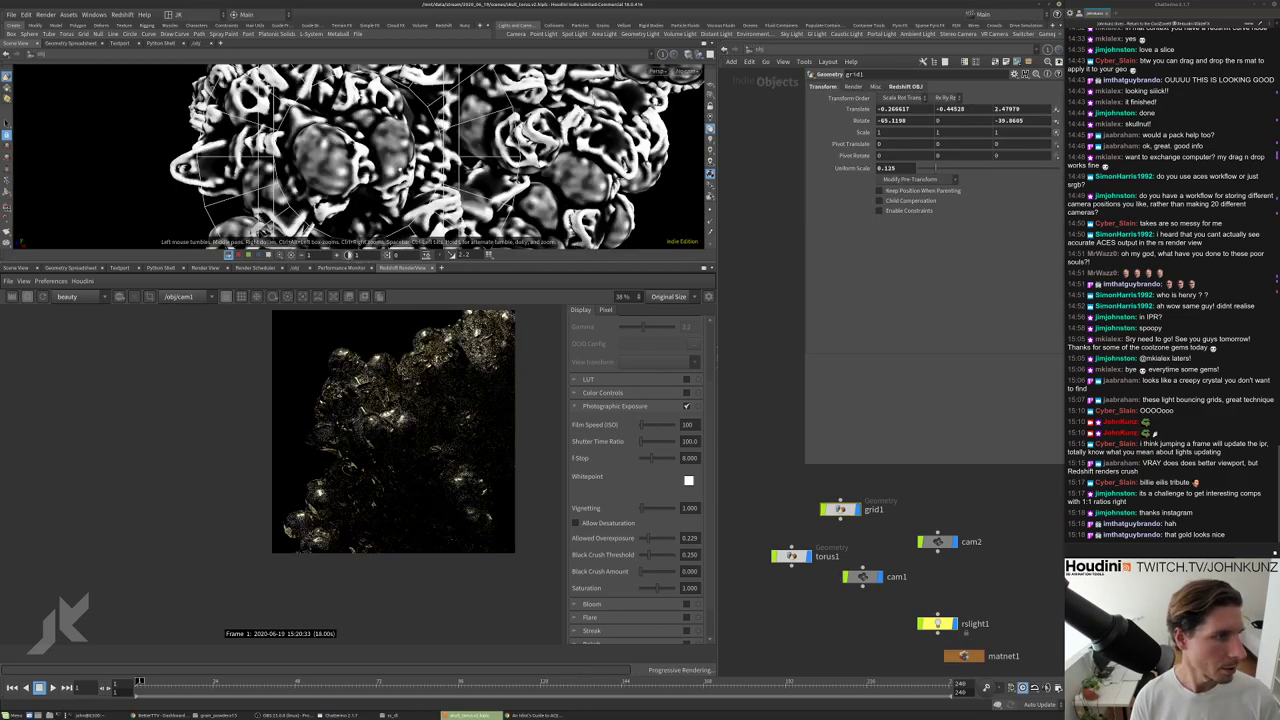
scroll(435, 157, "down", 5)
left_click_drag(430, 200, 588, 167)
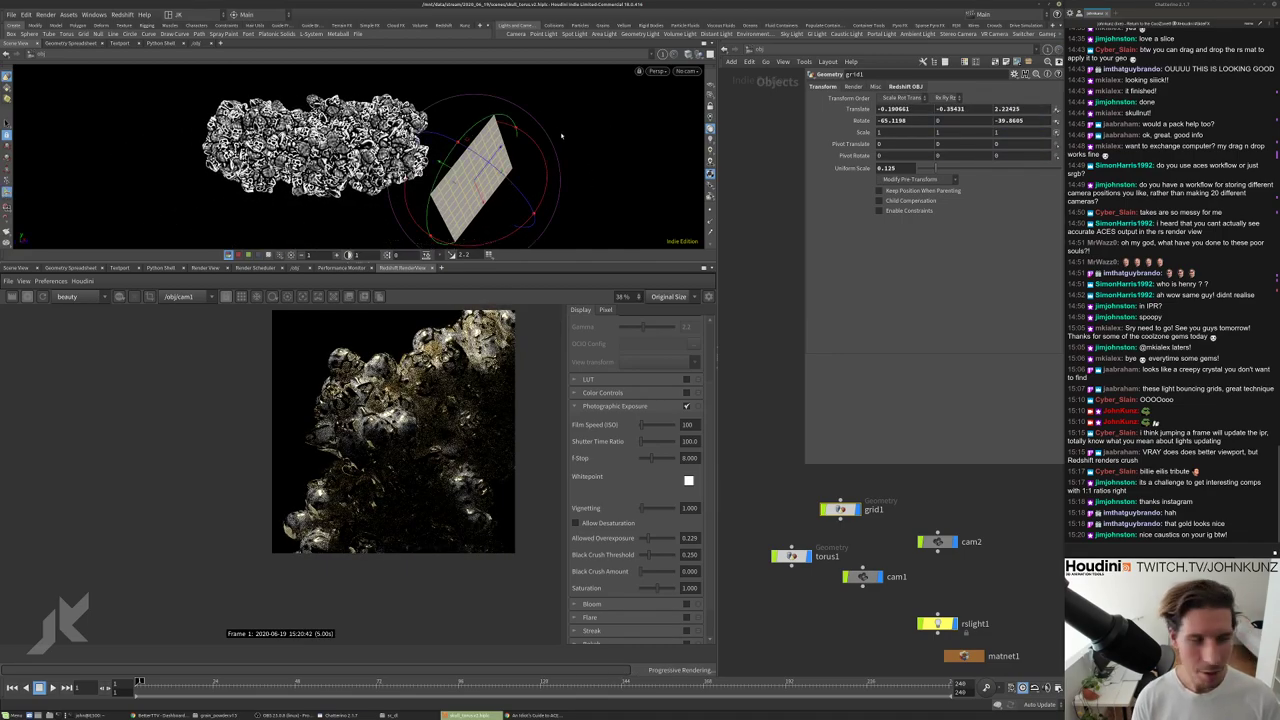
left_click_drag(480, 195, 450, 128)
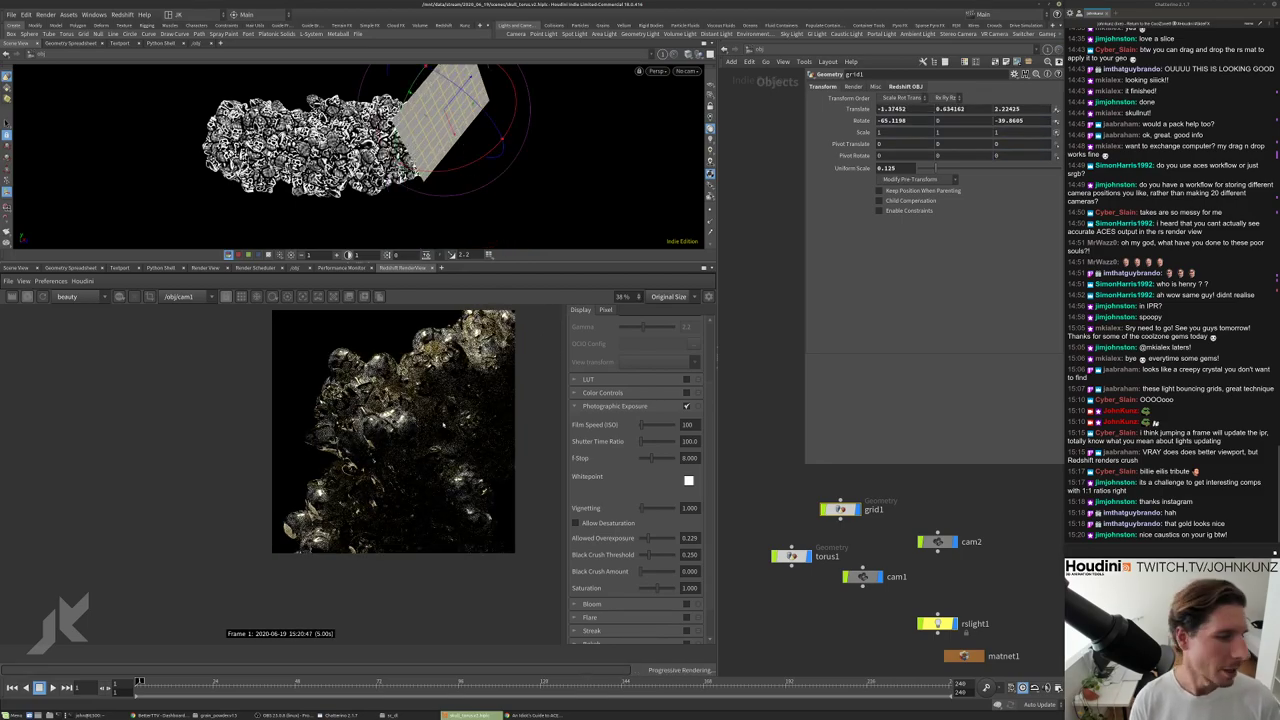
scroll(386, 448, "up", 1)
scroll(386, 448, "up", 1)
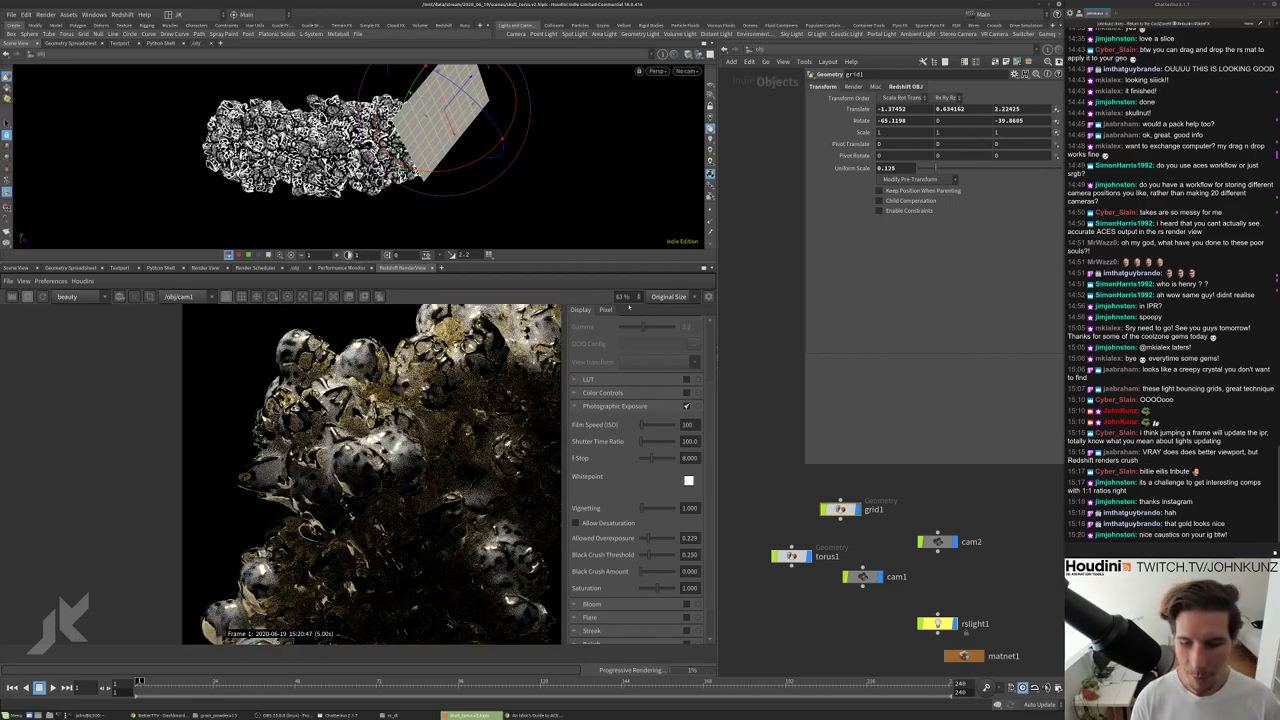
key("Escape")
Tilt grid1 toward the torus and shift it to translate -2.13109, -0.510646, 1.78102.
left_click_drag(430, 175, 469, 152)
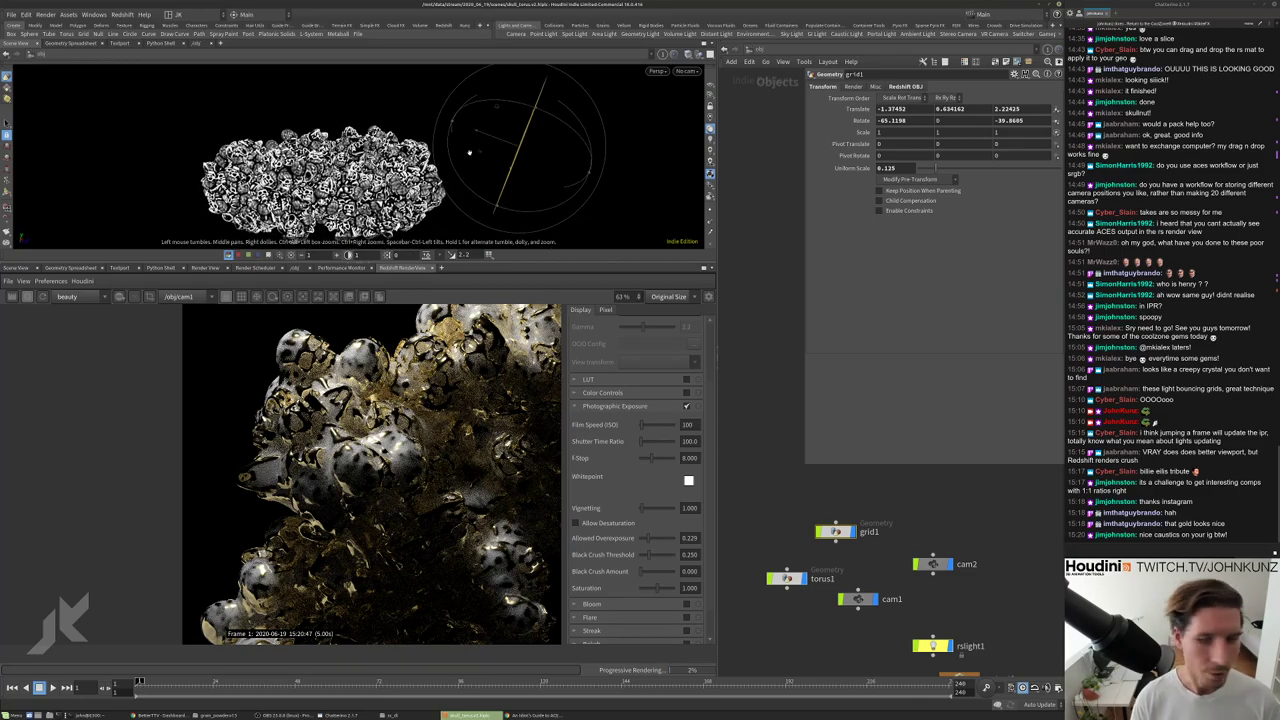
key("r")
left_click_drag(559, 121, 545, 156)
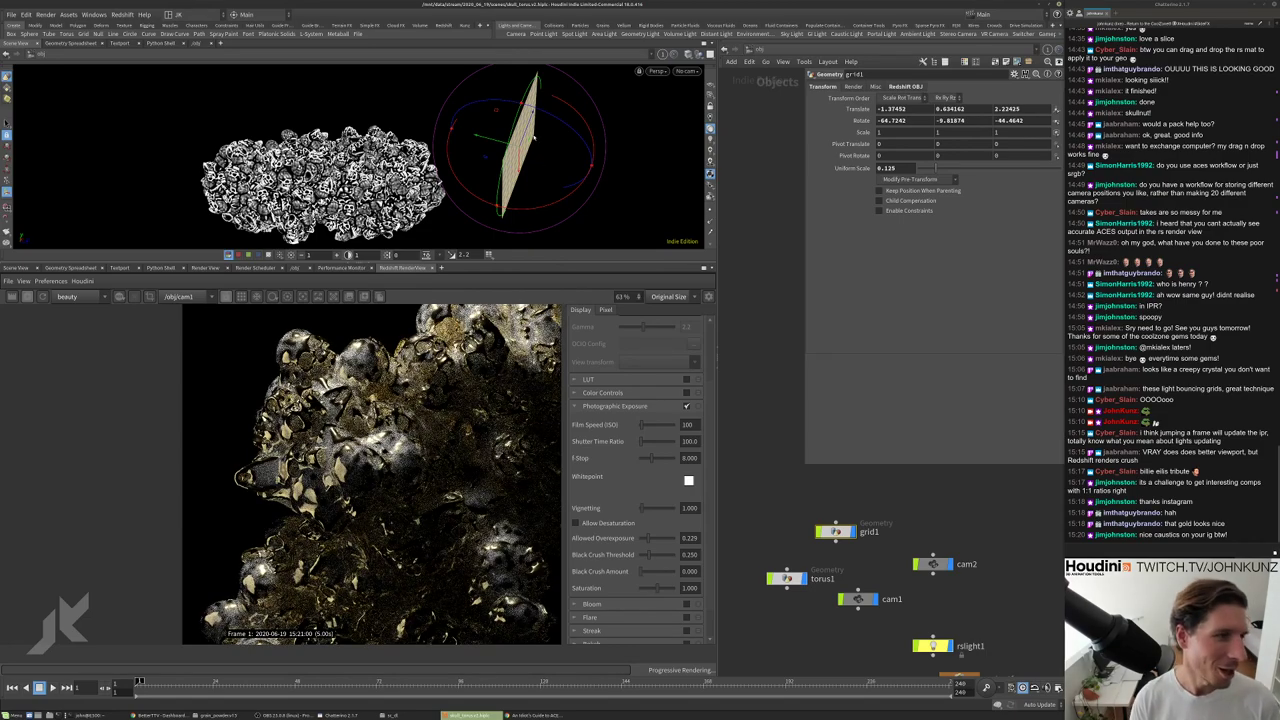
key("t")
left_click_drag(477, 134, 460, 137)
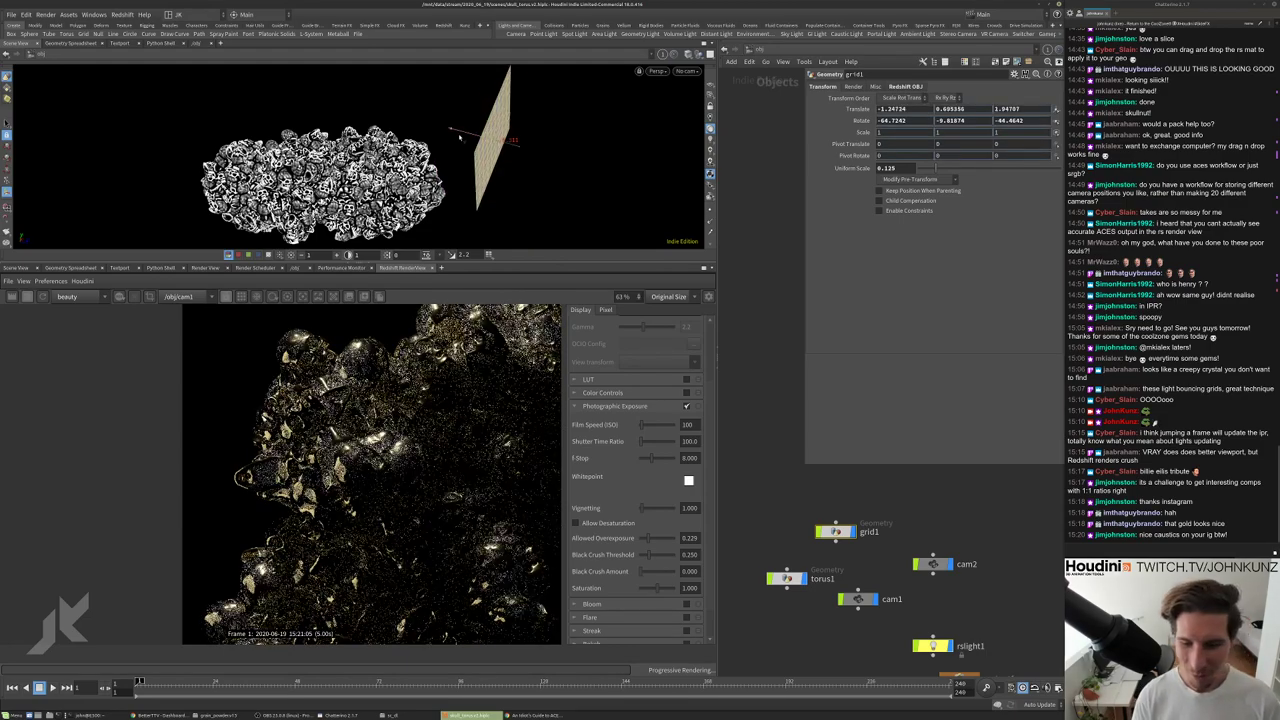
key("r")
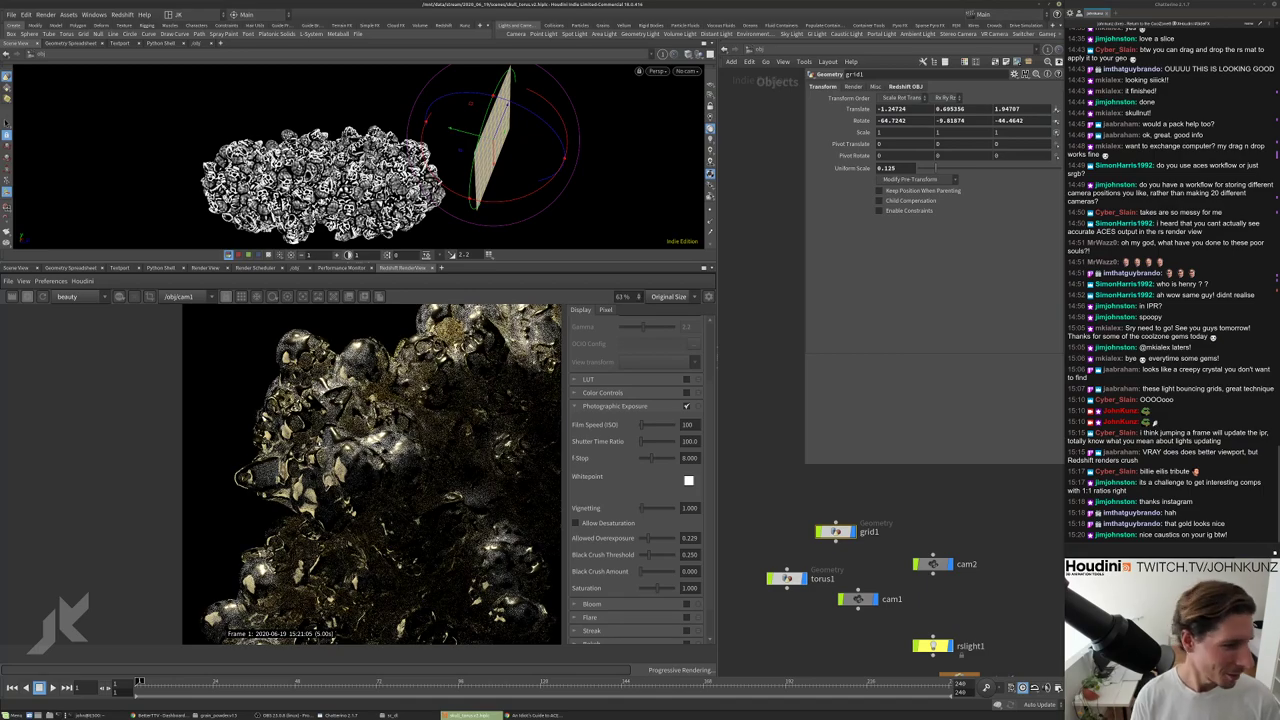
scroll(352, 320, "down", 2)
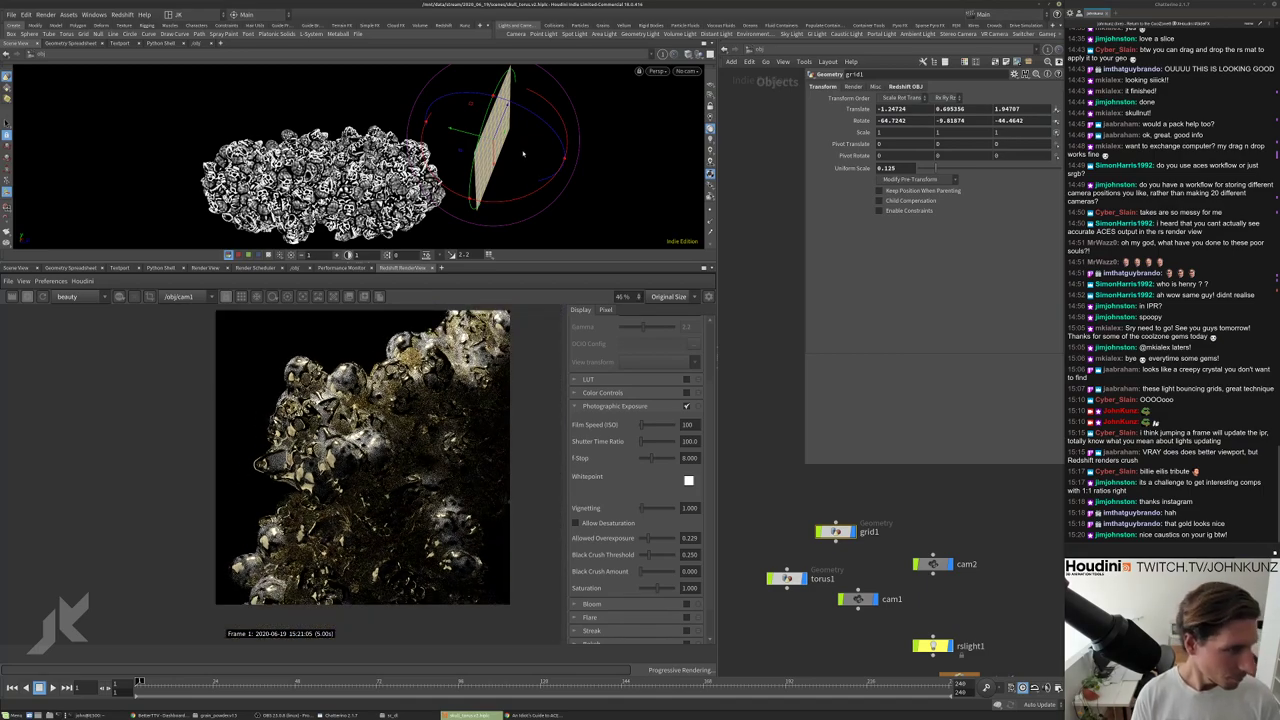
left_click_drag(522, 153, 620, 238)
scroll(301, 340, "down", 1)
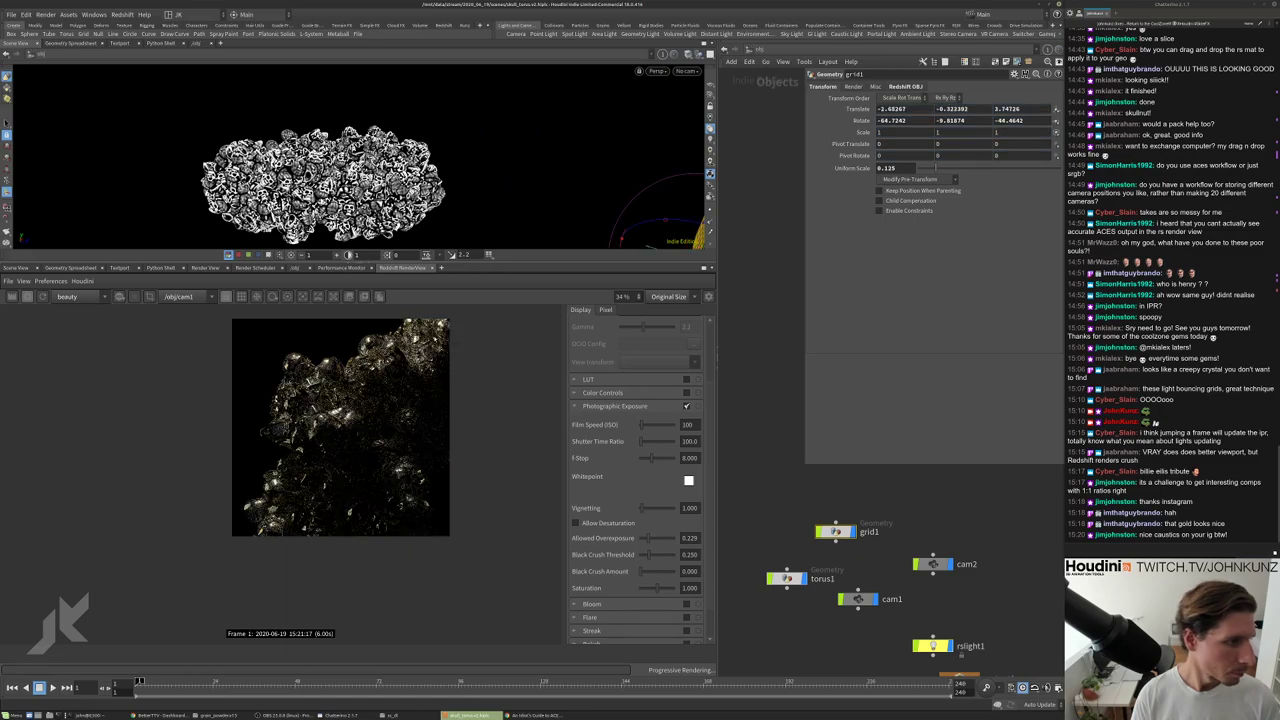
Orbit the view closer to look down on the torus from above.
left_click_drag(485, 152, 457, 160)
key("r")
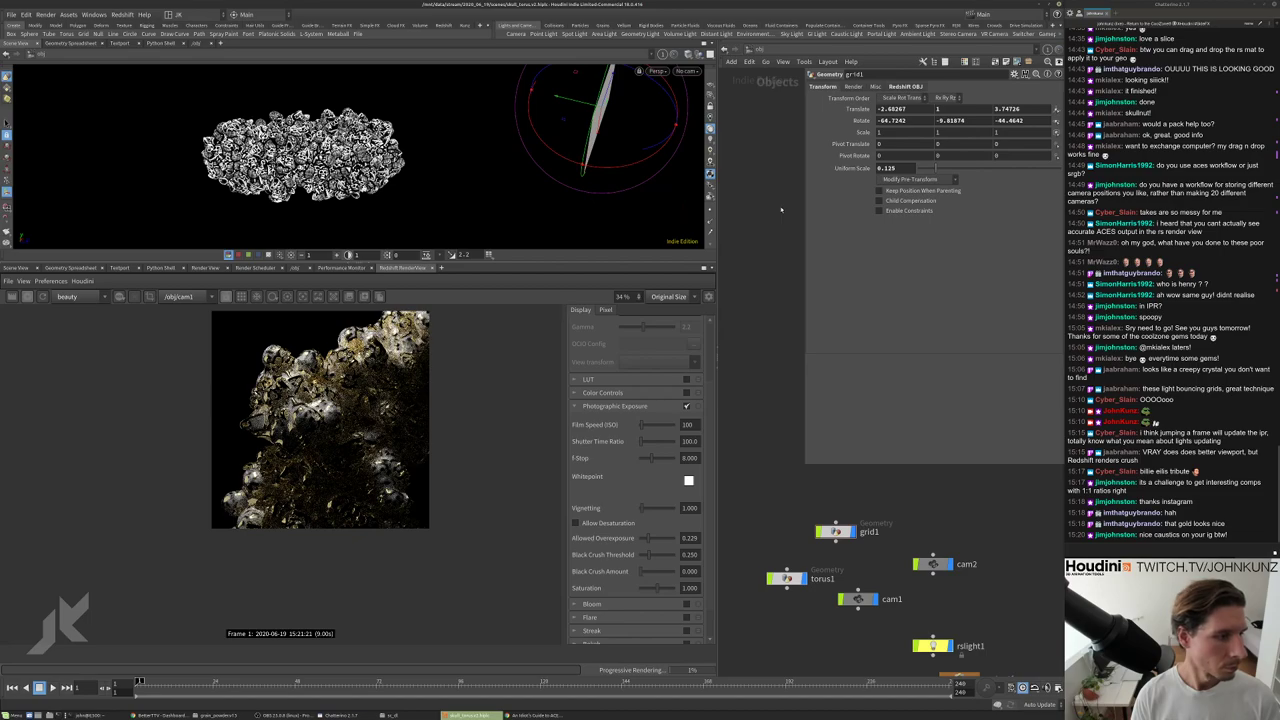
left_click_drag(449, 151, 440, 108)
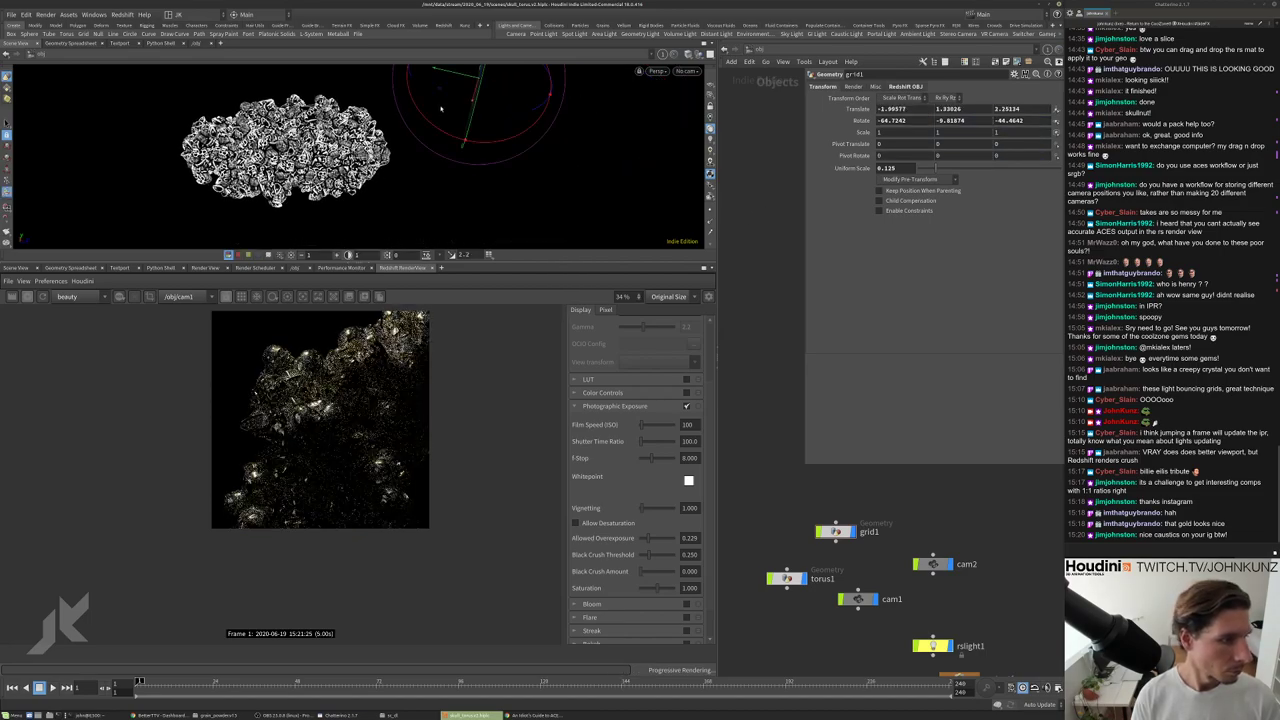
scroll(311, 512, "up", 4)
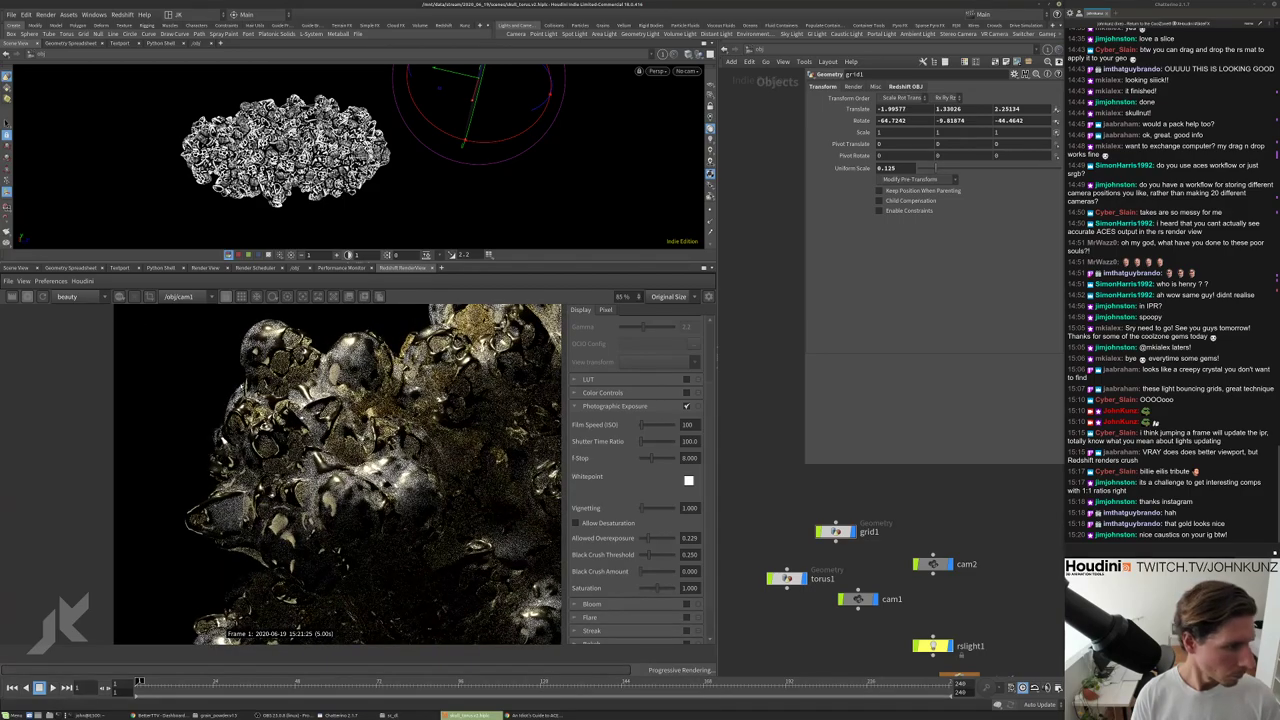
scroll(311, 470, "down", 3)
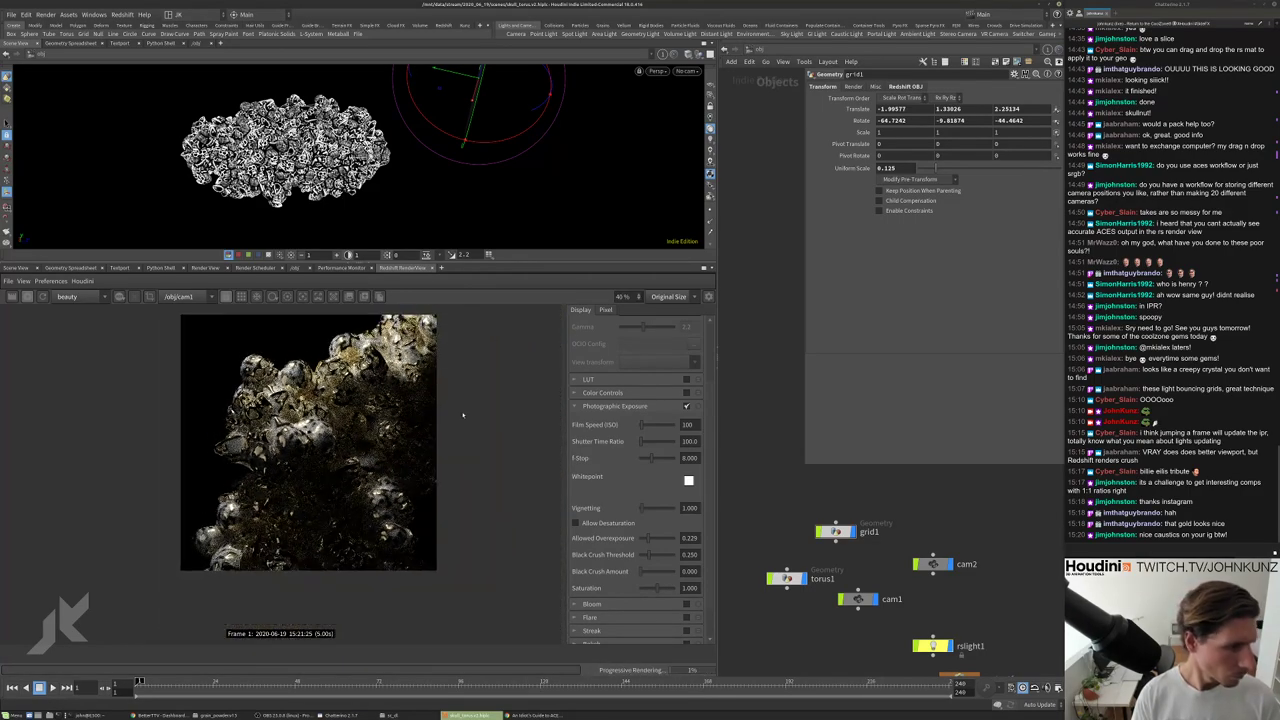
scroll(343, 550, "up", 1)
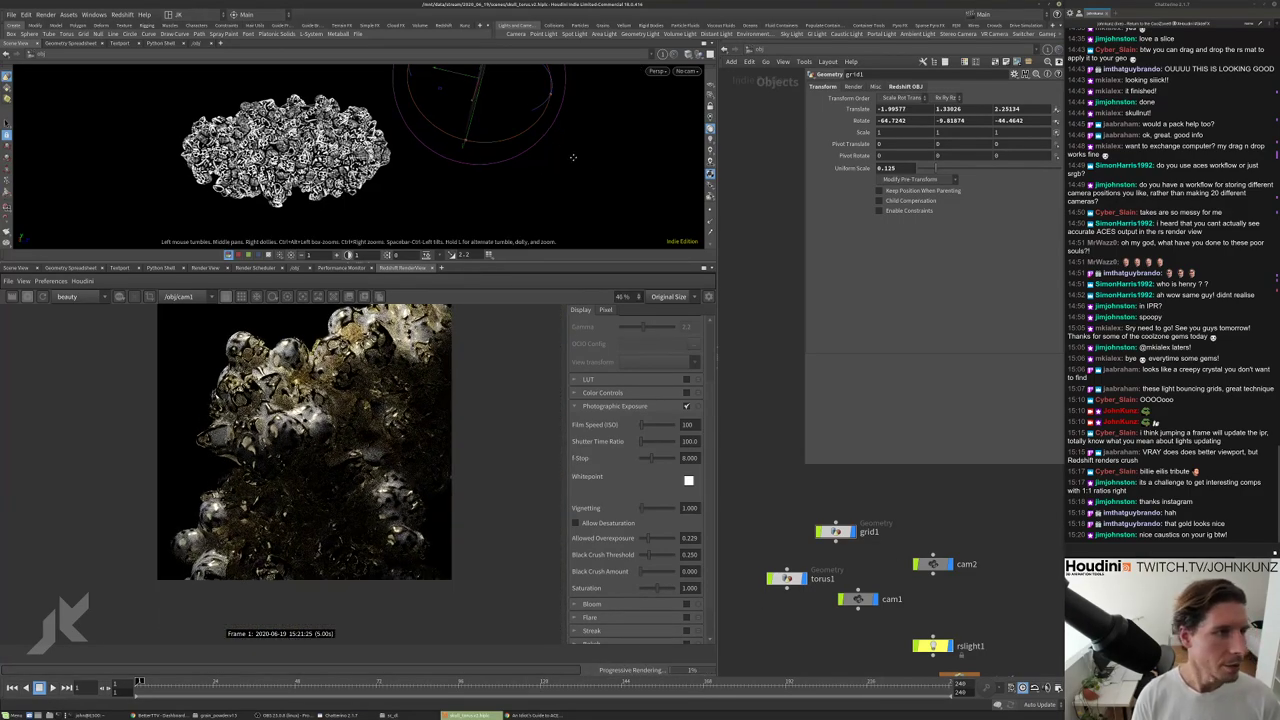
left_click_drag(500, 130, 452, 185)
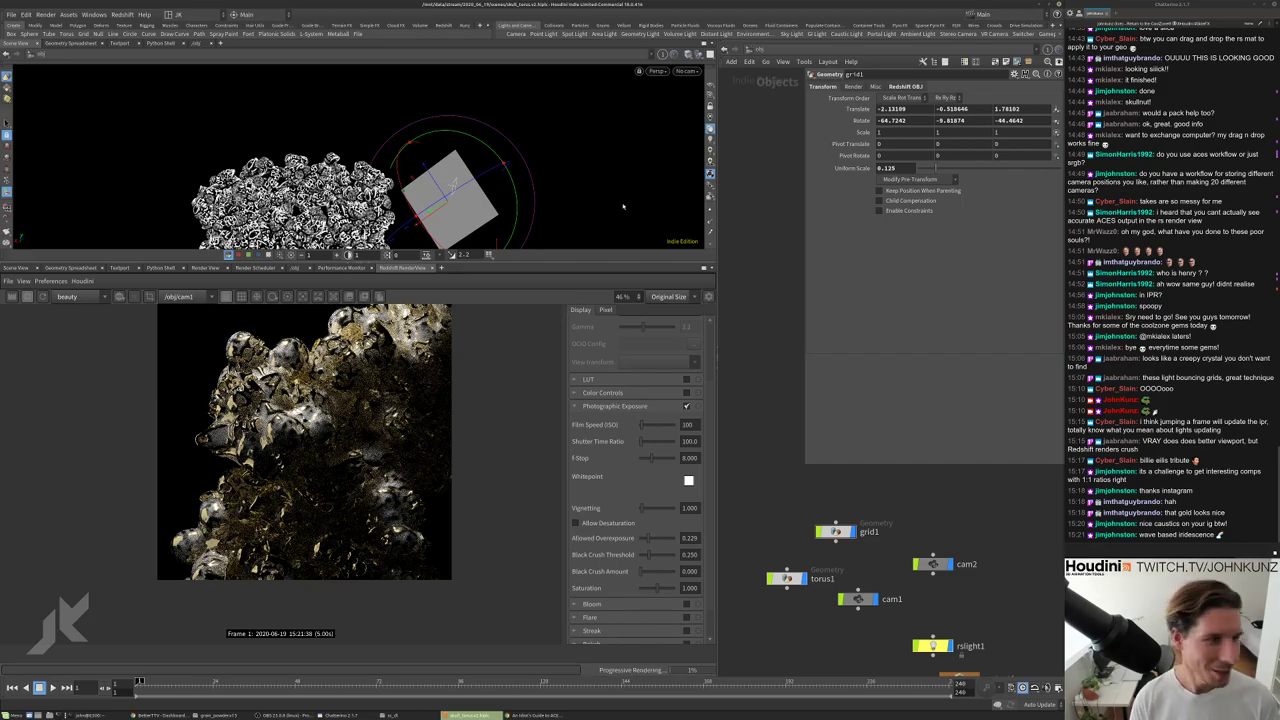
Rotate grid1 to a new tilt and raise it above the torus.
left_click_drag(560, 180, 545, 145)
key("r")
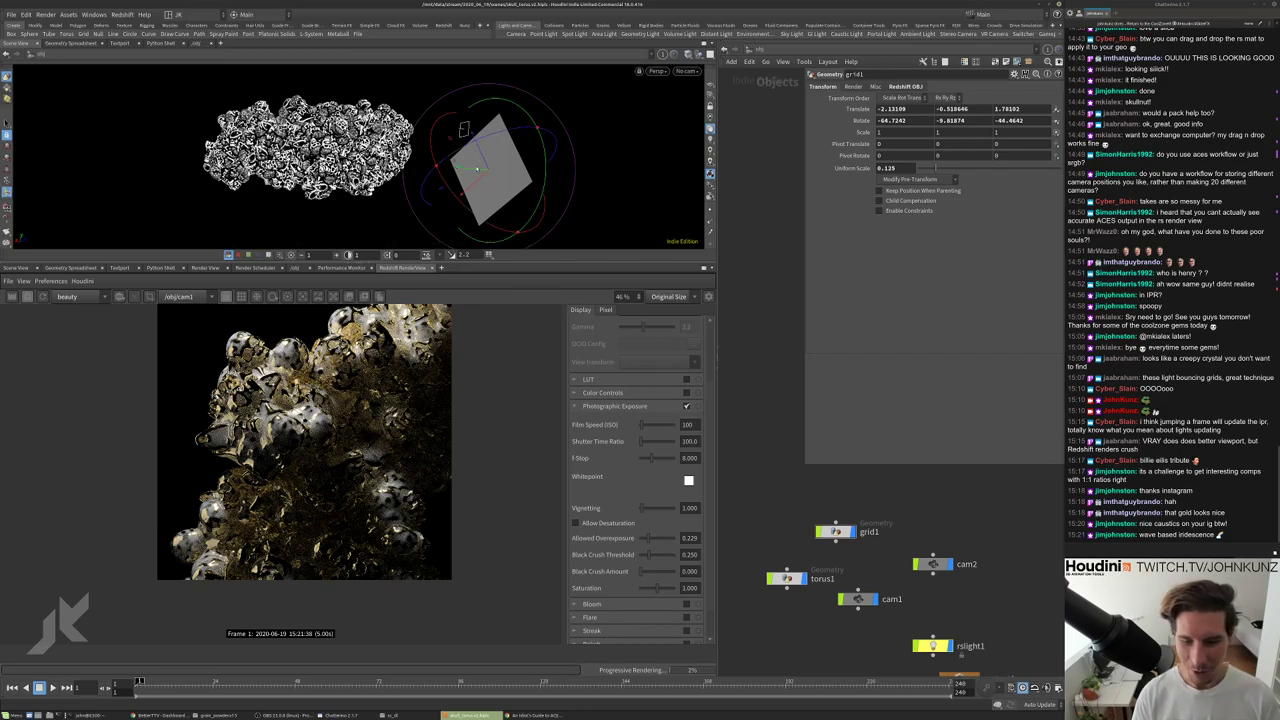
left_click_drag(512, 130, 493, 140)
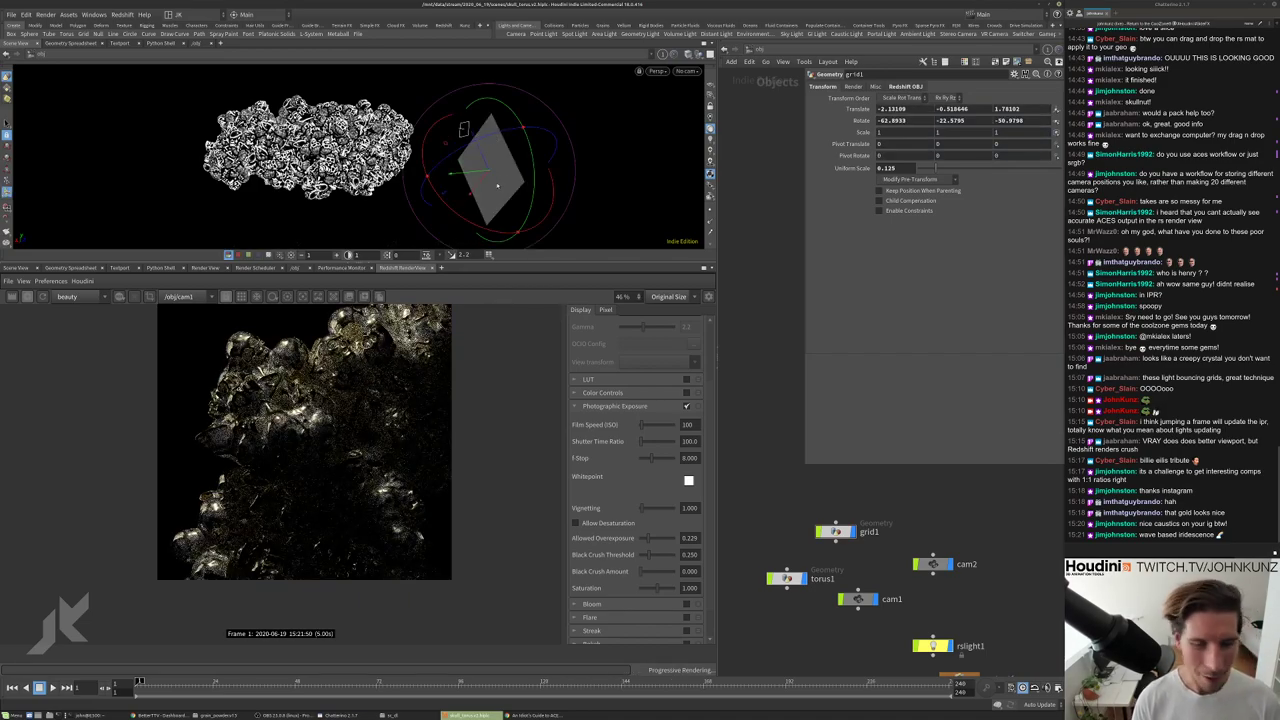
left_click_drag(483, 180, 436, 190)
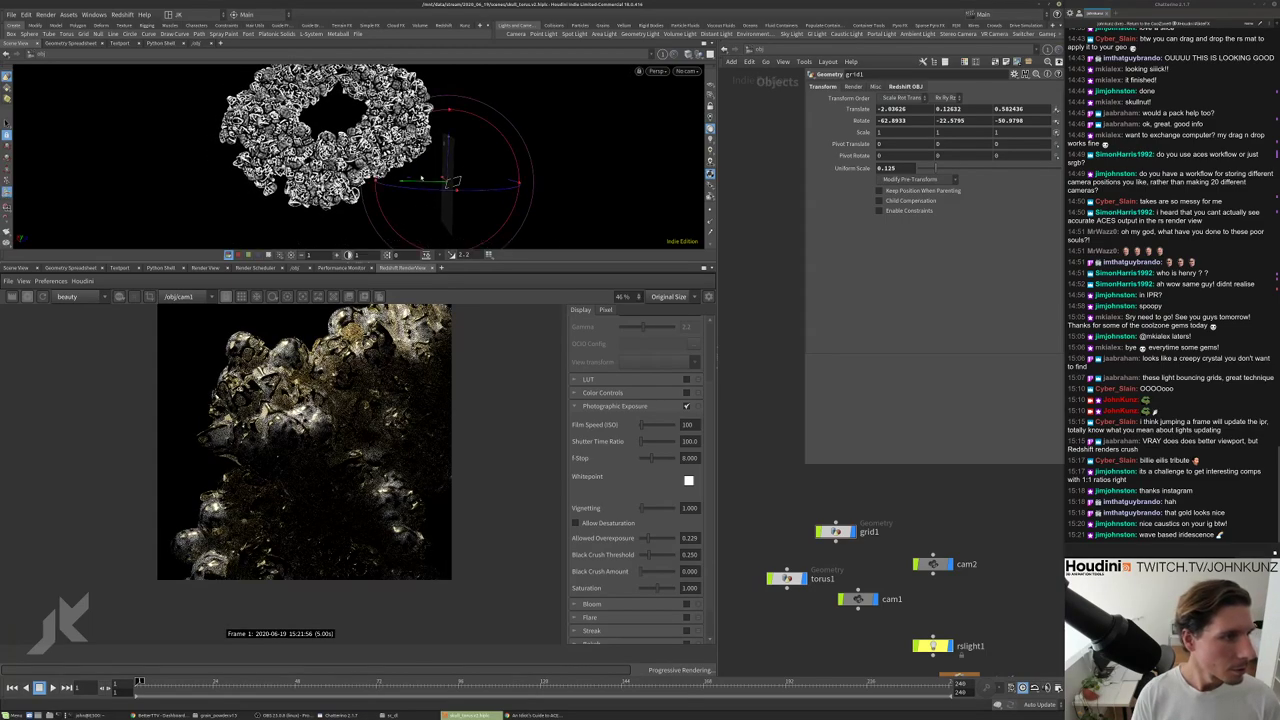
left_click_drag(447, 135, 441, 97)
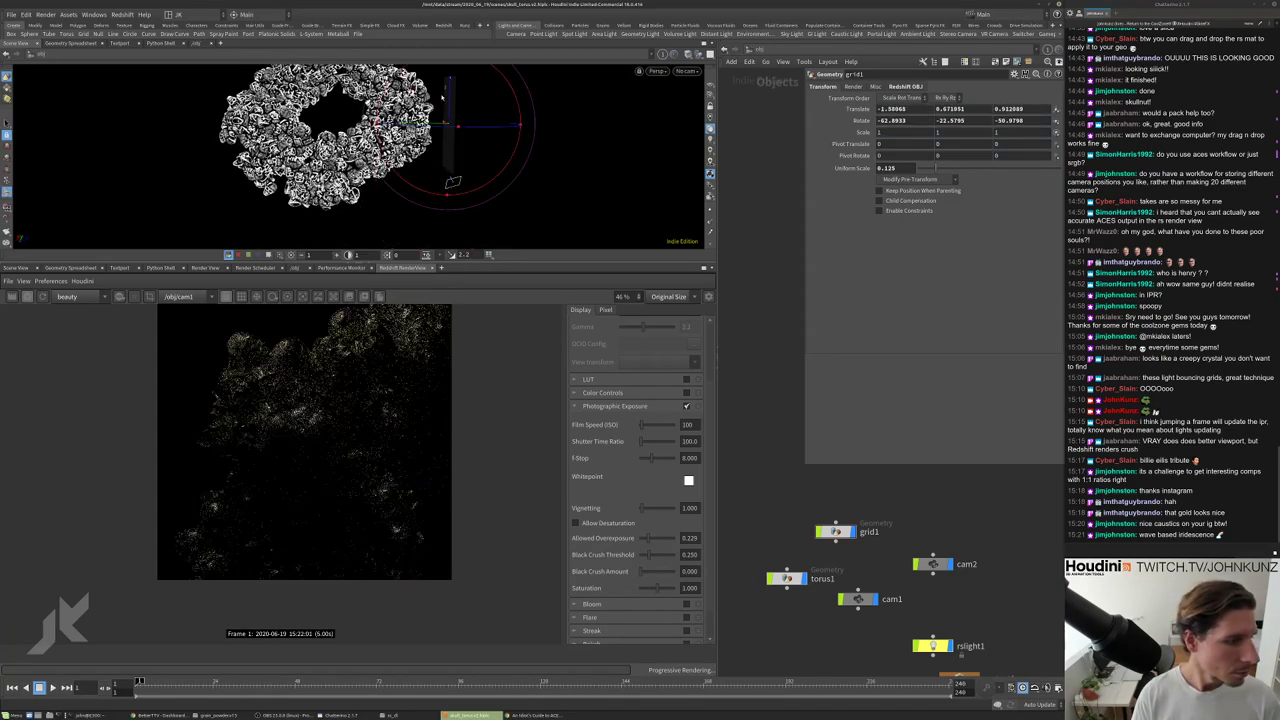
scroll(245, 440, "up", 5)
scroll(238, 488, "down", 5)
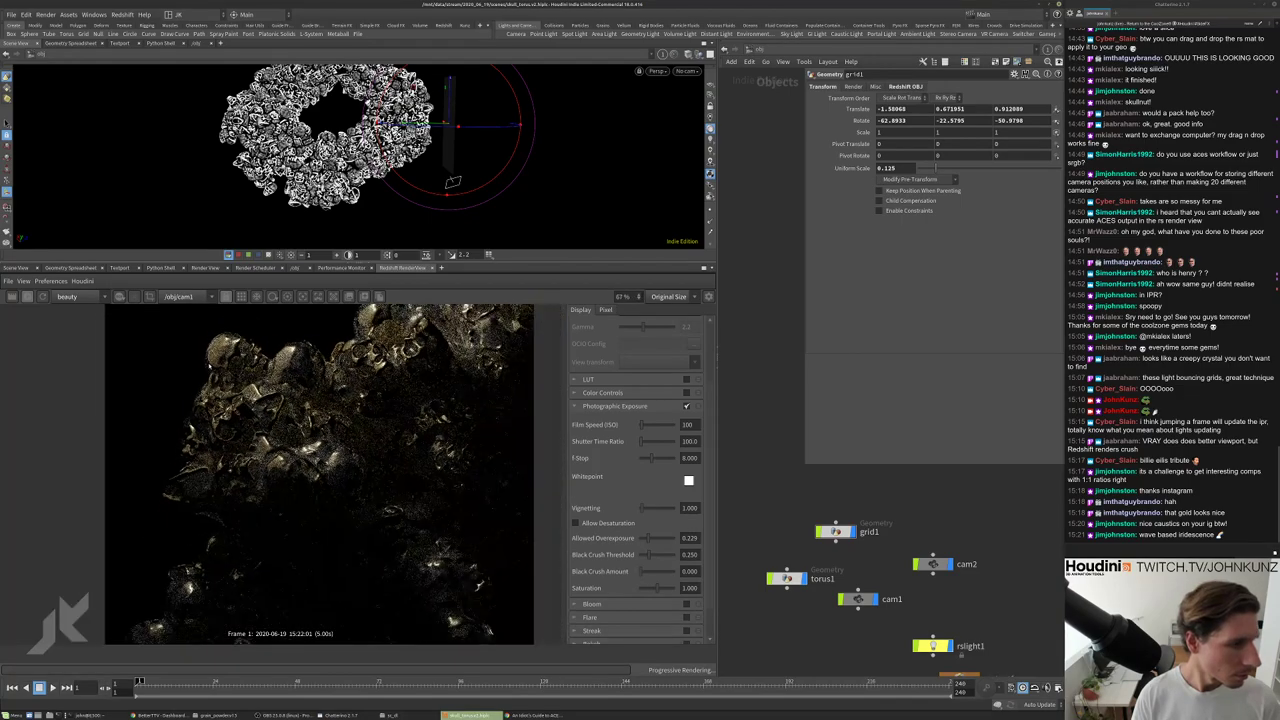
scroll(238, 450, "down", 1)
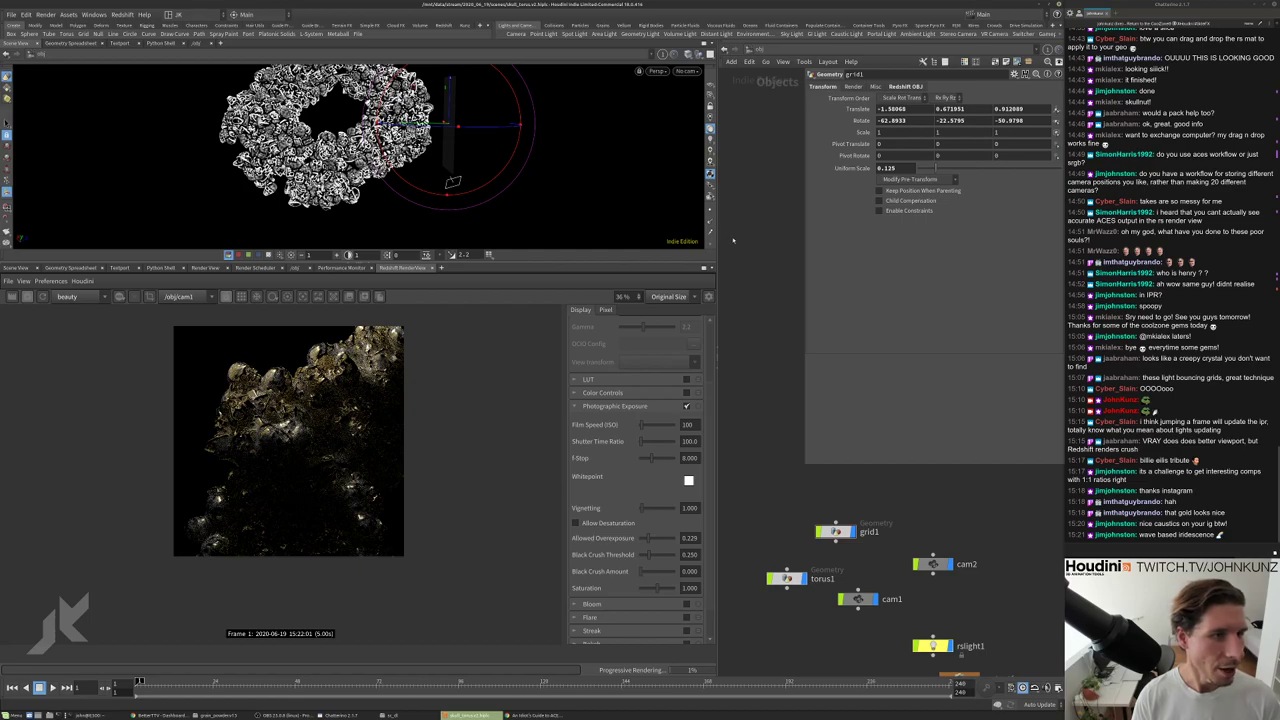
left_click_drag(520, 150, 555, 180, "alt")
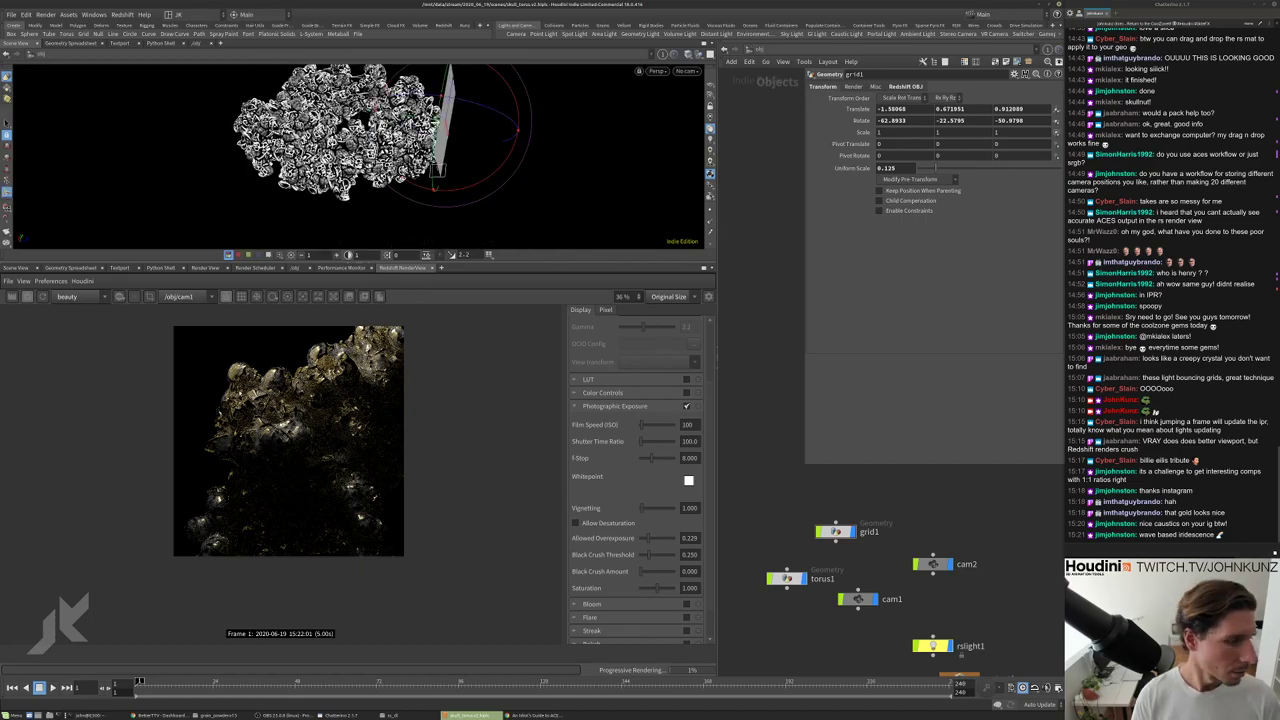
scroll(891, 614, "up", 2)
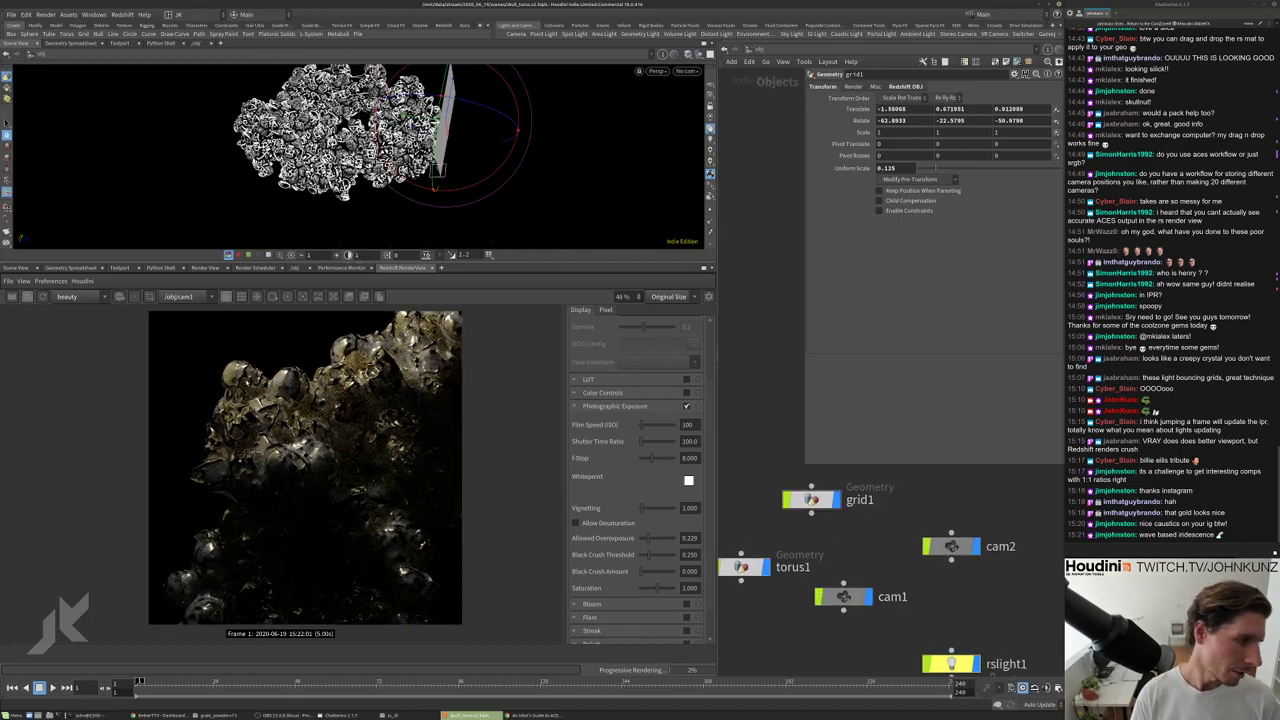
scroll(300, 463, "up", 1)
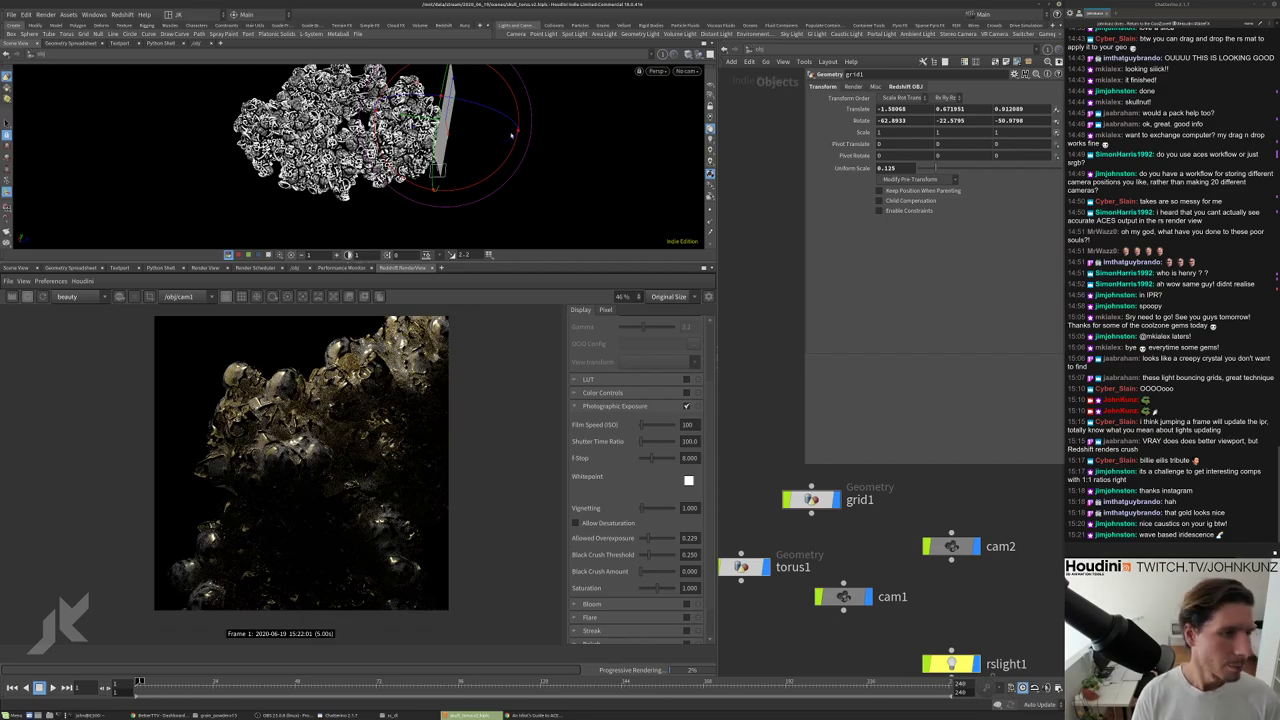
Fine-tune grid1 to translate -1.2458, 1.92865, 0.934868 and rotate -75.8315, -63.8847, -110.949.
left_click_drag(436, 172, 468, 165)
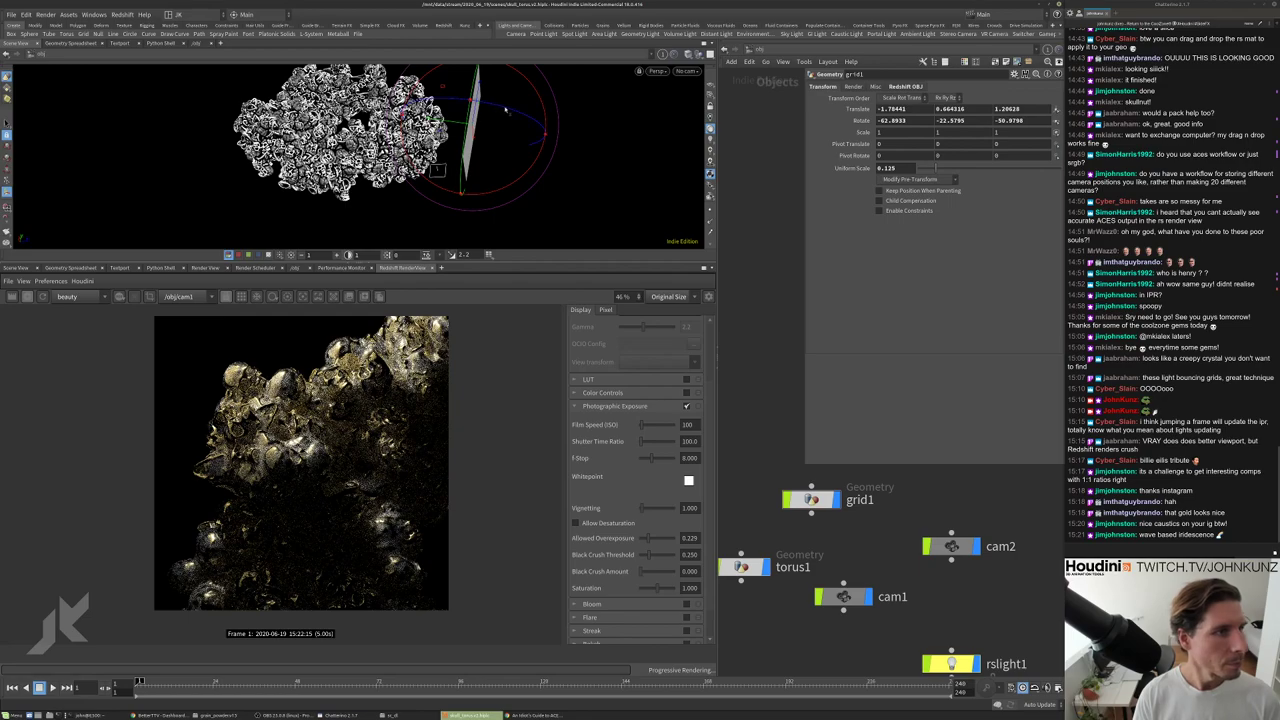
left_click_drag(540, 135, 440, 104)
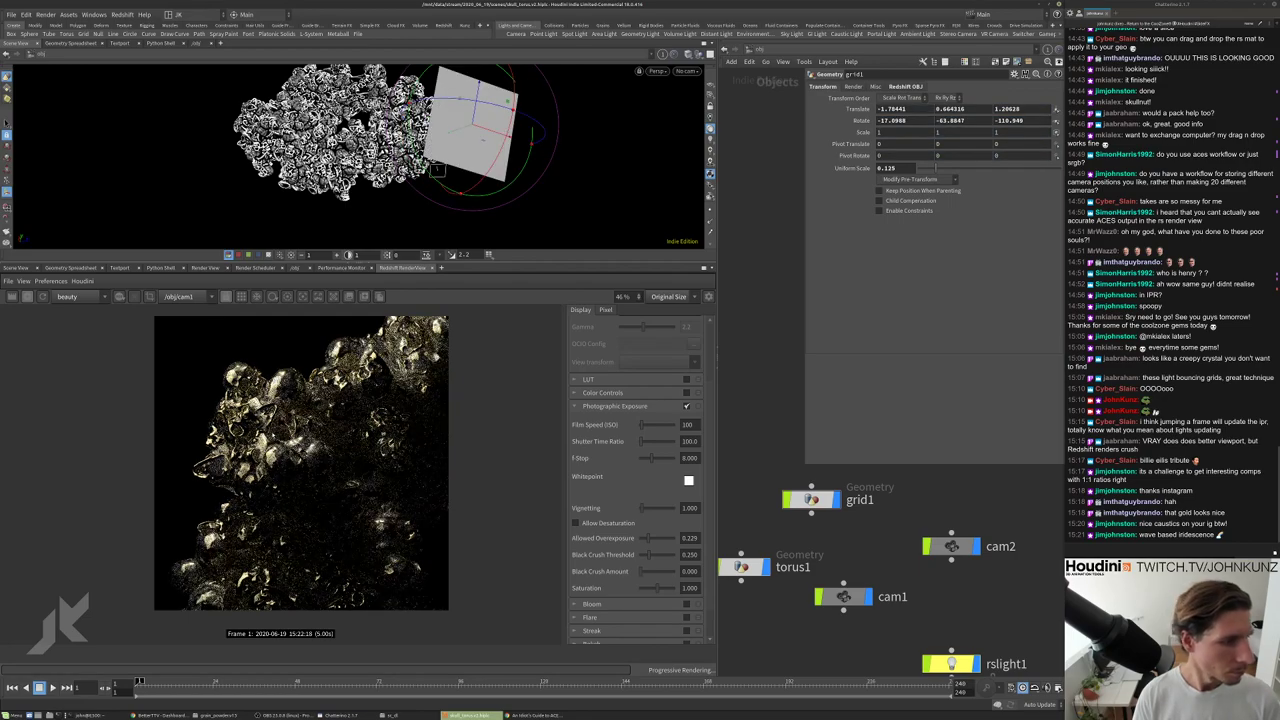
scroll(300, 460, "down", 2)
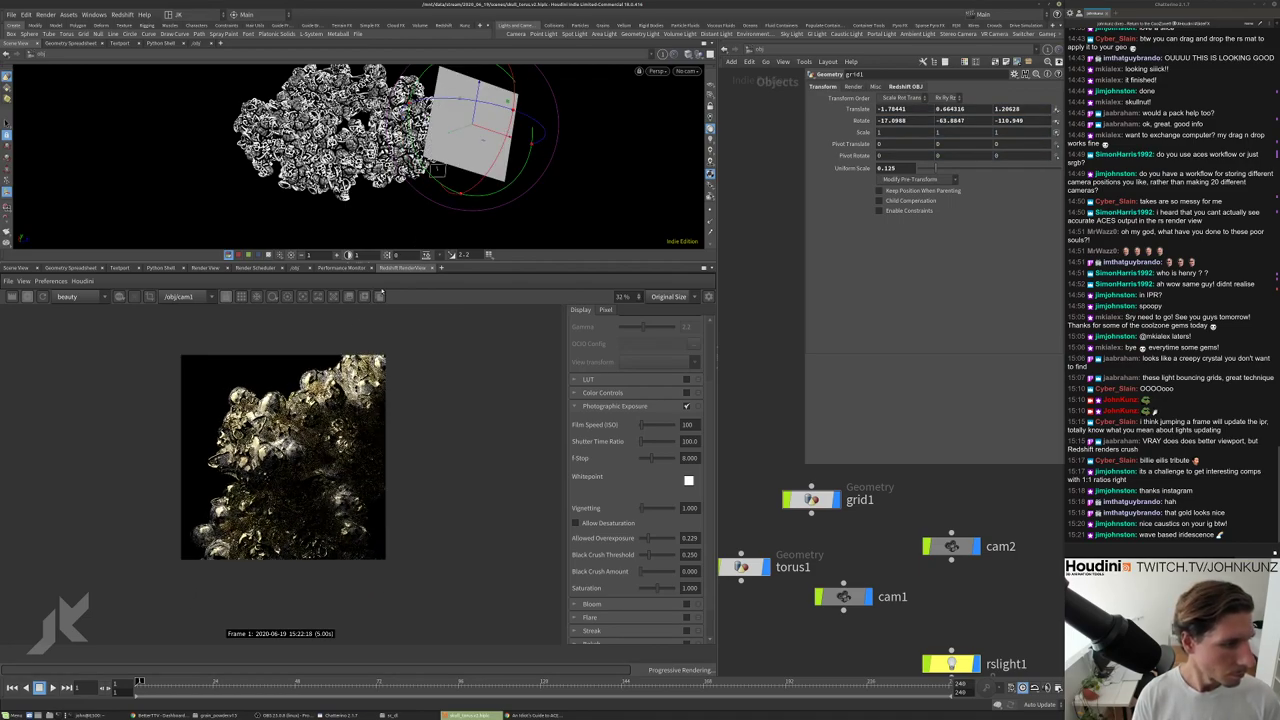
scroll(282, 450, "up", 1)
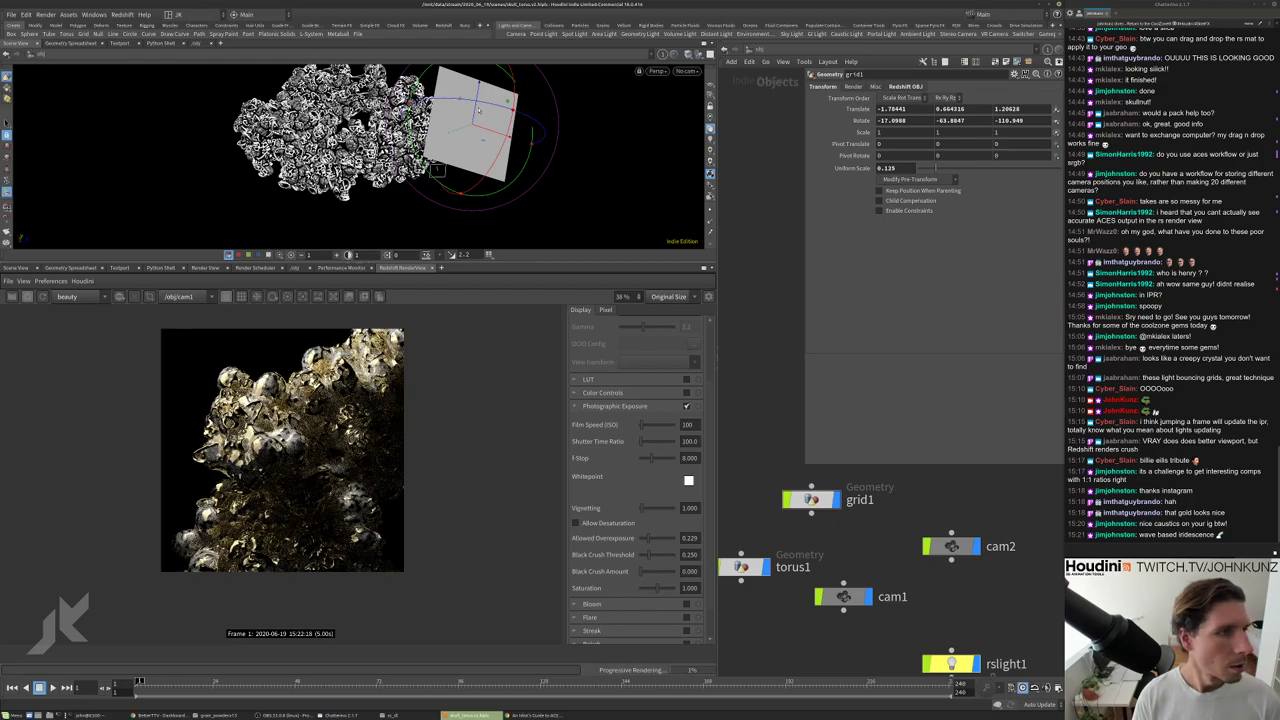
left_click_drag(465, 146, 473, 112)
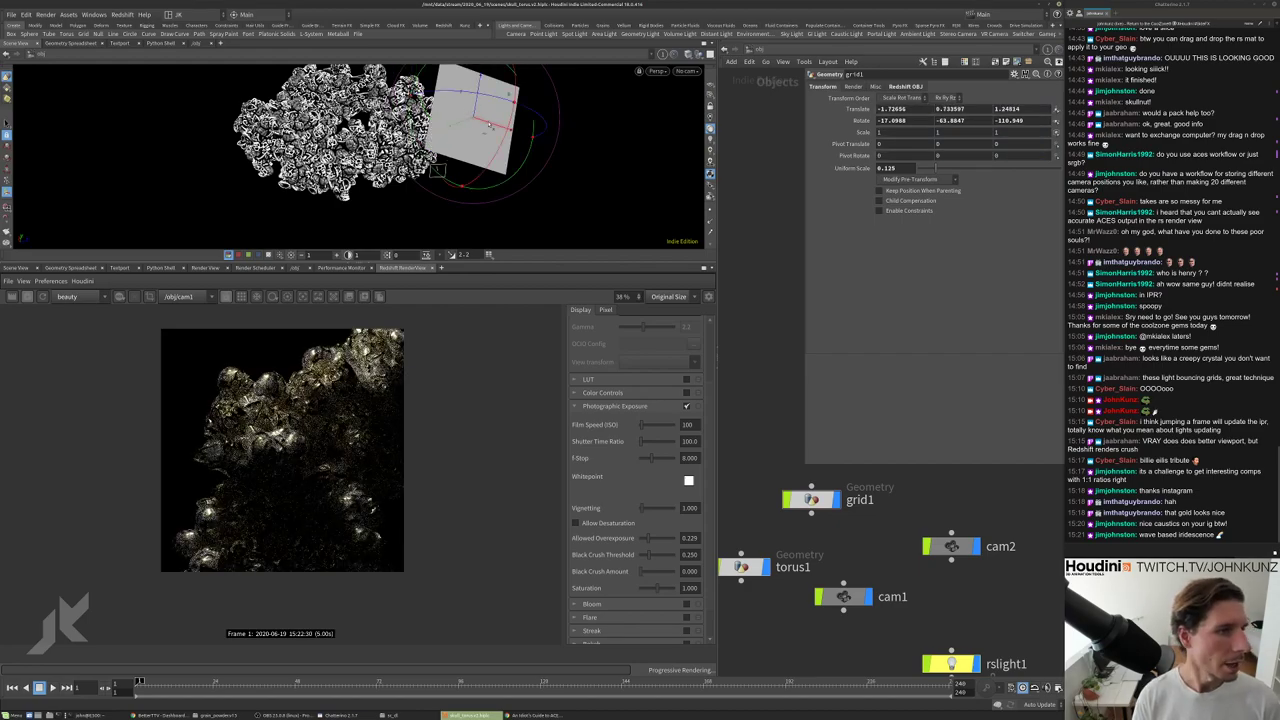
scroll(256, 494, "down", 2)
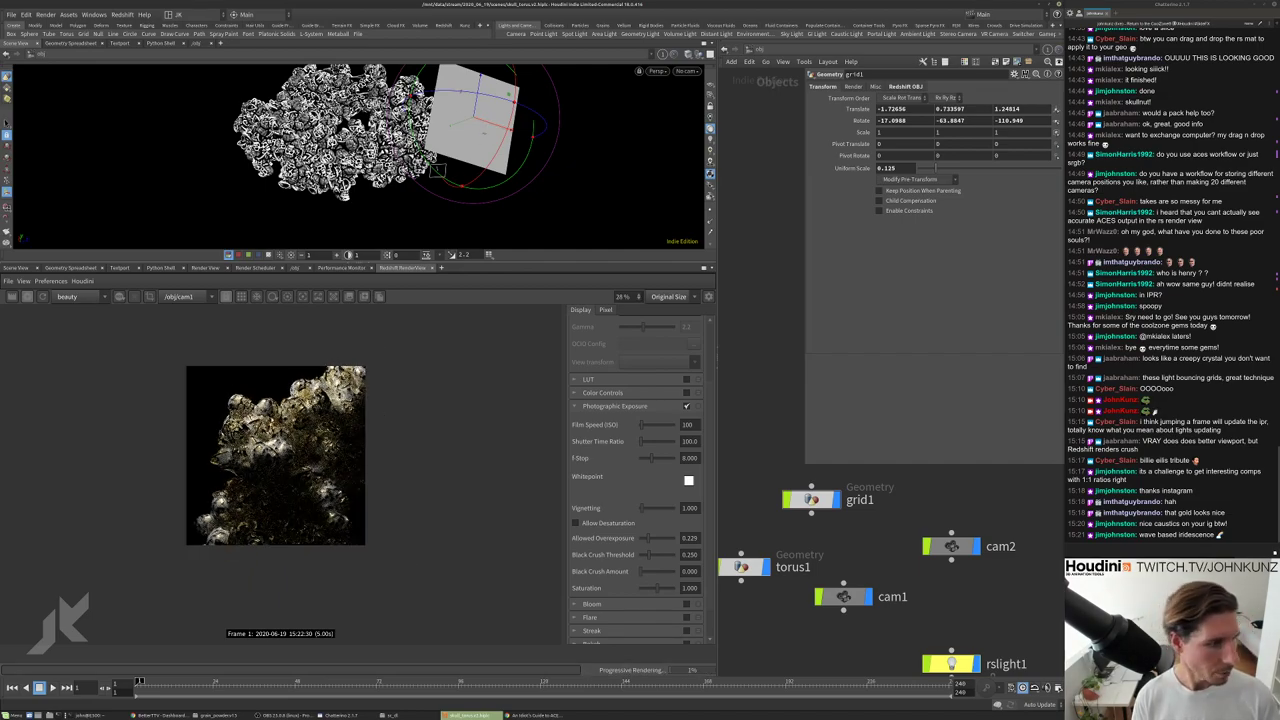
left_click_drag(491, 126, 427, 128)
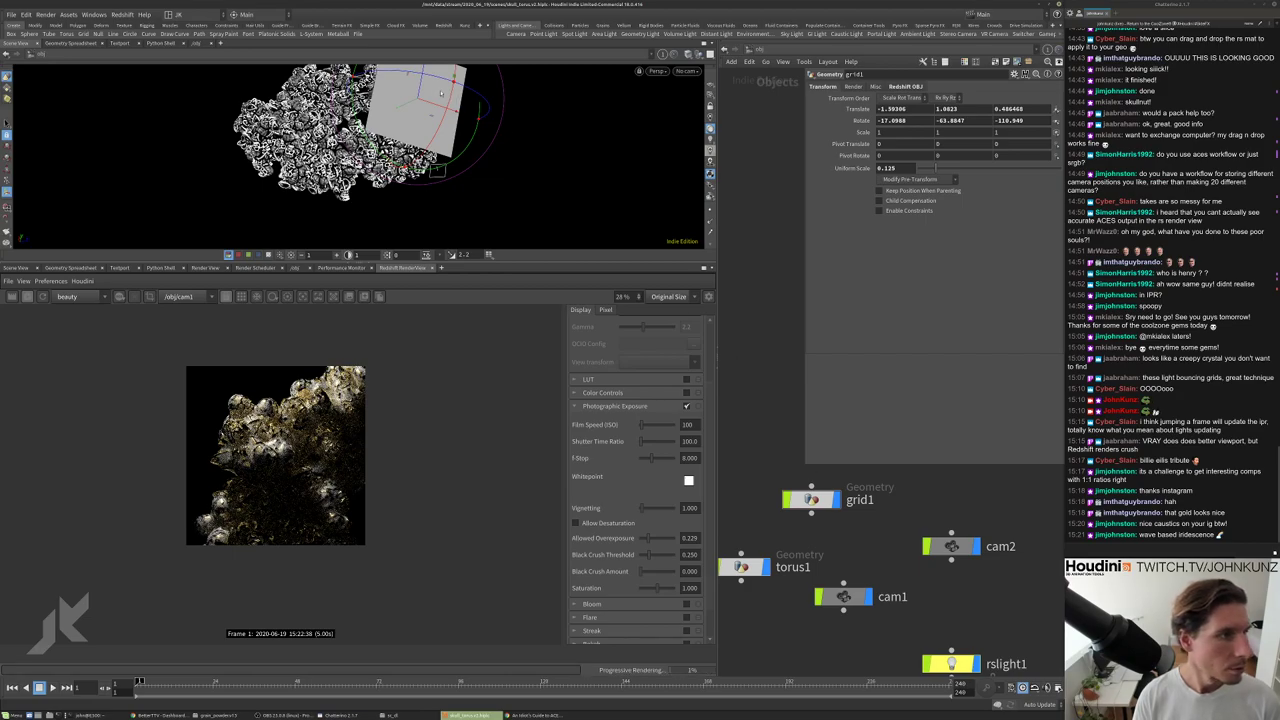
left_click_drag(421, 94, 266, 226)
left_click_drag(339, 73, 345, 196)
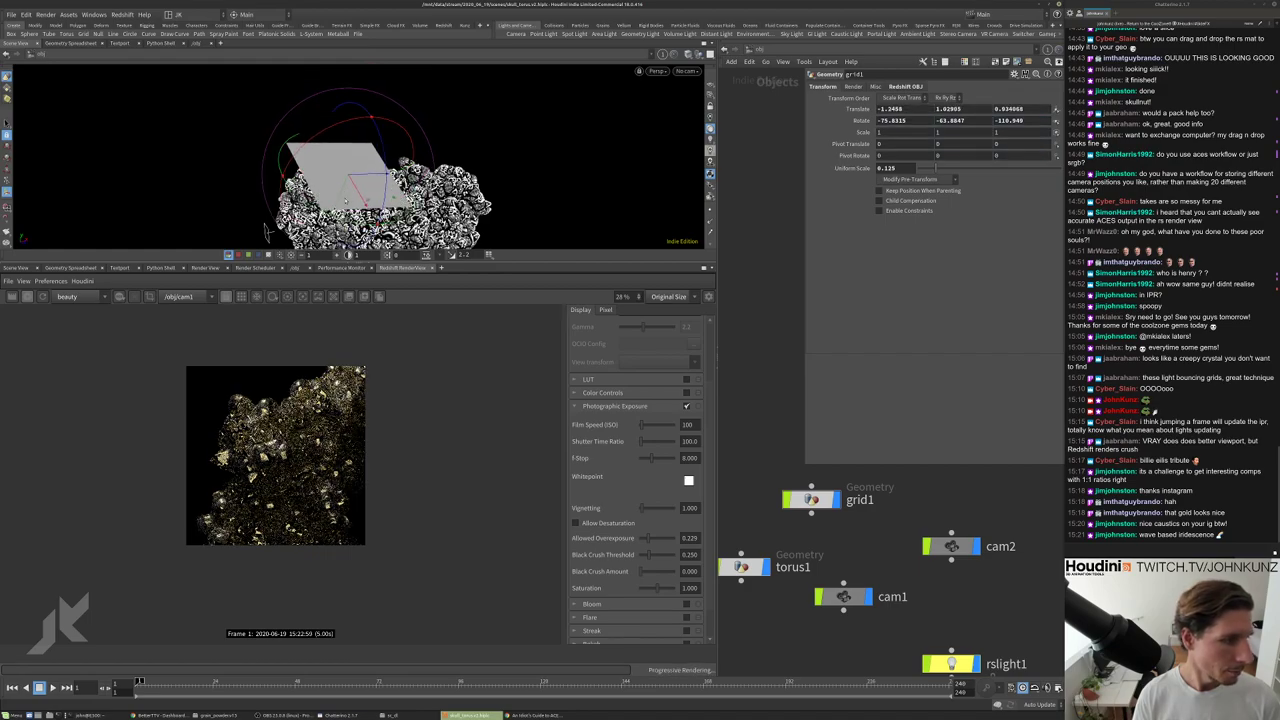
scroll(287, 468, "up", 3)
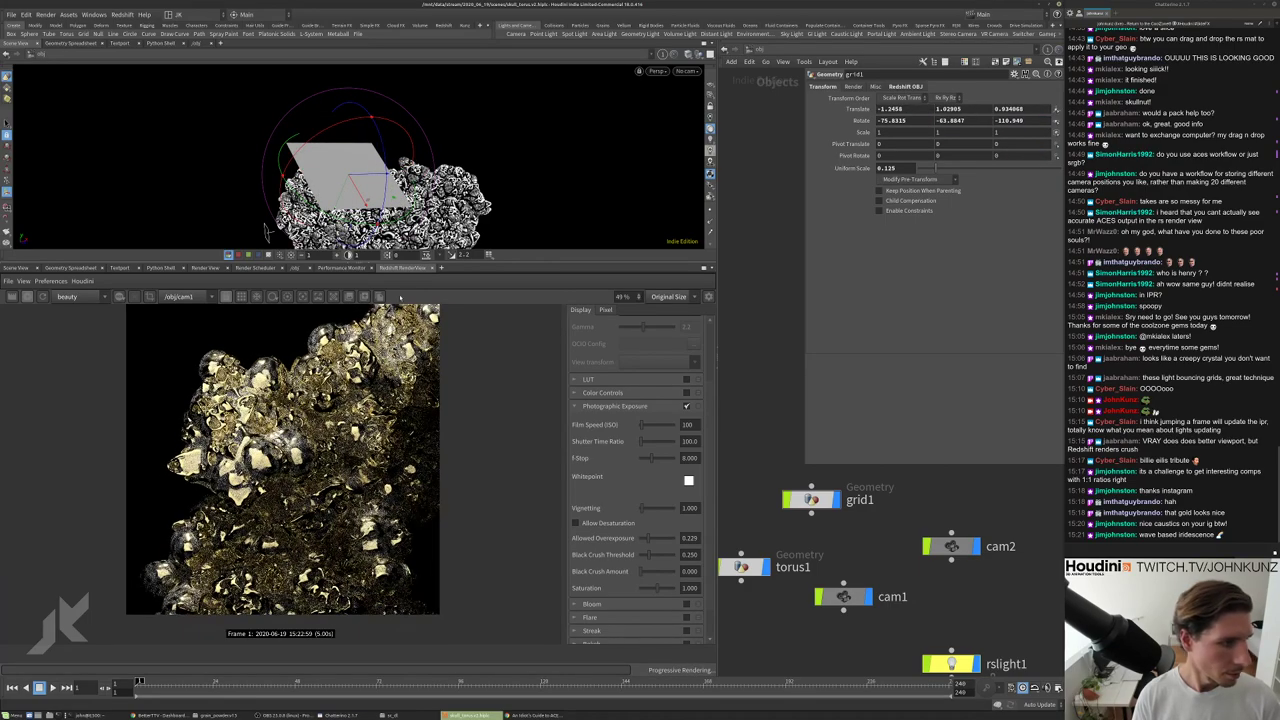
scroll(288, 468, "up", 1)
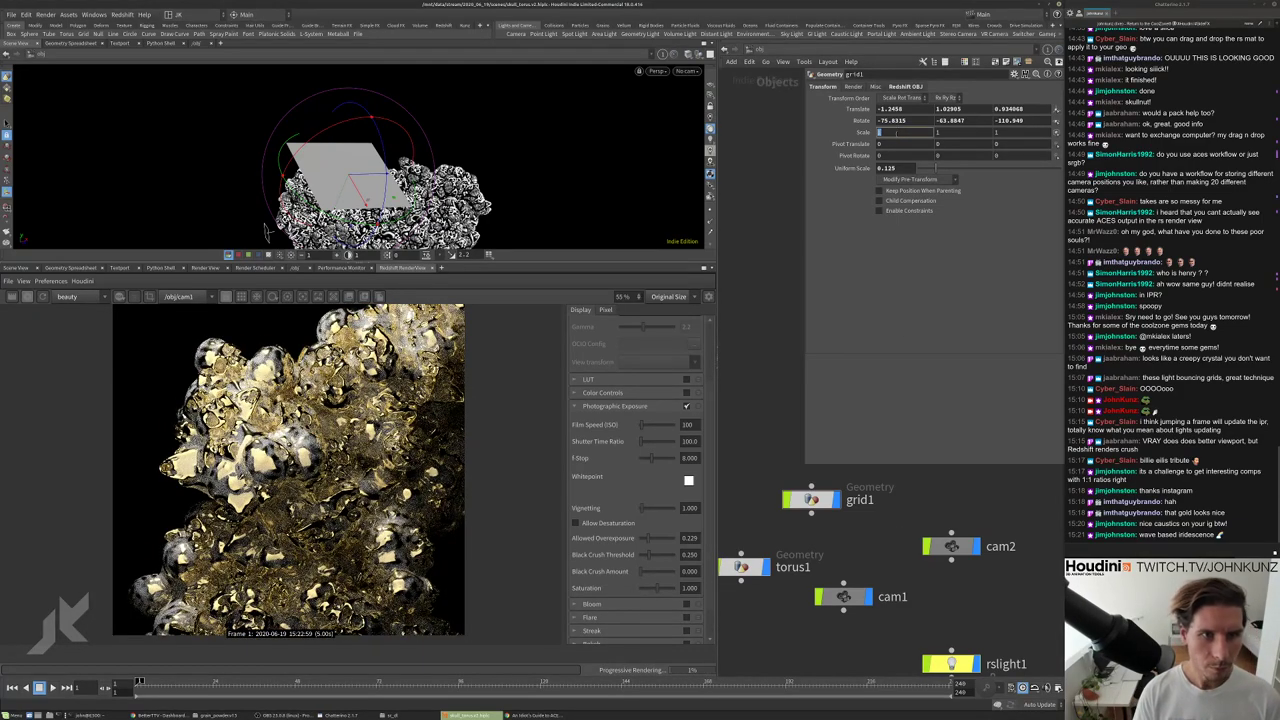
Give grid1 a negative Scale X and Scale Z 0.1, then move it to translate -1.38219, 0.368795, 1.31305.
key("Return")
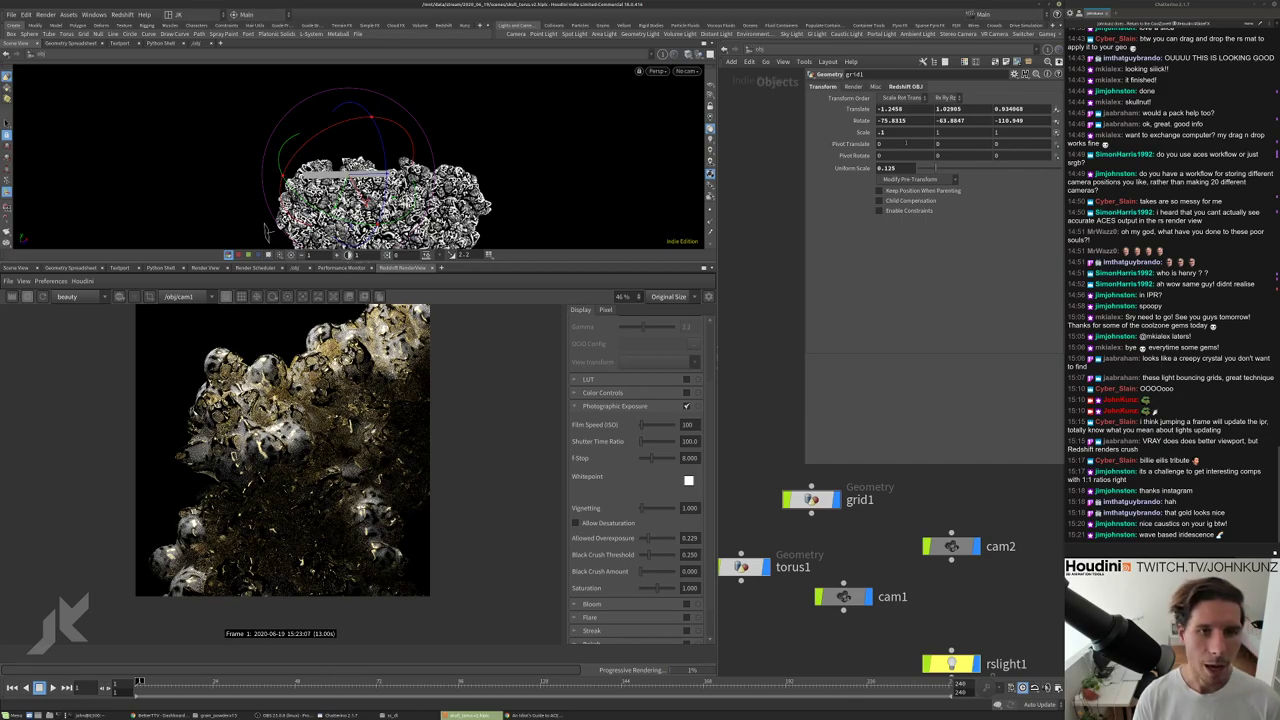
key("Tab")
key("Tab")
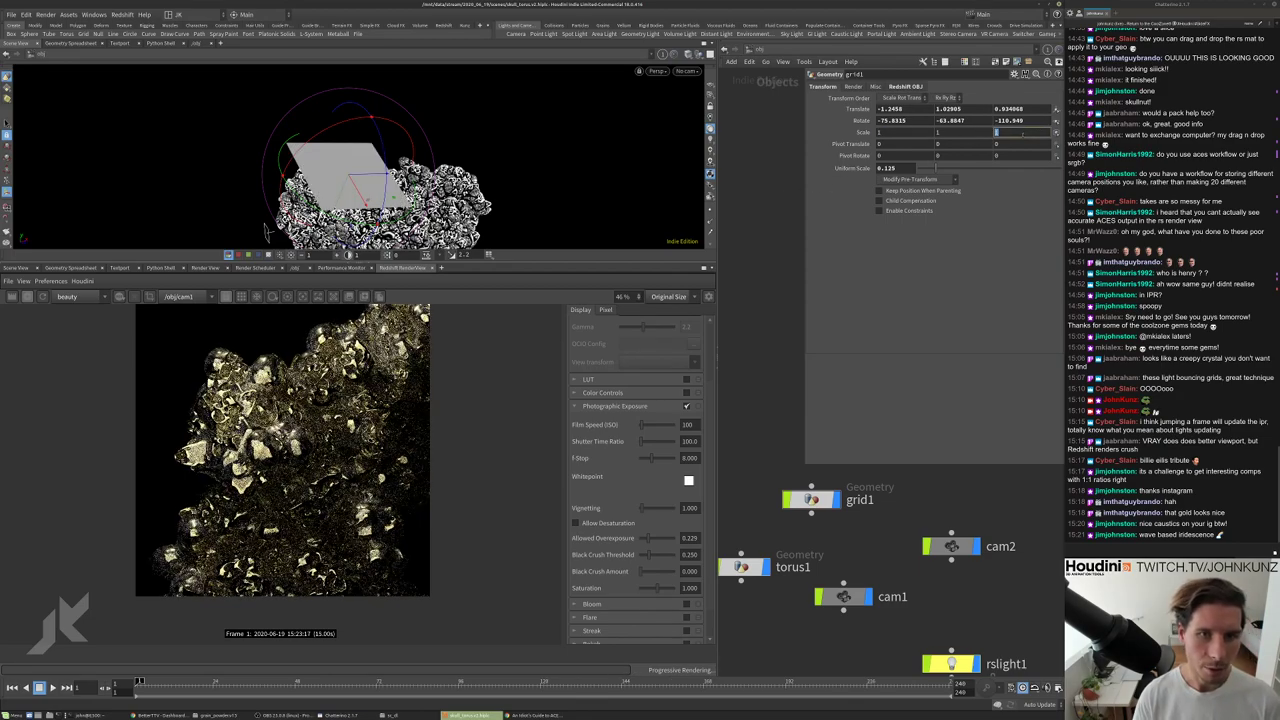
type("0.1")
key("Return")
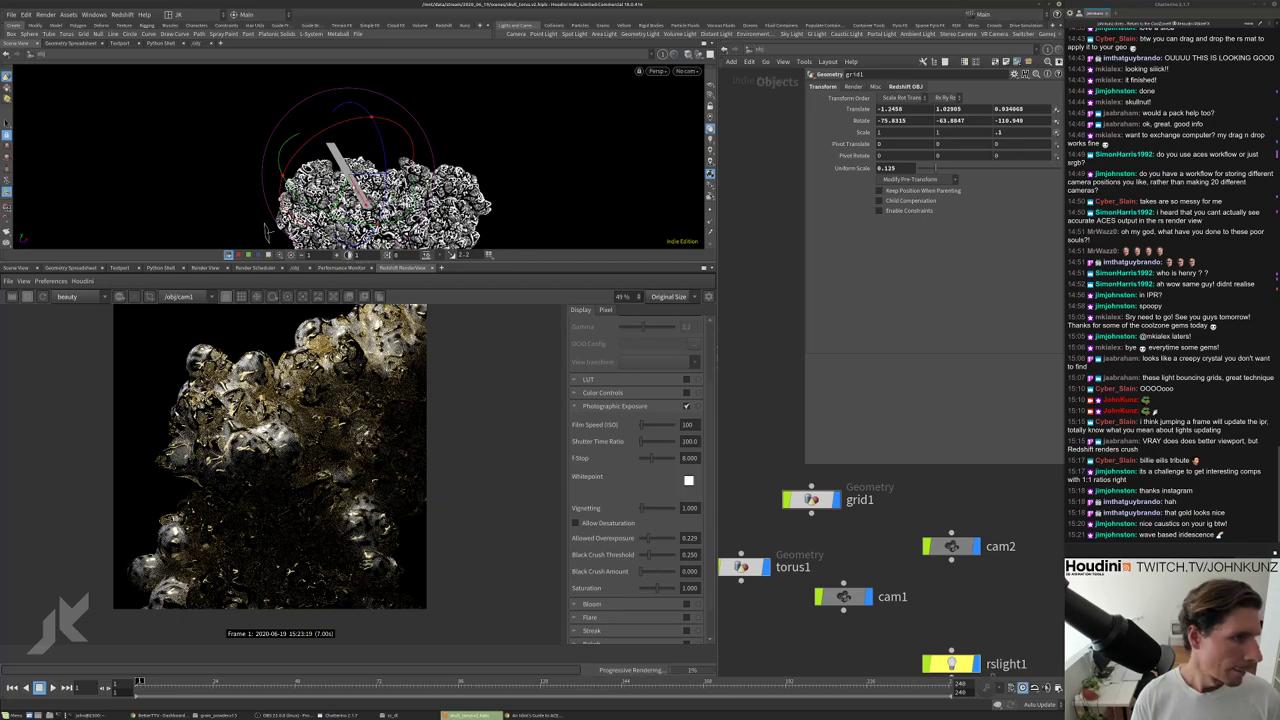
left_click_drag(267, 232, 360, 195)
key("Escape")
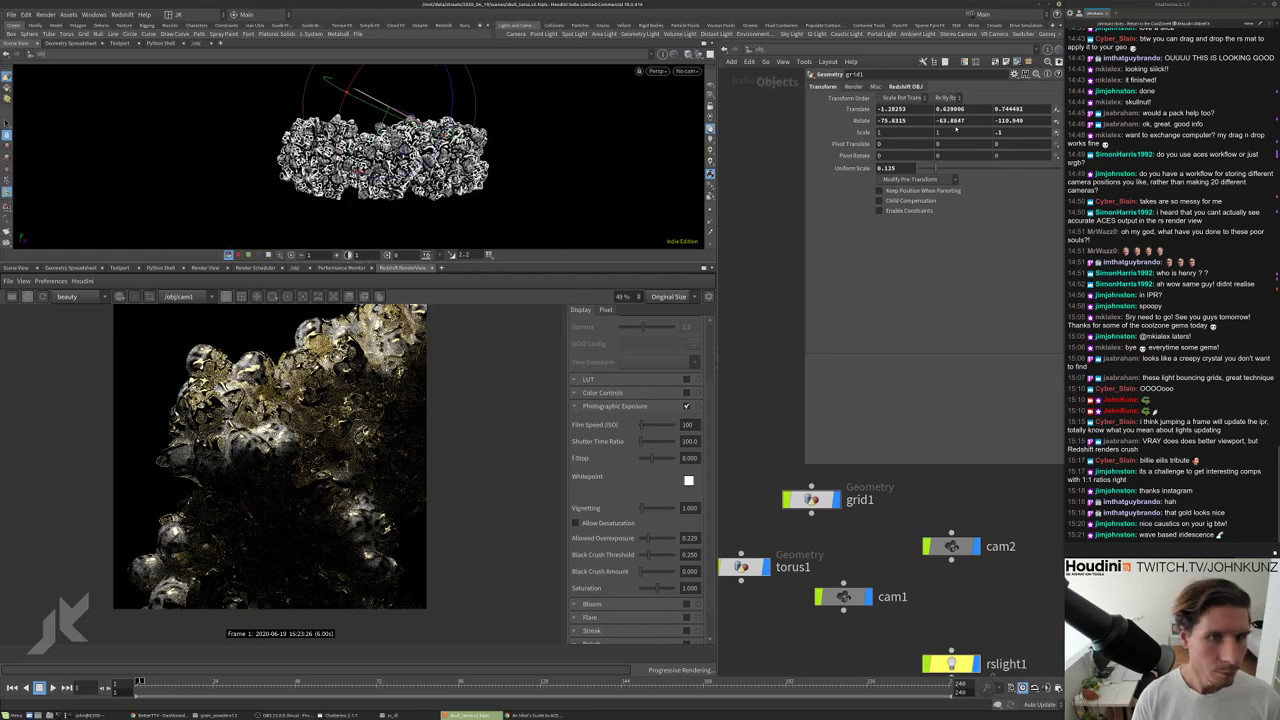
left_click(1020, 132)
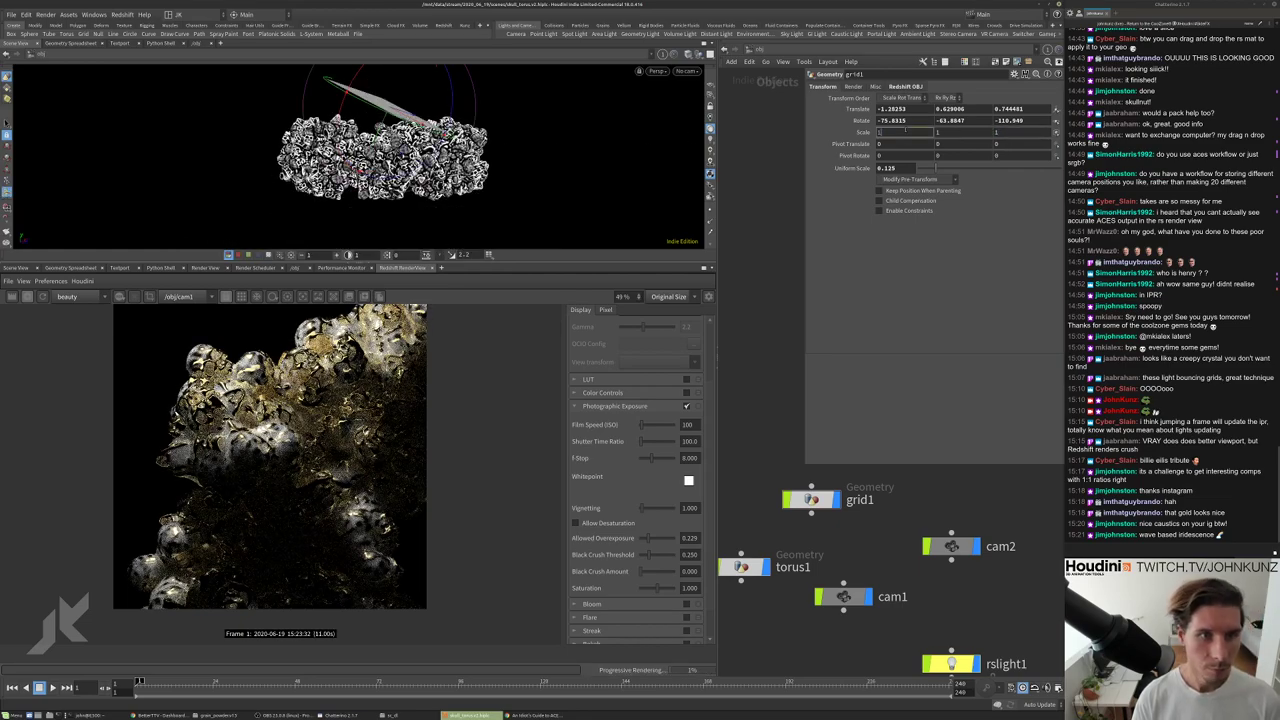
left_click(900, 131)
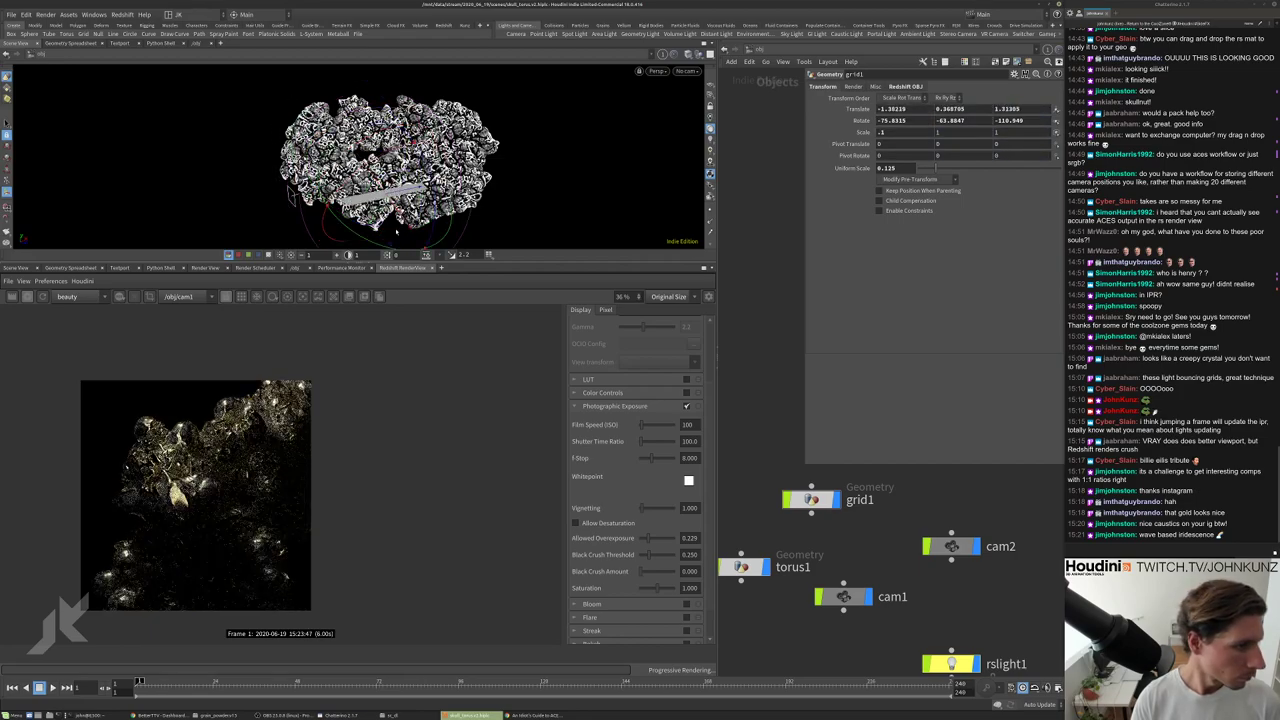
Shift the grid1 plane along the torus in the viewport.
left_click_drag(397, 231, 388, 183)
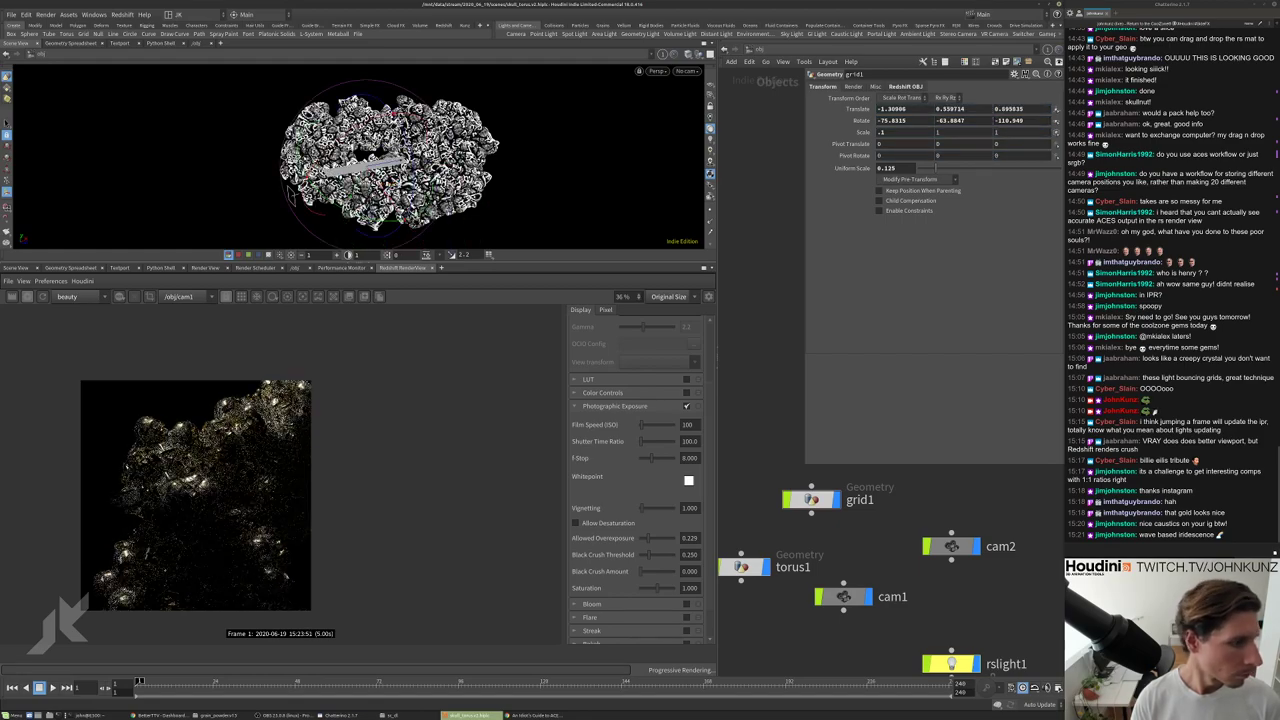
scroll(135, 423, "up", 2)
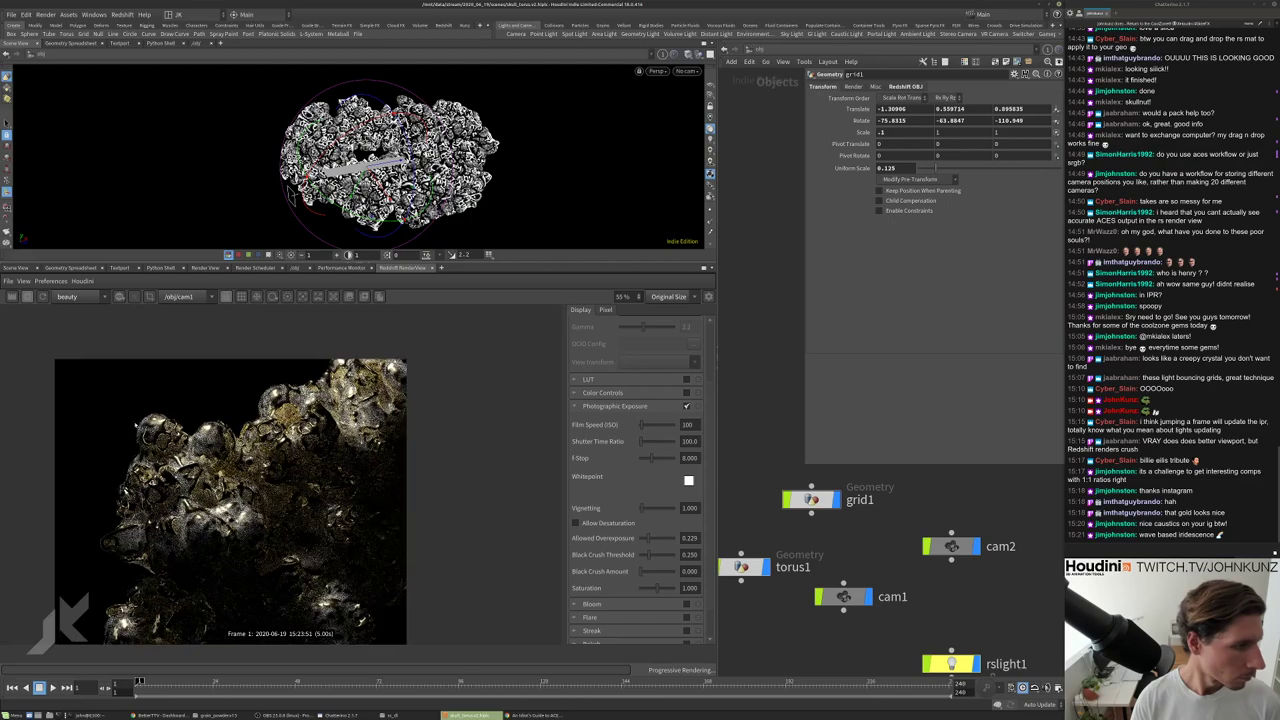
scroll(135, 423, "up", 3)
scroll(102, 418, "down", 3)
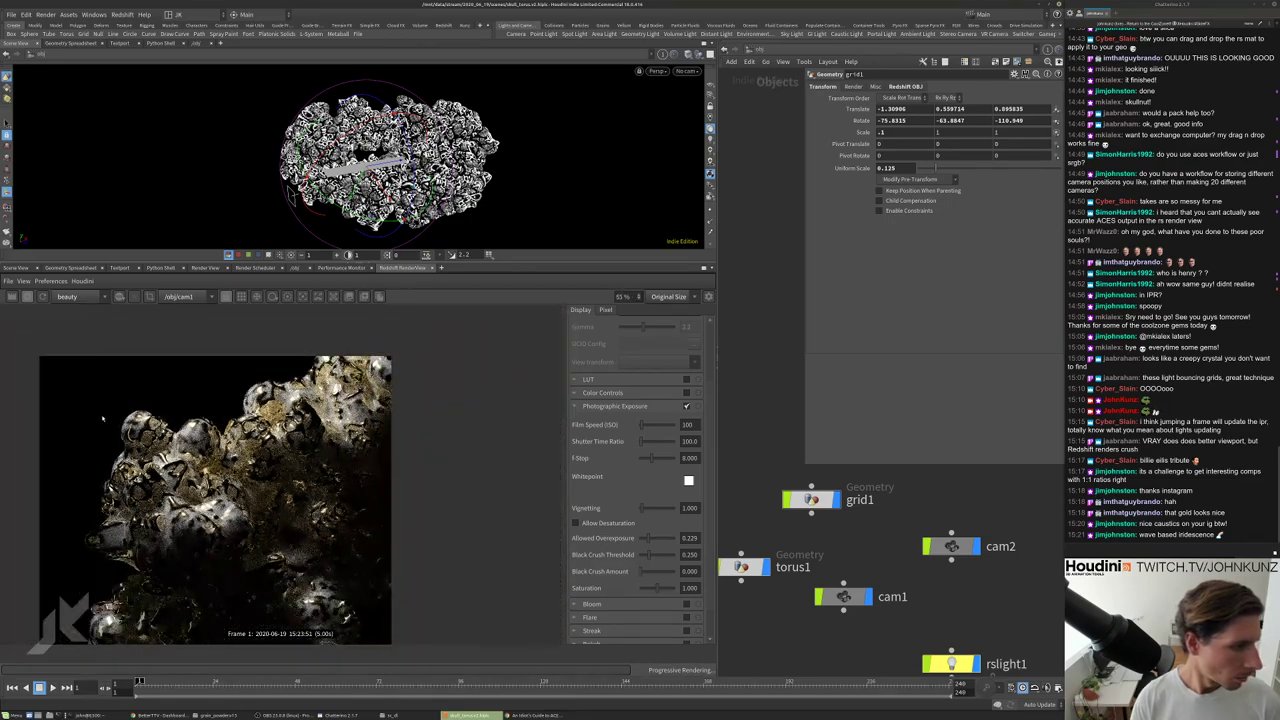
scroll(102, 418, "down", 2)
scroll(102, 418, "up", 4)
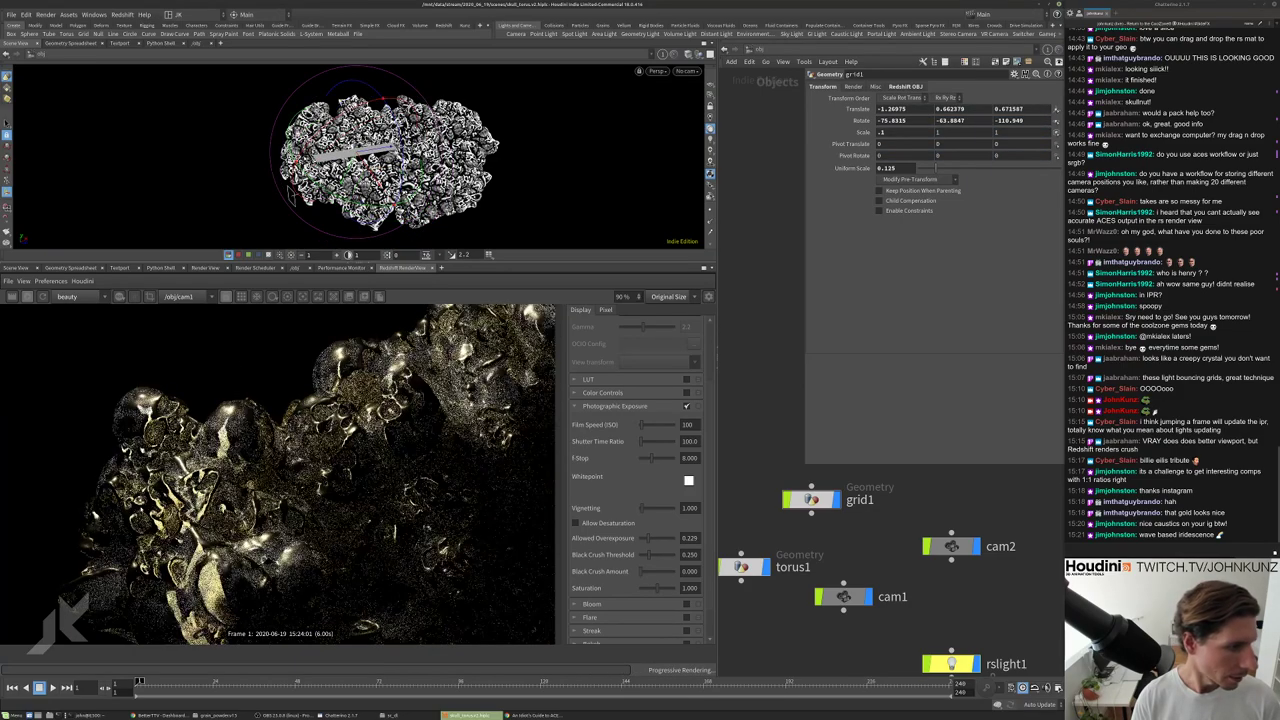
scroll(102, 418, "down", 3)
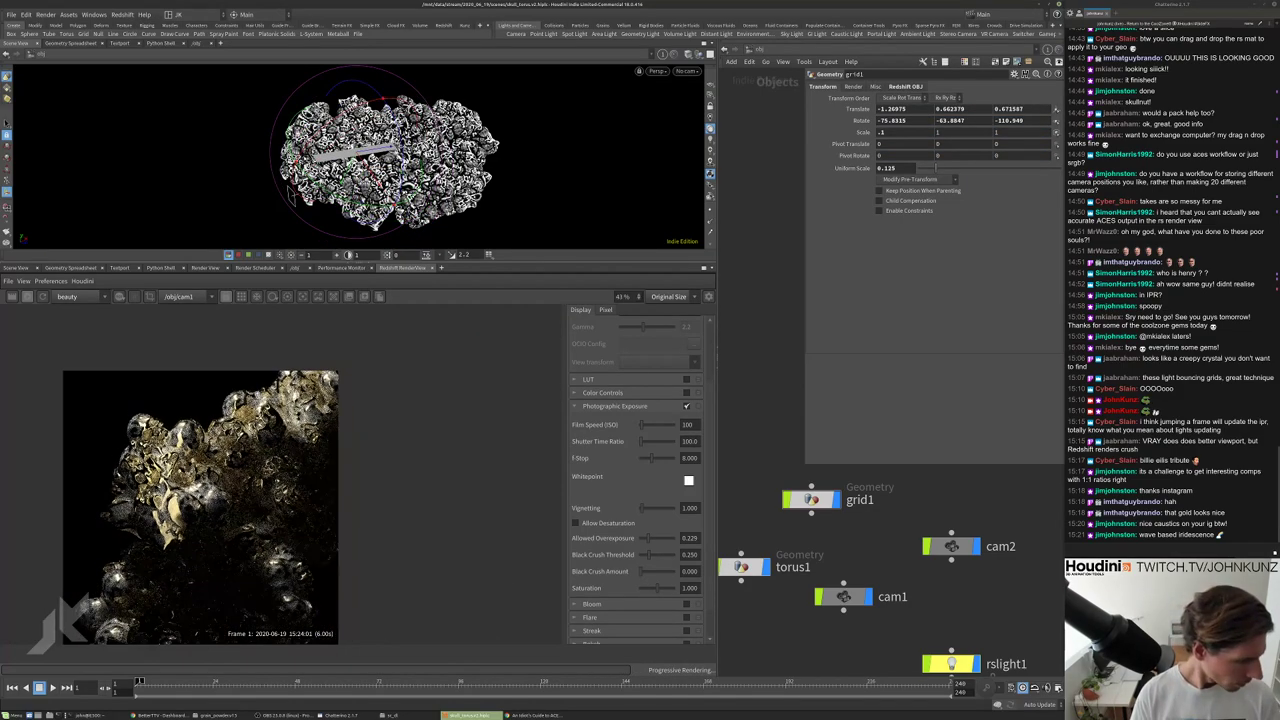
scroll(193, 497, "down", 1)
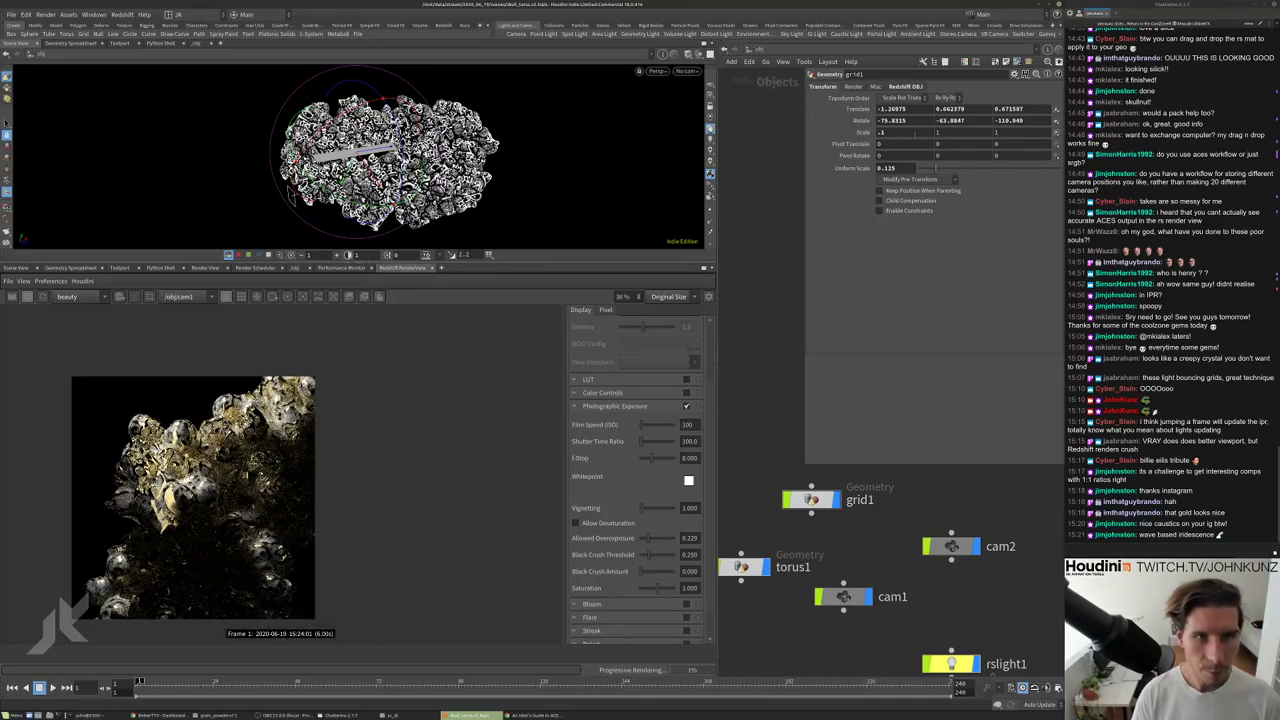
Try grid1 Z scale values of 2 and 0.4, then undo back to 1.
type("2")
key("Return")
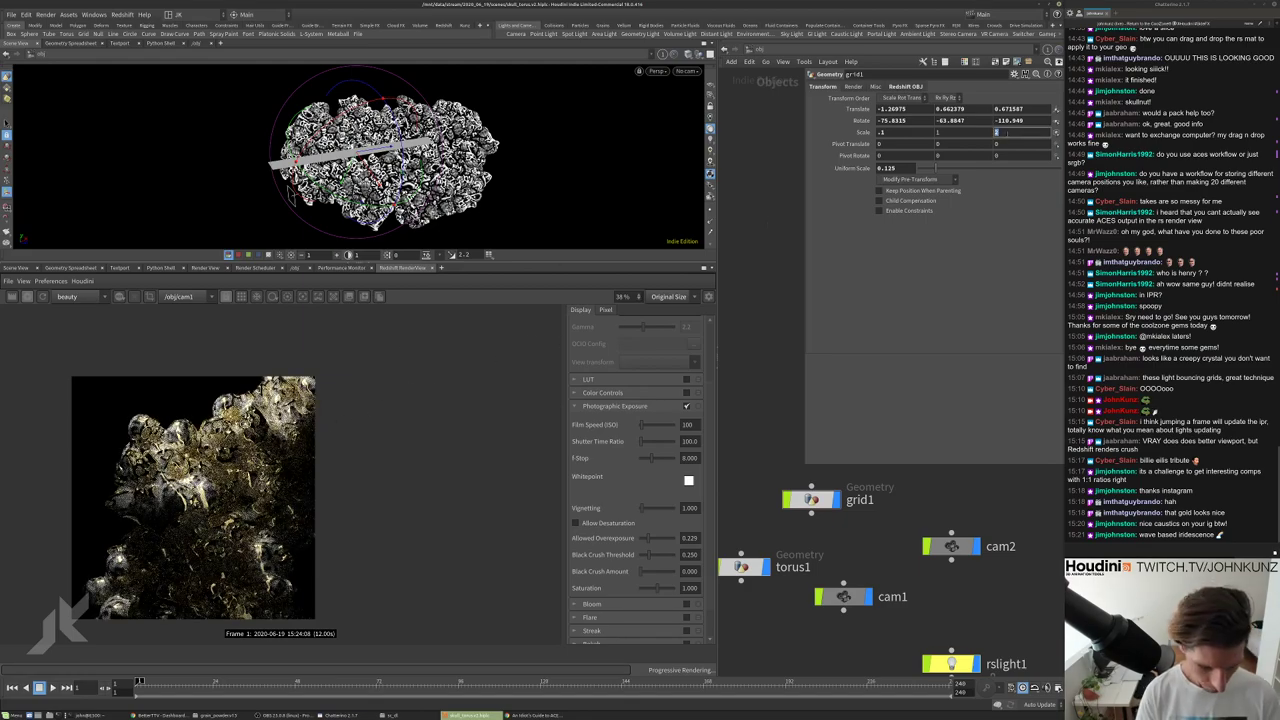
type(".4")
key("Return")
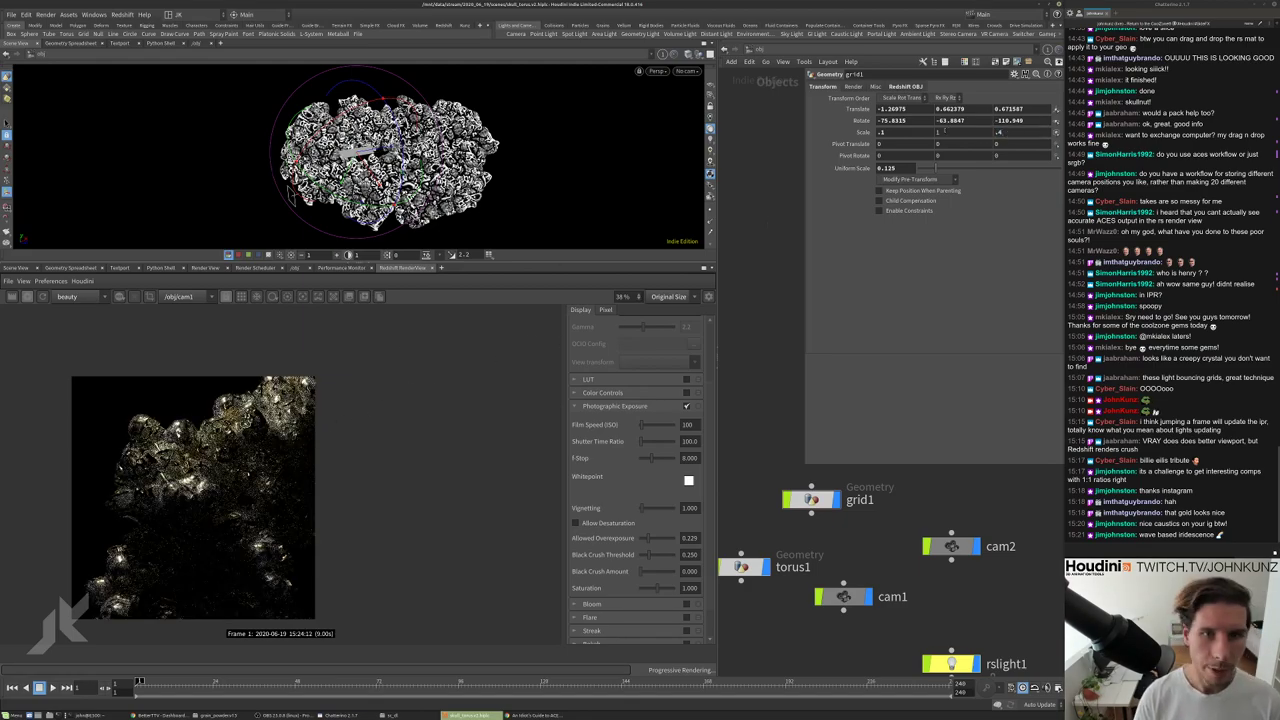
key("ctrl+z")
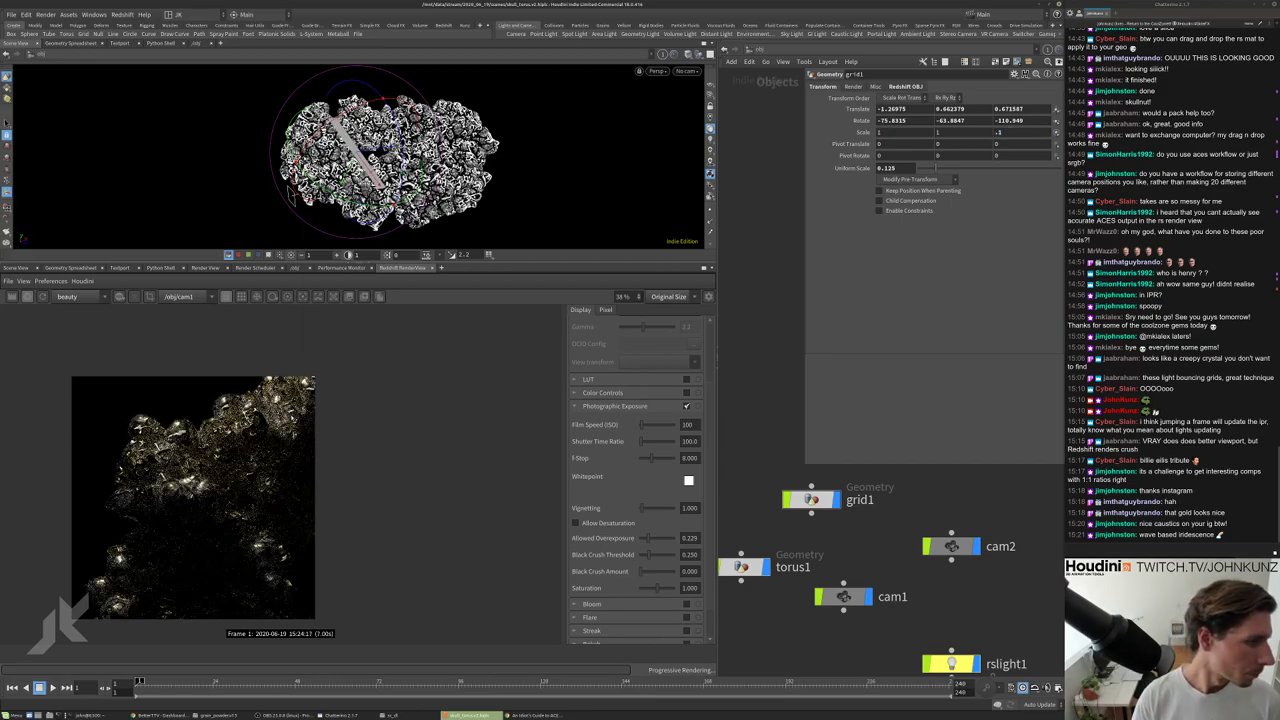
Set grid1's Scale X to 2 and recommit an edited Z scale value.
scroll(275, 475, "up", 4)
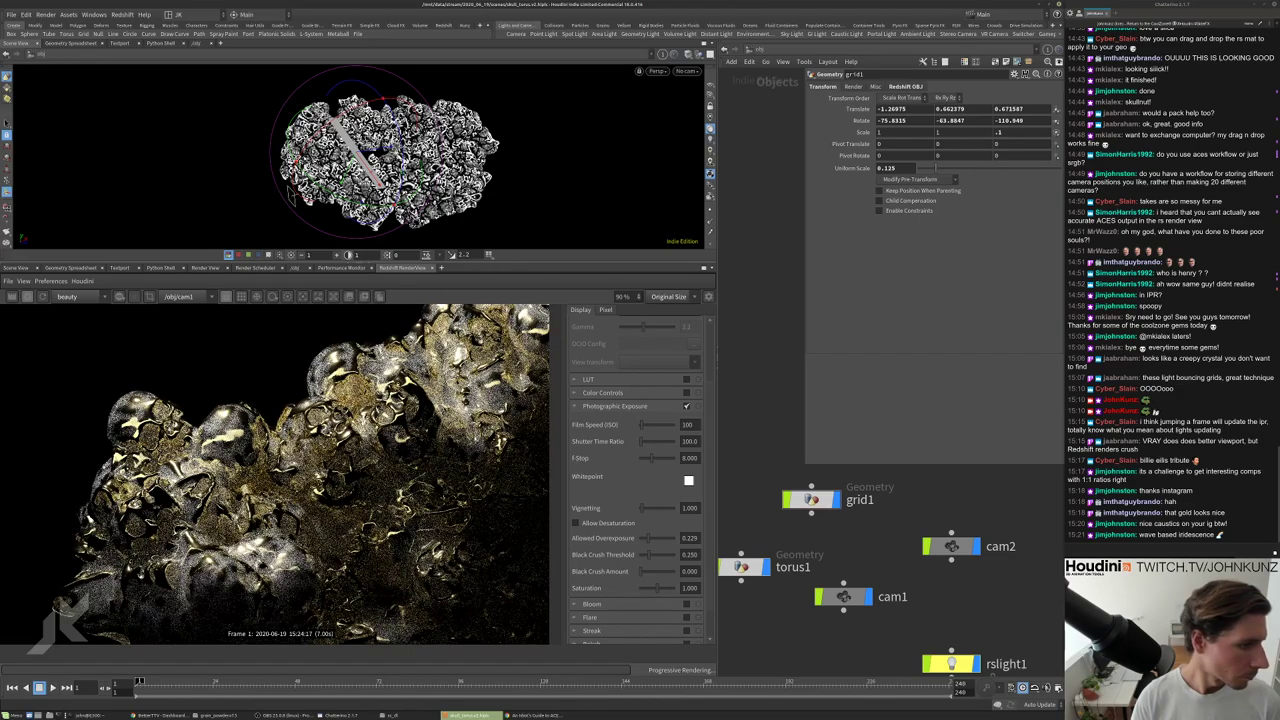
scroll(275, 475, "down", 2)
scroll(240, 460, "down", 1)
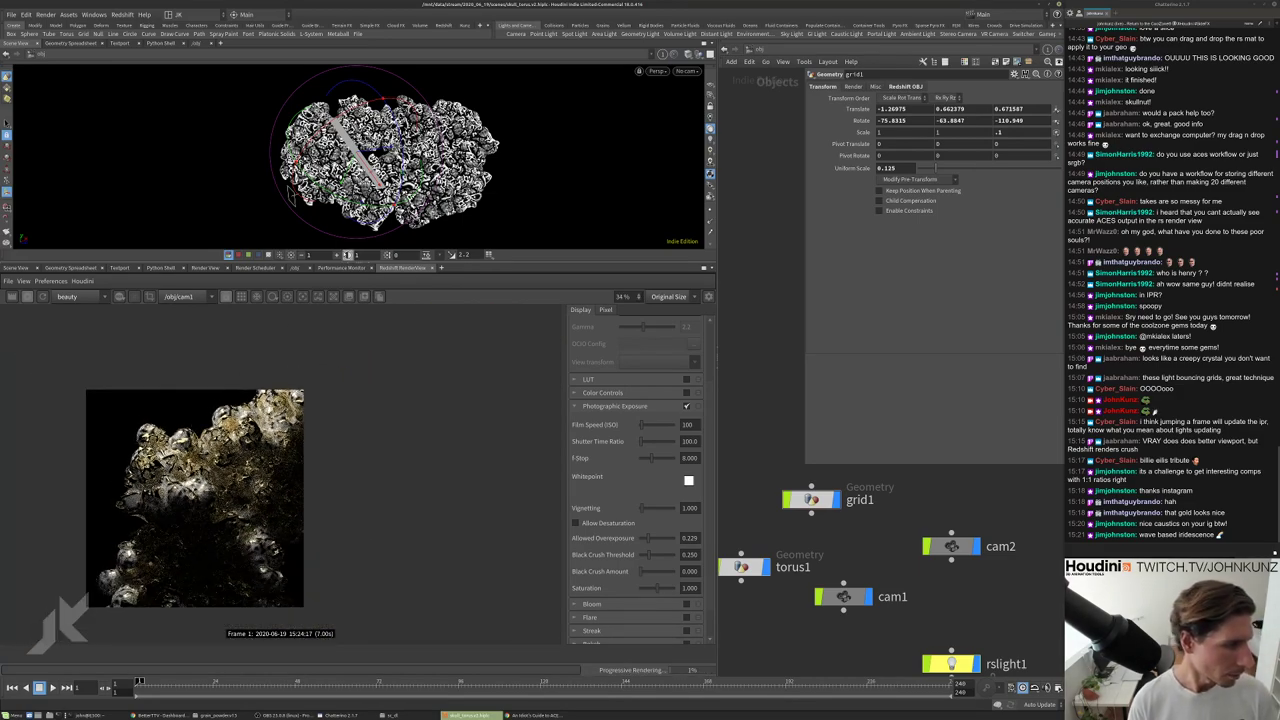
type("2")
key("Return")
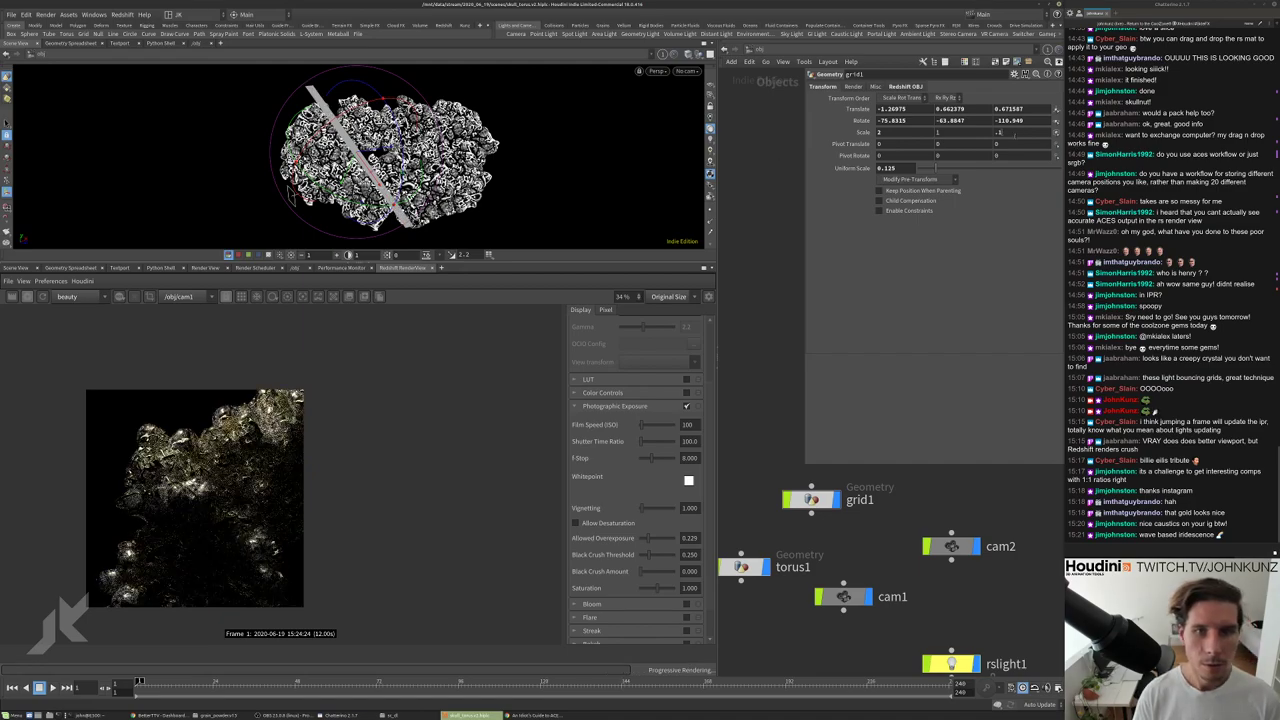
left_click(998, 132)
key("Return")
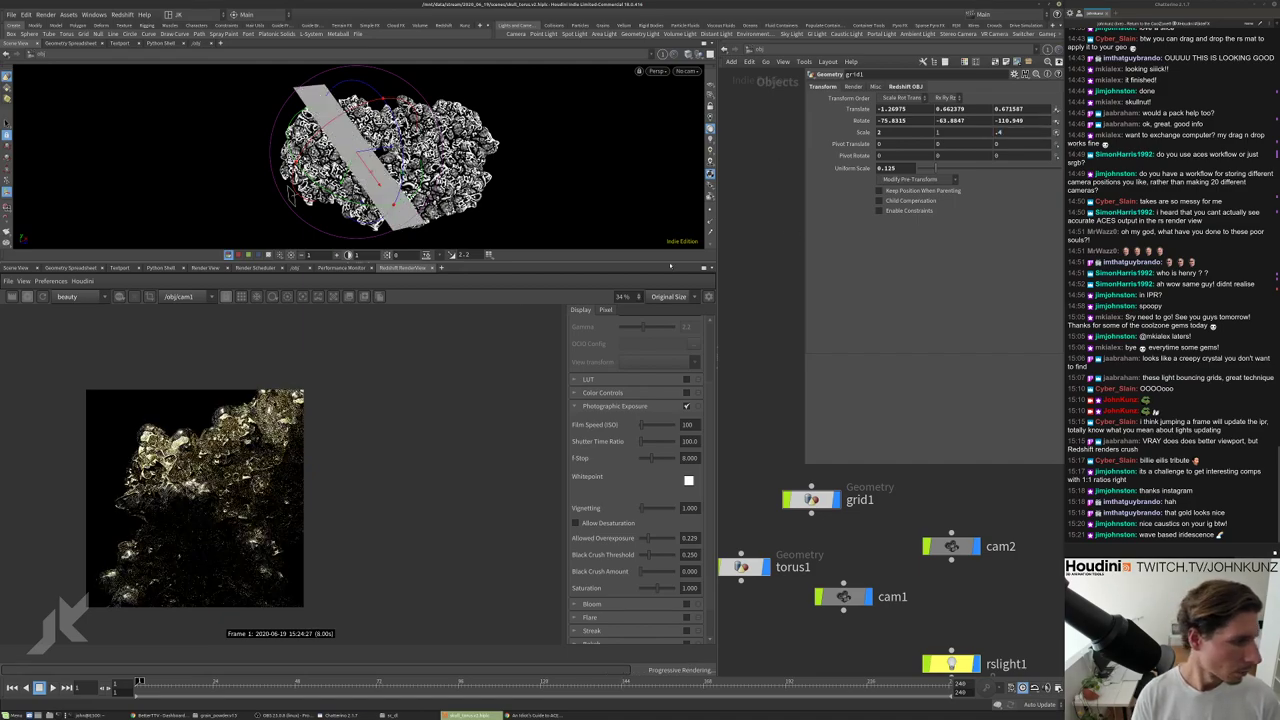
Drag grid1's uniform scale down from 0.125 to about 0.056.
scroll(183, 455, "up", 3)
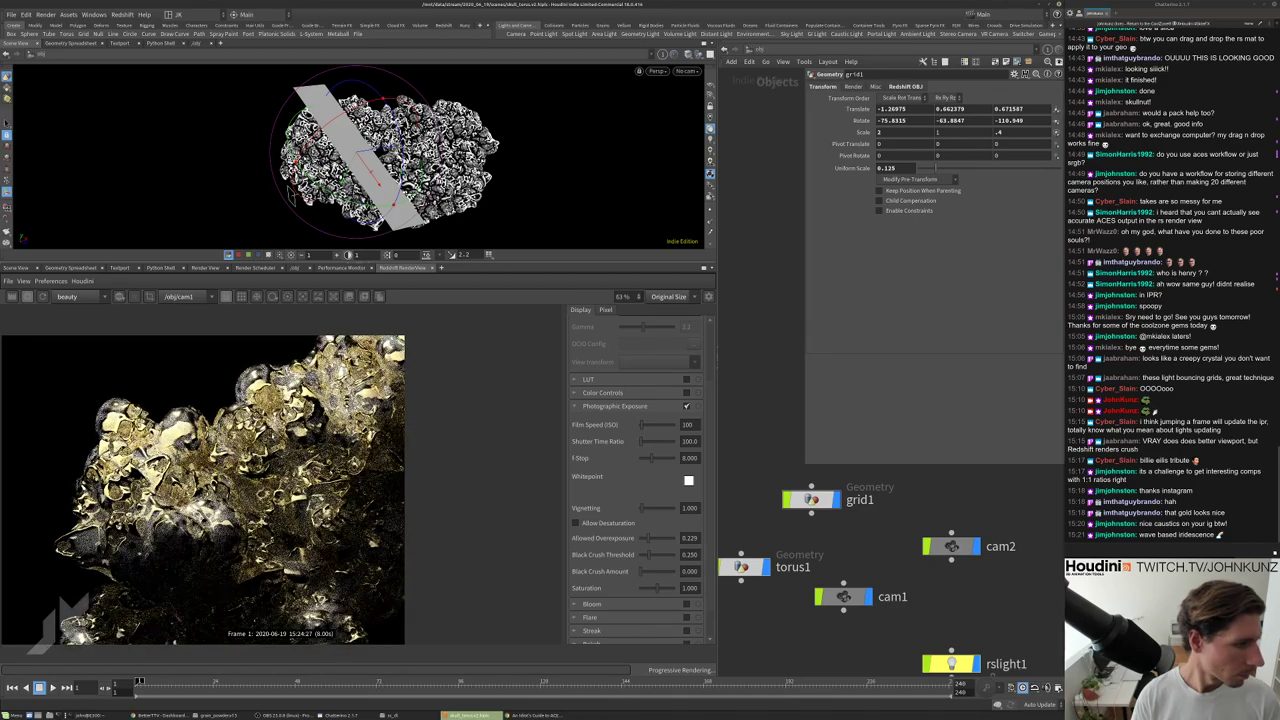
middle_click_drag(926, 170, 900, 170)
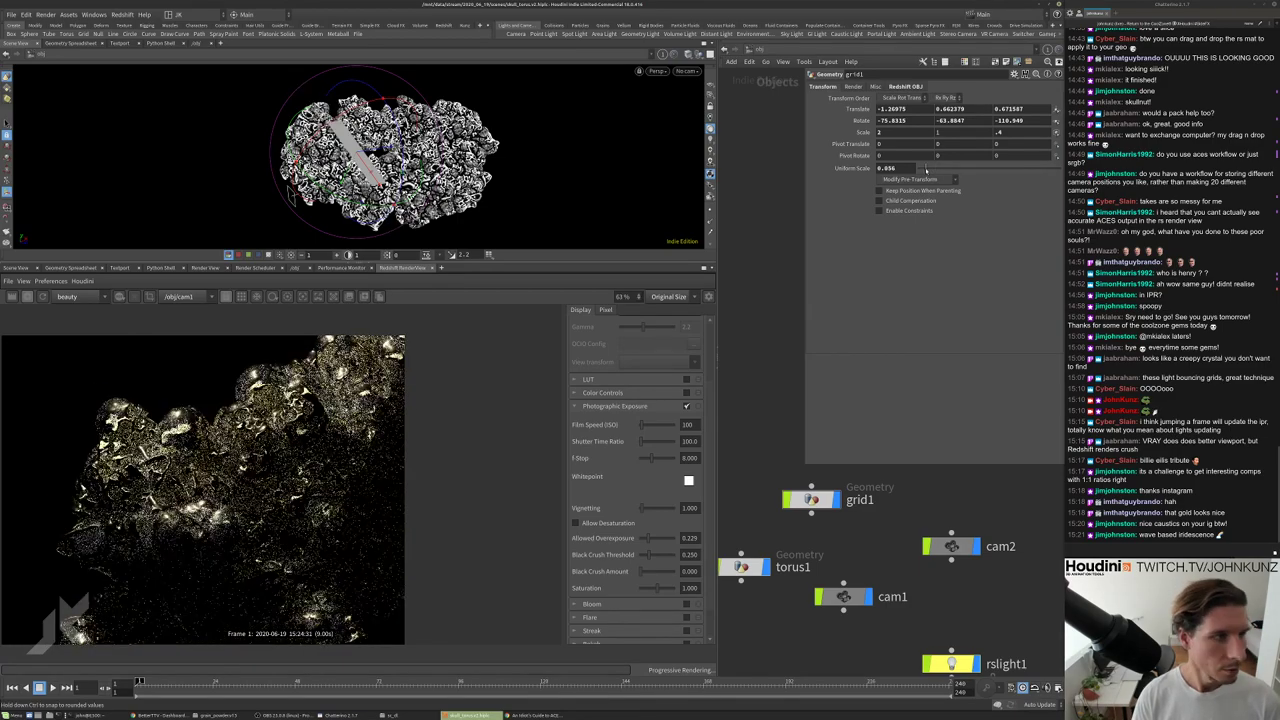
scroll(183, 455, "down", 2)
scroll(184, 516, "down", 2)
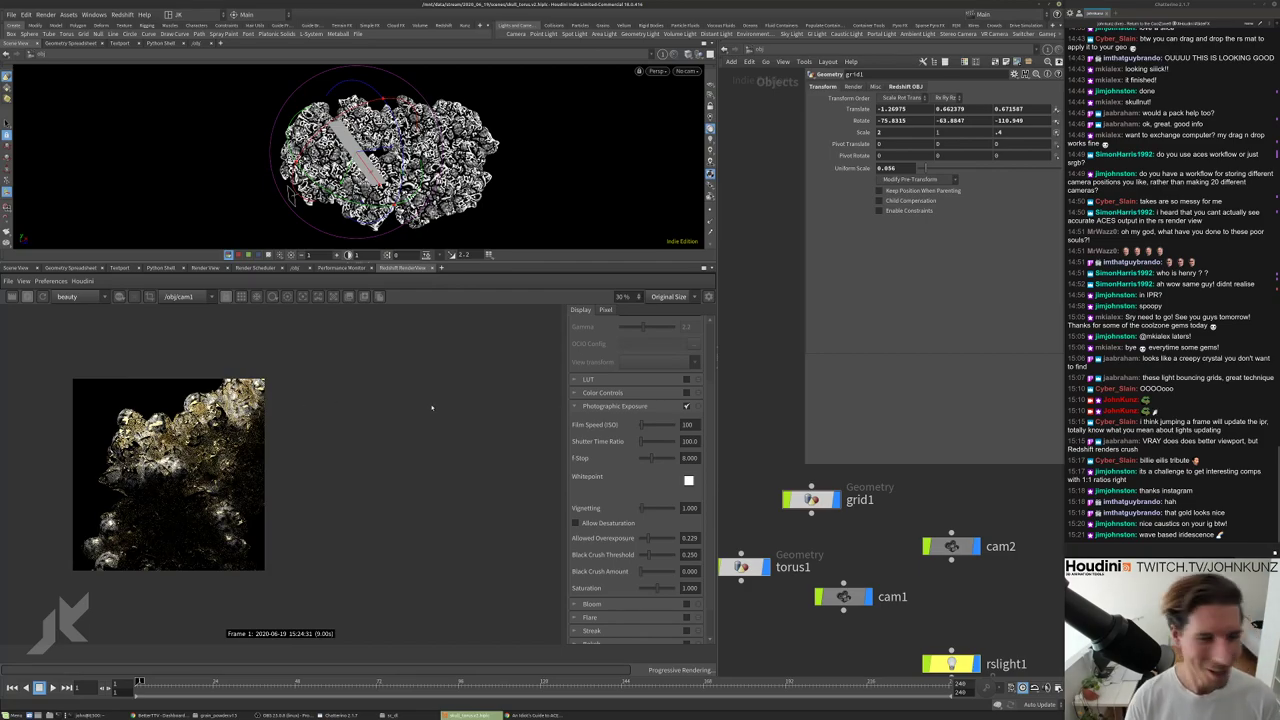
Enter 0.02 as grid1's uniform scale and check the updated render.
left_click(888, 168)
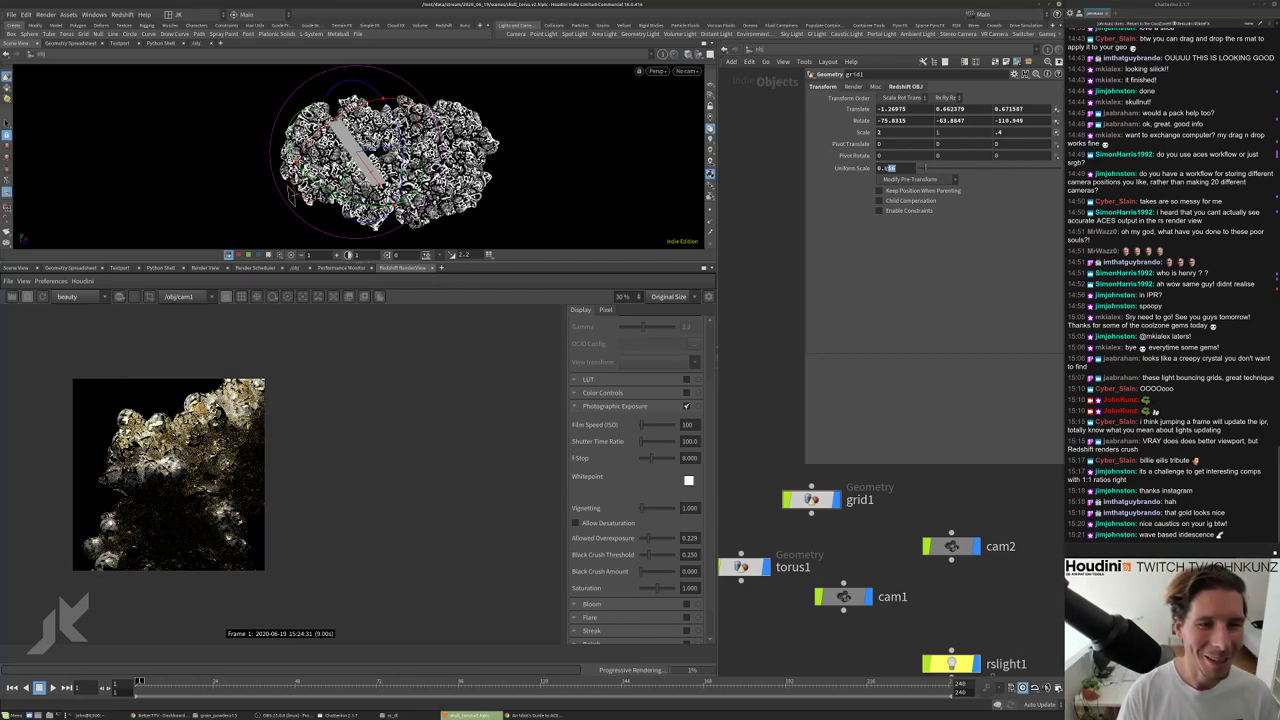
type("0.02")
key("Return")
scroll(130, 480, "up", 3)
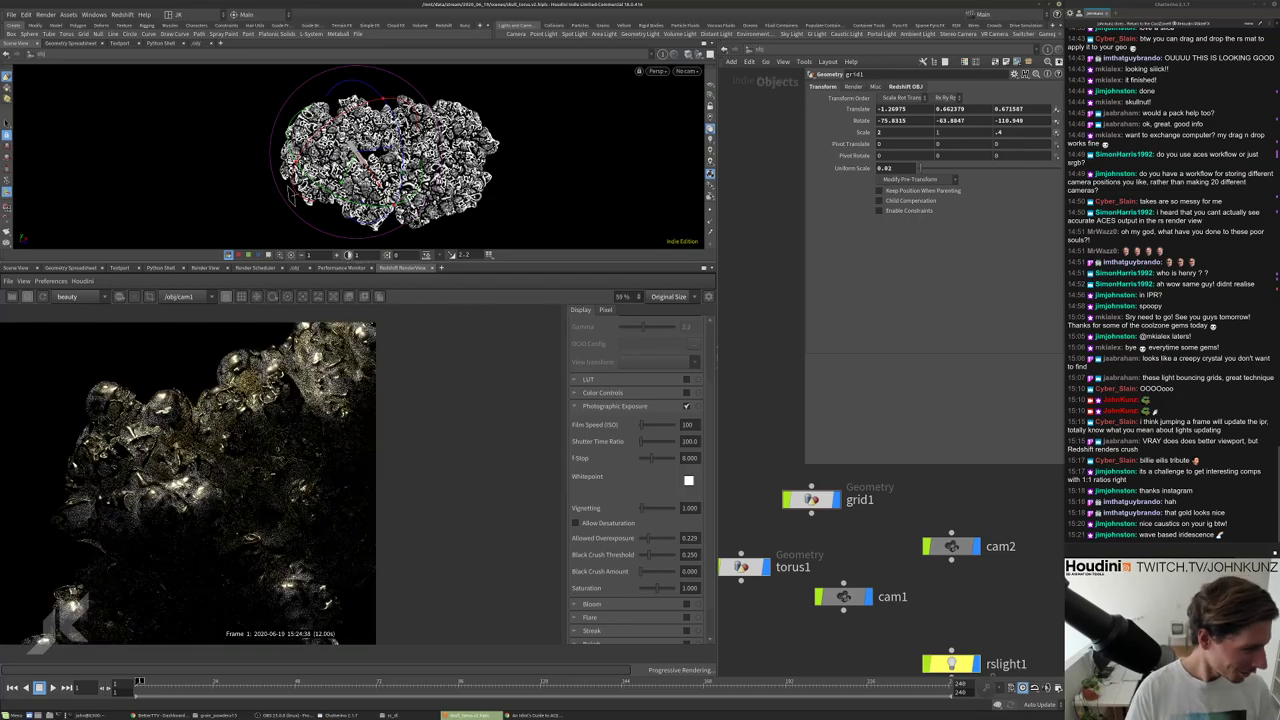
scroll(185, 480, "up", 1)
scroll(185, 480, "down", 3)
scroll(185, 480, "up", 1)
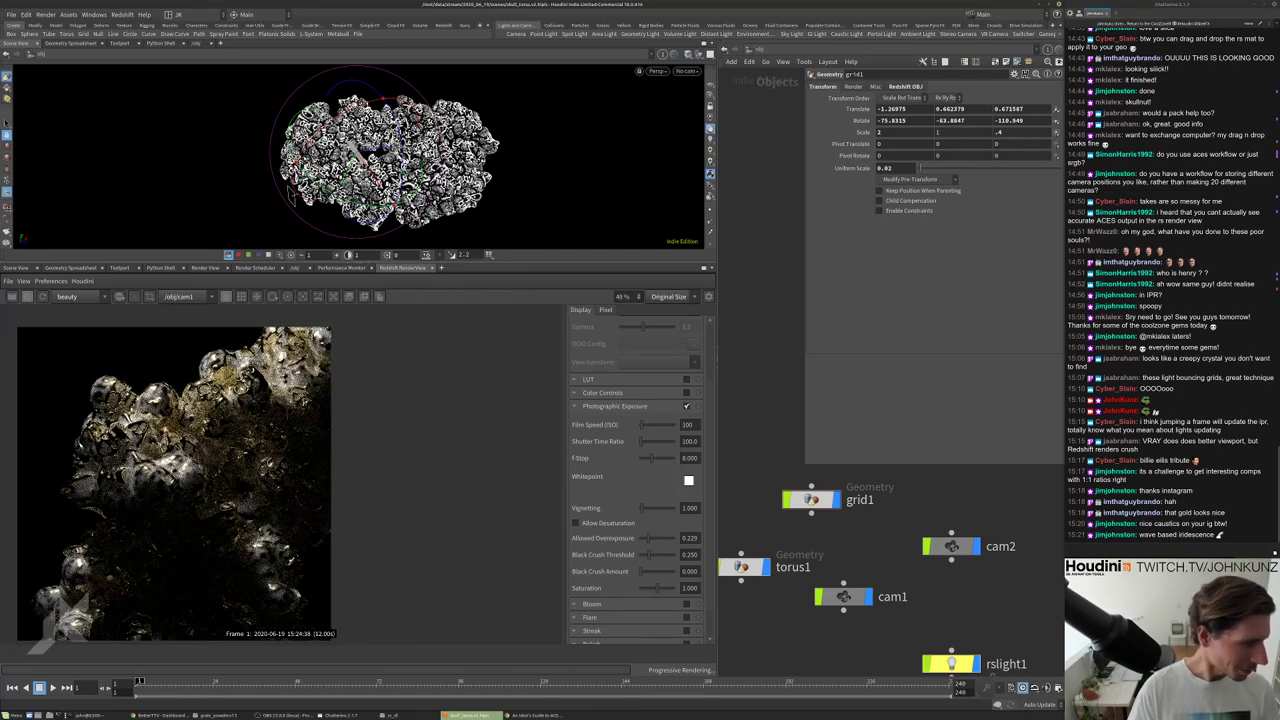
scroll(145, 395, "up", 1)
scroll(185, 475, "down", 2)
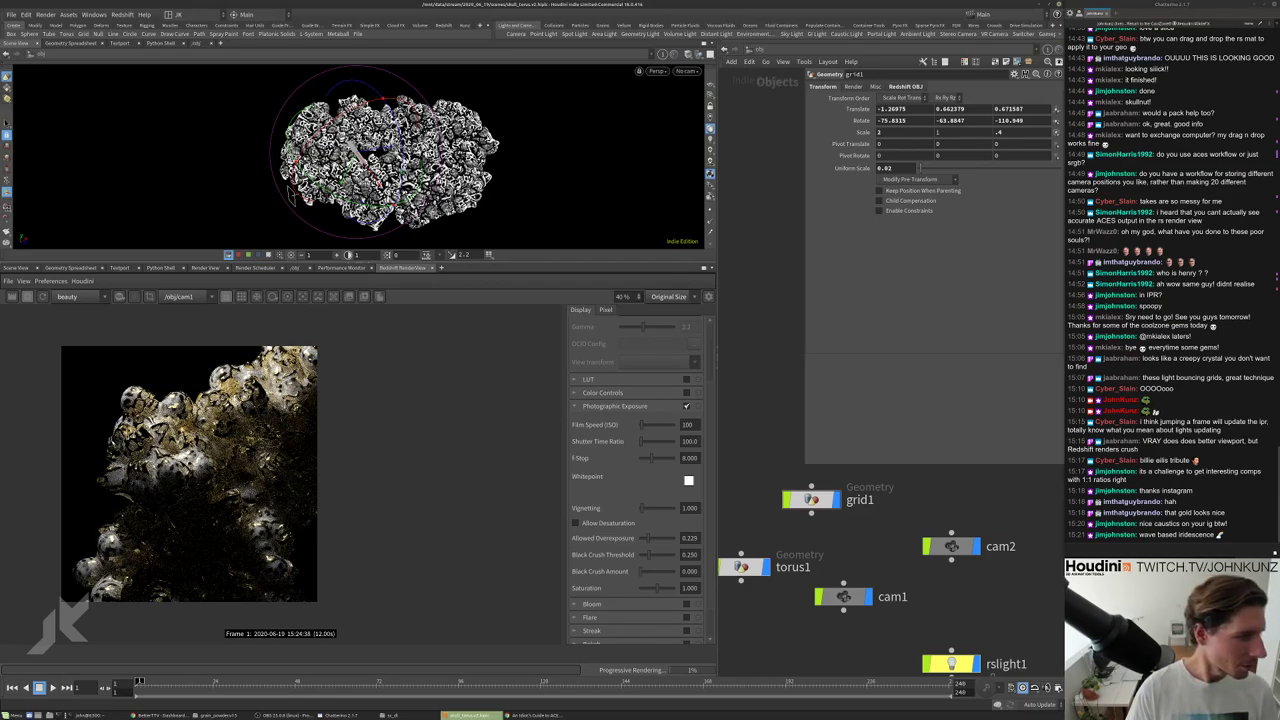
scroll(547, 467, "down", 1)
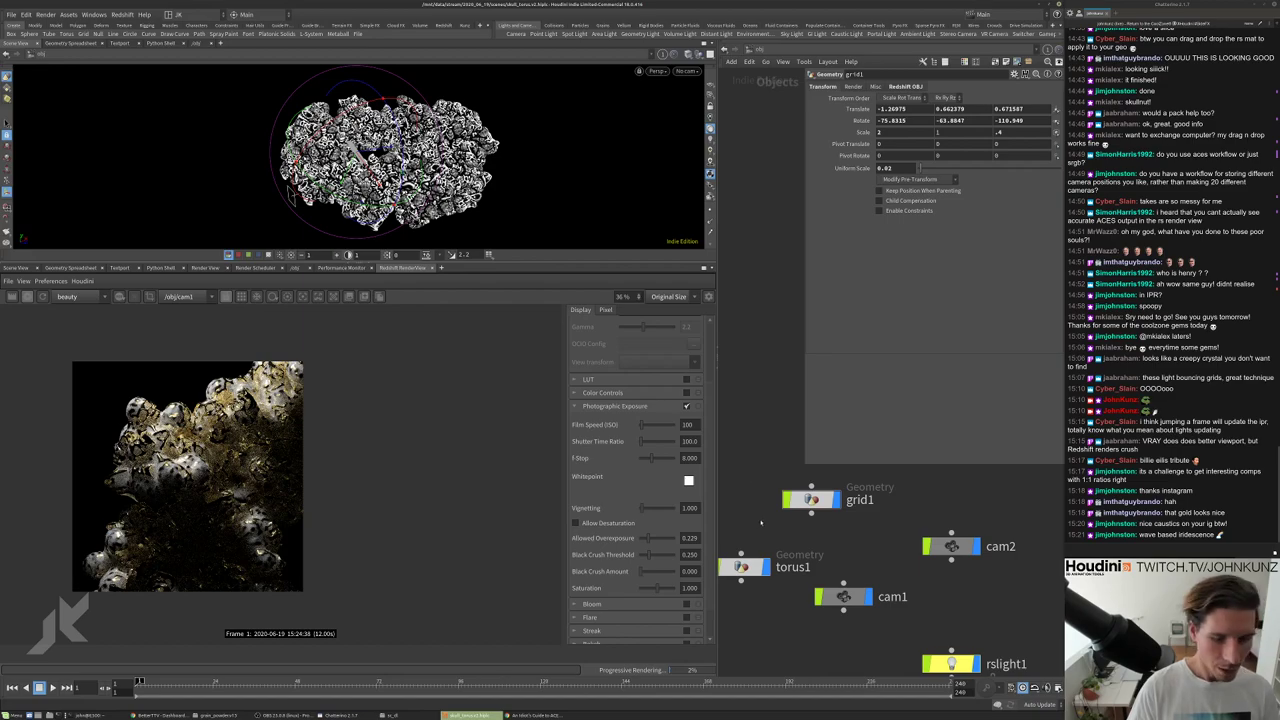
Set the rslight1 light's Intensity Multiplier to 650.
left_click(948, 663)
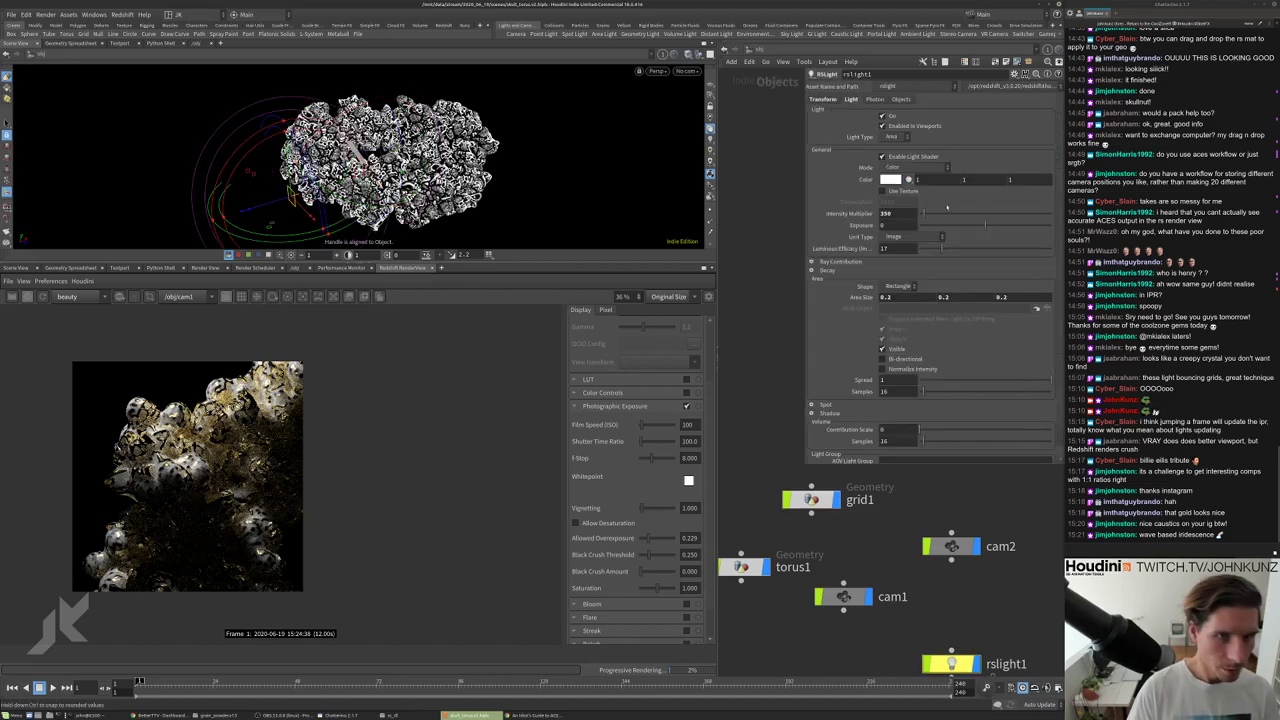
type("650")
key("Return")
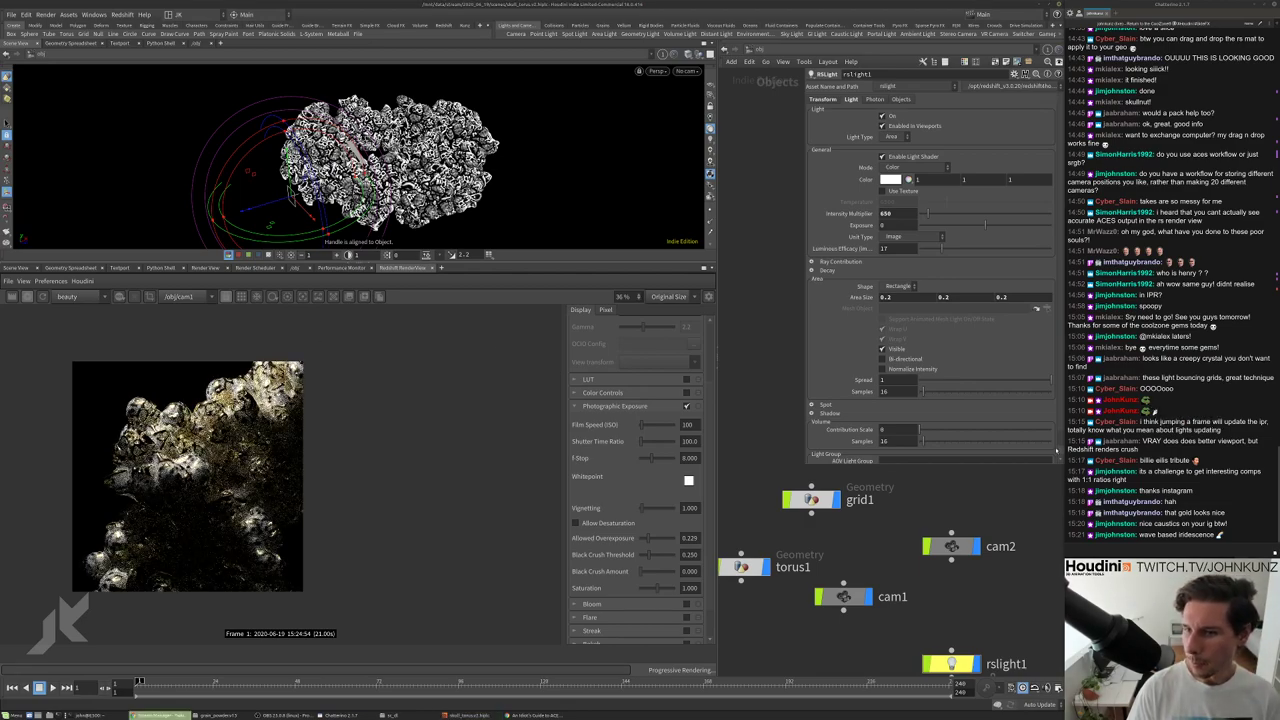
Lower the render display's Allowed Overexposure to 0.321.
scroll(172, 520, "up", 2)
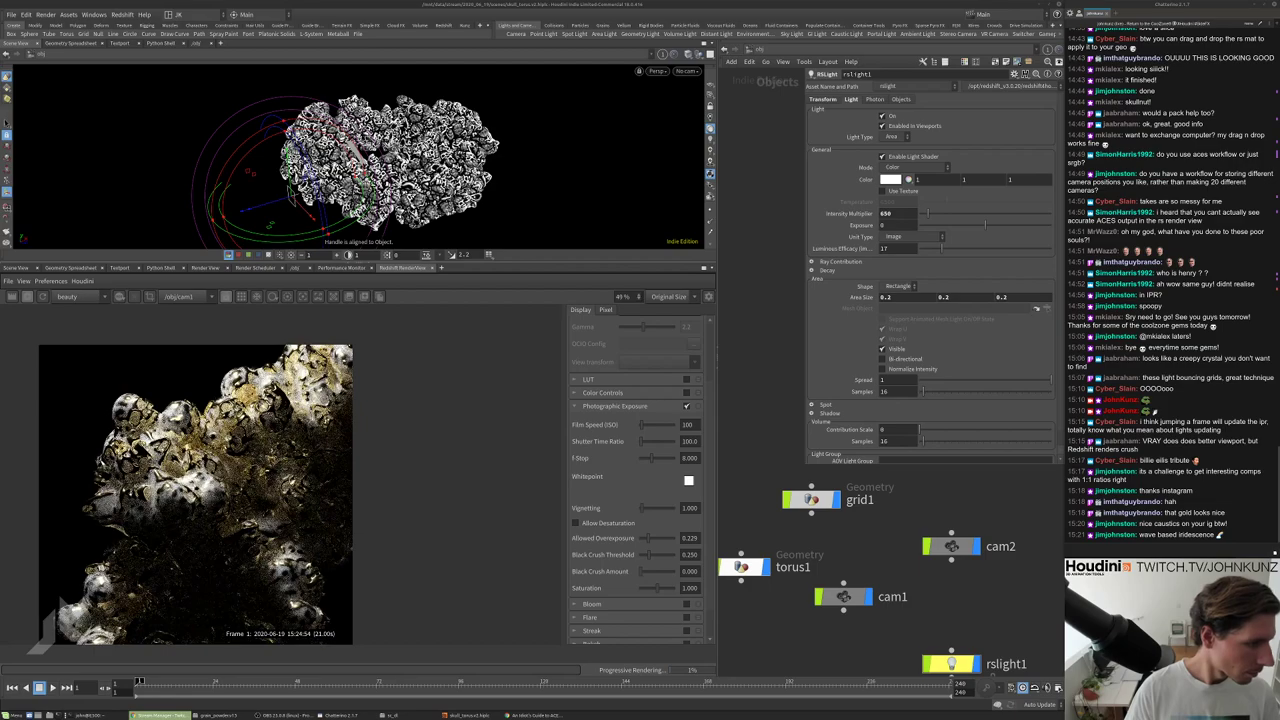
scroll(195, 495, "down", 2)
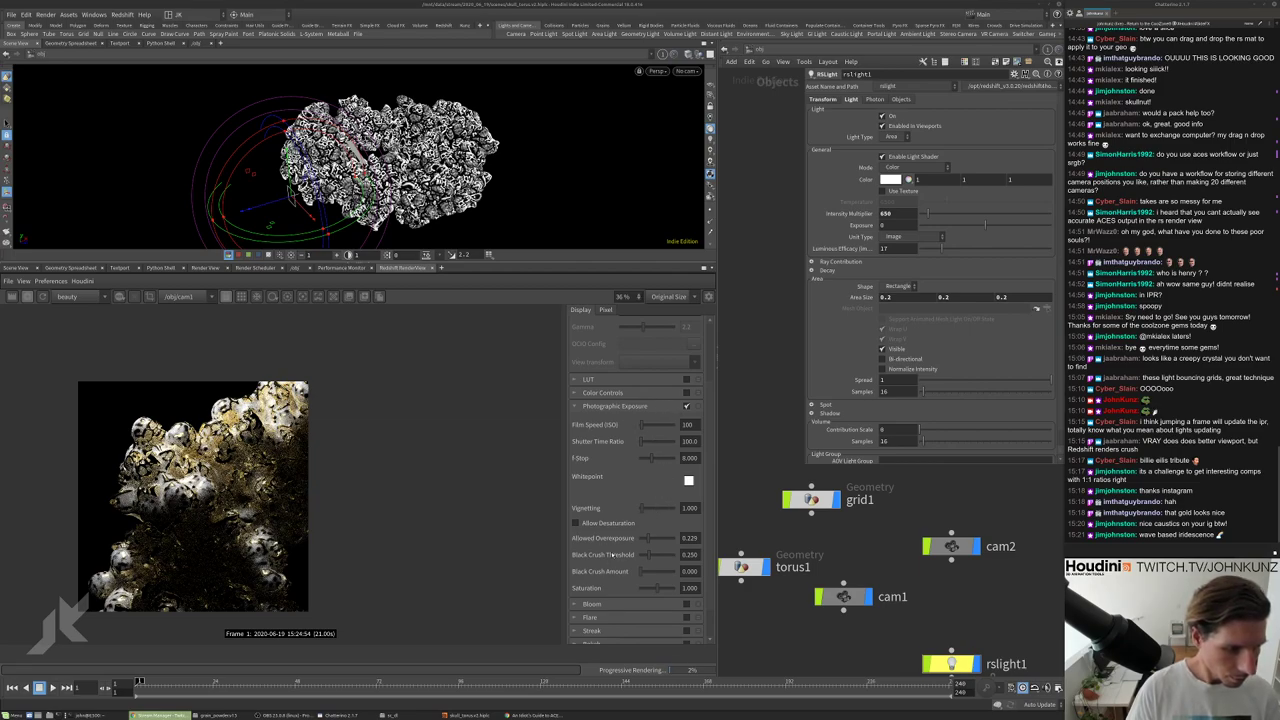
left_click_drag(654, 540, 643, 576)
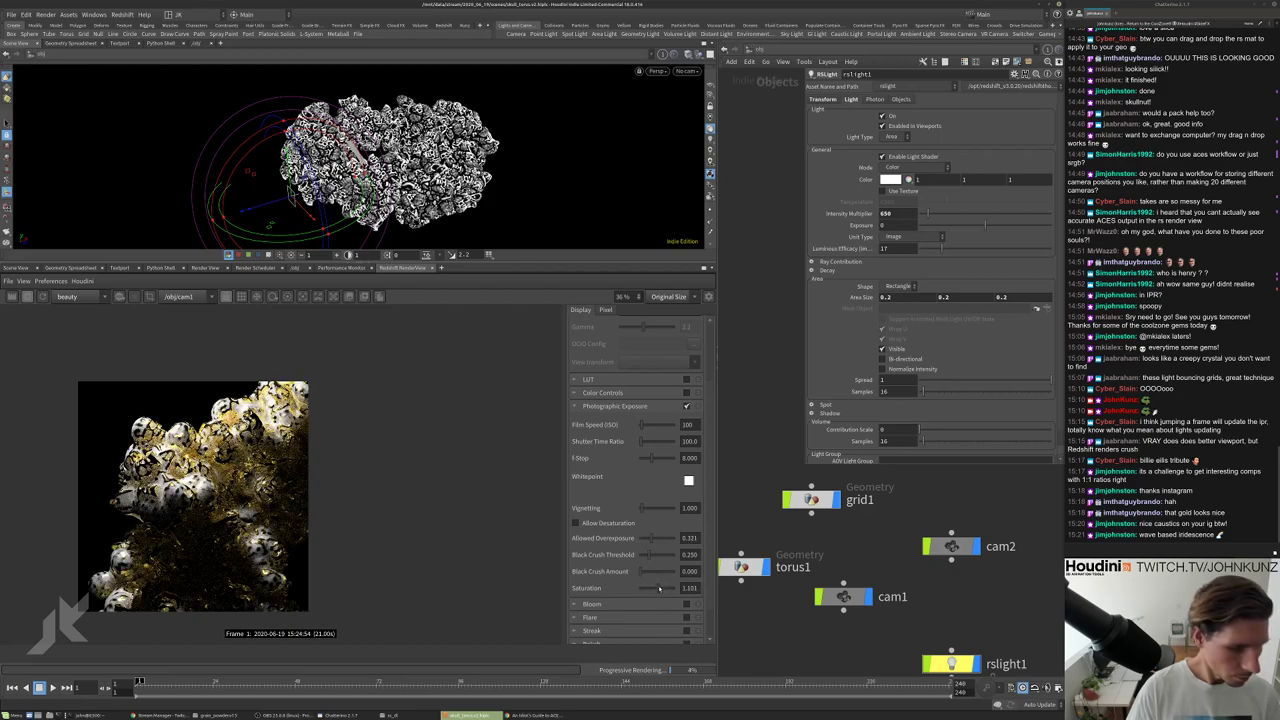
scroll(597, 569, "down", 2)
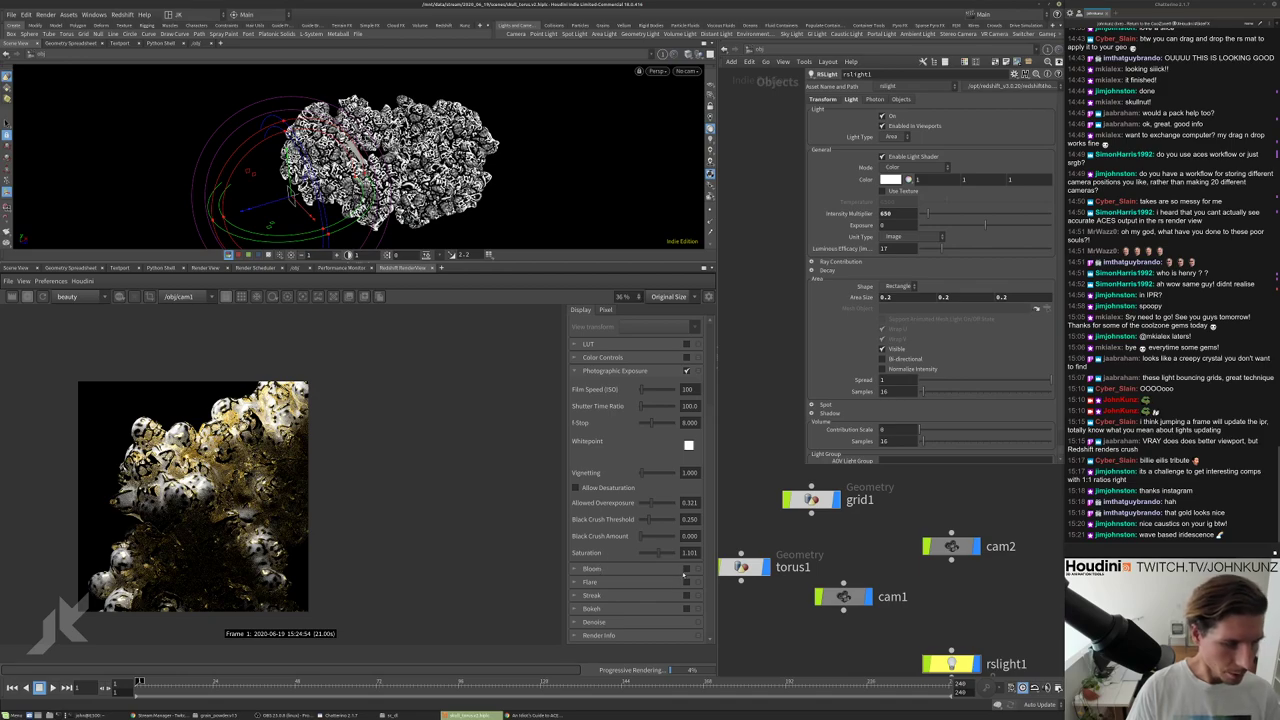
Enable the Bloom post-effect and raise its threshold to about 19.47.
left_click(686, 569)
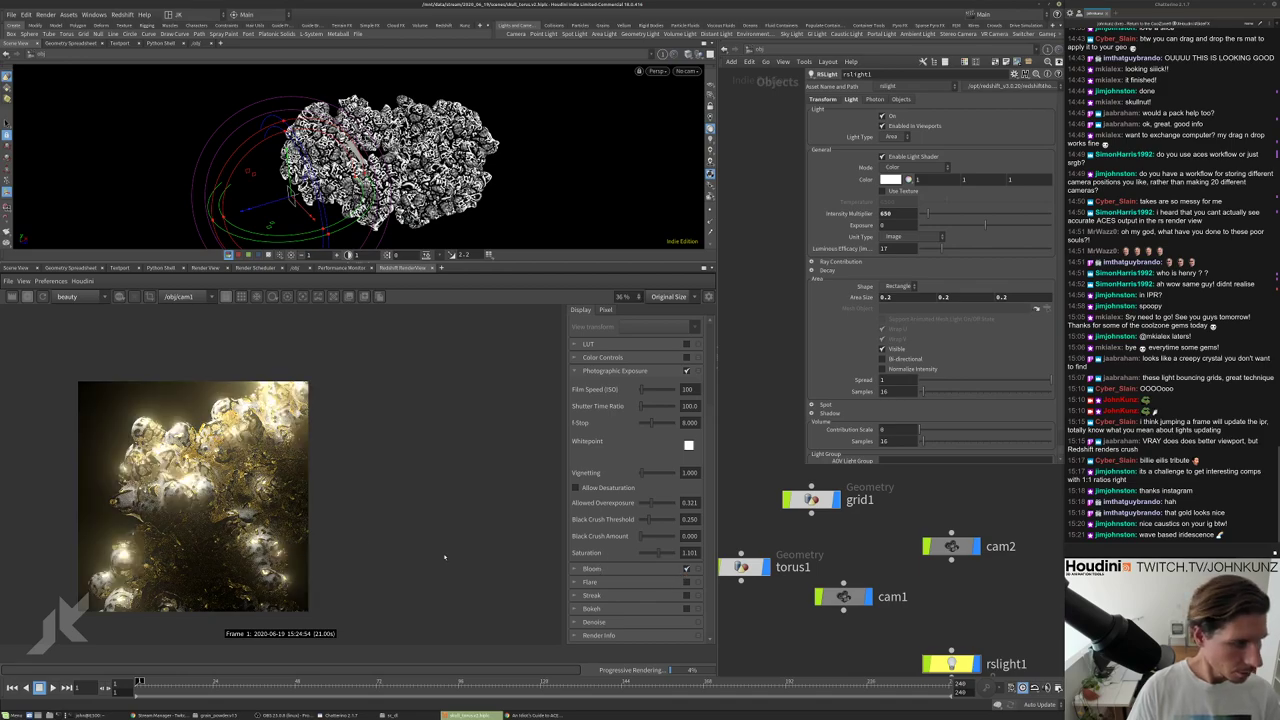
left_click(577, 569)
scroll(608, 556, "down", 5)
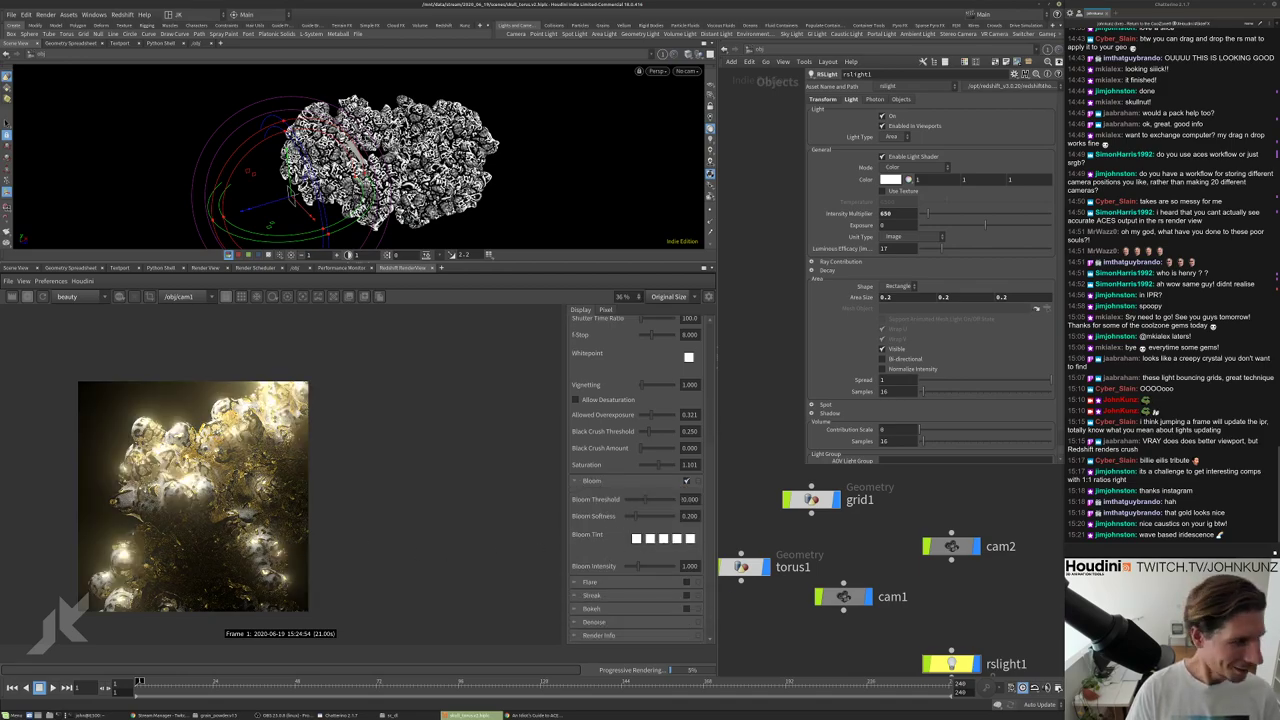
scroll(215, 419, "up", 1)
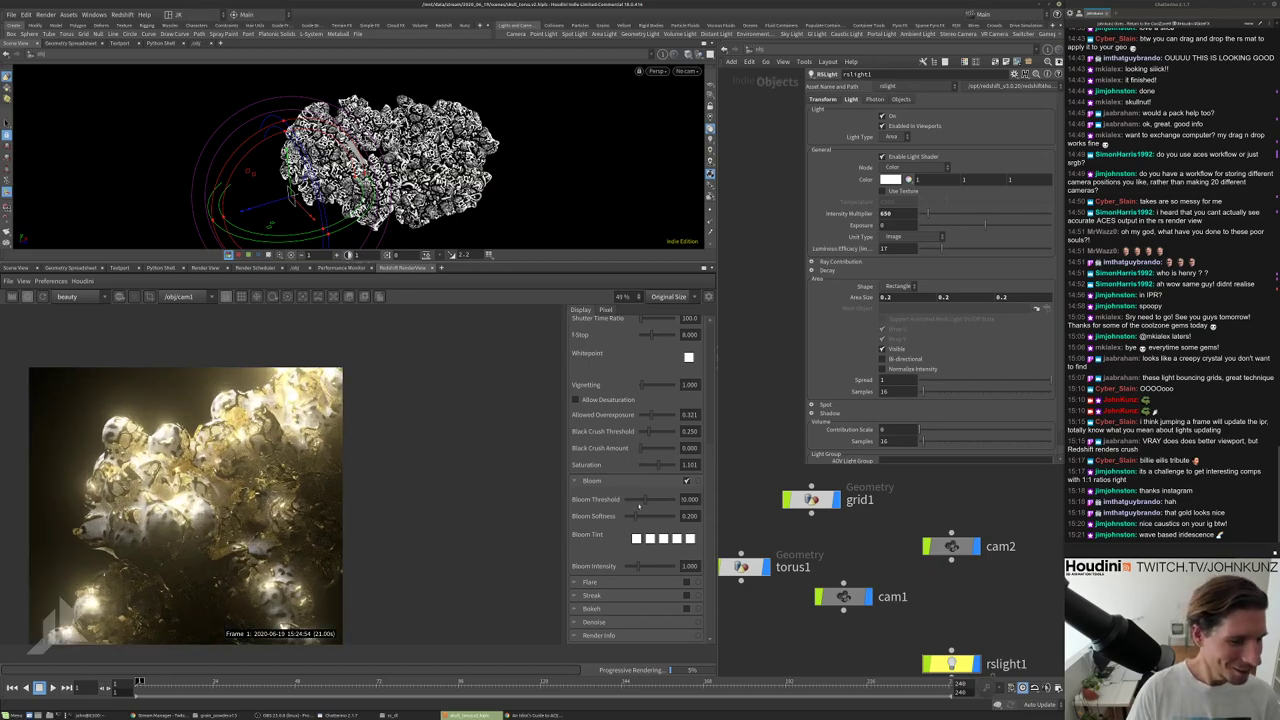
mouse_move(638, 507)
left_mouse_down()
mouse_move(673, 508)
mouse_move(627, 517)
left_mouse_up()
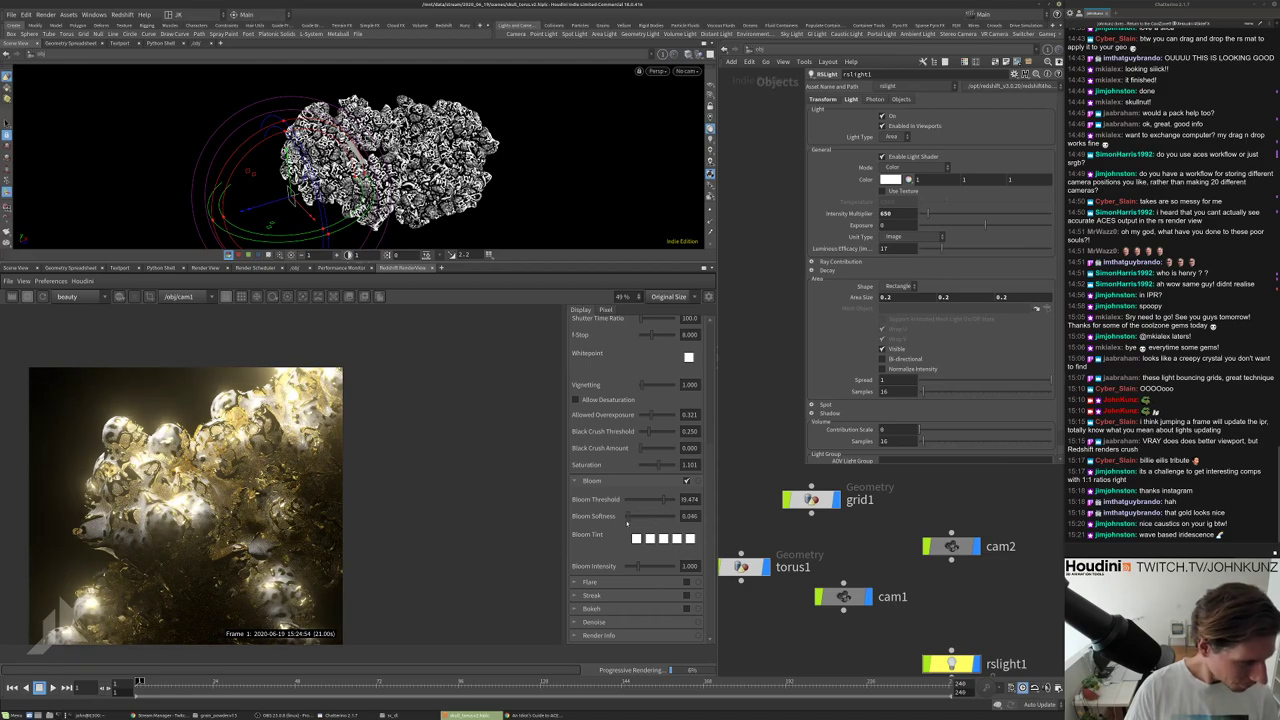
Drop bloom intensity to 0.026, then toggle Bloom off and back on.
left_click_drag(628, 569, 625, 569)
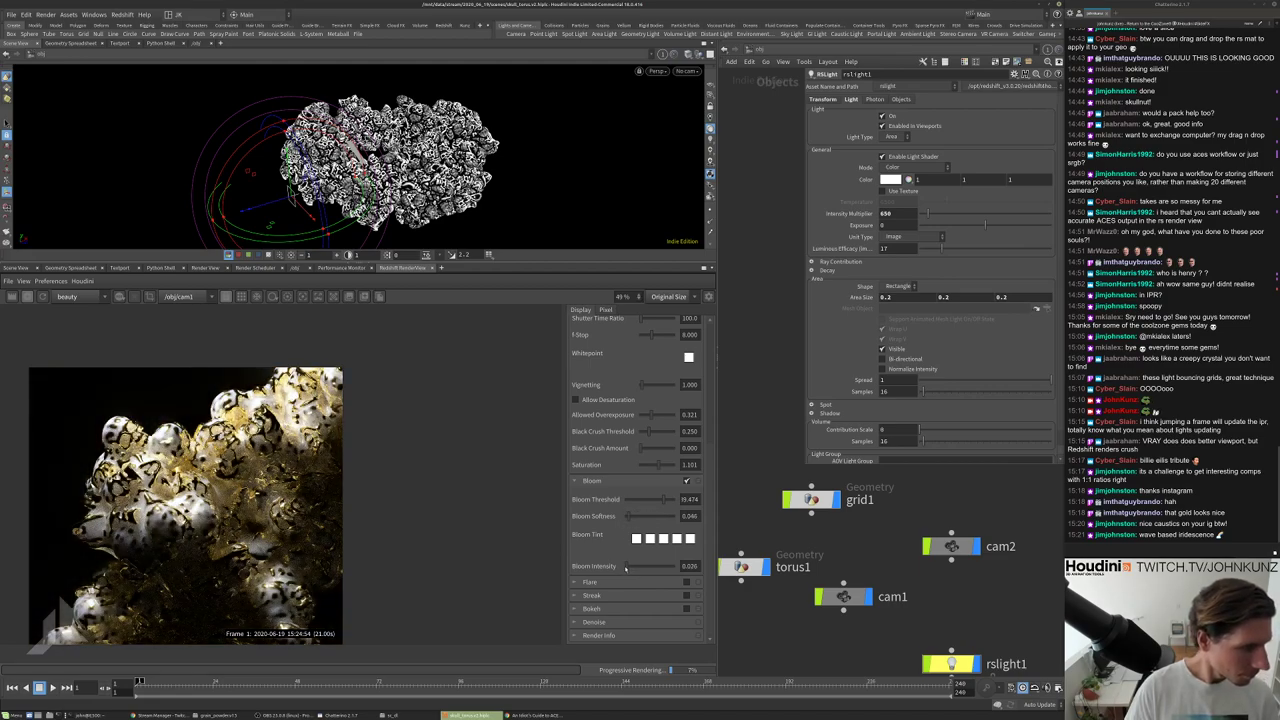
left_click_drag(626, 568, 628, 568)
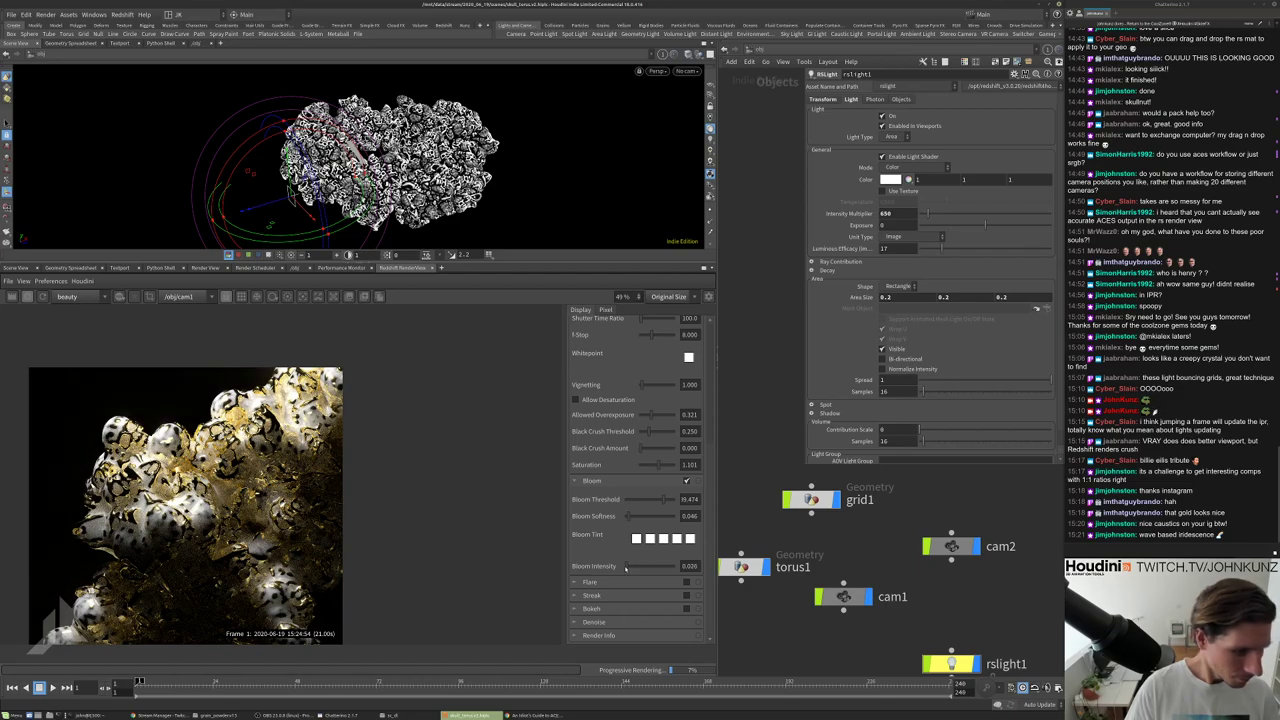
scroll(245, 480, "down", 2)
scroll(313, 393, "up", 5)
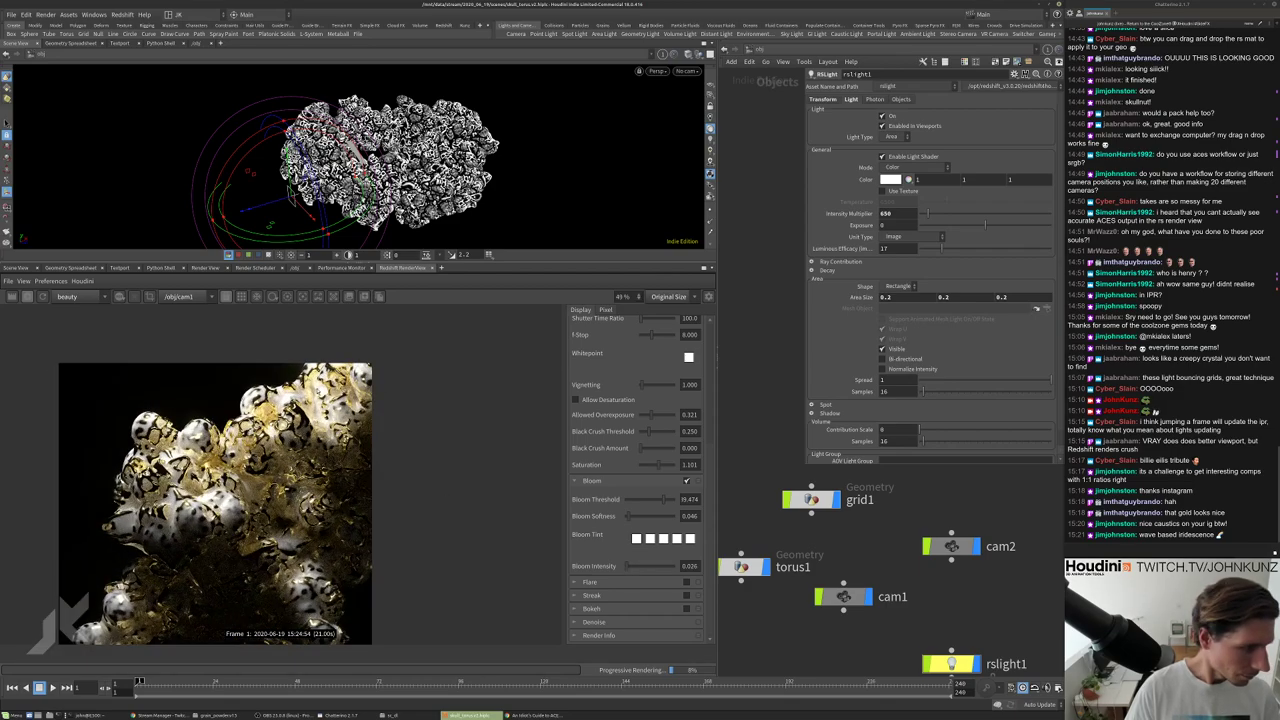
left_click(686, 481)
left_click(686, 481)
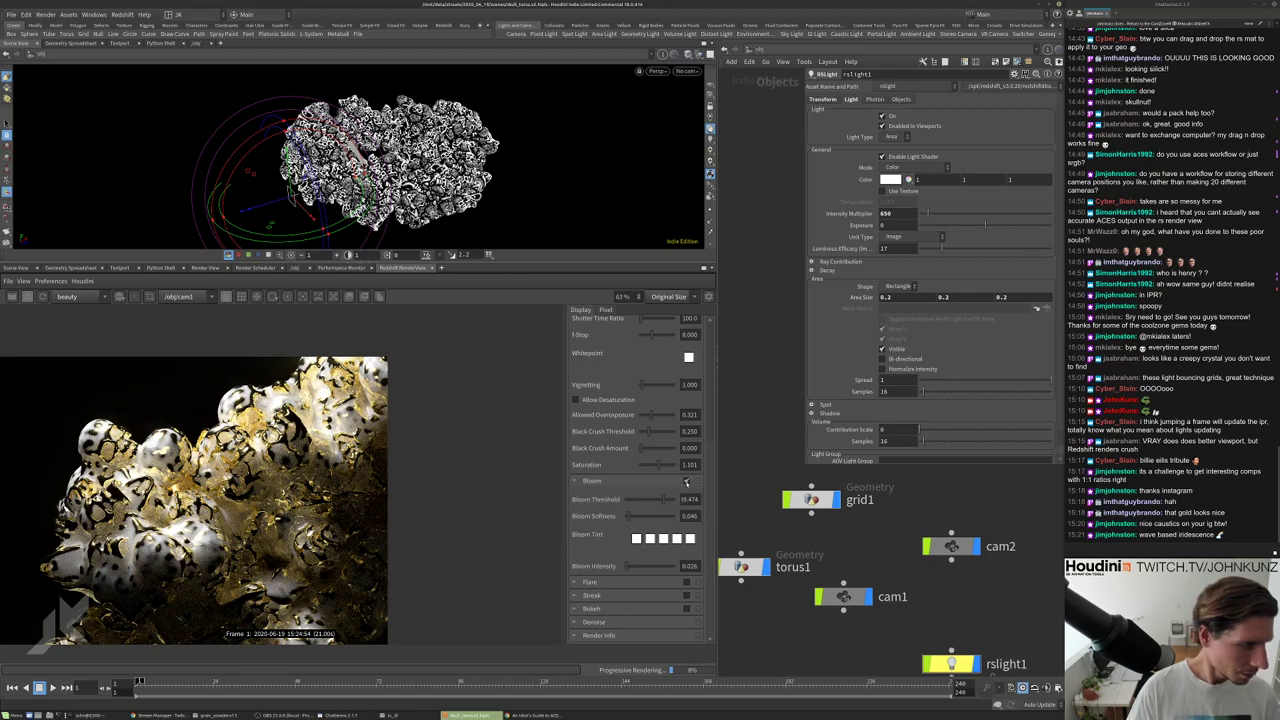
scroll(421, 405, "down", 2)
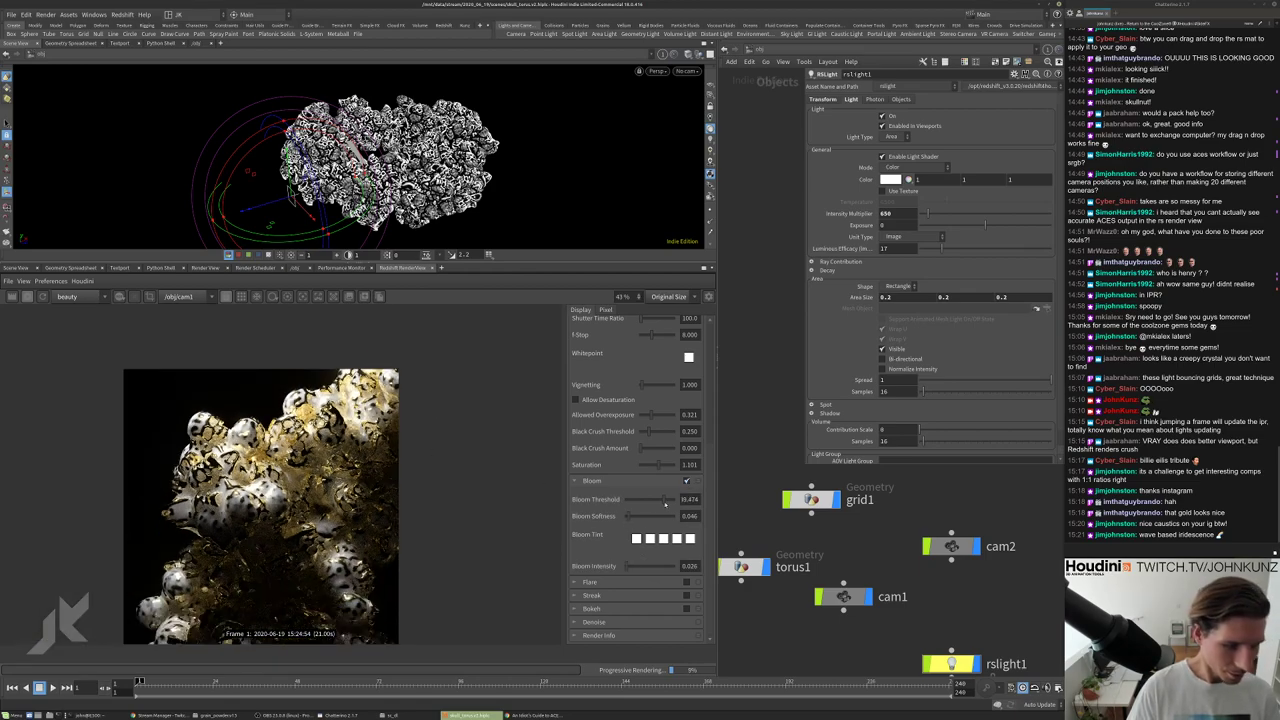
Enable the Streak post-effect and raise its threshold to limit the glints.
left_click(686, 595)
scroll(231, 402, "down", 1)
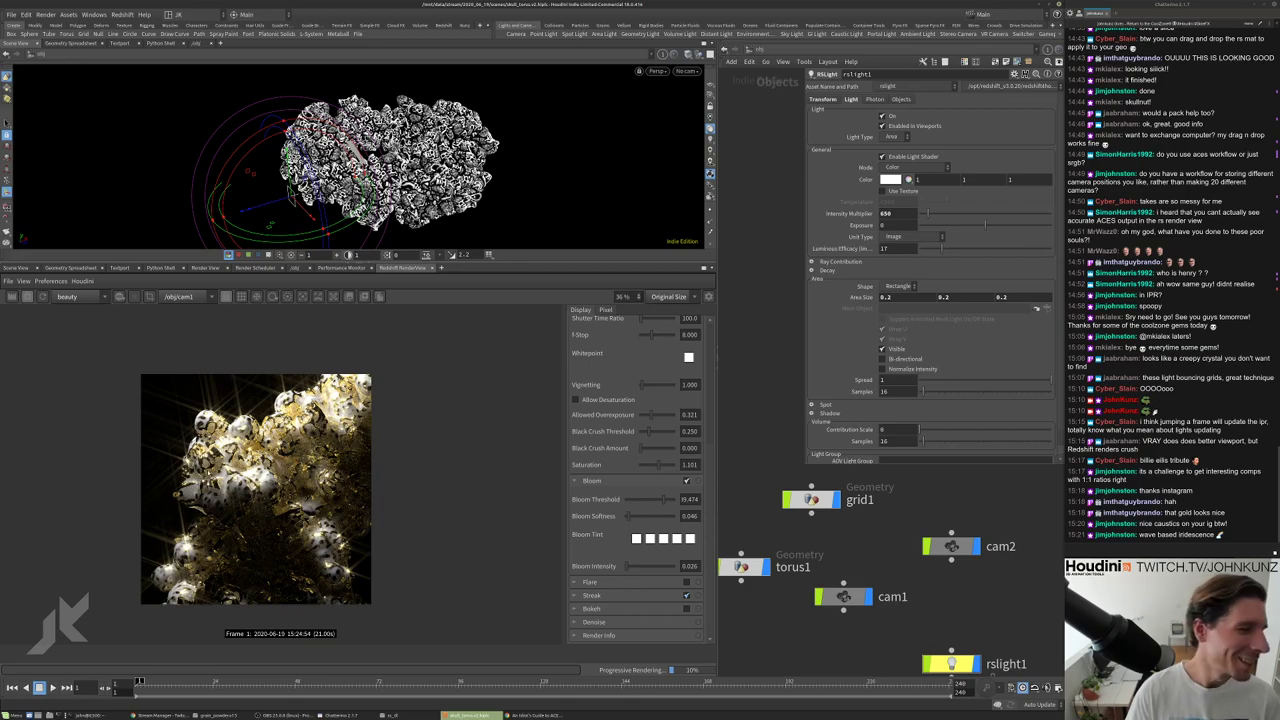
scroll(256, 485, "up", 4)
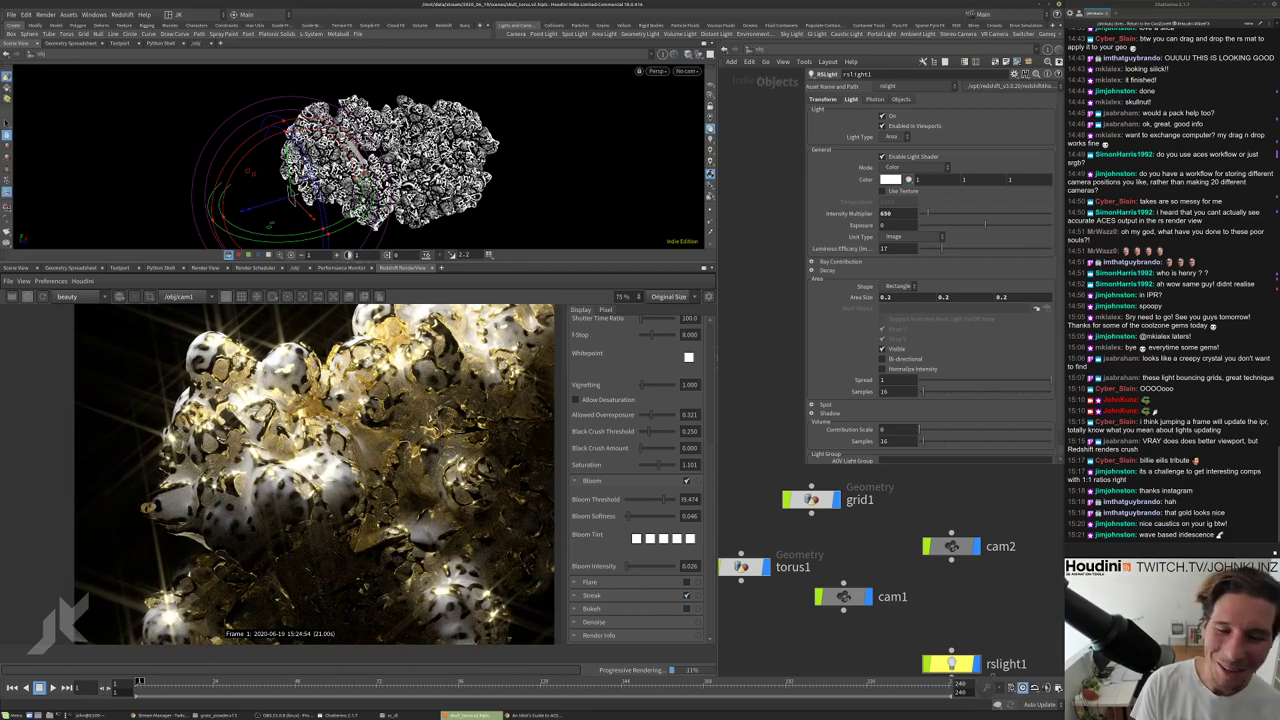
scroll(300, 475, "down", 1)
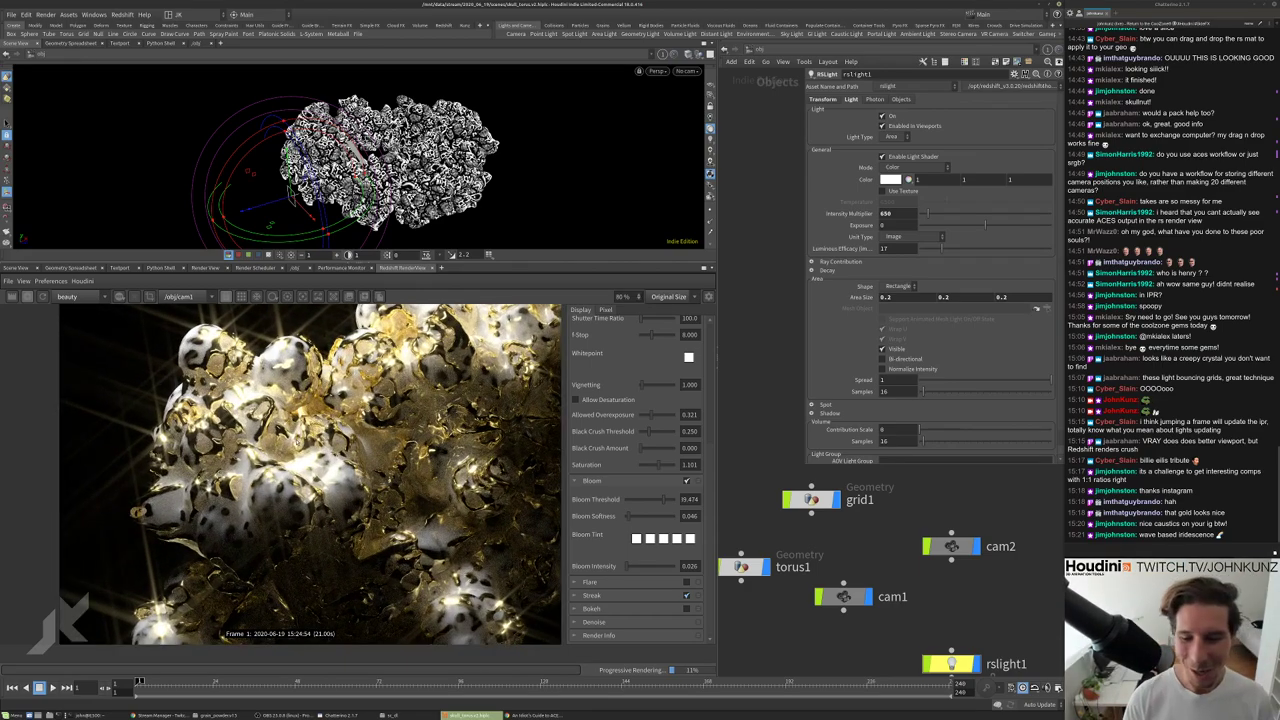
scroll(303, 478, "down", 3)
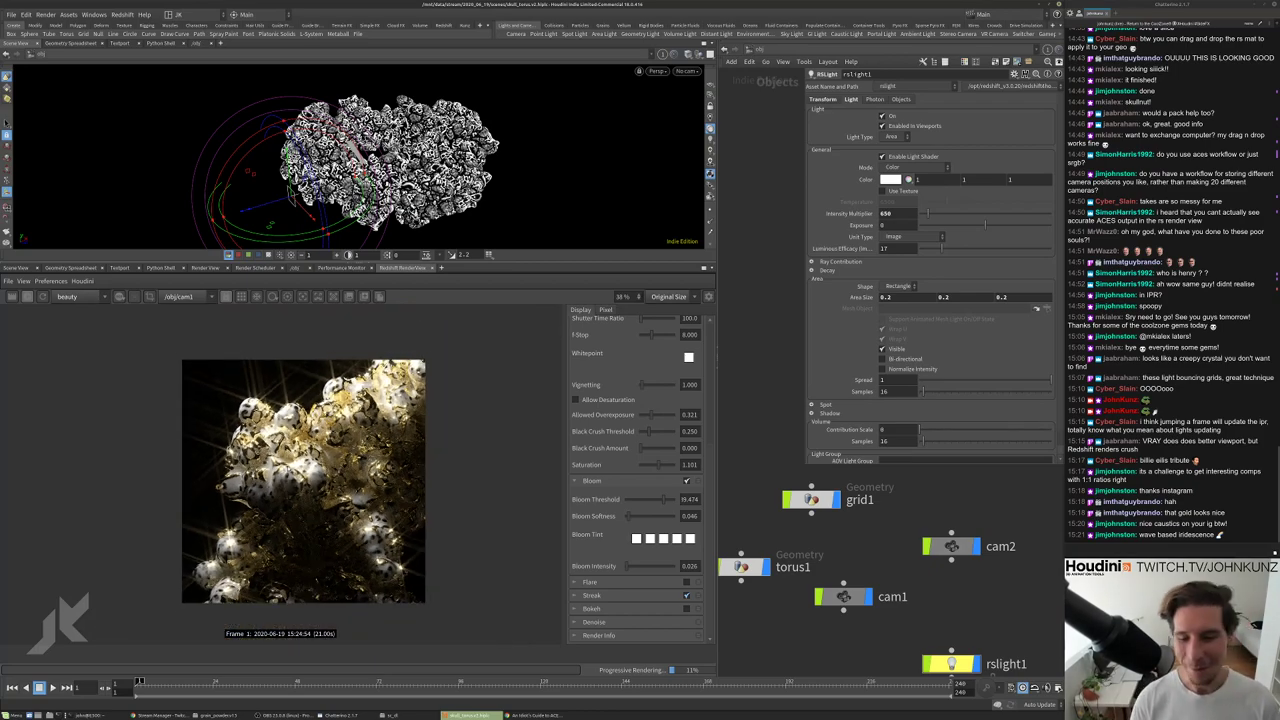
scroll(303, 478, "up", 2)
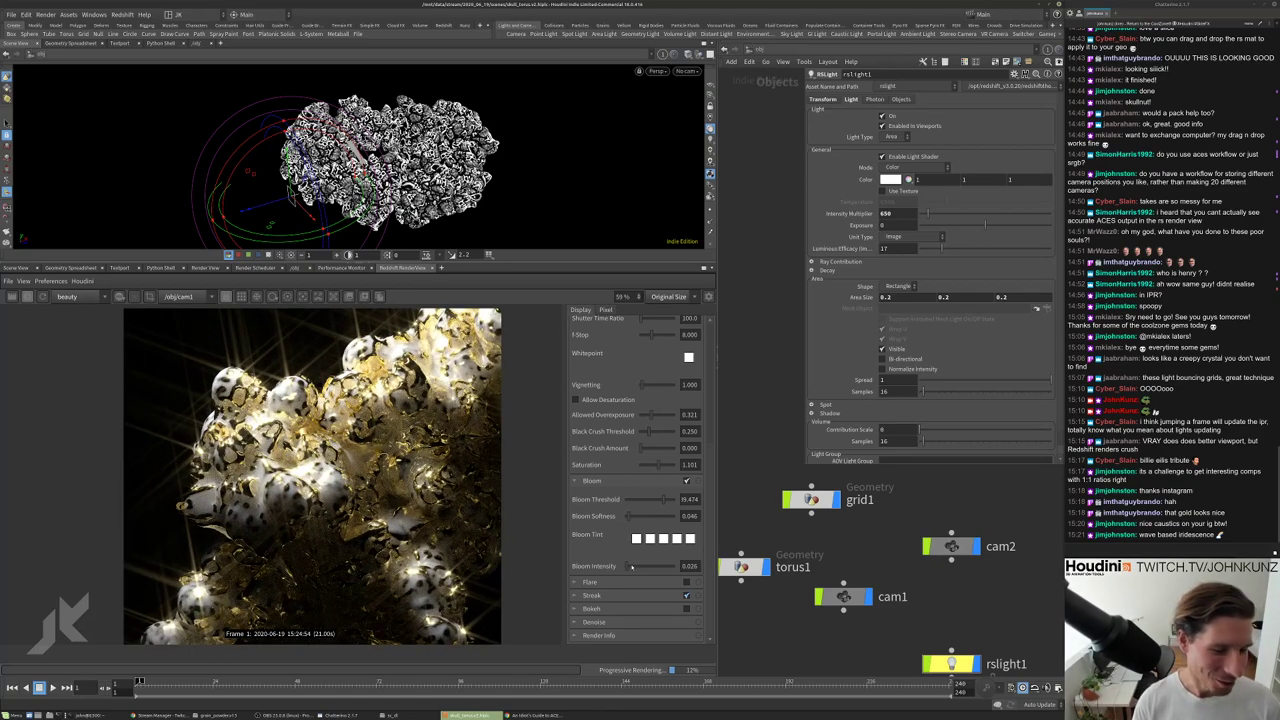
left_click(590, 595)
scroll(590, 545, "down", 3)
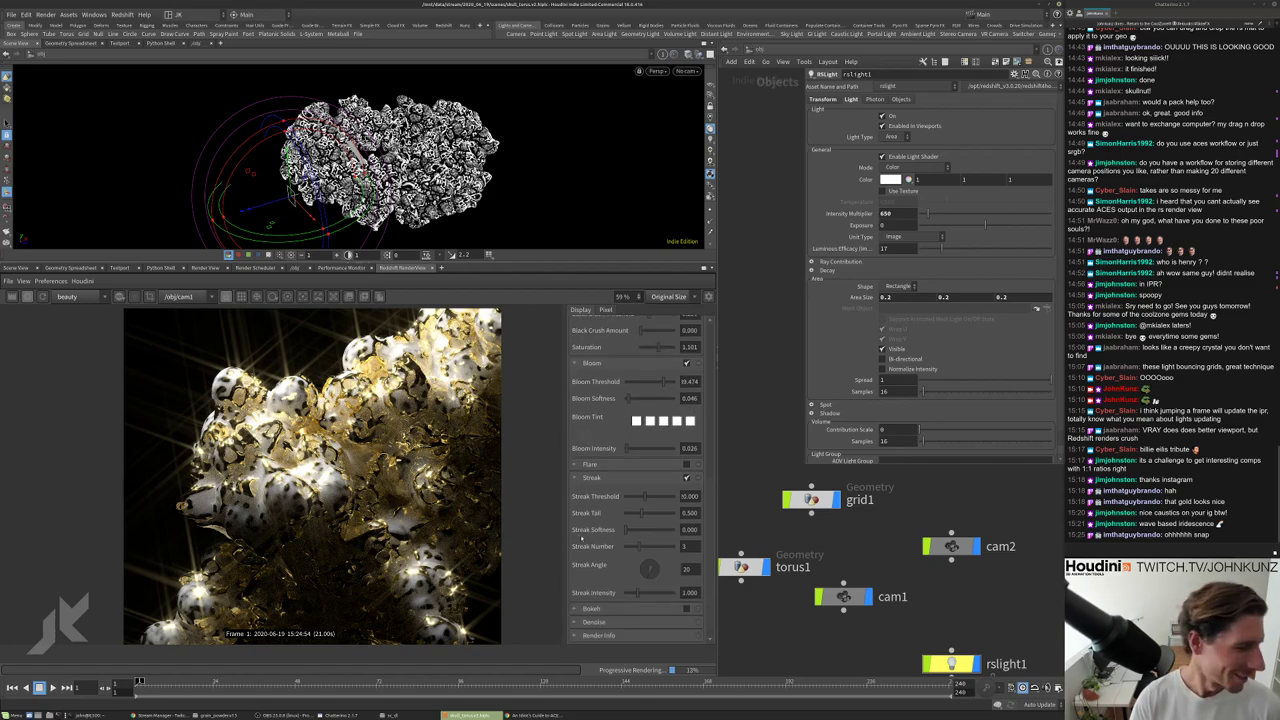
mouse_move(645, 496)
left_mouse_down()
mouse_move(676, 496)
mouse_move(620, 513)
left_mouse_up()
Set streak intensity to 0.805 and reduce the number of streaks to 1.
scroll(300, 470, "down", 2)
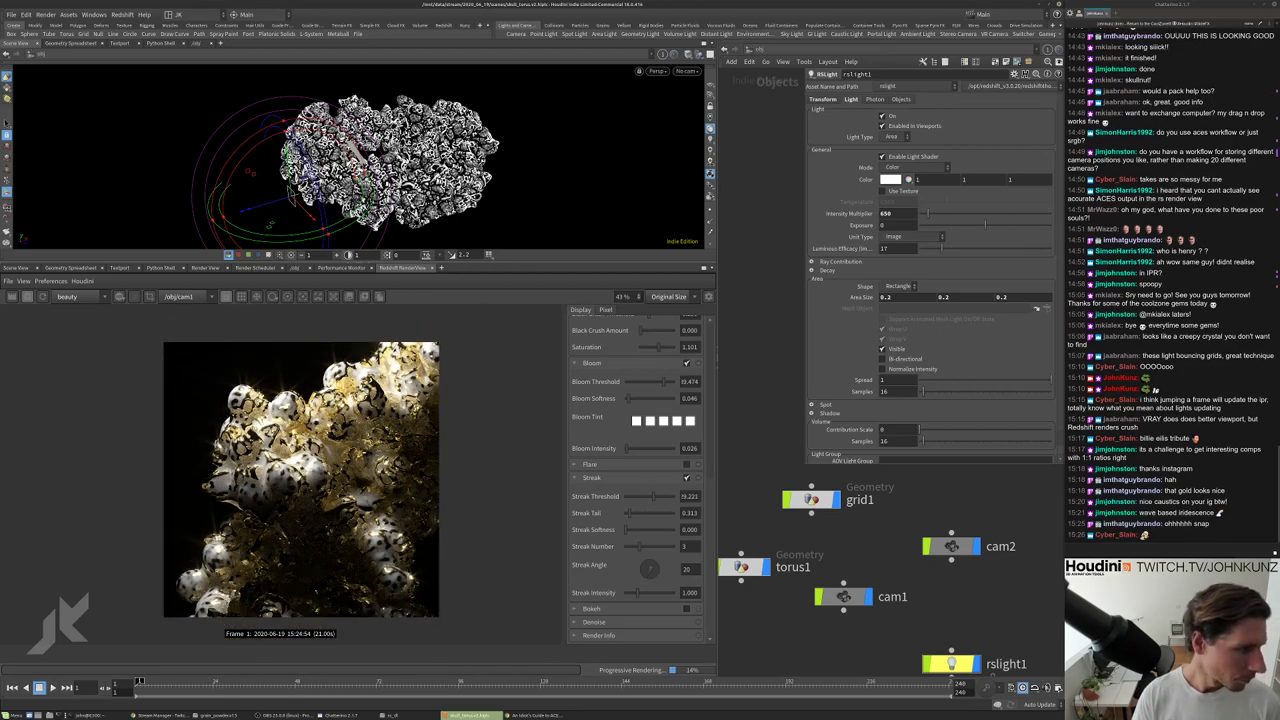
scroll(296, 470, "up", 2)
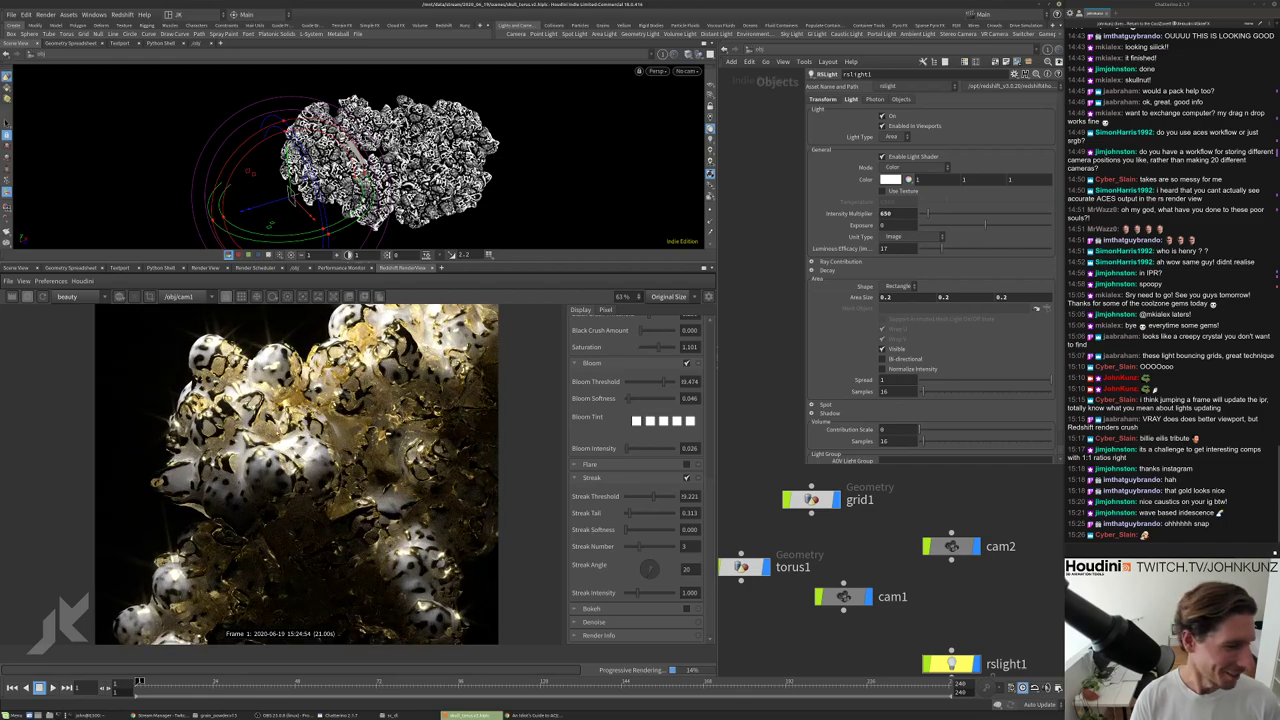
left_click(635, 592)
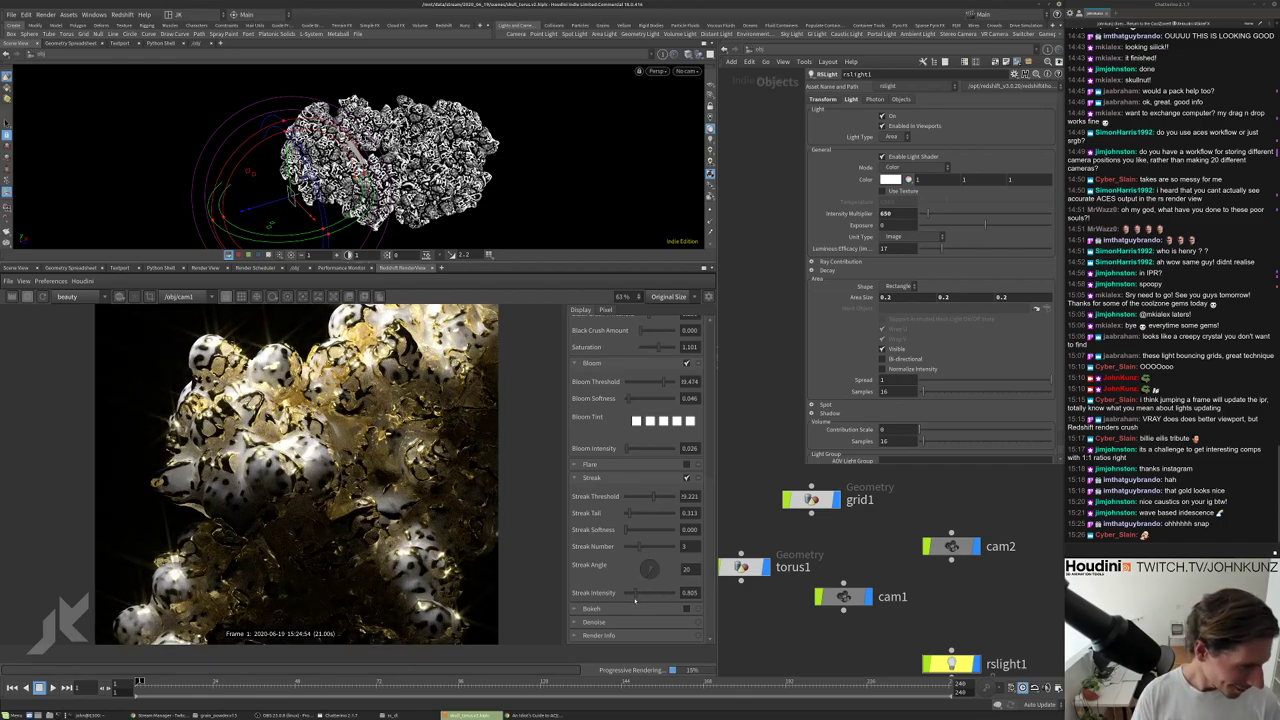
scroll(296, 474, "down", 3)
scroll(230, 402, "up", 3)
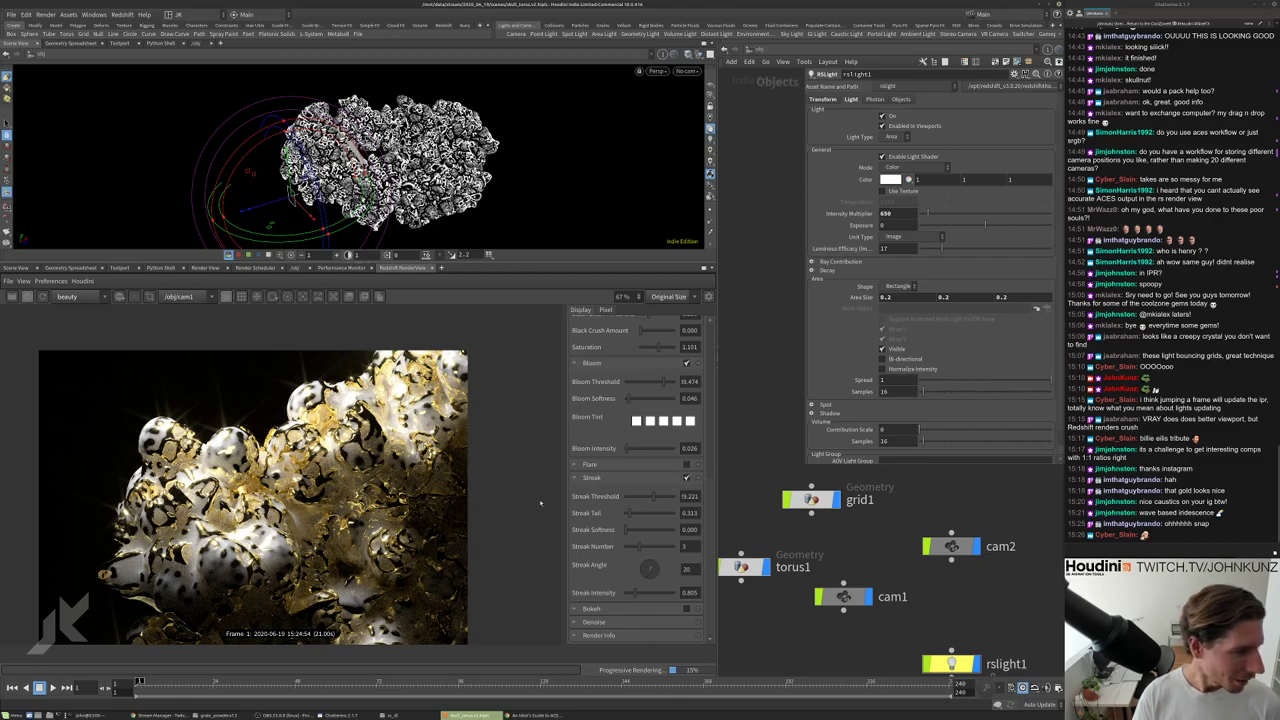
left_click(632, 549)
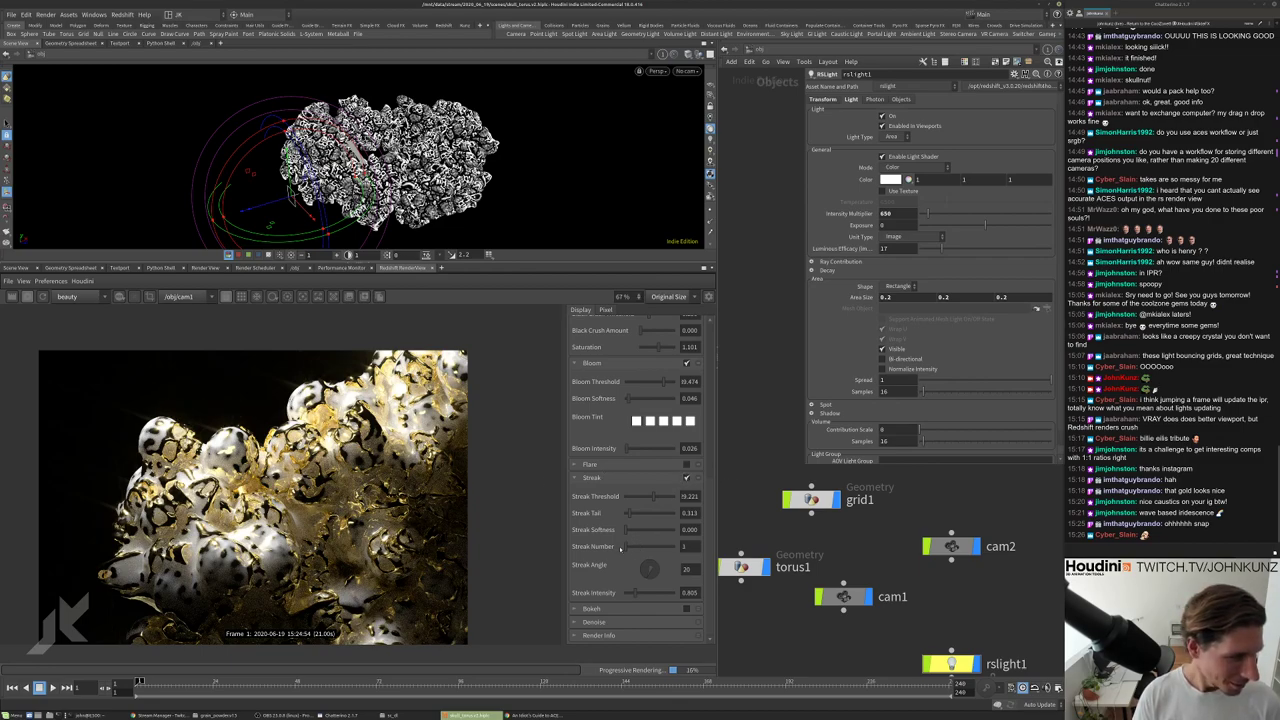
left_click_drag(632, 549, 622, 548)
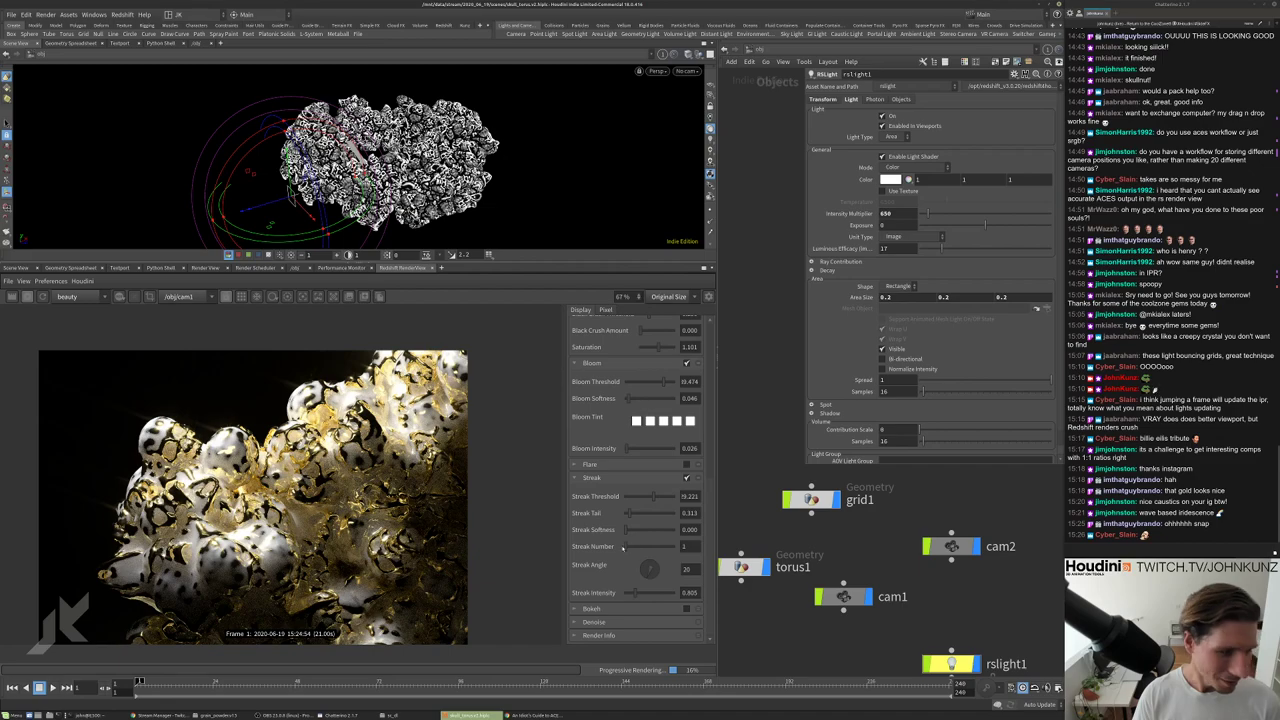
Turn the Streak post-effect off and let the bloom-only render refine.
left_click(686, 479)
scroll(452, 403, "down", 1)
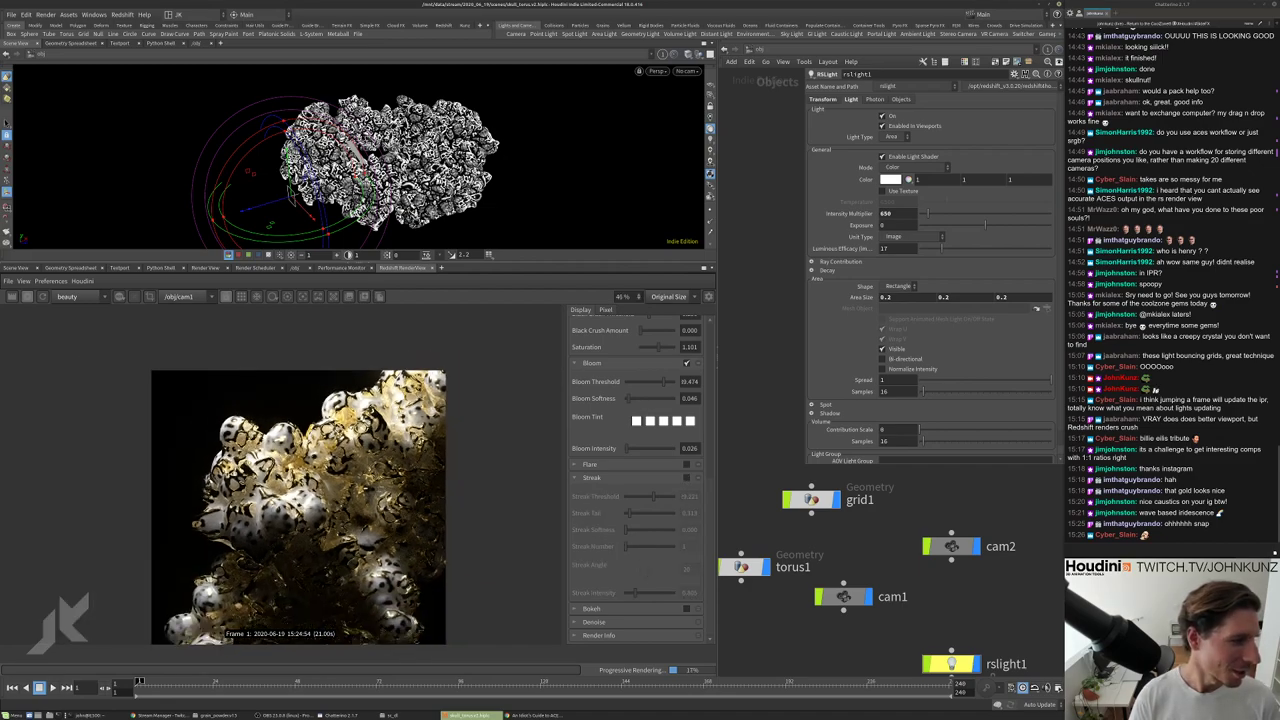
scroll(287, 413, "up", 3)
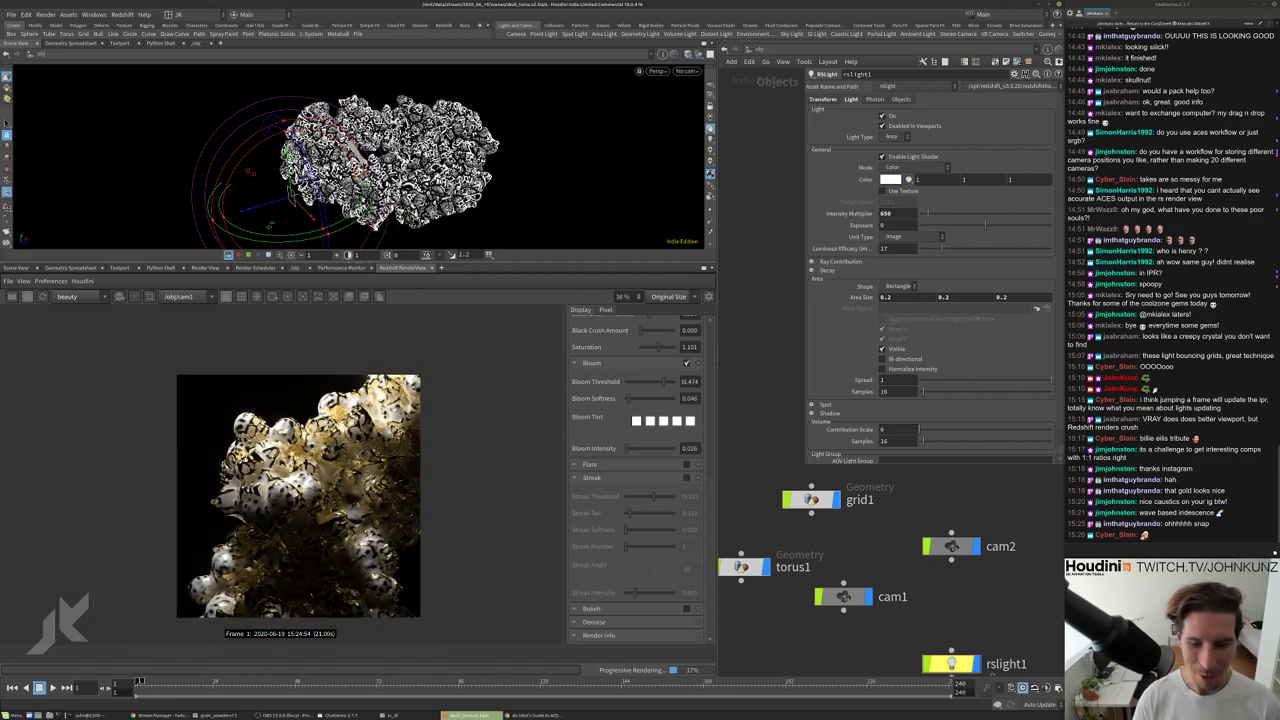
scroll(303, 547, "up", 1)
scroll(303, 547, "down", 3)
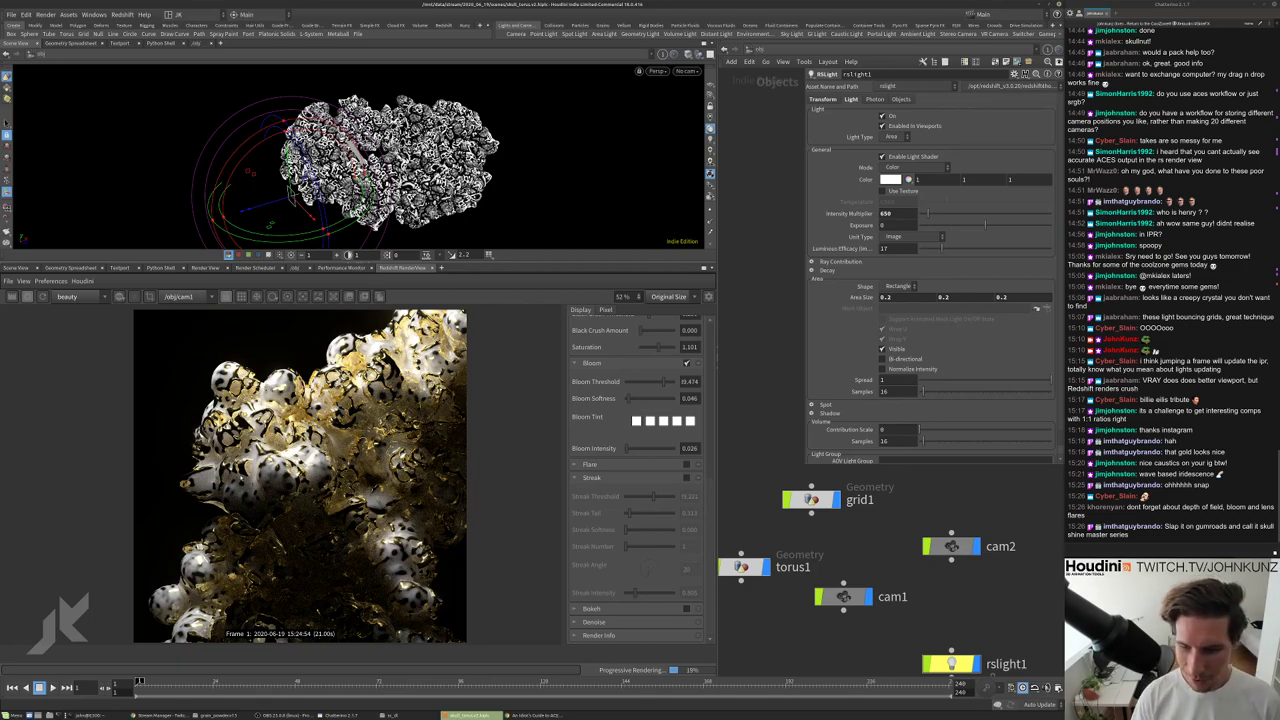
scroll(300, 476, "down", 2)
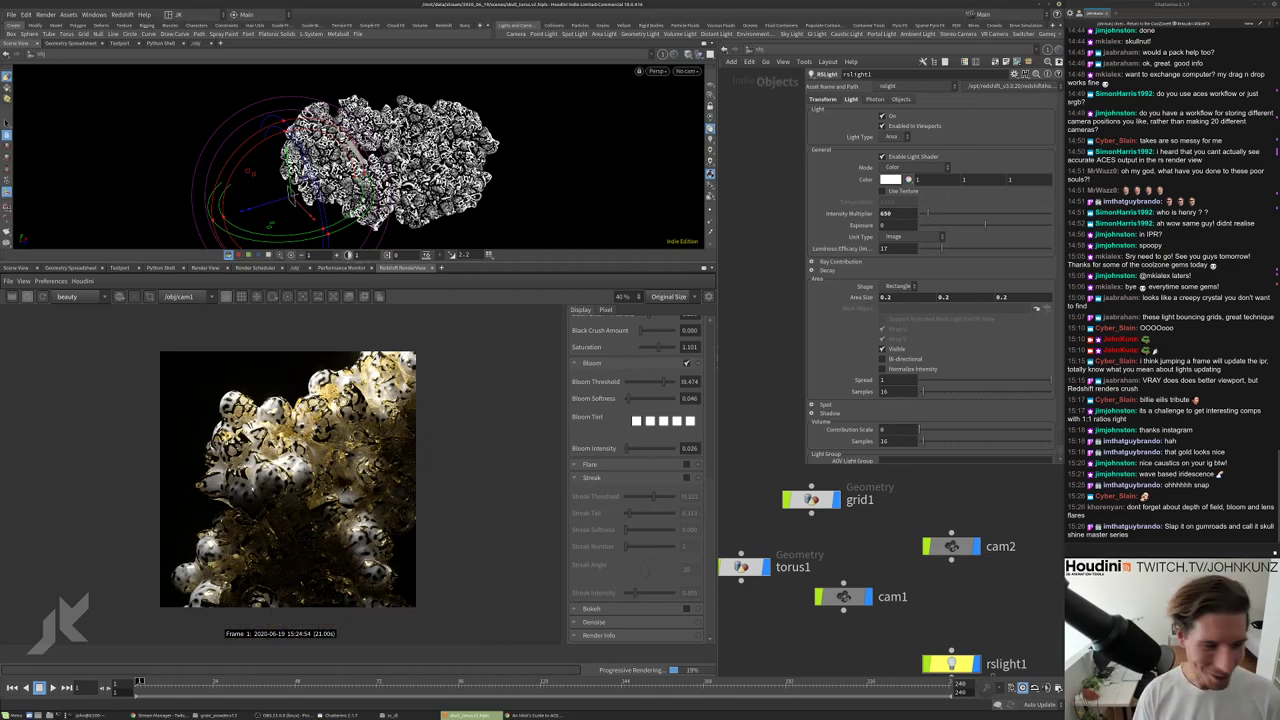
scroll(300, 476, "up", 2)
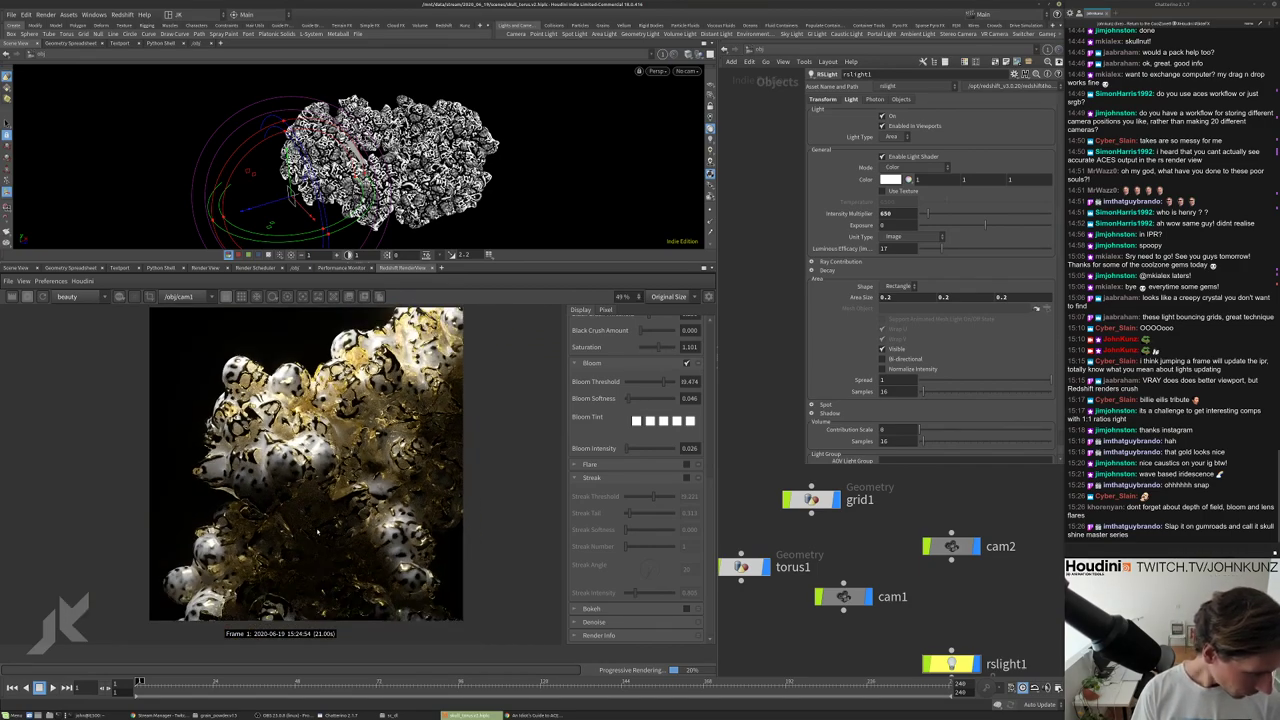
scroll(290, 532, "down", 1)
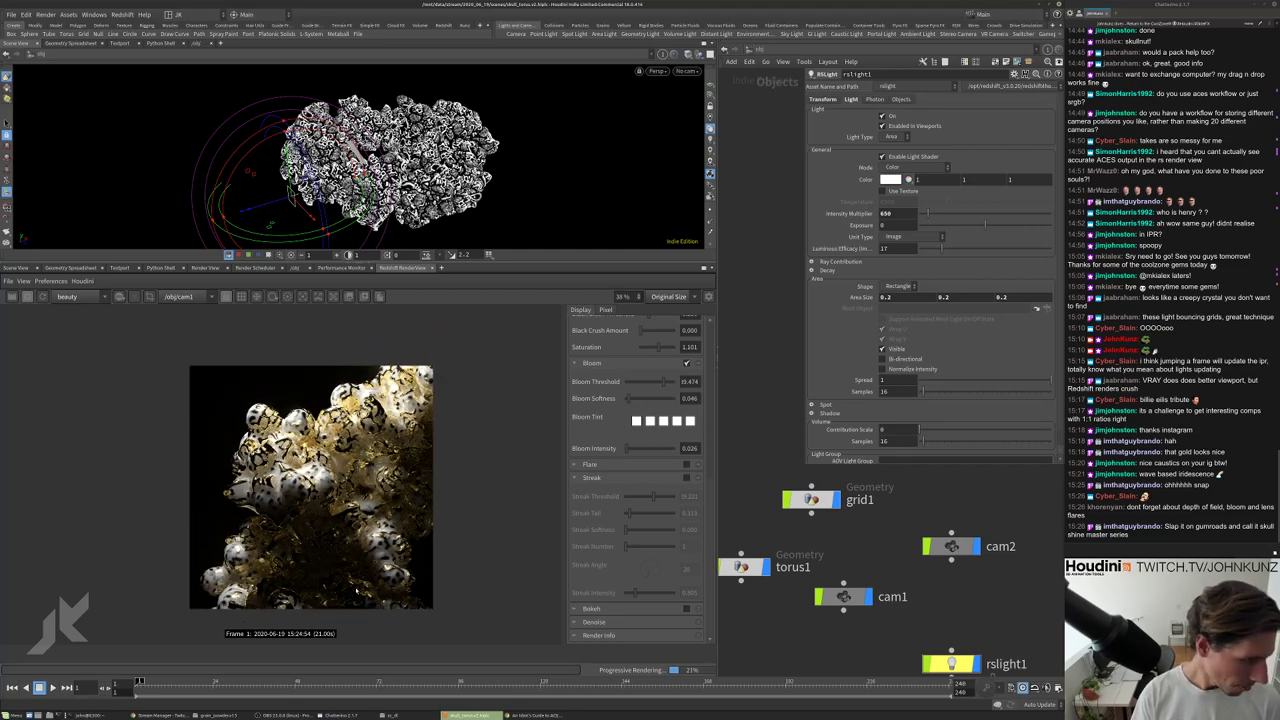
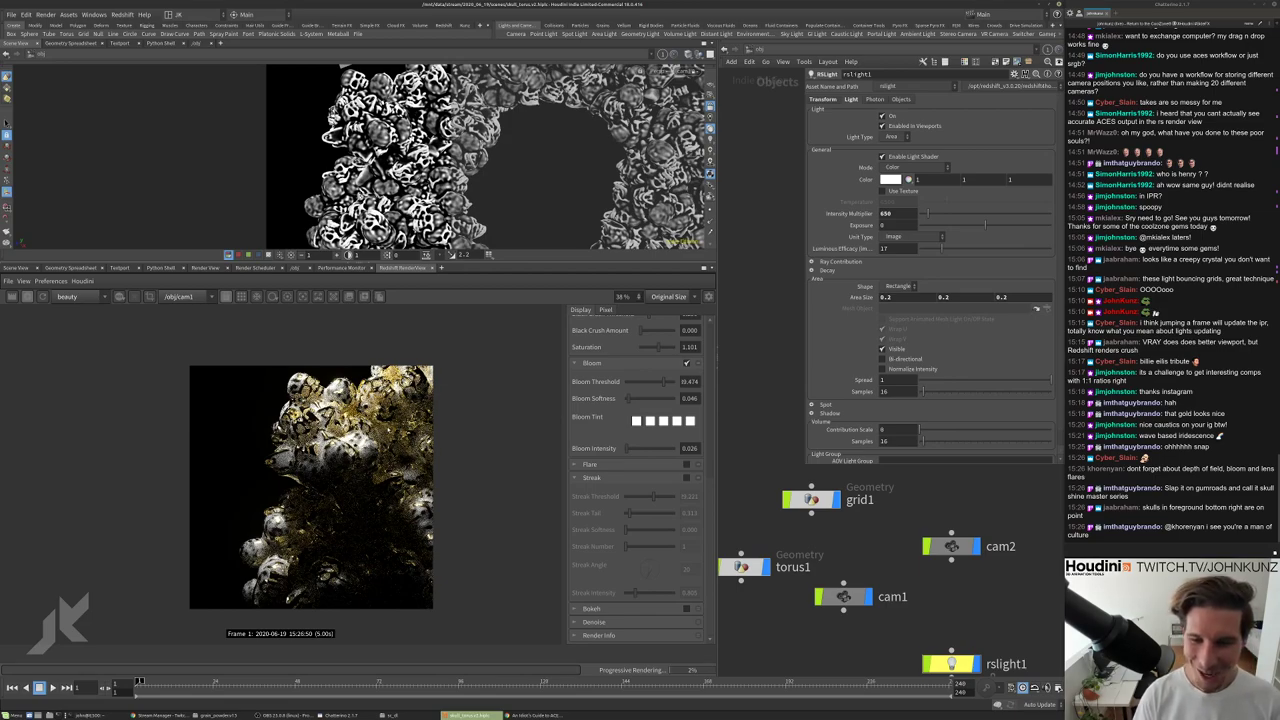
Tumble cam1 around the skull torus and zoom the render view to check detail.
left_click_drag(480, 150, 420, 200)
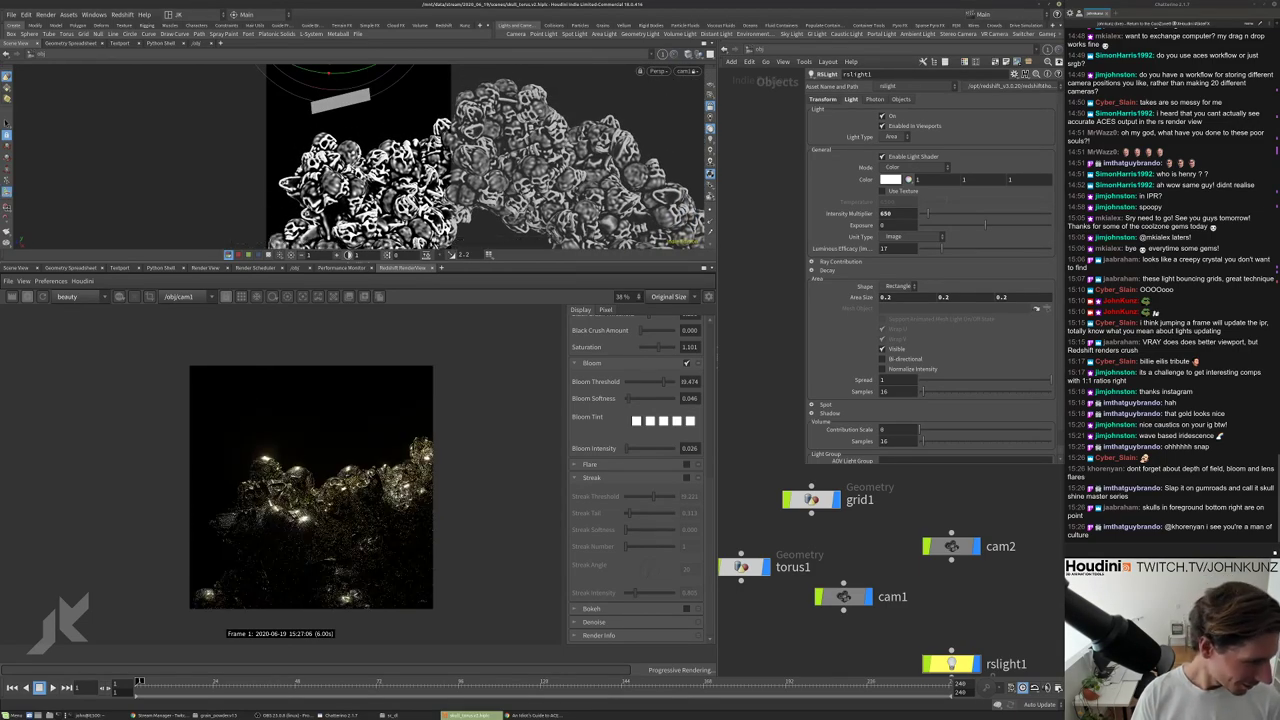
scroll(315, 480, "up", 2)
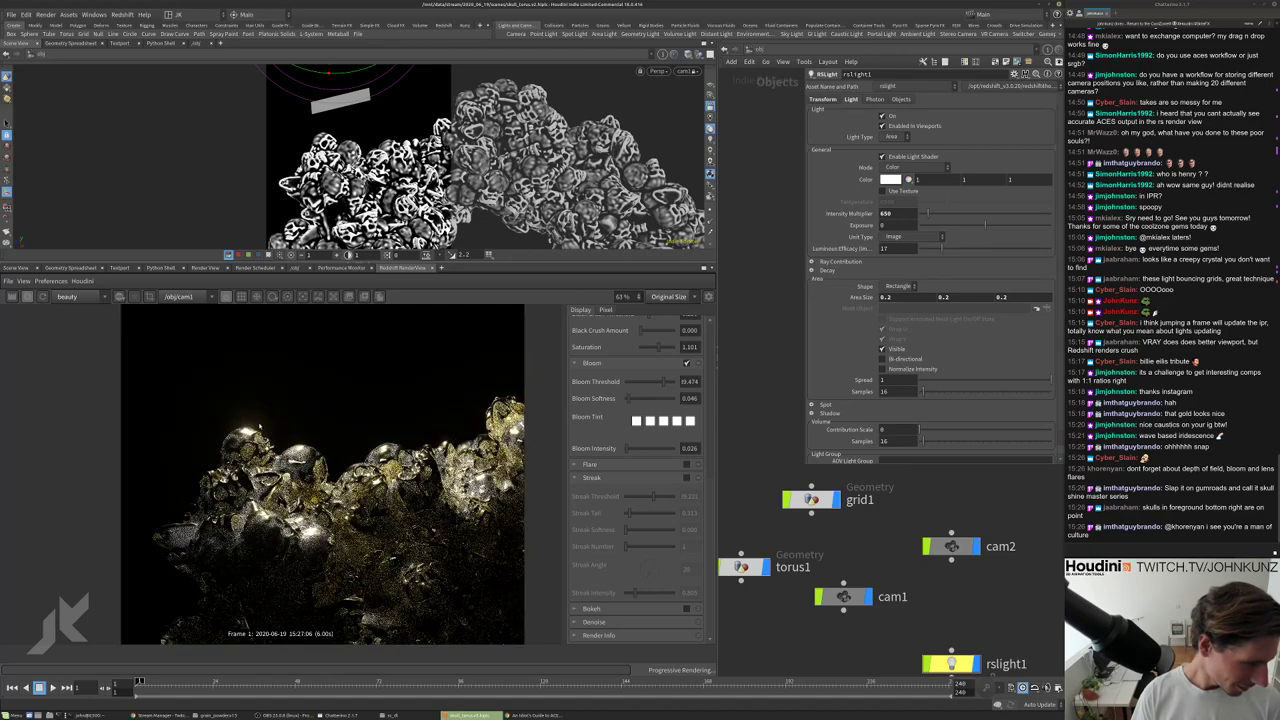
scroll(315, 480, "down", 2)
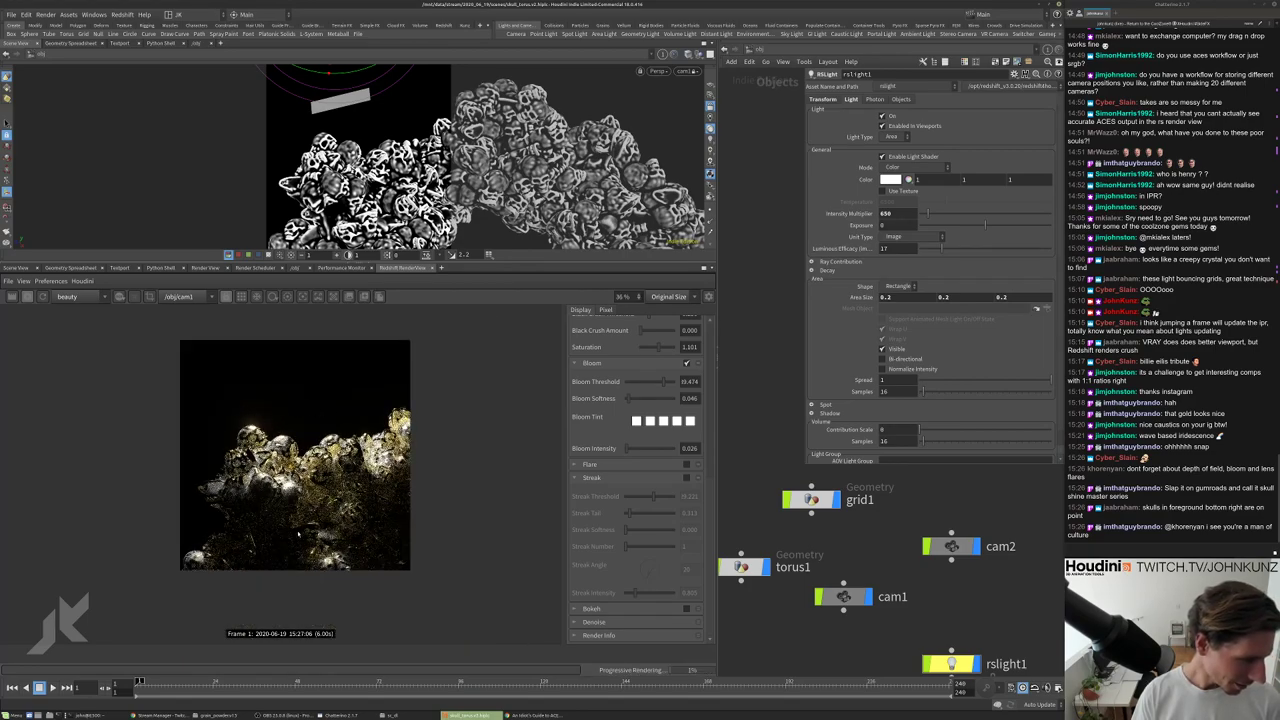
scroll(295, 343, "up", 2)
scroll(295, 343, "down", 1)
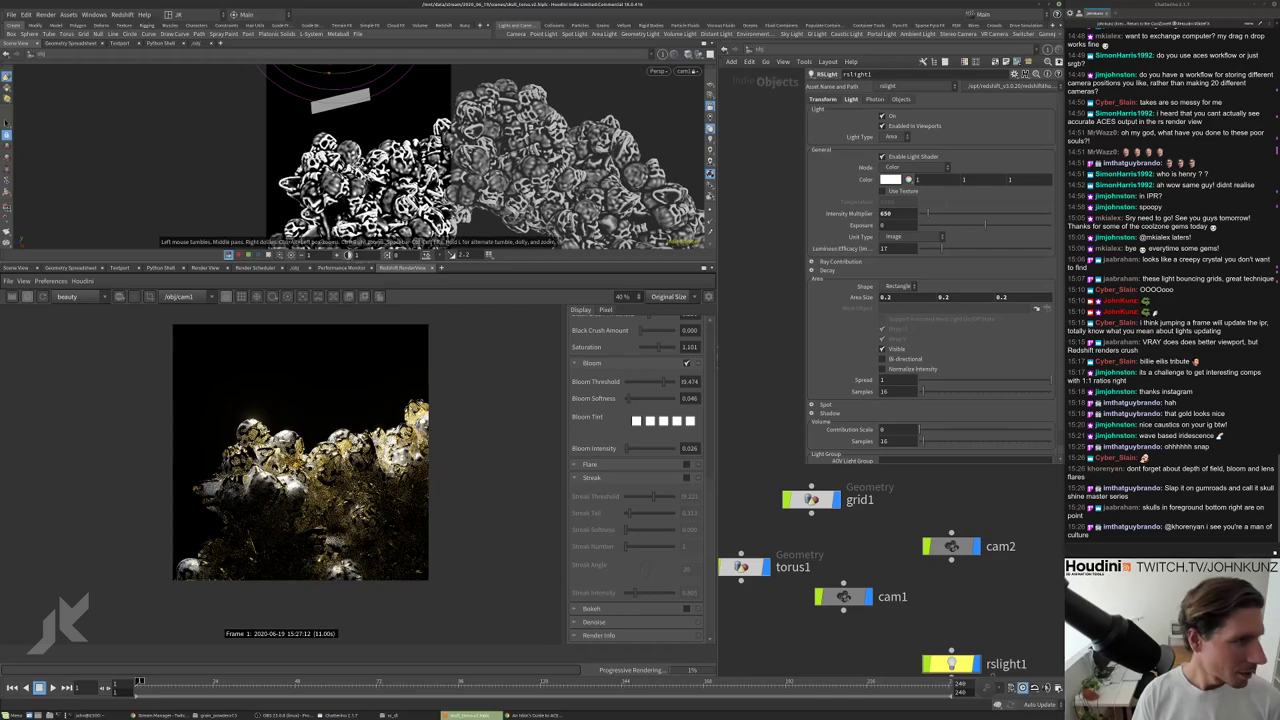
left_click_drag(400, 180, 400, 152)
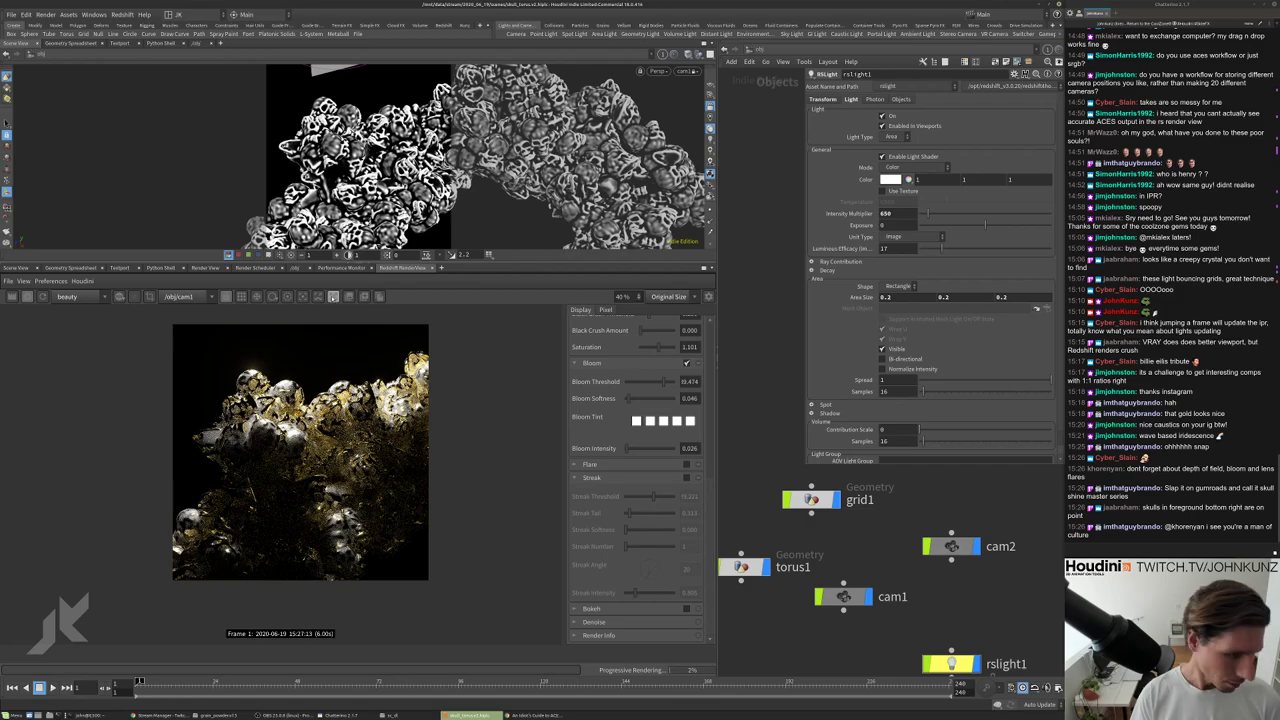
Orbit cam1 through several angles to settle on a new framing of the skull clusters.
left_click_drag(450, 160, 505, 169)
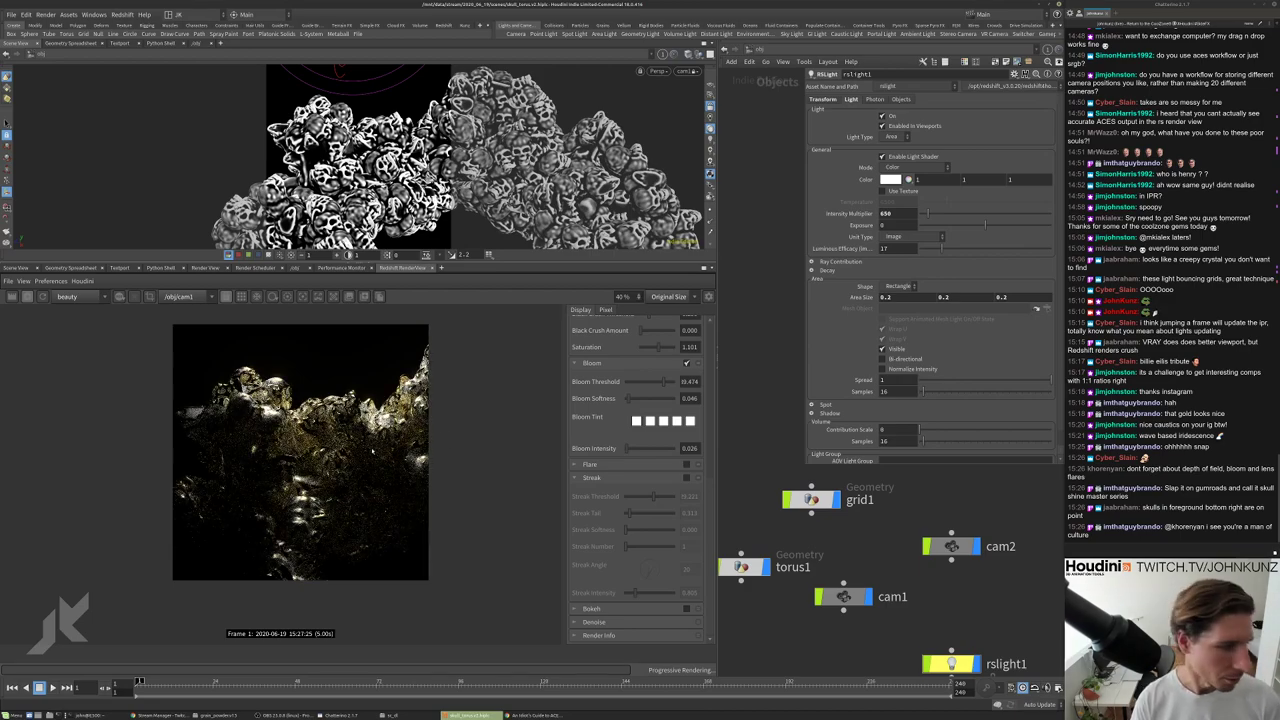
left_click_drag(505, 169, 535, 172)
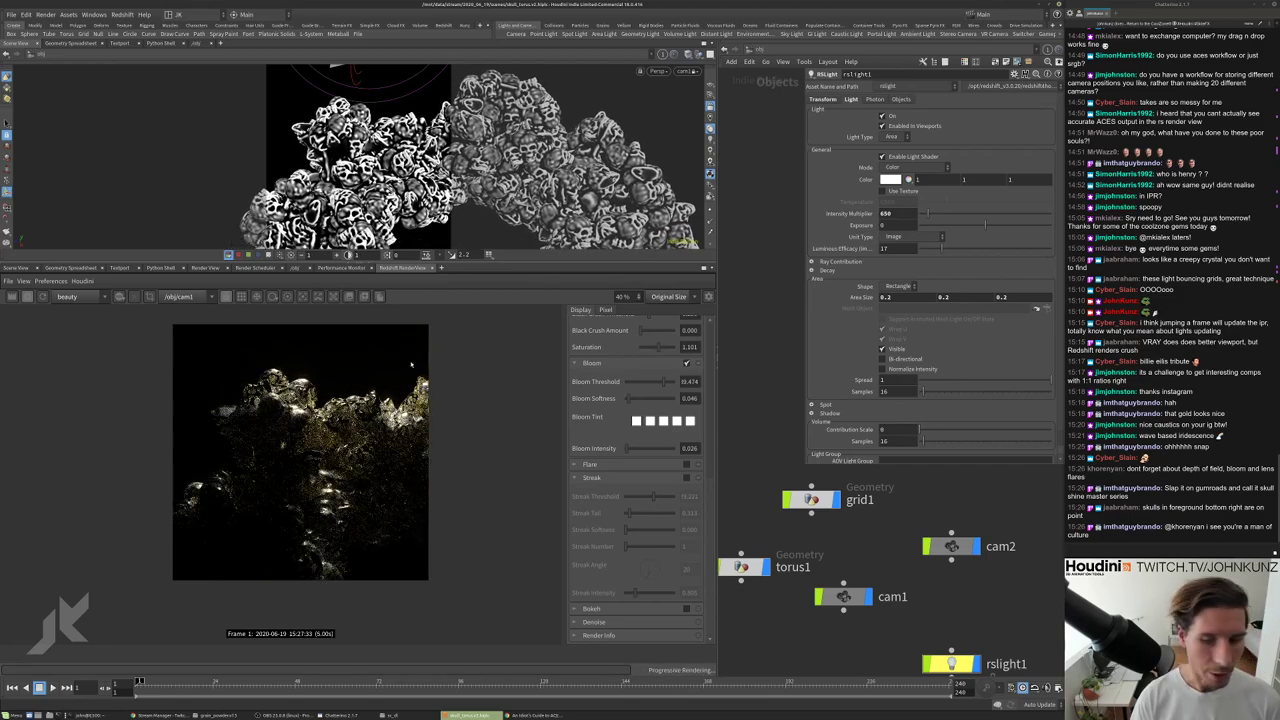
left_click_drag(380, 200, 425, 185)
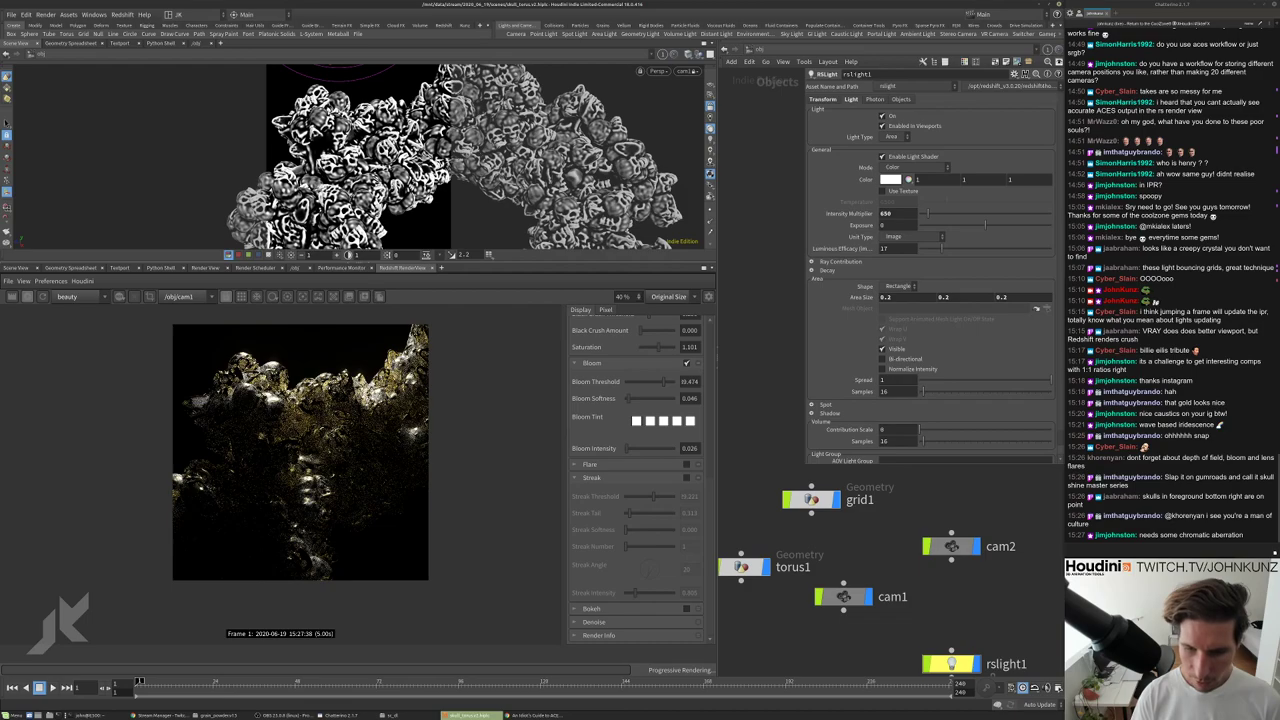
left_click_drag(440, 150, 480, 148)
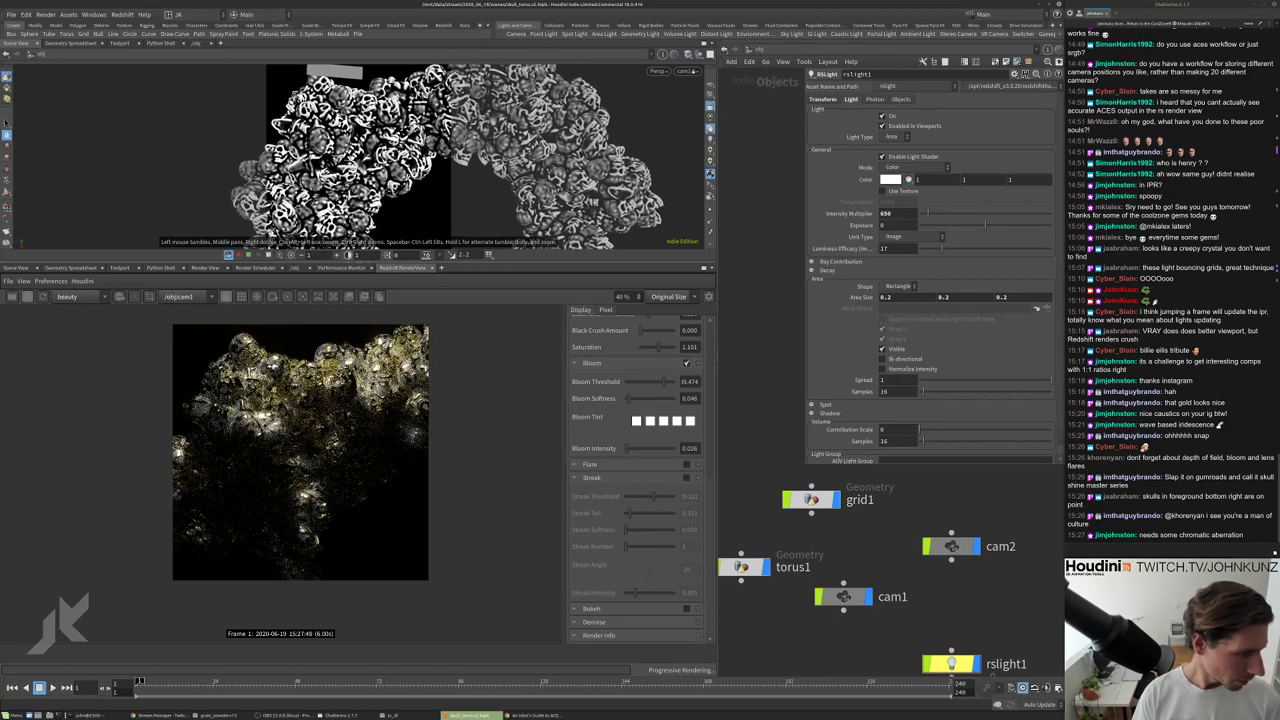
left_click_drag(480, 148, 492, 148)
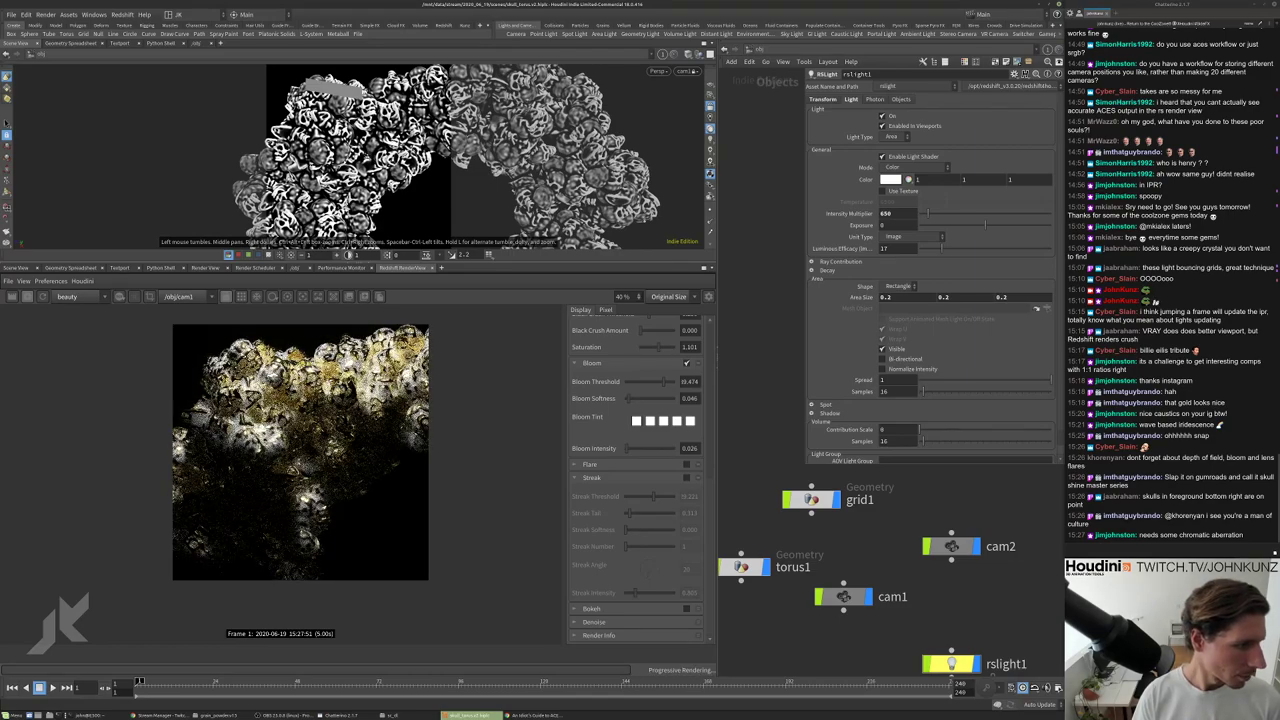
left_click_drag(492, 148, 504, 178)
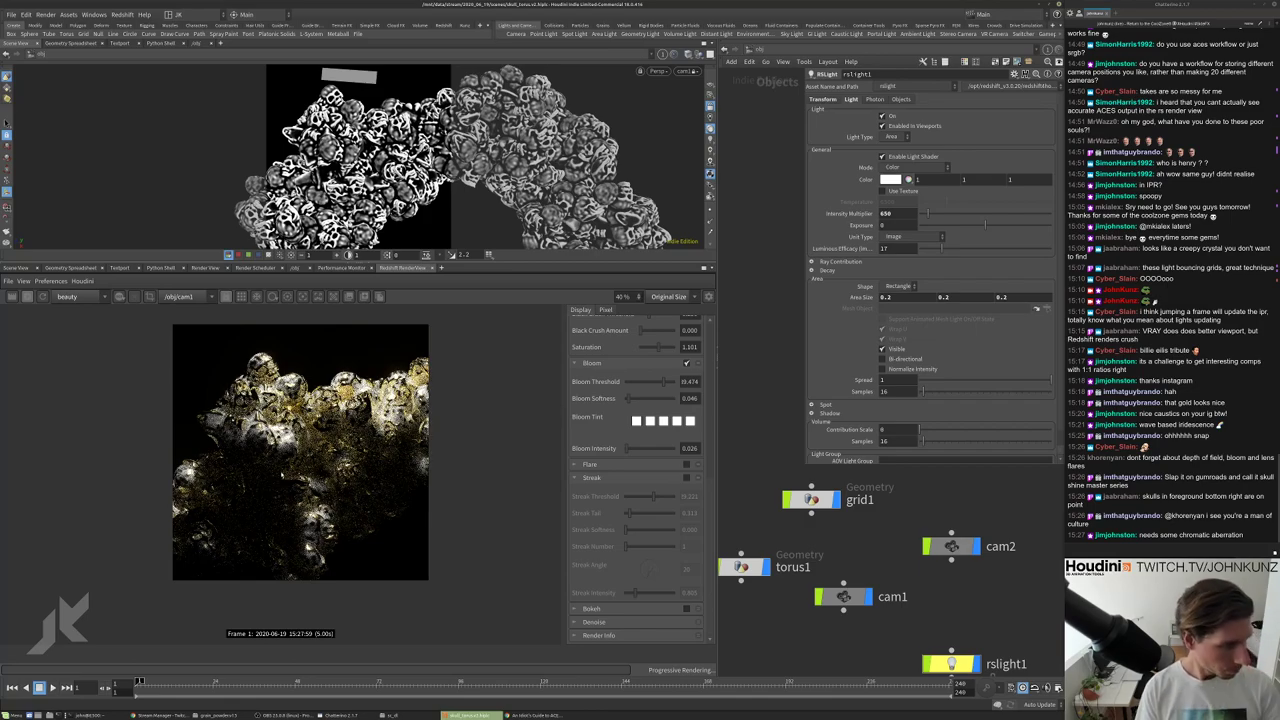
scroll(300, 452, "up", 3)
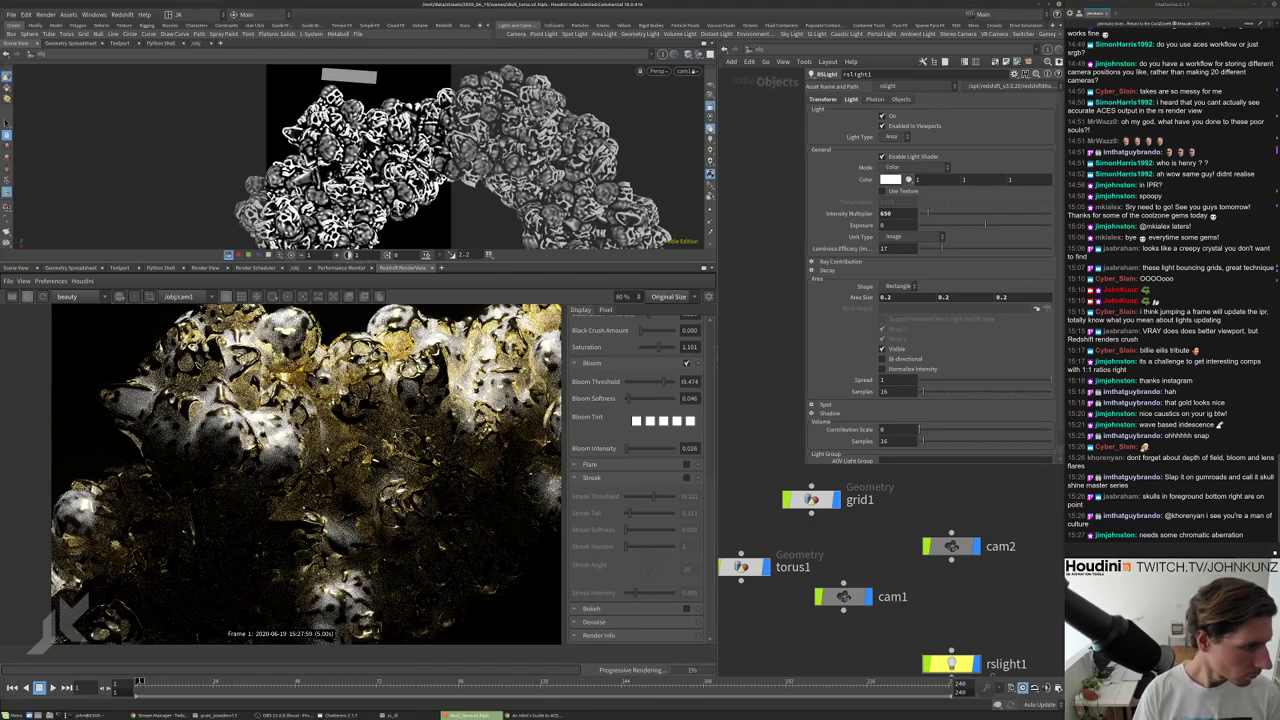
scroll(300, 470, "up", 5)
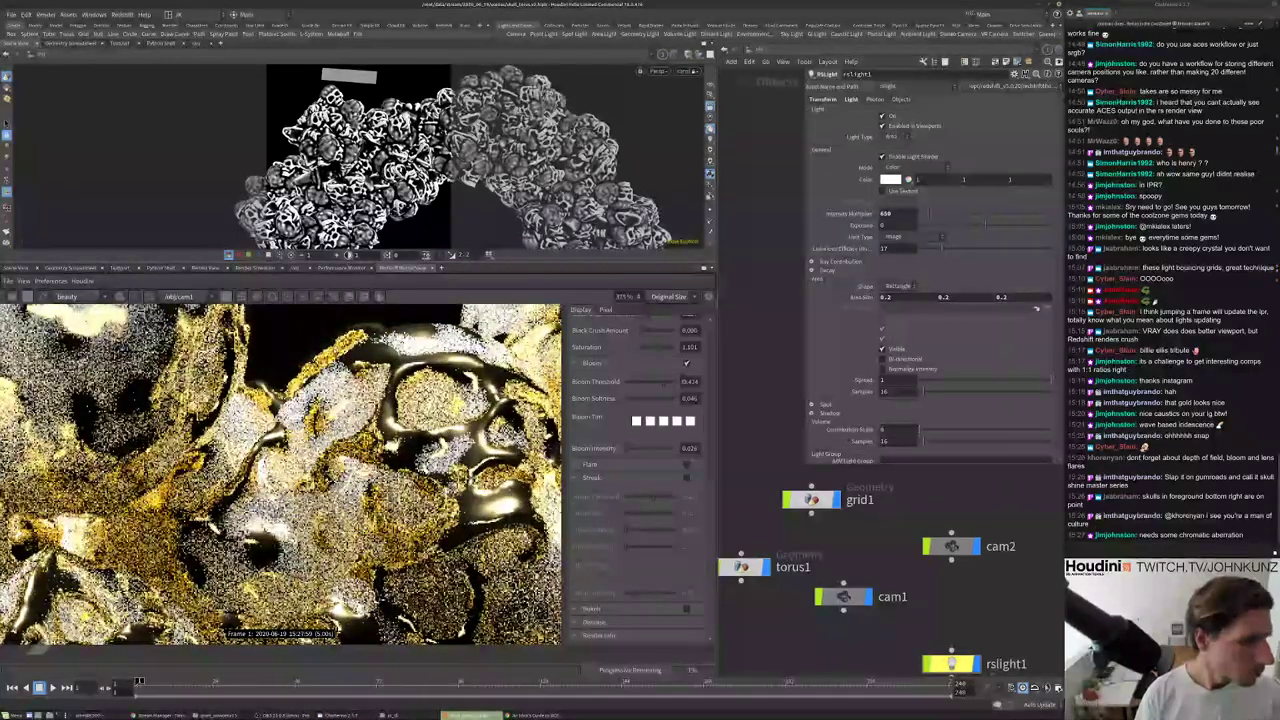
scroll(300, 470, "down", 6)
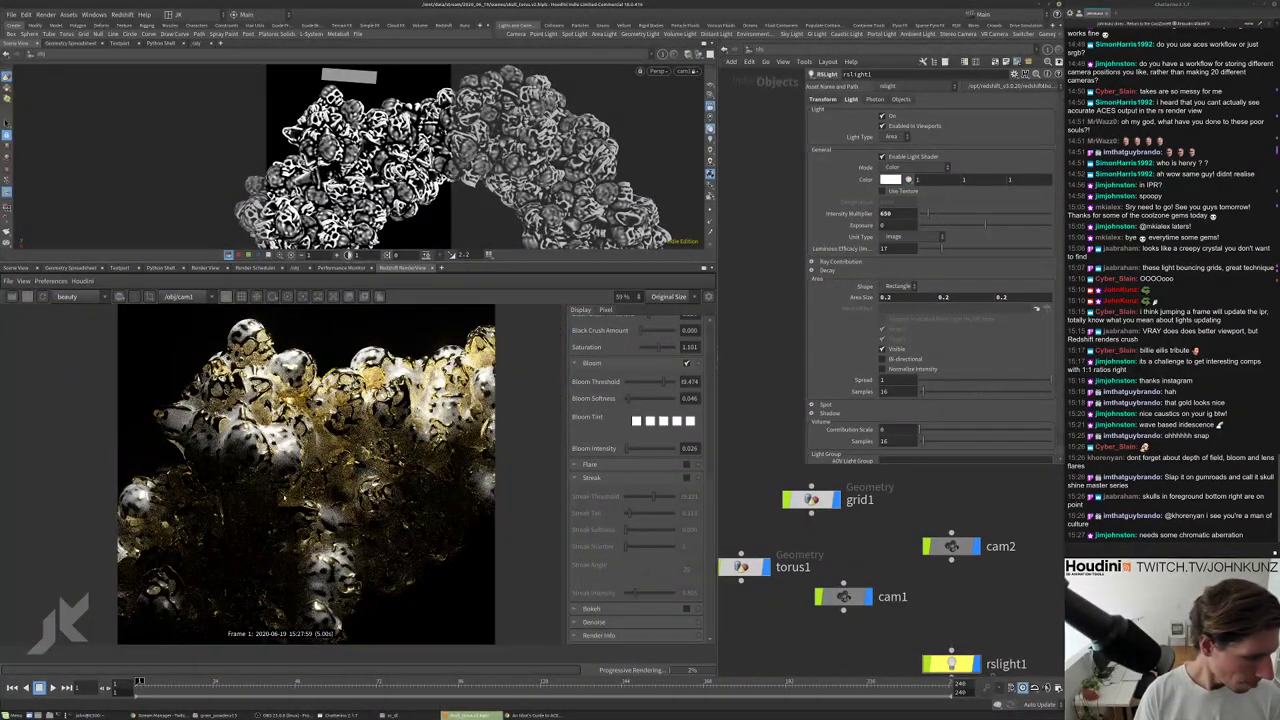
scroll(305, 470, "down", 1)
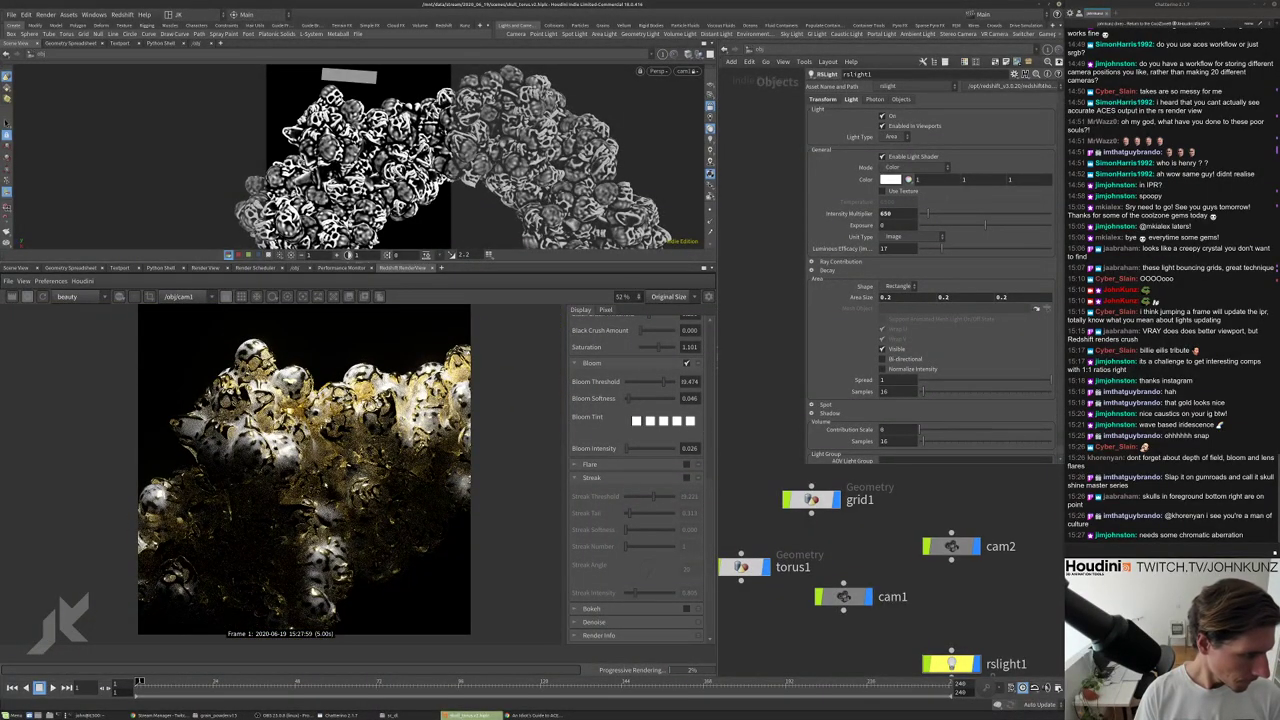
scroll(813, 537, "down", 2)
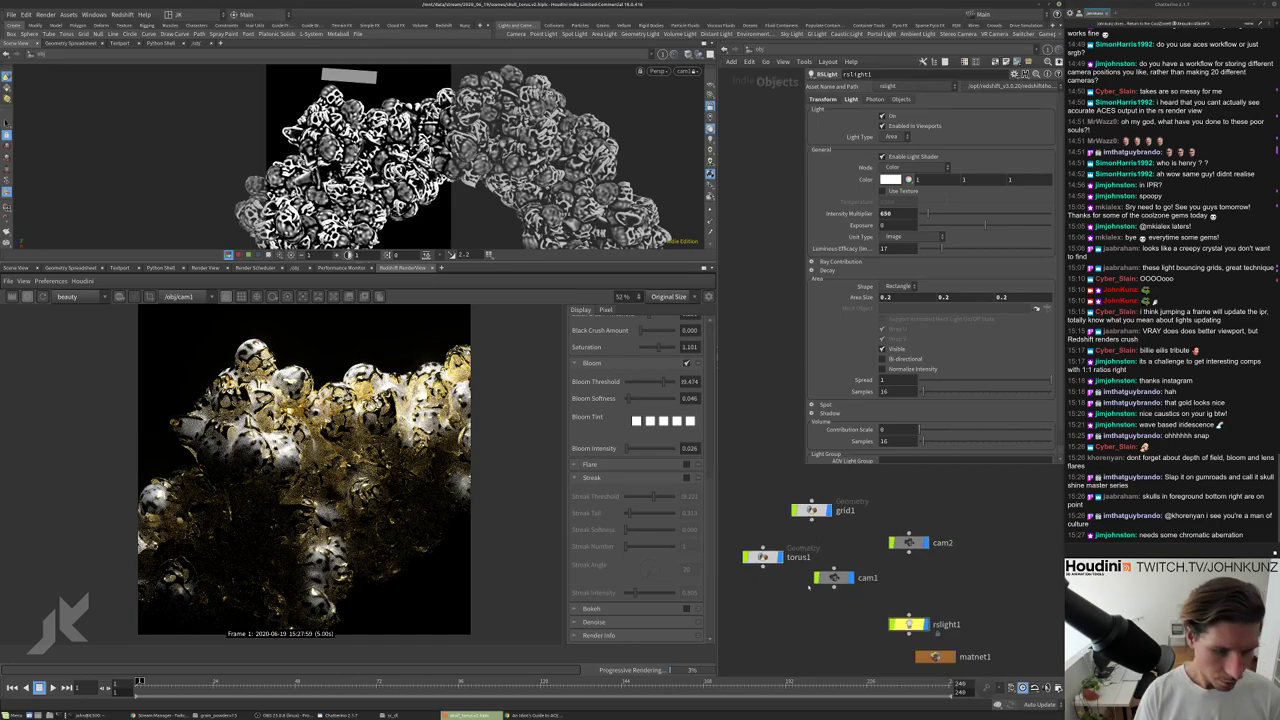
middle_click_drag(809, 587, 818, 563)
left_click(820, 486)
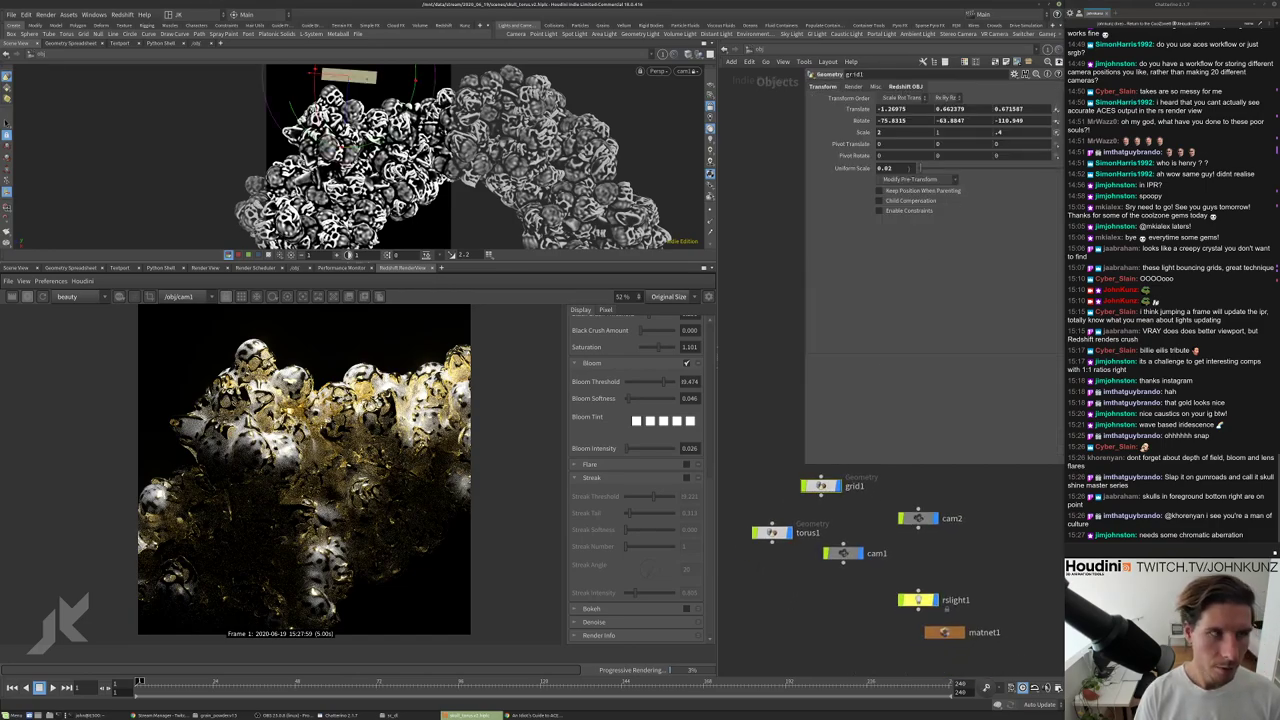
double_click(885, 168)
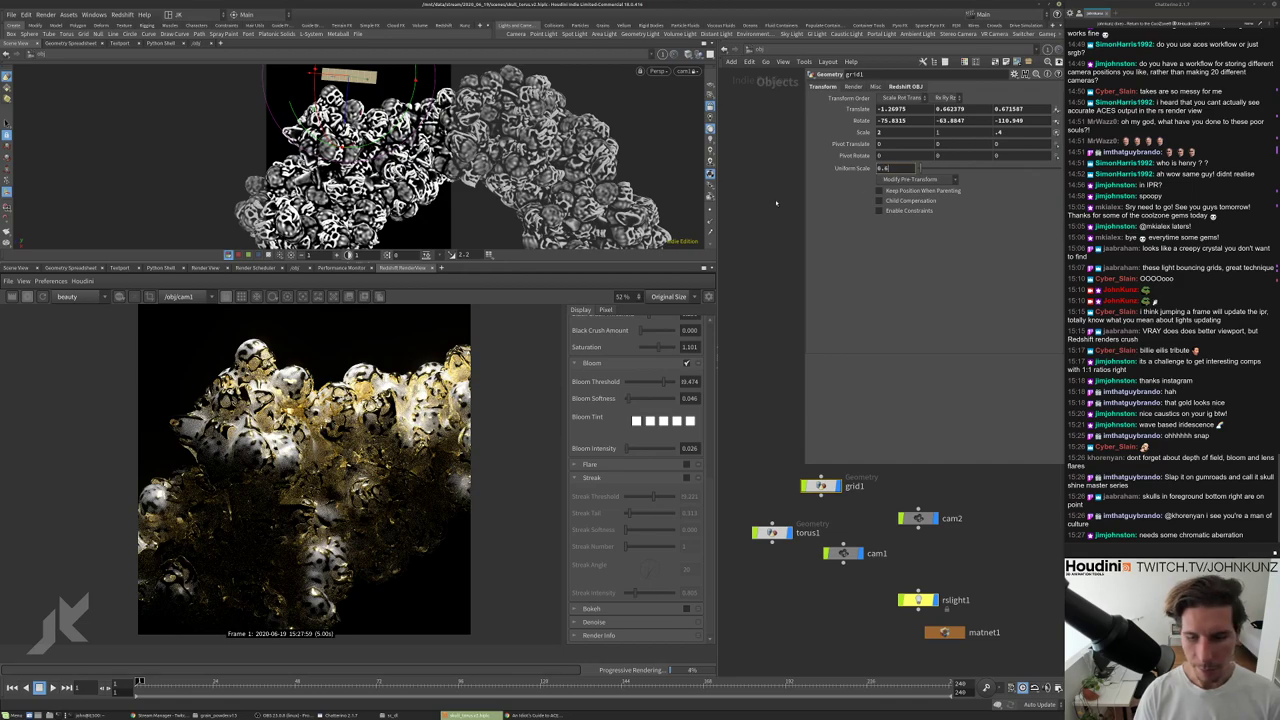
type("0.6")
key("Return")
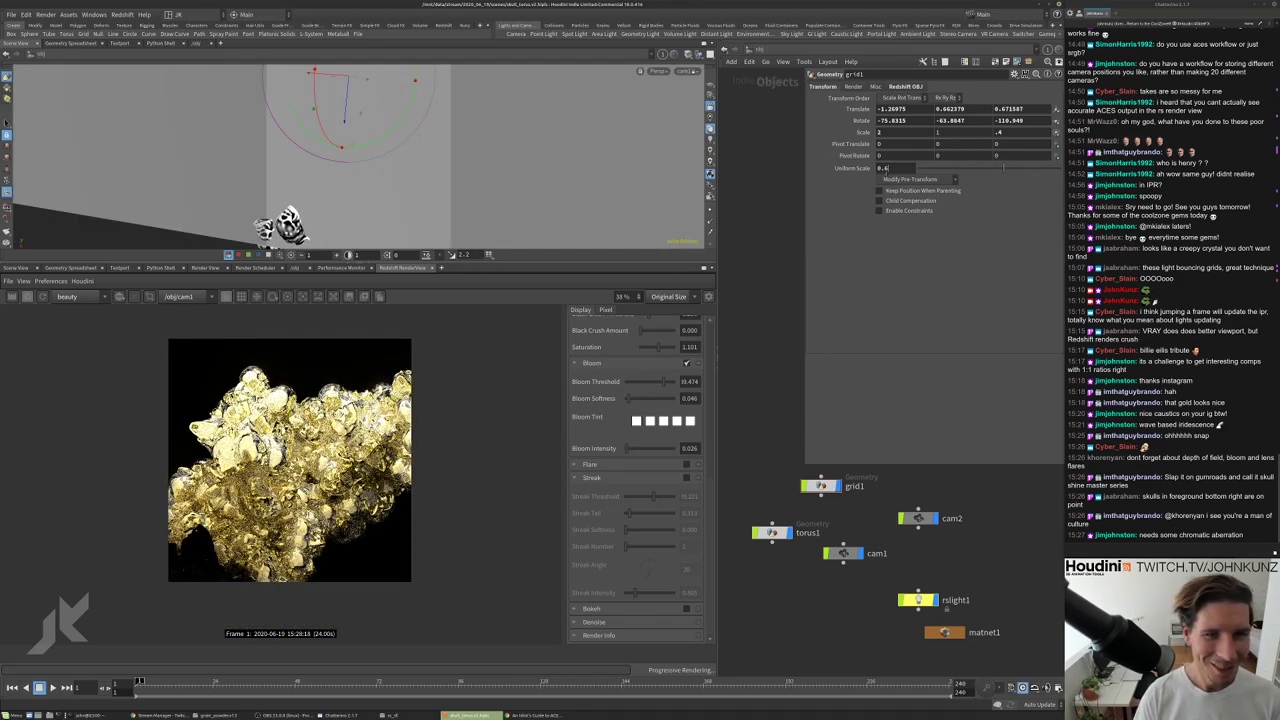
type("0.1")
key("Return")
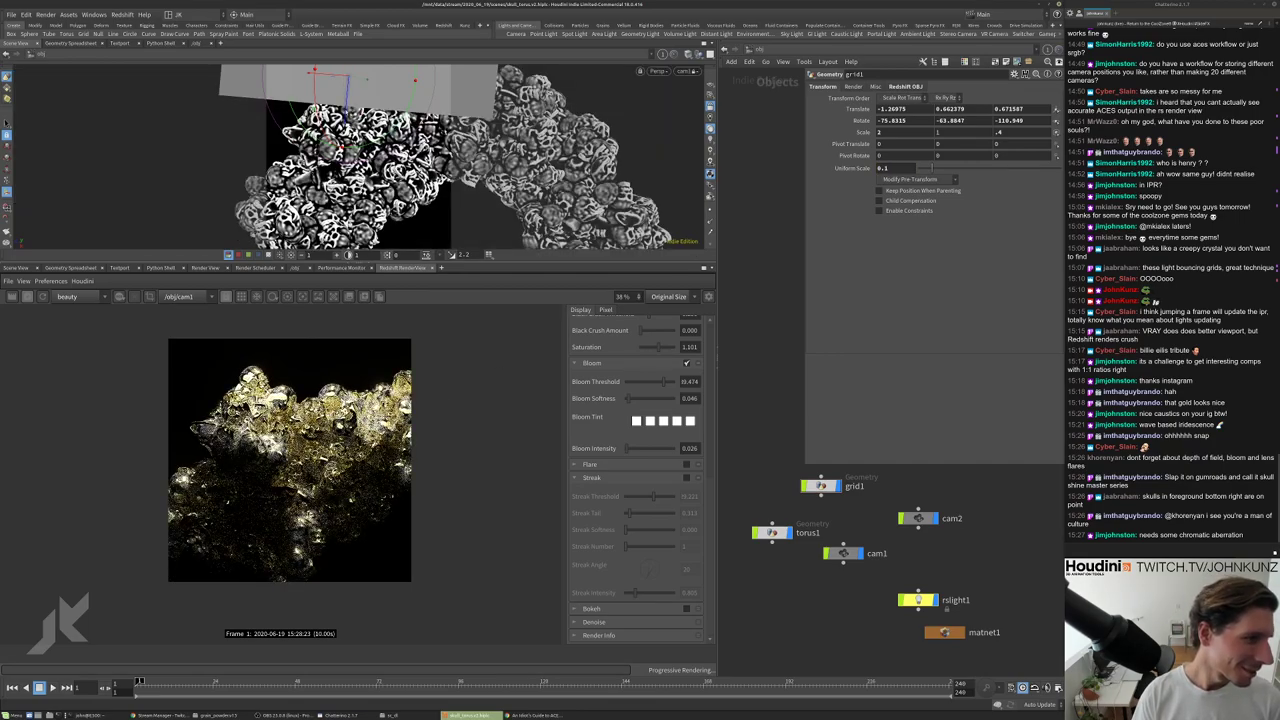
left_click_drag(330, 85, 208, 210)
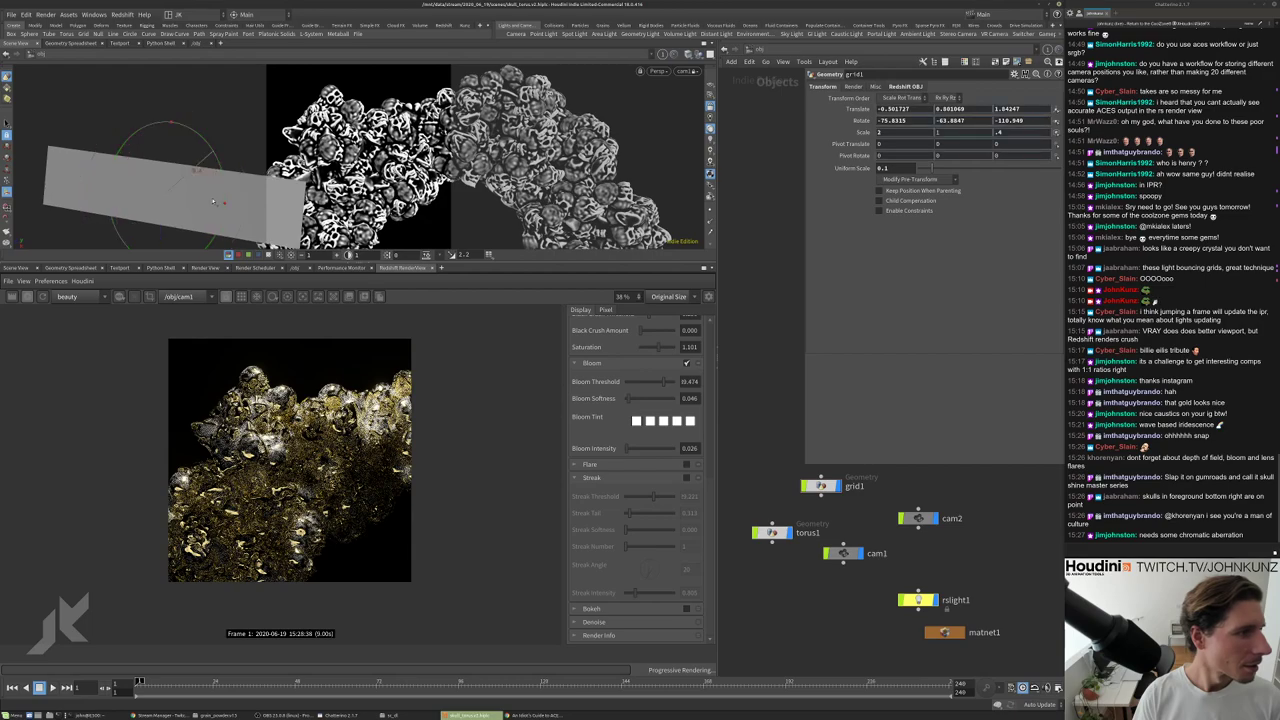
left_click_drag(212, 202, 185, 190)
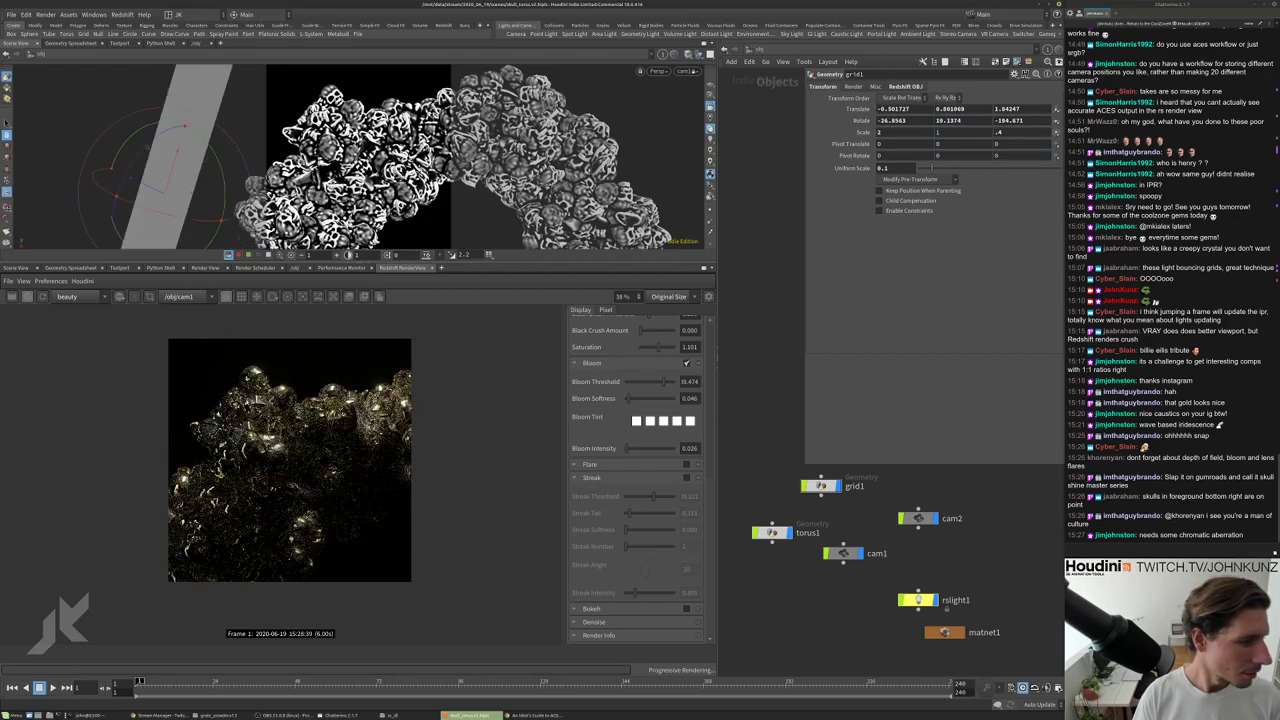
scroll(221, 523, "down", 1)
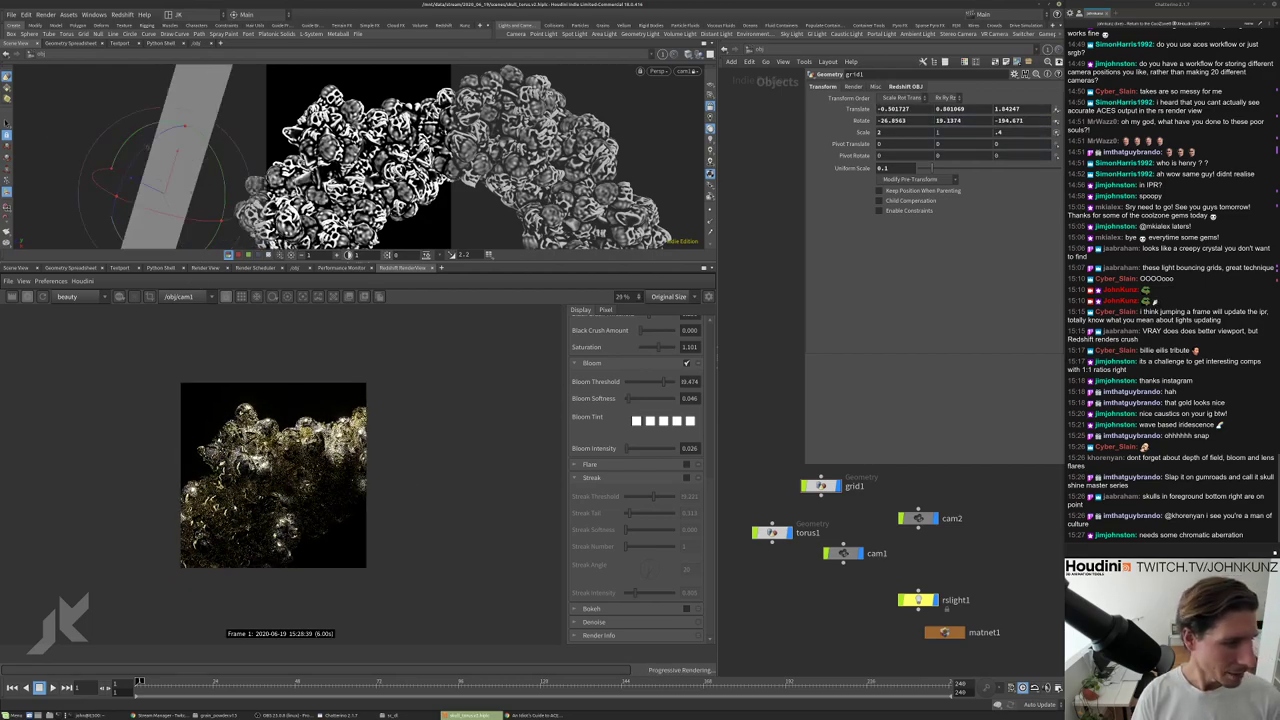
scroll(240, 495, "up", 1)
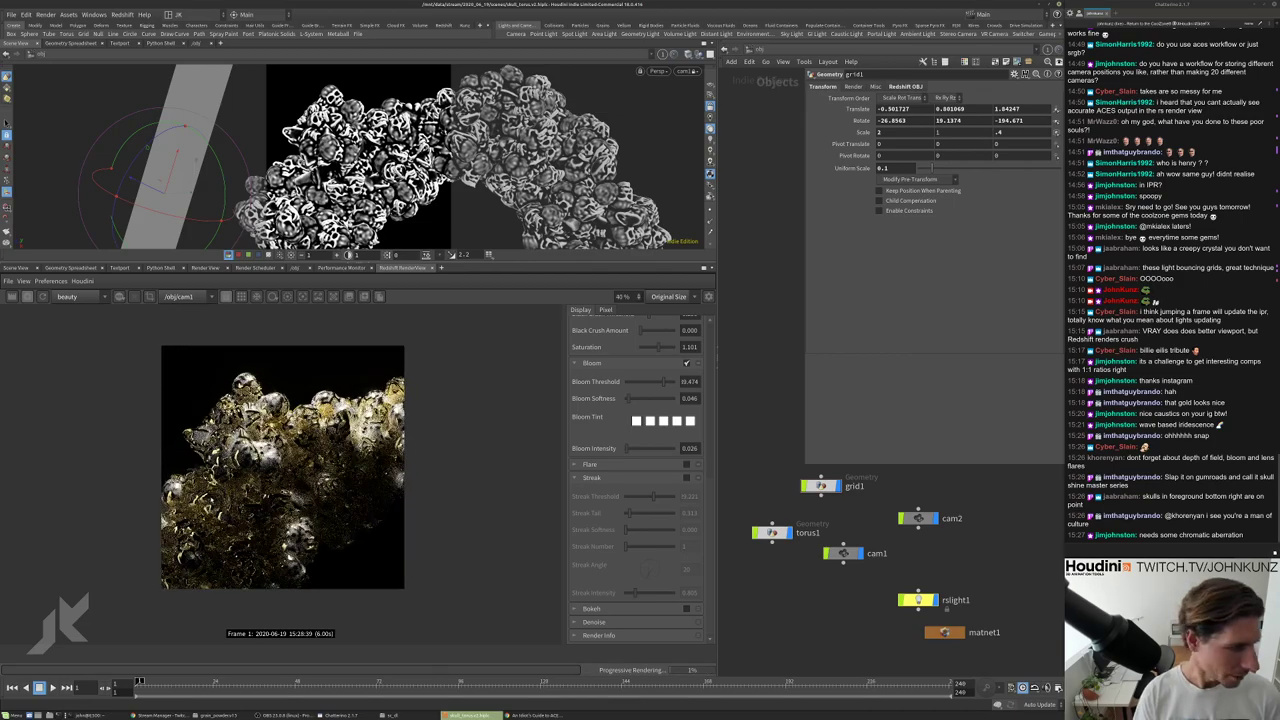
scroll(212, 491, "up", 1)
left_click_drag(182, 228, 140, 180)
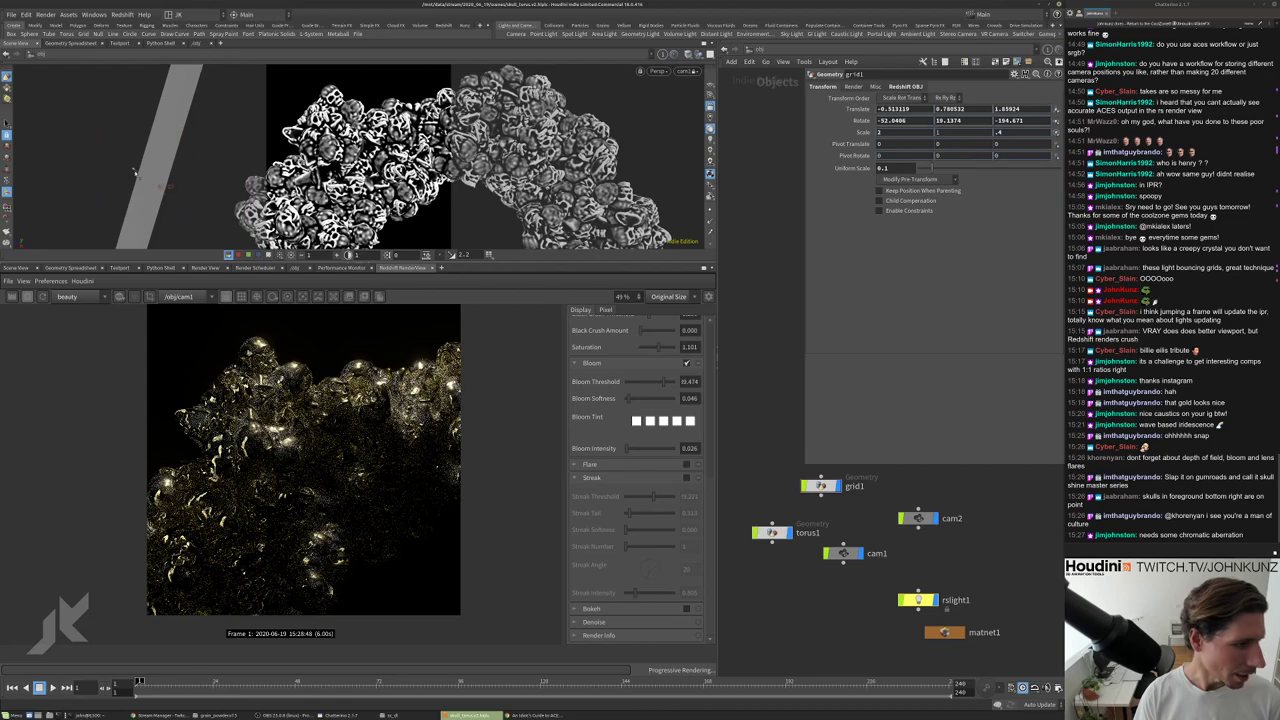
left_click_drag(164, 222, 192, 182)
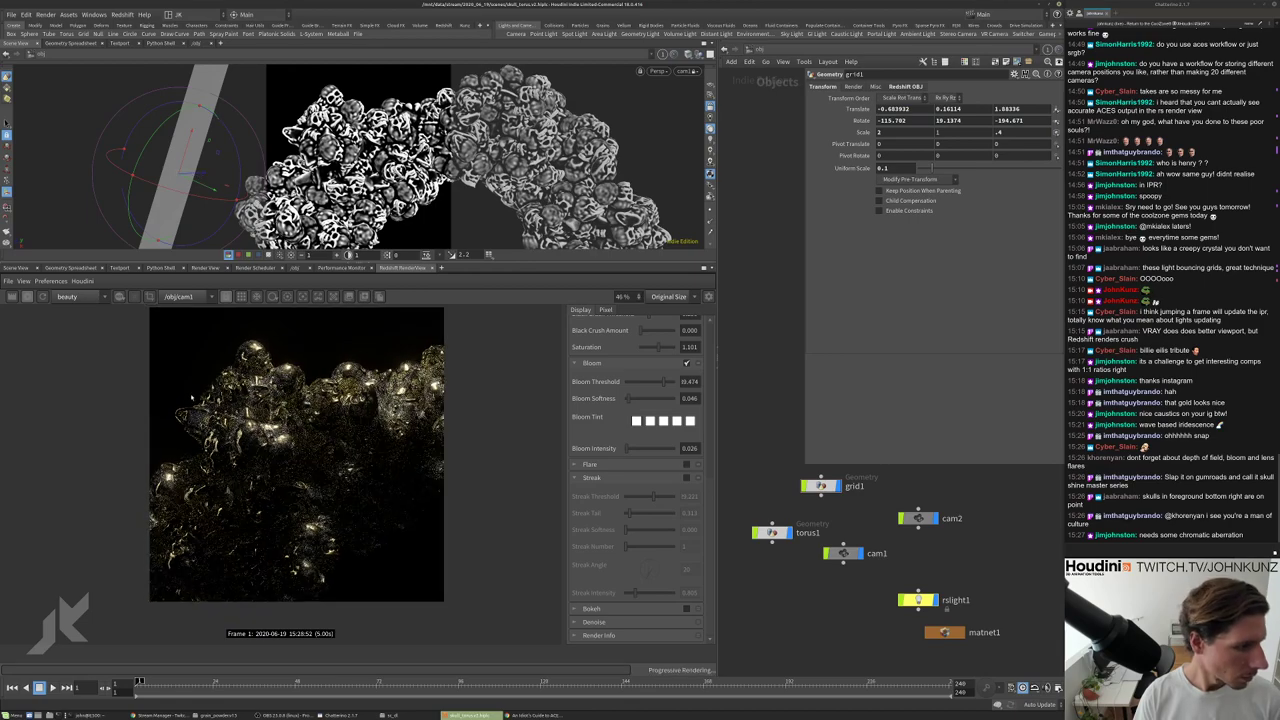
scroll(220, 551, "down", 2)
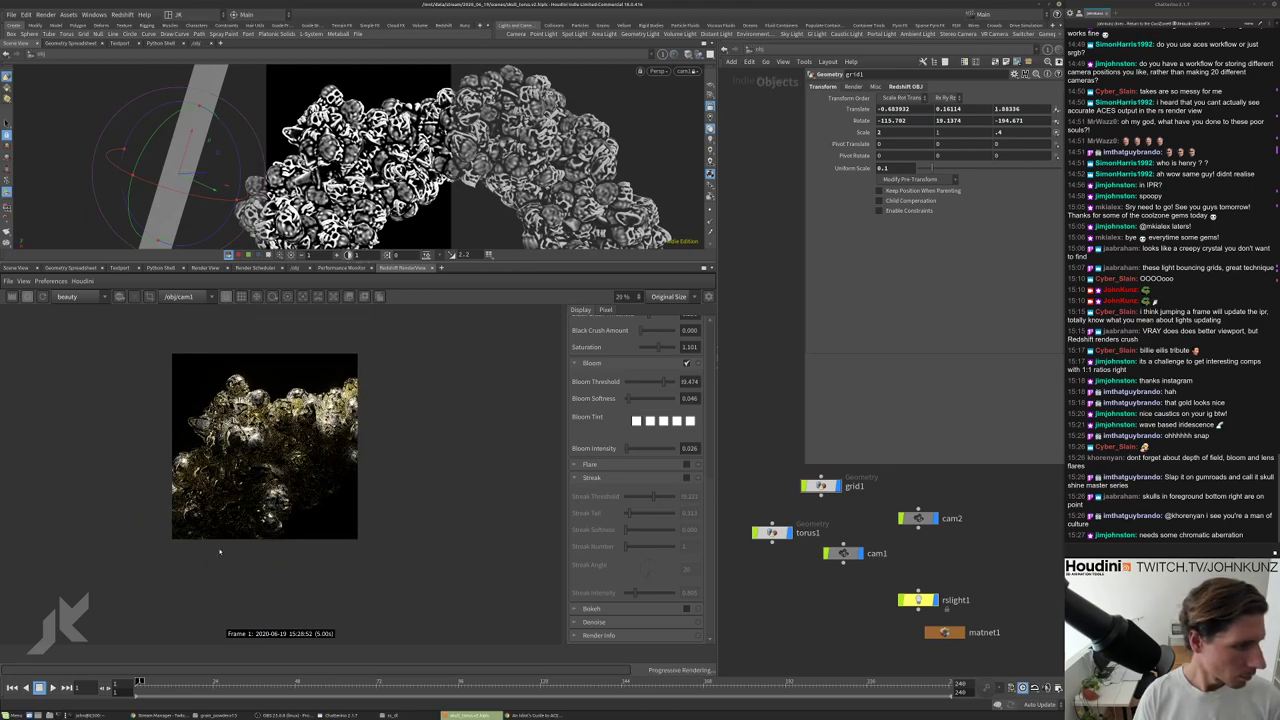
scroll(244, 484, "up", 3)
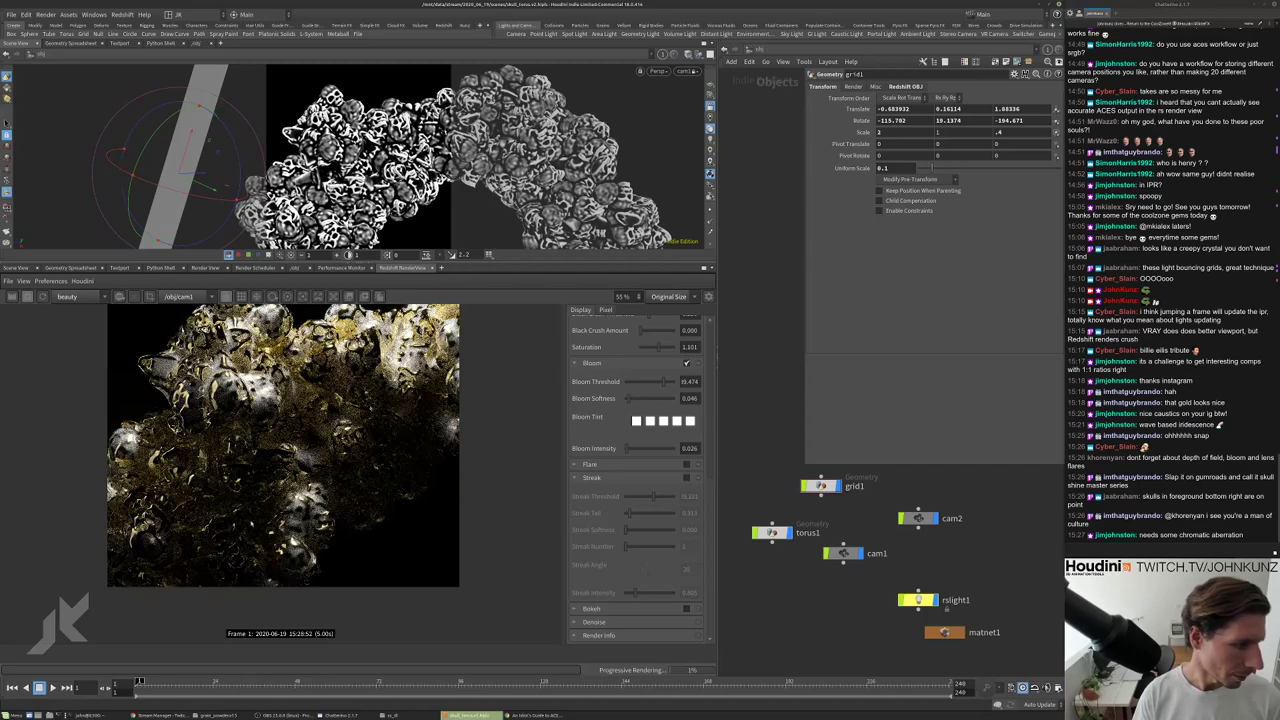
scroll(210, 447, "down", 1)
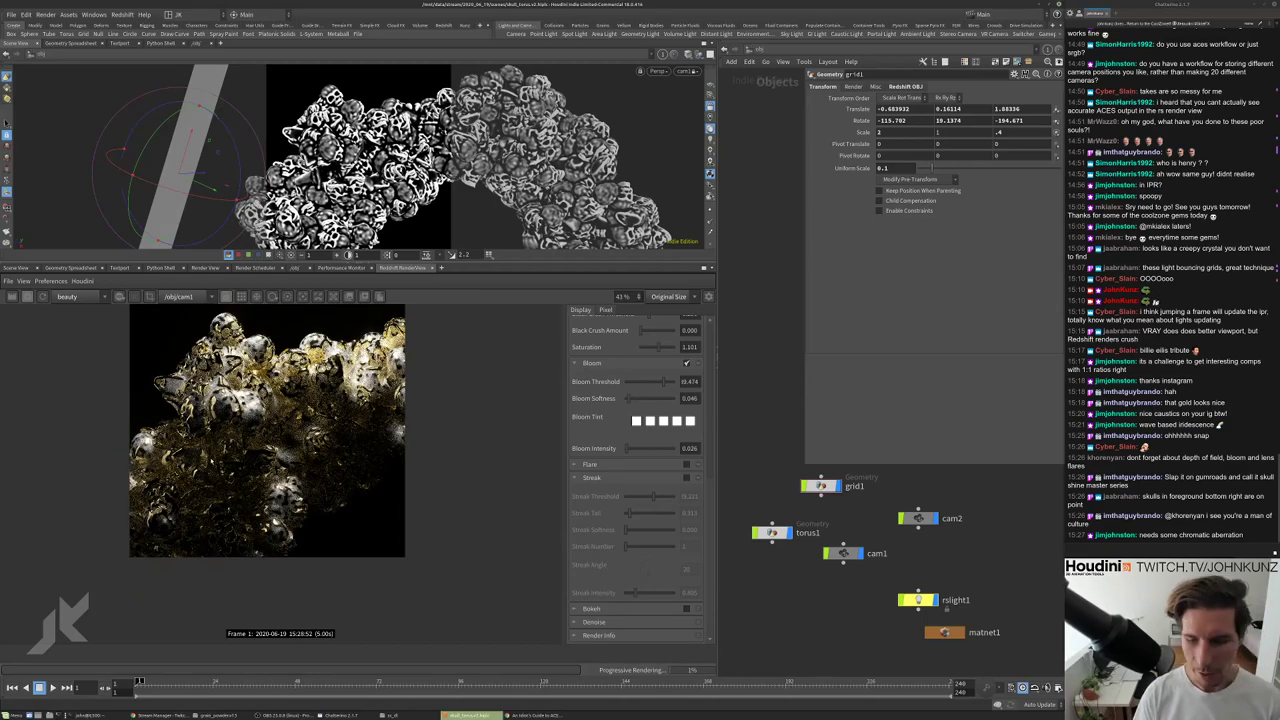
scroll(196, 465, "up", 2)
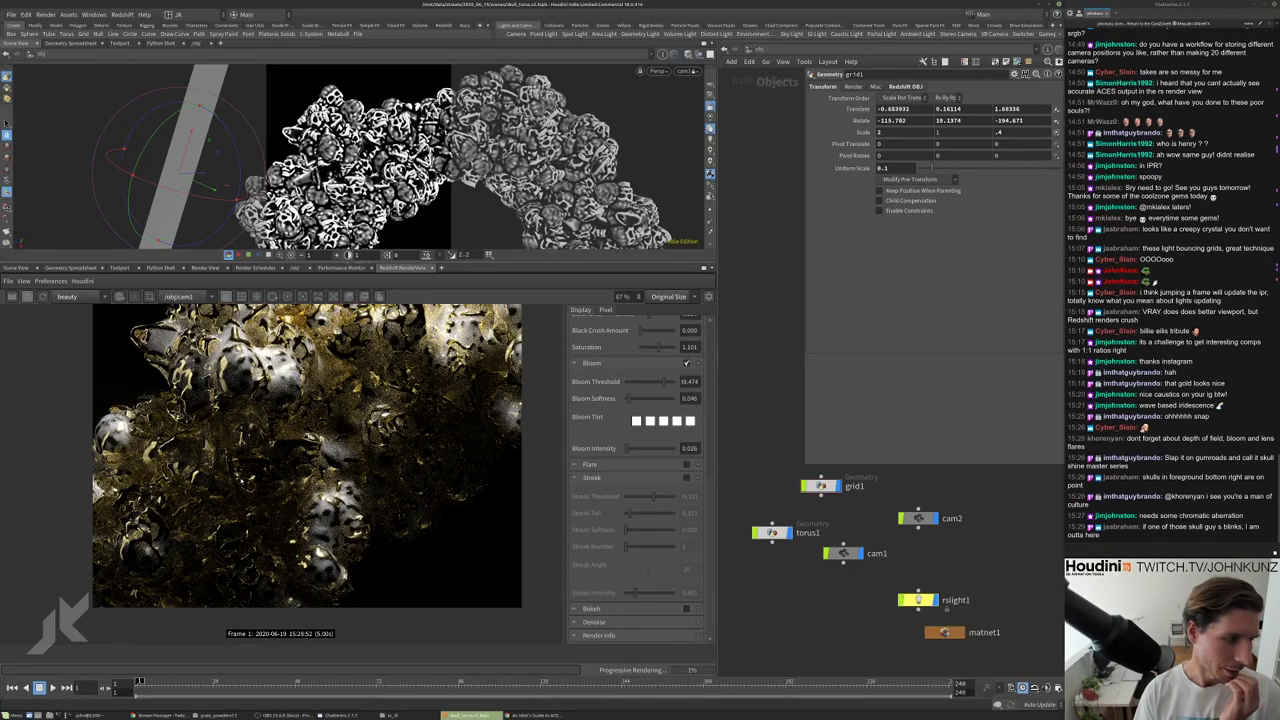
scroll(257, 460, "down", 2)
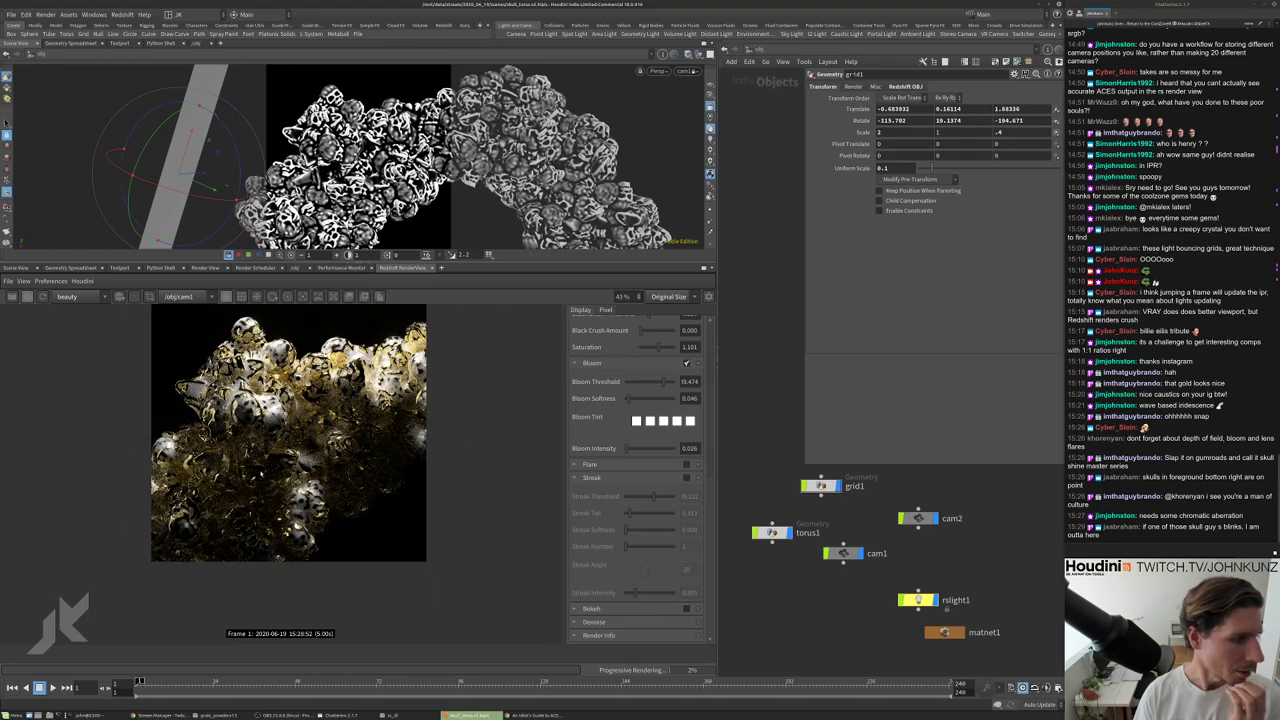
scroll(270, 465, "up", 4)
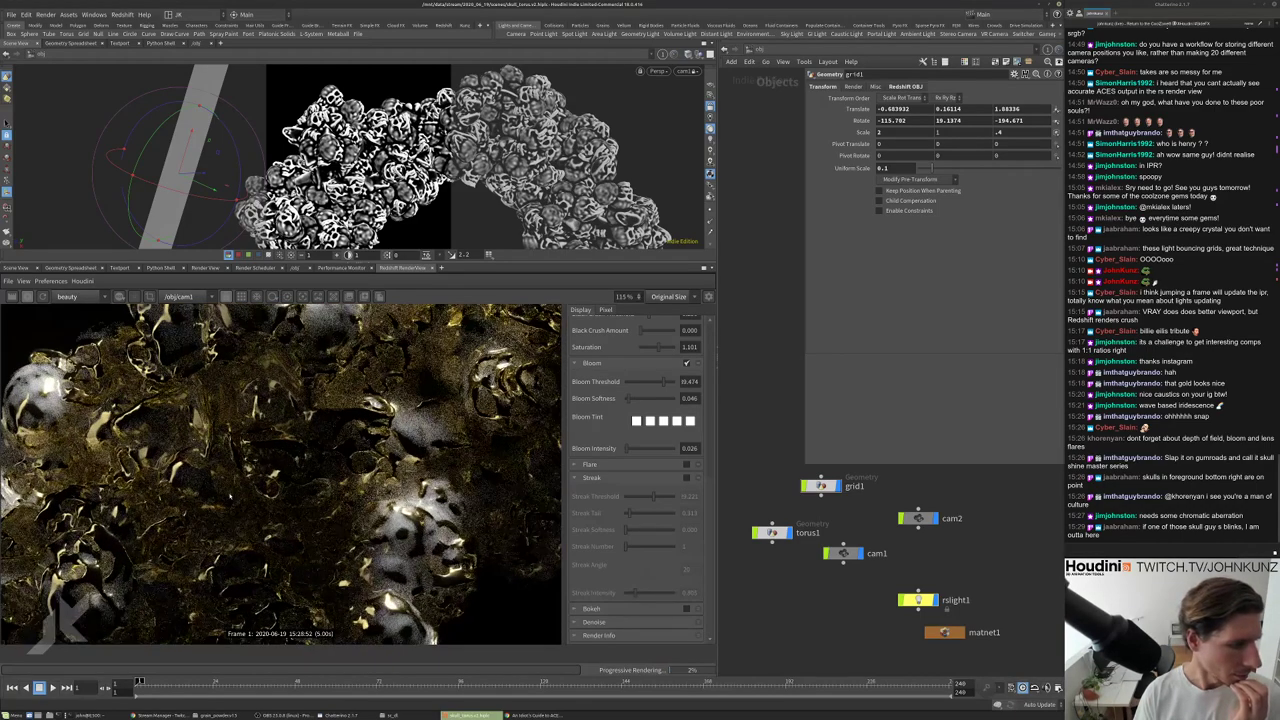
scroll(292, 535, "down", 4)
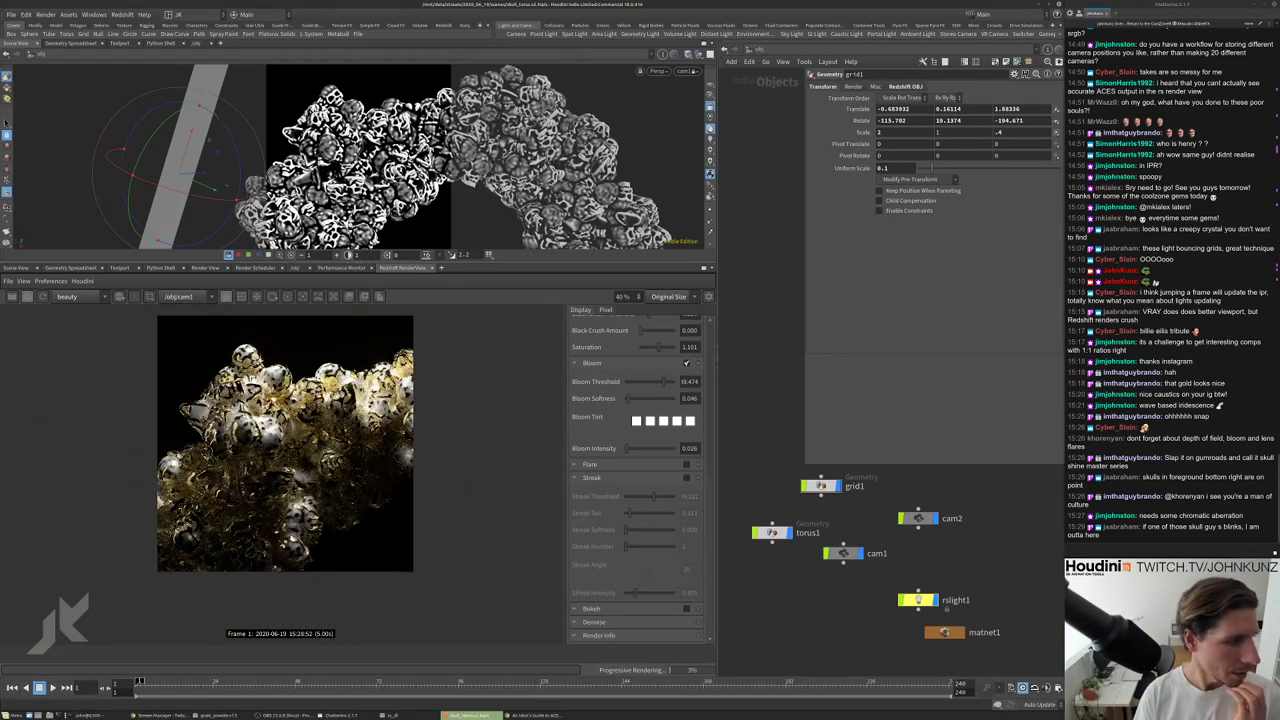
scroll(283, 442, "down", 1)
scroll(606, 470, "up", 5)
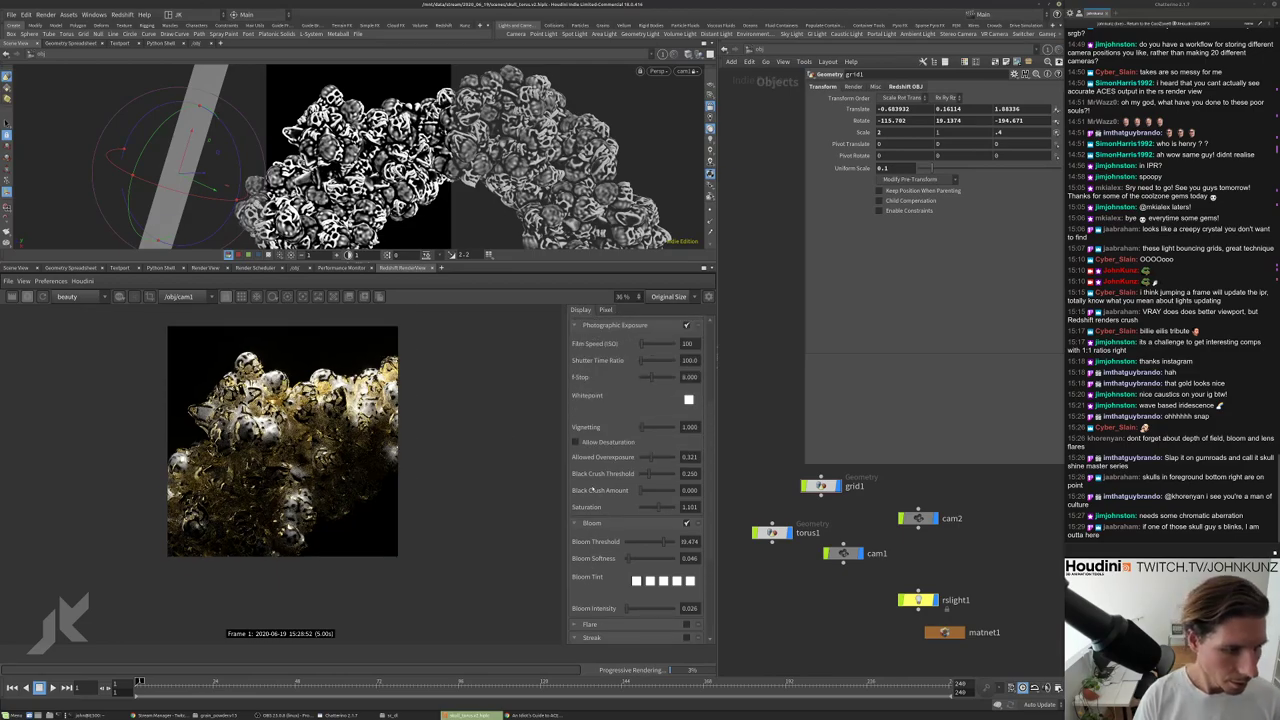
Lower the Photographic Exposure F-Stop to -0.440 to darken the render.
left_click_drag(668, 416, 656, 419)
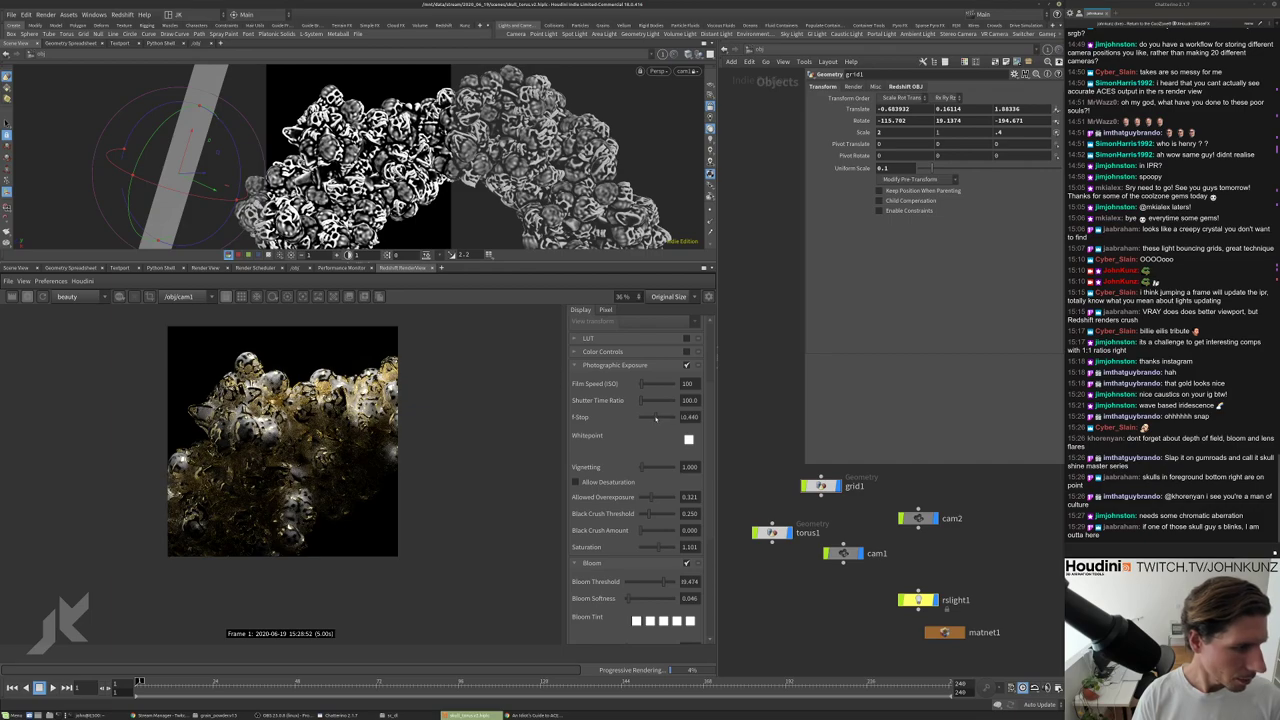
scroll(282, 440, "up", 6)
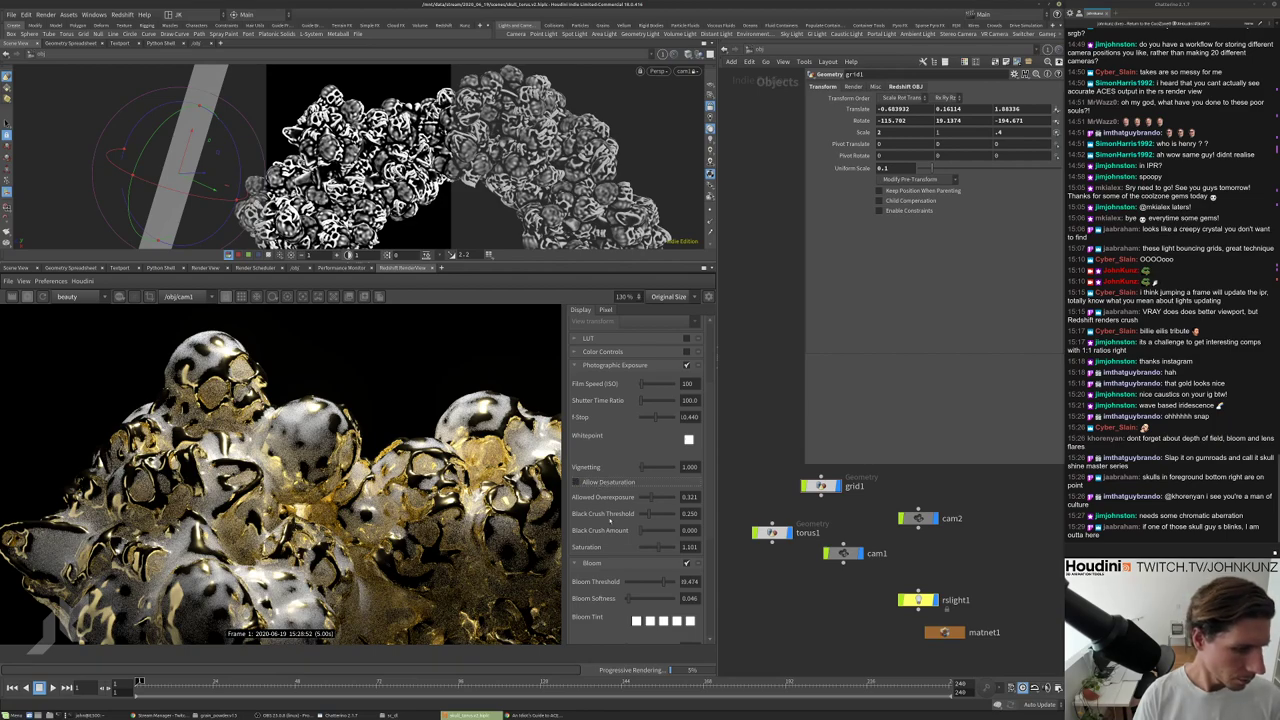
scroll(308, 584, "down", 6)
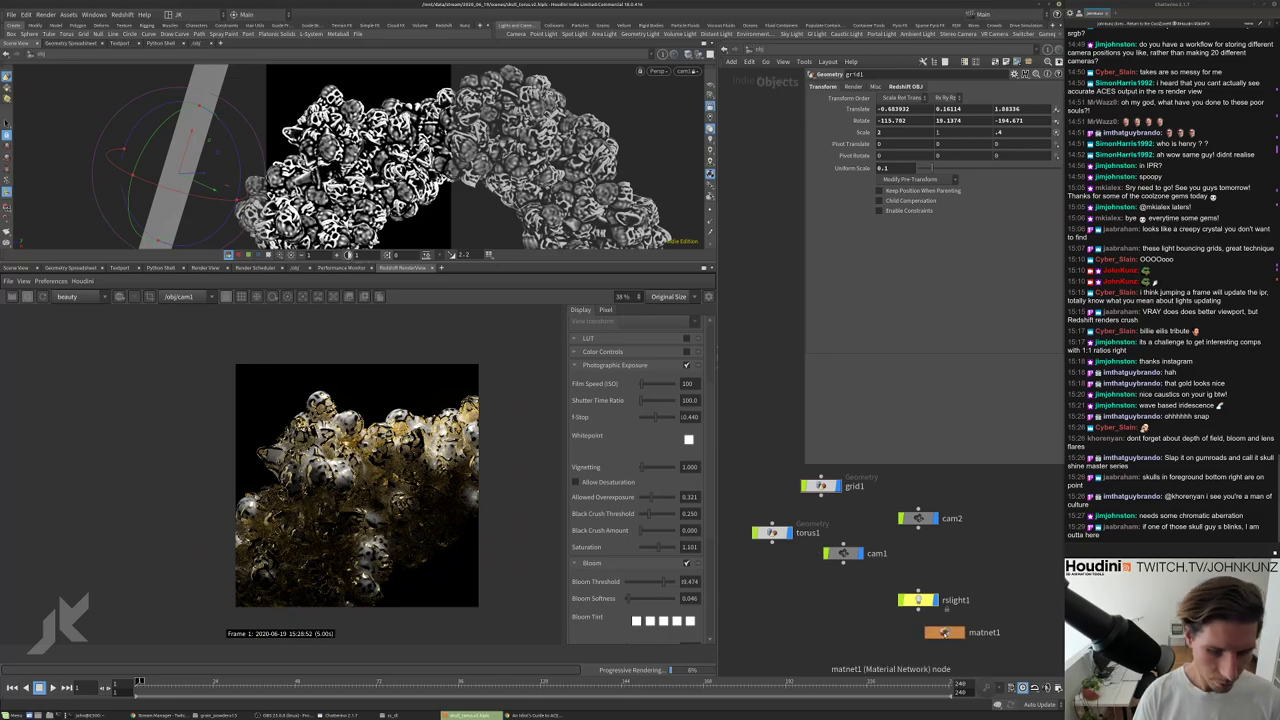
Enter matnet1 and set the Redshift post saturation to 1.000.
double_click(945, 632)
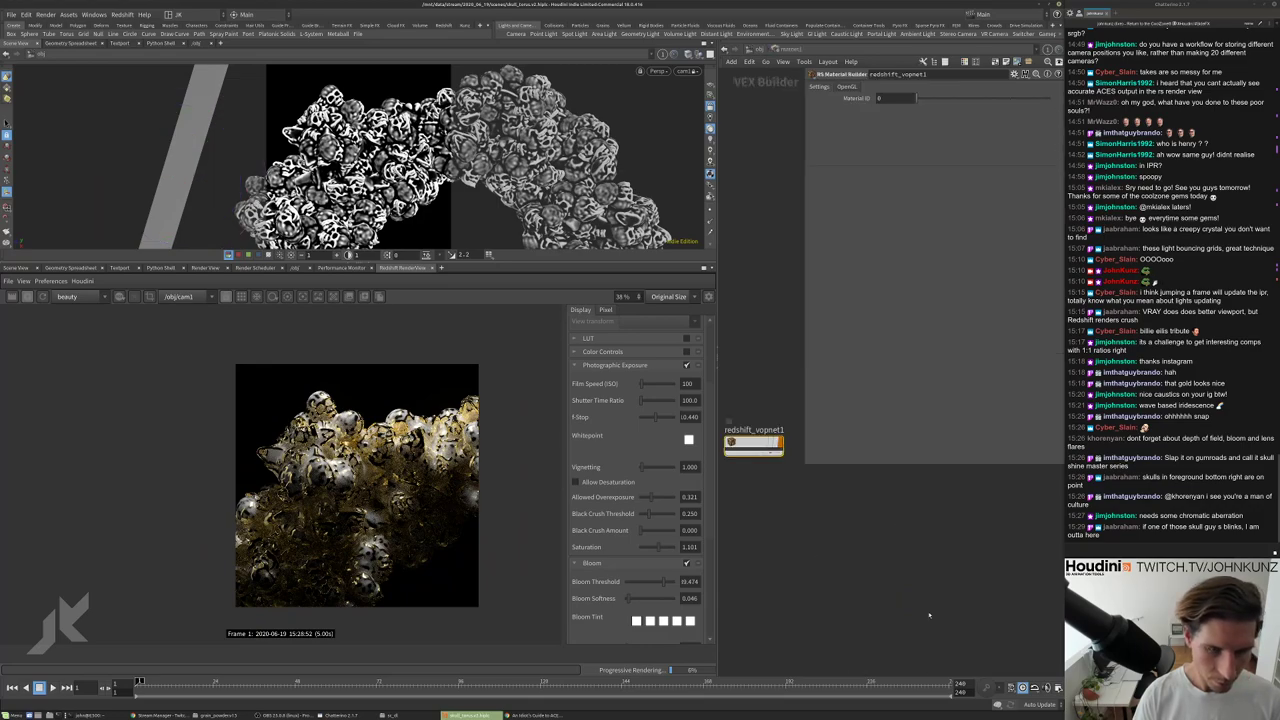
double_click(690, 547)
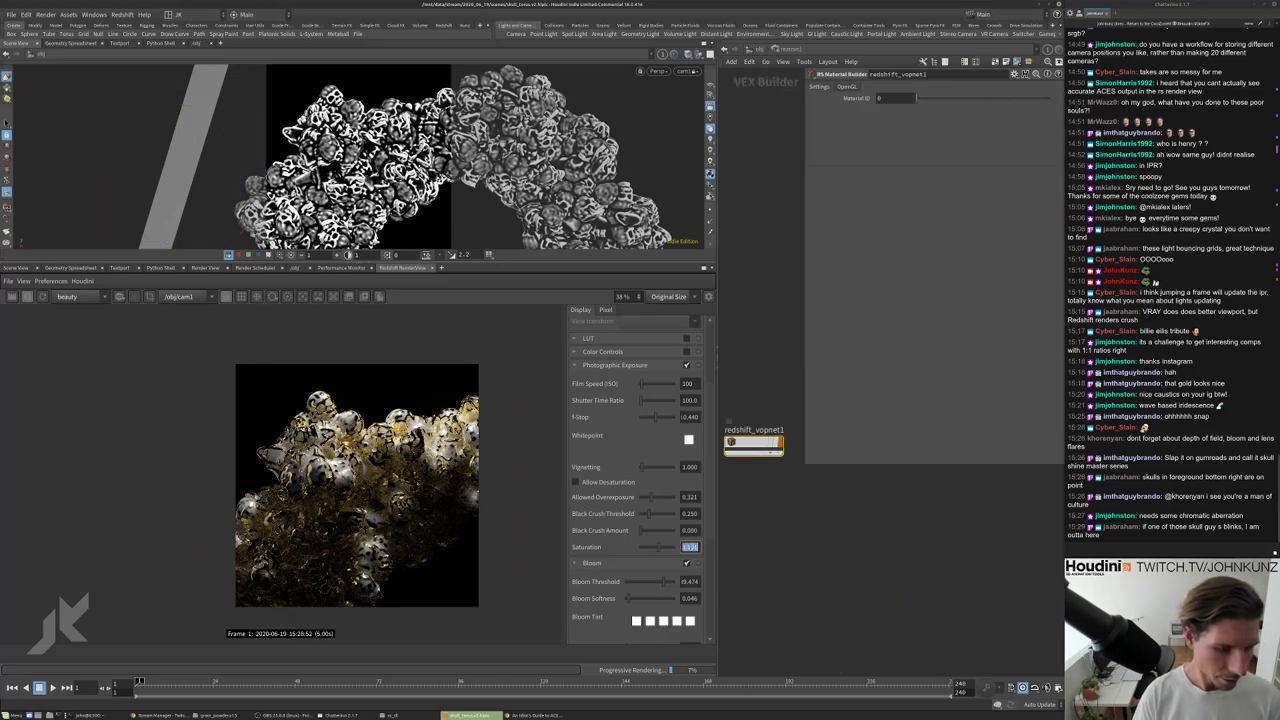
type("1")
key("Return")
scroll(362, 411, "up", 3)
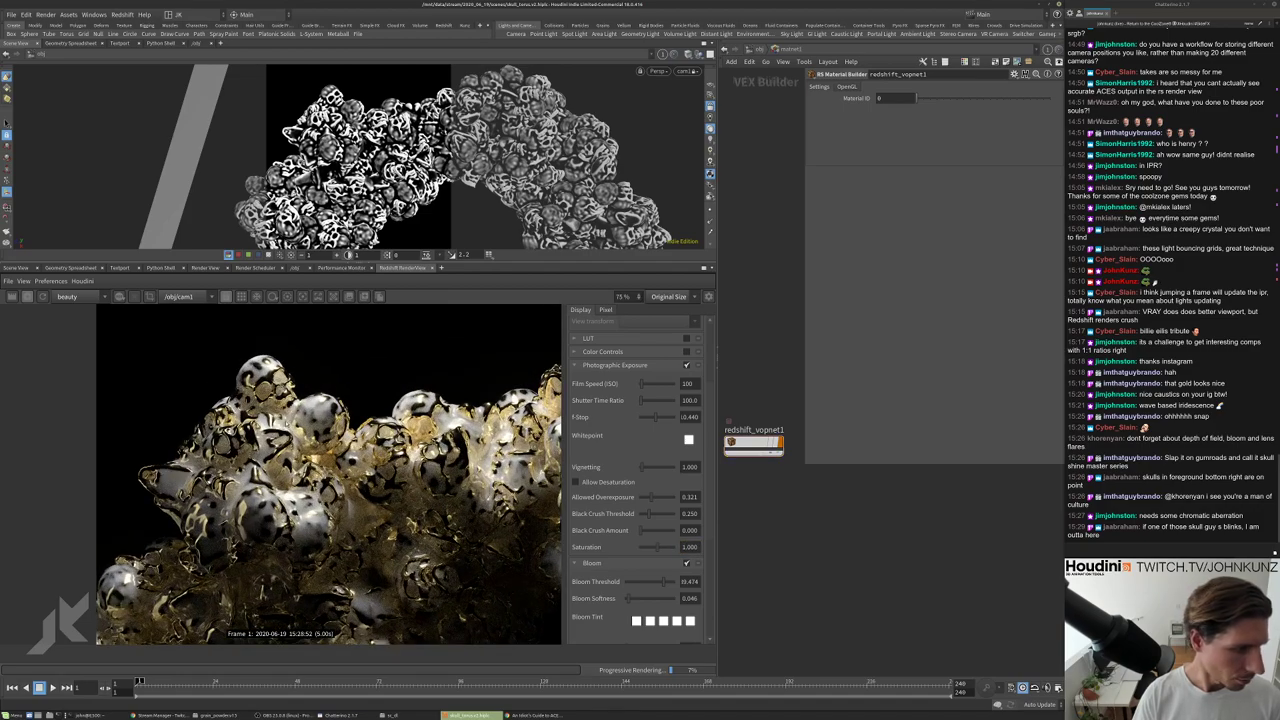
scroll(280, 380, "up", 4)
scroll(280, 470, "down", 3)
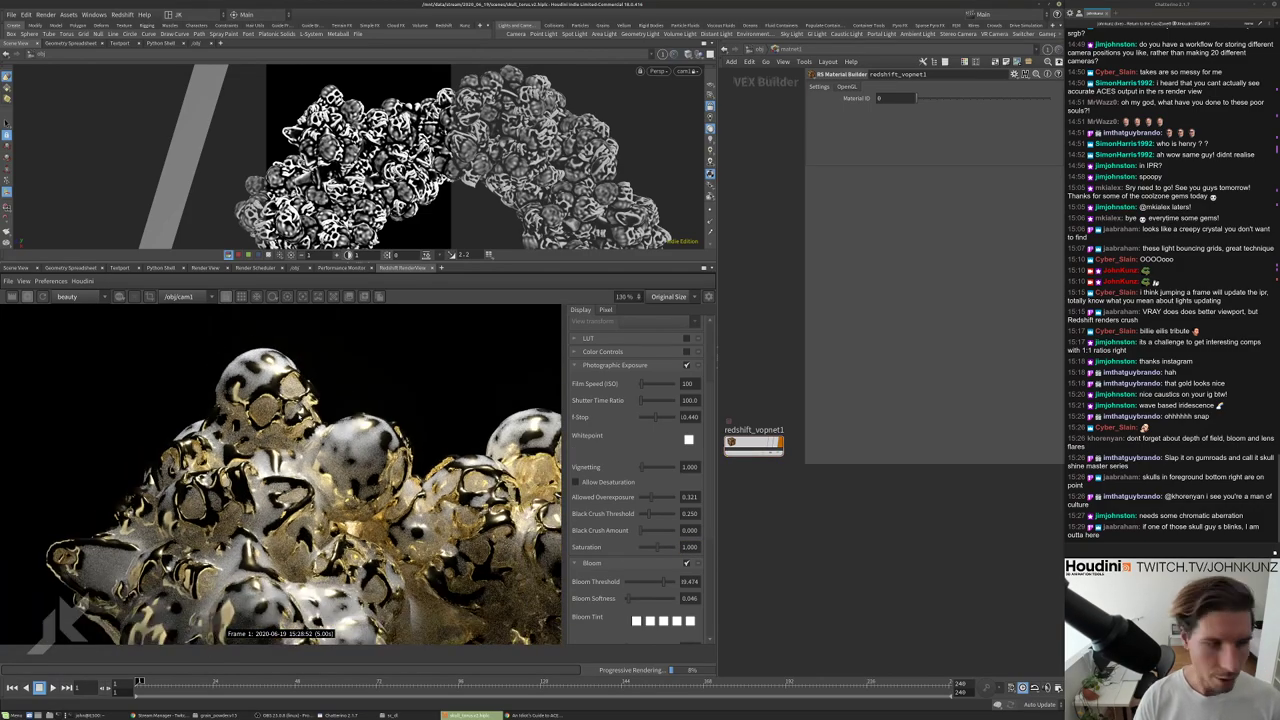
Inside redshift_vopnet1, set RSMathRange1's old range min to 0.859 and max to 0.048.
double_click(752, 442)
scroll(830, 515, "up", 3)
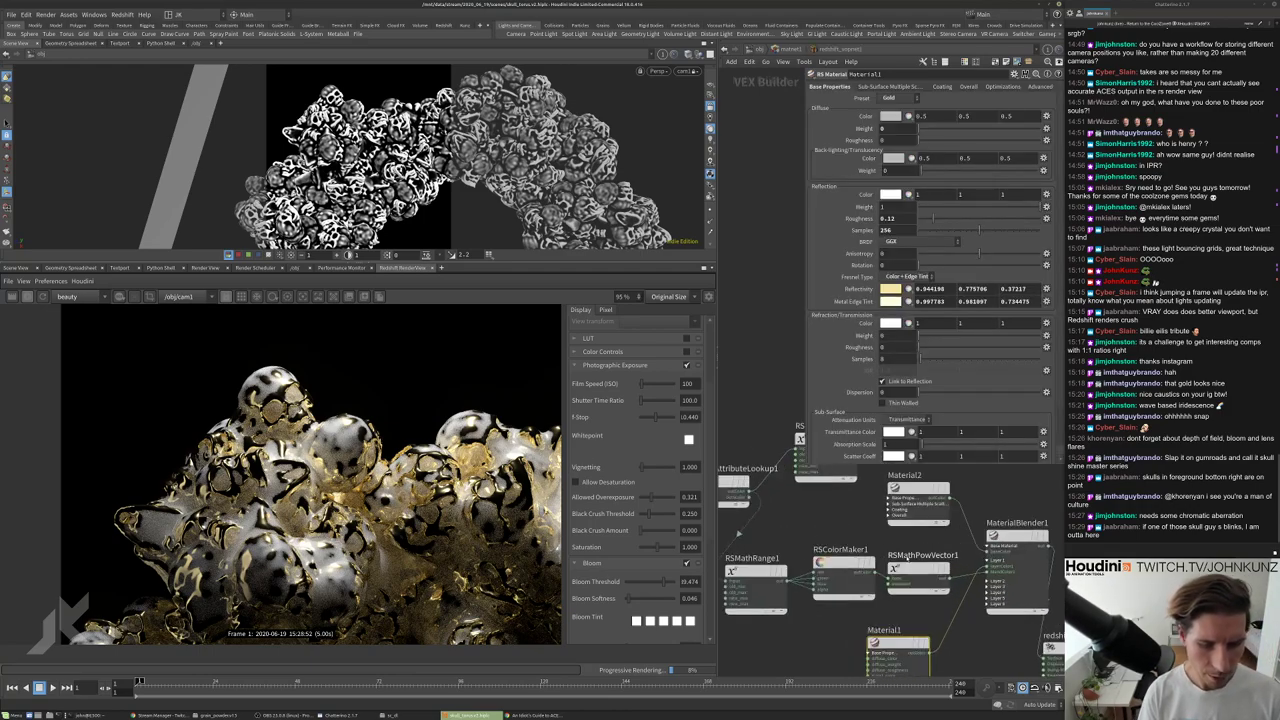
left_click(756, 575)
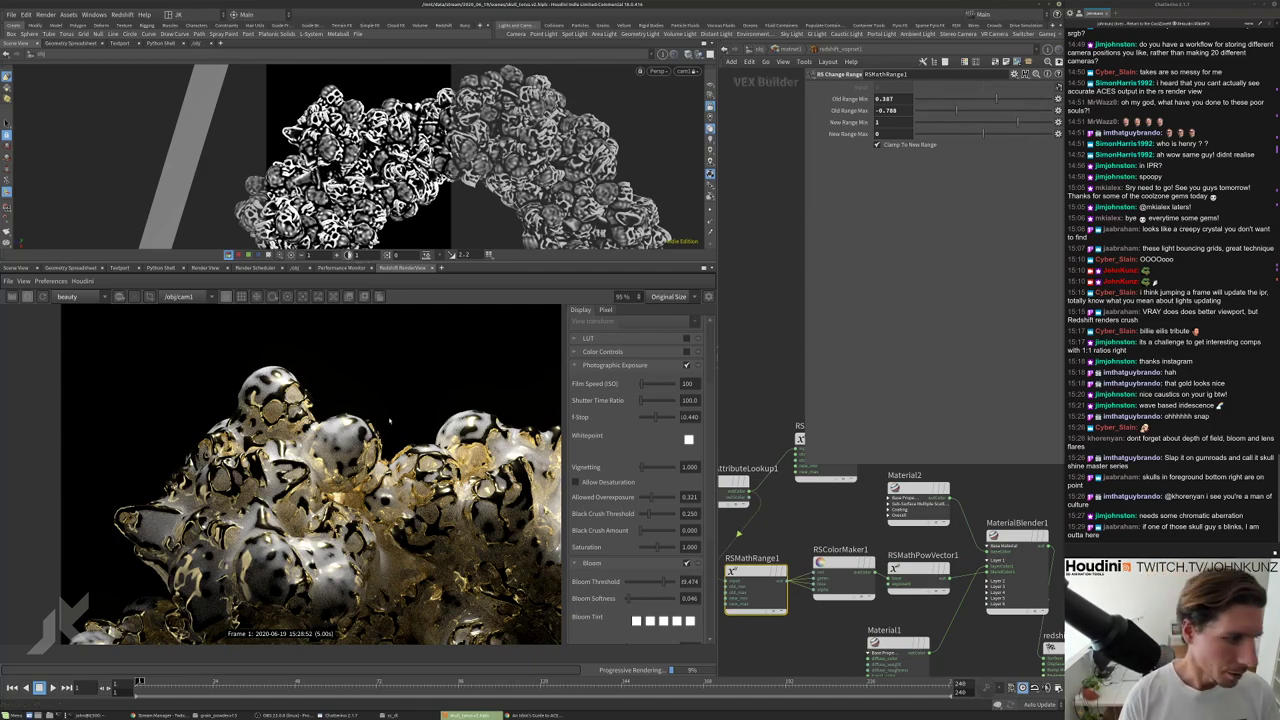
scroll(272, 385, "up", 3)
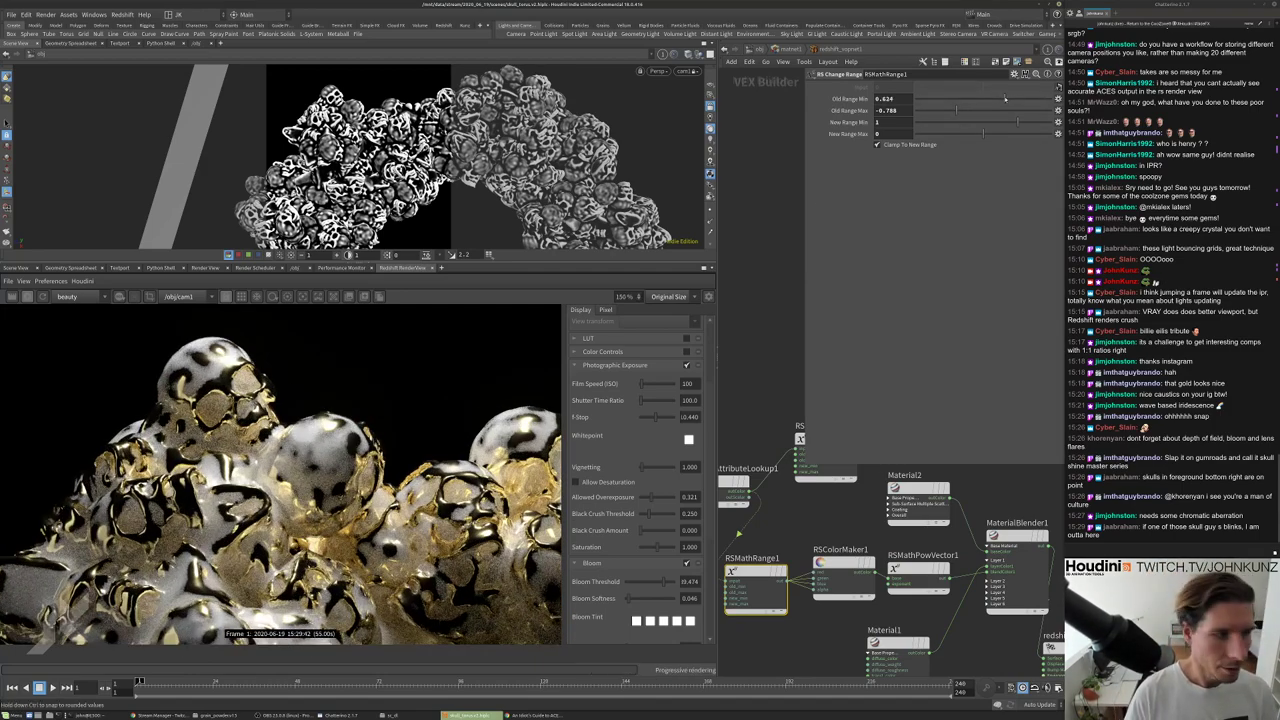
left_click_drag(1010, 98, 1018, 98)
key("f")
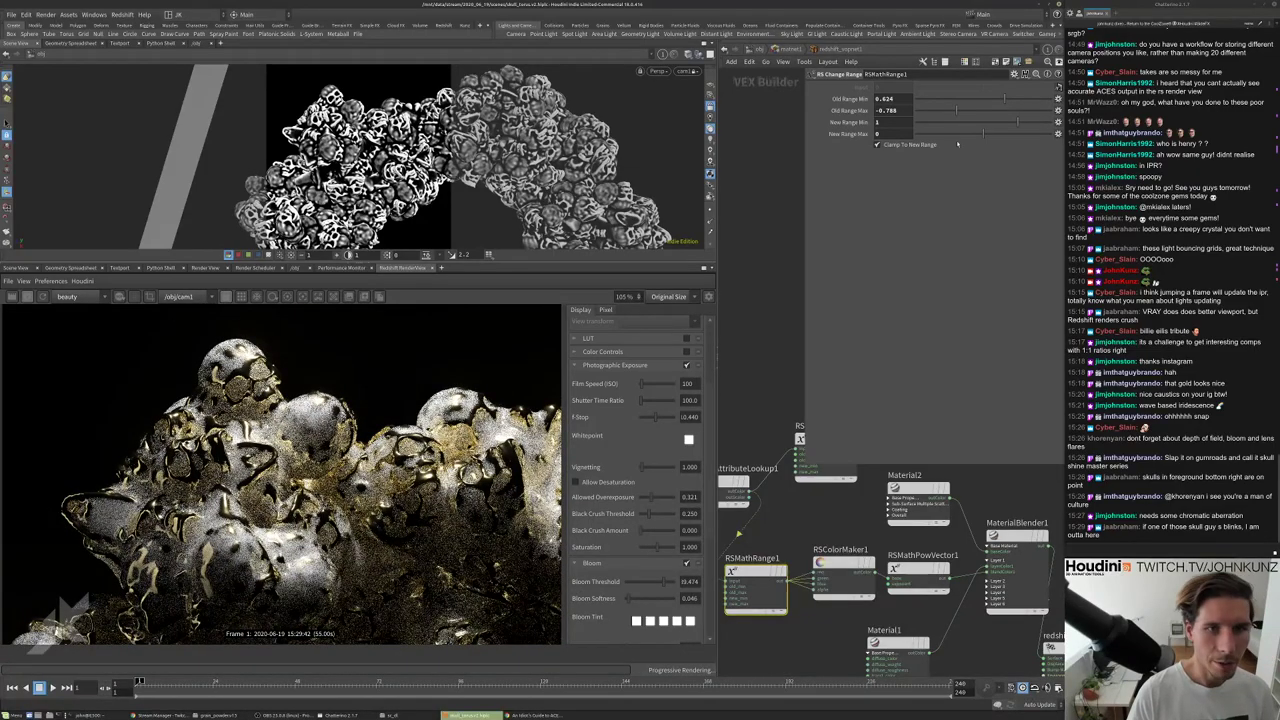
mouse_move(1006, 98)
left_mouse_down()
mouse_move(1020, 99)
mouse_move(1011, 110)
left_mouse_up()
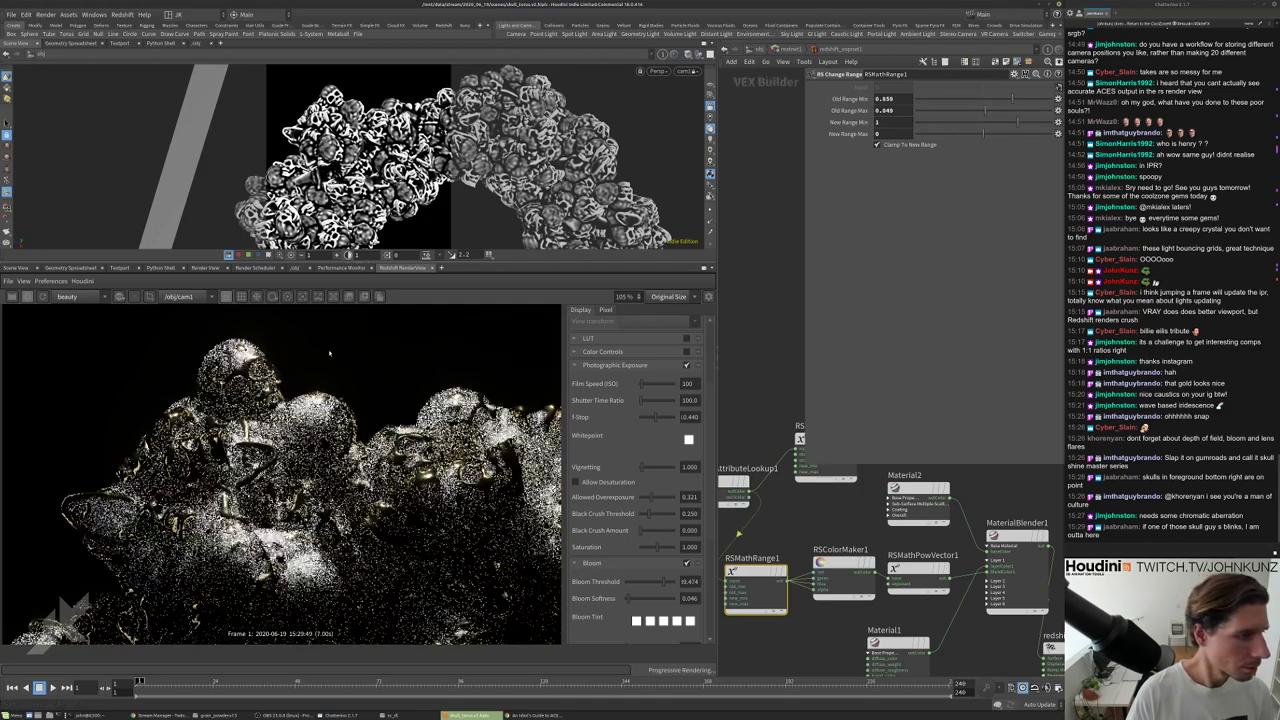
key("f")
scroll(240, 400, "down", 1)
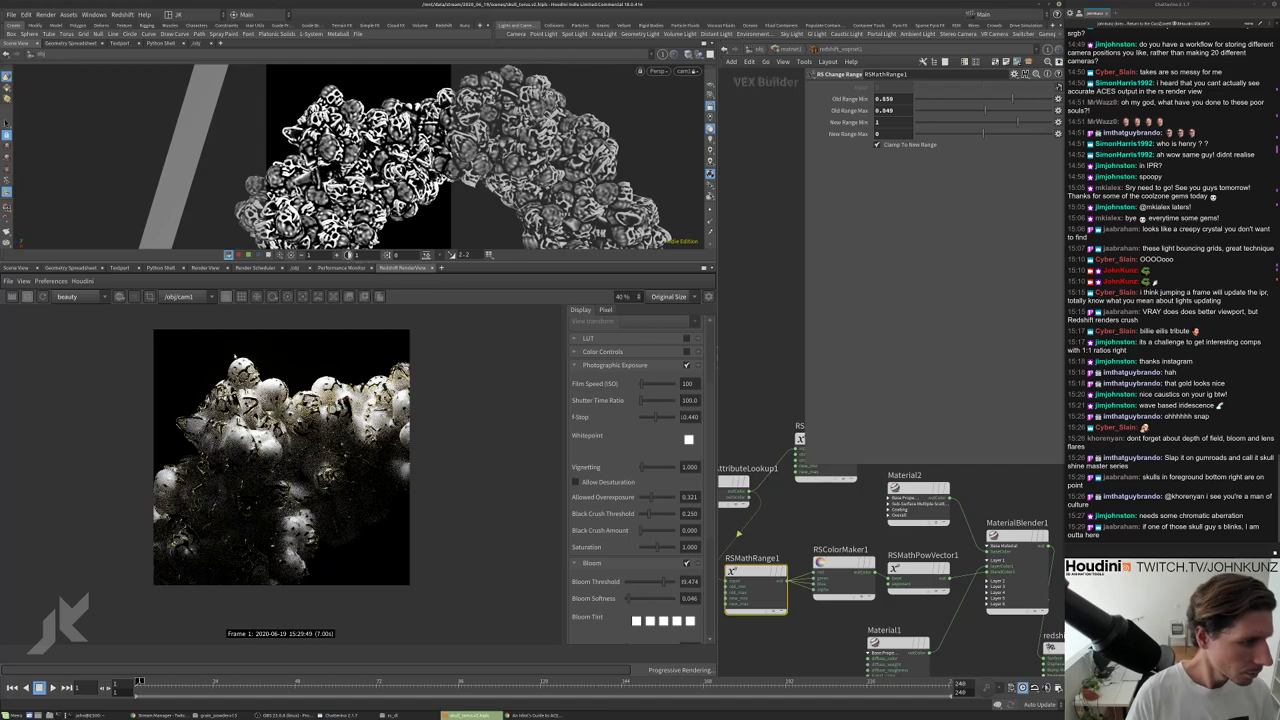
scroll(430, 455, "up", 1)
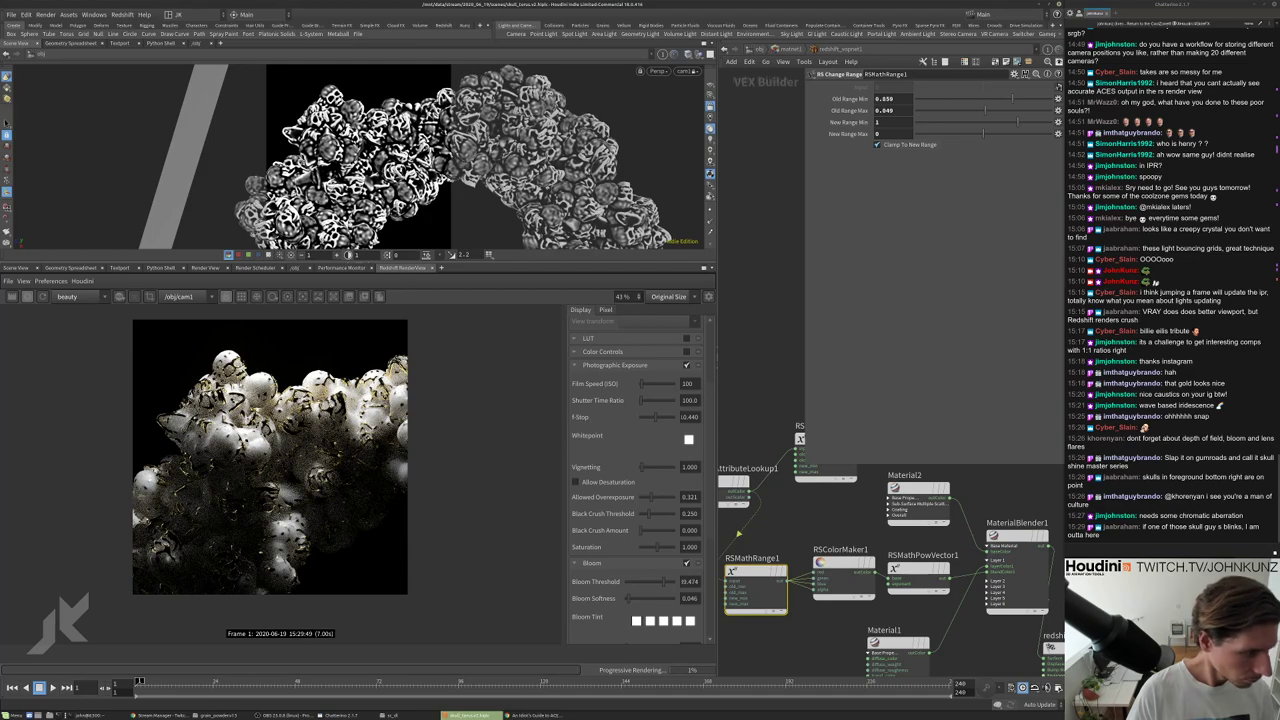
scroll(270, 460, "up", 5)
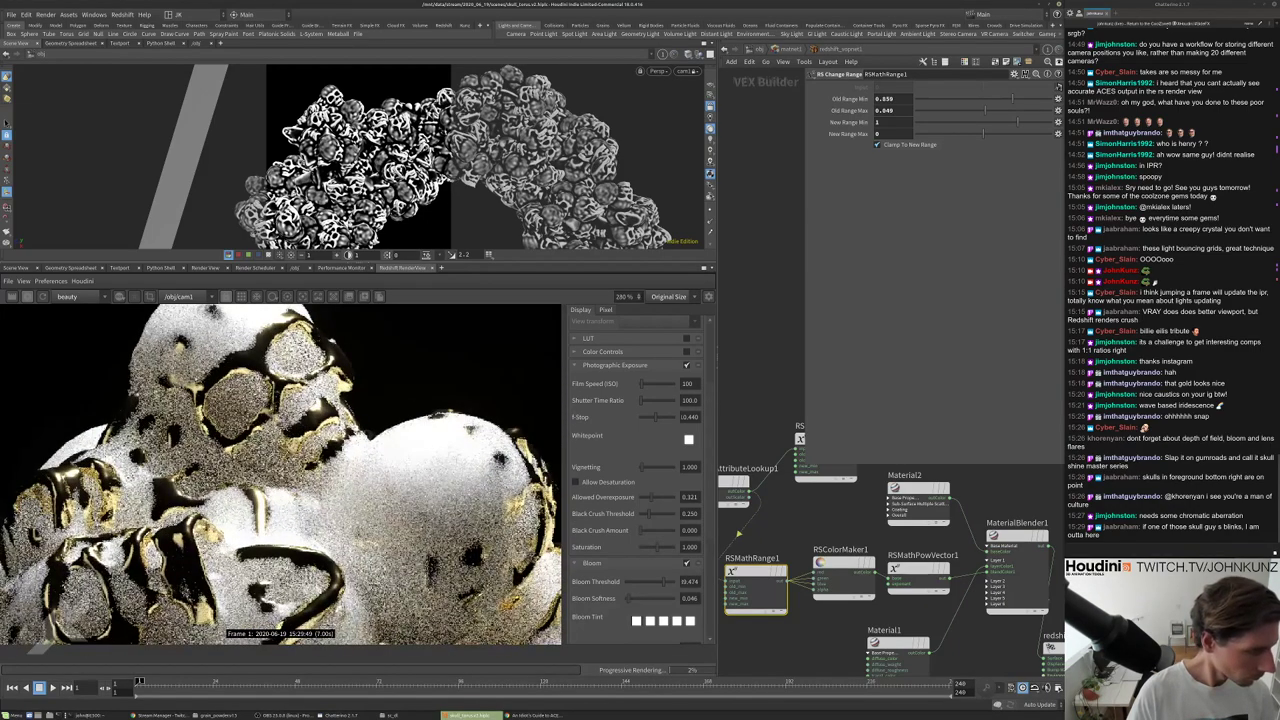
Pan the material network and select Material2 to show its parameters.
middle_click_drag(736, 535, 710, 563)
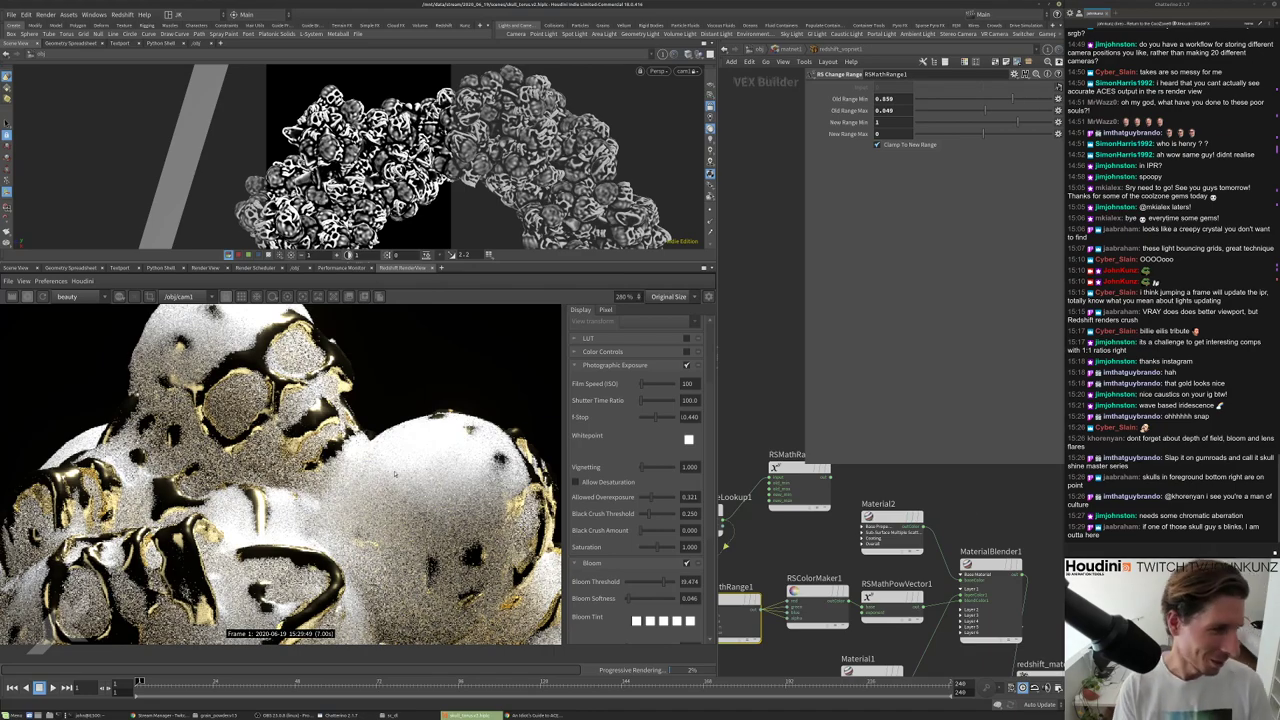
scroll(395, 474, "down", 6)
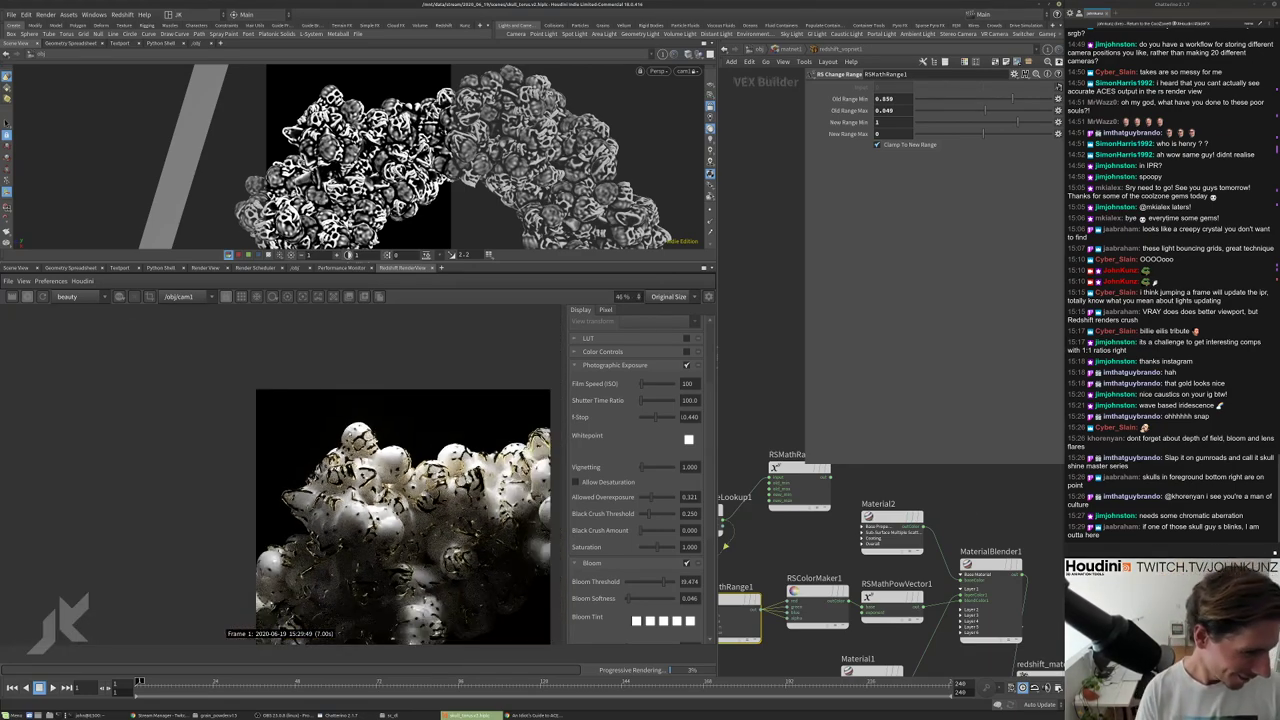
scroll(395, 474, "down", 1)
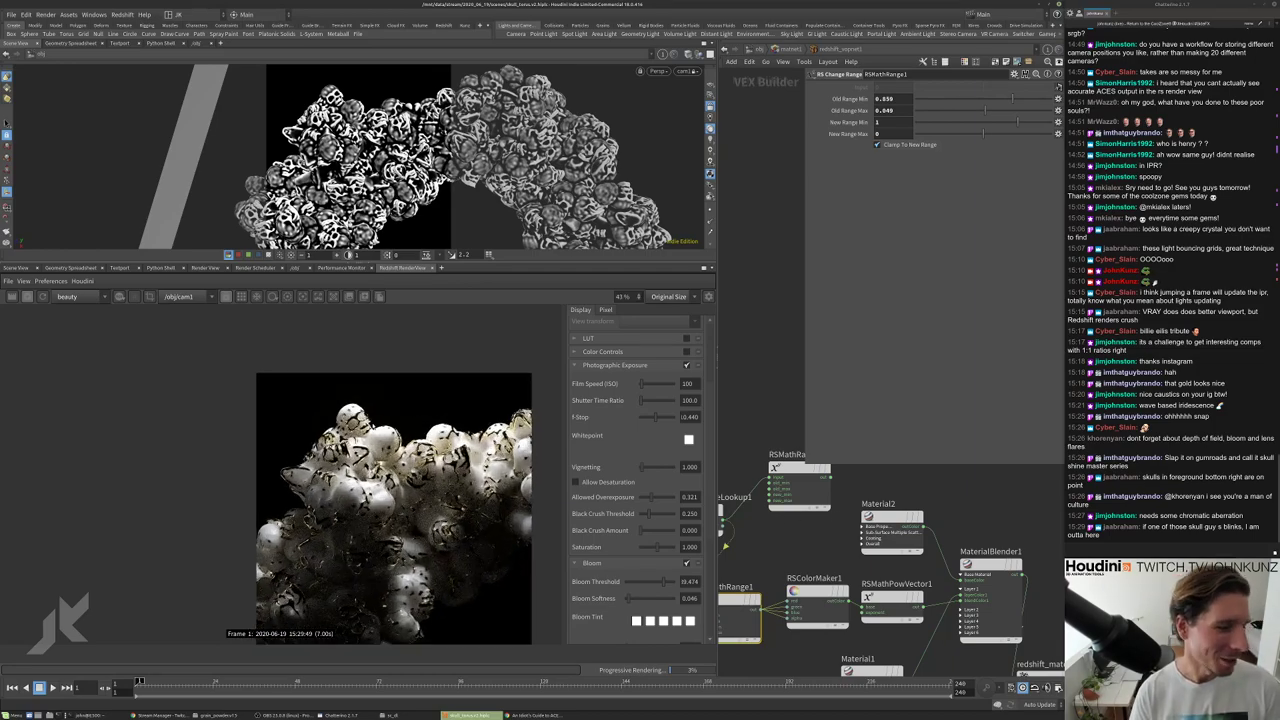
left_click(885, 530)
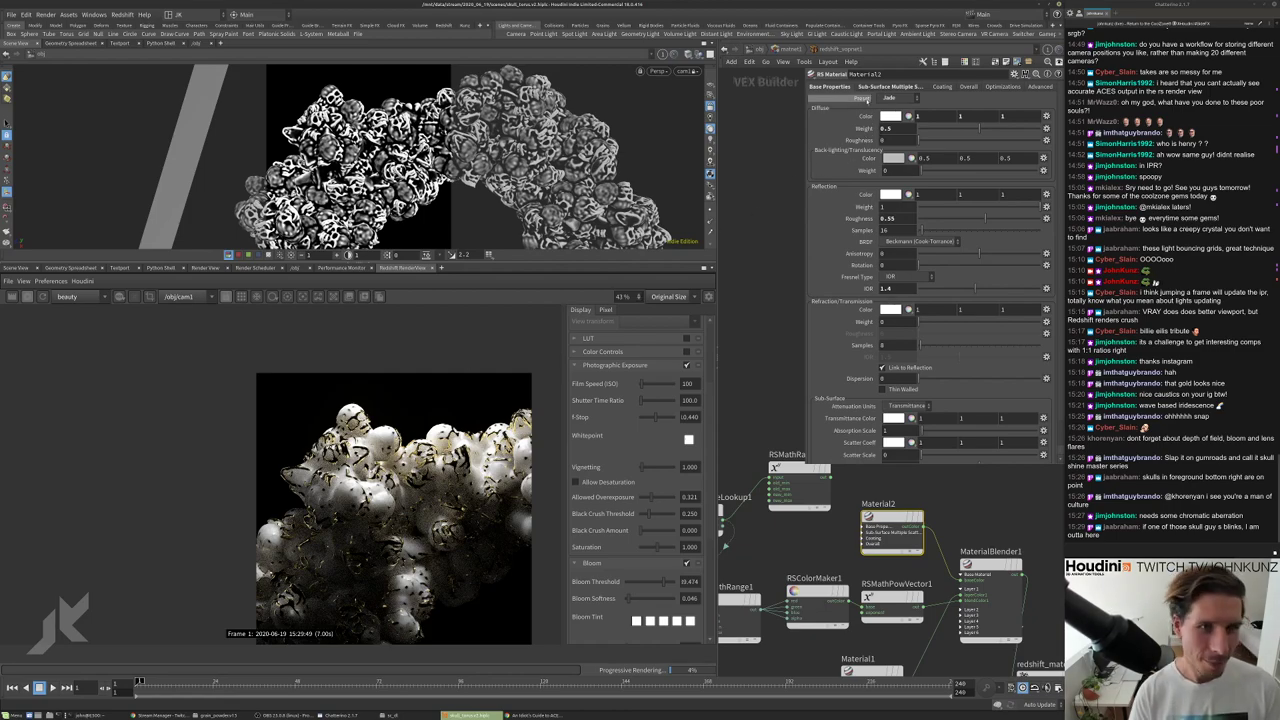
Try Material2 subsurface radius scales of 0.0175 and 0.2, then reselect the field for another value.
left_click(888, 86)
key("Return")
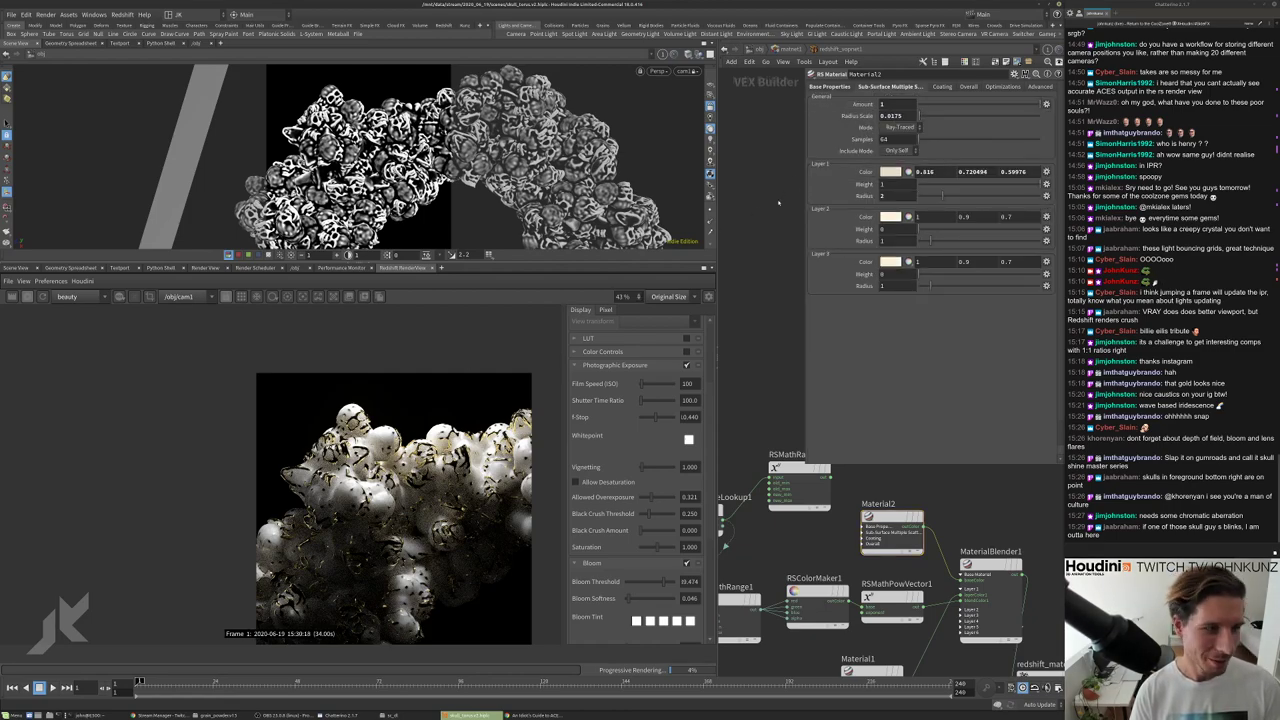
scroll(376, 490, "up", 2)
scroll(376, 490, "up", 1)
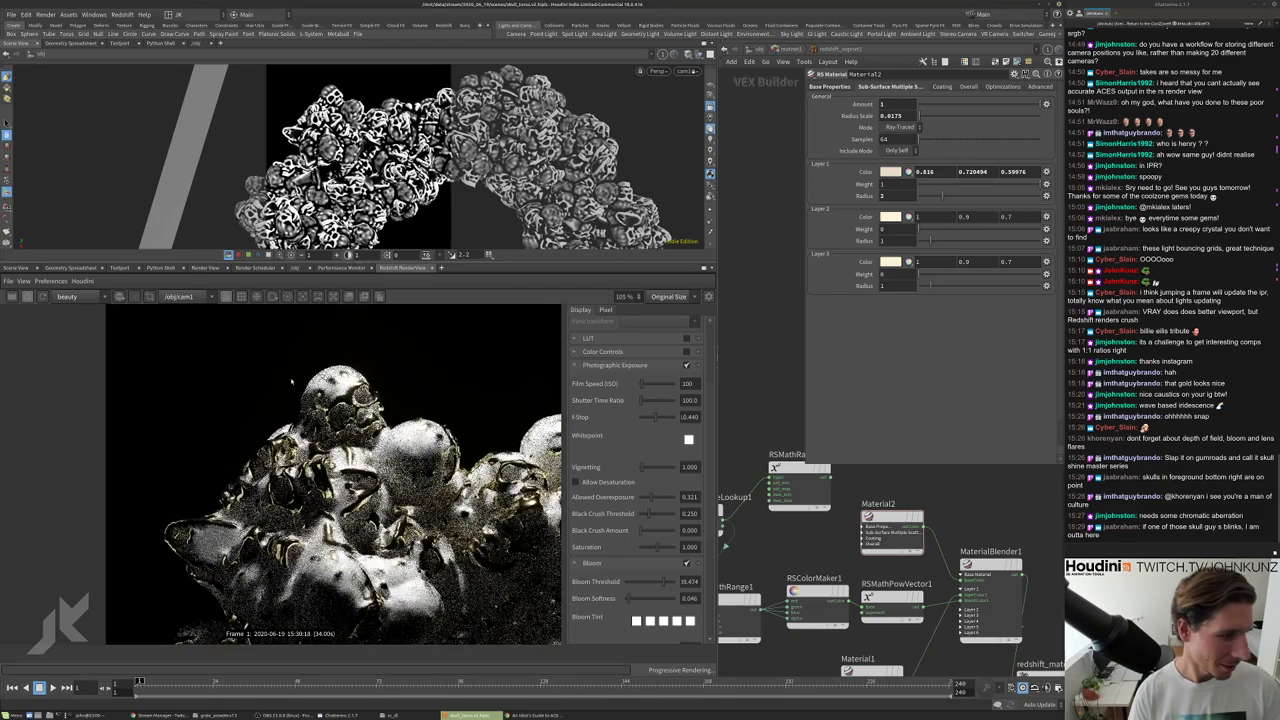
scroll(376, 490, "down", 3)
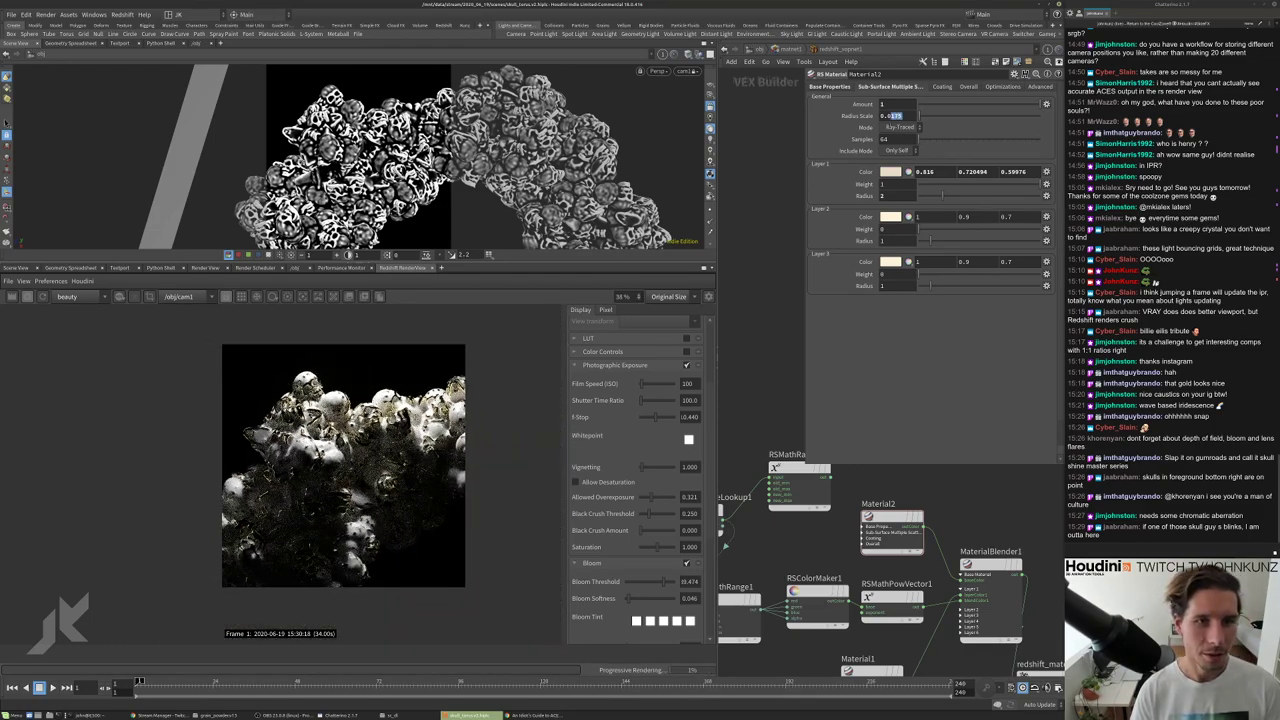
type("0.2")
key("Return")
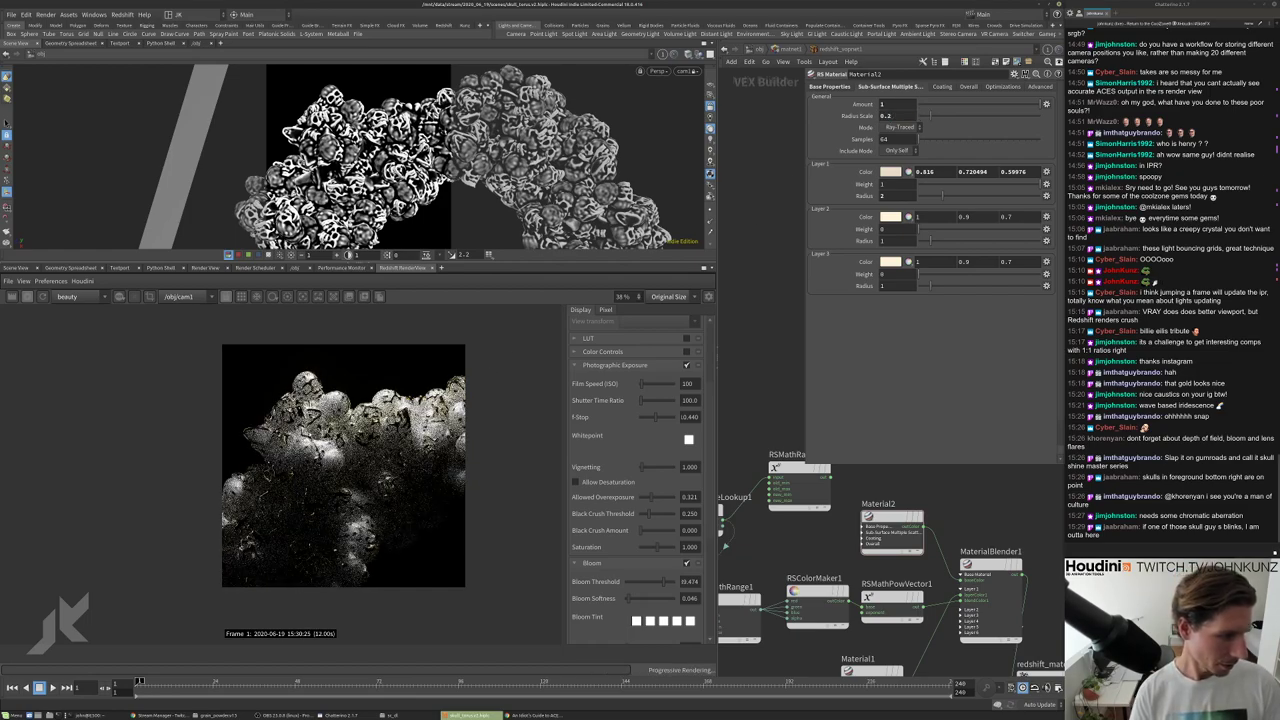
scroll(306, 414, "up", 2)
scroll(310, 409, "up", 2)
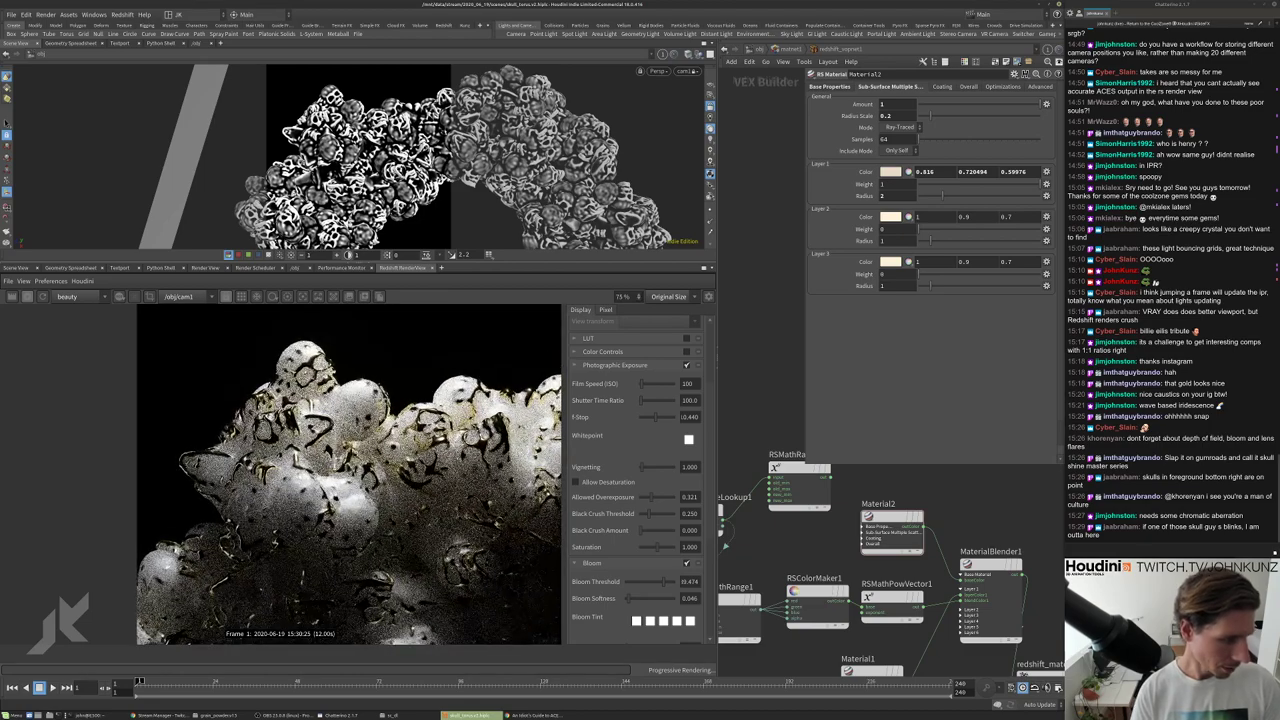
scroll(310, 420, "down", 3)
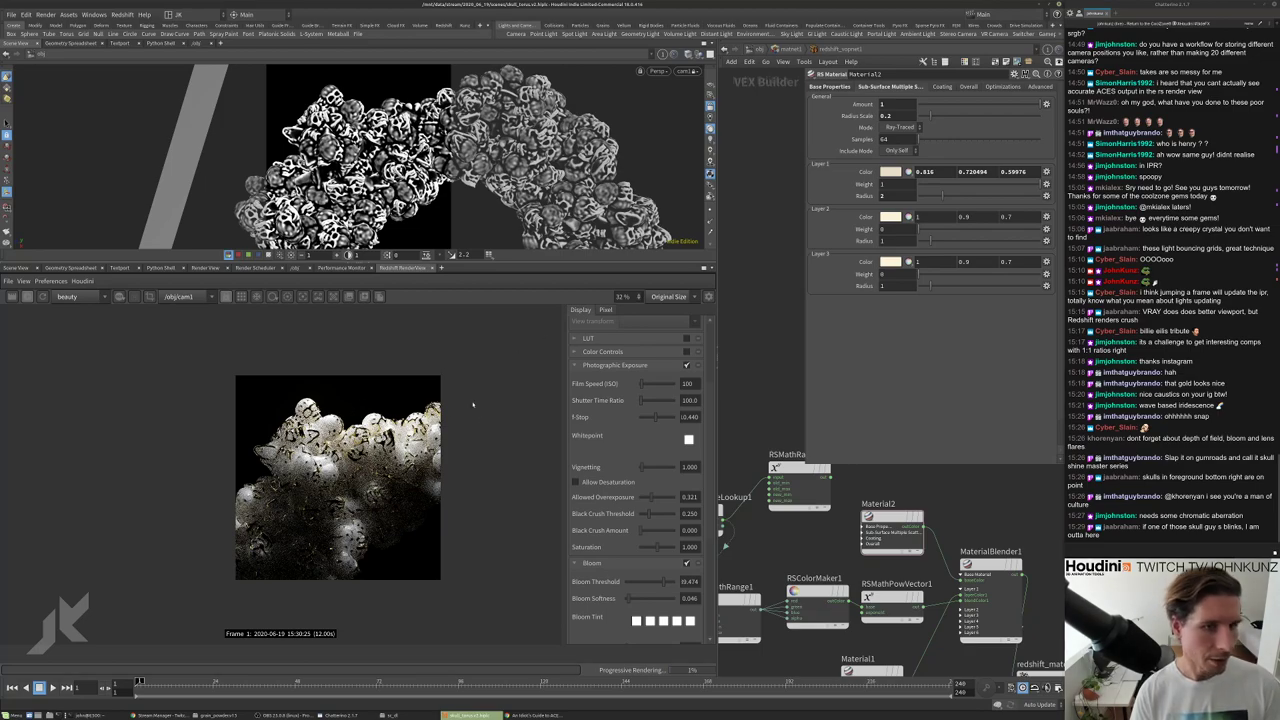
scroll(310, 420, "up", 4)
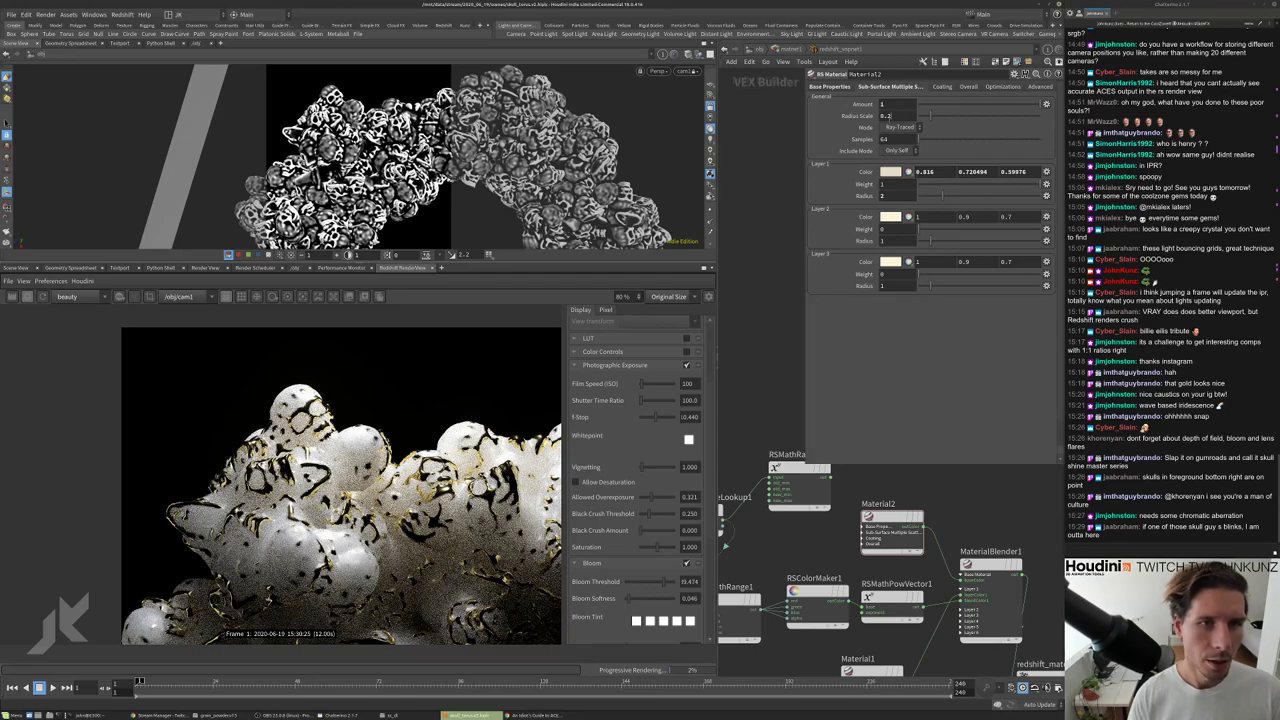
left_click(885, 116)
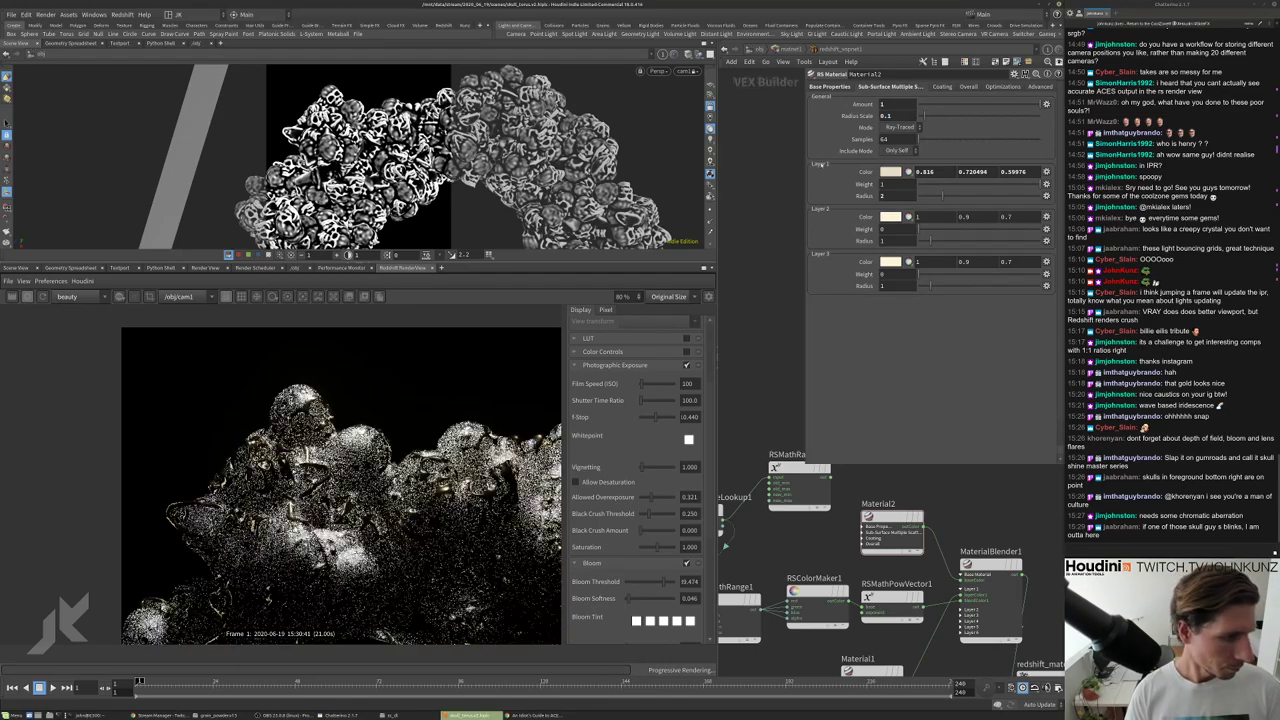
Shift the Layer 1 scattering colour to a paler gold at hue 43 with lower saturation, then return to /obj.
left_click(890, 171)
left_click_drag(922, 228, 950, 234)
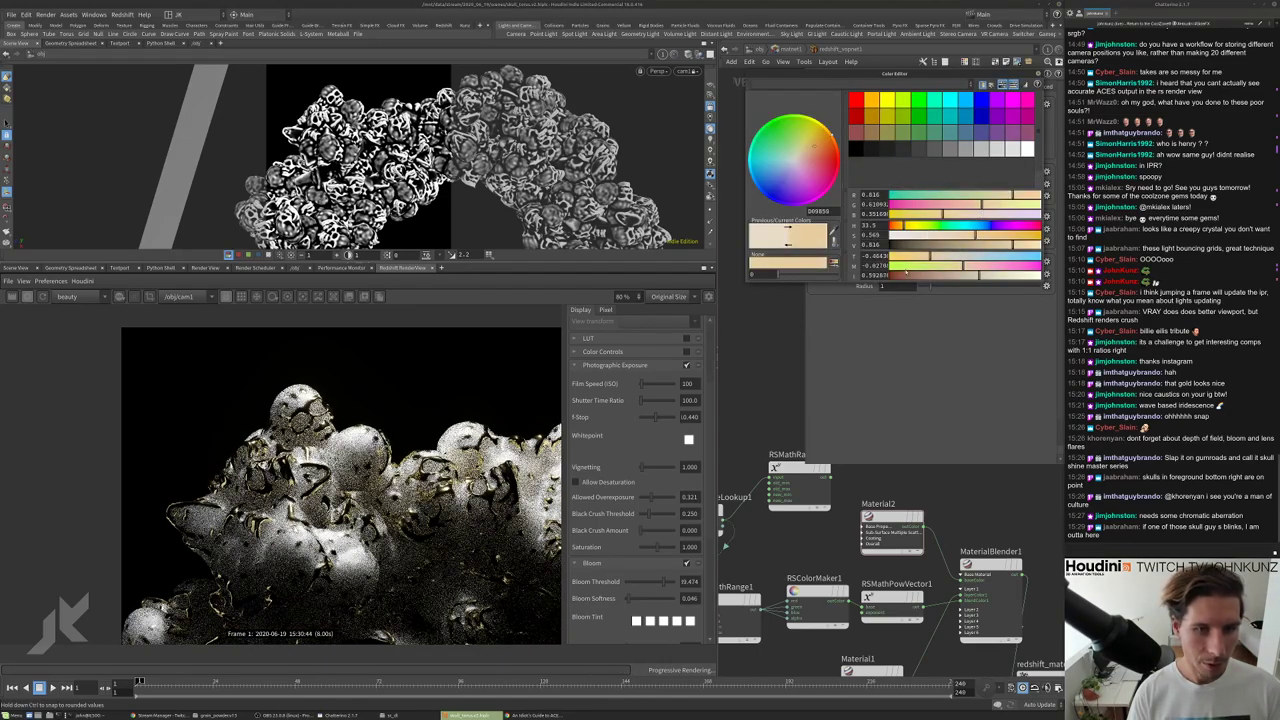
scroll(275, 620, "up", 4)
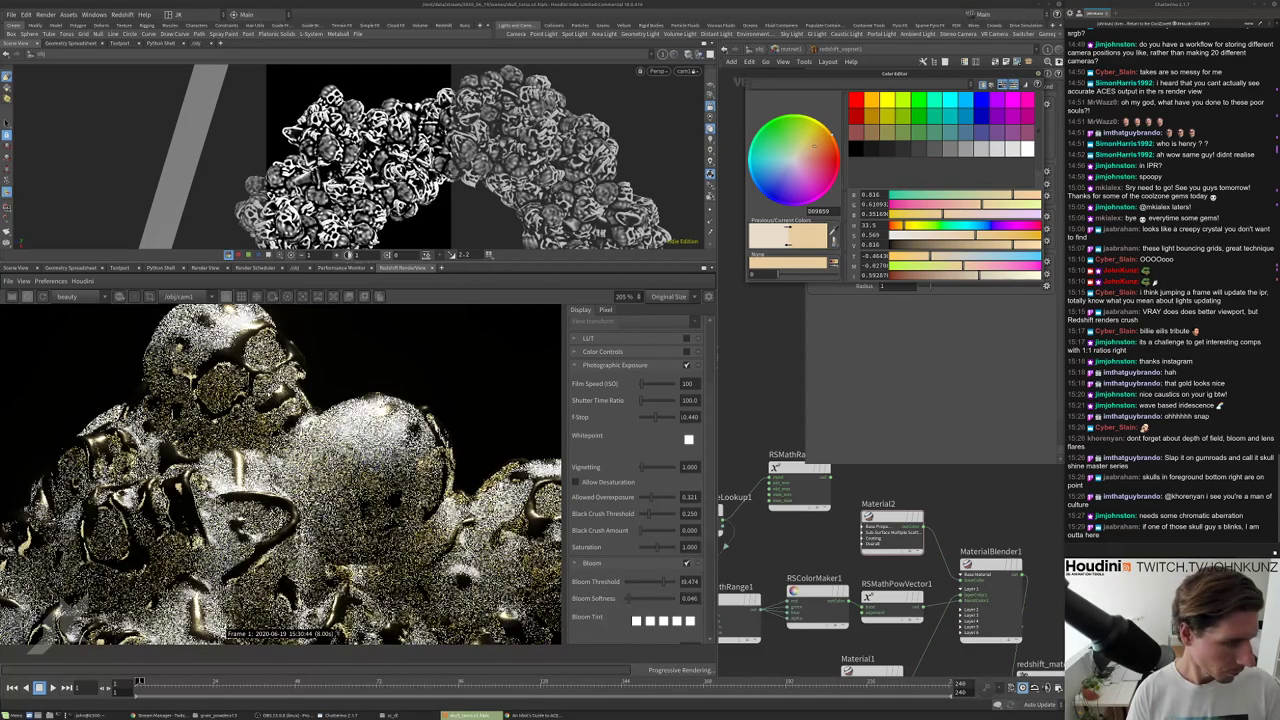
scroll(300, 638, "down", 4)
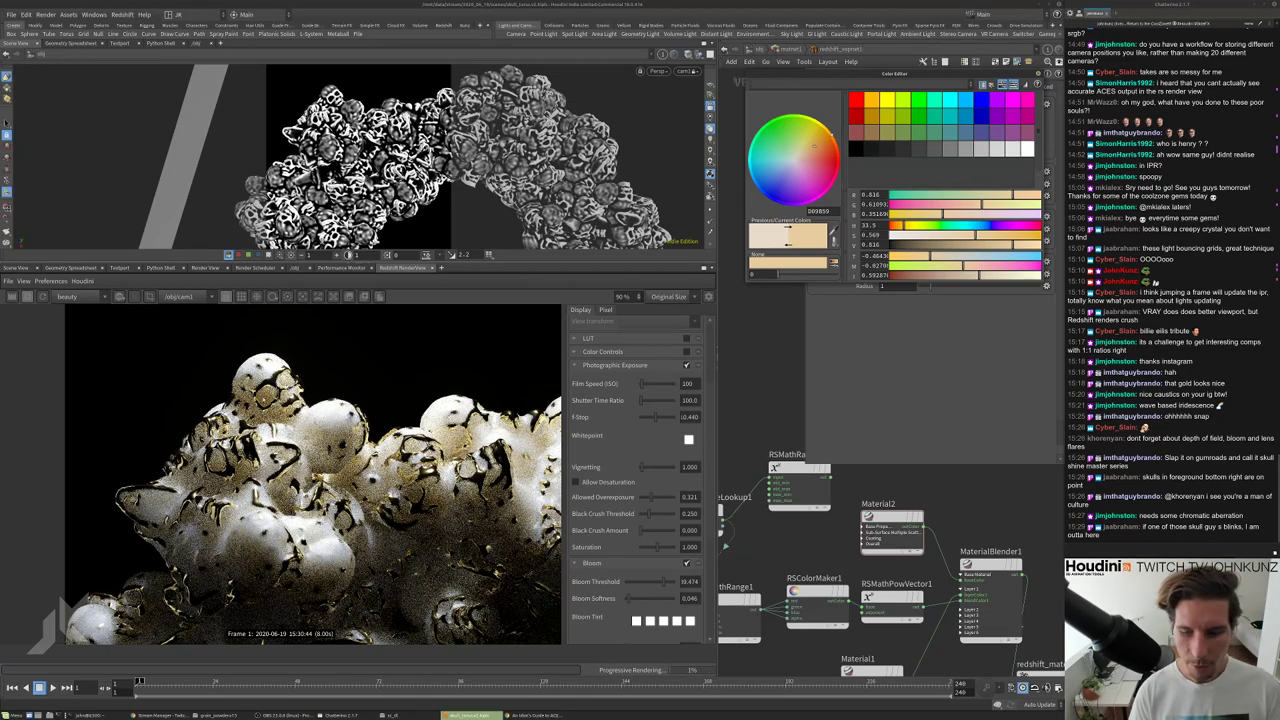
scroll(317, 490, "down", 3)
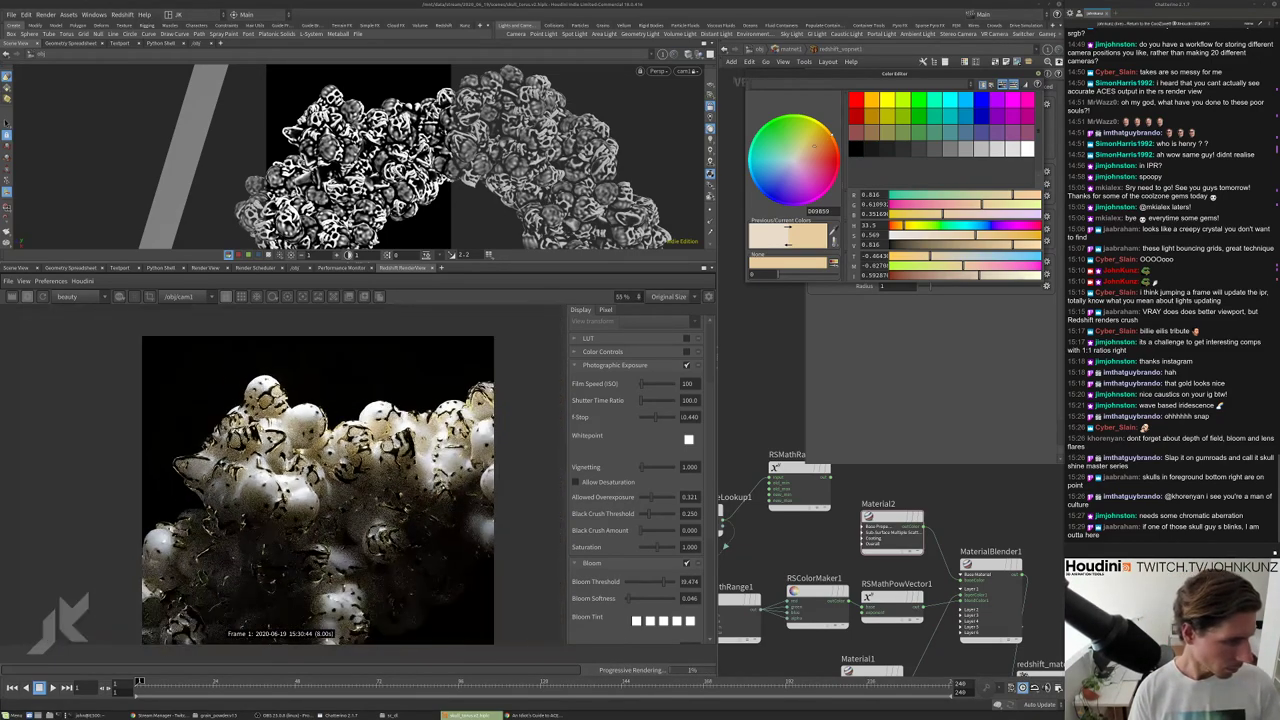
scroll(270, 440, "down", 2)
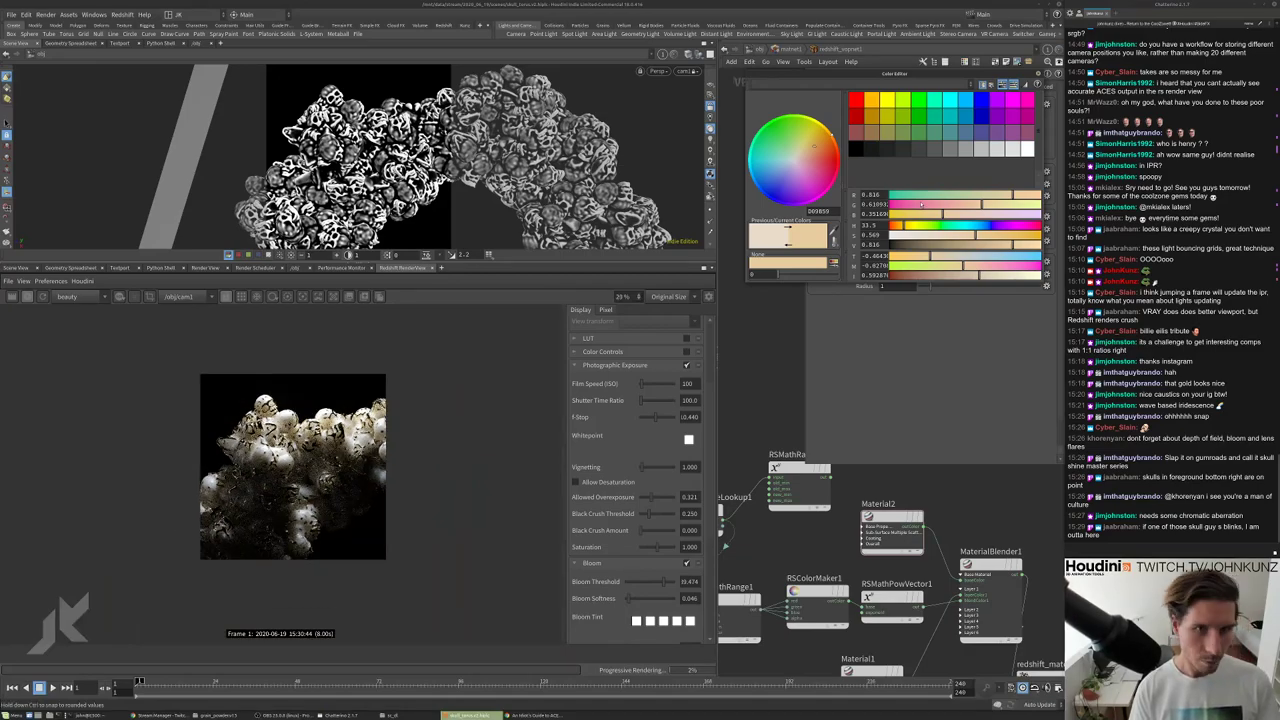
left_click_drag(905, 226, 895, 226)
scroll(428, 437, "up", 2)
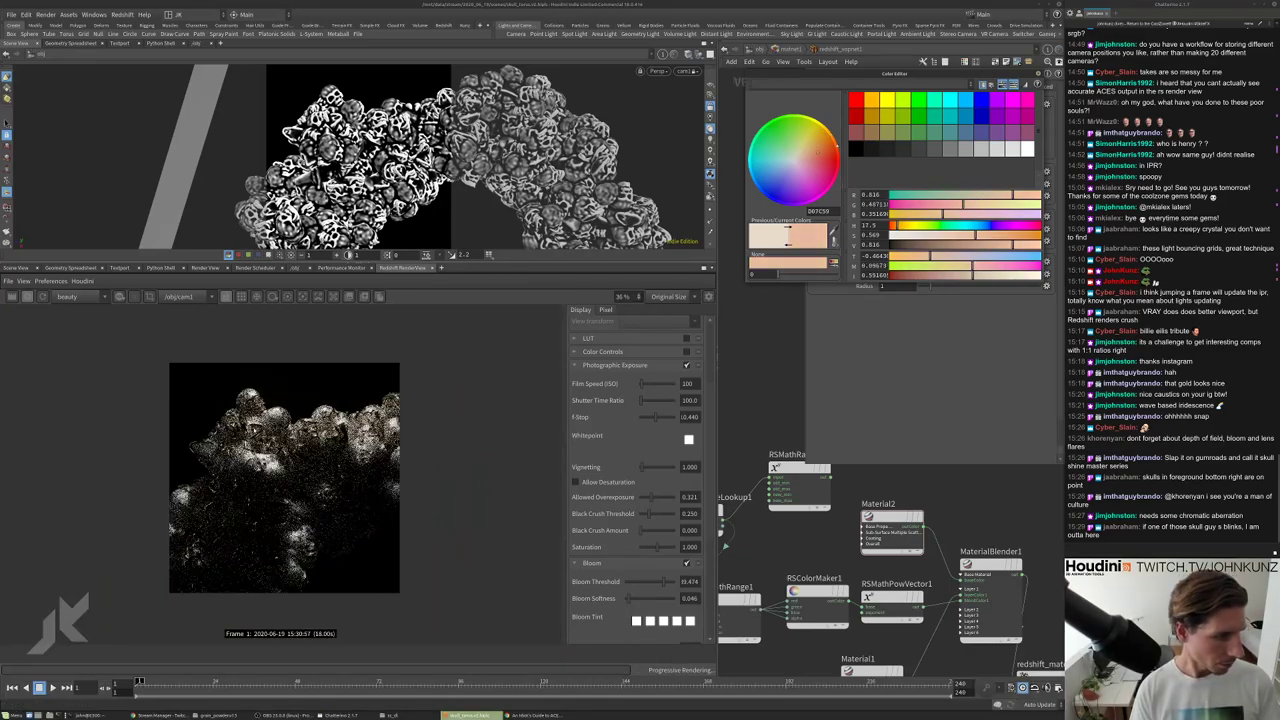
scroll(272, 400, "up", 3)
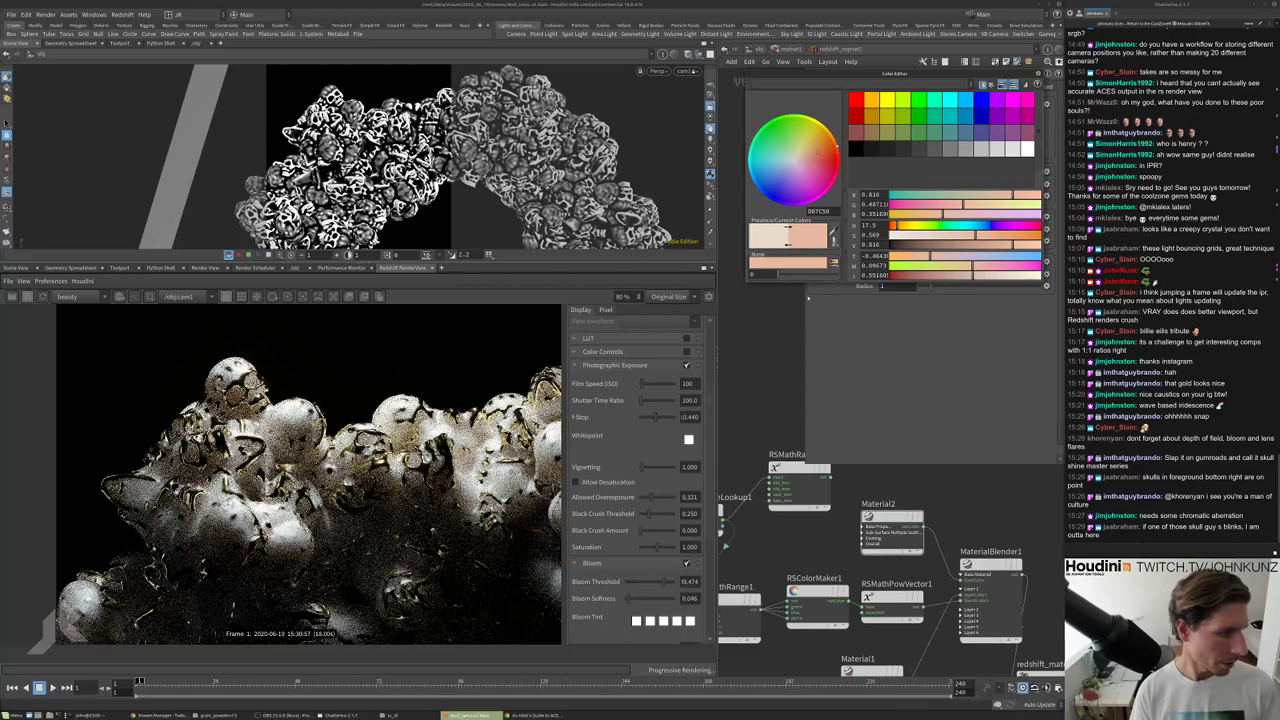
left_click(907, 228)
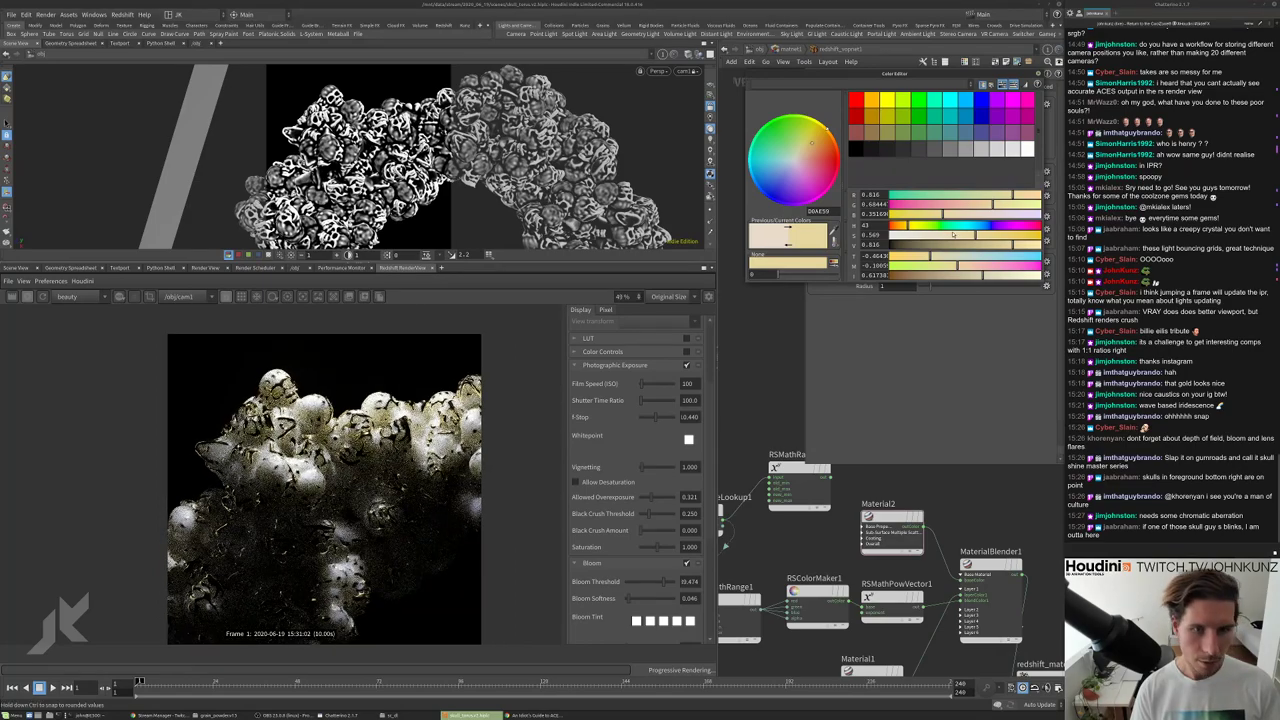
left_click_drag(958, 235, 950, 235)
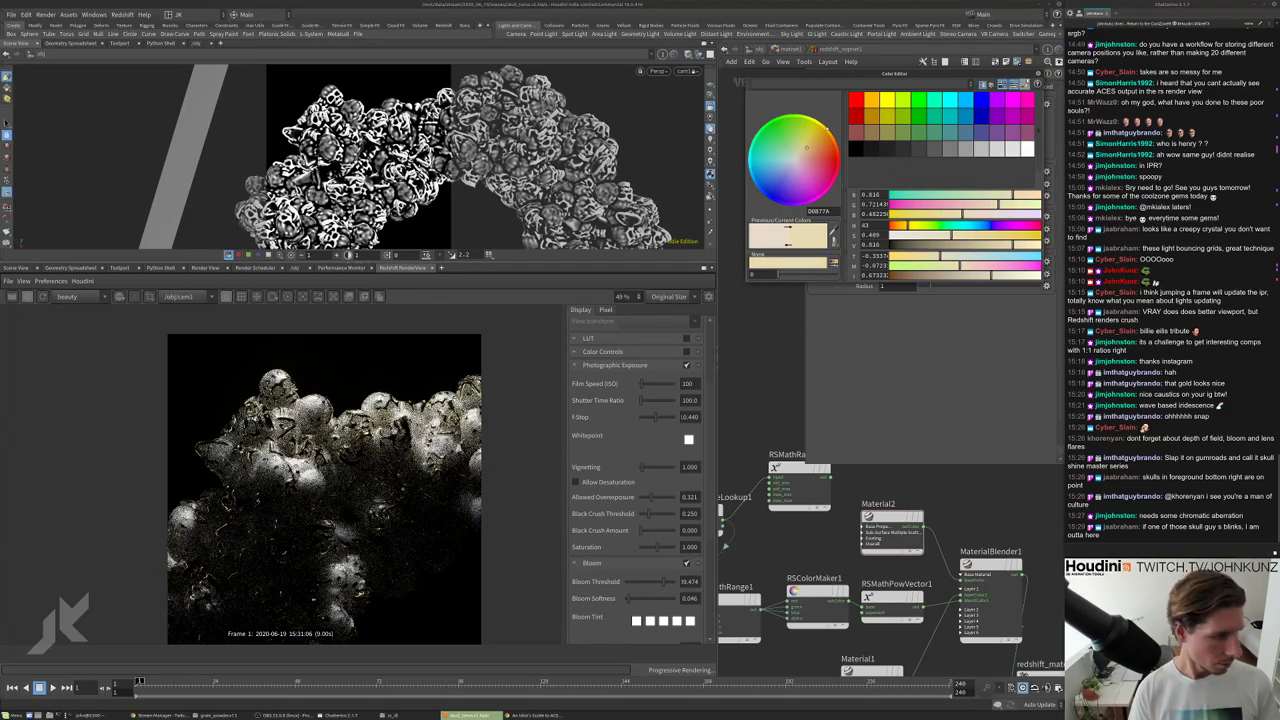
left_click(1037, 77)
key("u")
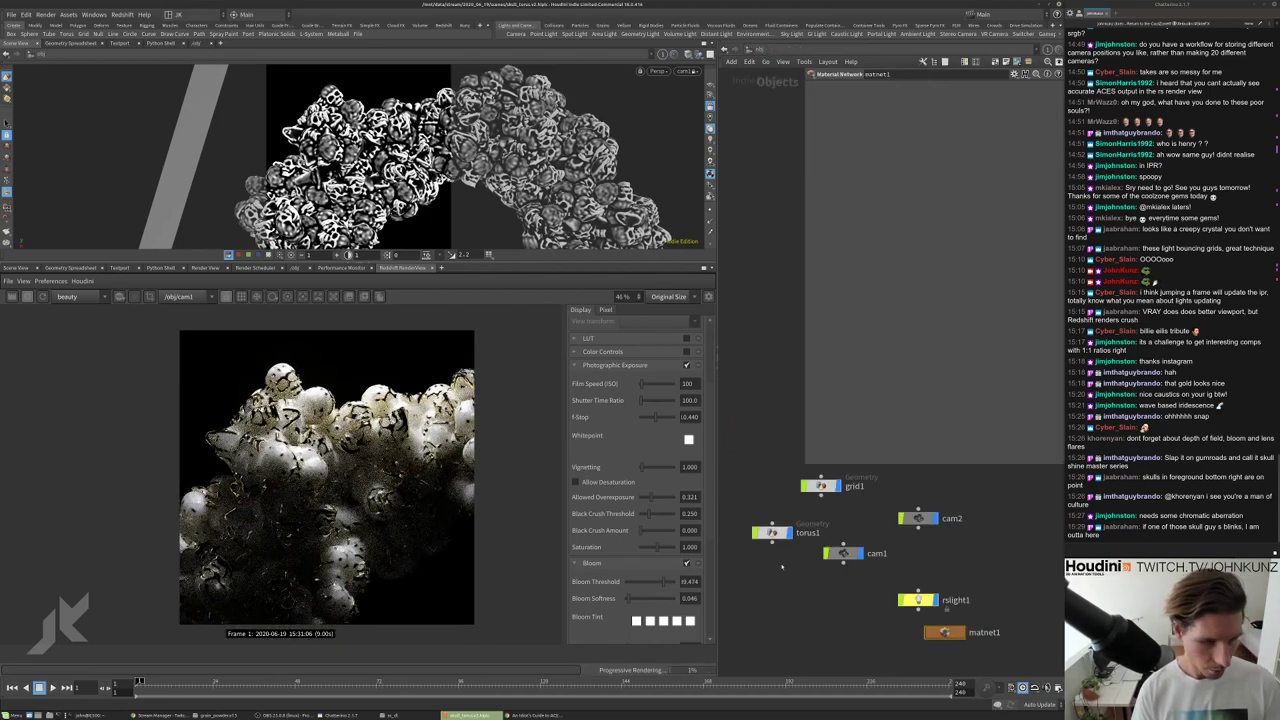
Turn on Enable DOF in cam1's Redshift Camera DOF settings.
left_click(843, 553)
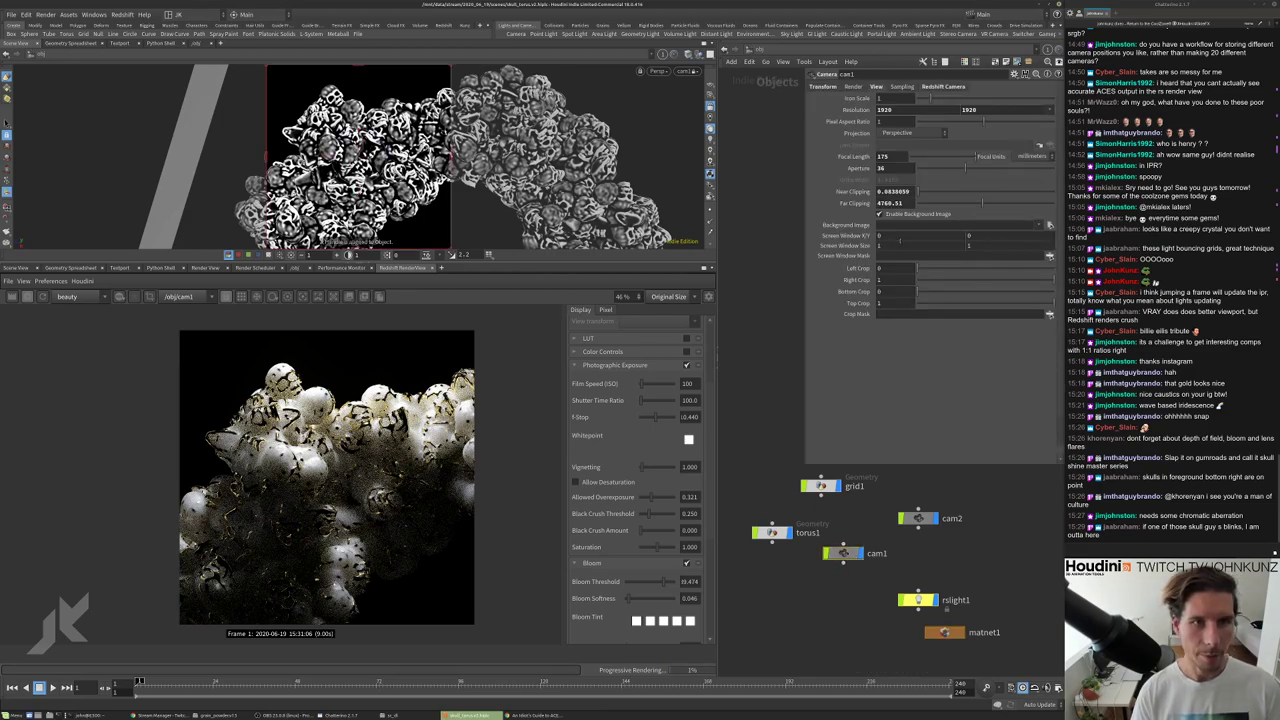
left_click(955, 87)
left_click(845, 97)
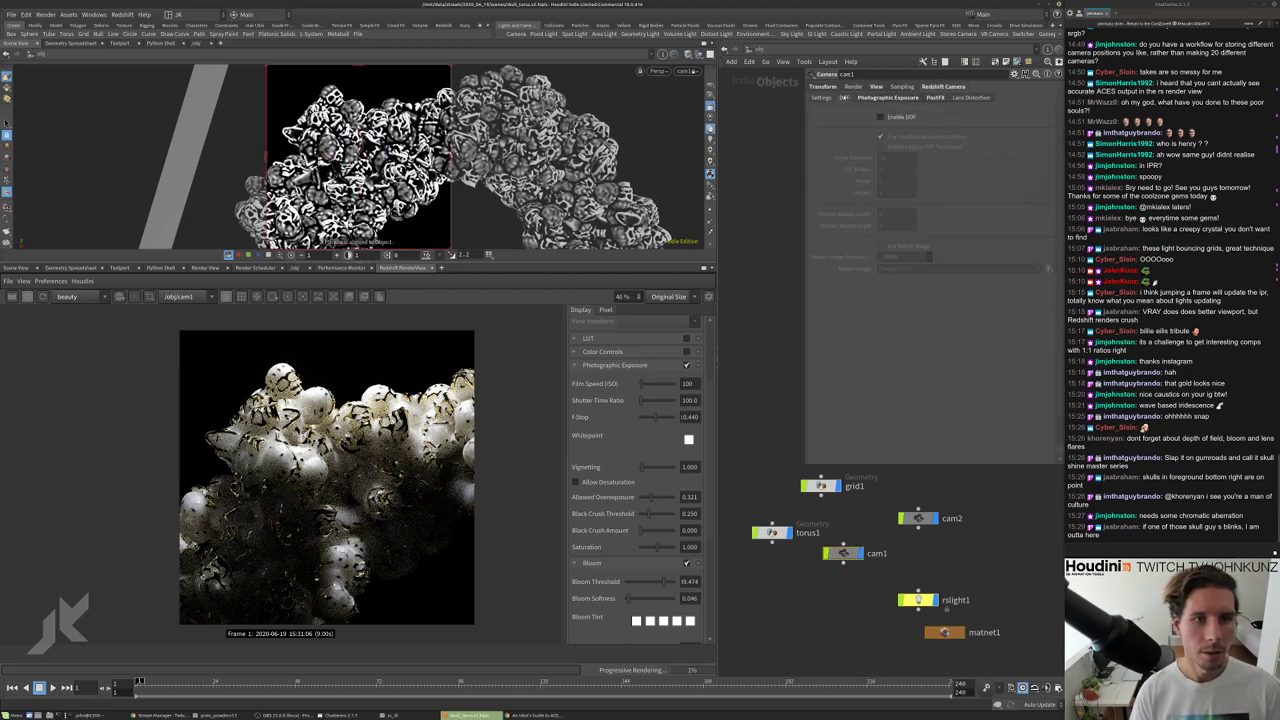
left_click(903, 118)
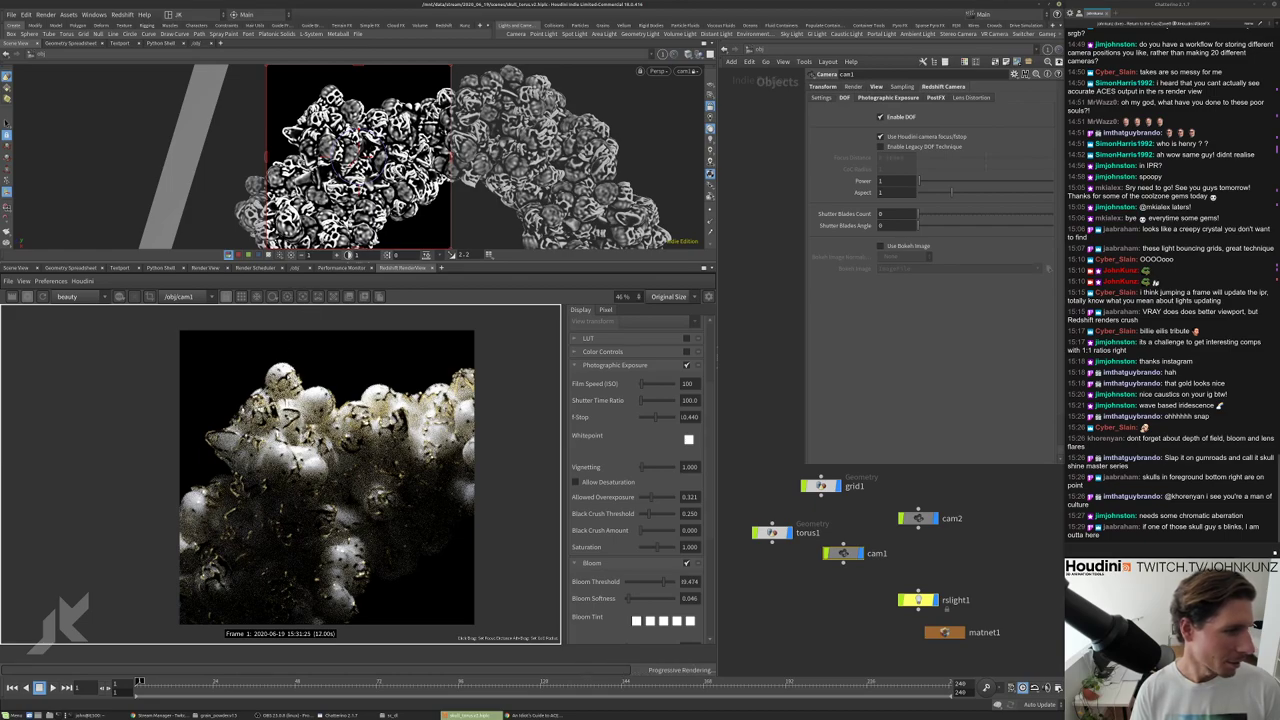
scroll(340, 480, "up", 2)
left_click(287, 297)
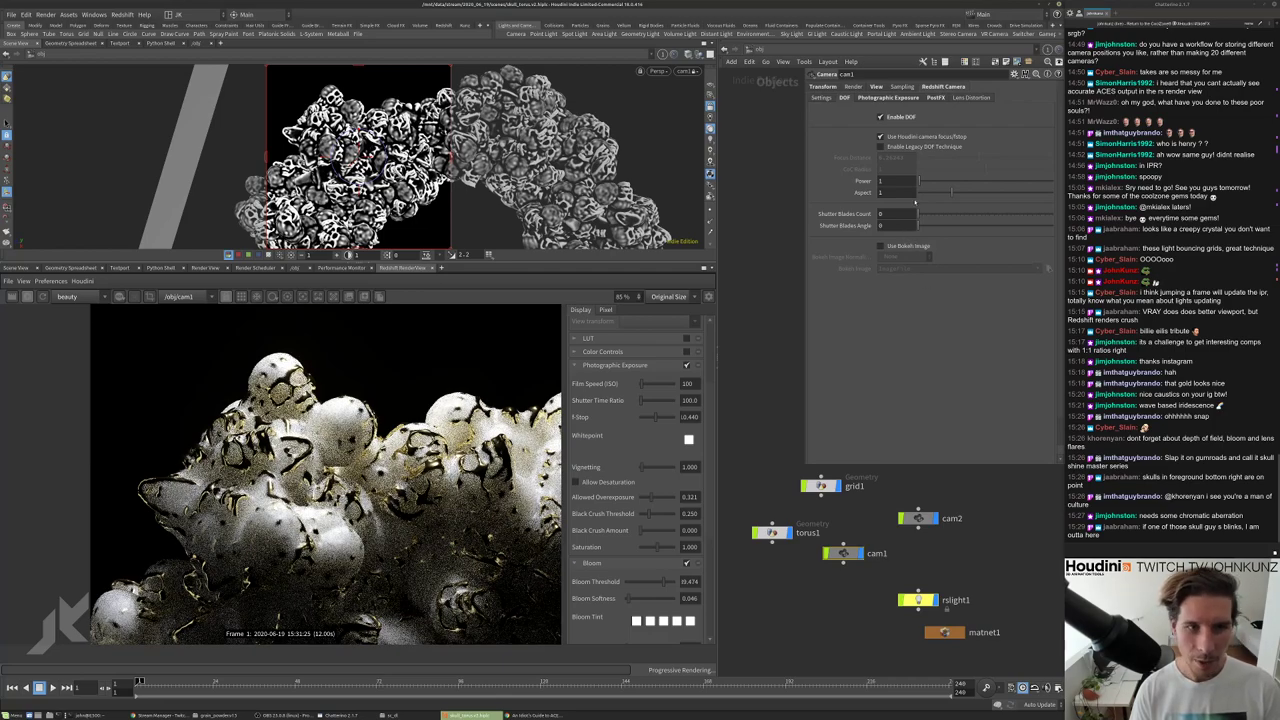
Set cam1's depth-of-field aspect to 0.8.
left_click(895, 192)
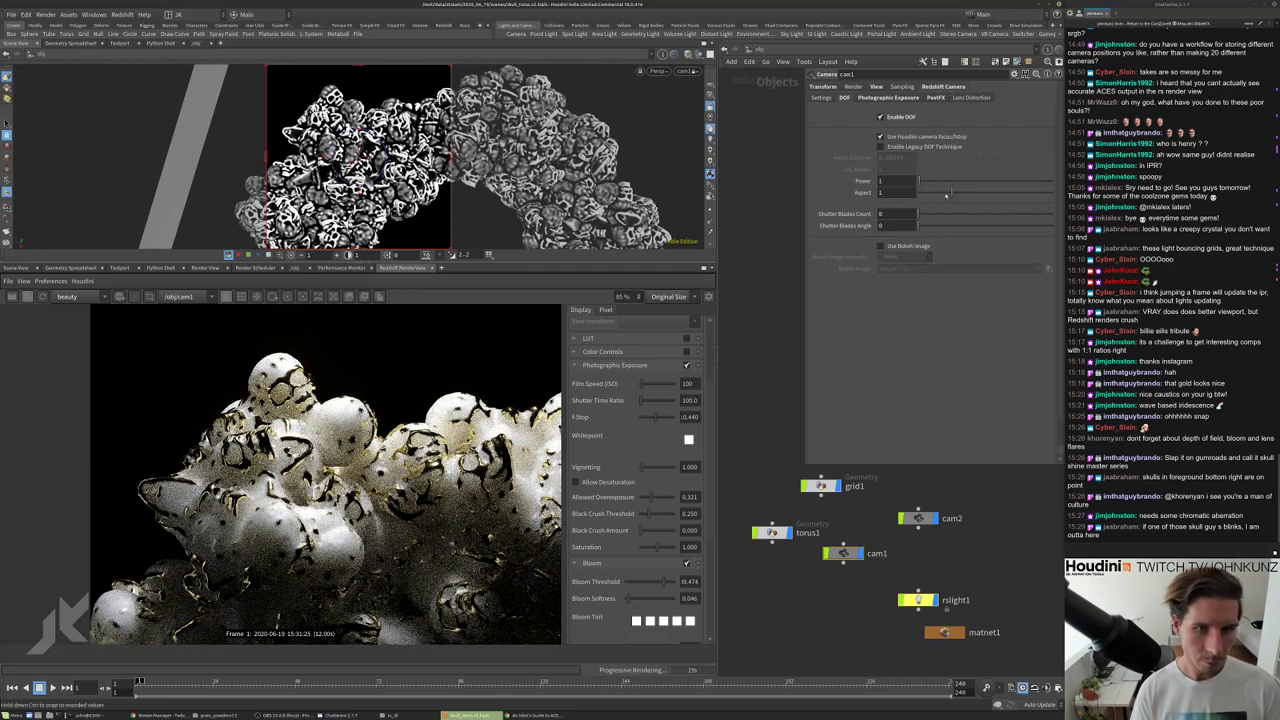
type("0.8")
key("Return")
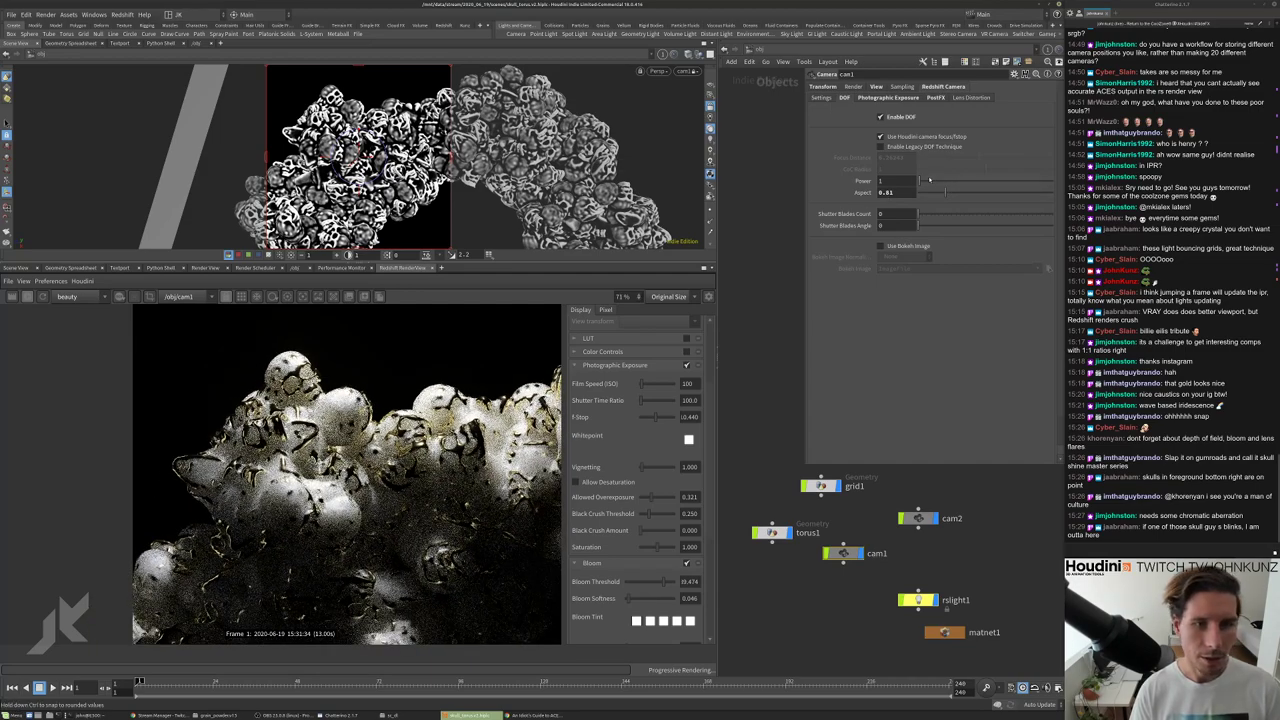
left_click(877, 86)
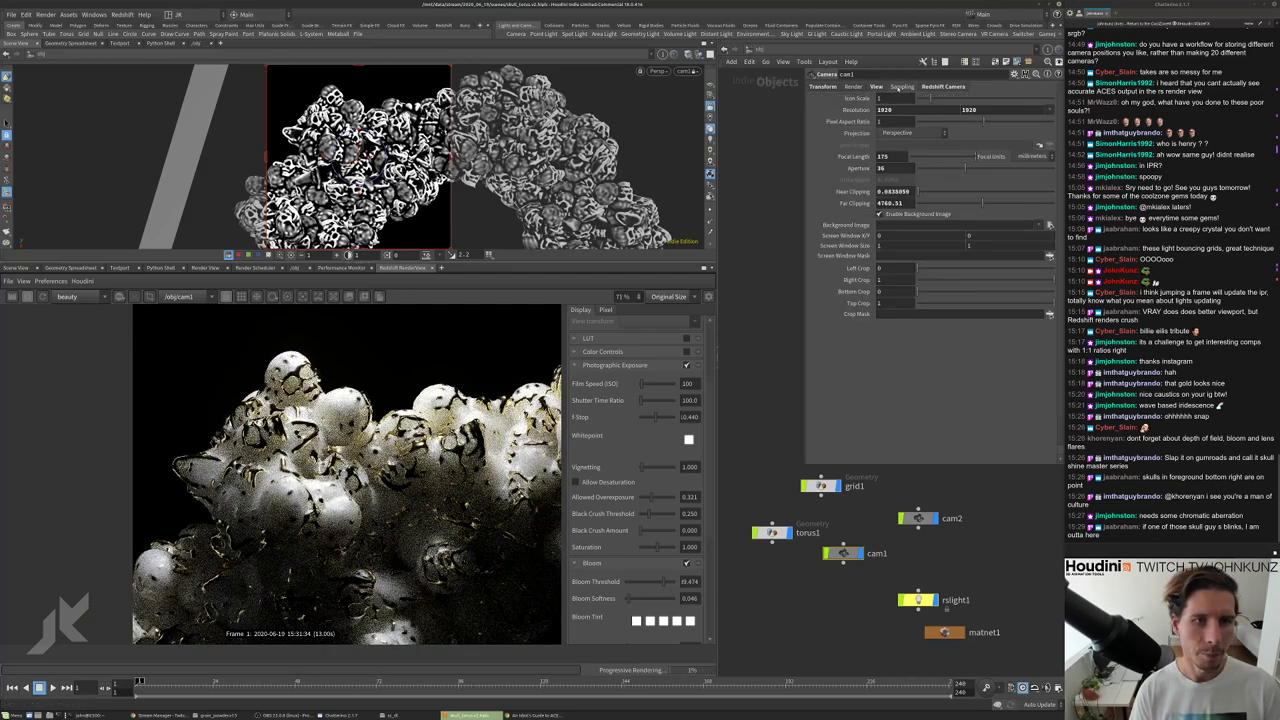
Try cam1 F-Stop values of 1.4 and then 0.1.
left_click(901, 86)
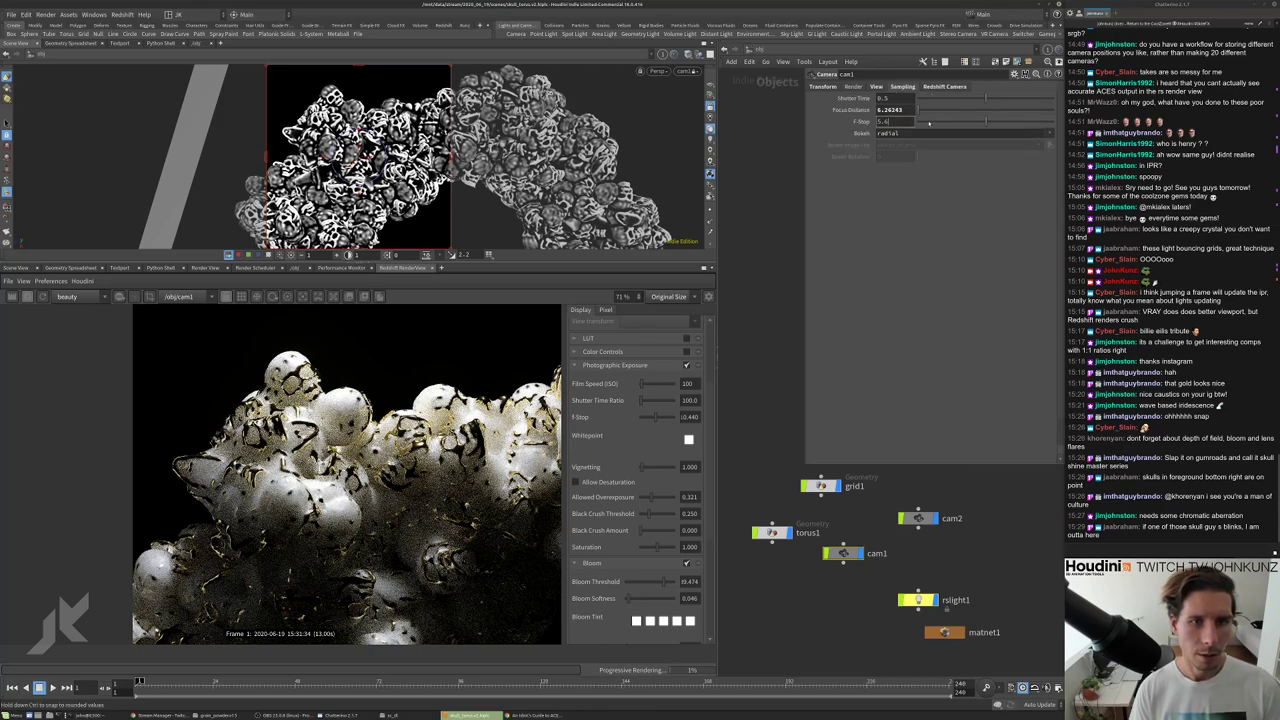
type("1.4")
key("Return")
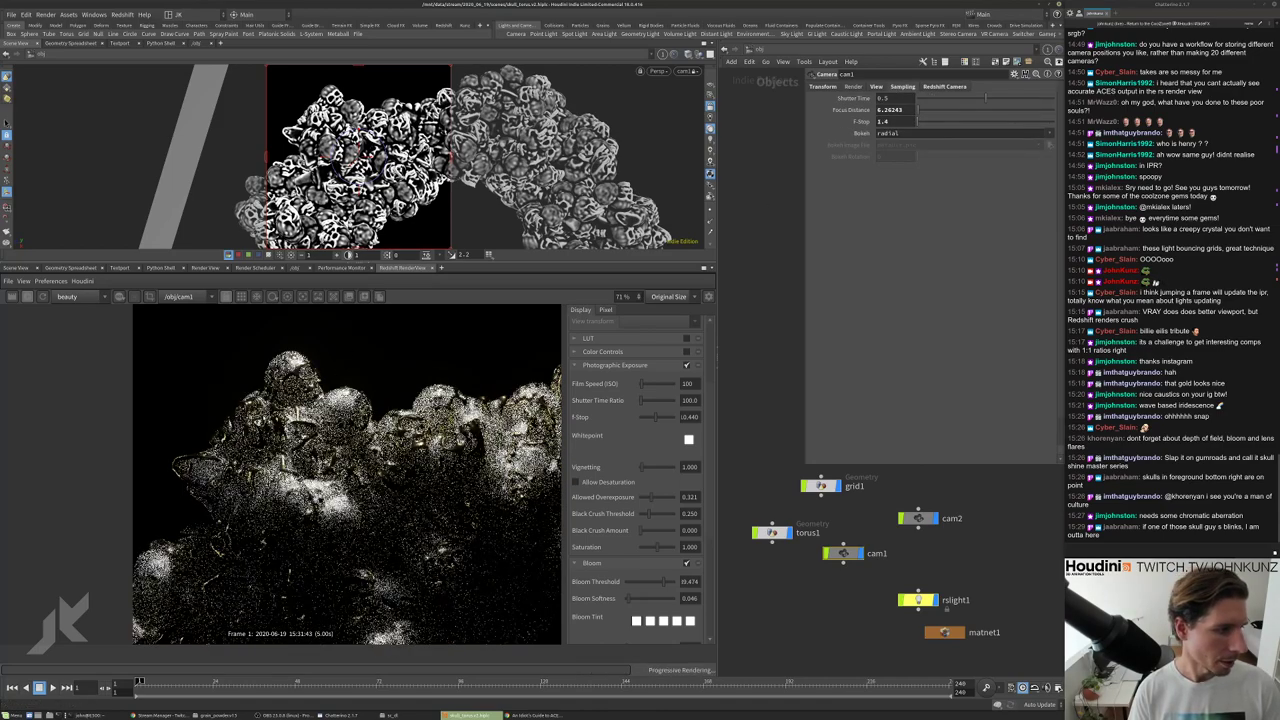
scroll(313, 461, "down", 3)
left_click(883, 121)
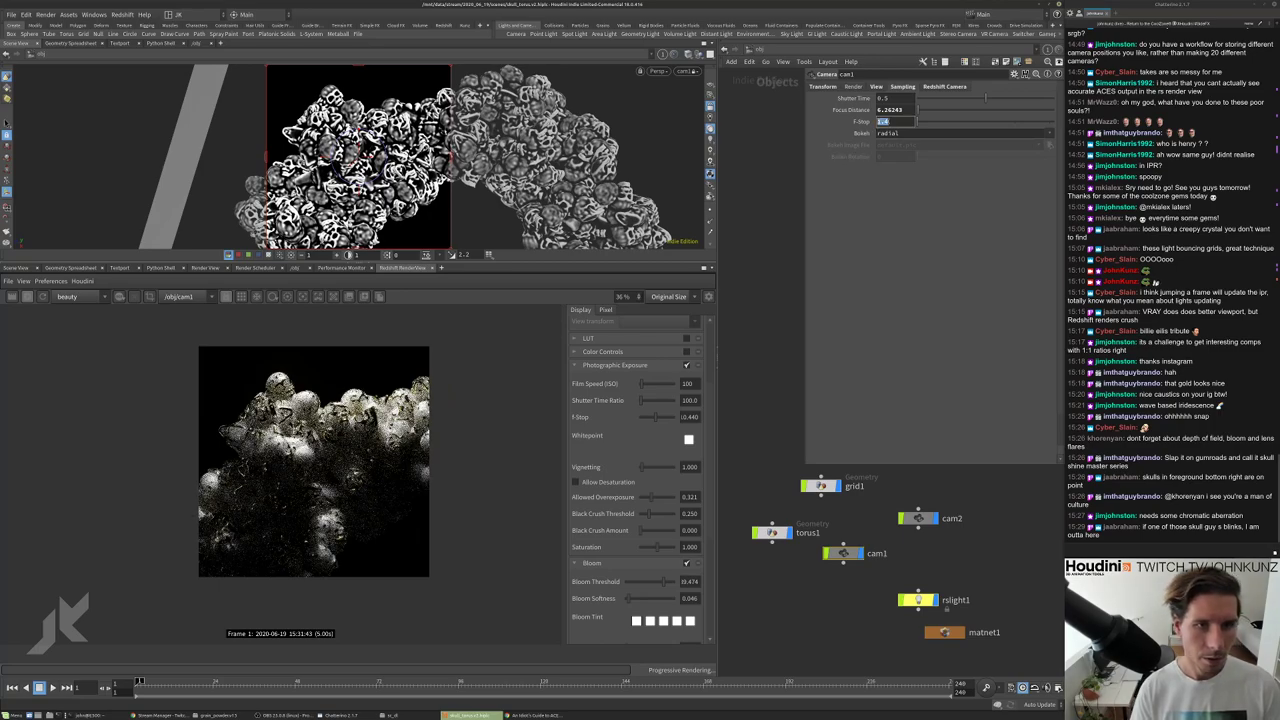
type("2.")
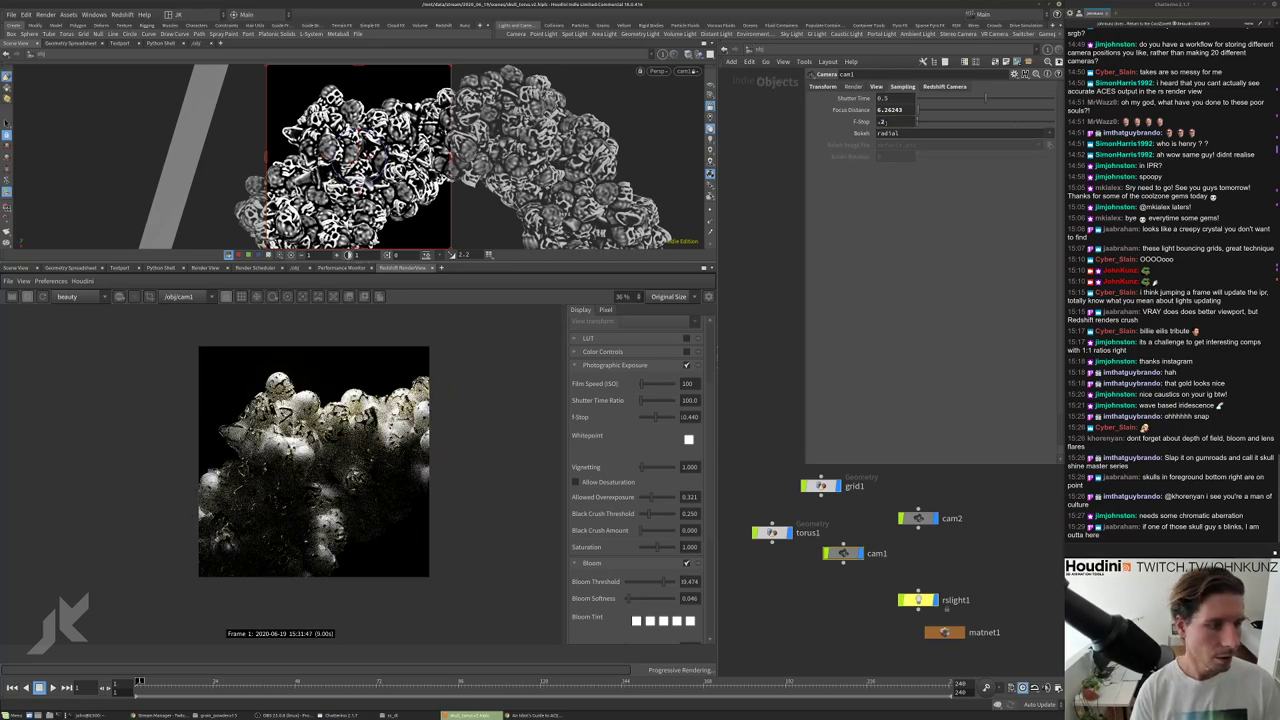
scroll(313, 461, "up", 4)
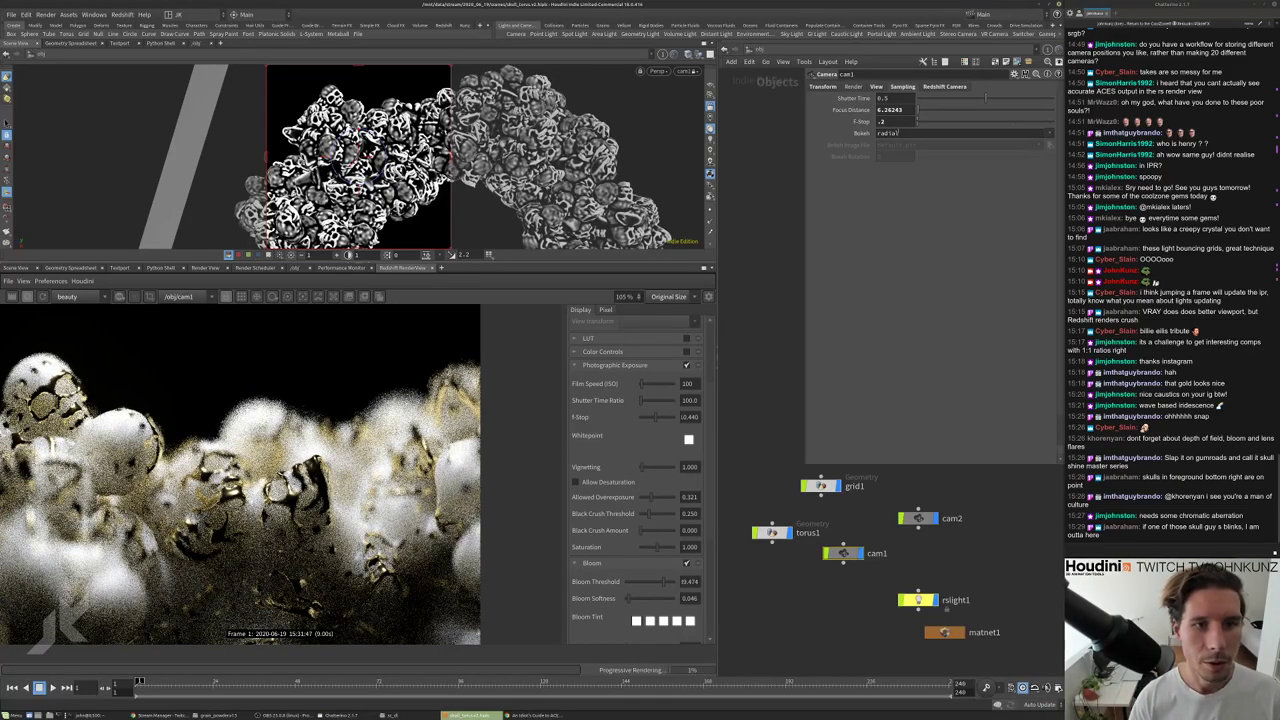
left_click(881, 121)
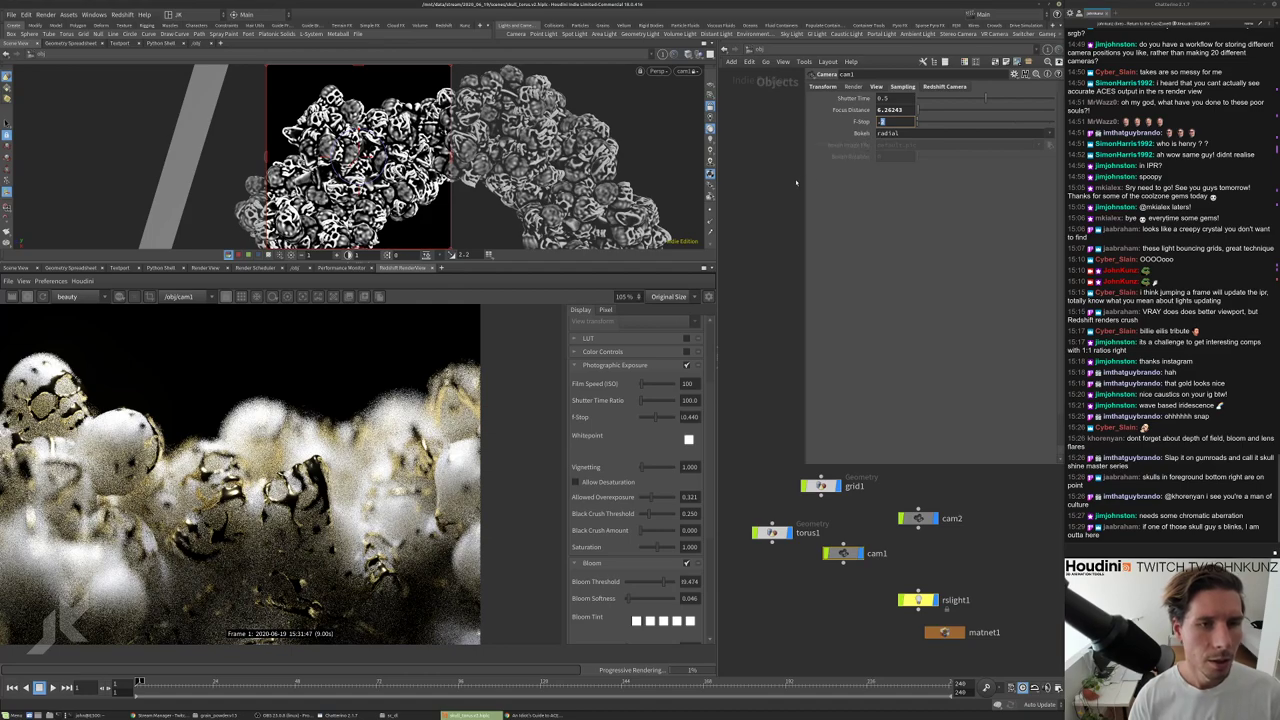
type(".1")
key("Return")
Refine the F-Stop to 0.75 and finally 0.4 for shallow depth-of-field blur.
scroll(279, 386, "down", 3)
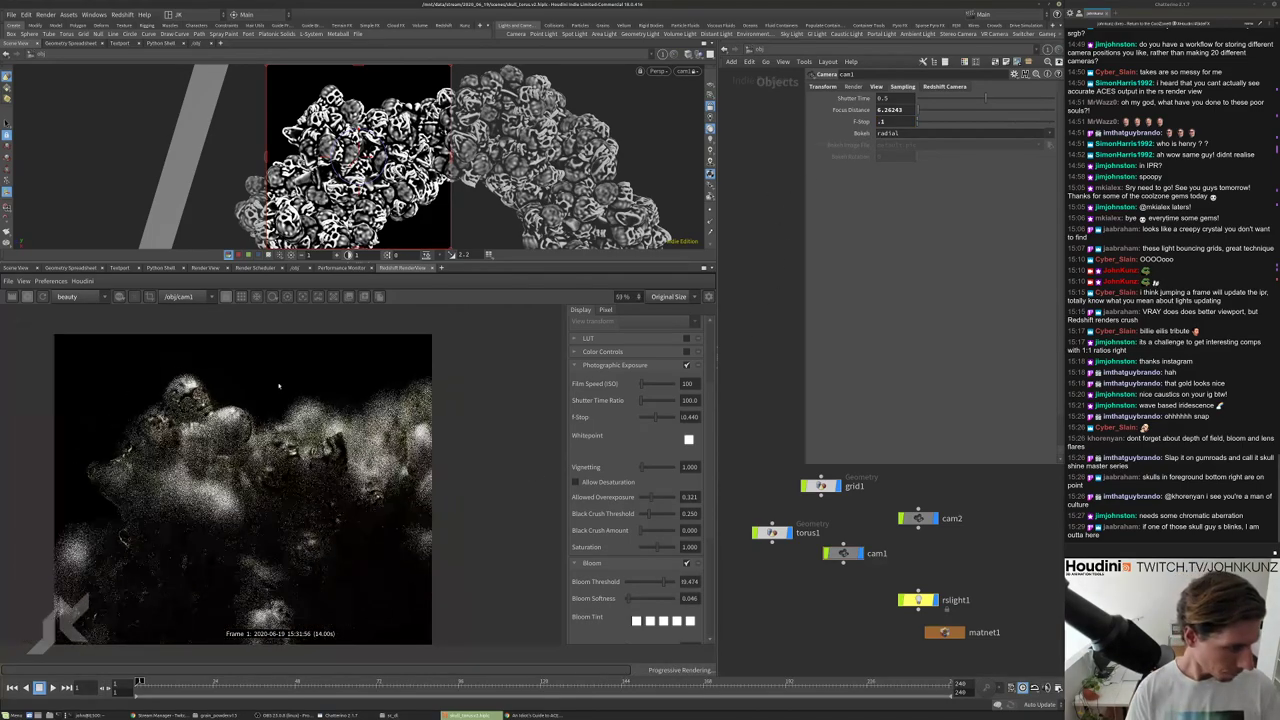
scroll(279, 386, "up", 2)
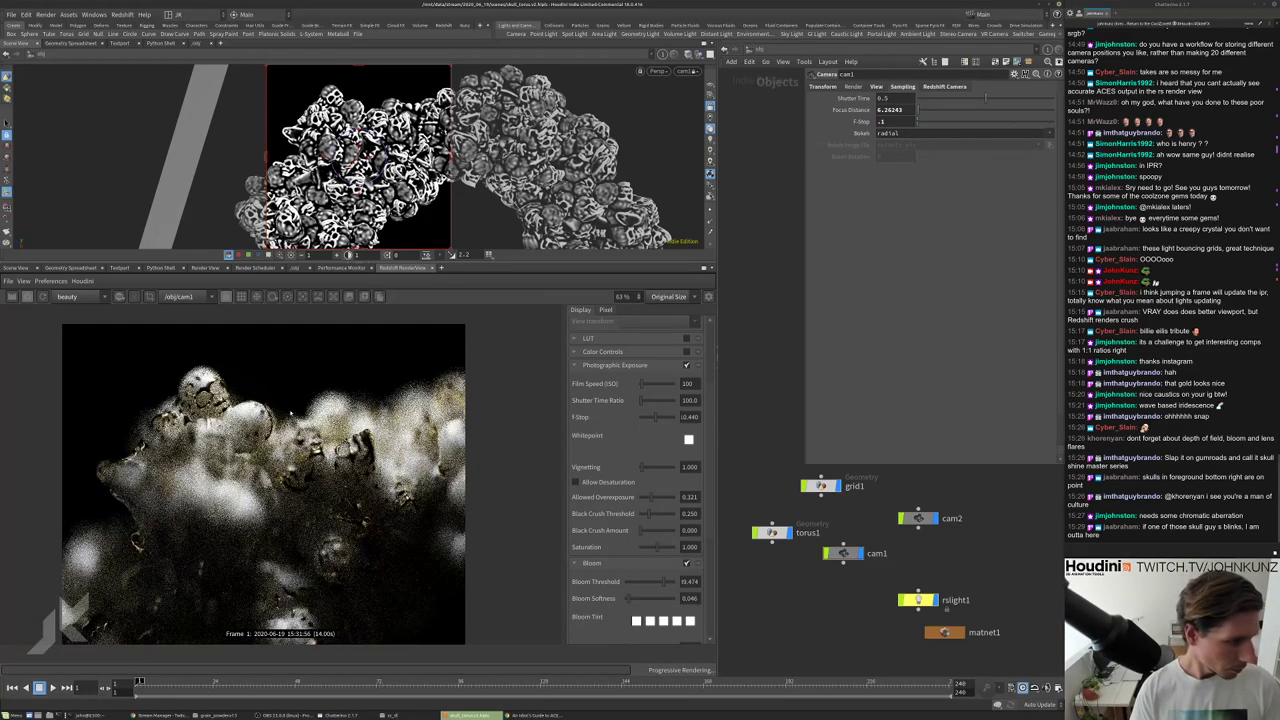
scroll(290, 411, "down", 2)
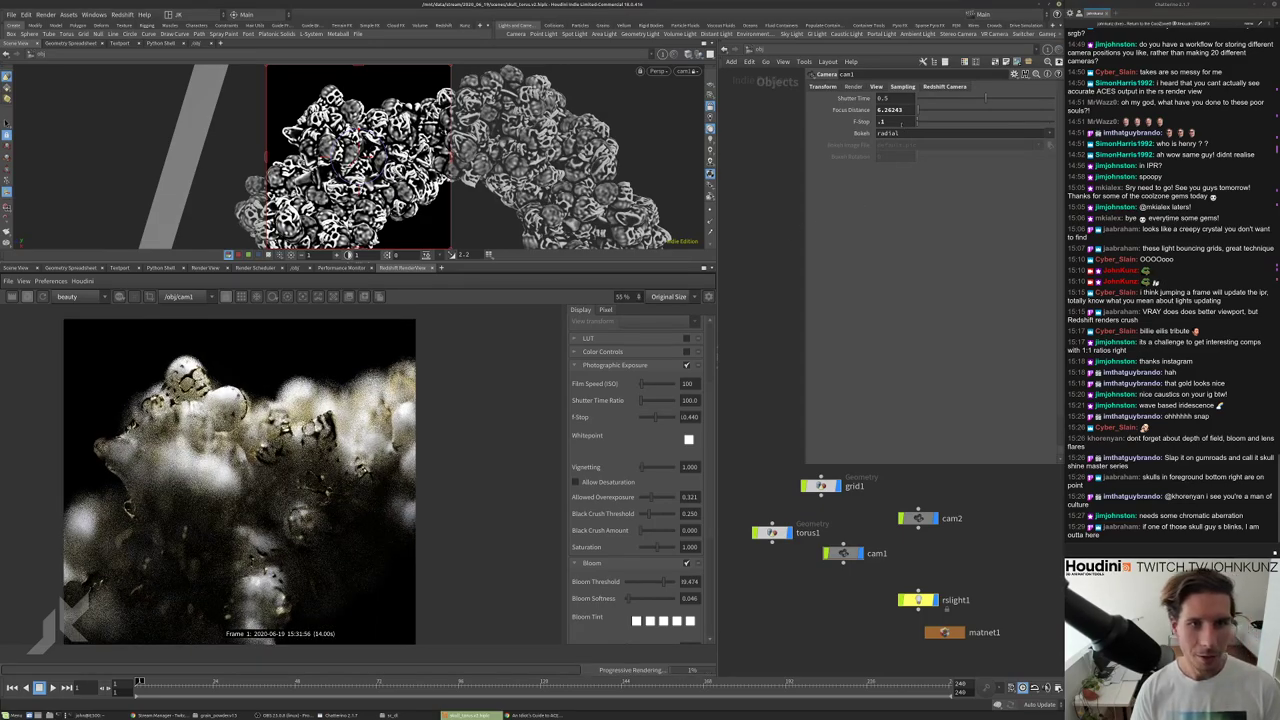
type(".75")
key("Return")
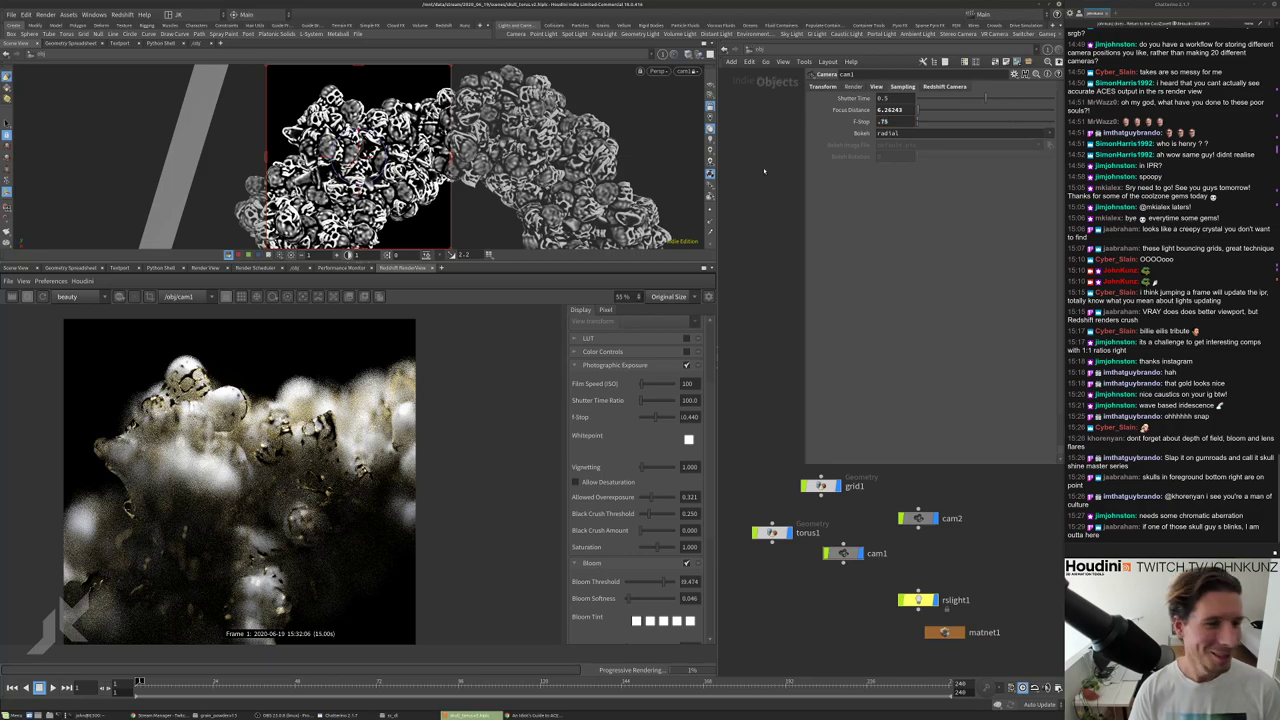
scroll(152, 571, "up", 2)
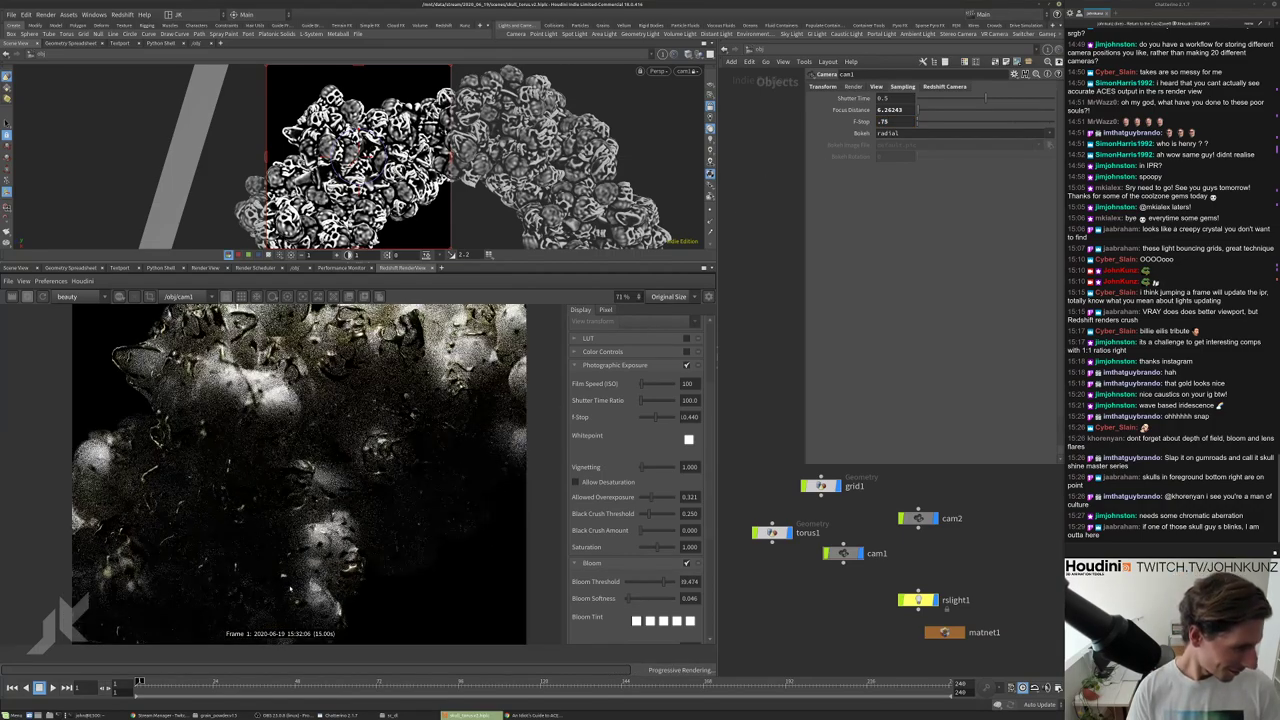
scroll(152, 571, "up", 3)
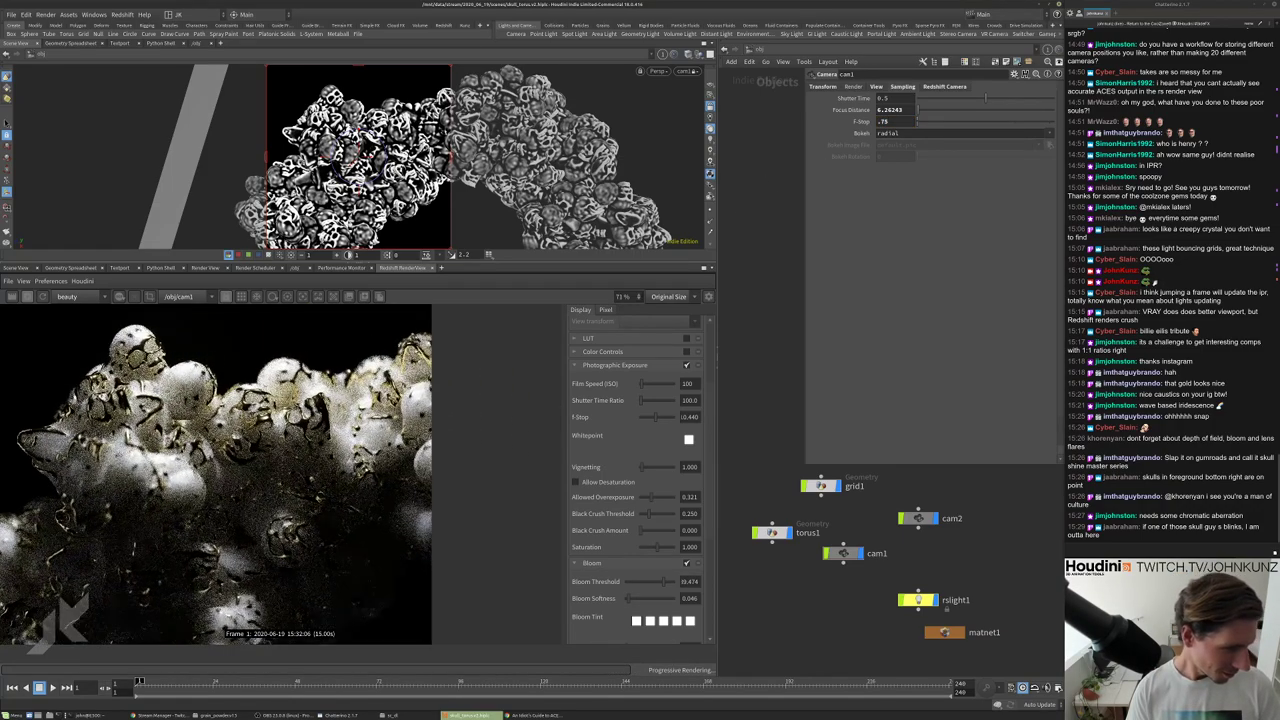
scroll(224, 475, "down", 5)
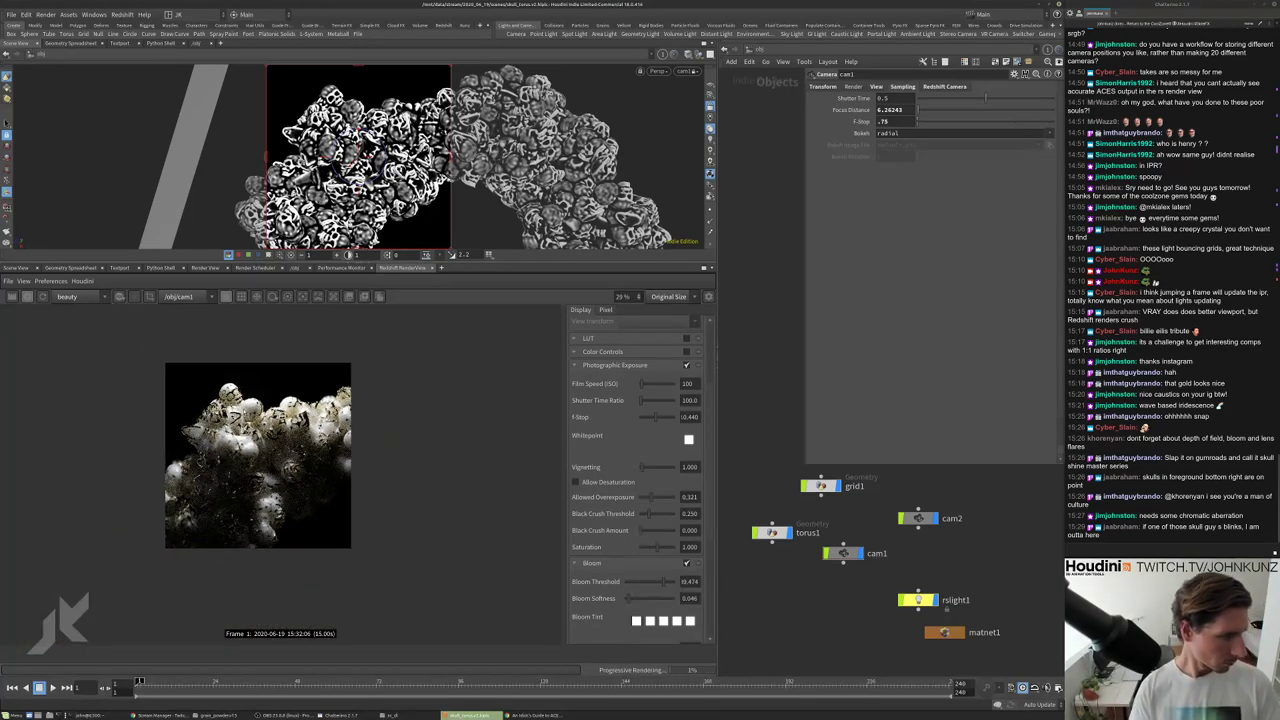
scroll(340, 509, "up", 1)
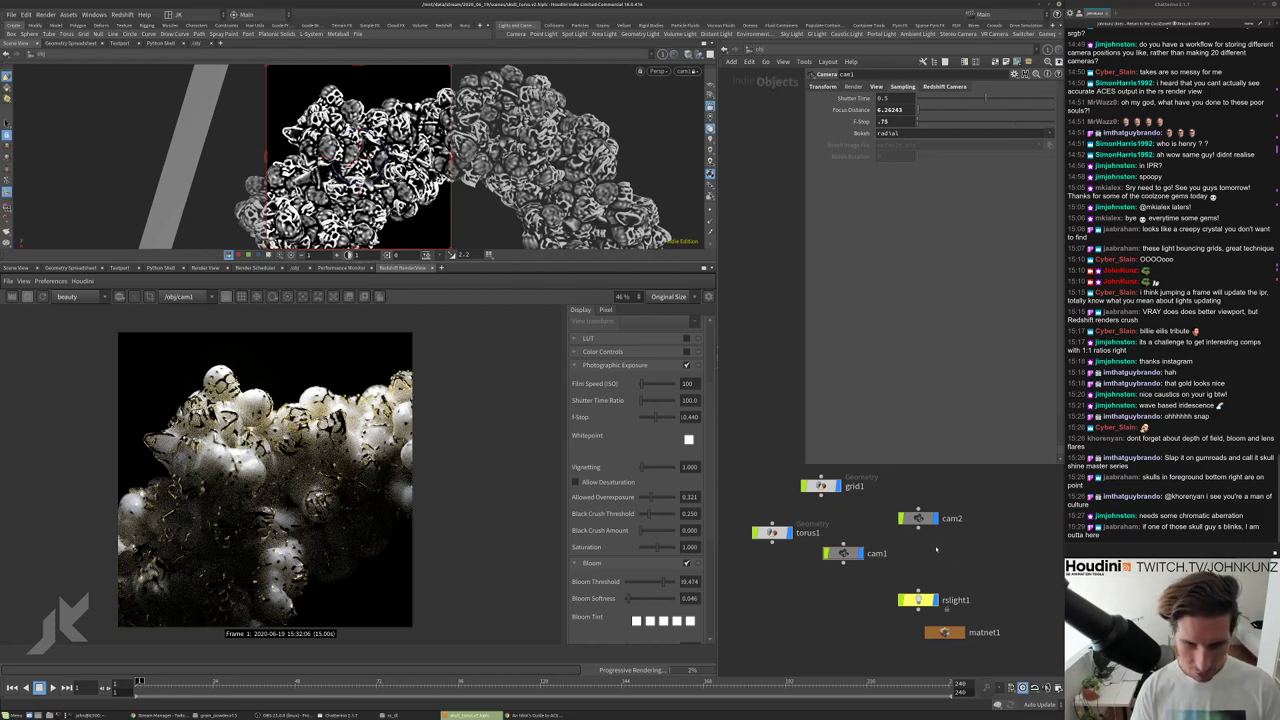
scroll(265, 480, "down", 1)
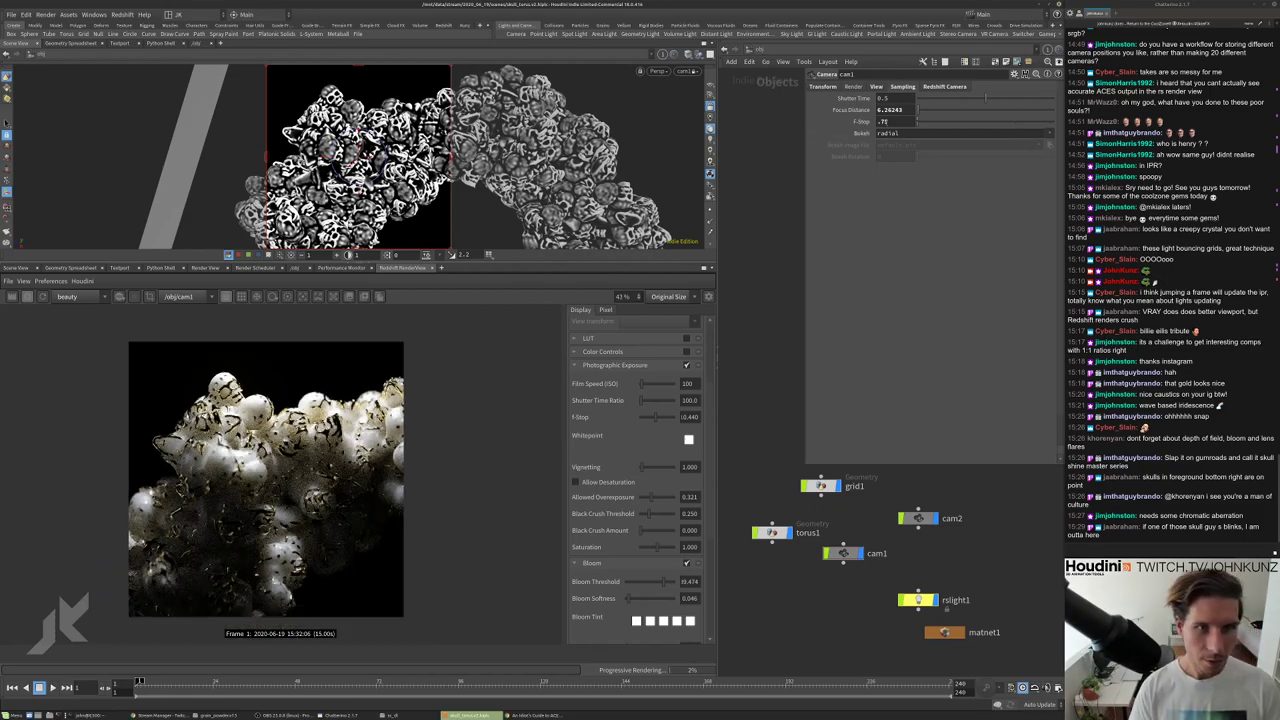
key("BackSpace")
type("4")
key("Return")
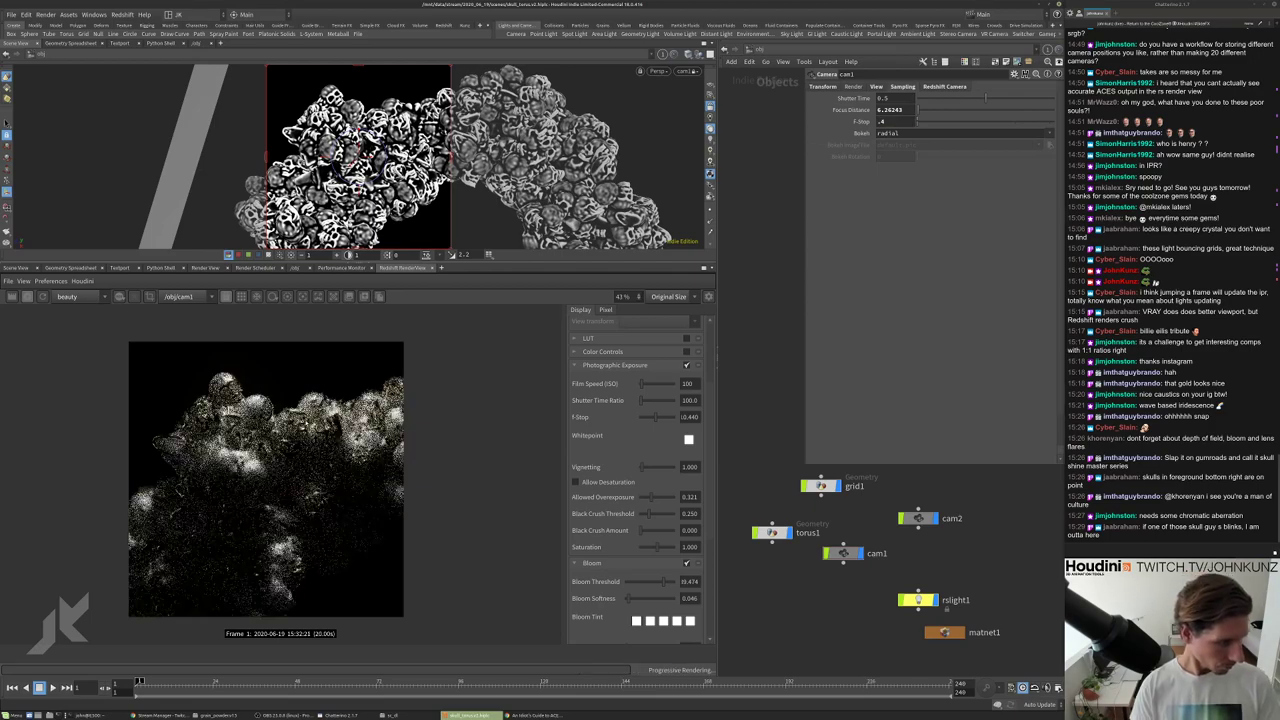
scroll(265, 480, "up", 1)
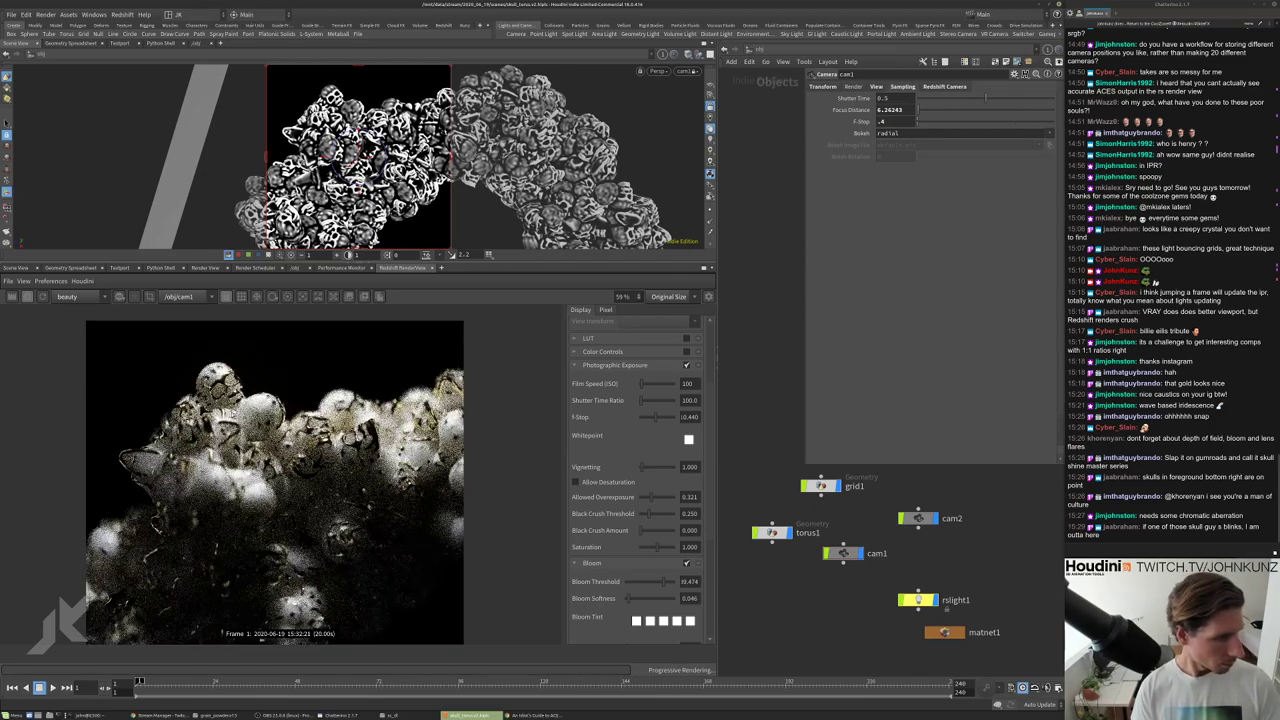
scroll(265, 480, "up", 1)
scroll(265, 480, "down", 2)
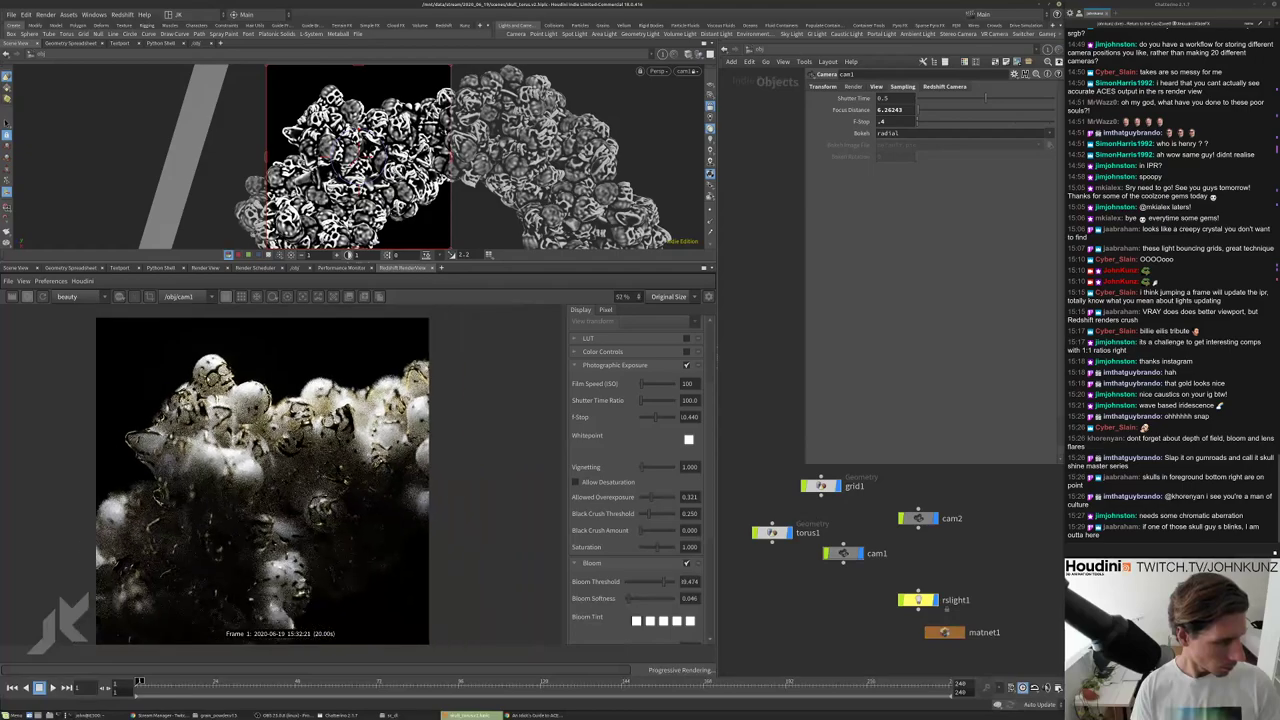
scroll(210, 492, "down", 1)
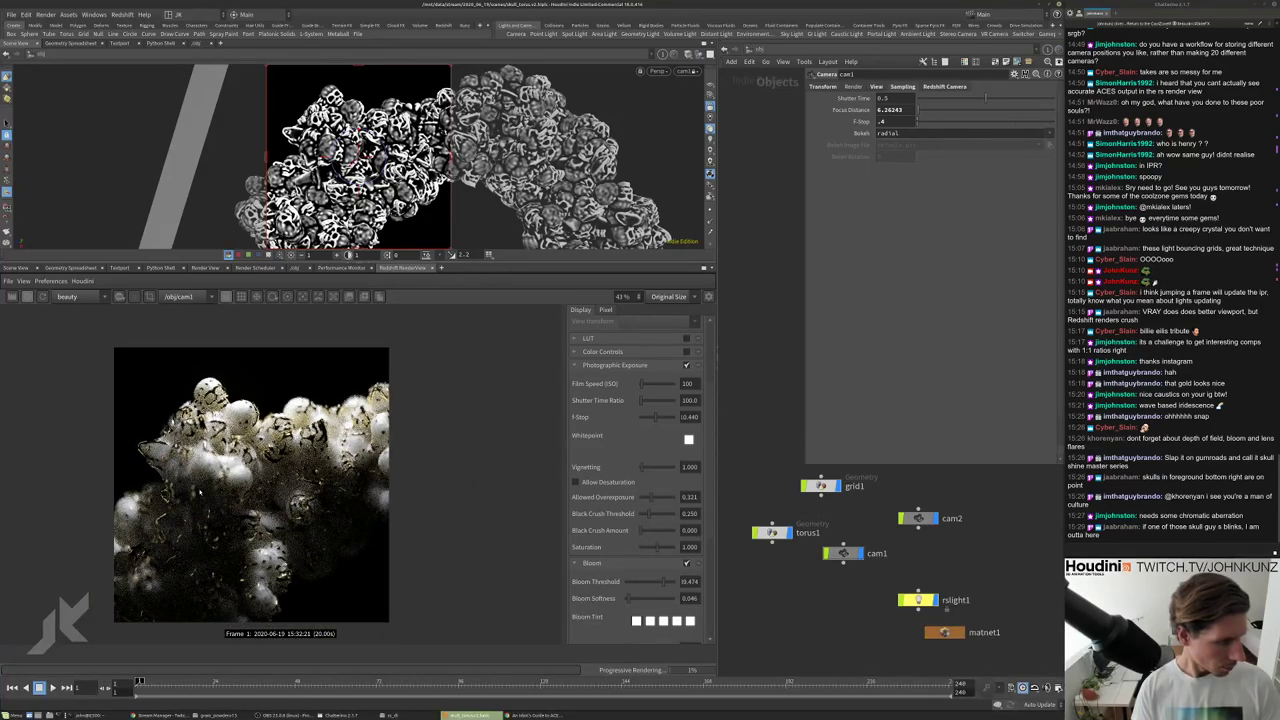
scroll(250, 480, "up", 8)
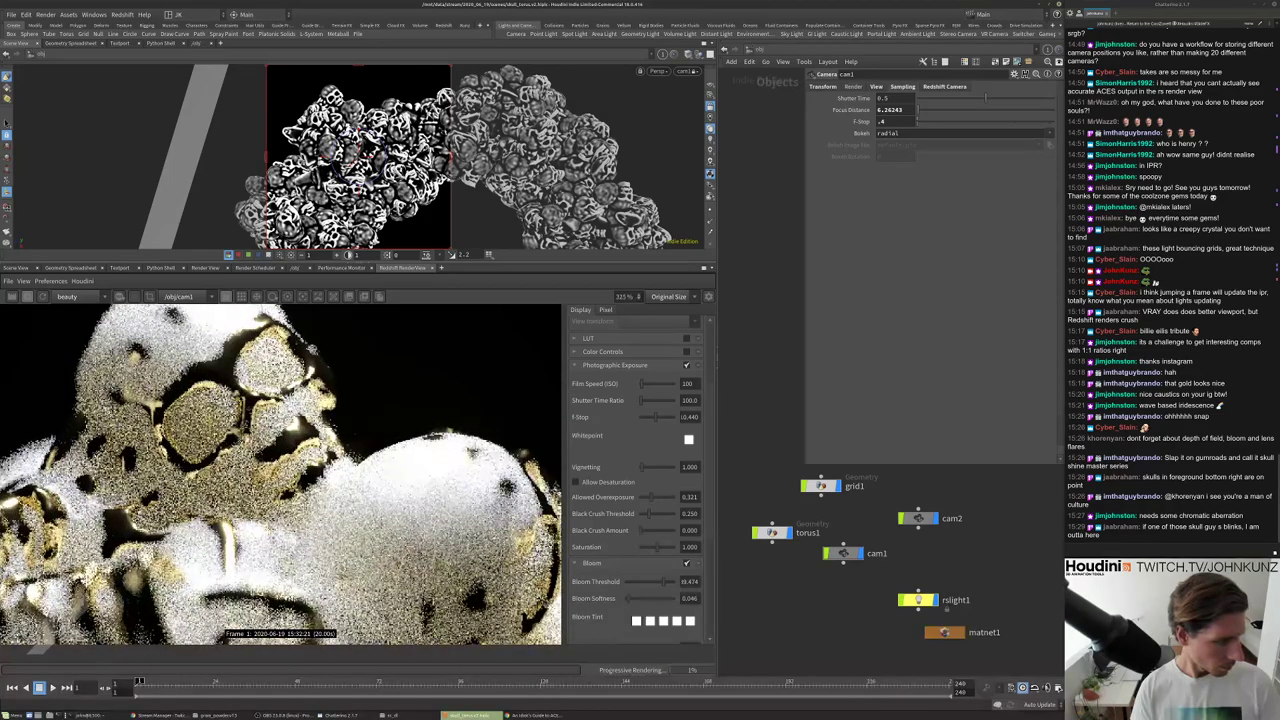
Enter redshift_vopnet1, select the gold Material1, and drag its reflection roughness to 0.05.
double_click(945, 632)
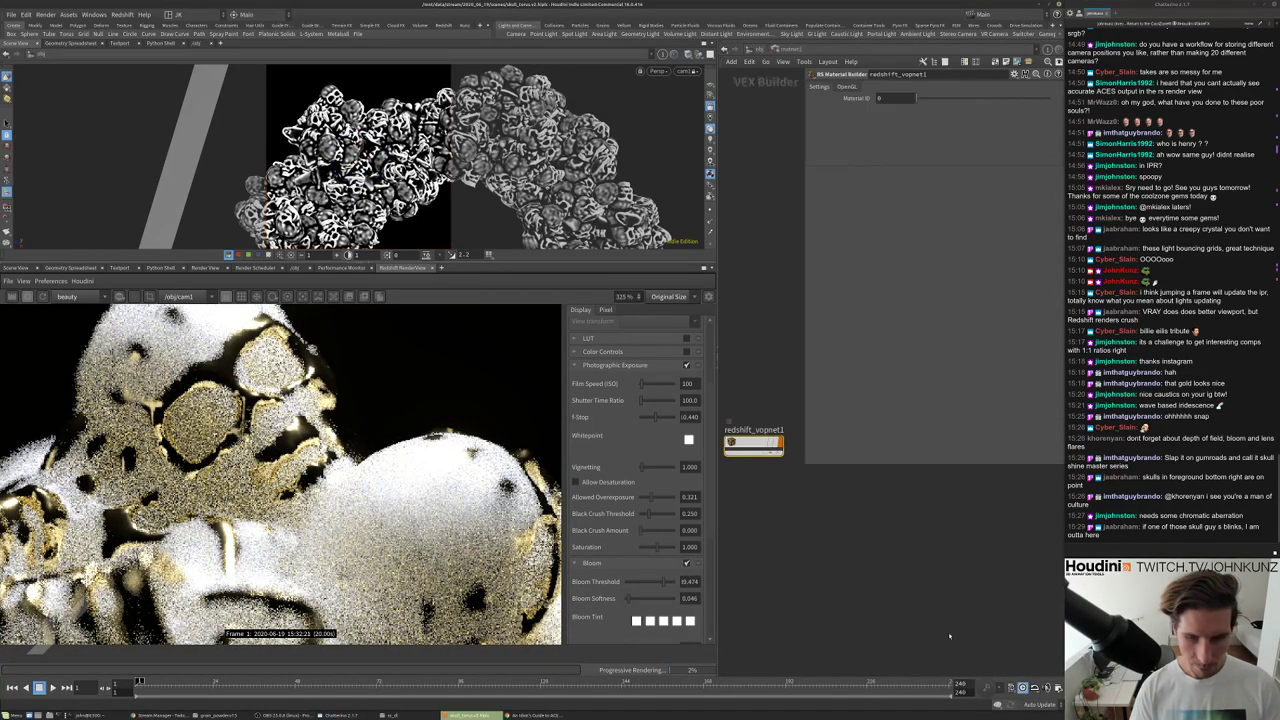
double_click(754, 443)
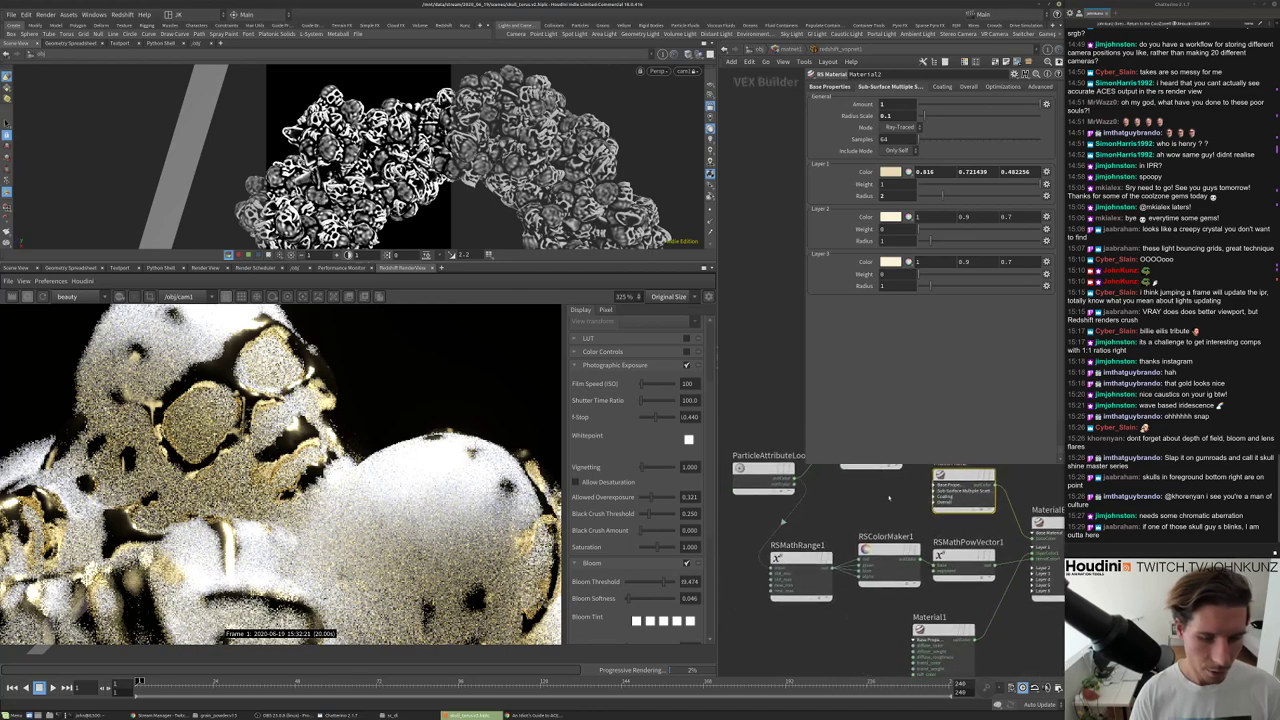
left_click(930, 645)
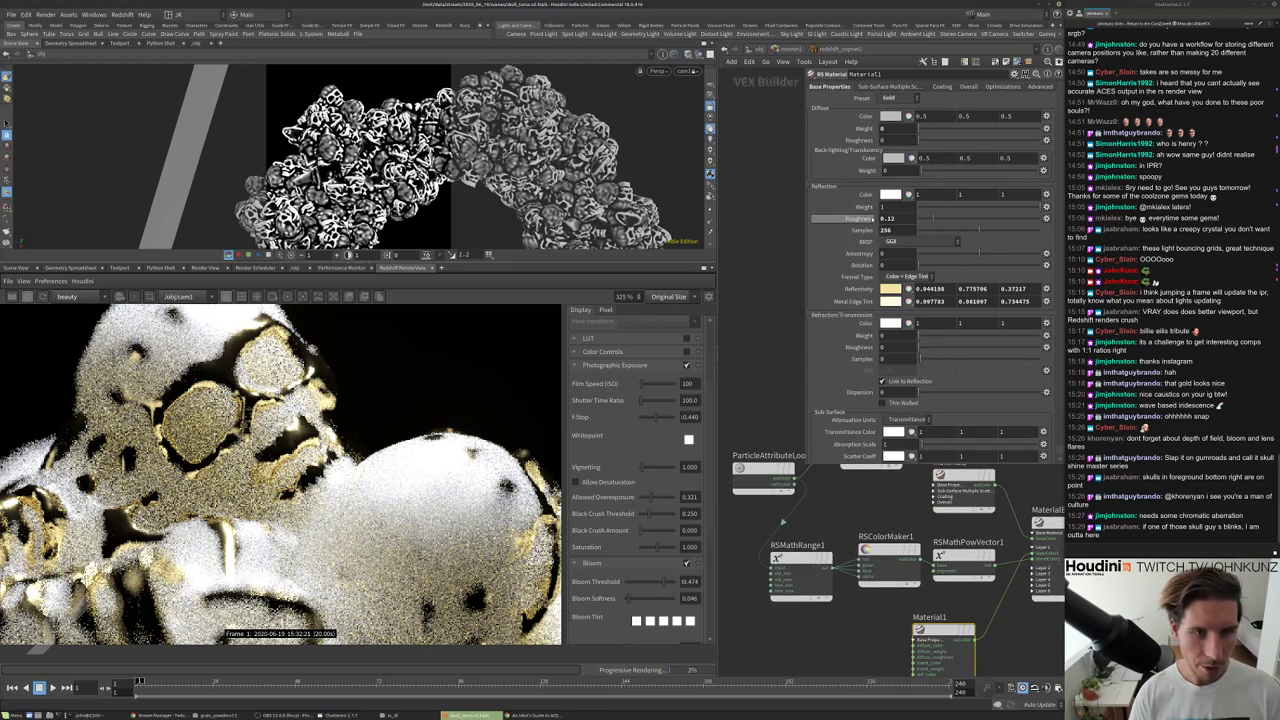
left_click_drag(933, 218, 923, 218)
scroll(280, 475, "down", 5)
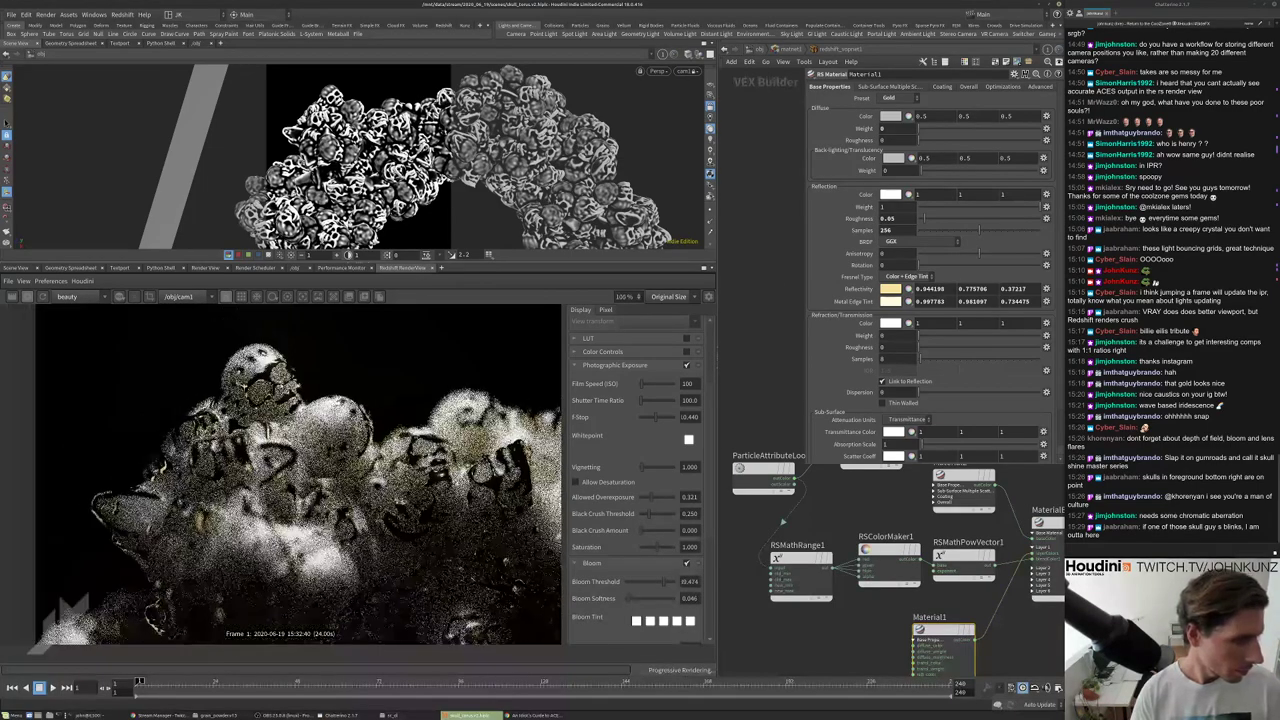
scroll(320, 537, "down", 5)
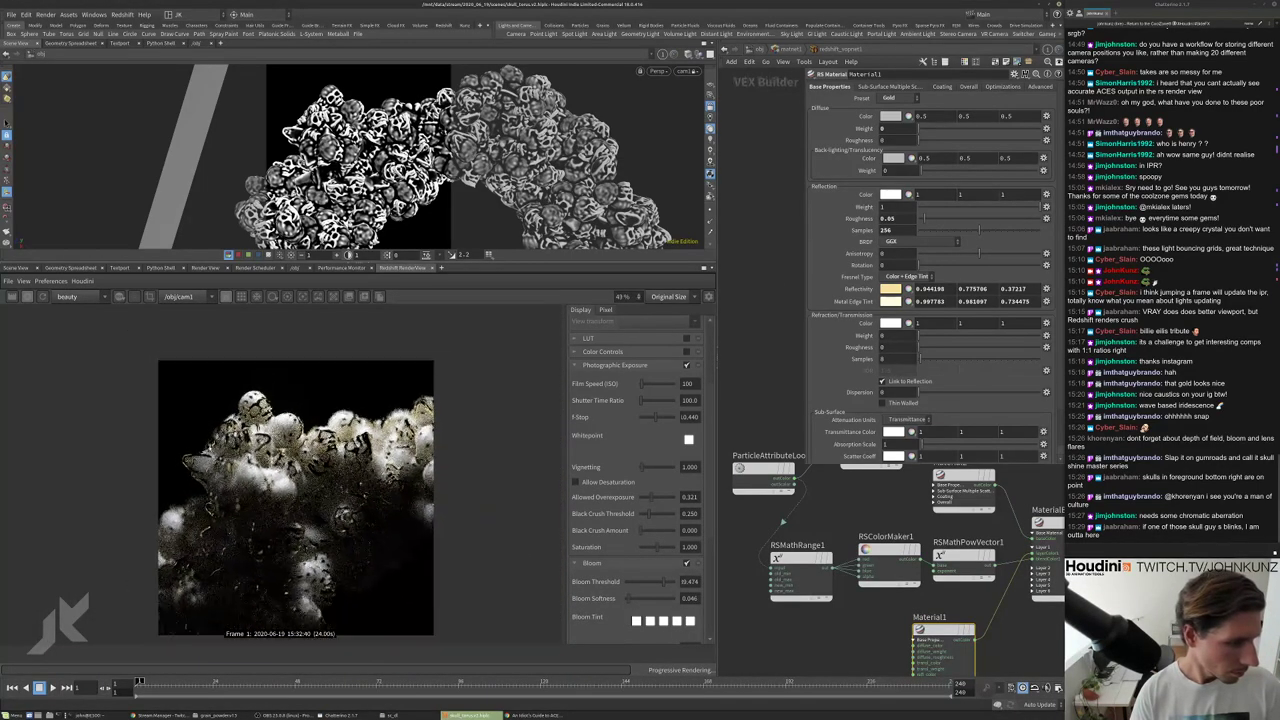
scroll(320, 537, "up", 2)
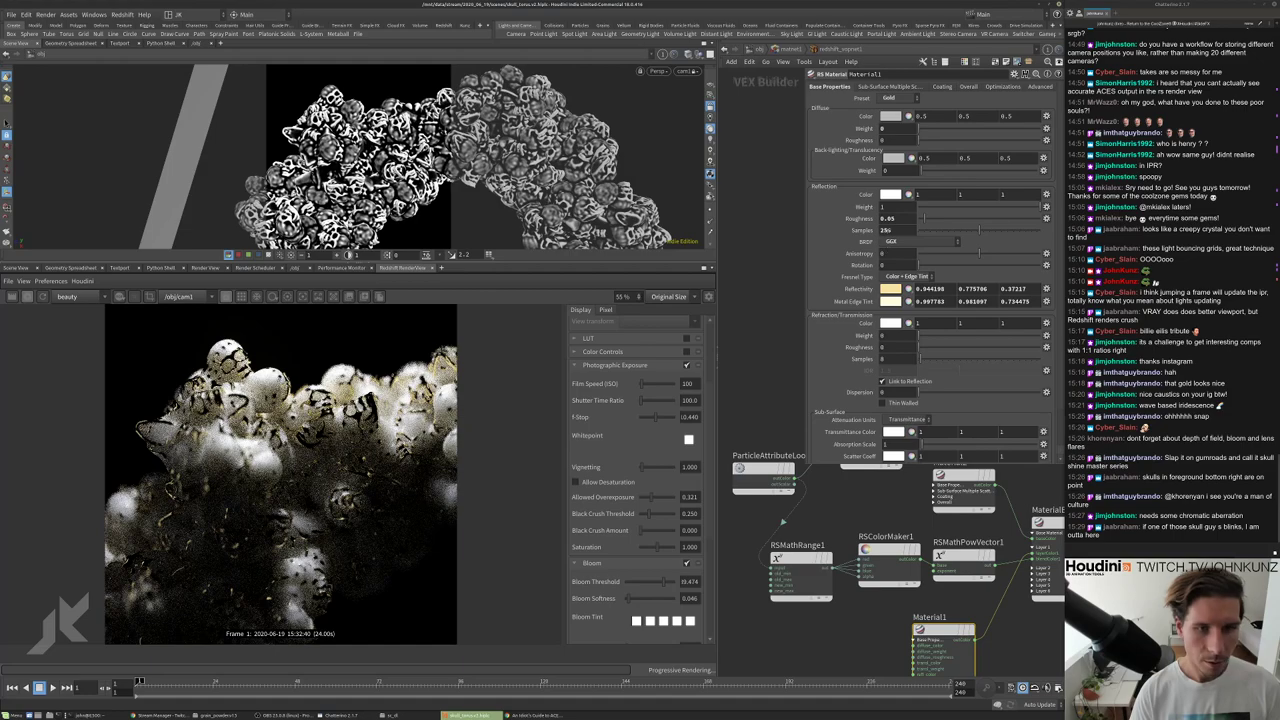
Type a reflection roughness of 0.4, then settle on 0.25.
double_click(887, 218)
type("0.4")
key("Return")
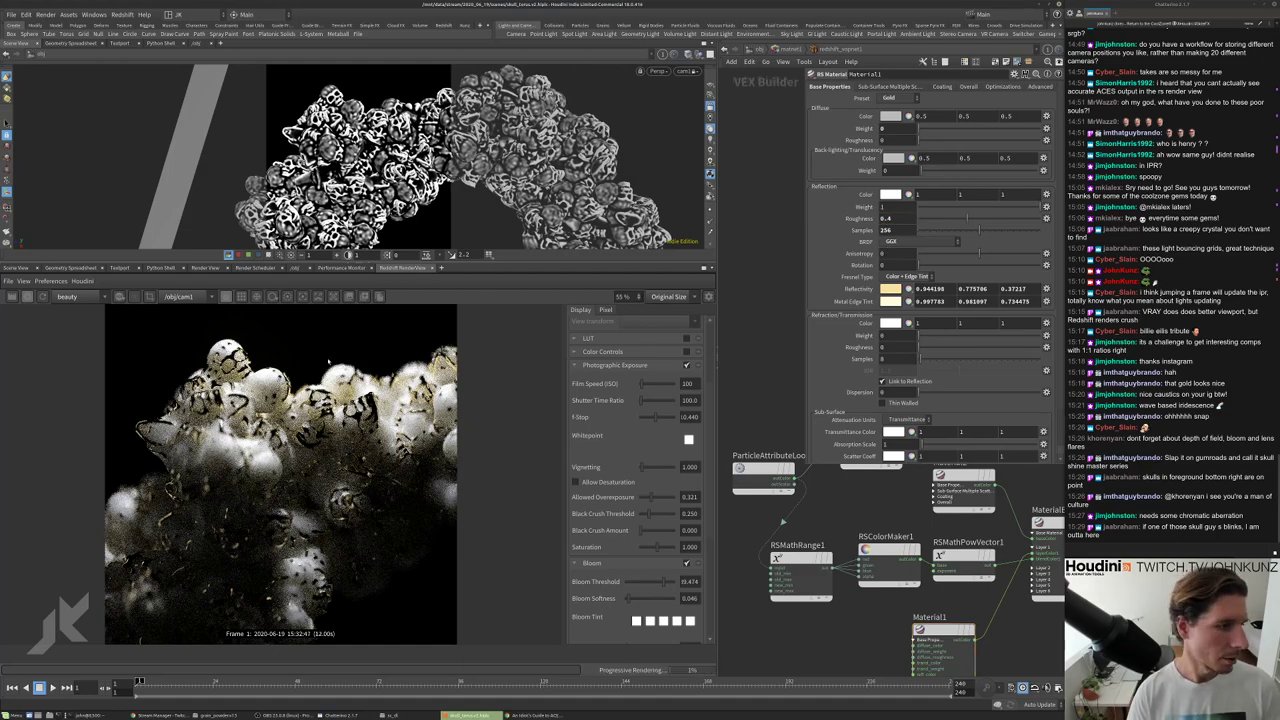
scroll(252, 475, "up", 3)
scroll(277, 475, "down", 2)
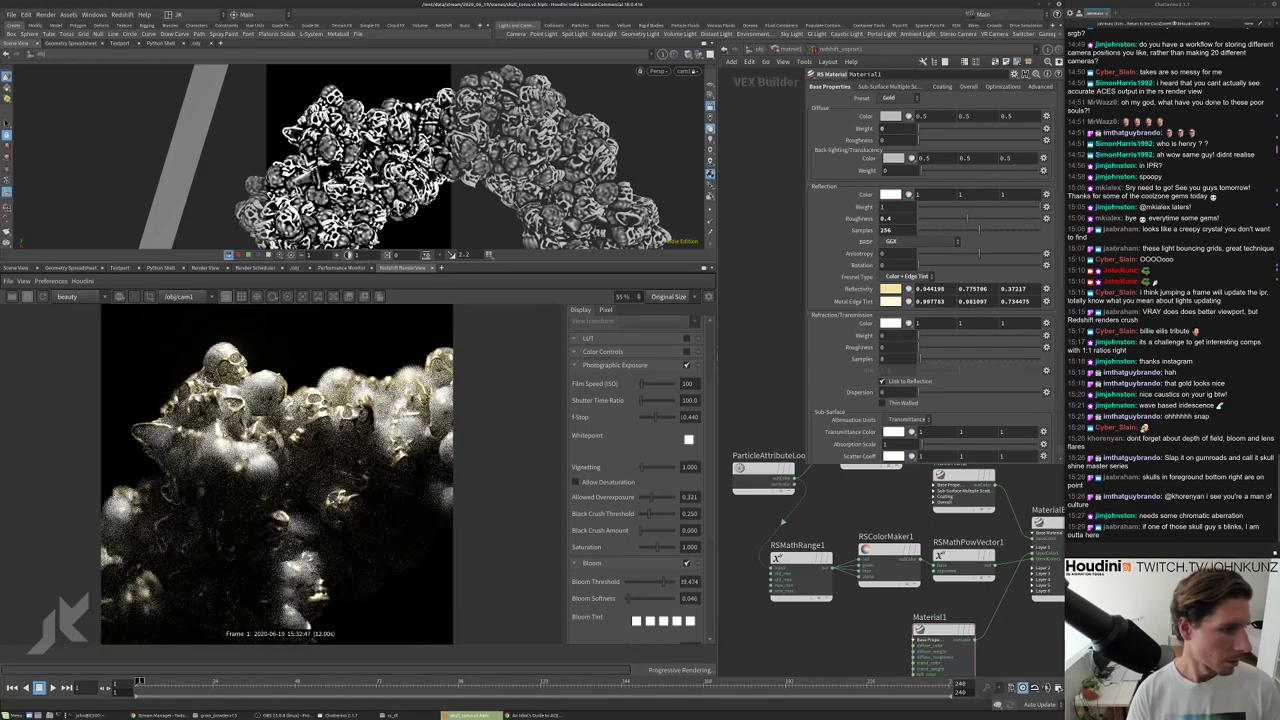
scroll(277, 475, "down", 1)
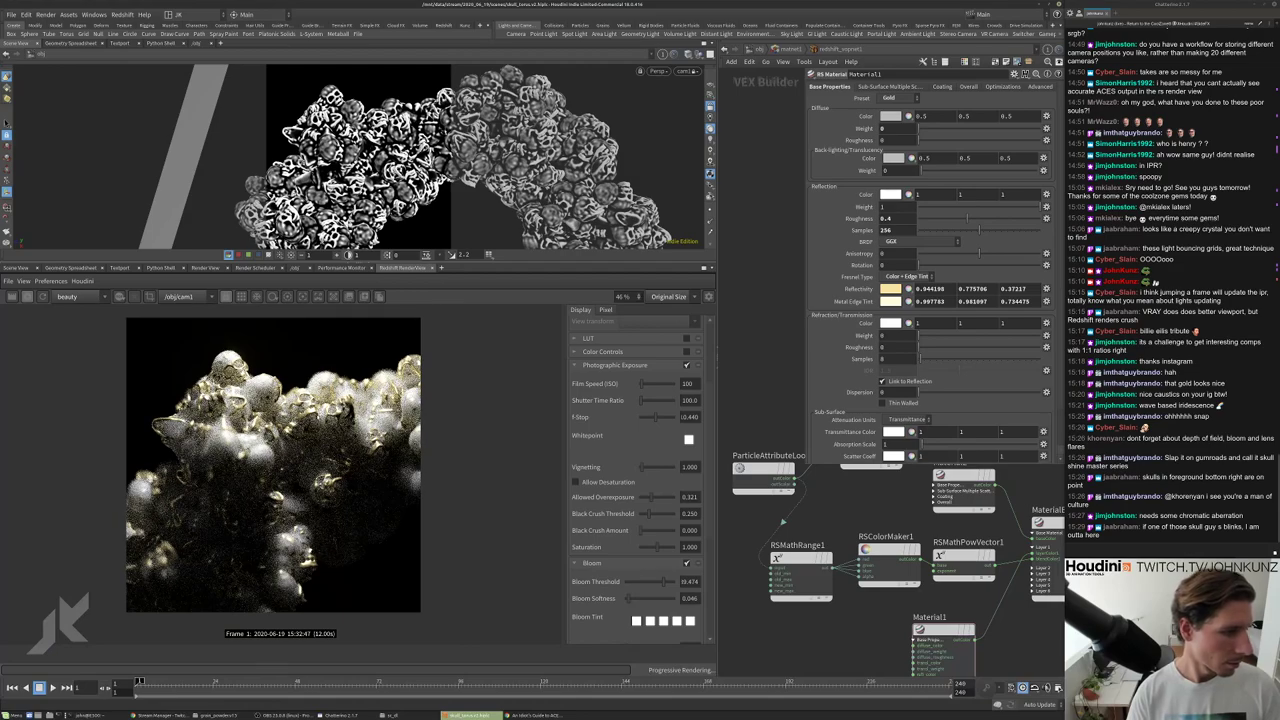
type("0.25")
key("Return")
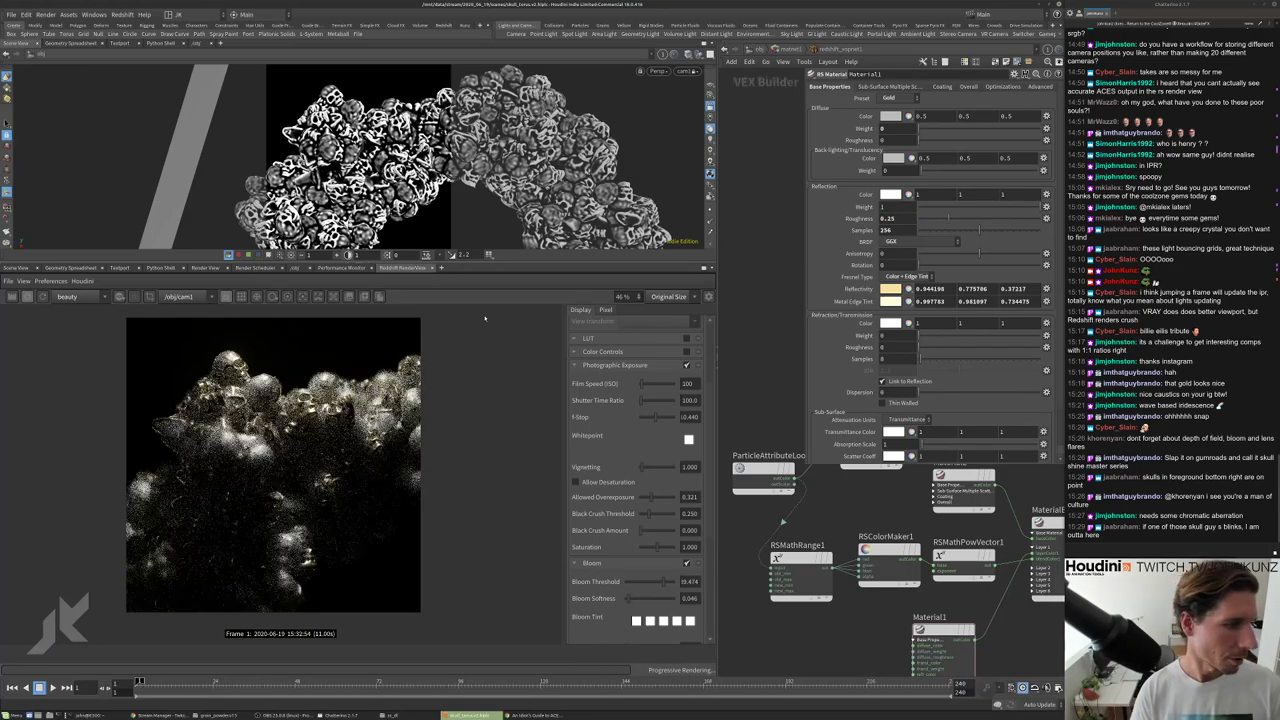
scroll(277, 475, "up", 4)
scroll(277, 475, "up", 1)
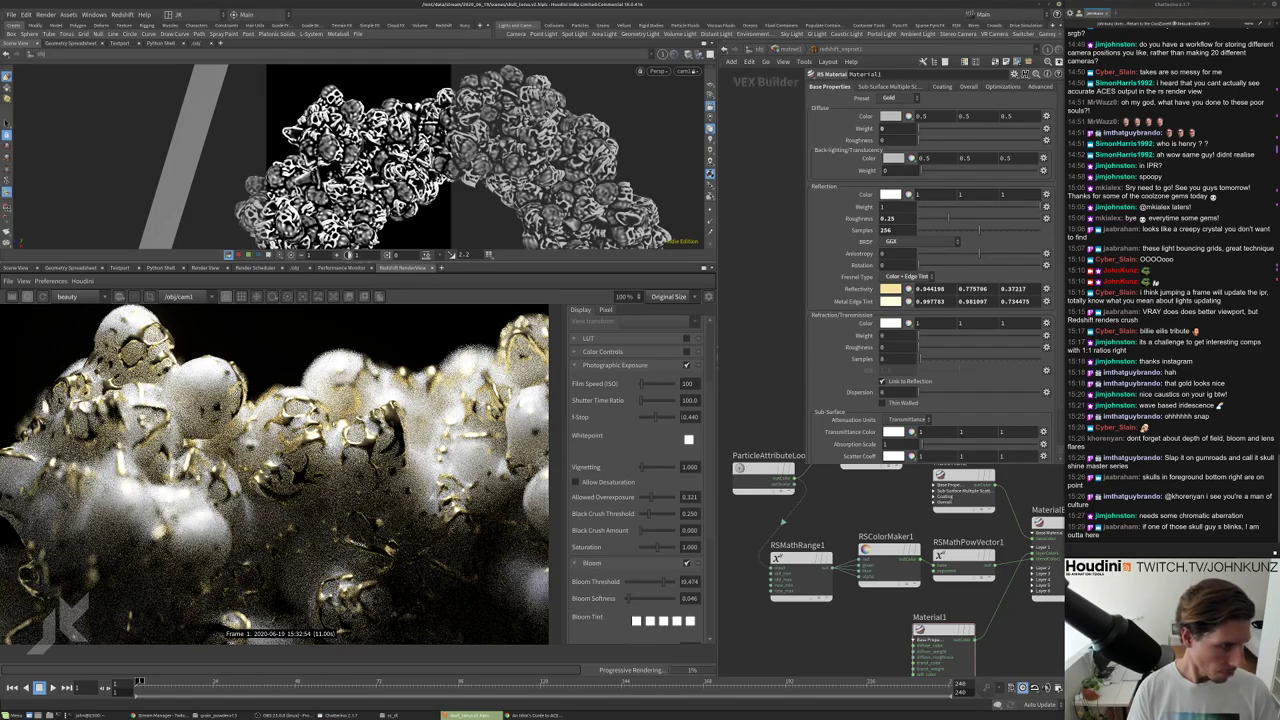
scroll(277, 475, "down", 5)
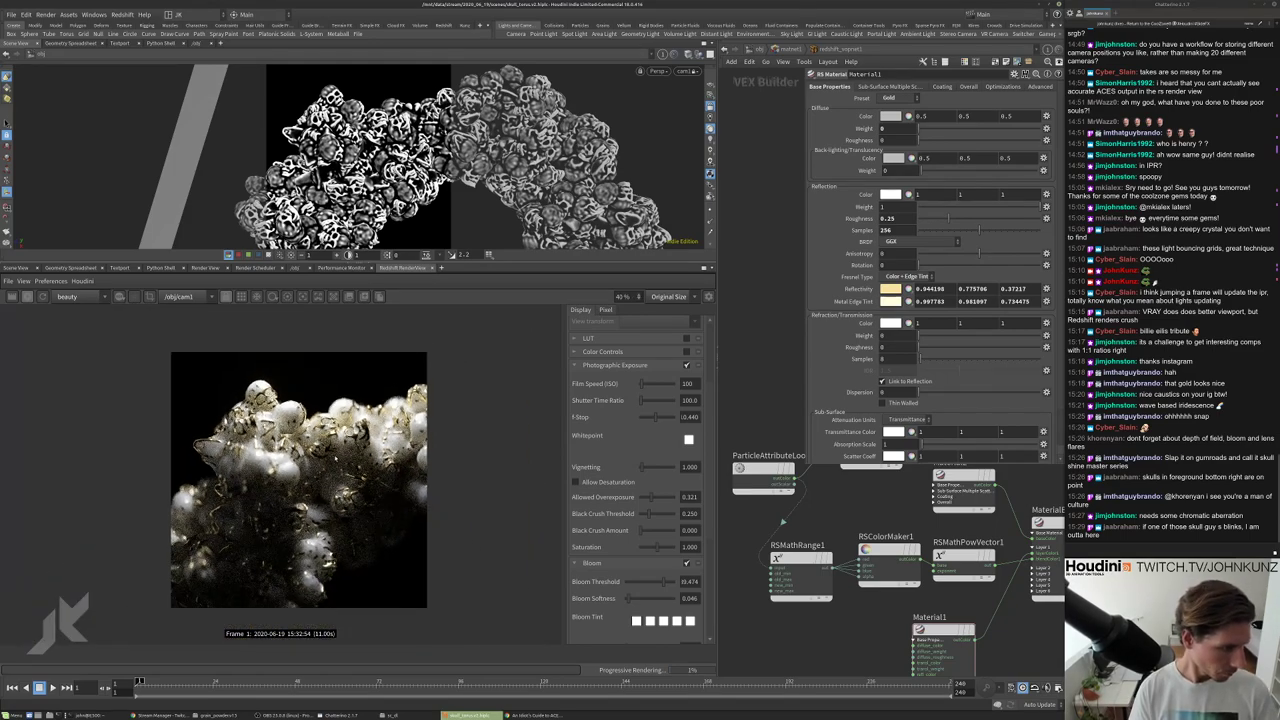
scroll(250, 490, "down", 1)
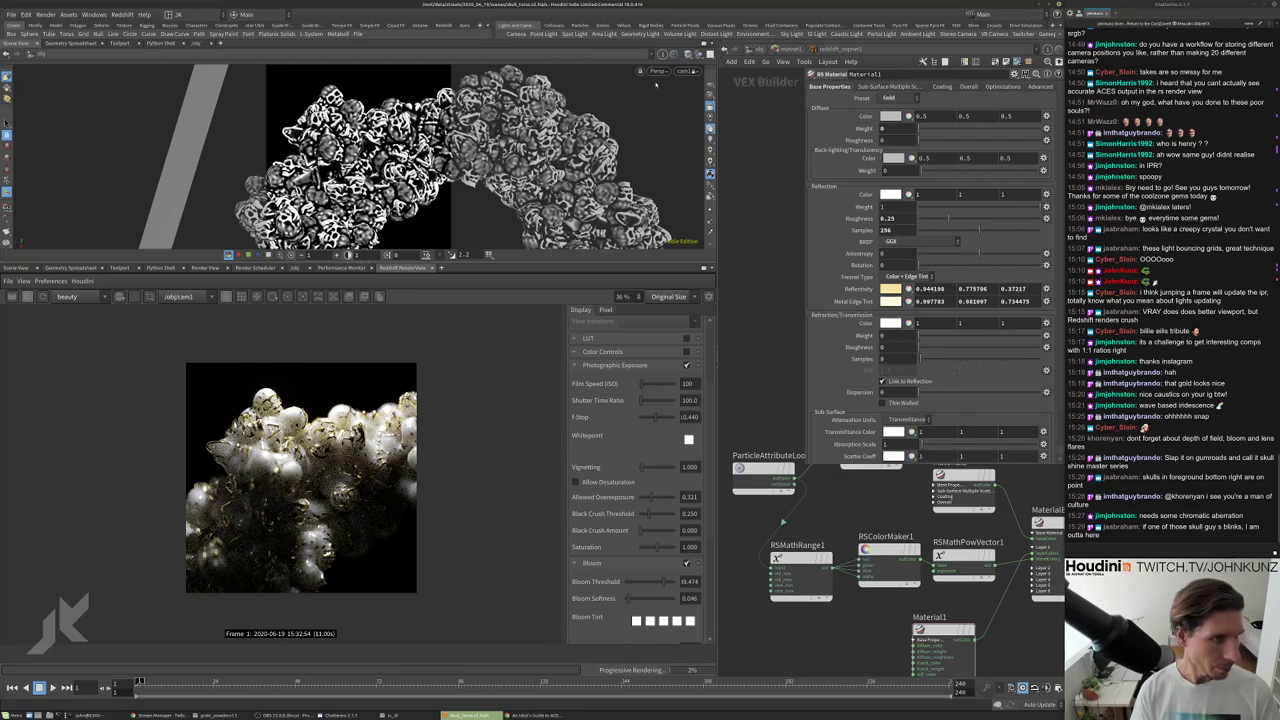
Switch the viewport to cam2 and tumble it so the ring of skulls sits lower and centred.
left_click(690, 71)
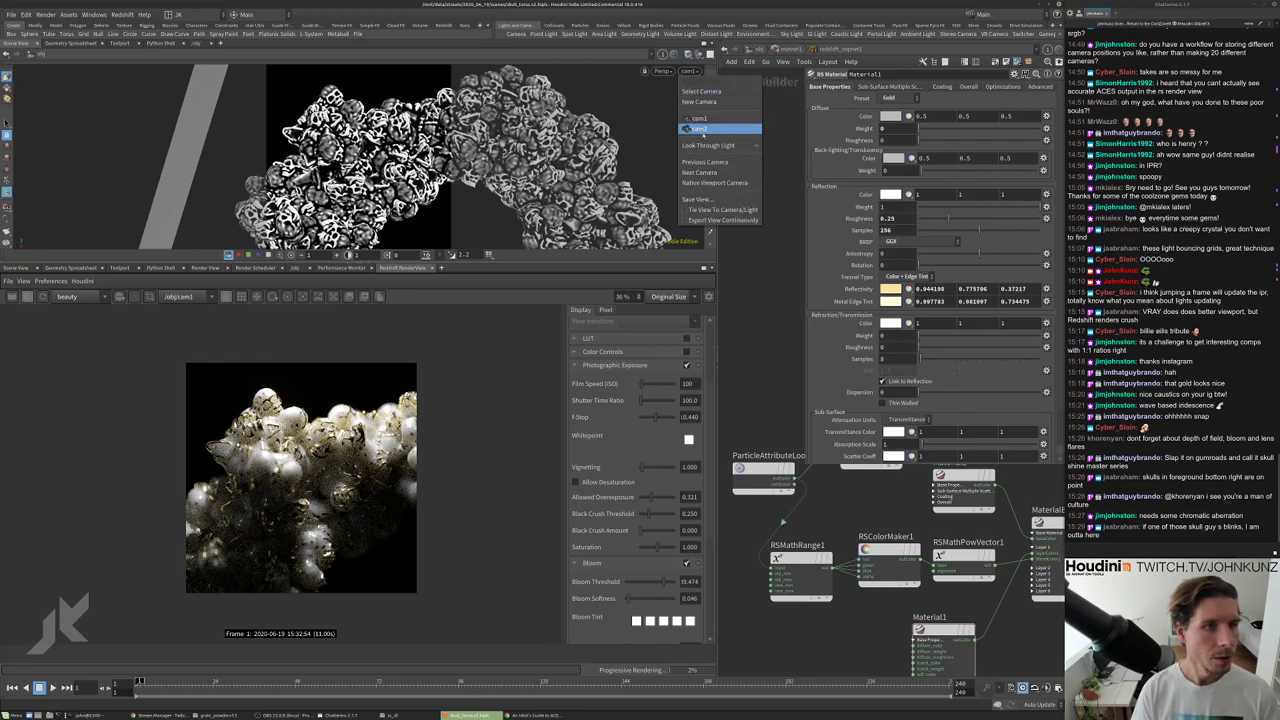
left_click(690, 129)
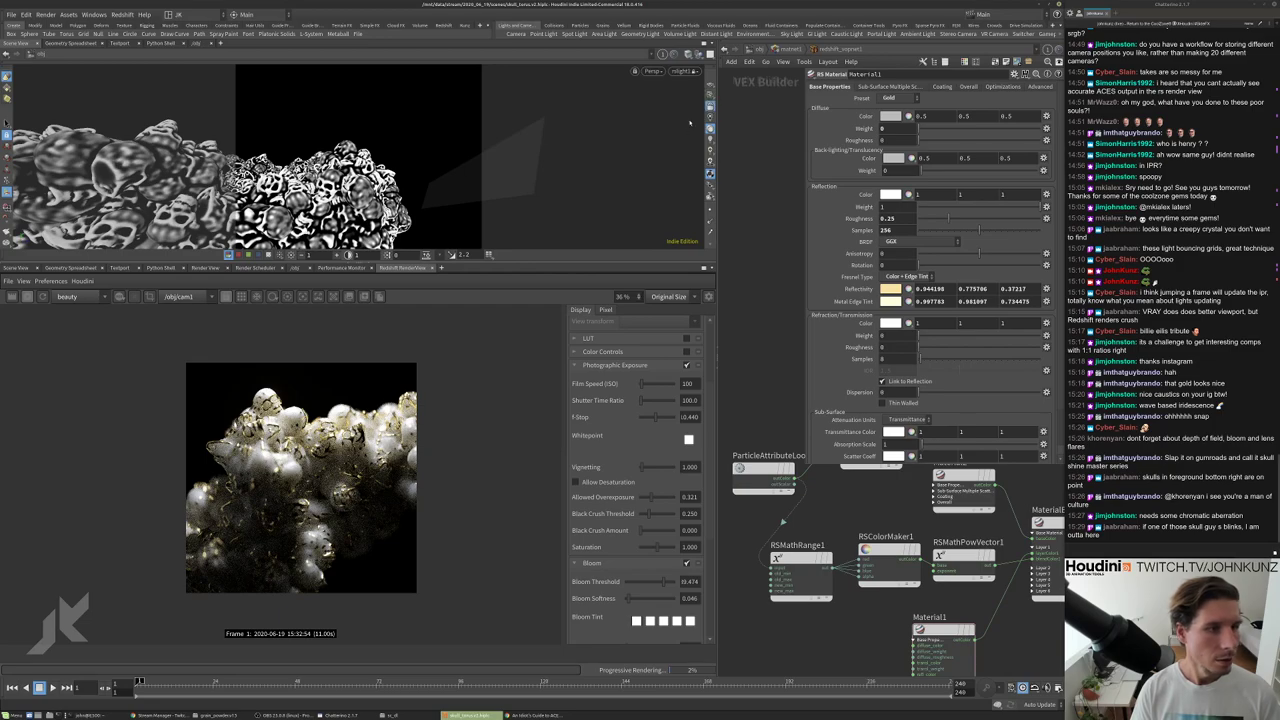
middle_click_drag(368, 131, 372, 172)
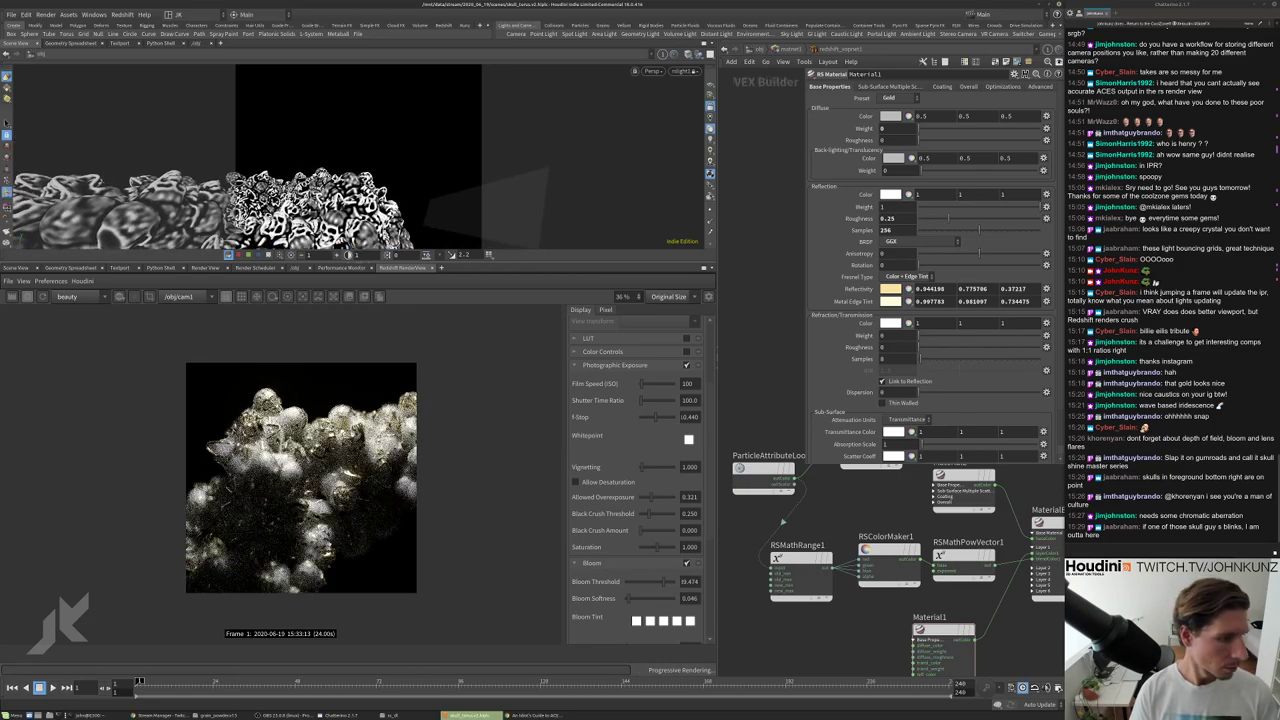
scroll(213, 184, "up", 2)
mouse_move(370, 165)
left_mouse_down()
mouse_move(386, 145)
mouse_move(388, 156)
left_mouse_up()
scroll(370, 140, "up", 2)
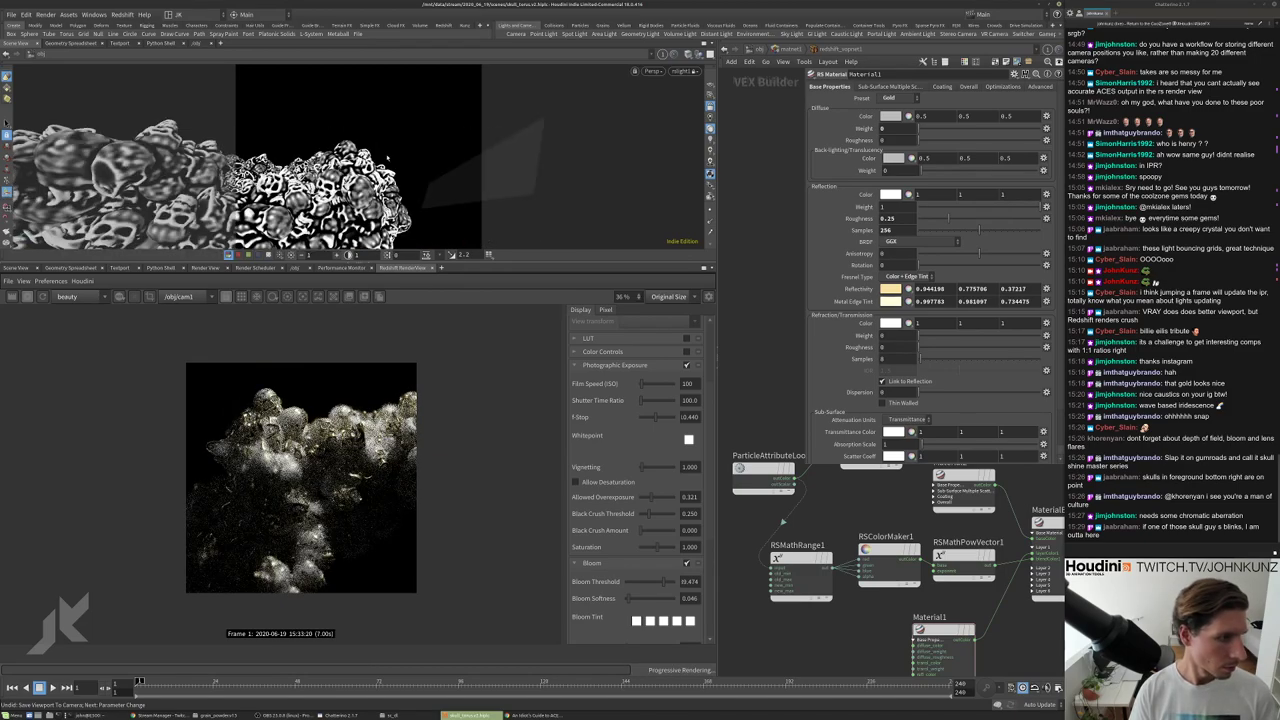
left_click_drag(364, 133, 289, 181)
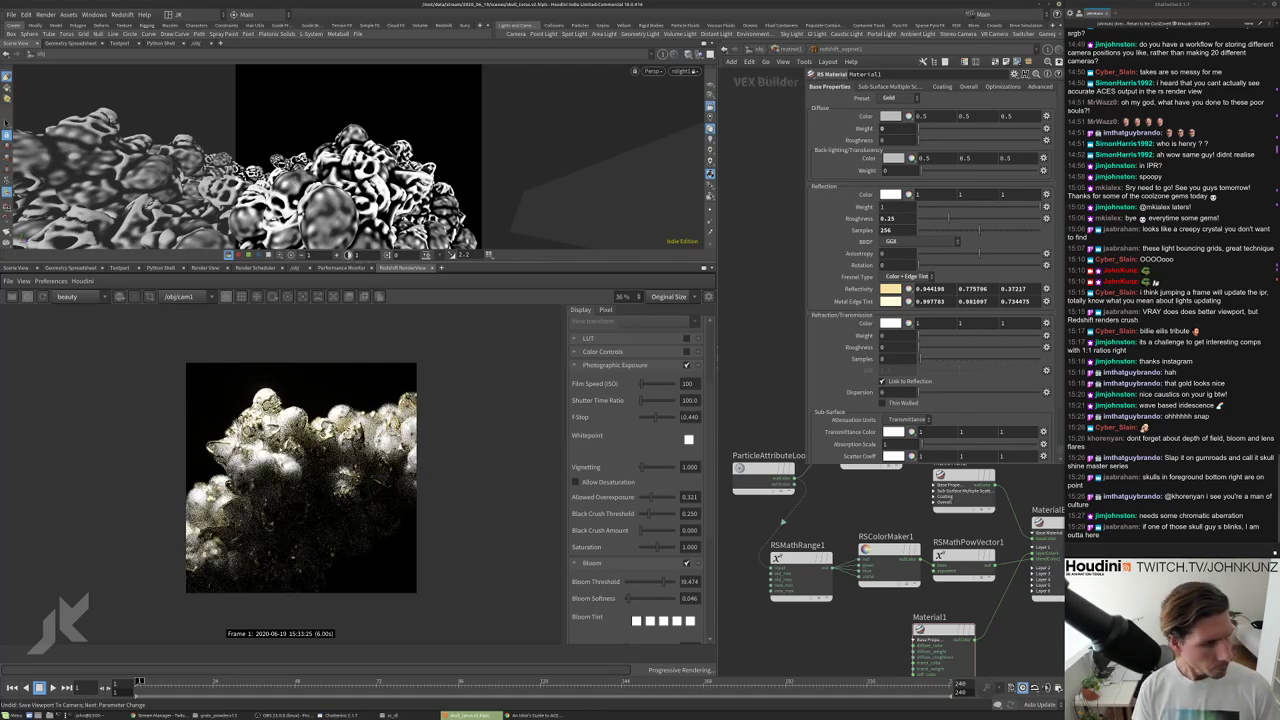
left_click_drag(289, 181, 244, 241)
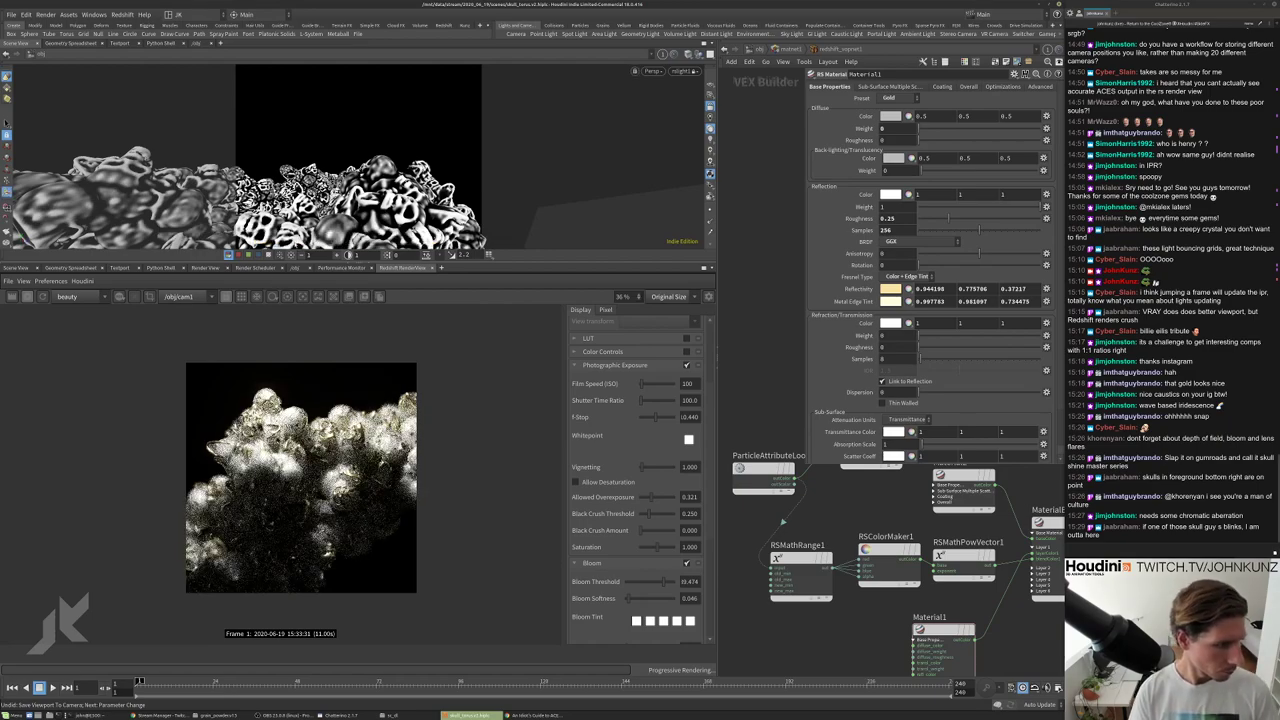
left_click_drag(318, 210, 265, 215)
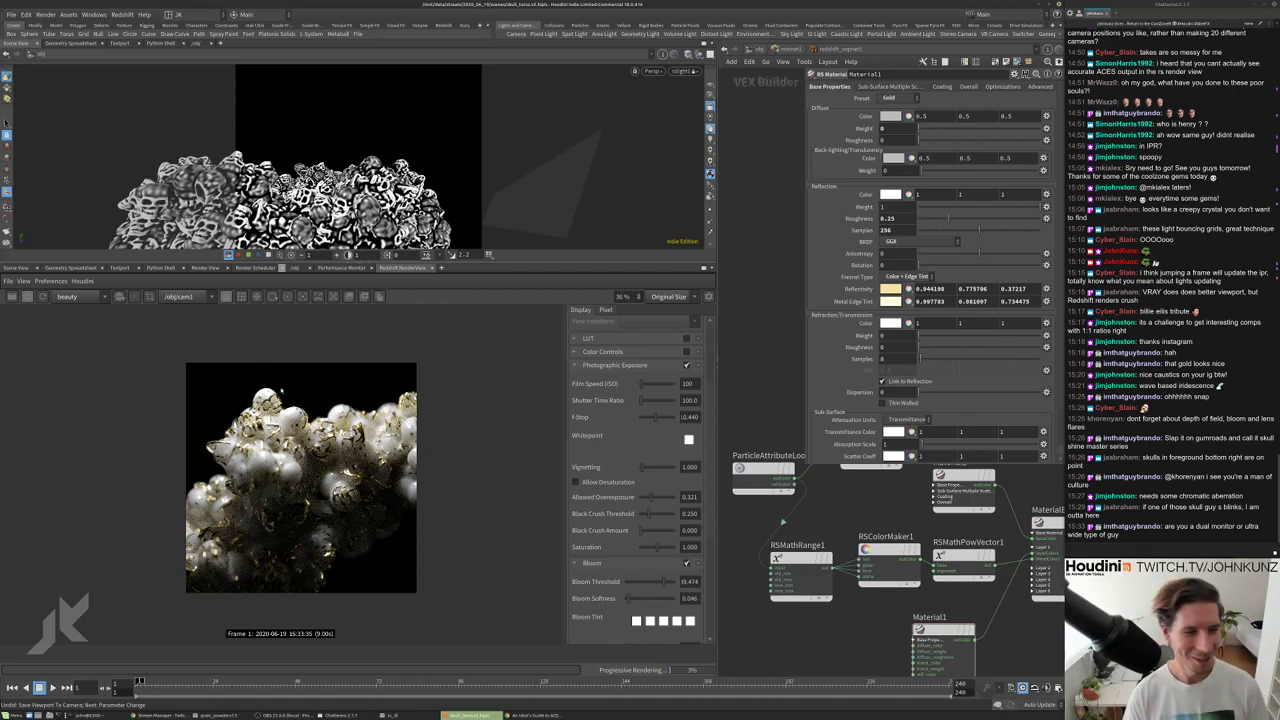
Switch windows and zoom the Redshift render view in and out on the skull cluster.
key("alt+Tab")
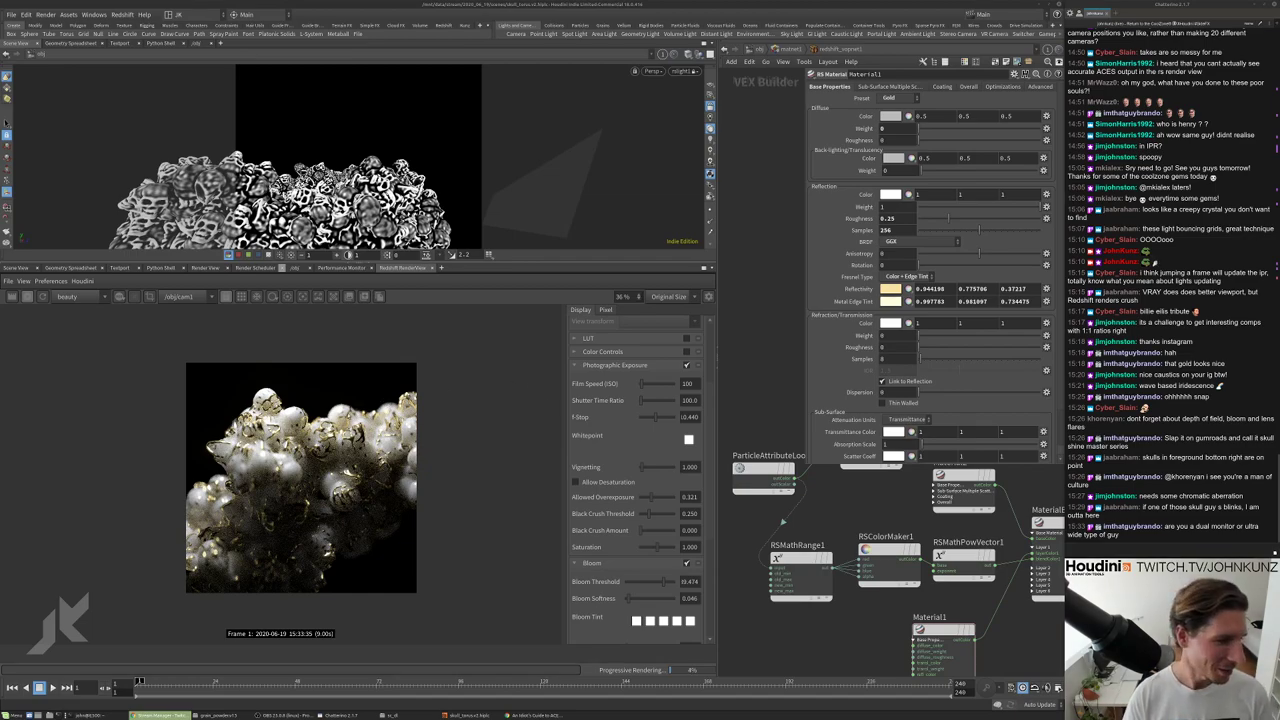
scroll(348, 408, "down", 1)
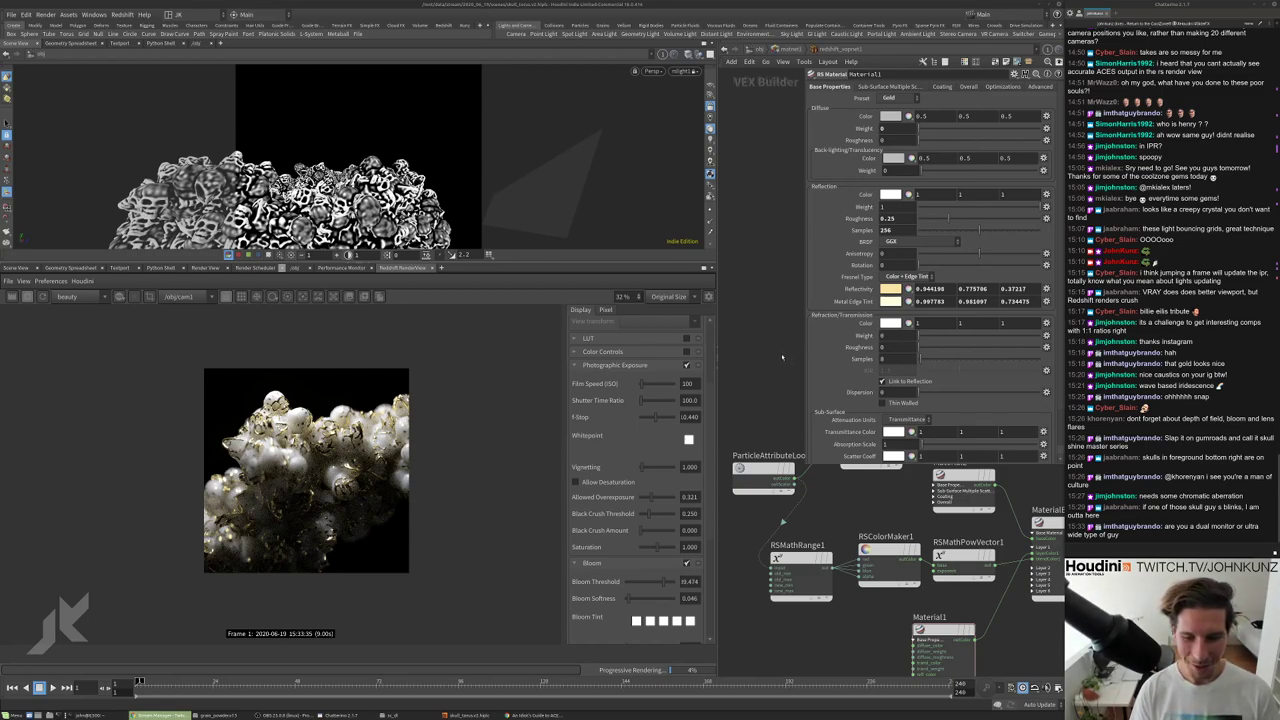
scroll(318, 461, "up", 3)
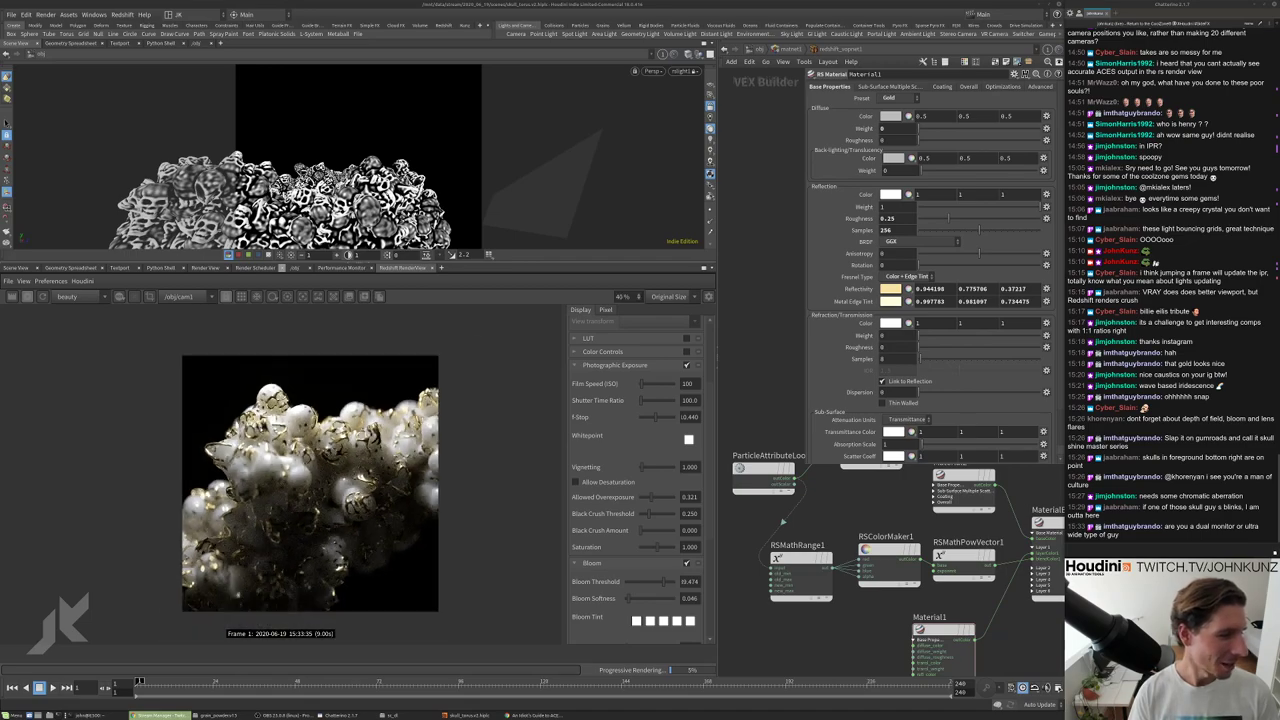
scroll(290, 533, "up", 1)
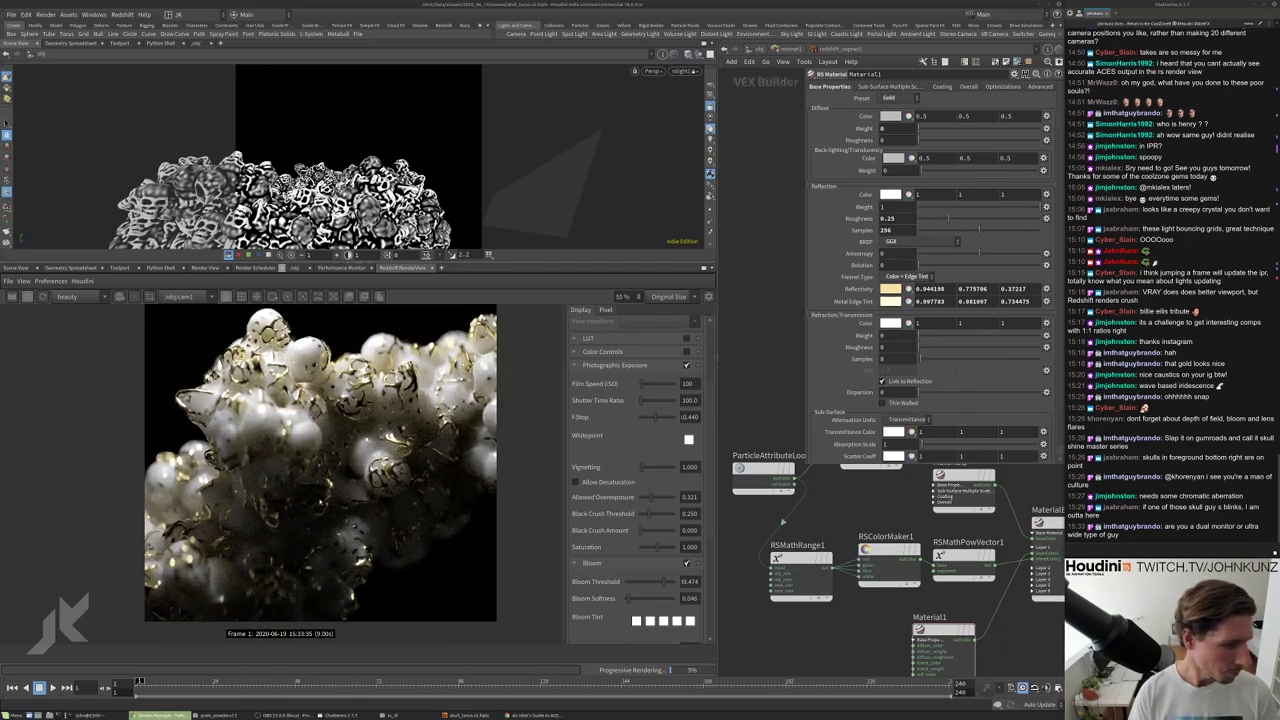
scroll(456, 380, "down", 2)
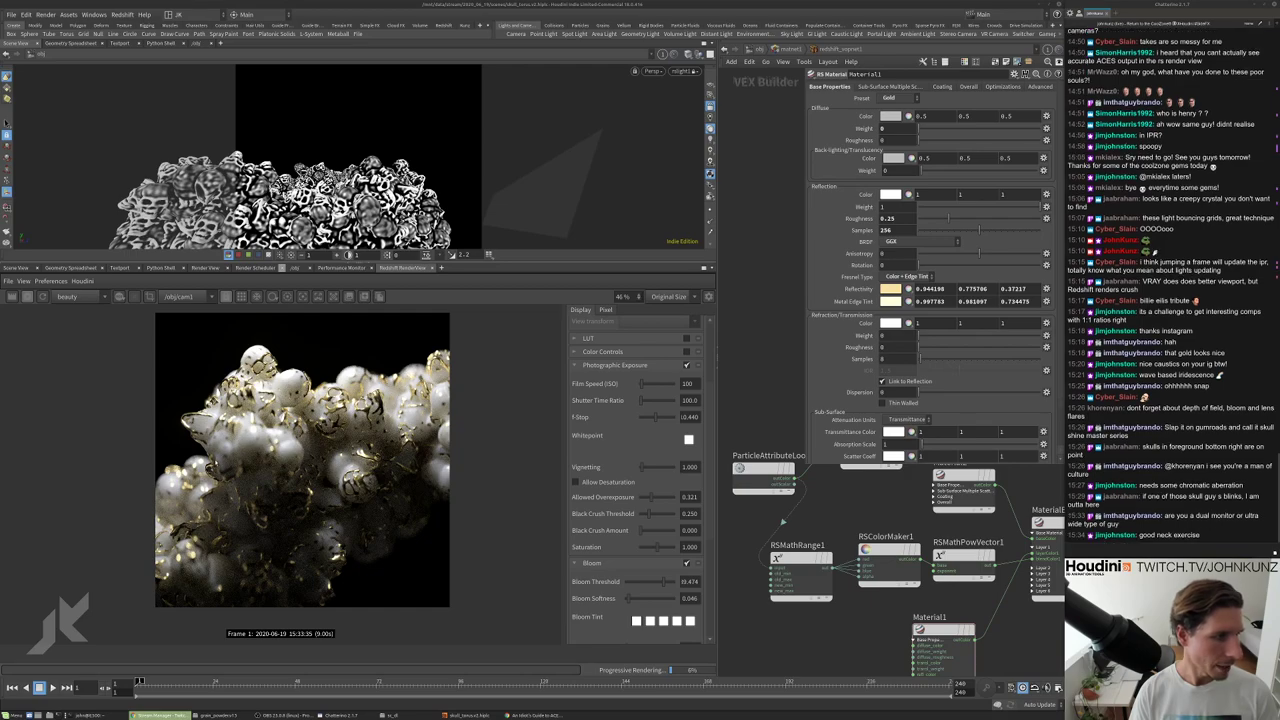
scroll(216, 459, "down", 2)
scroll(342, 423, "up", 2)
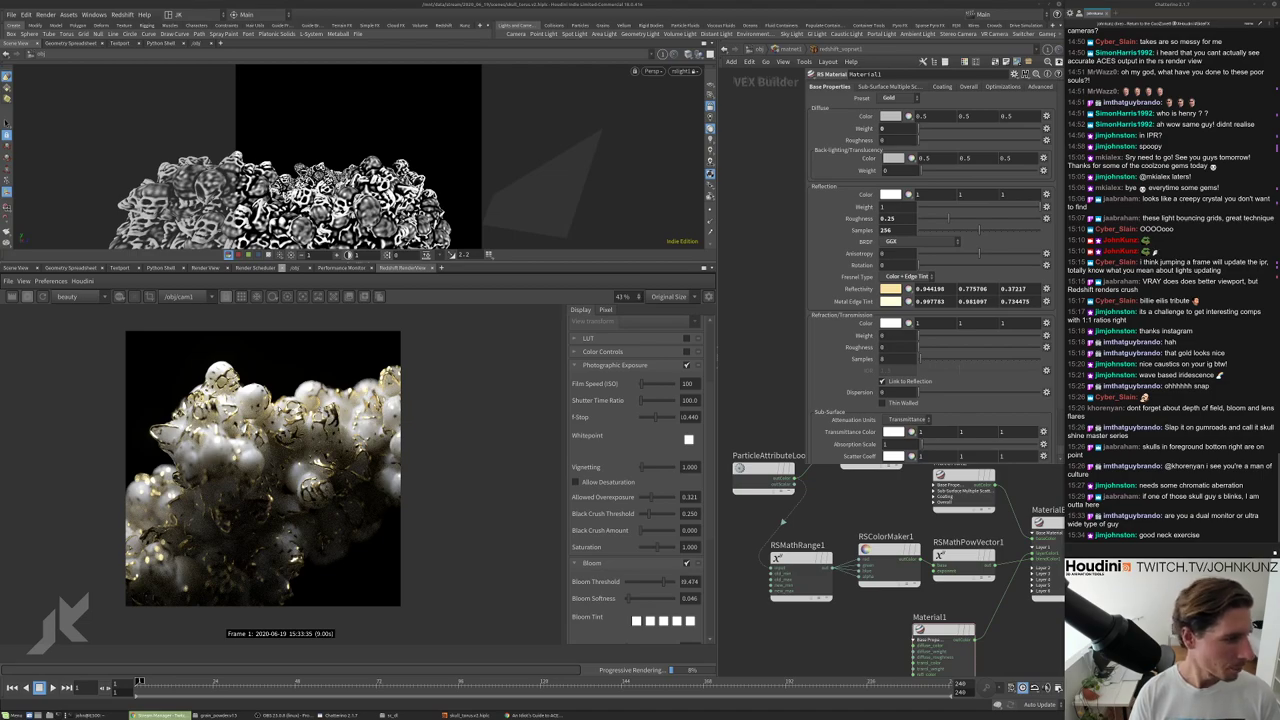
scroll(350, 507, "down", 1)
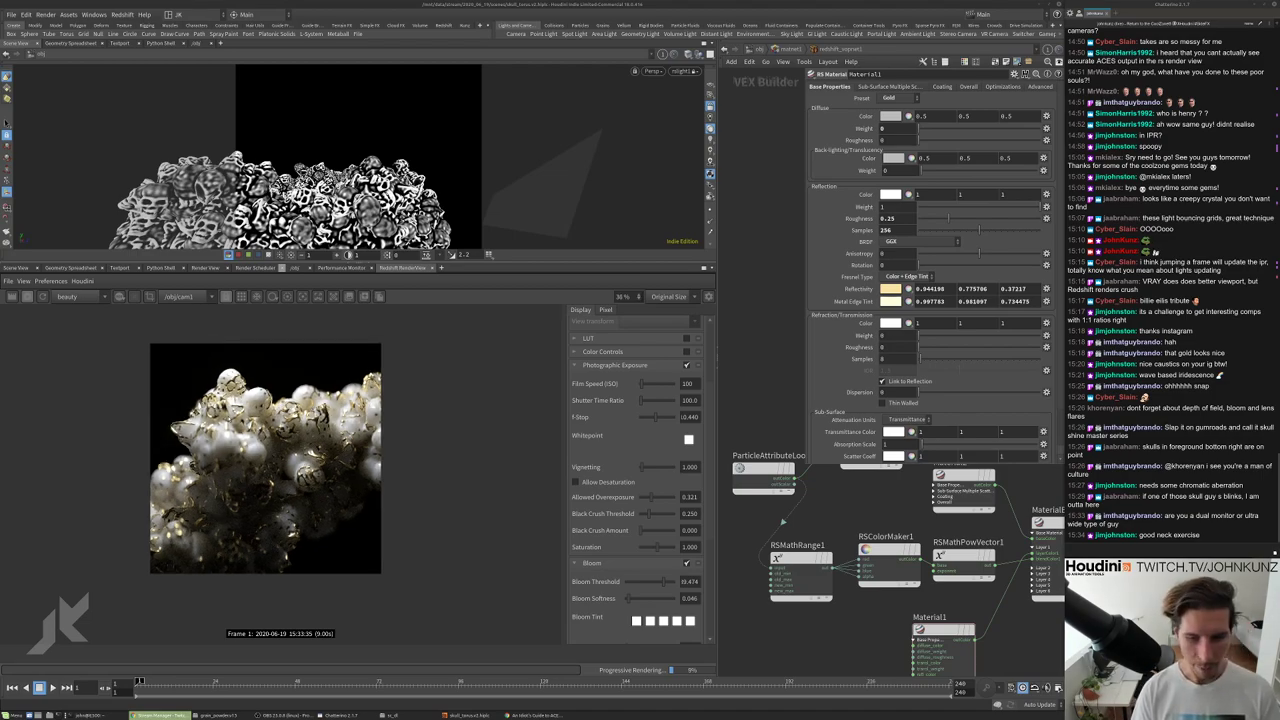
scroll(230, 380, "up", 3)
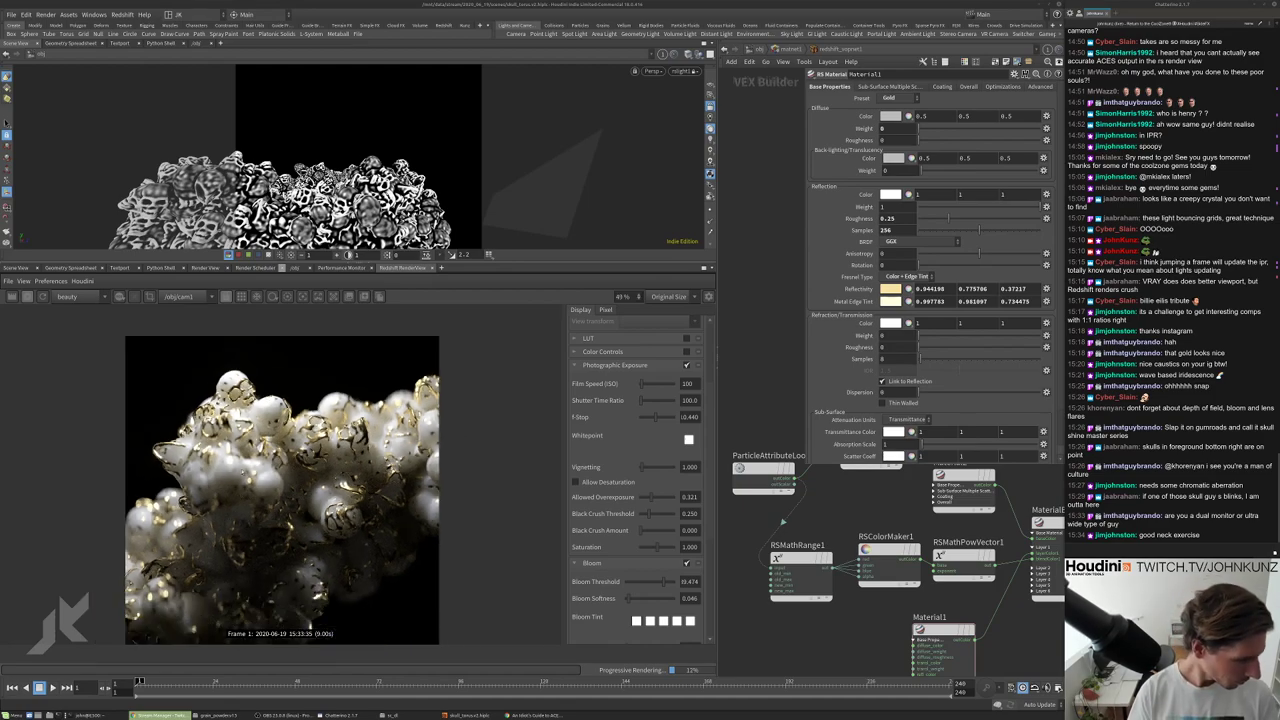
scroll(255, 566, "up", 2)
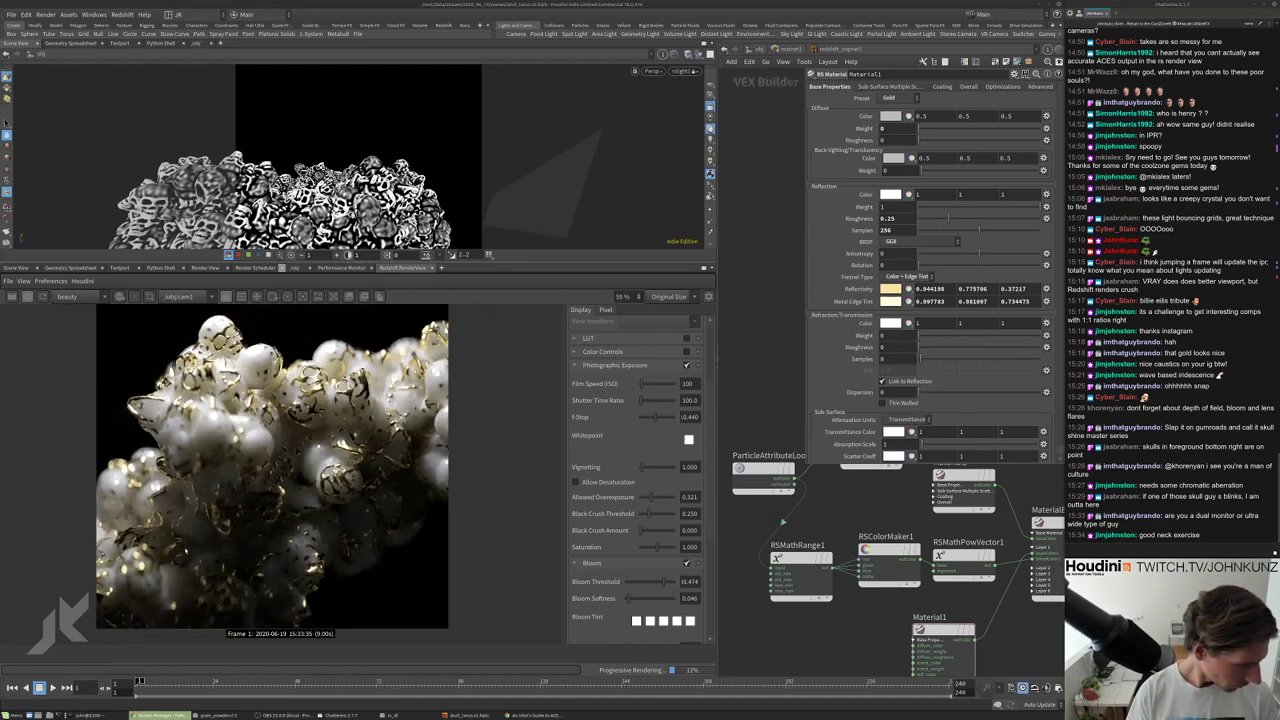
scroll(395, 400, "up", 5)
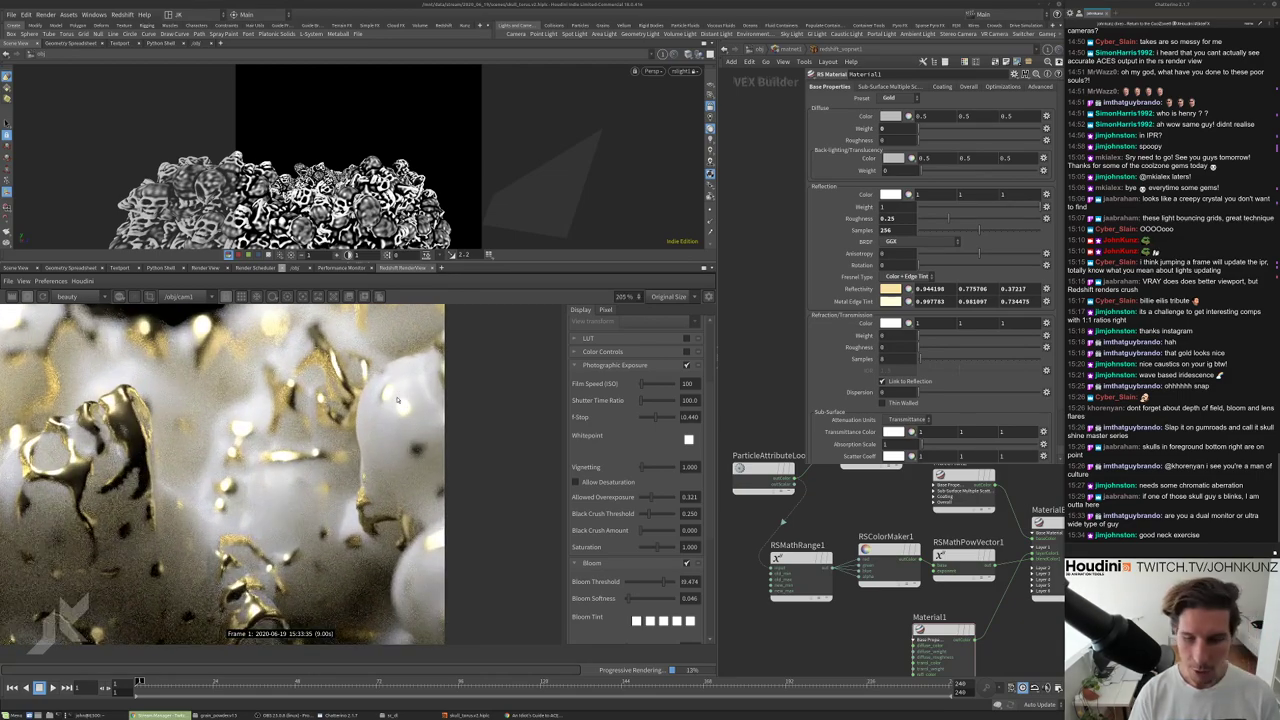
scroll(366, 421, "up", 4)
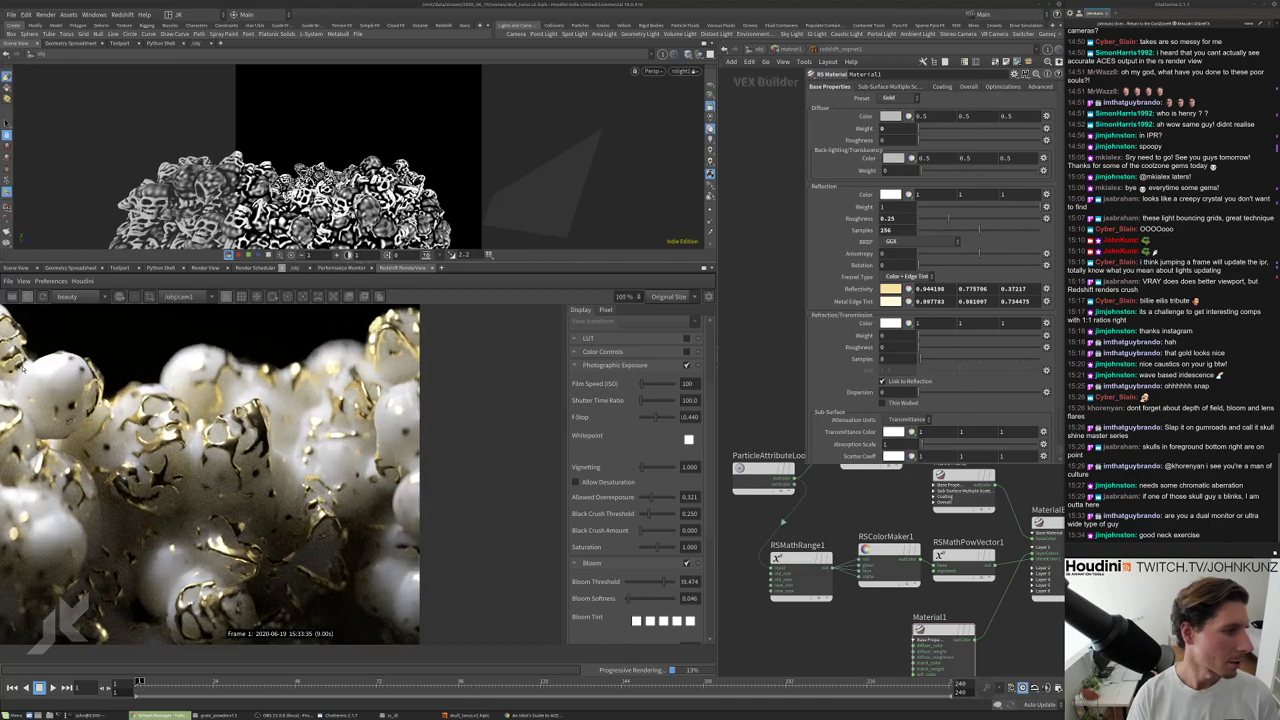
scroll(366, 421, "down", 5)
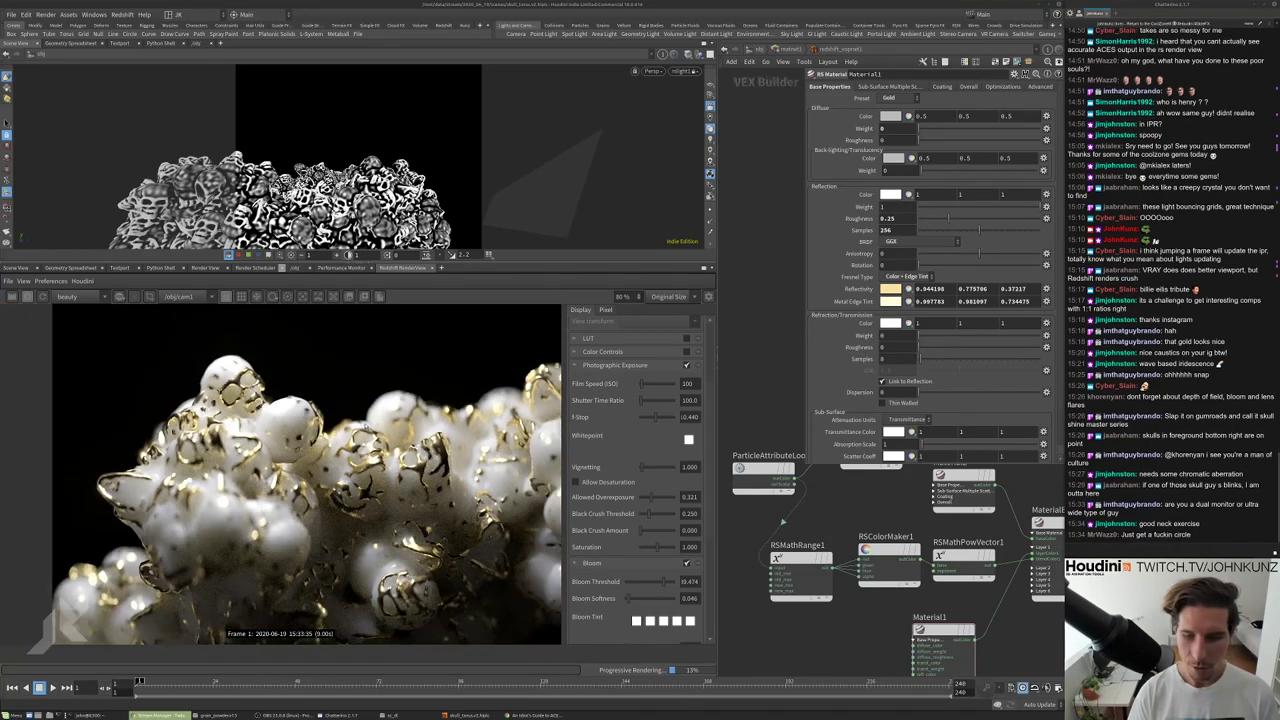
scroll(320, 485, "down", 1)
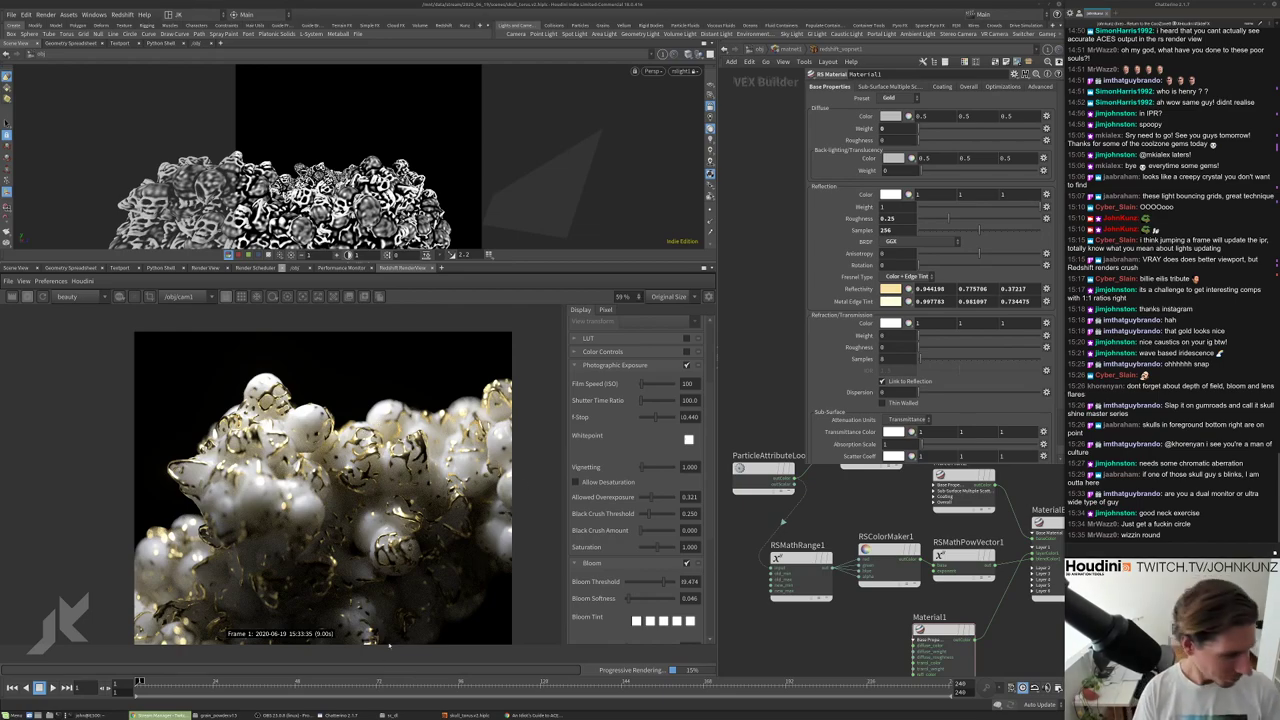
In Chrome, search images for 'visible system model' and scroll through the results.
left_click(534, 715)
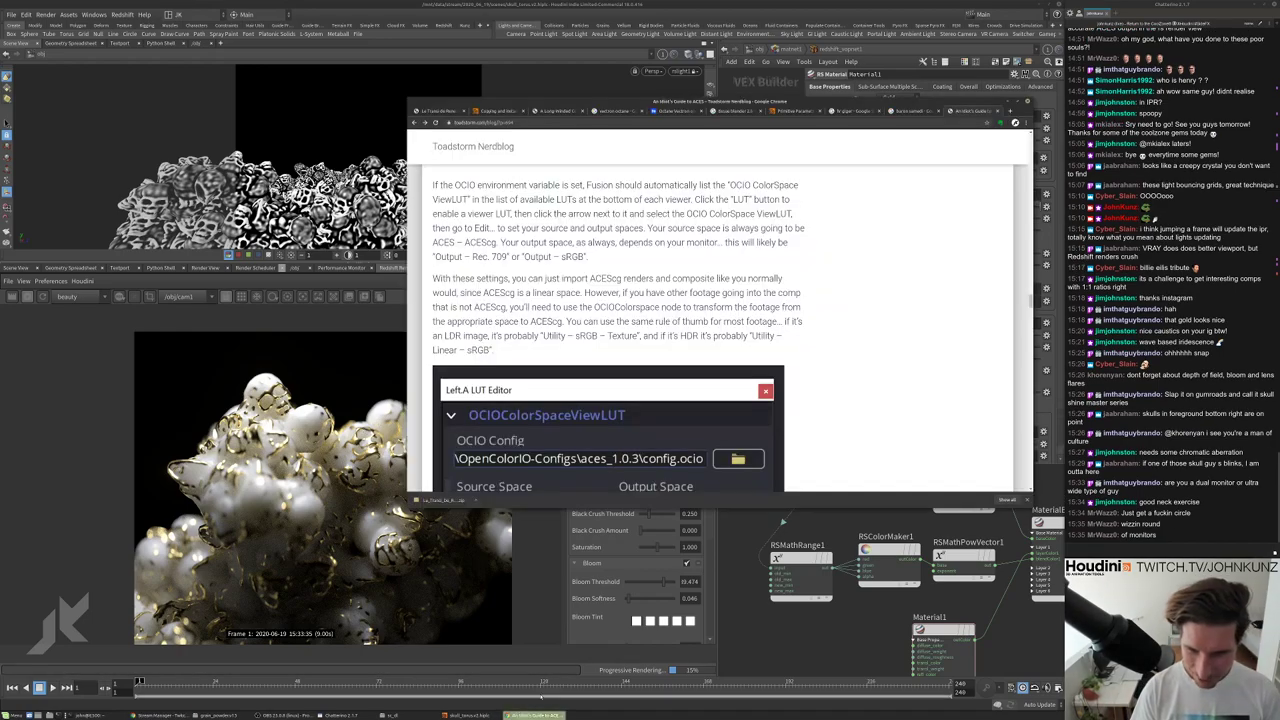
left_click(639, 122)
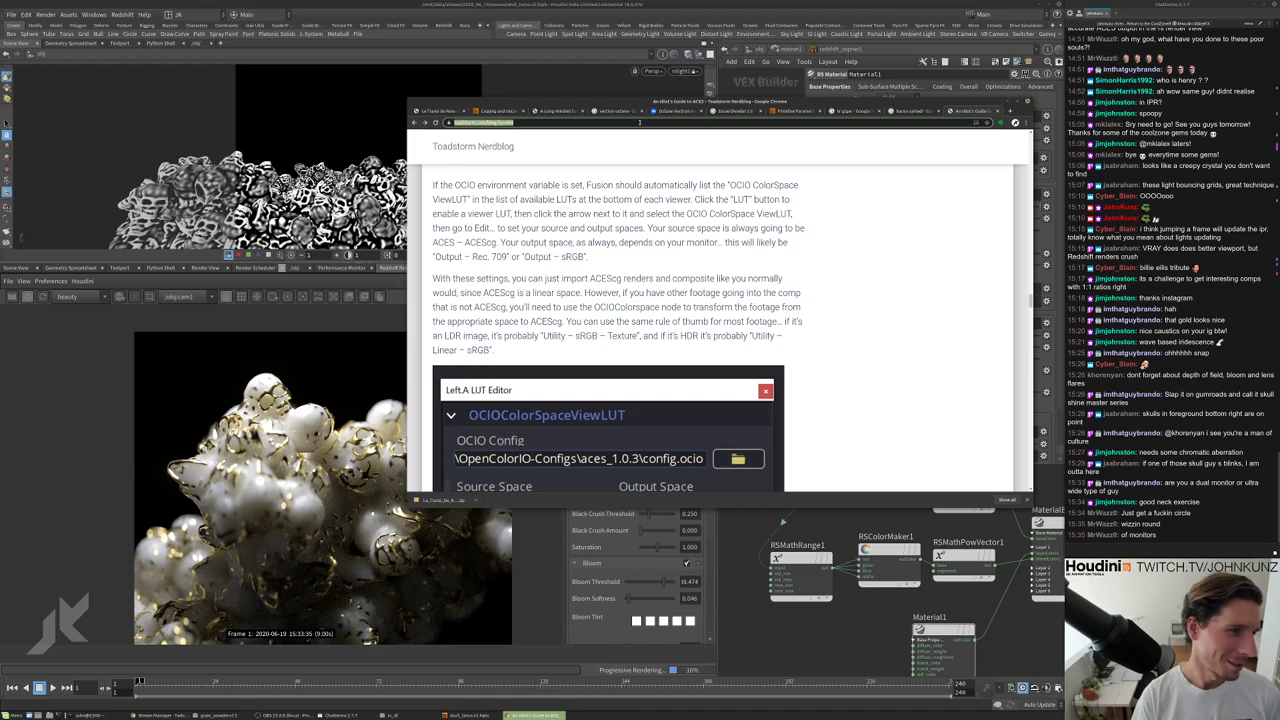
type("visible s")
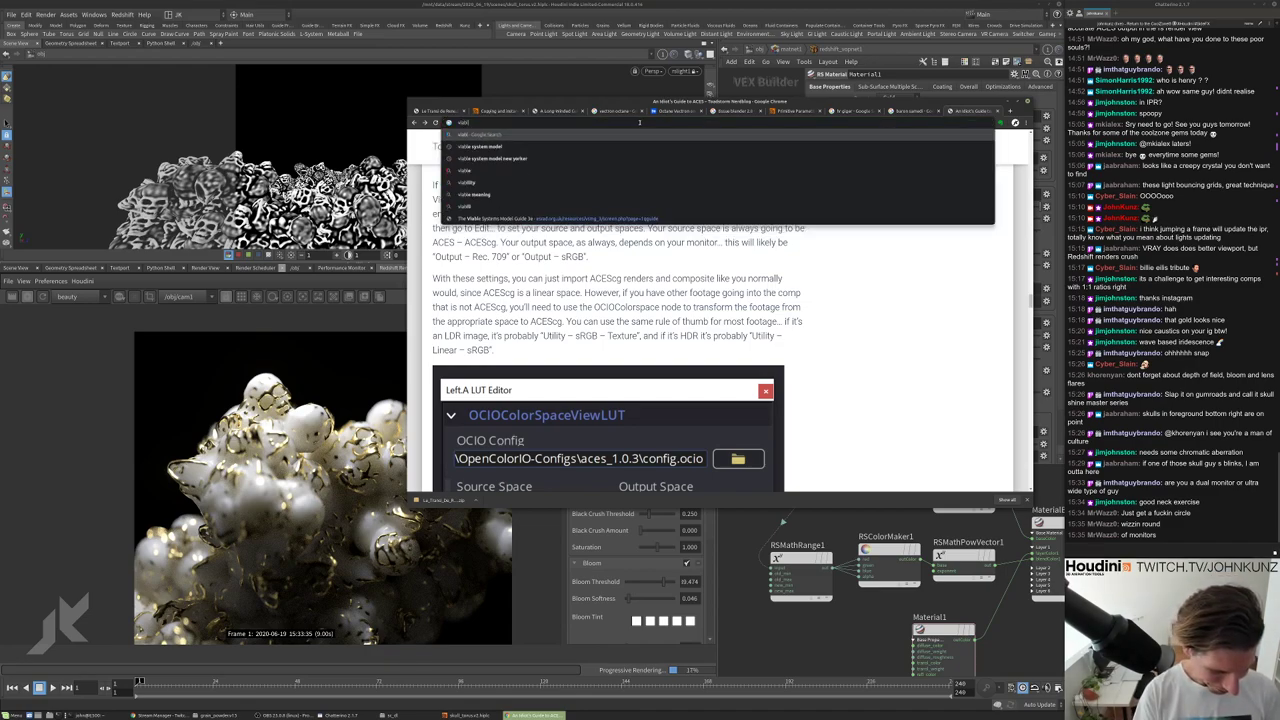
type("ystem model")
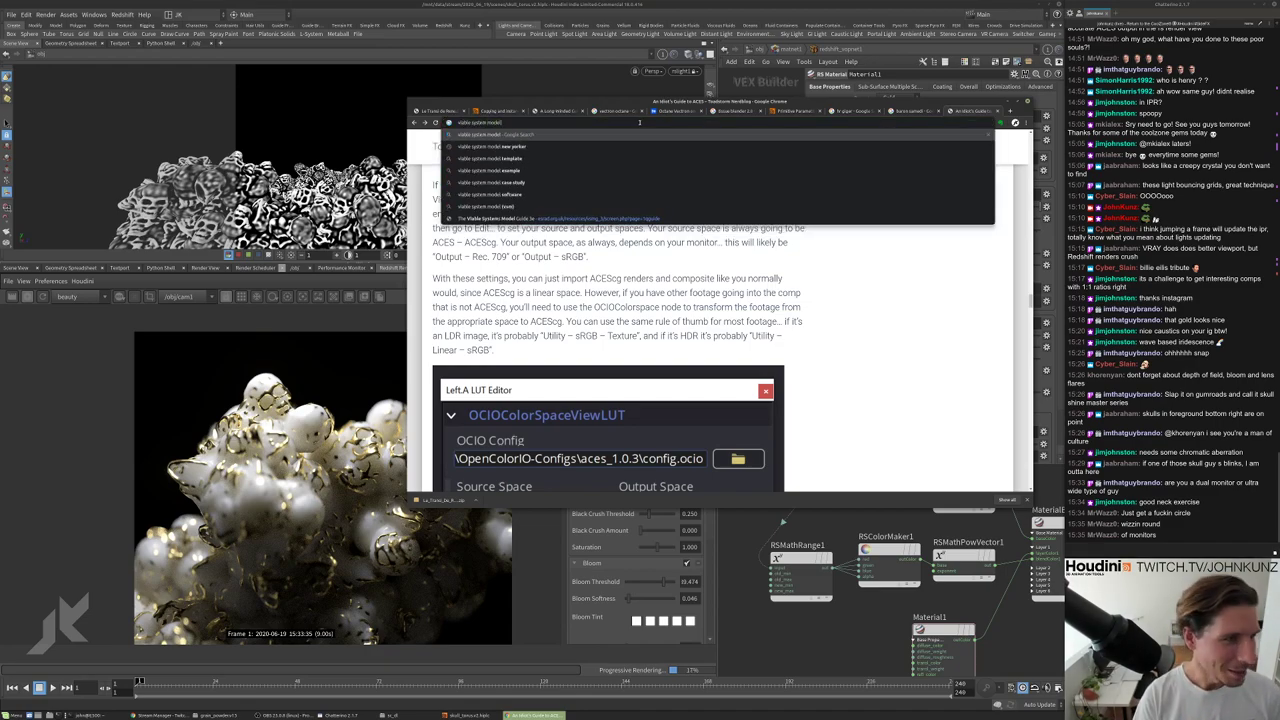
key("Return")
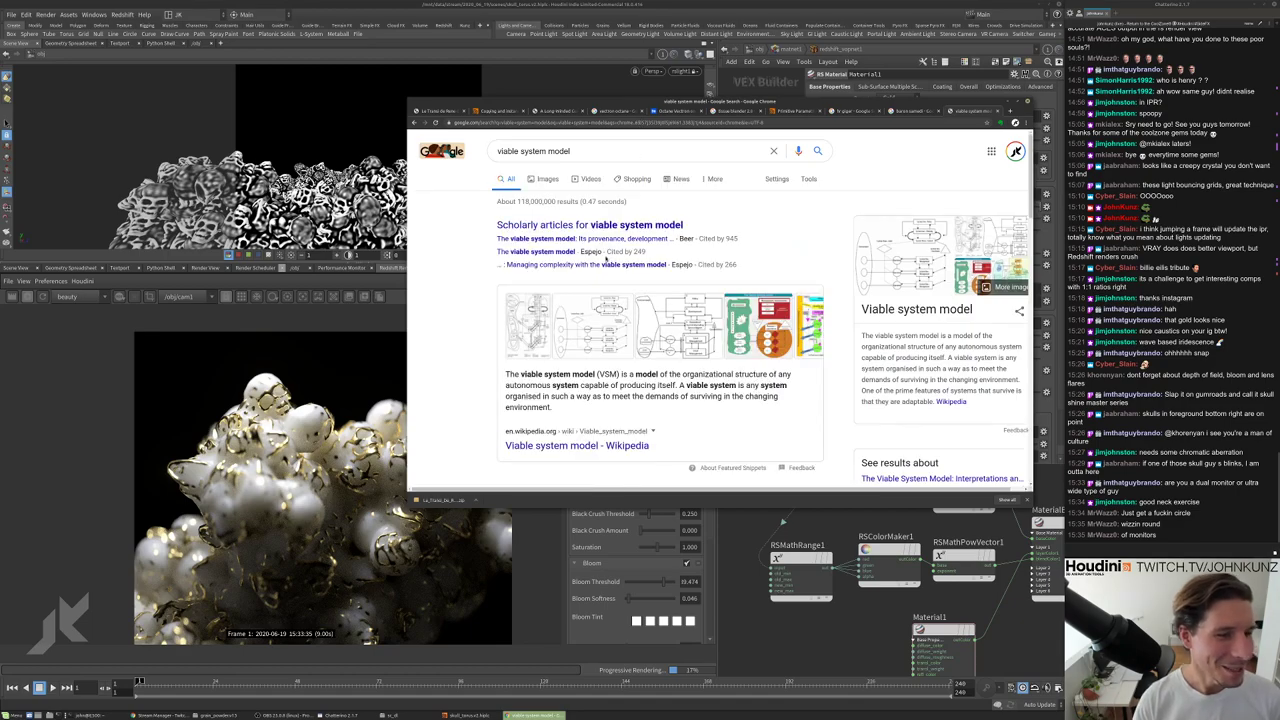
left_click(548, 179)
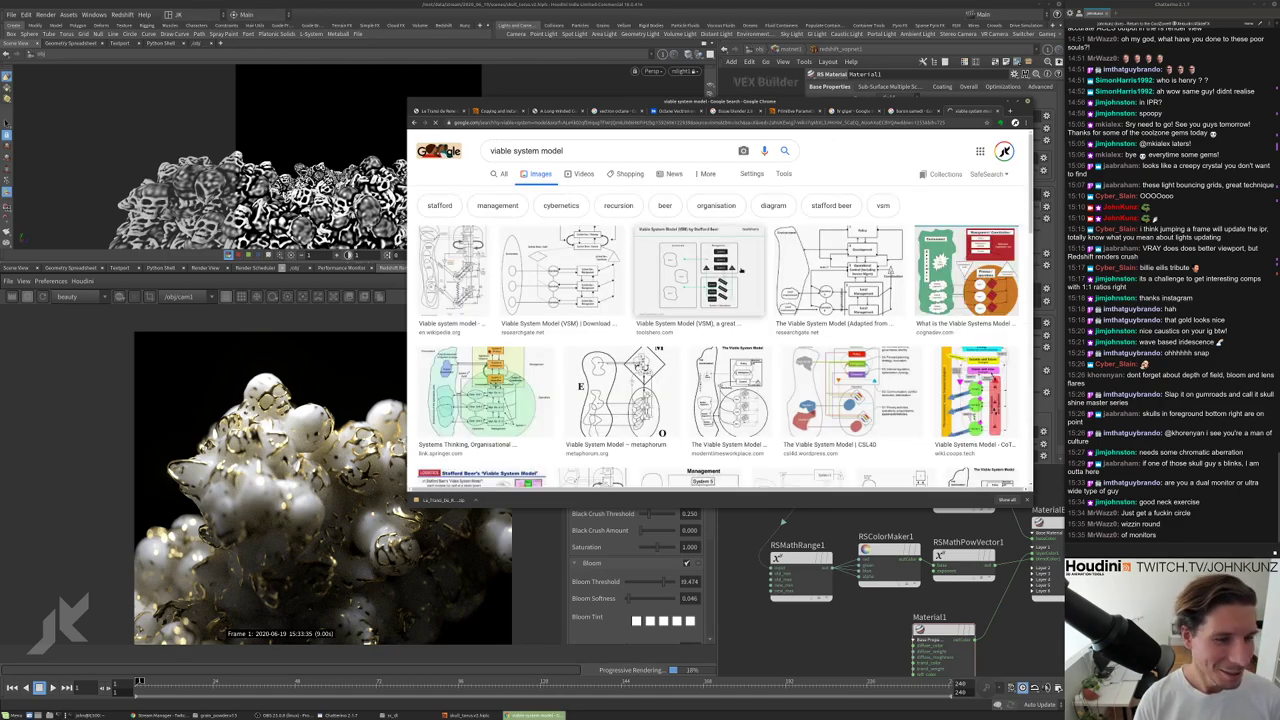
scroll(555, 250, "down", 3)
scroll(726, 309, "down", 5)
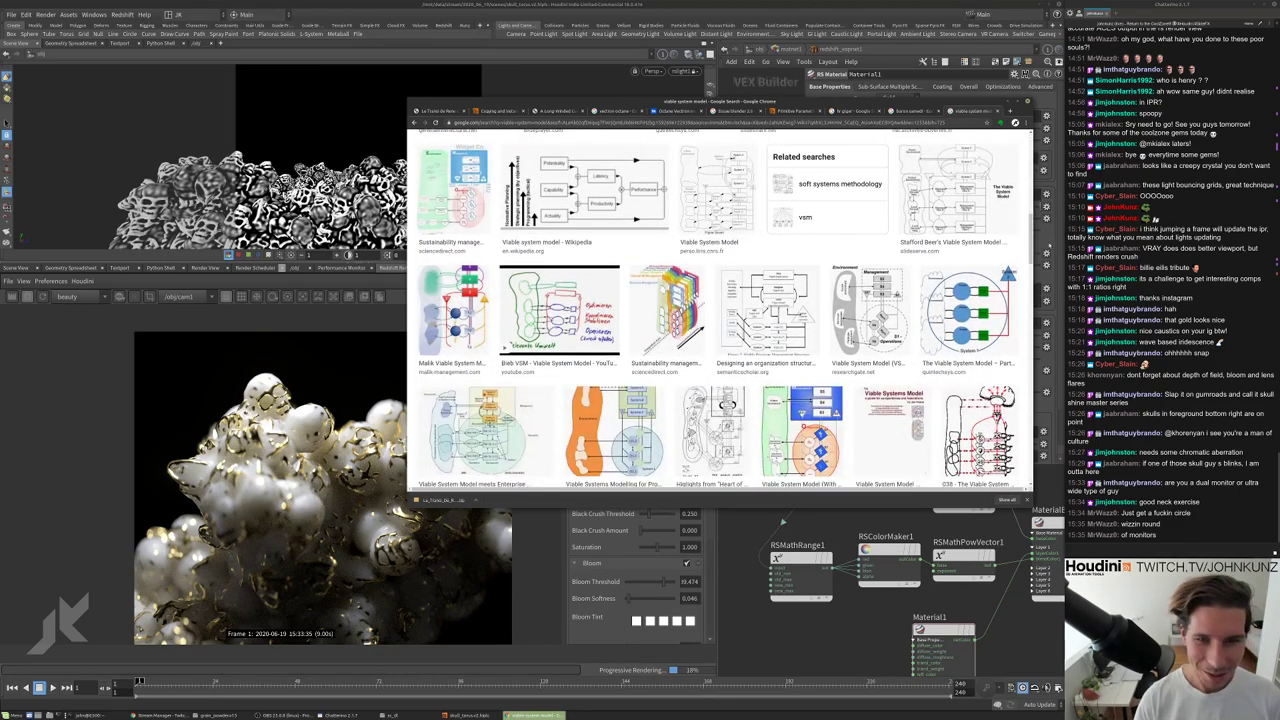
scroll(725, 308, "down", 10)
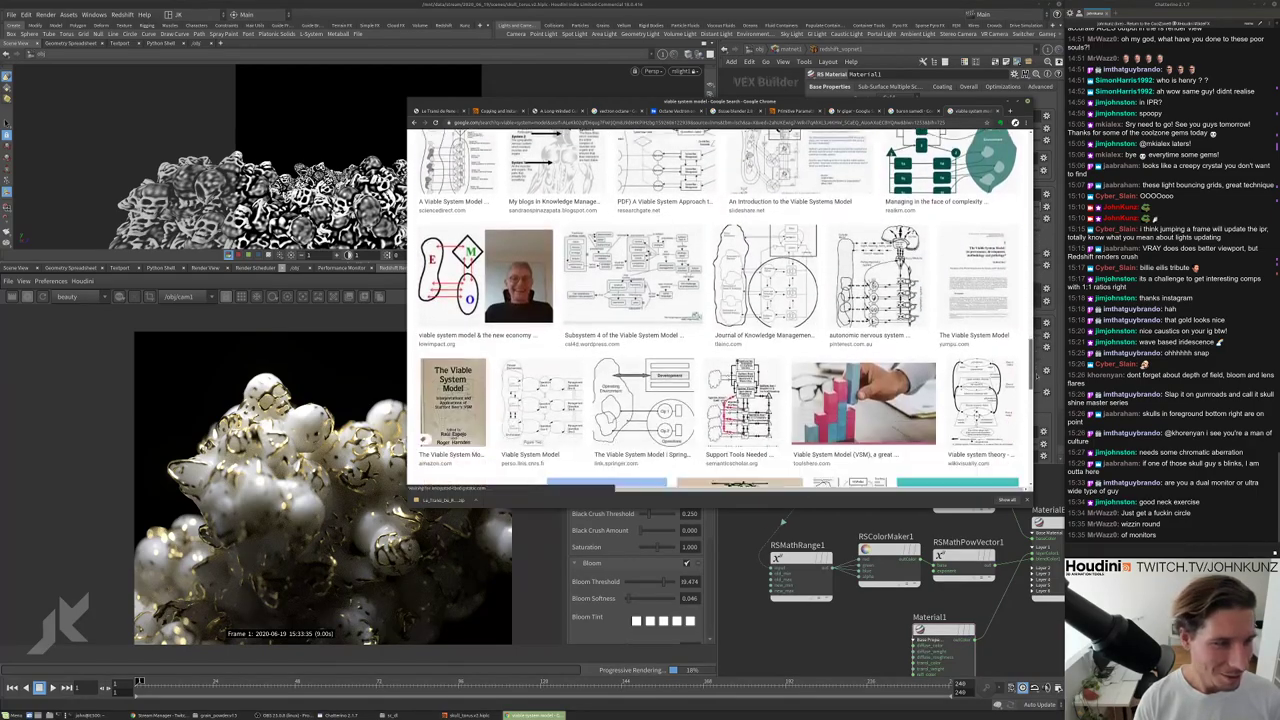
scroll(725, 308, "down", 10)
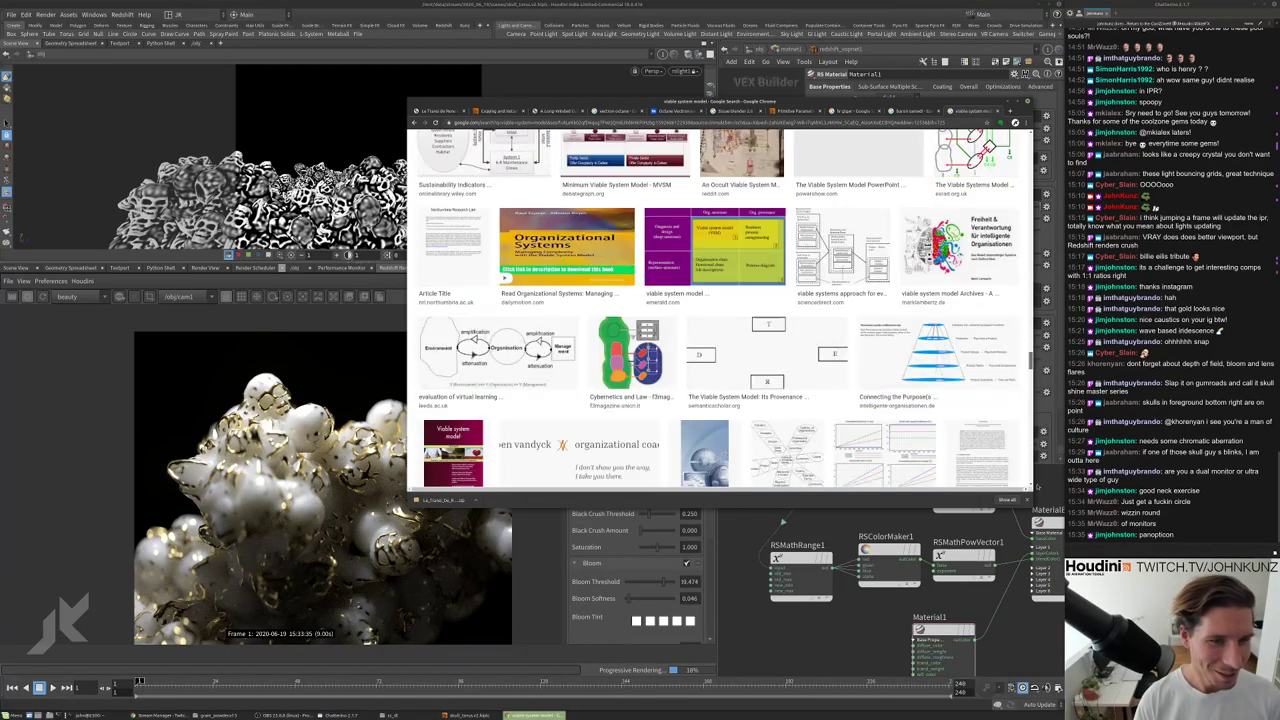
scroll(720, 310, "down", 5)
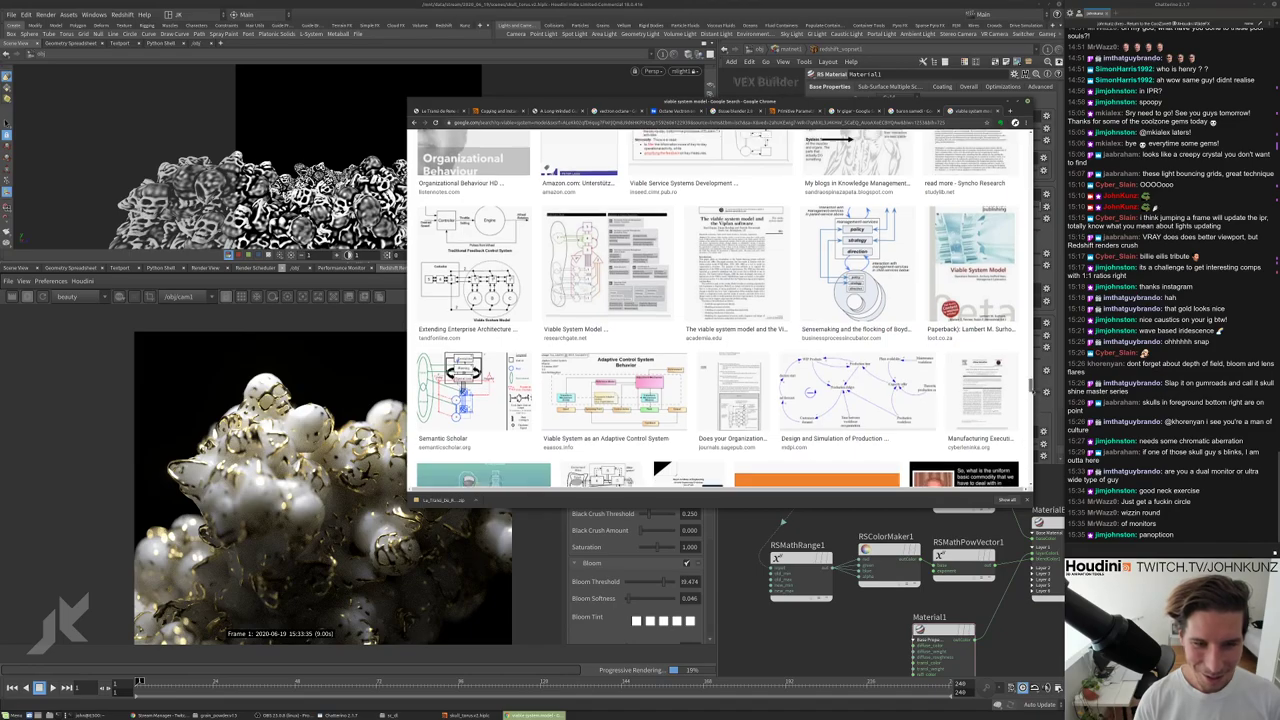
scroll(718, 308, "down", 10)
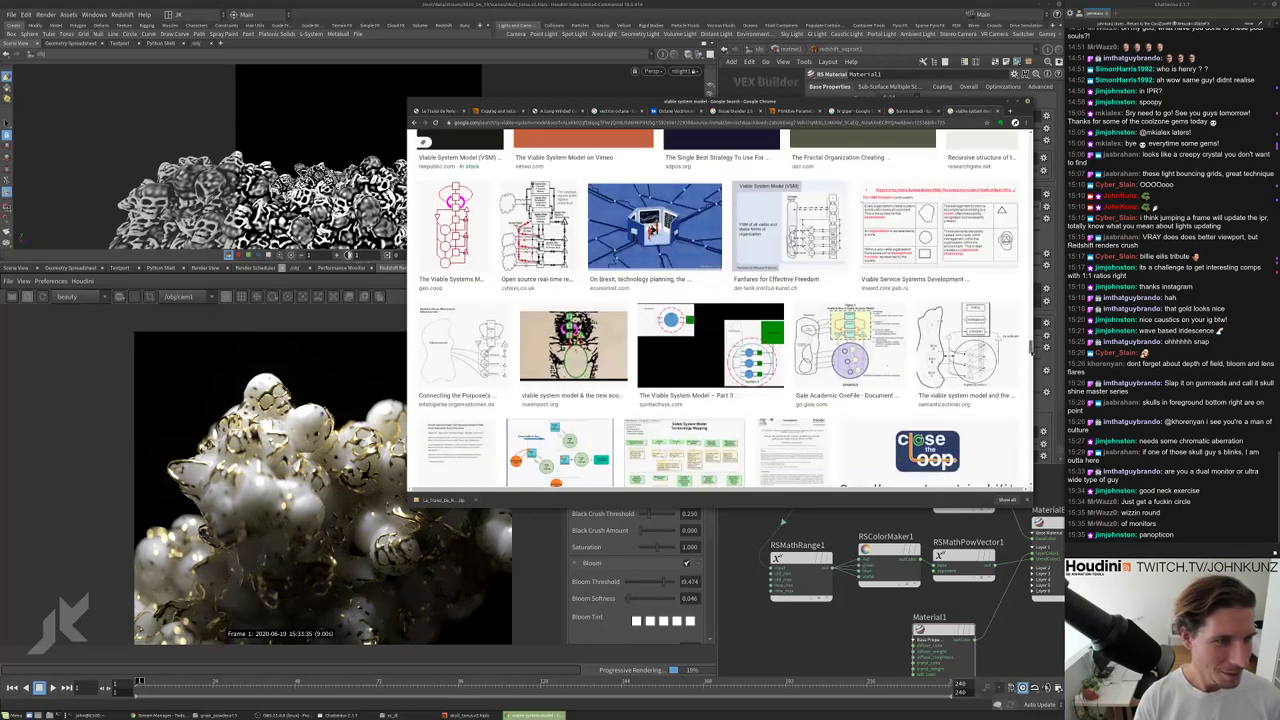
scroll(718, 308, "down", 5)
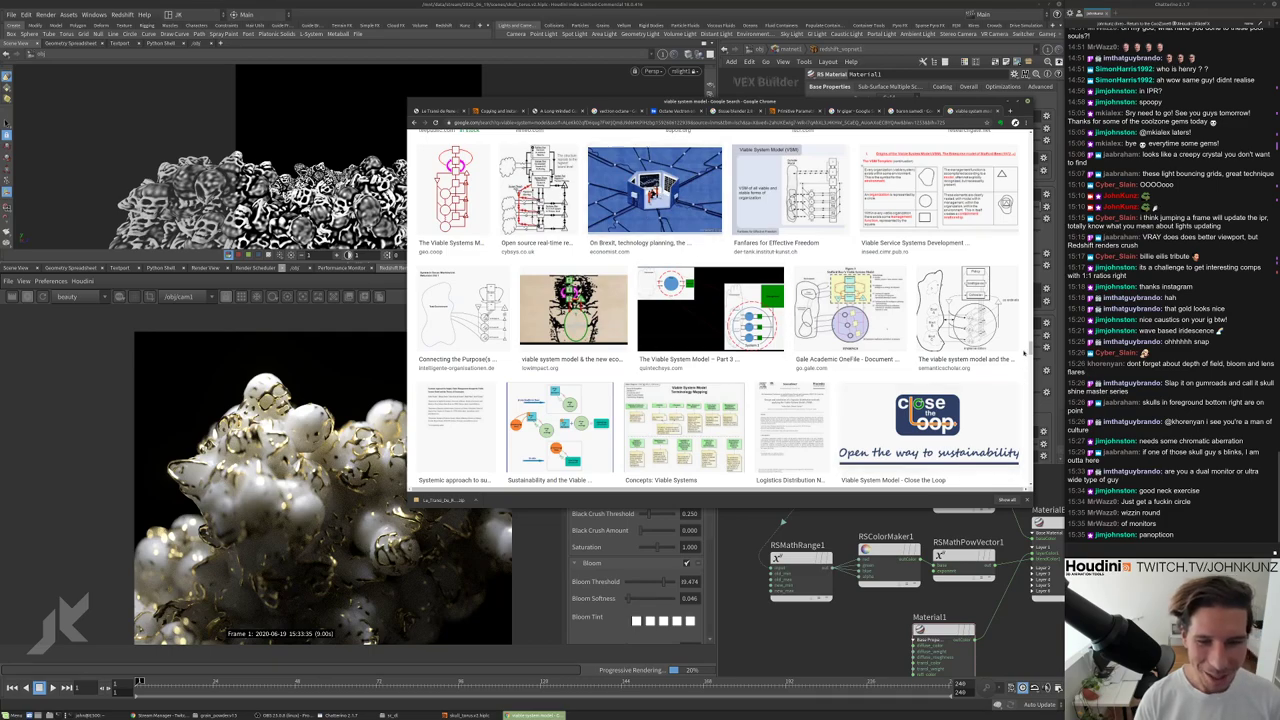
scroll(600, 300, "up", 15)
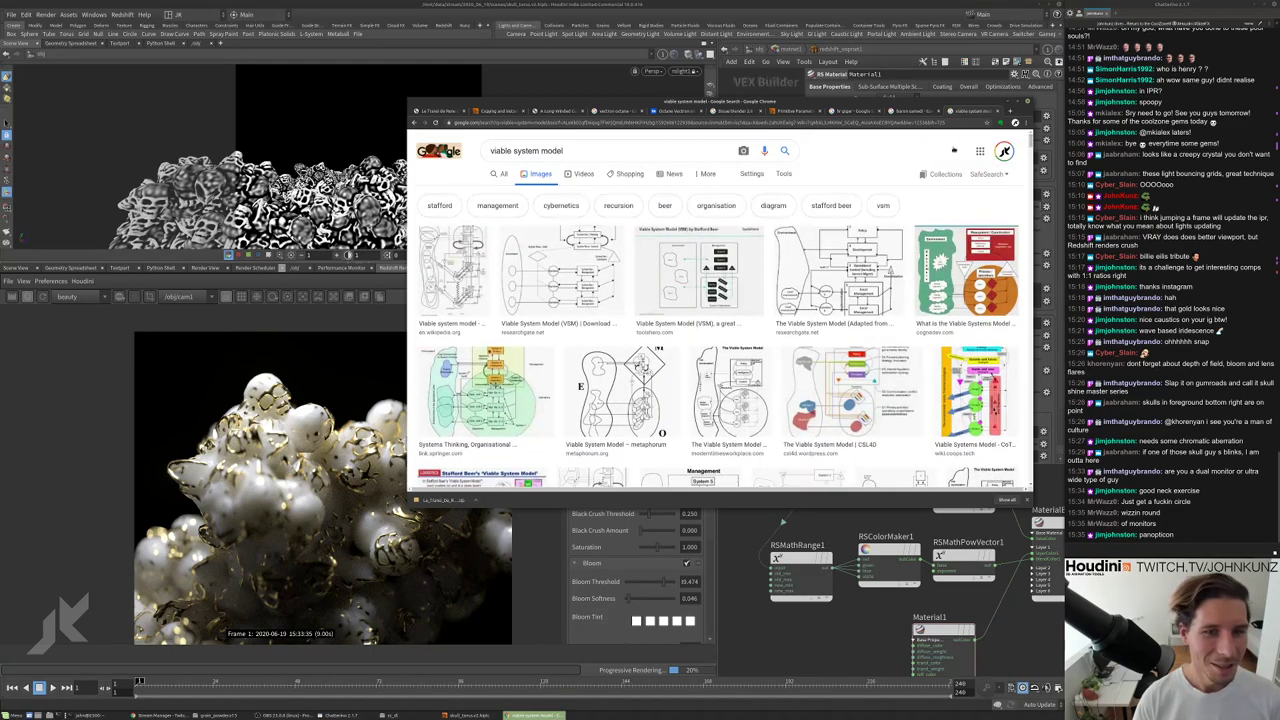
Search images for 'cybersyn' and preview the first result and the Project Cybersyn reference image.
triple_click(579, 153)
type("c")
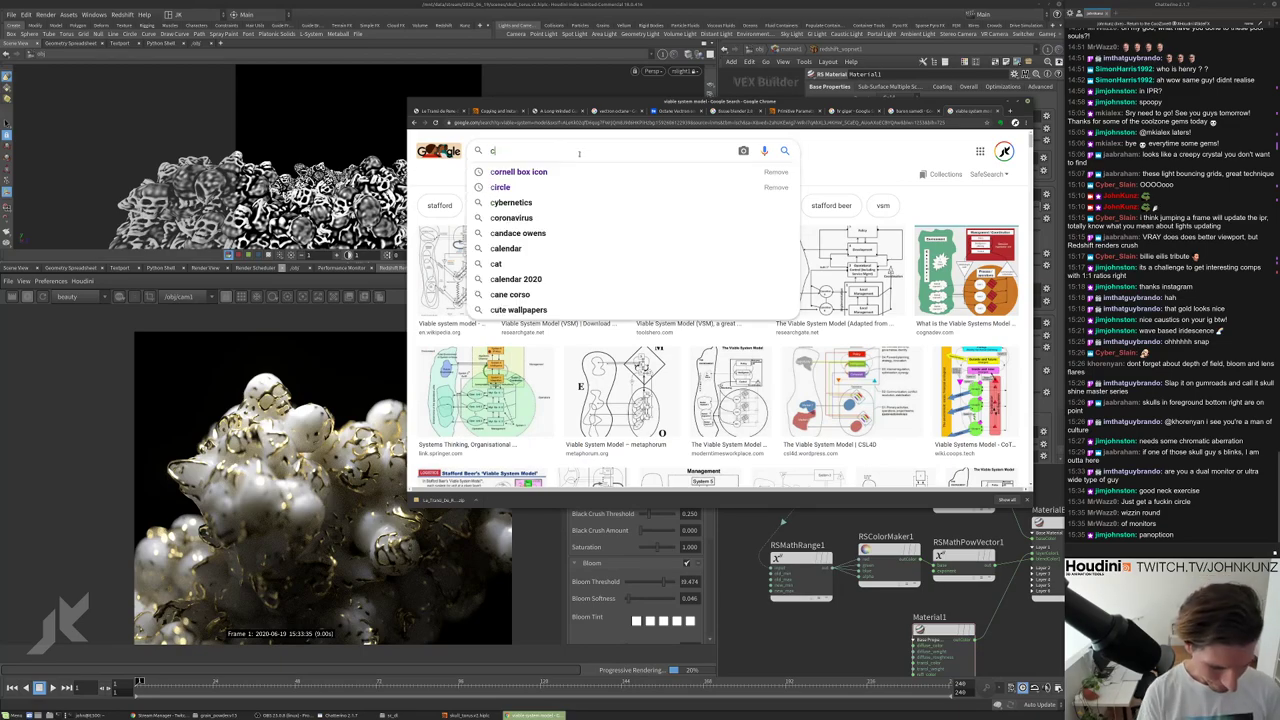
type("ybersyn")
key("Return")
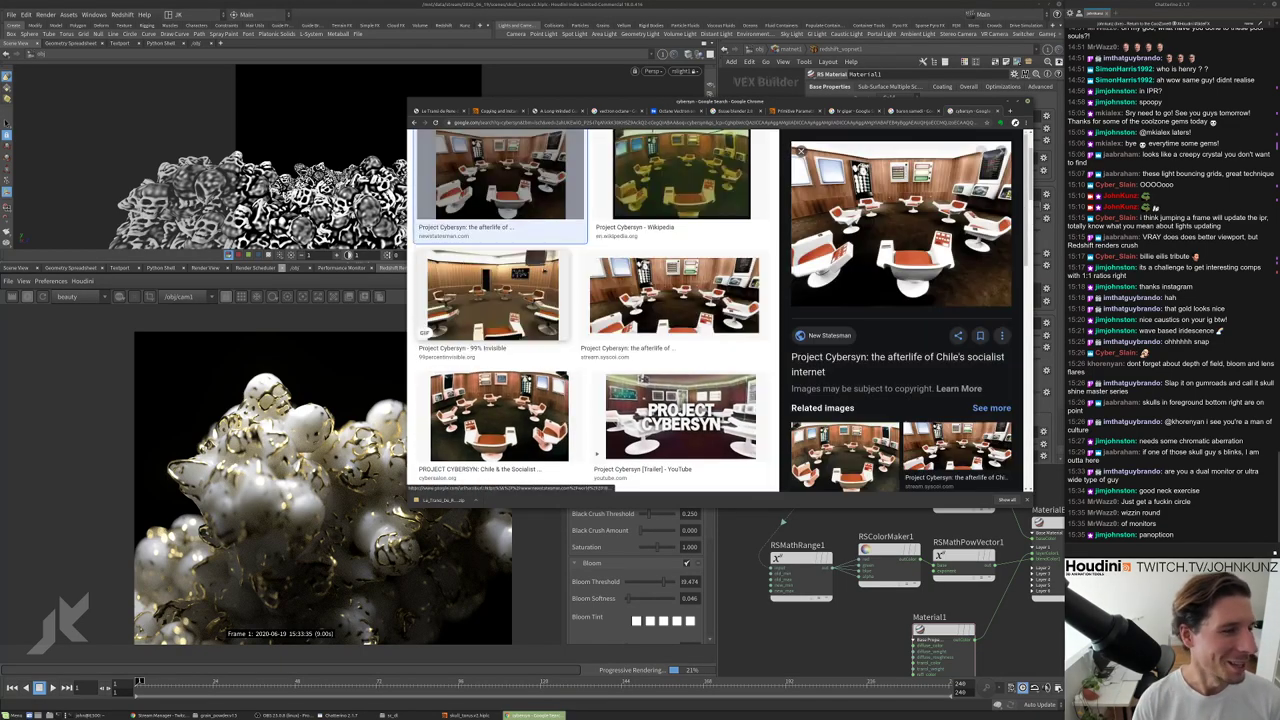
left_click(482, 270)
scroll(800, 151, "down", 5)
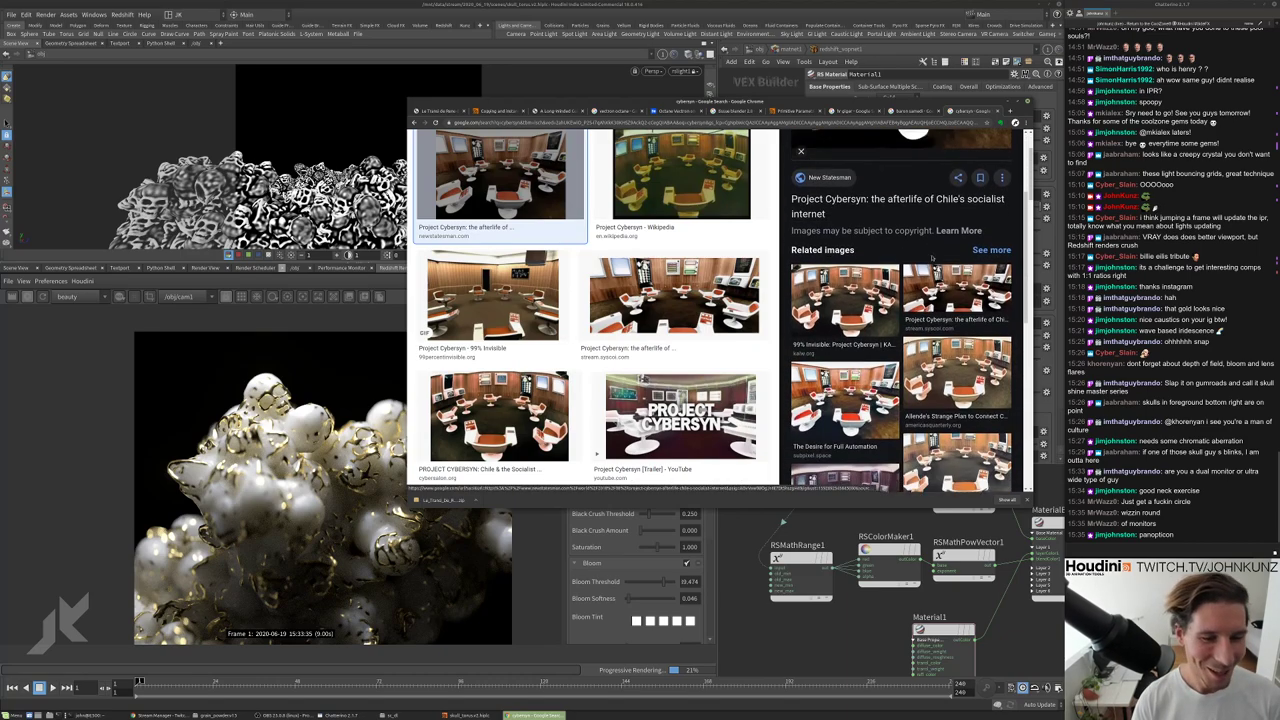
scroll(801, 149, "down", 5)
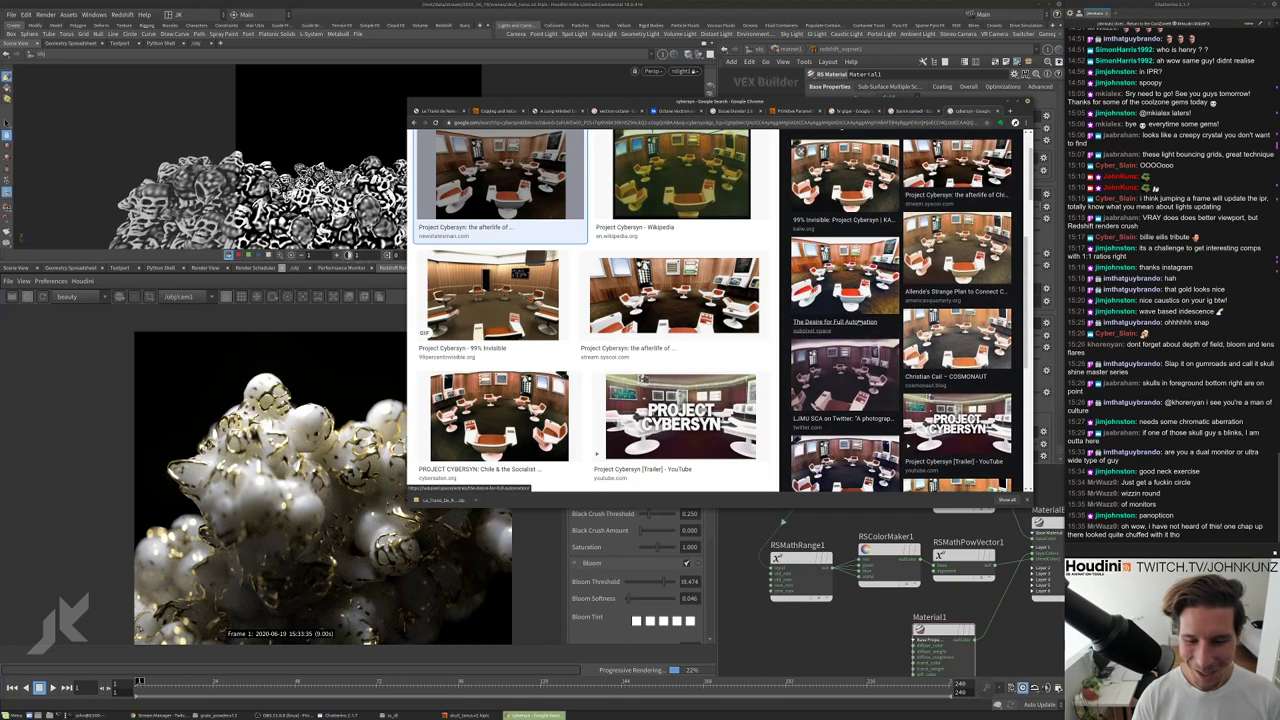
scroll(801, 149, "down", 3)
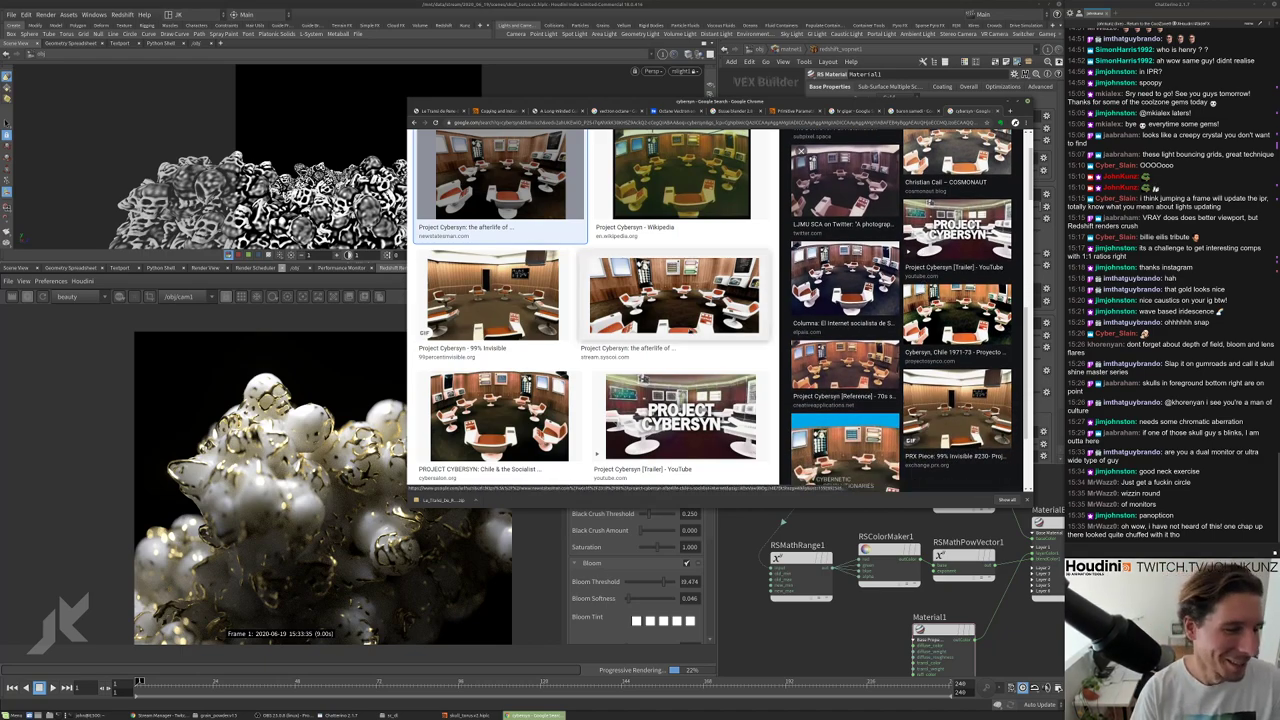
scroll(818, 362, "down", 1)
left_click(818, 362)
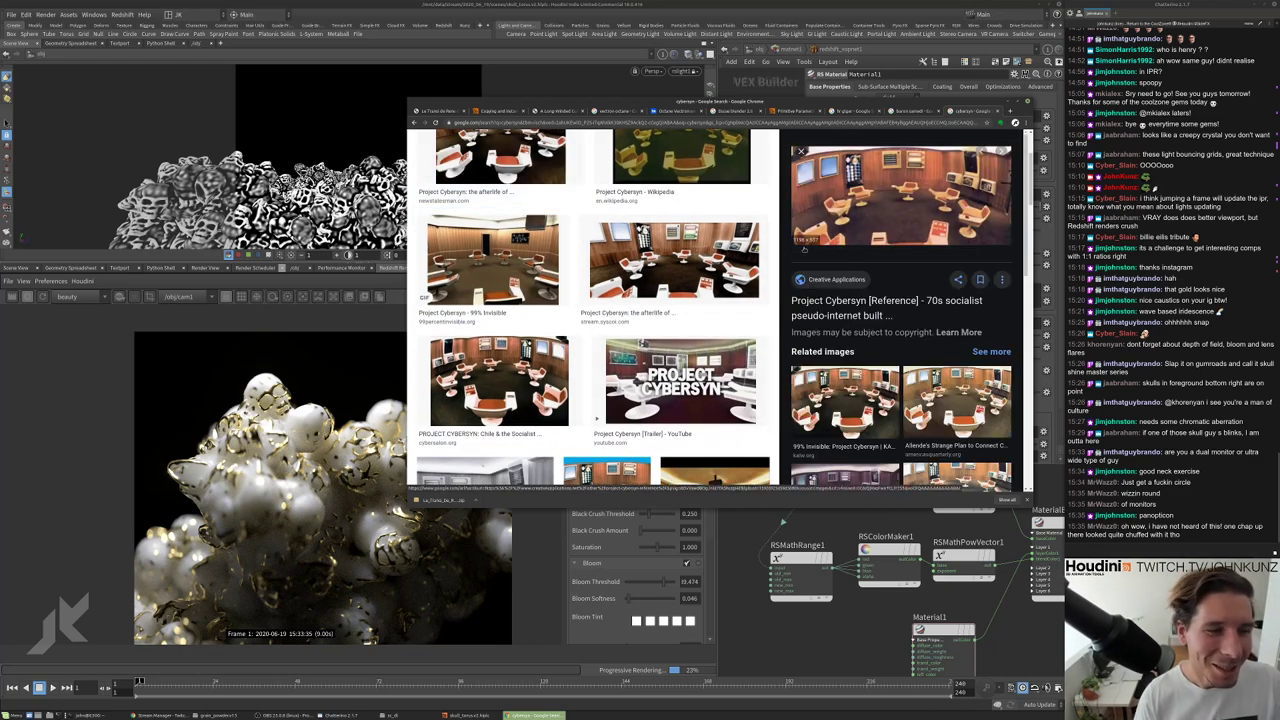
scroll(818, 362, "down", 3)
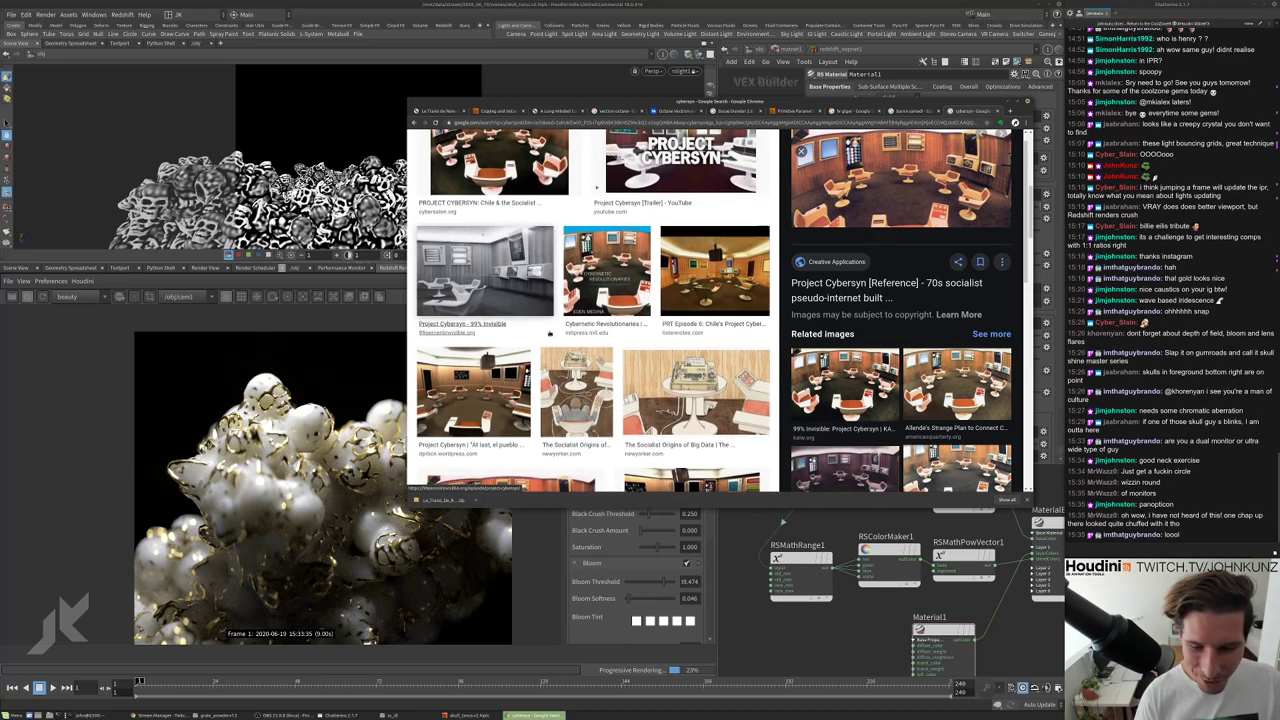
scroll(602, 321, "down", 2)
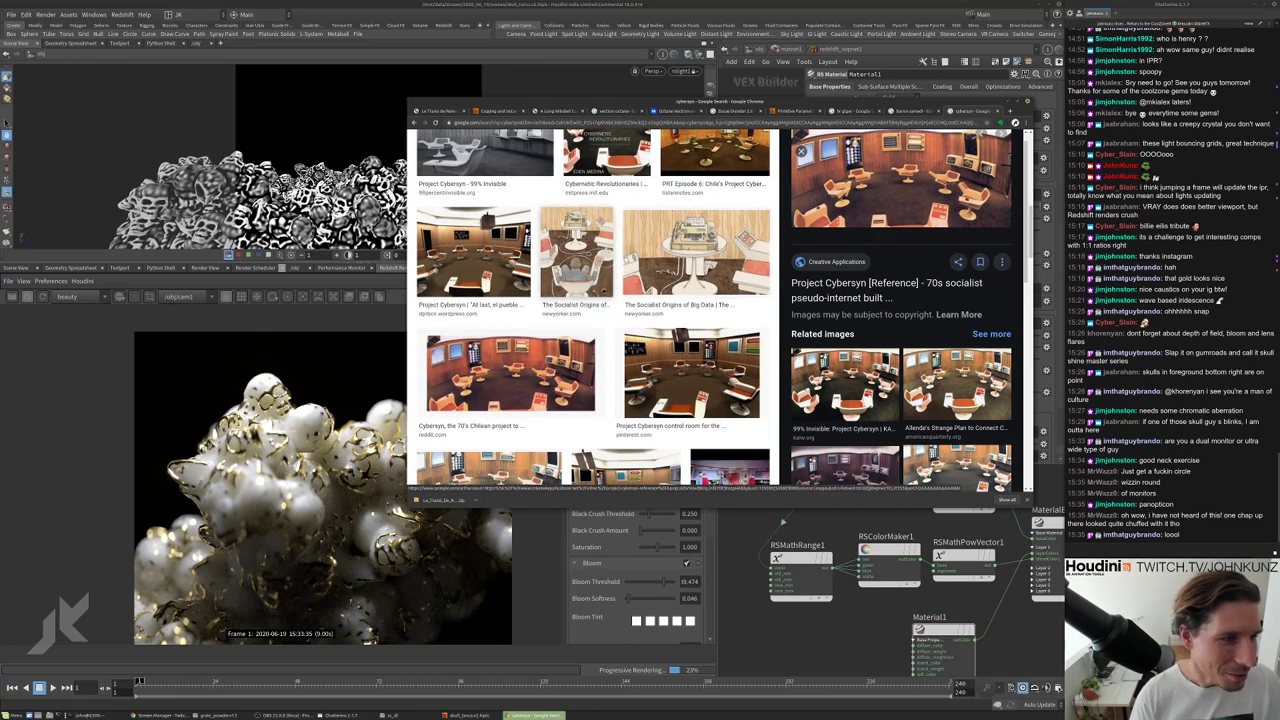
Preview the New Yorker, control room, 99% Invisible, PRX and COSMONAUT Cybersyn images.
left_click(576, 255)
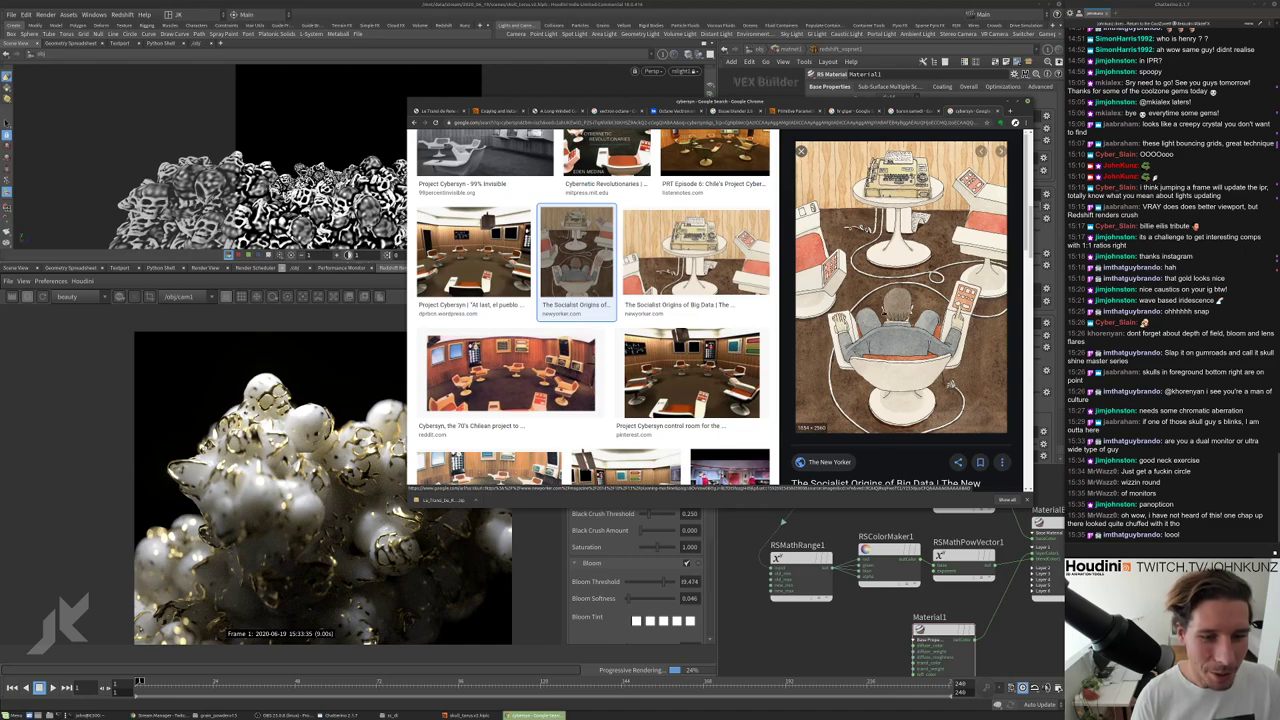
left_click(692, 375)
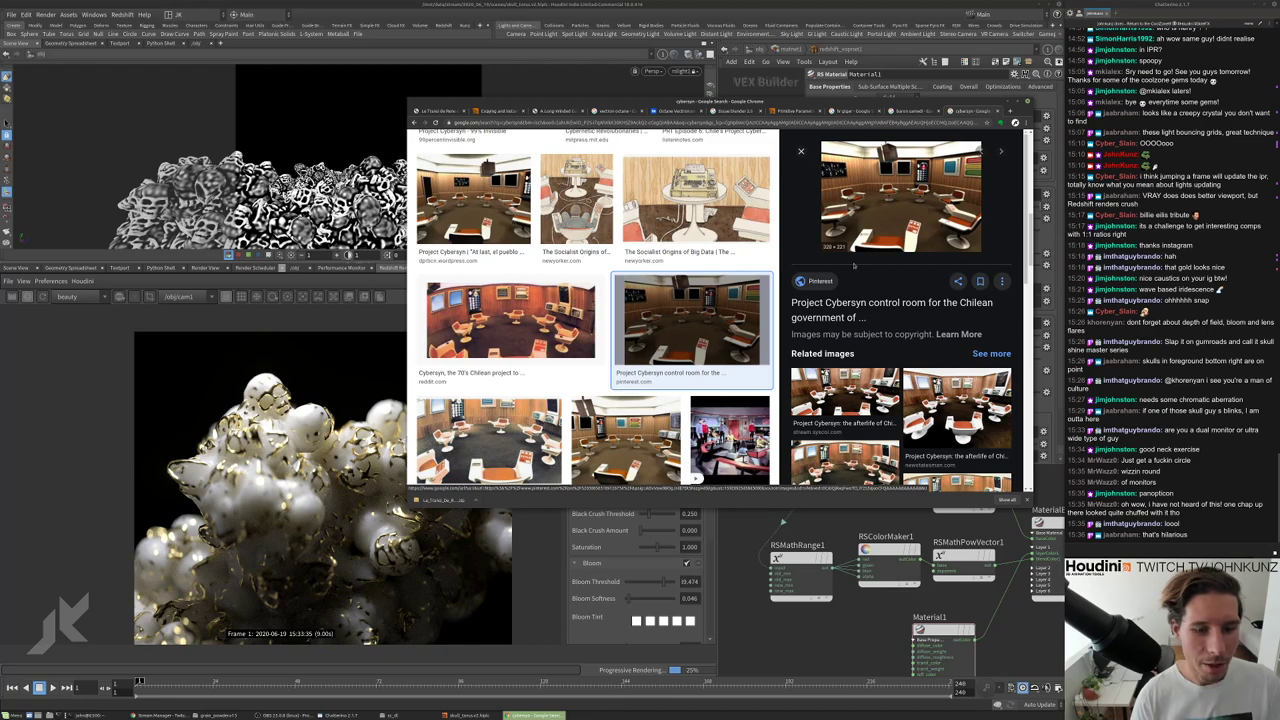
scroll(853, 265, "down", 1)
left_click(845, 440)
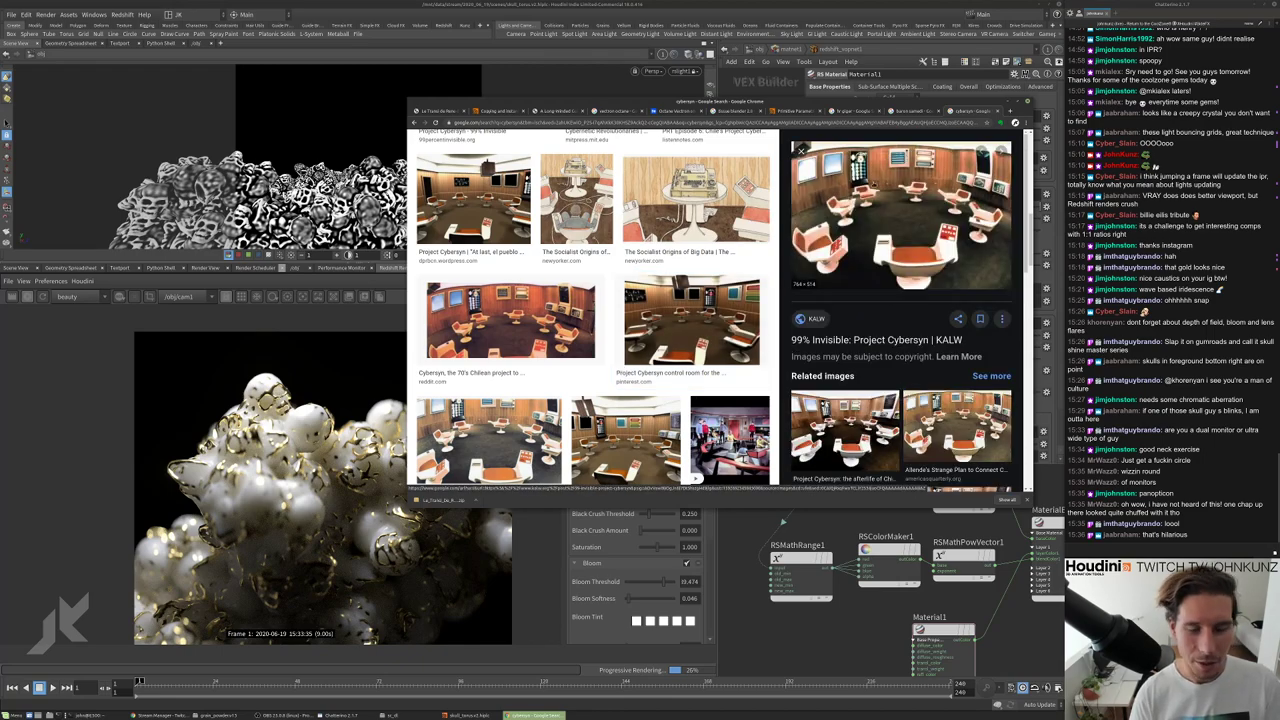
scroll(855, 210, "down", 5)
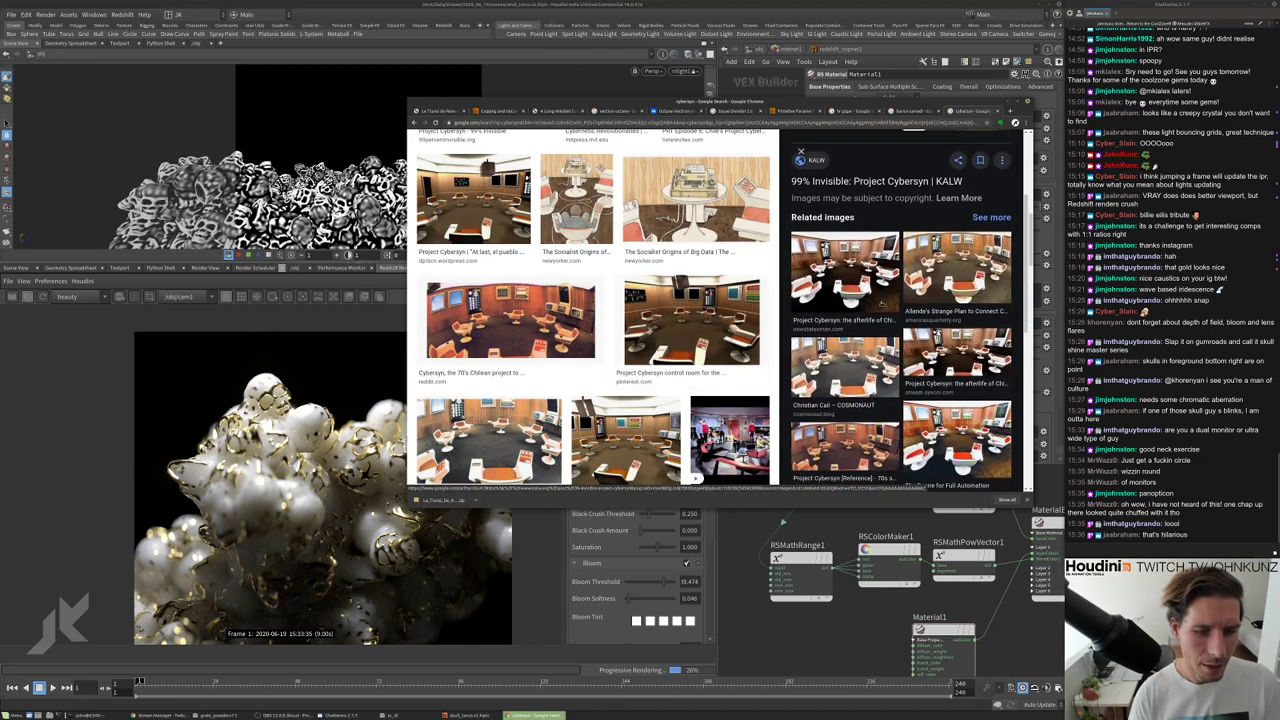
left_click(840, 425)
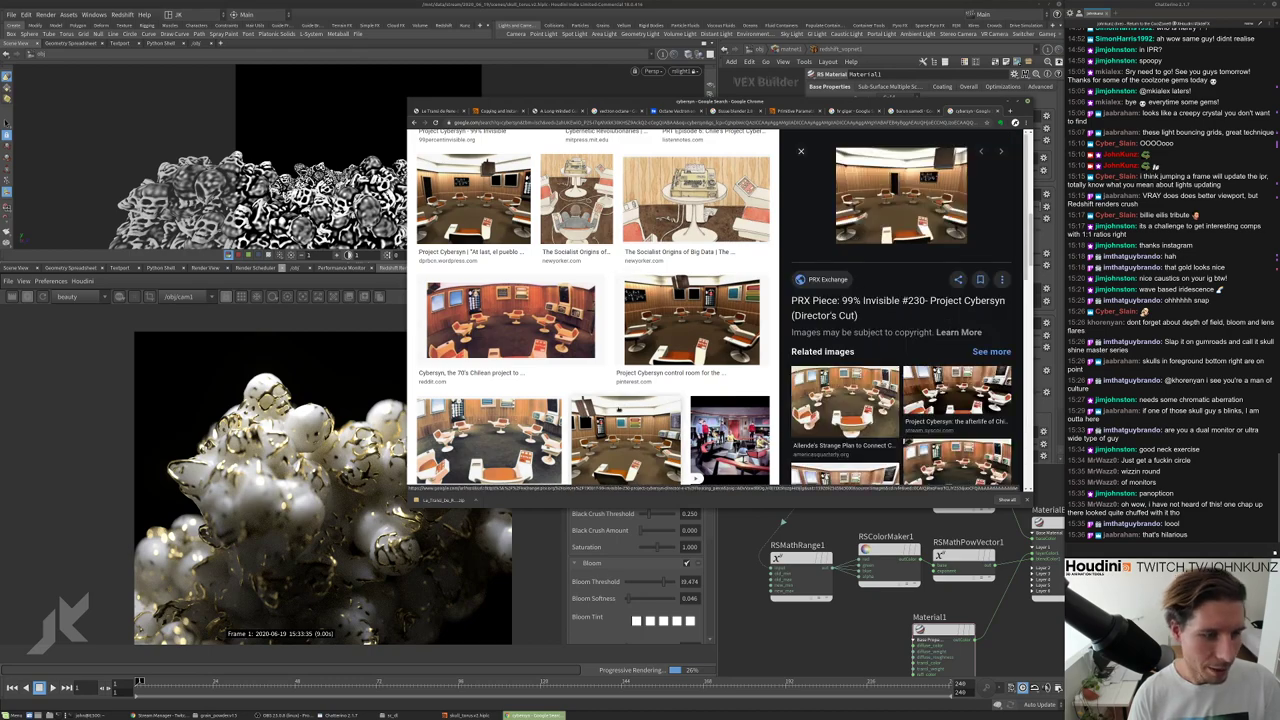
scroll(461, 388, "down", 1)
left_click(462, 388)
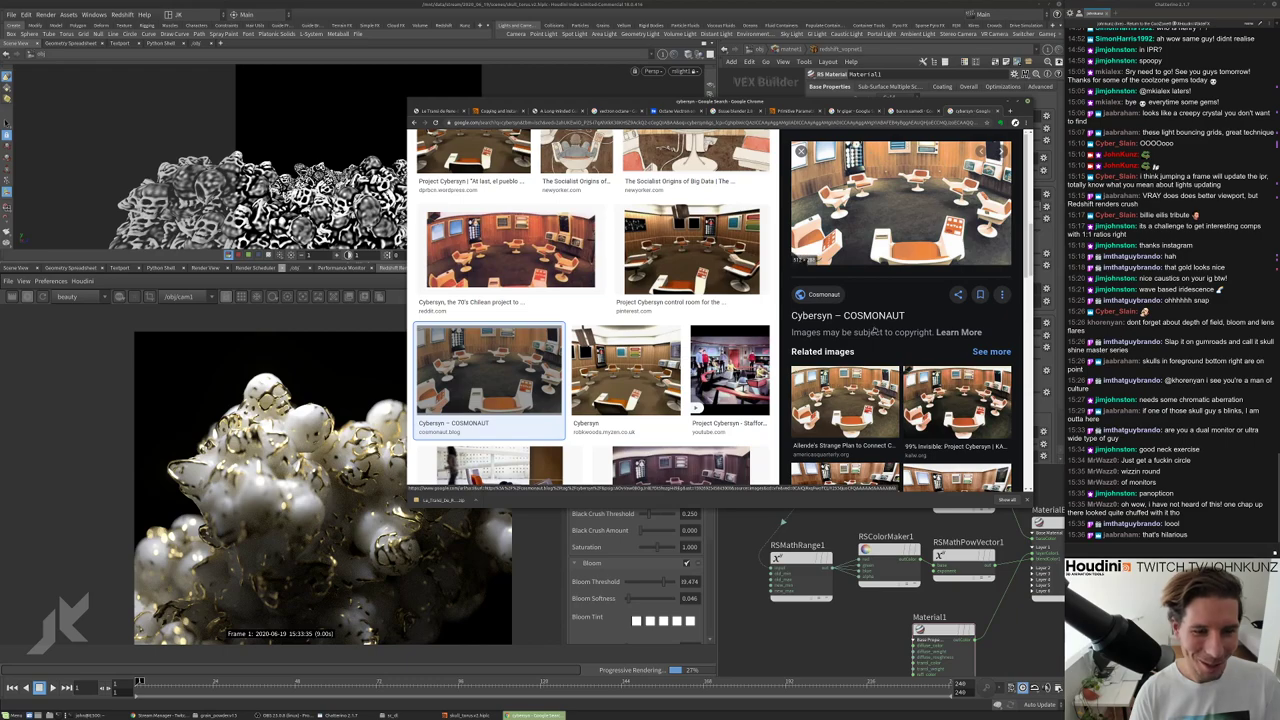
Preview the red Cybersyn, control room wall-screens and 1973 New York Times chair images.
scroll(885, 246, "down", 1)
scroll(900, 300, "down", 1)
scroll(733, 421, "down", 3)
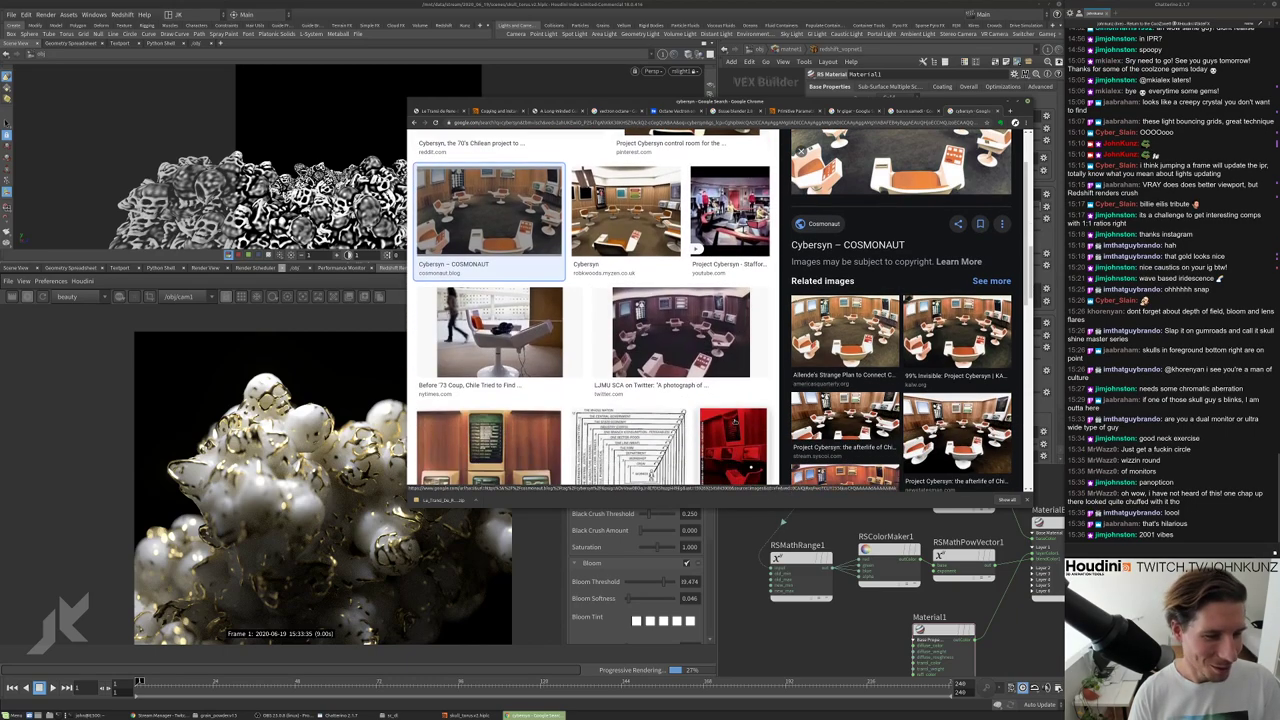
scroll(733, 421, "down", 1)
left_click(733, 421)
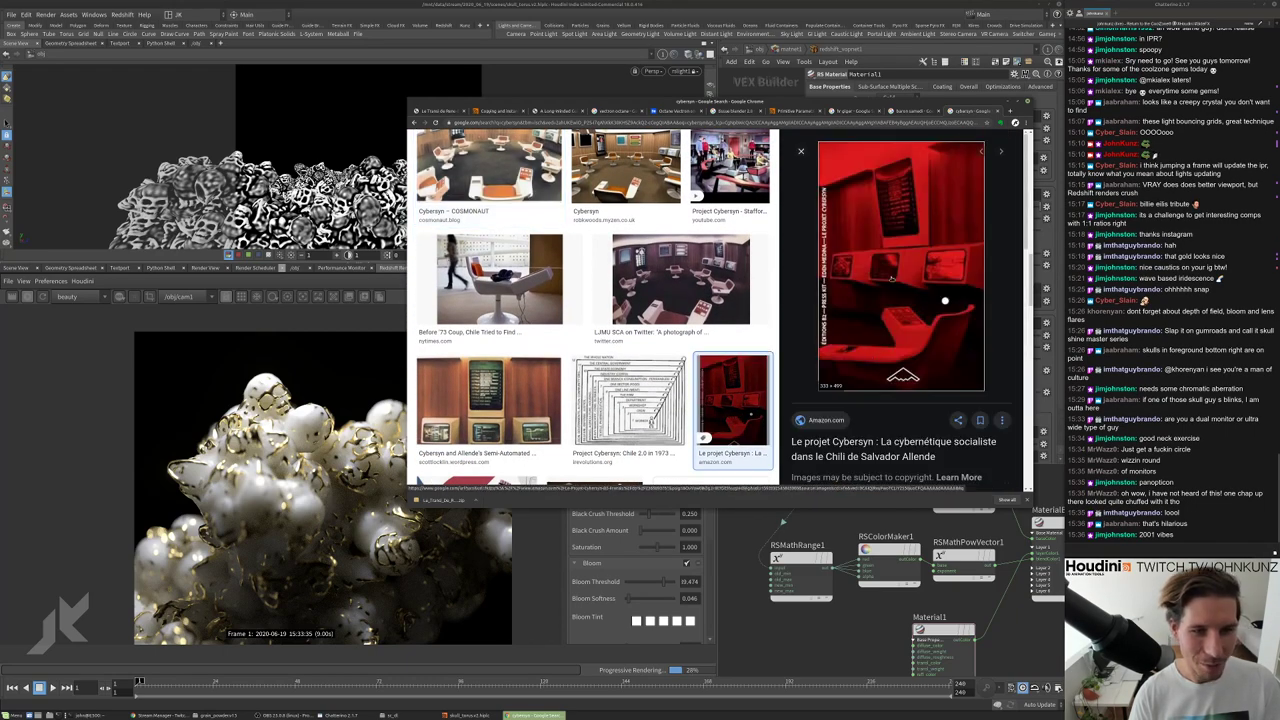
left_click(546, 381)
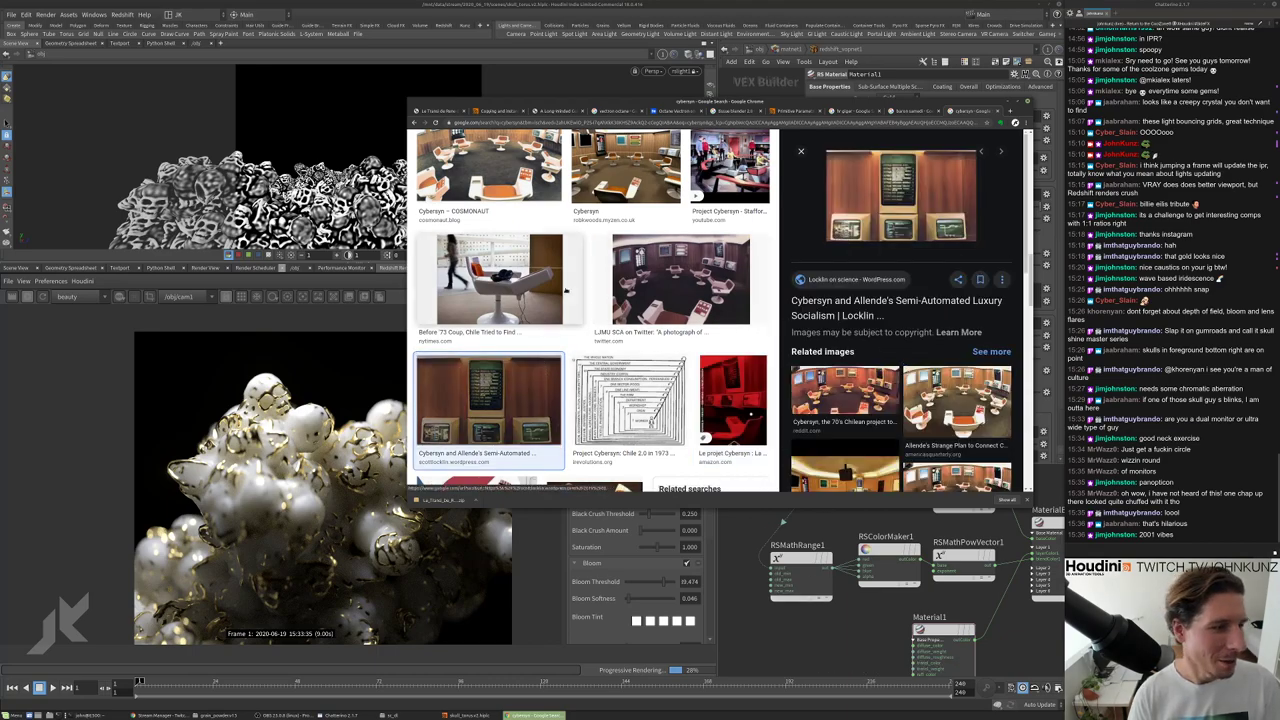
left_click(500, 285)
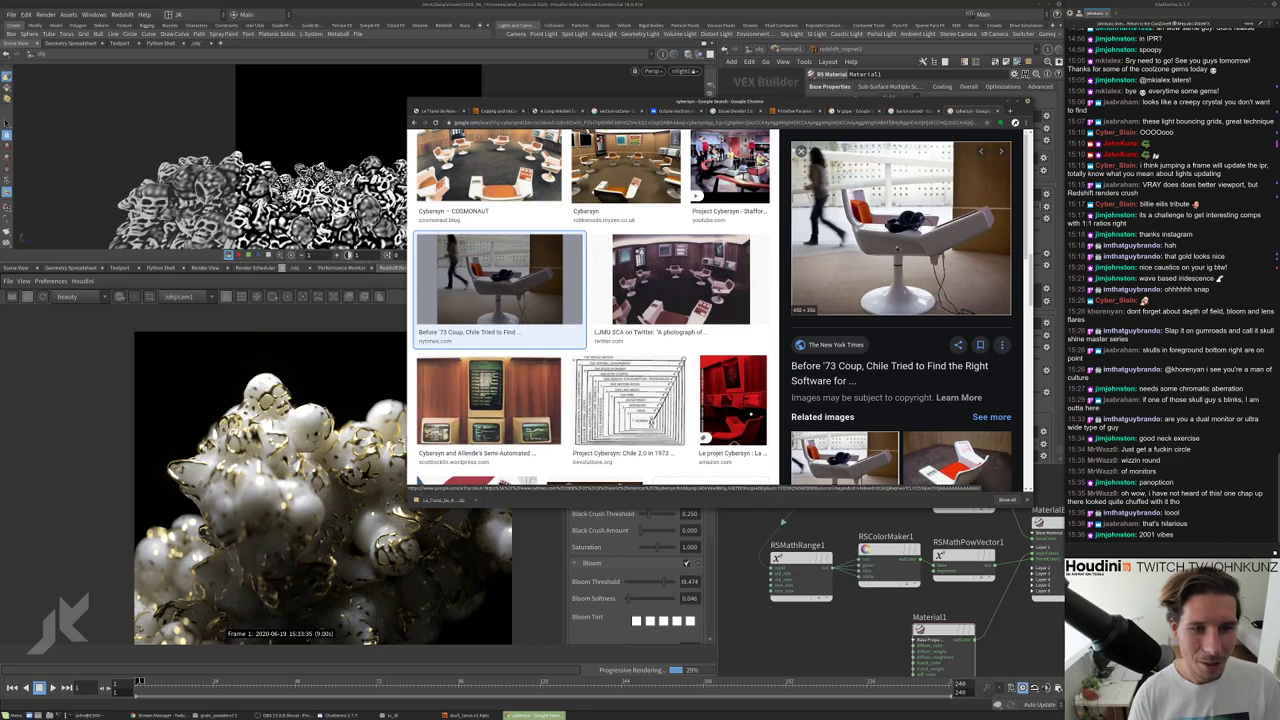
scroll(900, 310, "down", 1)
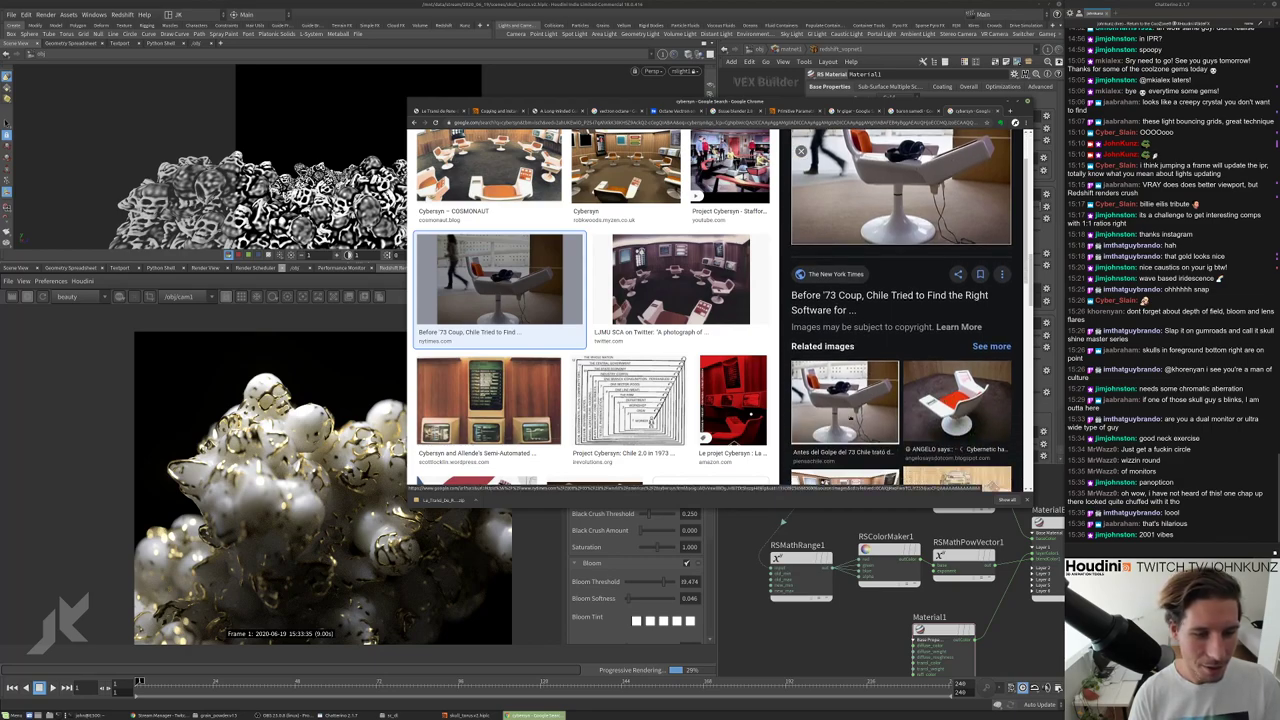
scroll(800, 152, "down", 2)
scroll(800, 154, "down", 1)
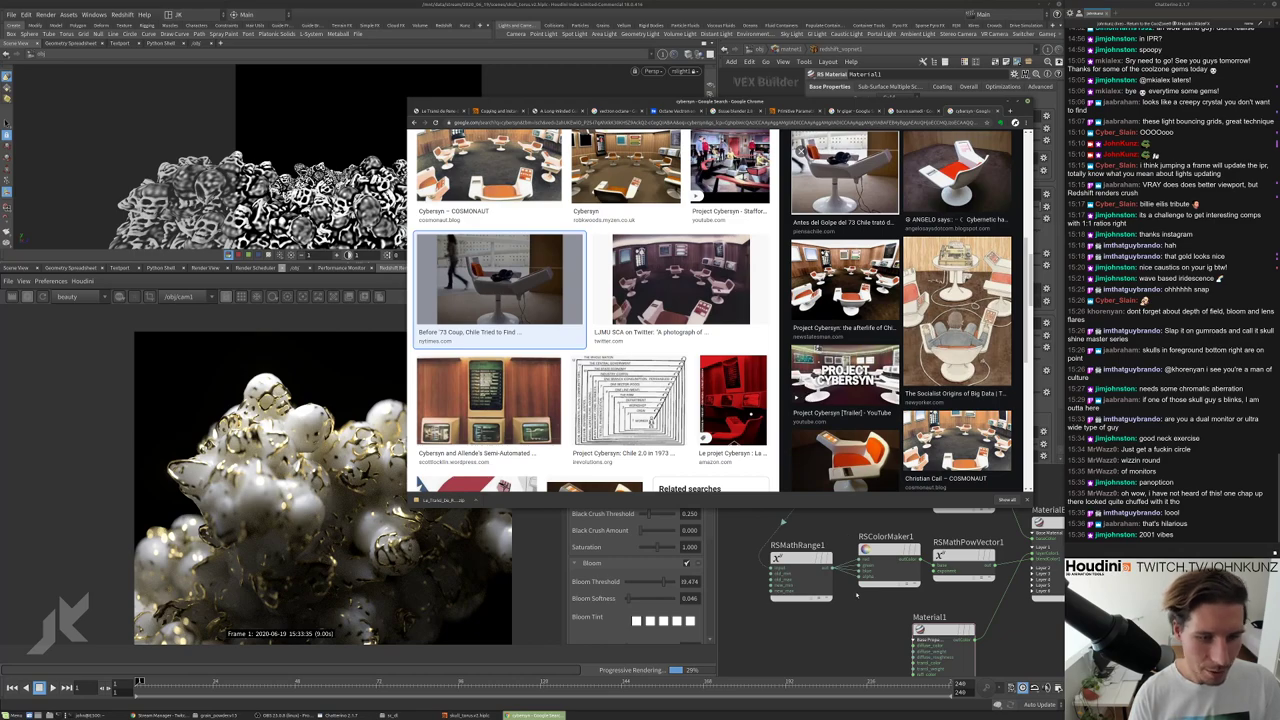
Return to the 'viable system model' image results from tab history and preview the ResearchGate diagram.
key("alt+Tab")
scroll(350, 390, "up", 3)
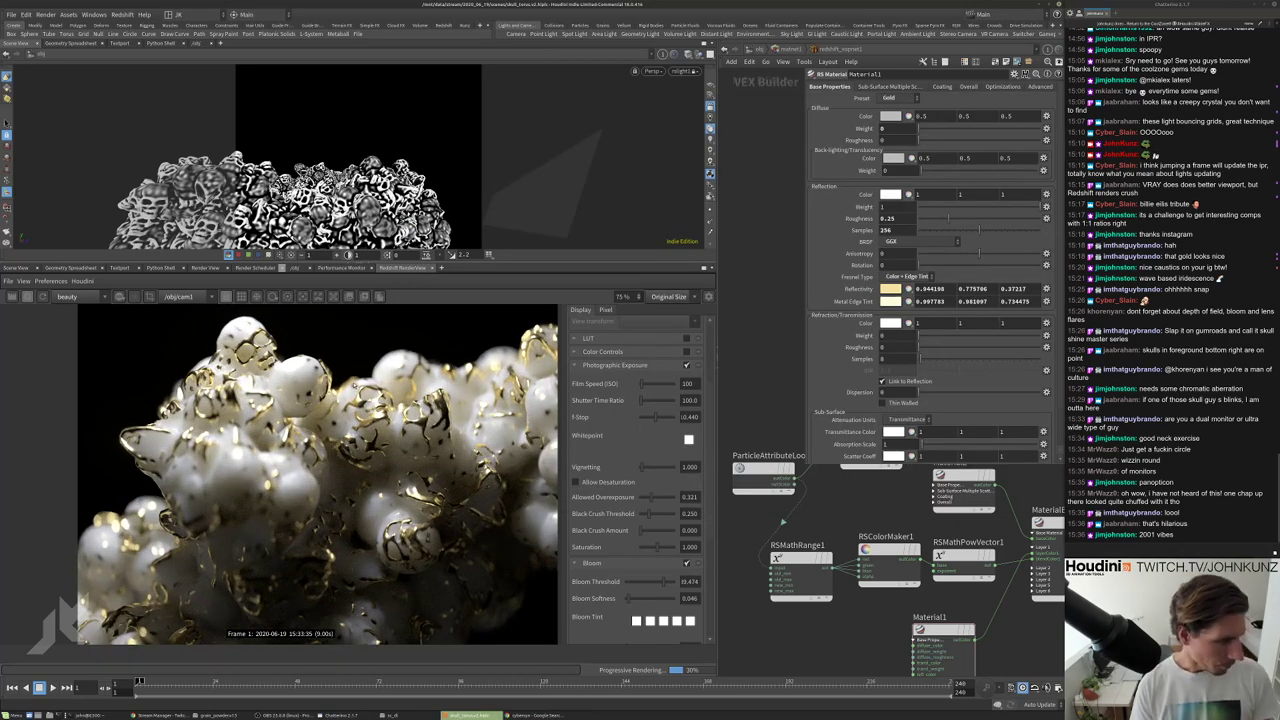
key("alt+Tab")
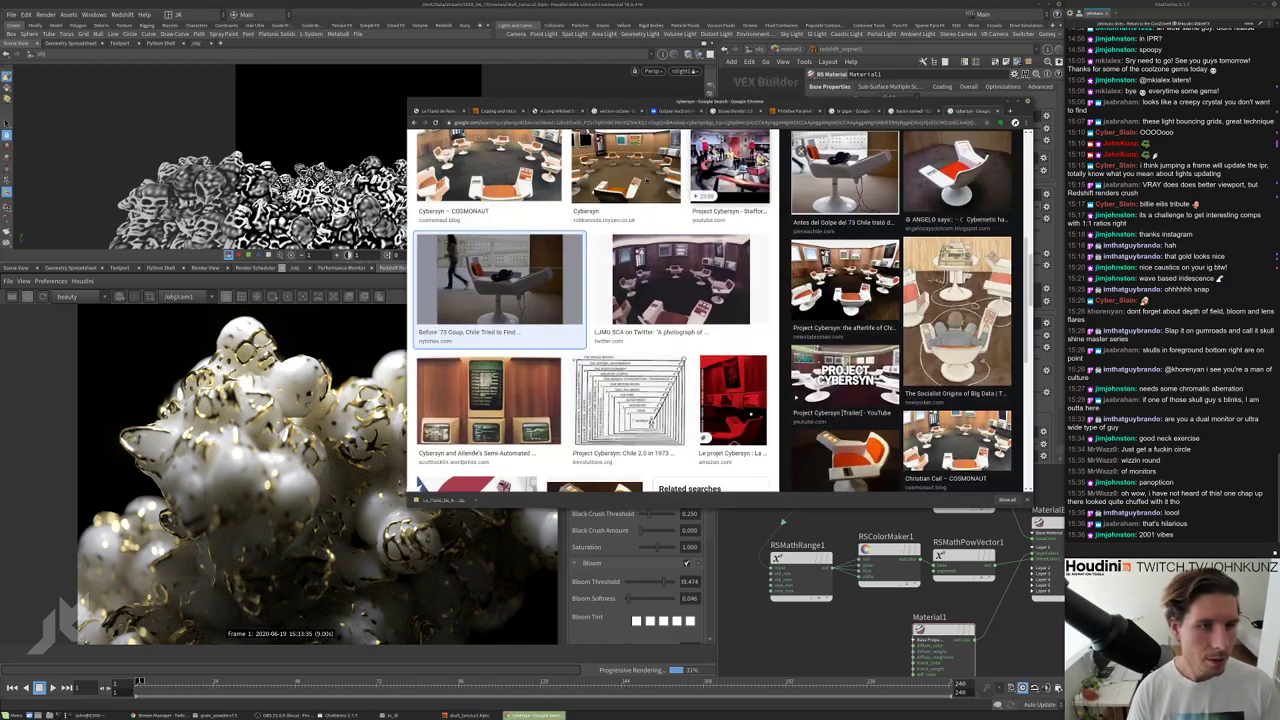
right_click(415, 122)
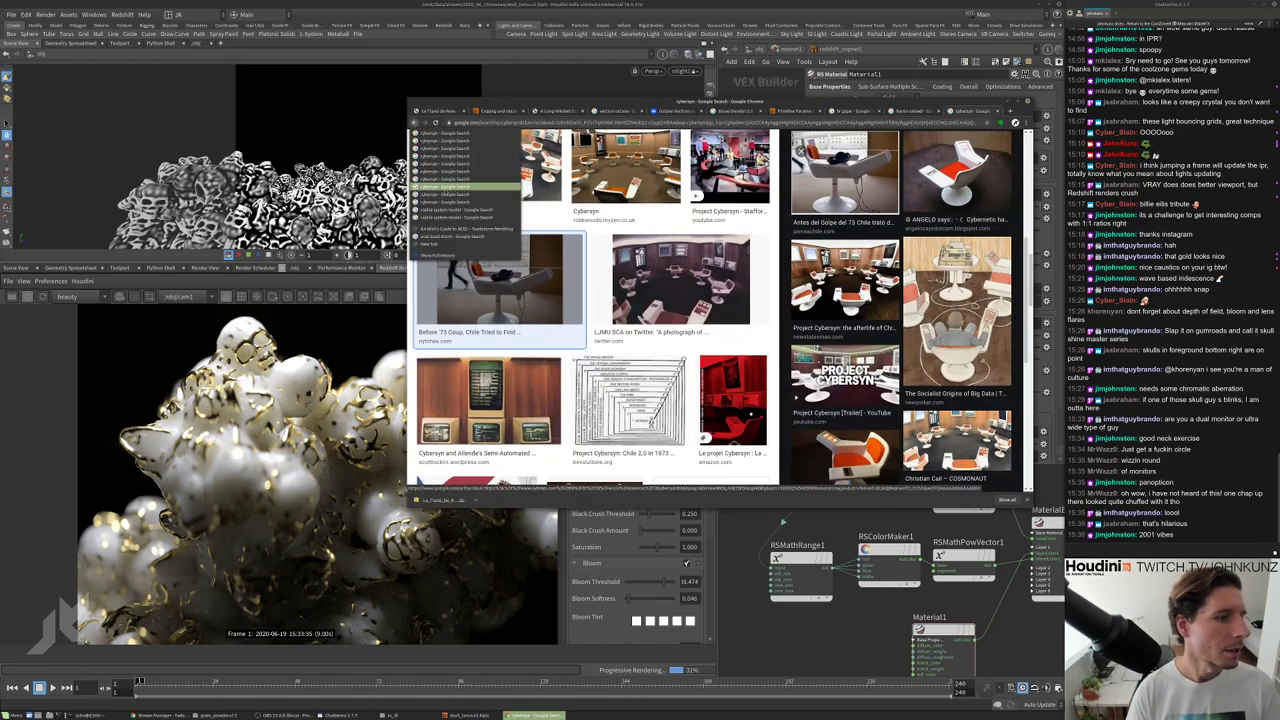
left_click(465, 209)
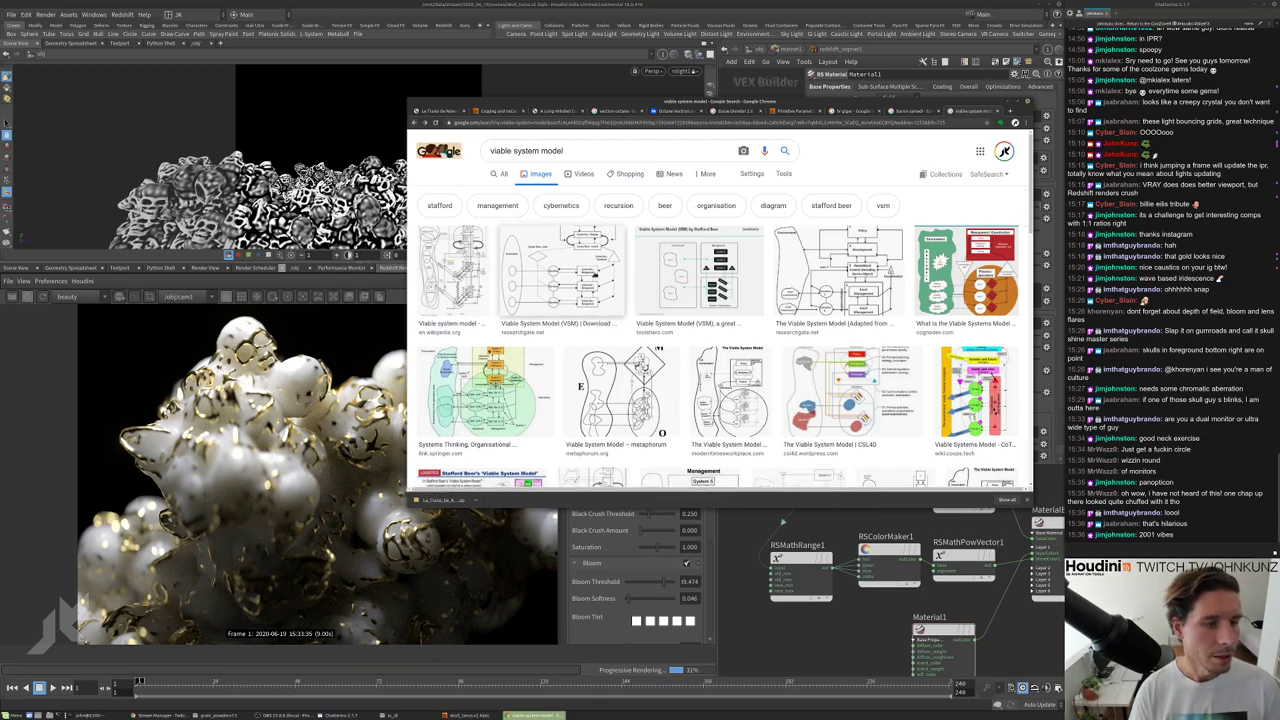
left_click(662, 240)
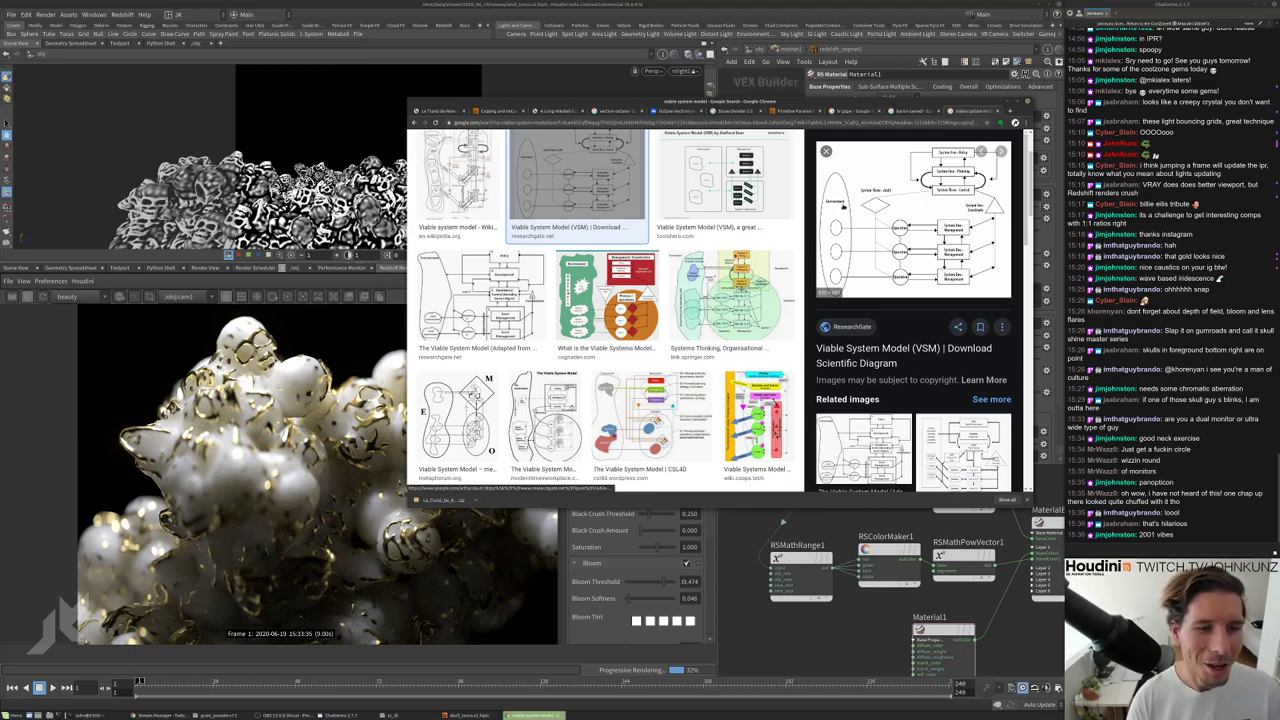
Back in Houdini, try Allowed Overexposure values from 0.257 down to 0.046, then 0.495.
left_click(815, 621)
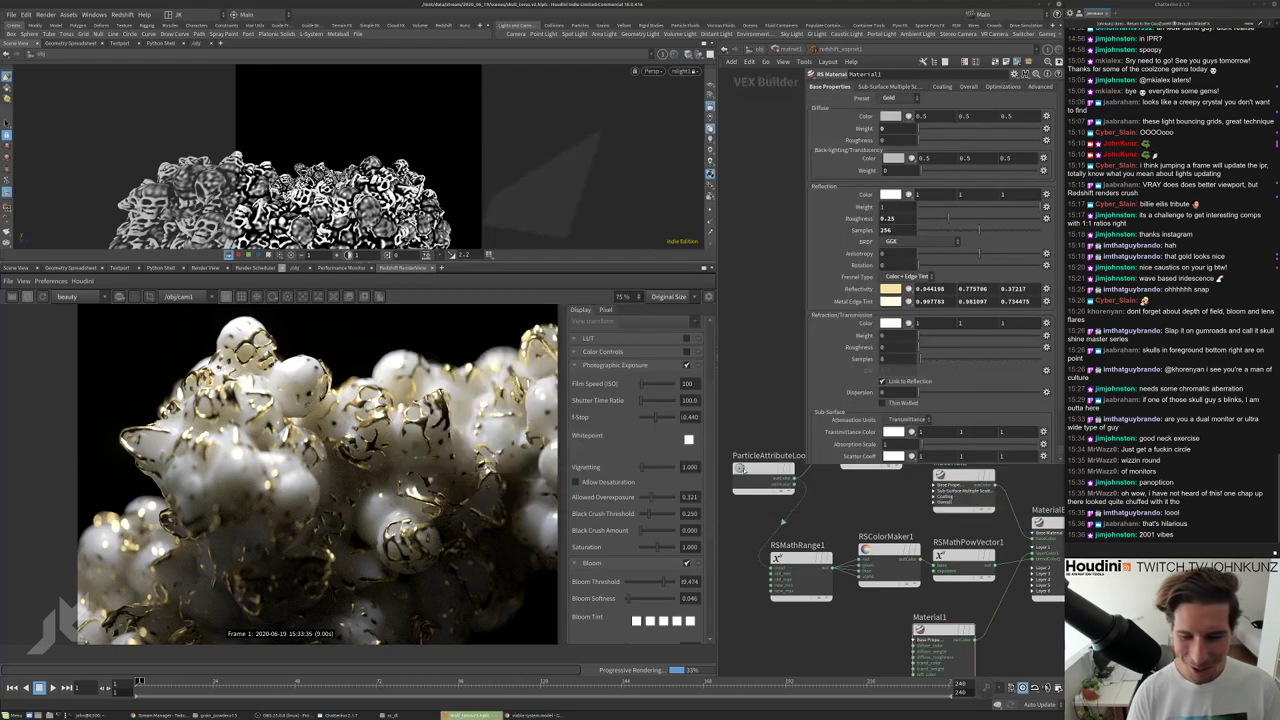
scroll(310, 355, "up", 2)
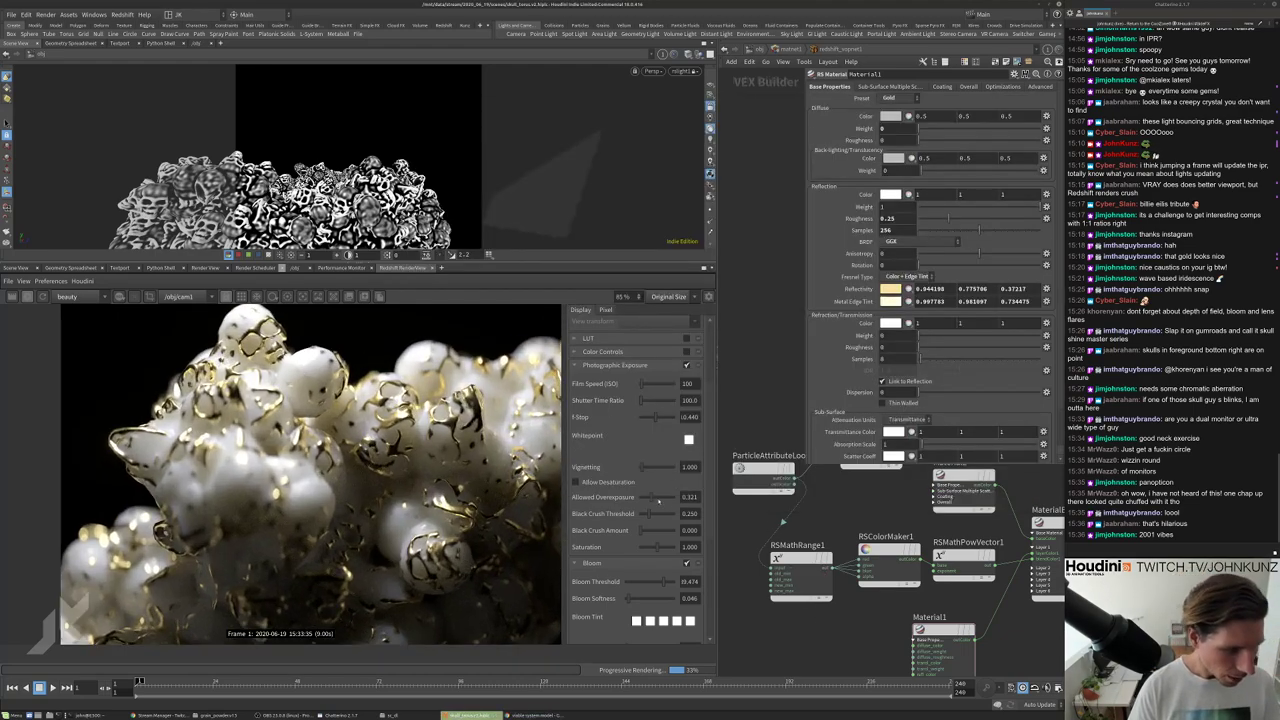
left_click_drag(658, 499, 630, 502)
scroll(300, 450, "down", 6)
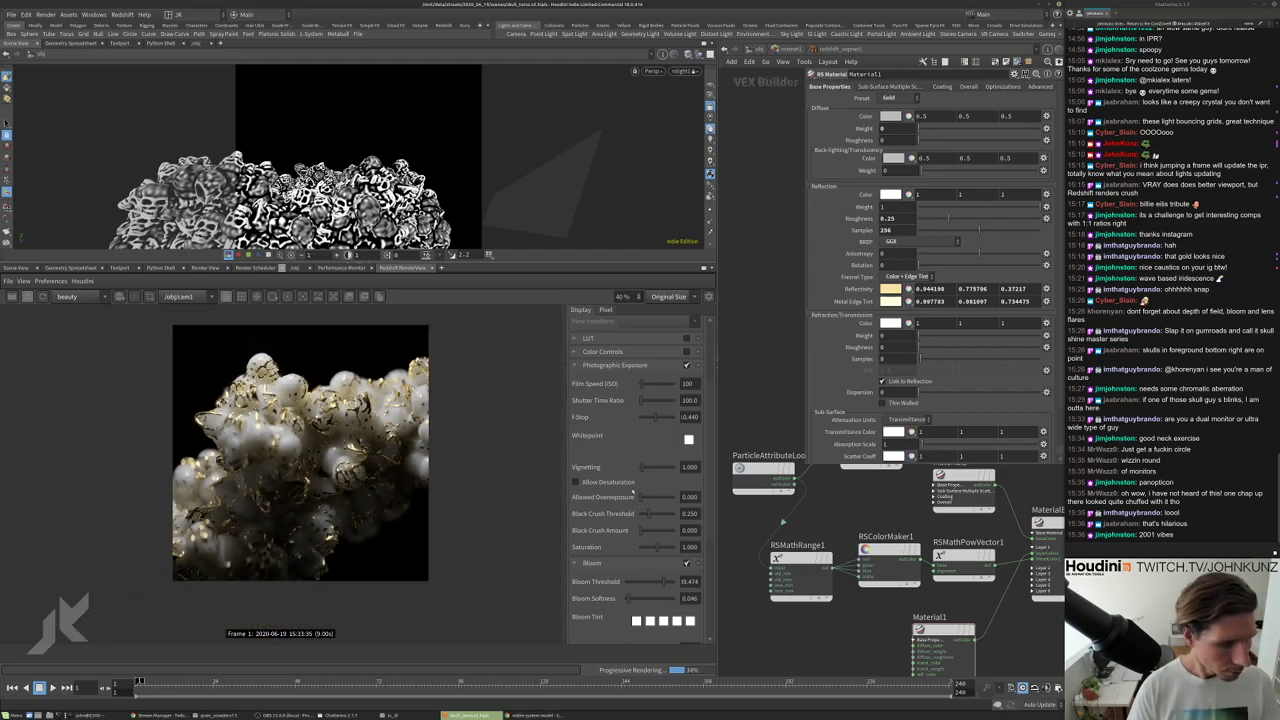
left_click(647, 497)
scroll(300, 450, "up", 4)
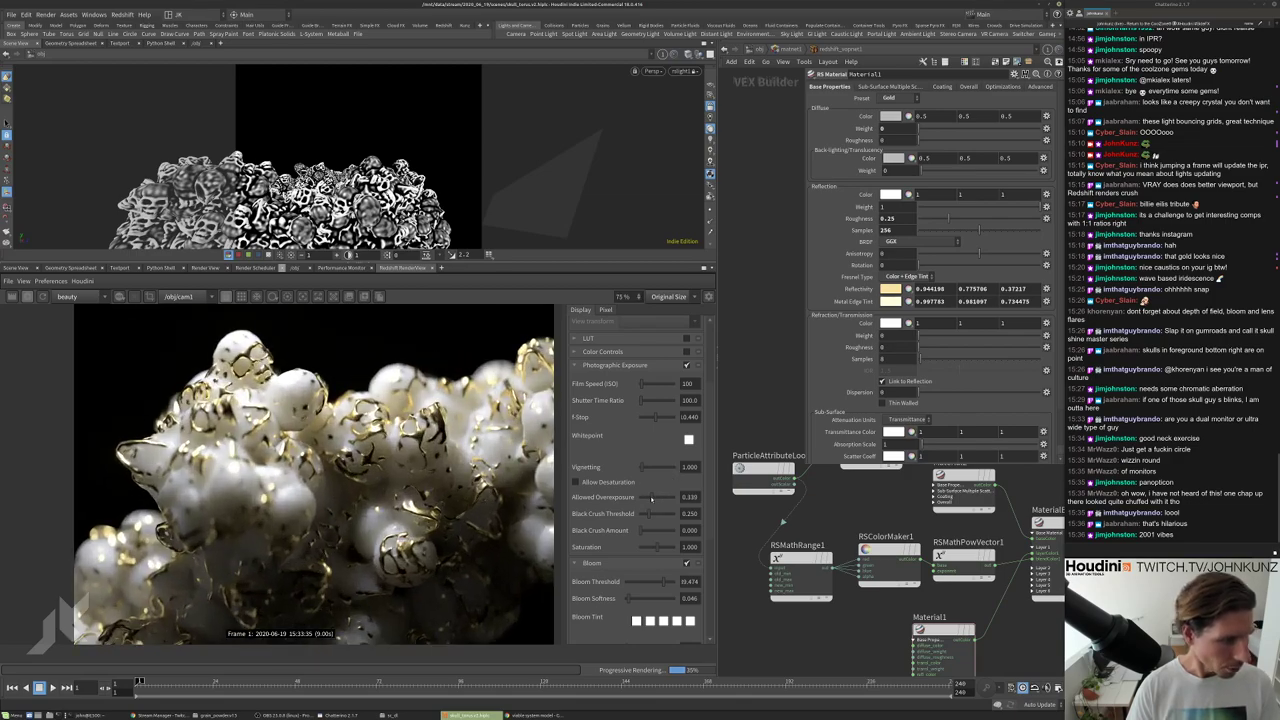
mouse_move(653, 497)
left_mouse_down()
mouse_move(641, 498)
mouse_move(666, 502)
left_mouse_up()
scroll(303, 368, "up", 6)
scroll(374, 454, "down", 6)
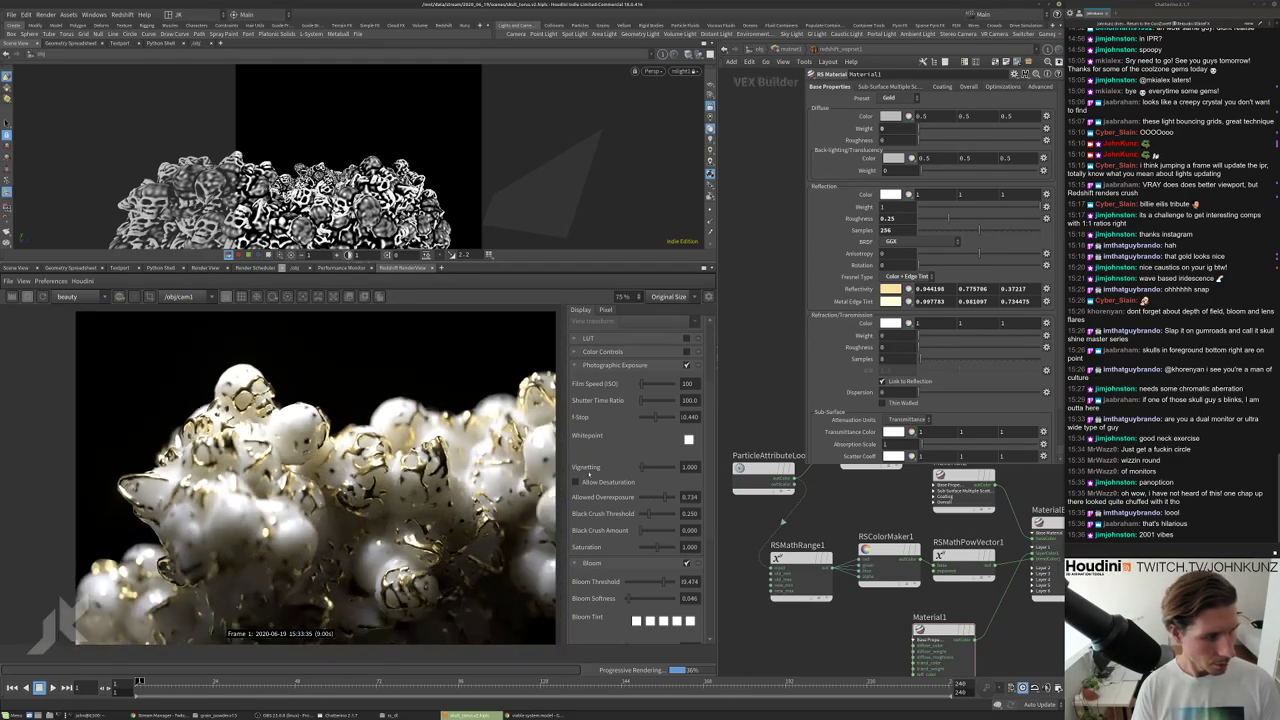
scroll(316, 410, "down", 2)
left_click_drag(651, 497, 657, 498)
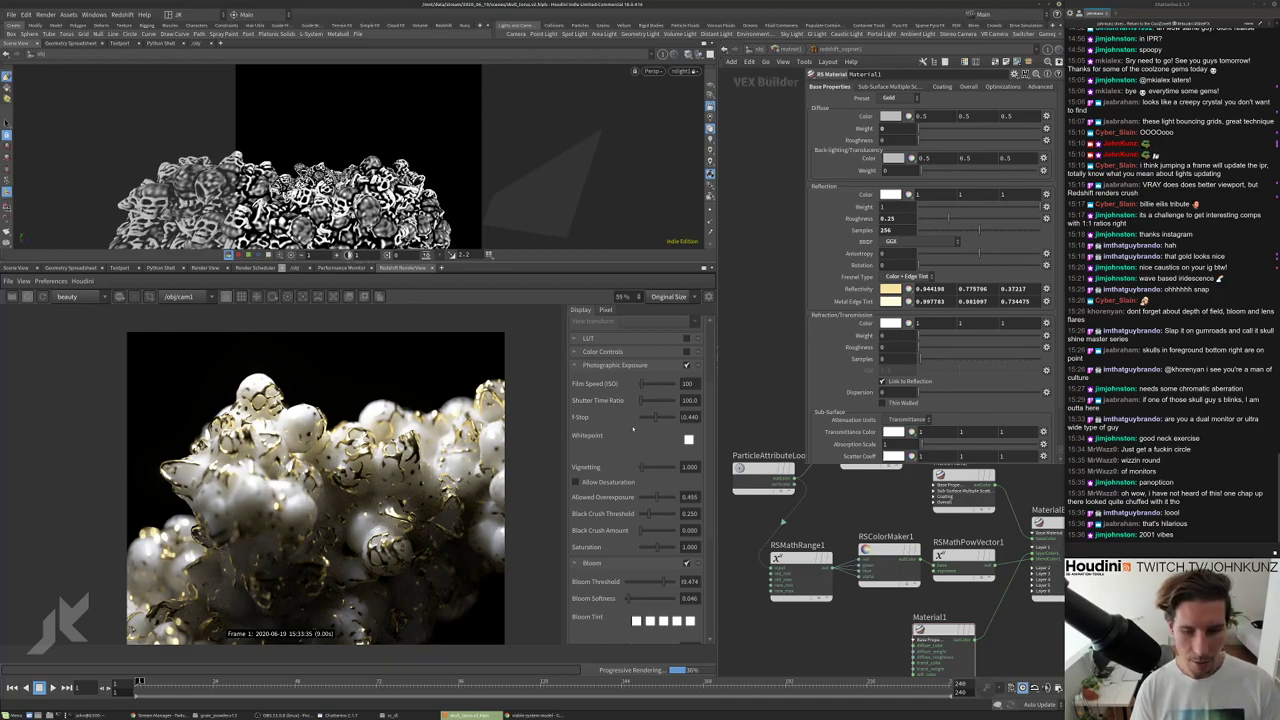
Set Allowed Overexposure to 0.697 and F-Stop to about 12.9 after trying 16.028.
scroll(636, 440, "up", 2)
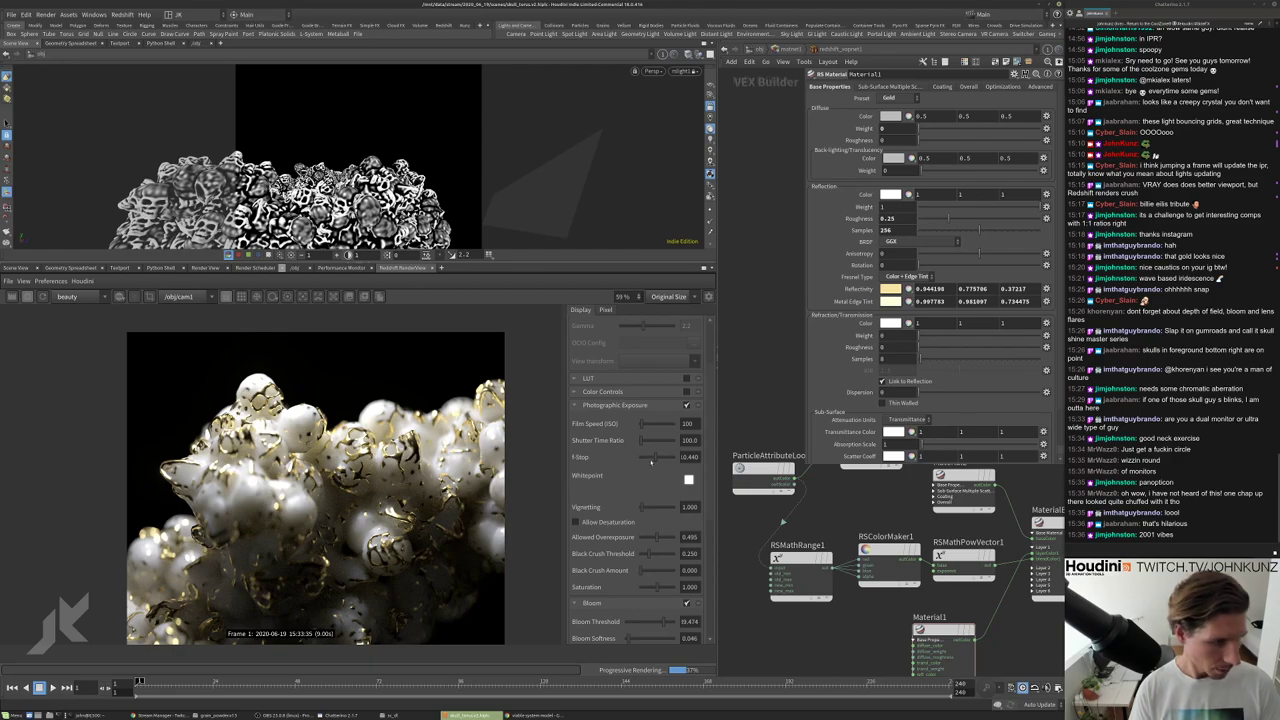
left_click_drag(651, 461, 665, 464)
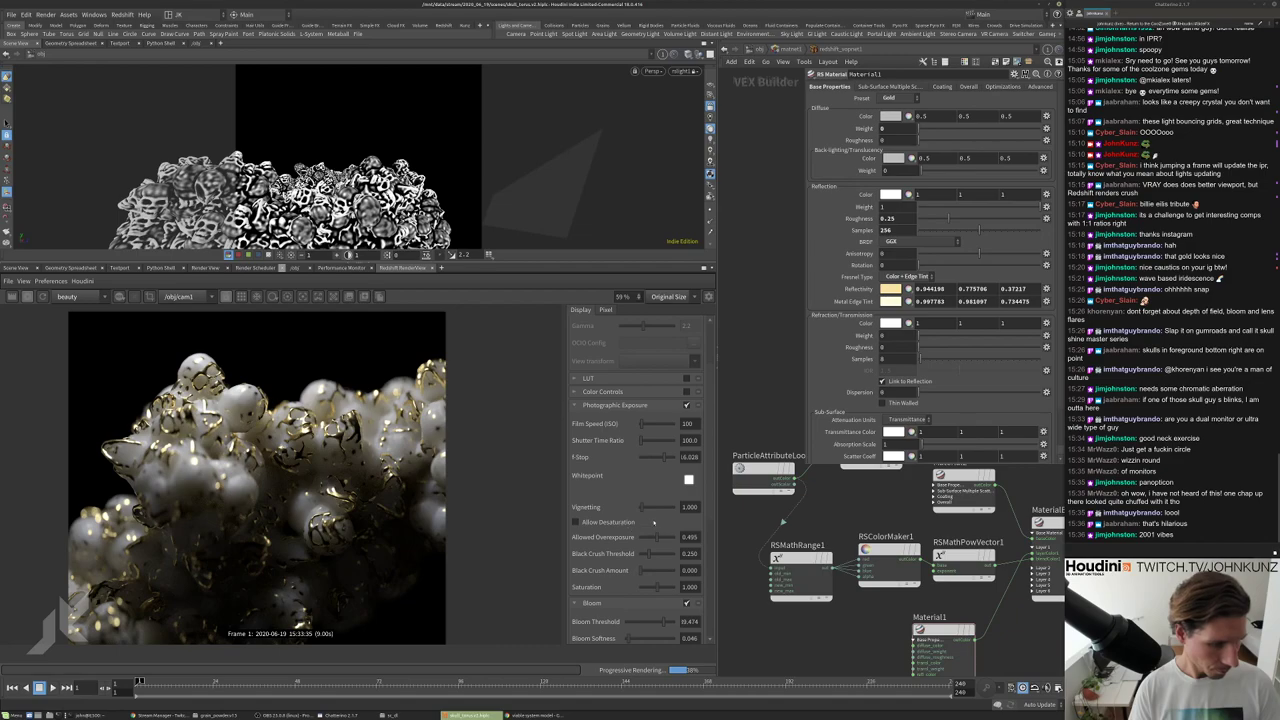
left_click_drag(644, 538, 665, 543)
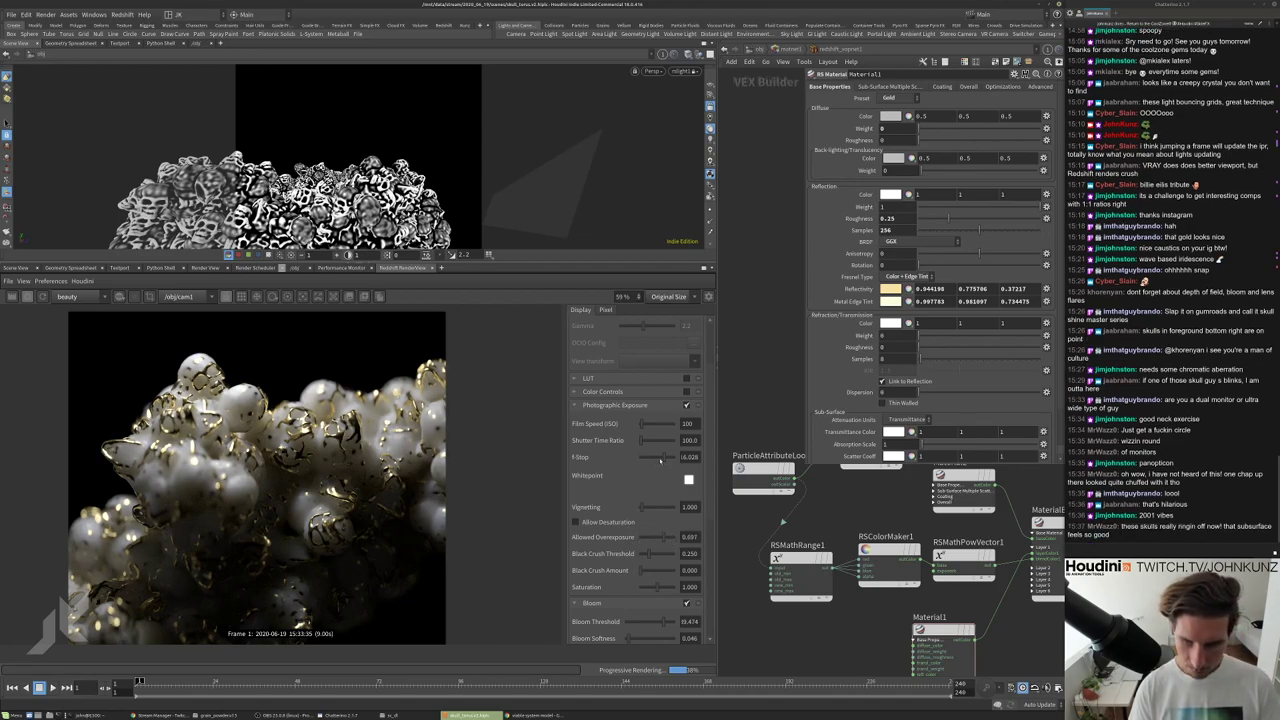
left_click(660, 460)
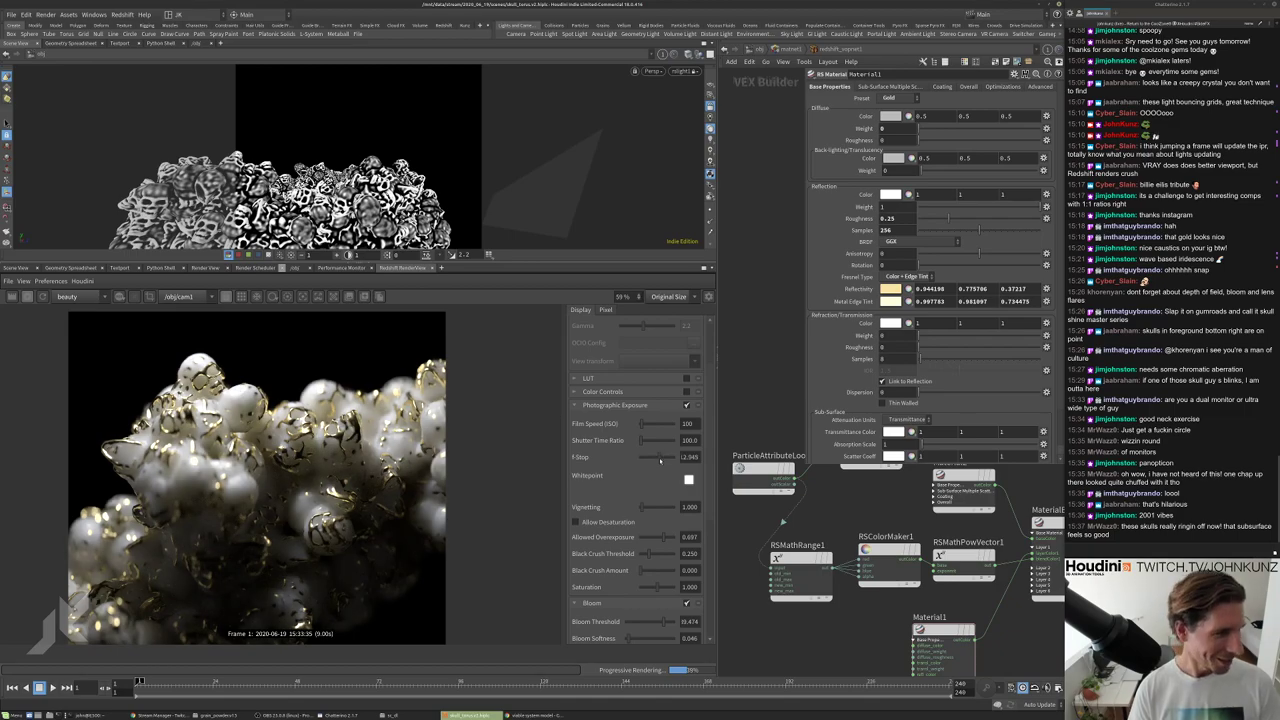
scroll(105, 440, "up", 3)
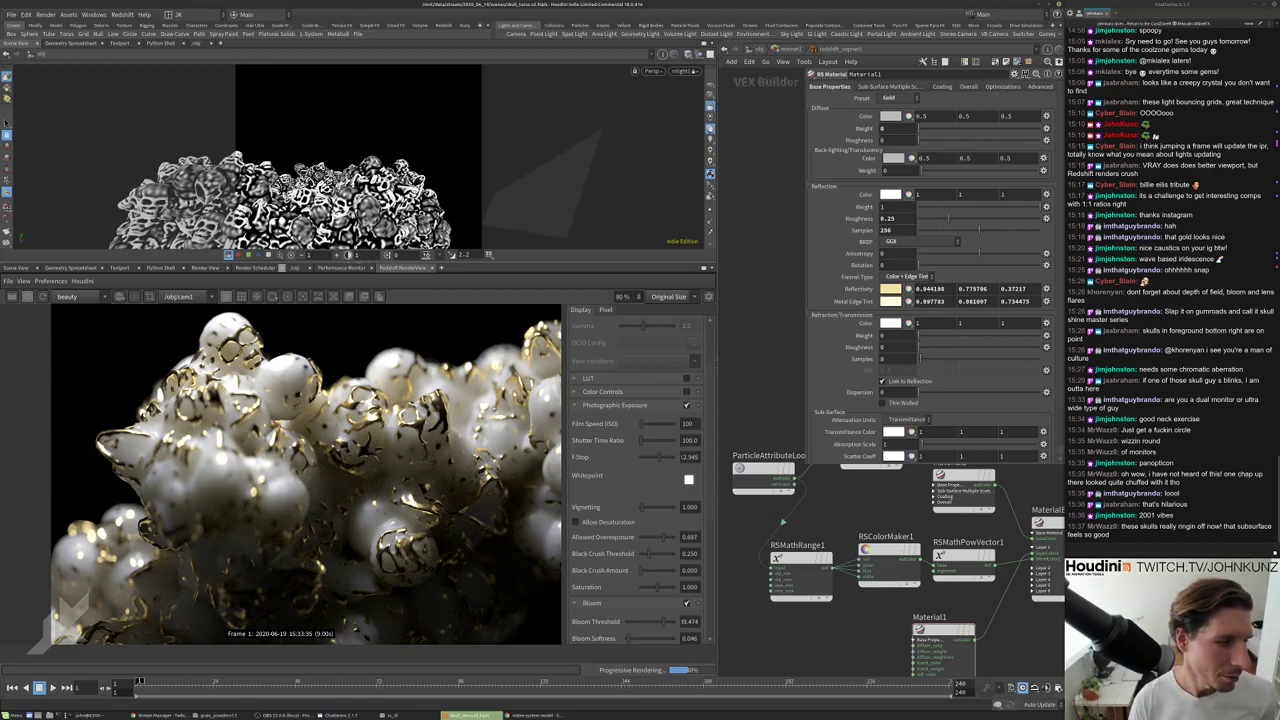
scroll(440, 395, "down", 3)
scroll(300, 470, "up", 5)
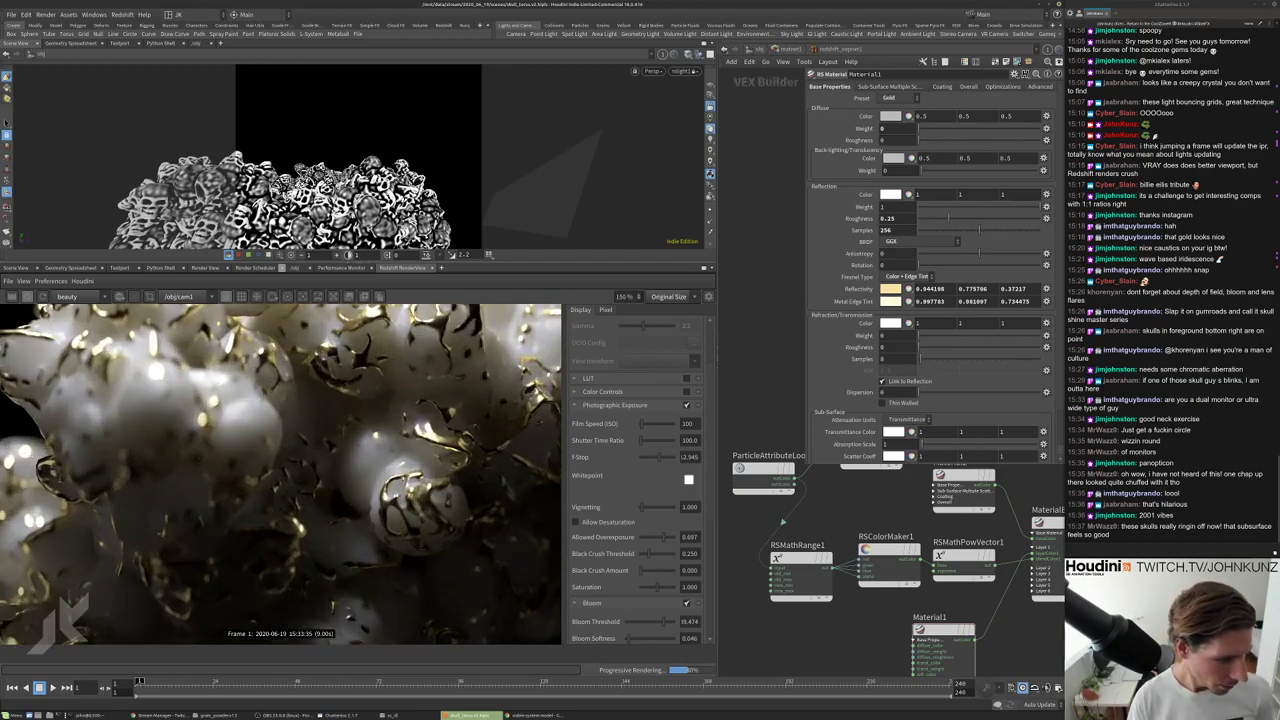
scroll(401, 431, "down", 3)
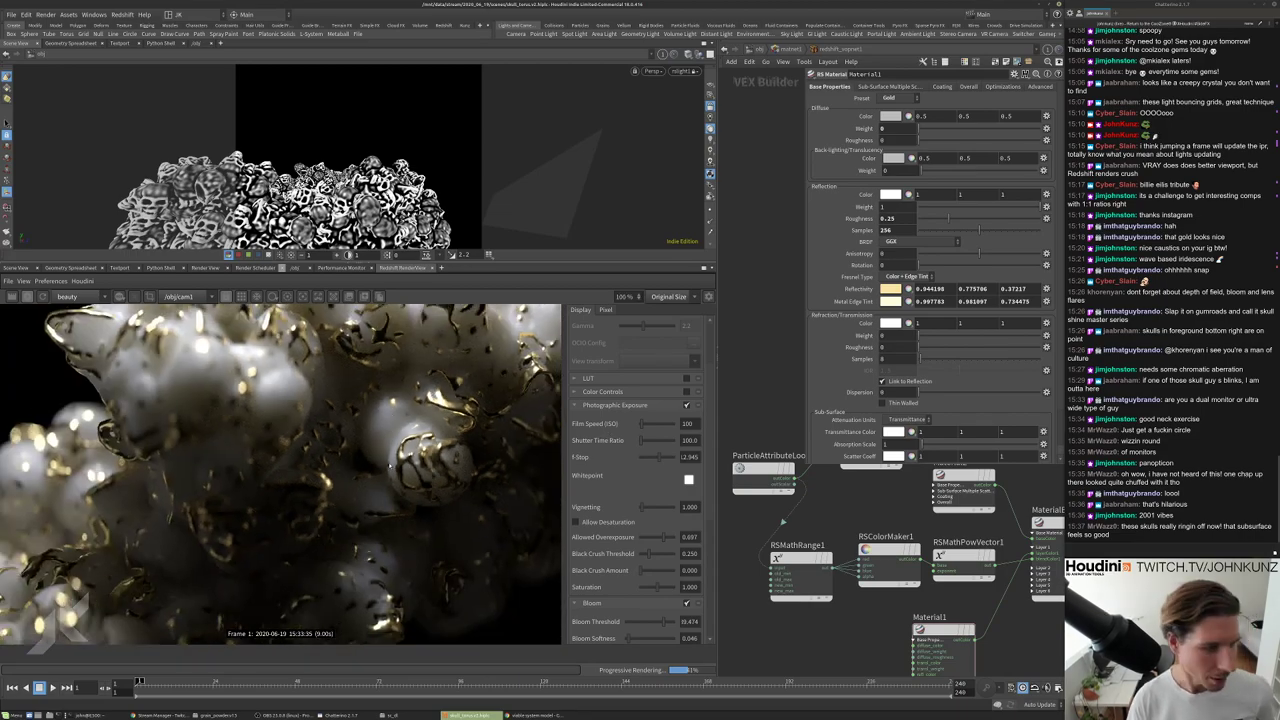
scroll(330, 467, "down", 3)
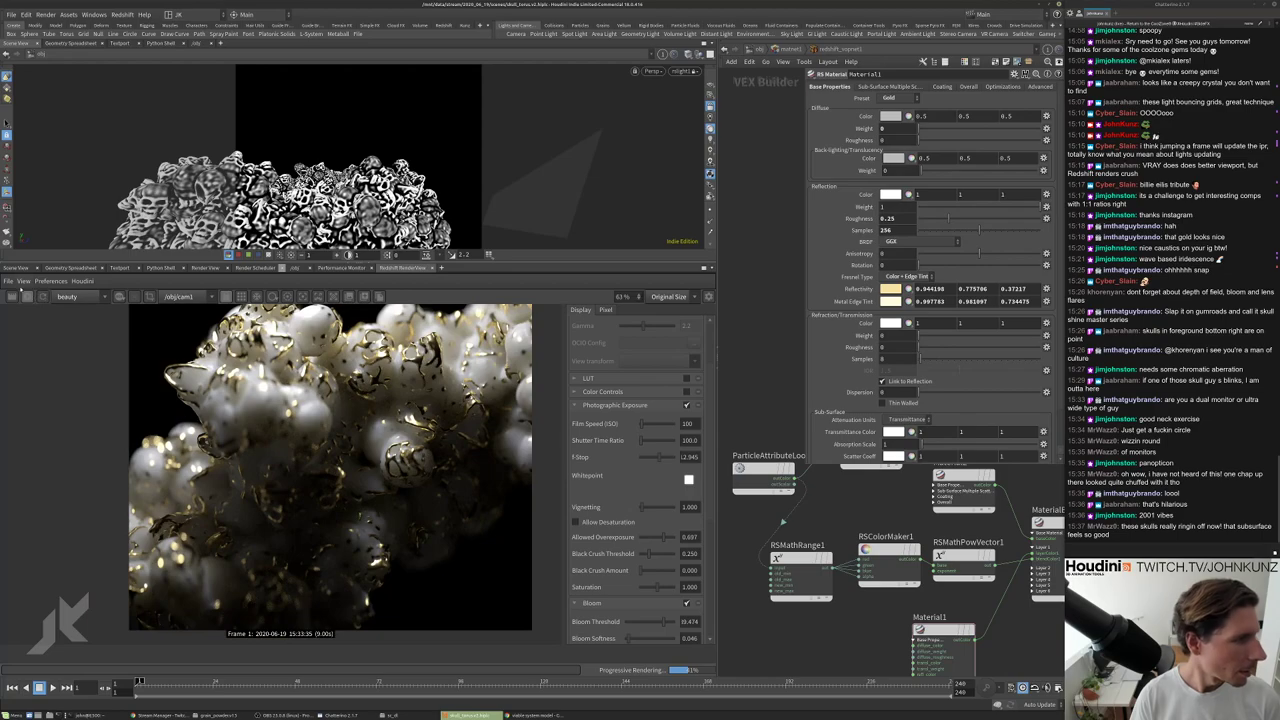
Save the scene as skull_torus.v3.hiplc.
left_click(11, 15)
left_click(40, 78)
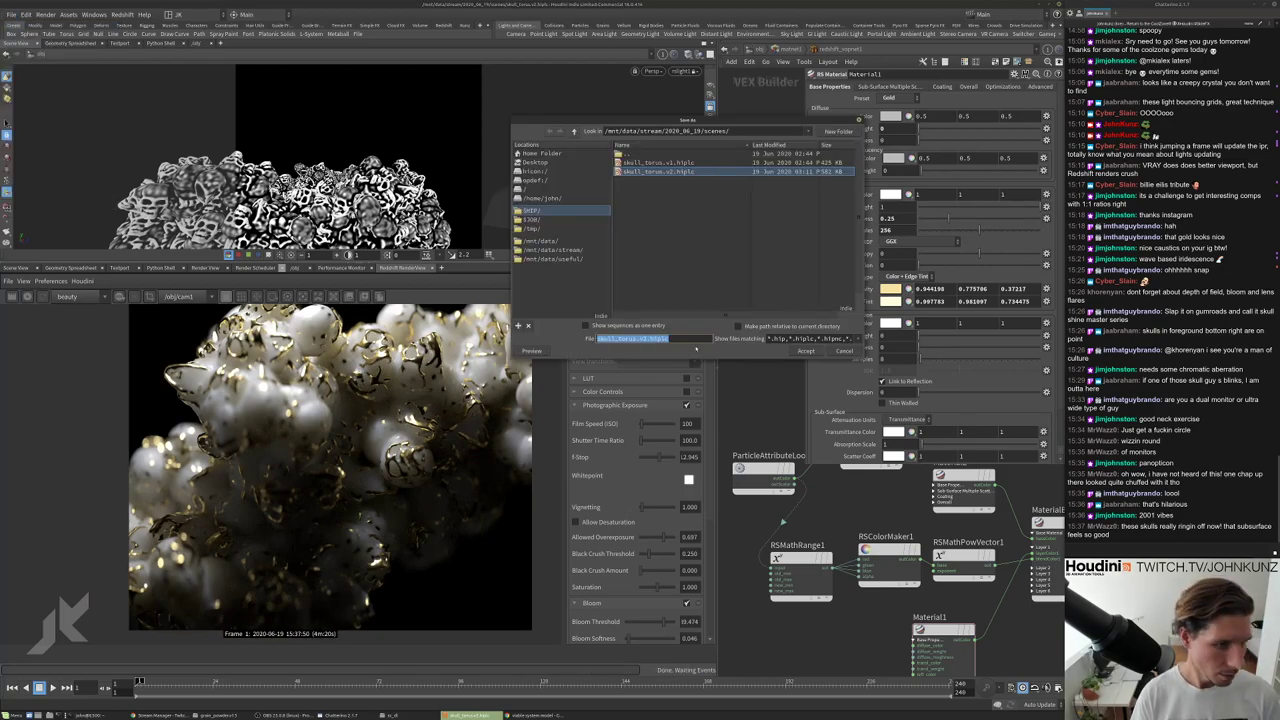
key("End")
key("Left")
key("Left")
key("Left")
key("Left")
key("Left")
key("Left")
key("BackSpace")
type("3")
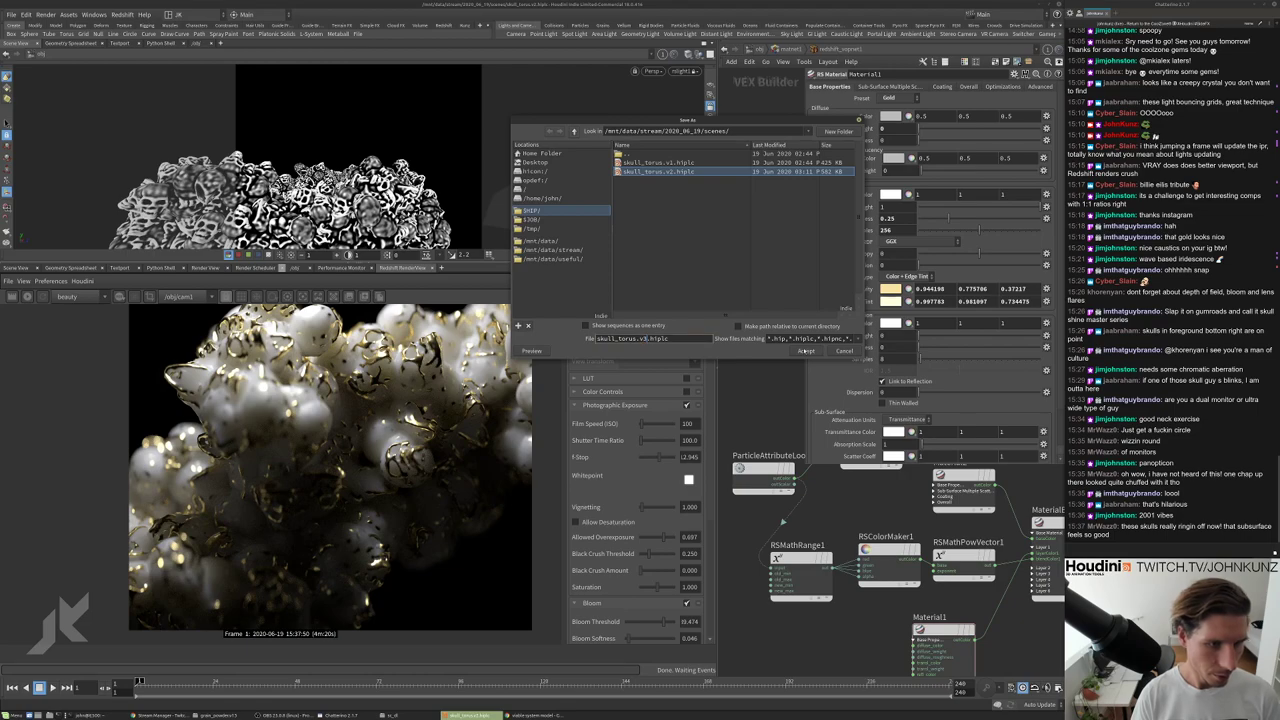
left_click(805, 351)
Enter torus1's network, select vdbsmooth1, save, and look through cam1 in the viewport.
left_click(757, 50)
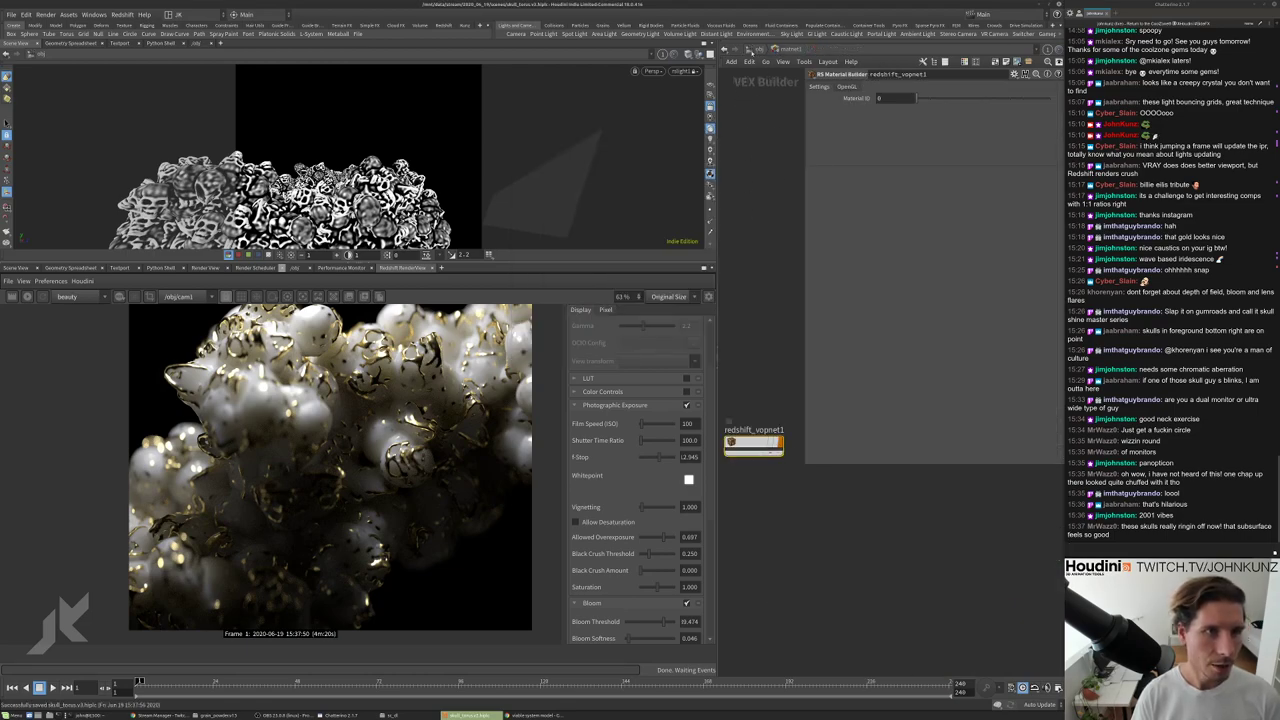
left_click(749, 49)
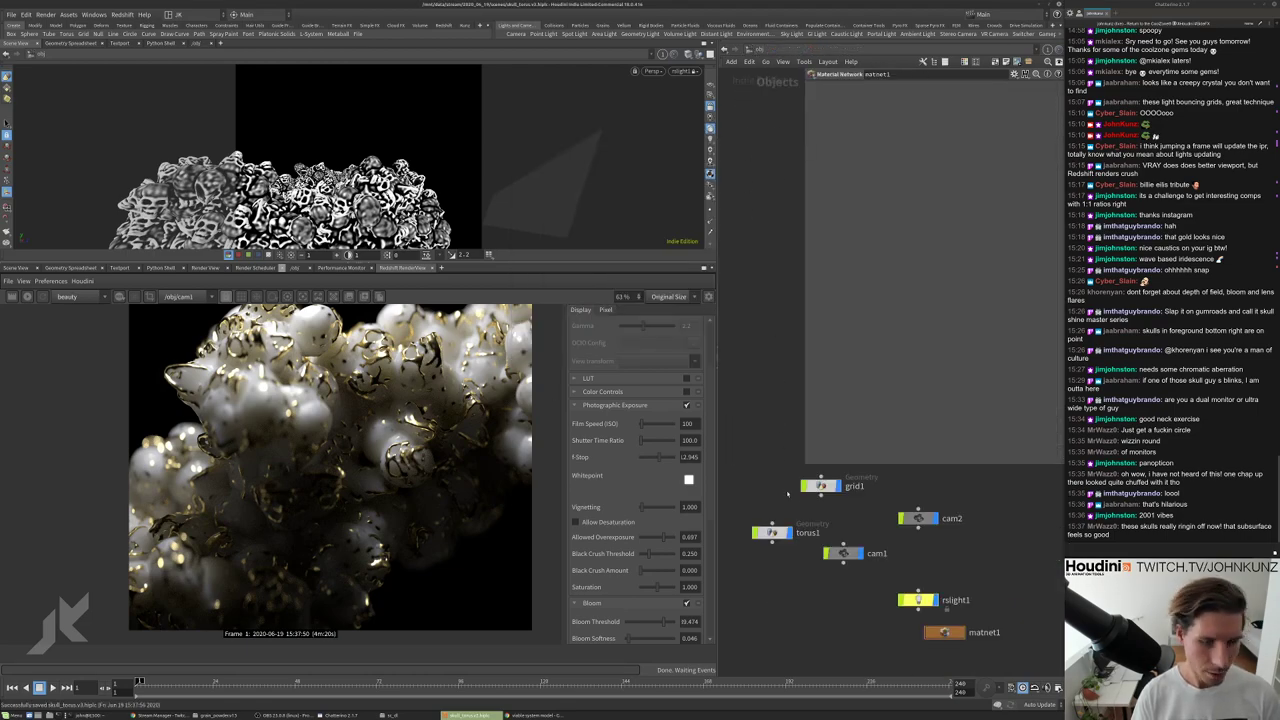
double_click(772, 532)
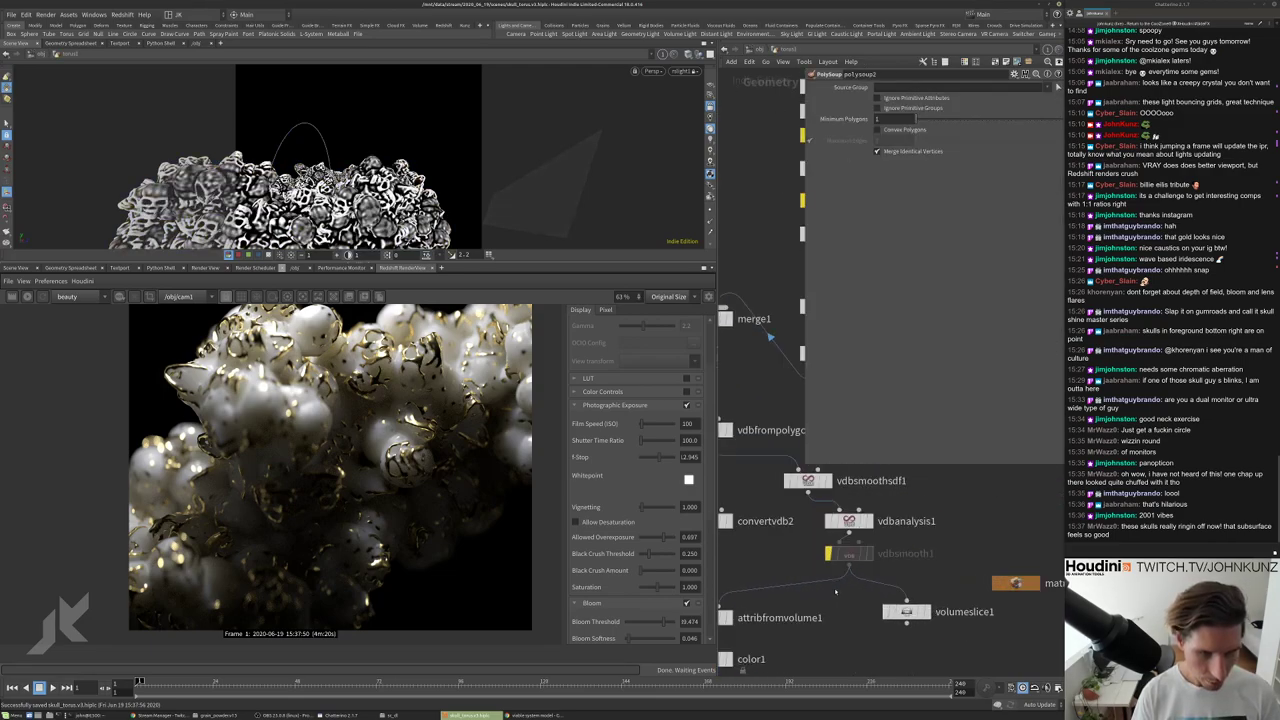
left_click(850, 552)
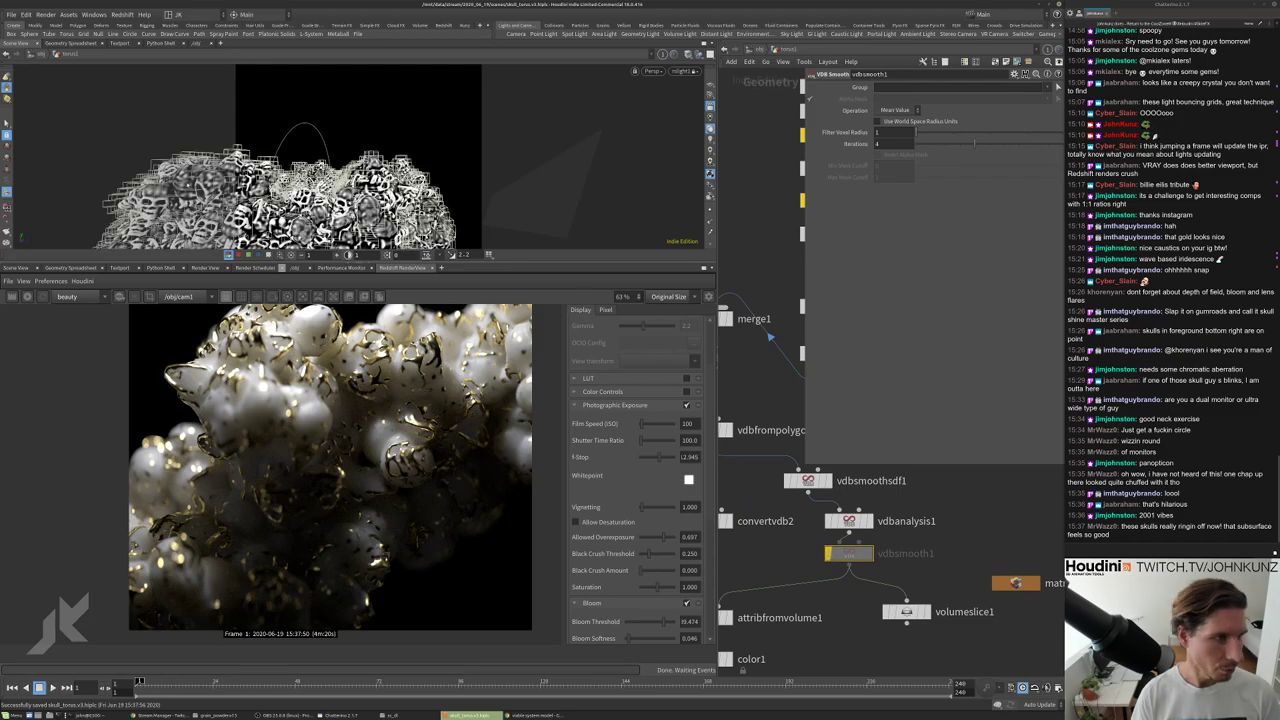
key("ctrl+s")
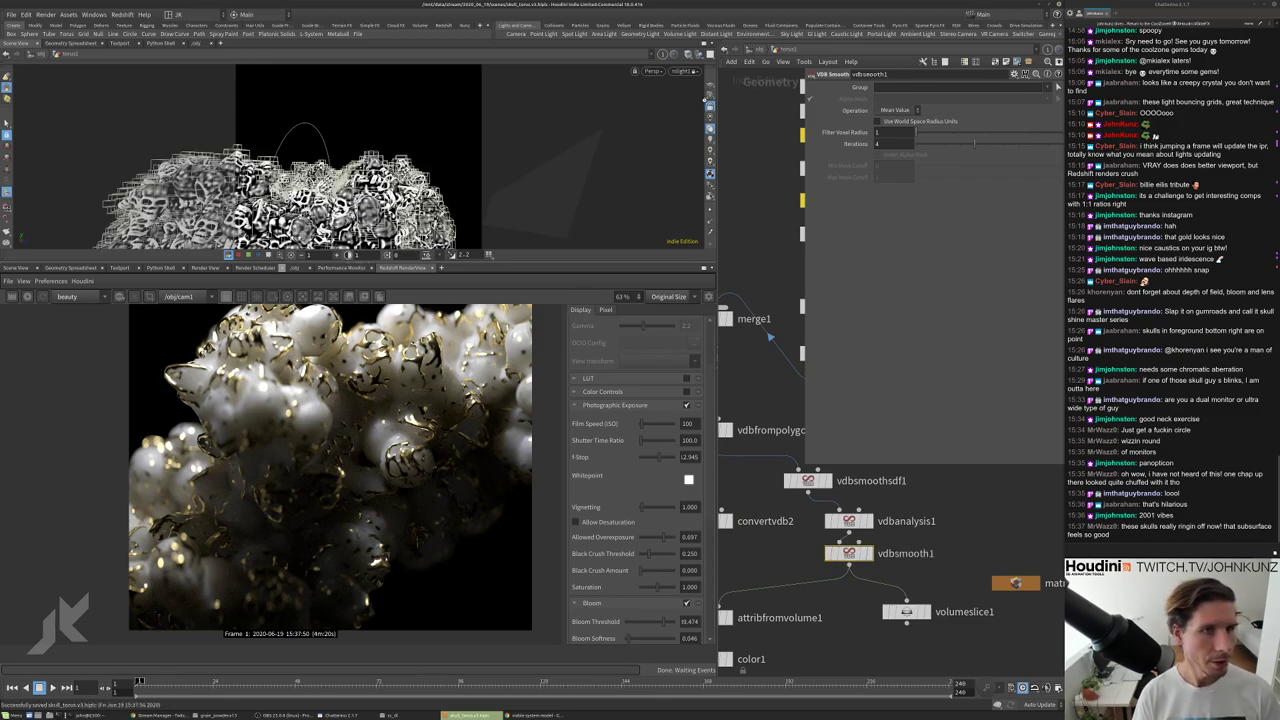
left_click(686, 72)
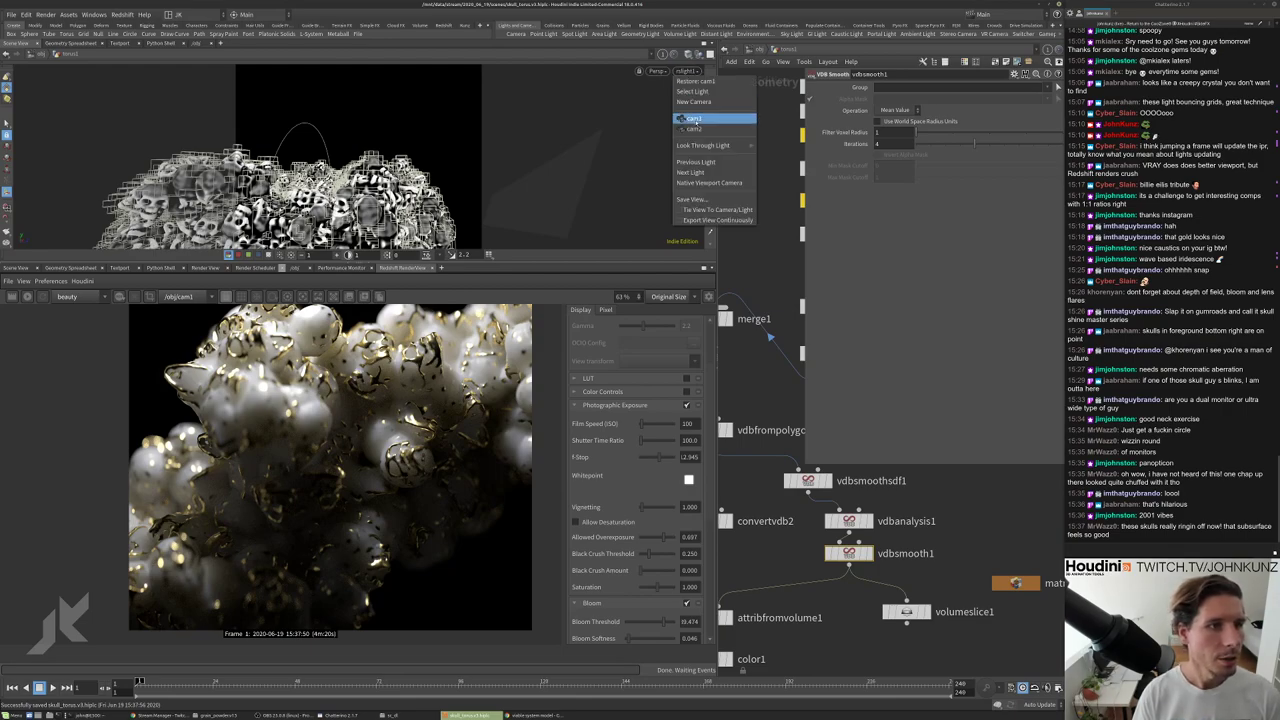
left_click(694, 118)
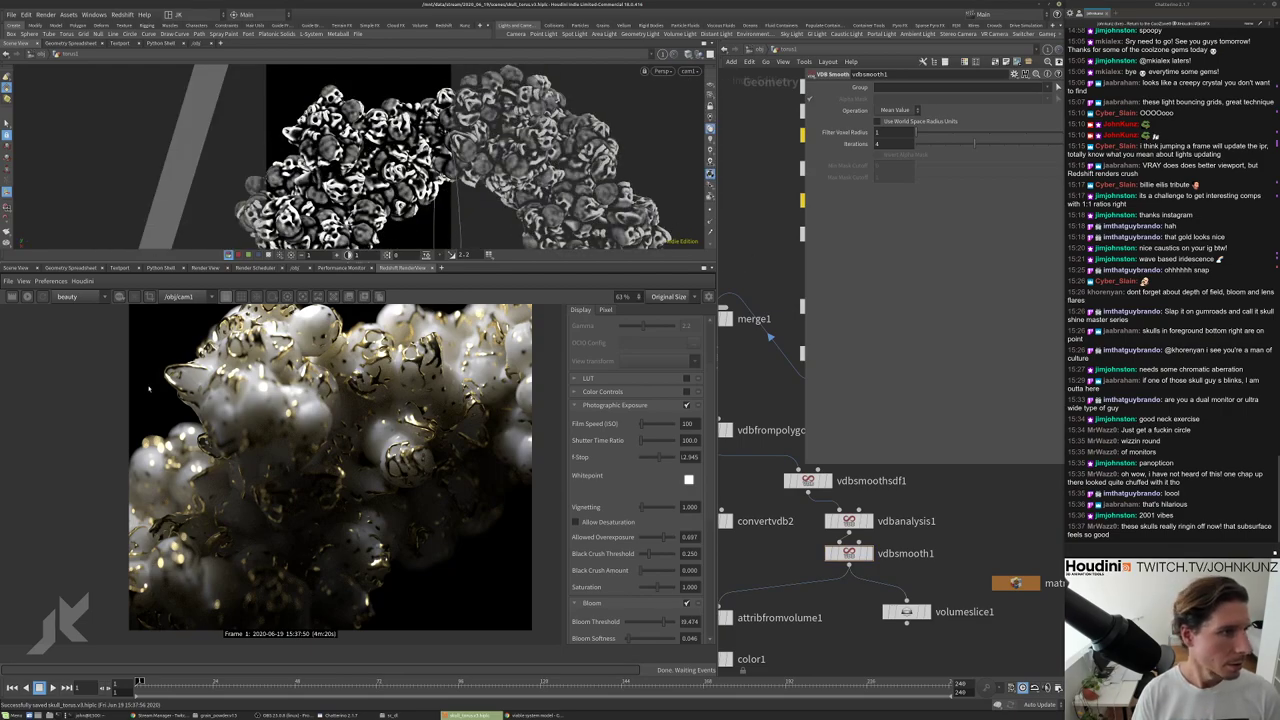
Take a snapshot of the current Redshift render and restart the IPR.
scroll(466, 490, "up", 1)
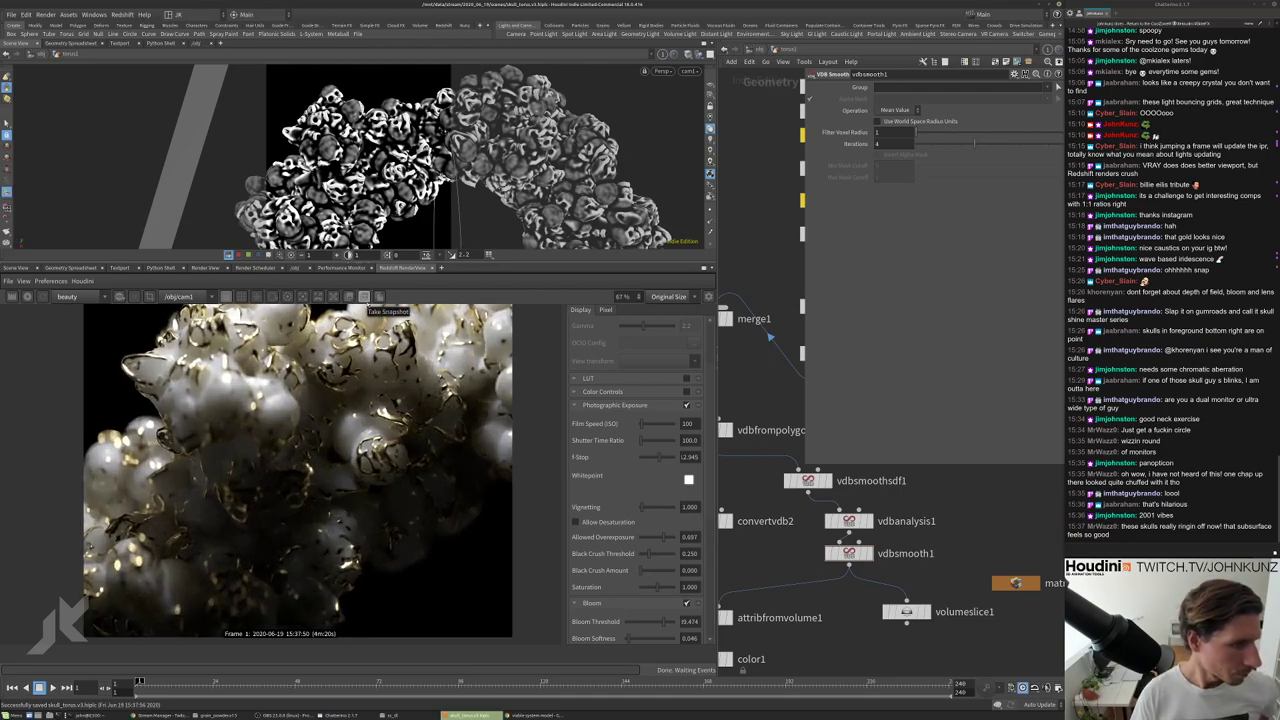
left_click(363, 296)
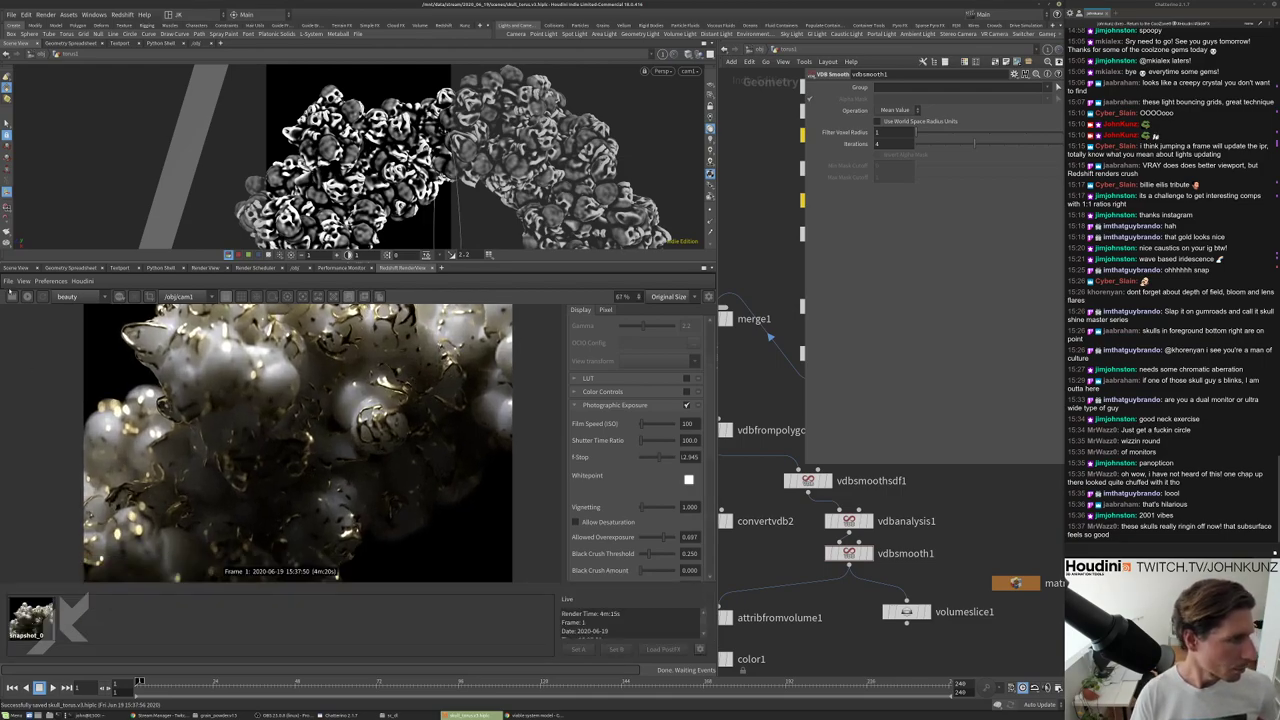
left_click(27, 296)
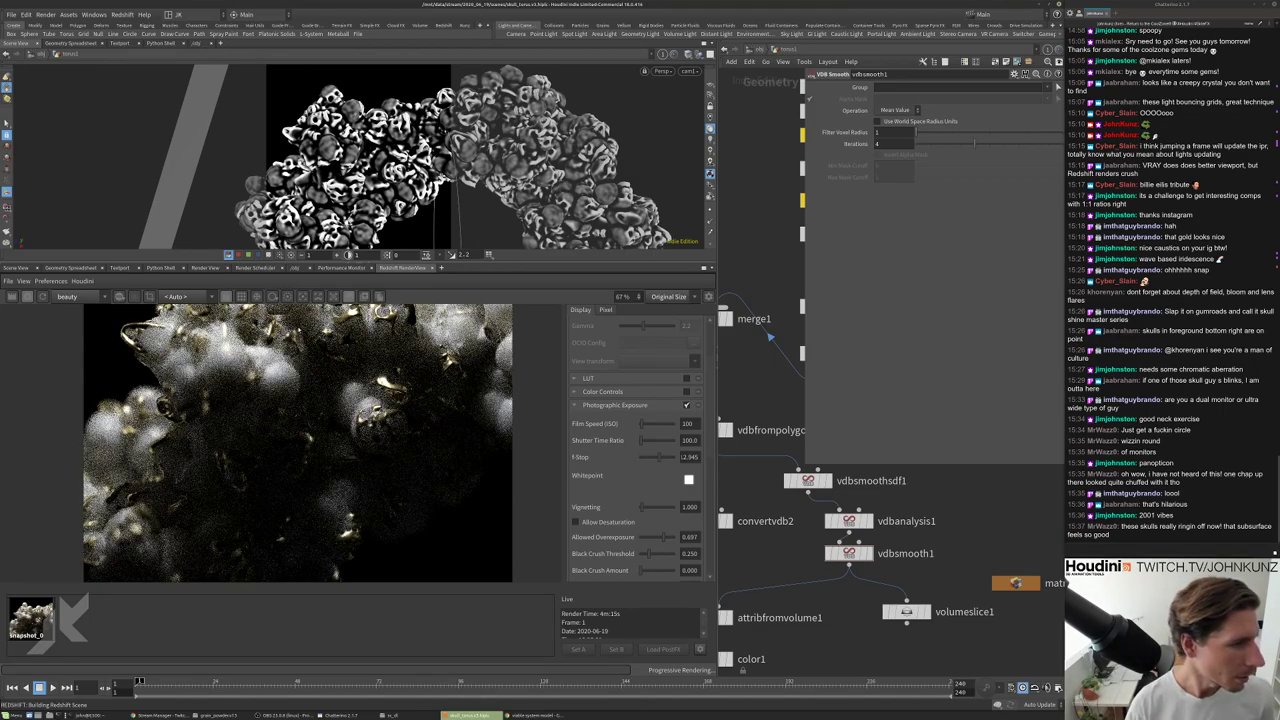
Flip between the Live render and snapshot_0 to compare them.
scroll(198, 538, "up", 1)
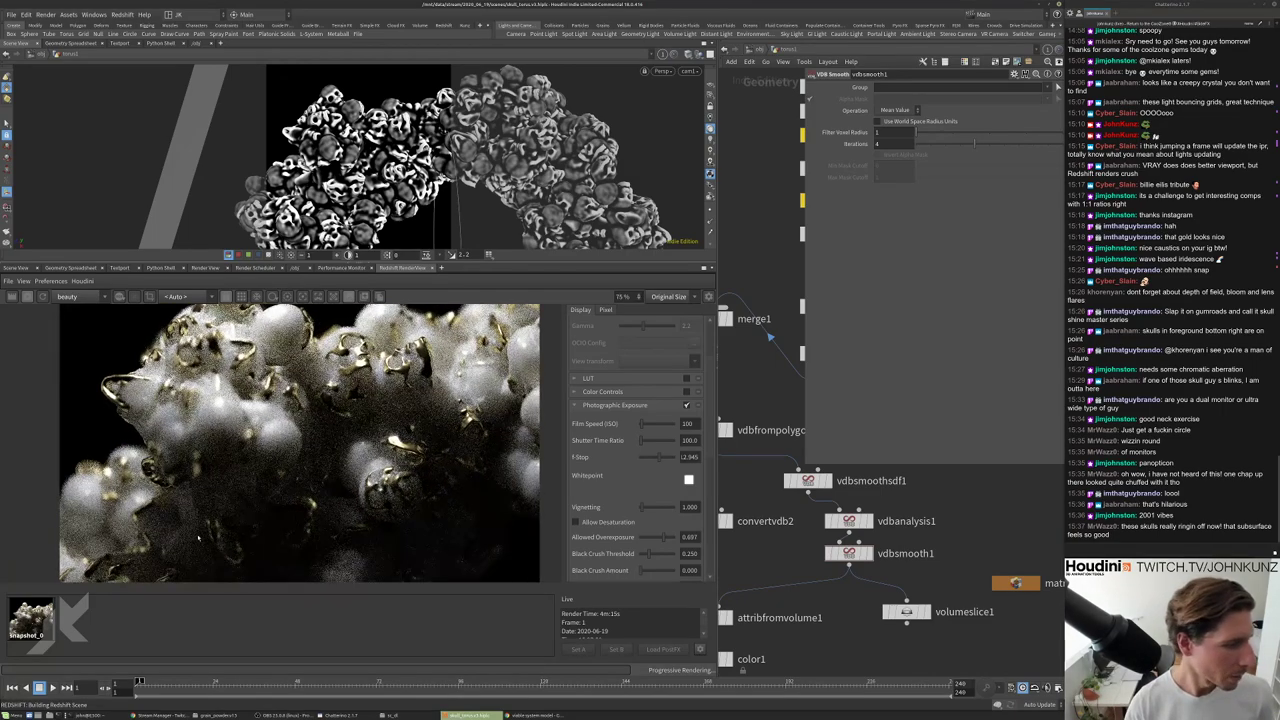
left_click(30, 618)
left_click(30, 618)
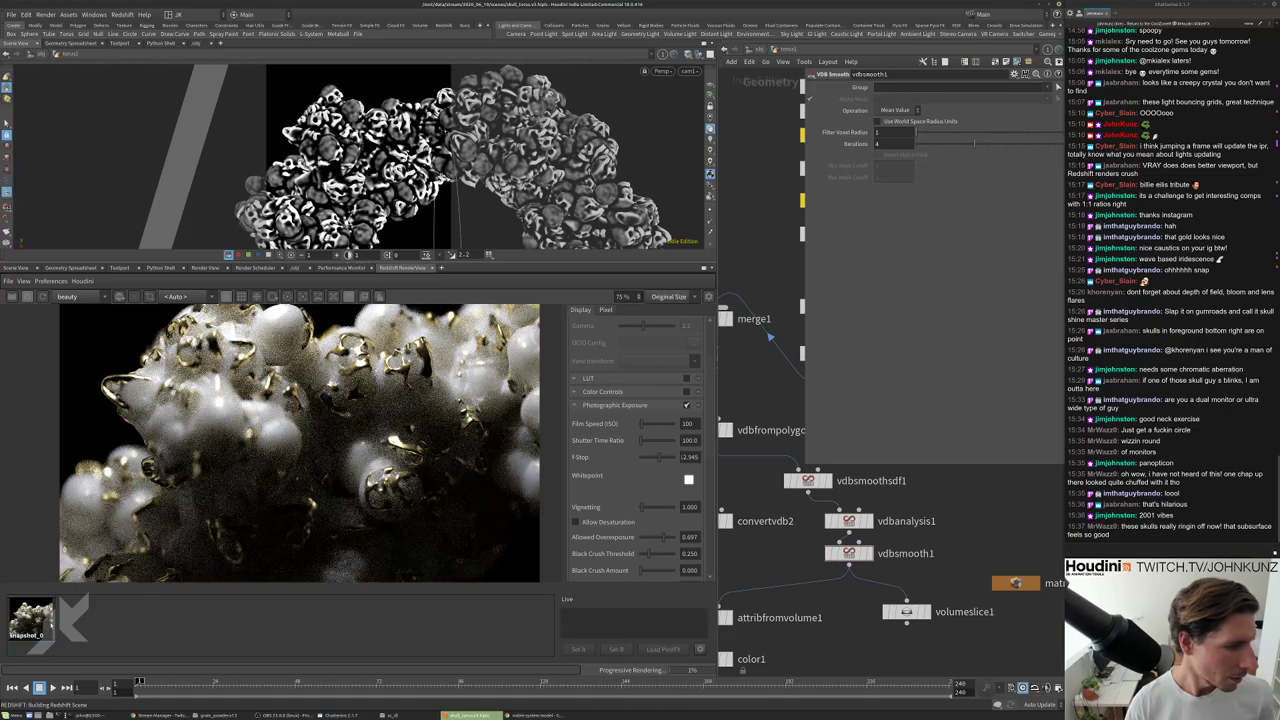
left_click(30, 618)
left_click(122, 623)
scroll(383, 343, "up", 4)
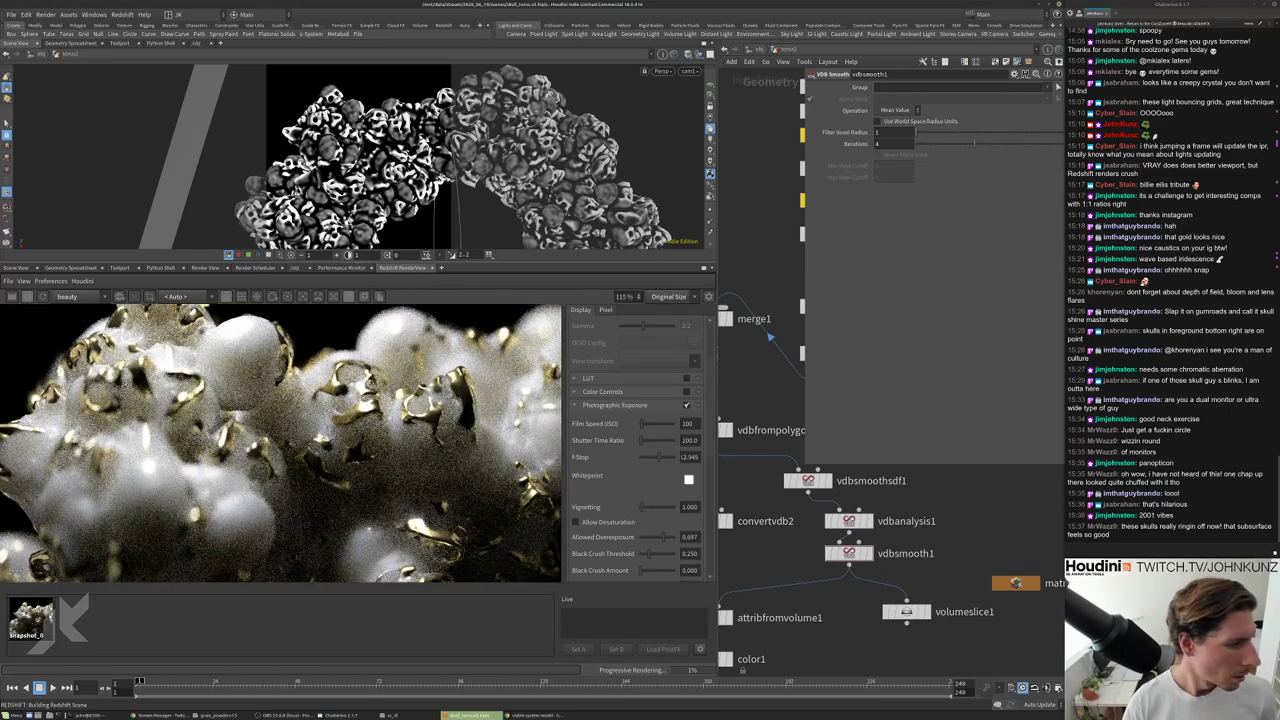
left_click(30, 618)
left_click(130, 631)
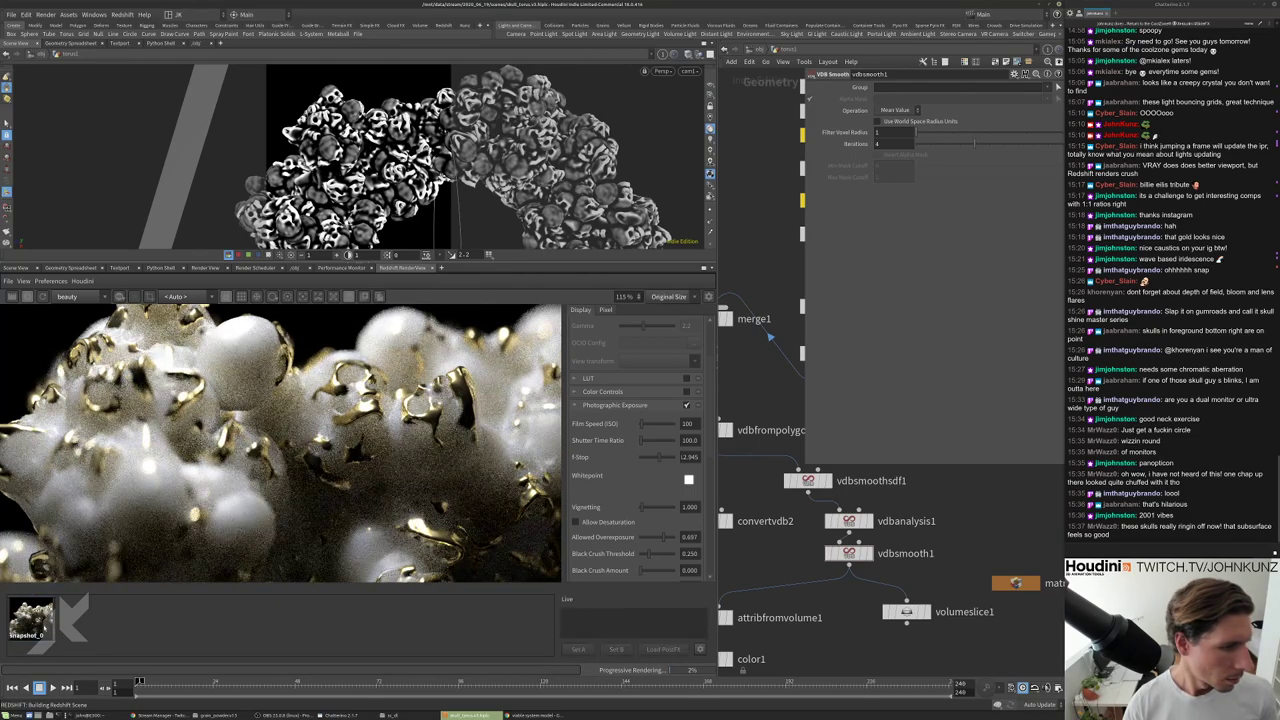
left_click(30, 618)
left_click(130, 621)
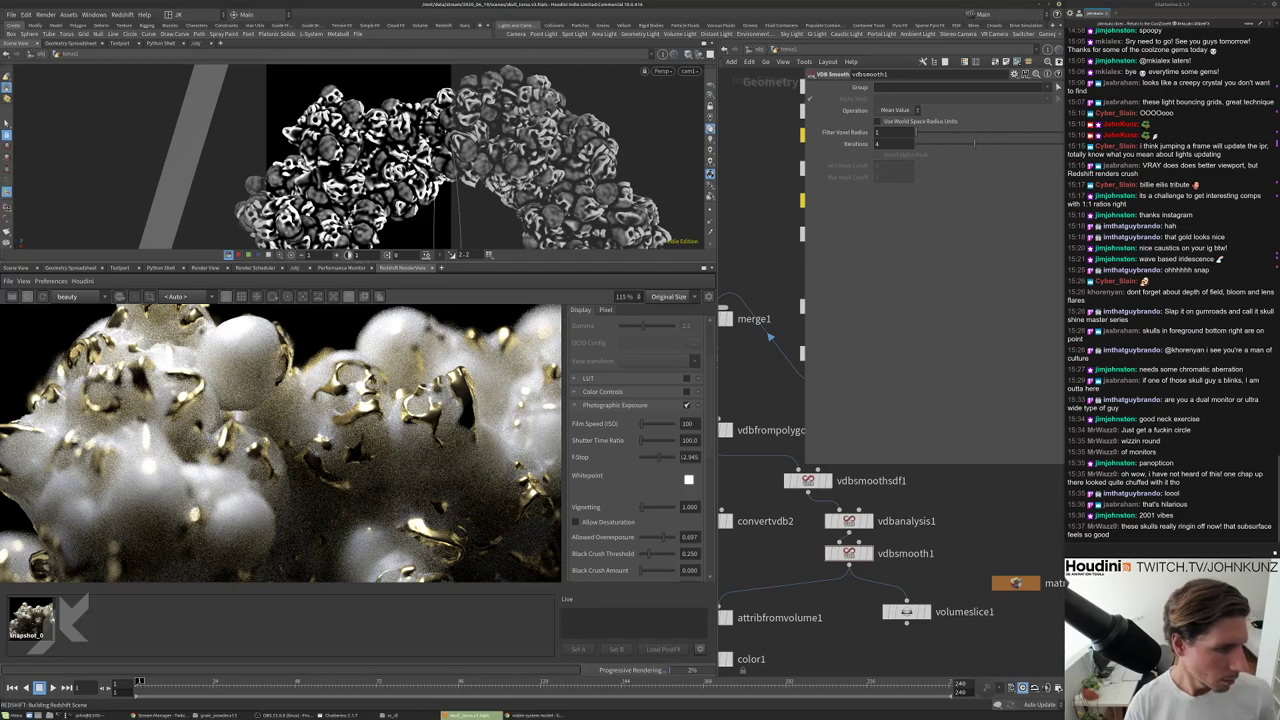
left_click(30, 618)
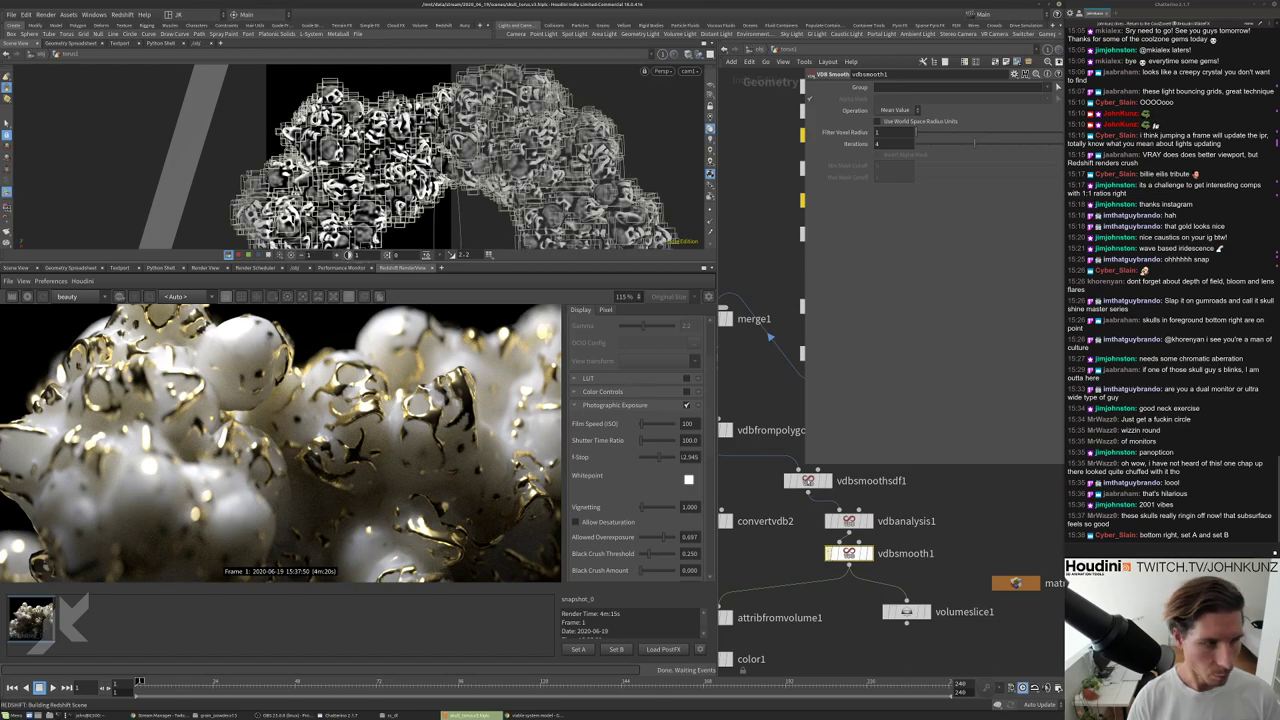
Bypass vdbsmooth1 with B and drop vdbsmoothsdf1 Iterations from 2 to 1.
key("b")
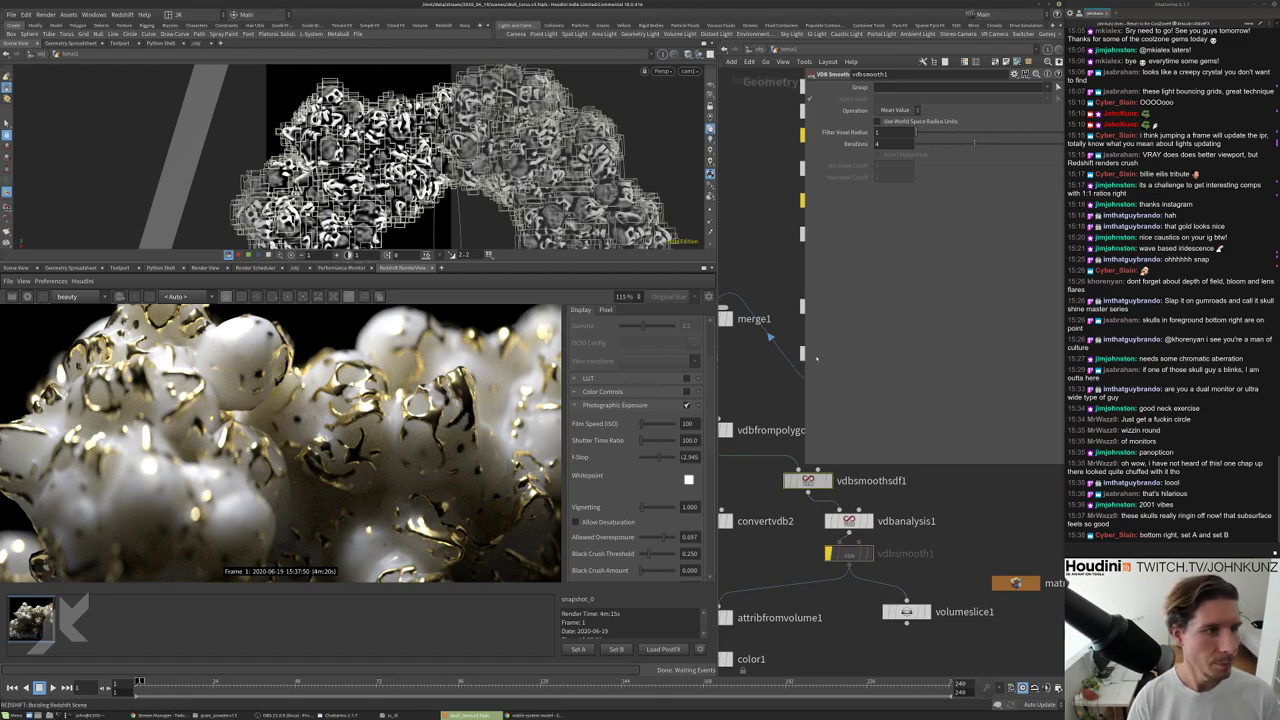
left_click(808, 480)
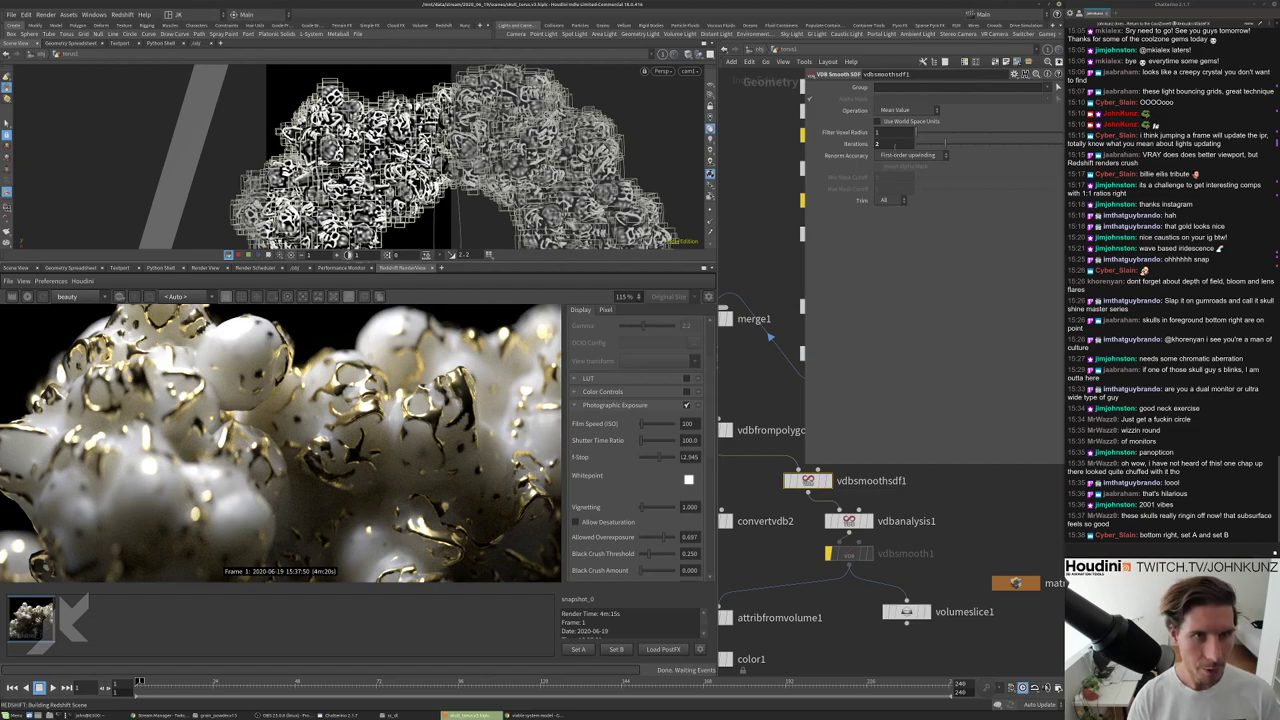
left_click_drag(893, 145, 878, 145)
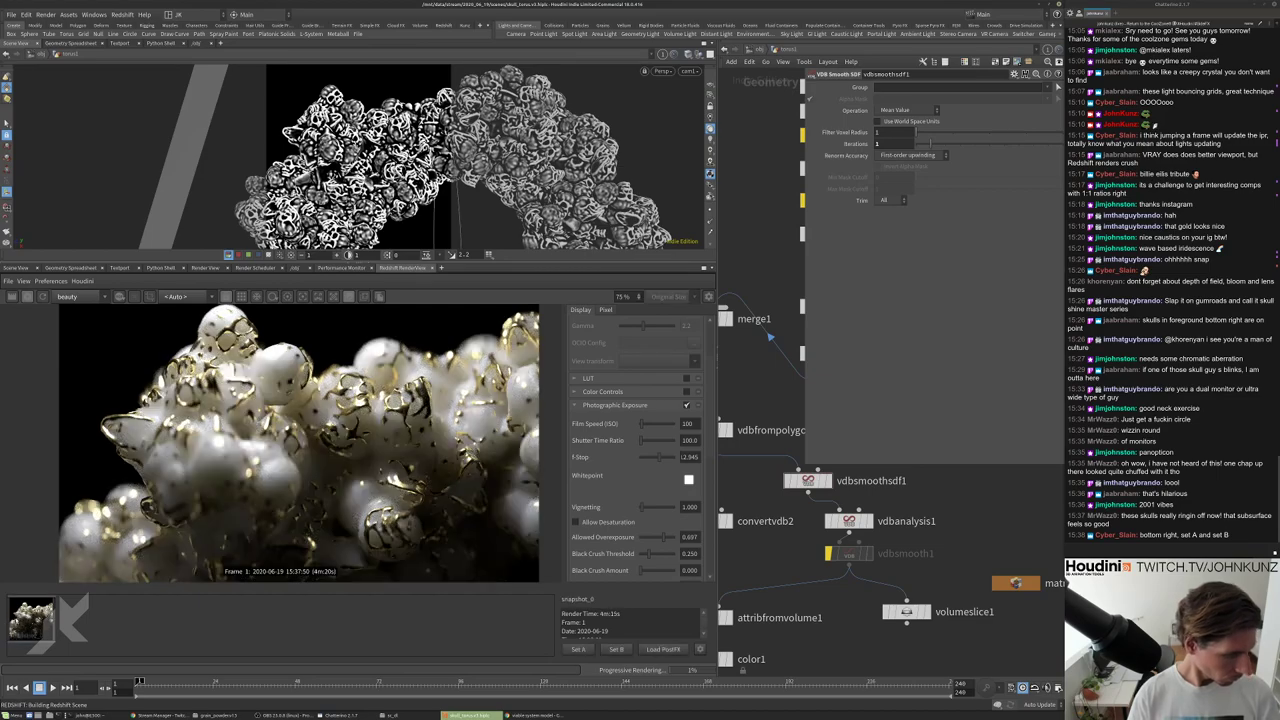
Set snapshot_0 as side A and slide the wipe line across the live render.
left_click(32, 618)
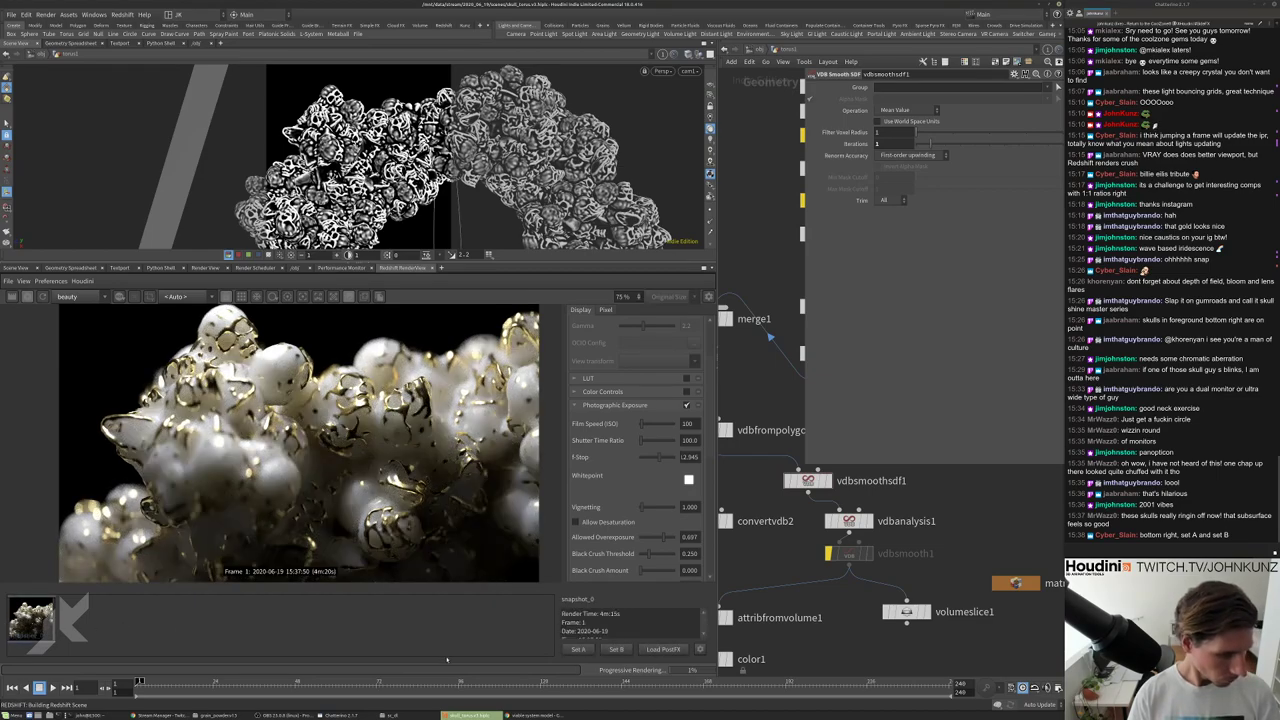
left_click(578, 649)
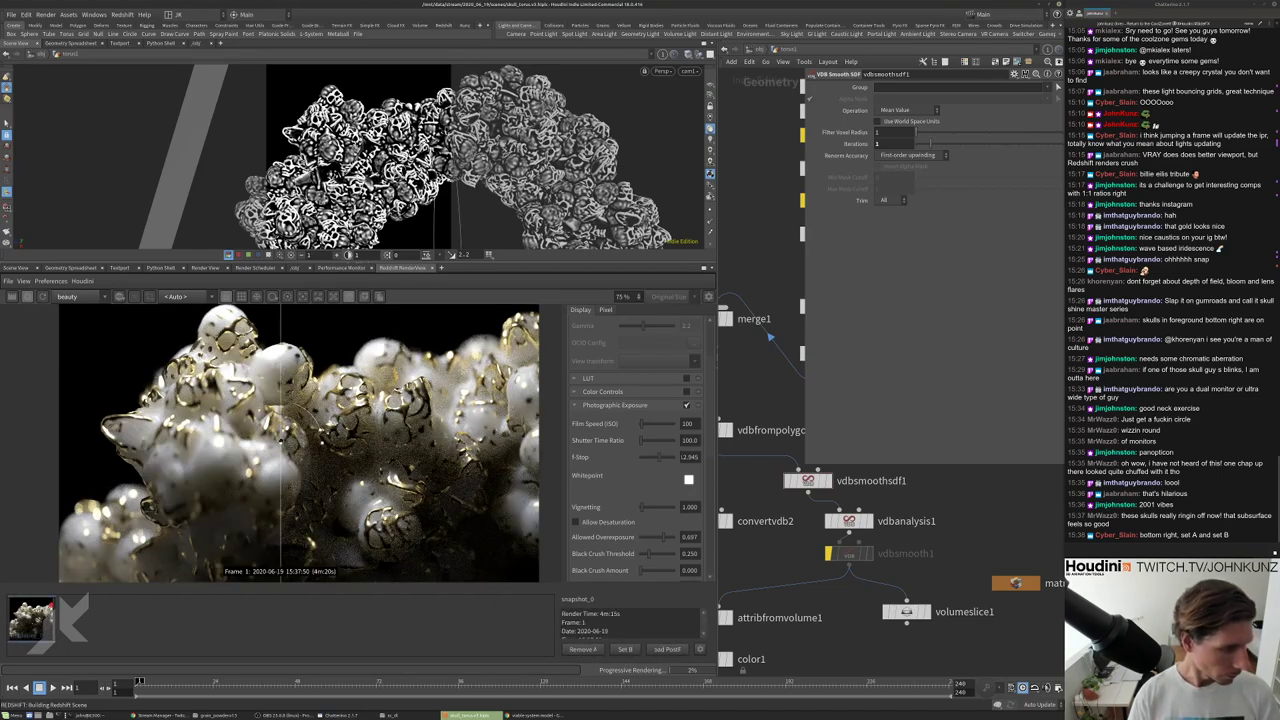
left_click_drag(282, 440, 352, 418)
scroll(352, 415, "up", 5)
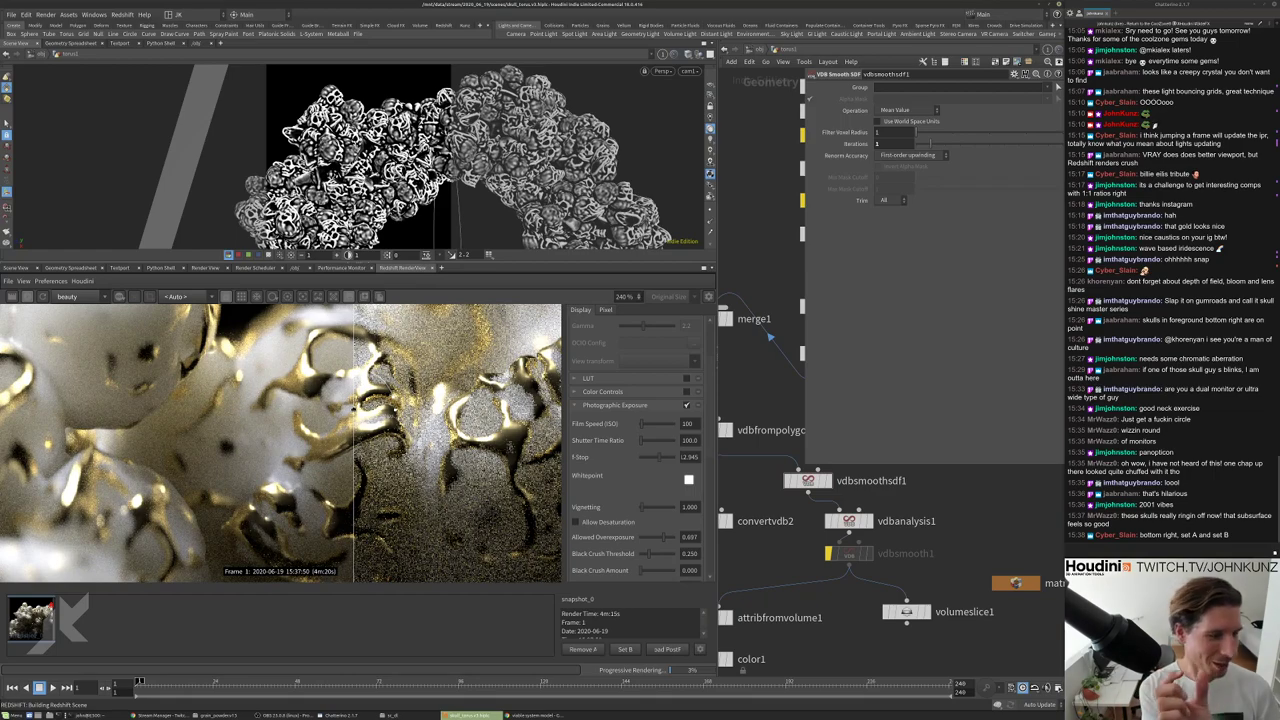
scroll(354, 420, "up", 2)
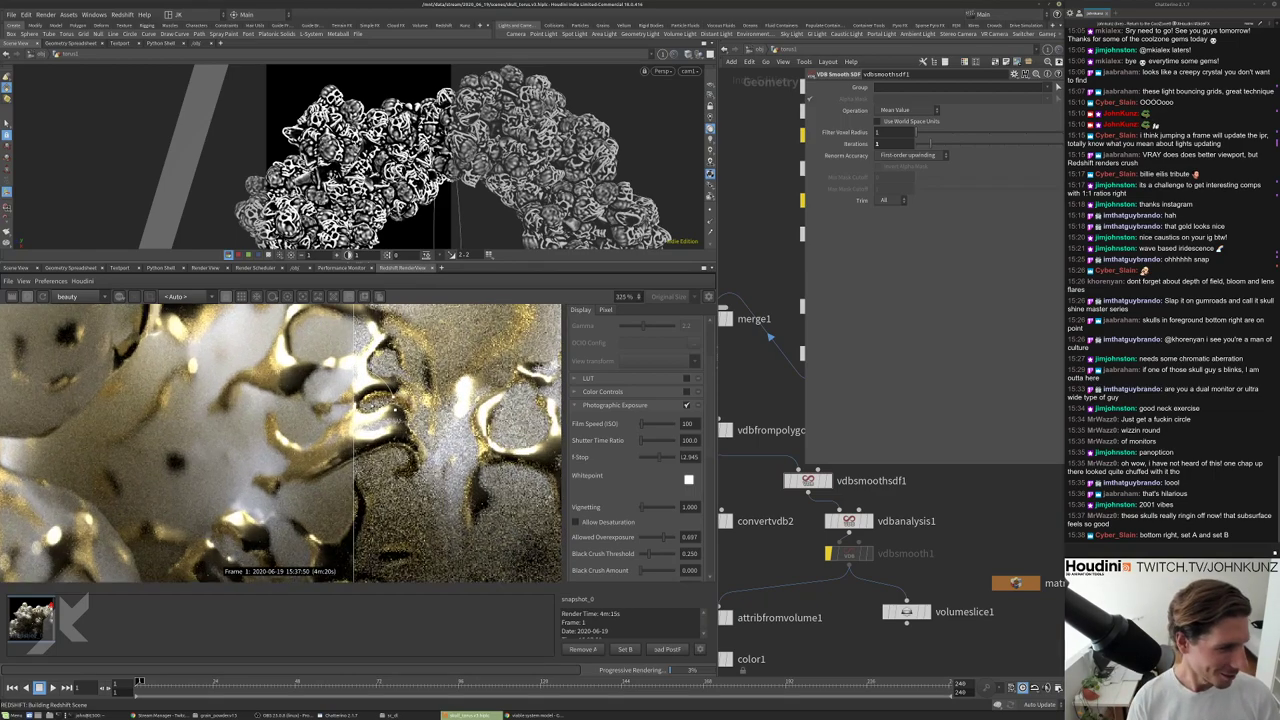
left_click_drag(354, 420, 167, 452)
scroll(167, 452, "down", 10)
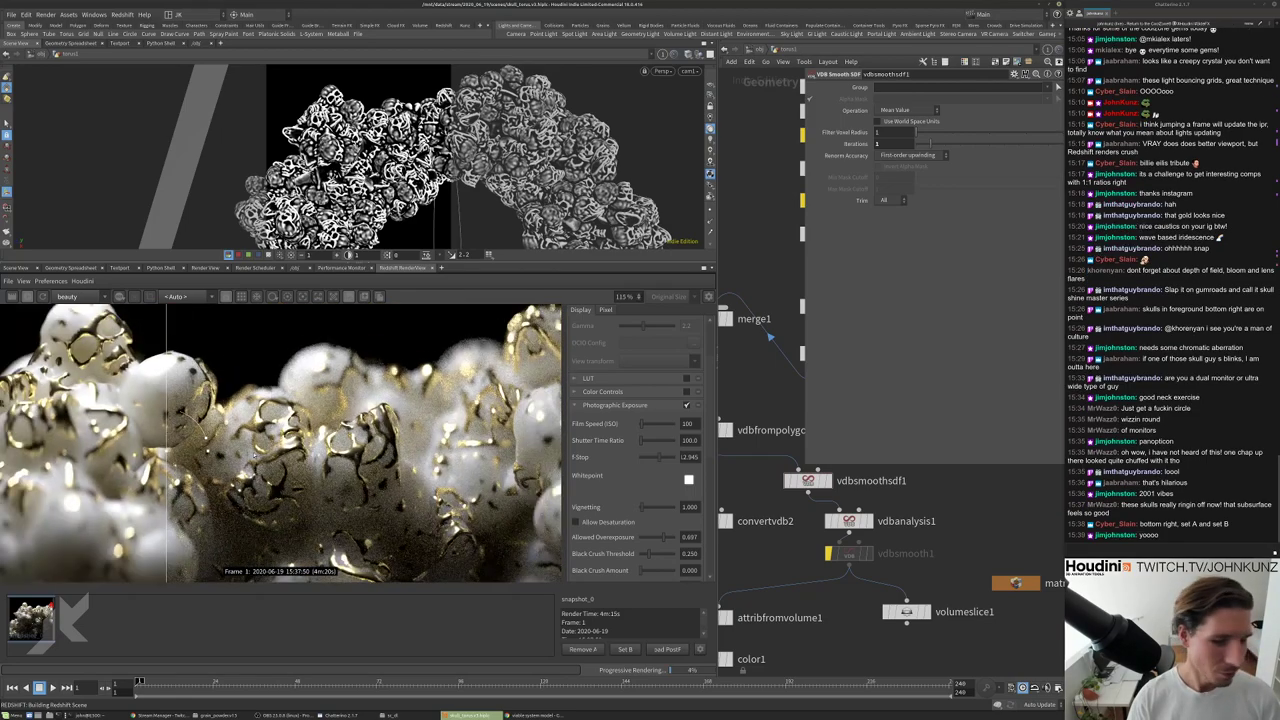
scroll(167, 452, "up", 2)
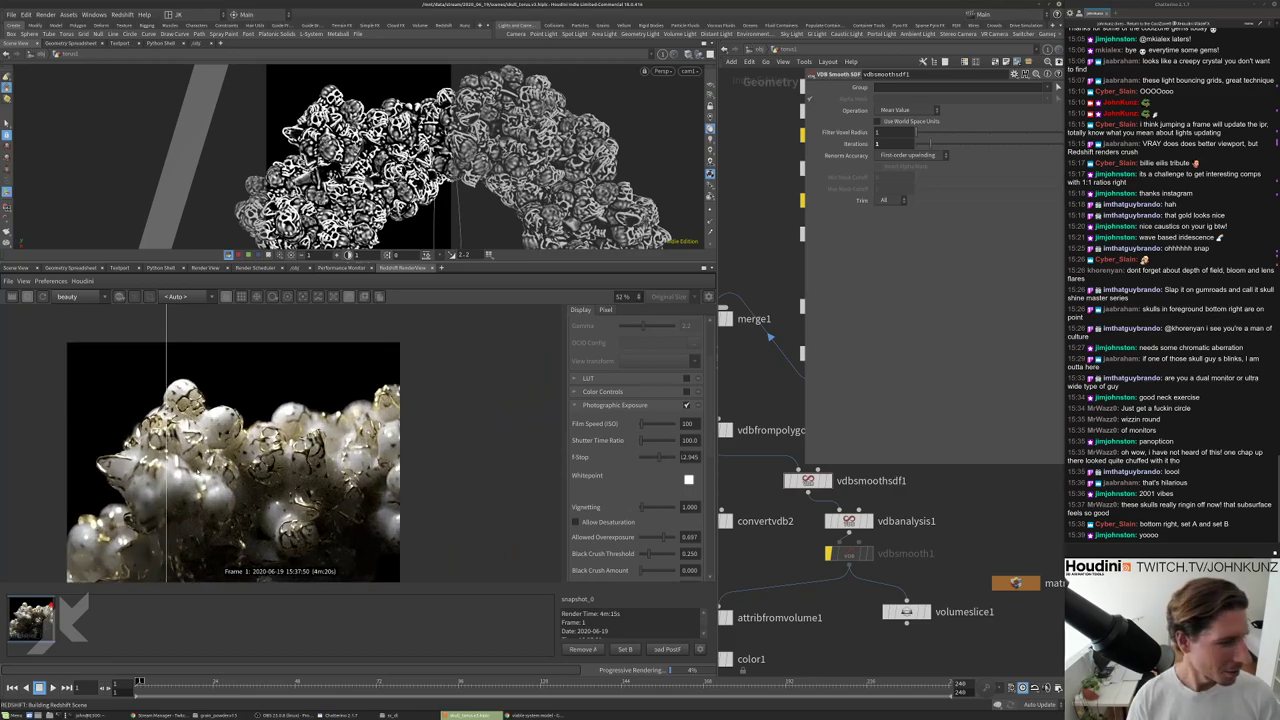
left_click_drag(169, 451, 144, 488)
Tilt the wipe line to a steep diagonal for comparison, then remove A.
scroll(213, 410, "up", 3)
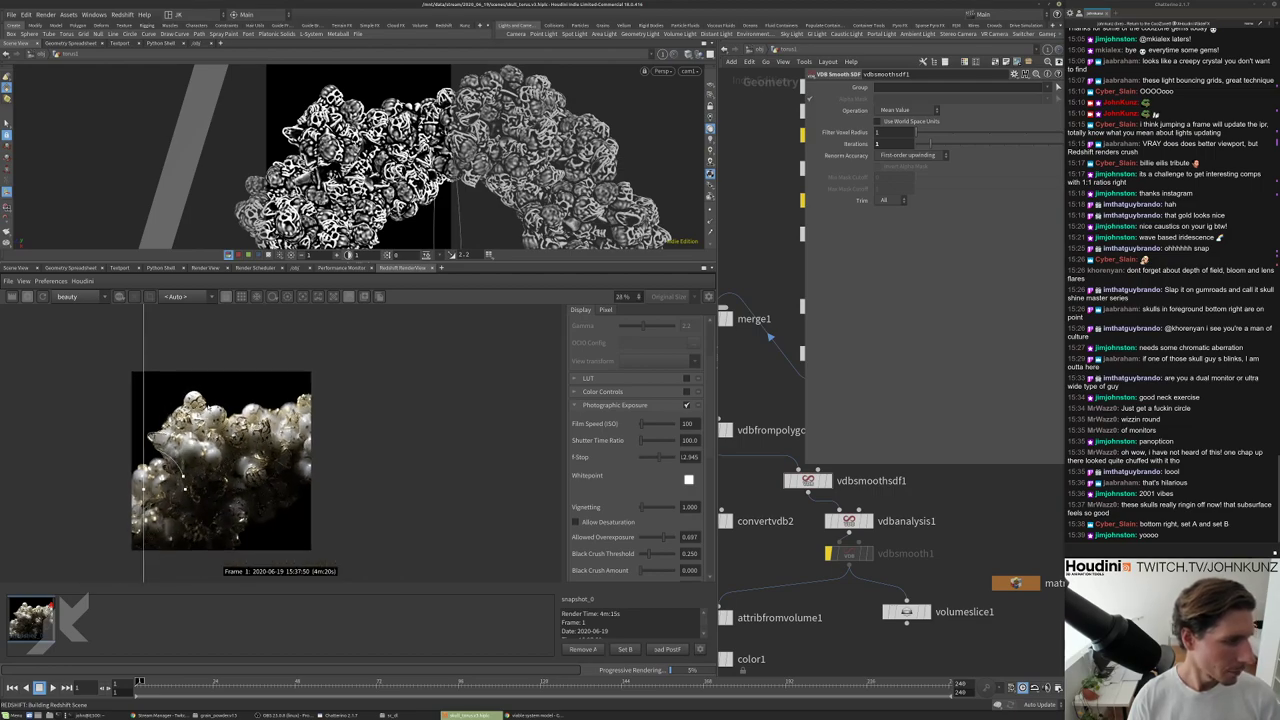
scroll(204, 420, "up", 2)
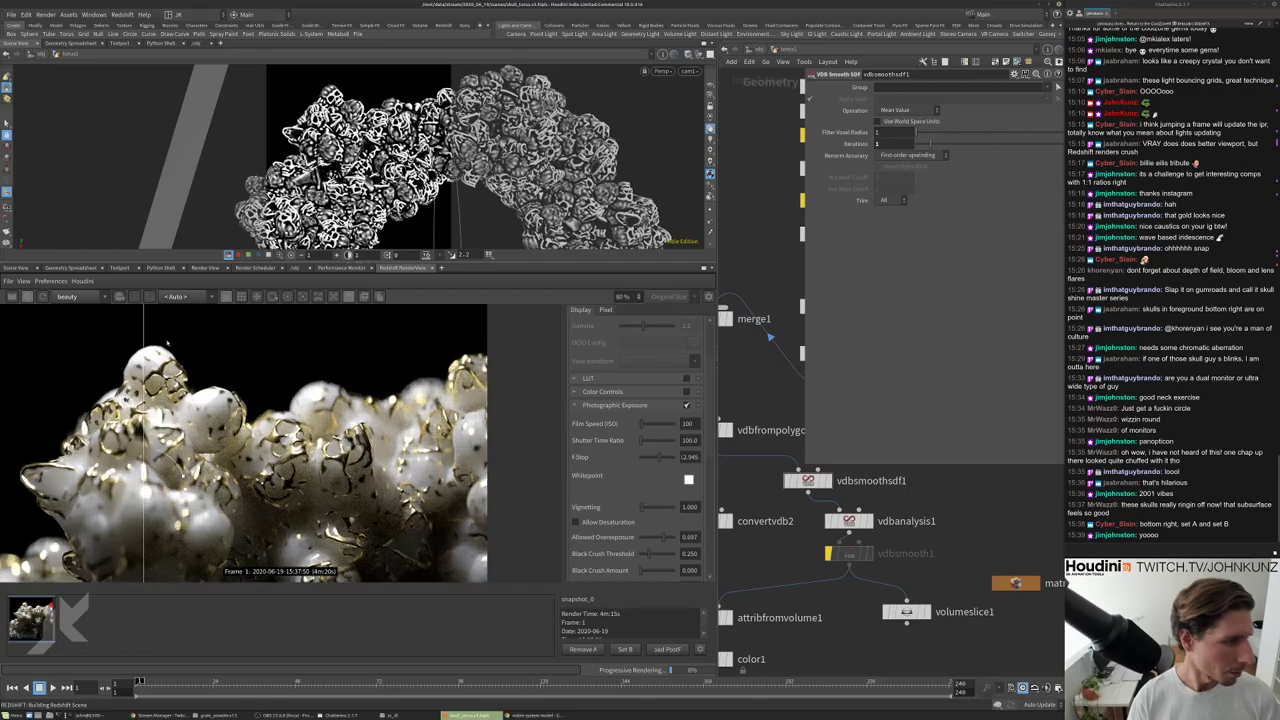
scroll(140, 358, "down", 5)
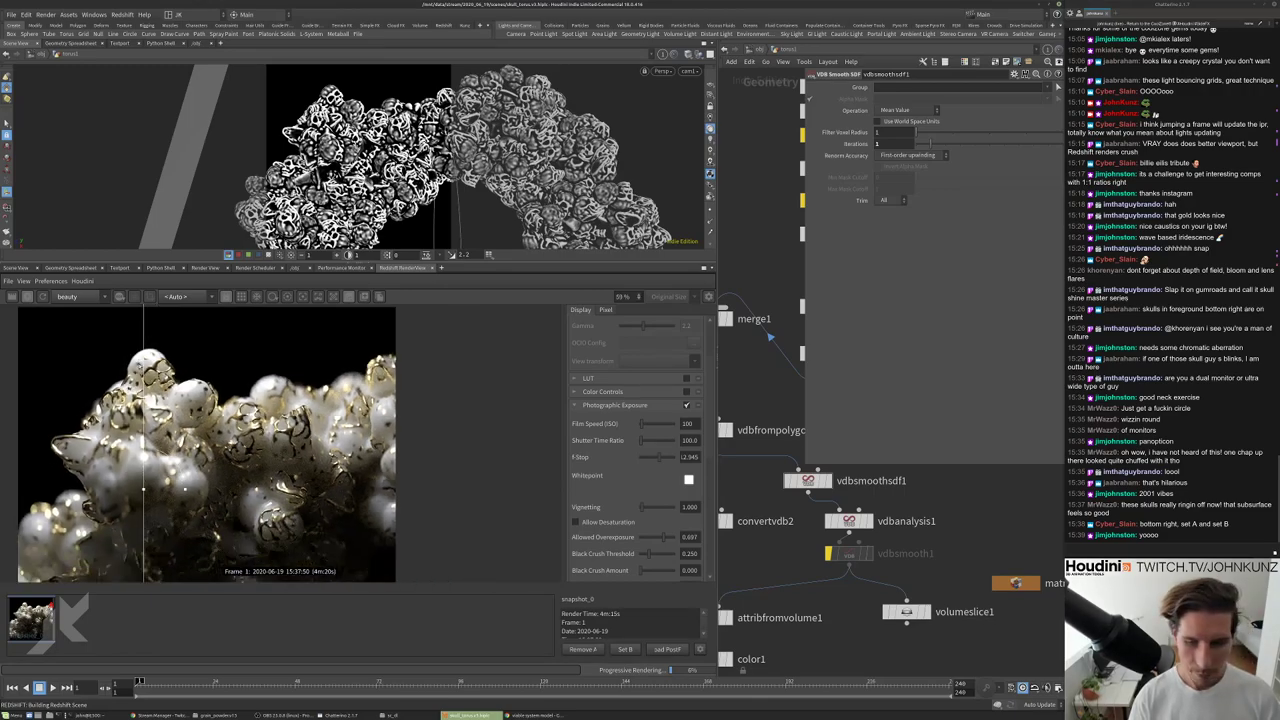
scroll(134, 409, "up", 2)
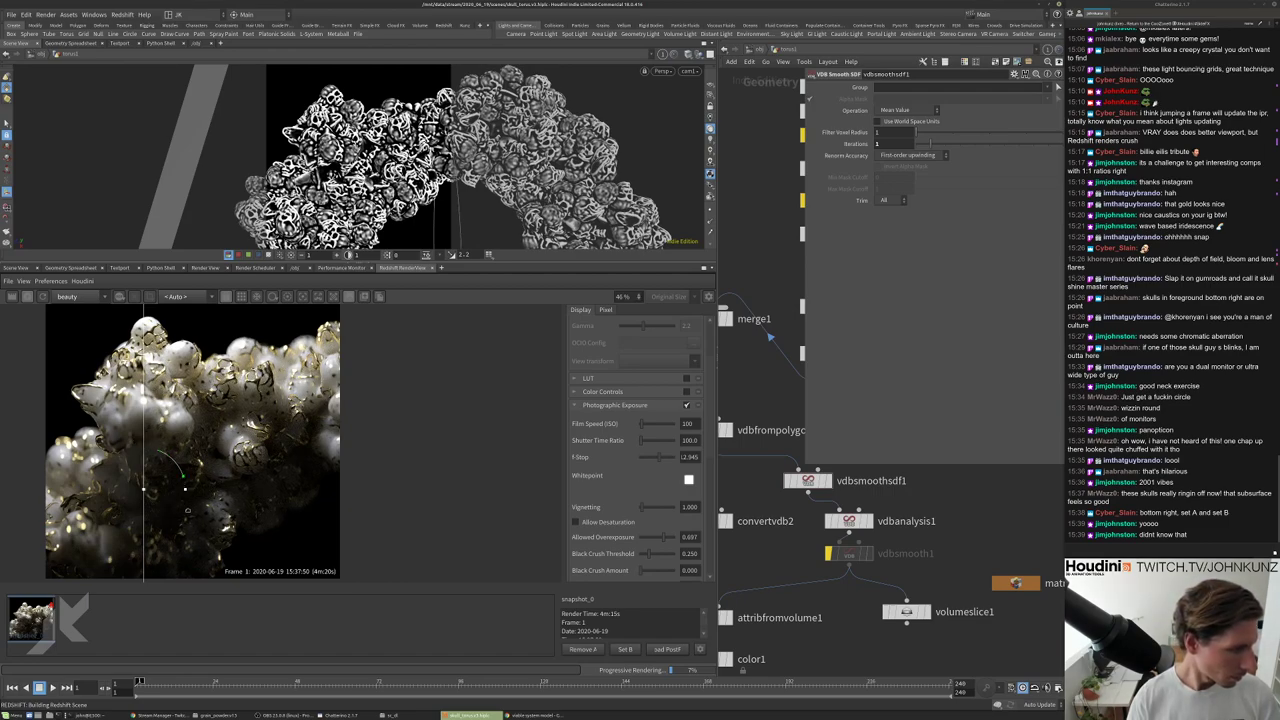
left_click_drag(186, 494, 228, 528)
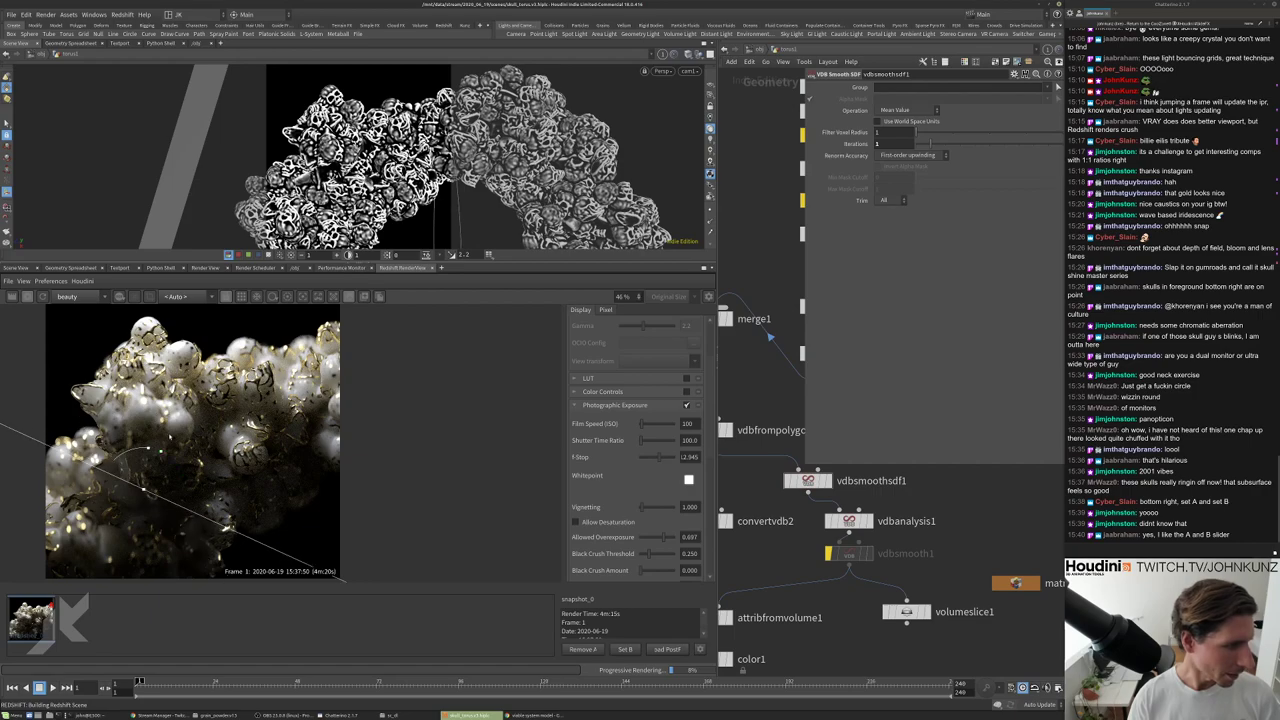
left_click_drag(148, 490, 182, 452)
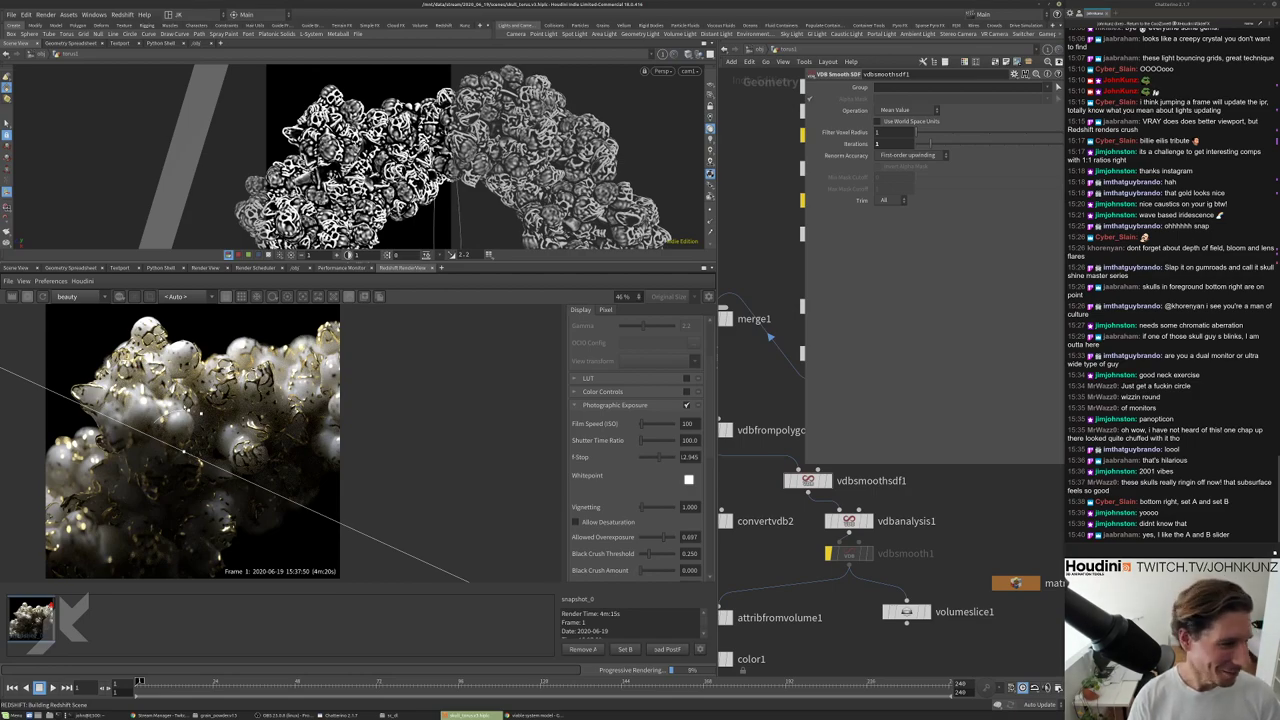
left_click_drag(200, 416, 213, 432)
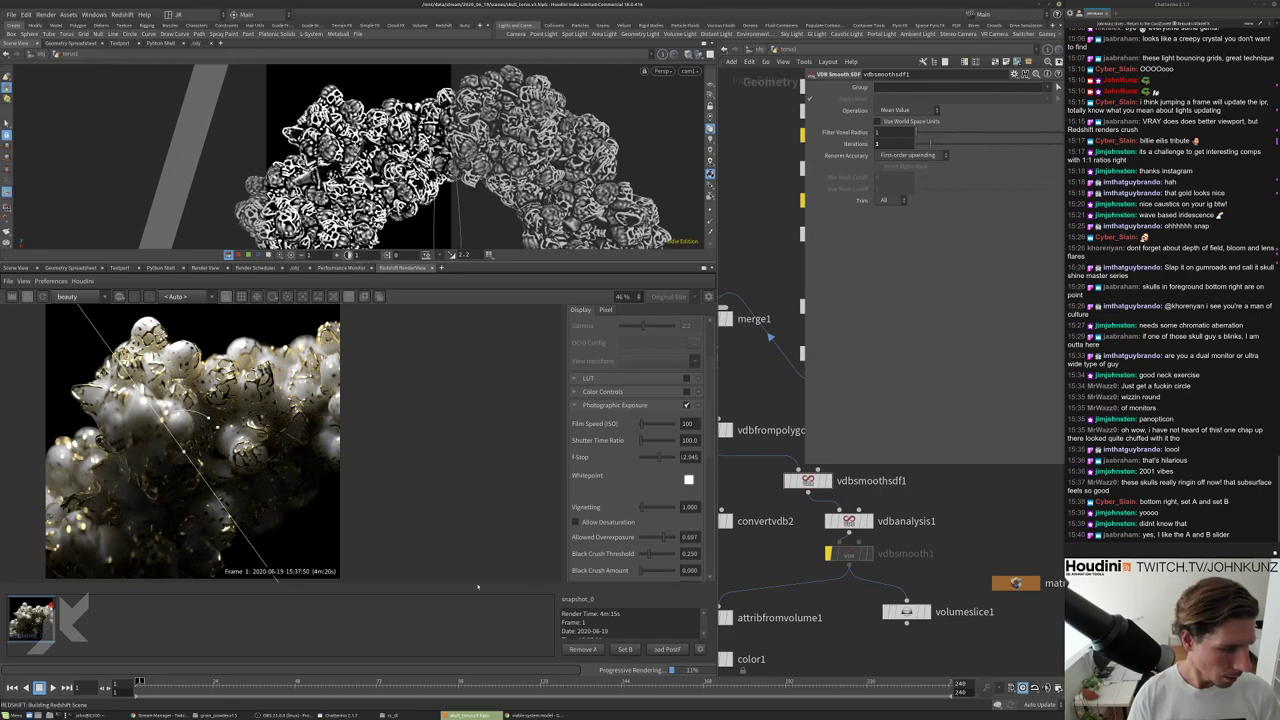
left_click(583, 649)
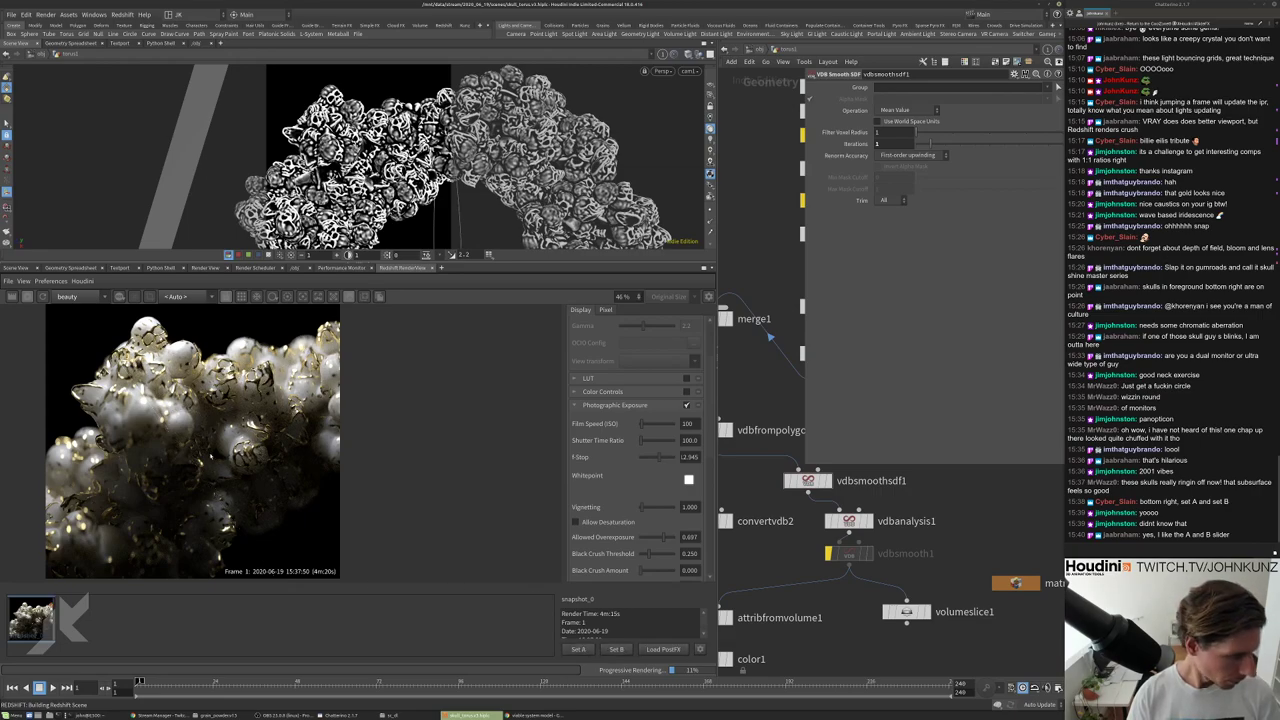
Enter redshift_vopnet1 and type 'co' in the Tab node menu to find RS Curvature.
scroll(218, 444, "up", 3)
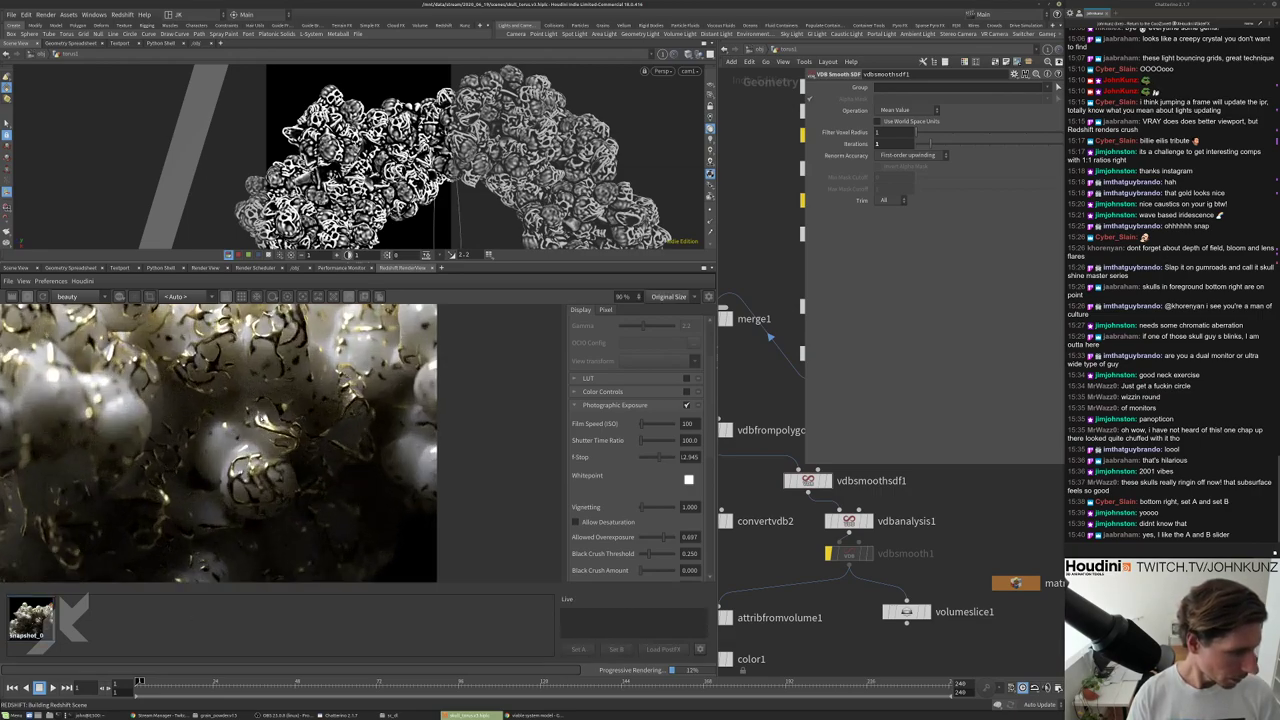
scroll(218, 444, "up", 2)
scroll(218, 444, "down", 1)
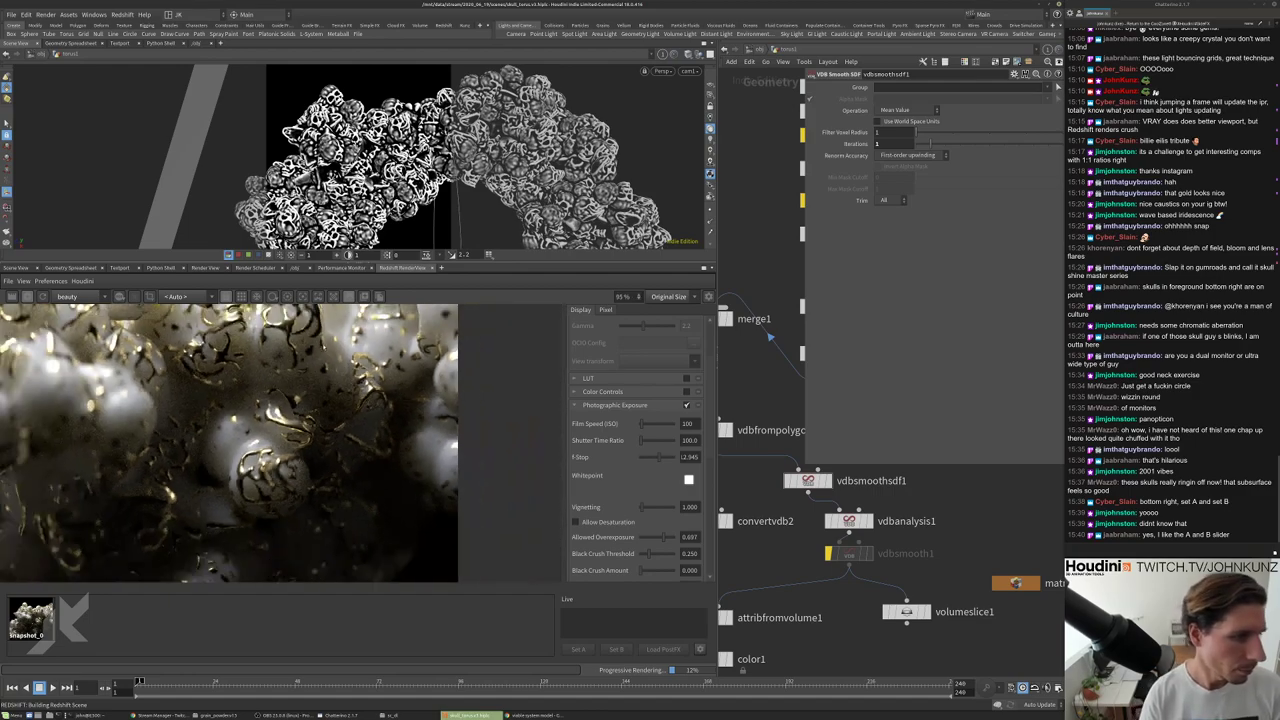
scroll(218, 444, "up", 2)
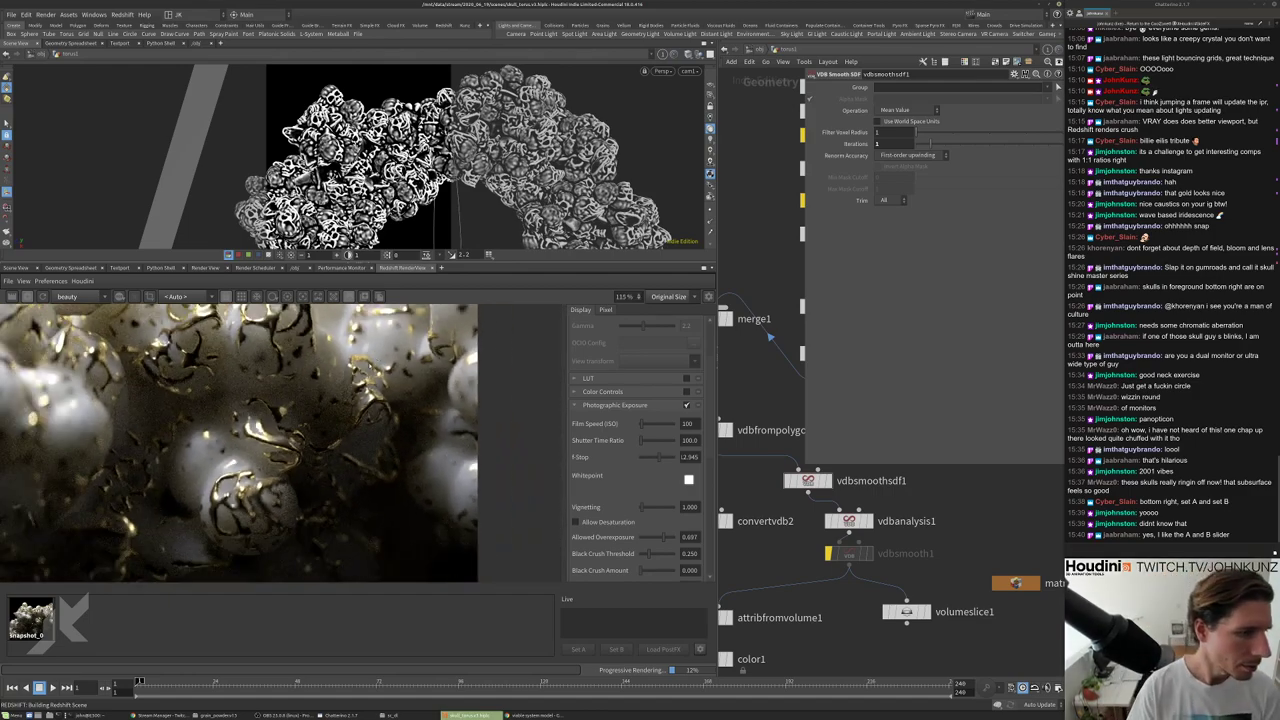
scroll(218, 444, "down", 3)
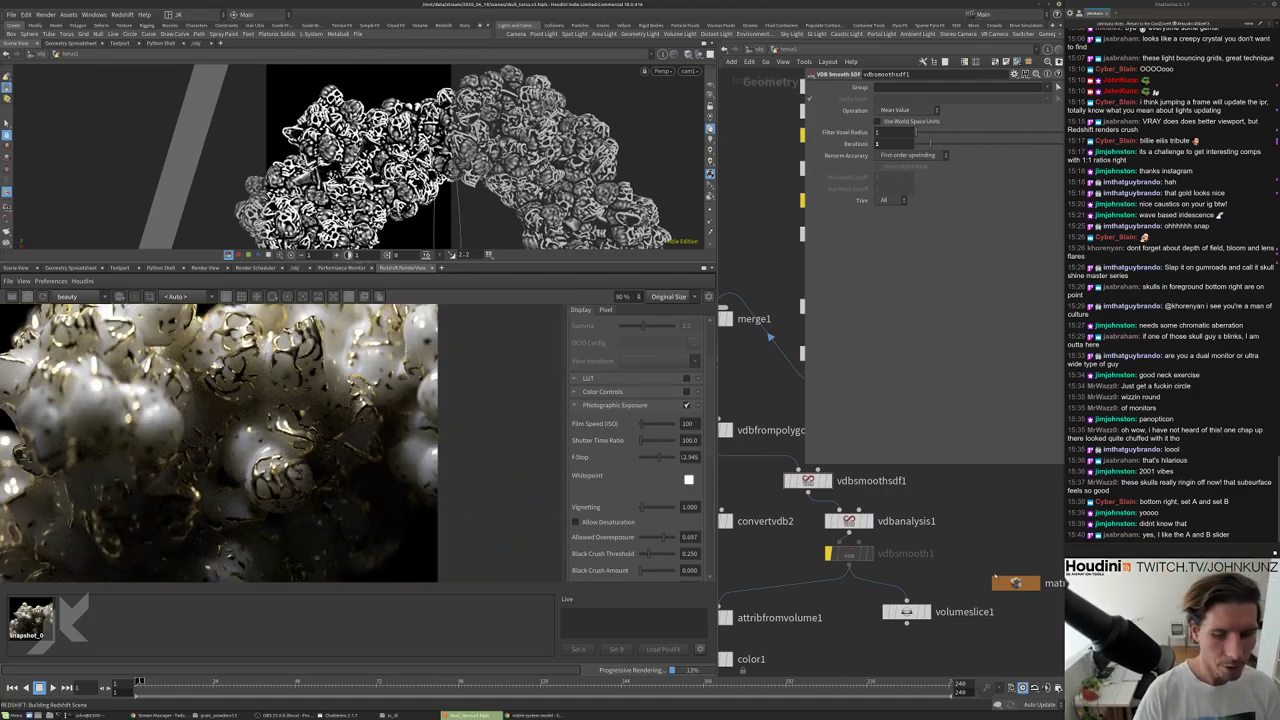
left_click(763, 50)
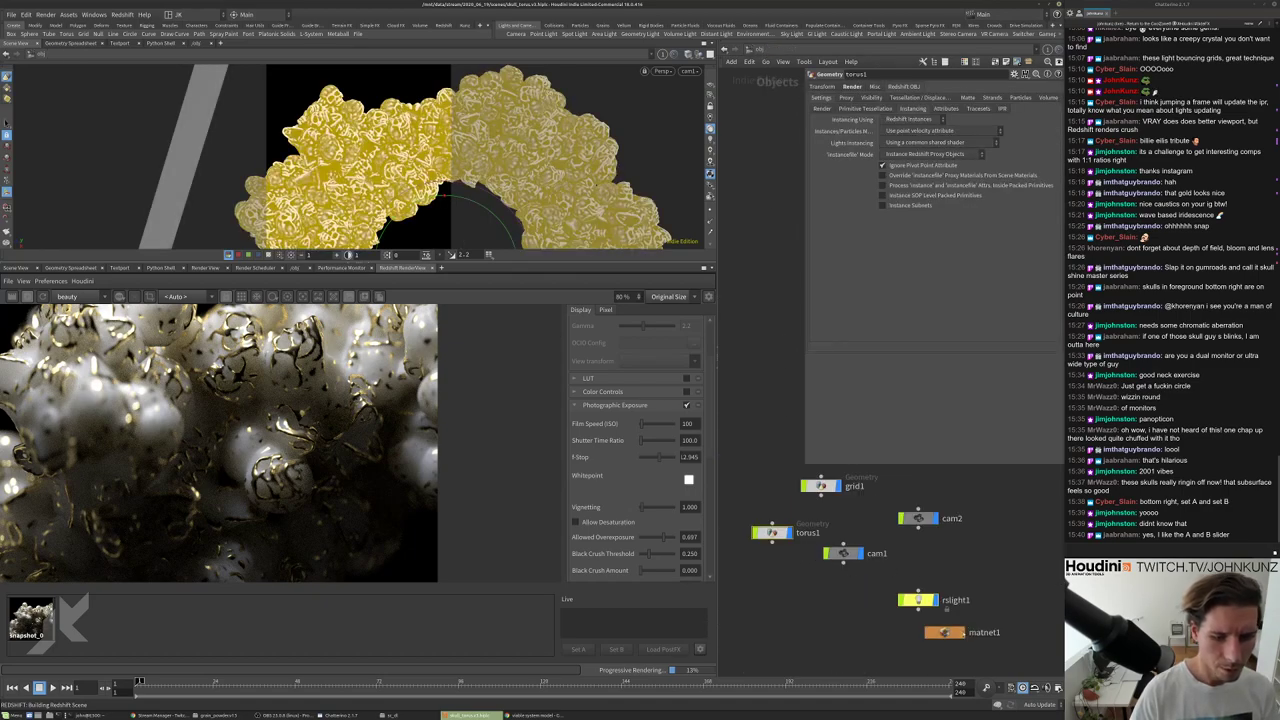
double_click(804, 496)
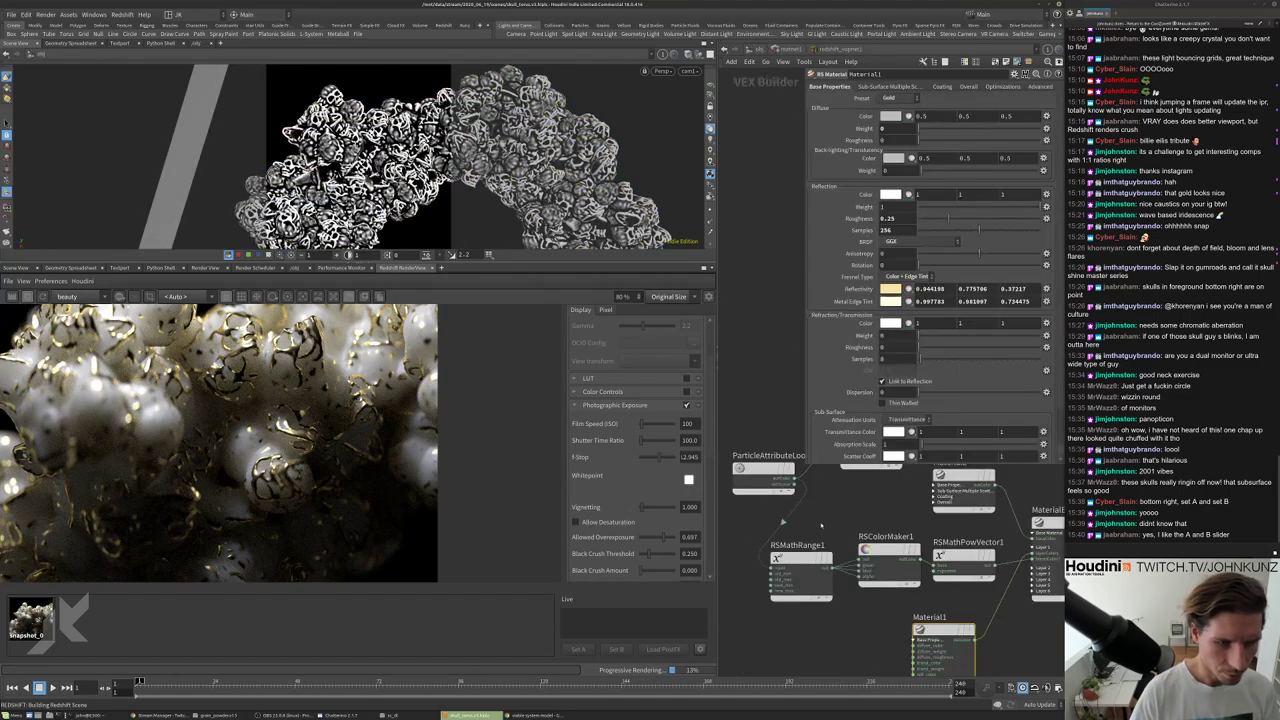
key("Tab")
type("co")
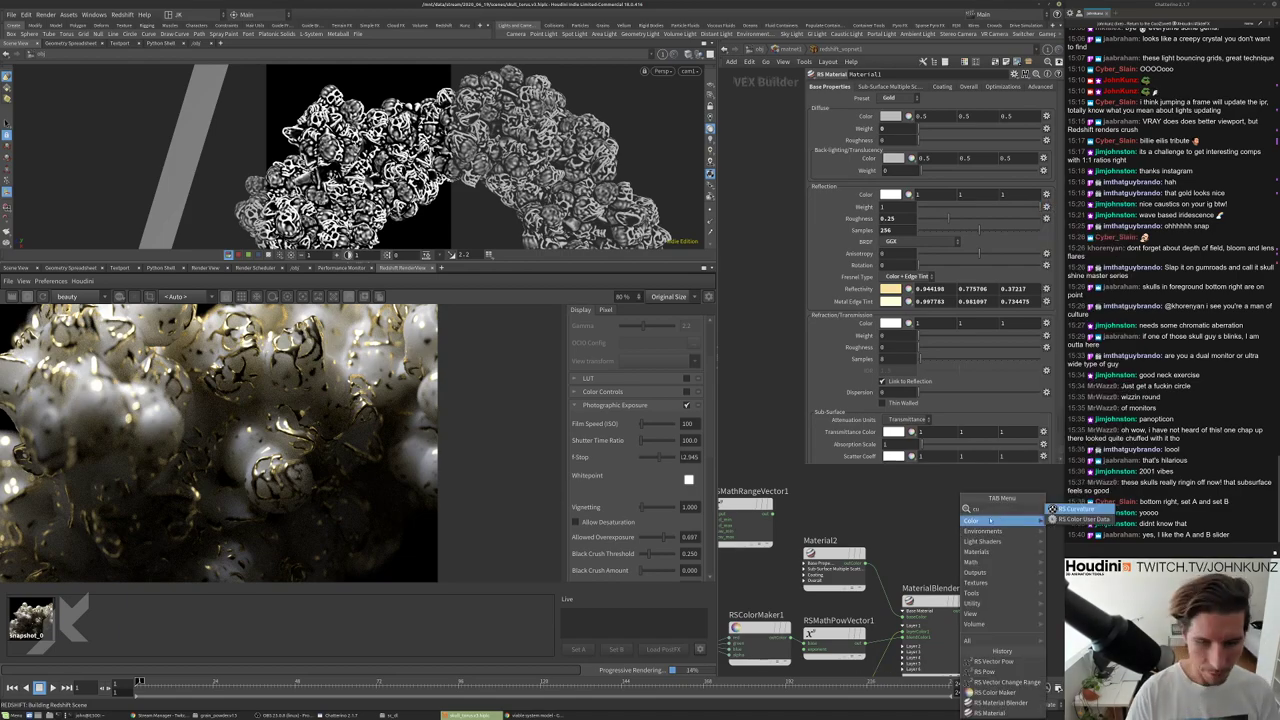
Add an RS Curvature node and wire it into the redshift_material Surface input for preview.
key("Return")
left_click(921, 524)
scroll(880, 500, "down", 2)
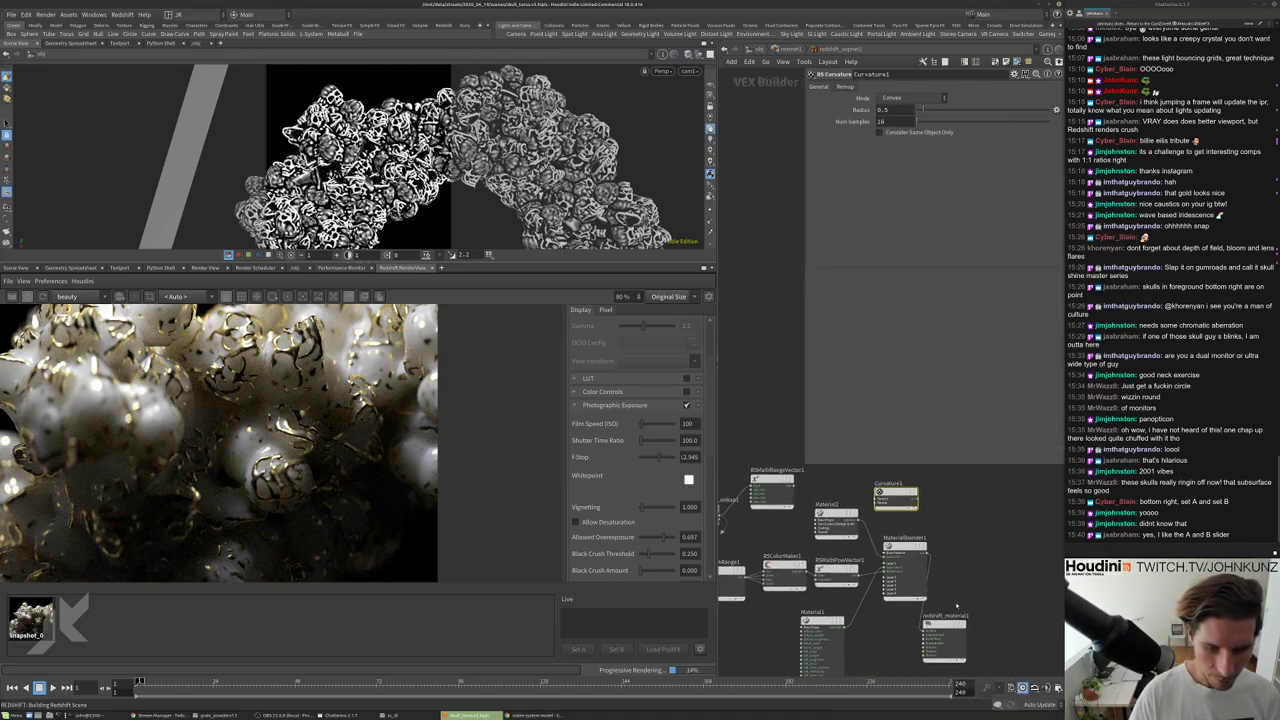
scroll(922, 494, "up", 3)
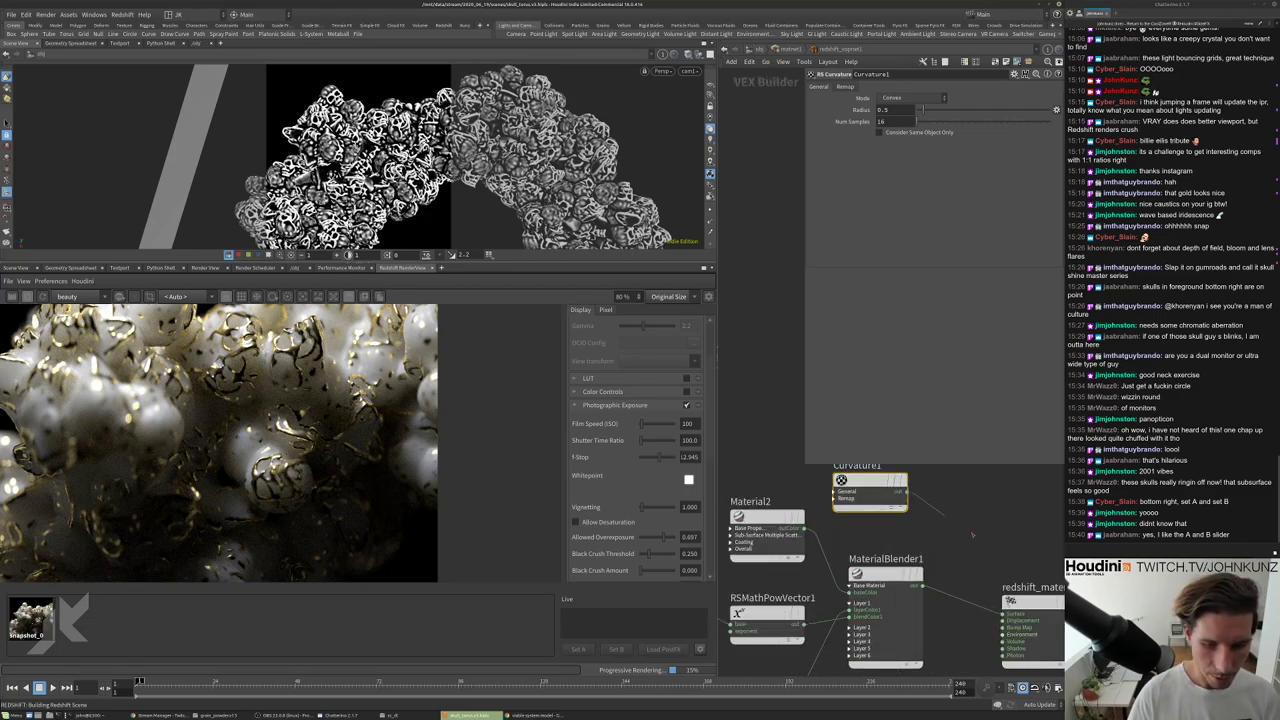
left_click_drag(905, 490, 1004, 612)
scroll(290, 420, "down", 2)
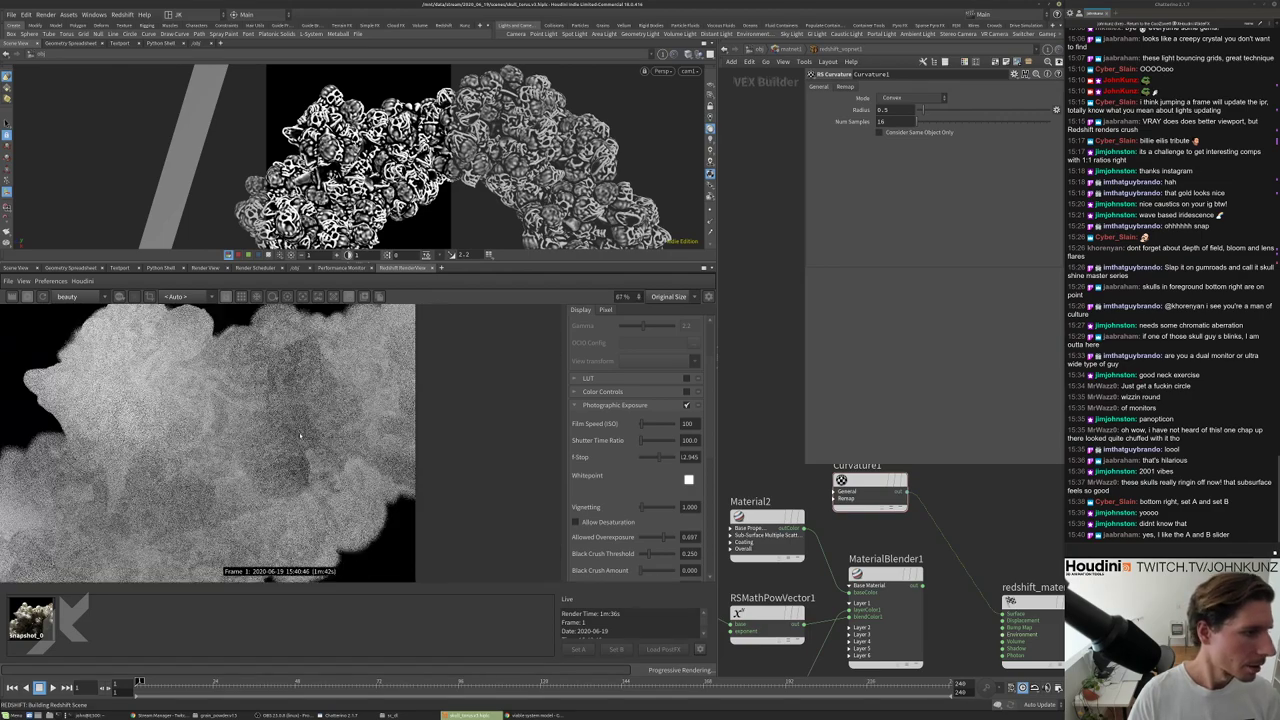
Set the Curvature1 Radius to 0.1.
type("0.1")
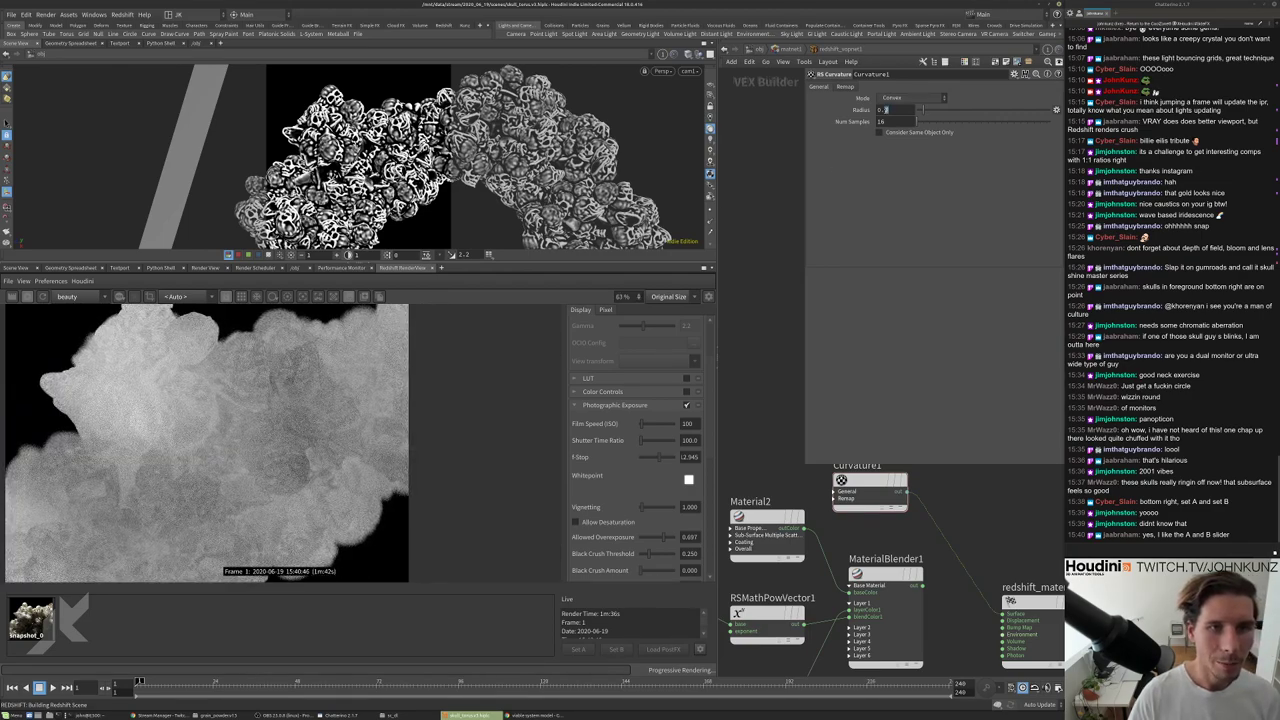
key("Return")
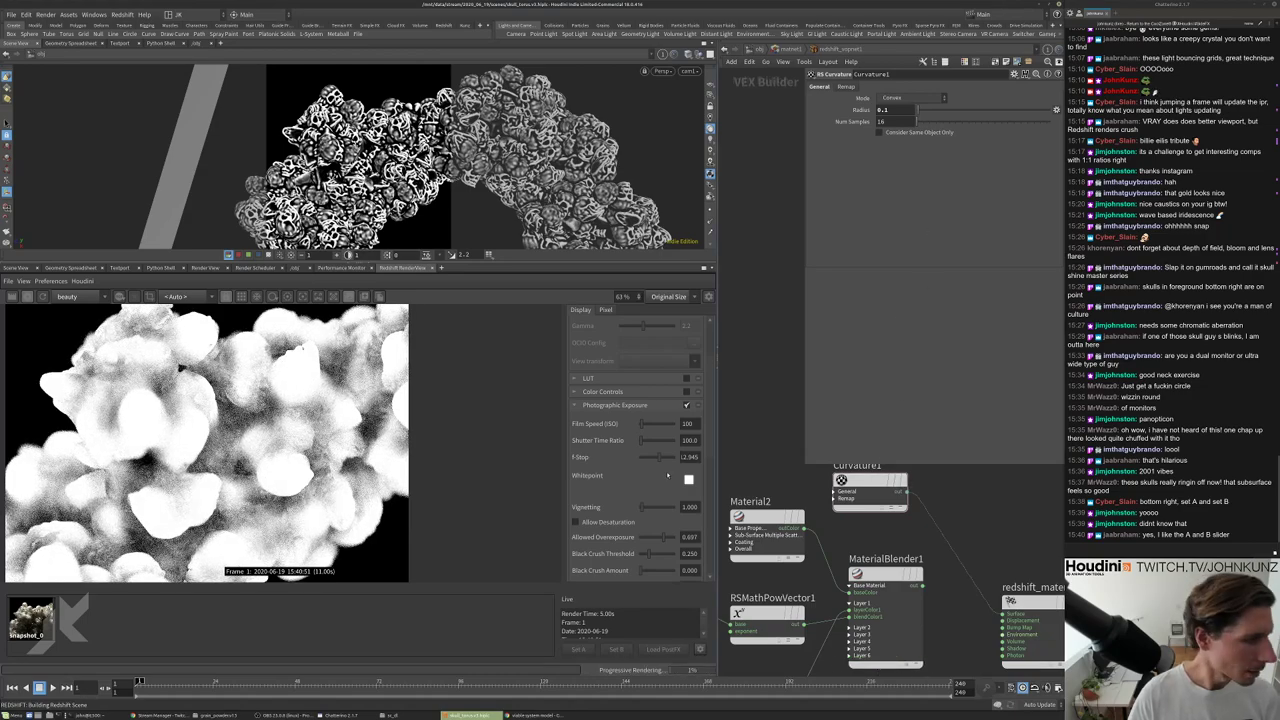
scroll(323, 311, "up", 3)
scroll(253, 428, "down", 2)
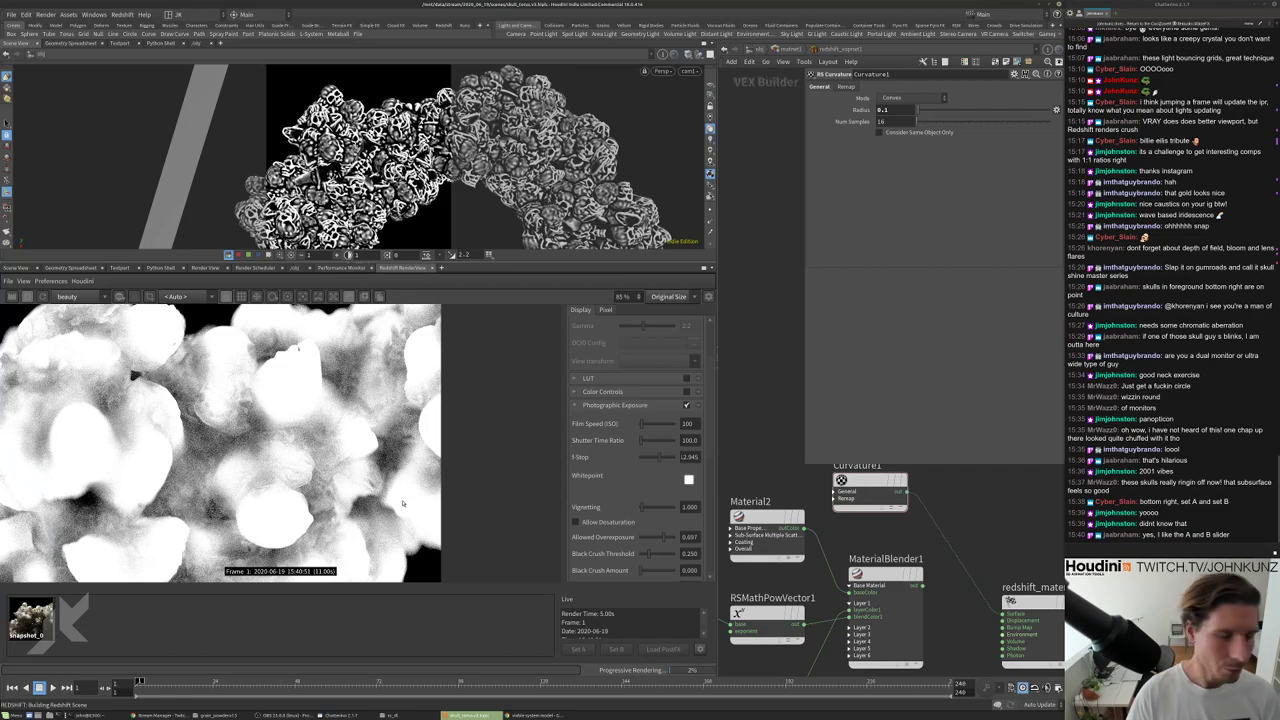
scroll(327, 444, "down", 1)
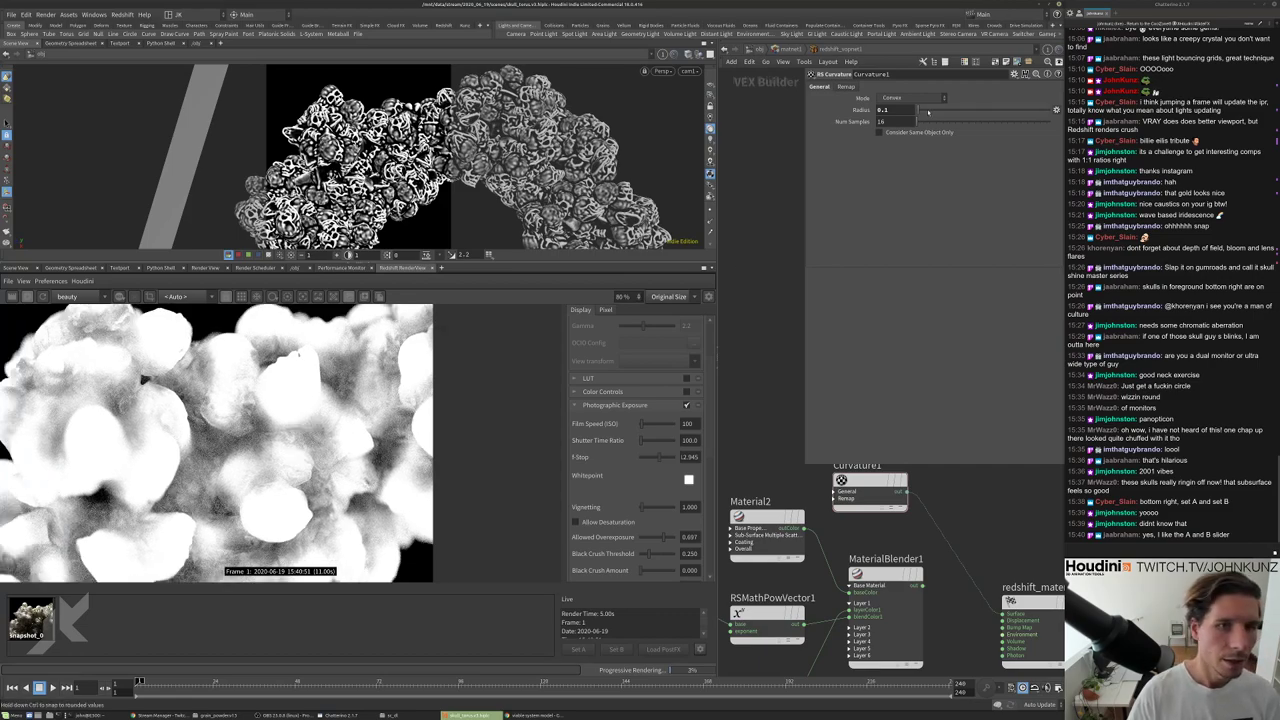
Try curvature Radius values 0.15, 0.35 and 0.035, settling on 0.005.
left_click_drag(943, 111, 920, 112)
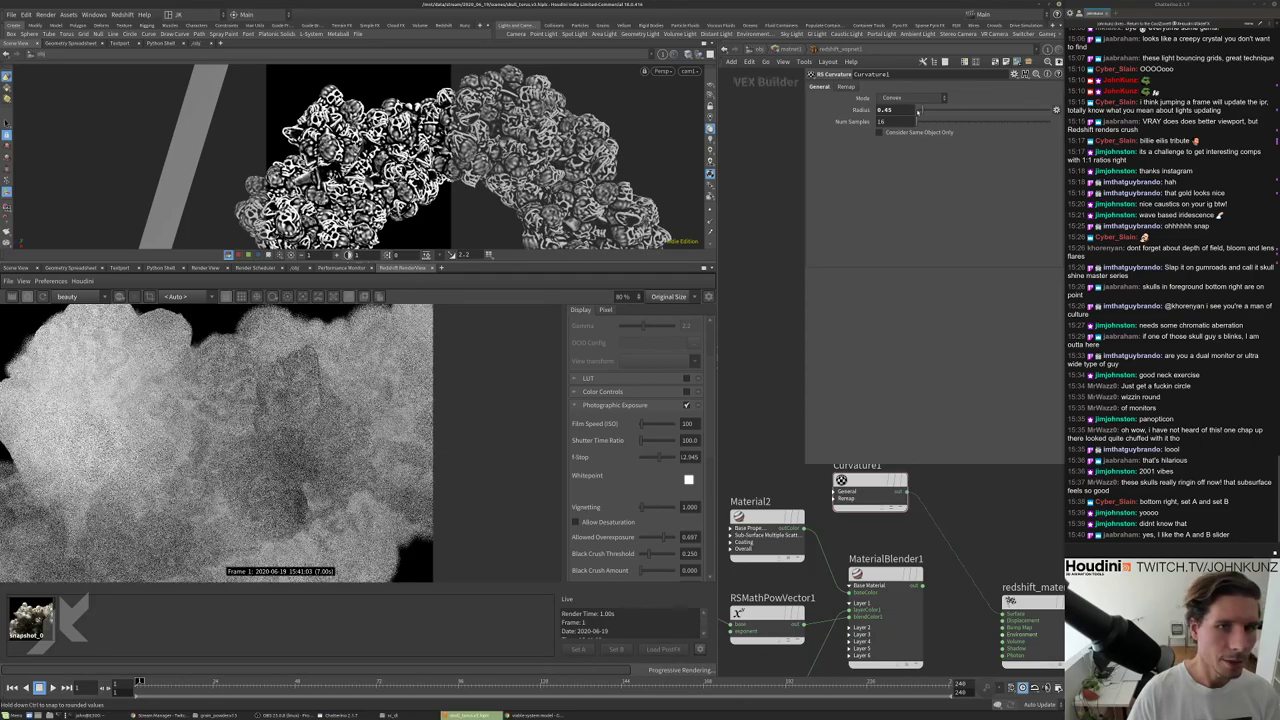
type("0.1")
key("Return")
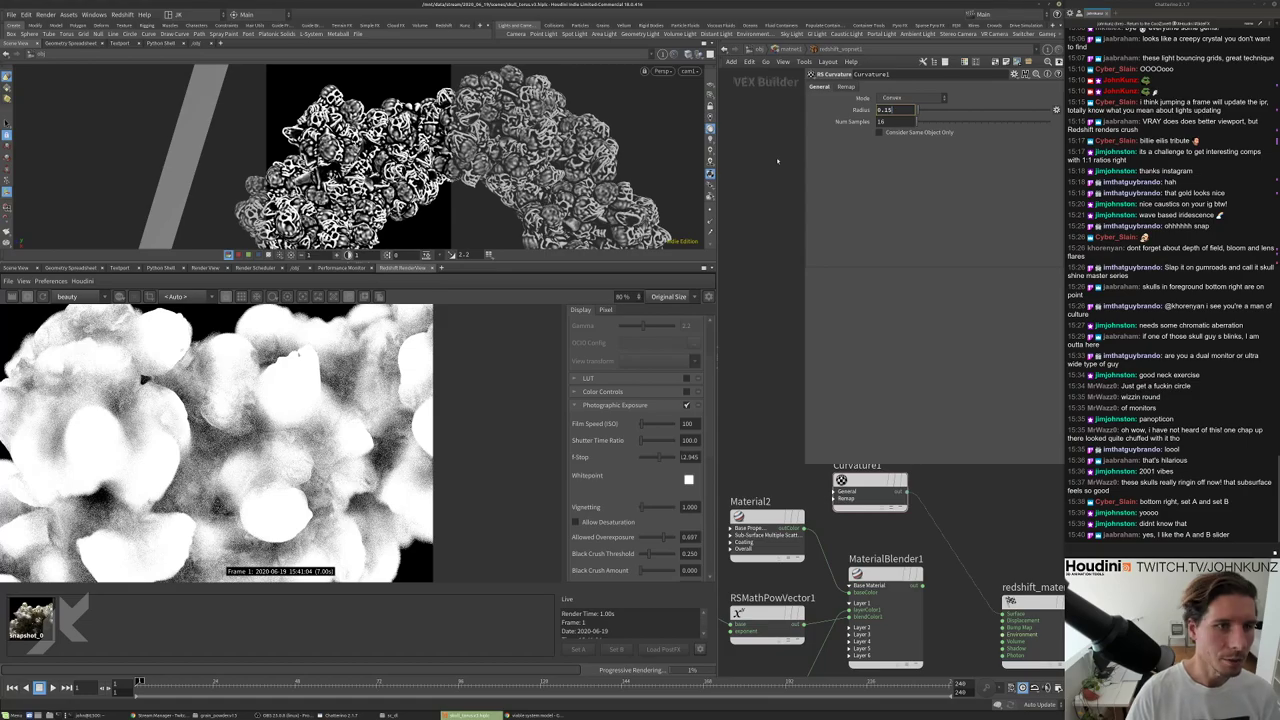
type("5")
key("Return")
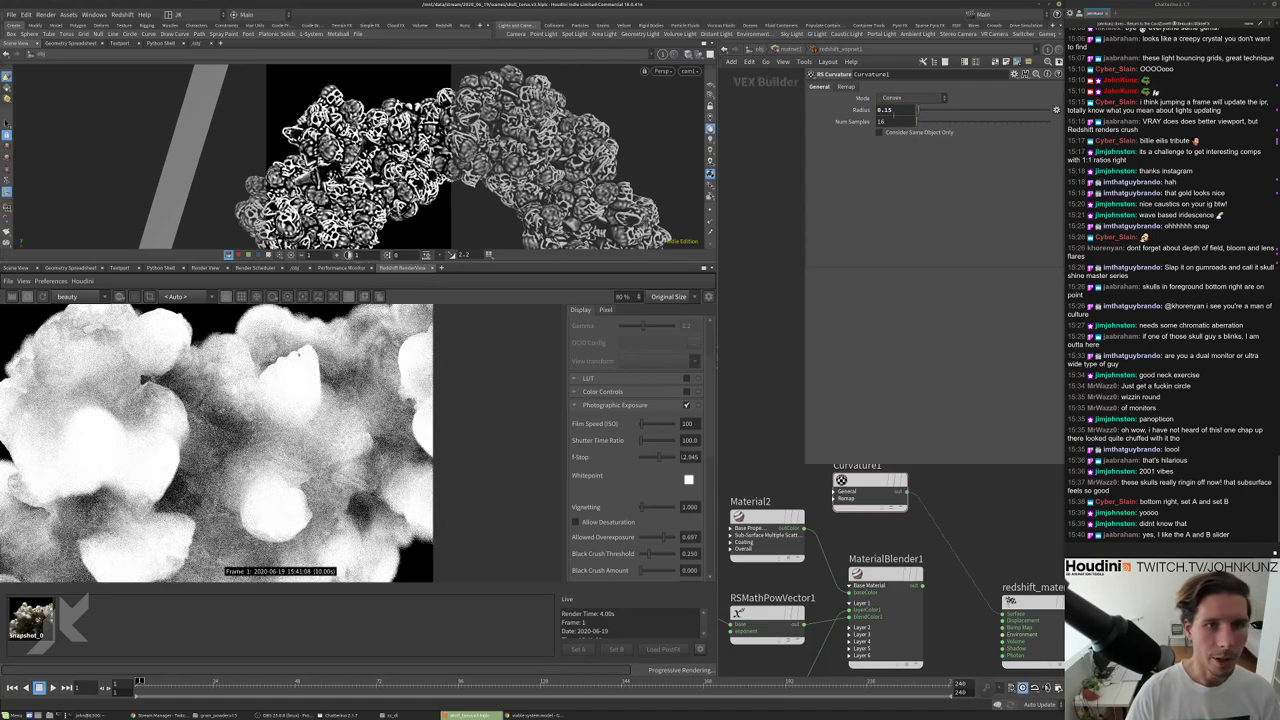
type("0.35")
key("Return")
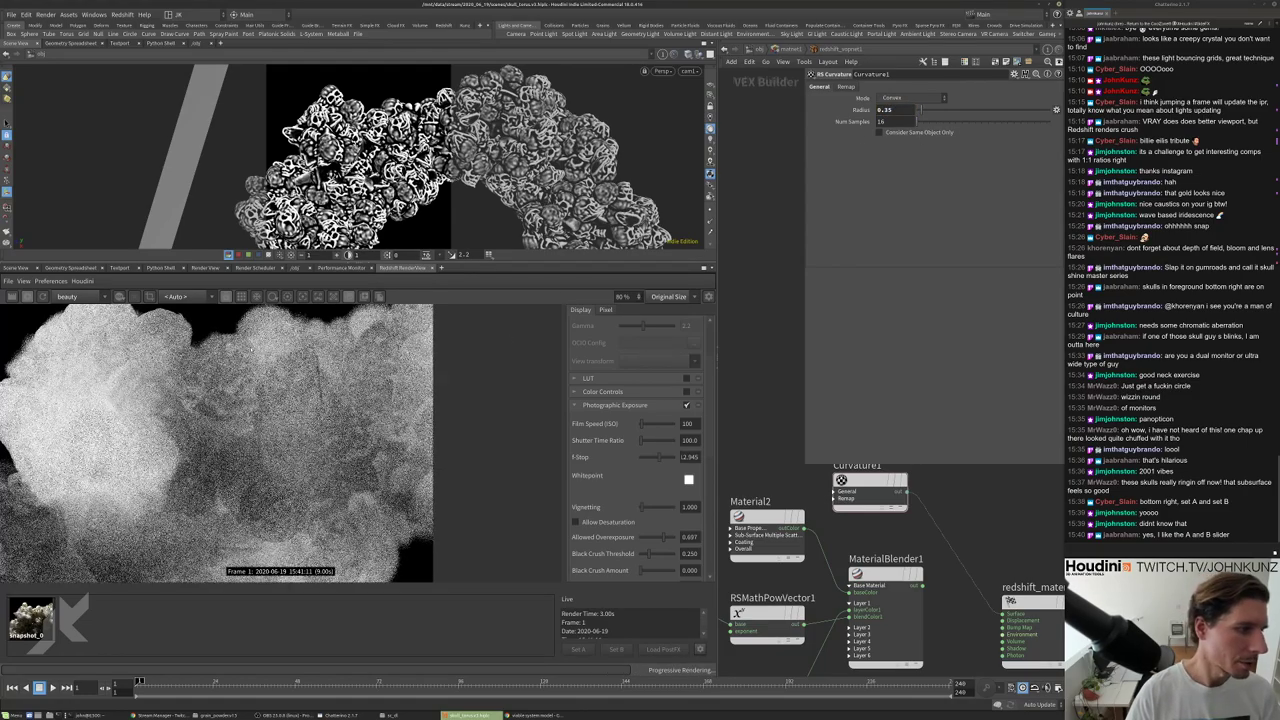
scroll(266, 390, "down", 2)
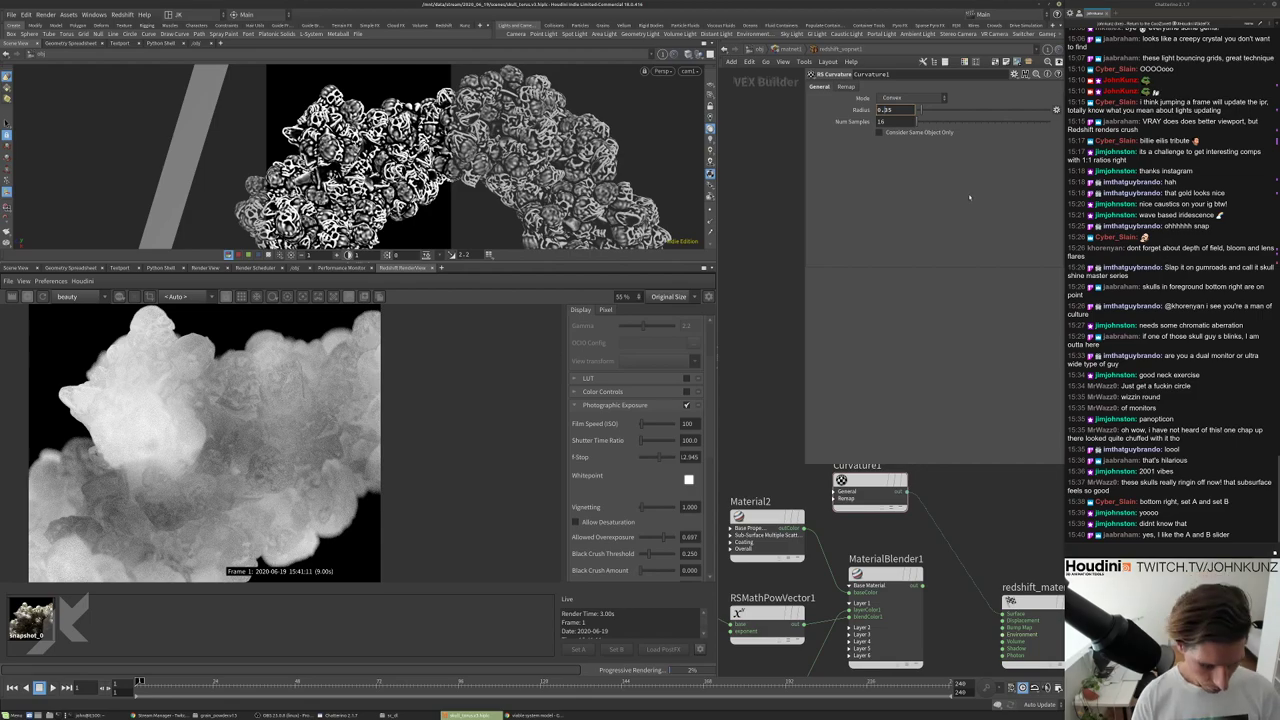
key("Return")
scroll(424, 349, "up", 2)
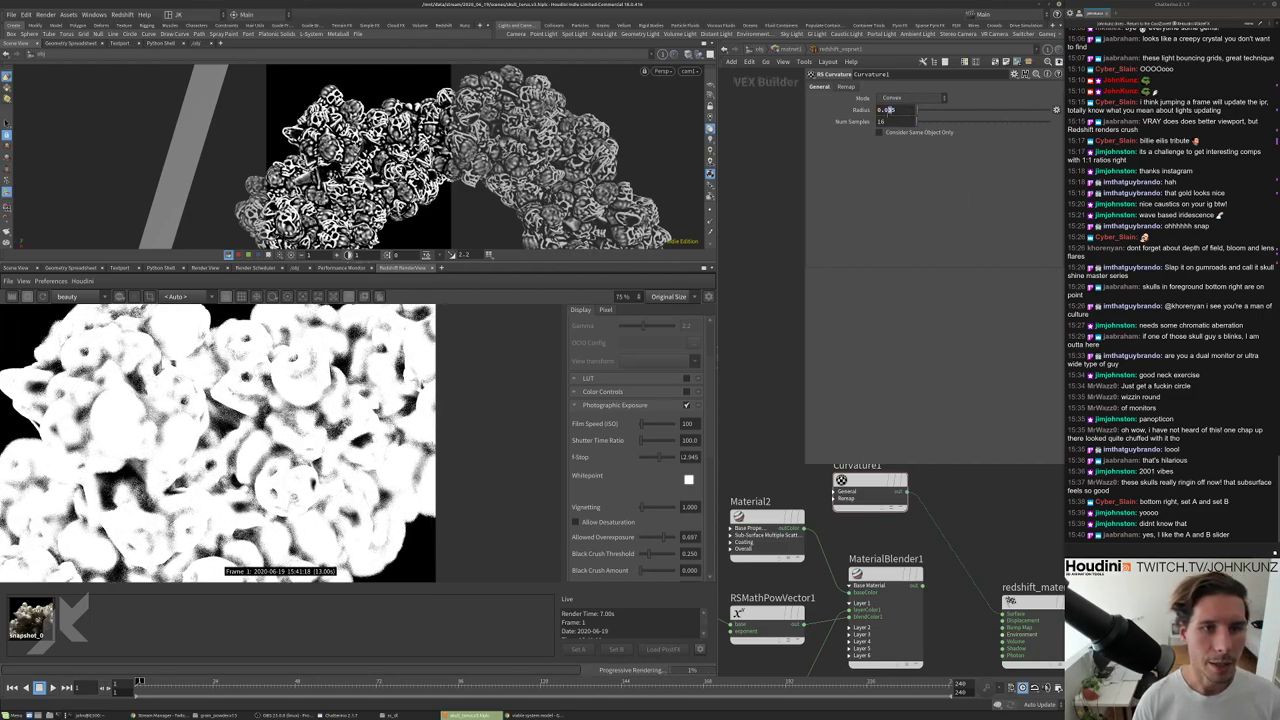
scroll(135, 397, "down", 2)
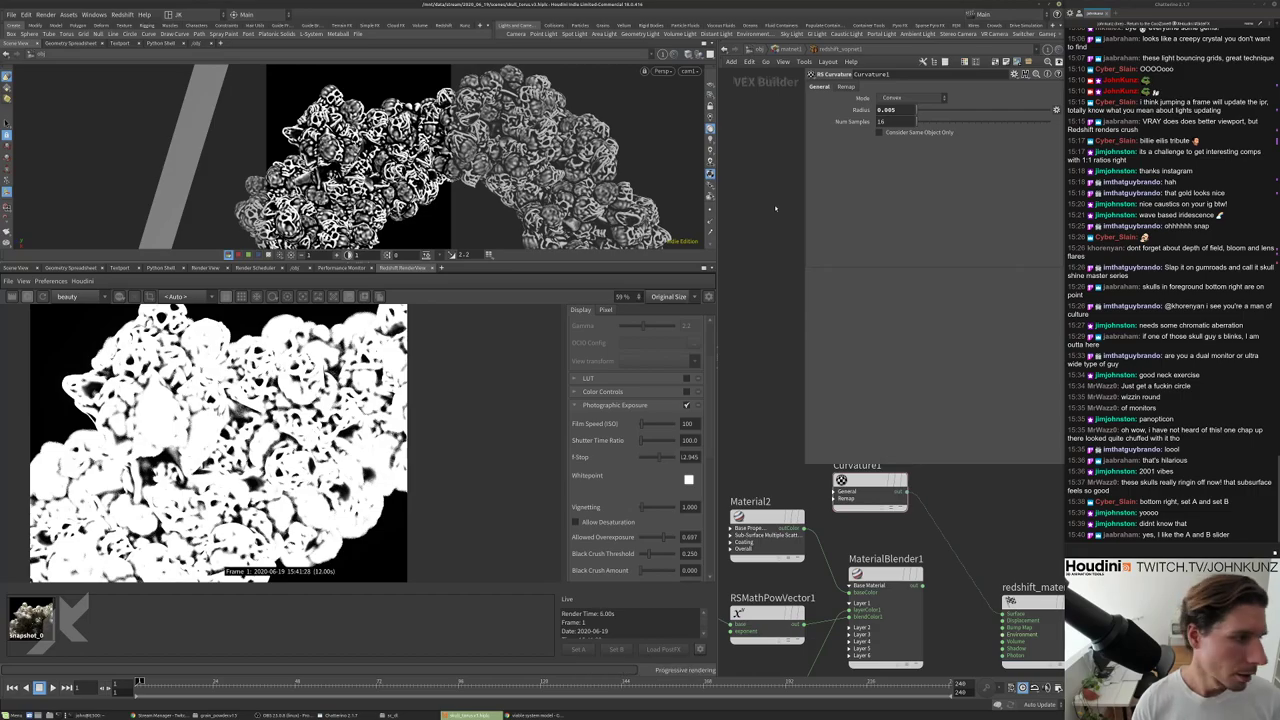
scroll(280, 440, "up", 3)
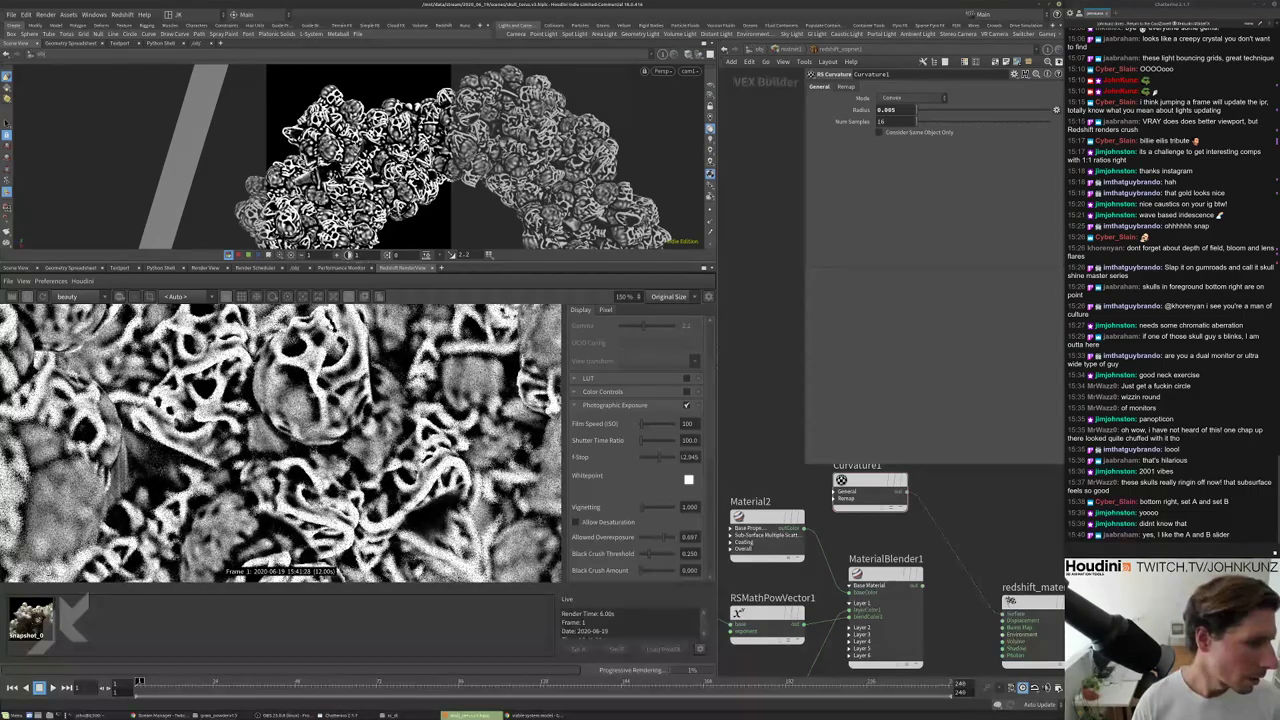
scroll(280, 440, "down", 2)
scroll(310, 380, "down", 1)
scroll(310, 380, "up", 3)
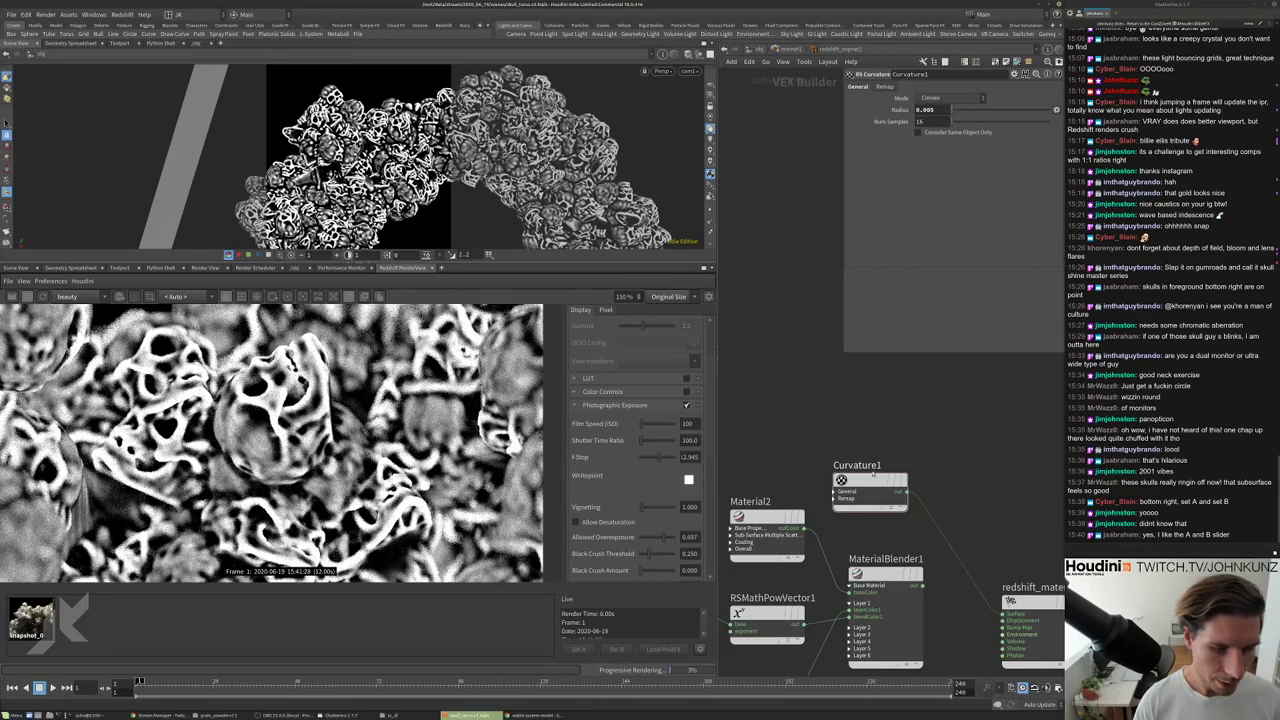
Move Curvature1 up and search the node menu for 'noi'.
left_click_drag(868, 490, 889, 430)
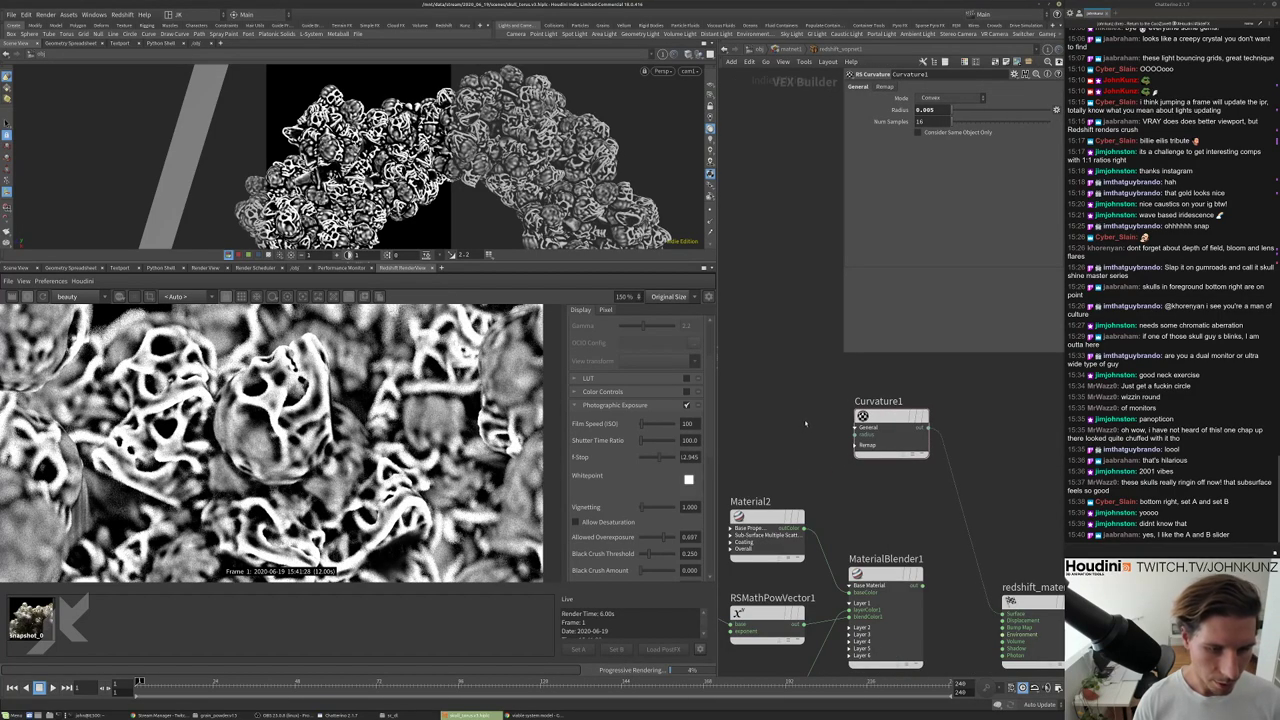
key("Tab")
type("noi")
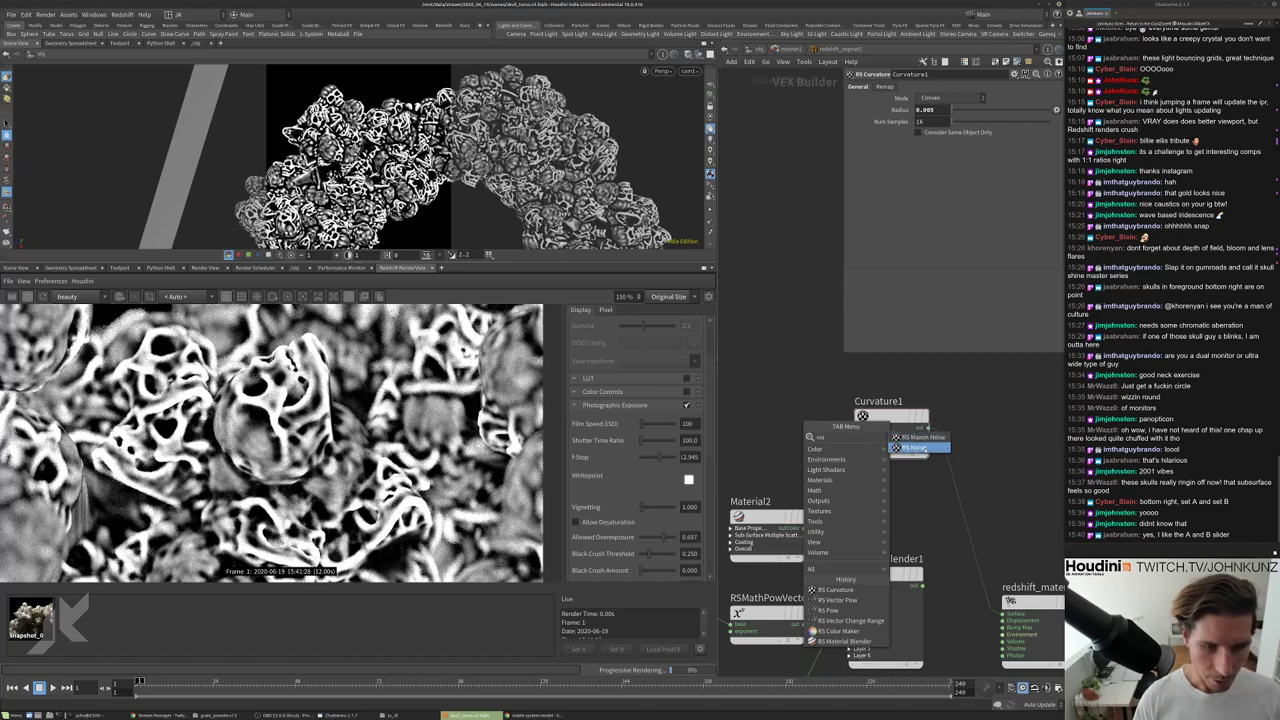
Add an RS Maxon Noise node and reduce its Overall Scale.
left_click(921, 437)
left_click(815, 385)
left_click_drag(790, 386, 786, 390)
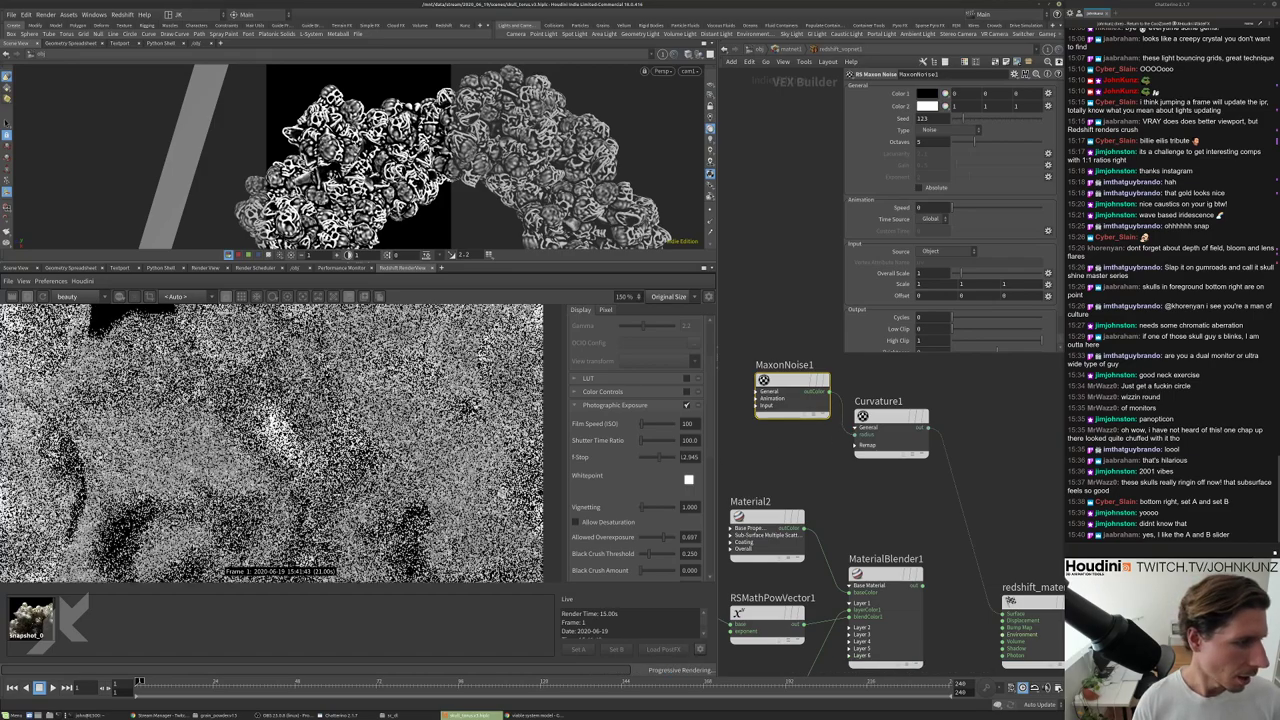
scroll(290, 390, "down", 3)
scroll(292, 385, "down", 1)
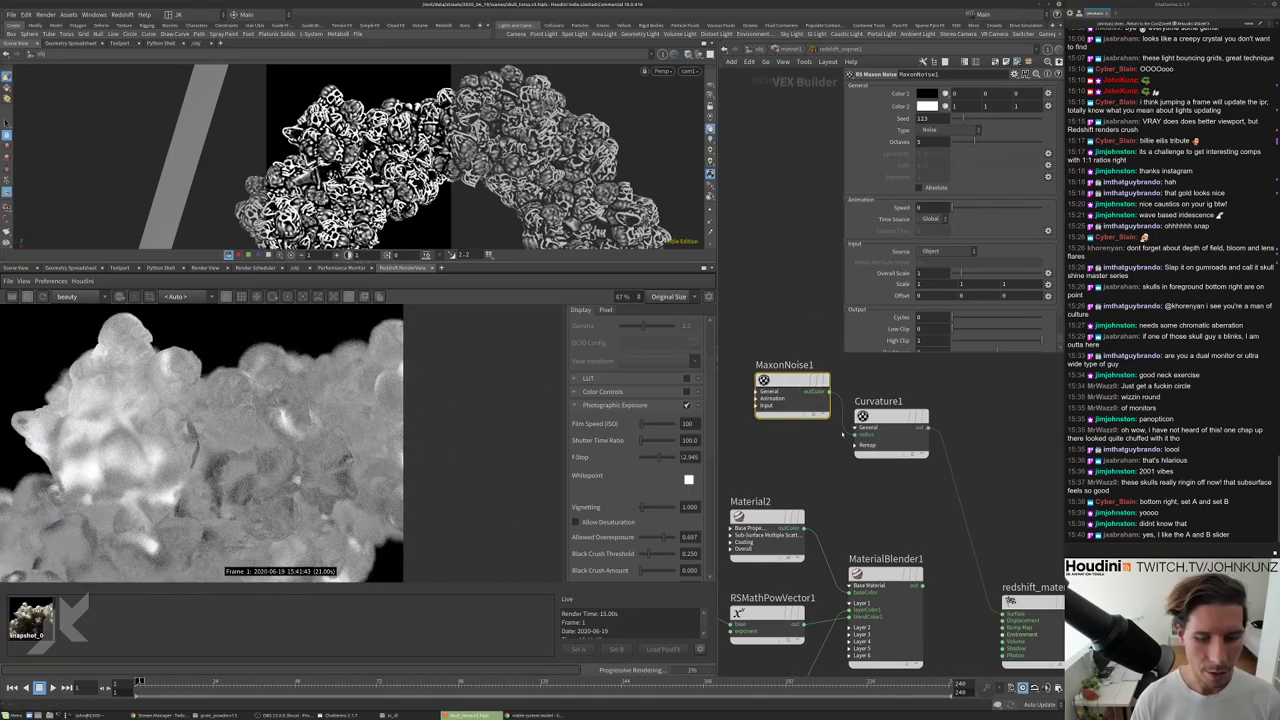
scroll(281, 418, "up", 10)
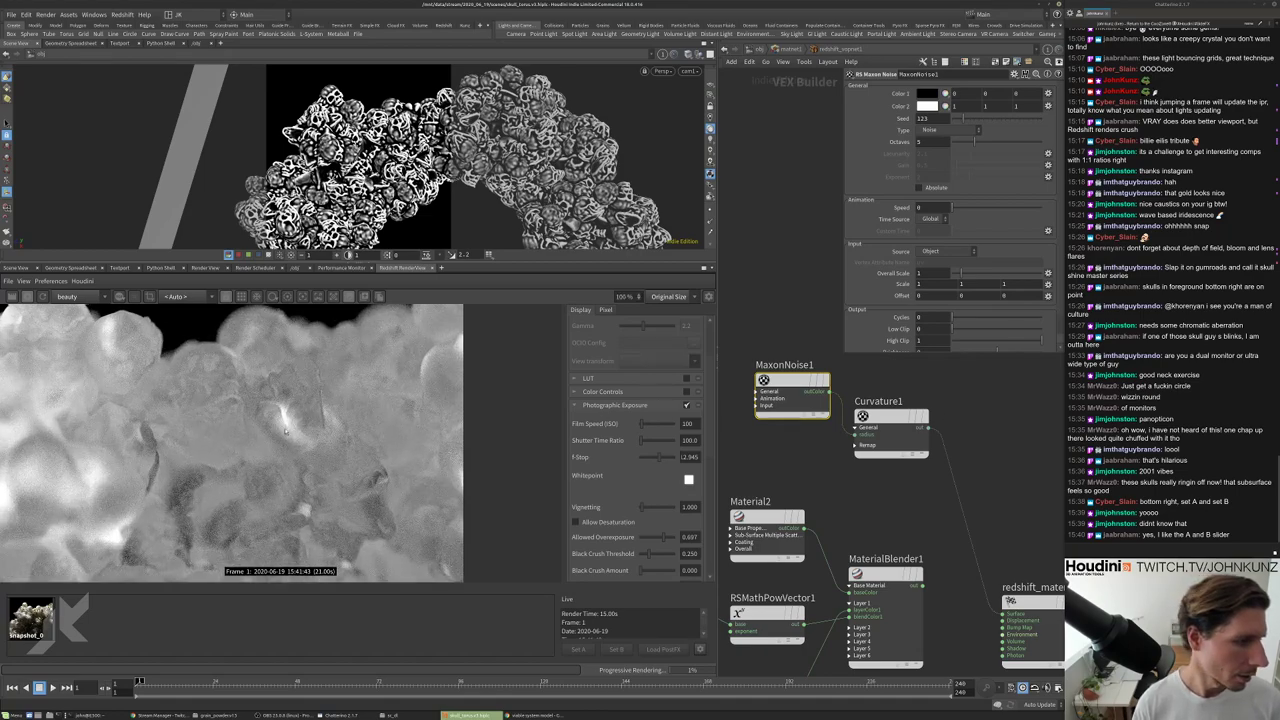
scroll(287, 347, "down", 5)
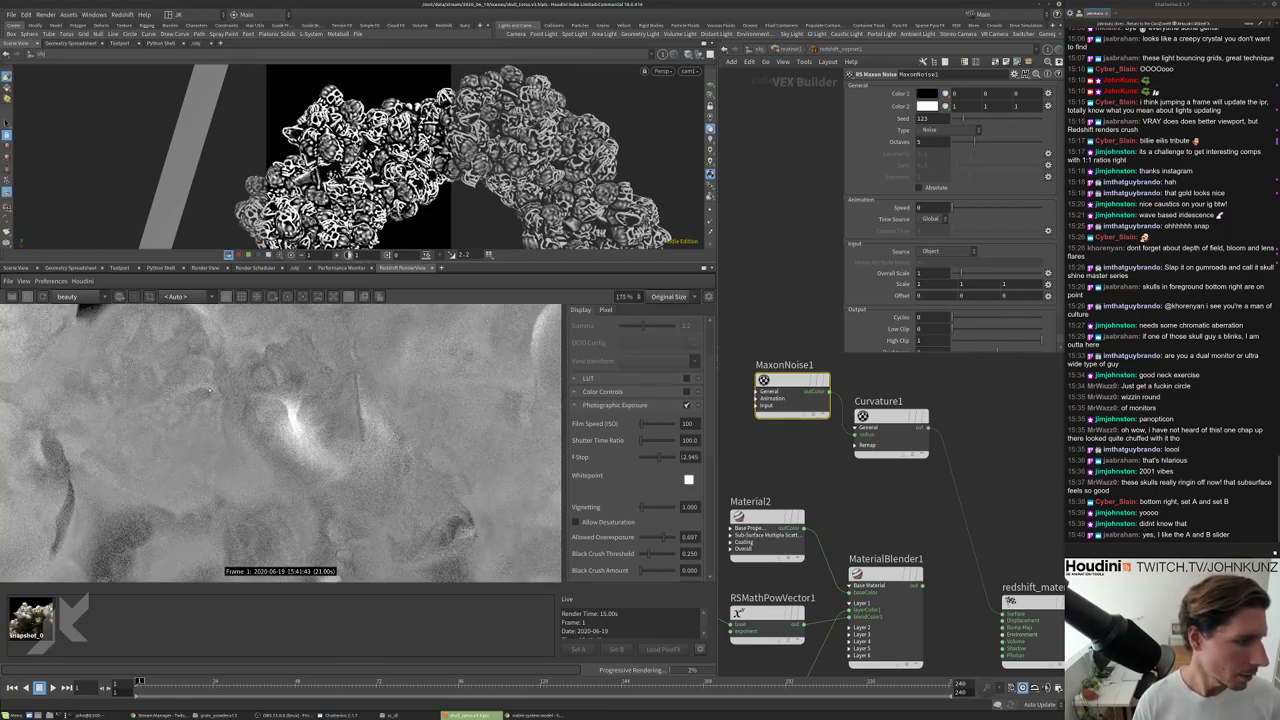
scroll(209, 391, "down", 3)
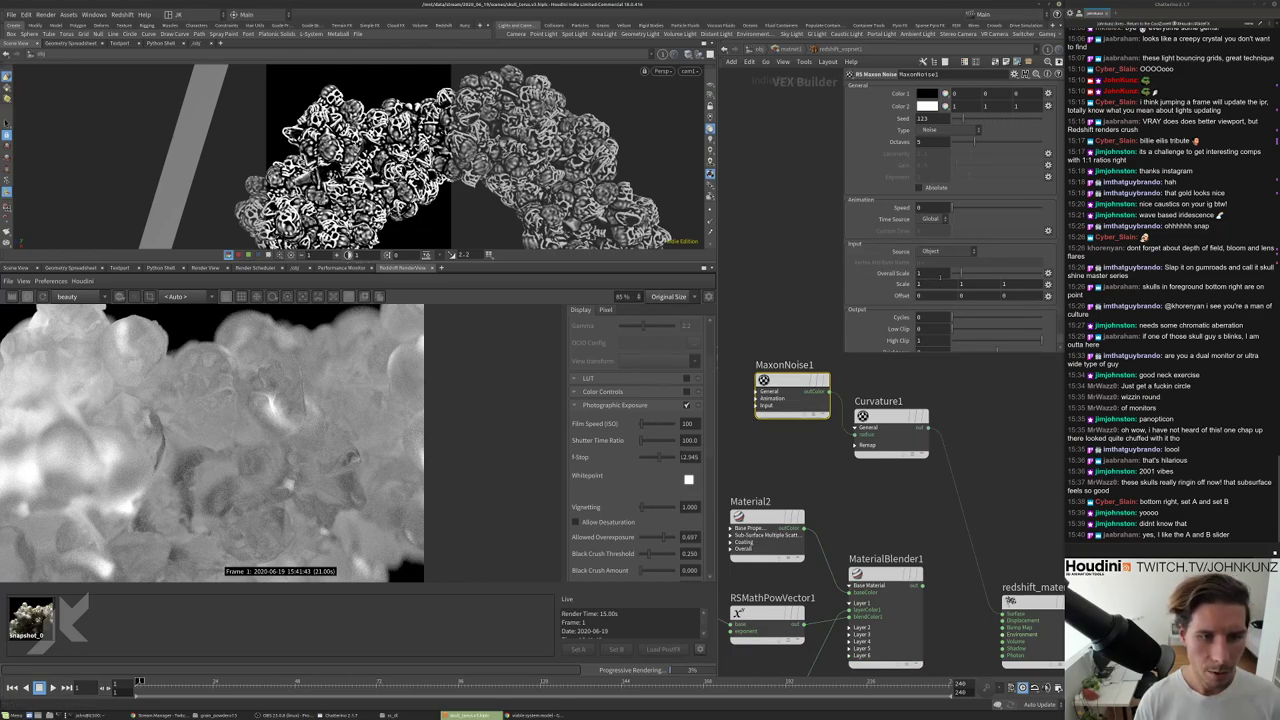
scroll(526, 435, "down", 2)
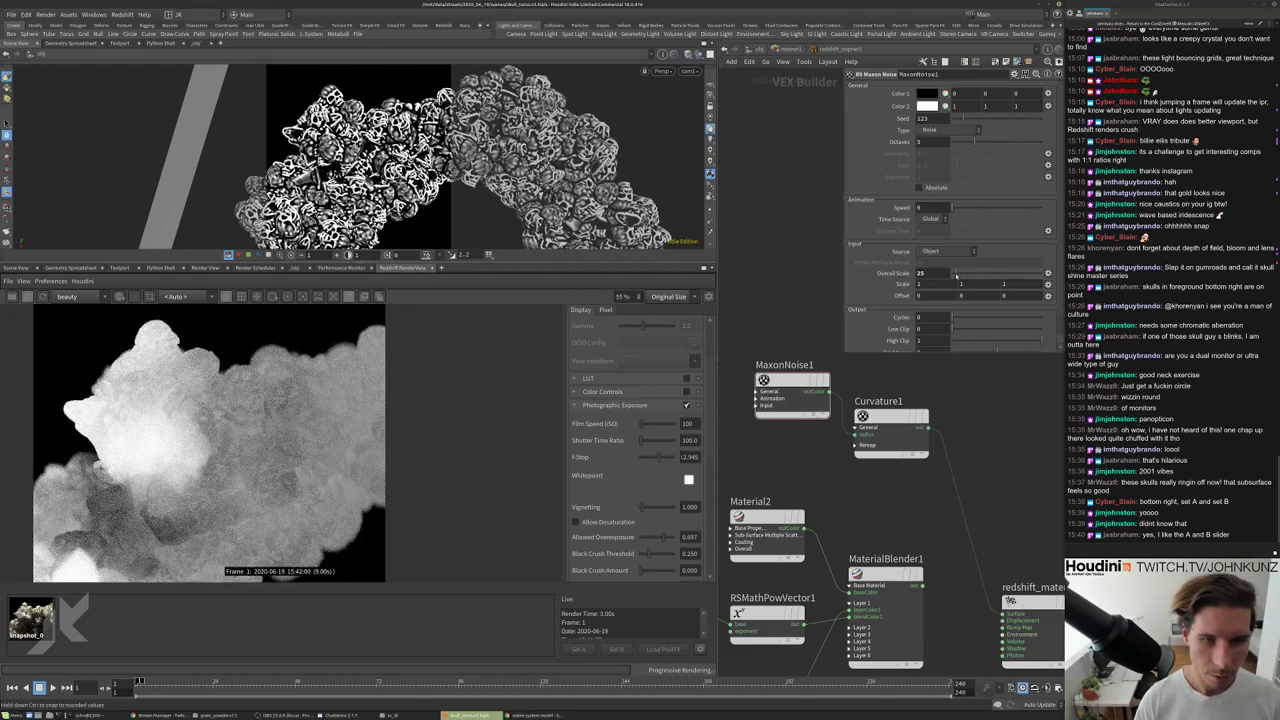
left_click_drag(955, 272, 940, 272)
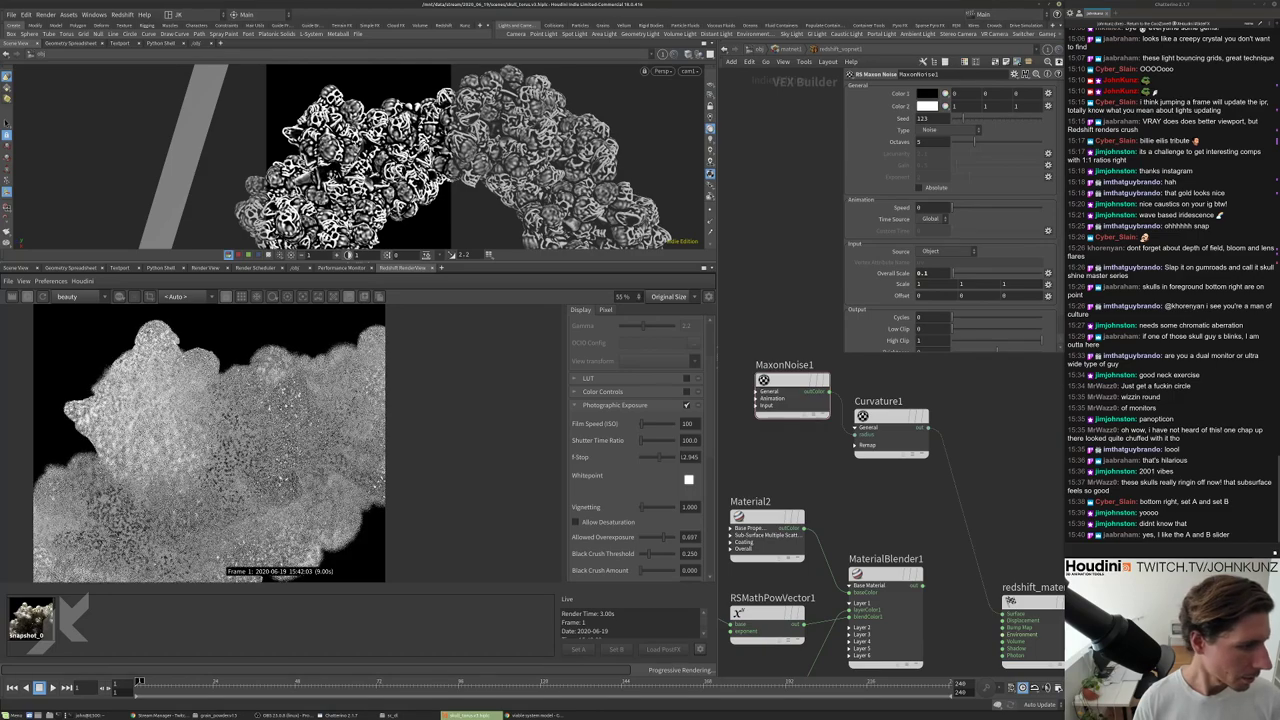
scroll(243, 404, "up", 3)
scroll(330, 420, "up", 2)
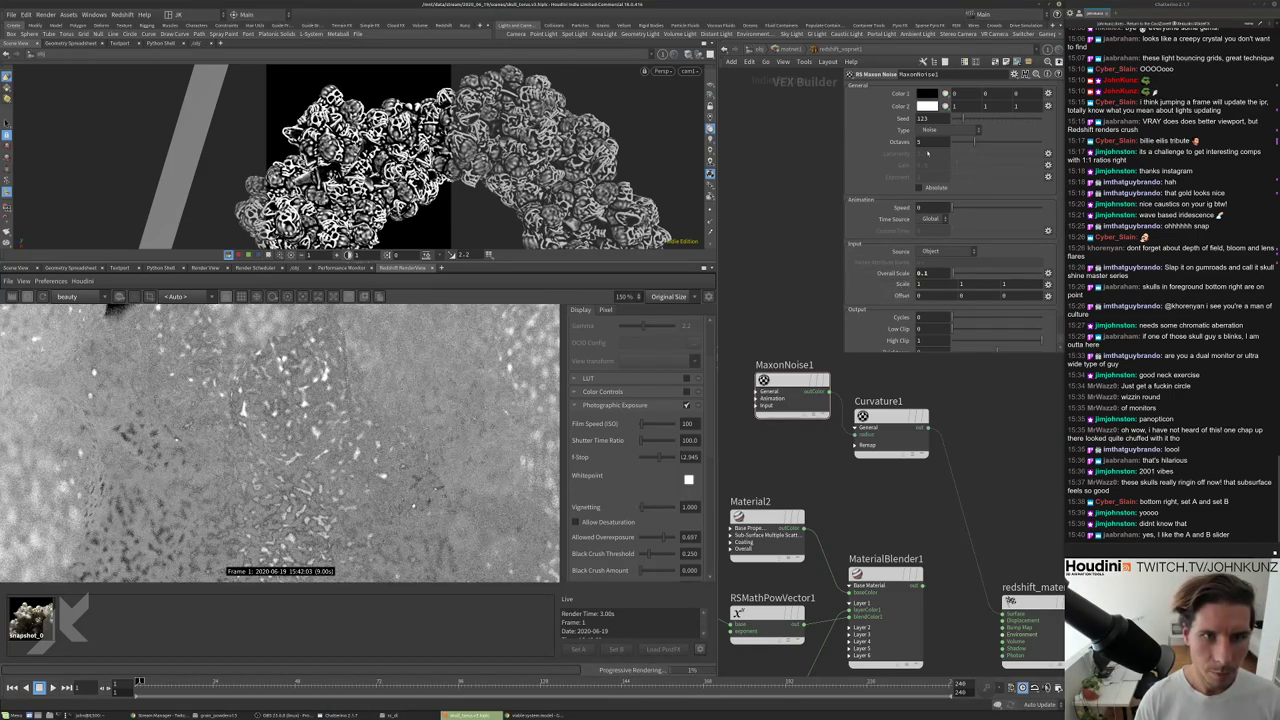
Wire Curvature1 into a MaterialBlender layer input and move it up and right.
left_click(932, 130)
left_click(935, 263)
left_click(928, 428)
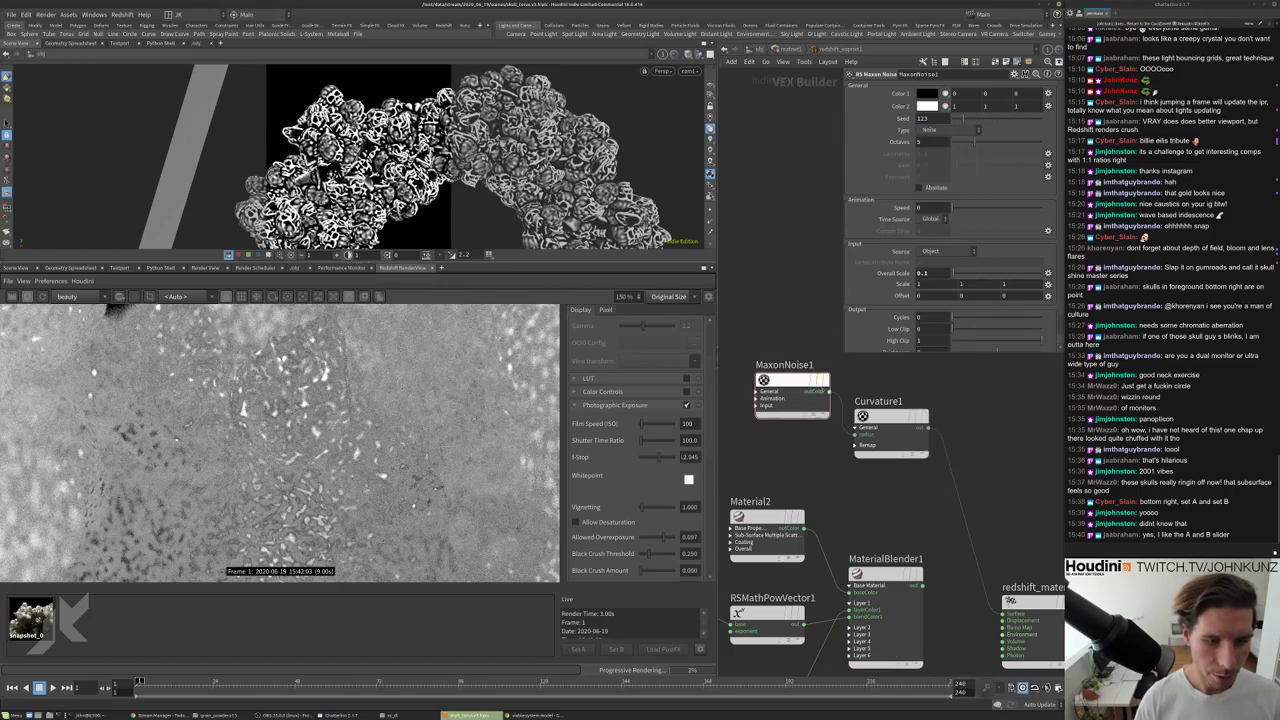
left_click(850, 648)
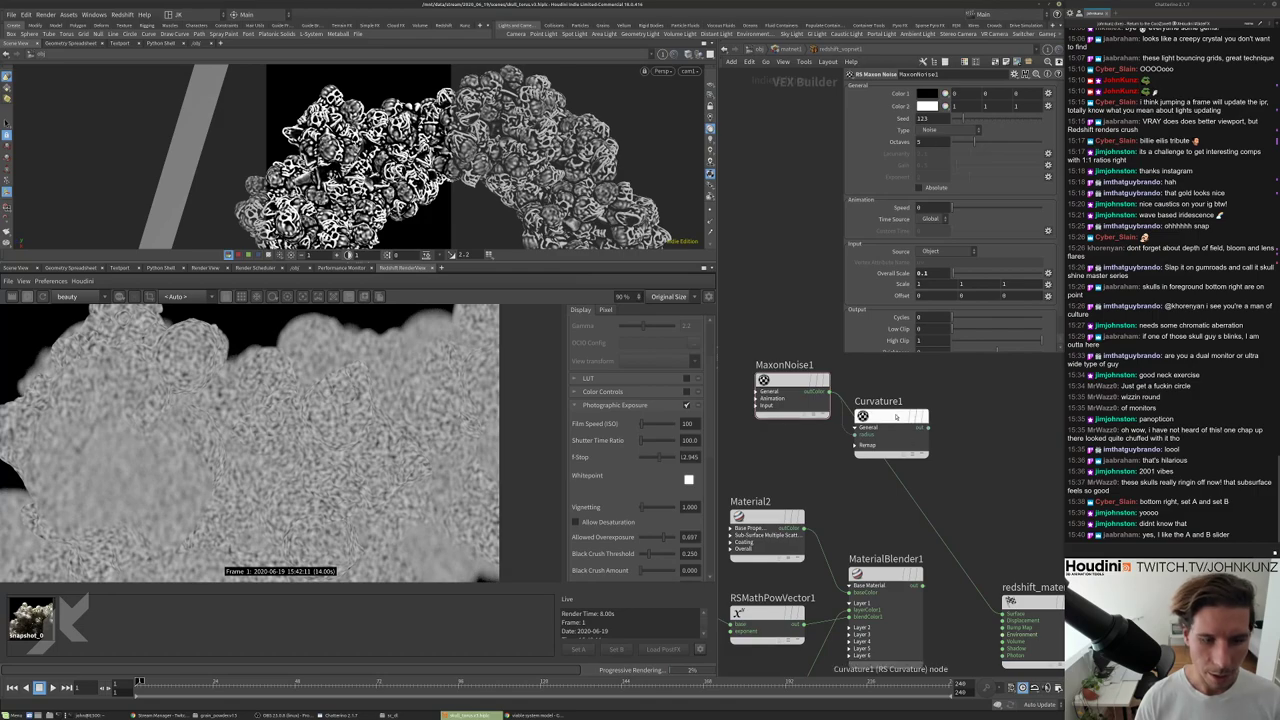
left_click_drag(885, 418, 932, 396)
Try the Hama, Voronoi 2 and Sparse convolution noise types, settling on Voronoi 3.
left_click(935, 130)
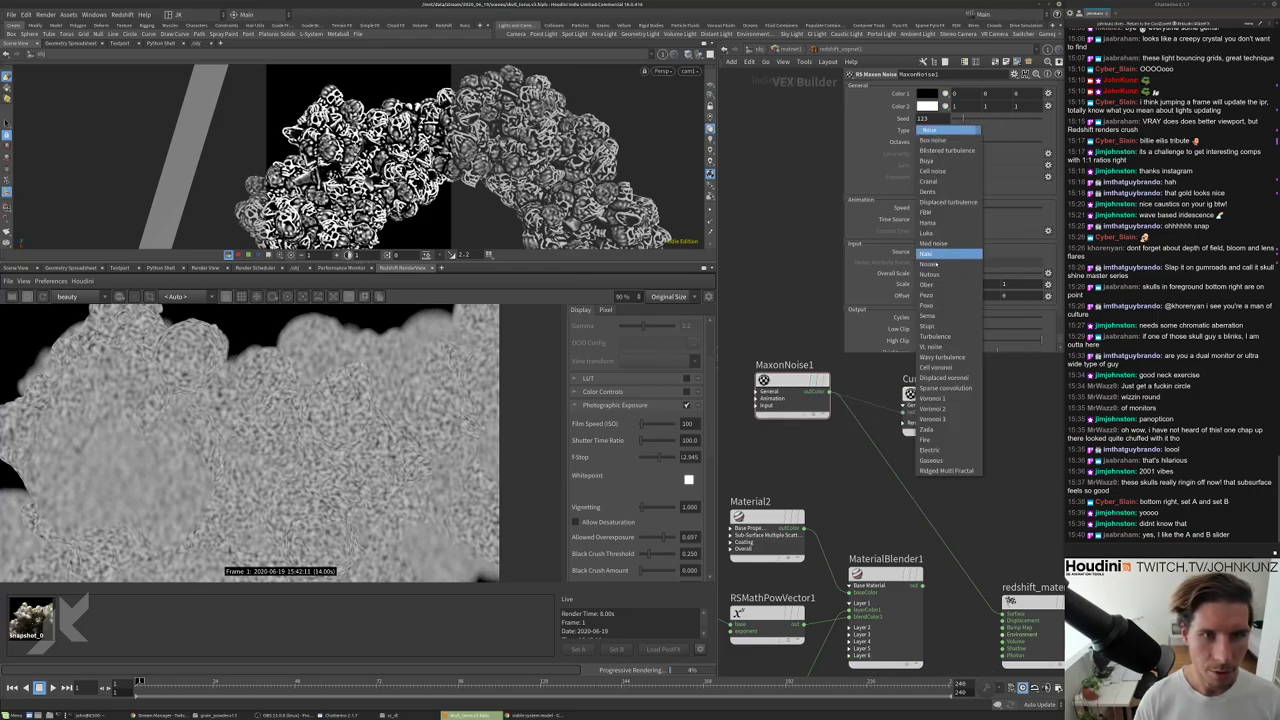
left_click(945, 224)
scroll(461, 358, "up", 6)
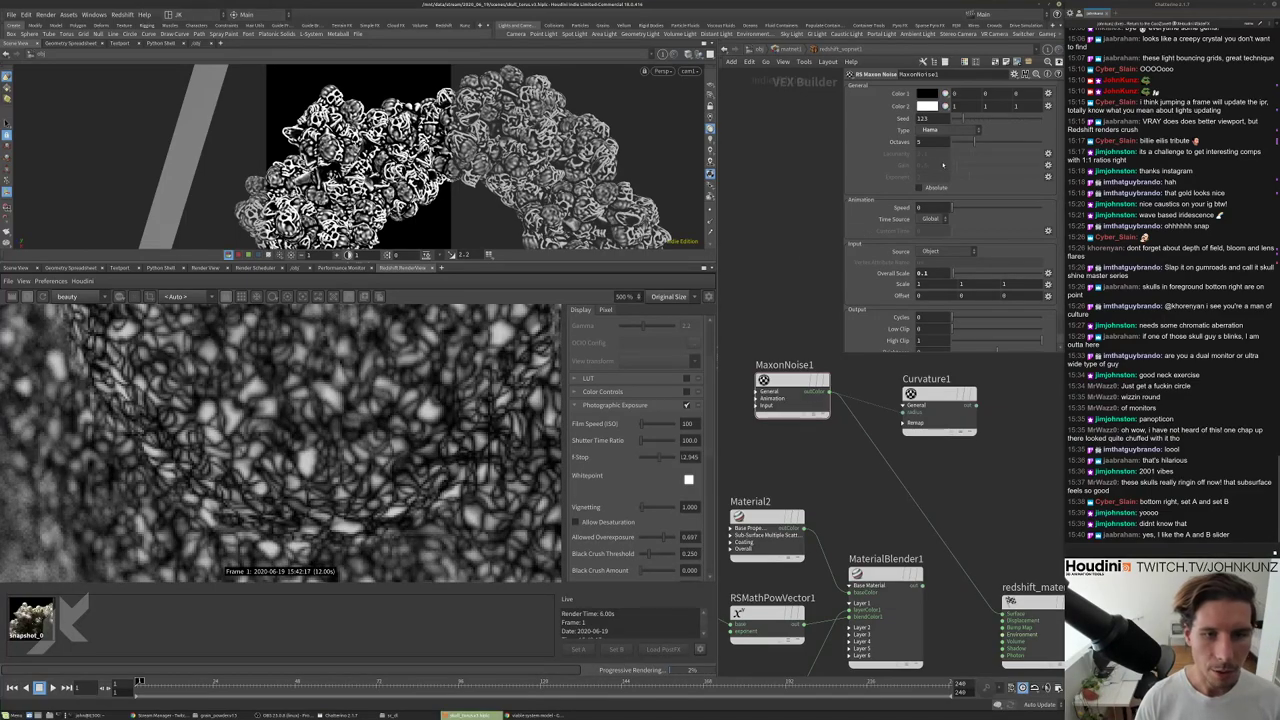
left_click(936, 130)
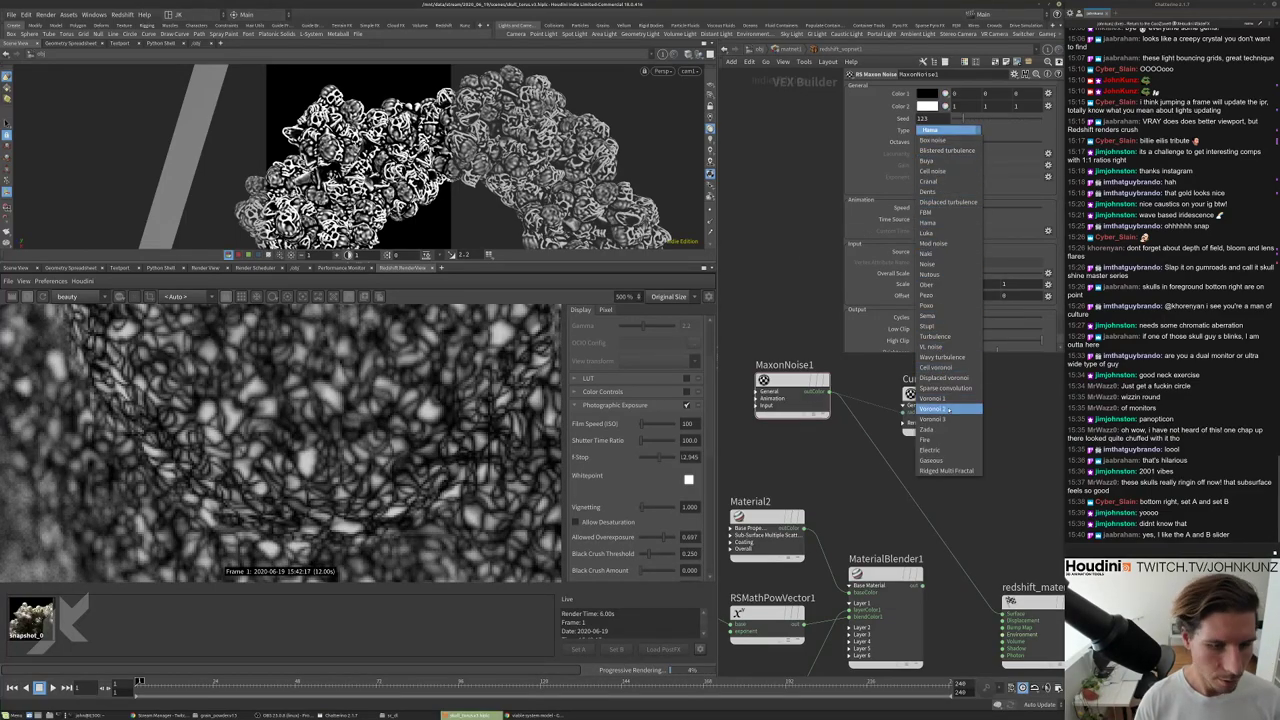
left_click(948, 409)
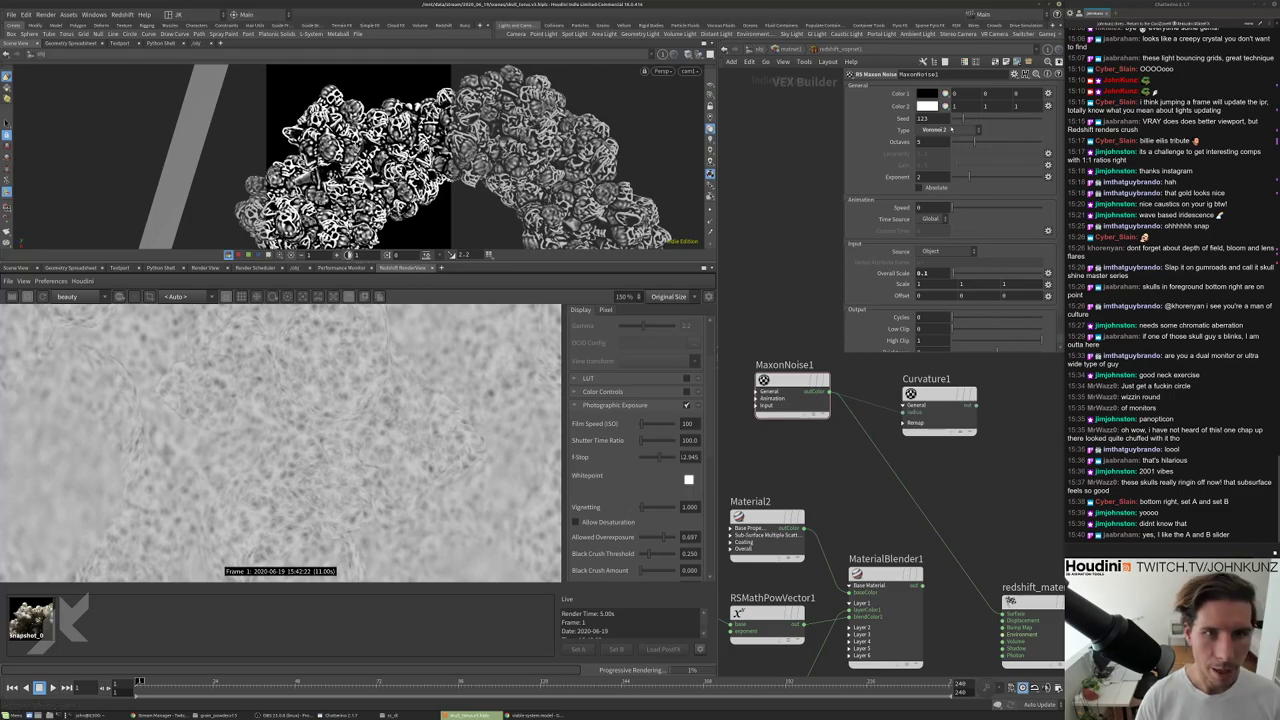
left_click(951, 130)
left_click(950, 386)
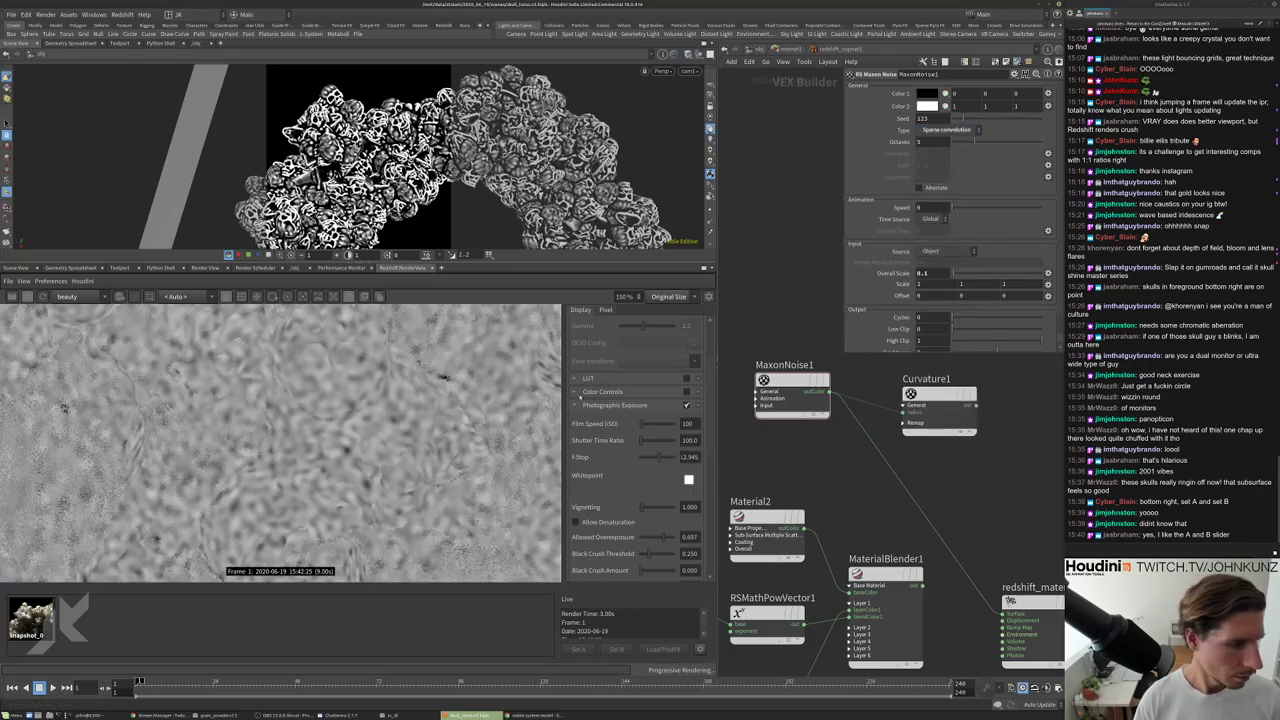
left_click(946, 130)
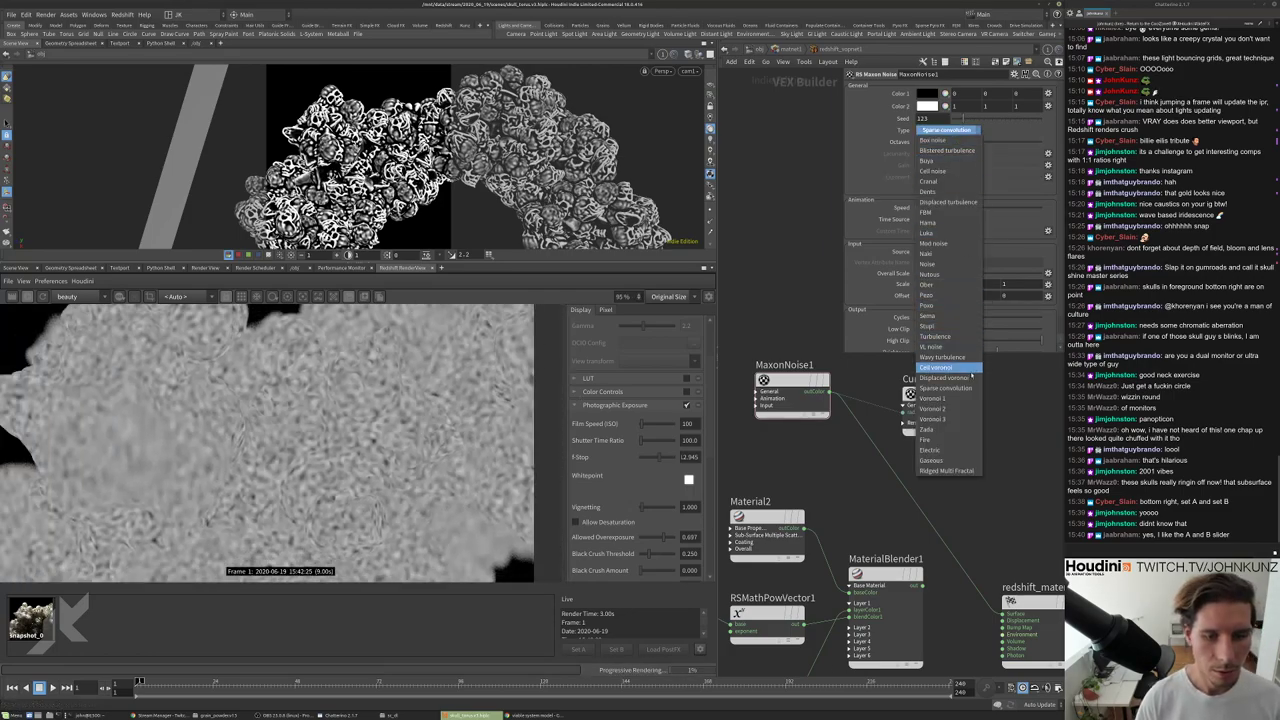
left_click(945, 420)
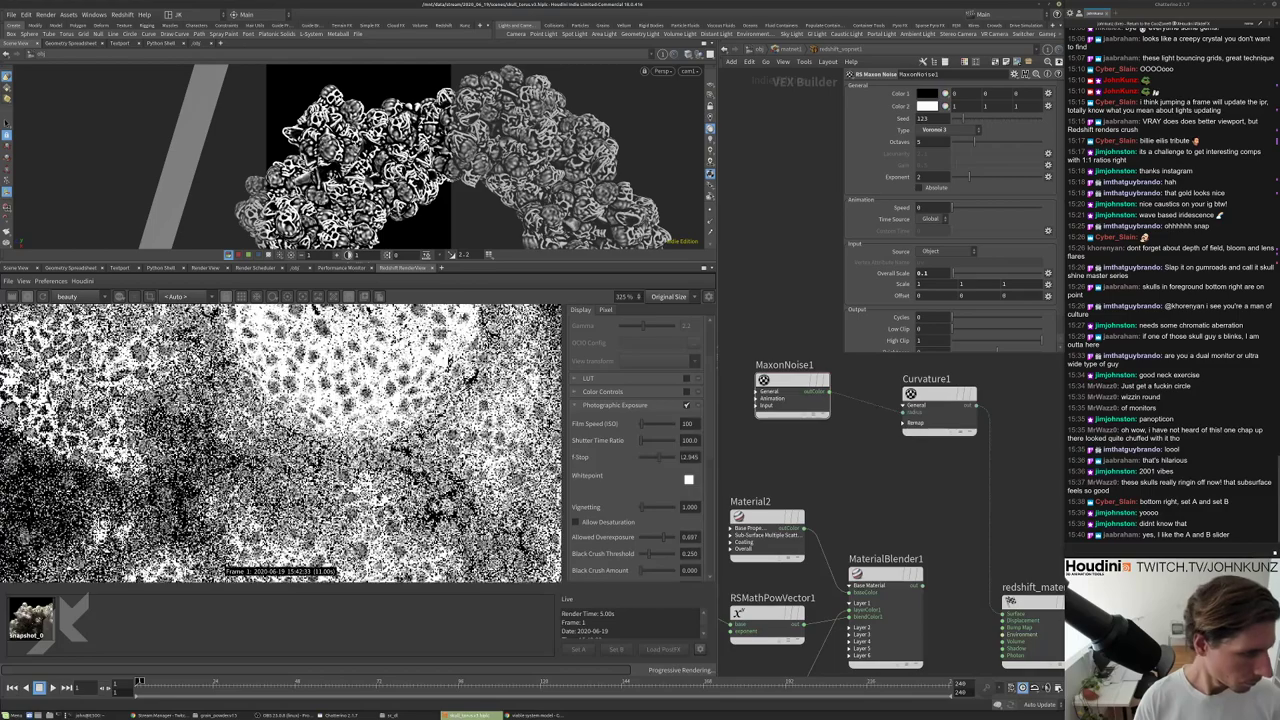
Fit the whole Redshift render in the view.
key("f")
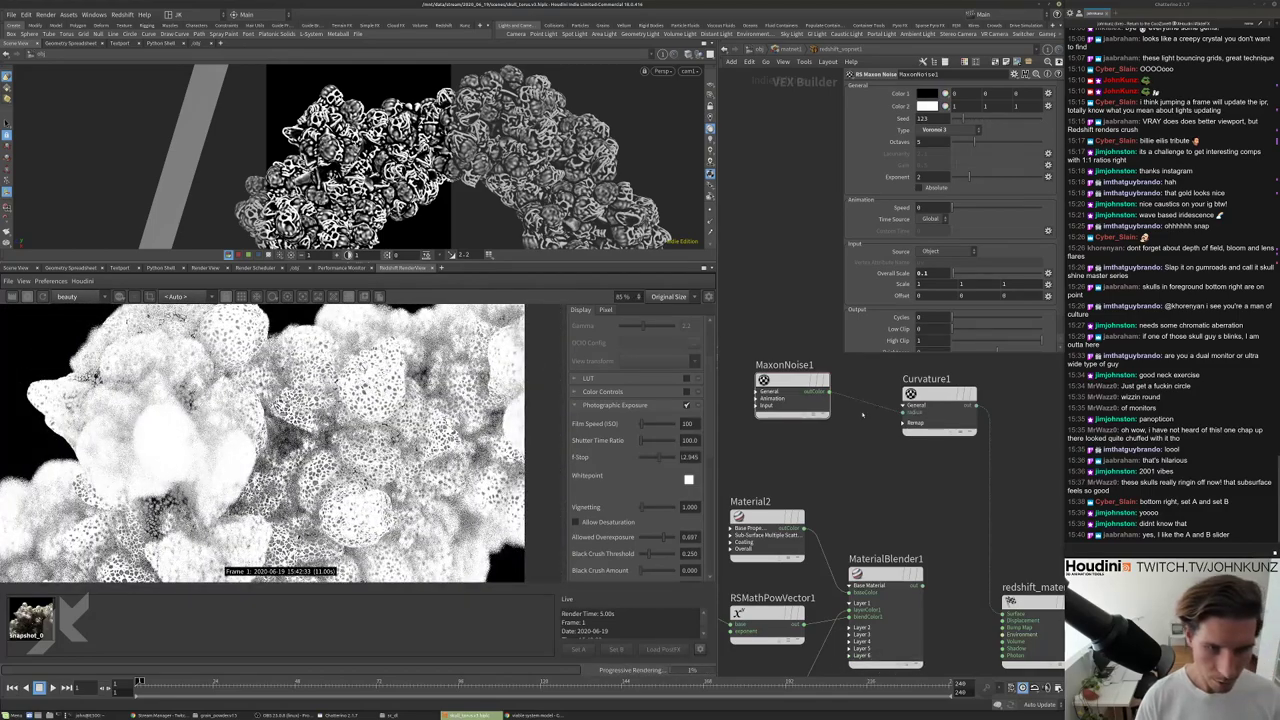
right_click(862, 414)
key("Escape")
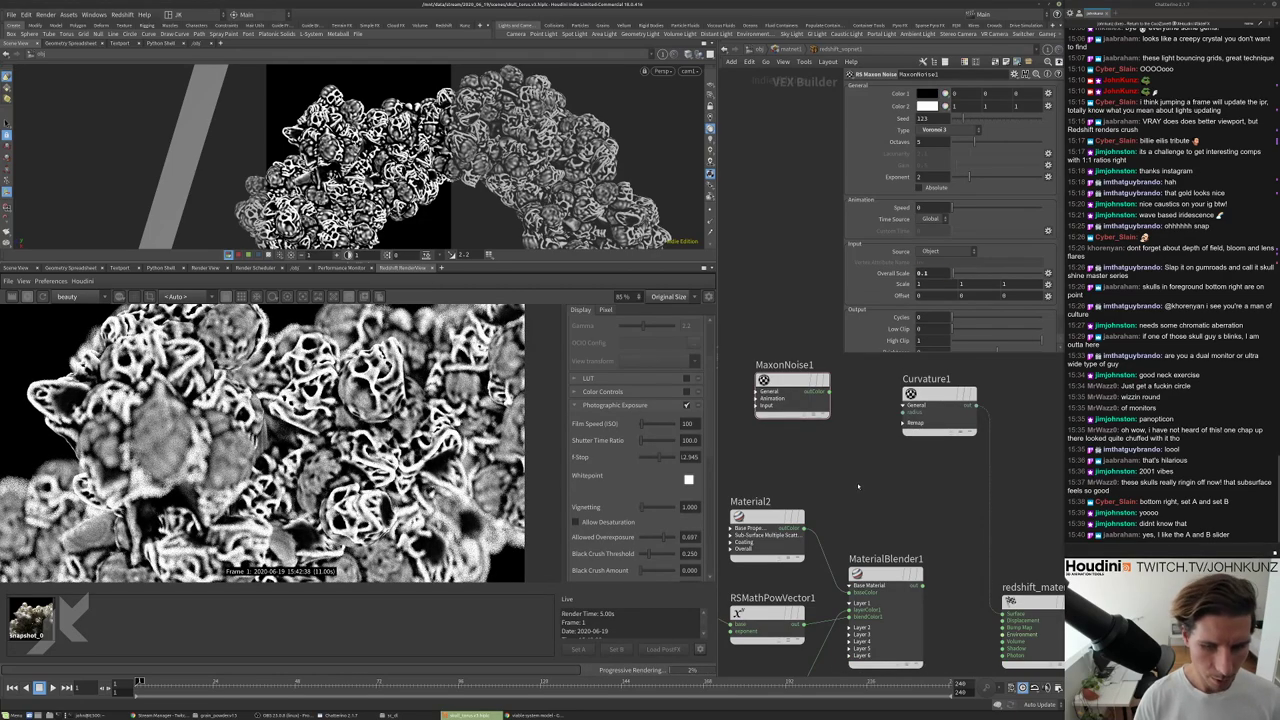
key("Tab")
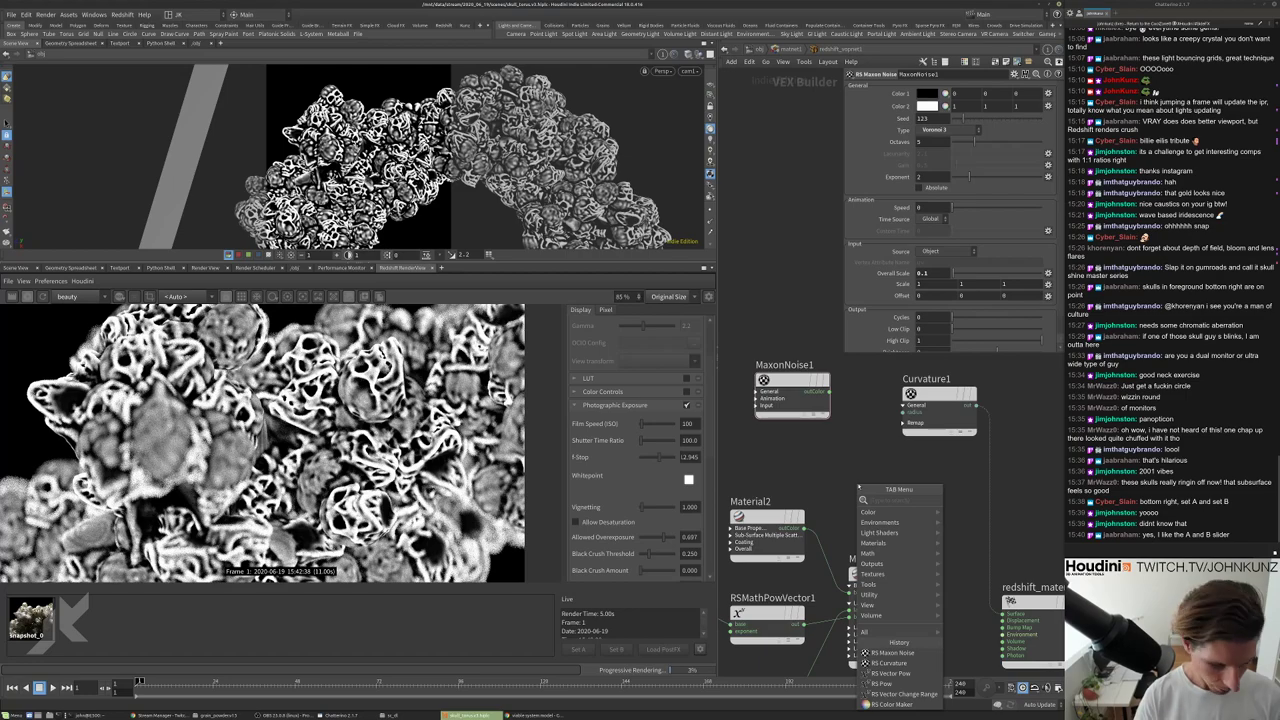
Add an RS Color Maker with red, green and blue set to 0.1.
type("col")
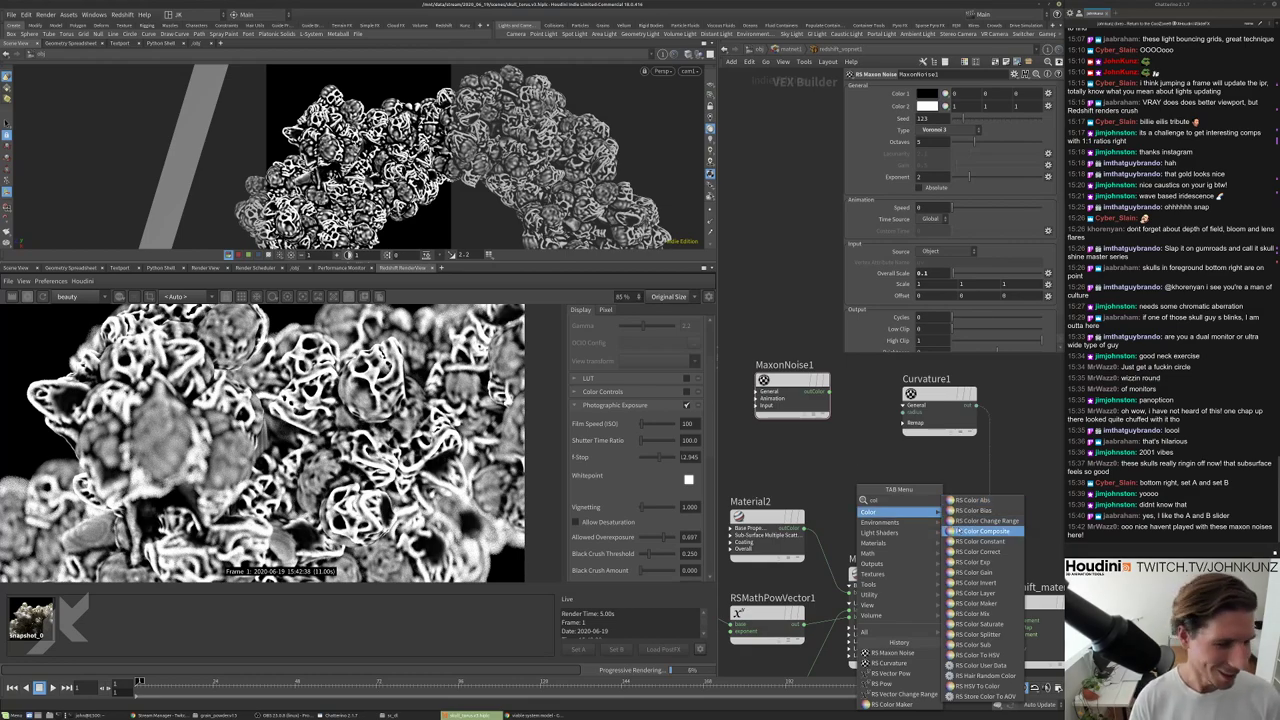
left_click(975, 613)
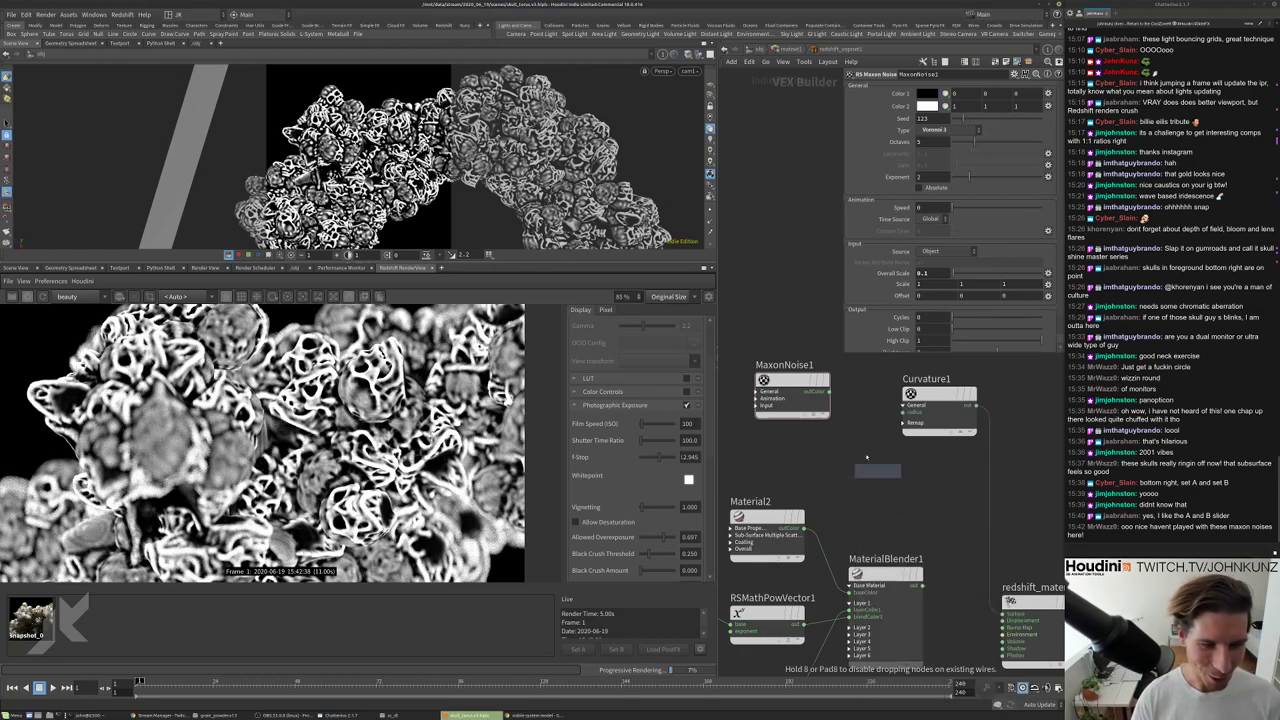
left_click(866, 457)
type("0.1")
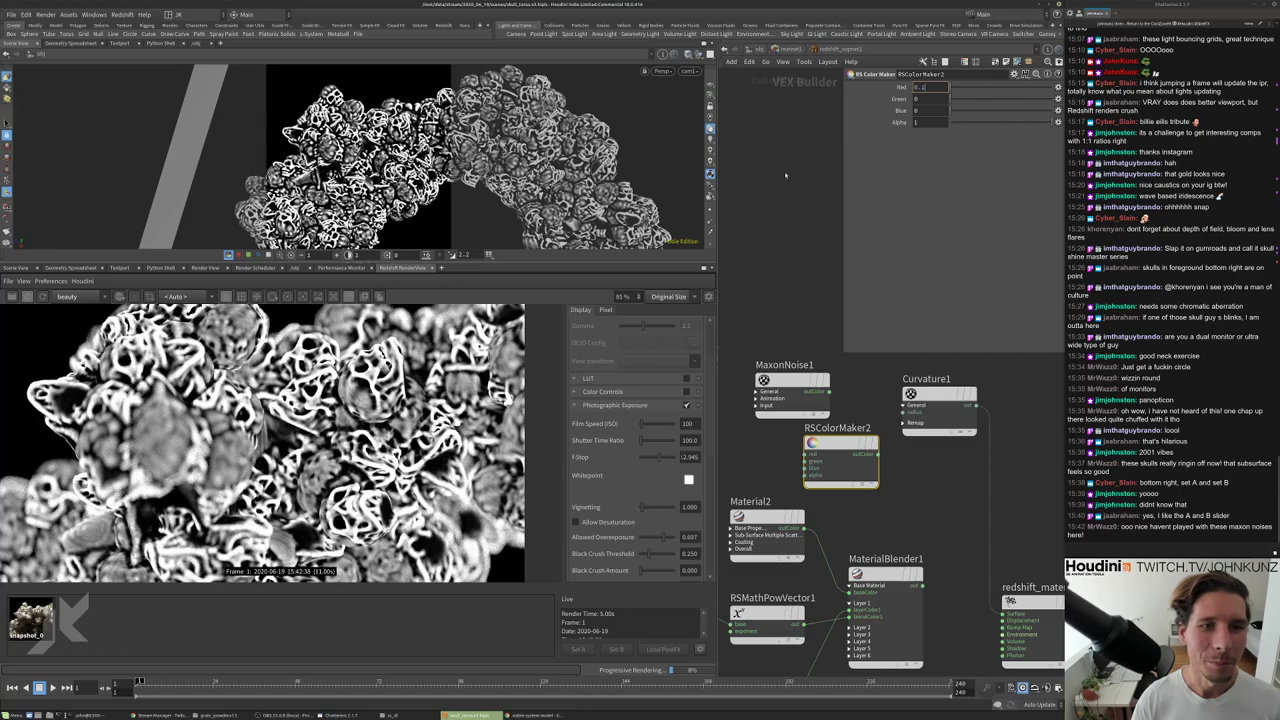
key("Tab")
type("0.1")
key("Tab")
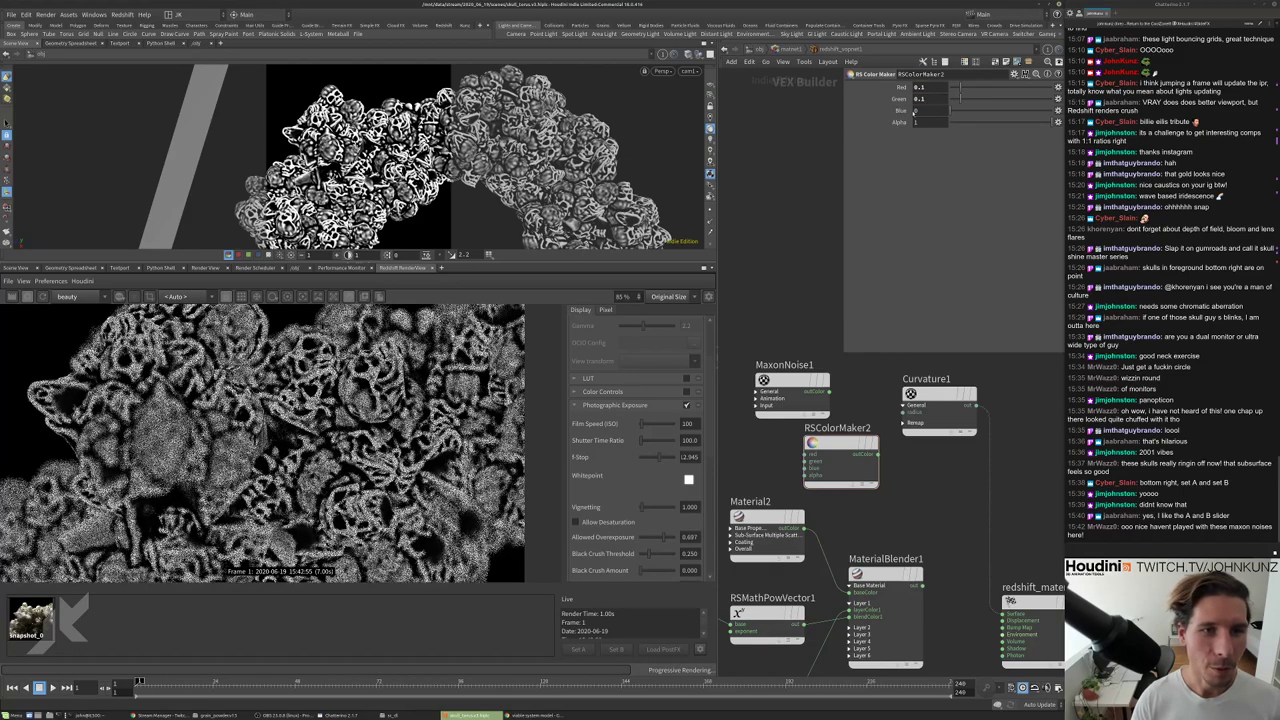
type("0.1")
key("Tab")
Connect the color maker output to Curvature1's radius input.
left_click_drag(930, 405, 962, 392)
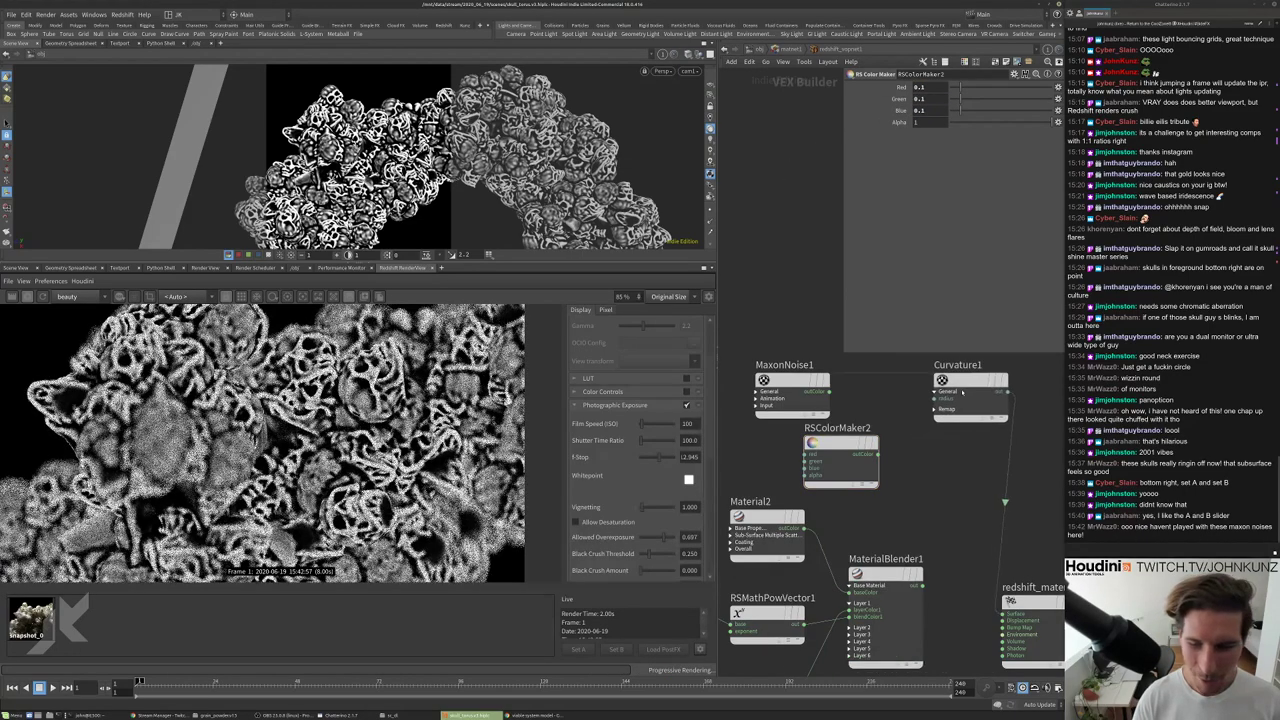
scroll(962, 392, "up", 2)
left_click(924, 402)
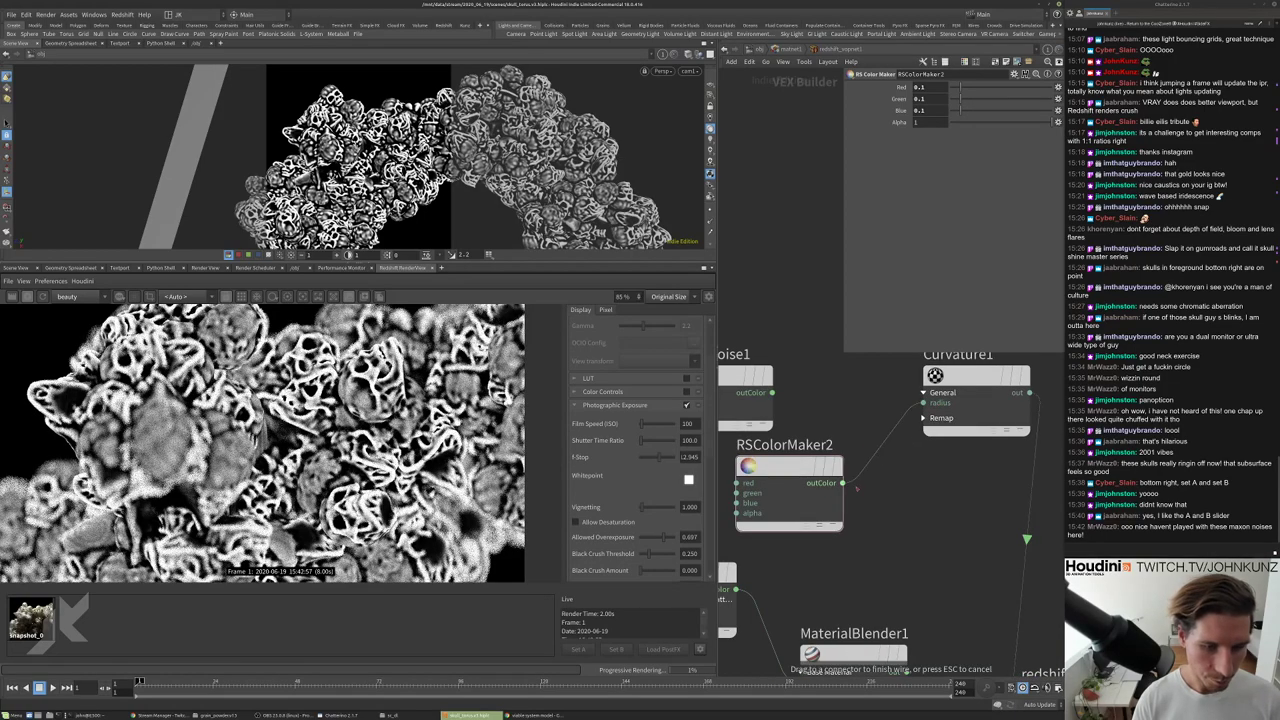
left_click(843, 483)
left_click(839, 402)
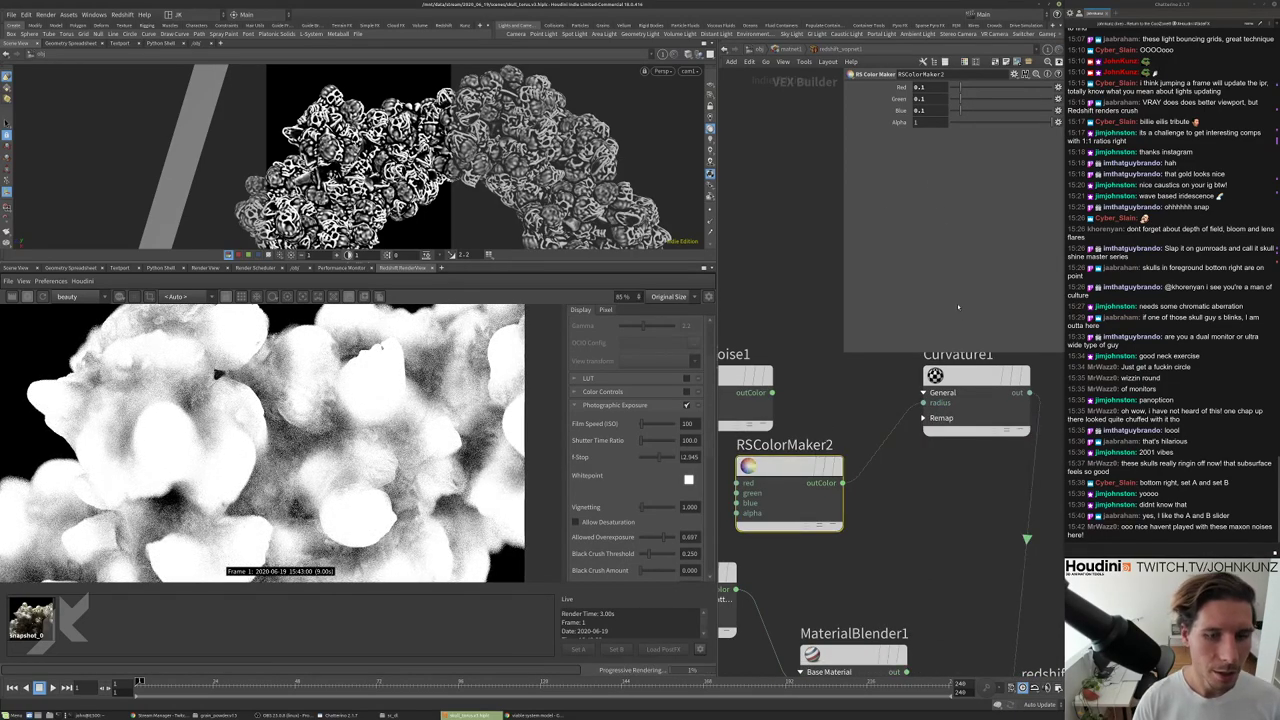
left_click(975, 378)
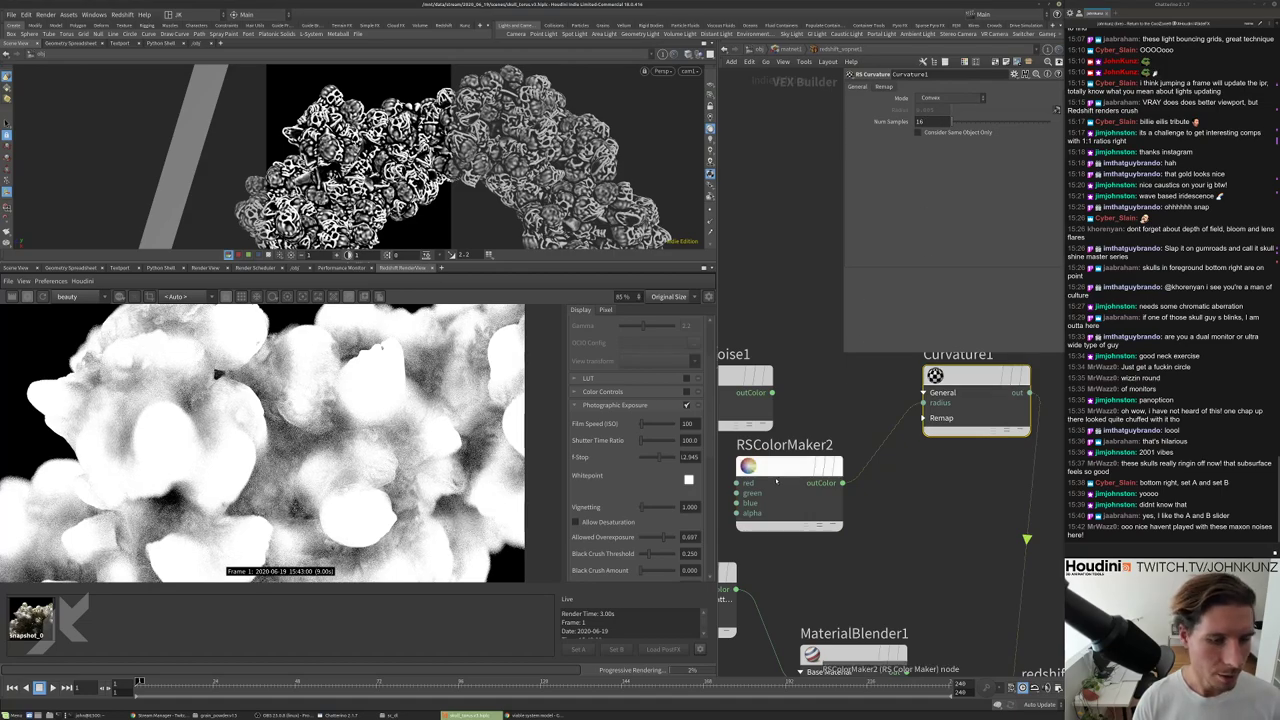
key("ctrl+z")
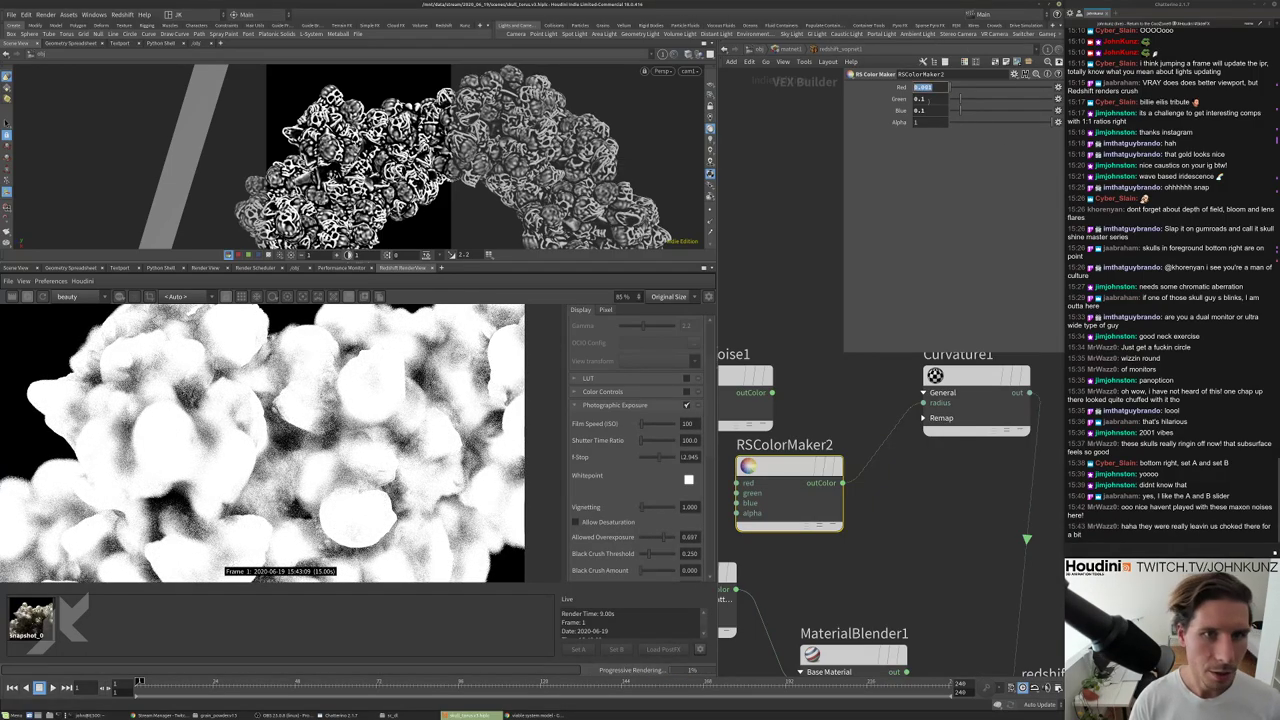
Set the color maker's red, green and blue values to 0.0075.
type("01")
key("Return")
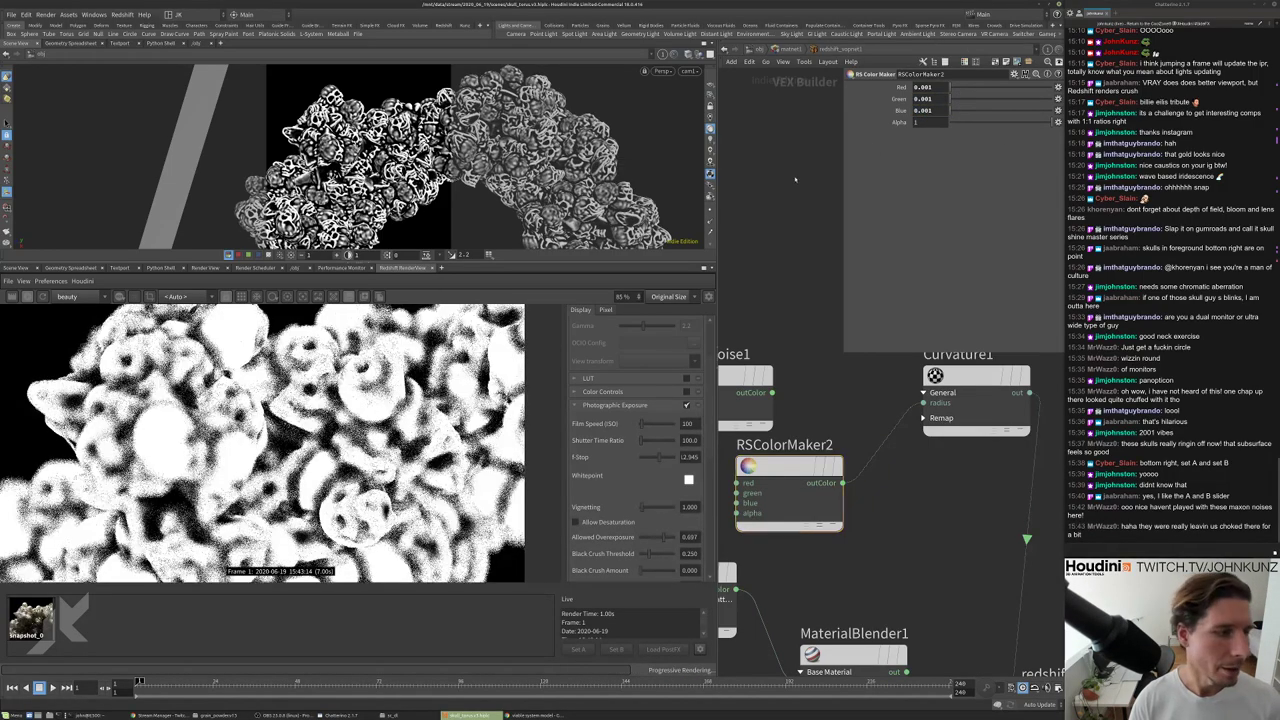
scroll(380, 455, "up", 5)
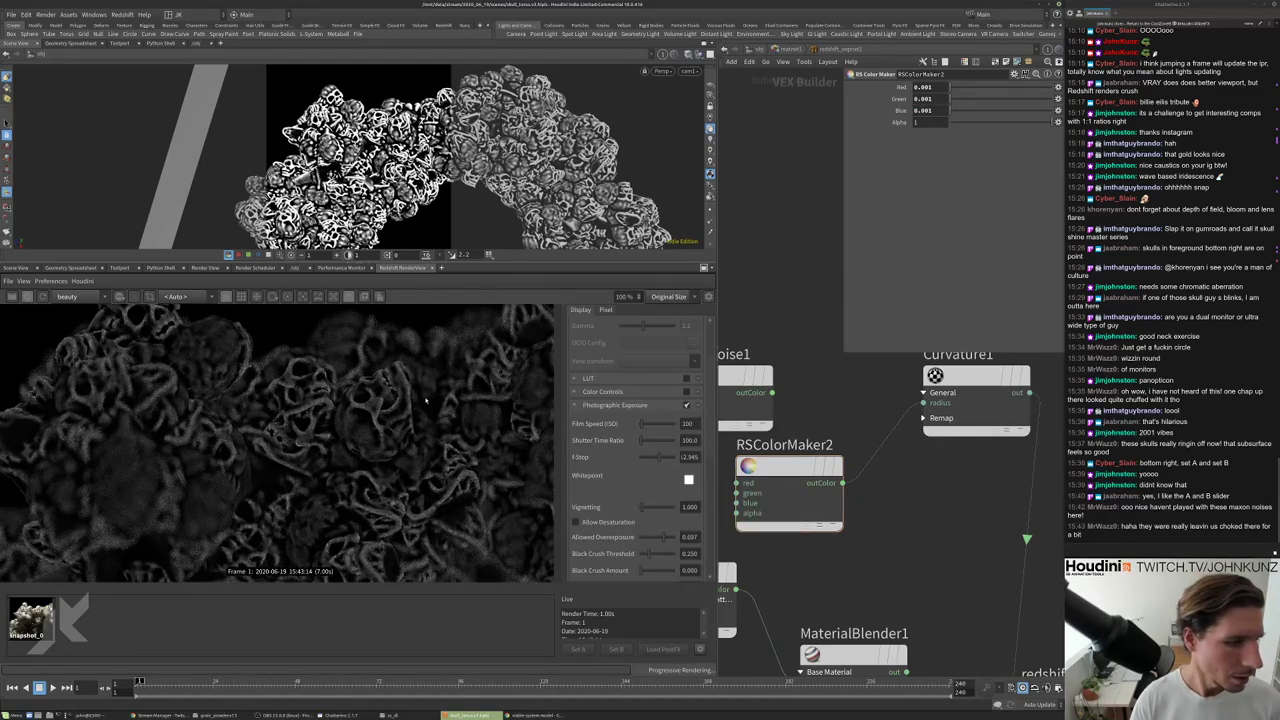
middle_click_drag(843, 406, 822, 449)
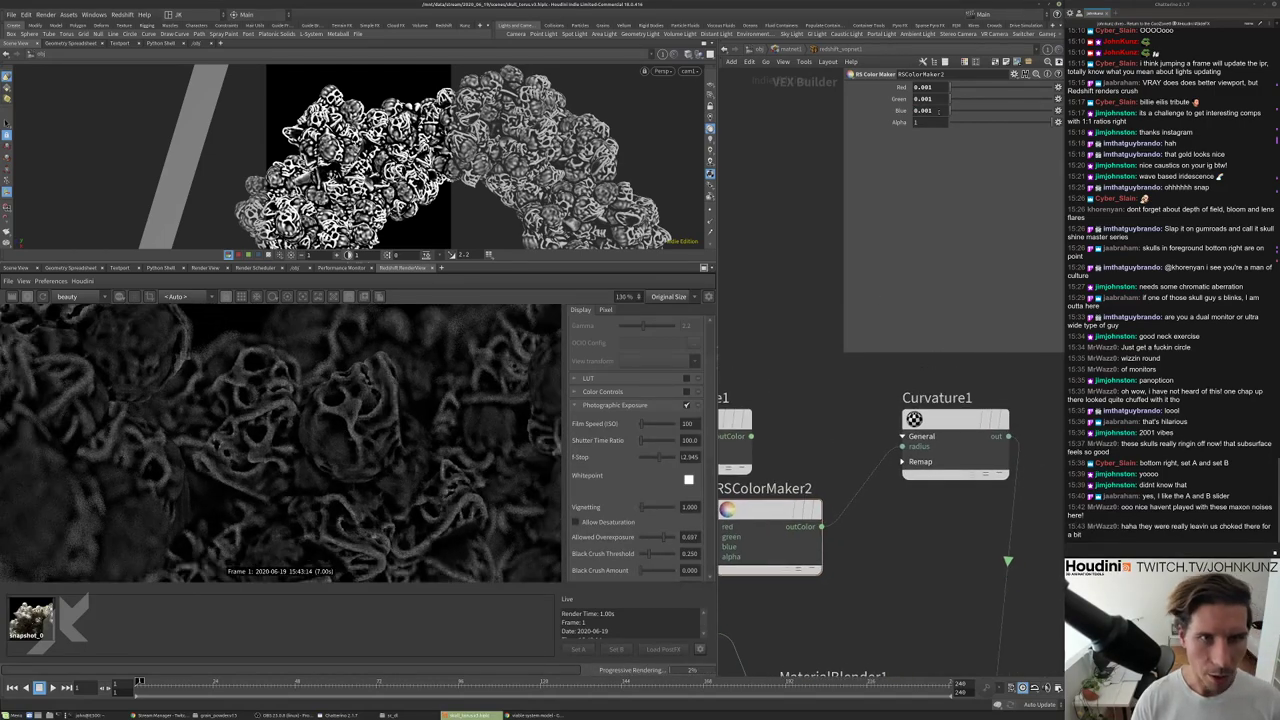
type("5")
key("Tab")
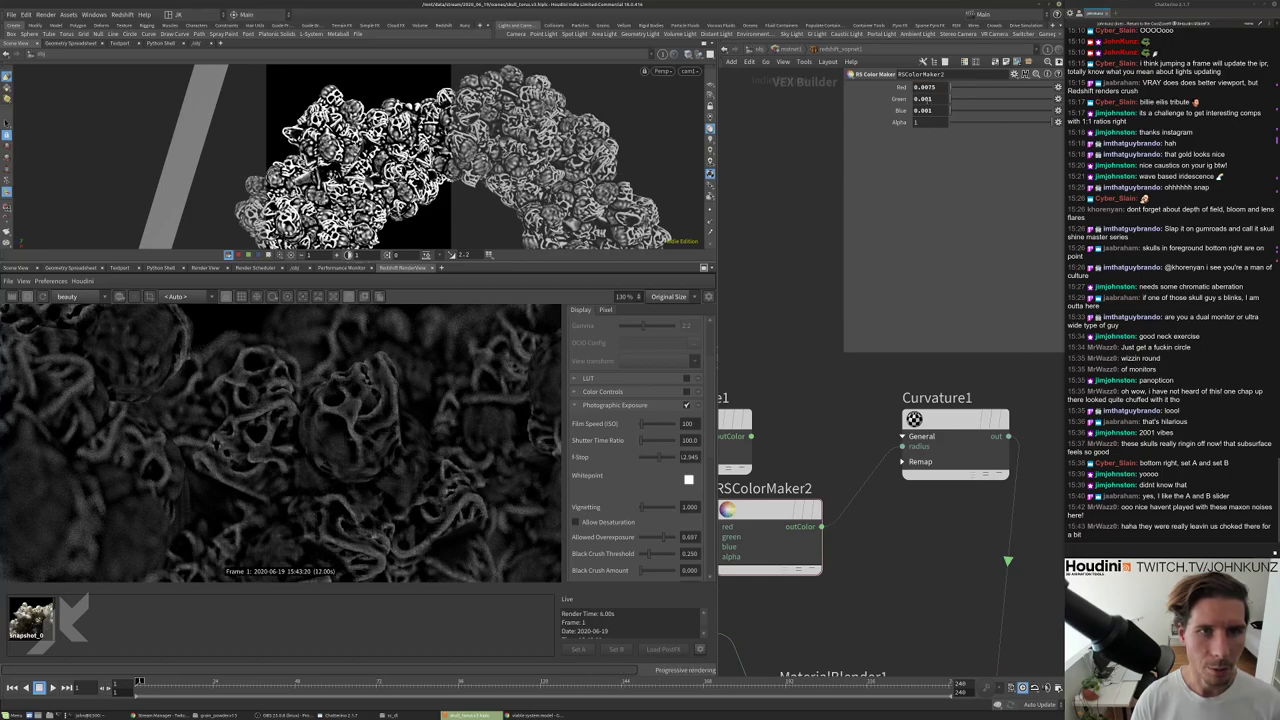
type("0.0075")
key("Return")
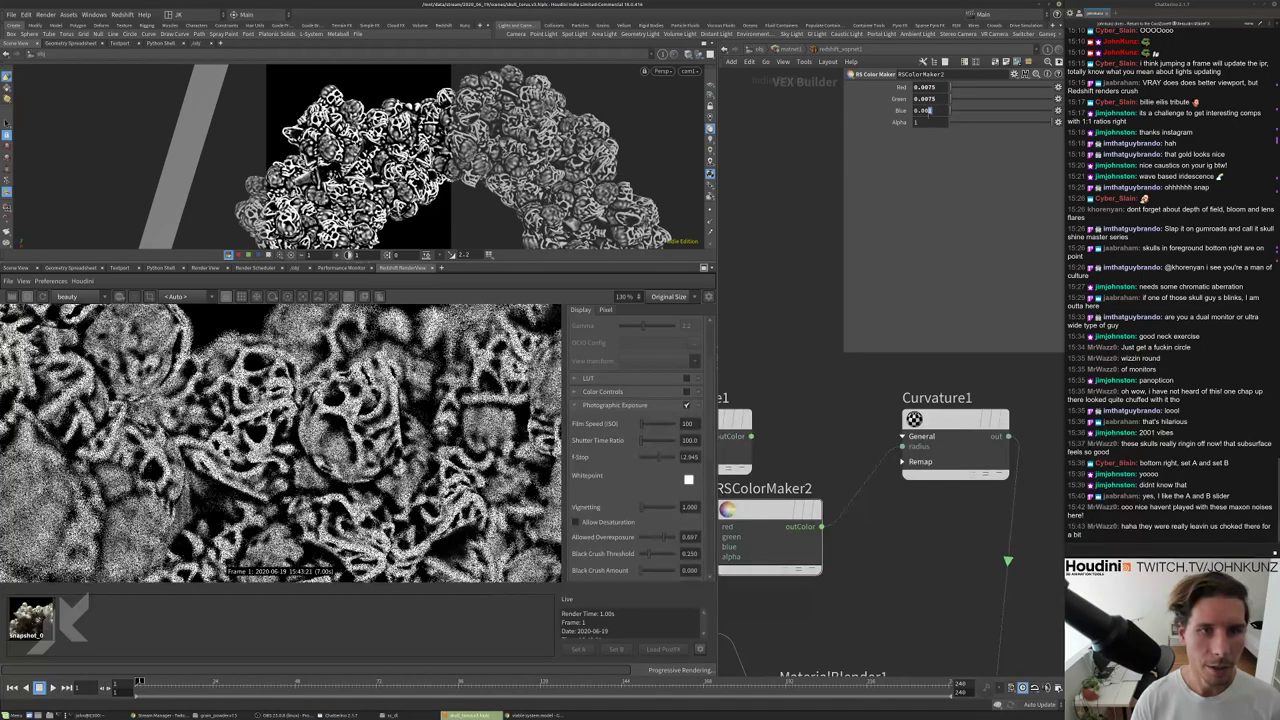
key("Tab")
type("0.0075")
key("Return")
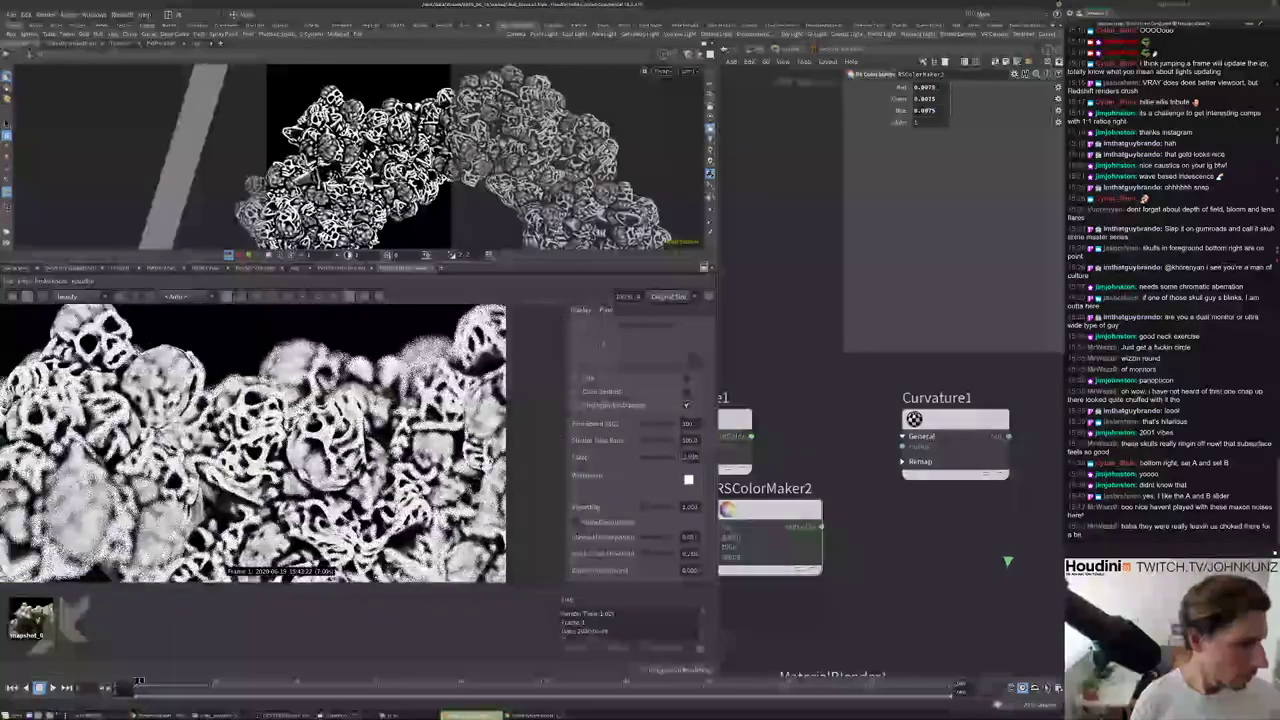
Add an RS Vector Add node and wire MaxonNoise1's output into its input1.
key("Tab")
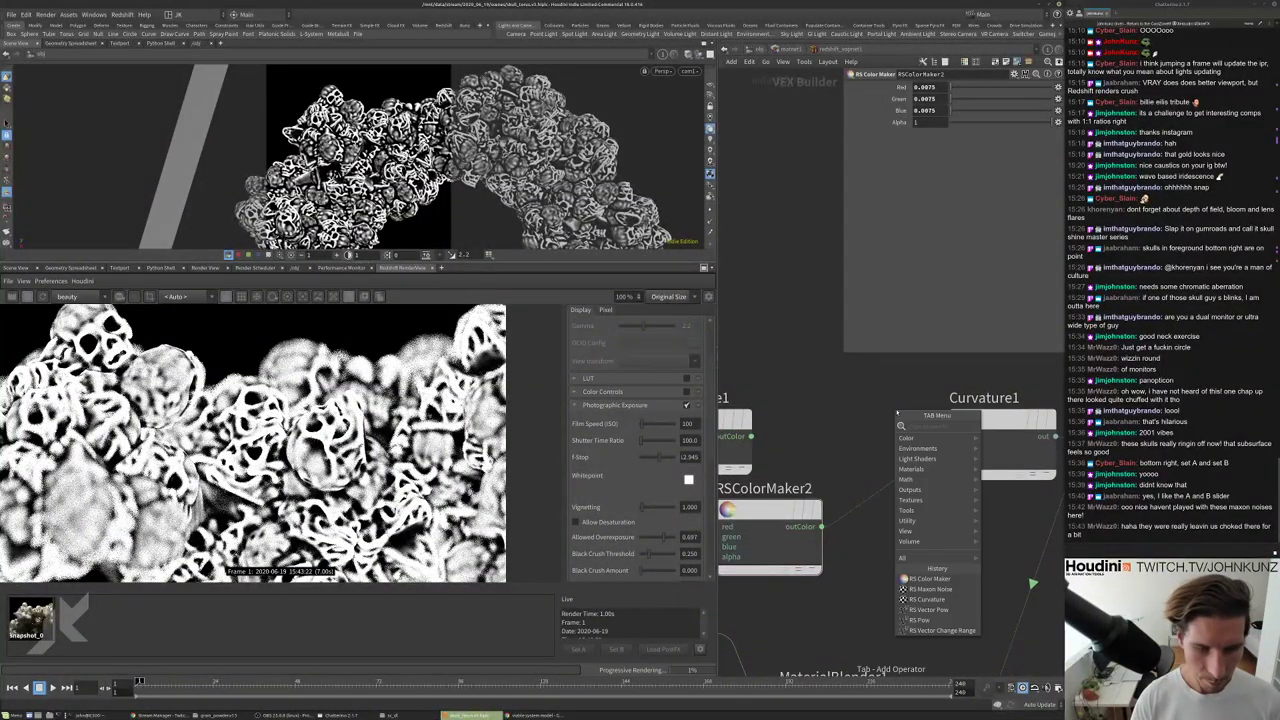
type("ad")
left_click(1005, 436)
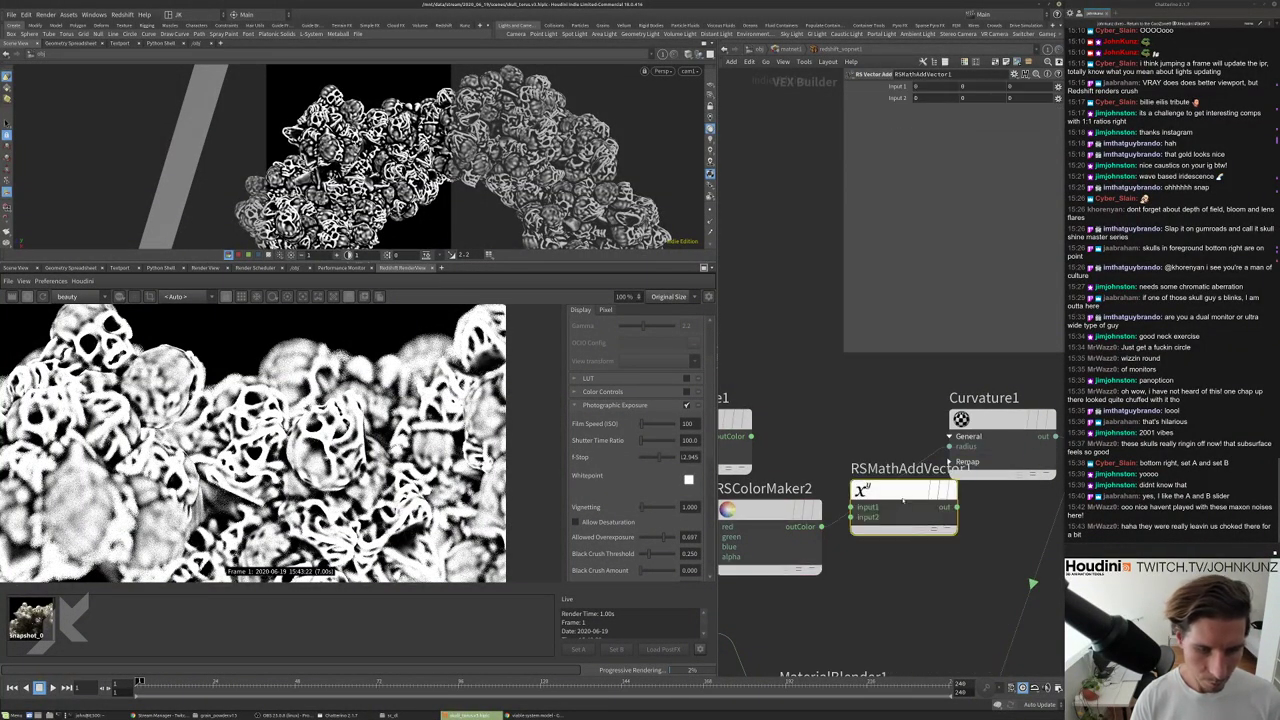
left_click(856, 410)
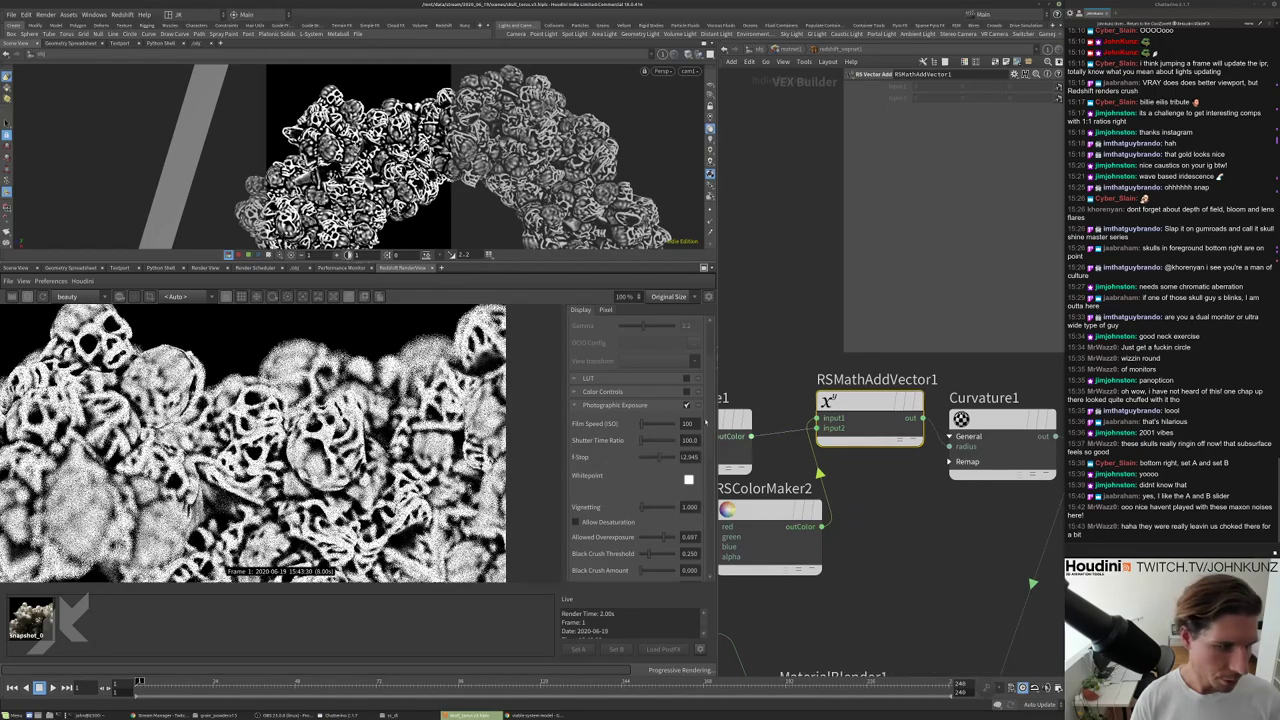
left_click_drag(750, 436, 820, 418)
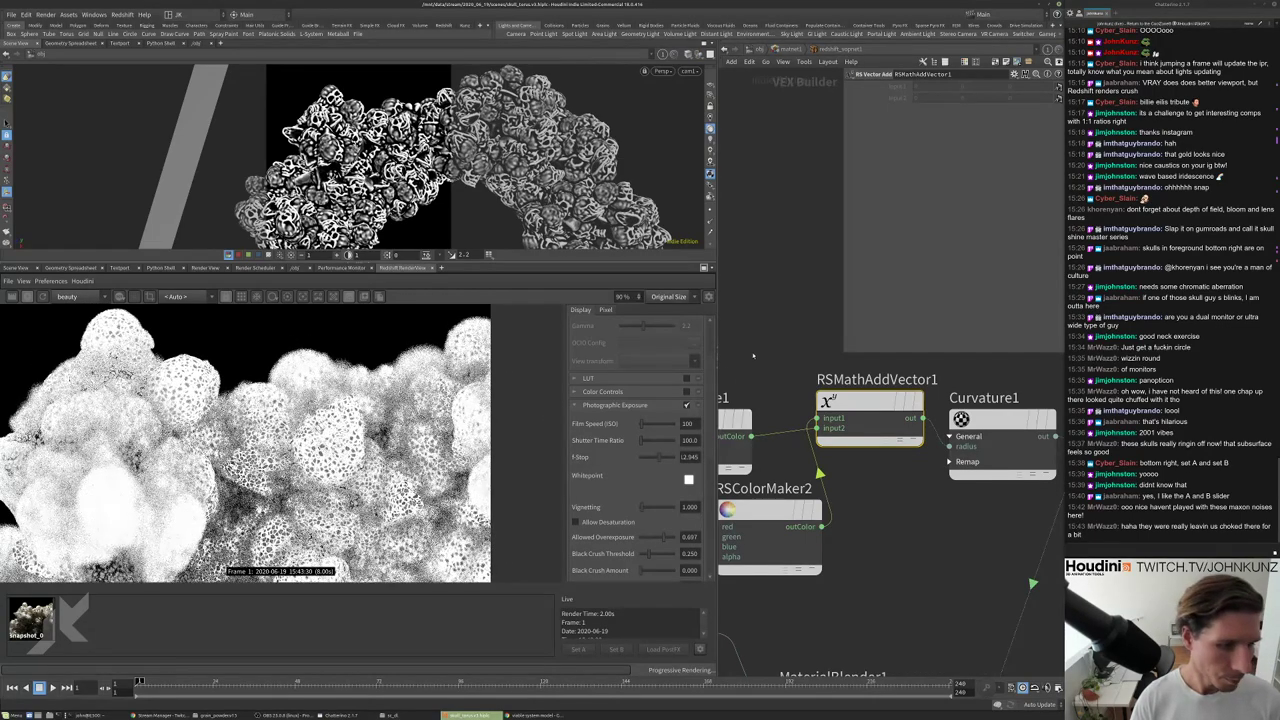
middle_click_drag(820, 420, 863, 384)
left_click(757, 400)
middle_click_drag(787, 302, 864, 407)
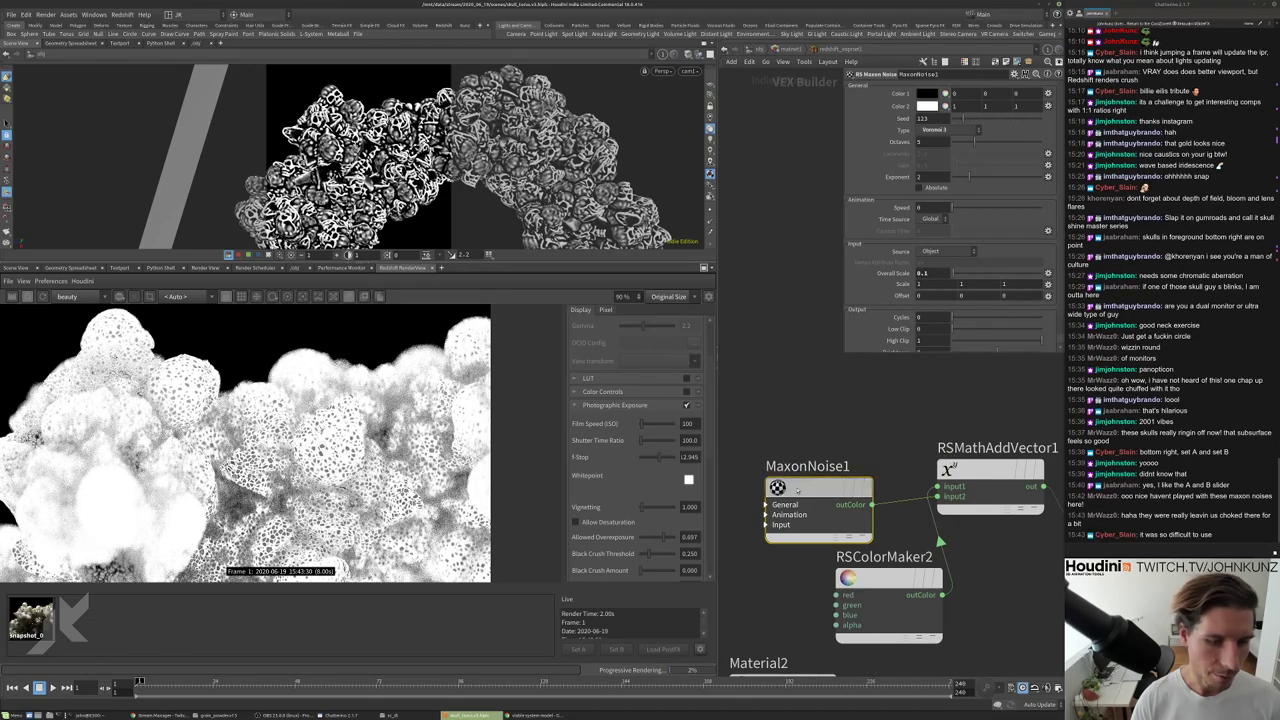
left_click_drag(798, 489, 786, 430)
scroll(897, 312, "down", 1)
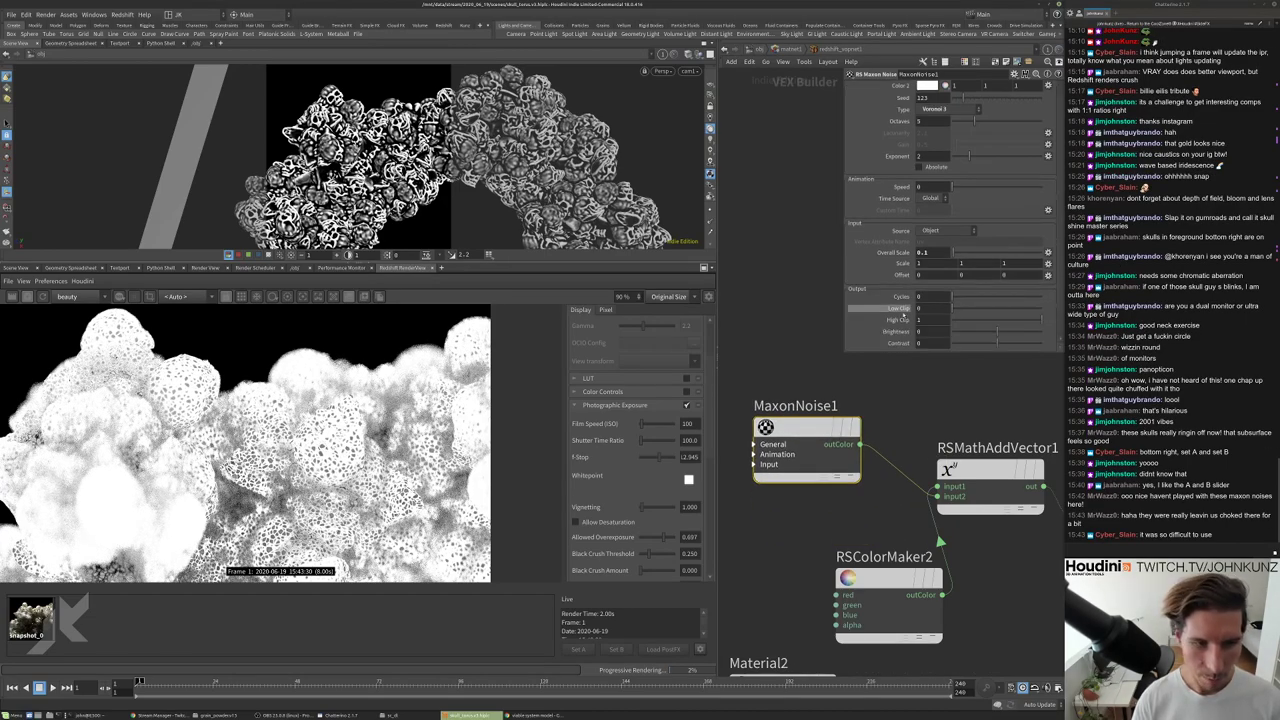
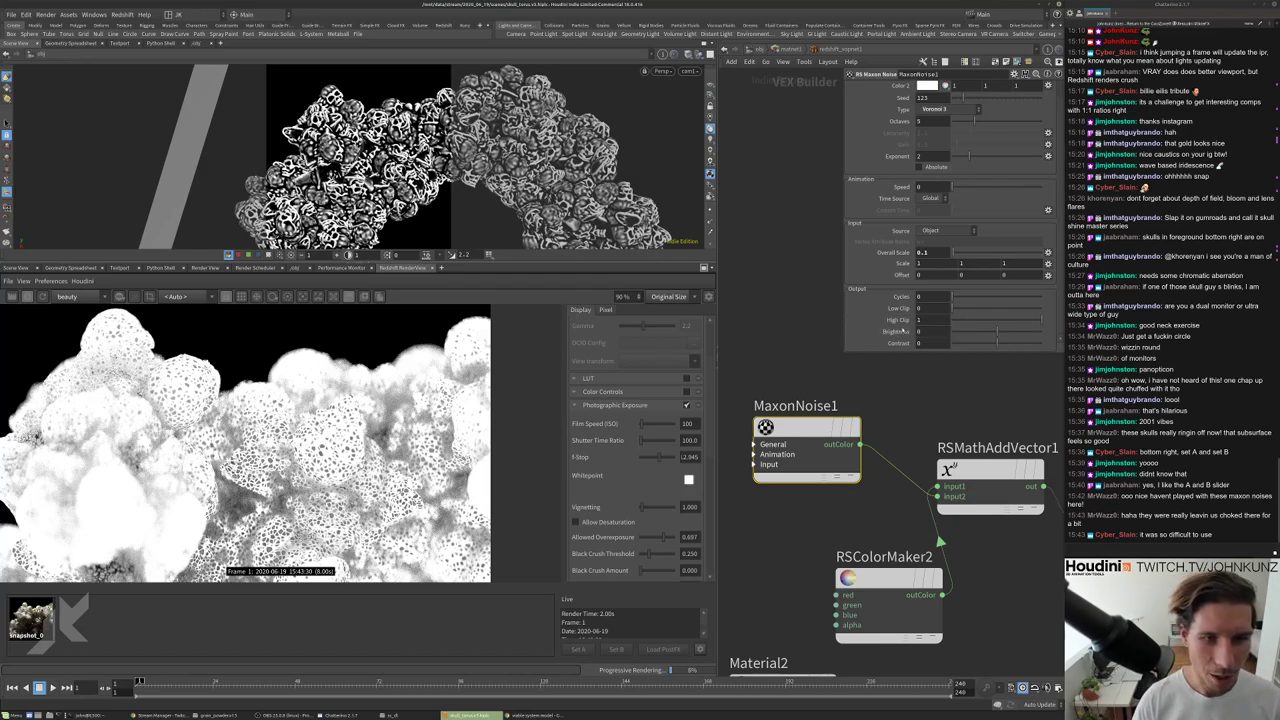
Create an RS Change Range node (RSMathRange2) in the noise network and position it.
scroll(903, 330, "up", 1)
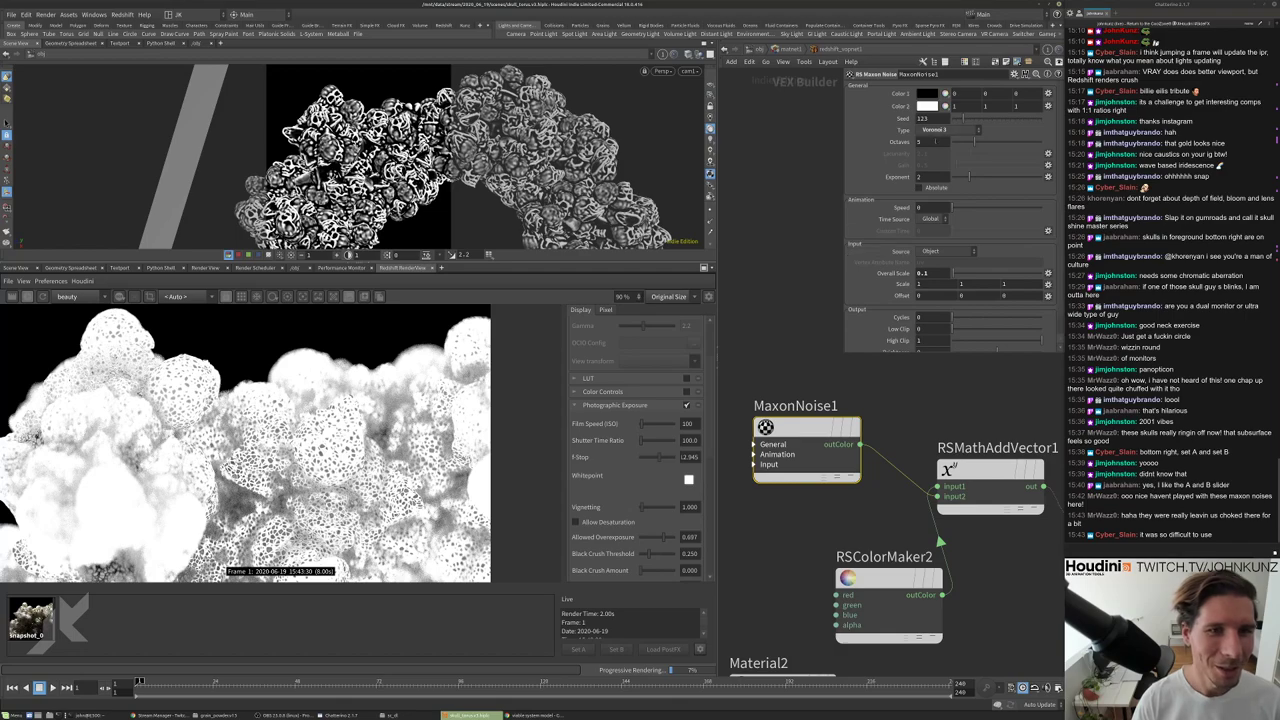
scroll(897, 212, "down", 1)
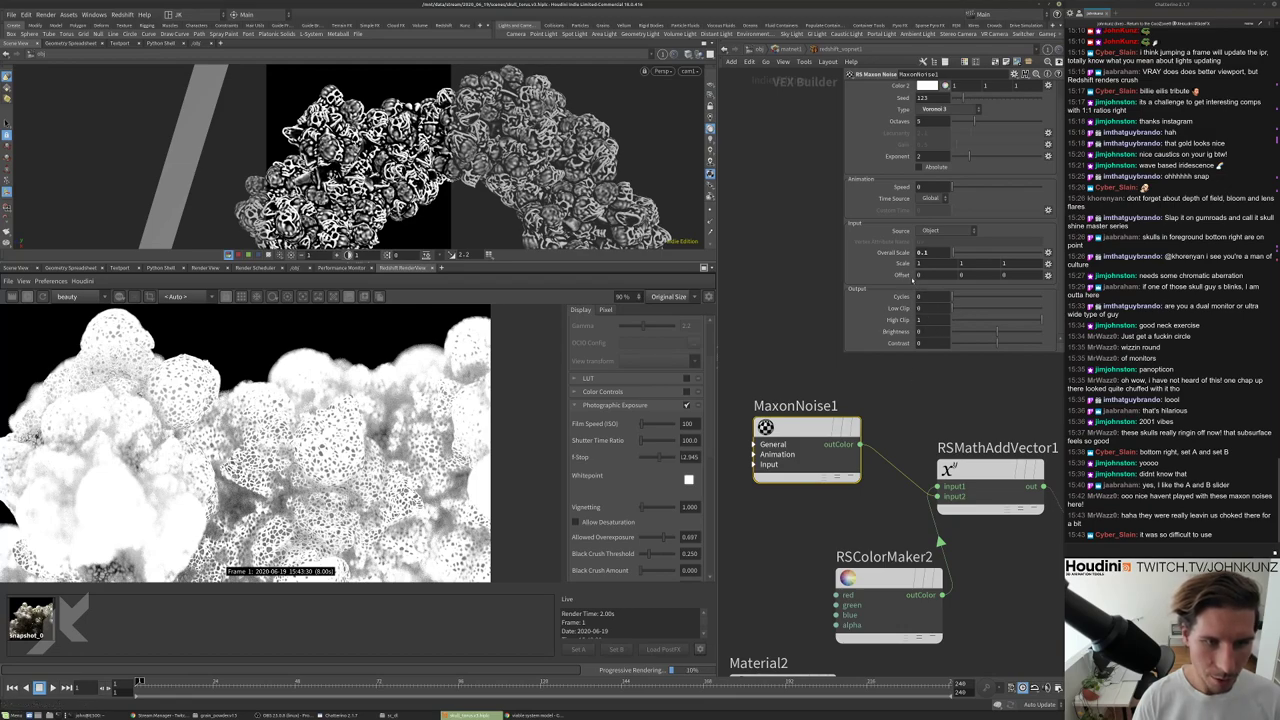
key("Tab")
mouse_move(940, 428)
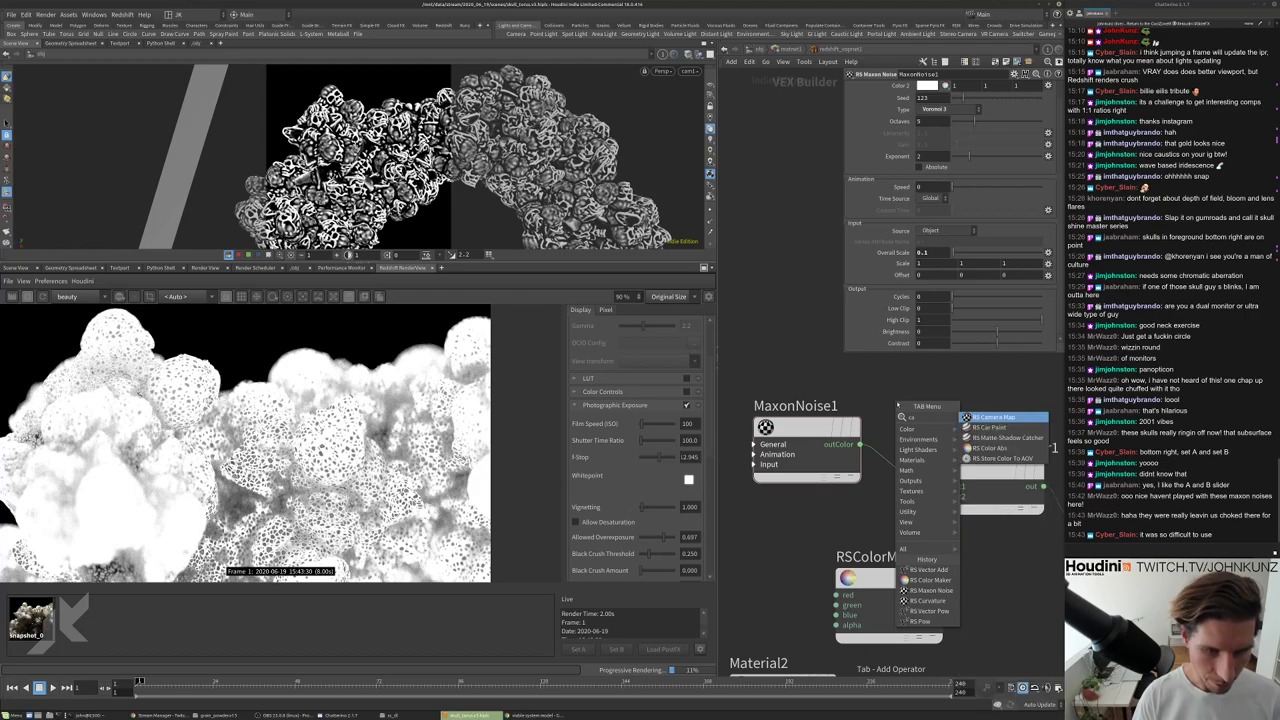
left_click(1005, 427)
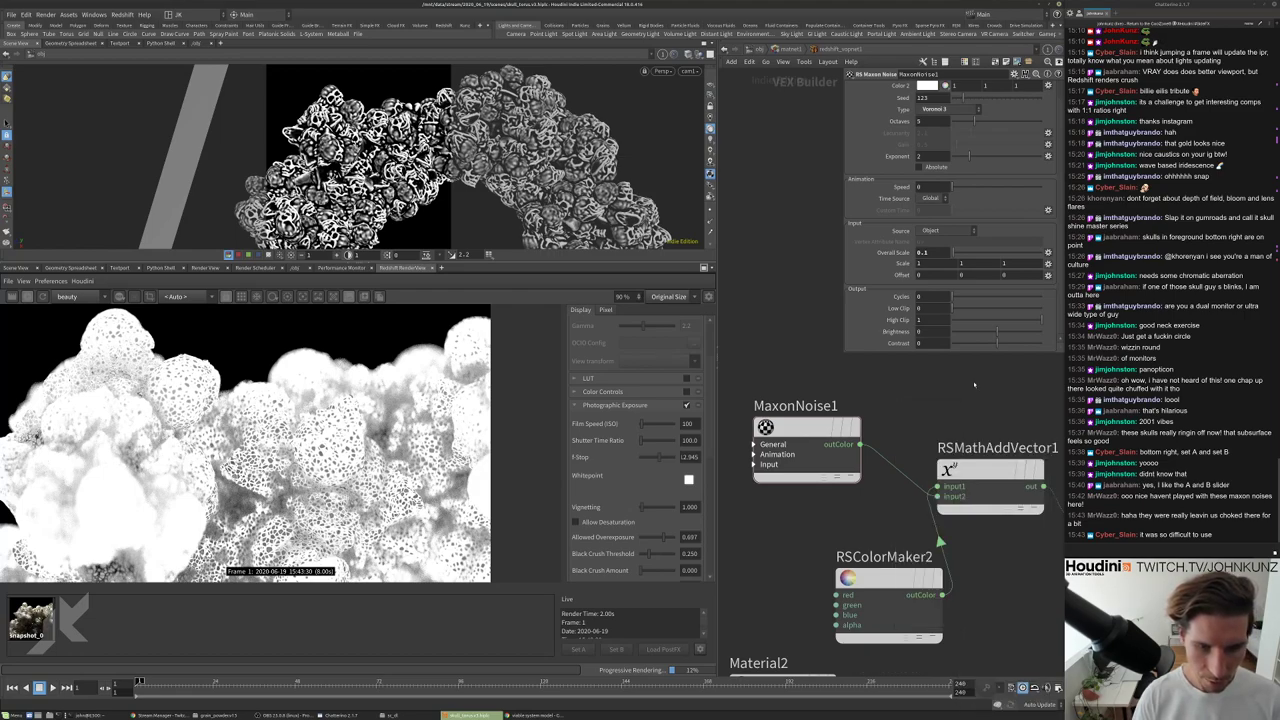
key("Tab")
mouse_move(985, 412)
type("ra")
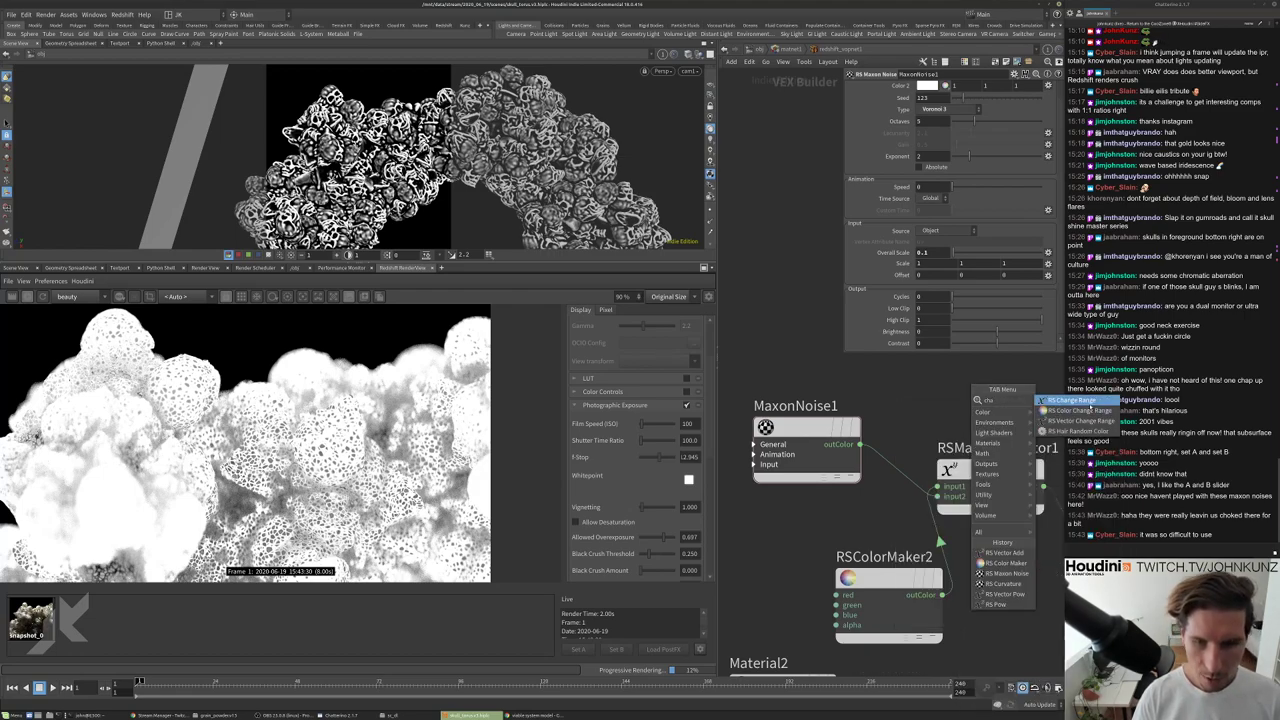
key("Return")
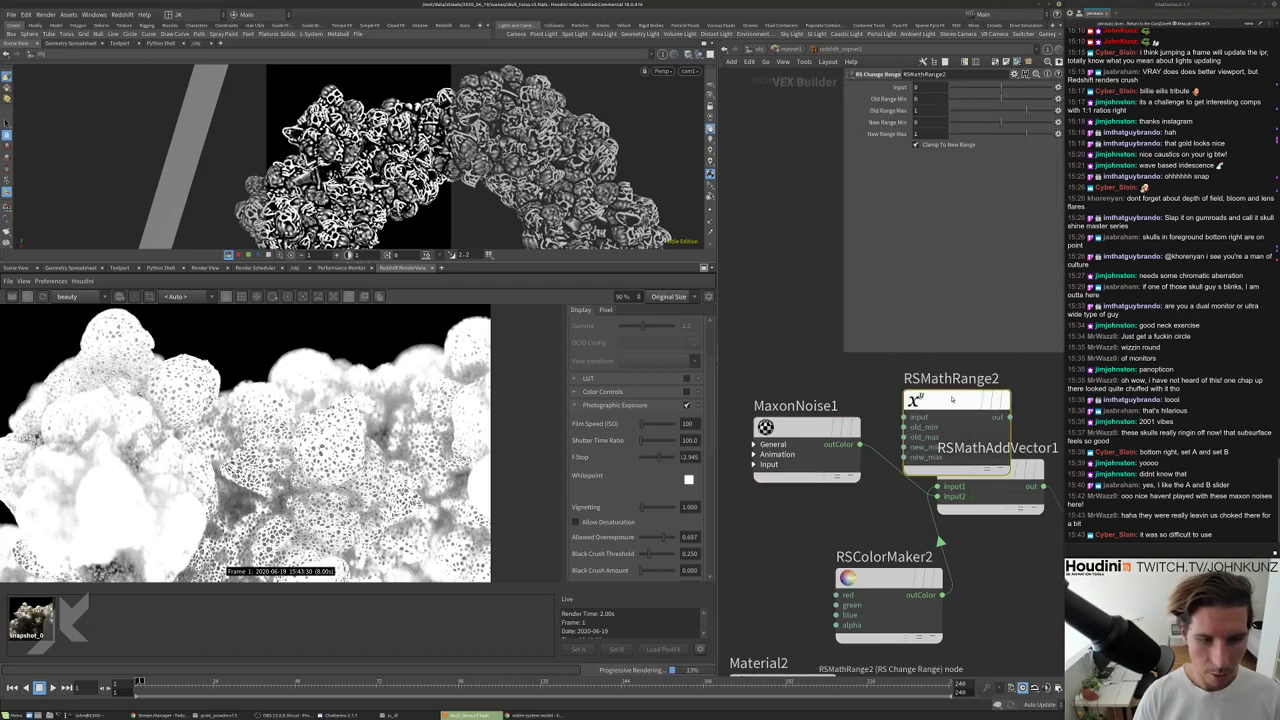
left_click(925, 368)
middle_click_drag(947, 368, 907, 403)
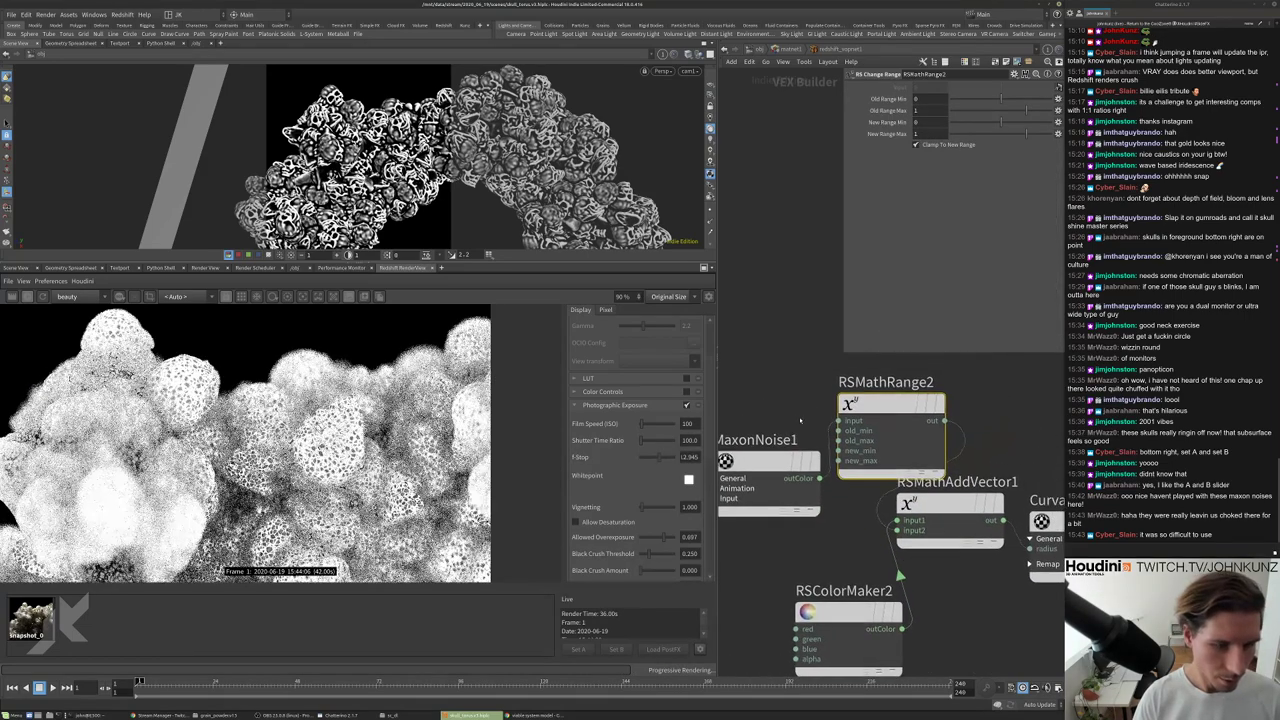
left_click_drag(907, 404, 898, 391)
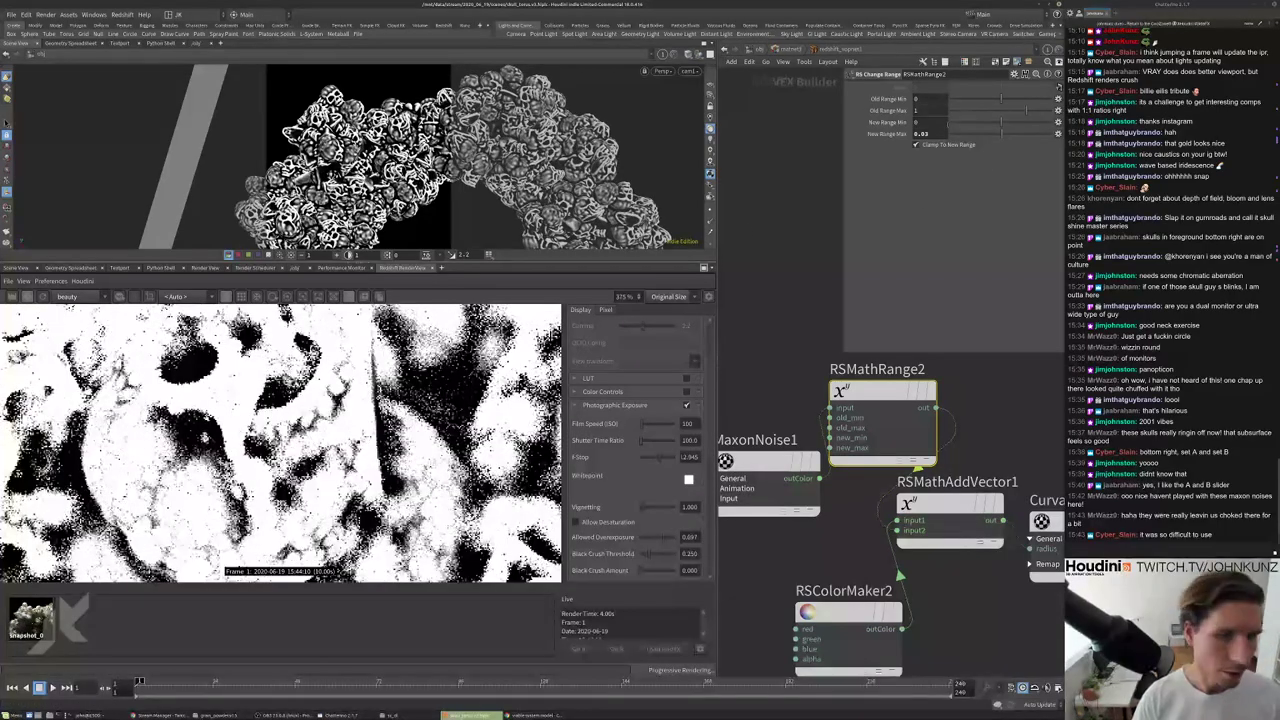
Give RSMathRange2 a New Range of -0.001 to 0.001.
left_click(916, 121)
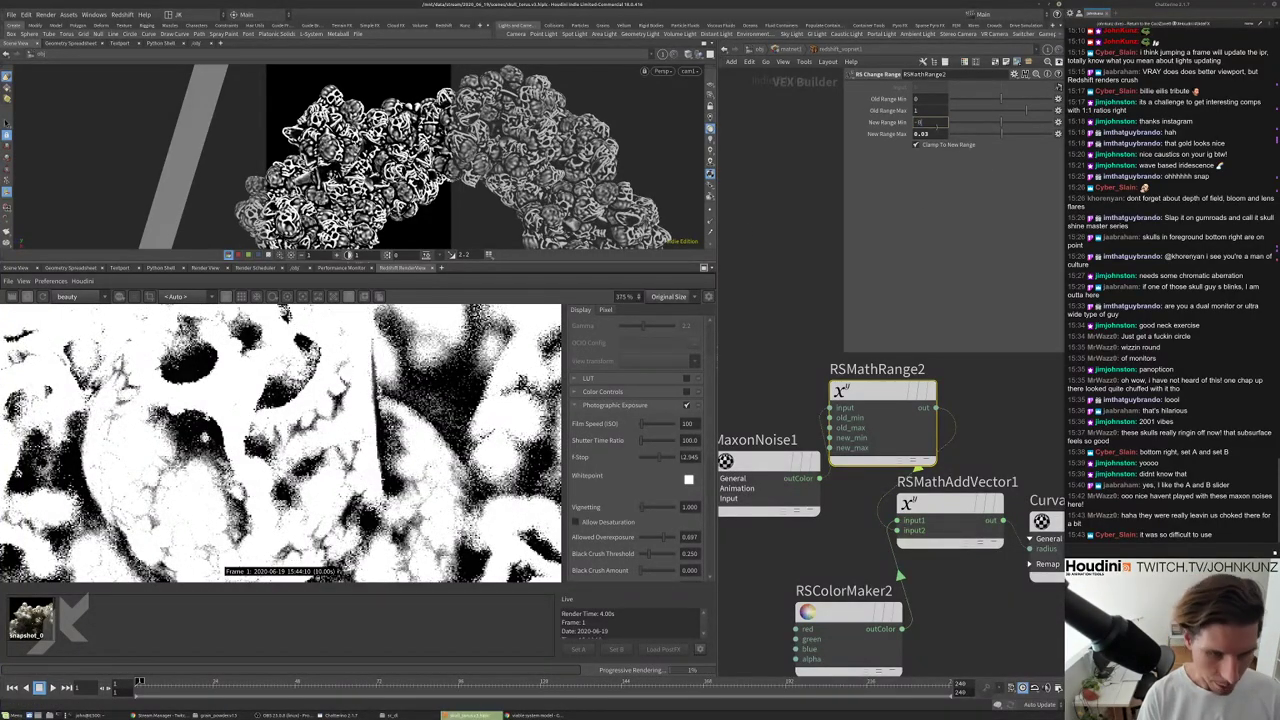
type("-0.00")
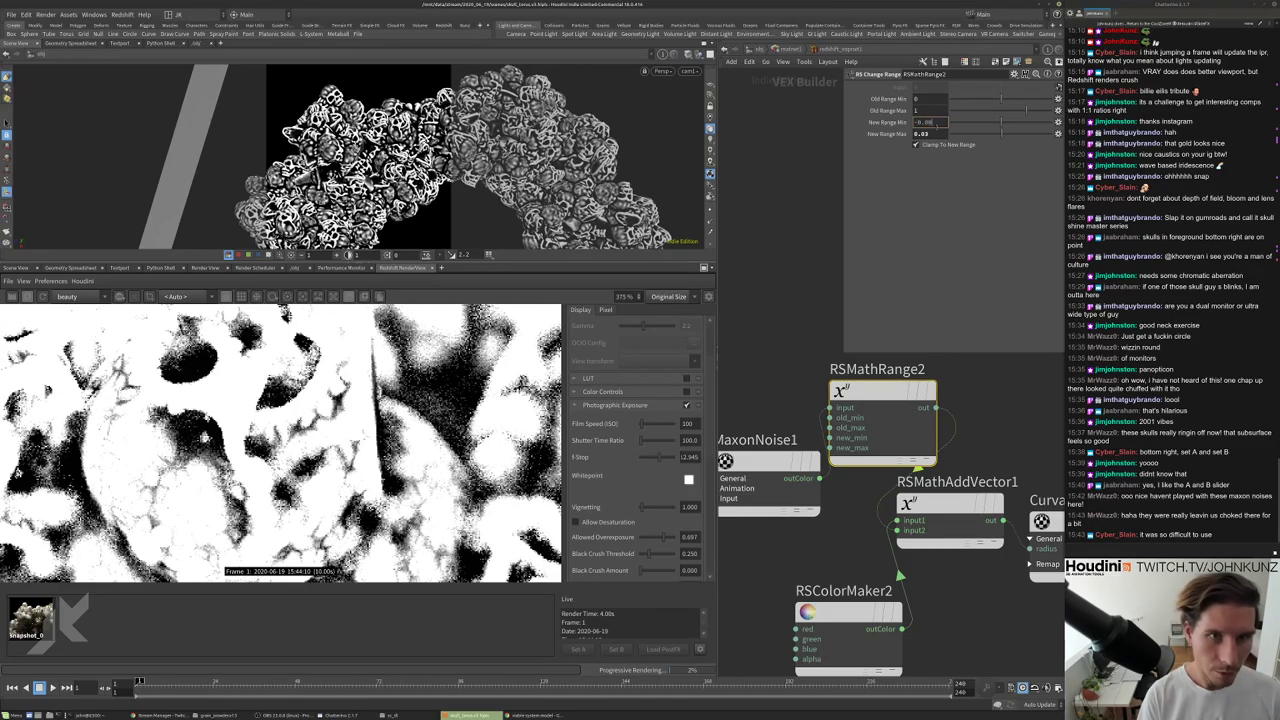
type("1")
key("Return")
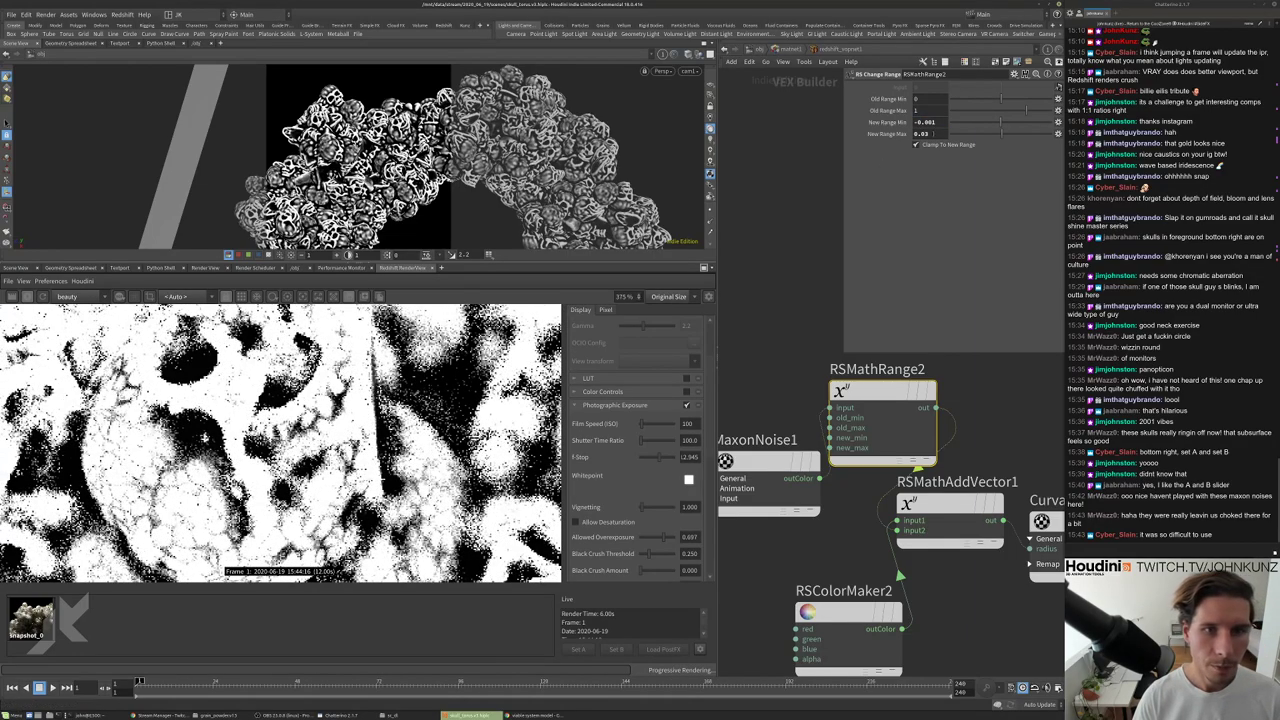
type("0.001")
key("Return")
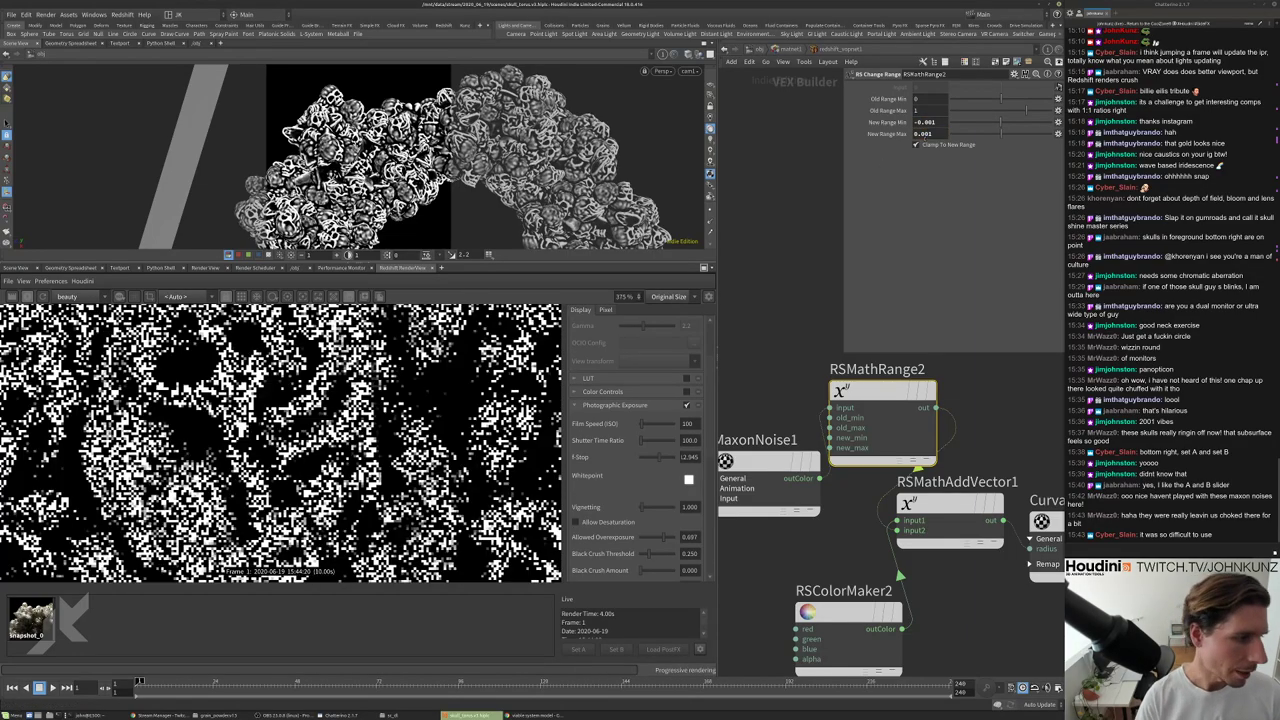
scroll(280, 440, "down", 1)
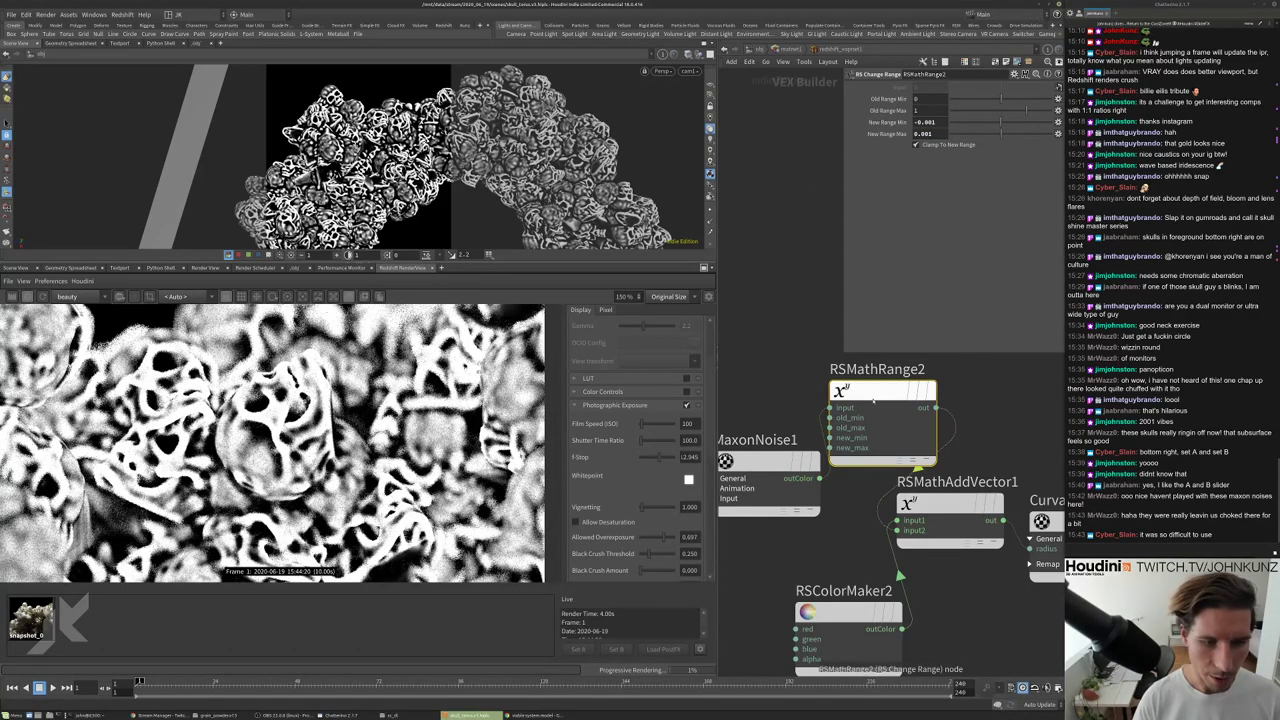
scroll(770, 400, "down", 2)
left_click_drag(850, 400, 844, 388)
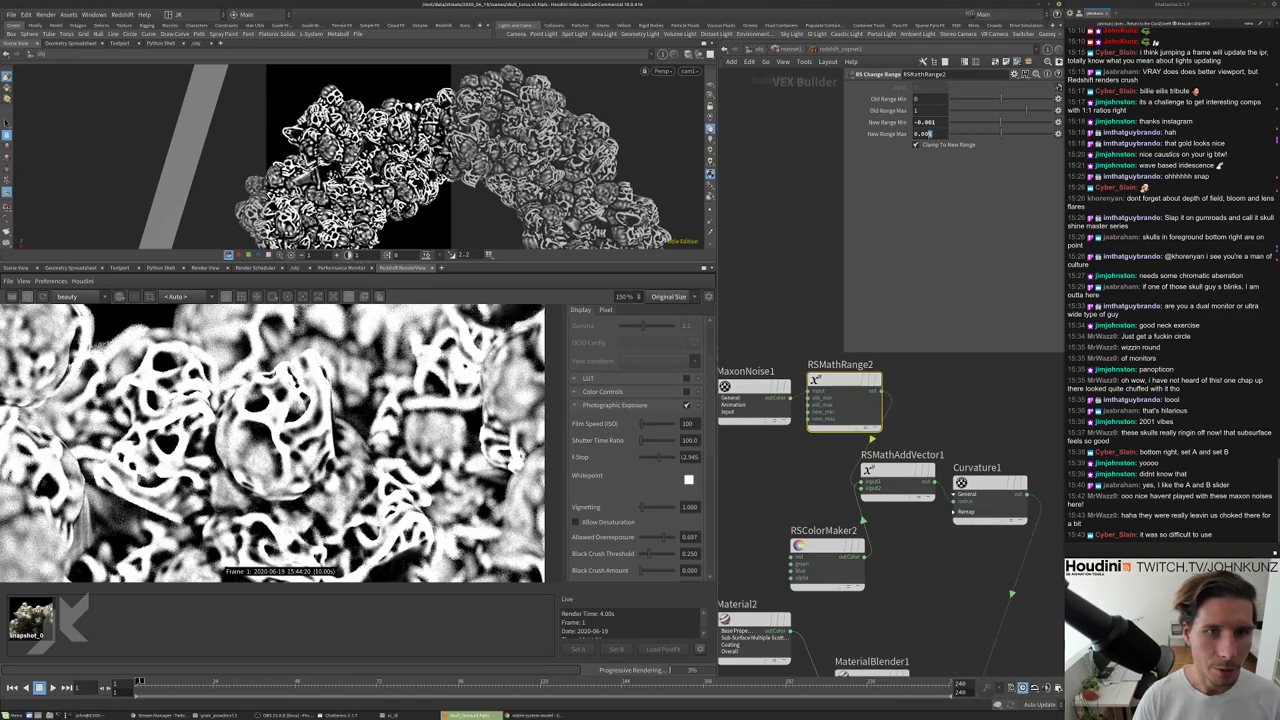
Widen the new range to -0.0075 to 0.0075, then refine New Range Min to -0.00275.
double_click(925, 133)
type("0.0075")
key("Return")
double_click(925, 121)
type("-0.0075")
key("Return")
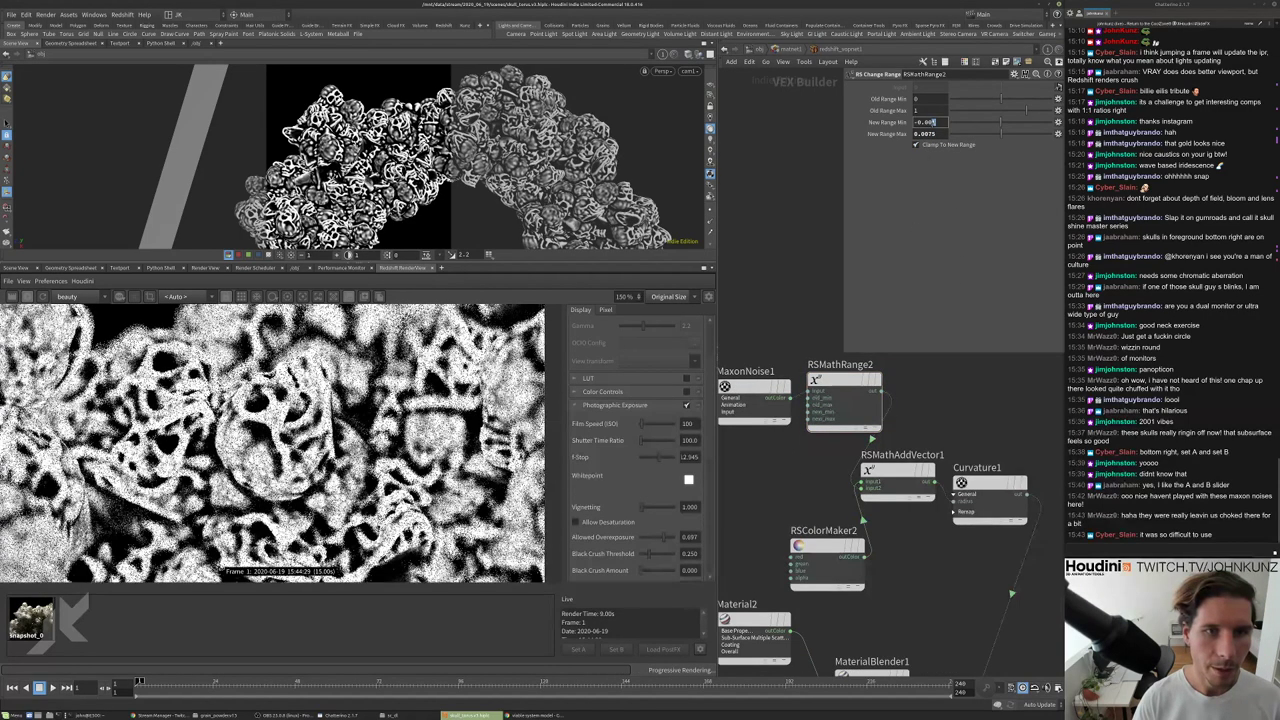
scroll(280, 440, "up", 2)
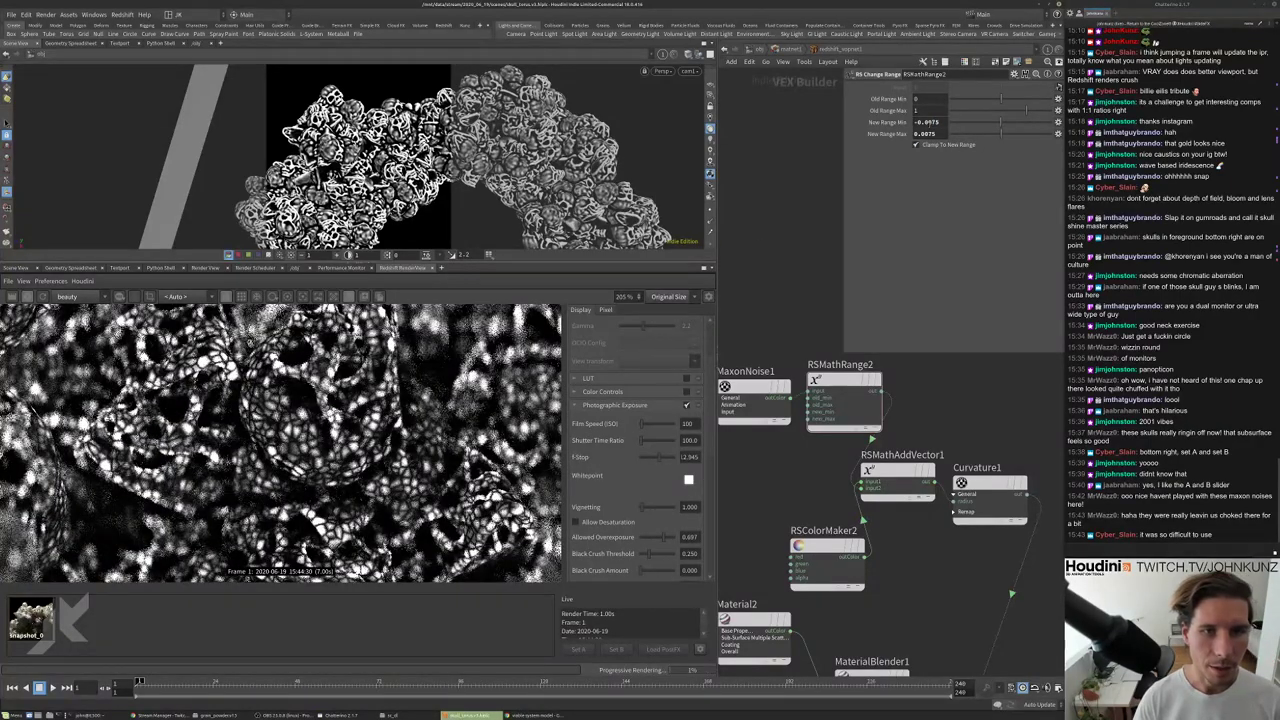
double_click(930, 121)
type("00275")
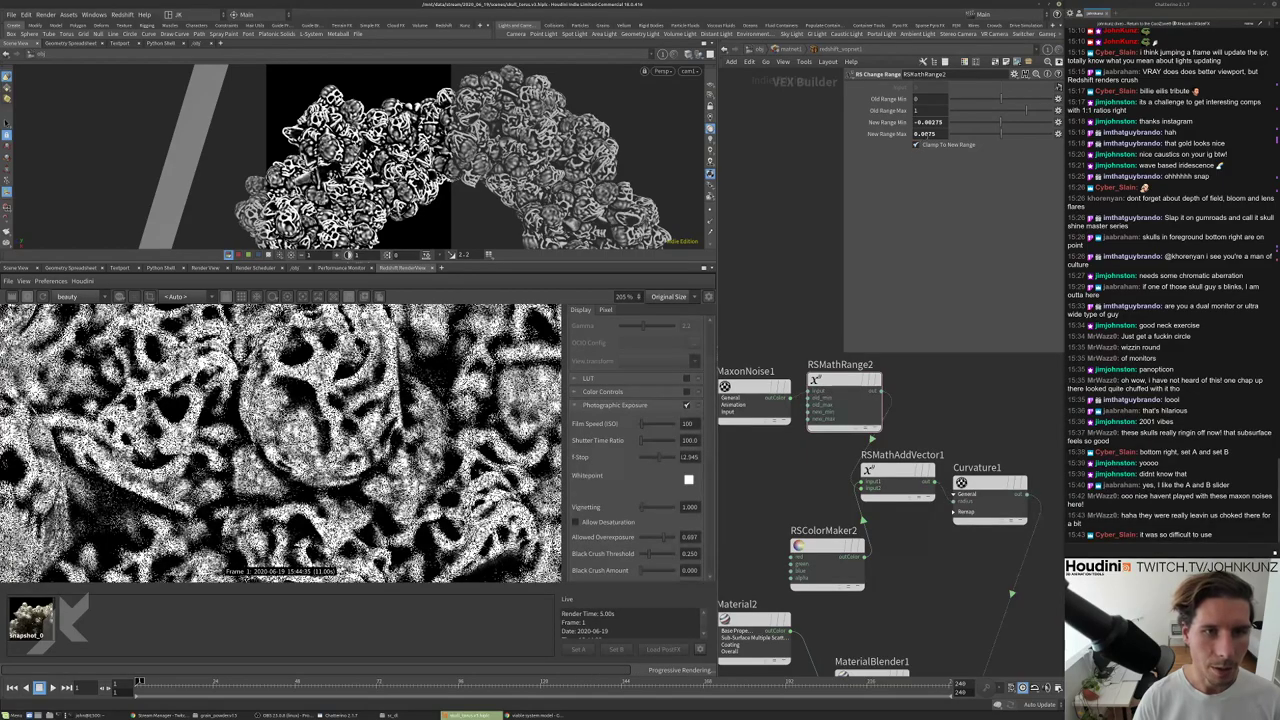
key("Return")
scroll(280, 440, "up", 1)
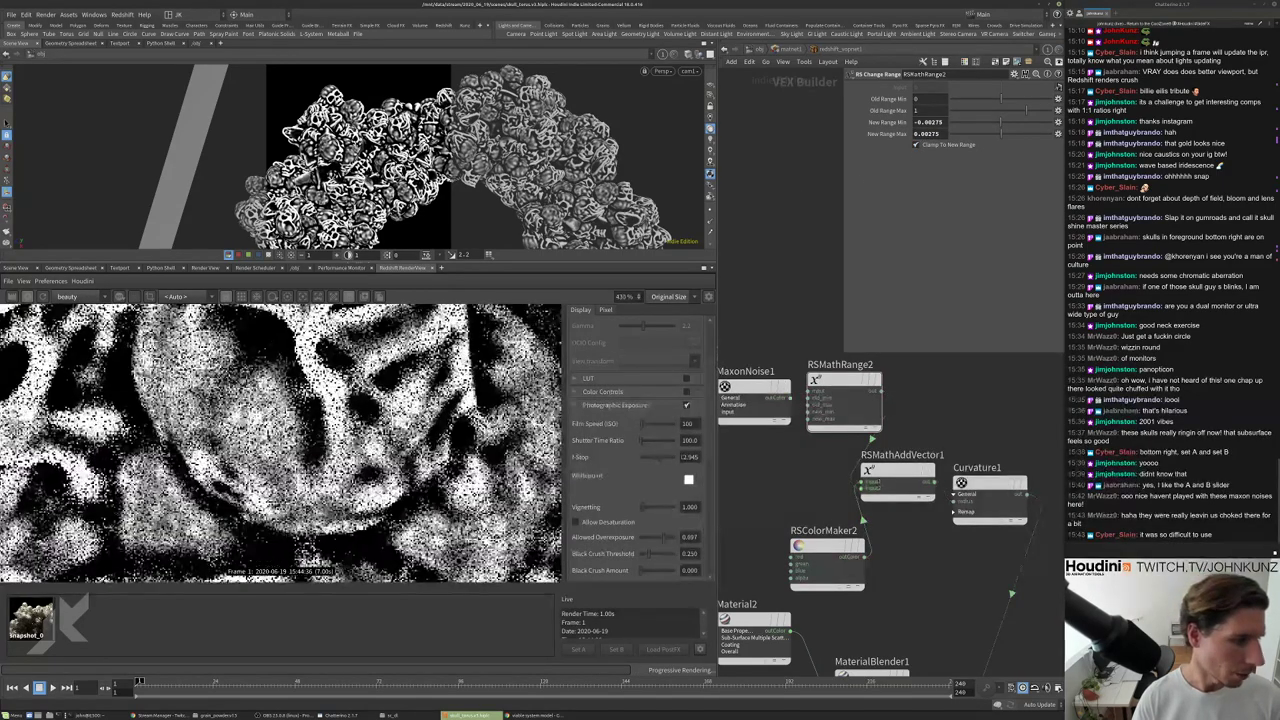
scroll(280, 440, "down", 4)
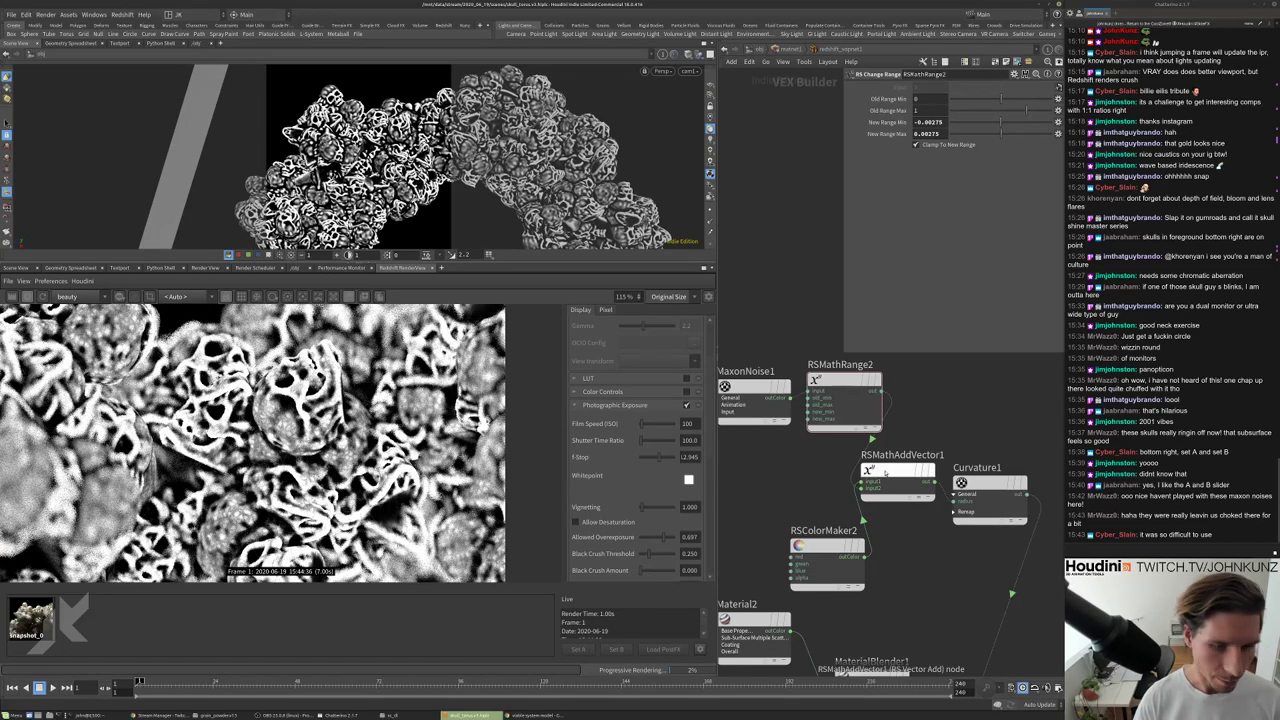
Try Cell noise, then set MaxonNoise1's noise type to Perlin.
left_click(752, 400)
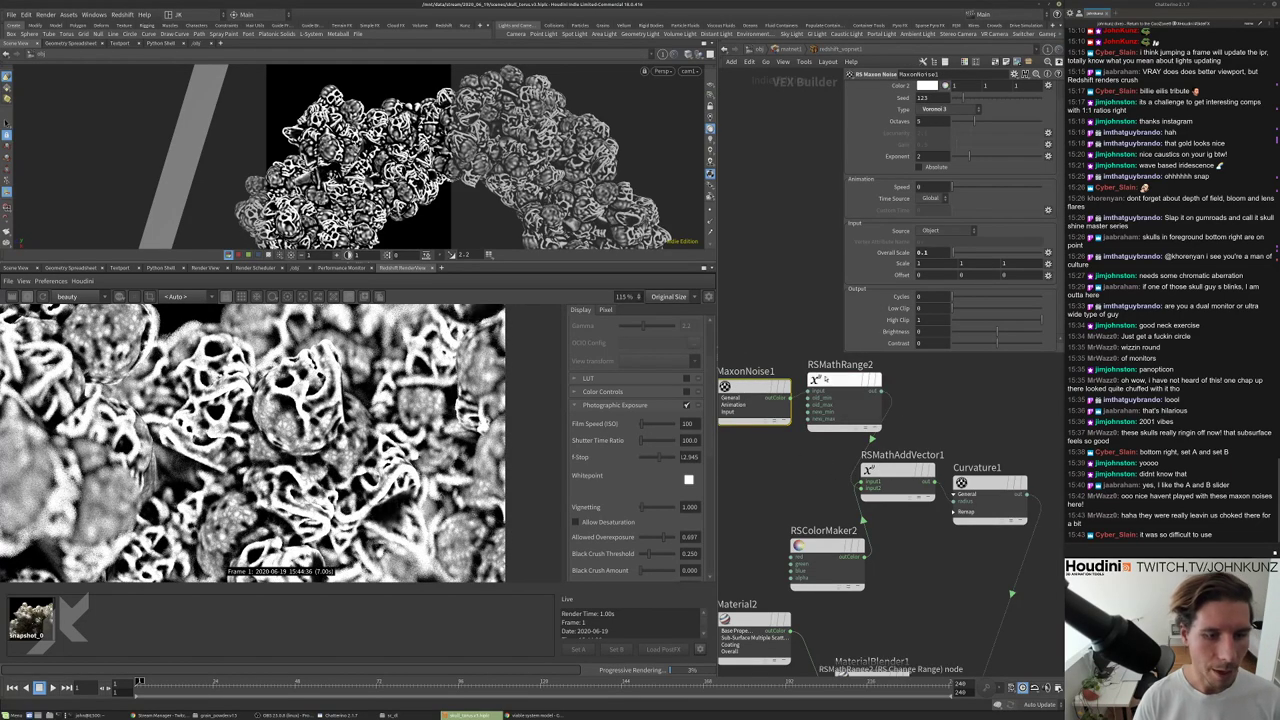
left_click(935, 109)
left_click(945, 145)
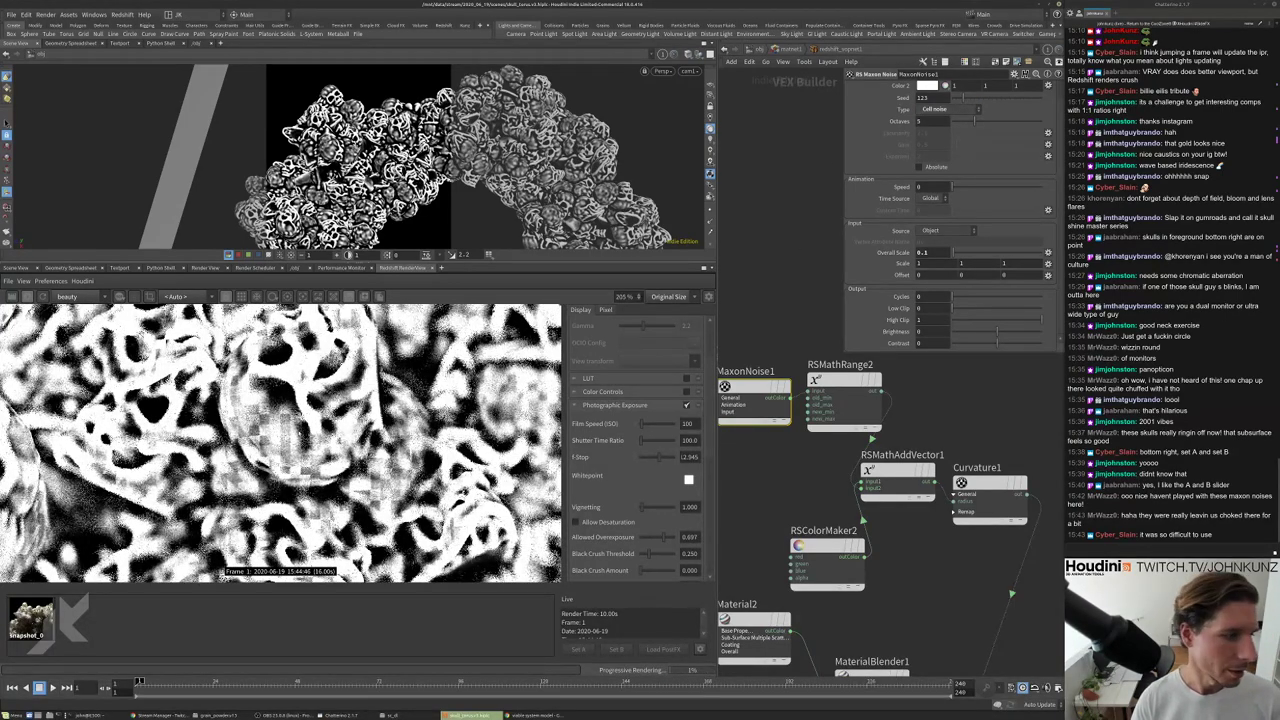
left_click(935, 109)
left_click(945, 274)
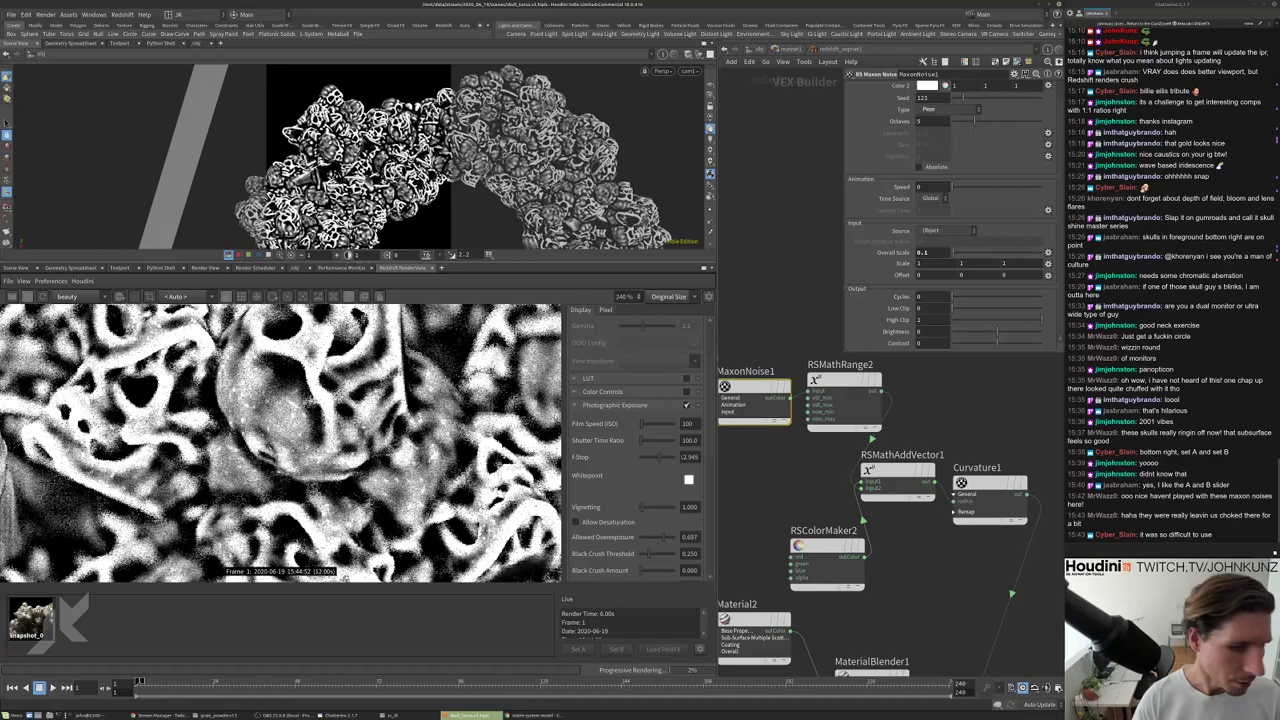
left_click(843, 398)
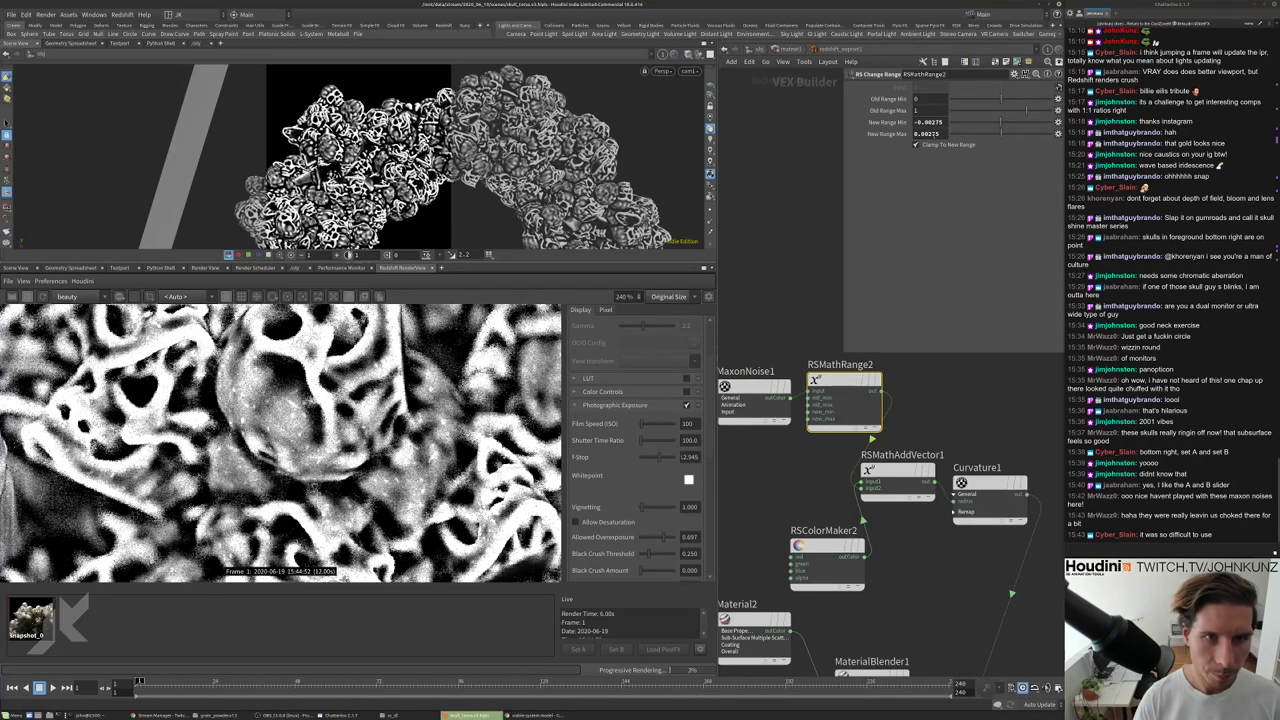
Confirm RSMathRange2's ±0.00175 range and set RSColorMaker2 Red to 0.0025.
key("Return")
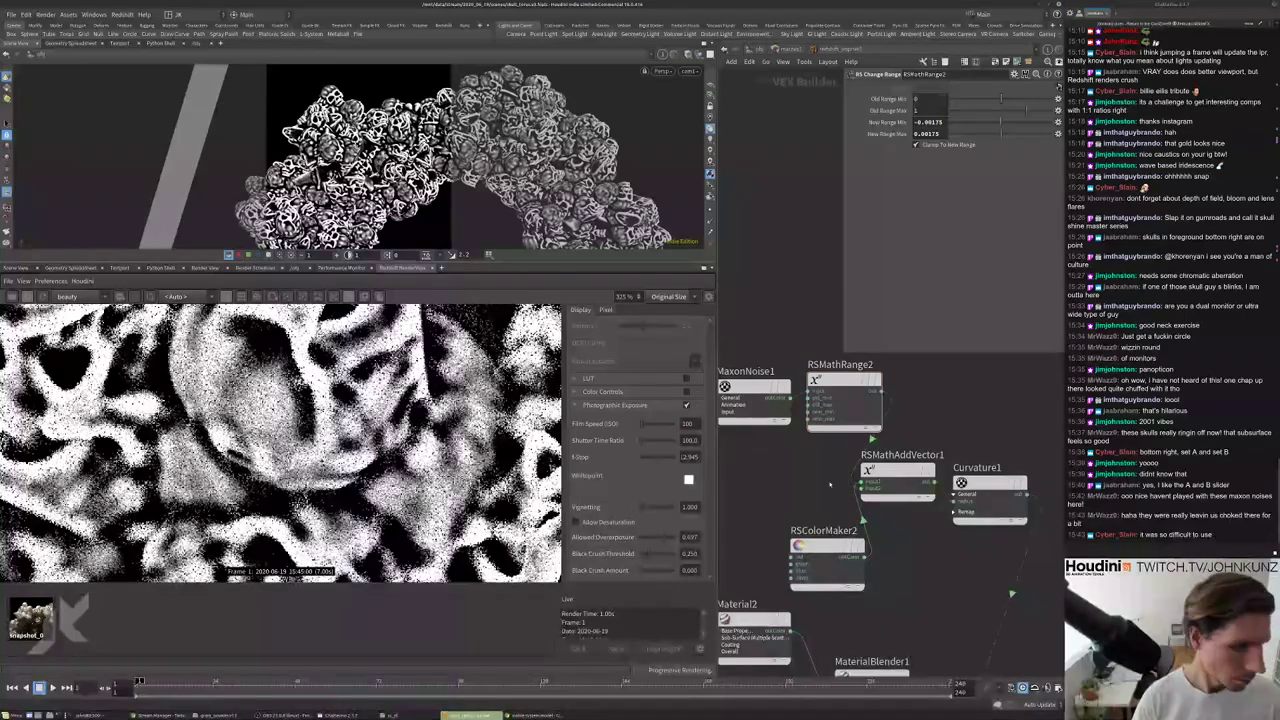
left_click(827, 556)
left_click(925, 87)
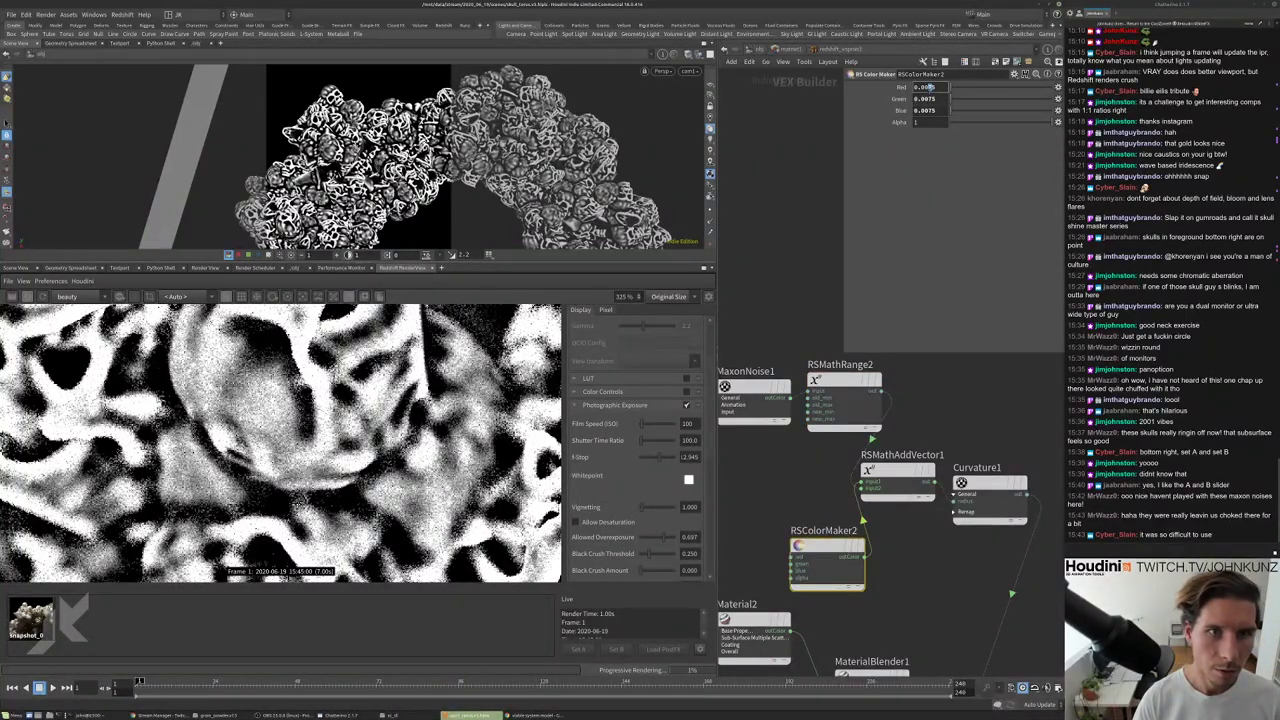
type("0.0025")
key("Return")
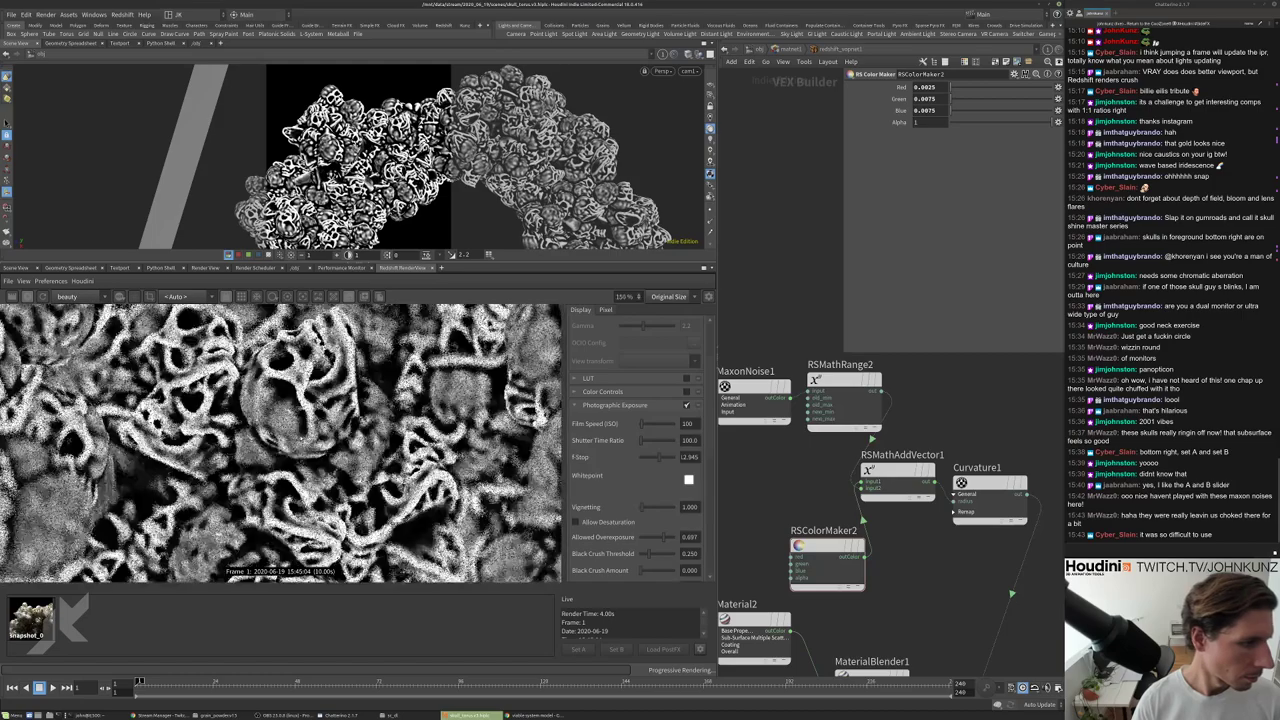
scroll(300, 440, "up", 2)
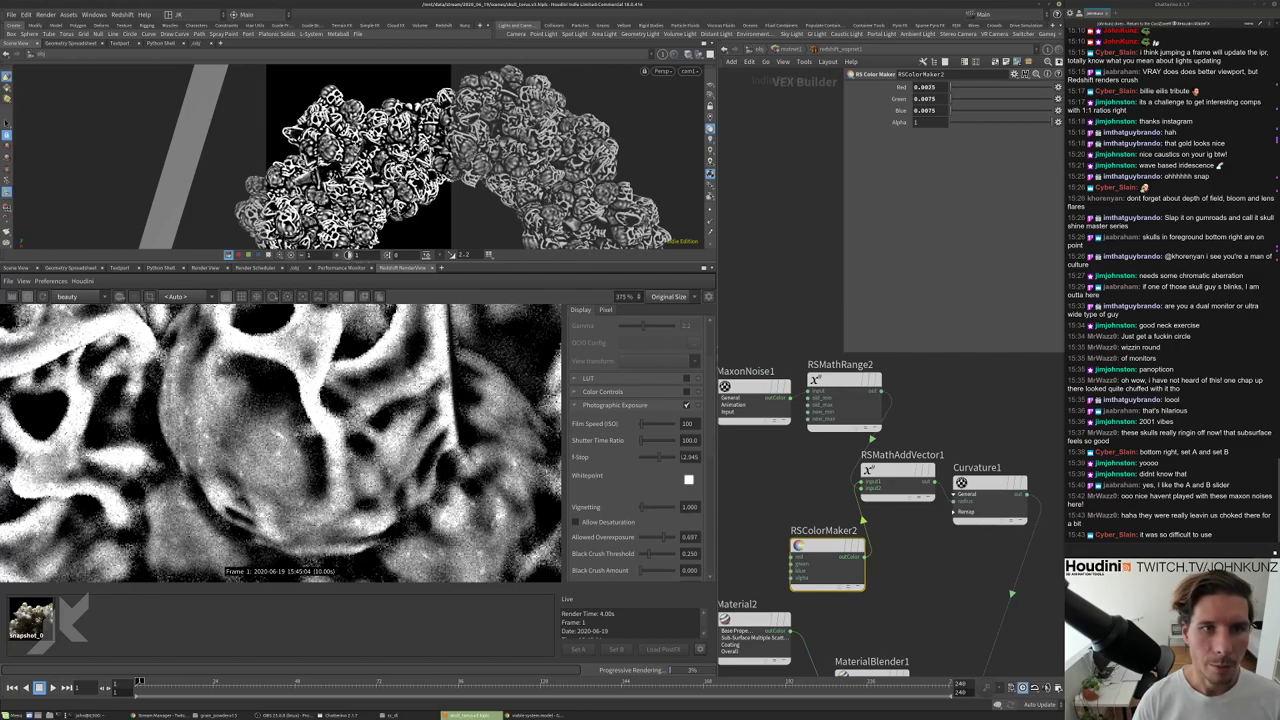
Lower RSColorMaker2's Red to 0.0005, then to 0.00015.
left_click(925, 87)
key("Return")
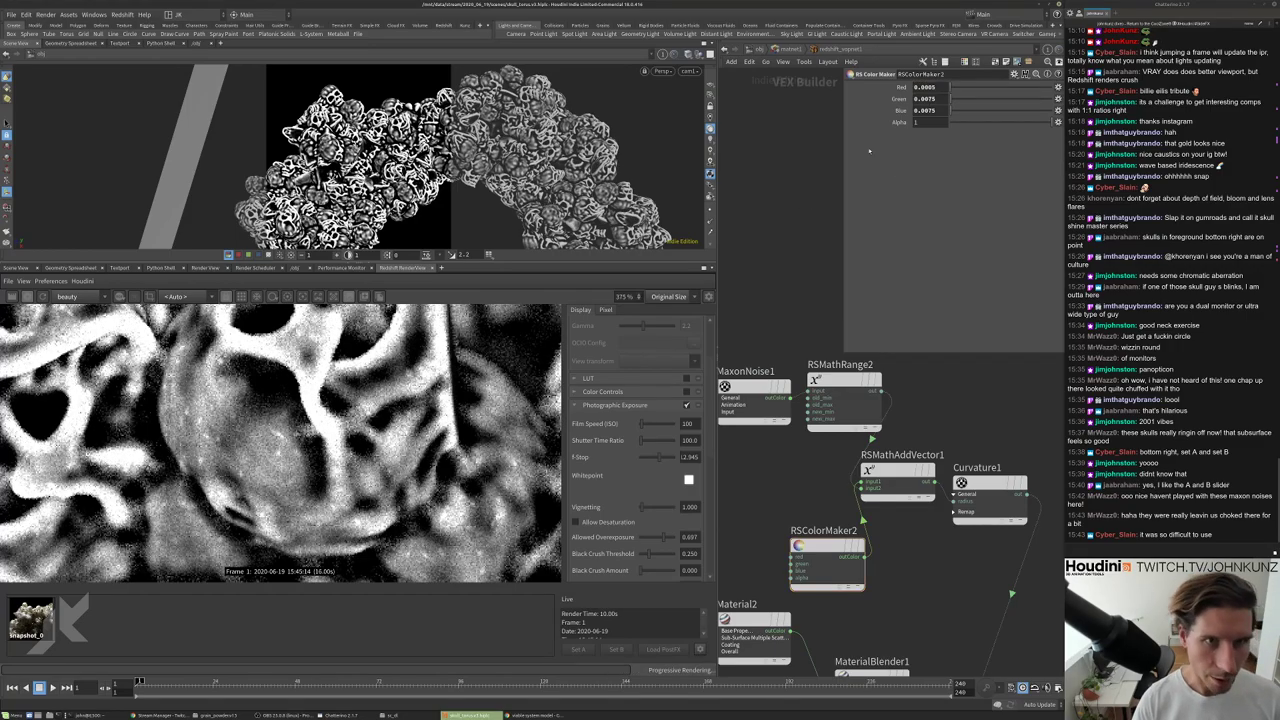
scroll(280, 440, "down", 2)
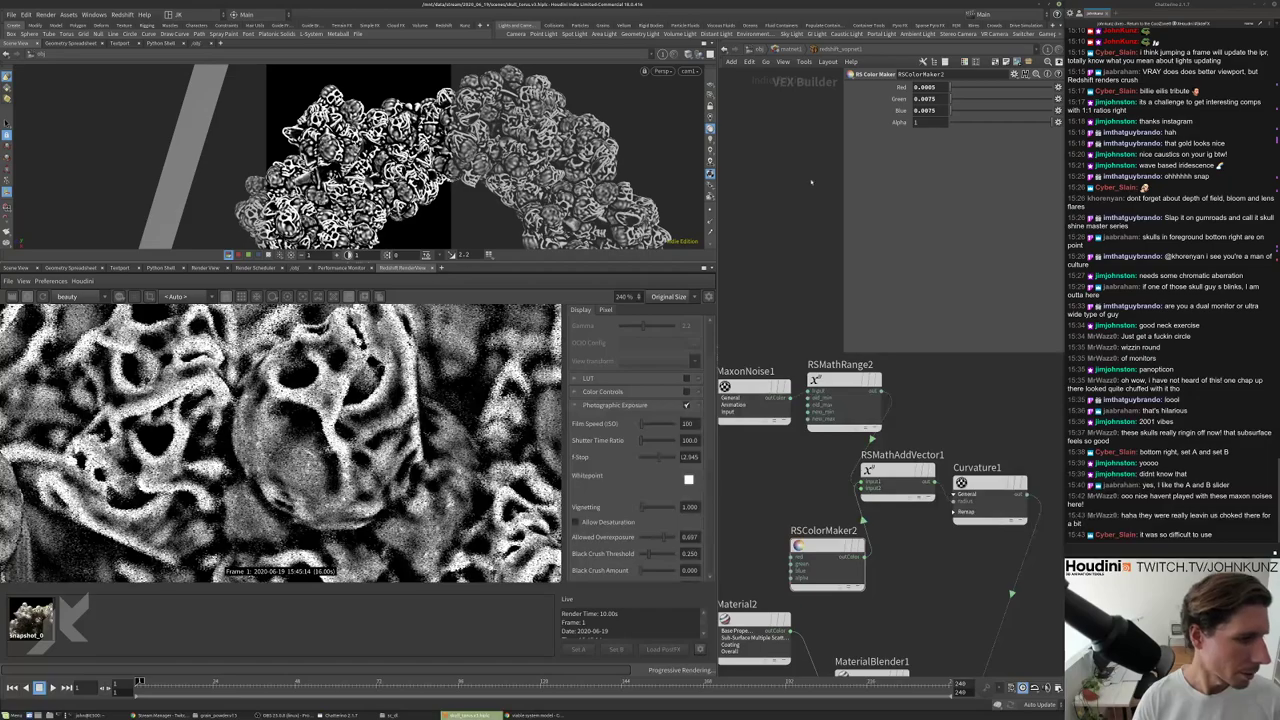
left_click(925, 87)
type("0.00015")
key("Return")
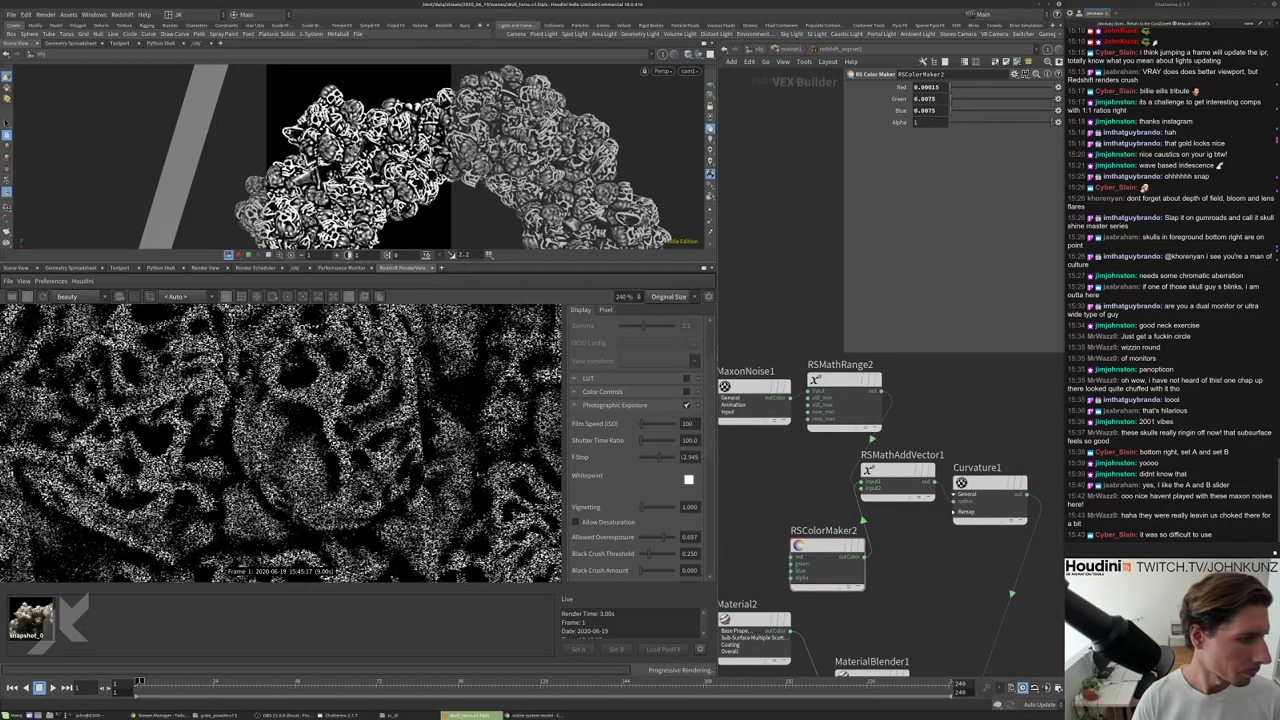
left_click(843, 395)
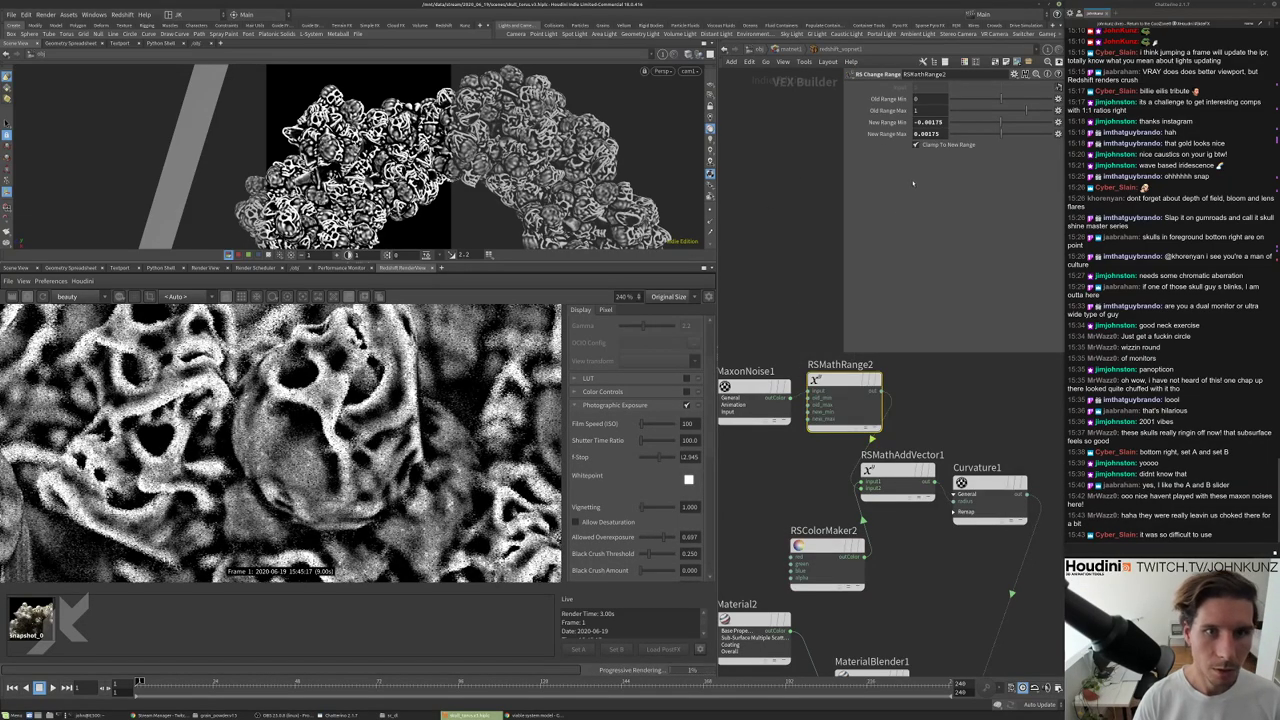
Set RSMathRange2's New Range Min to -0.00075 and frame the whole network.
double_click(936, 121)
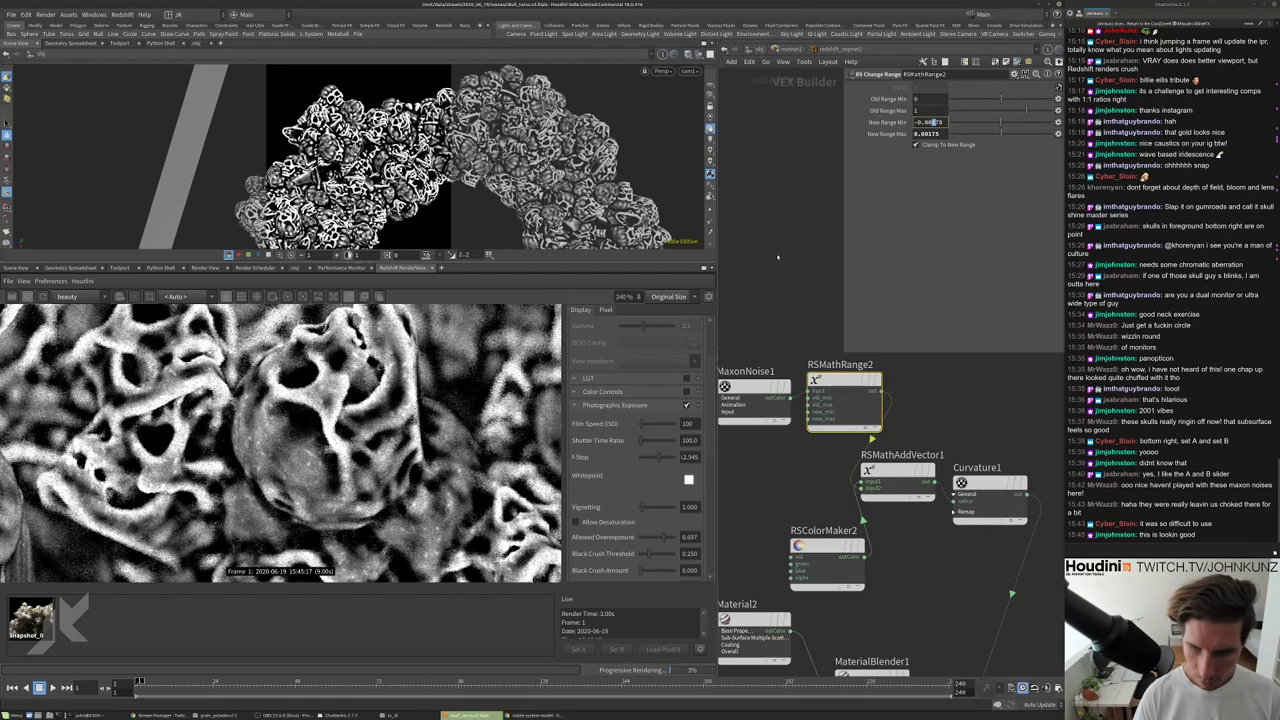
key("Return")
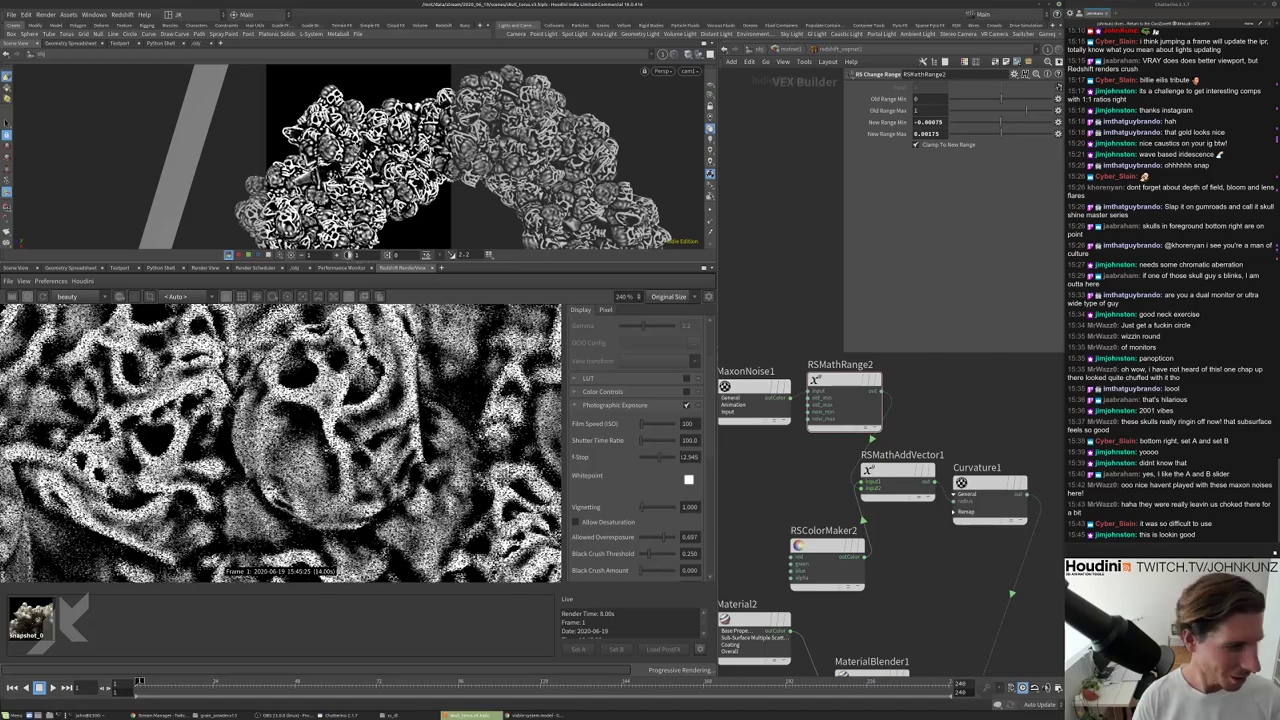
scroll(280, 440, "down", 1)
scroll(280, 440, "up", 4)
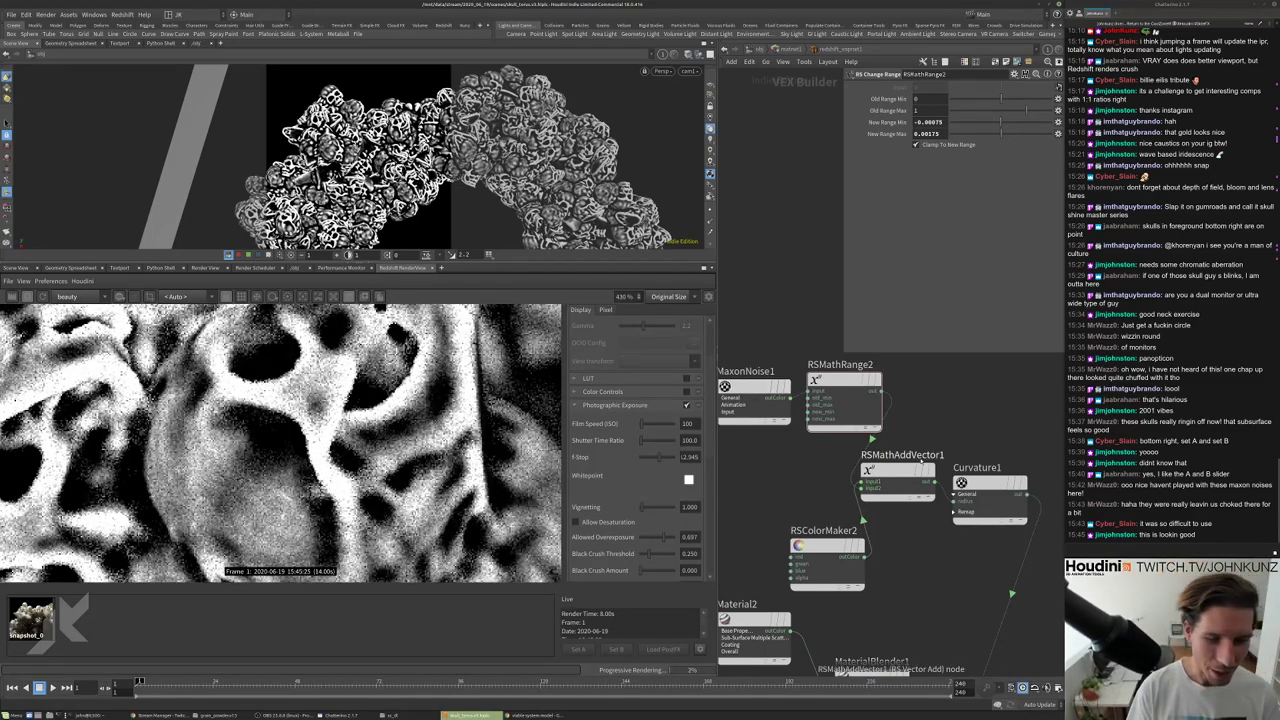
key("h")
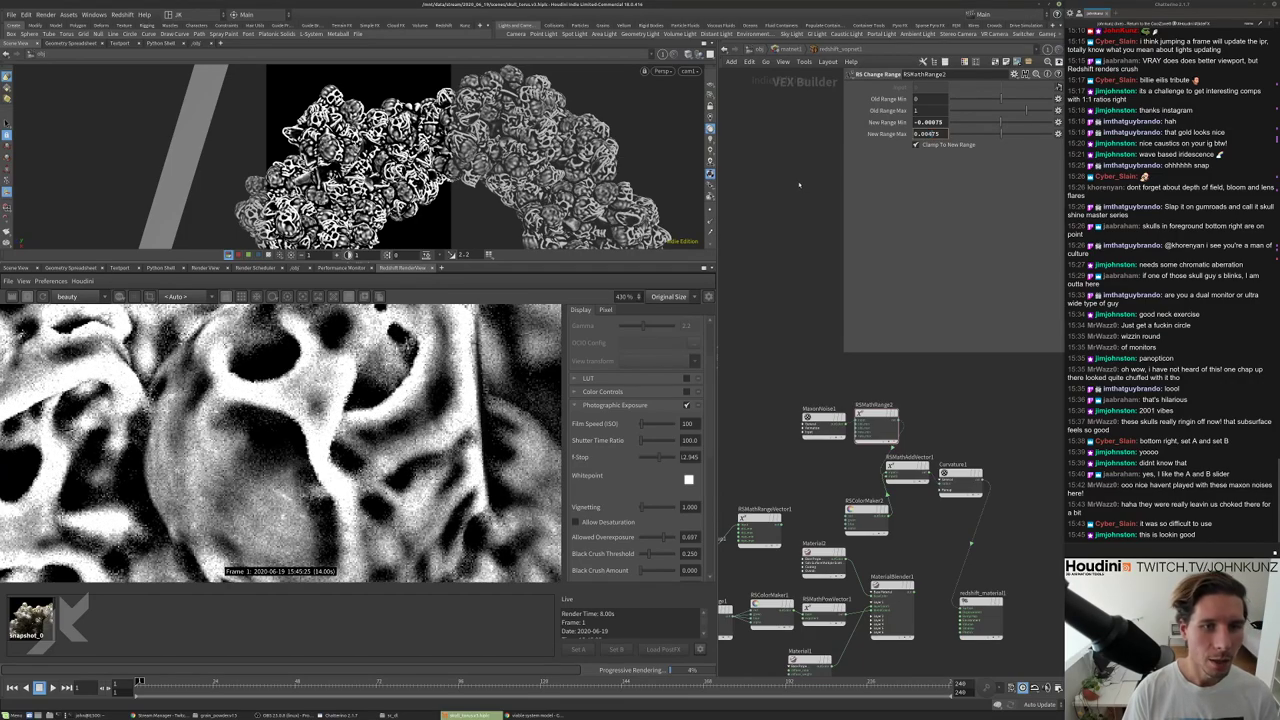
scroll(360, 440, "up", 3)
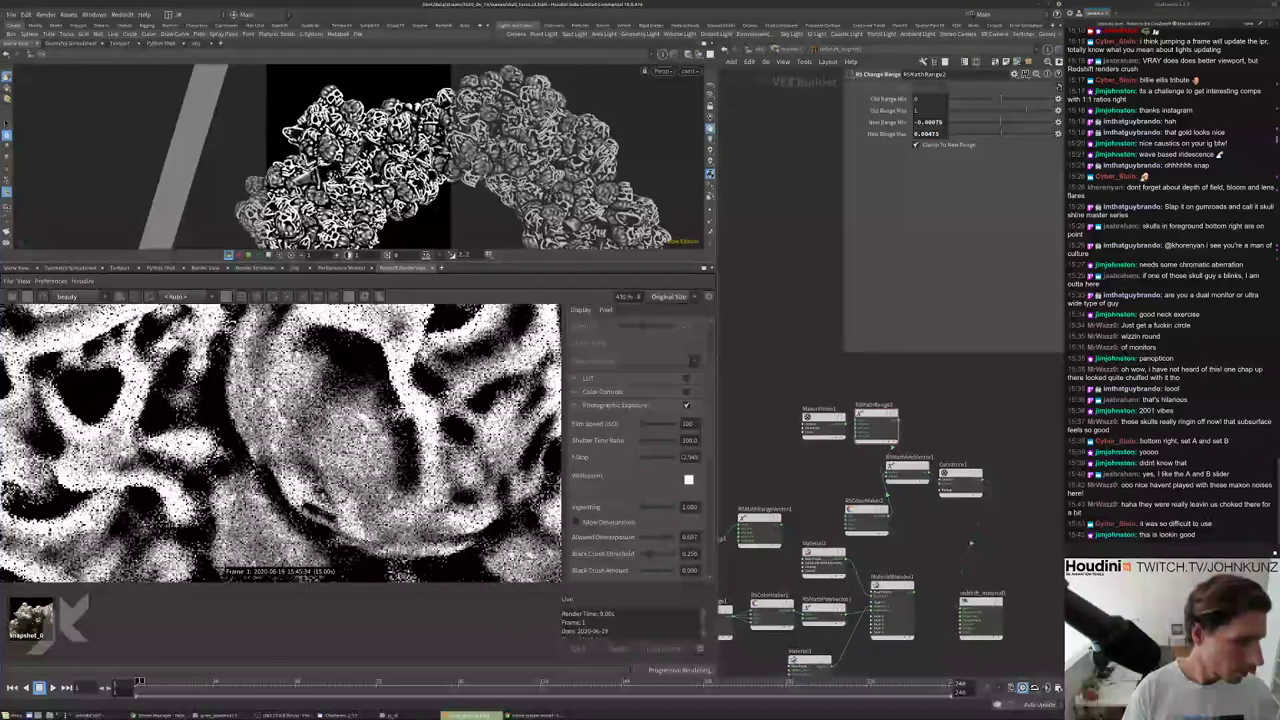
Raise RSMathRange2's Old Range Min with its slider toward 0.75.
left_click(907, 468)
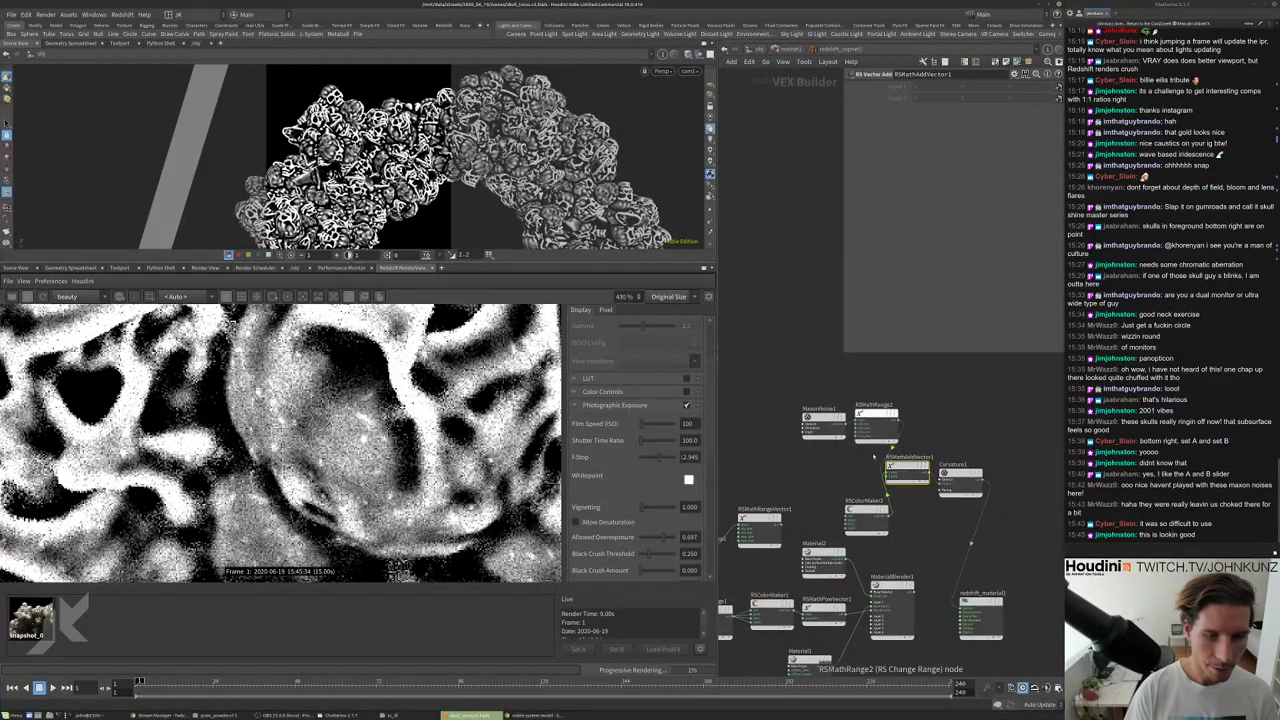
left_click(866, 510)
double_click(932, 87)
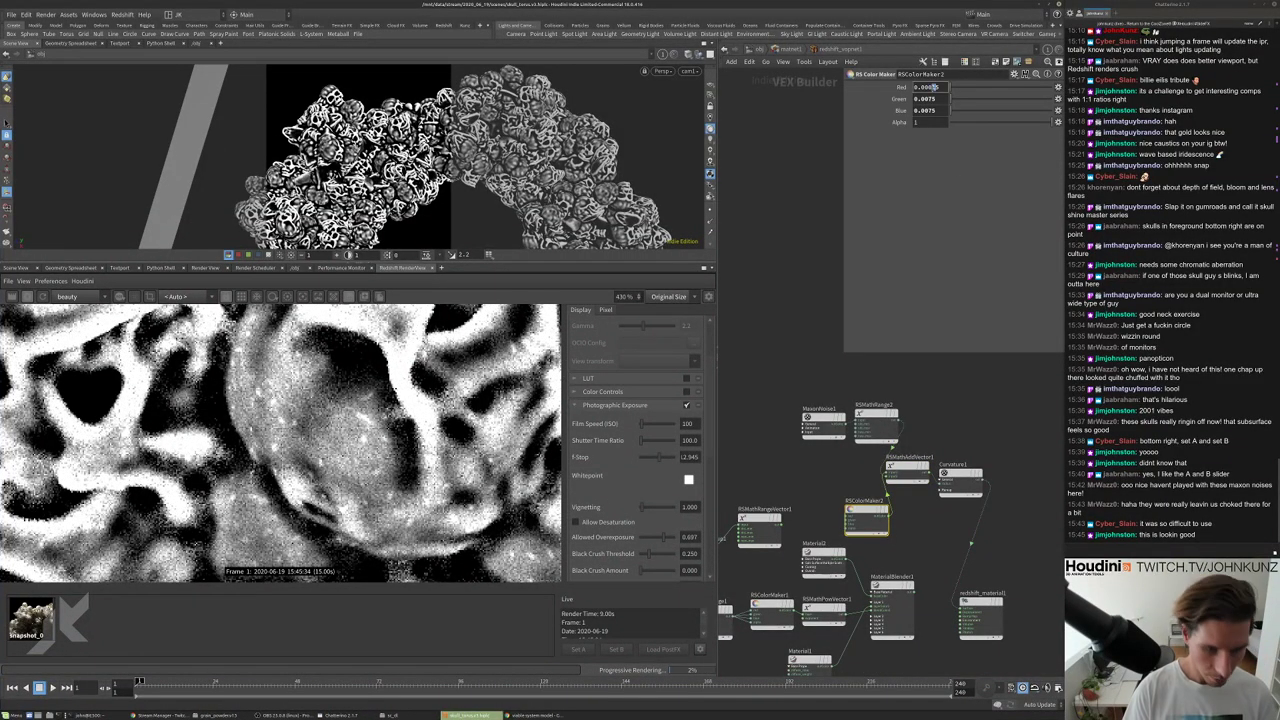
scroll(873, 420, "up", 2)
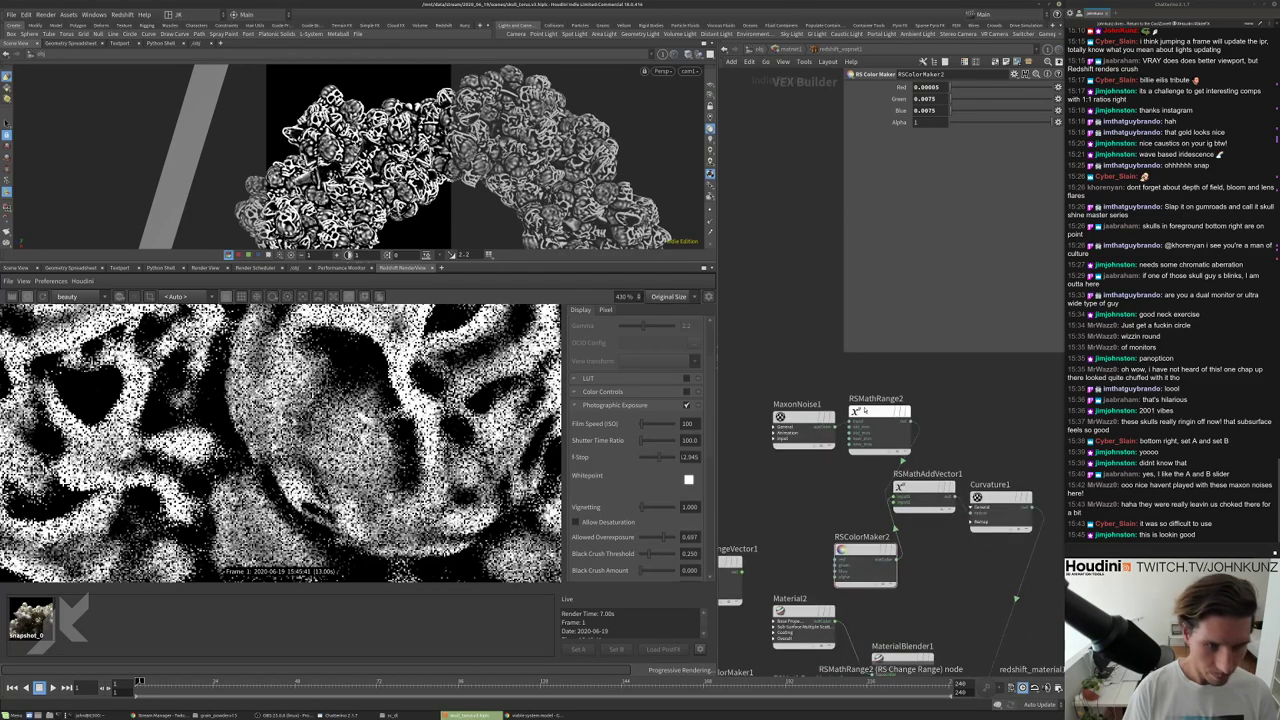
left_click(878, 415)
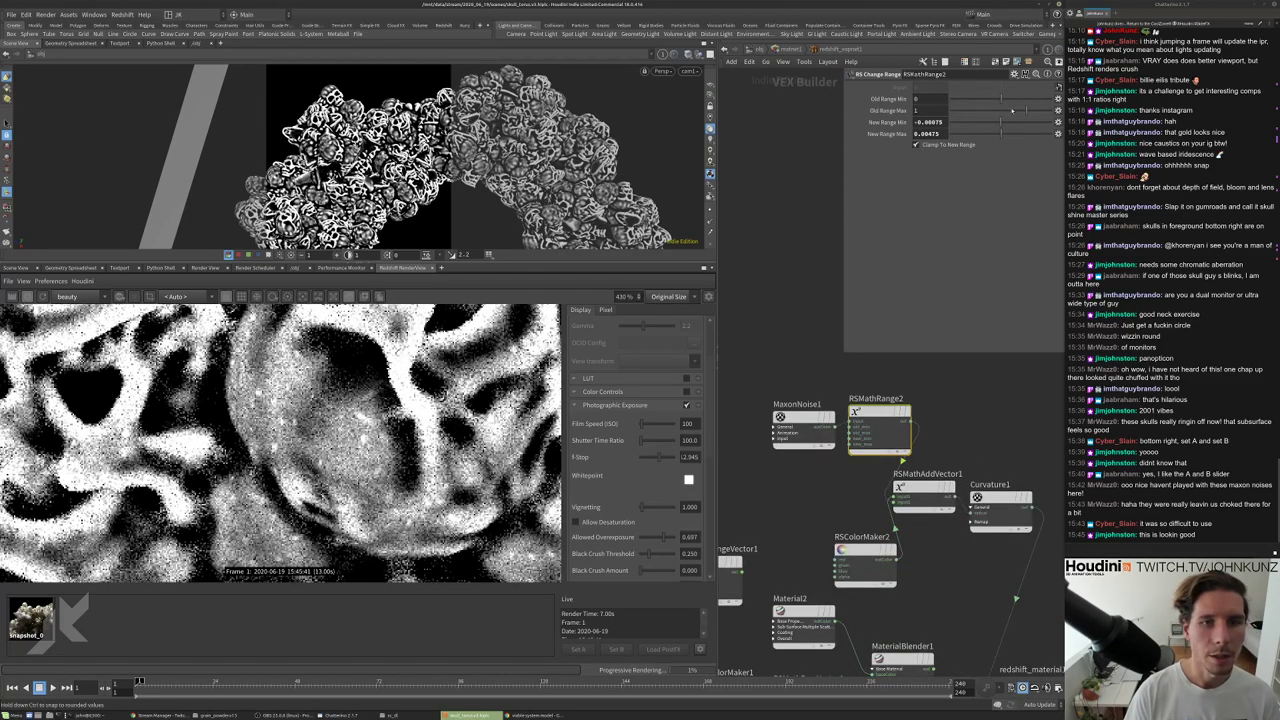
left_click(1007, 99)
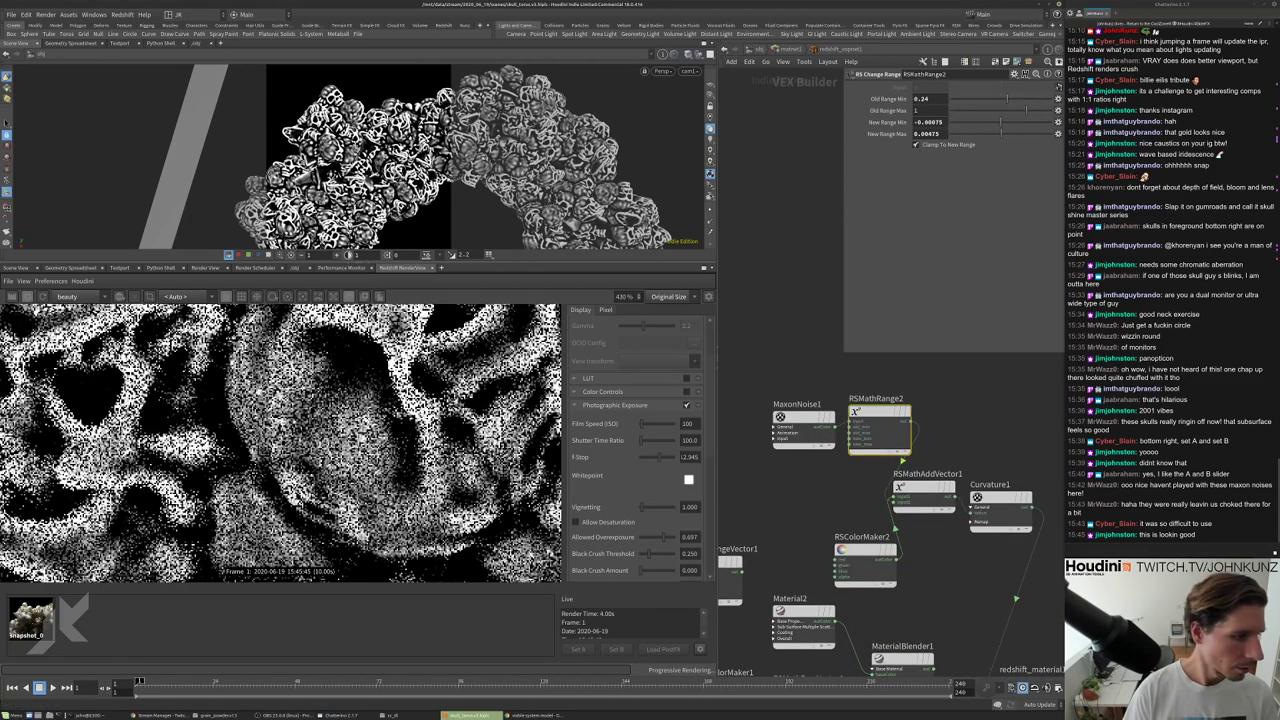
left_click_drag(1007, 99, 1020, 99)
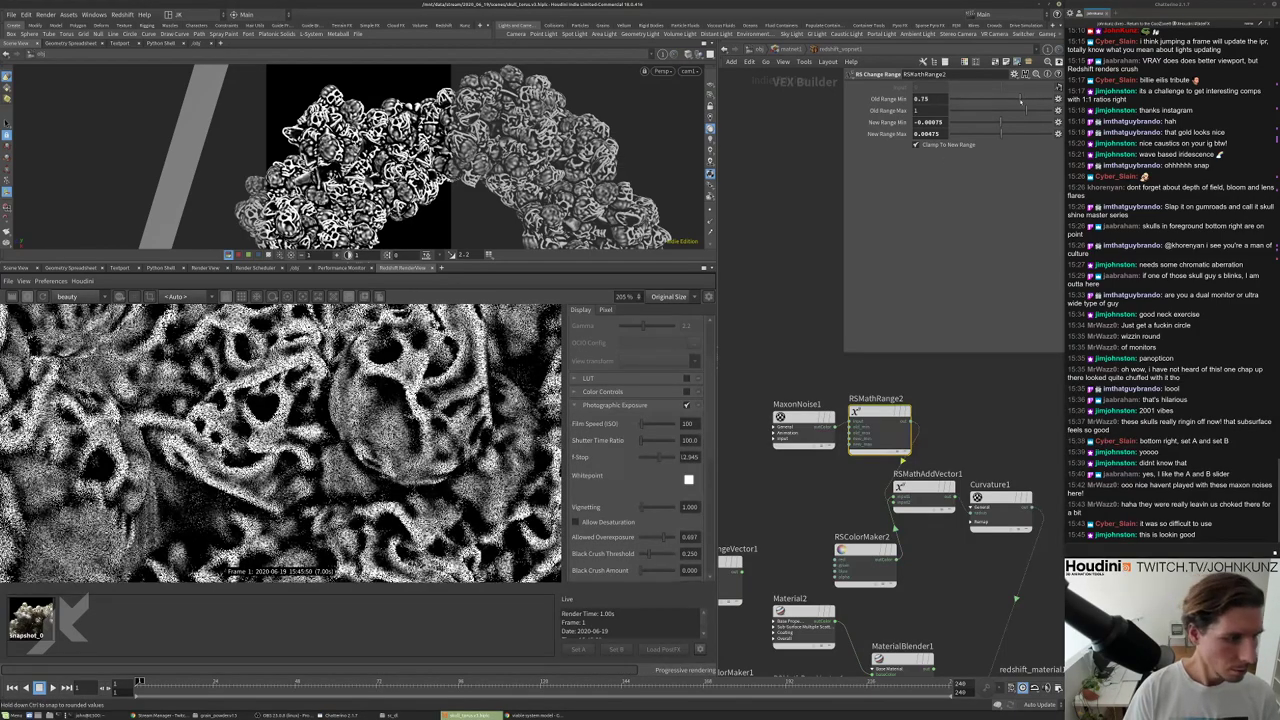
scroll(925, 427, "up", 3)
scroll(925, 427, "down", 2)
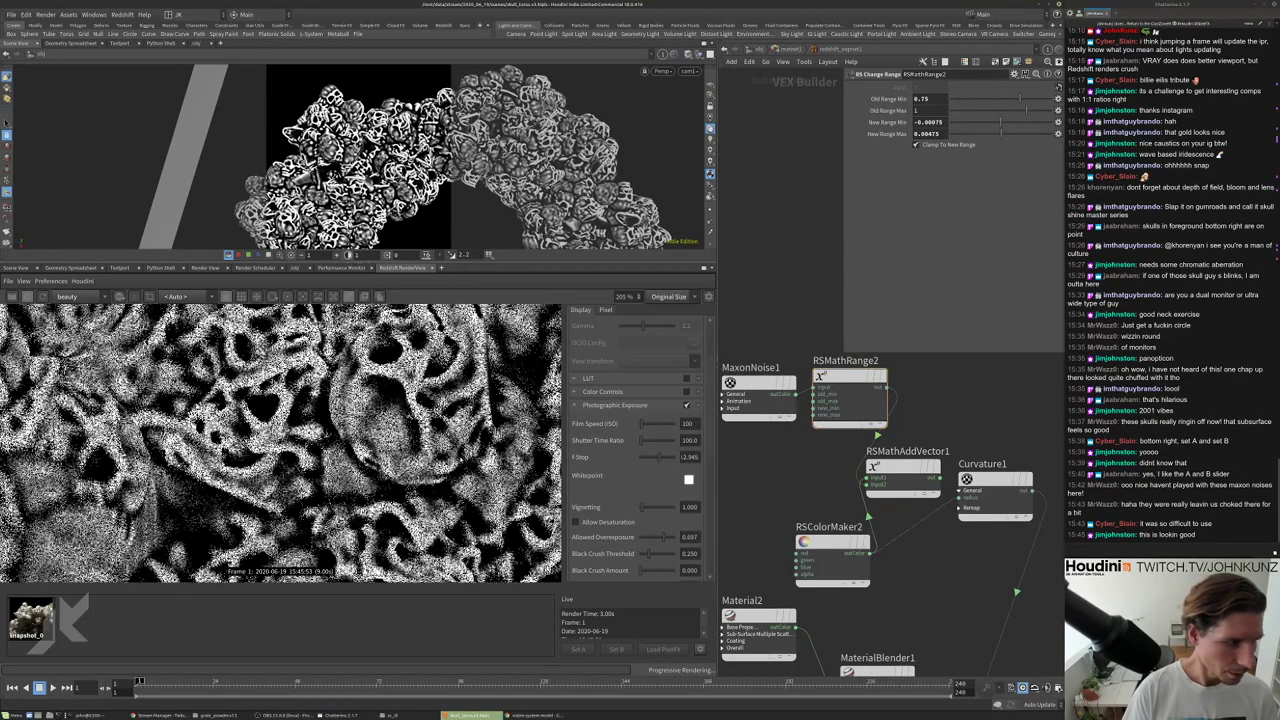
Link RSColorMaker2's Green and Blue to Red via relative parameter references.
left_click(833, 545)
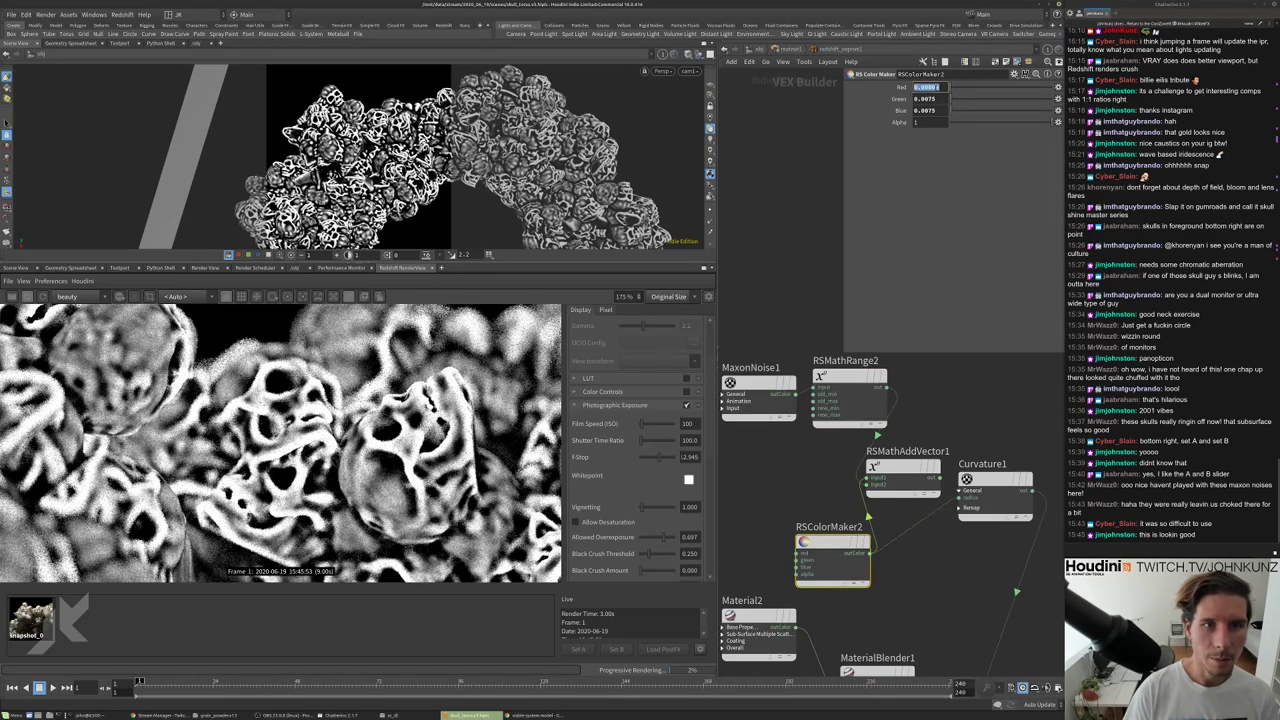
right_click(933, 88)
left_click(958, 152)
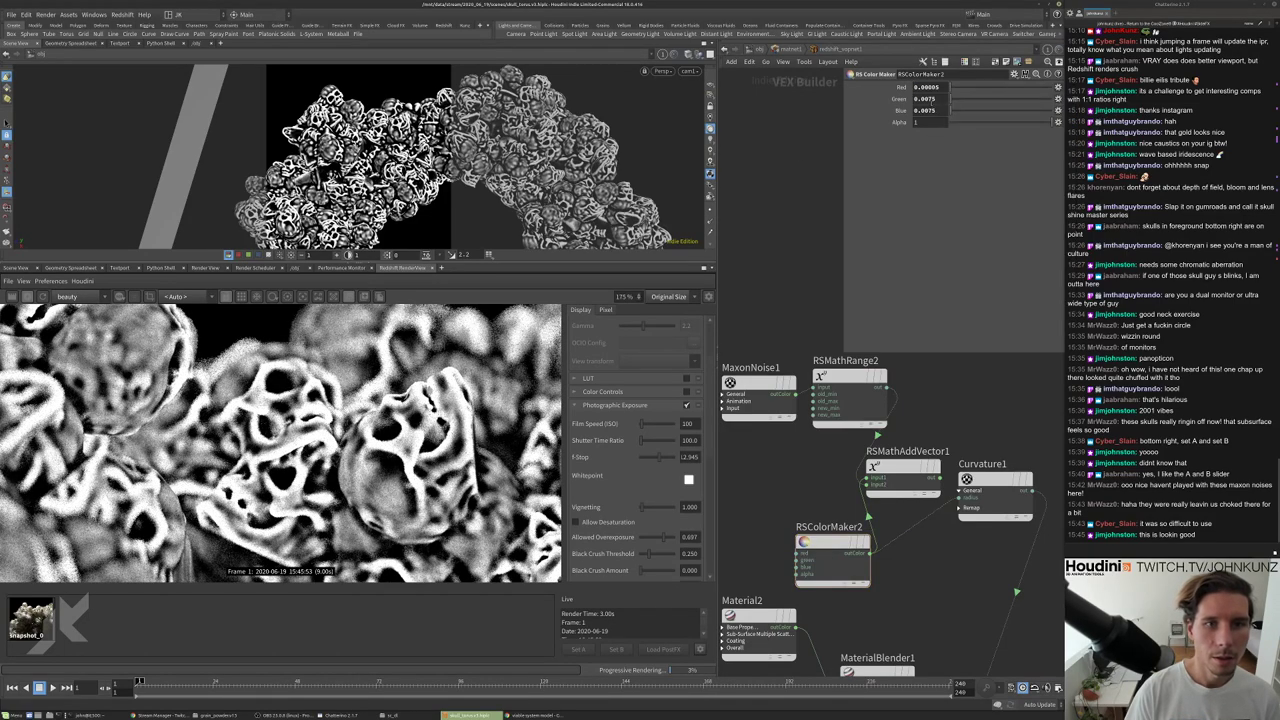
right_click(933, 101)
left_click(955, 201)
right_click(933, 111)
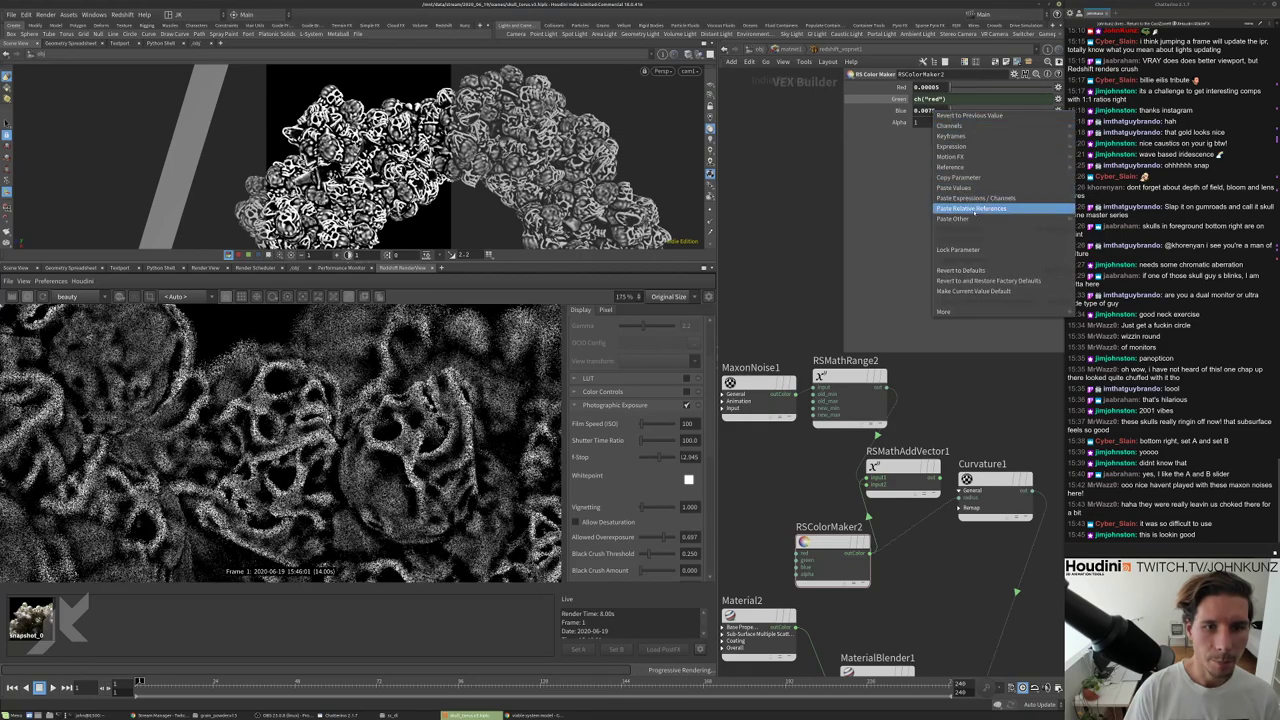
left_click(958, 211)
left_click(900, 110)
Set Red to 0.00025, then 0.00065, and jump to frame 56.
left_click(899, 99)
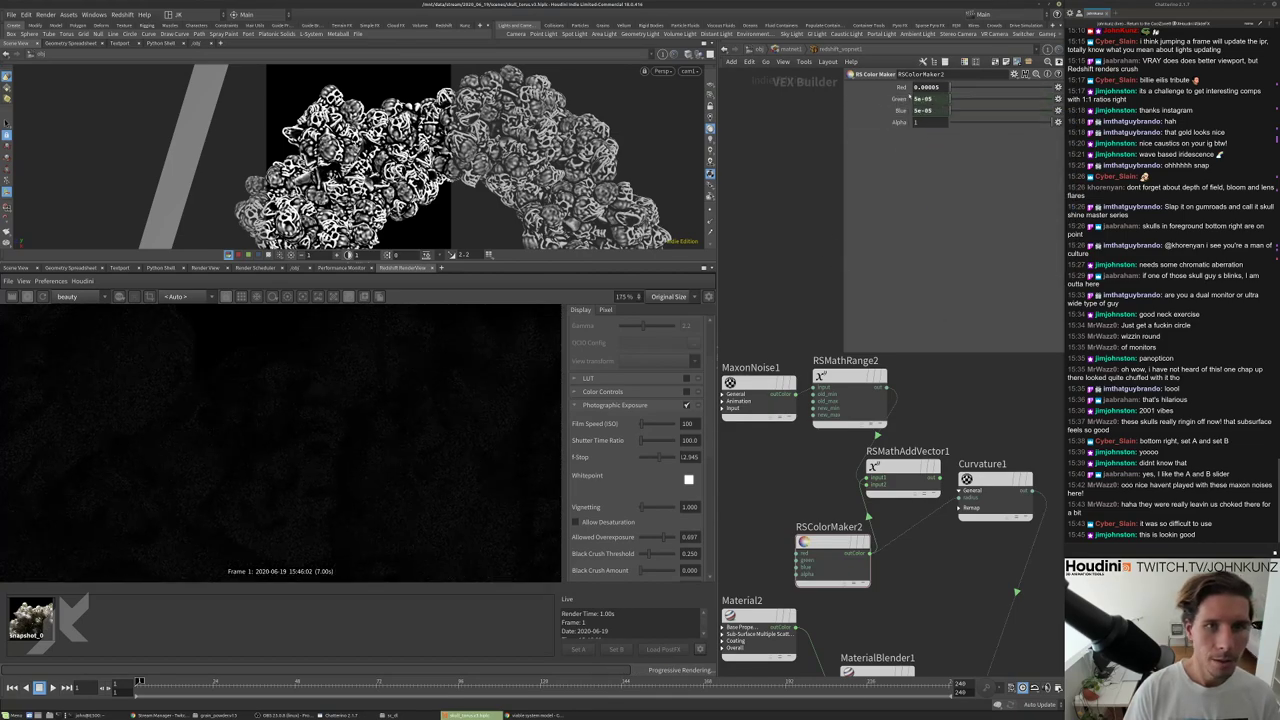
type("25")
key("Return")
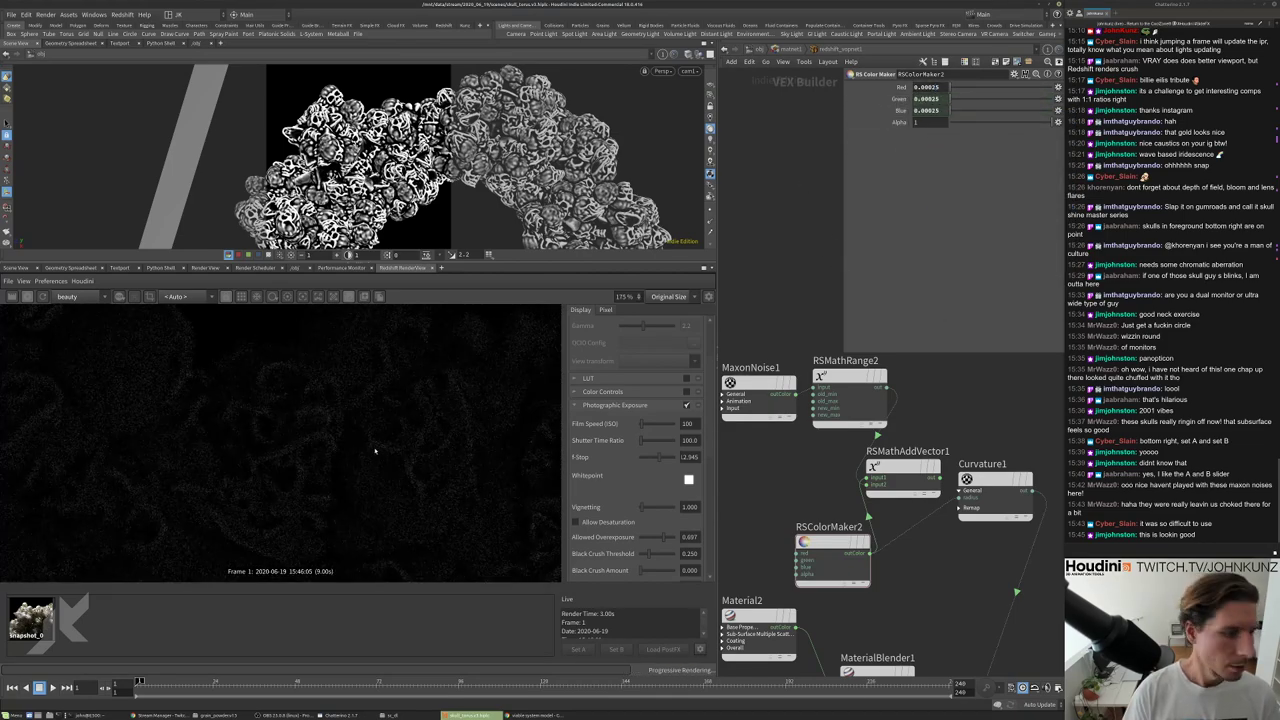
double_click(930, 88)
type("0.00065")
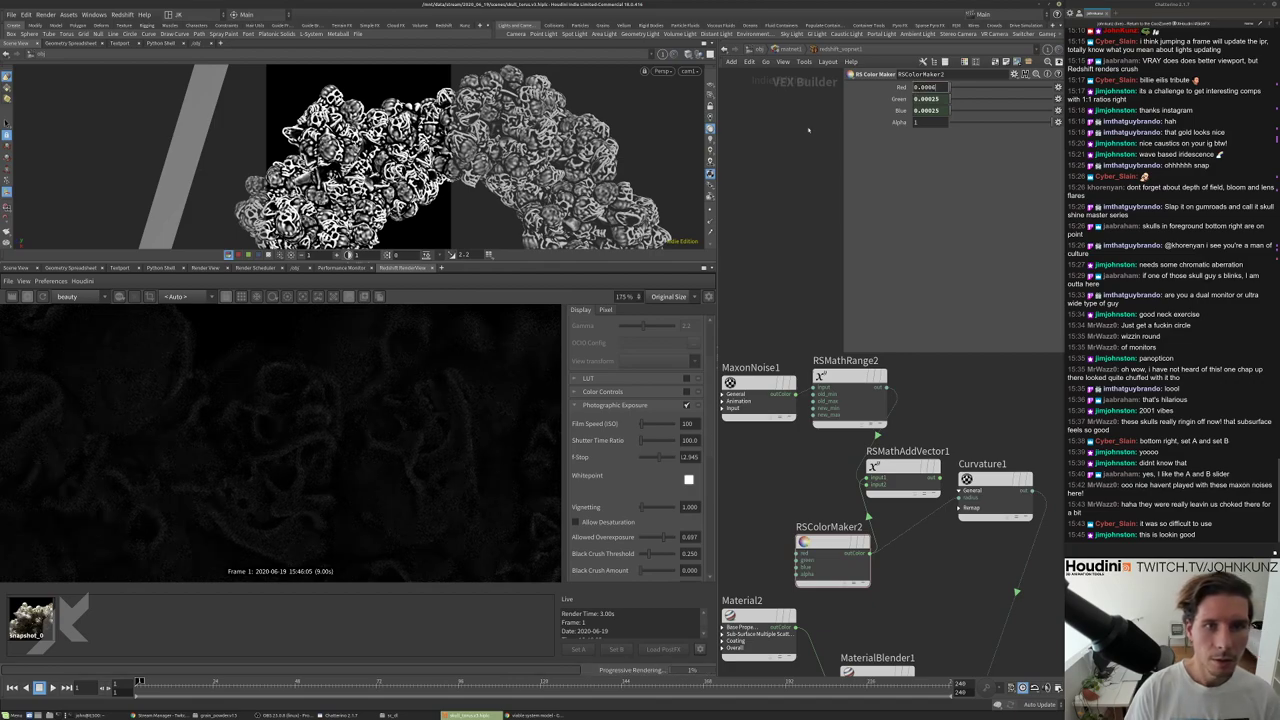
key("Return")
middle_click_drag(778, 191, 775, 224)
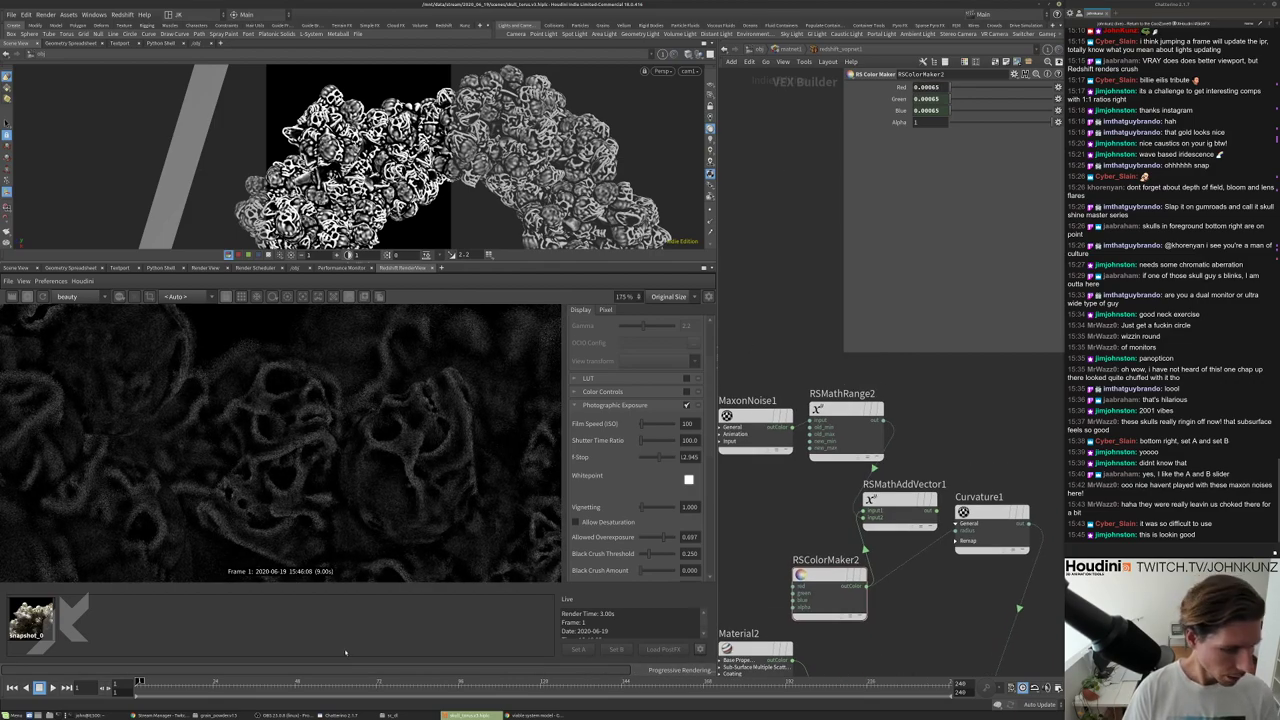
left_click(322, 681)
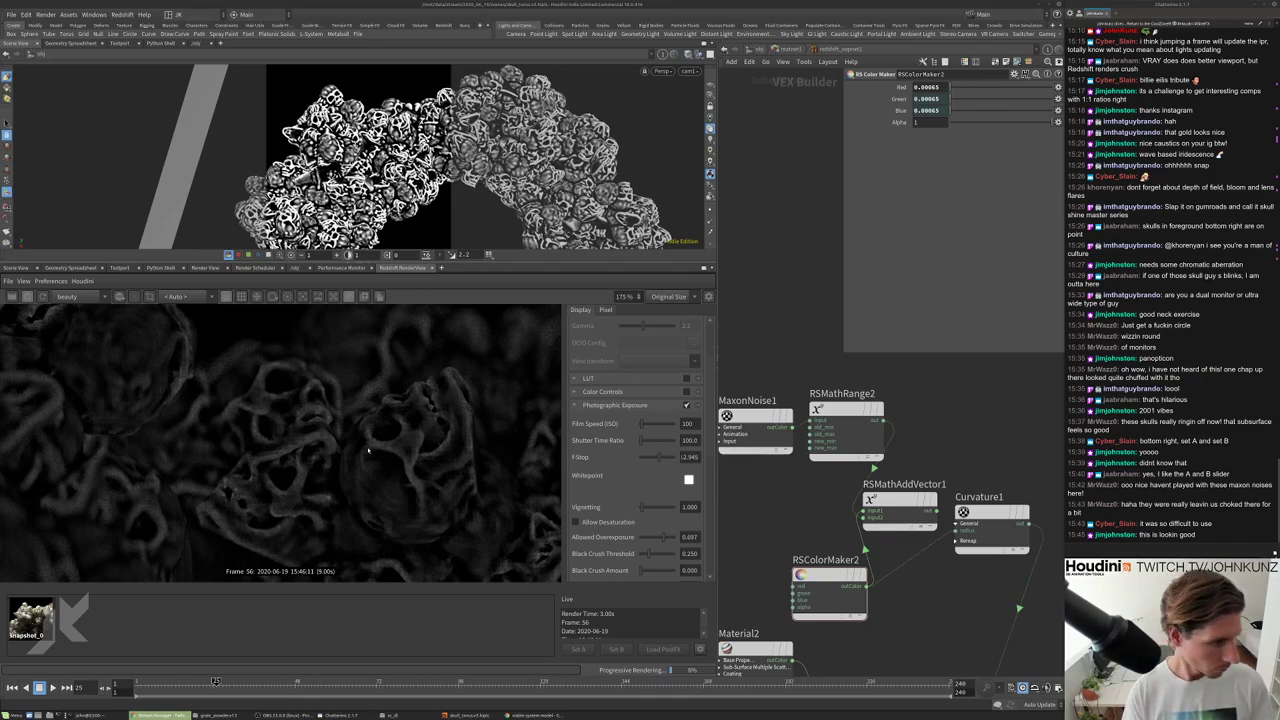
scroll(355, 453, "up", 4)
scroll(356, 454, "down", 3)
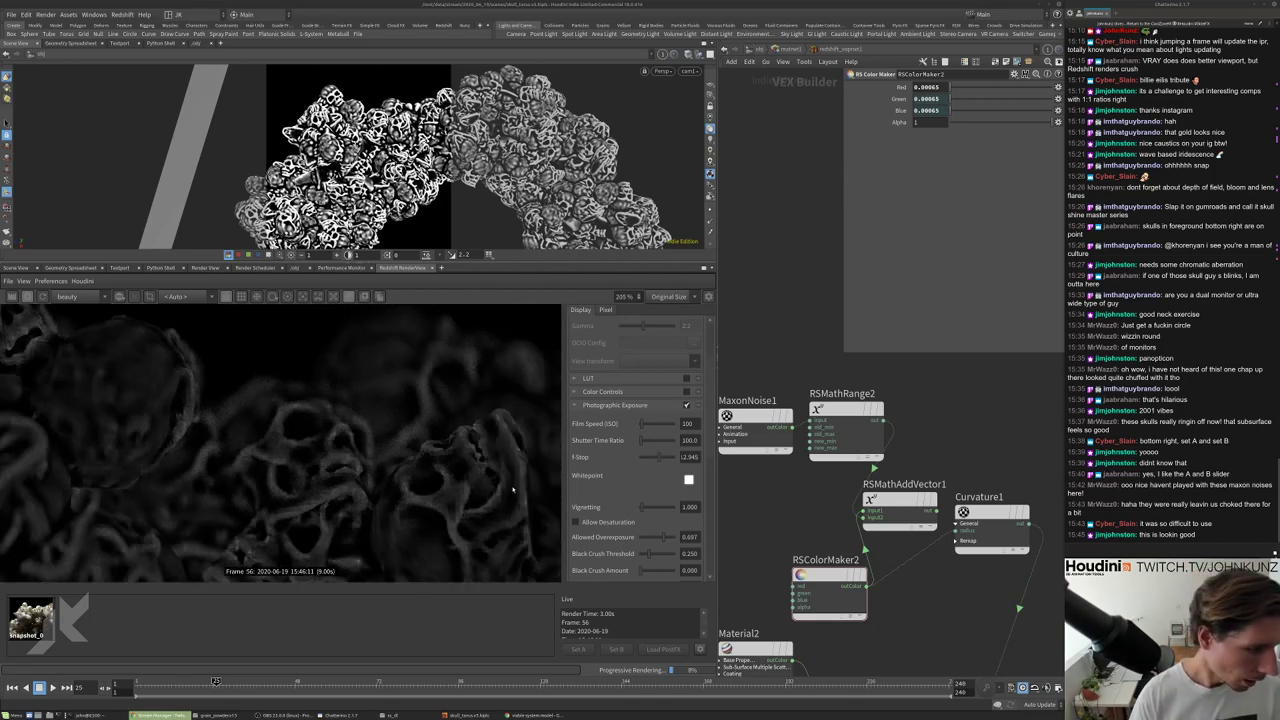
scroll(513, 489, "up", 2)
Set RSMathRange2's Old Range Min to 0.28 and try New Range Max 0.01, then 0.075.
left_click(846, 420)
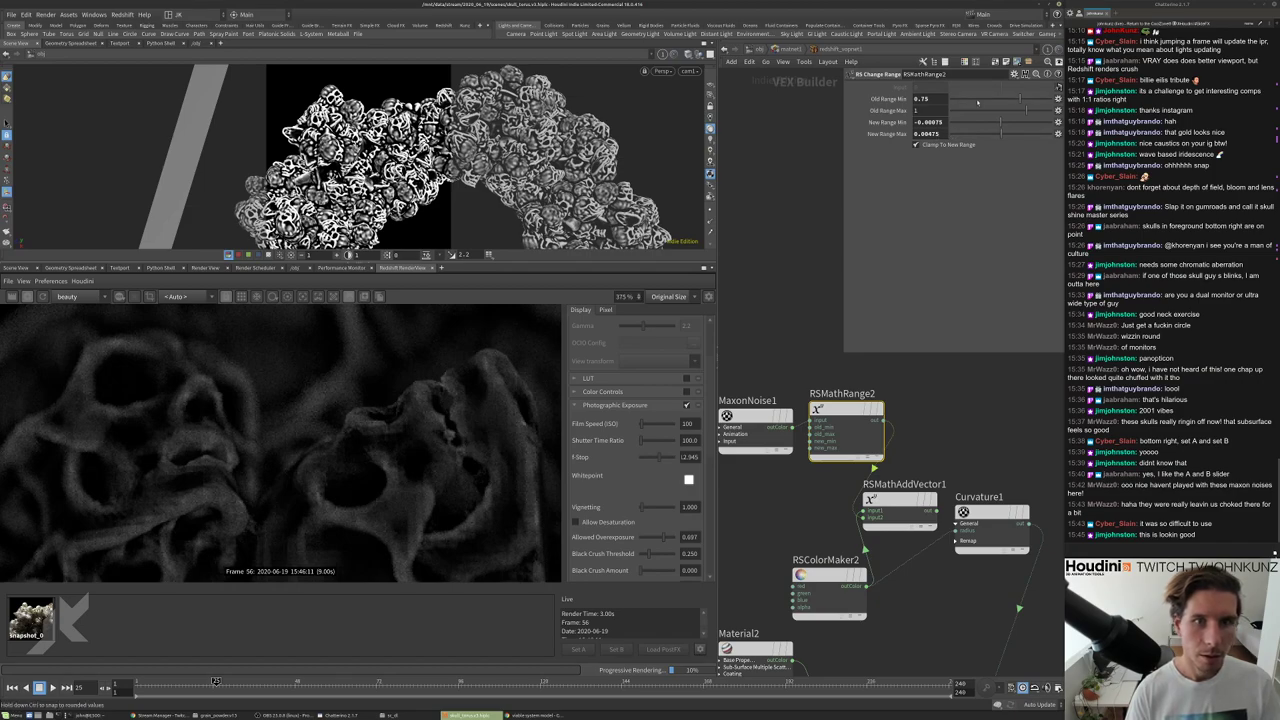
left_click_drag(1013, 98, 1008, 98)
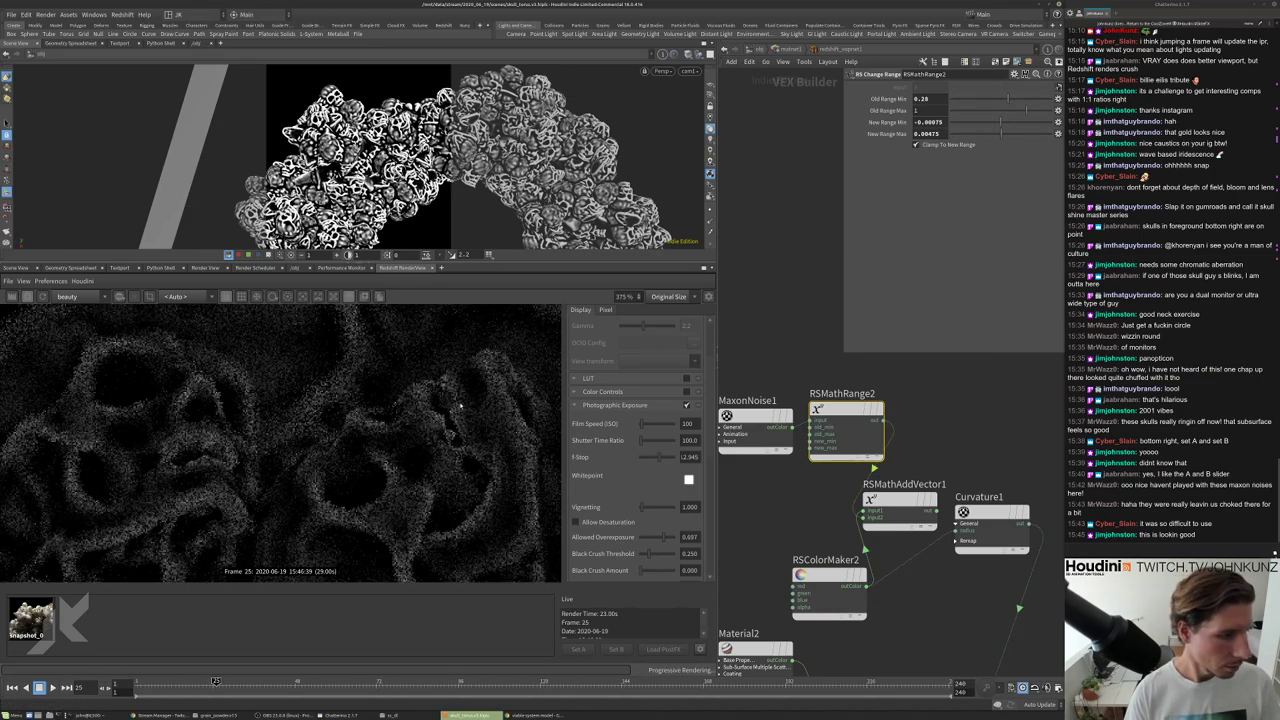
scroll(437, 416, "up", 1)
scroll(437, 416, "down", 5)
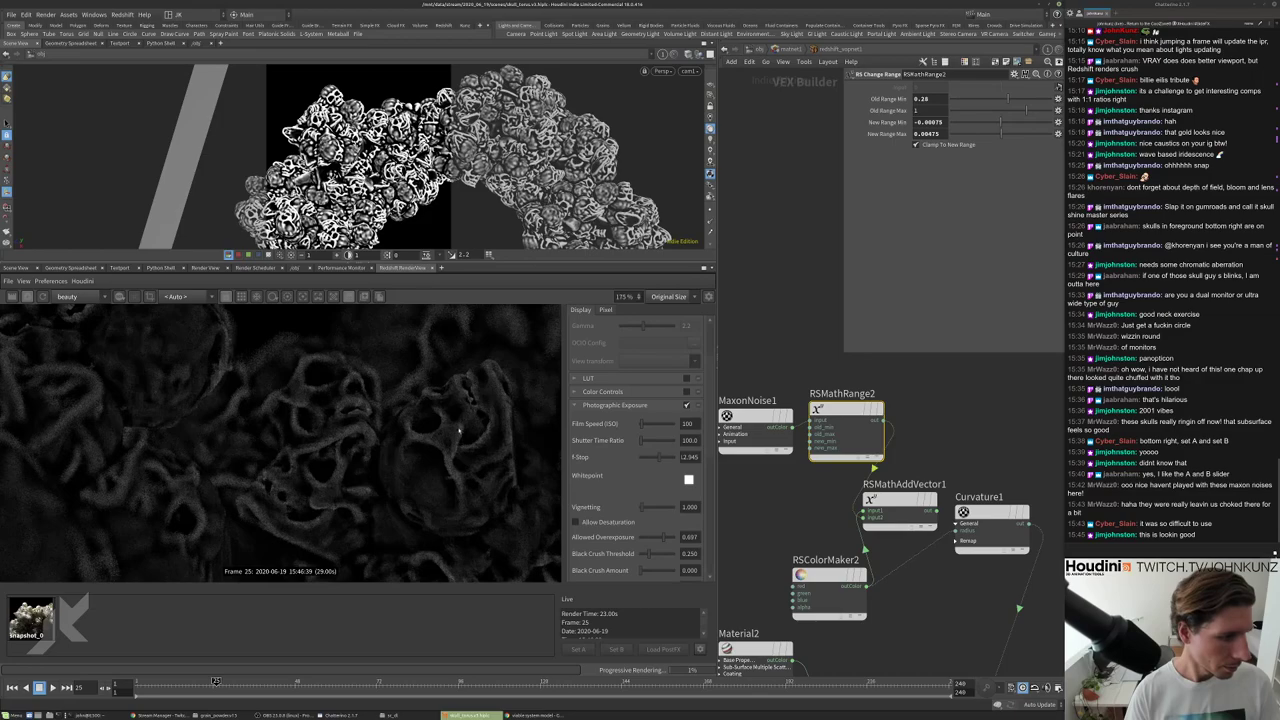
type("0.01")
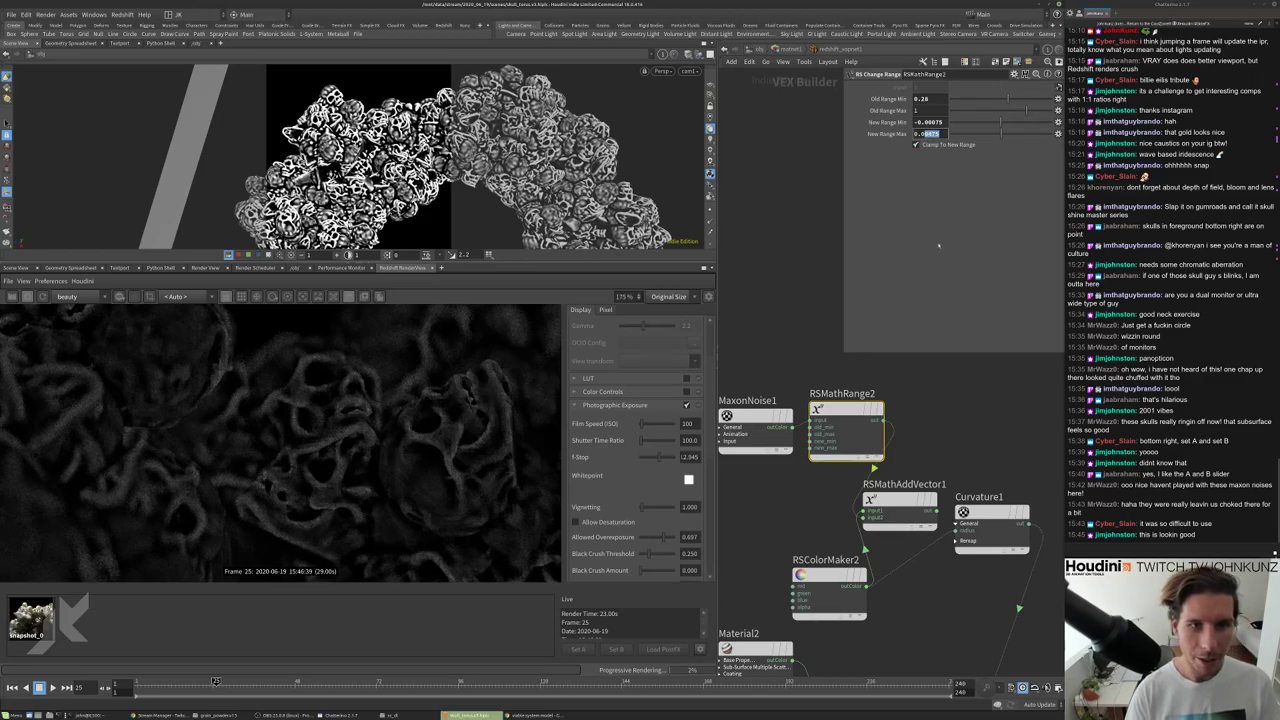
key("Return")
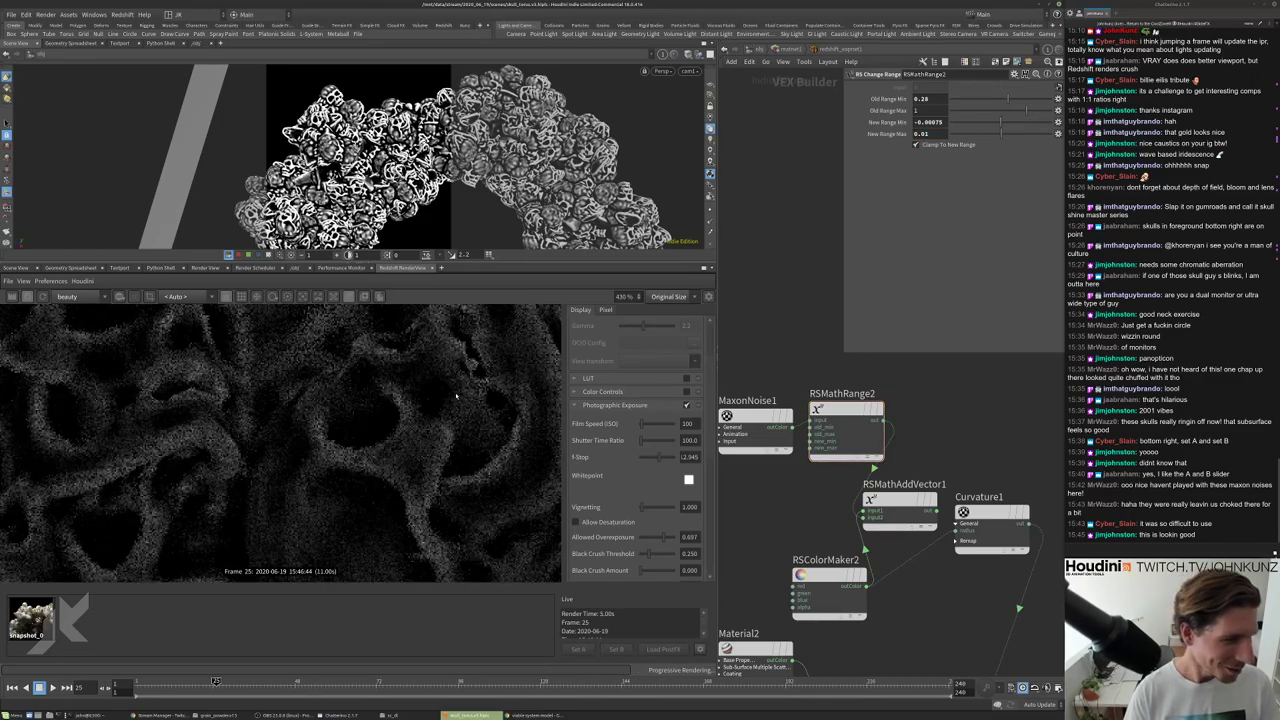
scroll(470, 427, "up", 1)
type("0.075")
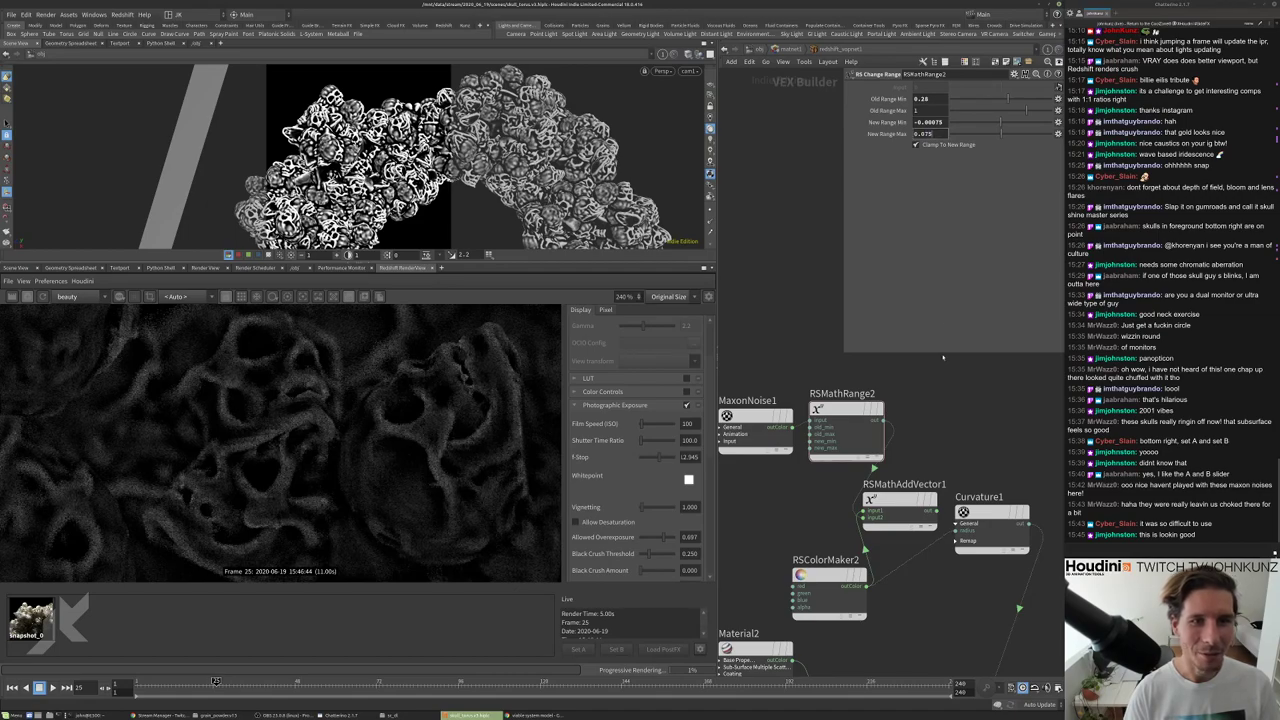
key("Return")
scroll(447, 435, "up", 2)
scroll(447, 435, "down", 6)
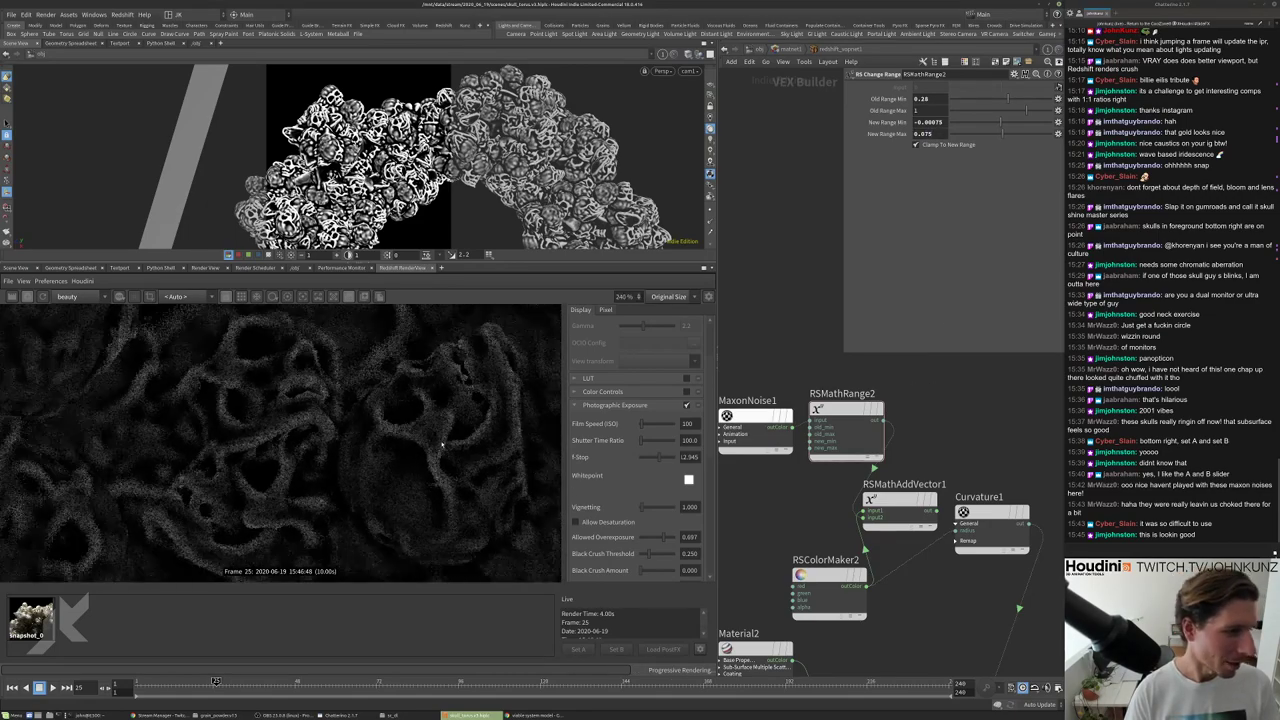
scroll(950, 428, "down", 3)
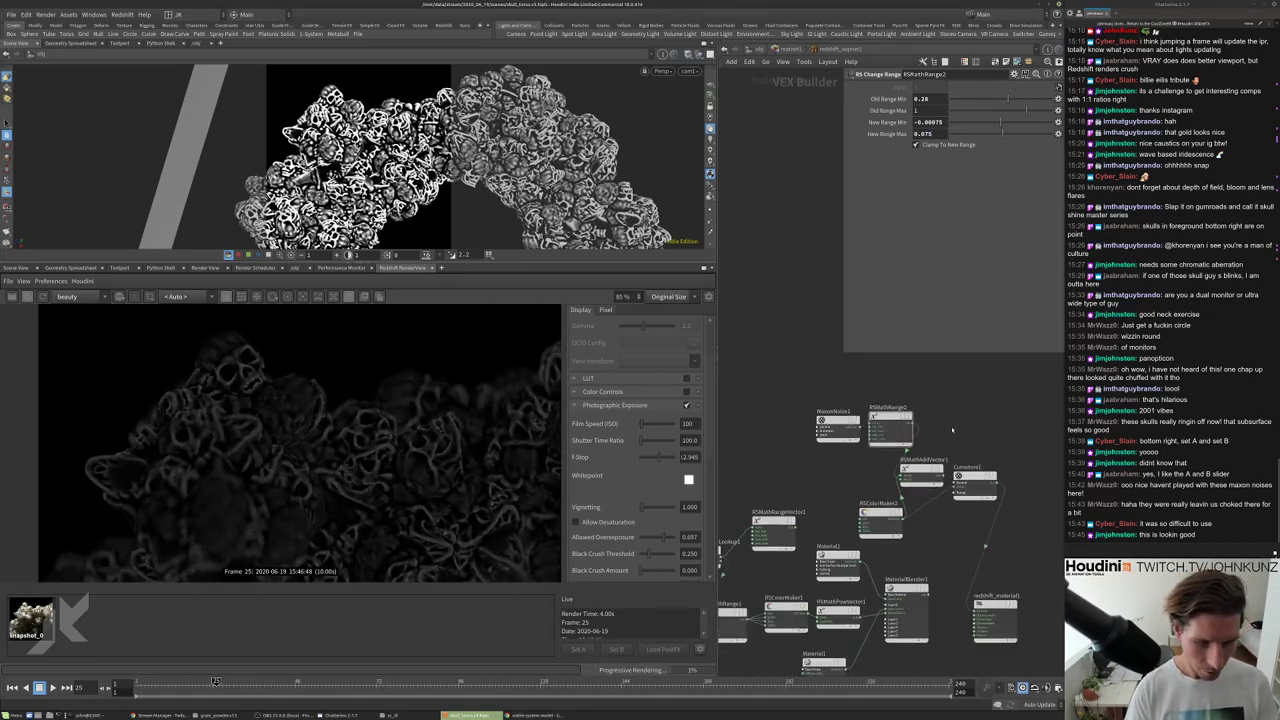
Rearrange MaxonNoise1, RSMathRange2, RSColorMaker2 and RSMathAddVector1 in the network.
left_click_drag(890, 428, 870, 410)
left_click_drag(880, 515, 927, 444)
scroll(937, 449, "up", 4)
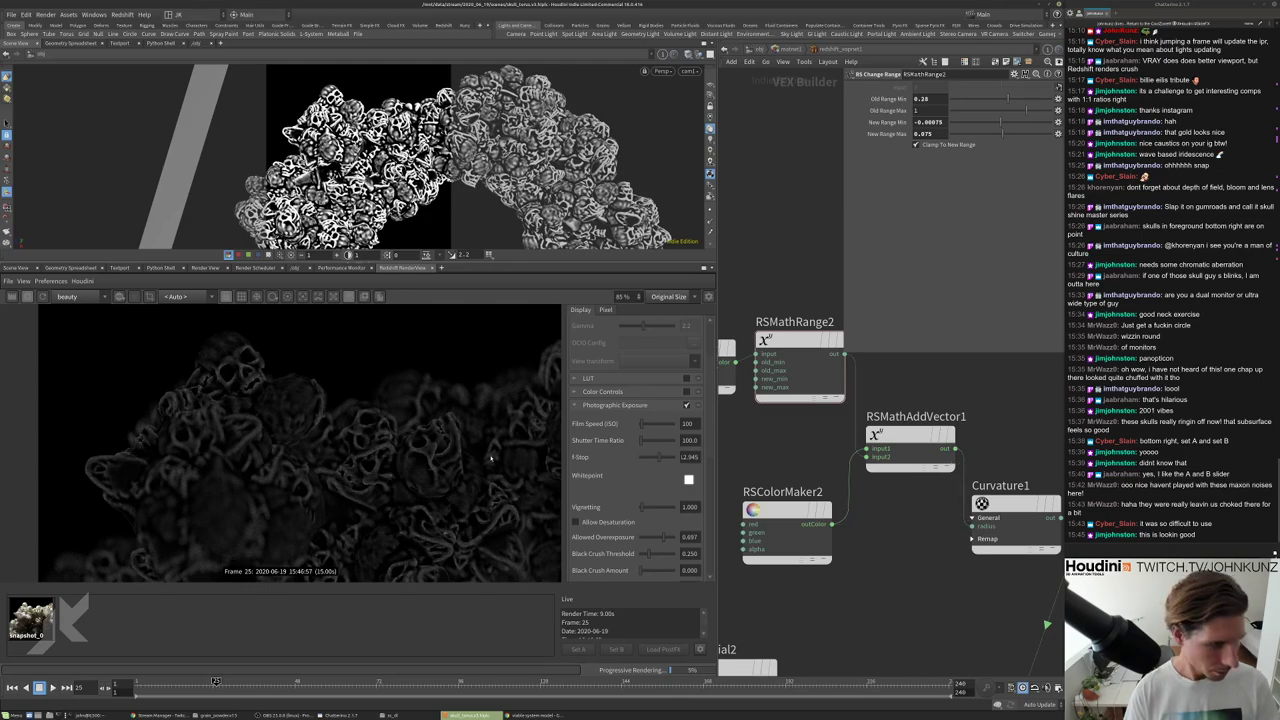
scroll(500, 410, "up", 3)
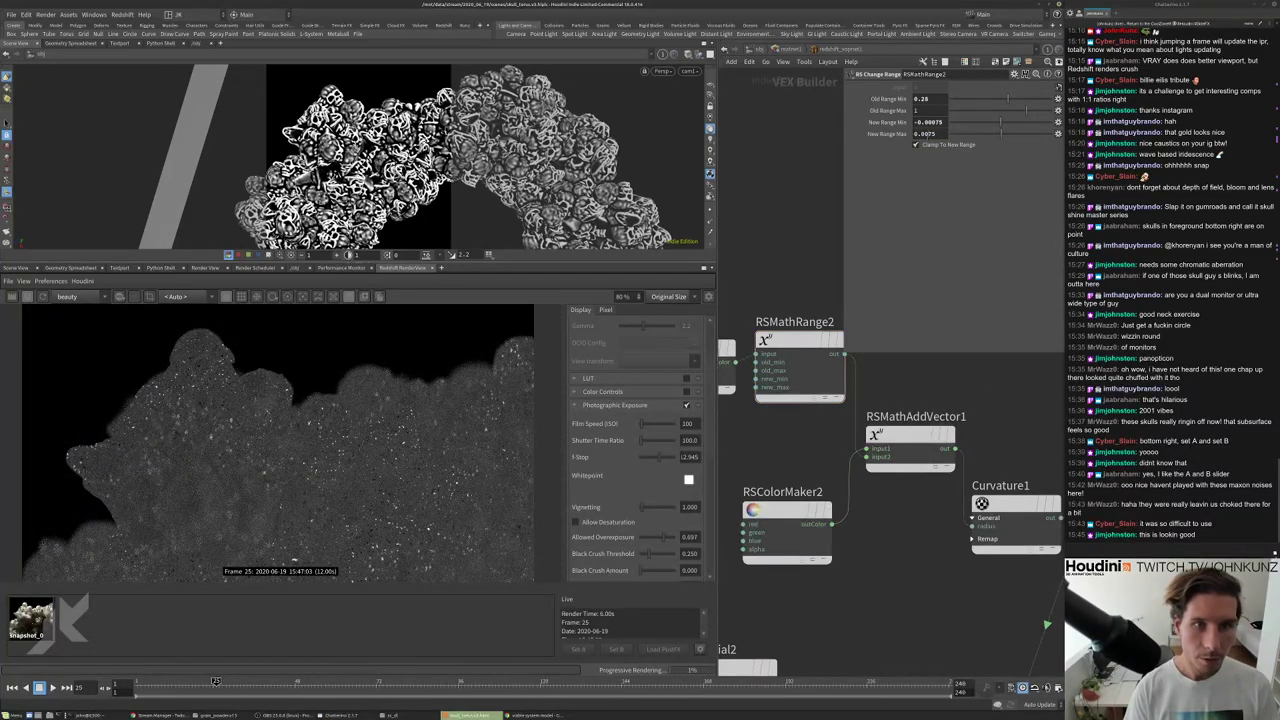
Commit RSColorMaker2's red value and set RSMathRange2's New Range Max to 0.001.
left_click(787, 515)
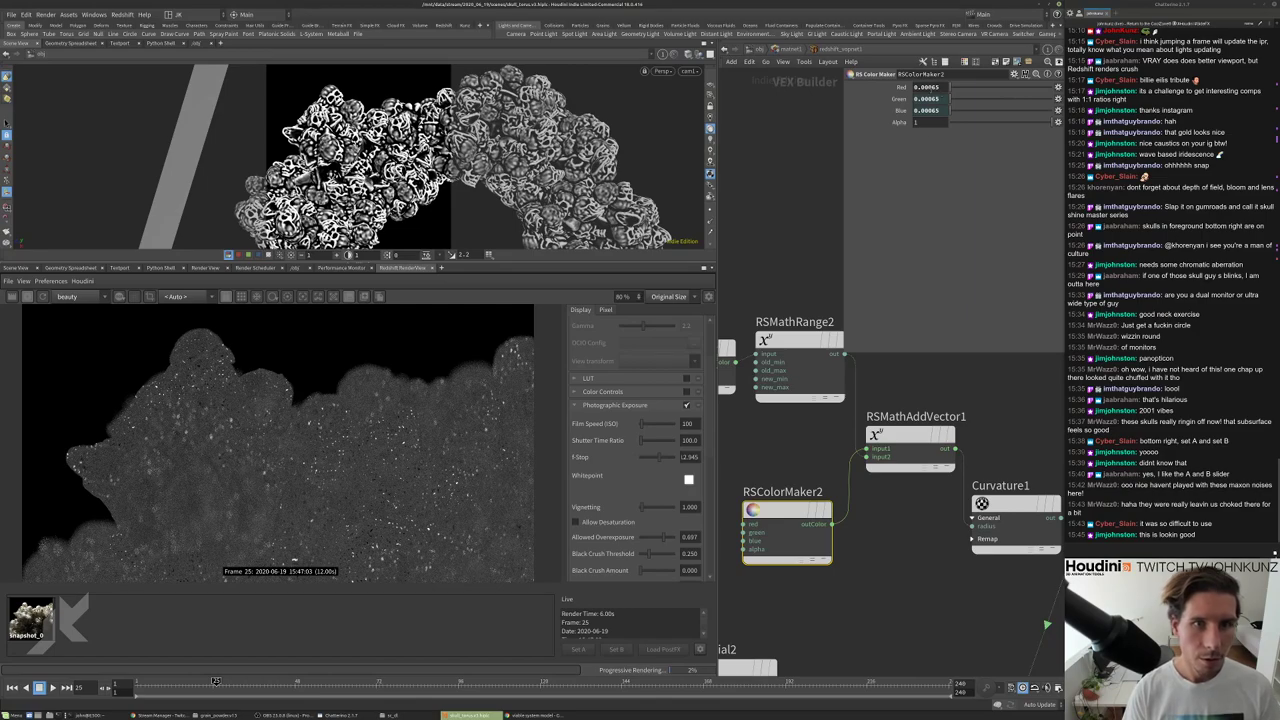
key("Return")
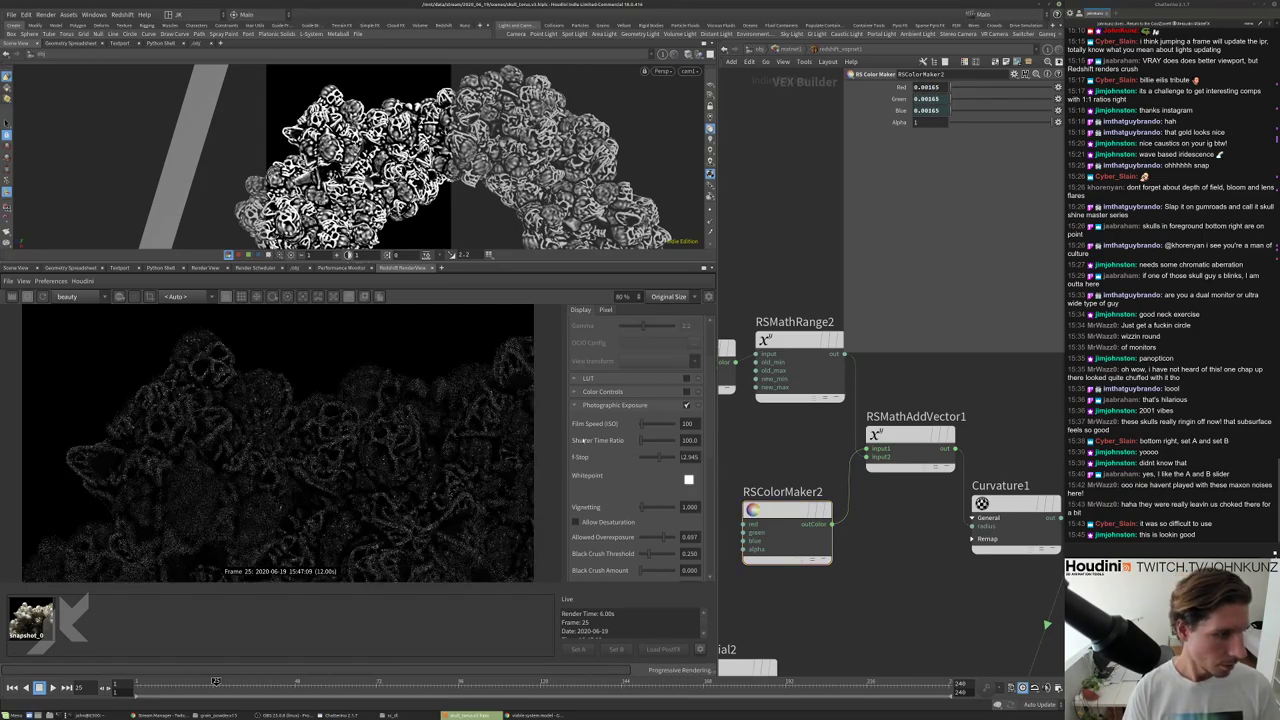
scroll(280, 440, "up", 5)
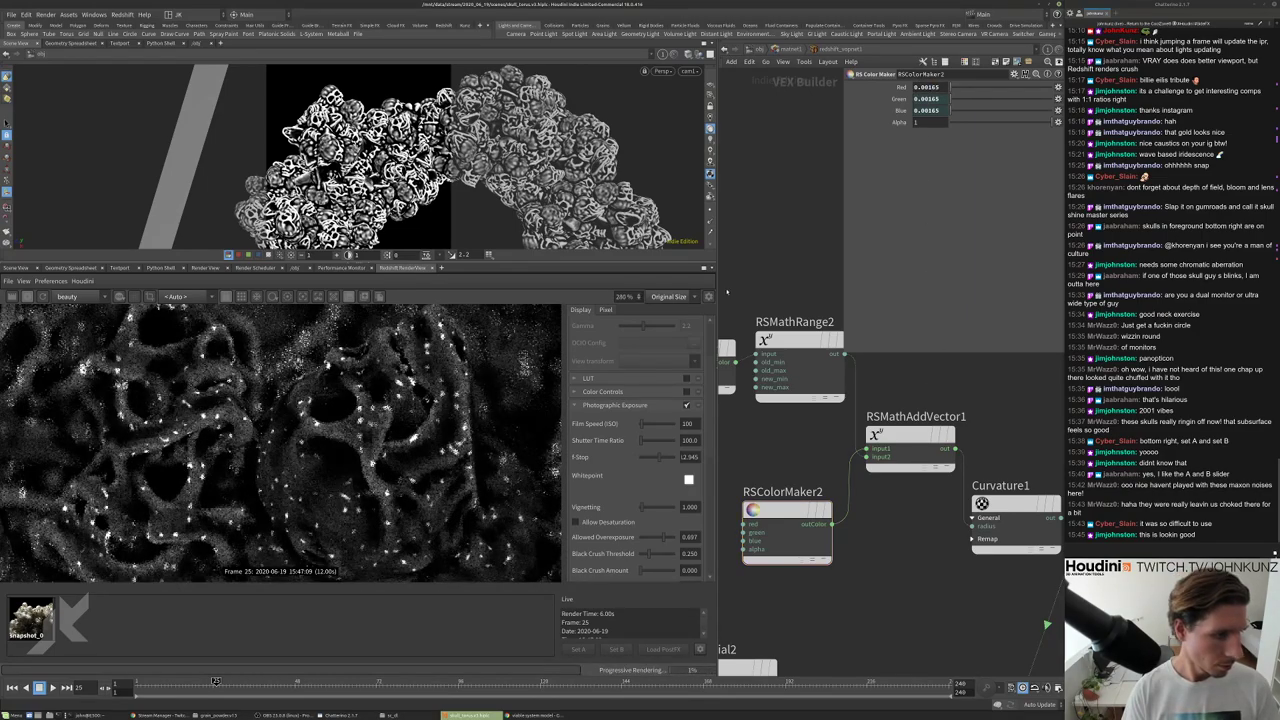
scroll(280, 440, "down", 4)
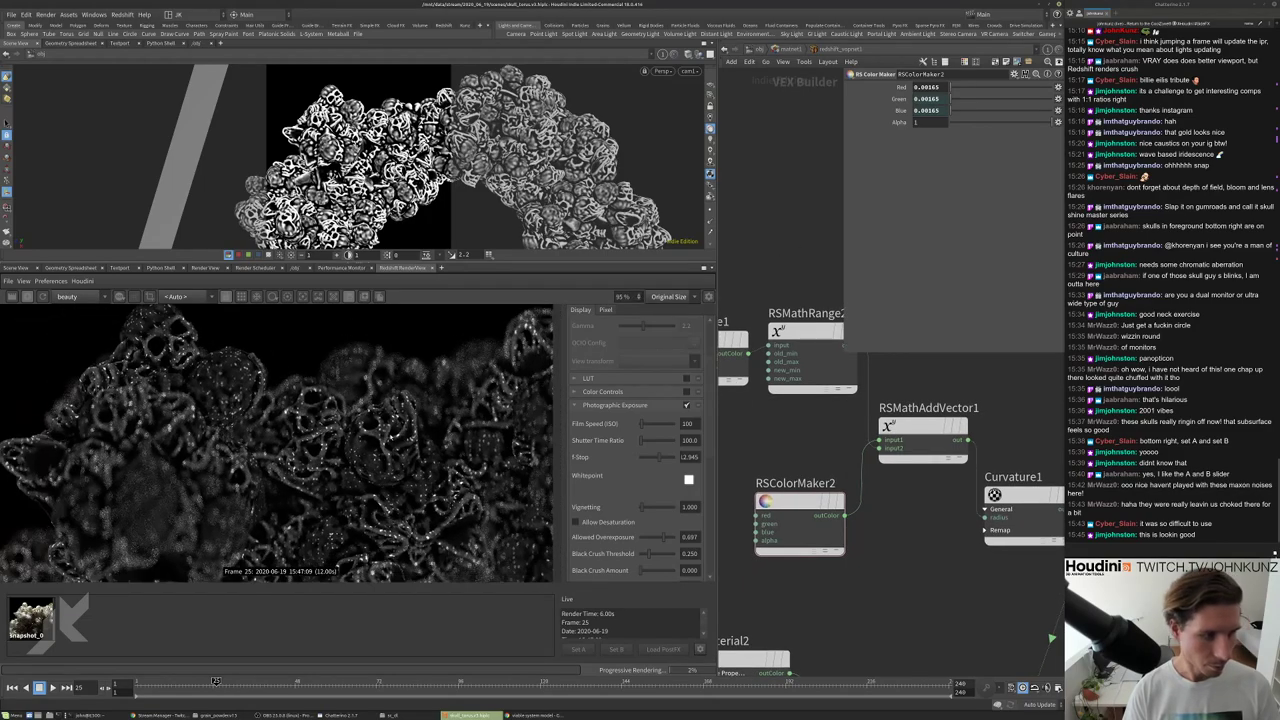
scroll(224, 505, "up", 1)
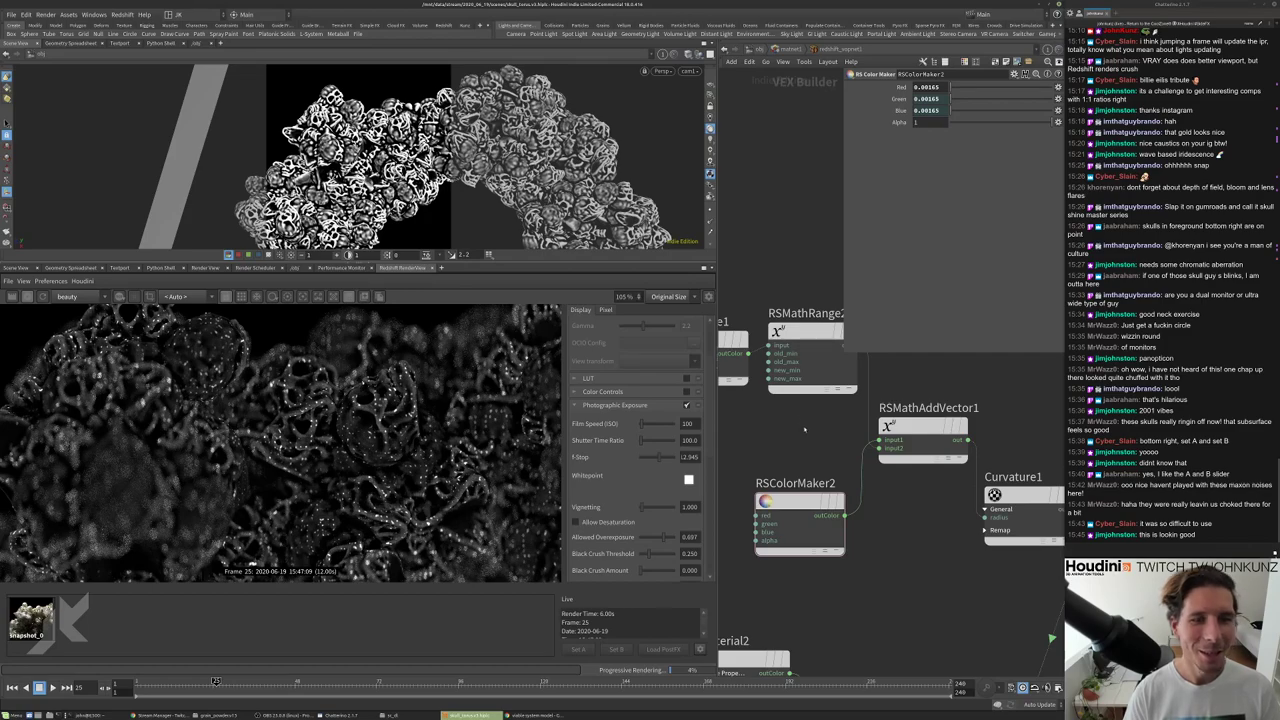
left_click(808, 365)
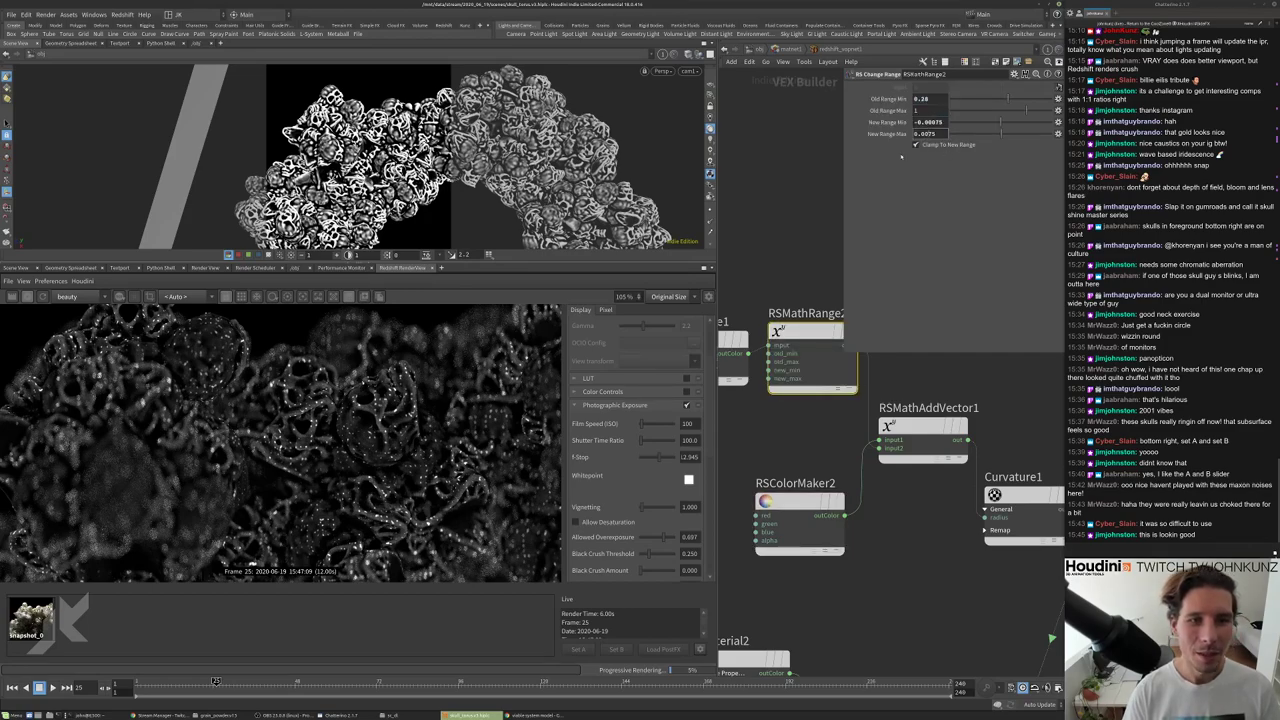
scroll(371, 400, "up", 10)
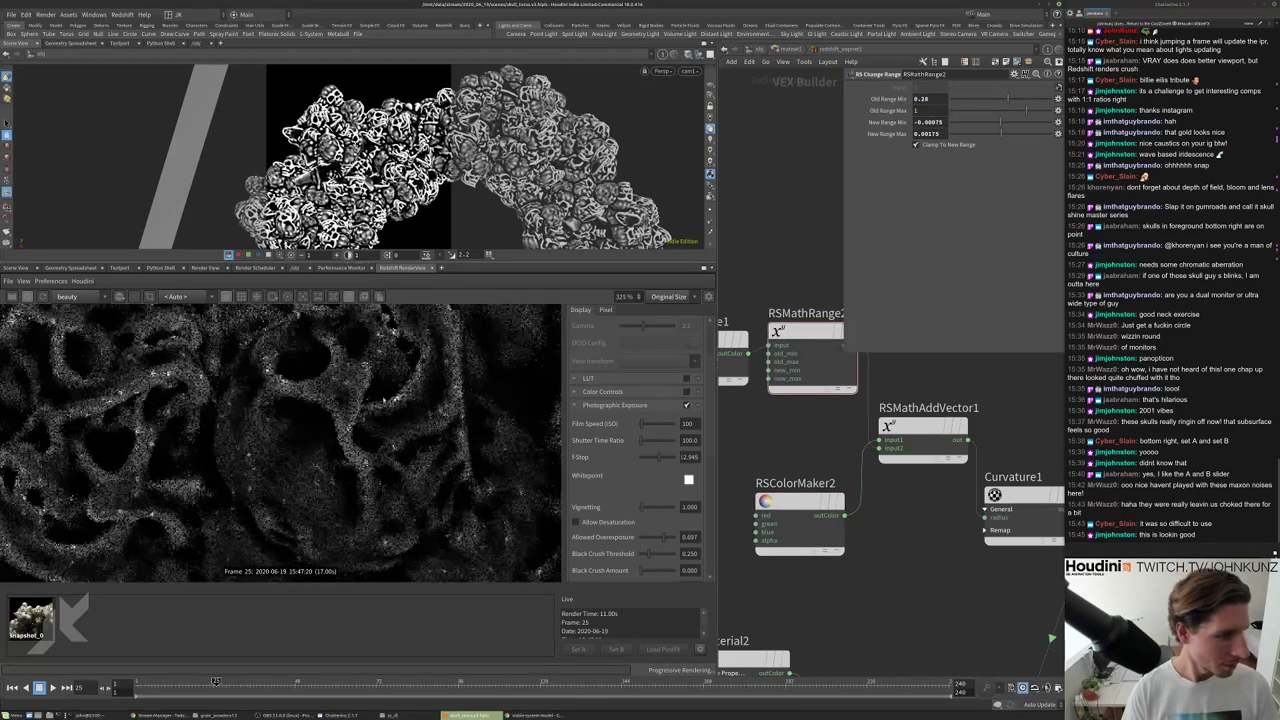
scroll(327, 404, "down", 6)
scroll(377, 340, "up", 5)
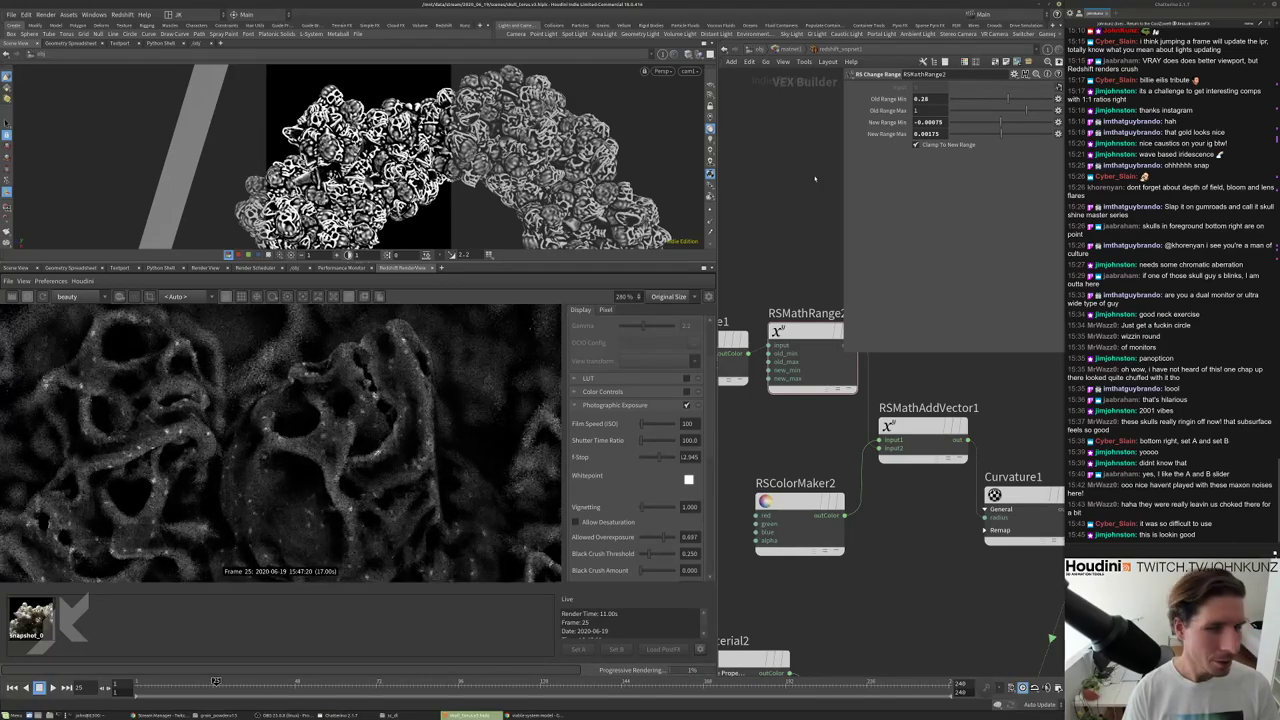
double_click(930, 134)
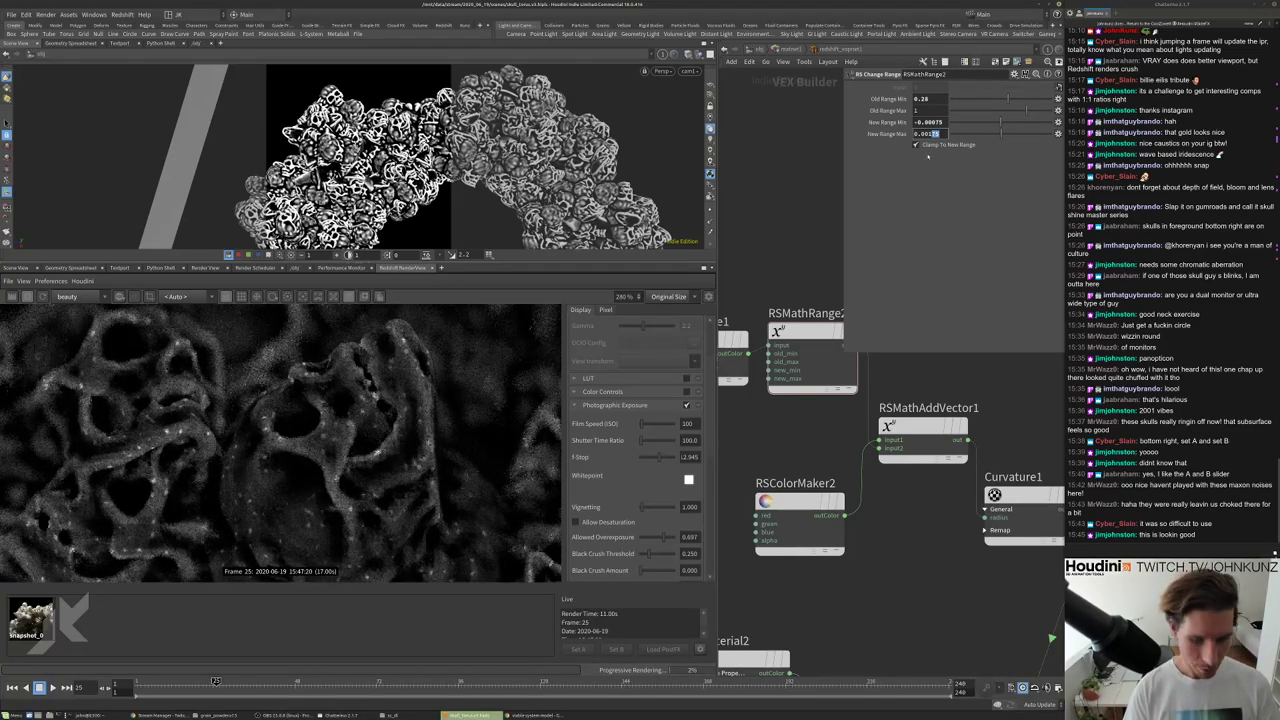
type("0.001")
key("Return")
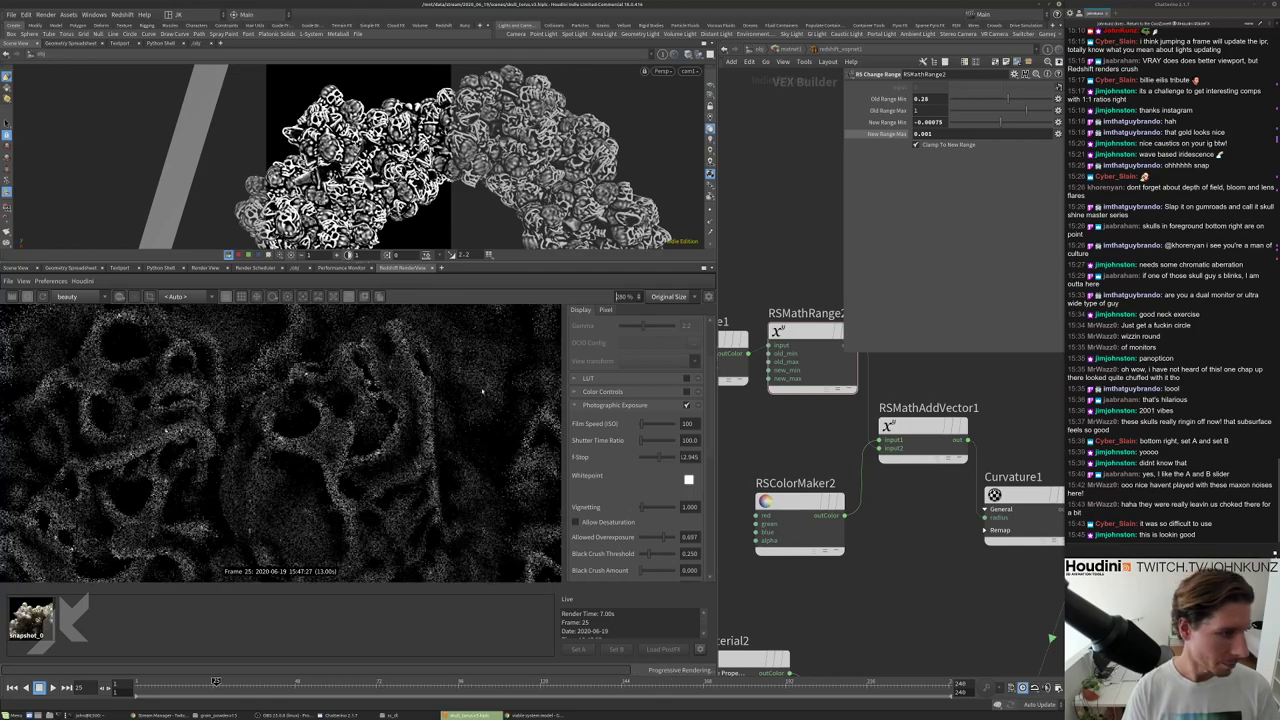
Set RSColorMaker2's red, green and blue to 0.0025.
scroll(432, 368, "up", 1)
scroll(265, 401, "down", 2)
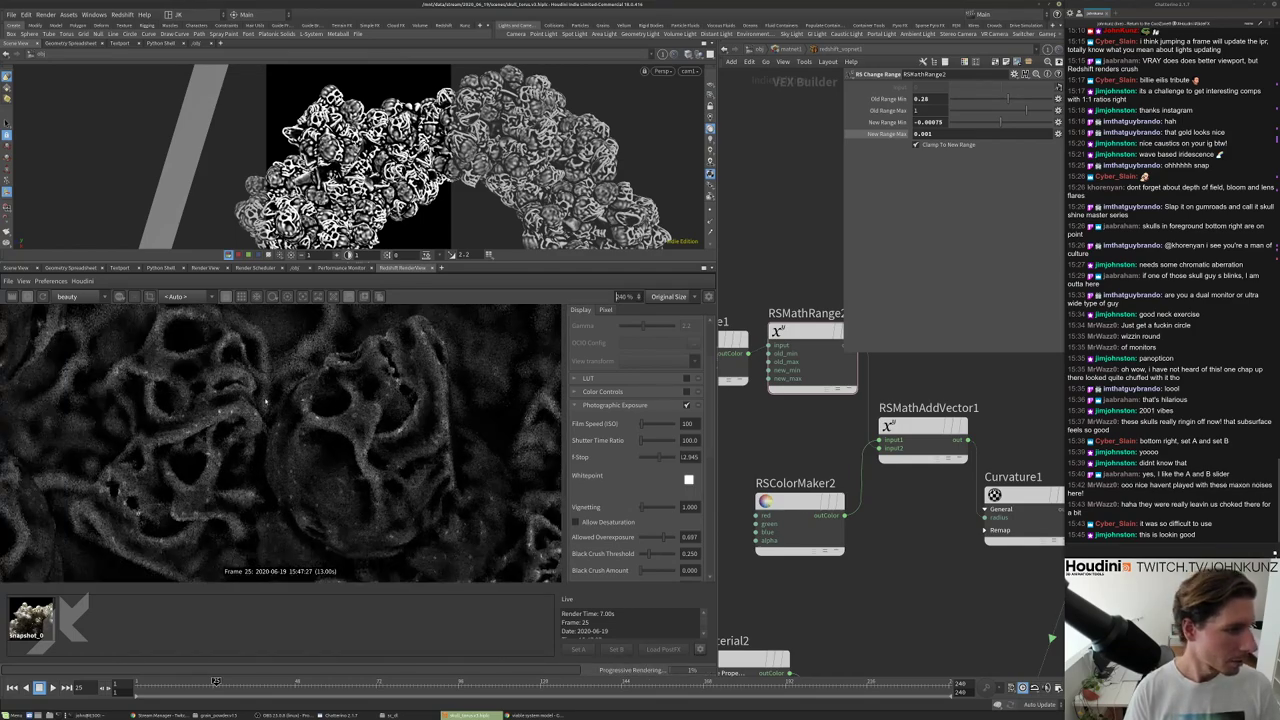
scroll(268, 403, "down", 1)
left_click(838, 495)
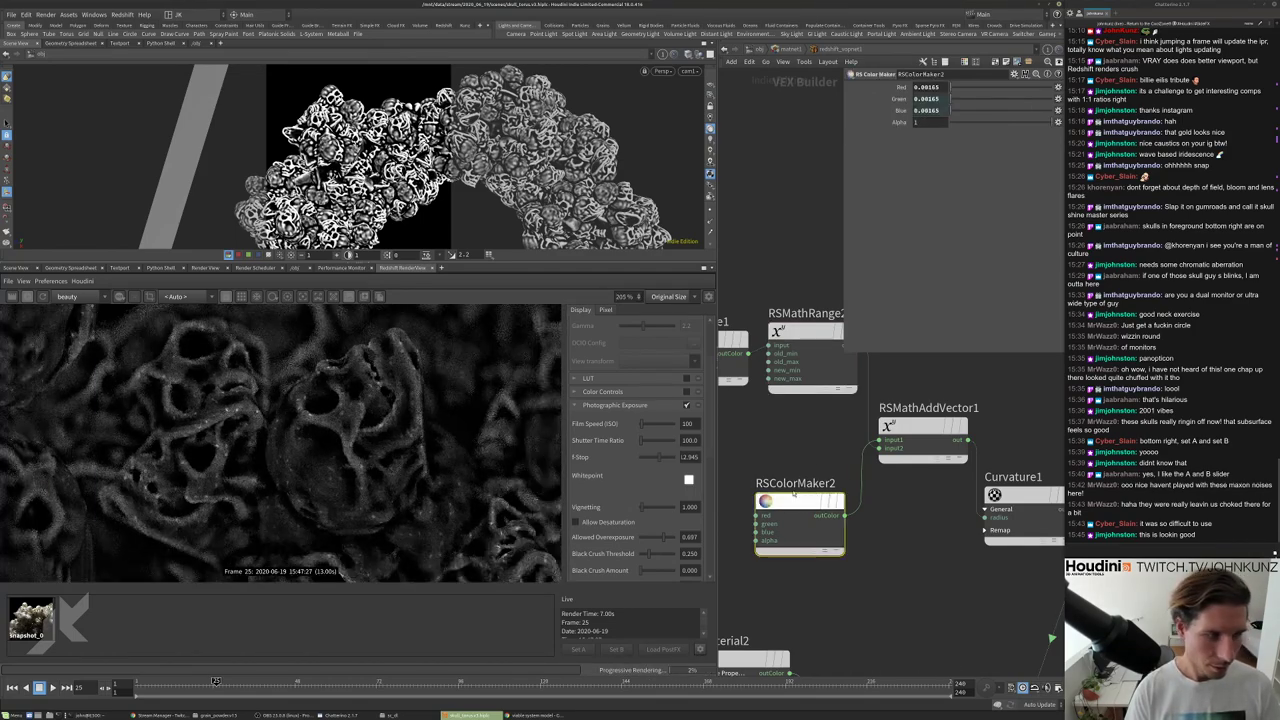
type("0.0025")
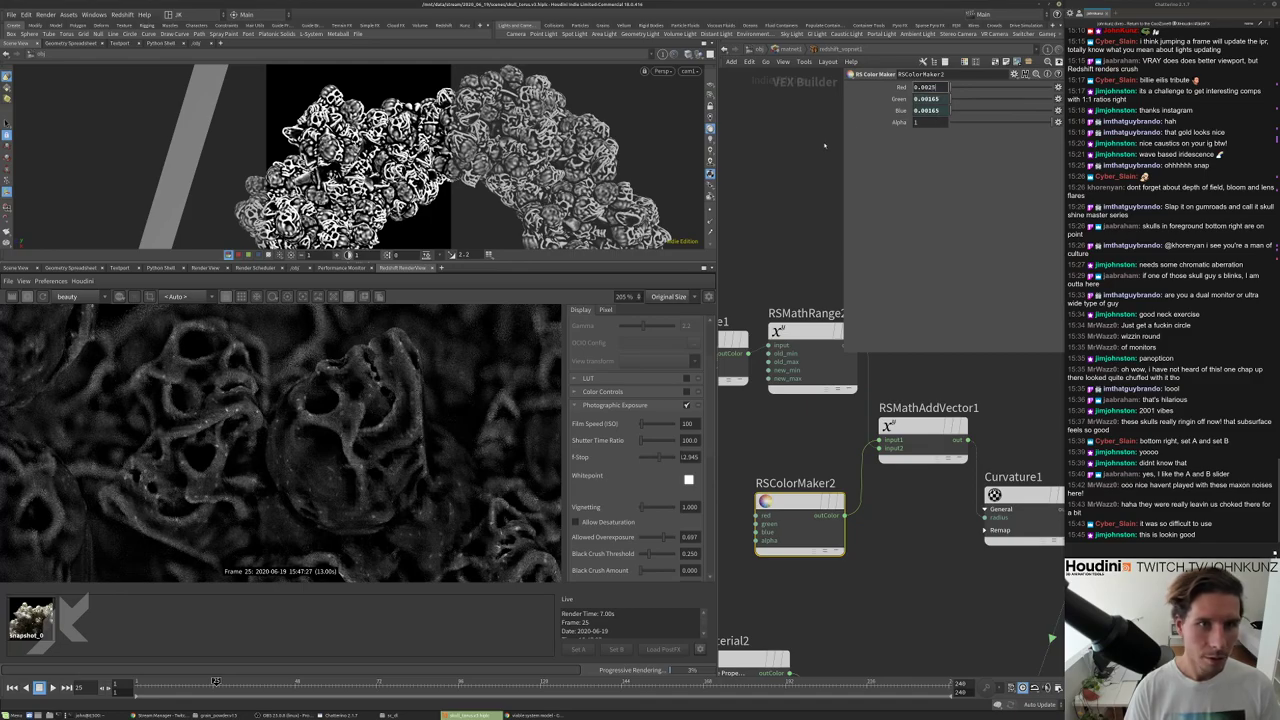
key("Return")
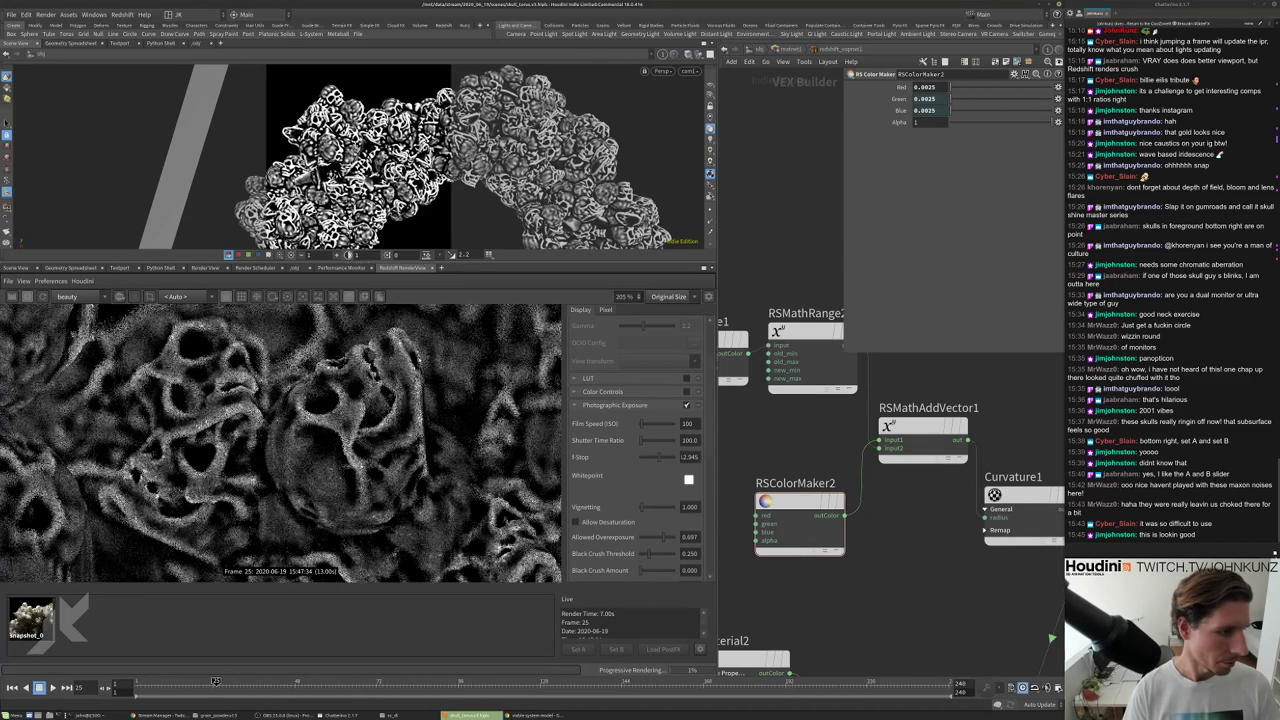
scroll(320, 393, "down", 2)
scroll(321, 392, "up", 4)
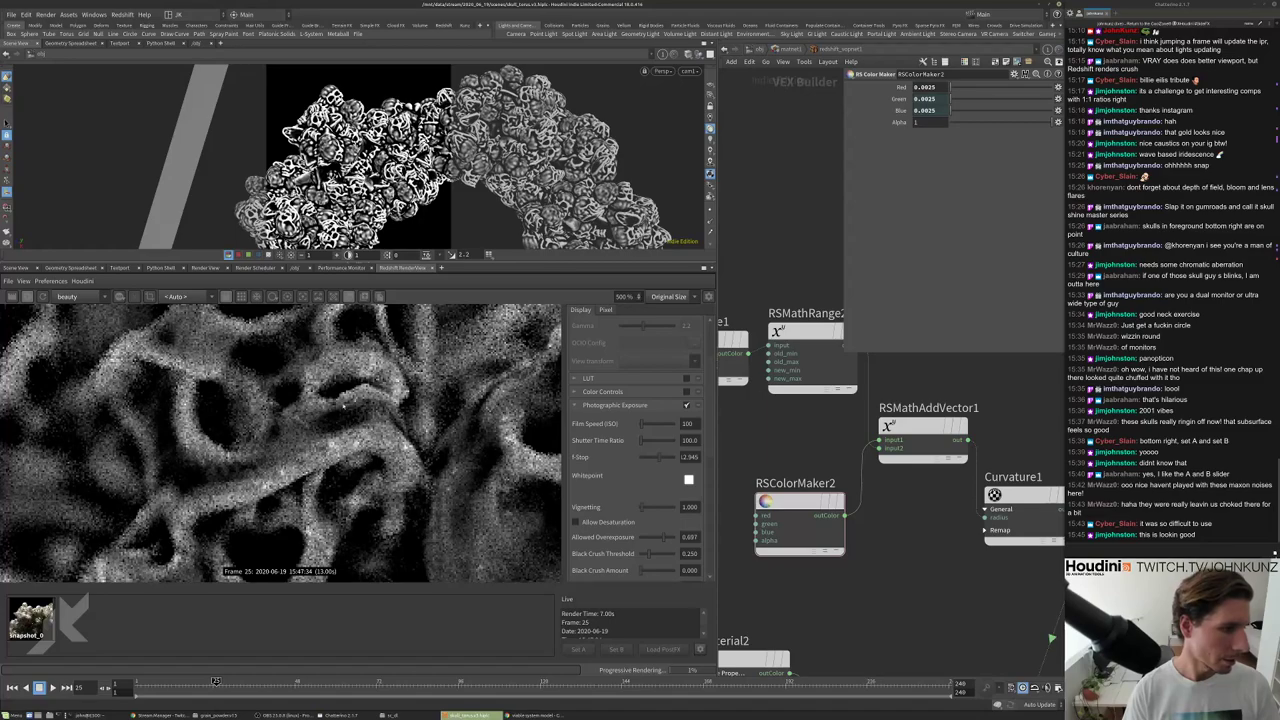
scroll(327, 445, "down", 1)
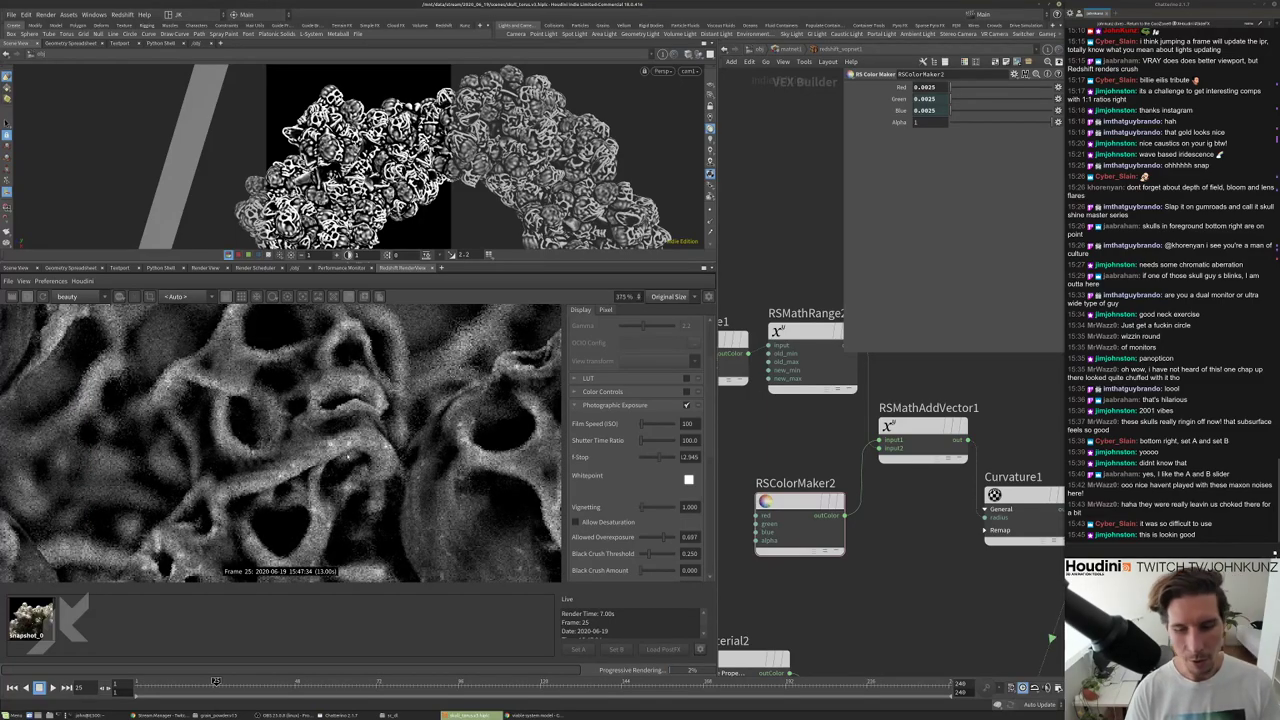
scroll(337, 458, "up", 1)
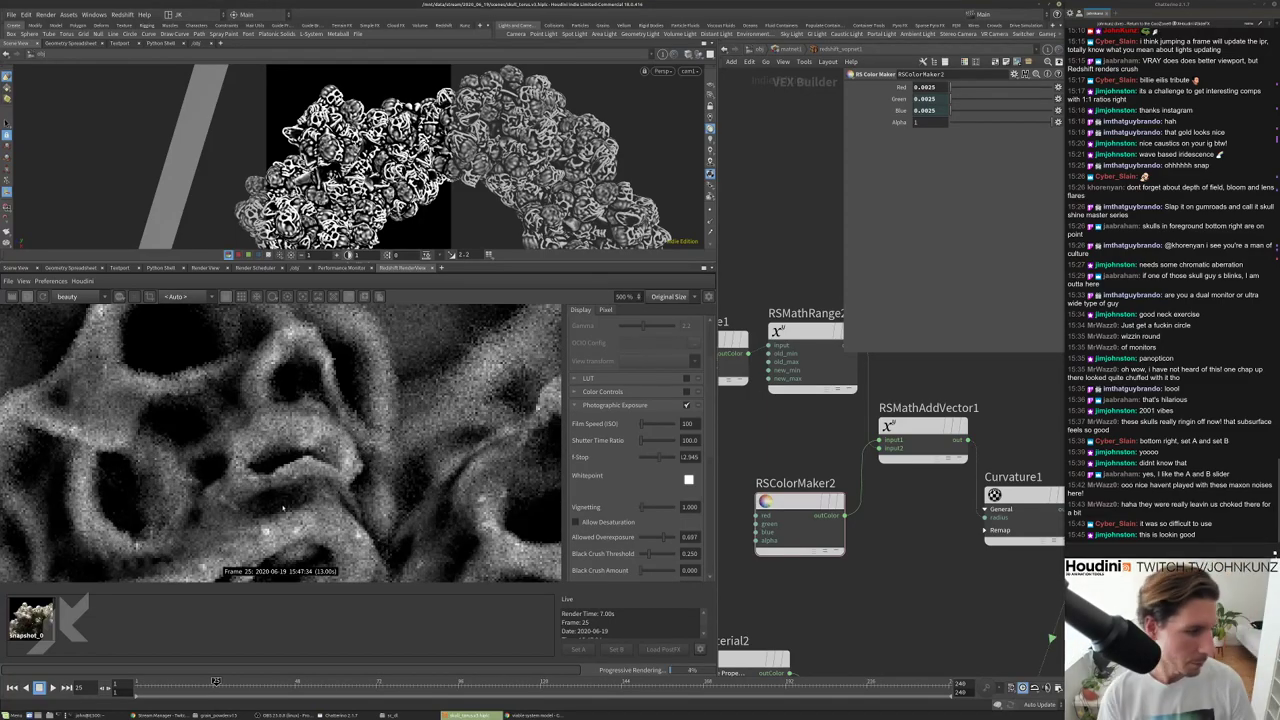
scroll(424, 403, "down", 5)
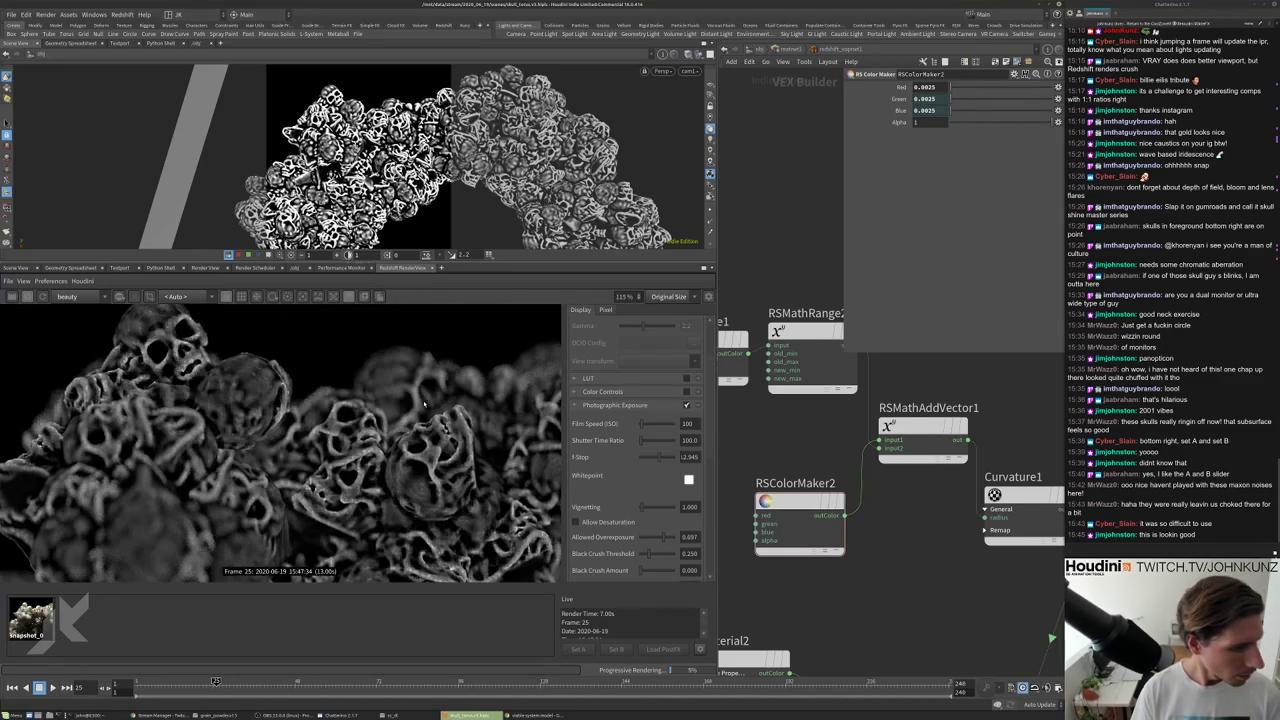
Try another noise type on MaxonNoise1, then settle on Stupl.
middle_click_drag(787, 414, 843, 411)
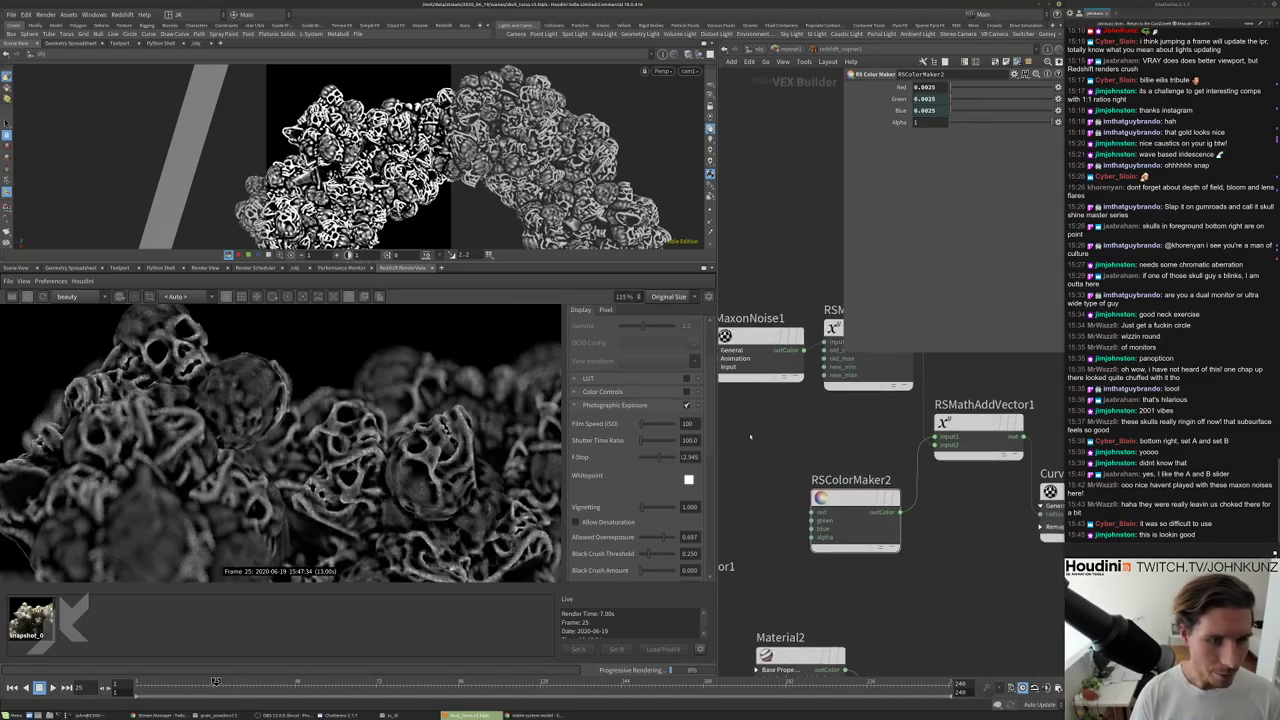
left_click(750, 340)
left_click(930, 109)
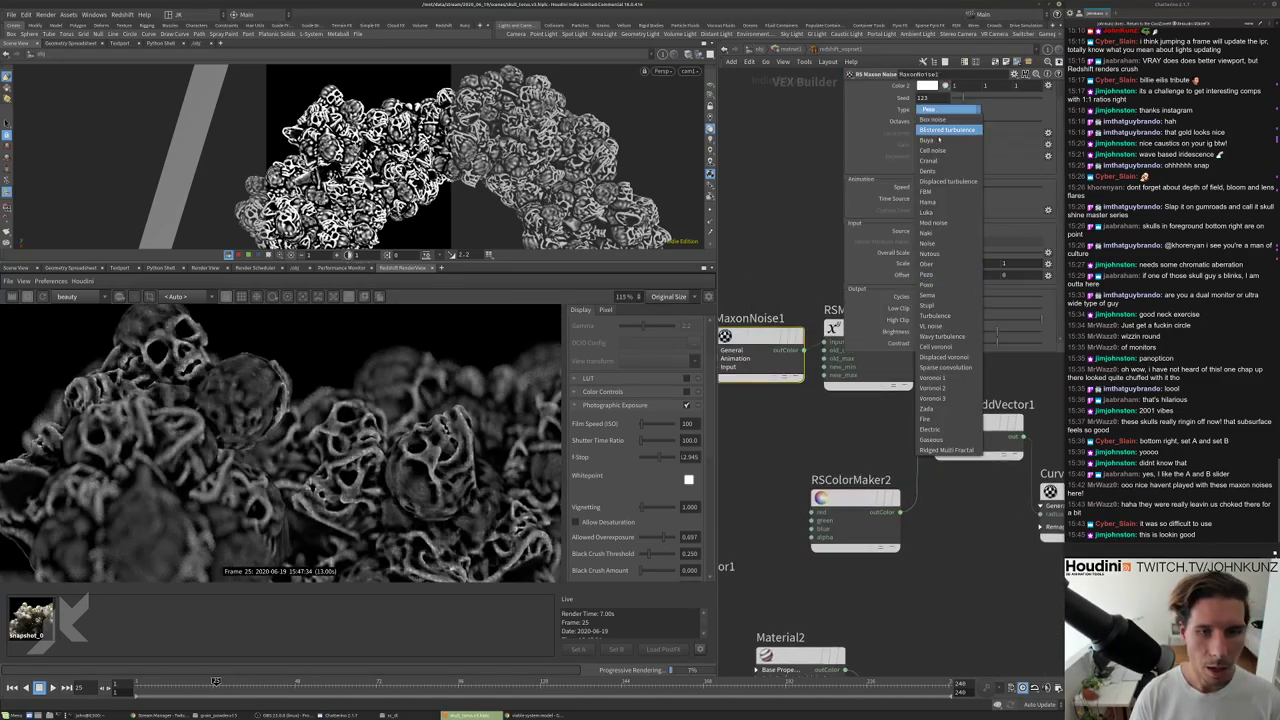
left_click(945, 212)
scroll(434, 448, "up", 4)
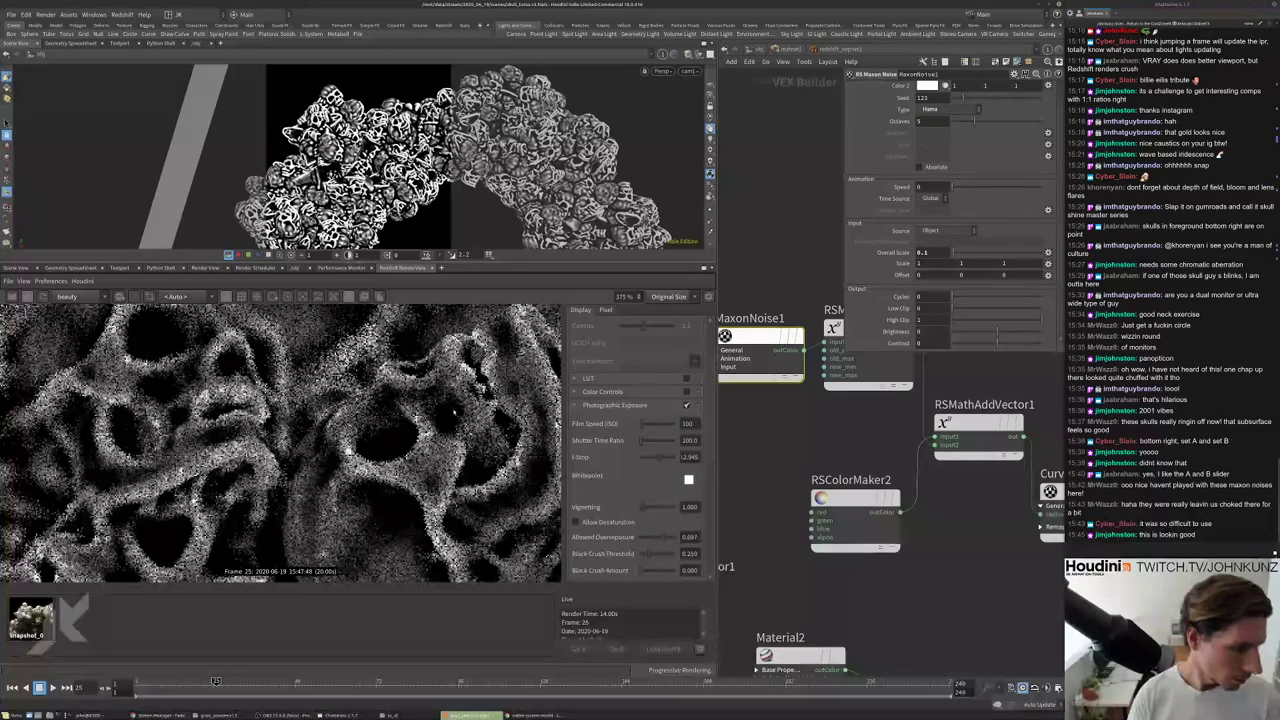
left_click(930, 109)
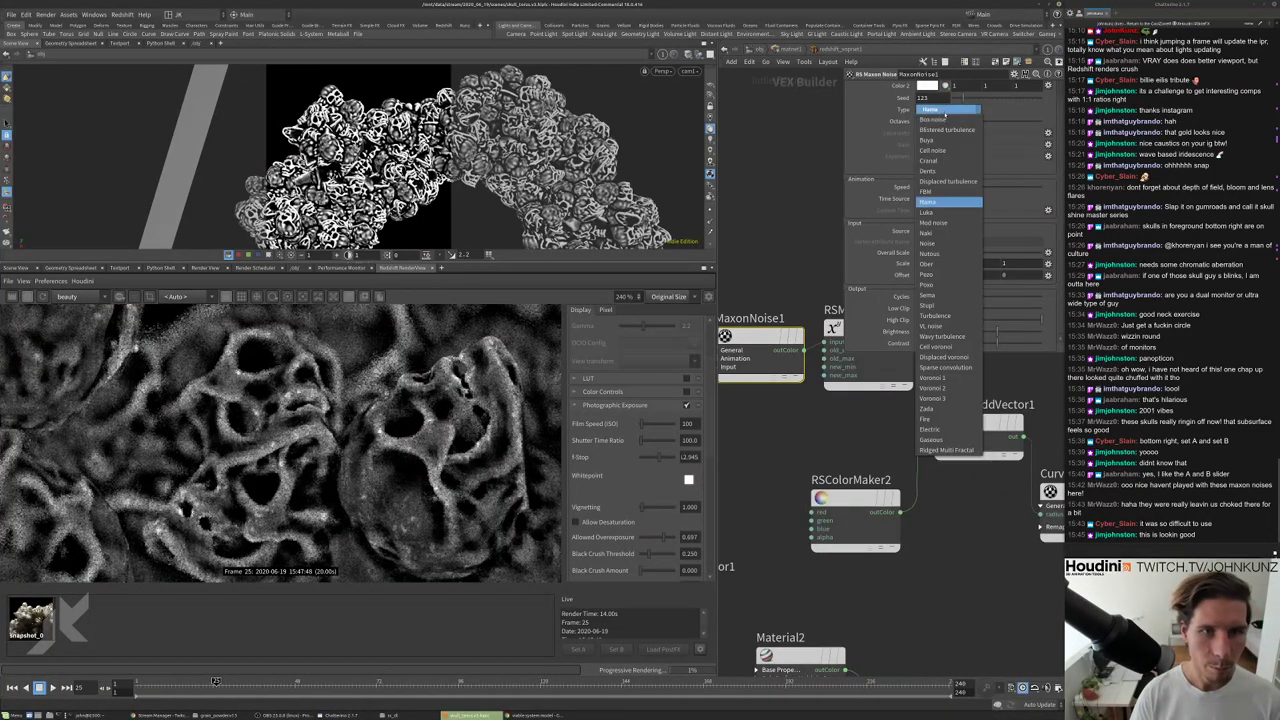
left_click(945, 306)
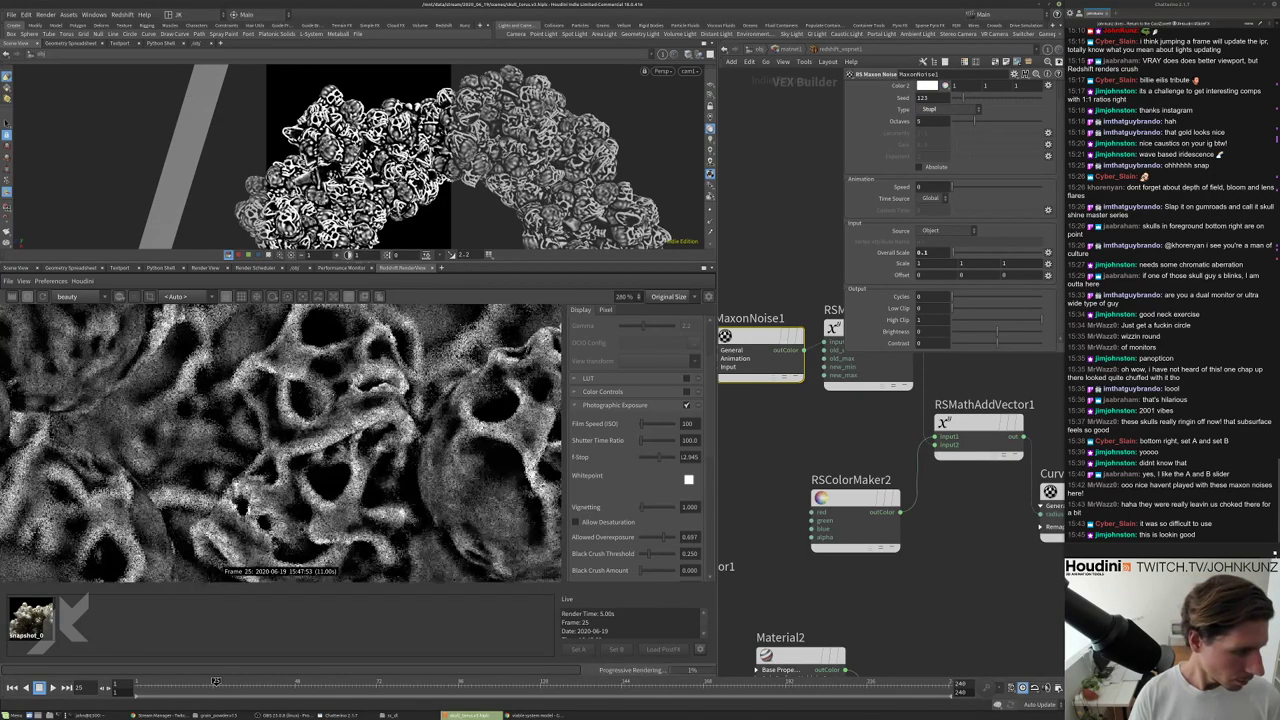
scroll(280, 440, "down", 3)
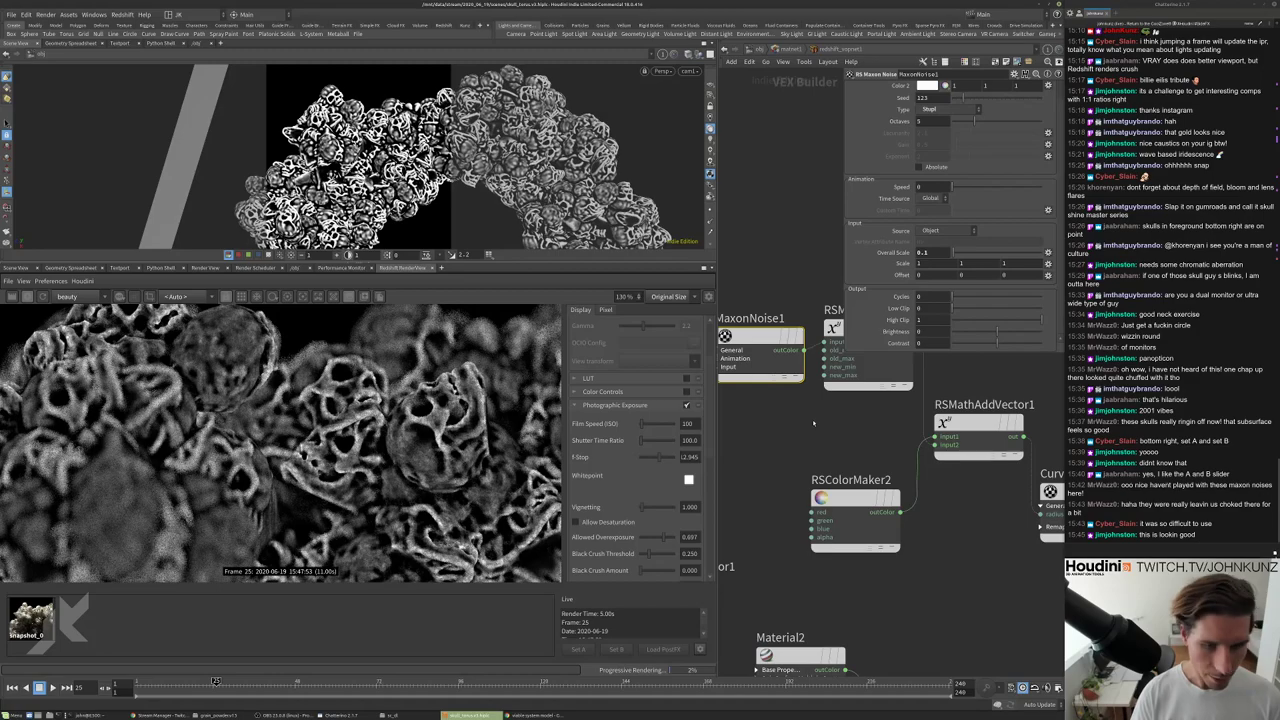
Tidy the shader network, moving Curvature1 beside RSMathAddVector1 and shifting the middle-row nodes left.
key("h")
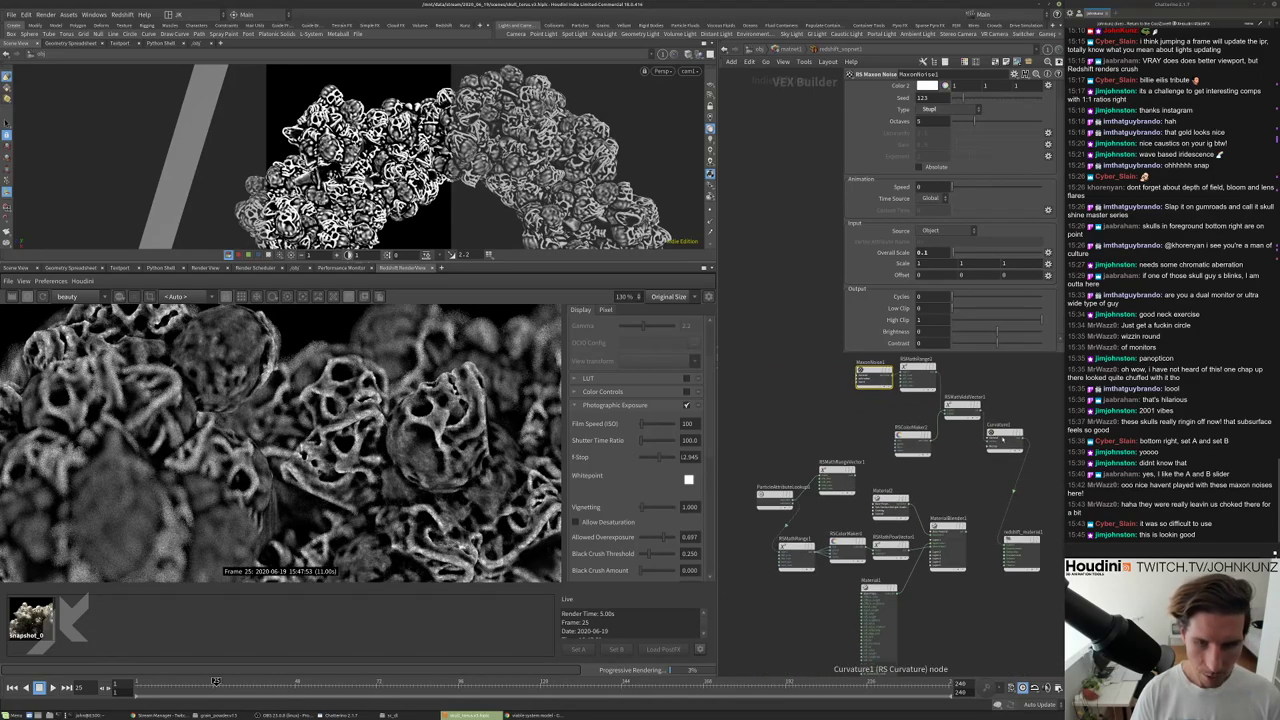
left_click_drag(1005, 440, 1018, 410)
left_click_drag(1045, 470, 895, 565)
scroll(860, 446, "up", 5)
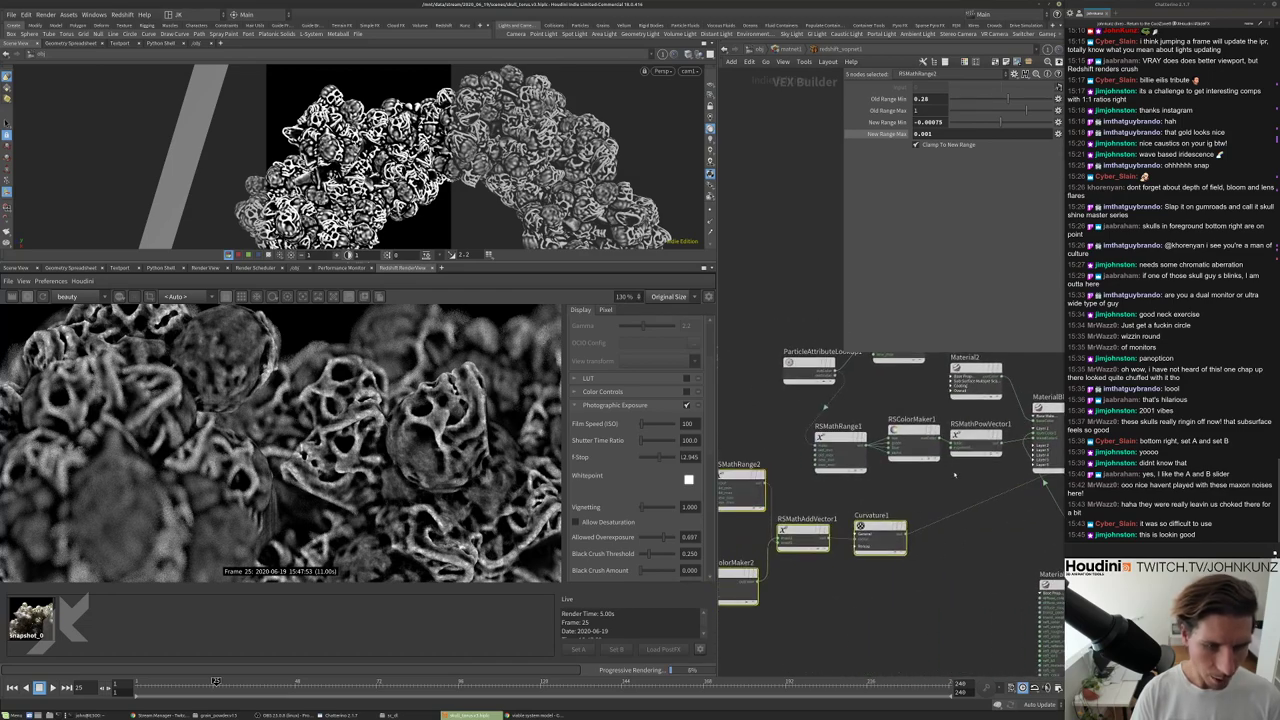
left_click_drag(858, 446, 822, 446)
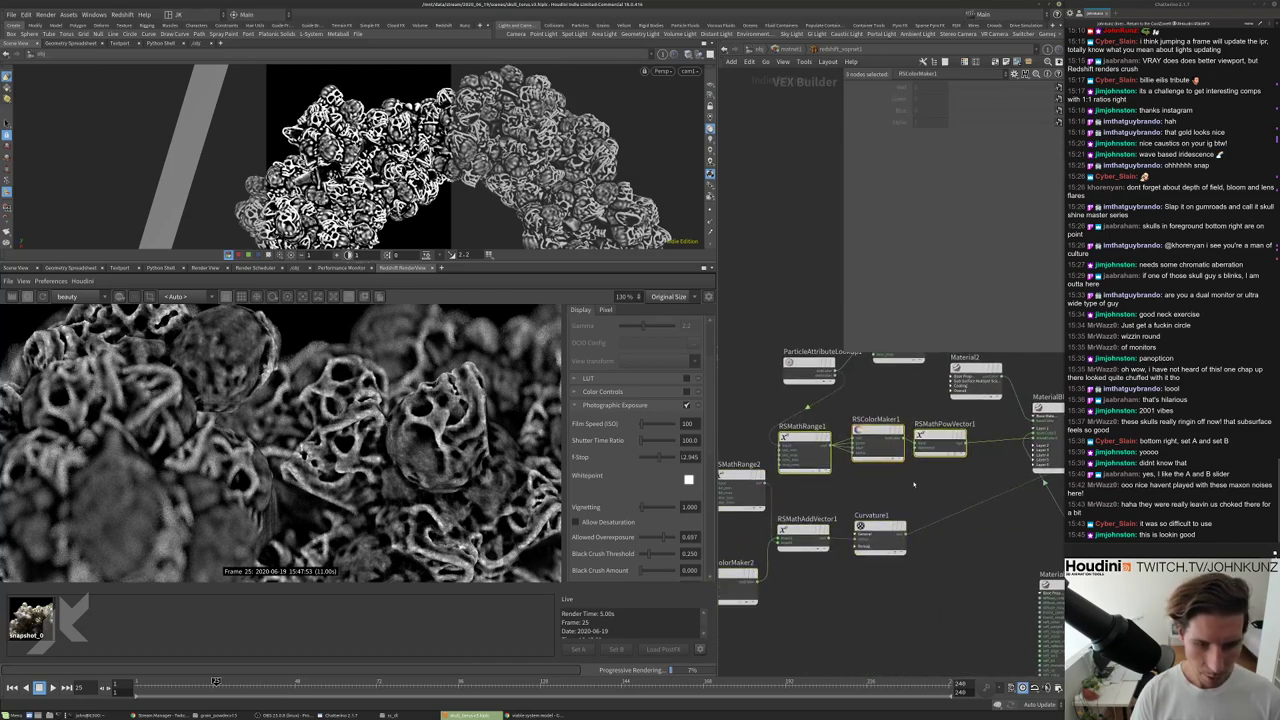
left_click(878, 440)
Add an RS Vector Max node and connect MaterialBlender1's output to redshift_material.
key("Tab")
type("max")
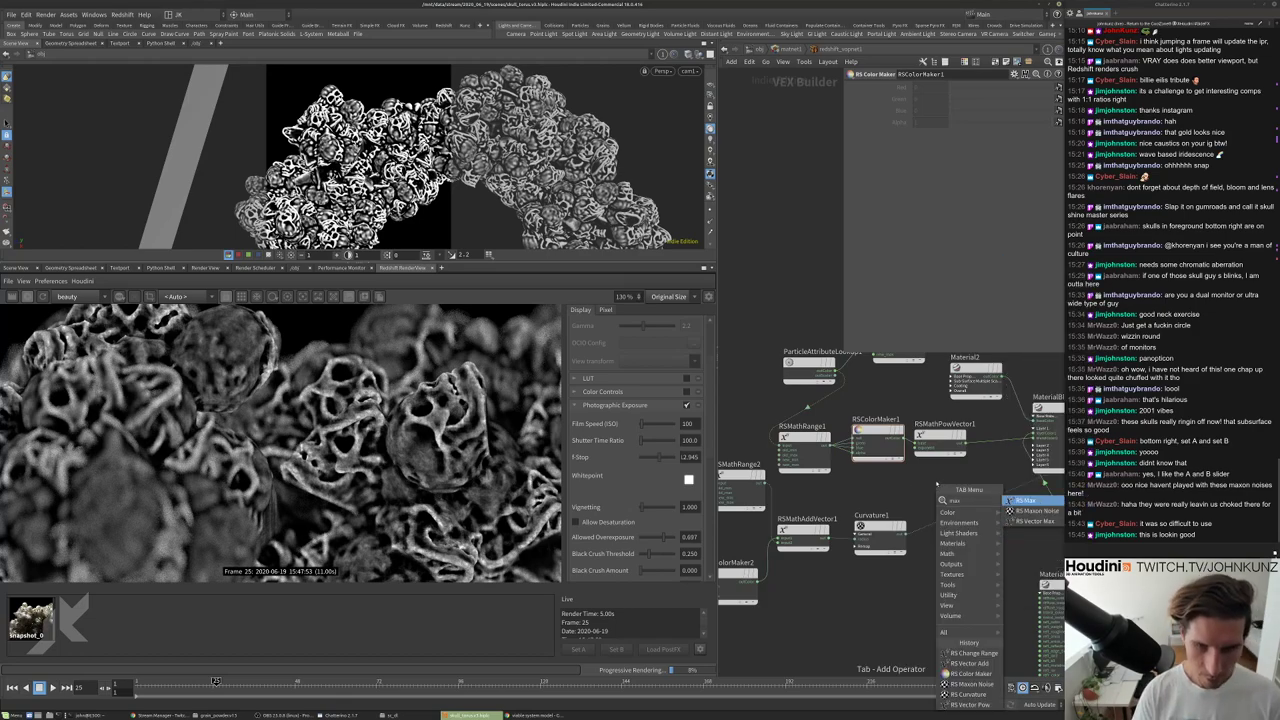
left_click(1030, 521)
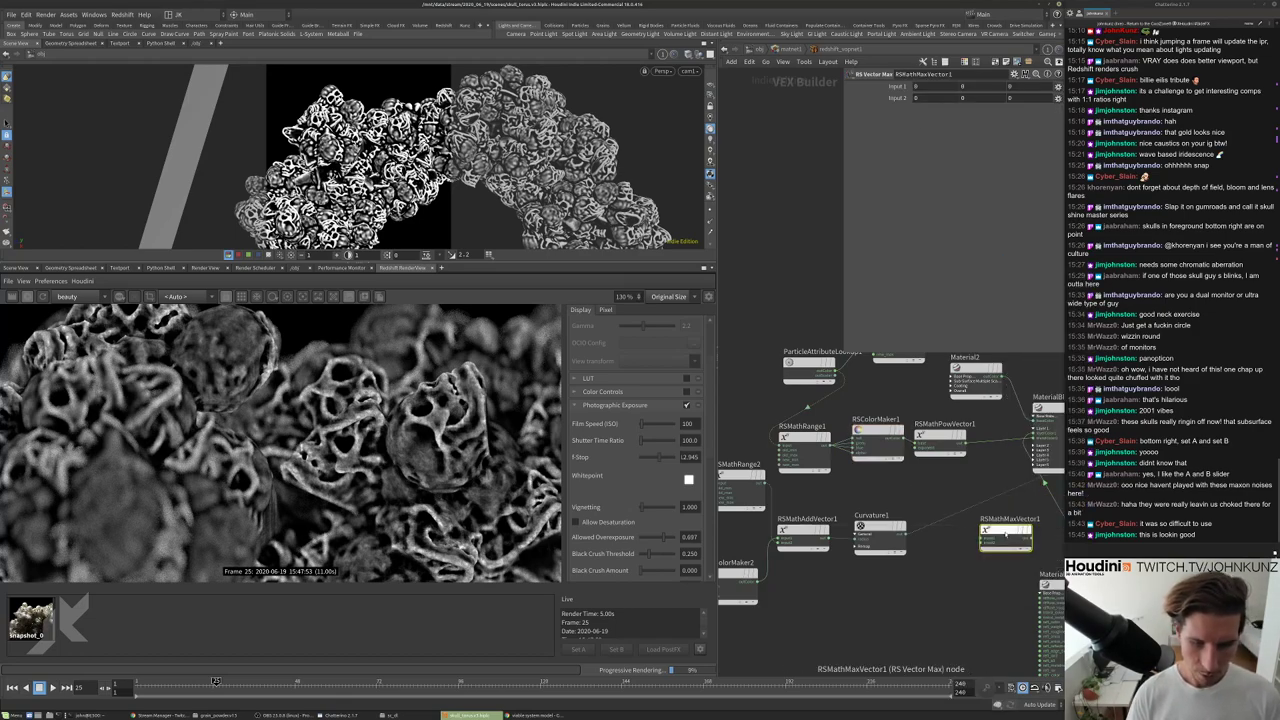
left_click(994, 468)
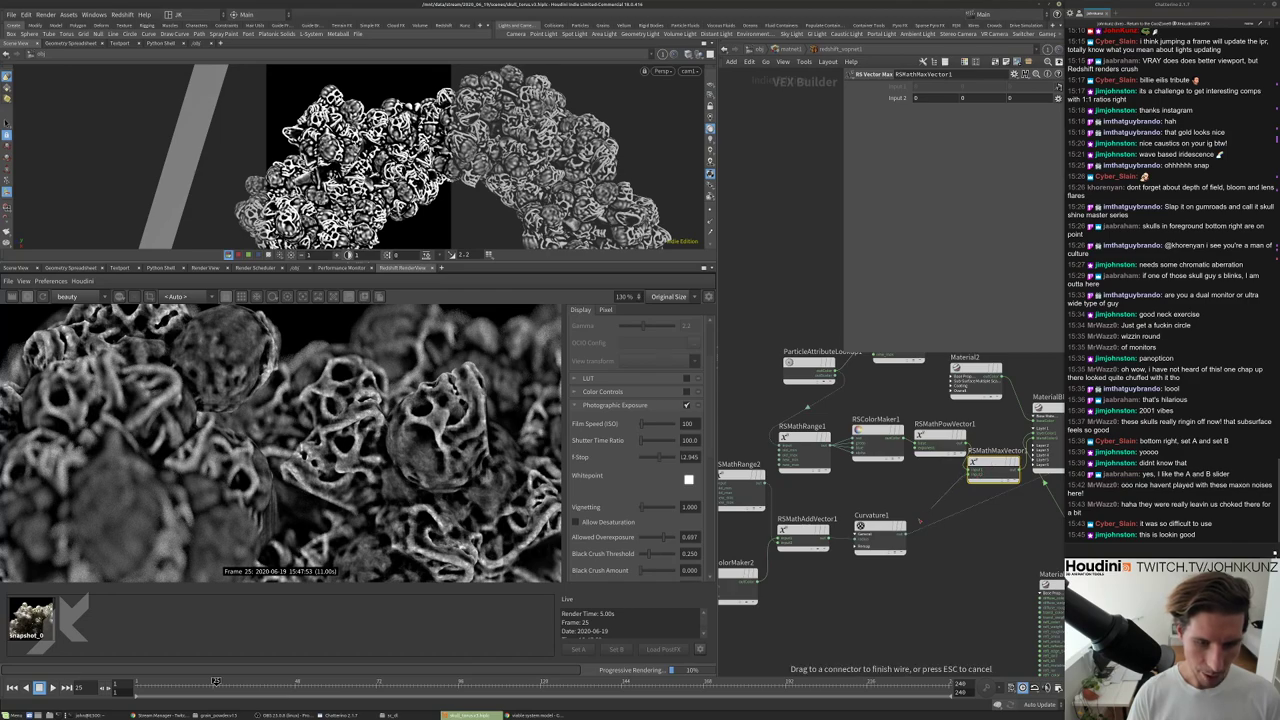
middle_click_drag(970, 541, 845, 563)
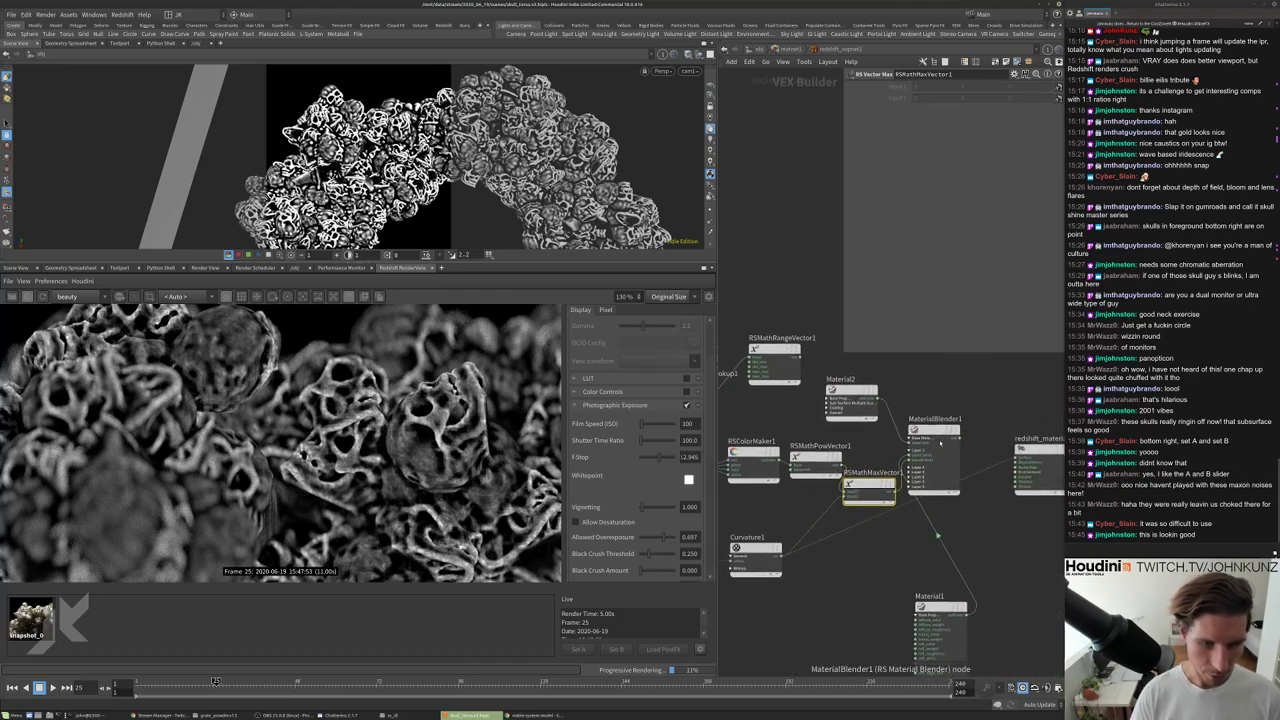
left_click_drag(958, 440, 1016, 452)
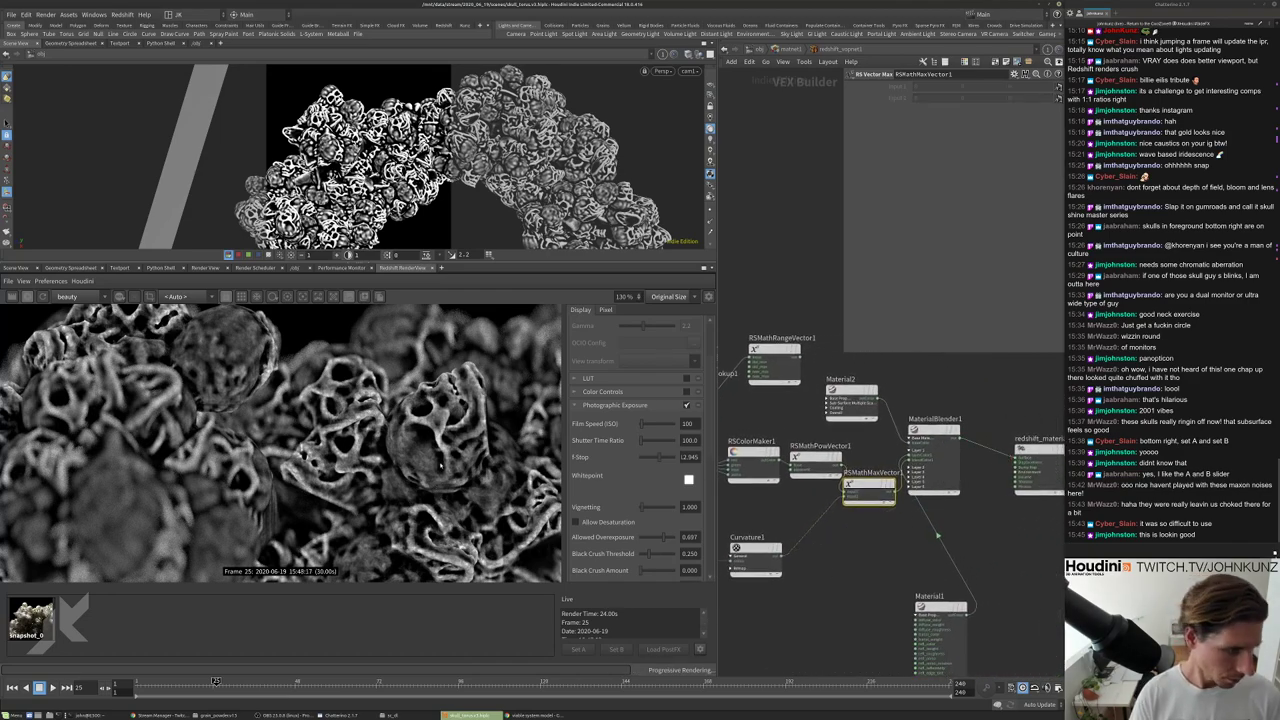
Select the new vector max node for removal.
scroll(280, 440, "down", 2)
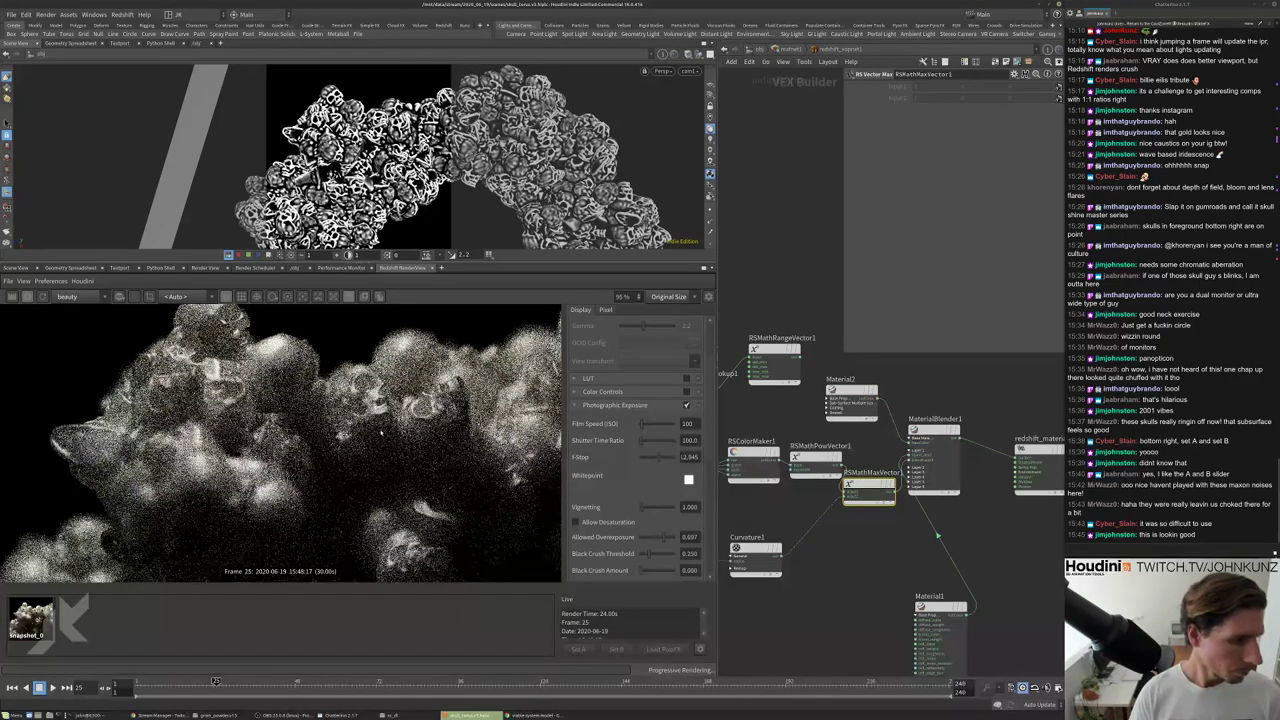
scroll(323, 555, "down", 2)
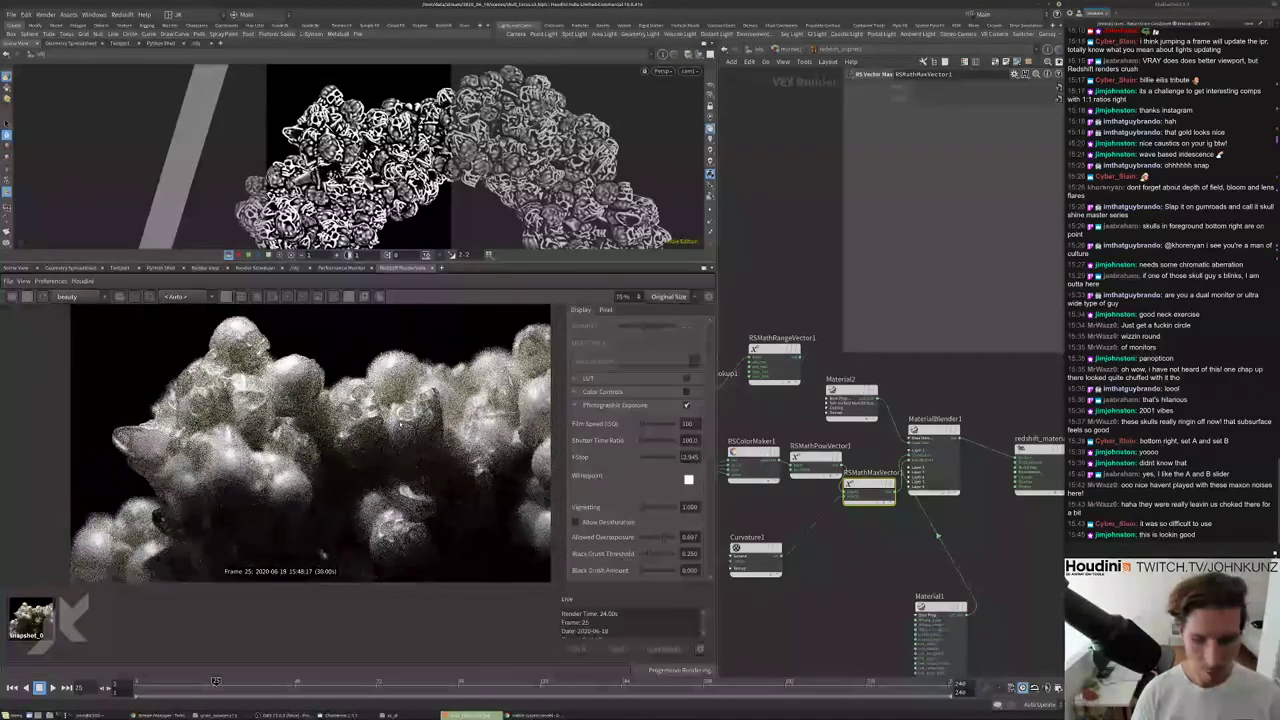
scroll(348, 449, "up", 1)
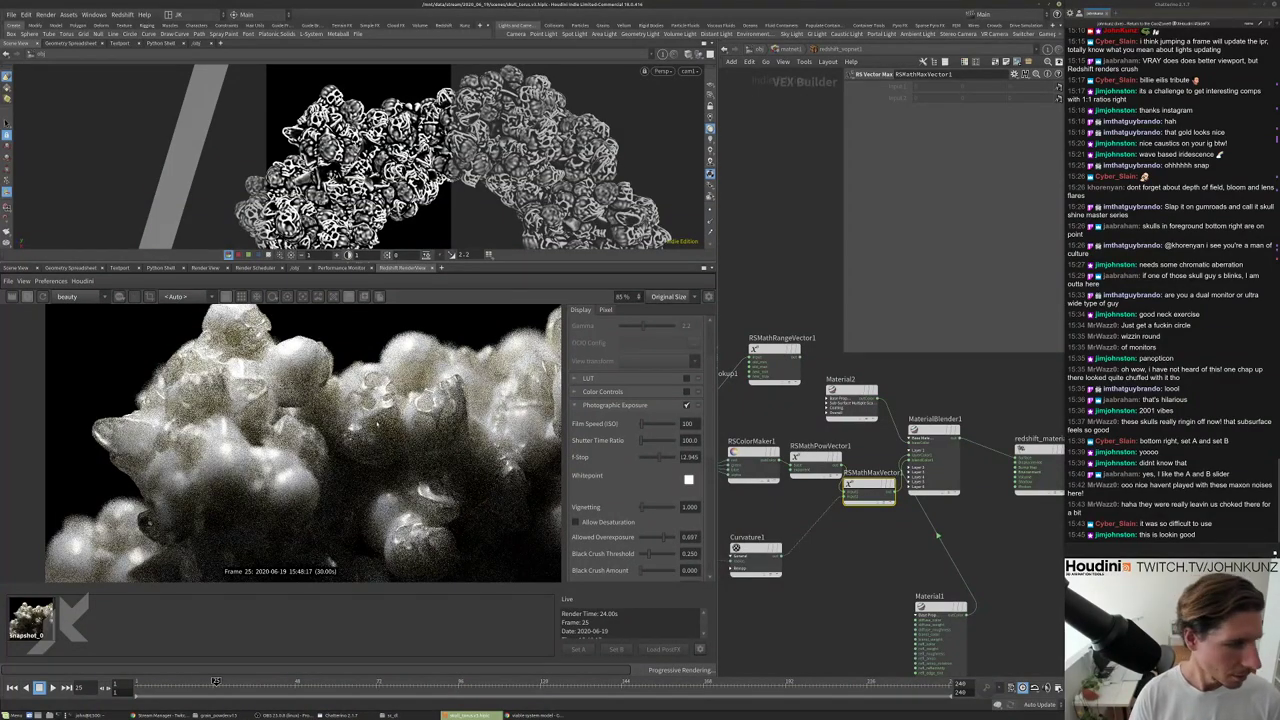
scroll(300, 440, "up", 1)
left_click_drag(860, 491, 861, 524)
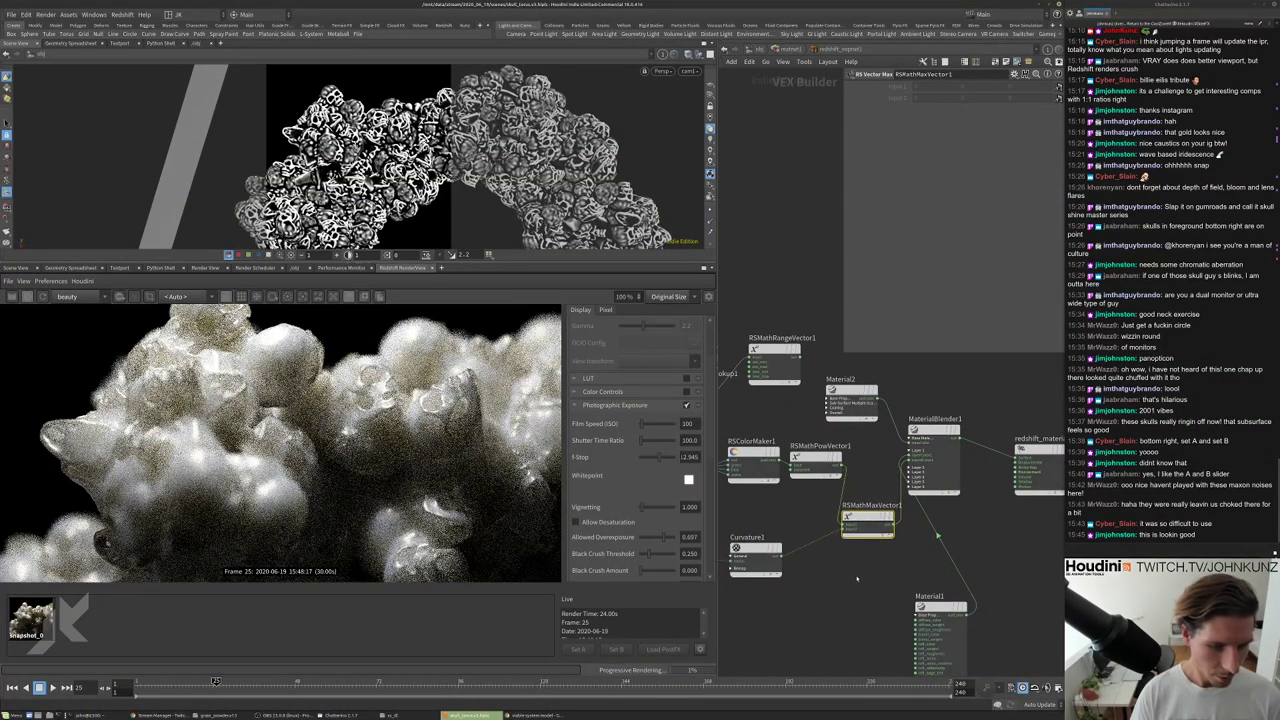
Replace the vector max node with an RS Min node placed below RSMathPowVector1.
key("Delete")
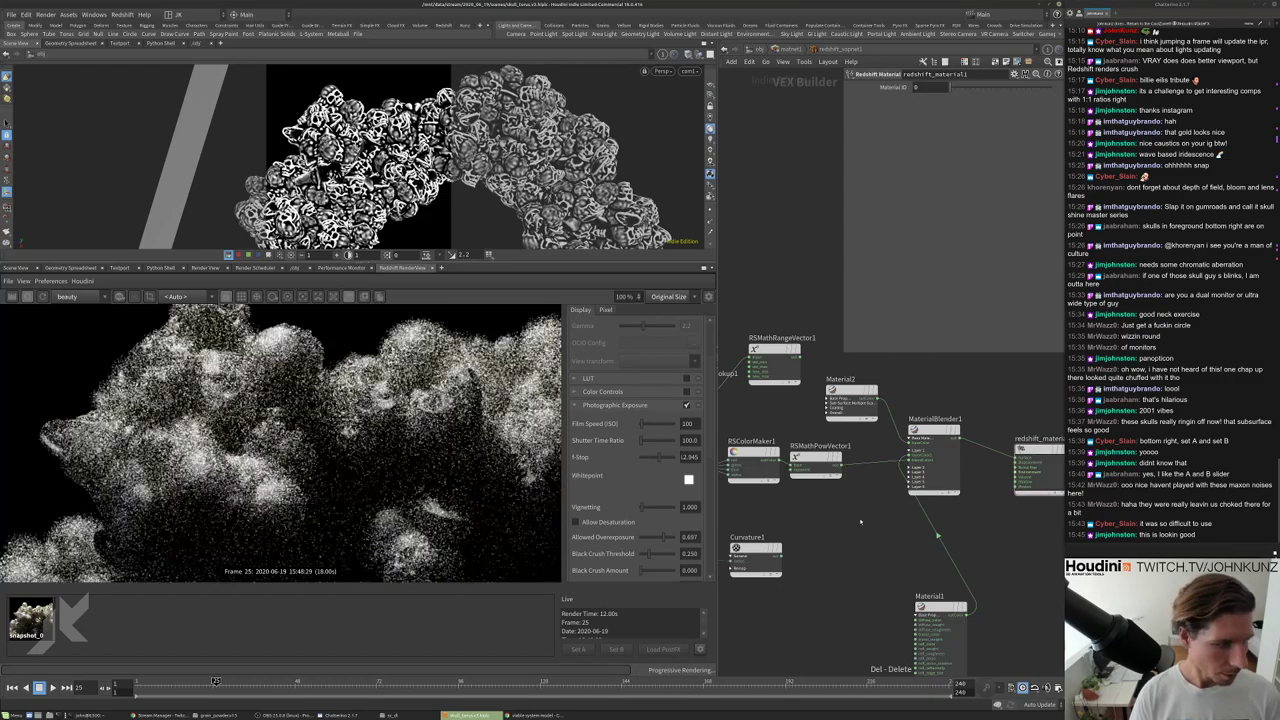
key("Tab")
key("f")
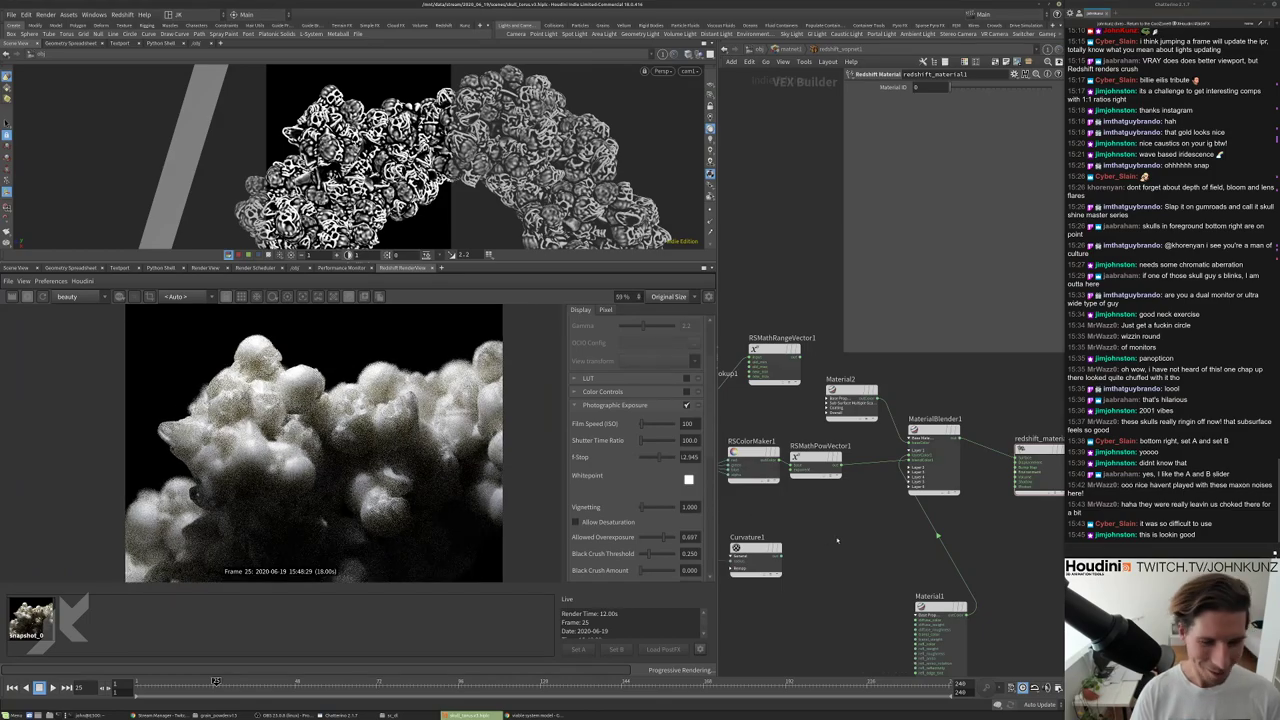
scroll(843, 535, "up", 2)
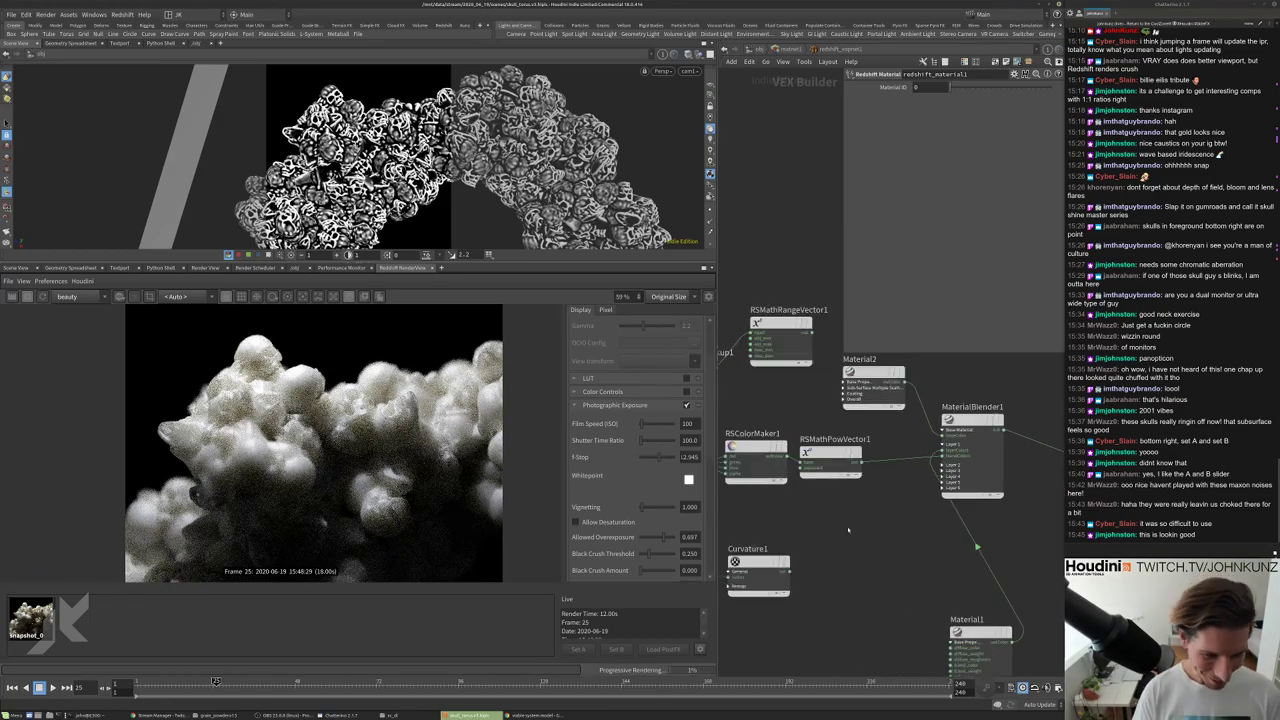
key("Tab")
type("mi")
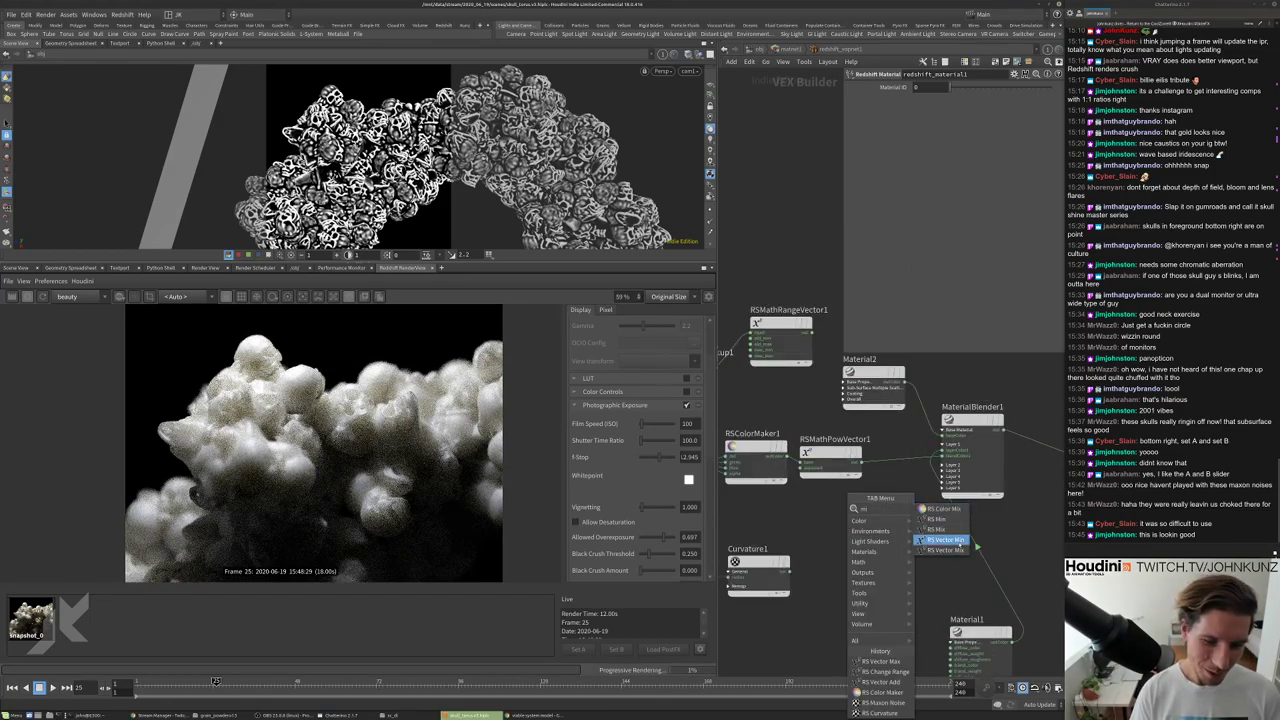
left_click(936, 519)
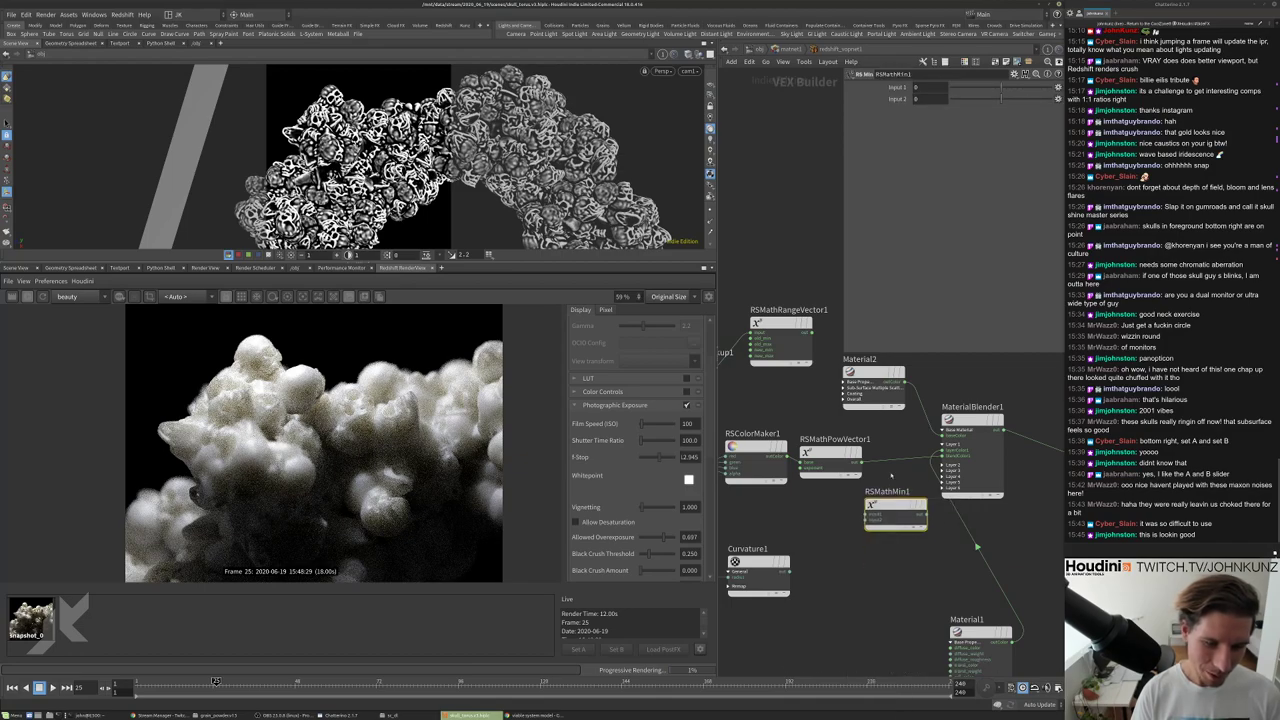
left_click(891, 461)
left_click_drag(891, 461, 845, 552)
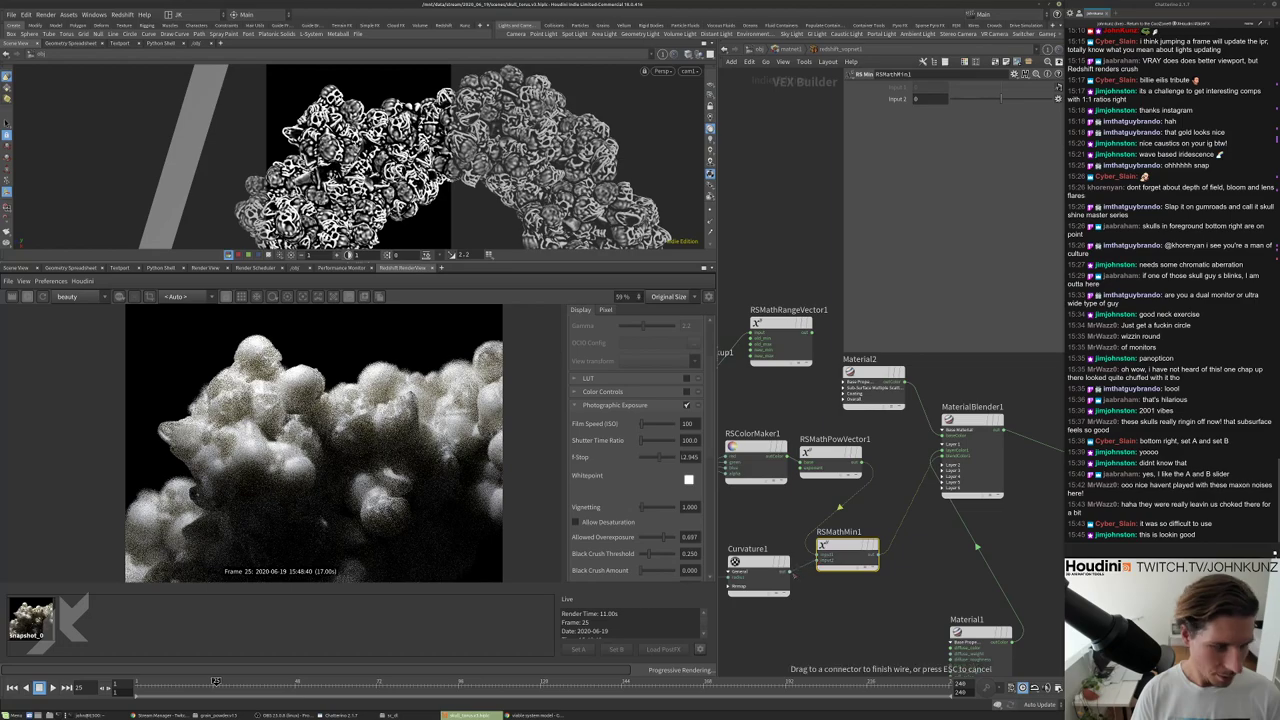
scroll(395, 428, "up", 4)
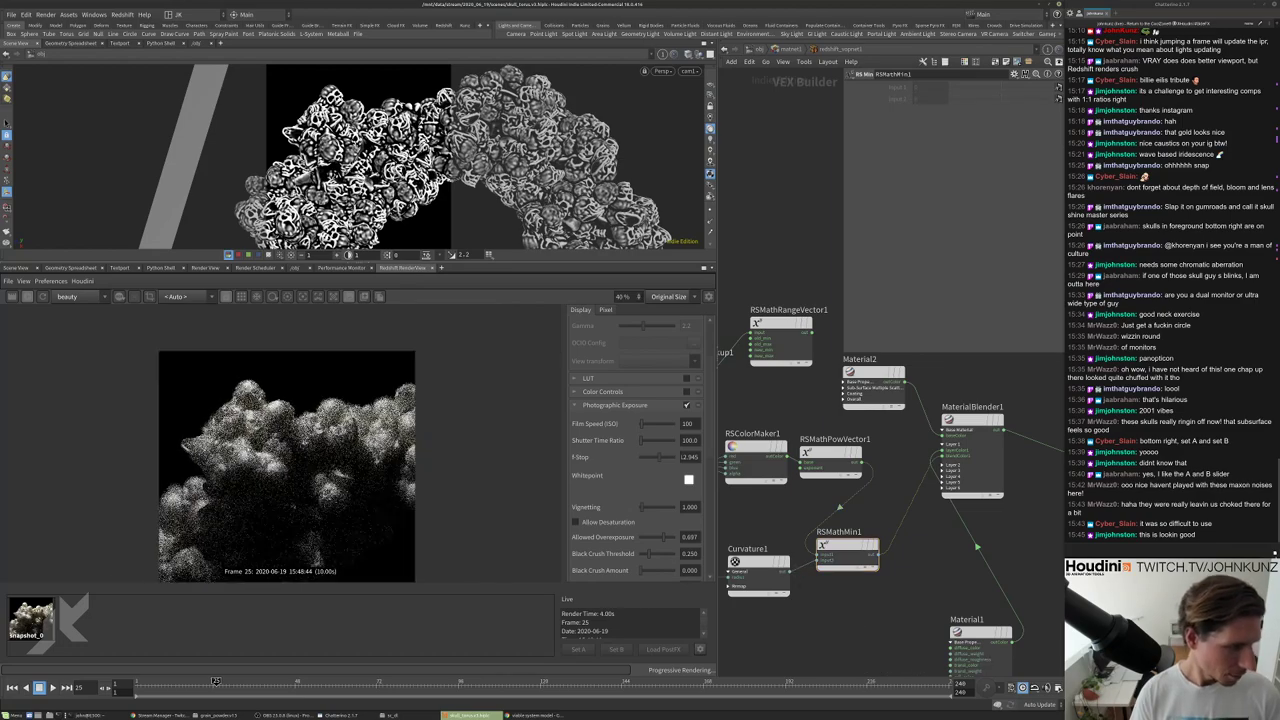
Restart the Redshift render and turn on region rendering.
left_click(28, 297)
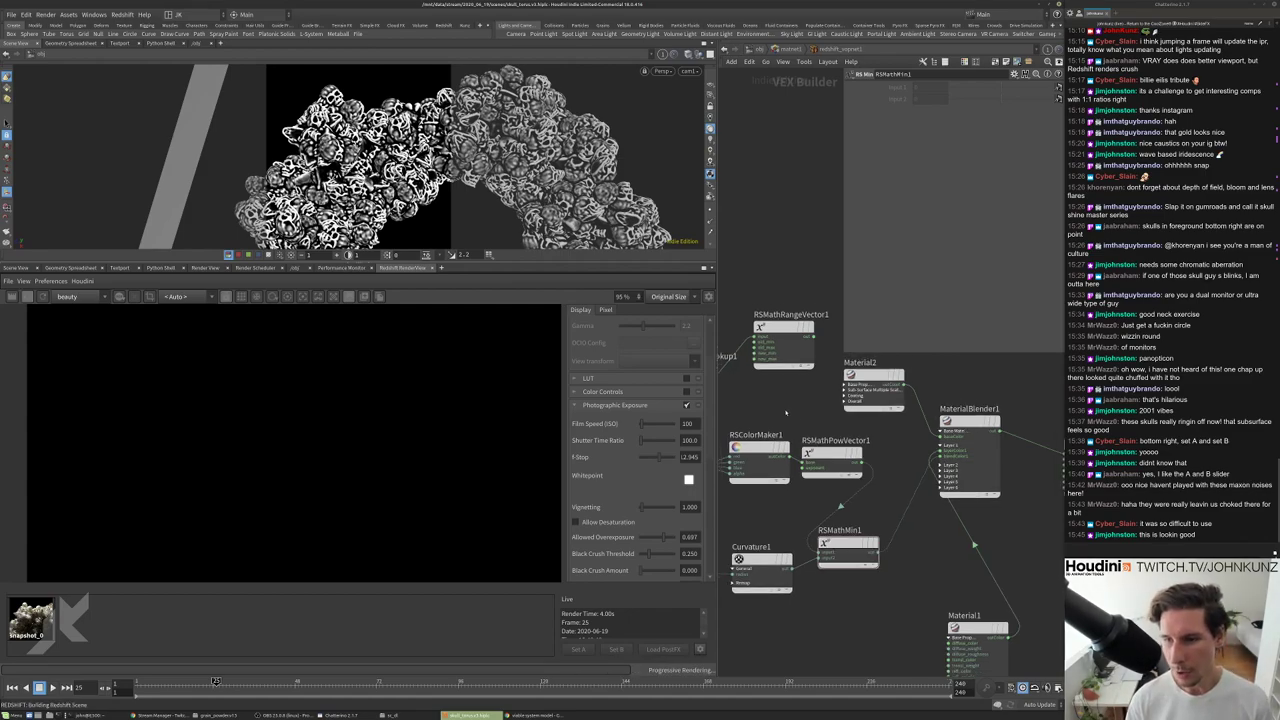
scroll(381, 383, "down", 2)
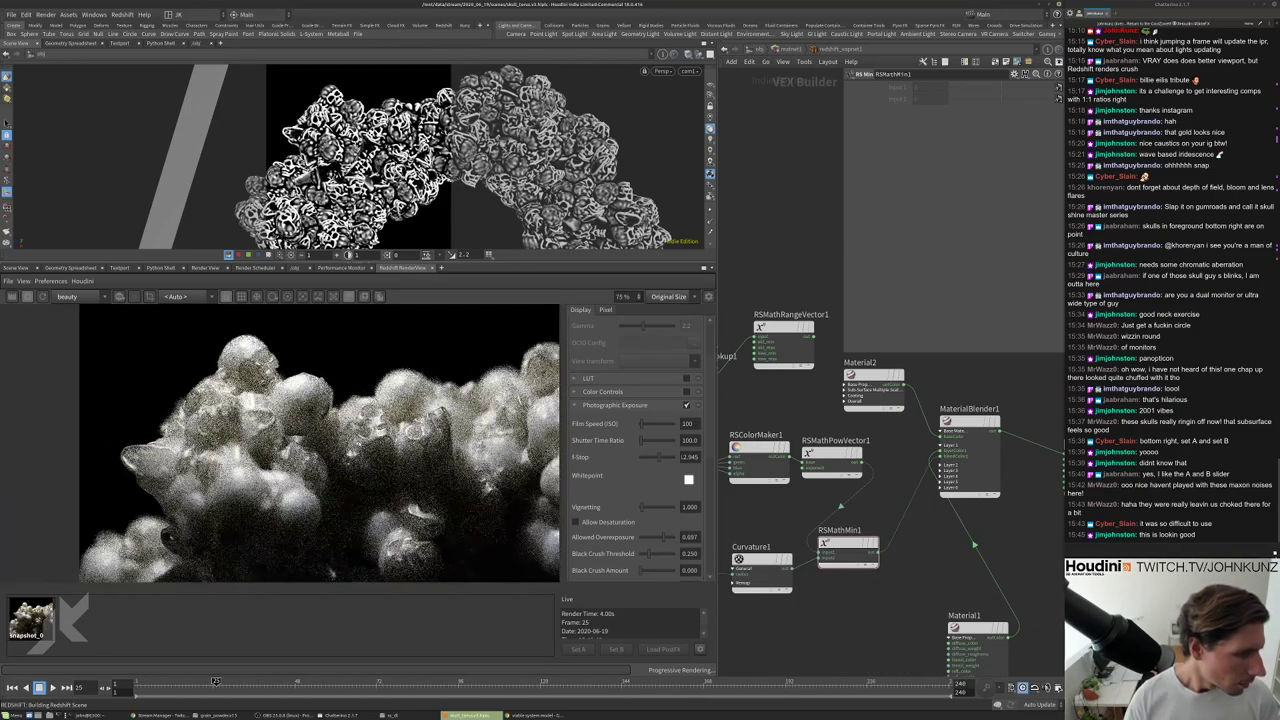
scroll(281, 443, "up", 4)
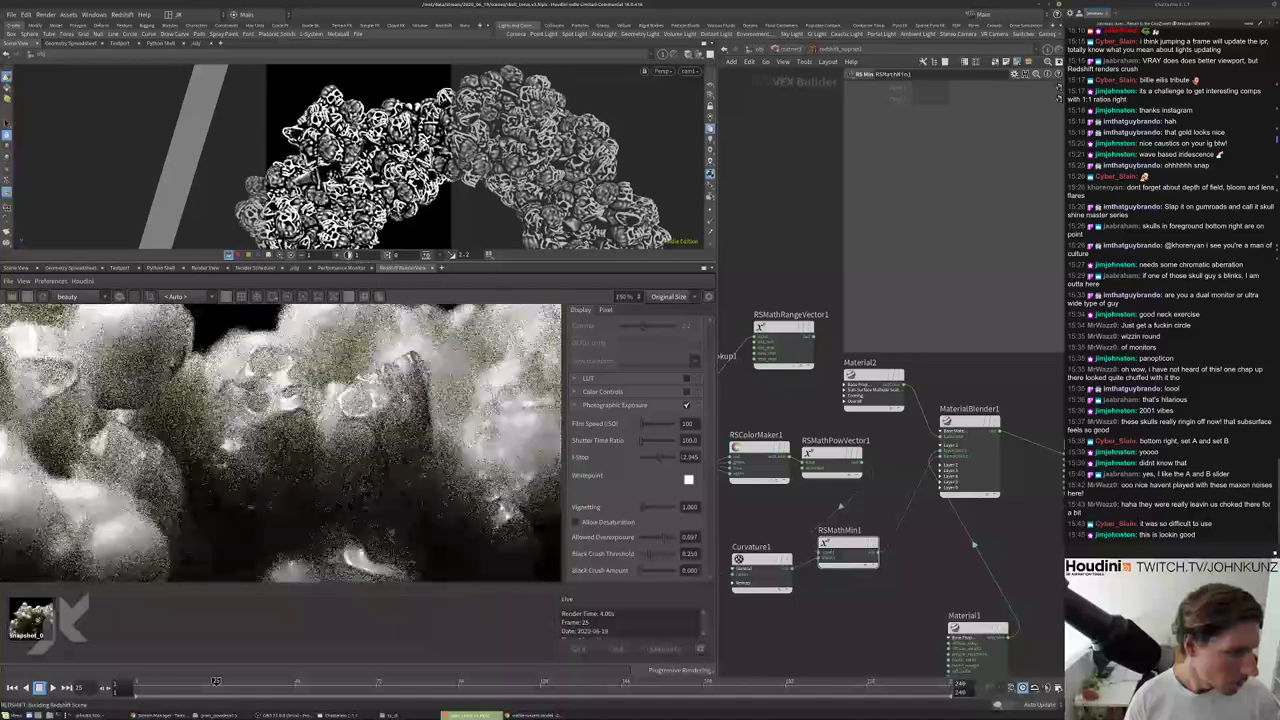
scroll(281, 443, "down", 3)
scroll(281, 443, "up", 5)
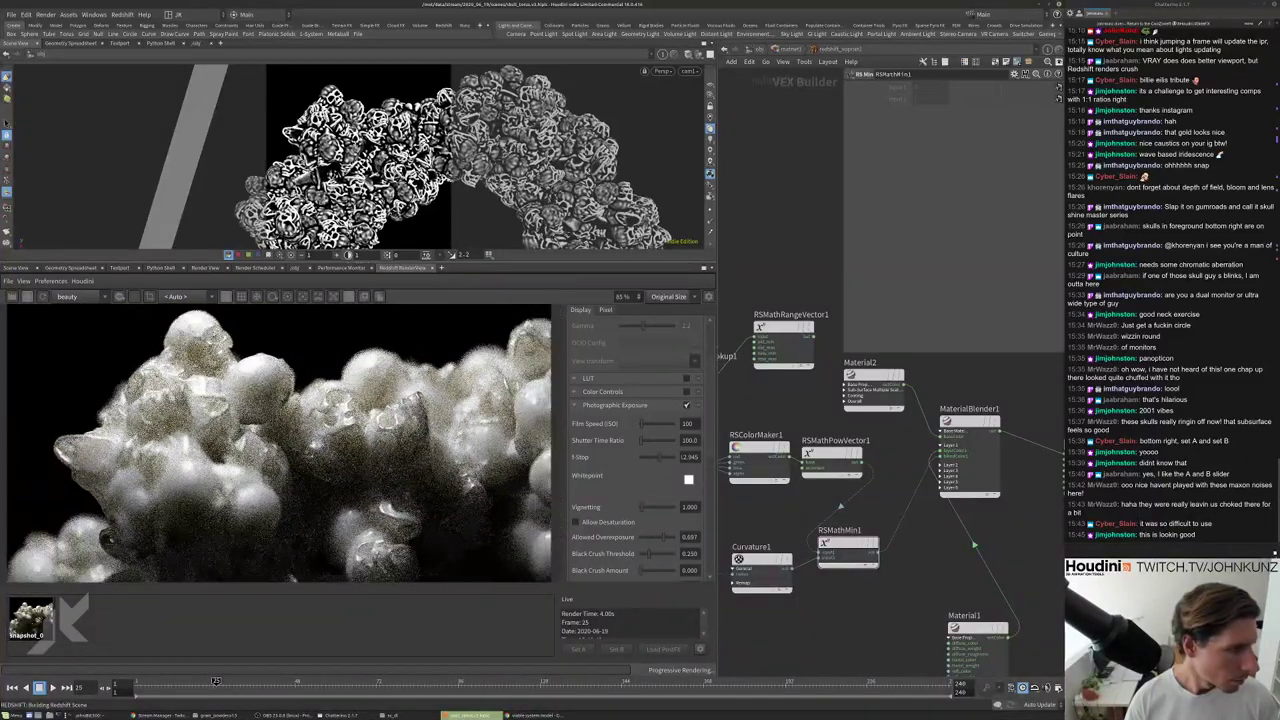
scroll(283, 313, "down", 4)
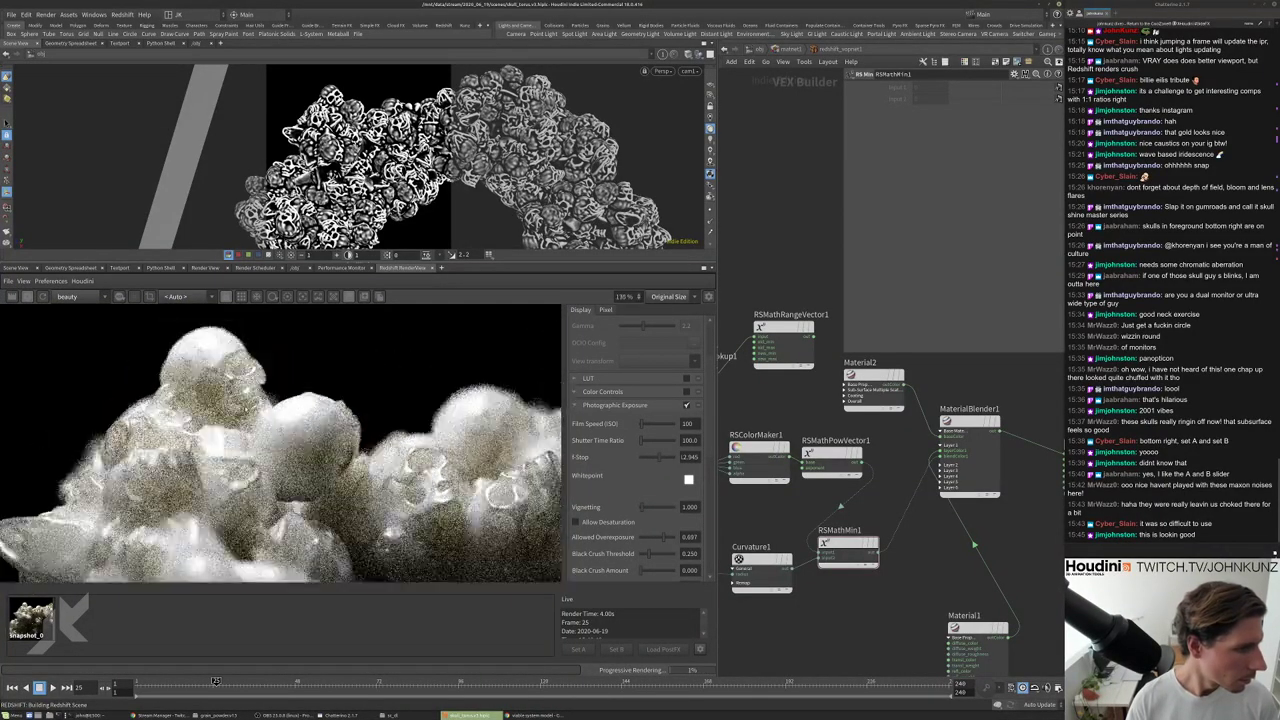
left_click(149, 296)
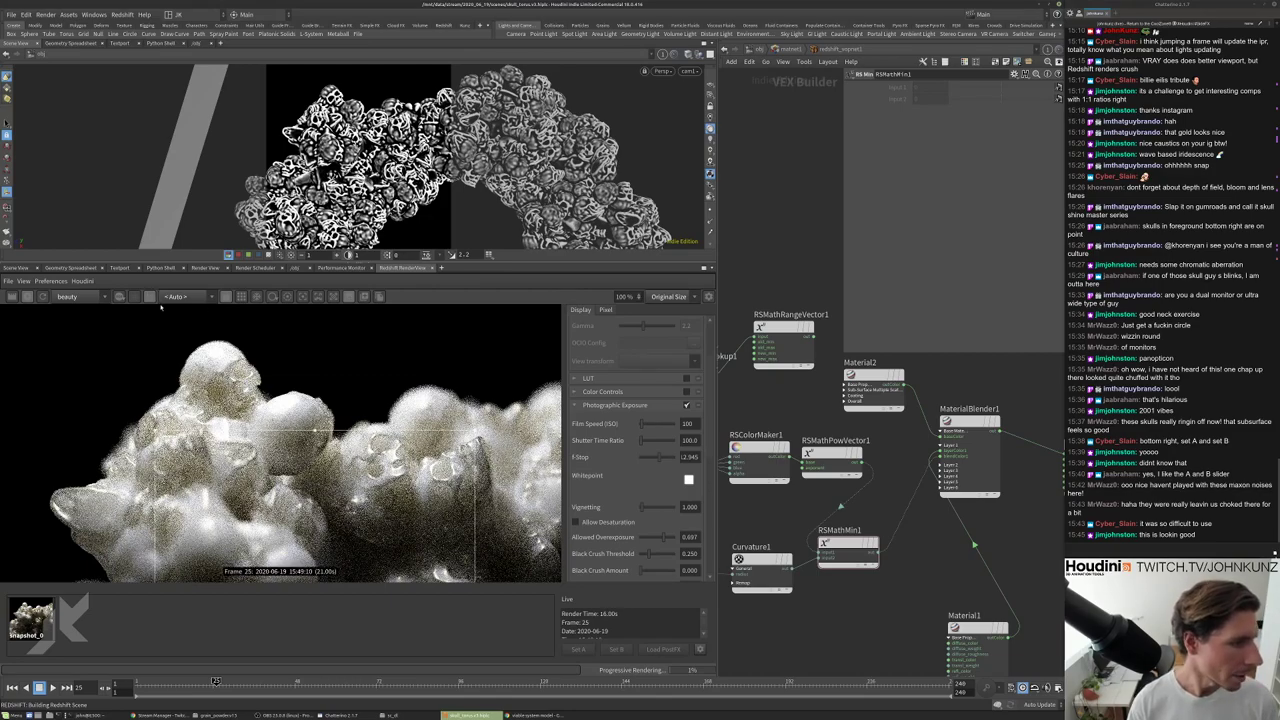
scroll(290, 445, "down", 1)
scroll(290, 445, "down", 1)
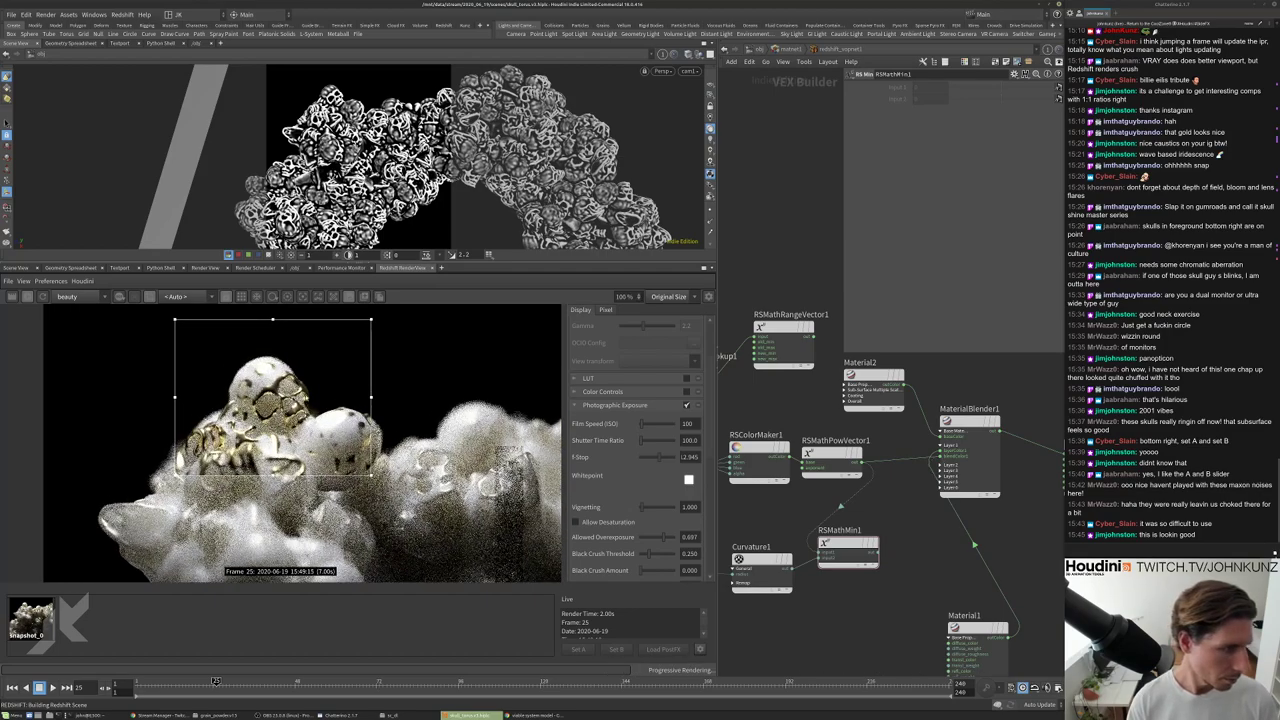
scroll(283, 382, "up", 3)
Wire Curvature1 into the input of RSMathMin1.
middle_click_drag(785, 511, 860, 456)
left_click(930, 484)
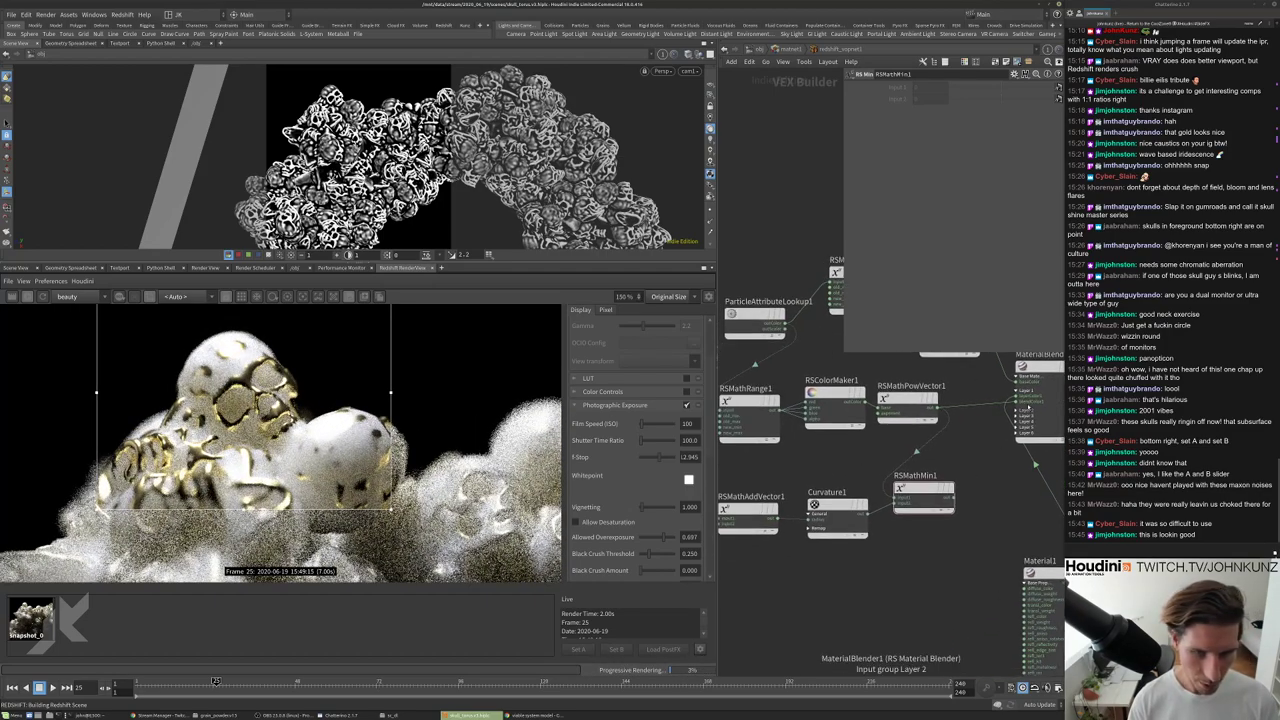
left_click(867, 507)
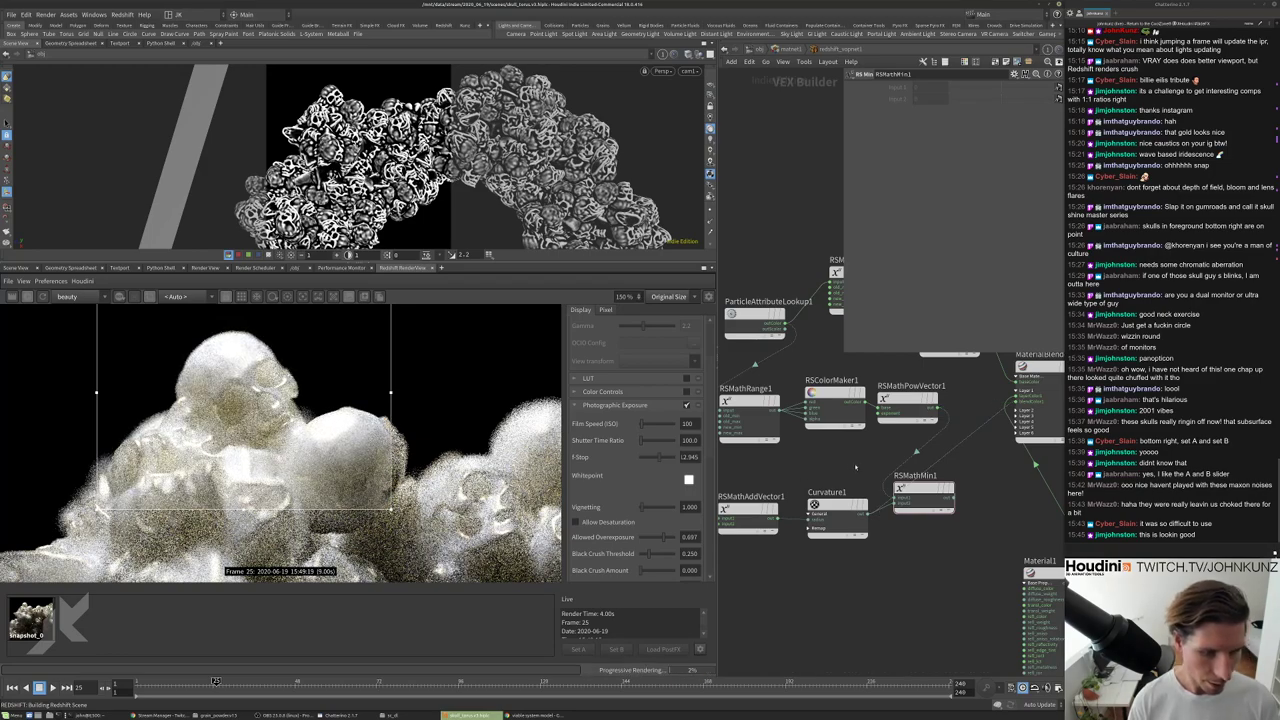
scroll(855, 467, "down", 5)
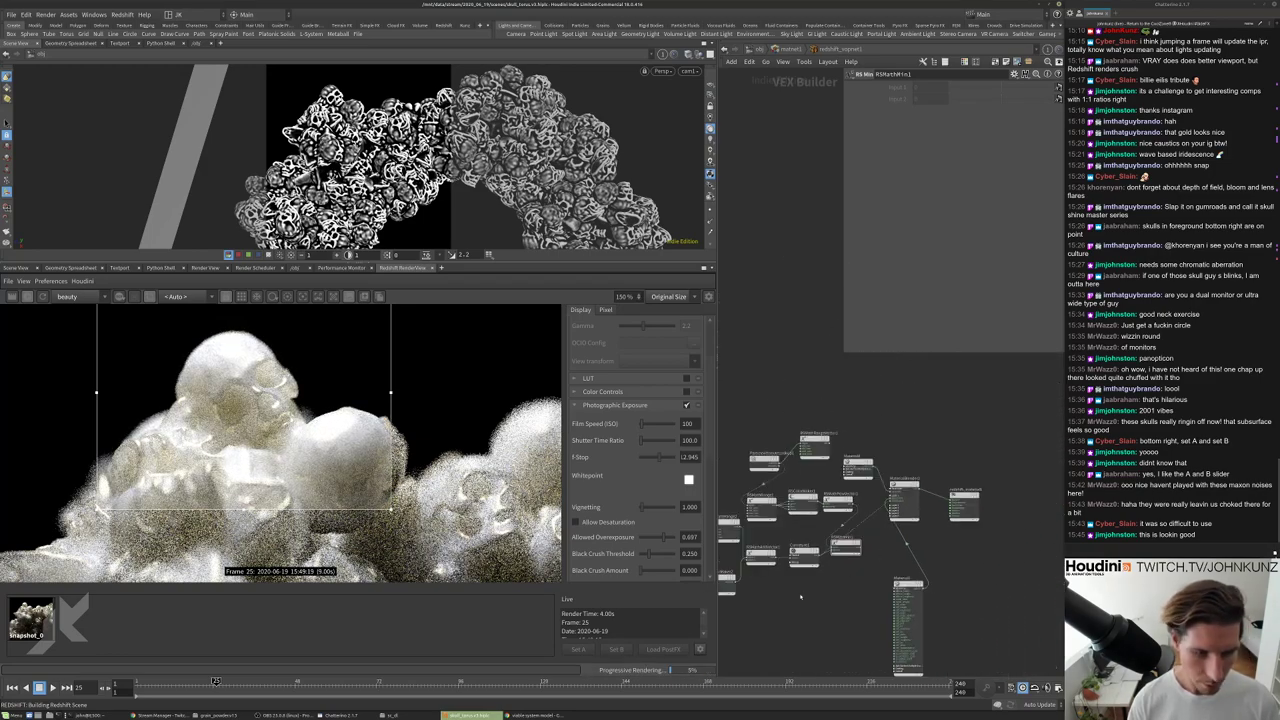
scroll(800, 597, "up", 4)
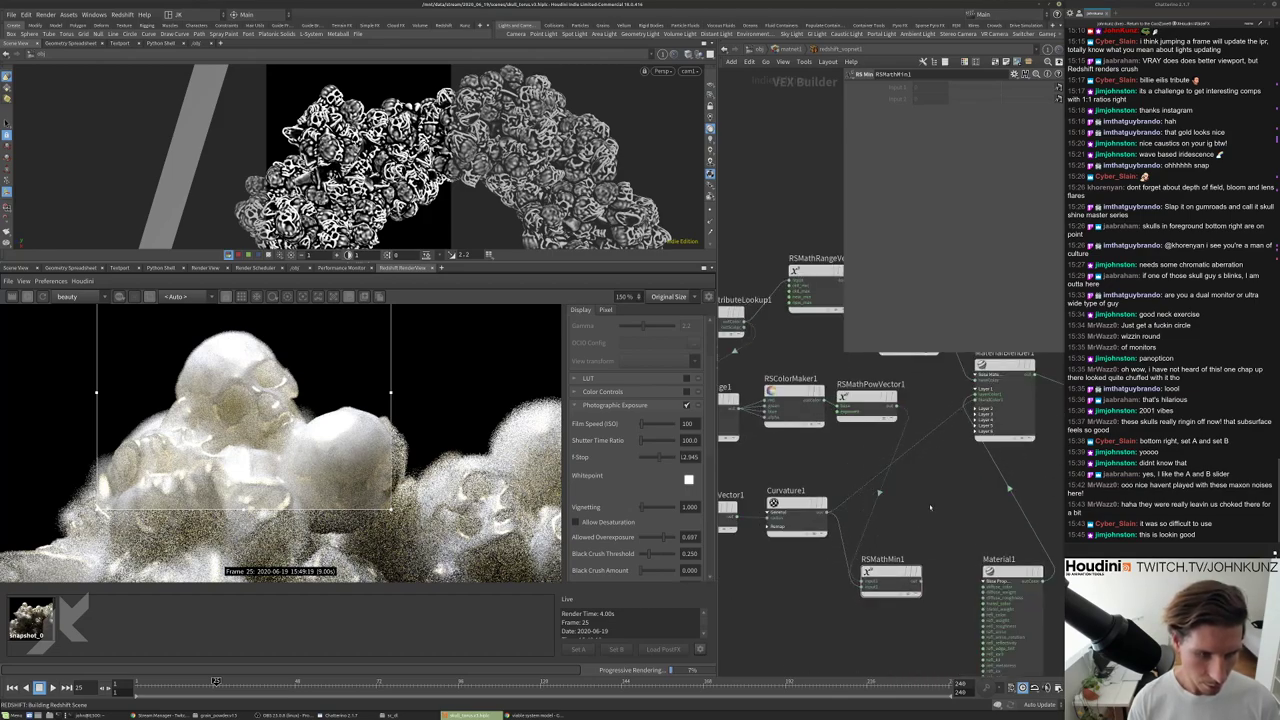
scroll(893, 508, "up", 2)
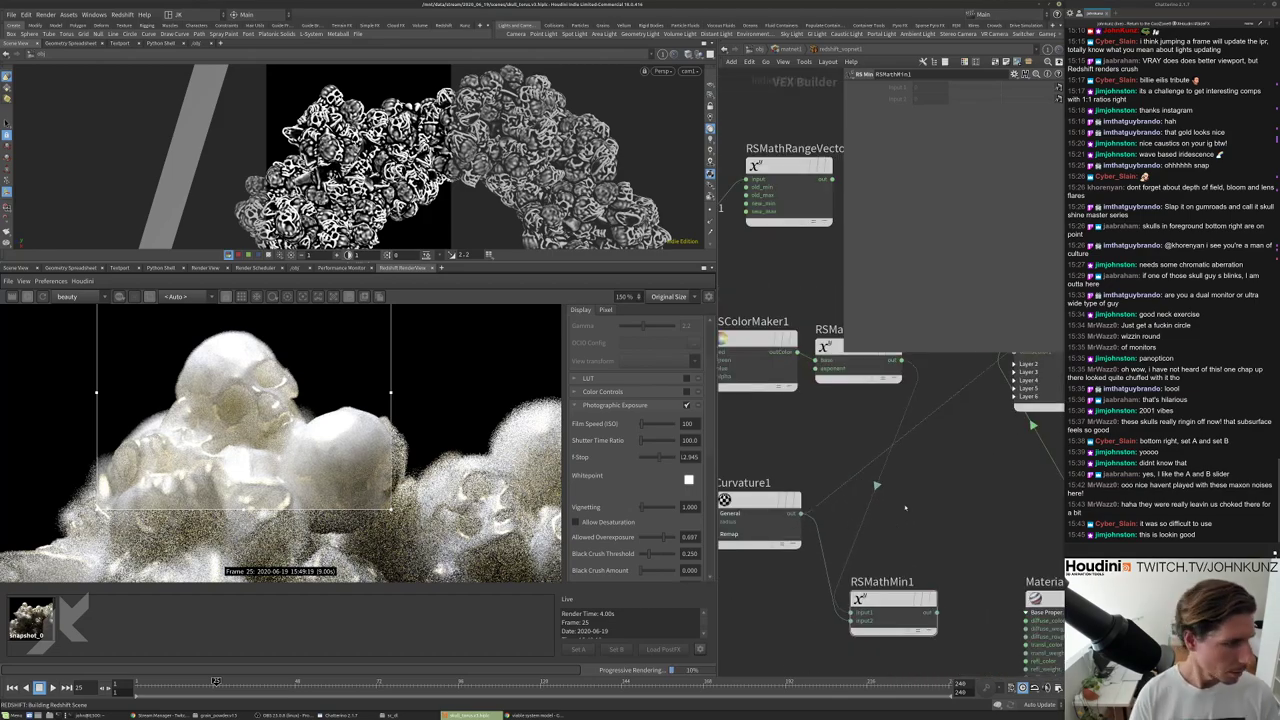
middle_click_drag(905, 508, 903, 530)
Insert an RS Change Range node, RSMathRange3, onto the curvature wire.
key("Tab")
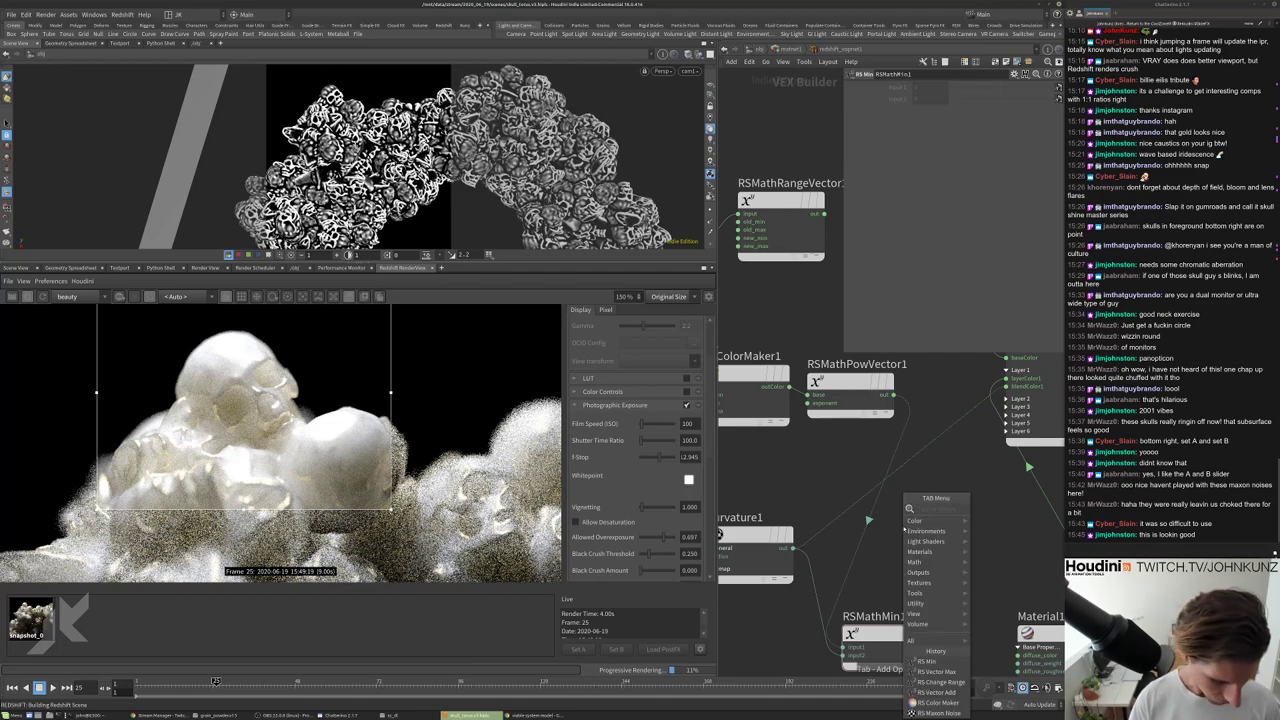
type("chr")
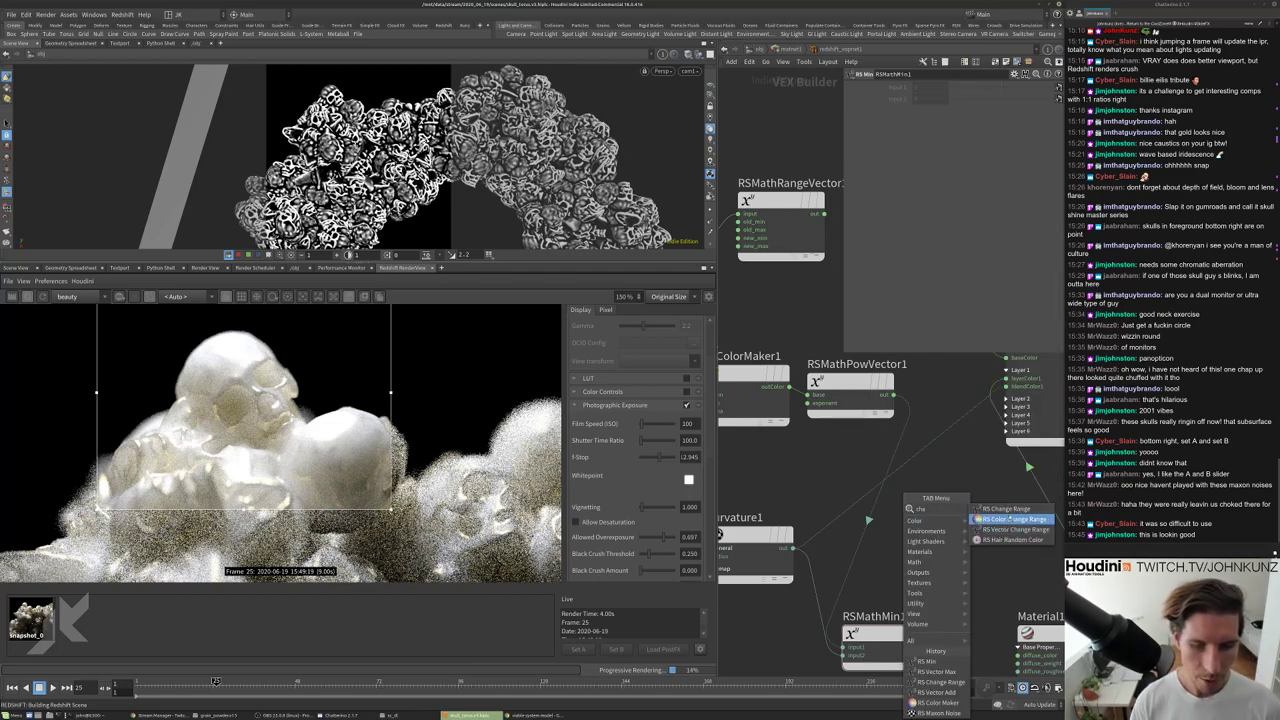
left_click(1005, 508)
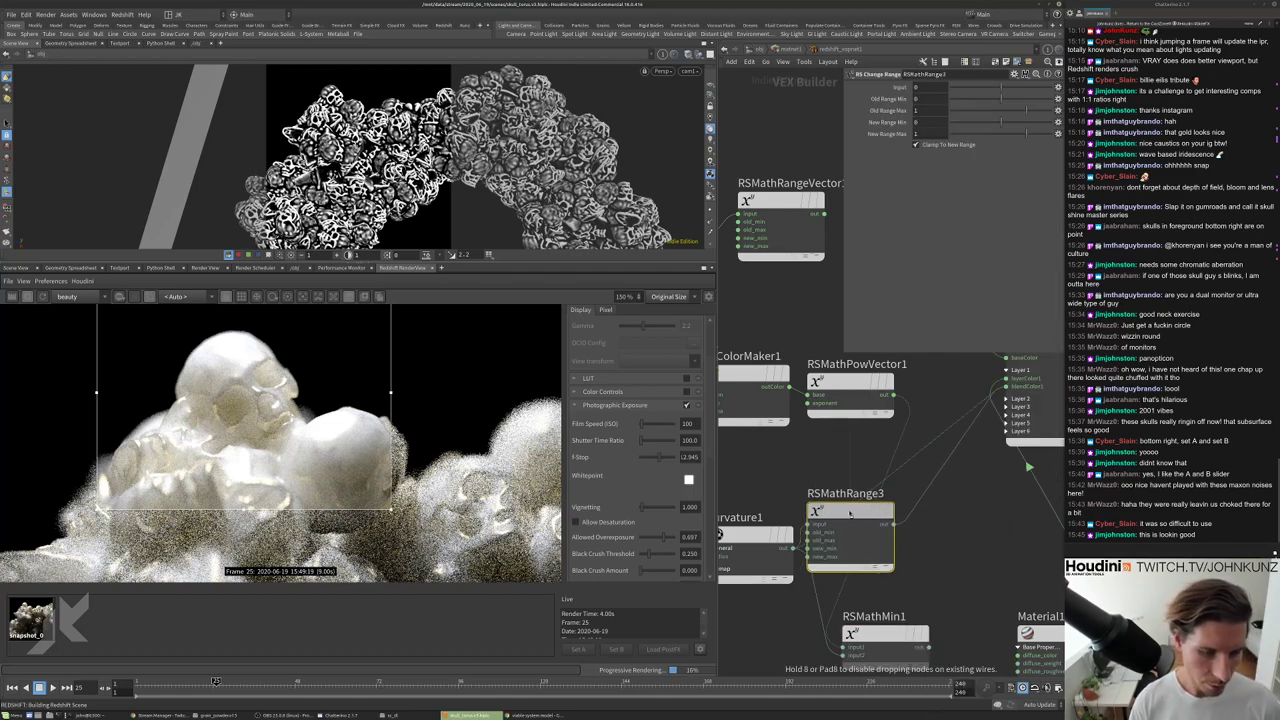
left_click(845, 468)
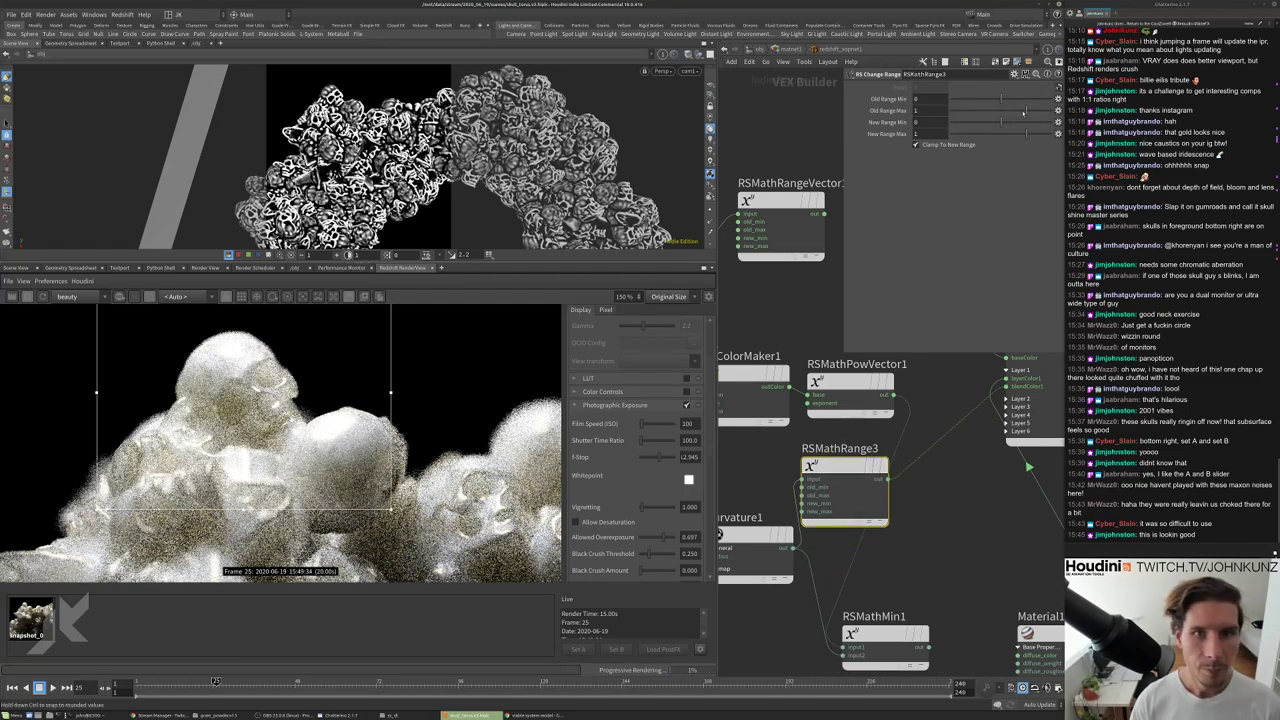
Move RSMathRange3 below MaterialBlender1, restart the render, and set Old Range 0.019–0.025.
left_click_drag(1023, 112, 1010, 112)
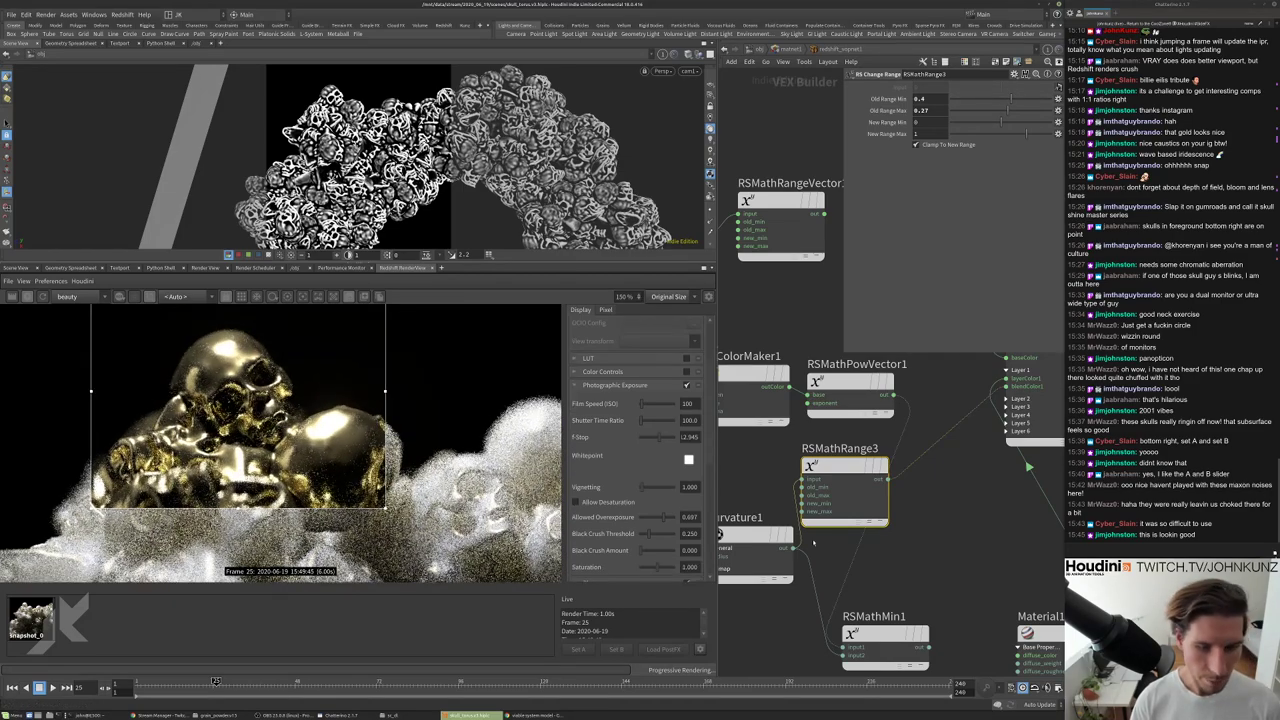
scroll(868, 497, "down", 5)
scroll(868, 497, "up", 3)
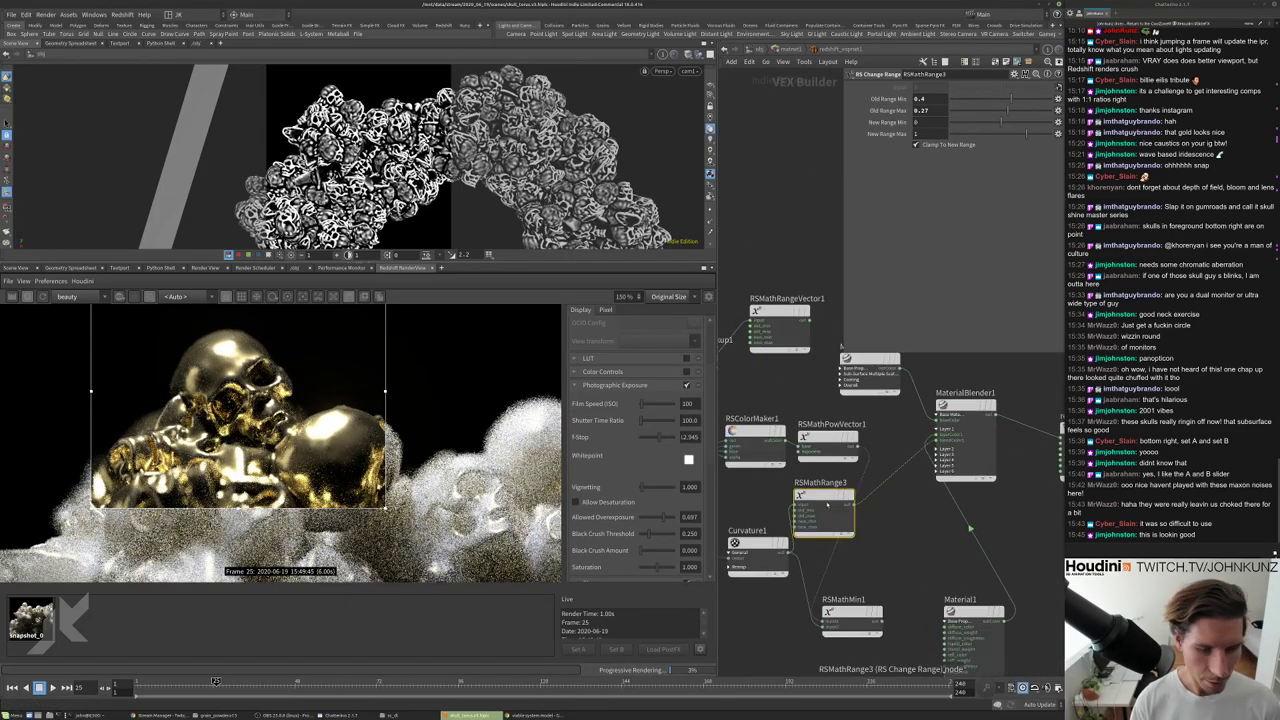
left_click_drag(819, 492, 889, 532)
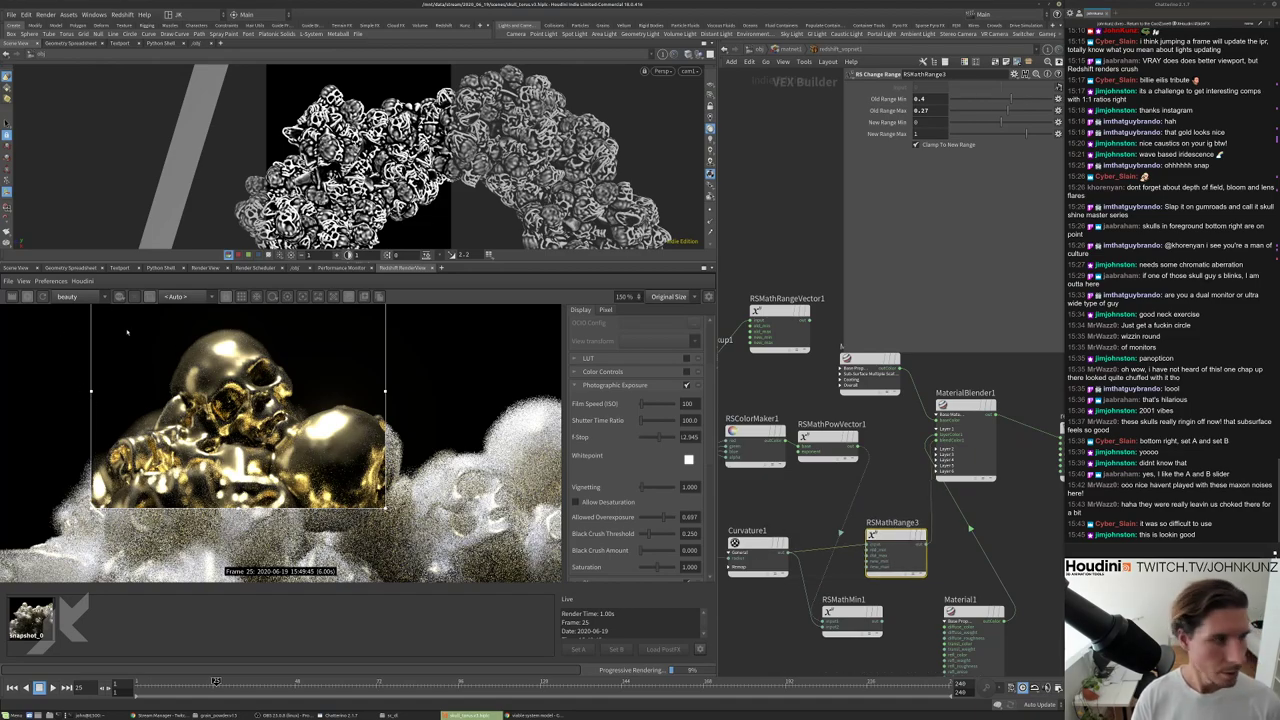
left_click(42, 297)
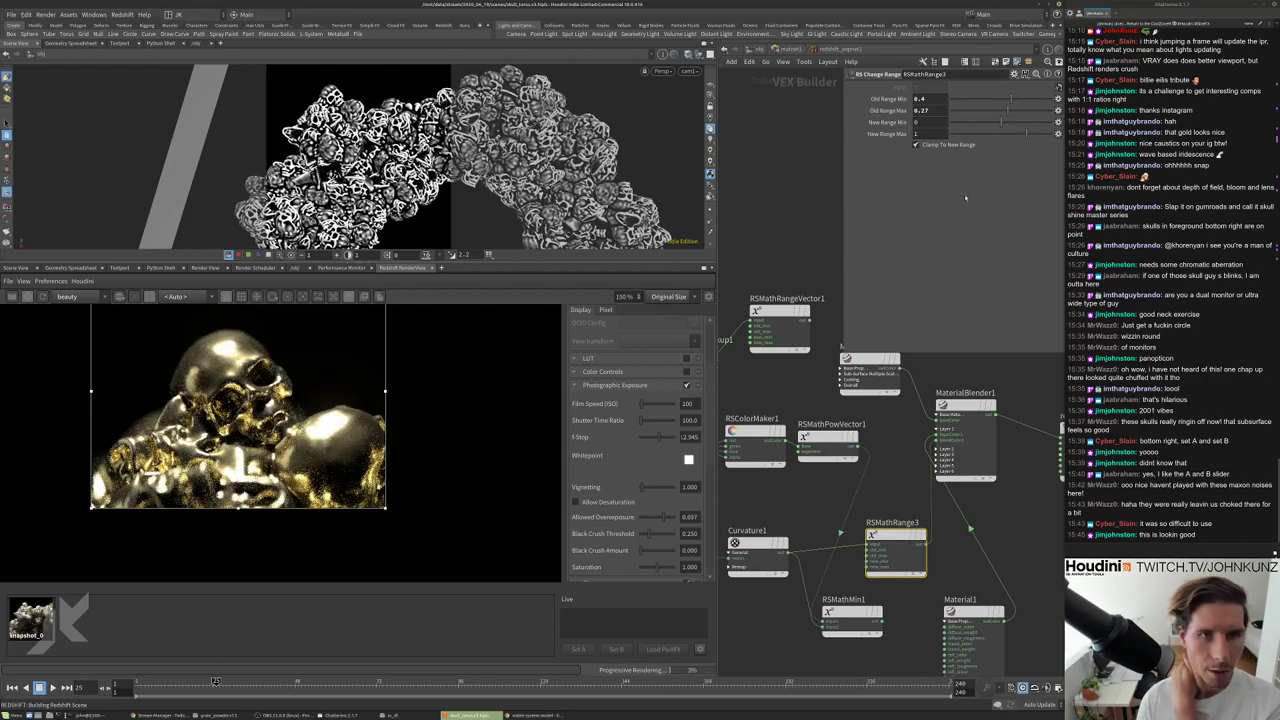
mouse_move(1008, 103)
left_mouse_down()
mouse_move(978, 133)
mouse_move(1007, 113)
left_mouse_up()
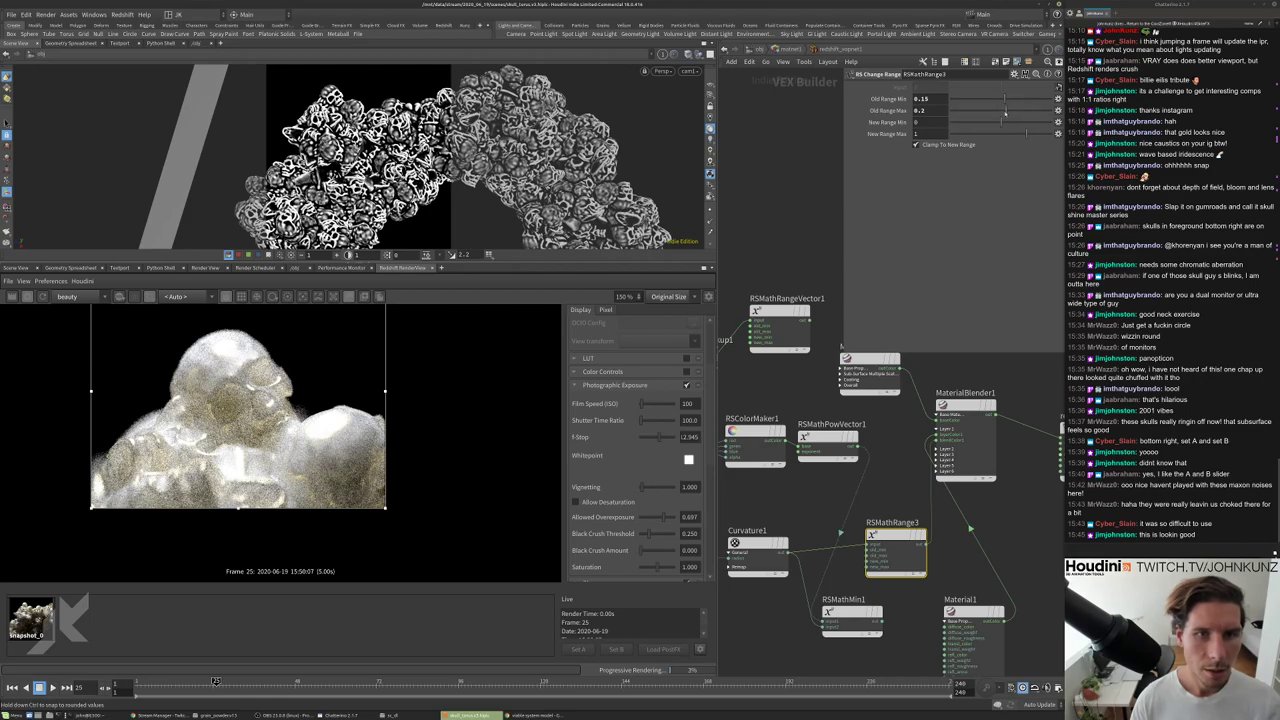
left_click_drag(1003, 106, 1005, 108)
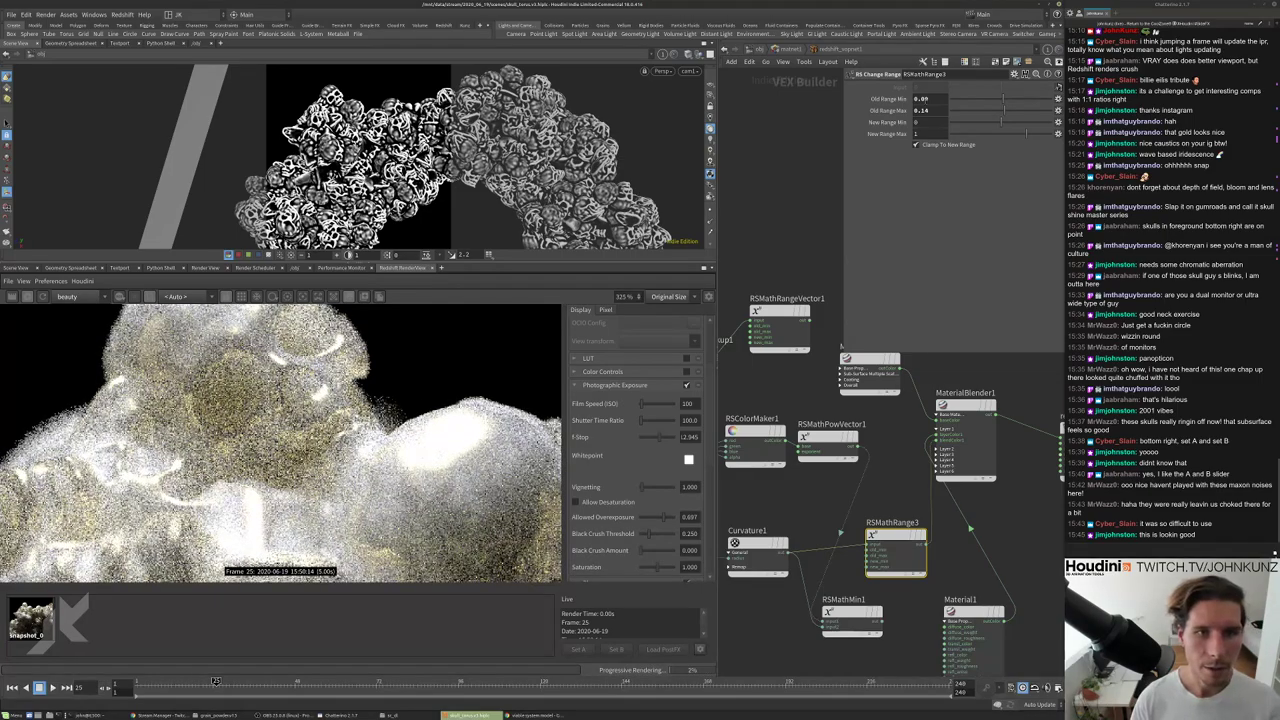
type("9")
key("Tab")
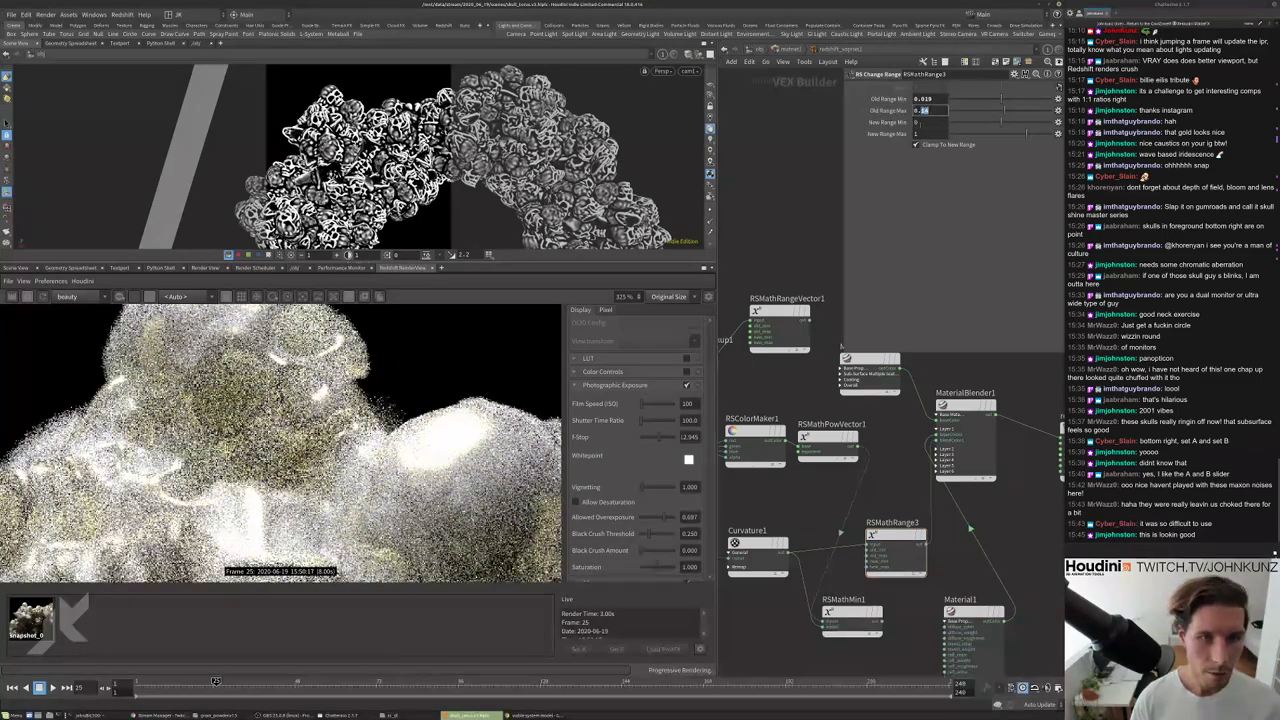
type("0.025")
key("Return")
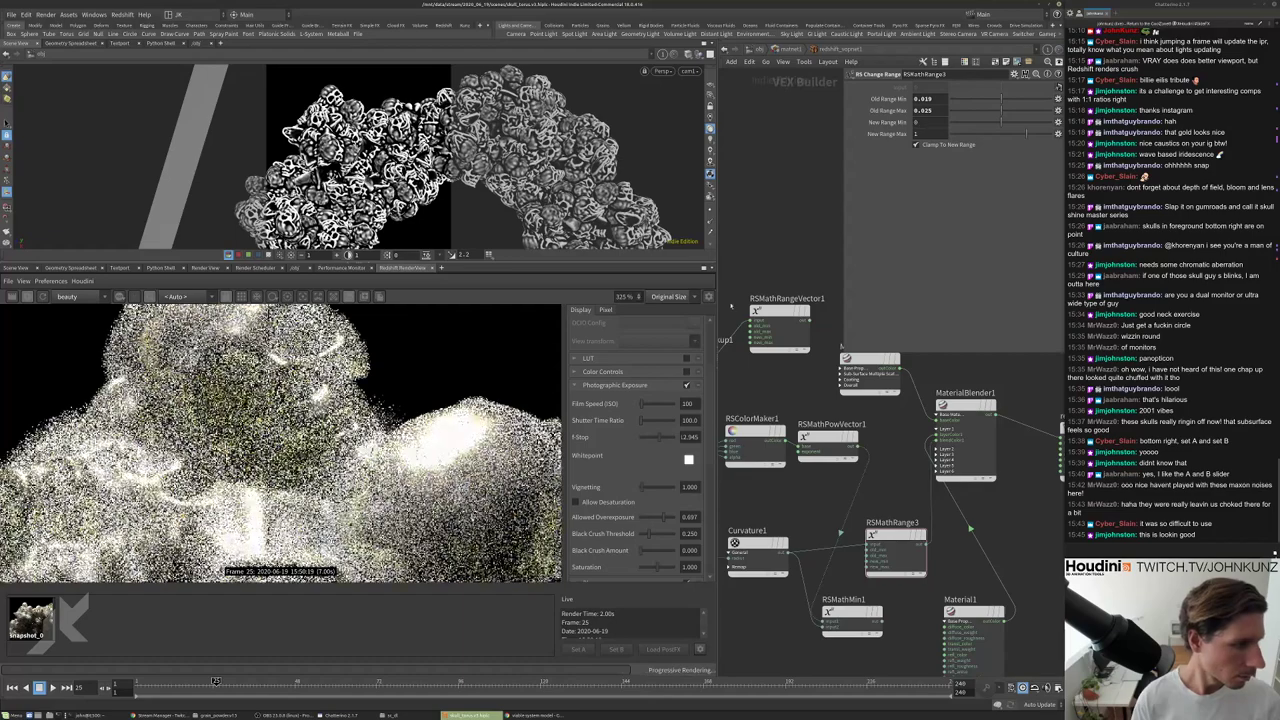
Rewire RSMathRange1's input back into the shader network.
middle_click_drag(851, 528, 968, 468)
scroll(845, 546, "down", 2)
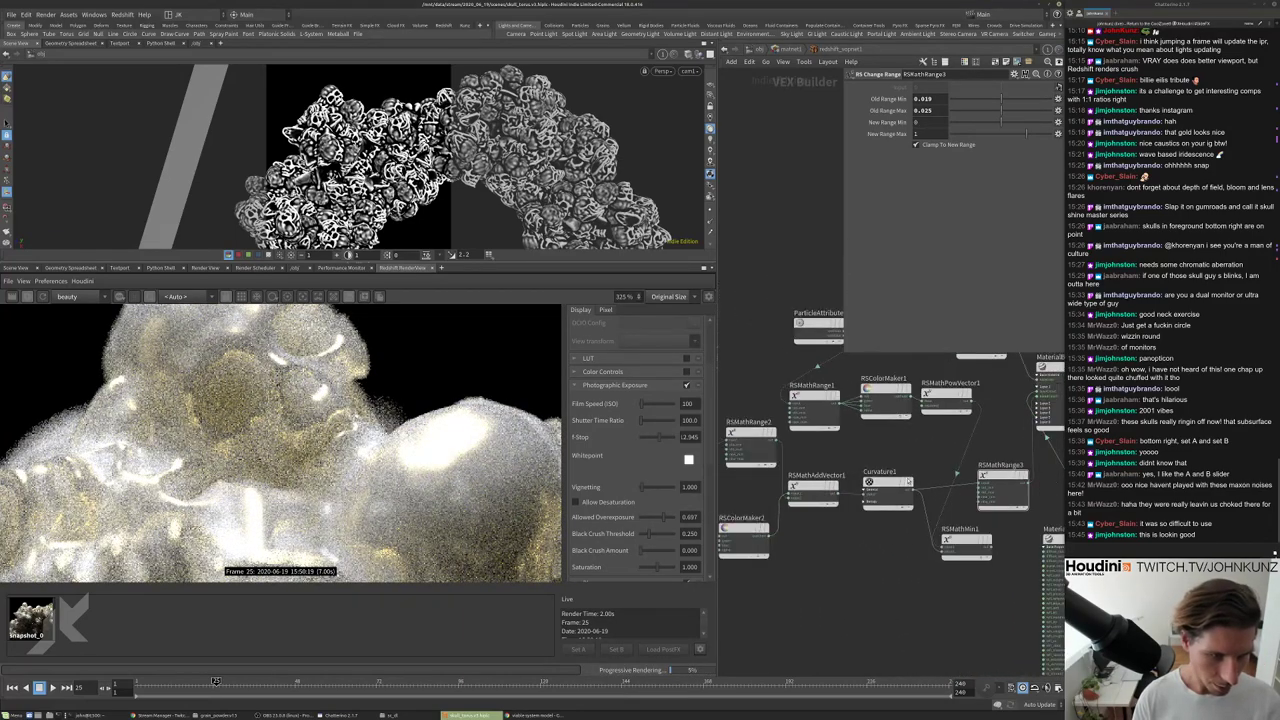
middle_click_drag(900, 440, 793, 458)
scroll(833, 468, "up", 2)
scroll(833, 468, "down", 1)
left_click(860, 478)
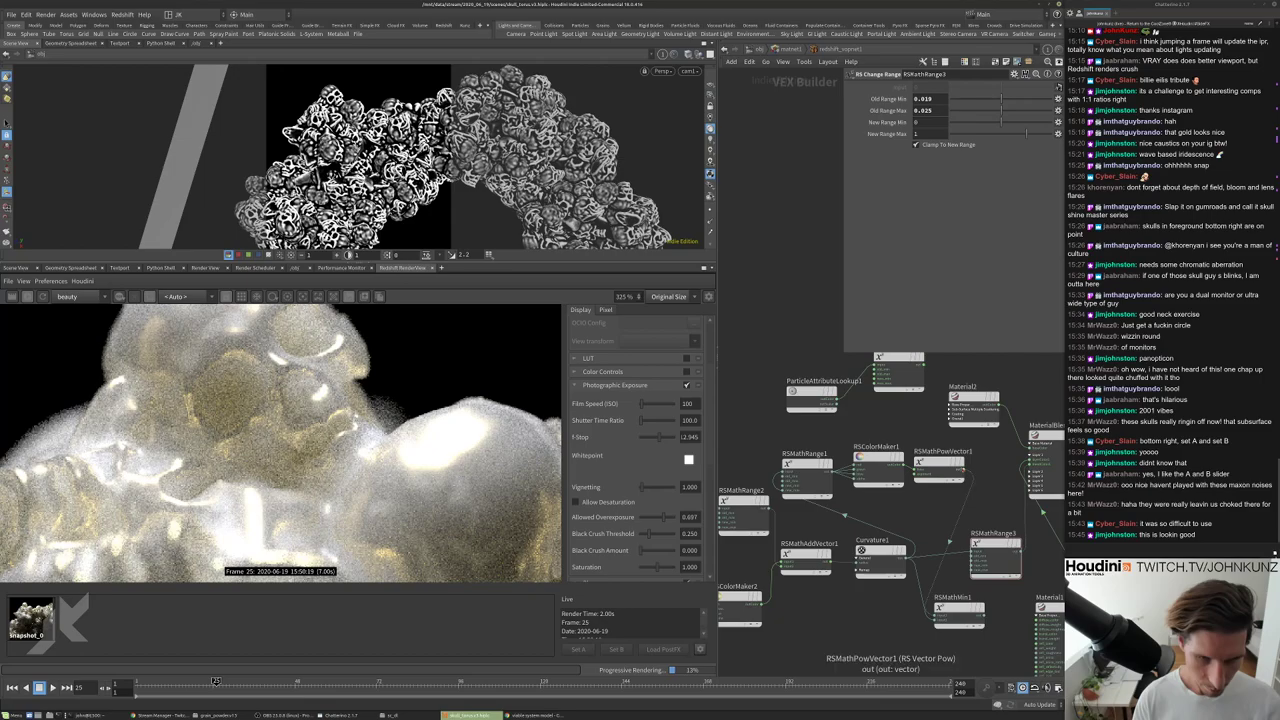
left_click(1010, 464)
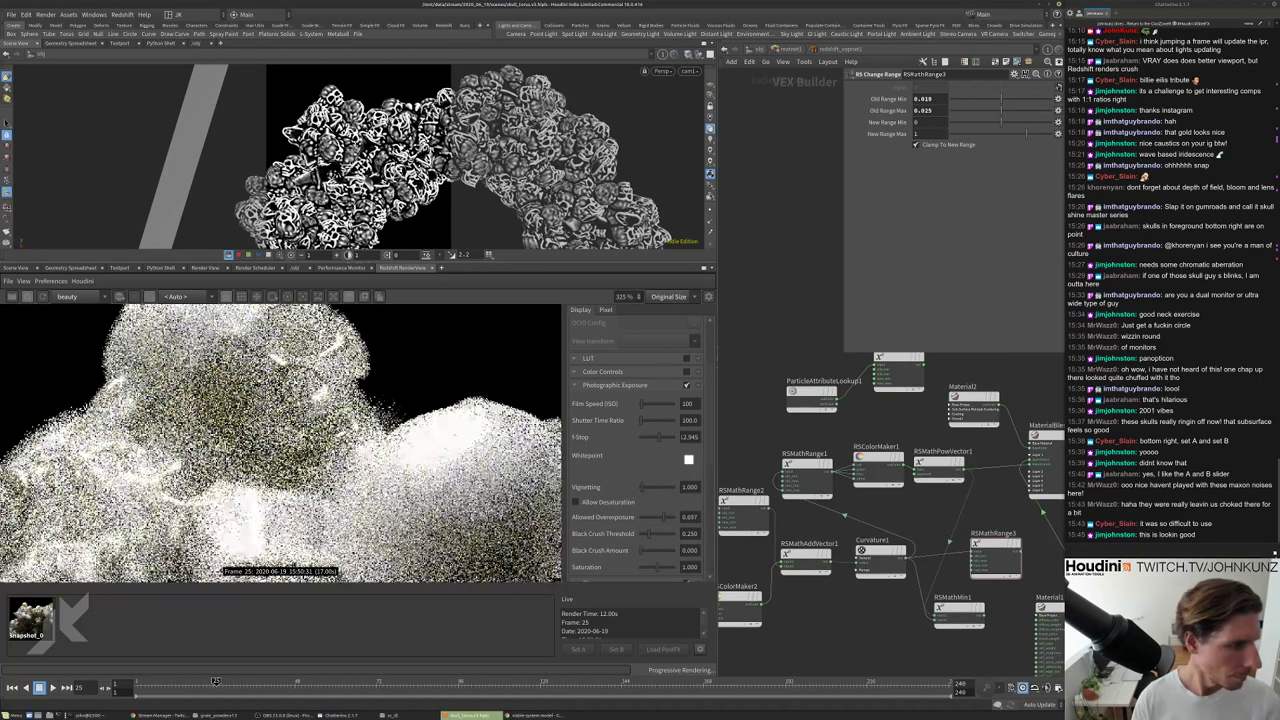
scroll(282, 376, "down", 4)
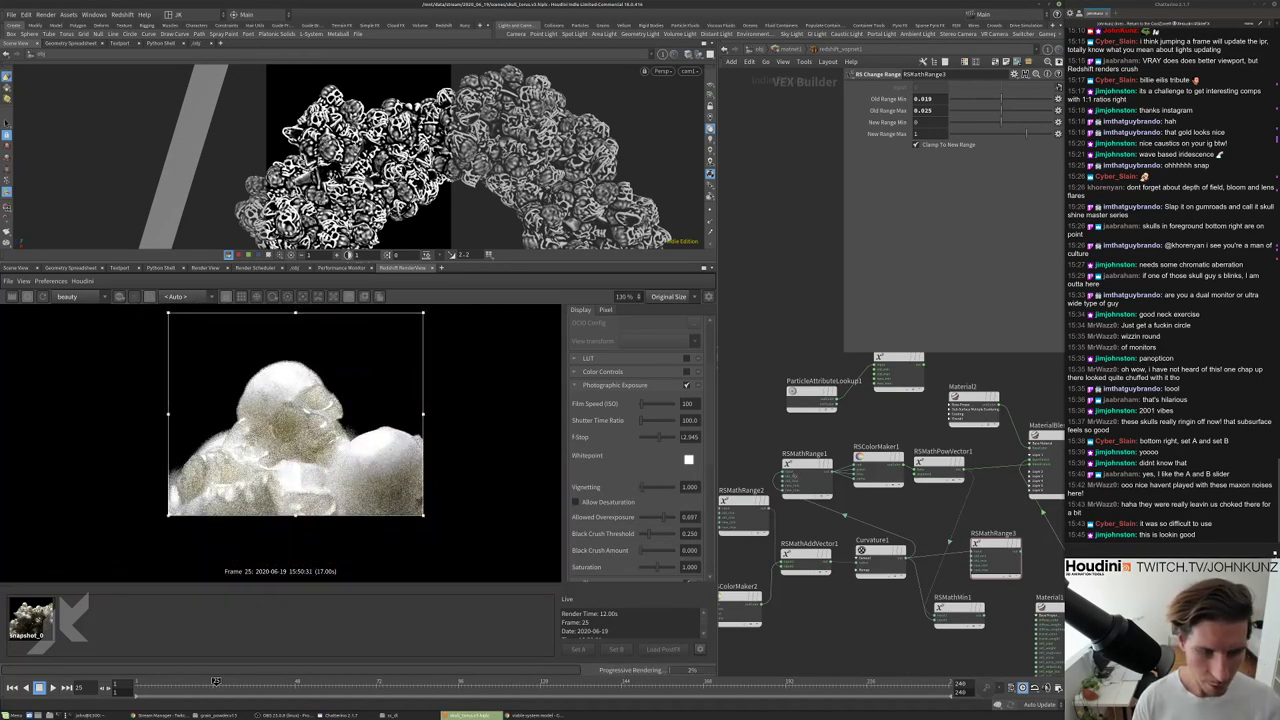
left_click(810, 450)
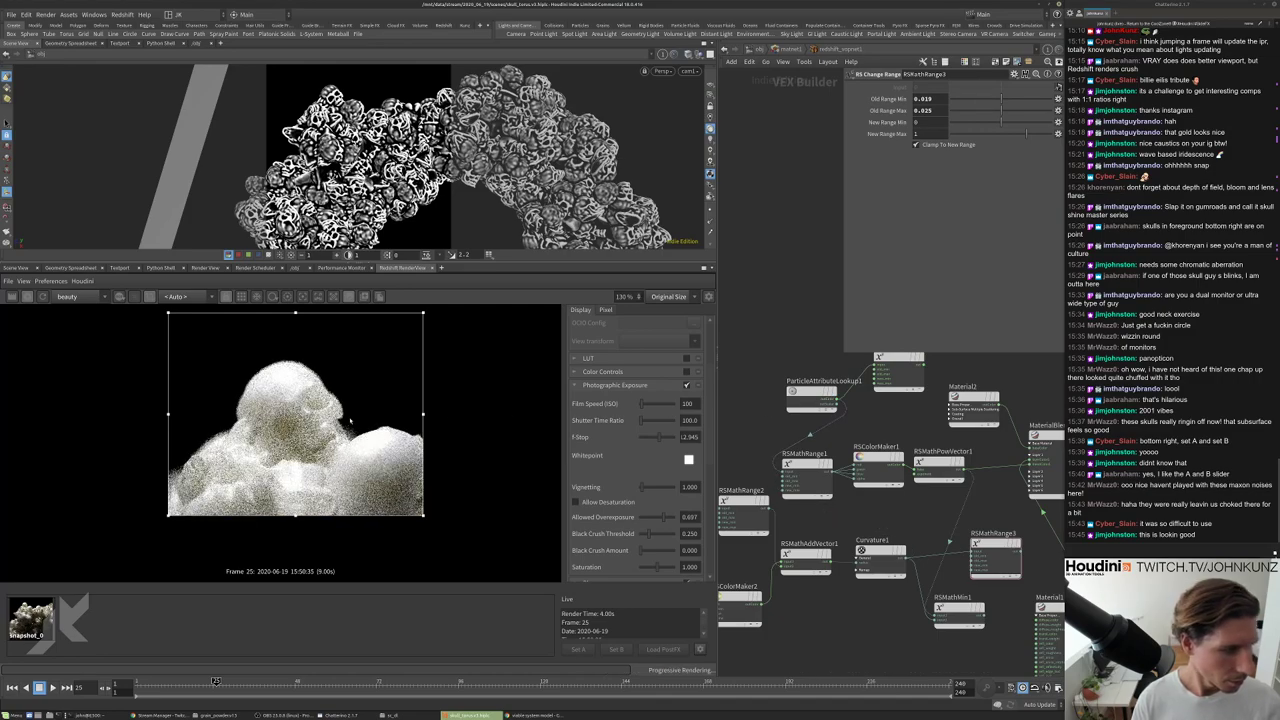
scroll(885, 455, "down", 2)
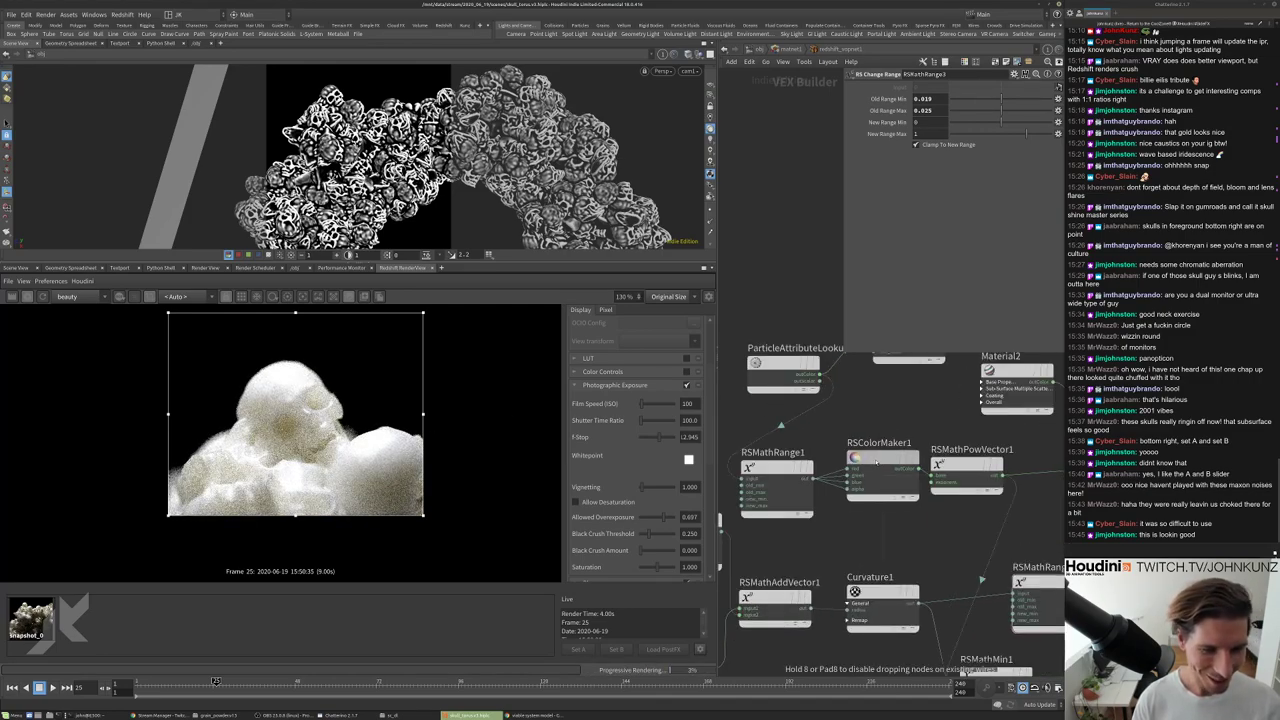
scroll(903, 450, "down", 2)
middle_click_drag(842, 574, 924, 508)
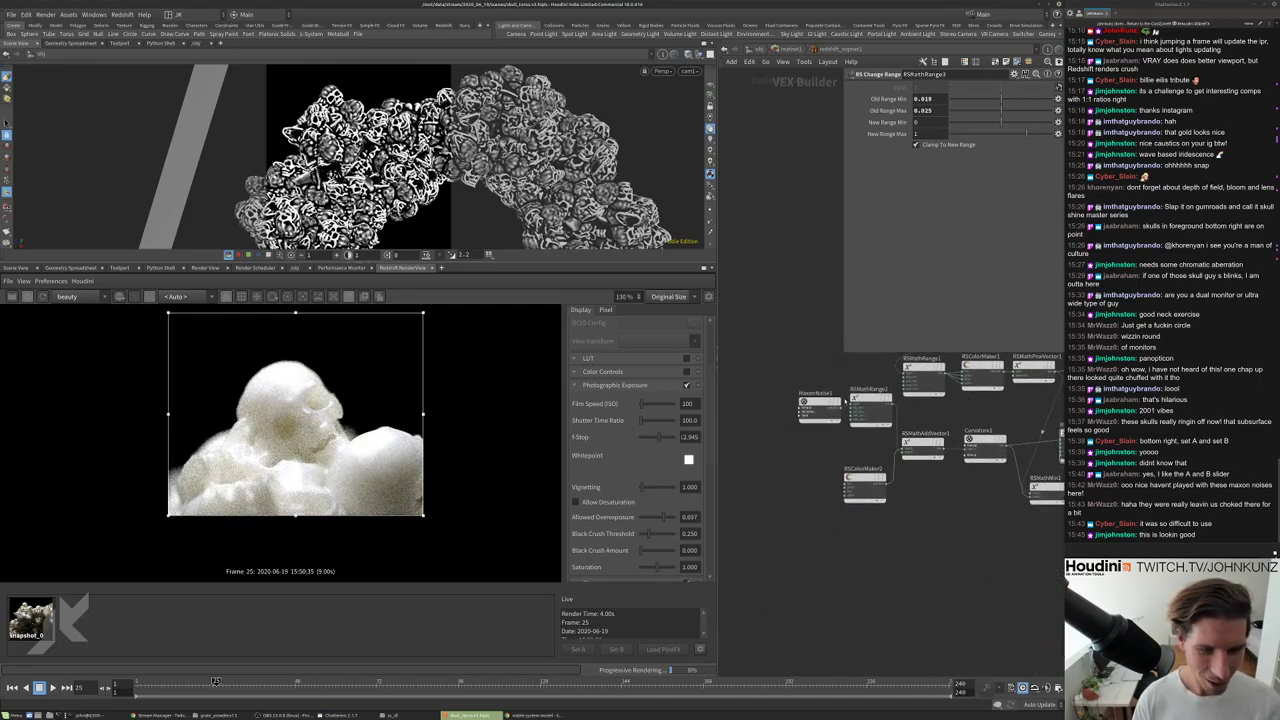
middle_click_drag(846, 400, 796, 414)
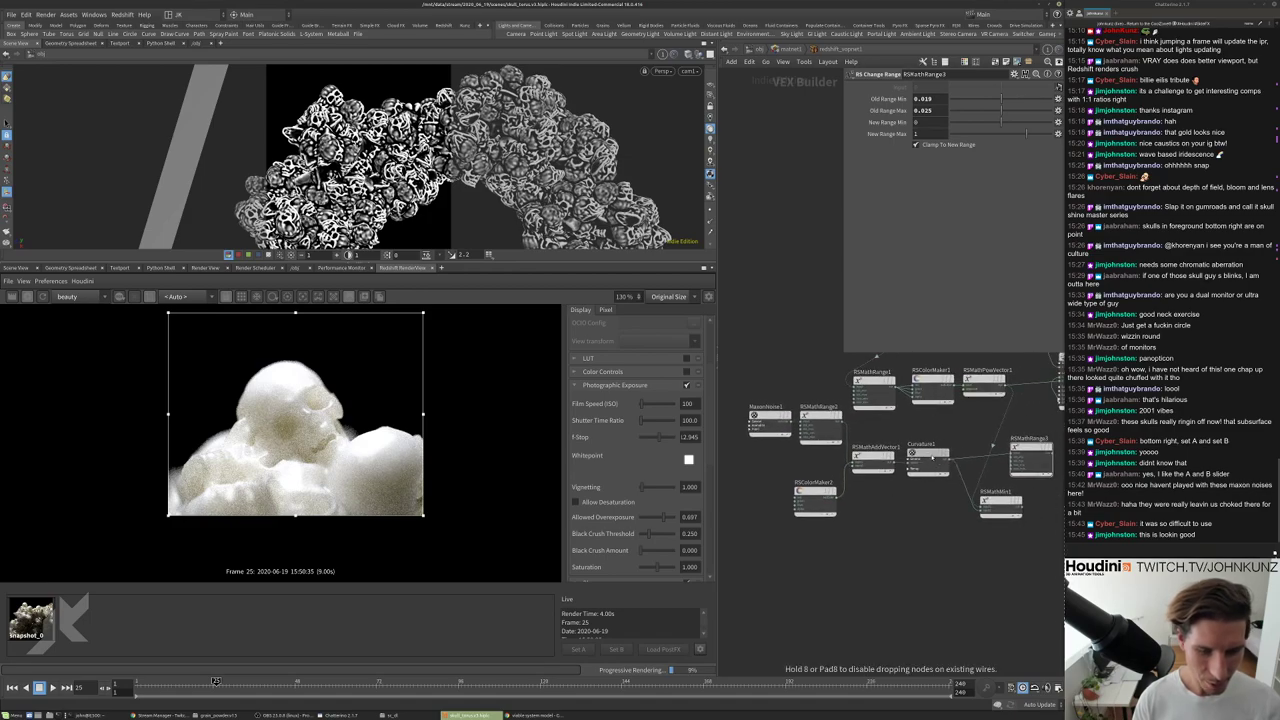
middle_click_drag(932, 515, 784, 557)
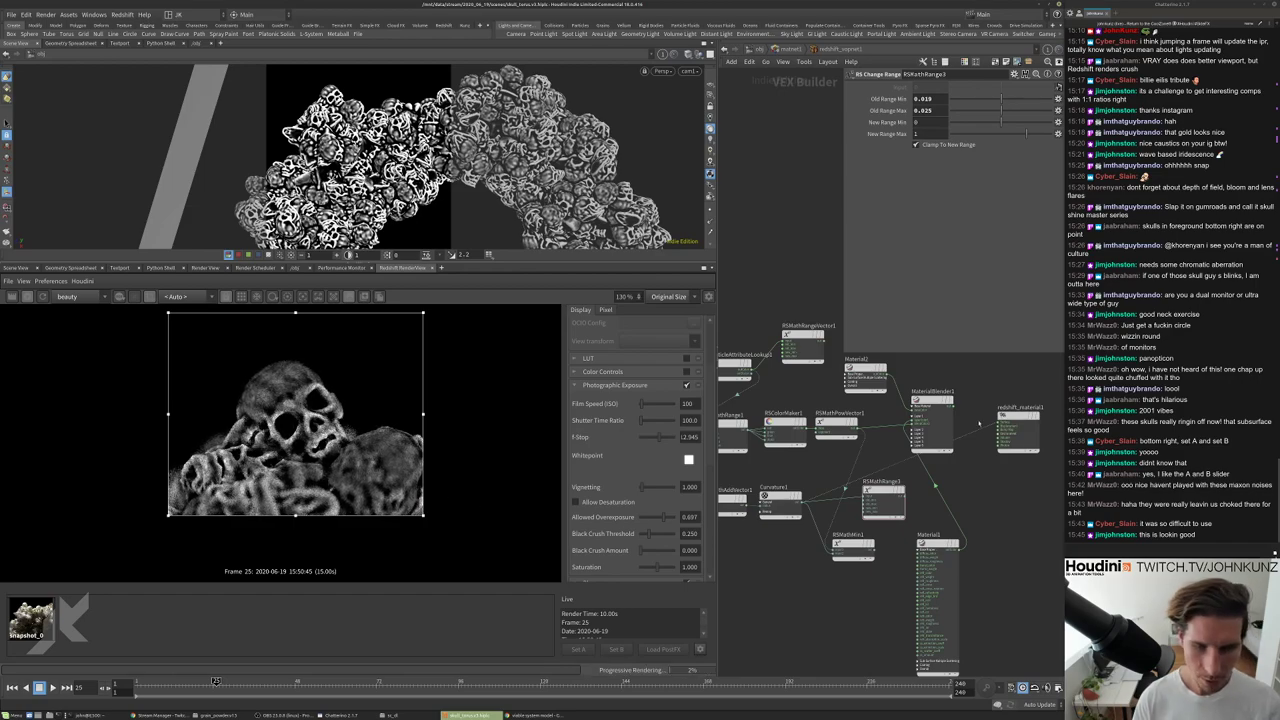
Reconnect redshift_material1's input with a new wire, restarting the Redshift render.
scroll(243, 349, "up", 5)
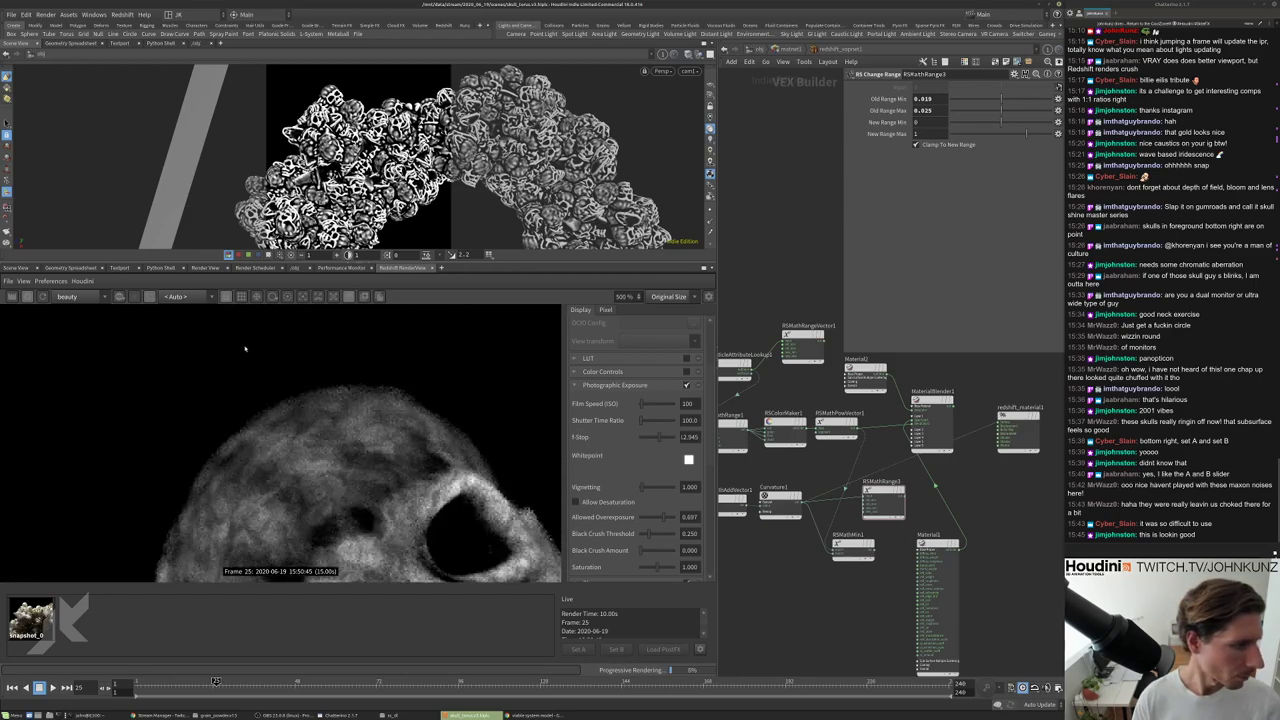
scroll(352, 398, "down", 2)
scroll(893, 421, "up", 2)
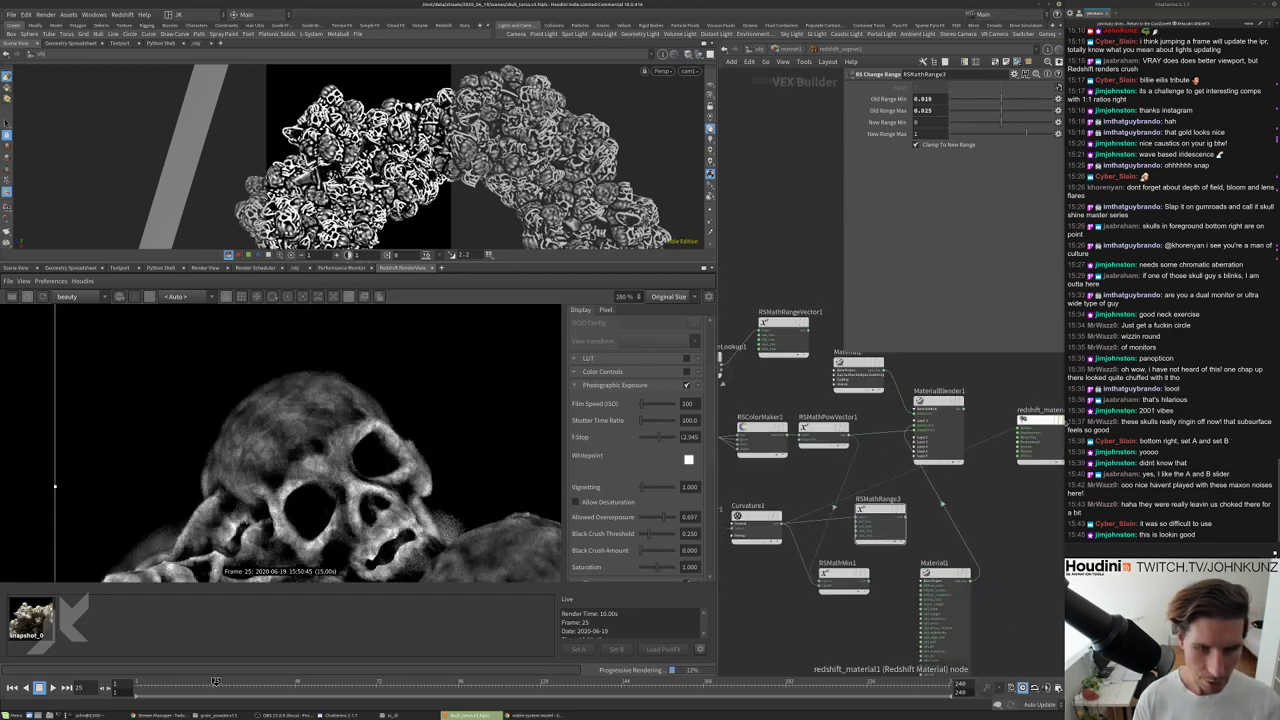
left_click_drag(1033, 428, 877, 441)
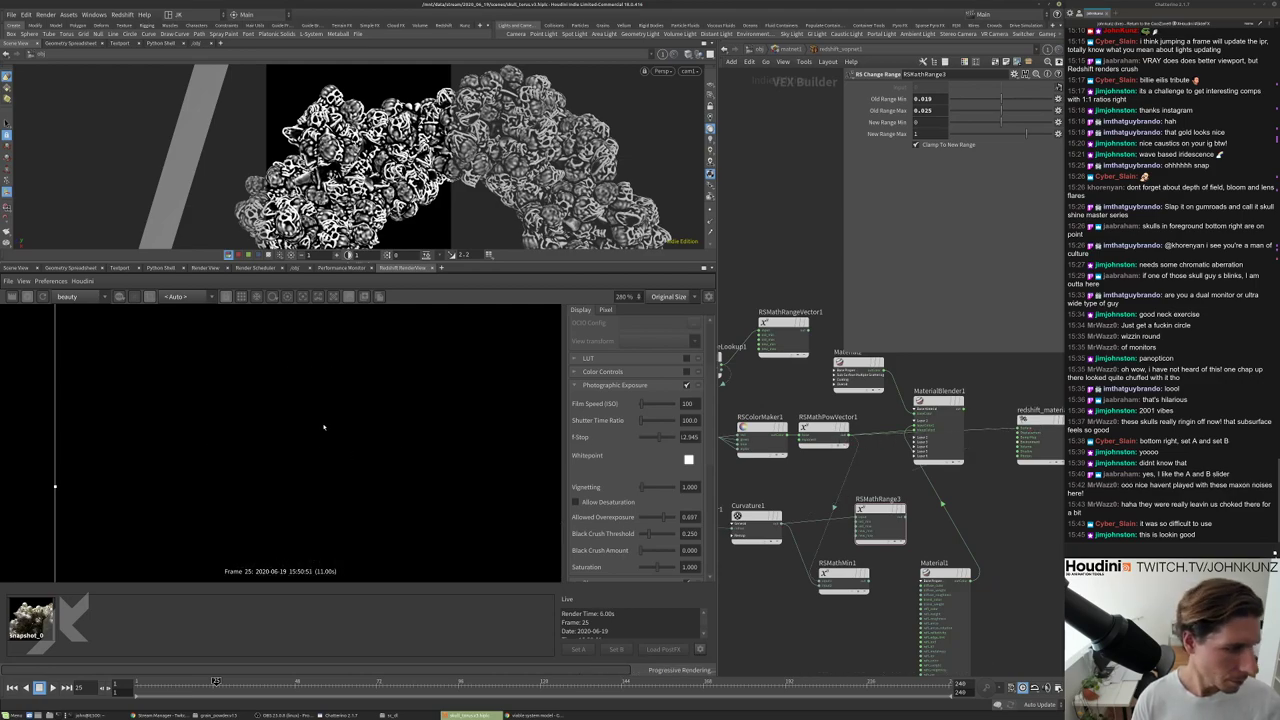
scroll(323, 428, "down", 3)
scroll(891, 434, "down", 2)
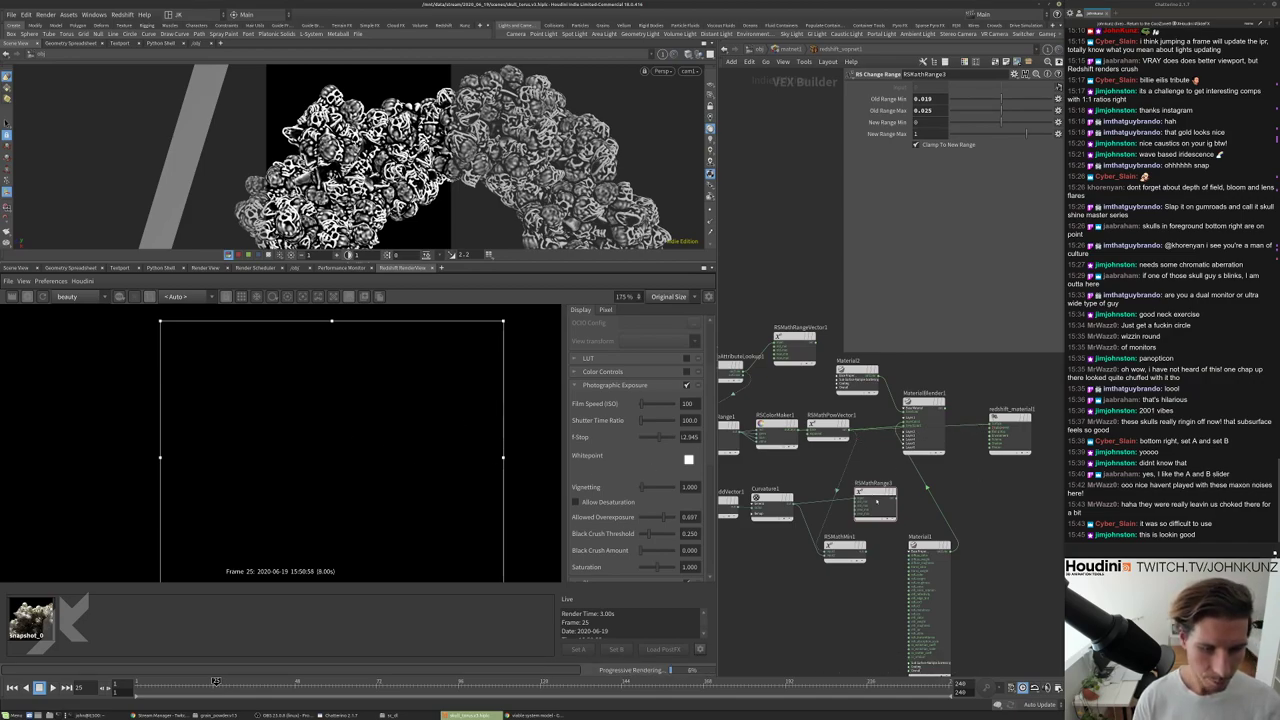
Move RSMathRange3 down and left, then look up RS Vector Mul without adding it.
left_click_drag(872, 497, 832, 612)
key("Tab")
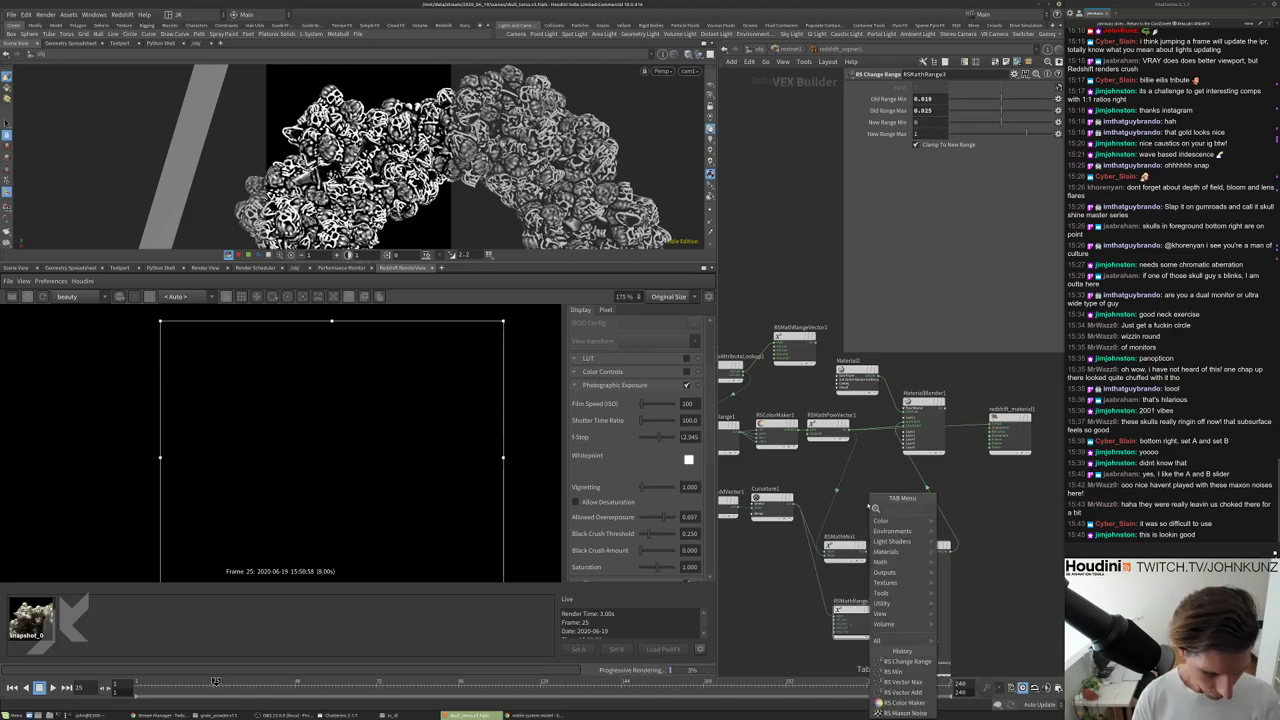
type("mul")
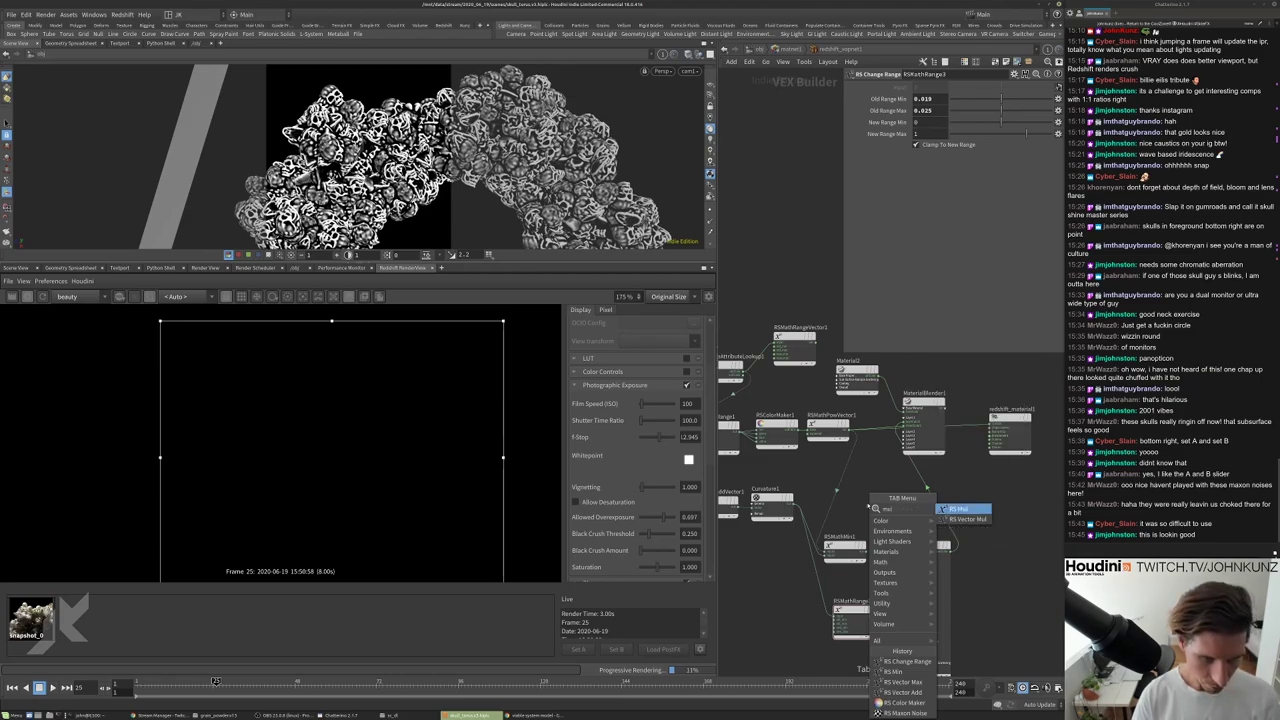
key("Down")
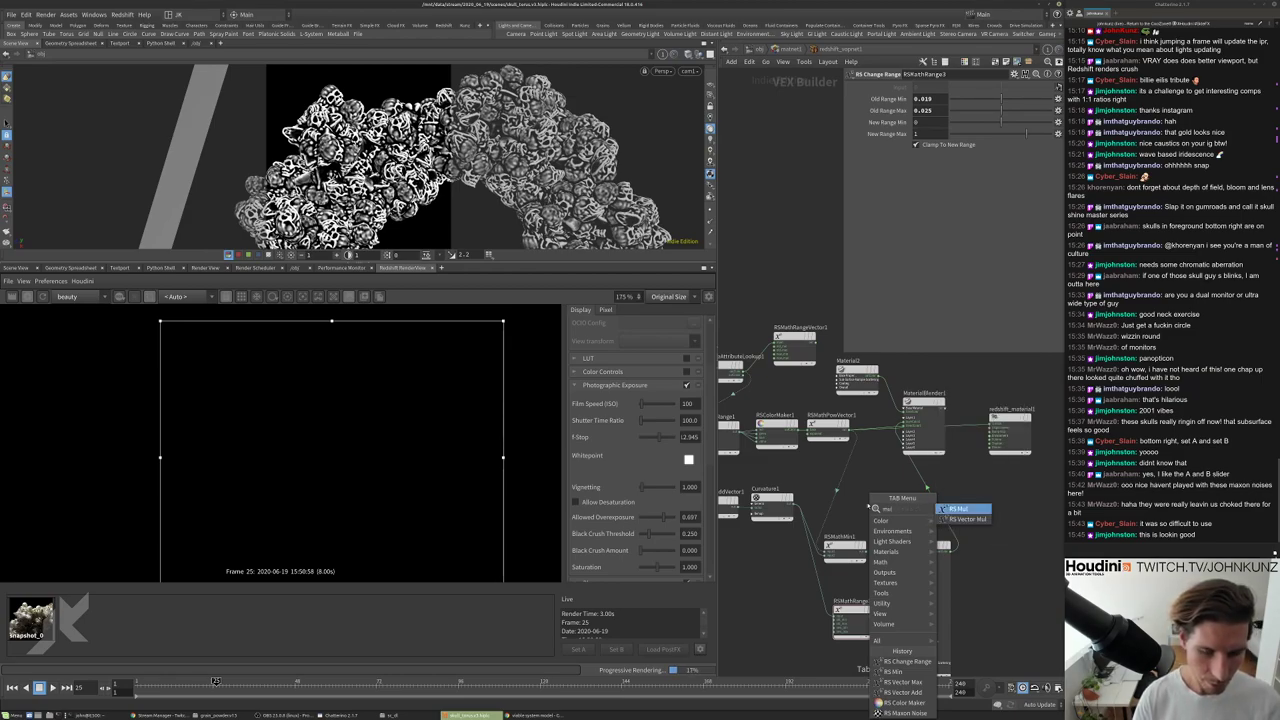
key("Escape")
Add an RS Vector Max node, RSMathMaxVector1, near the blender and output material.
key("Tab")
type("ad")
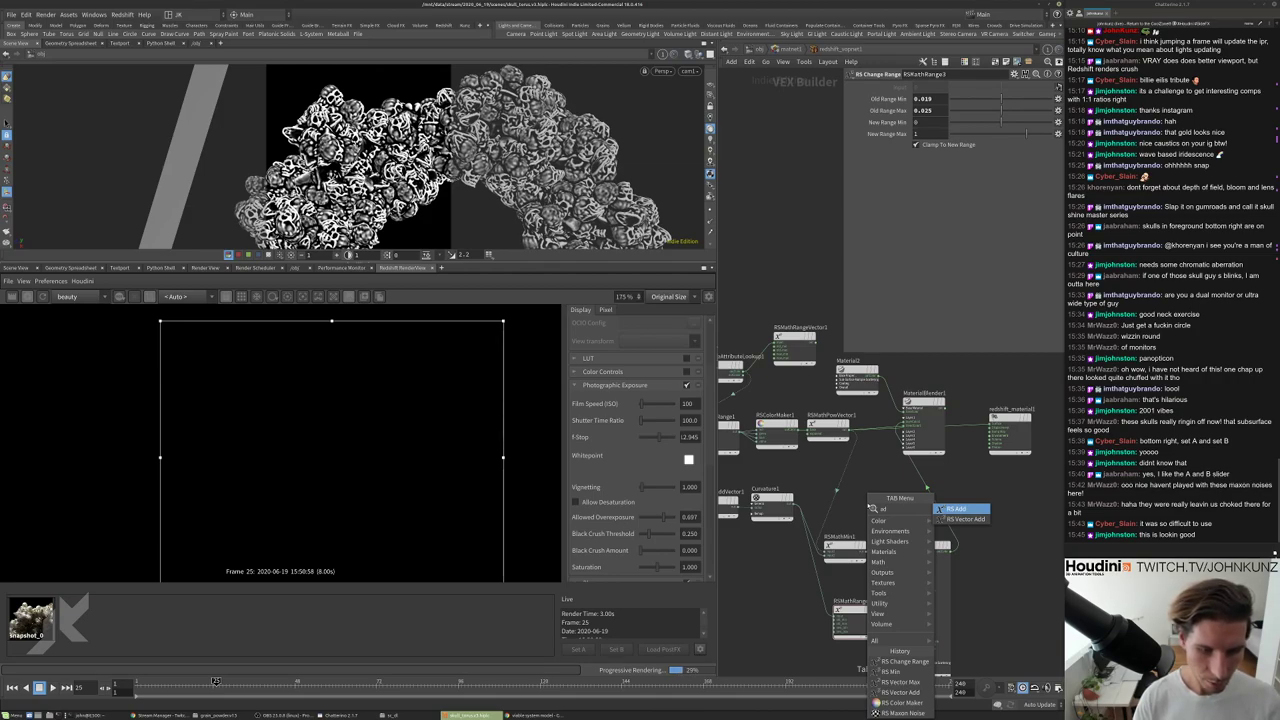
key("BackSpace")
key("BackSpace")
type("max")
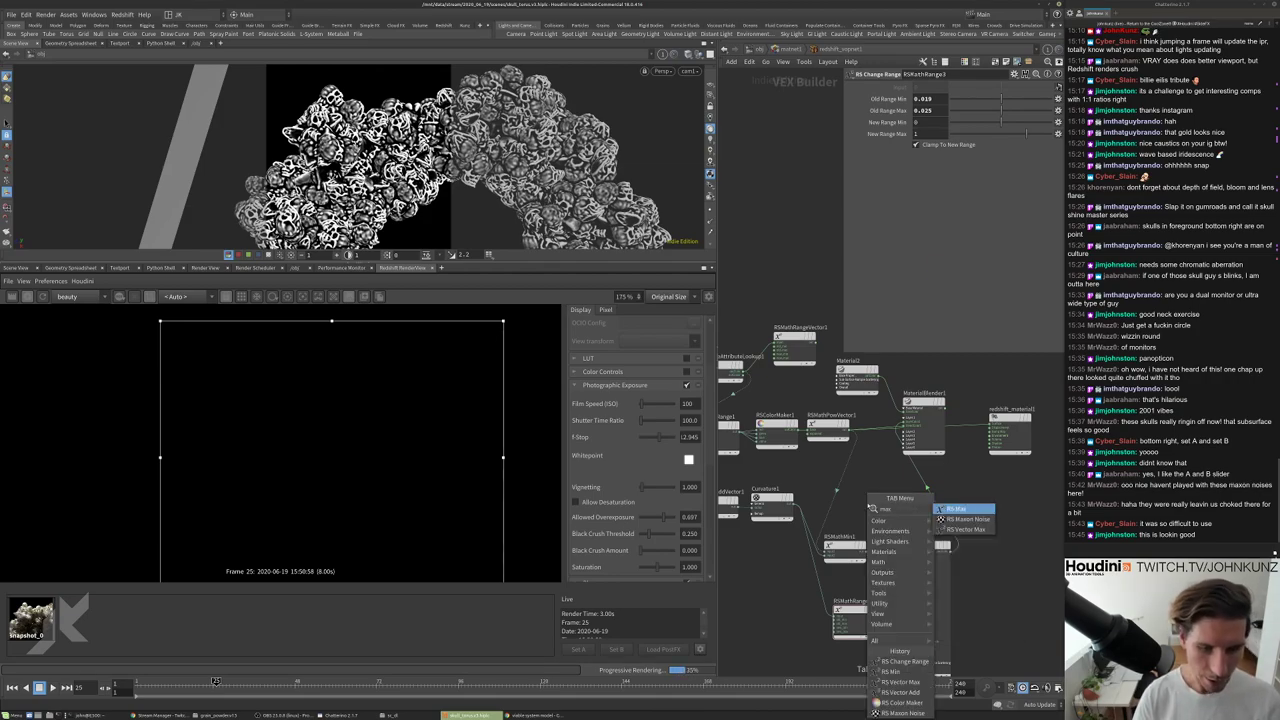
key("Down")
key("Down")
key("Up")
key("Up")
key("Down")
key("Down")
key("Return")
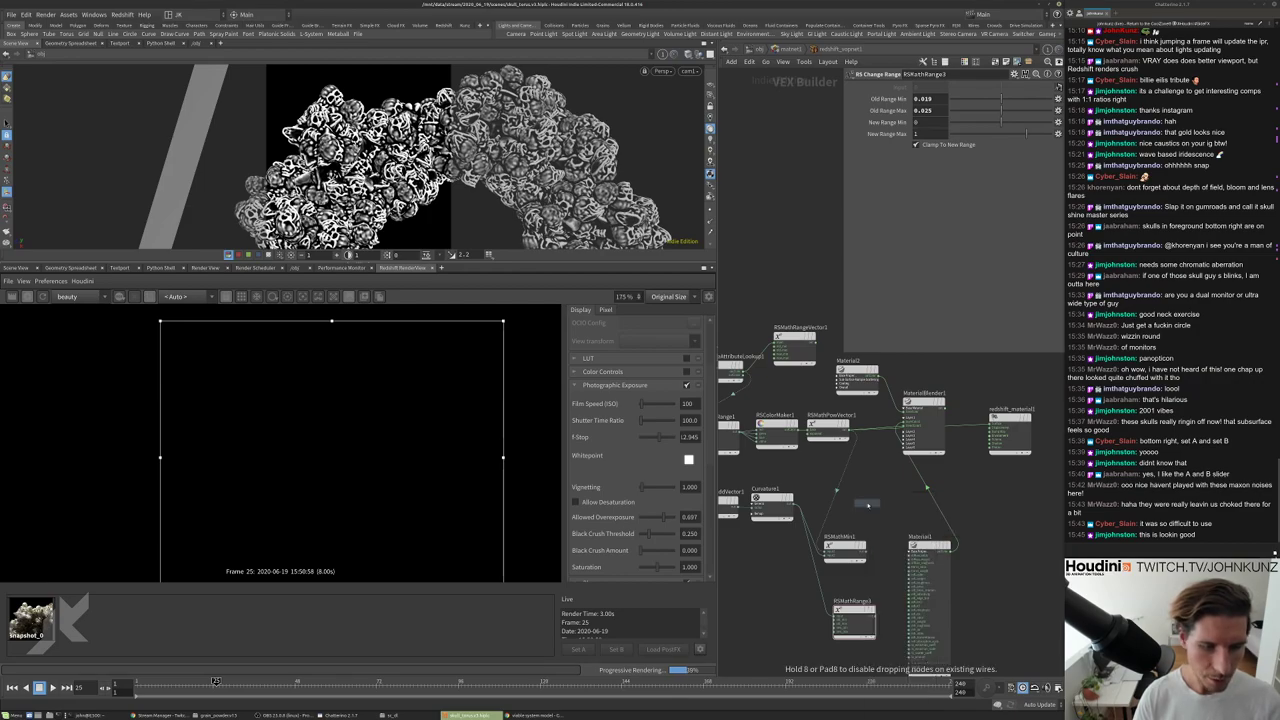
left_click(868, 505)
scroll(860, 470, "up", 4)
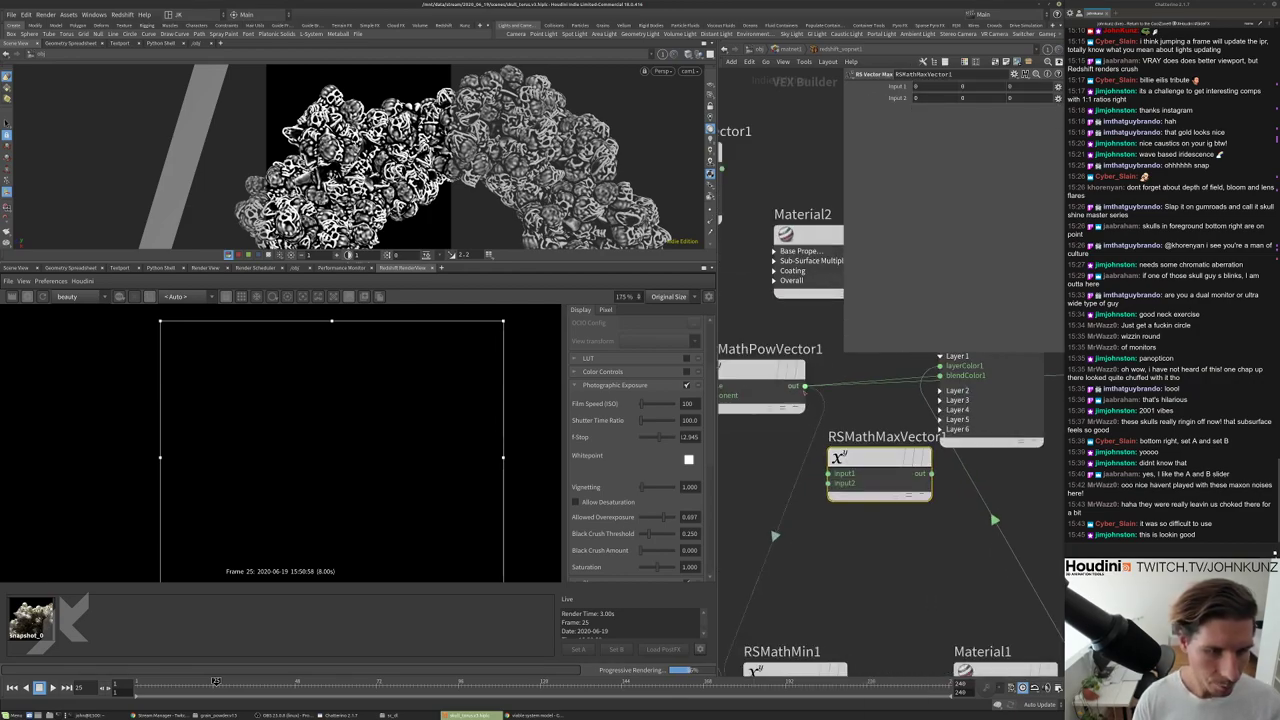
scroll(897, 446, "down", 4)
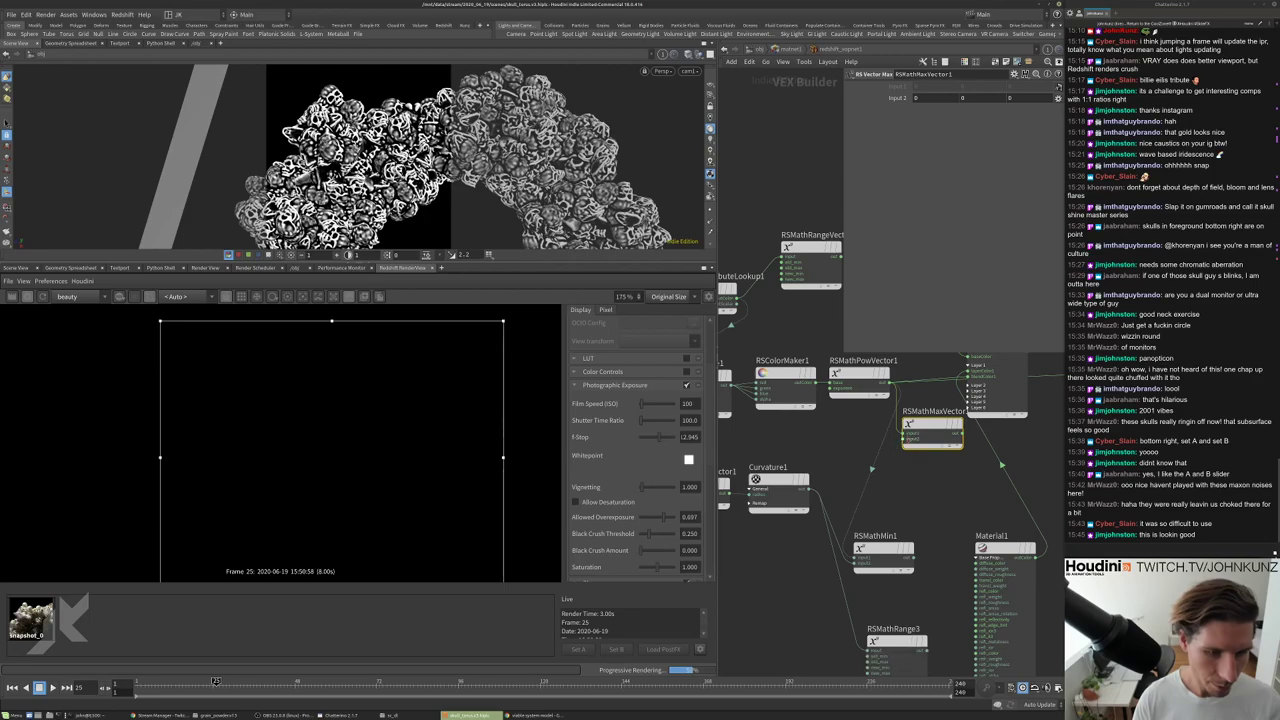
middle_click_drag(880, 450, 817, 494)
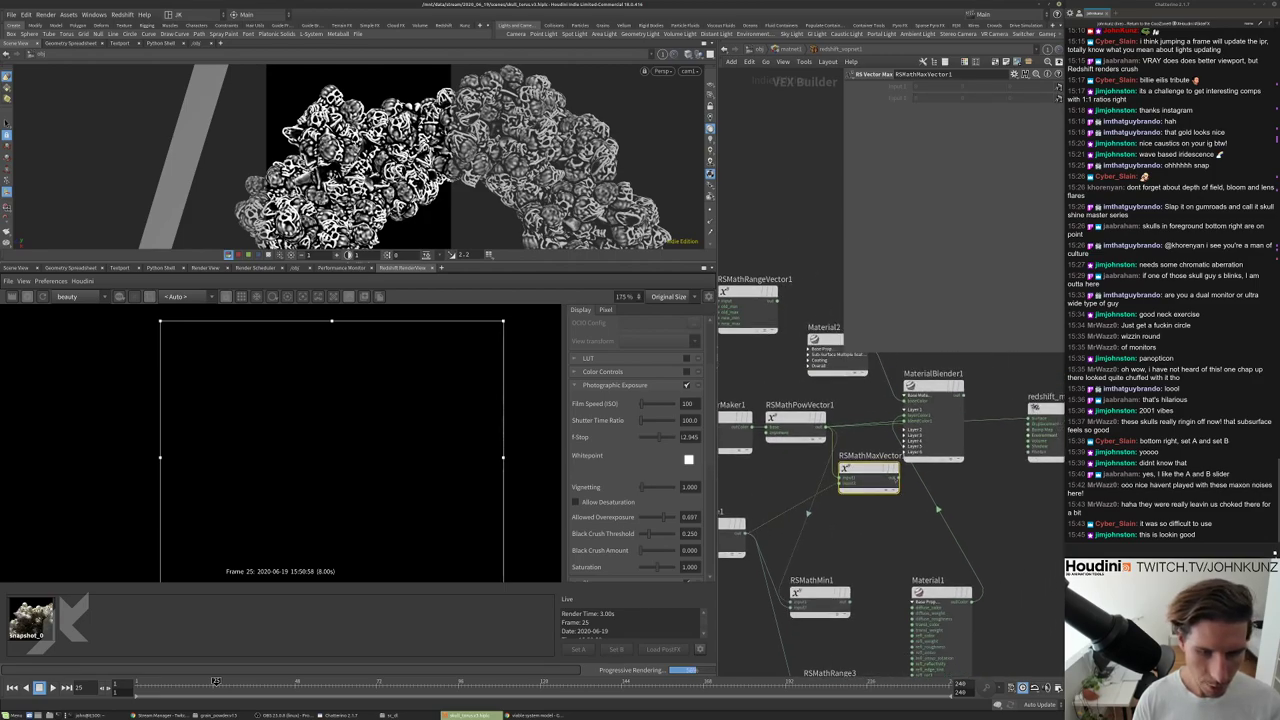
Restart the Redshift preview render and begin rewiring a connection near the material nodes.
left_click(43, 297)
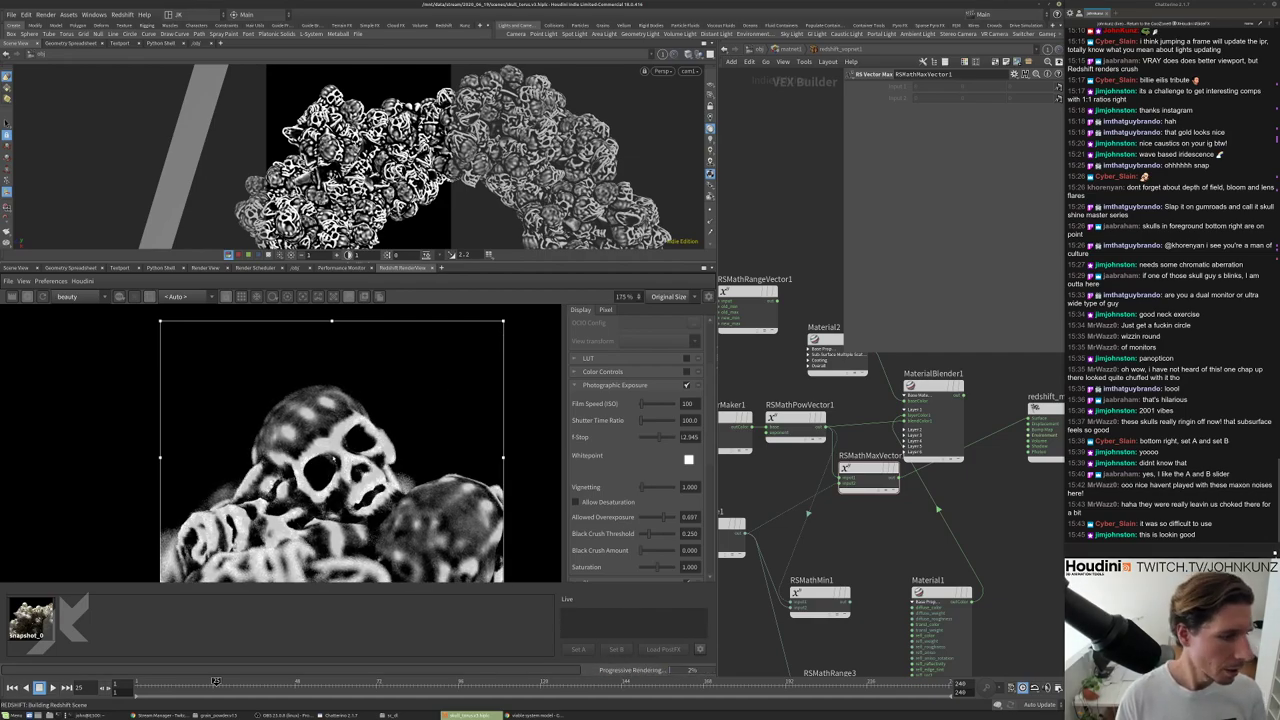
scroll(297, 420, "up", 4)
scroll(331, 400, "down", 3)
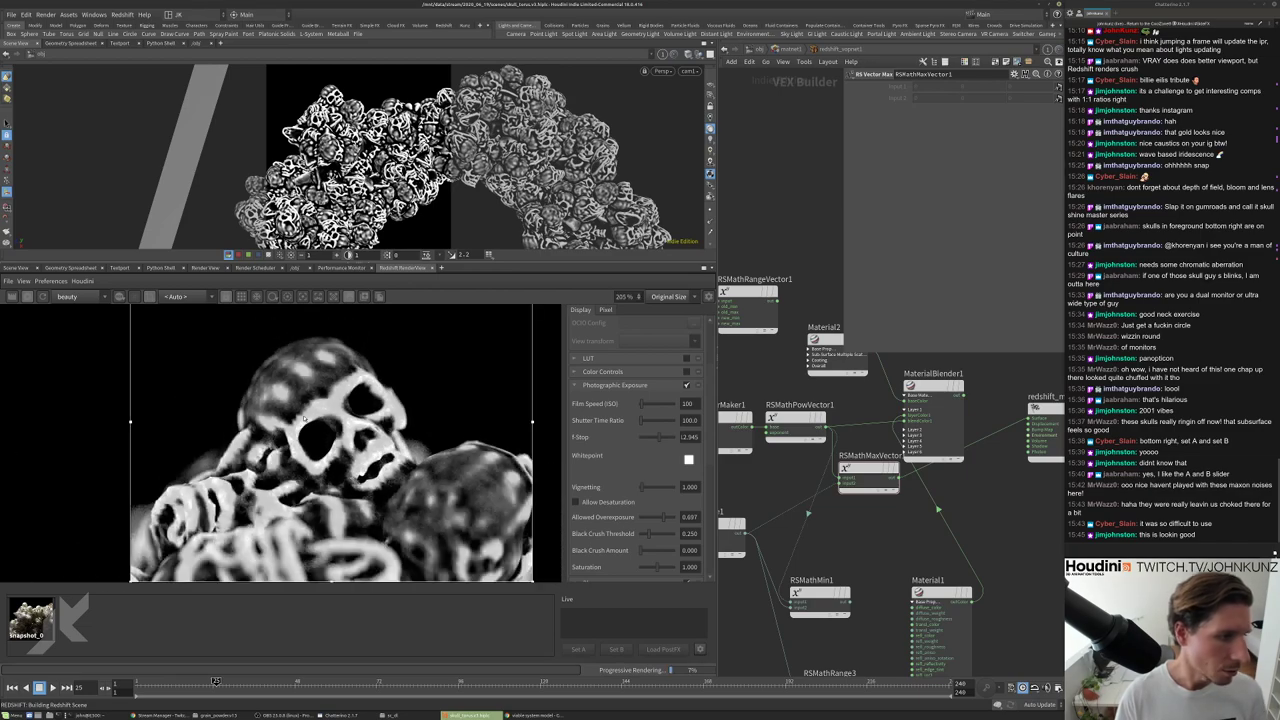
scroll(314, 378, "down", 2)
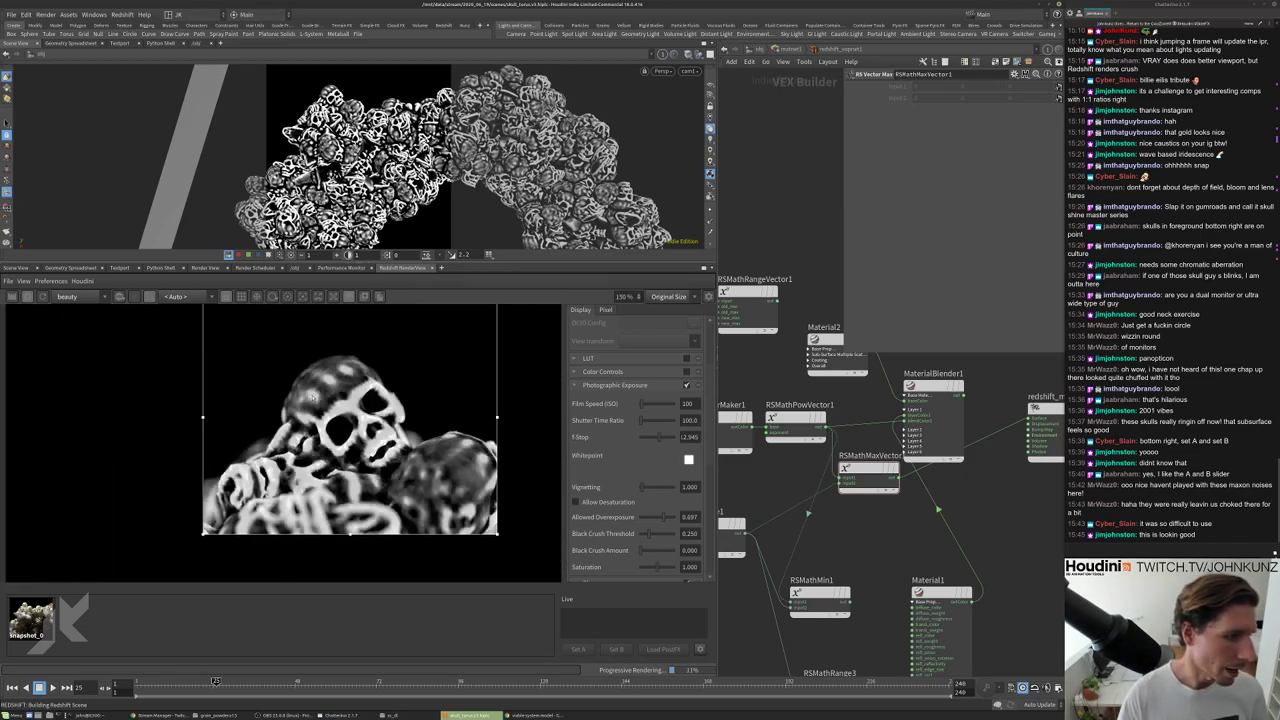
scroll(331, 399, "up", 5)
middle_click_drag(1018, 450, 982, 442)
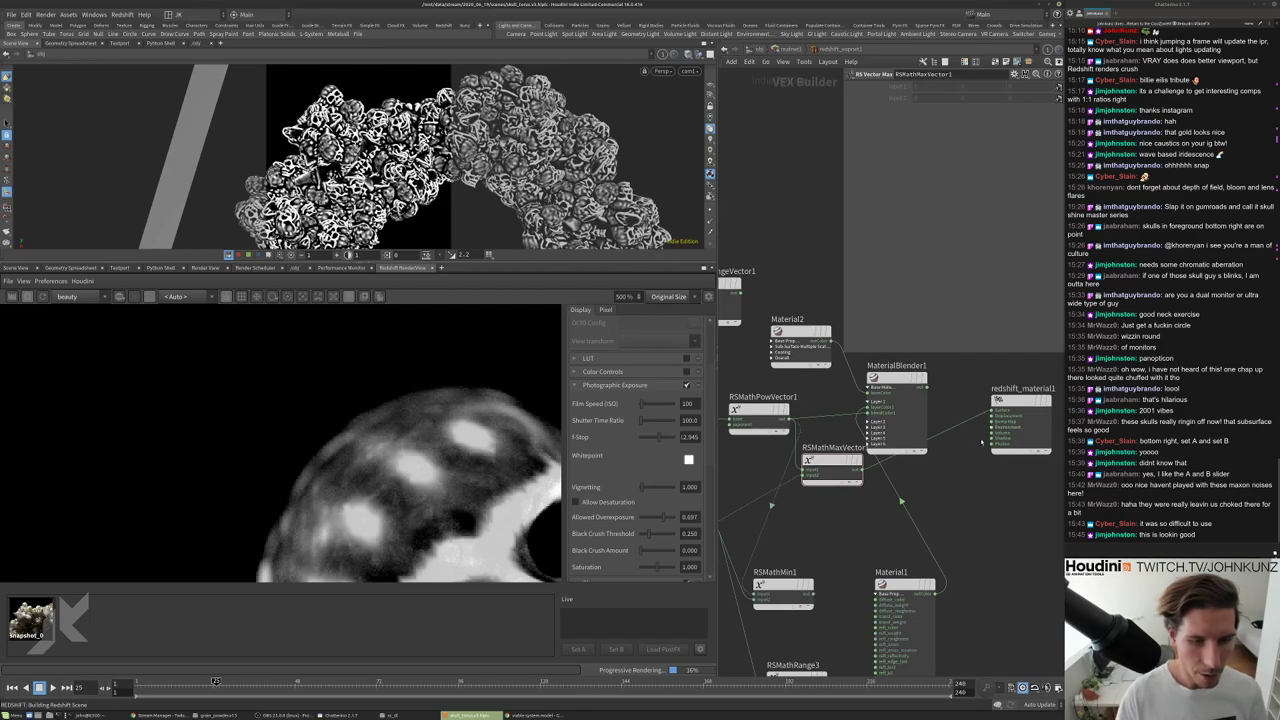
left_click(905, 668)
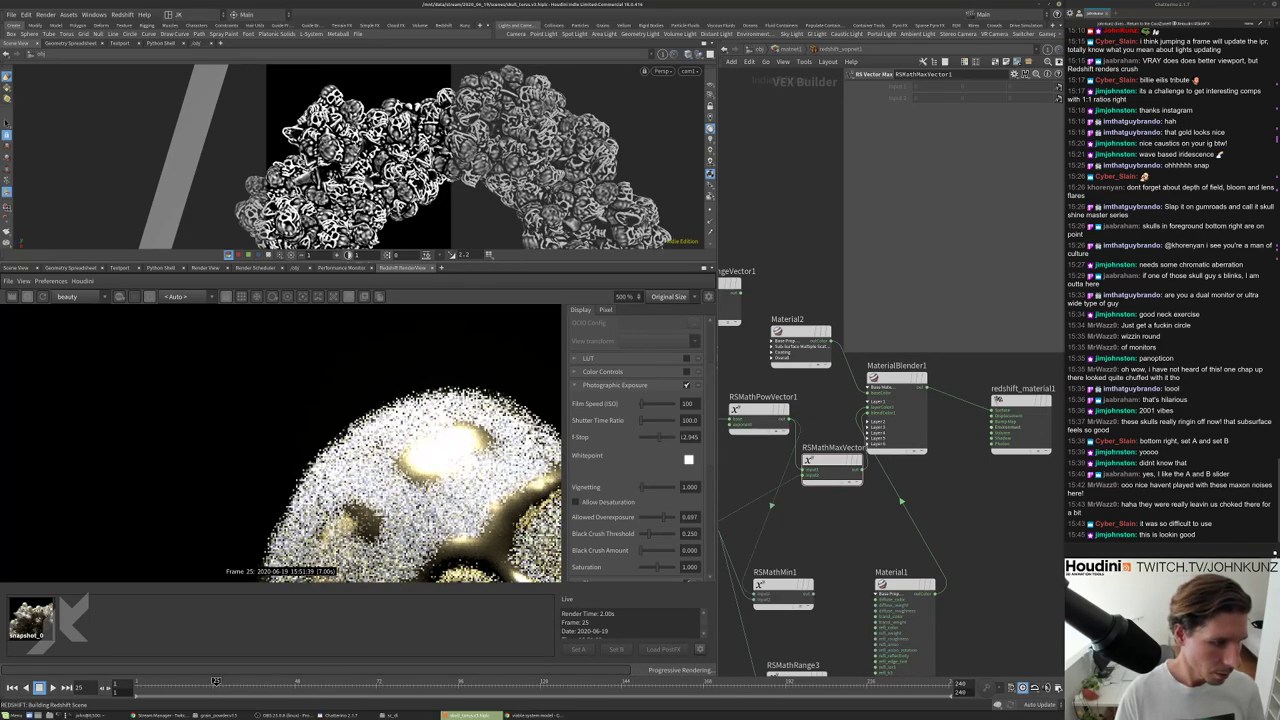
Move RSMathMaxVector1 aside and drop an RS Vector Pow node onto the mask wire into MaterialBlender1.
scroll(373, 421, "down", 2)
scroll(341, 376, "down", 3)
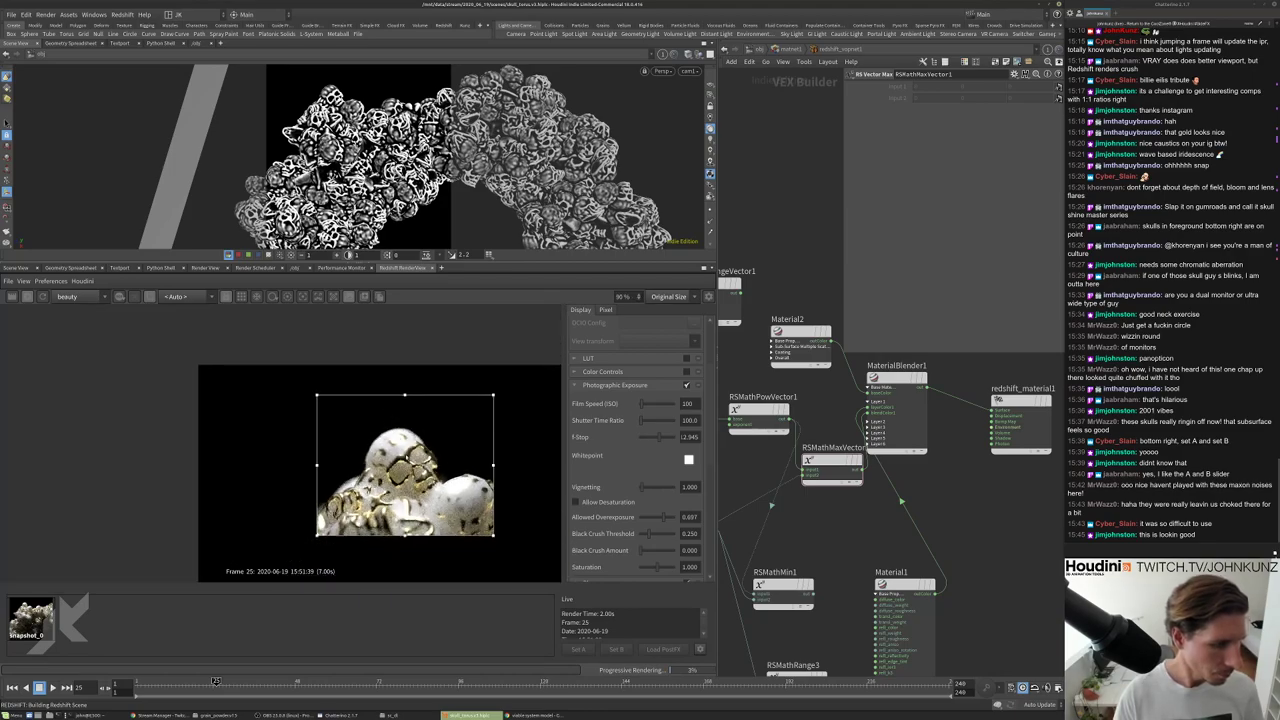
scroll(380, 435, "up", 3)
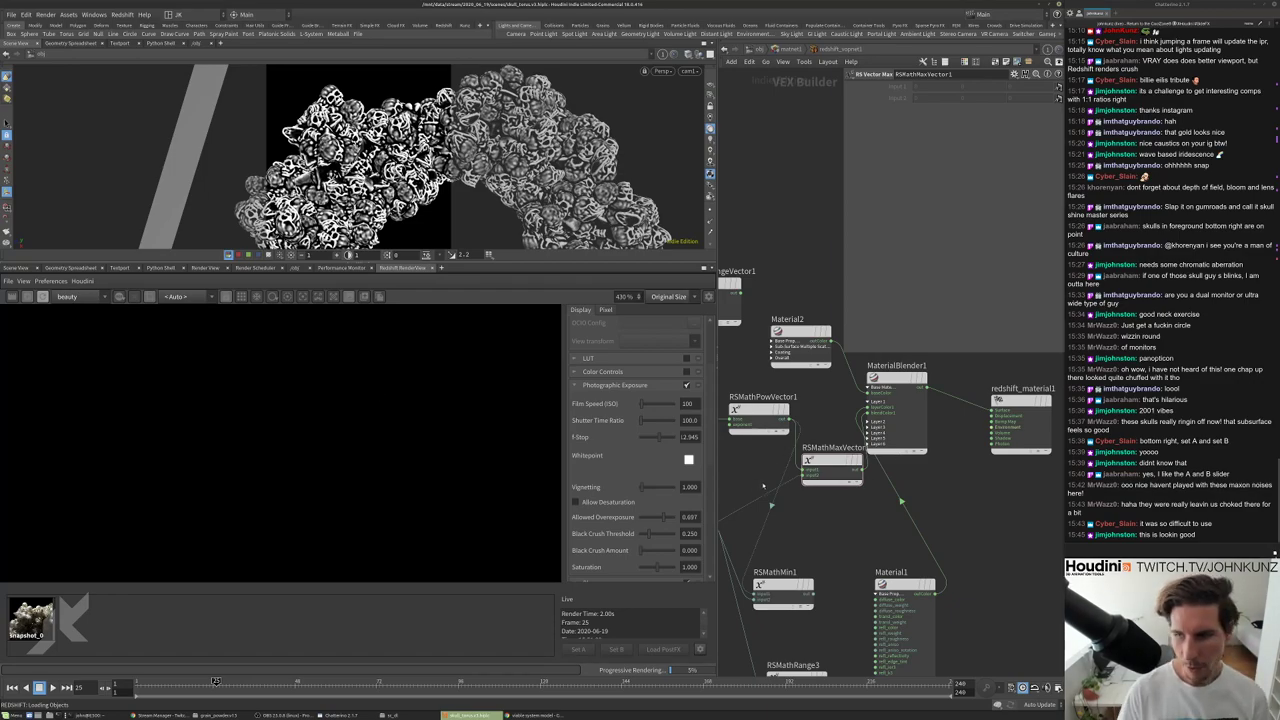
scroll(763, 486, "down", 1)
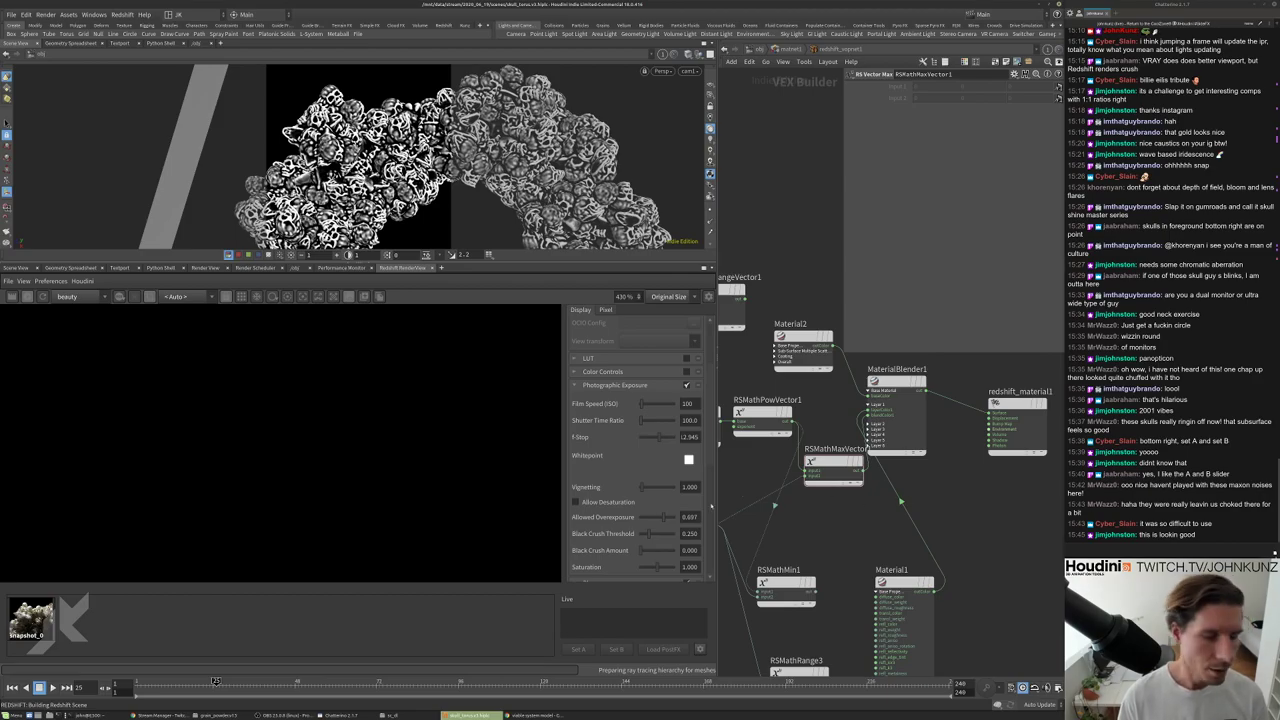
scroll(214, 549, "down", 5)
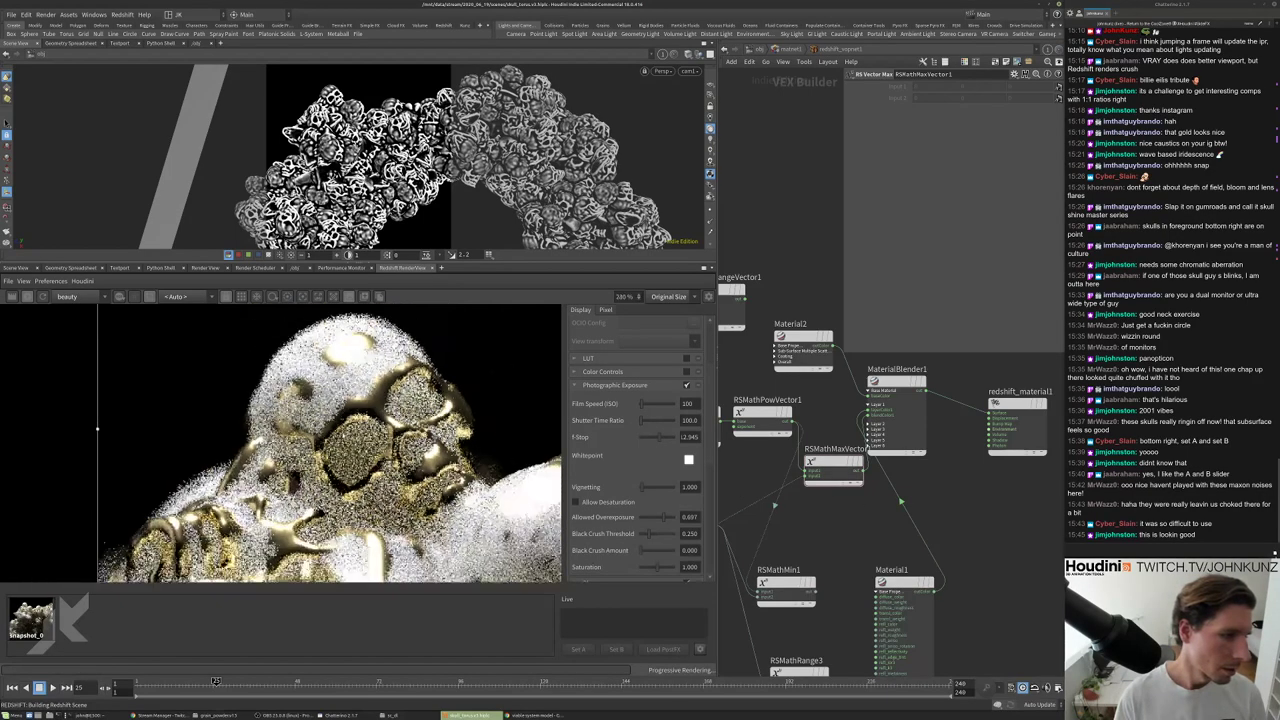
scroll(302, 499, "up", 5)
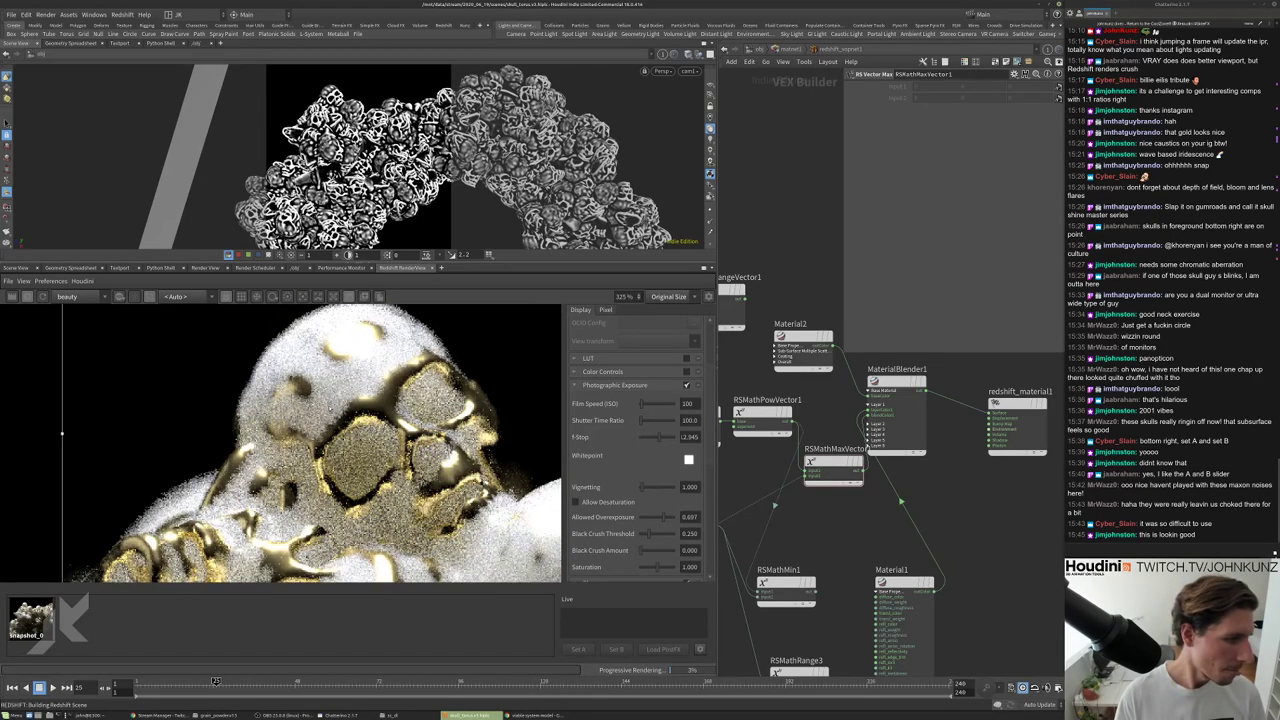
scroll(302, 499, "down", 4)
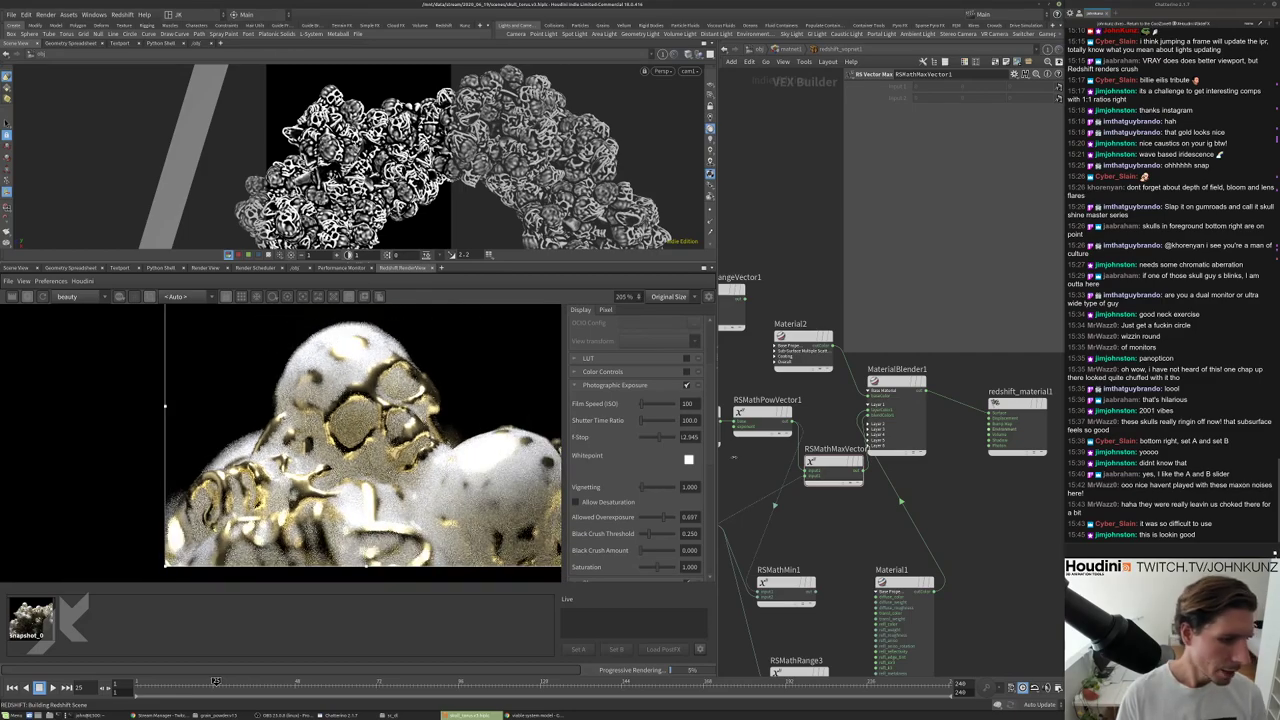
scroll(760, 460, "down", 3)
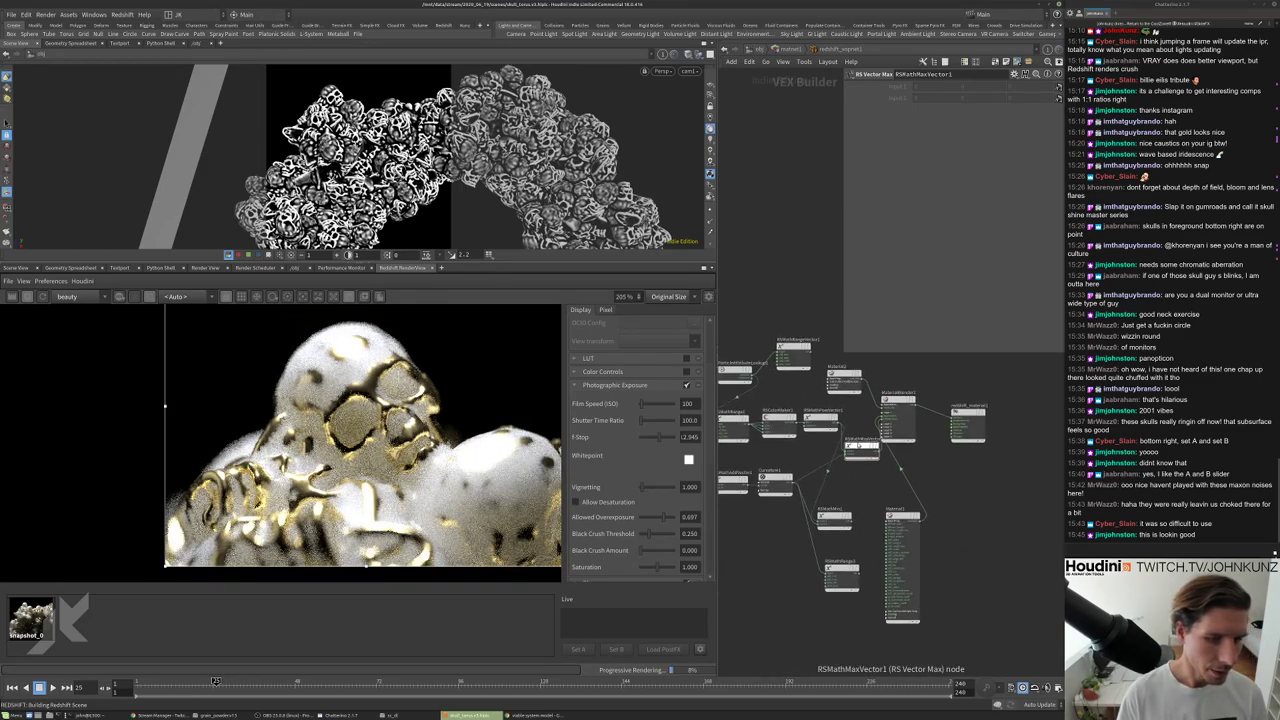
left_click_drag(862, 444, 817, 453)
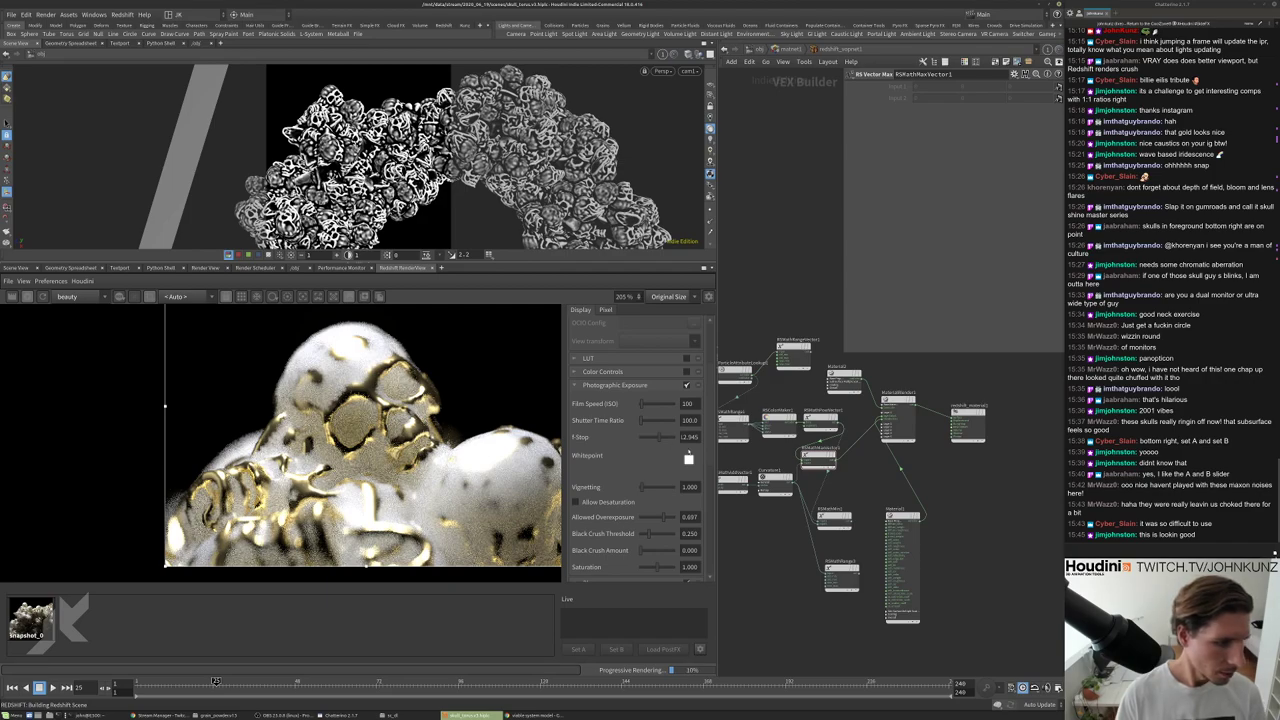
left_click(28, 297)
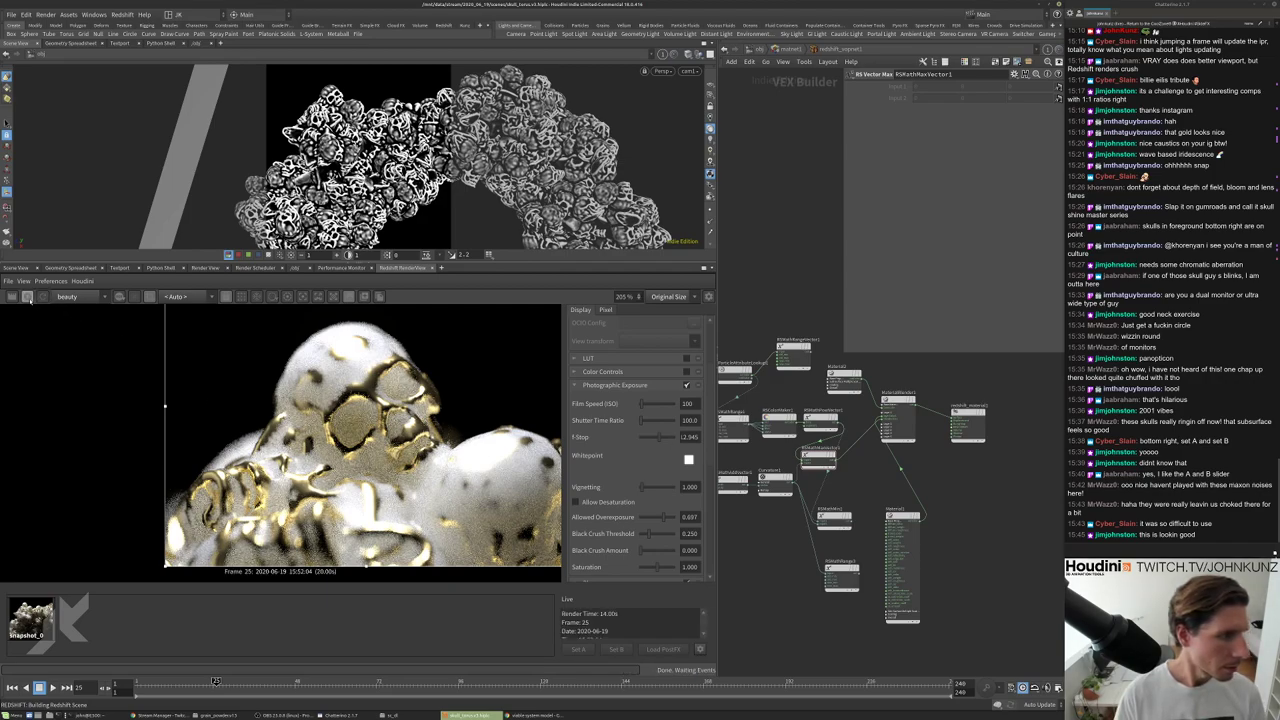
left_click_drag(818, 418, 869, 464)
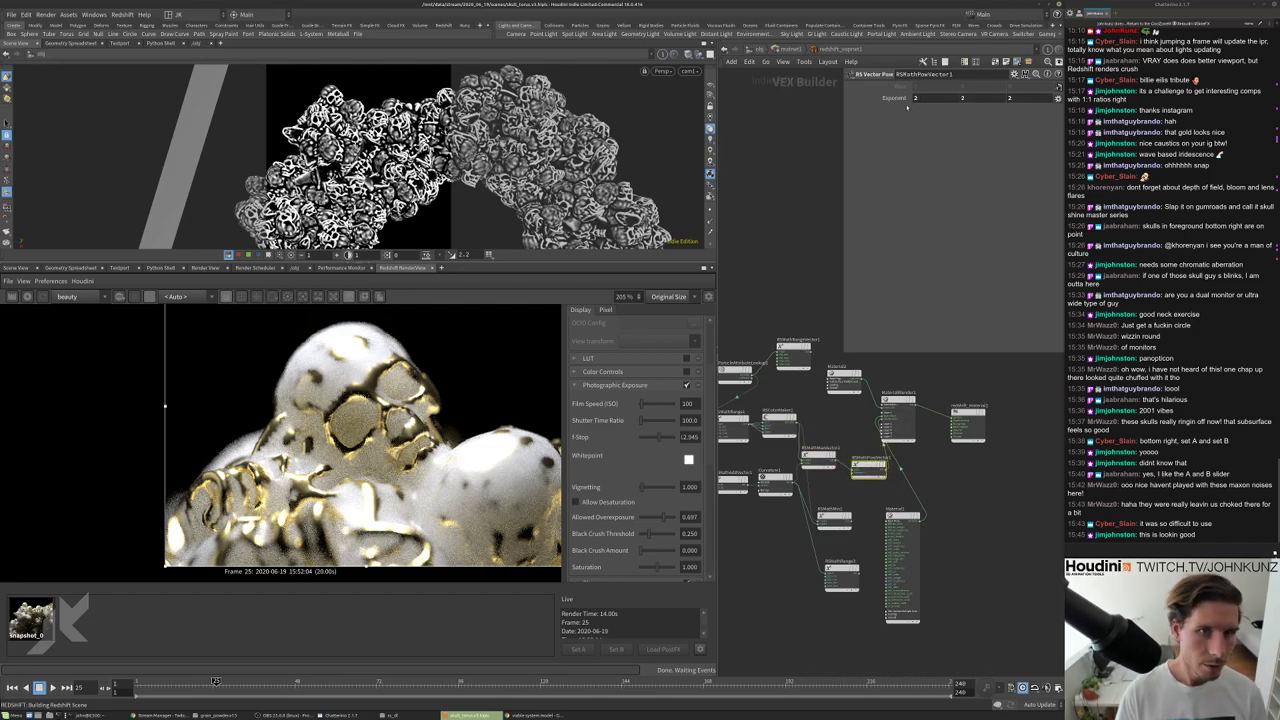
Set RSMathPowVector1's Exponent to 1.5 and move RSMathMaxVector1 next to MaterialBlender1.
middle_click_drag(907, 106, 880, 97)
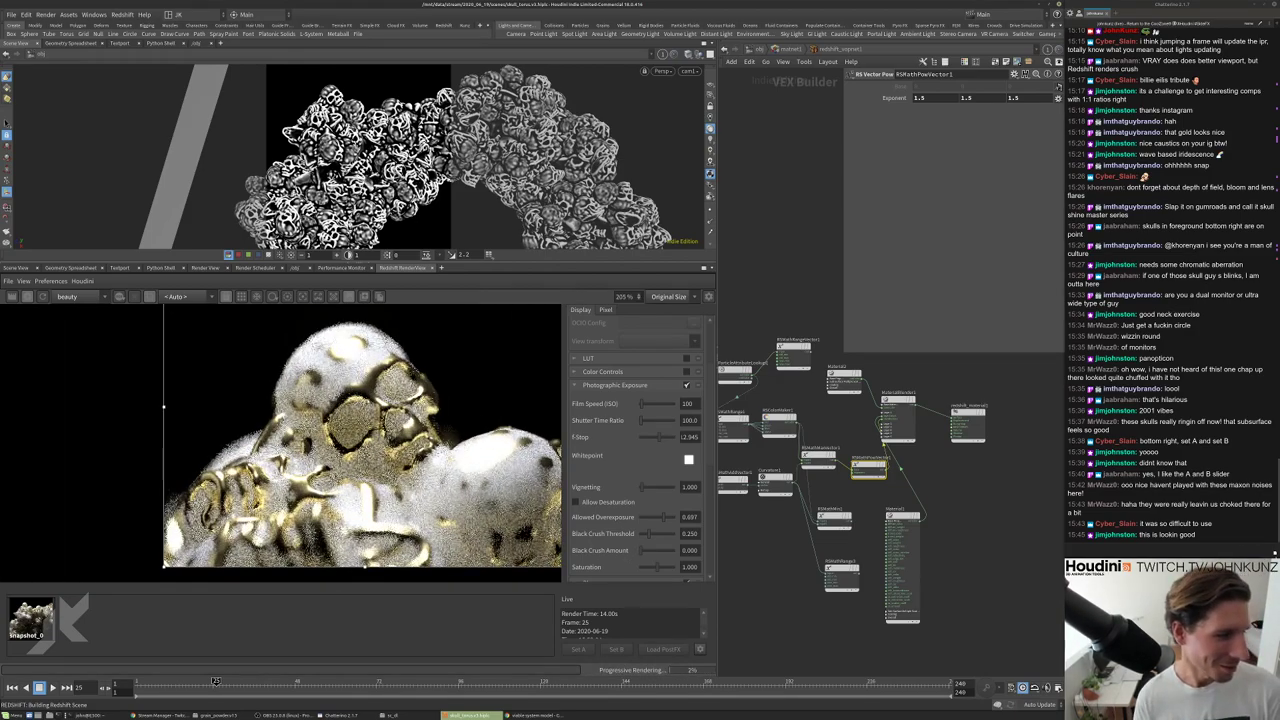
scroll(334, 423, "down", 8)
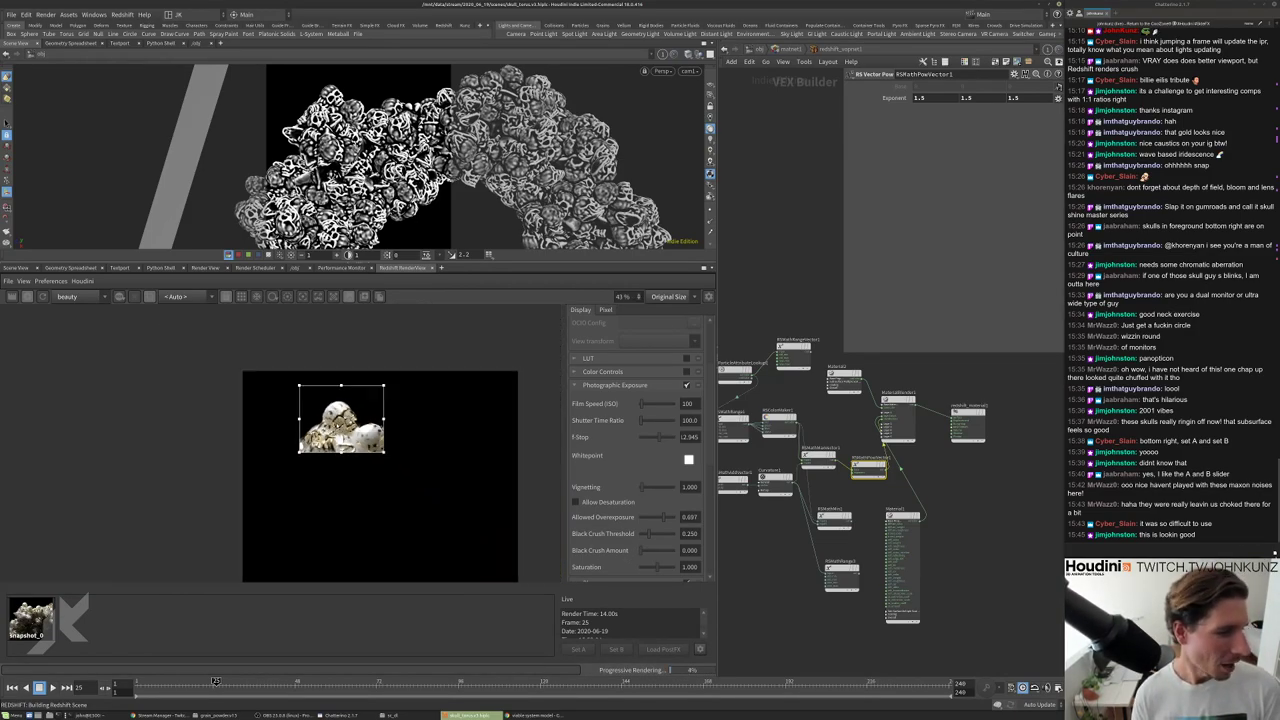
scroll(362, 425, "up", 3)
scroll(860, 433, "up", 3)
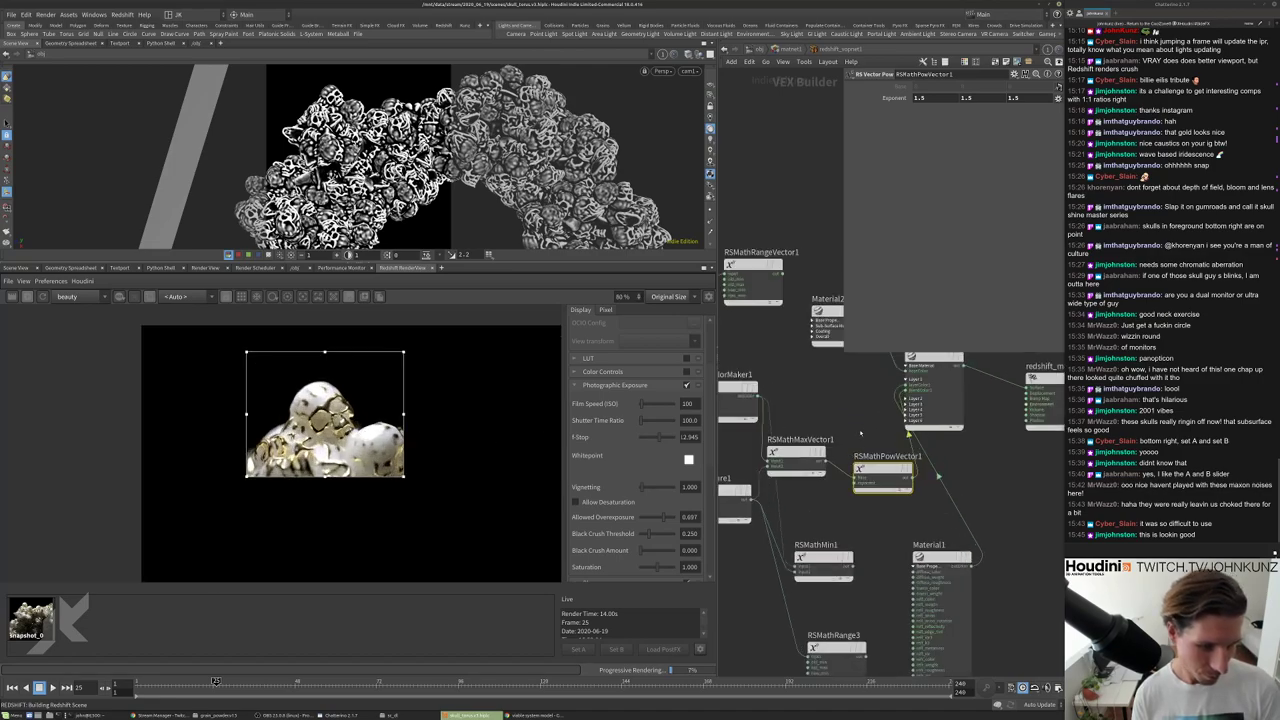
middle_click_drag(860, 433, 918, 457)
left_click_drag(857, 470, 880, 440)
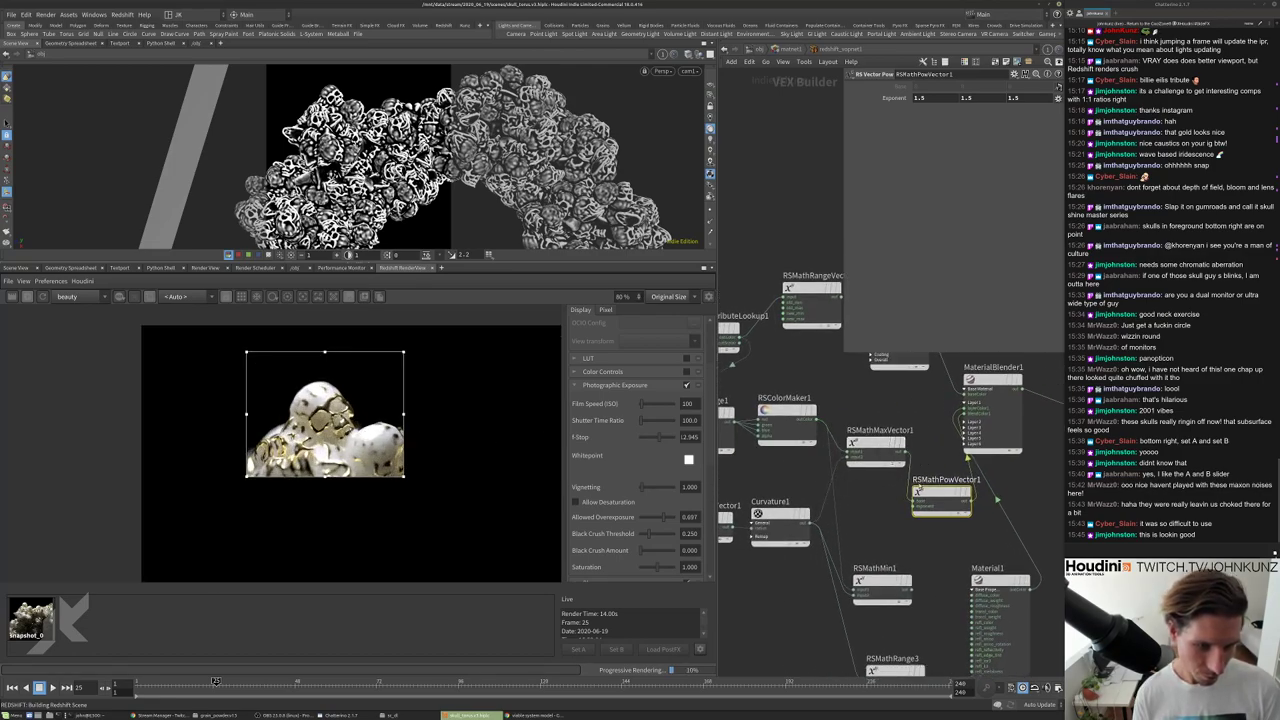
scroll(787, 481, "down", 5)
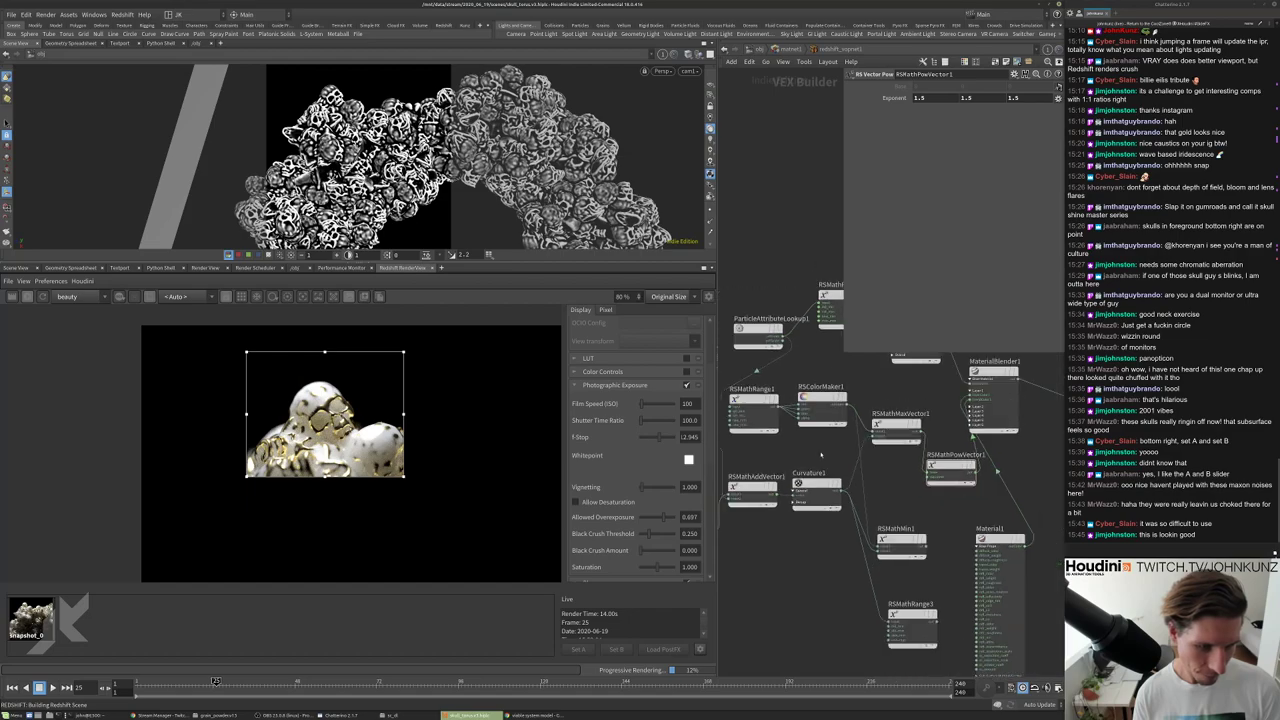
Set Curvature1's Num Samples to 32.
left_click(817, 485)
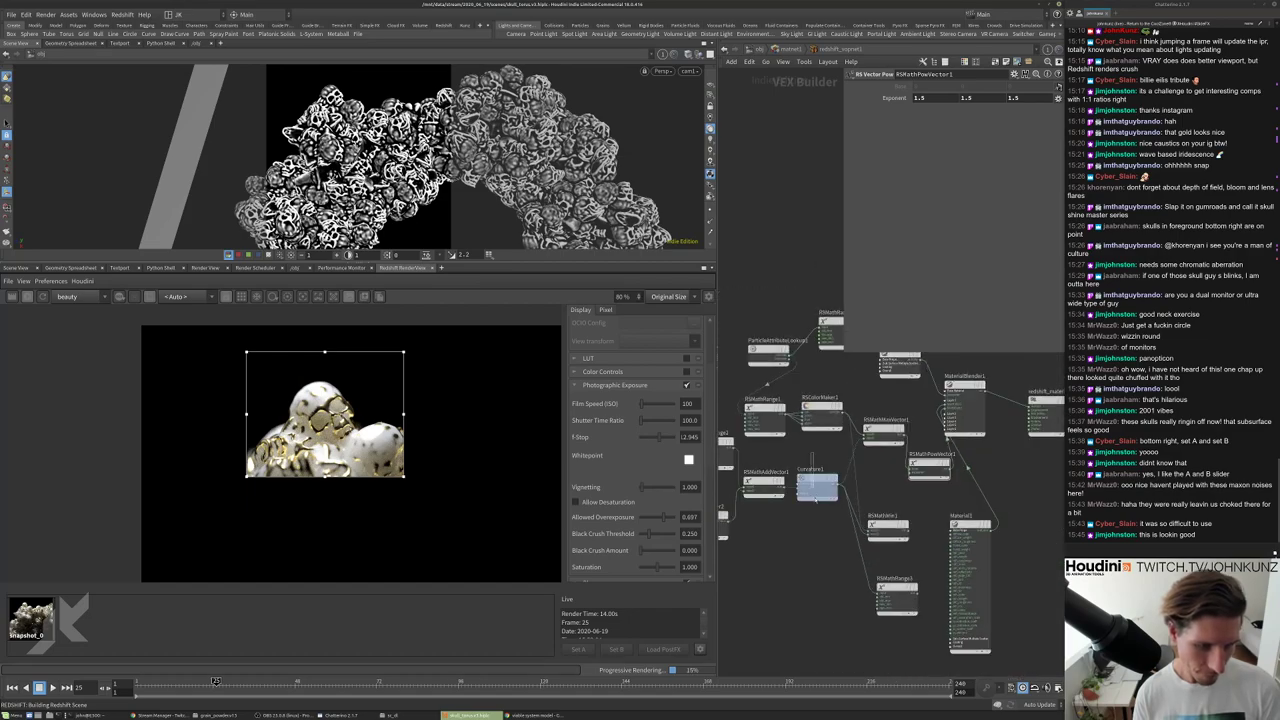
type("32")
key("Return")
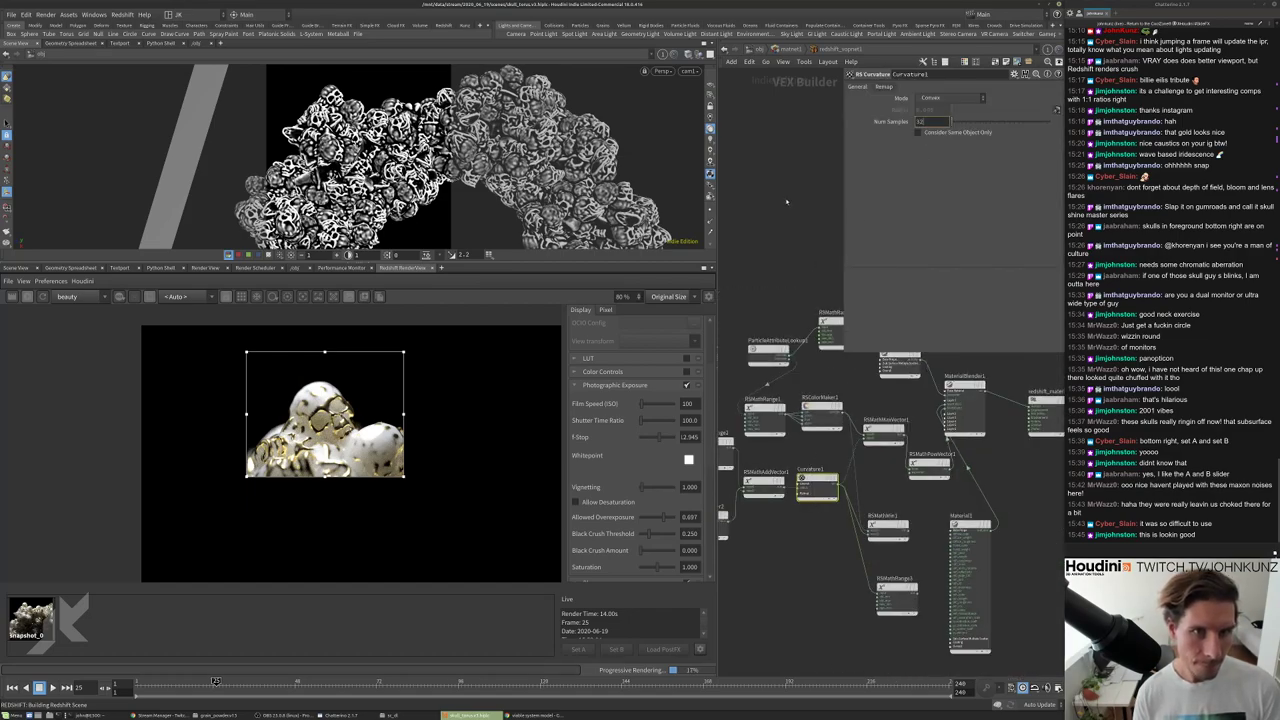
scroll(337, 405, "up", 3)
scroll(300, 420, "up", 1)
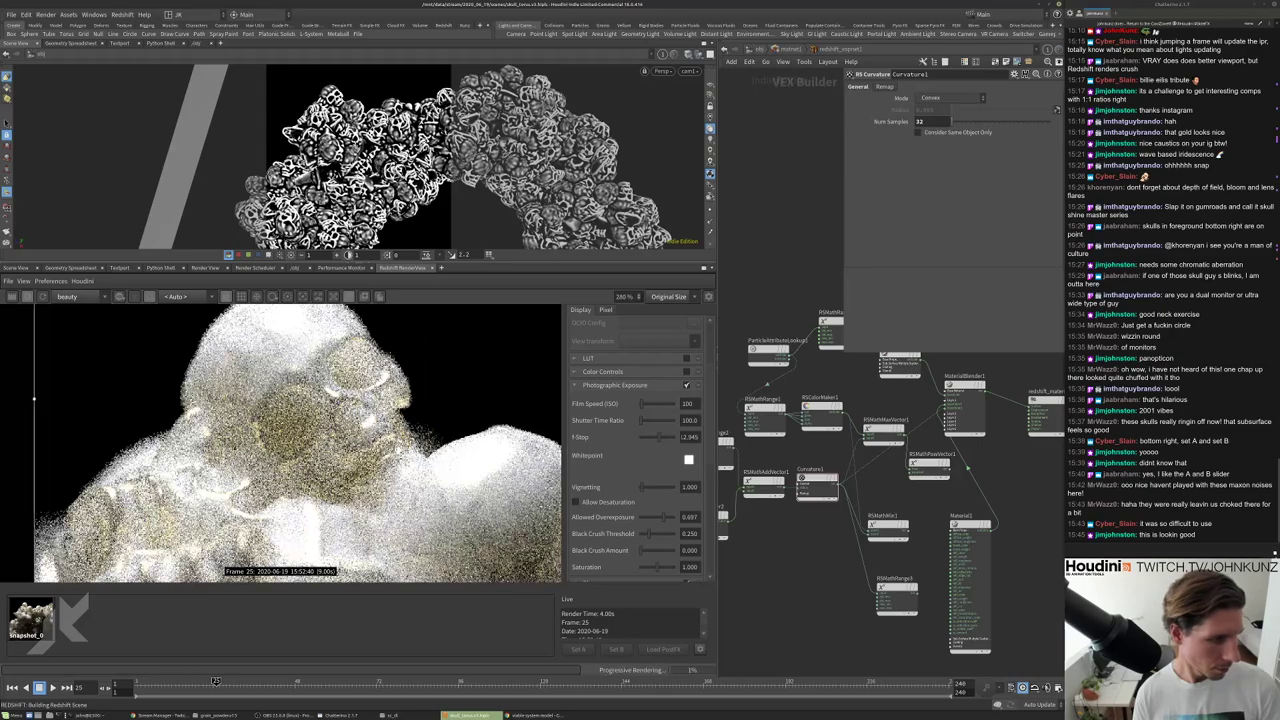
scroll(843, 513, "up", 1)
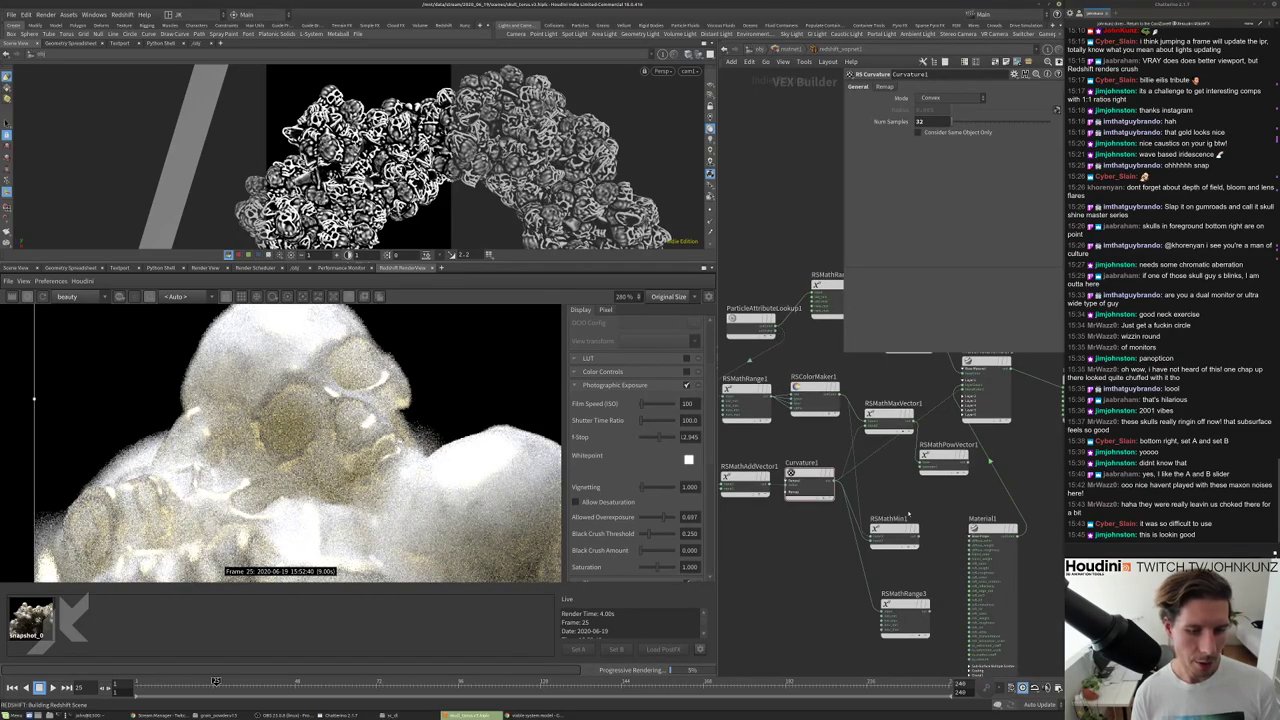
scroll(957, 466, "up", 1)
Duplicate the power node as RSMathPowVector2 and set its Exponent to 47.4.
left_click_drag(950, 468, 889, 494, "alt")
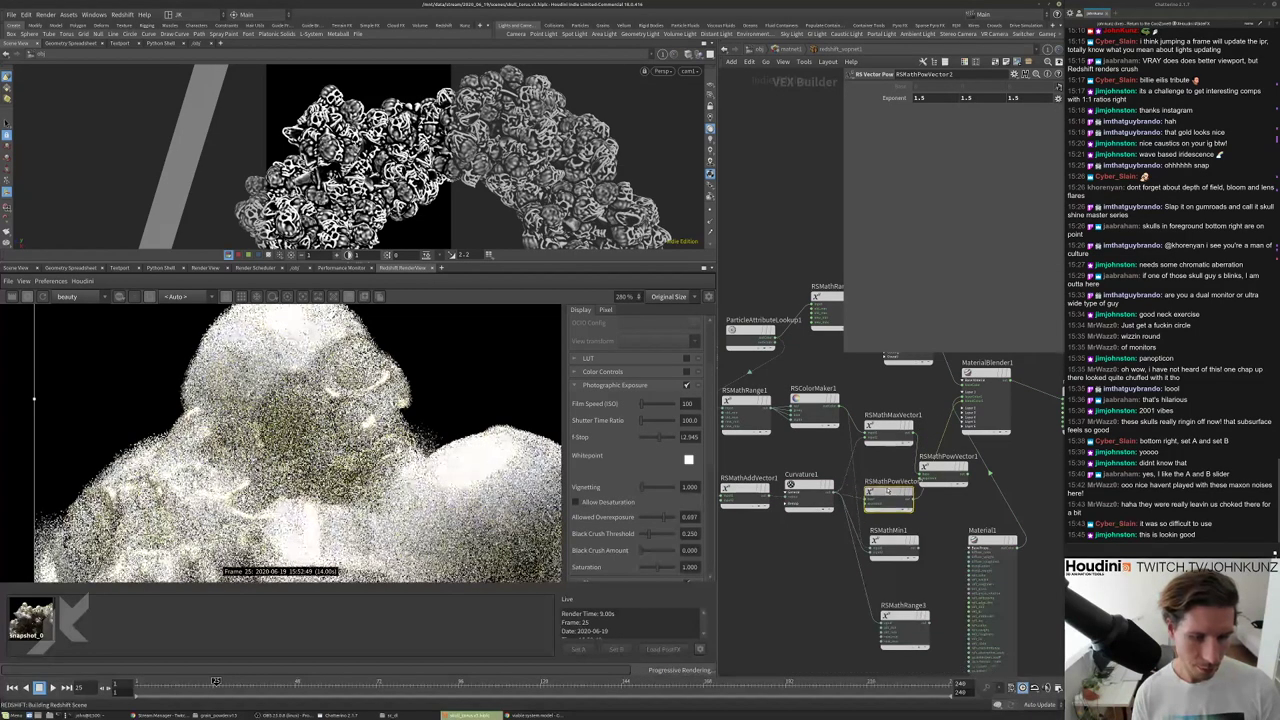
middle_click_drag(895, 103, 885, 168)
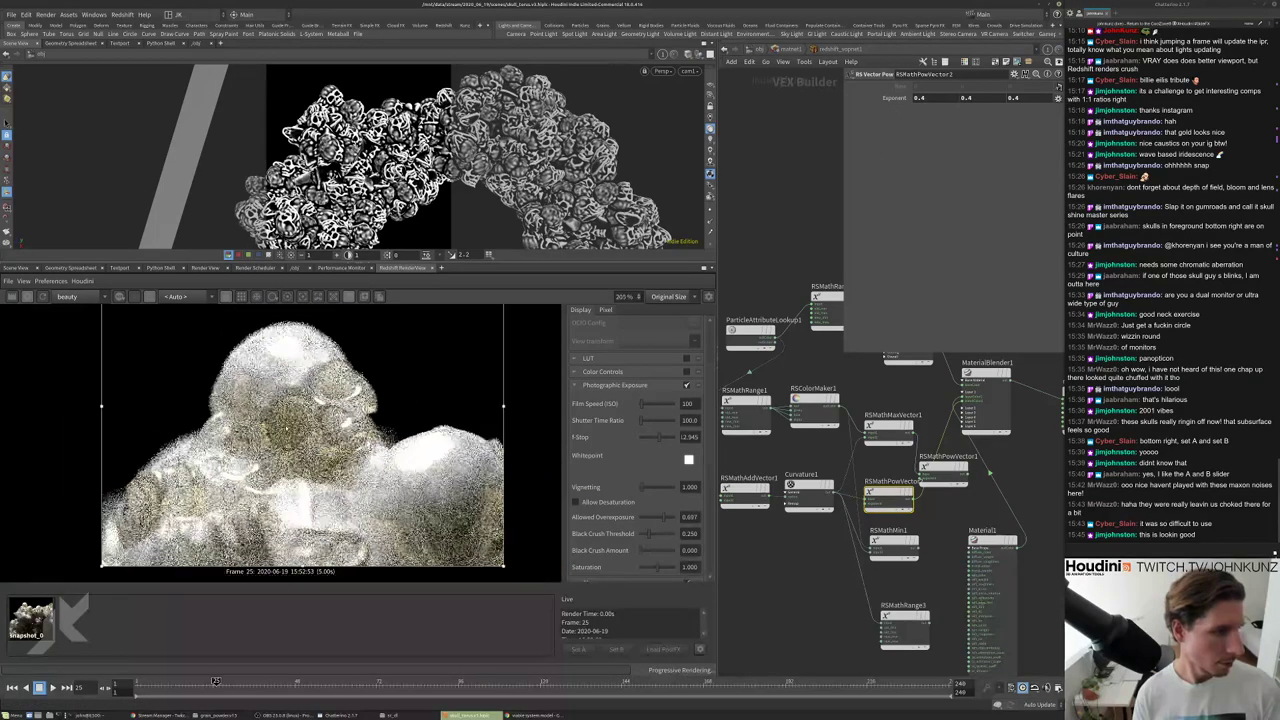
scroll(359, 380, "down", 4)
mouse_move(895, 98)
middle_mouse_down()
mouse_move(893, 80)
mouse_move(950, 82)
mouse_move(893, 98)
middle_mouse_up()
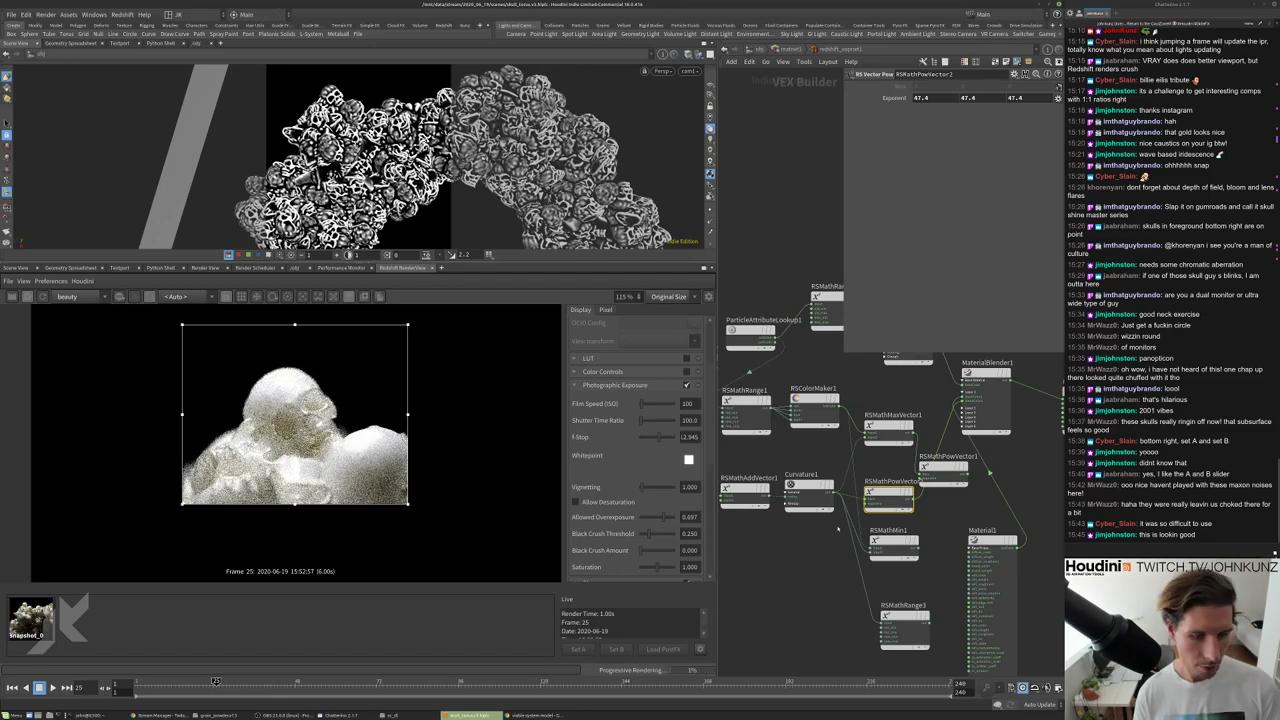
scroll(827, 585, "up", 2)
key("Tab")
type("color")
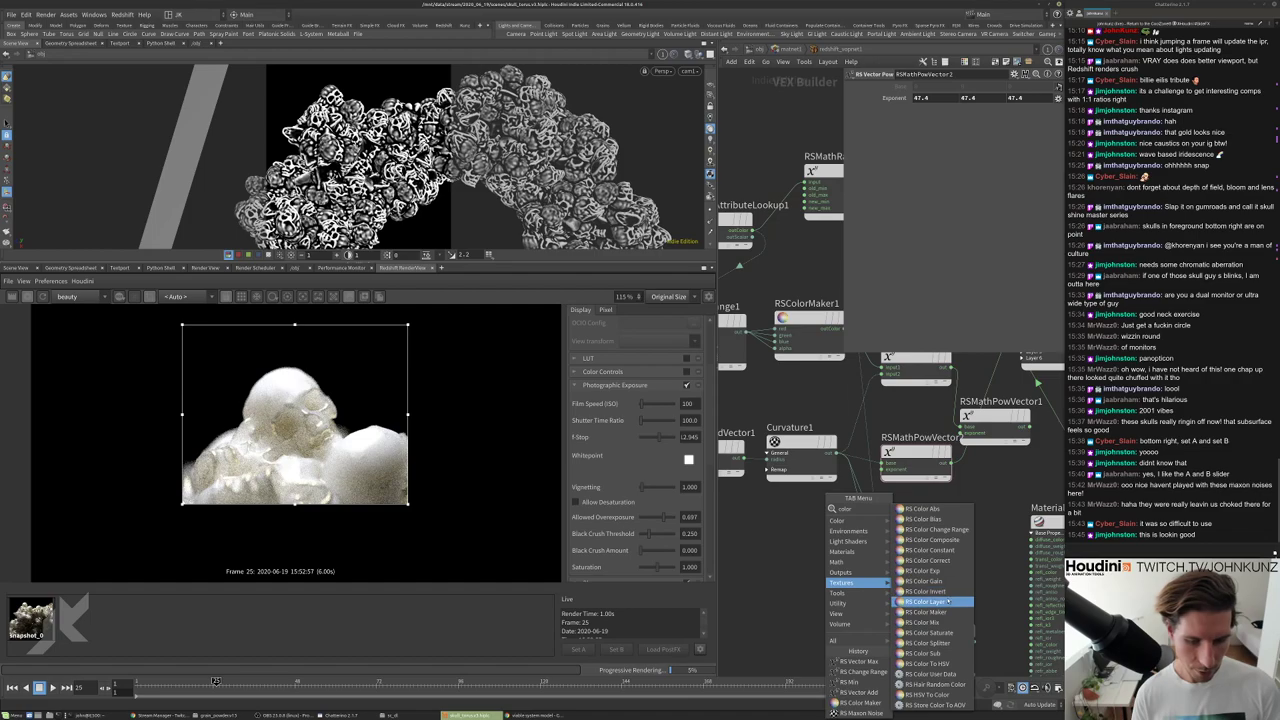
Add an RSColorCorrection node and wire Curvature1's output into it.
left_click(945, 563)
left_click(787, 530)
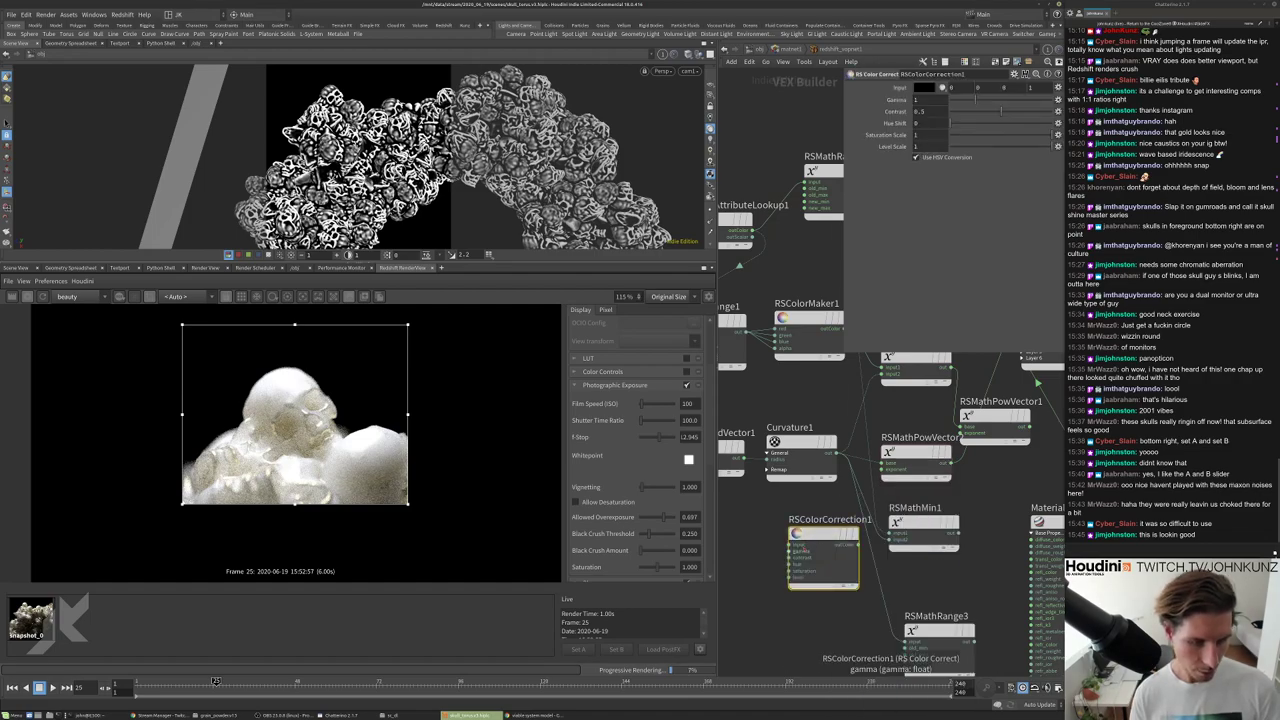
scroll(783, 533, "down", 2)
left_click(786, 531)
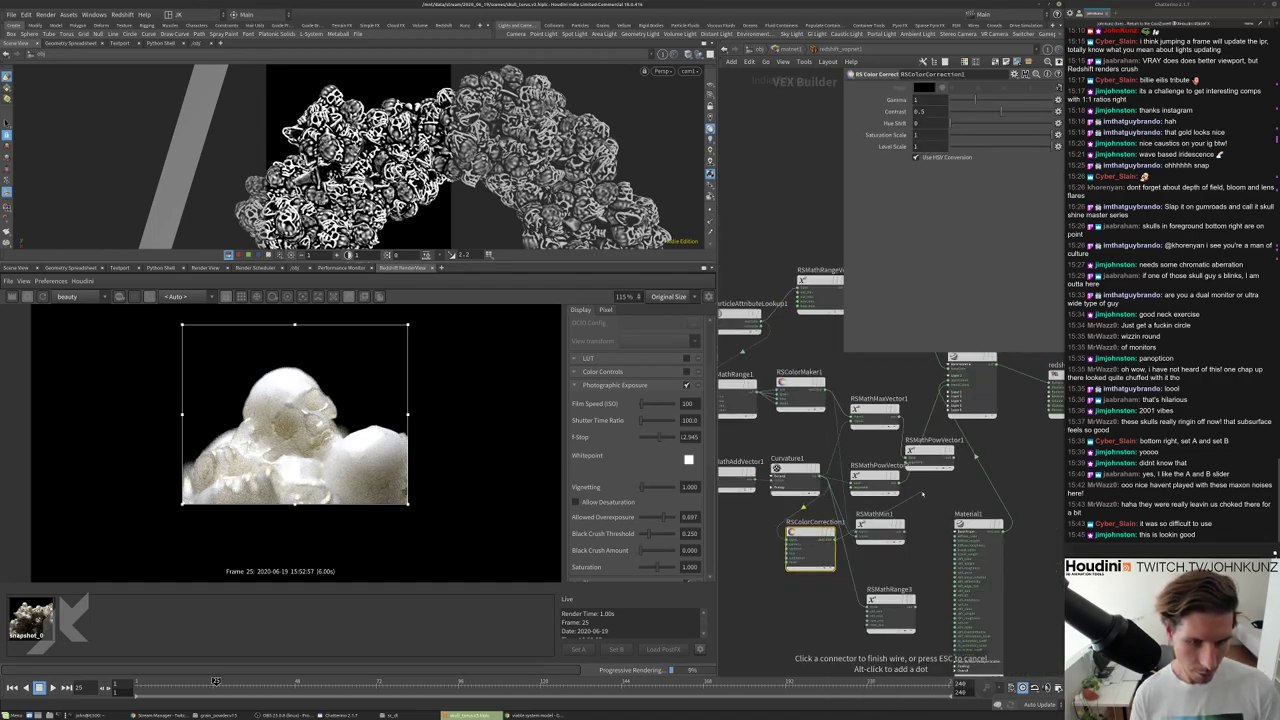
middle_click_drag(782, 531, 738, 571)
left_click(757, 540)
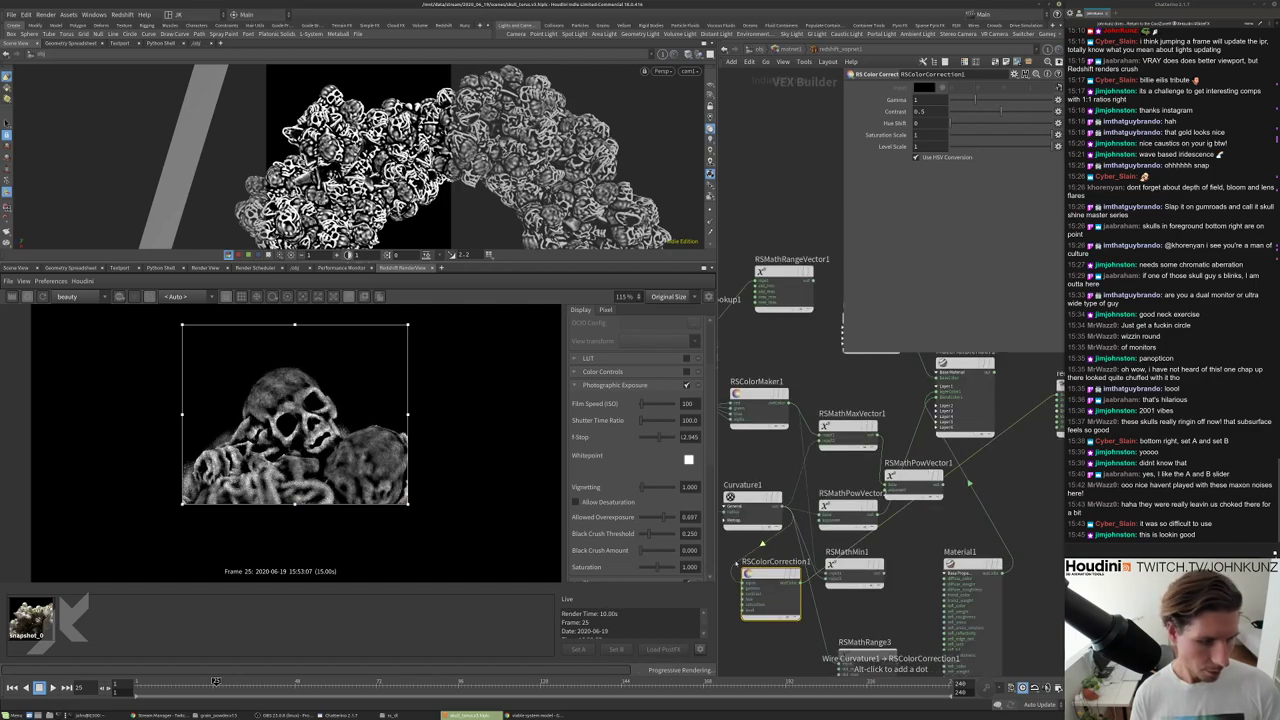
Set the color correction's Level Scale to 4 and raise Contrast from 0.75 to about 0.816.
scroll(748, 558, "up", 1)
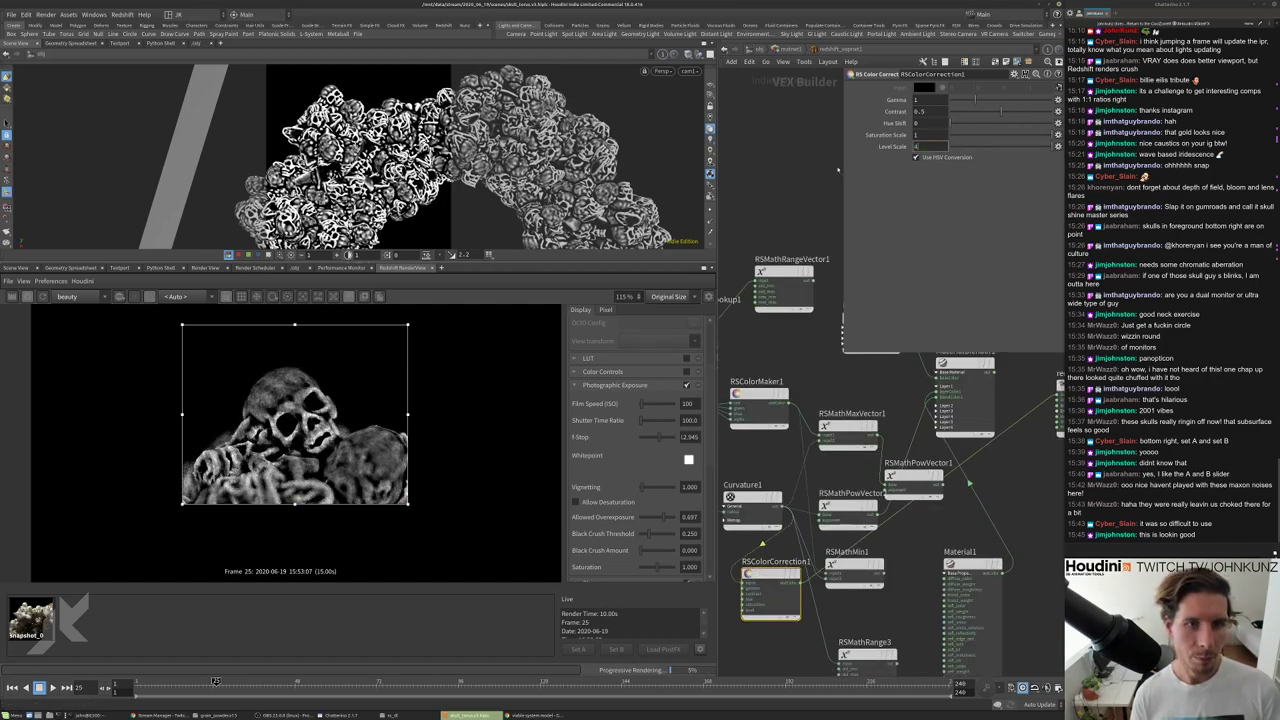
key("Return")
scroll(290, 440, "up", 3)
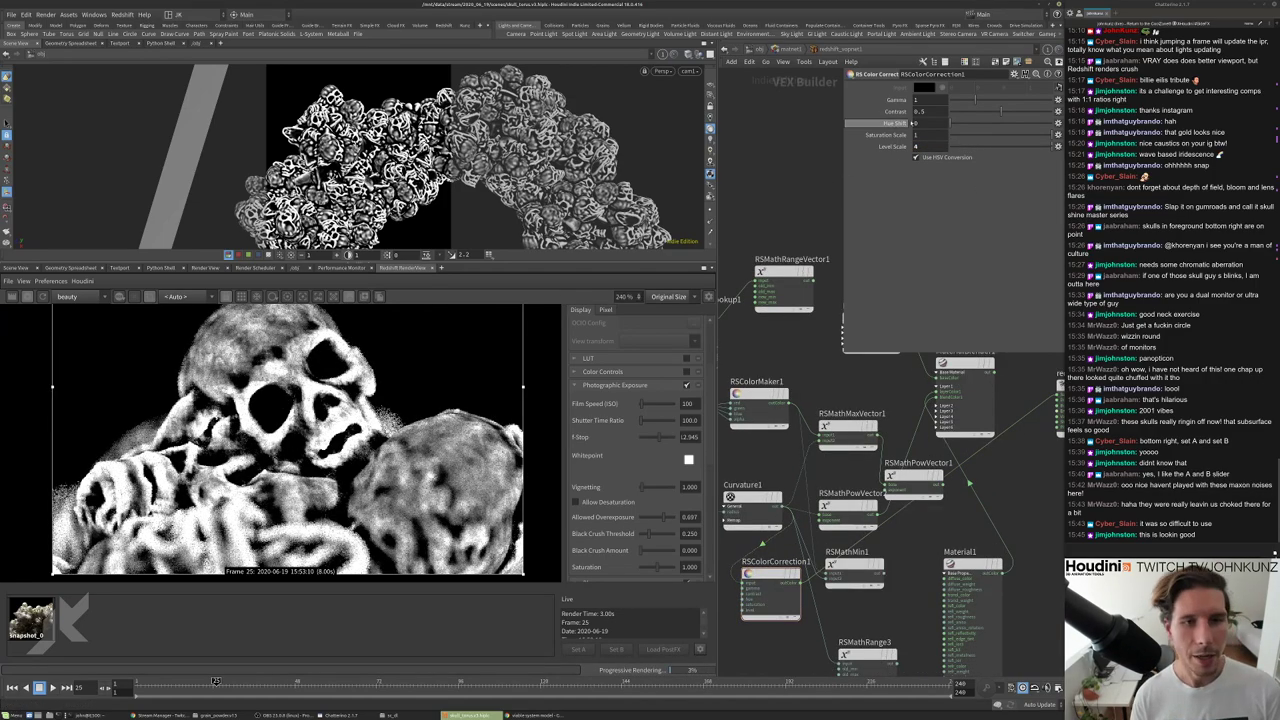
type("75")
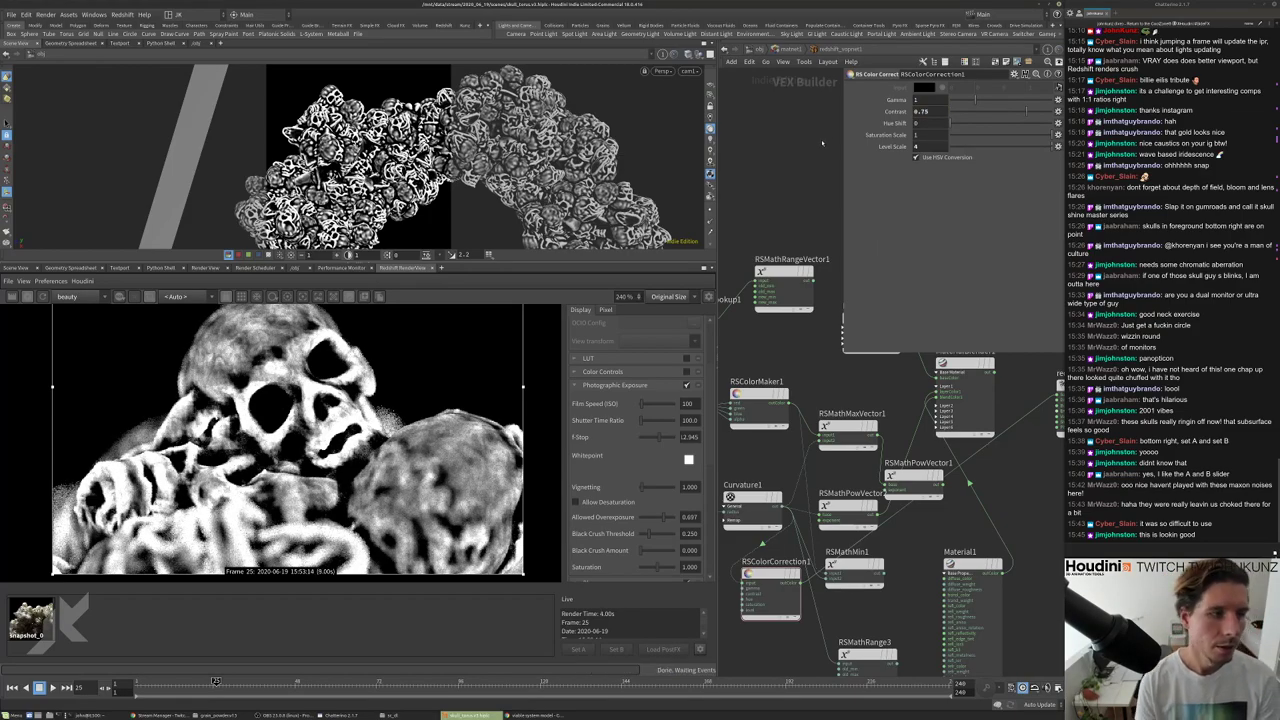
key("Return")
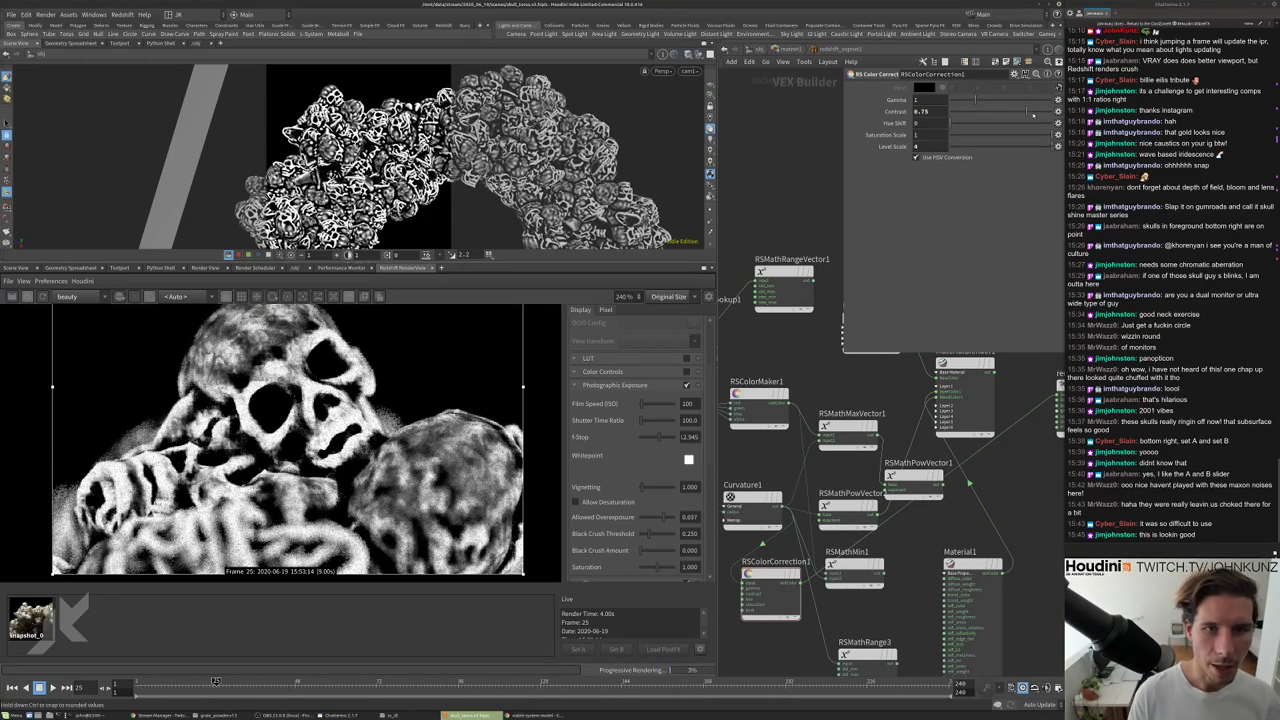
left_click_drag(1025, 111, 1032, 111)
scroll(282, 444, "up", 2)
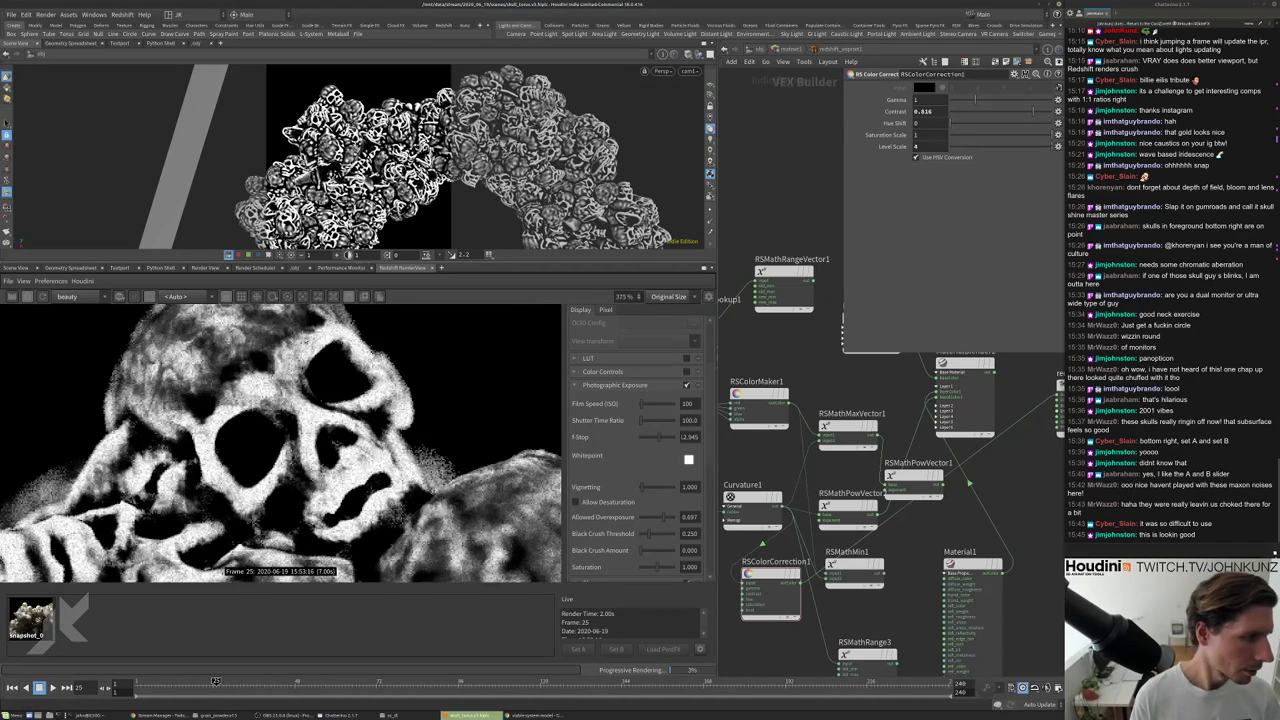
scroll(229, 398, "down", 3)
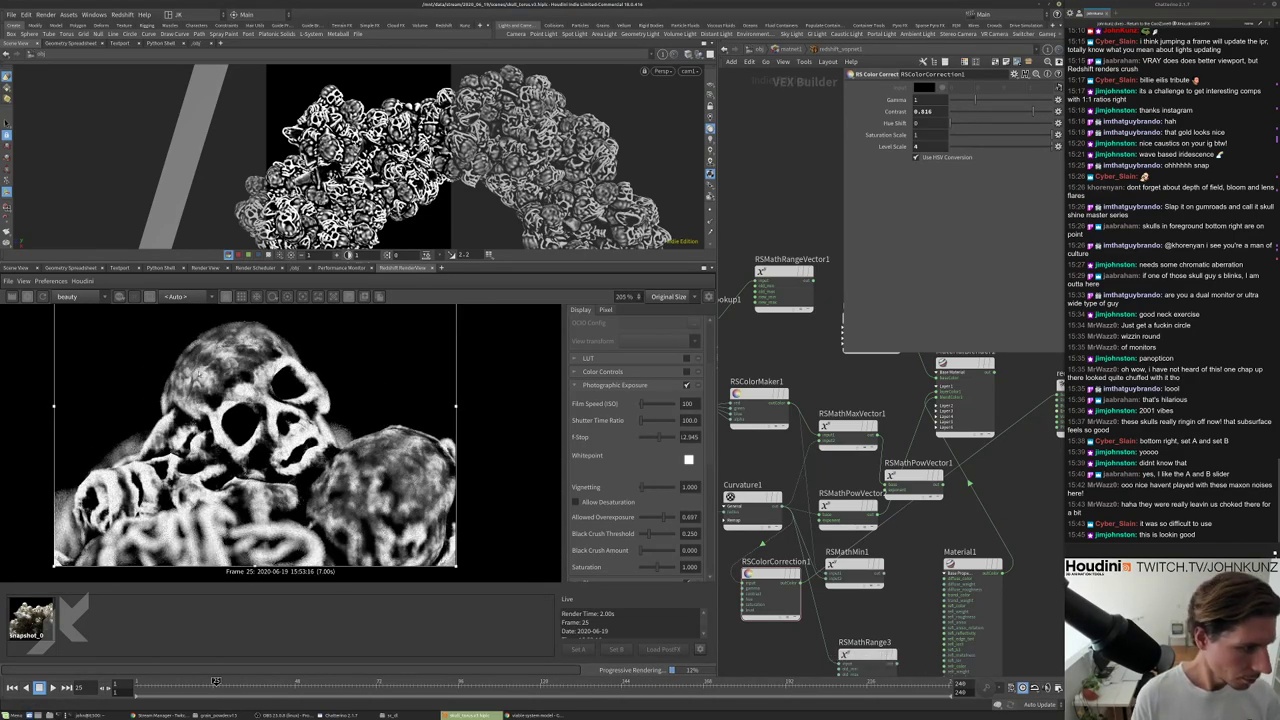
scroll(236, 390, "up", 2)
scroll(236, 390, "down", 4)
scroll(236, 390, "up", 5)
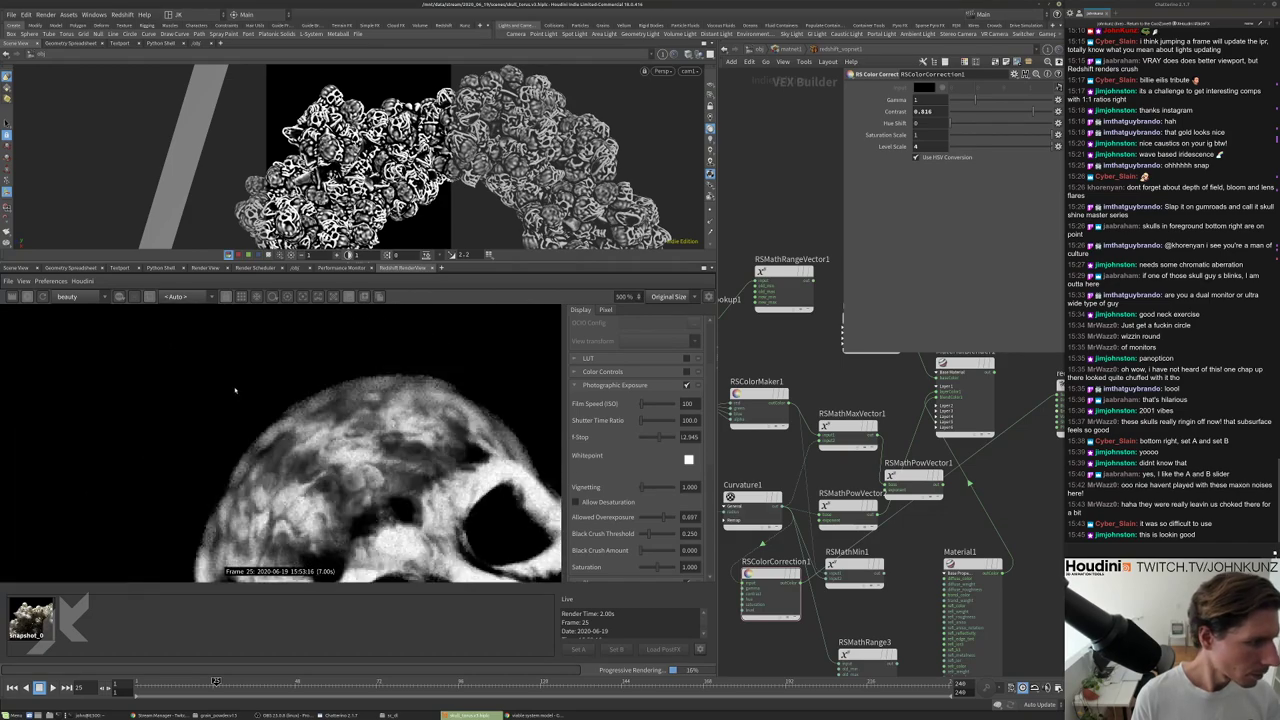
scroll(276, 398, "down", 1)
middle_click_drag(736, 461, 914, 365)
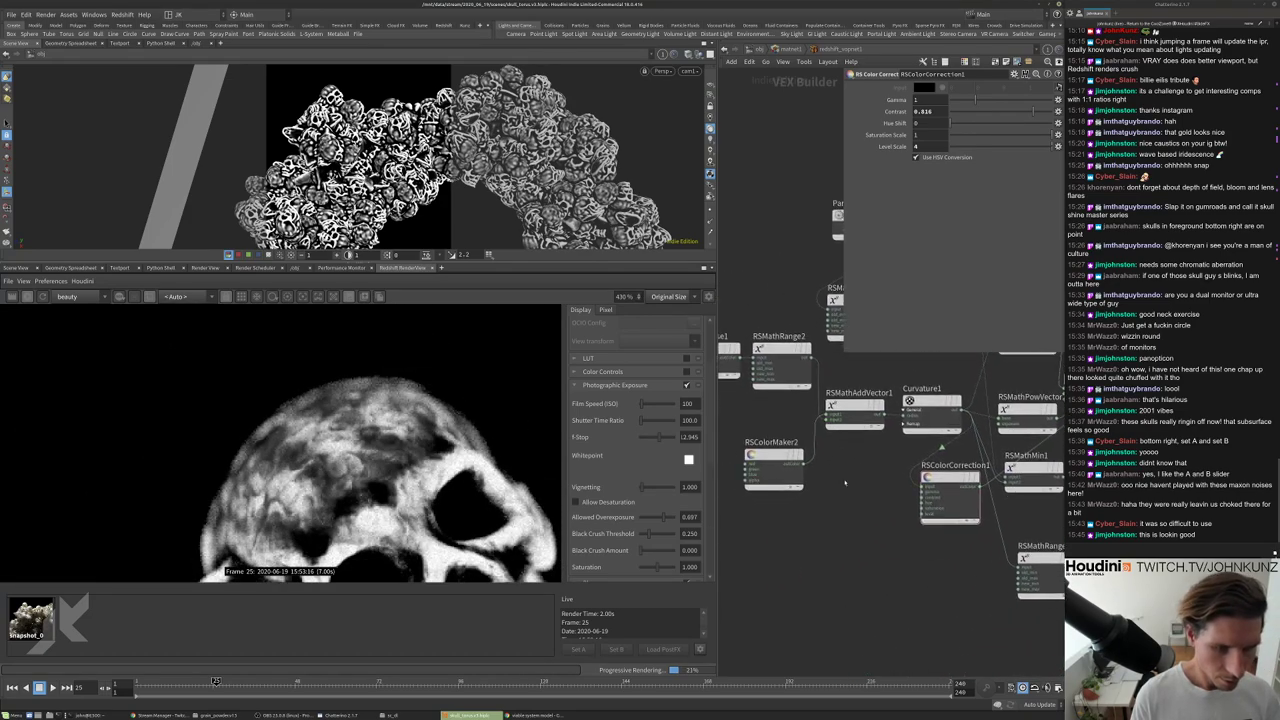
Set RSMathRange2's New Range Max to 0.004 and New Range Min to -0.00275.
middle_click_drag(766, 411, 794, 409)
left_click(808, 350)
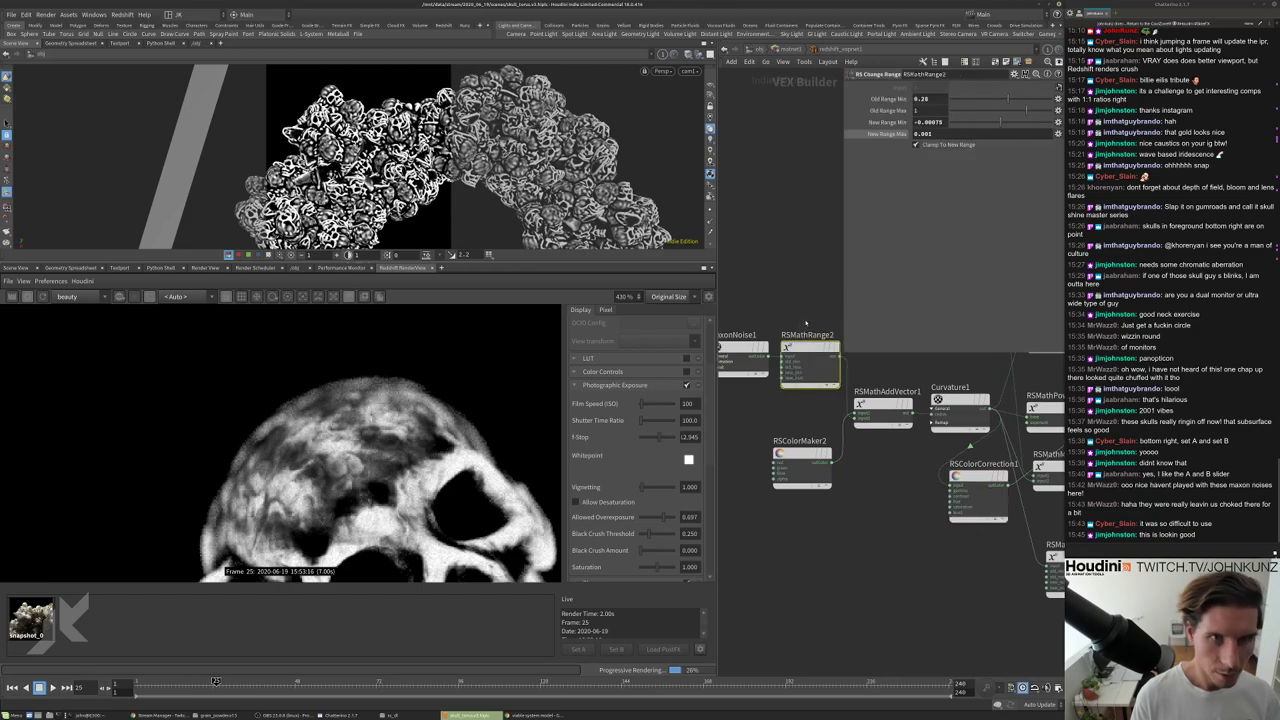
left_click(926, 133)
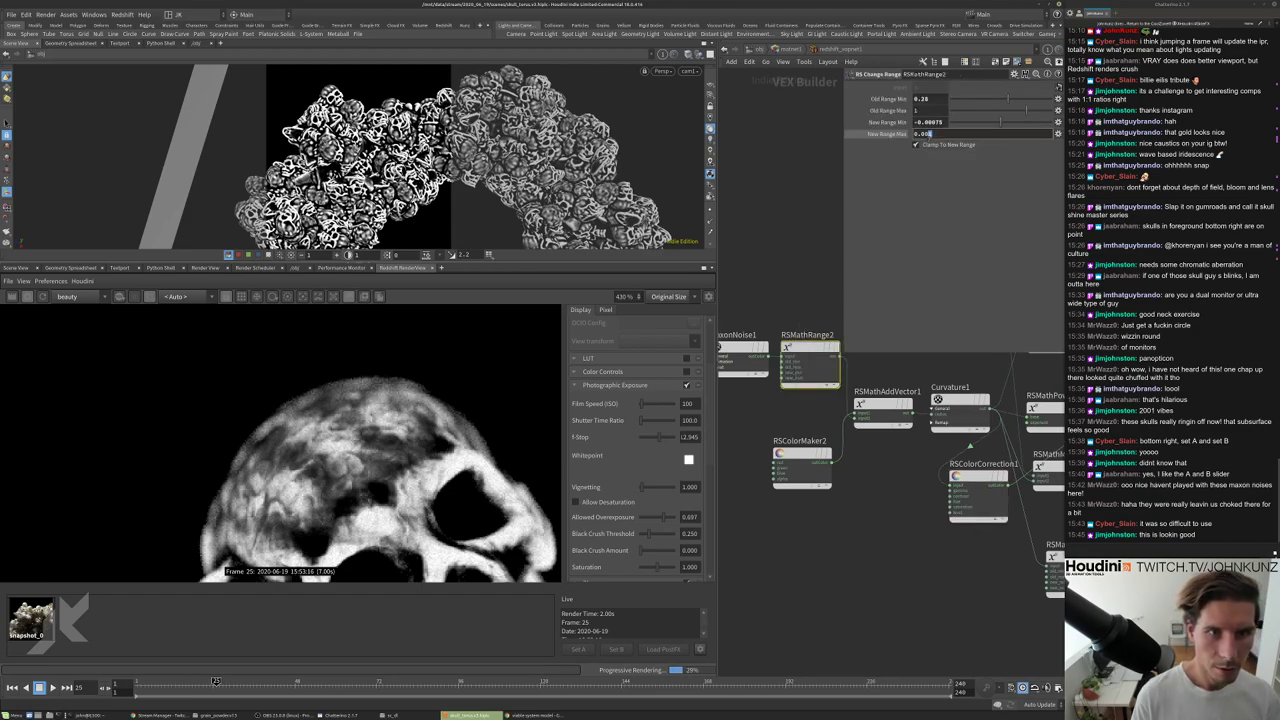
type("0.004")
key("Return")
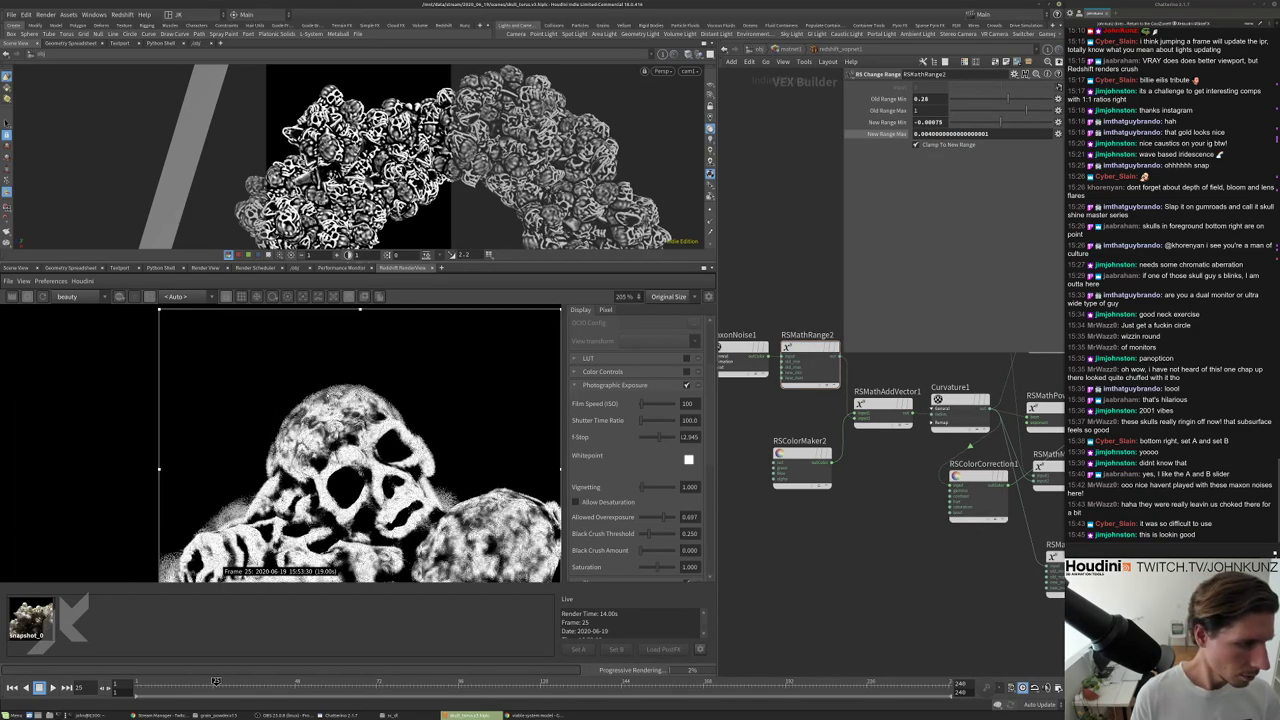
scroll(230, 365, "up", 3)
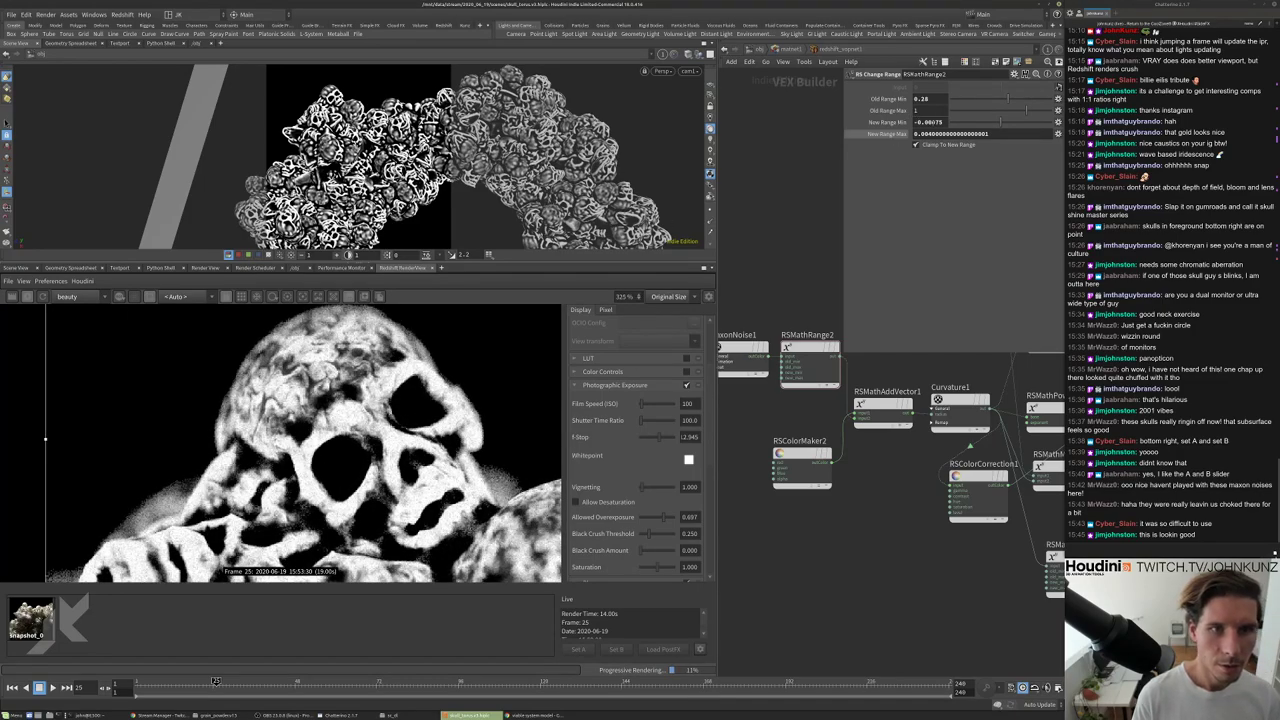
key("Return")
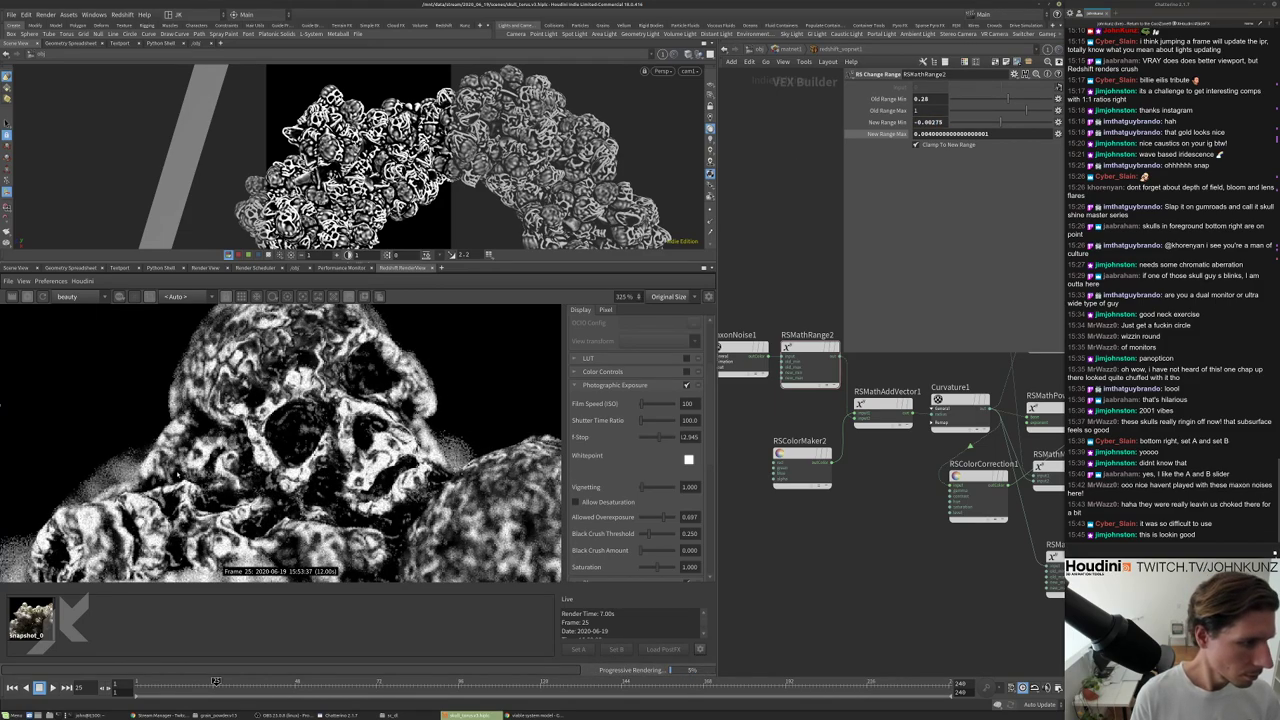
Drag a wire from RSColorCorrection1 toward redshift_material1.
scroll(280, 440, "down", 2)
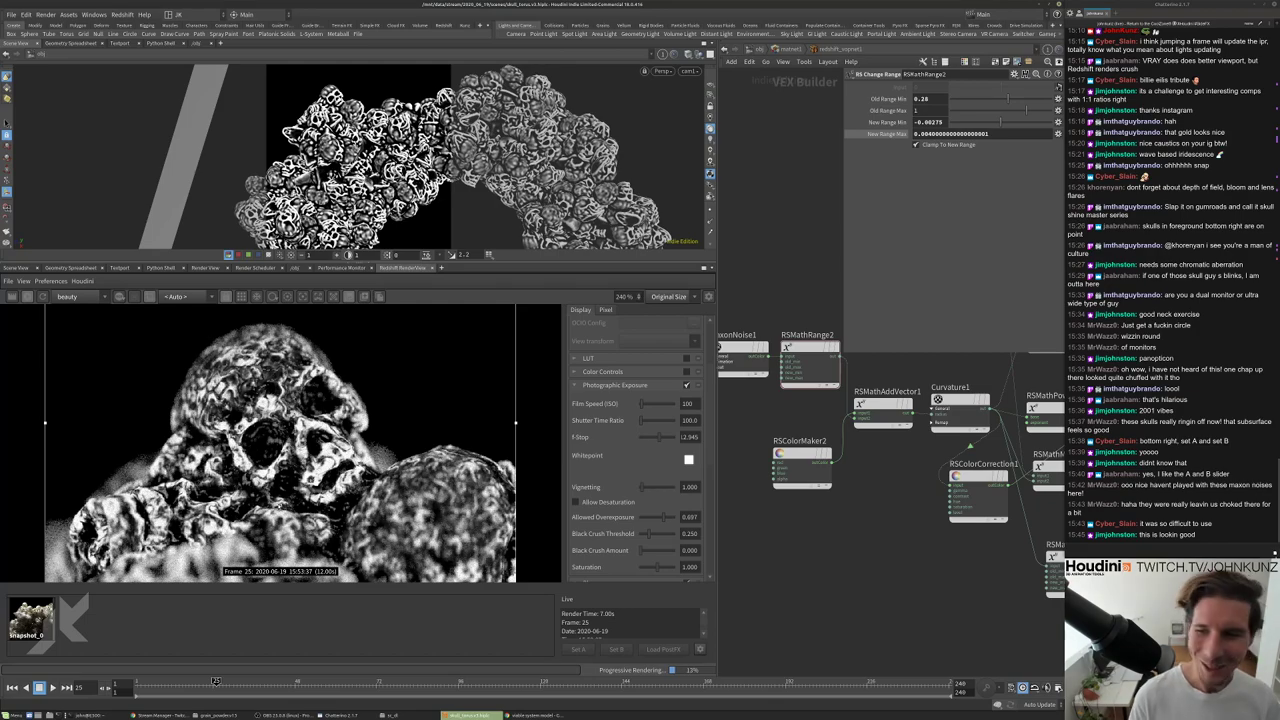
left_click_drag(1006, 477, 975, 432)
middle_click_drag(940, 470, 1058, 415)
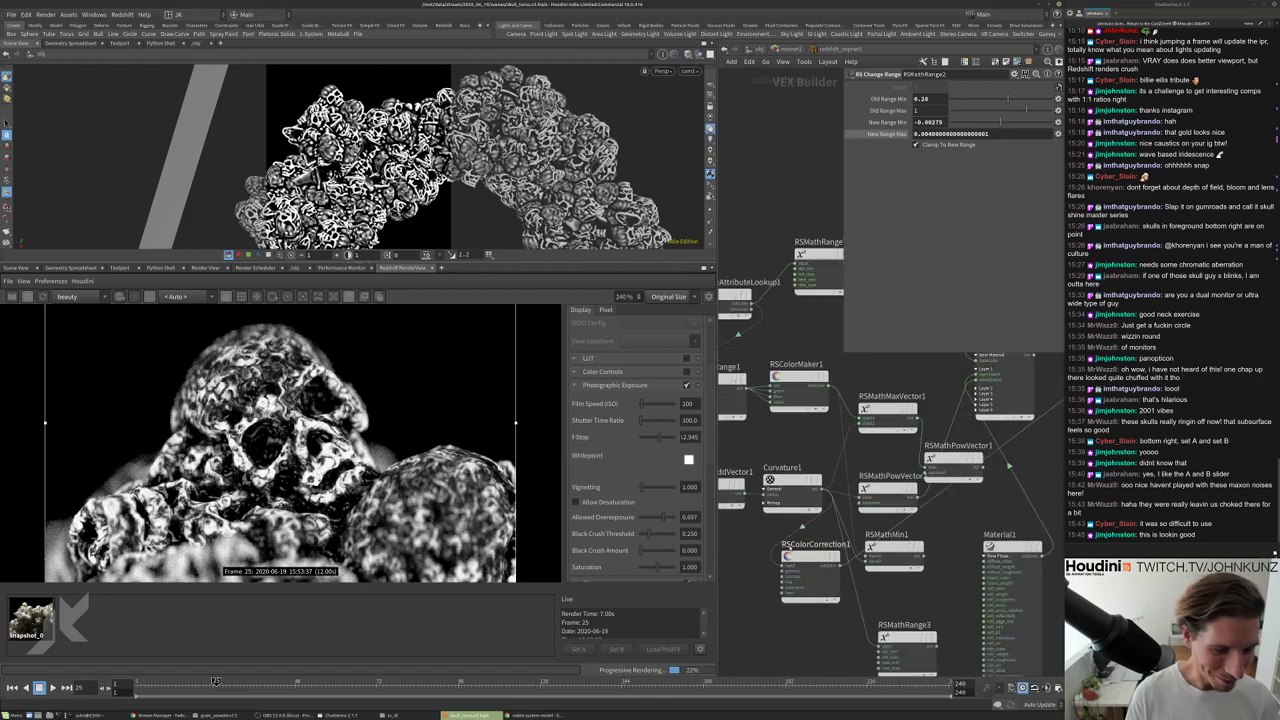
Start a wire from RSColorCorrection1's output and frame the whole node graph.
middle_click_drag(930, 470, 902, 494)
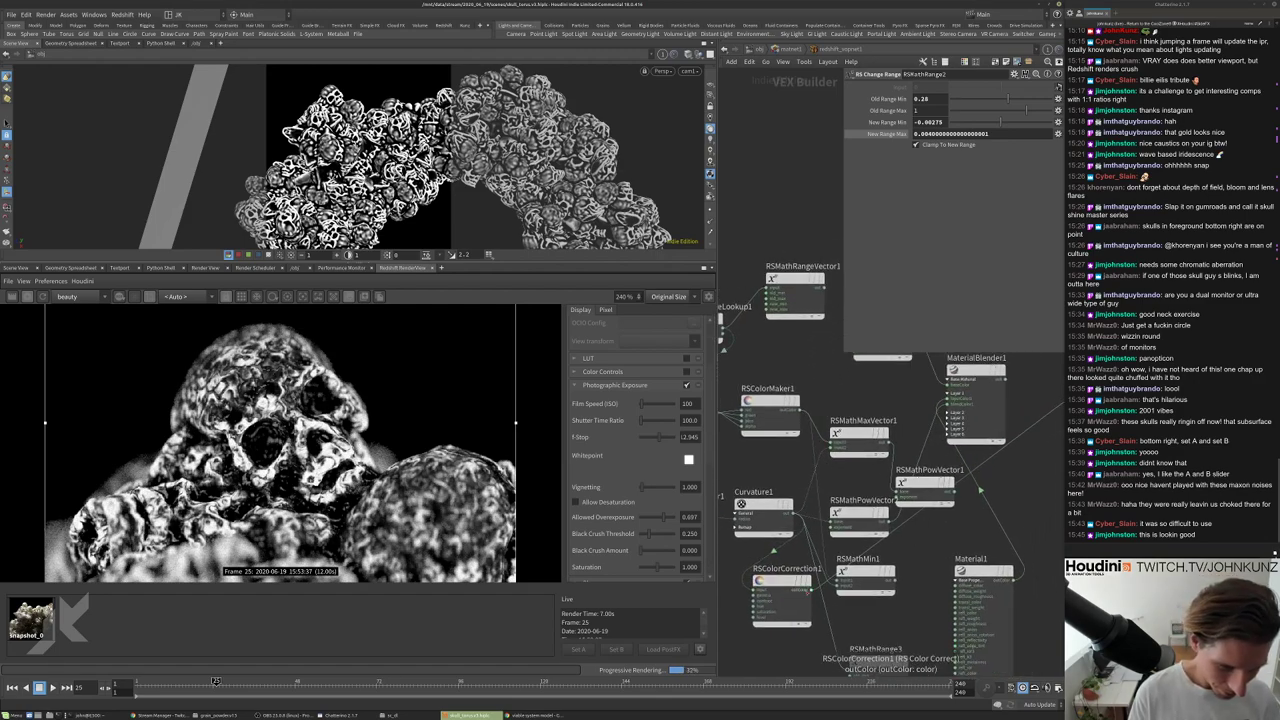
left_click_drag(832, 524, 829, 470)
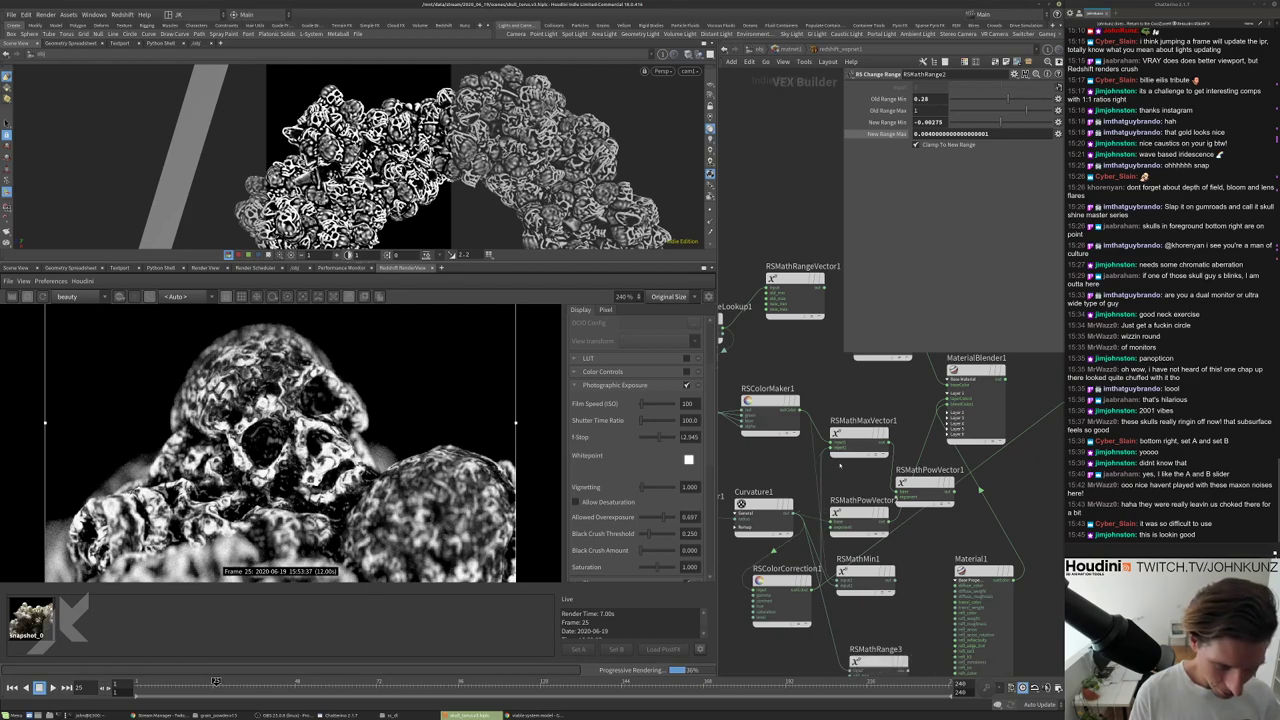
scroll(829, 470, "down", 2)
scroll(320, 372, "up", 2)
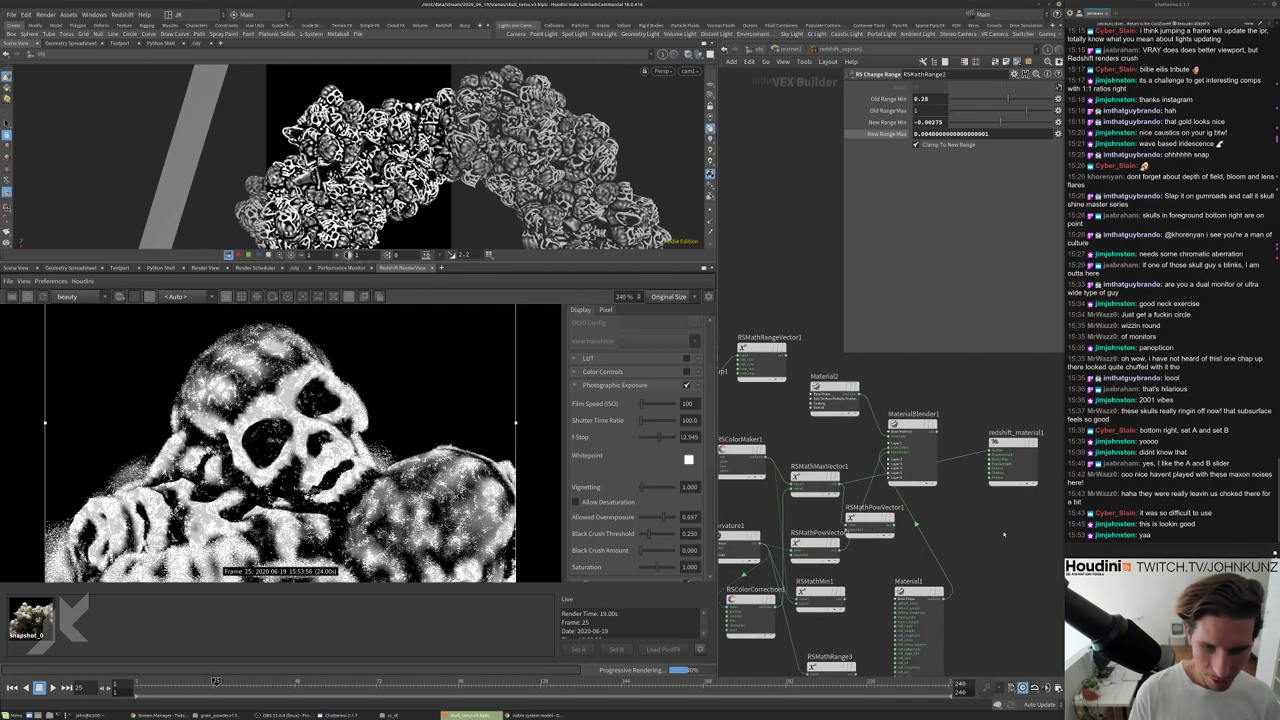
scroll(320, 372, "up", 2)
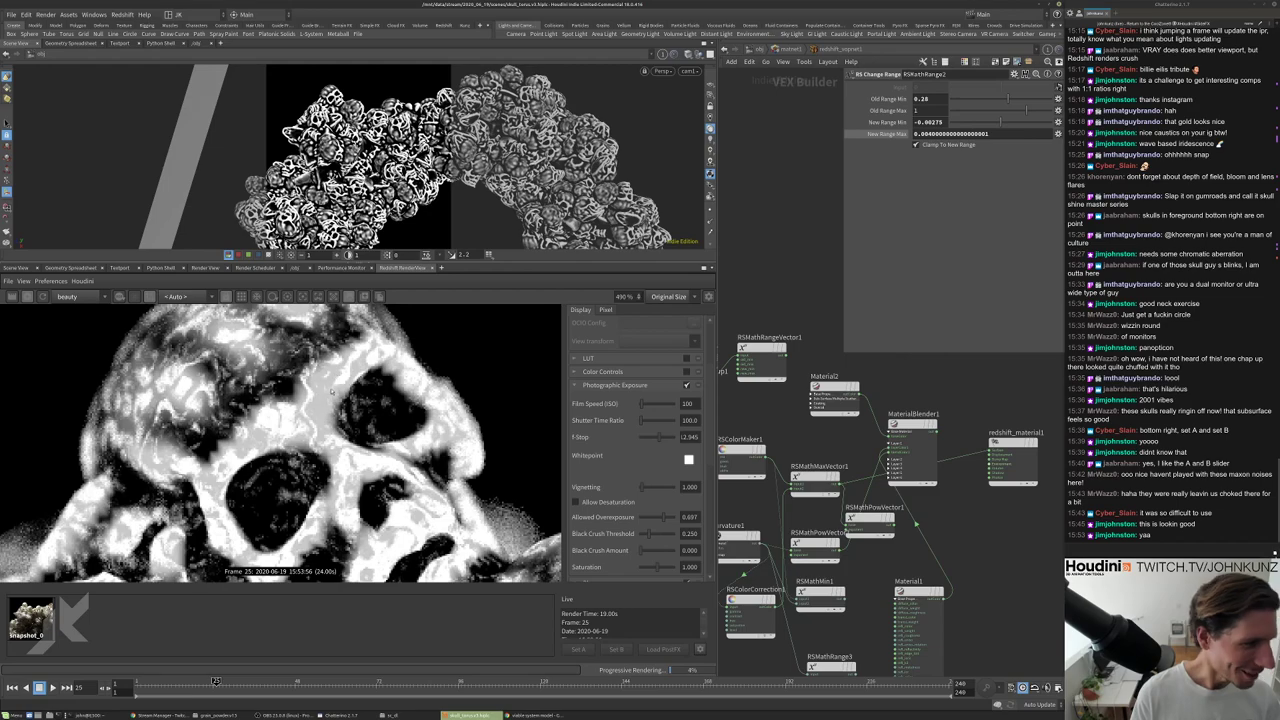
key("h")
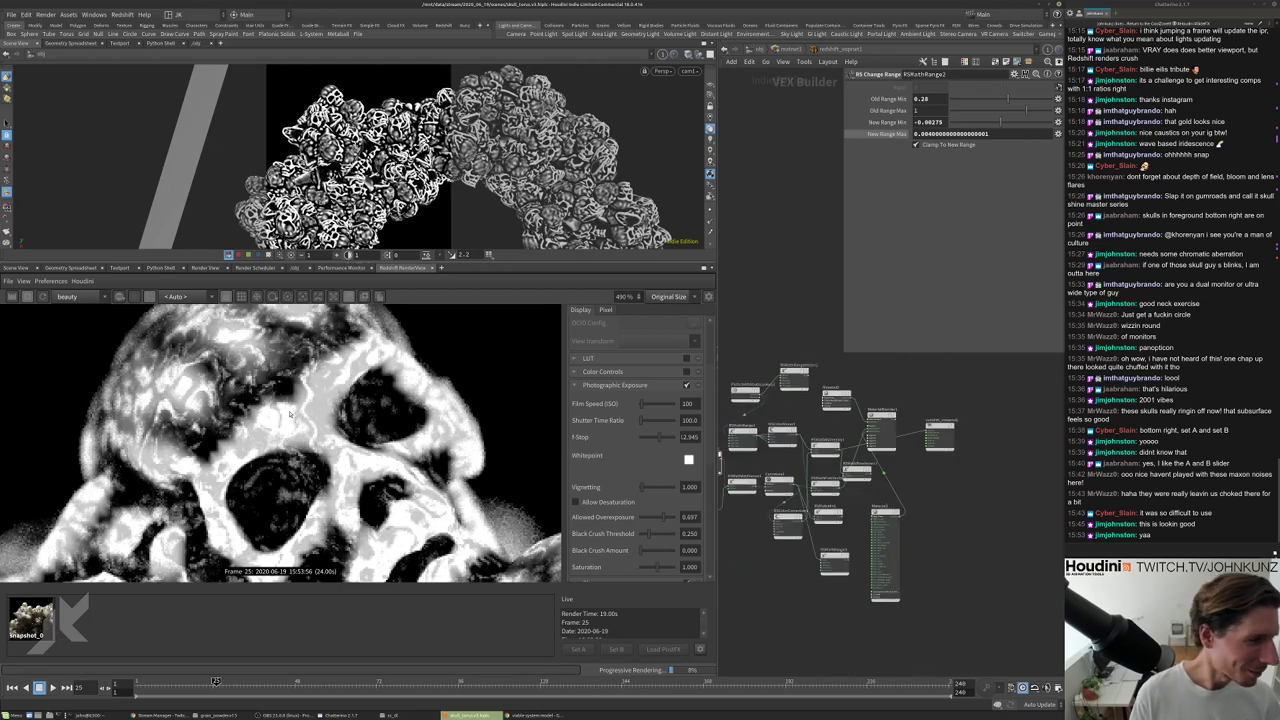
scroll(290, 413, "up", 1)
scroll(775, 470, "up", 3)
Set RSColorCorrection1's Level Scale to 2 and its contrast back to 1.
left_click(779, 480)
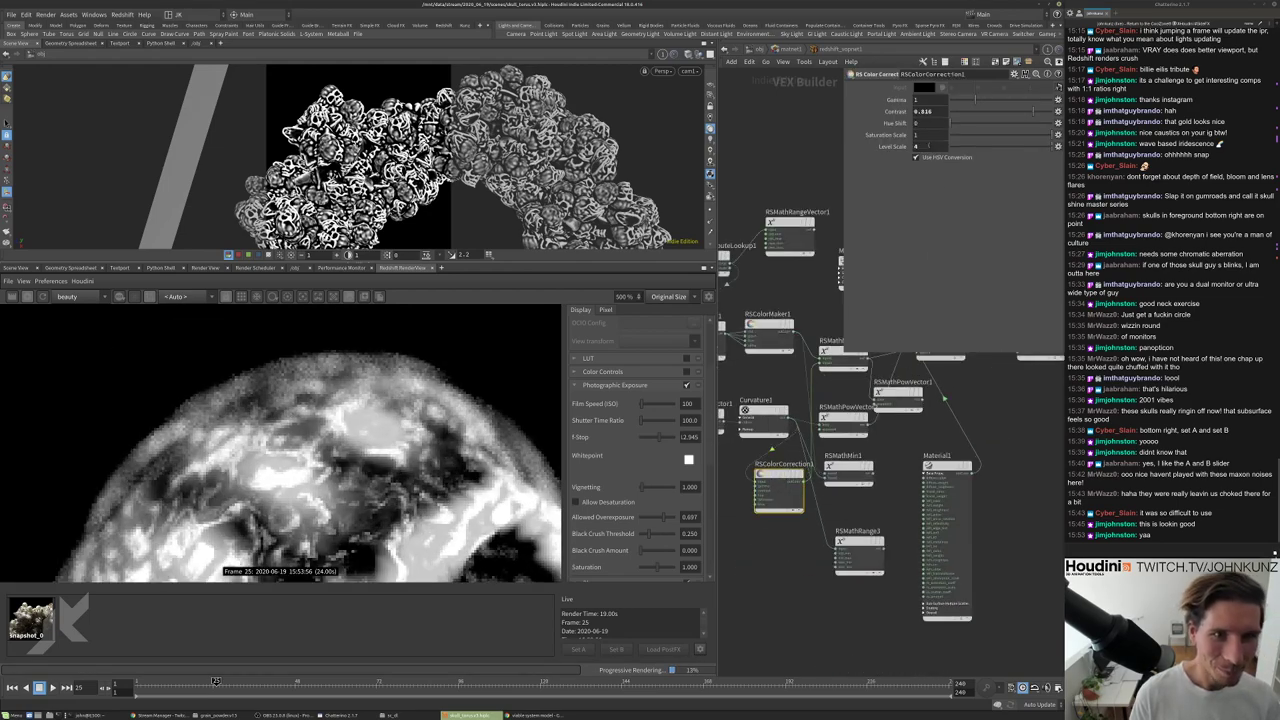
type("2")
key("Return")
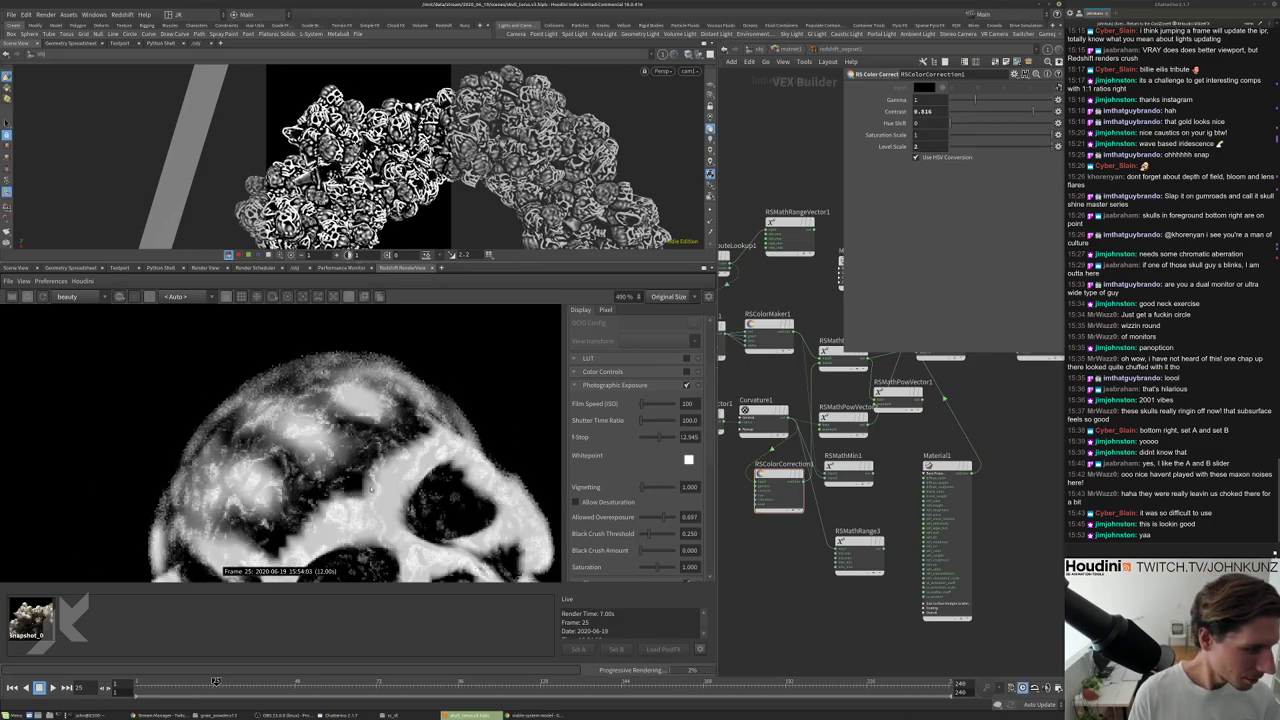
scroll(412, 420, "down", 1)
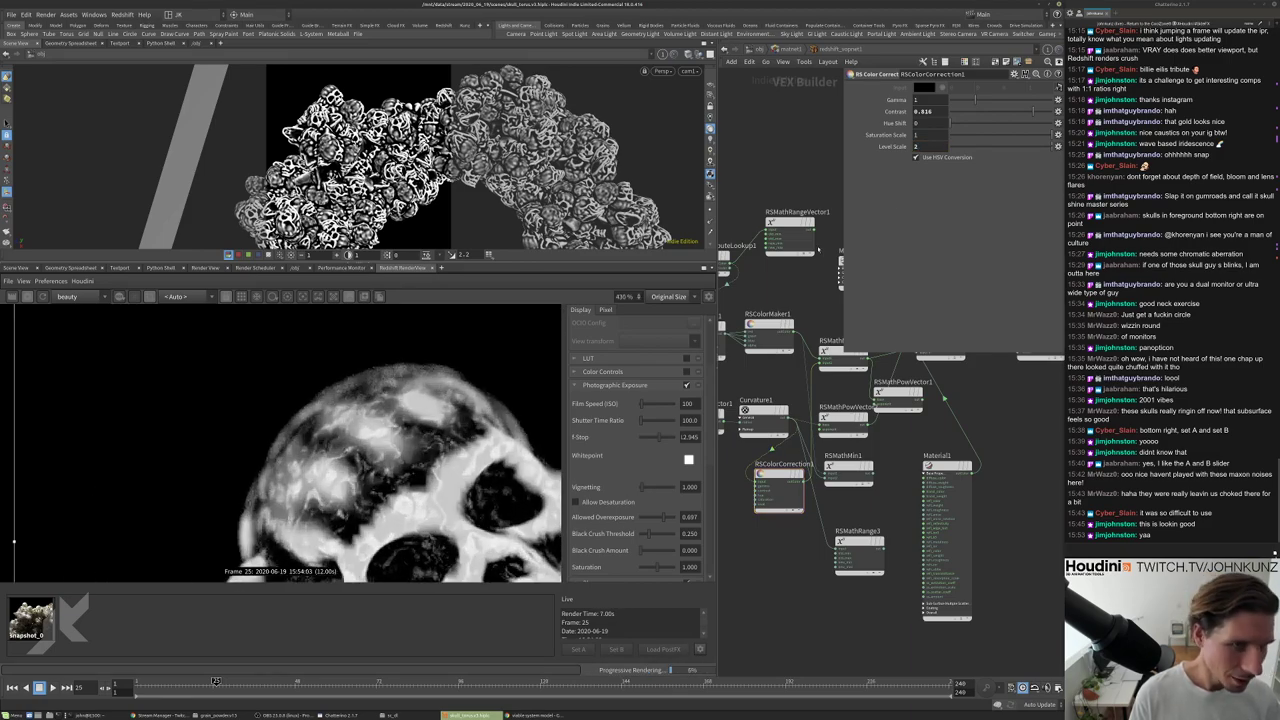
left_click_drag(997, 114, 978, 114)
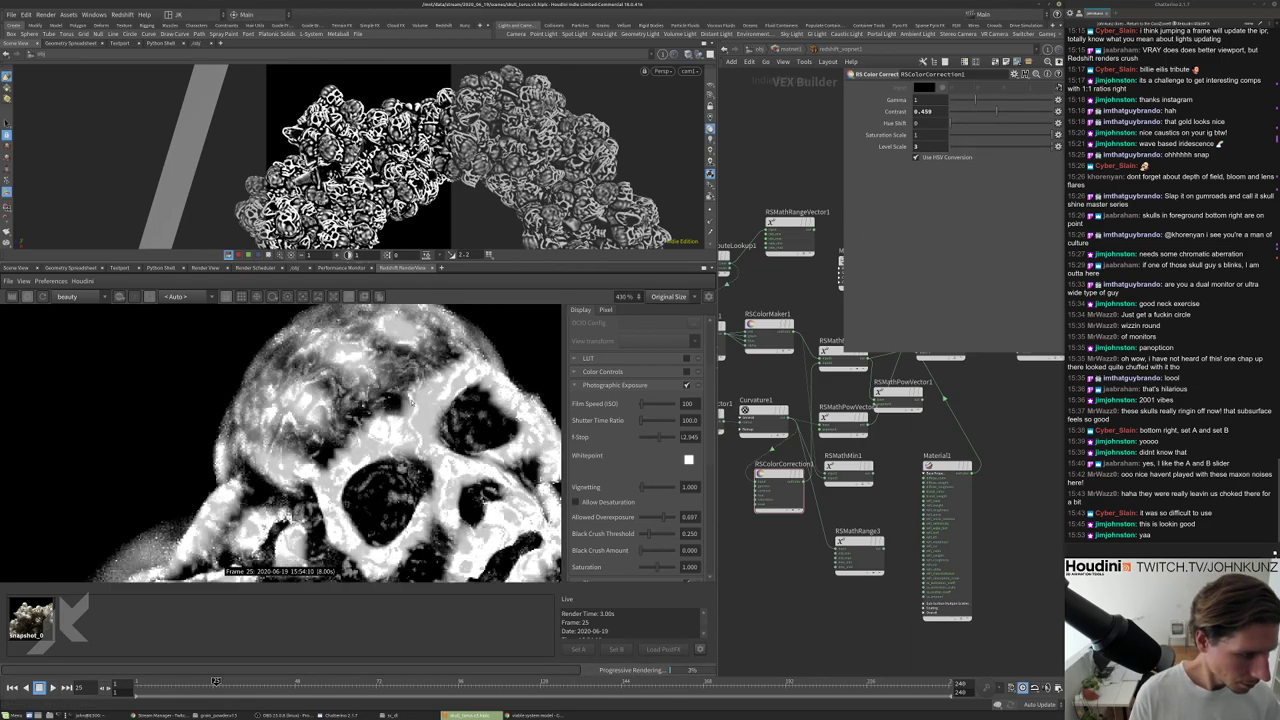
scroll(408, 420, "down", 4)
scroll(311, 456, "down", 2)
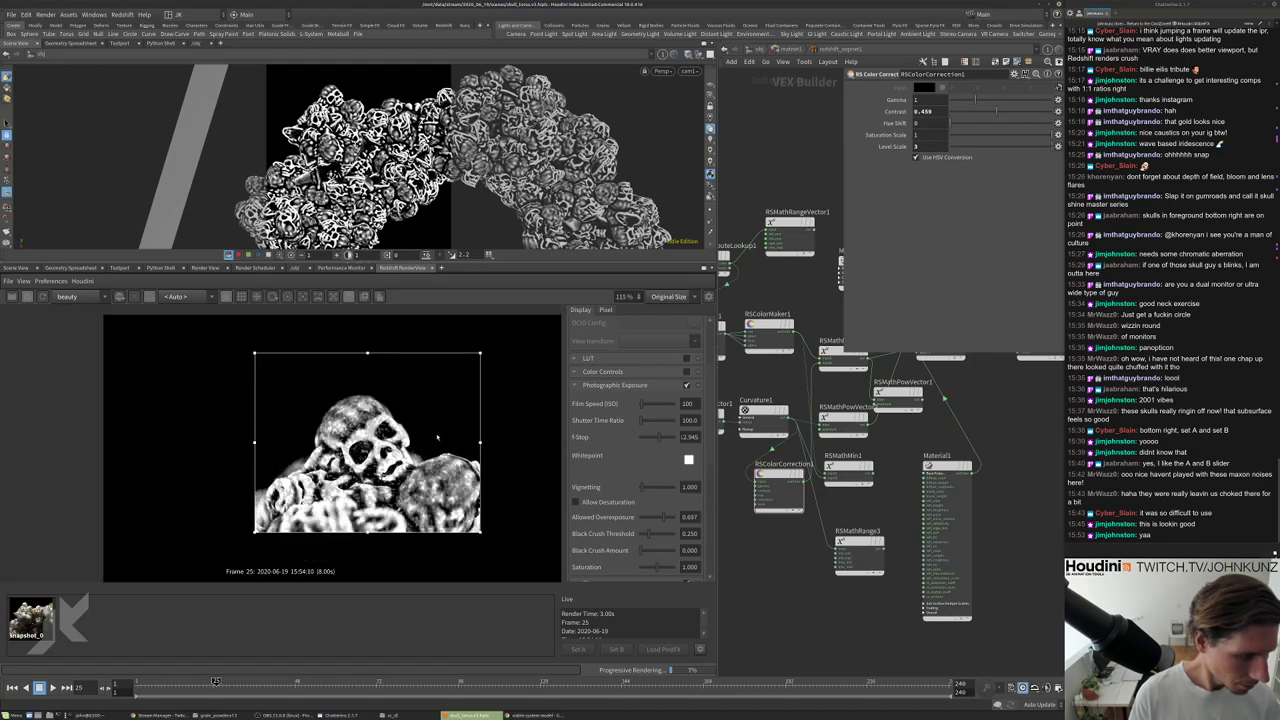
scroll(395, 420, "up", 6)
type("1")
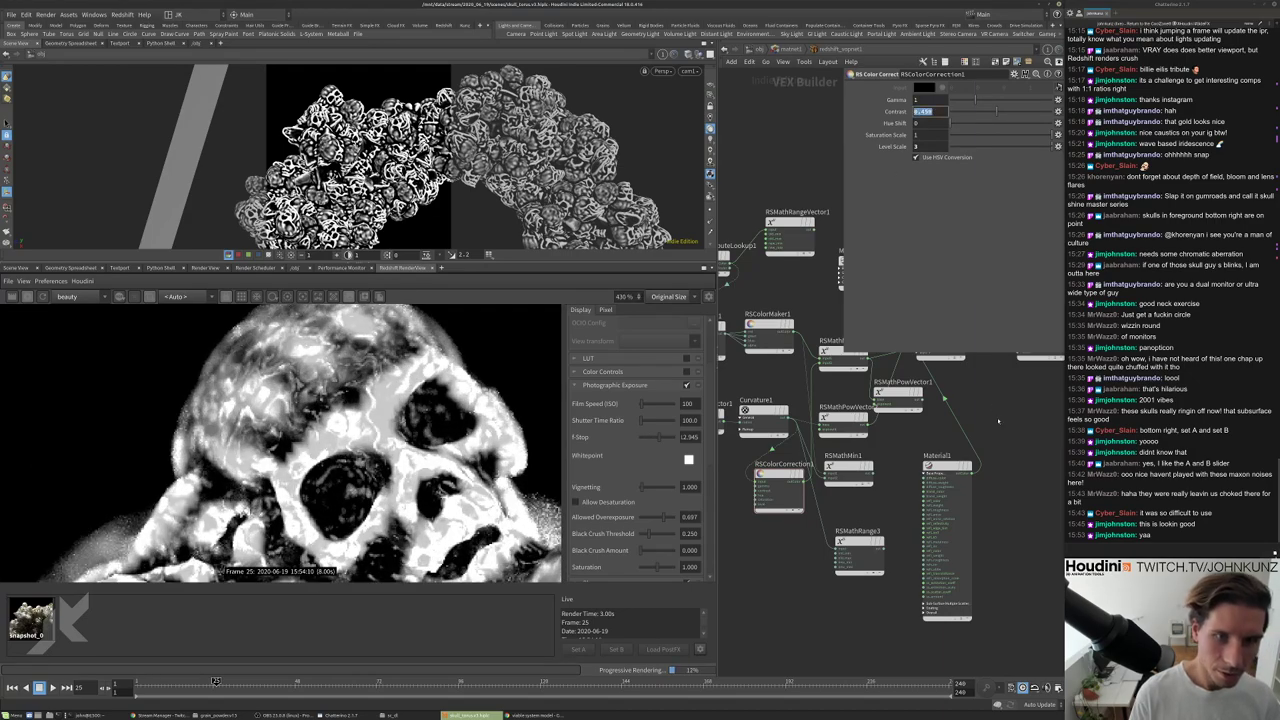
key("Return")
scroll(46, 437, "down", 2)
scroll(127, 420, "down", 2)
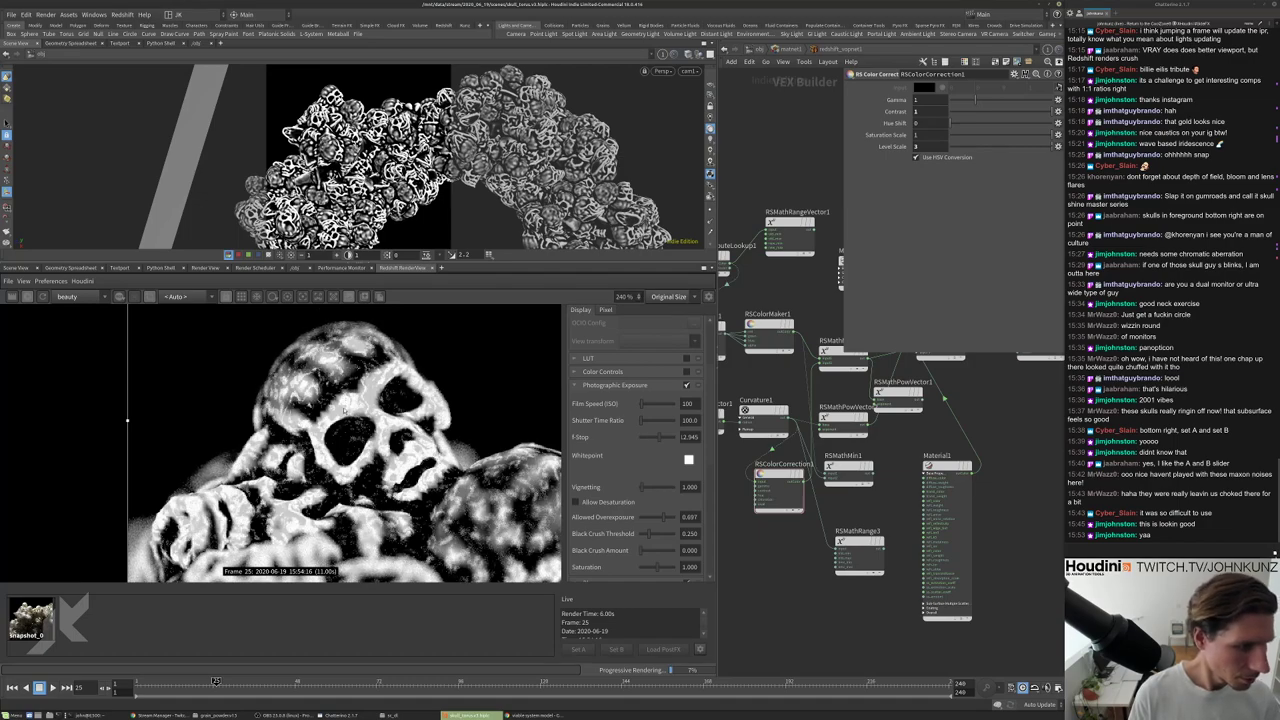
scroll(127, 420, "up", 2)
Wire the mask into MaterialBlender1's inputs in the material network.
middle_click_drag(891, 453, 764, 556)
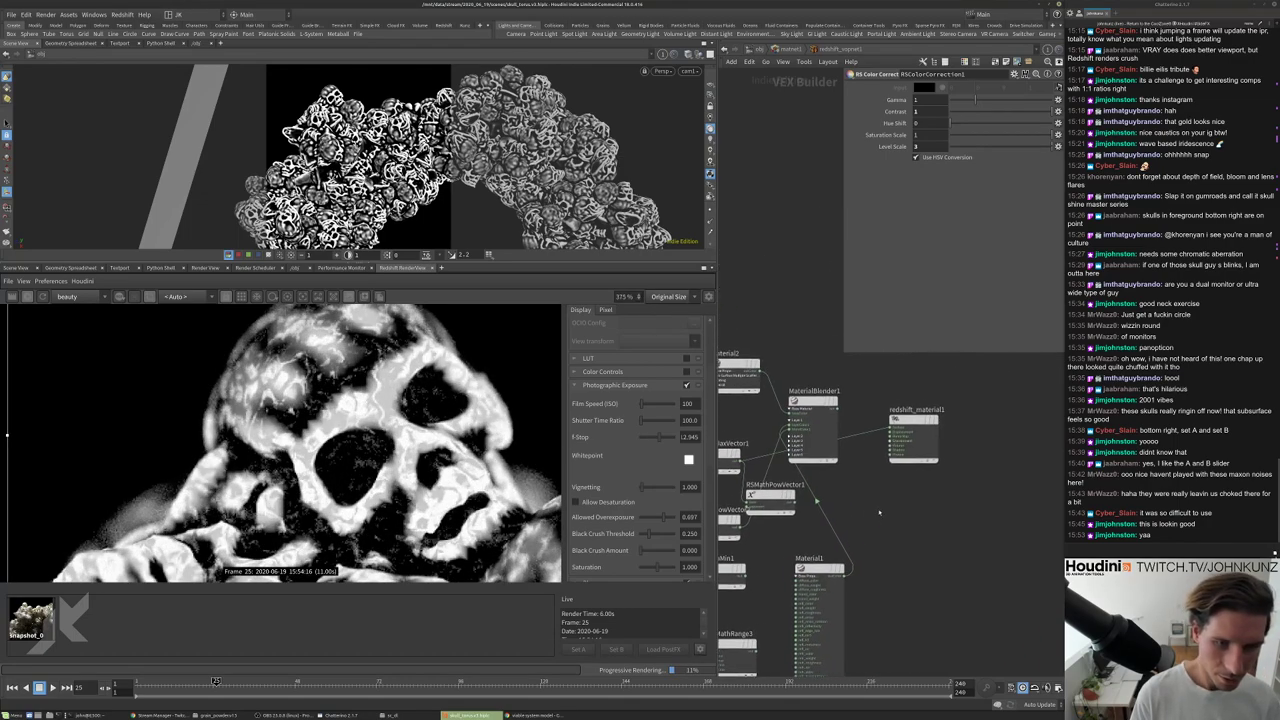
left_click(816, 500)
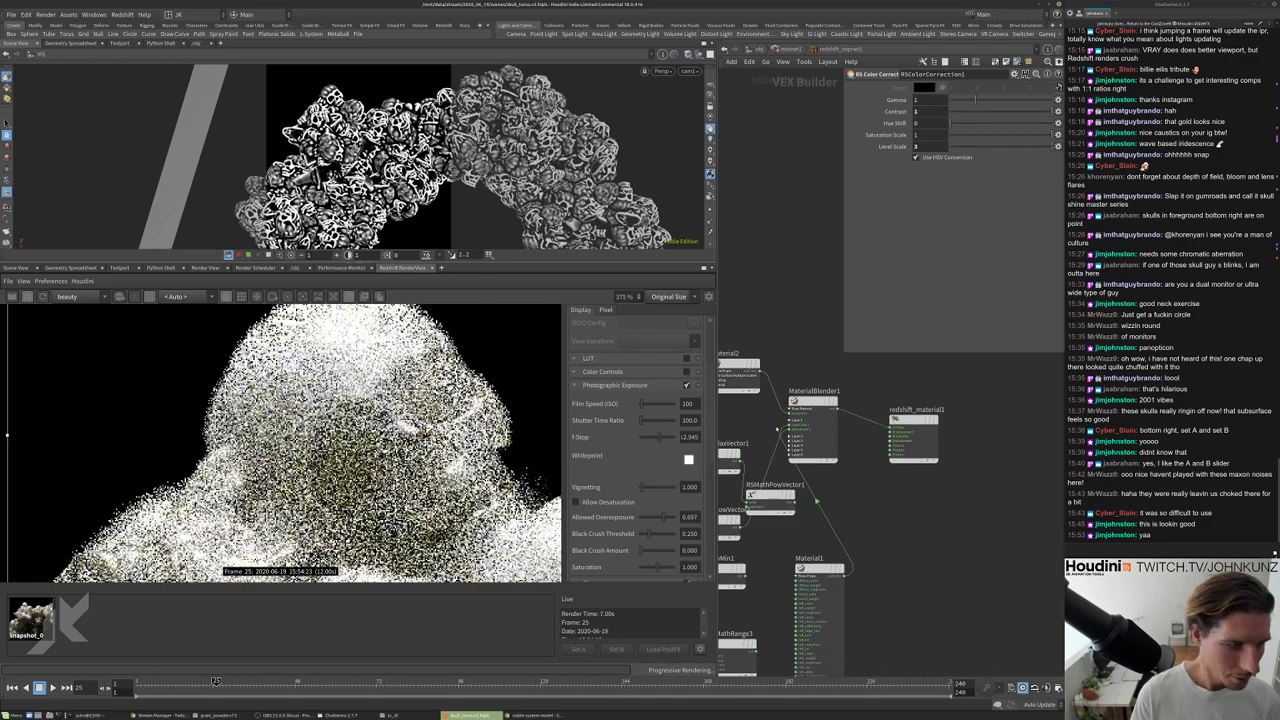
scroll(928, 500, "down", 2)
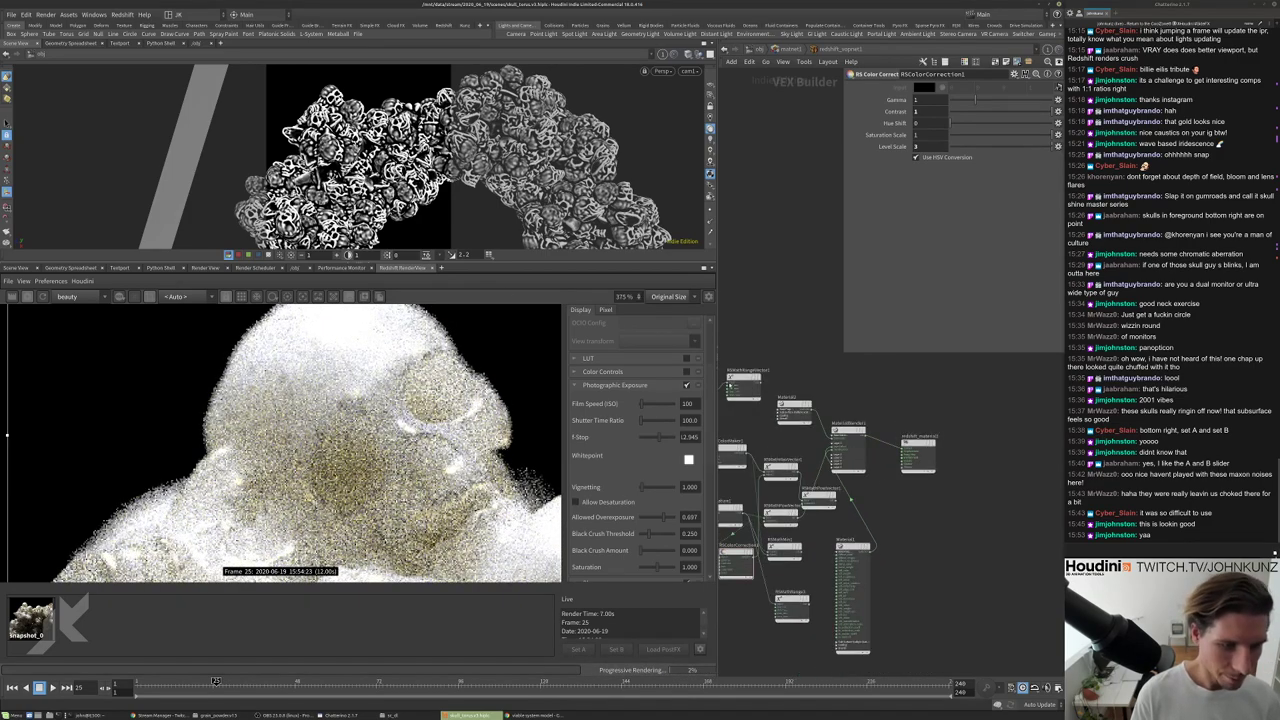
scroll(795, 495, "up", 2)
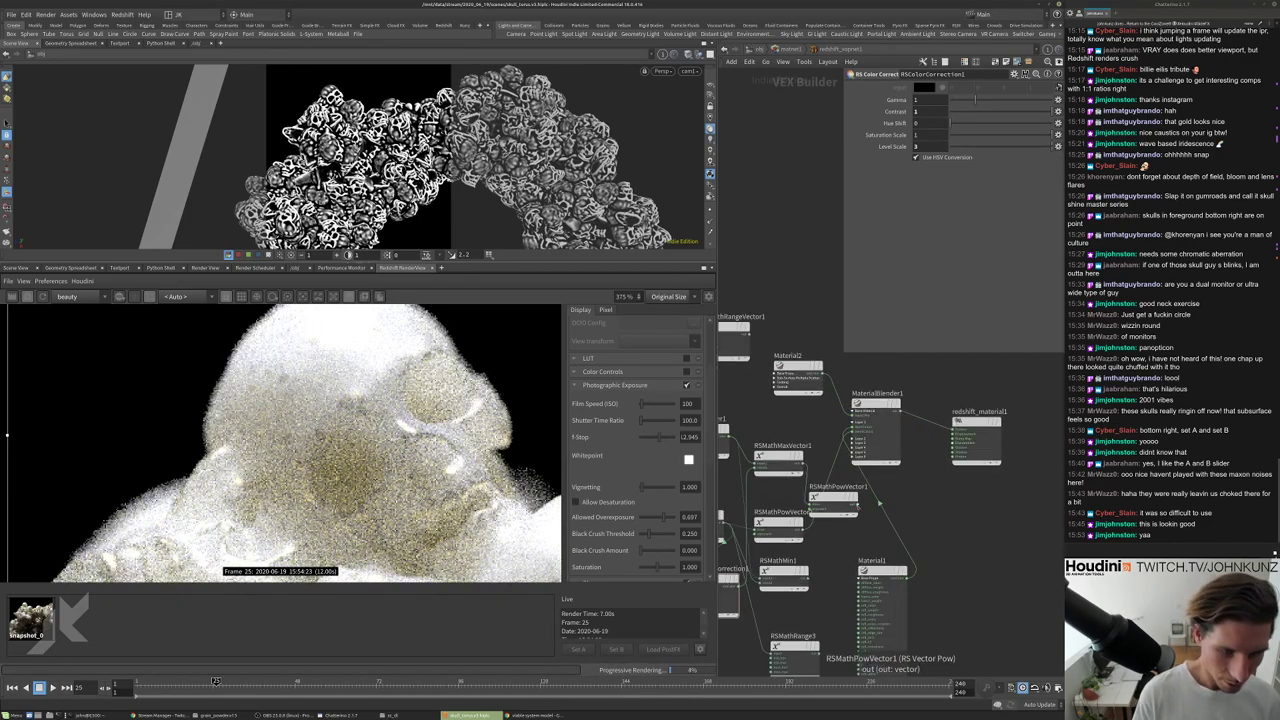
left_click(855, 433)
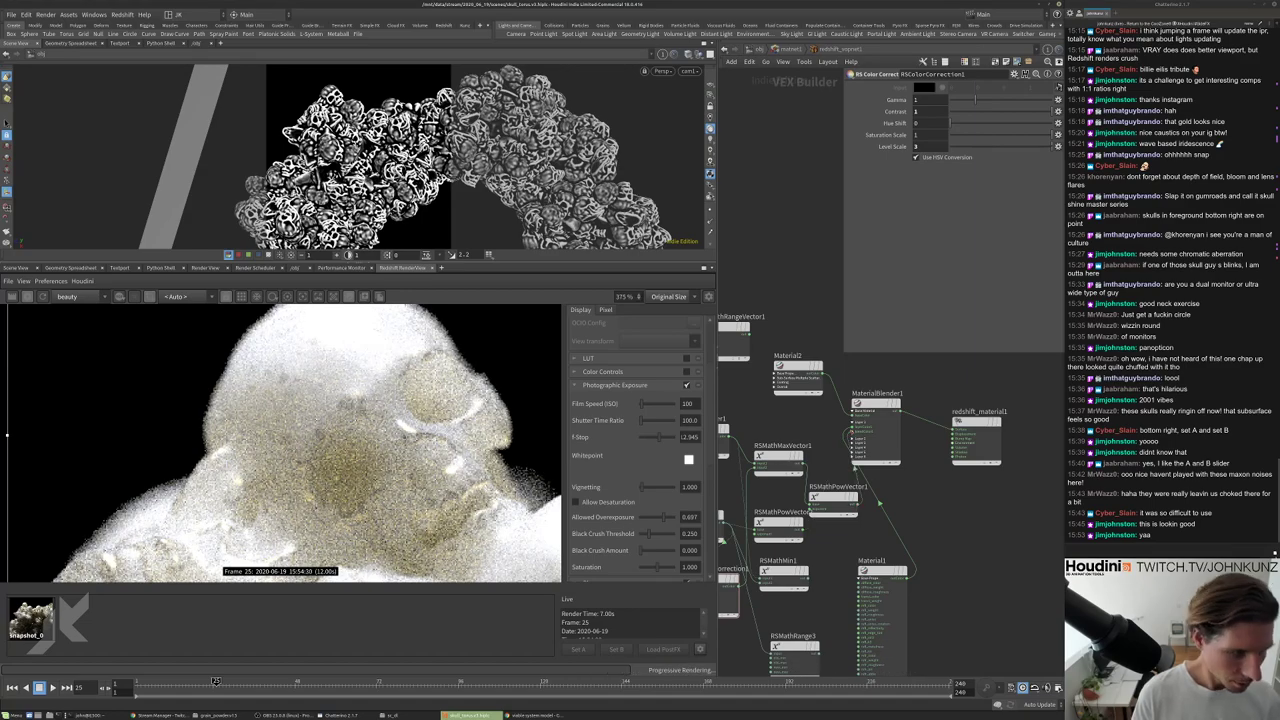
scroll(360, 440, "down", 3)
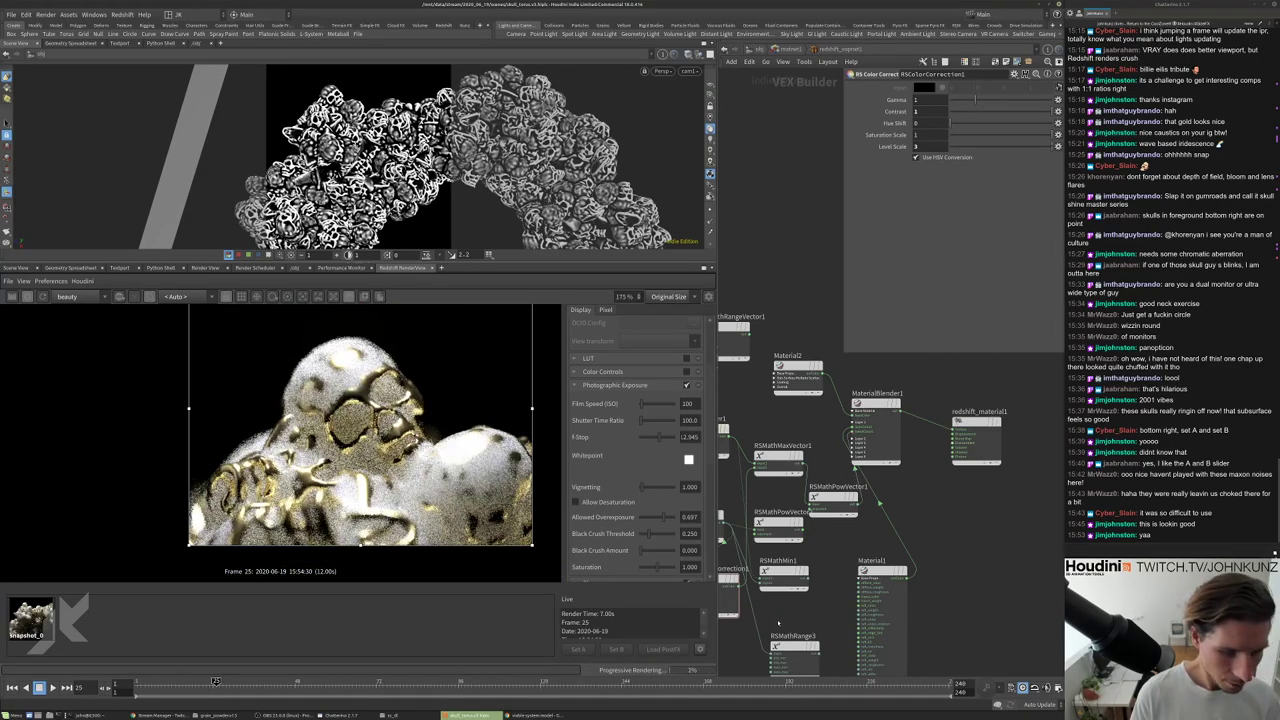
Raise RSColorCorrection1's Level Scale to 25 and start a new wire near RSColorMaker2.
middle_click_drag(721, 649, 798, 580)
type("25")
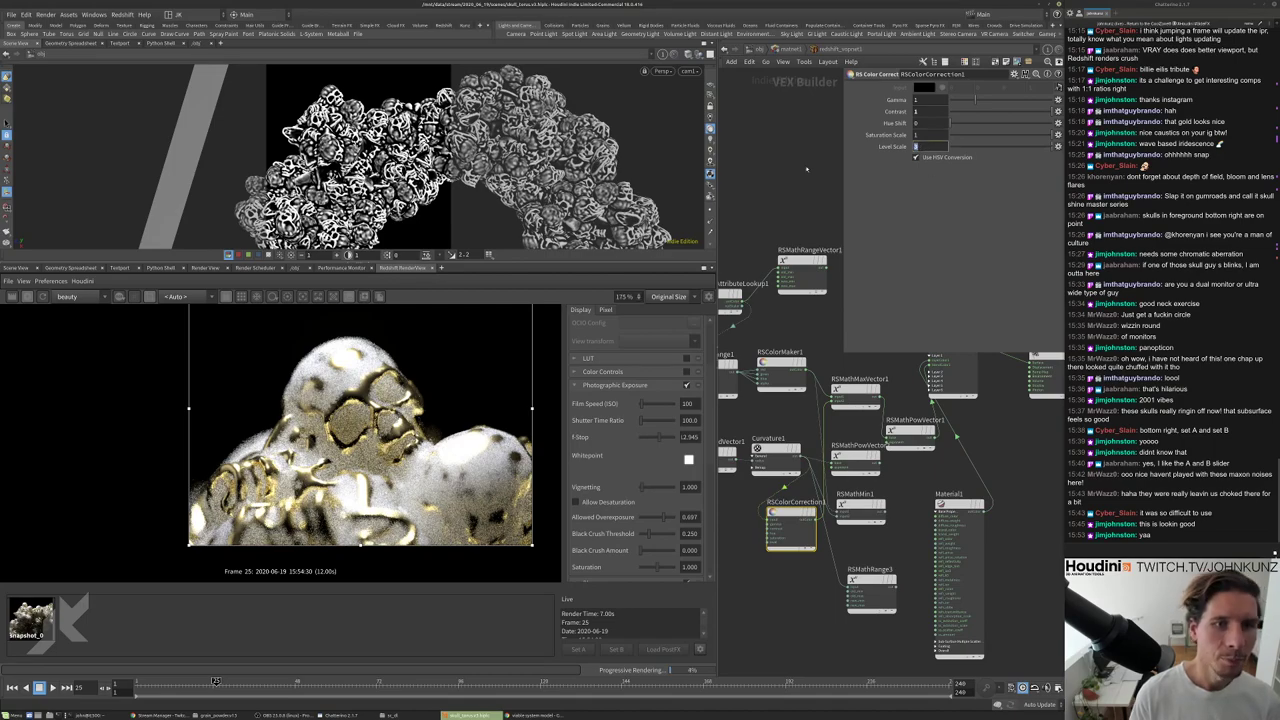
key("Return")
scroll(385, 430, "up", 3)
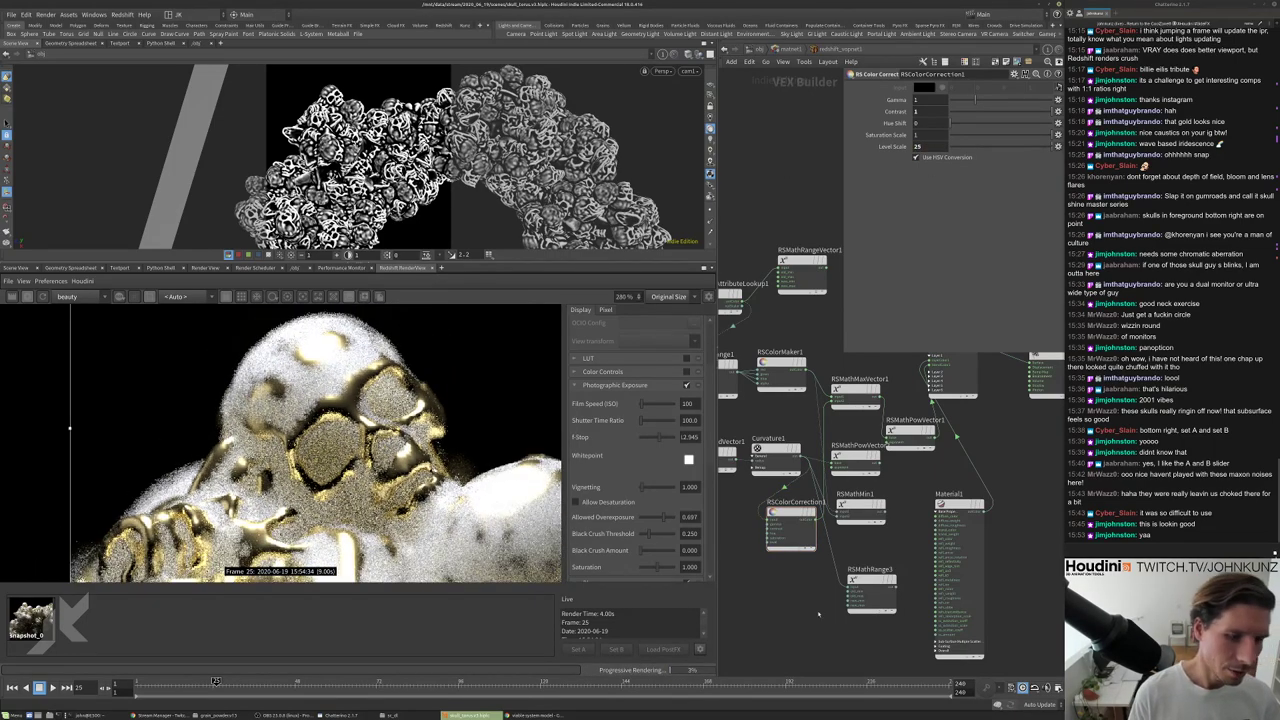
middle_click_drag(818, 614, 870, 610)
left_click(842, 515)
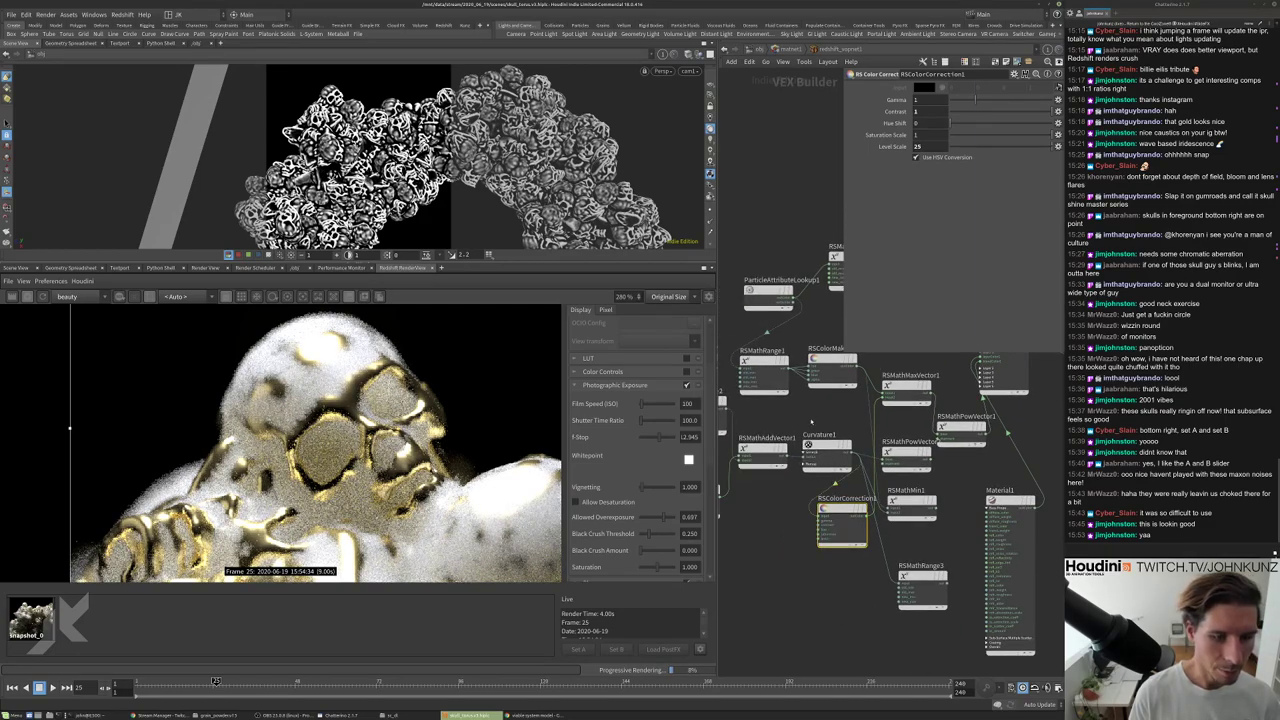
middle_click_drag(811, 421, 865, 405)
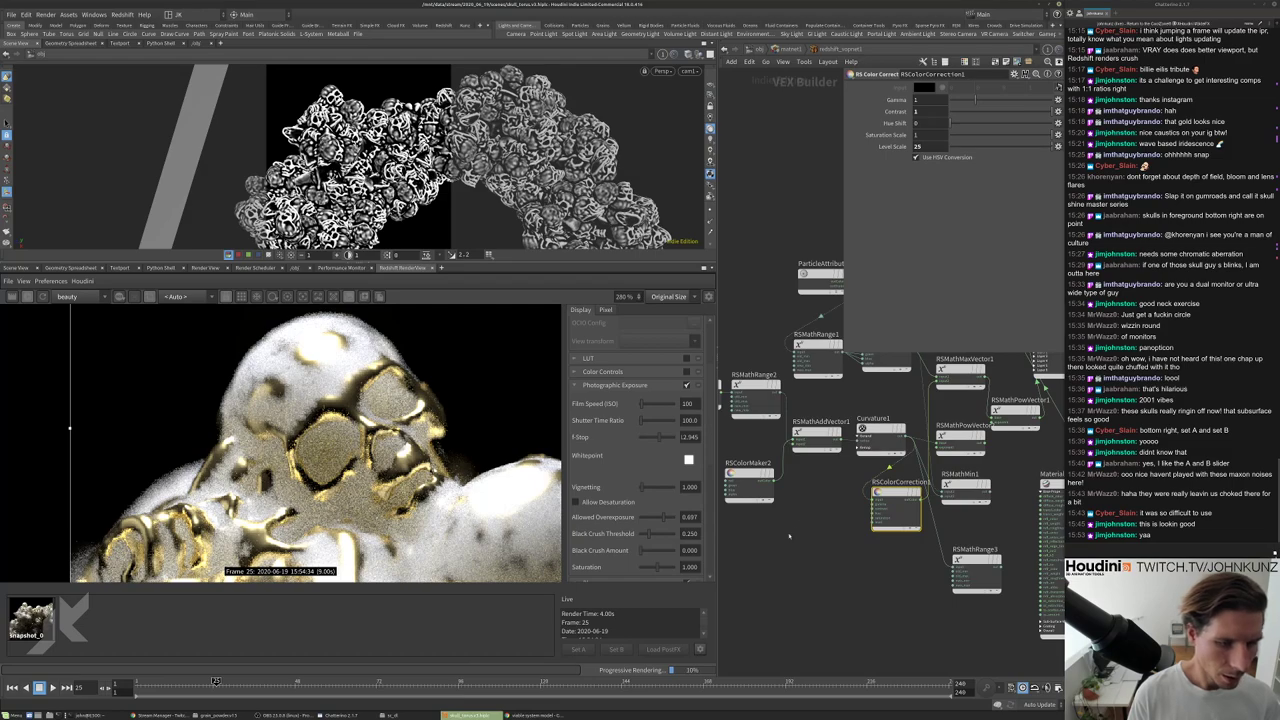
scroll(788, 537, "down", 3)
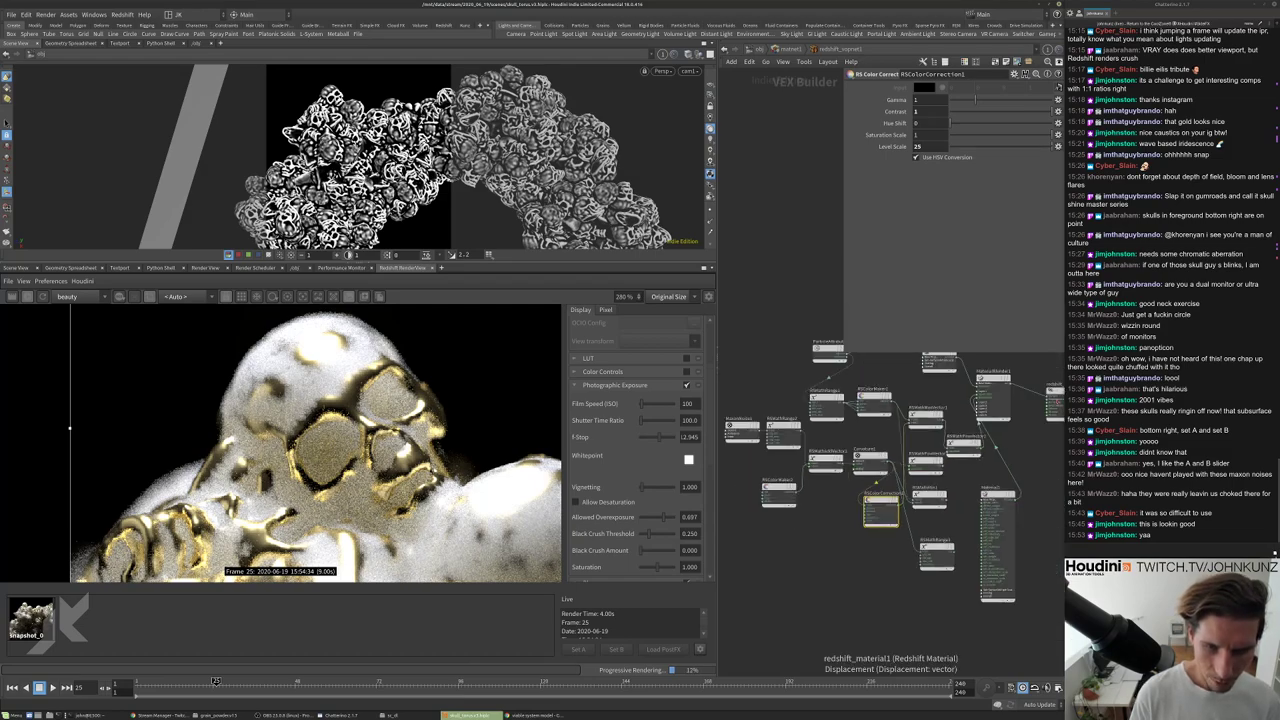
left_click(911, 482)
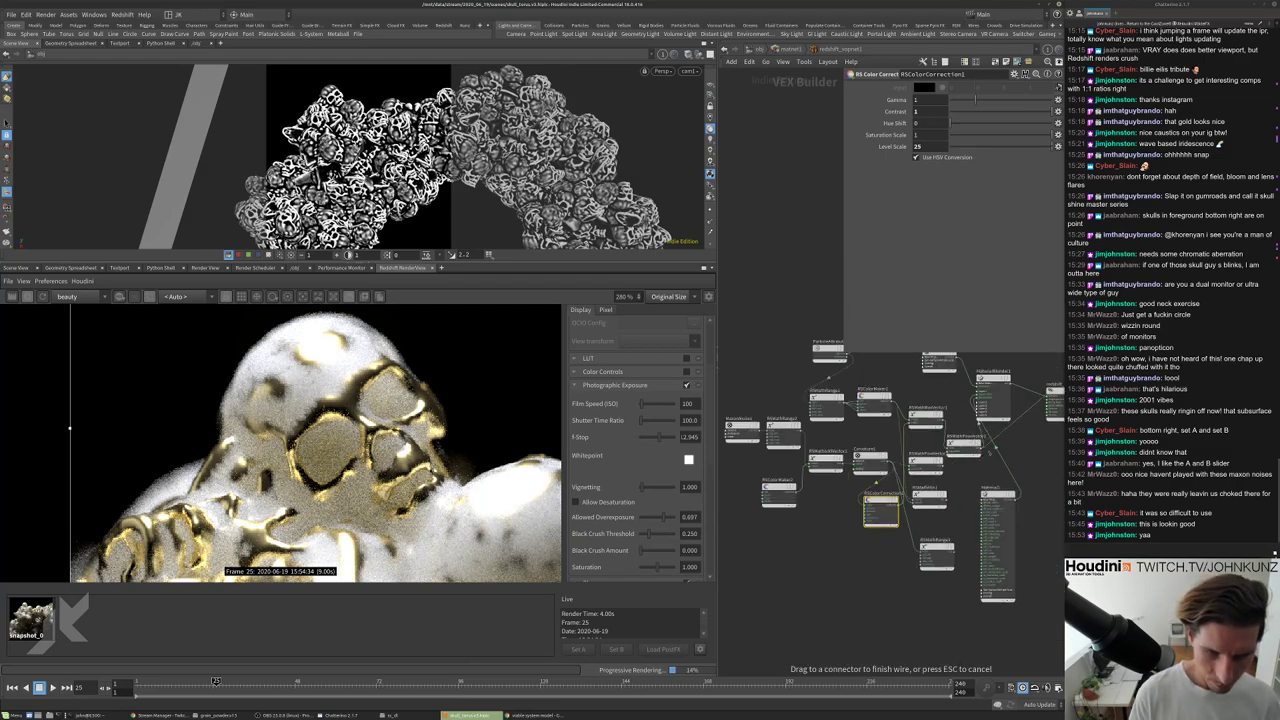
Connect the wire to the material output to preview the black-and-white mask.
left_click(1012, 428)
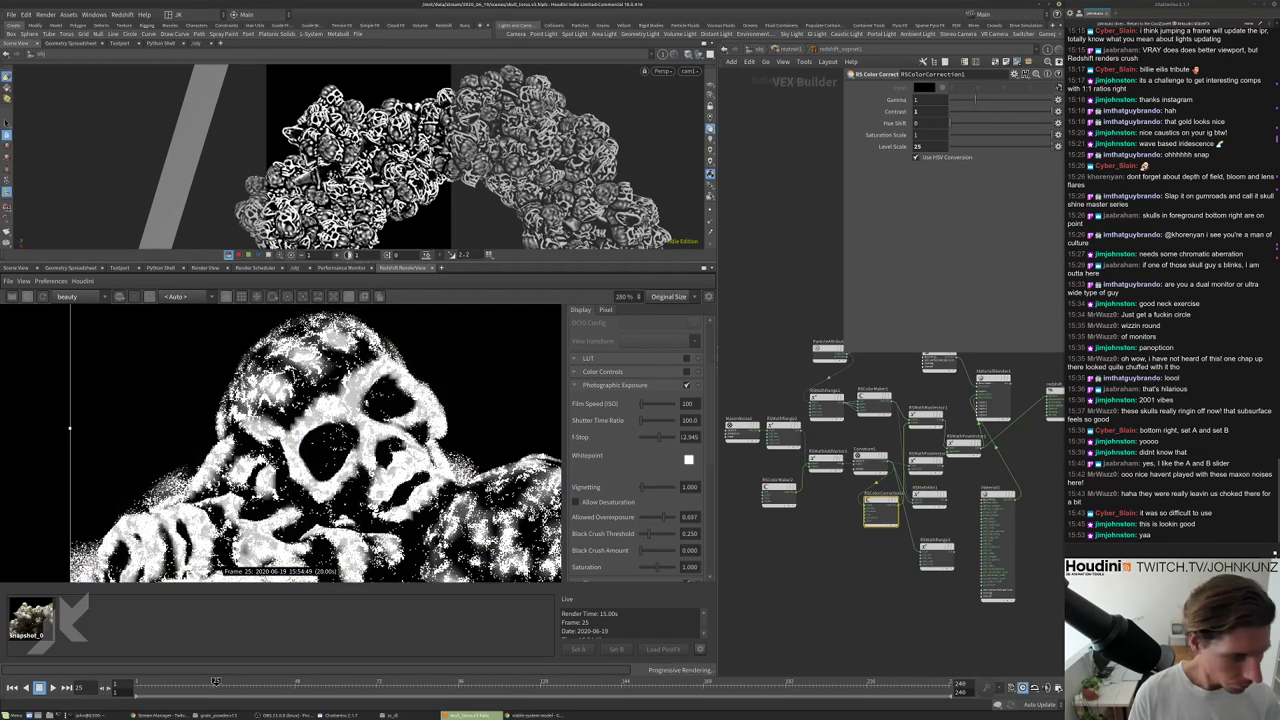
scroll(300, 440, "up", 3)
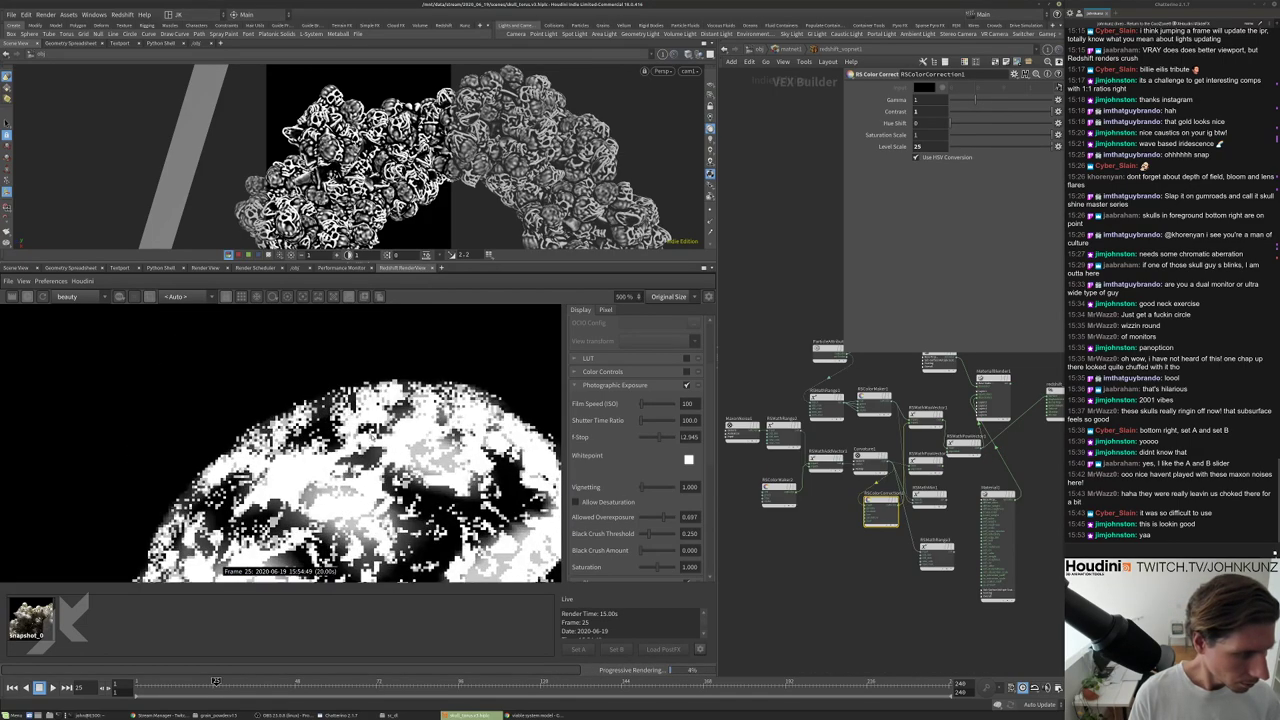
scroll(300, 440, "down", 2)
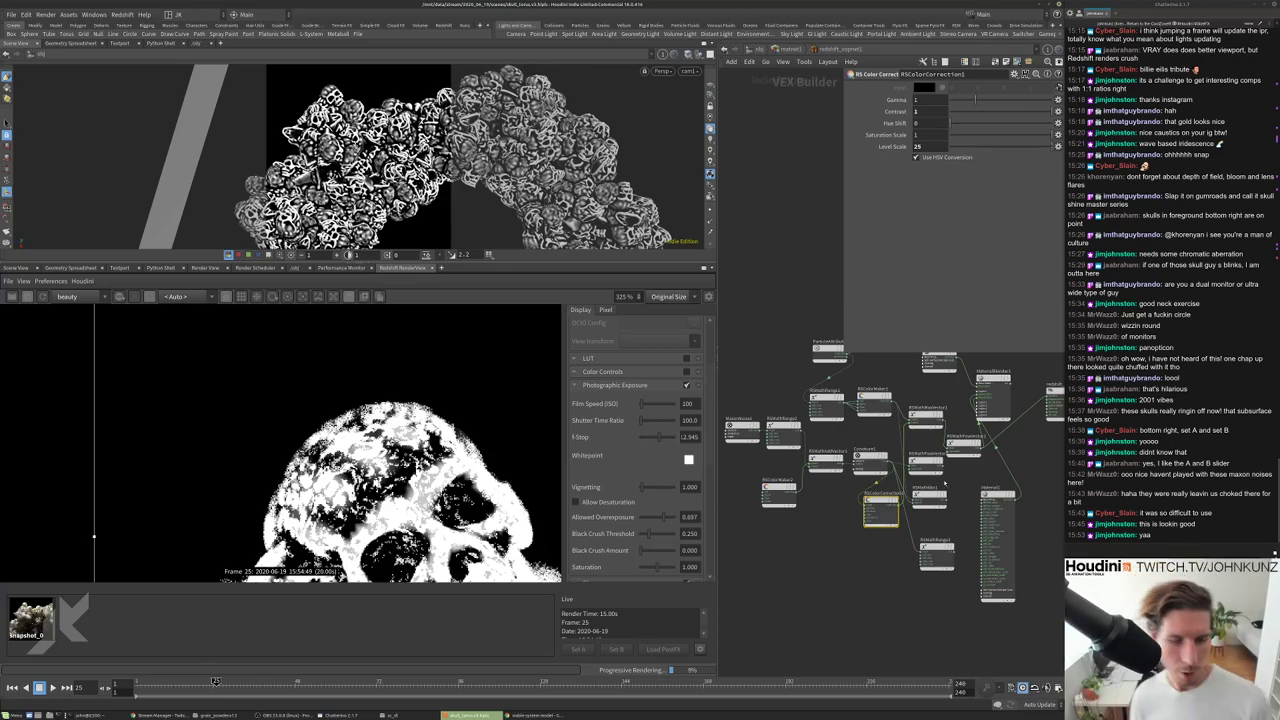
Change RSColorCorrection1's Level Scale to 1, then settle on 2.
scroll(944, 484, "up", 2)
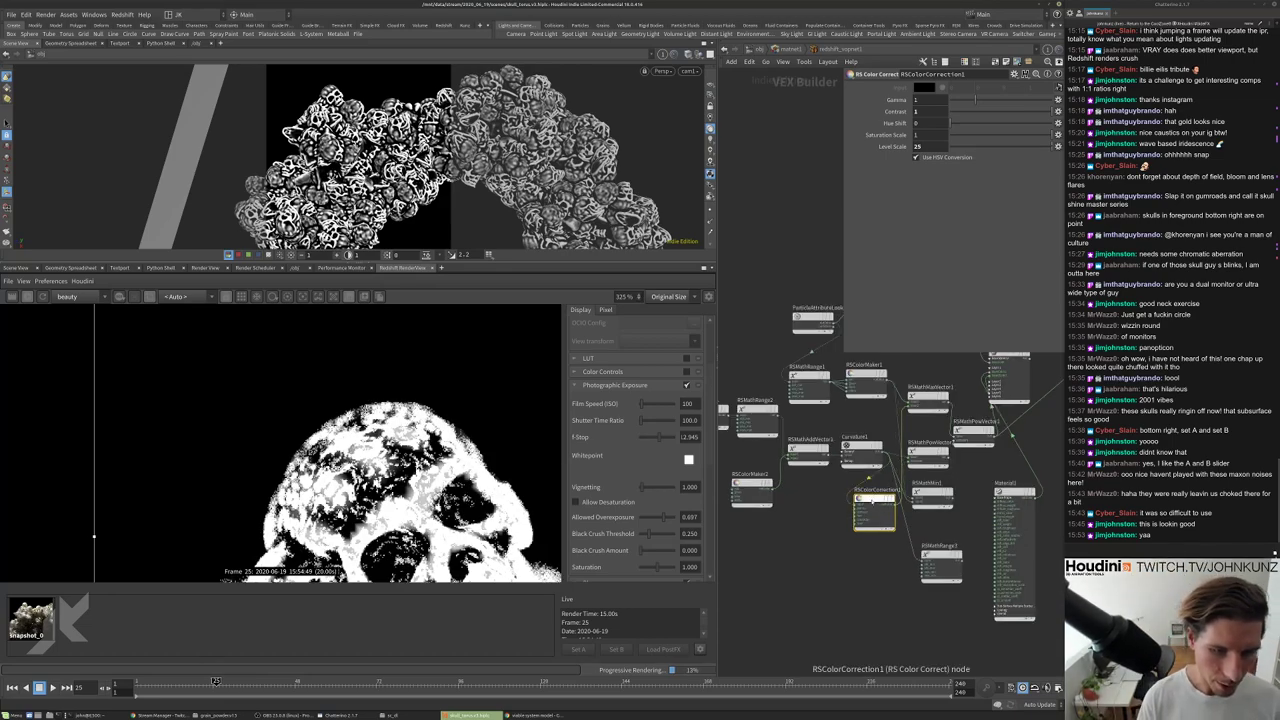
type("1")
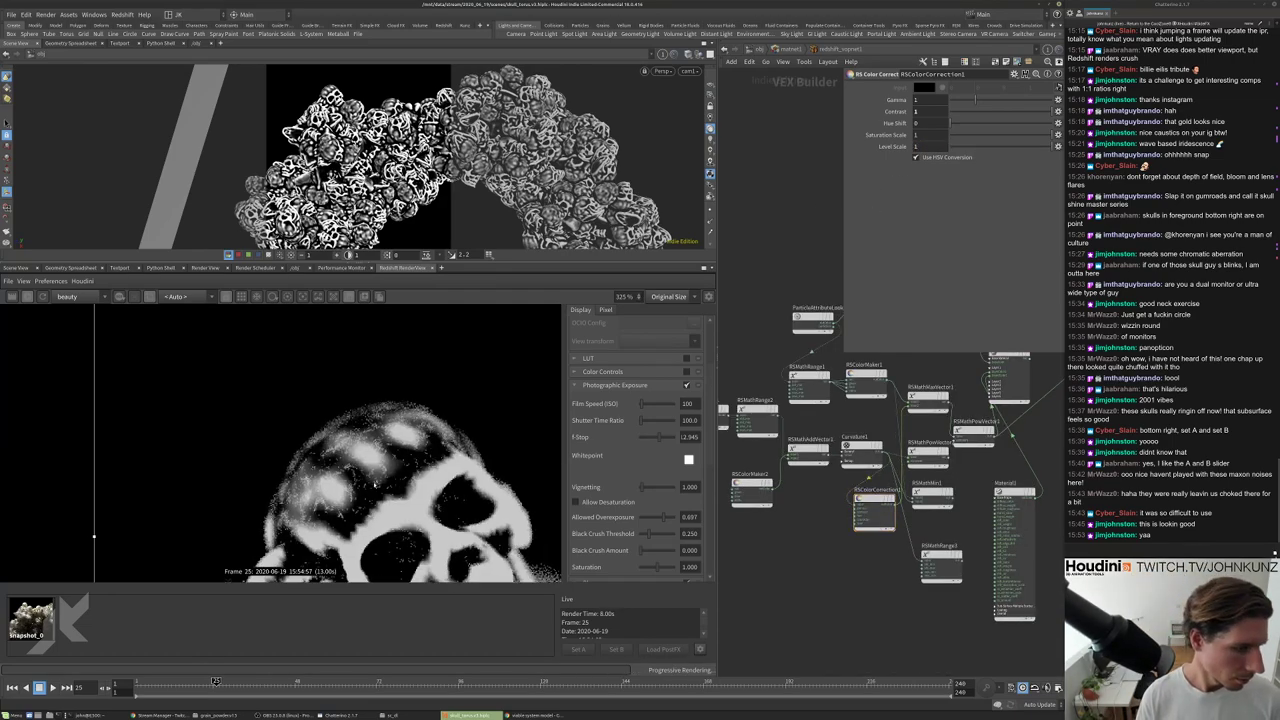
scroll(280, 440, "up", 1)
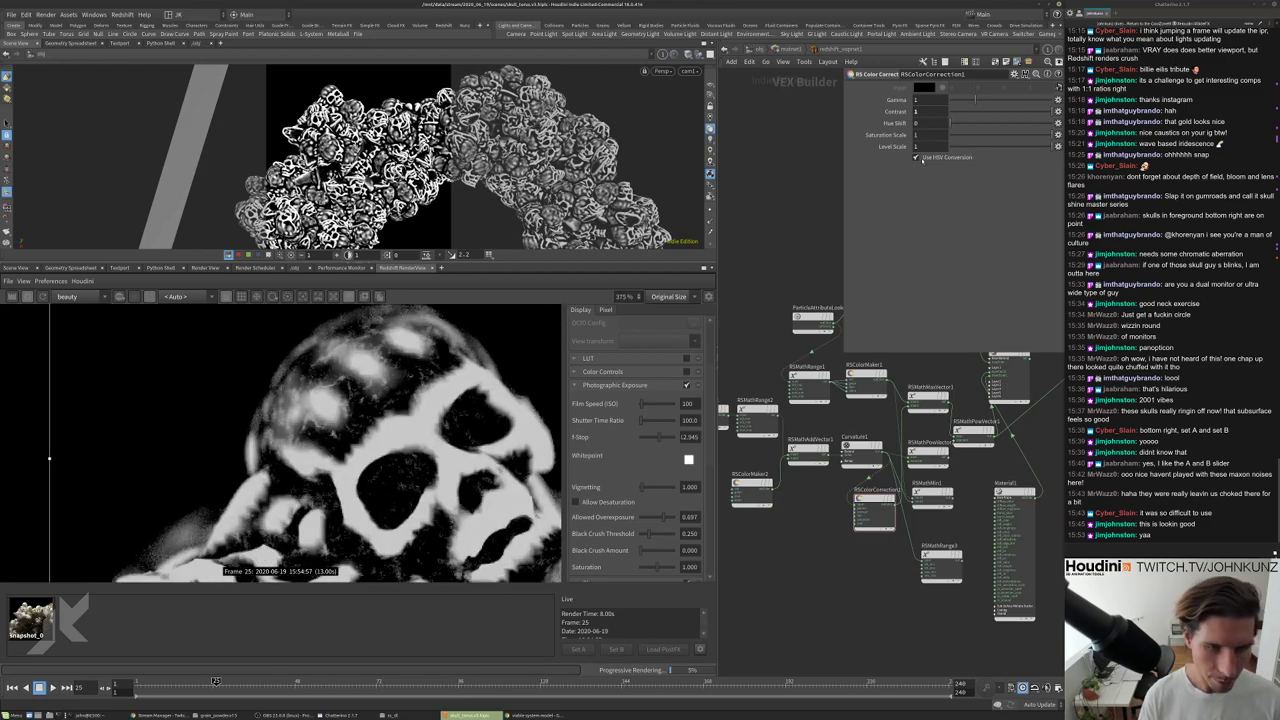
left_click(918, 146)
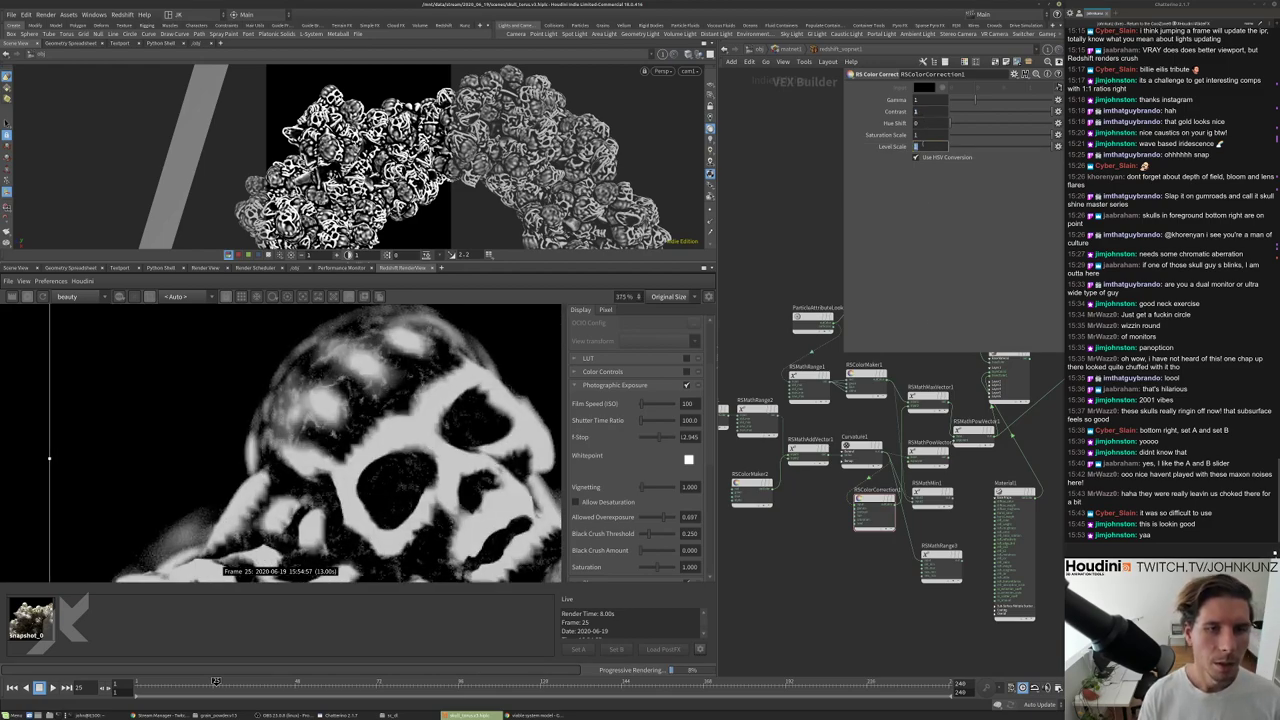
type("2")
key("Return")
scroll(921, 404, "up", 3)
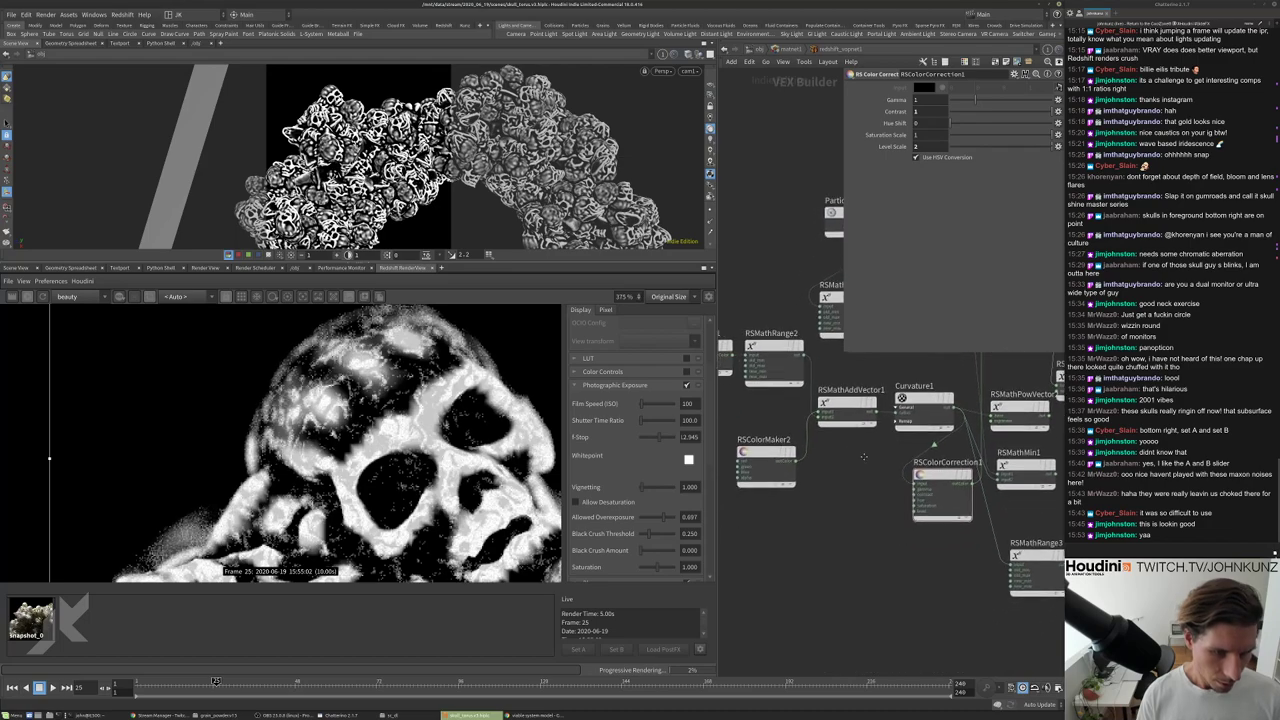
Check Curvature1 and RSColorMaker2, then set RSMathRange2's New Range Min to about -0.001.
left_click(921, 404)
left_click(780, 466)
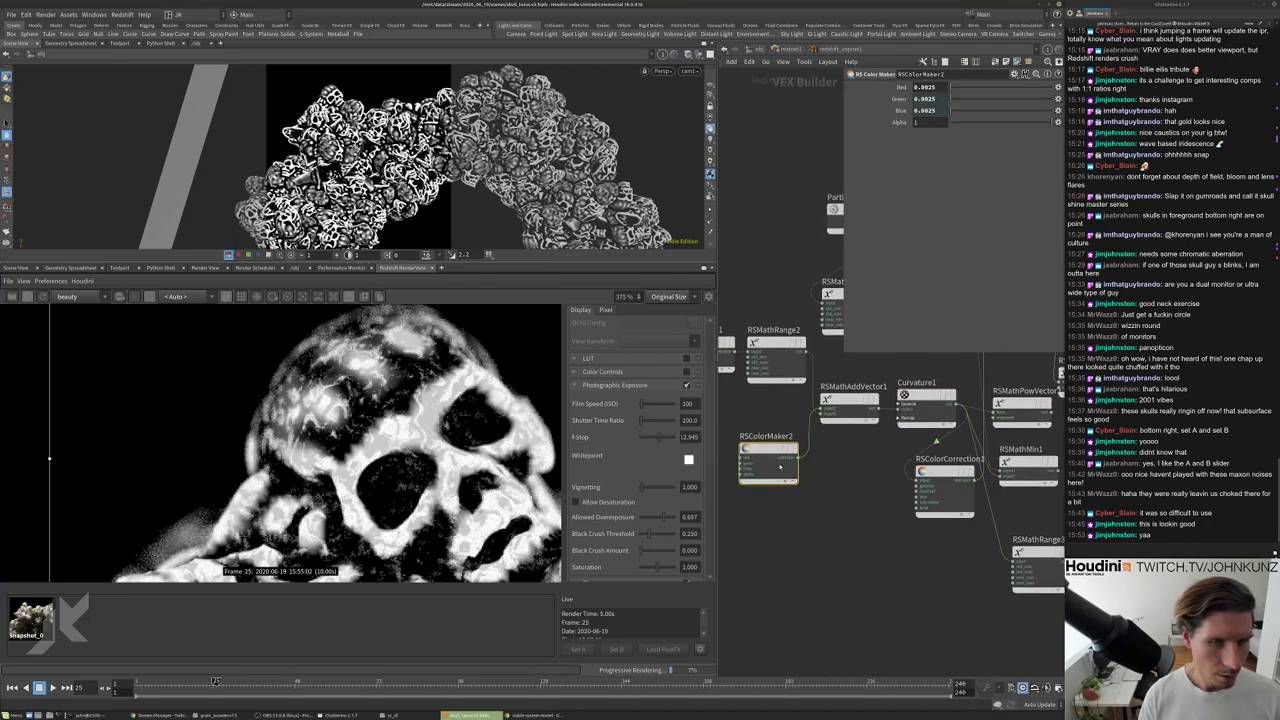
double_click(926, 87)
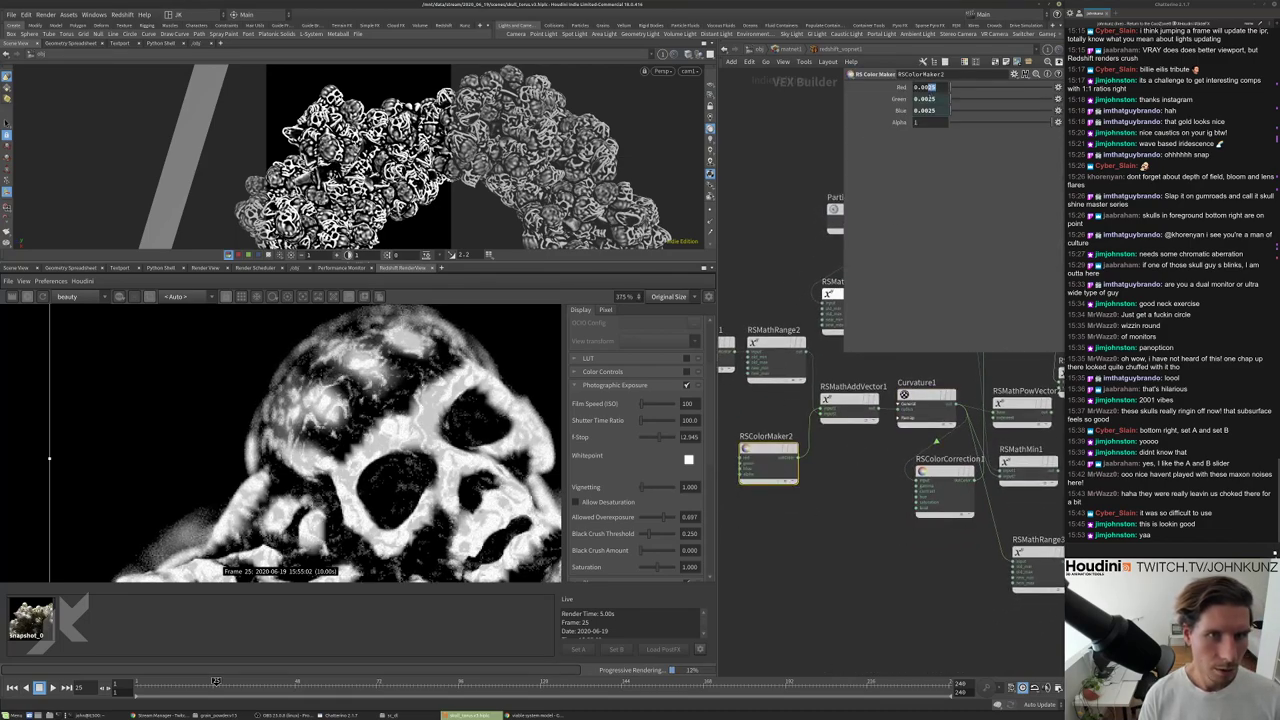
left_click(776, 355)
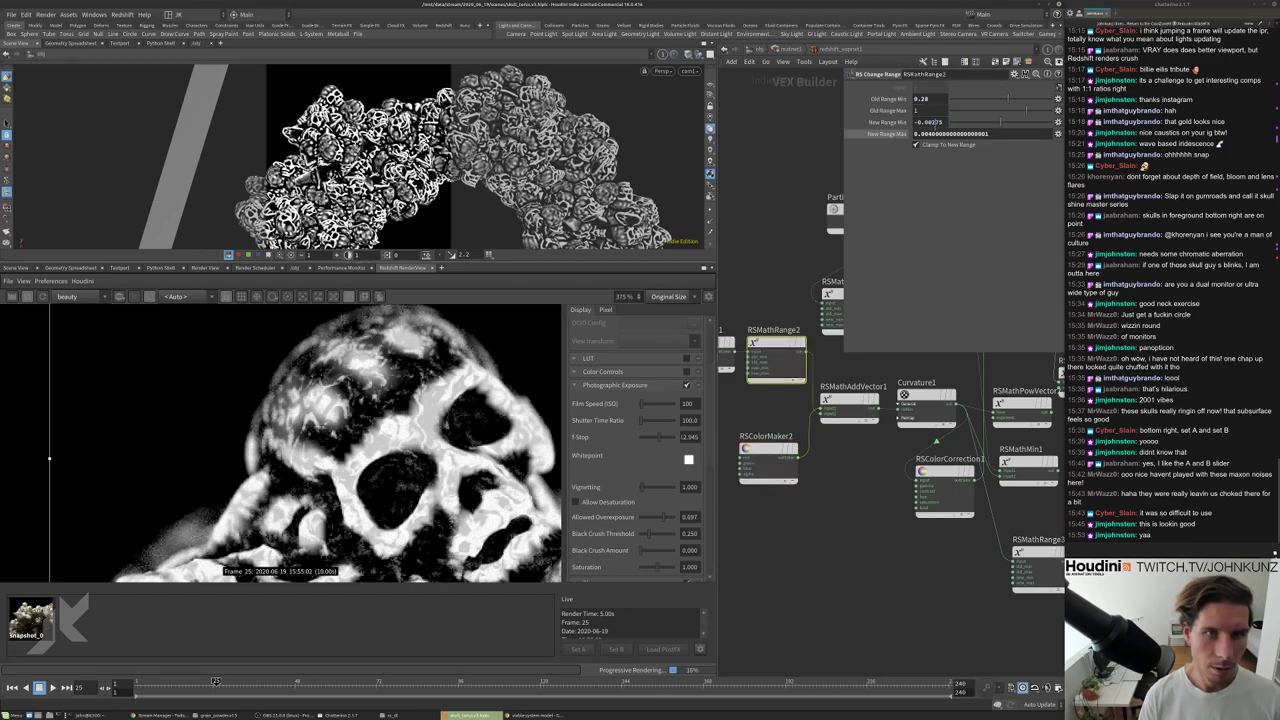
type("1")
key("Return")
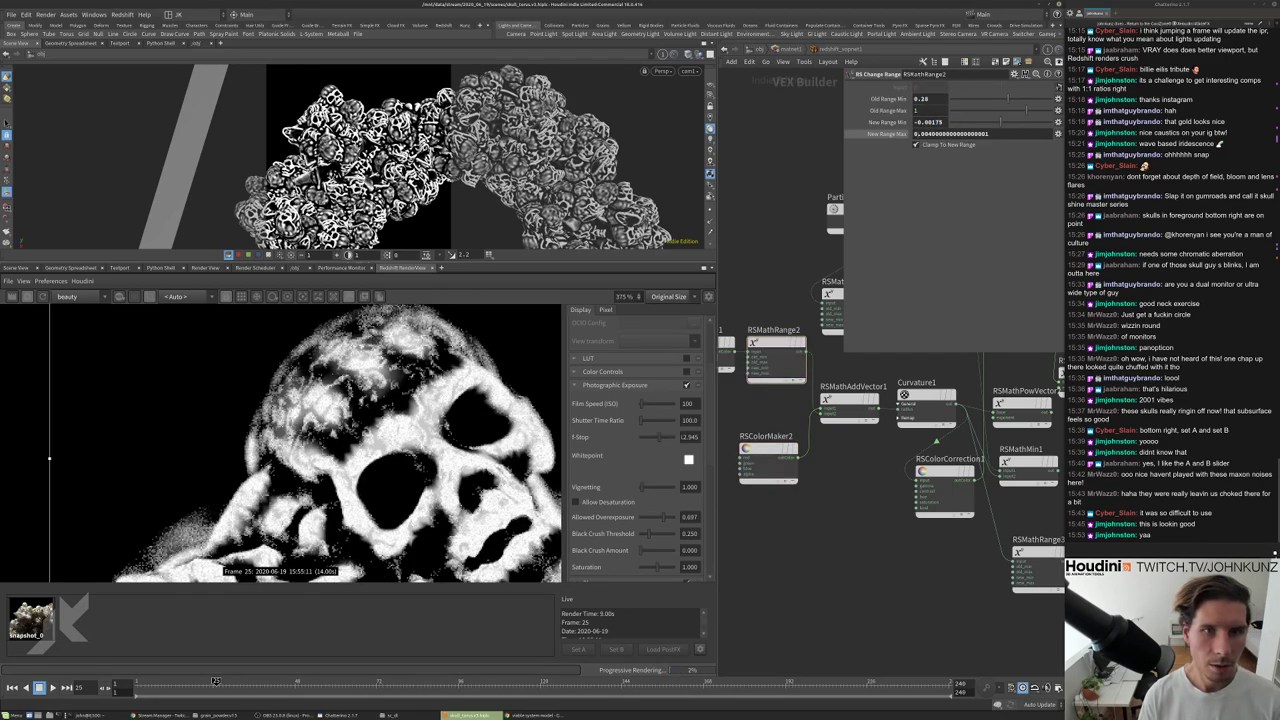
type("1")
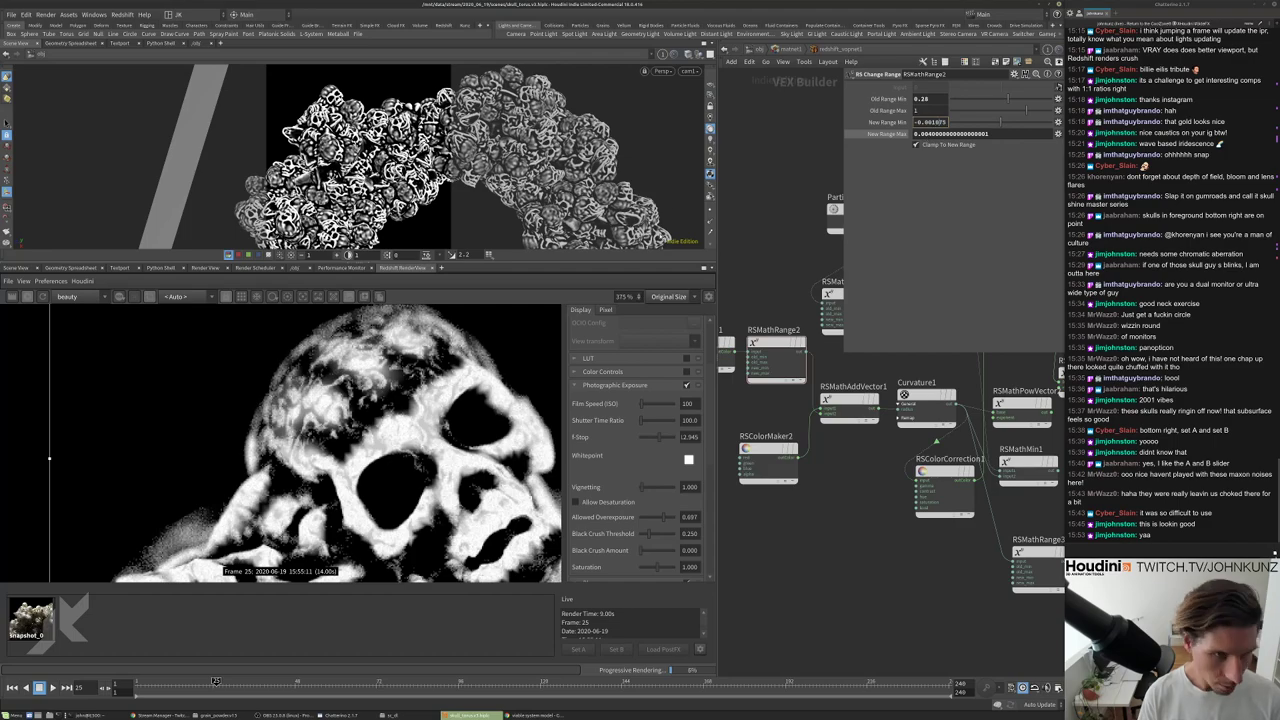
scroll(305, 440, "down", 5)
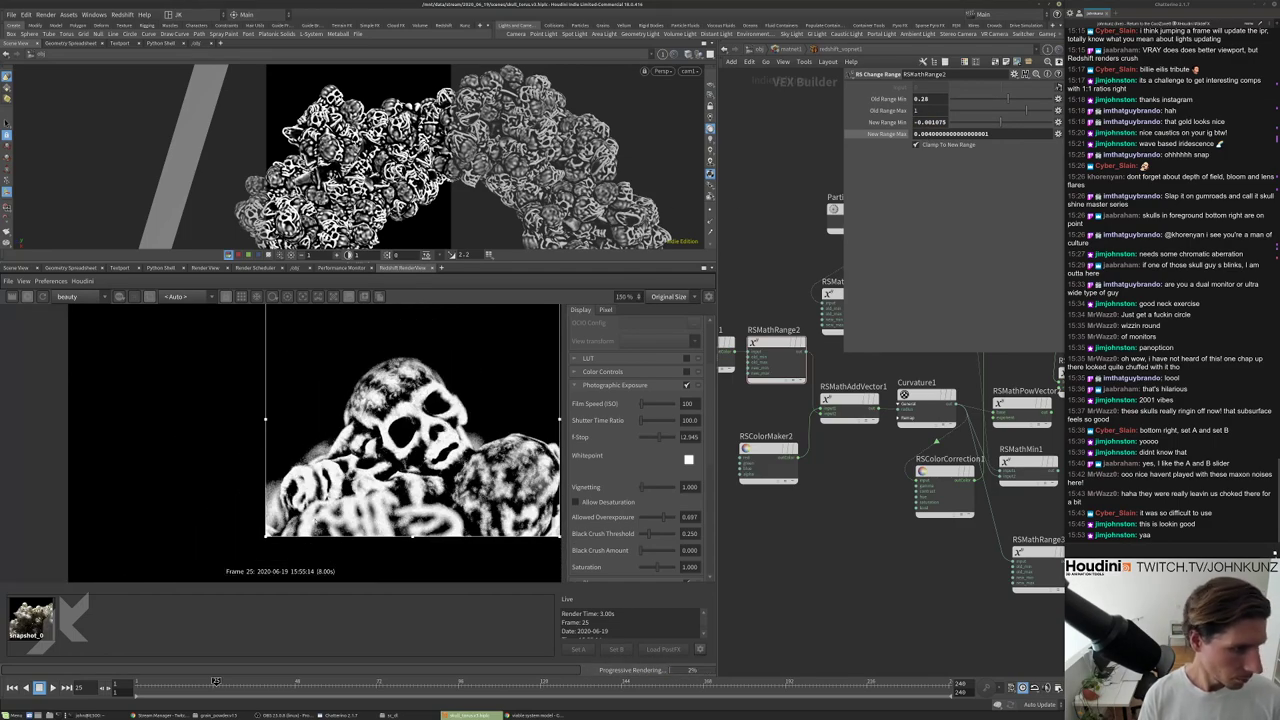
scroll(275, 545, "down", 2)
scroll(839, 554, "down", 5)
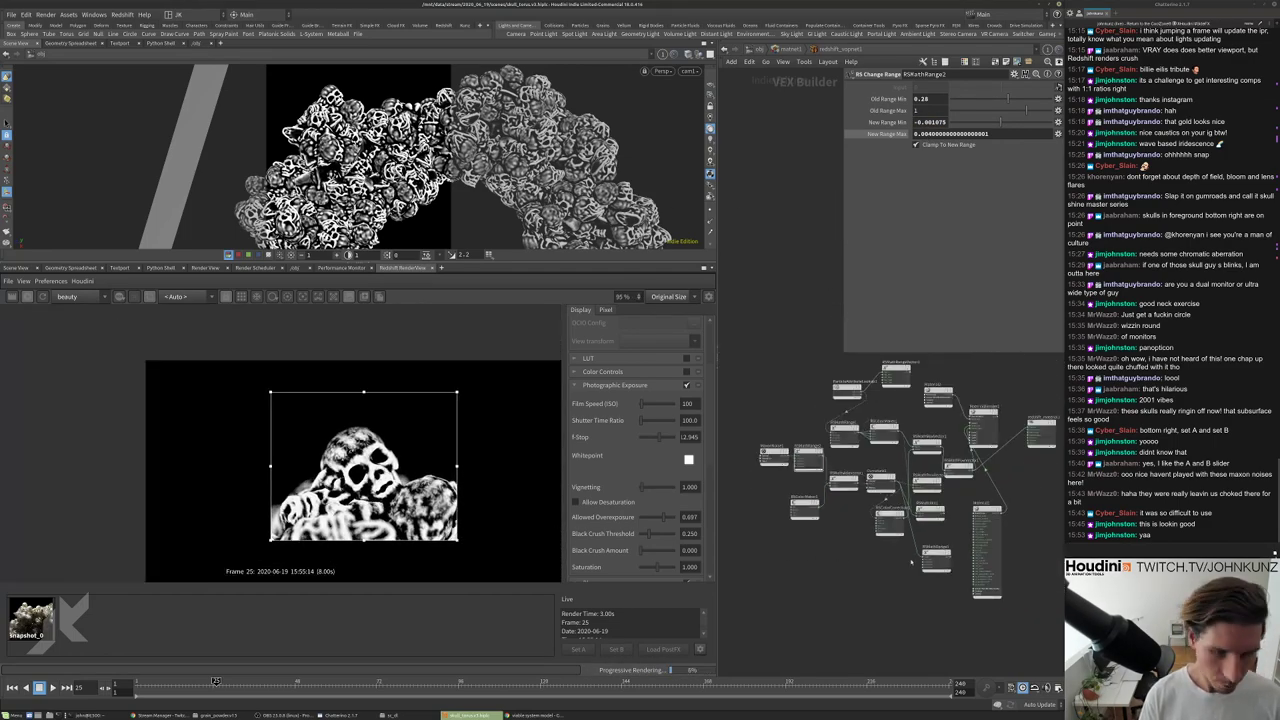
scroll(1047, 509, "up", 4)
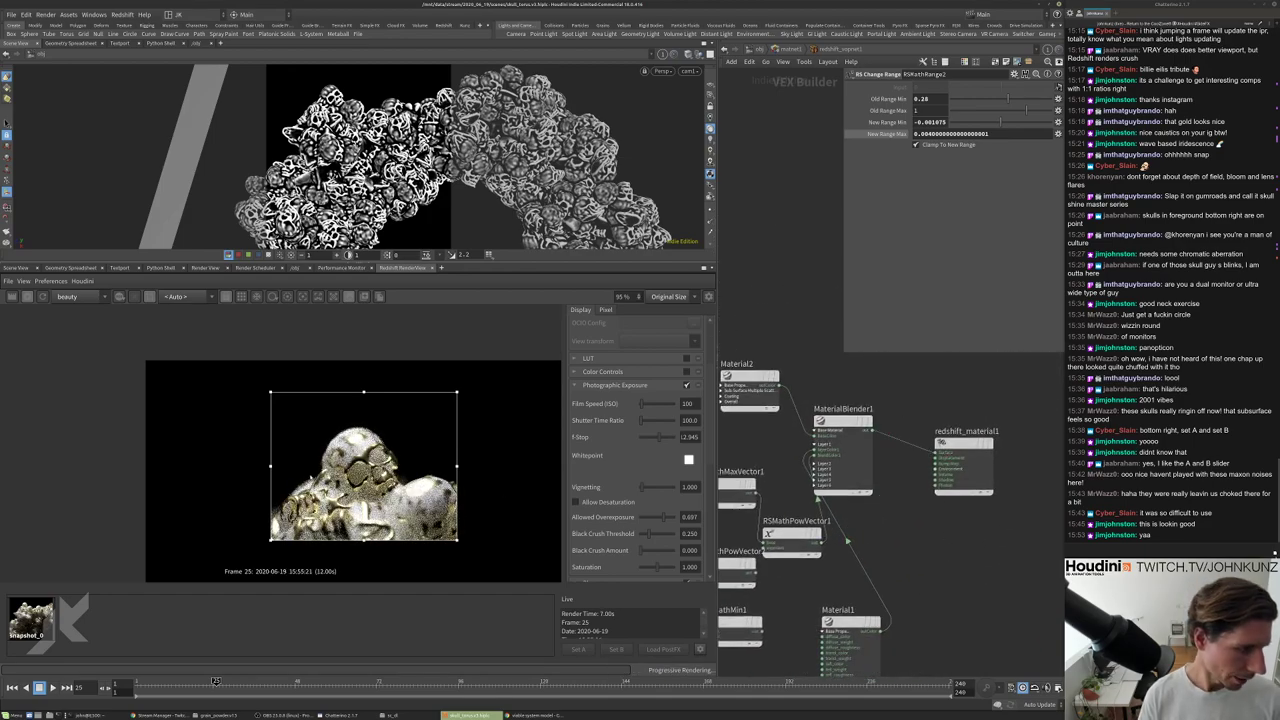
Restart the interactive Redshift render.
left_click(42, 296)
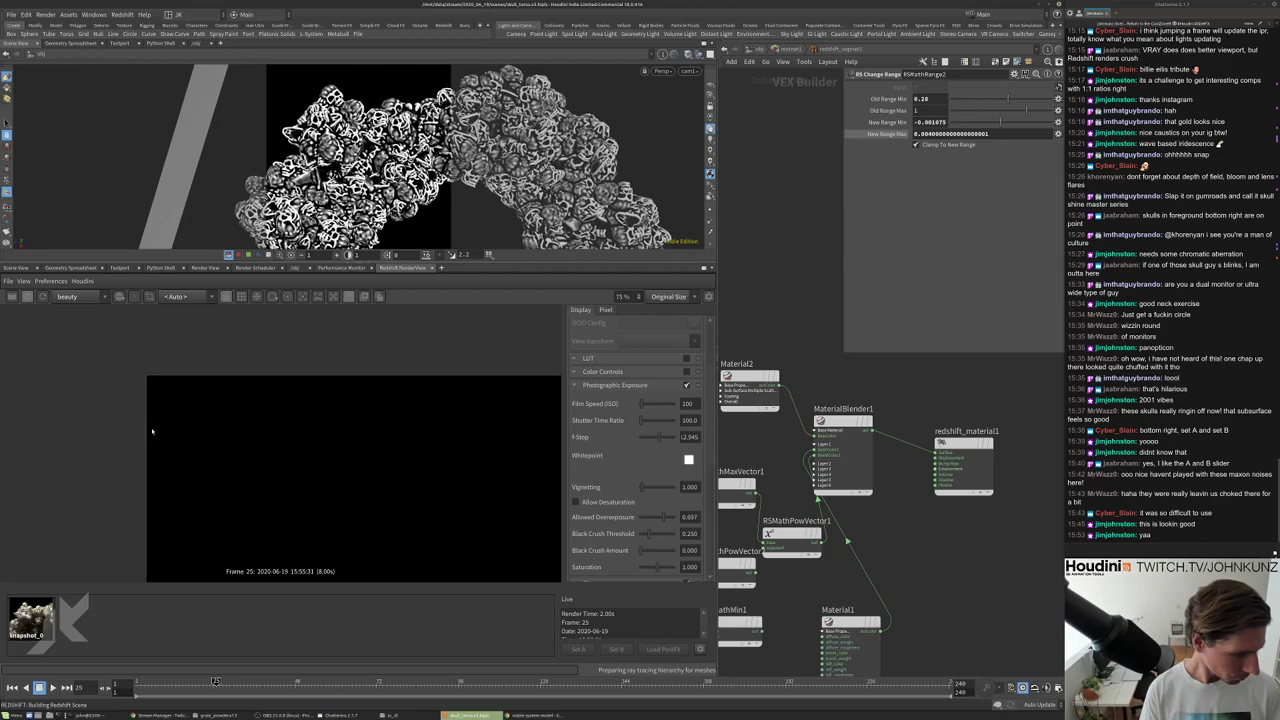
scroll(440, 354, "up", 5)
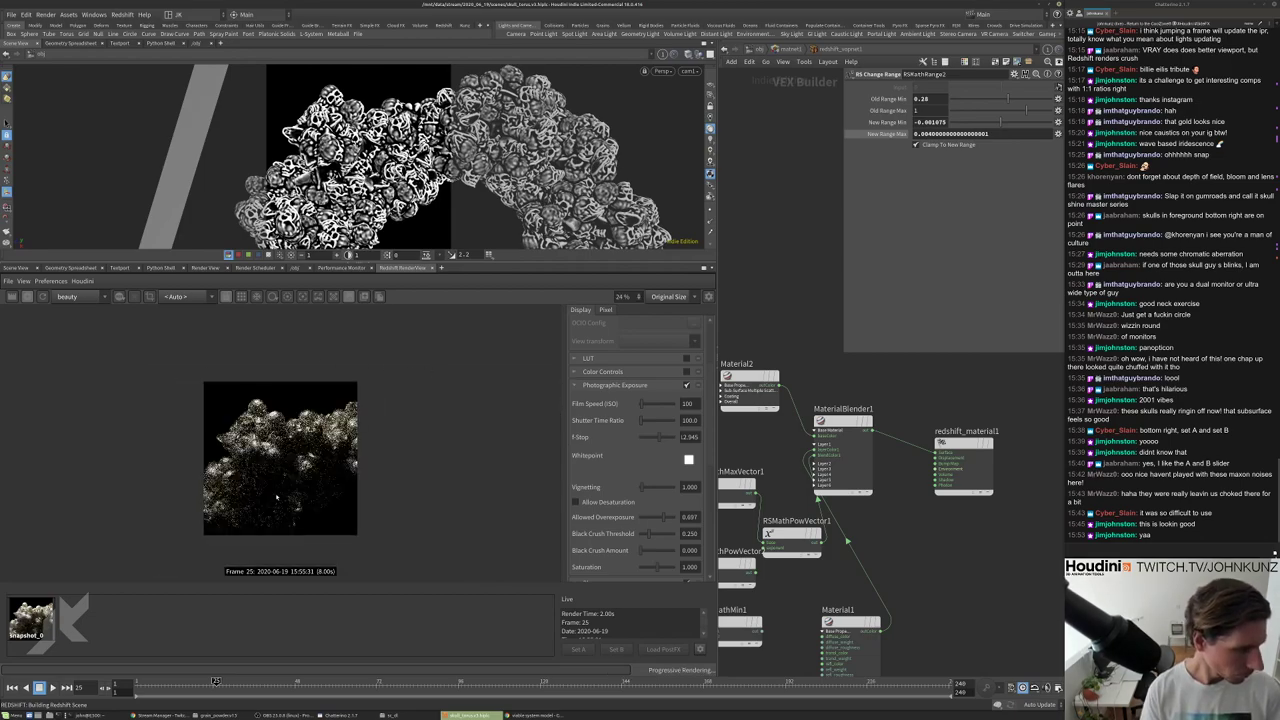
scroll(255, 396, "up", 8)
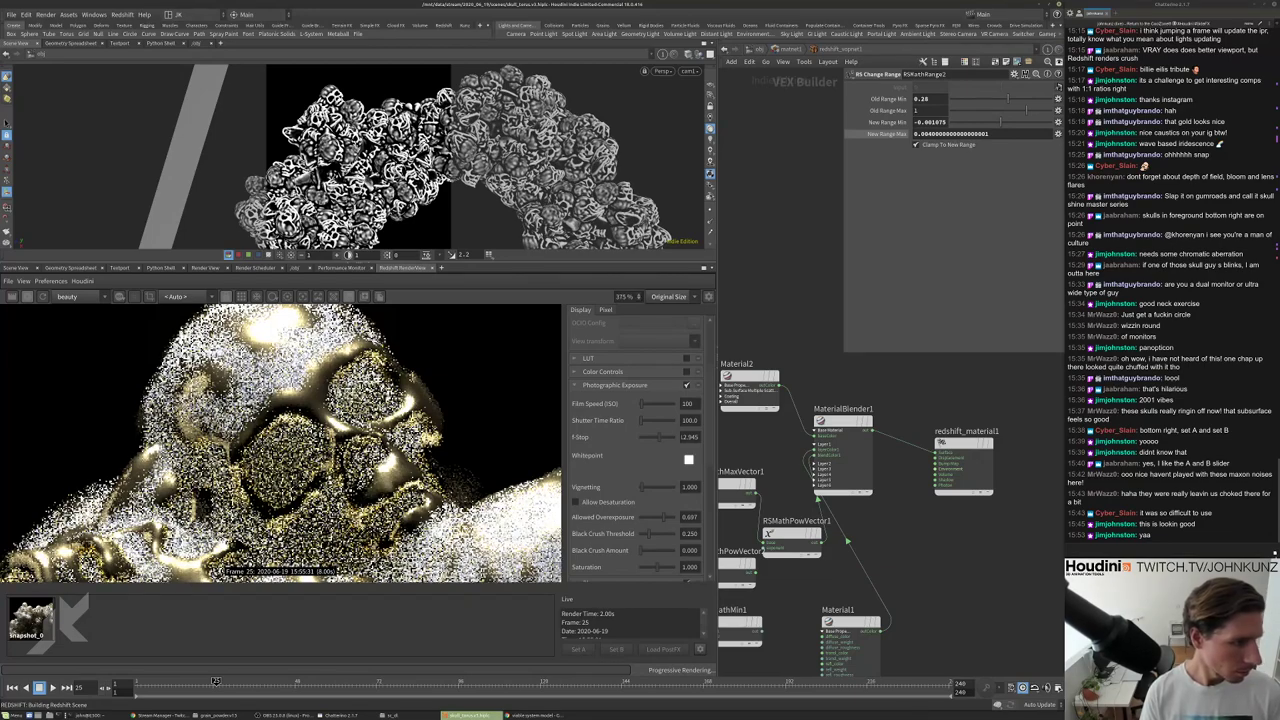
scroll(222, 310, "down", 8)
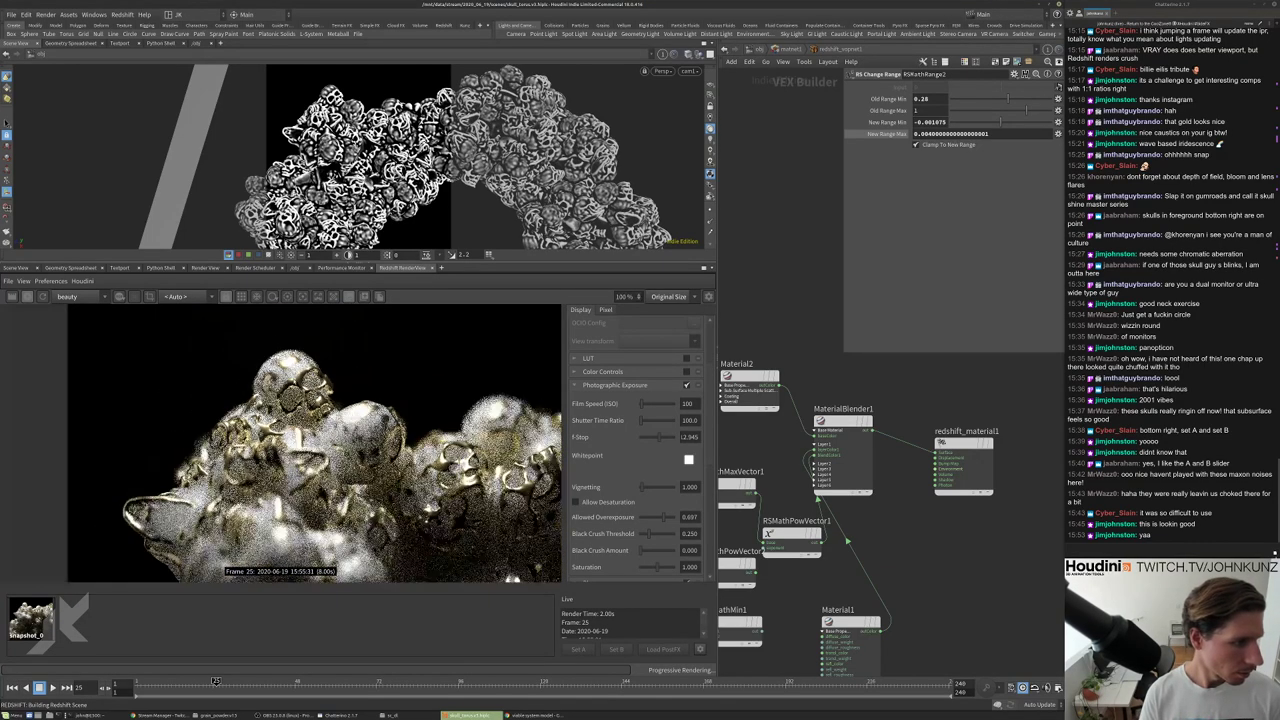
Draw a render region around the top skull and zoom in and out to inspect it.
left_click_drag(204, 316, 326, 422)
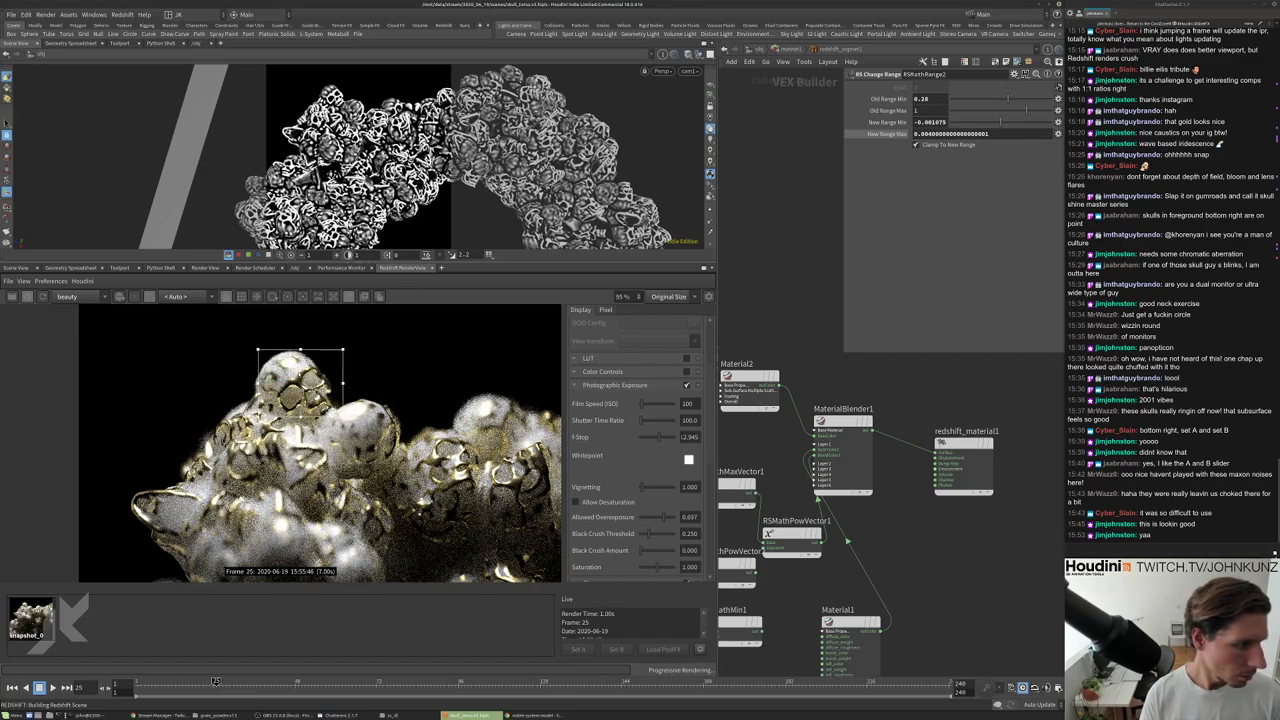
scroll(322, 420, "up", 10)
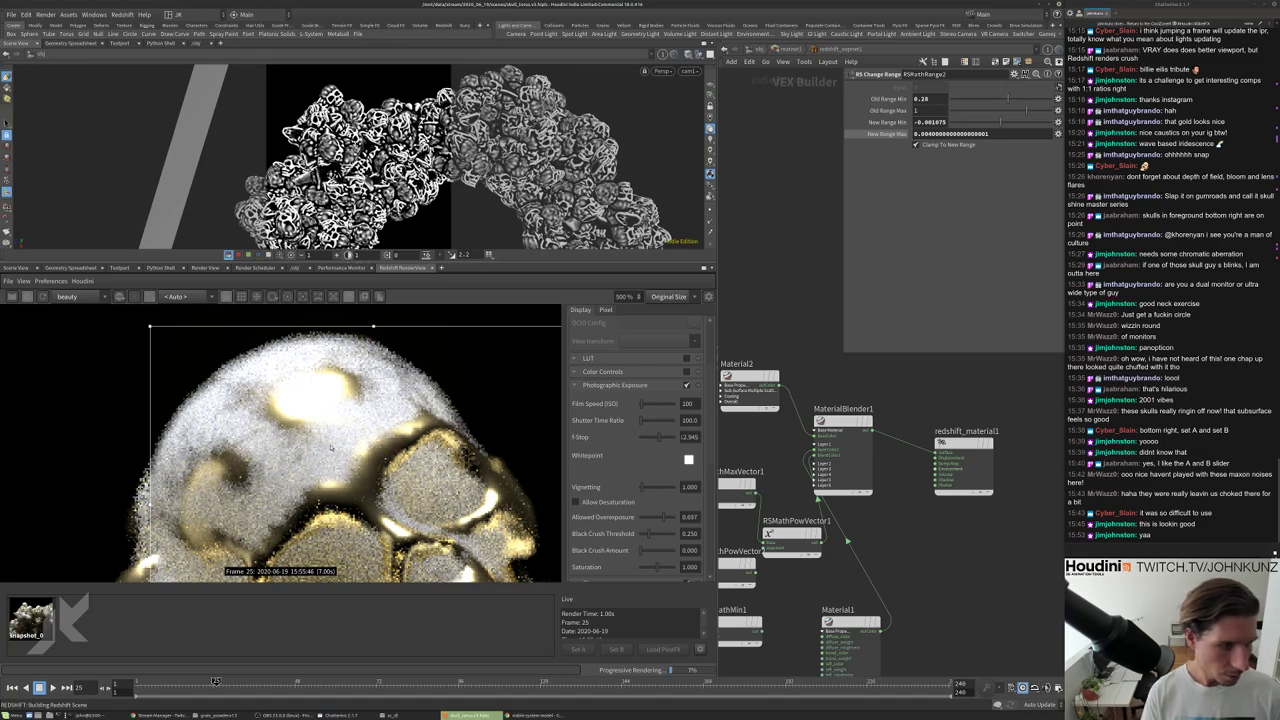
scroll(258, 442, "down", 4)
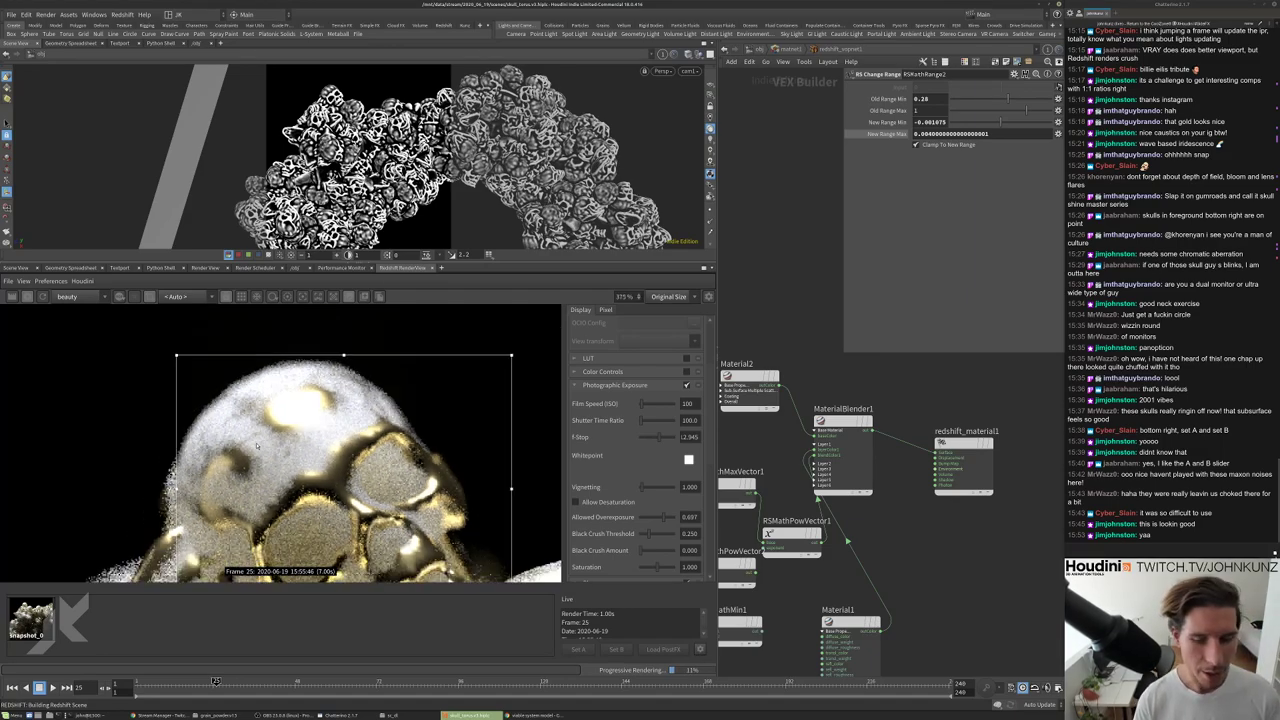
scroll(251, 432, "down", 4)
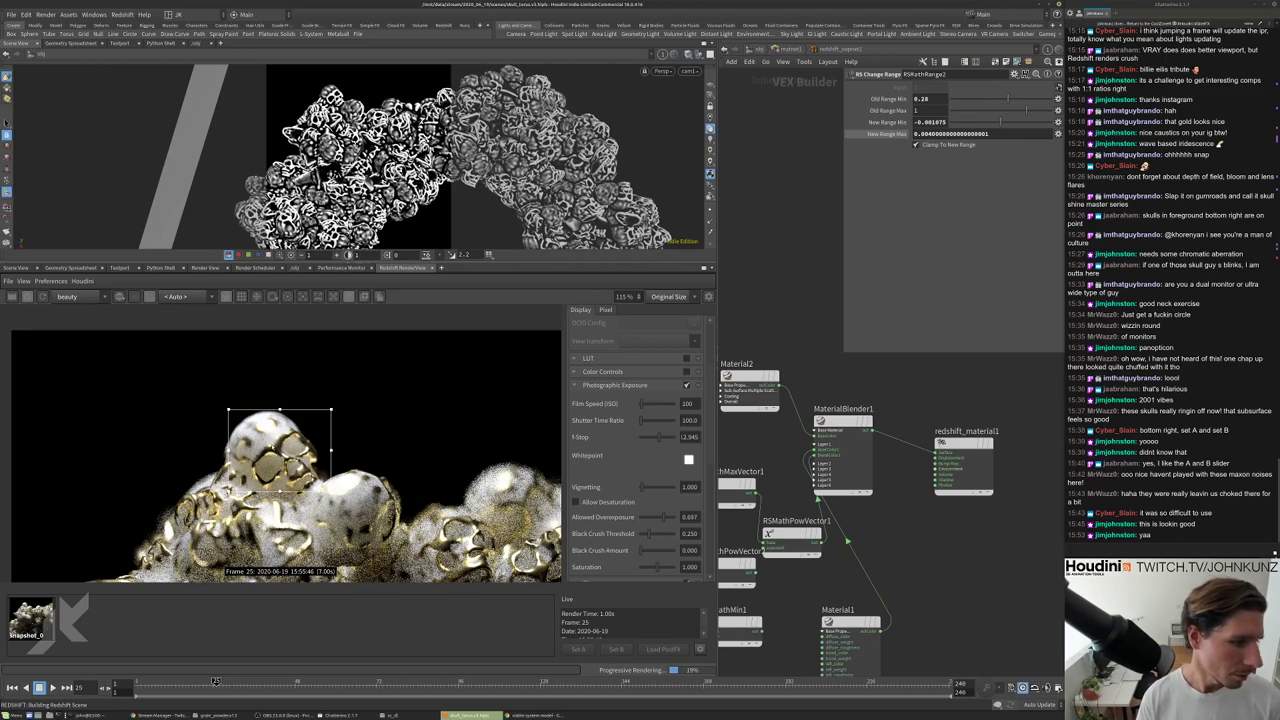
scroll(250, 440, "up", 5)
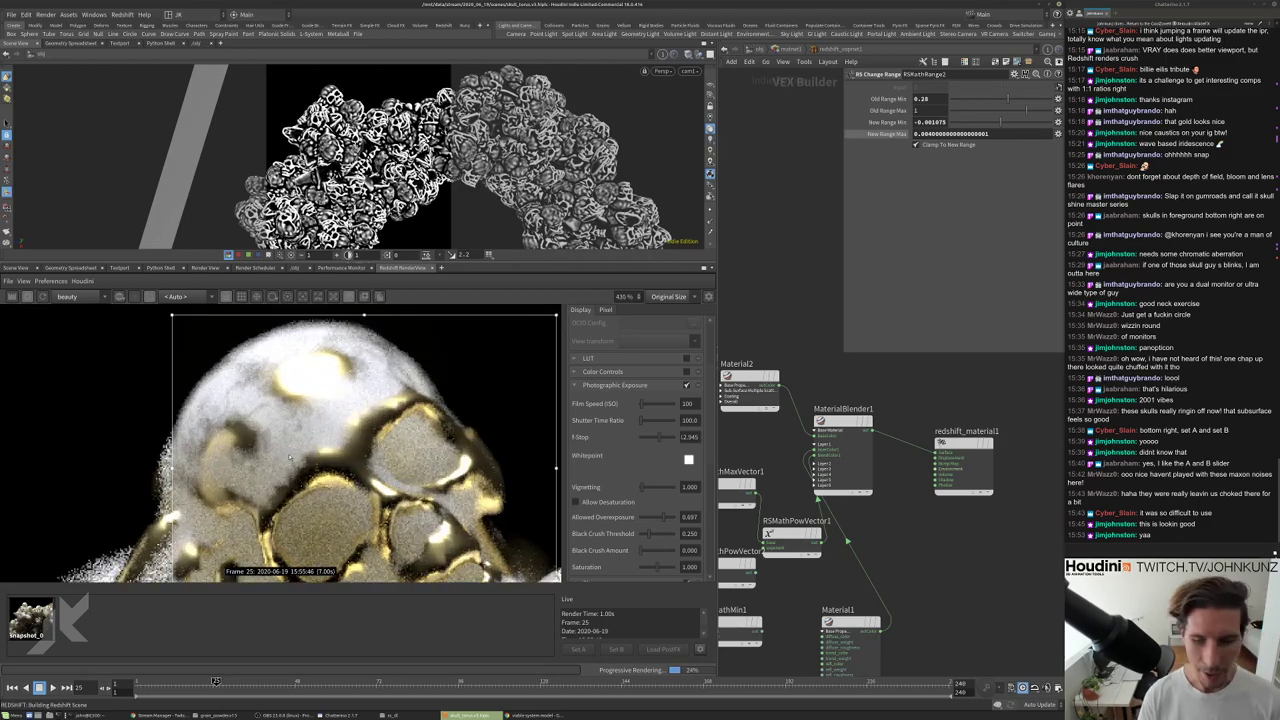
scroll(289, 452, "down", 7)
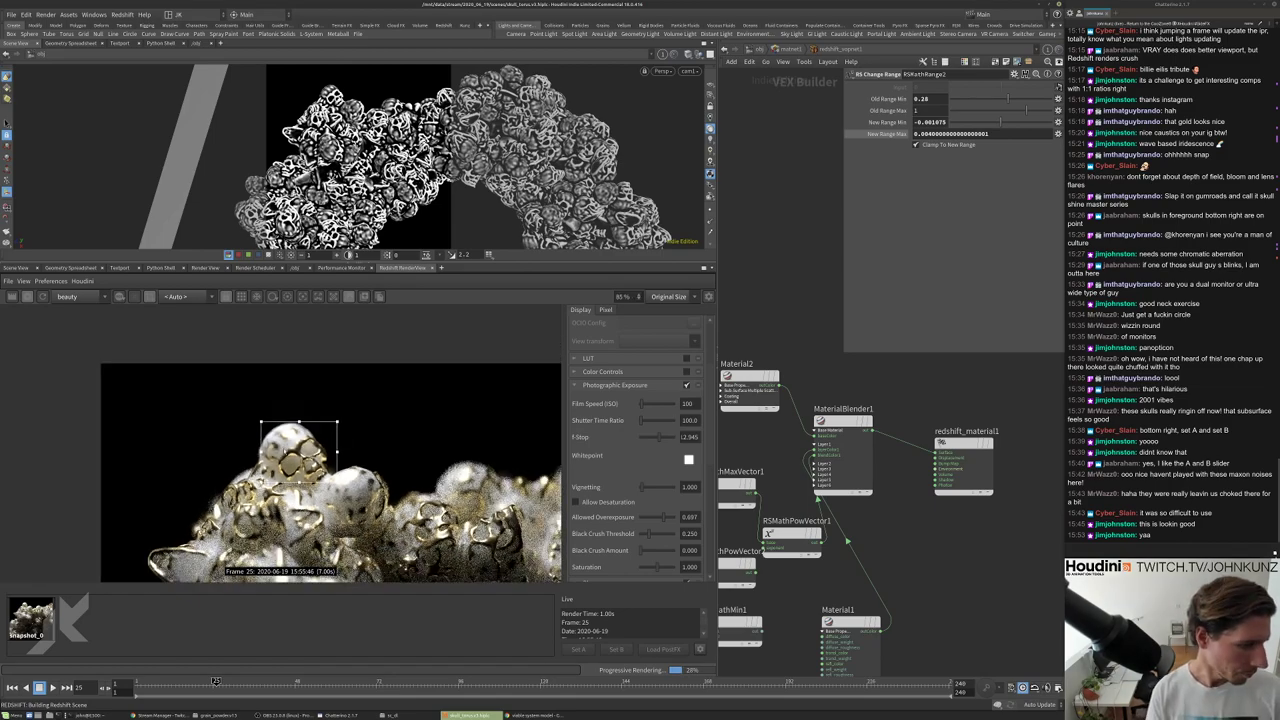
scroll(299, 459, "up", 2)
middle_click_drag(905, 573, 997, 585)
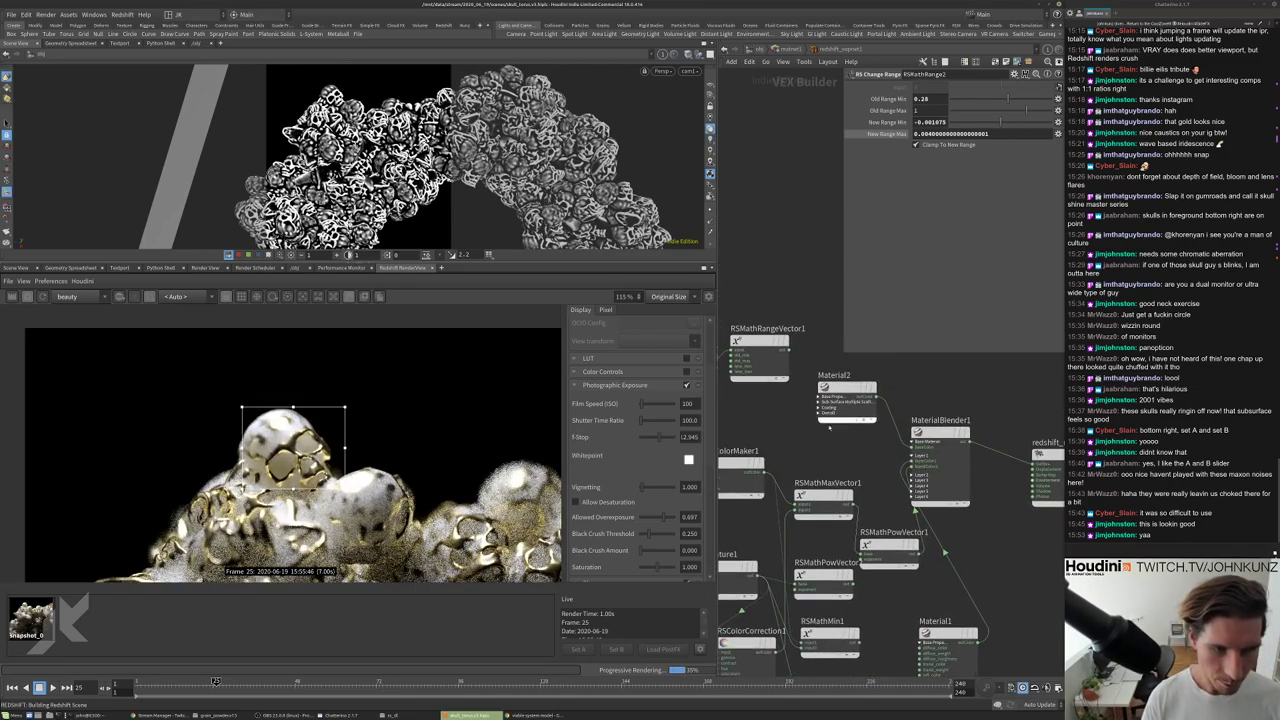
Select Material2 and try subsurface Radius Scale values of 0.025 and 0.0125.
left_click(838, 398)
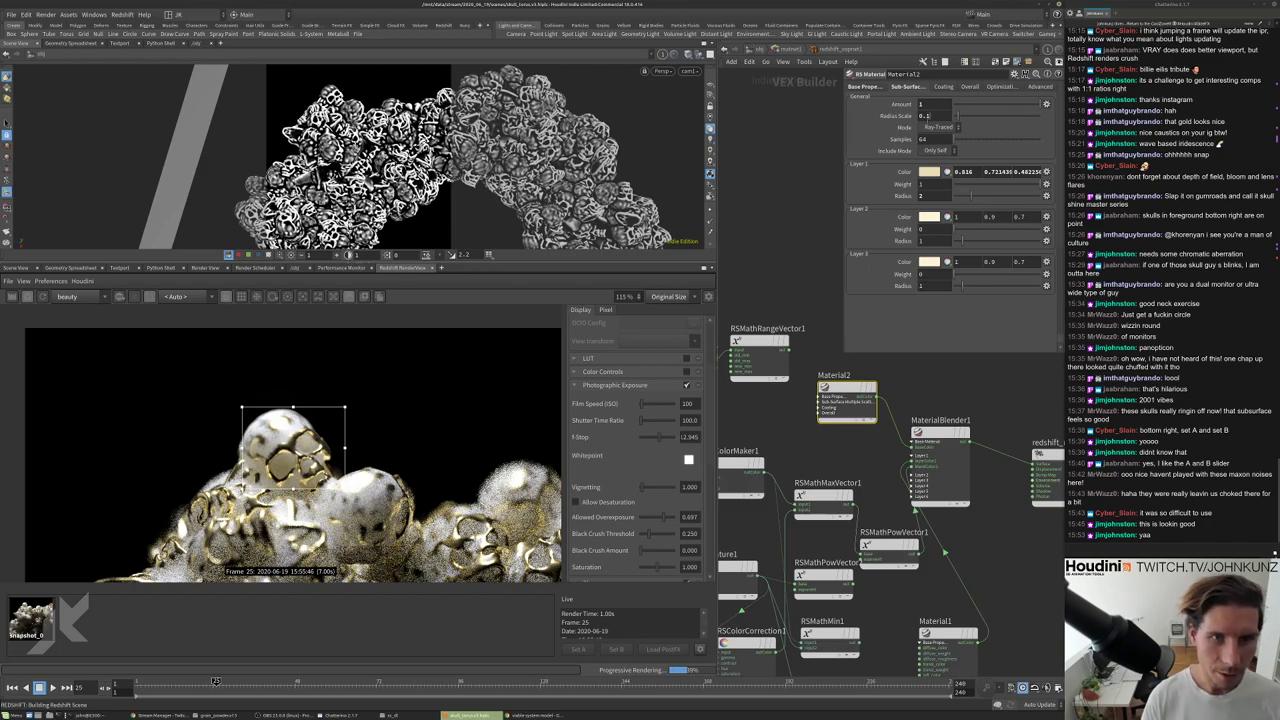
double_click(926, 116)
type("025")
key("Return")
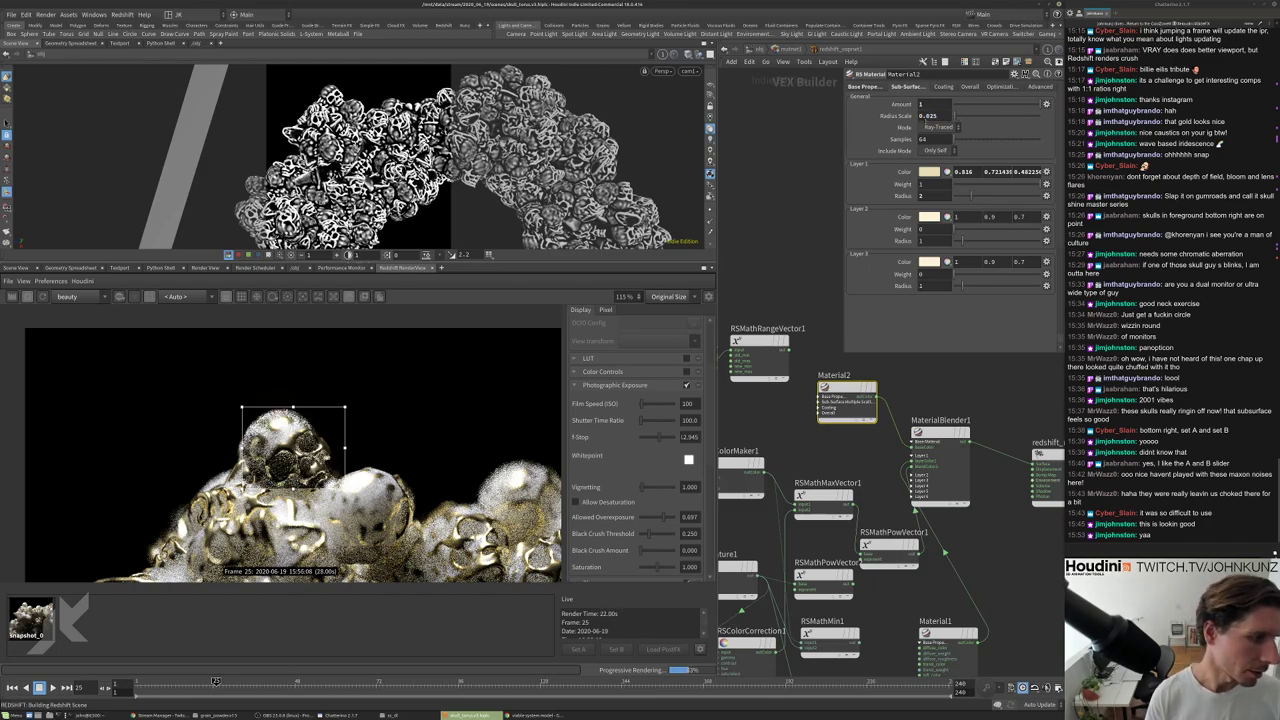
scroll(279, 439, "up", 5)
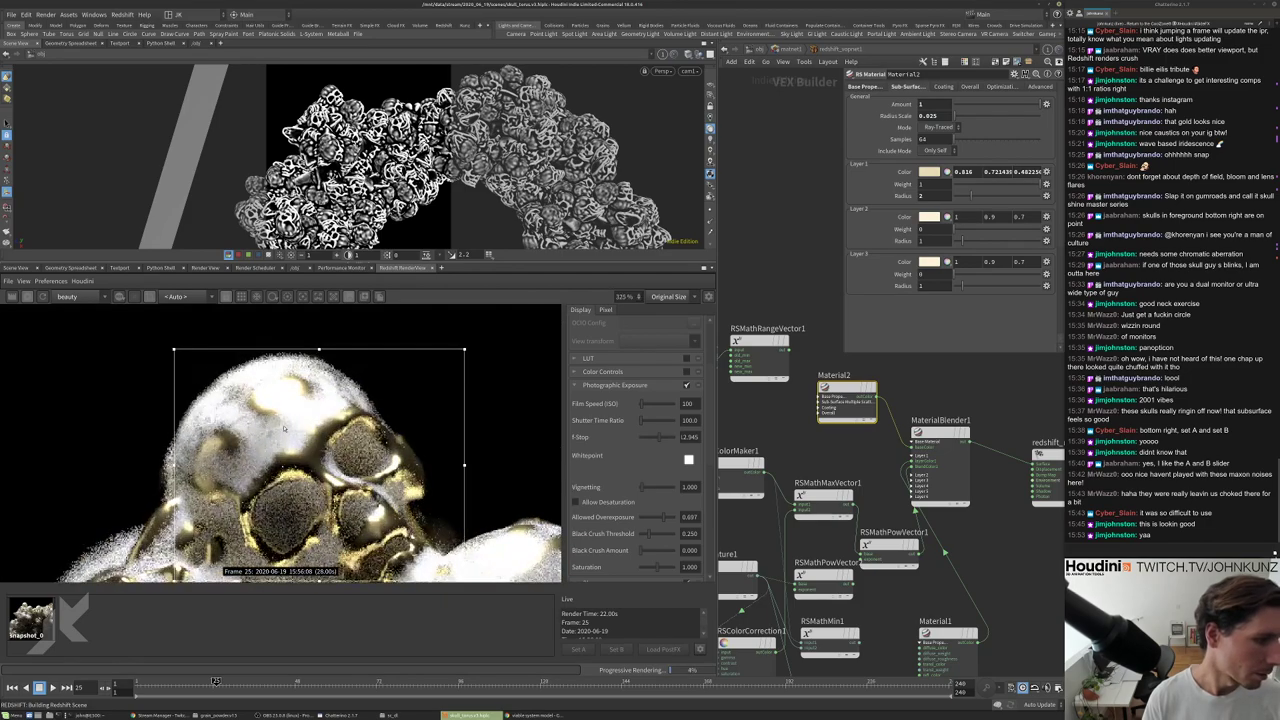
type("0.0125")
key("Return")
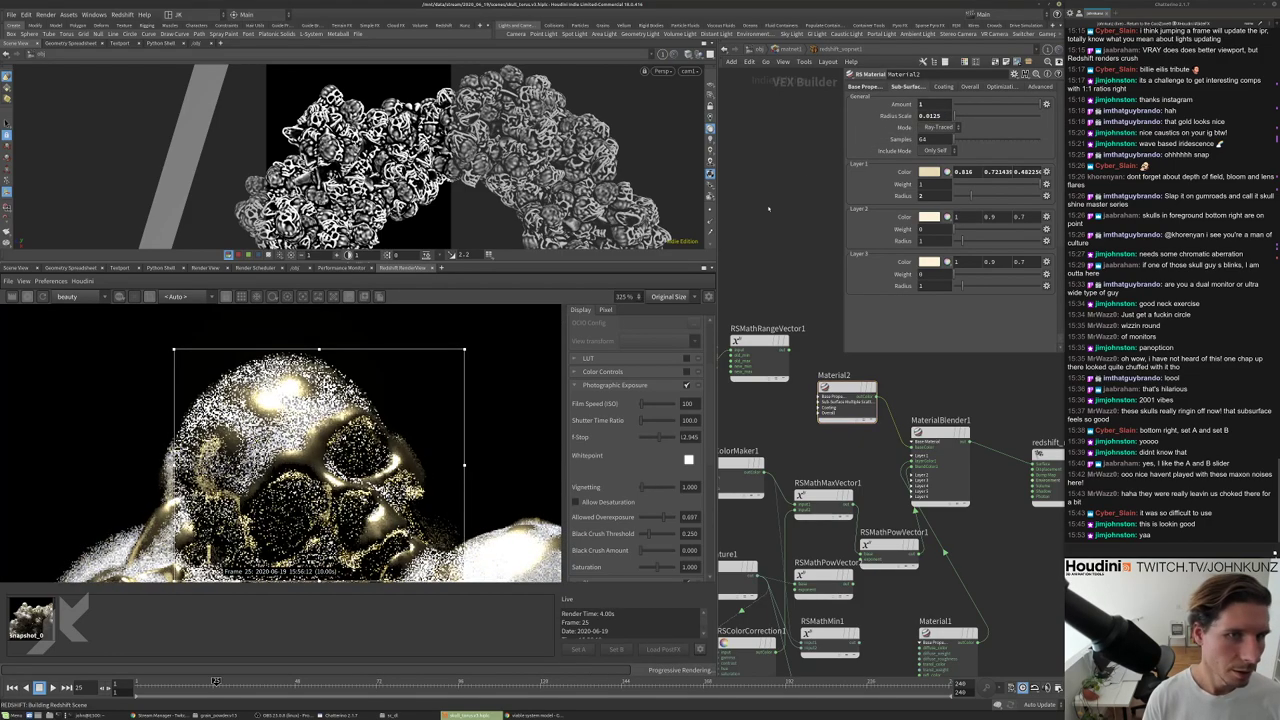
Undo a trial subsurface Amount drop and set Radius Scale to 0.075.
scroll(279, 439, "up", 2)
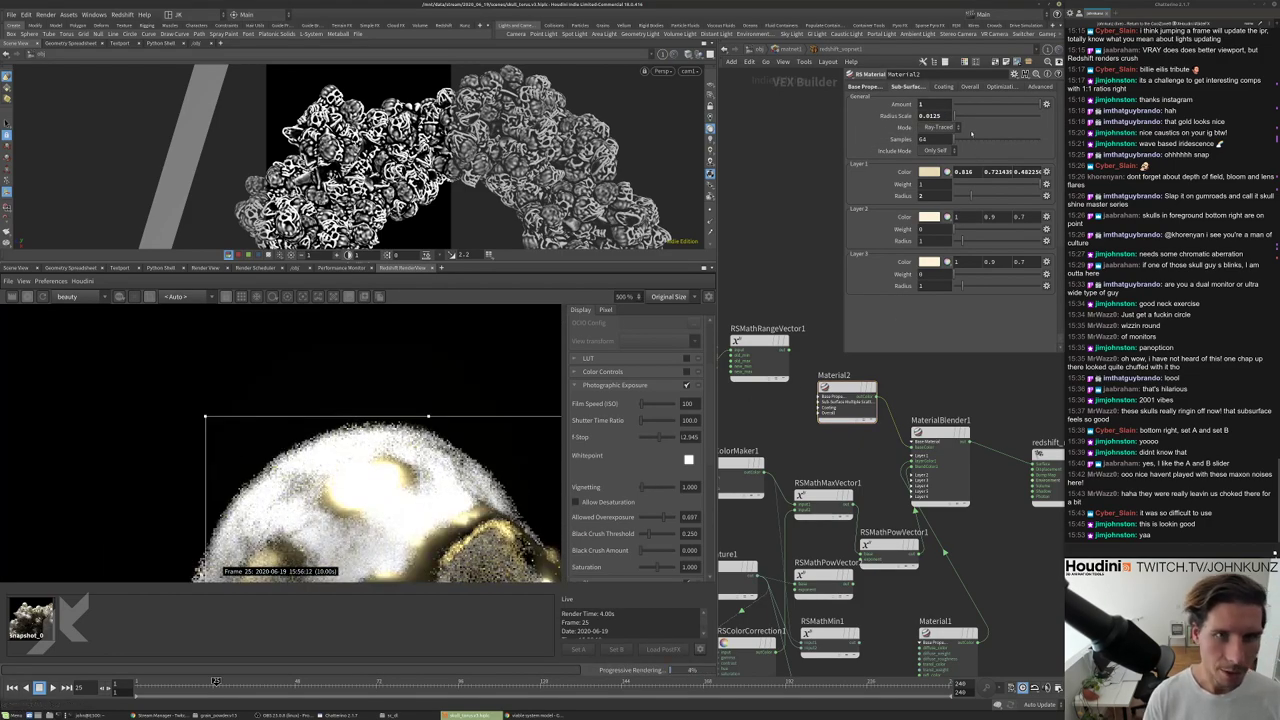
left_click_drag(1040, 104, 966, 104)
scroll(420, 343, "down", 5)
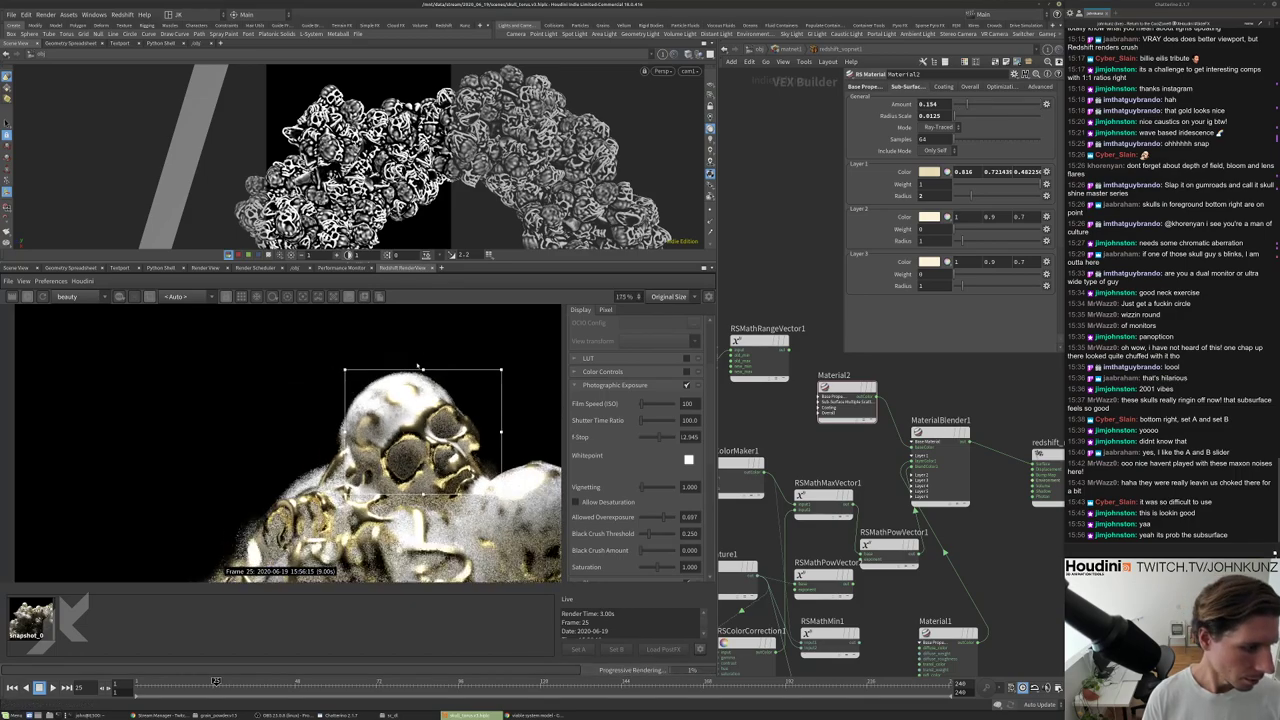
key("ctrl+z")
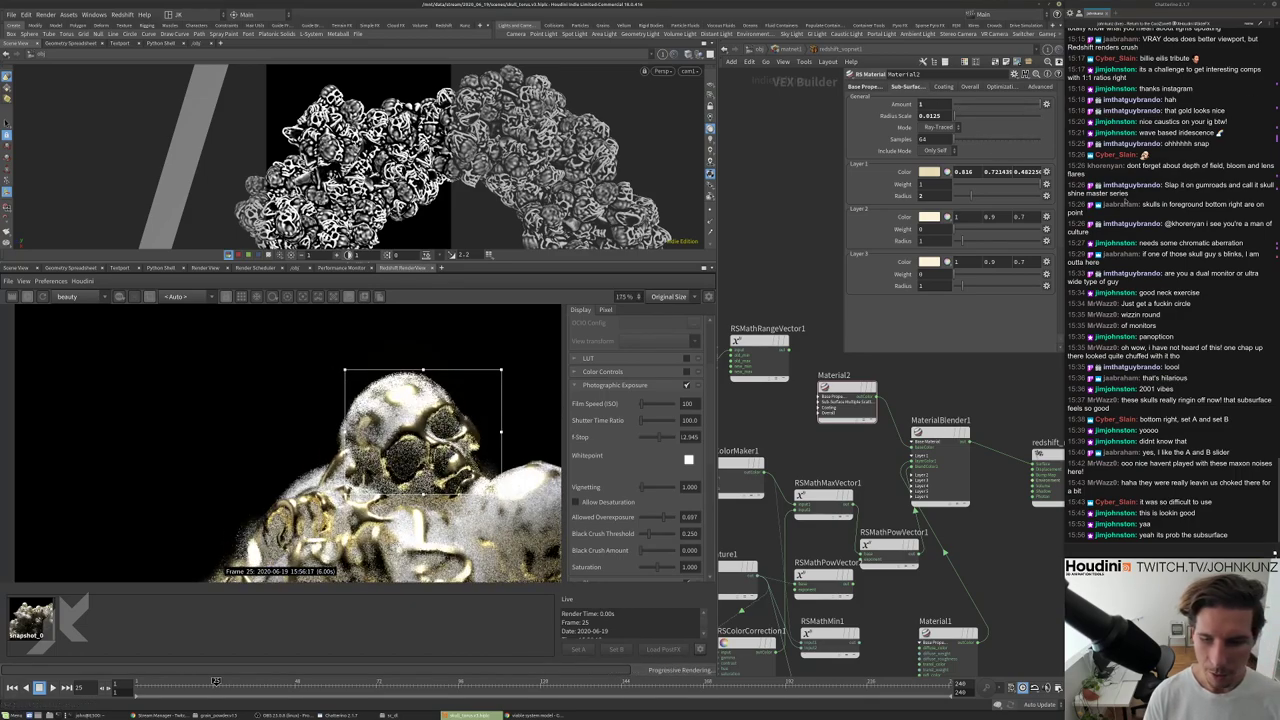
double_click(930, 116)
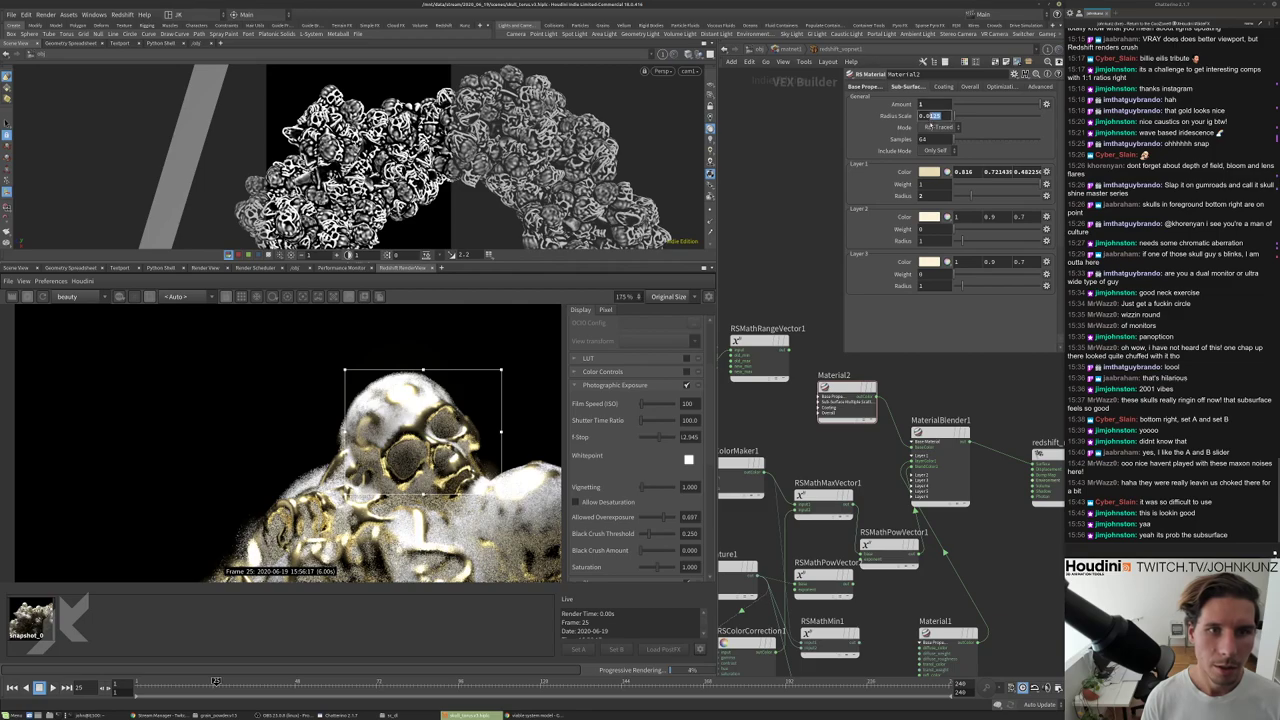
type("0.075")
key("Return")
Lower the Photographic Exposure F-Stop to 2.000.
scroll(378, 440, "up", 2)
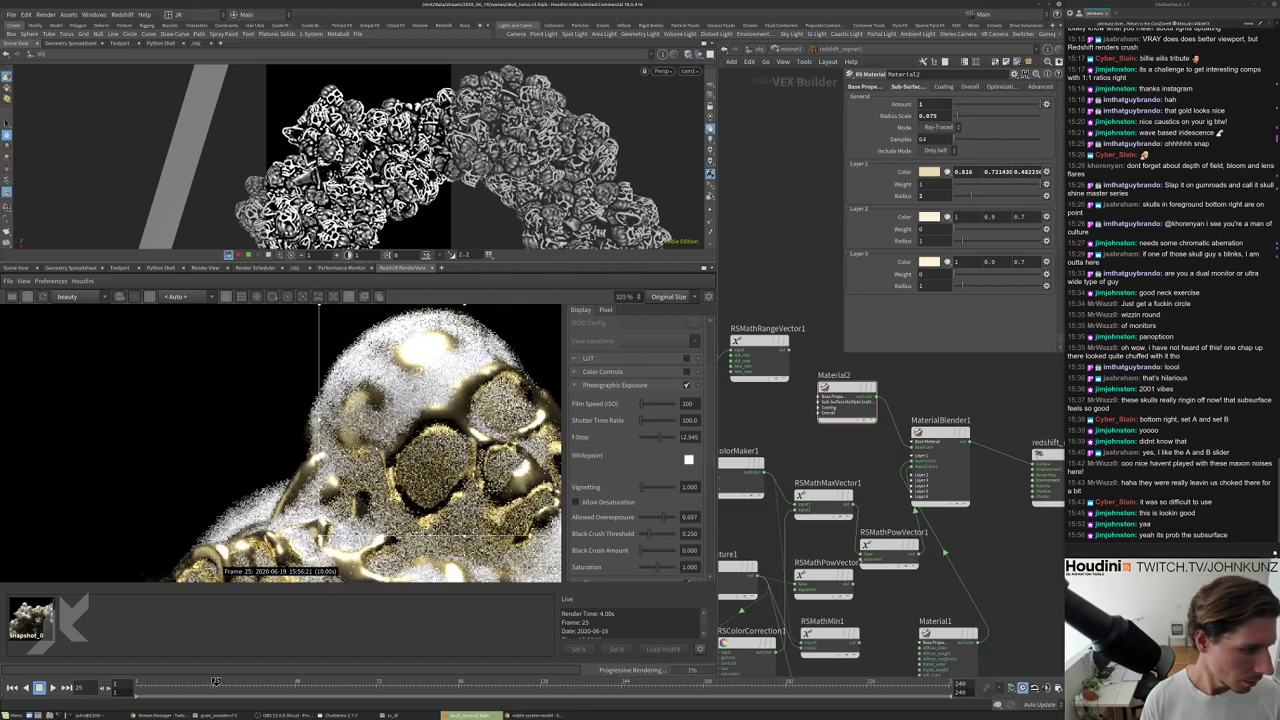
scroll(378, 440, "down", 3)
scroll(350, 450, "down", 2)
scroll(350, 450, "up", 2)
scroll(350, 450, "down", 1)
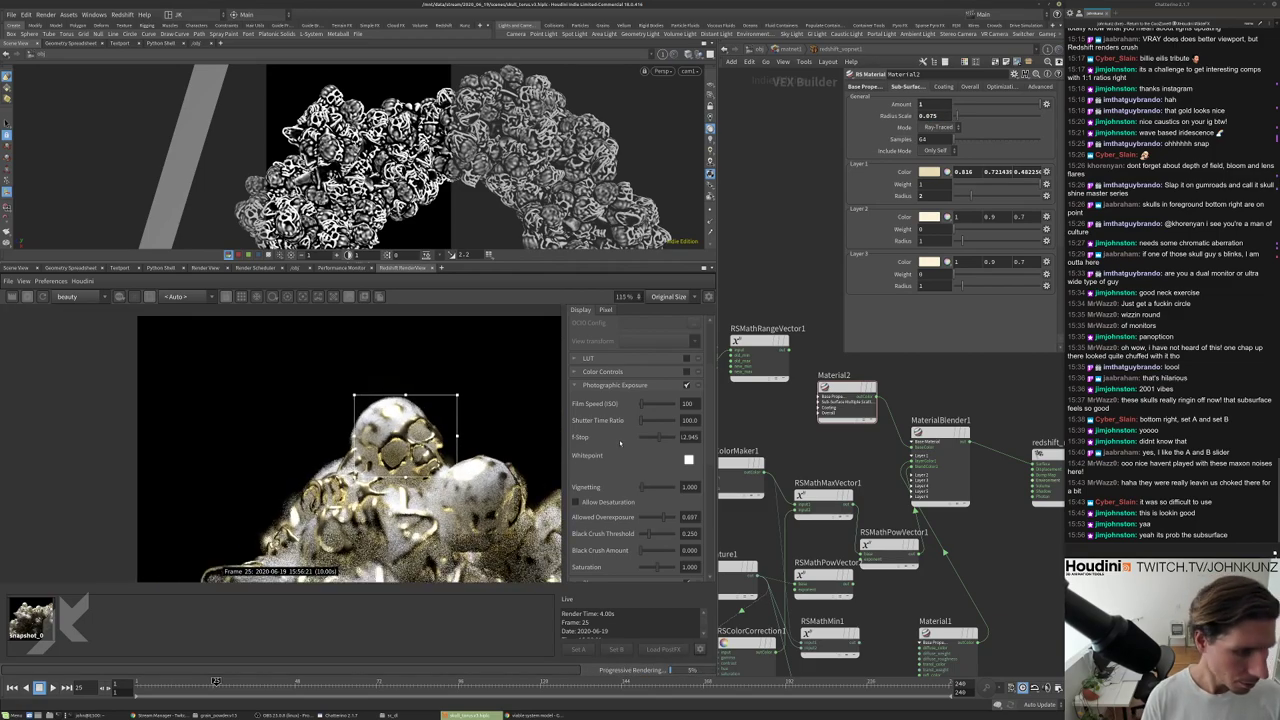
scroll(666, 436, "up", 2)
left_click_drag(666, 436, 642, 437)
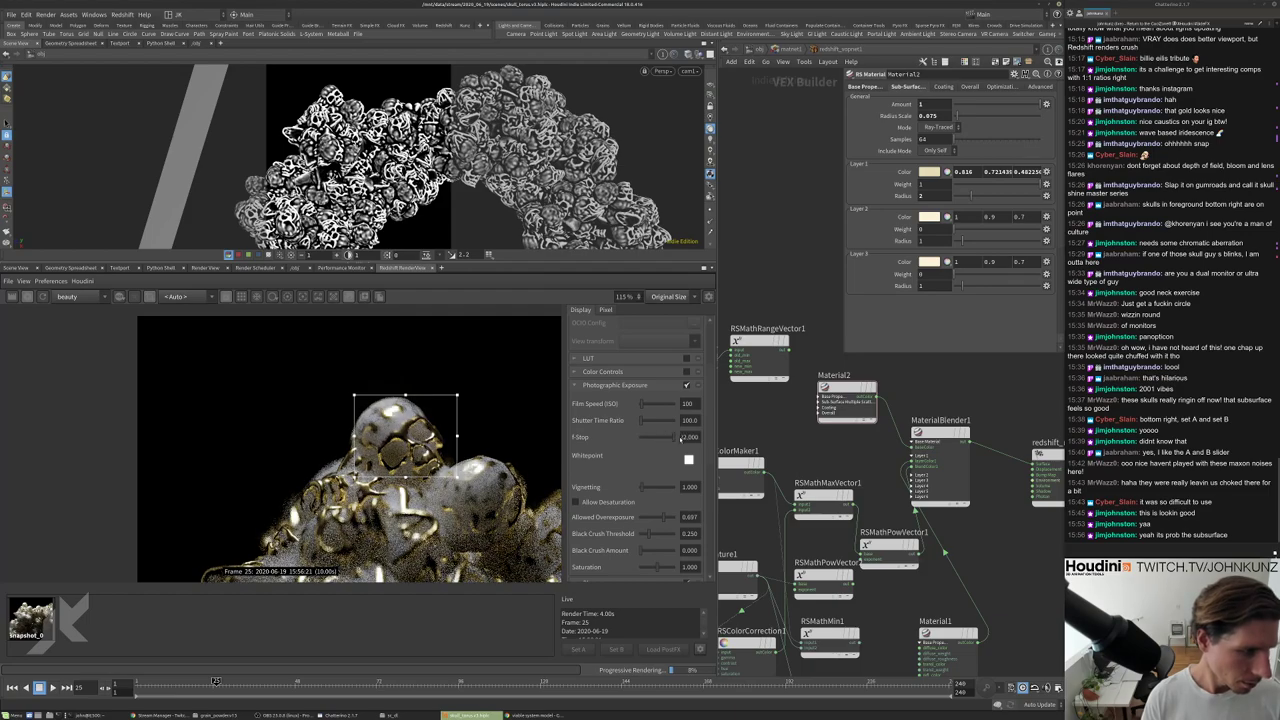
scroll(381, 467, "up", 3)
scroll(521, 454, "up", 4)
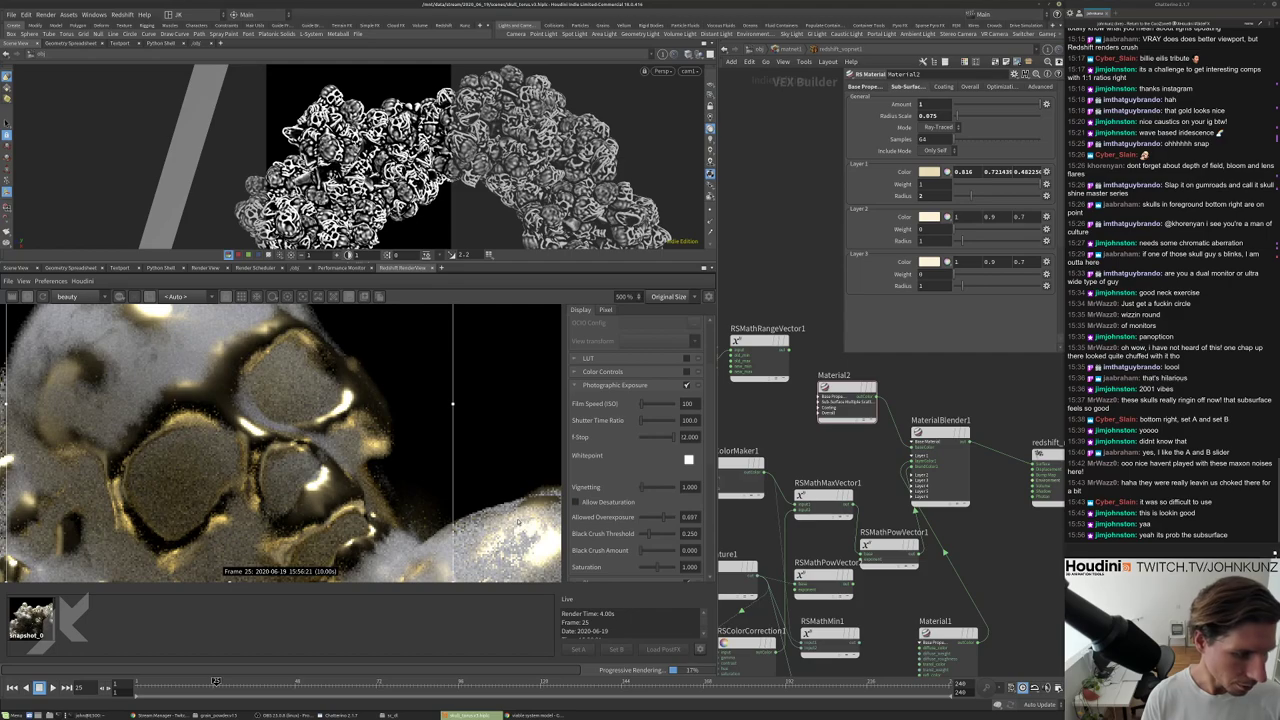
scroll(518, 521, "down", 6)
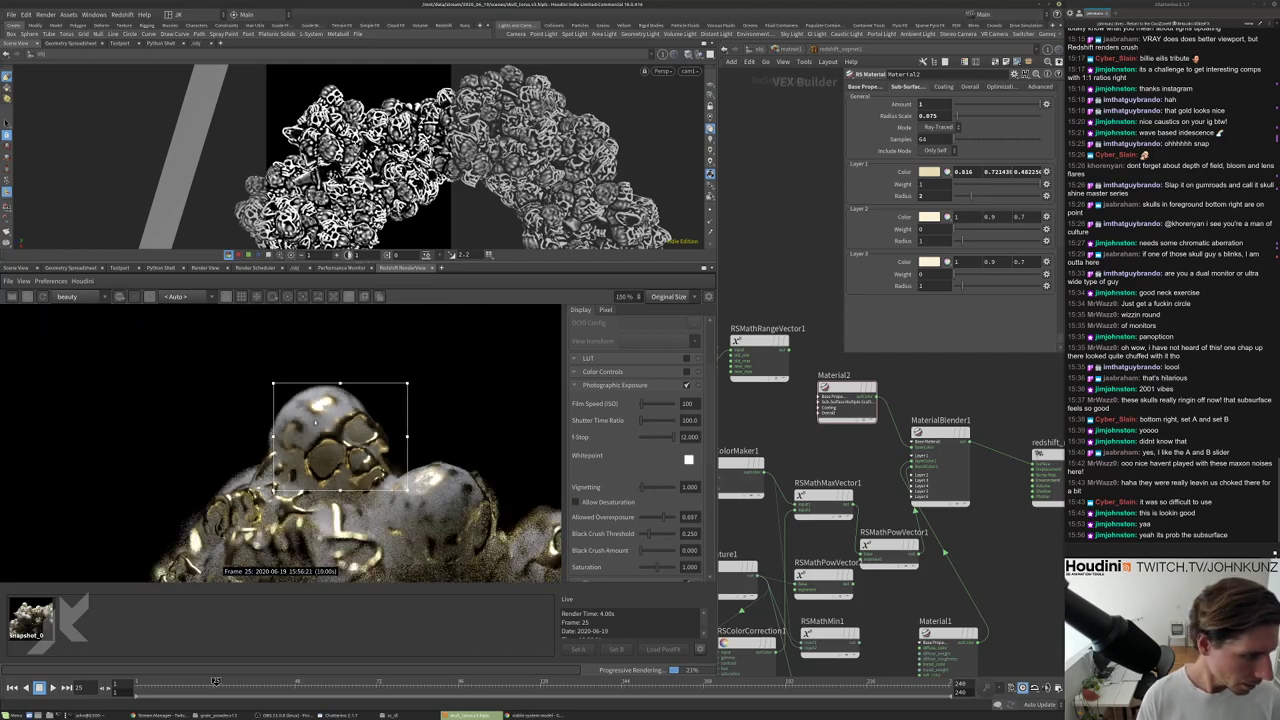
scroll(316, 421, "down", 2)
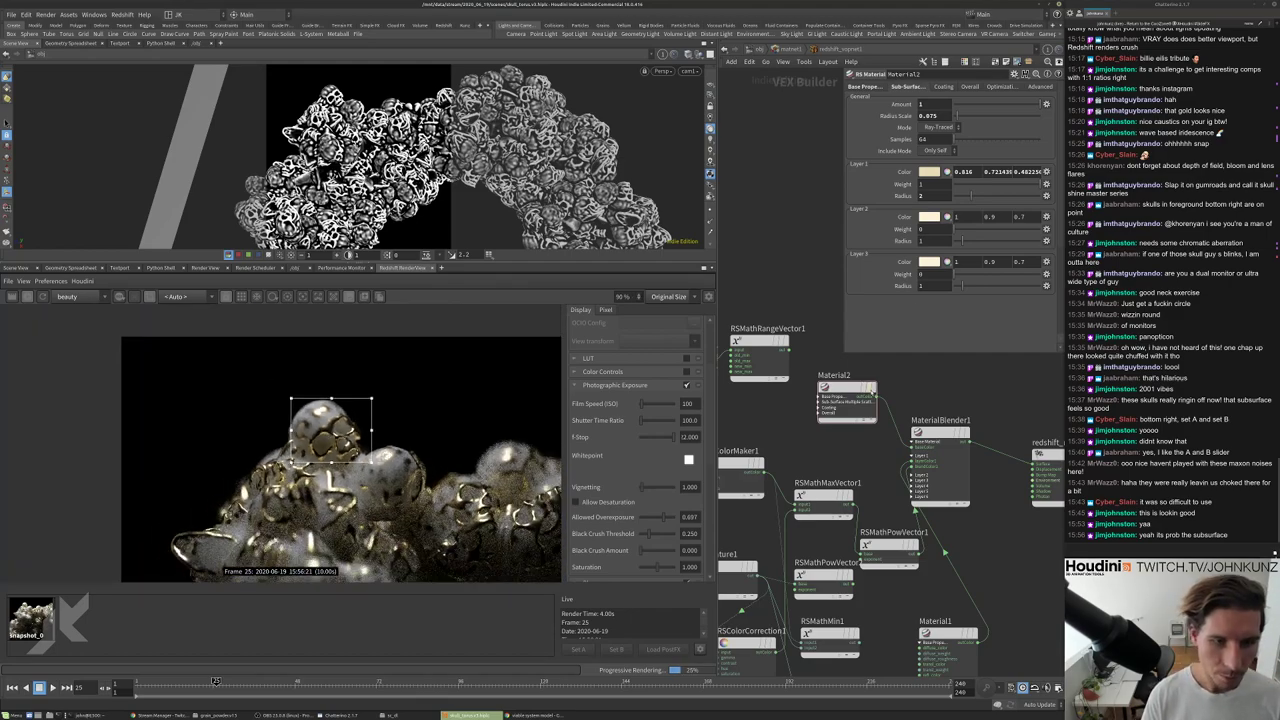
left_click(846, 400)
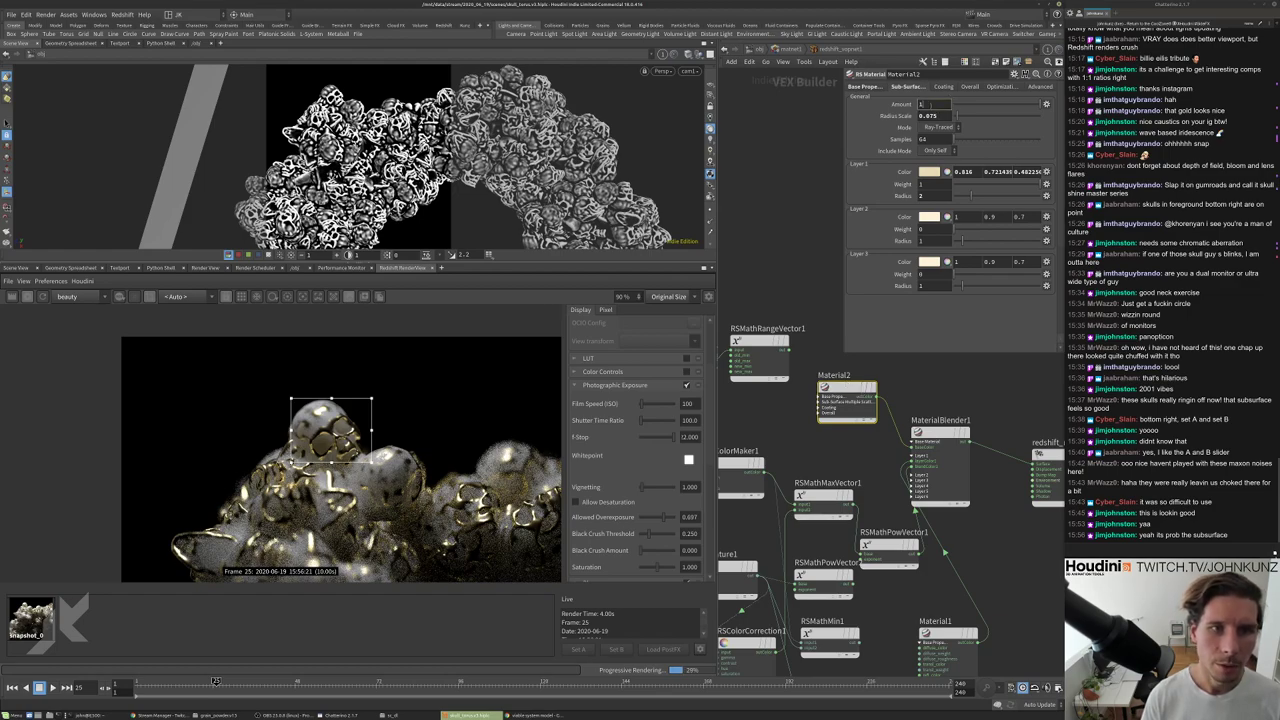
Set Material2's diffuse Weight to 0.25 under Base Properties.
left_click(886, 87)
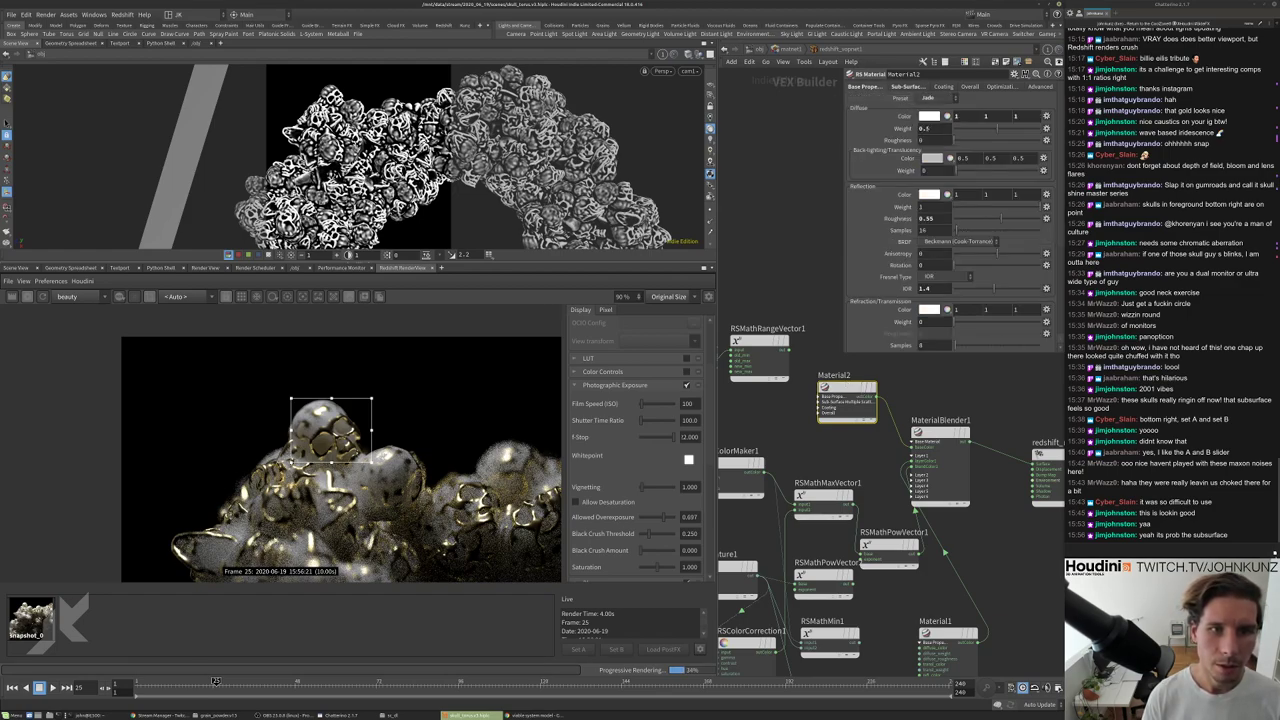
left_click(926, 128)
type("0.25")
key("Return")
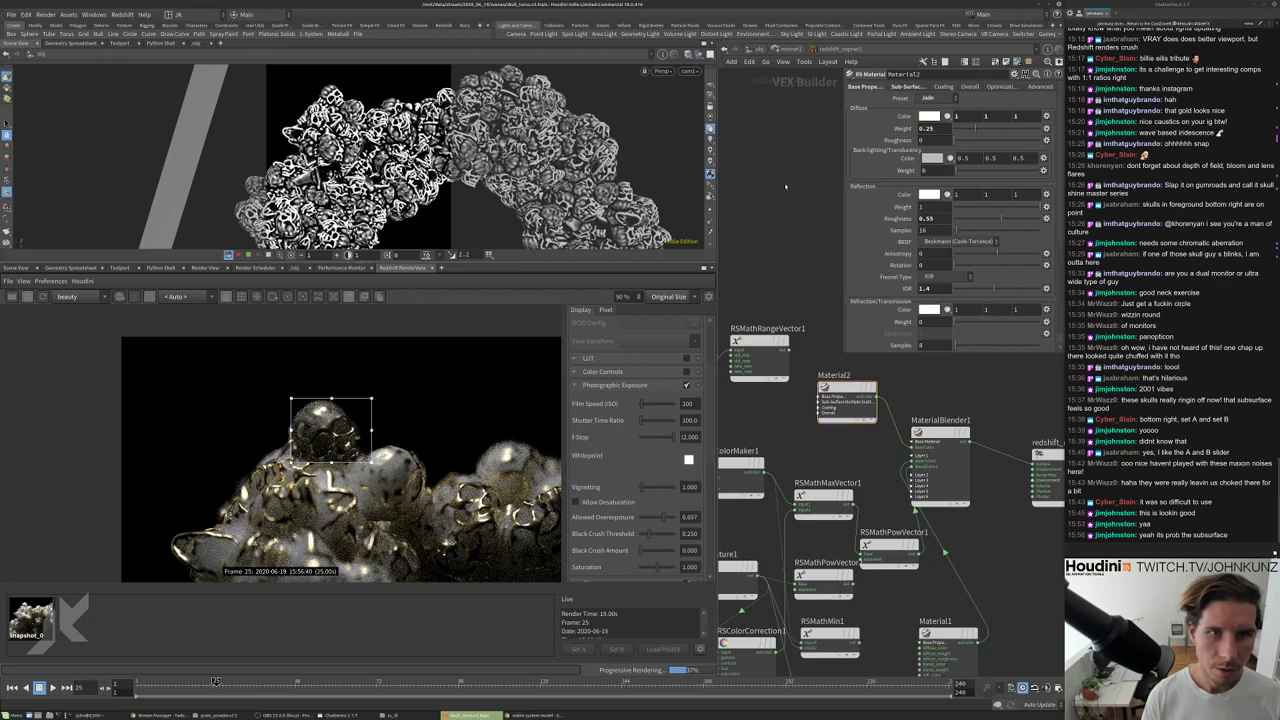
scroll(421, 424, "up", 2)
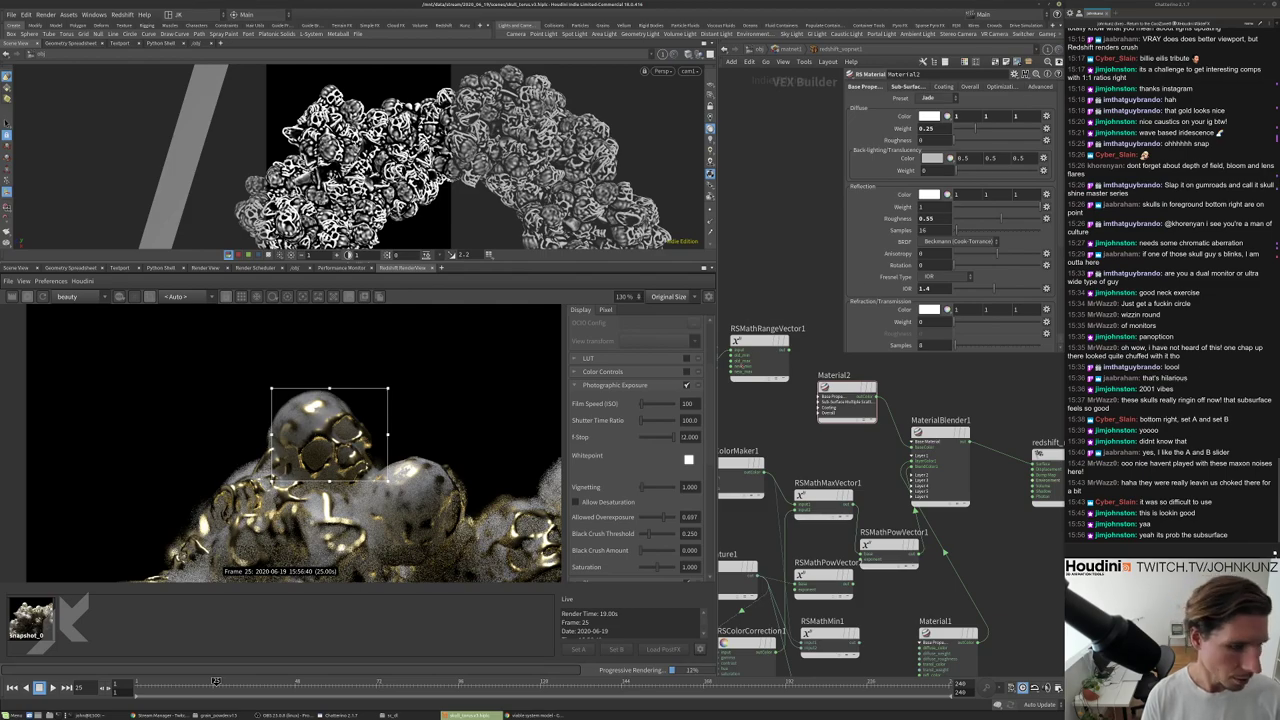
Drop the F-Stop to 1.018 and restart the Redshift render.
left_click(663, 440)
left_click_drag(661, 441, 648, 441)
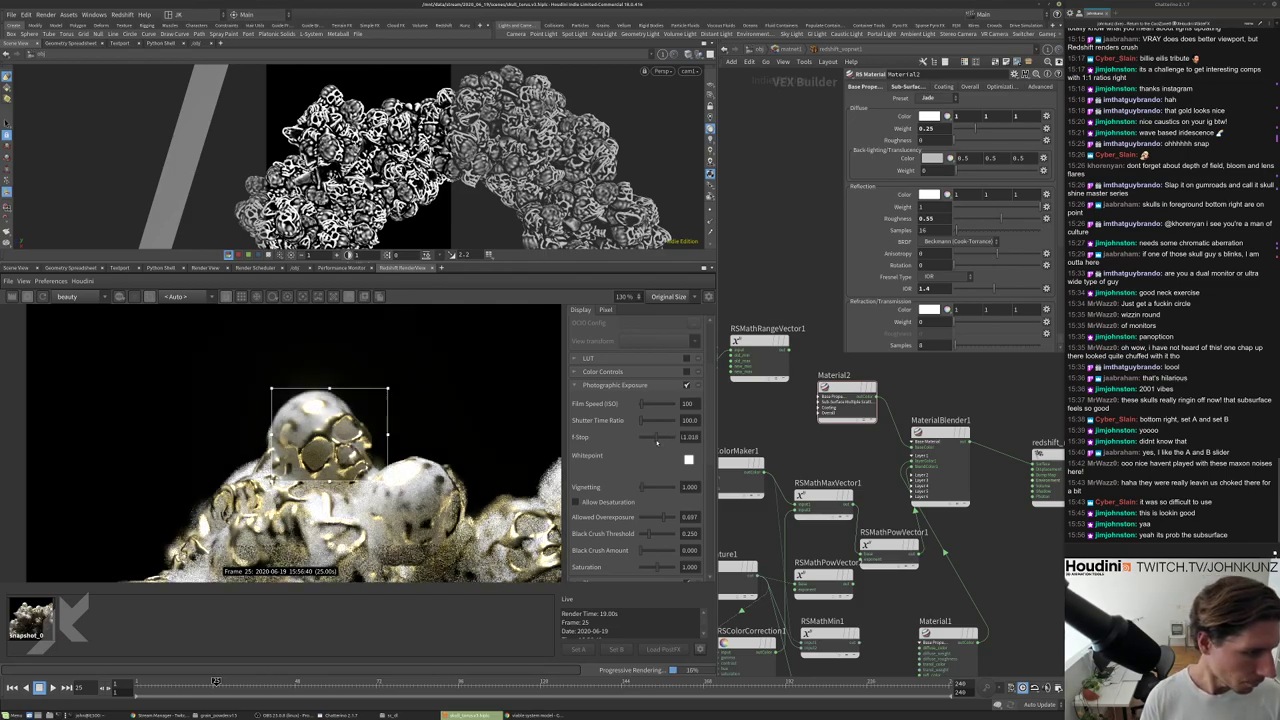
scroll(332, 411, "down", 3)
scroll(343, 435, "down", 3)
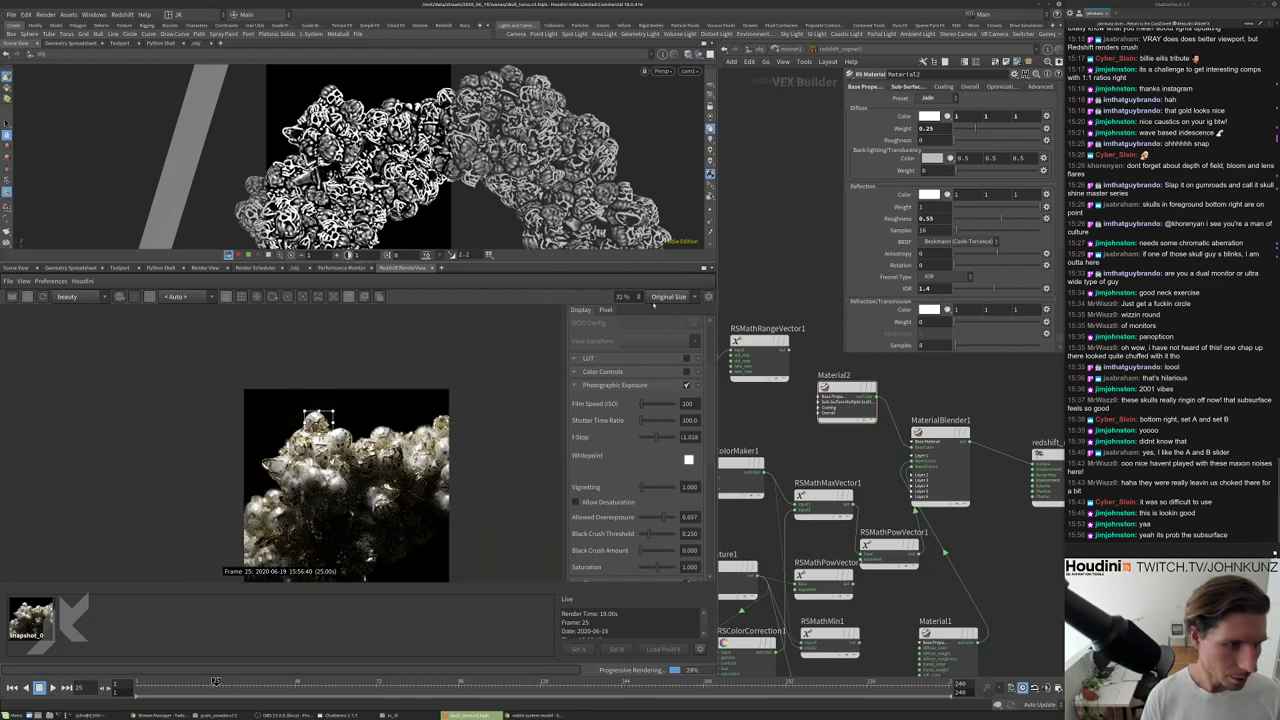
left_click(42, 296)
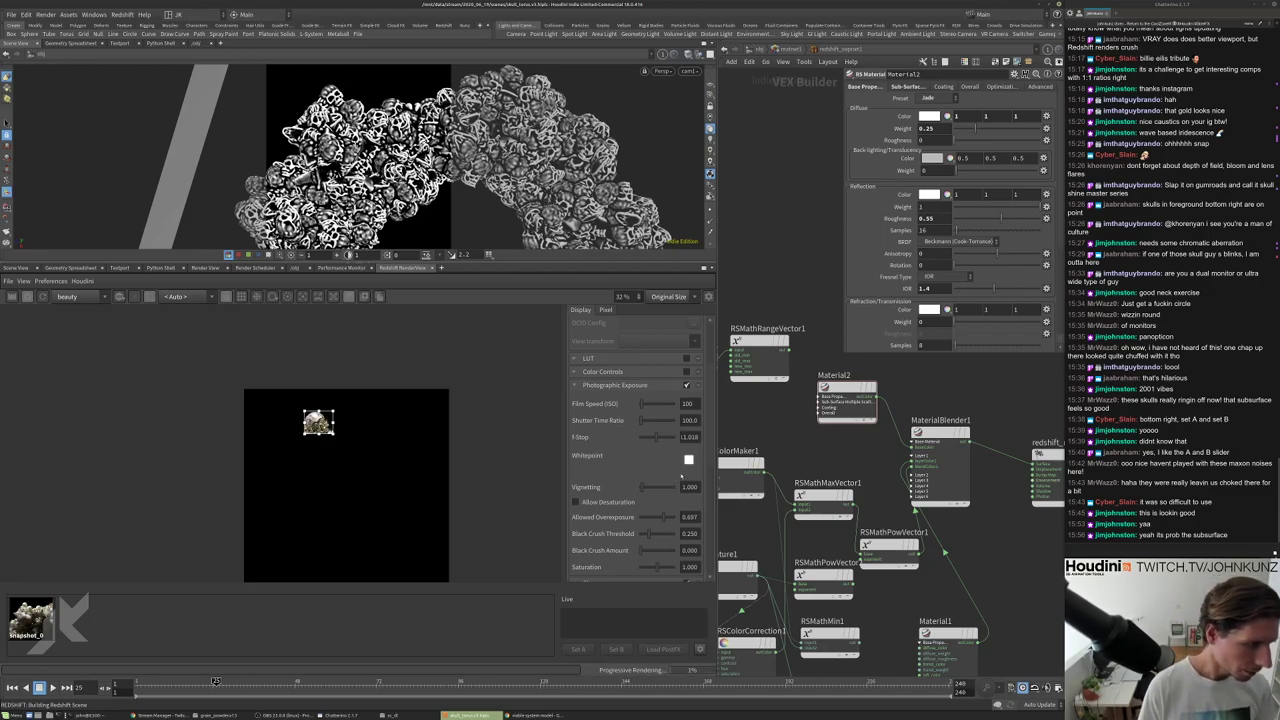
Brighten the Redshift render with F-Stop about 5.09 and Allowed Overexposure 0.624.
left_click(147, 297)
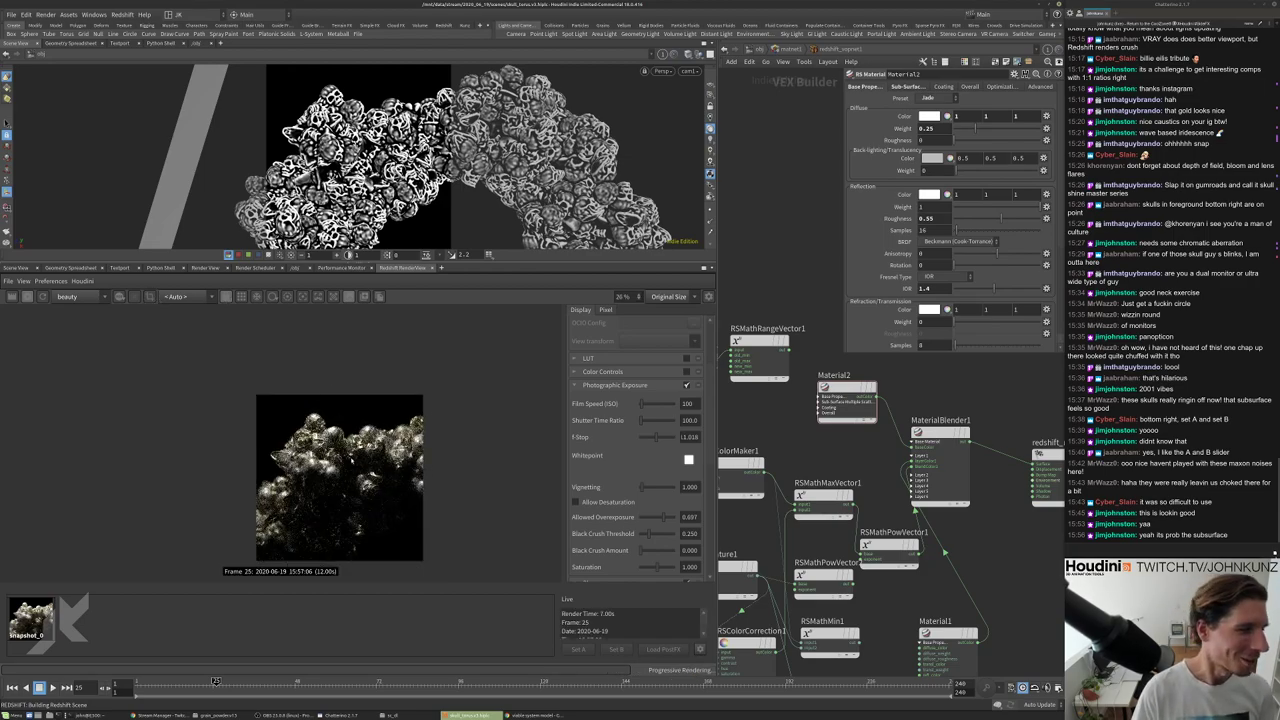
scroll(340, 418, "up", 5)
scroll(284, 362, "up", 3)
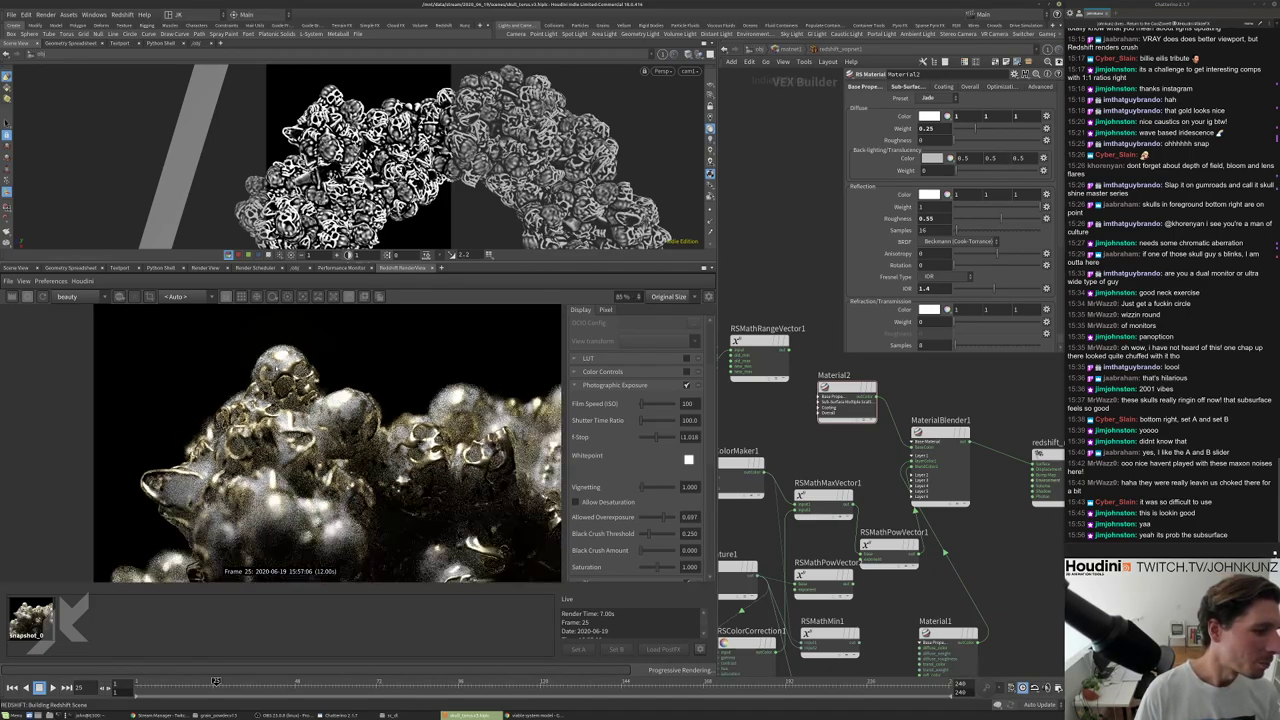
scroll(284, 362, "up", 1)
scroll(284, 362, "down", 2)
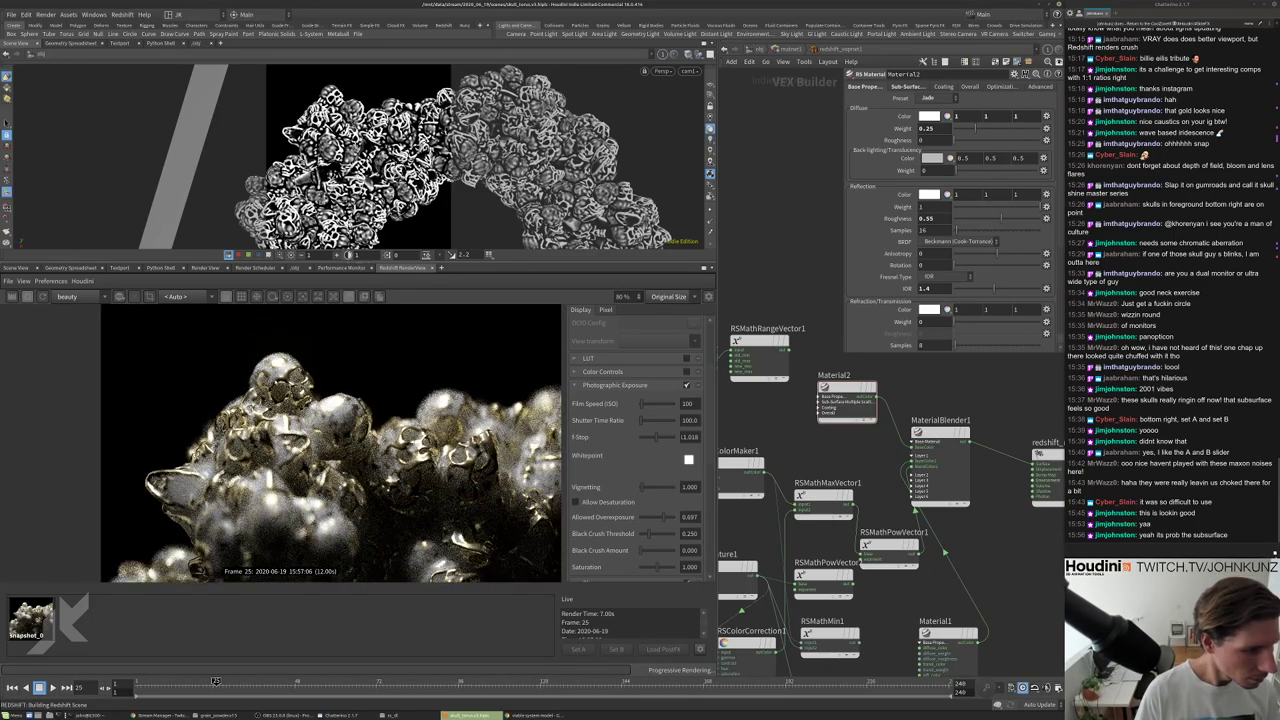
scroll(300, 444, "down", 4)
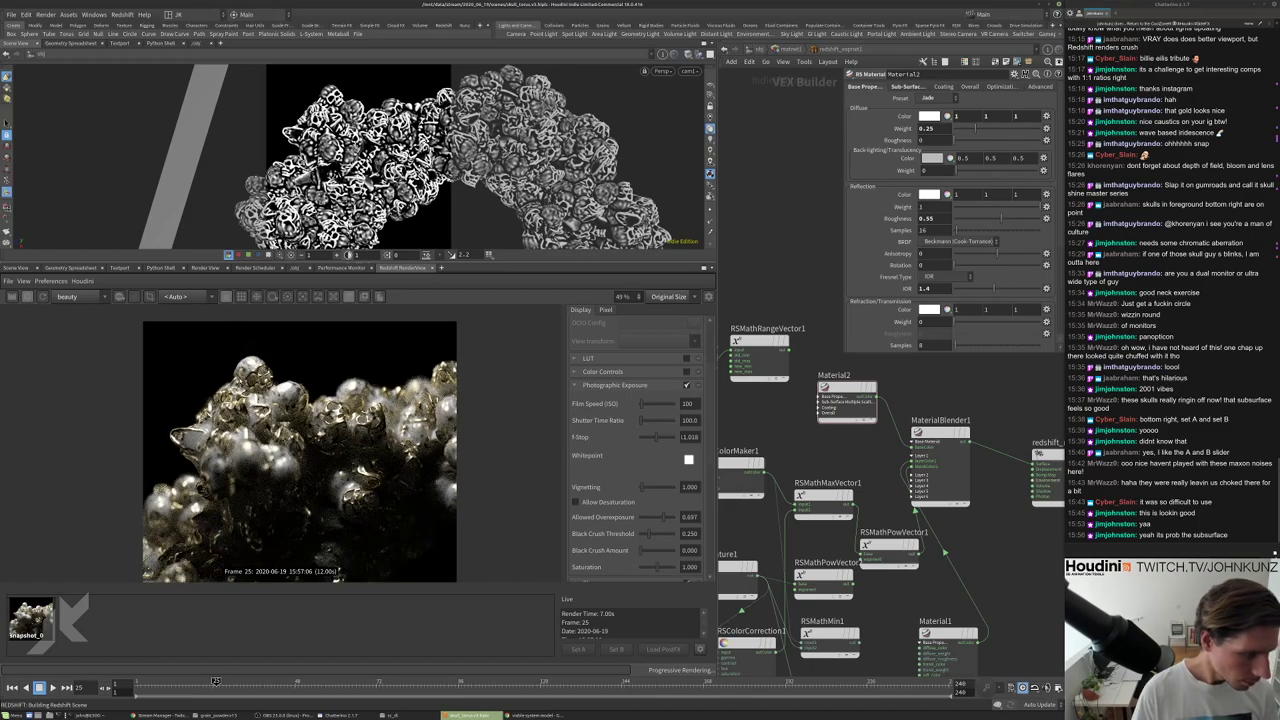
scroll(300, 444, "up", 8)
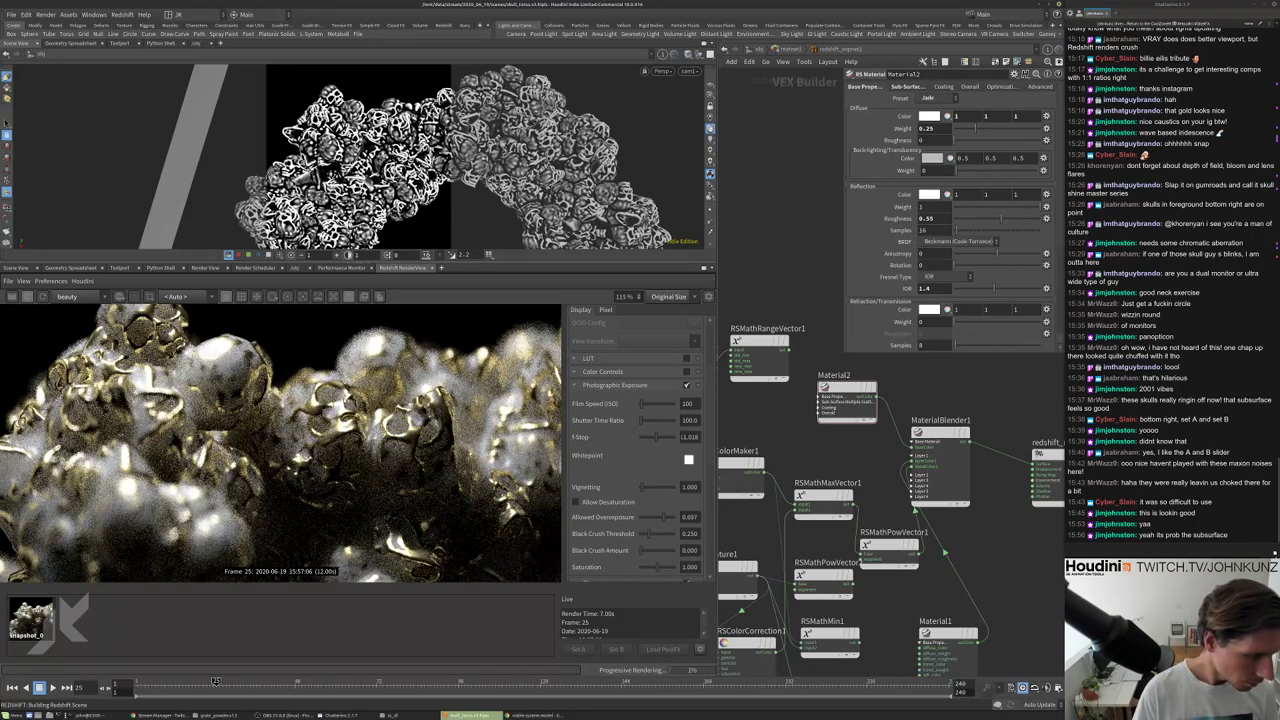
scroll(300, 444, "down", 7)
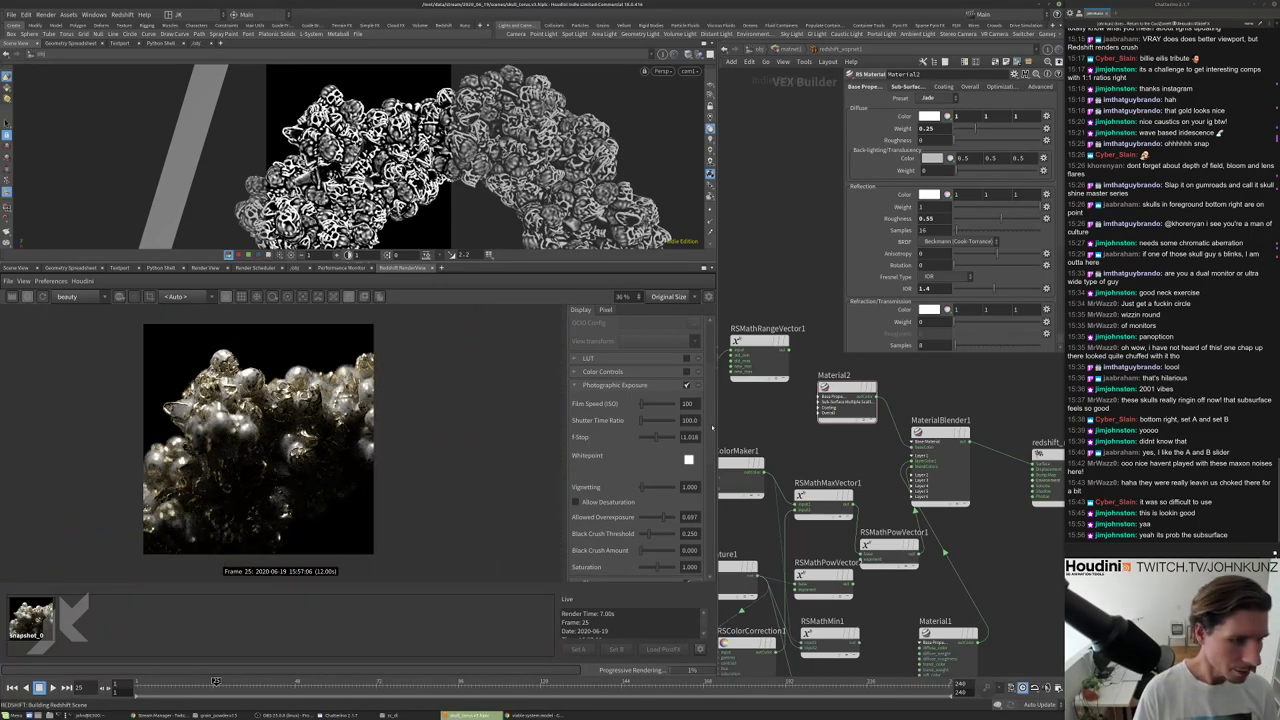
left_click_drag(663, 440, 648, 440)
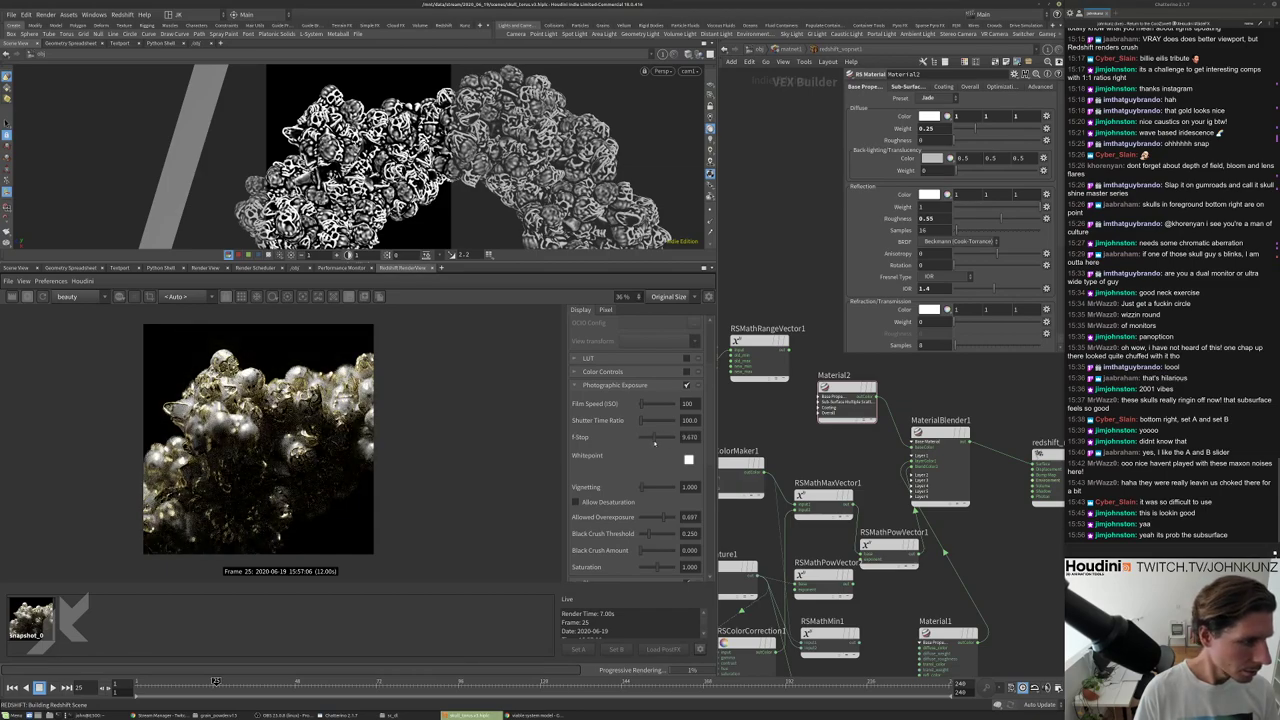
scroll(431, 429, "up", 7)
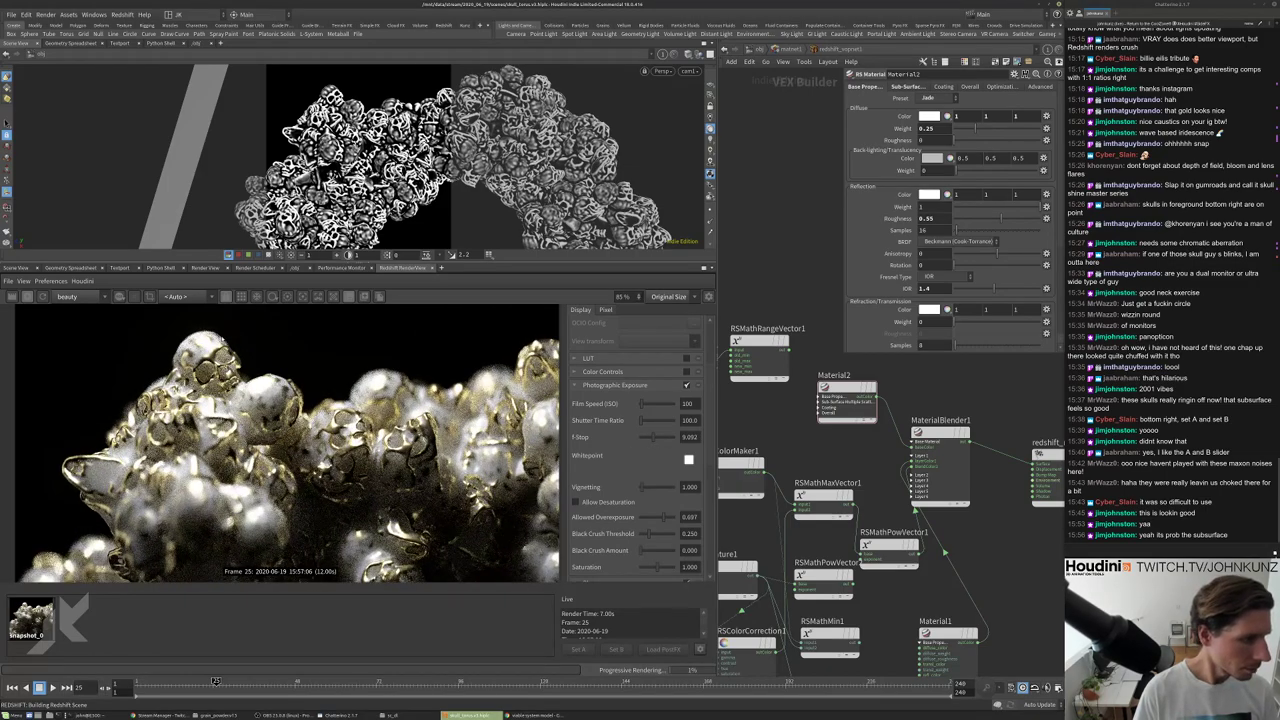
scroll(300, 444, "down", 3)
left_click_drag(666, 518, 630, 553)
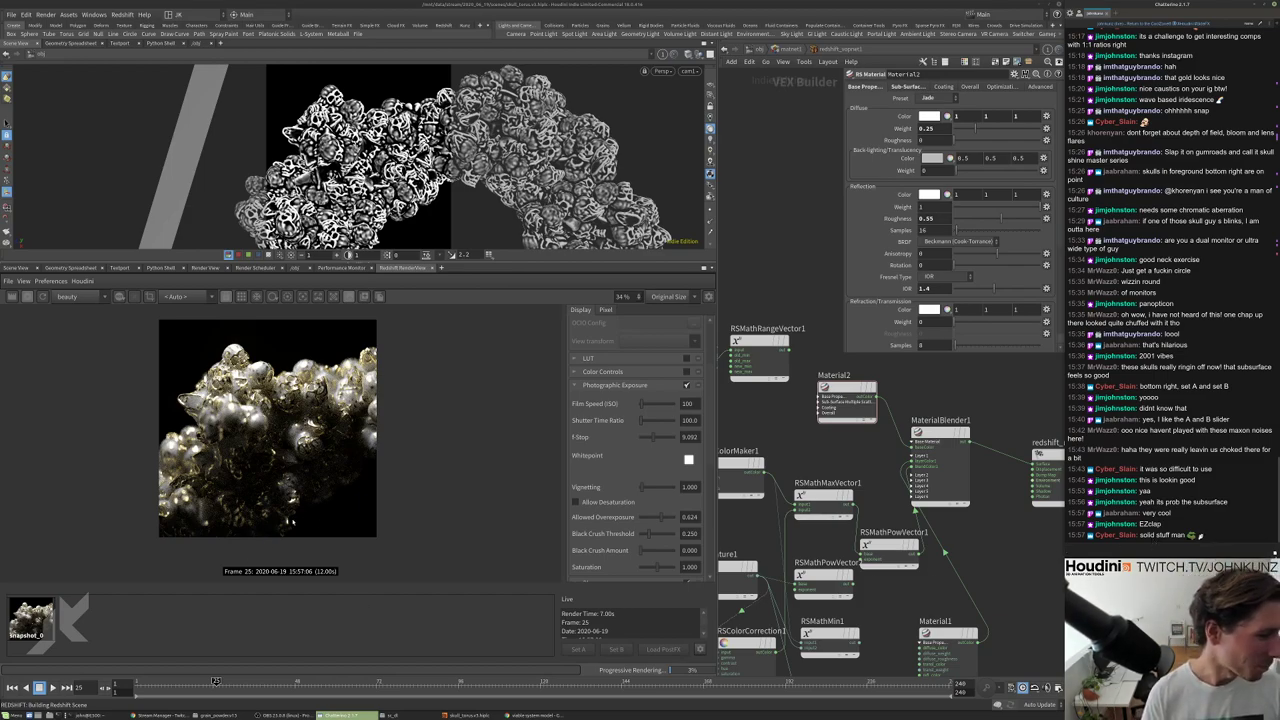
Save the scene as a new version, skull_torus.v4.hiplc.
left_click(10, 14)
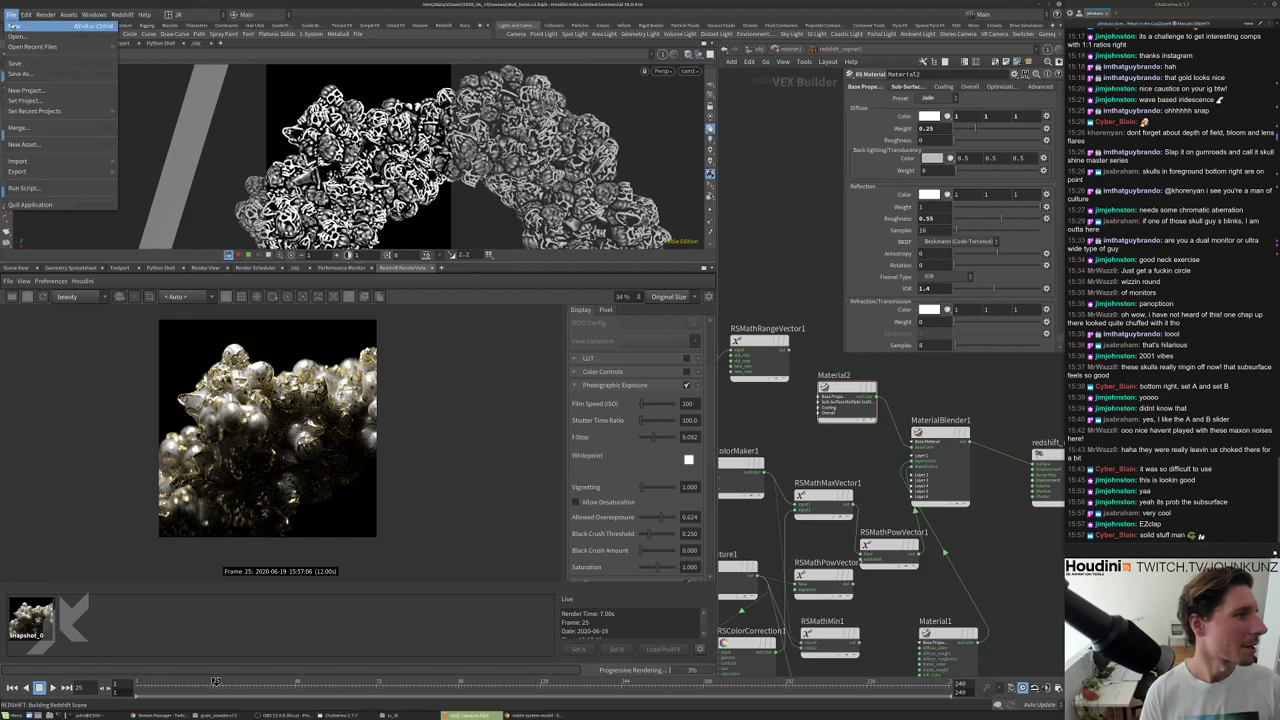
left_click(40, 74)
left_click(661, 343)
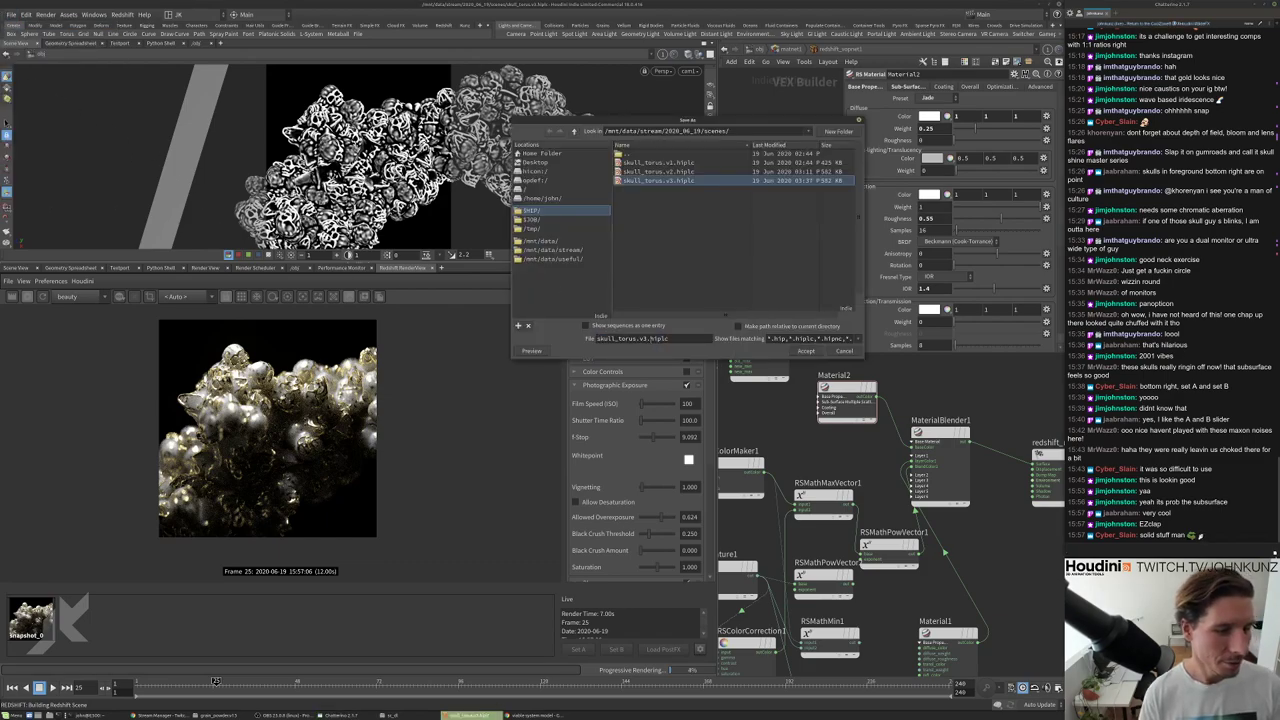
key("BackSpace")
type("4")
key("Return")
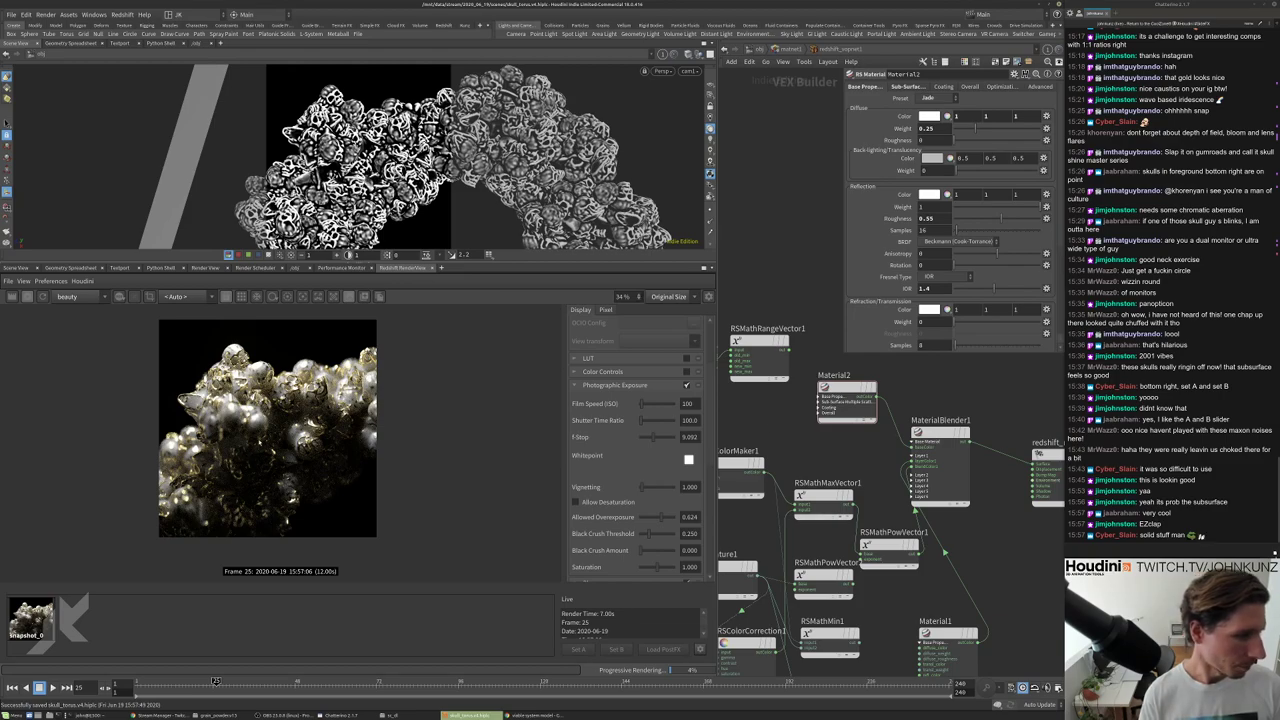
scroll(246, 459, "up", 1)
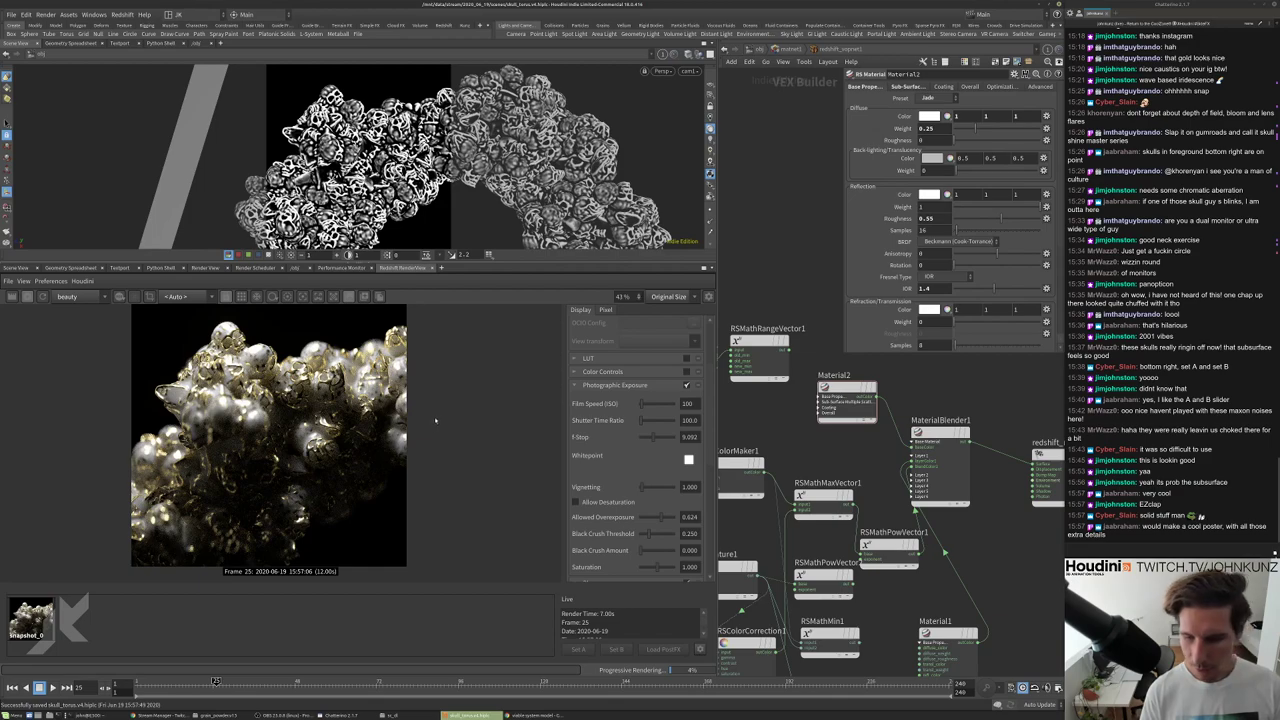
scroll(442, 415, "down", 1)
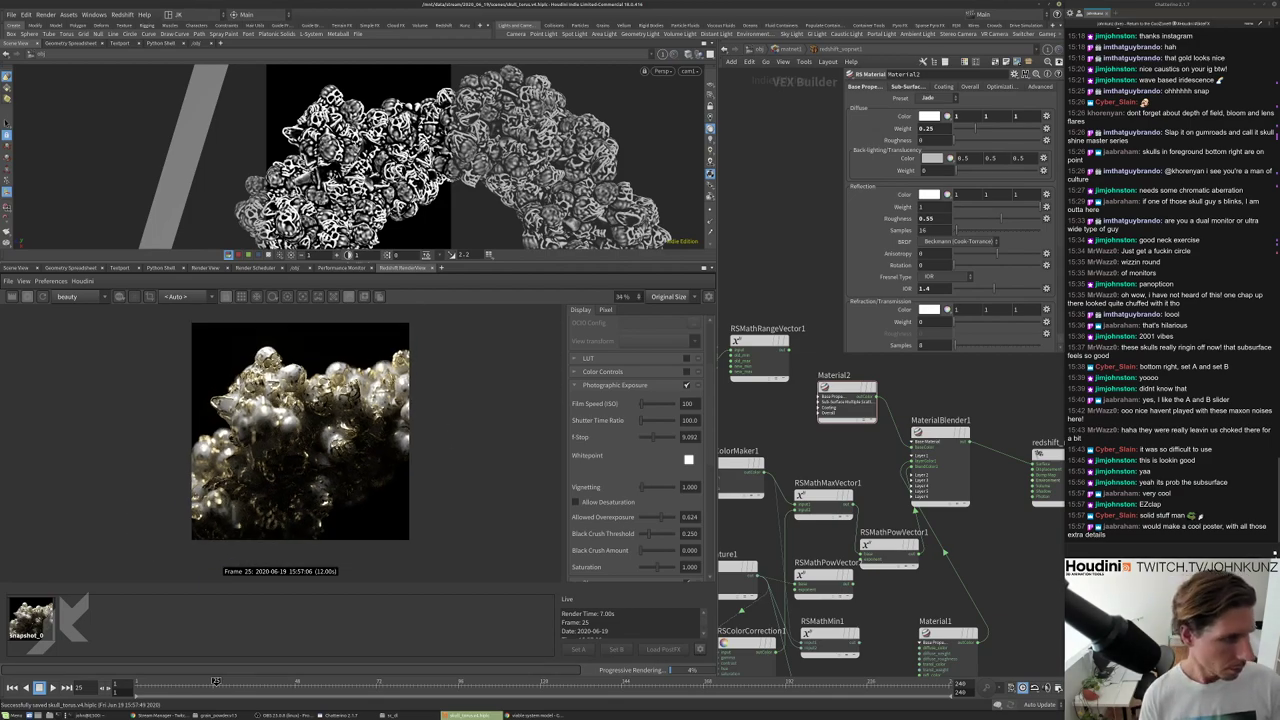
scroll(442, 415, "up", 2)
scroll(300, 430, "down", 2)
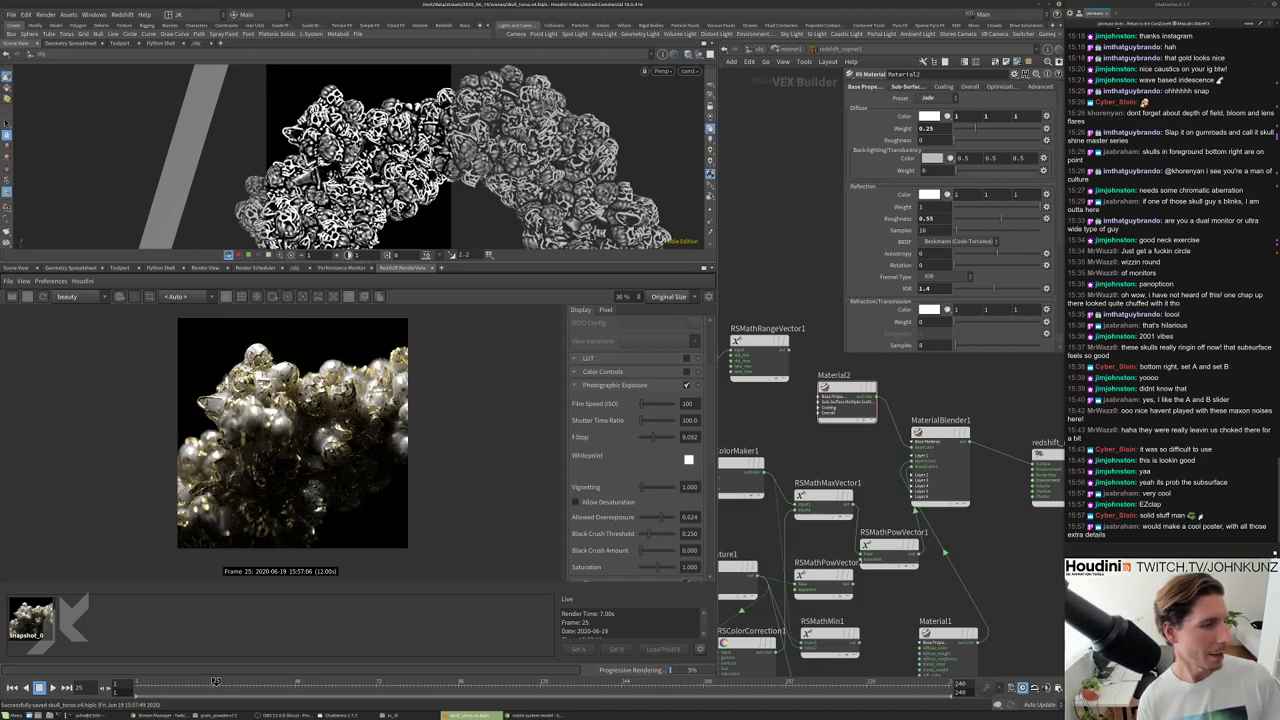
scroll(294, 440, "up", 2)
scroll(294, 440, "down", 1)
scroll(298, 444, "up", 2)
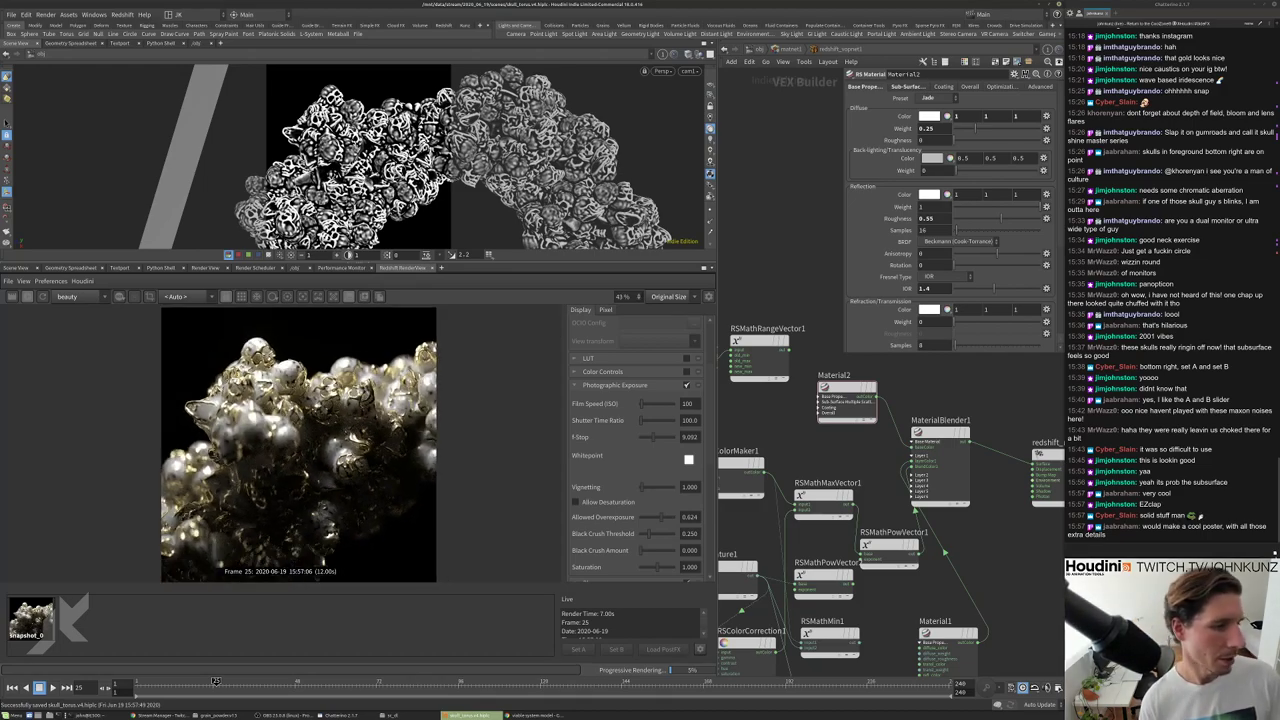
scroll(298, 444, "down", 1)
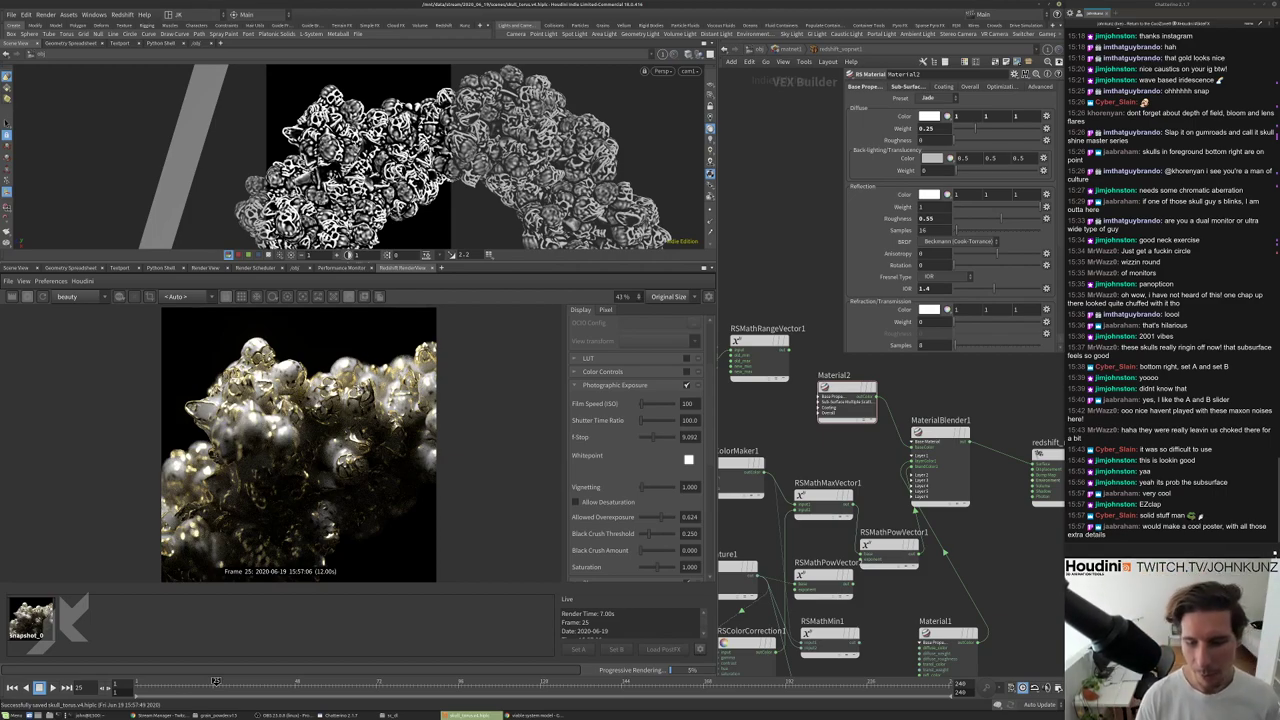
scroll(298, 444, "down", 2)
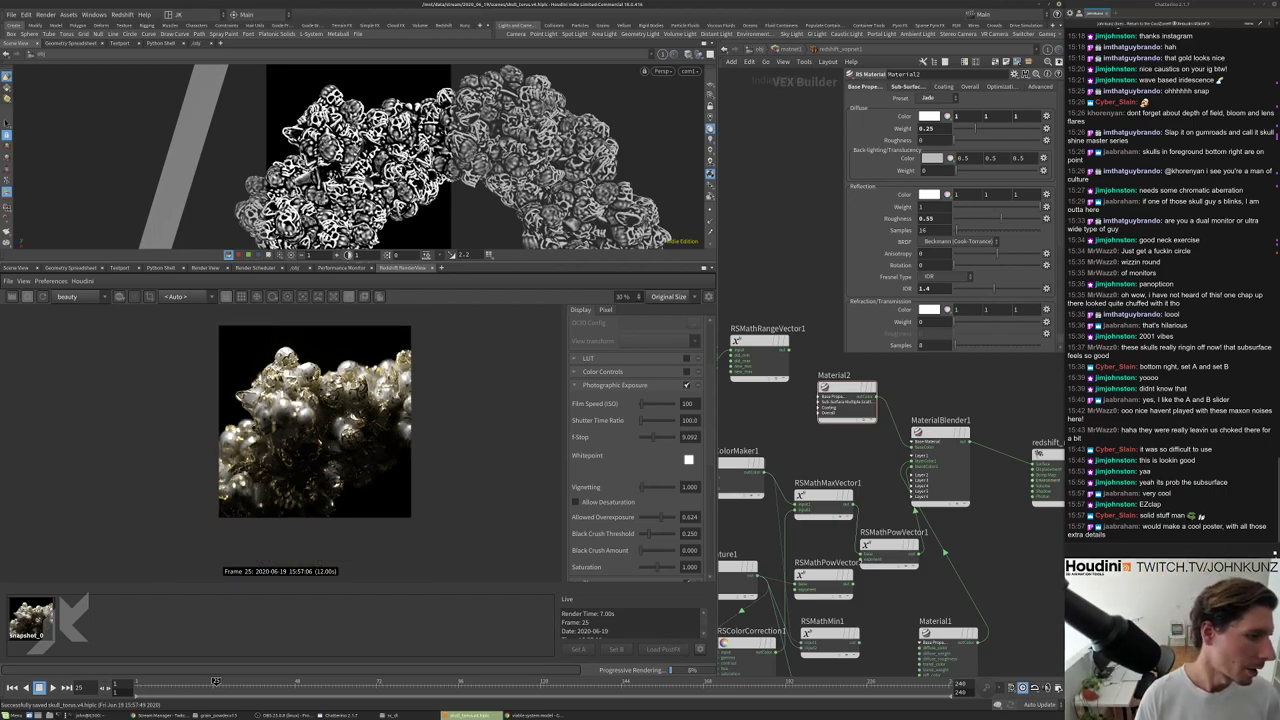
scroll(298, 444, "up", 3)
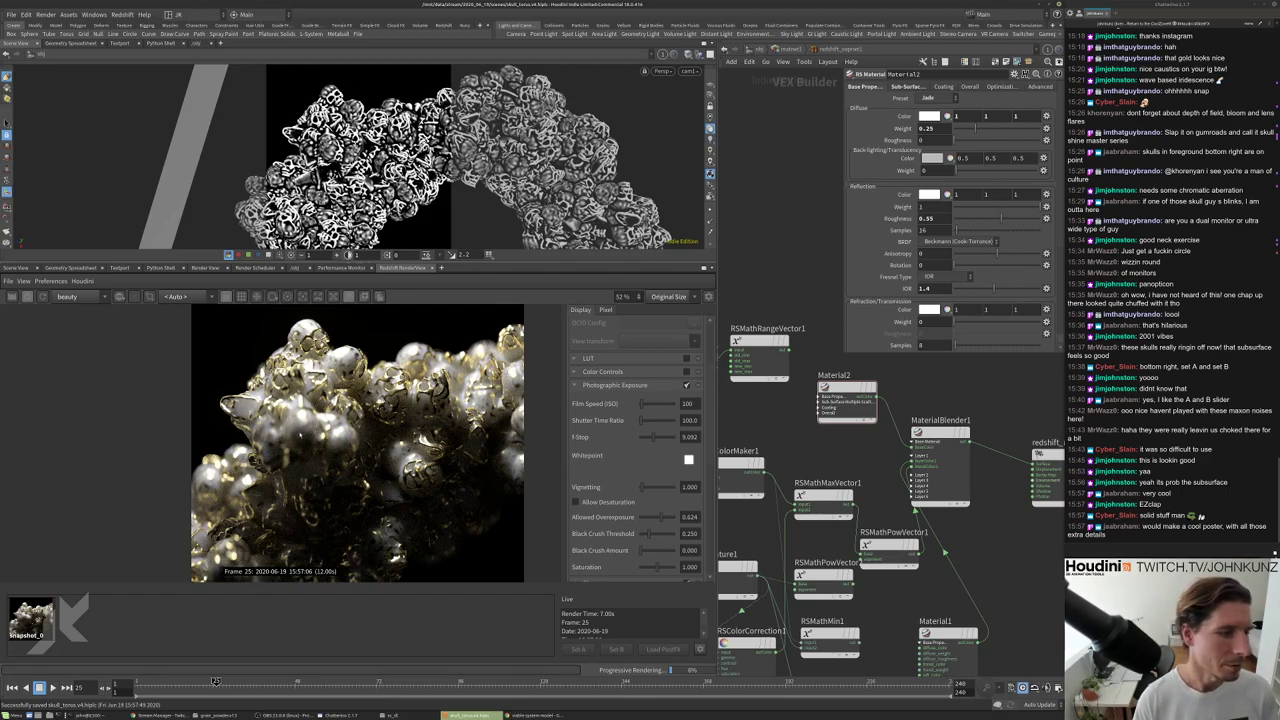
scroll(298, 444, "up", 4)
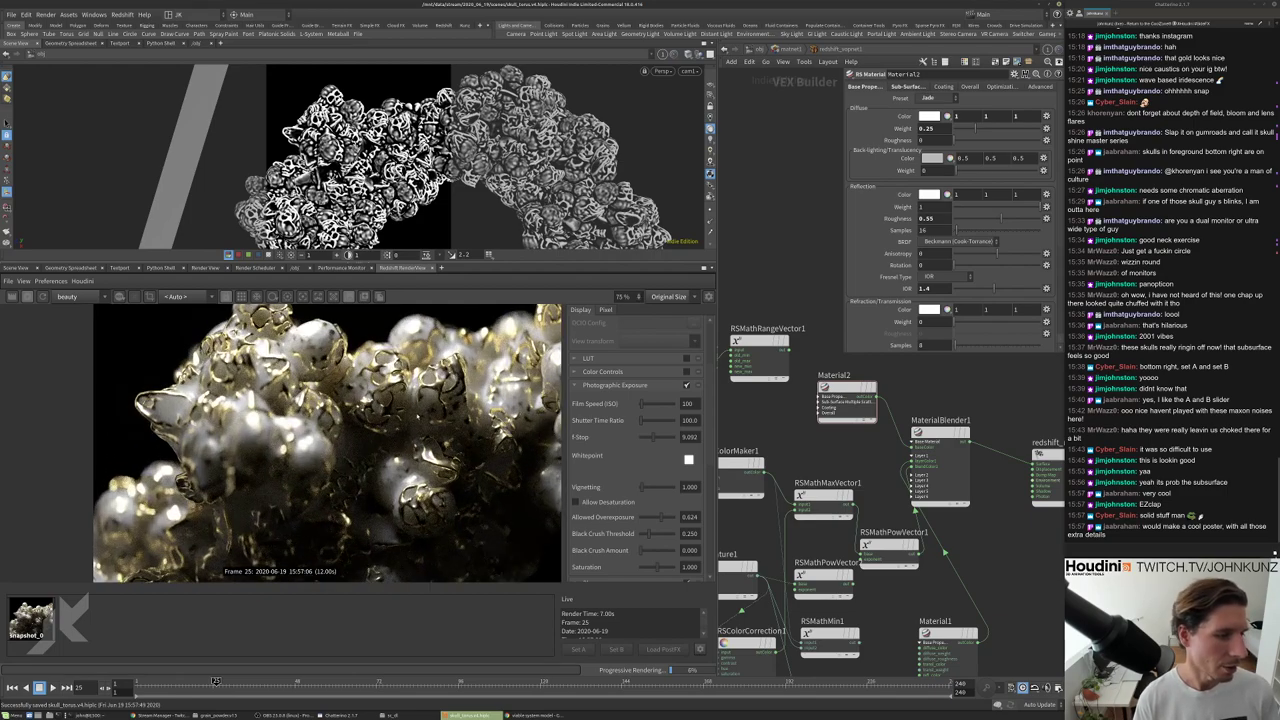
scroll(281, 444, "up", 1)
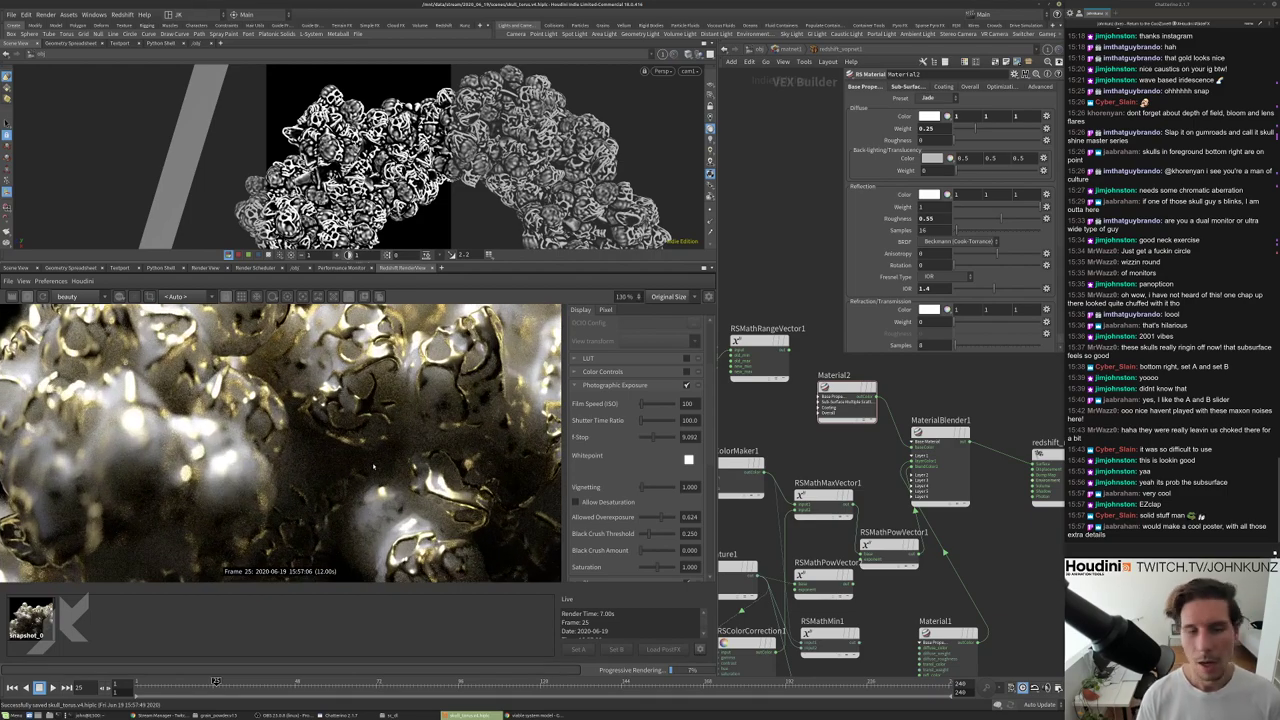
scroll(281, 444, "down", 2)
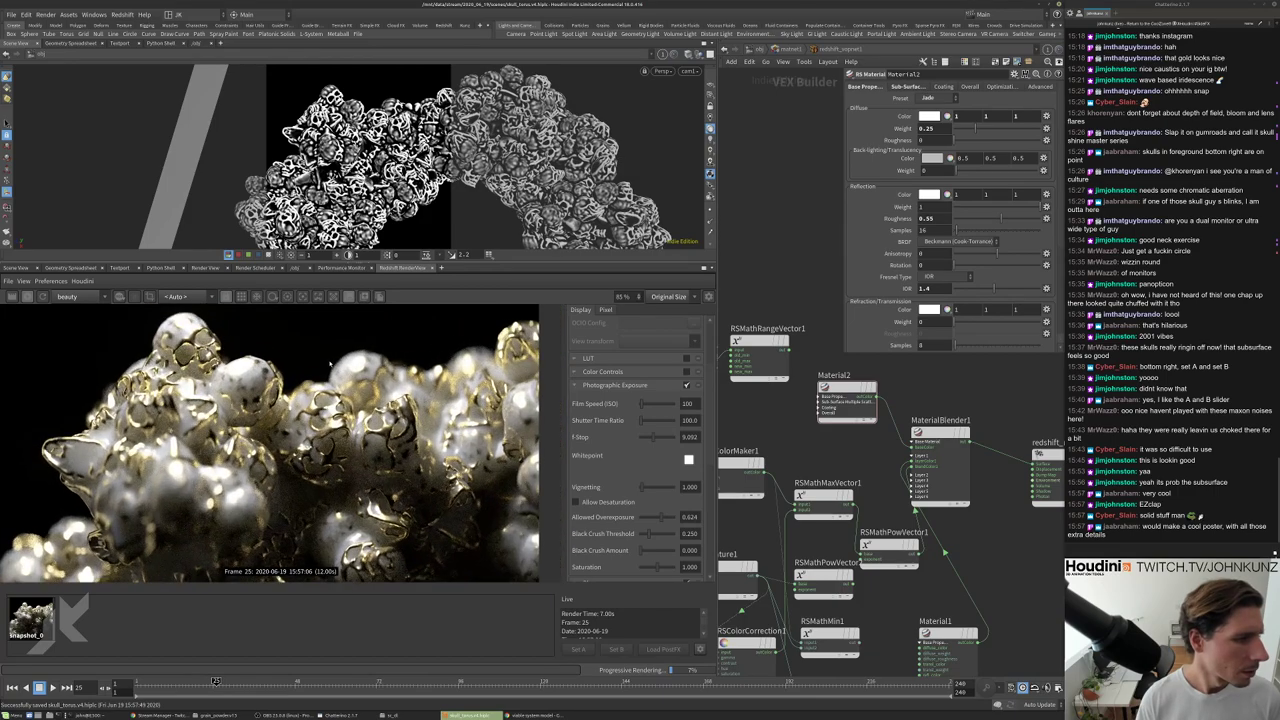
scroll(281, 444, "up", 6)
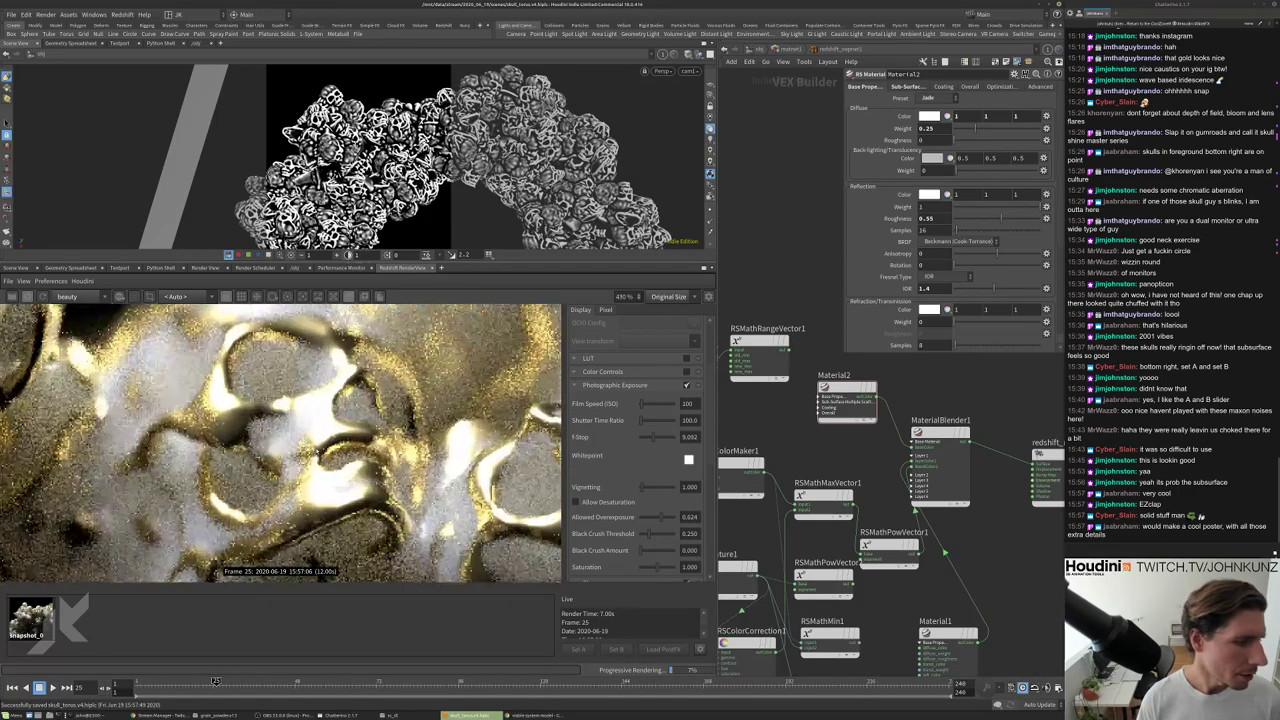
scroll(281, 444, "down", 3)
scroll(281, 444, "up", 5)
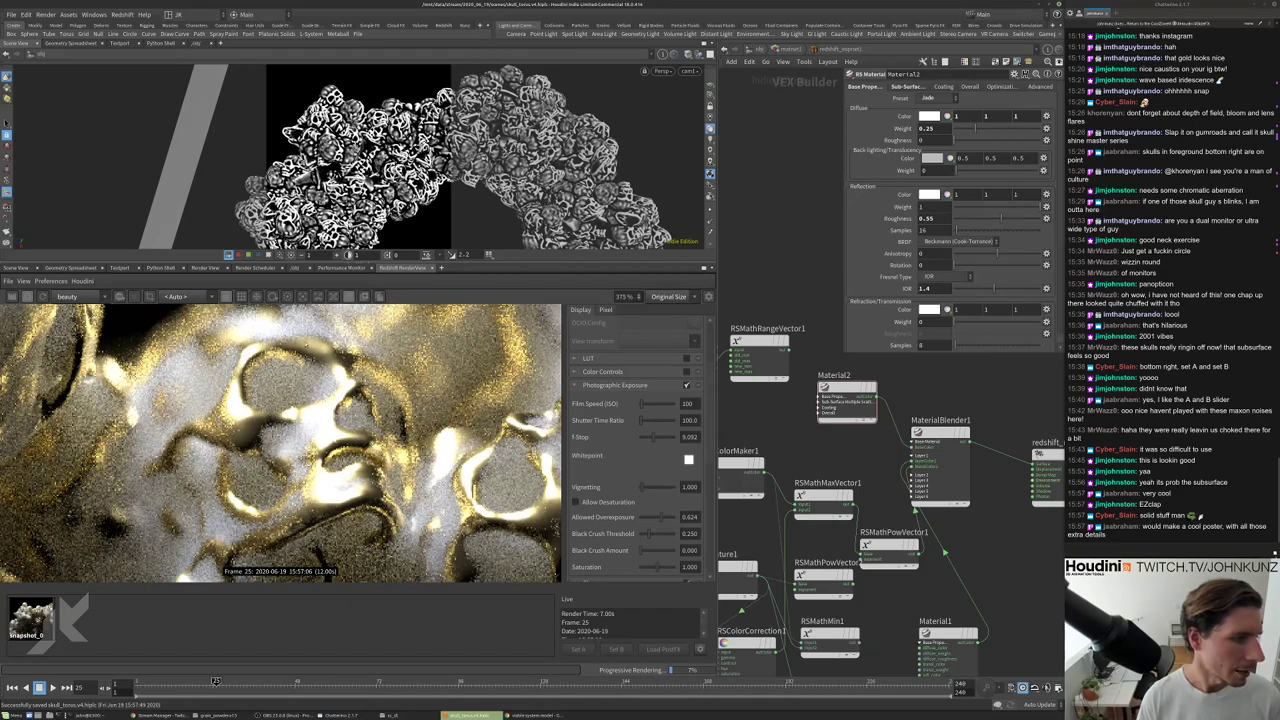
scroll(315, 348, "down", 2)
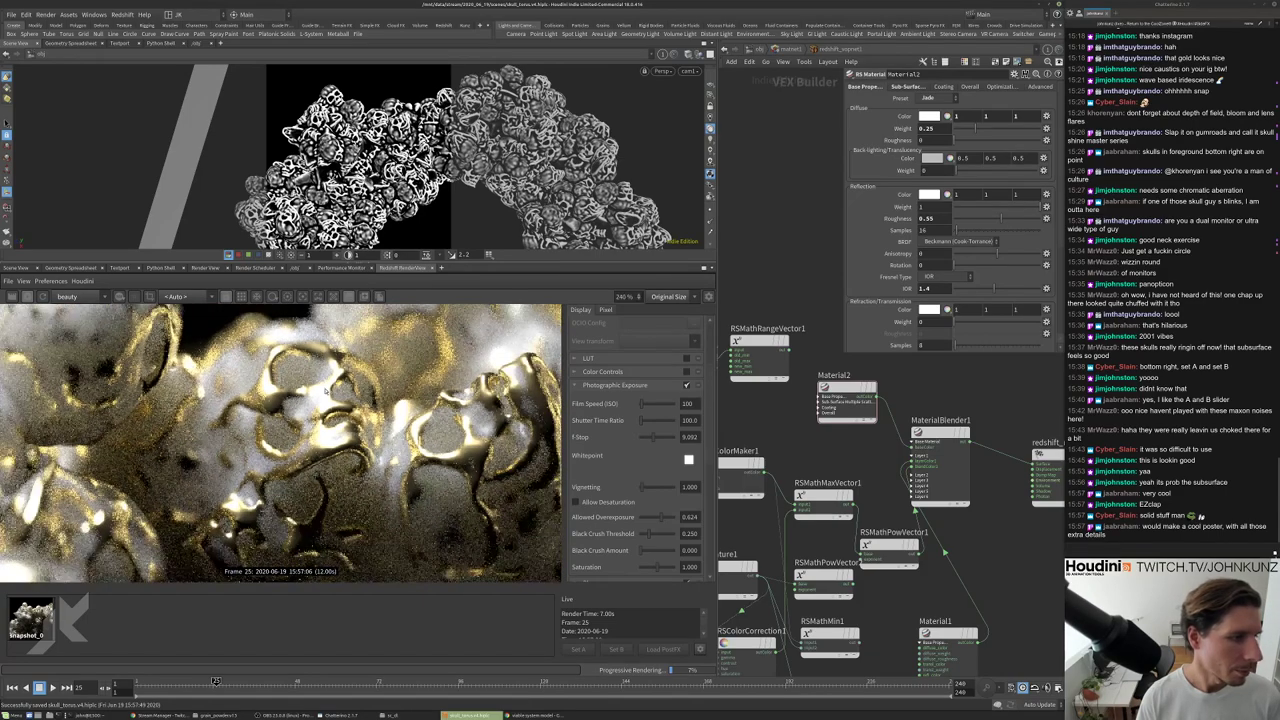
scroll(323, 441, "down", 3)
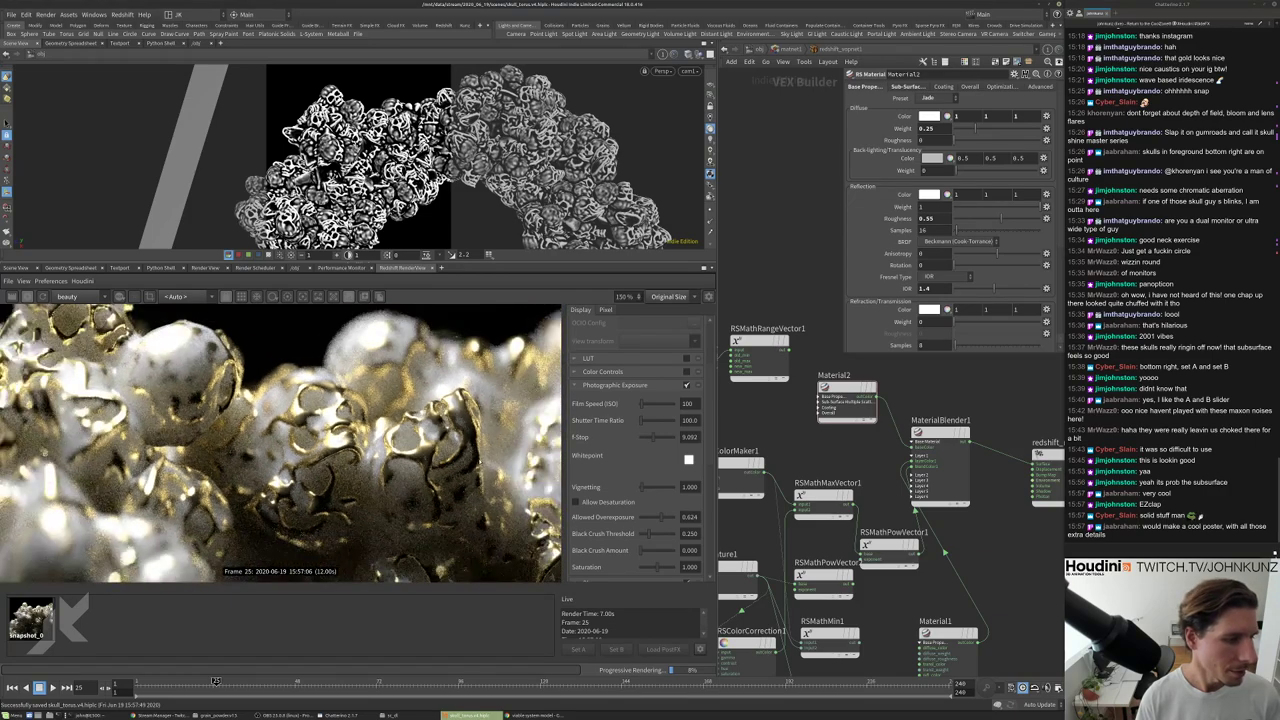
scroll(163, 312, "down", 2)
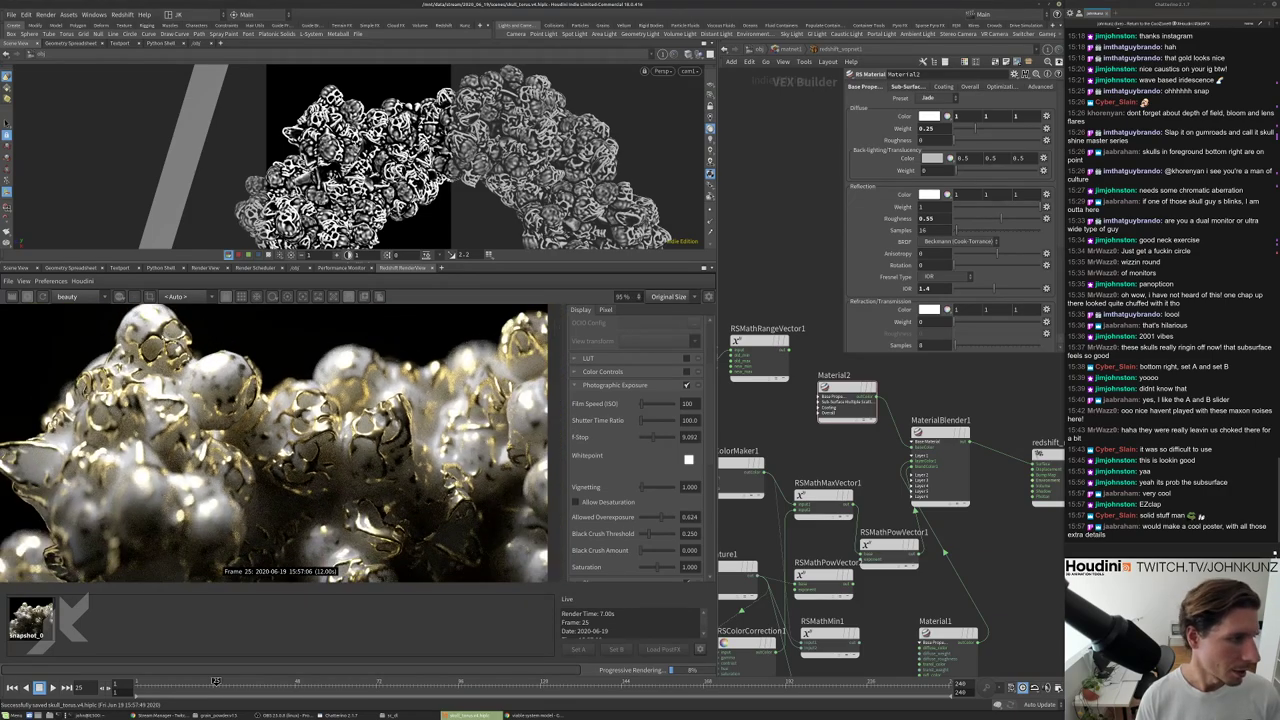
scroll(304, 387, "down", 2)
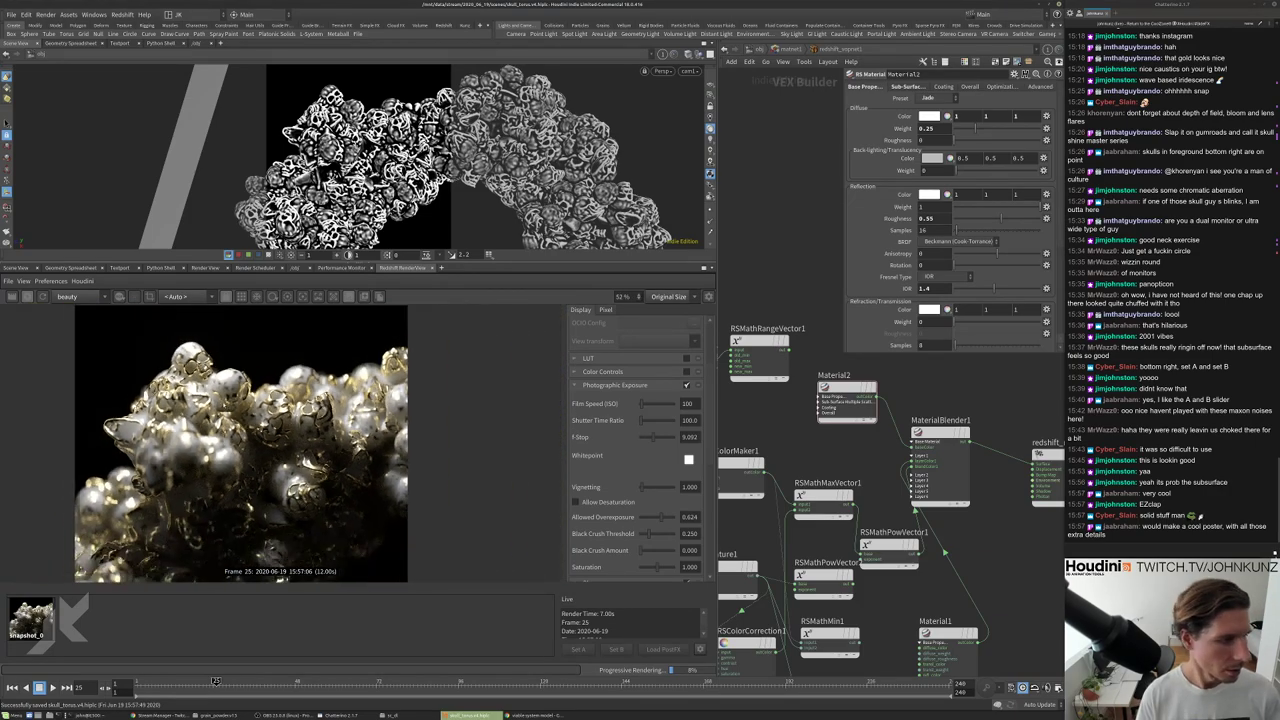
scroll(303, 420, "up", 5)
scroll(303, 440, "down", 3)
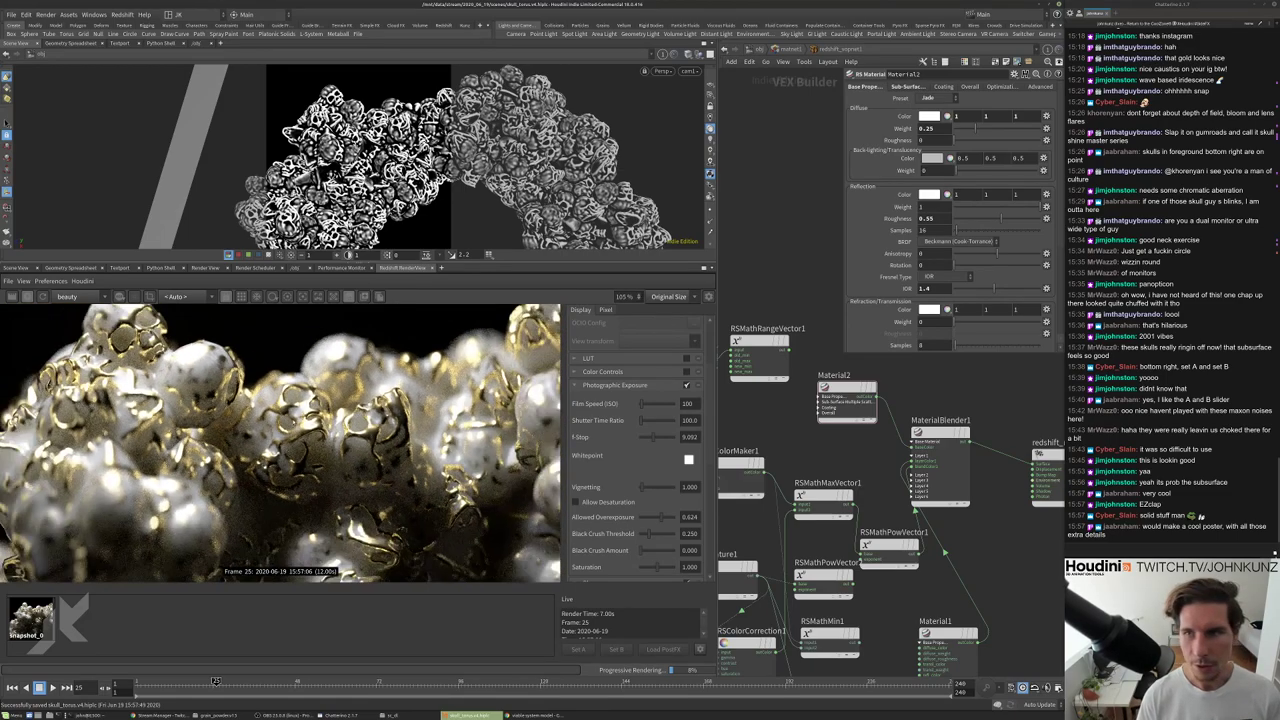
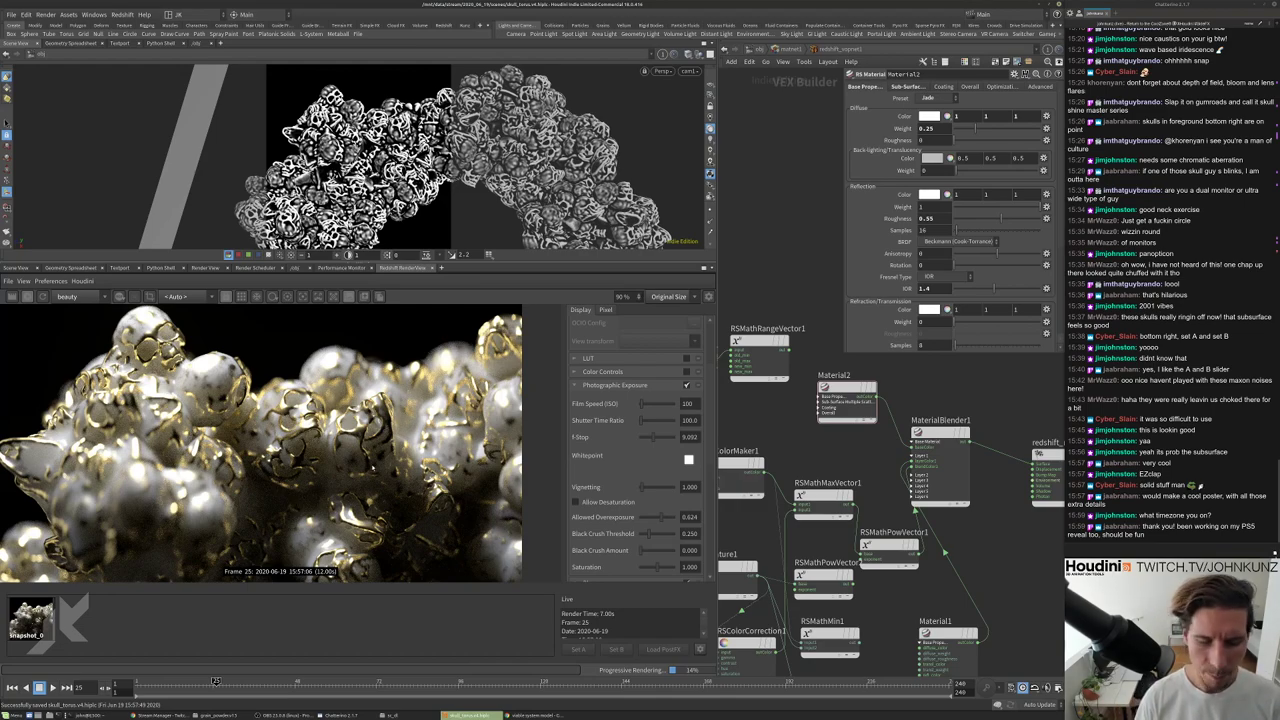
Zoom the RenderView image from 90% to about 55–60% so the full skull frame is visible.
scroll(283, 460, "down", 4)
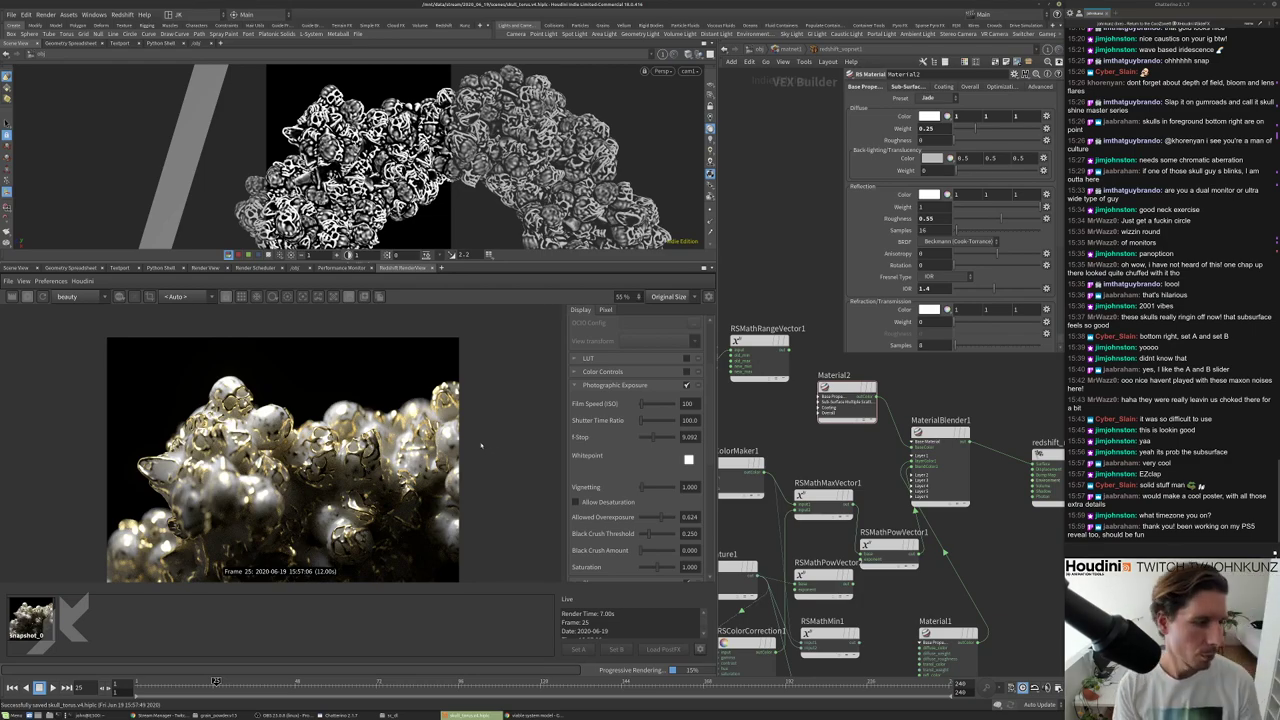
scroll(491, 443, "up", 2)
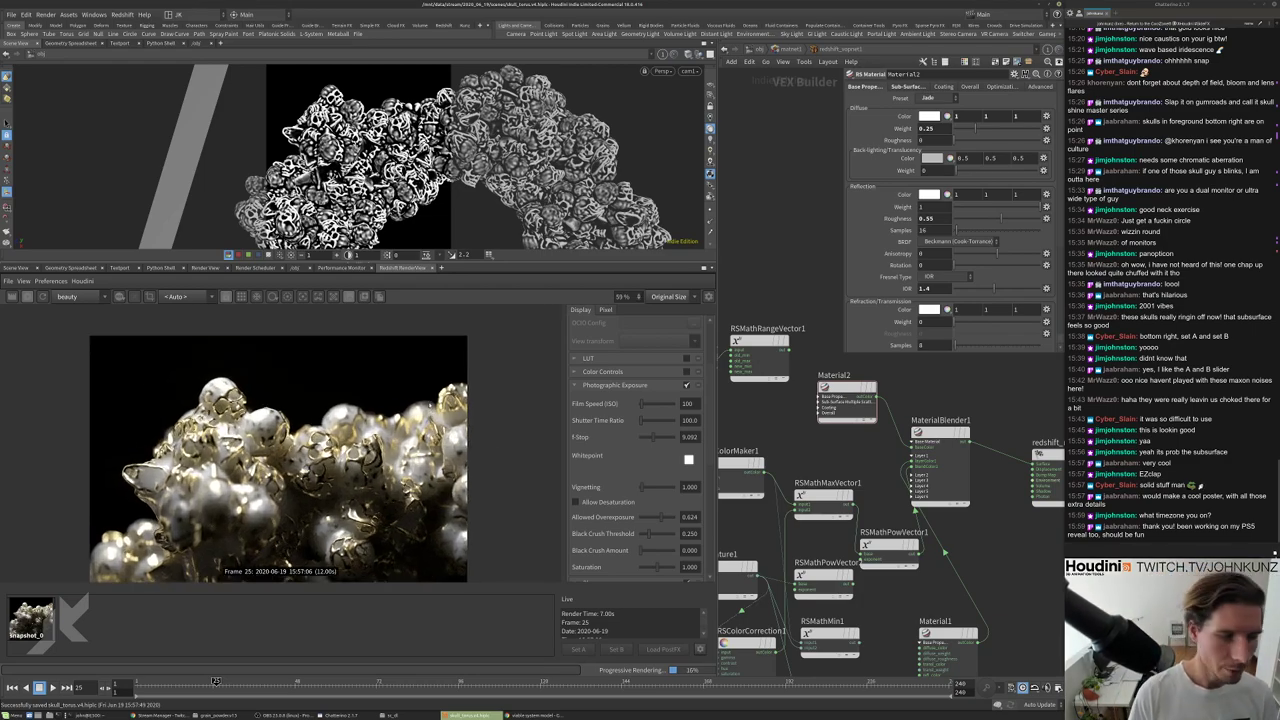
scroll(322, 578, "down", 1)
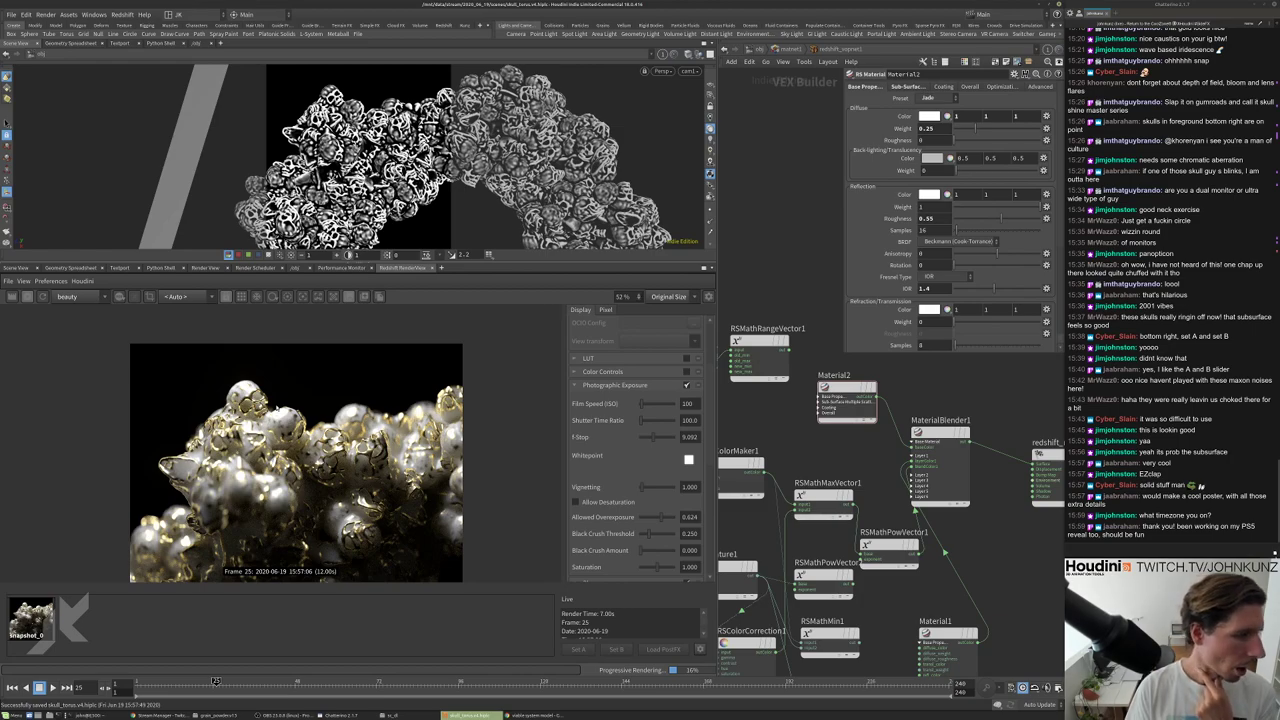
scroll(277, 420, "up", 2)
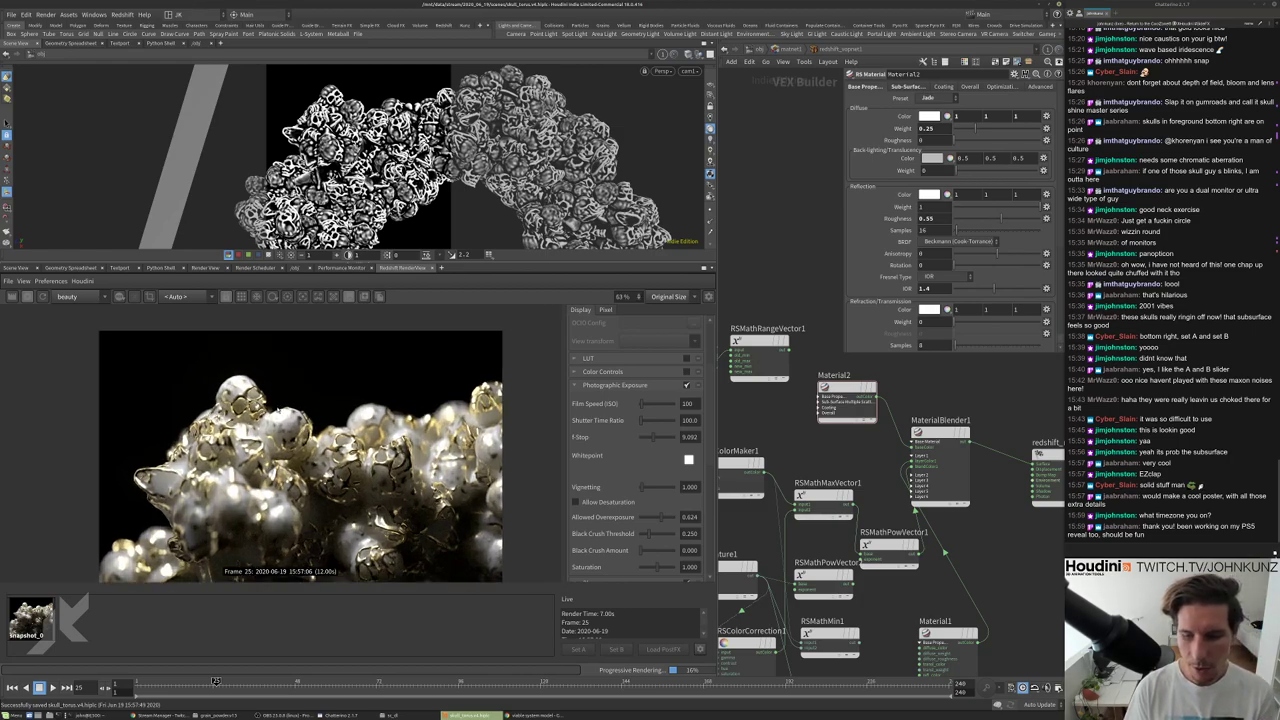
scroll(278, 413, "down", 1)
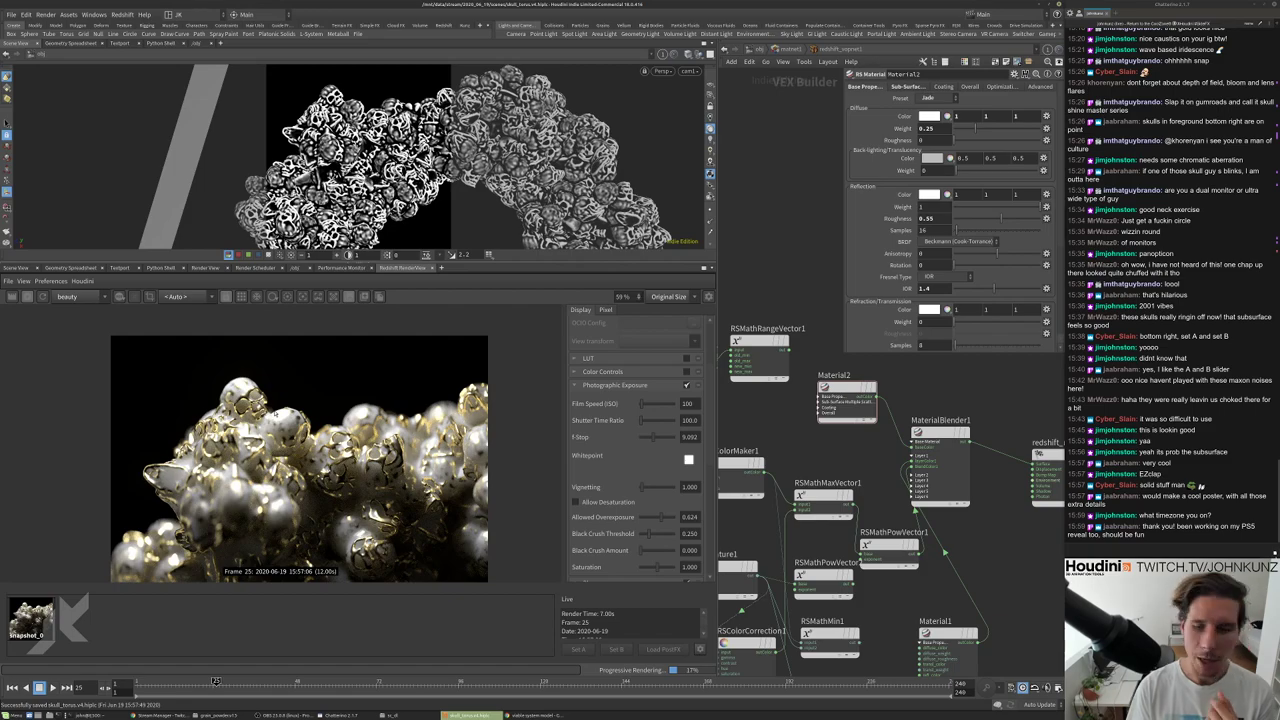